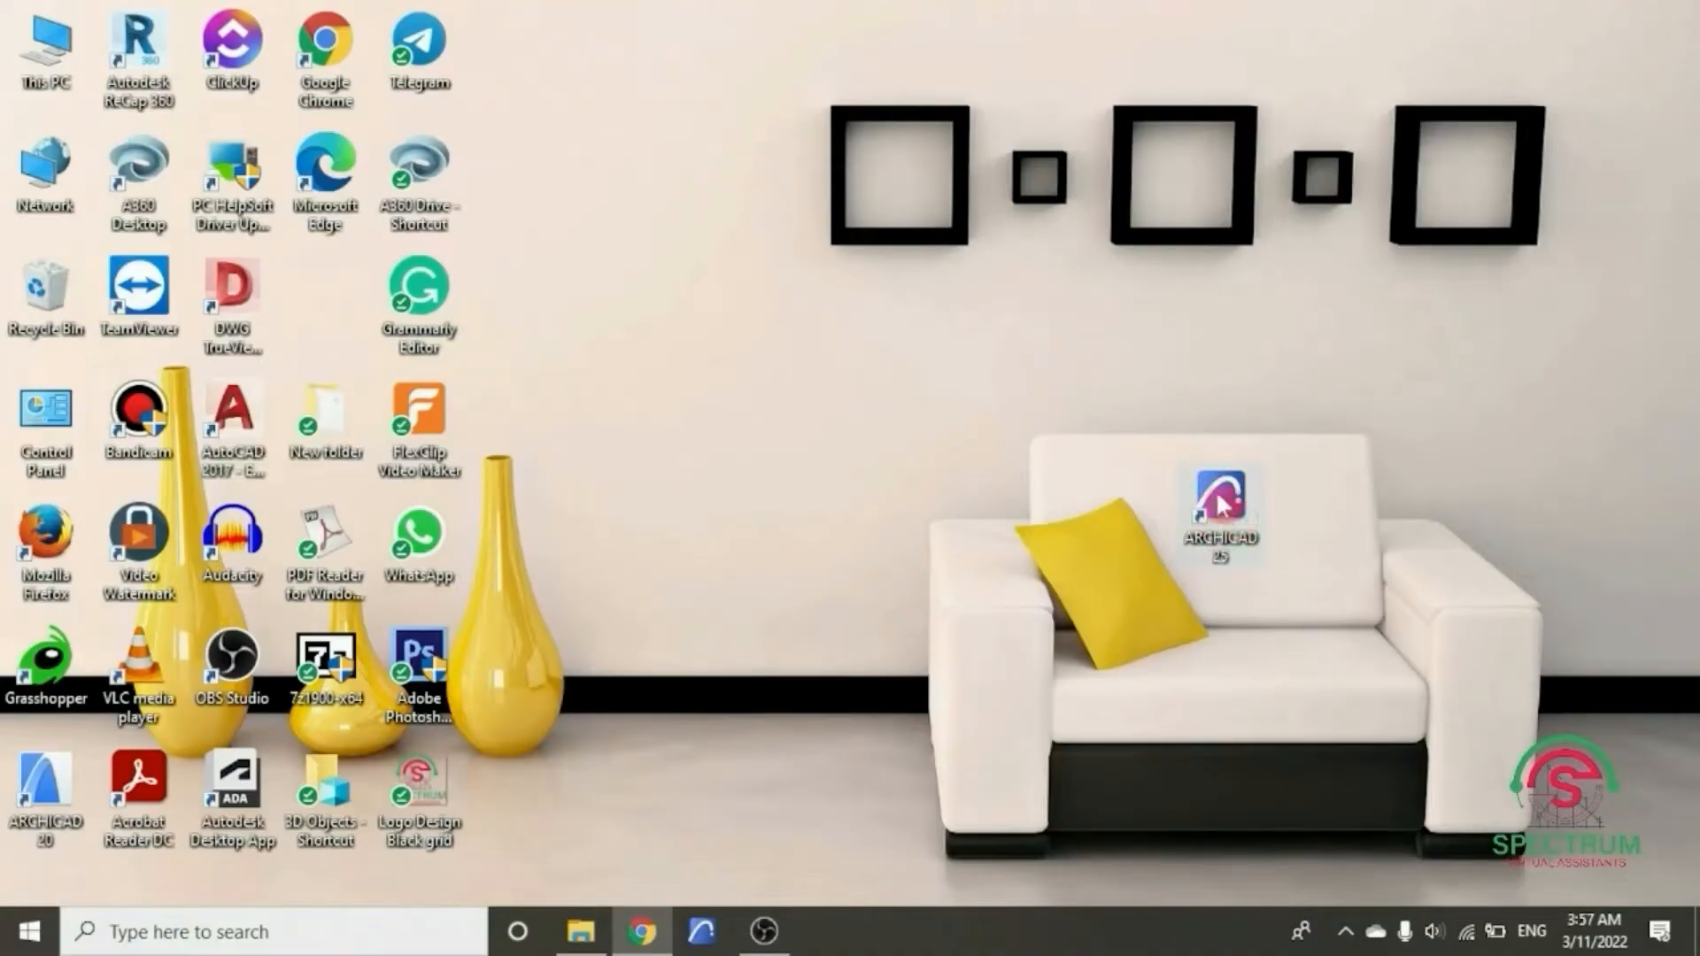
- Launch ARCHICAD 25 from the desktop and start a new project
left_click(1221, 506)
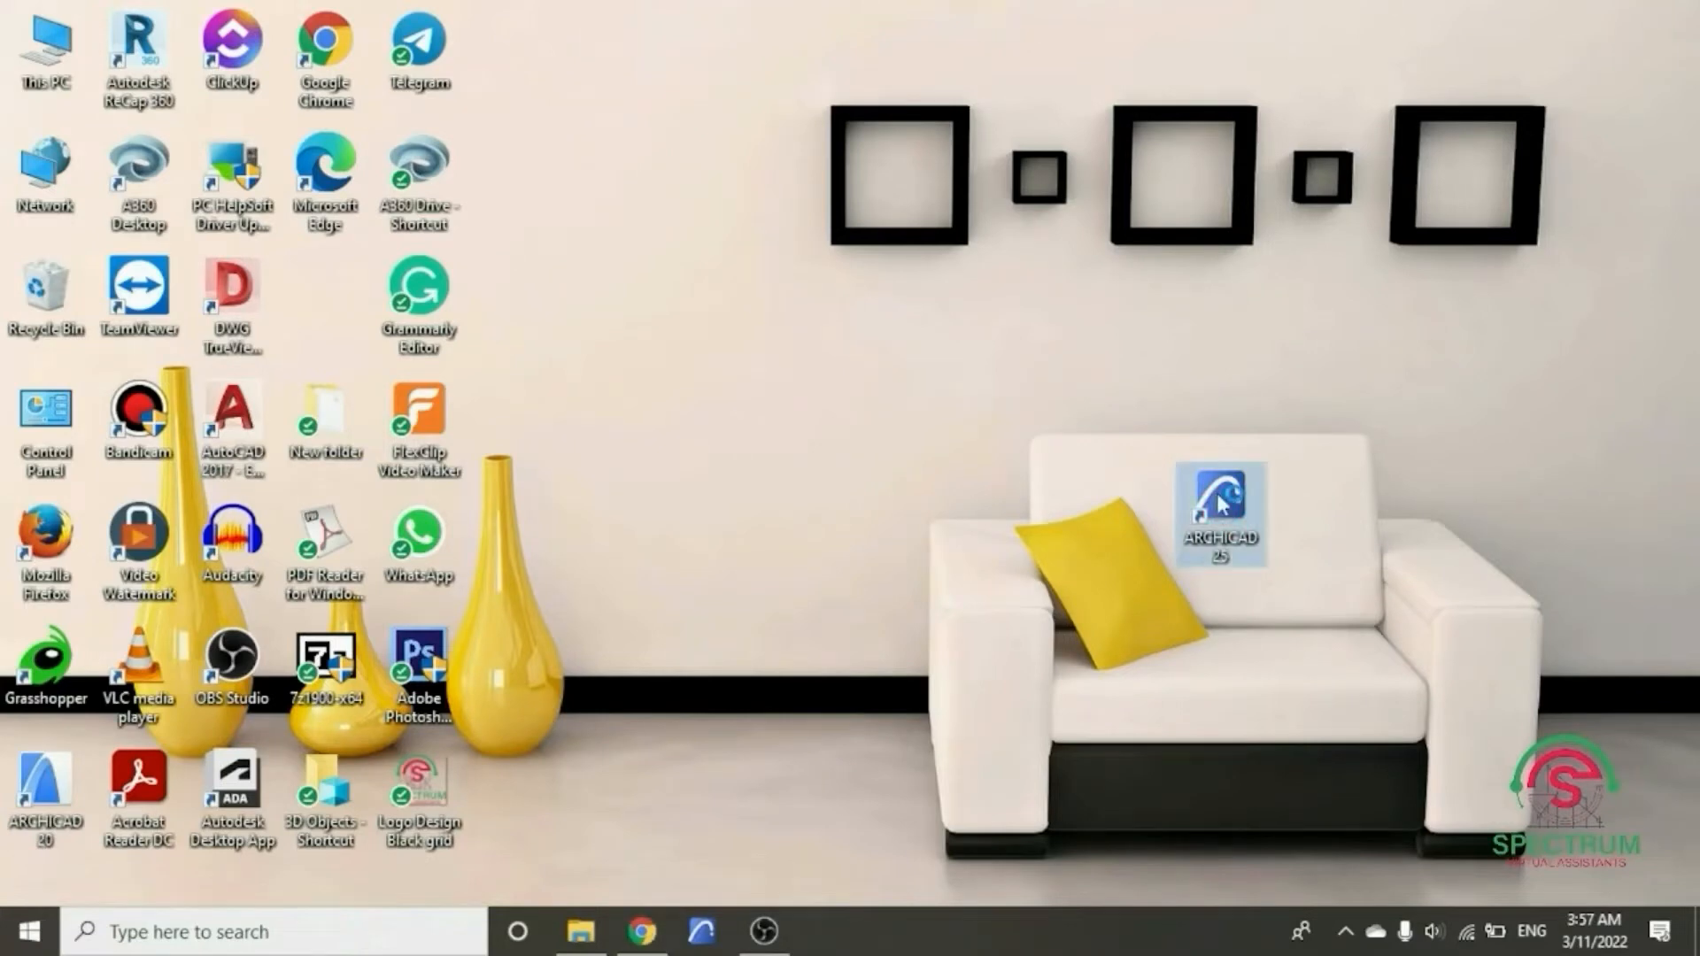
double_click(1221, 506)
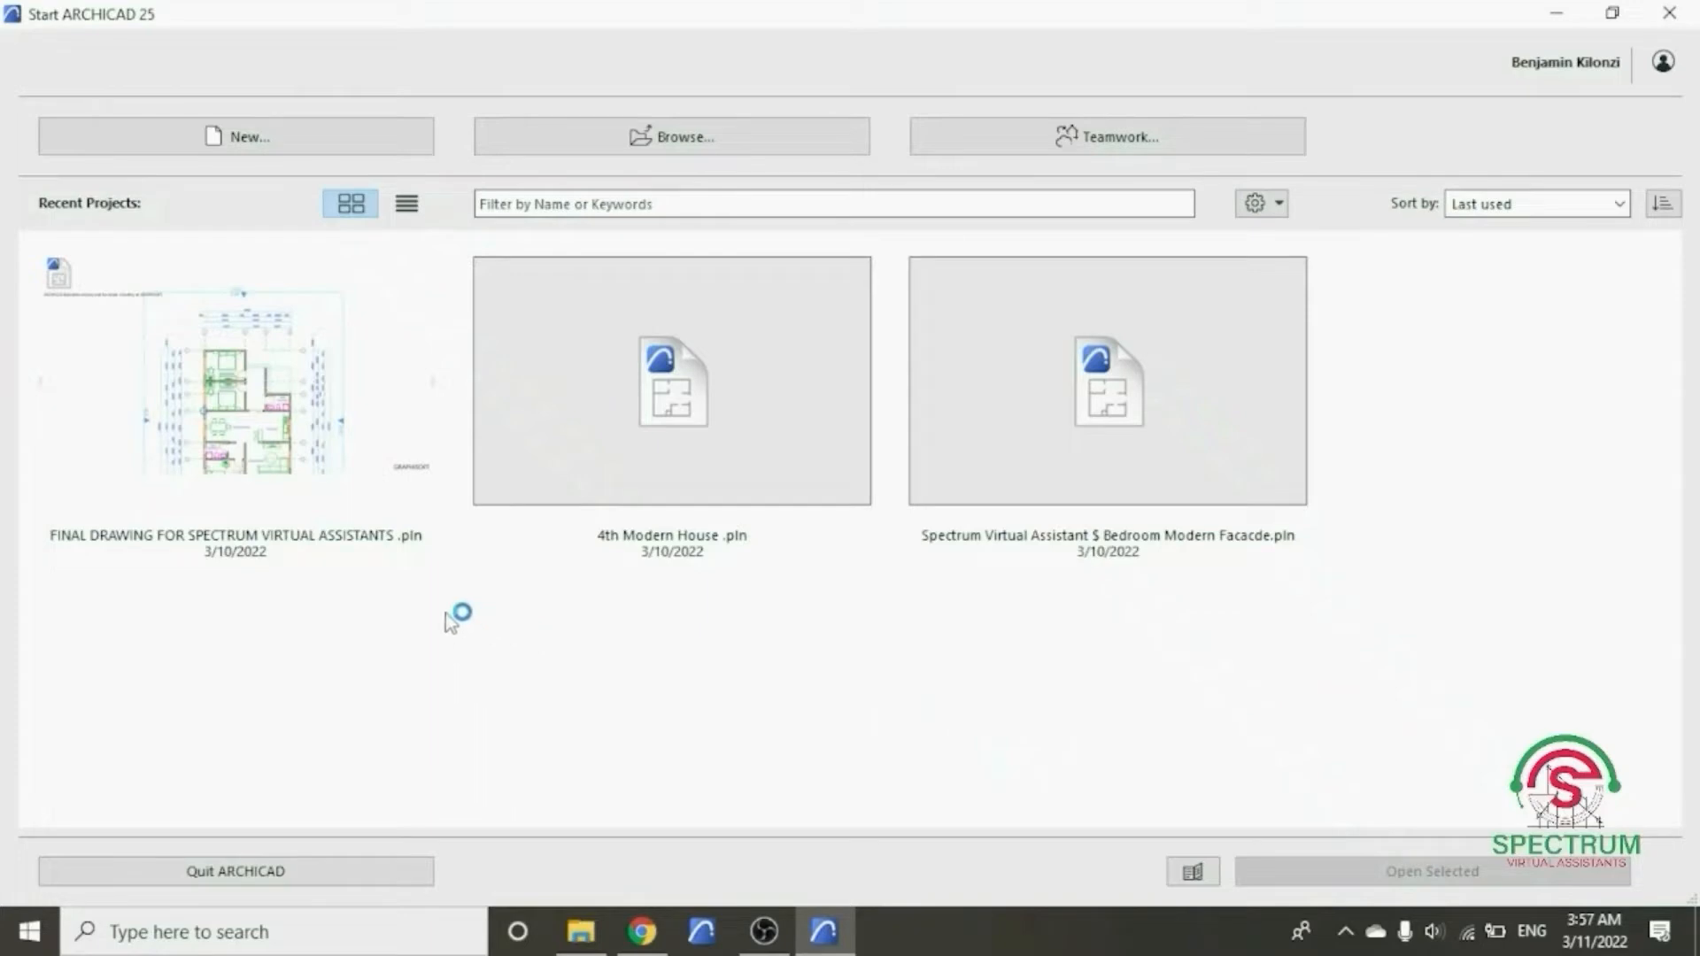
left_click(395, 624)
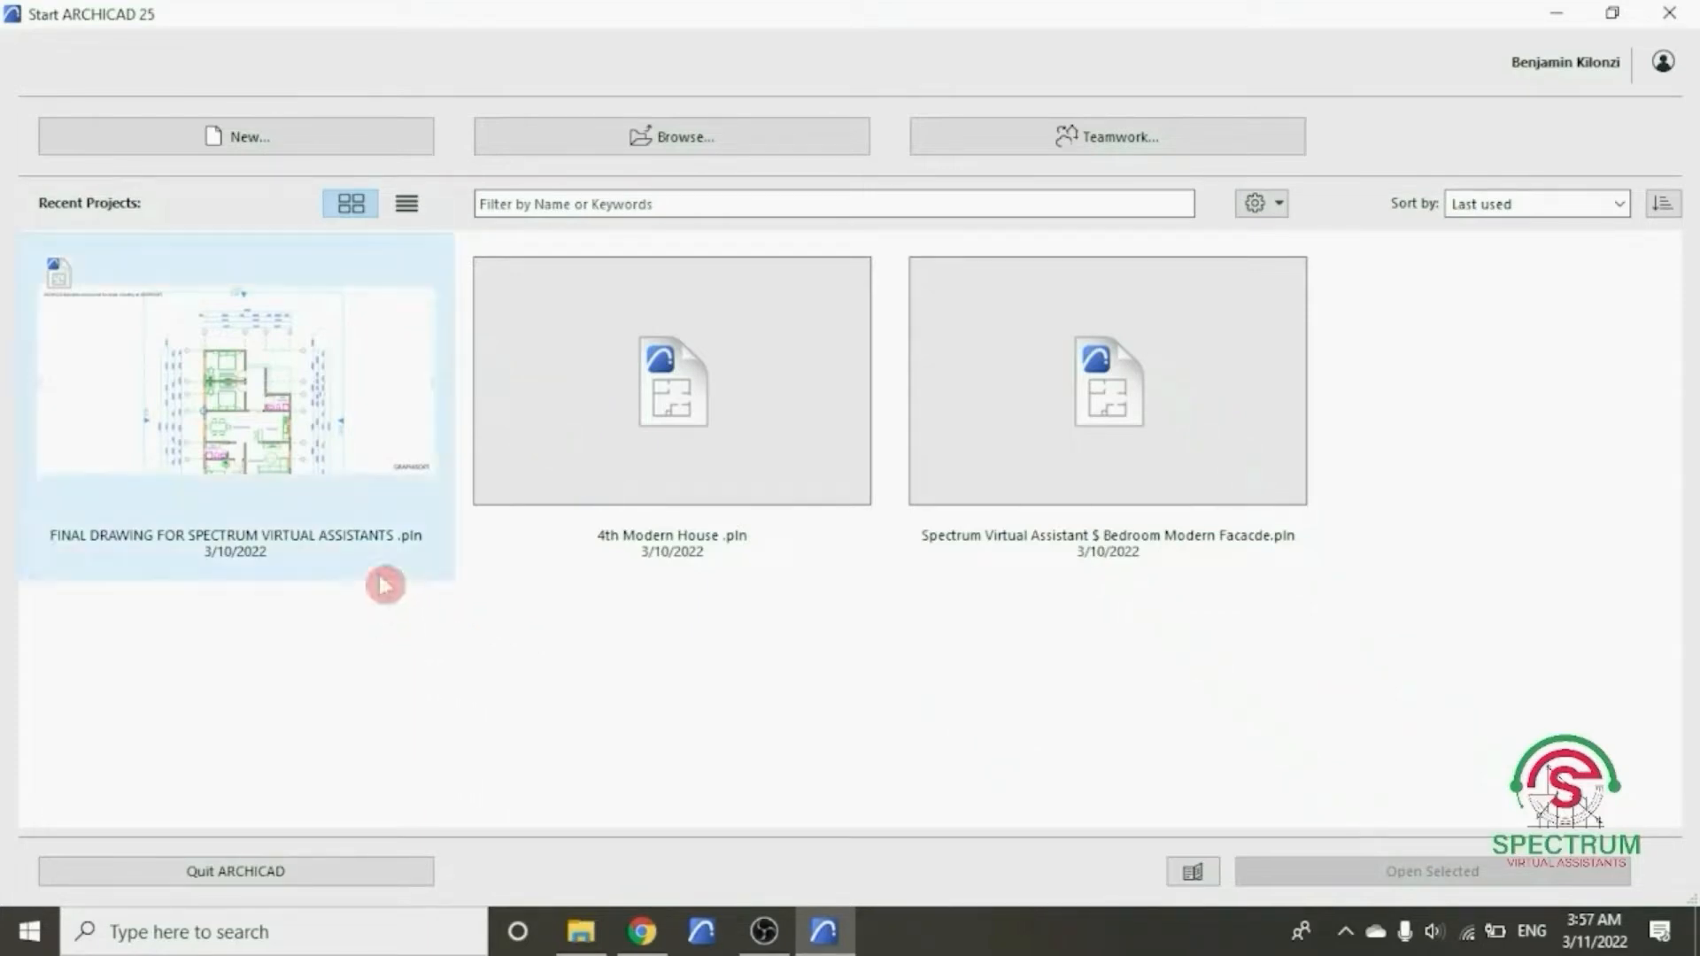
left_click(243, 142)
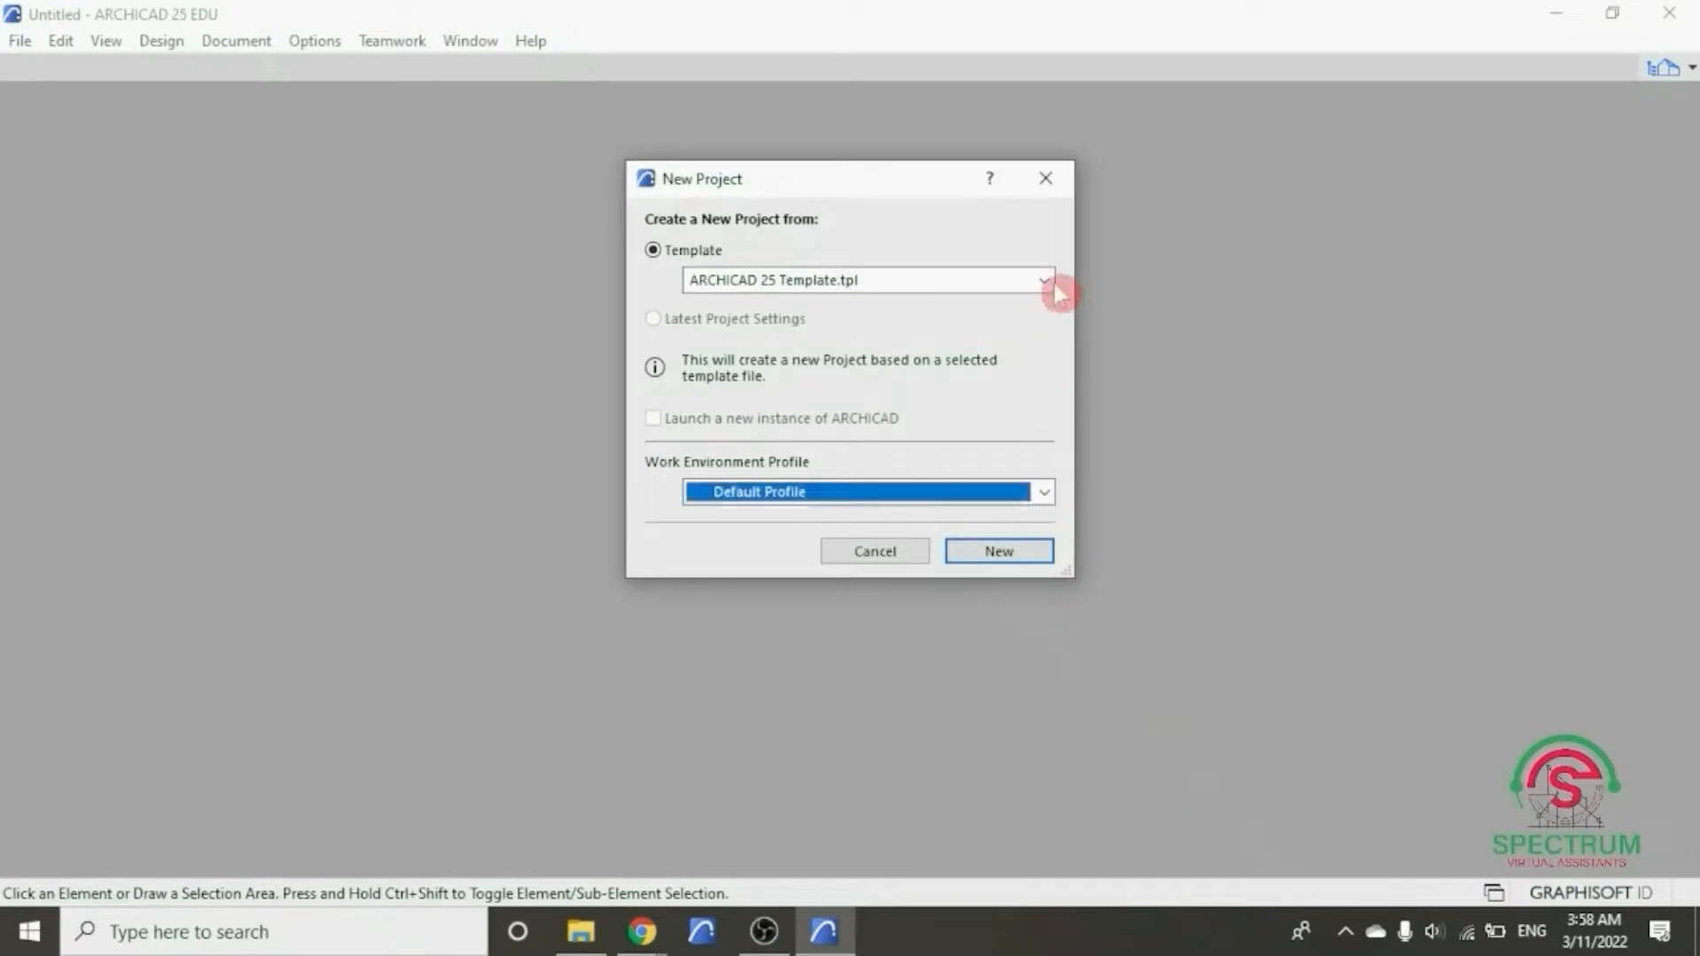
- Create the project from ARCHICAD 25 Template.tpl with the Default Profile work environment, and dismiss the usage data request without answering
left_click(1053, 283)
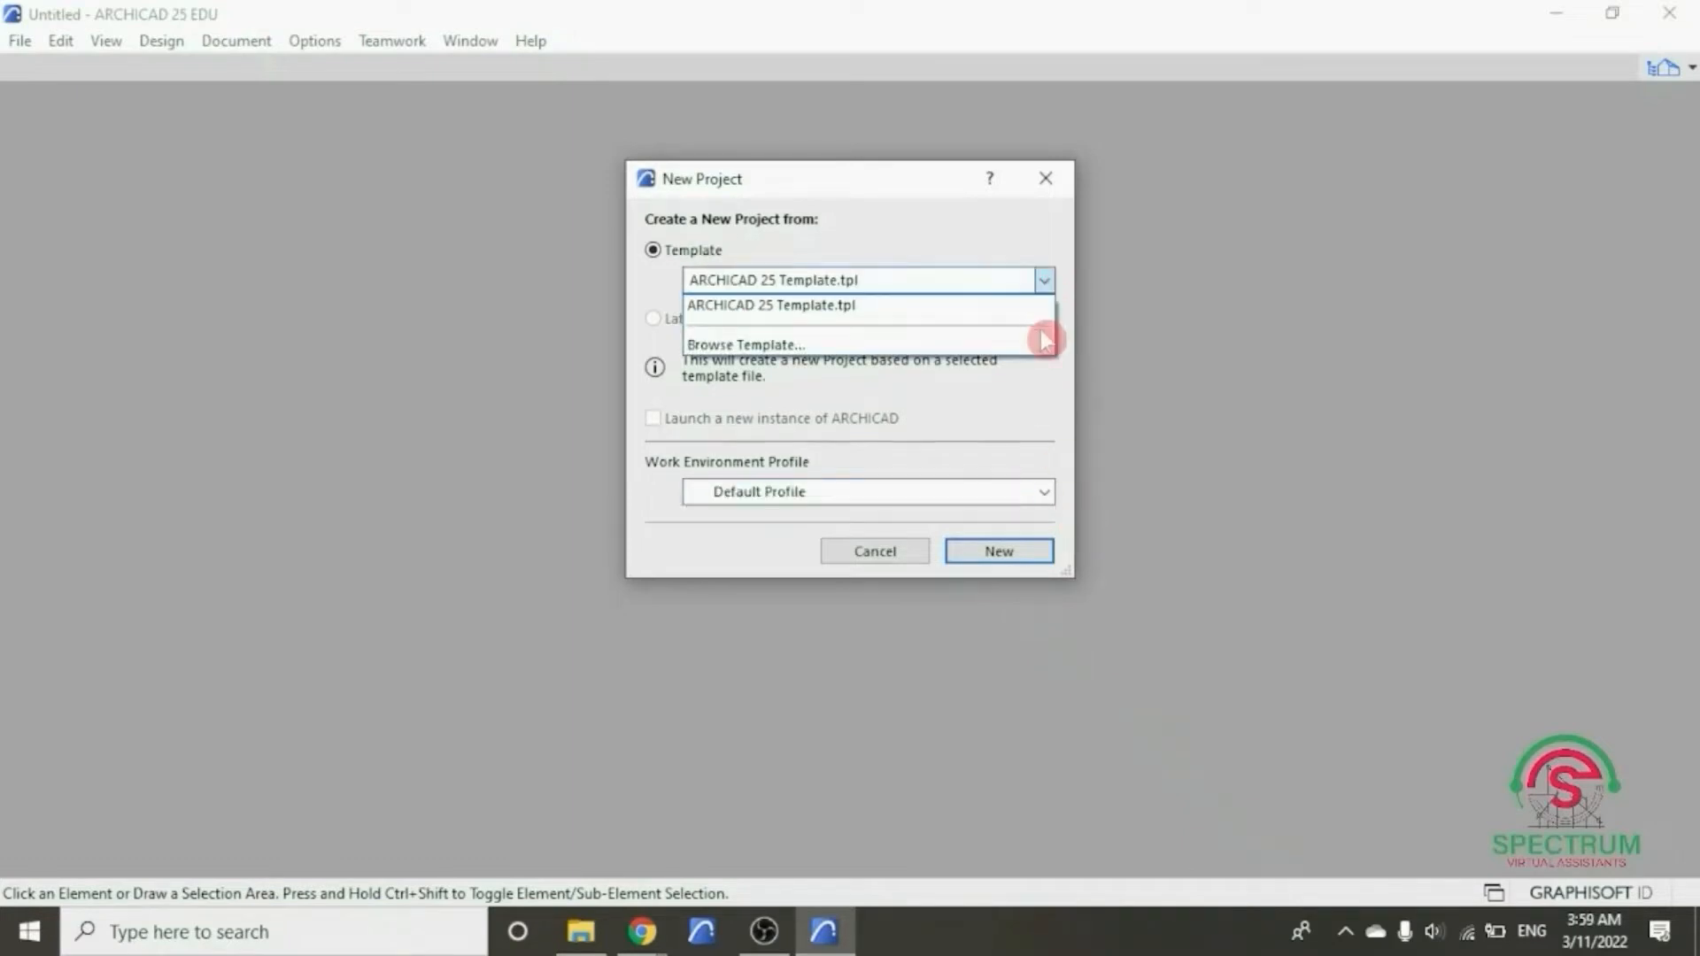
left_click(1021, 325)
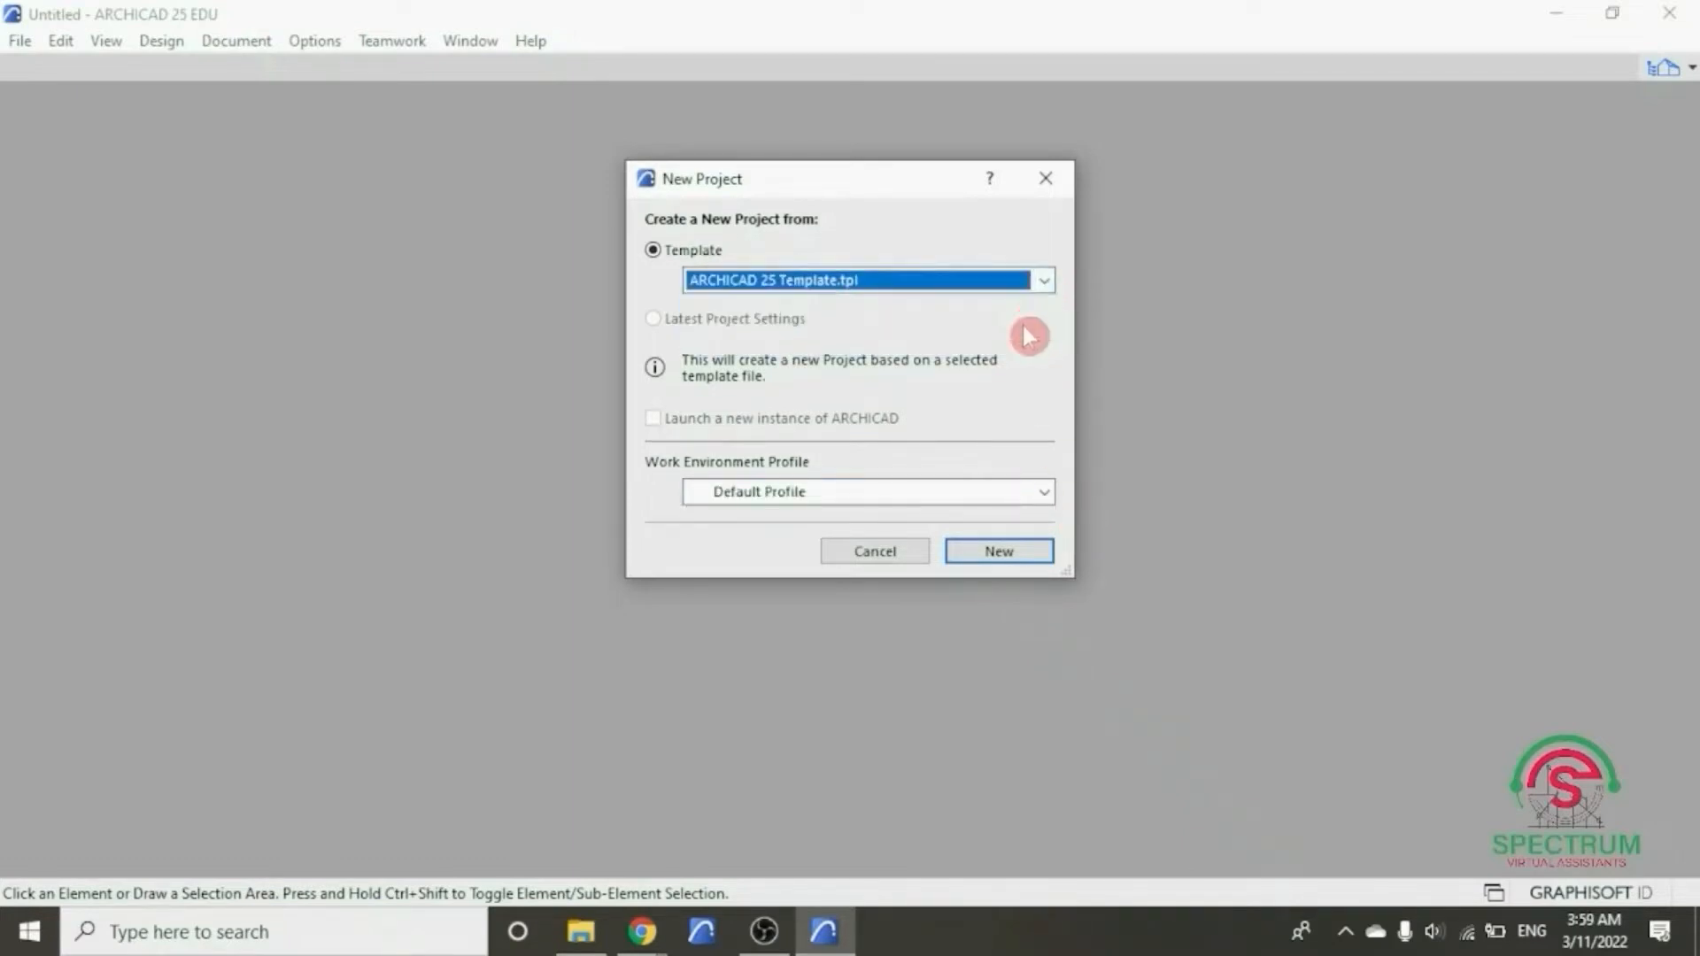
left_click(1048, 492)
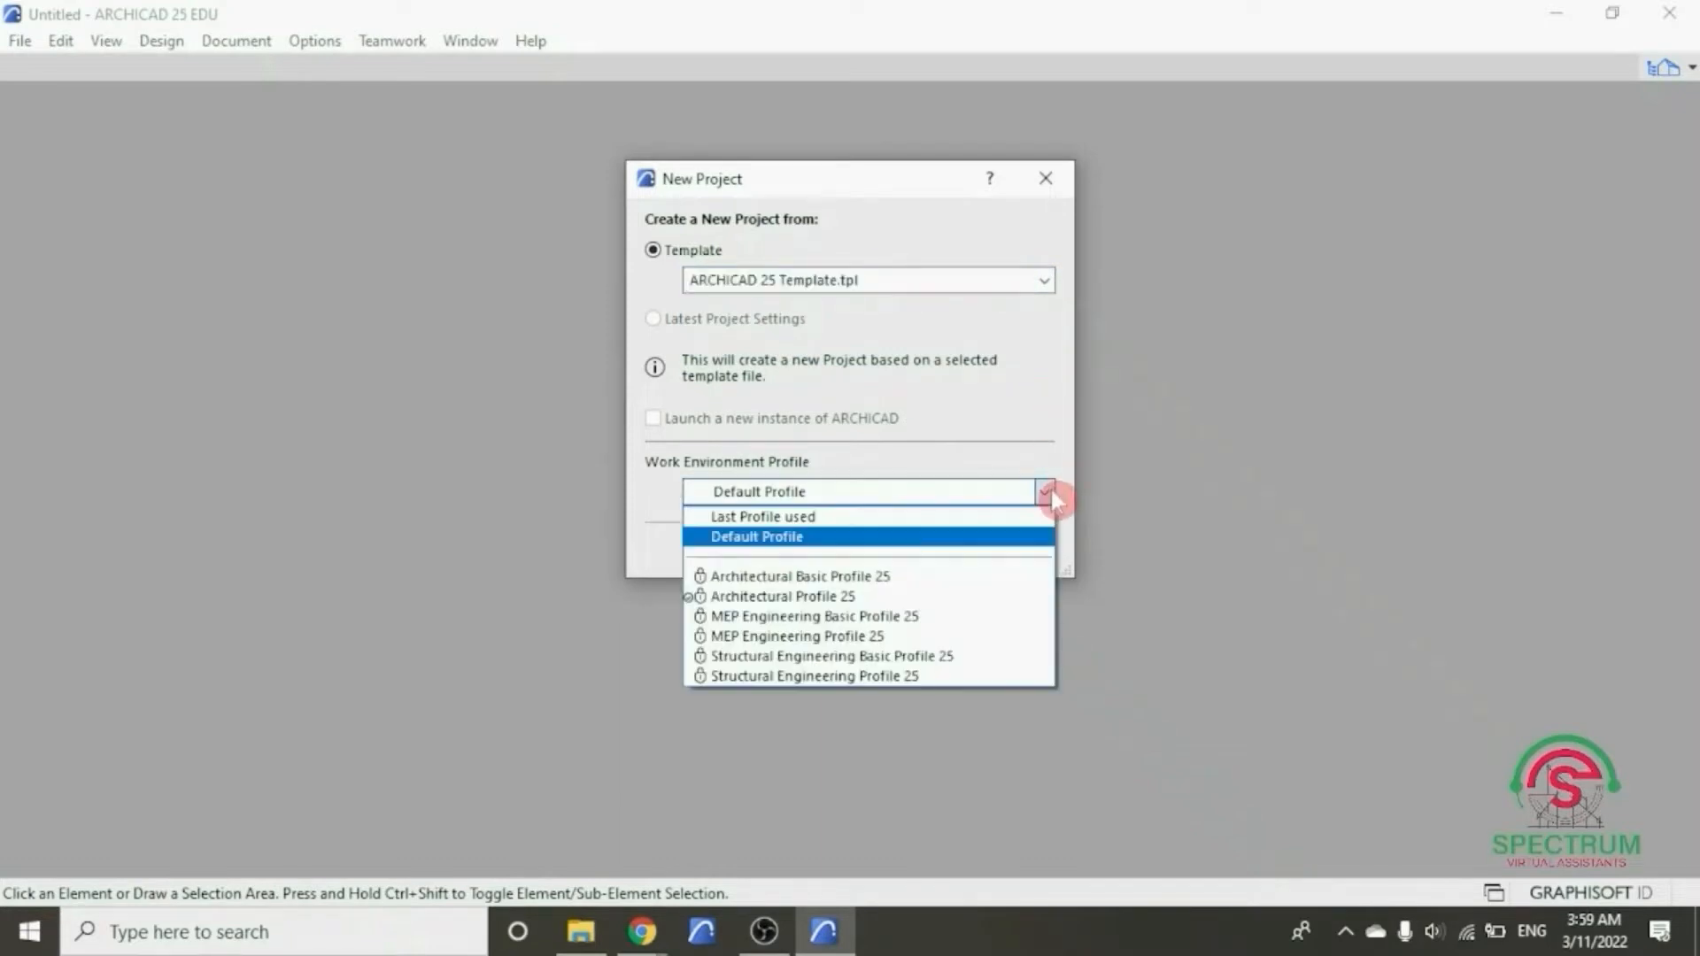
left_click(913, 540)
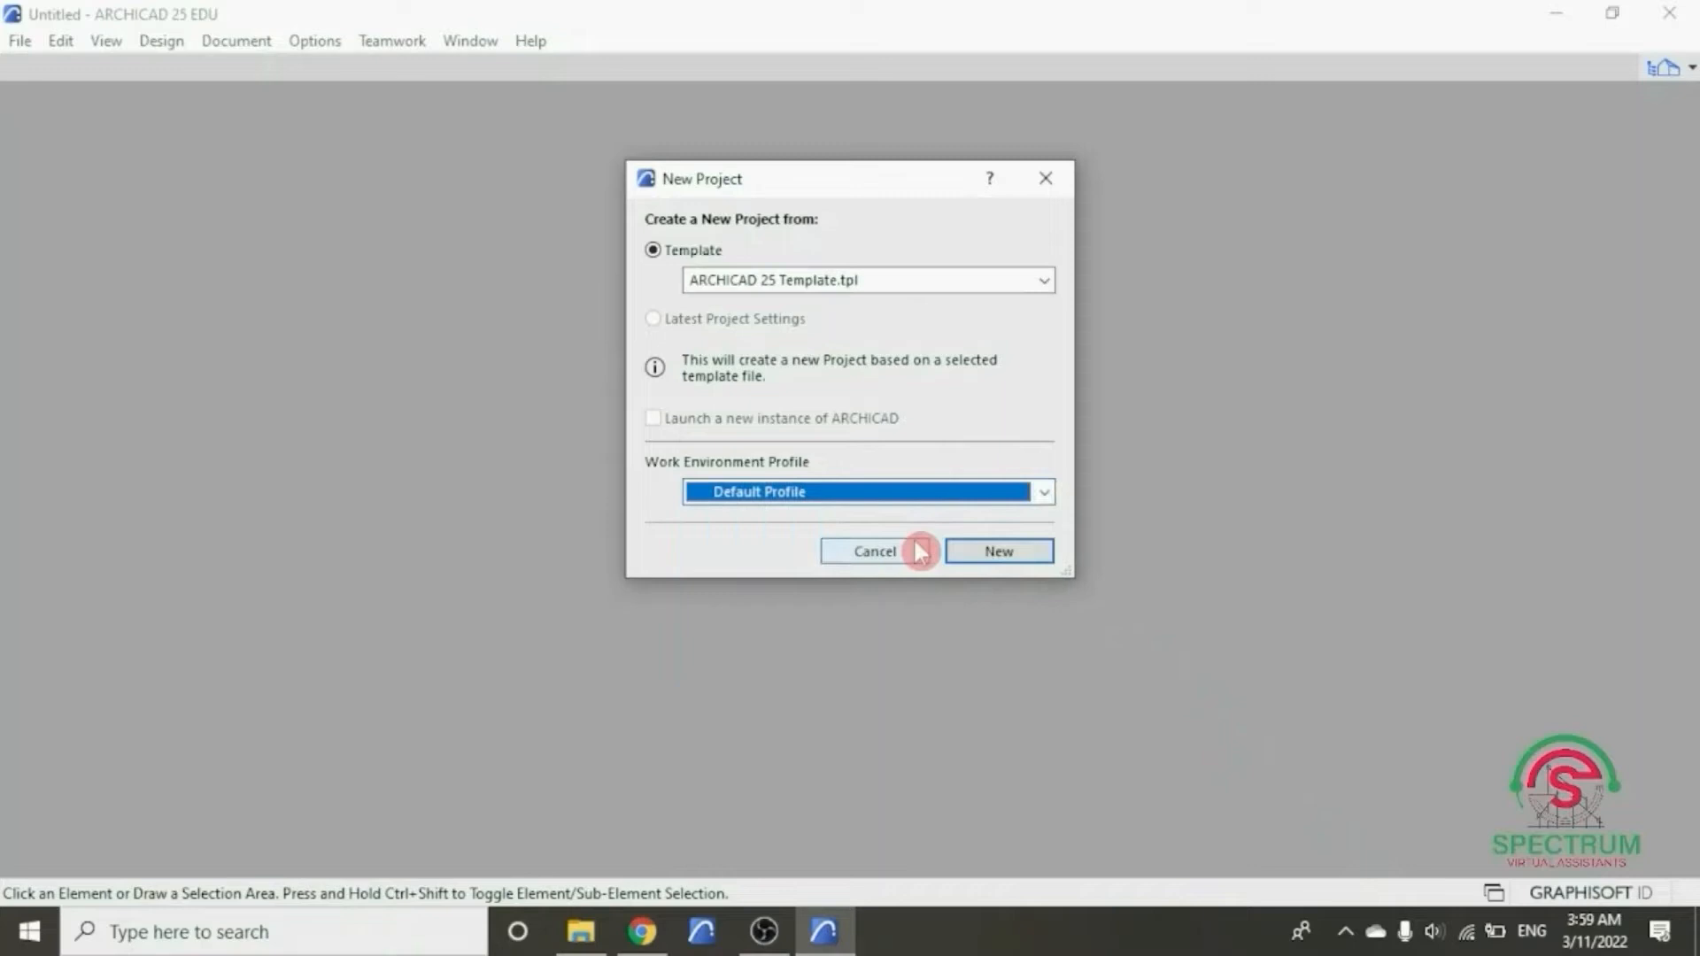
left_click(995, 552)
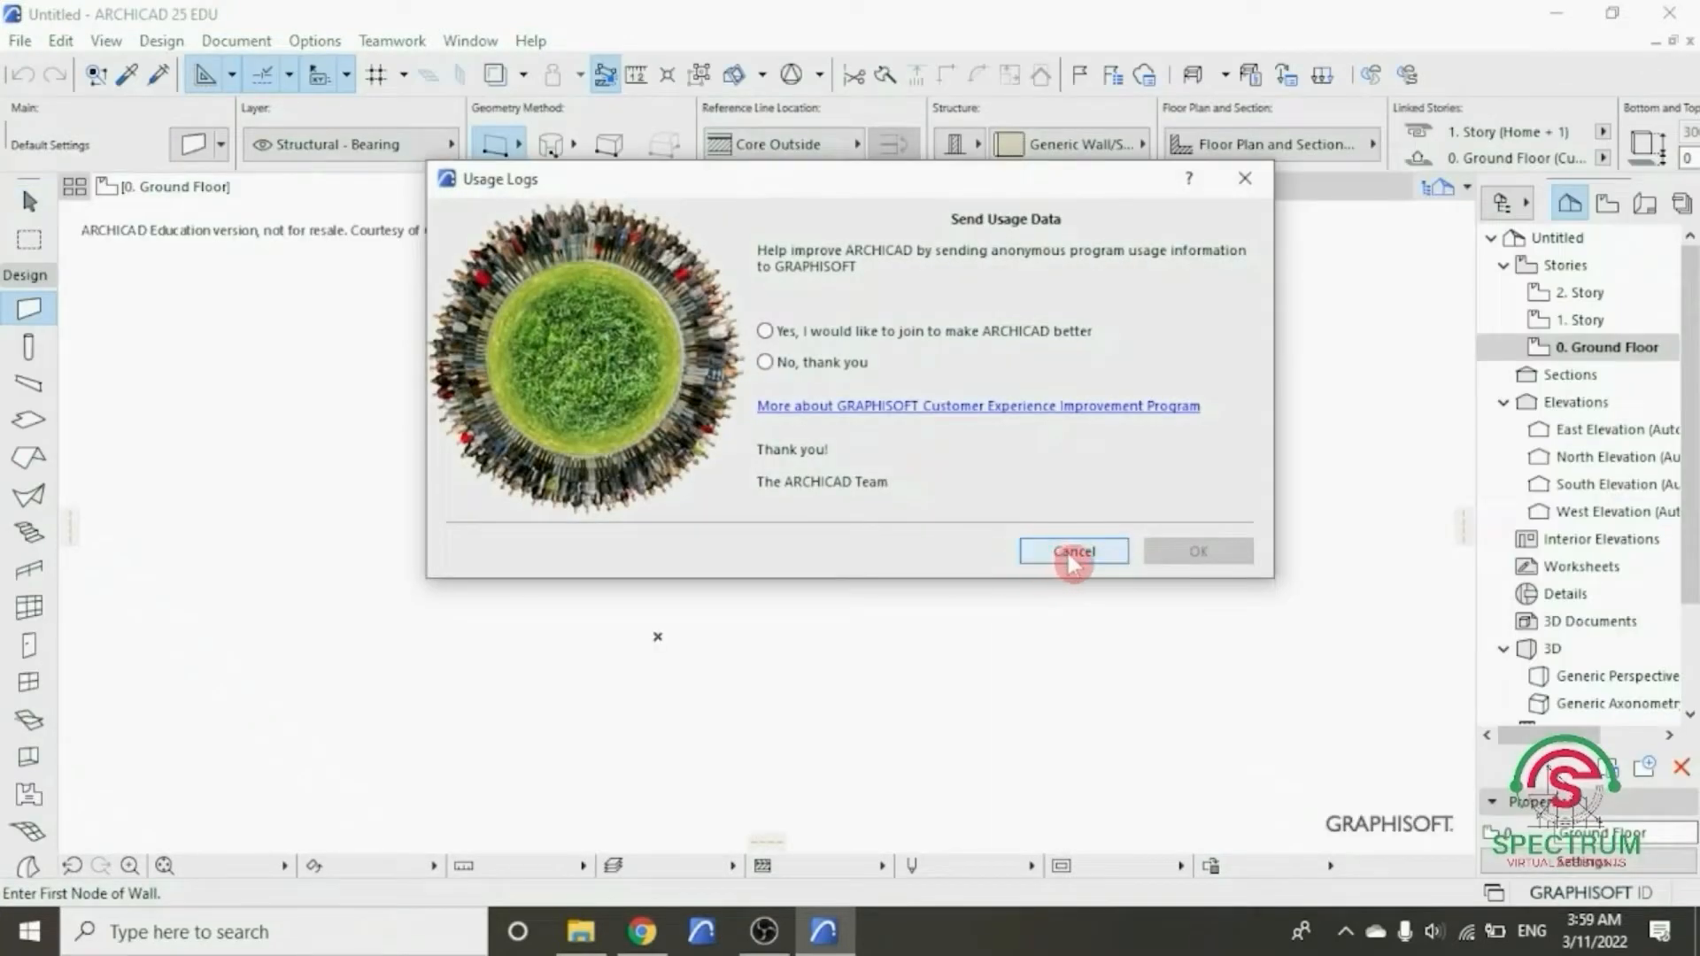
left_click(1245, 178)
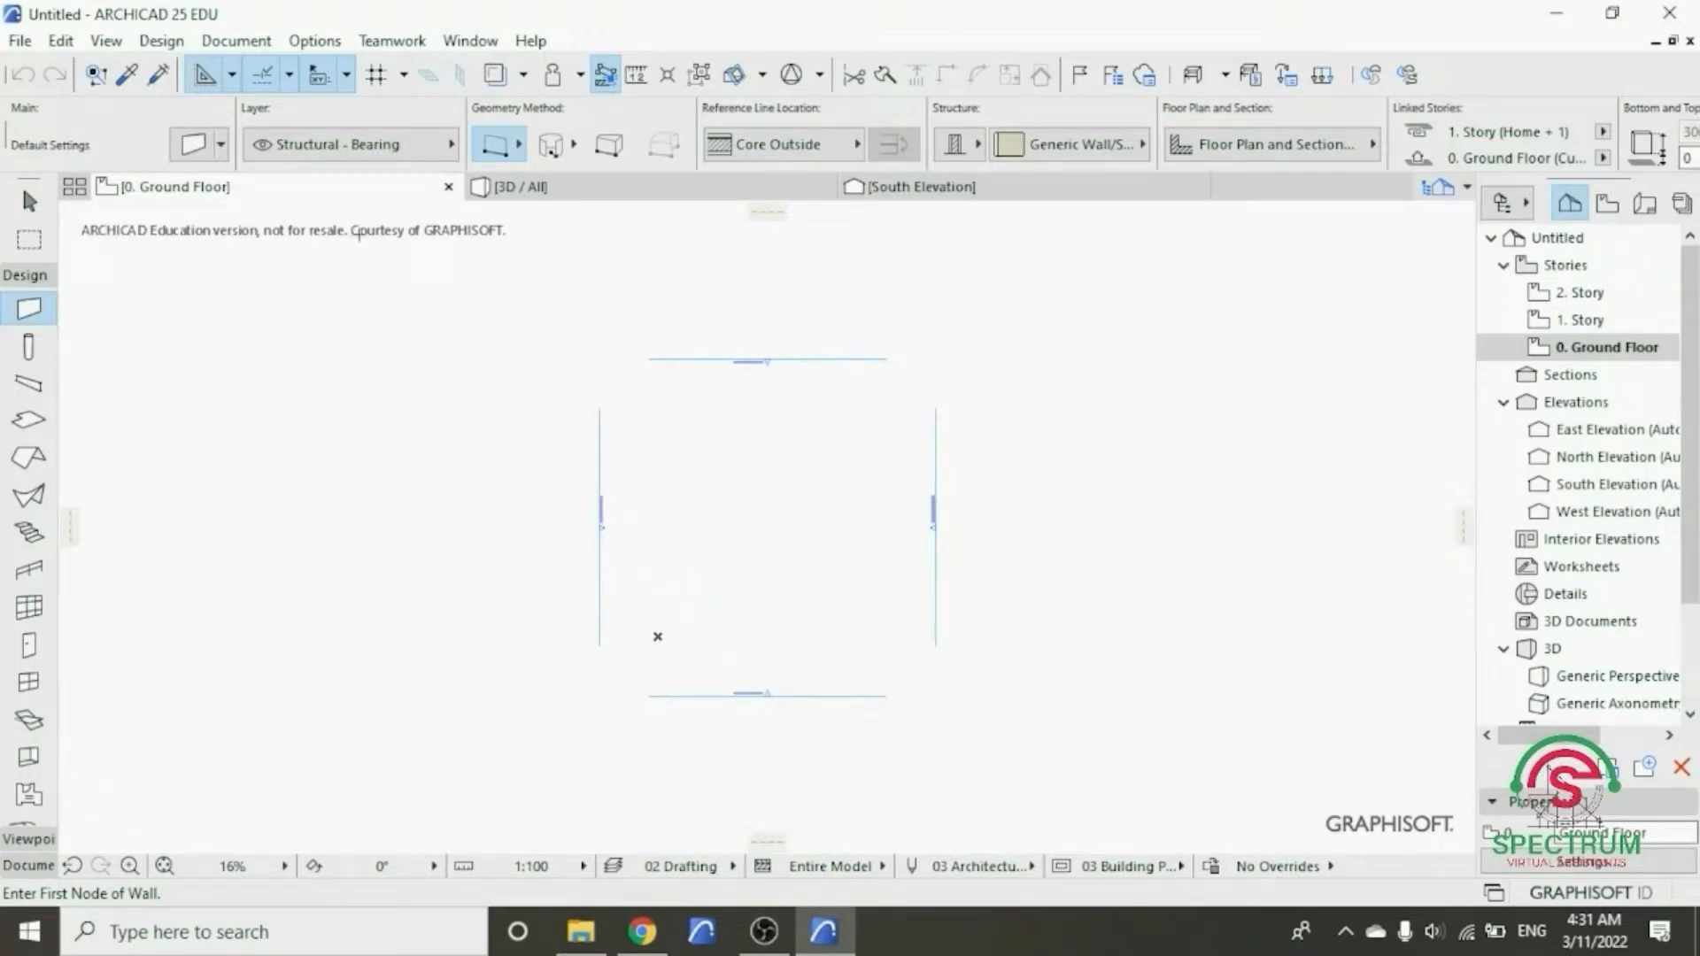
- Save the project as "Spectrum Virtual Assistants ArchiCAD Drawing" in the Spectrum Virtual Assistants YouTube Channel folder within Downloads
left_click(19, 41)
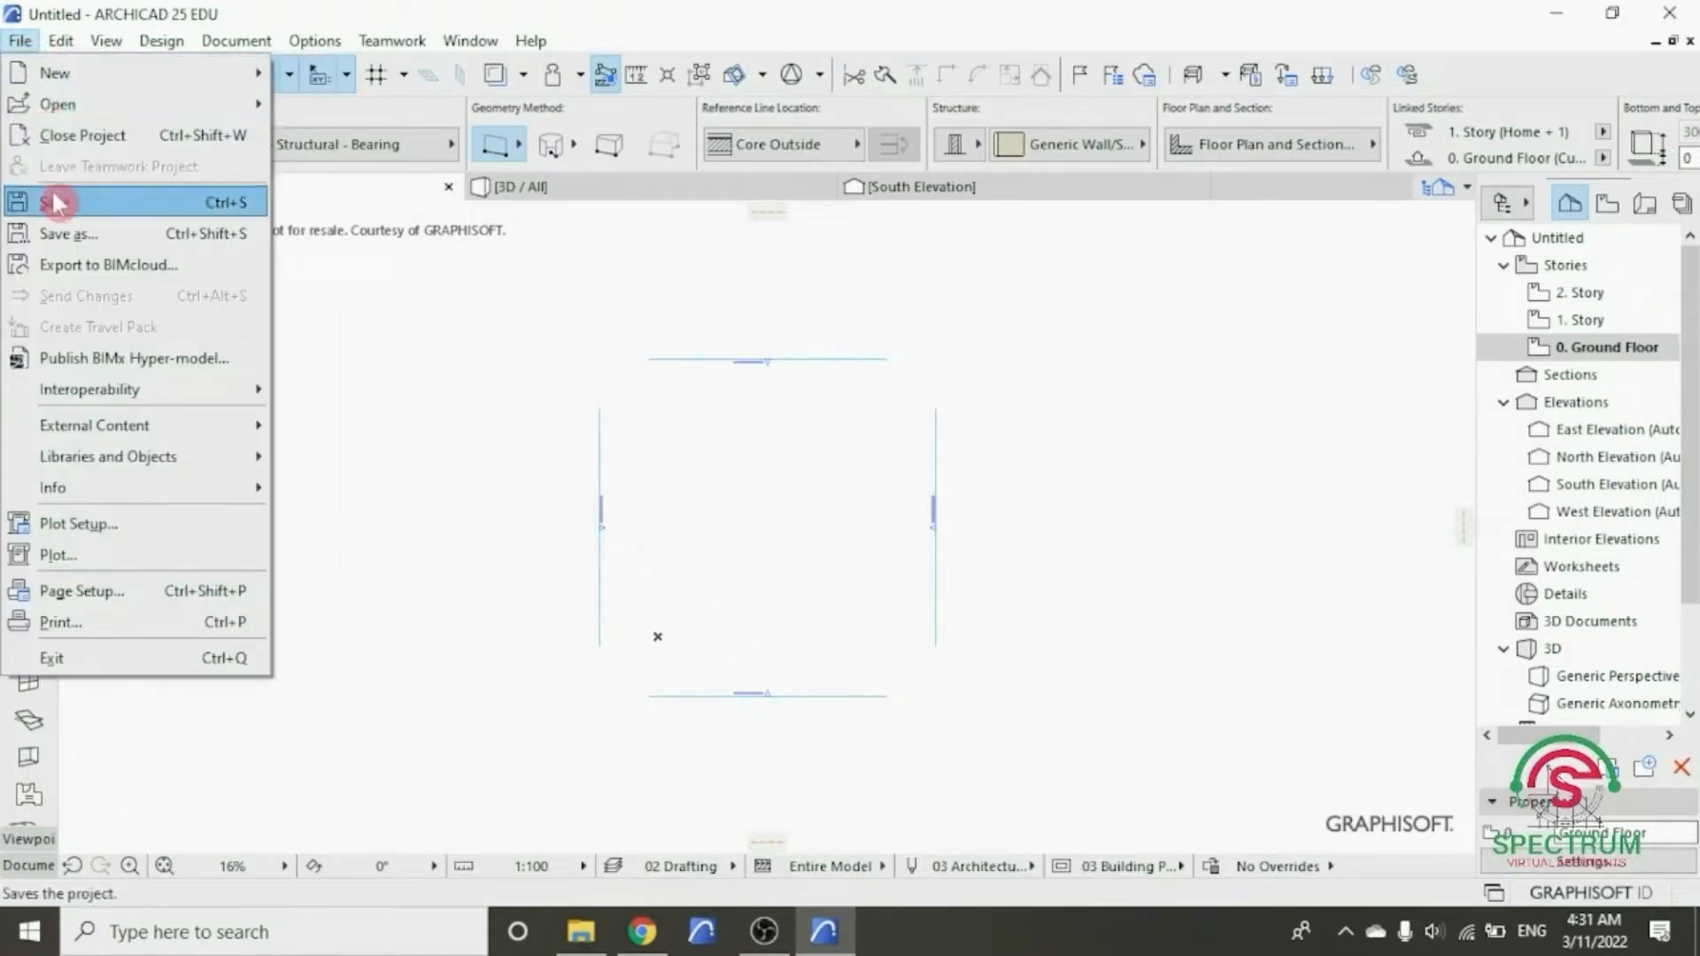
left_click(108, 237)
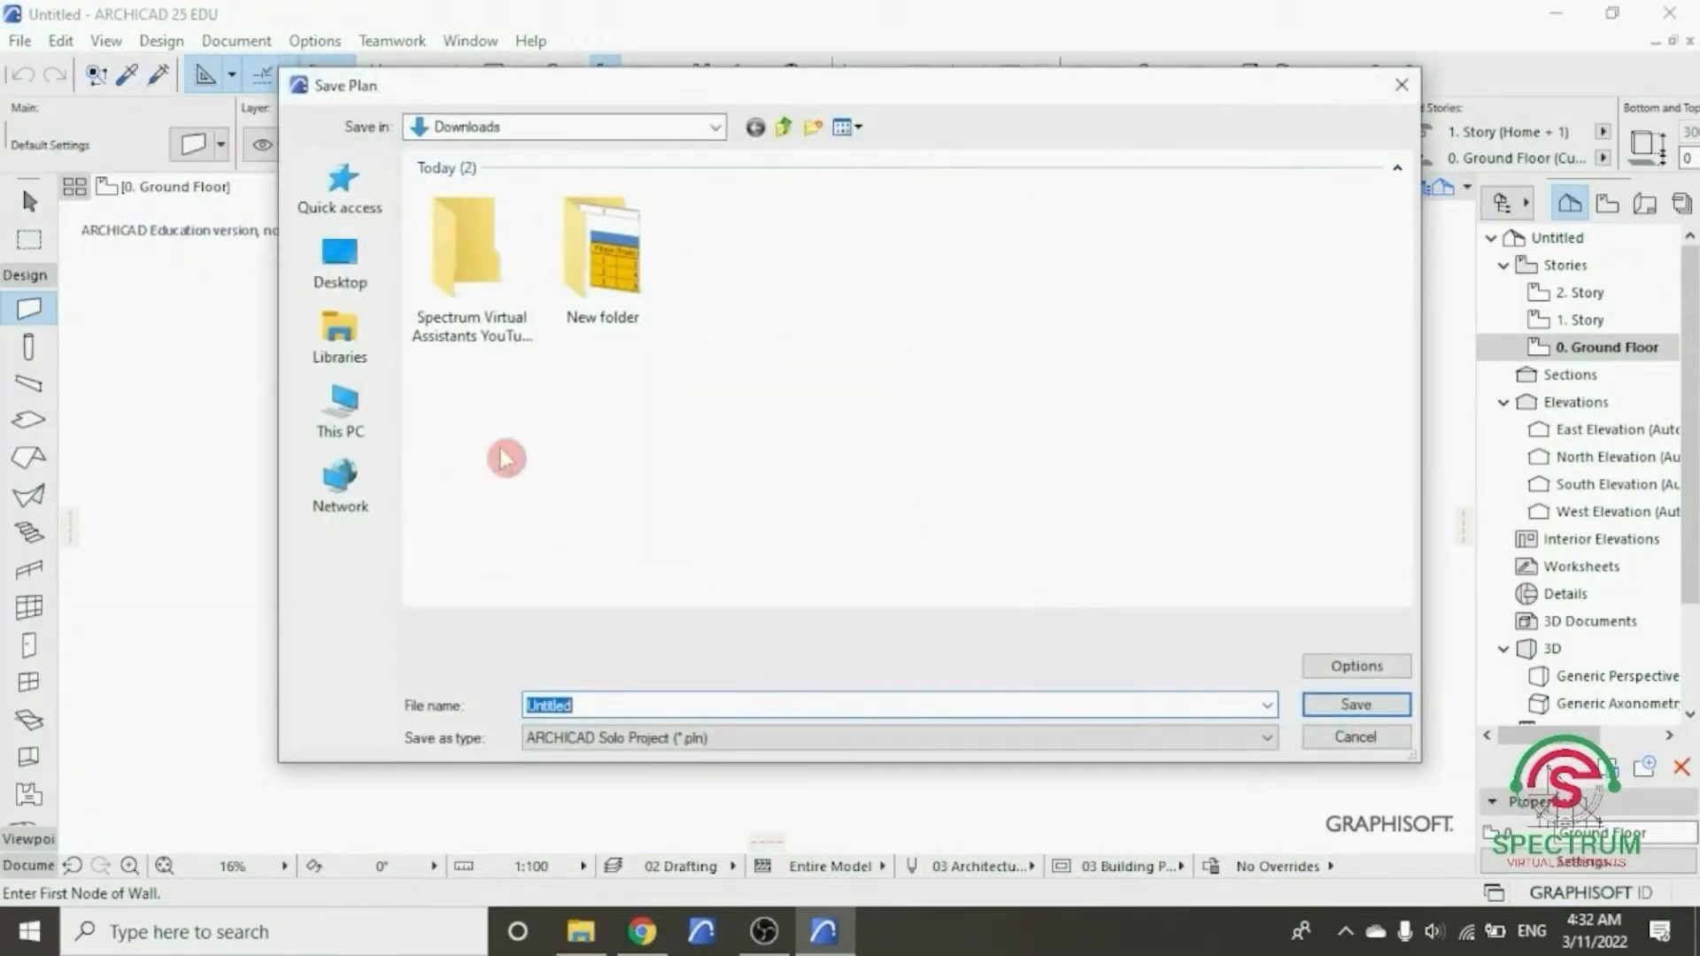
double_click(459, 277)
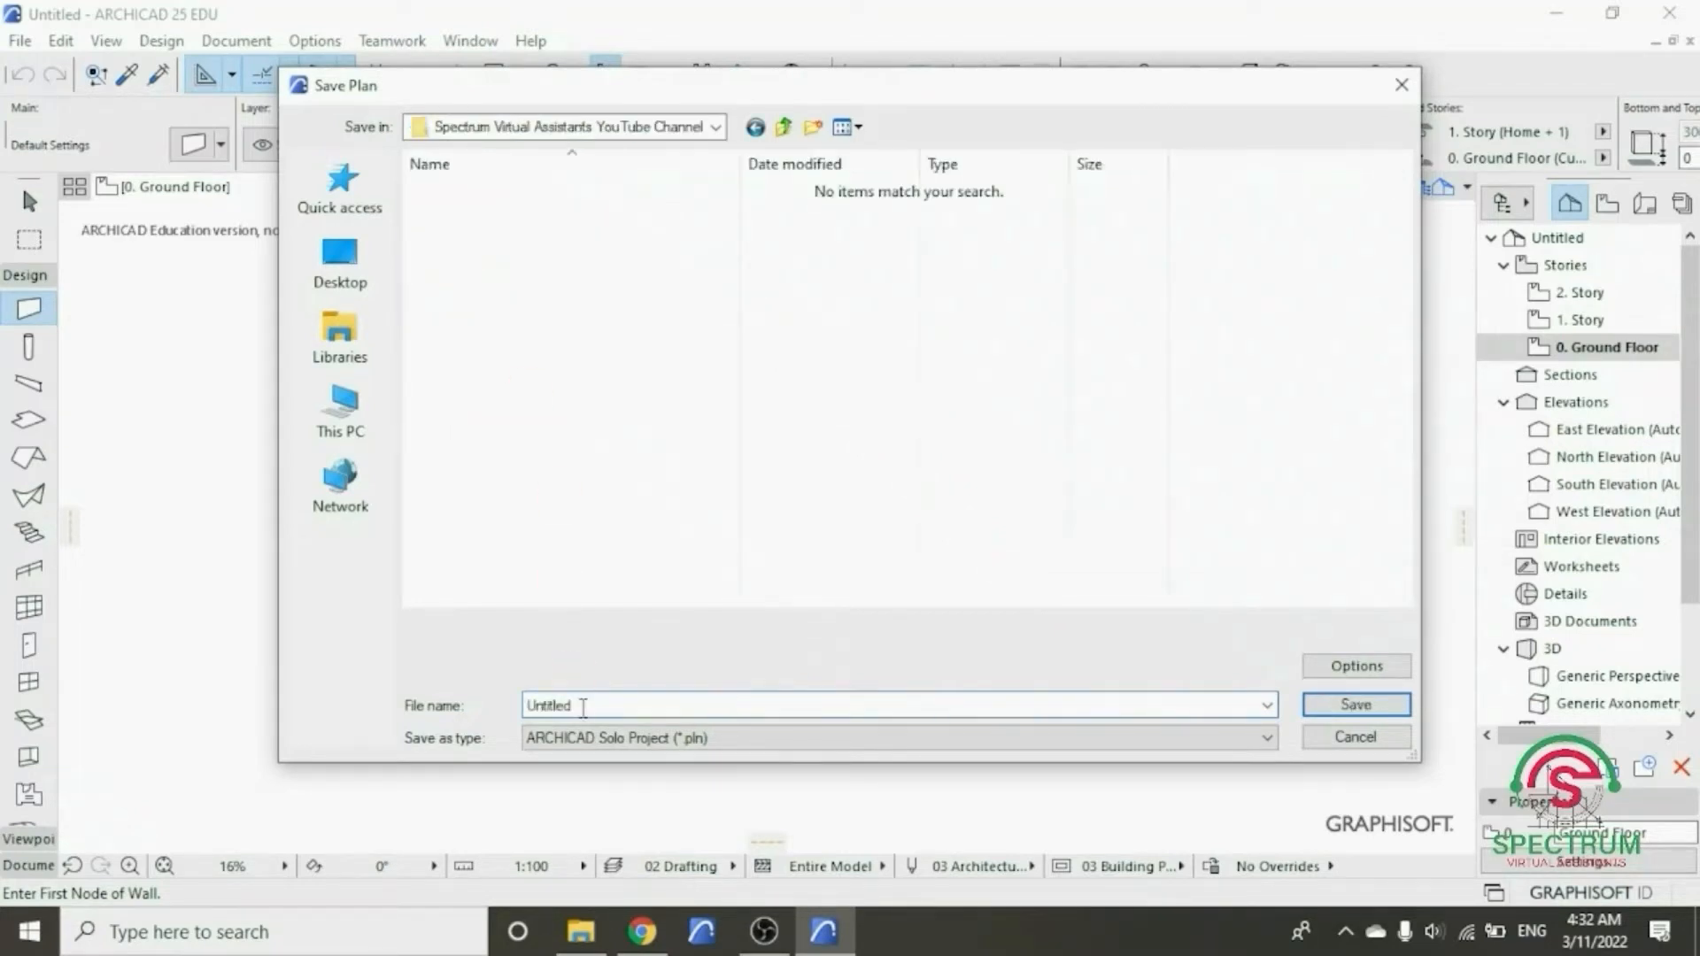
left_click(581, 704)
double_click(582, 705)
type("Spectrum Virtual Assistants ")
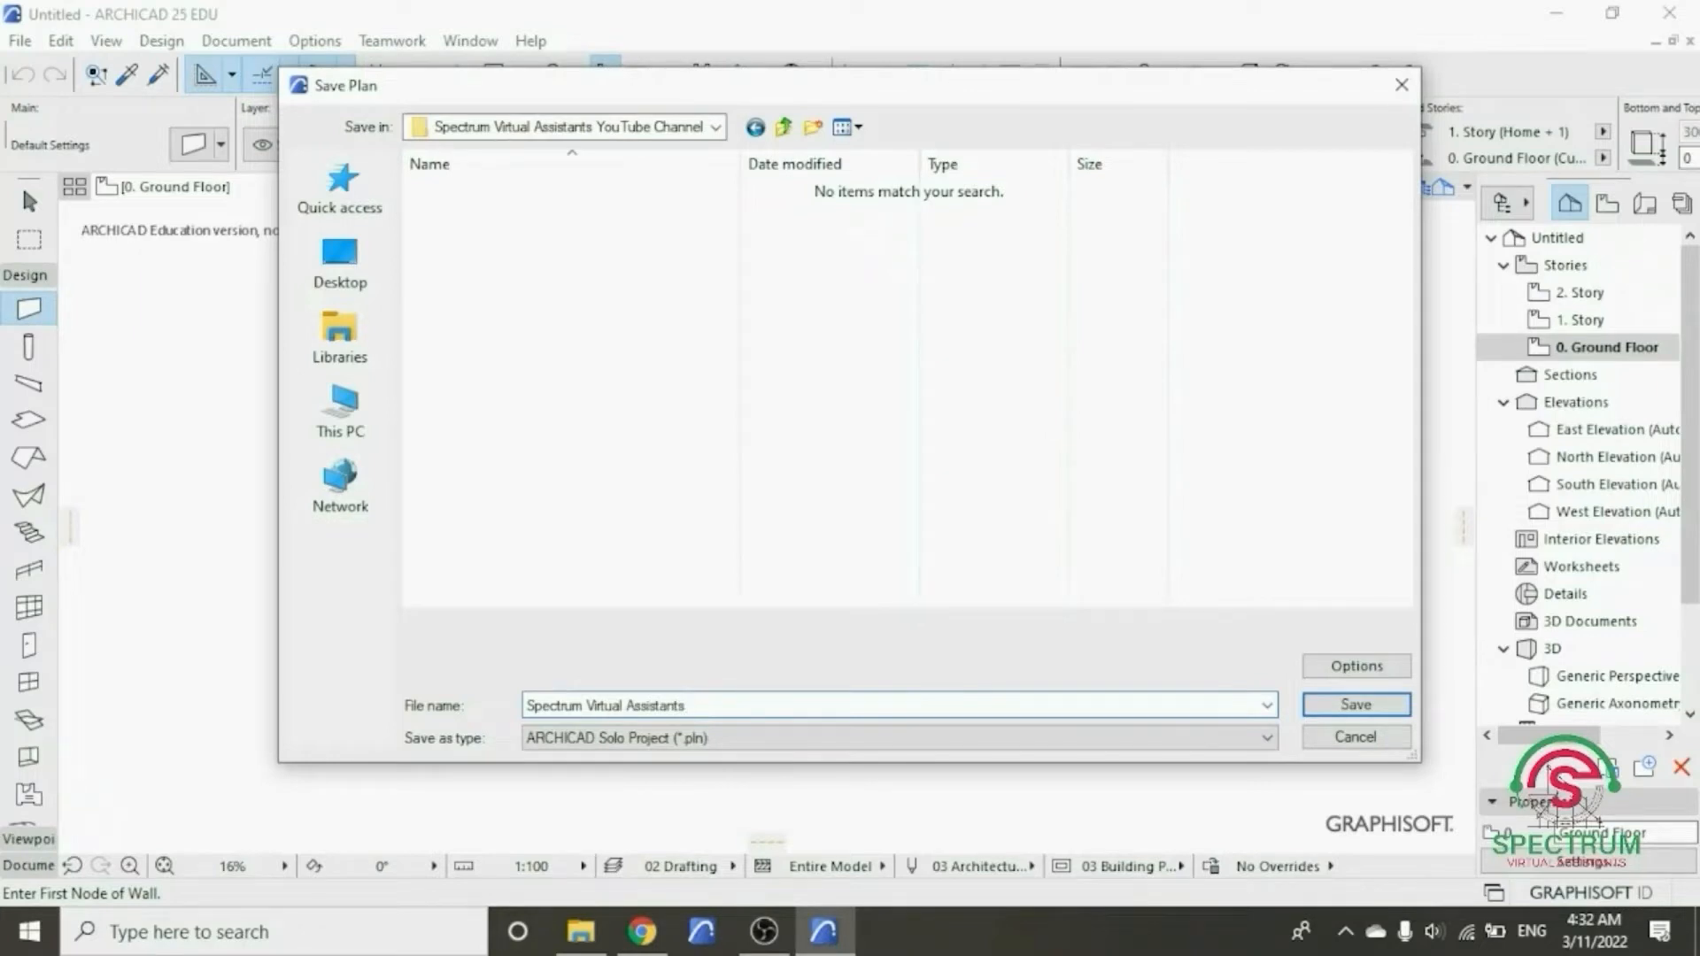
type("ArchiCAD Drawing")
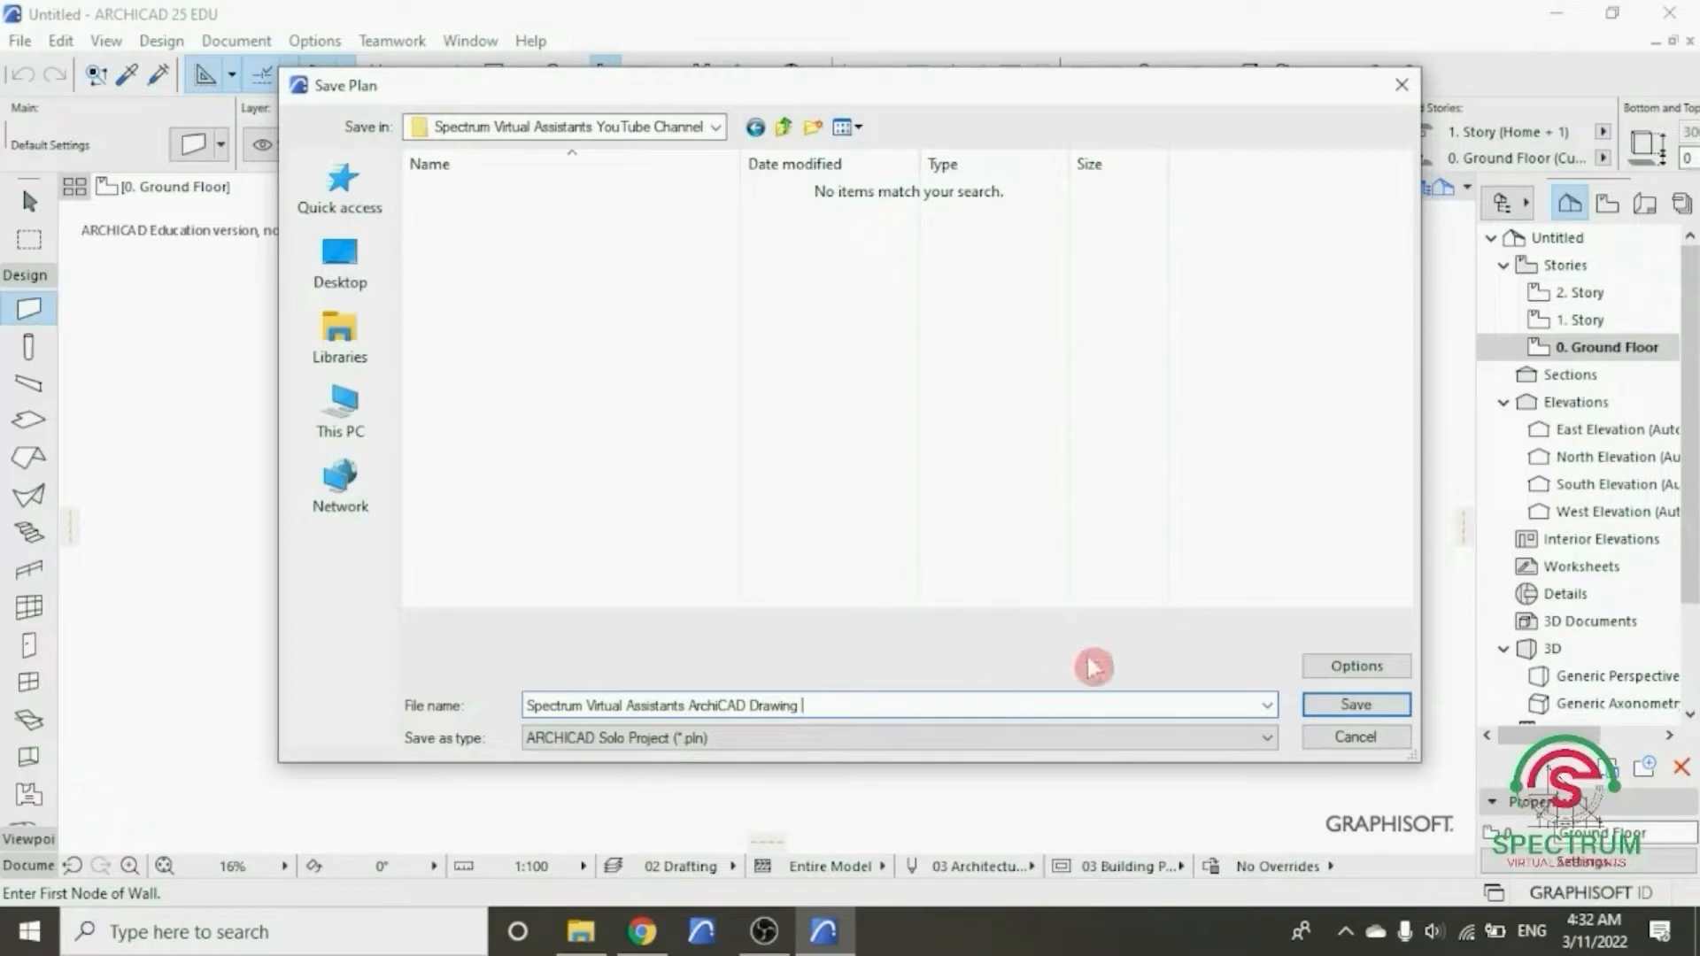
left_click(1346, 706)
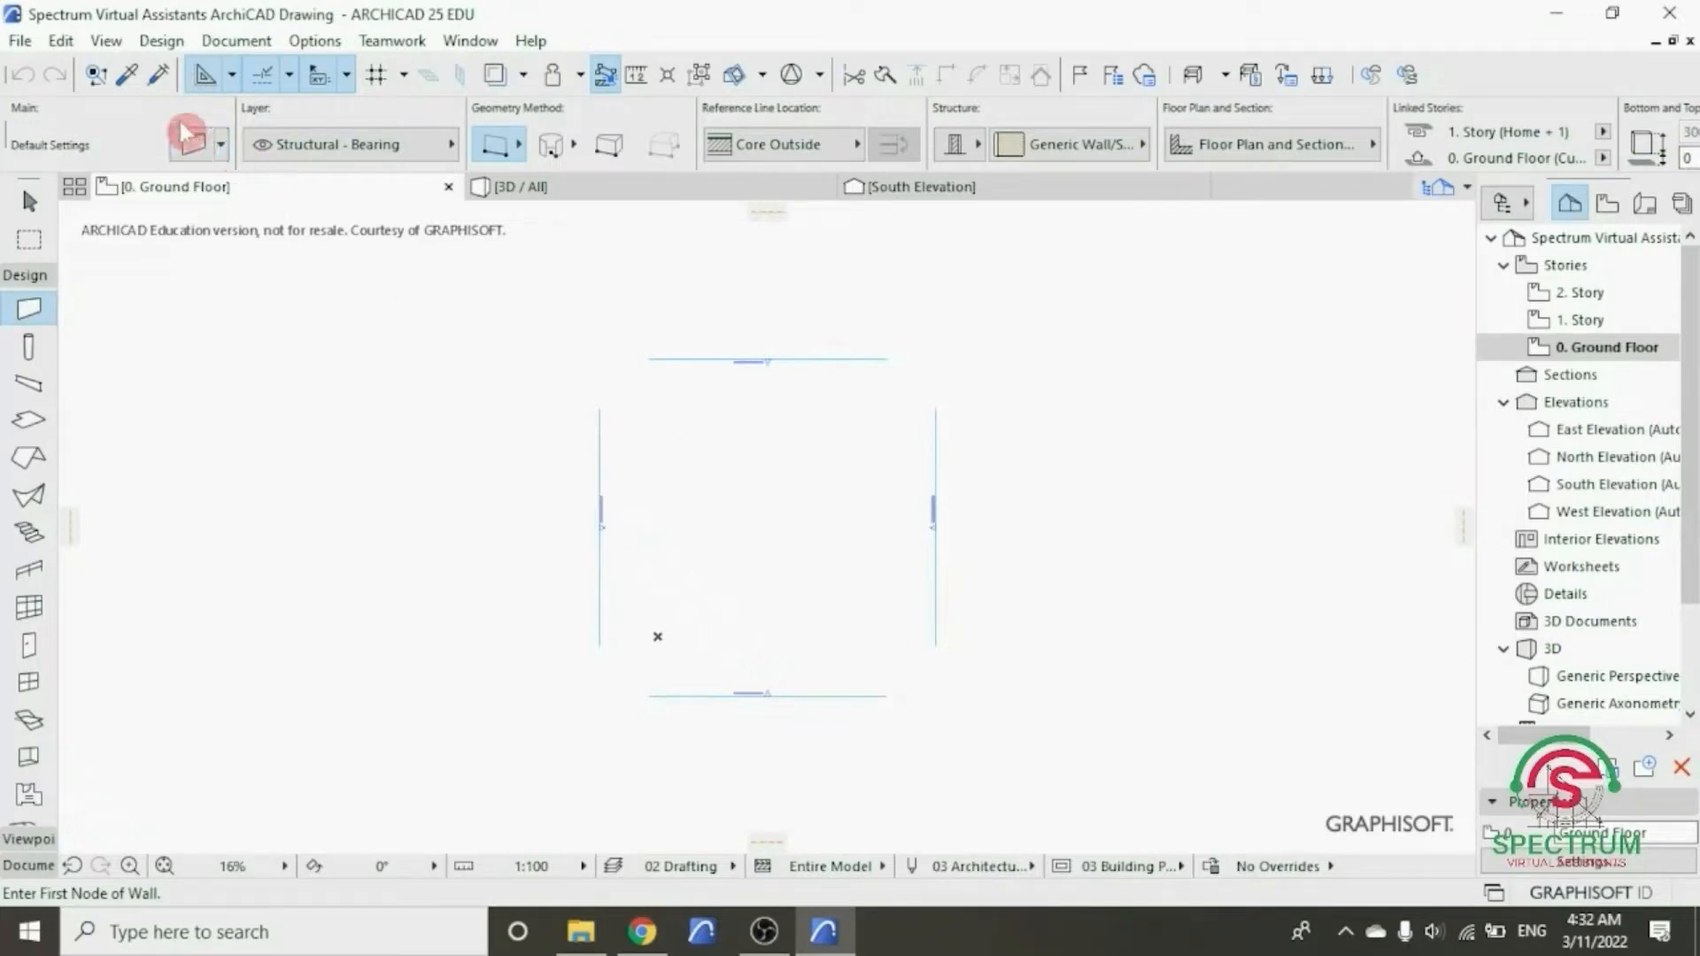
- Open the project's Working Units preferences and set the length unit to millimeter with 0 decimals
left_click(315, 44)
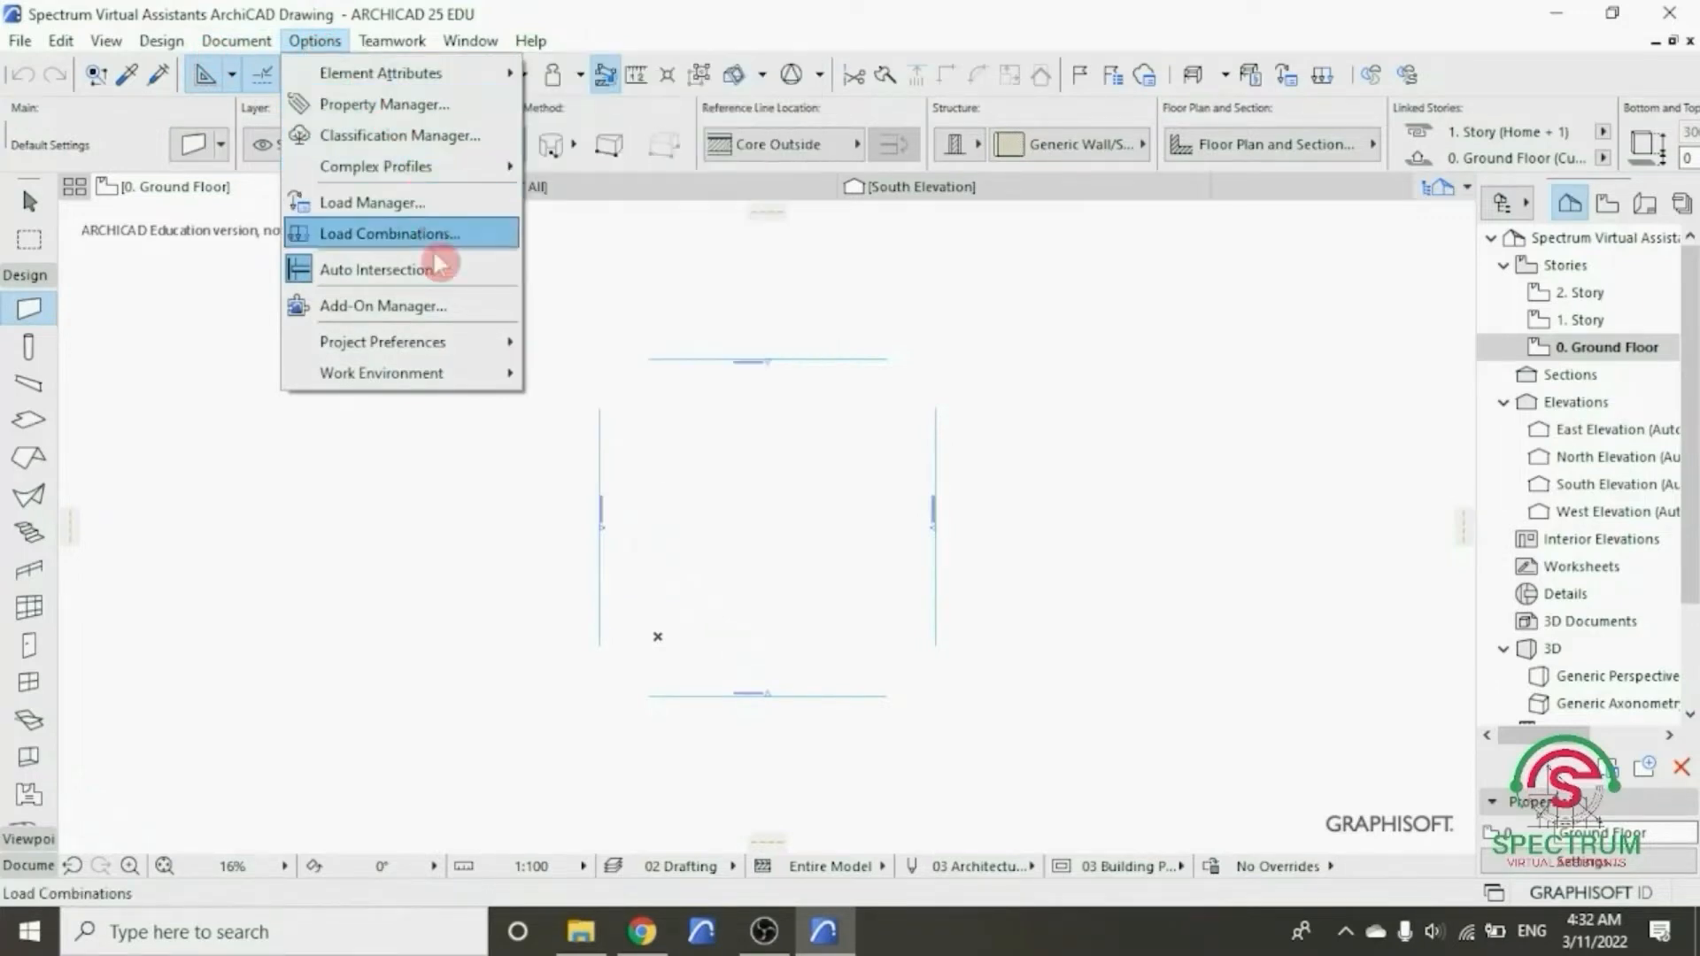
mouse_move(456, 346)
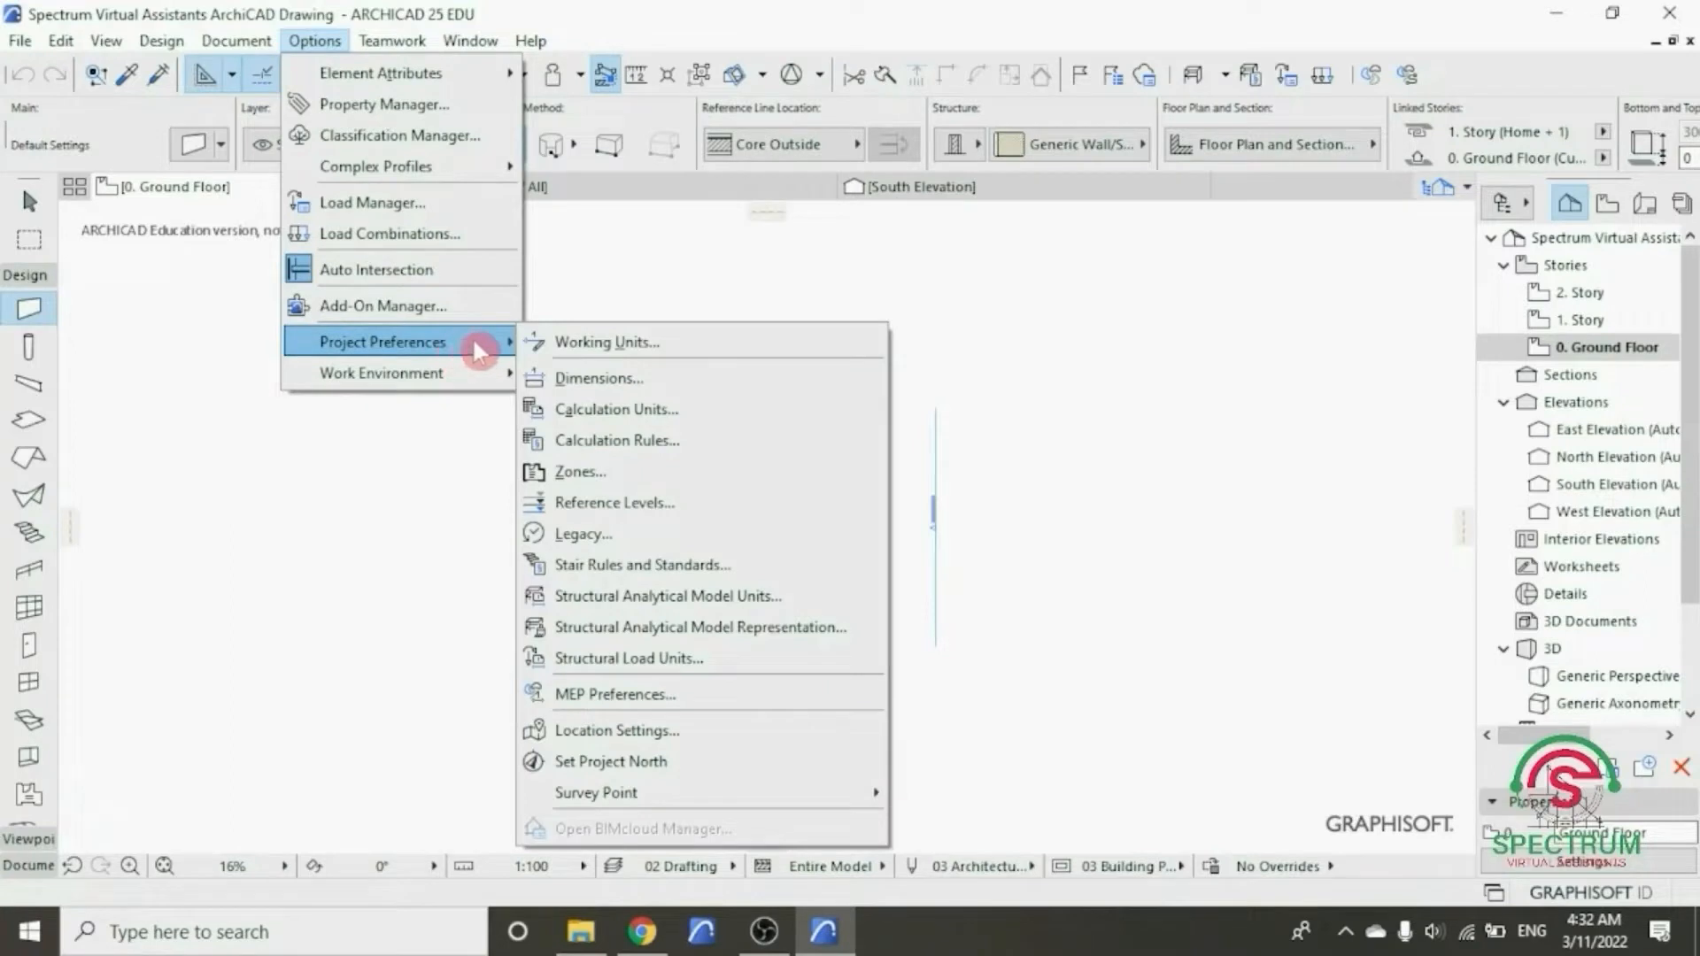
left_click(655, 346)
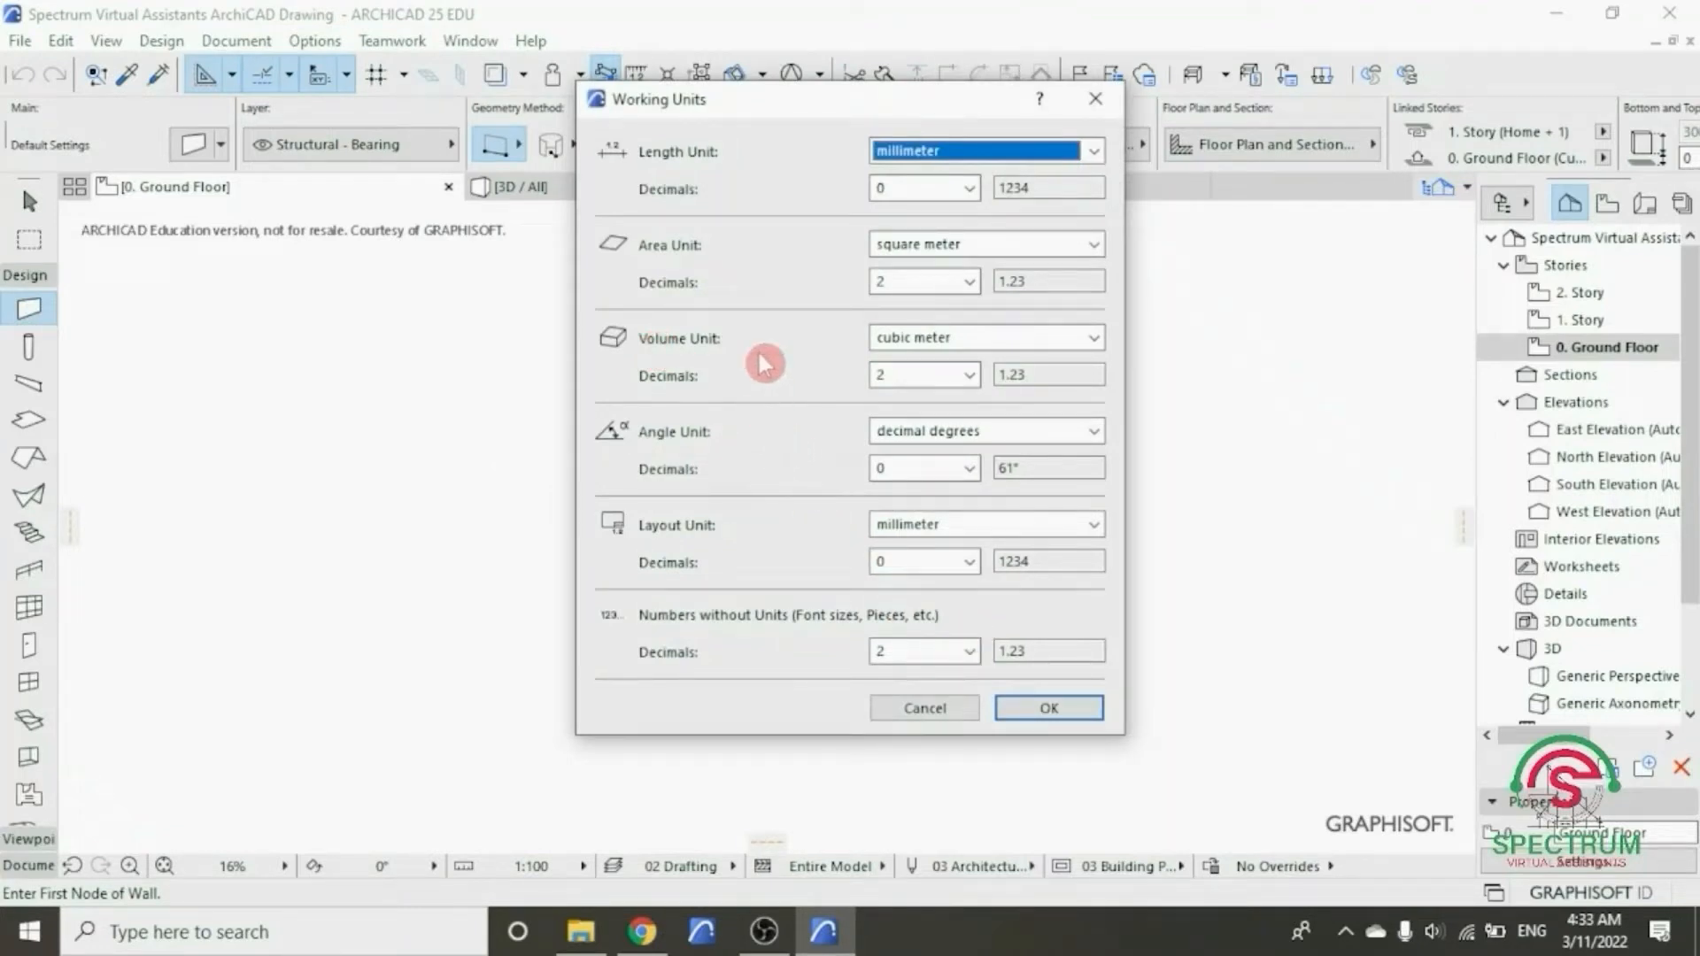
left_click(1095, 151)
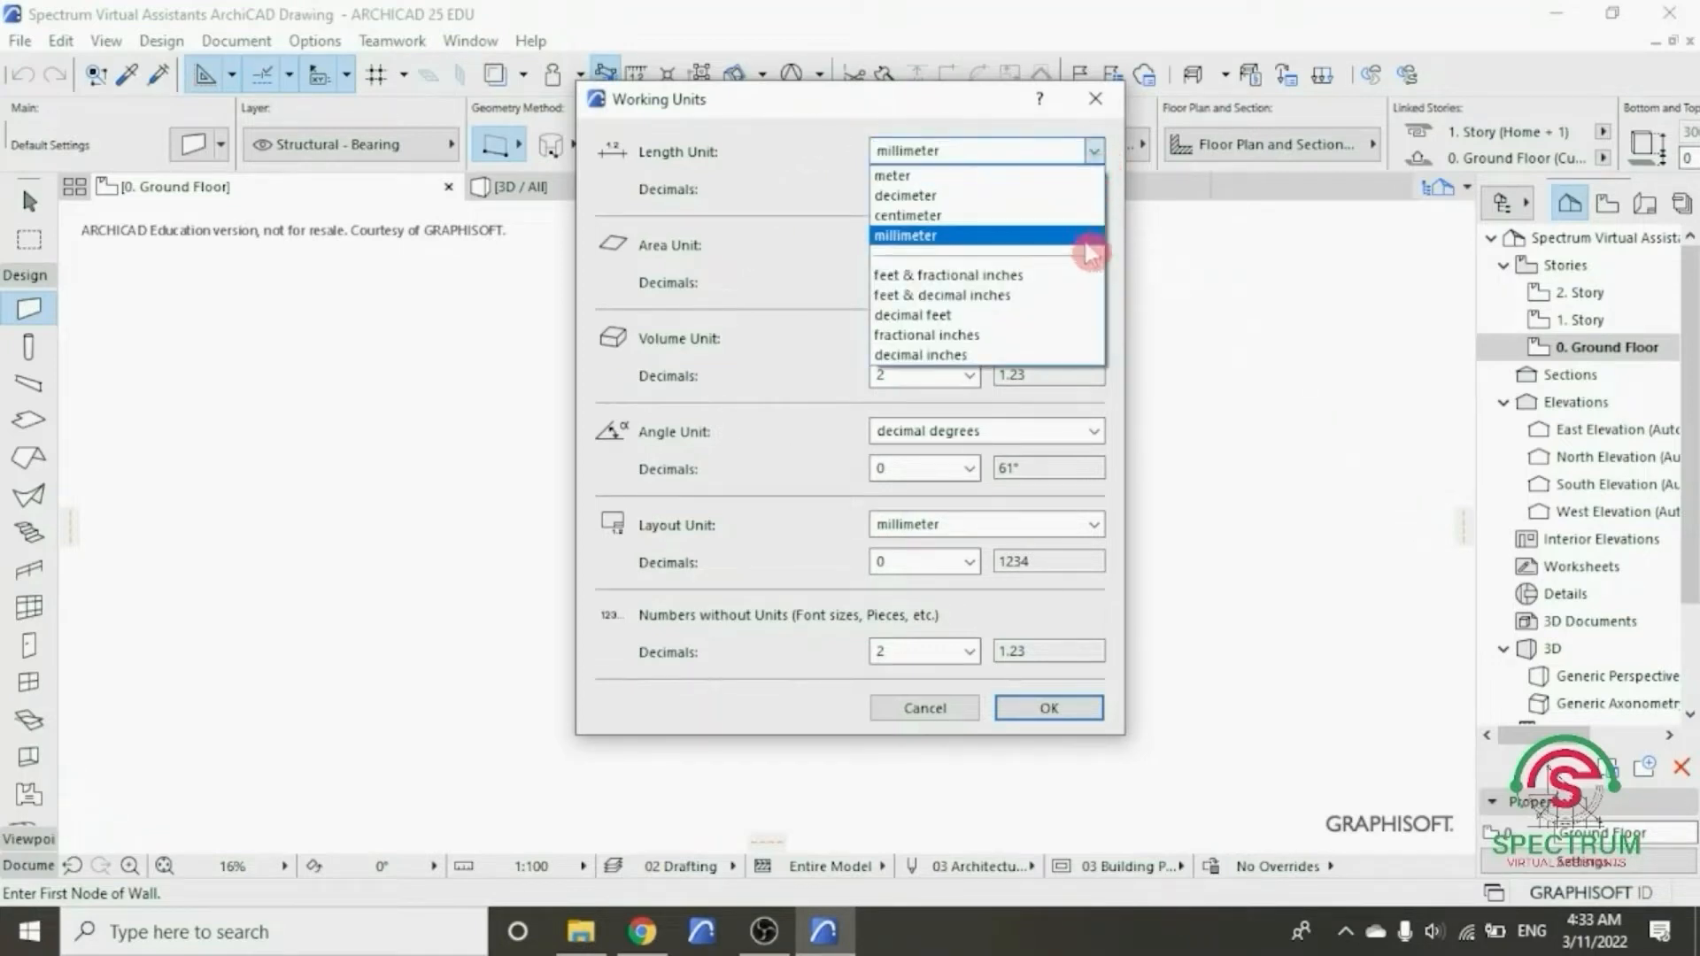
left_click(1033, 236)
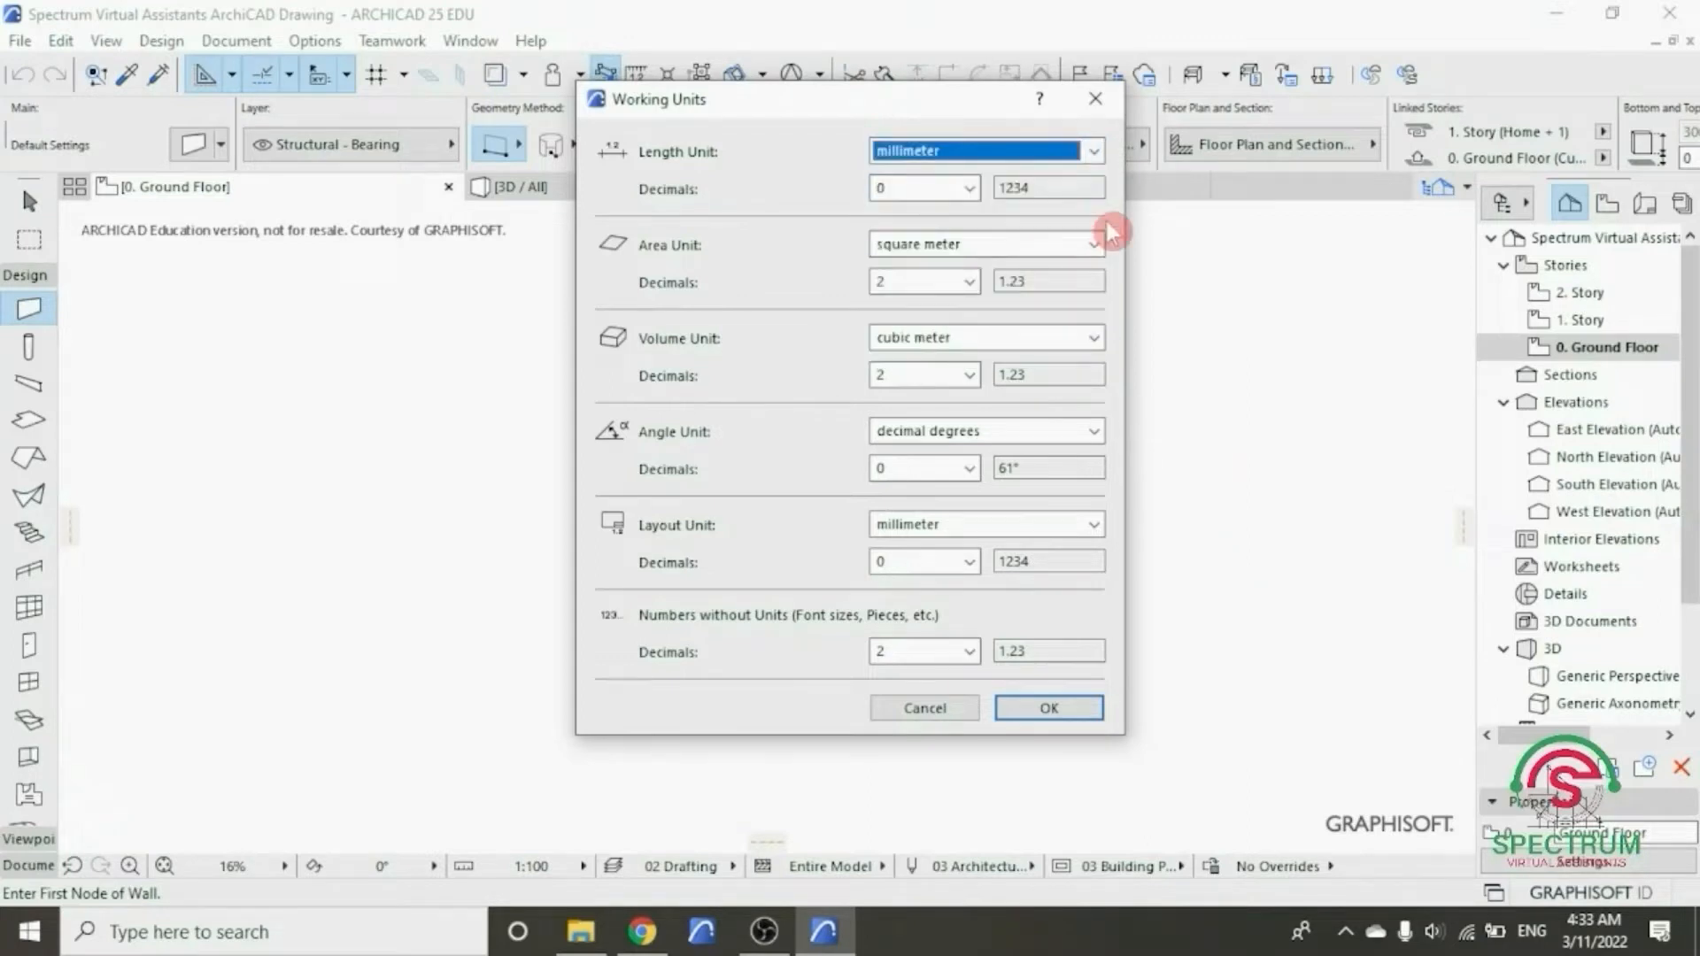
left_click(971, 189)
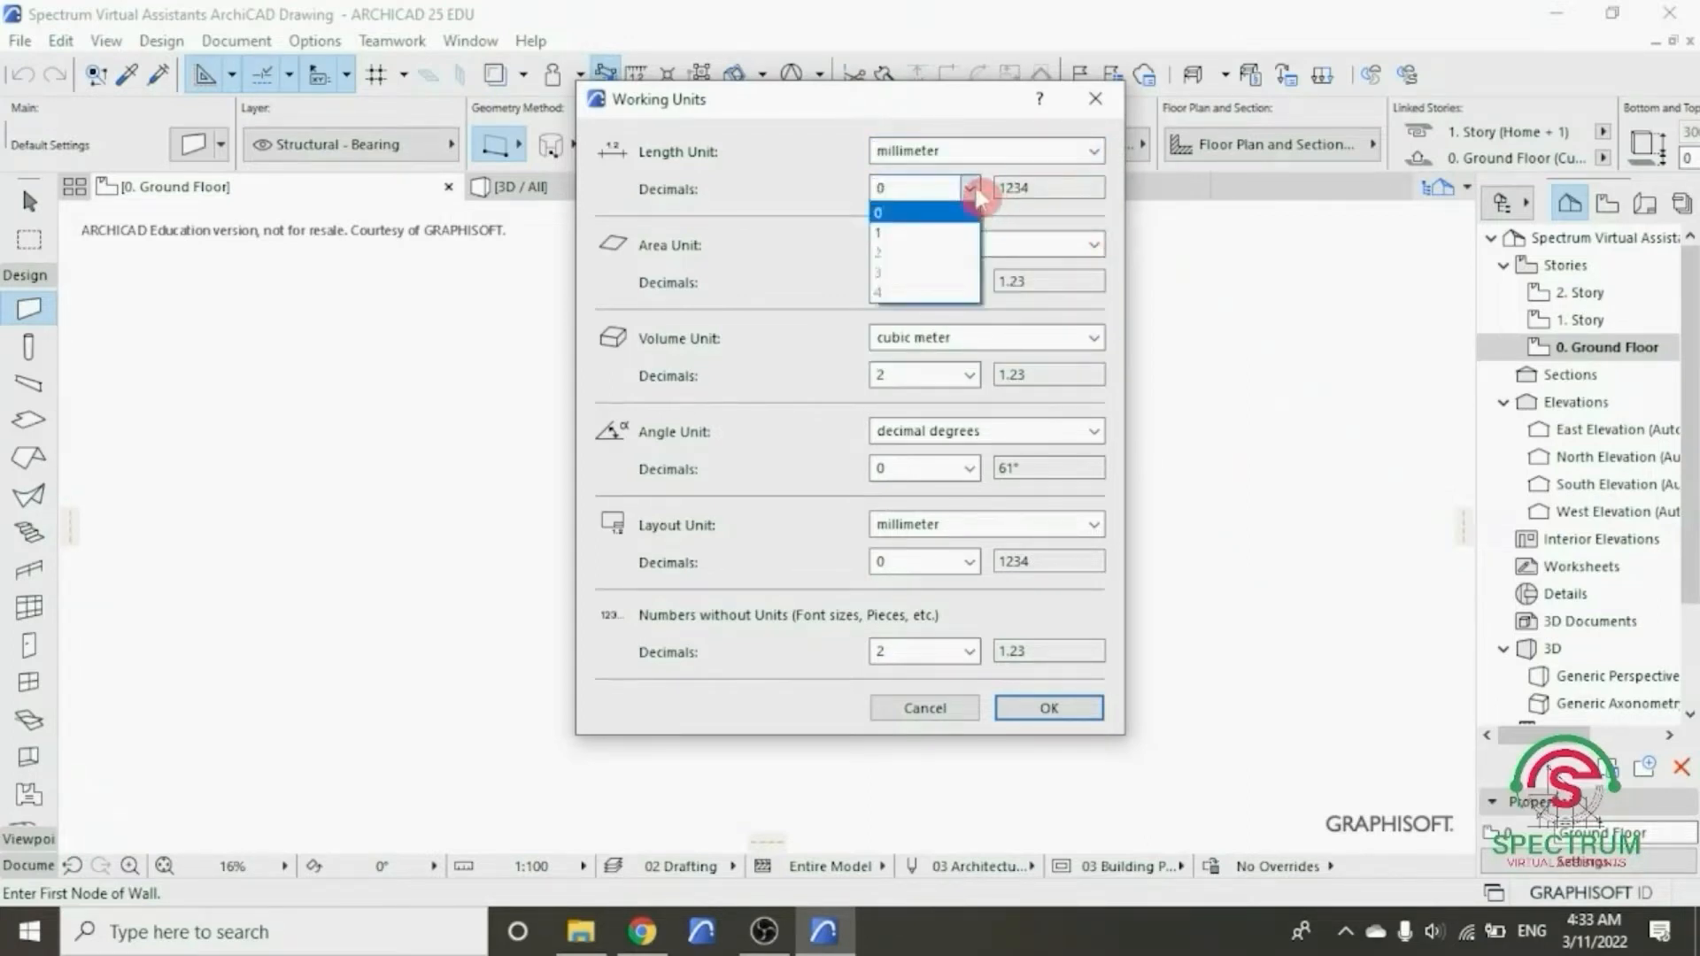
left_click(969, 215)
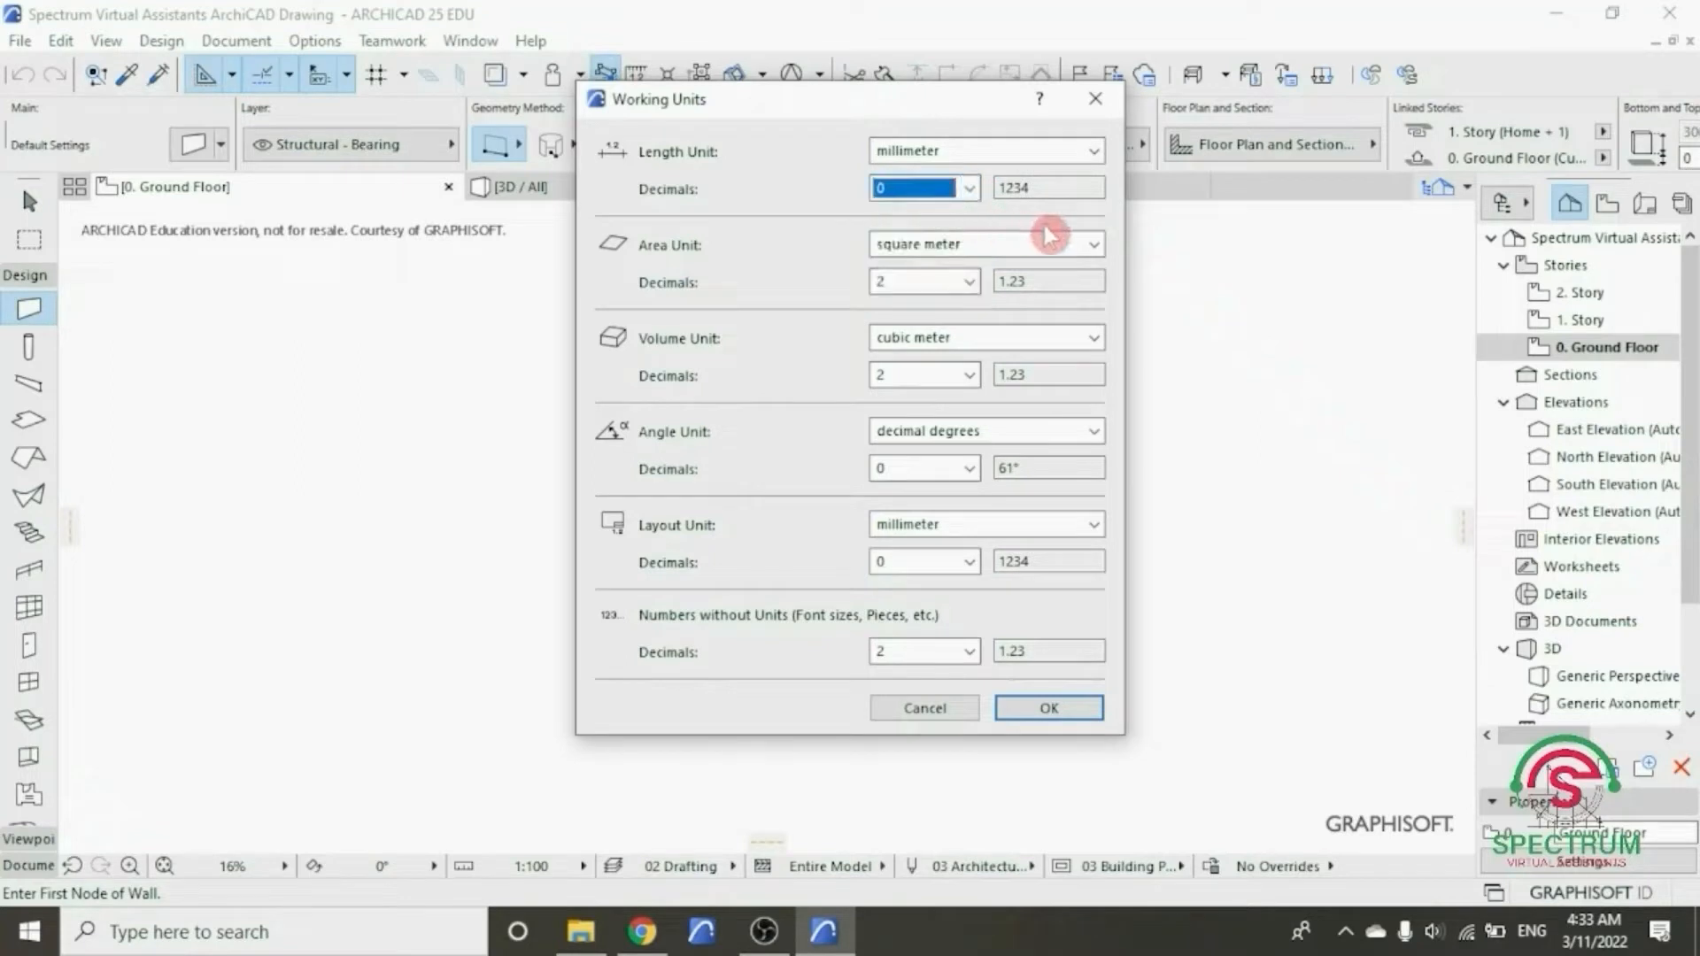
- Set the area unit to square millimeter with 0 decimals
left_click(1097, 245)
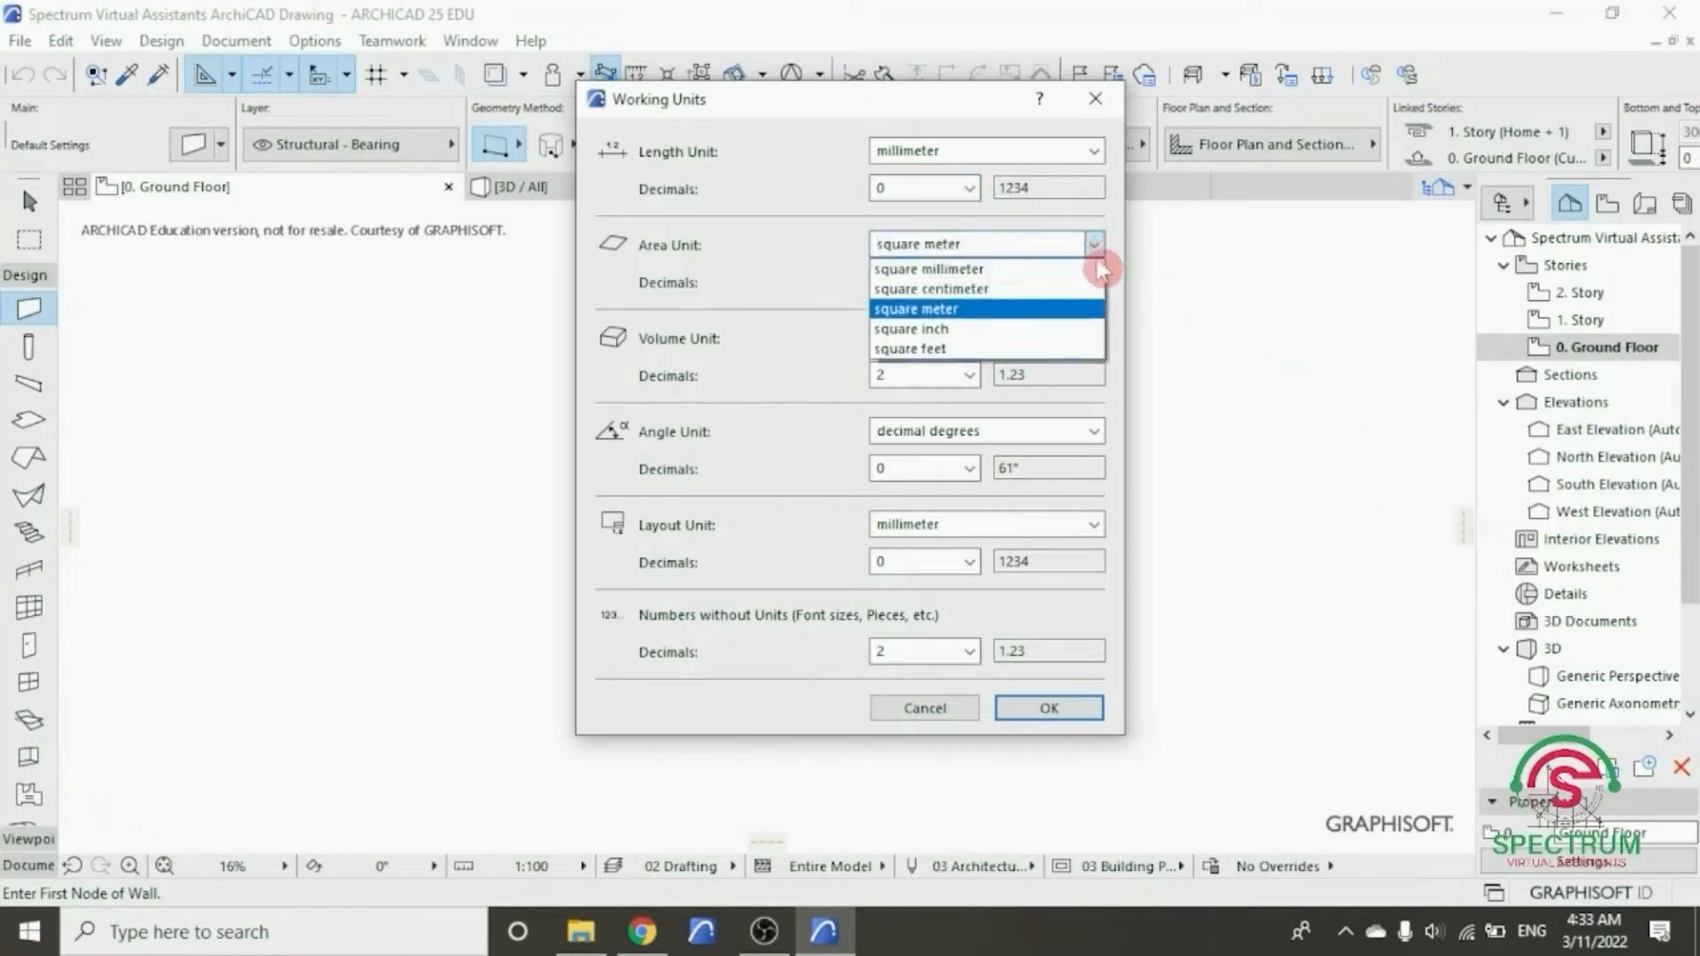
left_click(1090, 270)
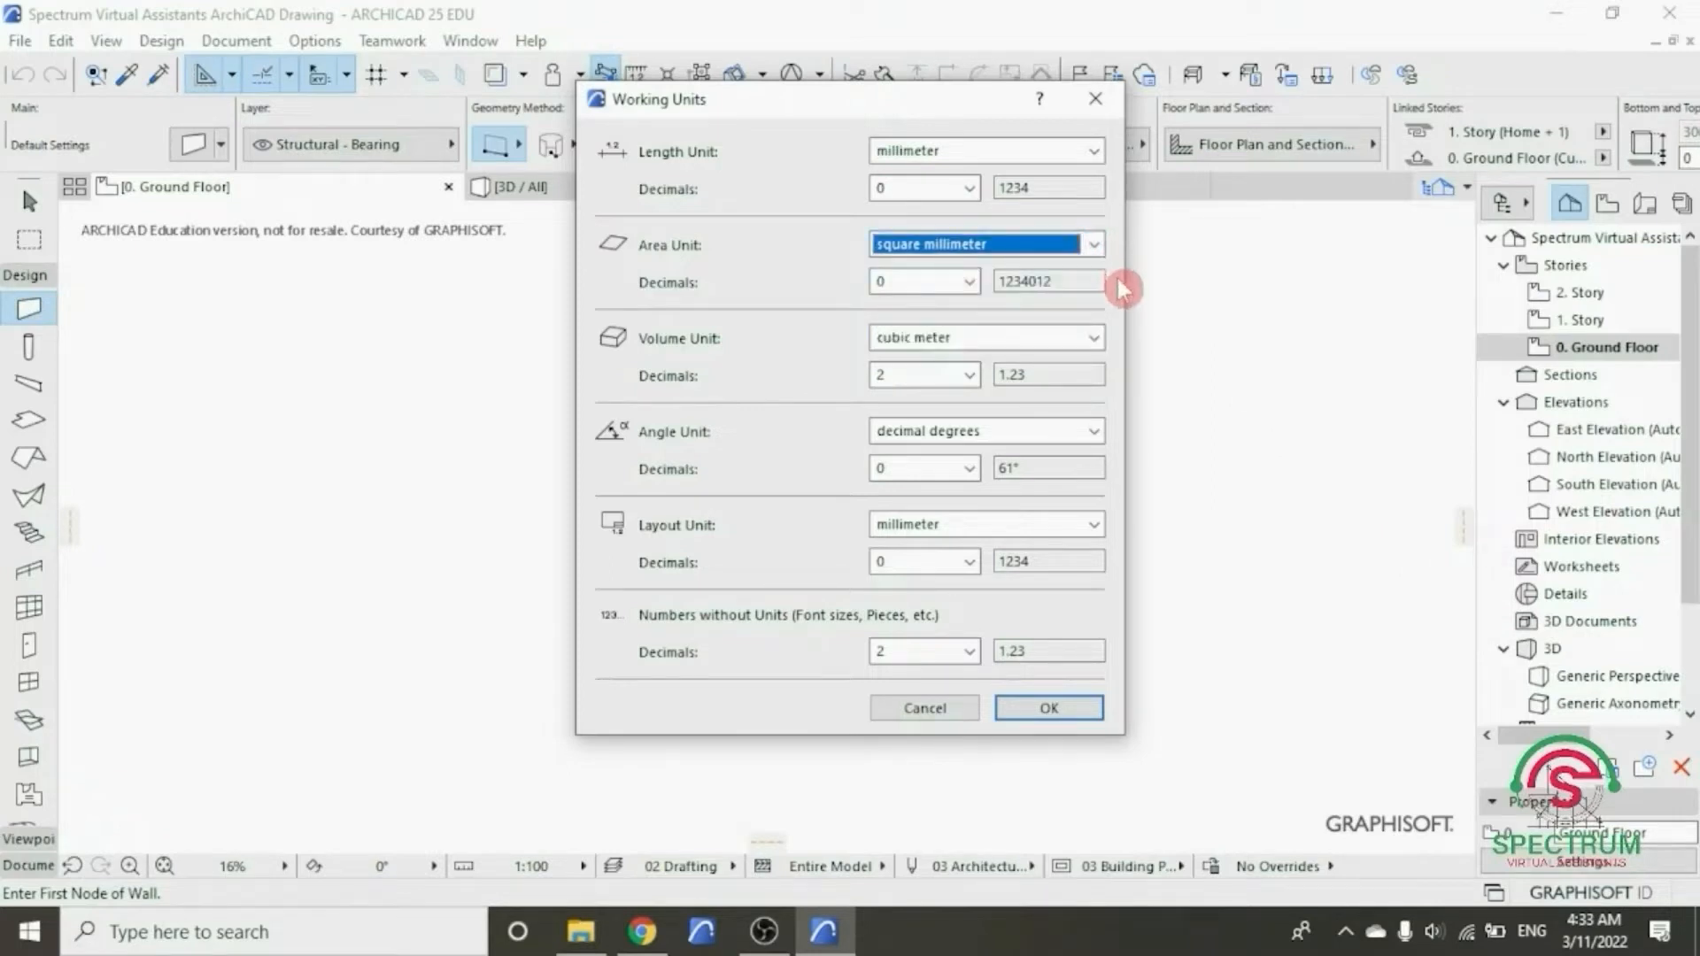
left_click(974, 284)
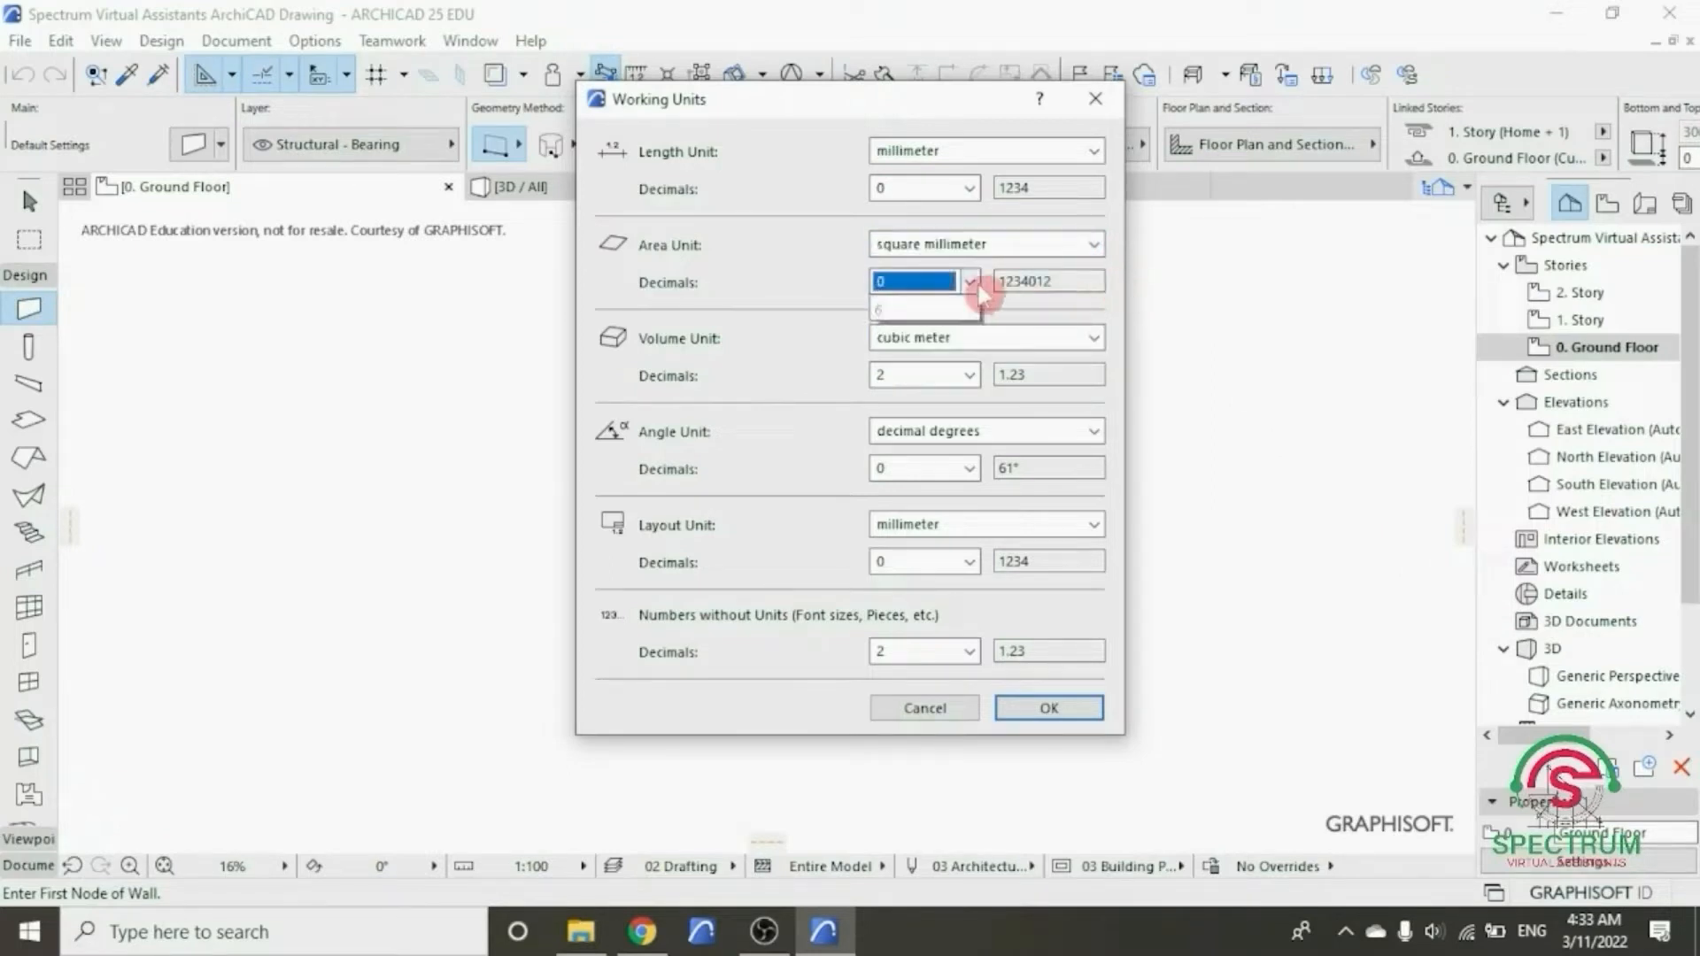
left_click(975, 306)
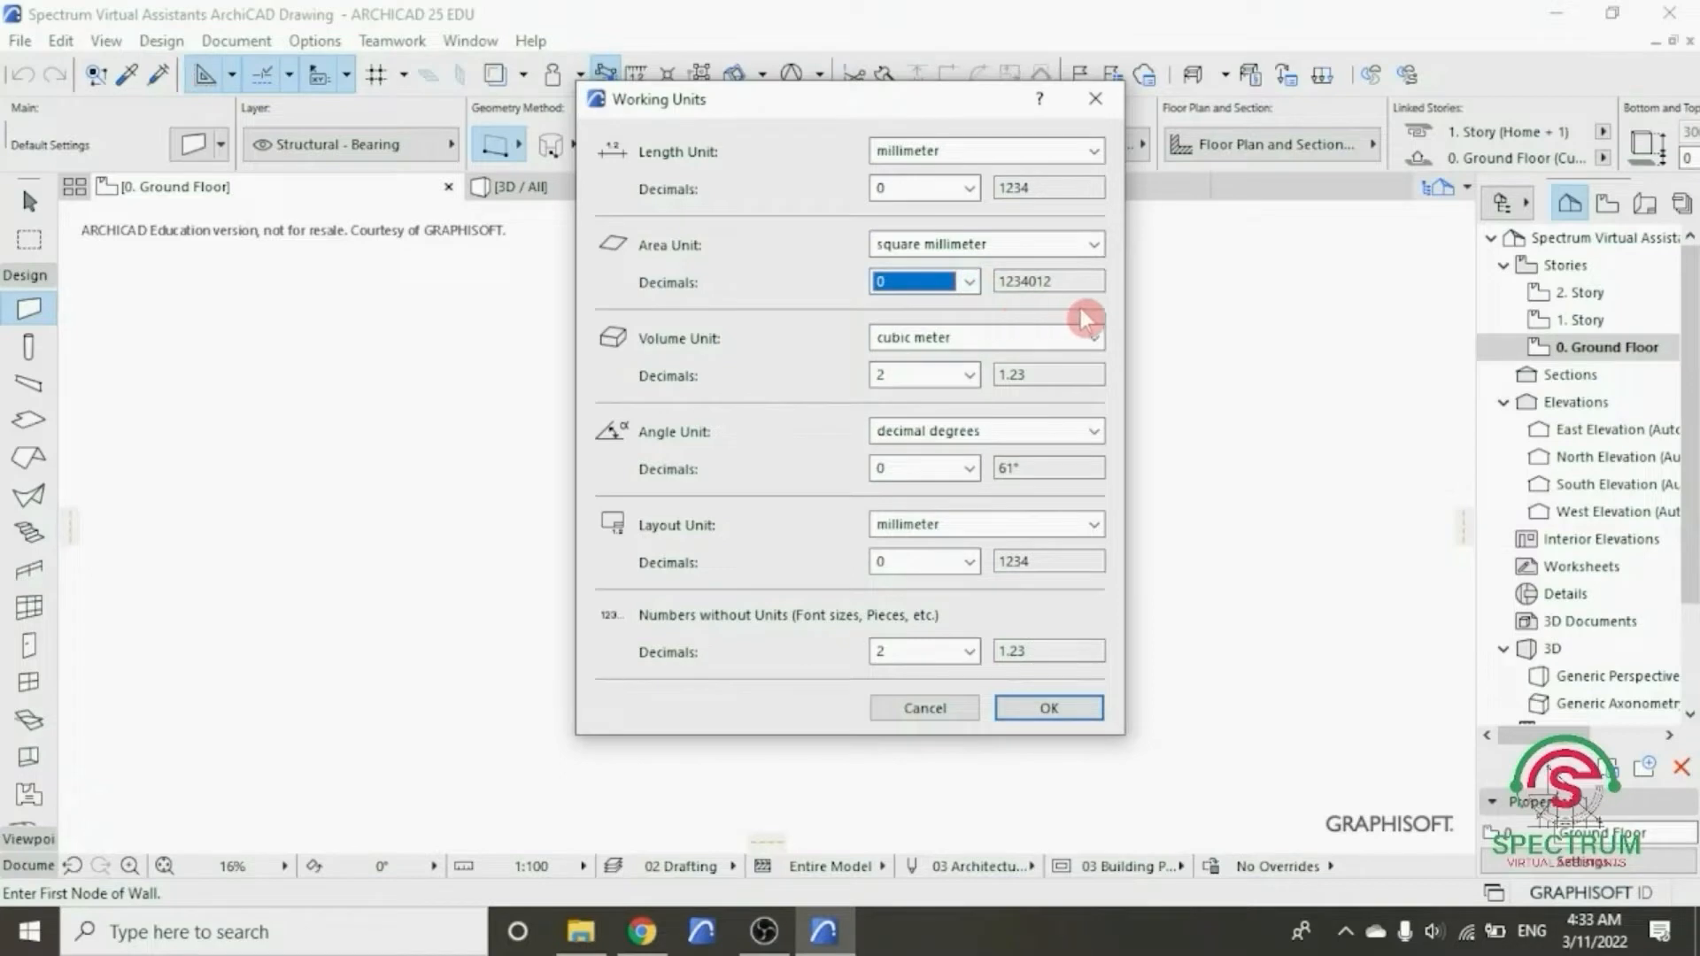
- Set the volume unit to cubic meter and the angle unit to decimal degrees
left_click(1094, 340)
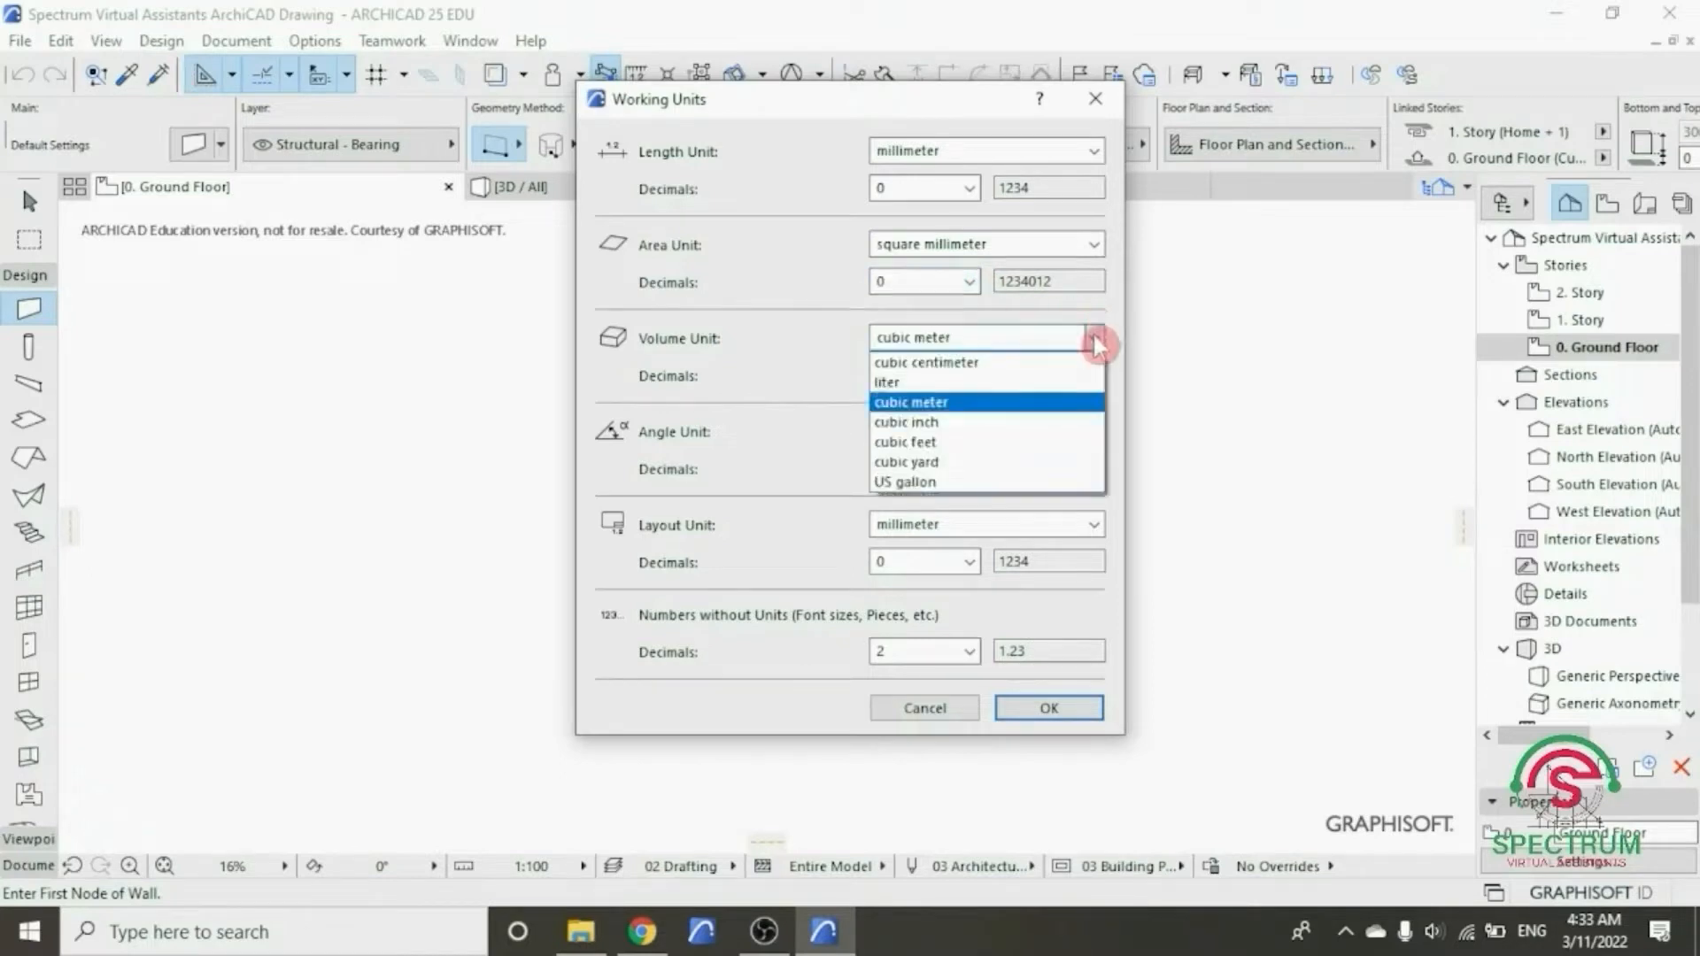
left_click(1050, 403)
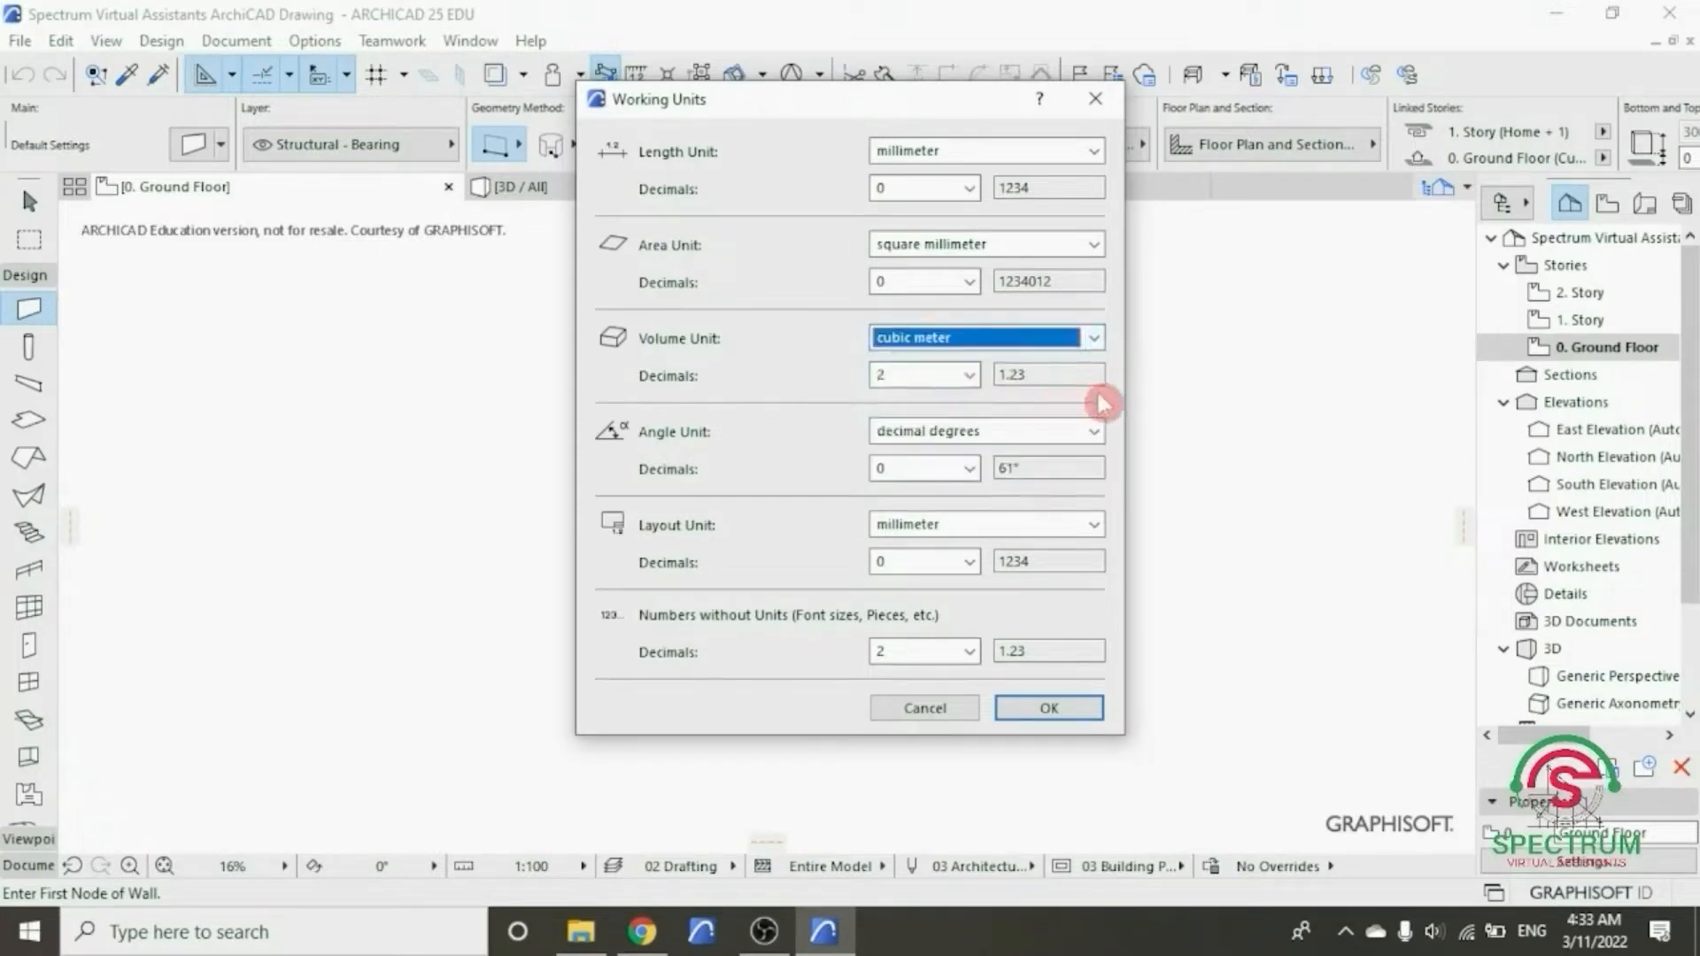
left_click(1097, 430)
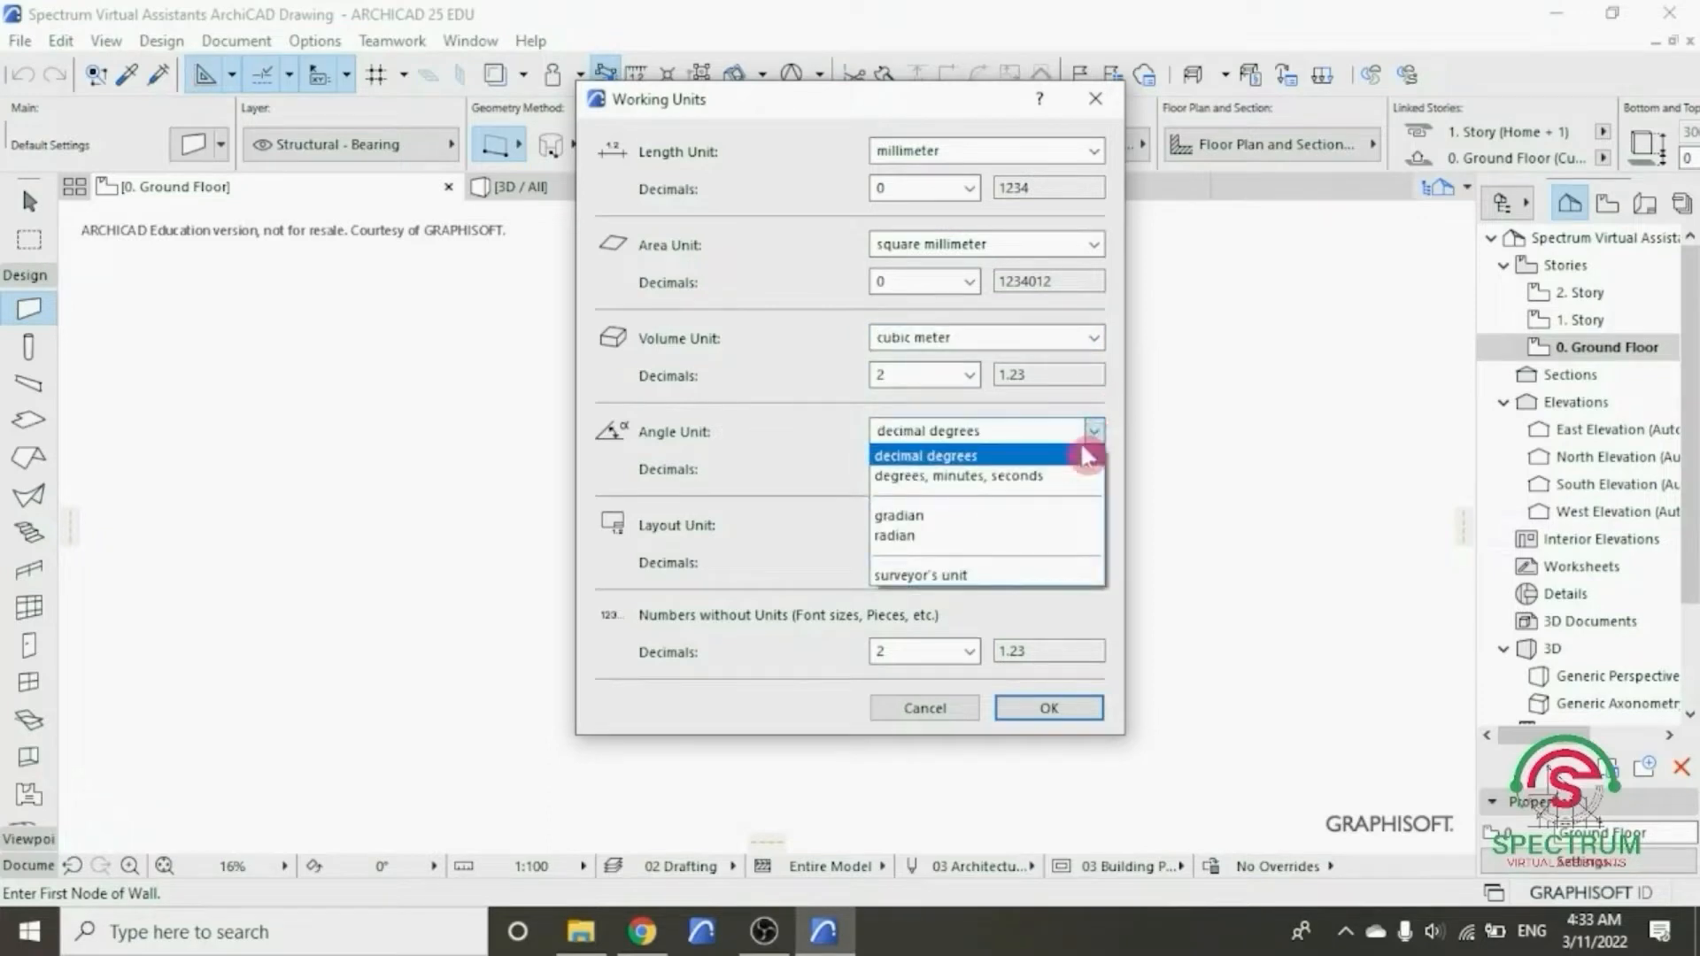
left_click(1081, 456)
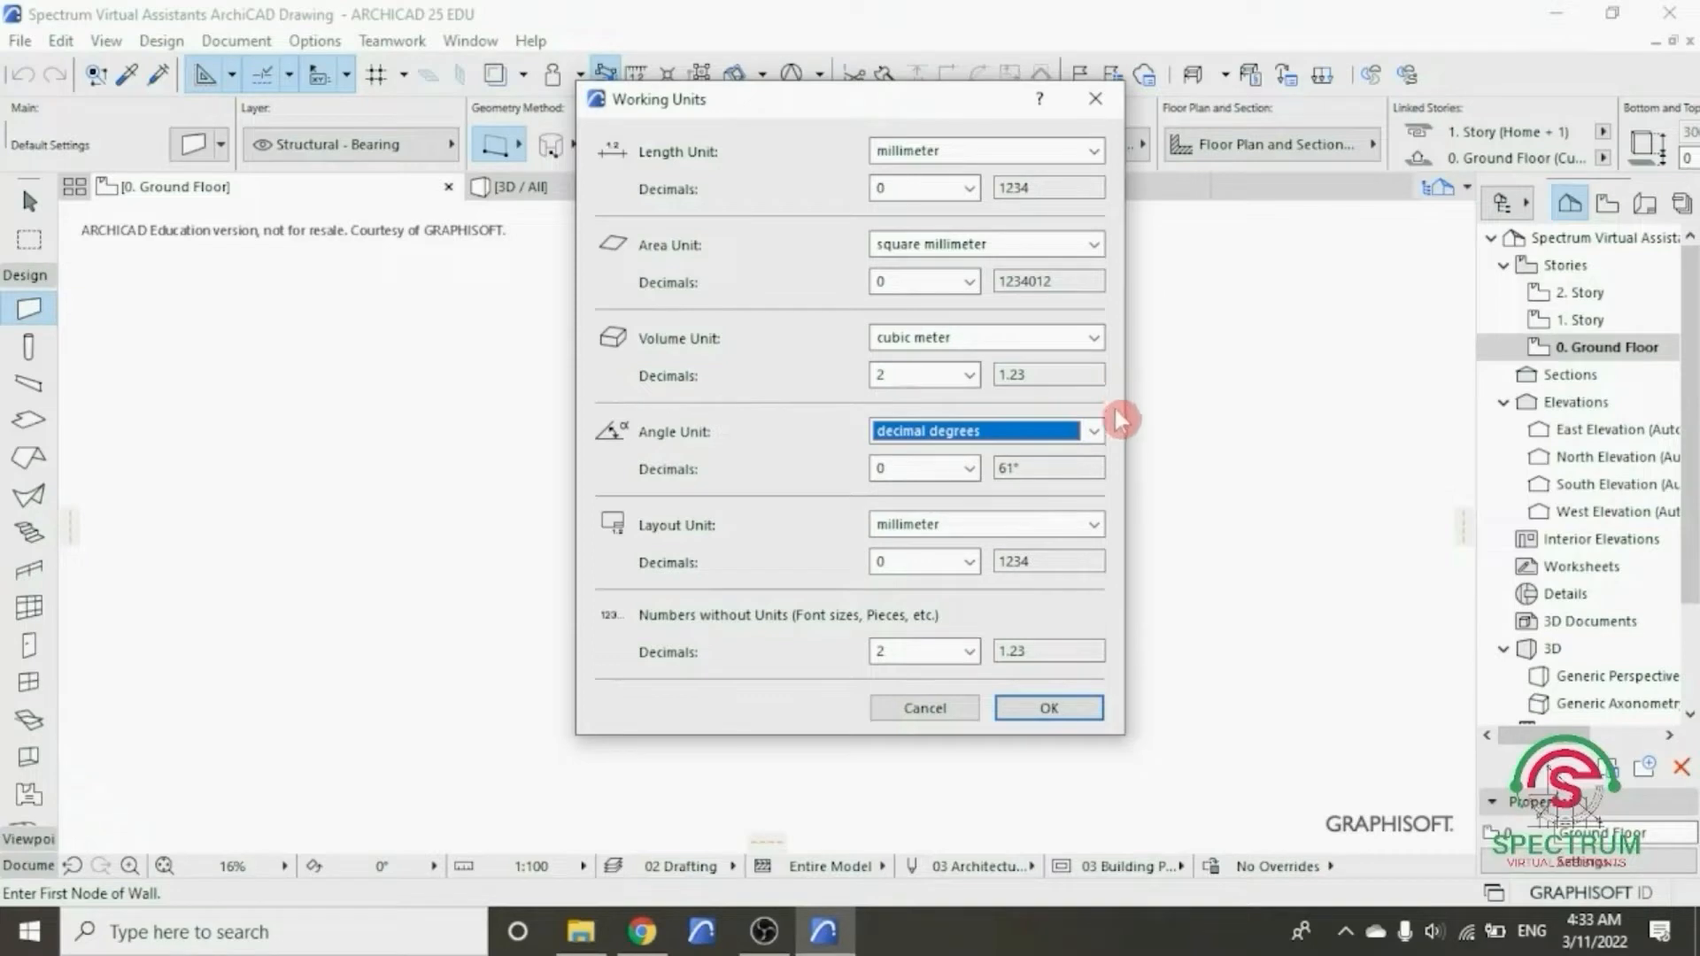
- Set the layout unit to millimeter and the decimals for numbers without units to 0
left_click(1094, 524)
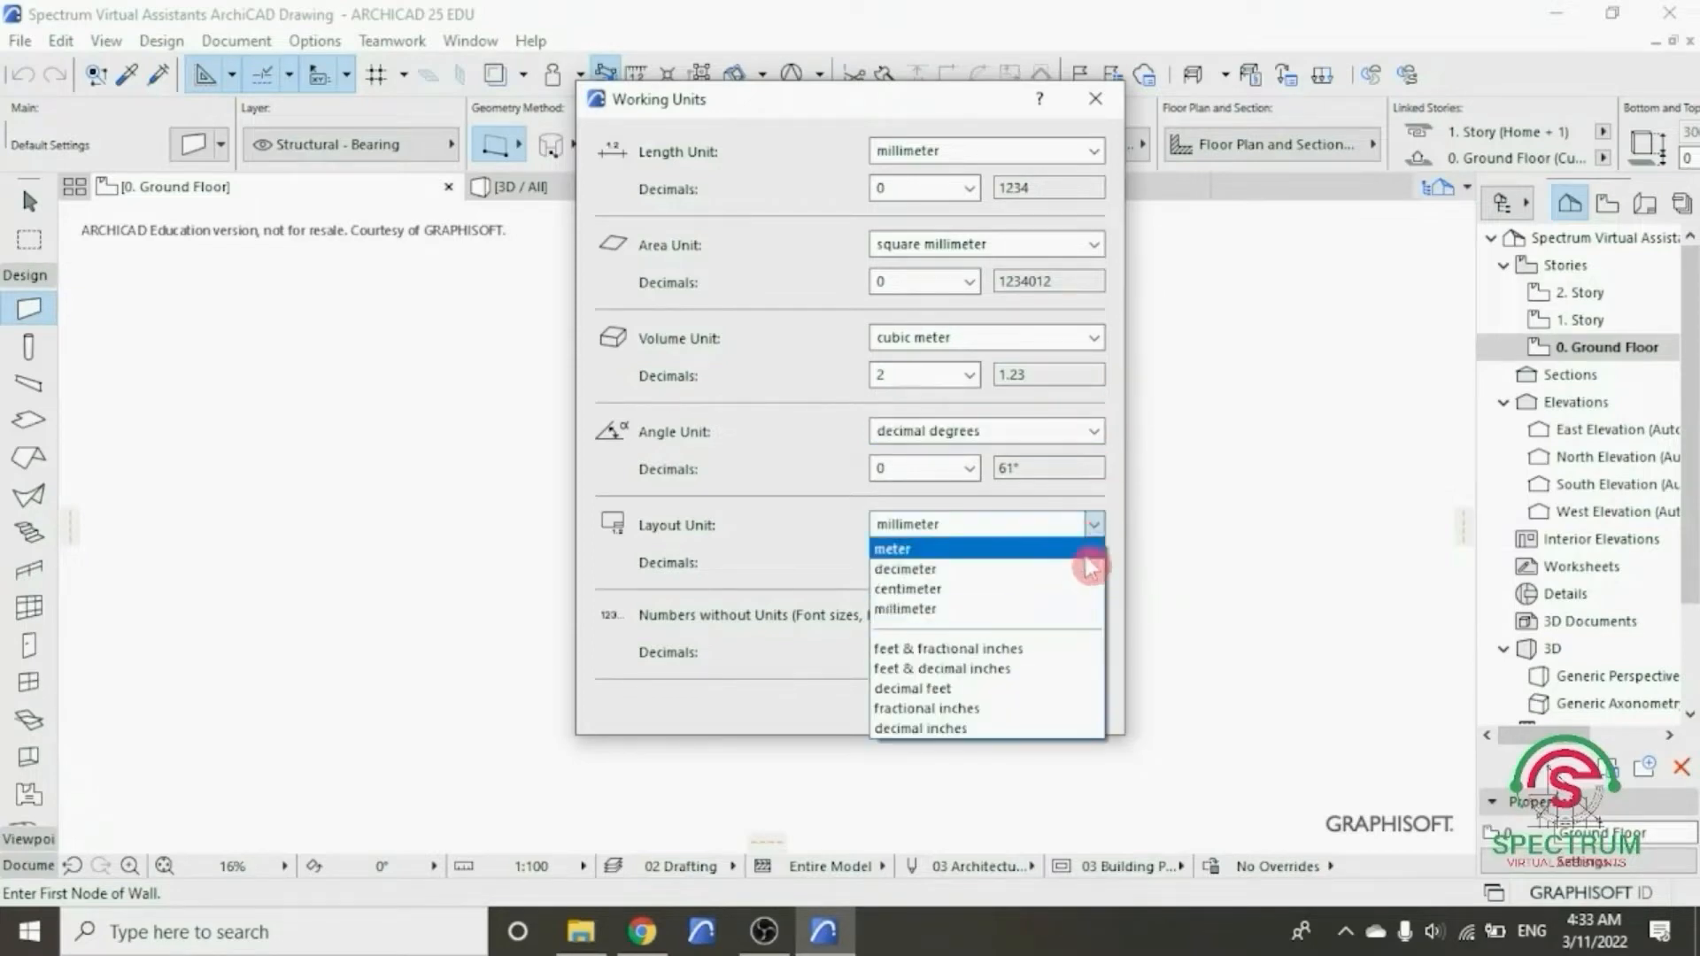
left_click(1074, 611)
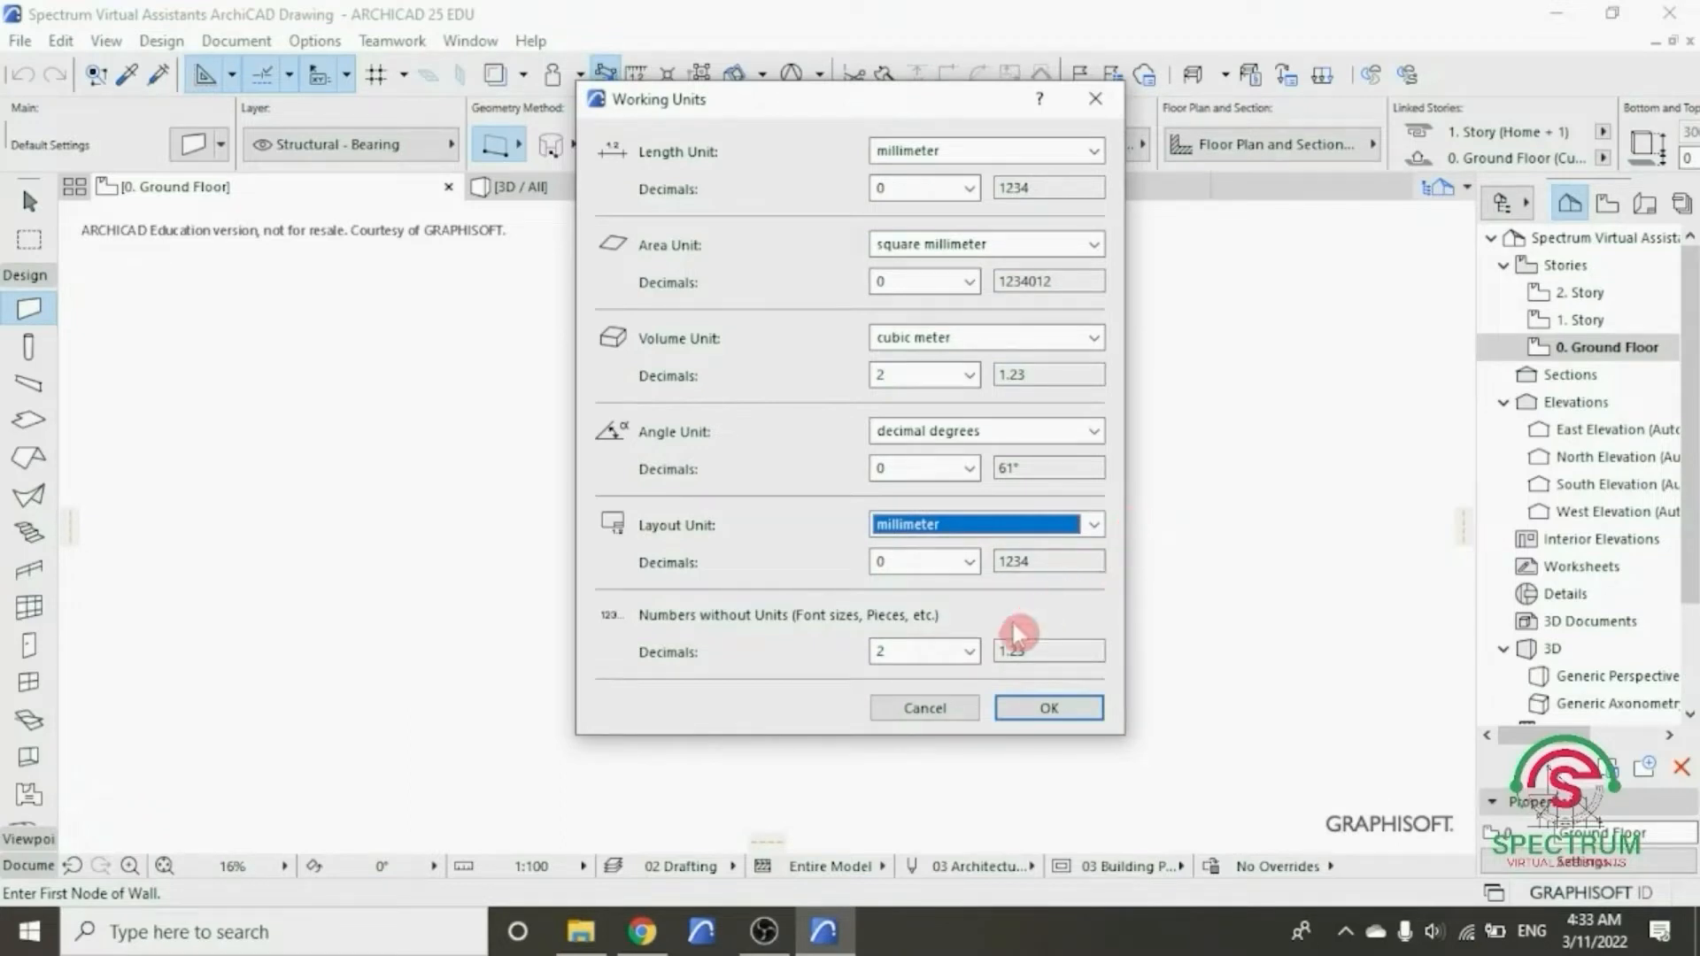
left_click(970, 652)
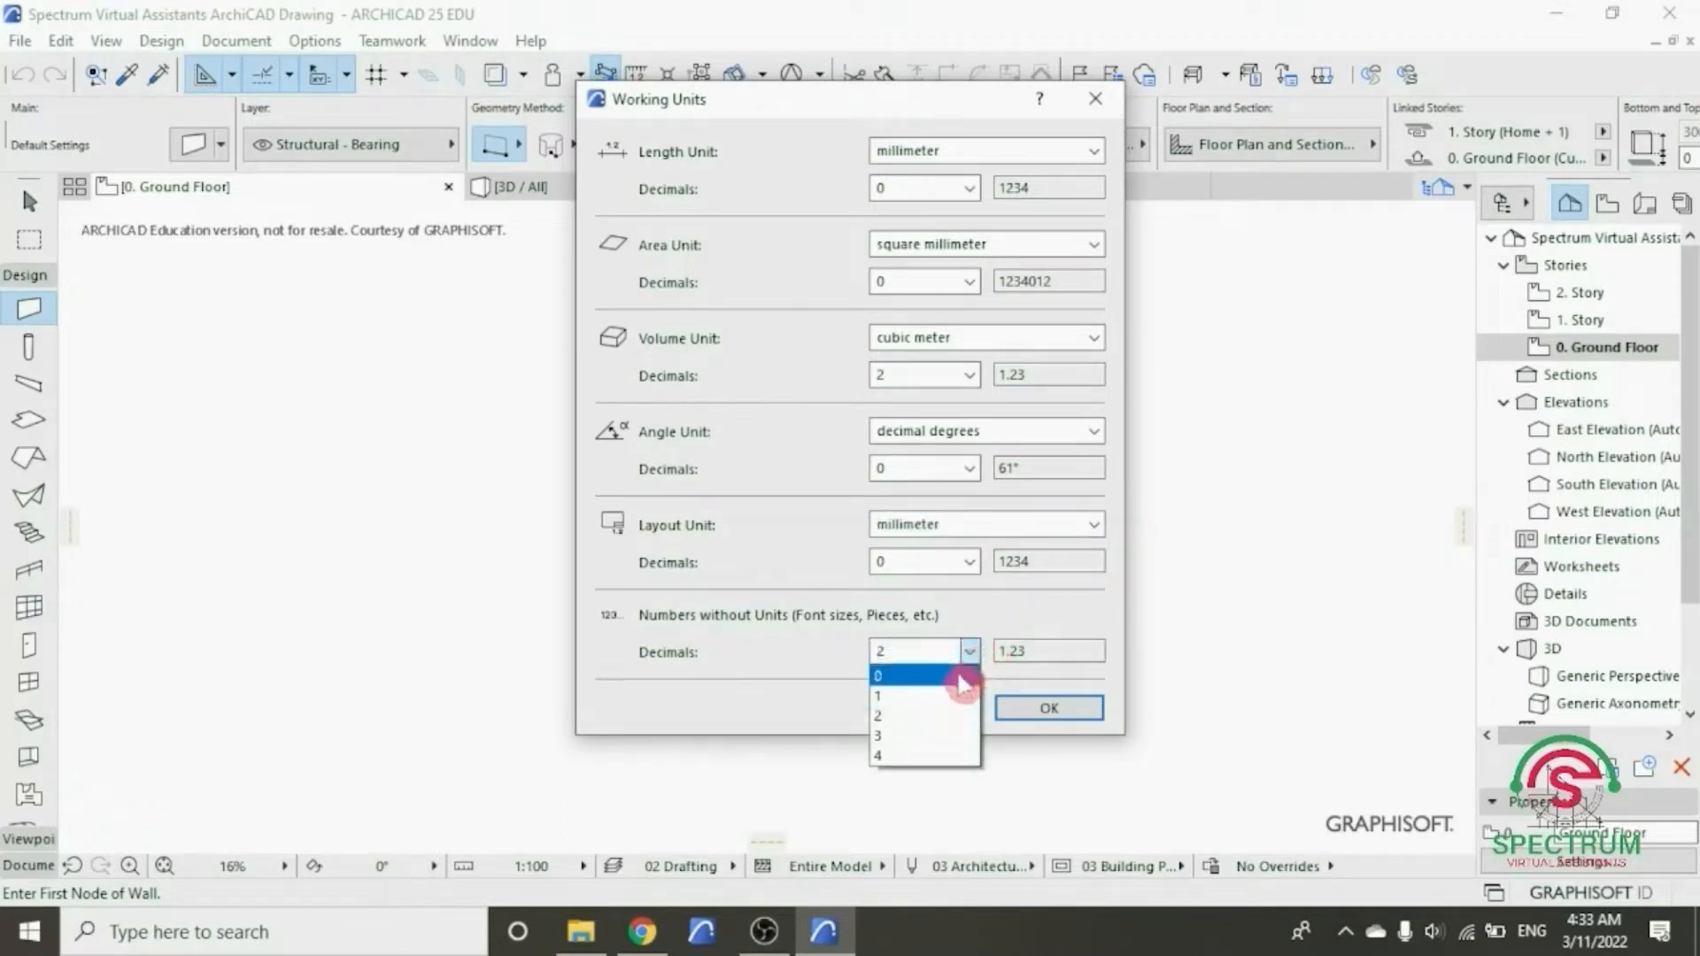
left_click(958, 678)
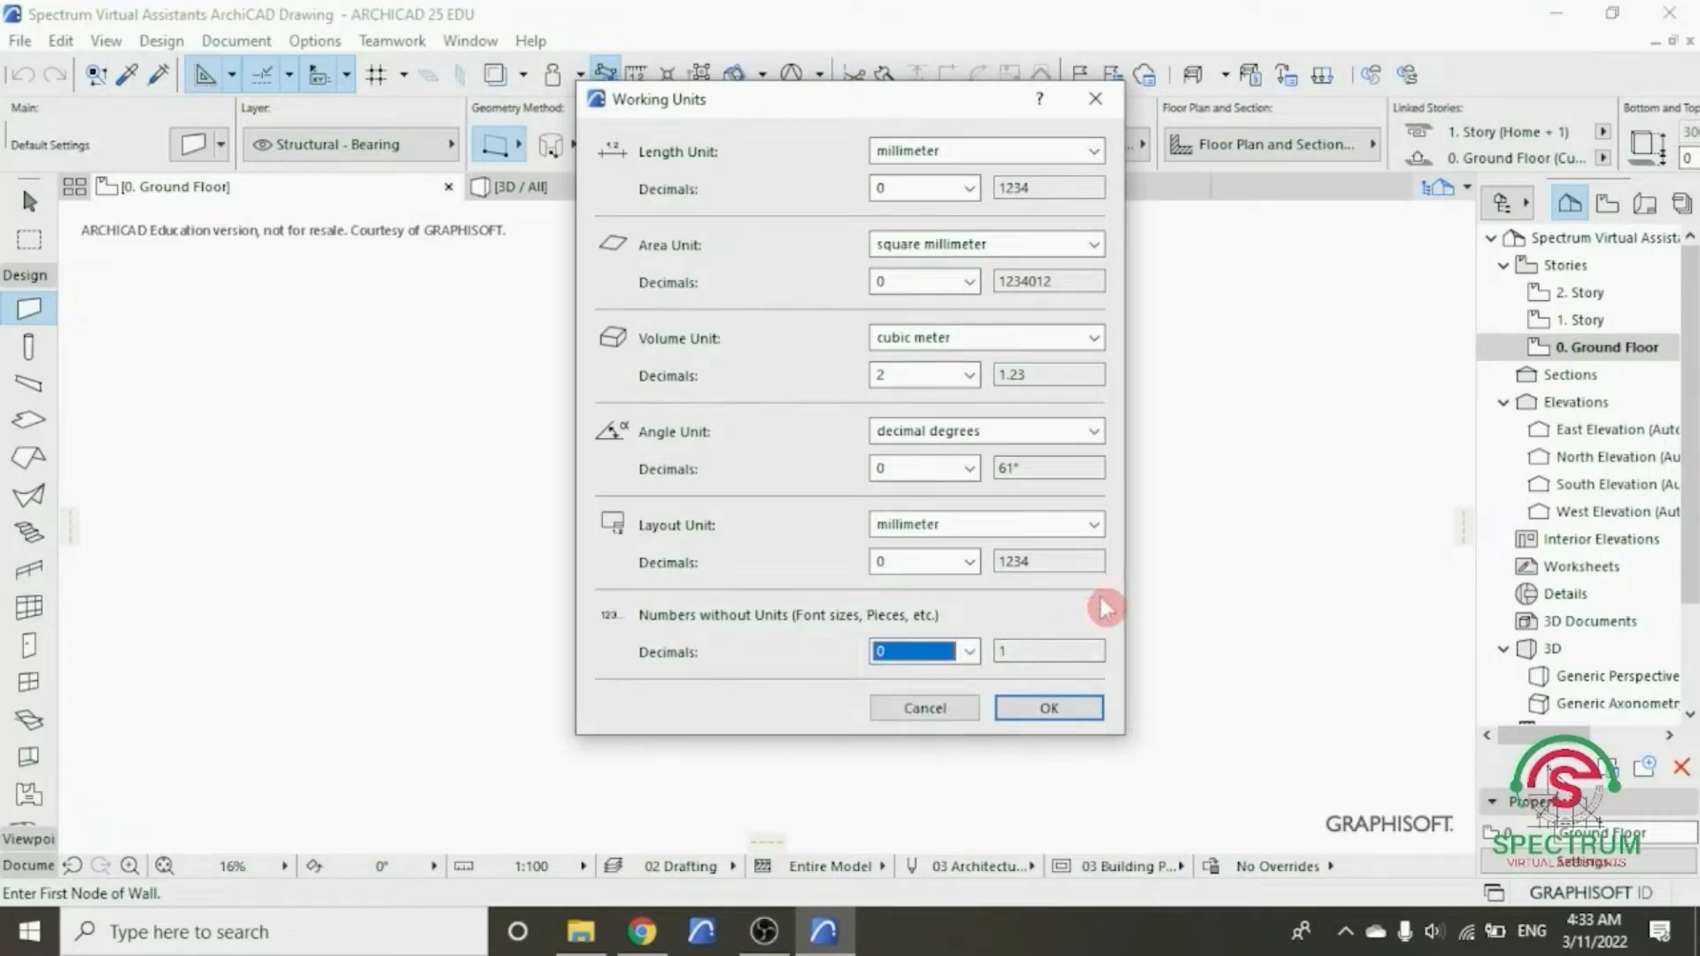
- Apply the working units, and set the project's linear dimension unit to millimeter with 0 decimals
left_click(1054, 706)
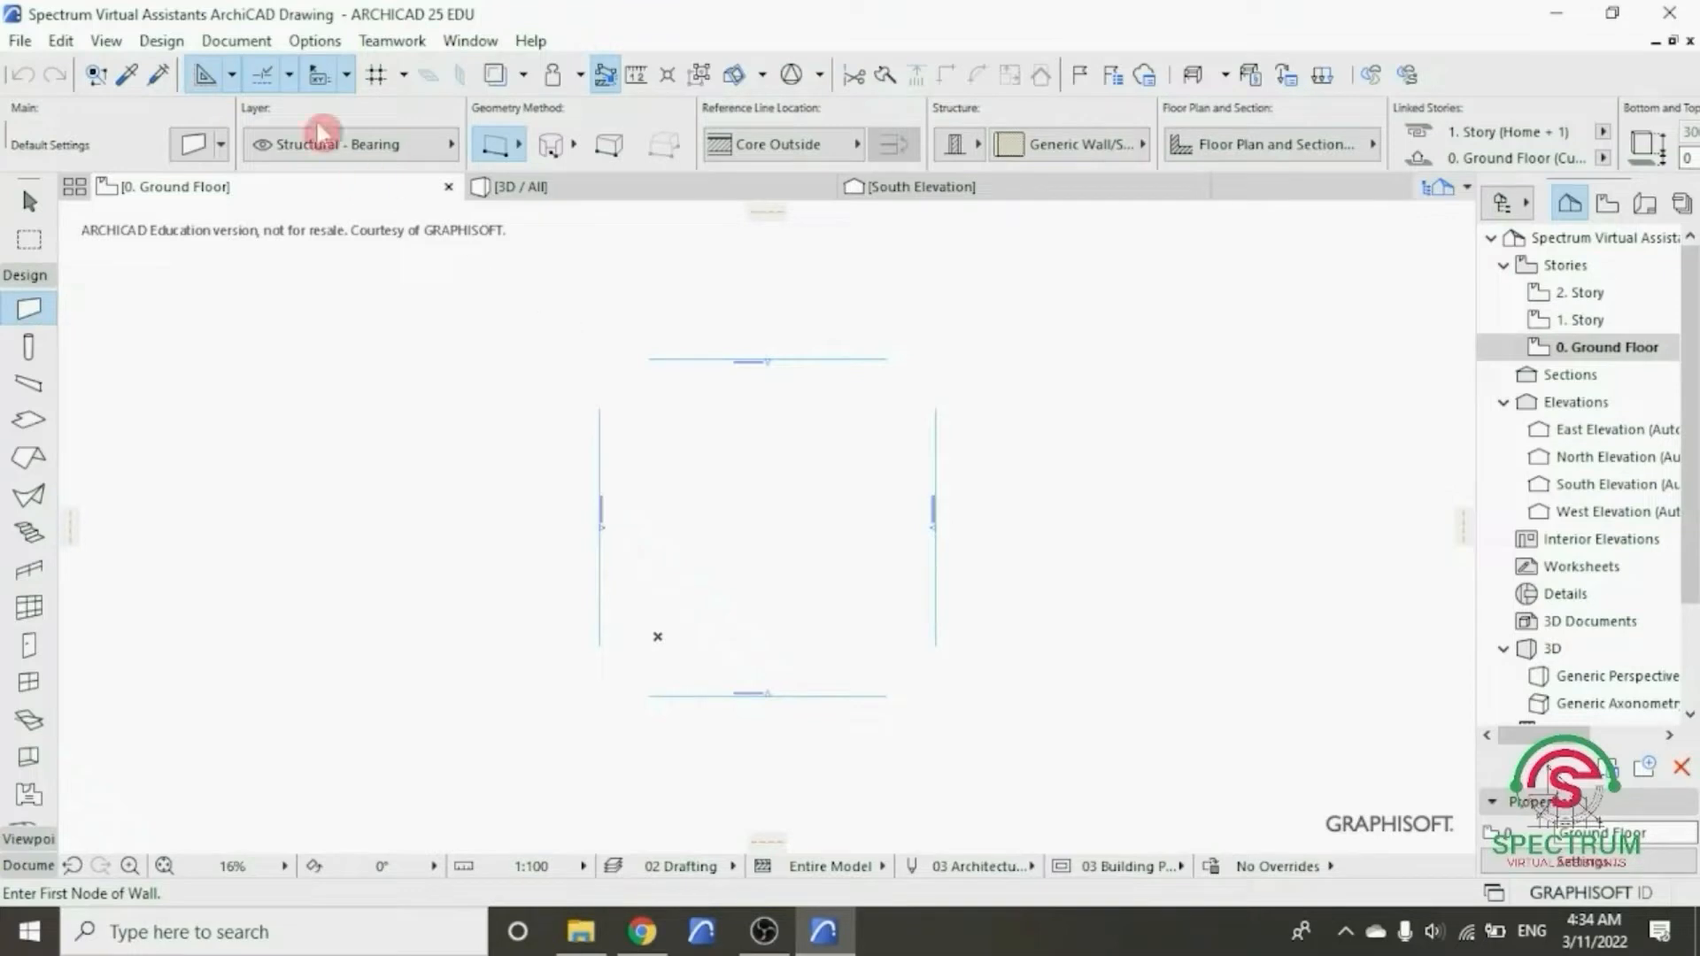
left_click(315, 40)
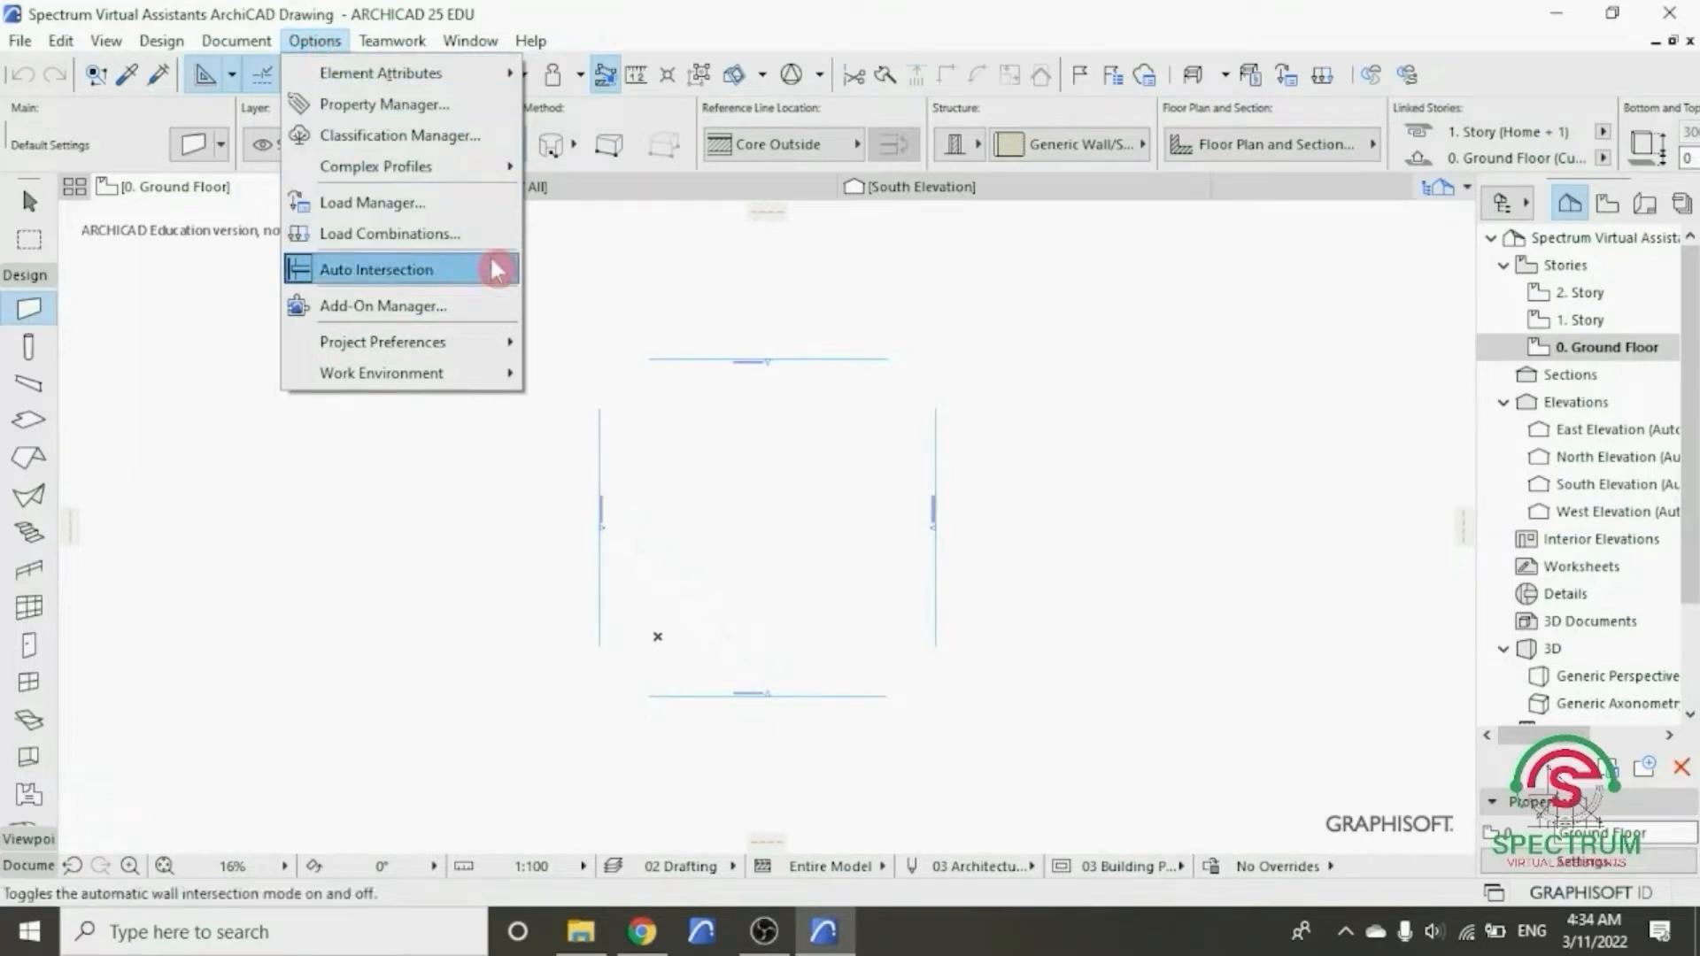
mouse_move(492, 352)
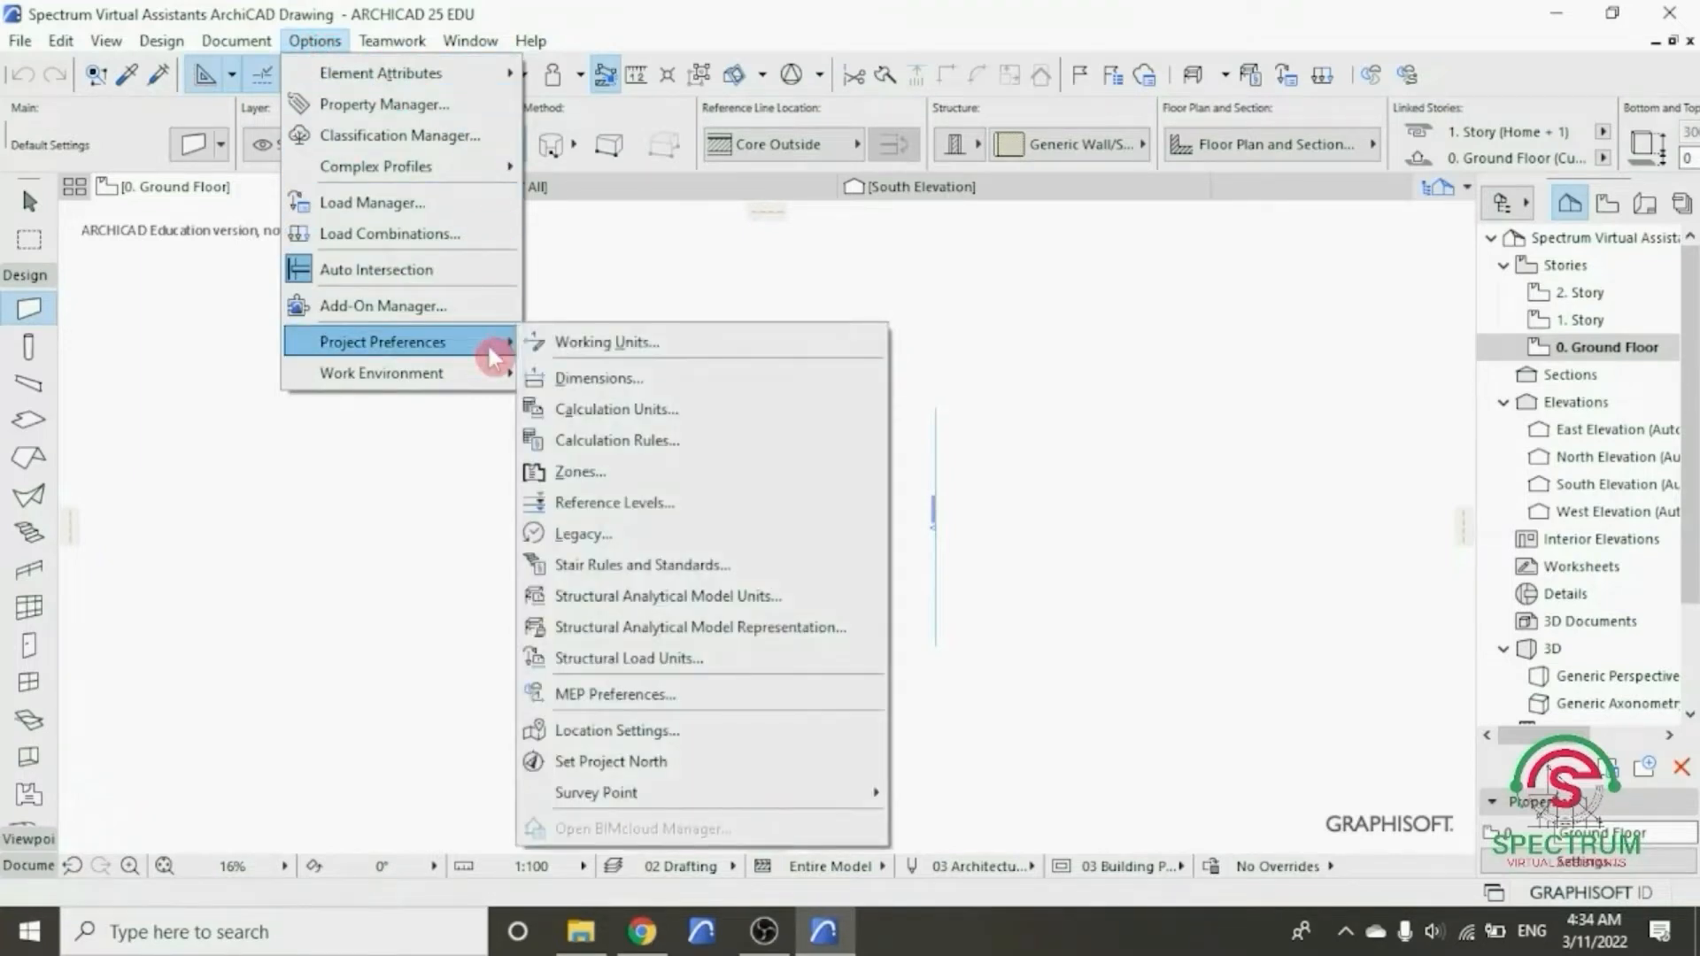
left_click(623, 386)
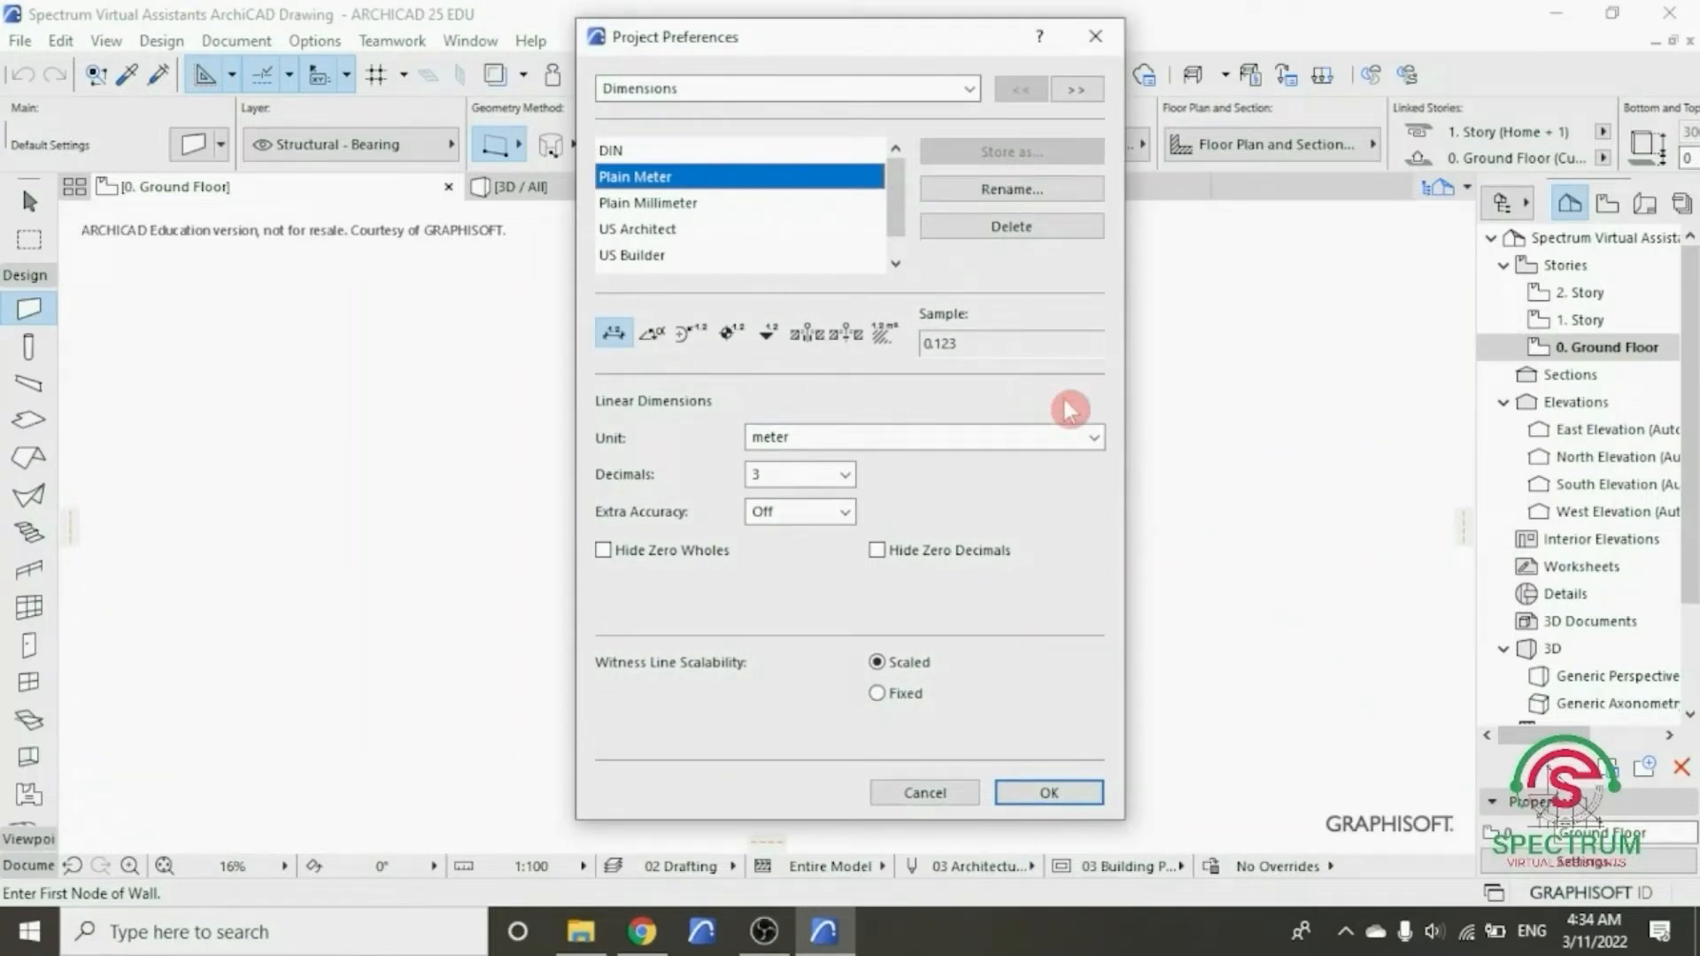
left_click(1093, 438)
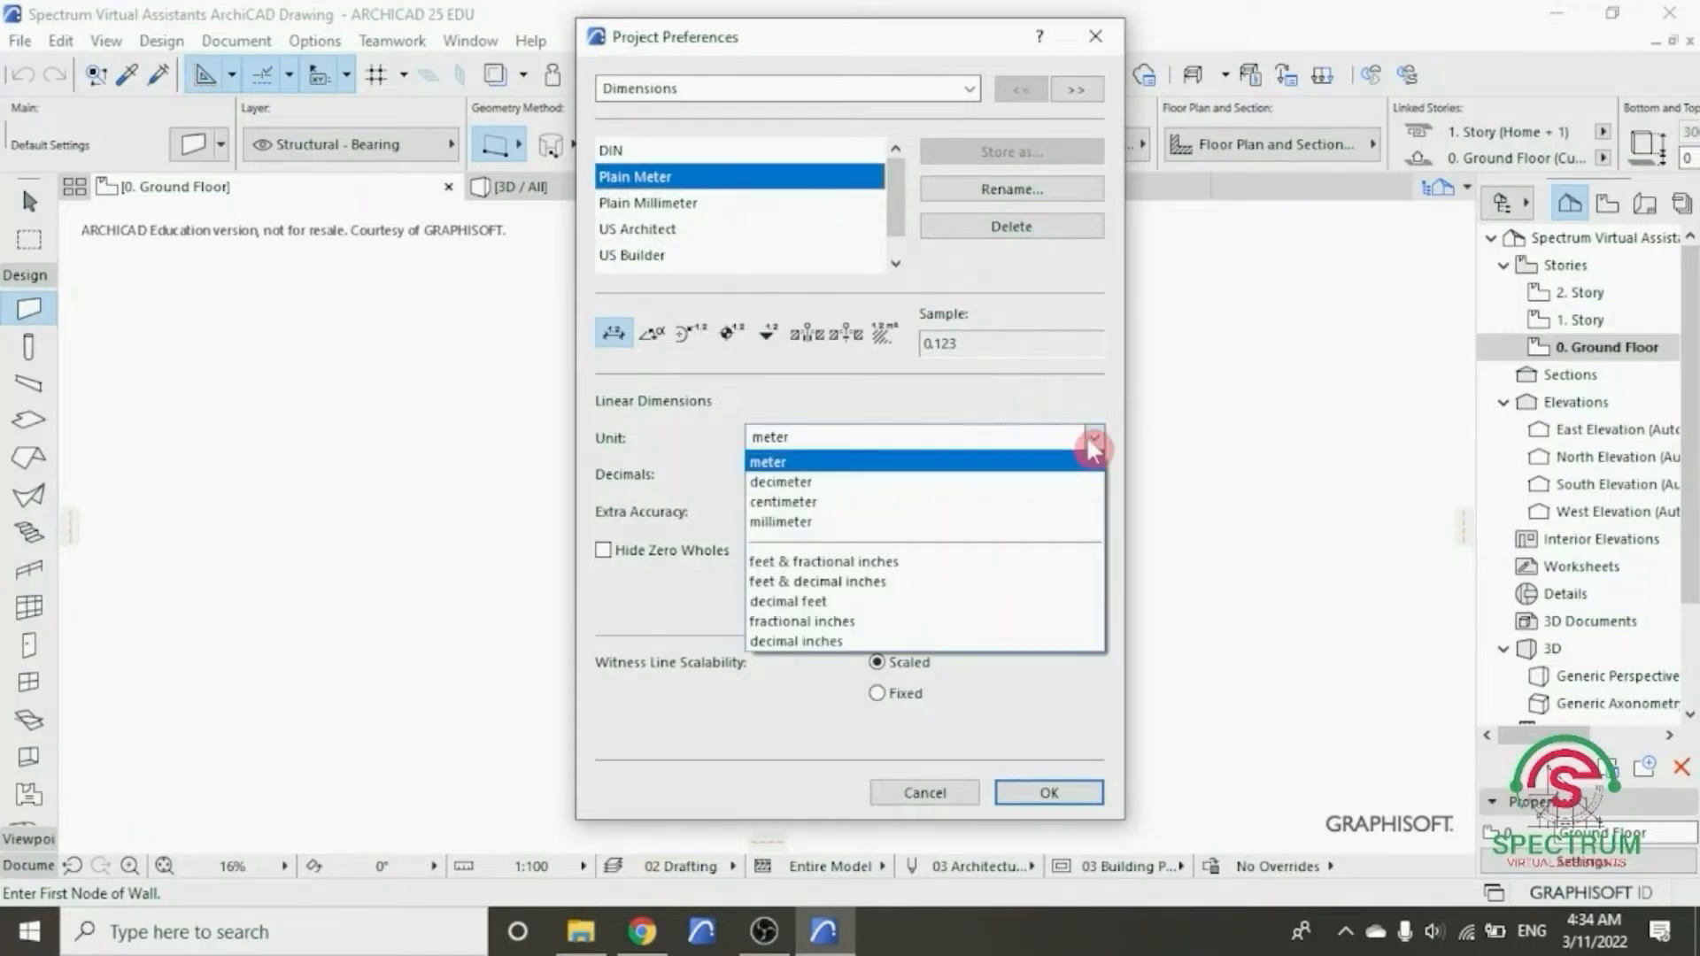
left_click(1089, 525)
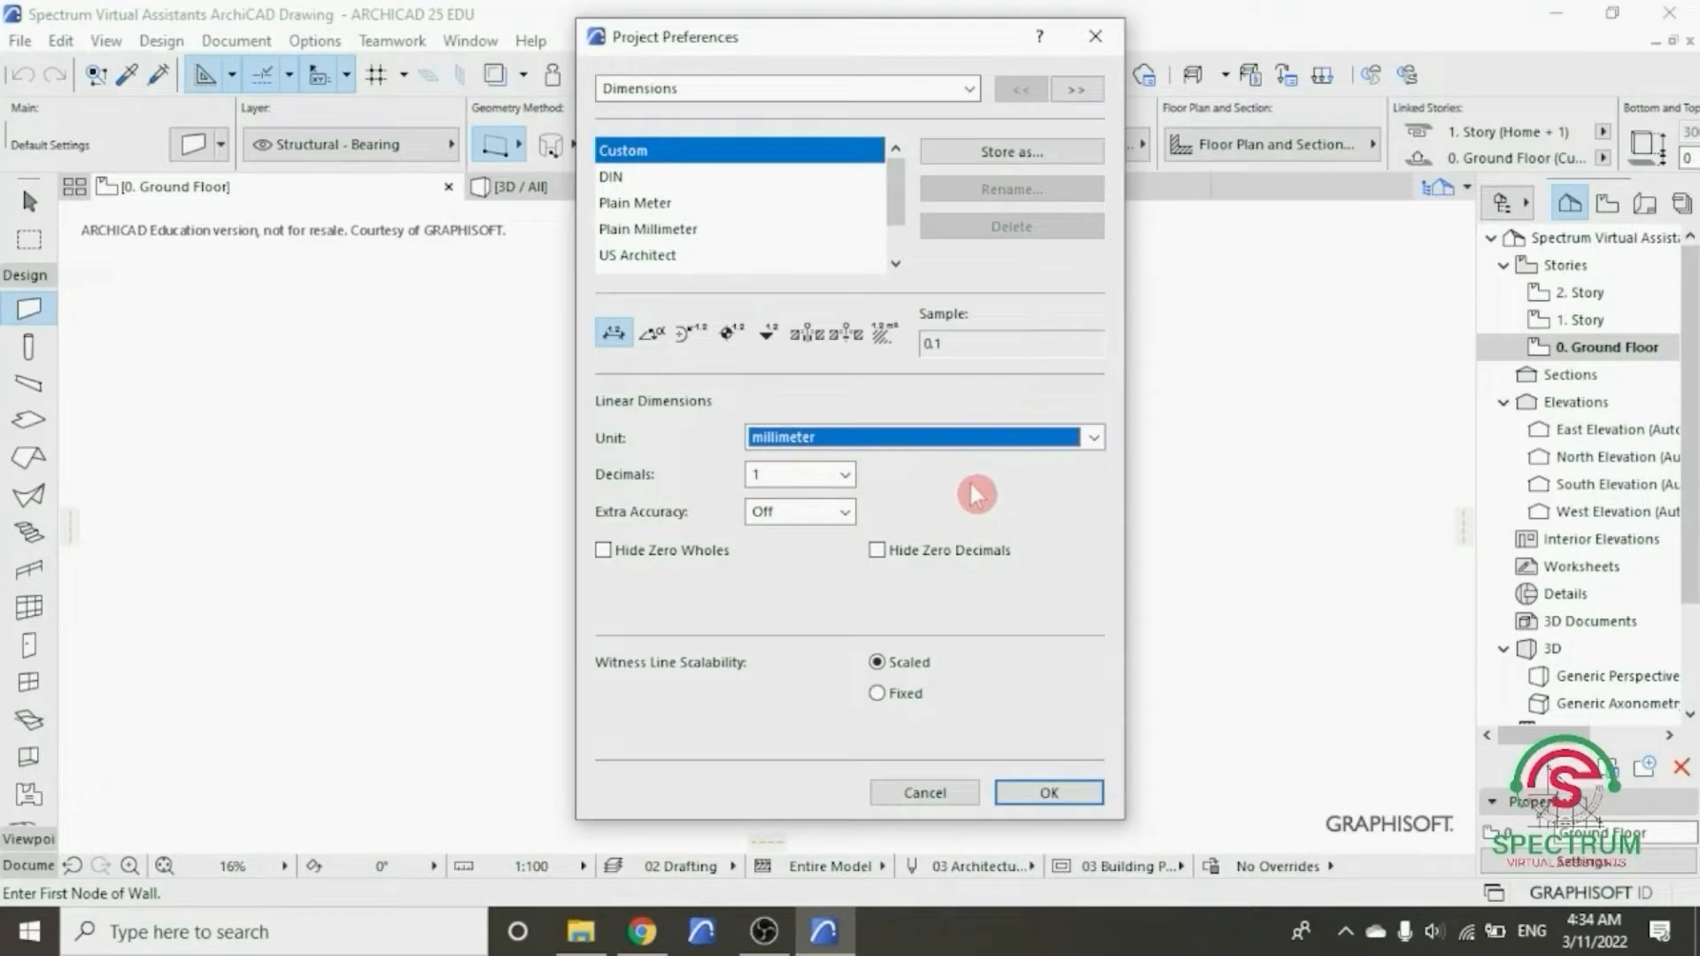
left_click(846, 476)
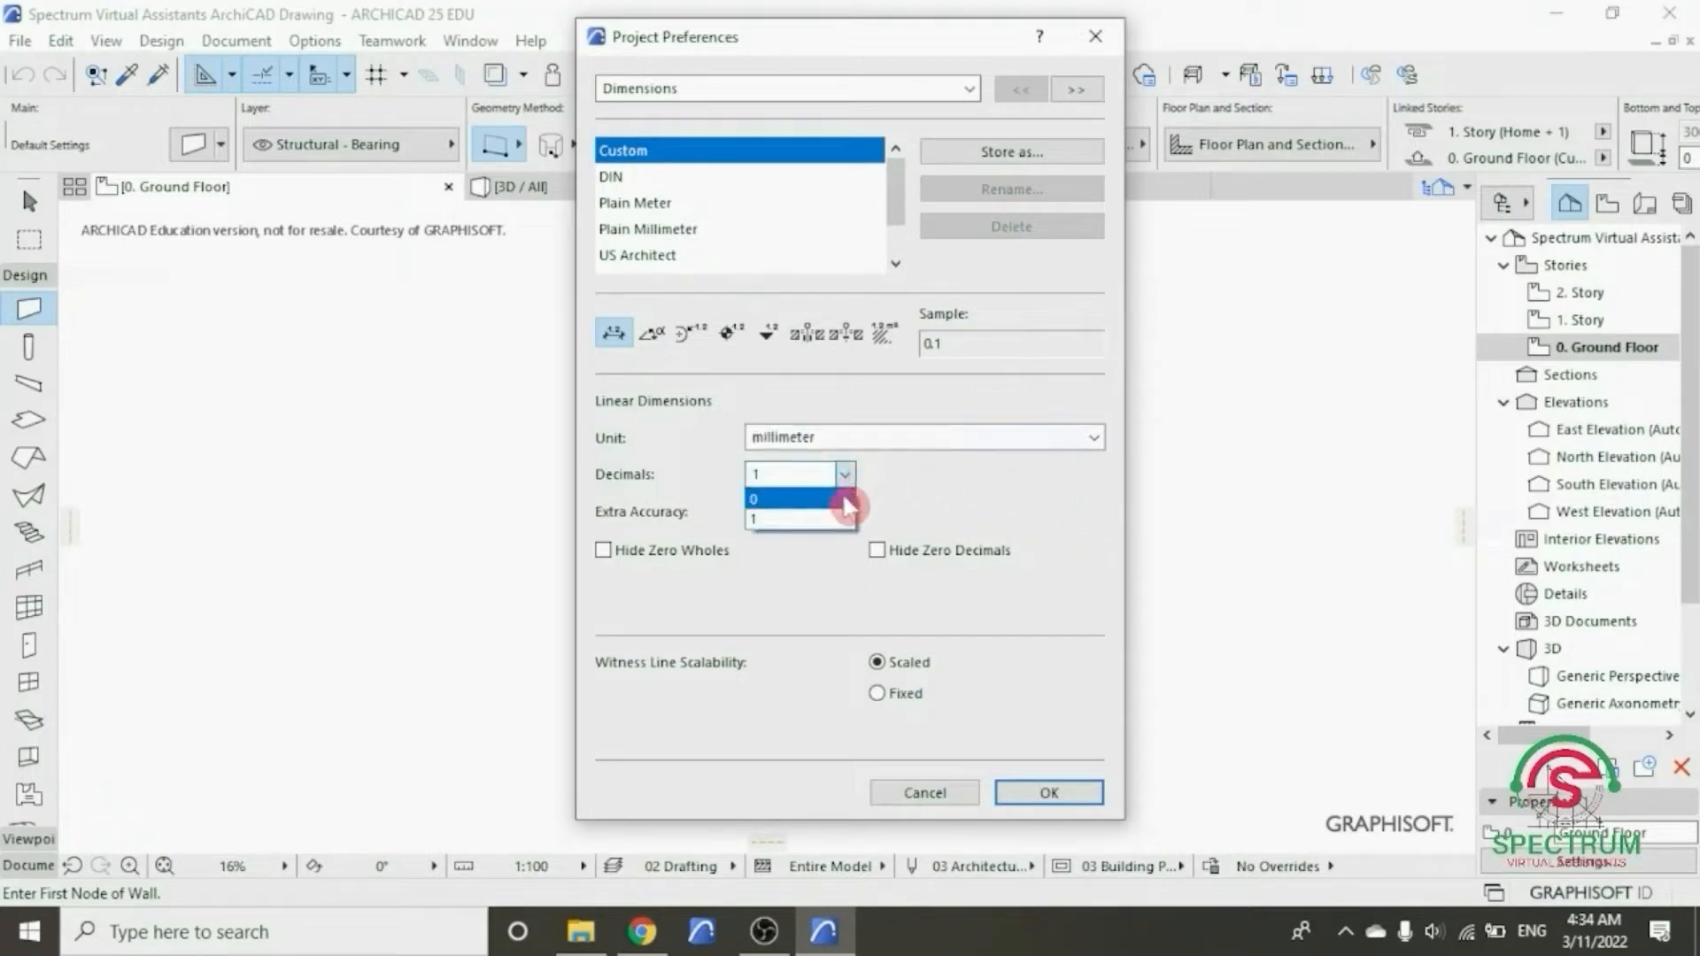
left_click(839, 492)
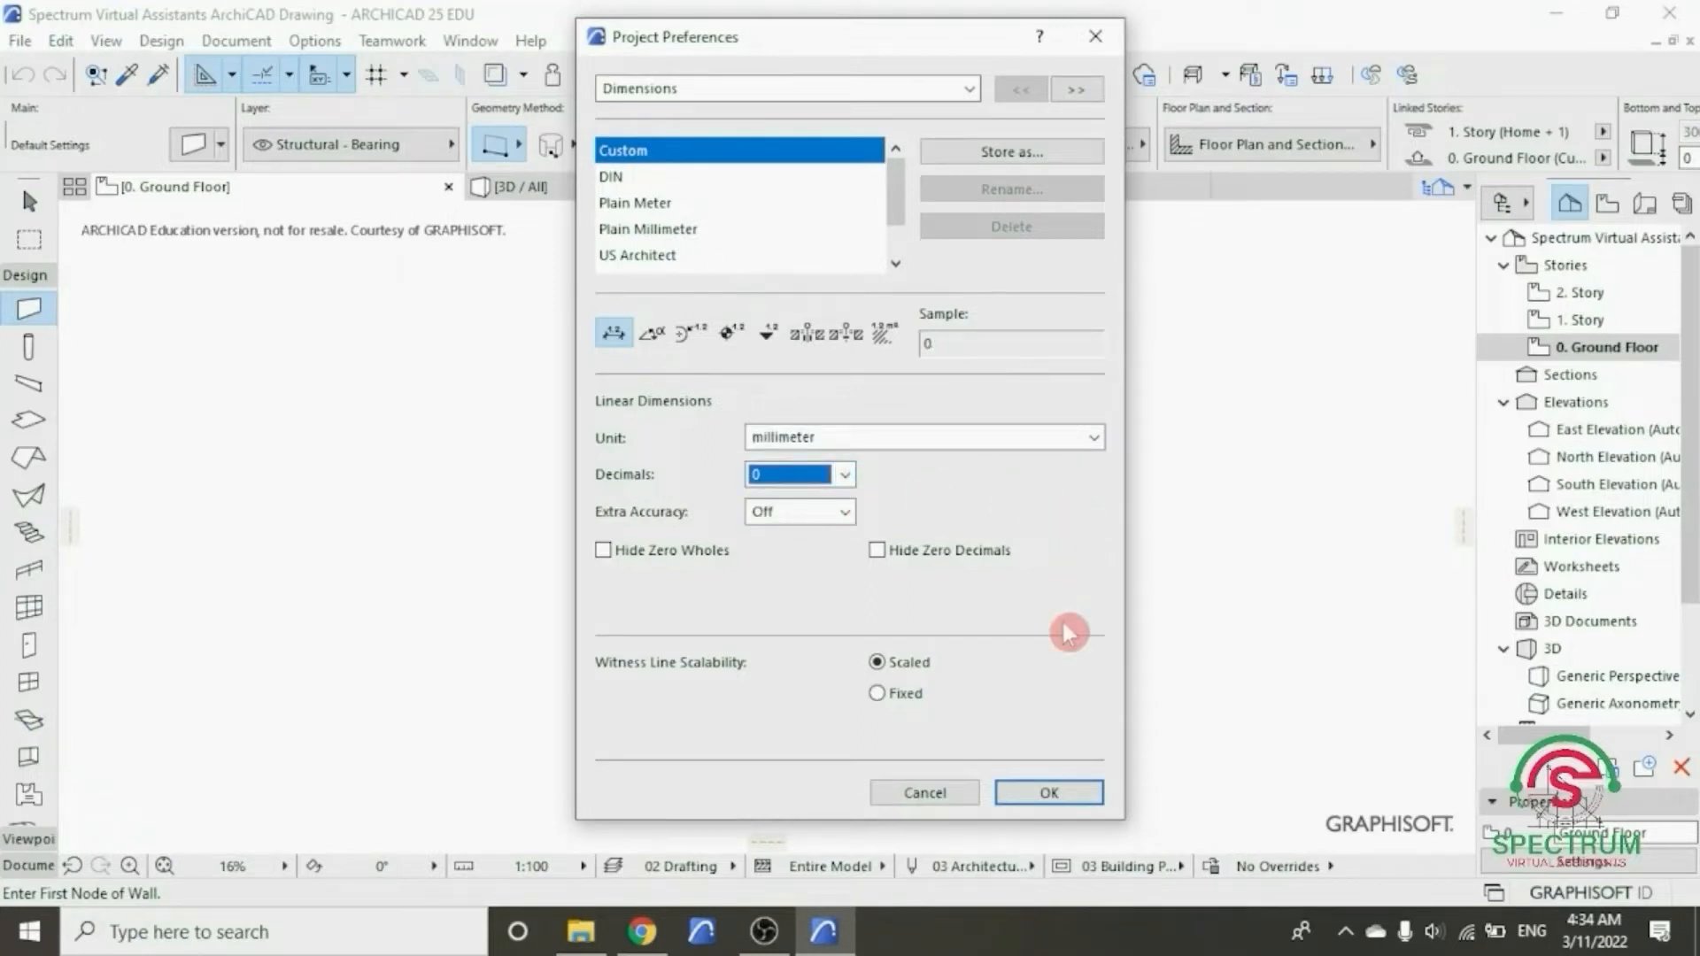
left_click(1051, 797)
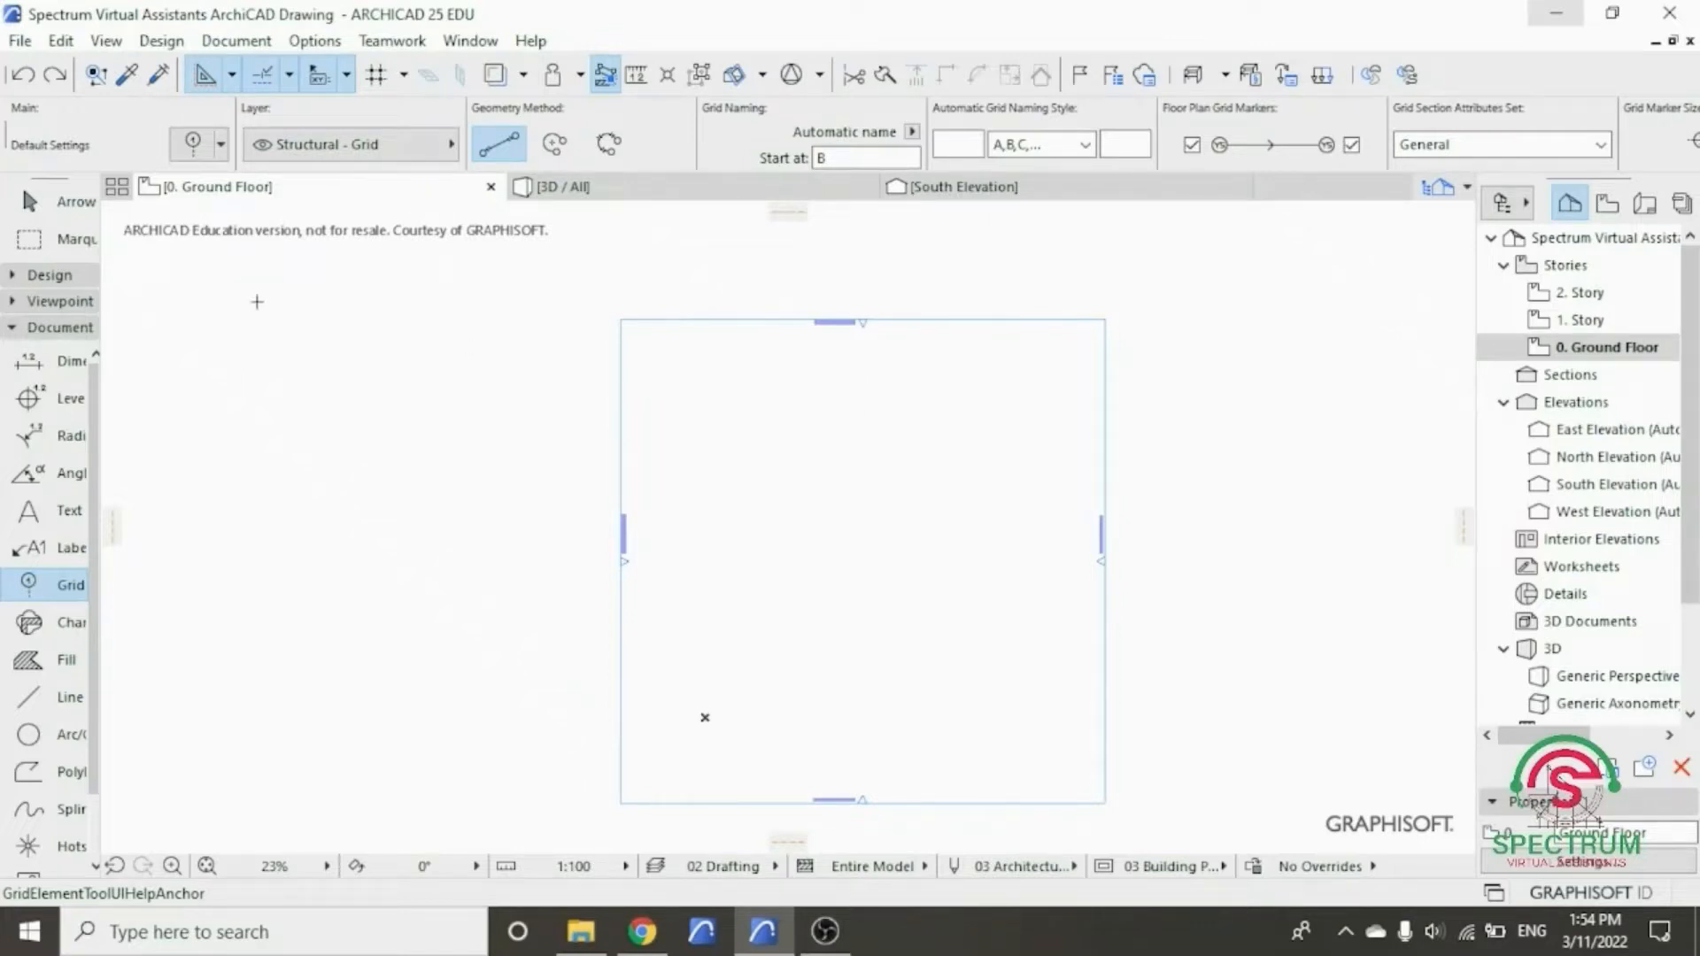
- Open the default settings of the Grid tool and enlarge the dialog to make room for its sections
left_click(68, 330)
left_click(60, 327)
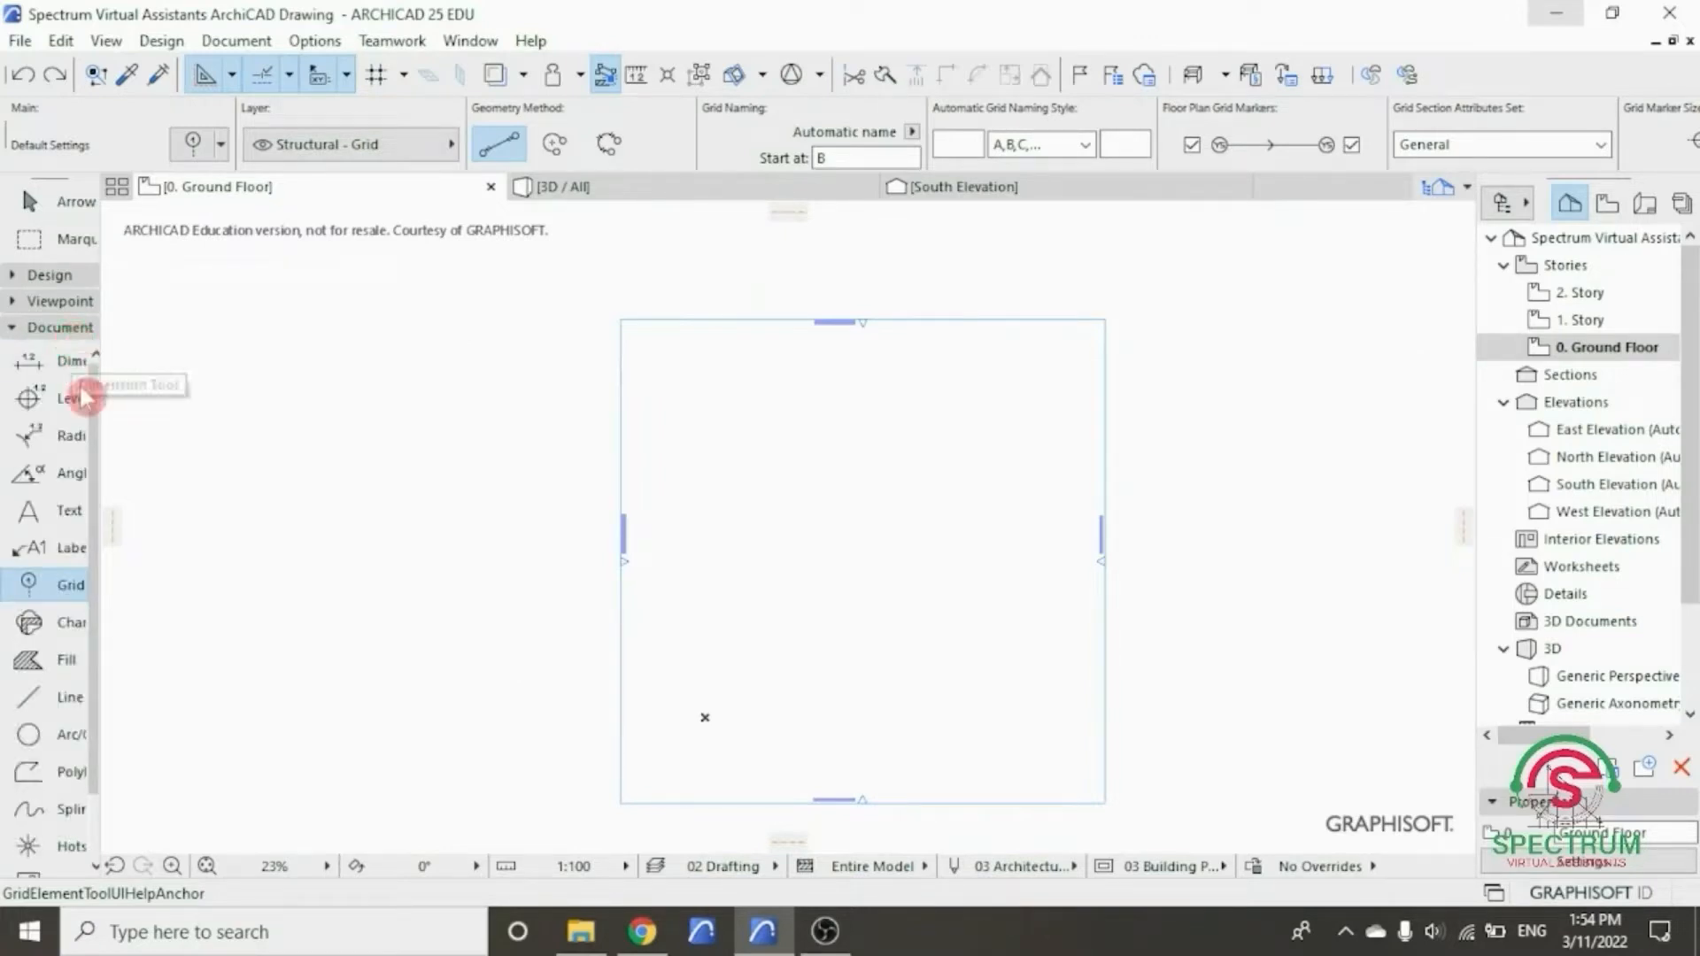
double_click(59, 591)
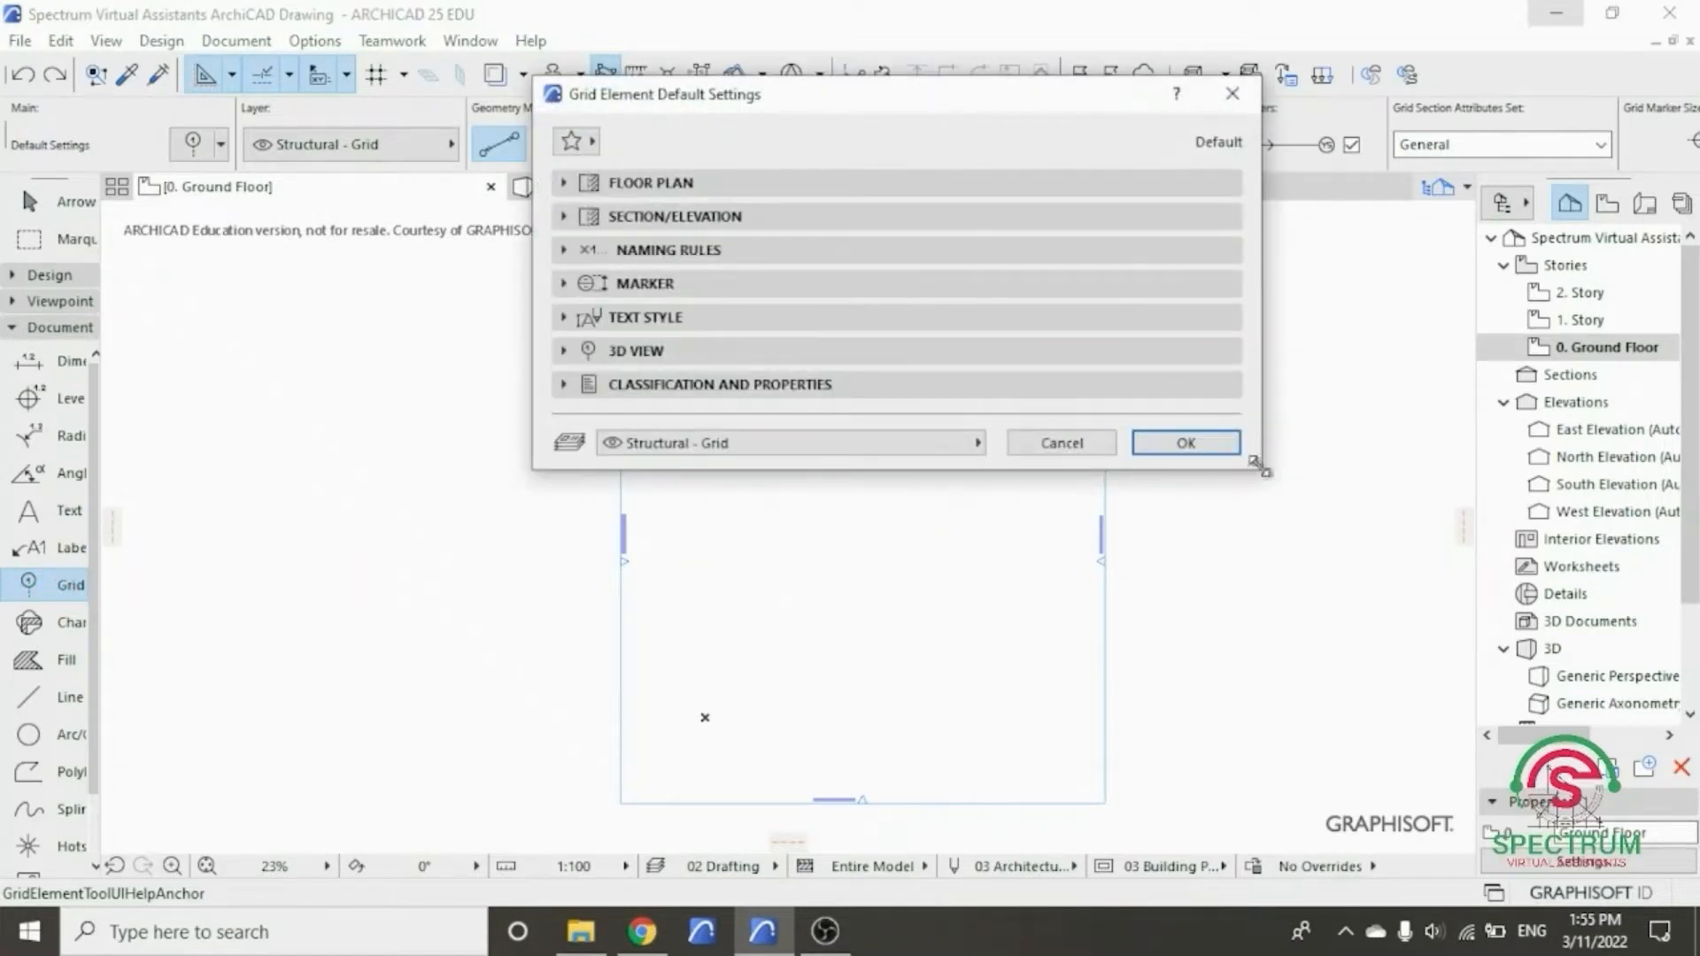
left_click_drag(1254, 464, 1421, 837)
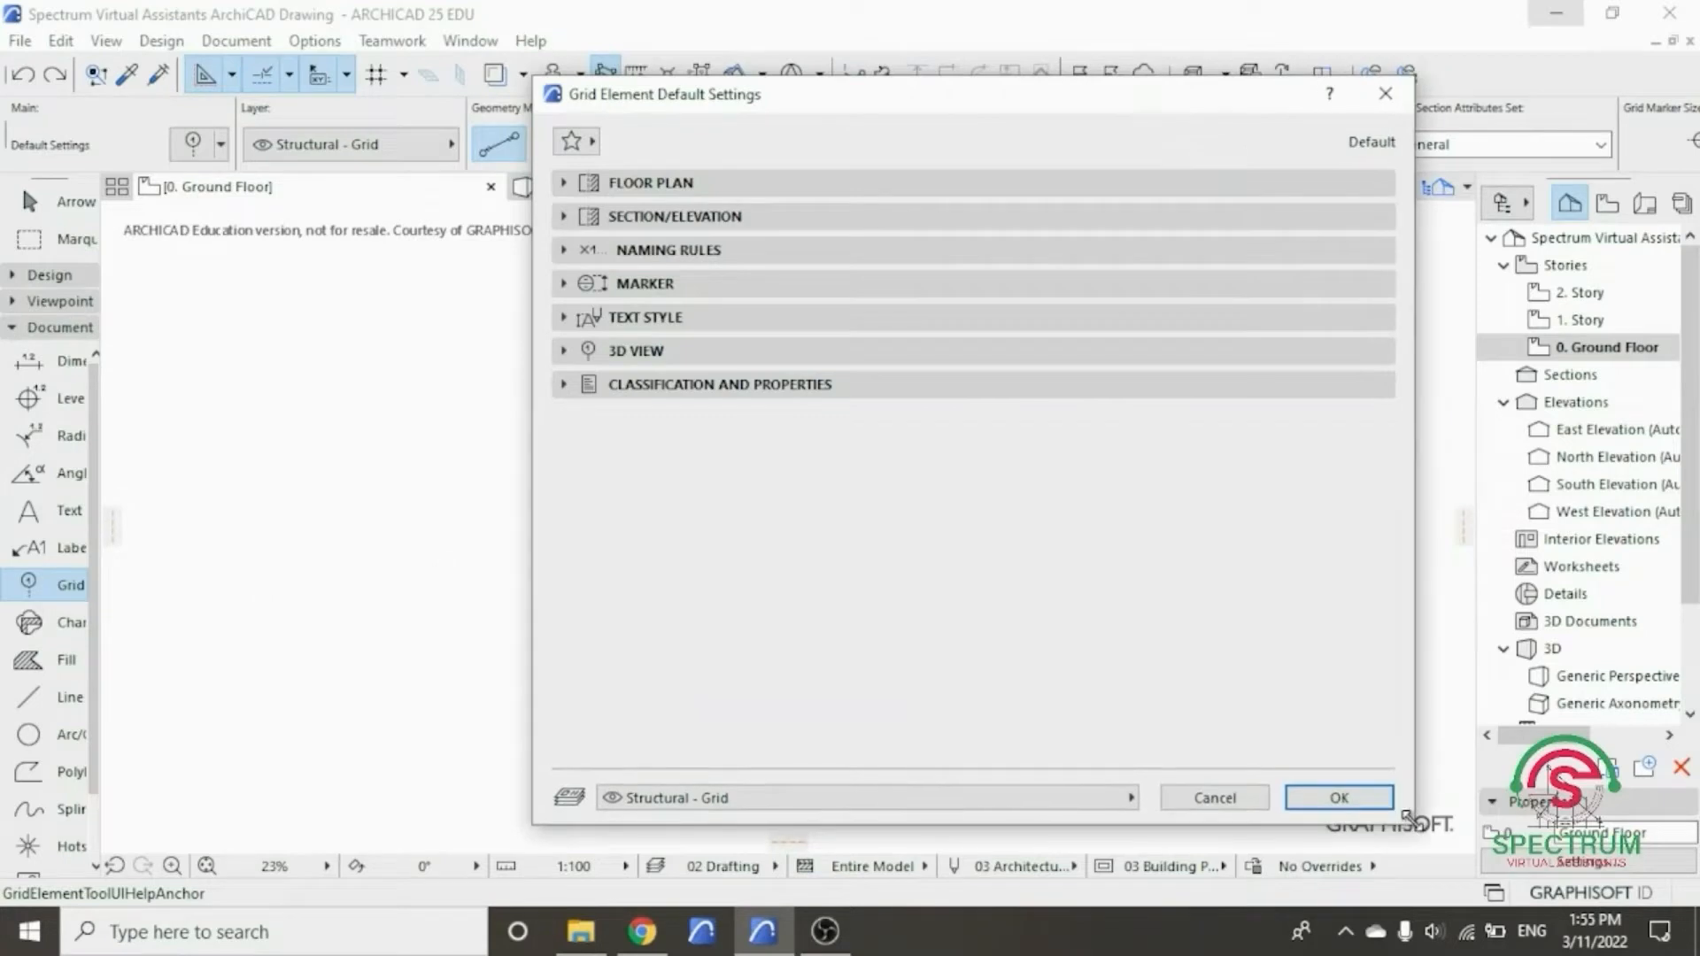
left_click_drag(1102, 108, 997, 163)
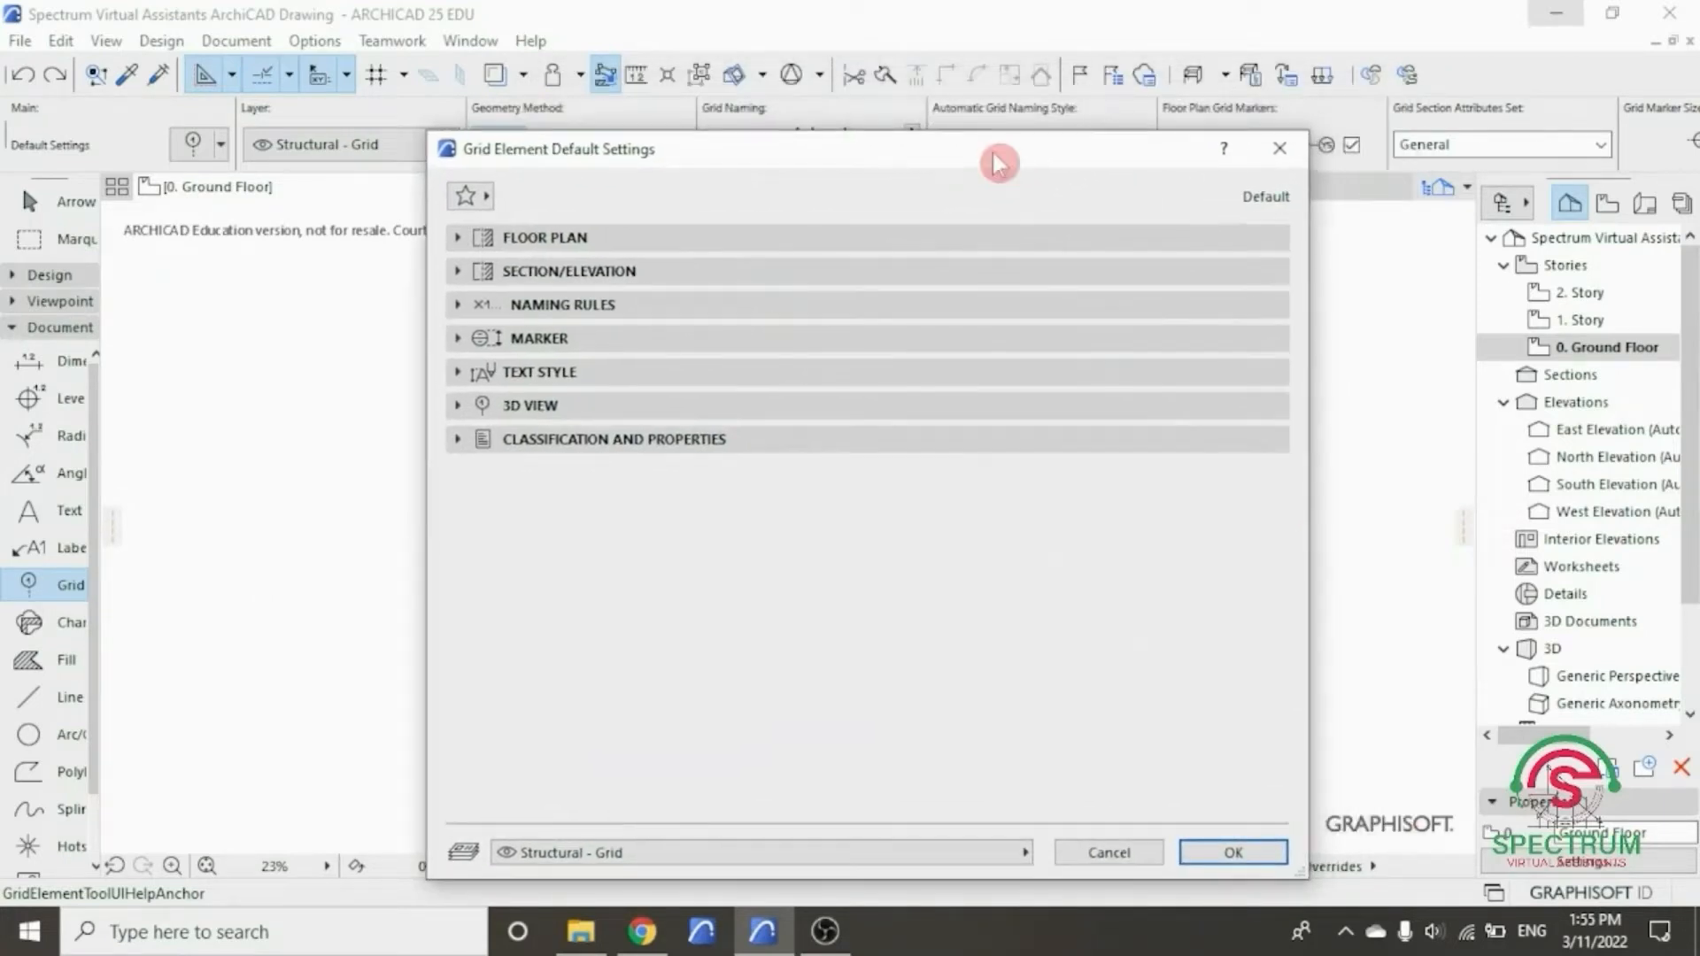
- In the grid's floor plan settings, keep All Stories for display and set a Dashed line type with black pen 41
left_click(997, 246)
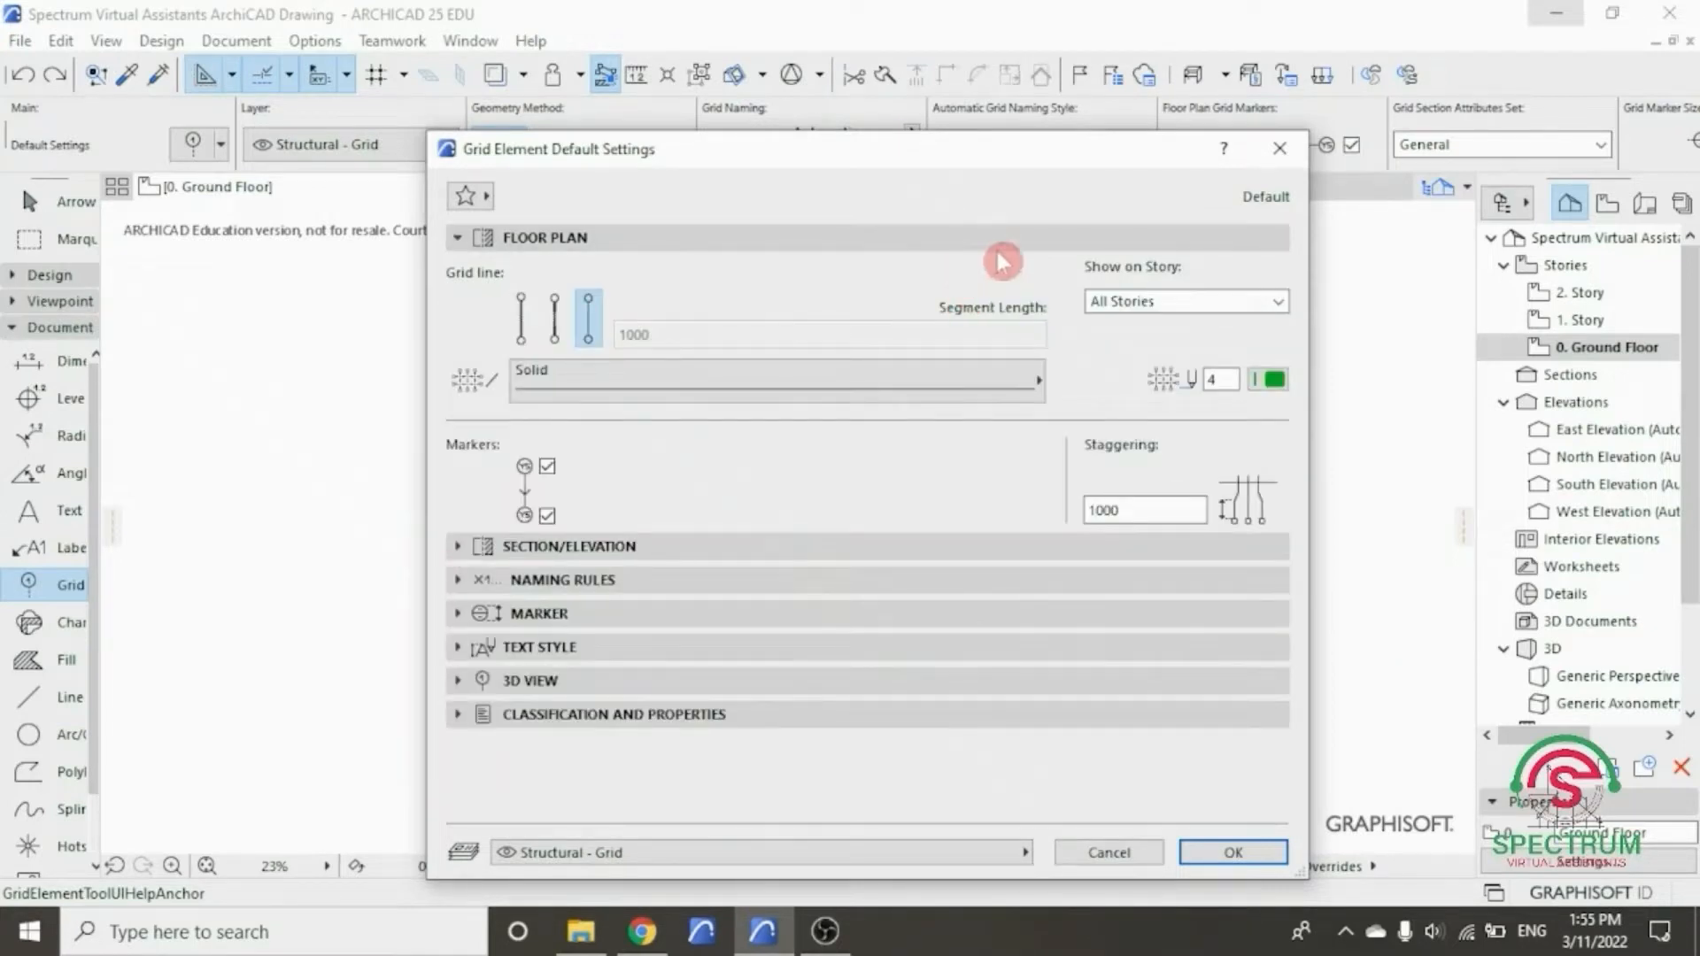
left_click(1279, 302)
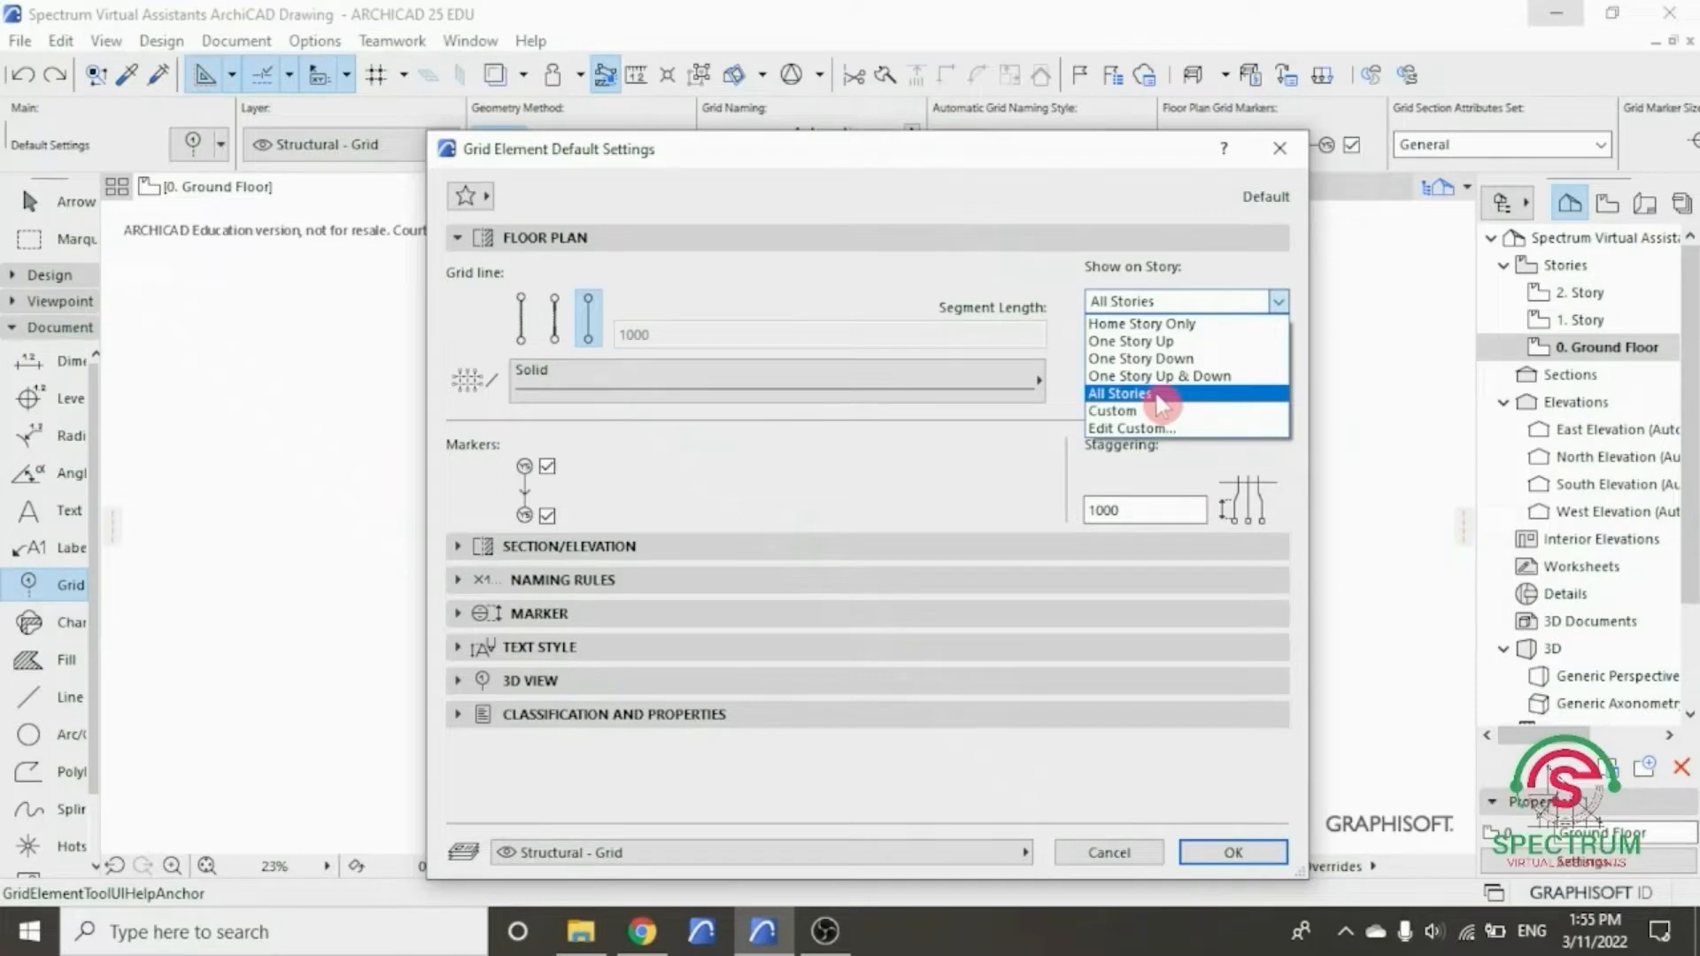
left_click(925, 396)
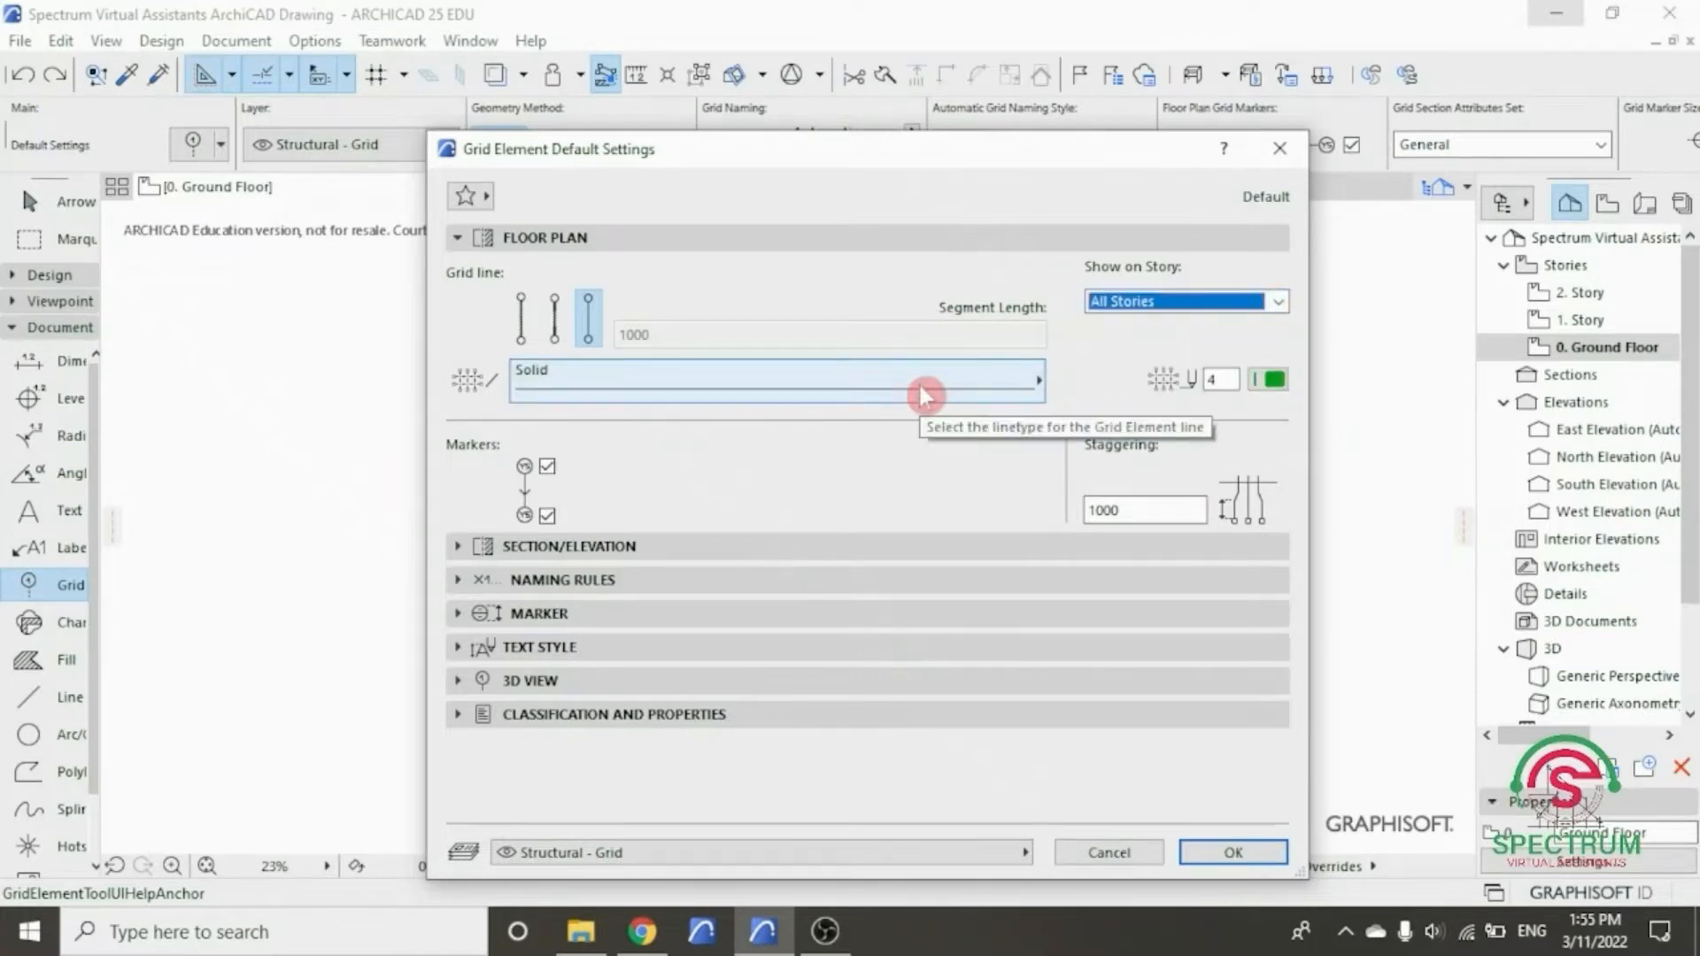
left_click(925, 396)
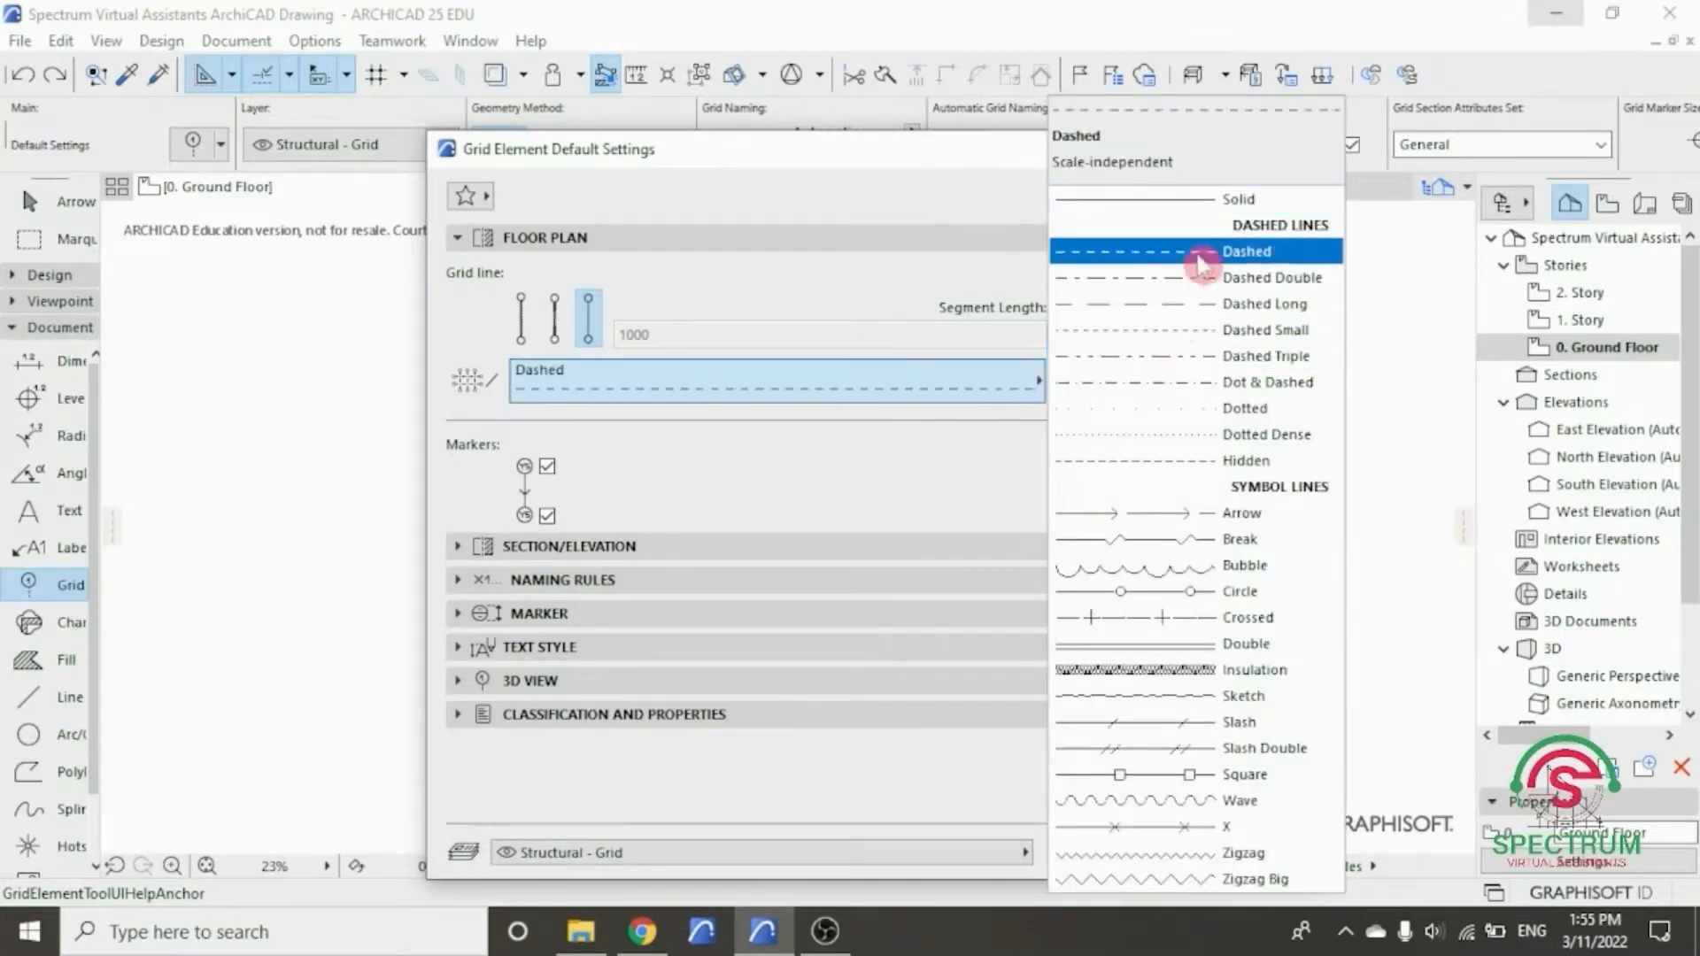
left_click(1165, 253)
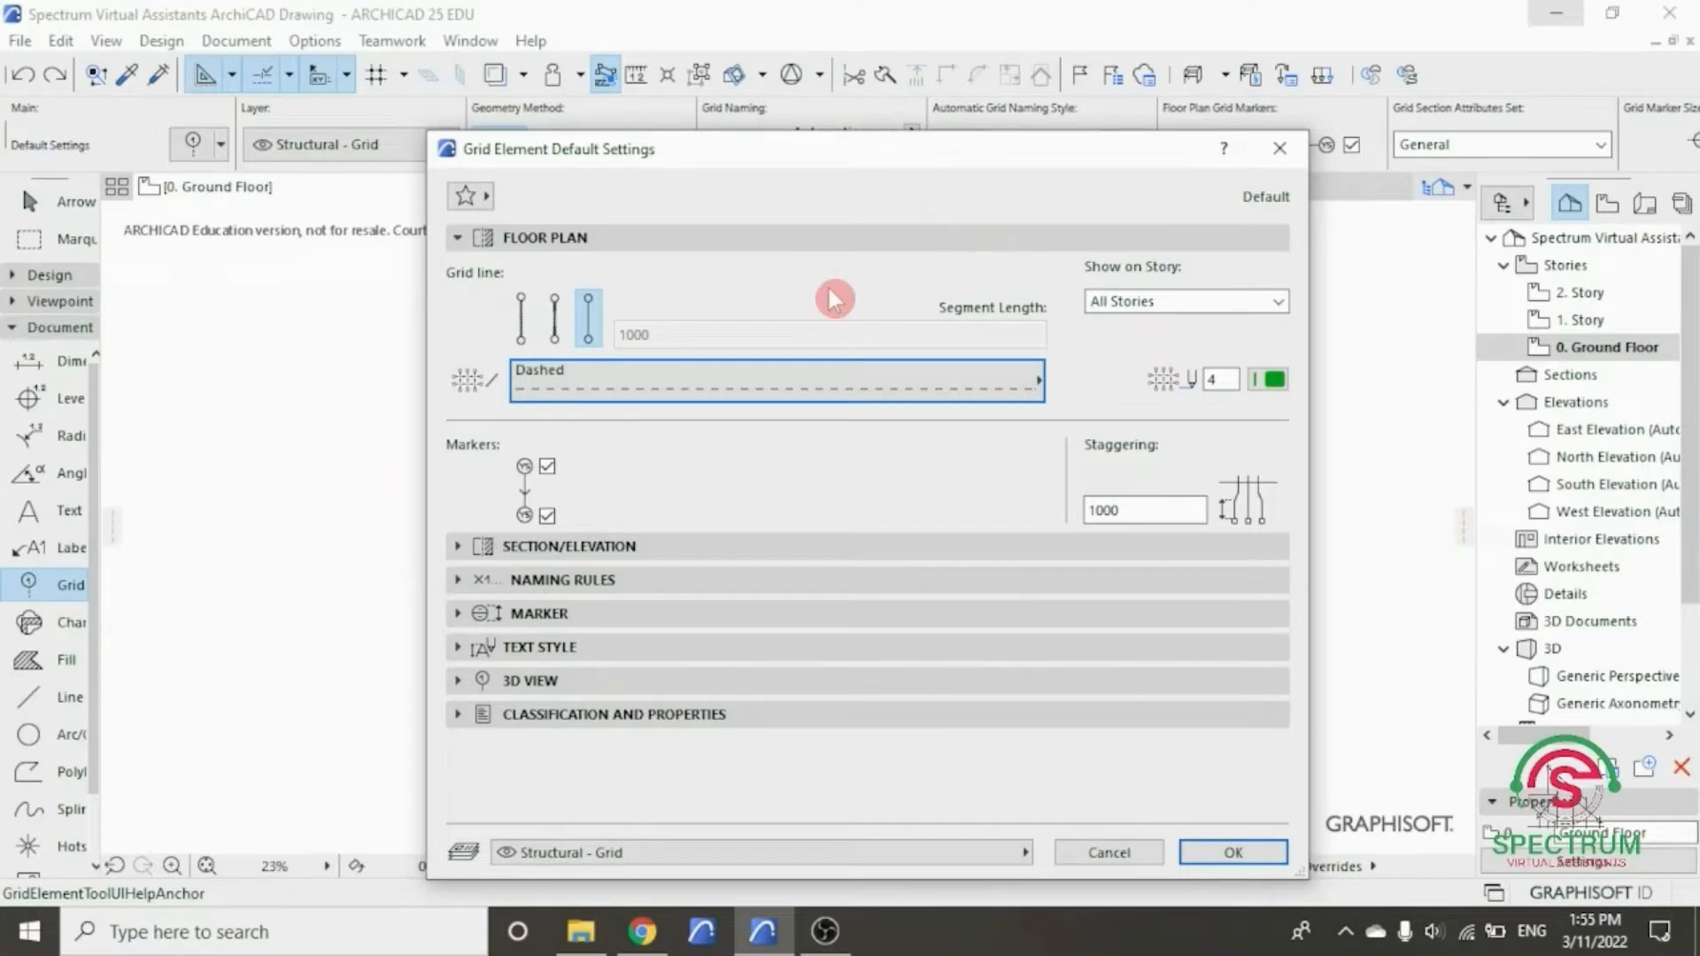
left_click(1275, 381)
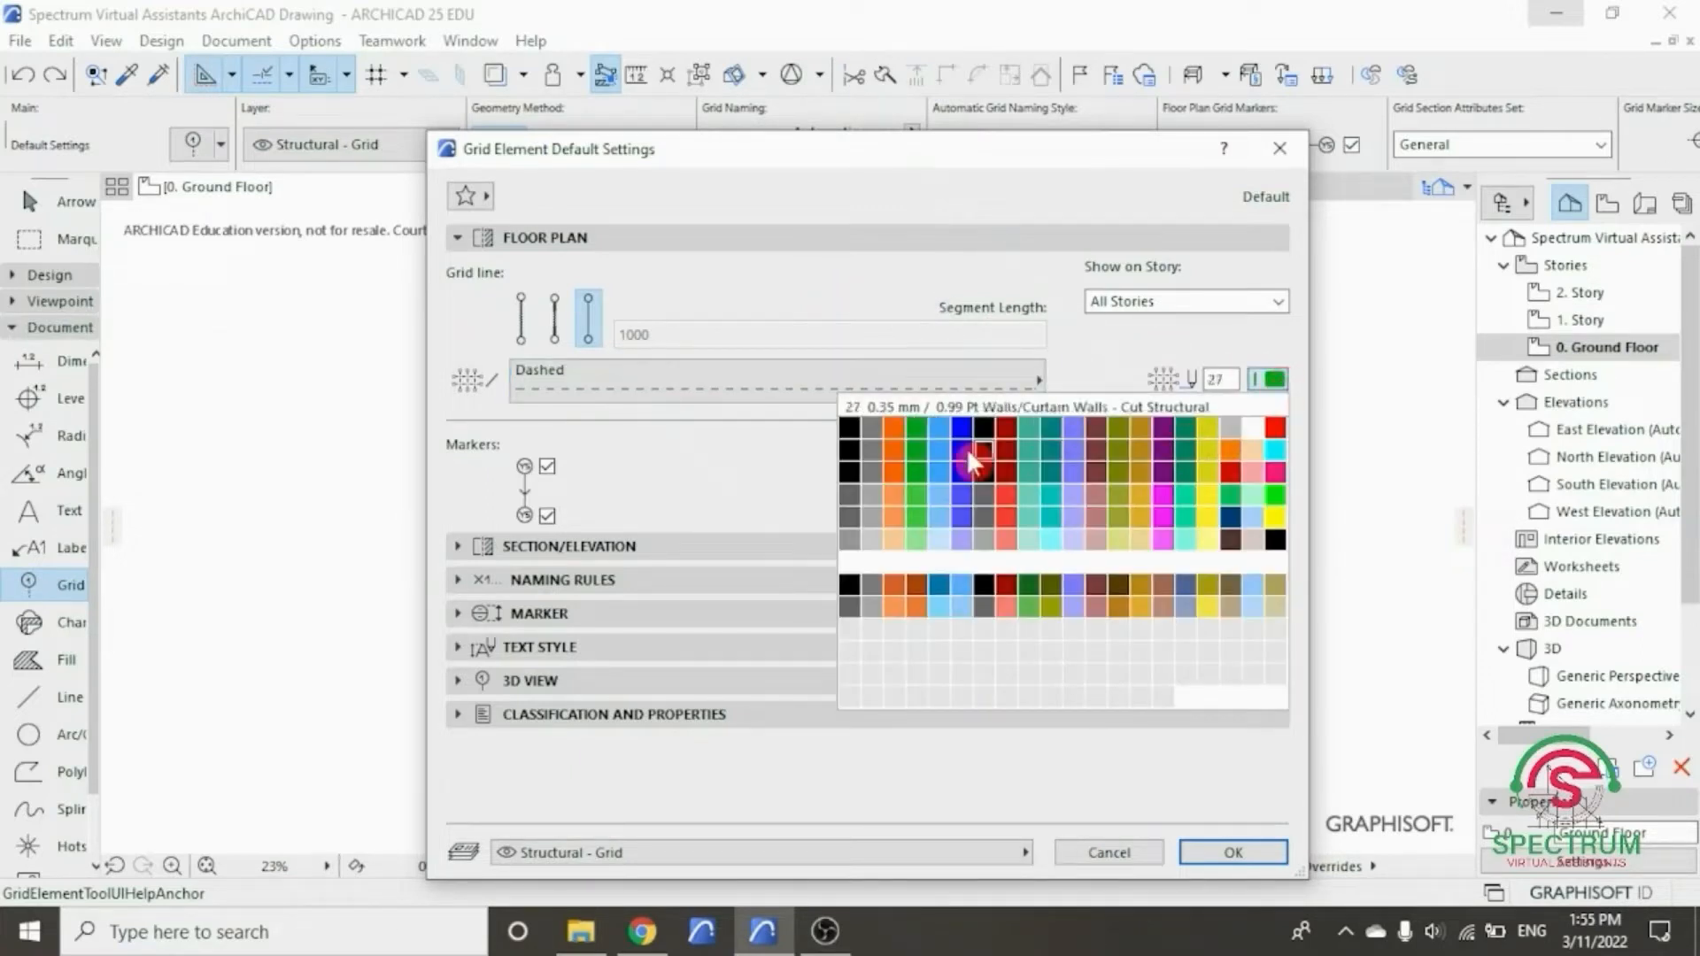
left_click(848, 474)
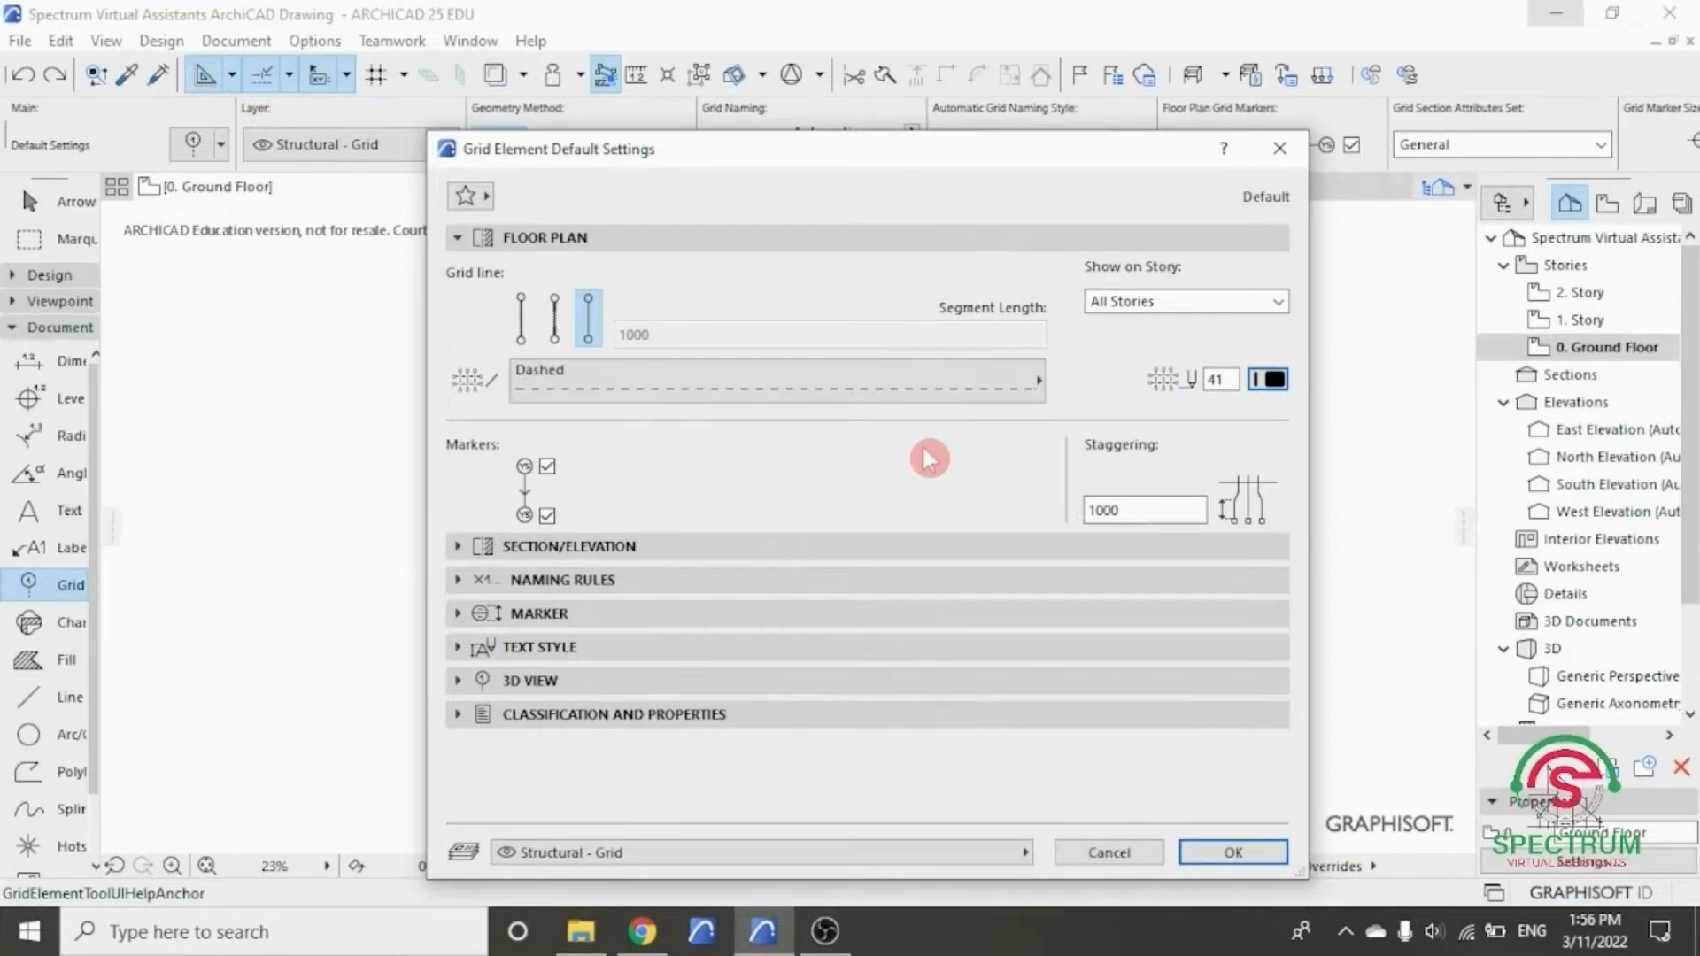
left_click(832, 248)
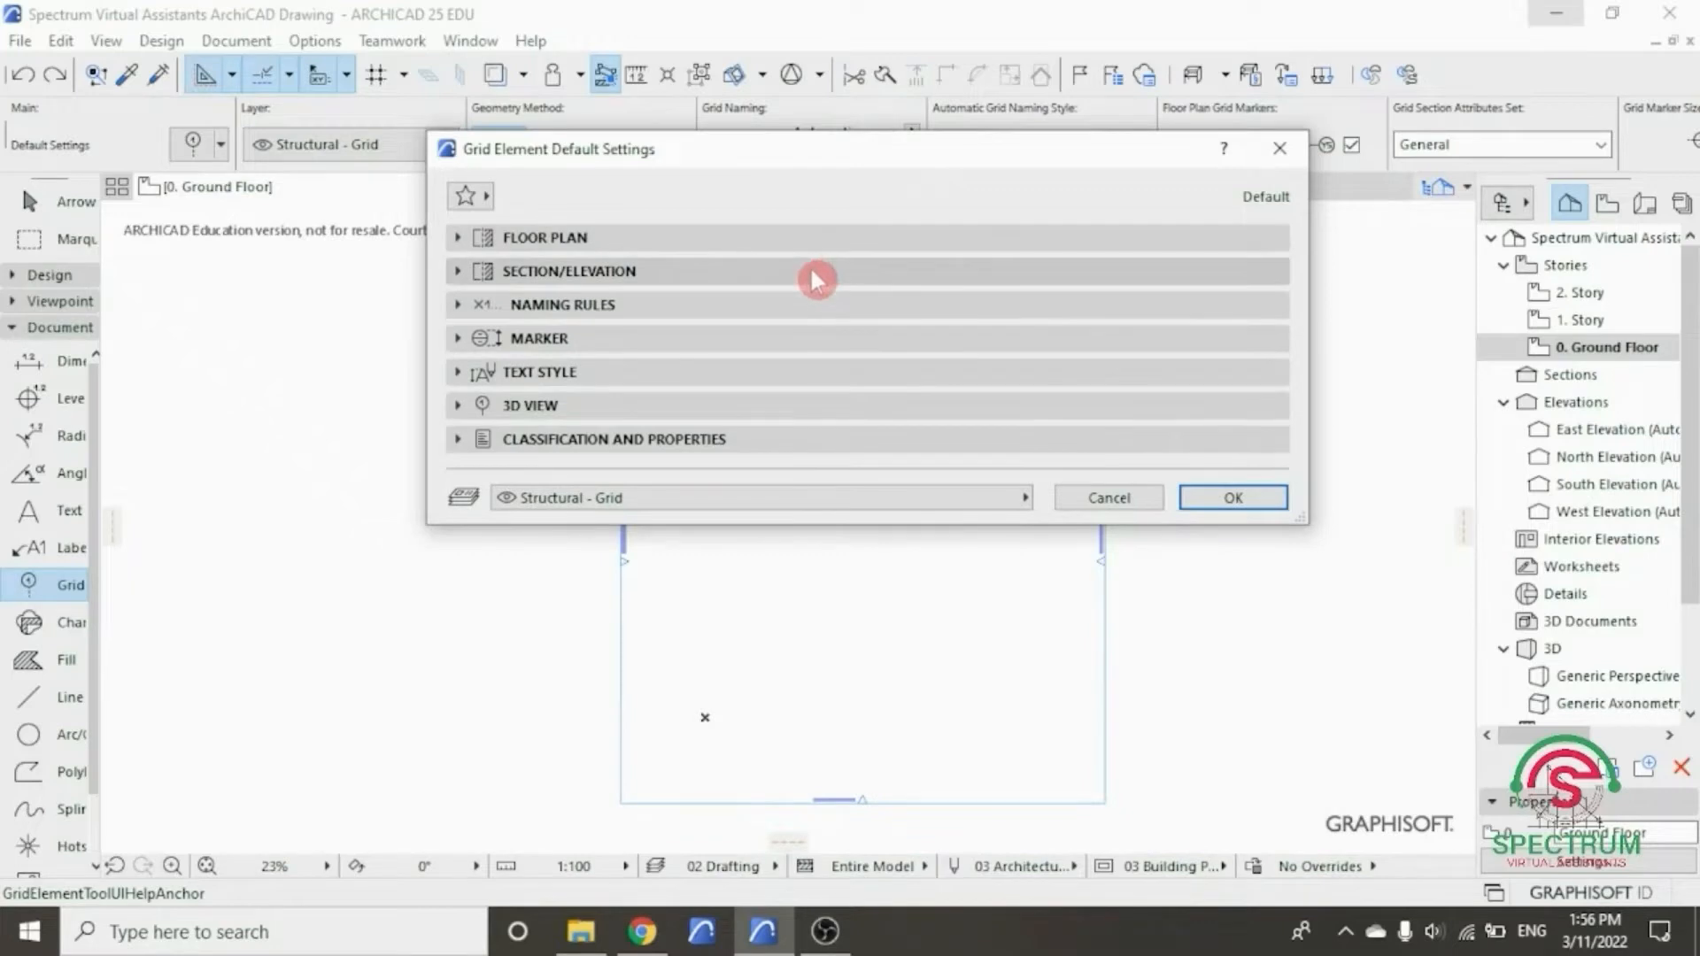
- In the grid's section/elevation settings, keep the General attribute set and give the grid line a Dashed type with black pen 41
left_click(816, 271)
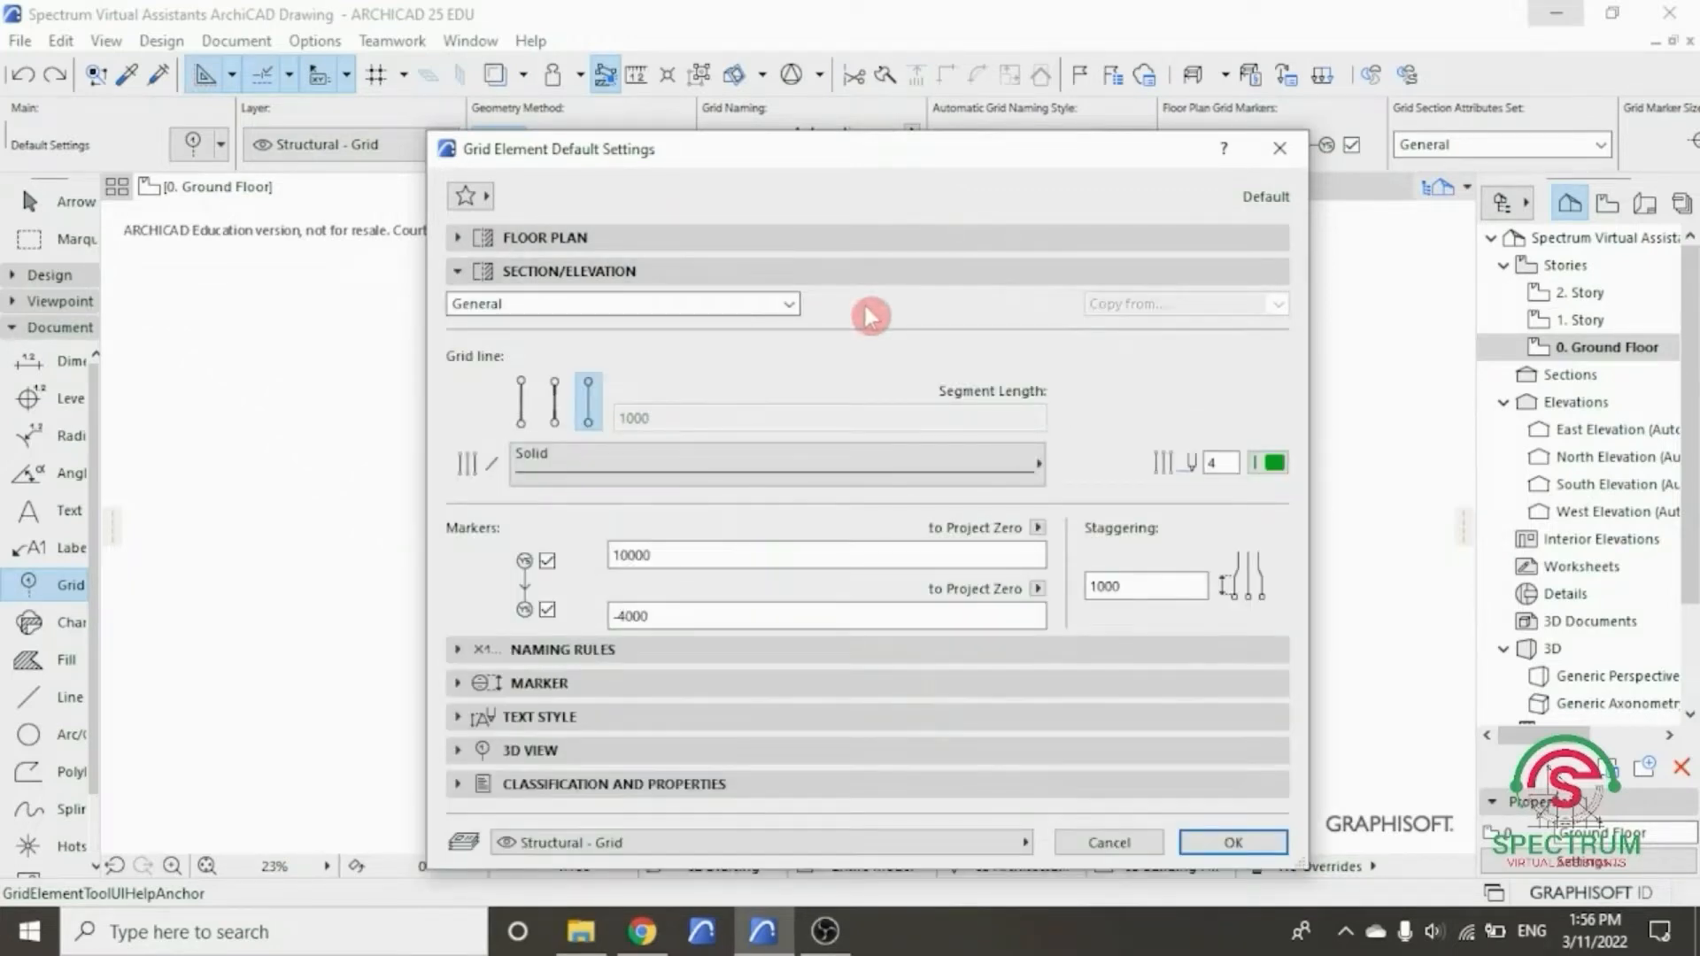
left_click(788, 304)
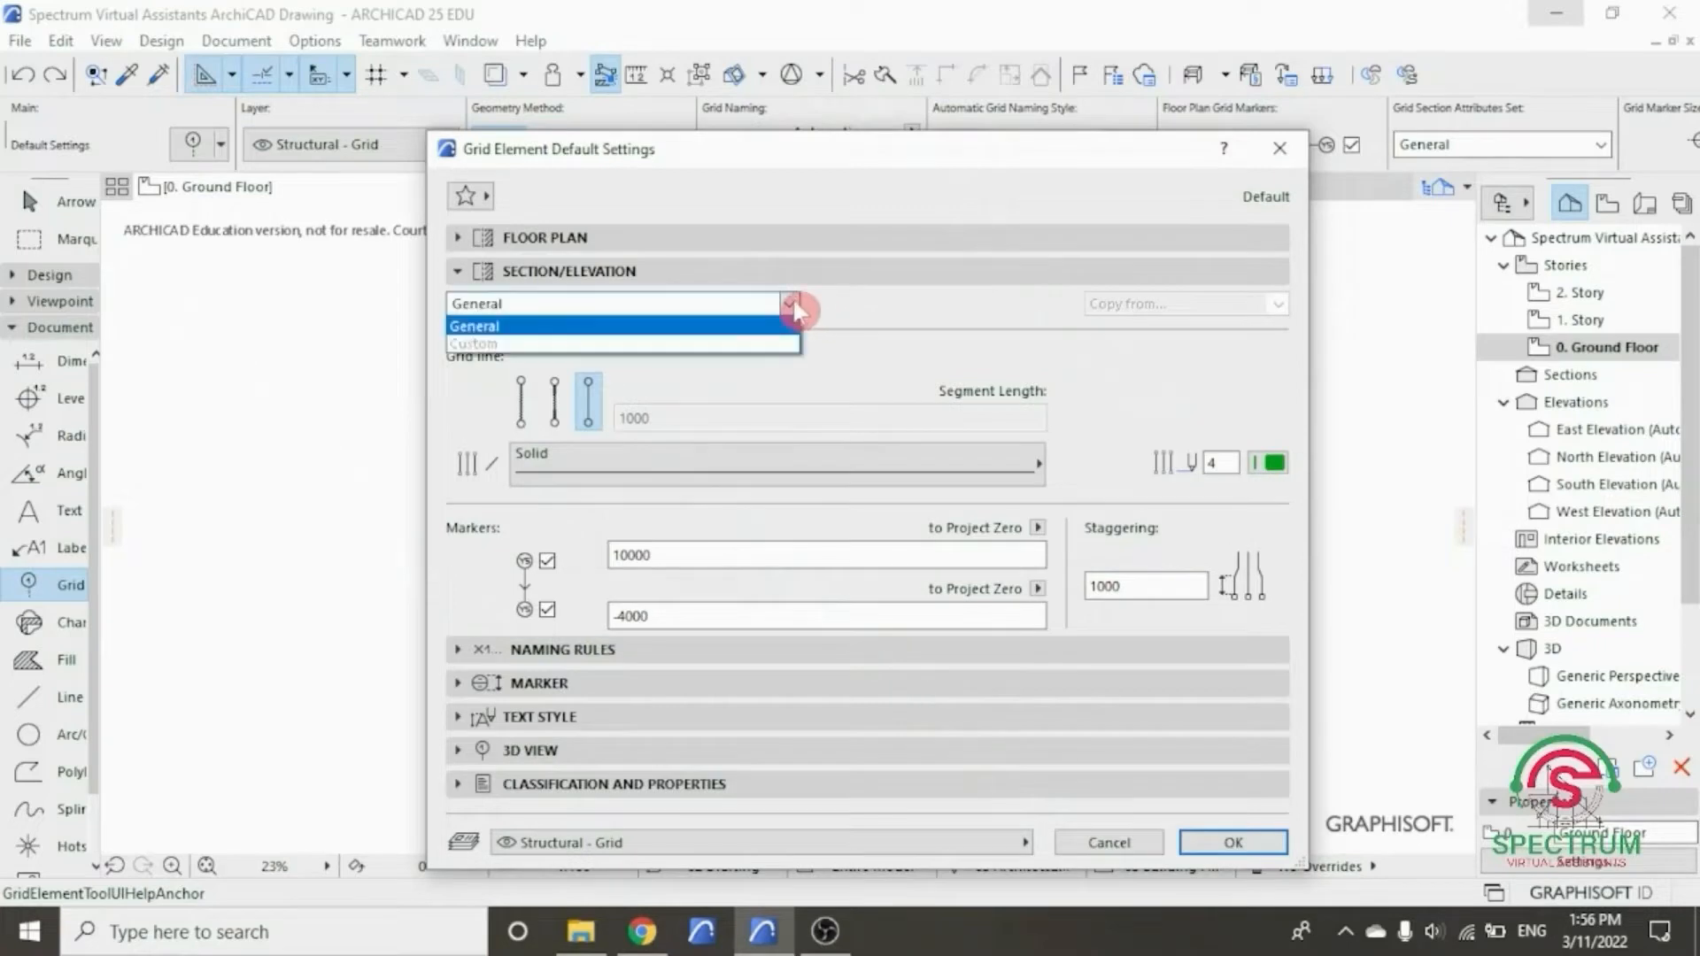
left_click(760, 328)
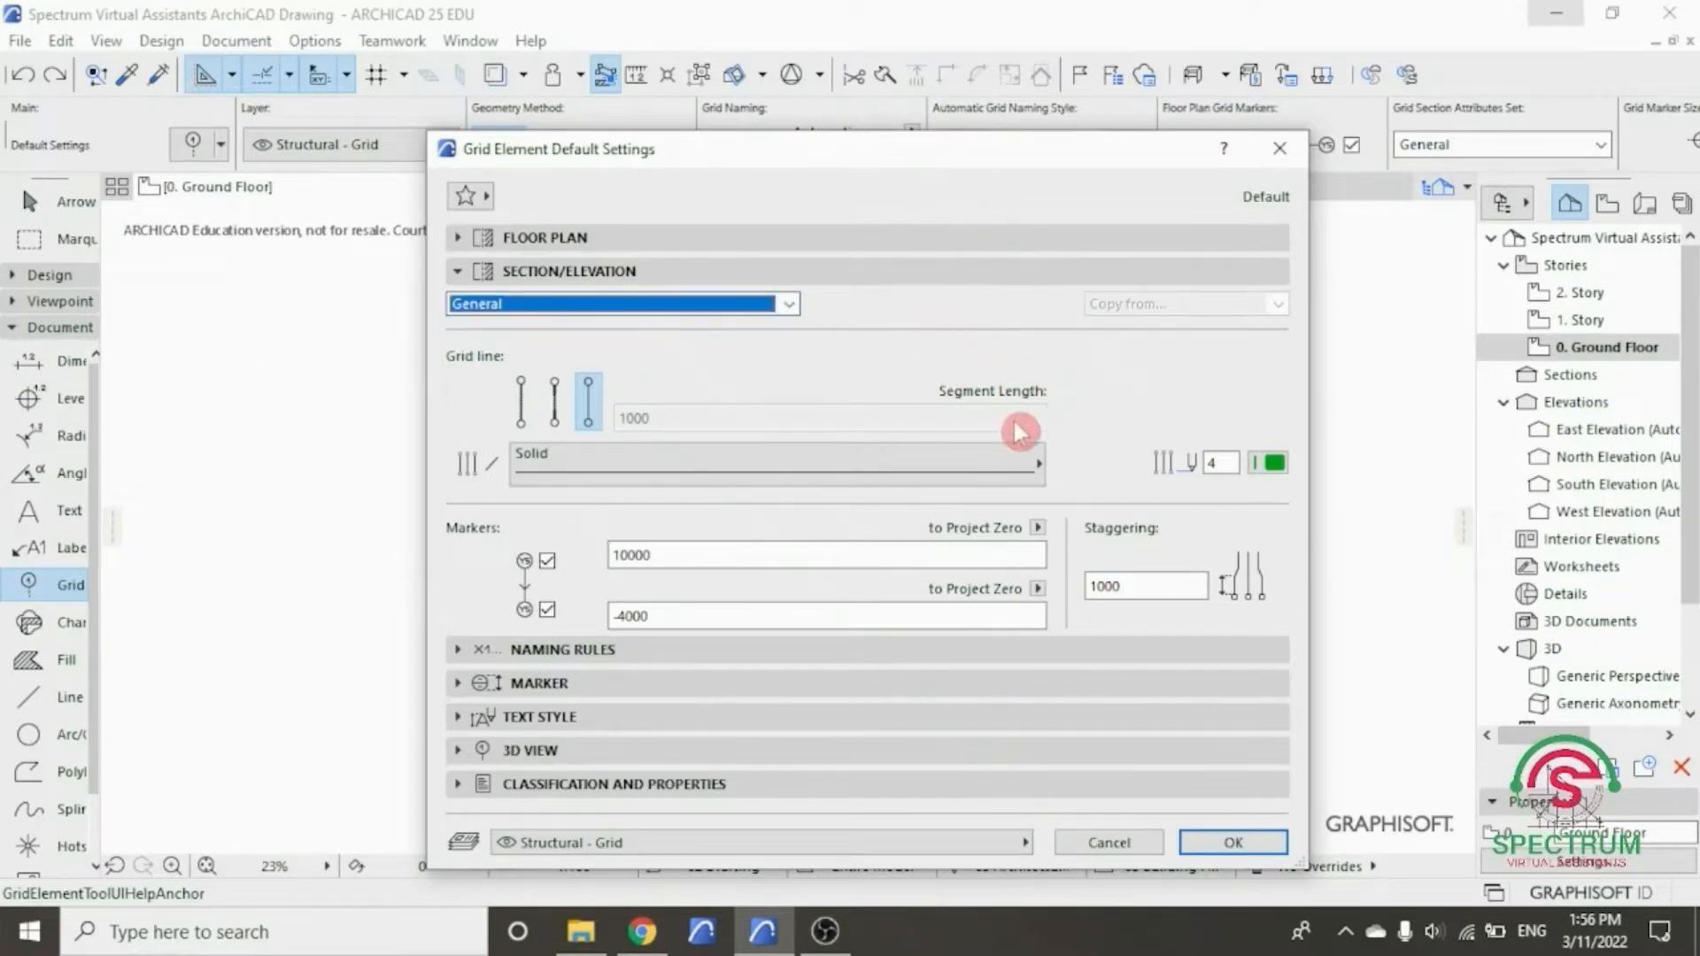
left_click(1022, 476)
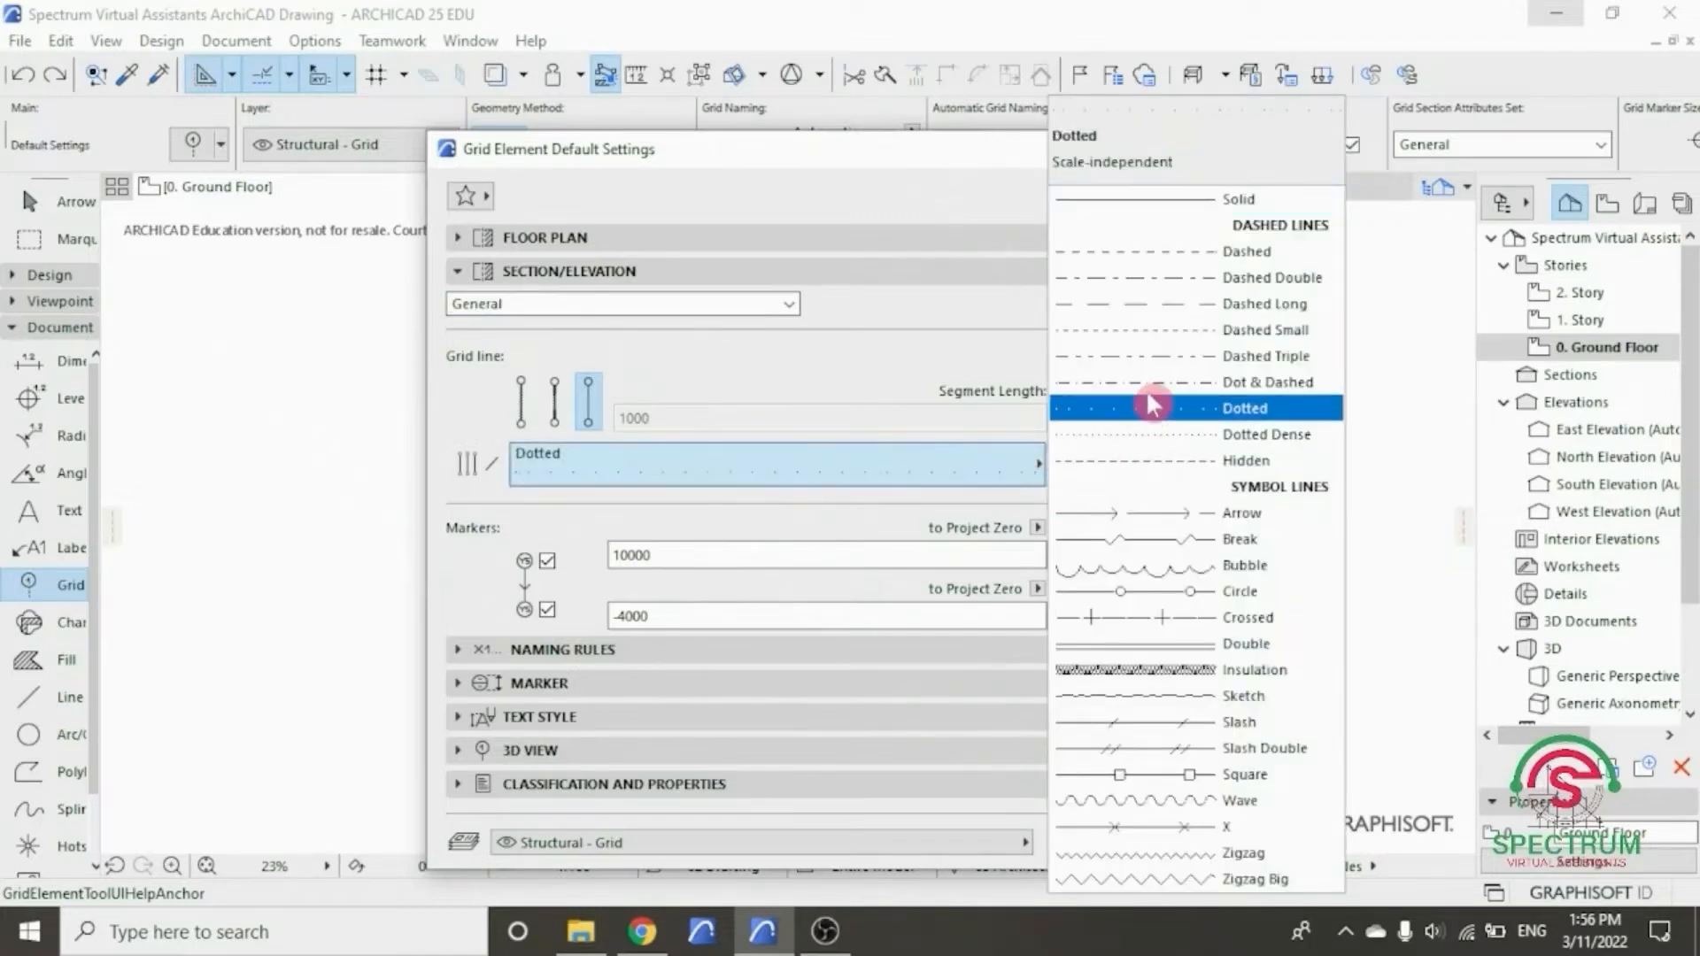
left_click(1167, 256)
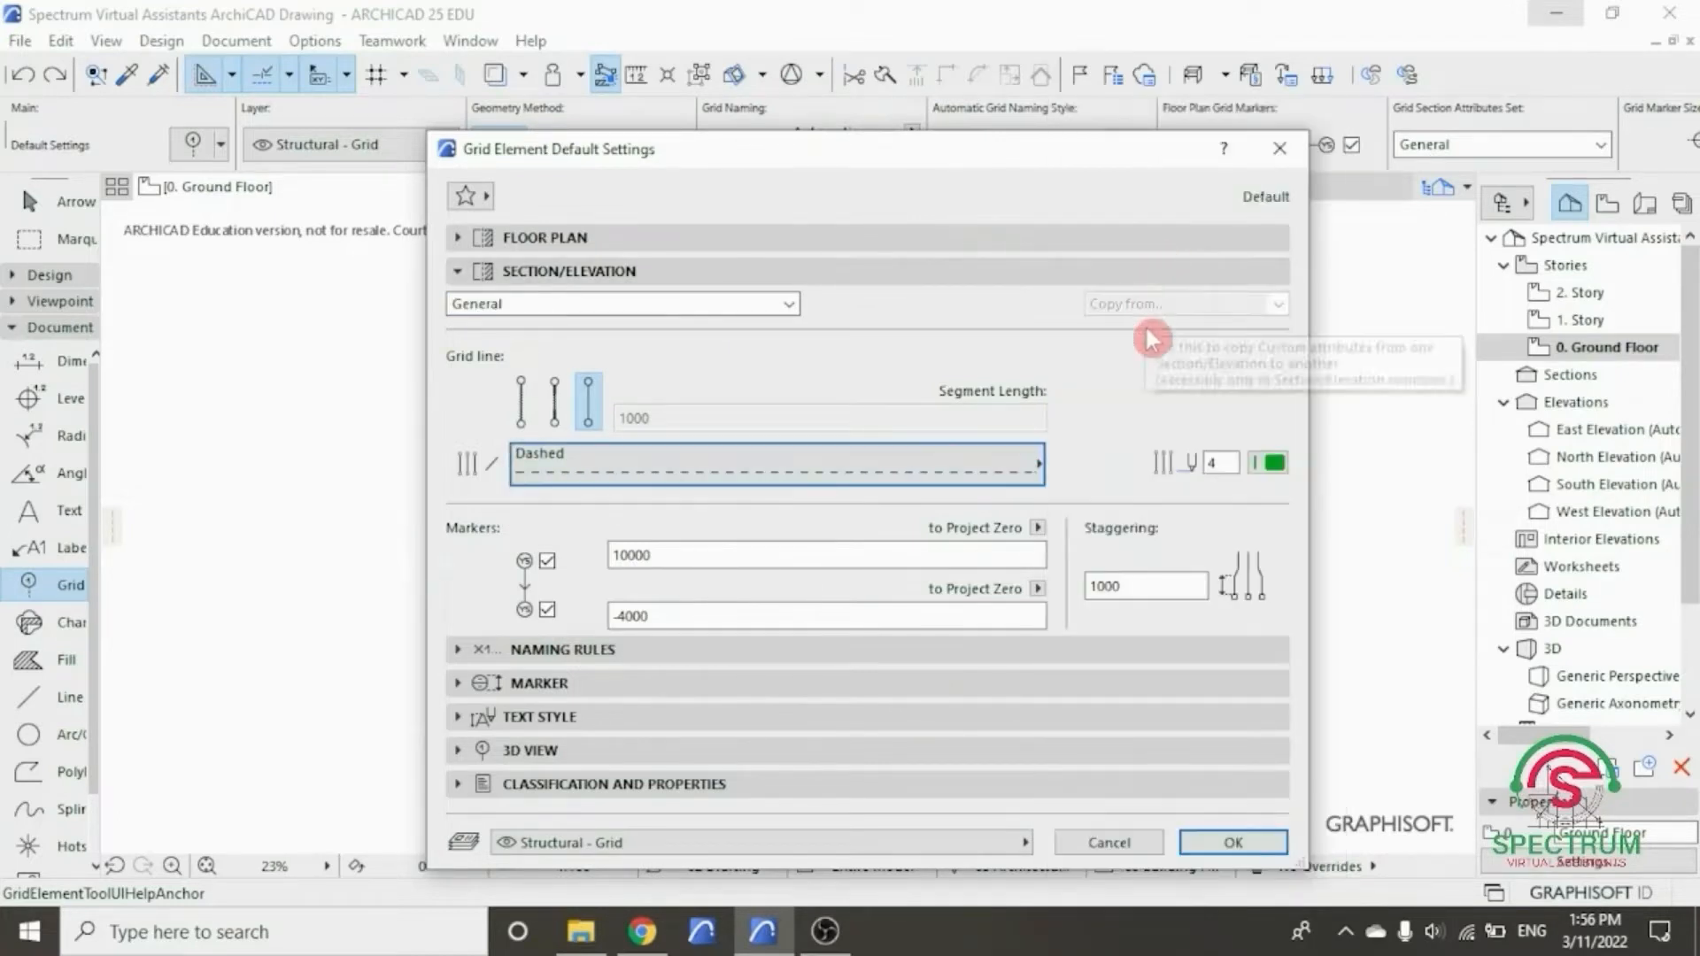
left_click(1275, 464)
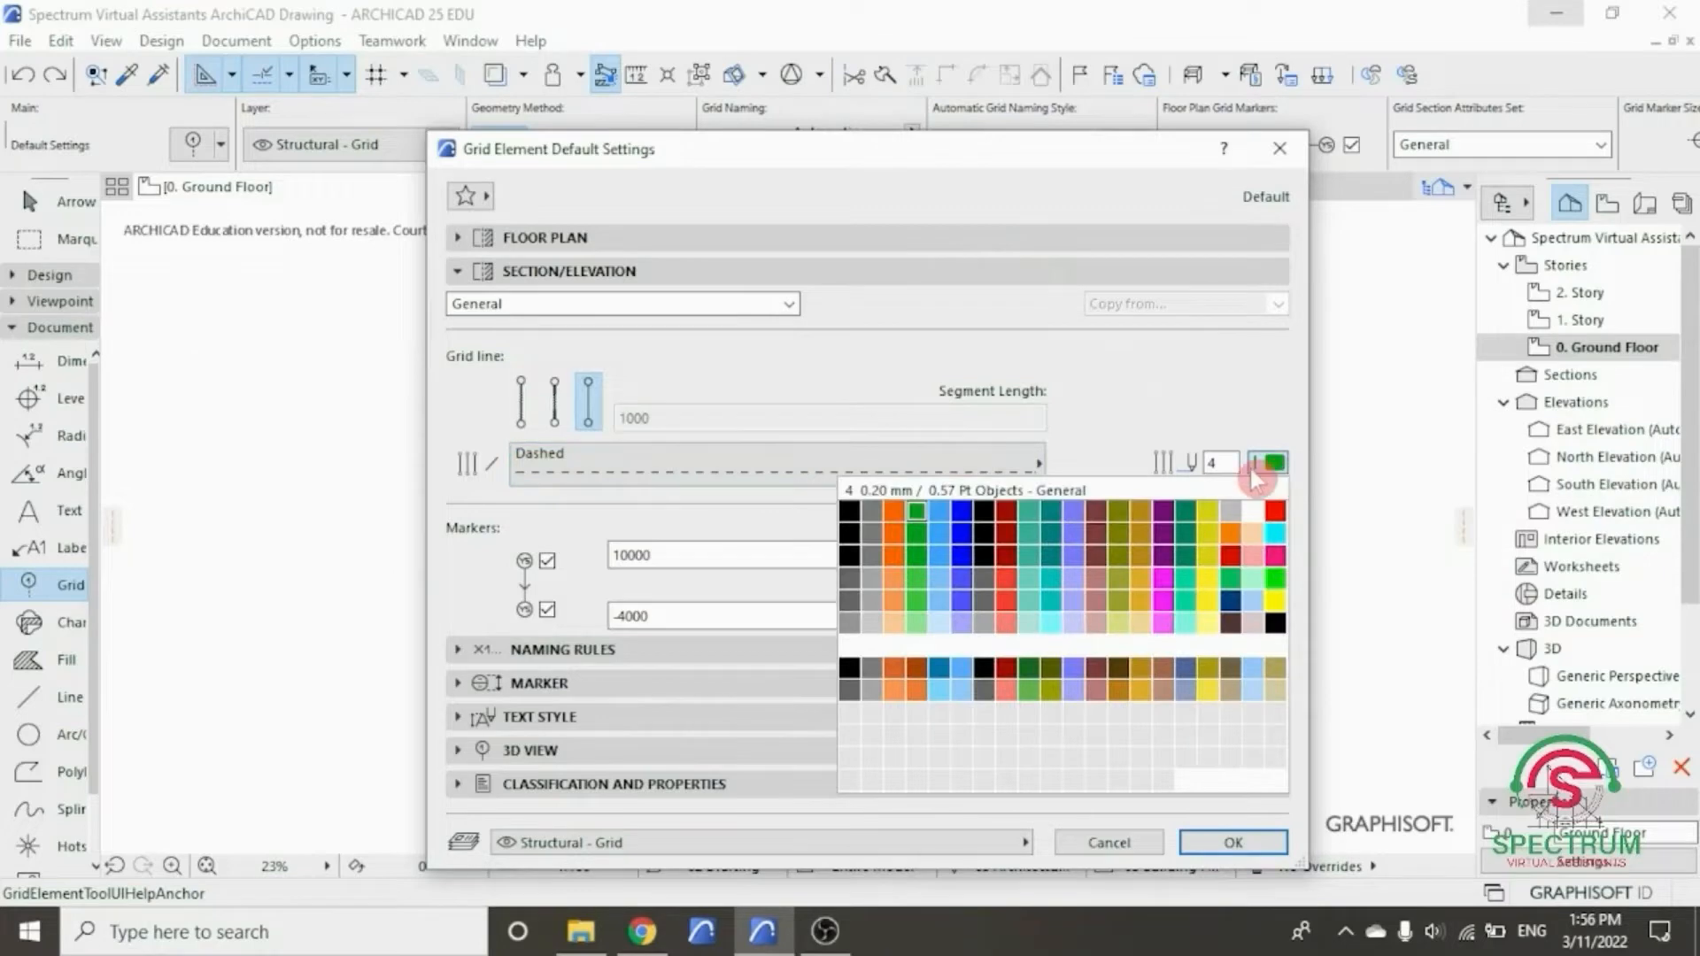
left_click(852, 552)
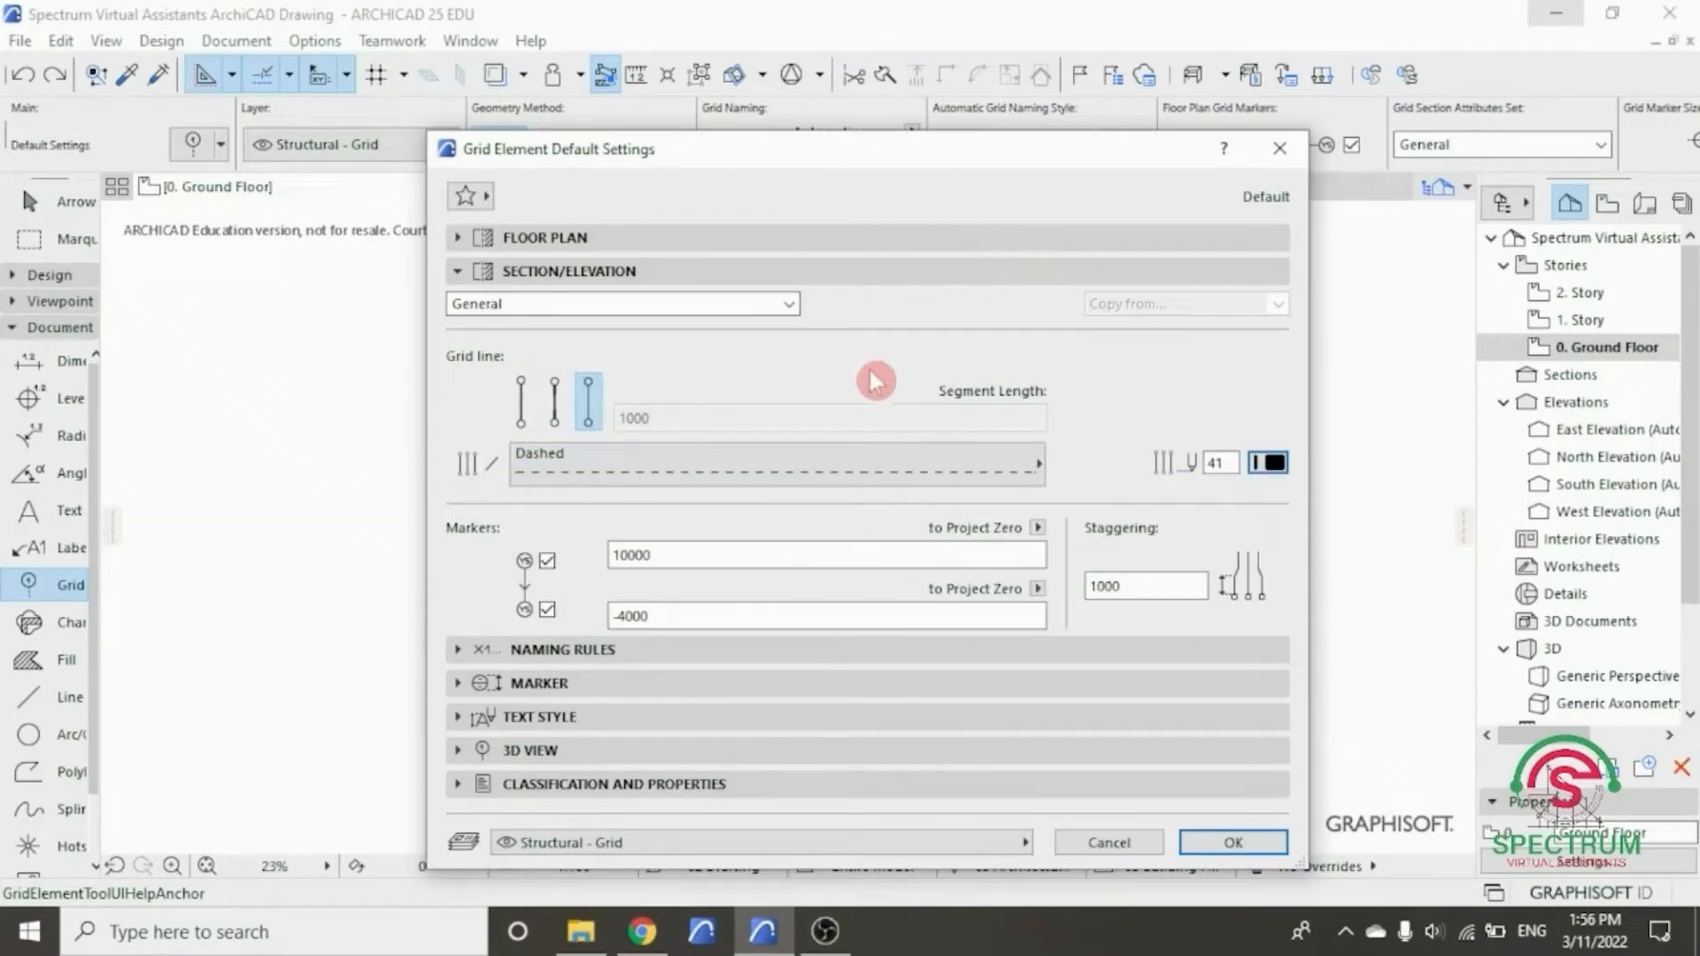
- Set the section/elevation marker heights to 7000 for the upper and -2000 for the lower marker, relative to Project Zero
left_click_drag(686, 562, 588, 552)
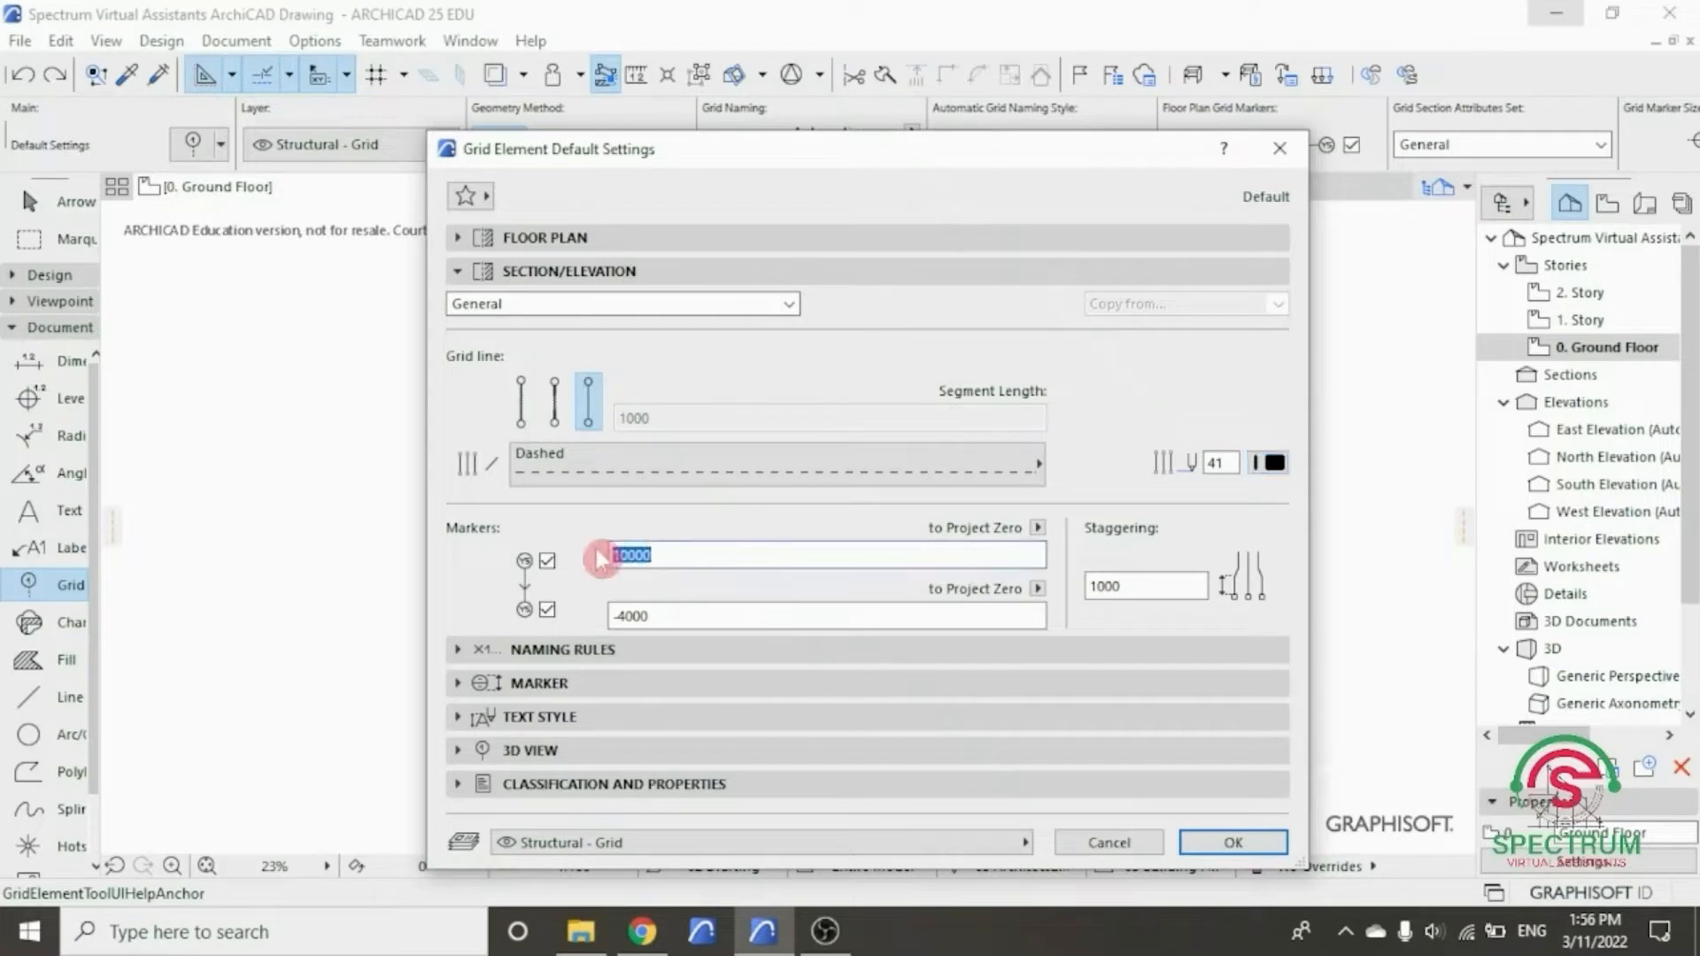
type("70")
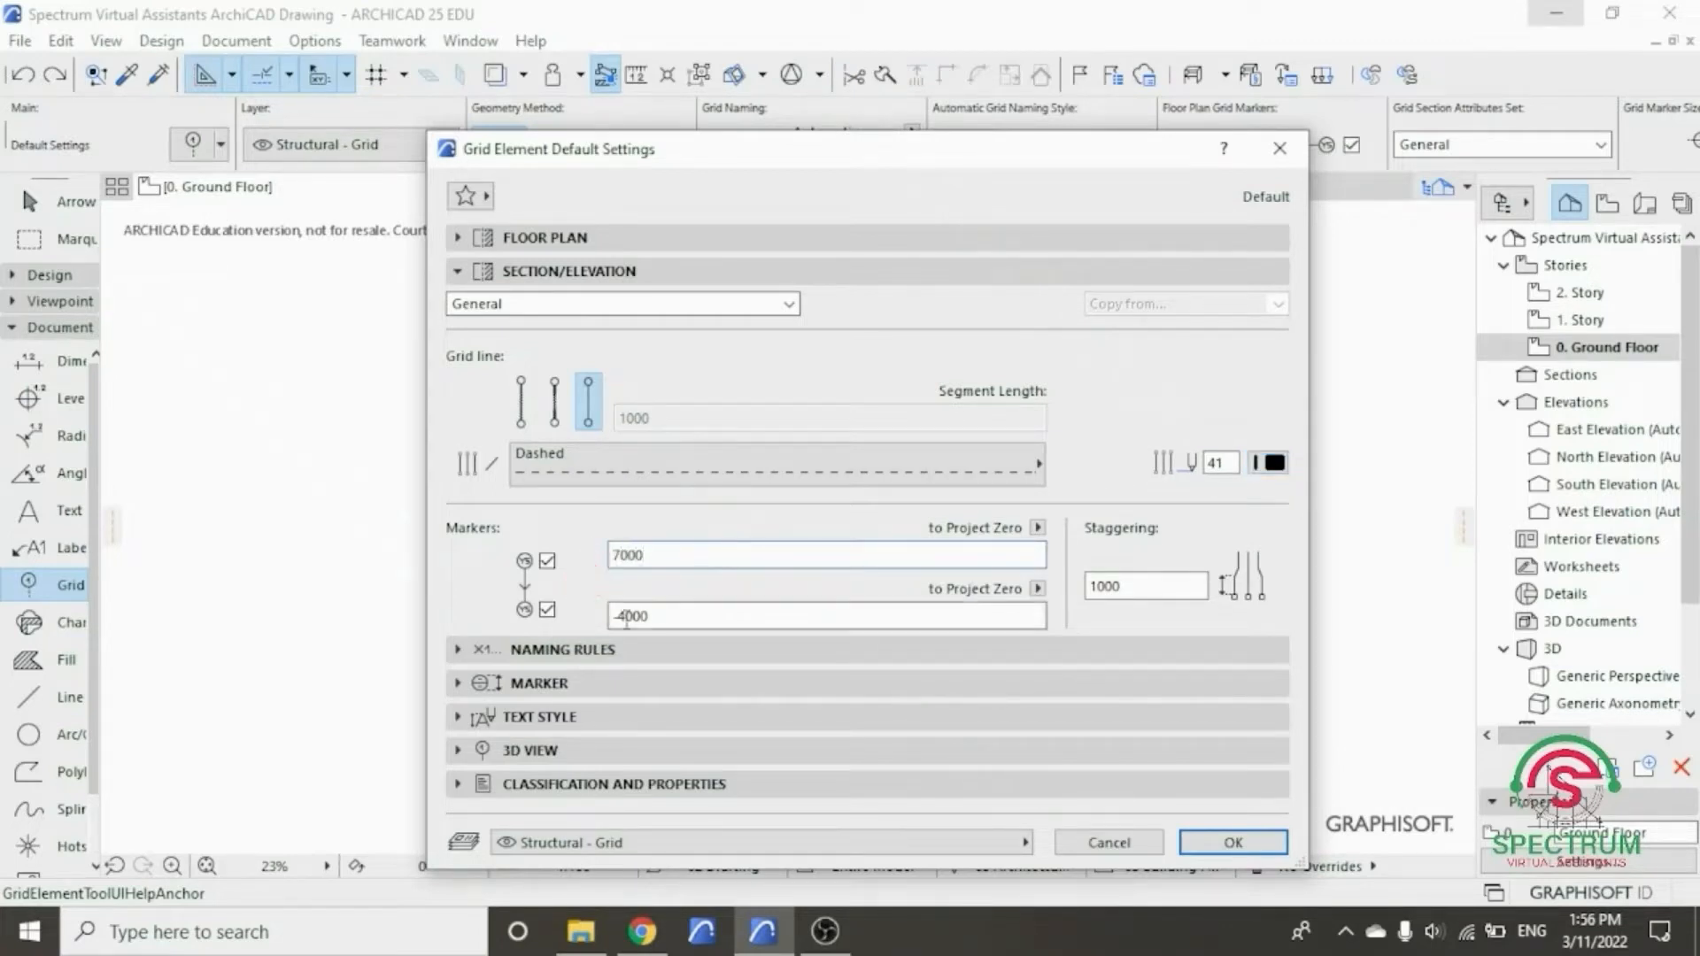
double_click(671, 616)
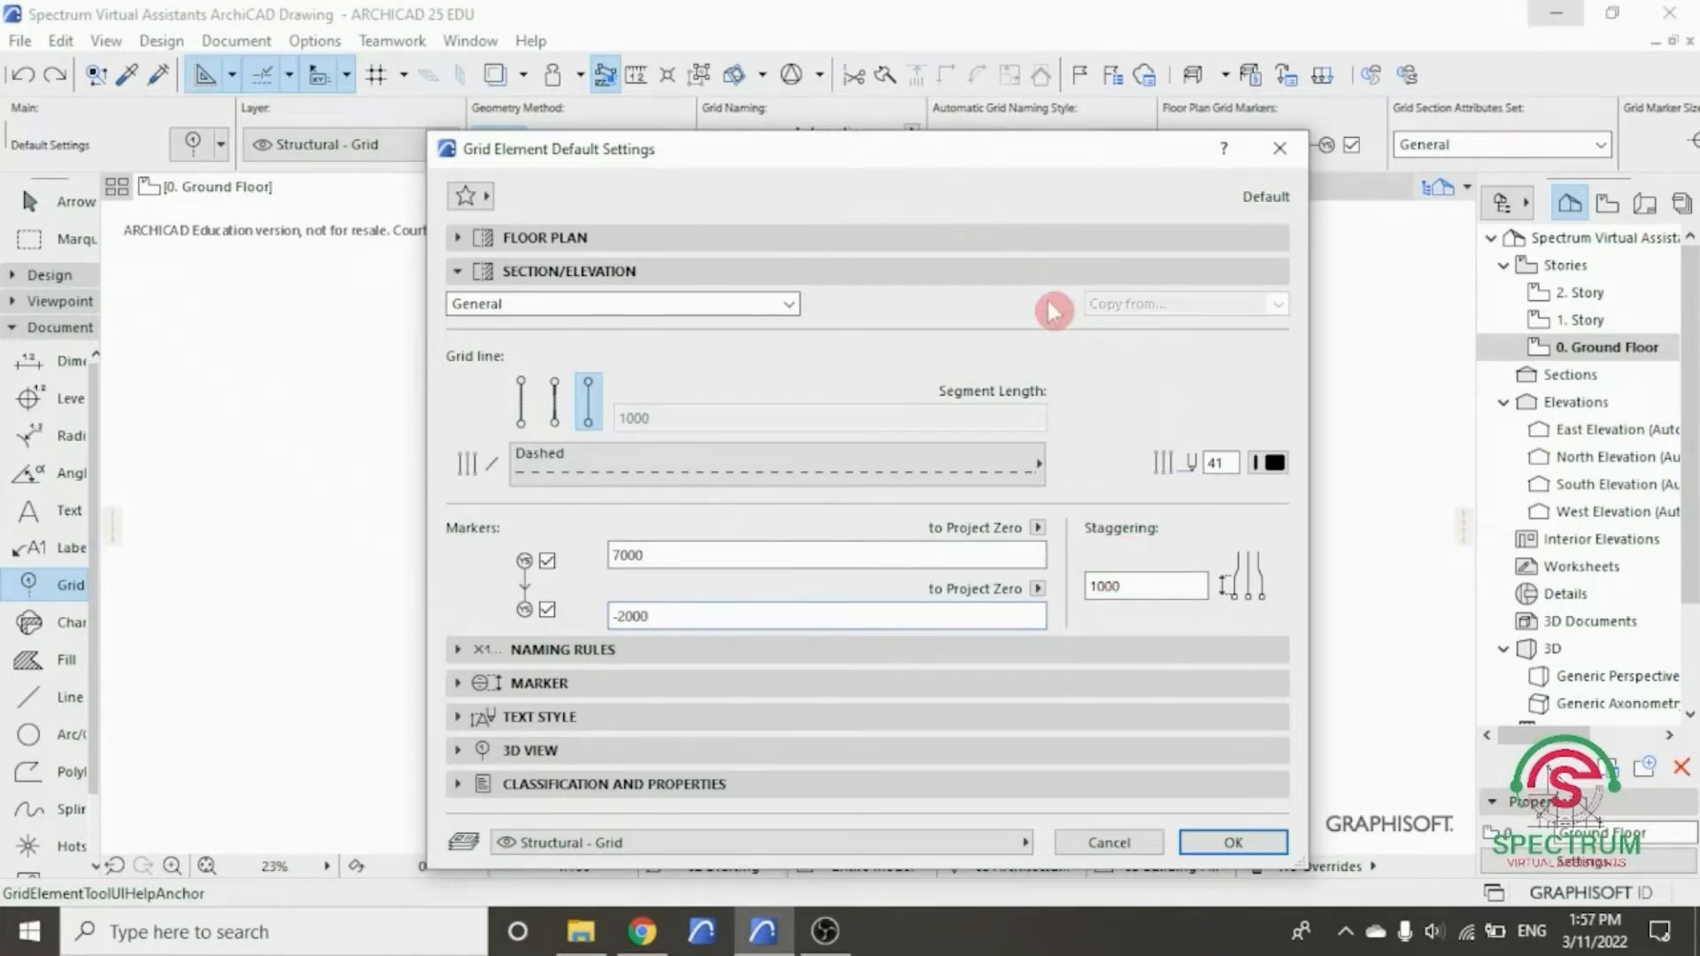
left_click(1030, 279)
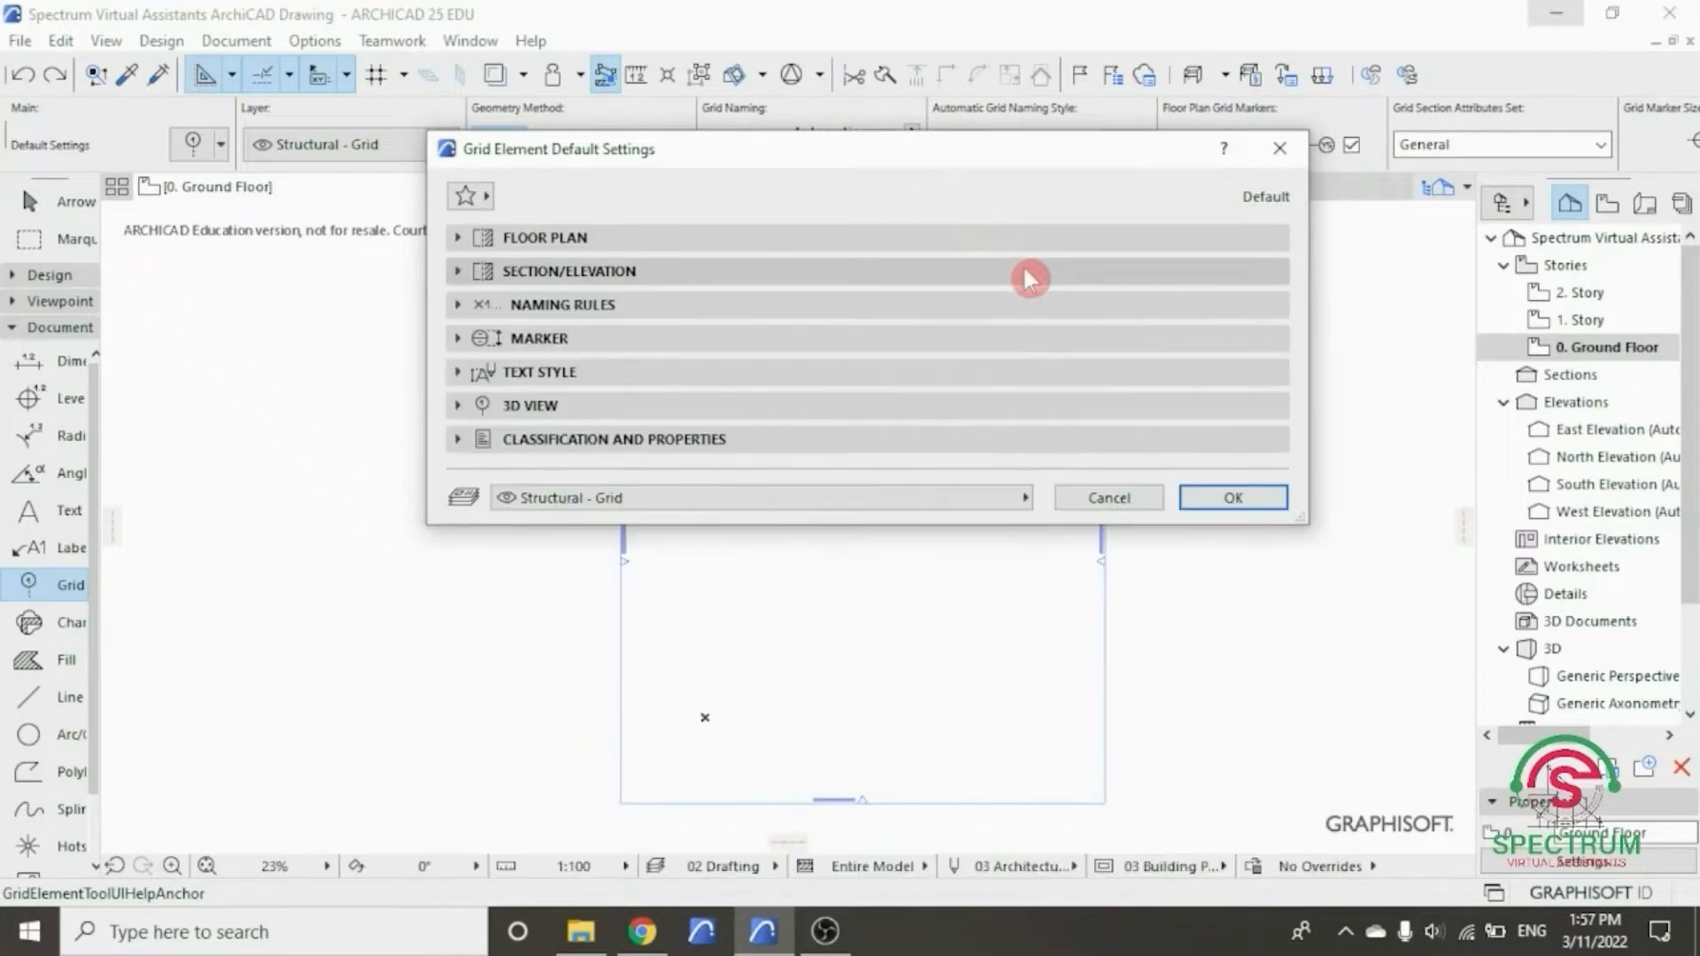
- In the grid naming rules, set the automatically generated names to start at A
left_click(1020, 310)
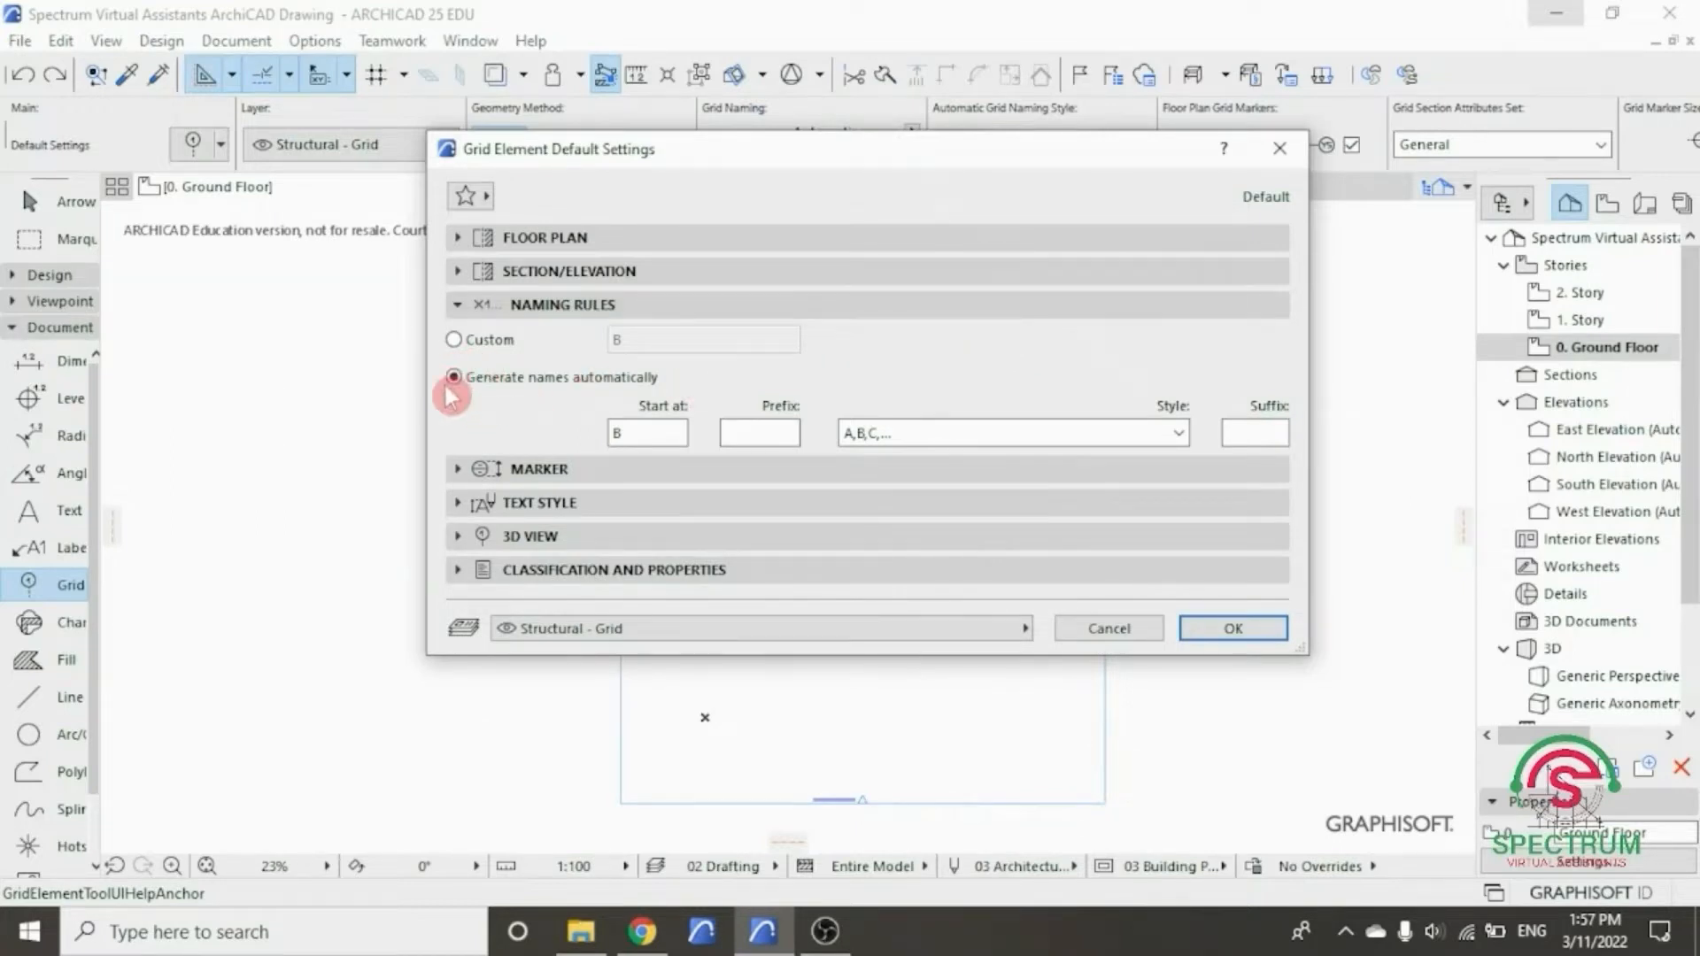
double_click(621, 433)
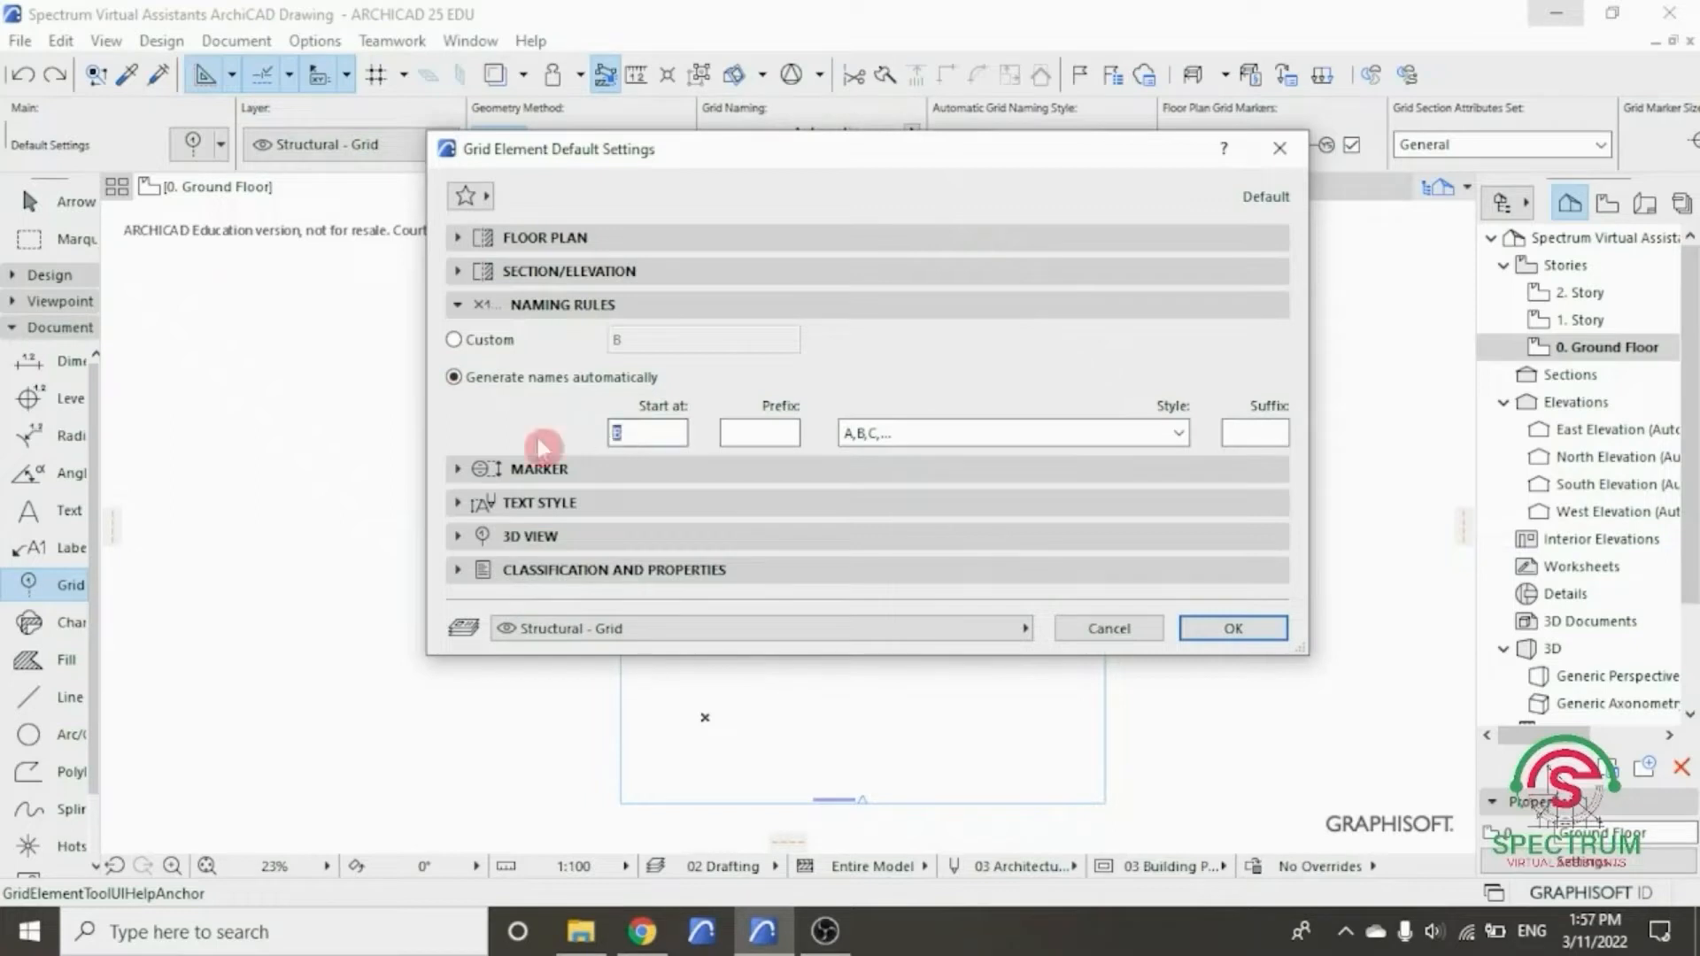
type("A")
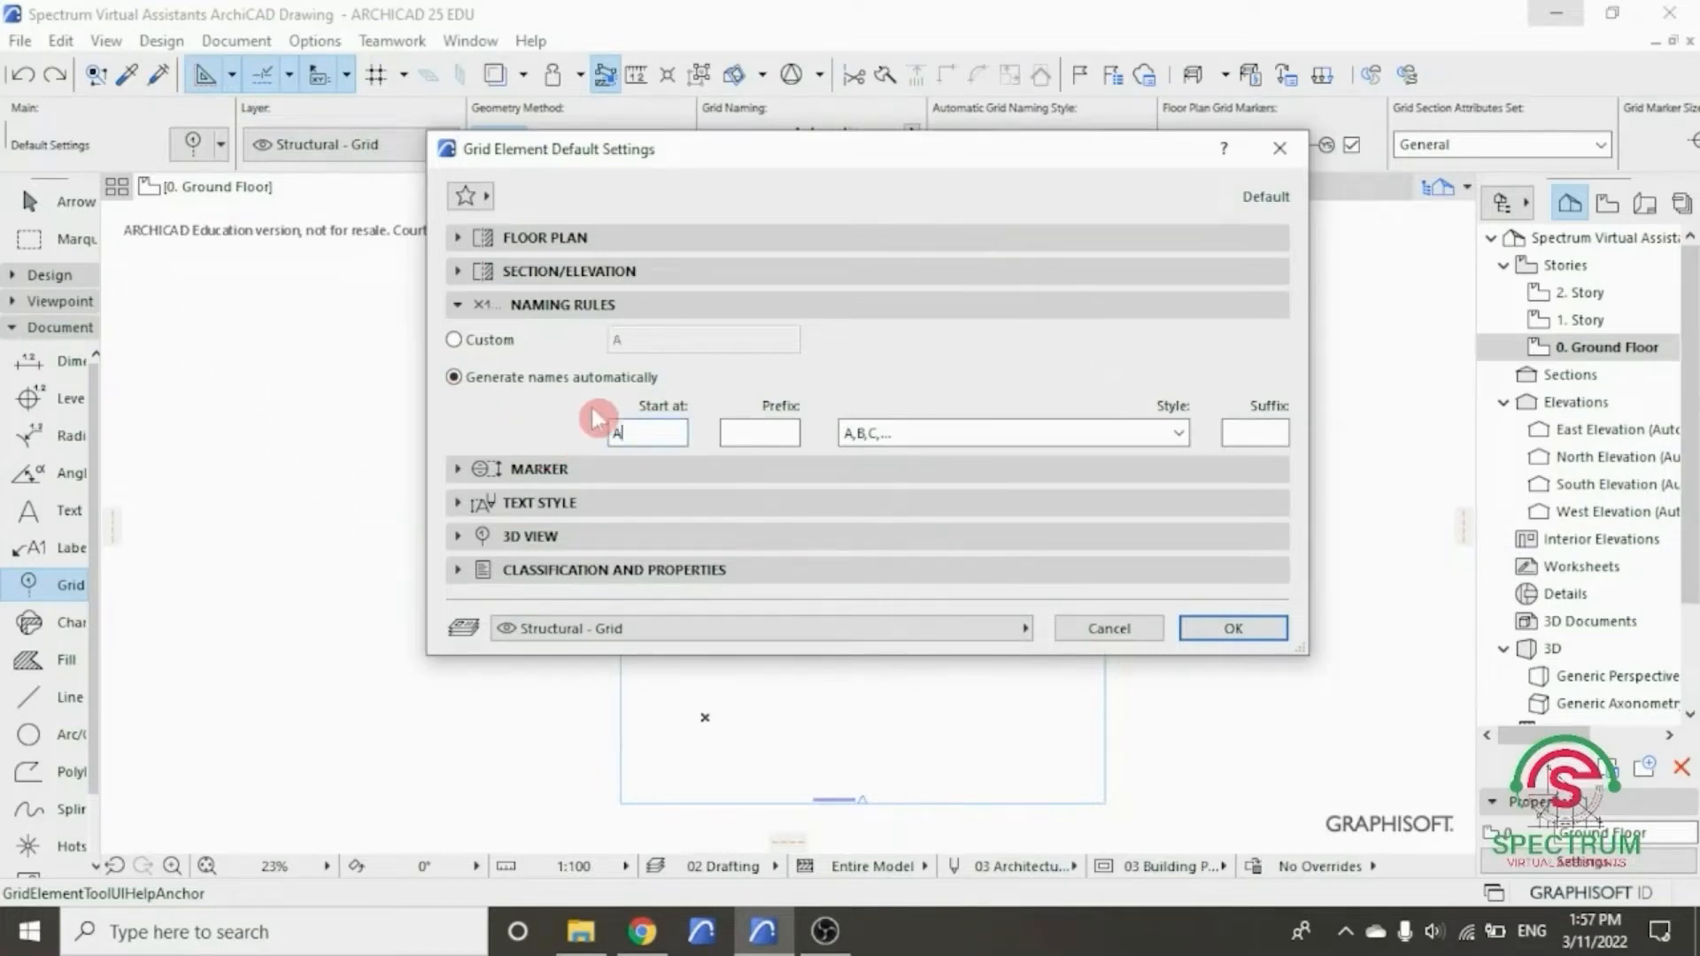
- Keep the A,B,C,... style for the automatically generated grid names and finish the naming rules
left_click(1180, 433)
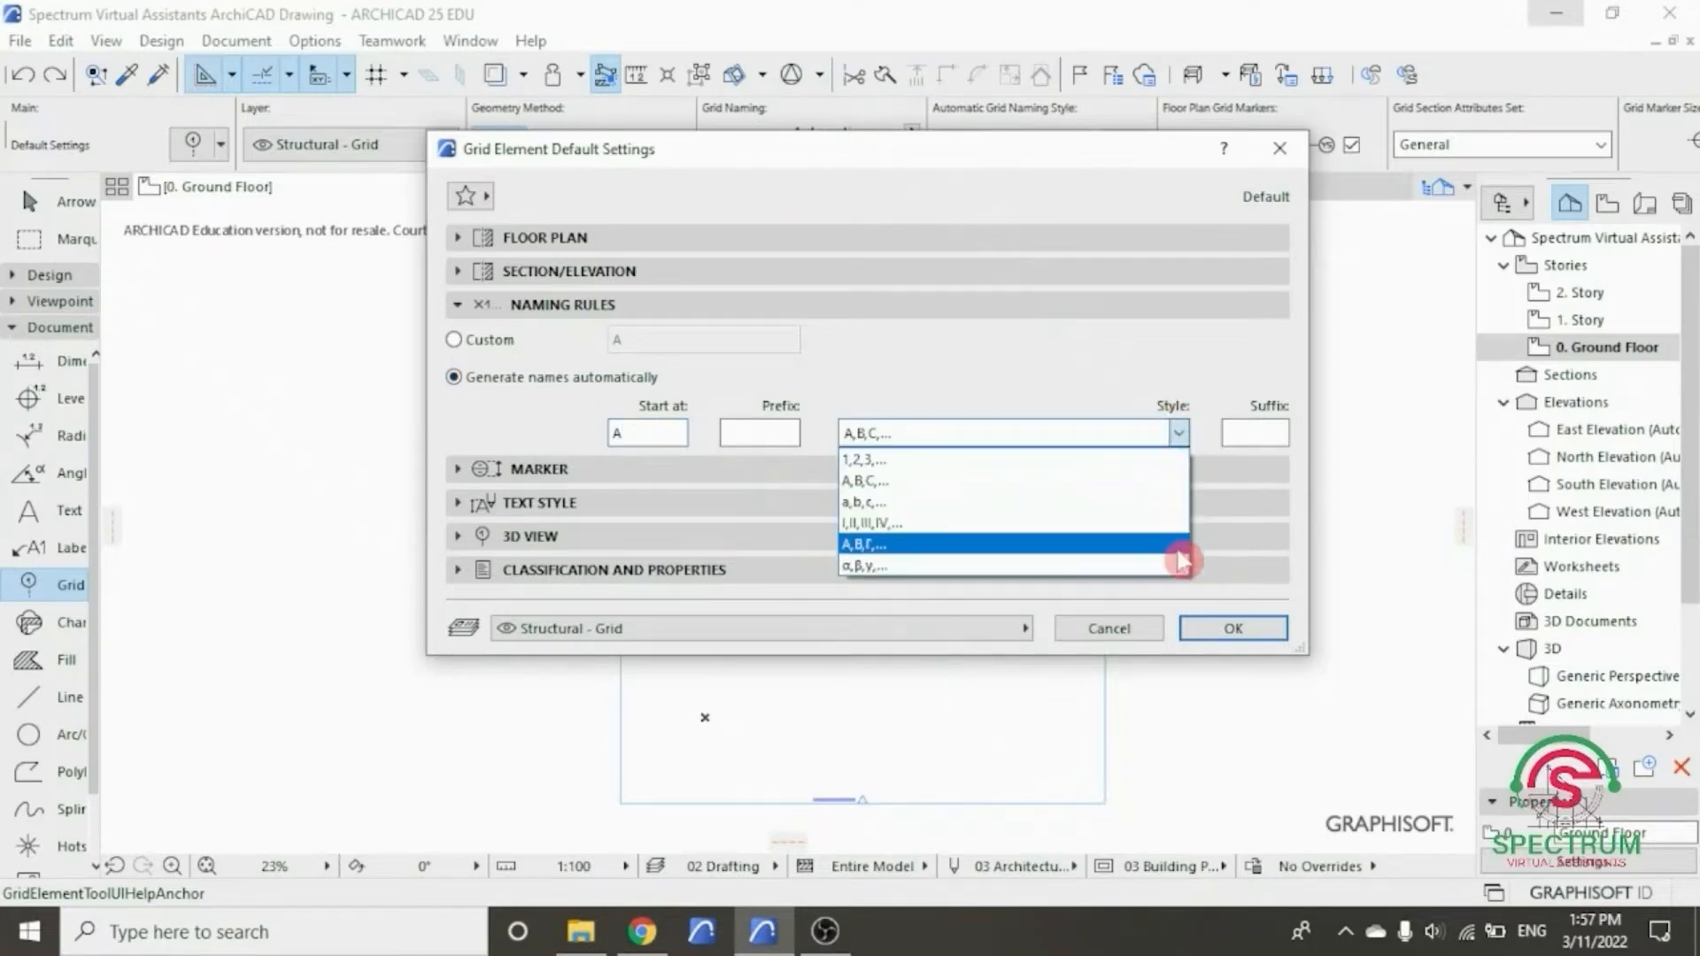
left_click(1159, 483)
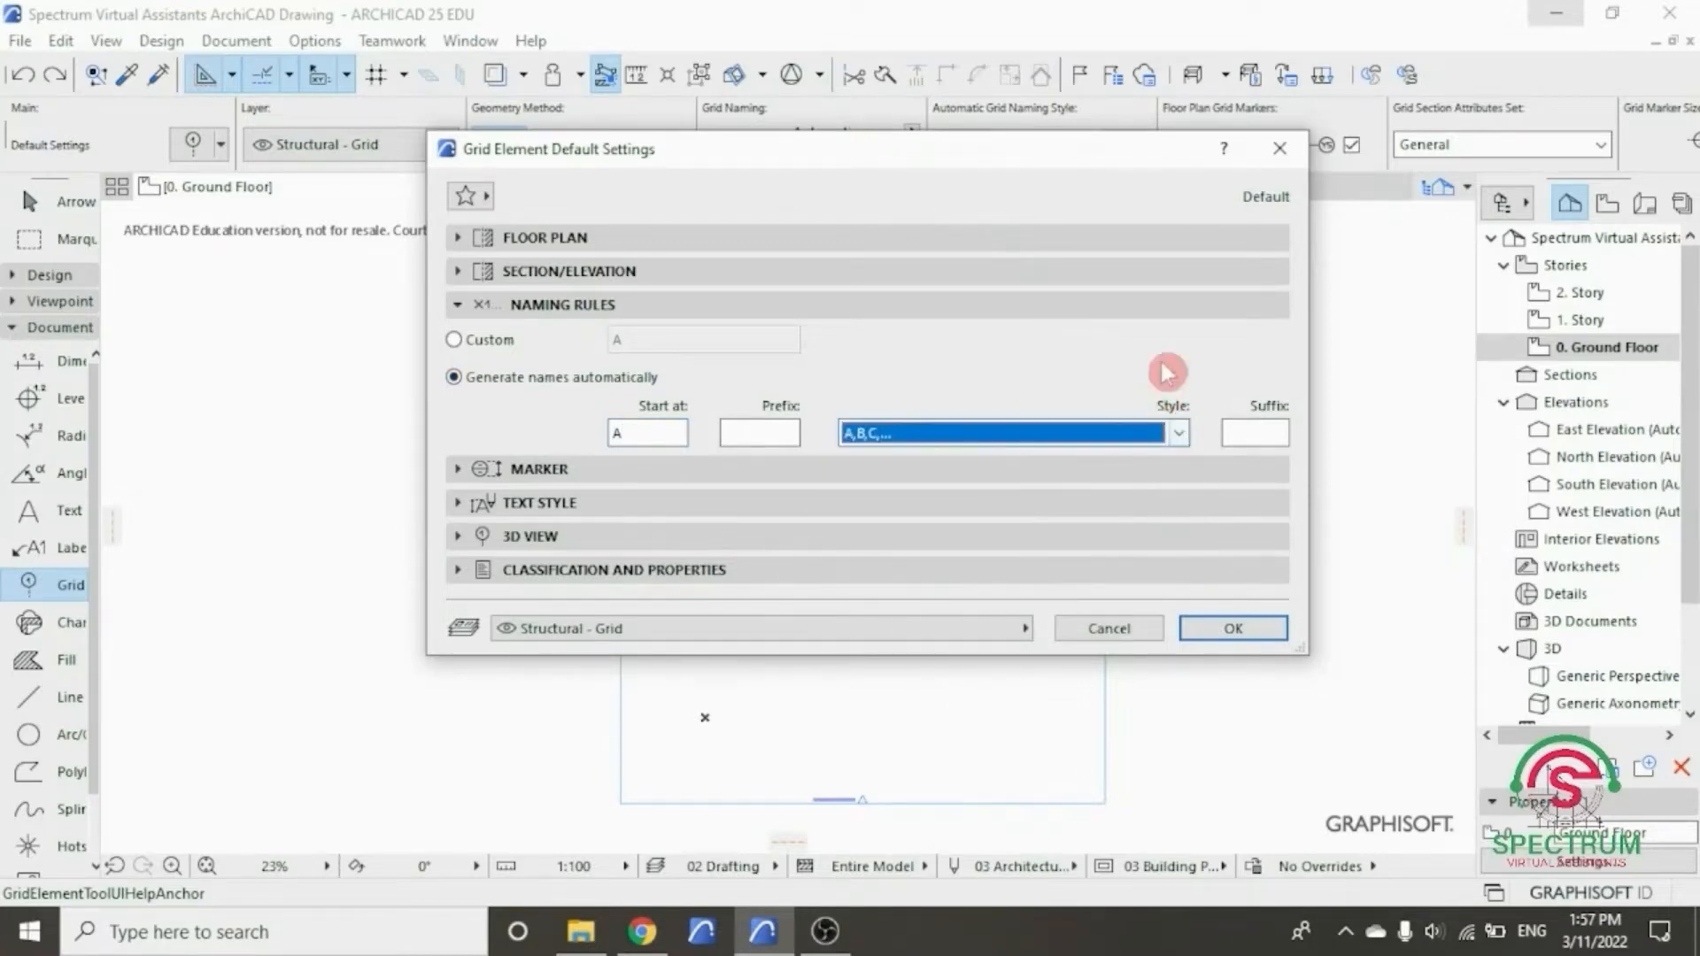
left_click(1129, 310)
- In the grid marker settings, set the marker size to 5 mm and keep the circle marker shape
left_click(1020, 345)
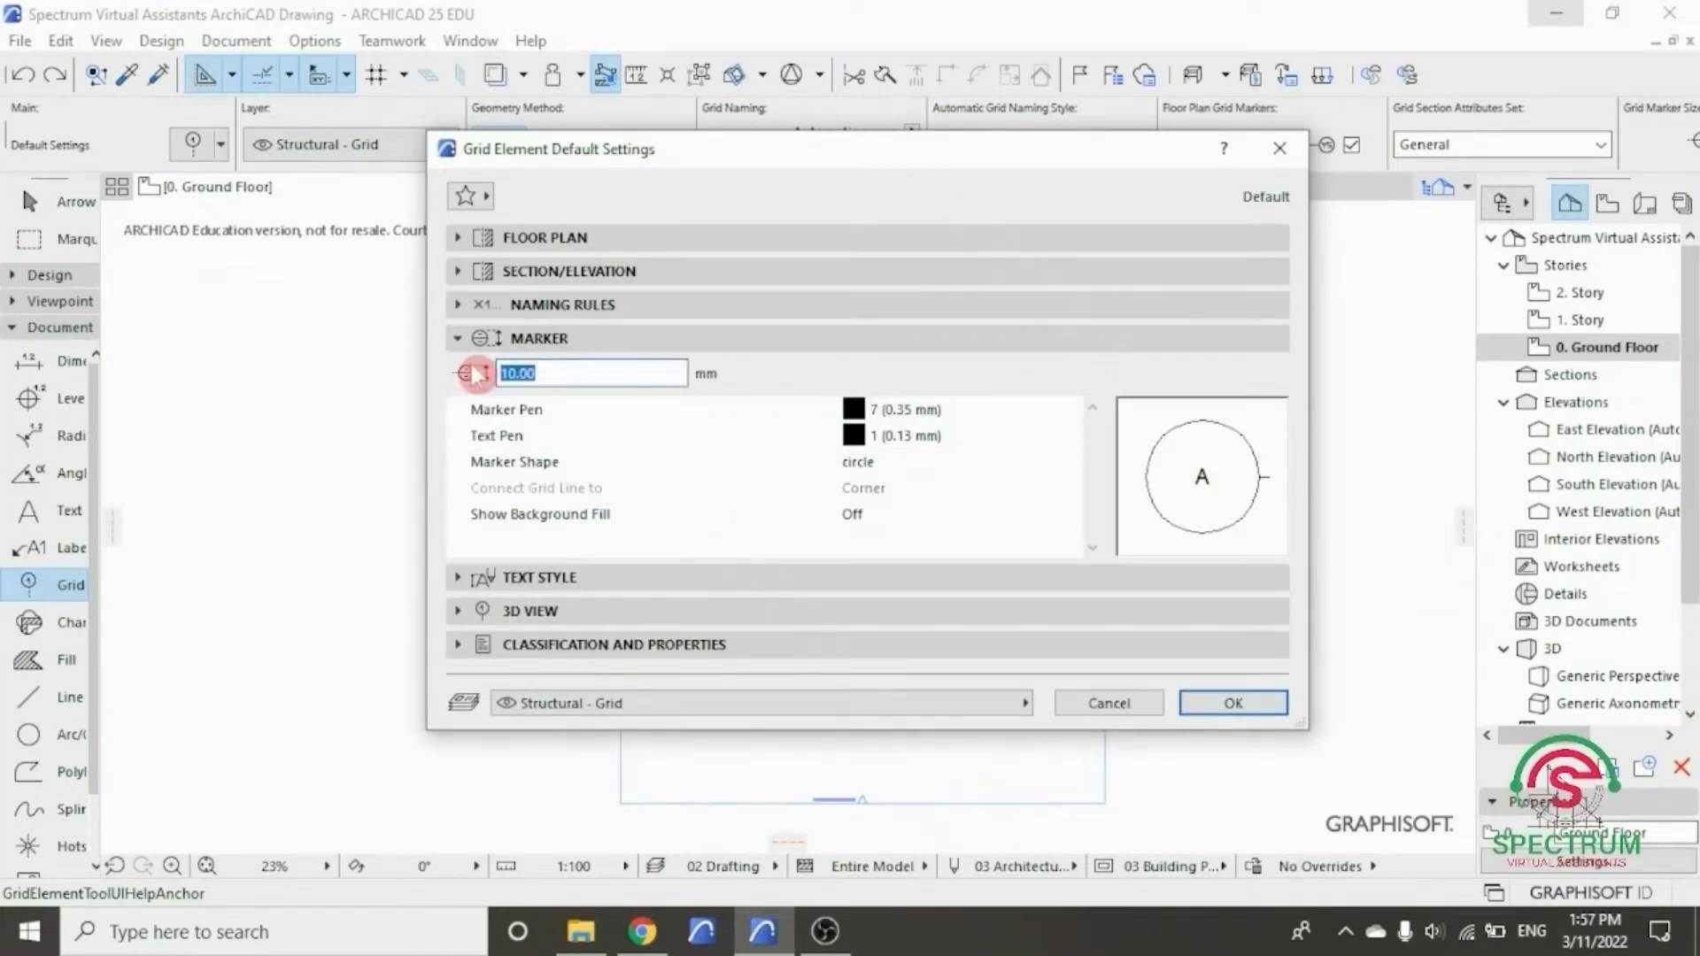
type("5")
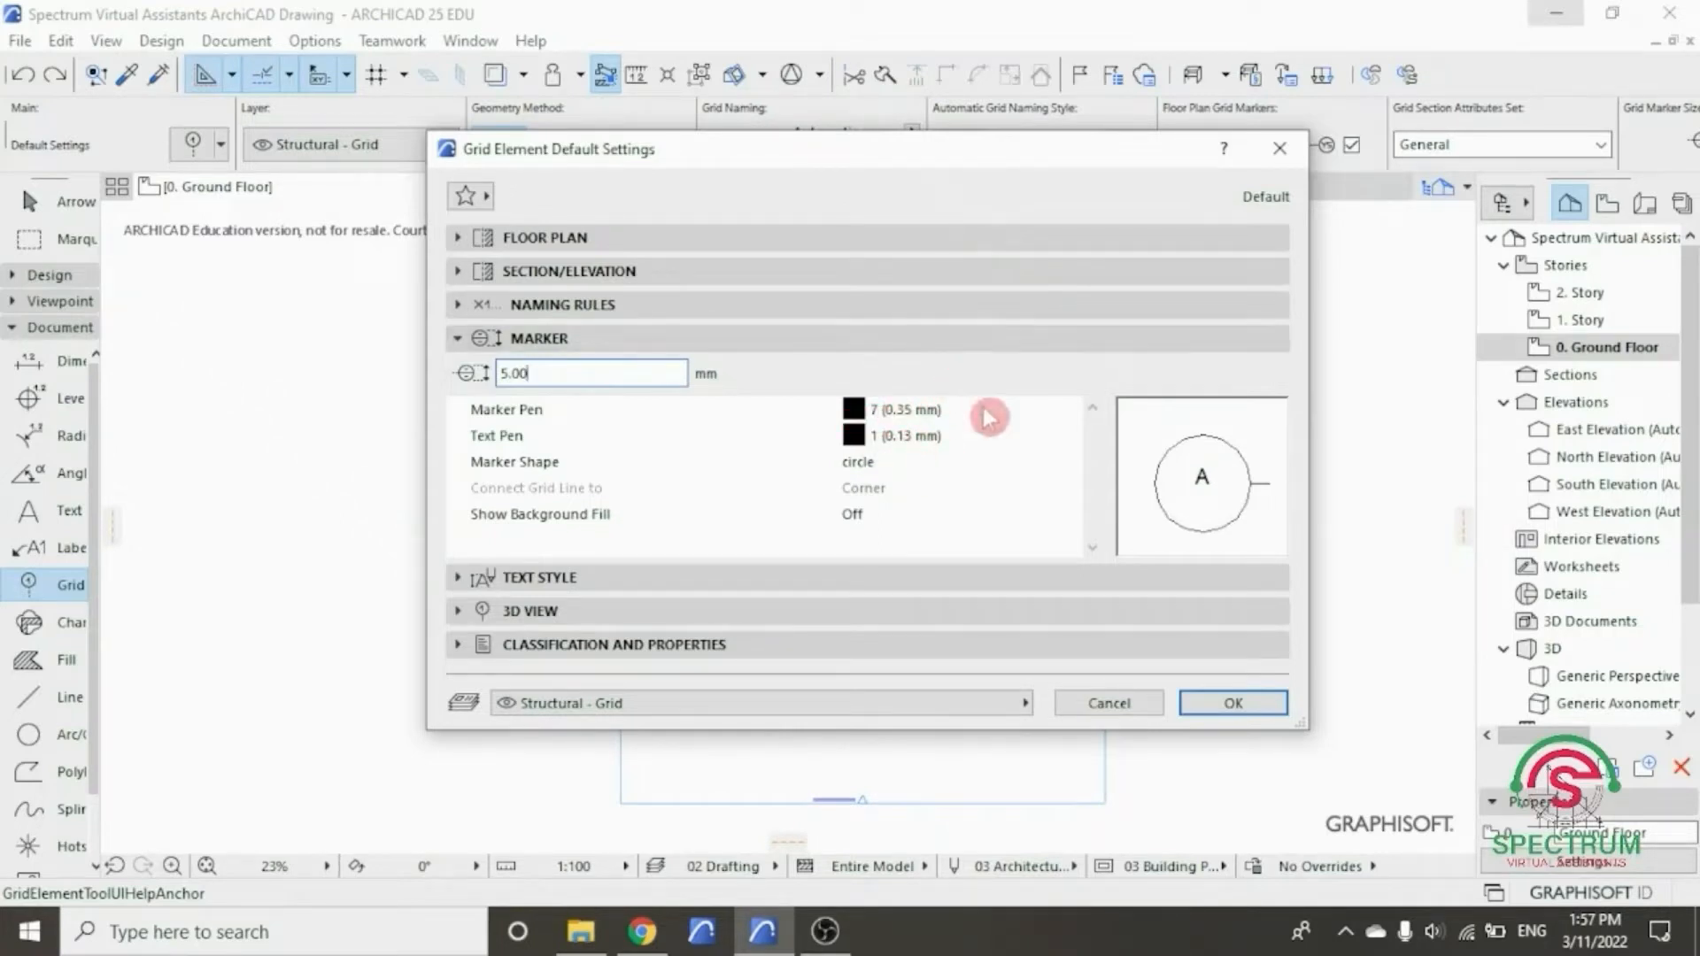
left_click(915, 474)
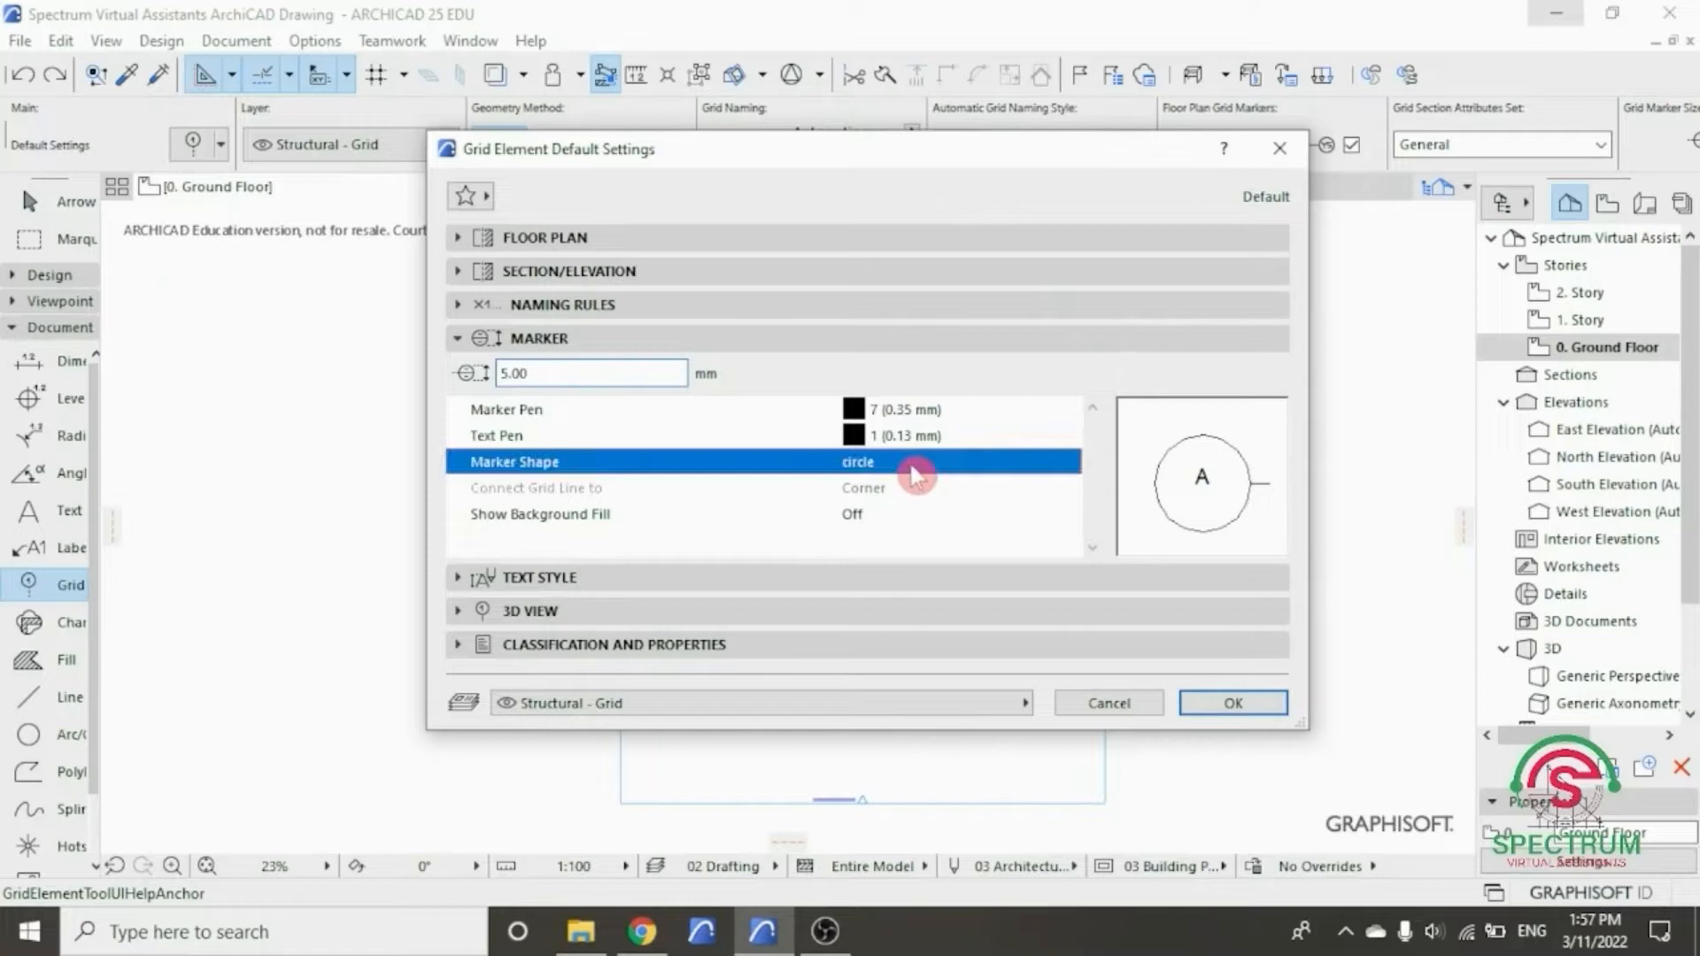
left_click(1072, 462)
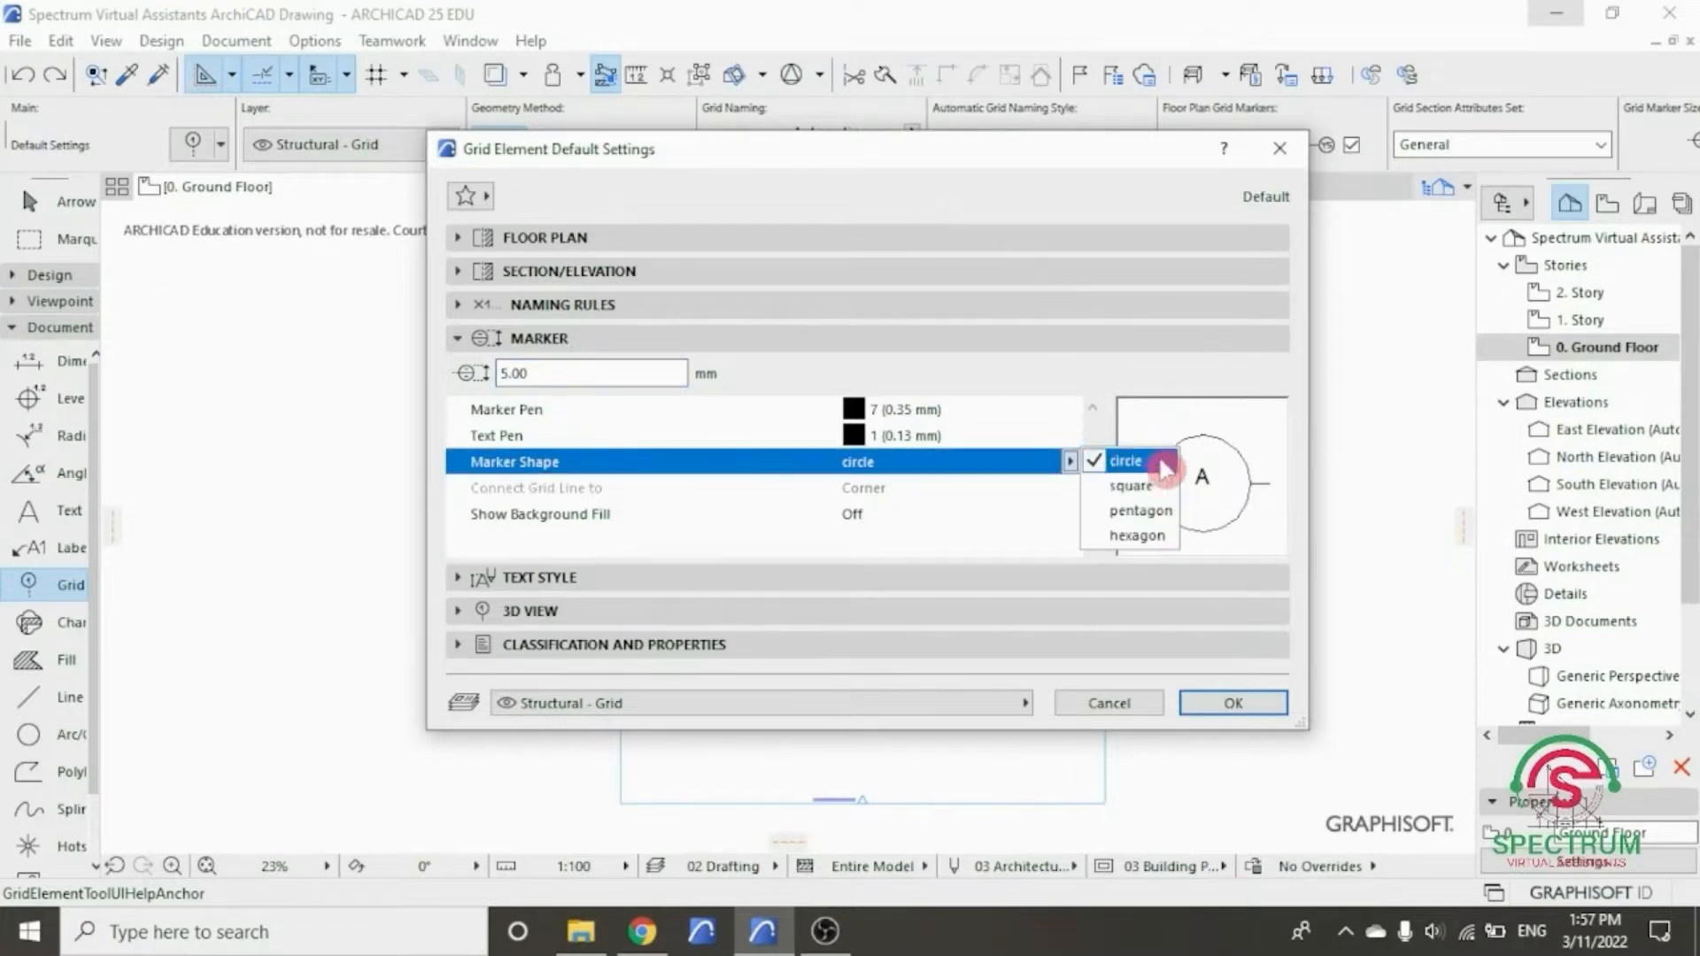
left_click(1074, 465)
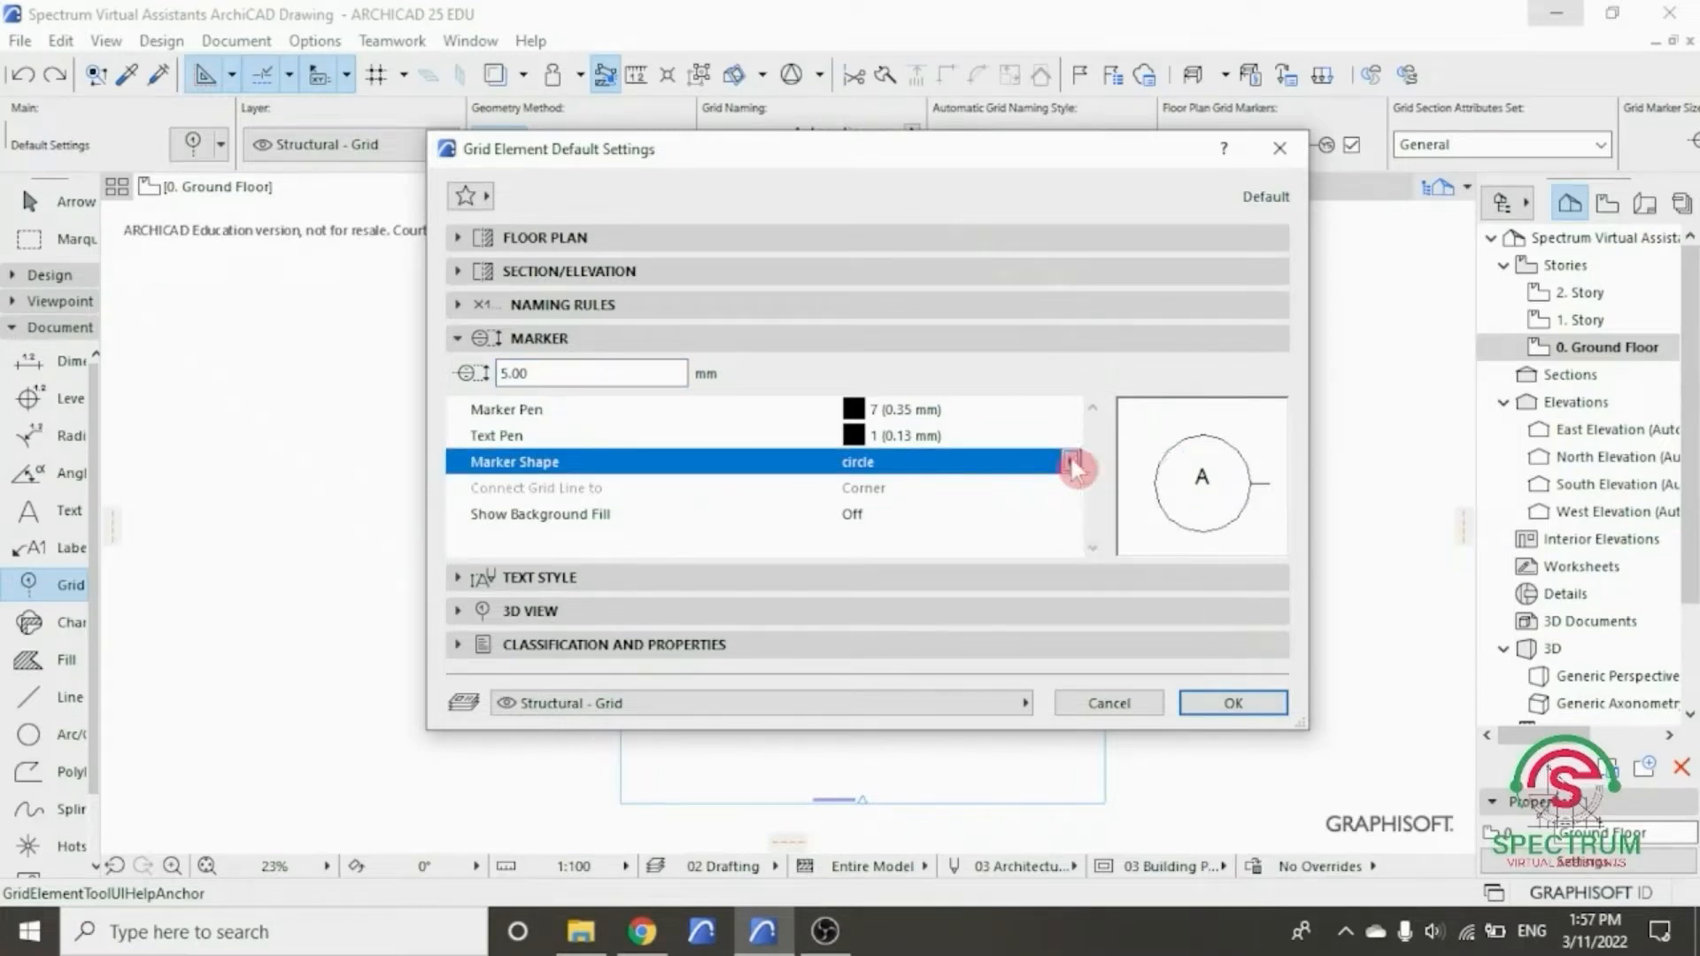
left_click(1008, 498)
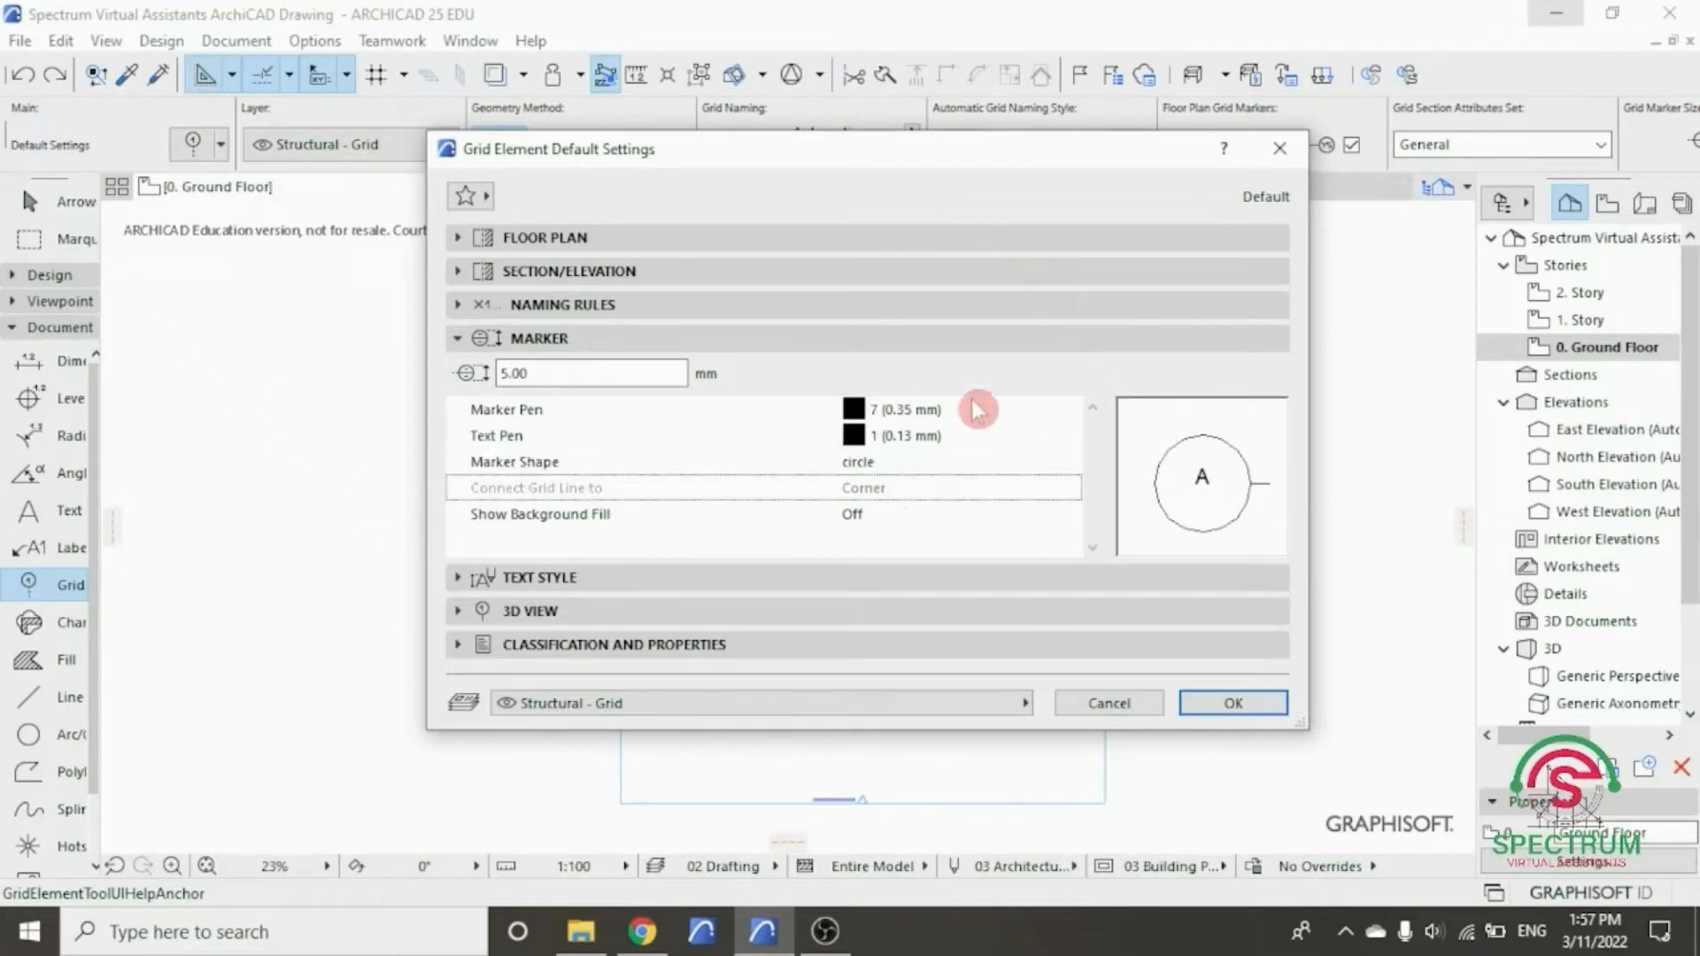
left_click(979, 345)
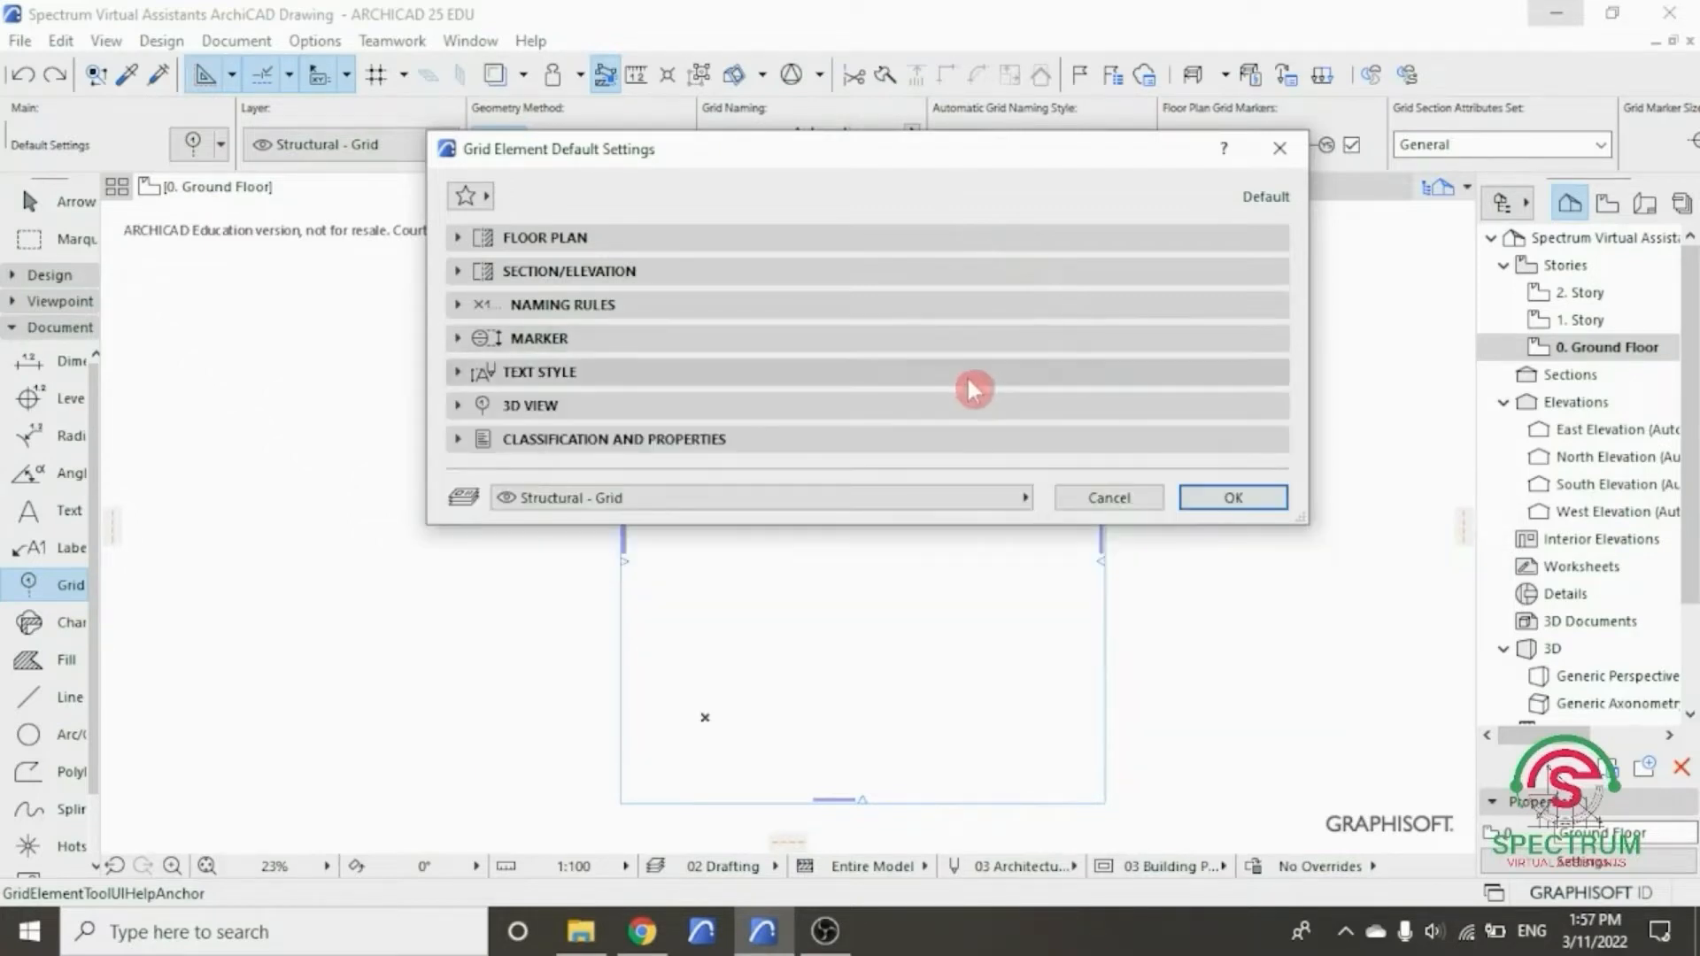
- In the grid's text style settings, keep the Arial font with the Western script
left_click(969, 379)
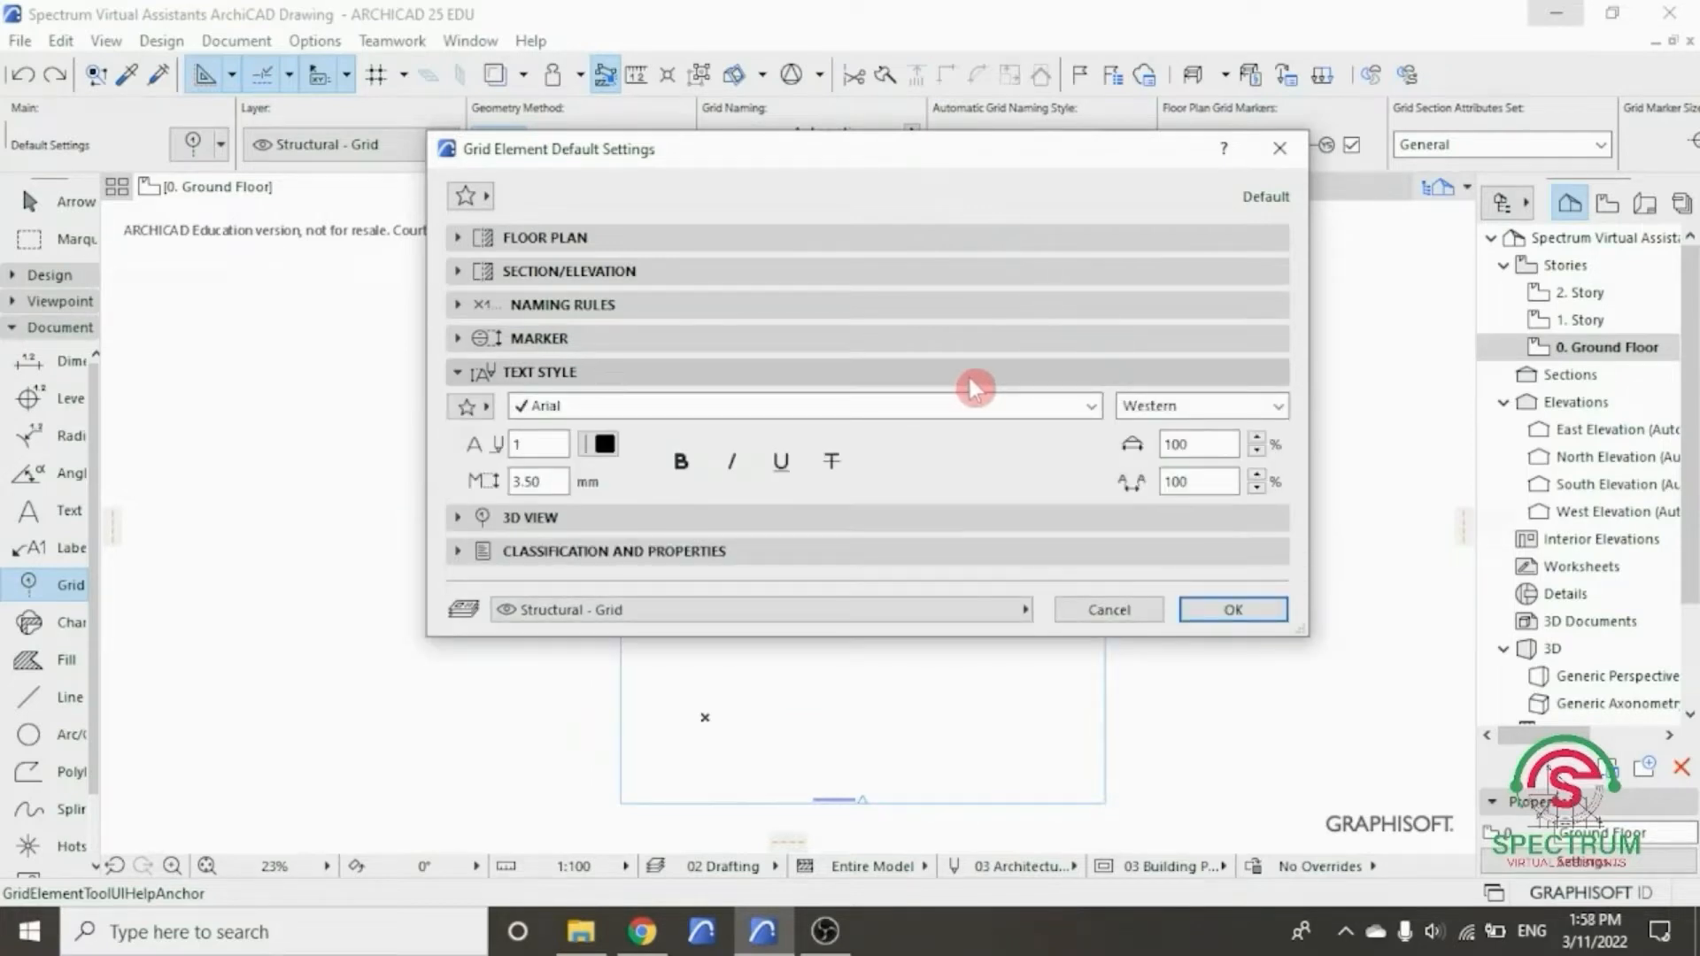
left_click(1091, 412)
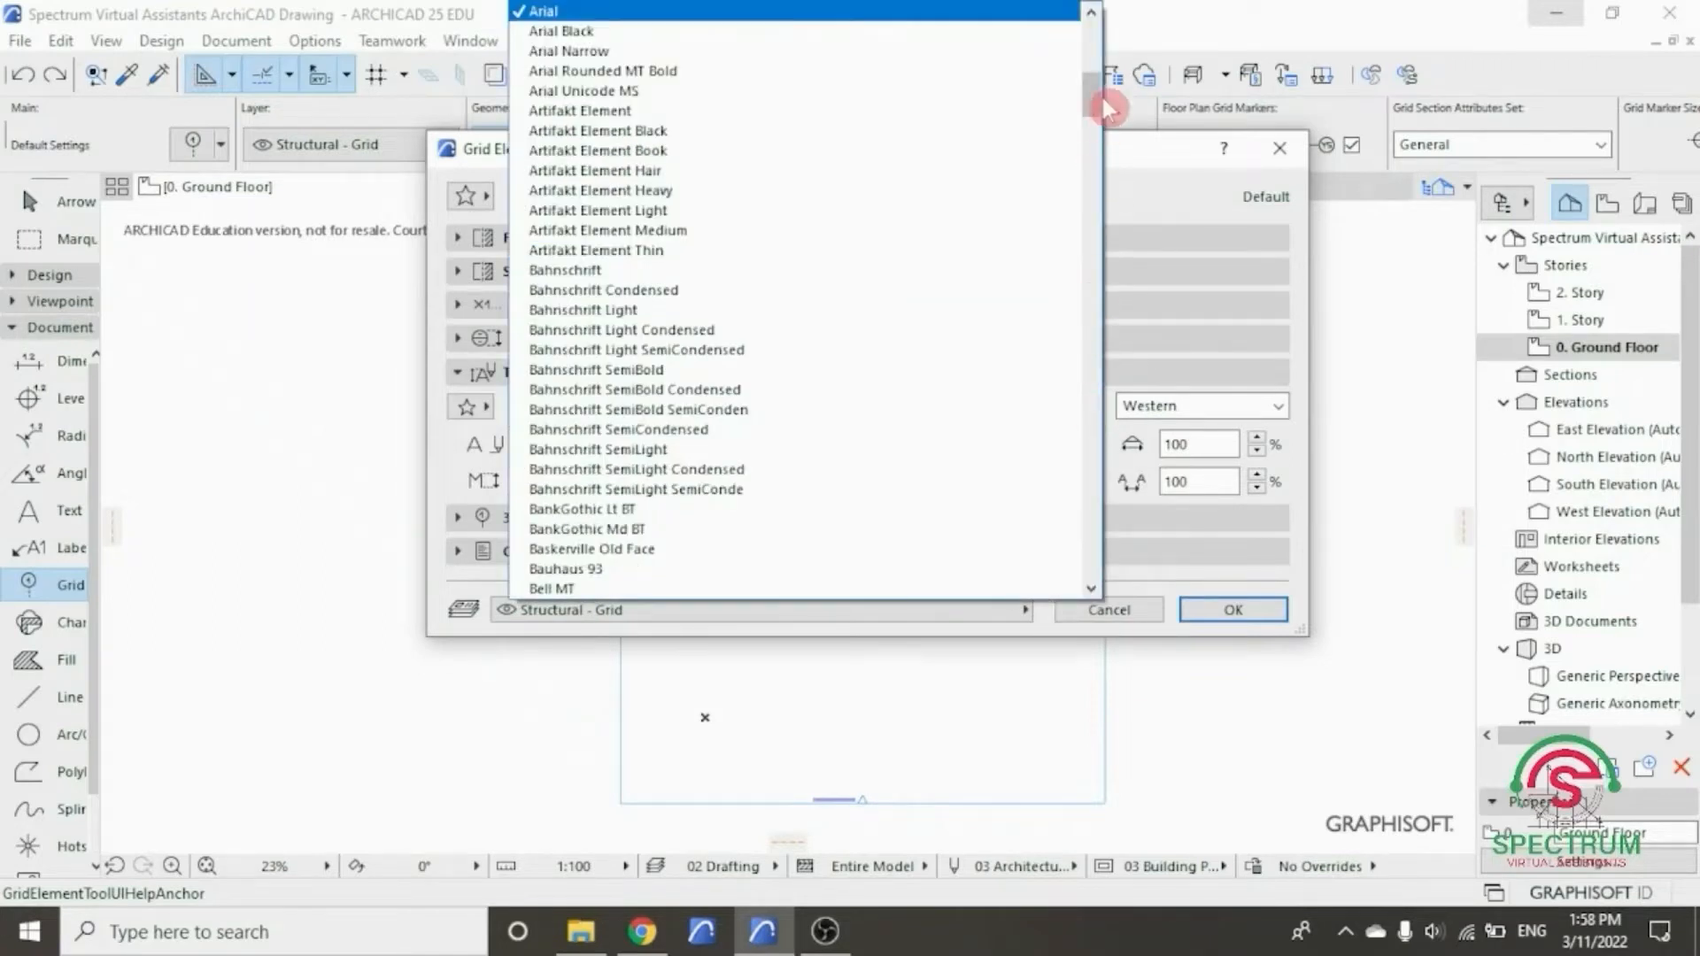
left_click_drag(1092, 99, 1092, 67)
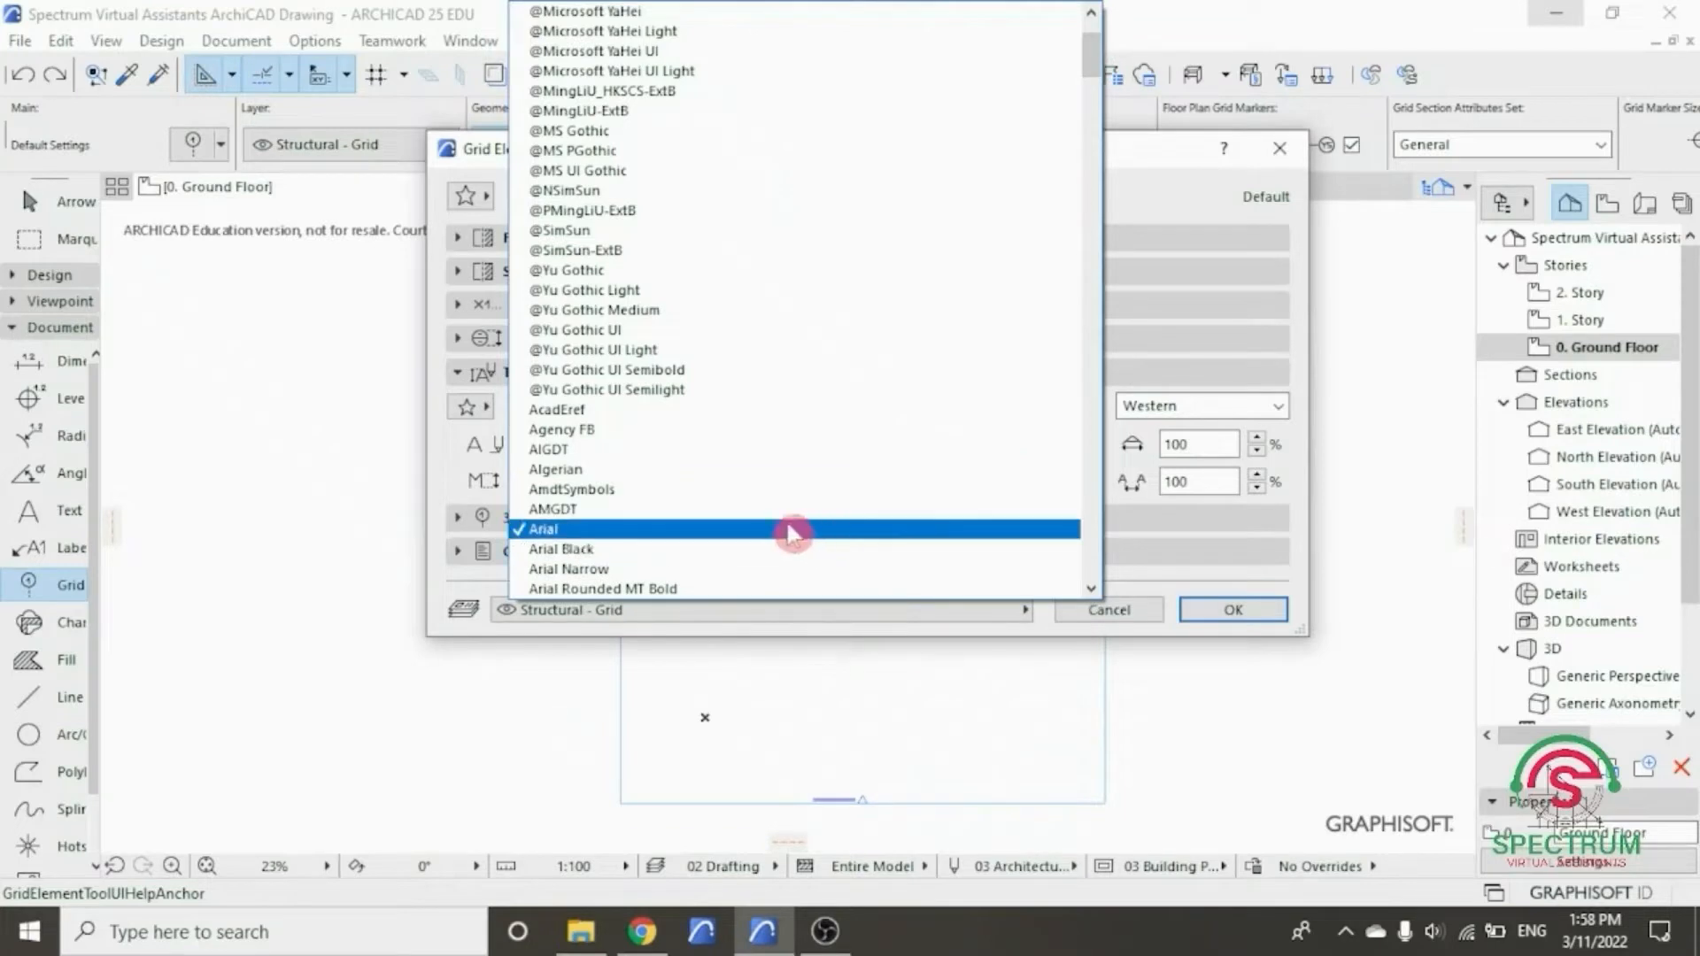
left_click(797, 528)
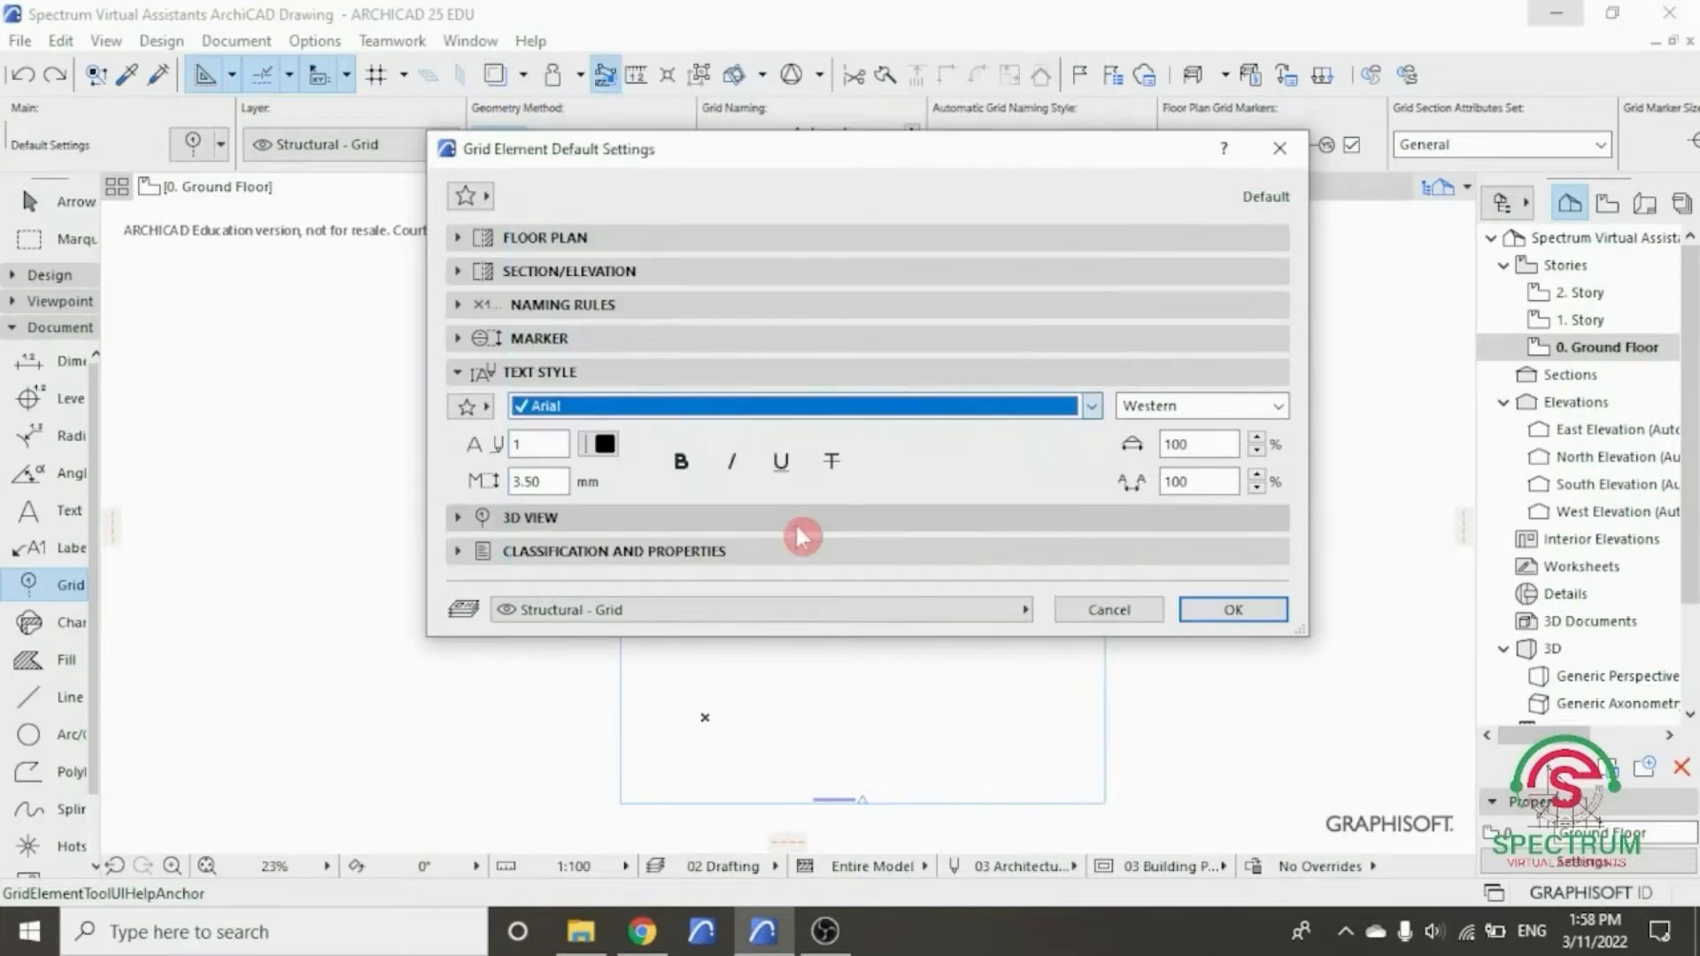
left_click(1278, 405)
left_click(1256, 433)
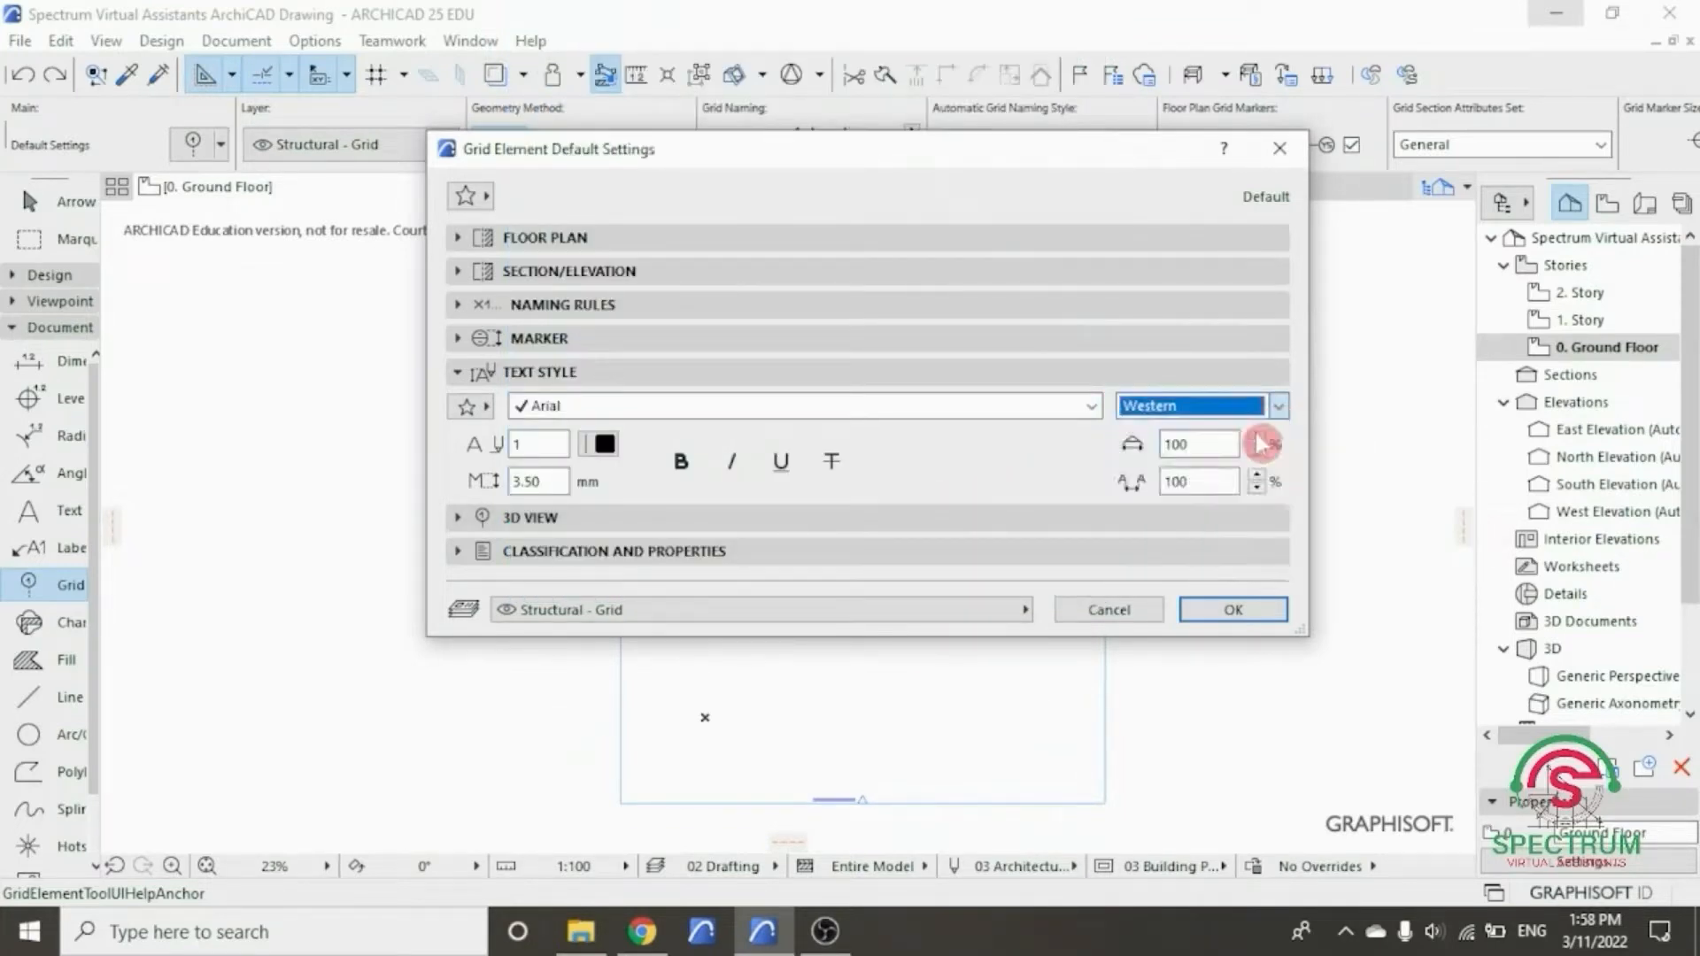
- Give the grid marker text black pen 41 and a font size of 3 mm
left_click(609, 452)
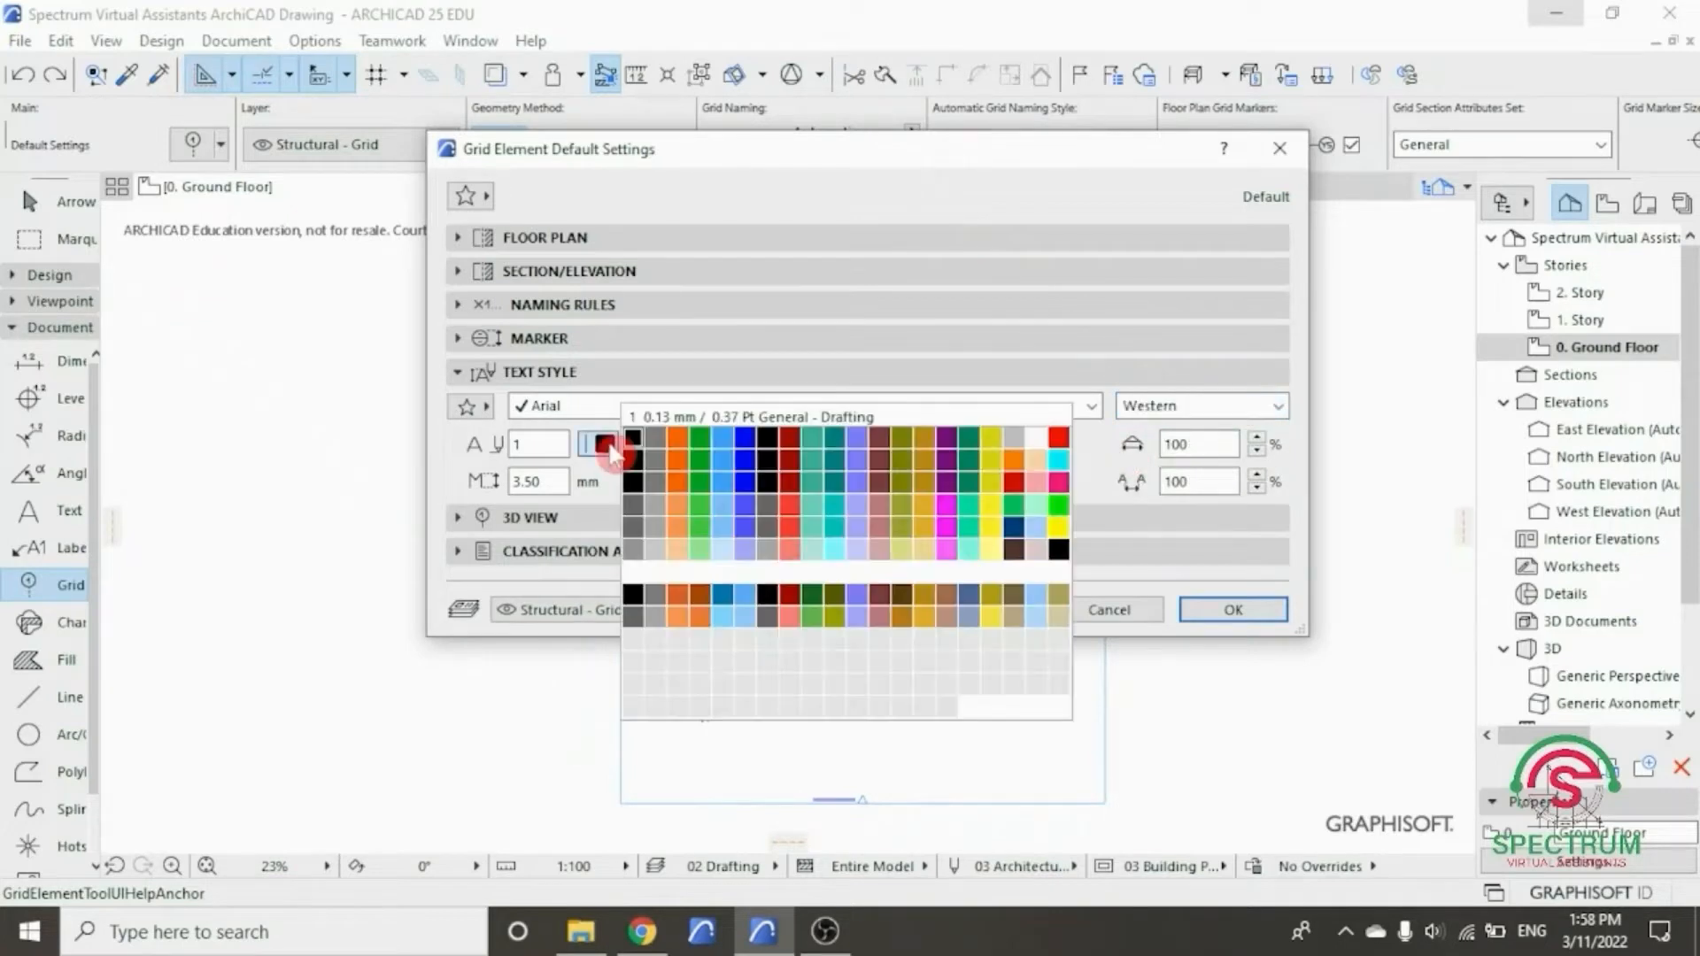
left_click(644, 491)
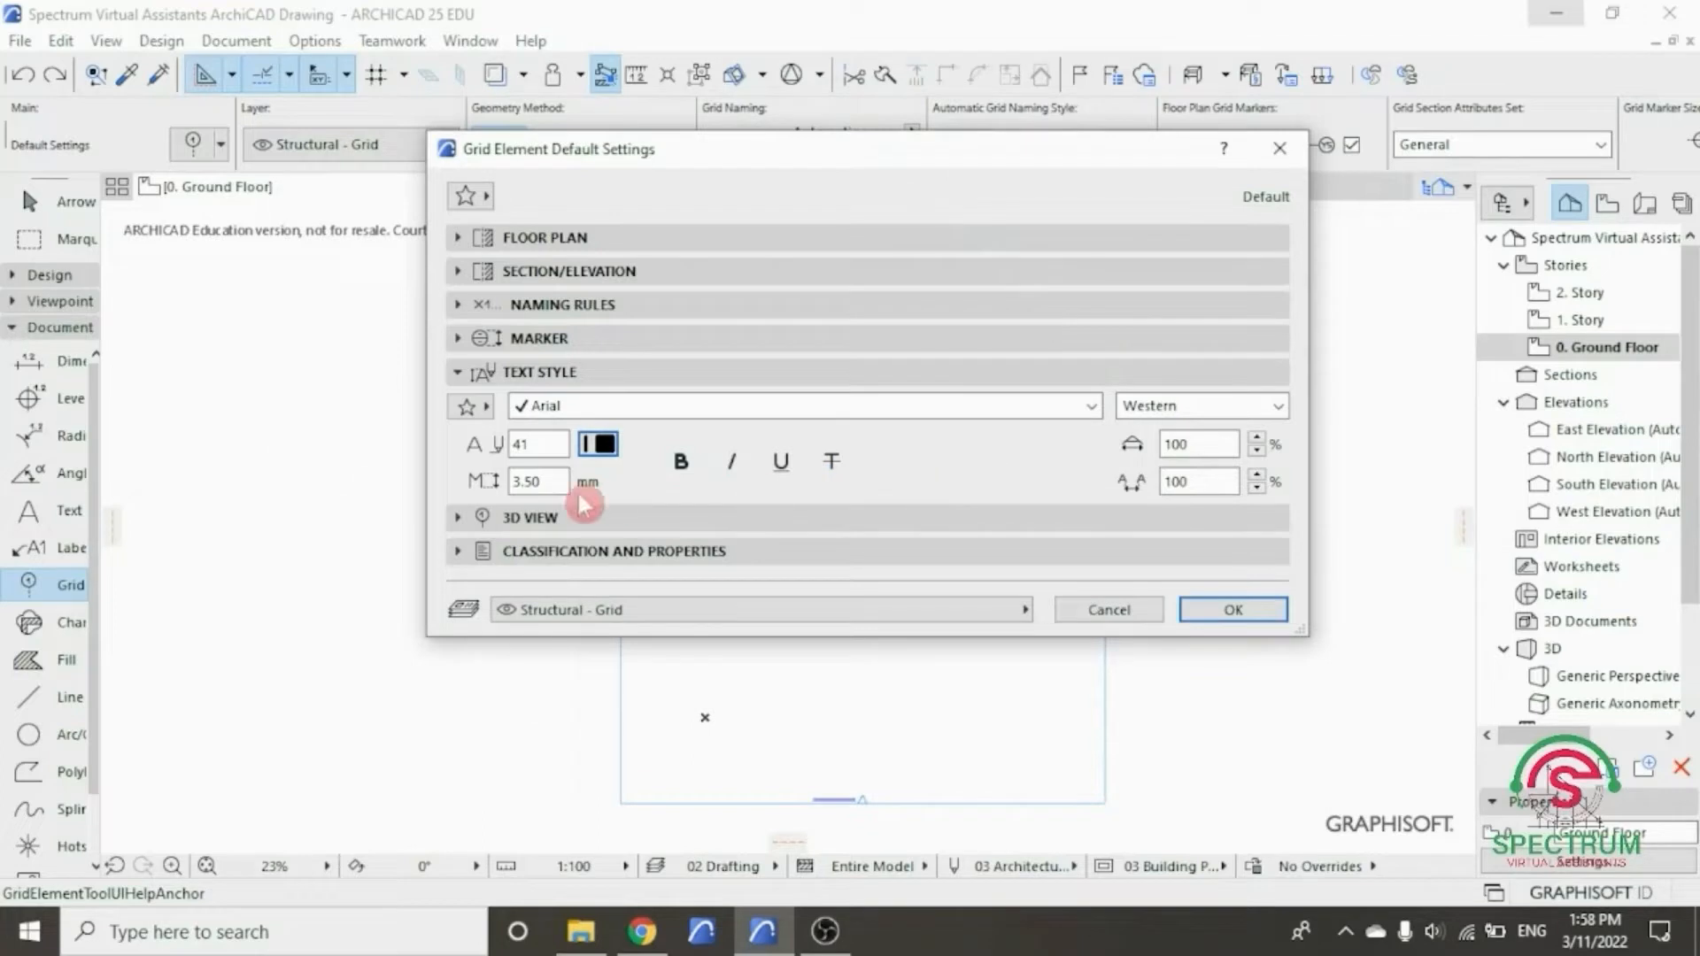
left_click(524, 482)
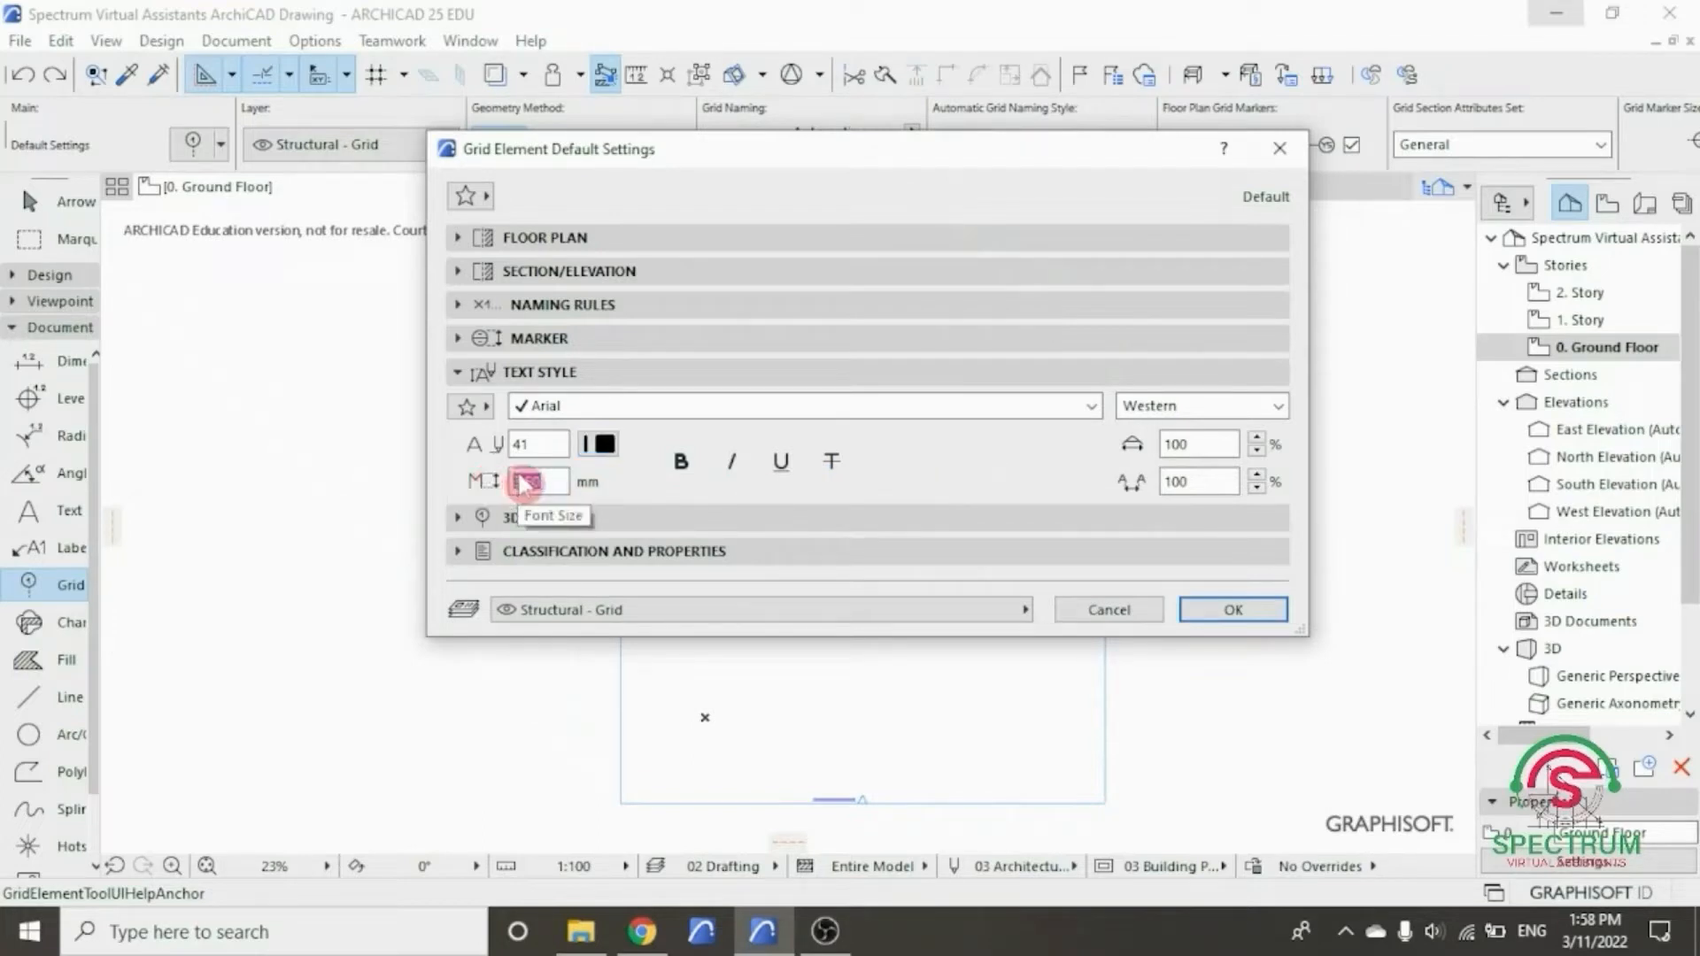
type("3")
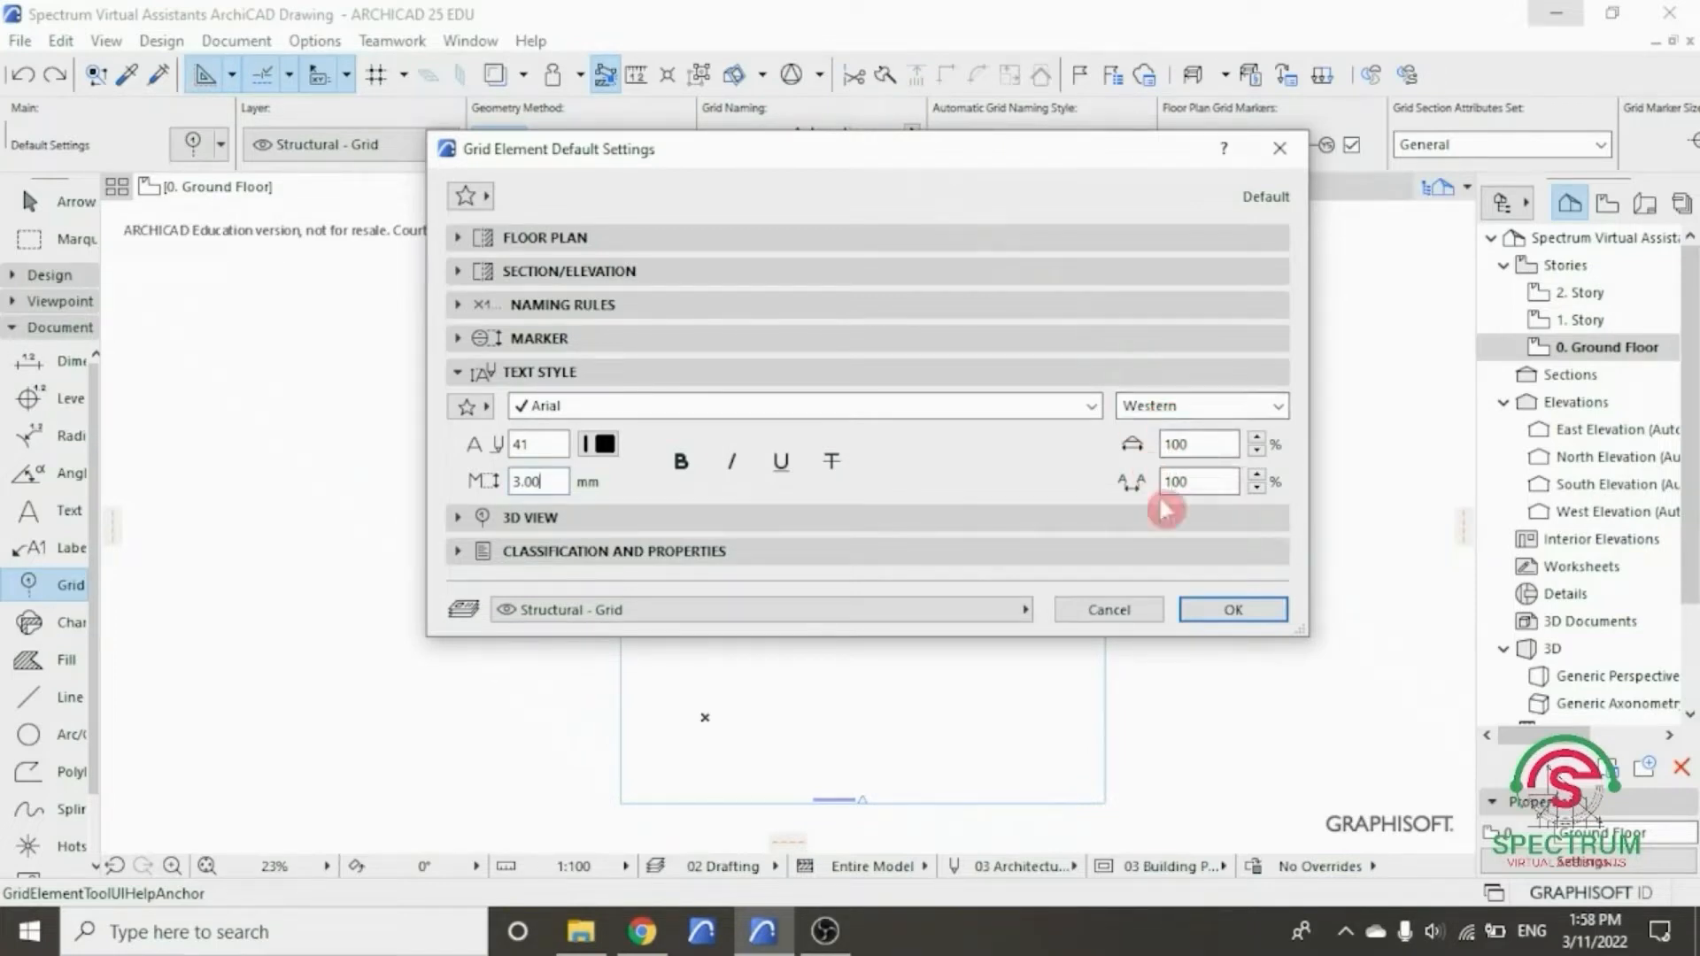
left_click(928, 379)
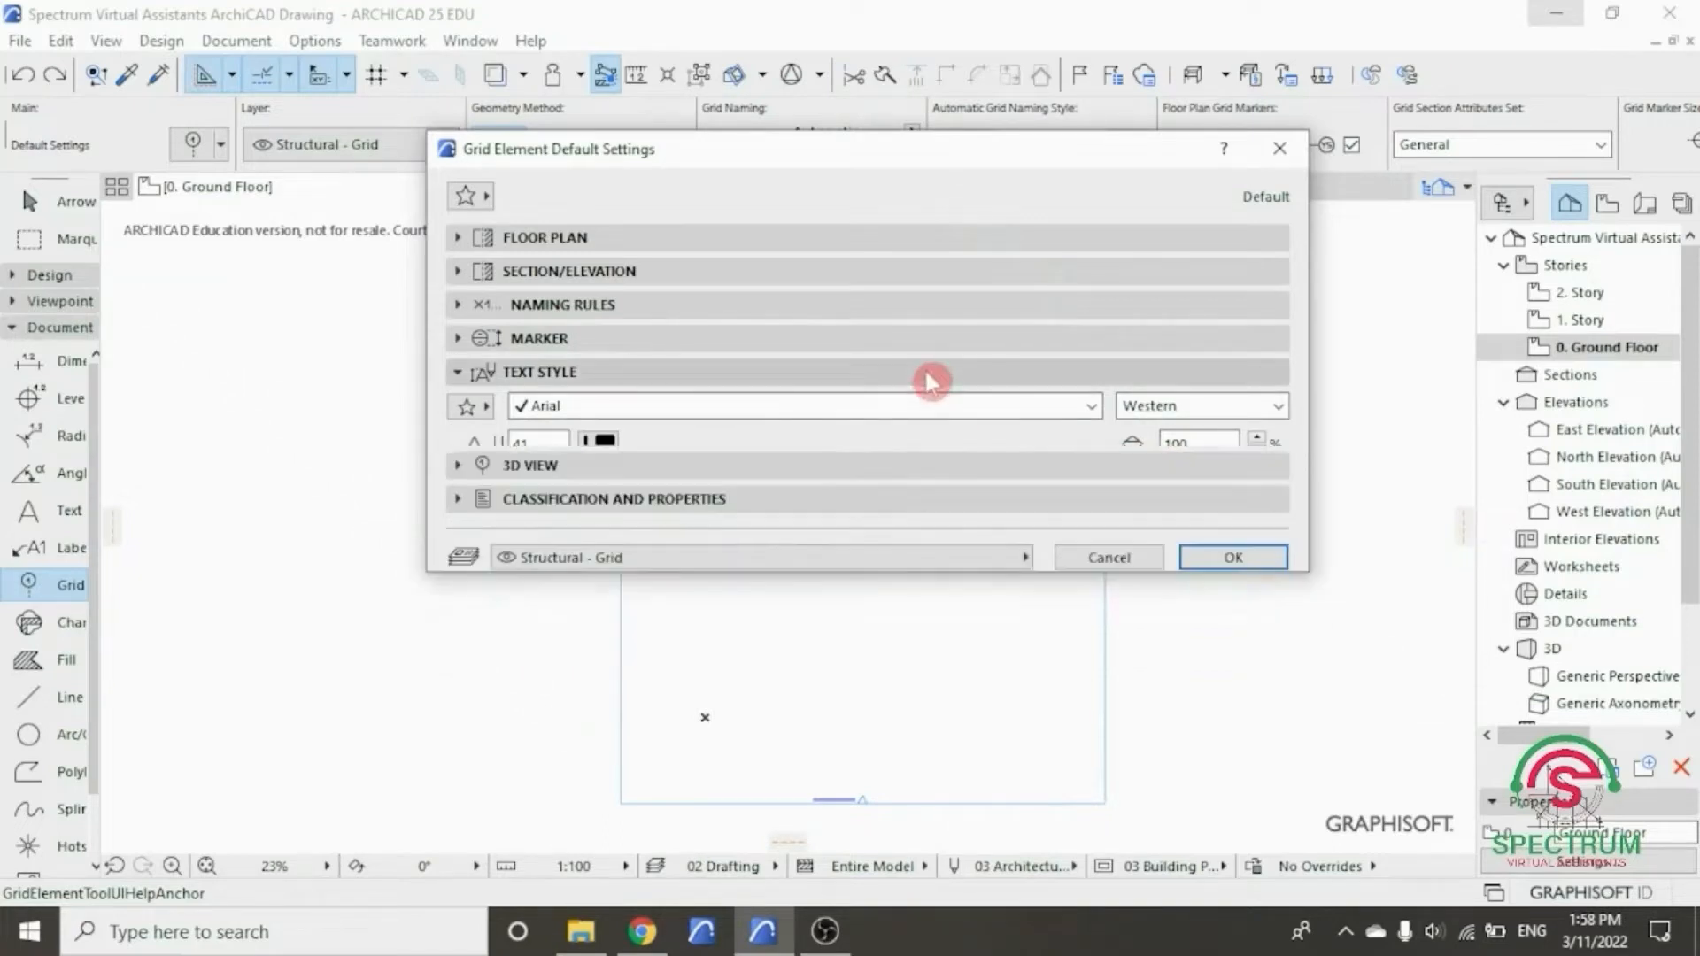
- In the grid's 3D view settings, keep the Paint - Vermilion surface for the marker text
left_click(915, 407)
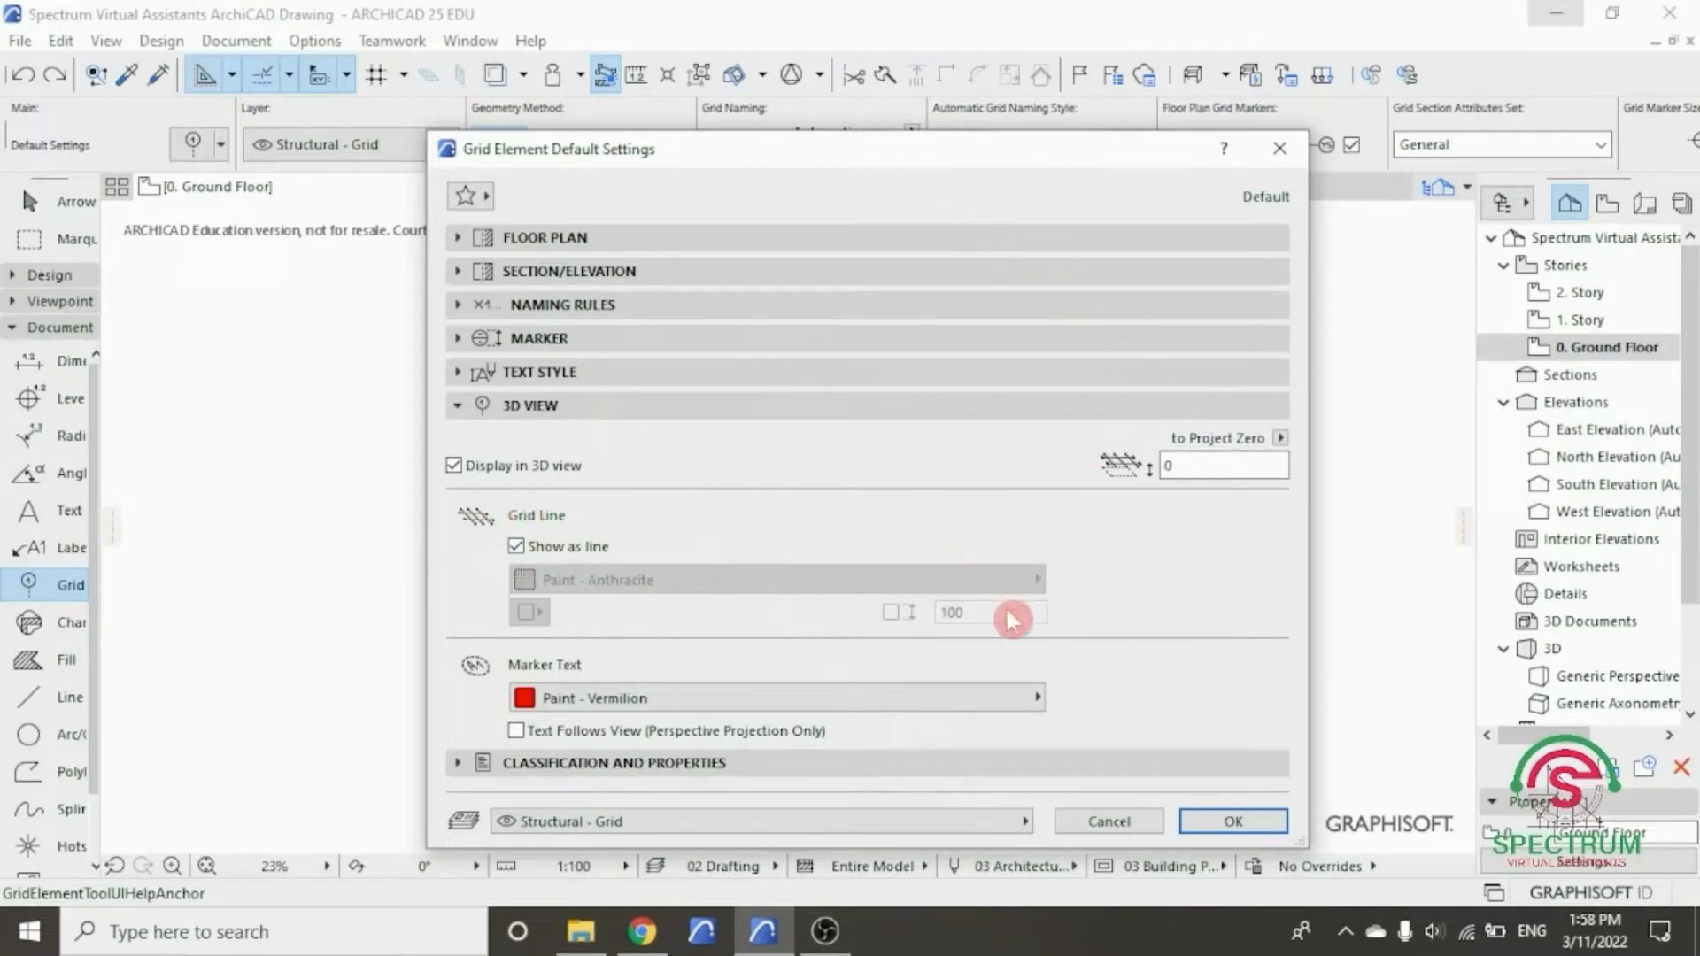
left_click(1027, 703)
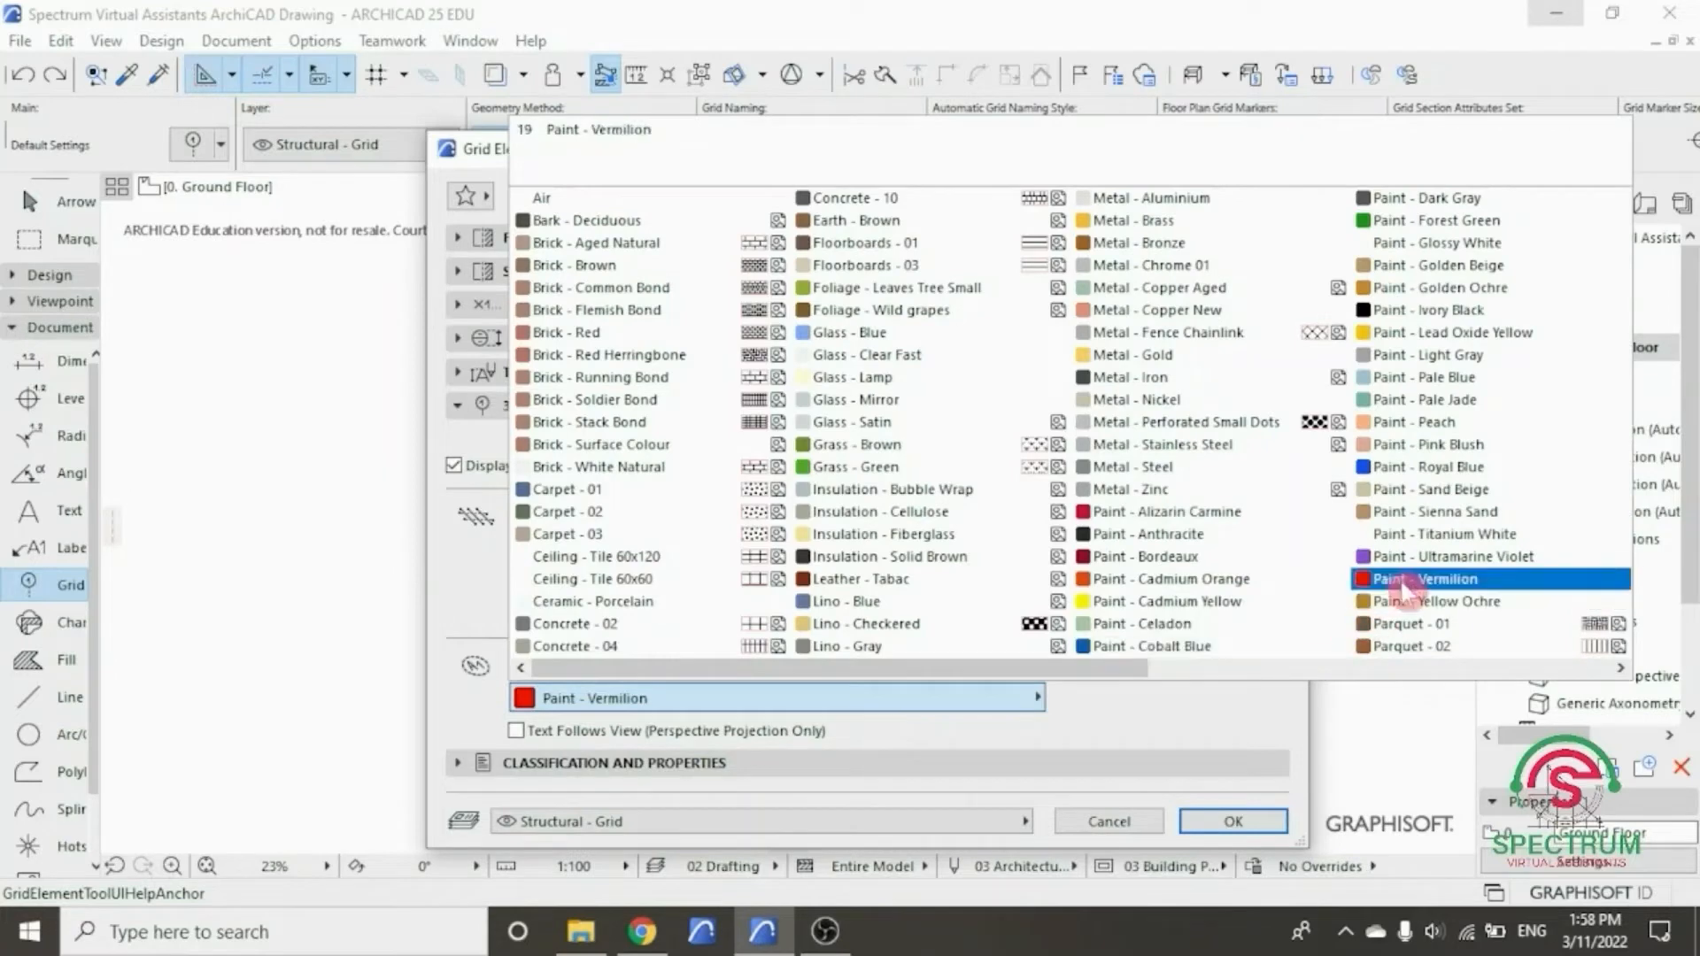
left_click(1200, 713)
left_click(1097, 409)
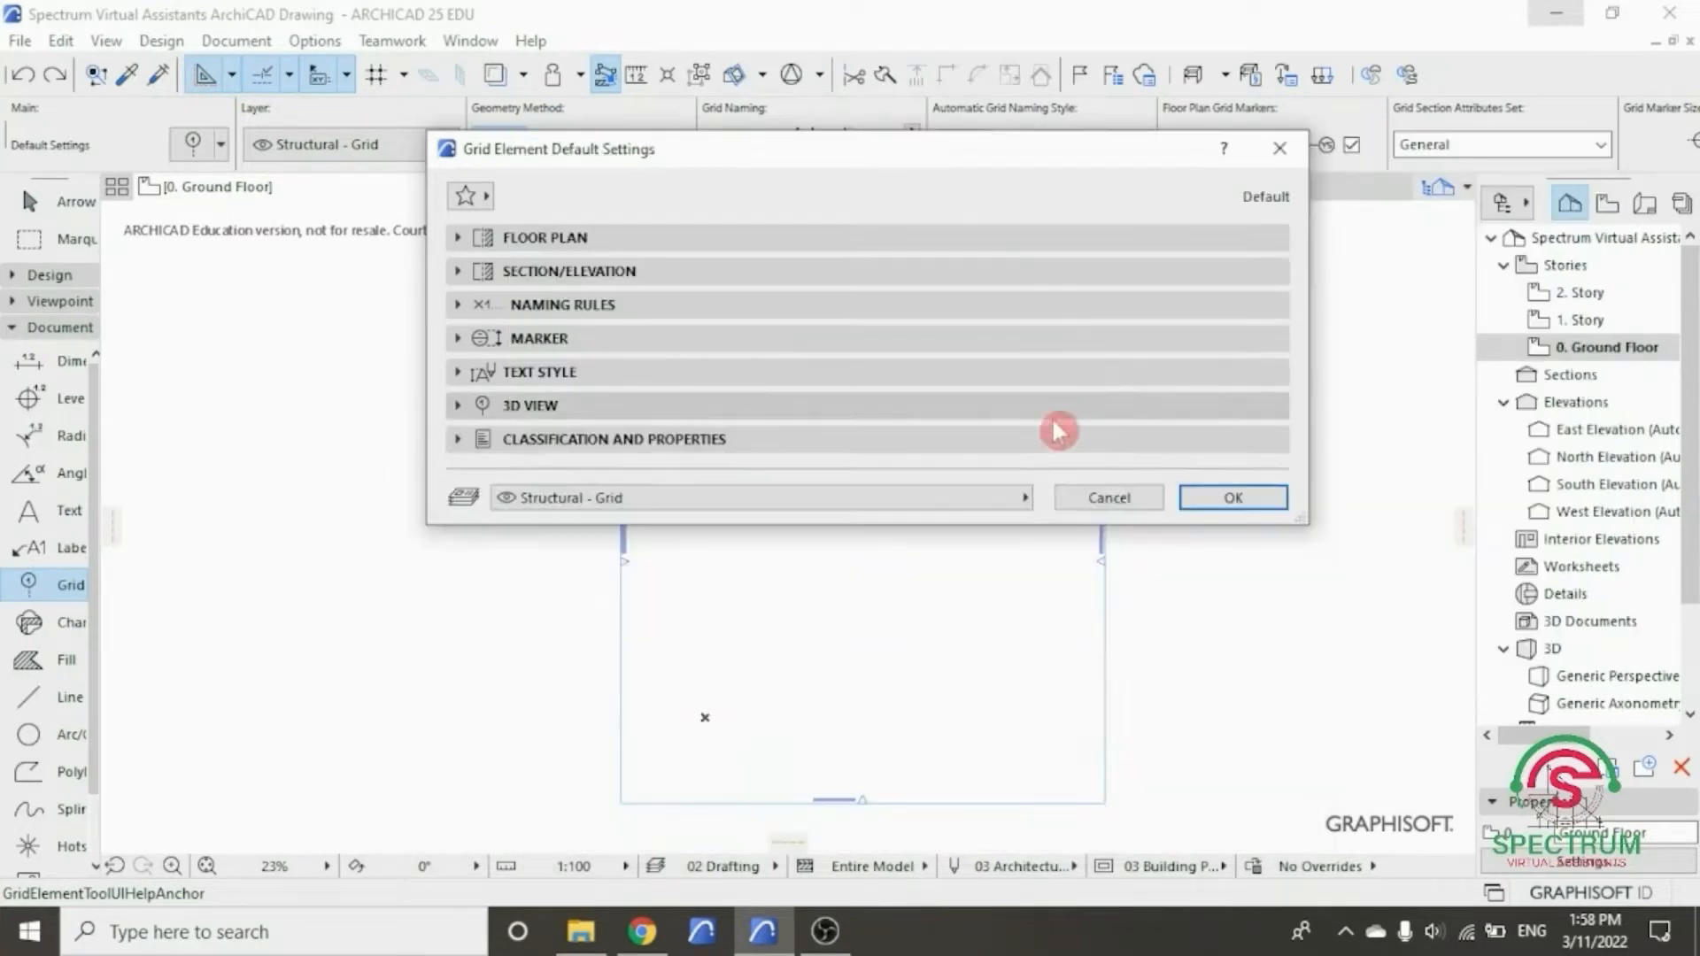
- Review the grid's classification and properties settings, and accept the grid default settings
left_click(678, 441)
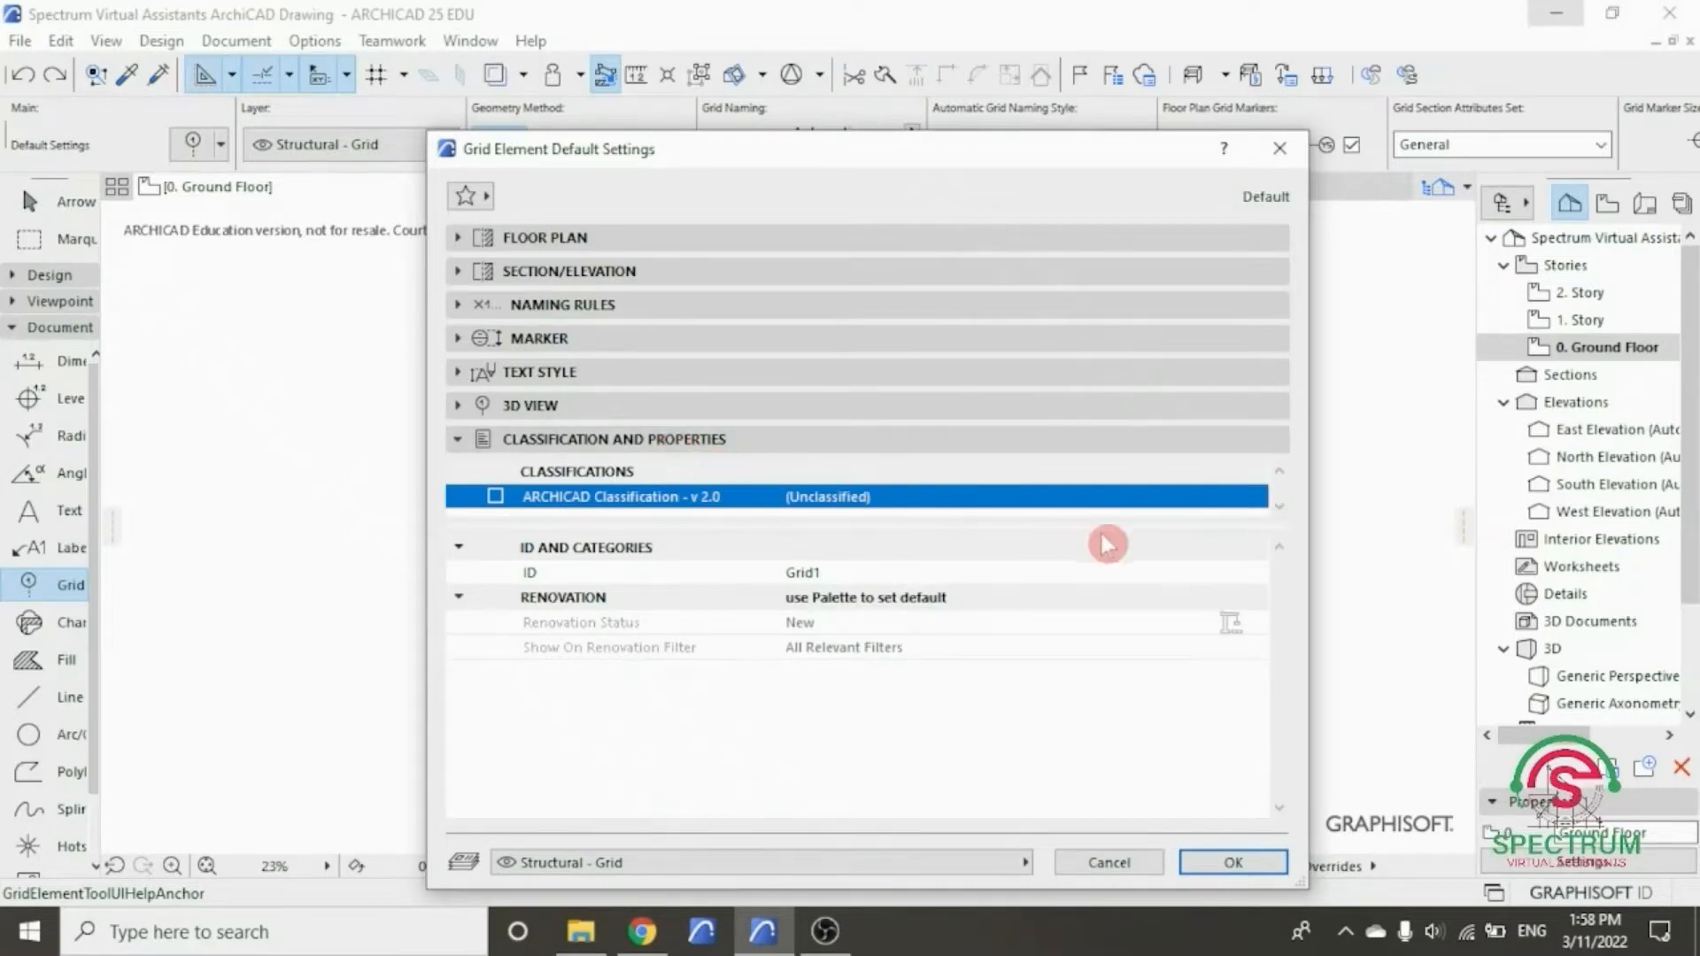
left_click(989, 443)
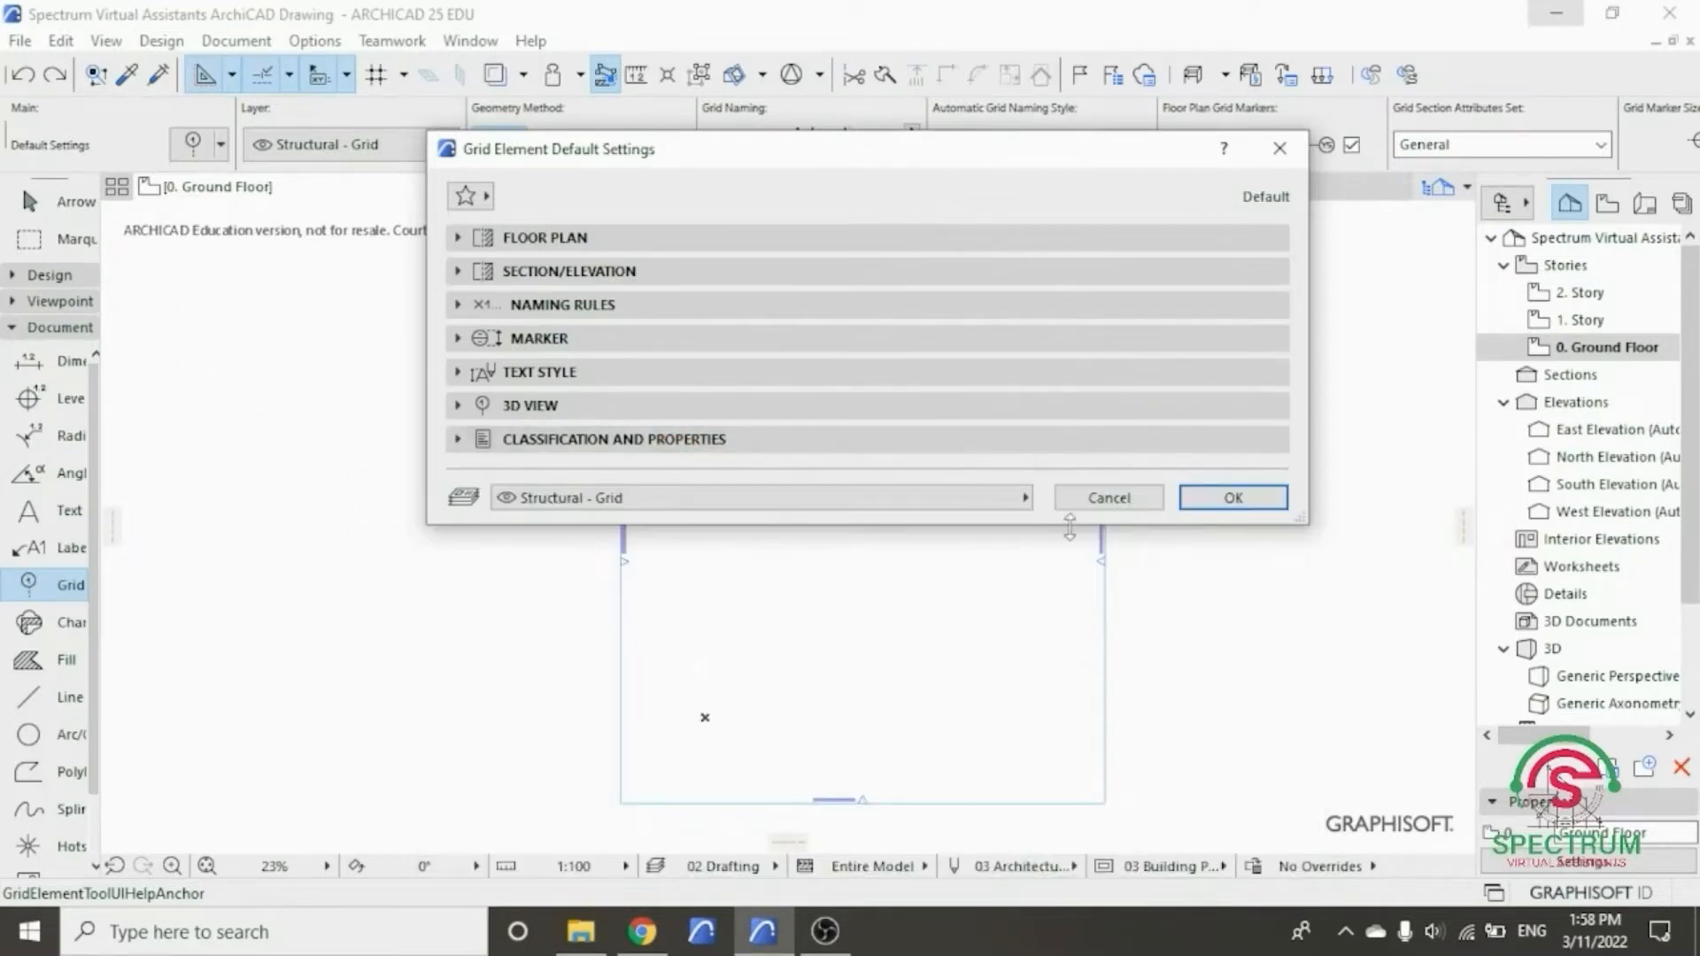
left_click(1235, 501)
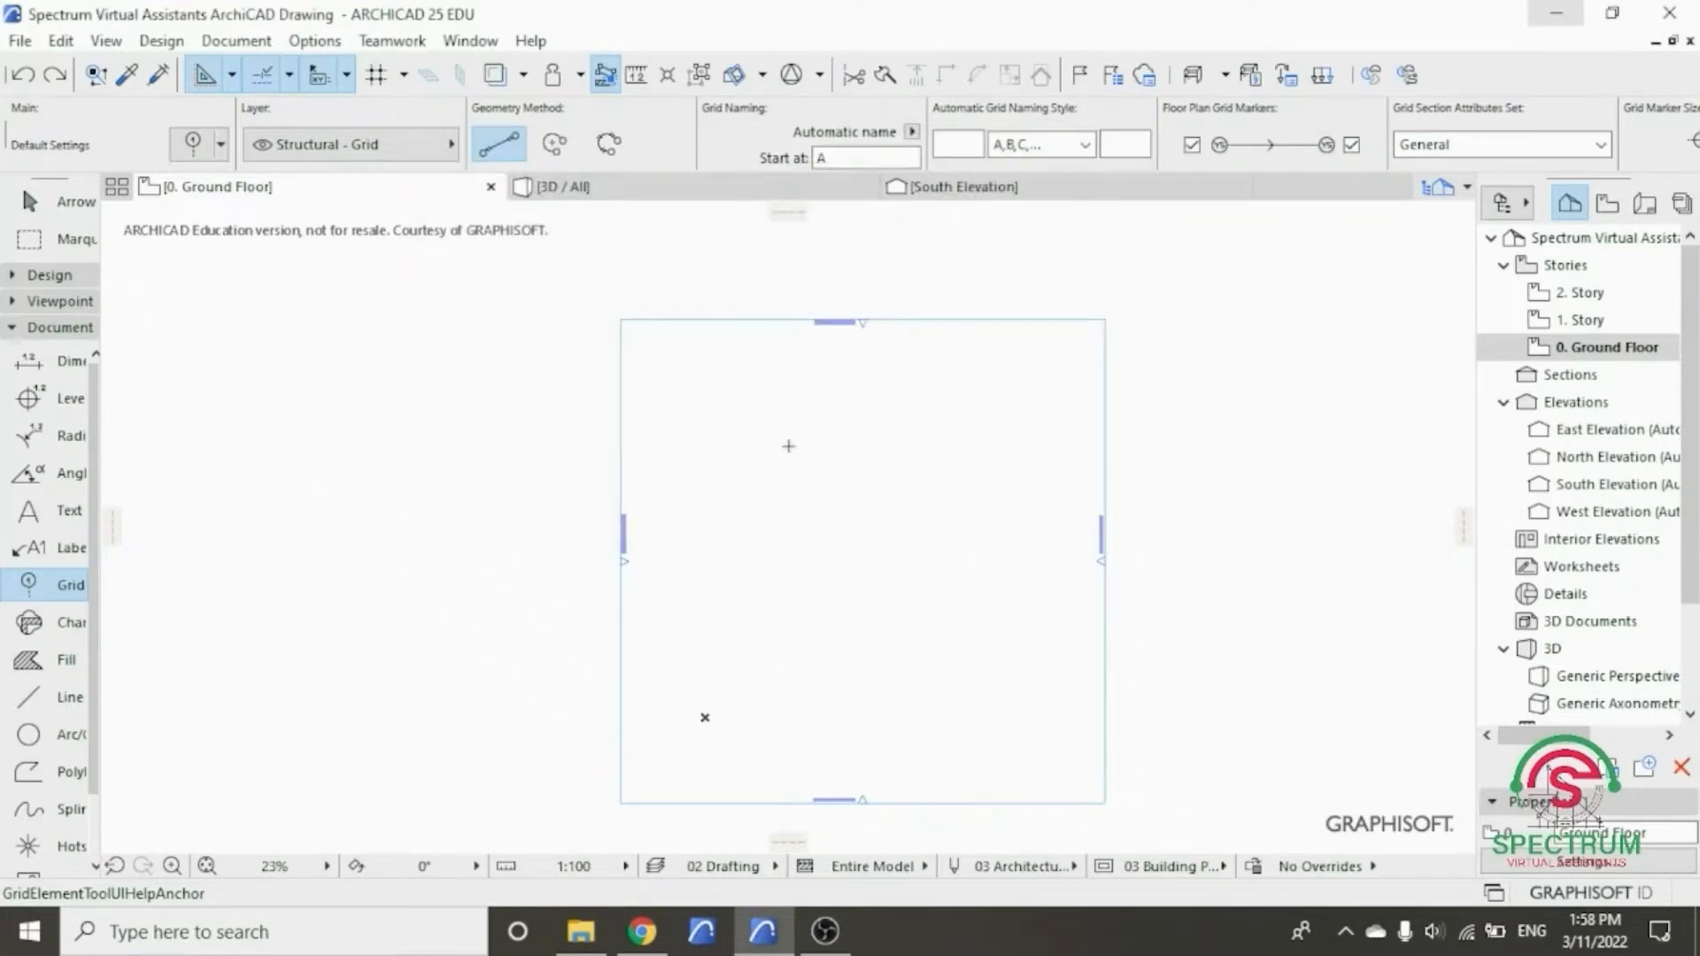
- Draw vertical gridline A 19700 mm long downward from inside the northwest corner of the elevation boundary, and leave the Grid tool
scroll(778, 432, "up", 2)
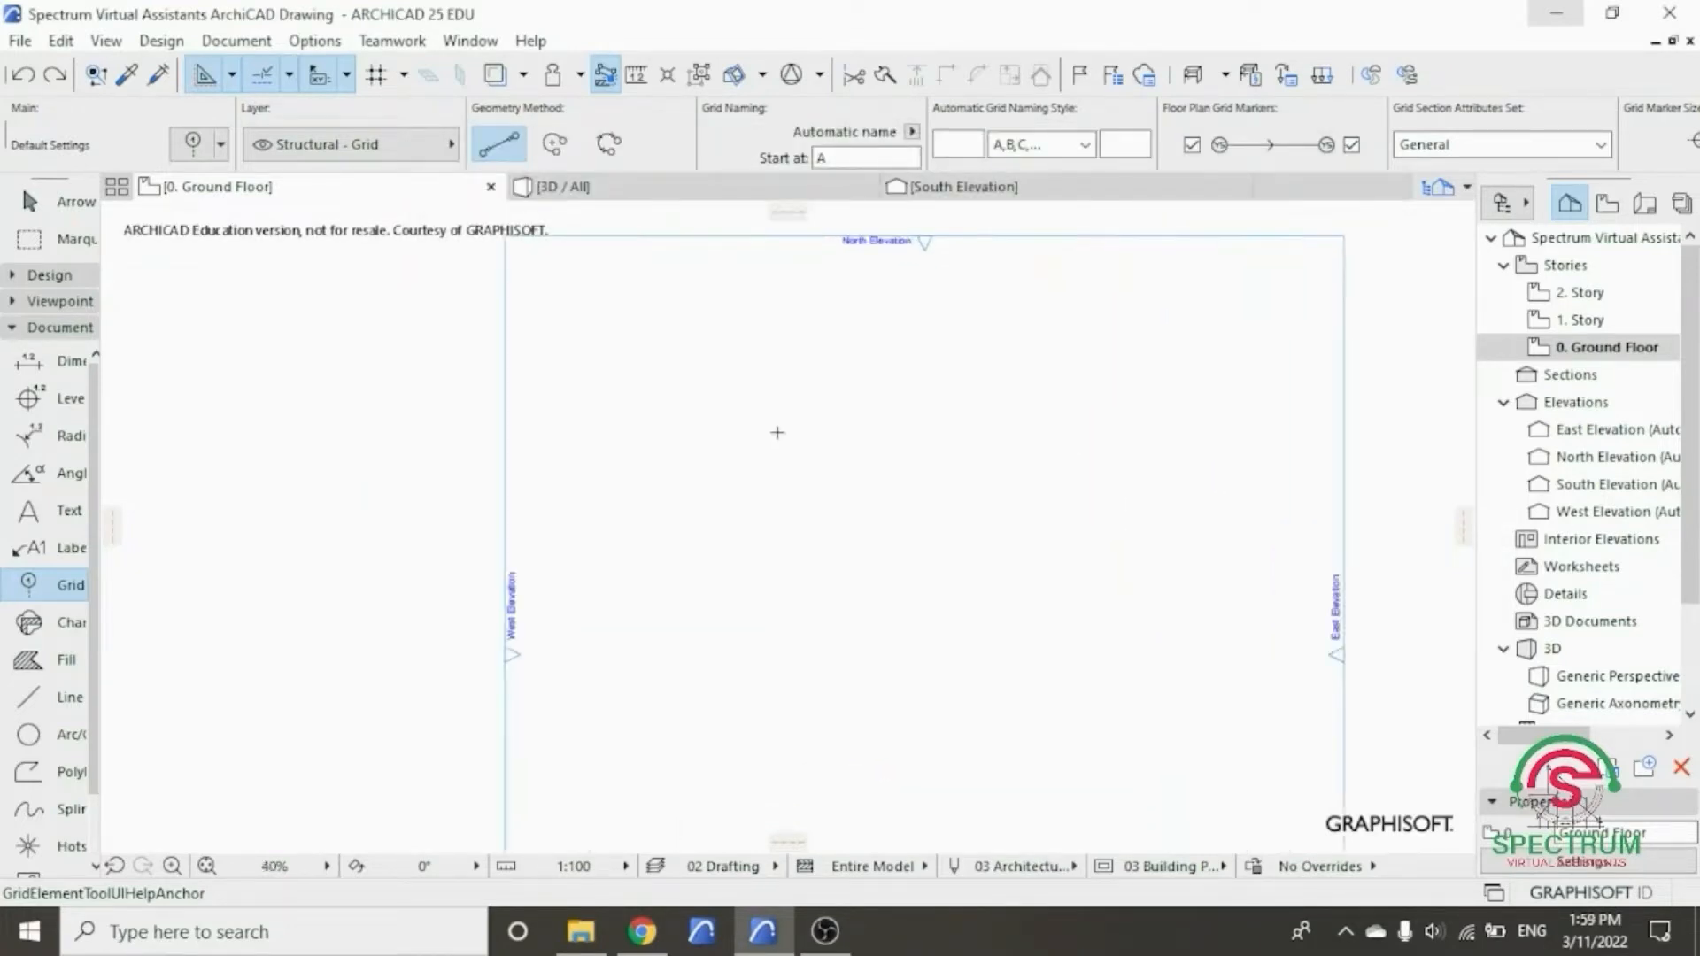
scroll(777, 432, "up", 2)
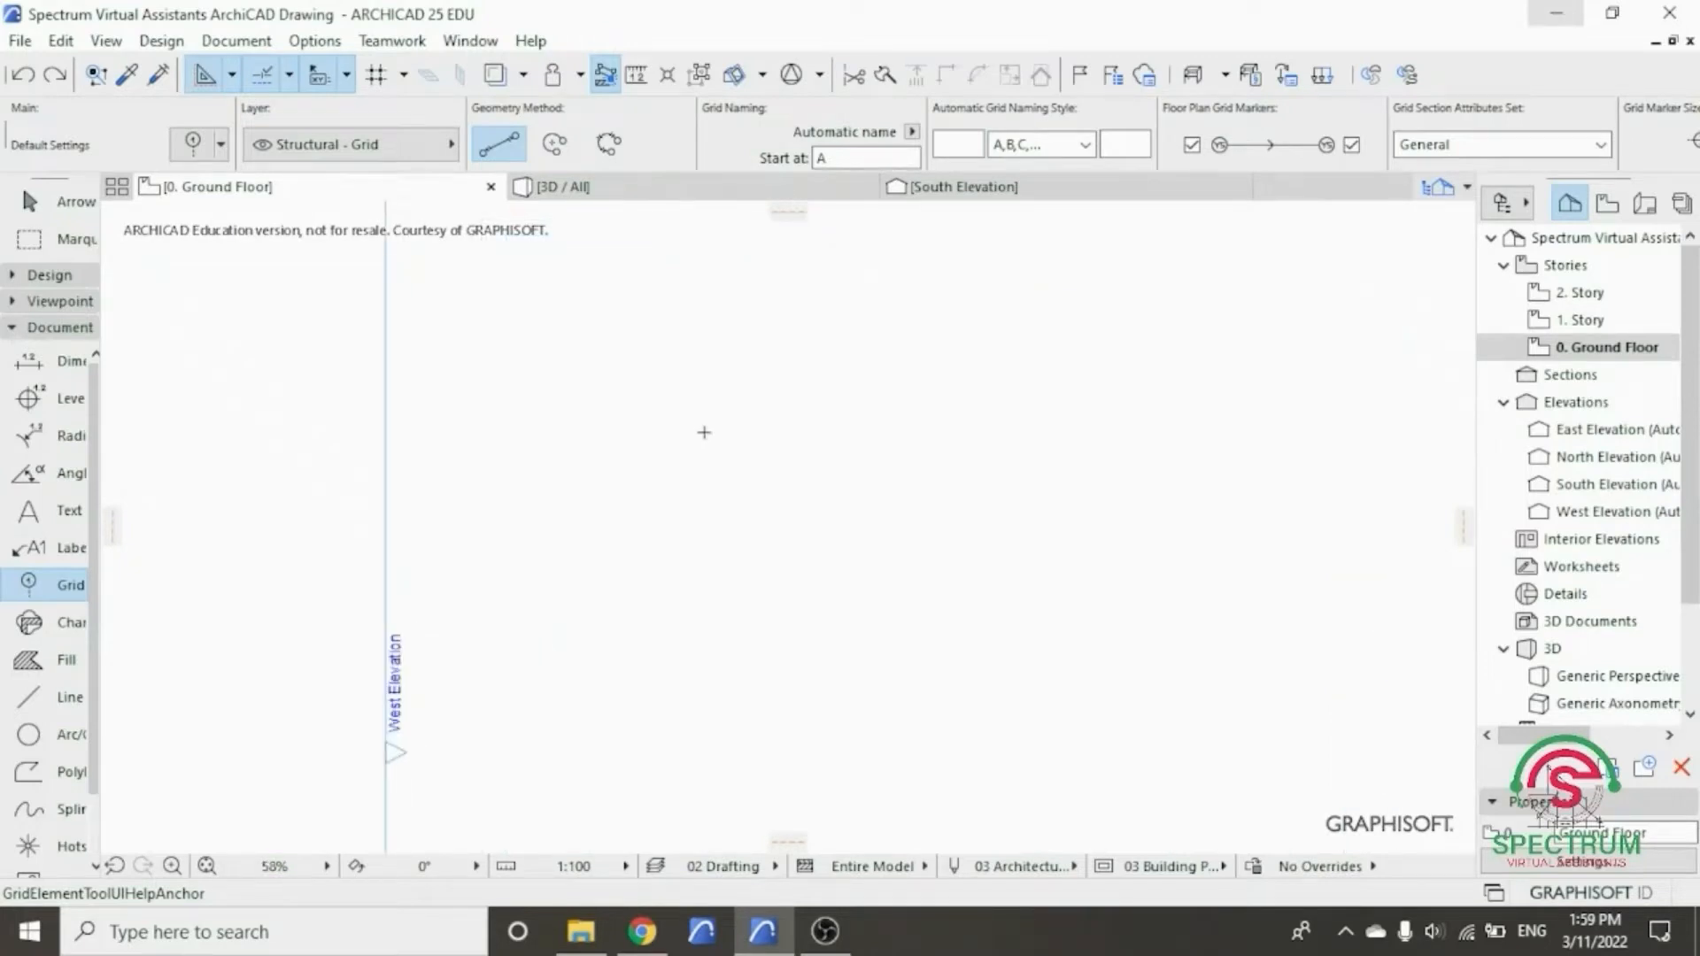
scroll(667, 412, "down", 2)
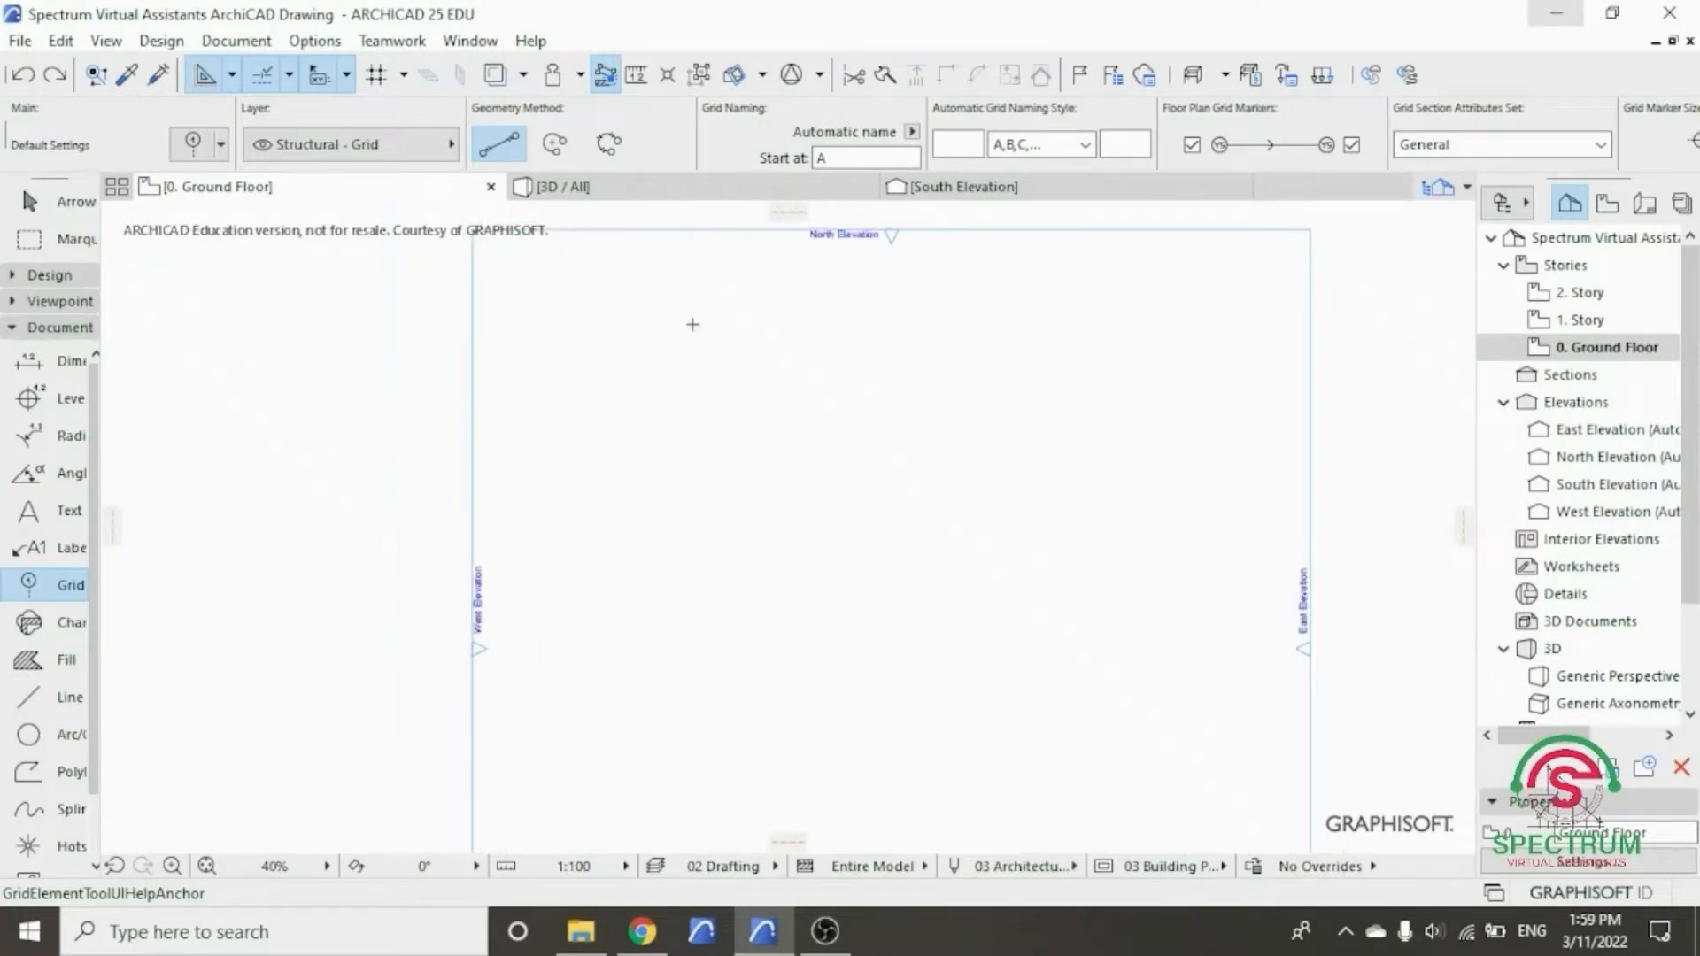
left_click(660, 314)
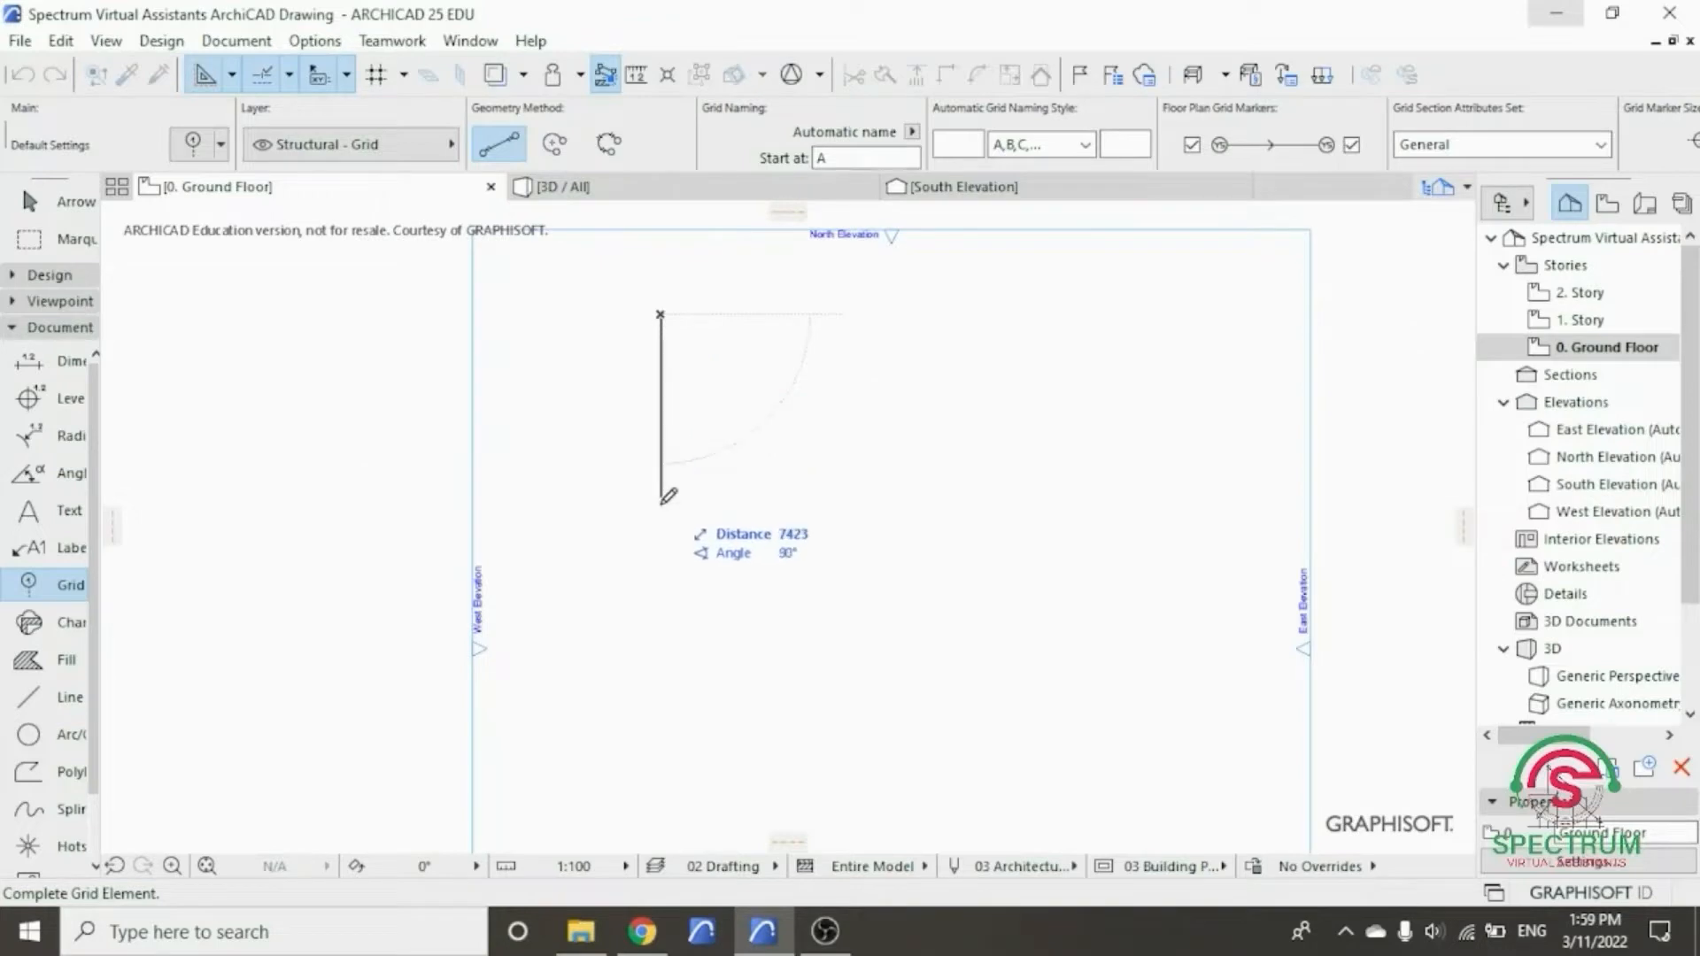
scroll(665, 619, "up", 4)
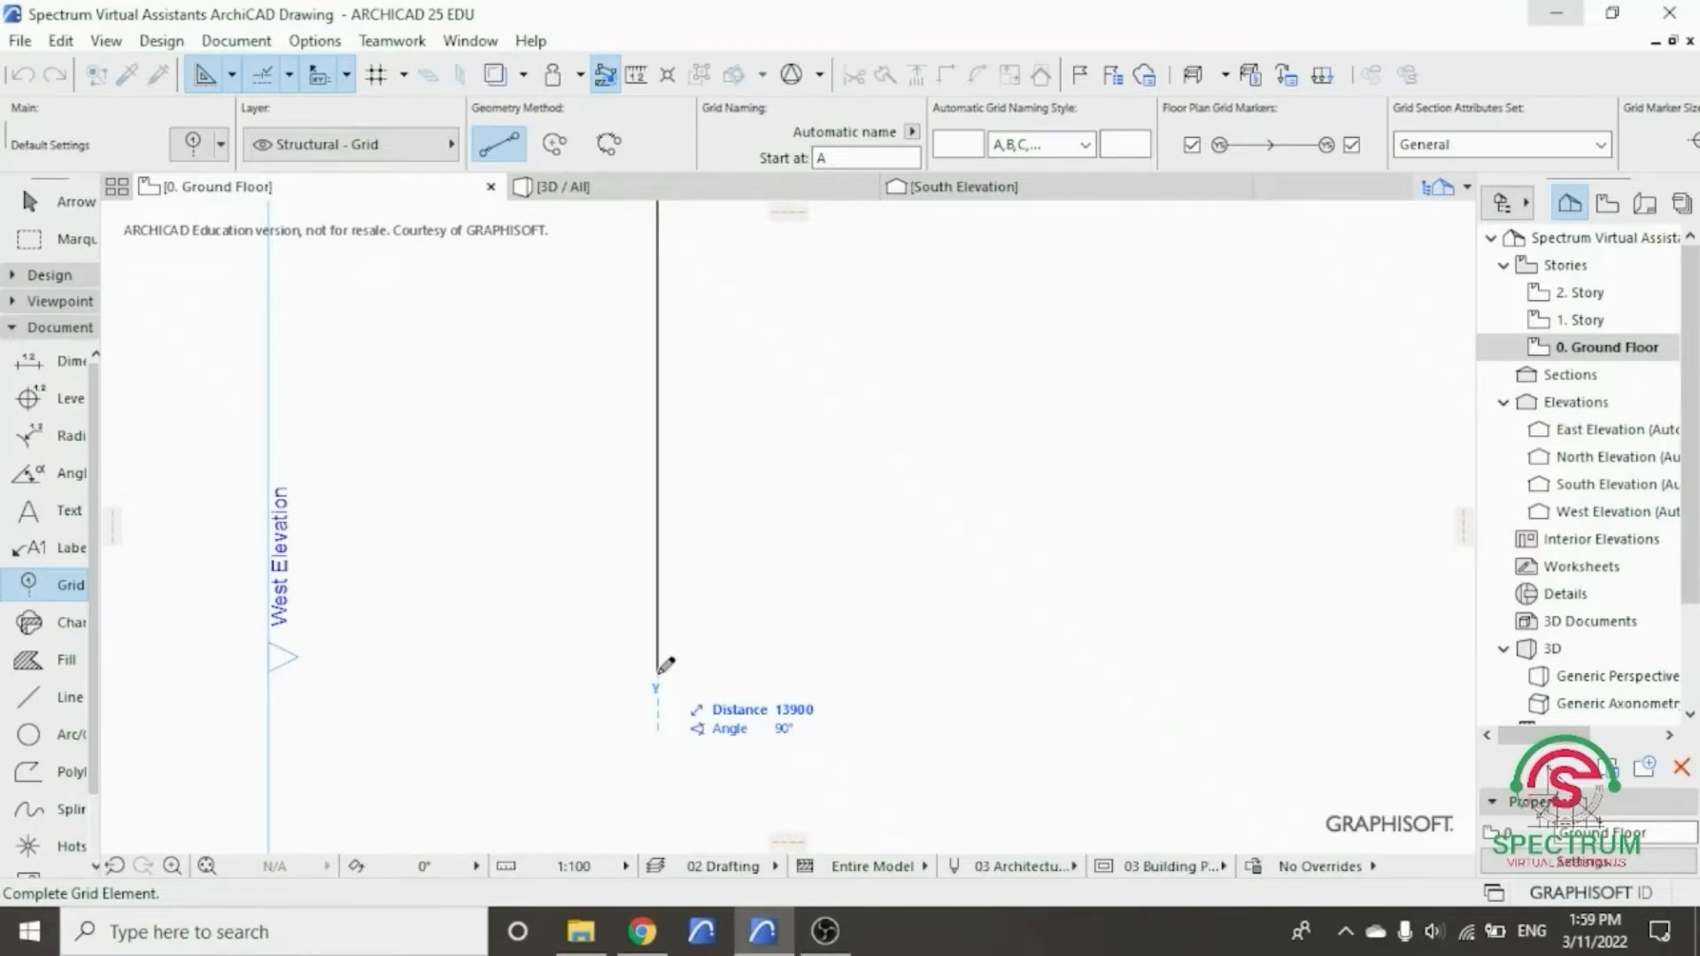
type("19")
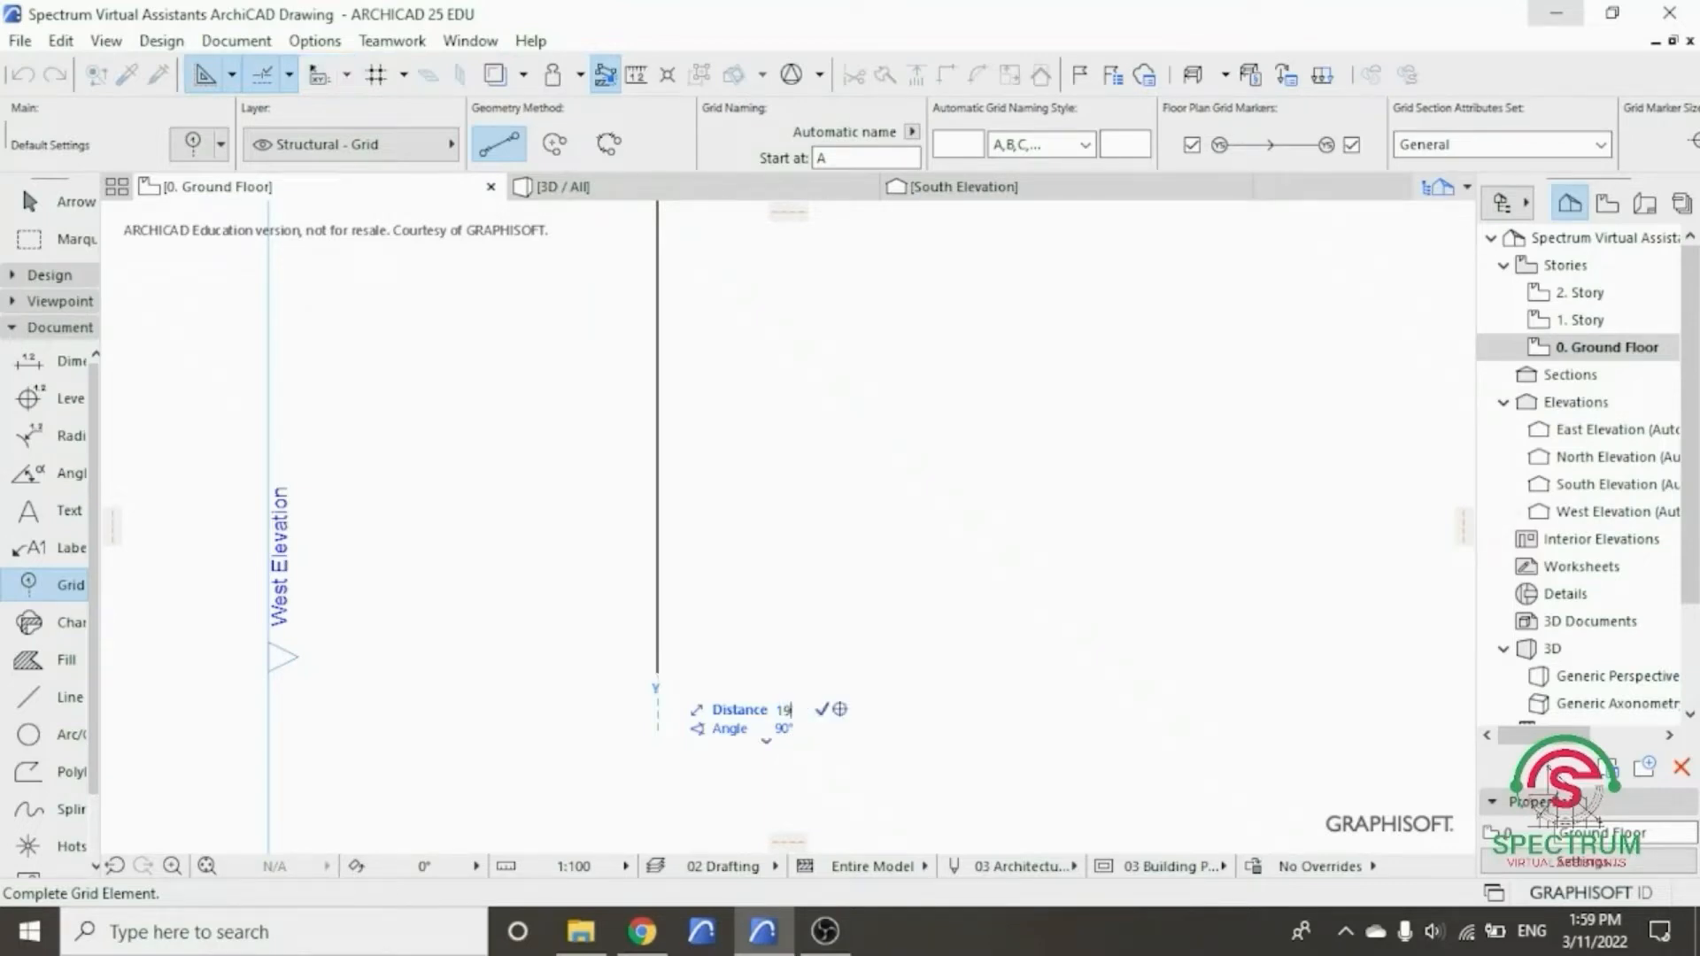
type("700")
key("Return")
scroll(666, 631, "down", 3)
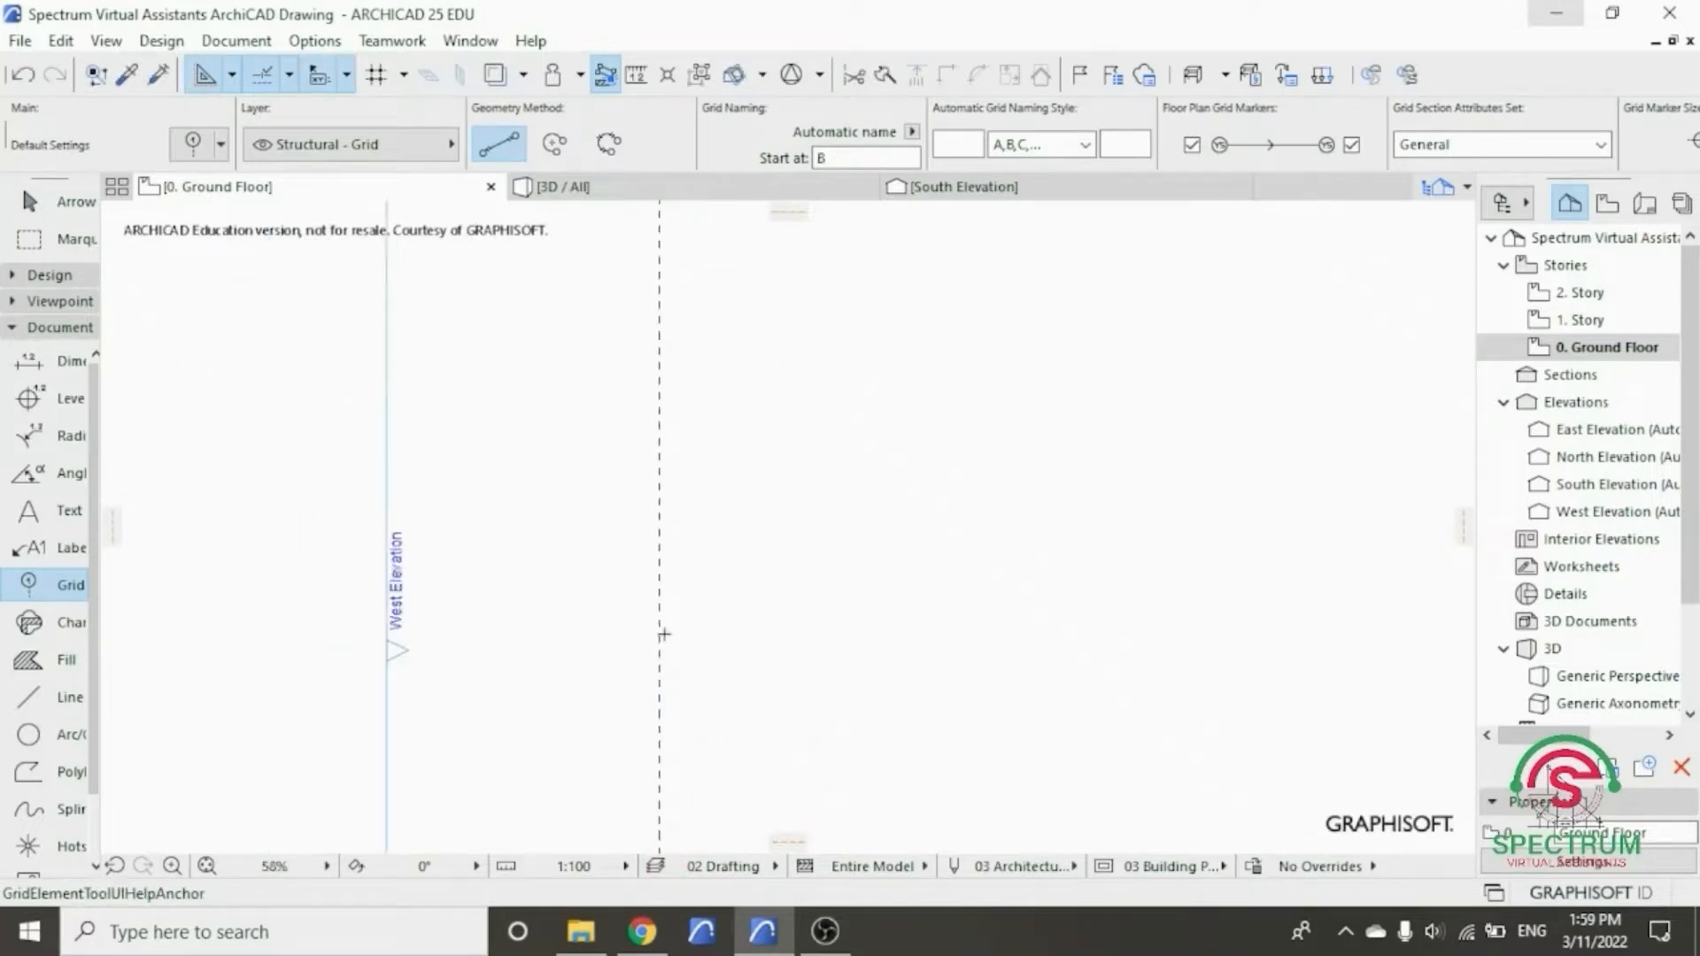
scroll(651, 390, "up", 3)
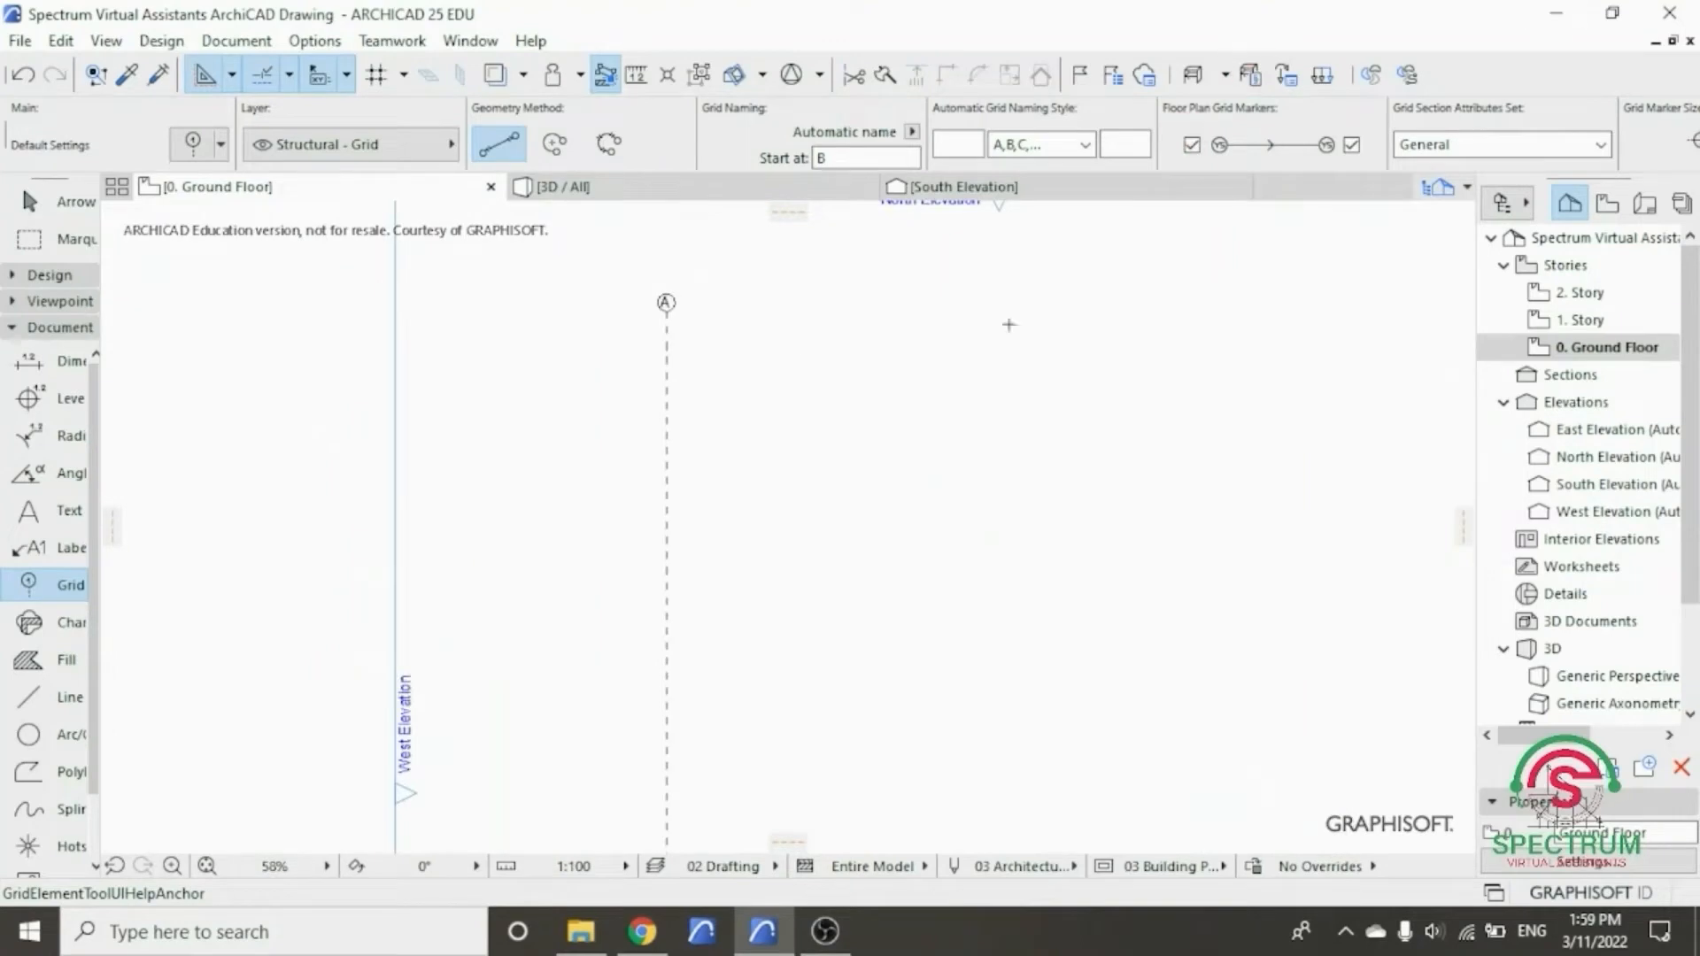
scroll(741, 310, "up", 1)
scroll(732, 305, "up", 2)
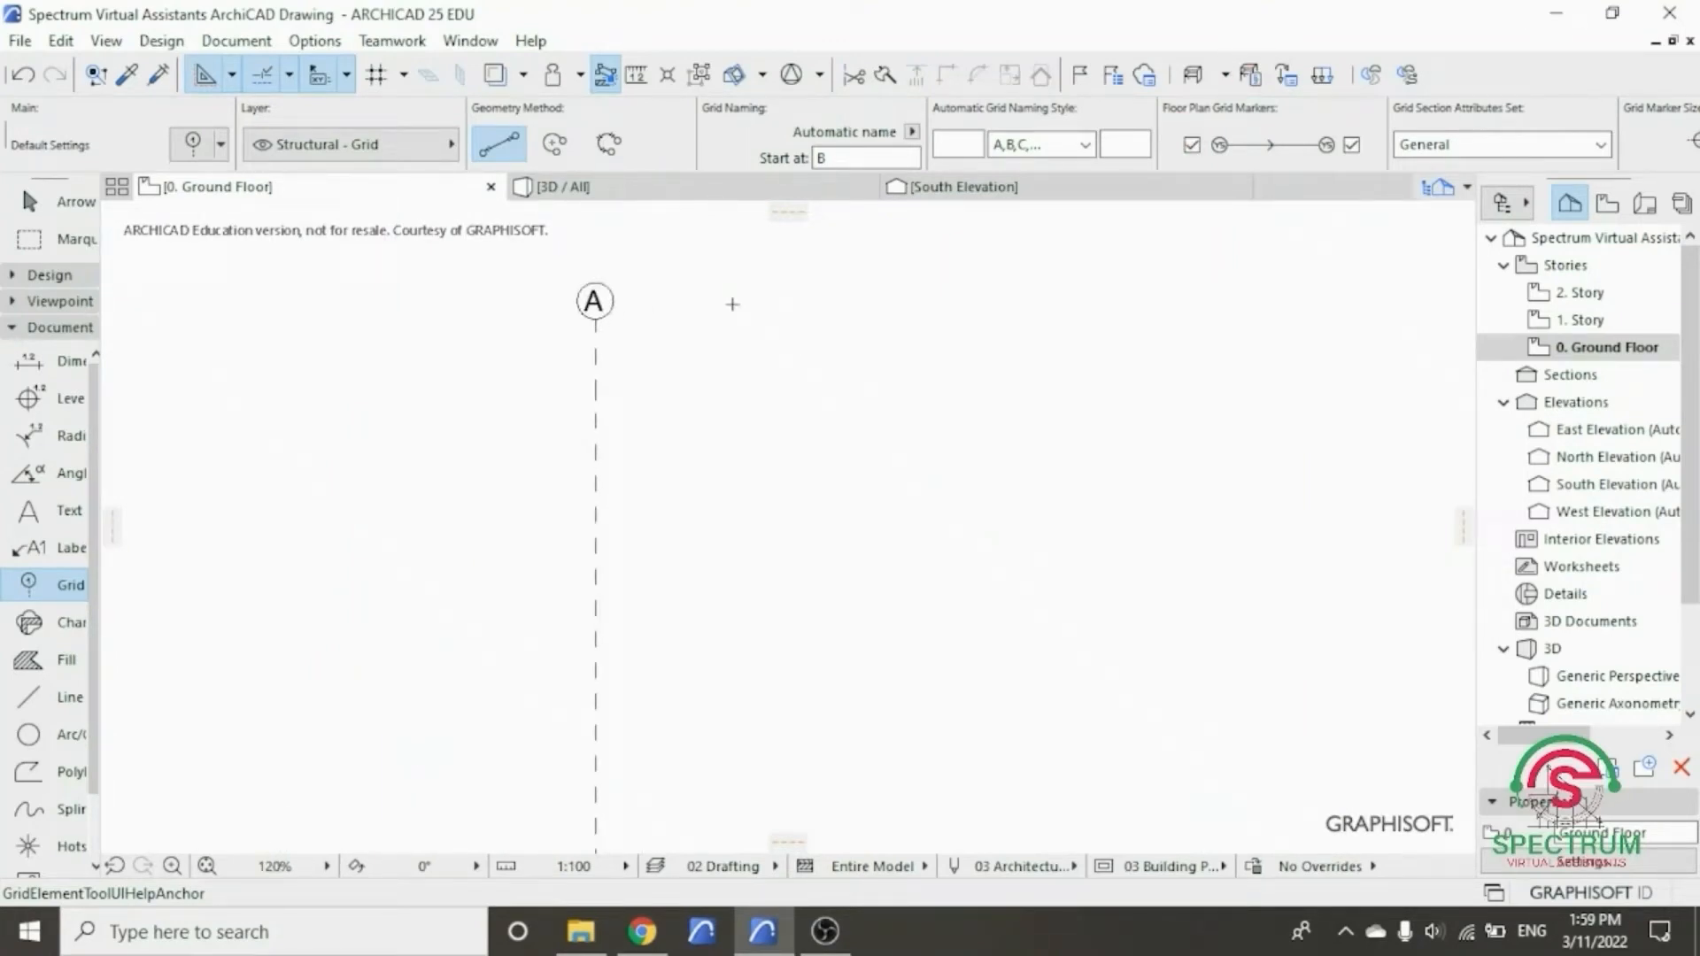
key("Escape")
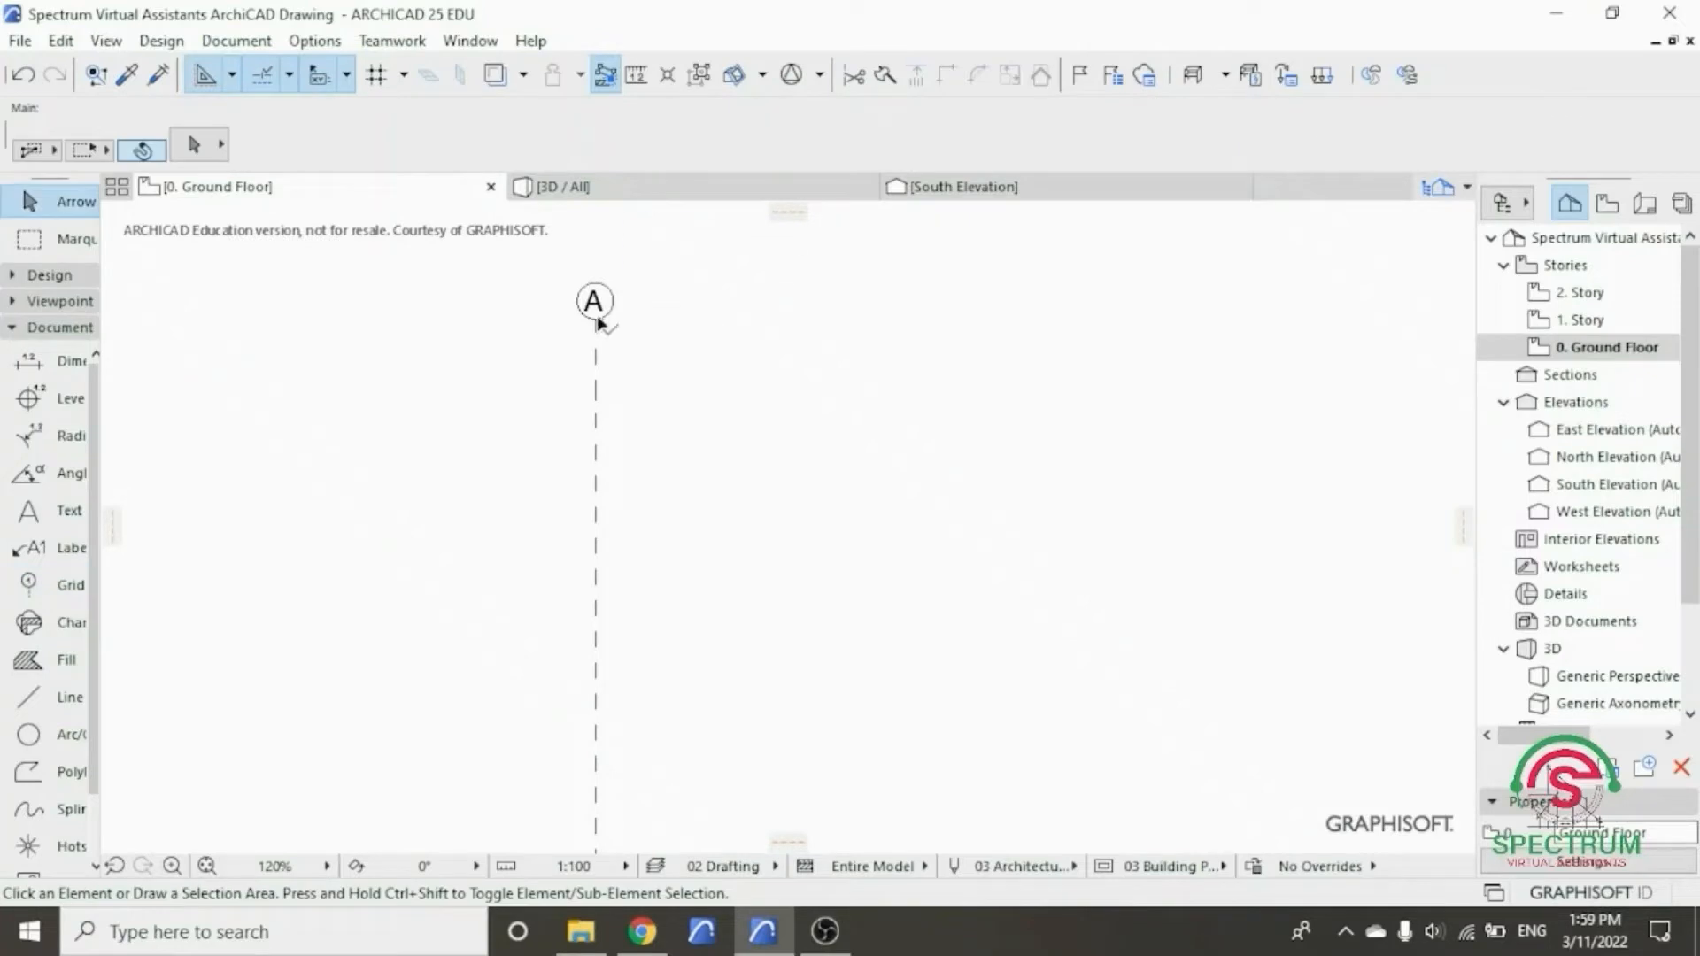
- Drag a copy of vertical gridline A 4300 mm horizontally to its right
left_click(763, 318)
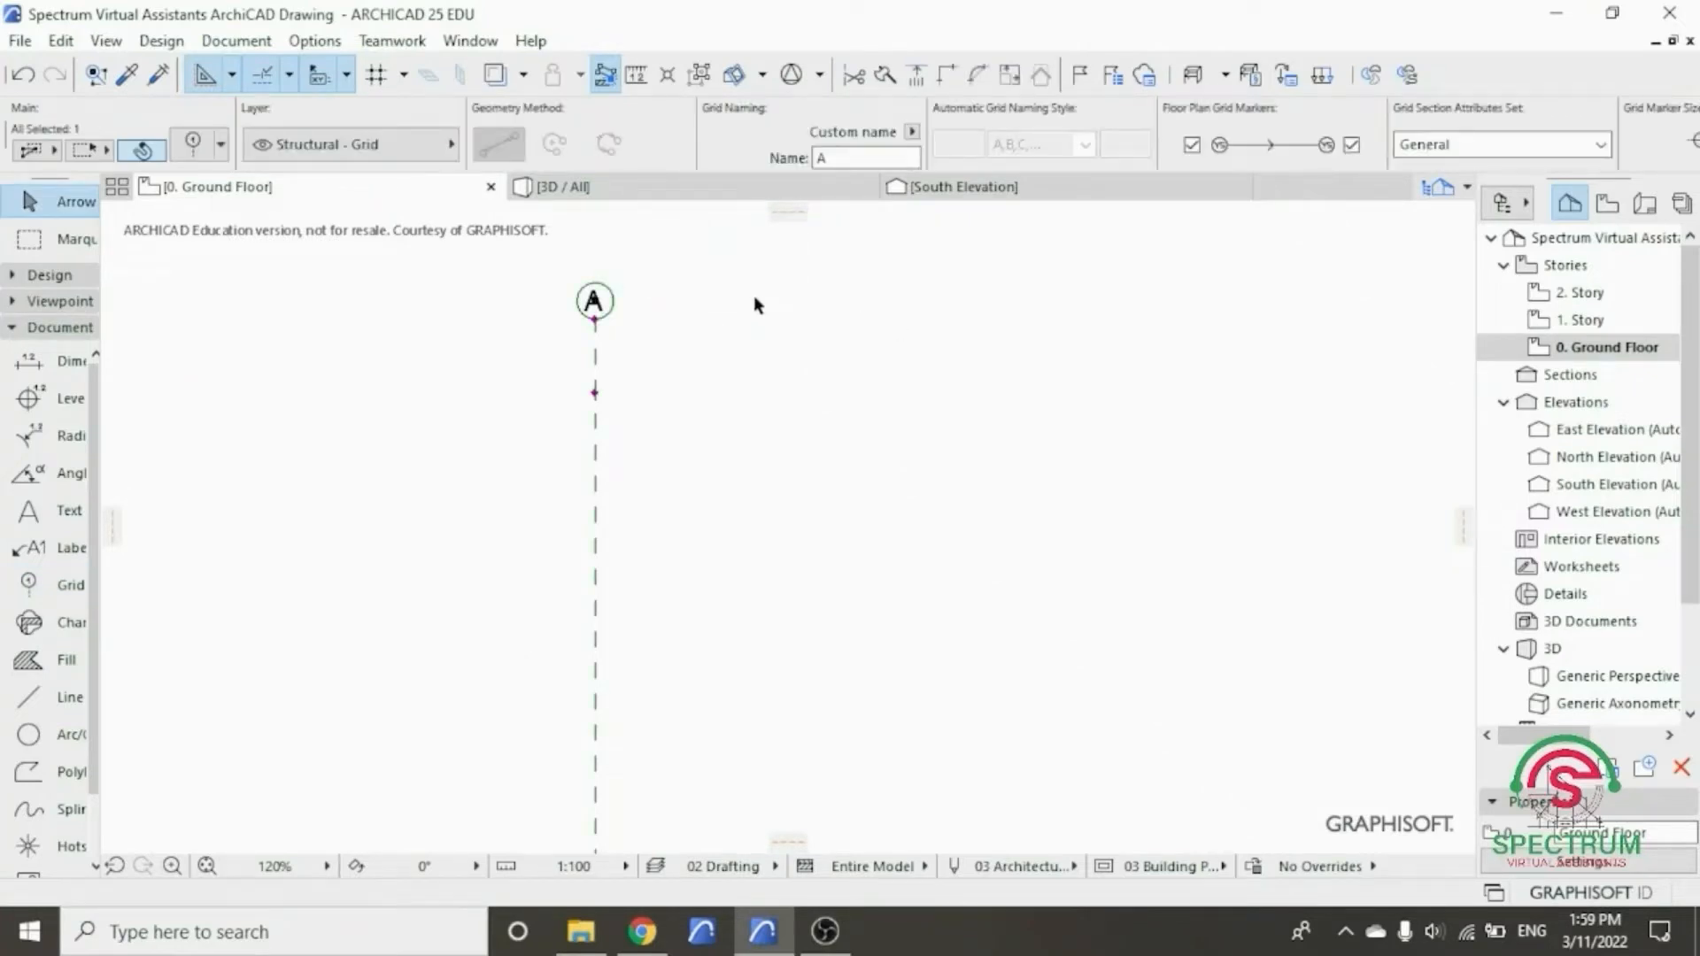
right_click(781, 301)
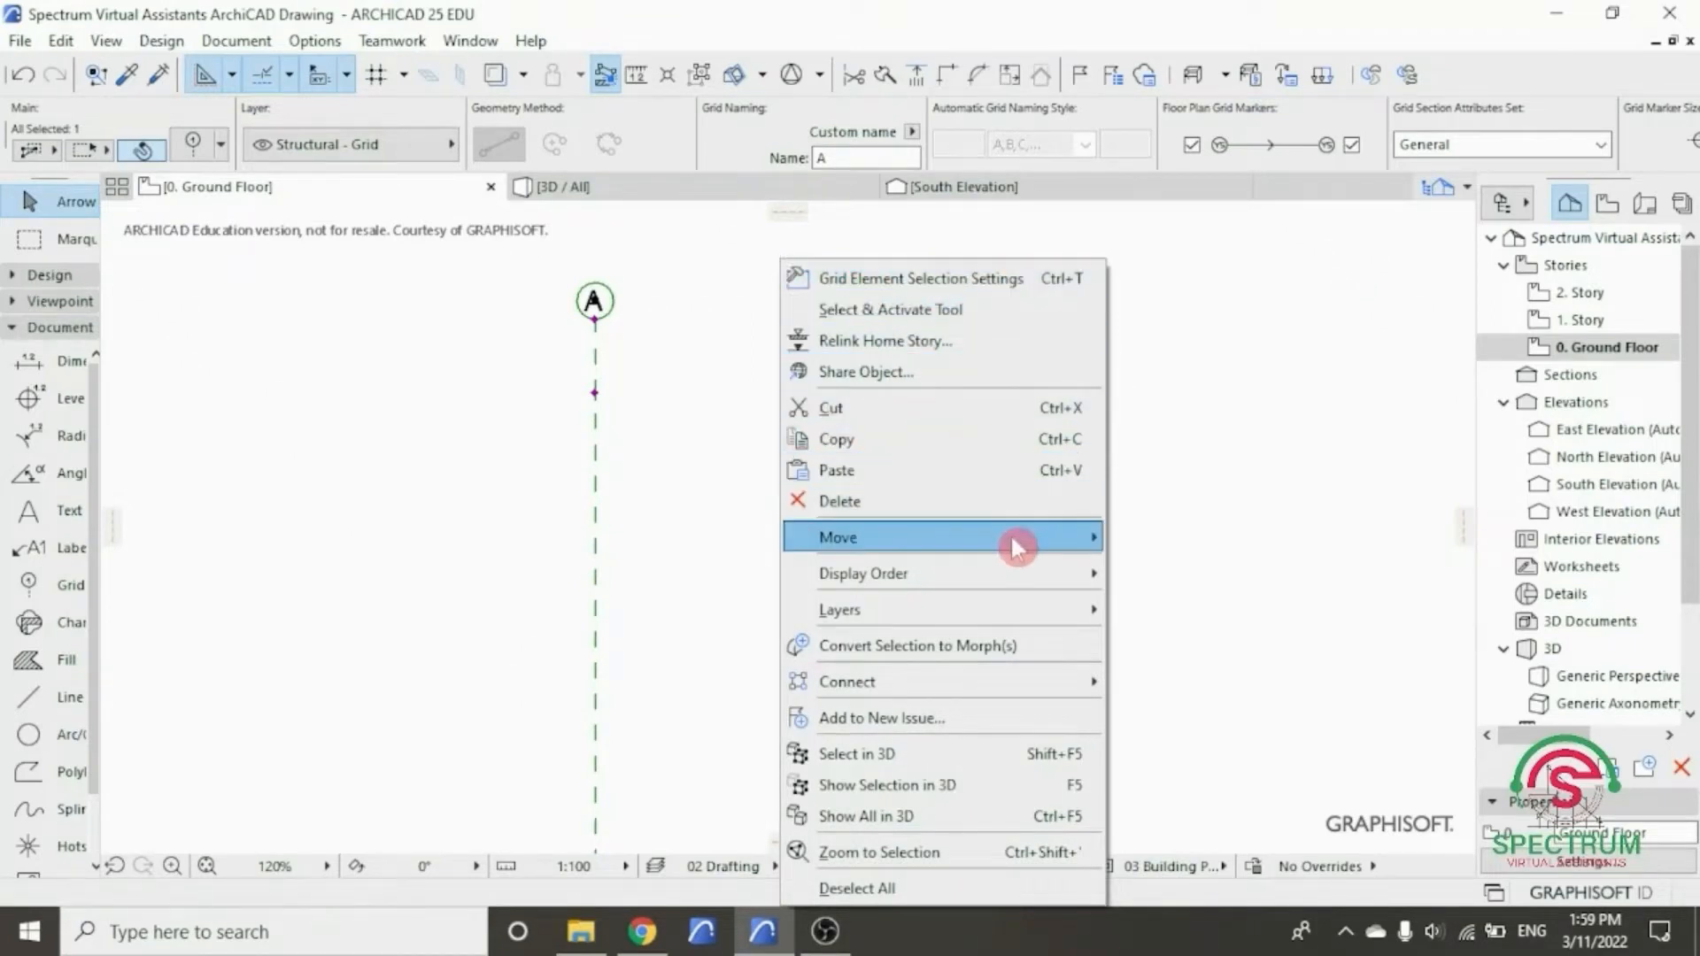
mouse_move(974, 546)
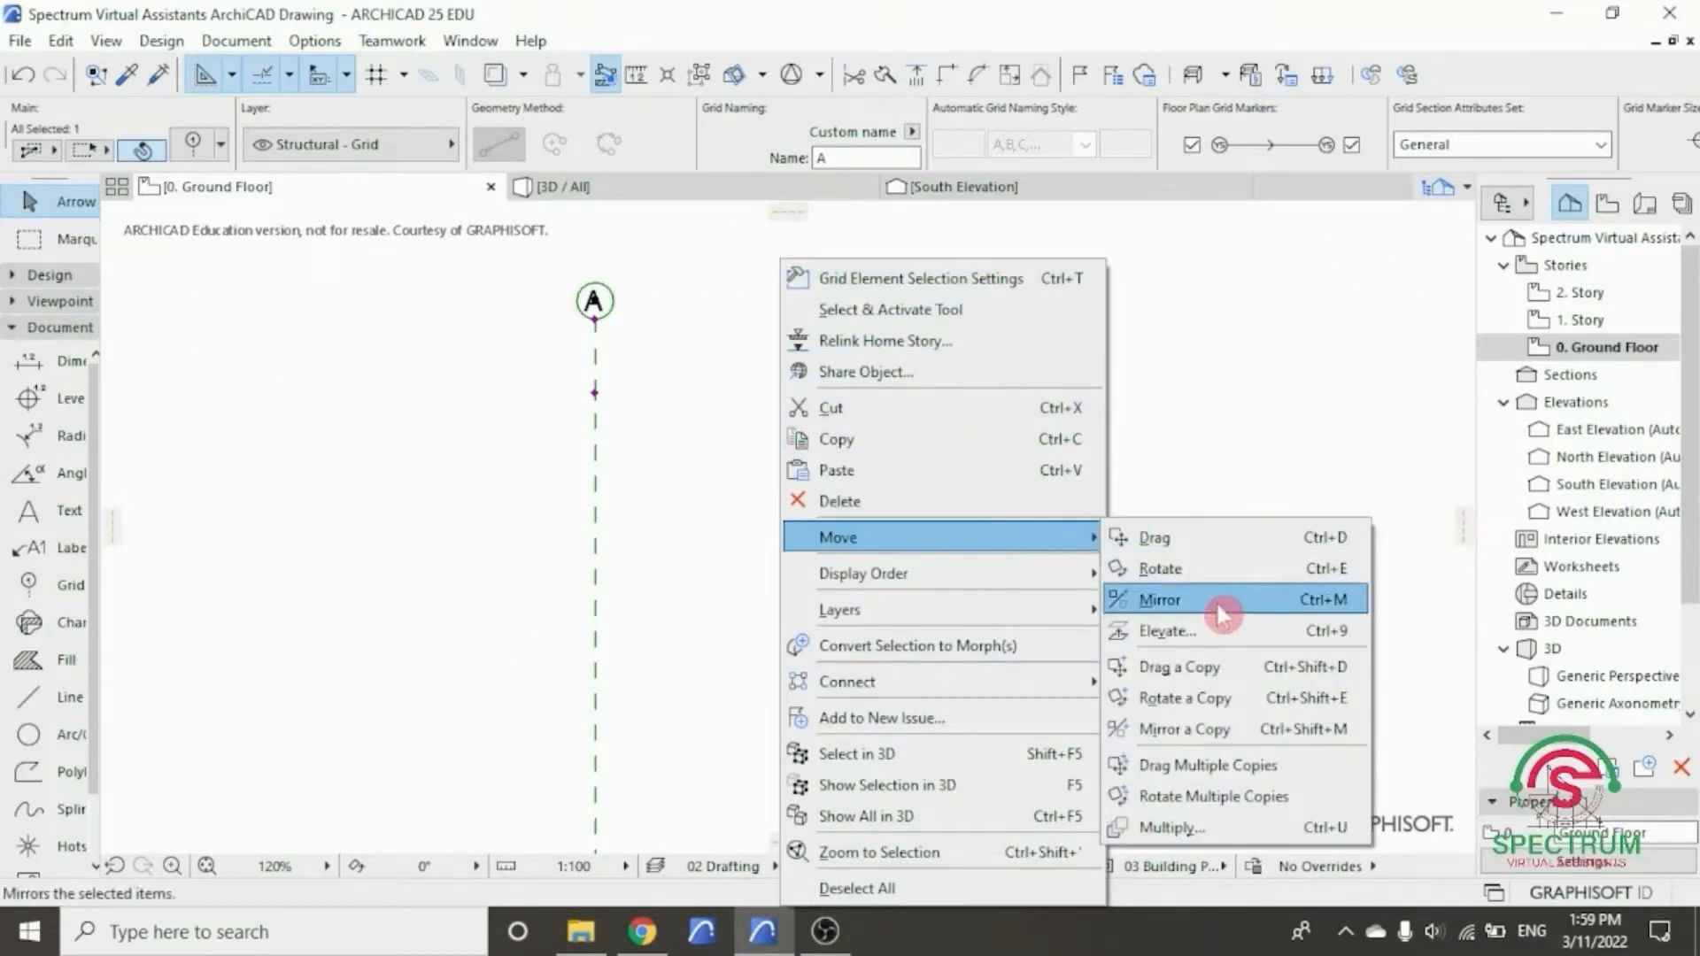
left_click(1172, 668)
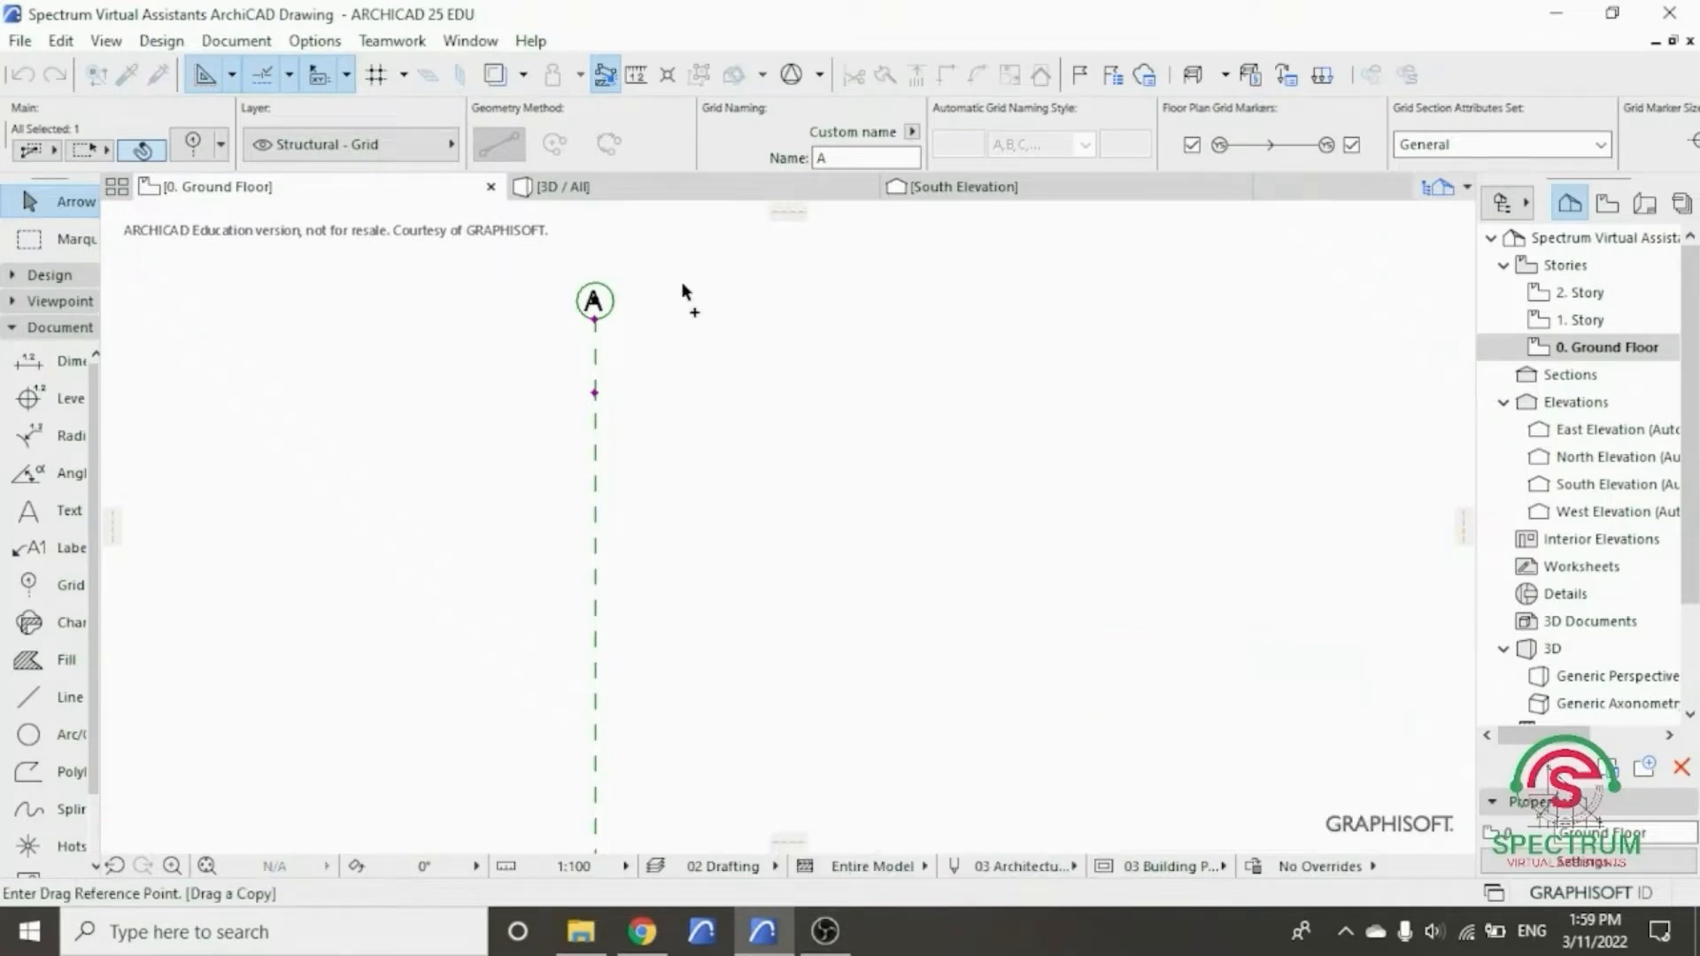
scroll(682, 282, "up", 2)
scroll(680, 280, "up", 1)
left_click(498, 359)
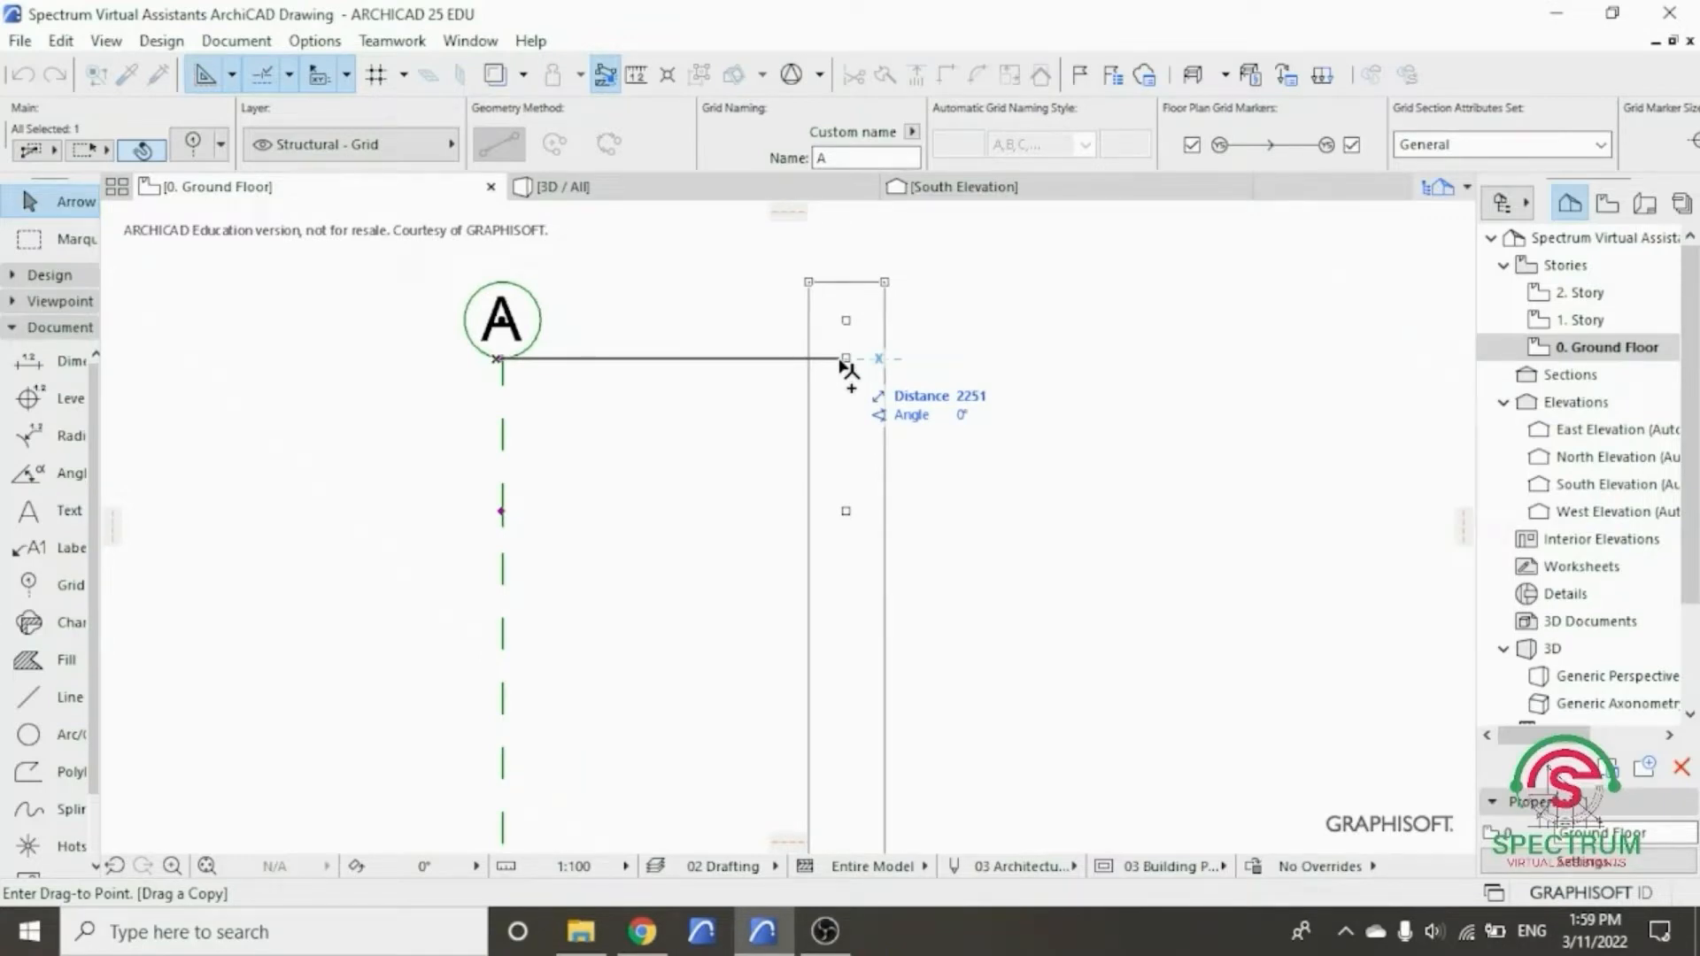
type("4300")
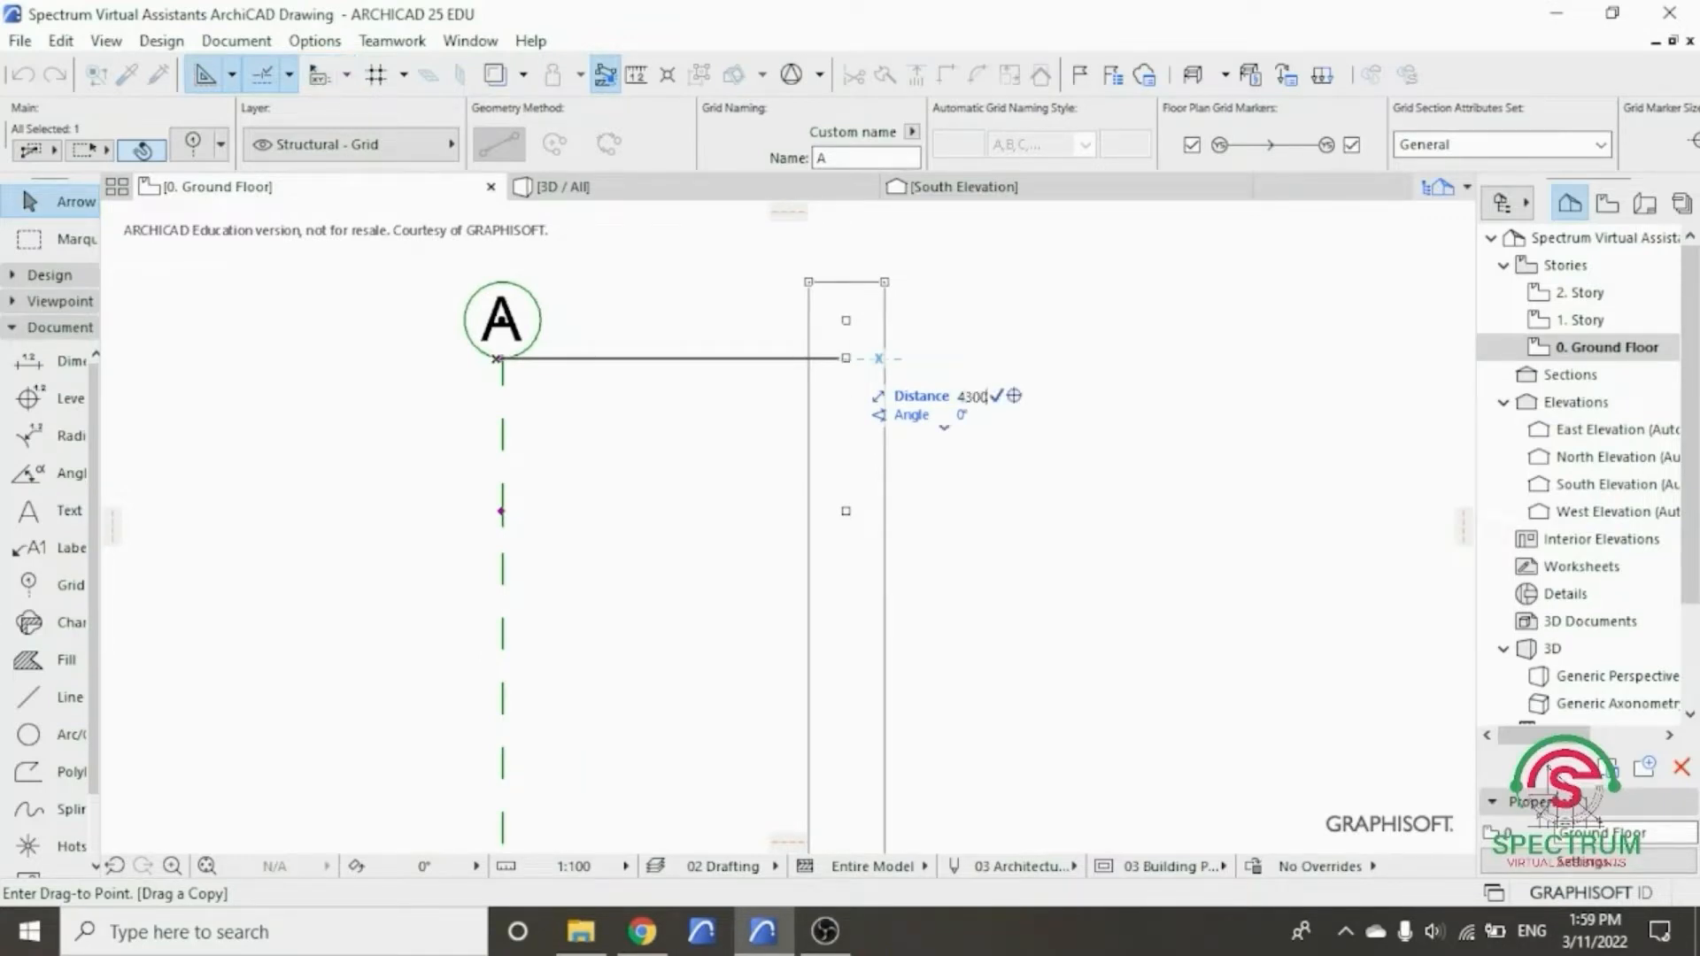
key("Return")
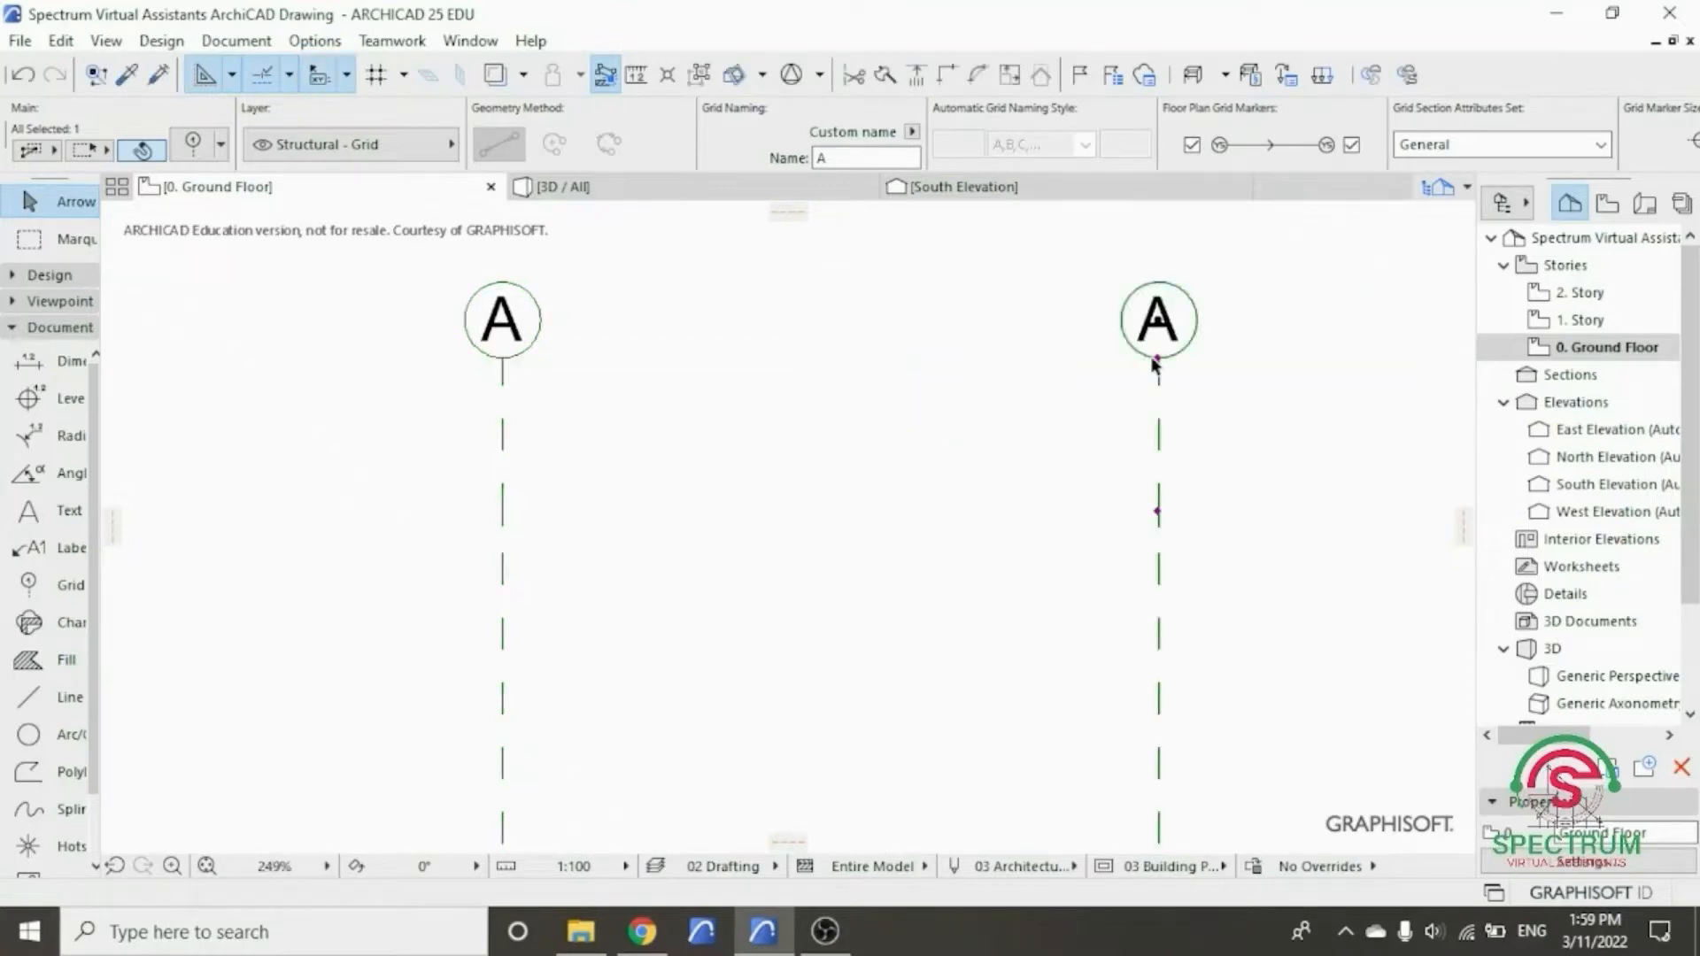
- Drag a copy of the second vertical gridline 2250 mm horizontally to its right
scroll(843, 445, "down", 3)
scroll(1273, 368, "up", 3)
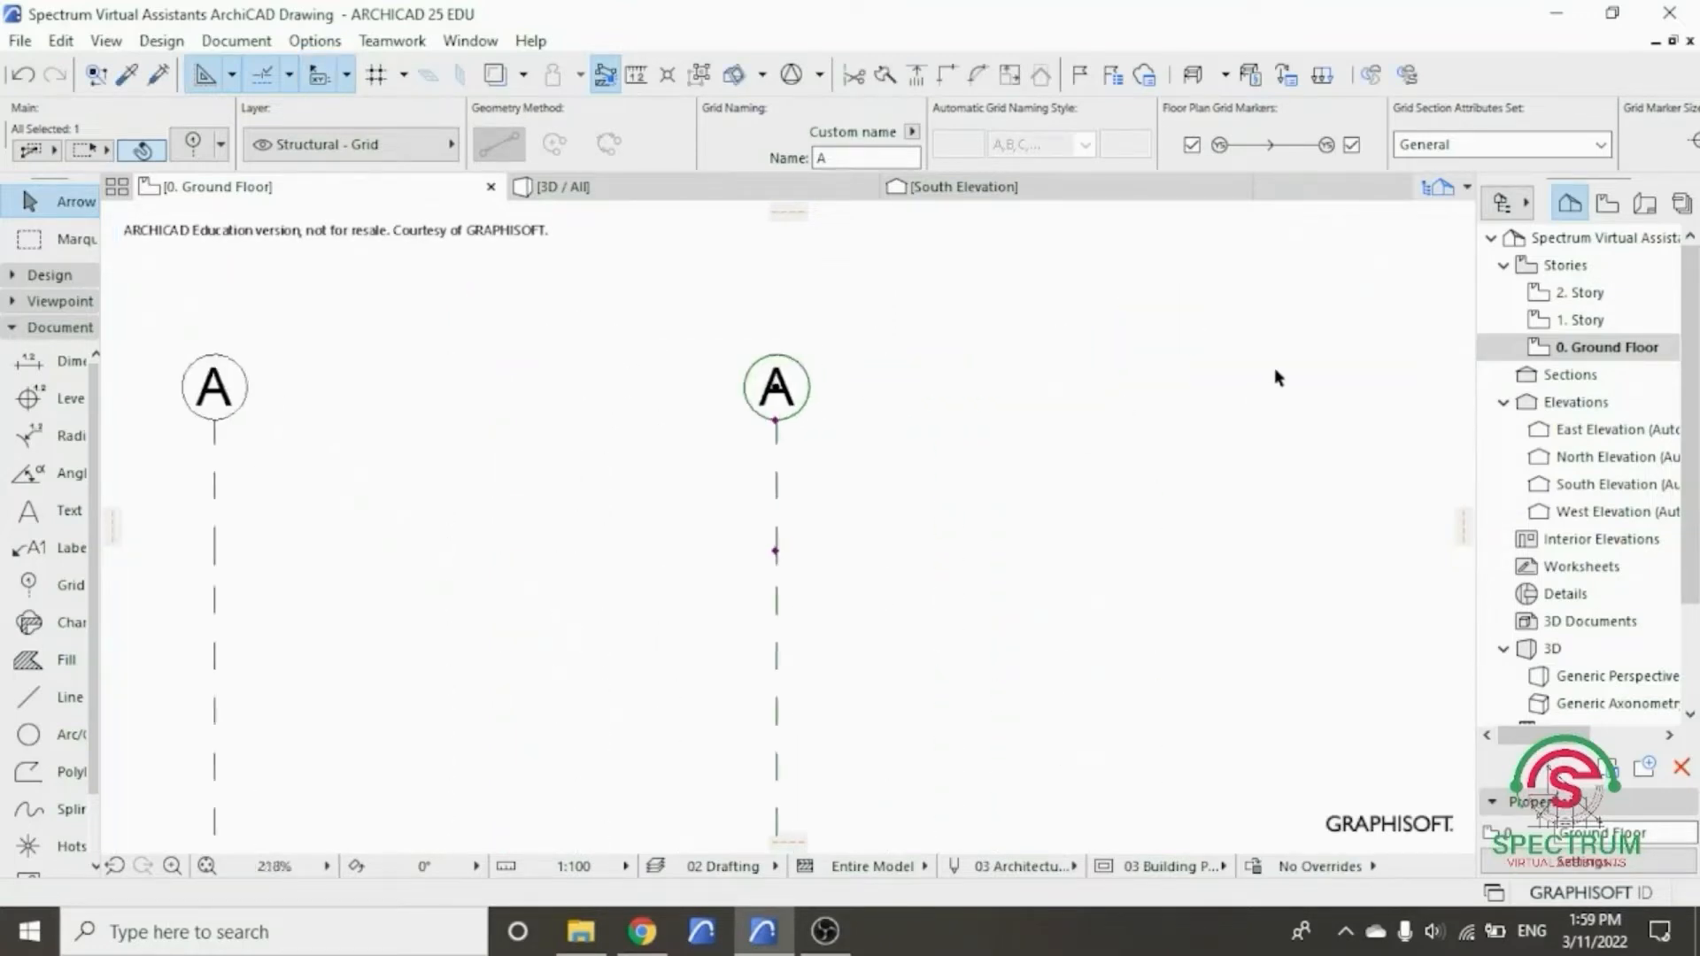
scroll(1273, 368, "up", 2)
scroll(1219, 370, "up", 1)
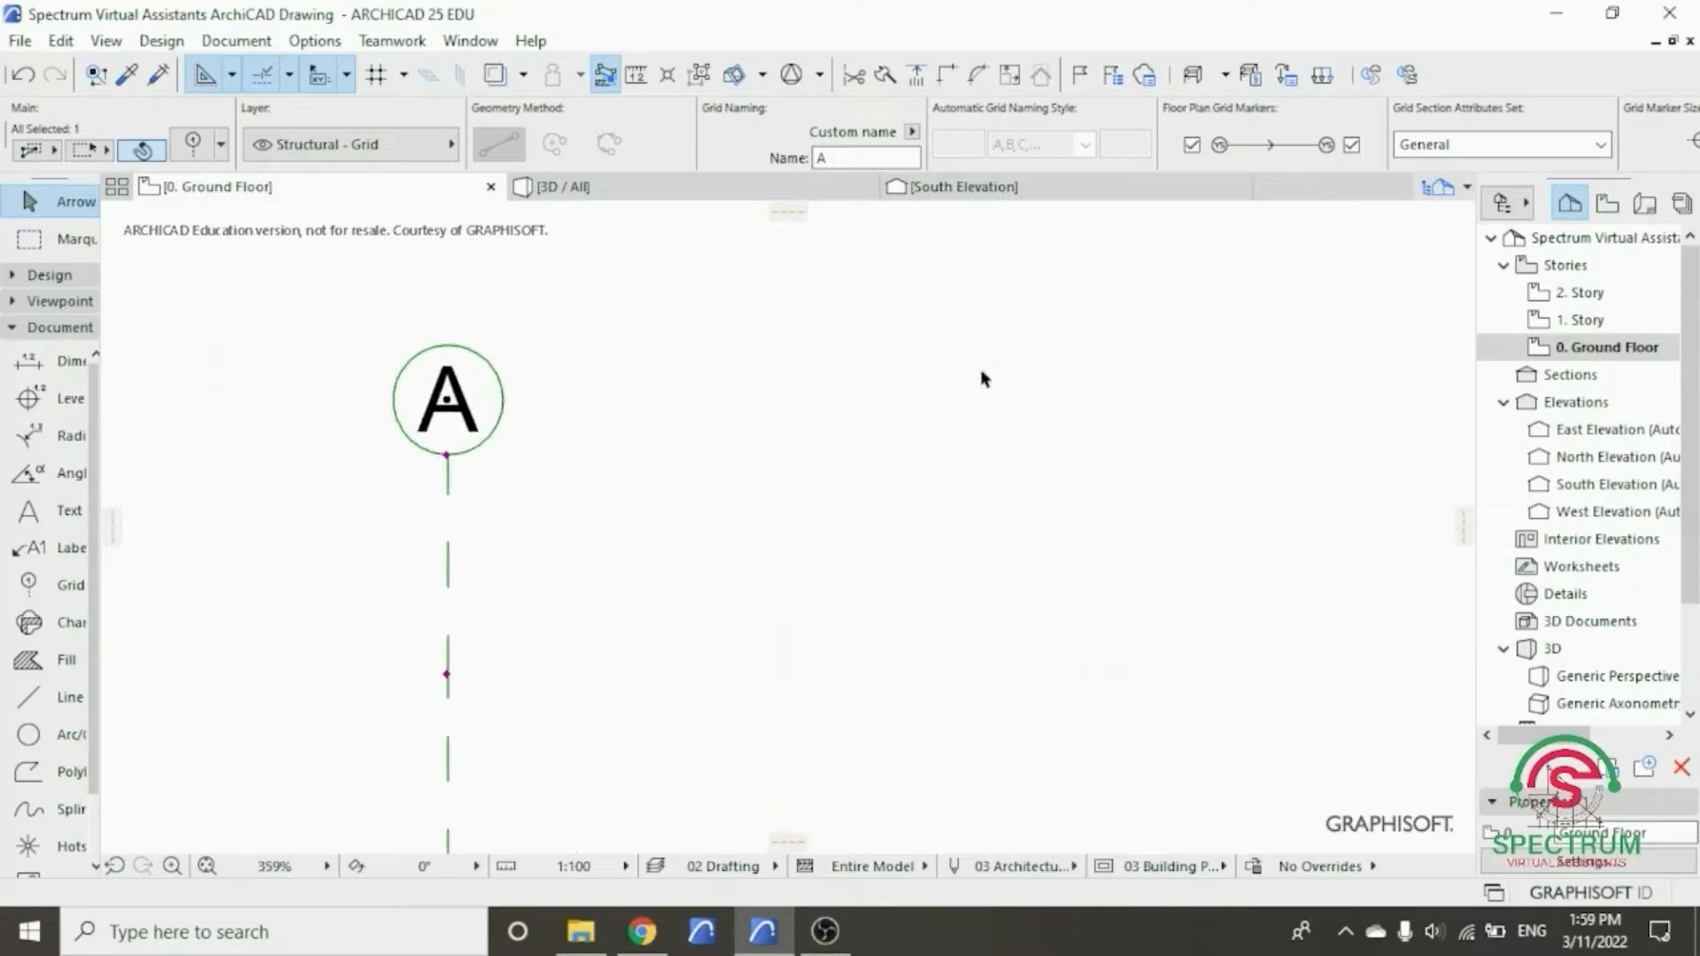
right_click(713, 341)
mouse_move(826, 538)
left_click(1126, 667)
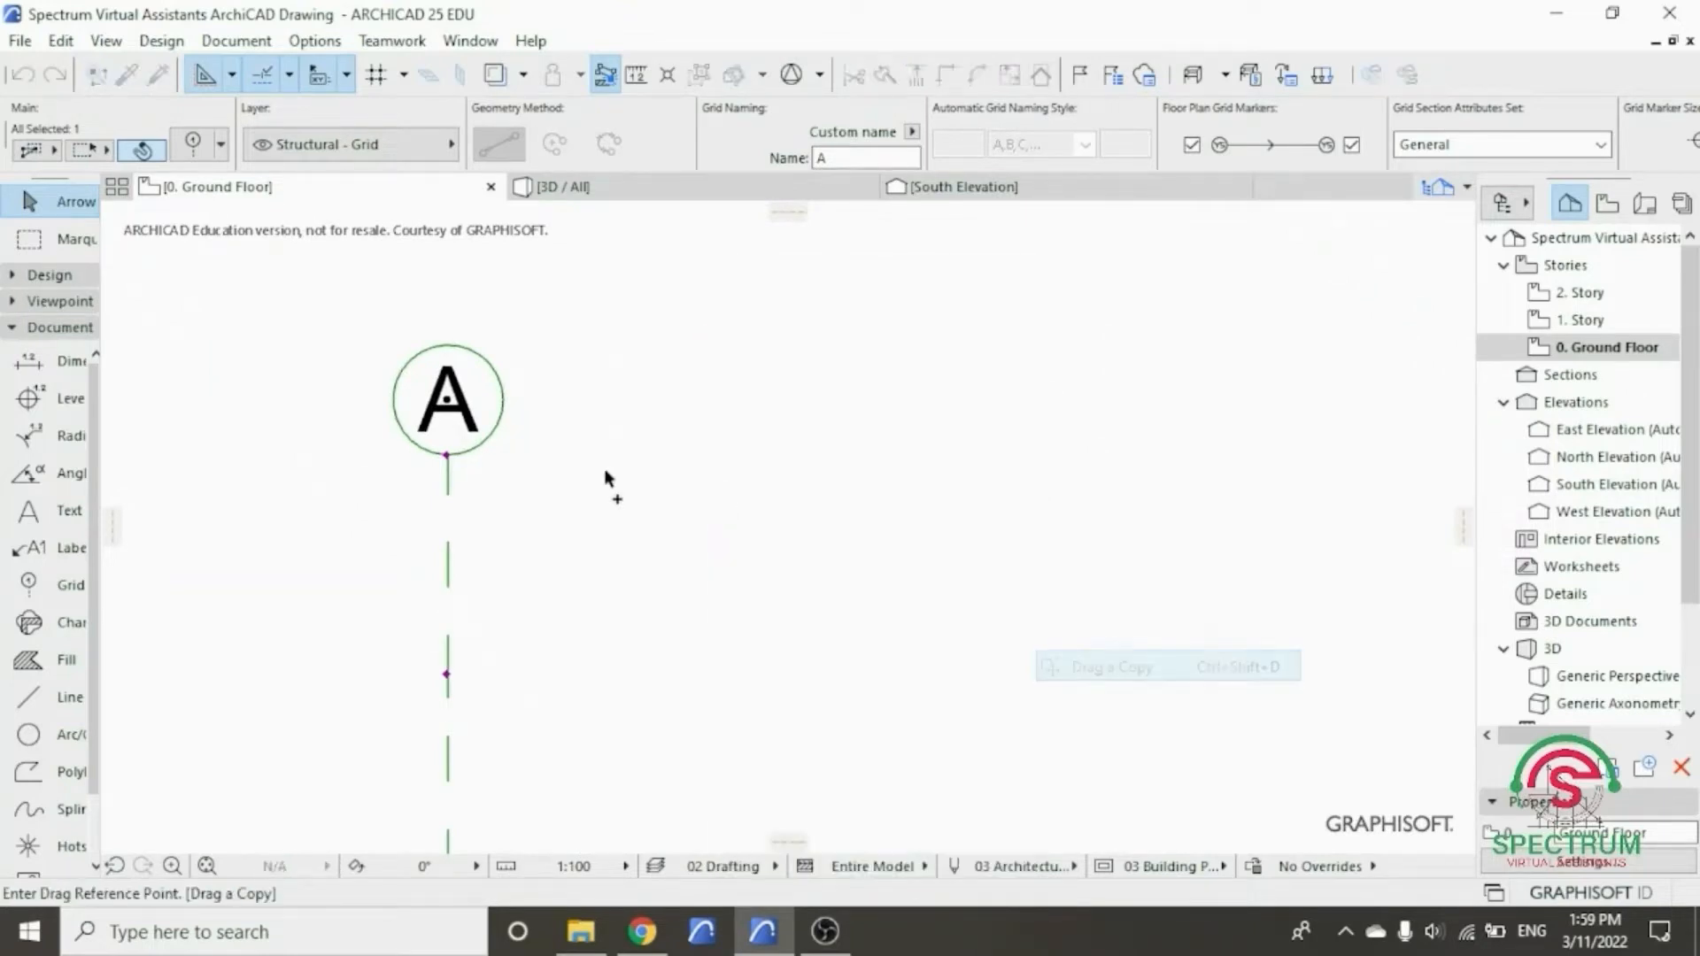
left_click(448, 456)
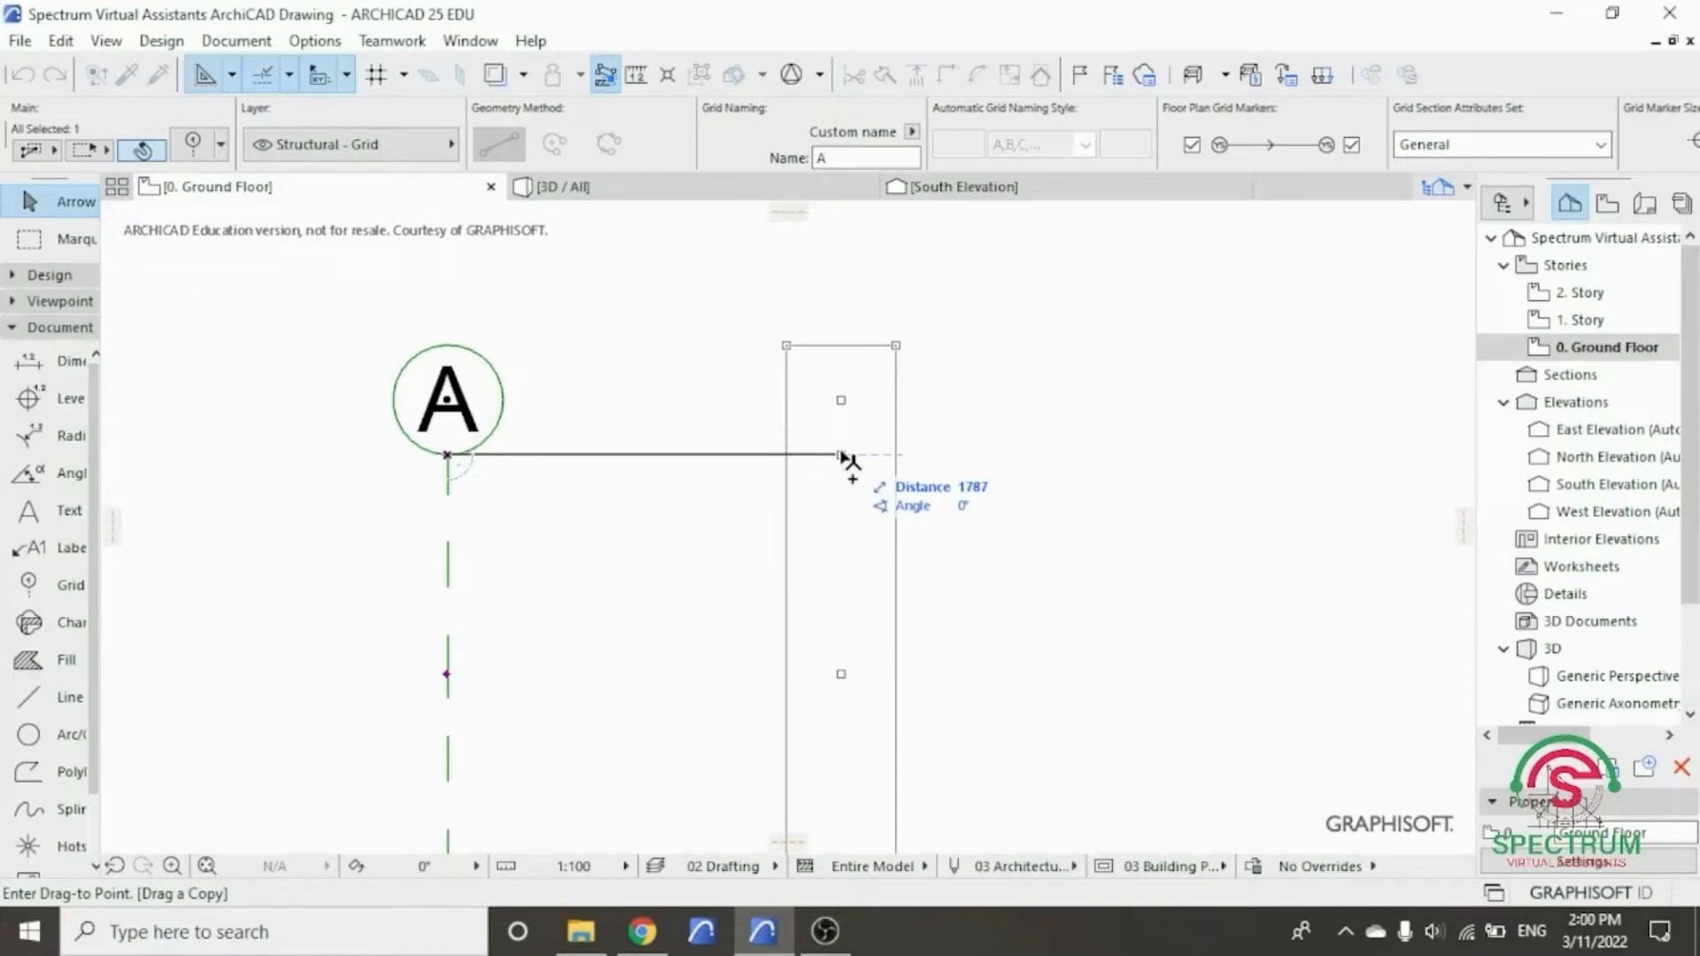
type("2250")
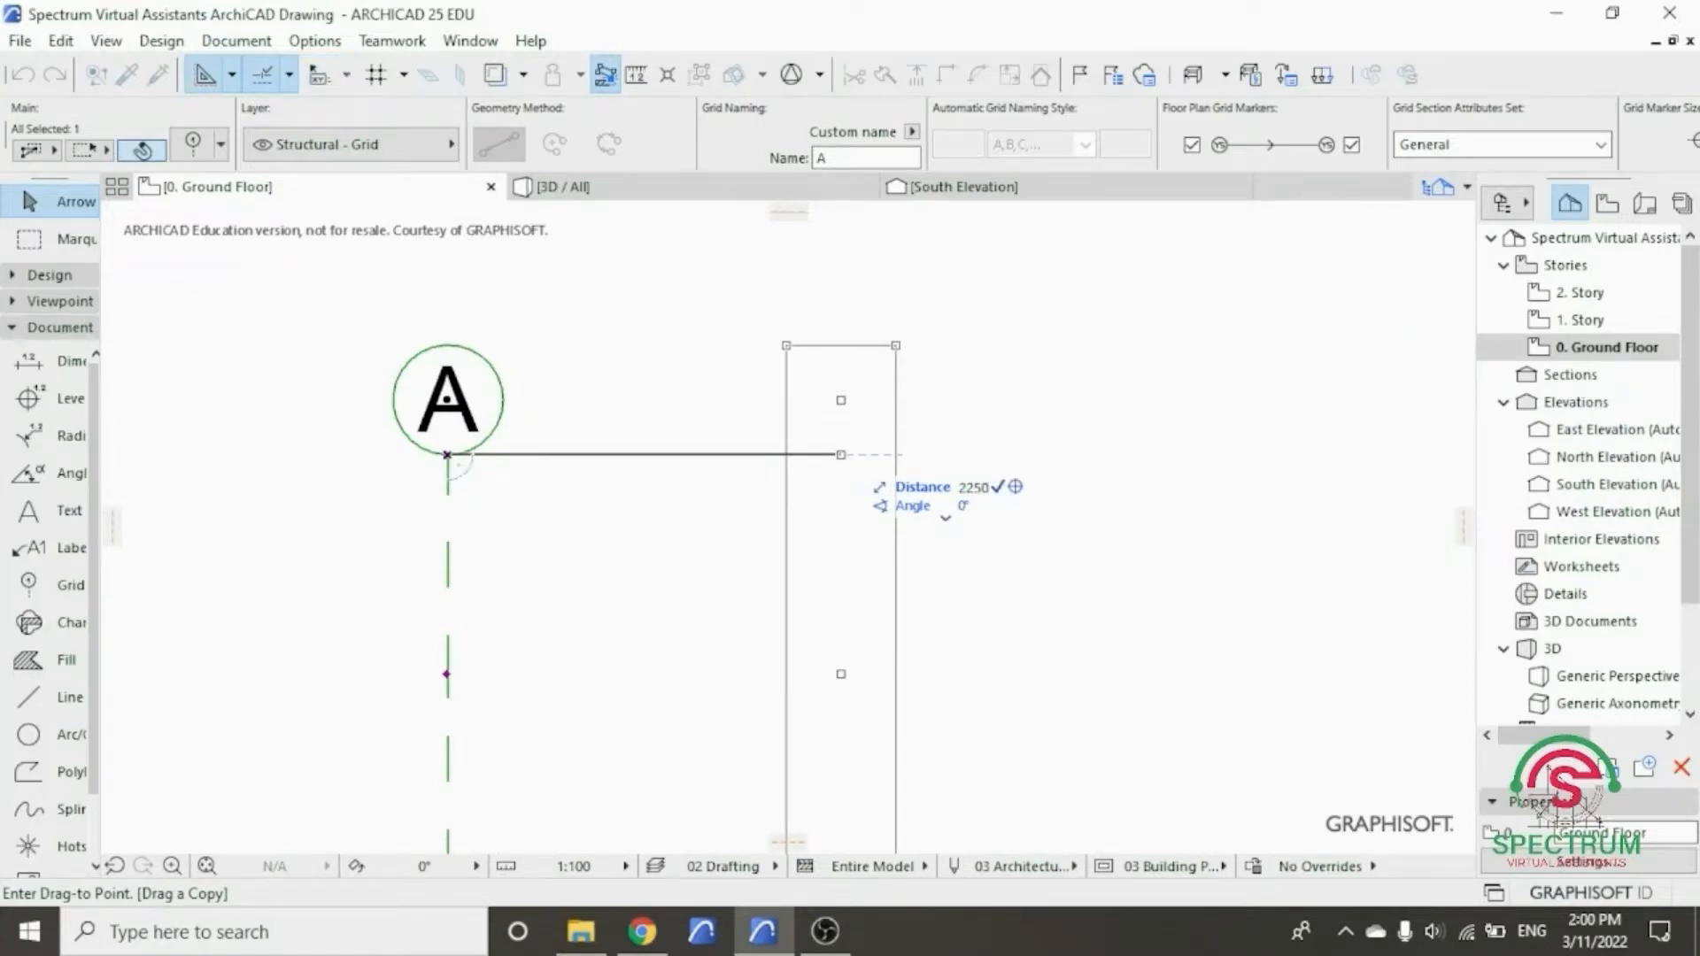
key("Return")
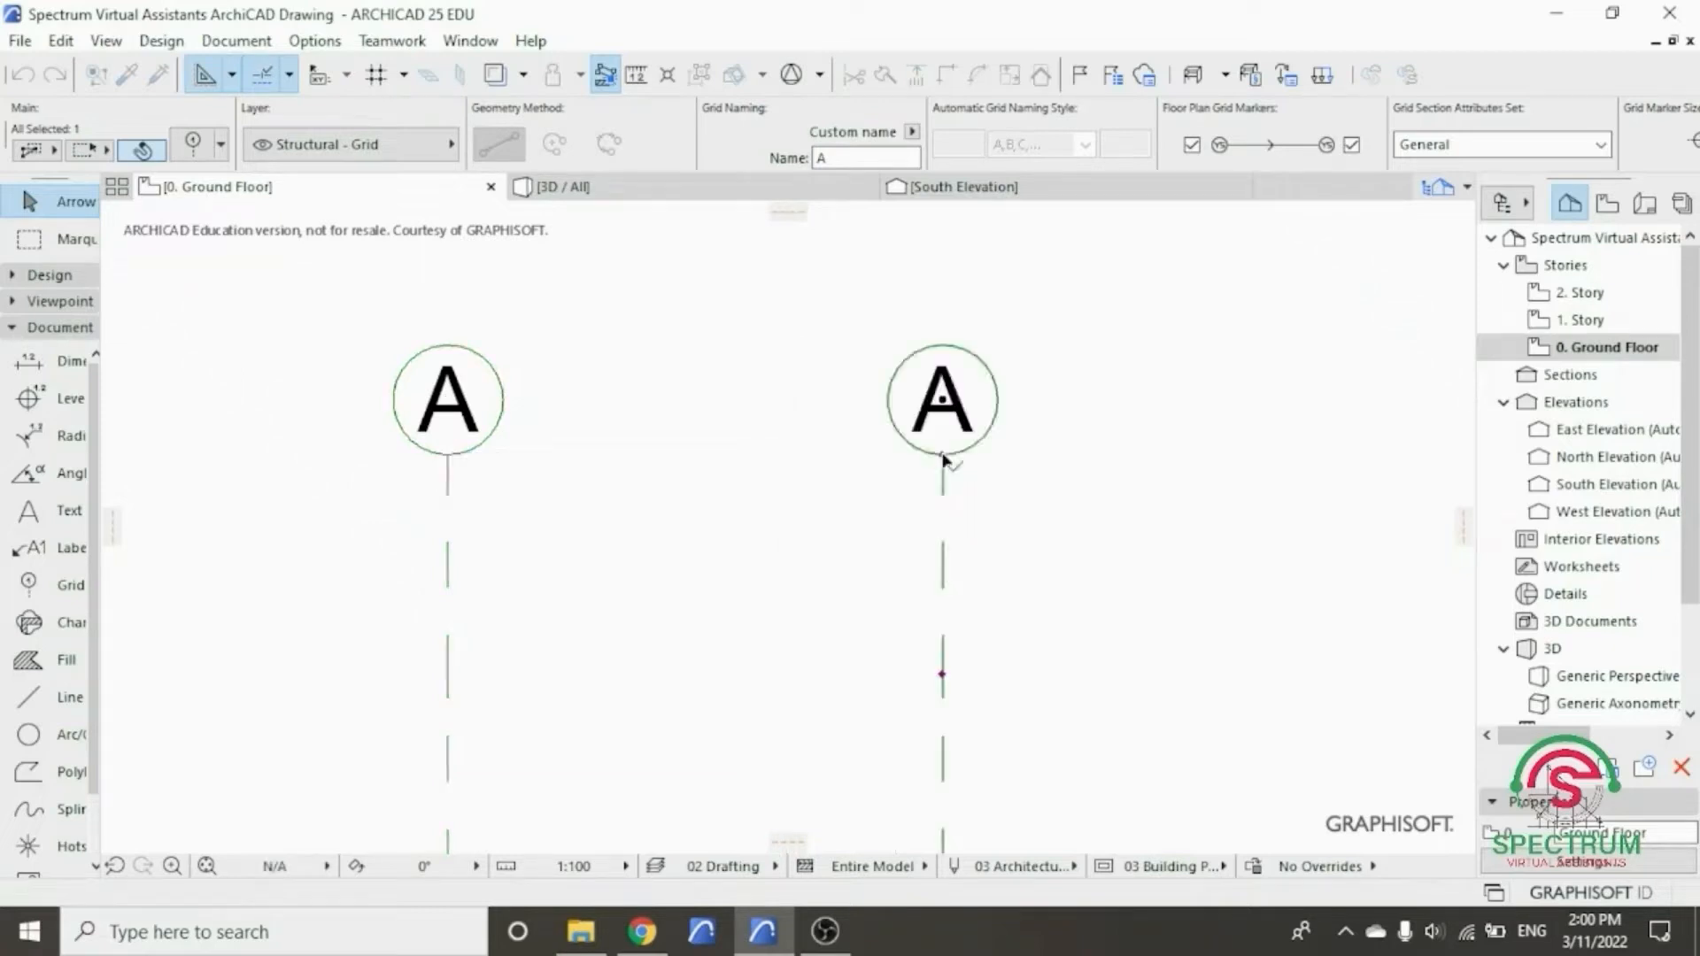
- Drag a copy of the third vertical gridline 2550 mm horizontally to its right
right_click(762, 305)
mouse_move(853, 536)
left_click(1165, 667)
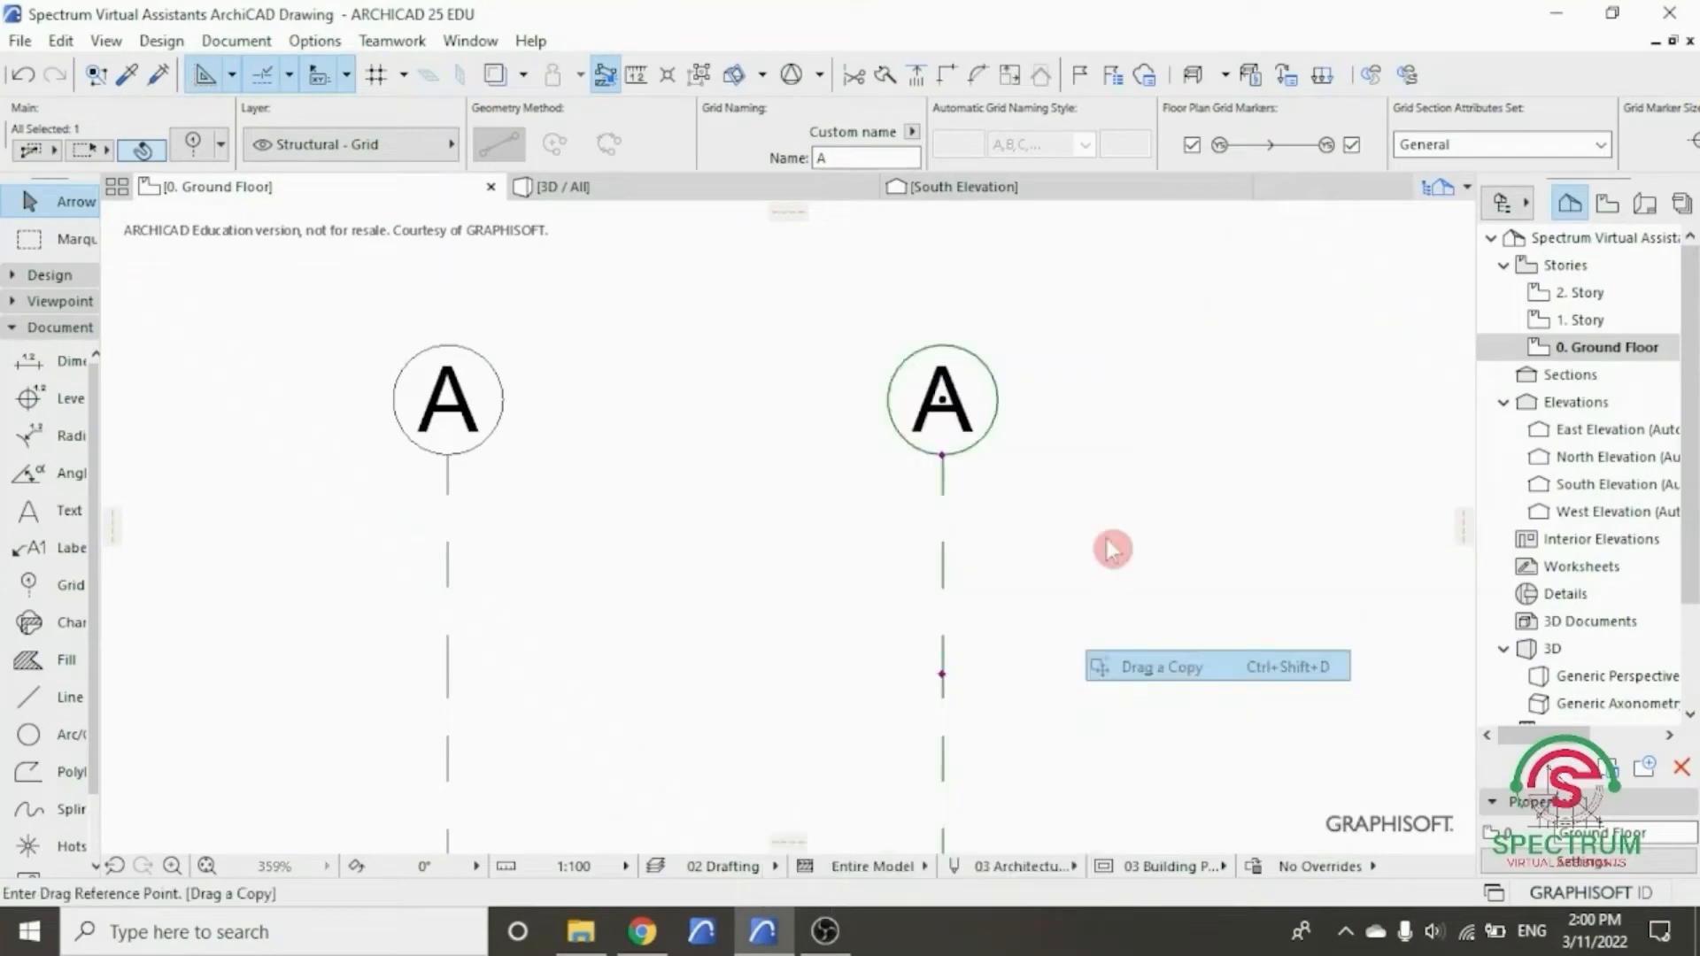
left_click(942, 455)
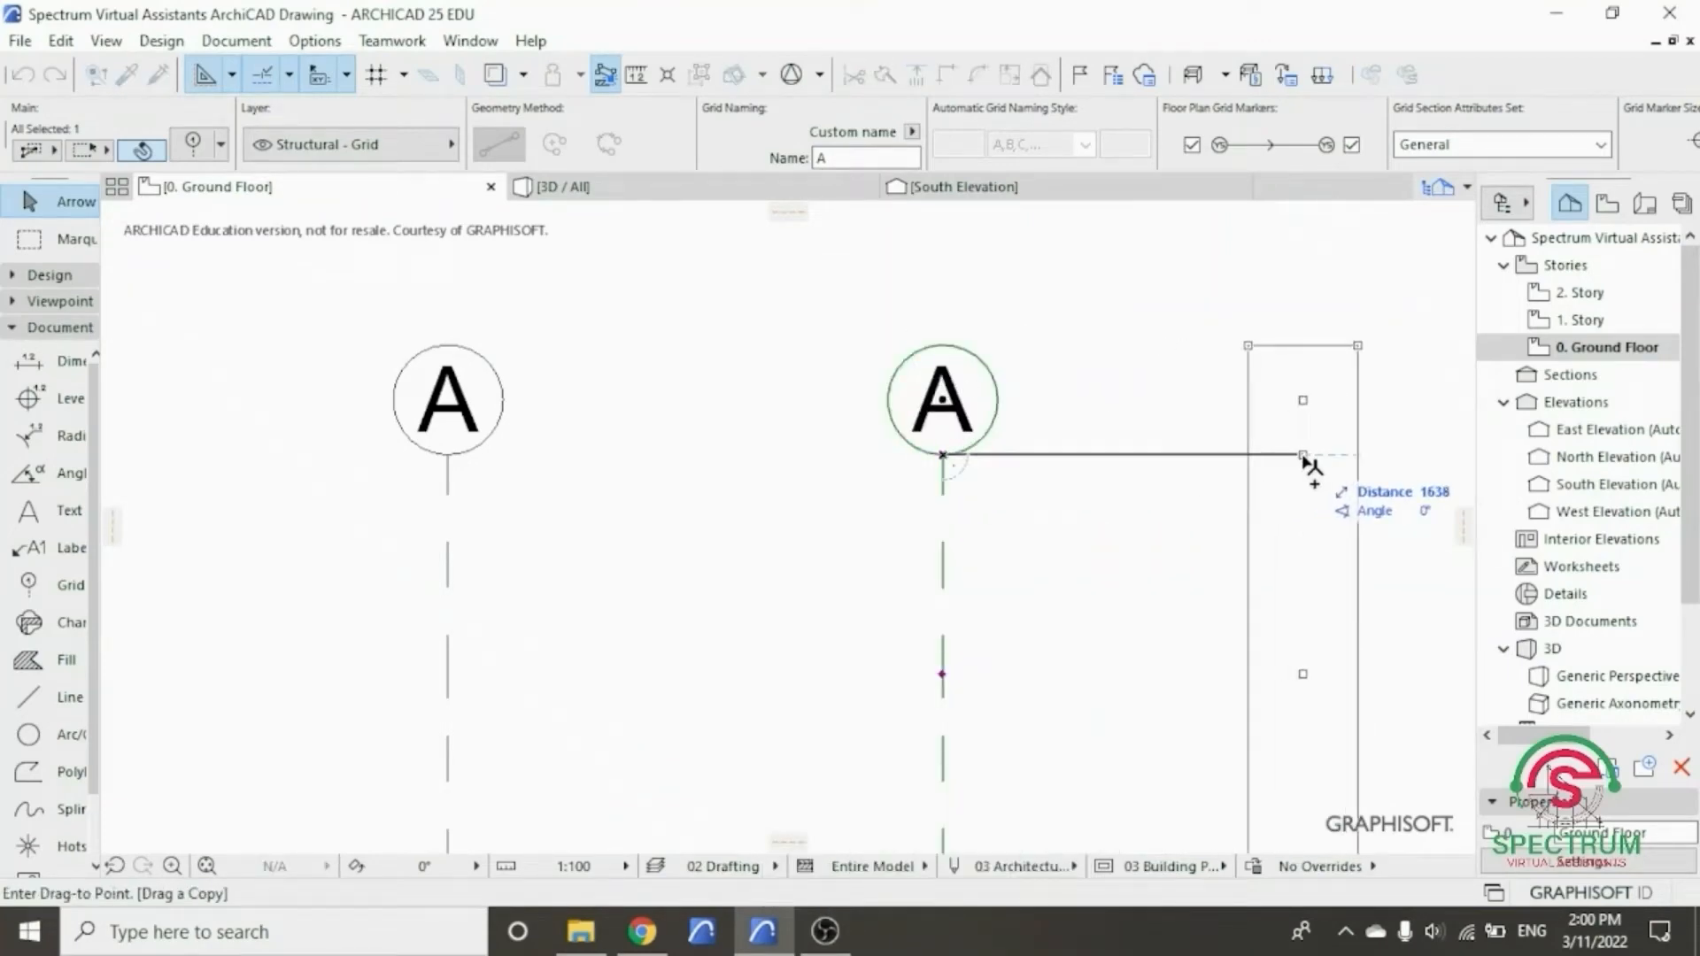
type("255")
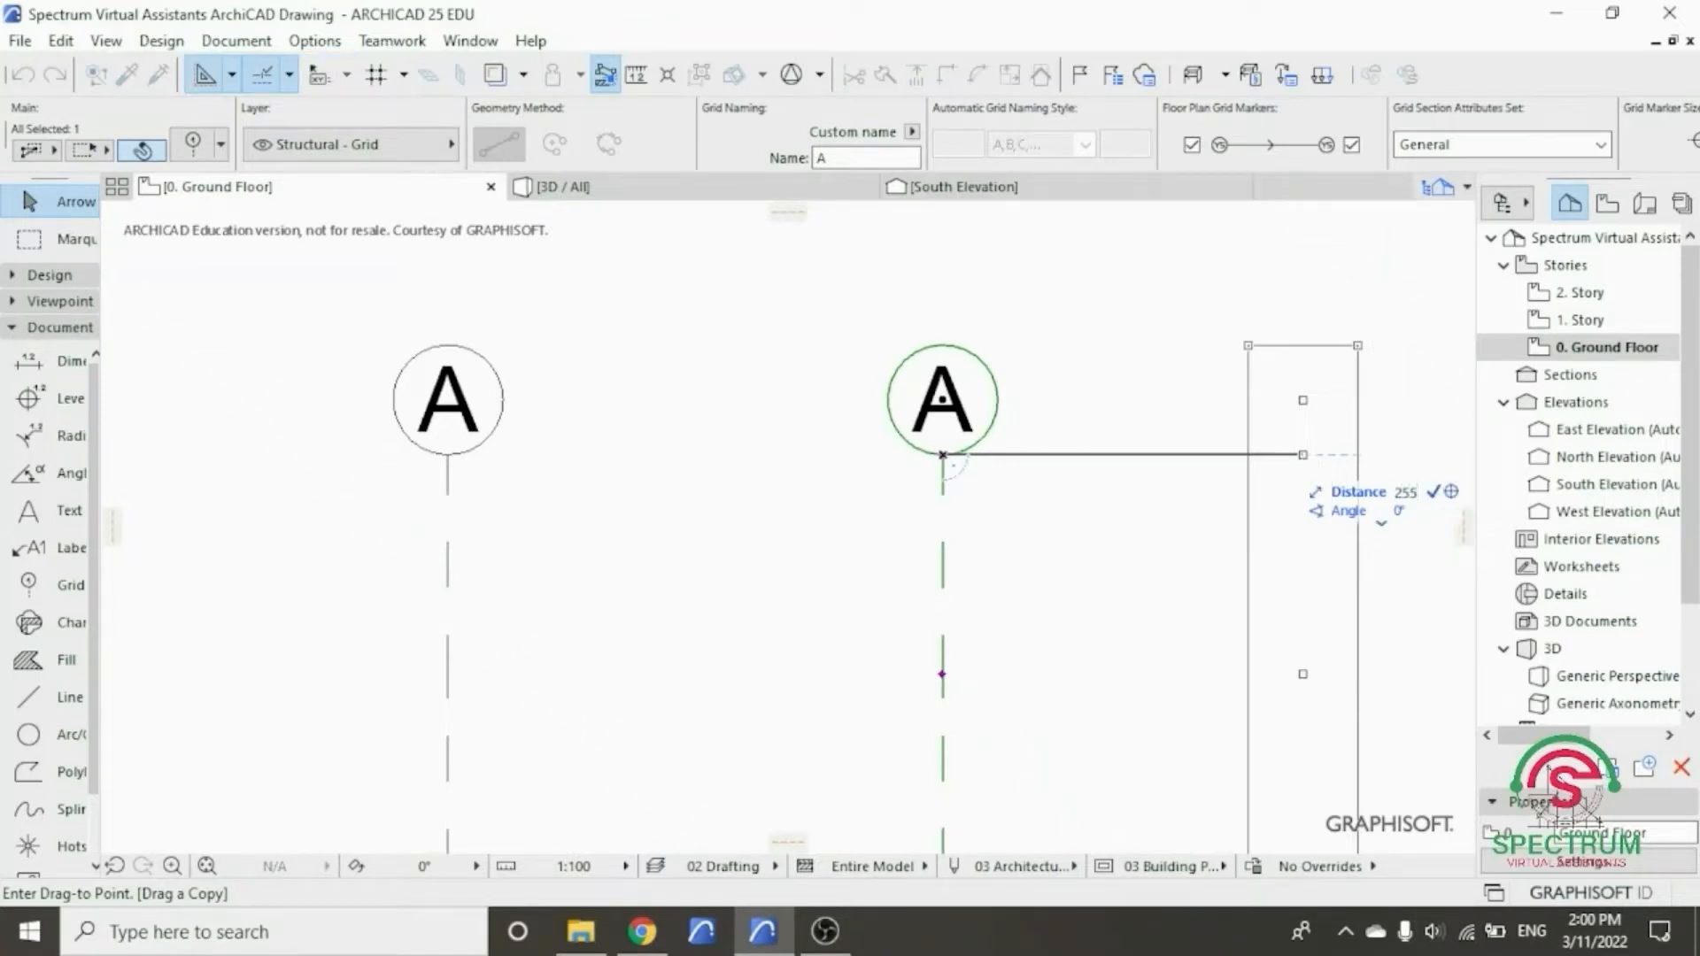
type("0")
key("Return")
- Rename the second vertical gridline from the left as B, and deselect it
scroll(1075, 446, "down", 3)
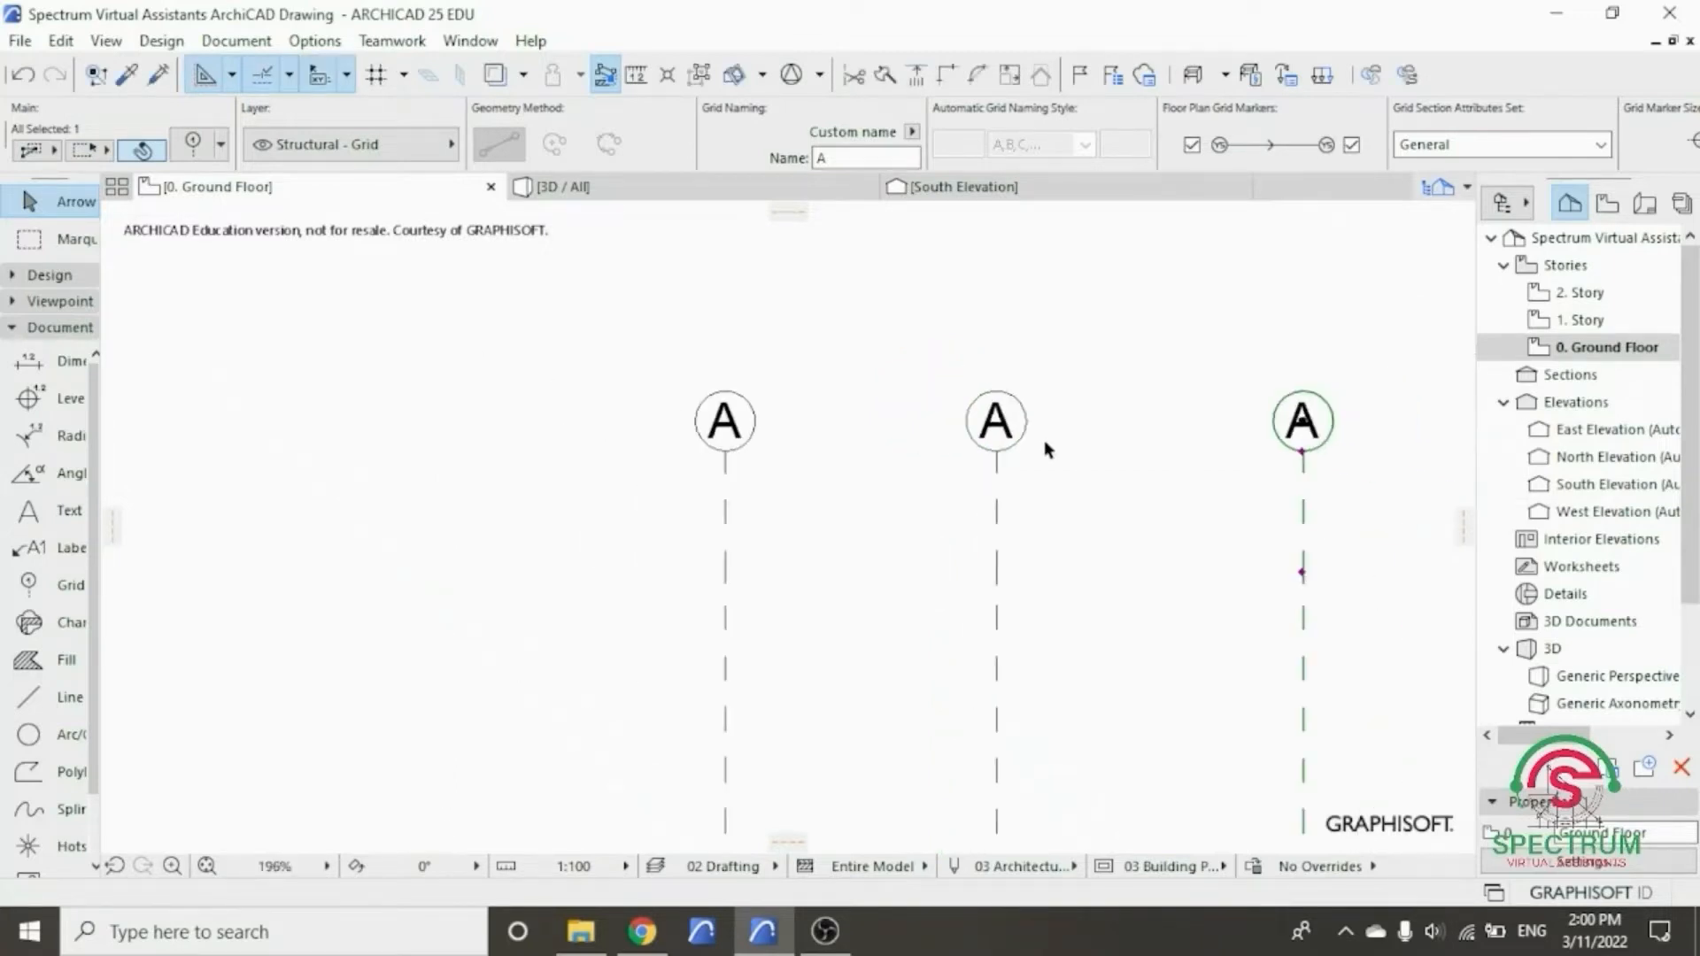
scroll(1018, 381, "down", 2)
scroll(608, 354, "up", 1)
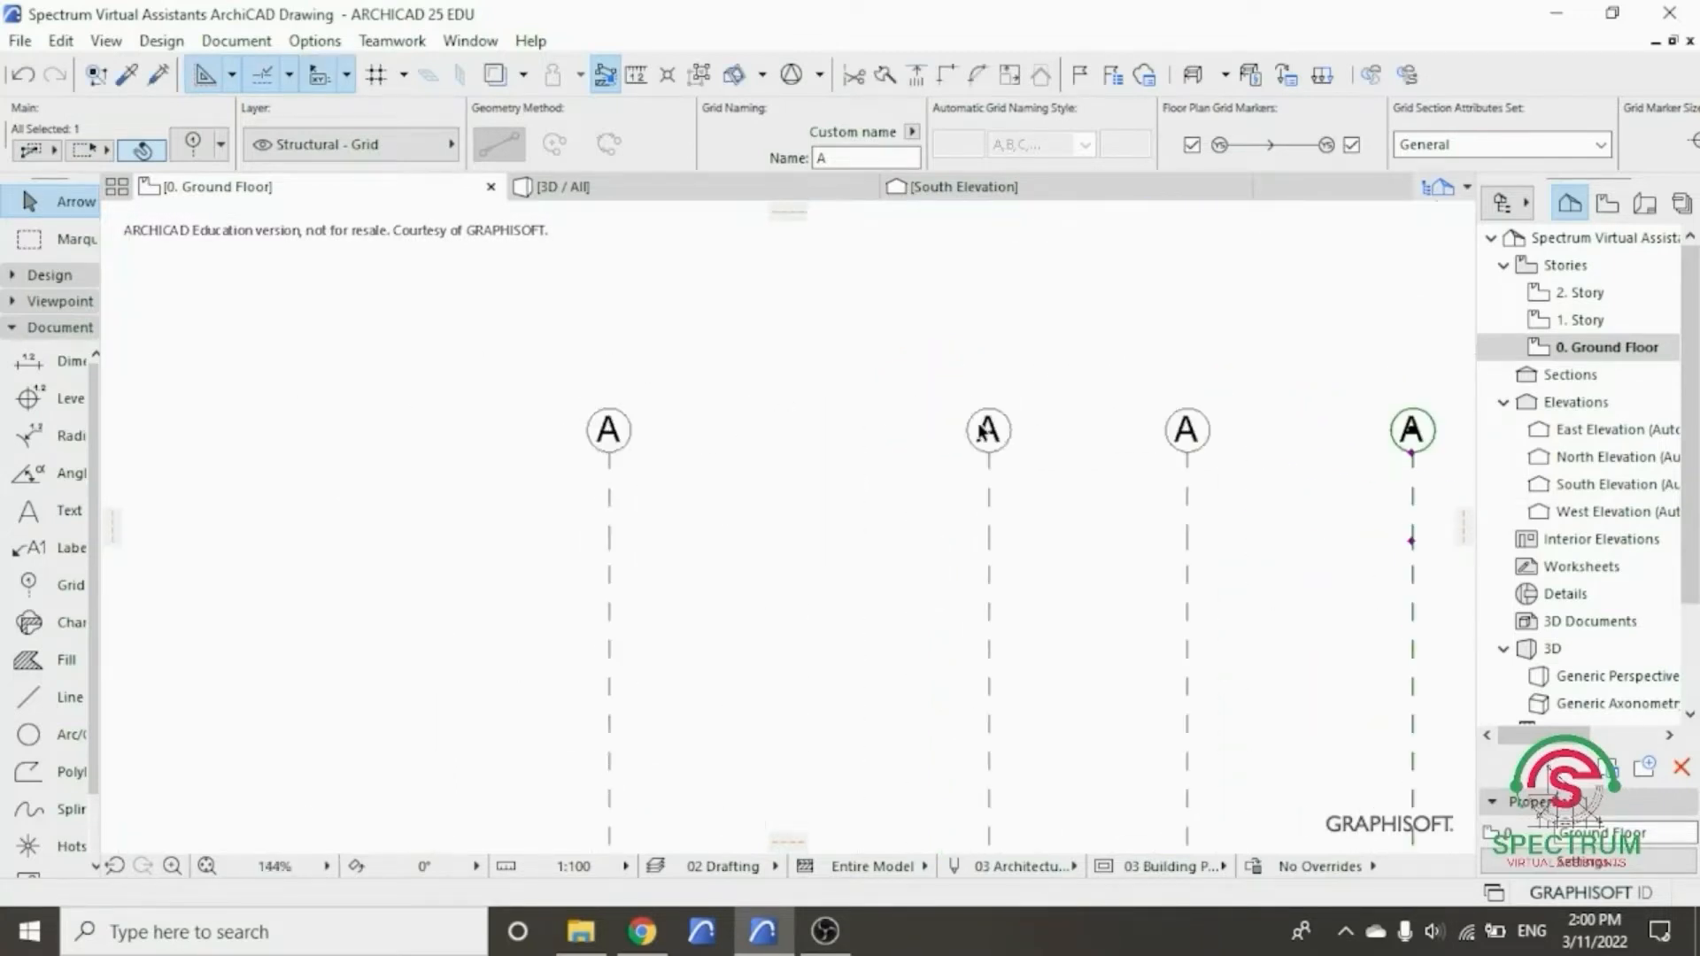
left_click(988, 459)
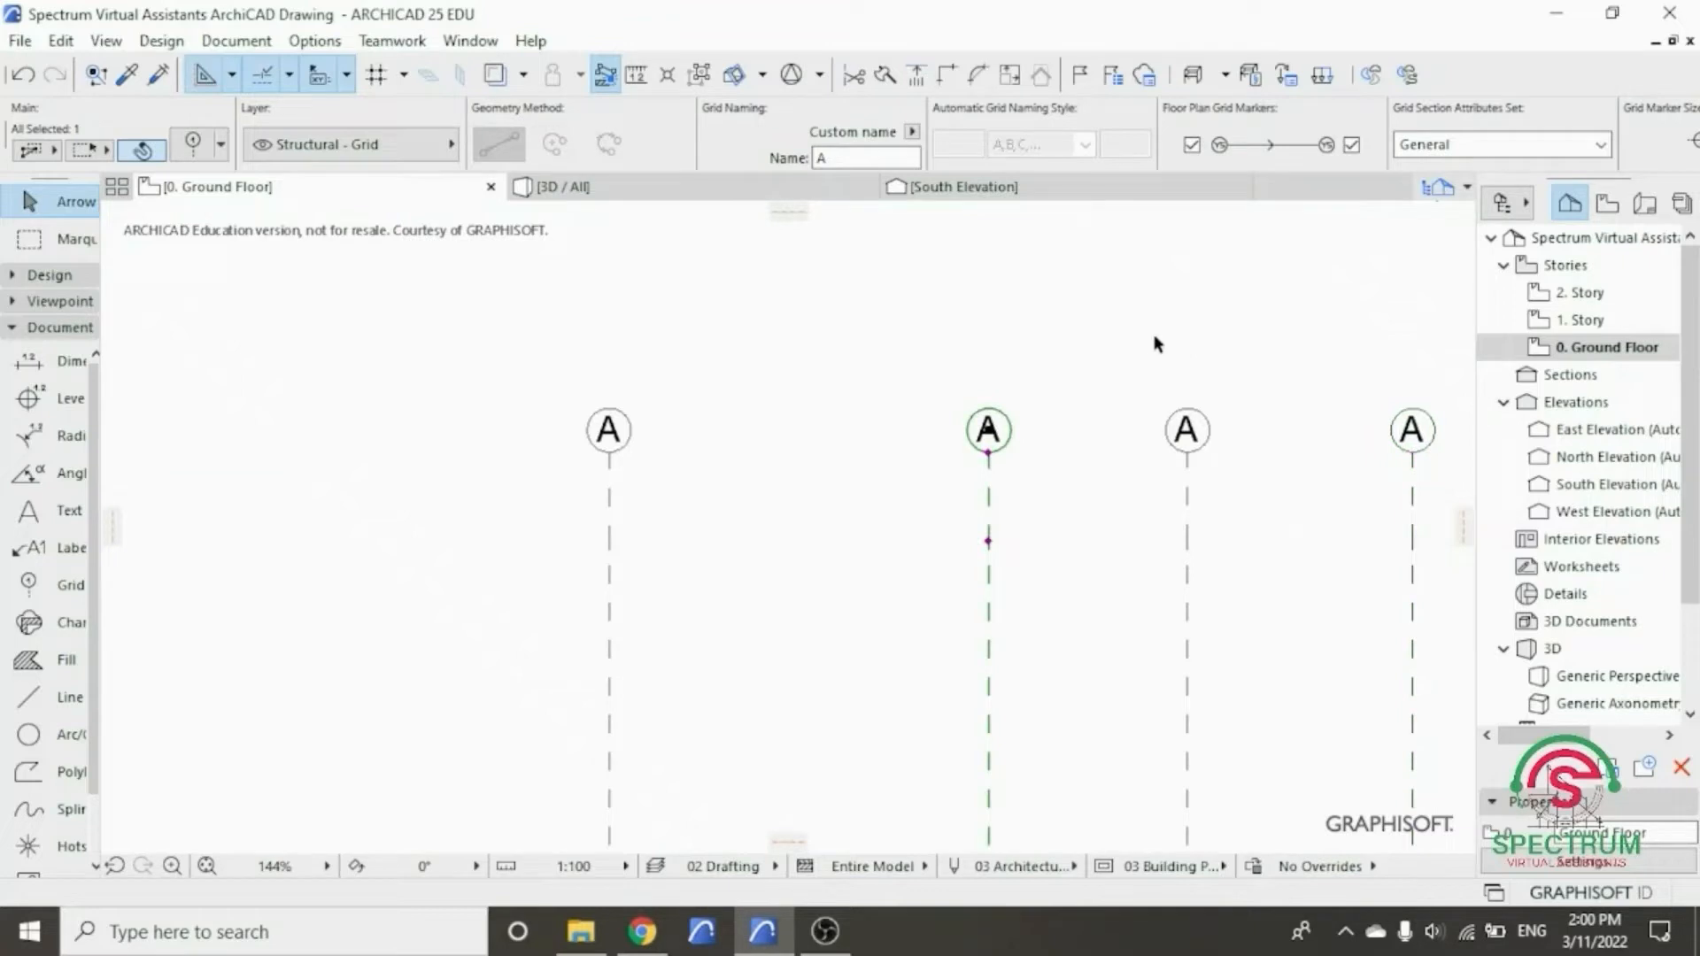
double_click(816, 160)
type("B")
key("Return")
left_click(911, 366)
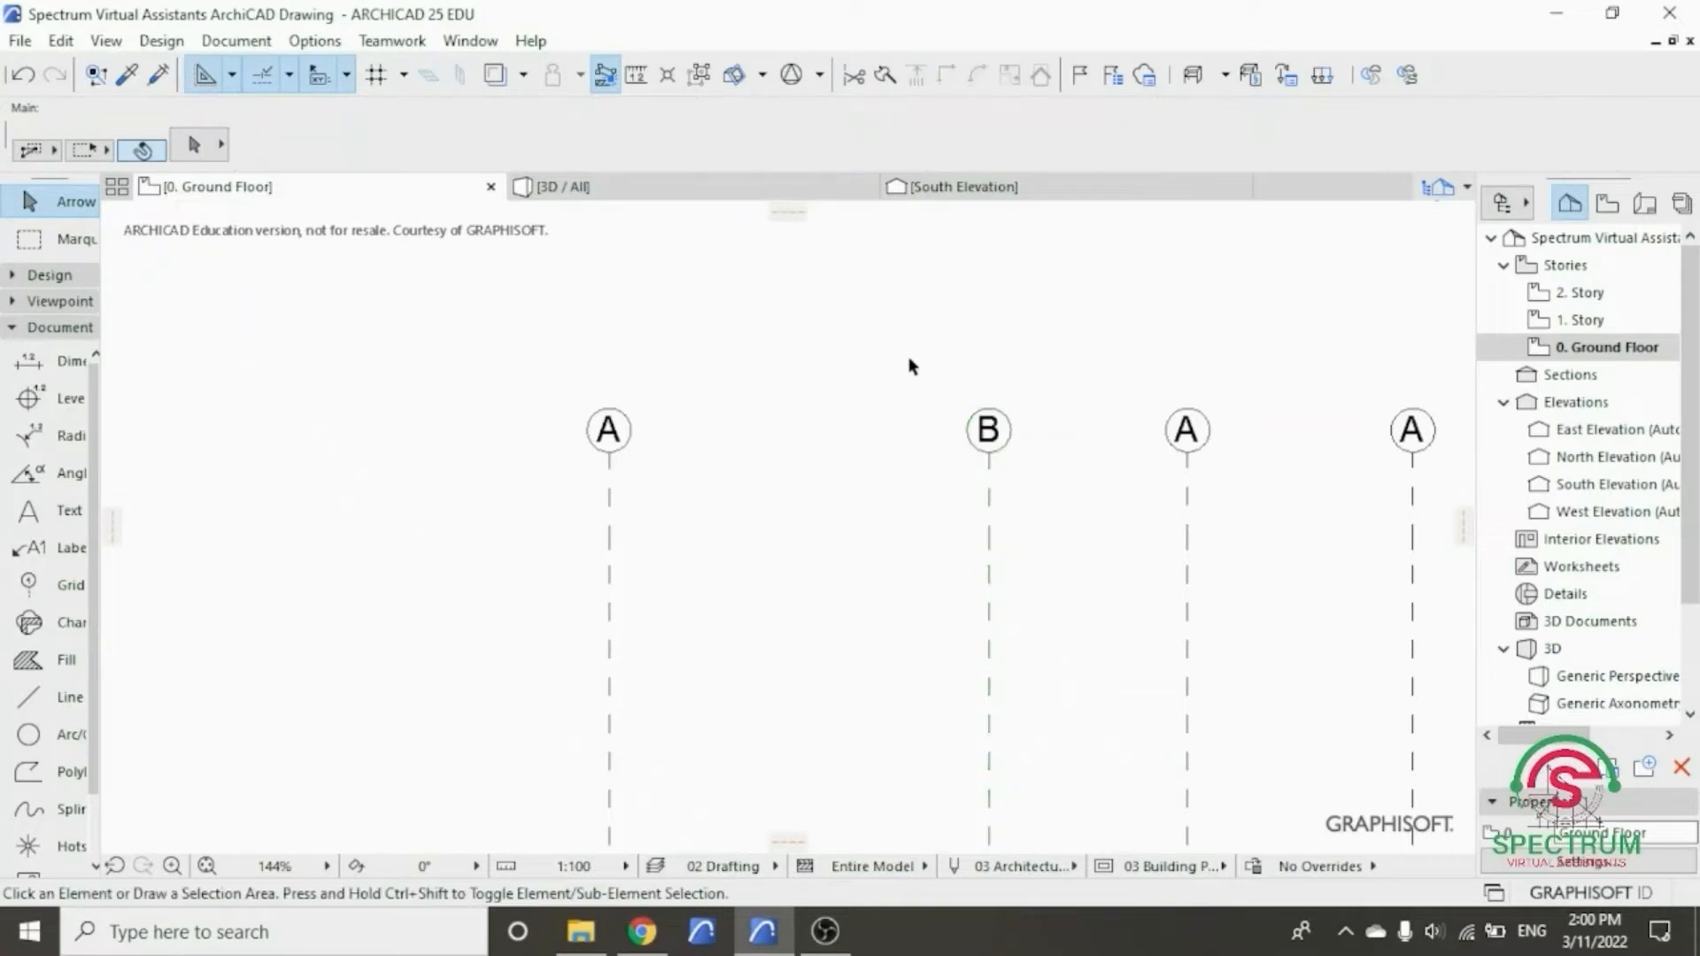
- Rename the third vertical gridline from the left as C, and deselect it
left_click(1189, 451)
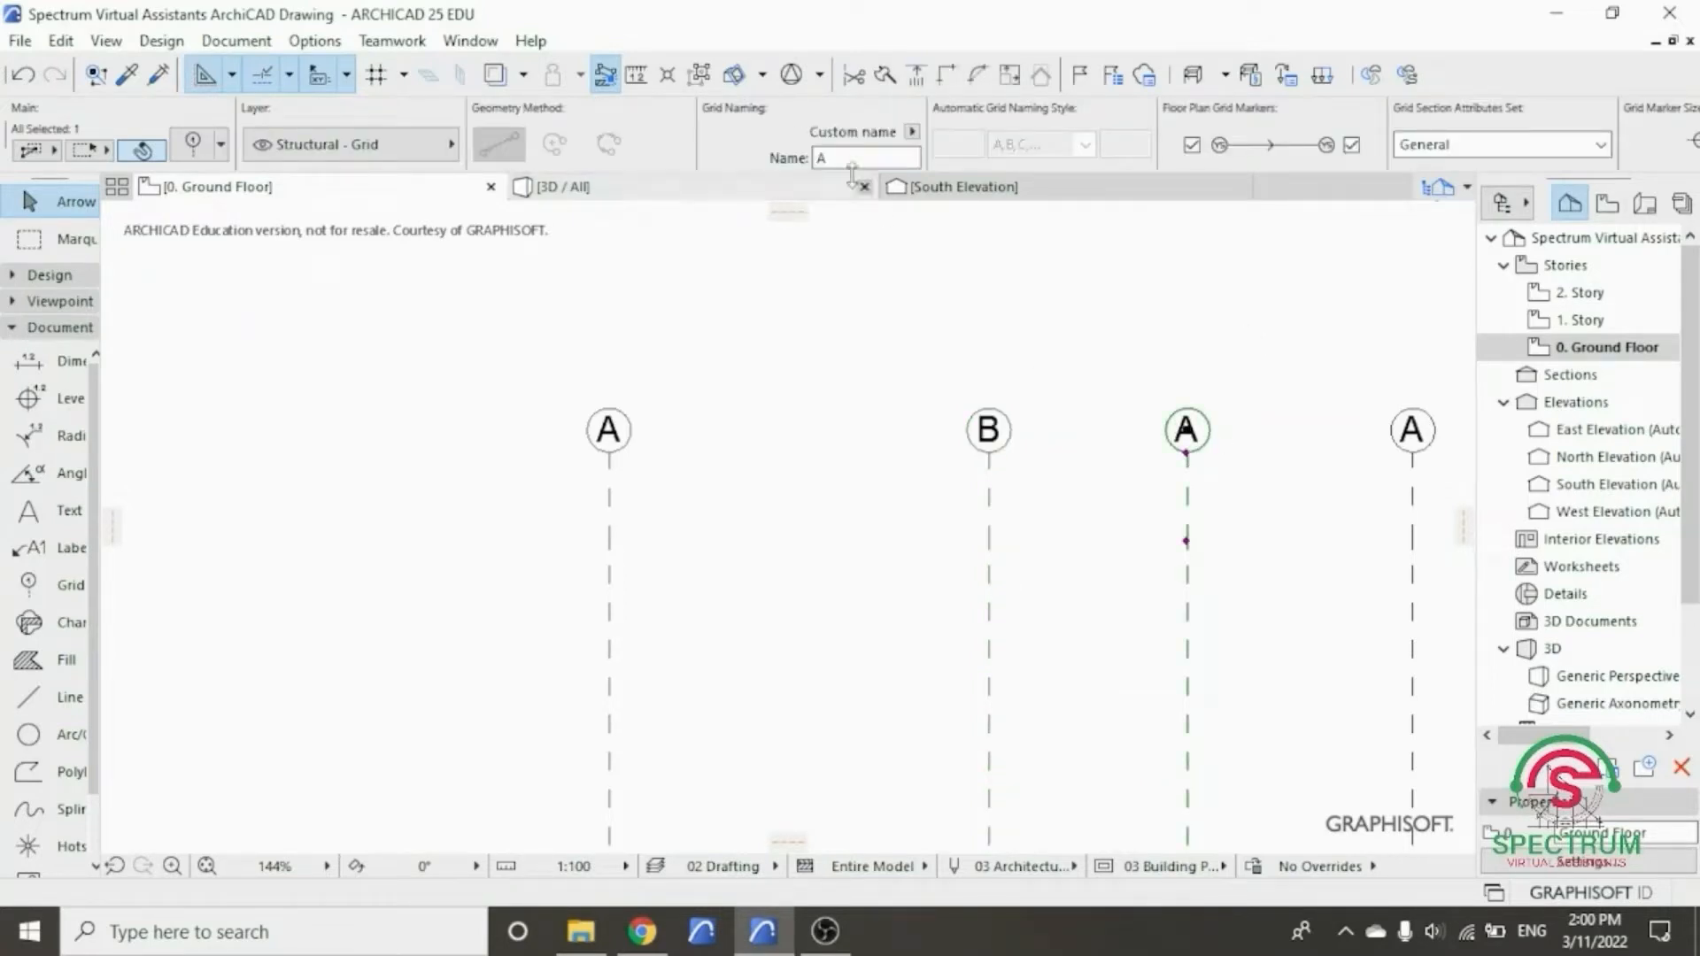
left_click_drag(848, 158, 767, 162)
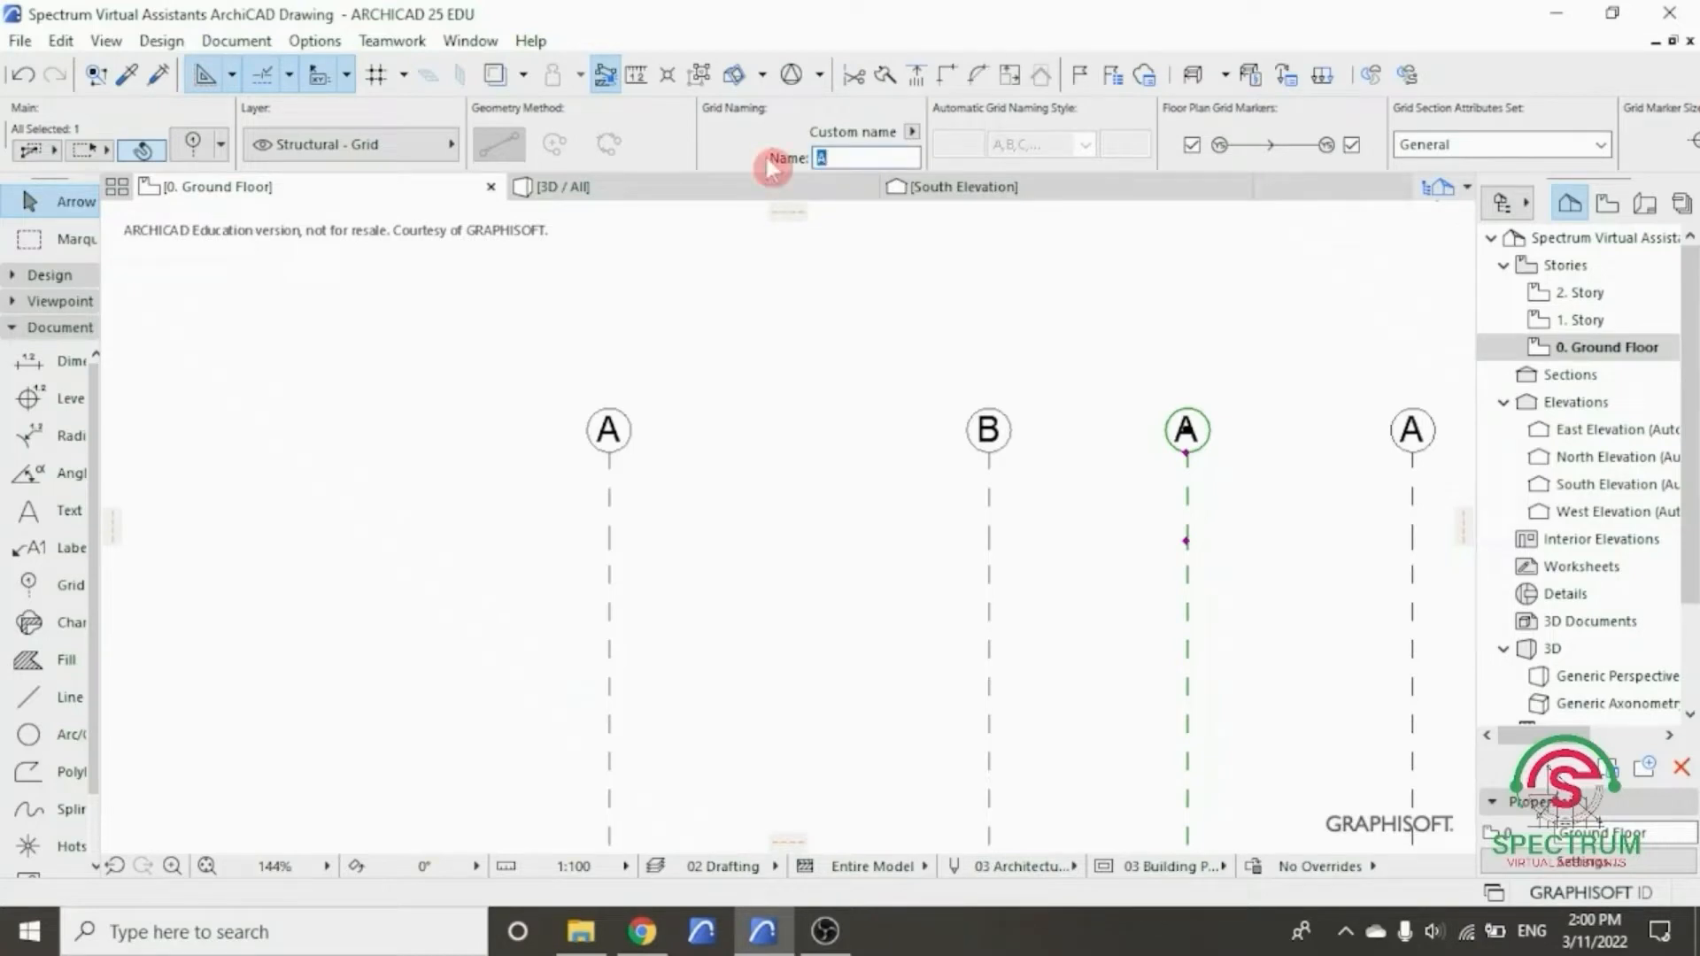
type("C")
key("Return")
left_click(940, 321)
- Rename the rightmost vertical gridline as D, and deselect it
scroll(1098, 372, "down", 2)
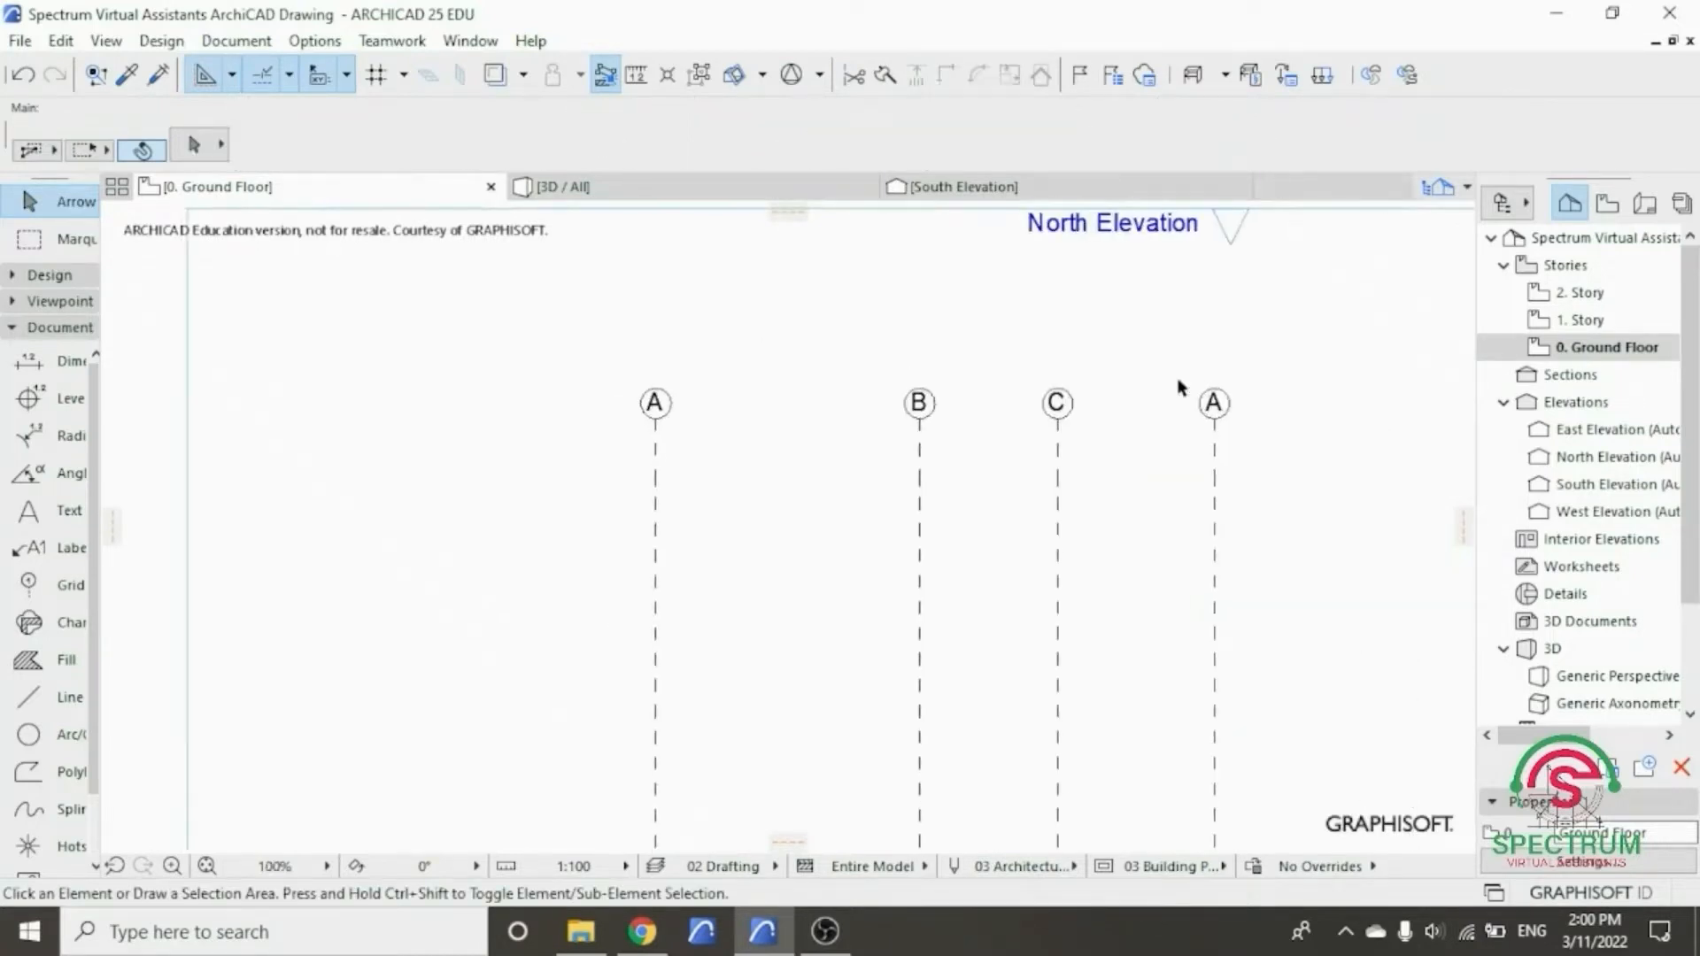
scroll(1213, 394, "up", 4)
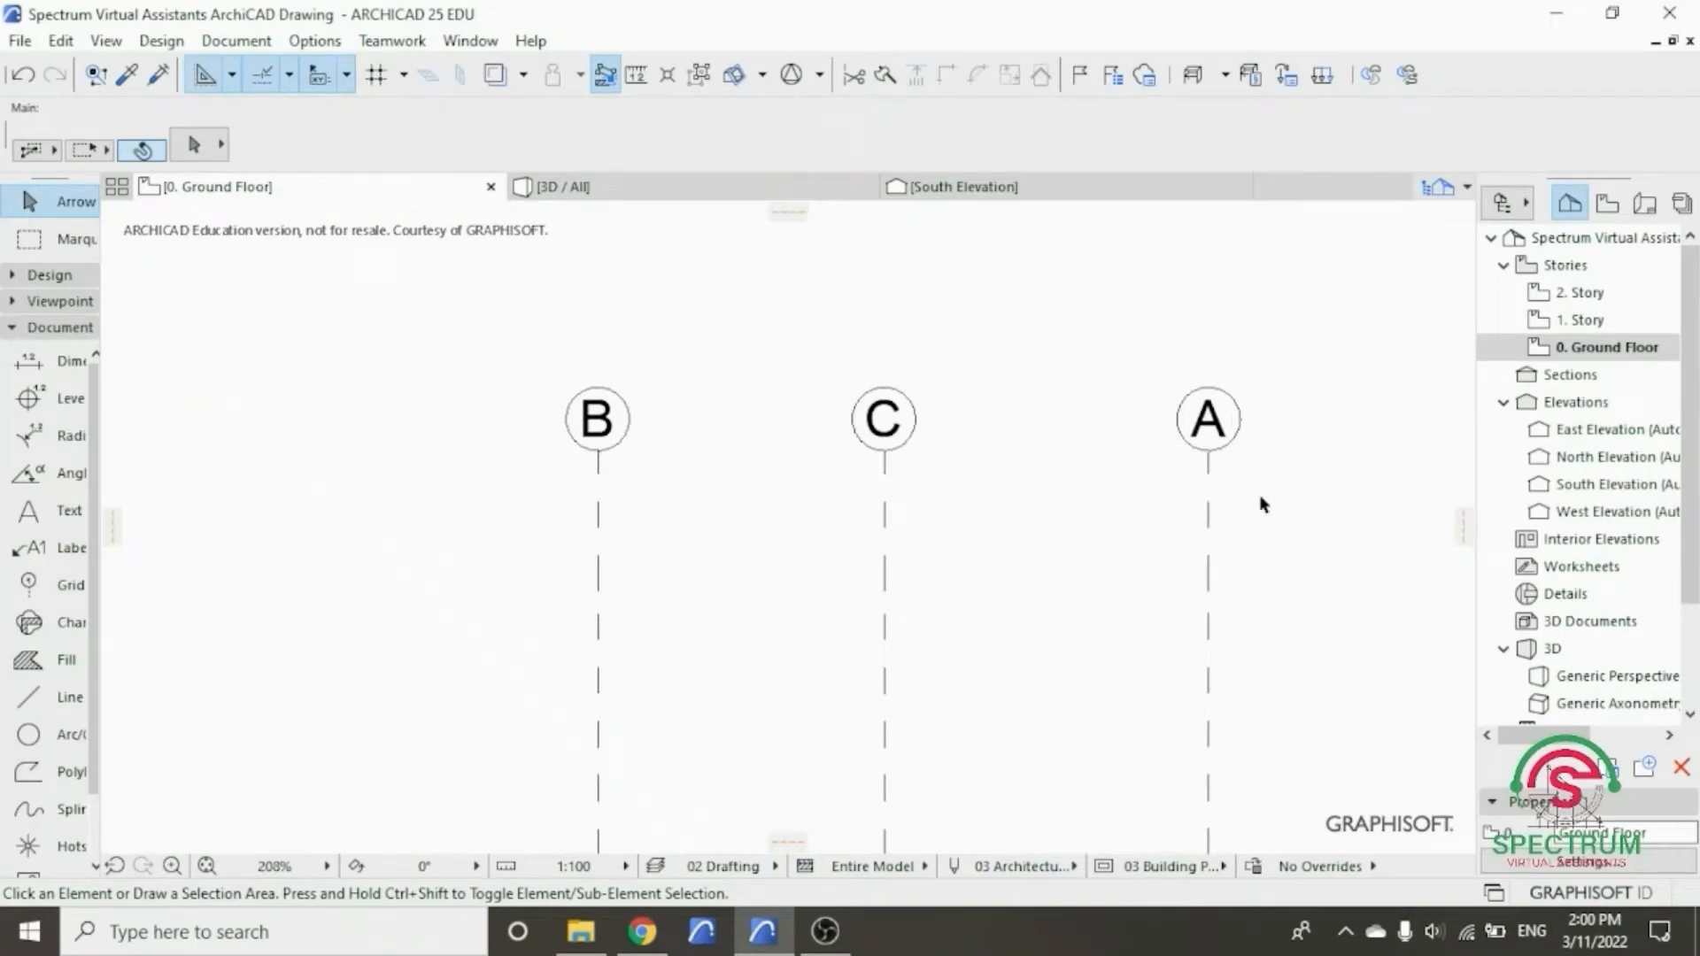
left_click(1207, 455)
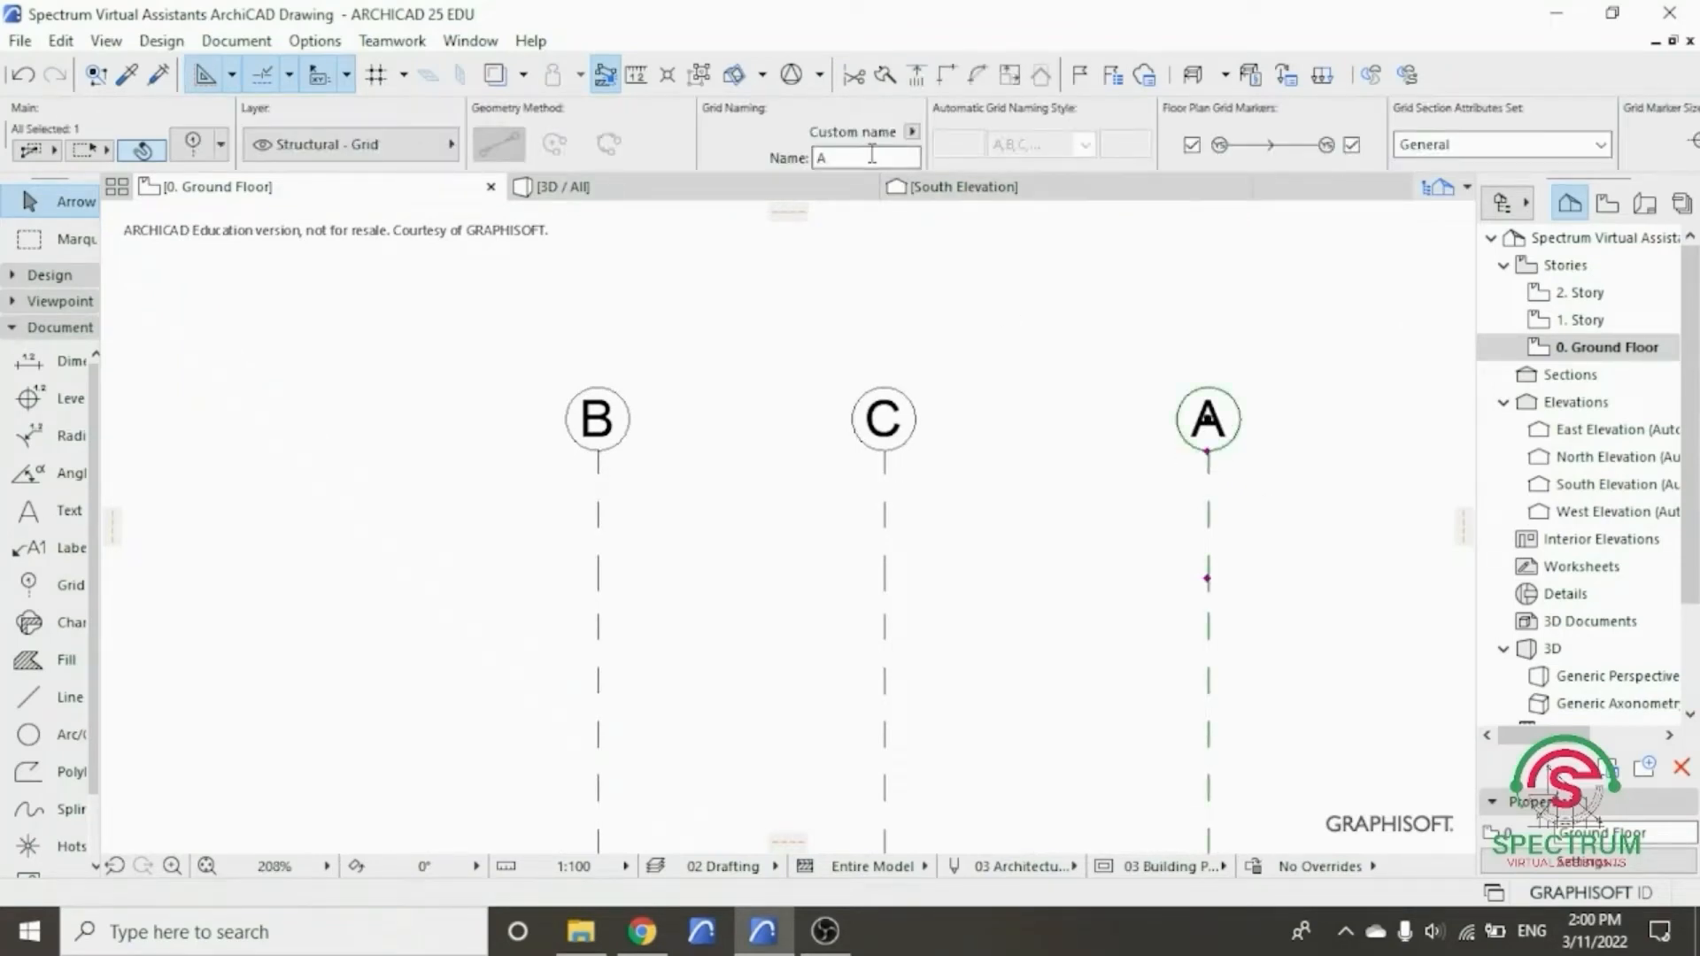
left_click(716, 157)
type("D")
left_click(875, 270)
scroll(999, 403, "down", 4)
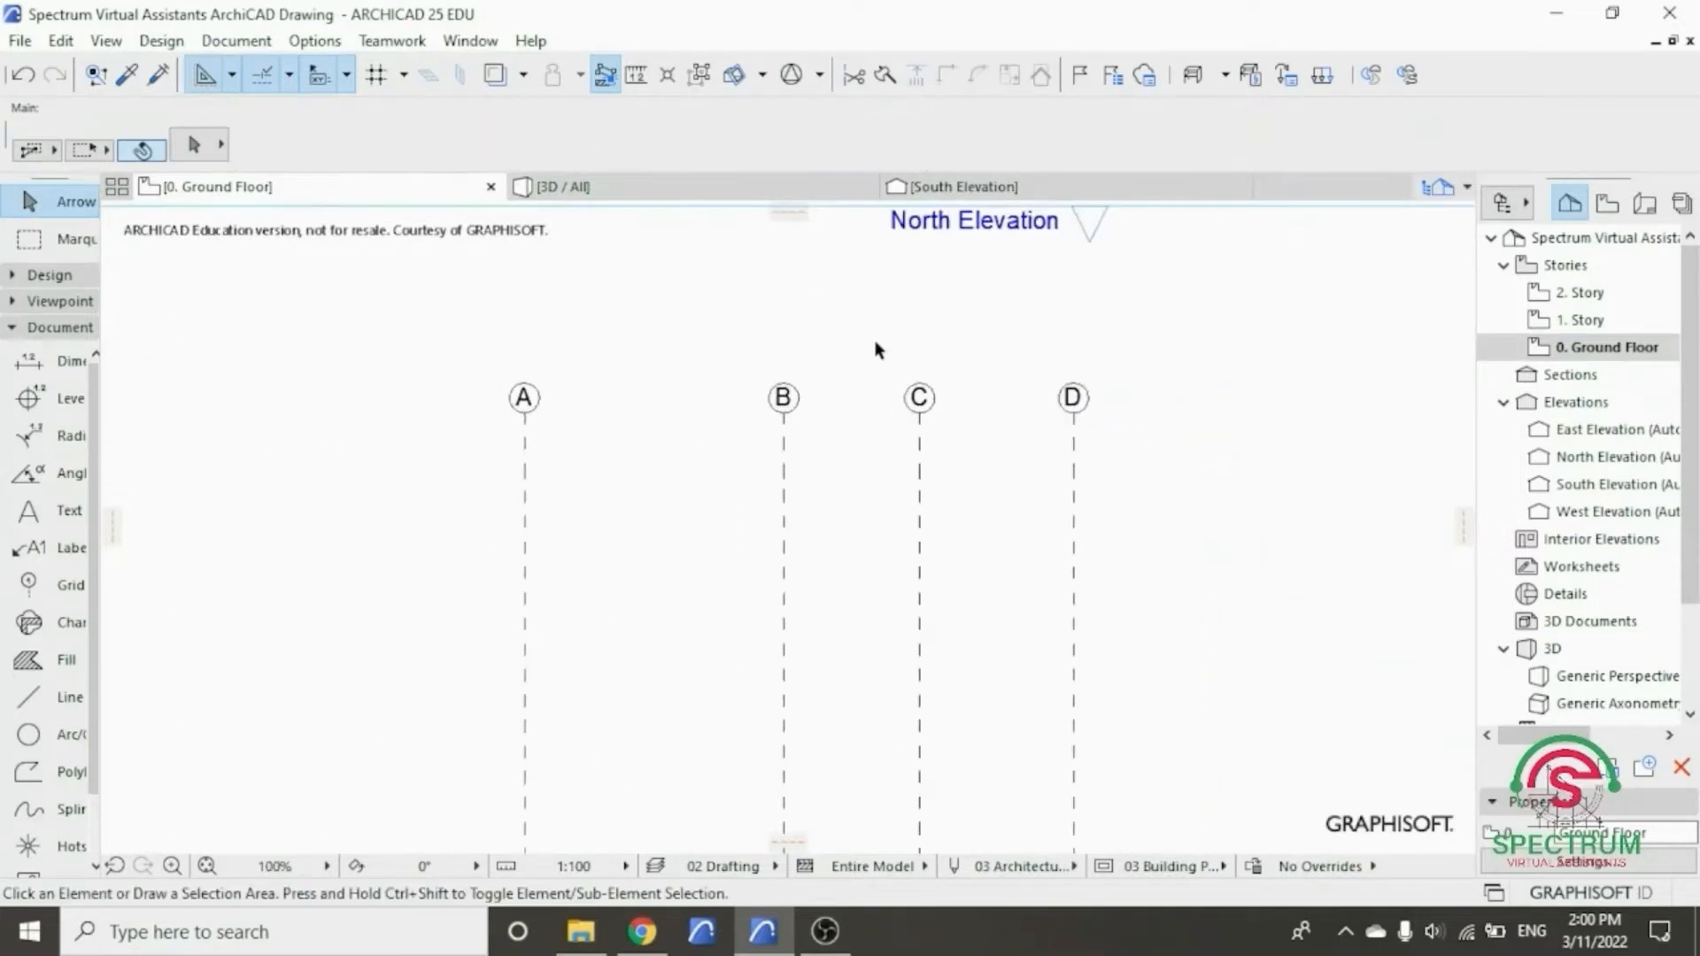
scroll(783, 336, "up", 1)
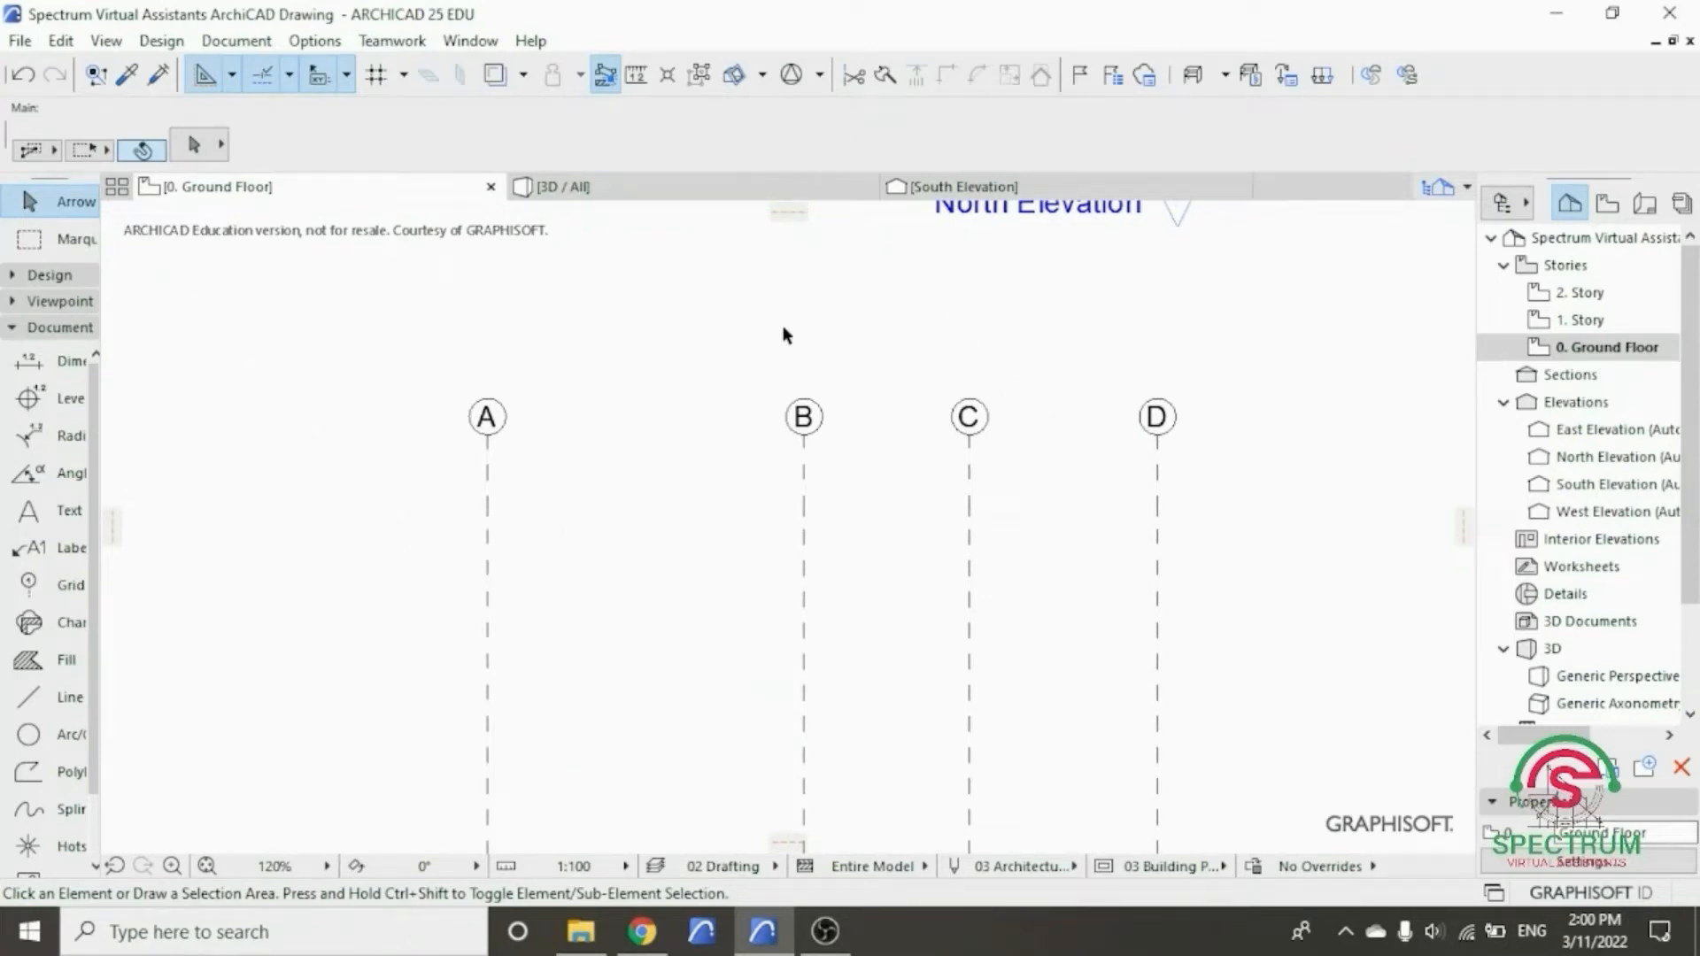
scroll(726, 332, "down", 8)
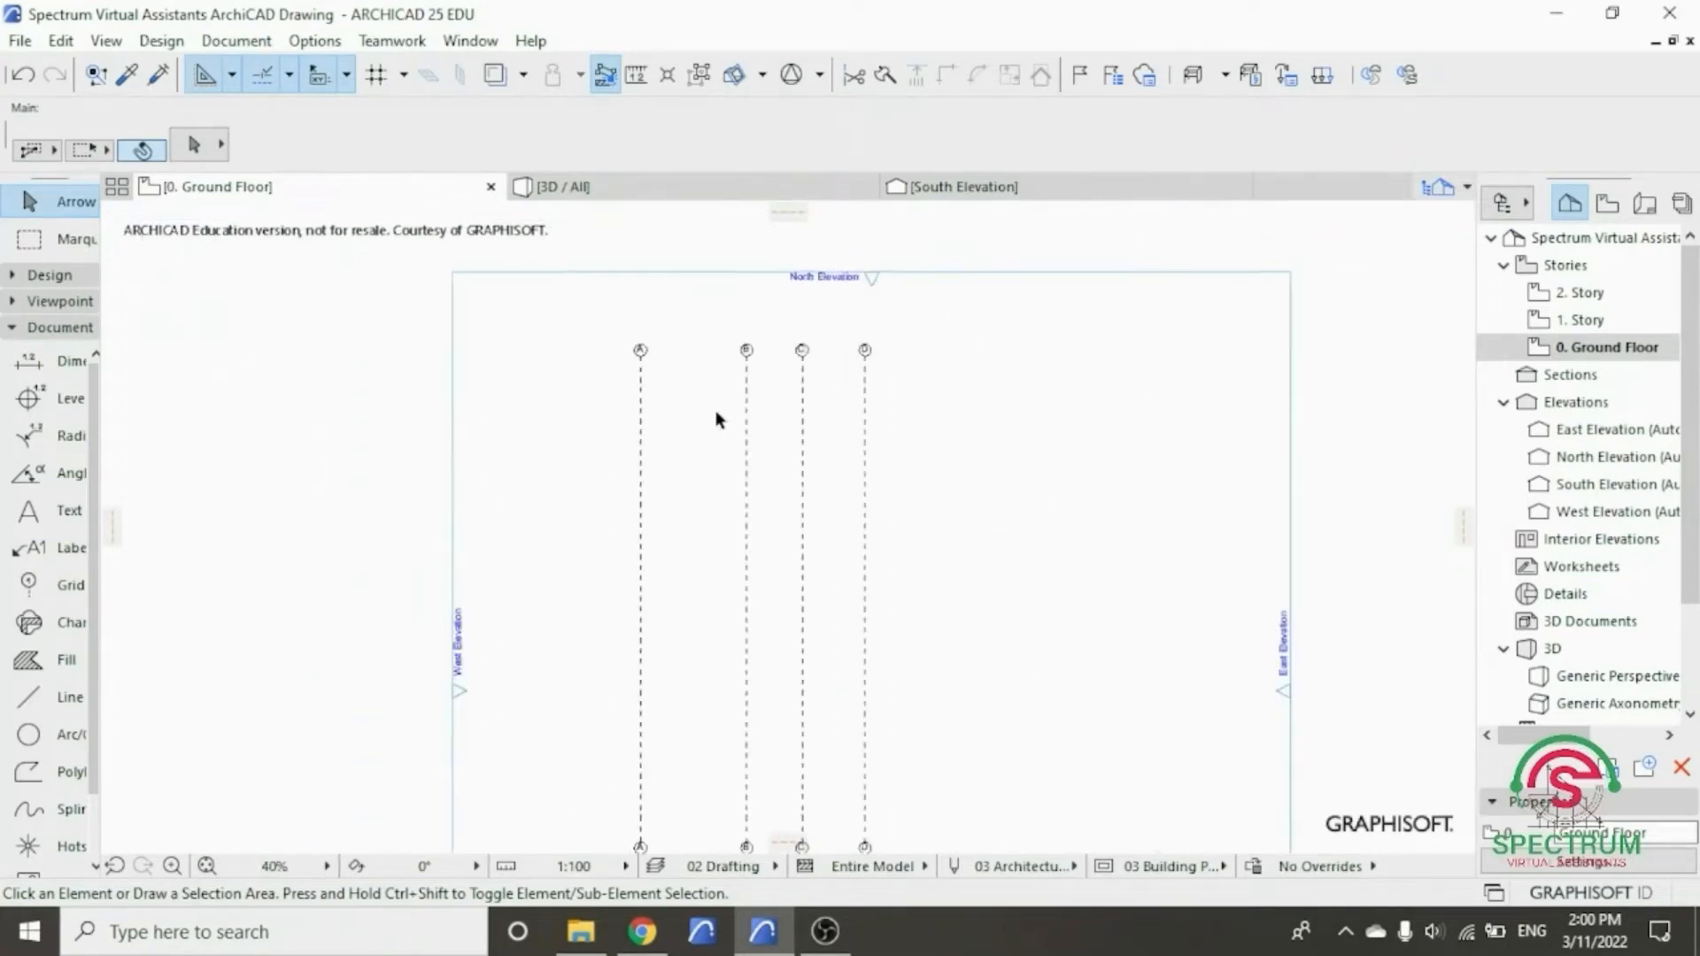
scroll(661, 748, "up", 6)
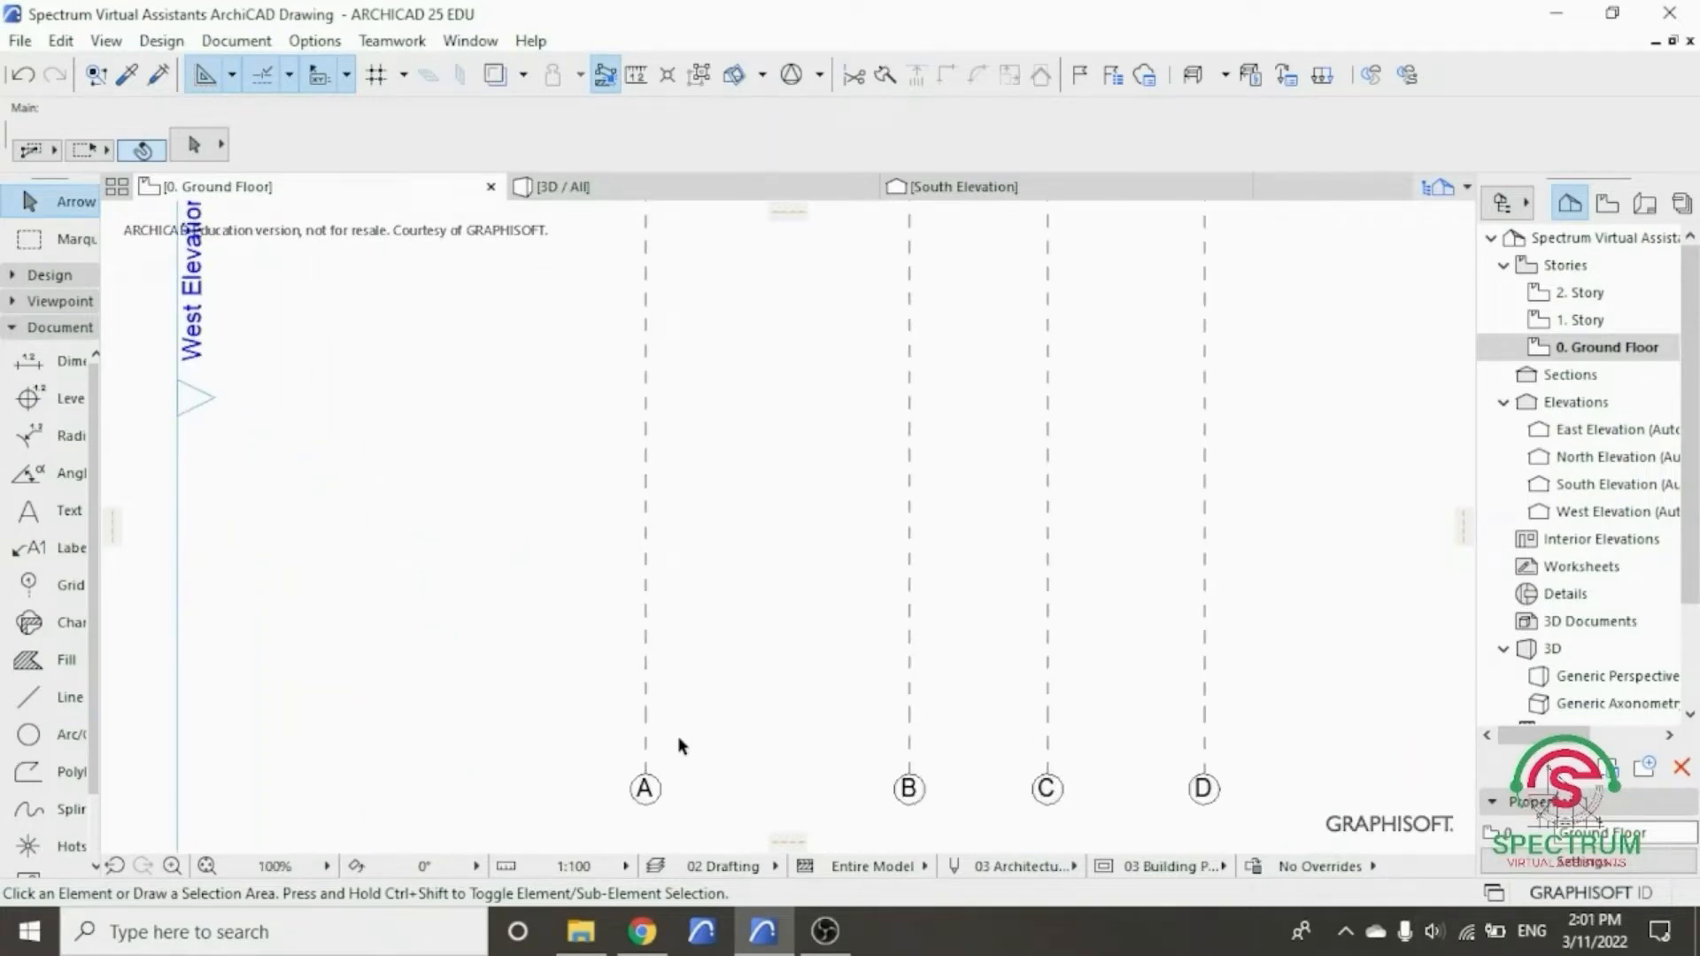
scroll(679, 744, "down", 5)
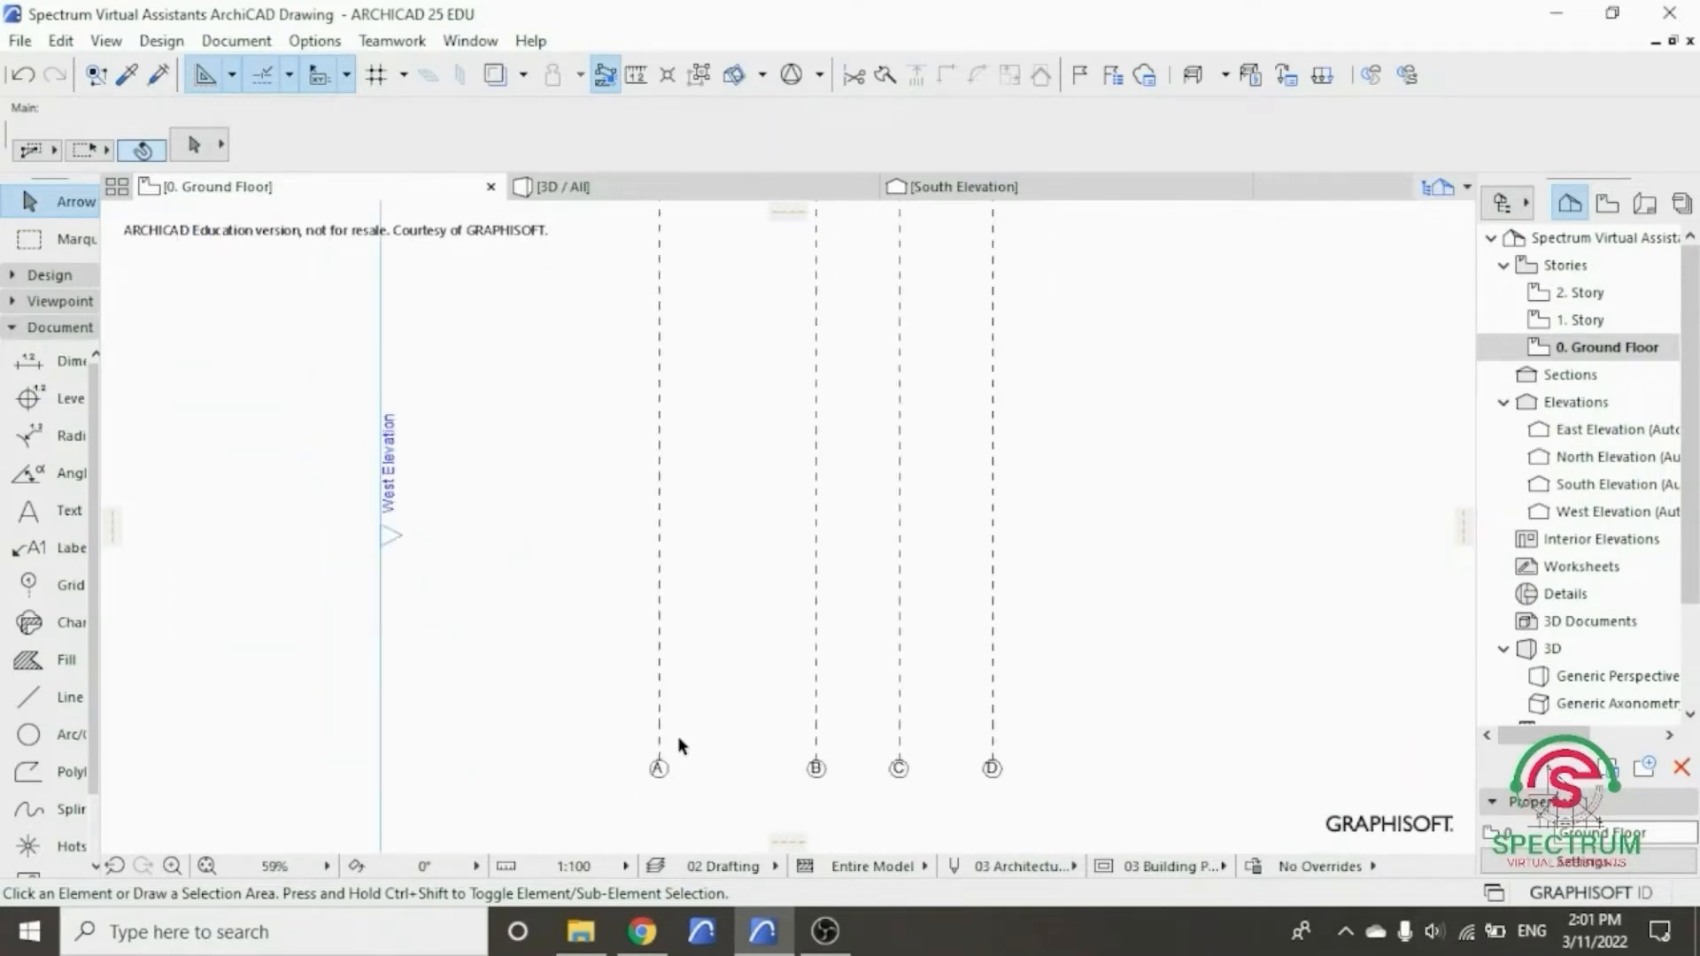
scroll(687, 328, "up", 8)
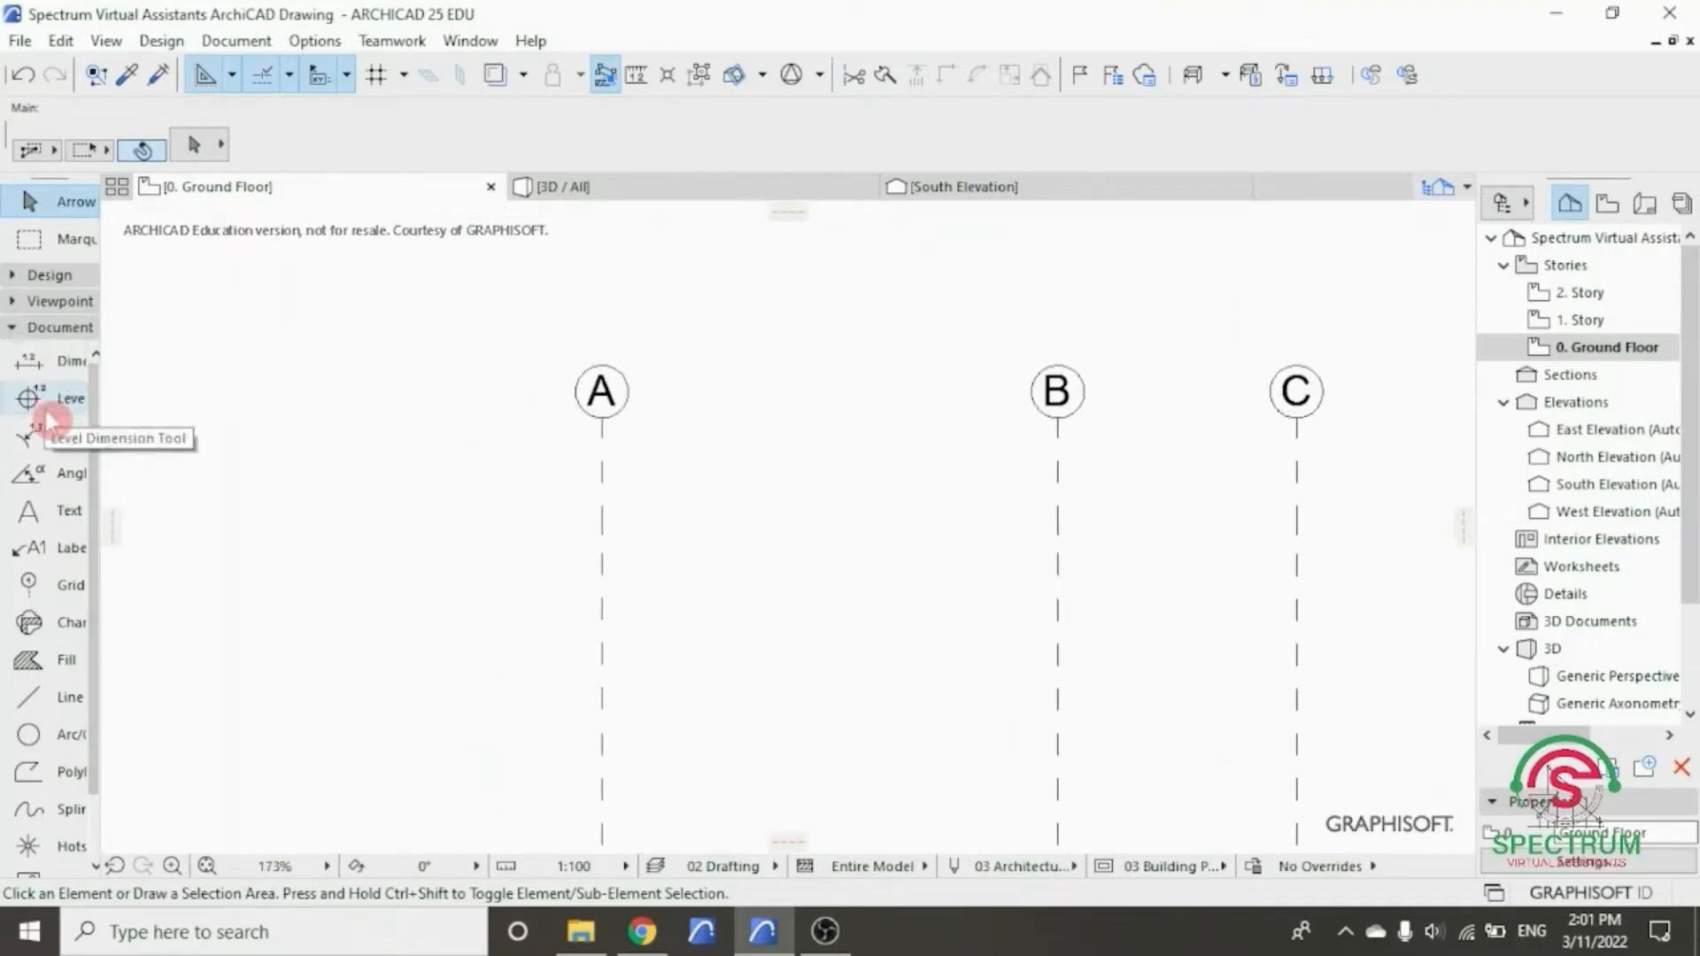
- Set the Grid tool's automatic naming to start at A, and leave the tool
left_click(55, 587)
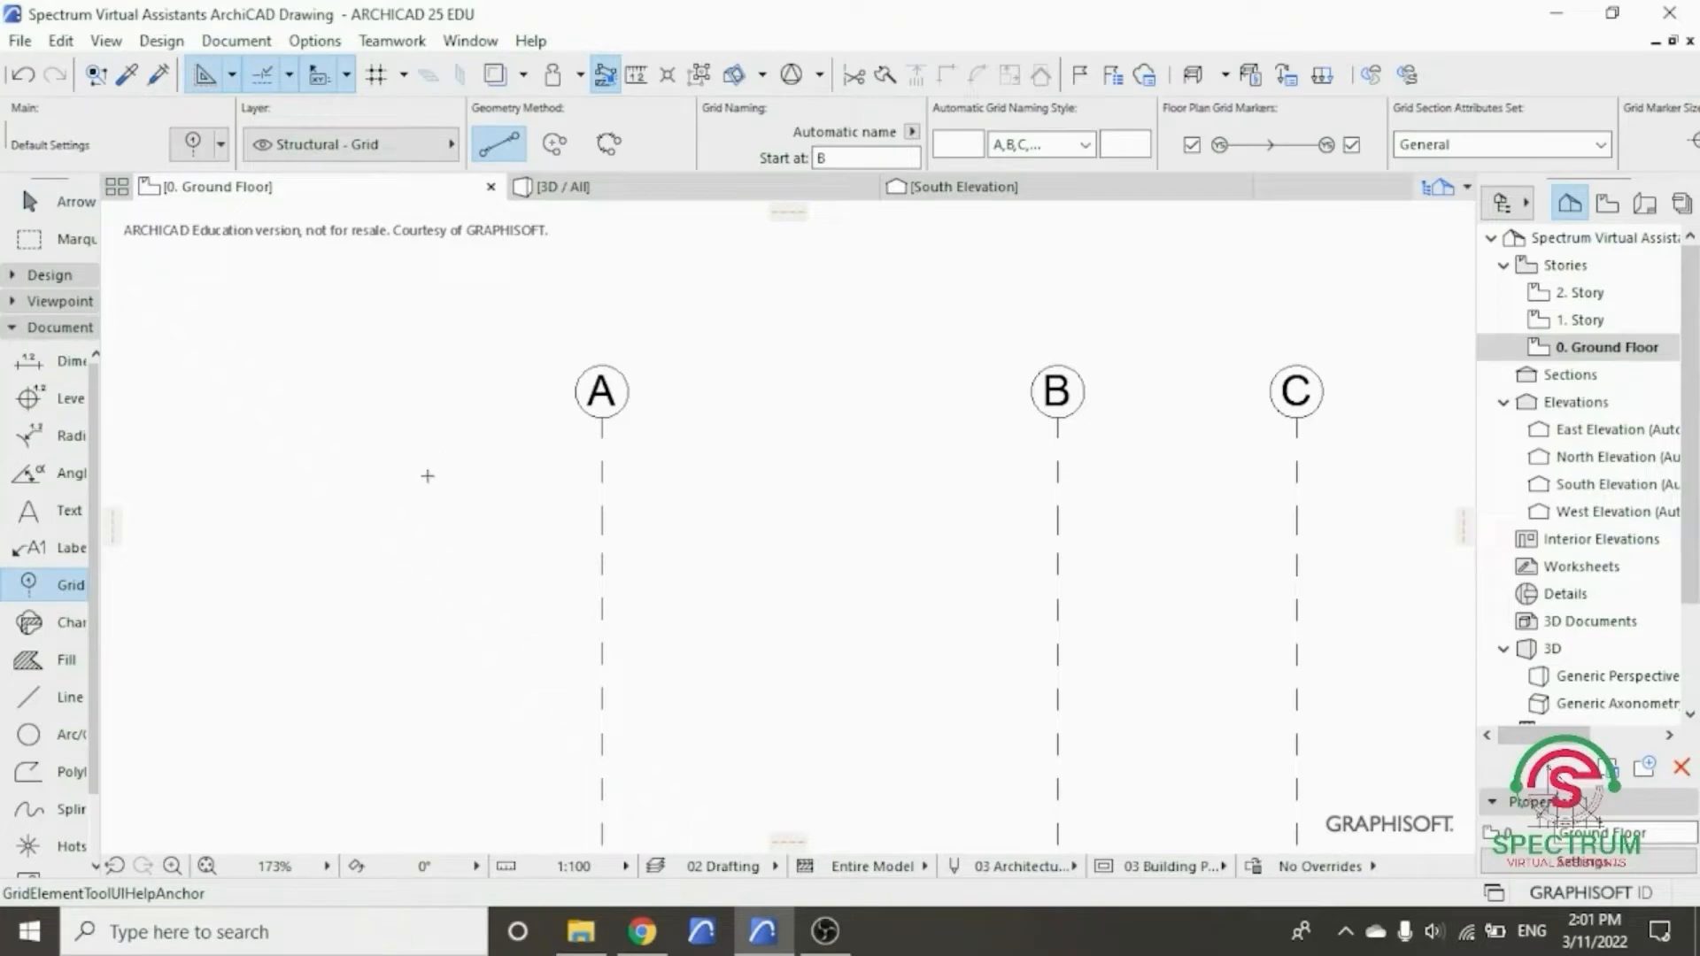
left_click(850, 158)
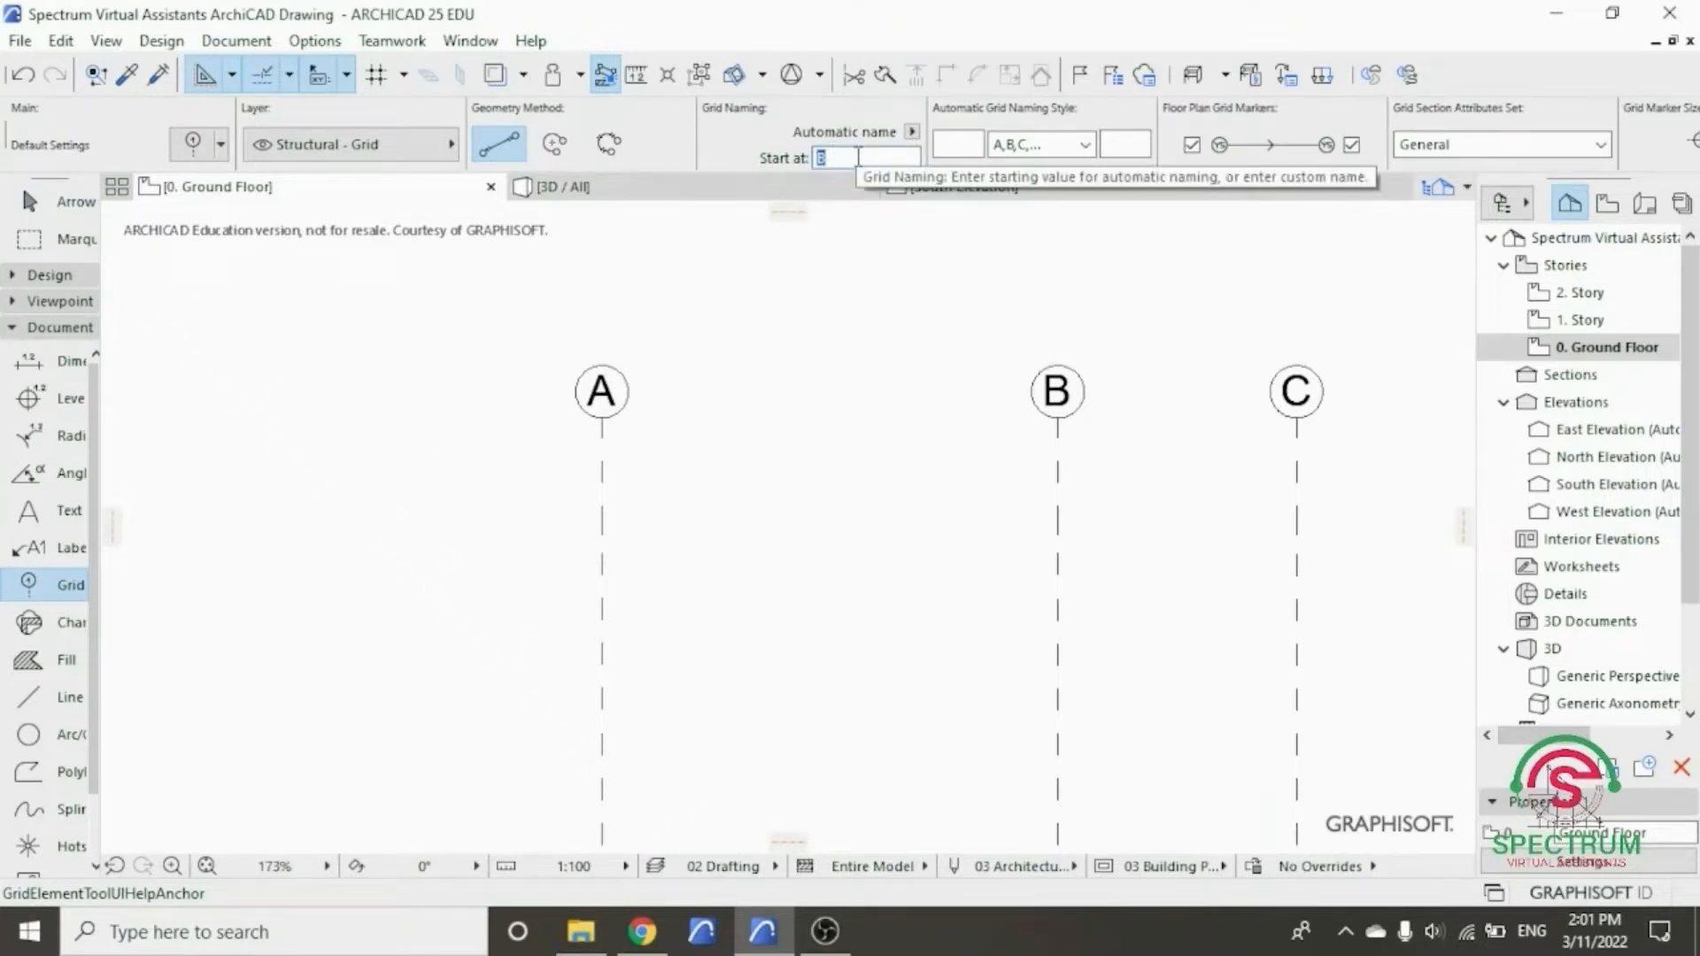
type("A")
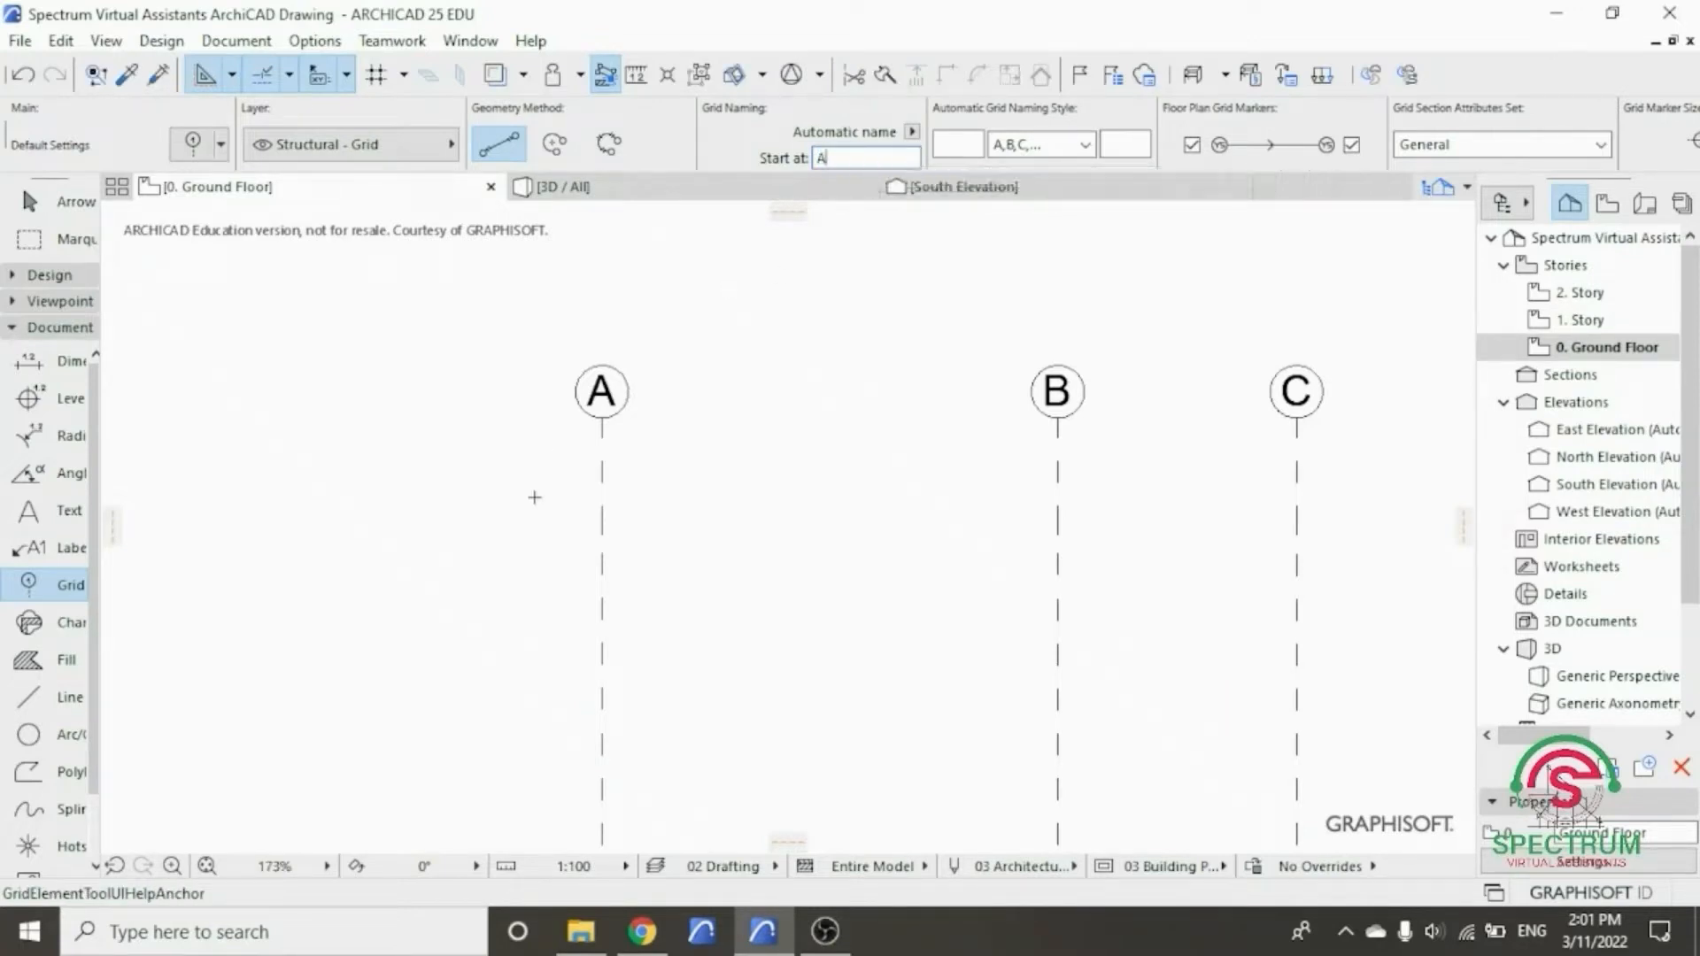
key("Escape")
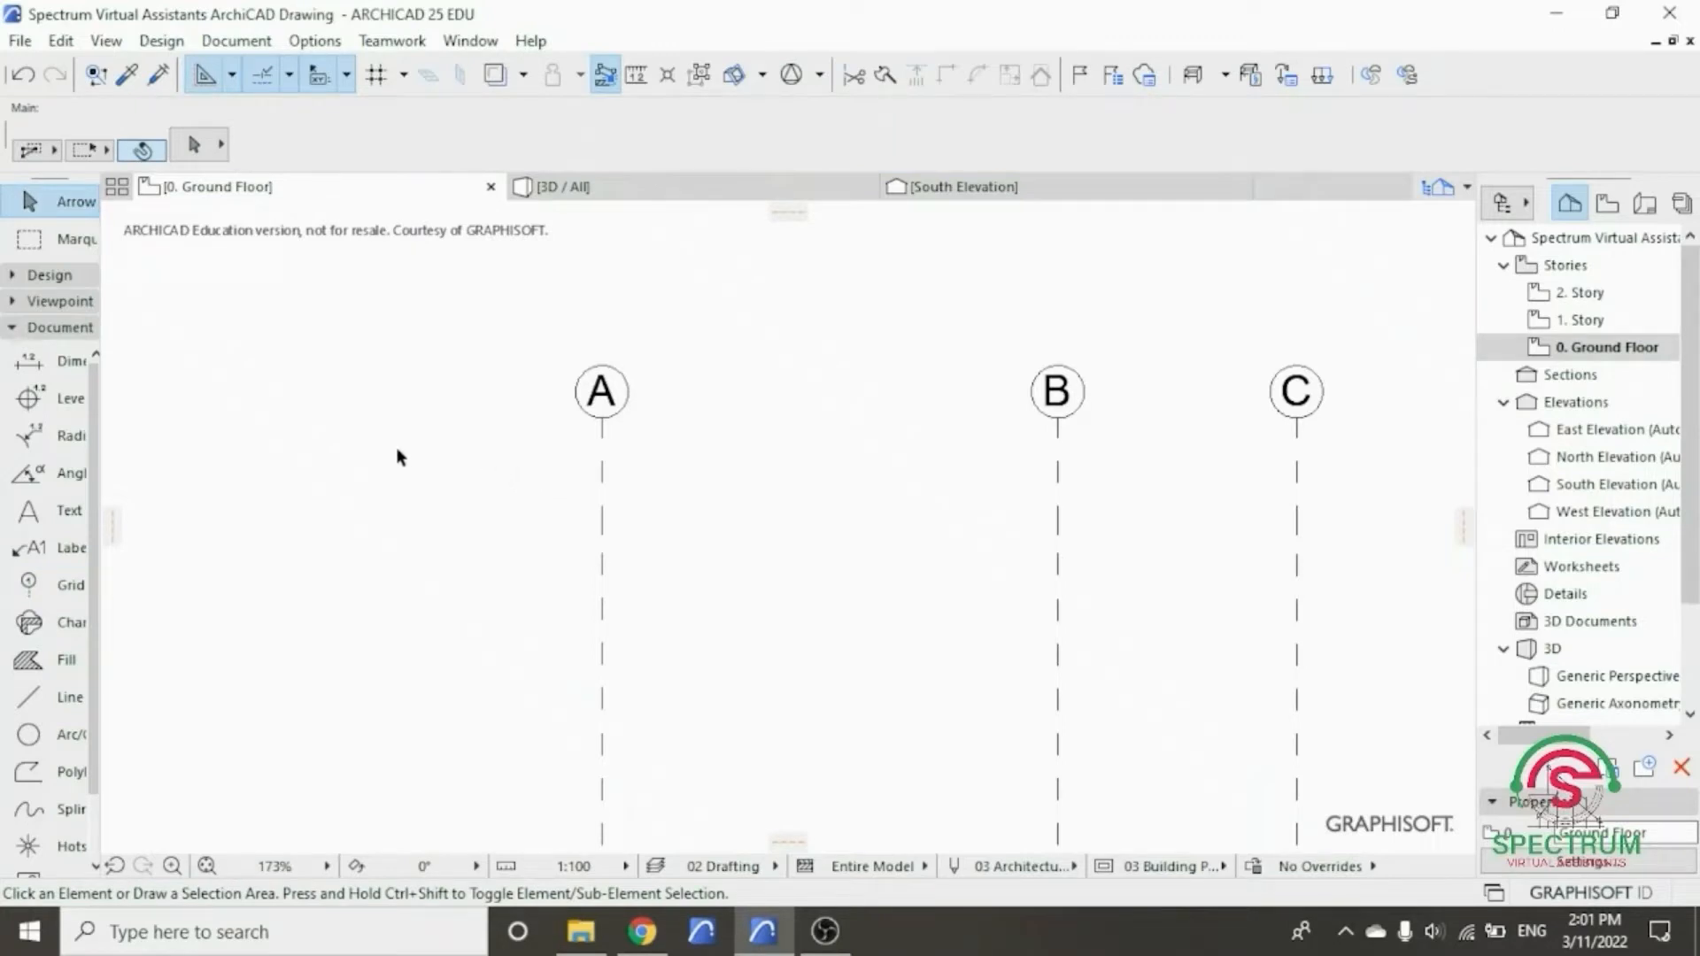
- Draw a horizontal gridline 12000 mm long across vertical gridlines A to D, just below their upper markers, and leave the Grid tool
left_click(40, 585)
scroll(417, 486, "down", 1)
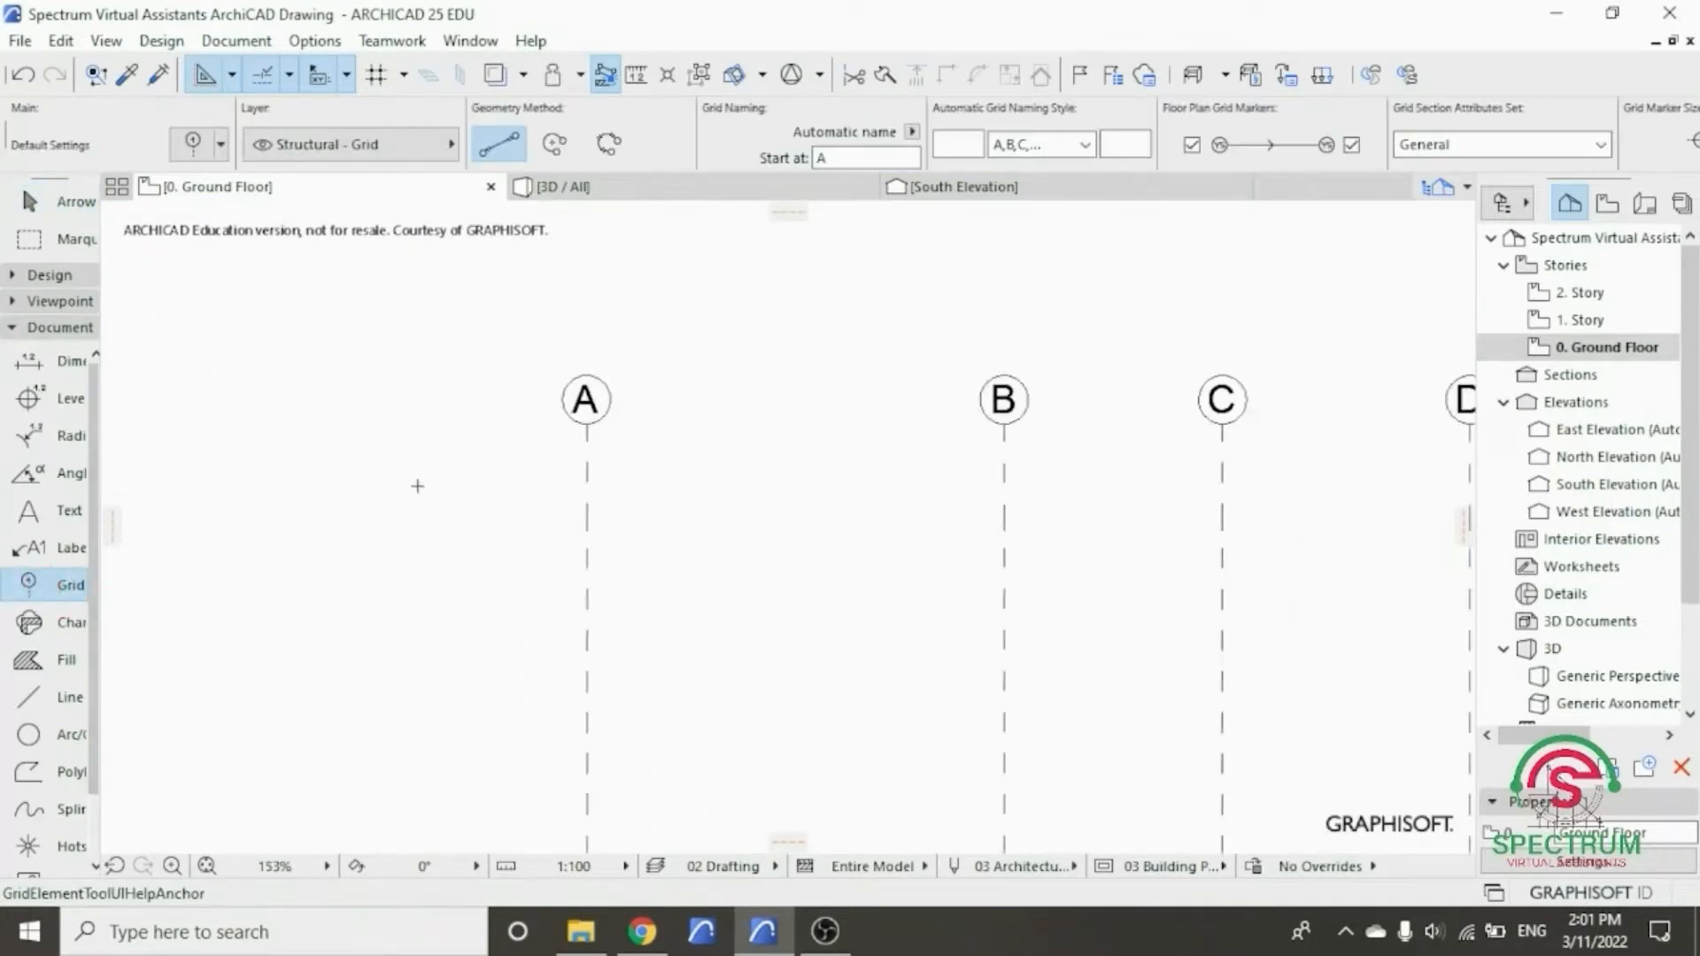
scroll(417, 485, "down", 2)
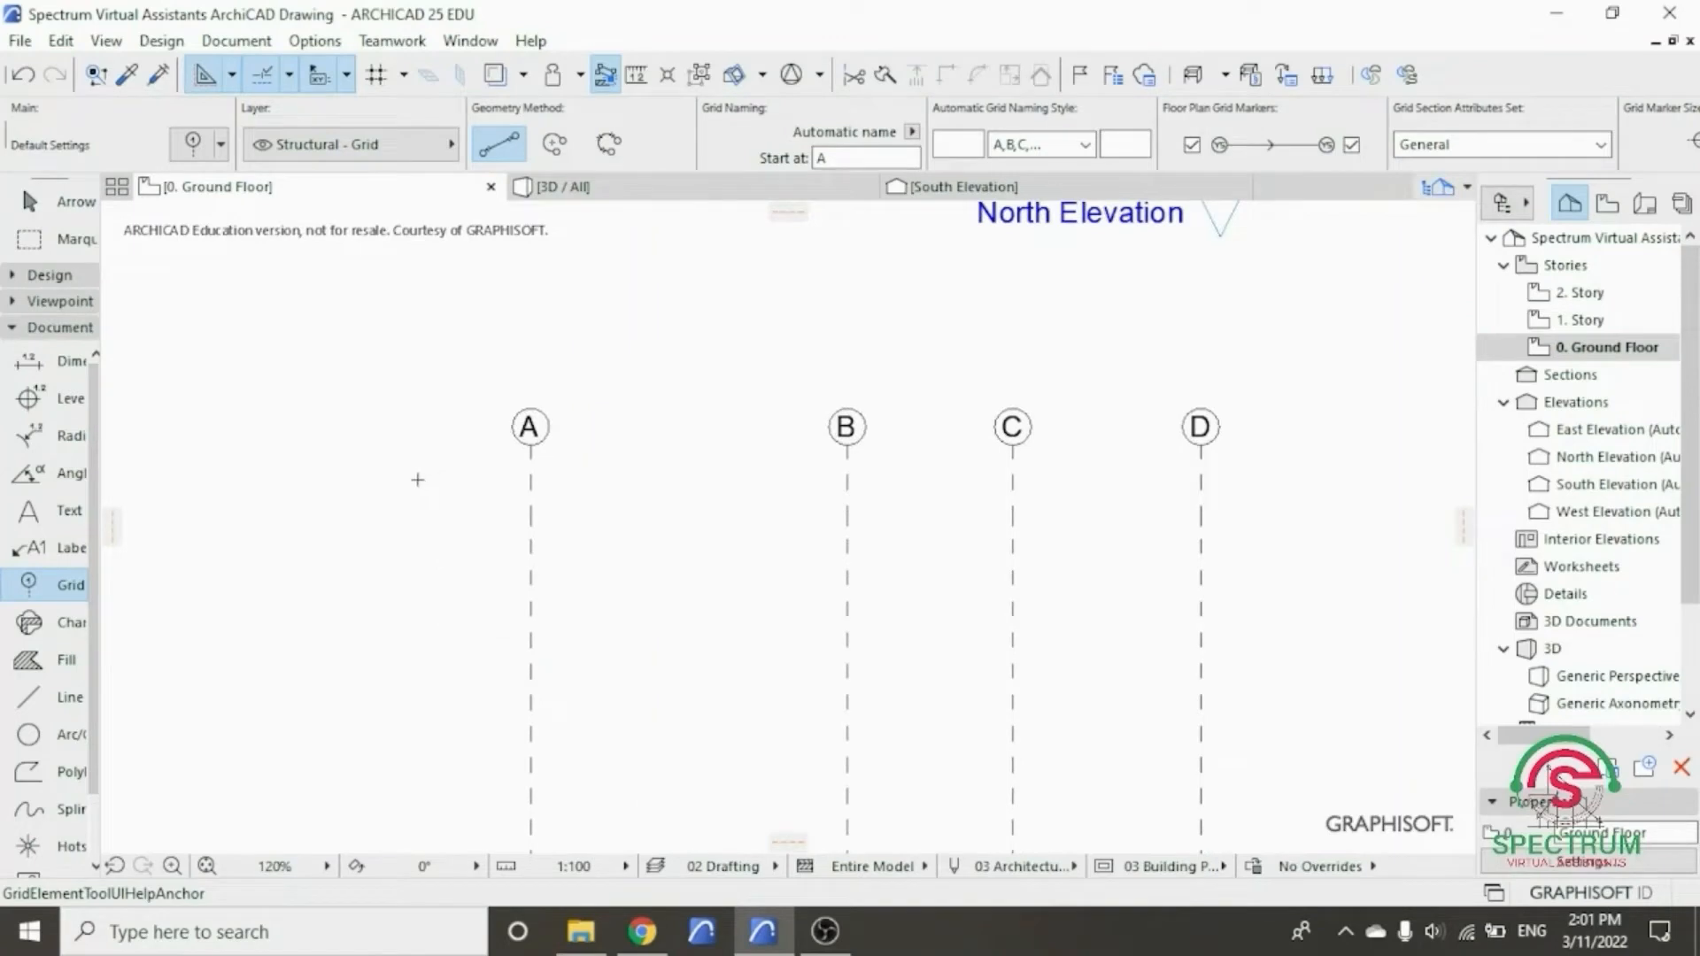
left_click(418, 479)
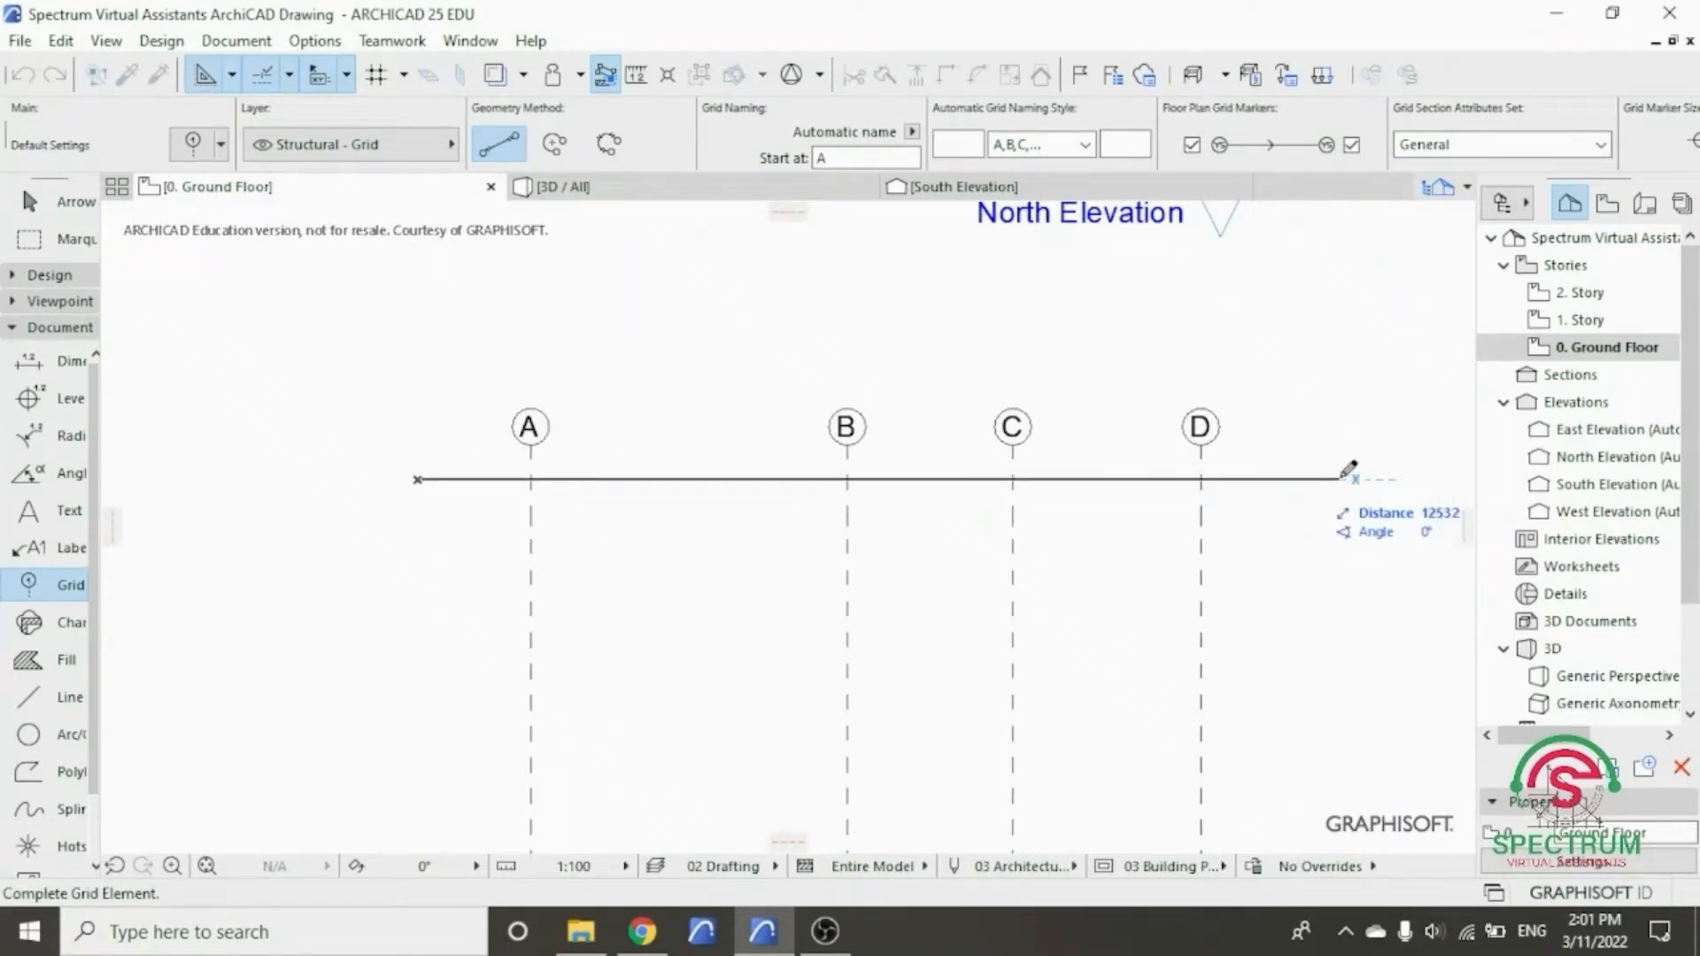
type("12000")
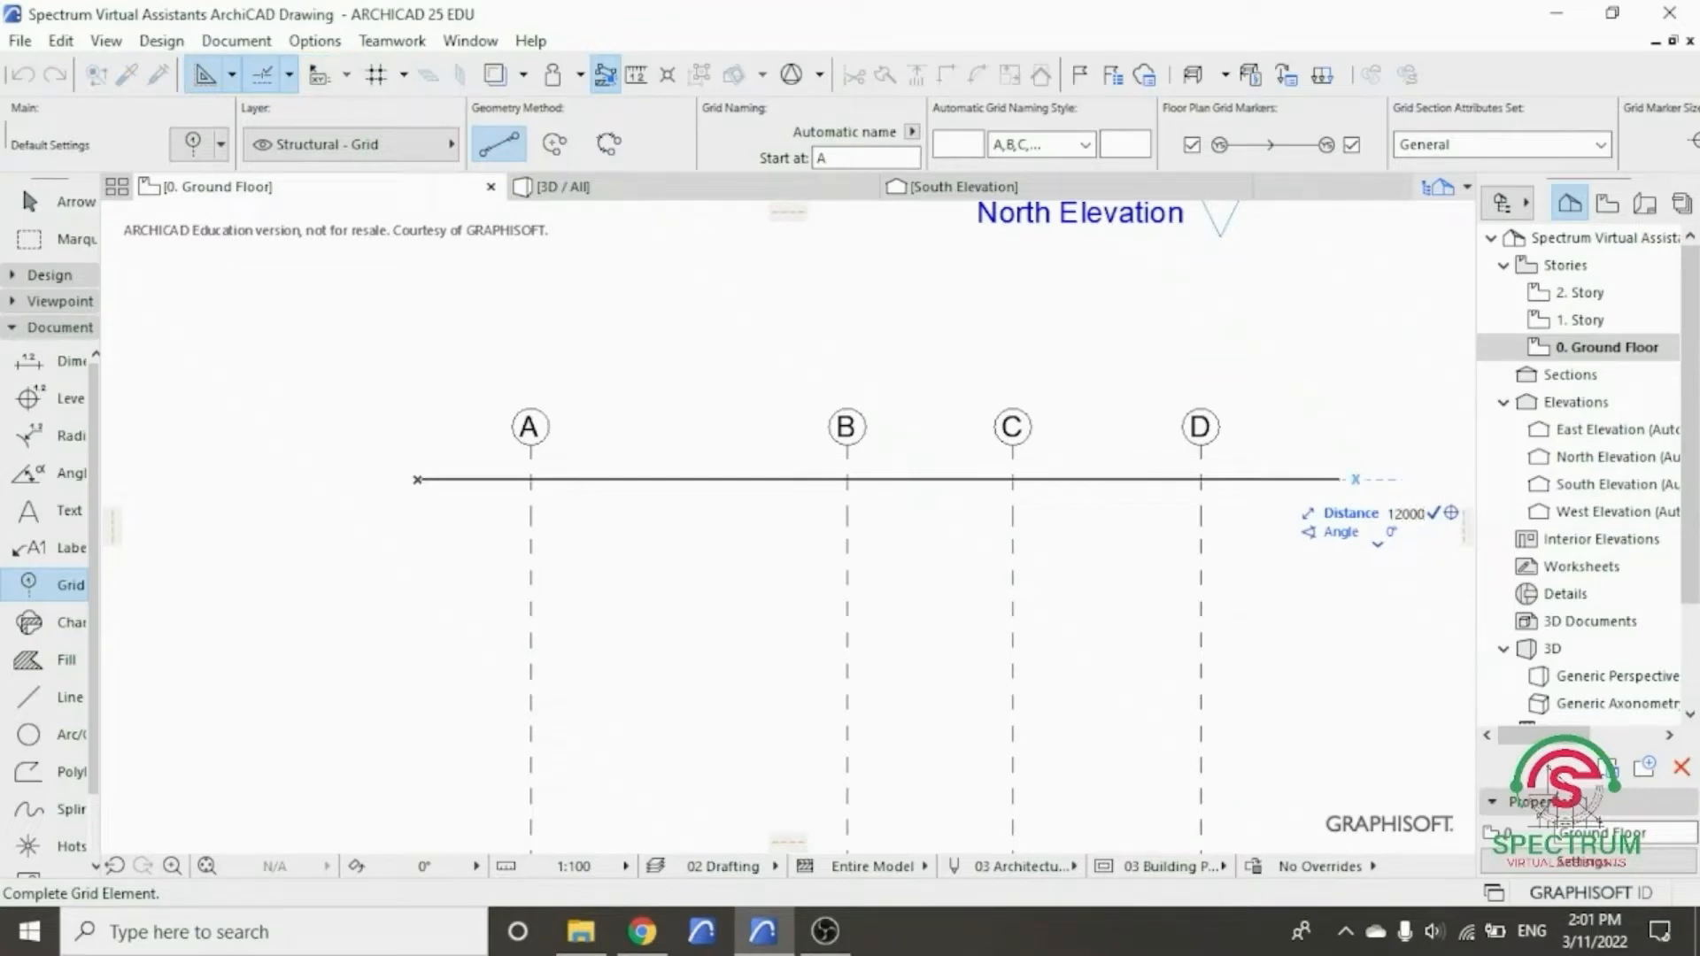
key("Return")
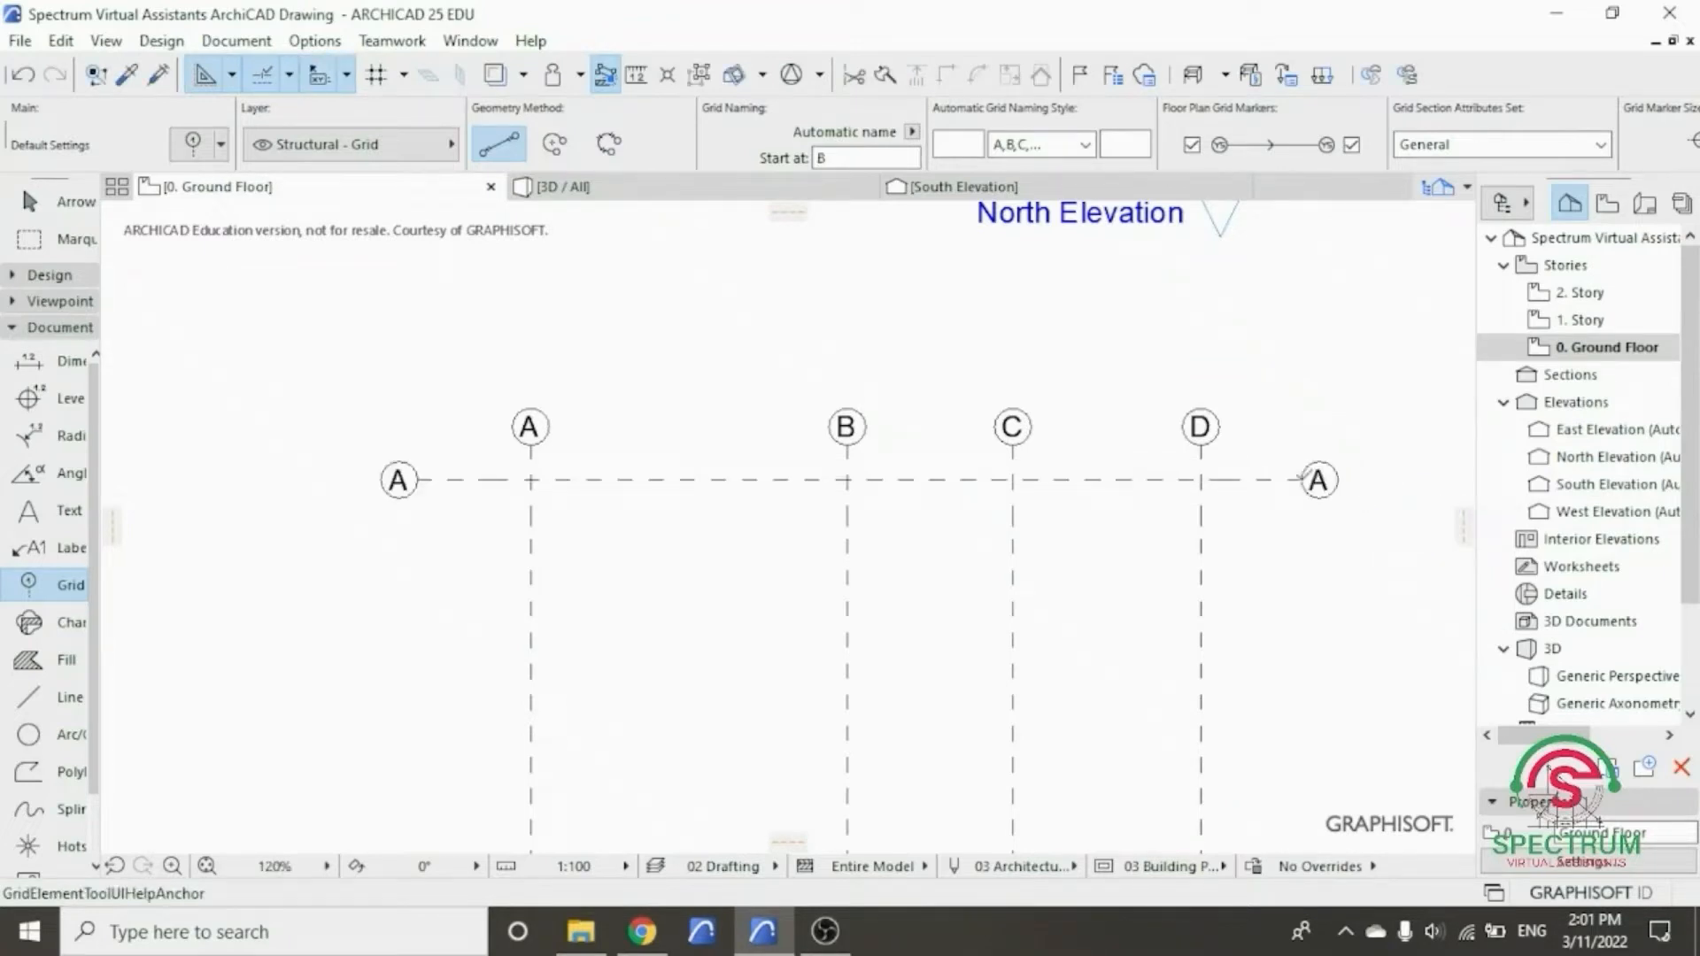
key("Escape")
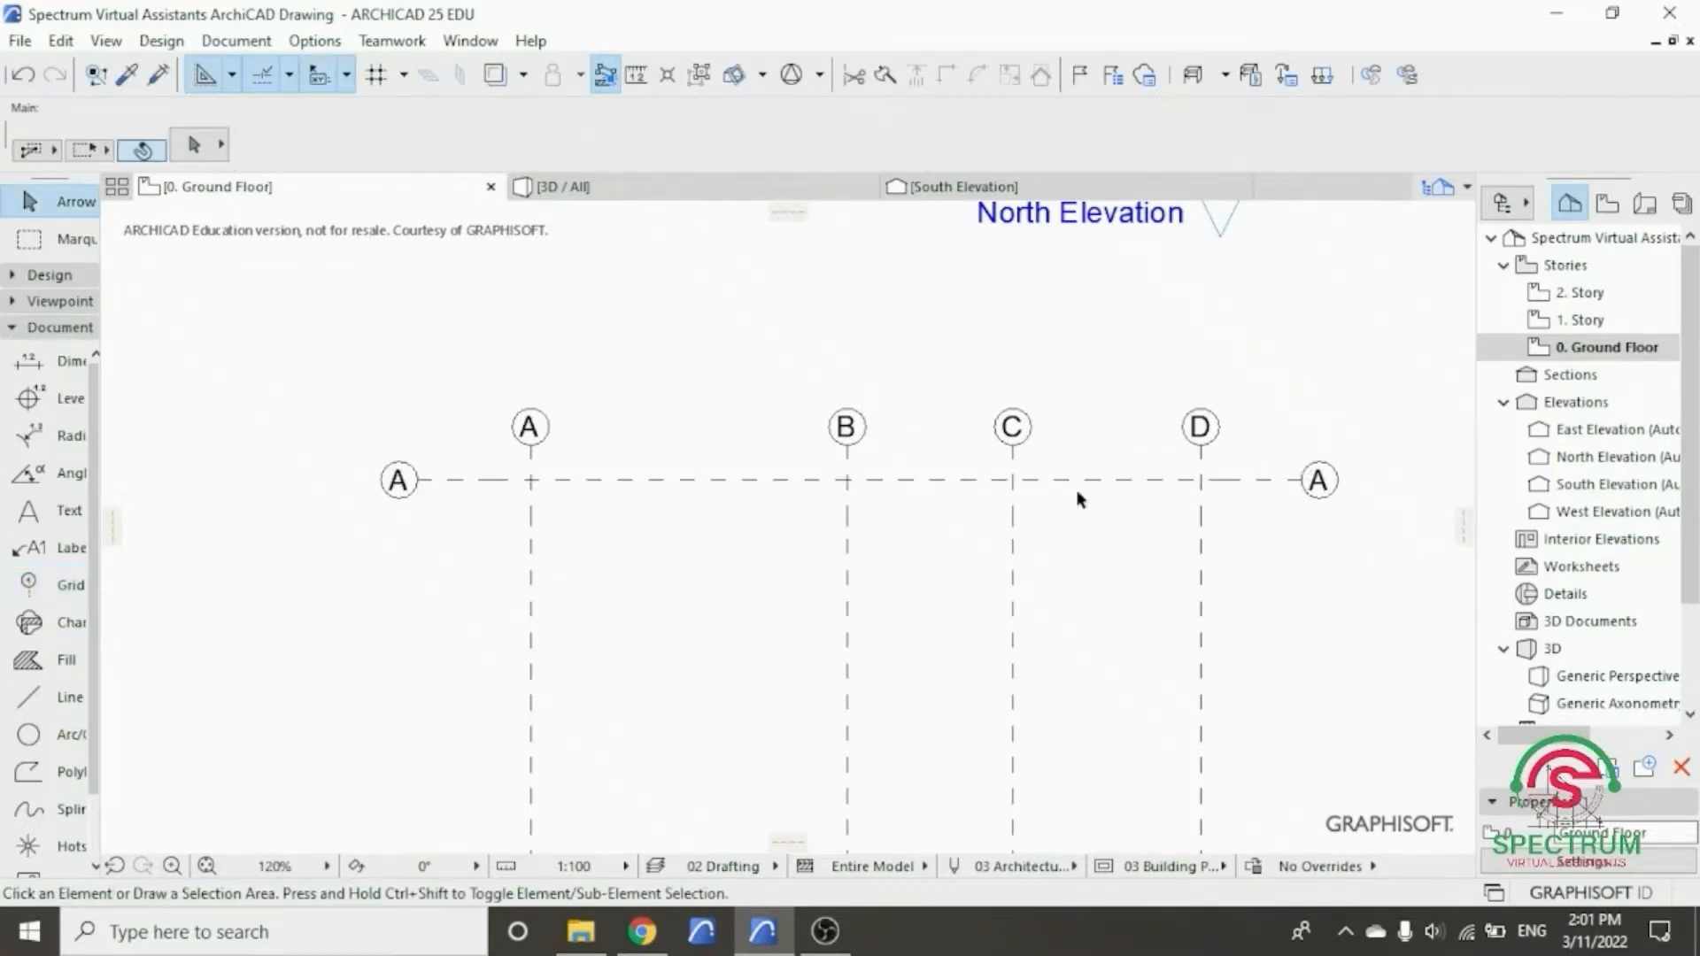
- Rename the new horizontal gridline as 1, and deselect it
left_click(452, 480)
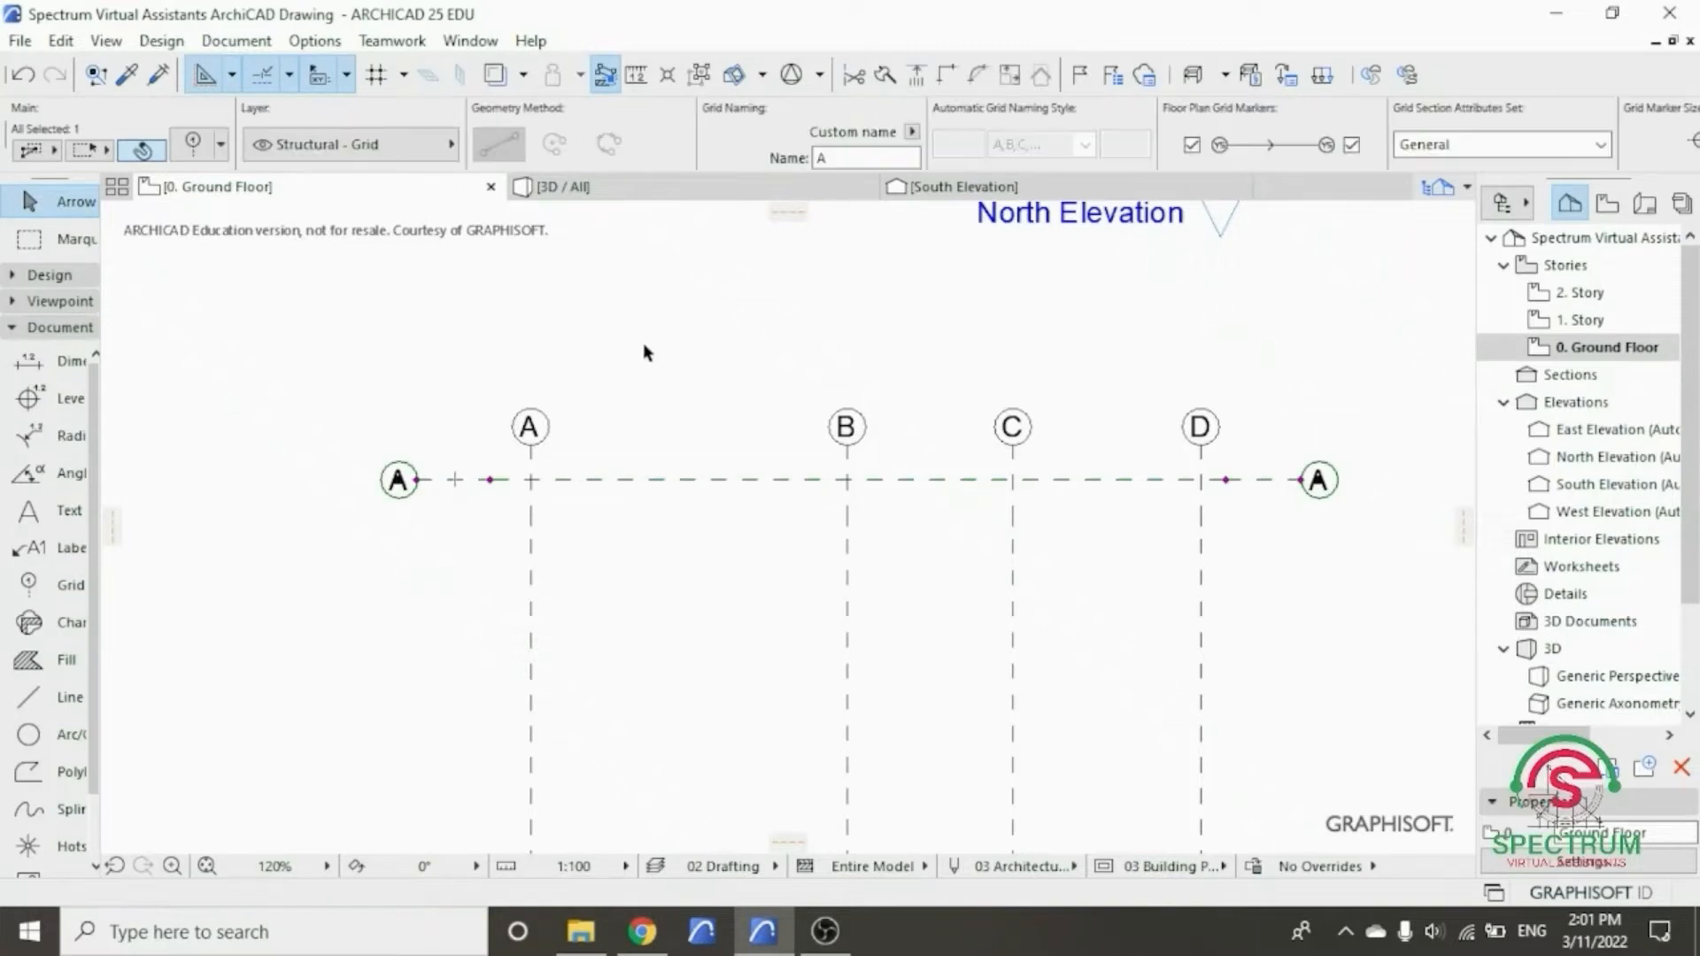
left_click(848, 157)
type("1")
key("Return")
left_click(442, 338)
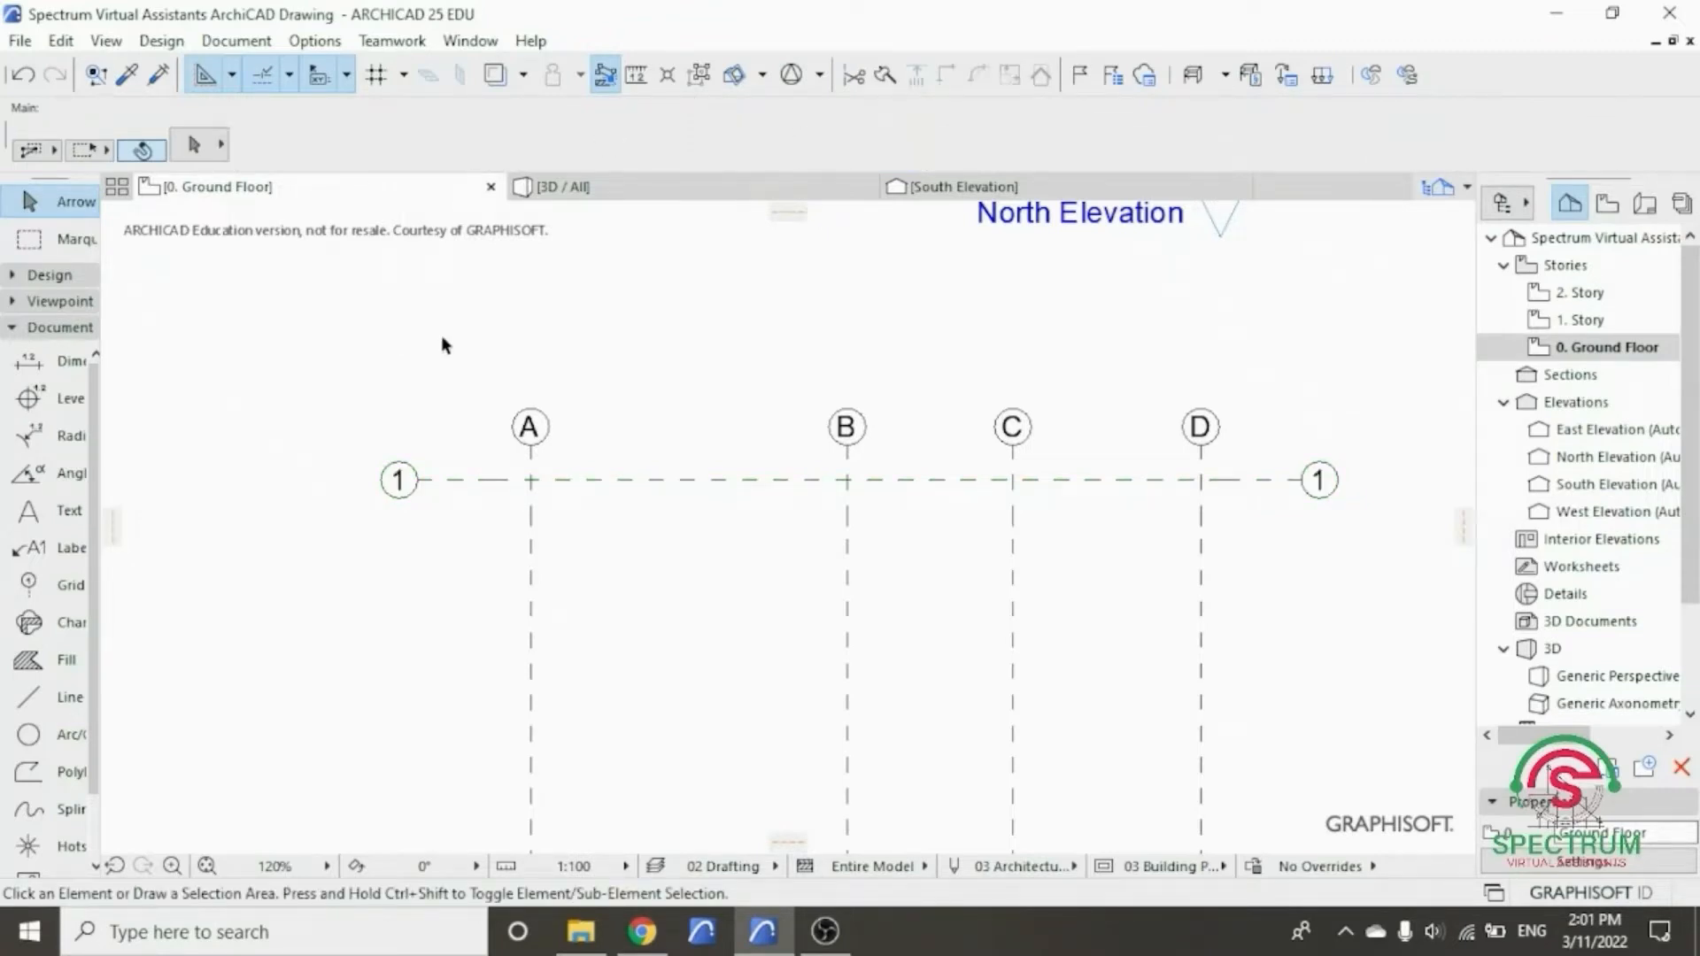
- Drag a copy of horizontal gridline 1 straight down by 3275 mm
left_click(501, 480)
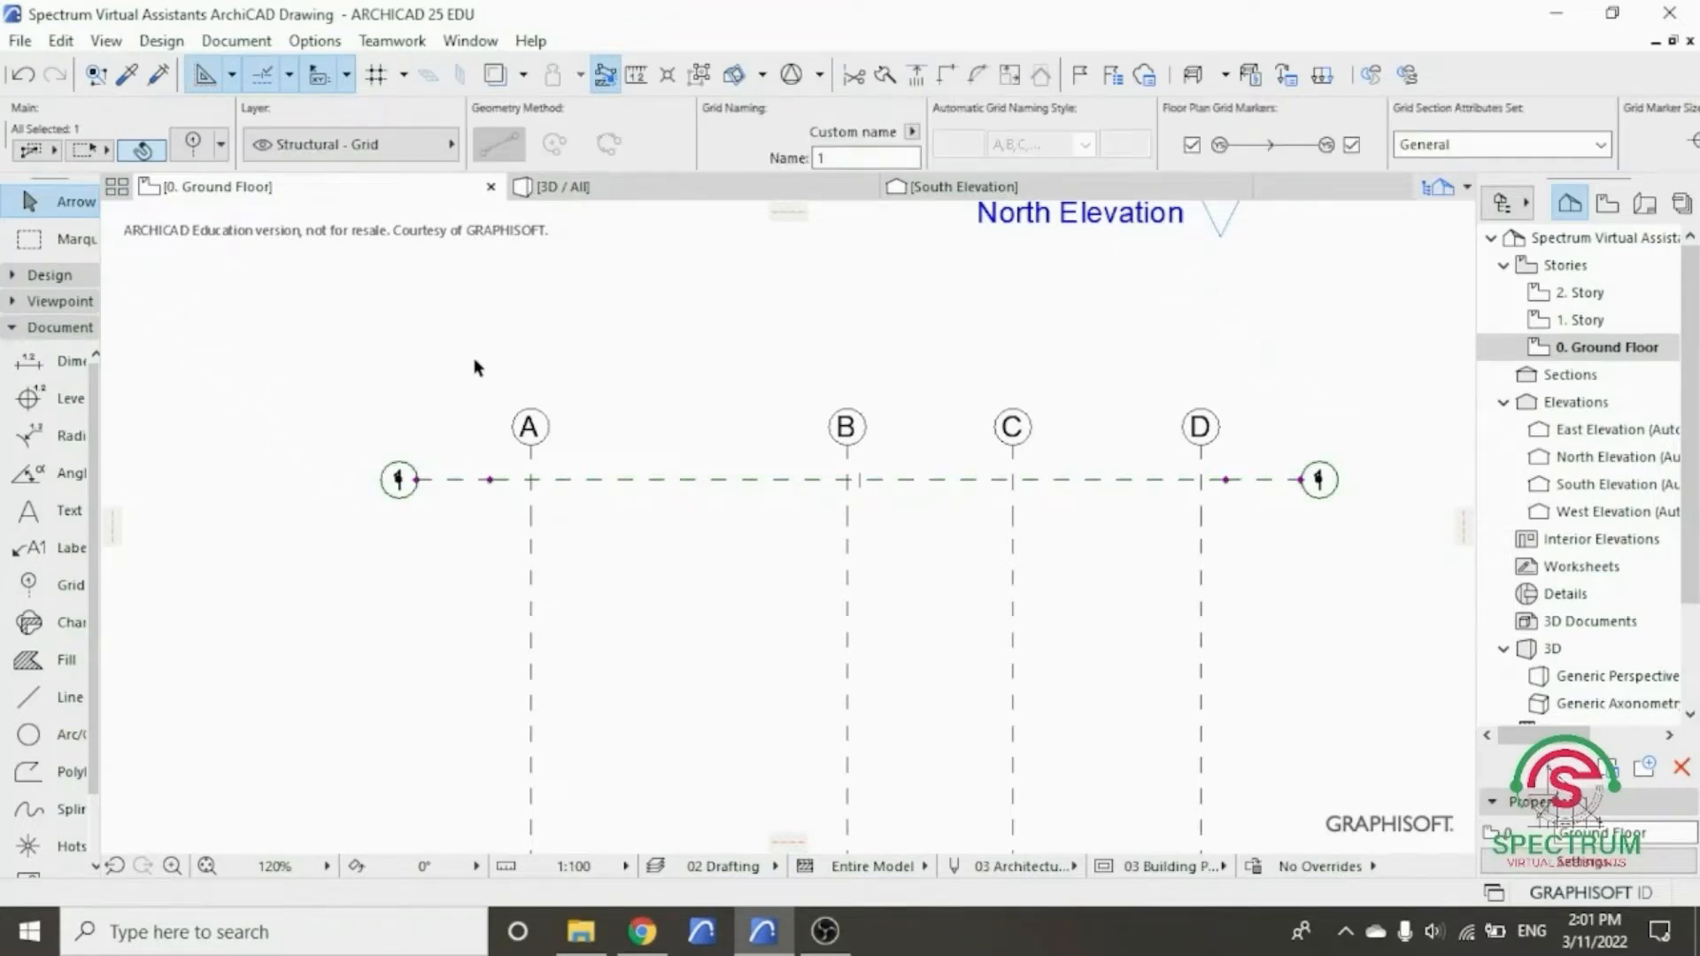
right_click(475, 357)
mouse_move(617, 542)
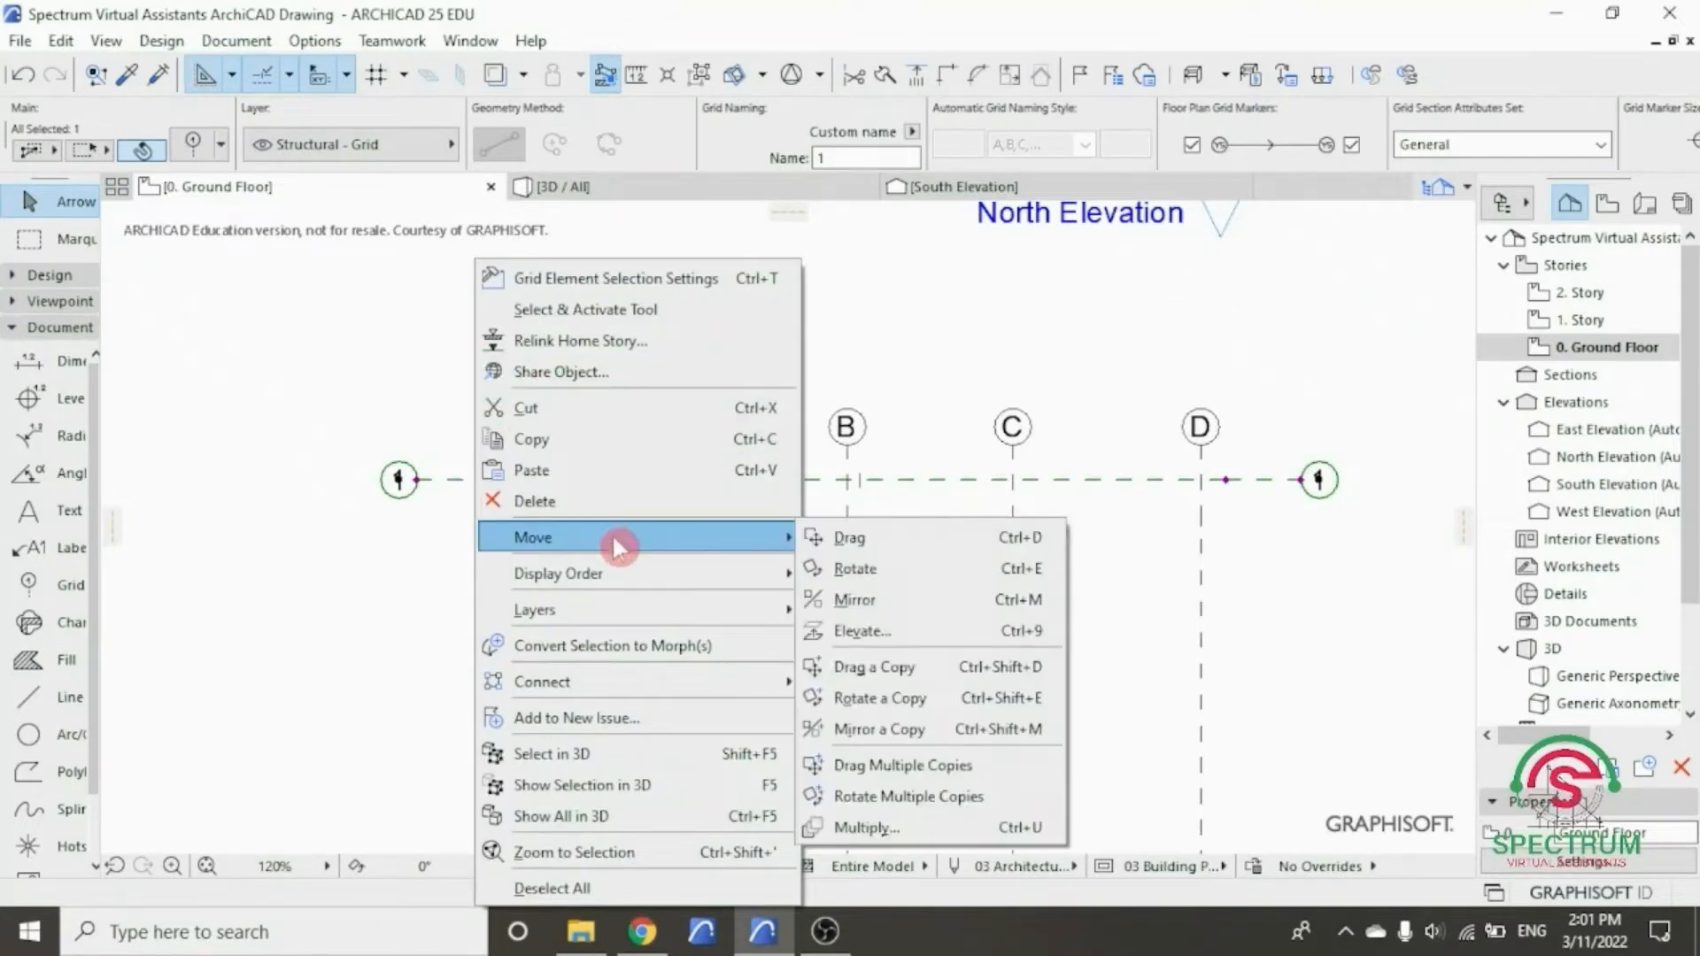
left_click(876, 667)
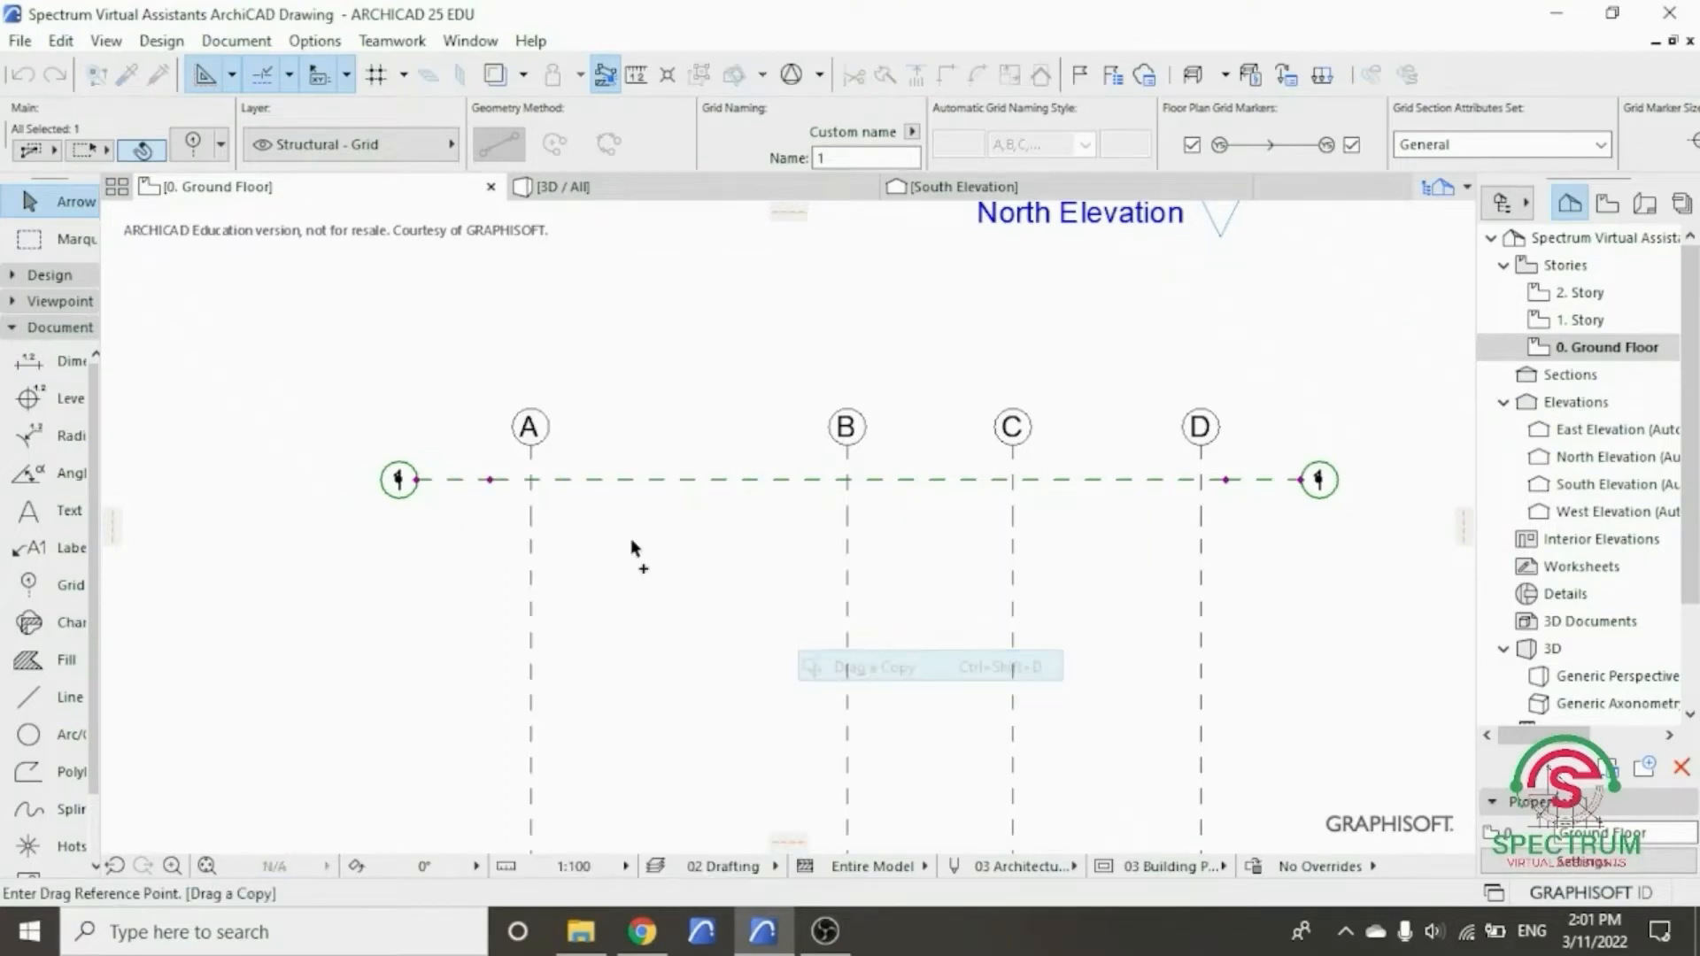
left_click(540, 482)
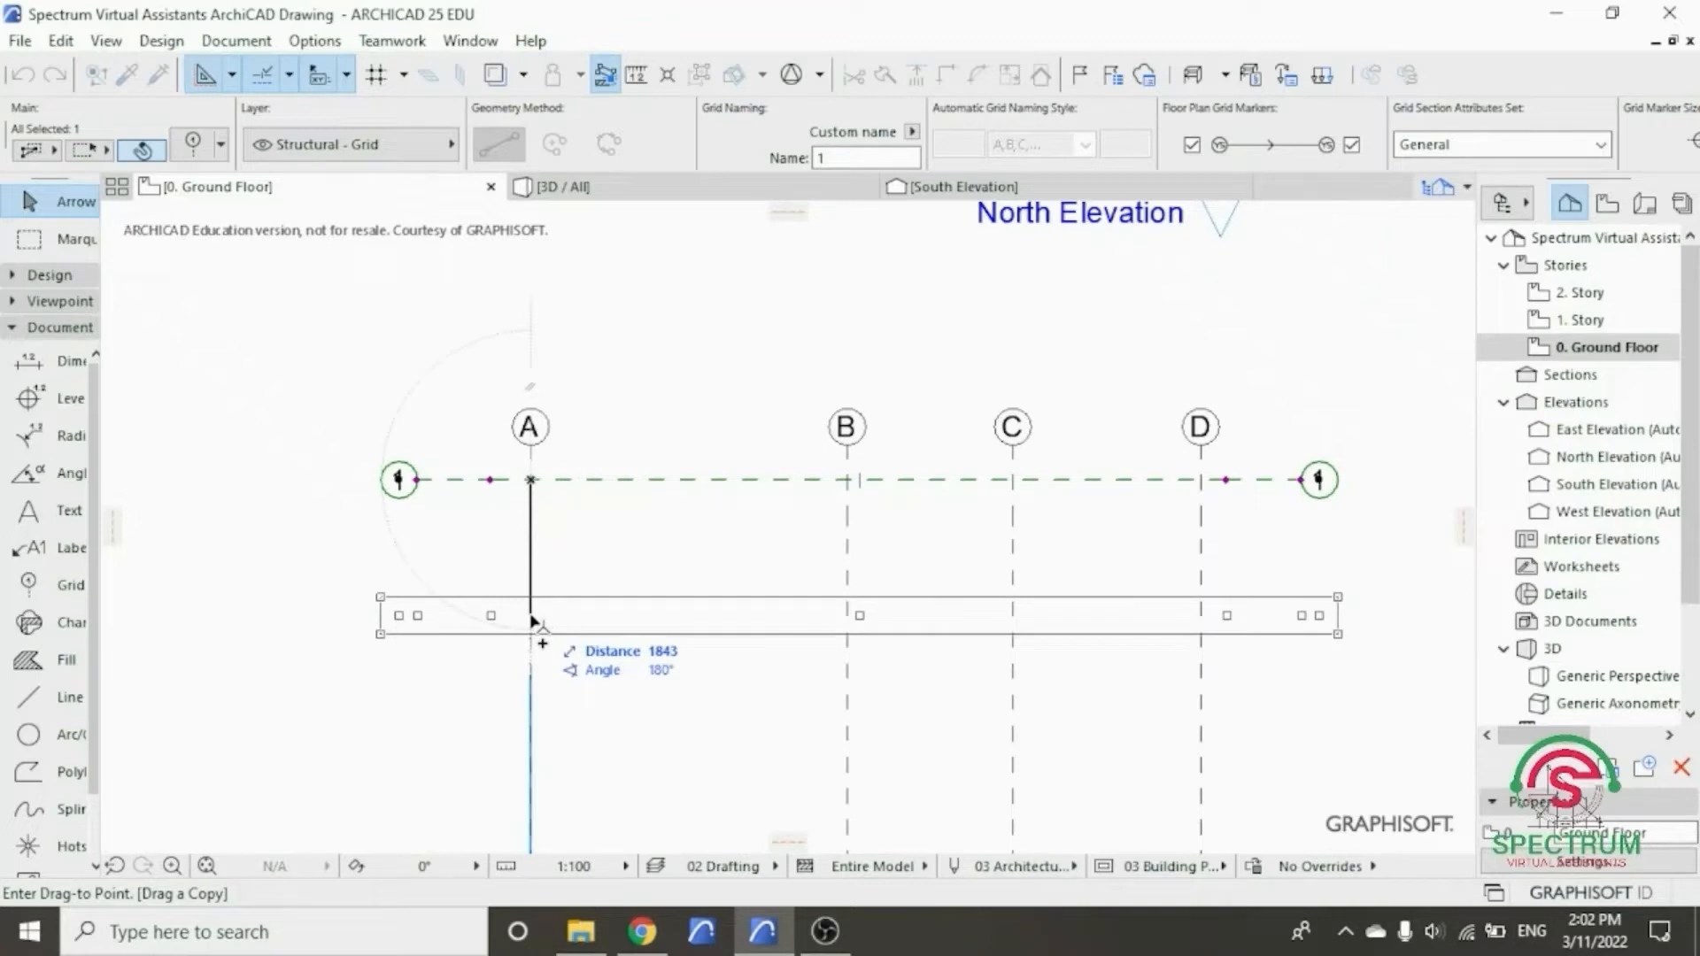
type("3")
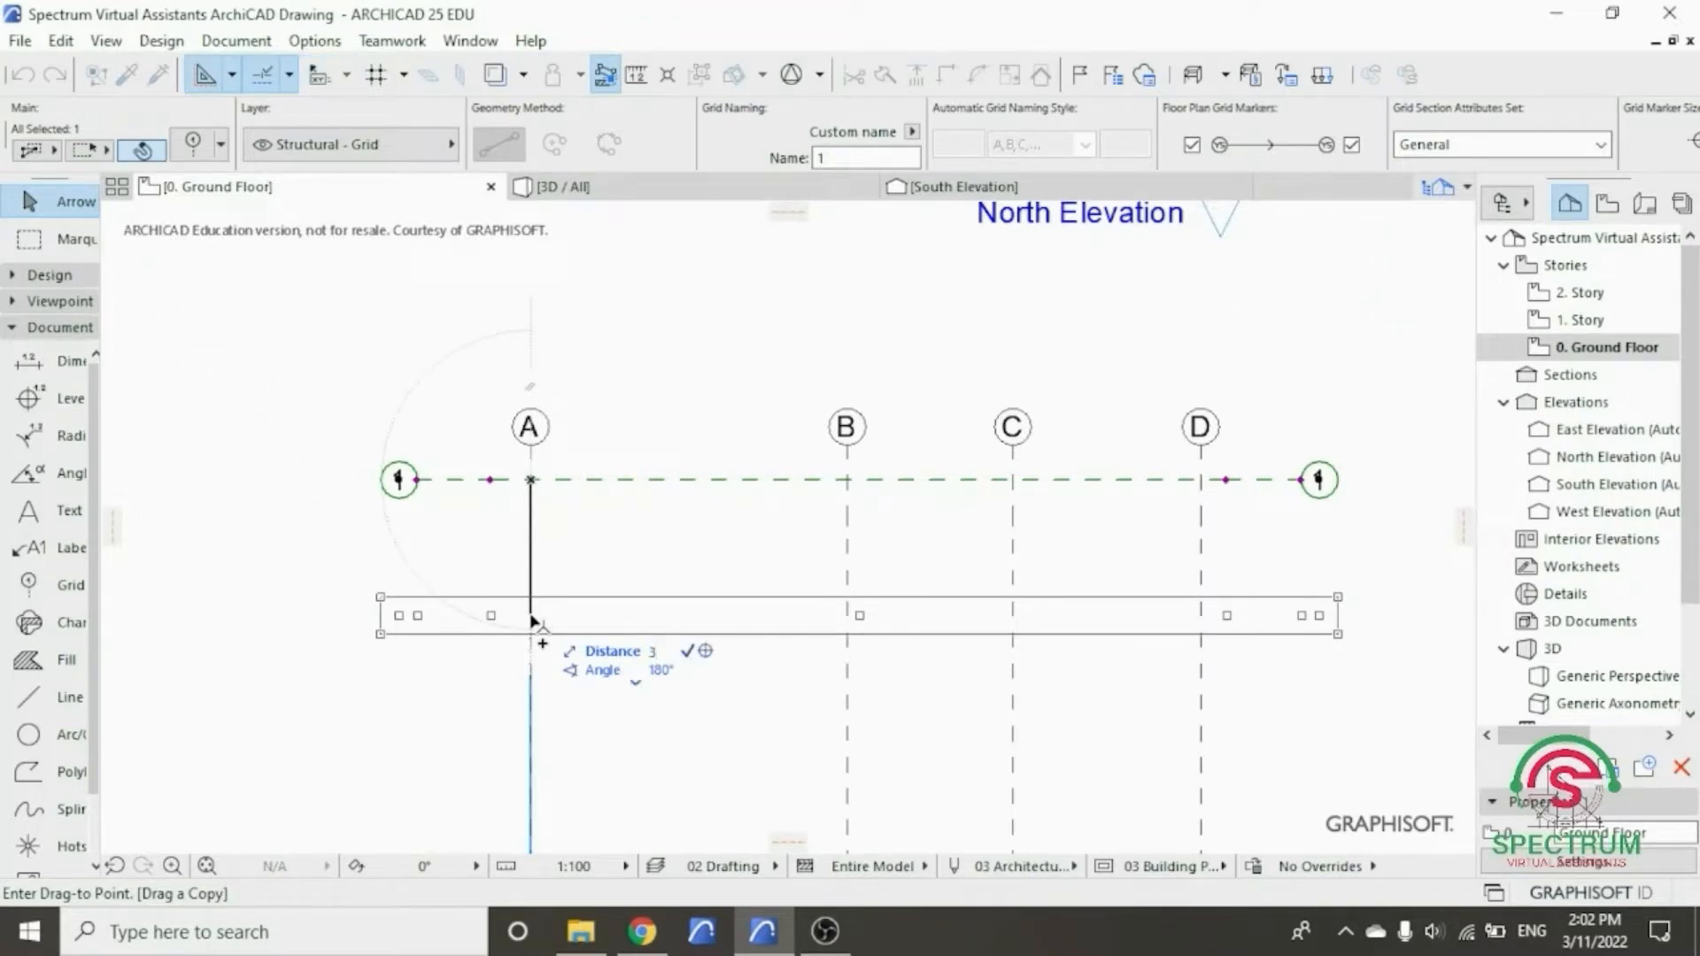
type("275")
key("Return")
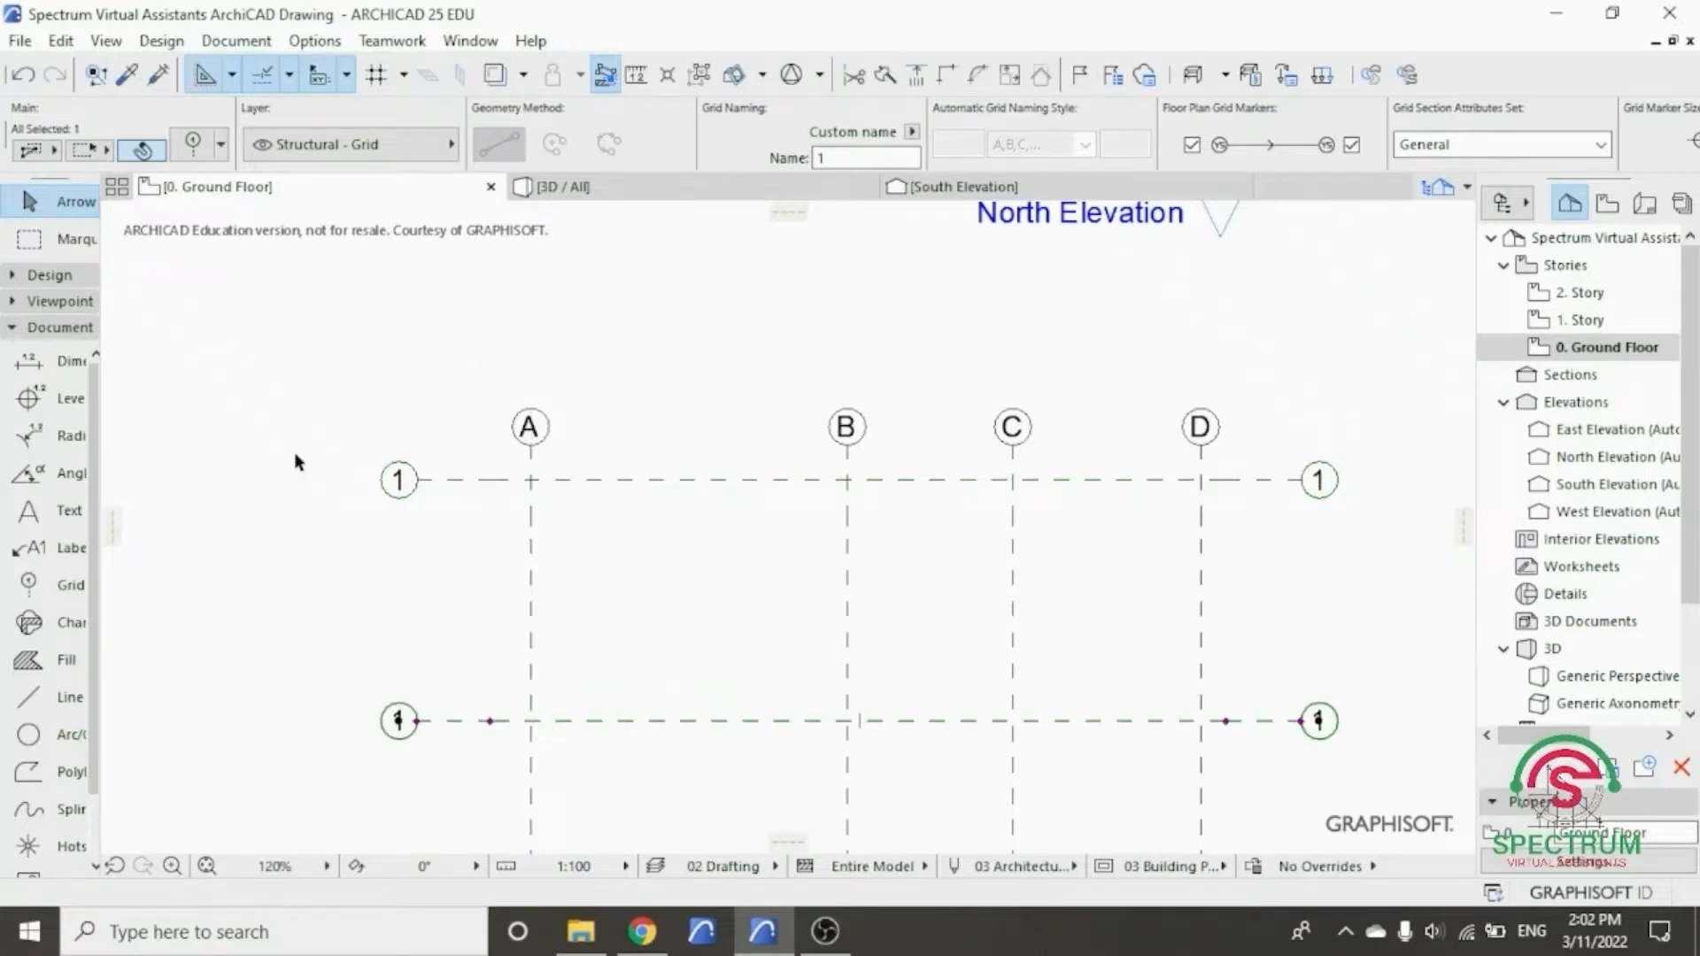
- Drag a copy of the second horizontal gridline straight down by 1375 mm
right_click(302, 363)
mouse_move(406, 535)
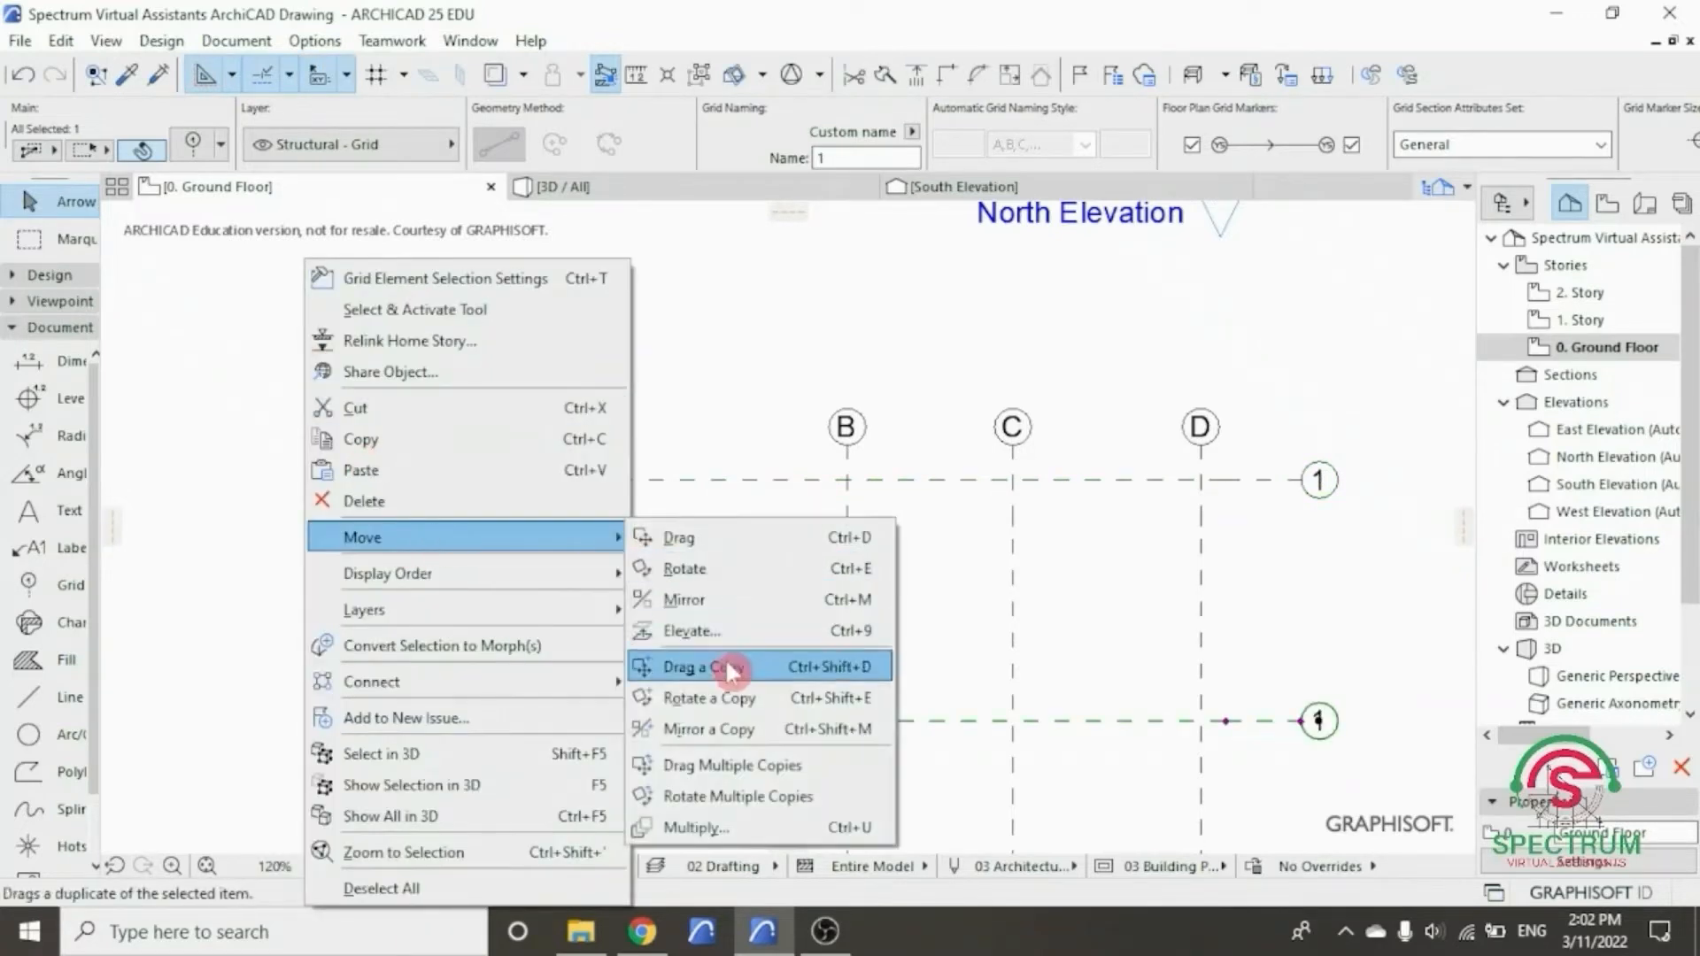
left_click(712, 669)
scroll(535, 474, "down", 2)
scroll(509, 642, "up", 4)
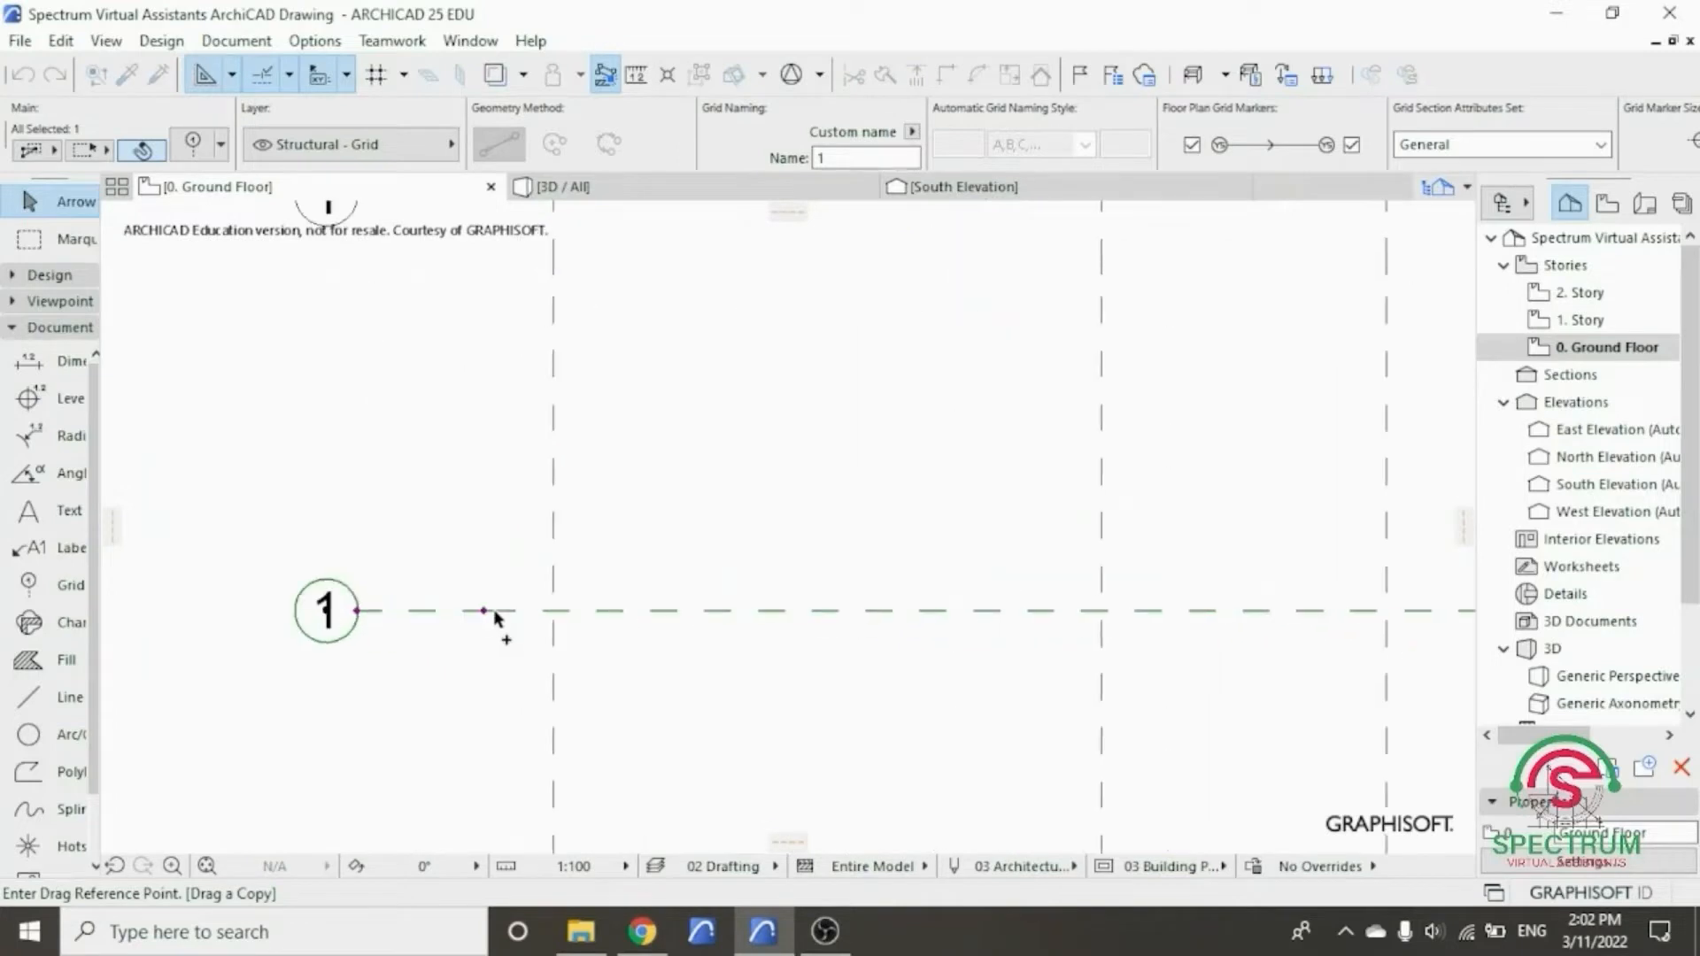
left_click(484, 610)
scroll(494, 708, "down", 4)
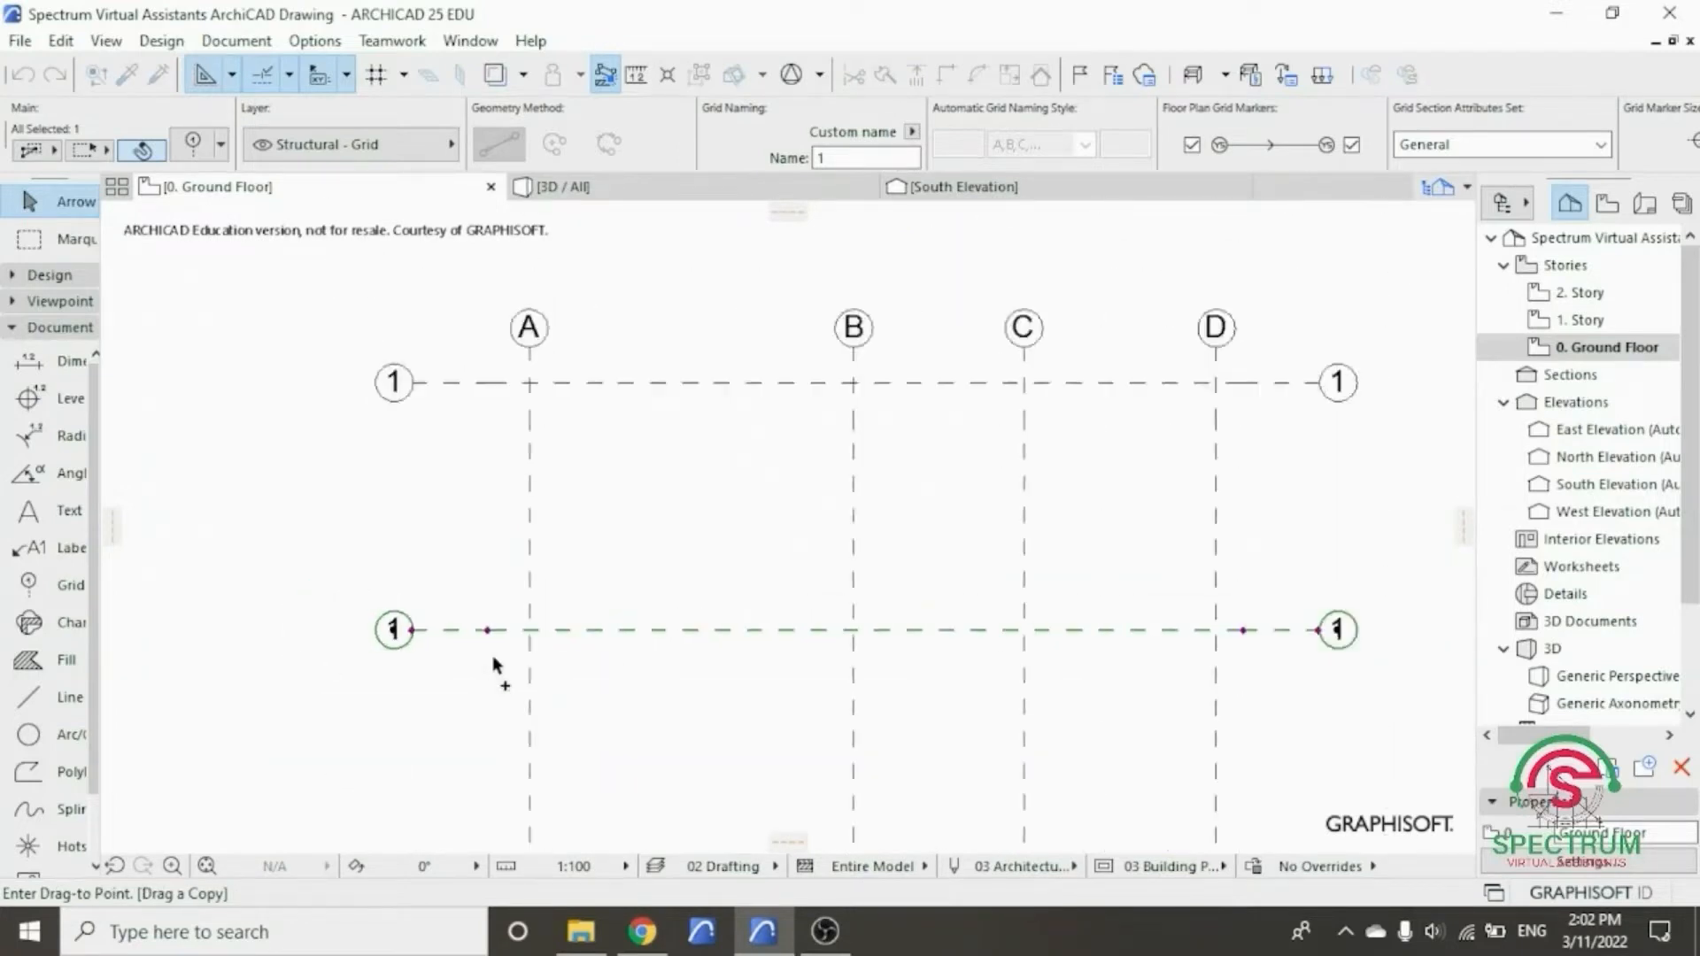
scroll(491, 766, "up", 2)
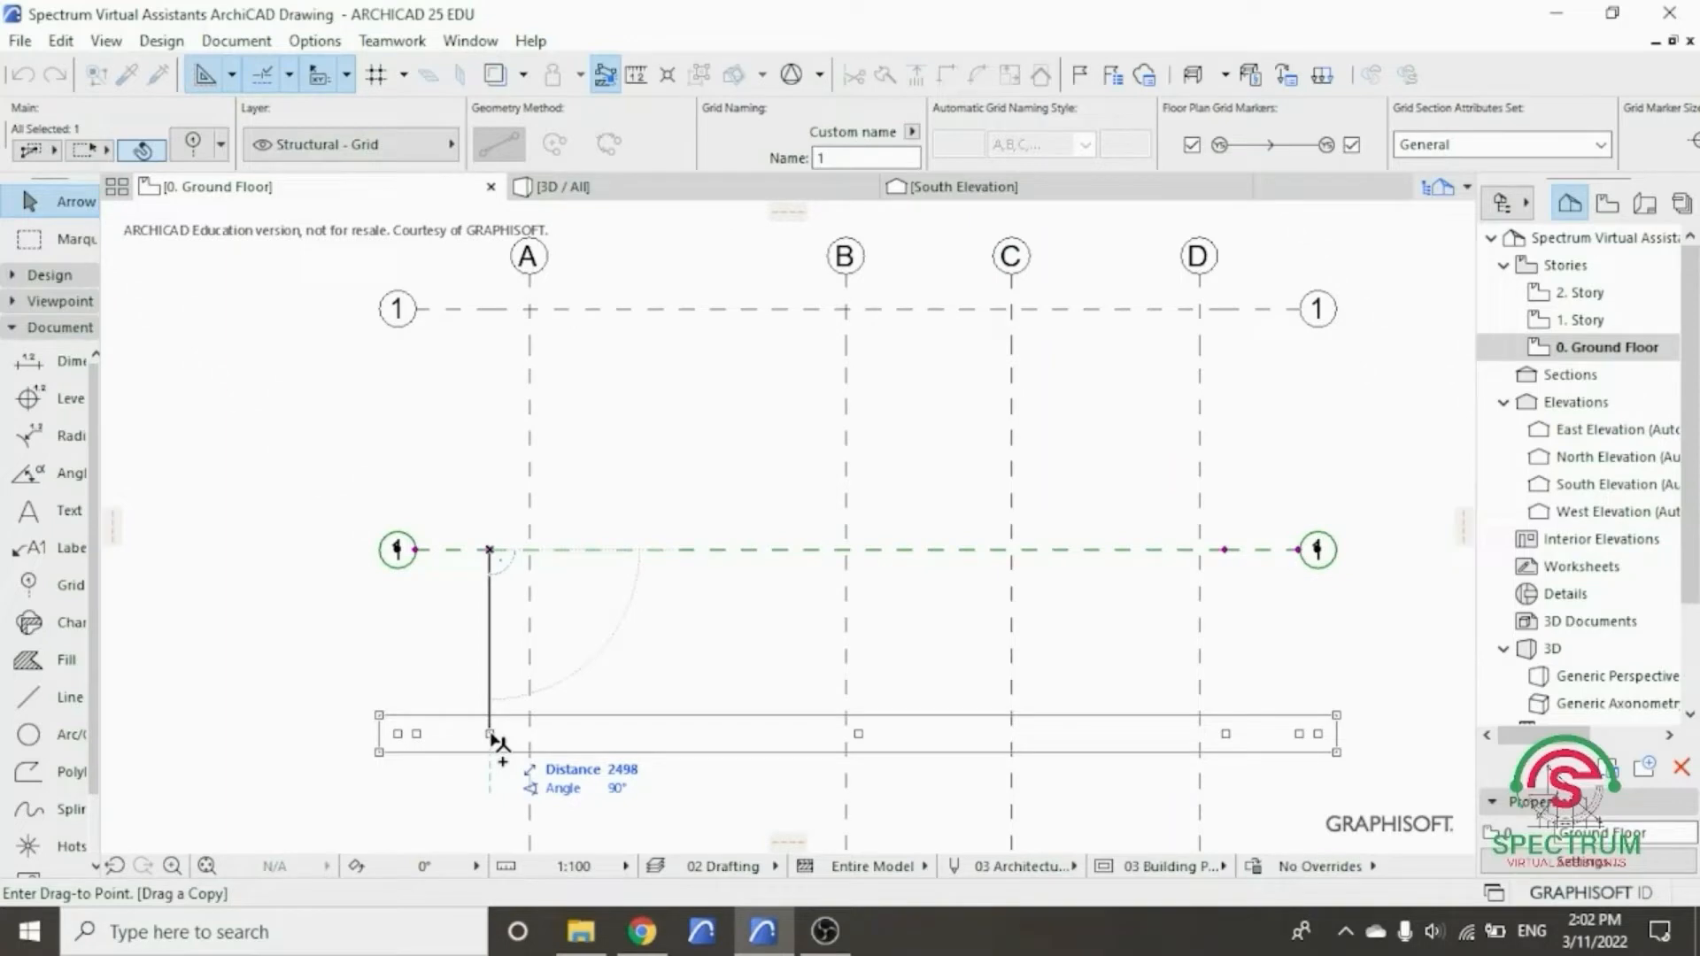
type("137")
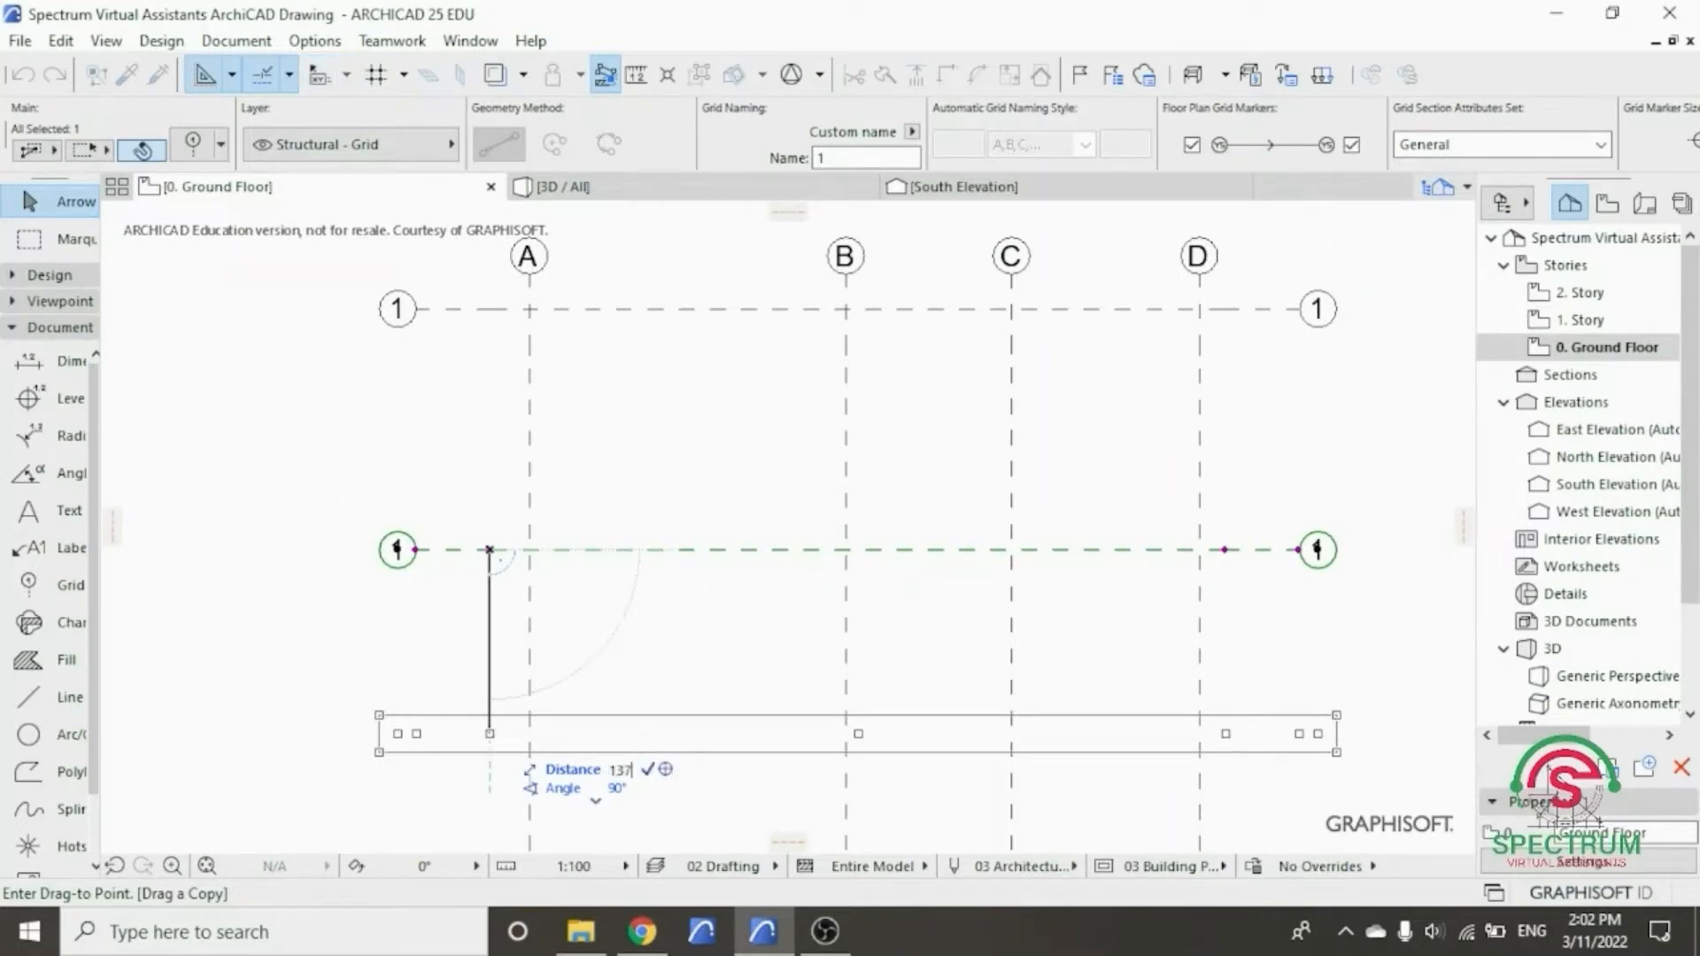
type("5")
key("Return")
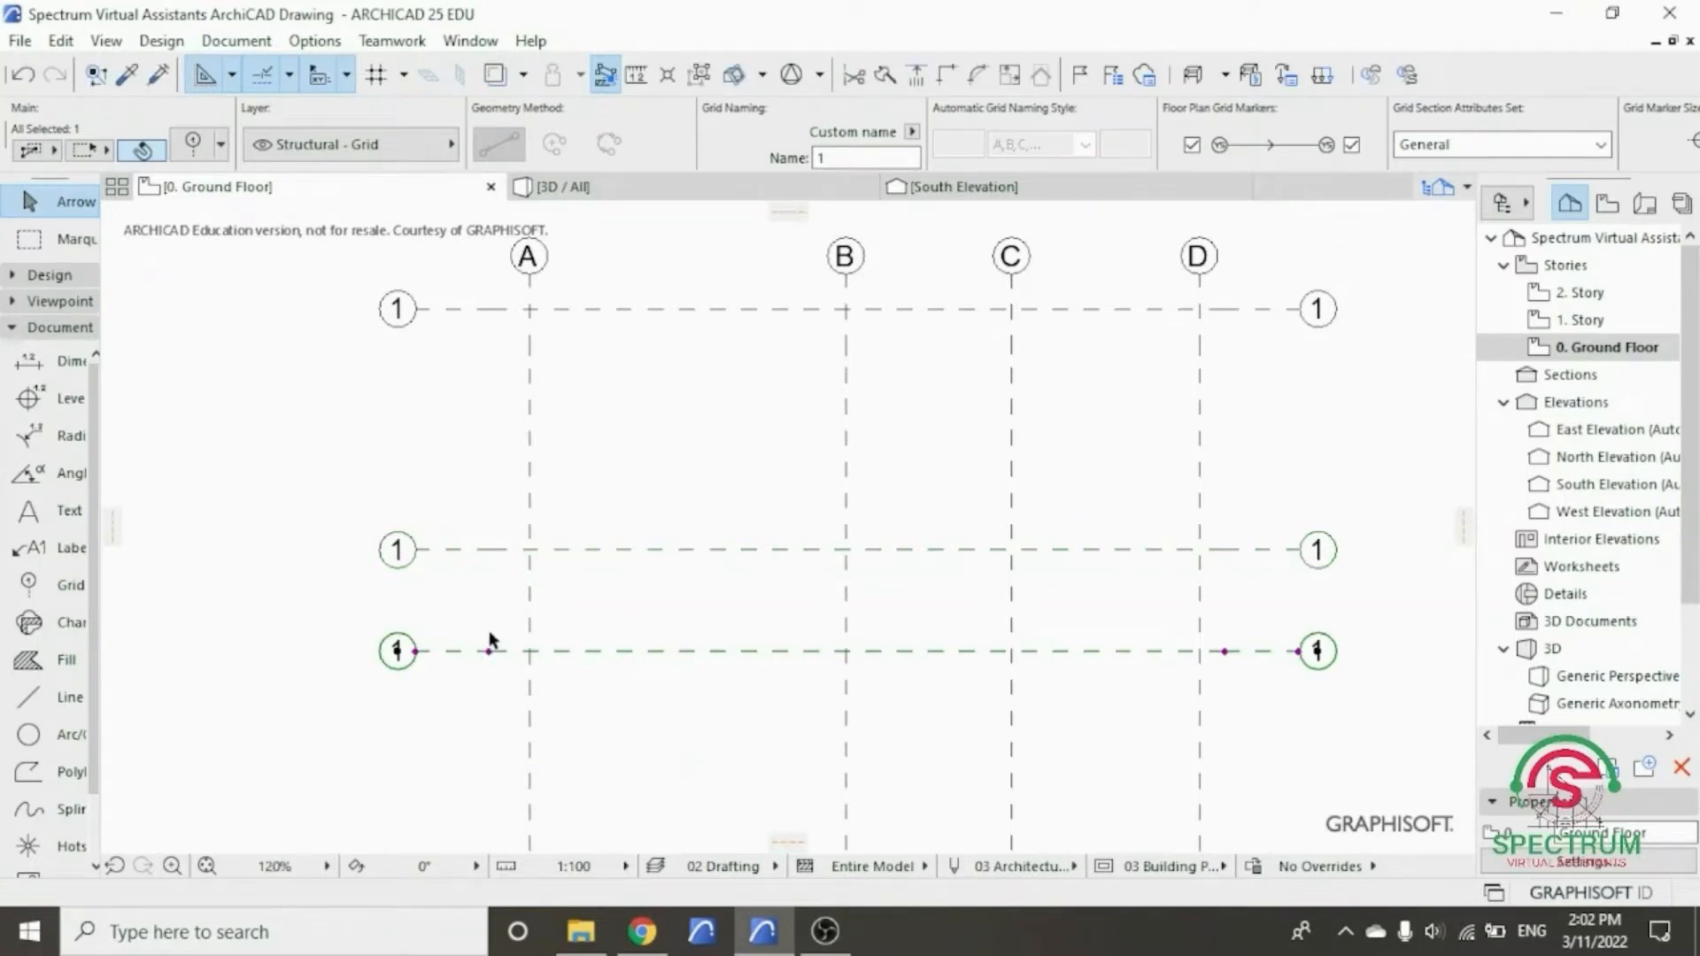
- Drag a copy of the third horizontal gridline straight down by 1775 mm
scroll(489, 640, "up", 3)
right_click(439, 422)
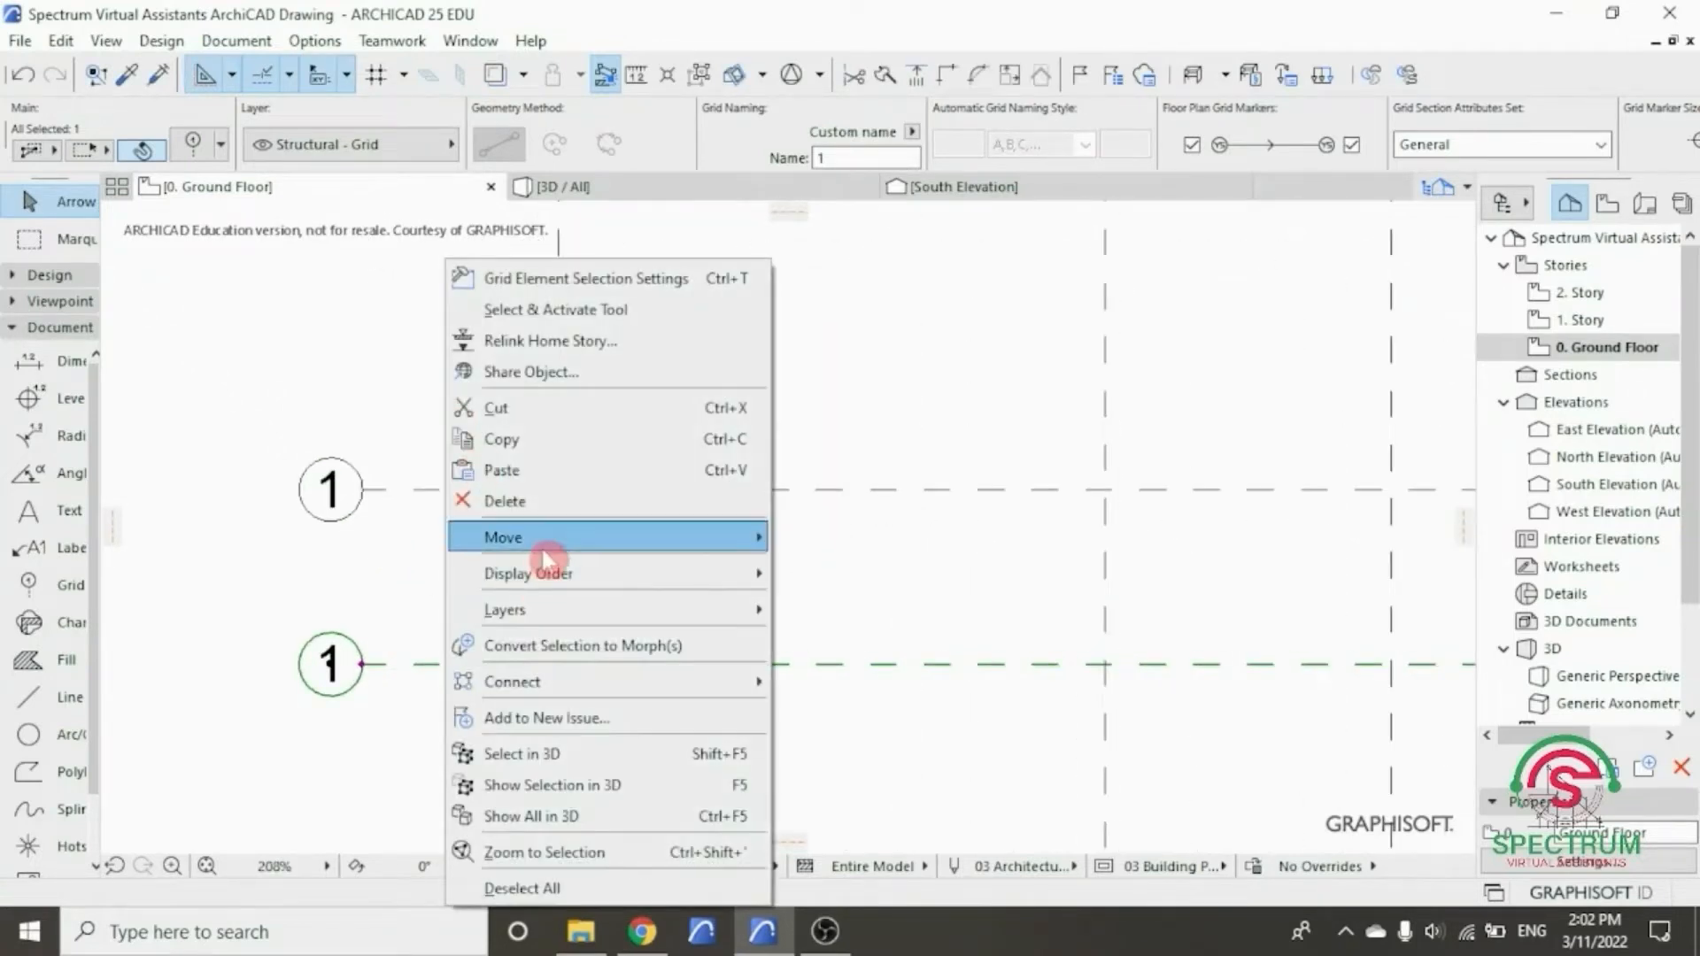
mouse_move(544, 542)
scroll(497, 426, "down", 3)
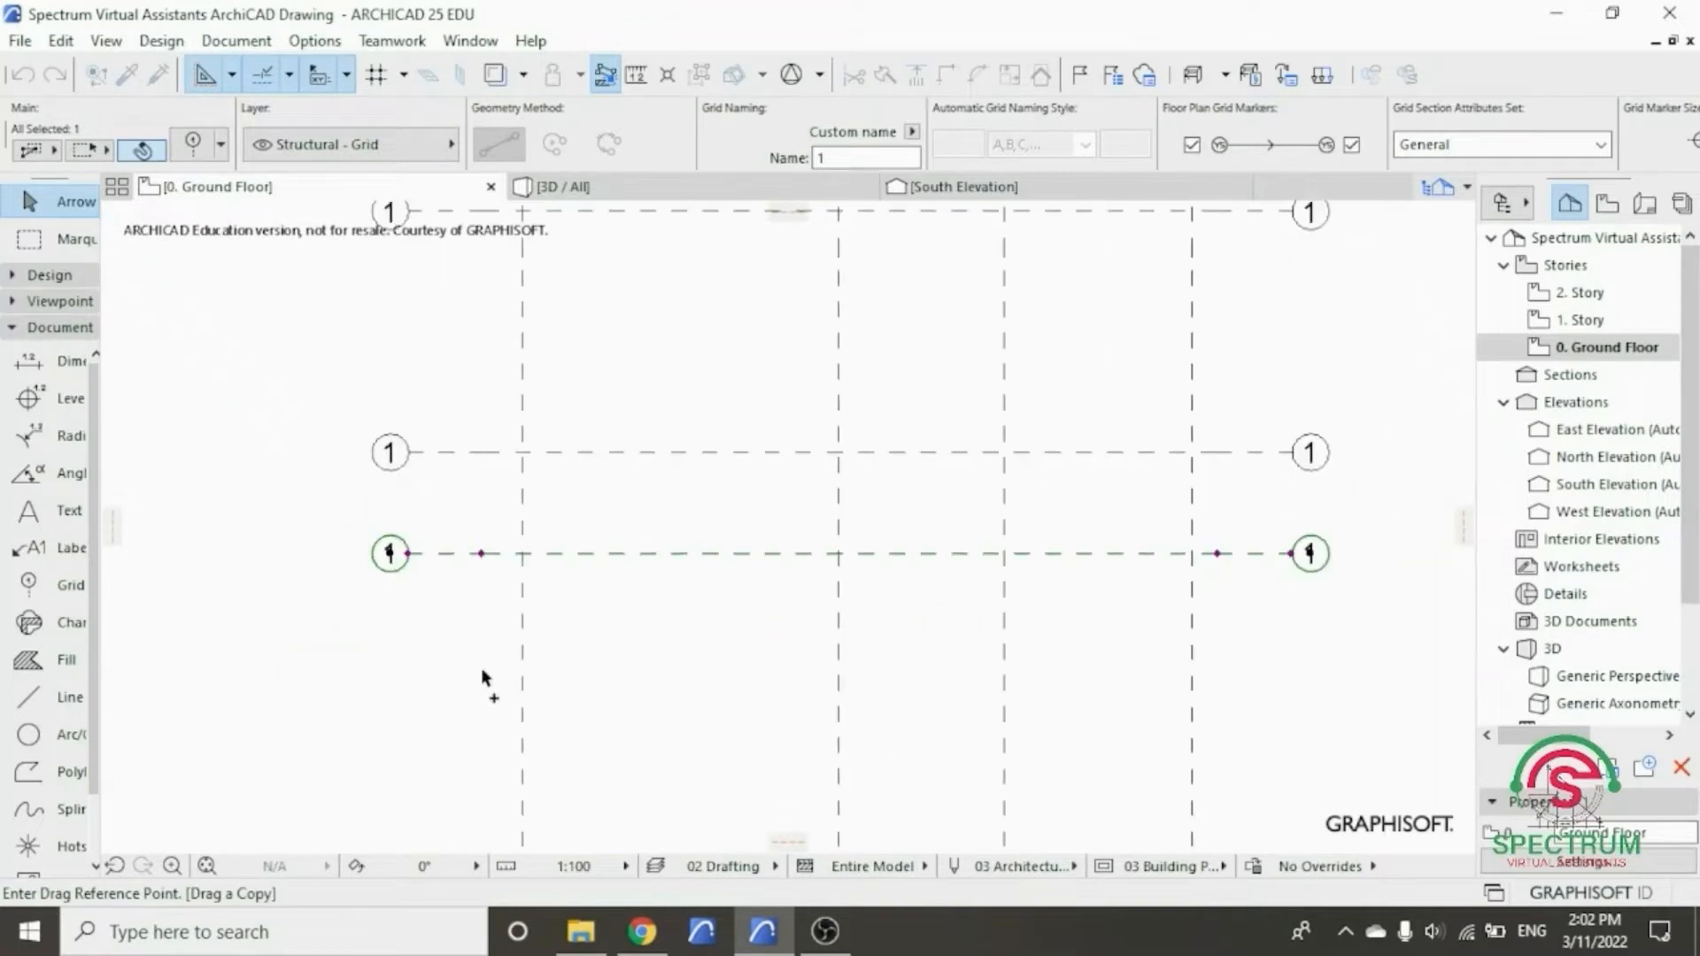
scroll(483, 680, "up", 3)
left_click(484, 471)
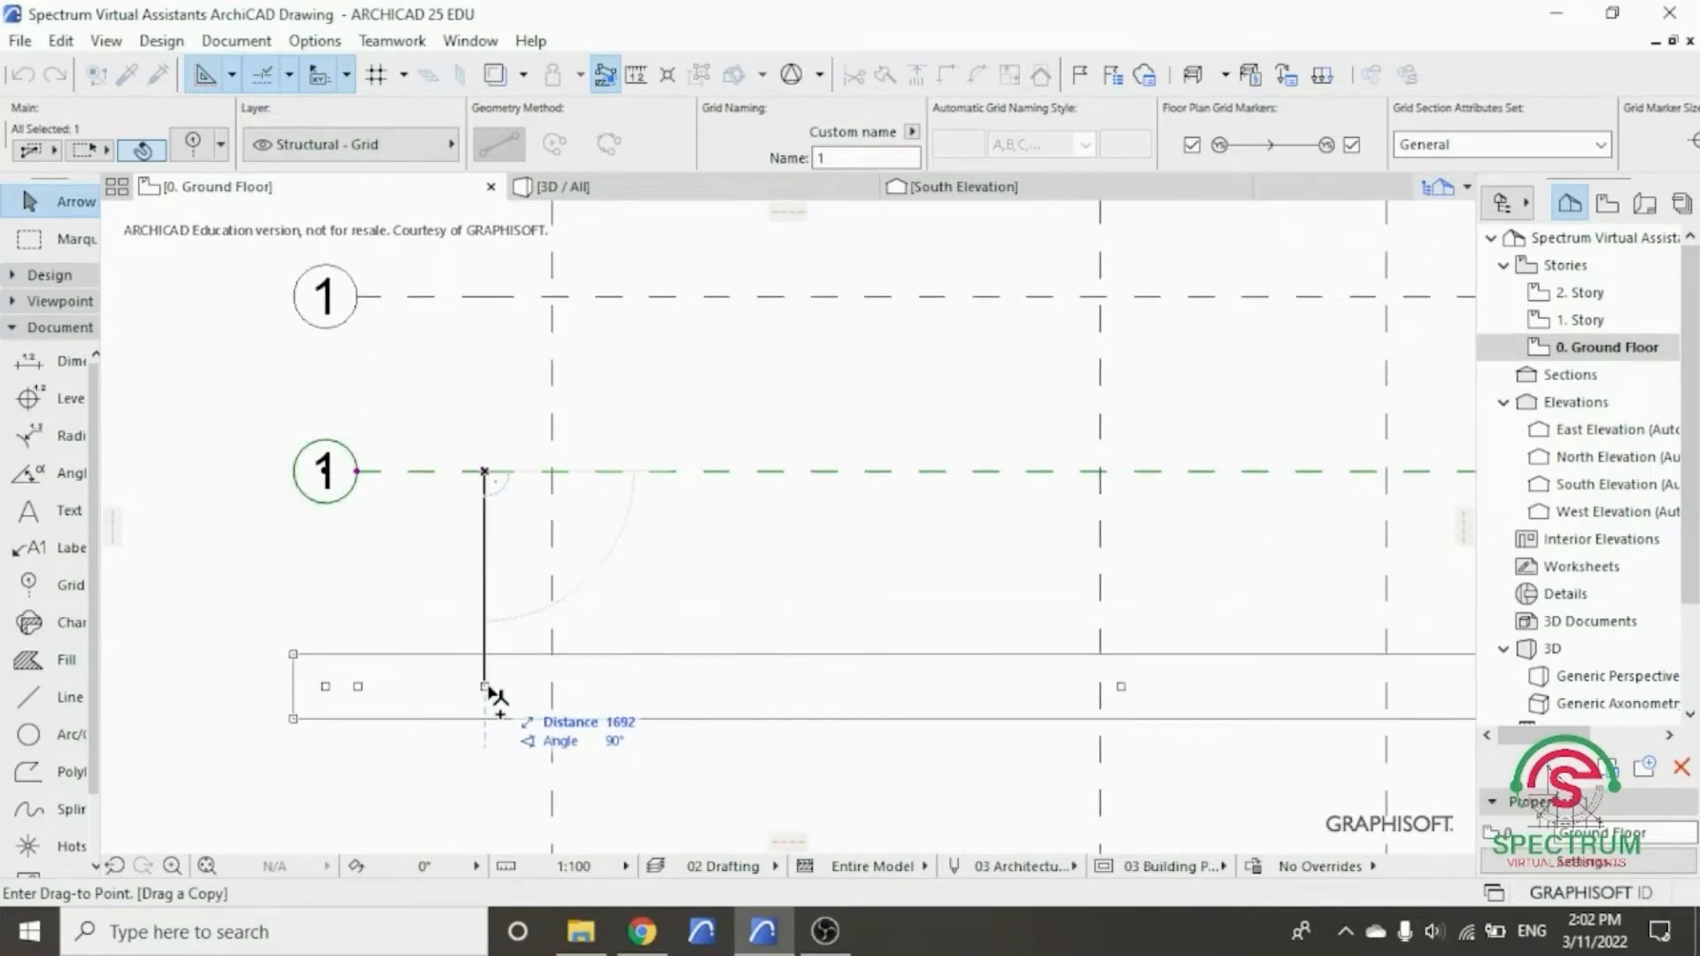
scroll(494, 694, "down", 2)
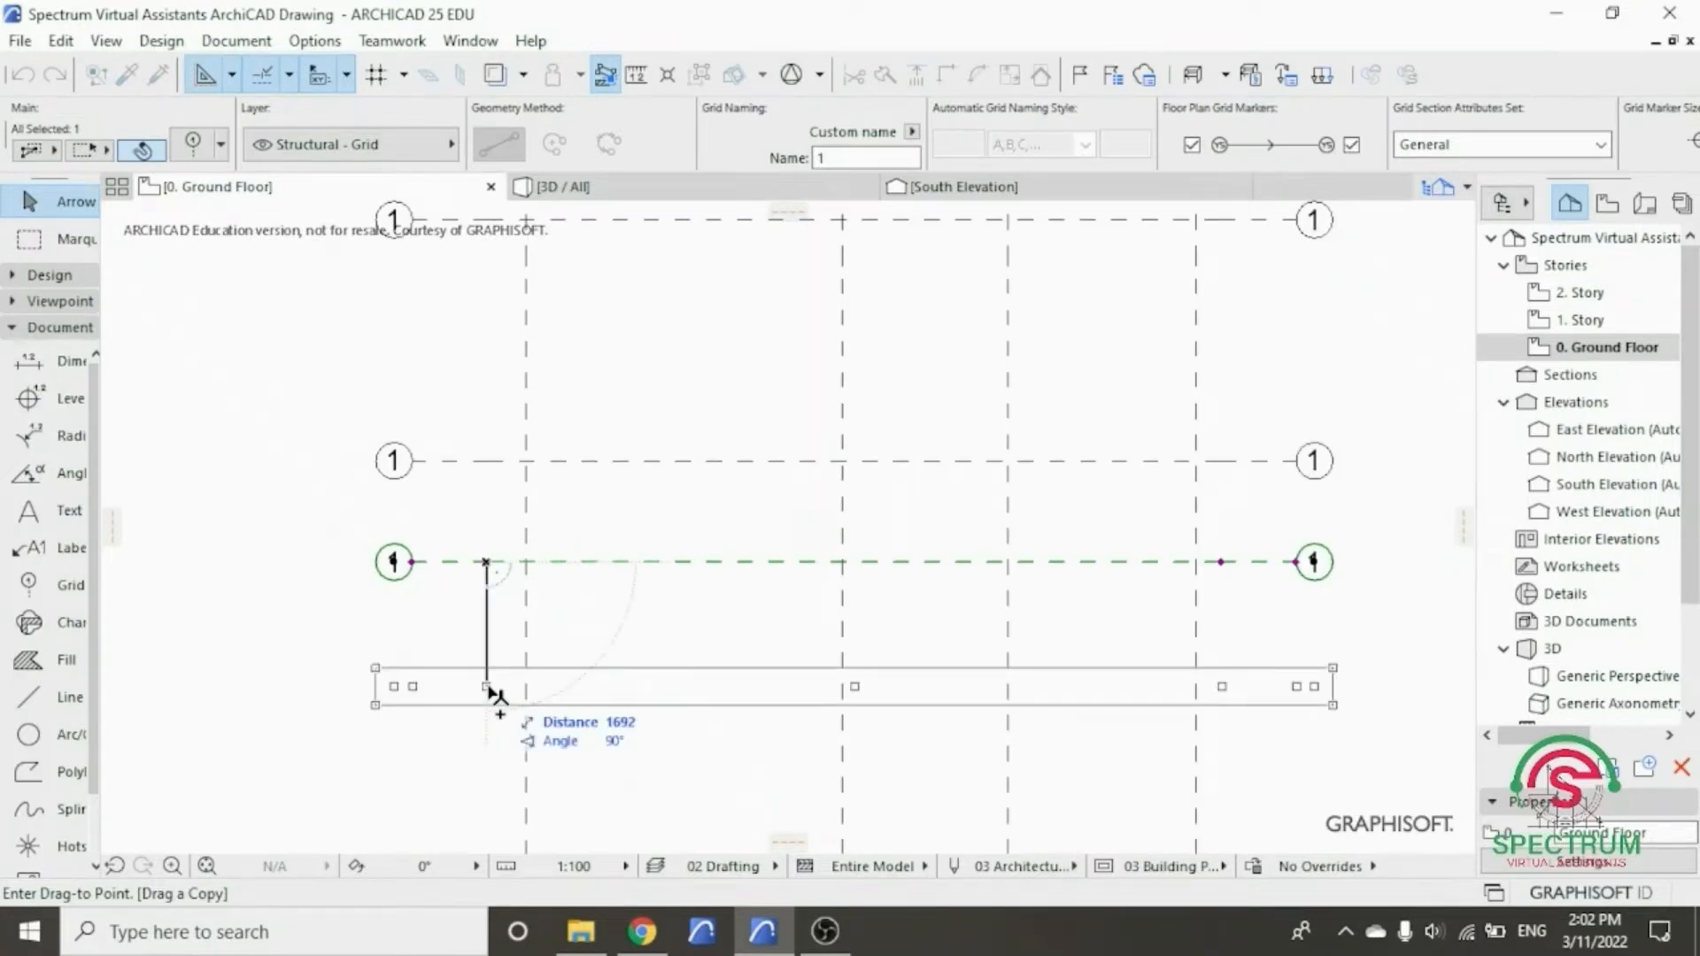
type("17")
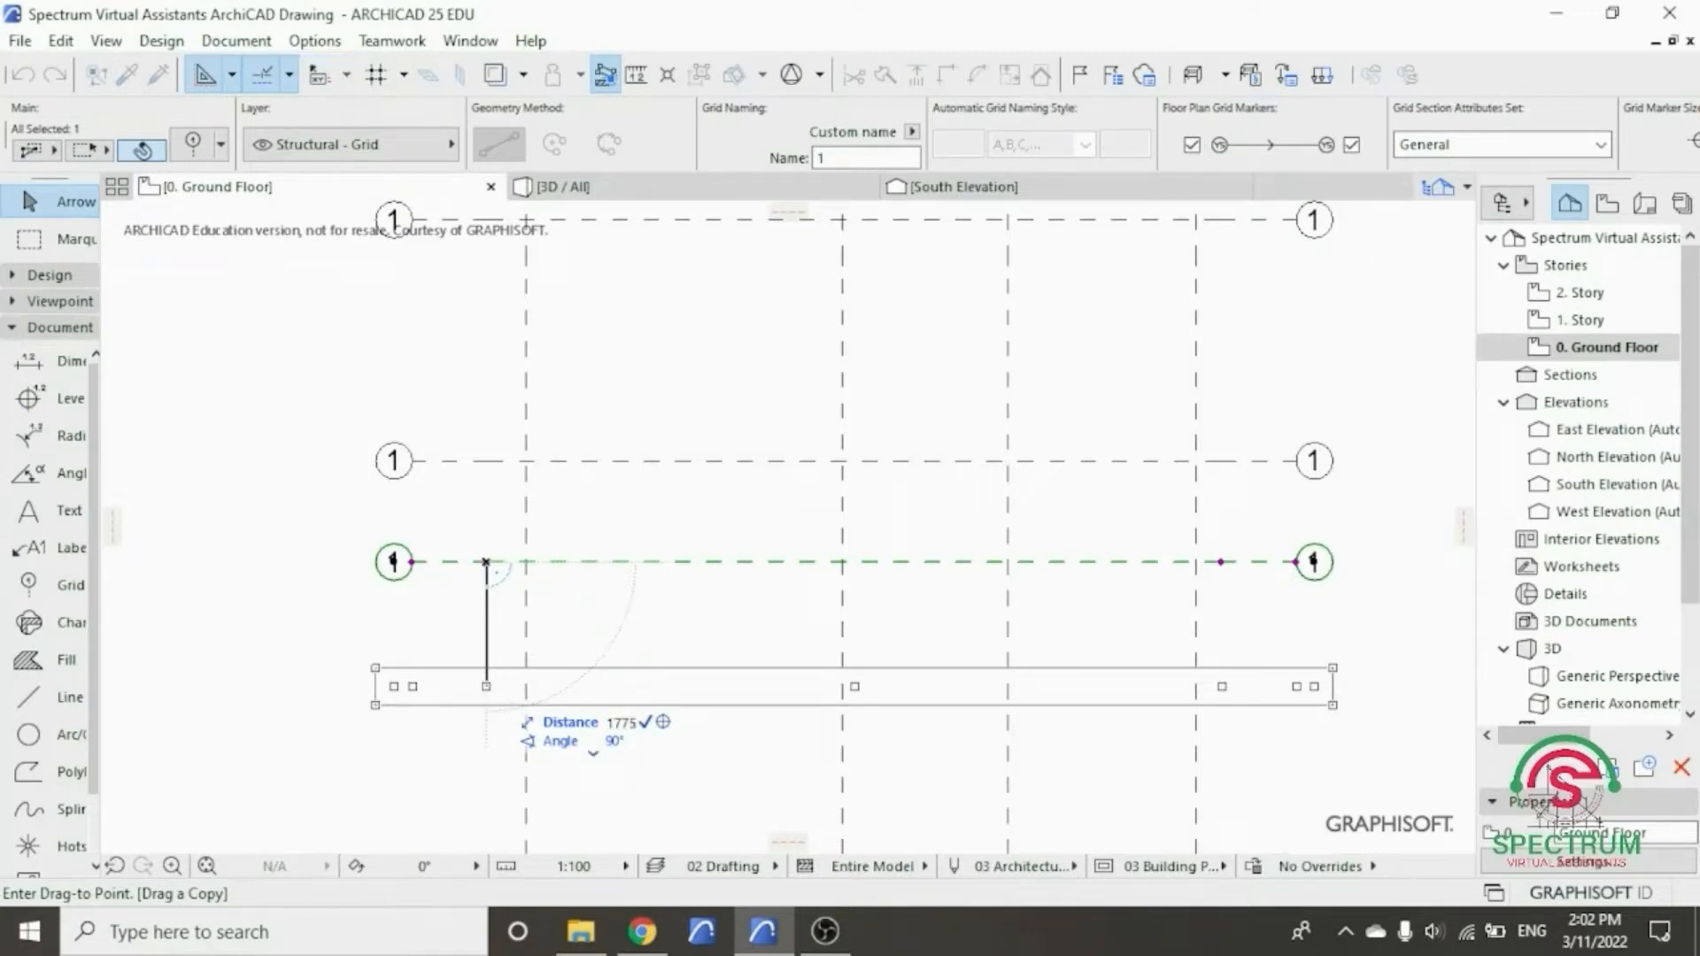
type("75")
key("Return")
- Drag a copy of the fourth horizontal gridline straight down by 3350 mm
right_click(379, 380)
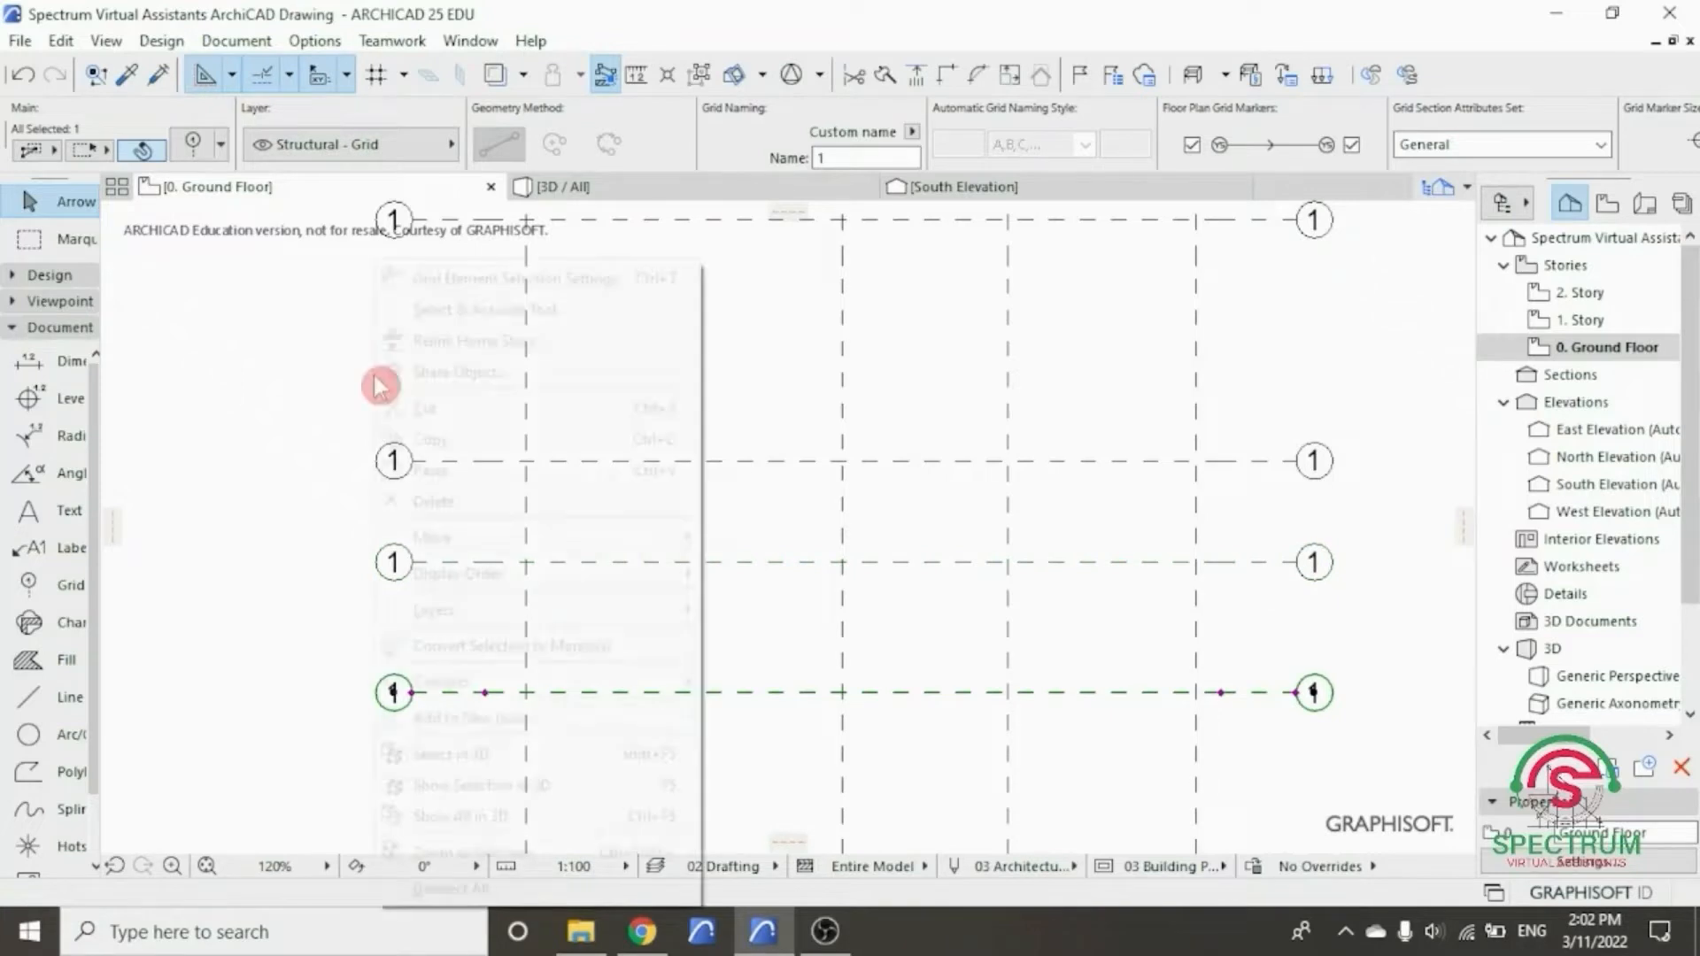
mouse_move(450, 535)
left_click(769, 667)
scroll(619, 661, "down", 2)
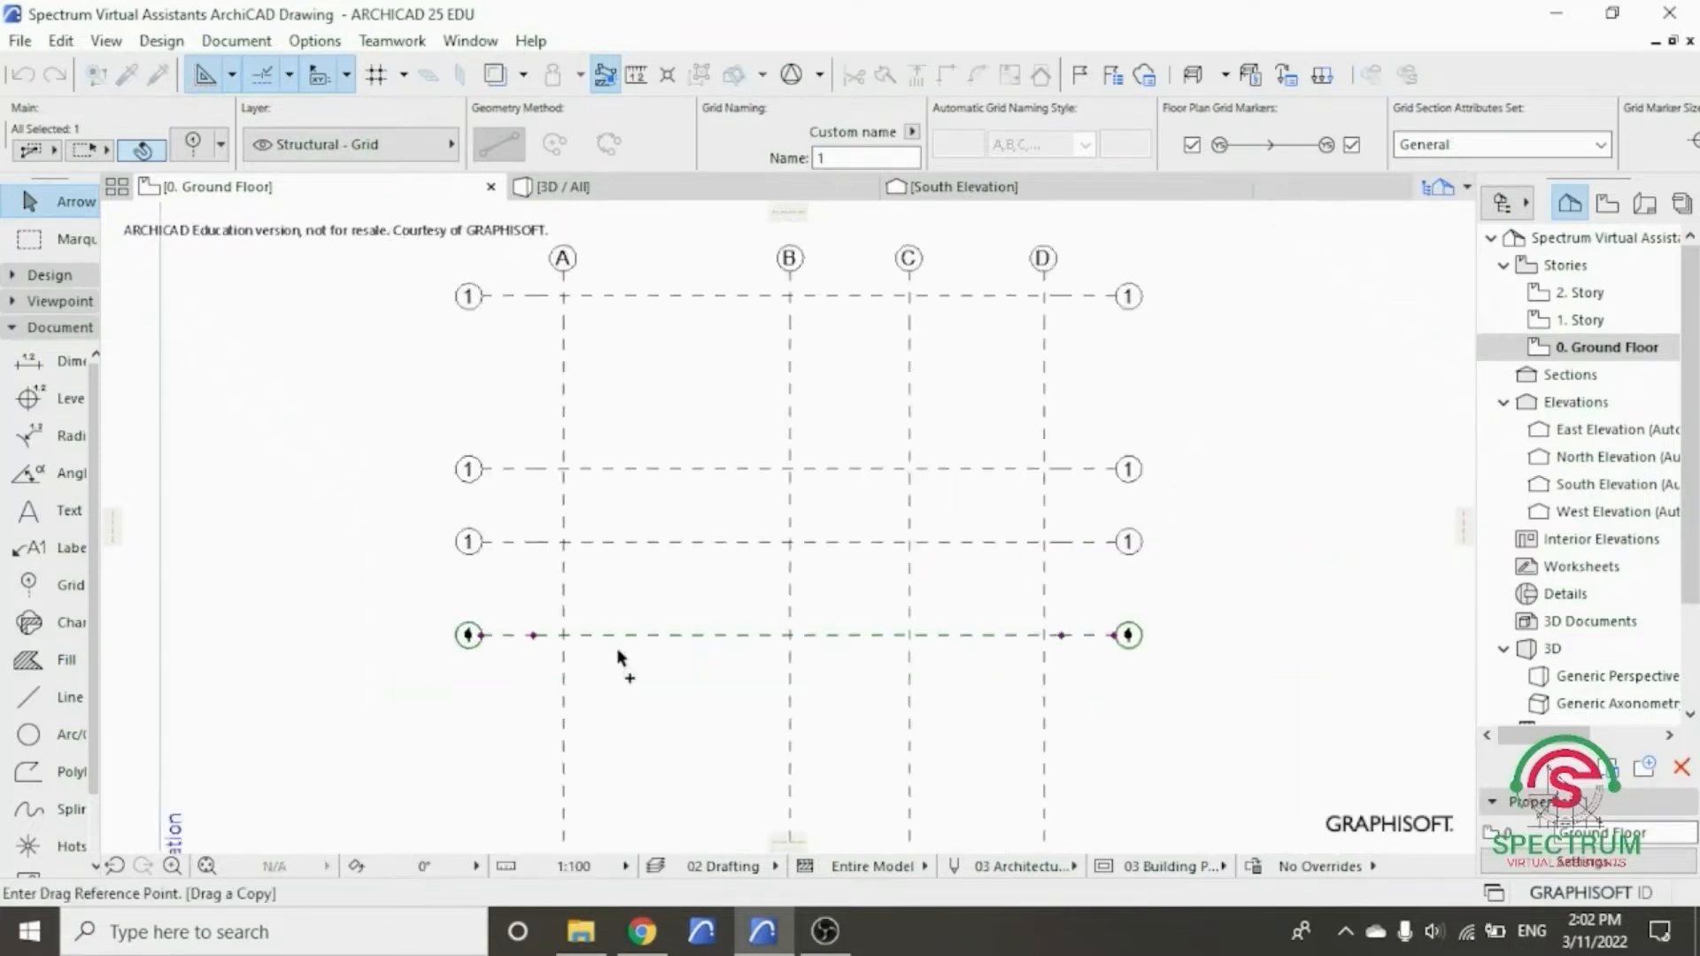
scroll(543, 714, "up", 4)
left_click(531, 561)
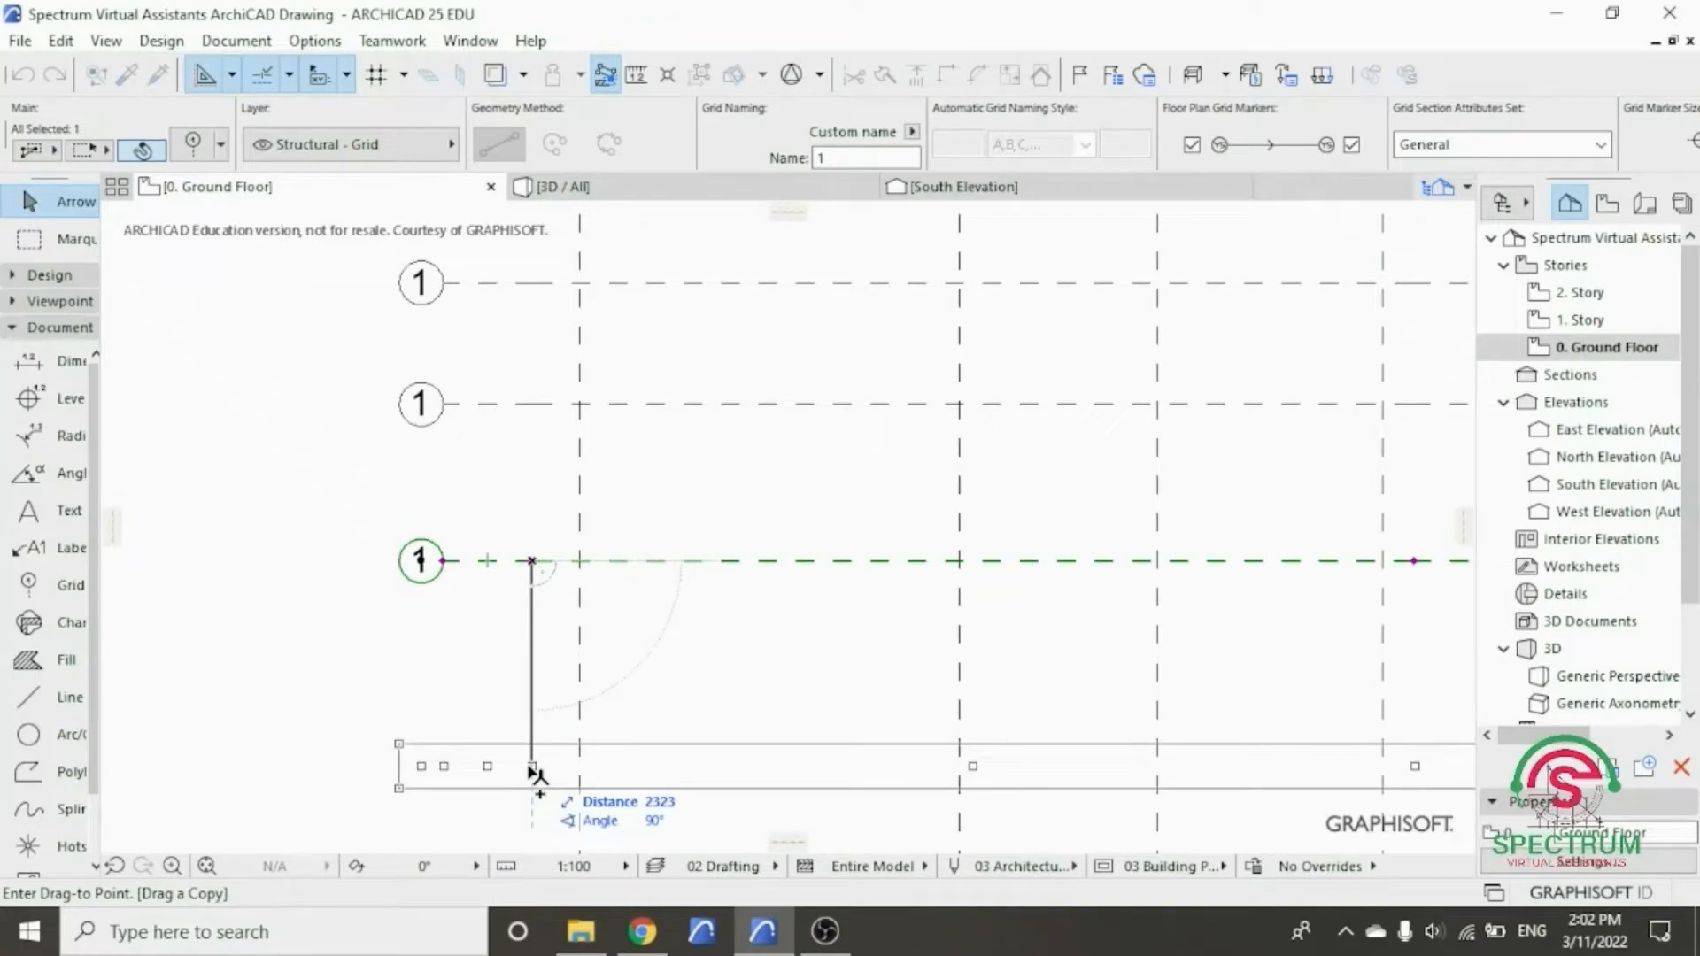
type("33")
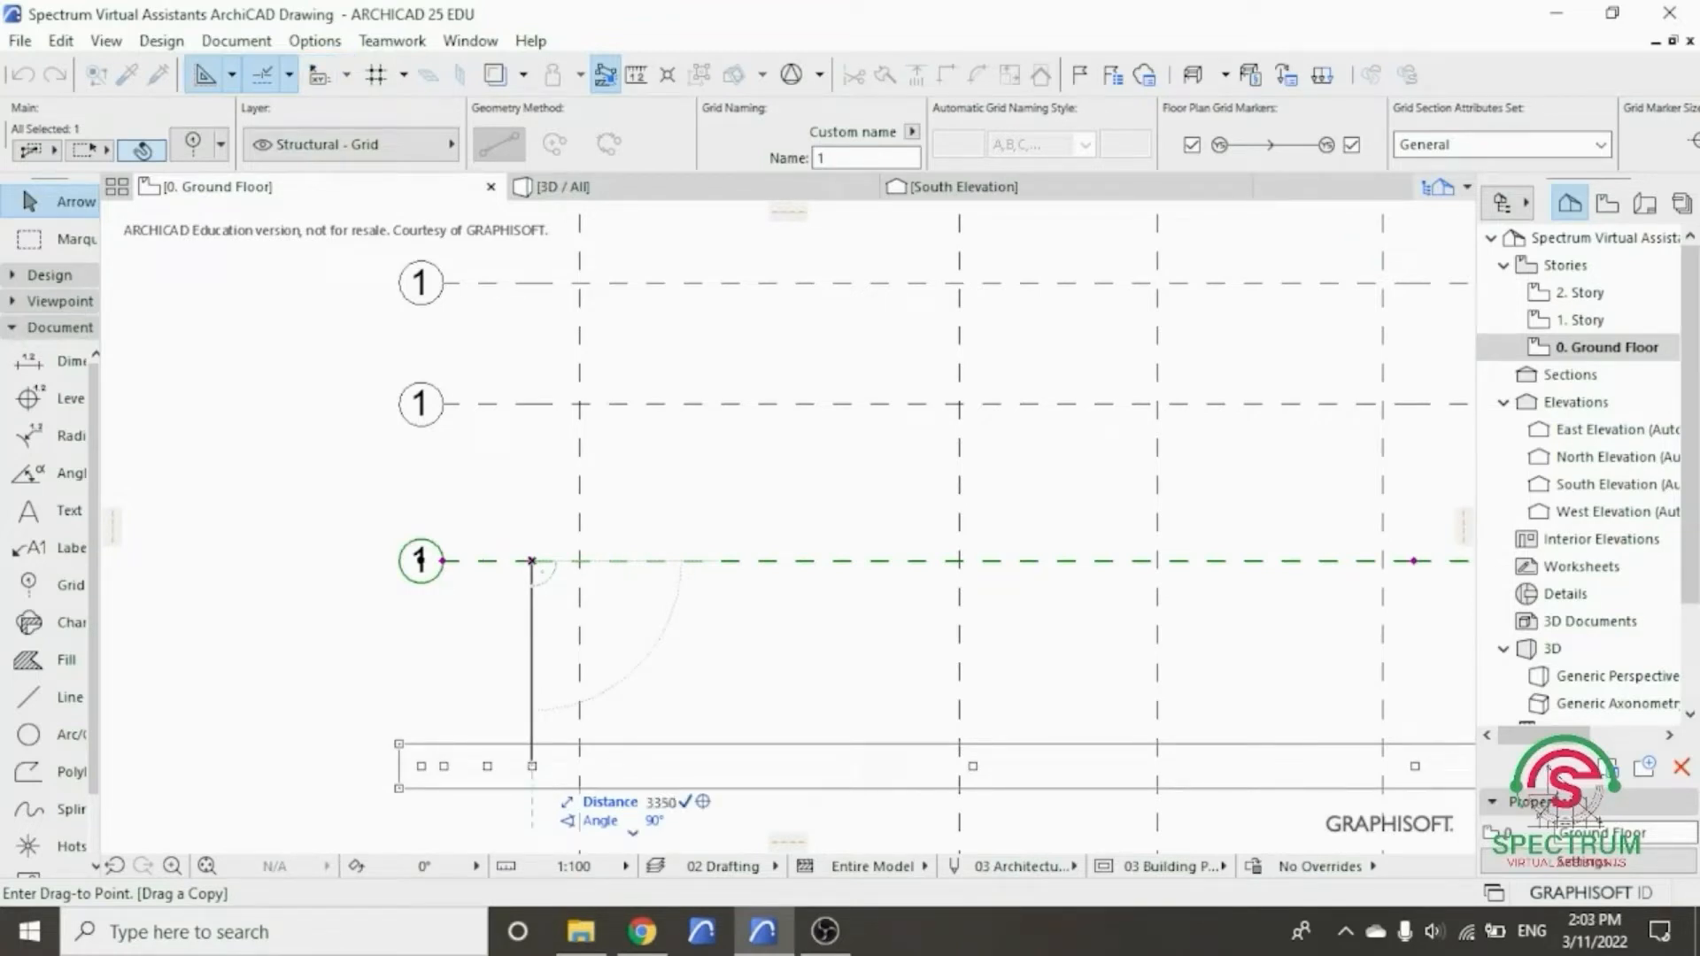
key("Return")
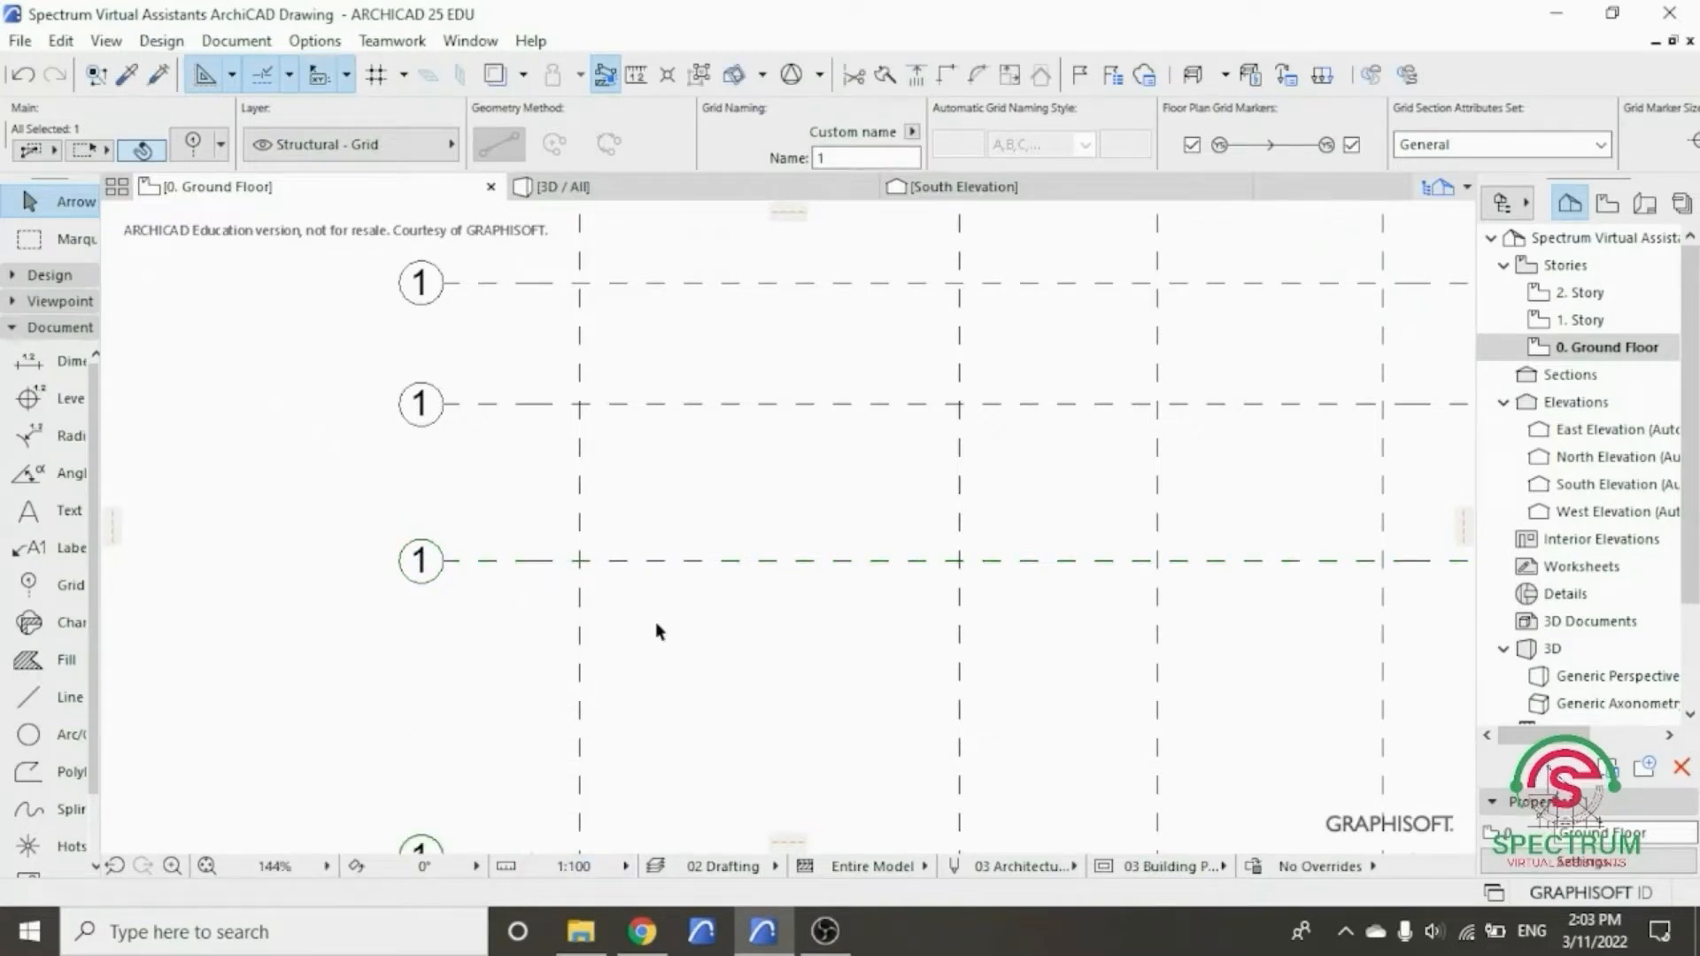
- Drag a copy of the fifth horizontal gridline straight down by 1800 mm
scroll(496, 376, "down", 3)
scroll(467, 591, "up", 5)
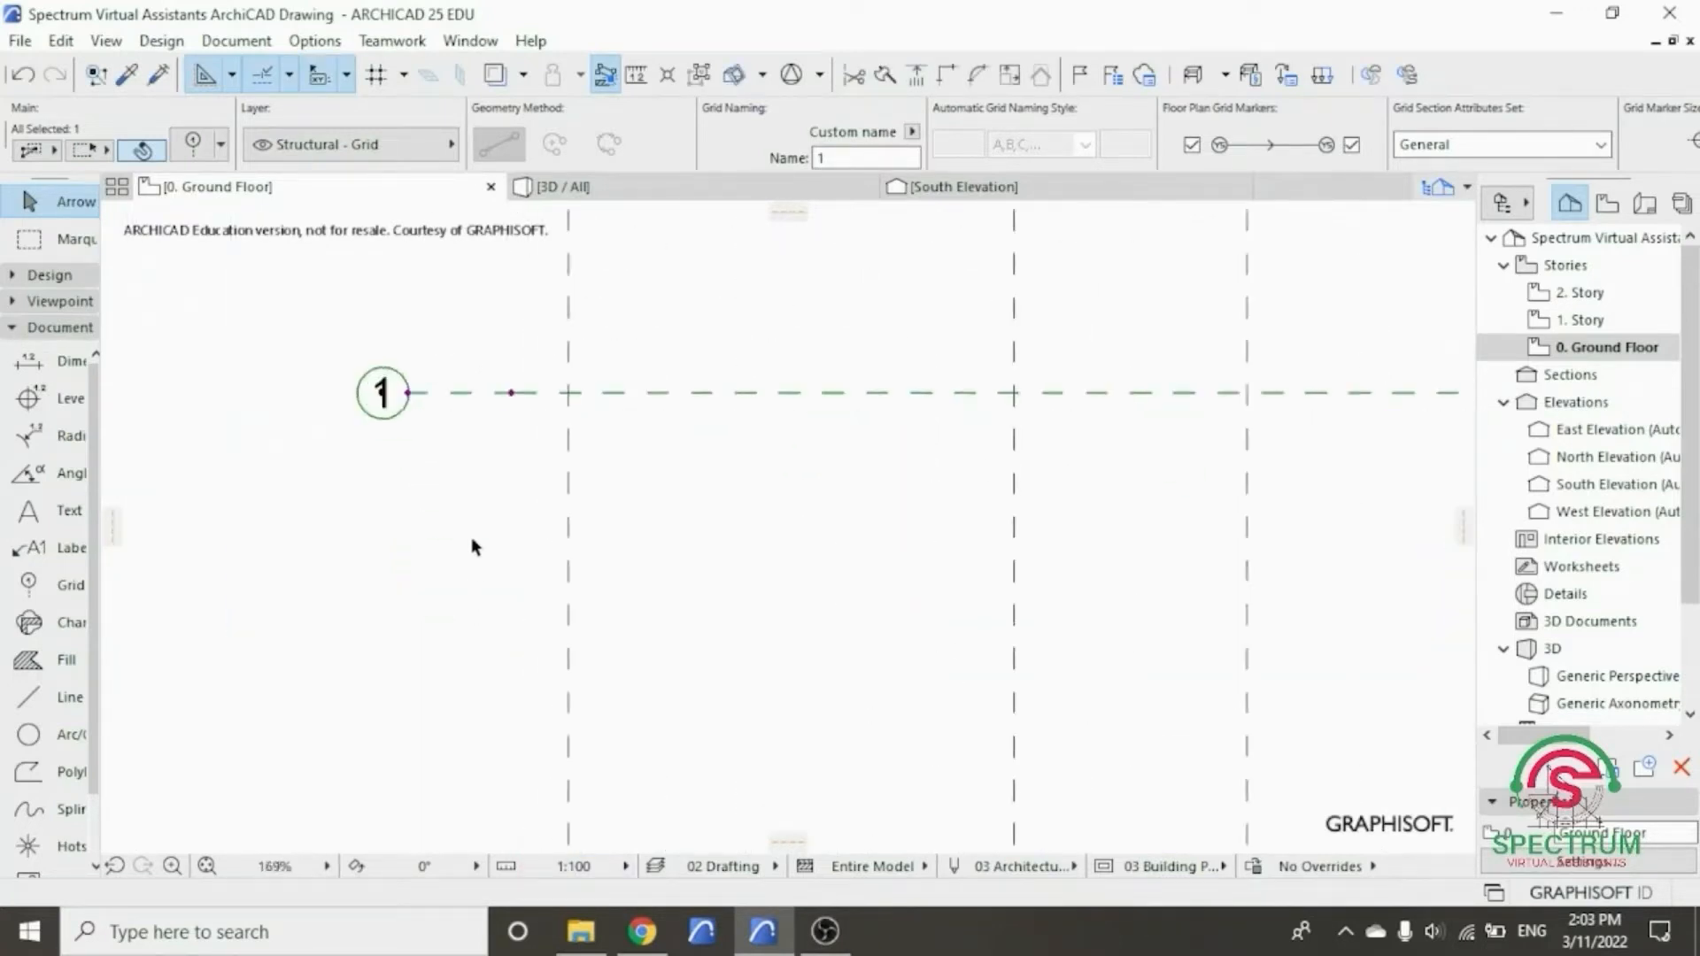
right_click(469, 306)
mouse_move(572, 534)
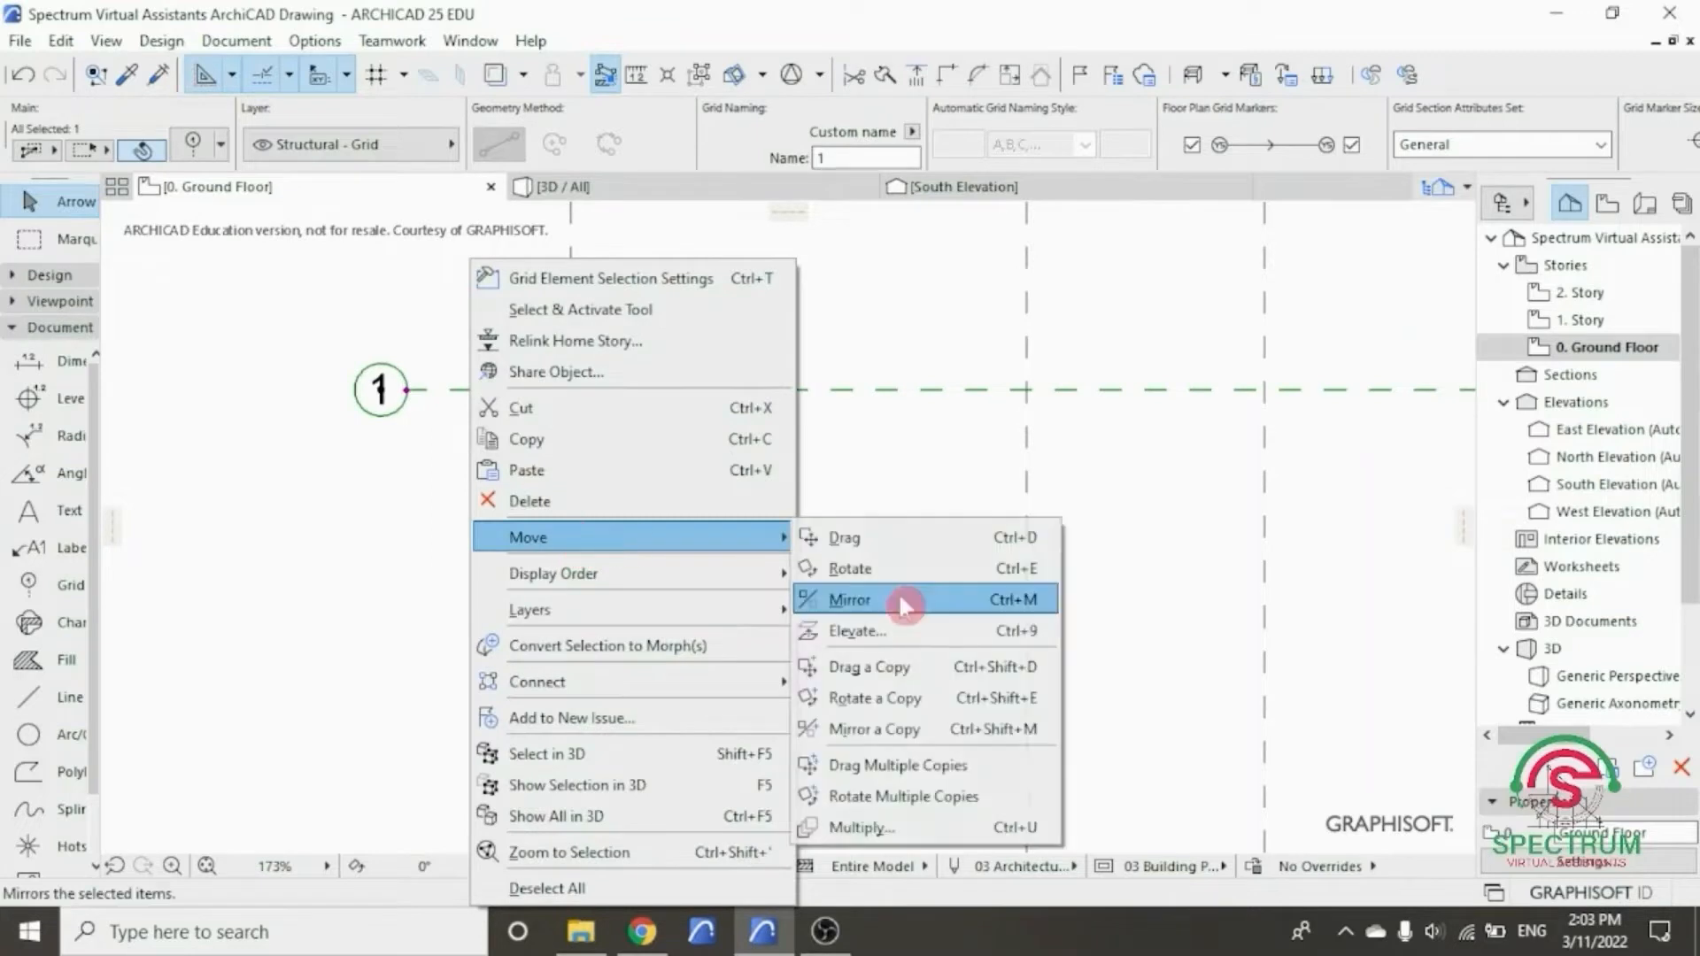
left_click(859, 668)
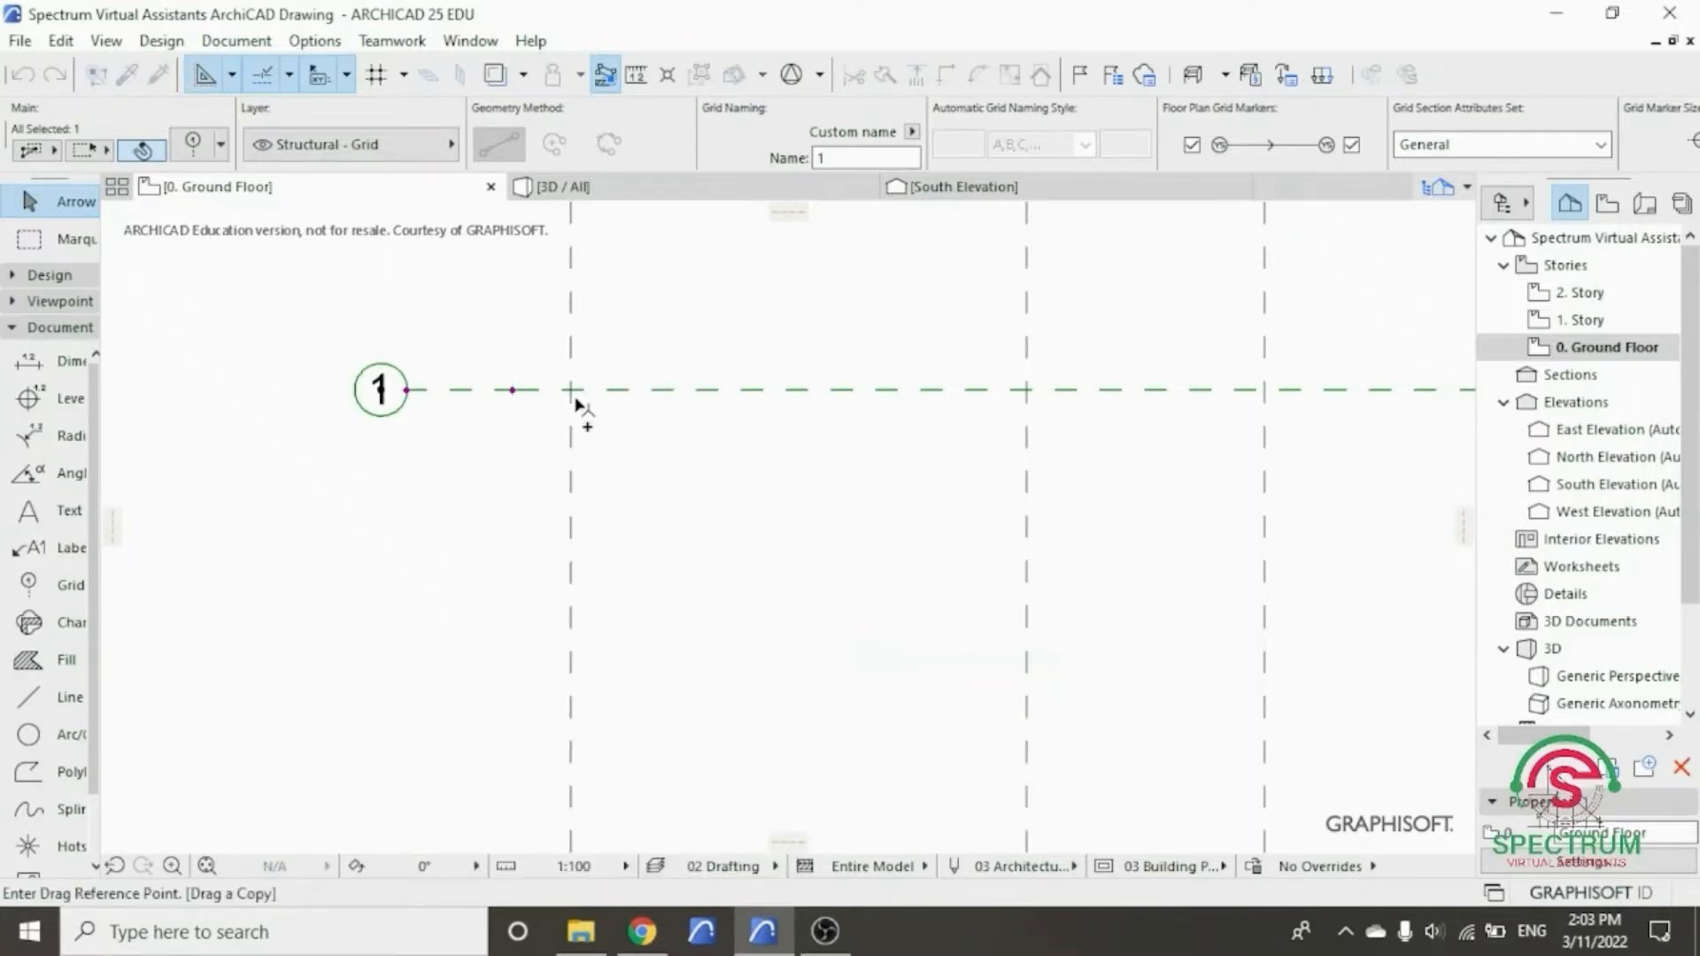
left_click(512, 390)
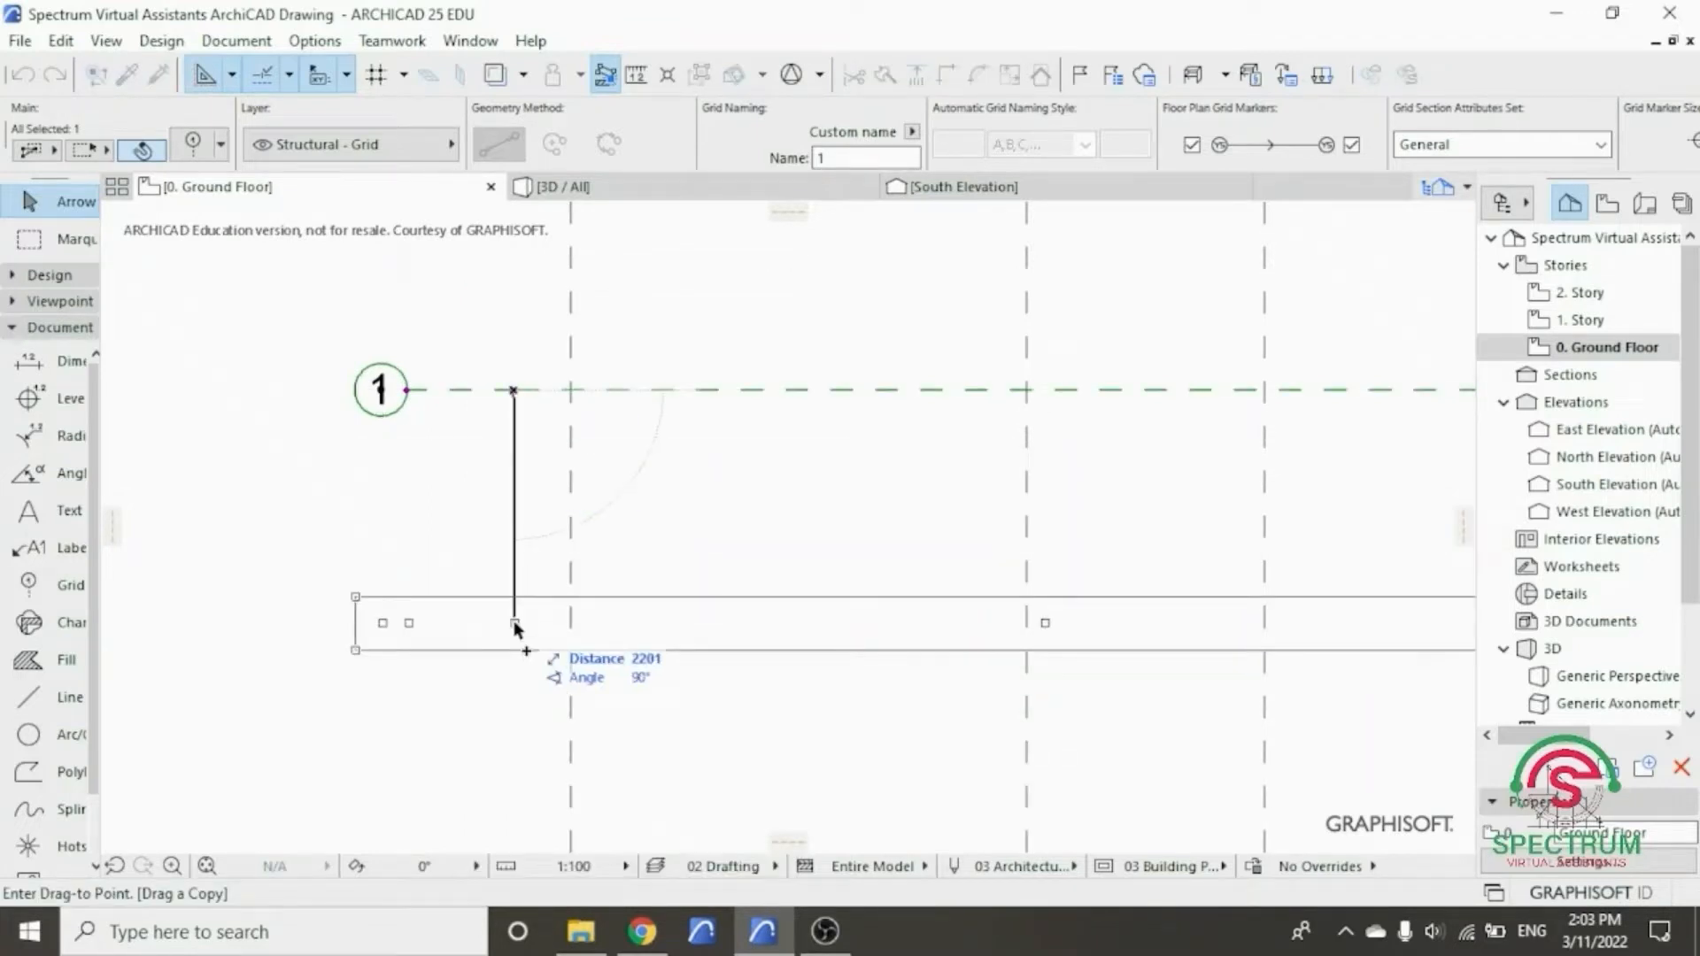
type("18")
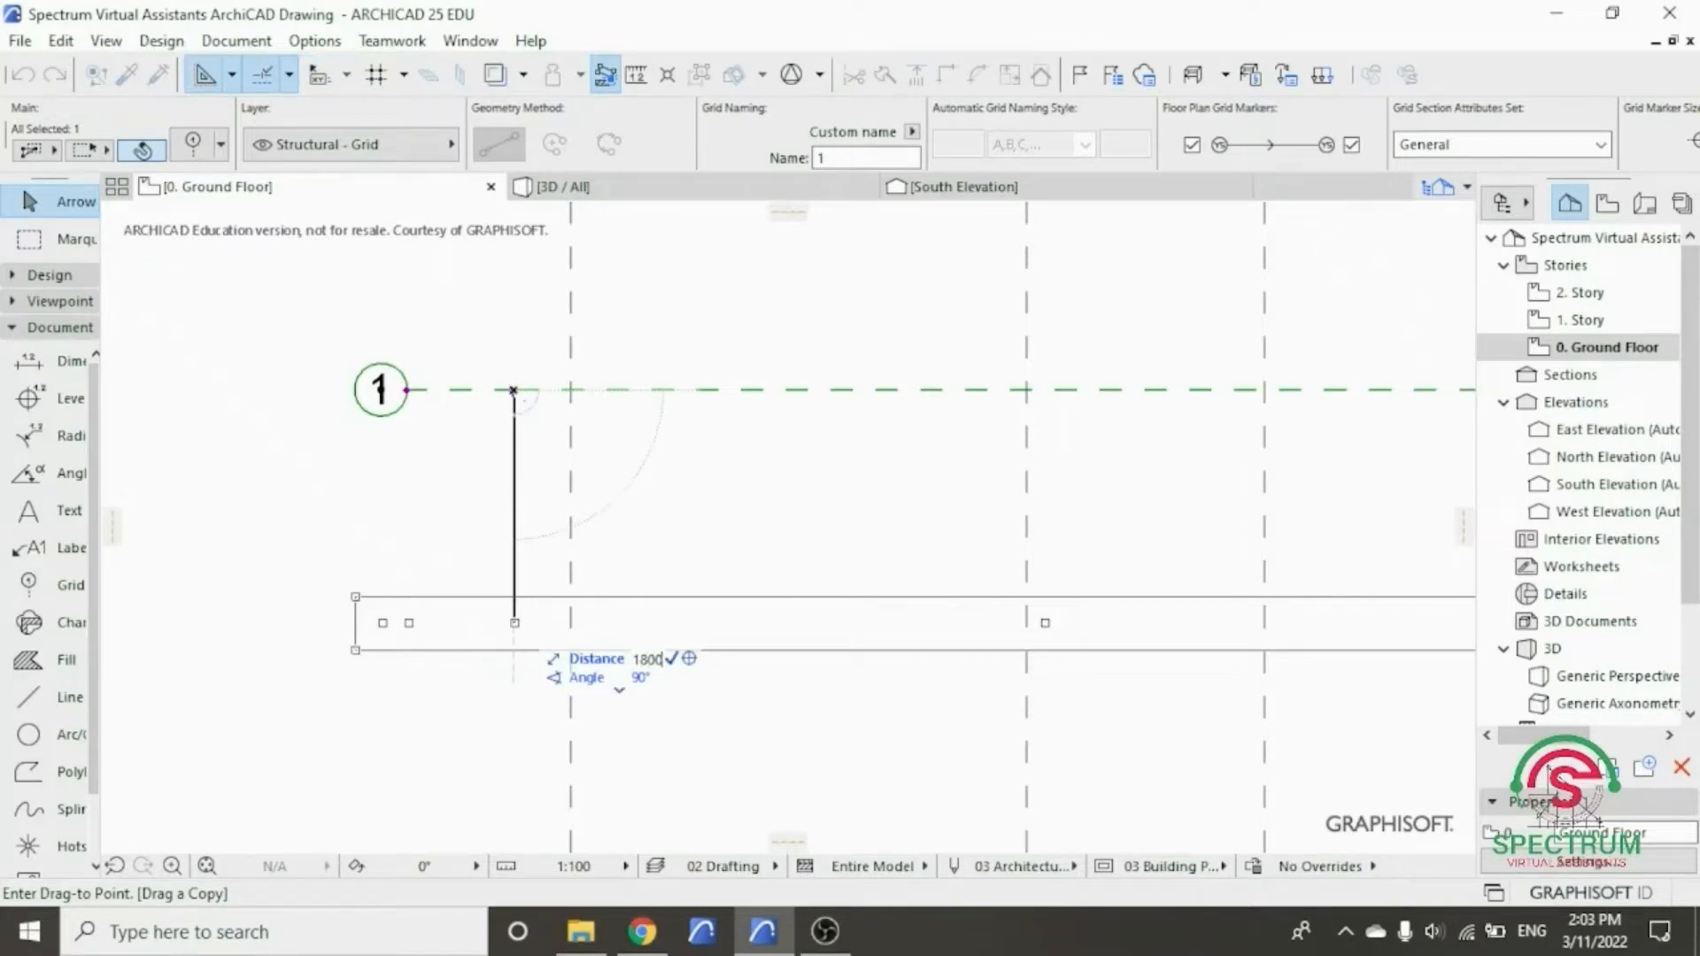
type("00")
key("Return")
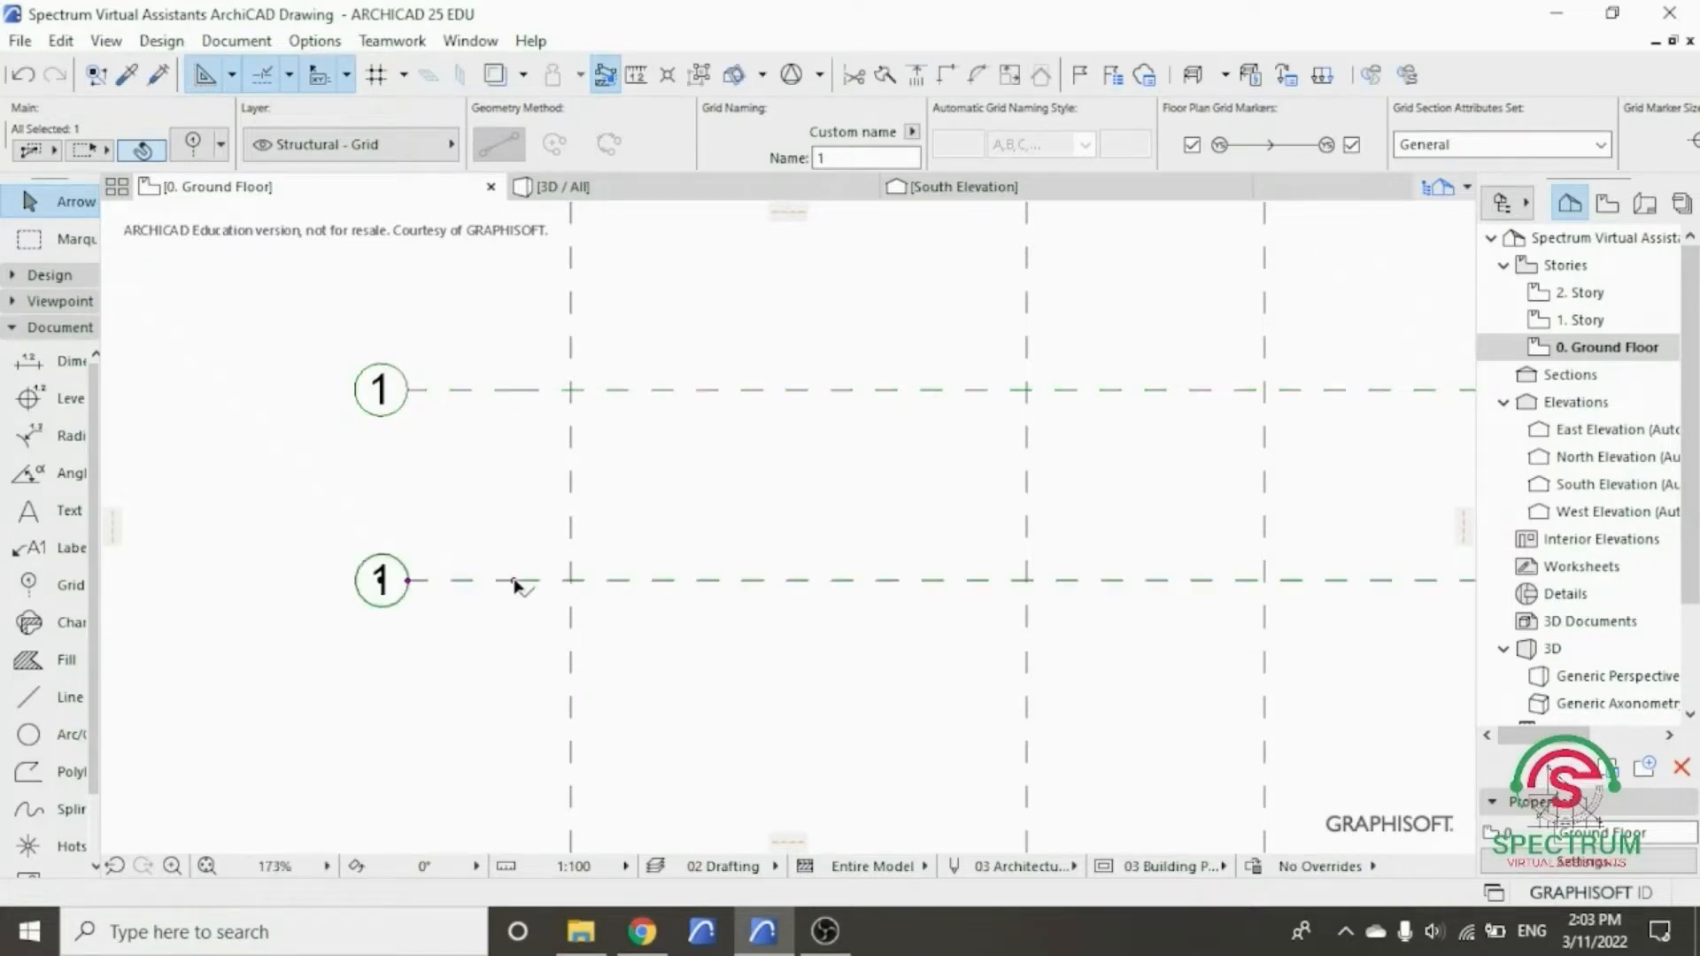
- Drag a copy of the sixth horizontal gridline straight down by 1675 mm
right_click(458, 493)
mouse_move(550, 543)
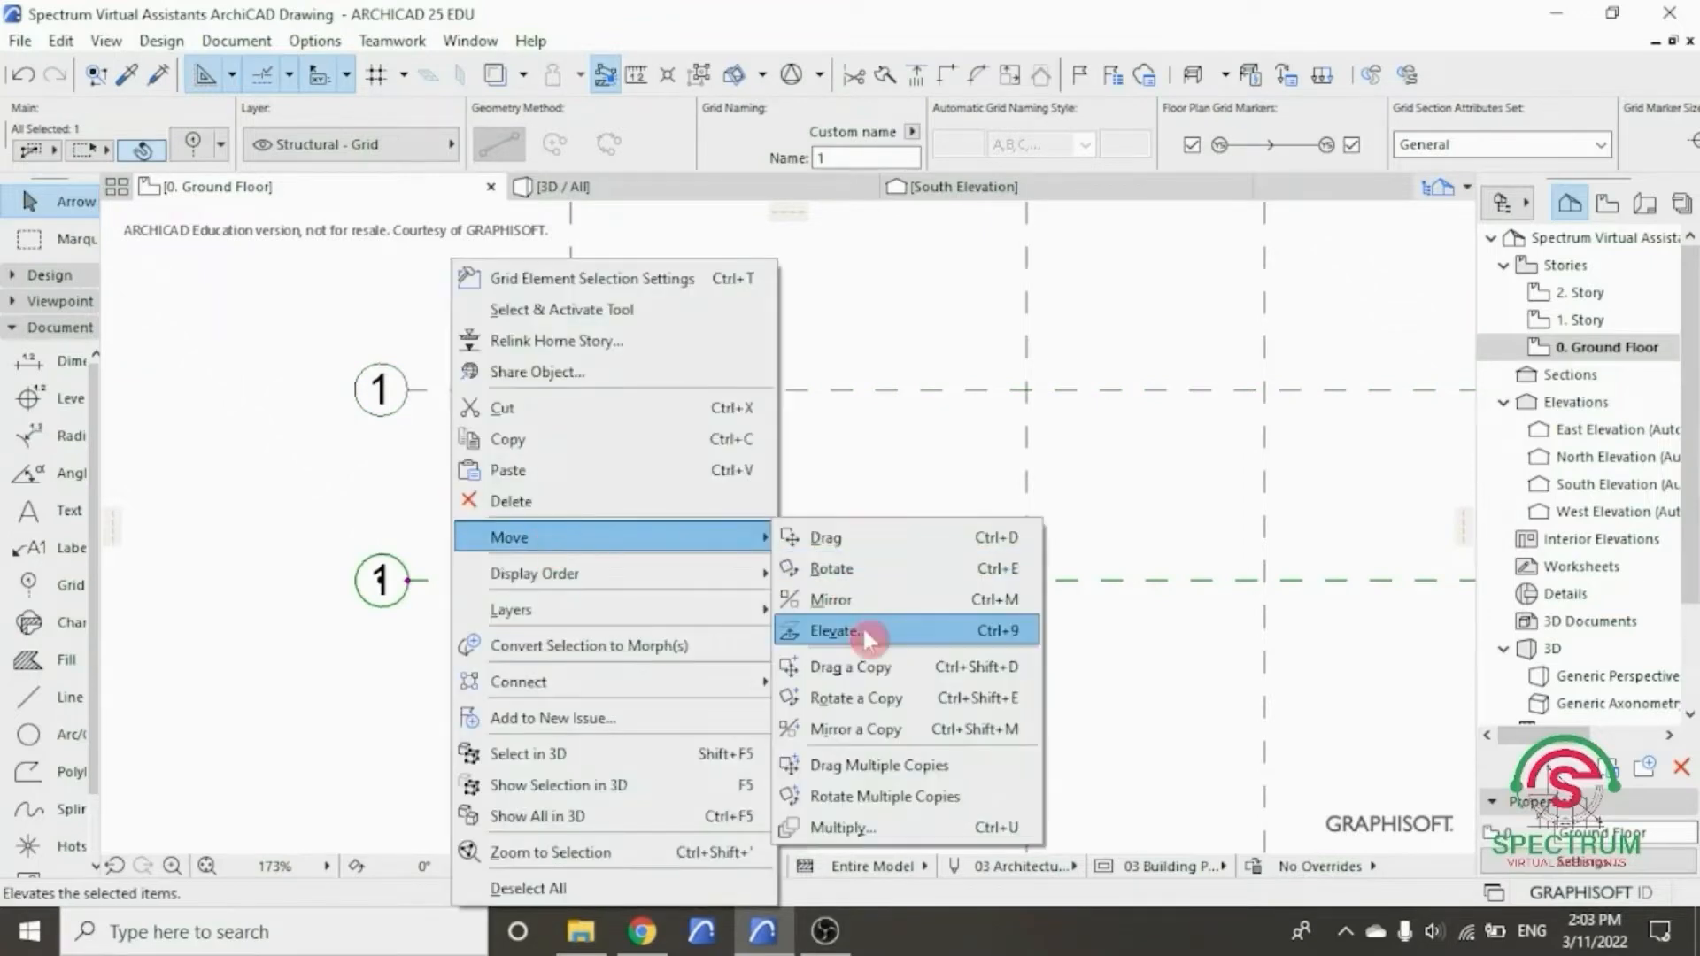
left_click(858, 664)
left_click(408, 580)
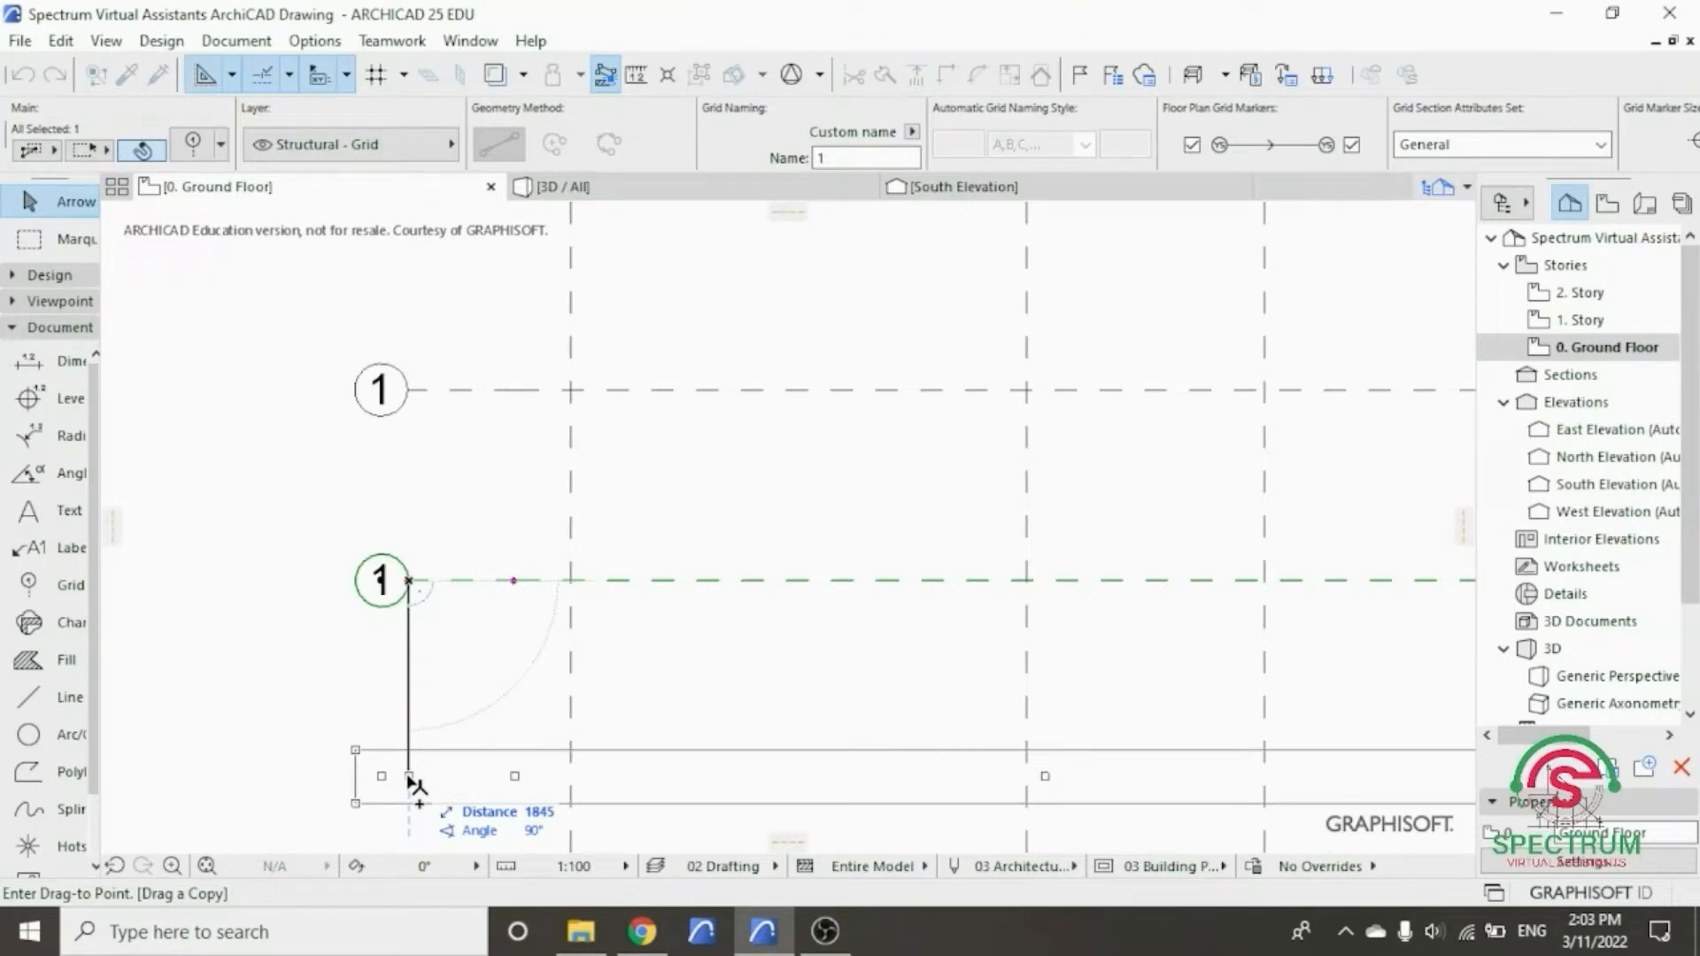
type("167")
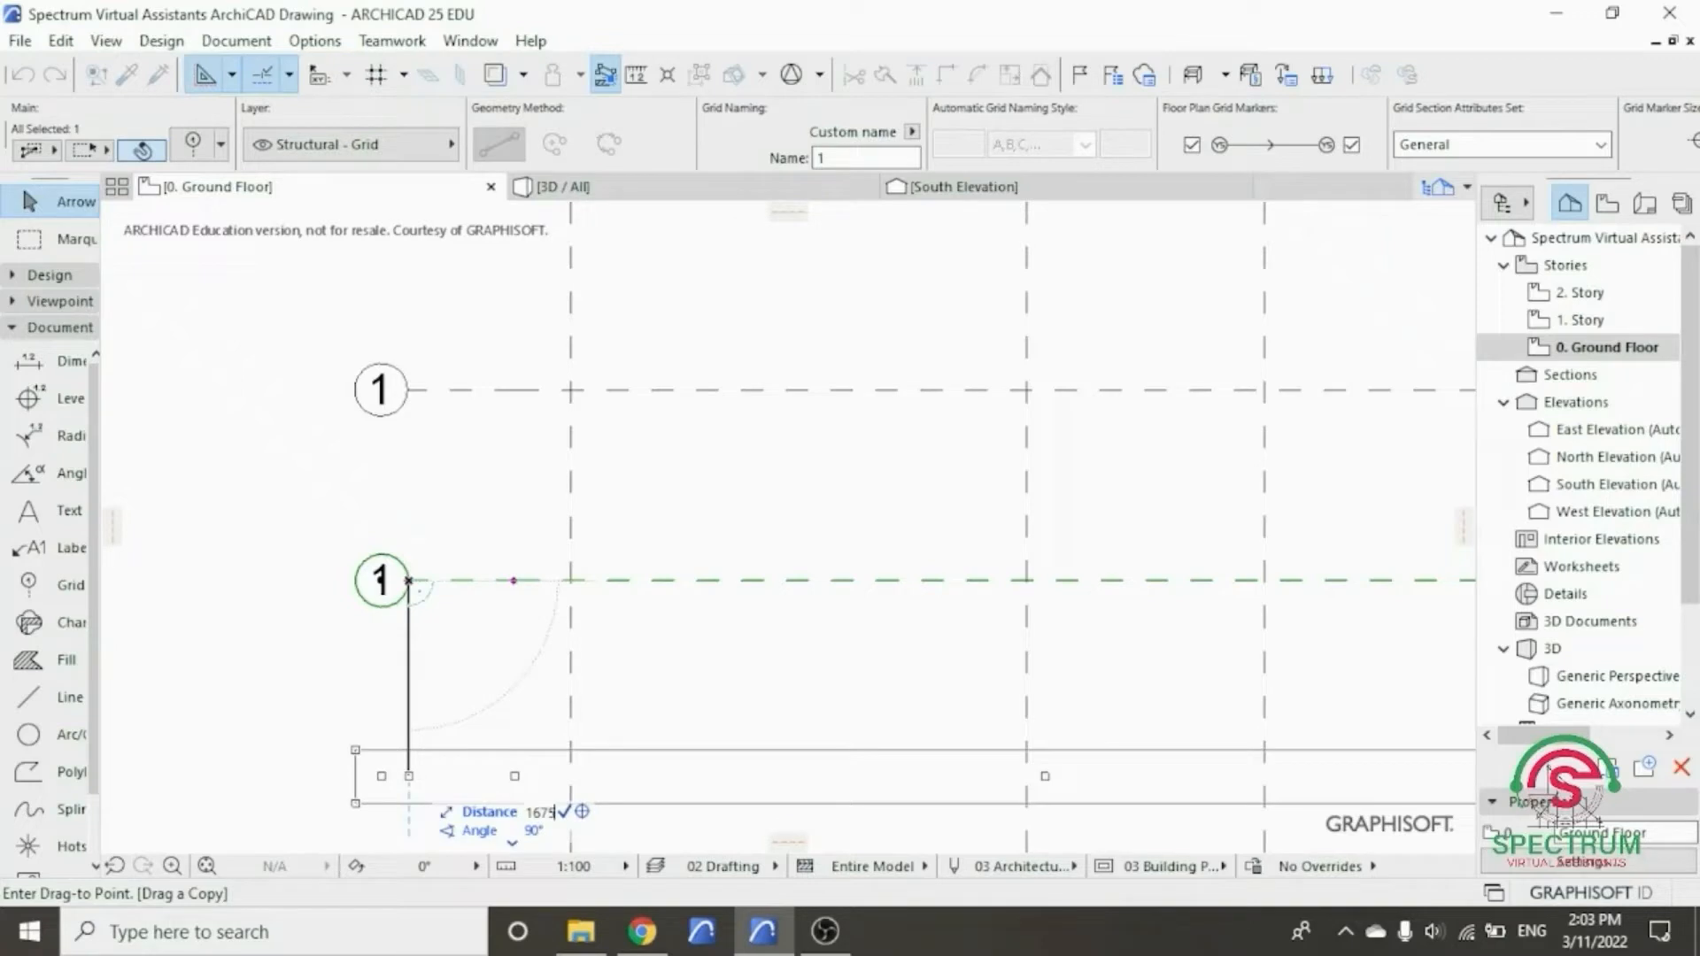
key("Return")
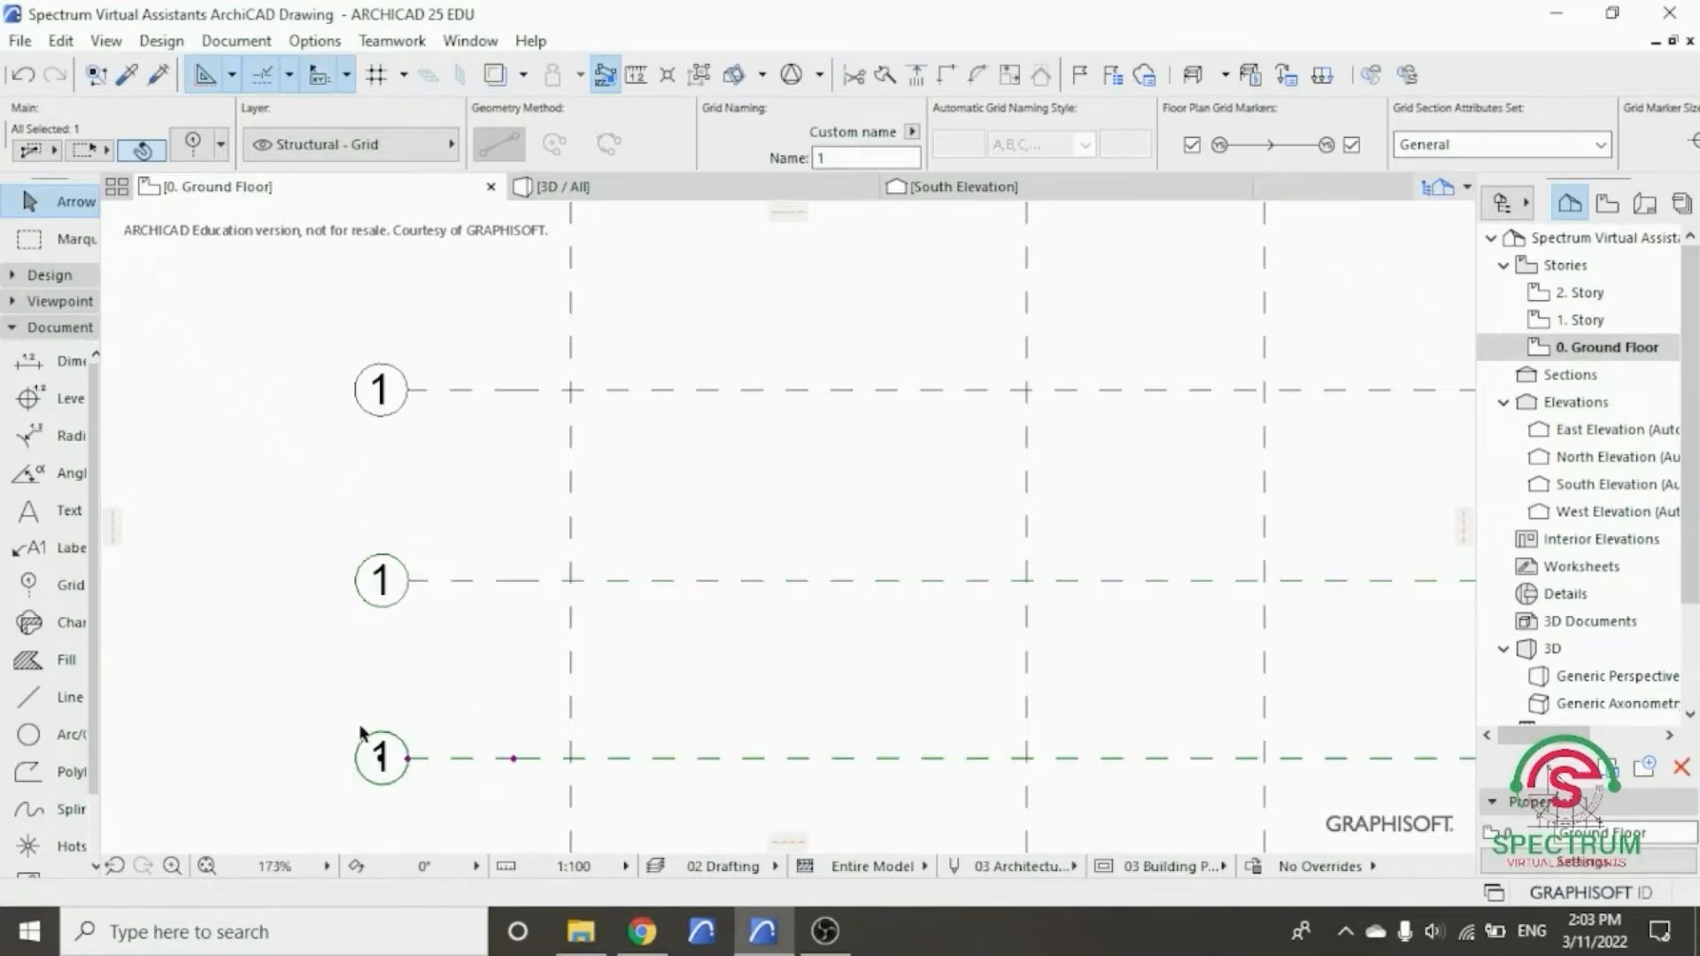
- Drag a copy of the seventh horizontal gridline down by 2100 mm at a 90° angle, and clear the selection
scroll(451, 503, "down", 4)
scroll(471, 694, "up", 4)
scroll(471, 686, "up", 3)
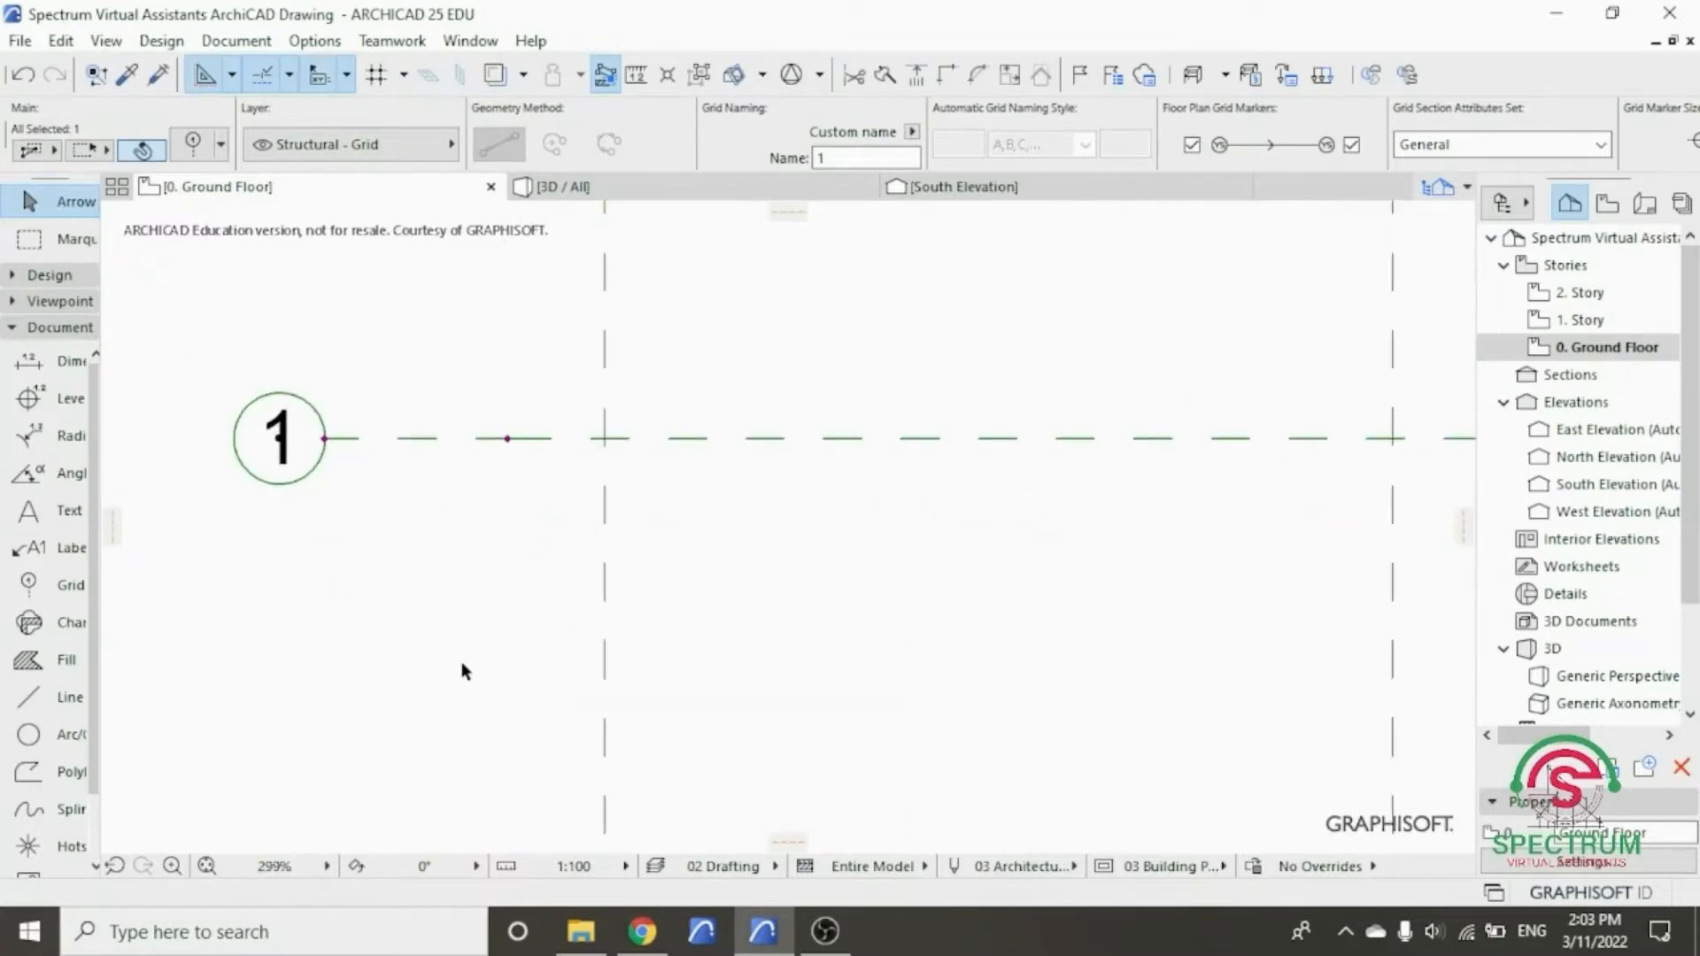
right_click(448, 380)
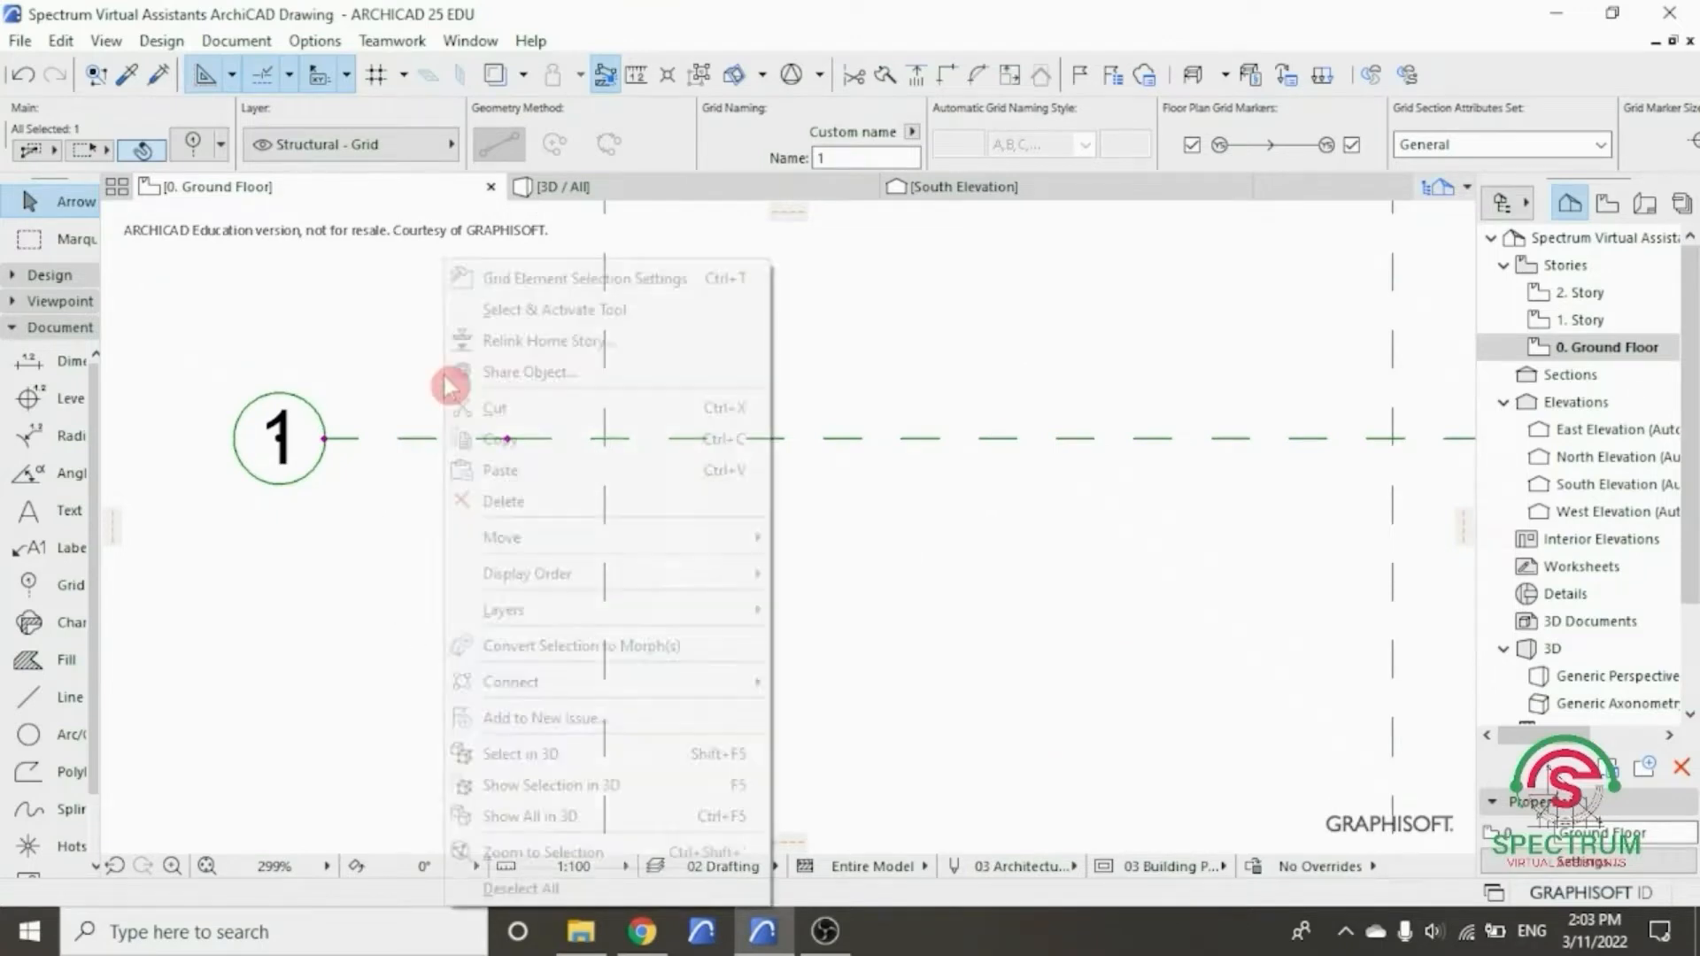
left_click(549, 533)
left_click(868, 667)
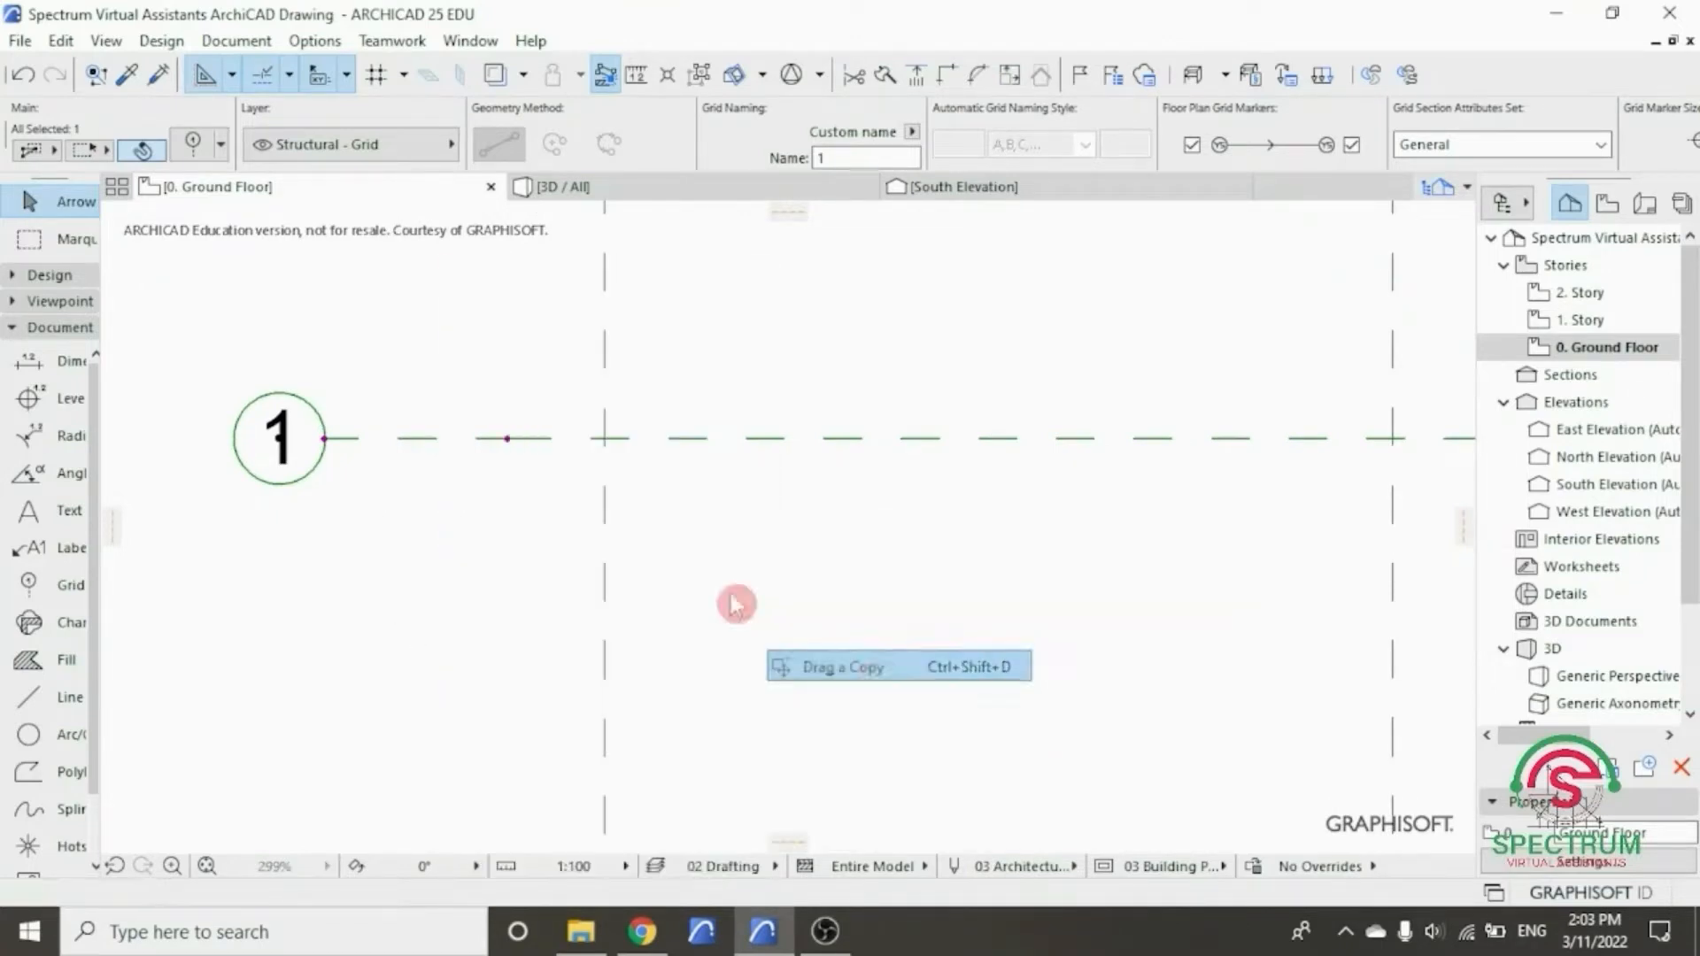
left_click(325, 438)
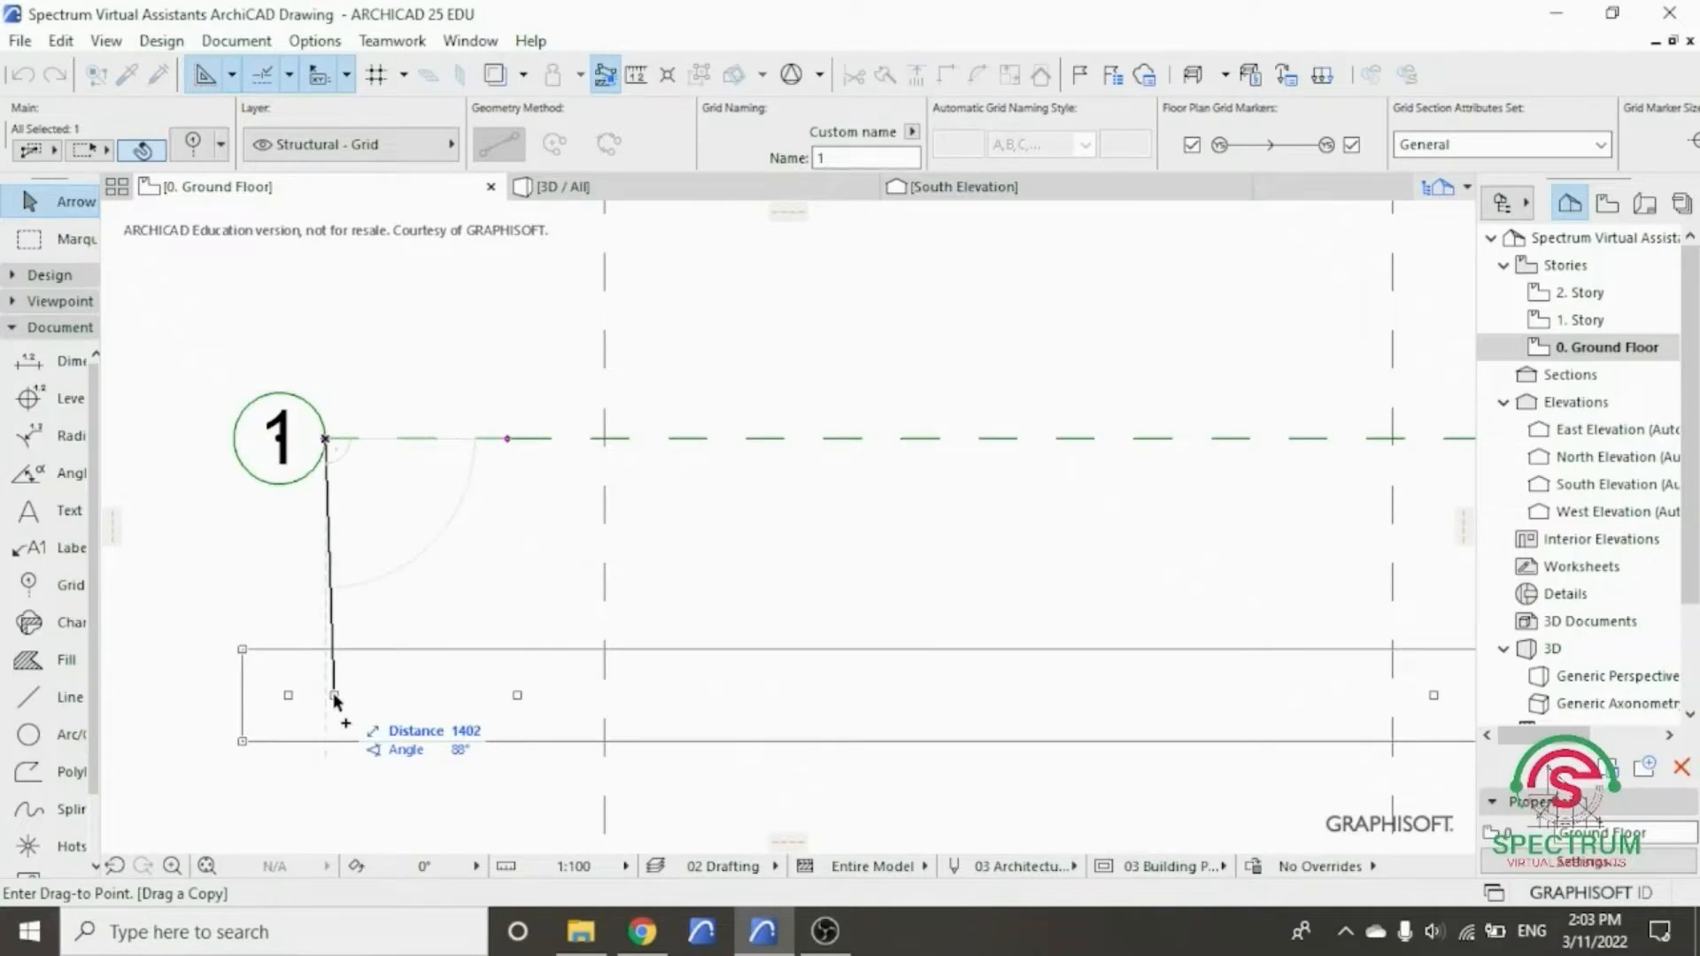
type("2100")
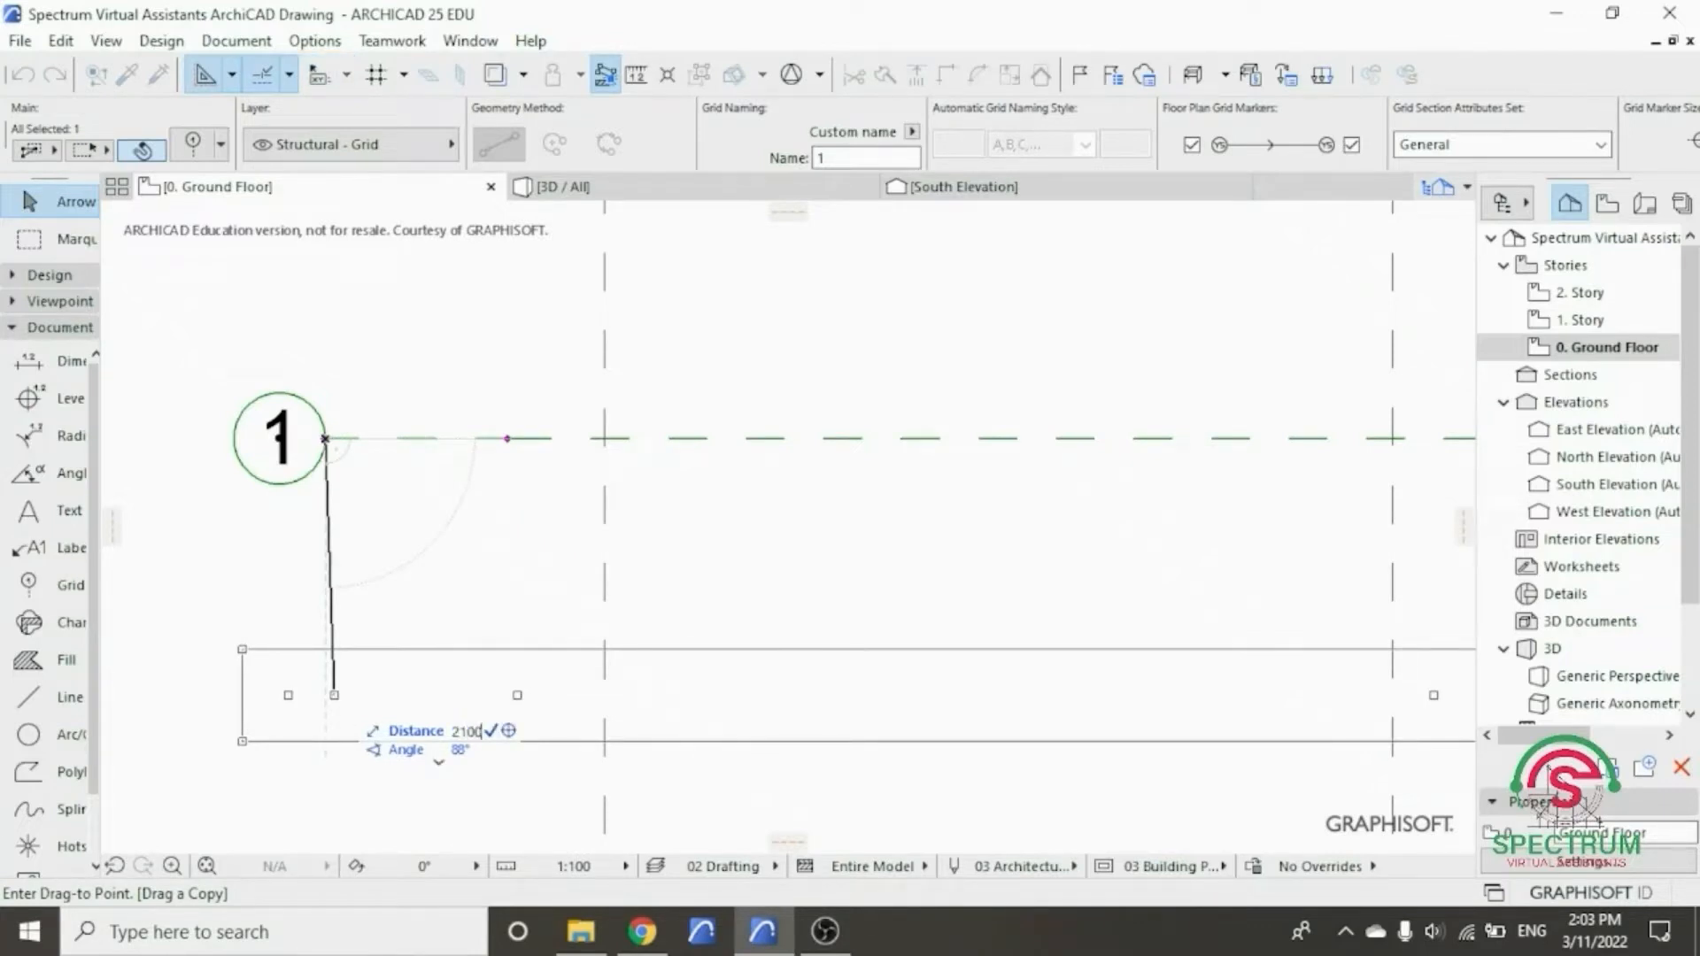
key("Tab")
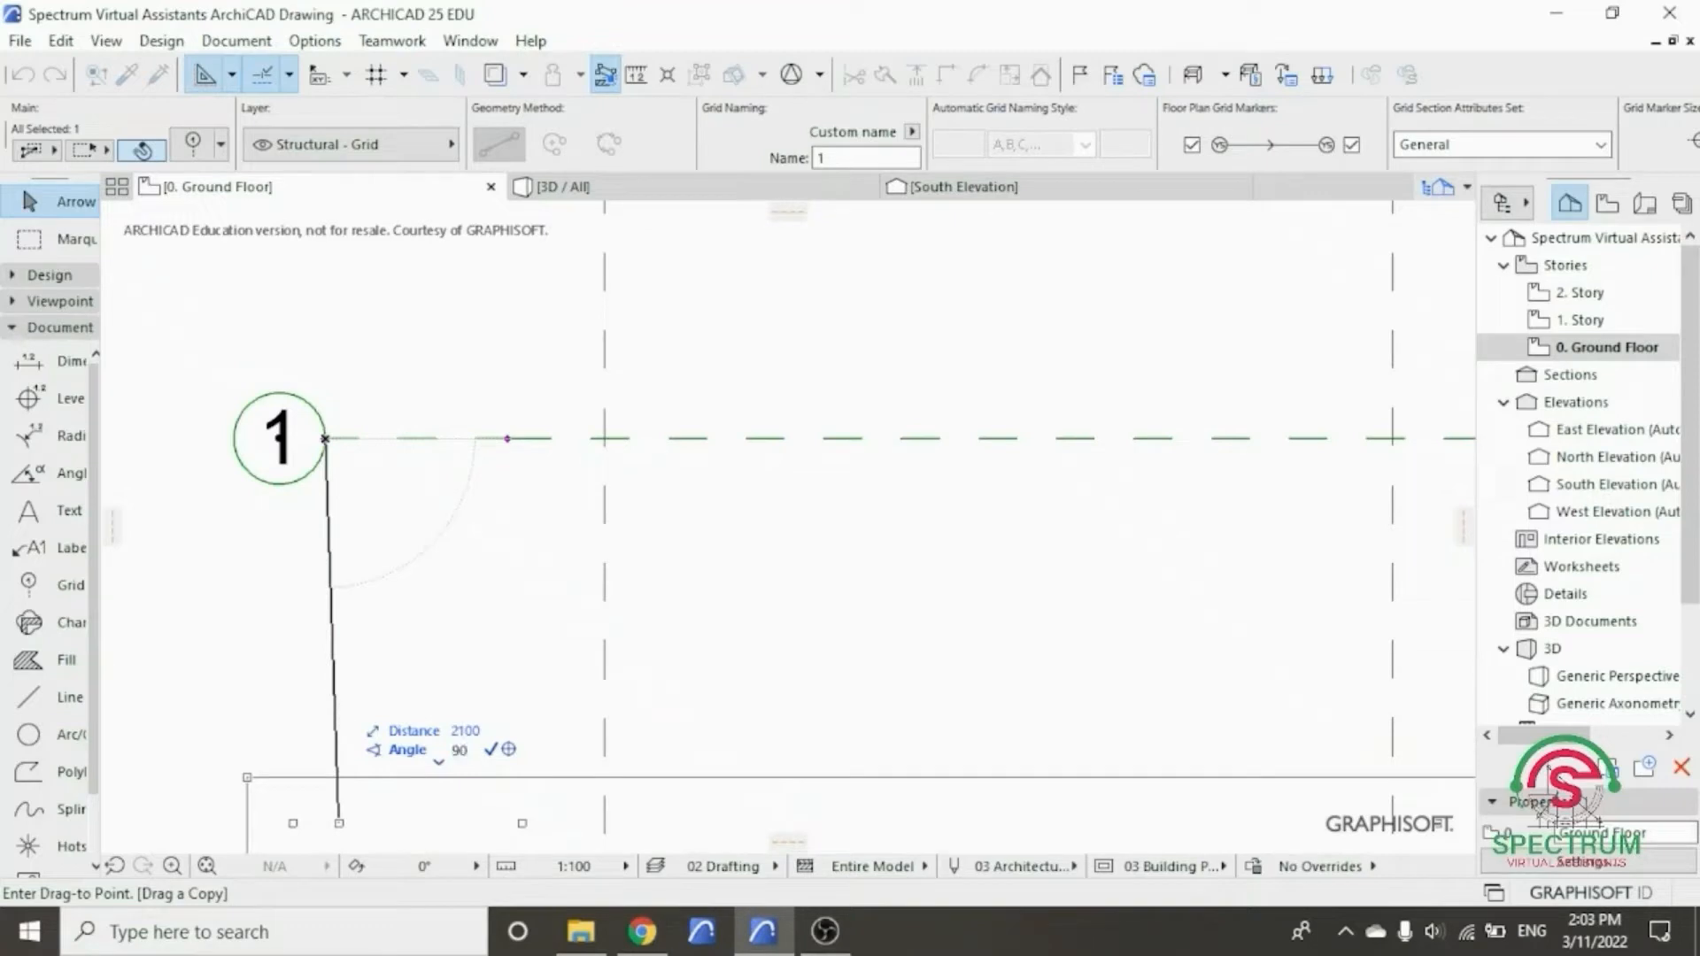
key("Return")
scroll(427, 710, "down", 5)
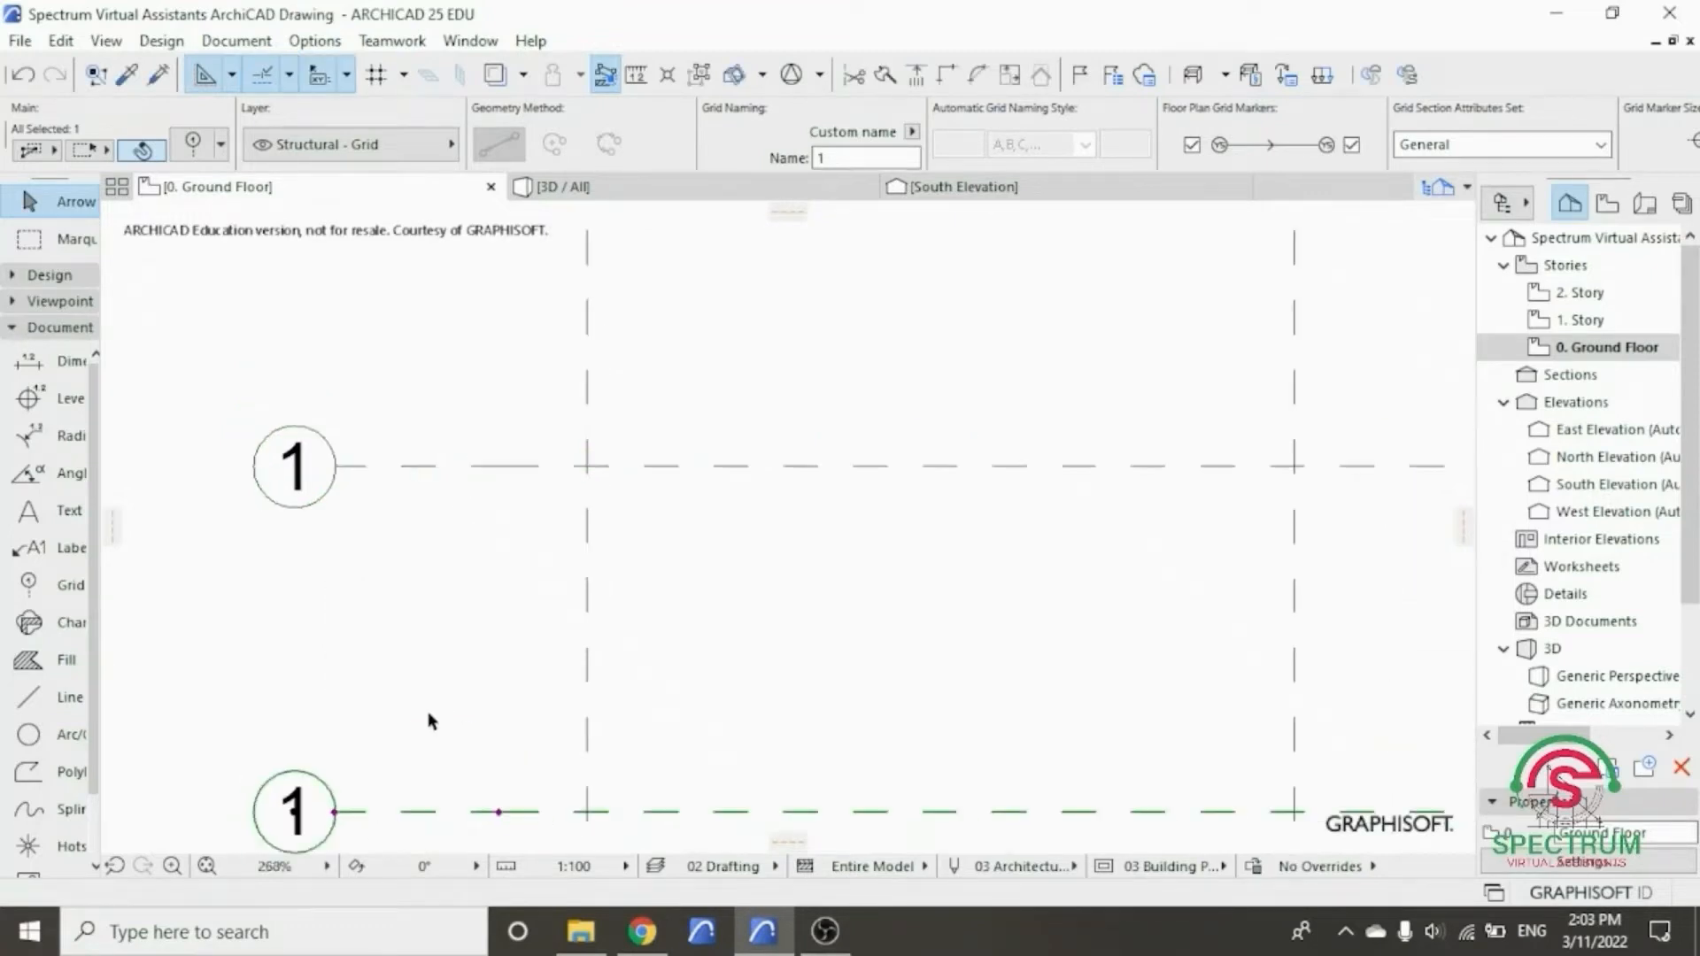
scroll(455, 687, "down", 2)
scroll(425, 650, "up", 5)
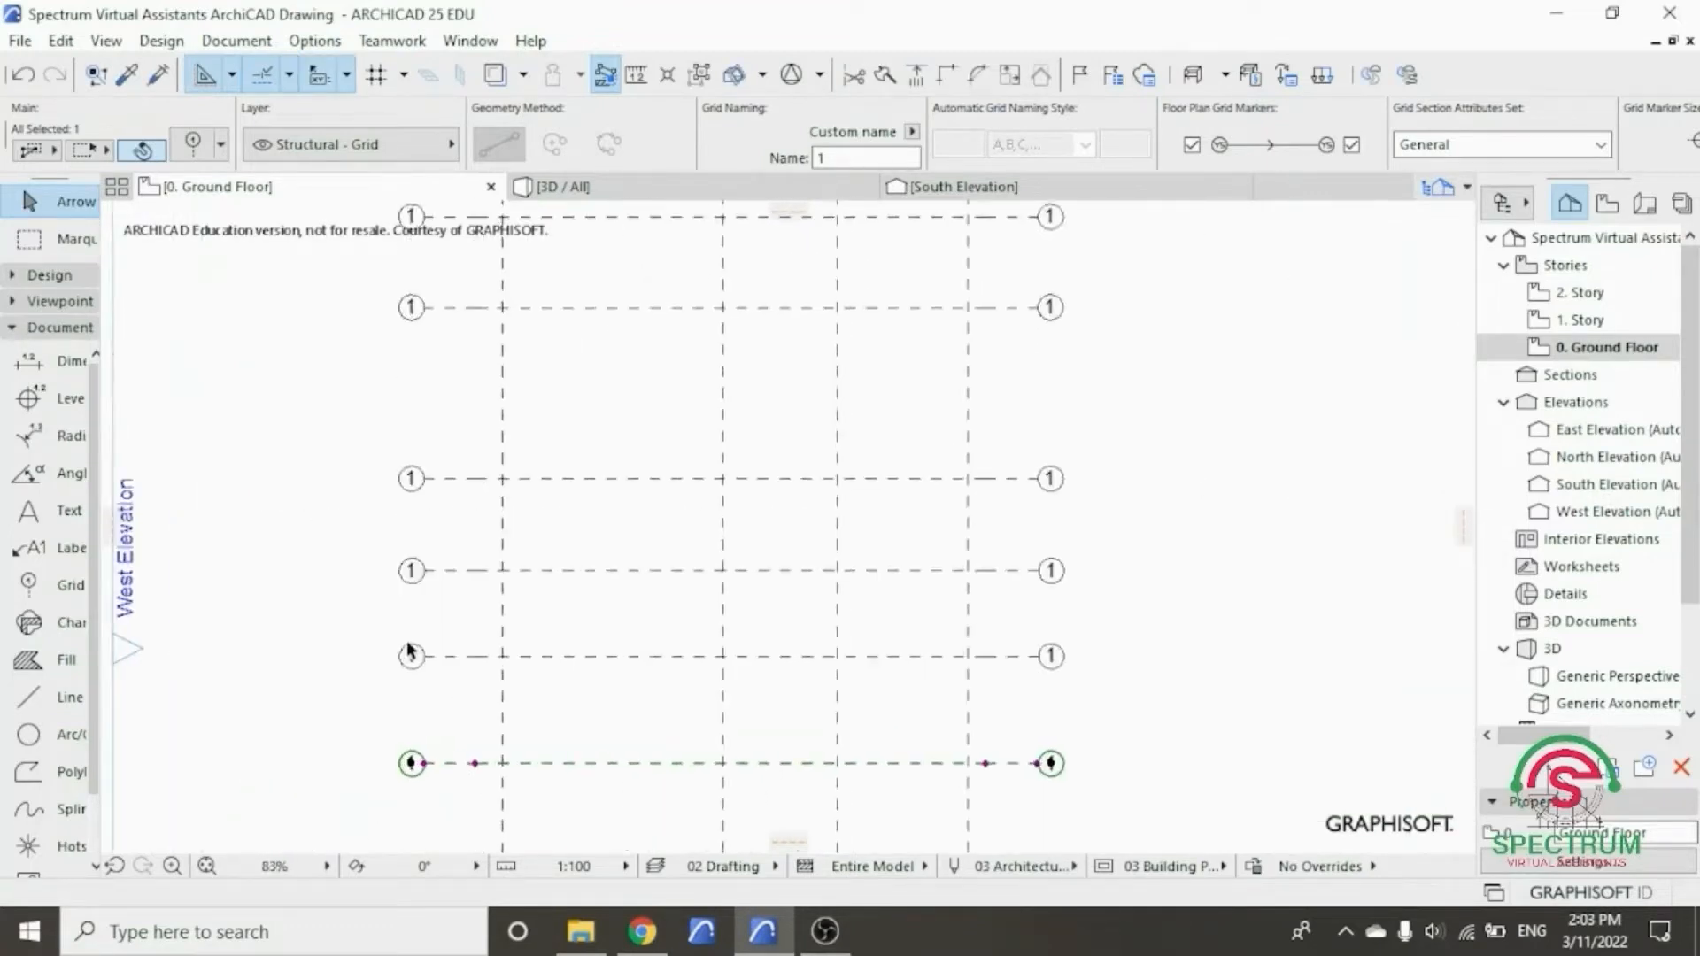
left_click(469, 607)
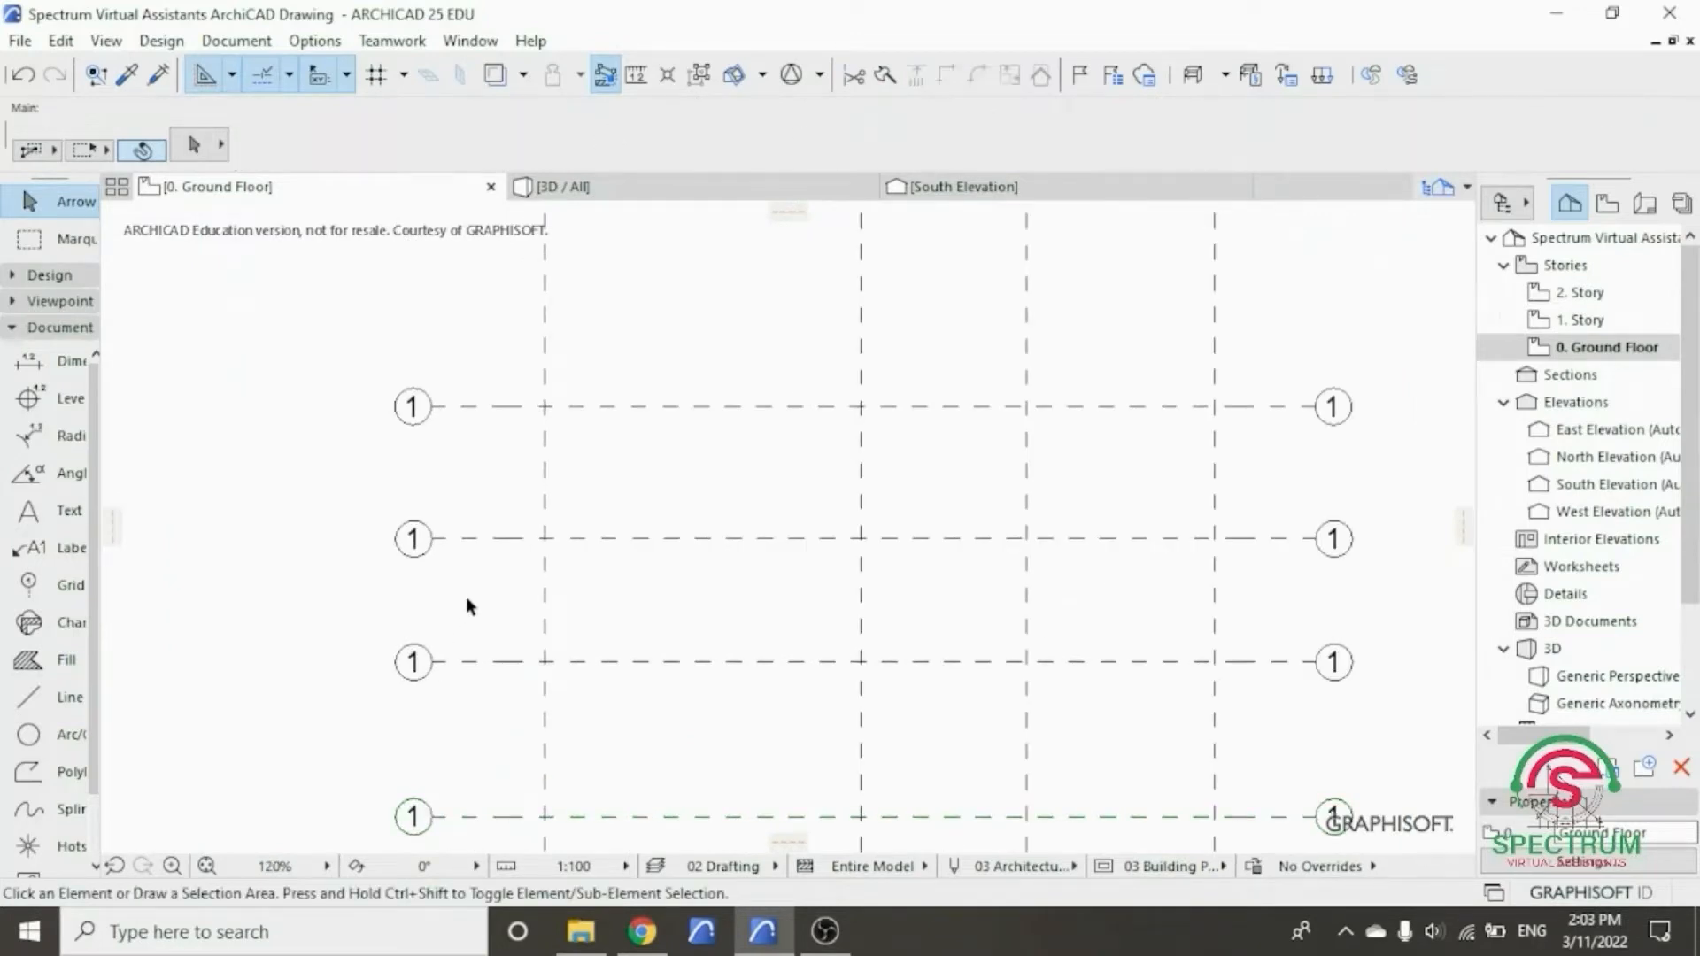
- Rename the second horizontal gridline from the bottom of the grid as 2
scroll(468, 607, "down", 8)
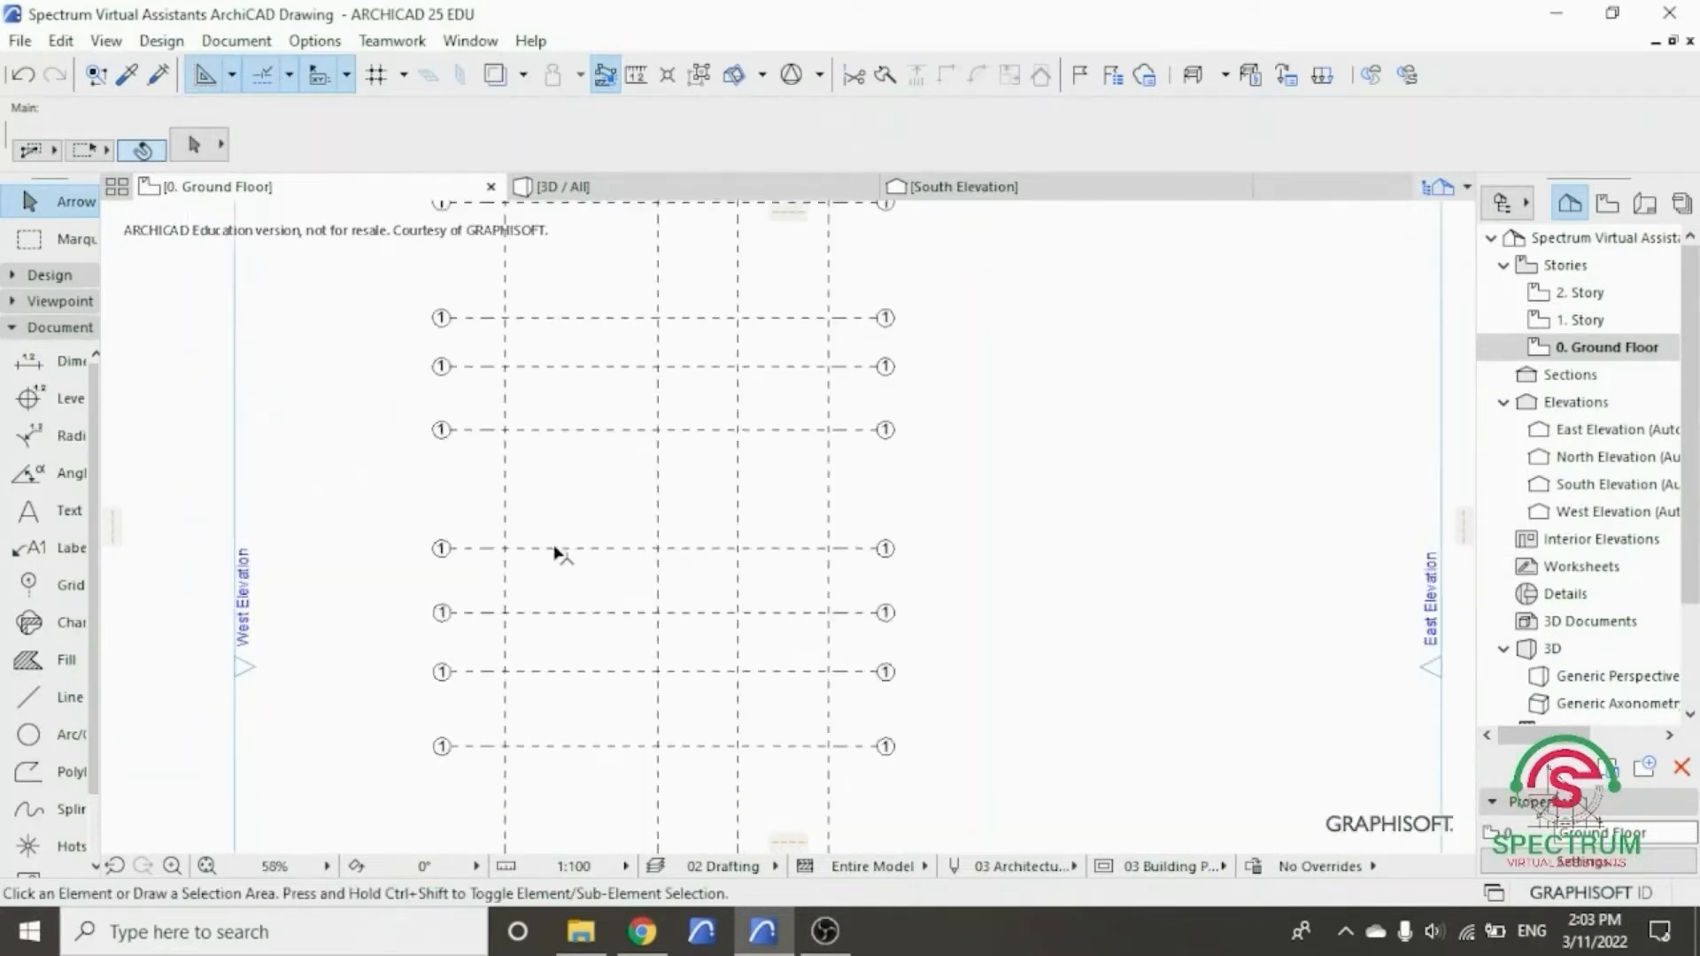
scroll(556, 553, "down", 5)
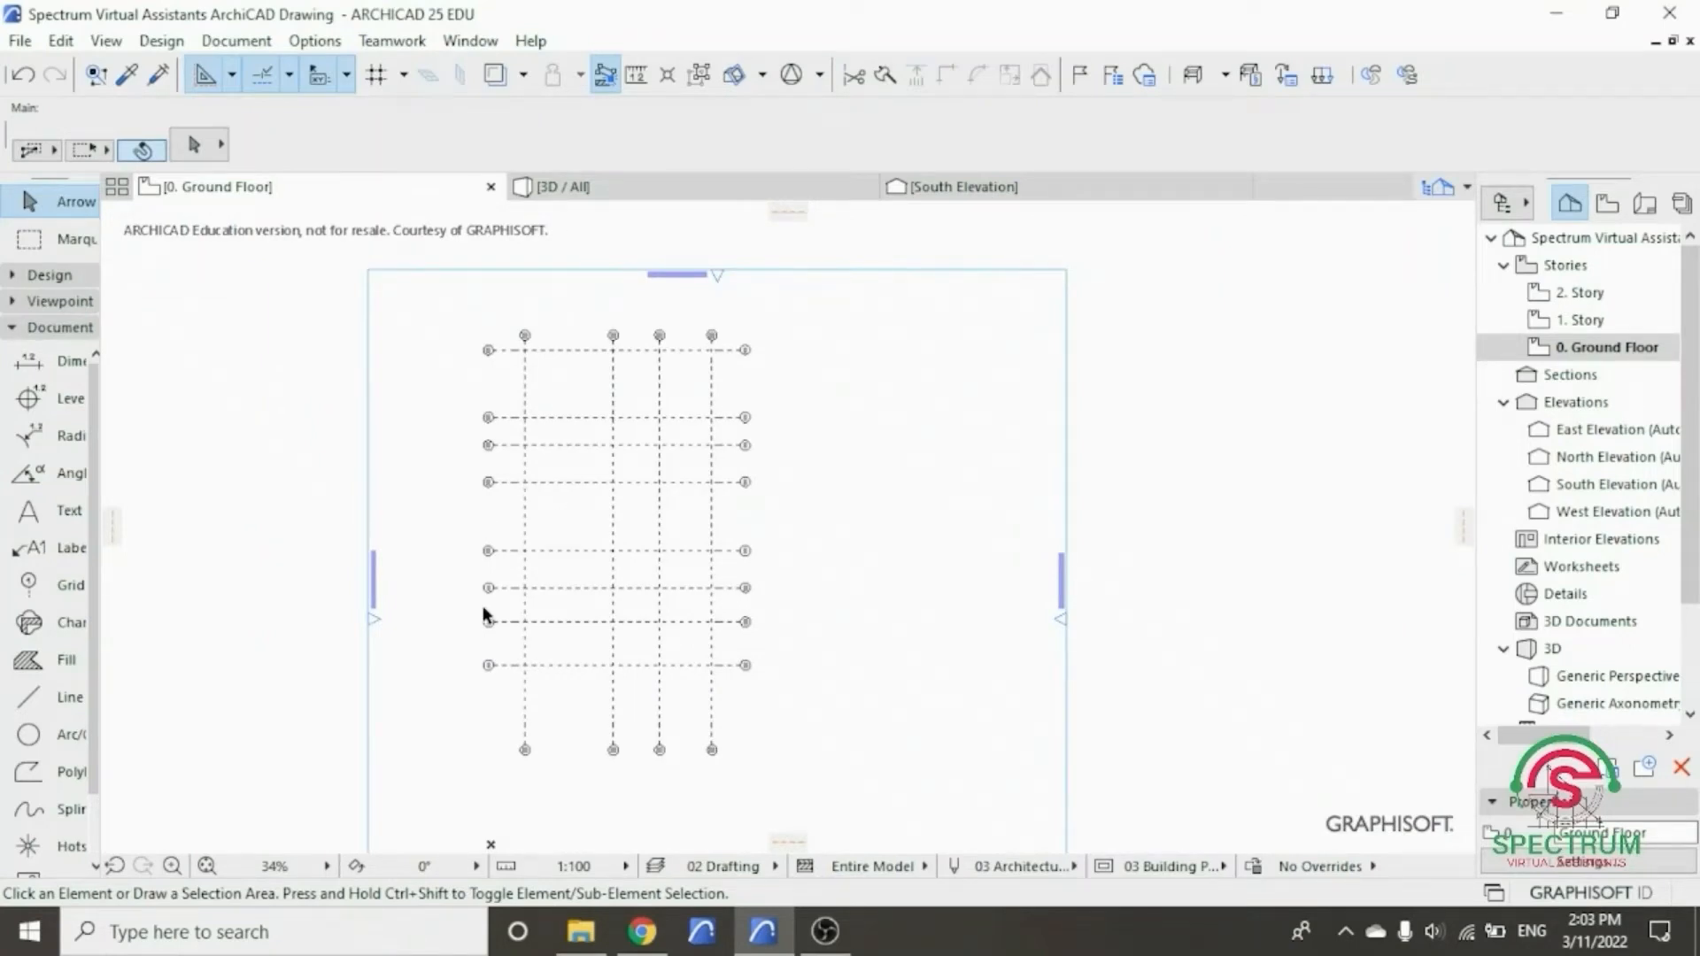
scroll(481, 611, "up", 12)
scroll(501, 629, "up", 4)
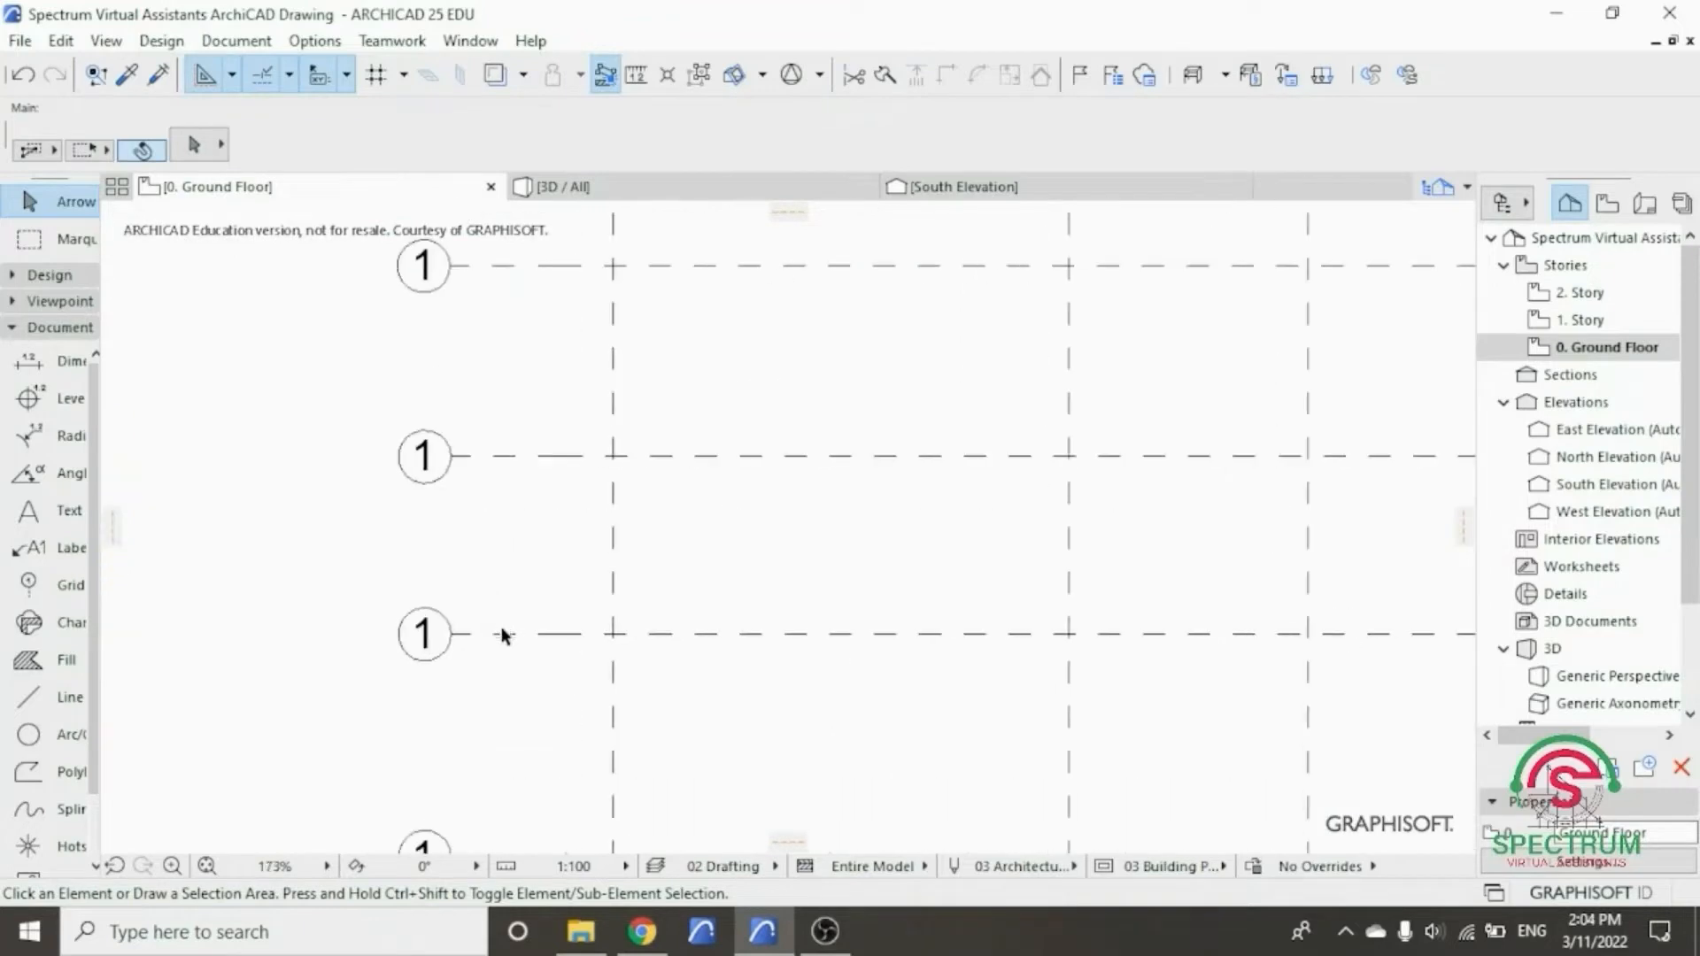
left_click(505, 634)
left_click_drag(843, 158, 724, 191)
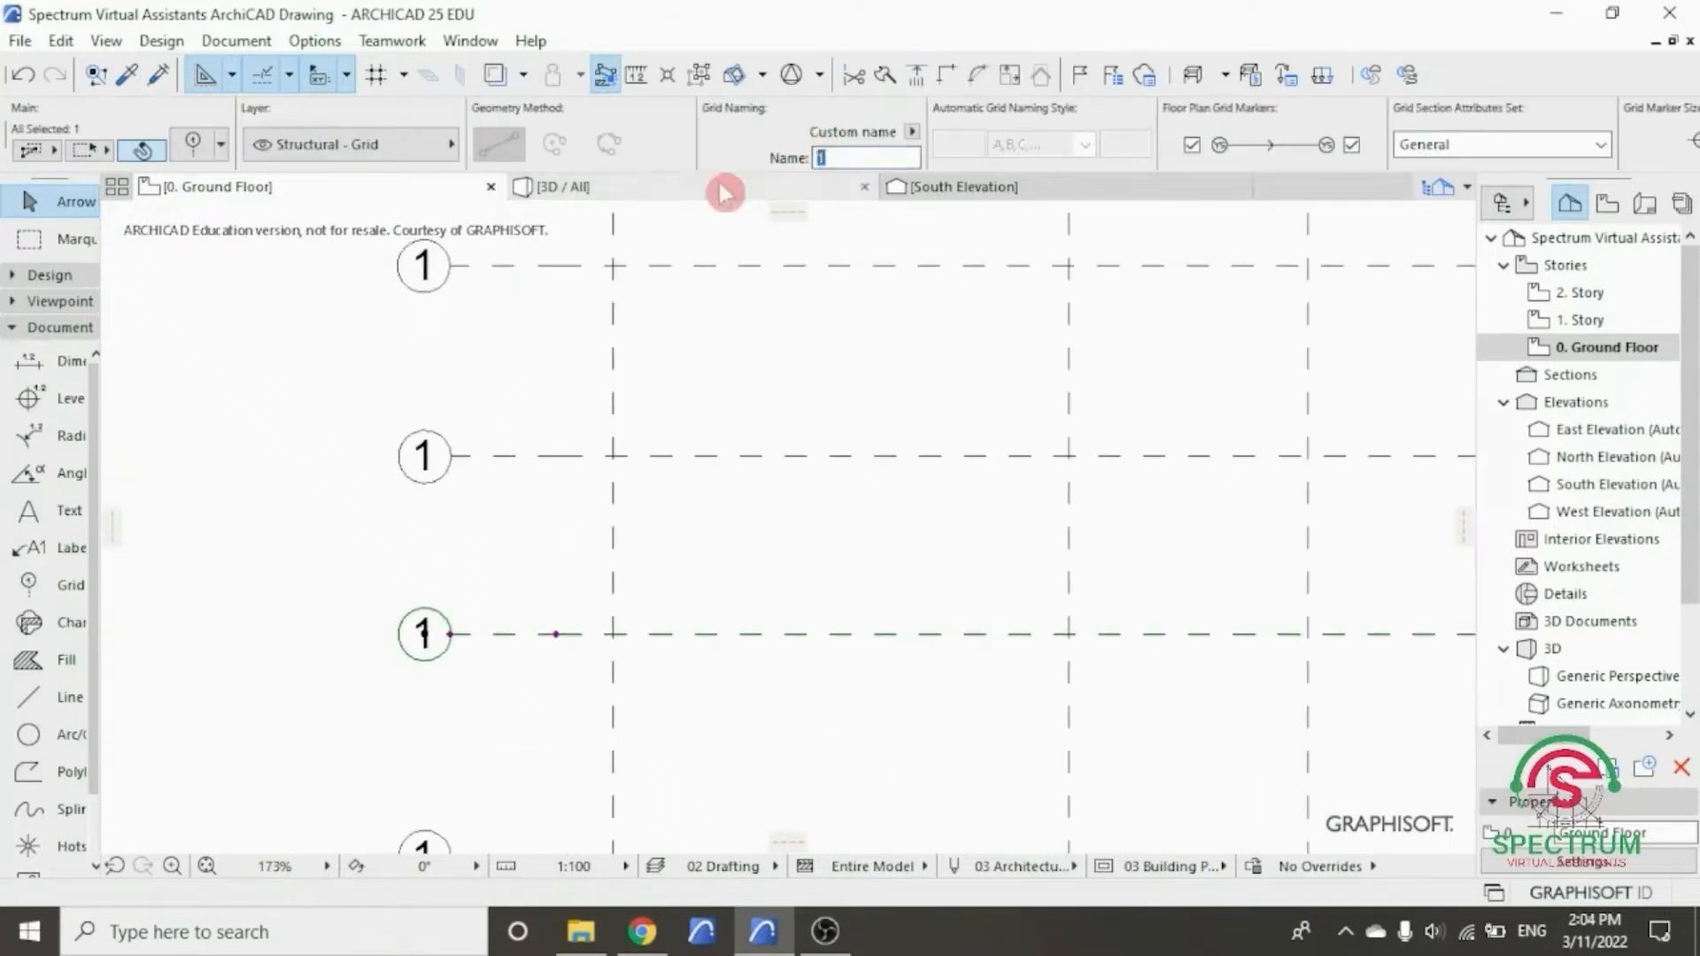
type("2")
key("Return")
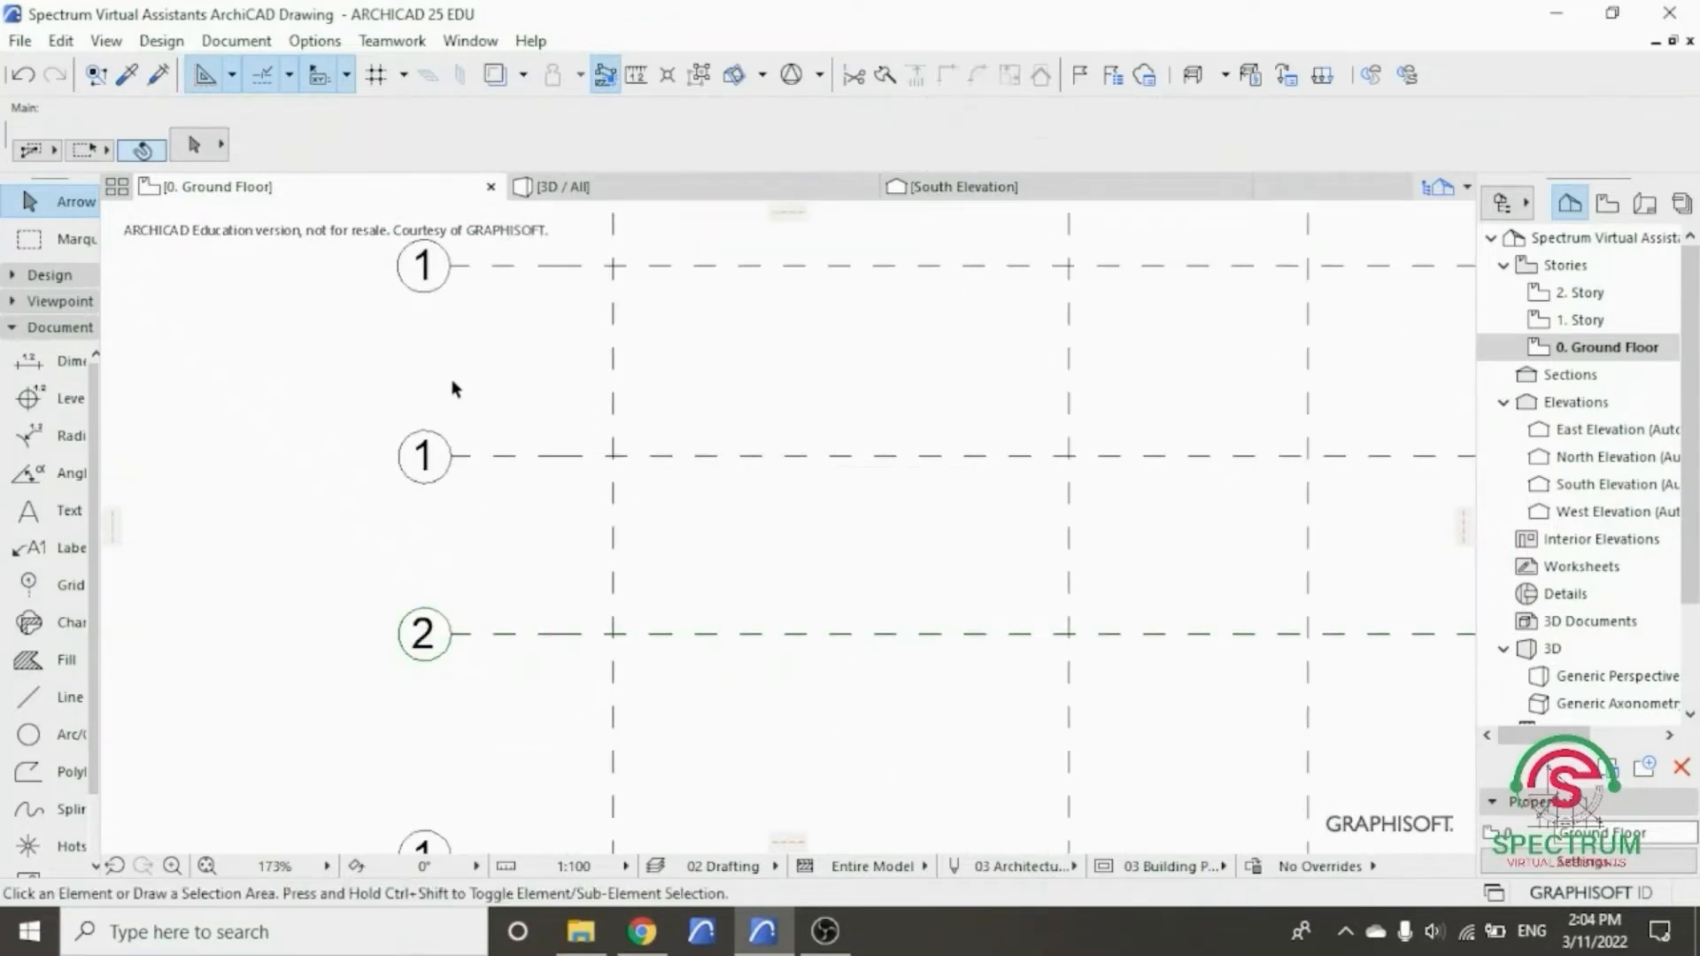
- Rename the horizontal gridline directly above gridline 2 as 3
left_click(501, 457)
left_click_drag(843, 161, 784, 179)
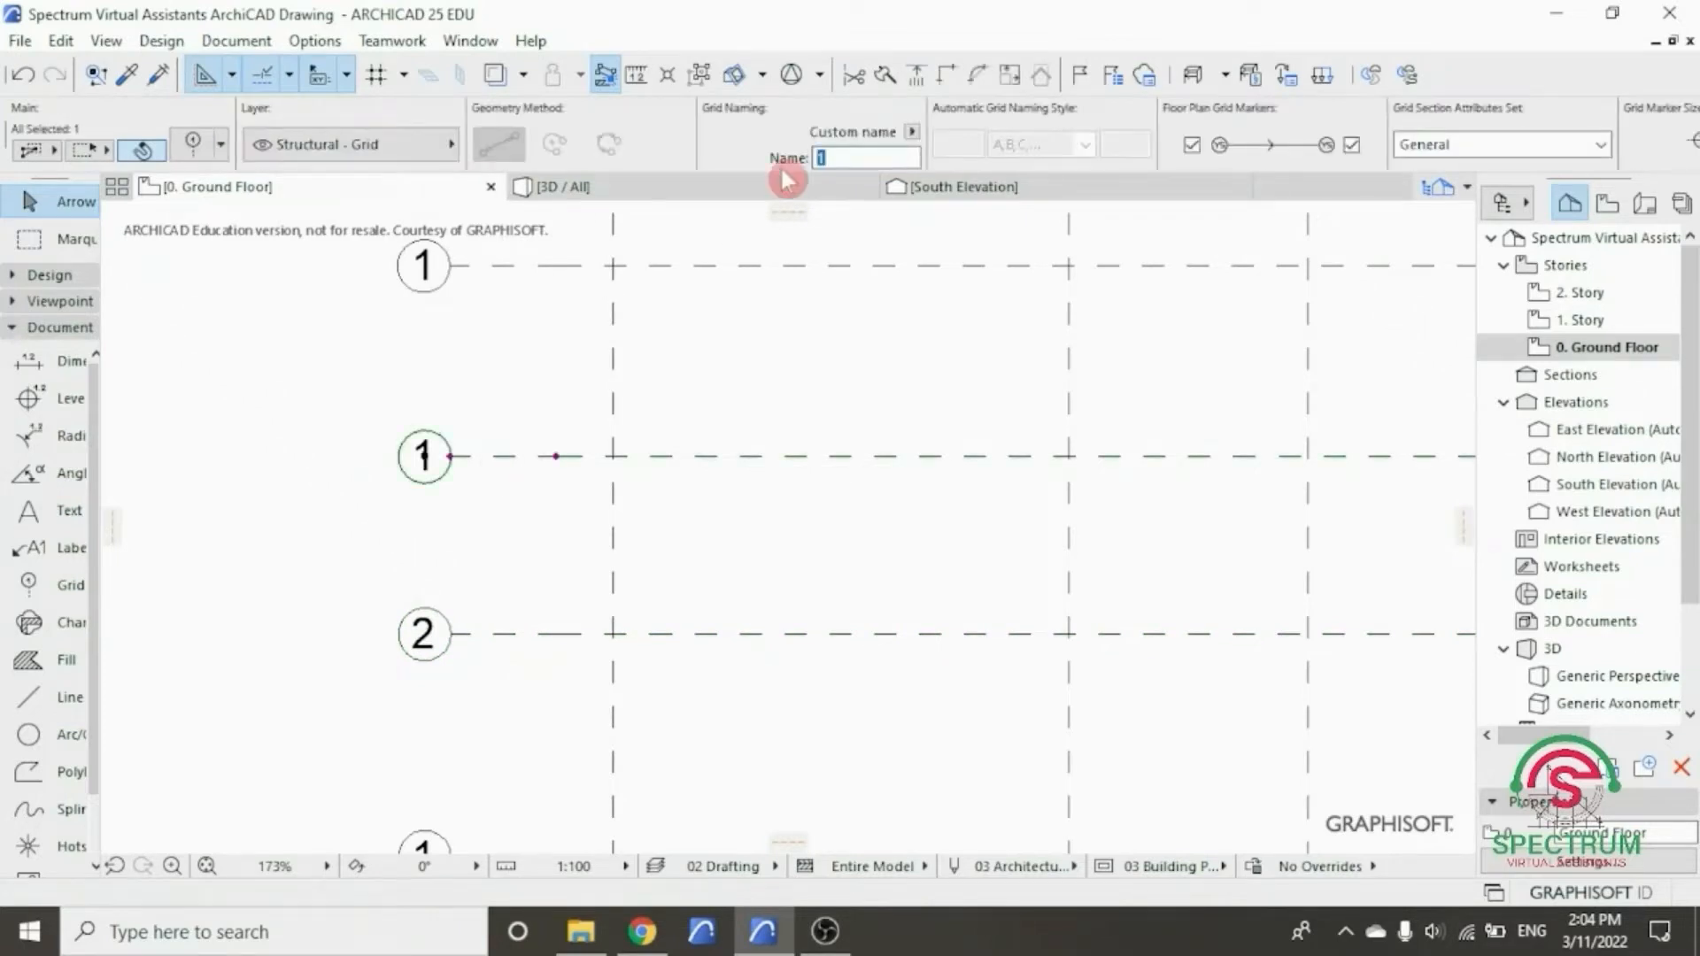
type("3")
key("Return")
- Rename the horizontal gridline directly above gridline 3 as 4 and clear the selection
left_click(480, 265)
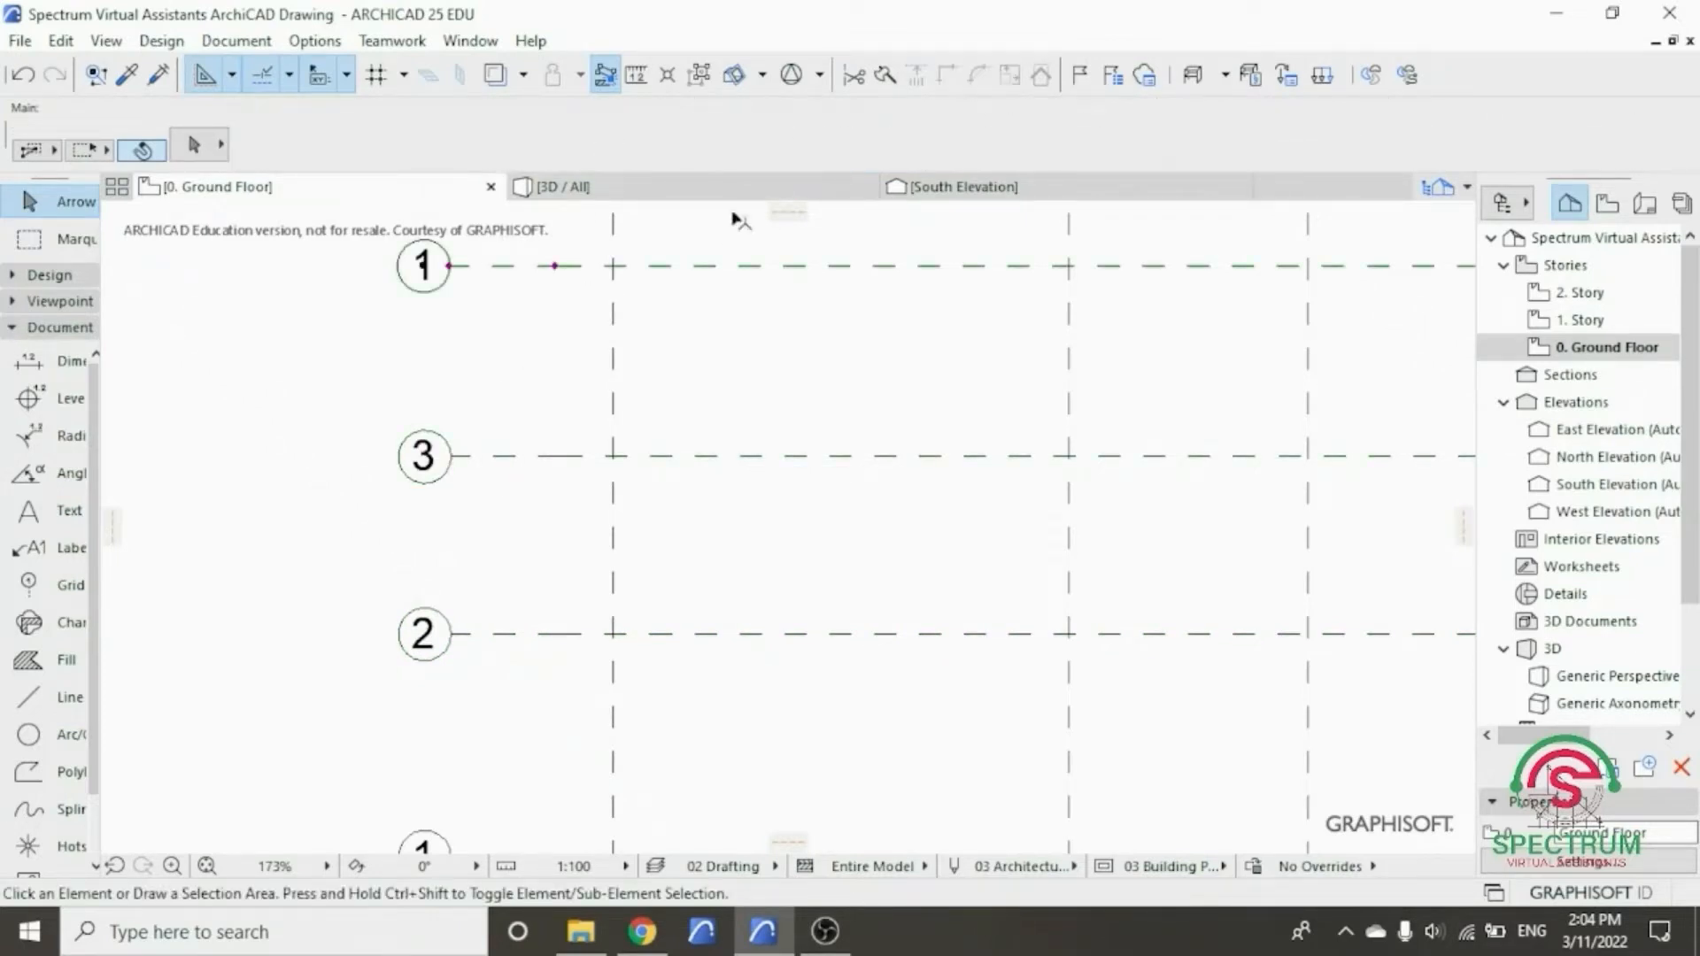
left_click(907, 157)
left_click_drag(905, 157, 815, 161)
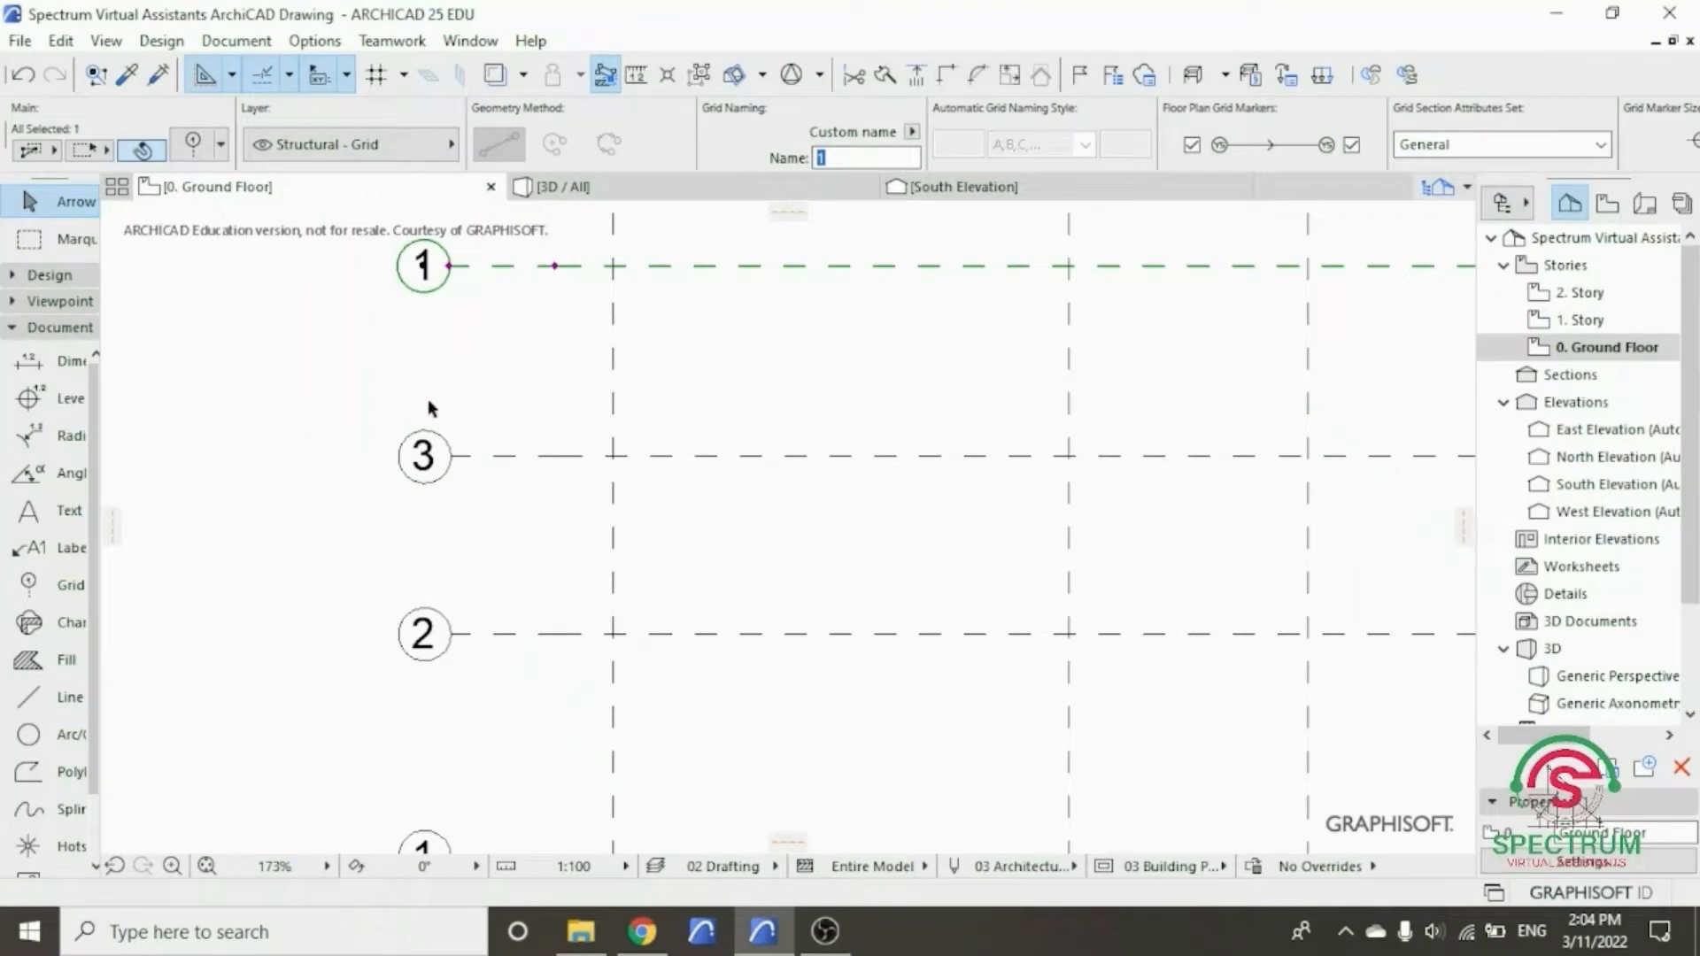
type("4")
key("Return")
left_click(561, 700)
- Rename the horizontal gridline directly above gridline 4 as 5 and clear the selection
scroll(559, 702, "down", 2)
scroll(553, 421, "up", 1)
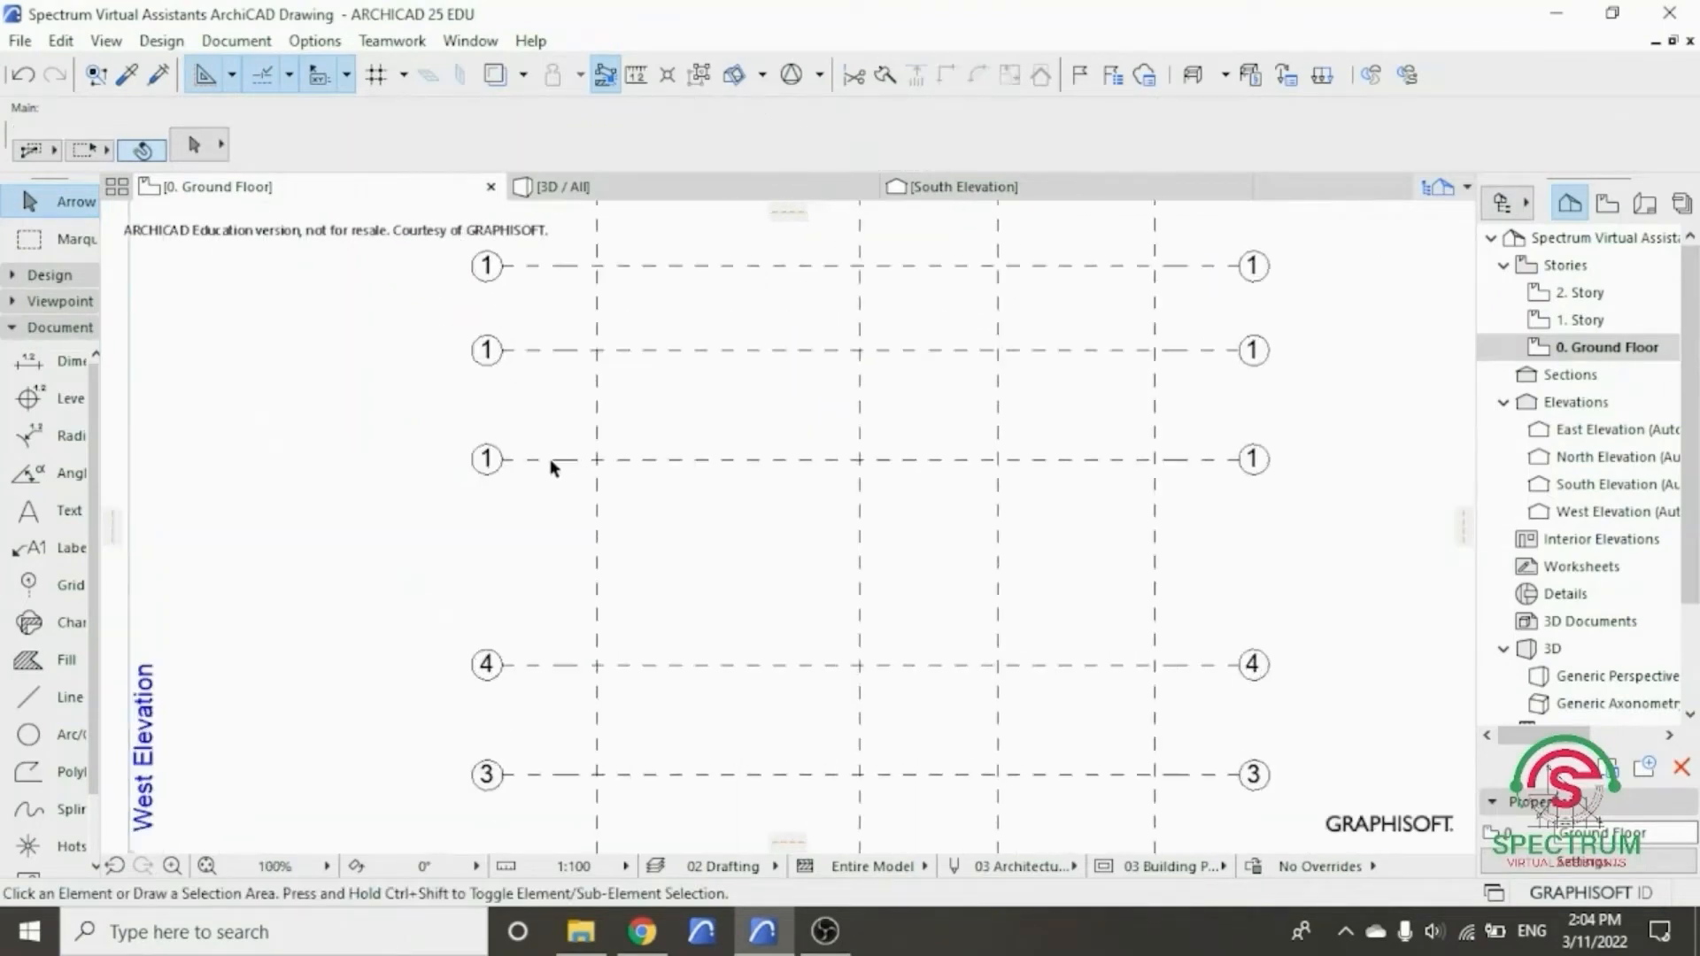
left_click(551, 459)
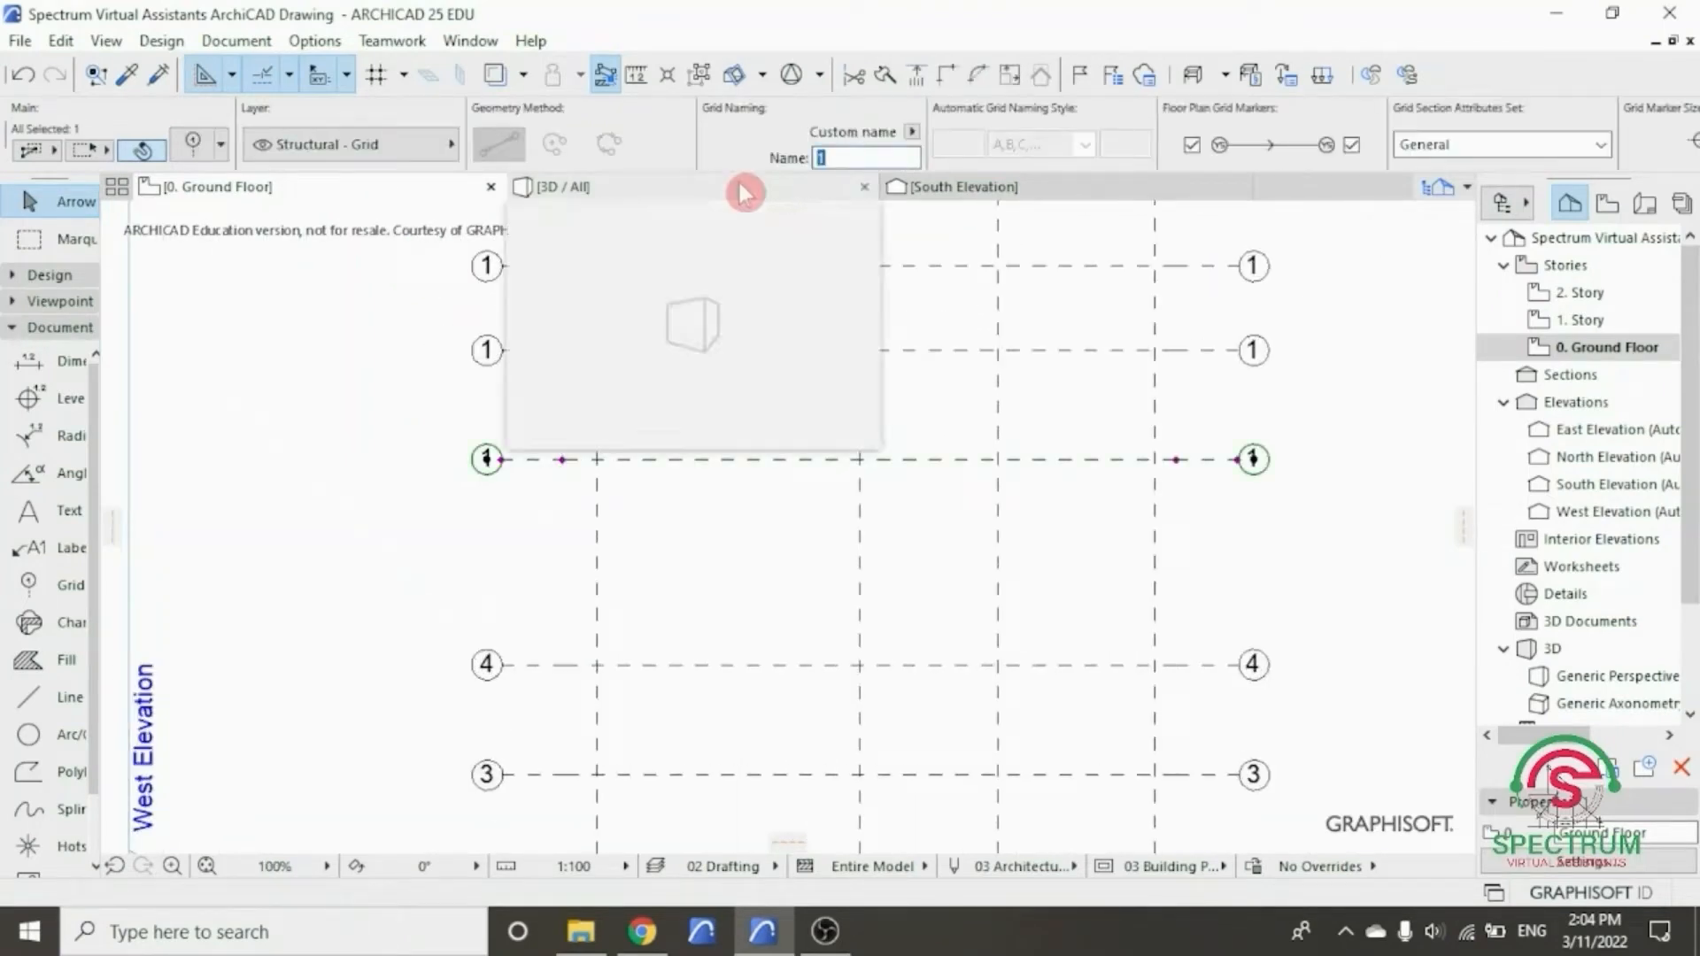
type("5")
key("Return")
left_click(397, 384)
- Rename the horizontal gridline directly above gridline 5 as 6
scroll(511, 532, "down", 2)
scroll(501, 416, "up", 1)
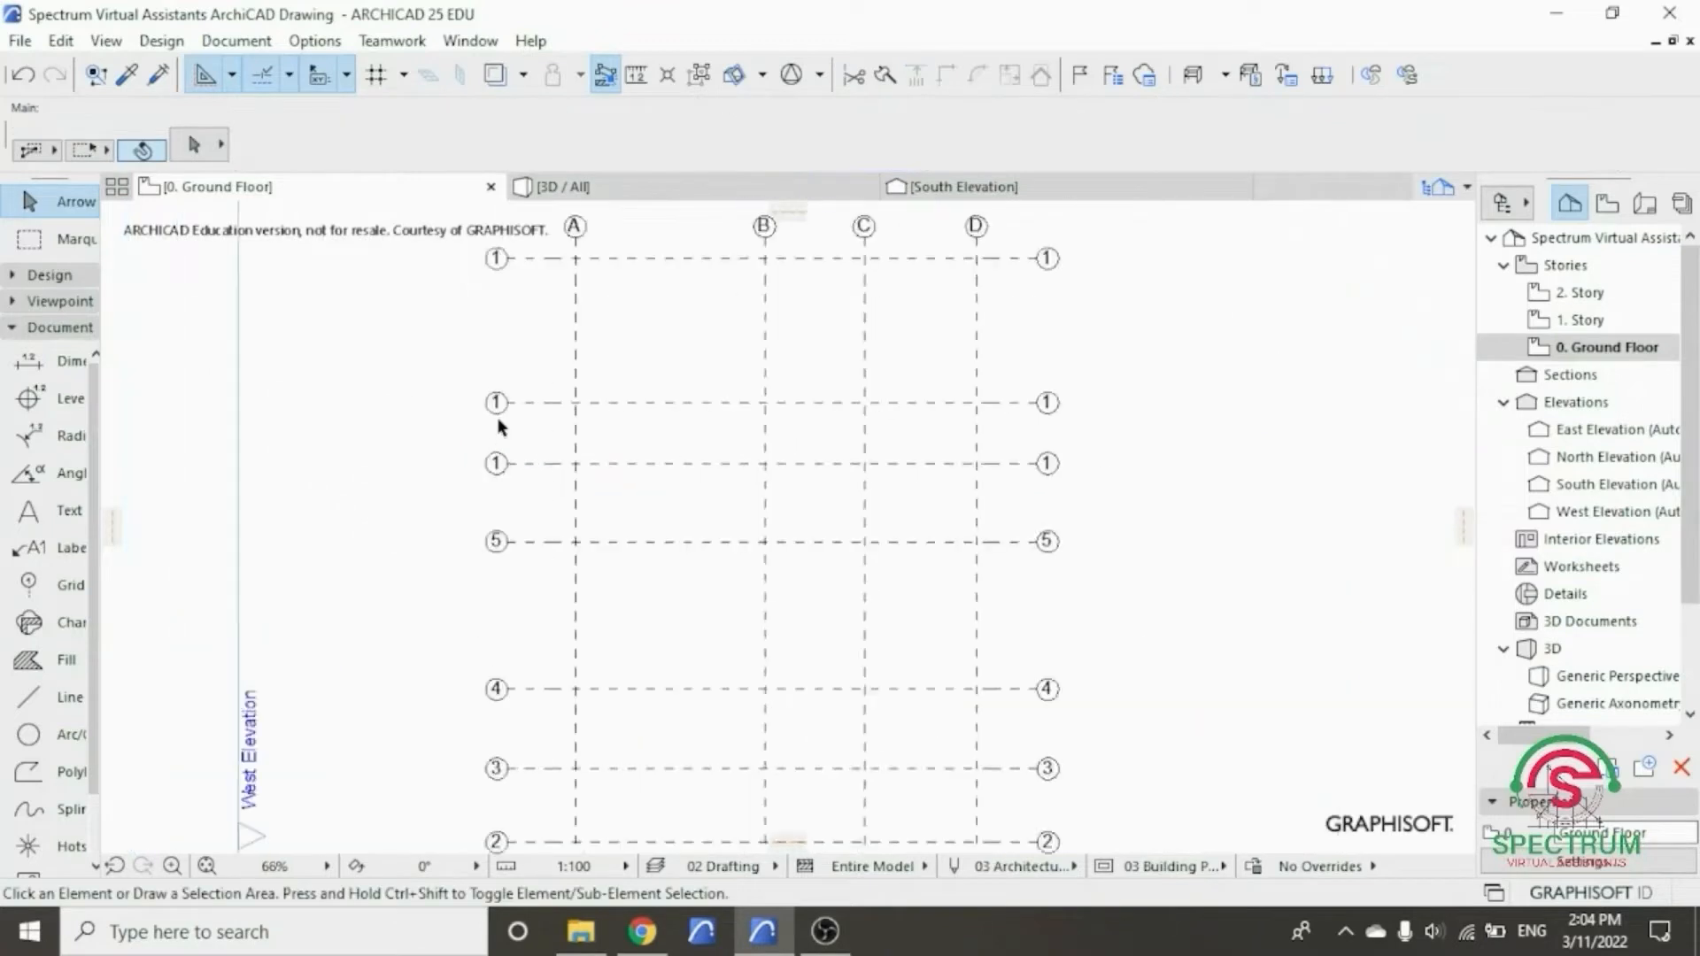
scroll(497, 417, "up", 1)
left_click(542, 470)
left_click(773, 173)
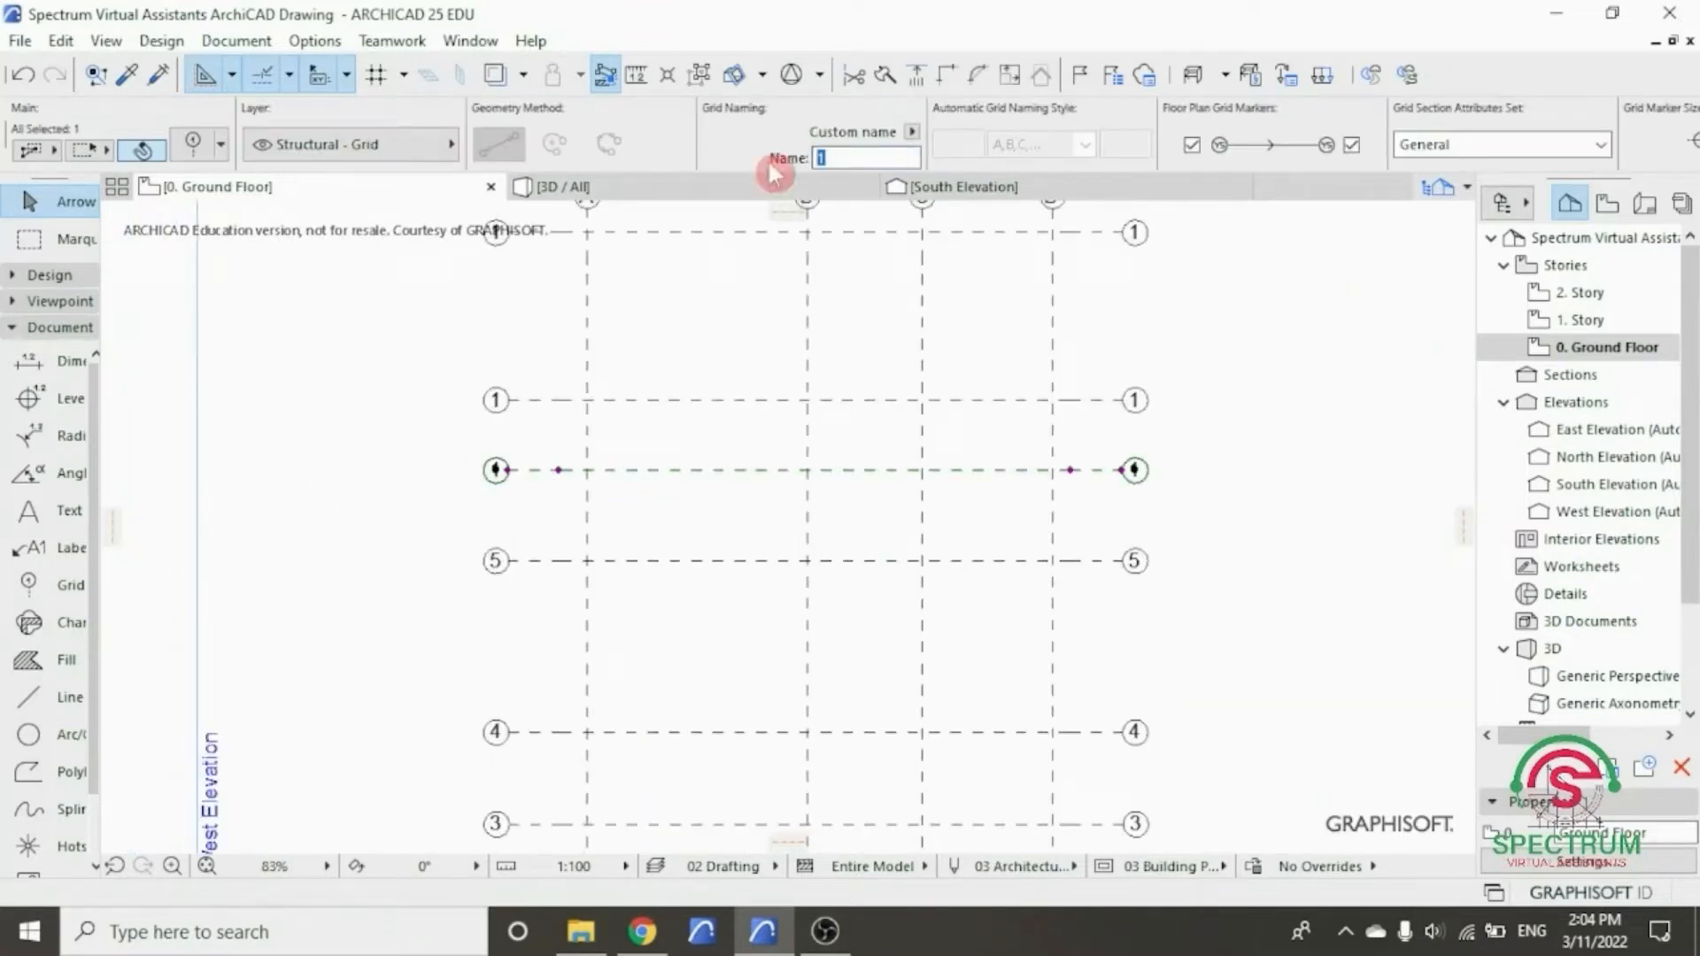
type("6")
key("Return")
- Rename the horizontal gridline directly above gridline 6 as 7 and clear the selection
left_click(555, 399)
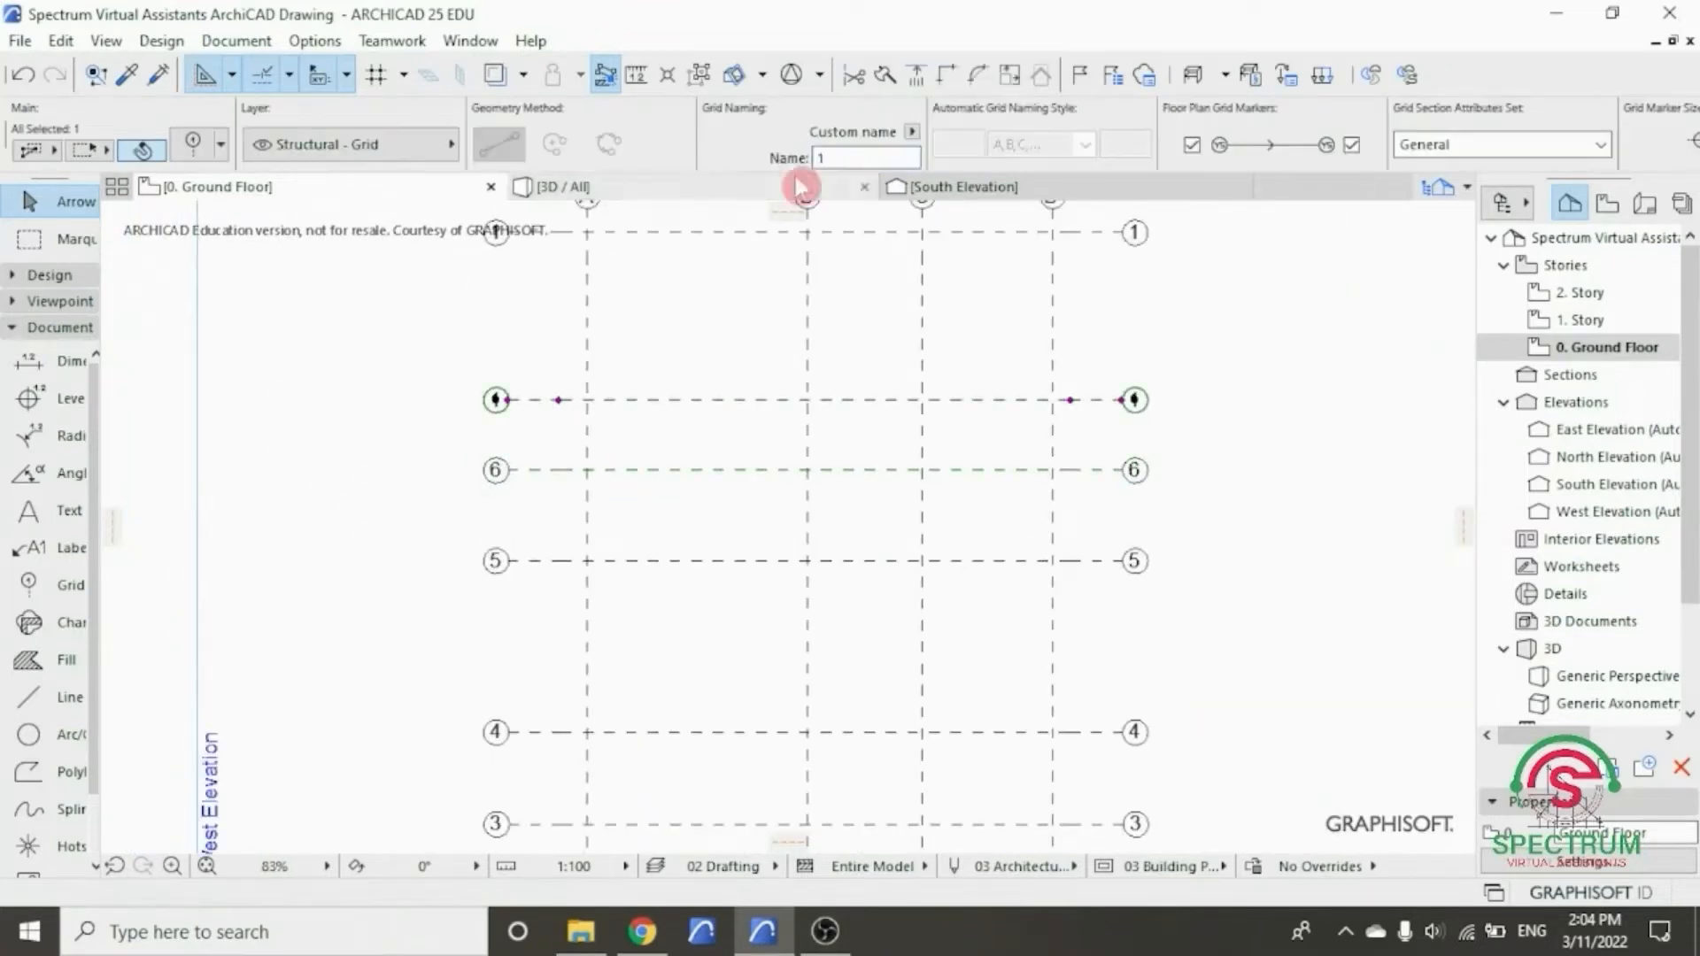
left_click_drag(831, 161, 731, 179)
type("7")
left_click(575, 308)
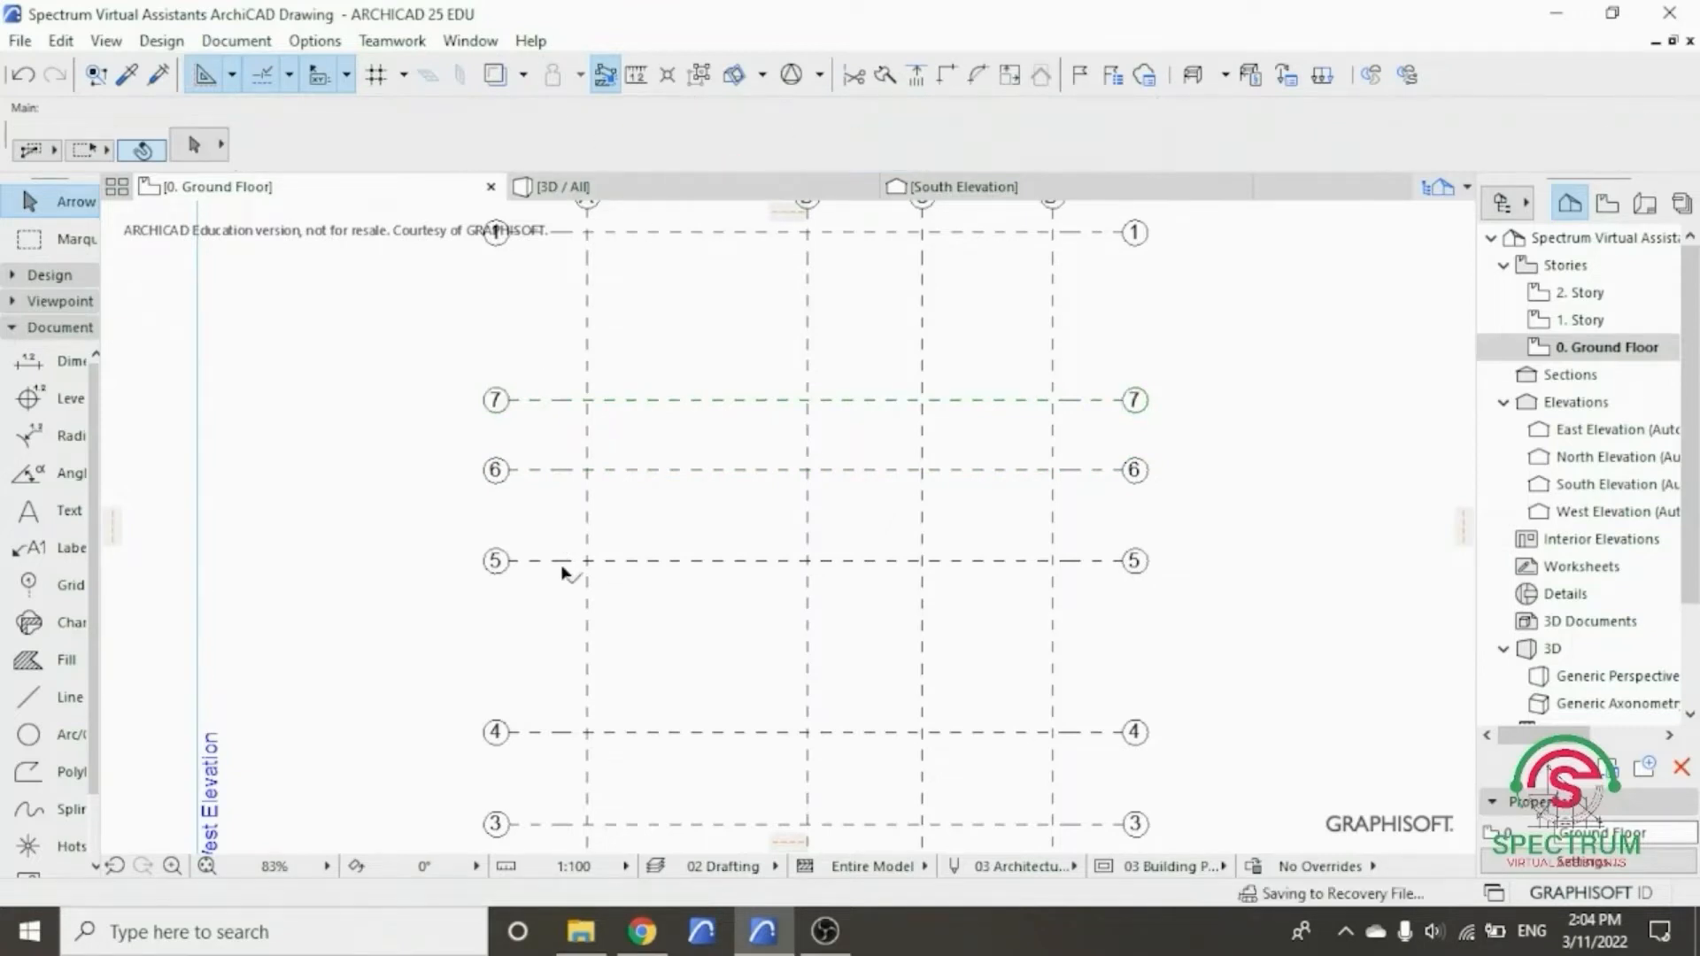
- Rename the topmost horizontal gridline as 8 and clear the selection
scroll(571, 346, "down", 1)
left_click(545, 459)
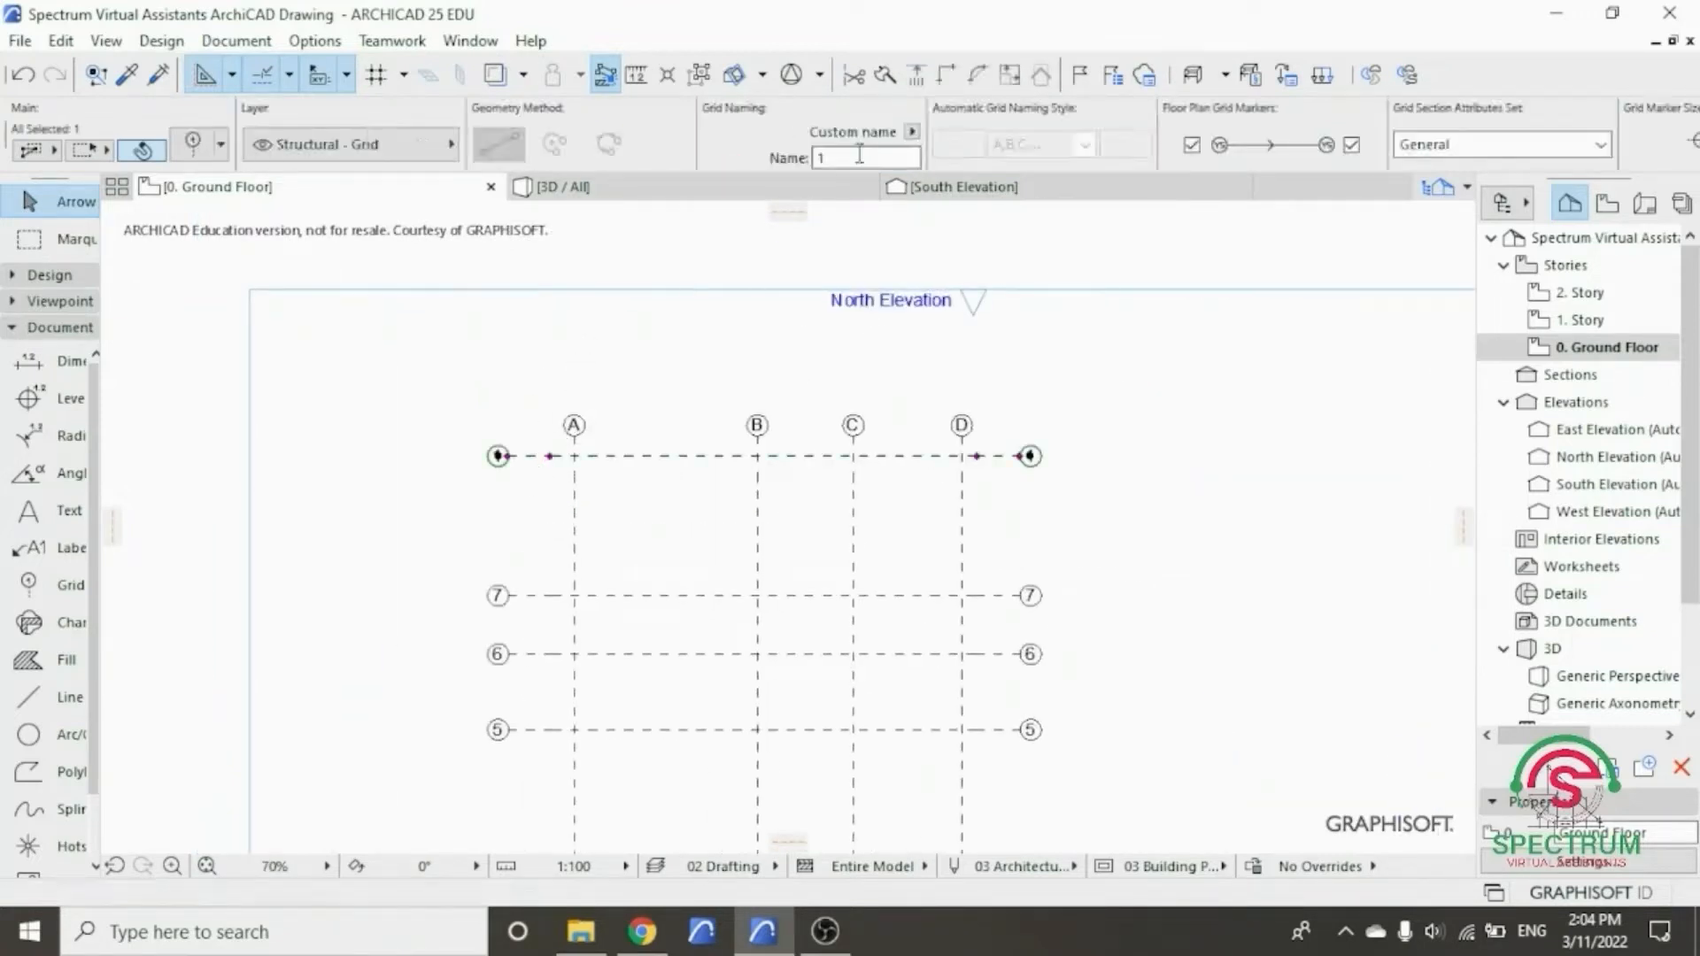
type("8")
left_click(513, 368)
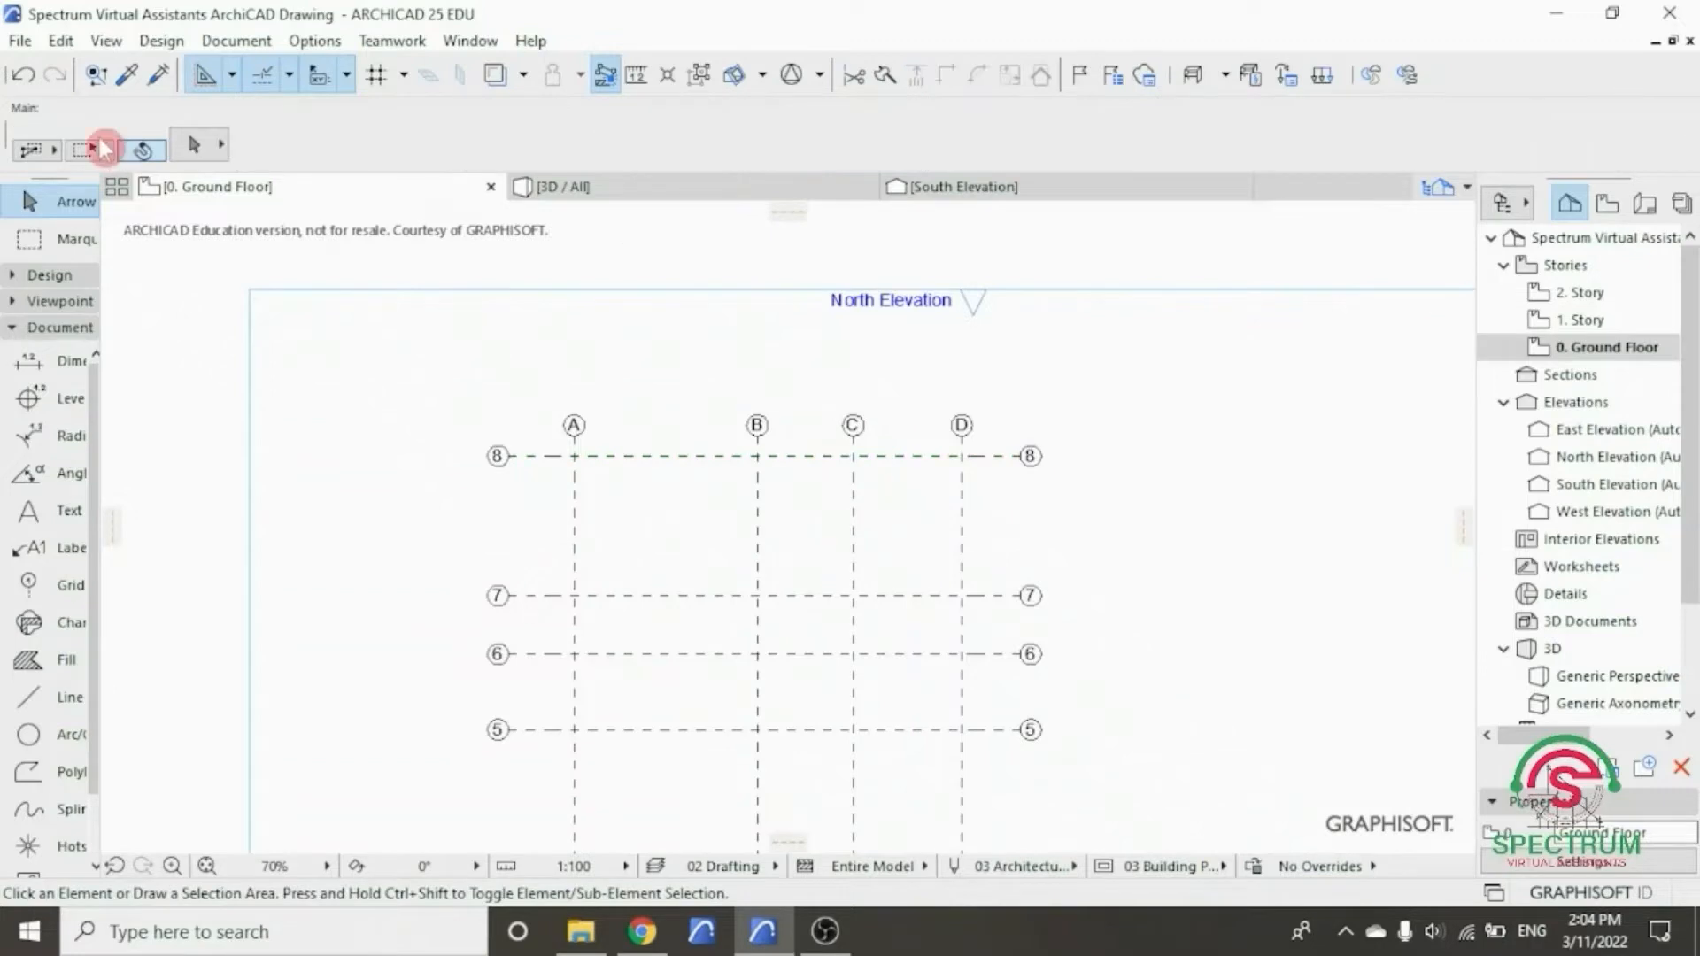
- Save the project
left_click(20, 41)
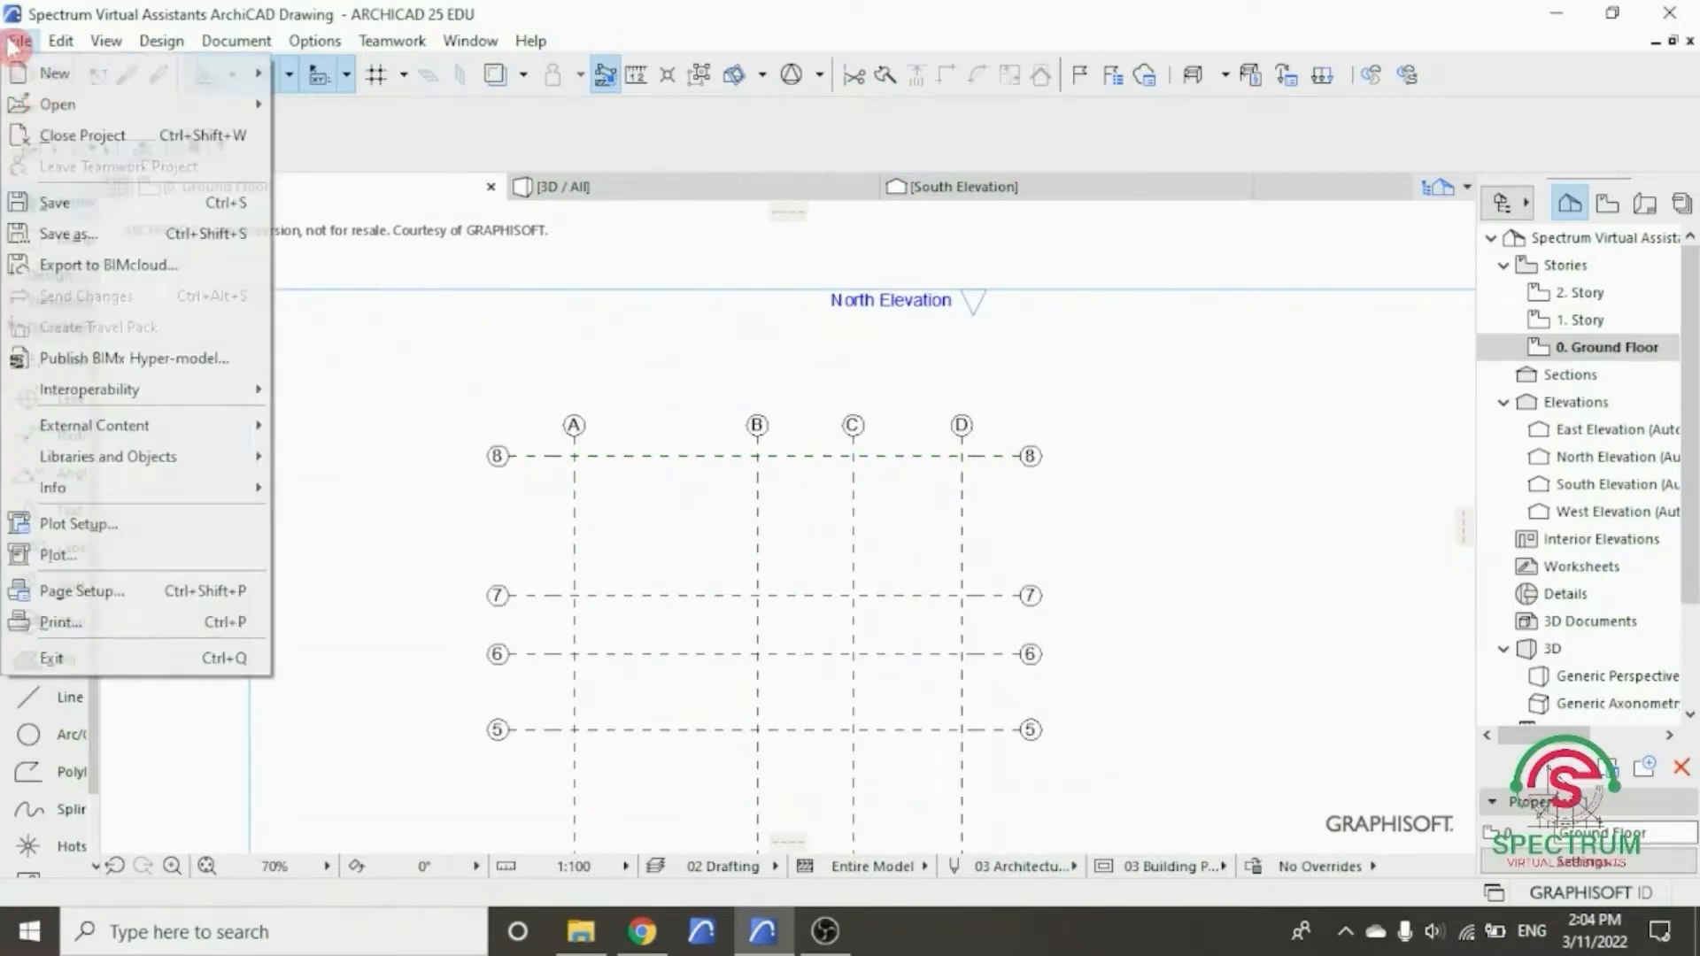
left_click(75, 201)
- Select all twelve gridlines and move them about 6000 mm diagonally down and right, at about 45°, towards the middle of the elevation markers
scroll(576, 389, "down", 3)
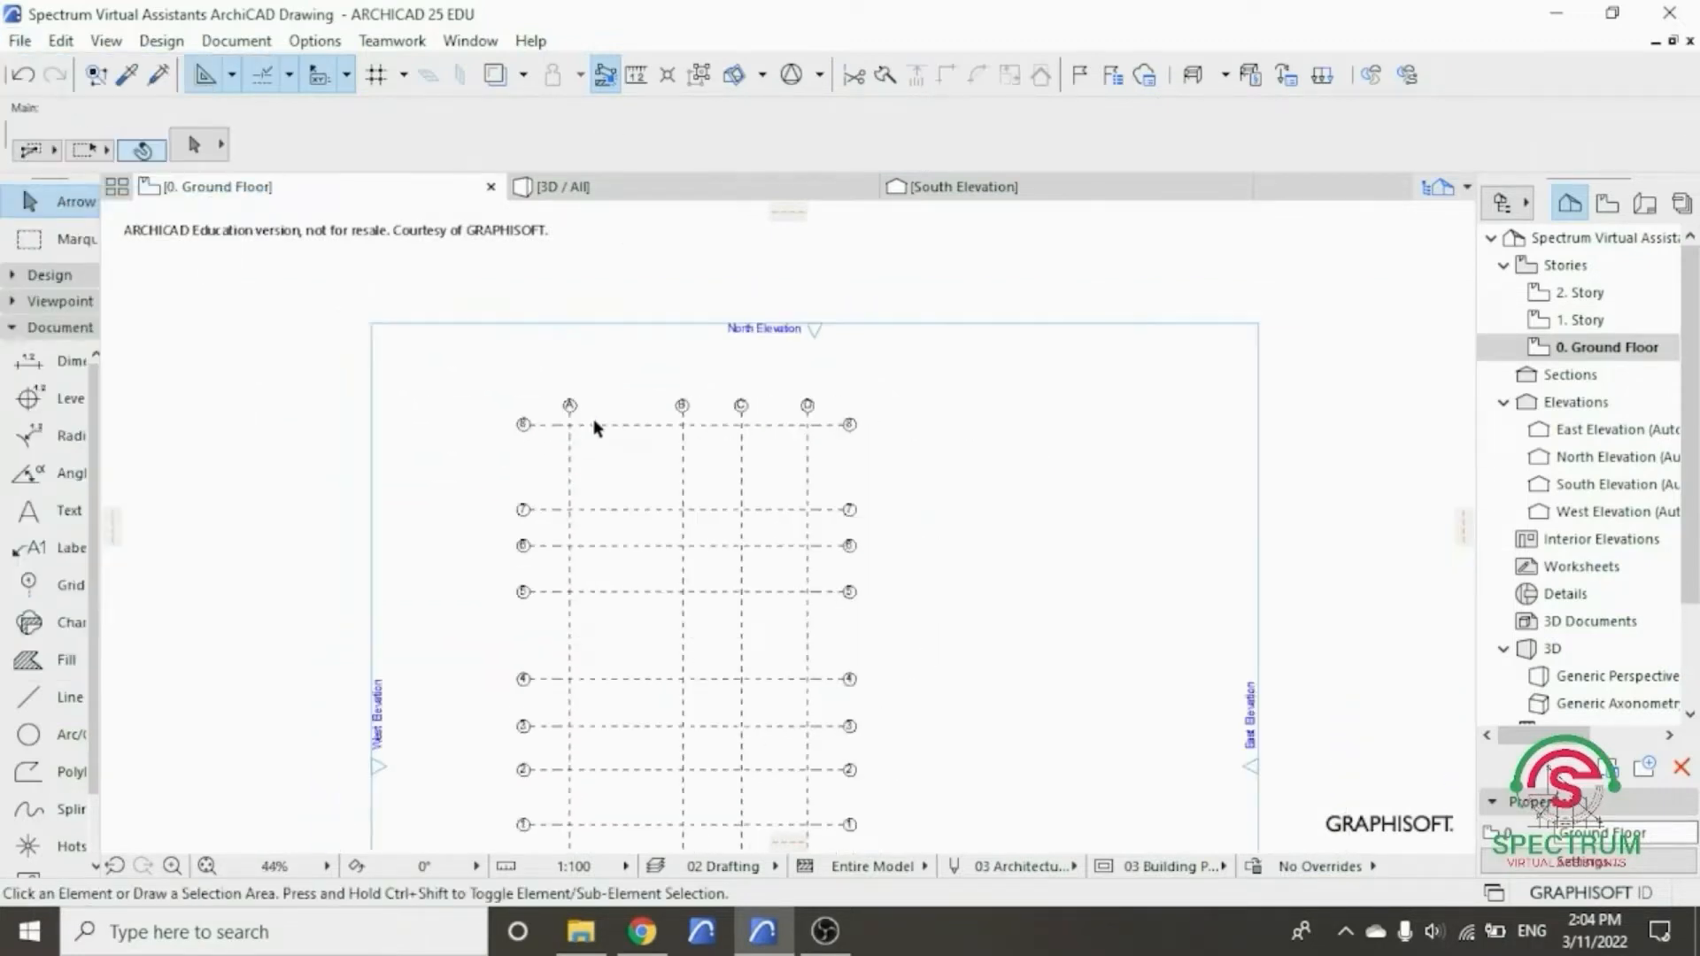
scroll(638, 503, "down", 2)
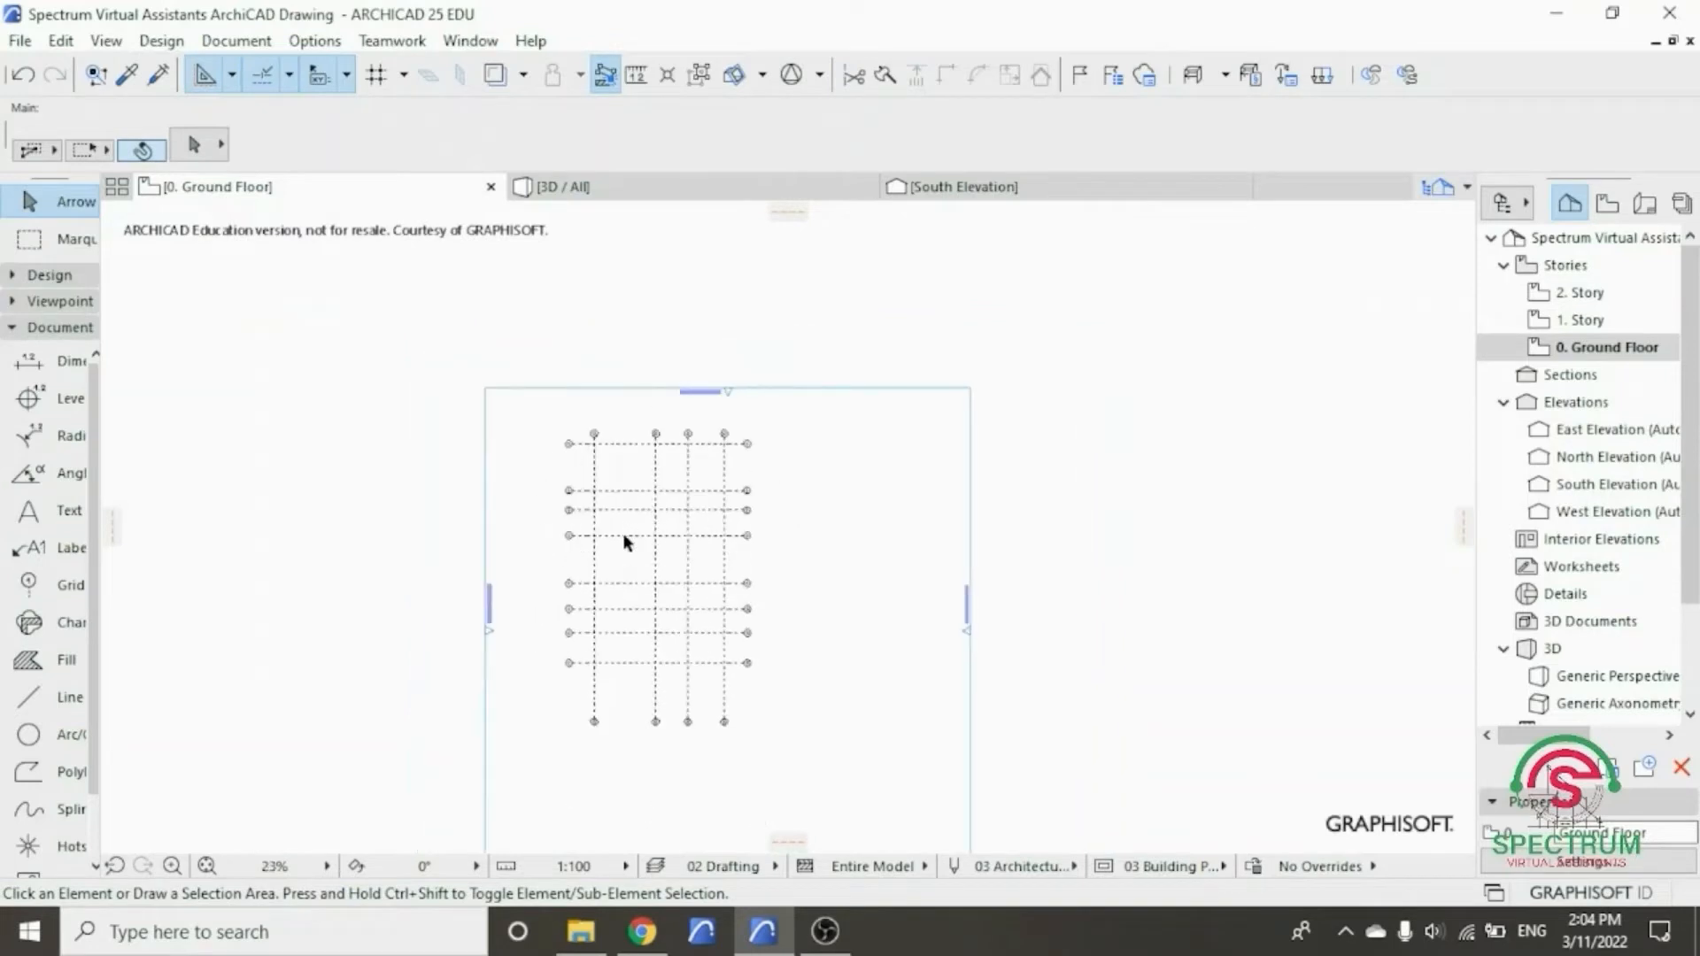
left_click(528, 423)
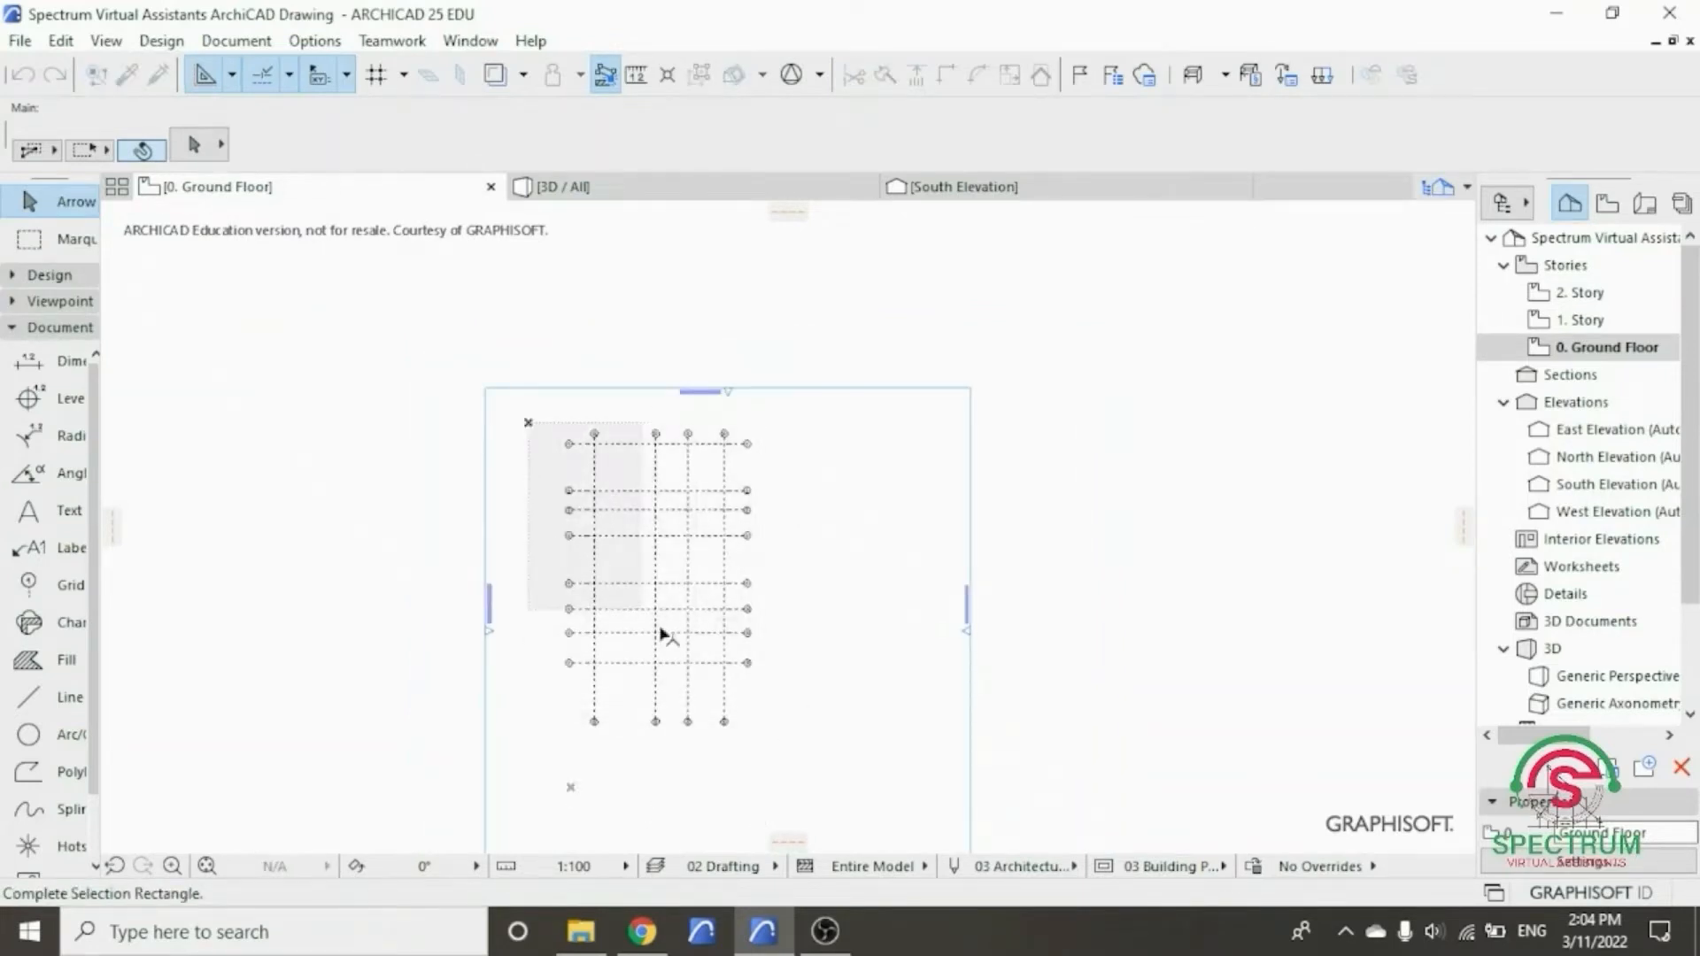
left_click(795, 765)
right_click(425, 360)
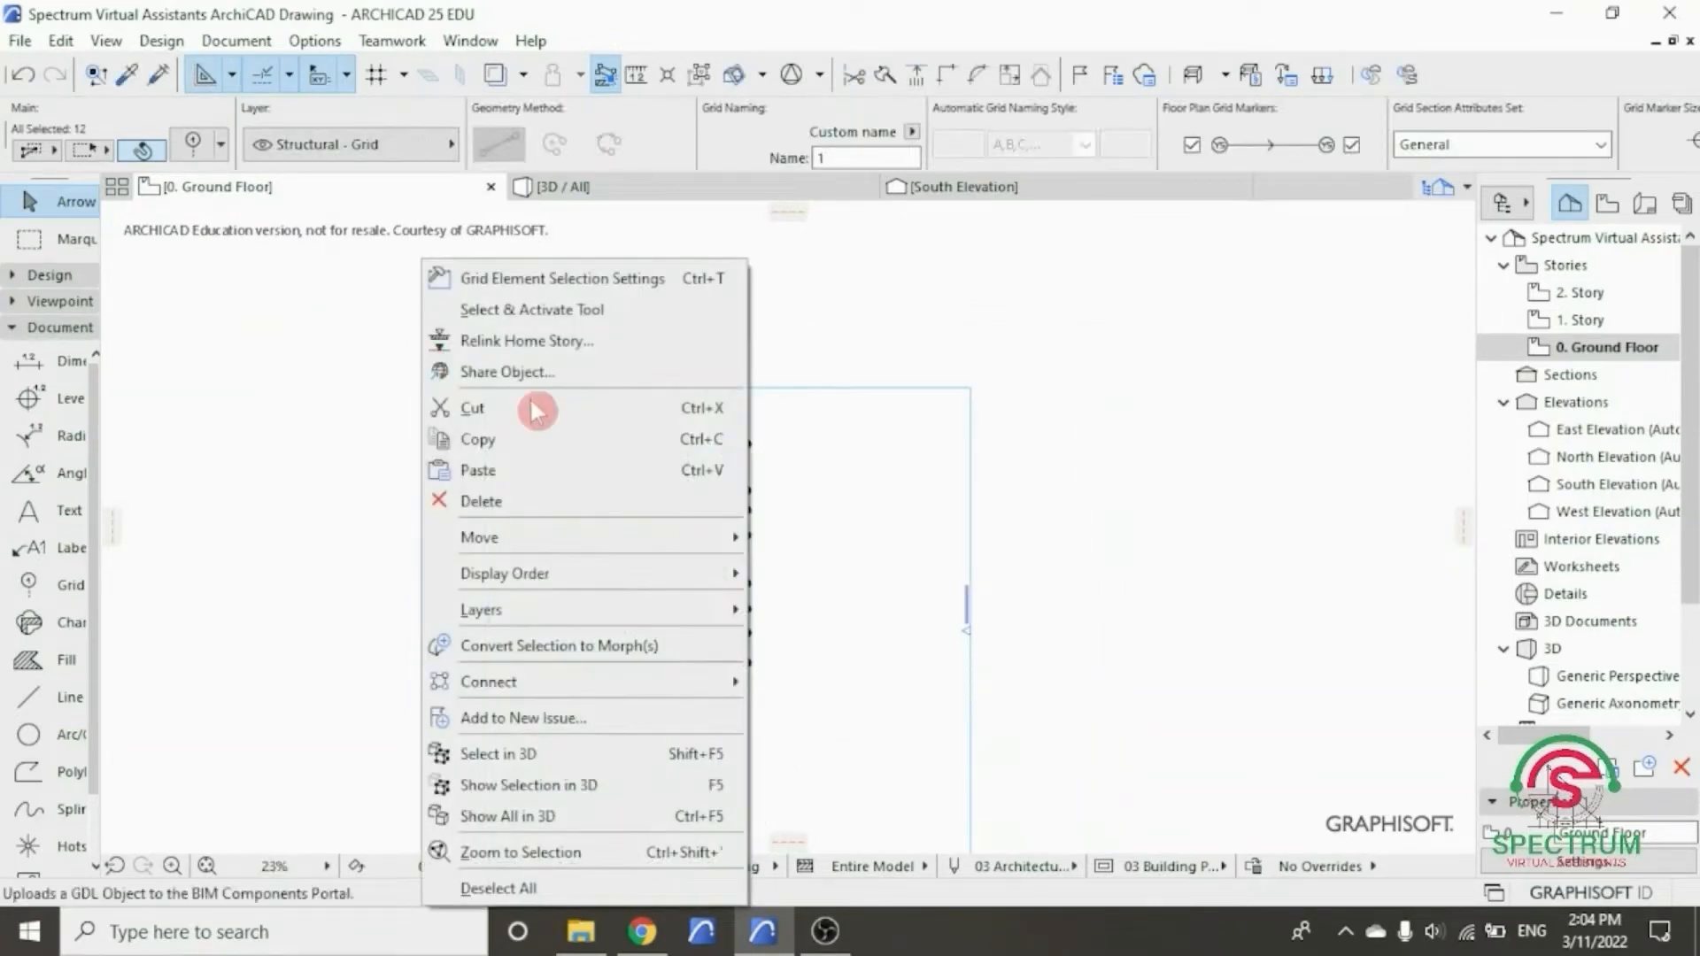
mouse_move(551, 540)
left_click(796, 539)
left_click(695, 520)
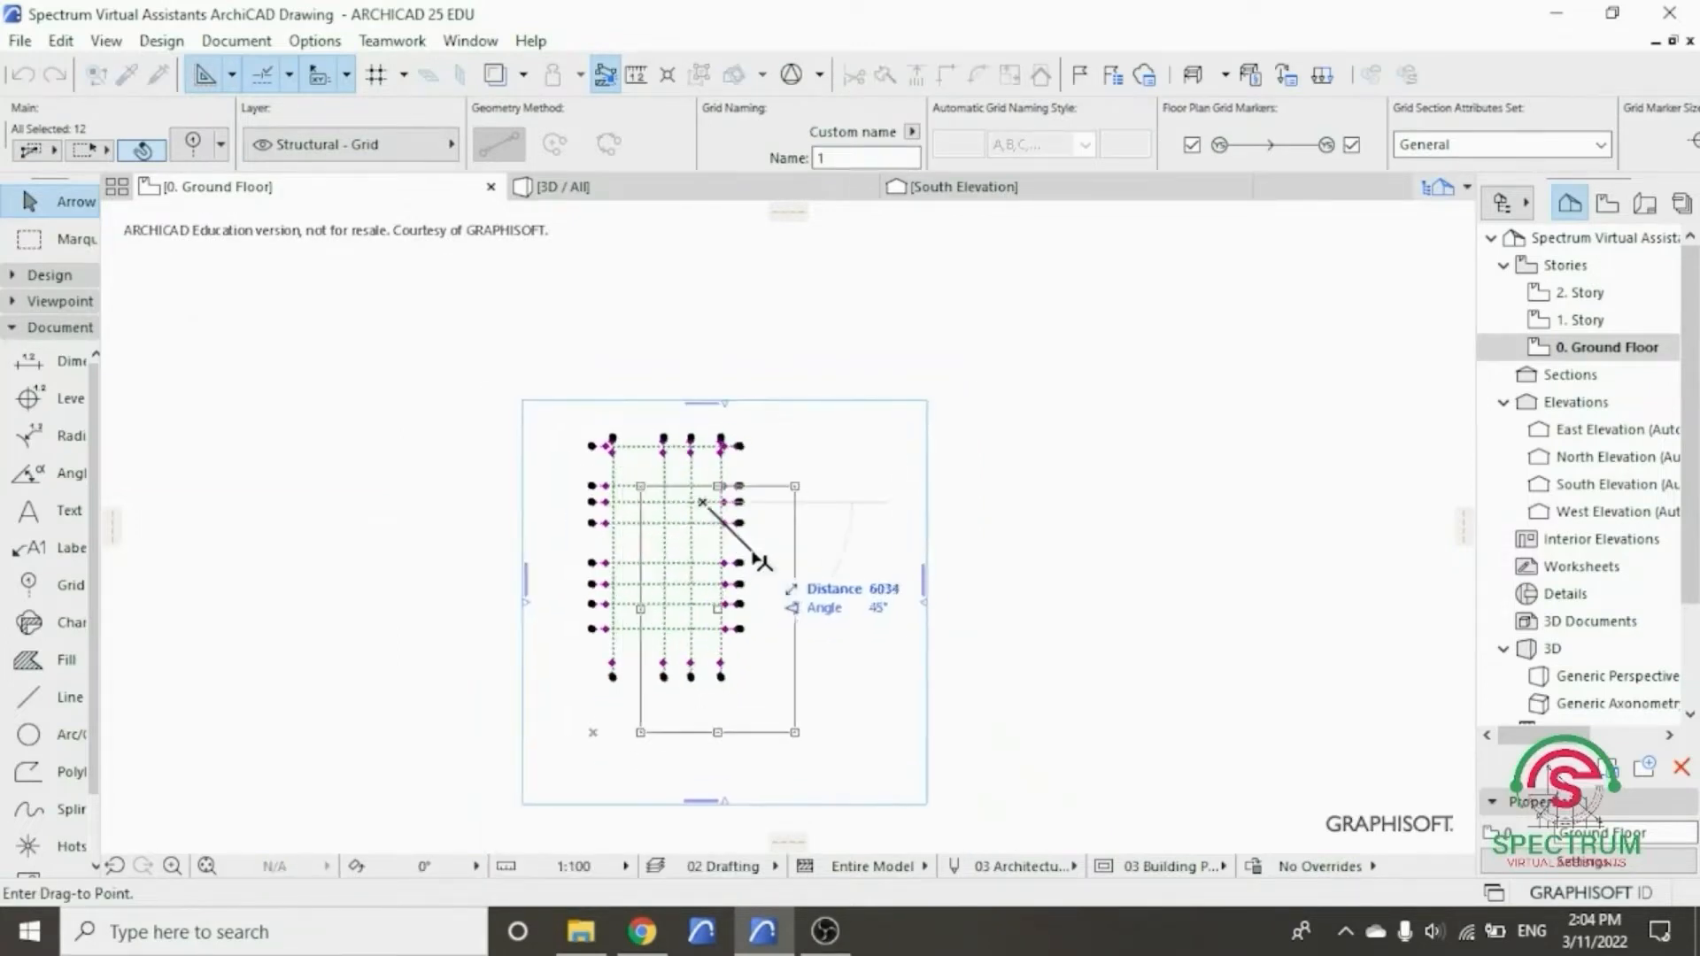
left_click(769, 571)
scroll(753, 547, "up", 4)
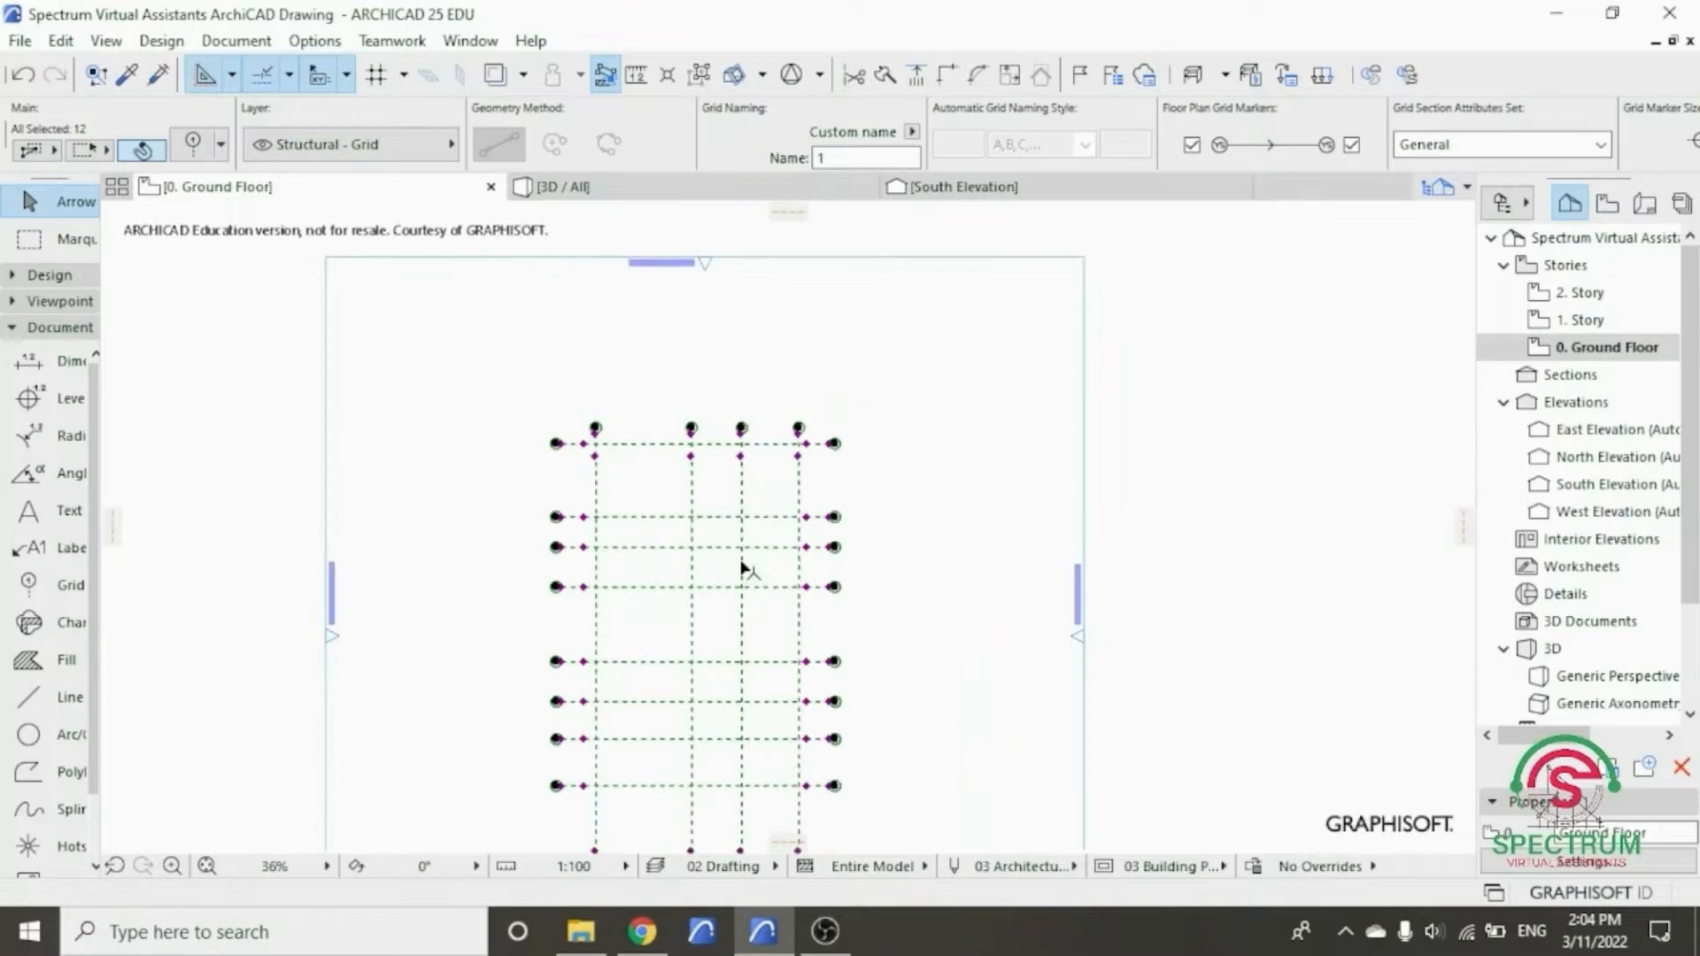
left_click(434, 441)
scroll(517, 437, "down", 1)
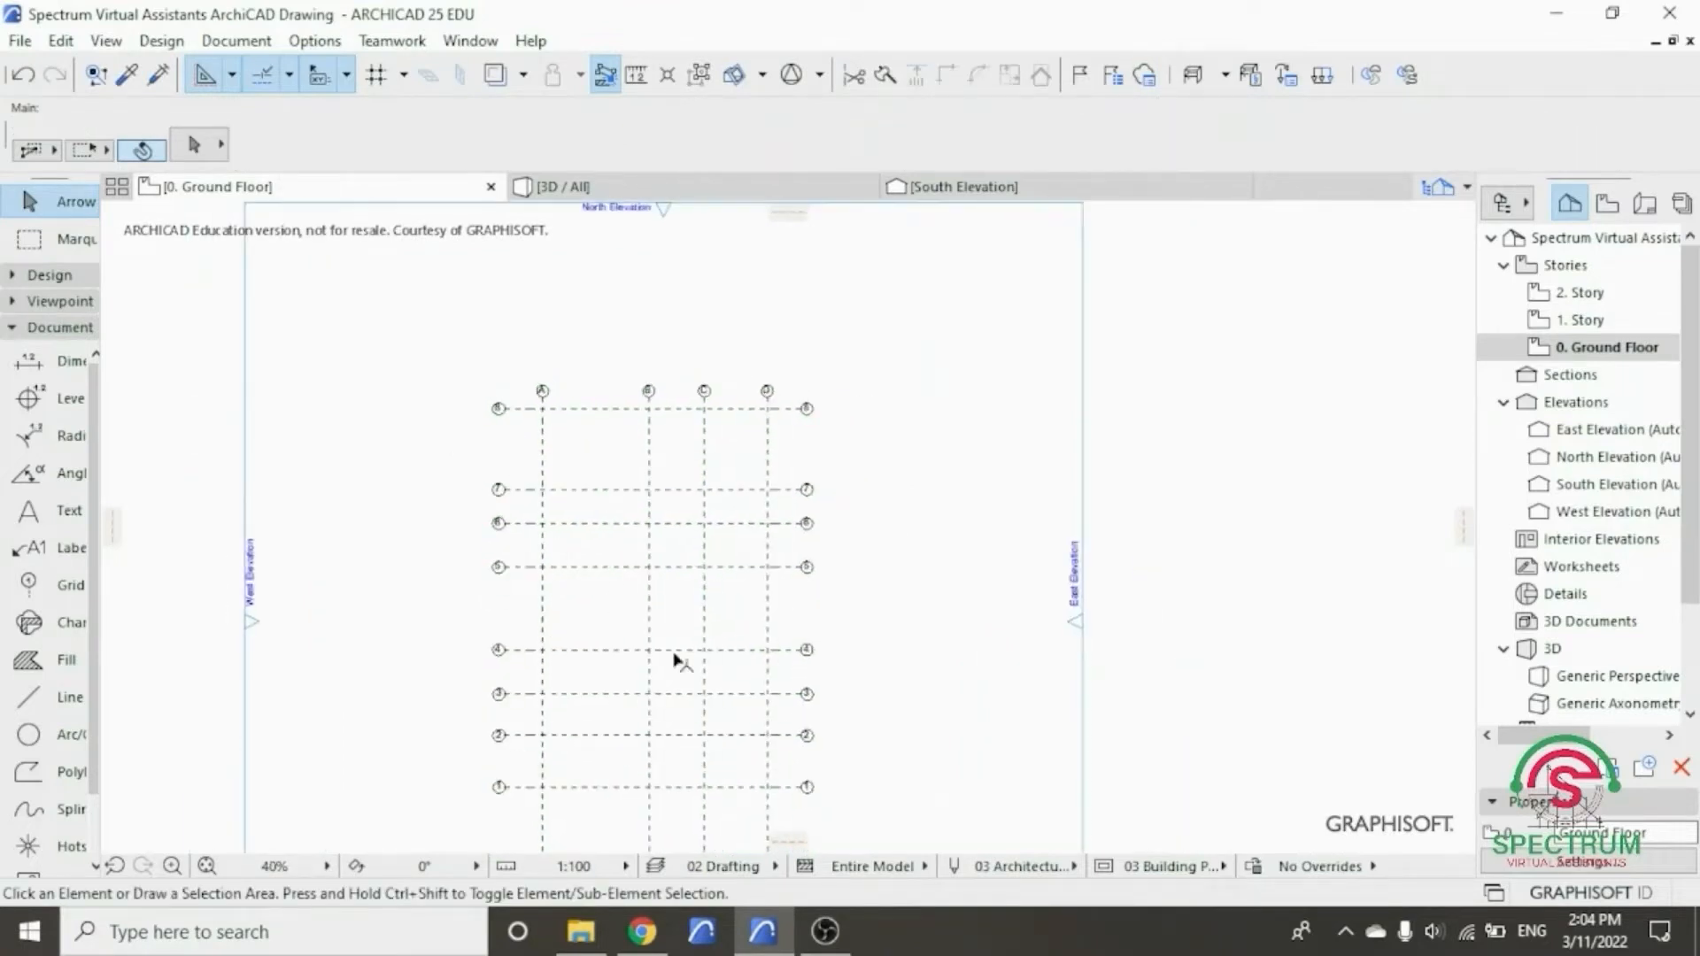
scroll(674, 658, "up", 3)
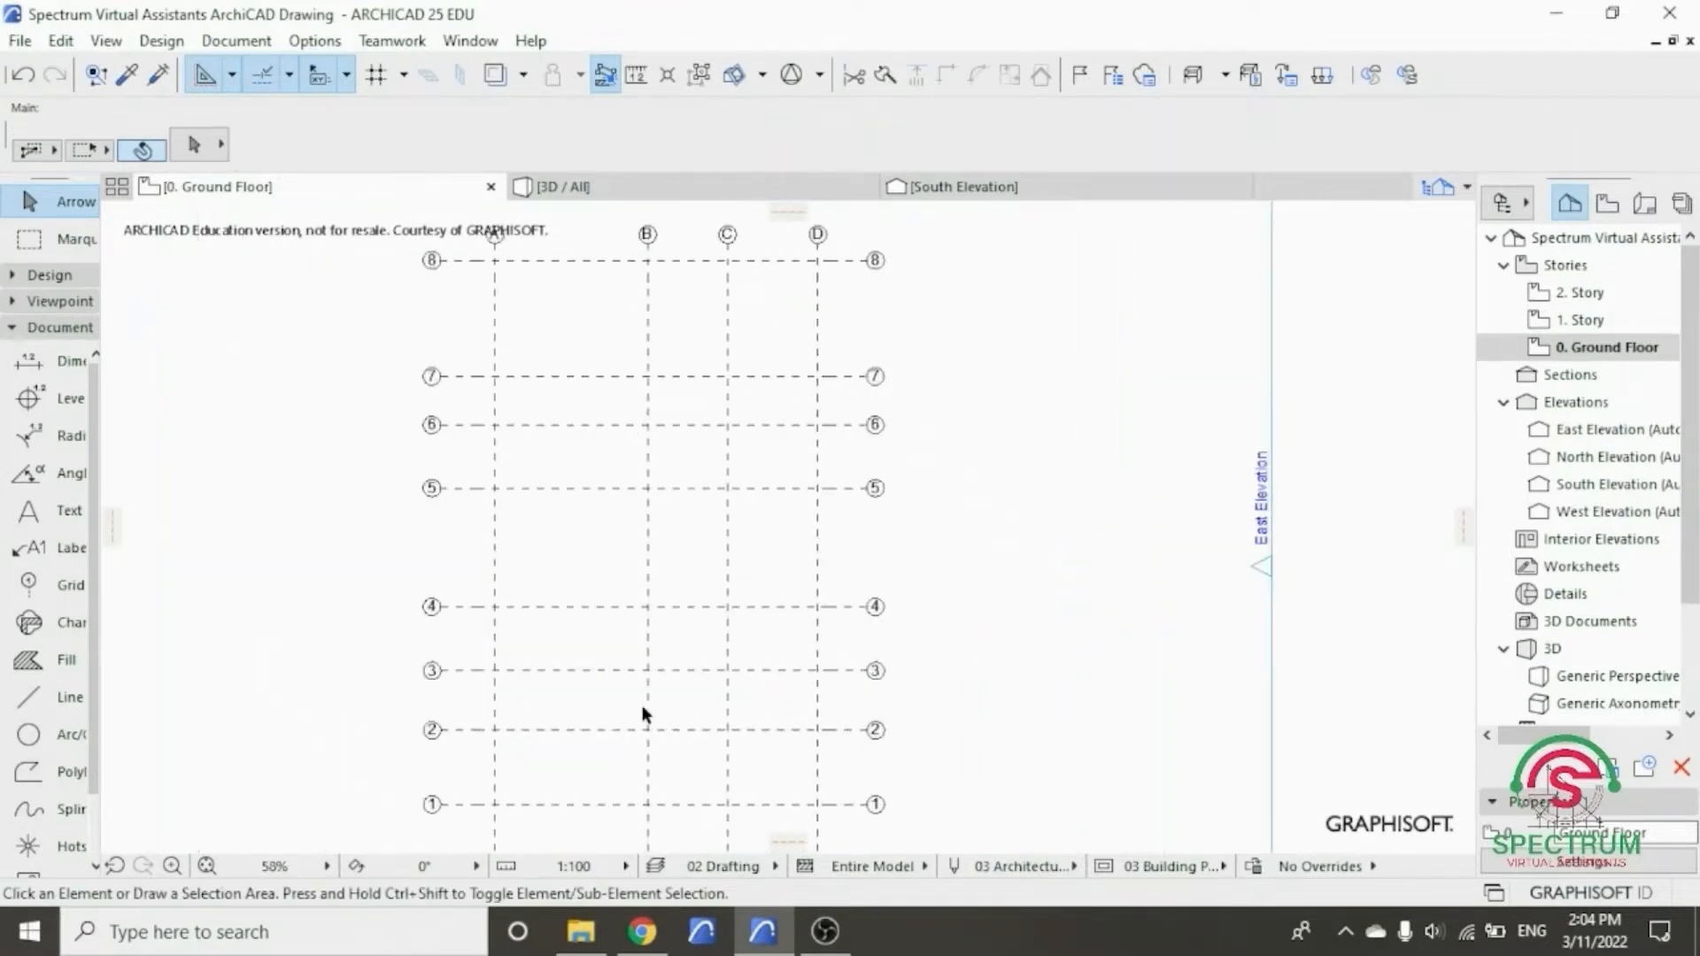
scroll(676, 672, "down", 4)
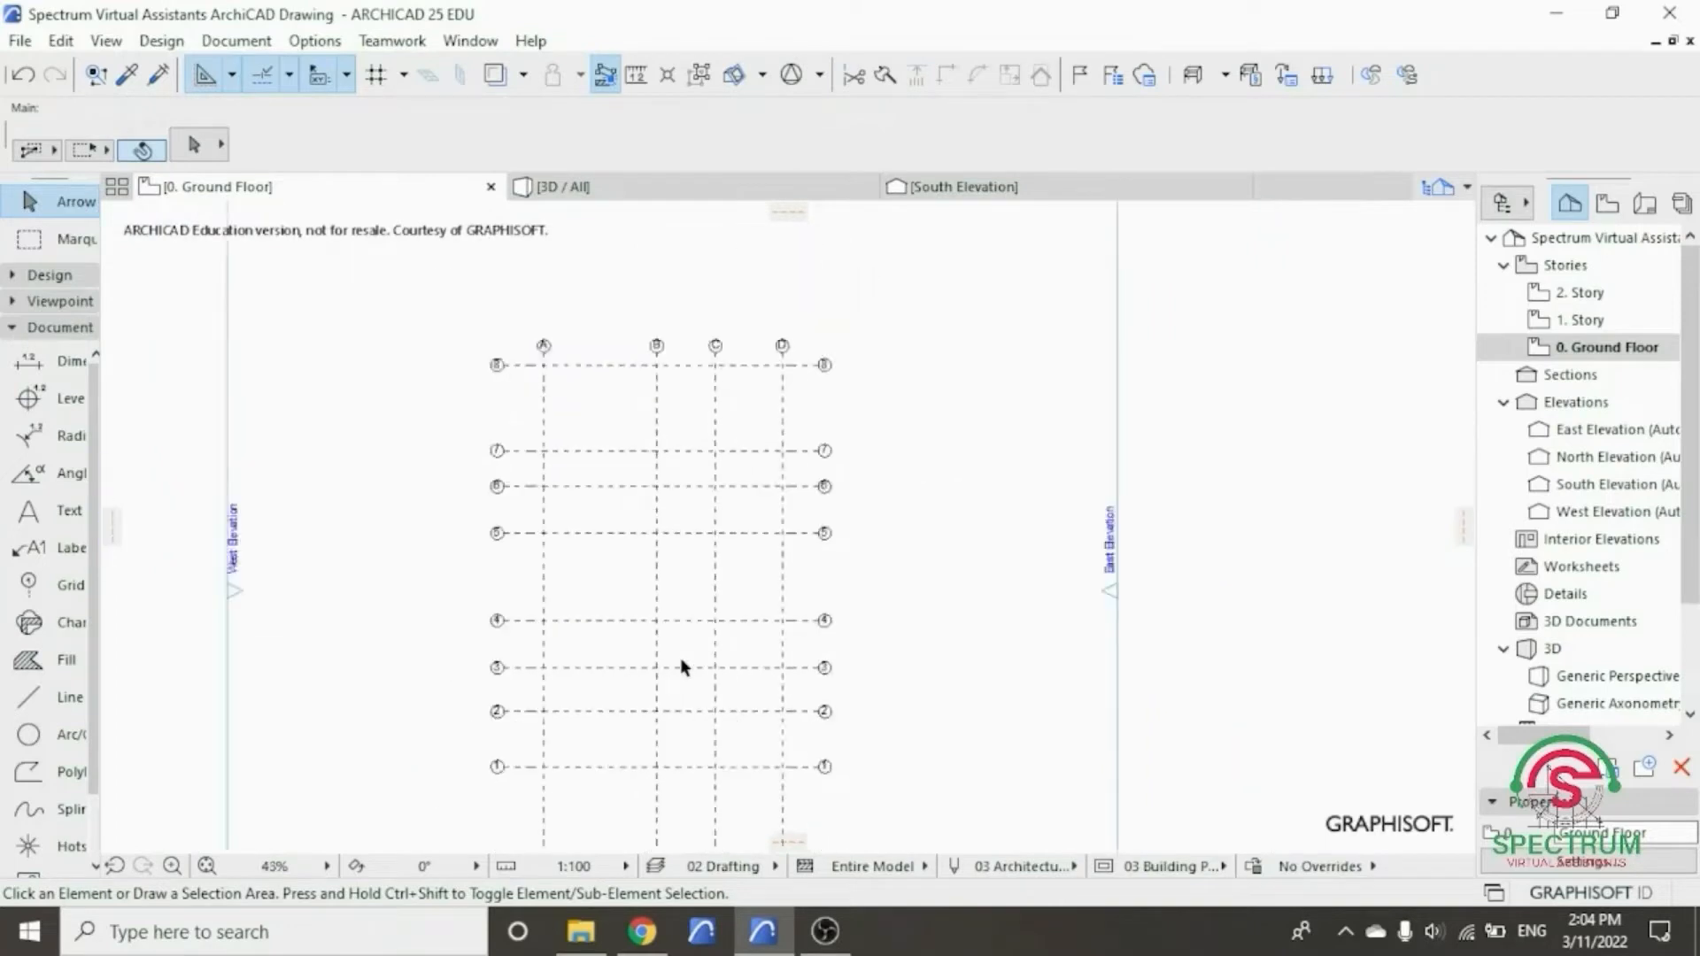
scroll(560, 715, "up", 1)
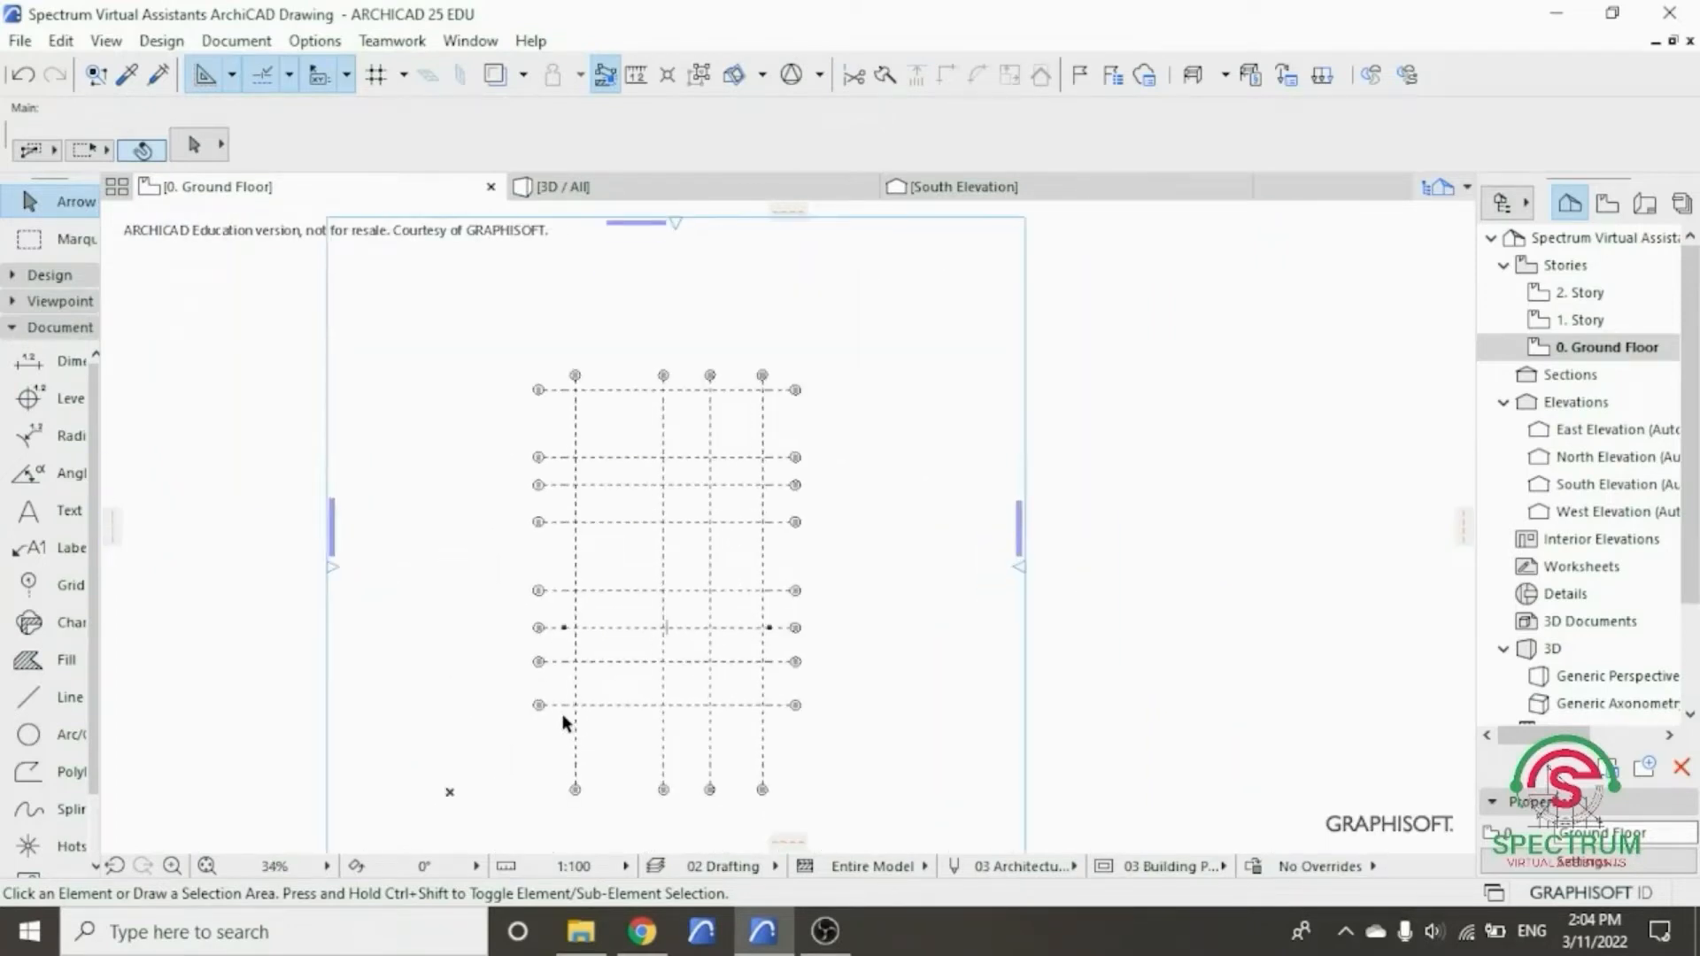
scroll(438, 711, "up", 1)
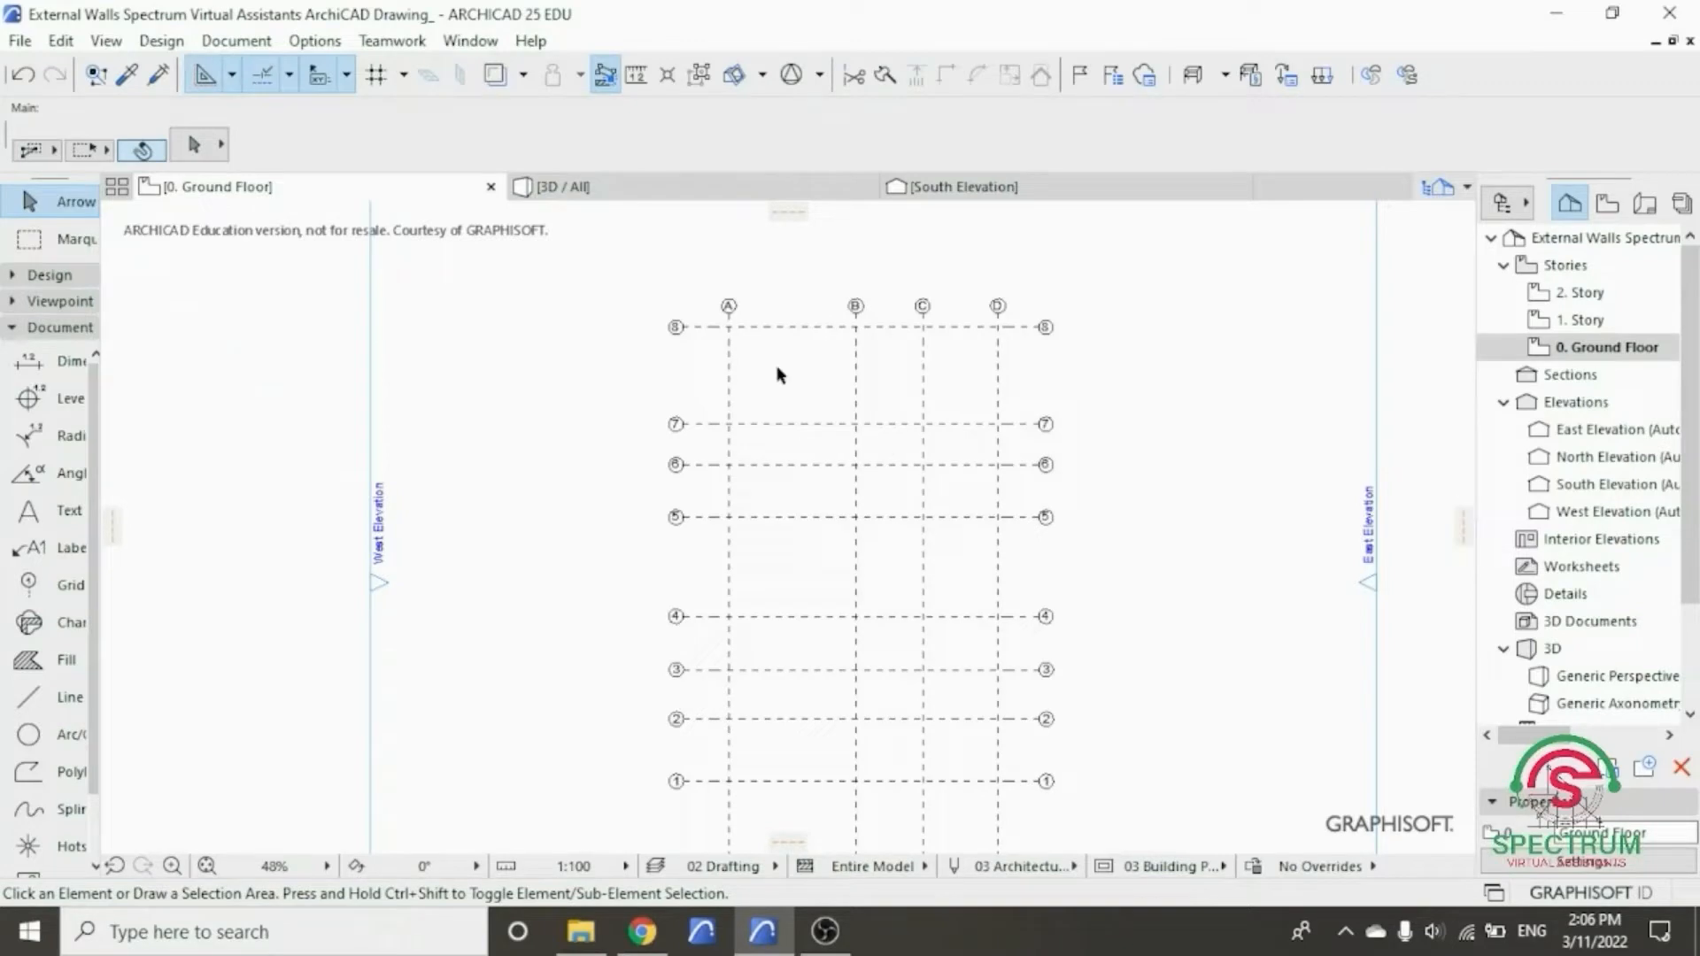
scroll(848, 432, "up", 1)
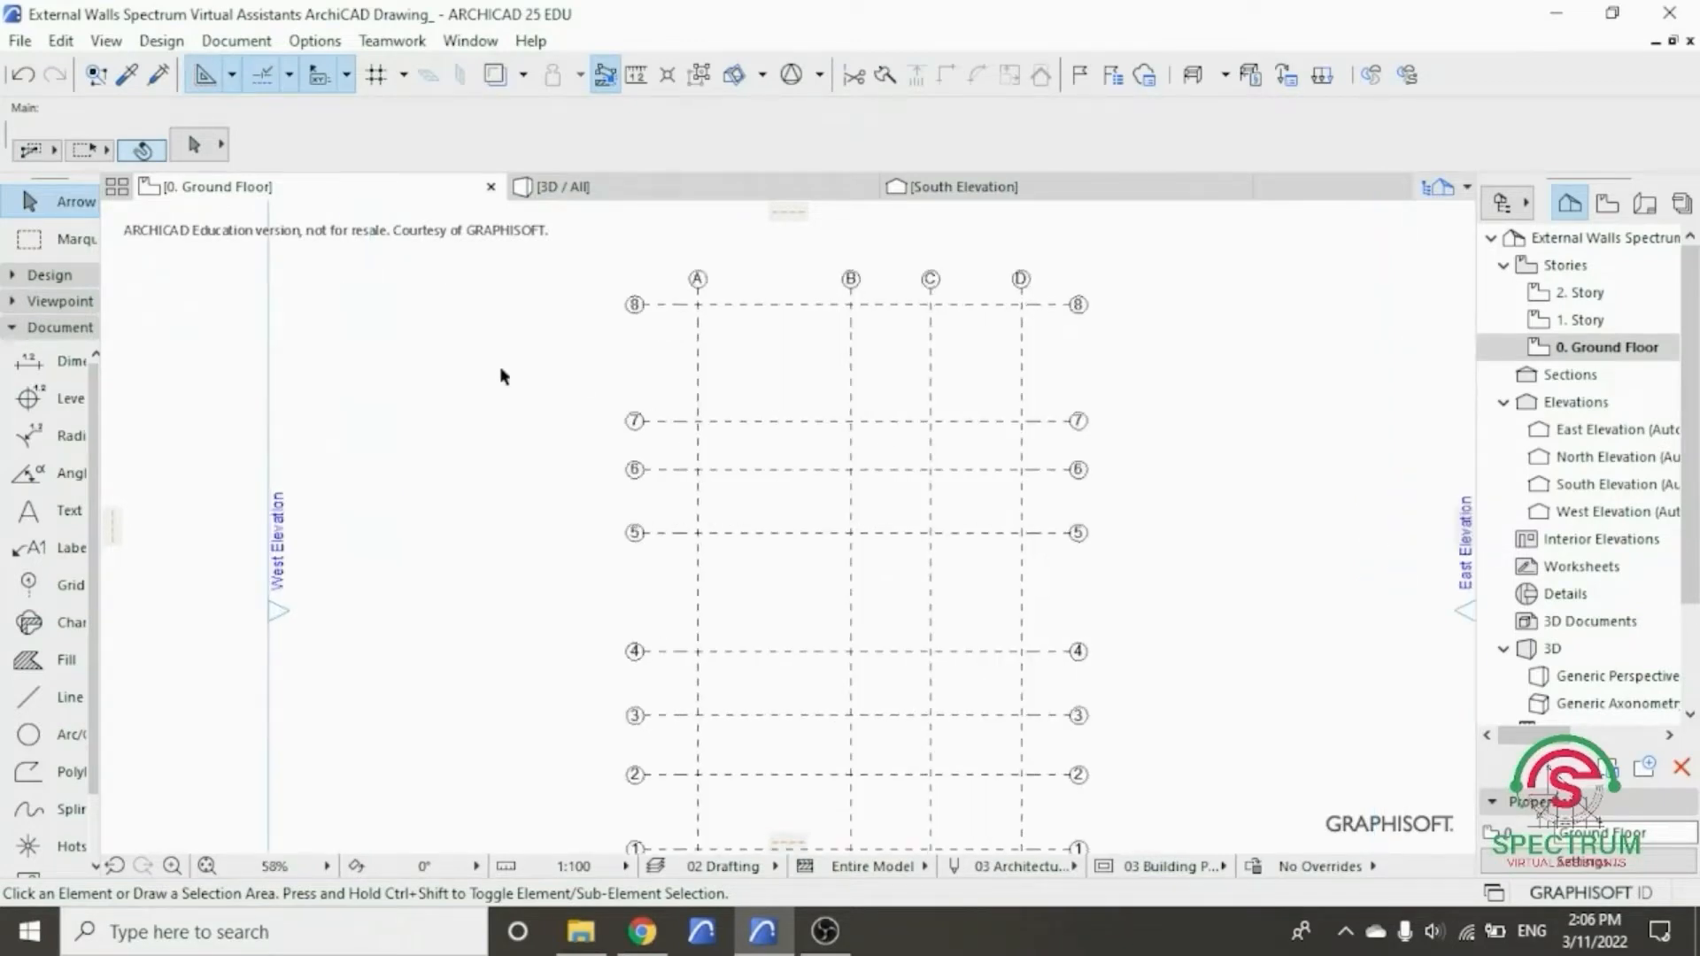
- Open the Wall tool's default settings and enlarge the dialog over the middle of the plan
left_click(53, 328)
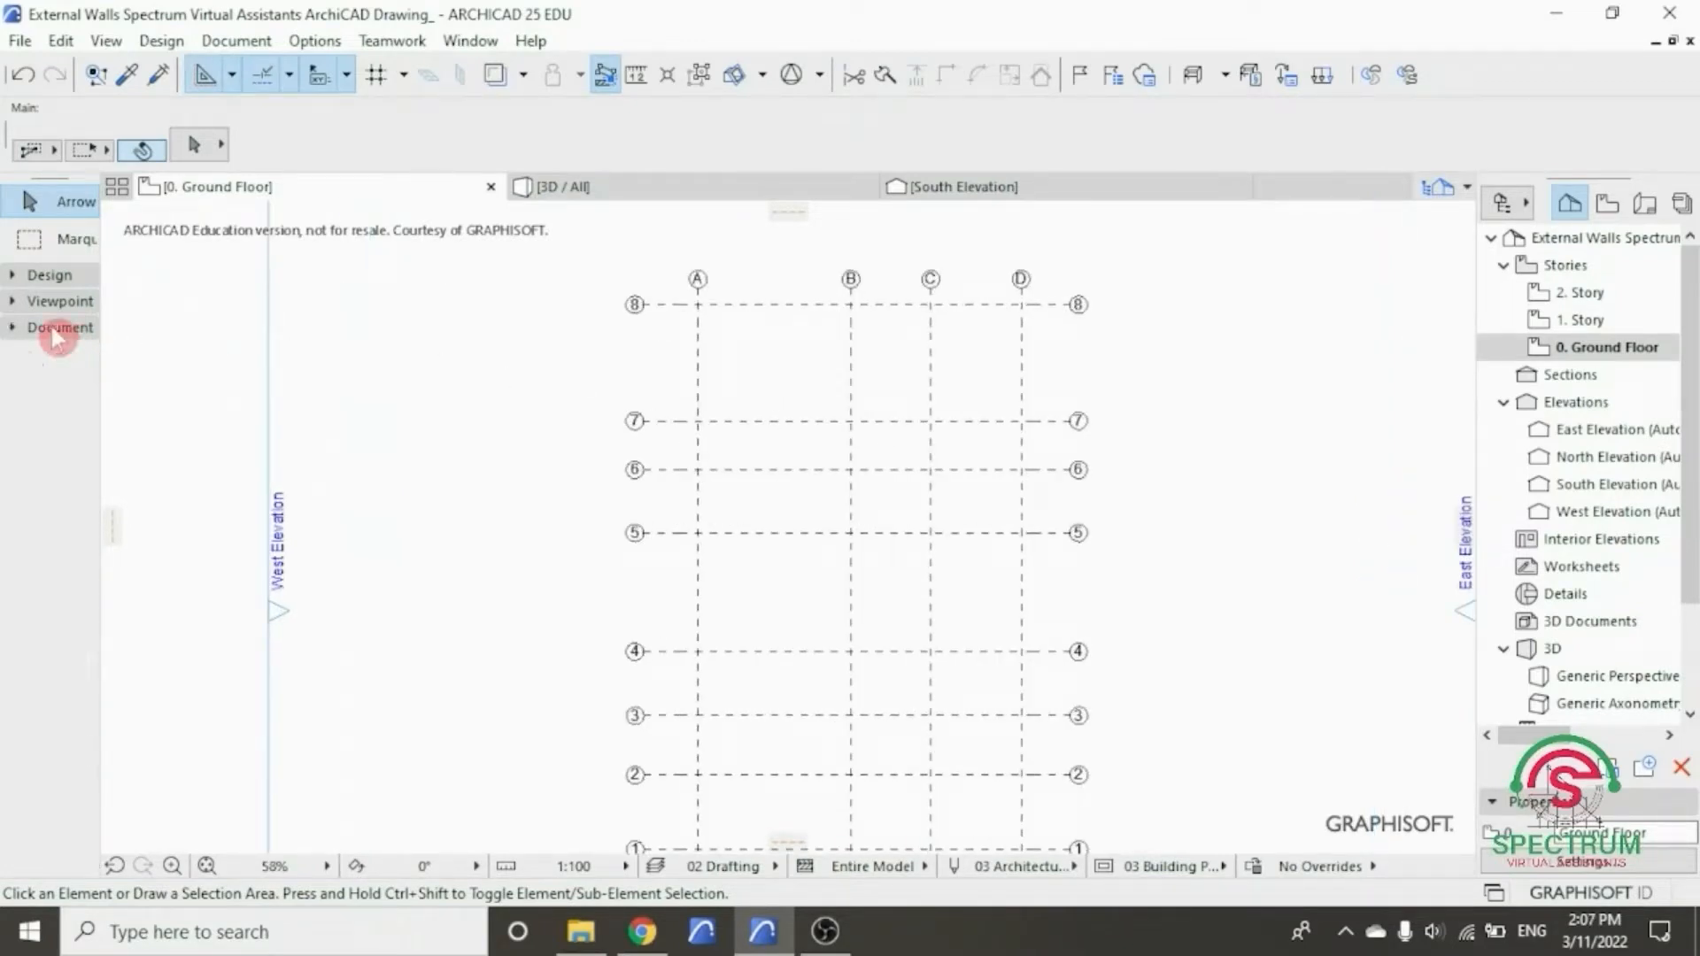
left_click(49, 276)
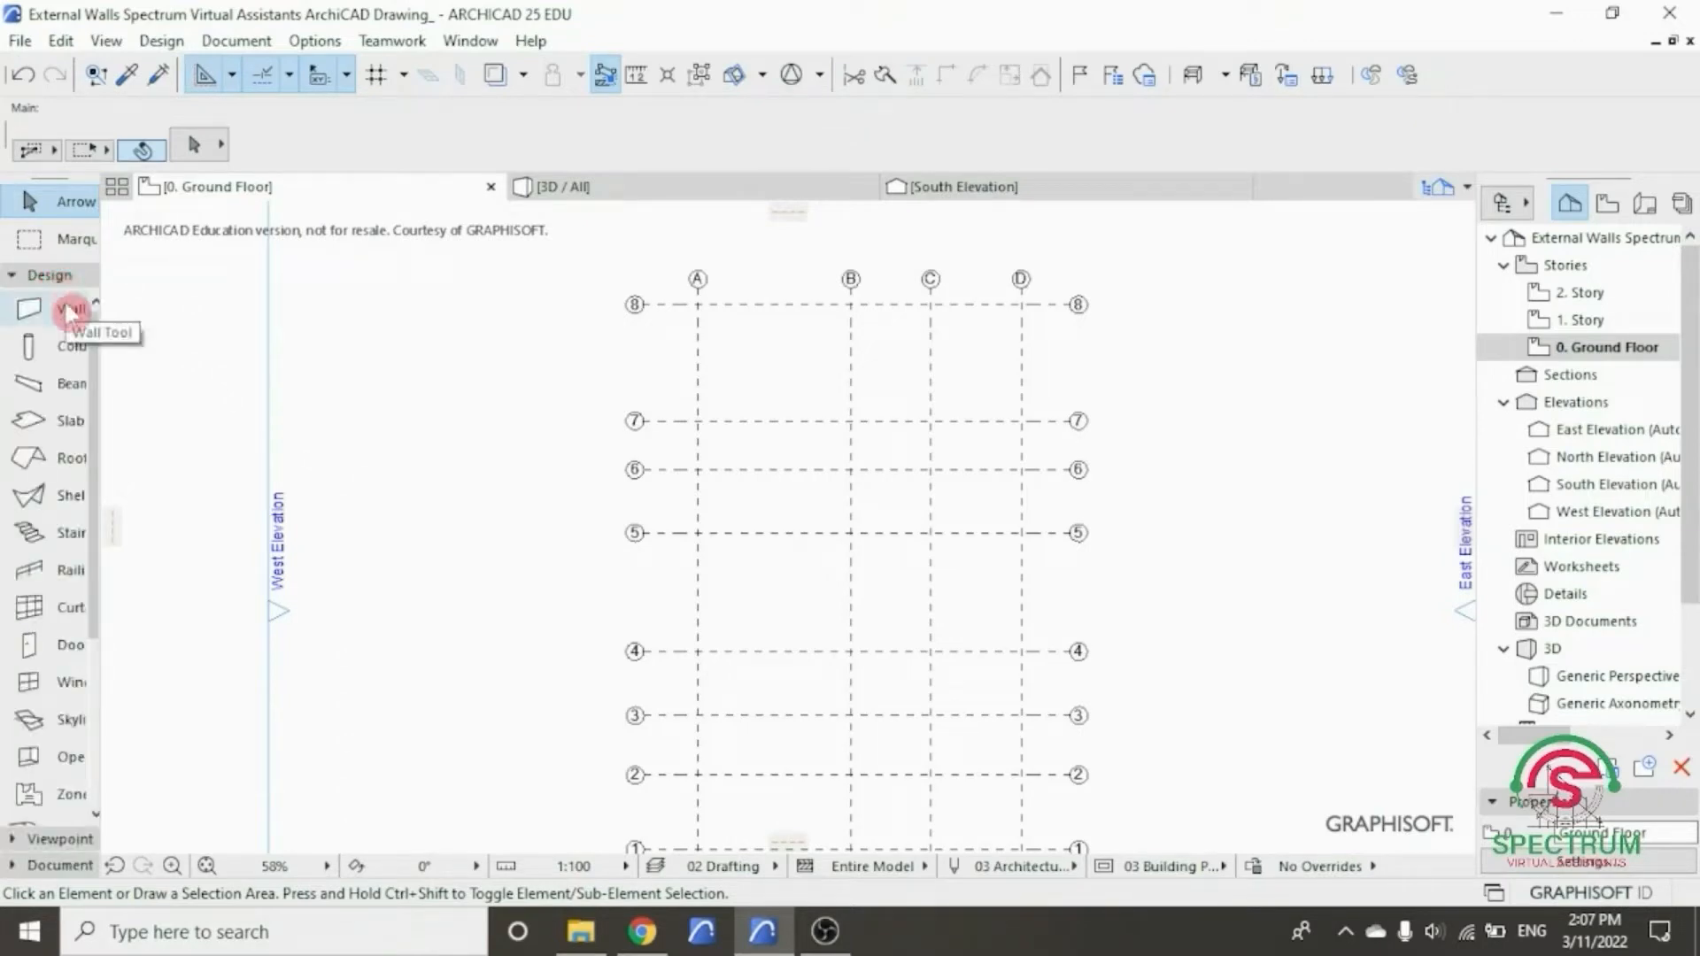
double_click(55, 322)
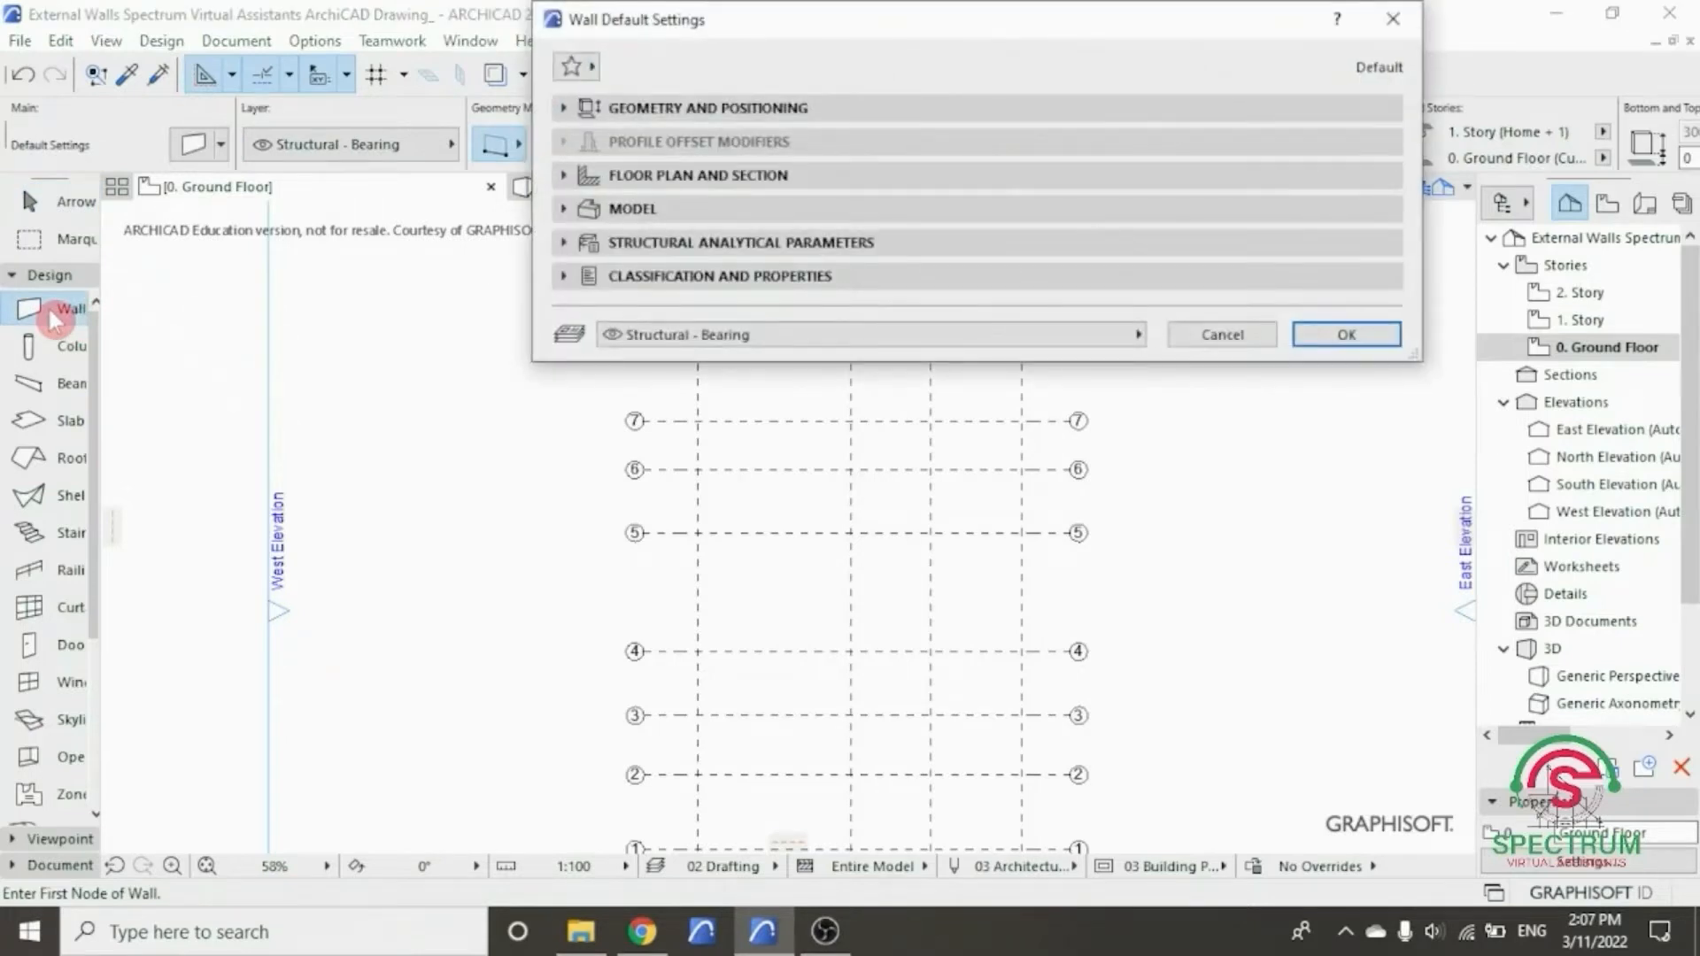
left_click_drag(892, 23, 770, 184)
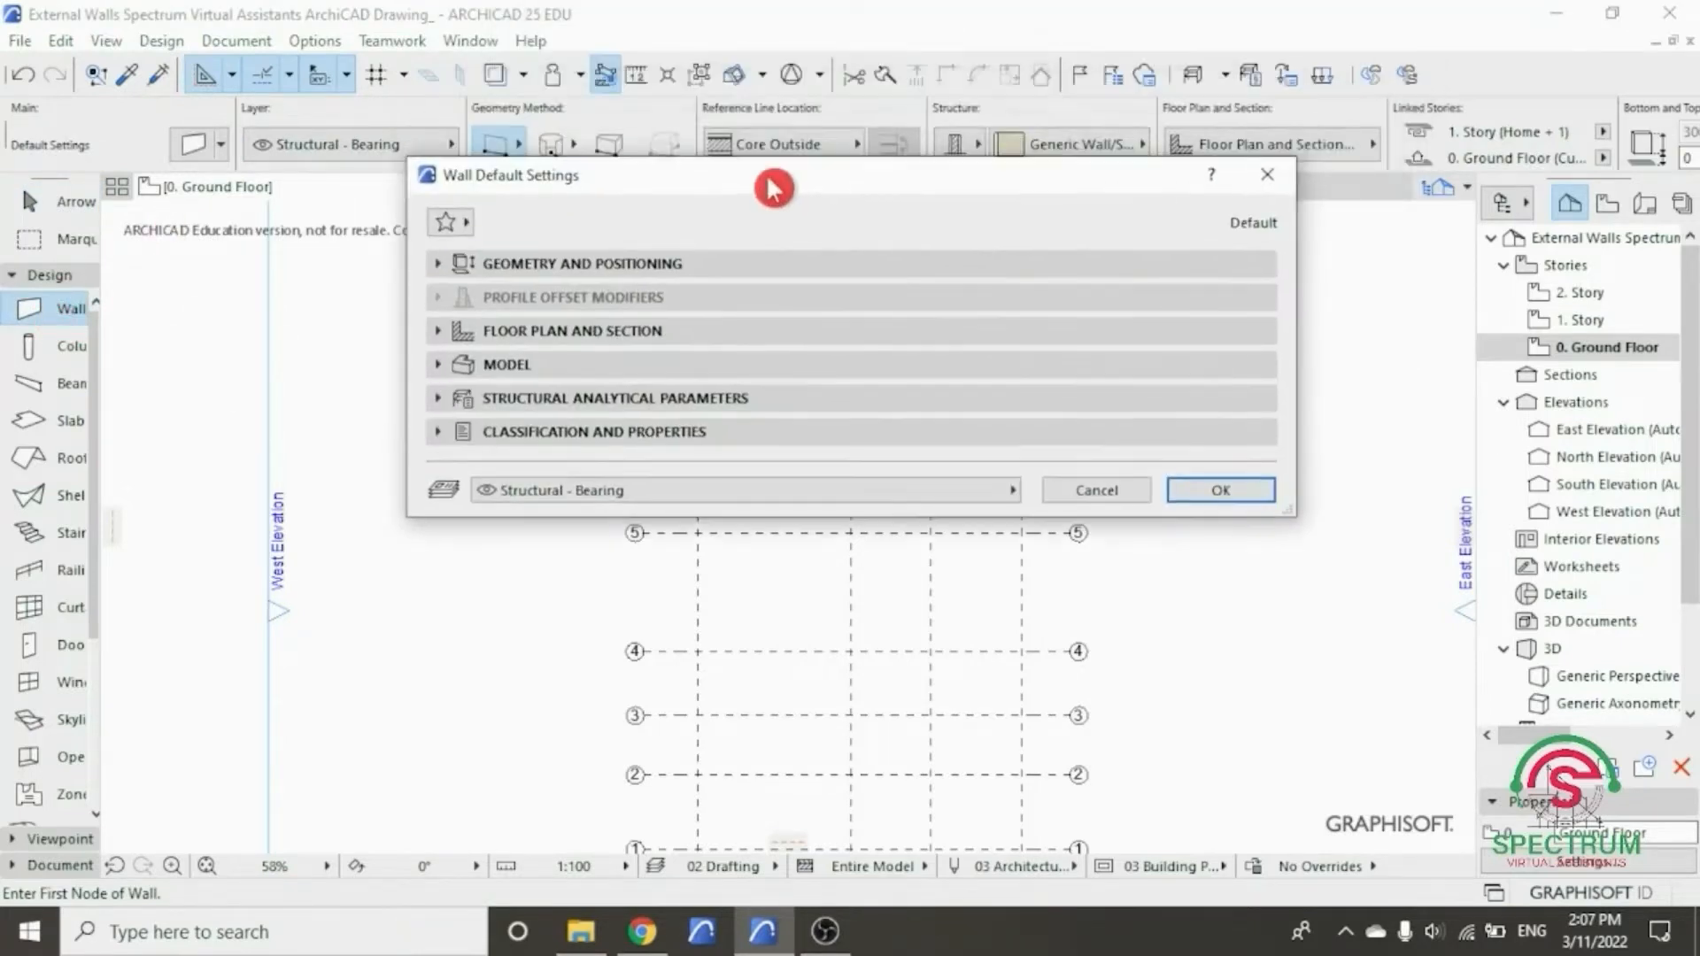
left_click_drag(1293, 514, 1406, 810)
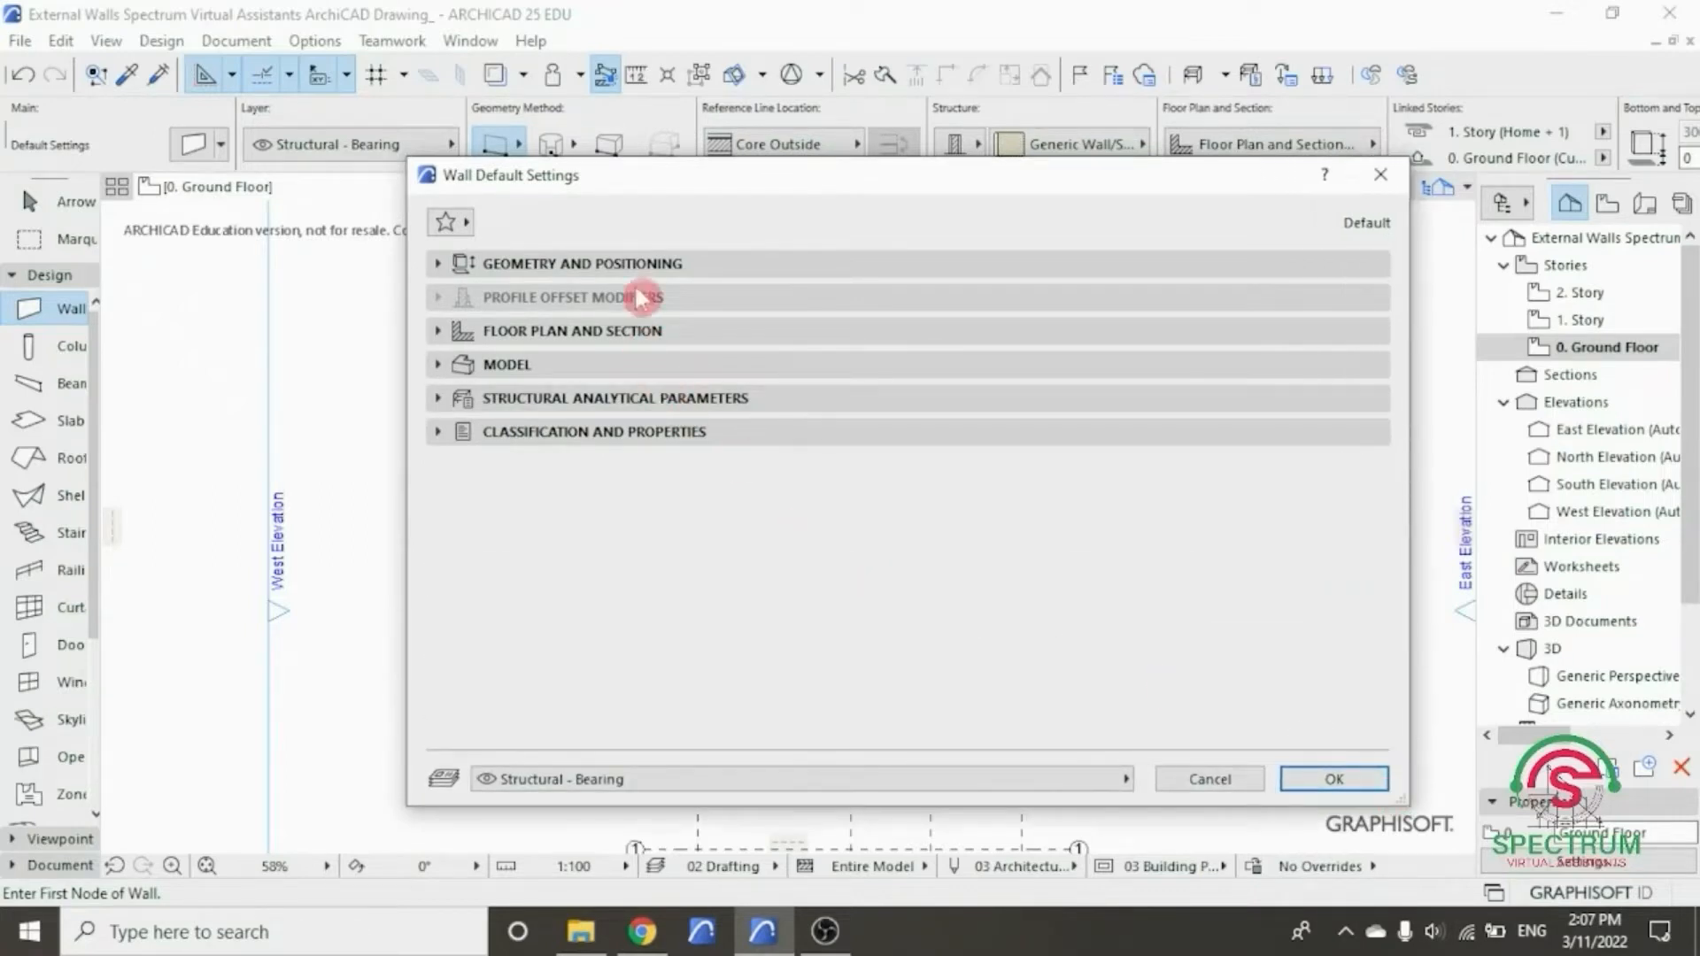
- In the wall's geometry and positioning settings, link the wall top to 1. Story (Home + 1)
left_click(662, 264)
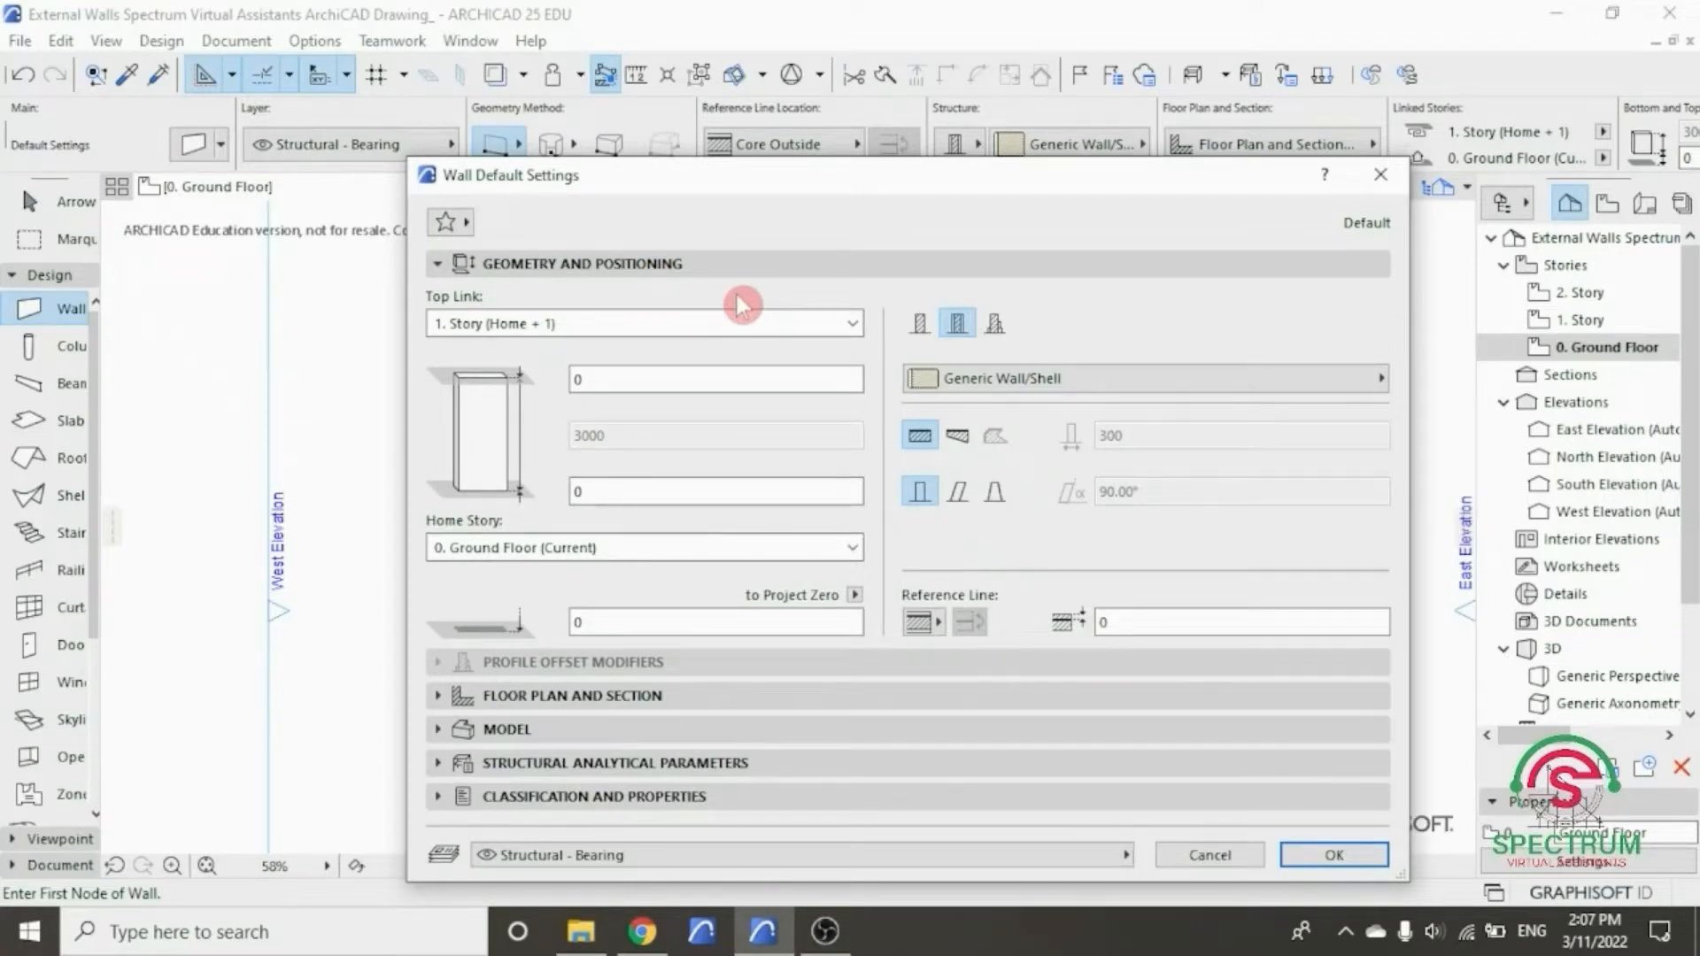
left_click(853, 323)
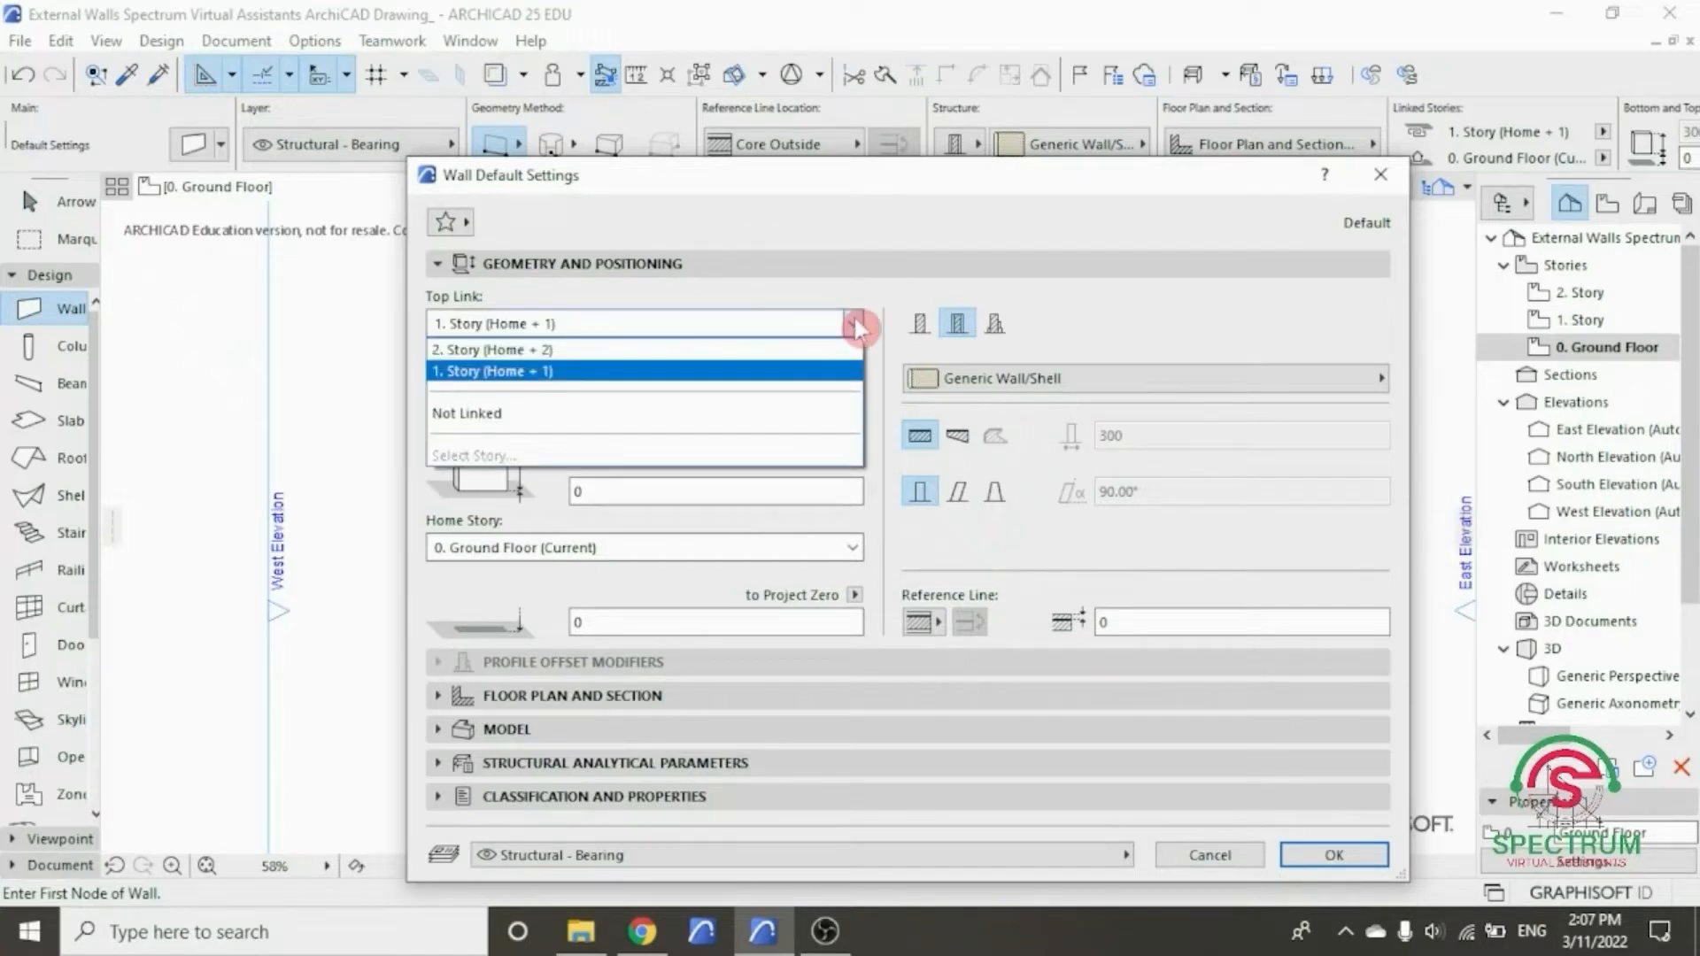
left_click(761, 371)
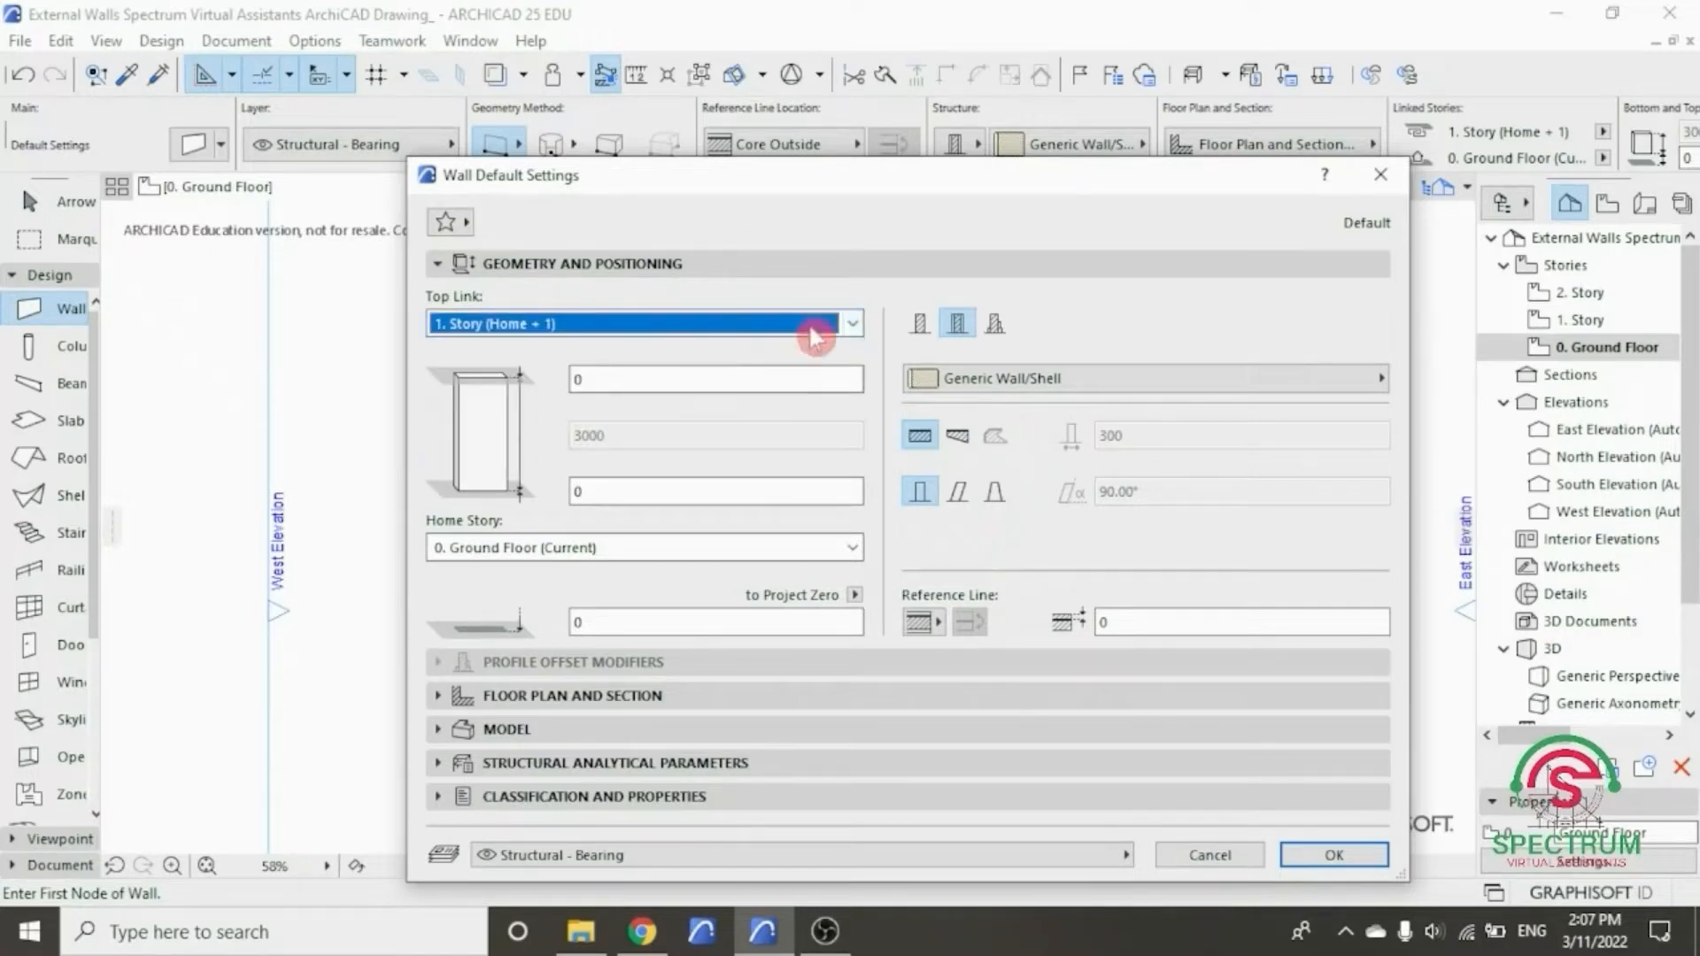
- Switch the wall to a basic structure with straight geometry and set its thickness to 200 mm
left_click(922, 325)
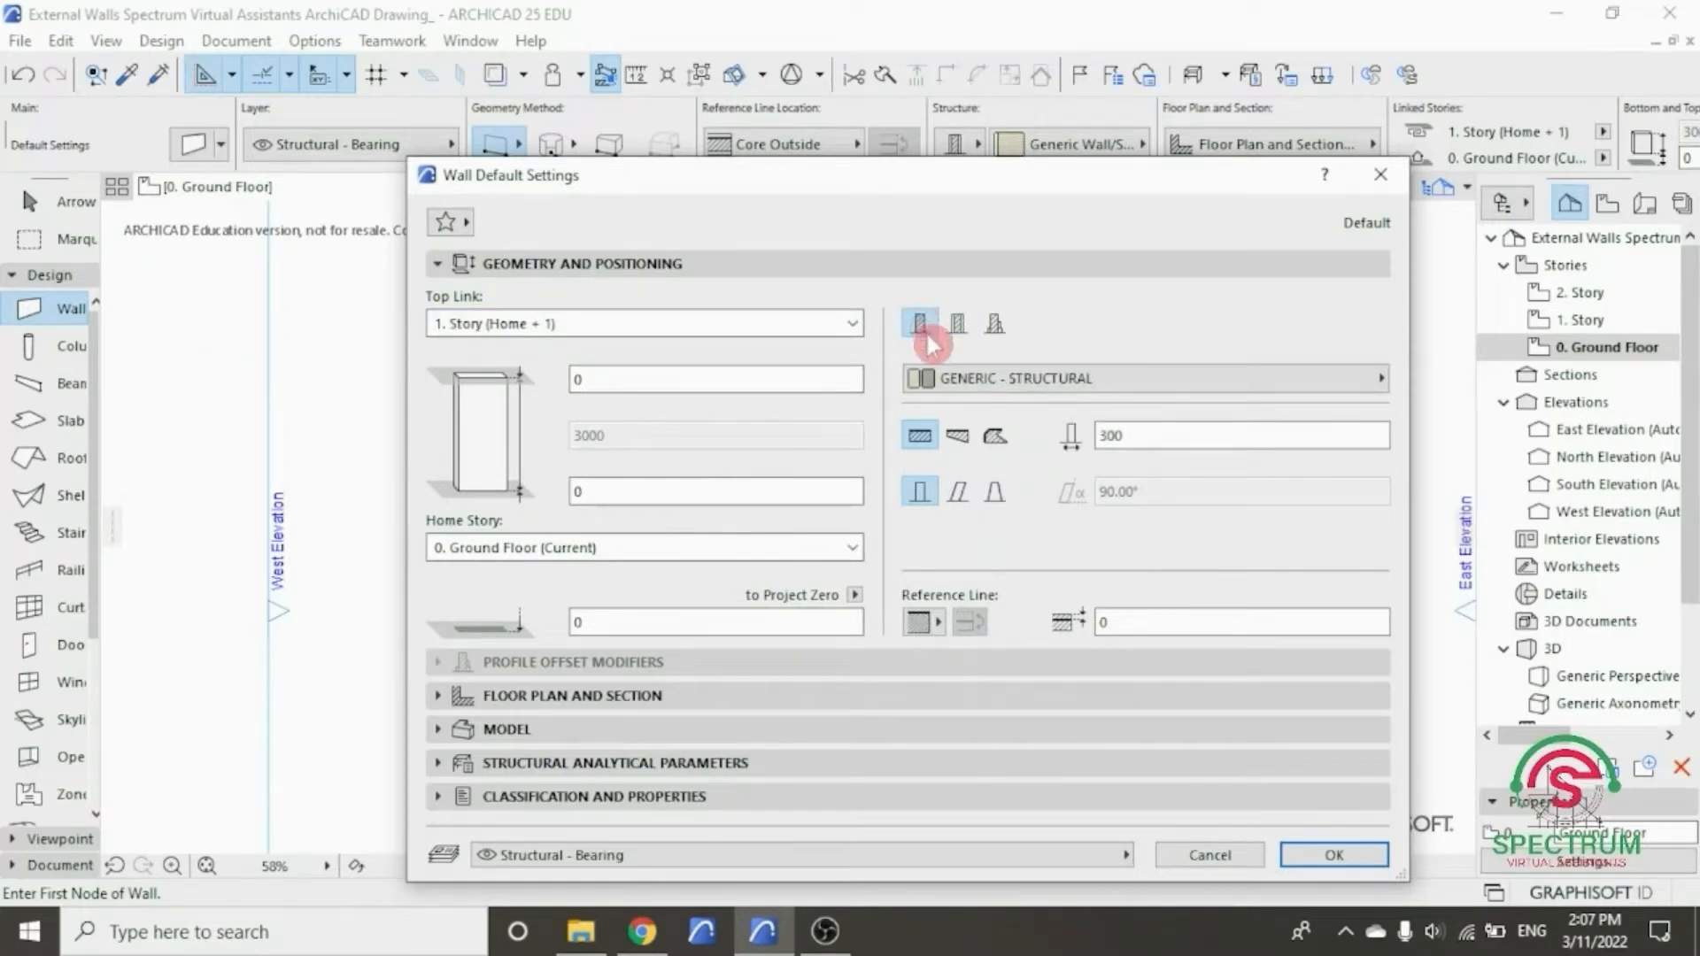
double_click(1125, 435)
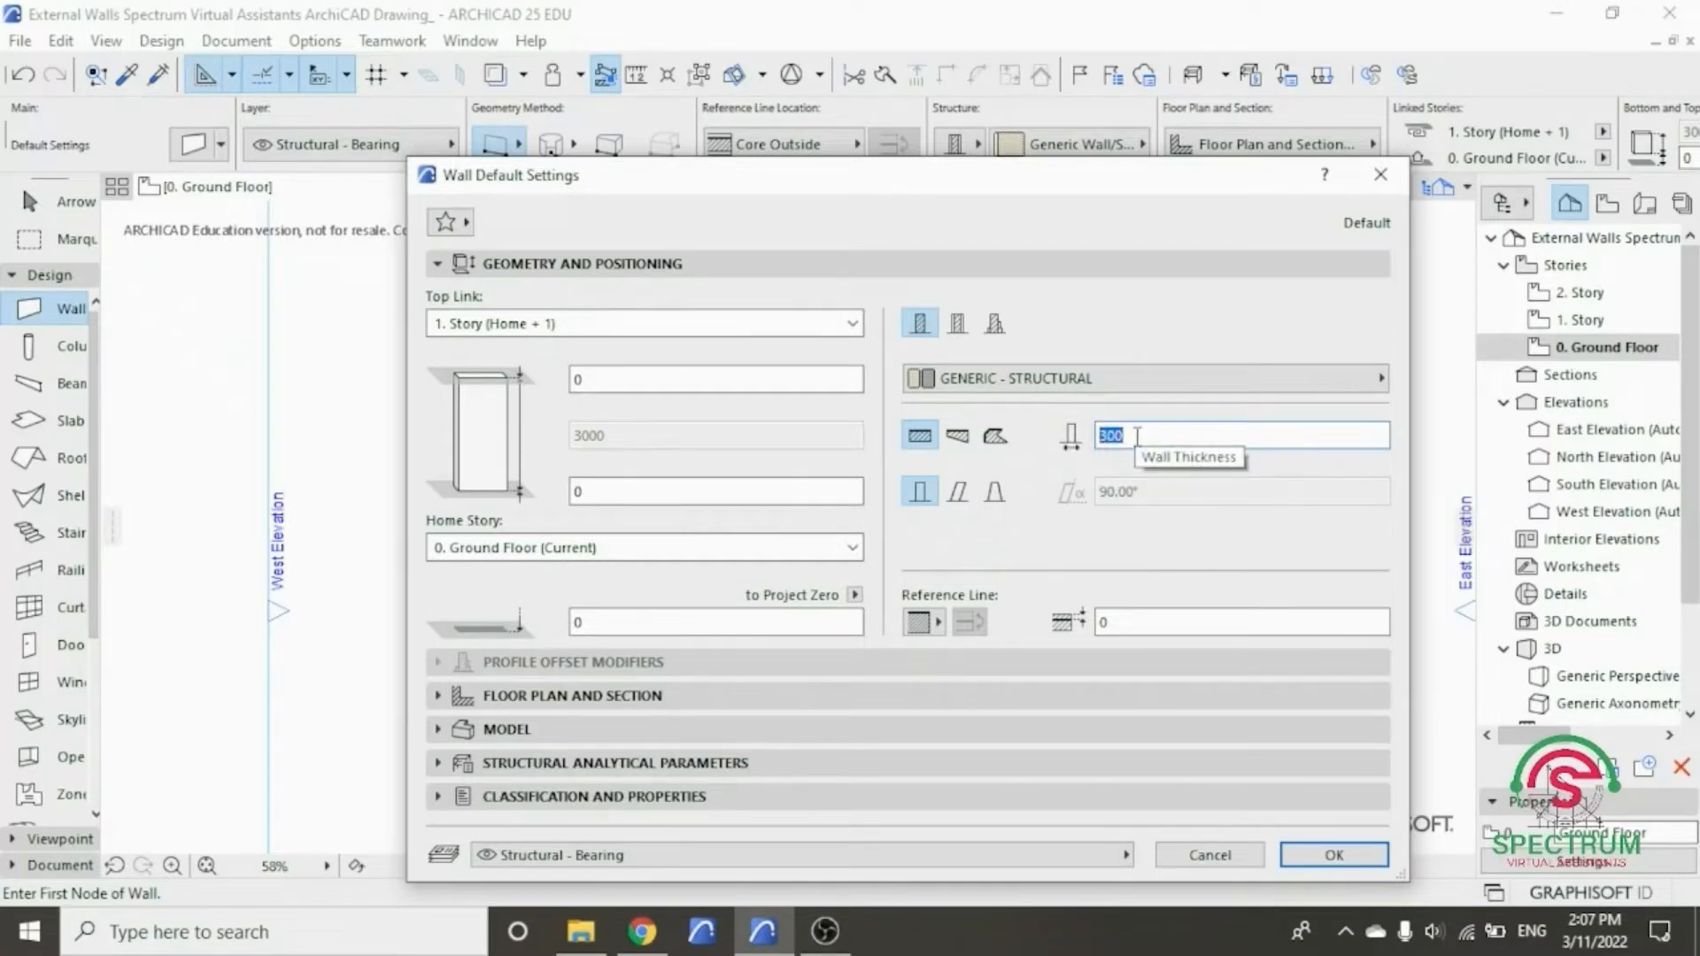
type("20")
left_click(921, 438)
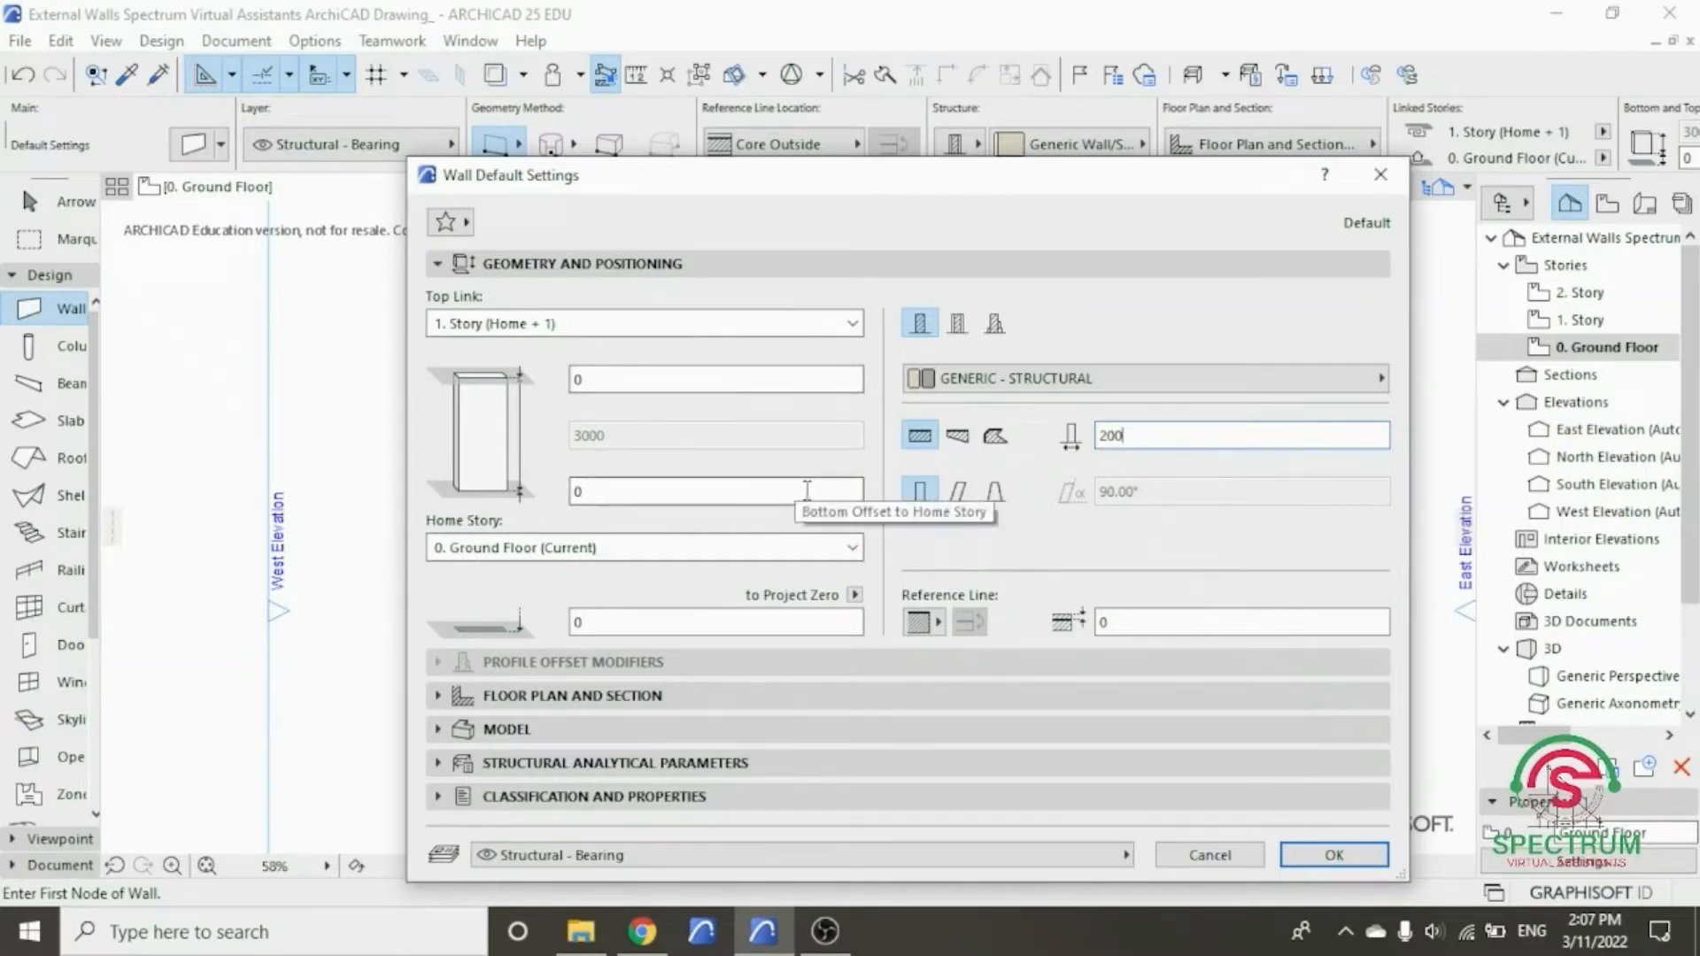
- Set the wall's home story to 0. Ground Floor and collapse the geometry and positioning settings
left_click(854, 549)
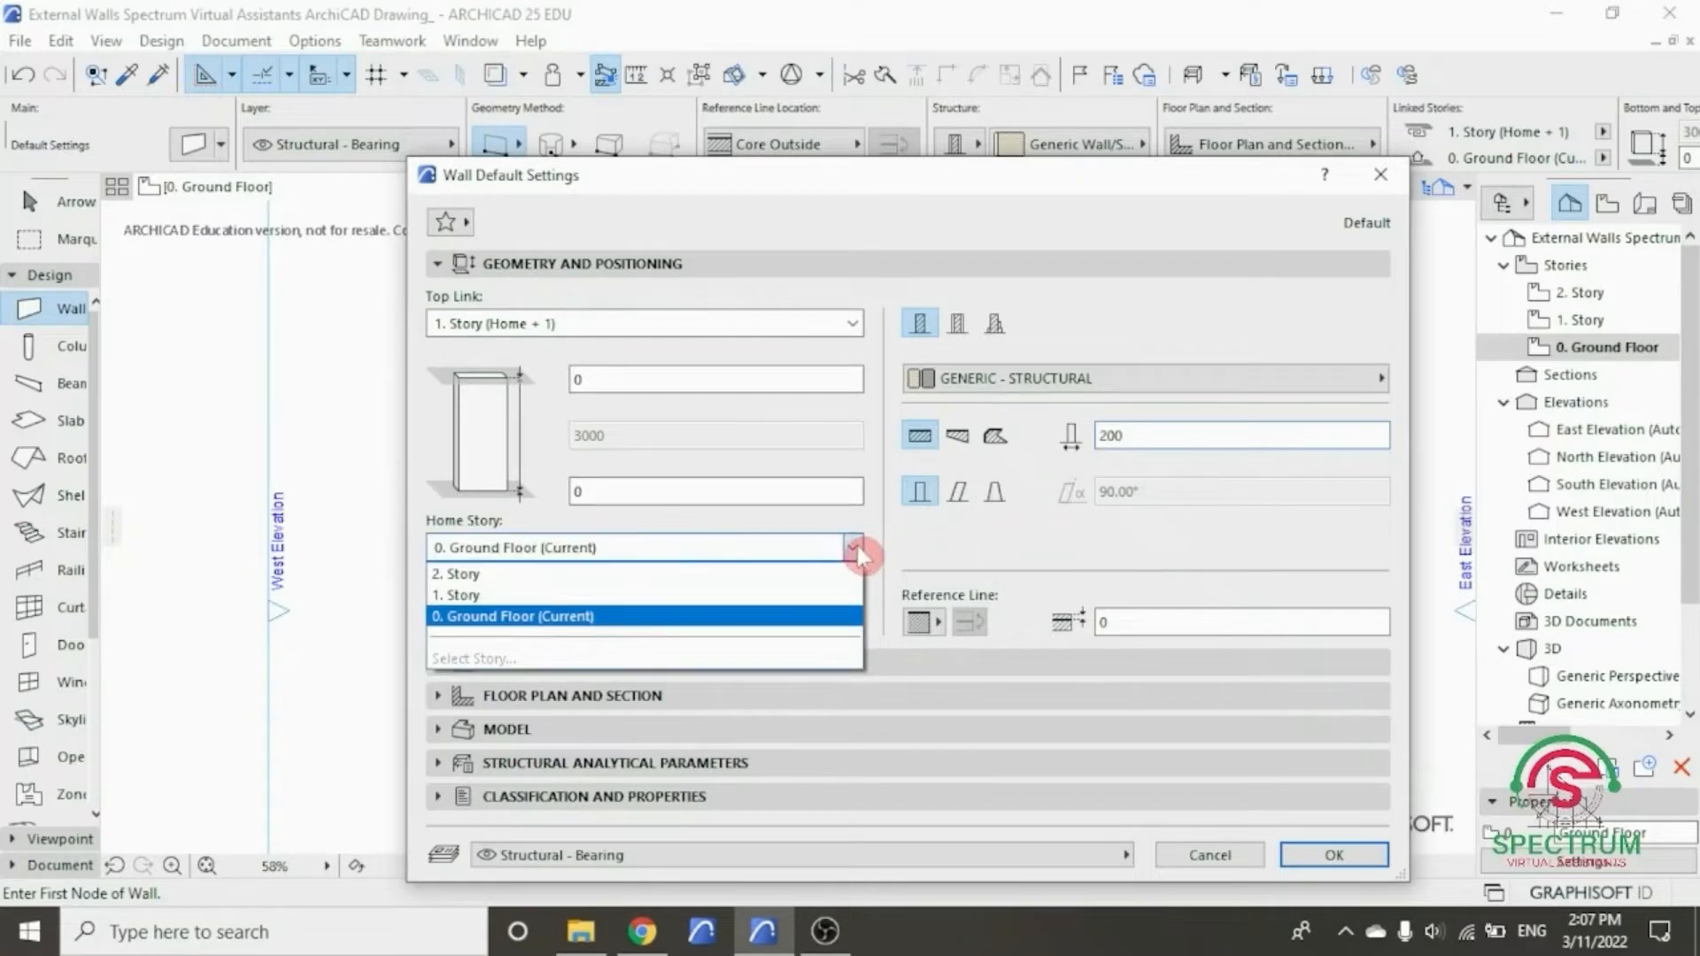
left_click(821, 613)
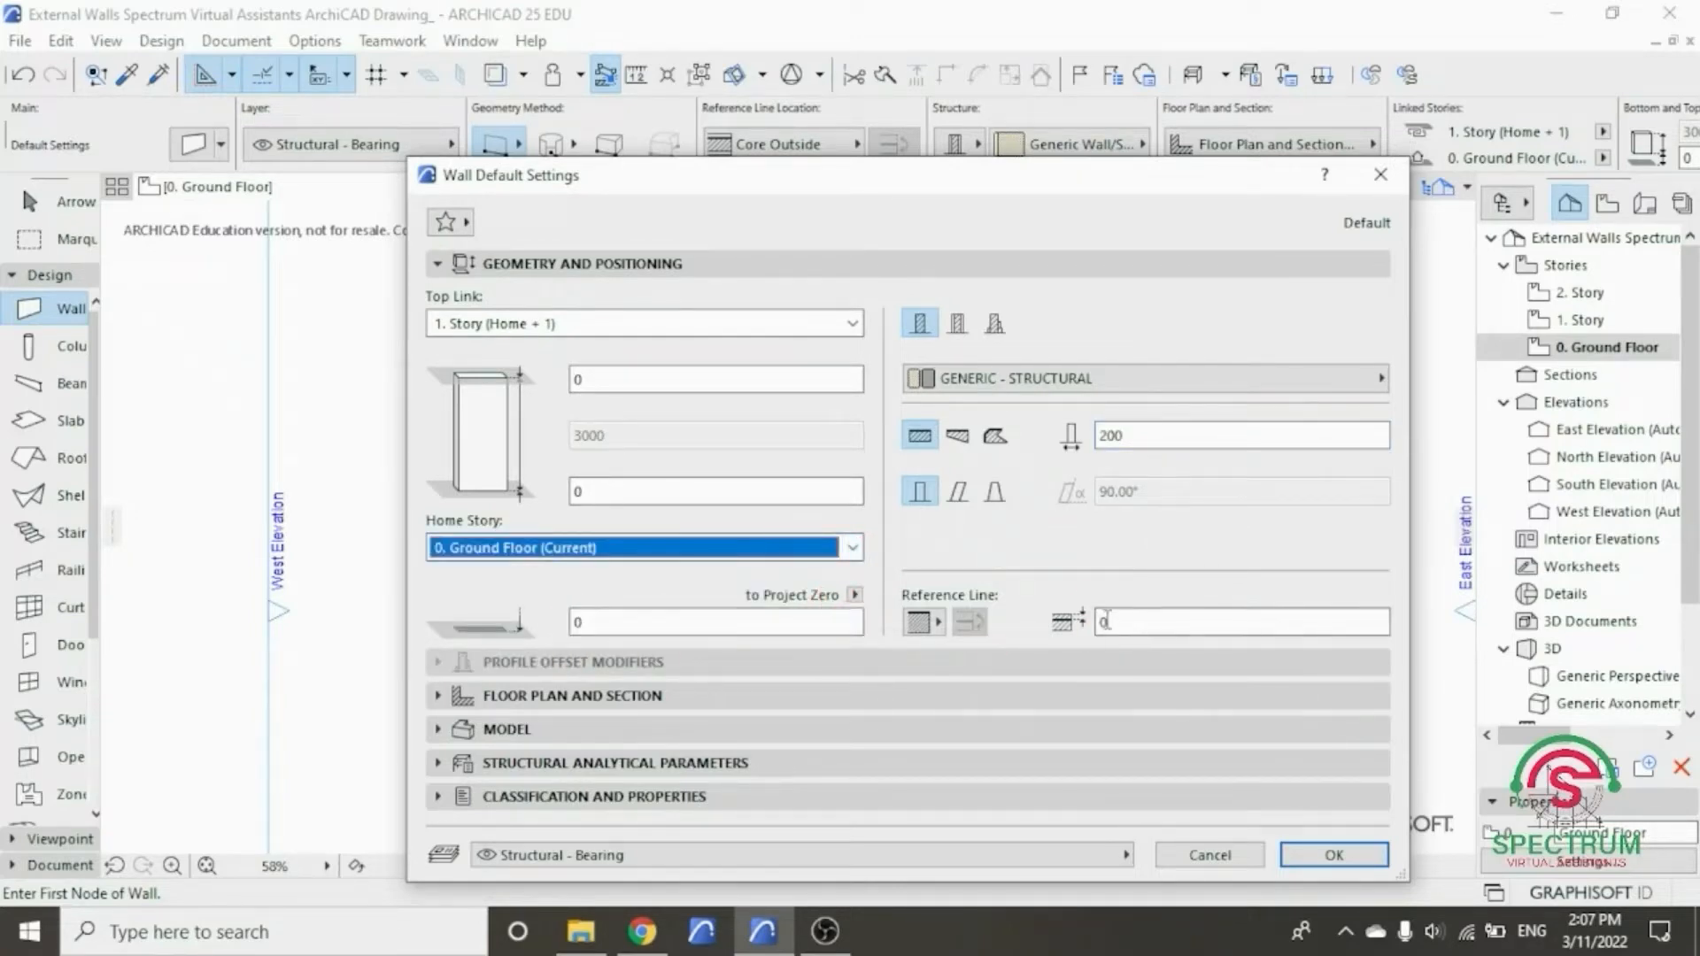
left_click(1001, 267)
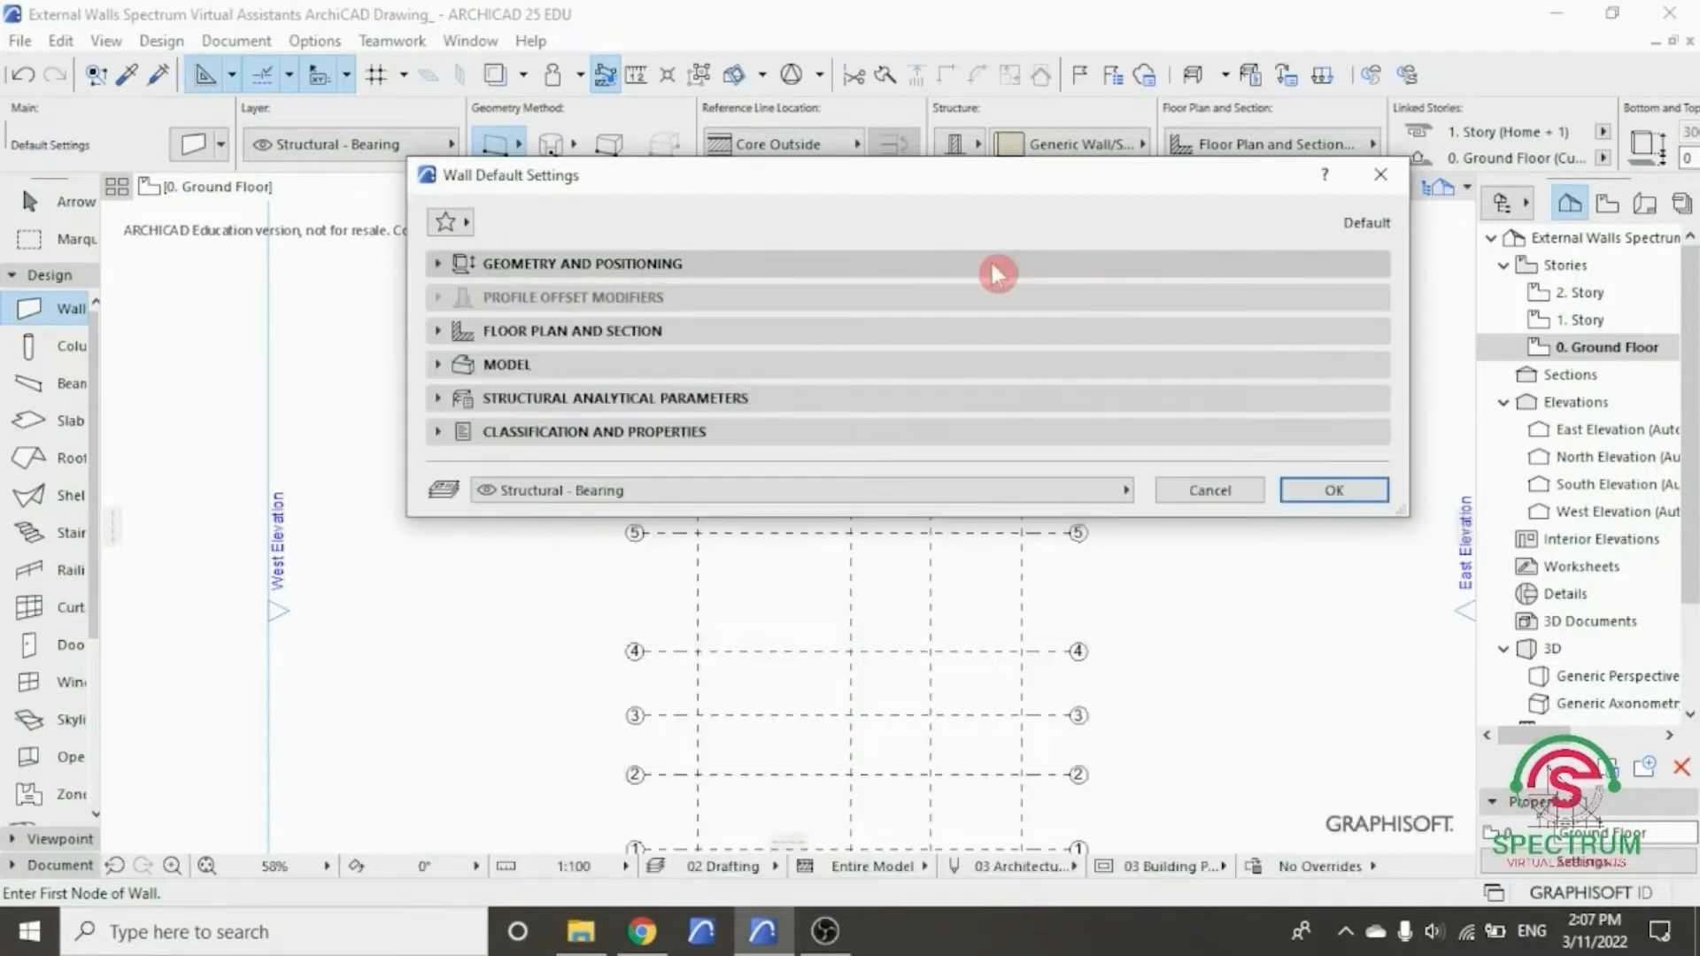
- Review the wall's floor plan and section settings and turn on all three model surface overrides, including the edge surface
left_click(686, 331)
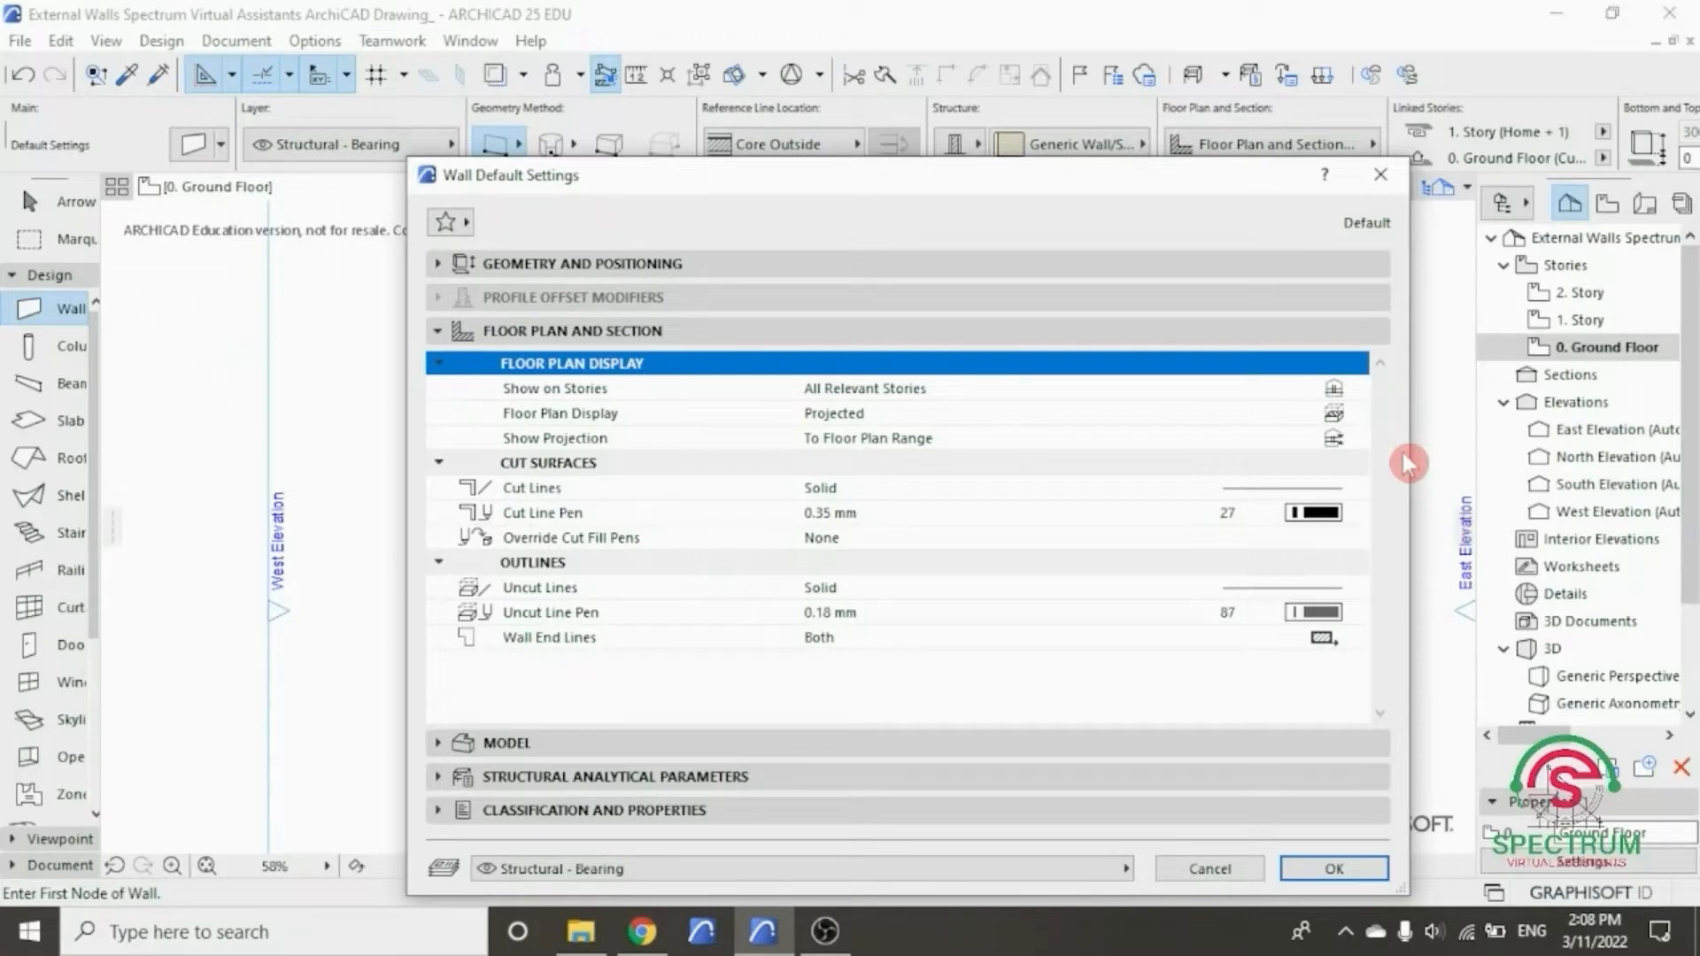
left_click(1341, 334)
left_click(567, 366)
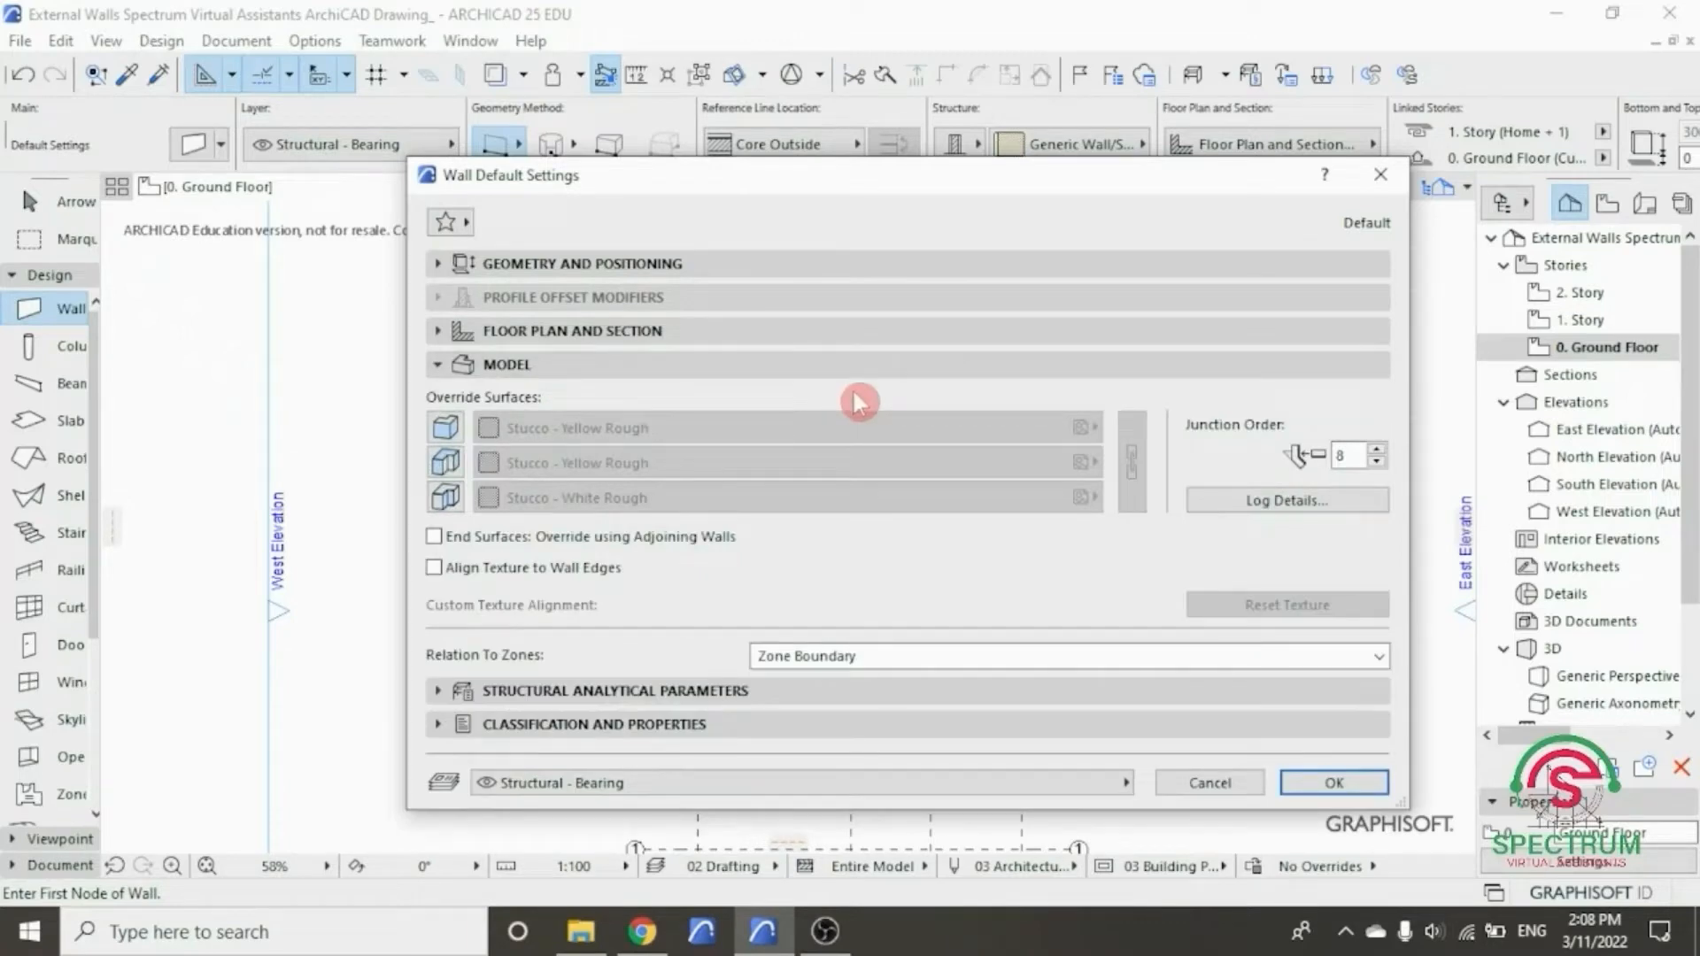
left_click(447, 429)
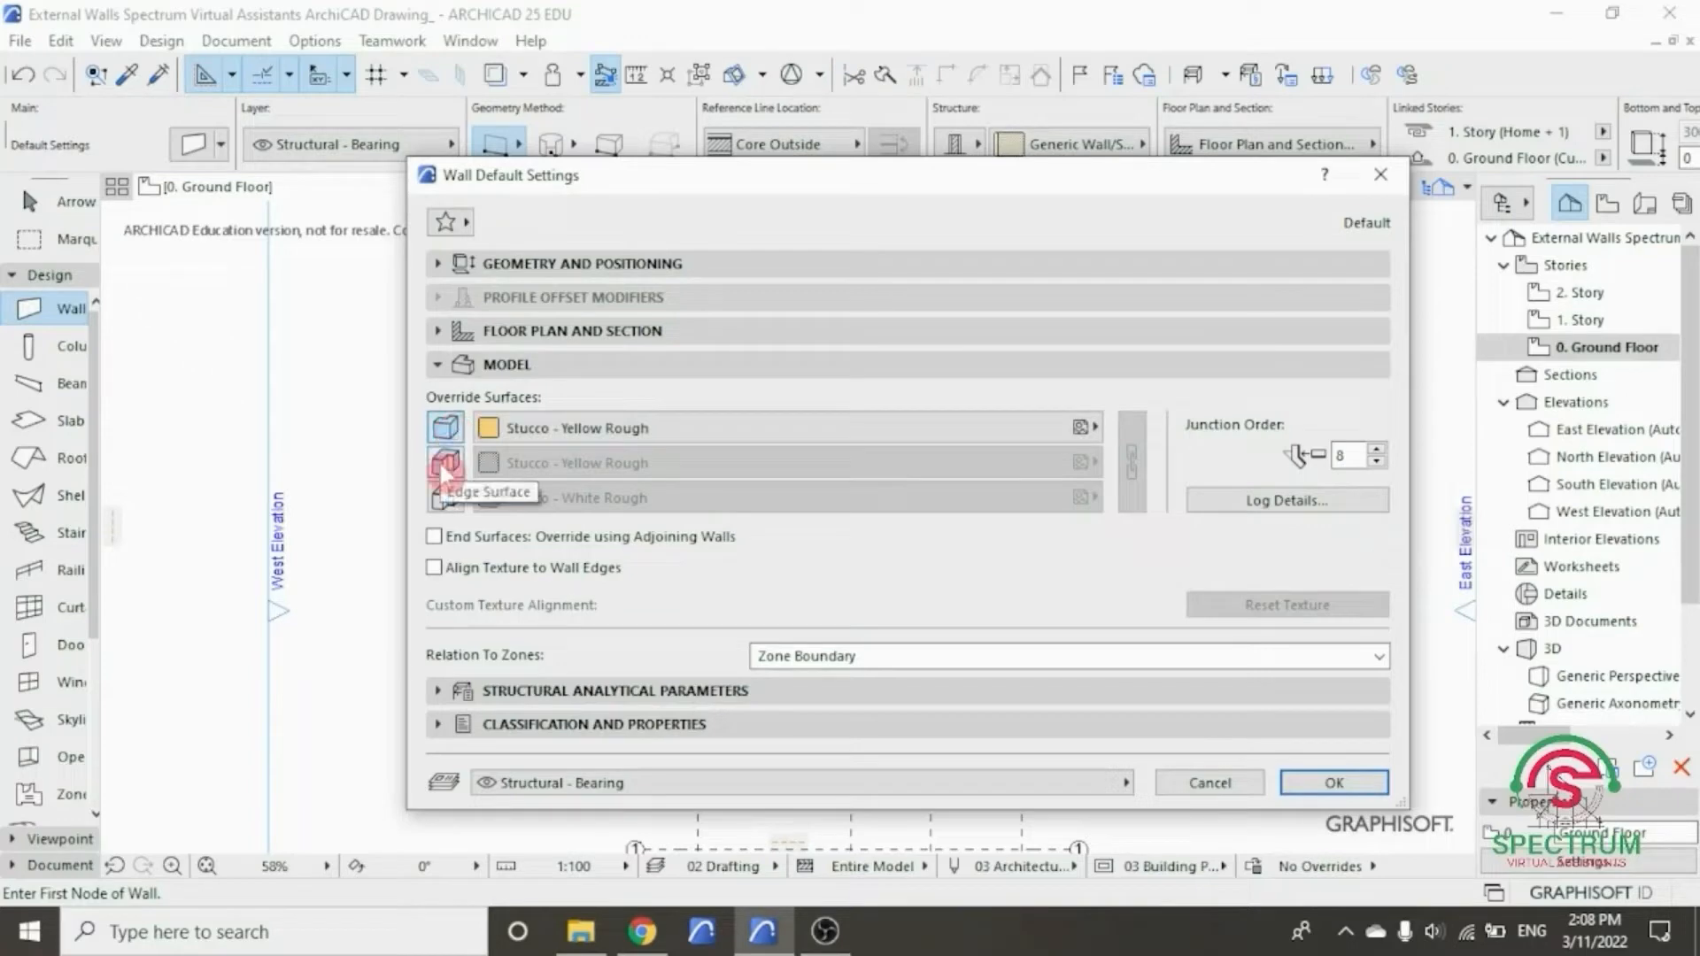
left_click(445, 463)
left_click(445, 499)
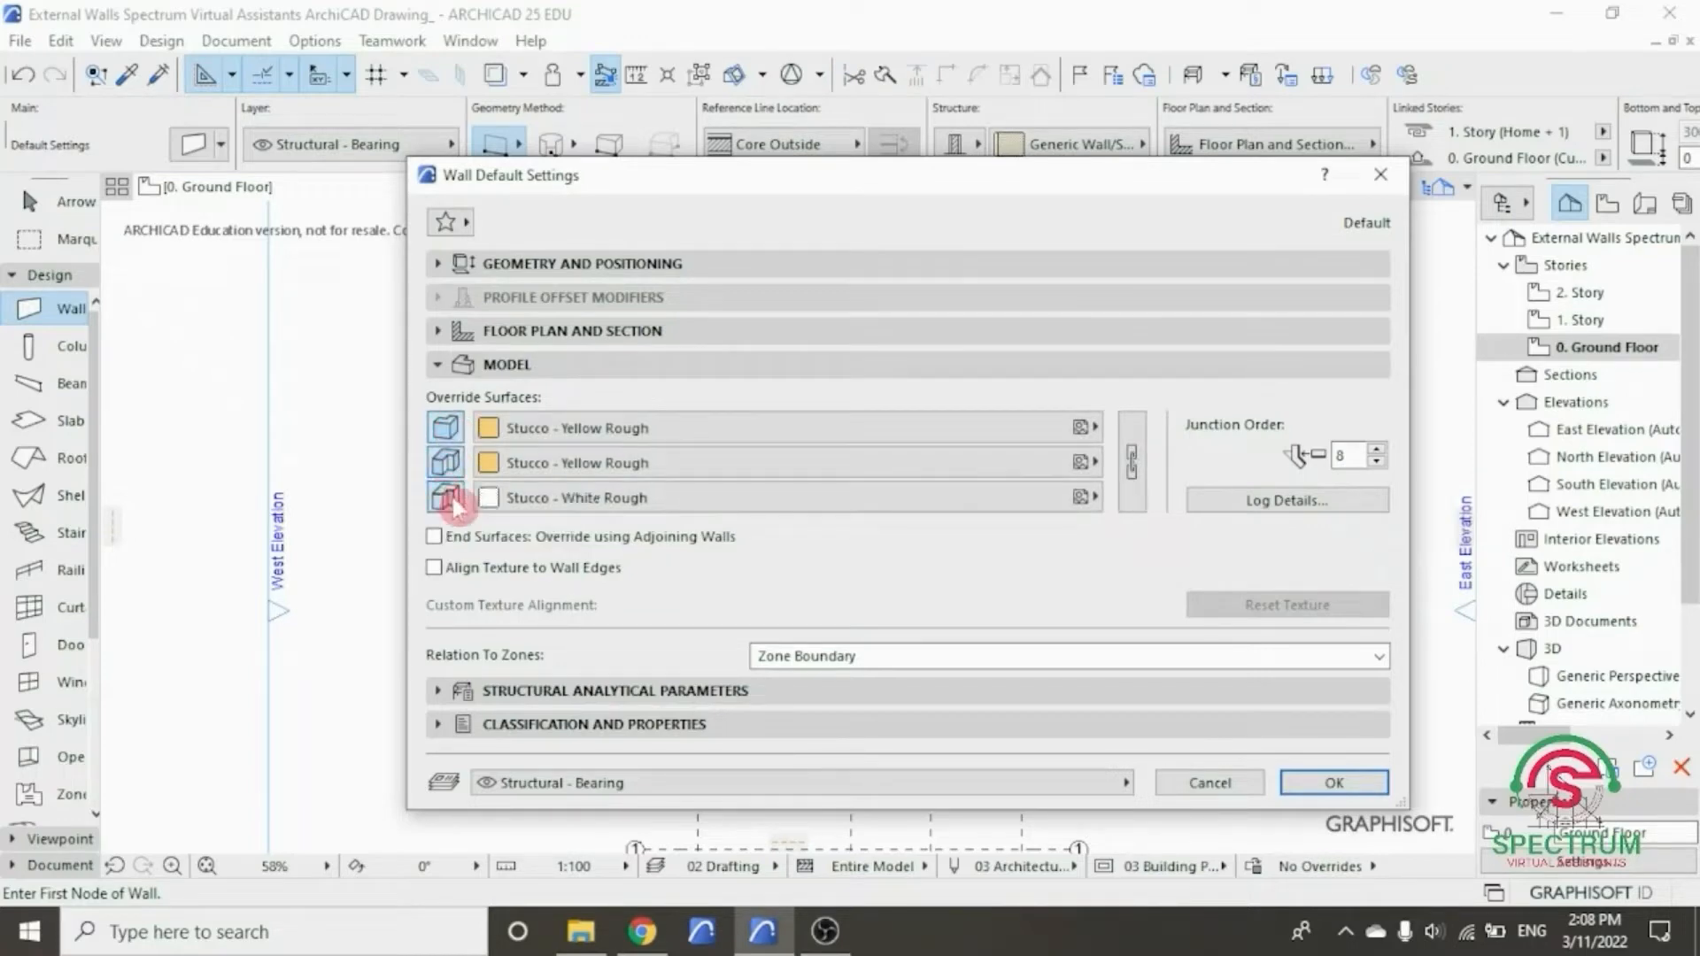
- Set all three wall override surfaces to Stucco - White Rough and keep the relation to zones as Zone Boundary
left_click(505, 429)
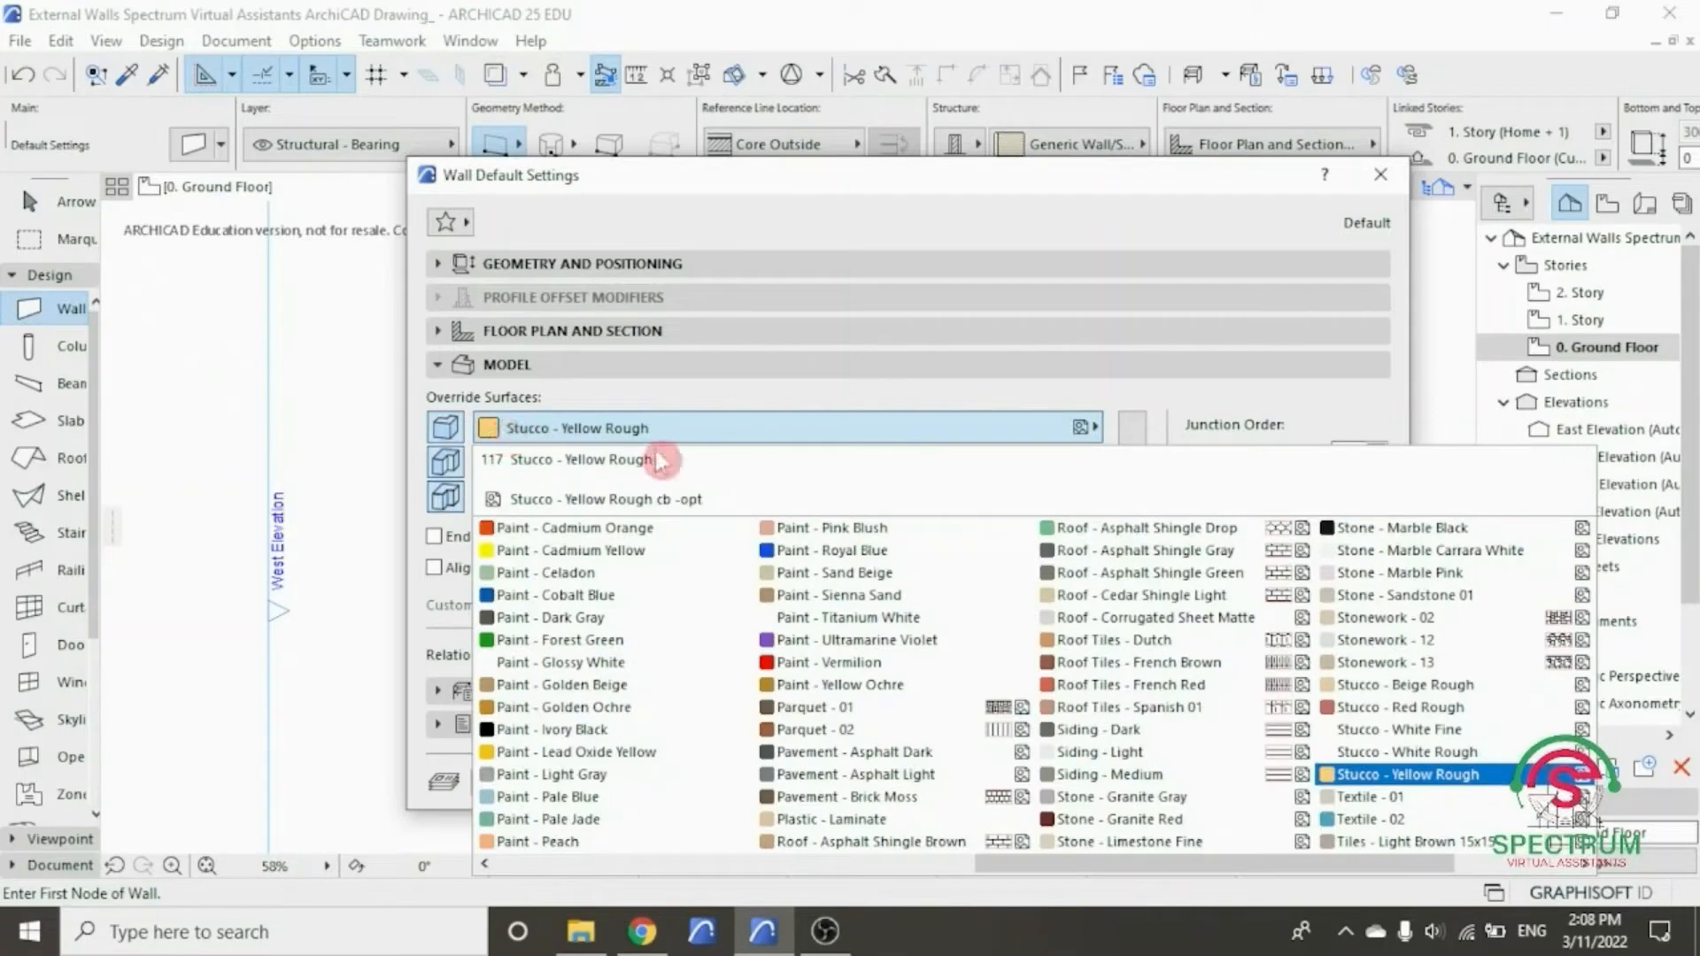
left_click(1370, 755)
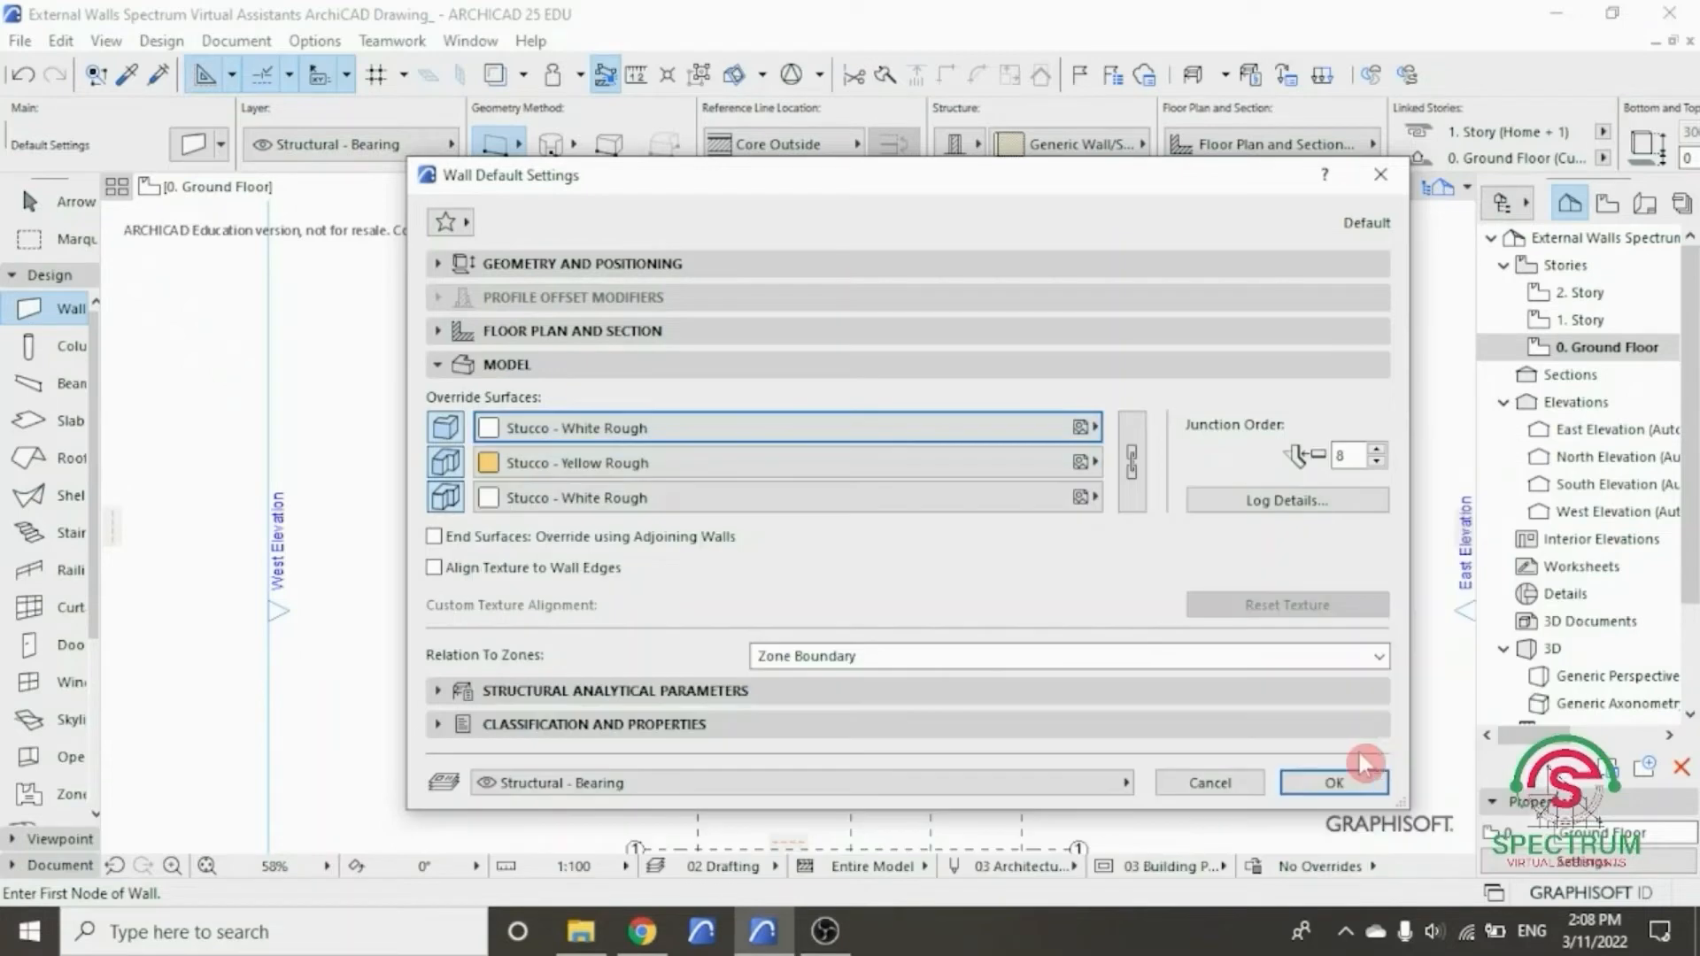
left_click(625, 478)
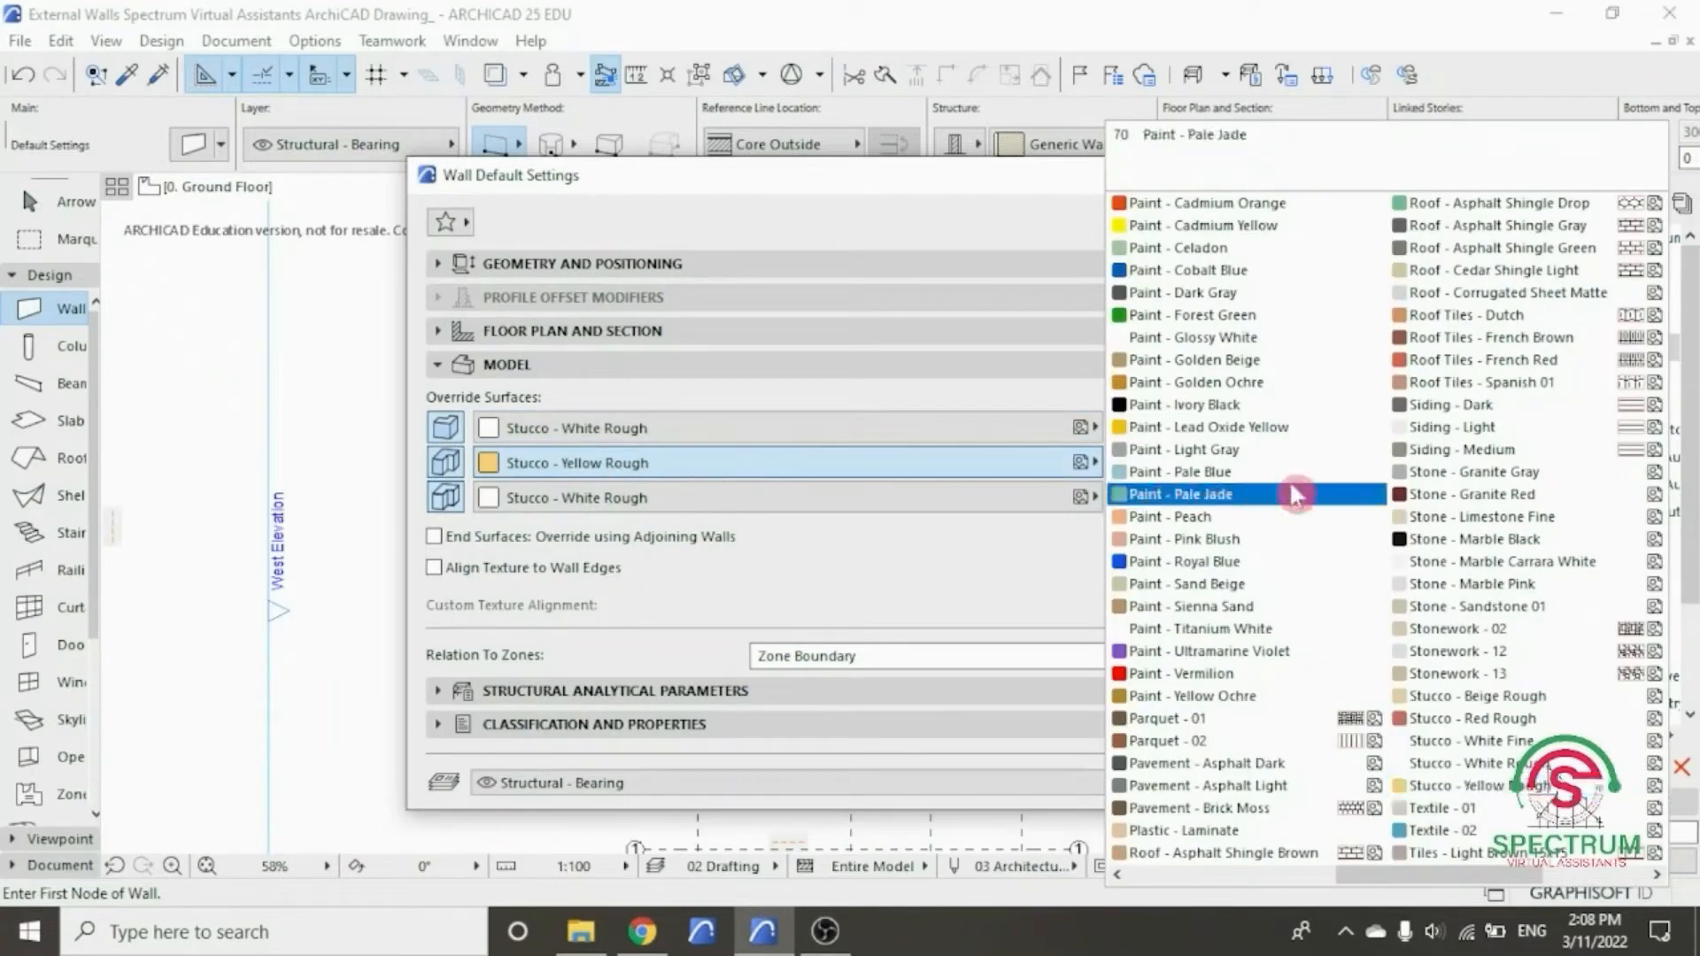
left_click(1494, 766)
left_click(602, 499)
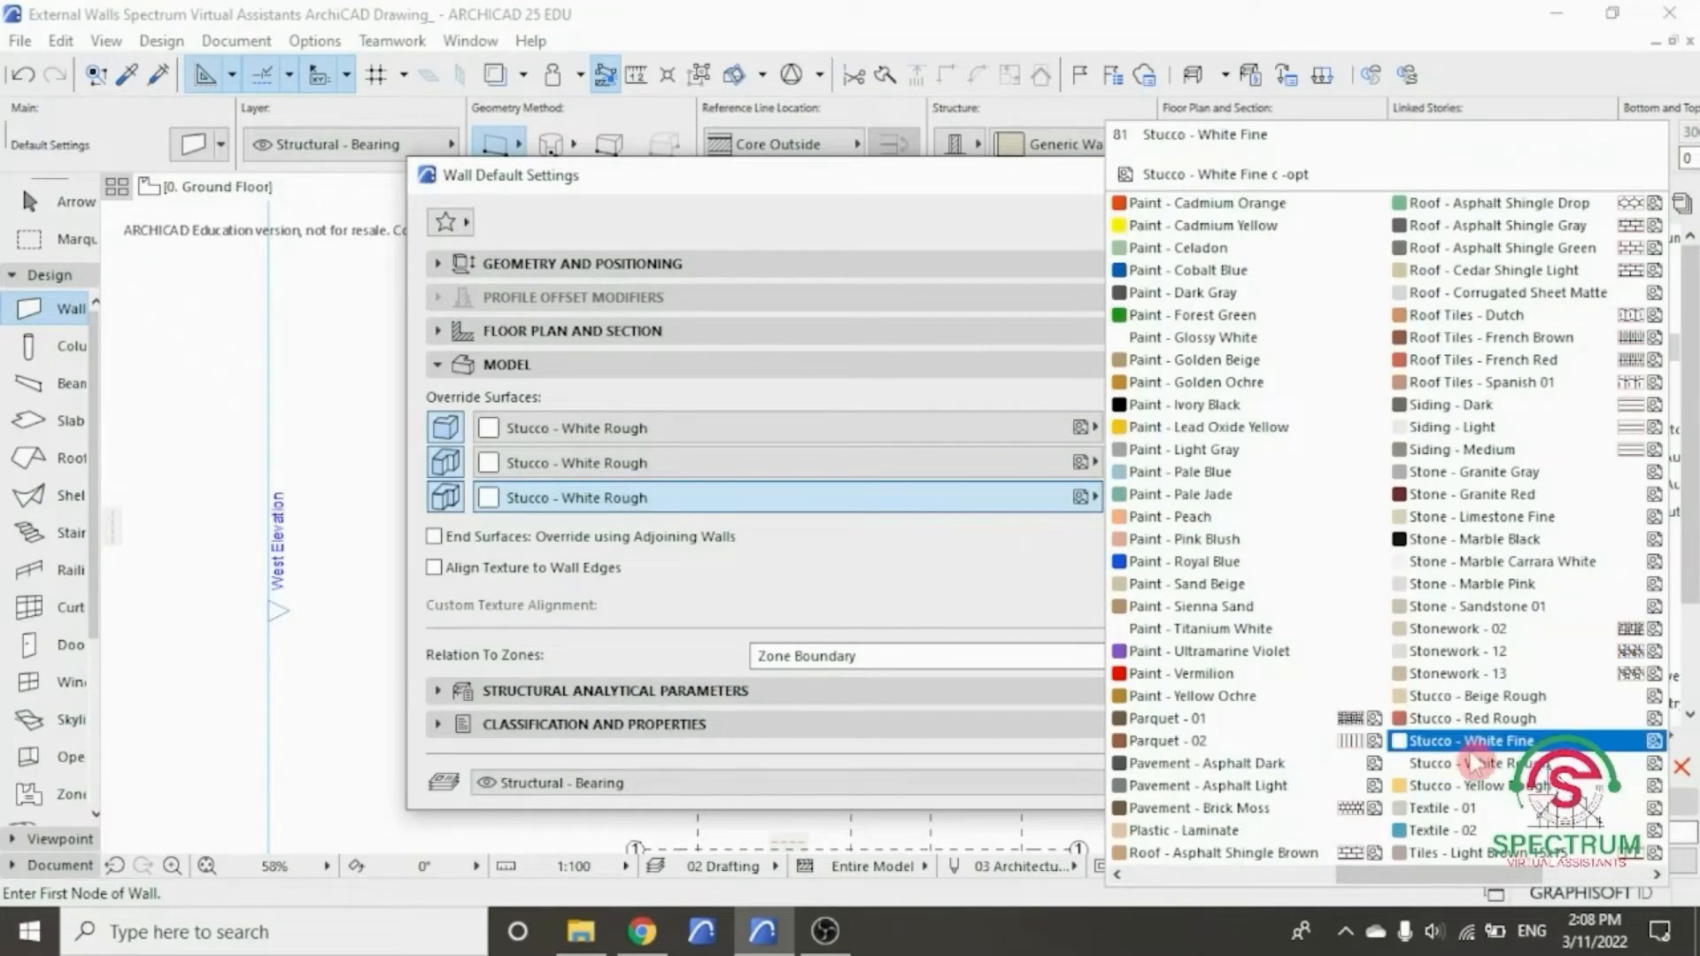
left_click(1491, 763)
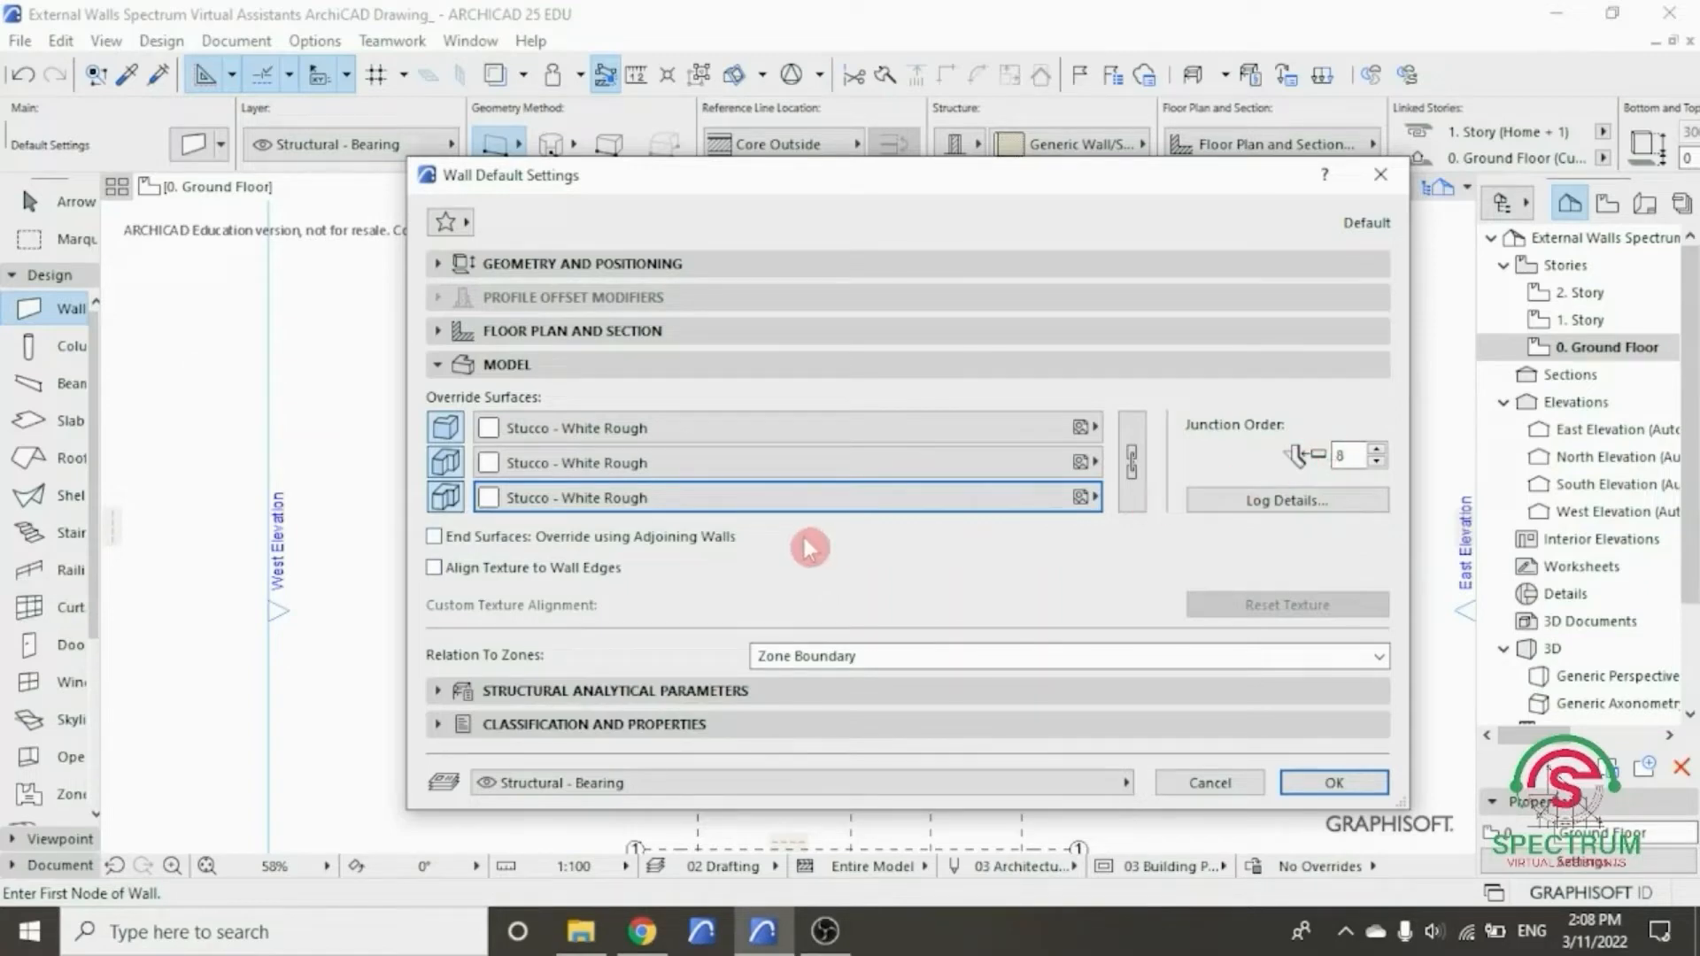
left_click(1375, 658)
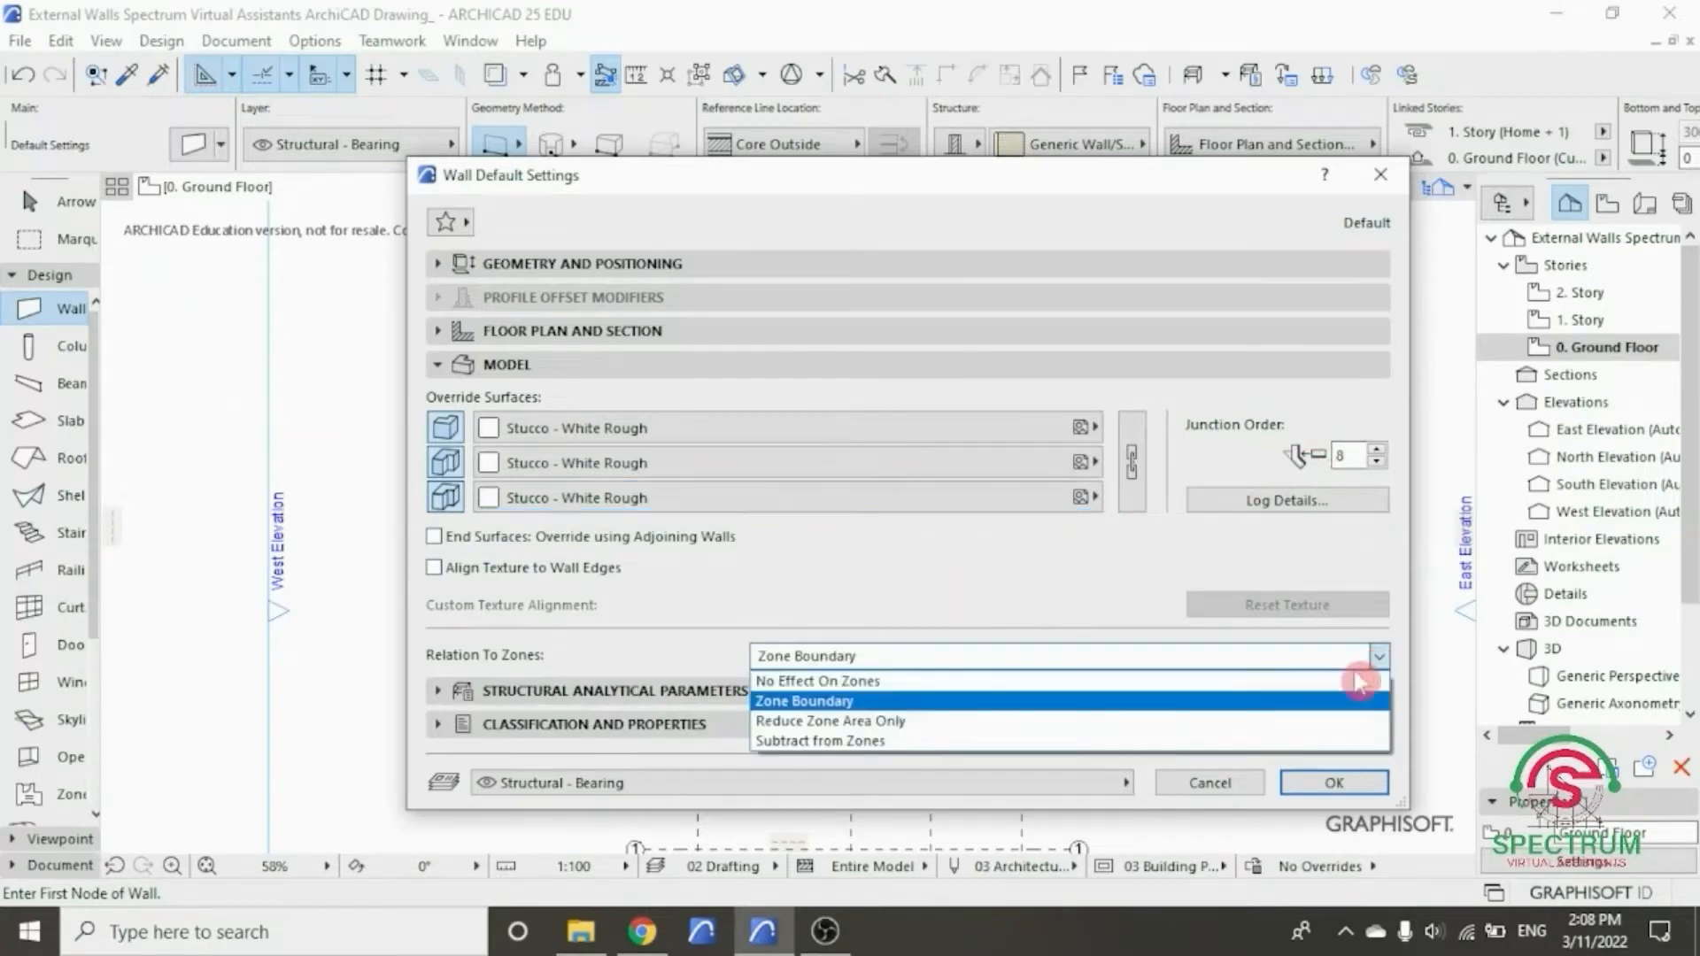
left_click(1317, 701)
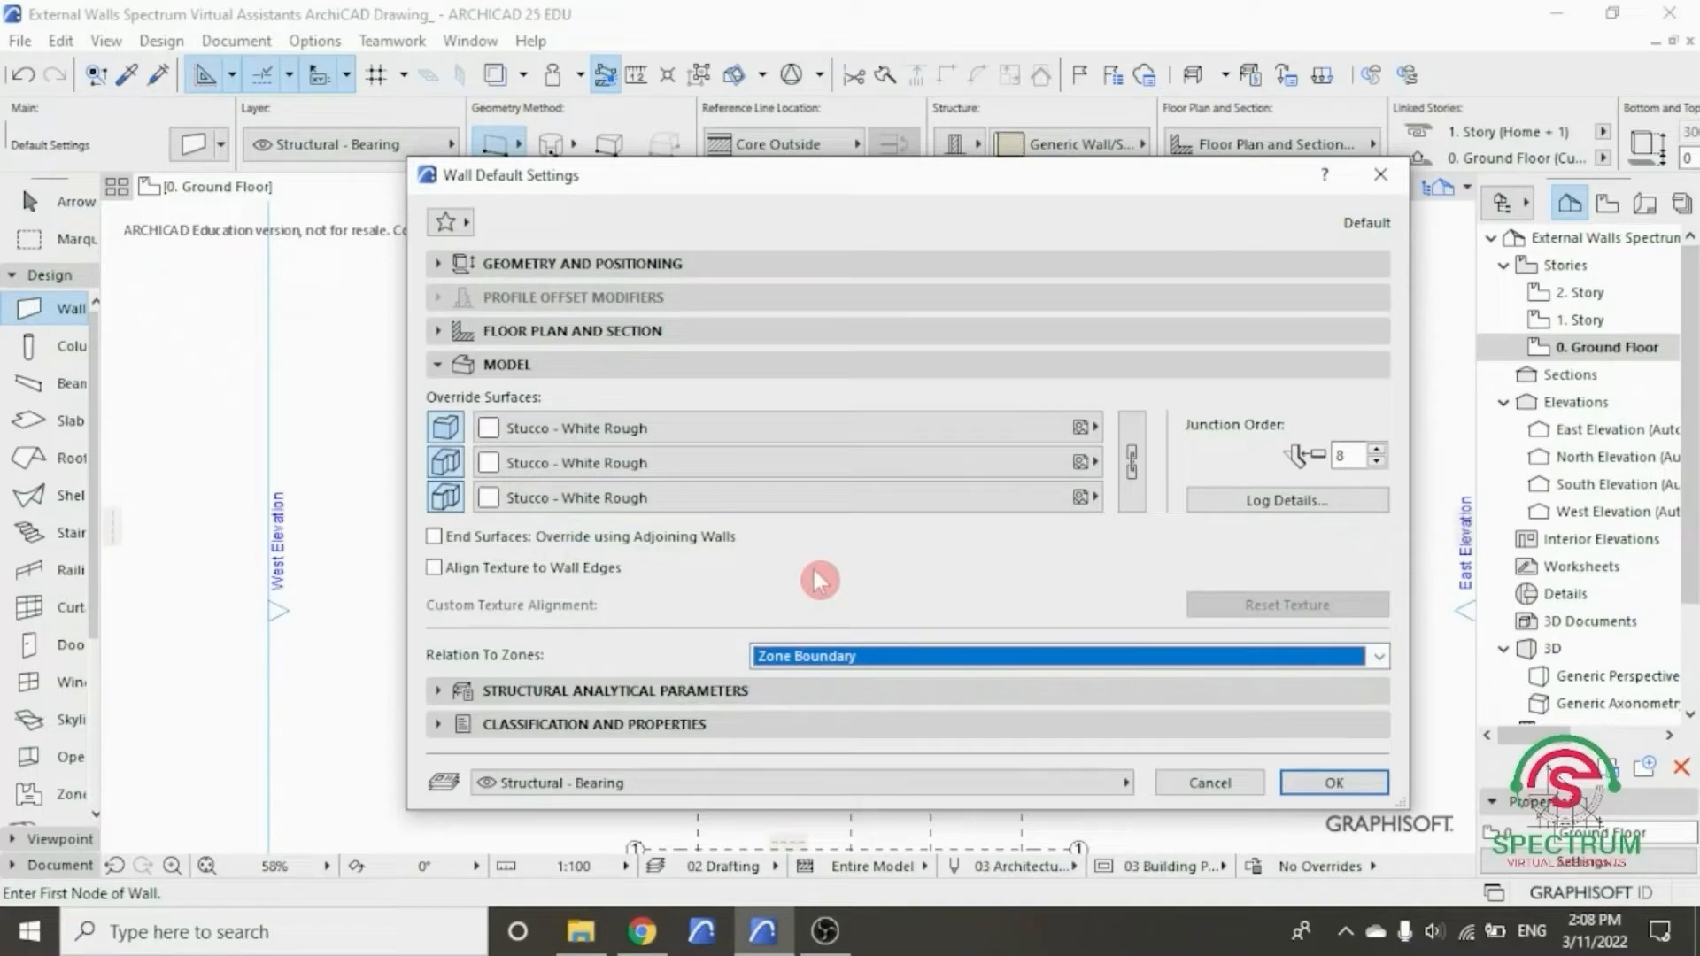
- Review the wall's structural analytical parameters and its classification and properties, and accept the default wall settings
left_click(664, 378)
left_click(636, 403)
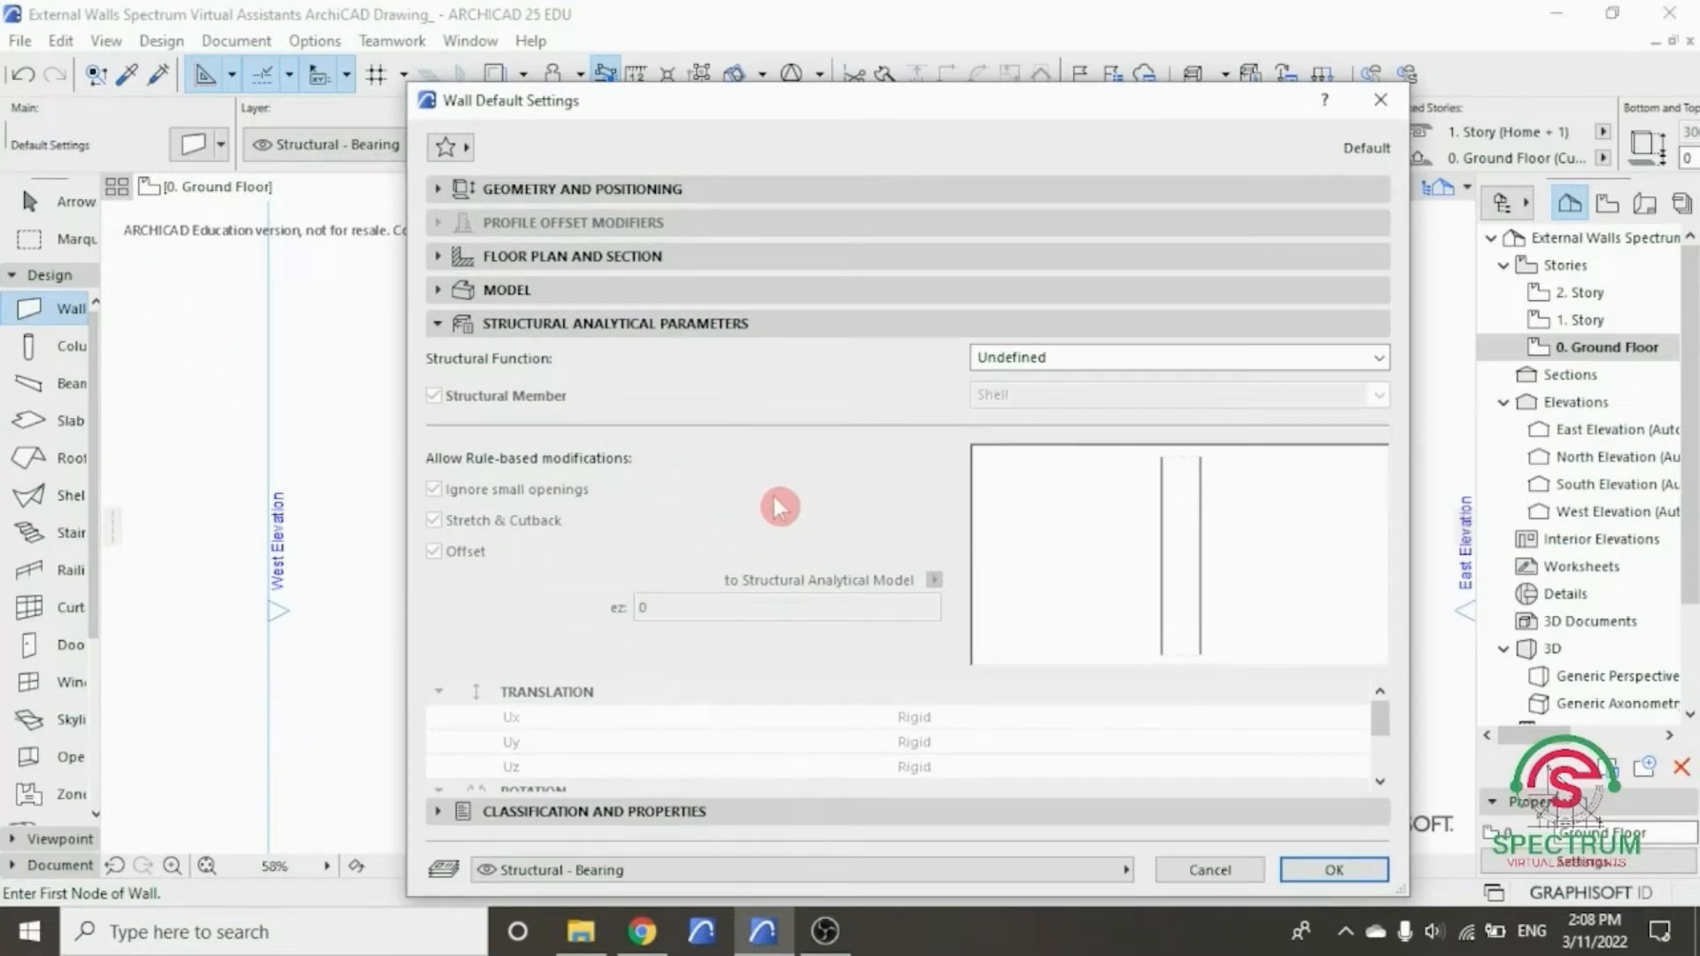
mouse_move(1383, 714)
left_mouse_down()
mouse_move(1395, 803)
mouse_move(1373, 702)
left_mouse_up()
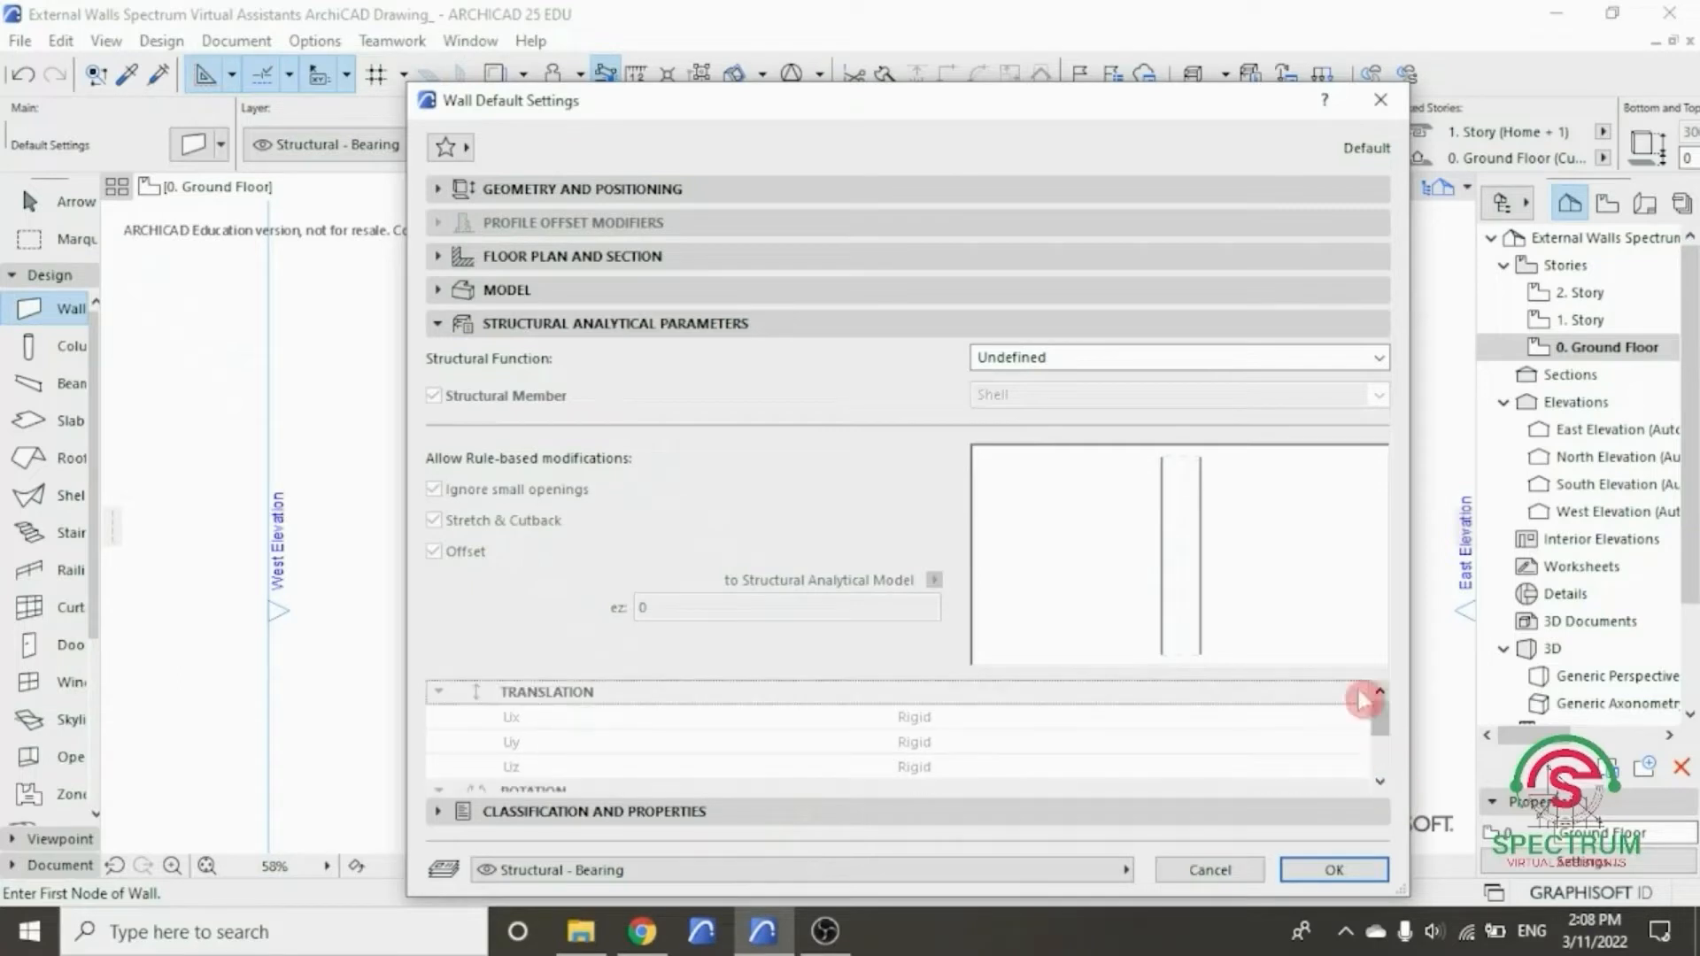
left_click(538, 325)
left_click(531, 357)
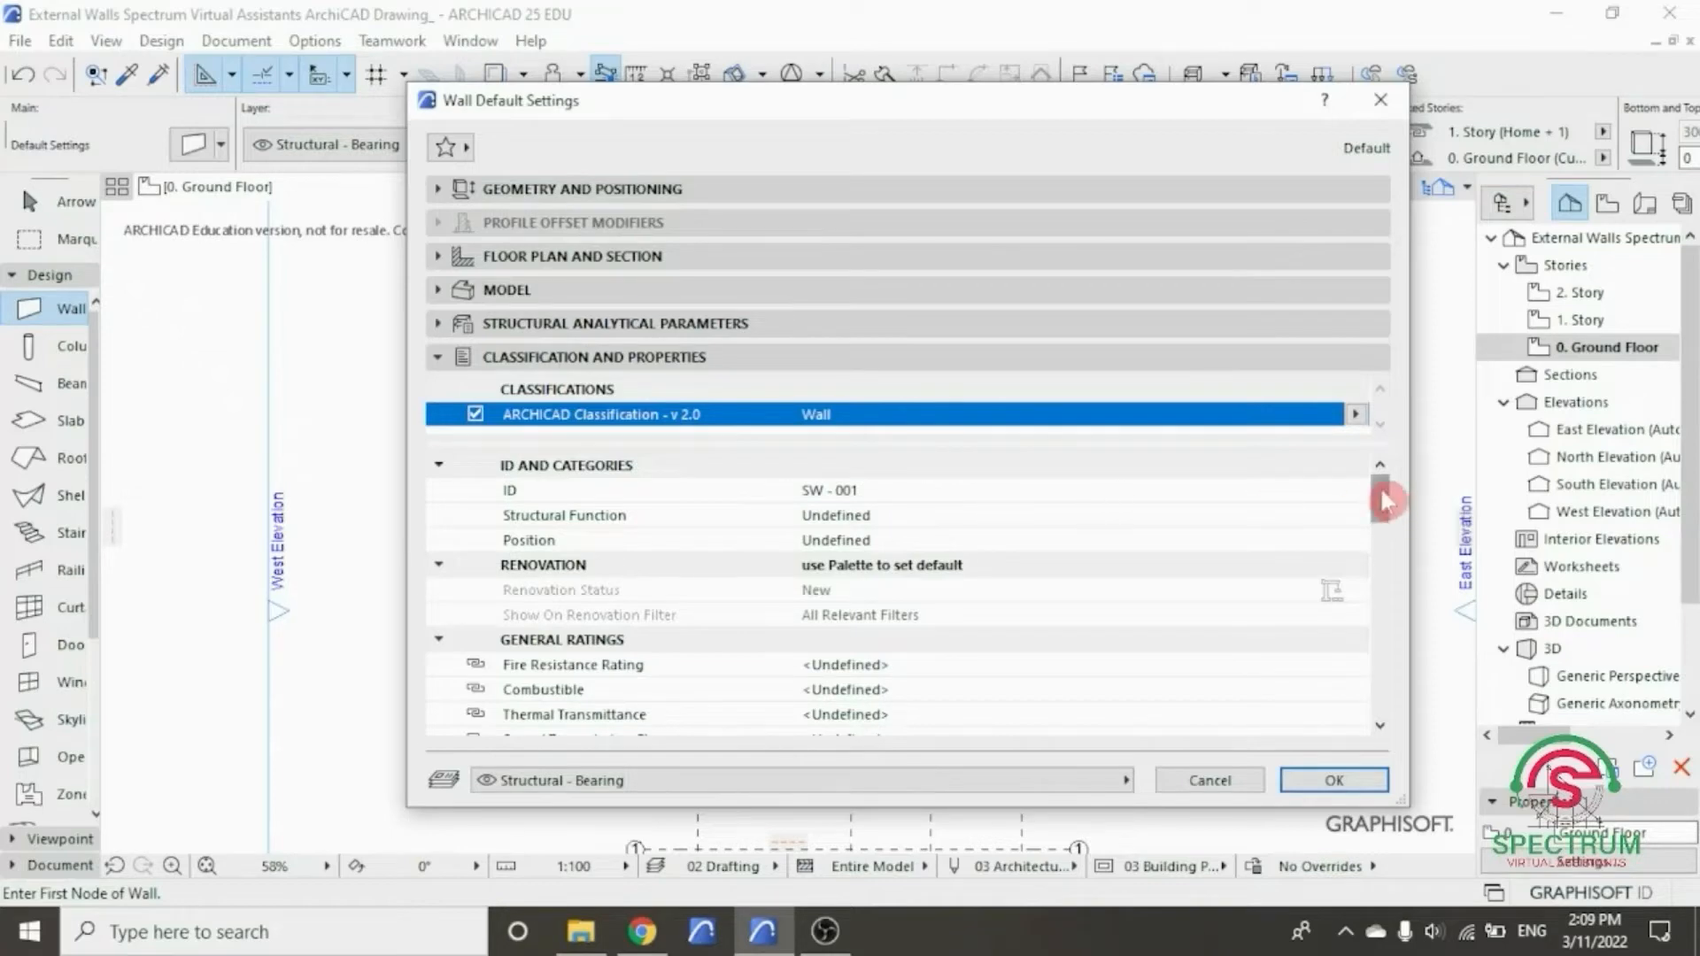
mouse_move(1381, 491)
left_mouse_down()
mouse_move(1402, 687)
mouse_move(1397, 493)
left_mouse_up()
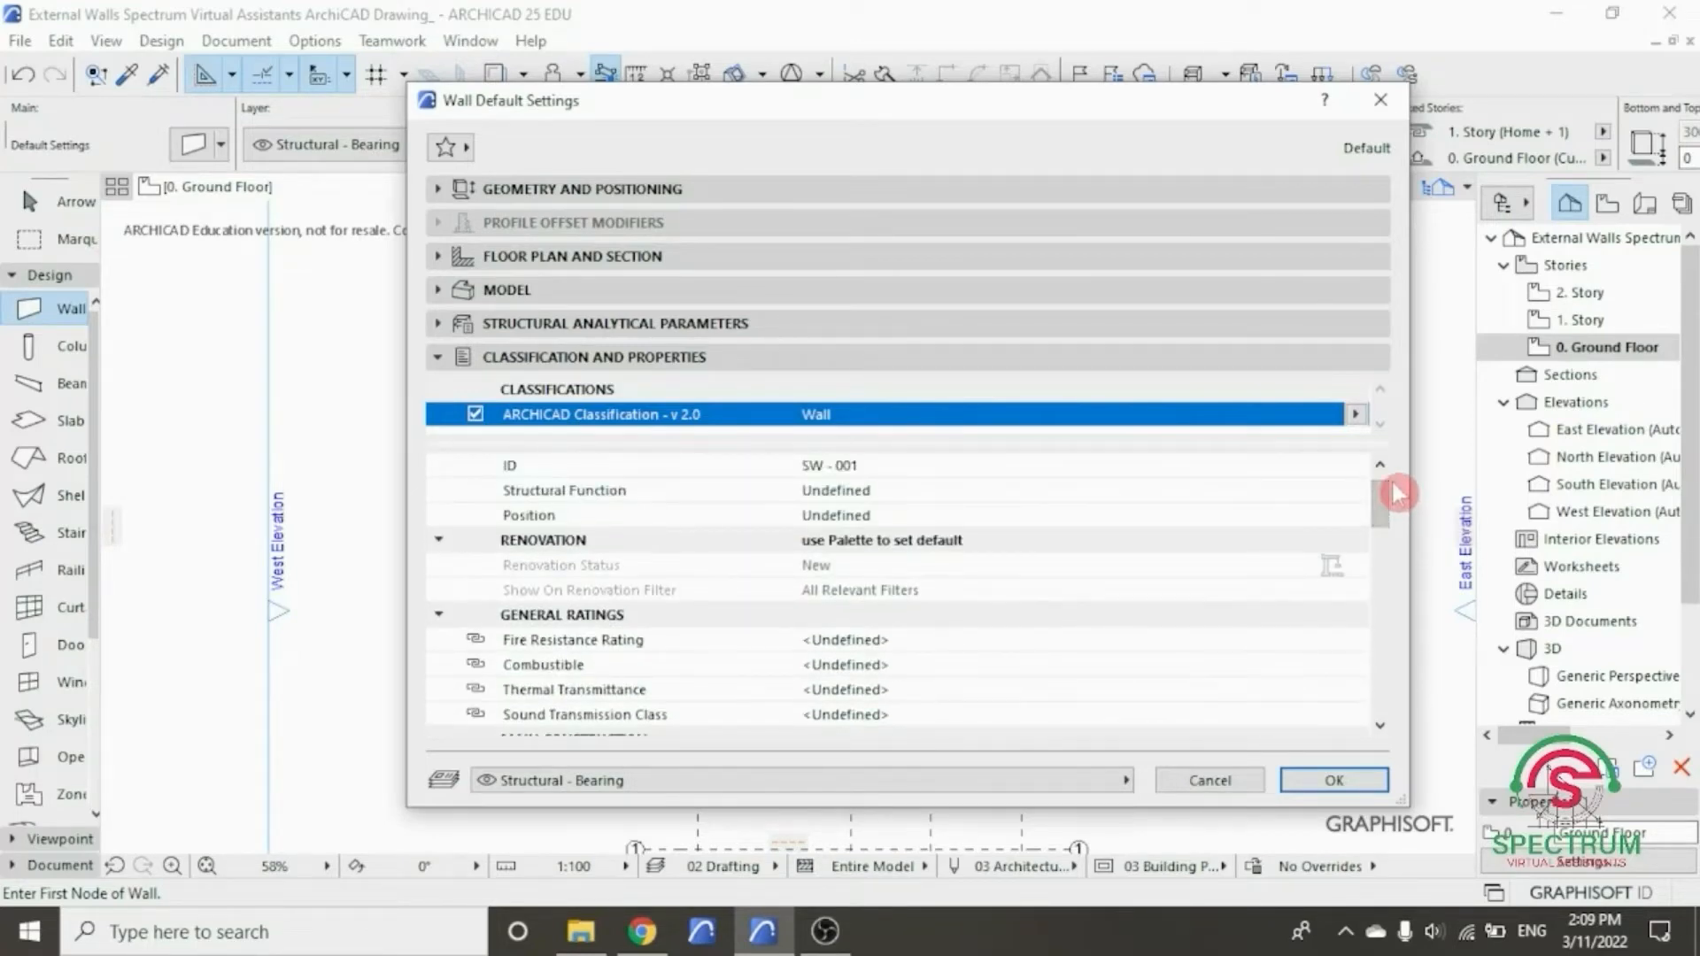
left_click(719, 363)
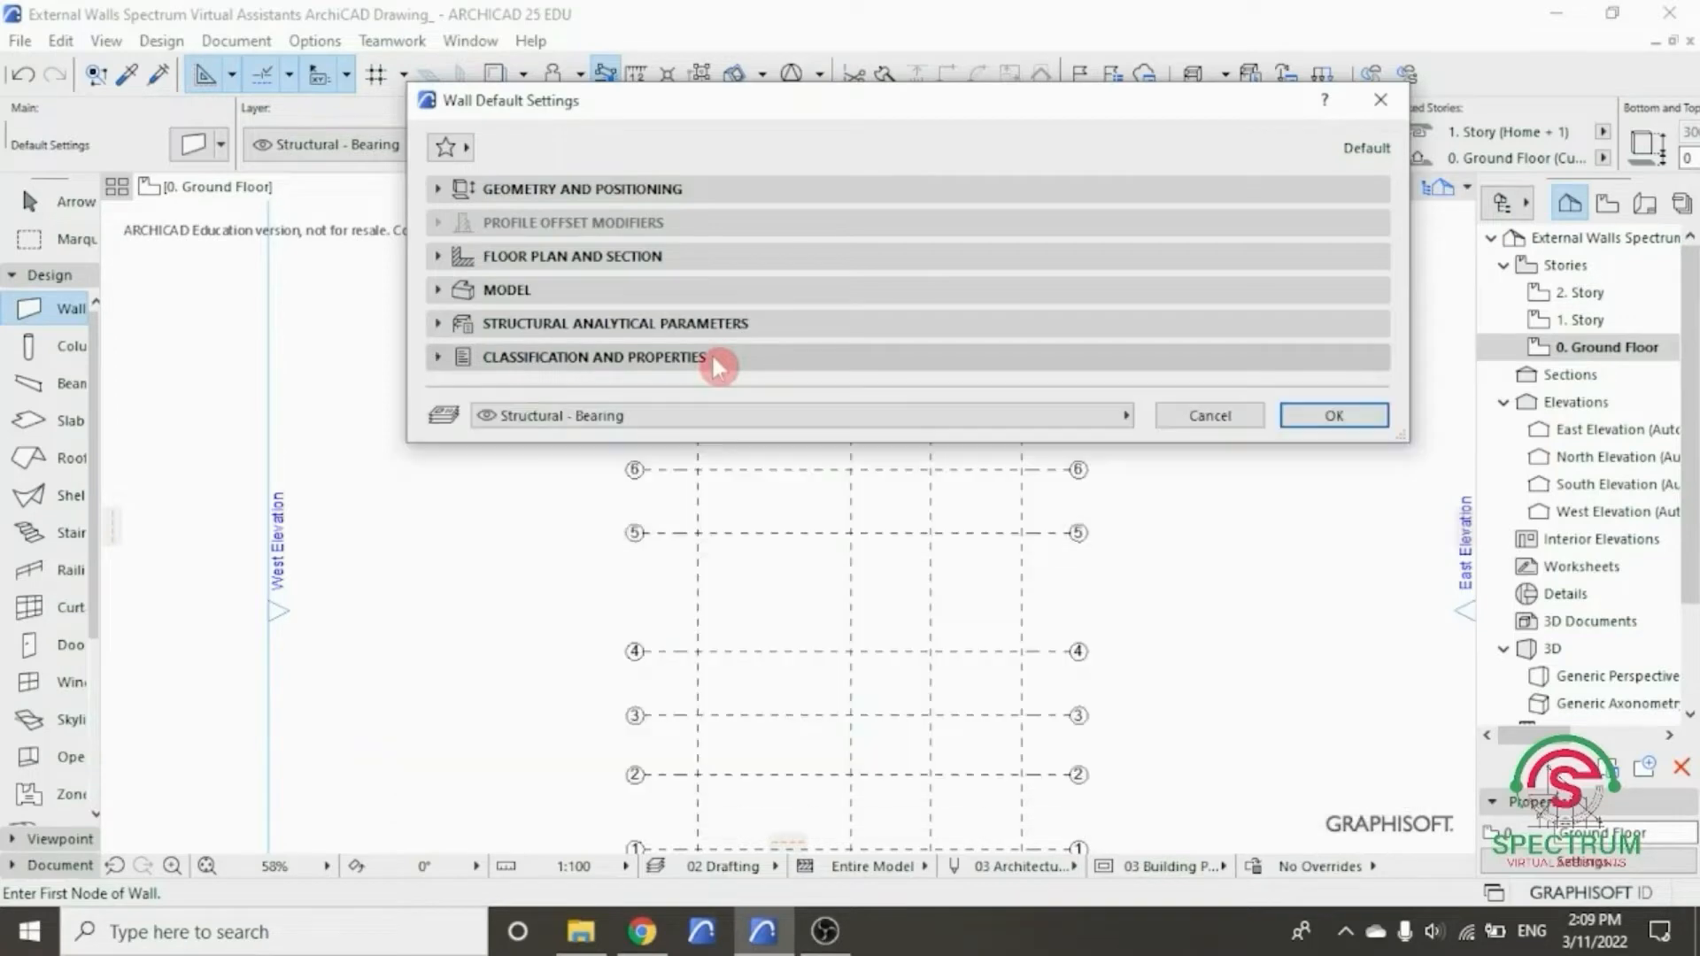
left_click(1319, 420)
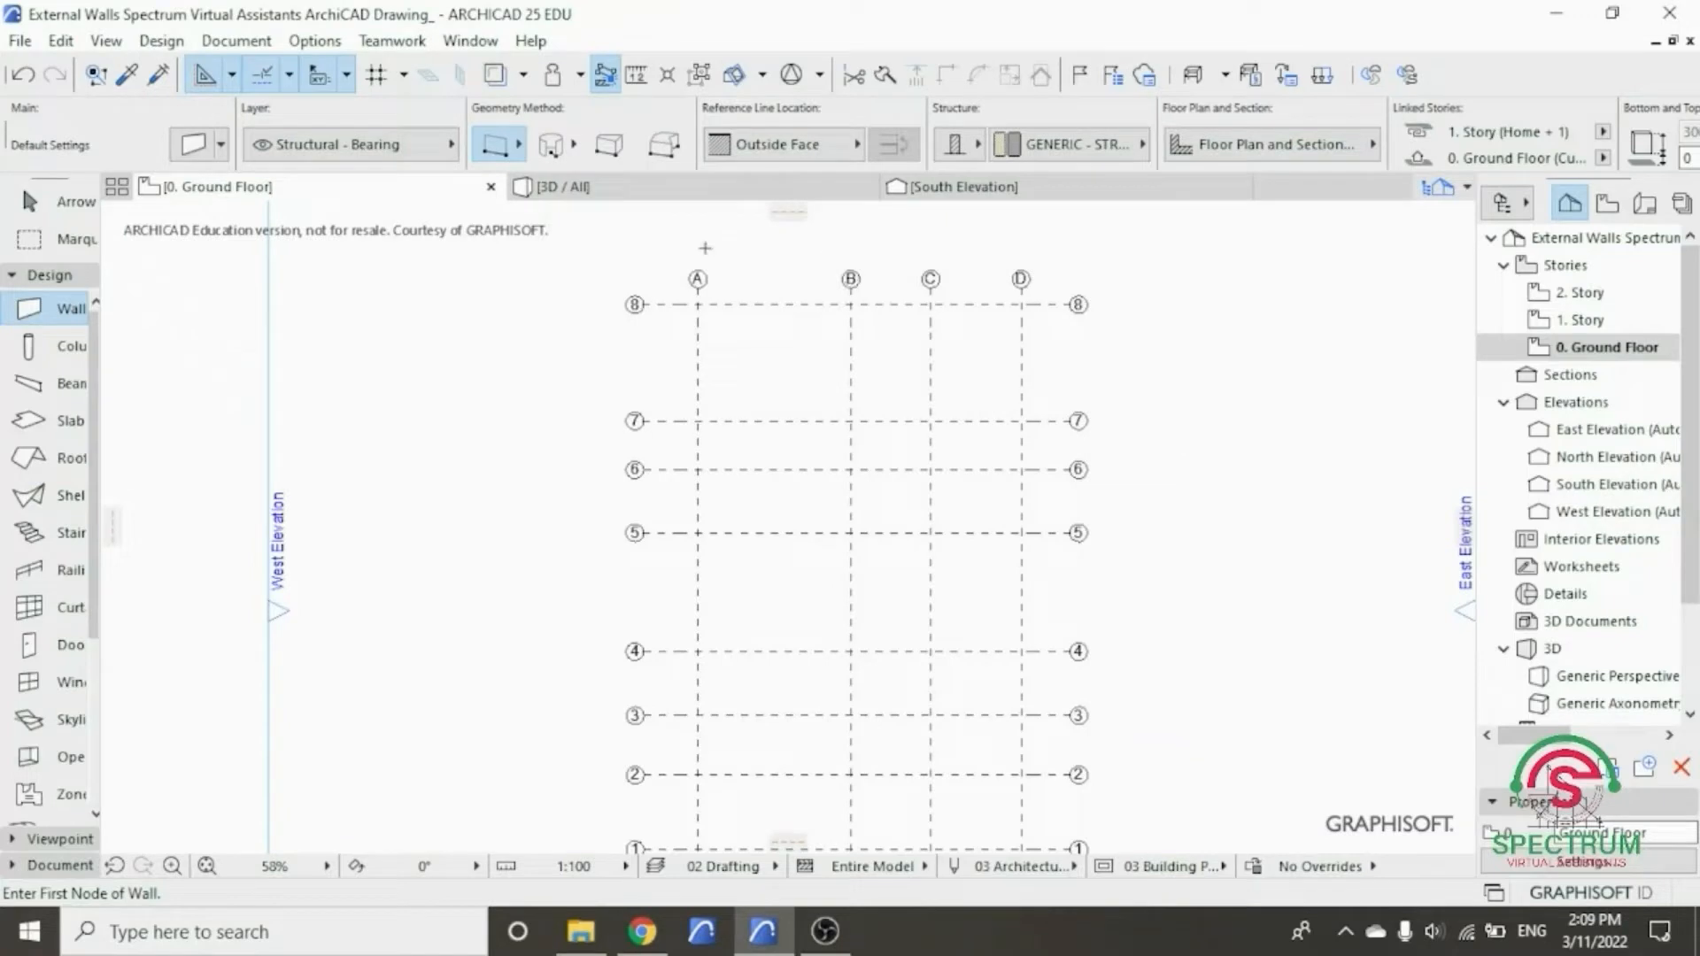
- Draw a straight wall along gridline A from gridline 8 to gridline 1
scroll(698, 298, "up", 7)
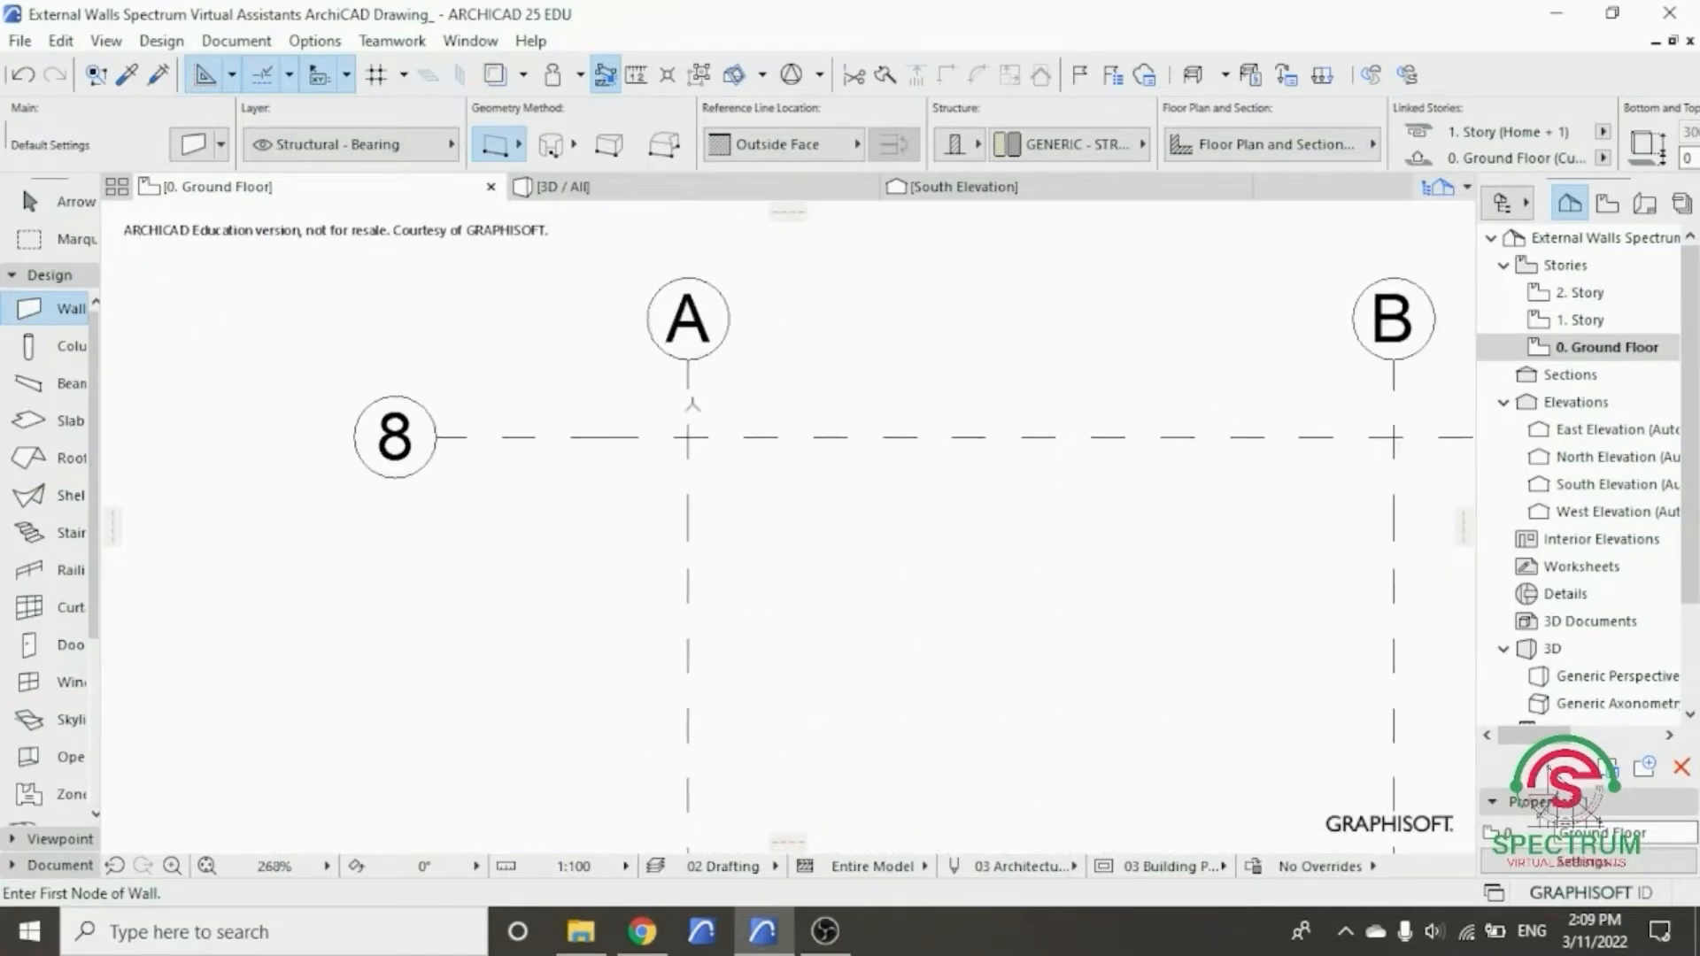
scroll(692, 405, "up", 1)
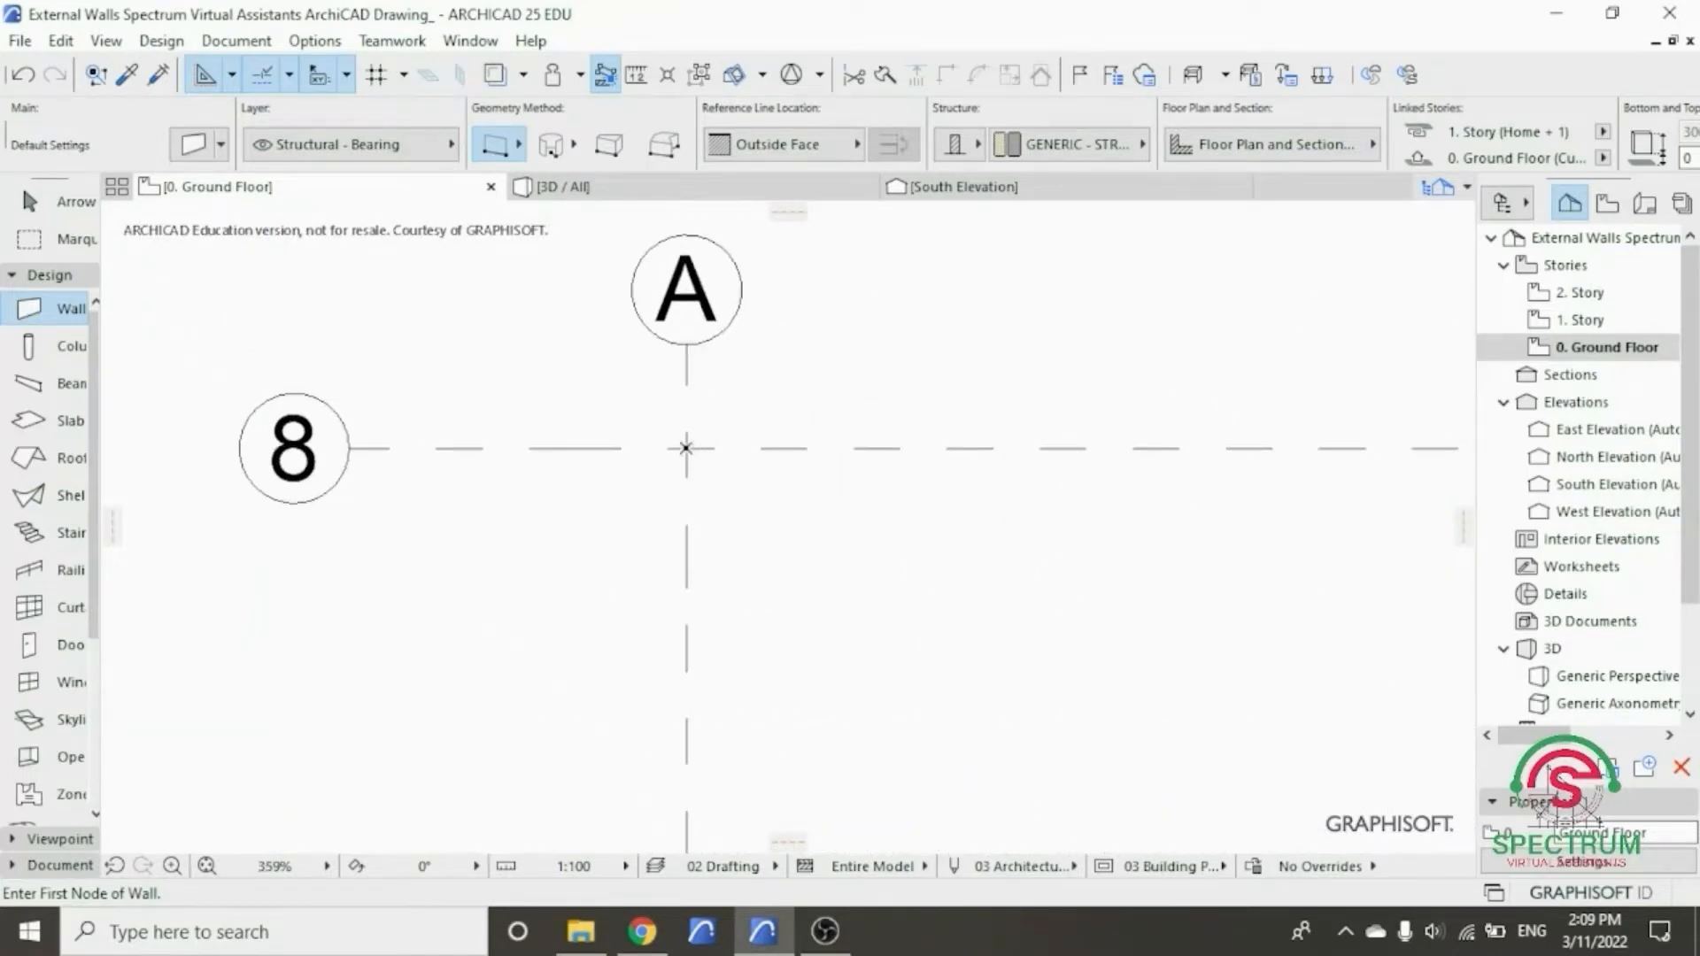
left_click(686, 448)
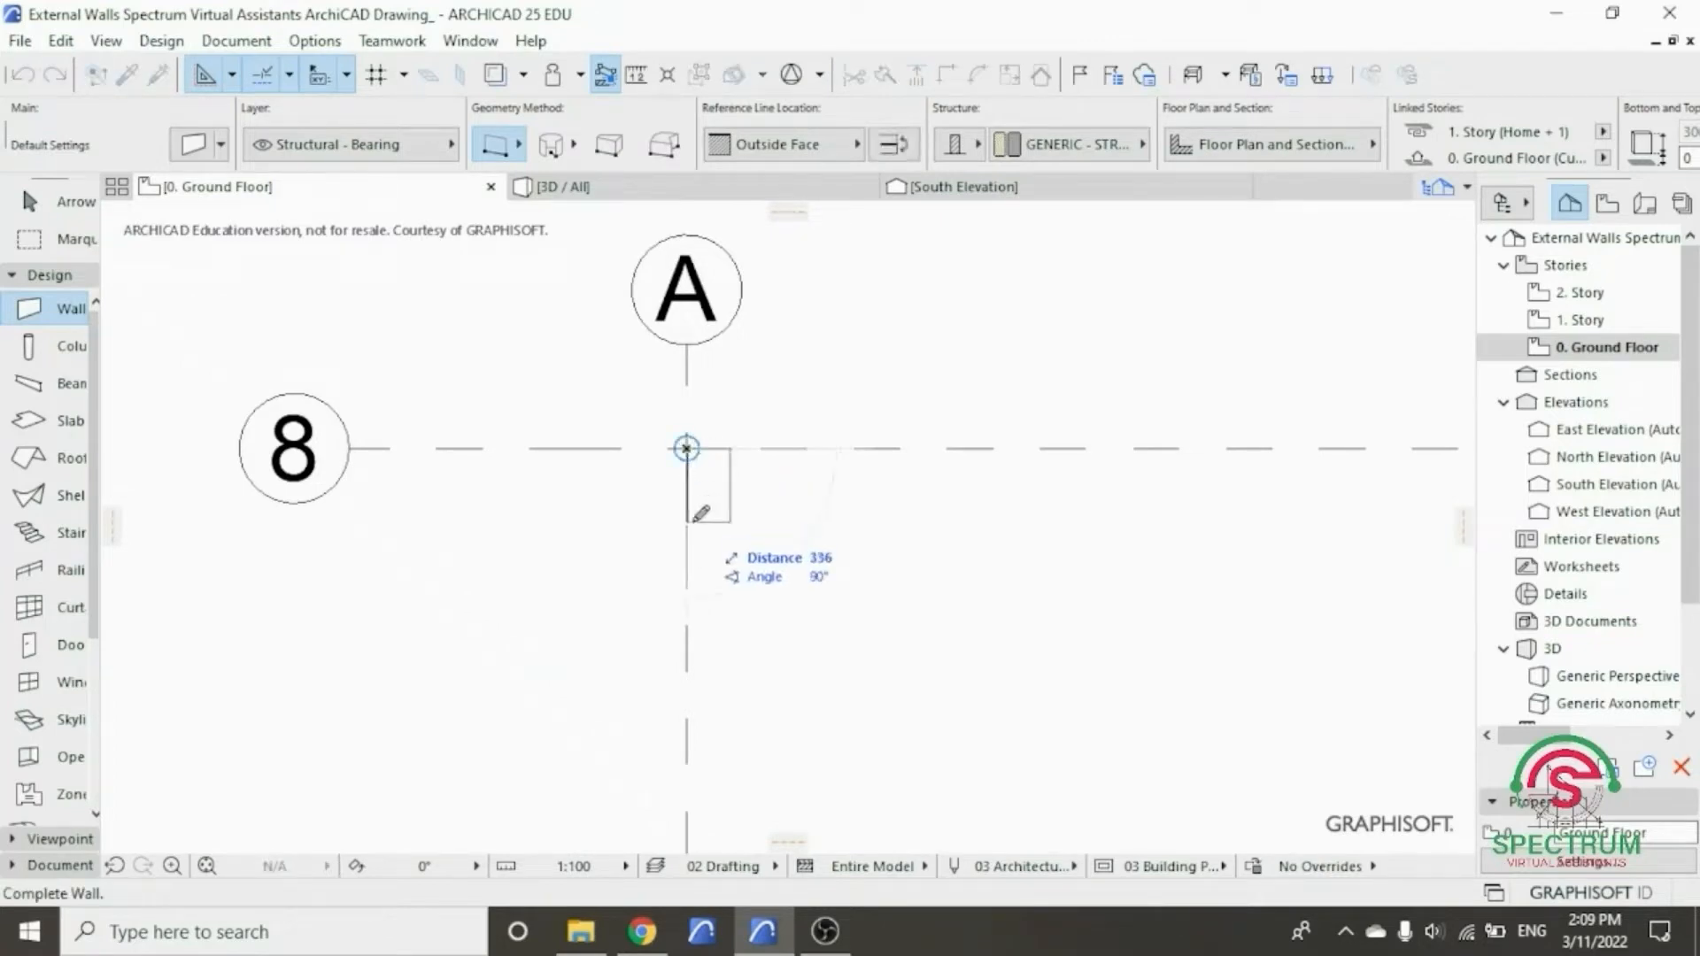
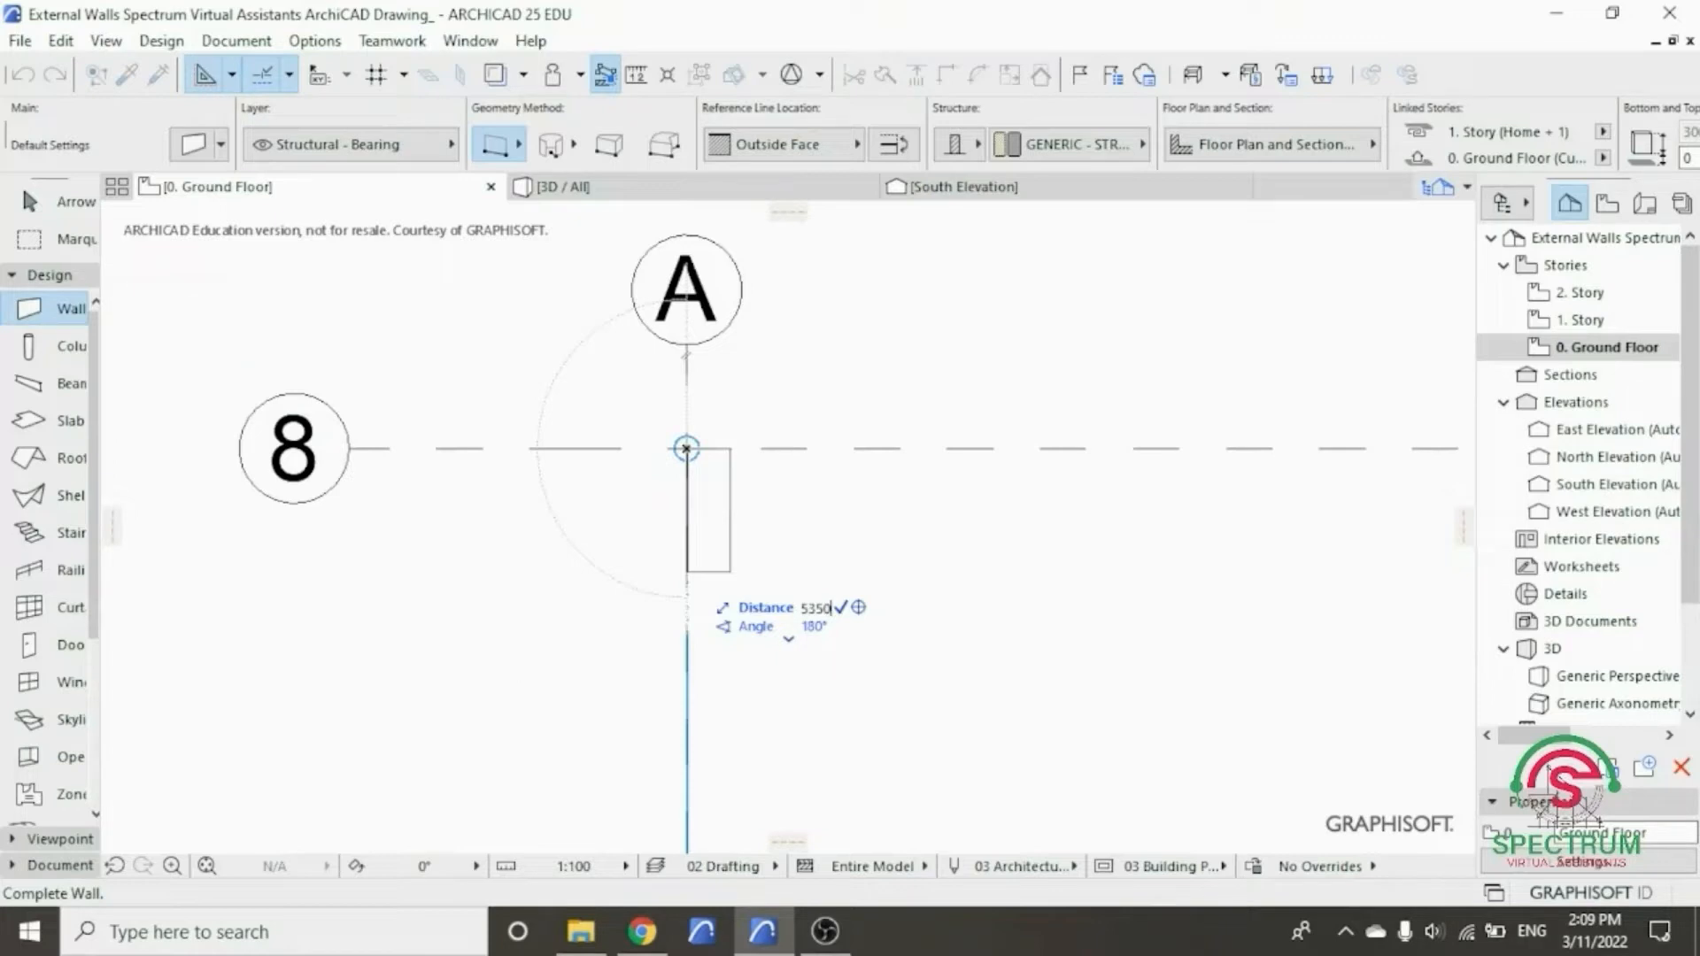
key("Return")
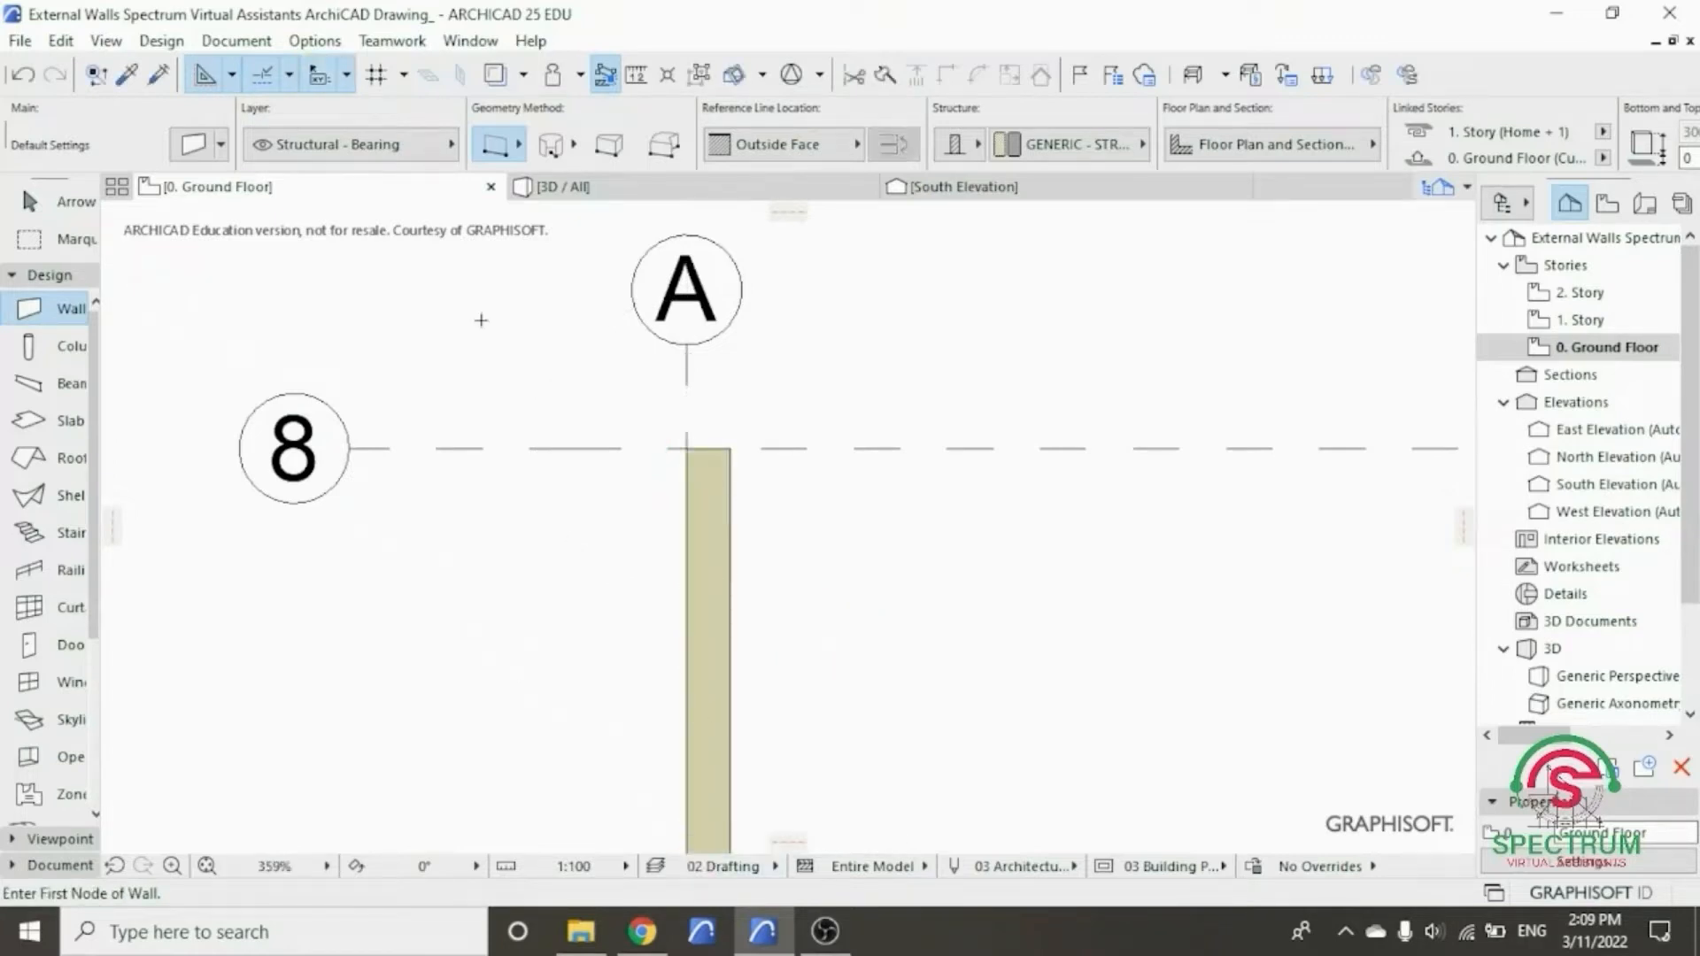
- Check both ends of the gridline A wall against gridlines 1 and 8
scroll(495, 323, "down", 2)
scroll(522, 334, "down", 8)
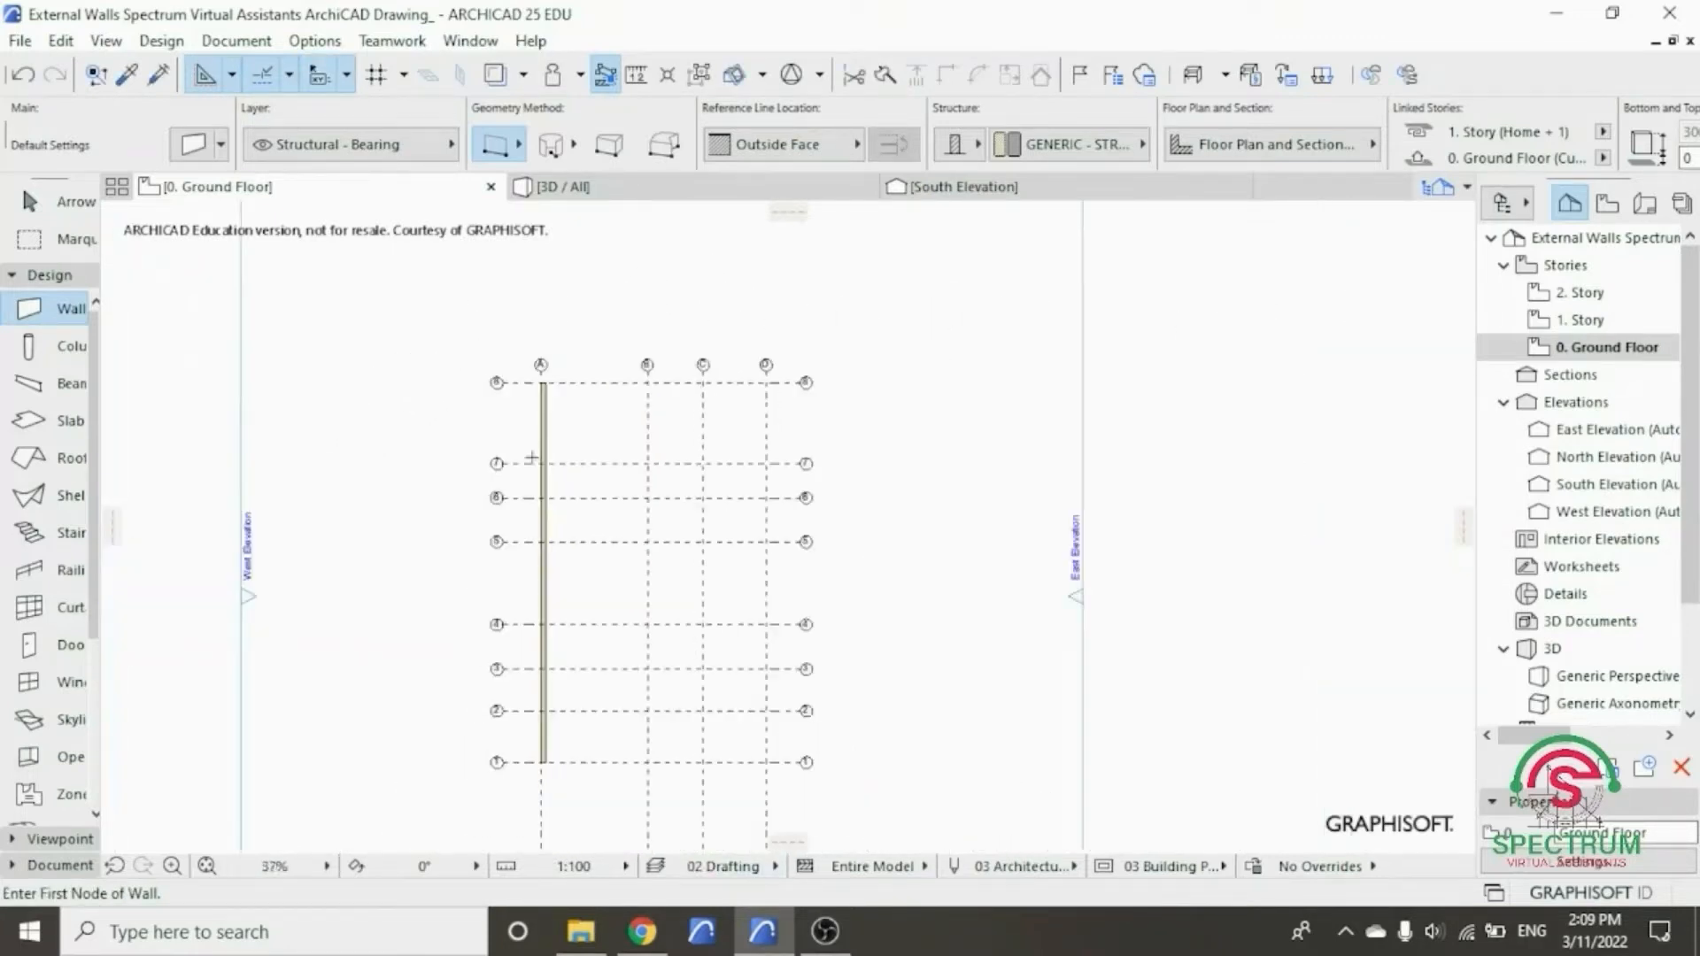
scroll(542, 737, "up", 10)
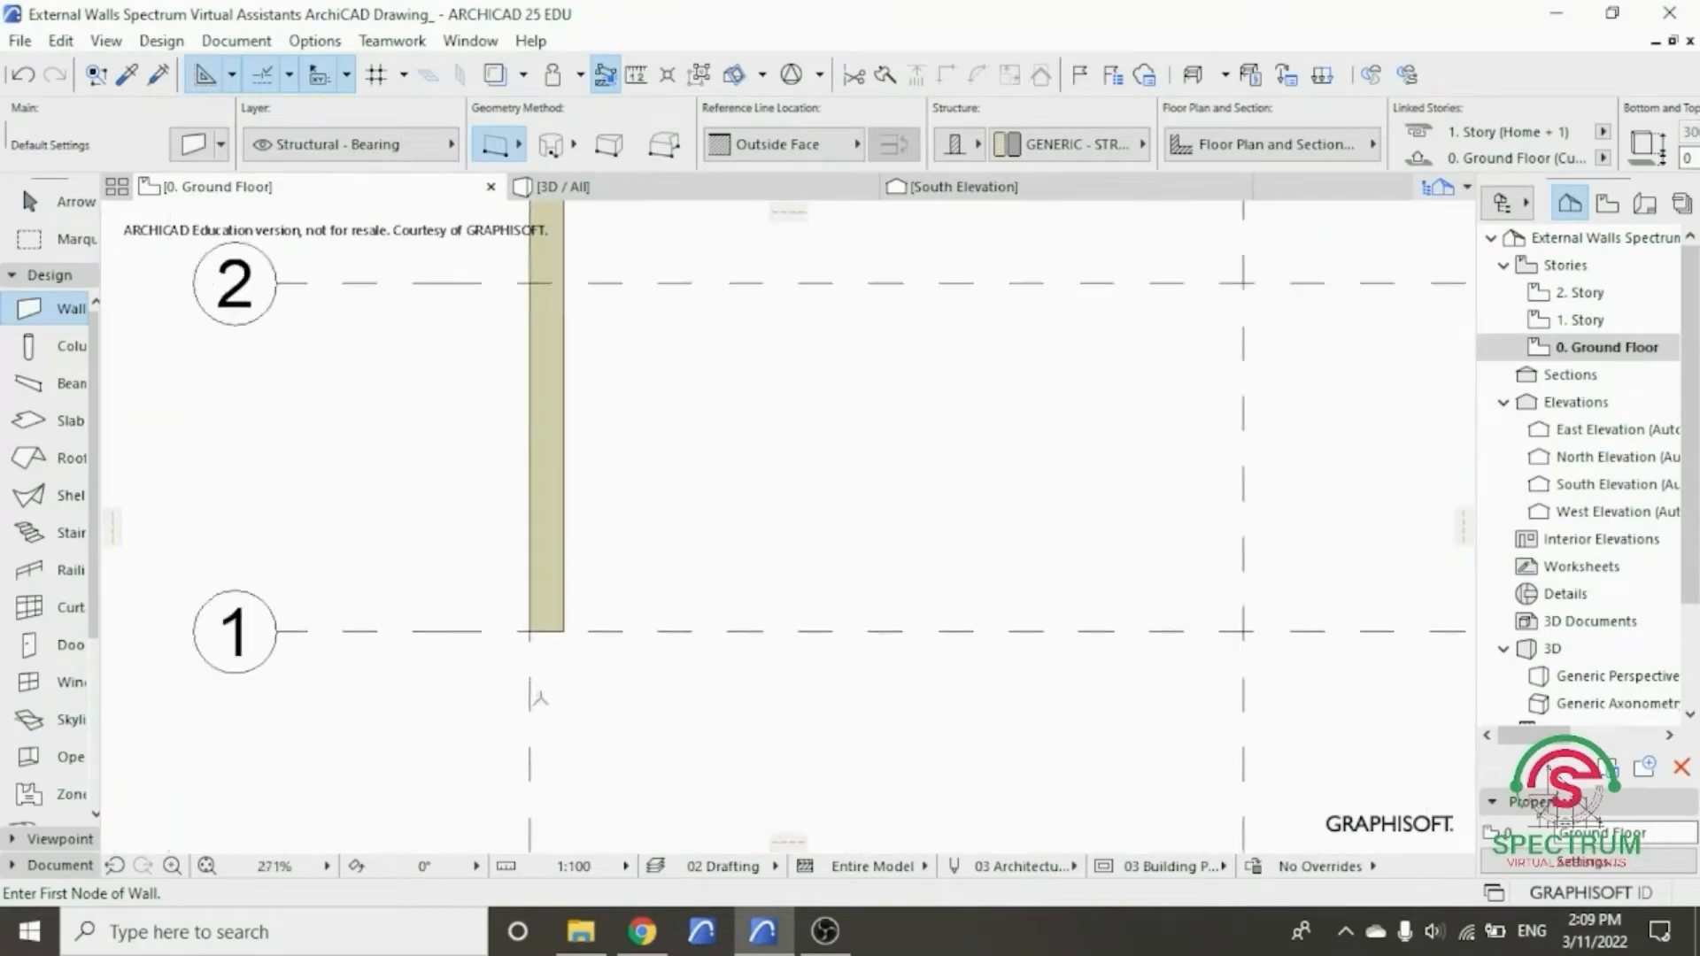
scroll(536, 631, "down", 8)
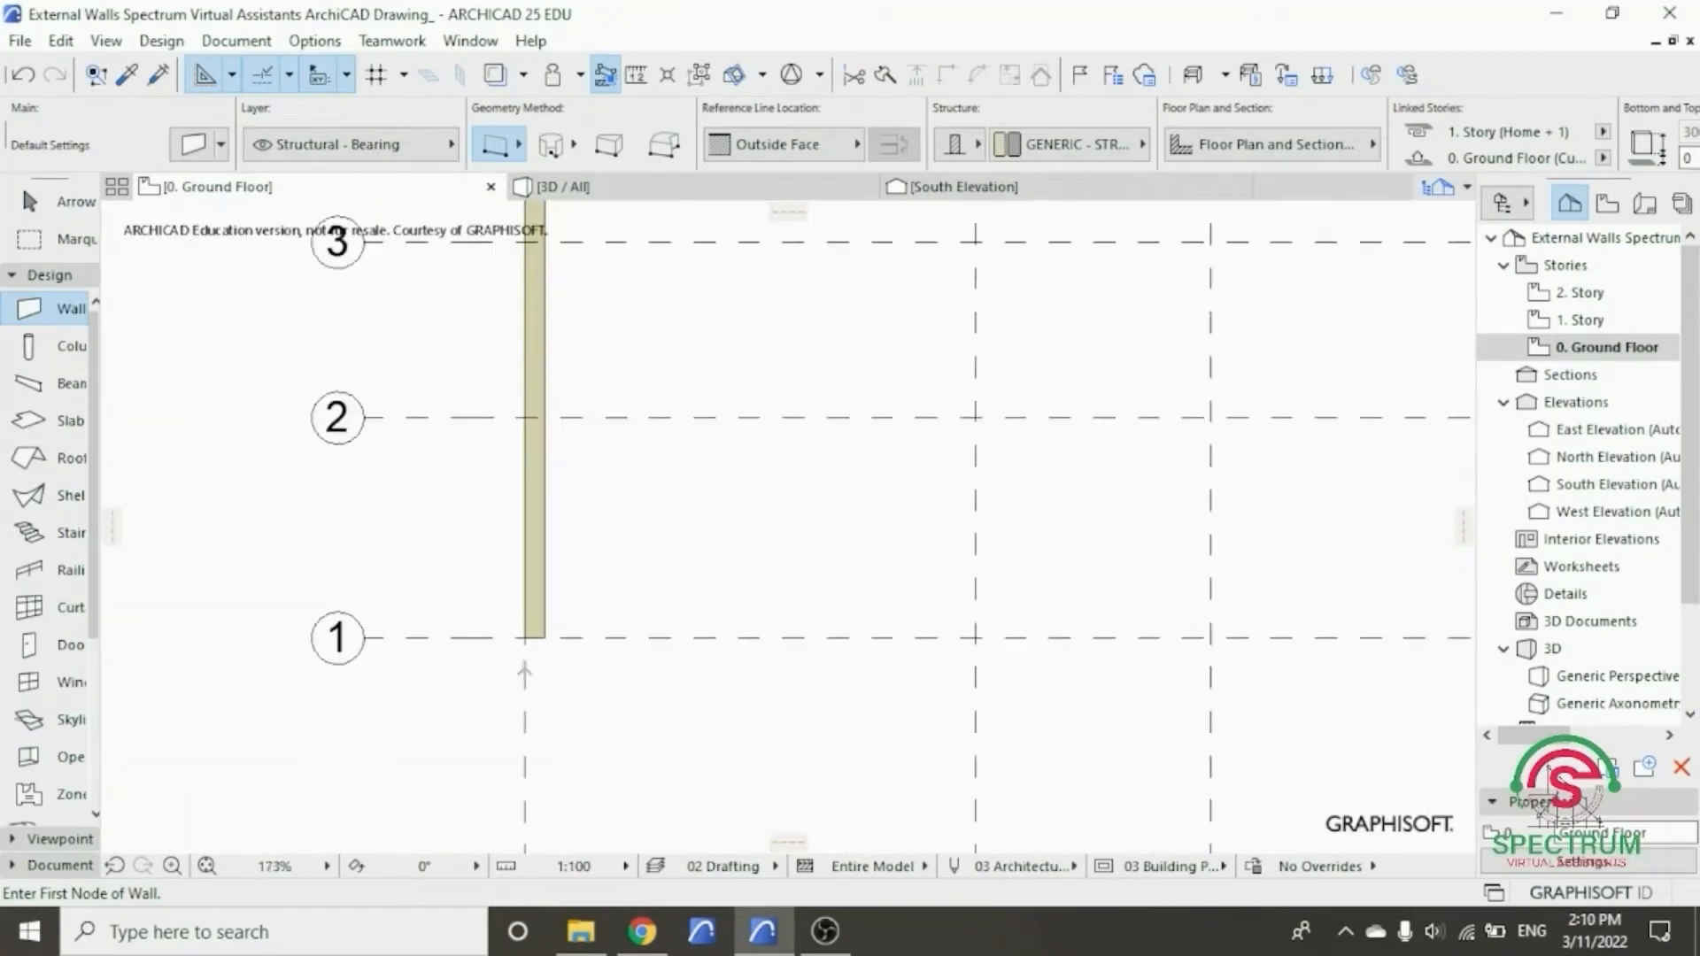
scroll(525, 670, "down", 3)
scroll(526, 263, "up", 7)
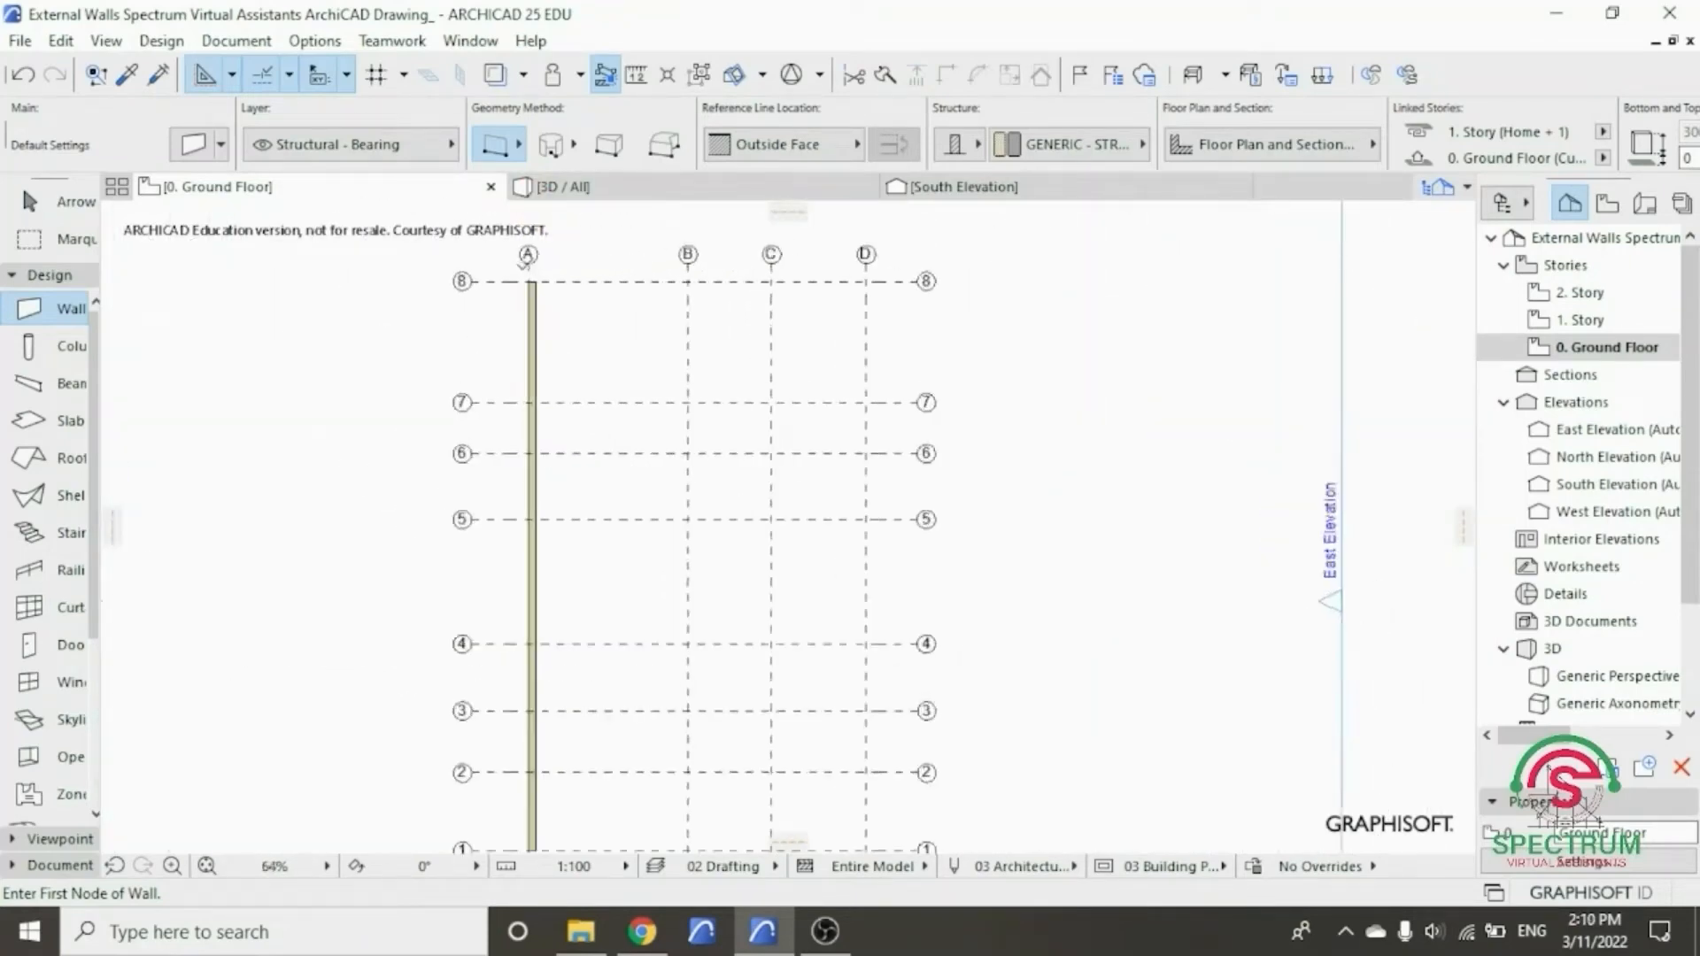
scroll(542, 266, "up", 4)
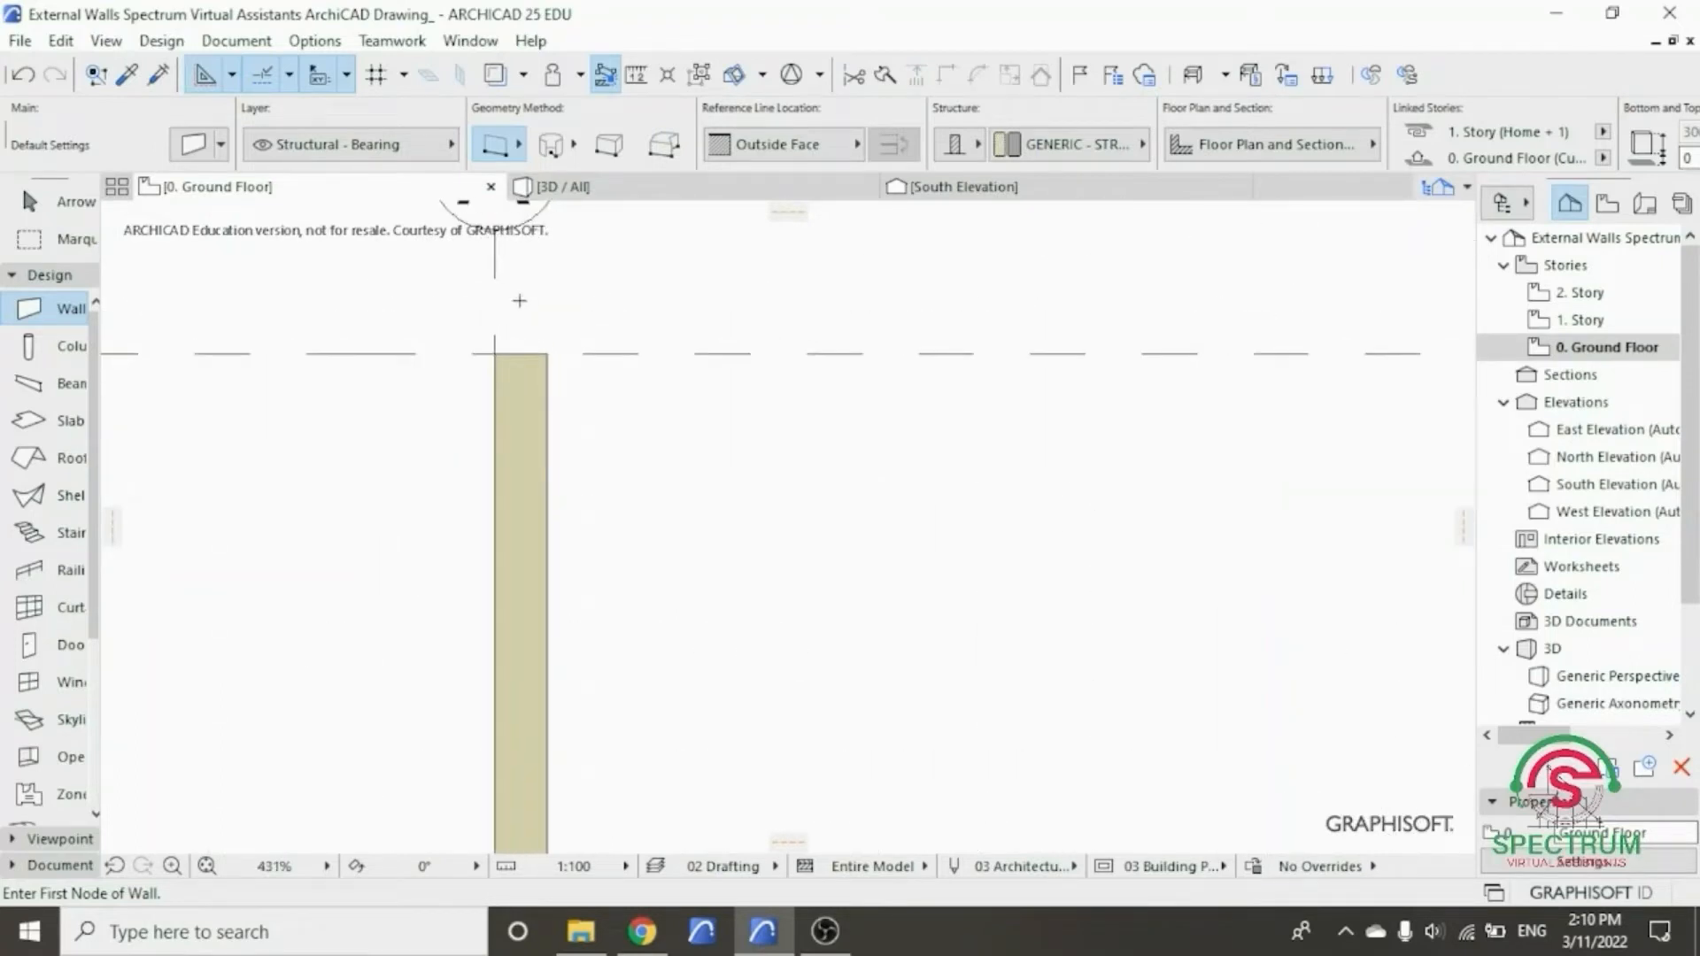
- Drag the wall 100 mm outward (180°) from its corner at gridlines A and 8 to centre it on gridline A
left_click(24, 191)
left_click(529, 363)
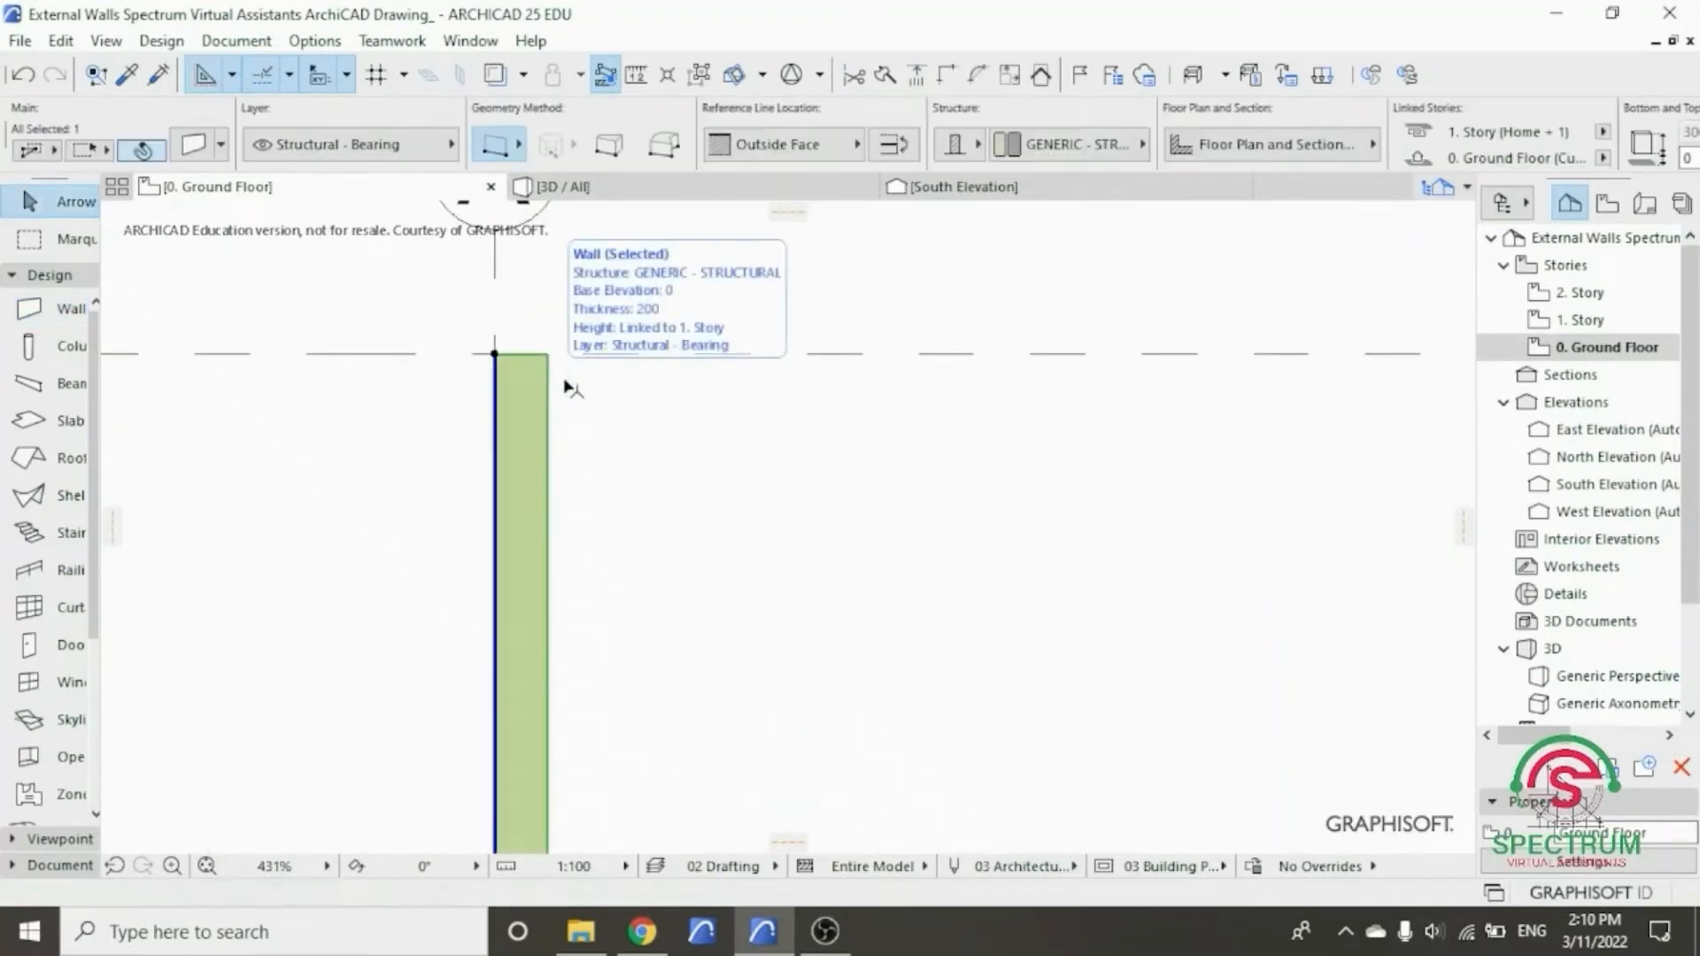
right_click(614, 385)
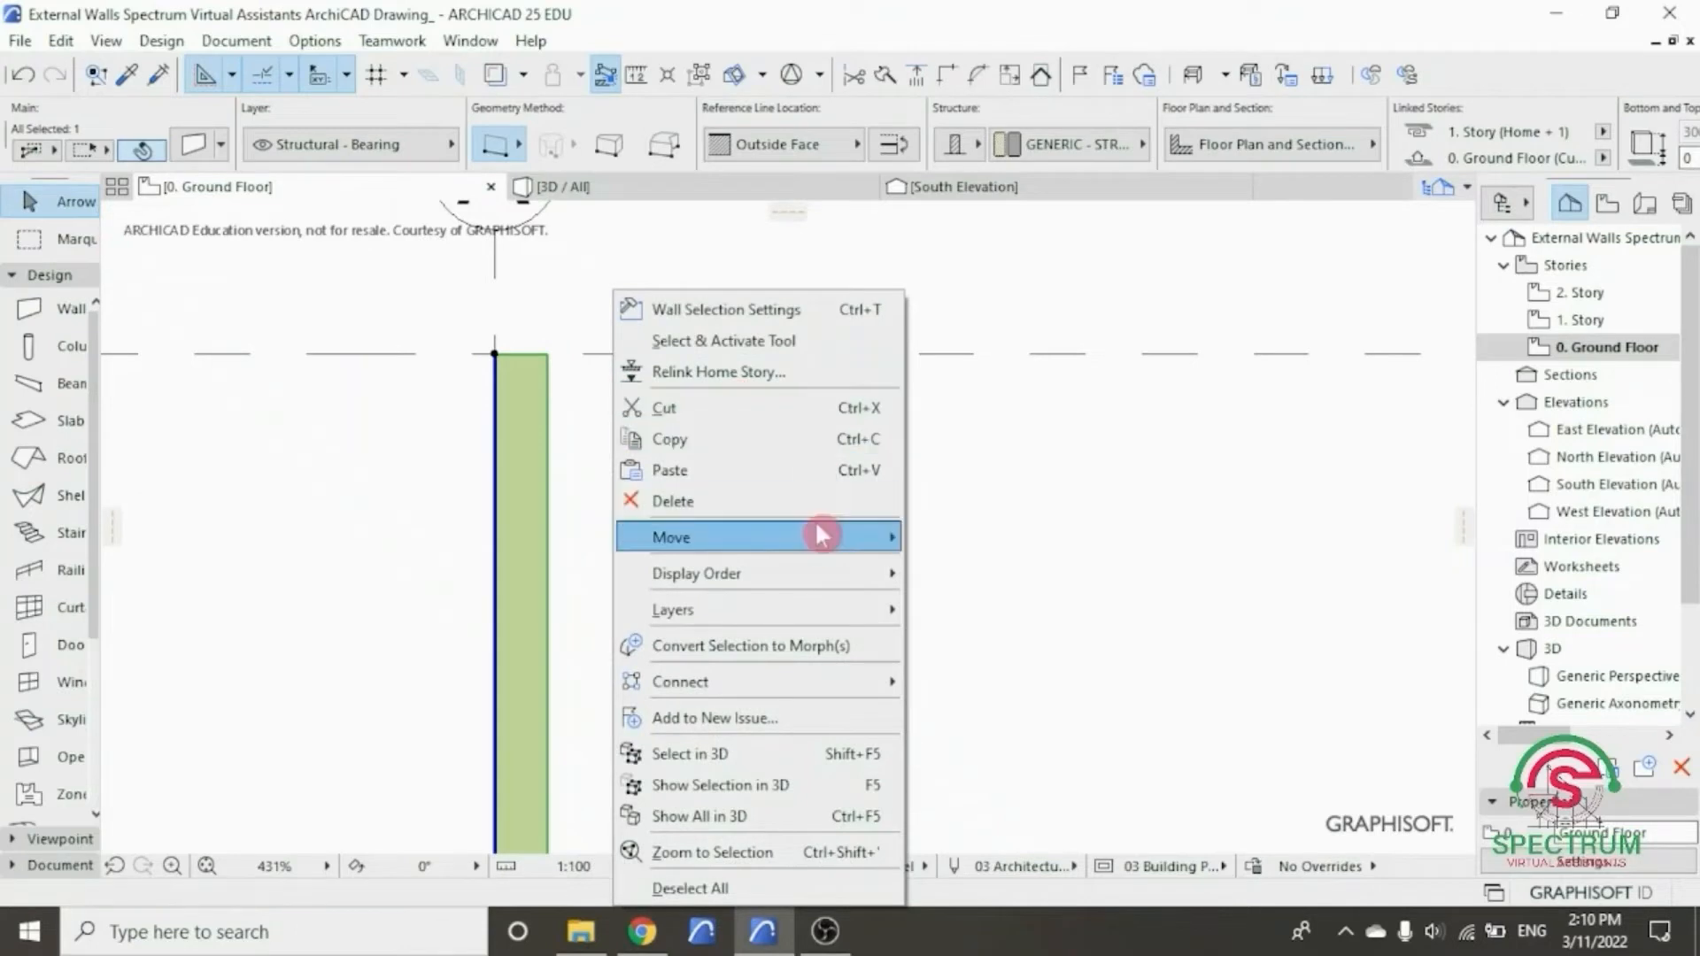
mouse_move(815, 531)
left_click(974, 538)
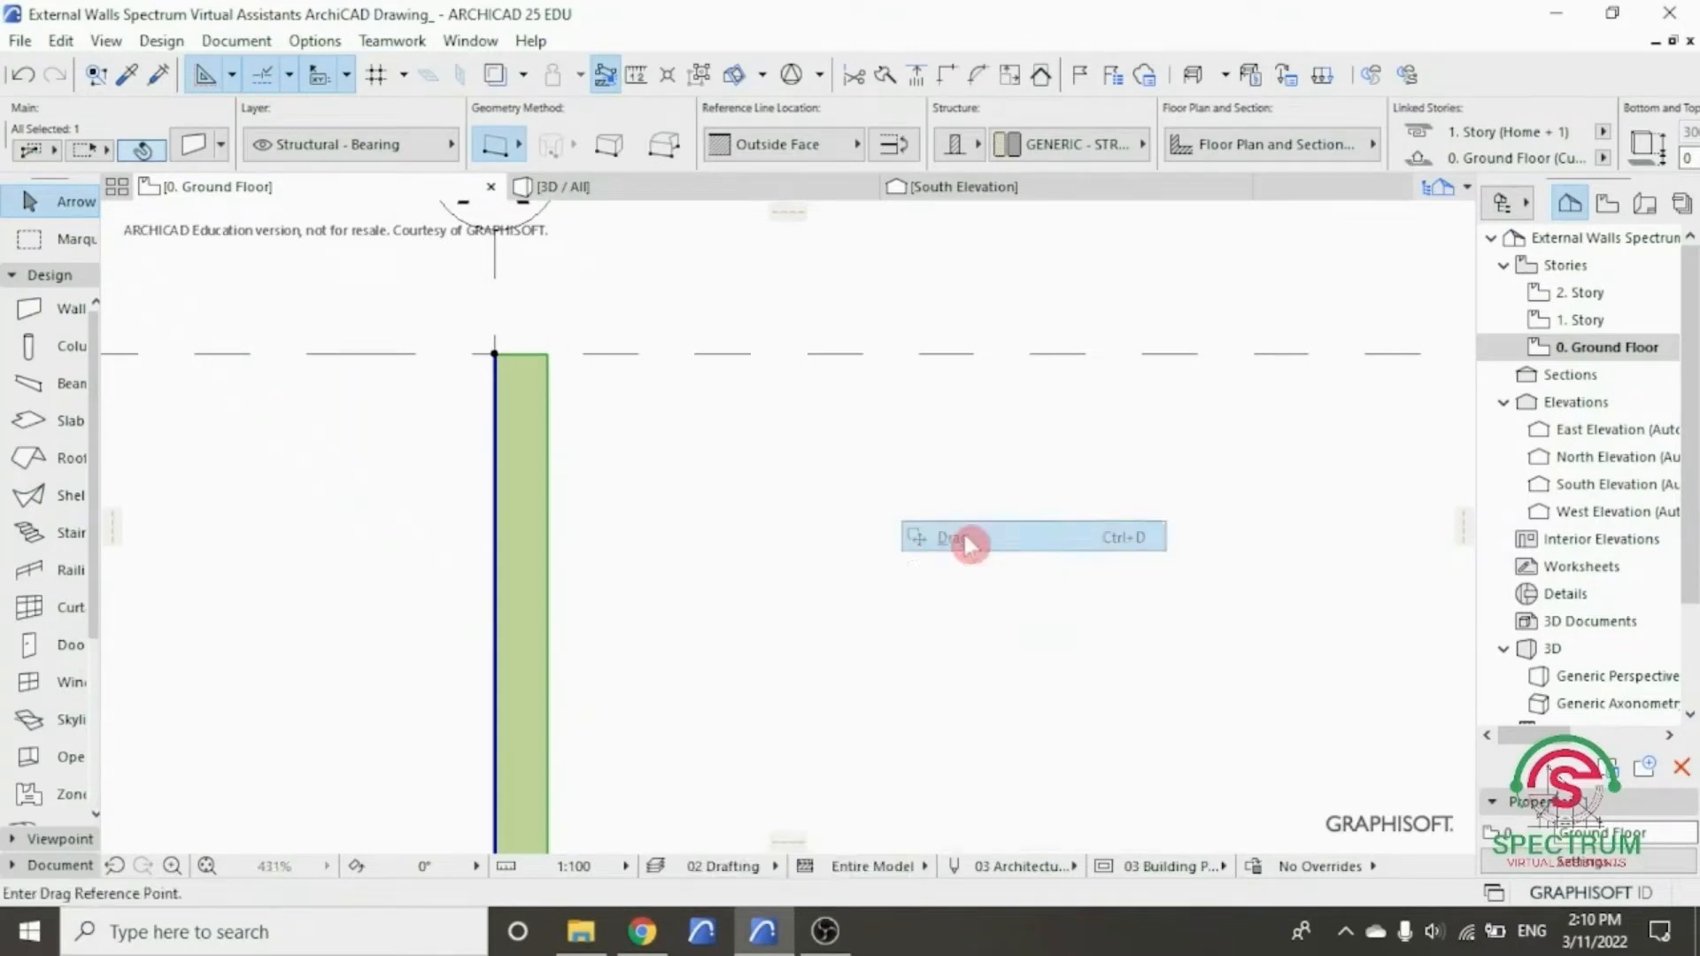
scroll(515, 353, "up", 4)
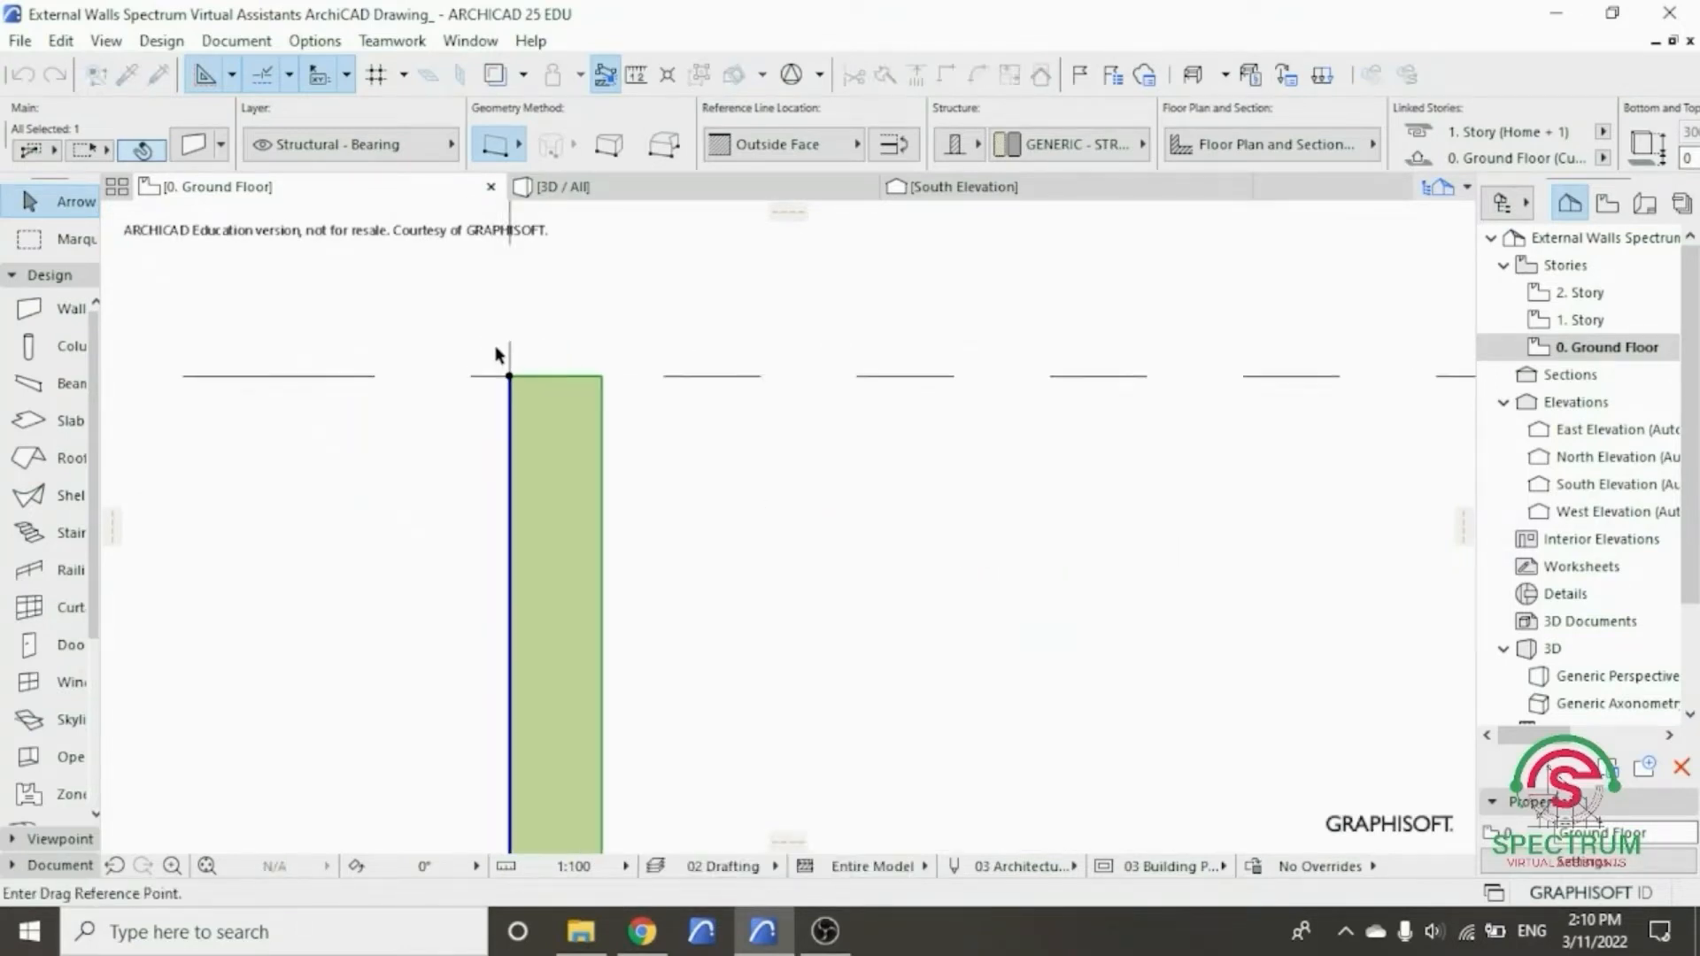
left_click(520, 397)
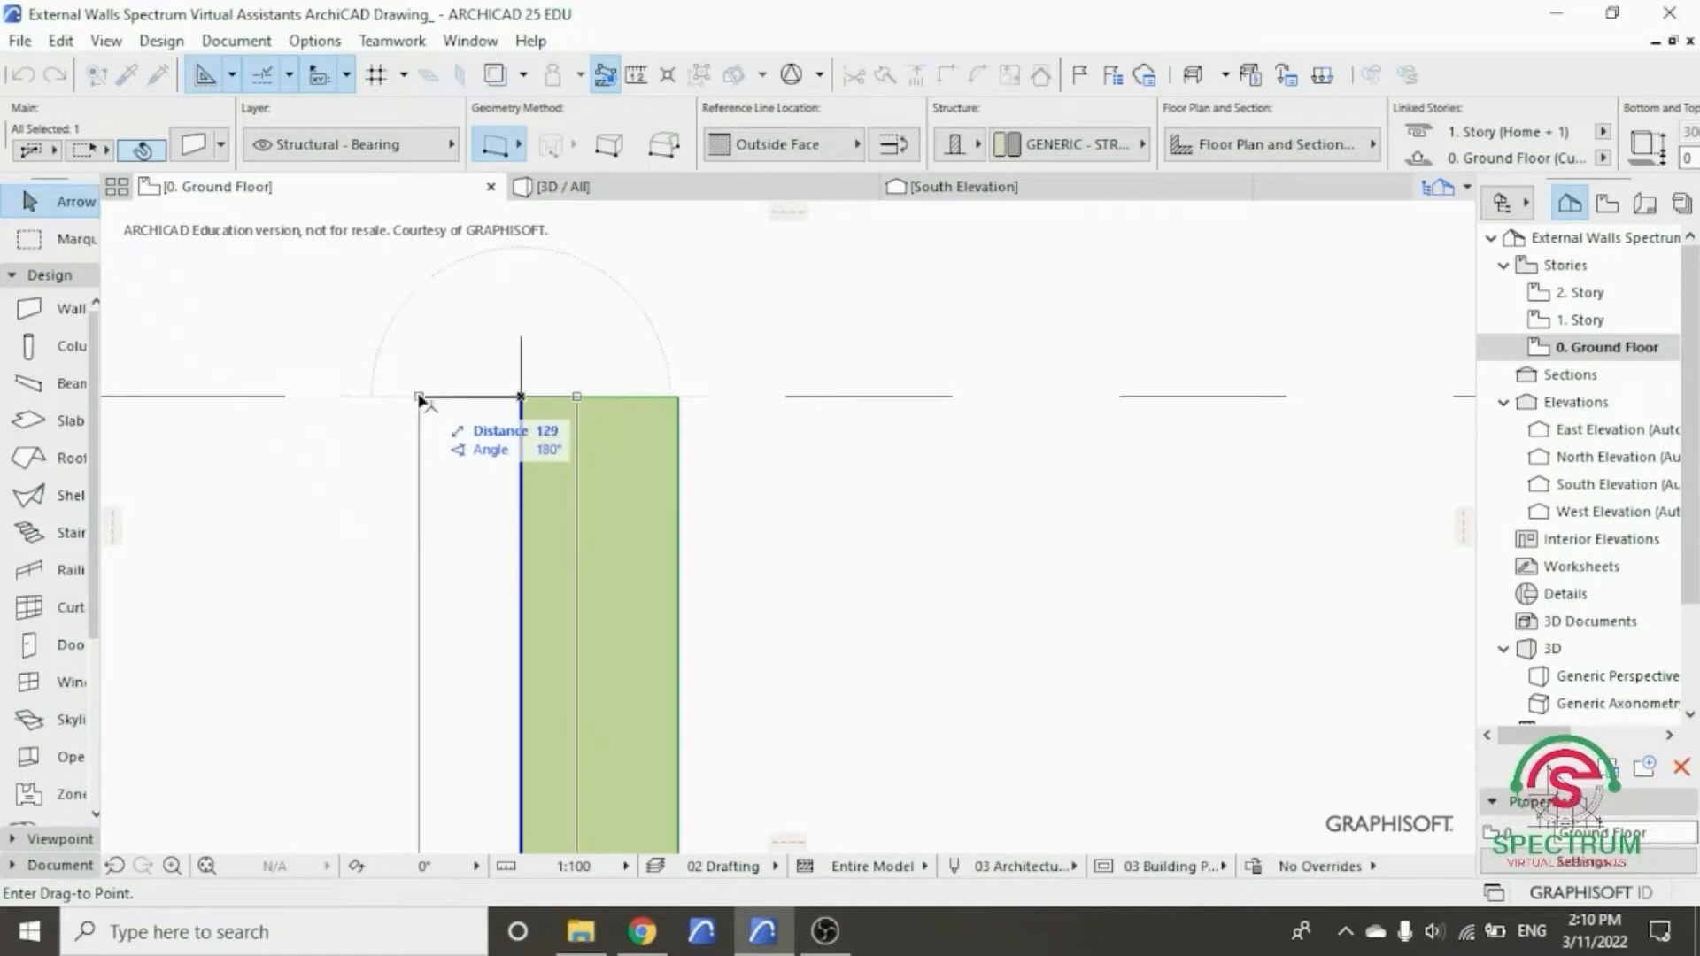
type("10")
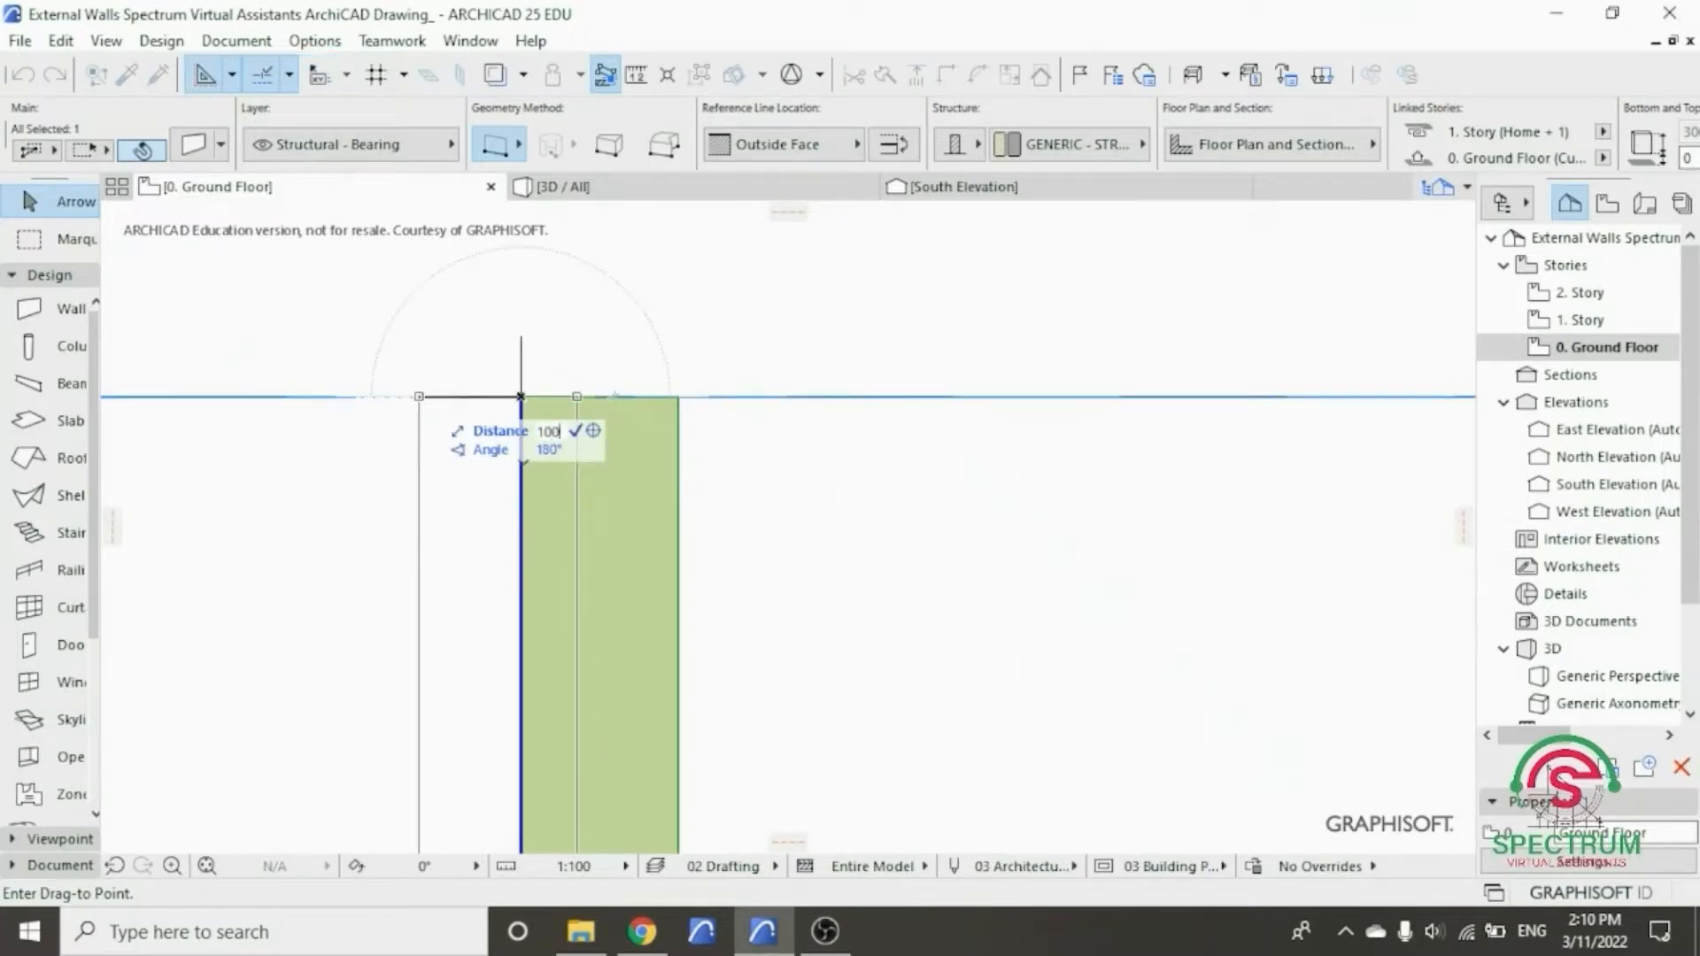
type("0")
key("Return")
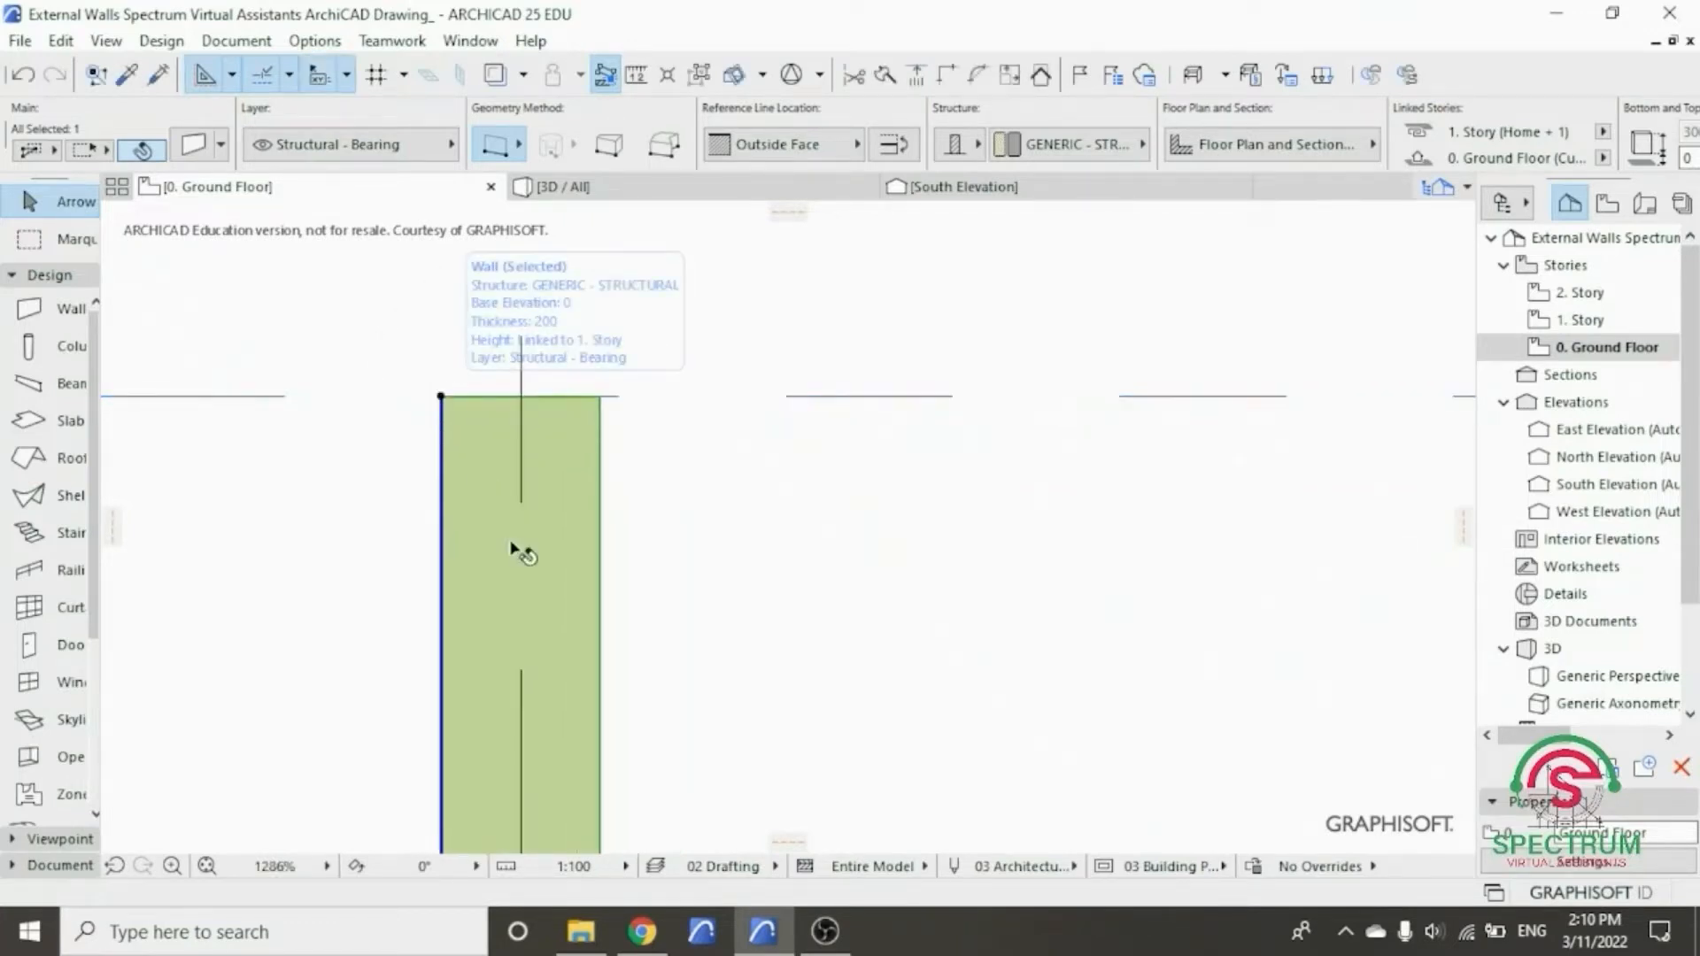
scroll(521, 558, "down", 2)
scroll(520, 565, "down", 3)
left_click(593, 559)
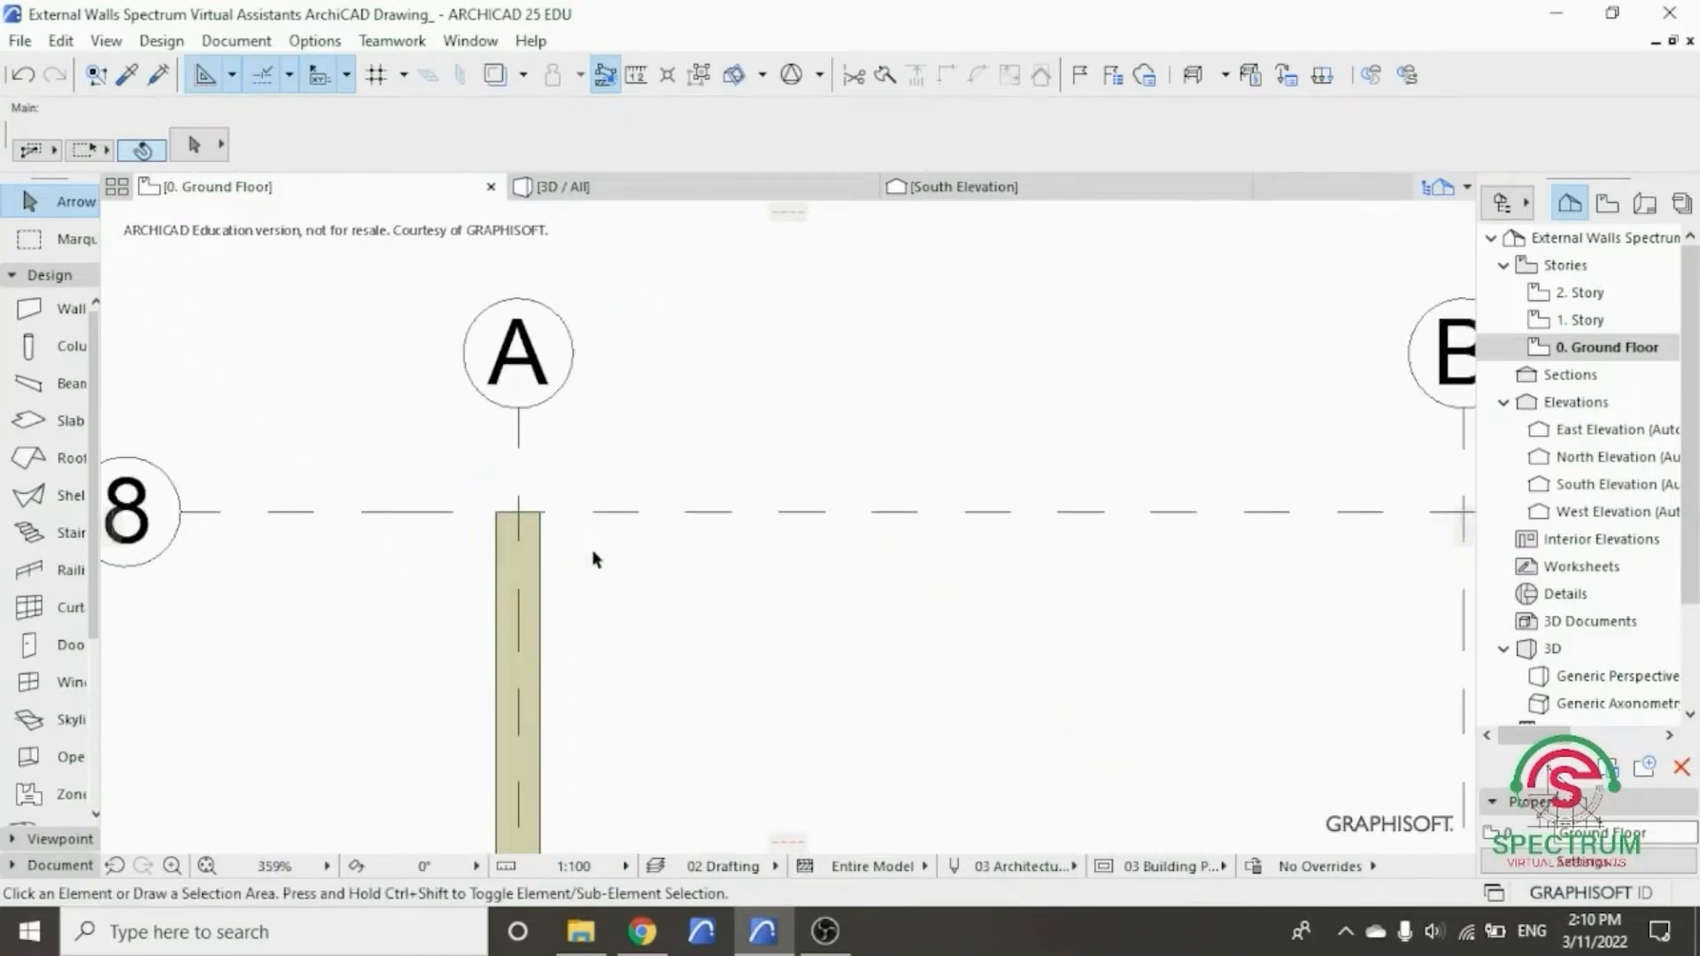
- Drag a copy of the gridline A wall 4300 mm at 0° from the A–8 intersection to gridline B at gridline 8
scroll(531, 551, "down", 3)
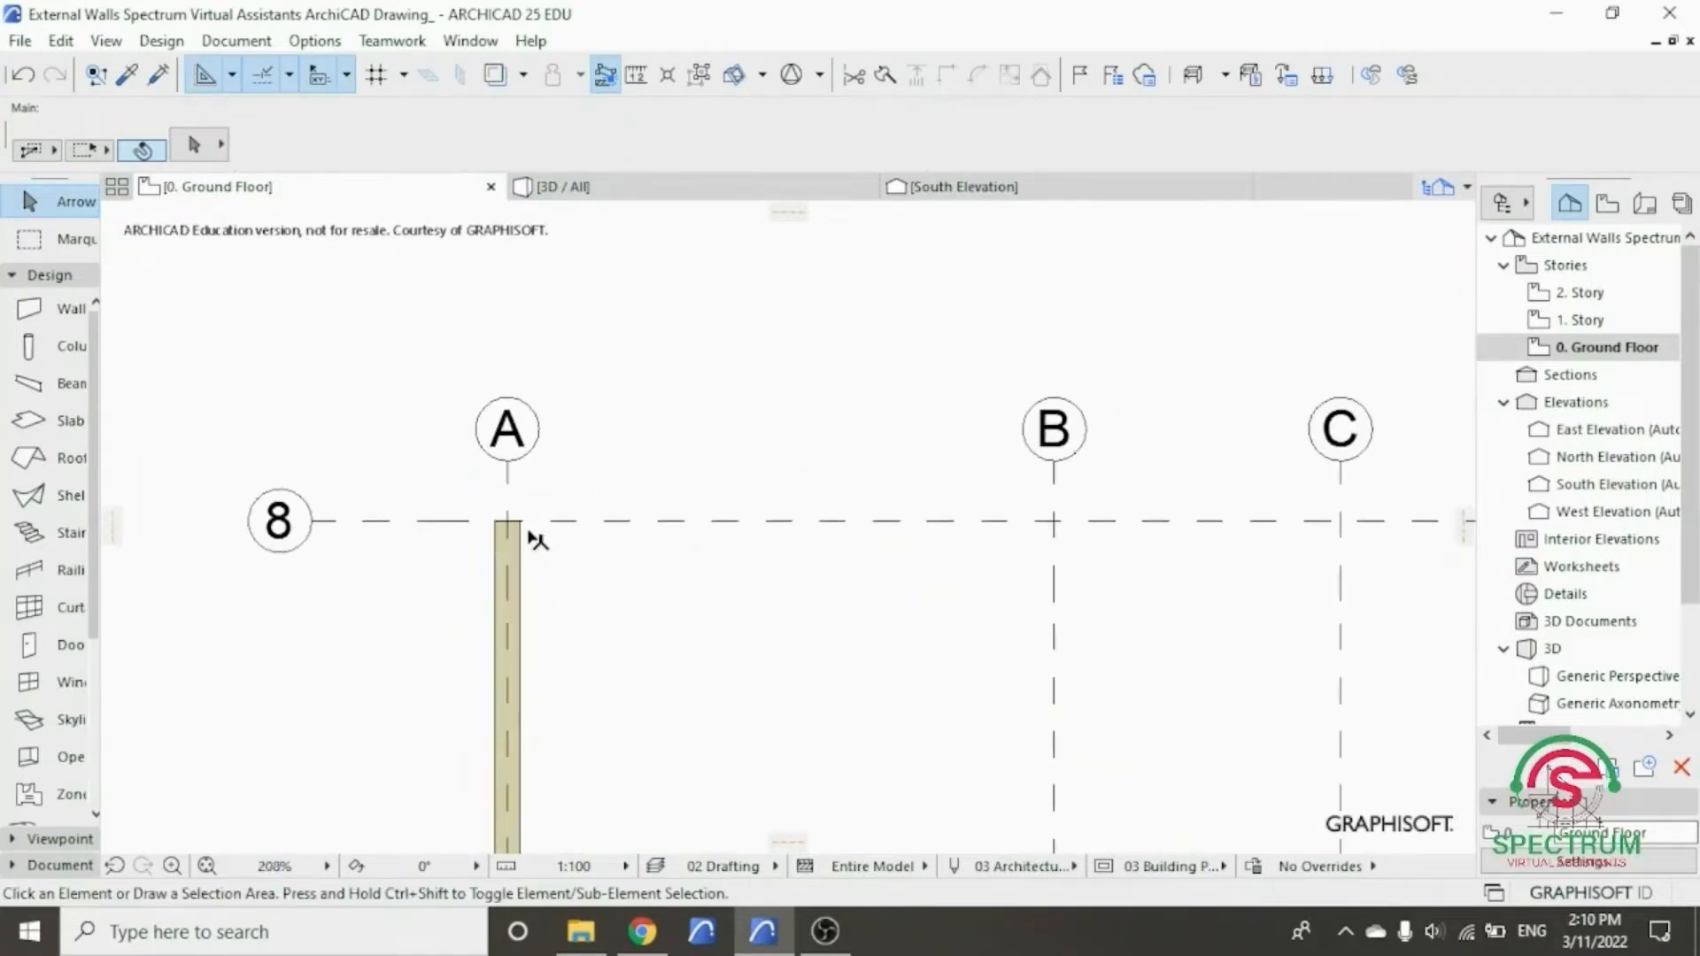
left_click(521, 542)
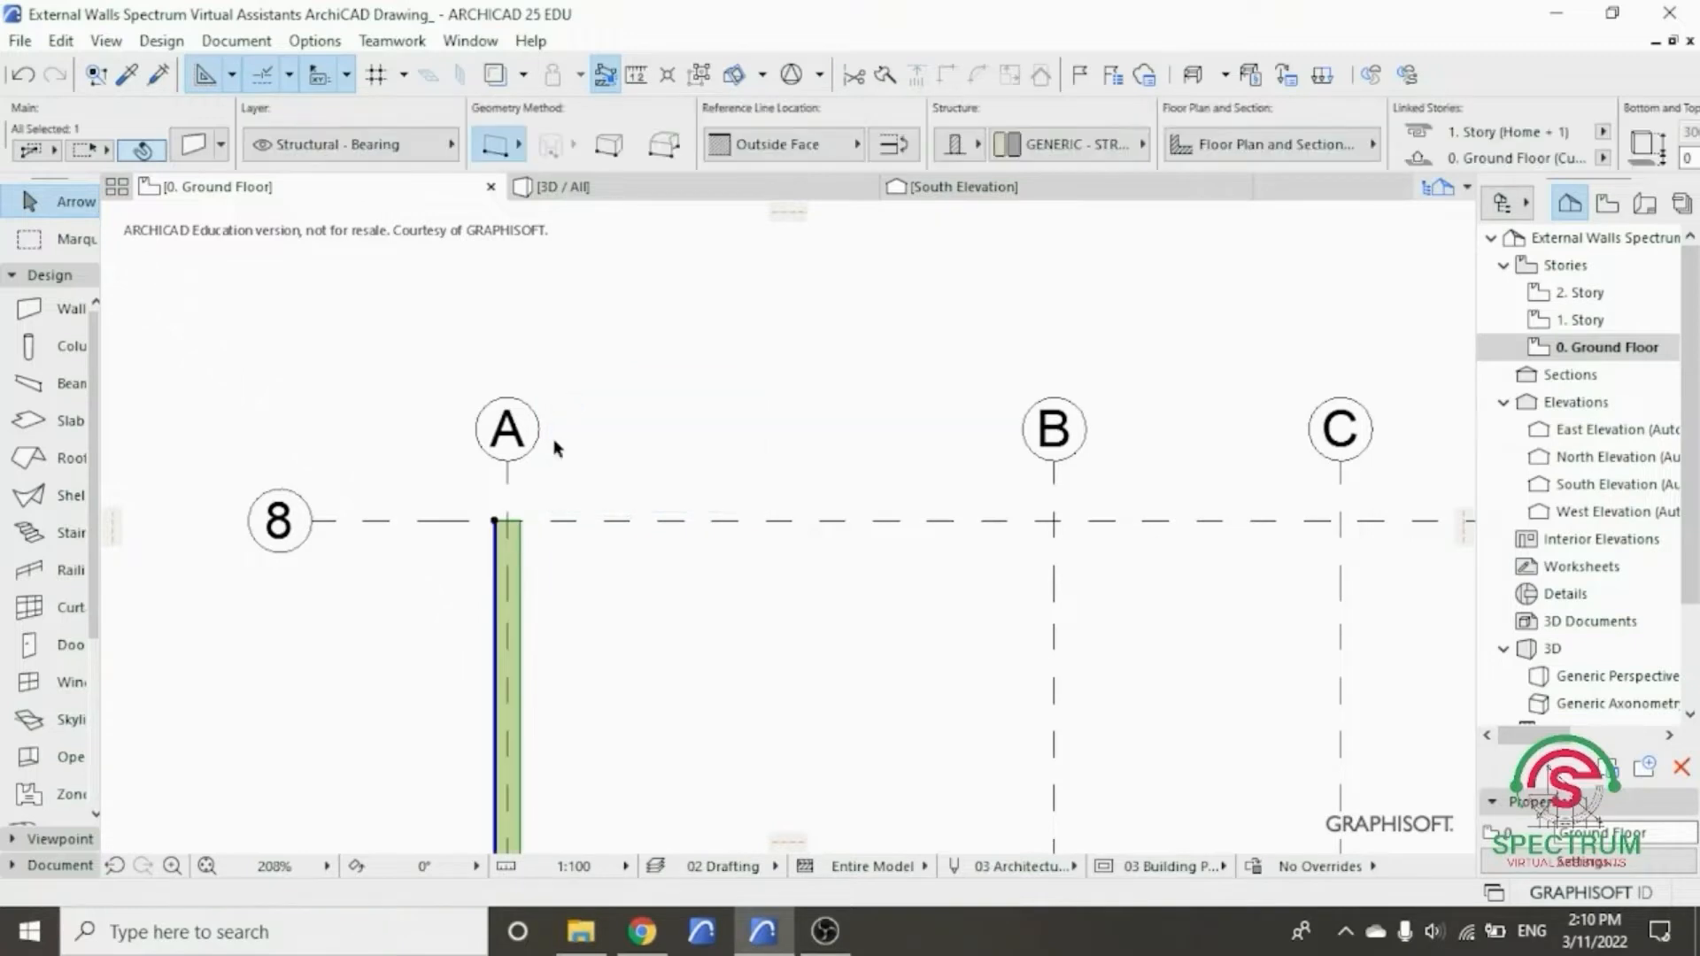
right_click(588, 314)
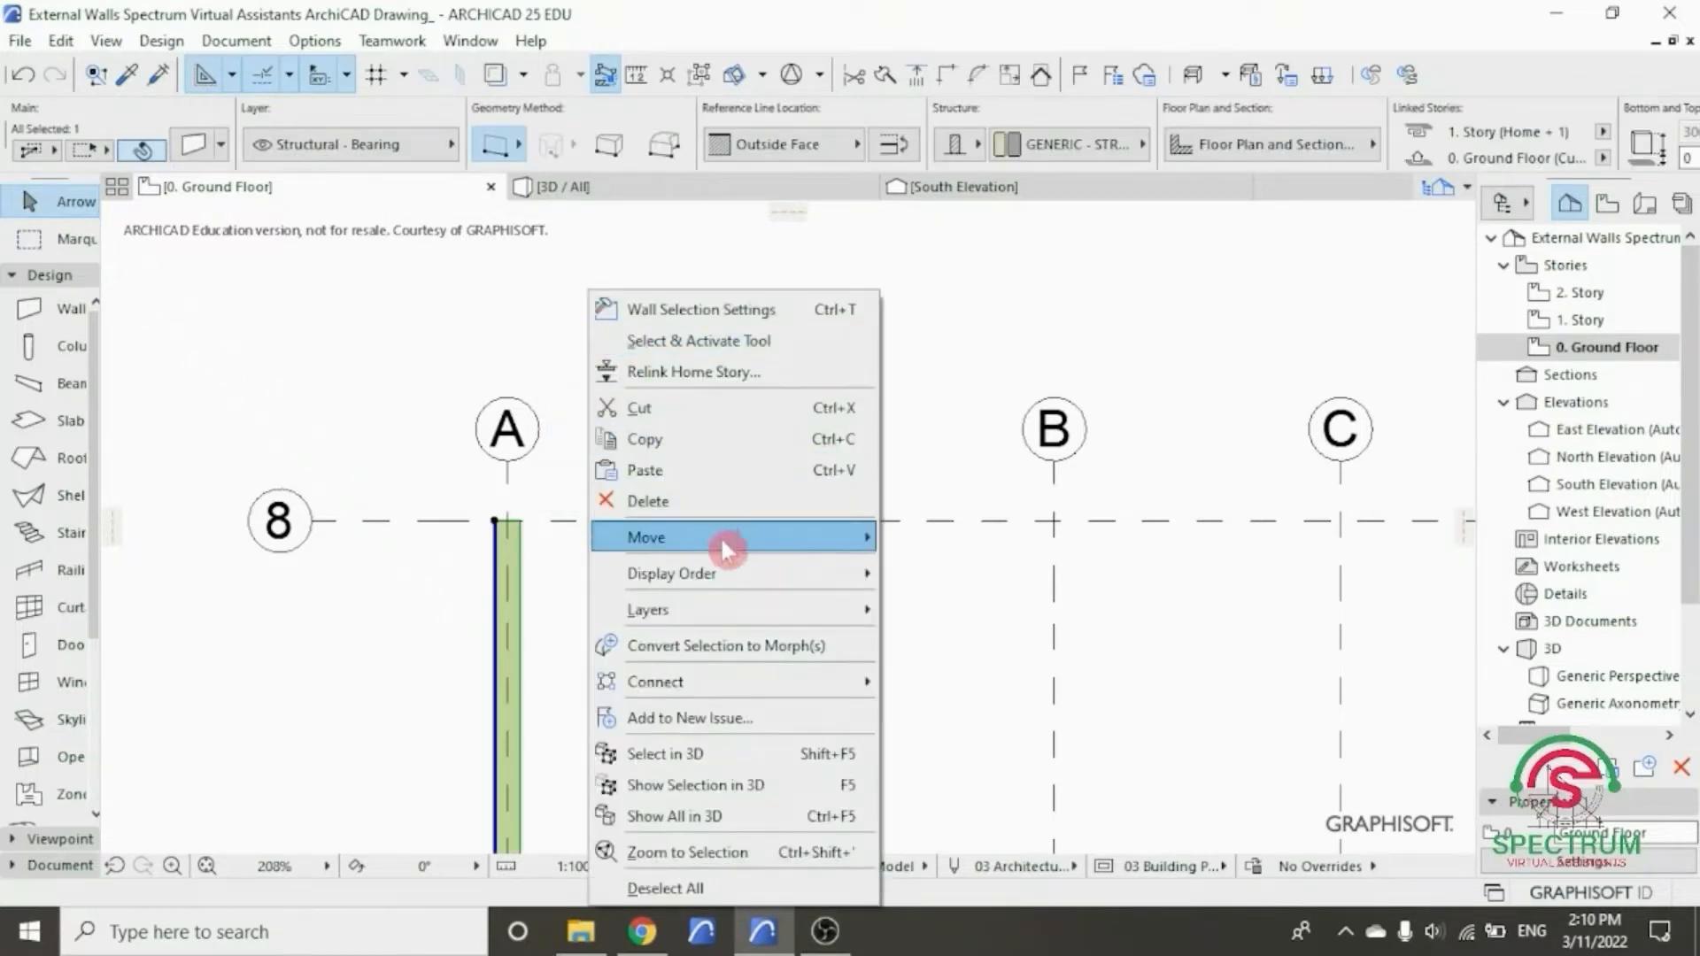
mouse_move(725, 547)
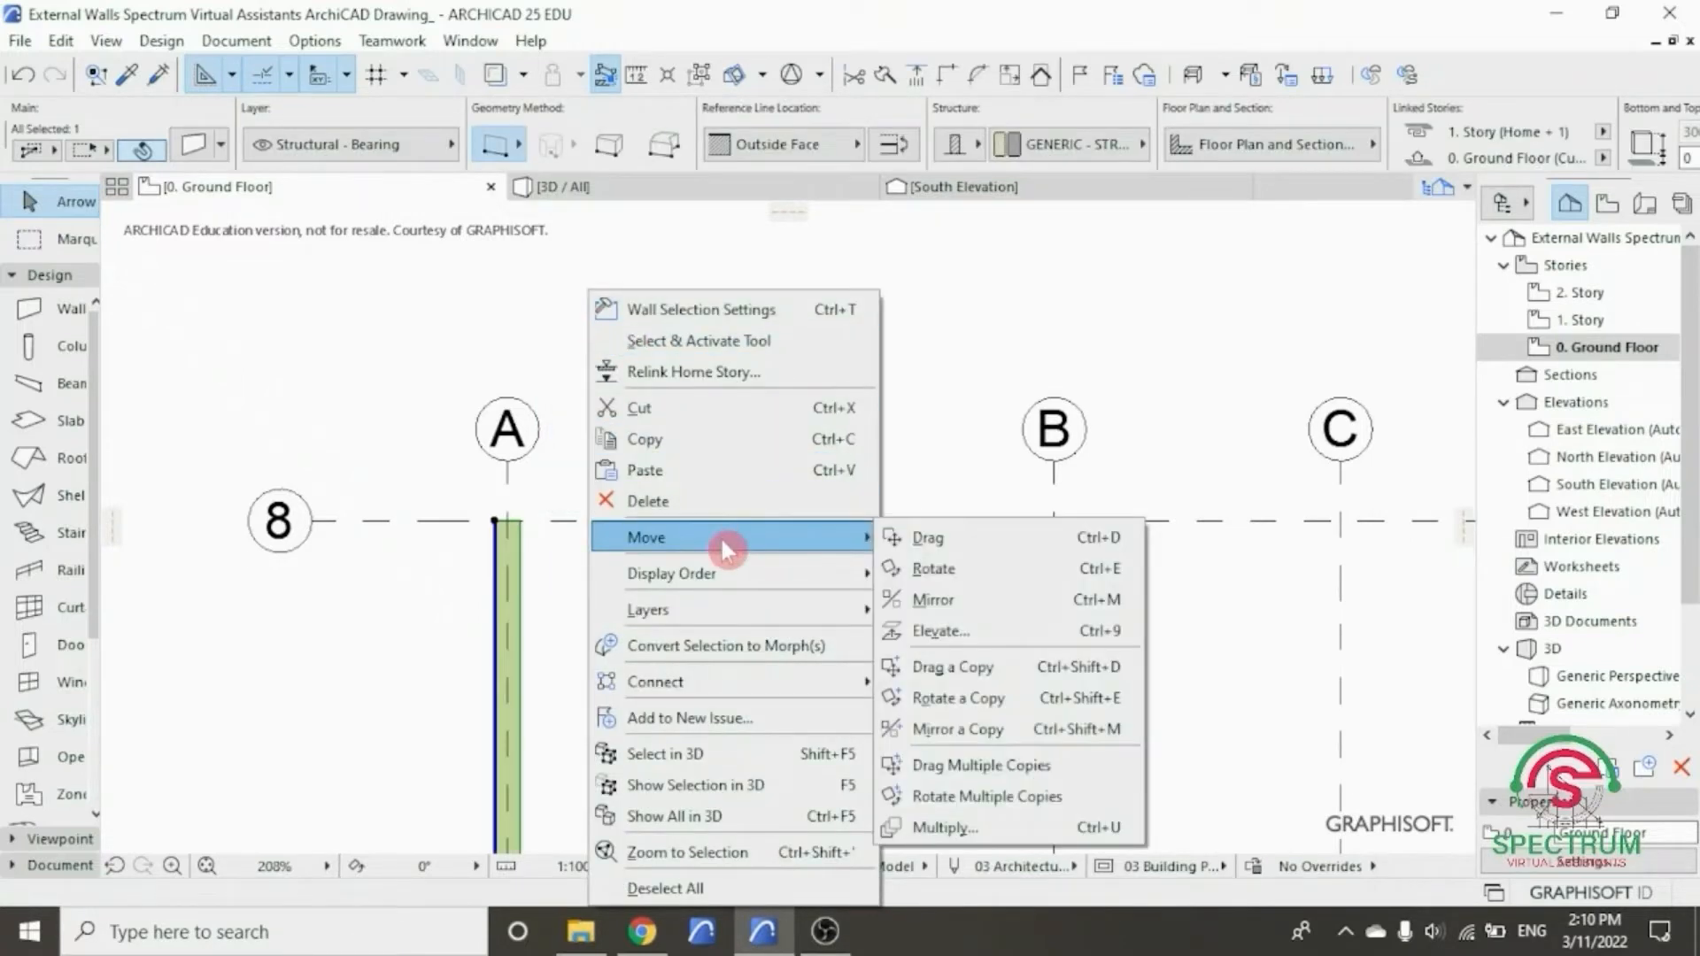
left_click(969, 667)
scroll(522, 531, "up", 5)
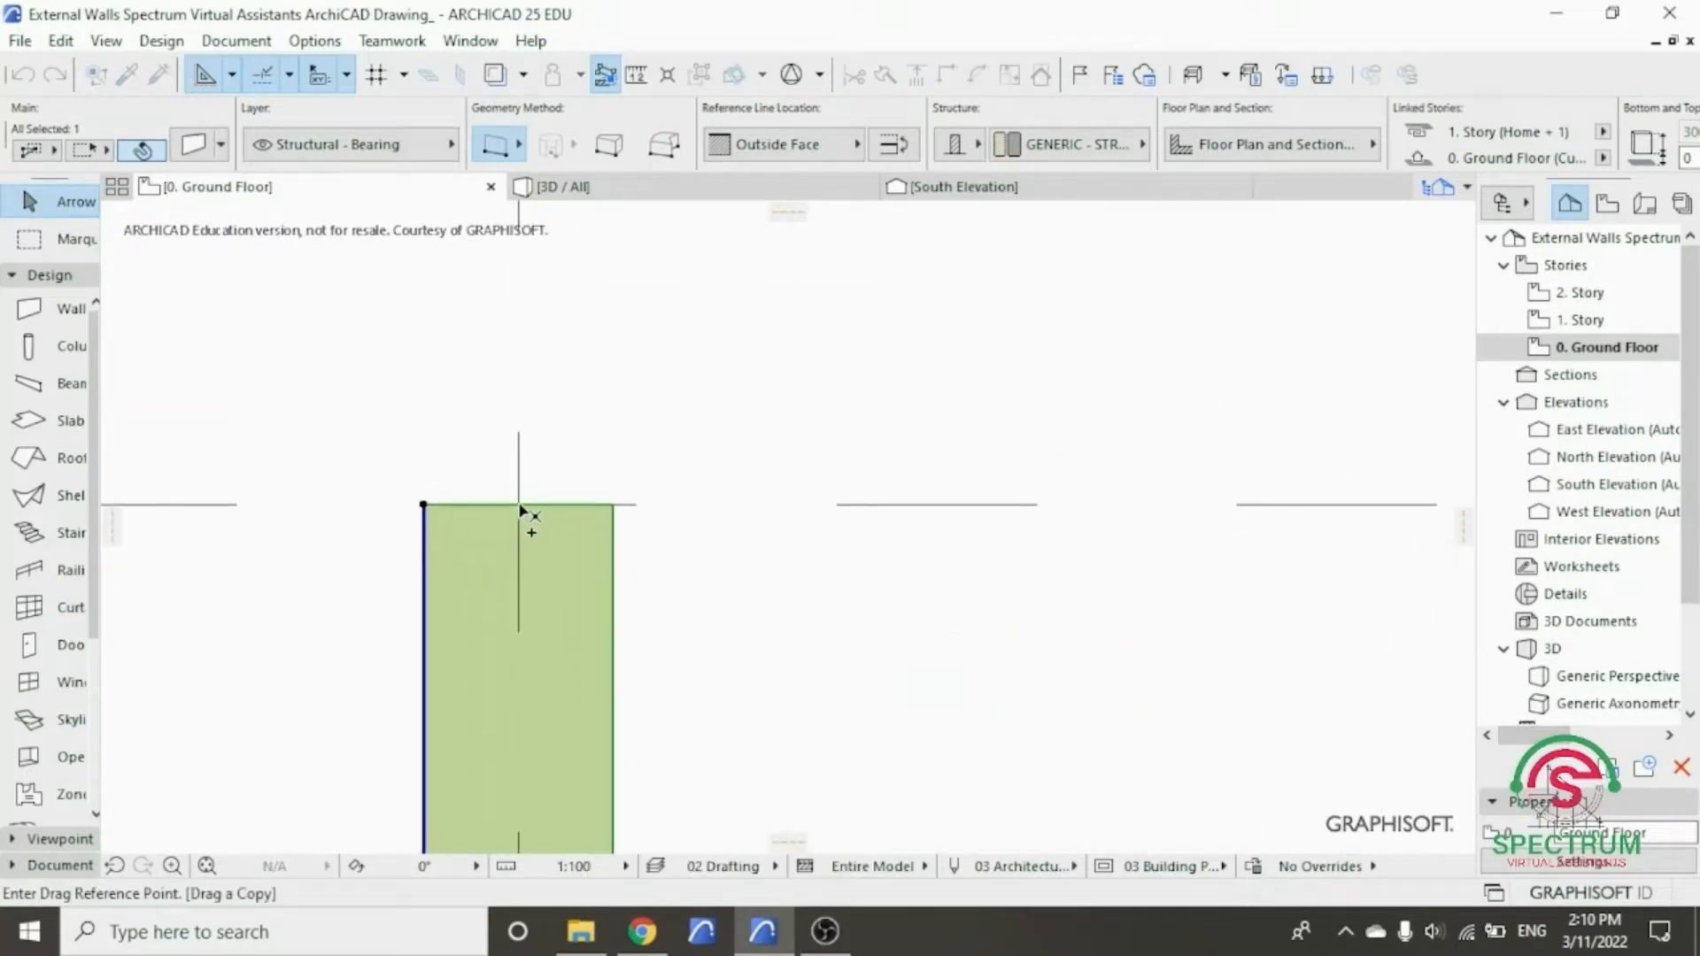
left_click(518, 504)
scroll(518, 509, "down", 6)
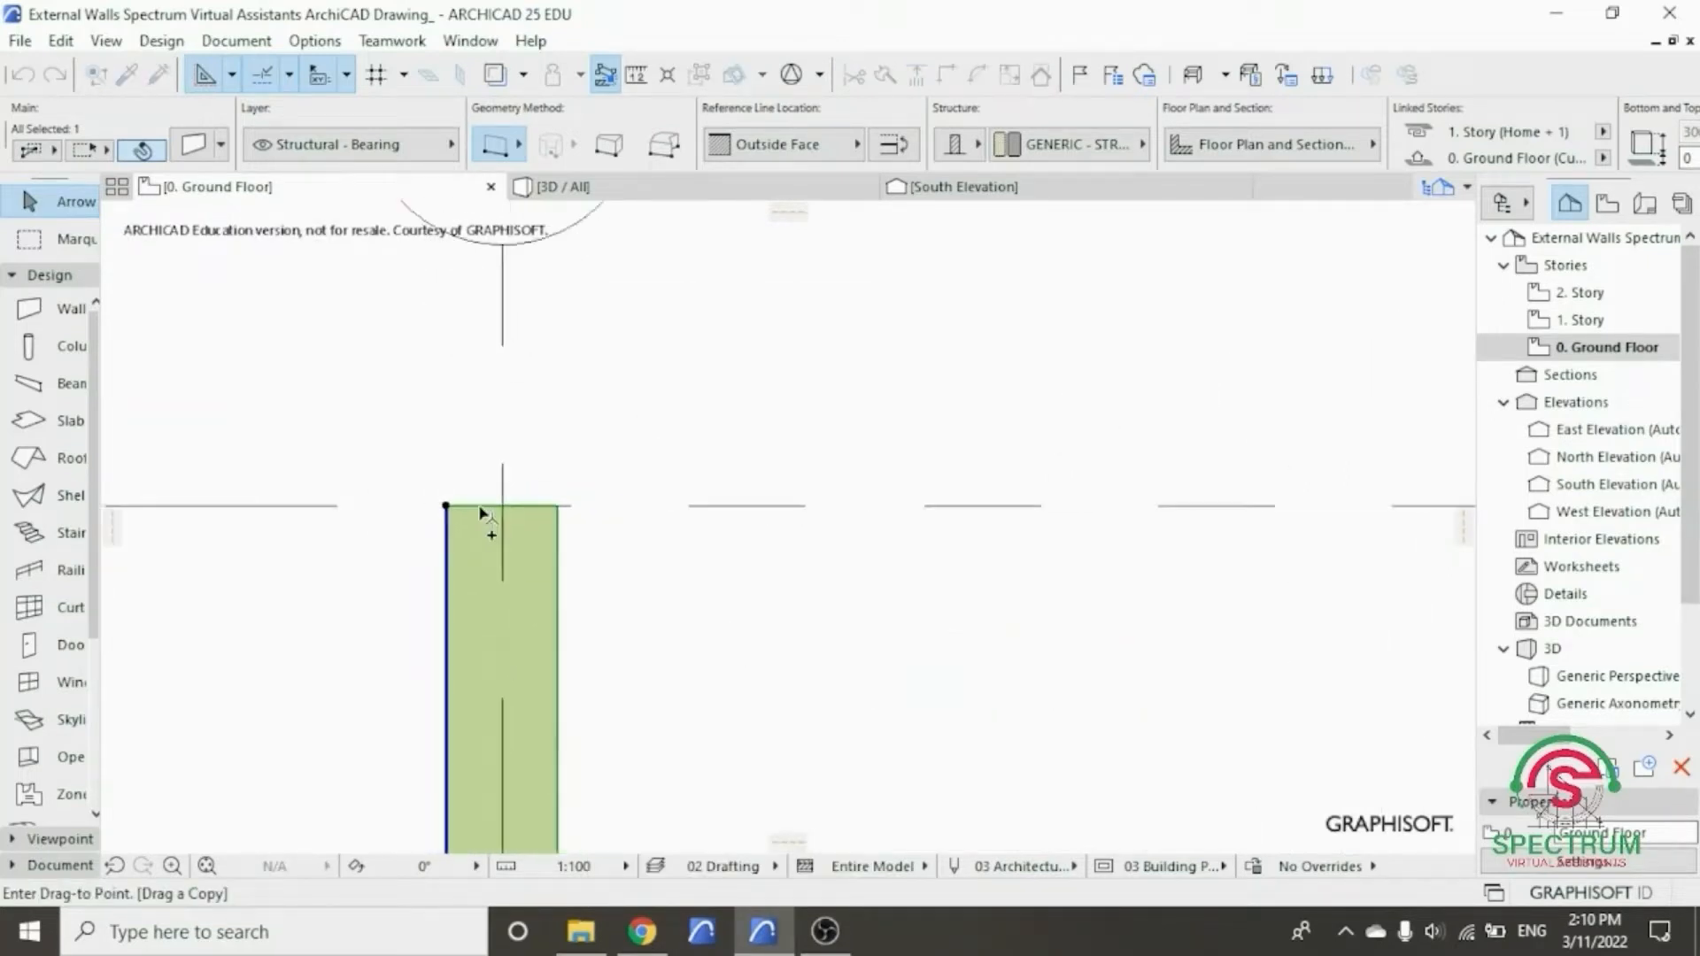
scroll(1032, 498, "up", 5)
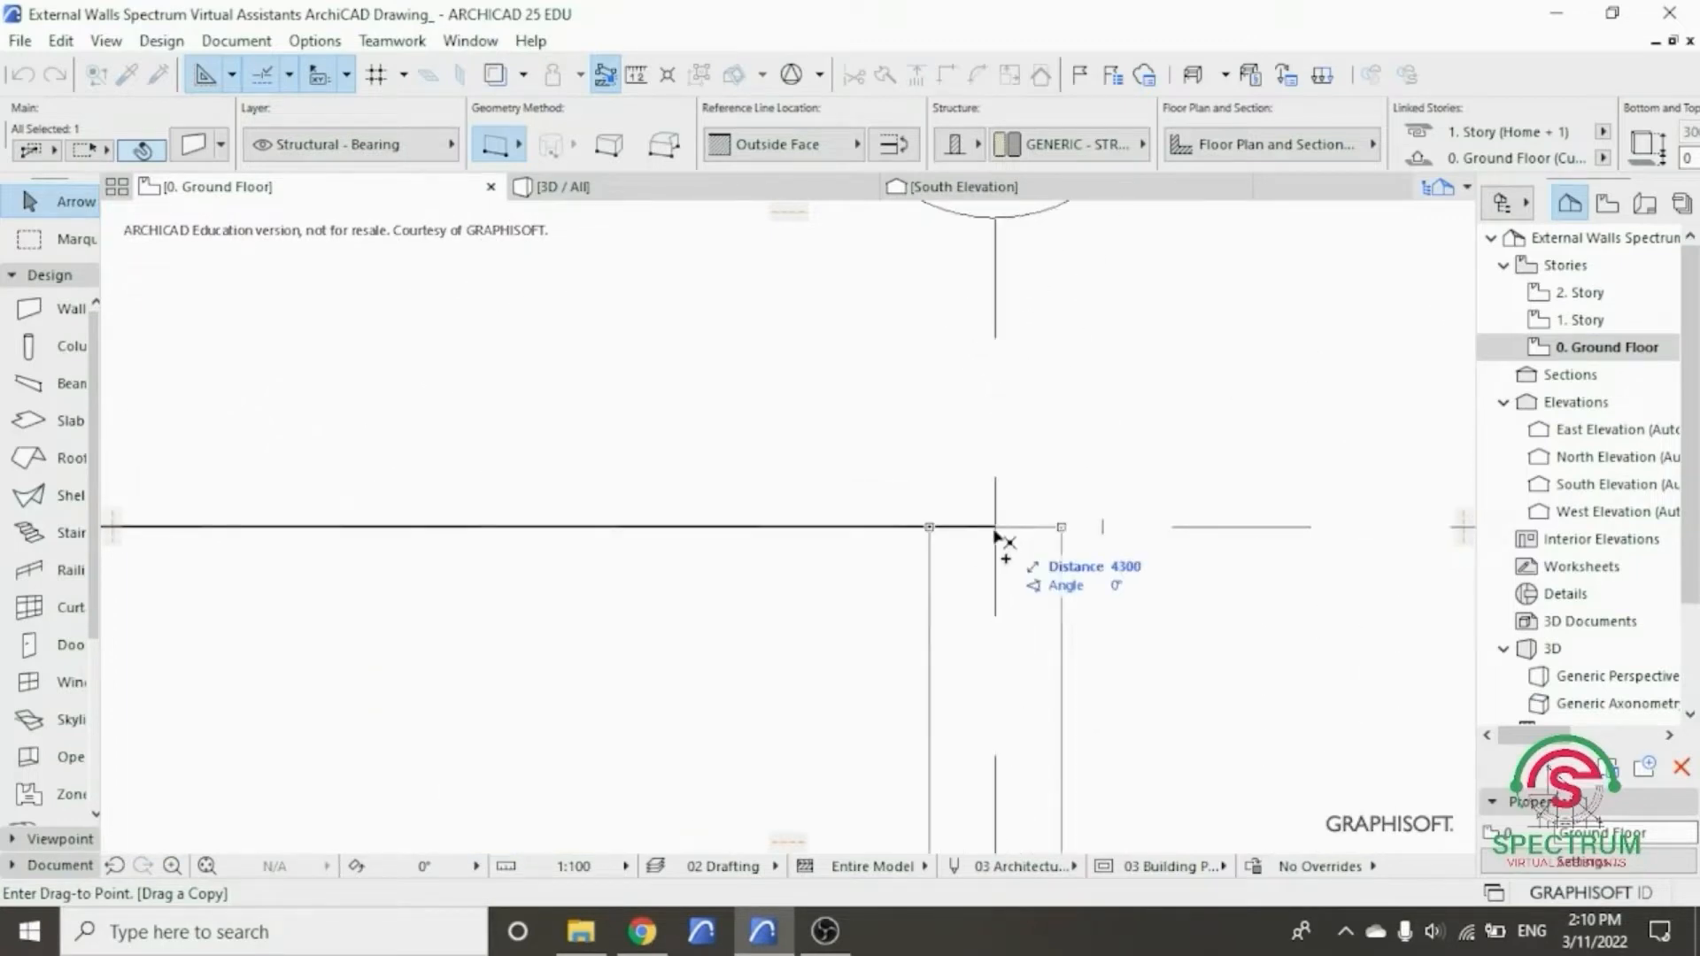
left_click(993, 528)
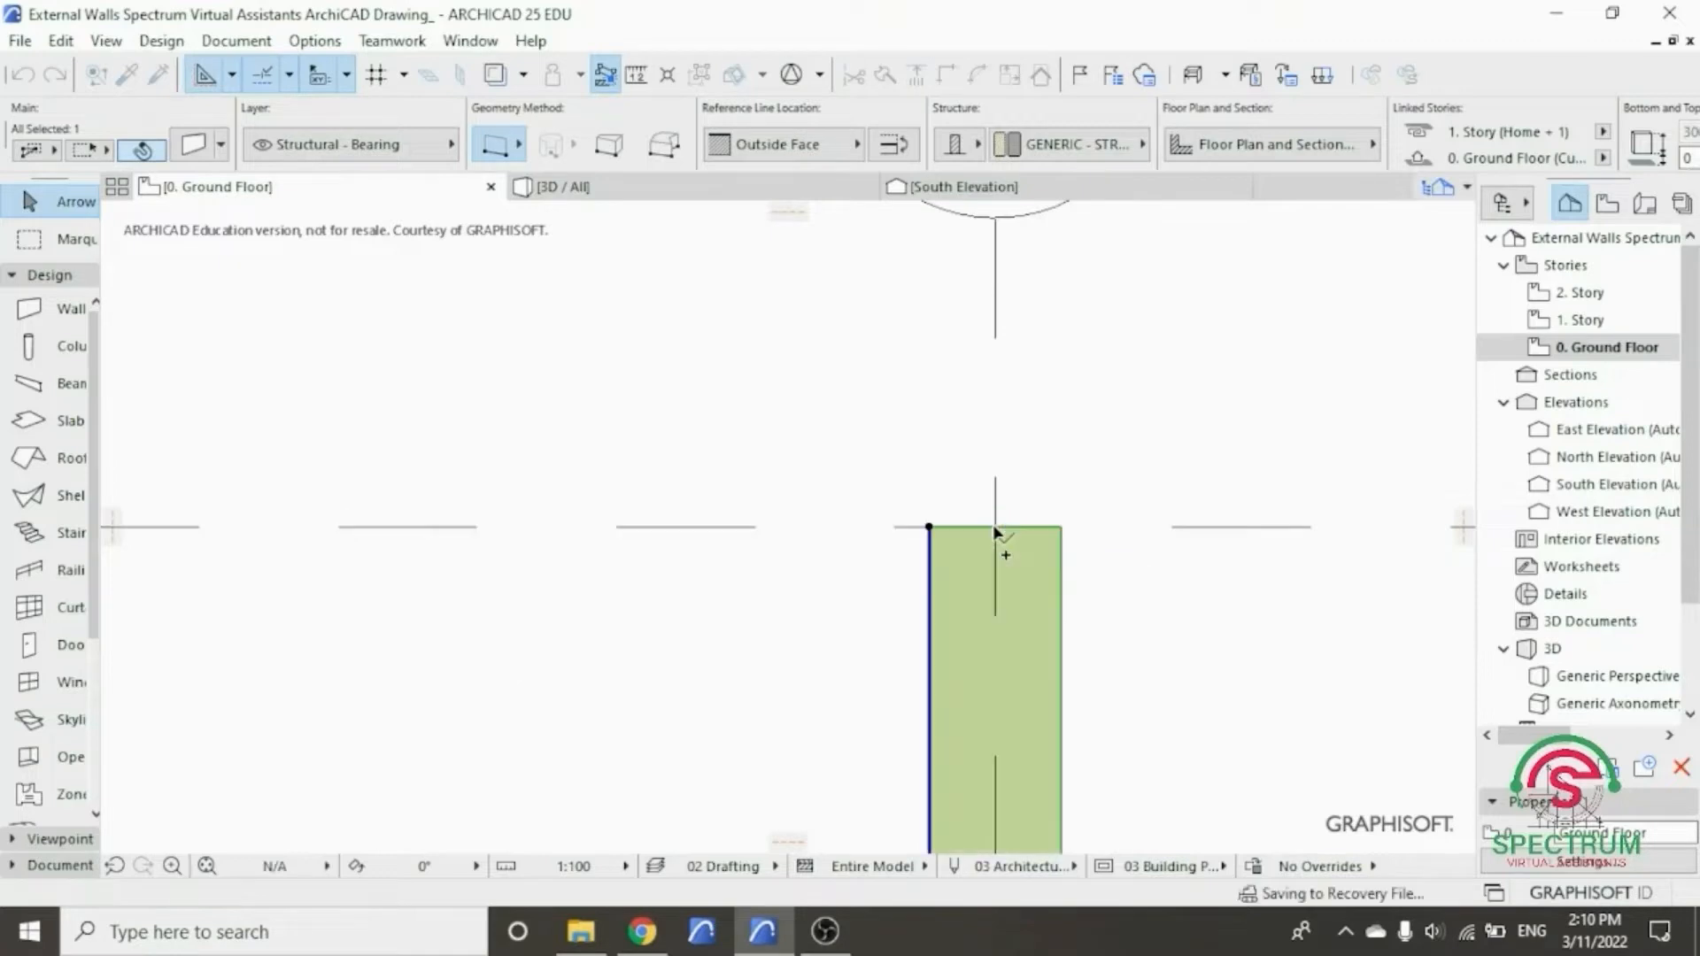
scroll(905, 531, "down", 3)
scroll(905, 531, "down", 10)
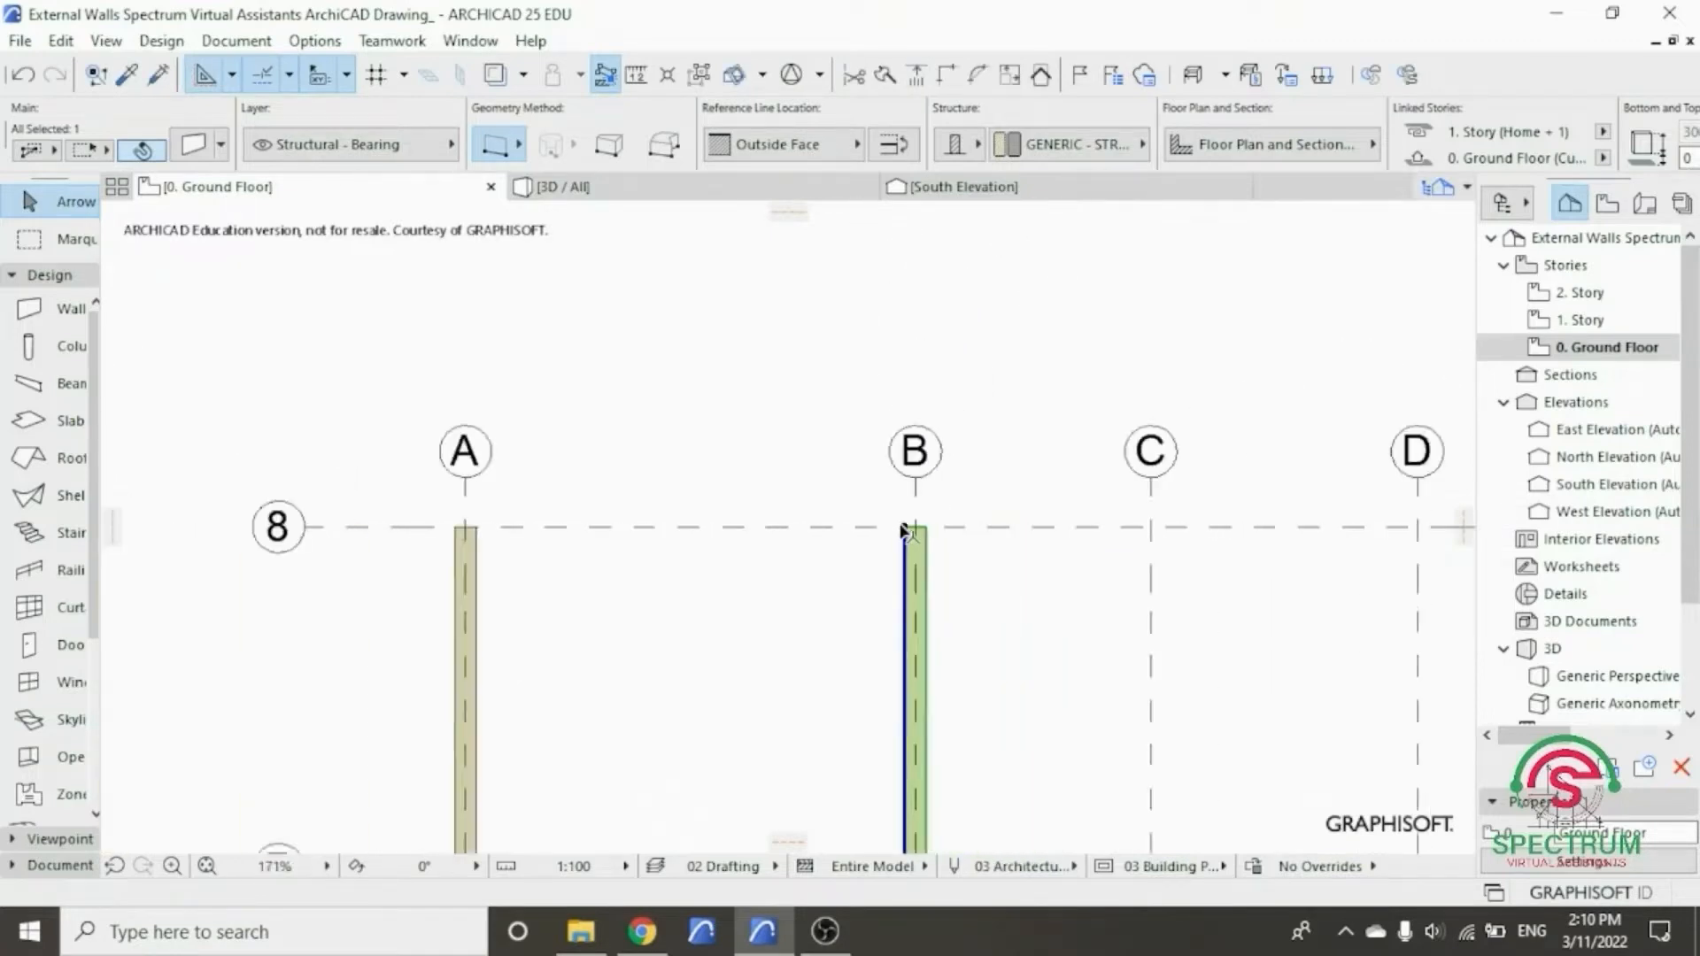
scroll(829, 751, "up", 1)
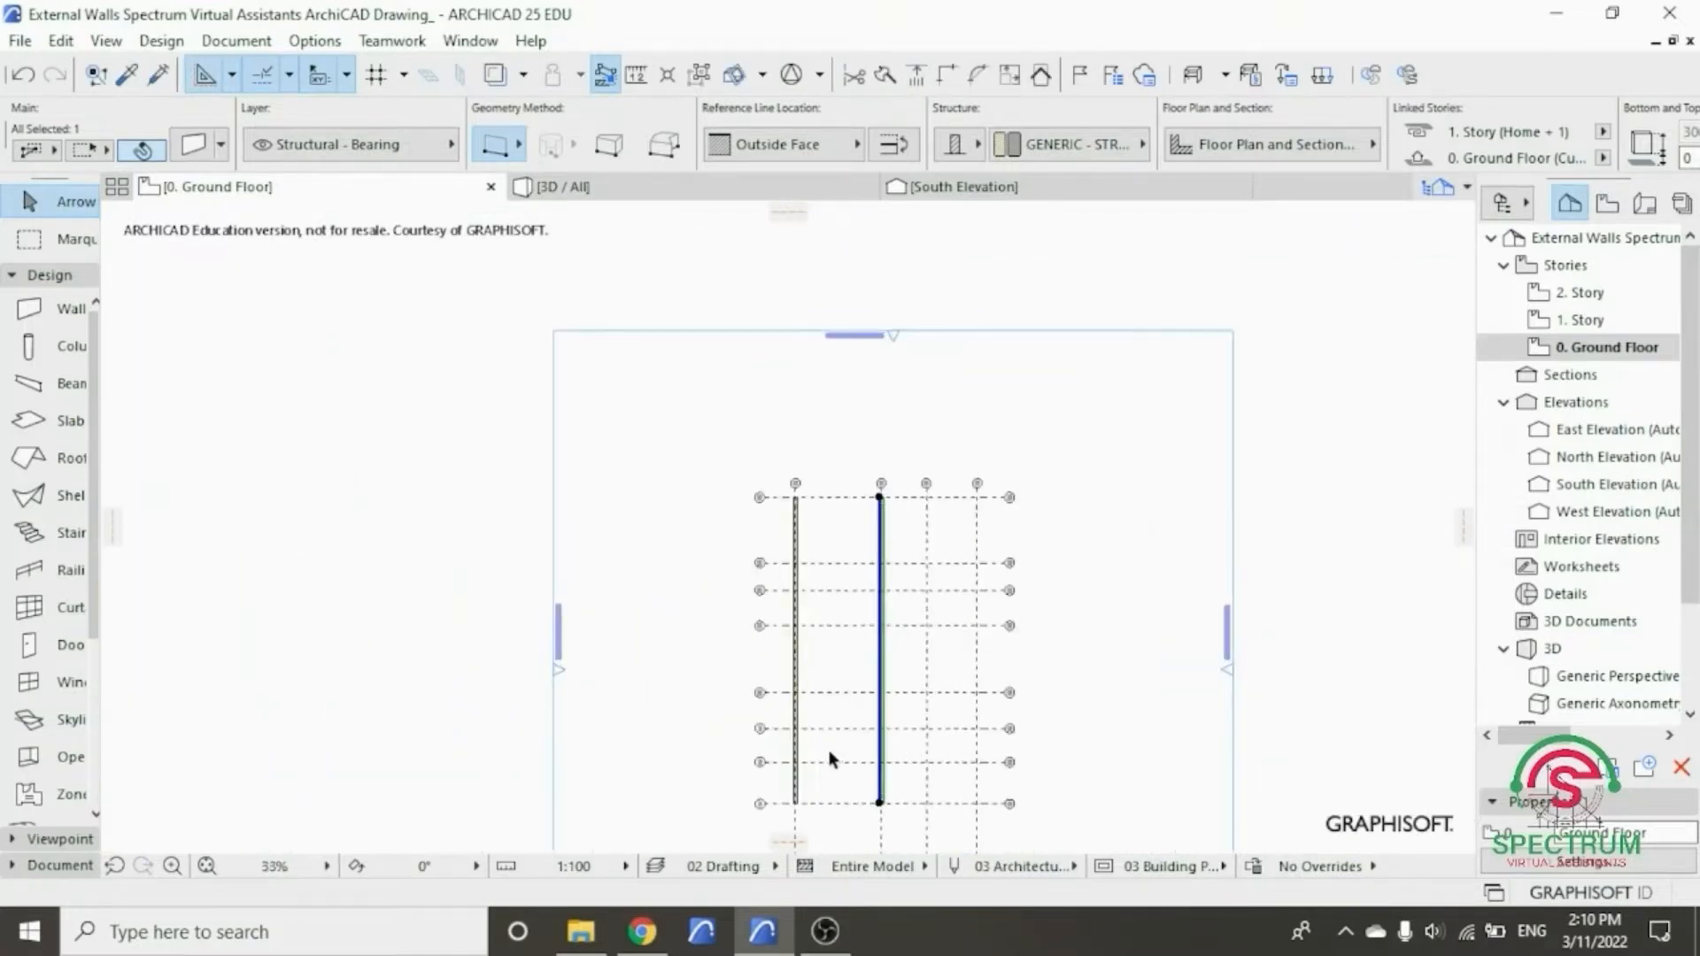
scroll(875, 484, "up", 7)
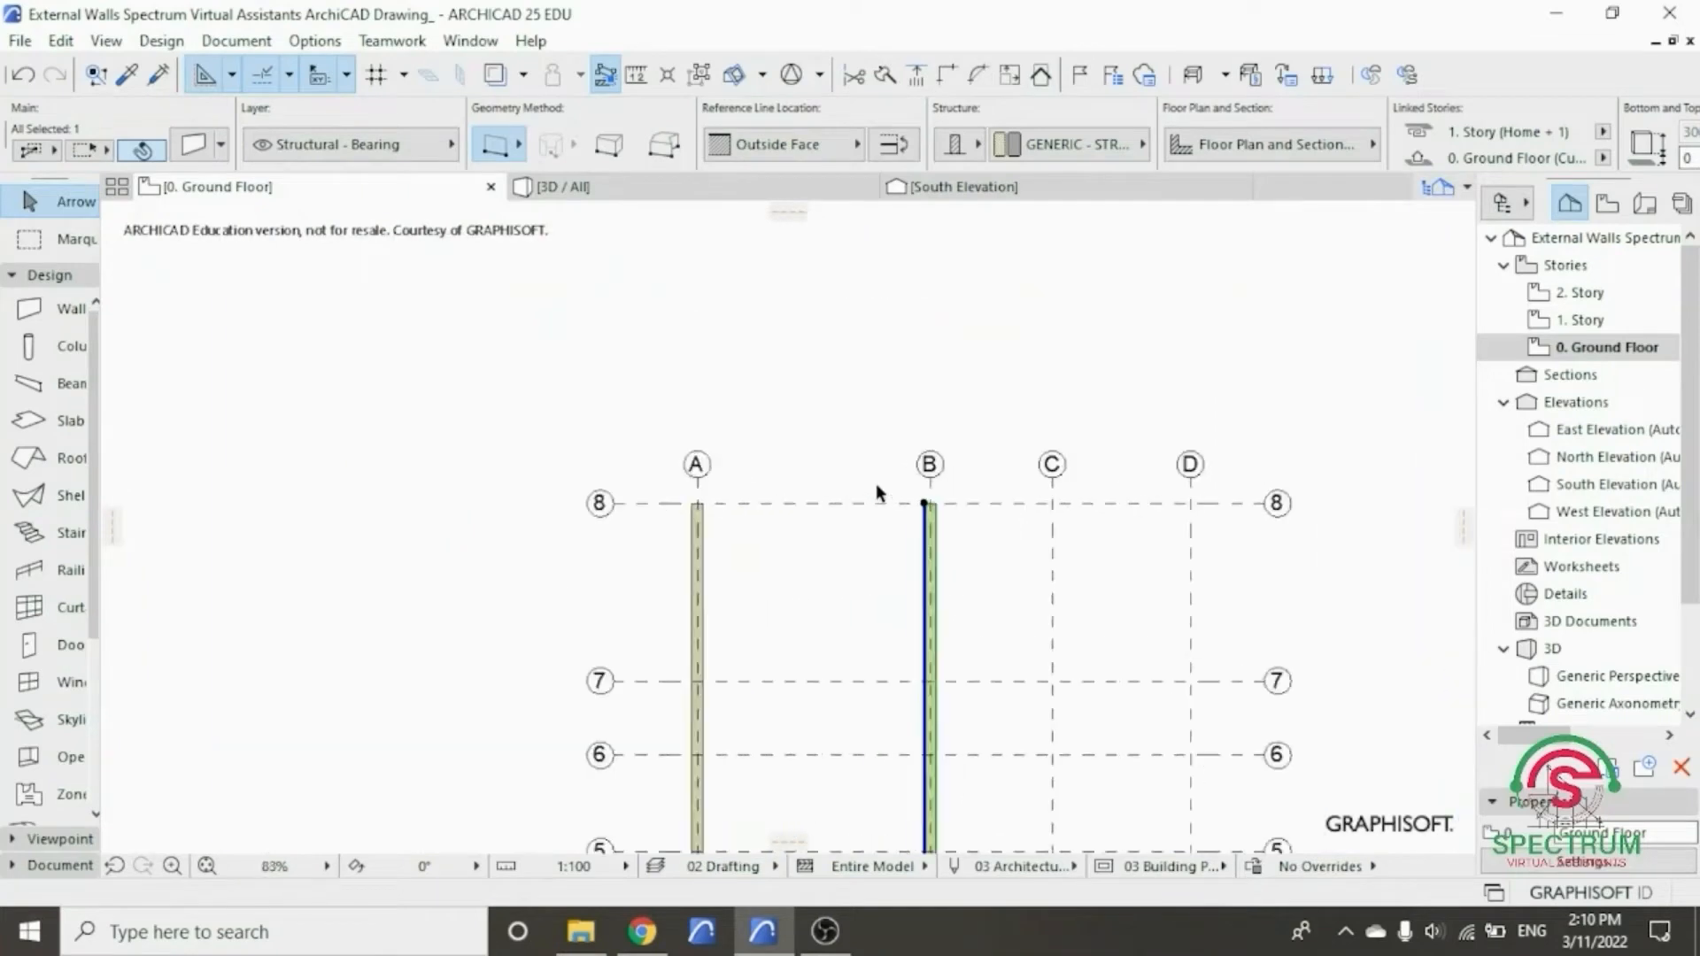
left_click(845, 370)
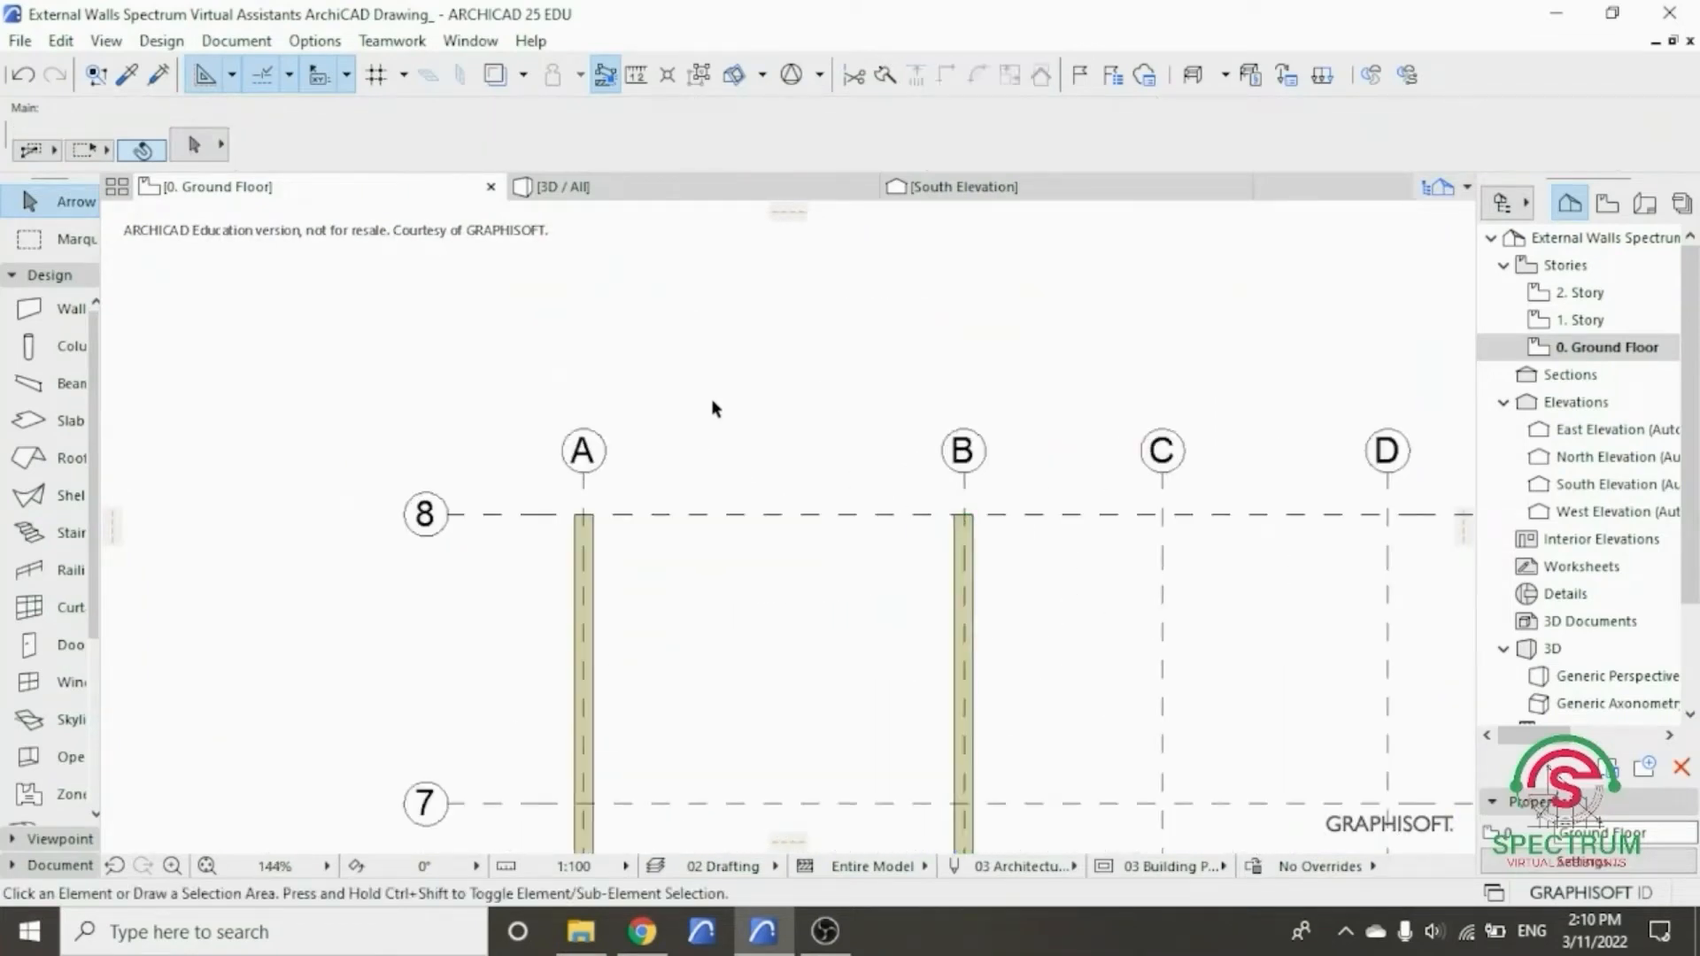
- Draw a straight 4300 mm wall along gridline 8 from gridline A to gridline B
scroll(697, 425, "up", 2)
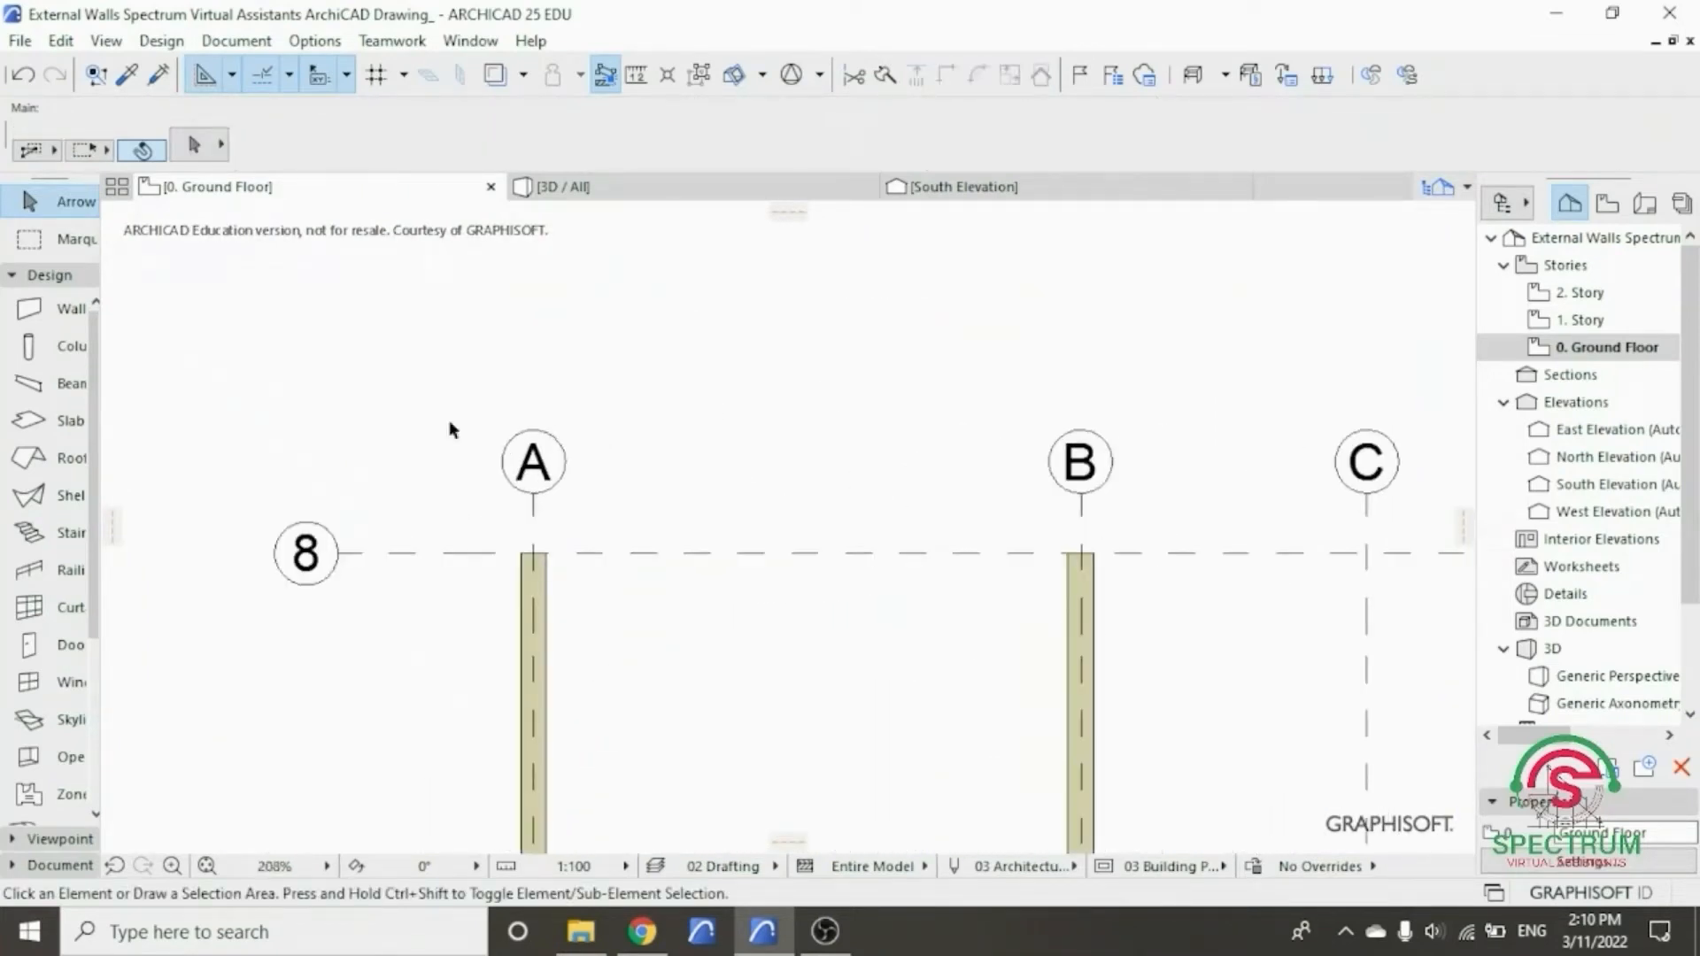
left_click(64, 323)
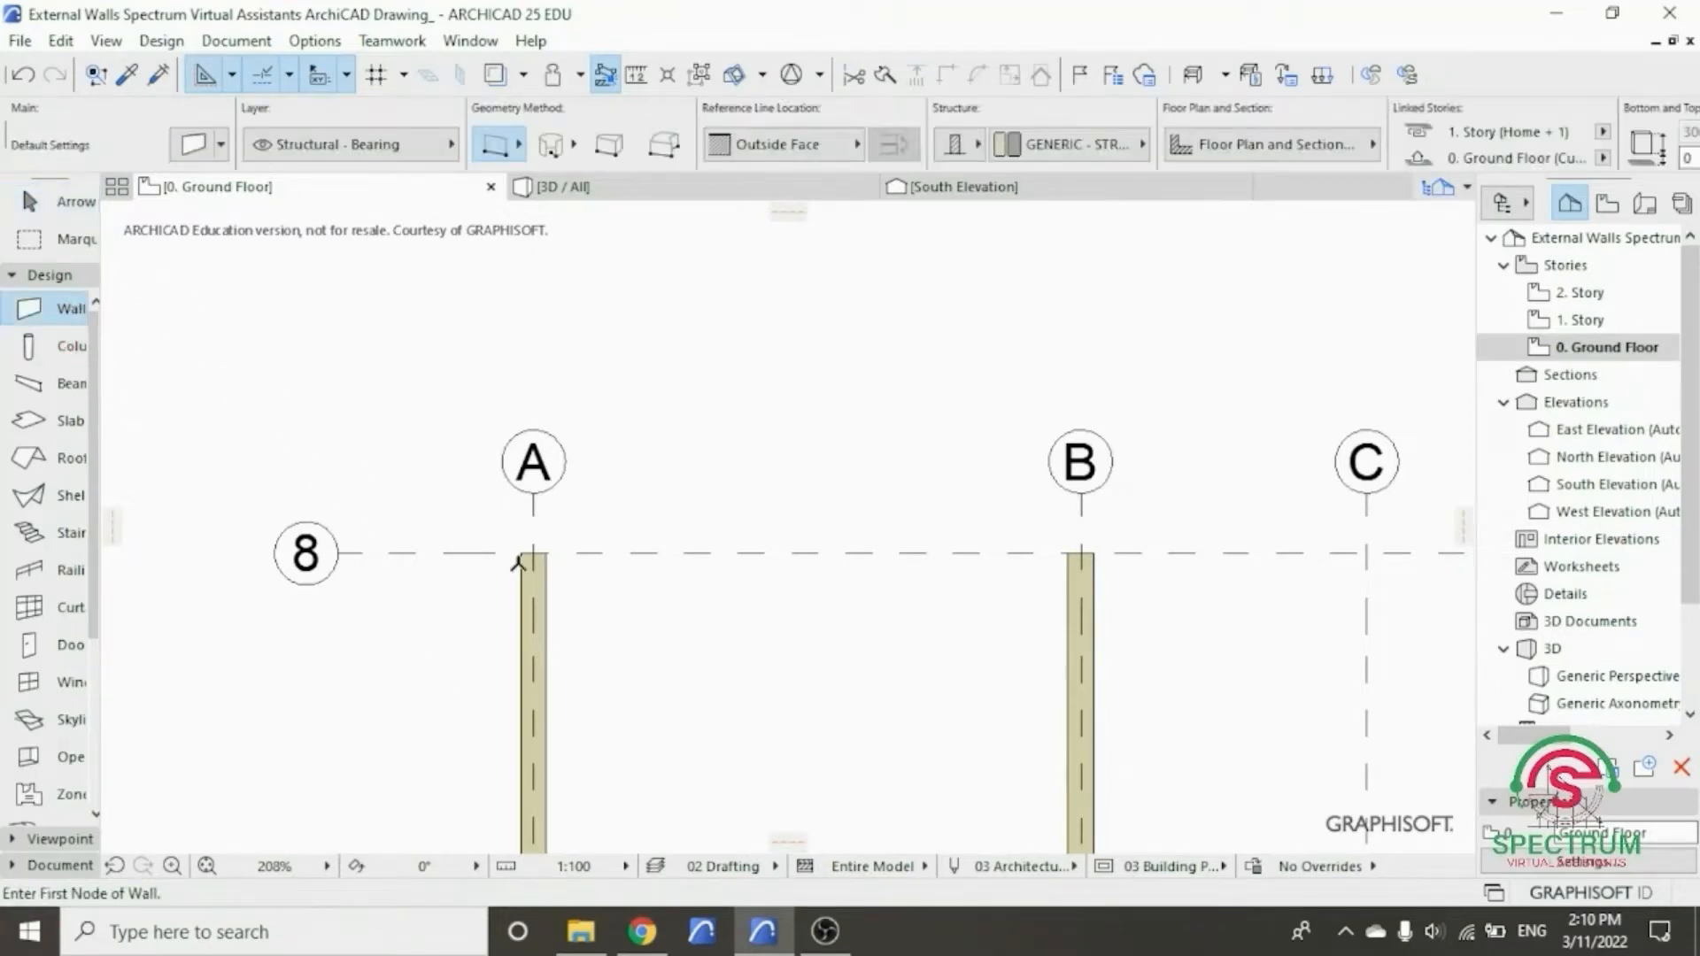
scroll(529, 567, "up", 7)
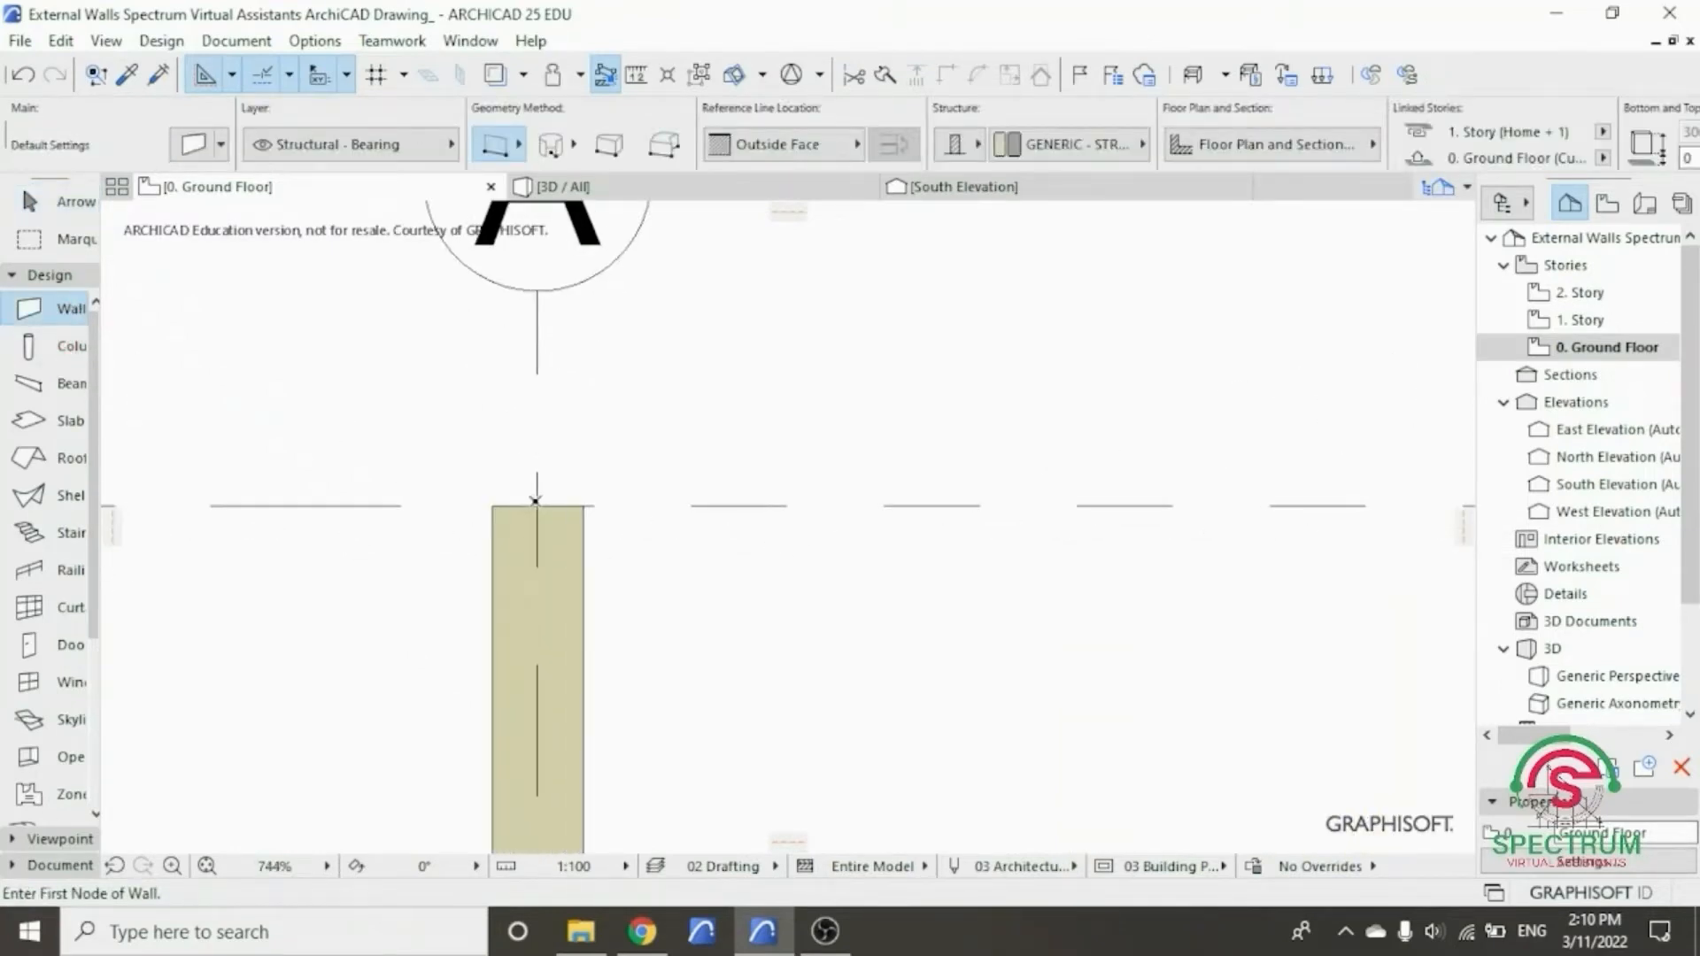
left_click(537, 507)
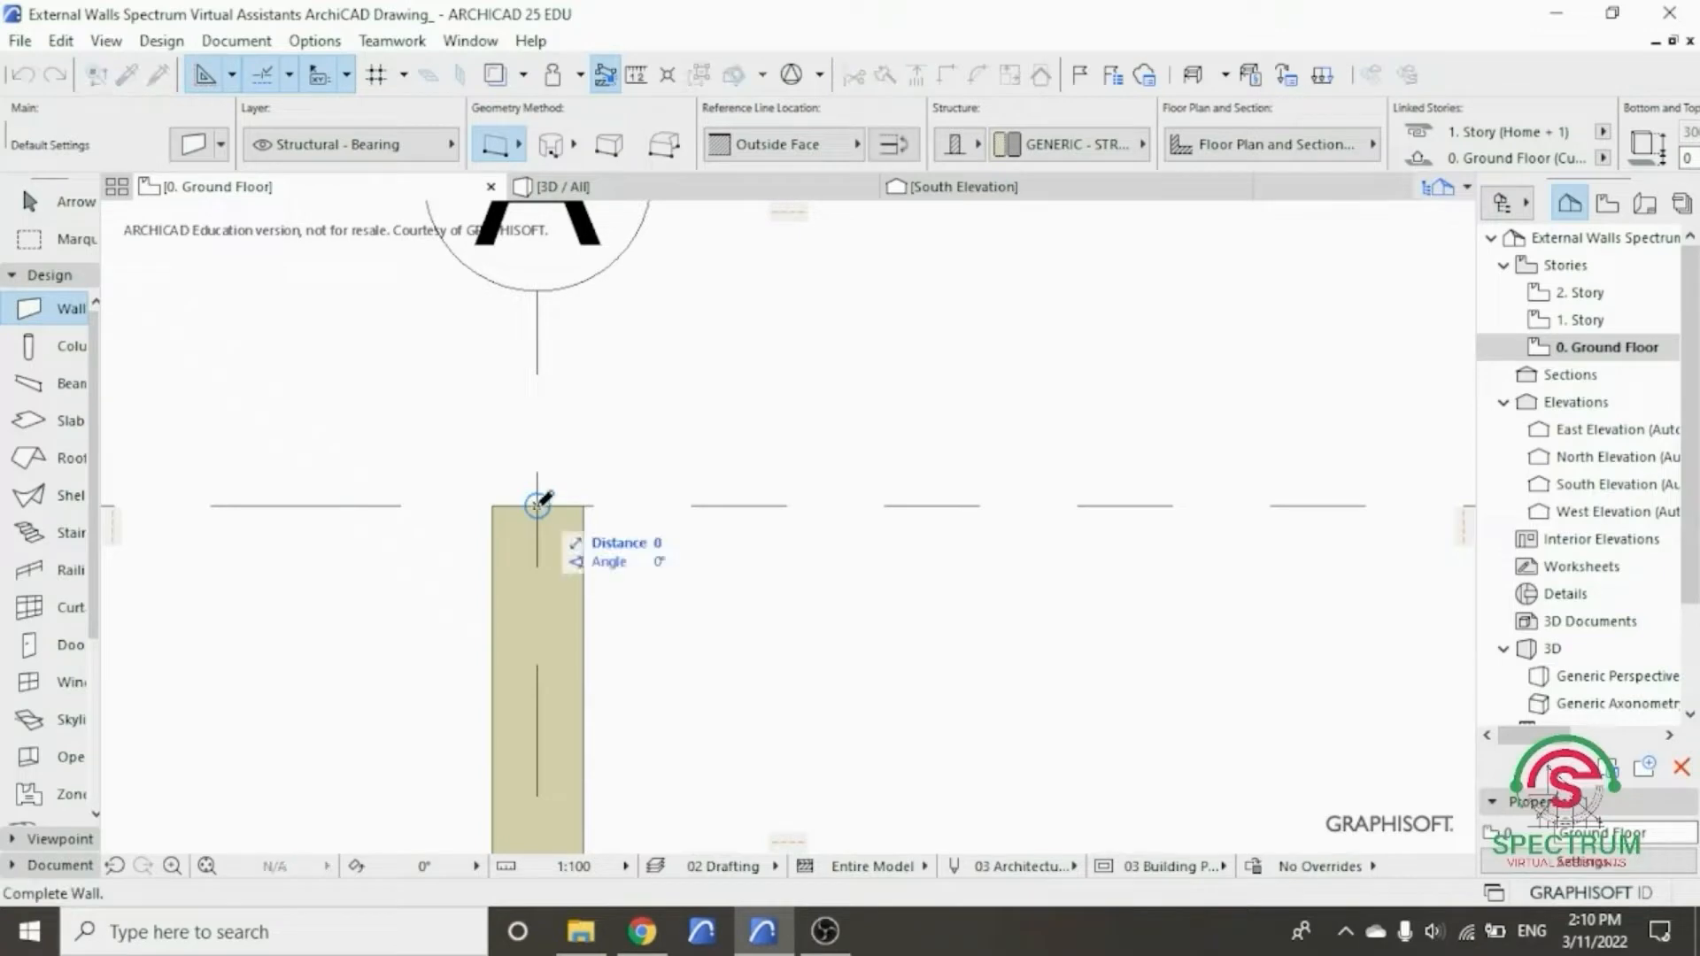
scroll(540, 504, "down", 1)
scroll(544, 506, "down", 3)
scroll(700, 511, "down", 2)
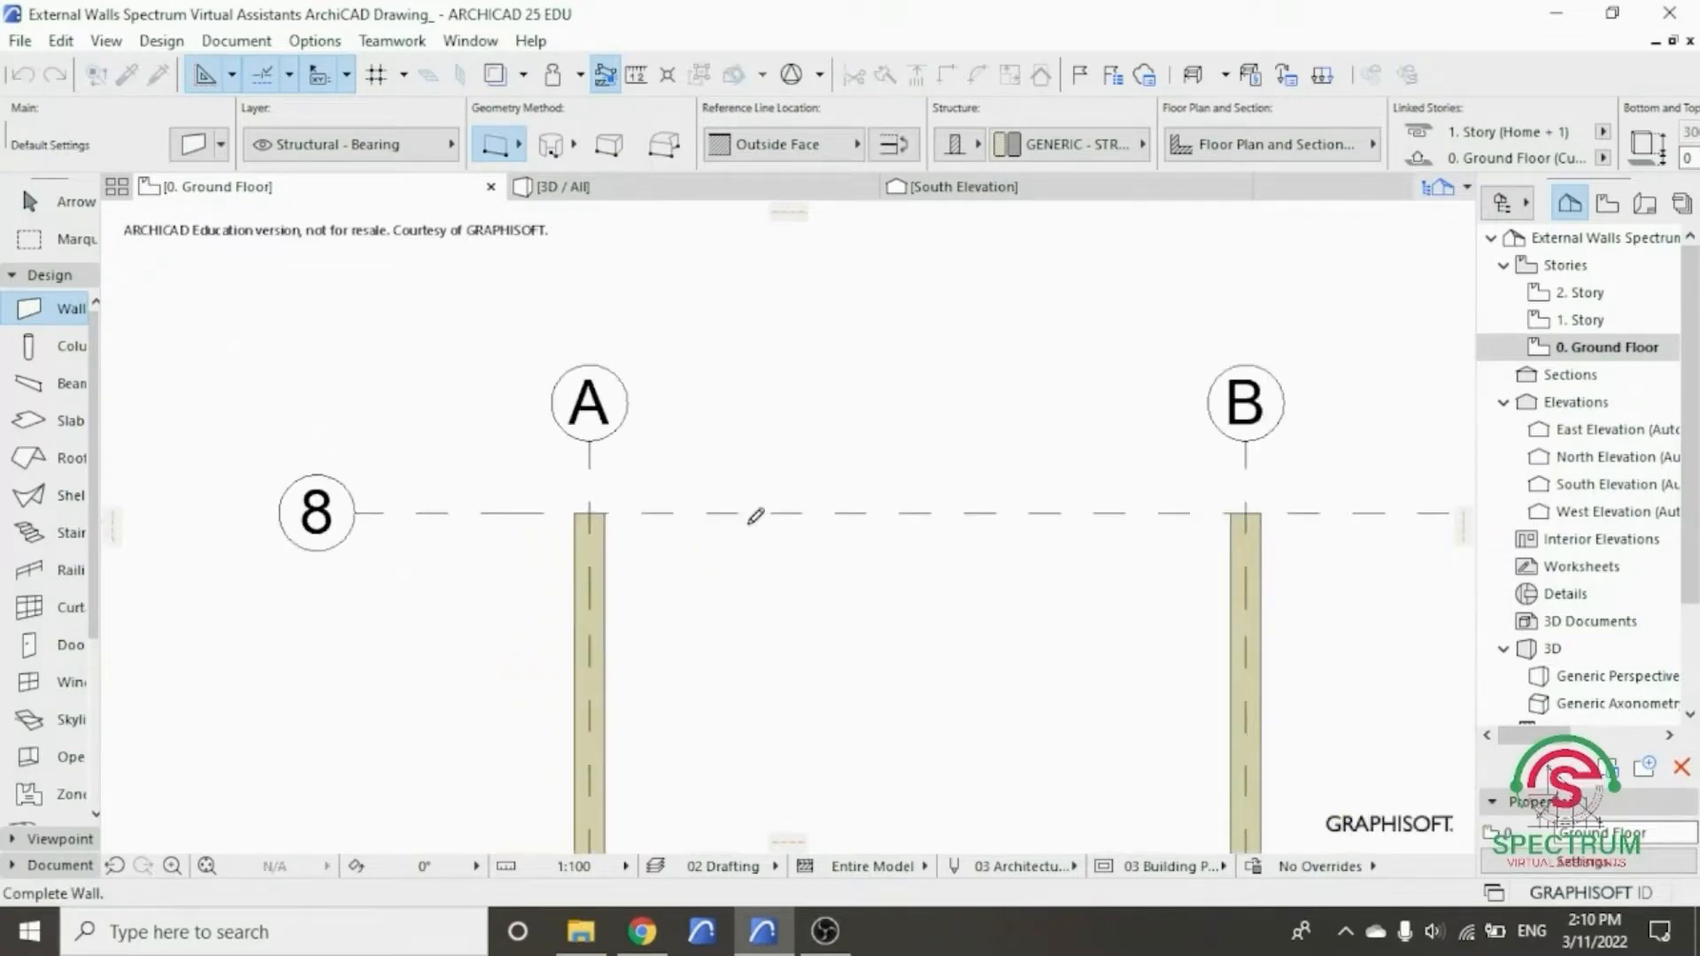
scroll(1278, 497, "up", 5)
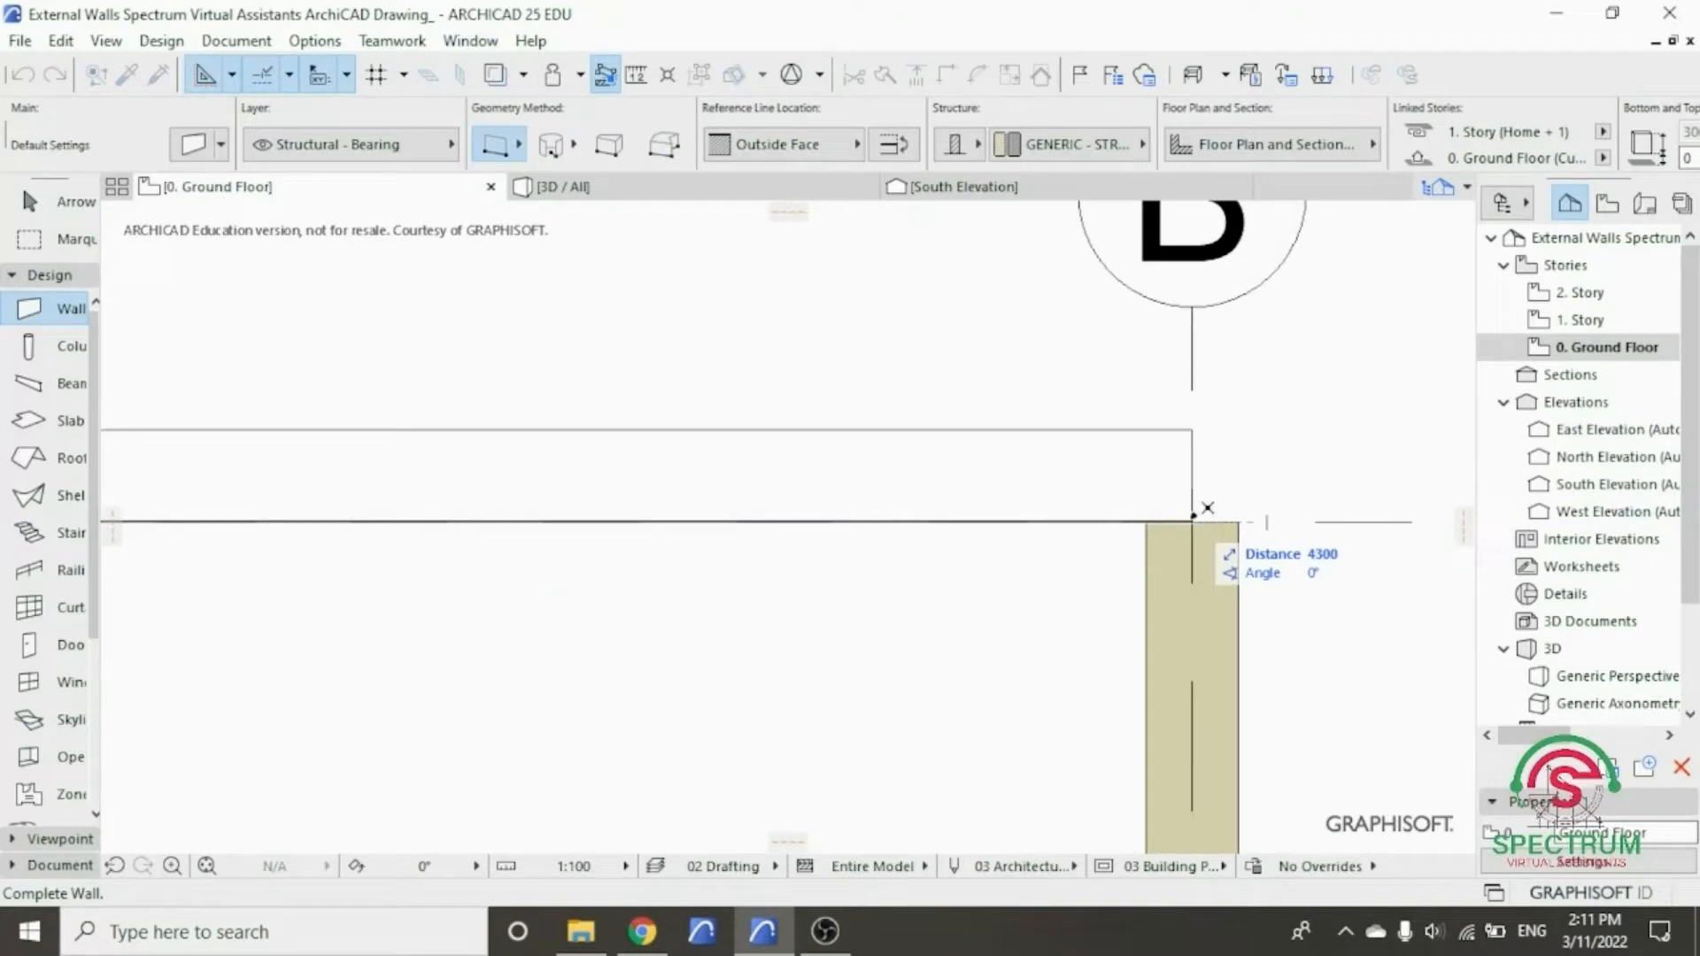
left_click(1193, 521)
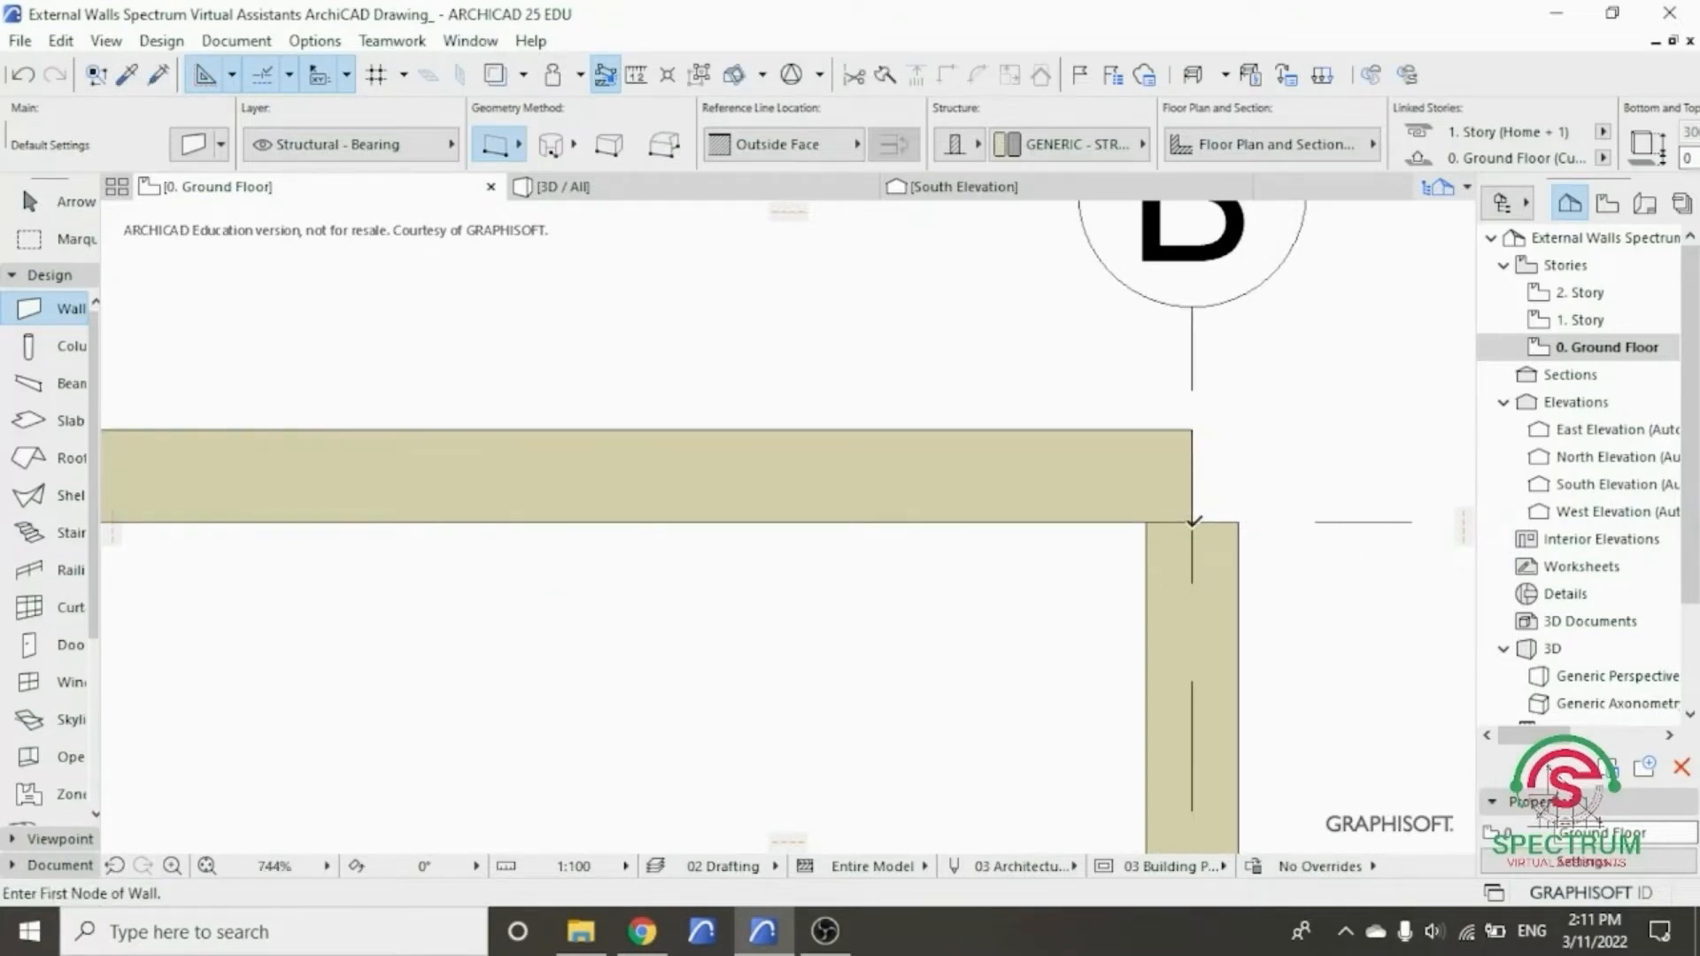
key("Escape")
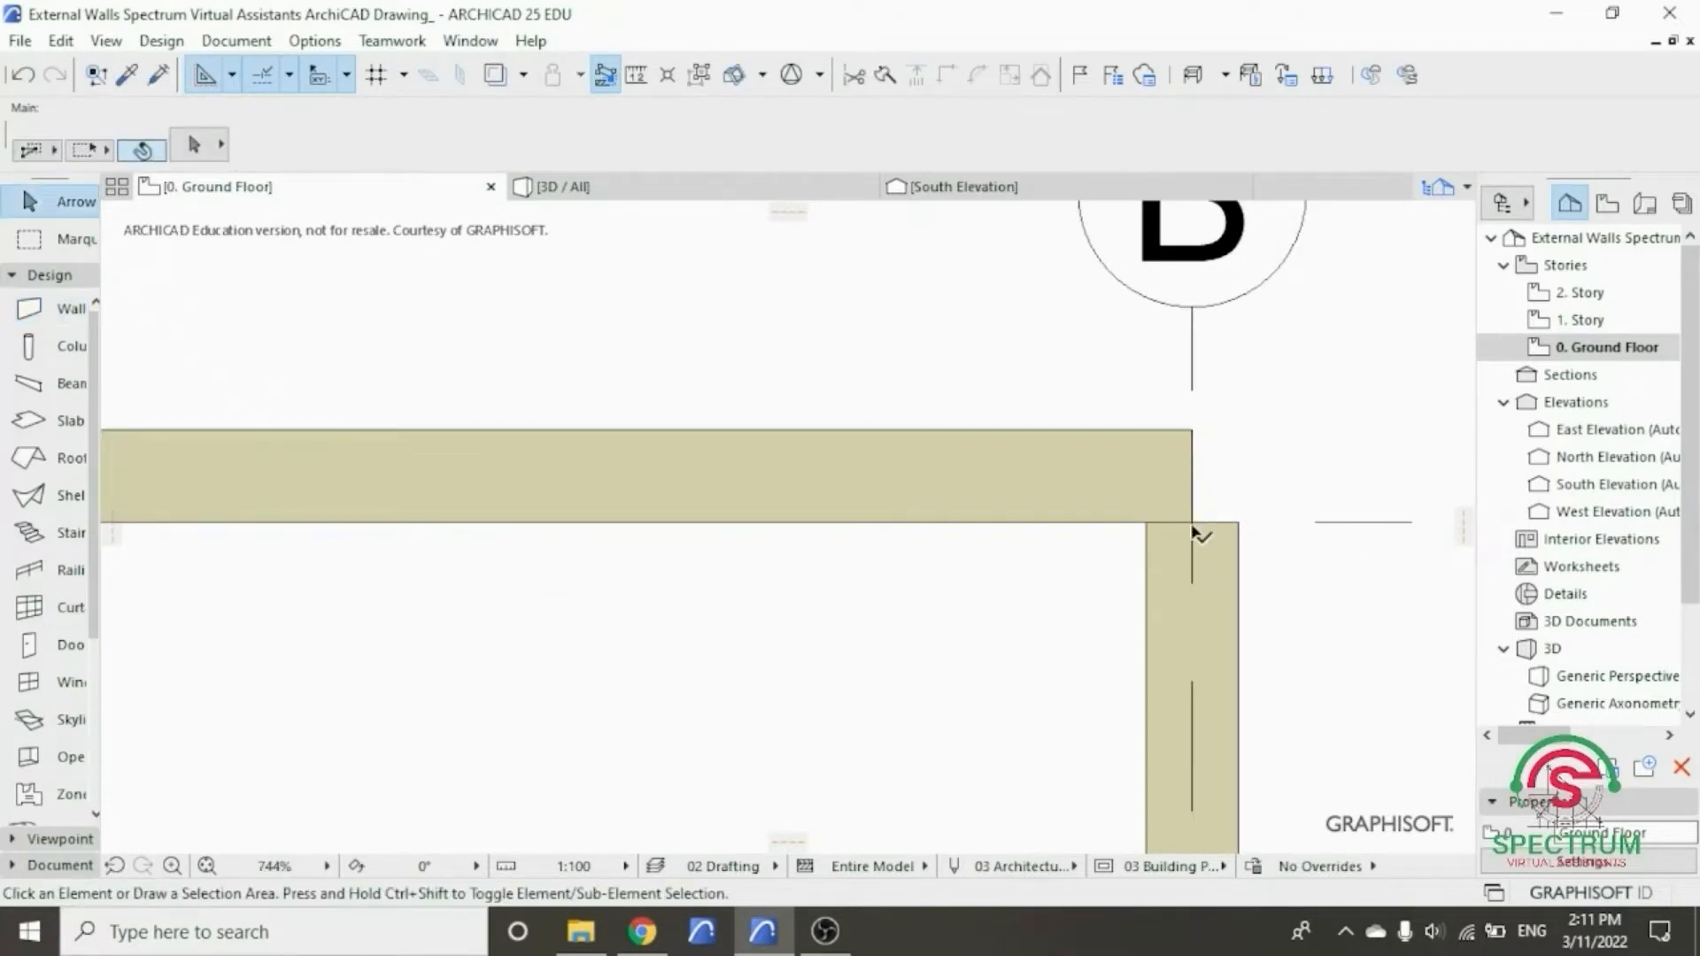
- Drag the wall between A and B 100 mm inward, towards gridline 7, to centre it on gridline 8
left_click(1080, 437)
right_click(972, 323)
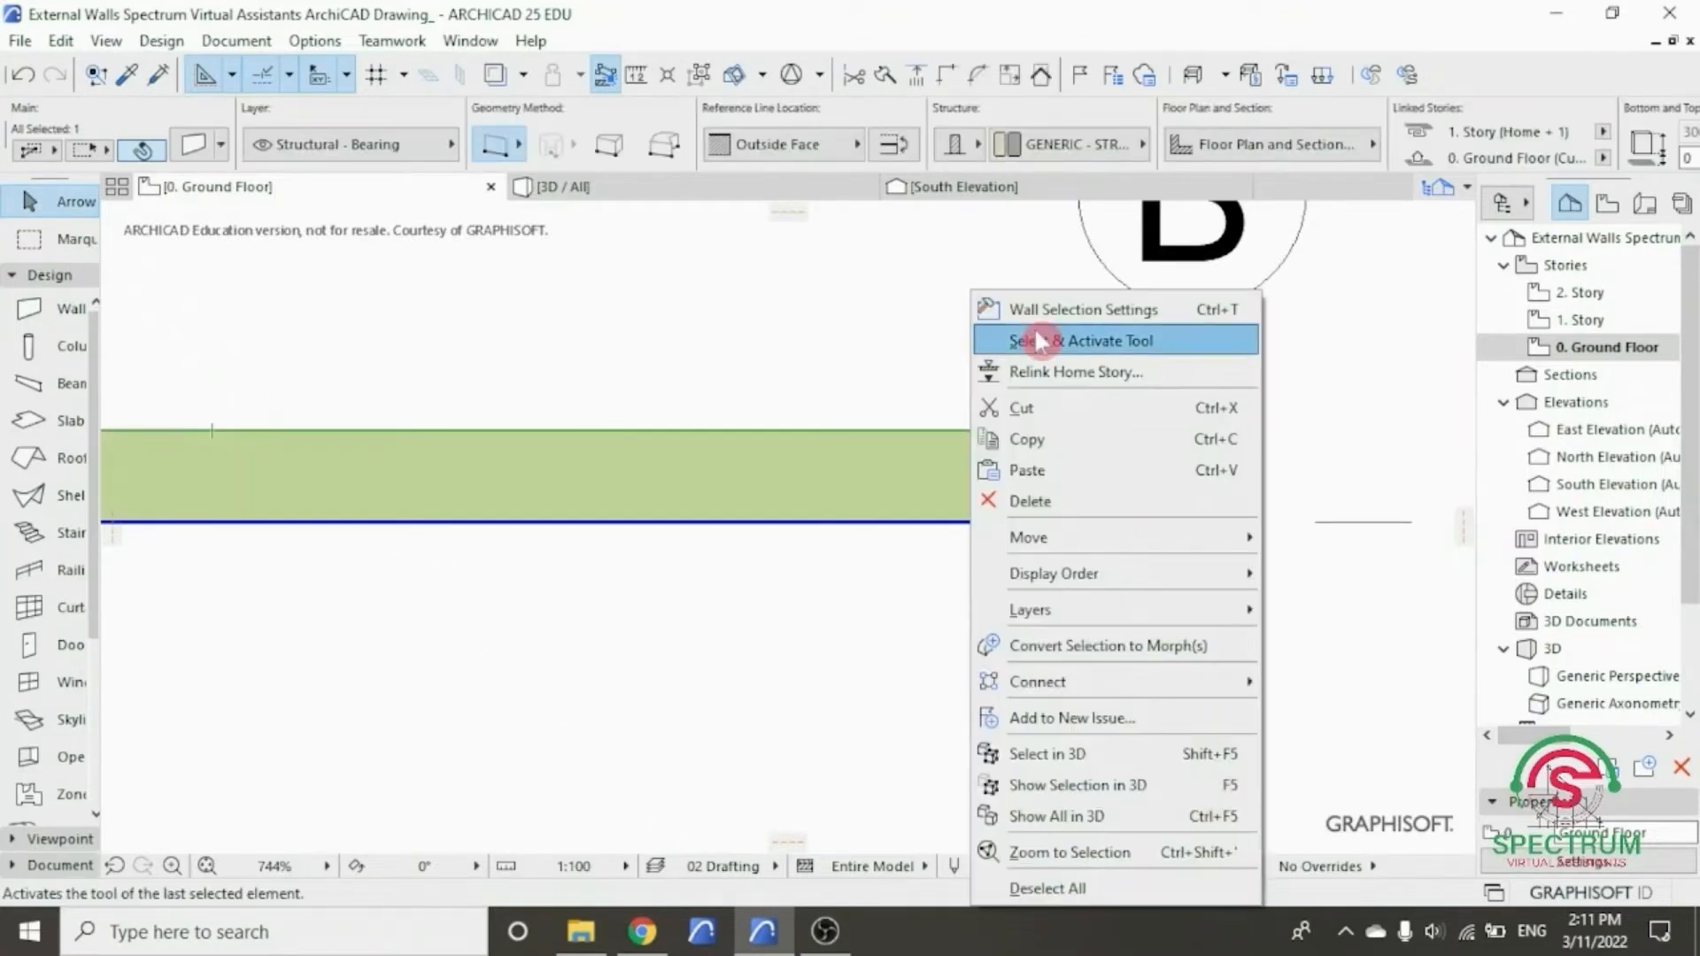
mouse_move(1117, 540)
left_click(1289, 536)
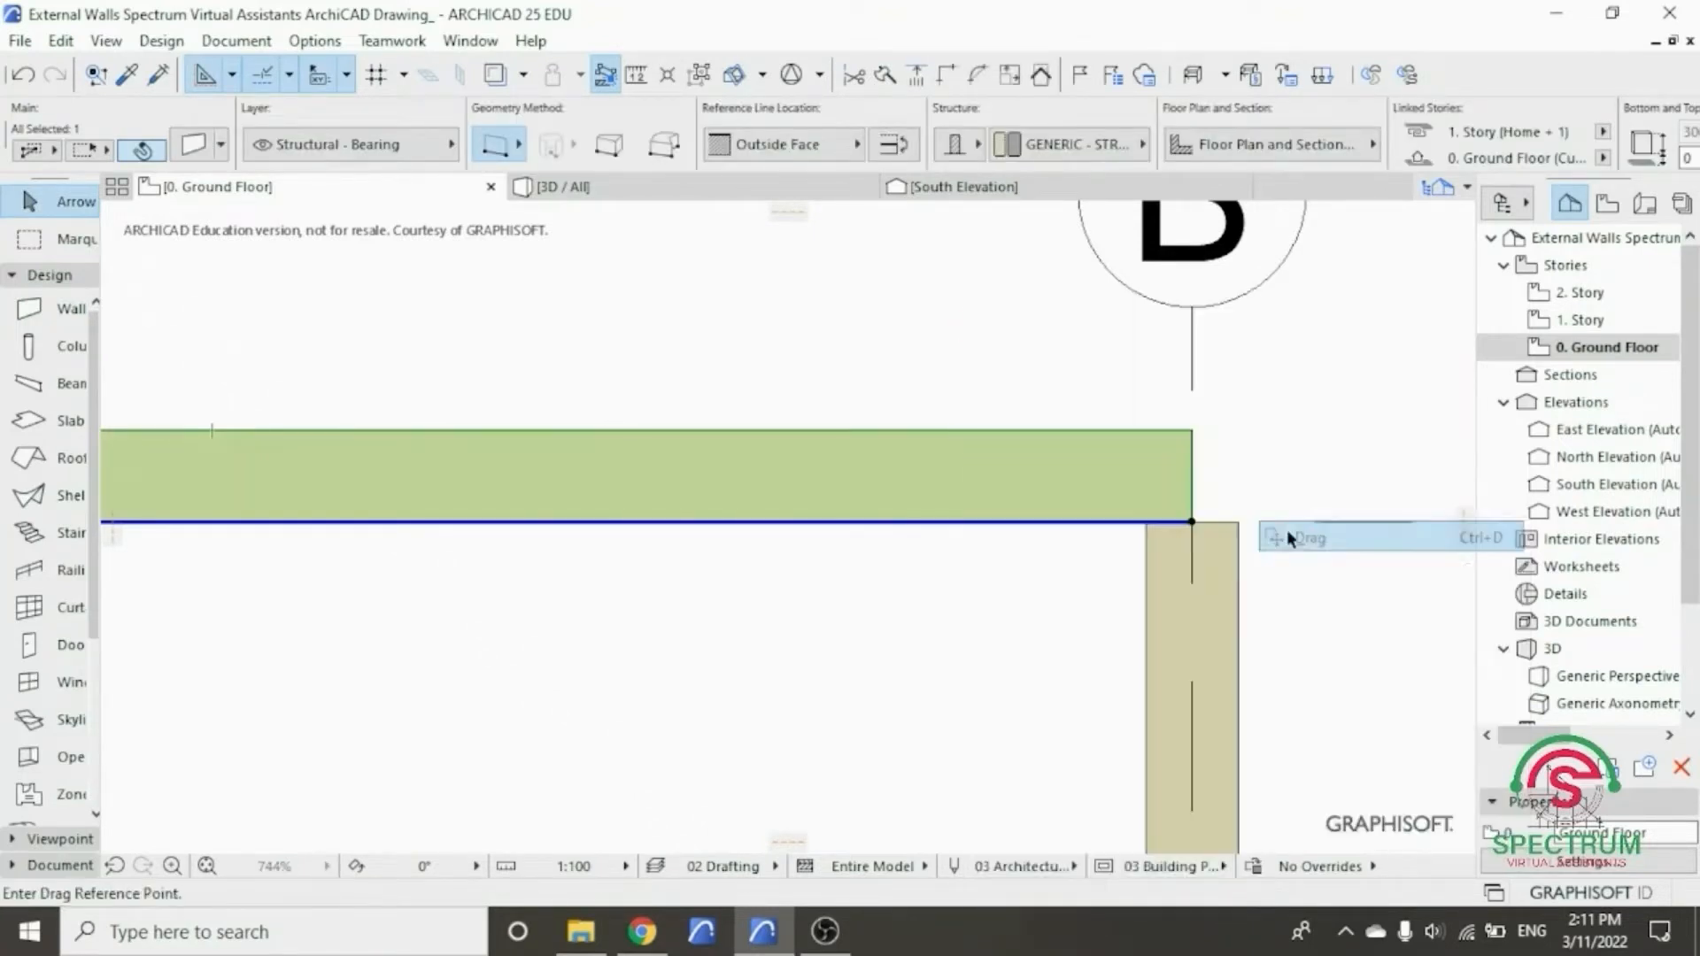
left_click(1192, 524)
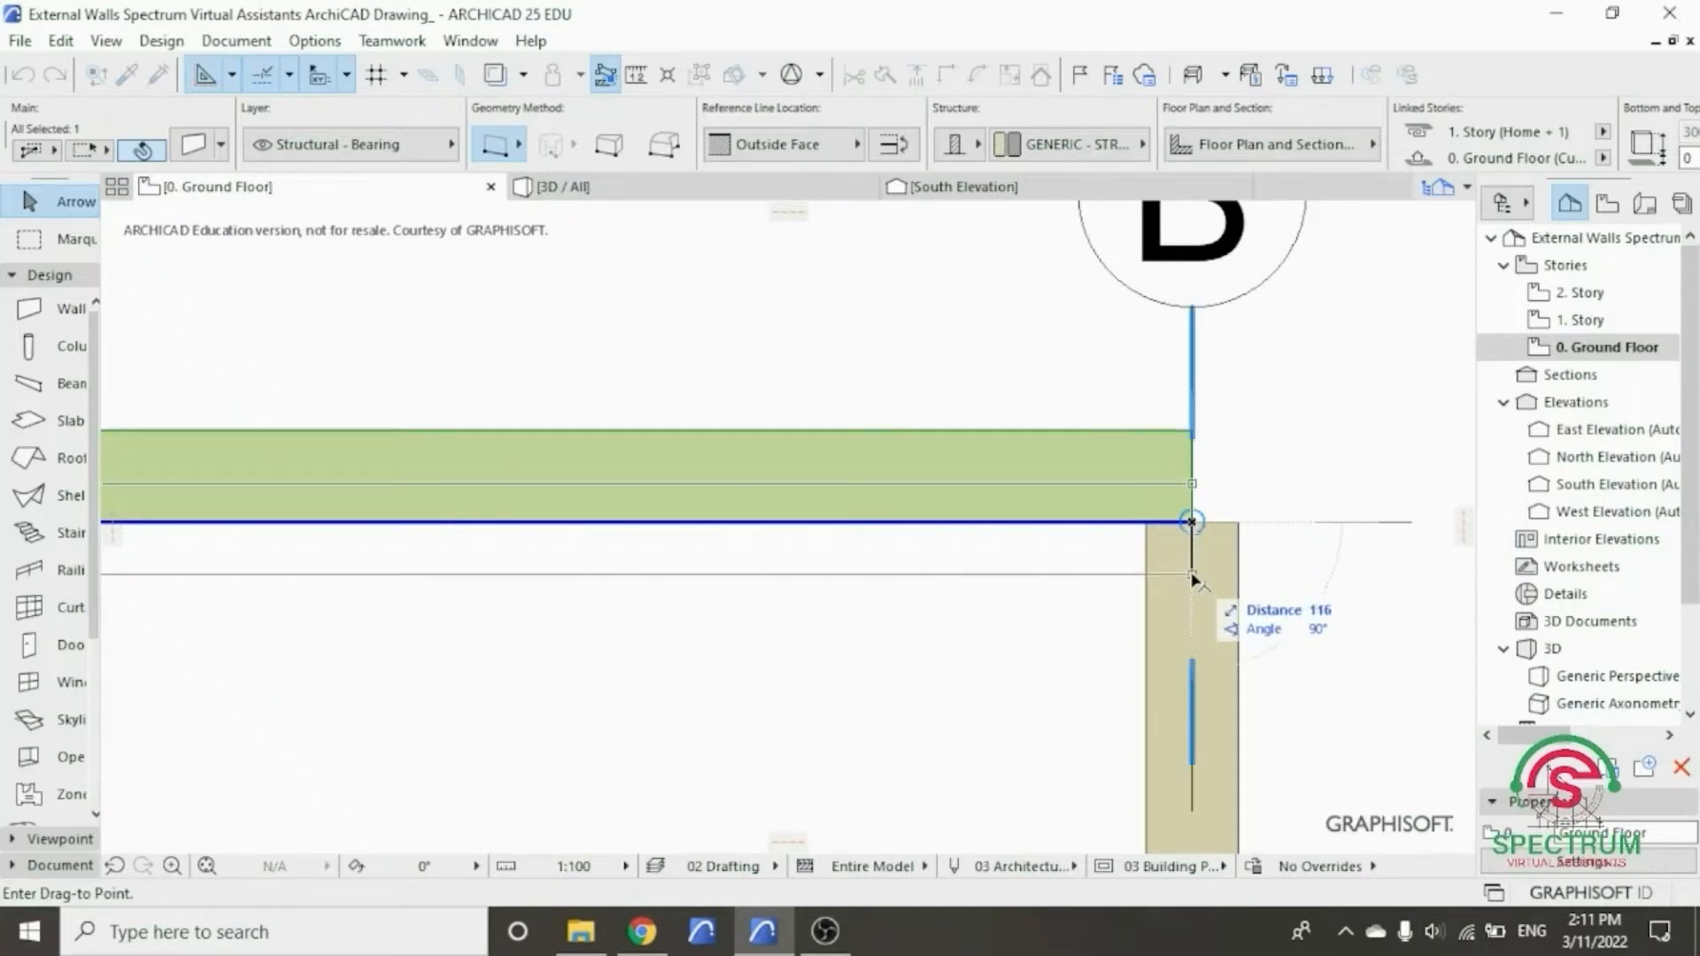
type("100")
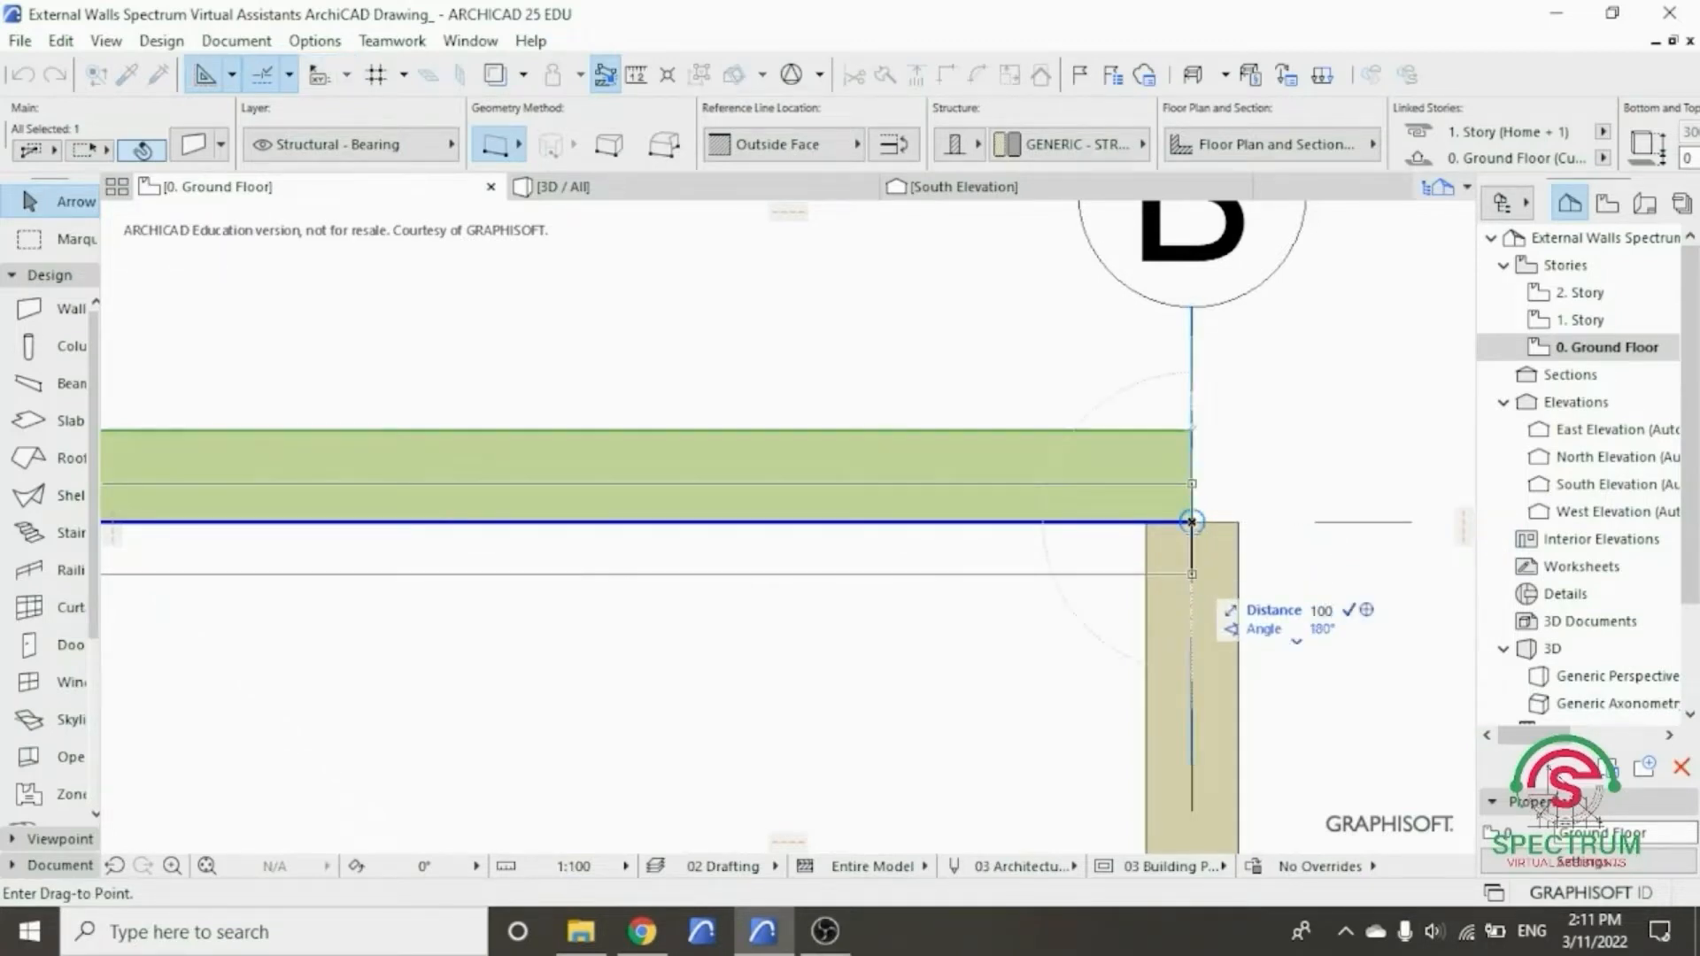
key("Return")
scroll(1200, 605, "down", 1)
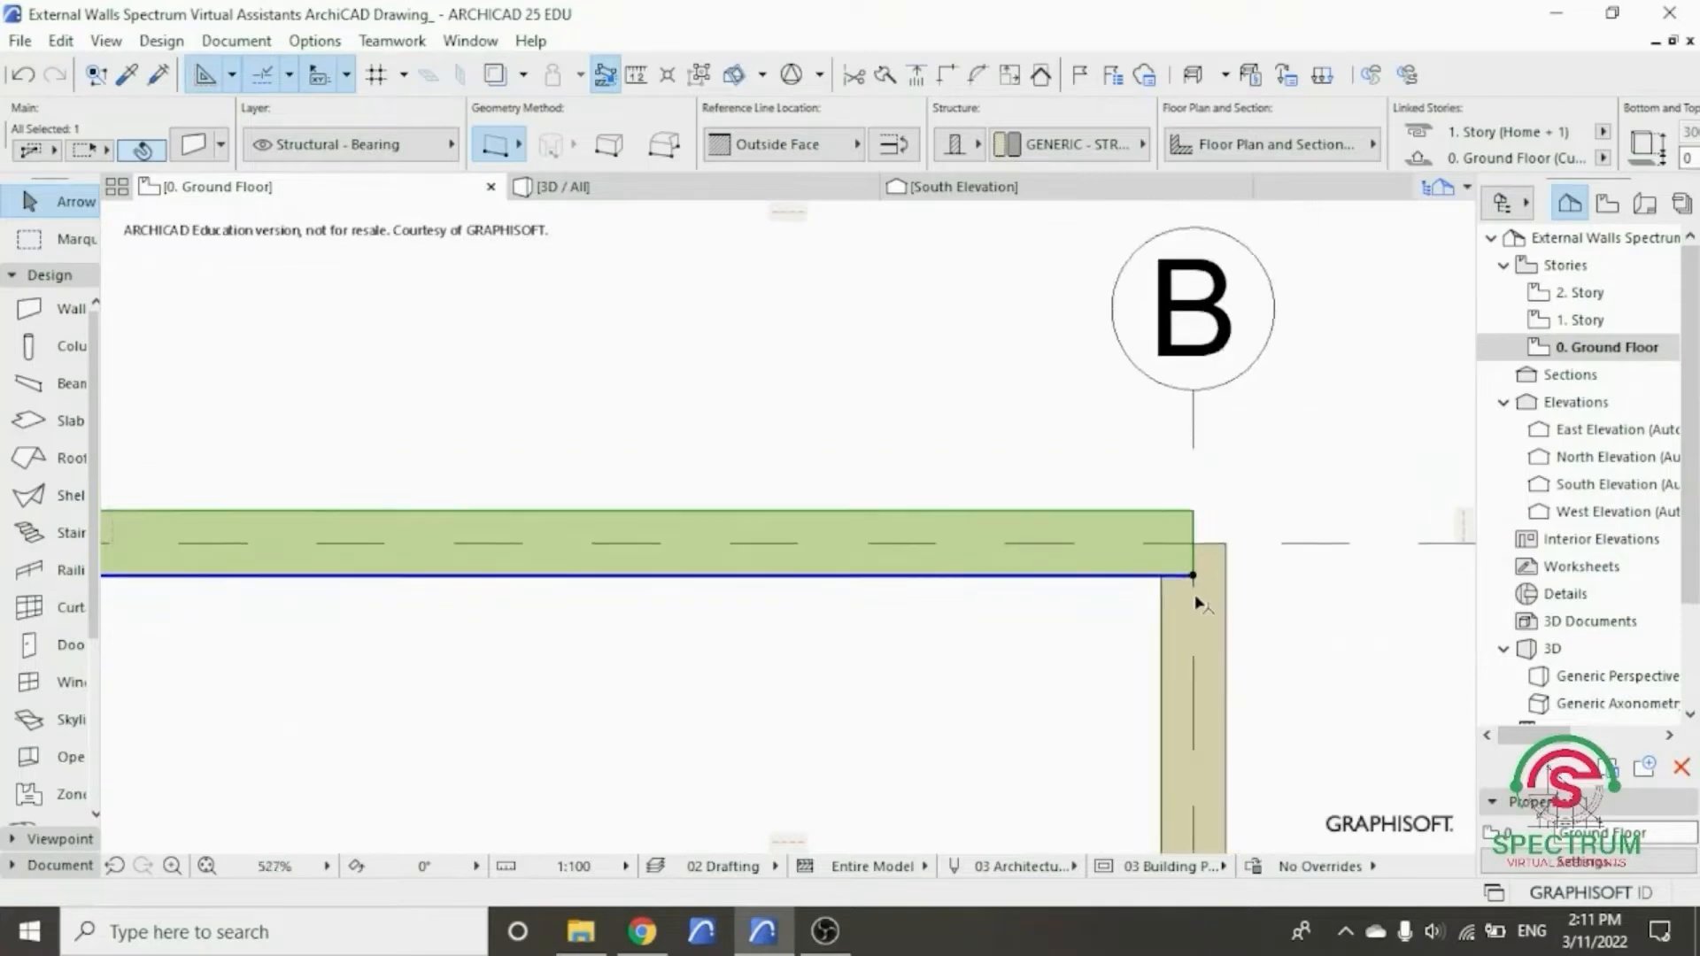
scroll(1199, 605, "down", 3)
scroll(869, 613, "up", 2)
left_click(914, 427)
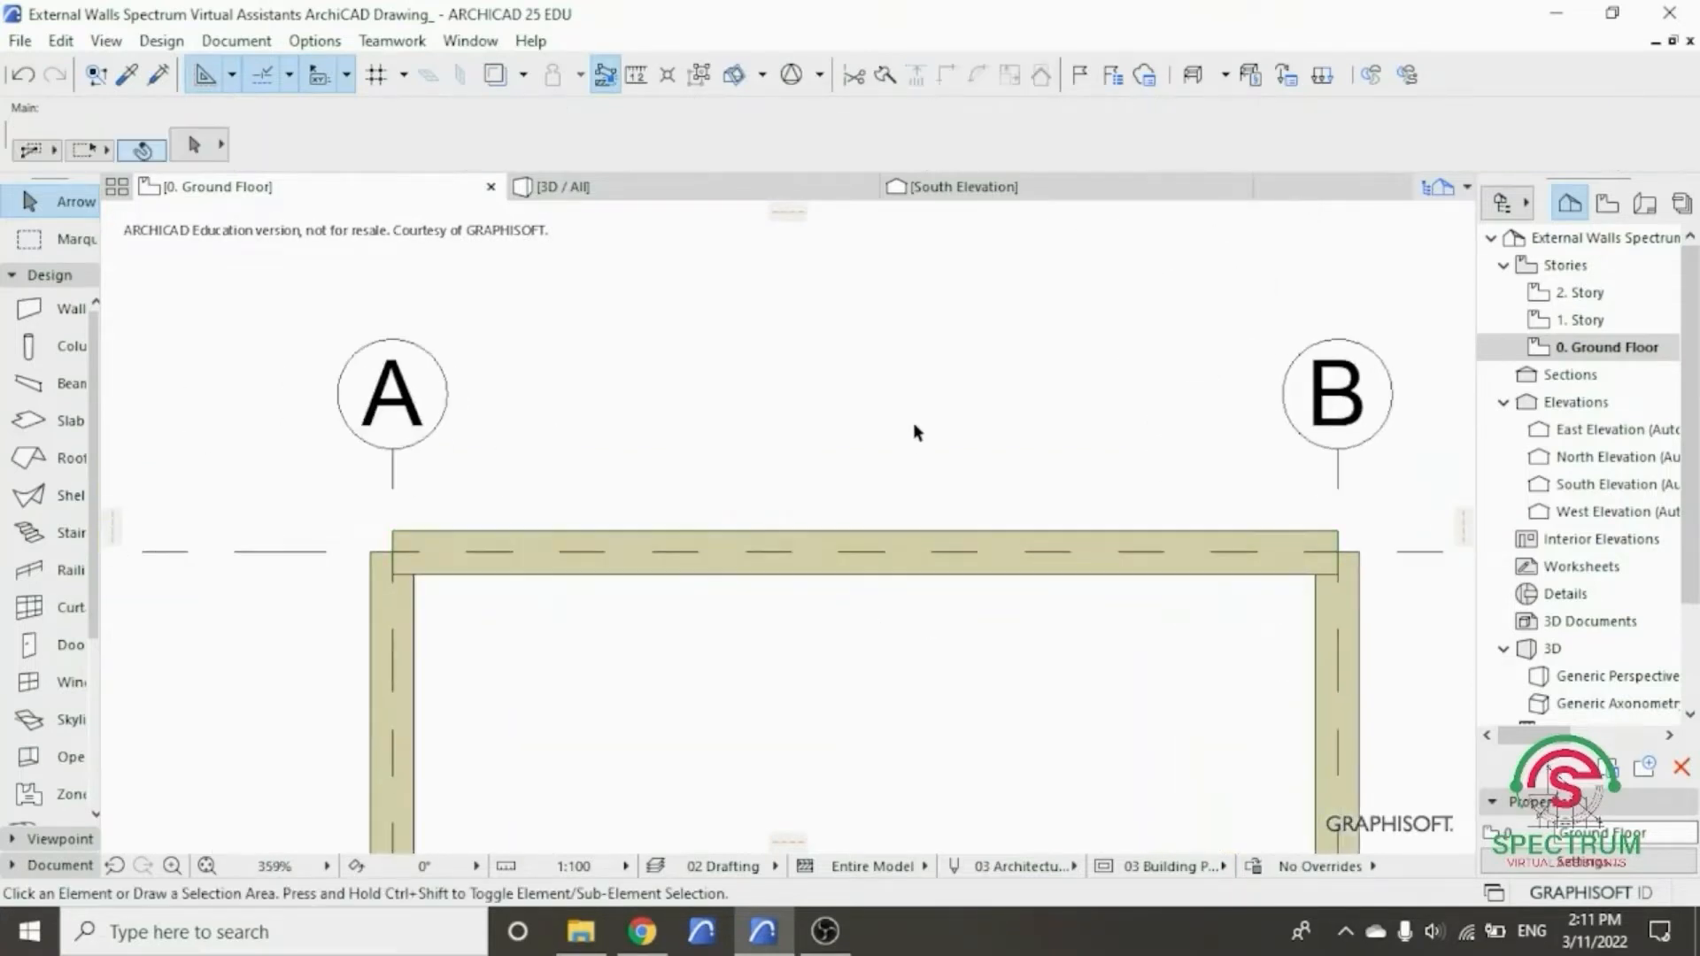
- Intersect the gridline 8 wall with the gridline A and B walls to close both corners
left_click(434, 537)
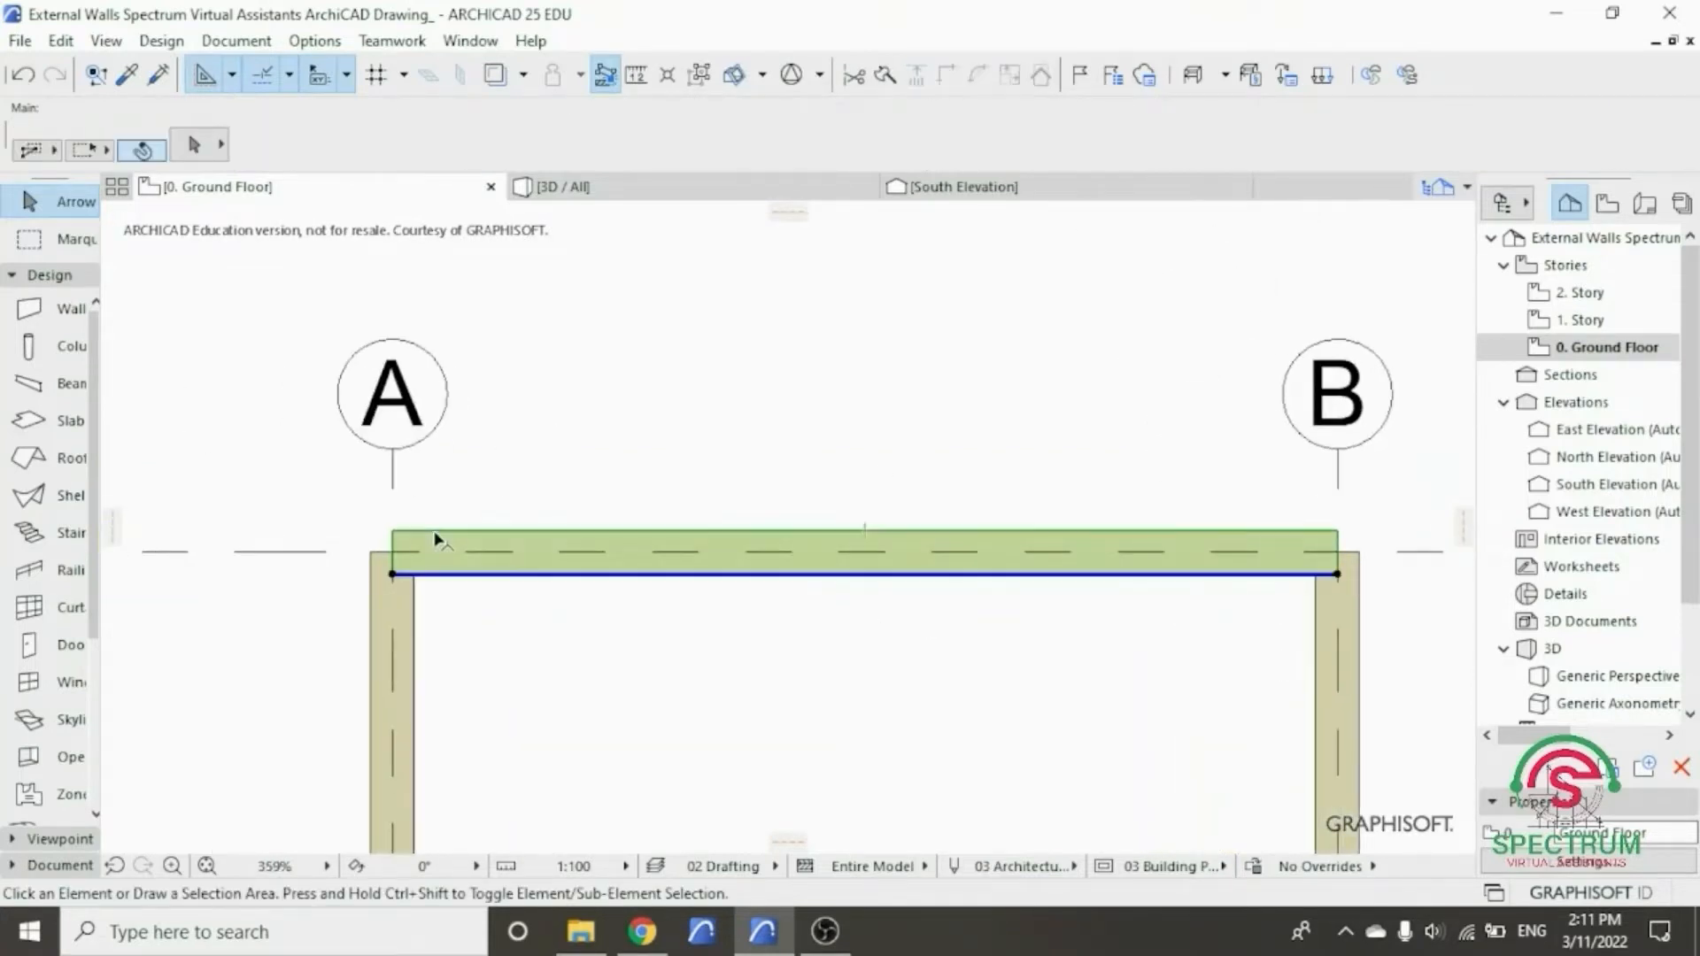
left_click(373, 595, "shift")
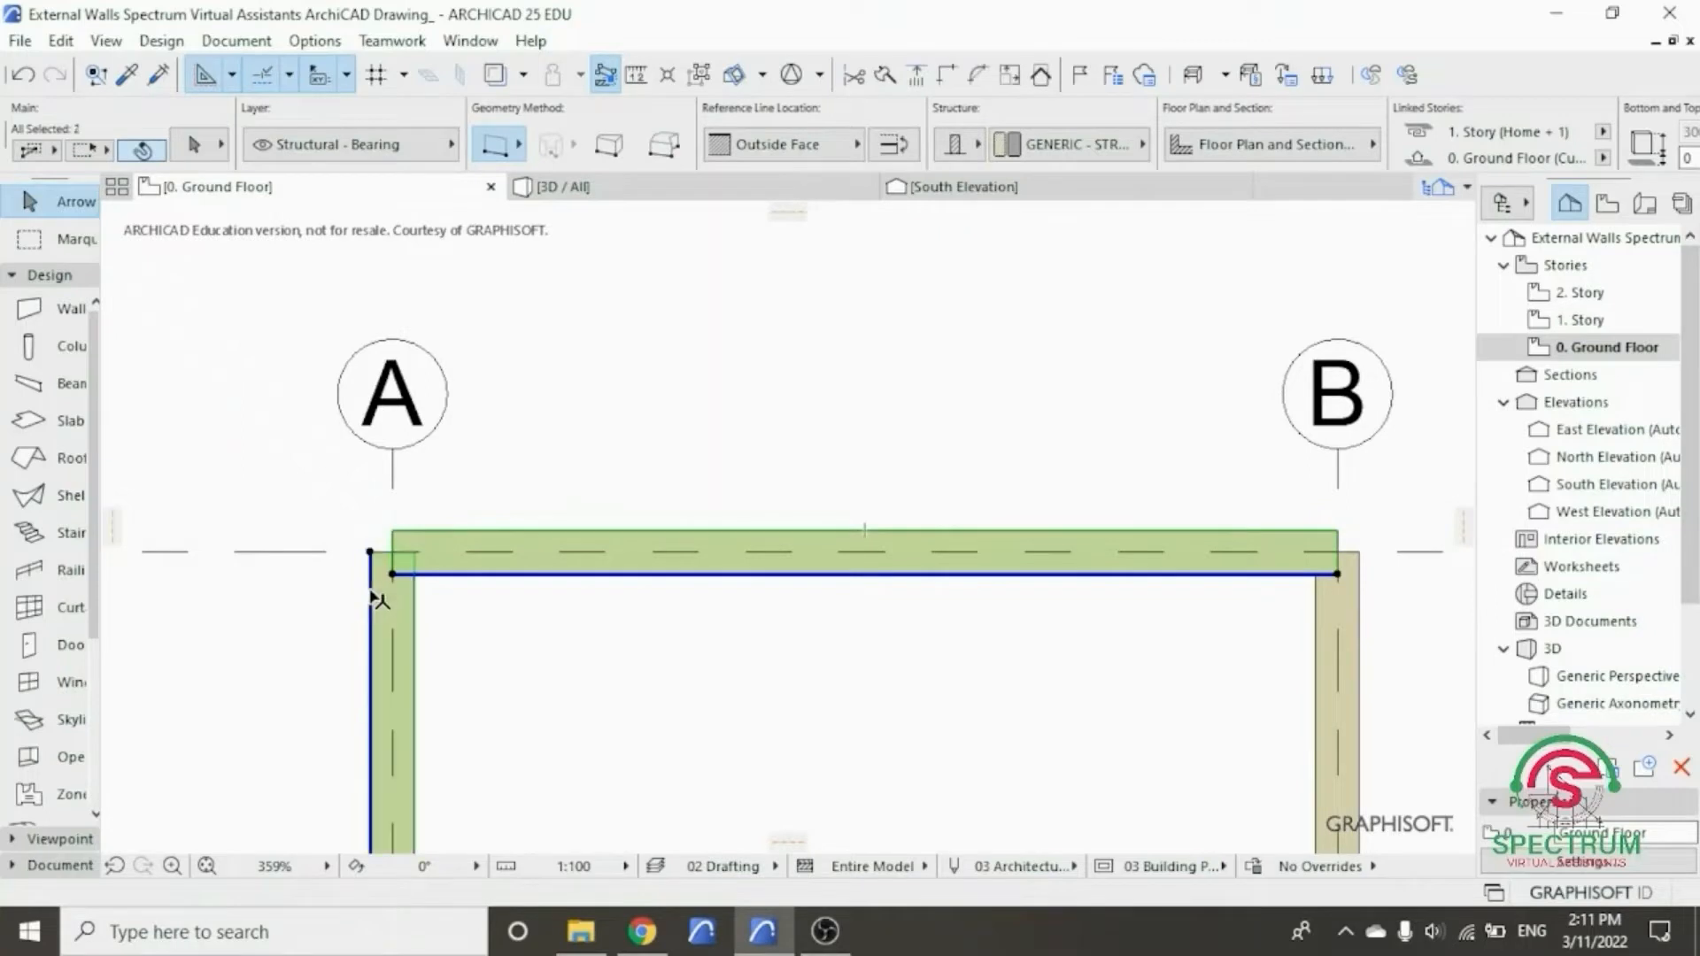
left_click(1357, 598, "shift")
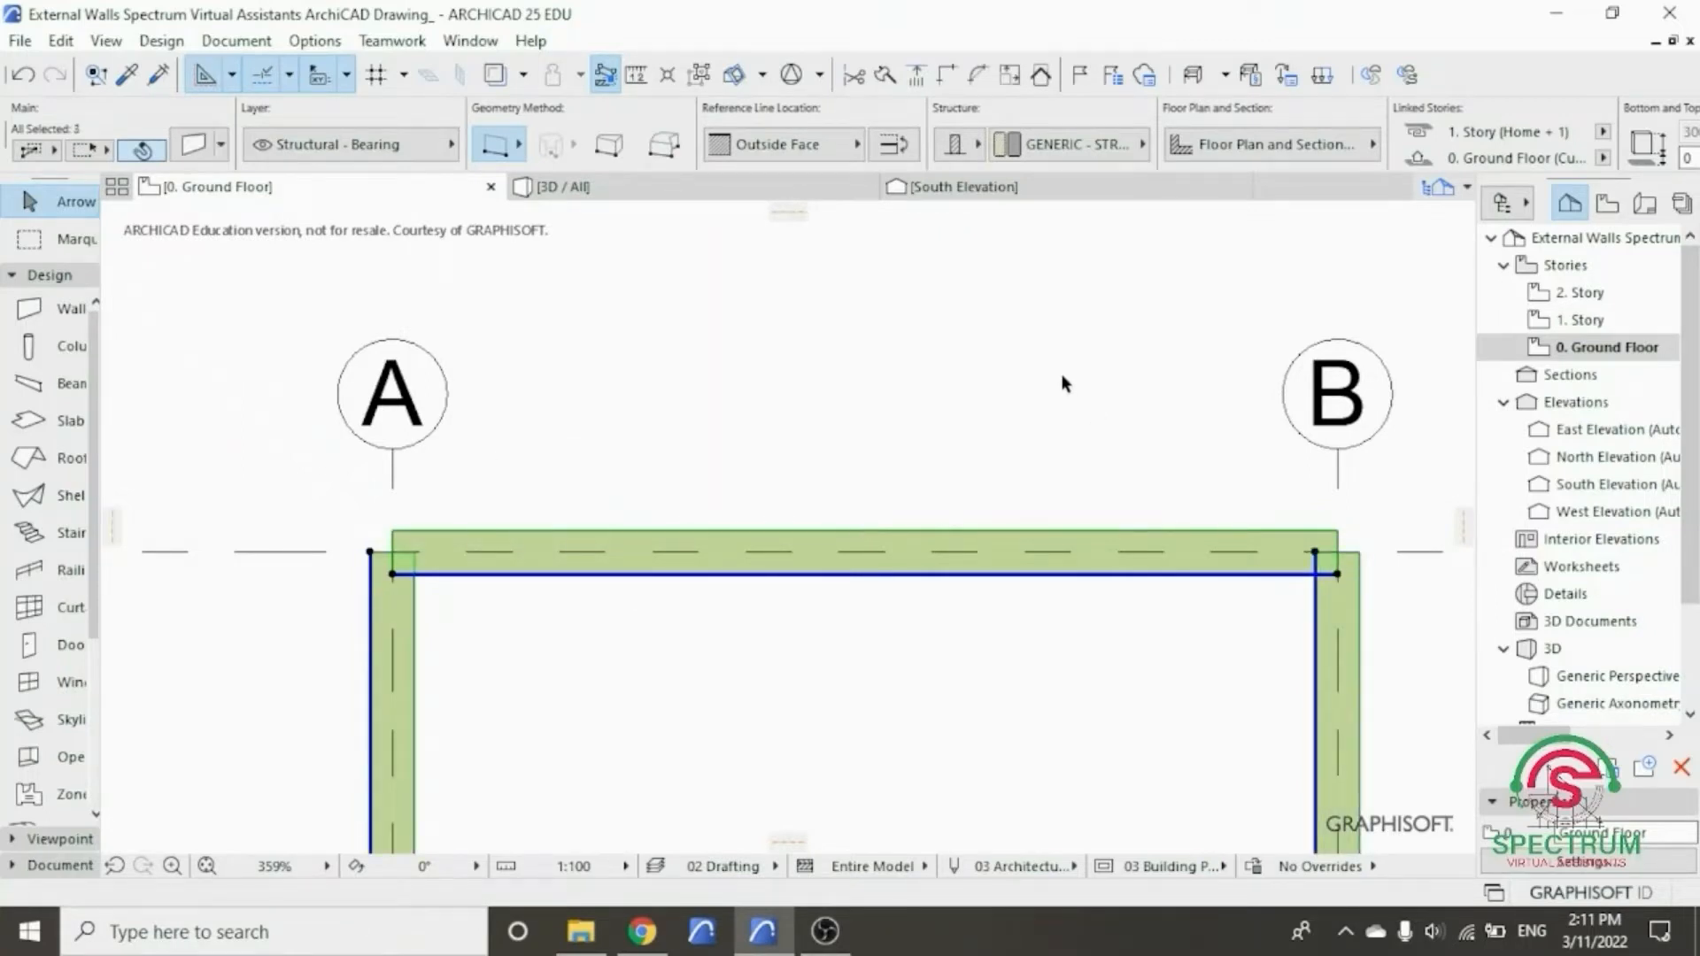
left_click(953, 78)
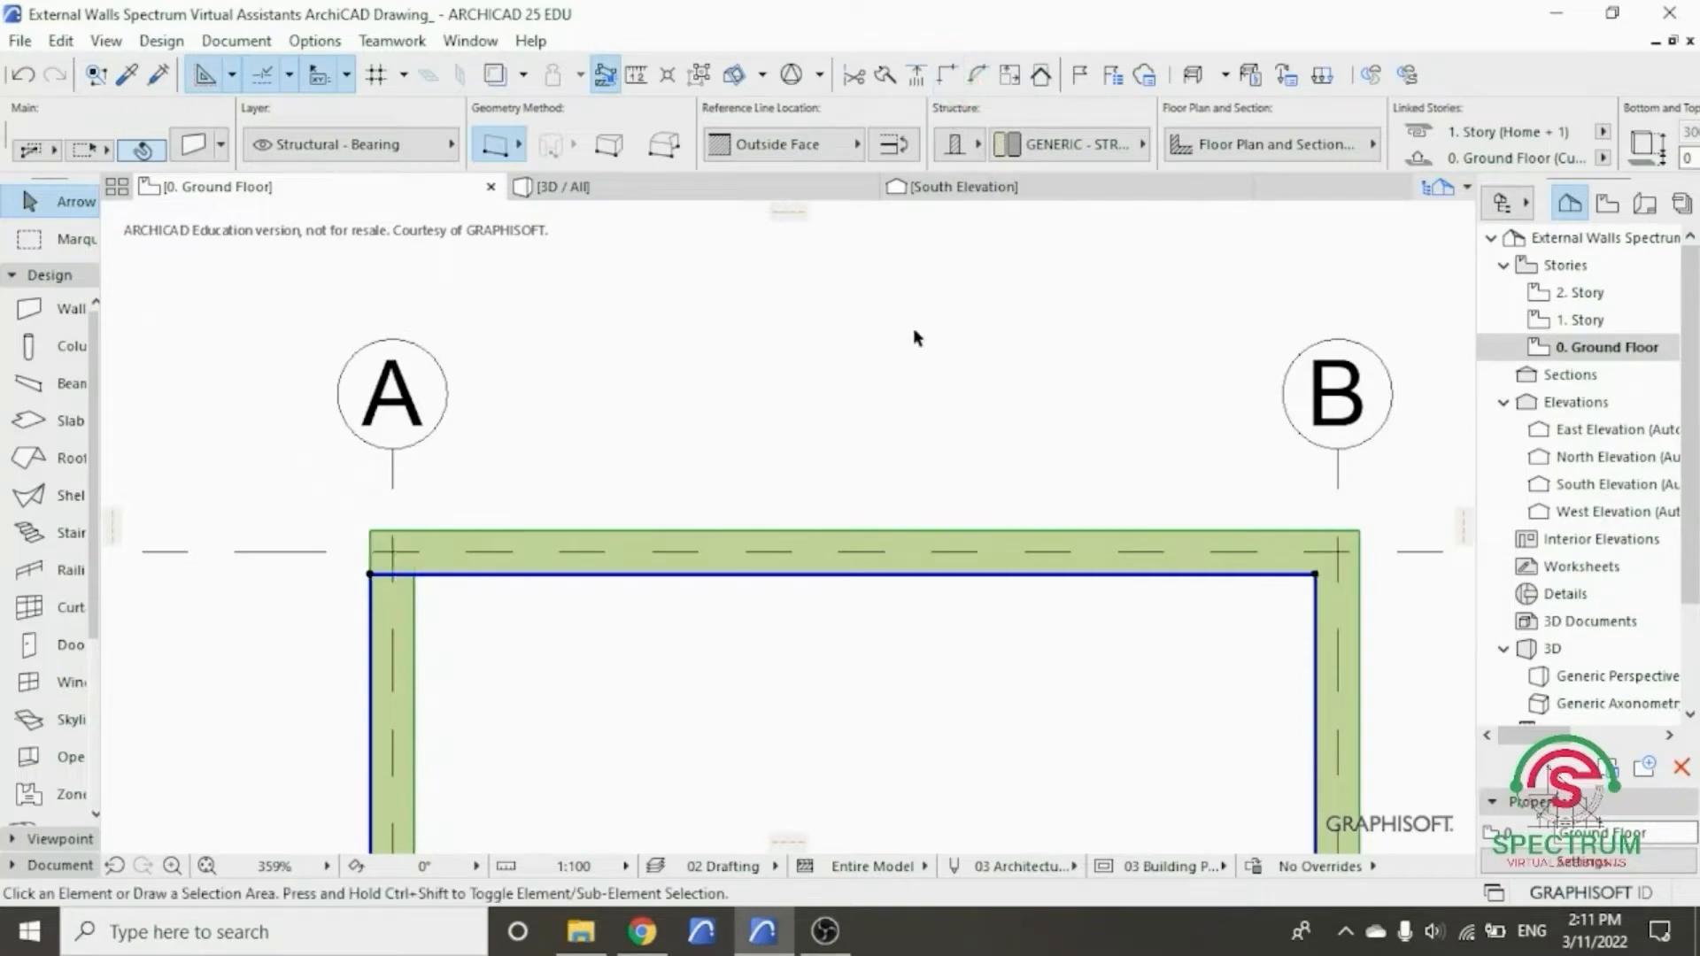
left_click(593, 368)
- Use Drag Multiple Copies on the gridline 8 wall from the A–8 intersection, placing a copy 3275 mm away at 90° on gridline 7
scroll(637, 335, "down", 8)
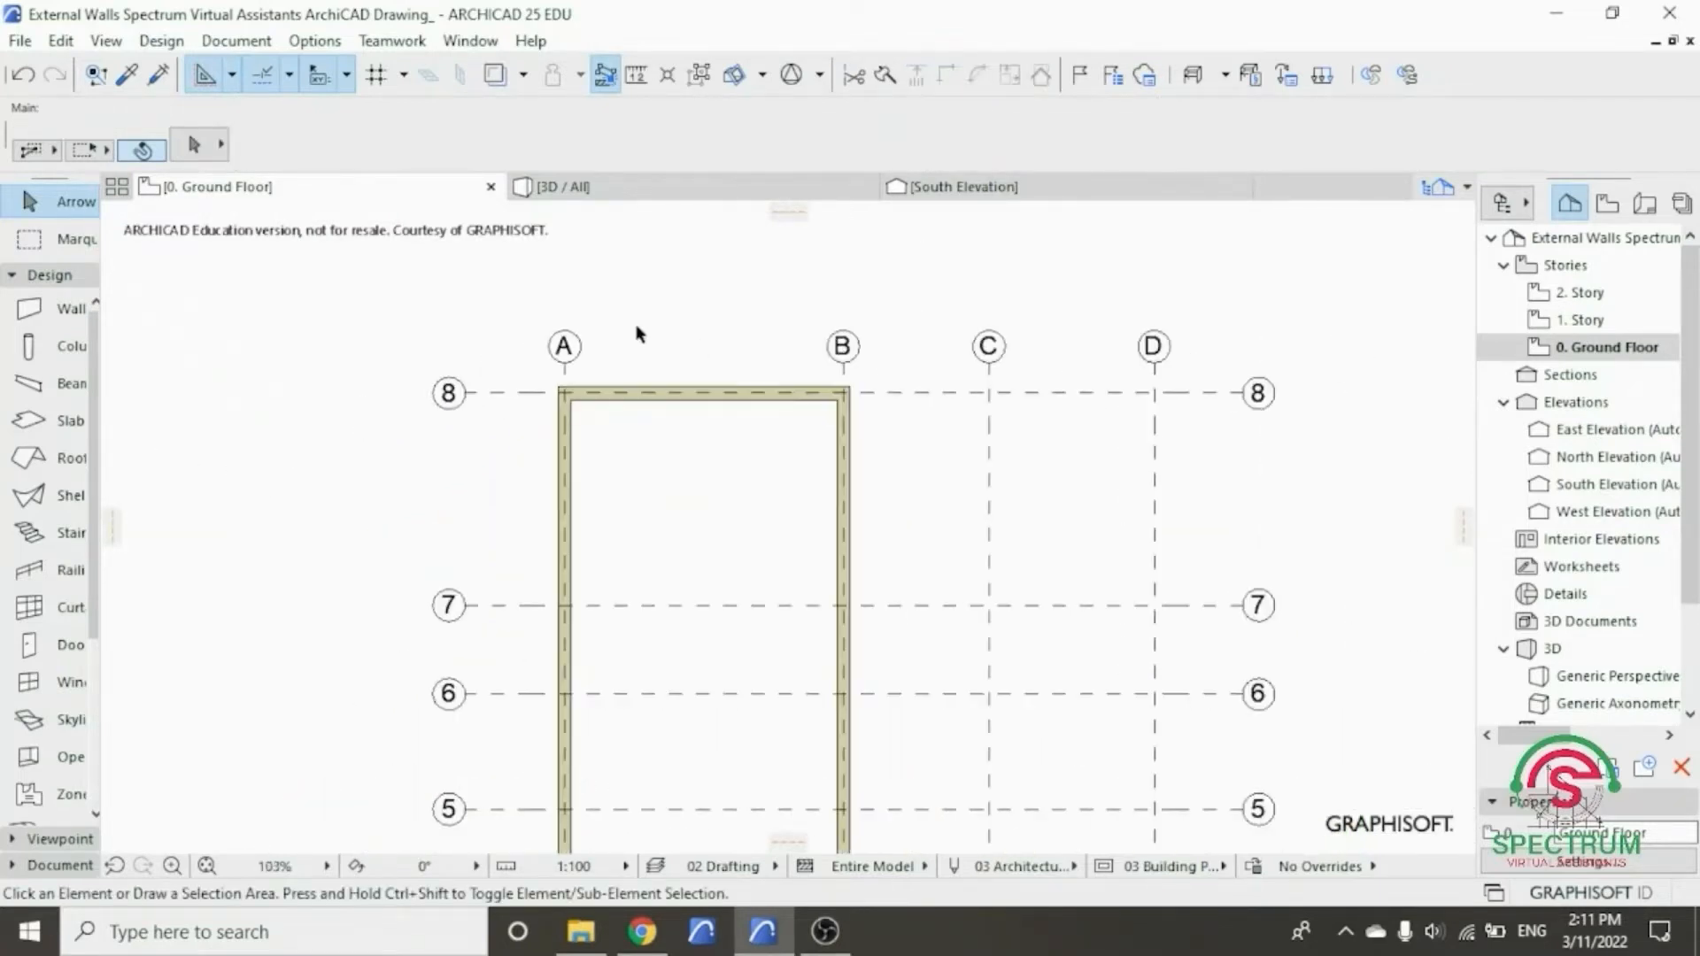
scroll(634, 336, "up", 4)
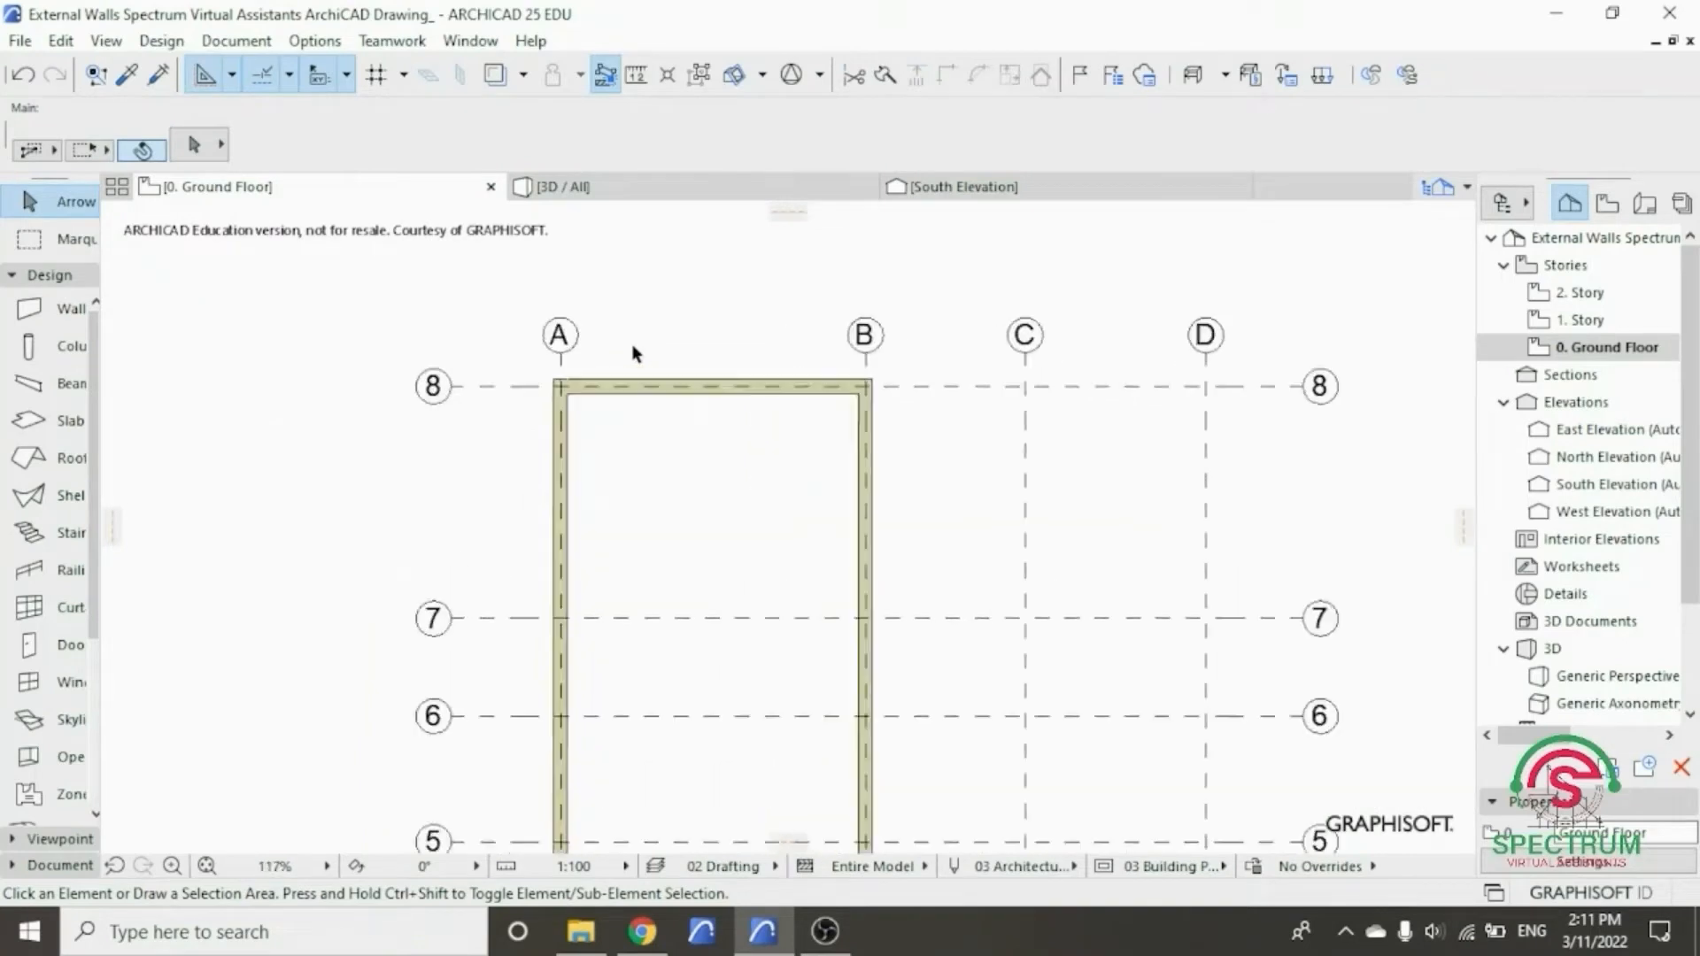
scroll(631, 348, "up", 1)
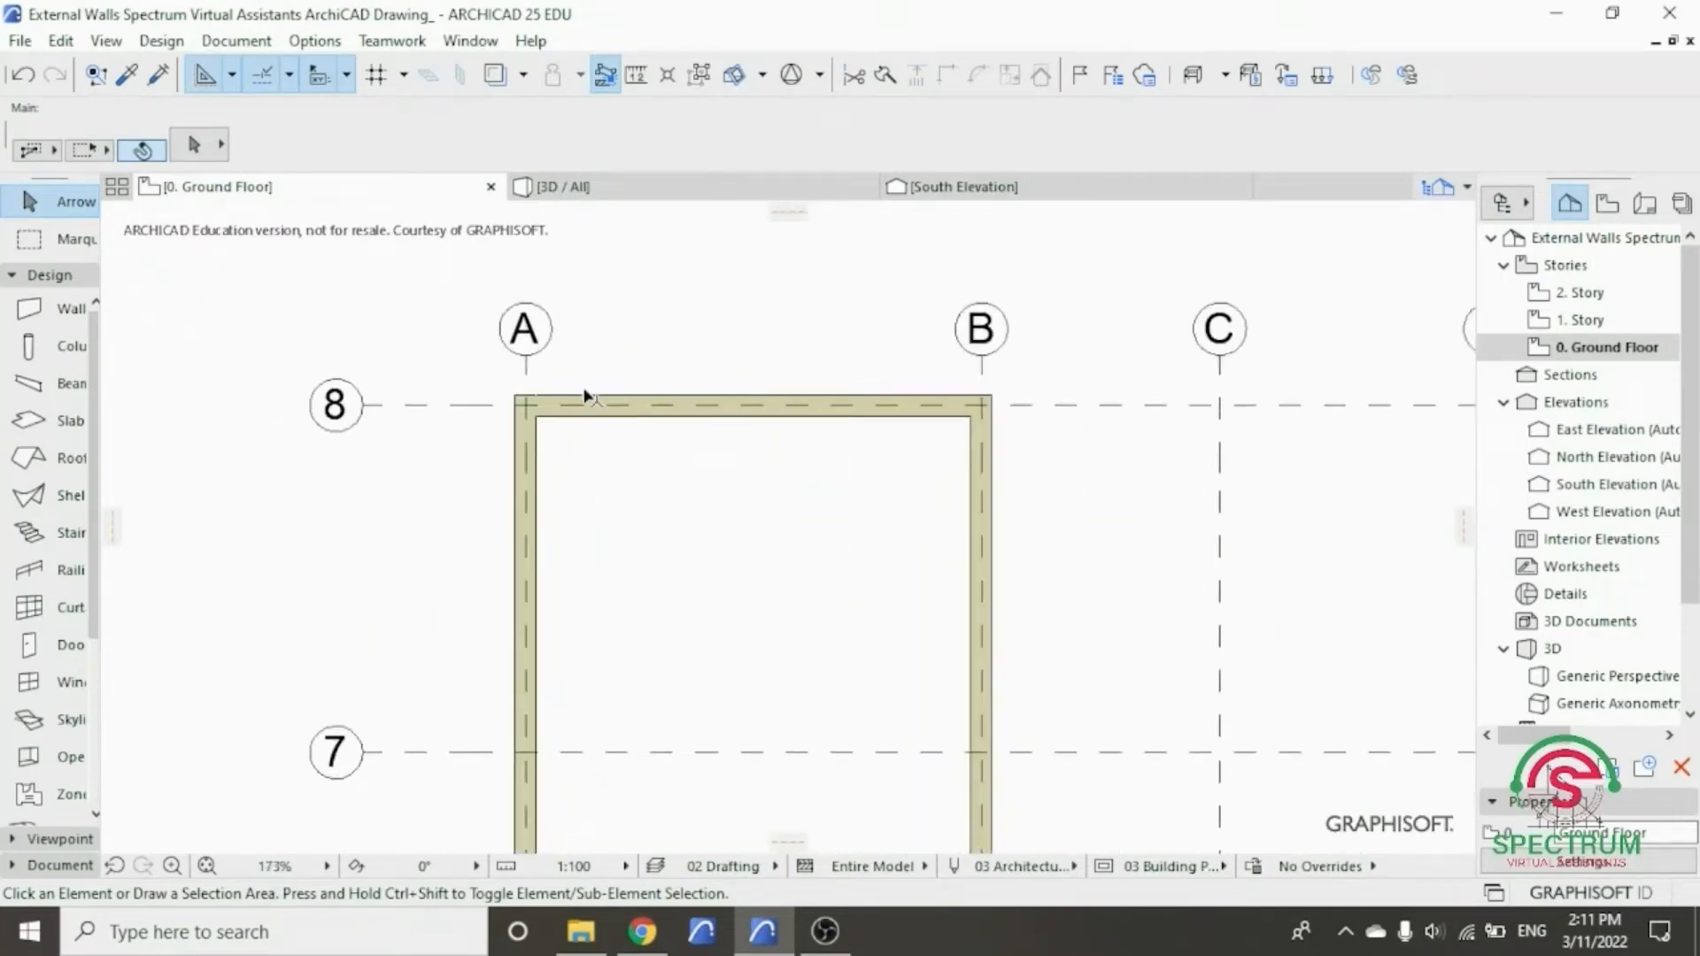
scroll(547, 404, "up", 3)
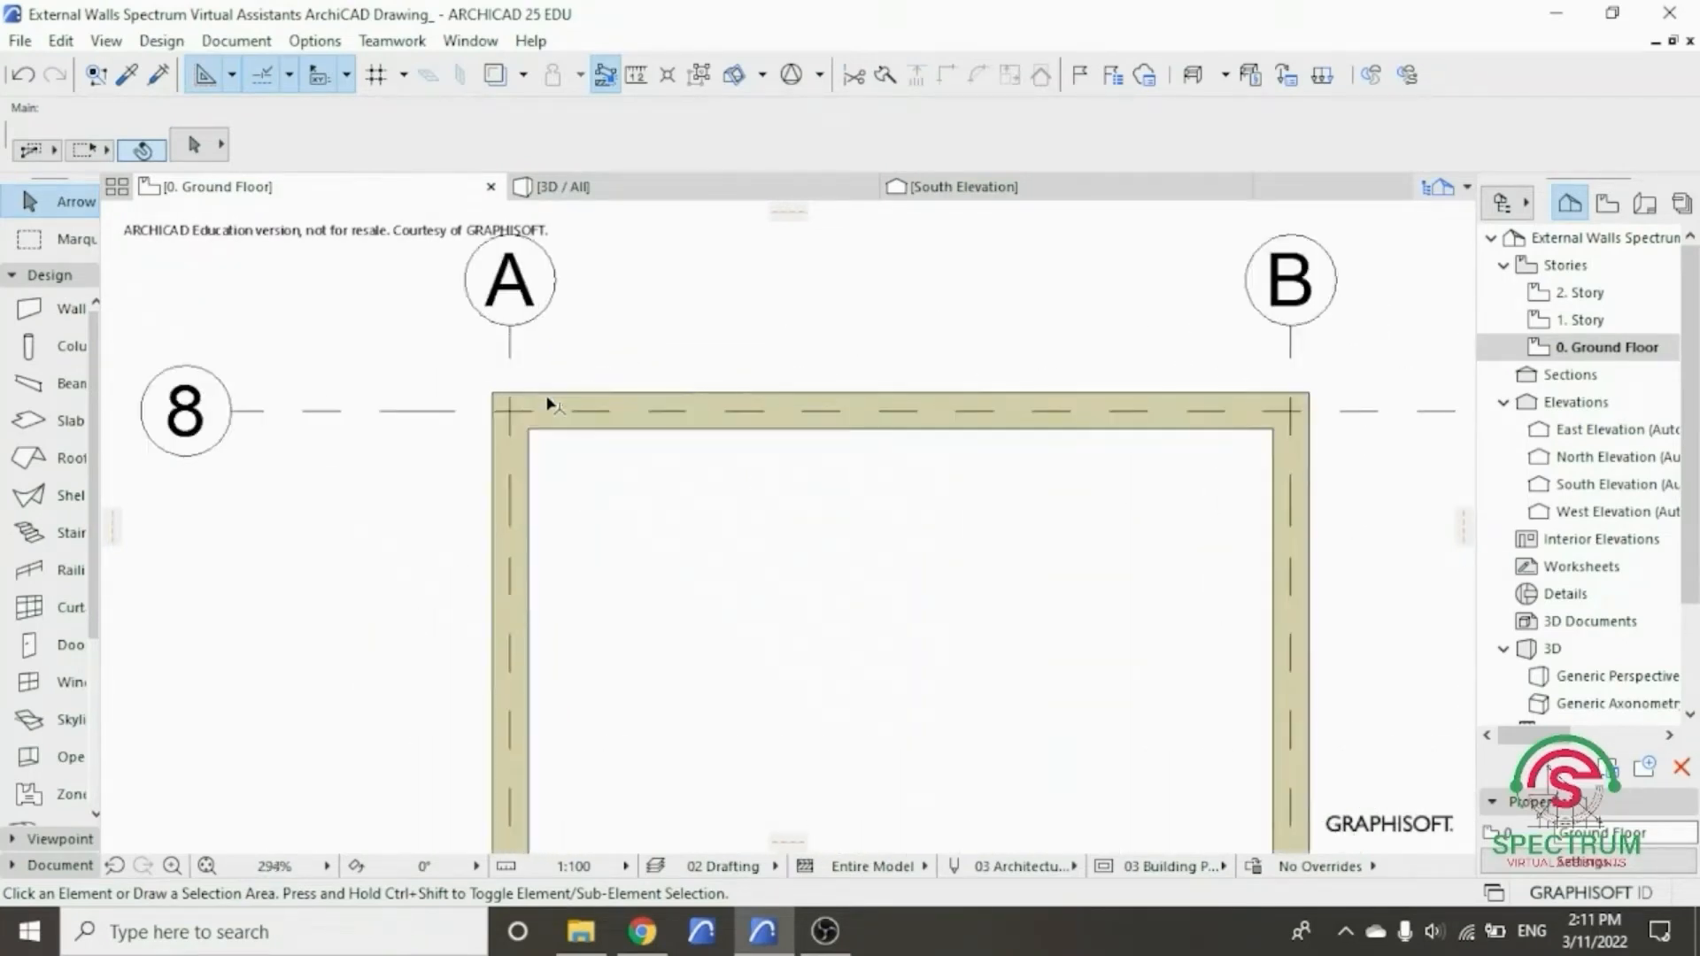
left_click(546, 398)
right_click(776, 287)
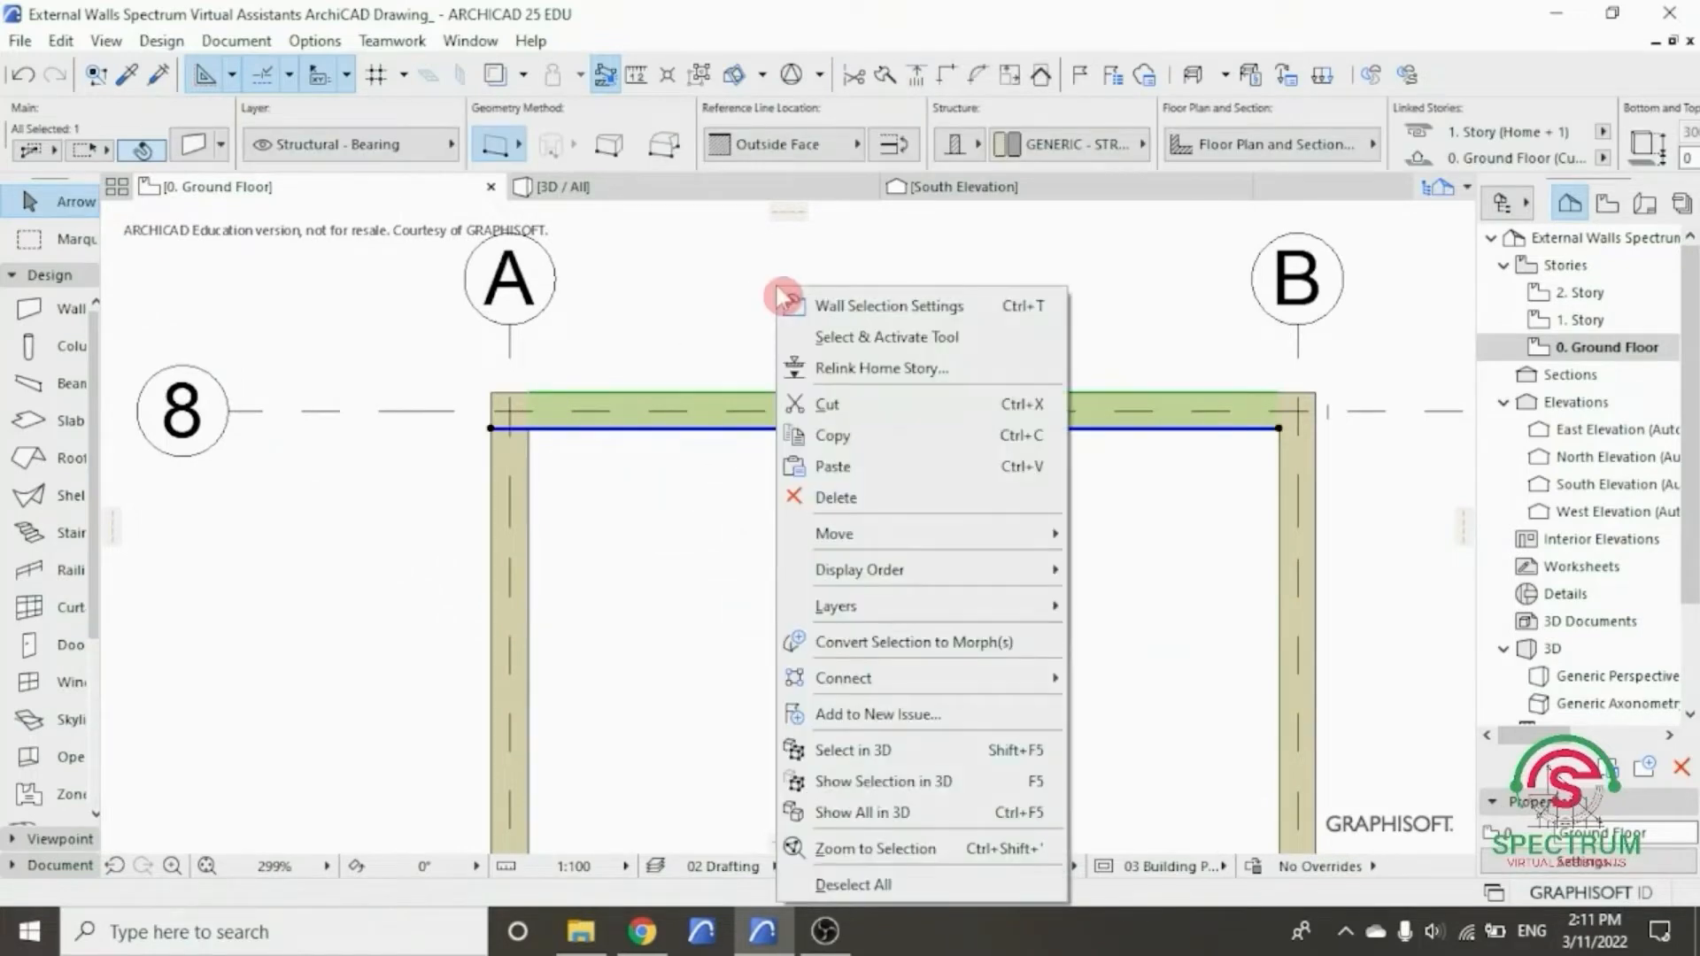
mouse_move(1002, 531)
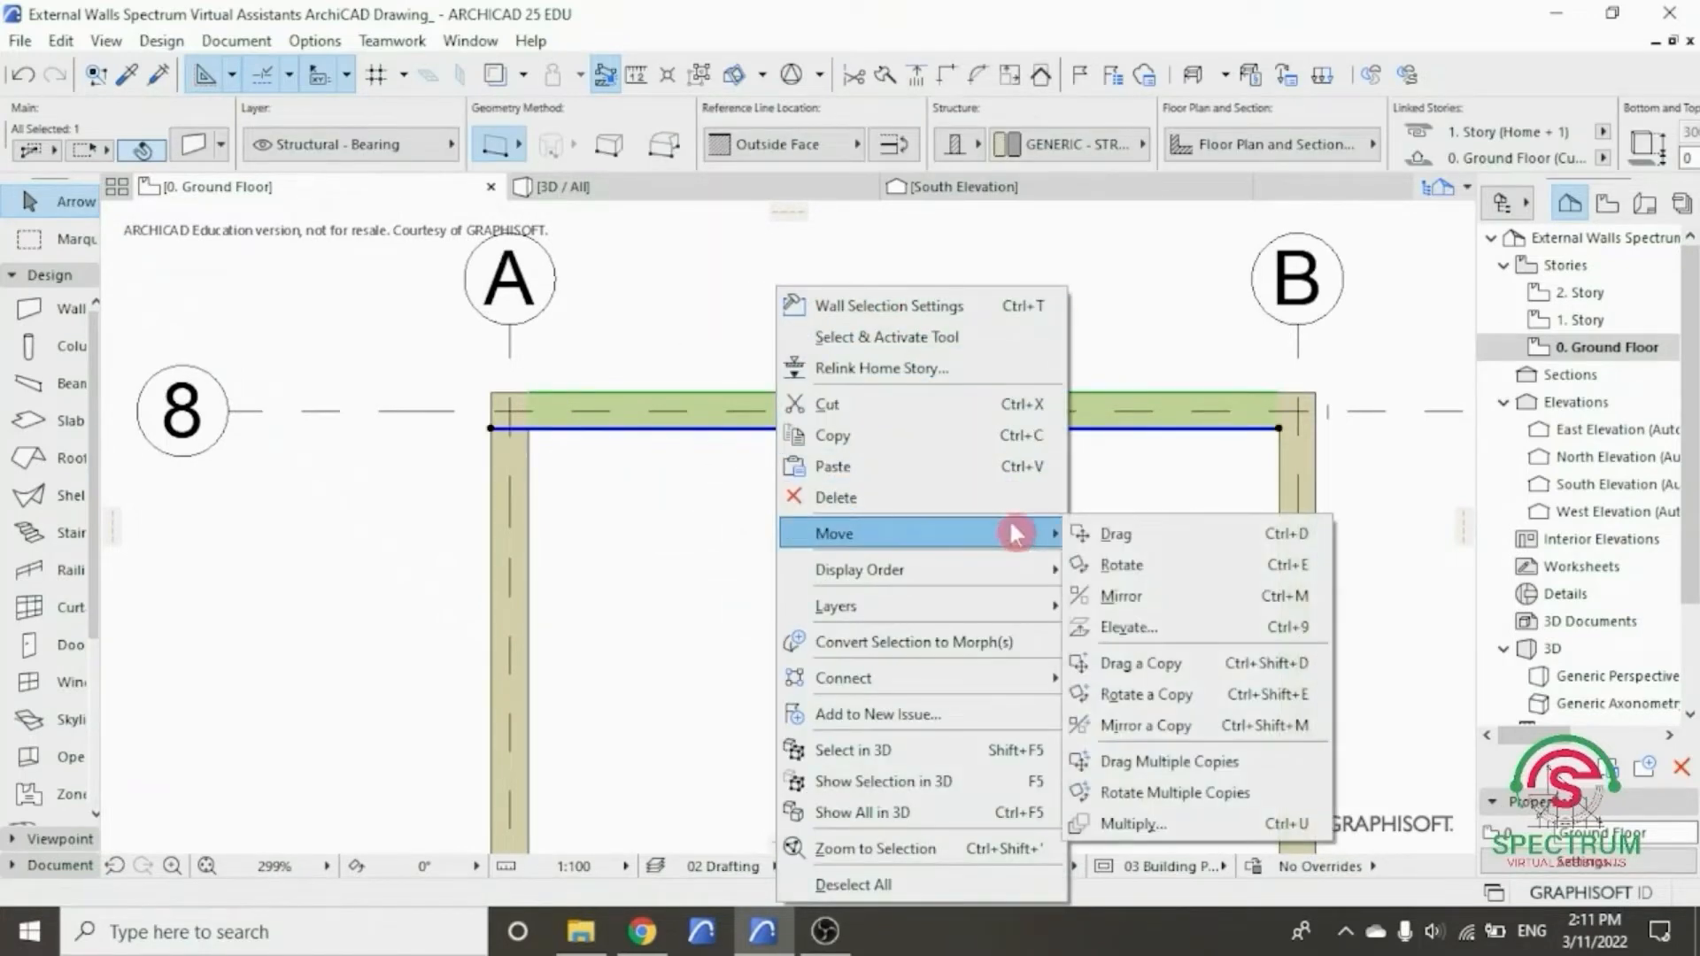
left_click(1145, 777)
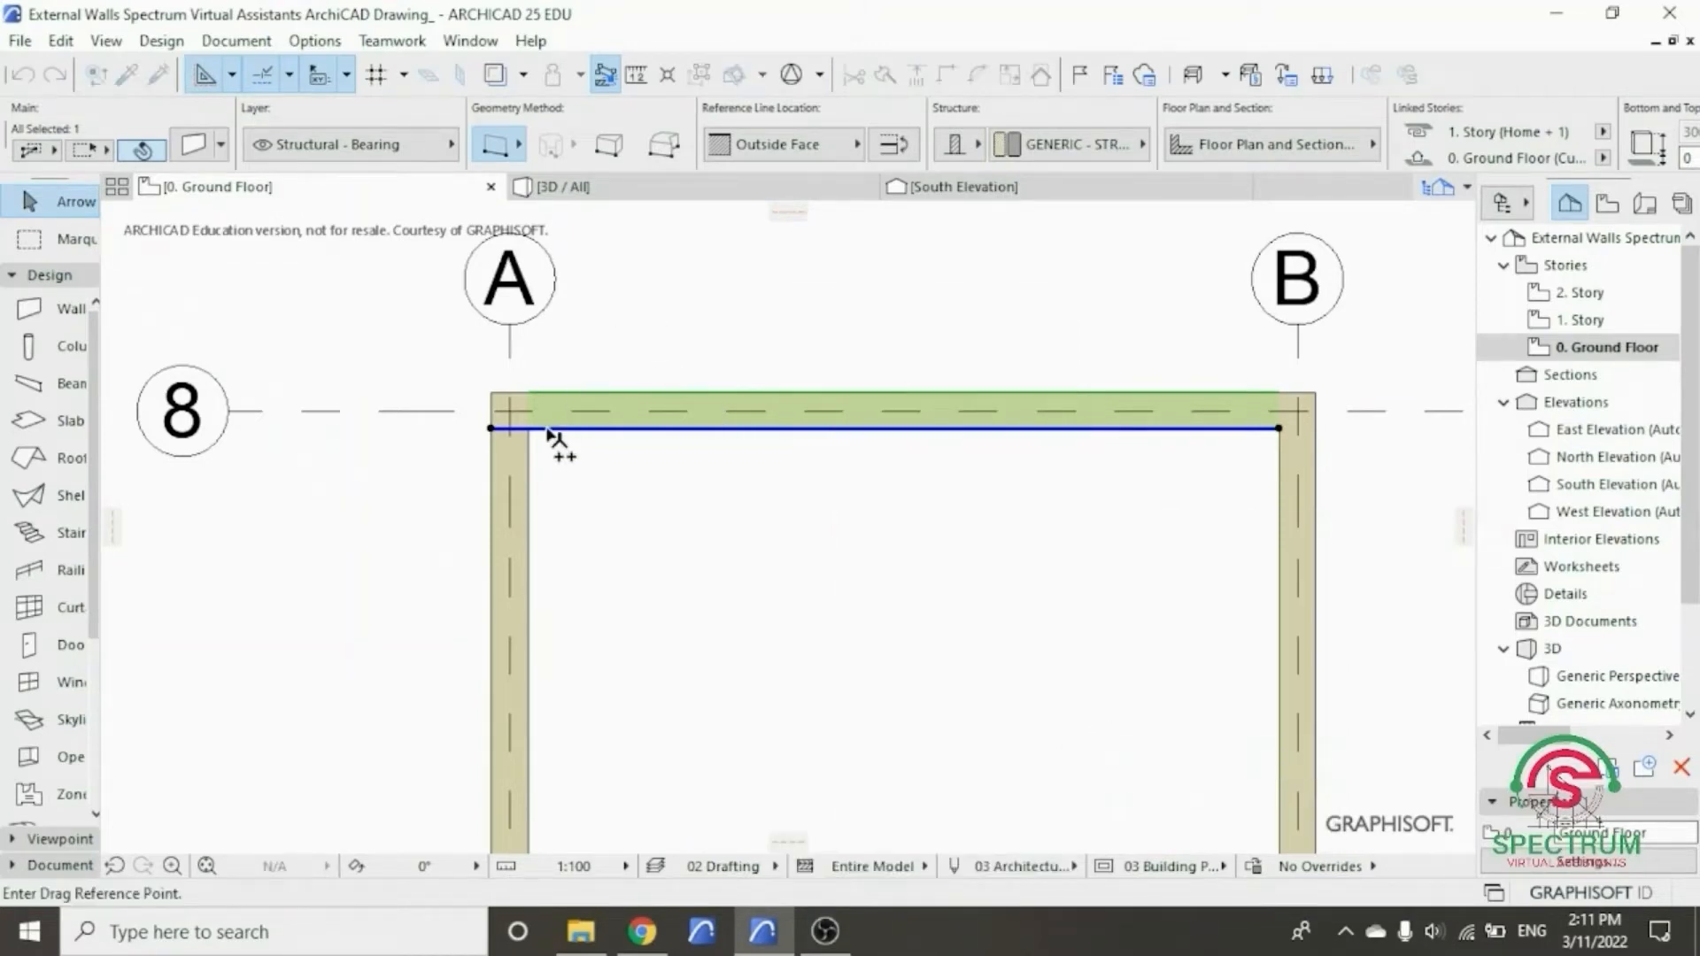
scroll(549, 434, "up", 5)
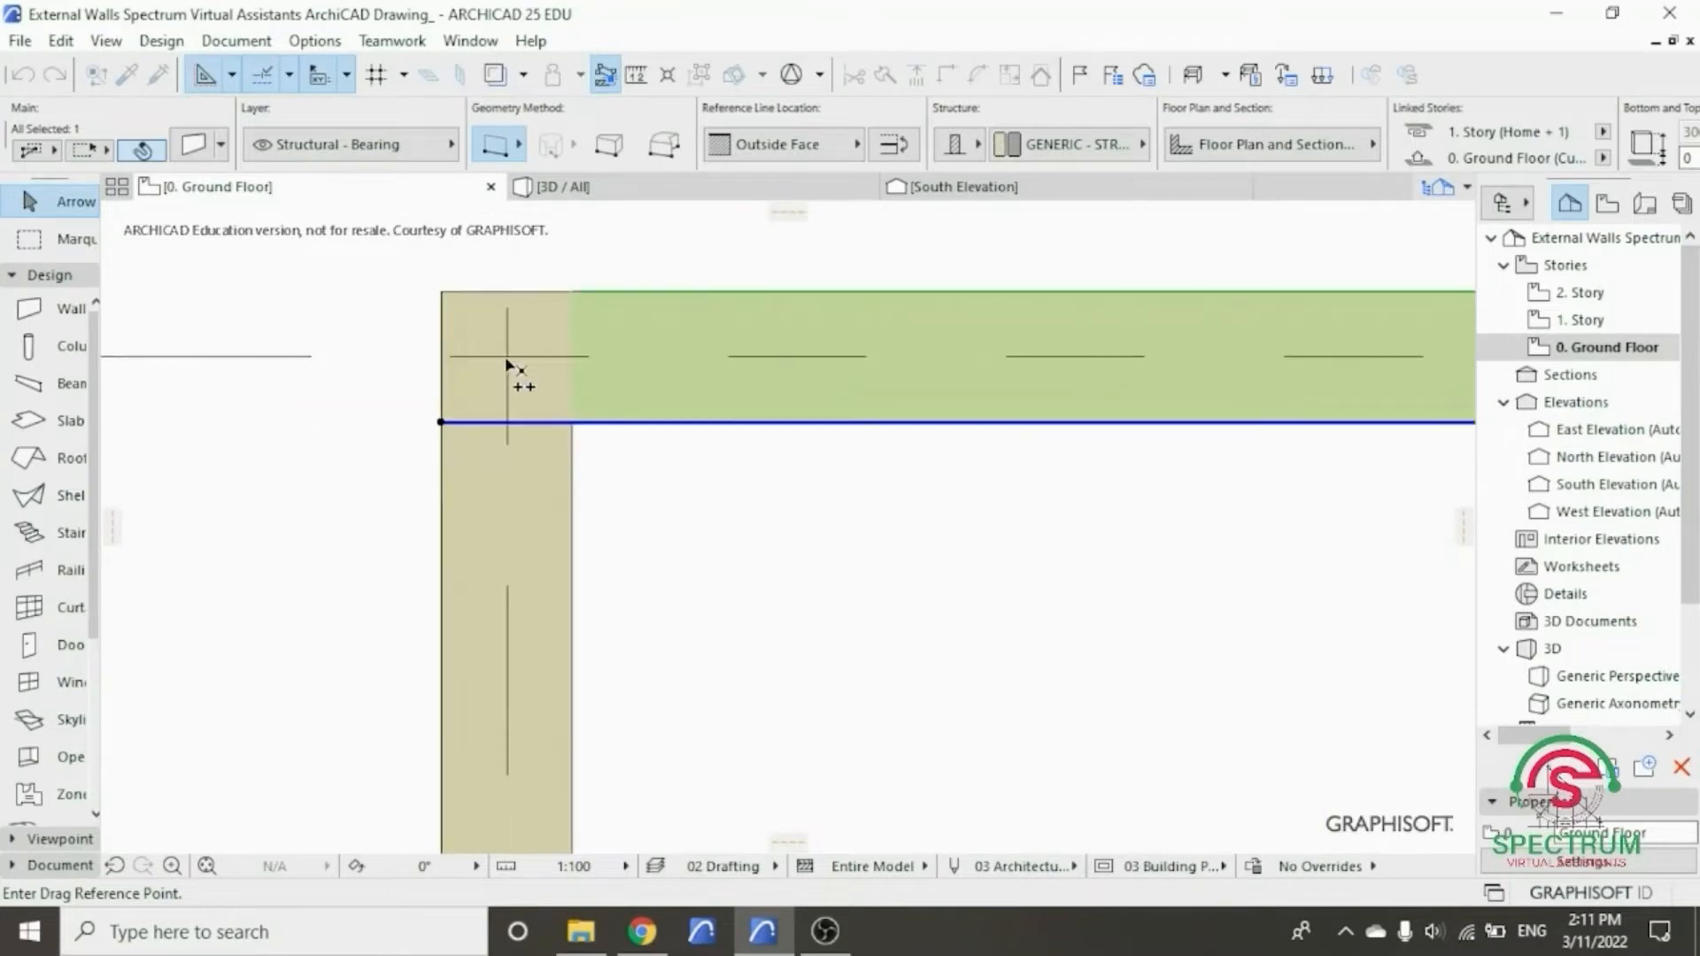
left_click(507, 359)
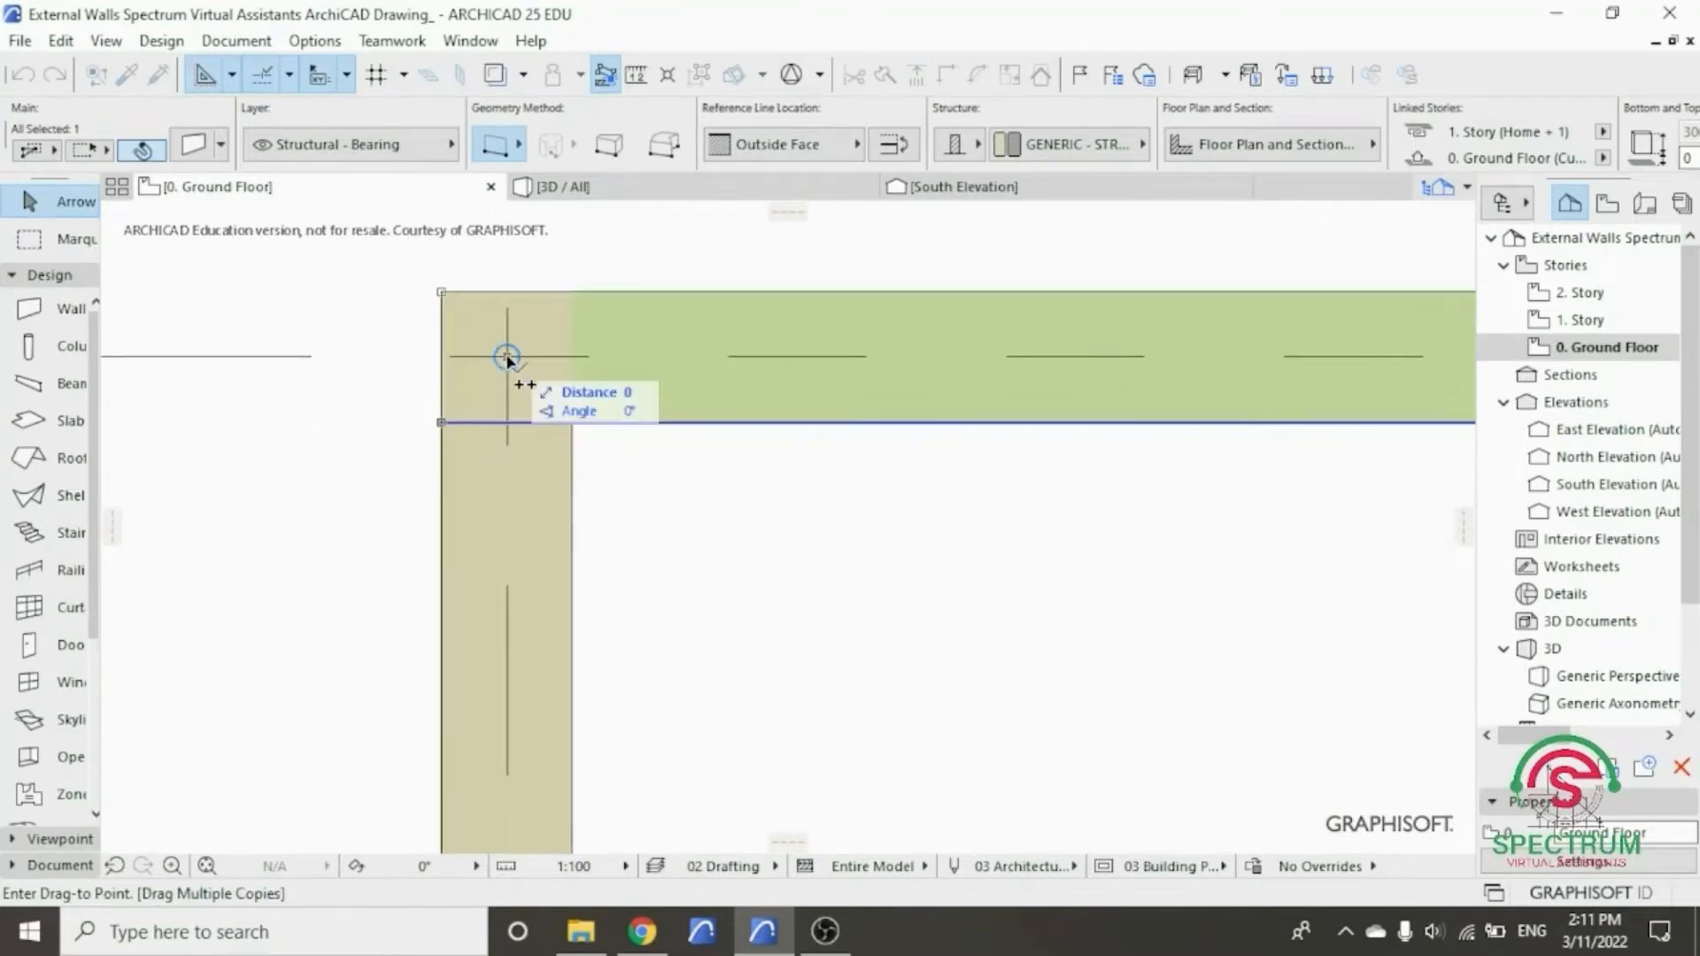
scroll(508, 358, "down", 5)
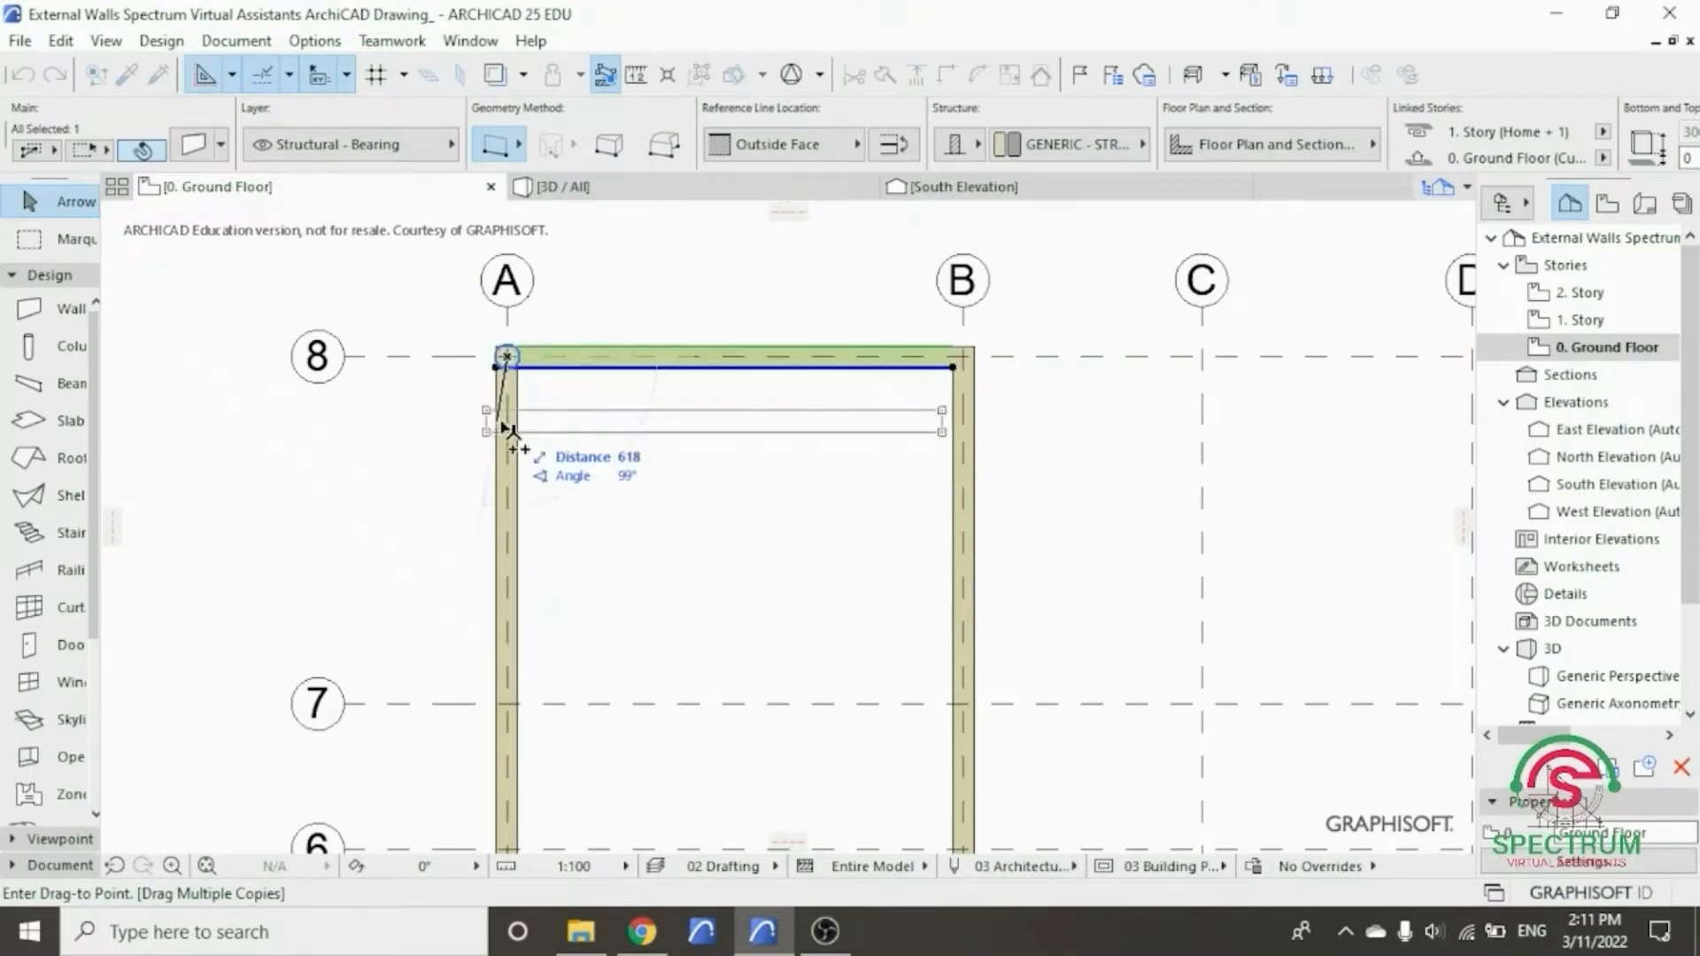
scroll(509, 757, "up", 2)
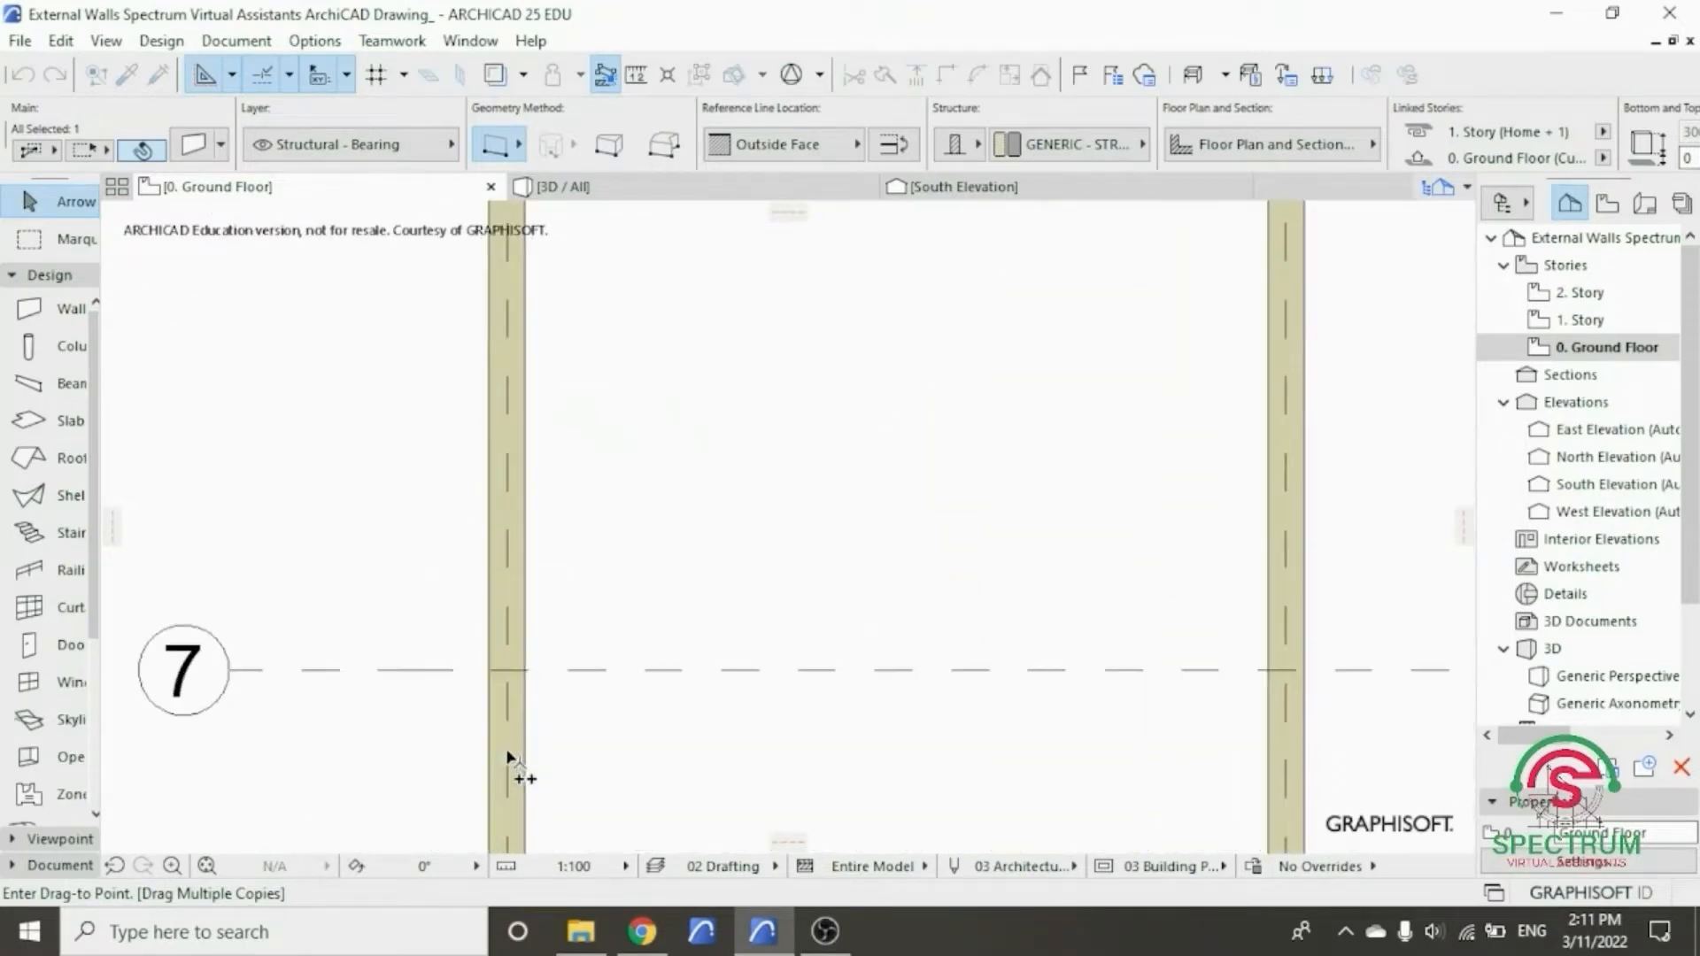
scroll(516, 751, "up", 2)
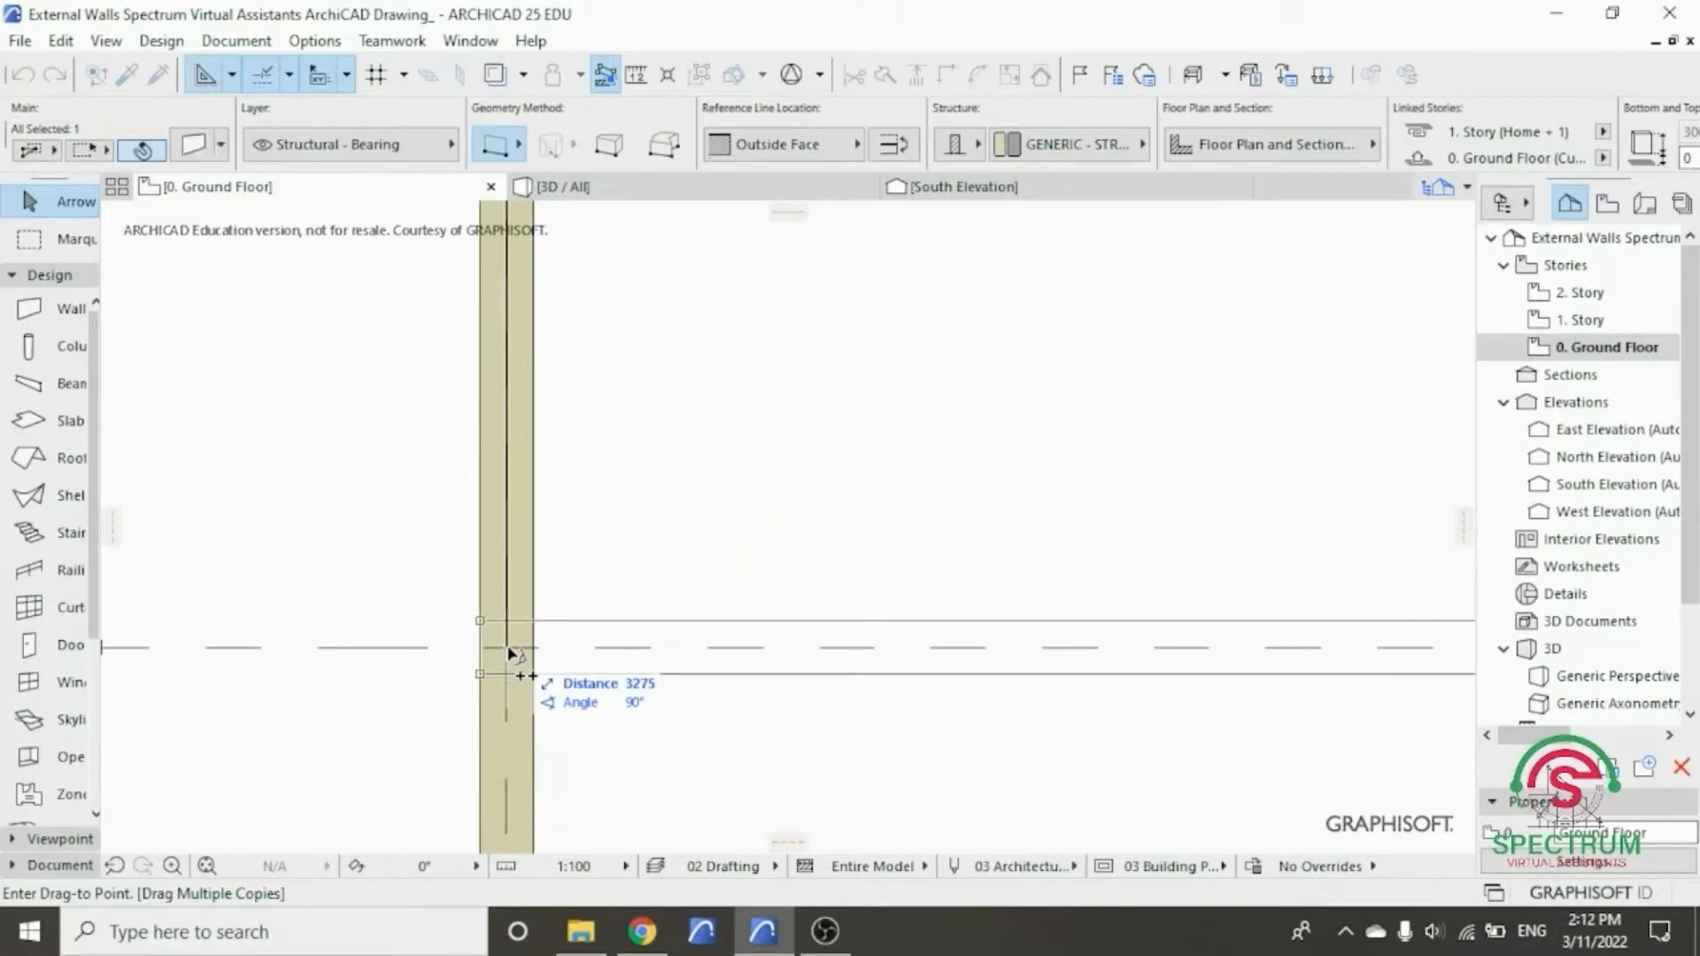
scroll(509, 653, "up", 3)
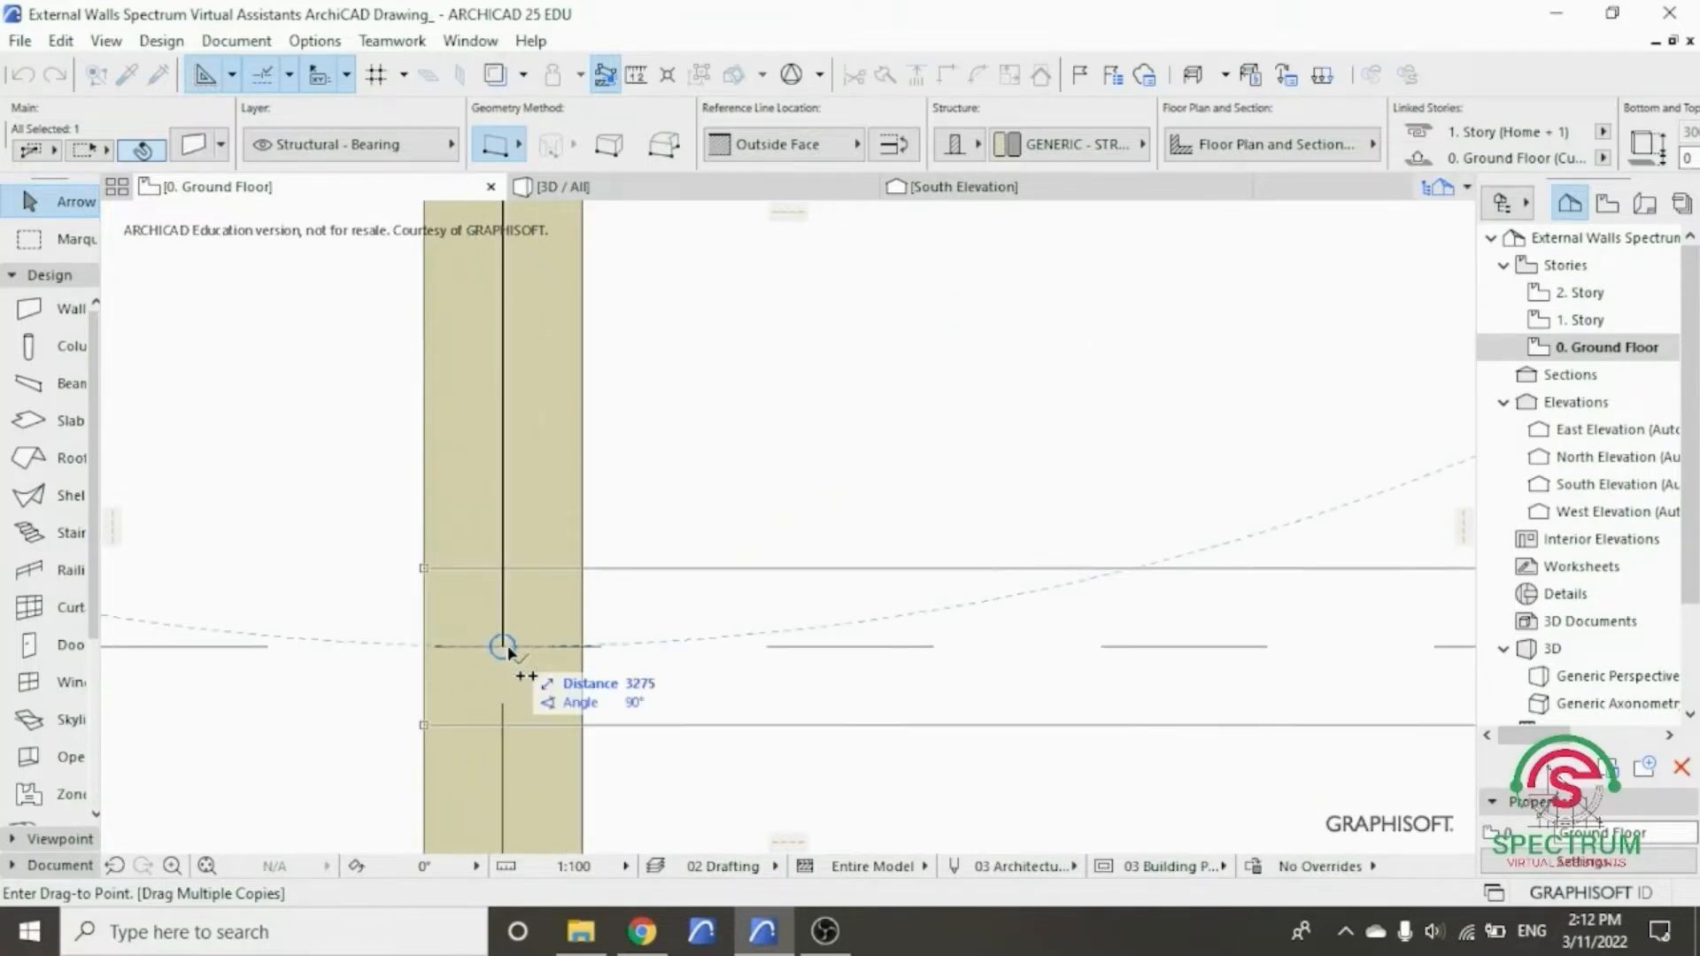
left_click(509, 651)
- Place another copy of the gridline 8 wall on gridline 5 at its intersection with gridline A, 6425 mm from A–8
scroll(506, 651, "down", 4)
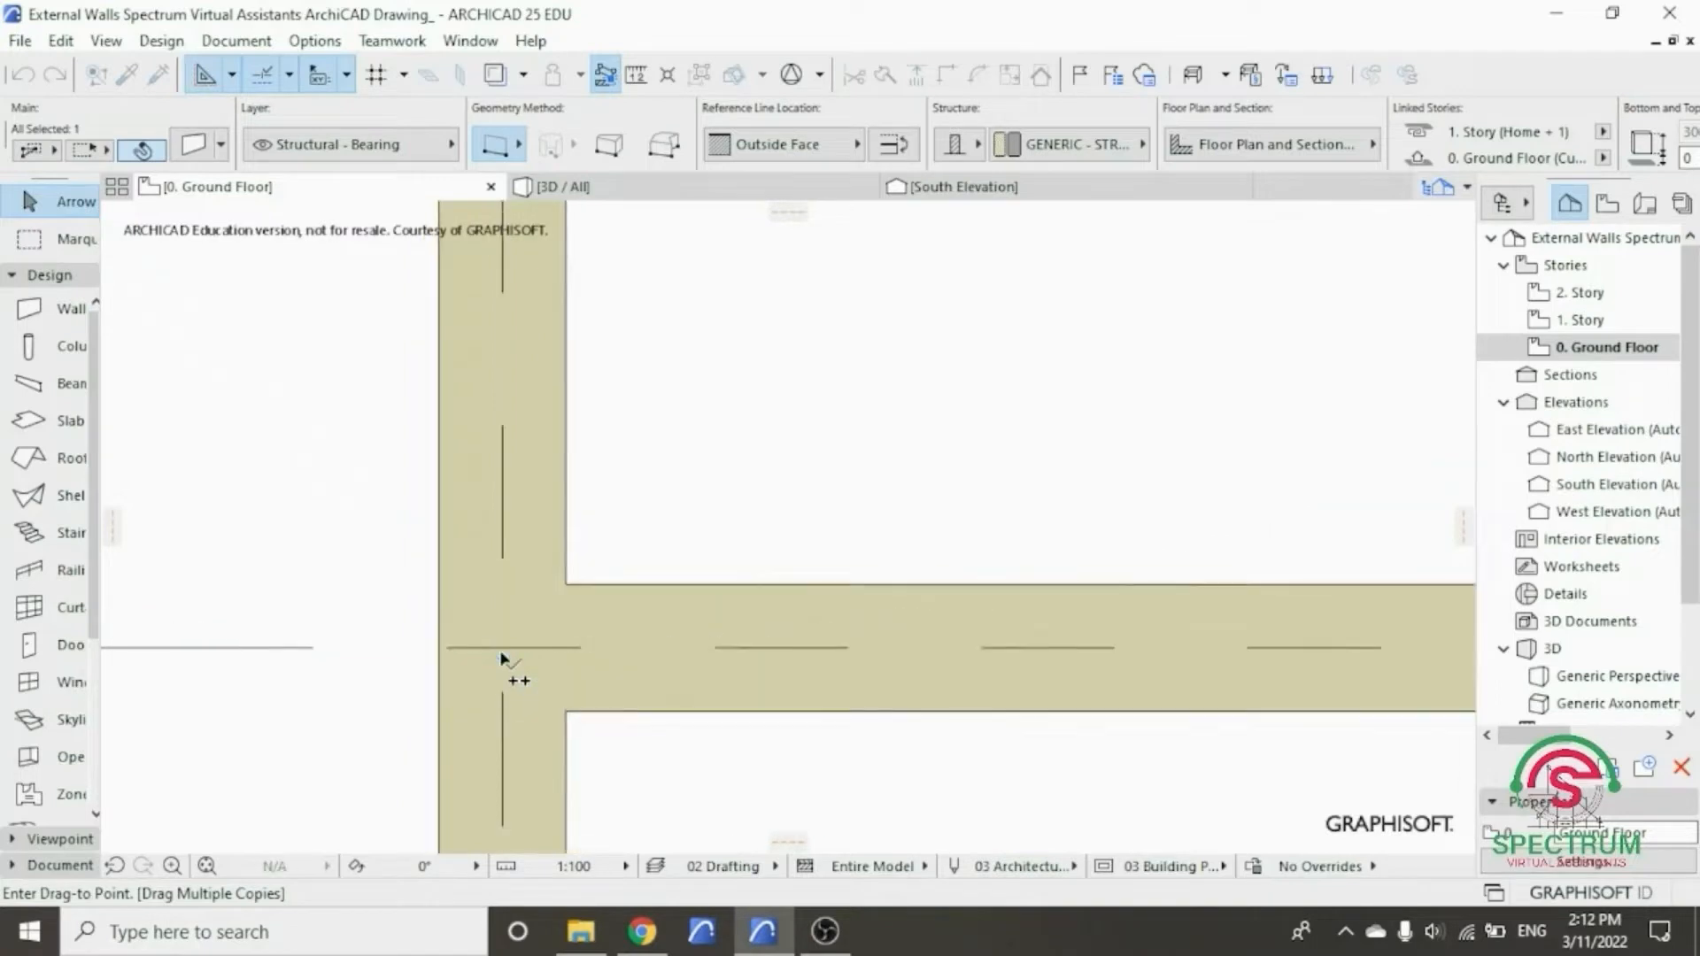
scroll(502, 651, "down", 5)
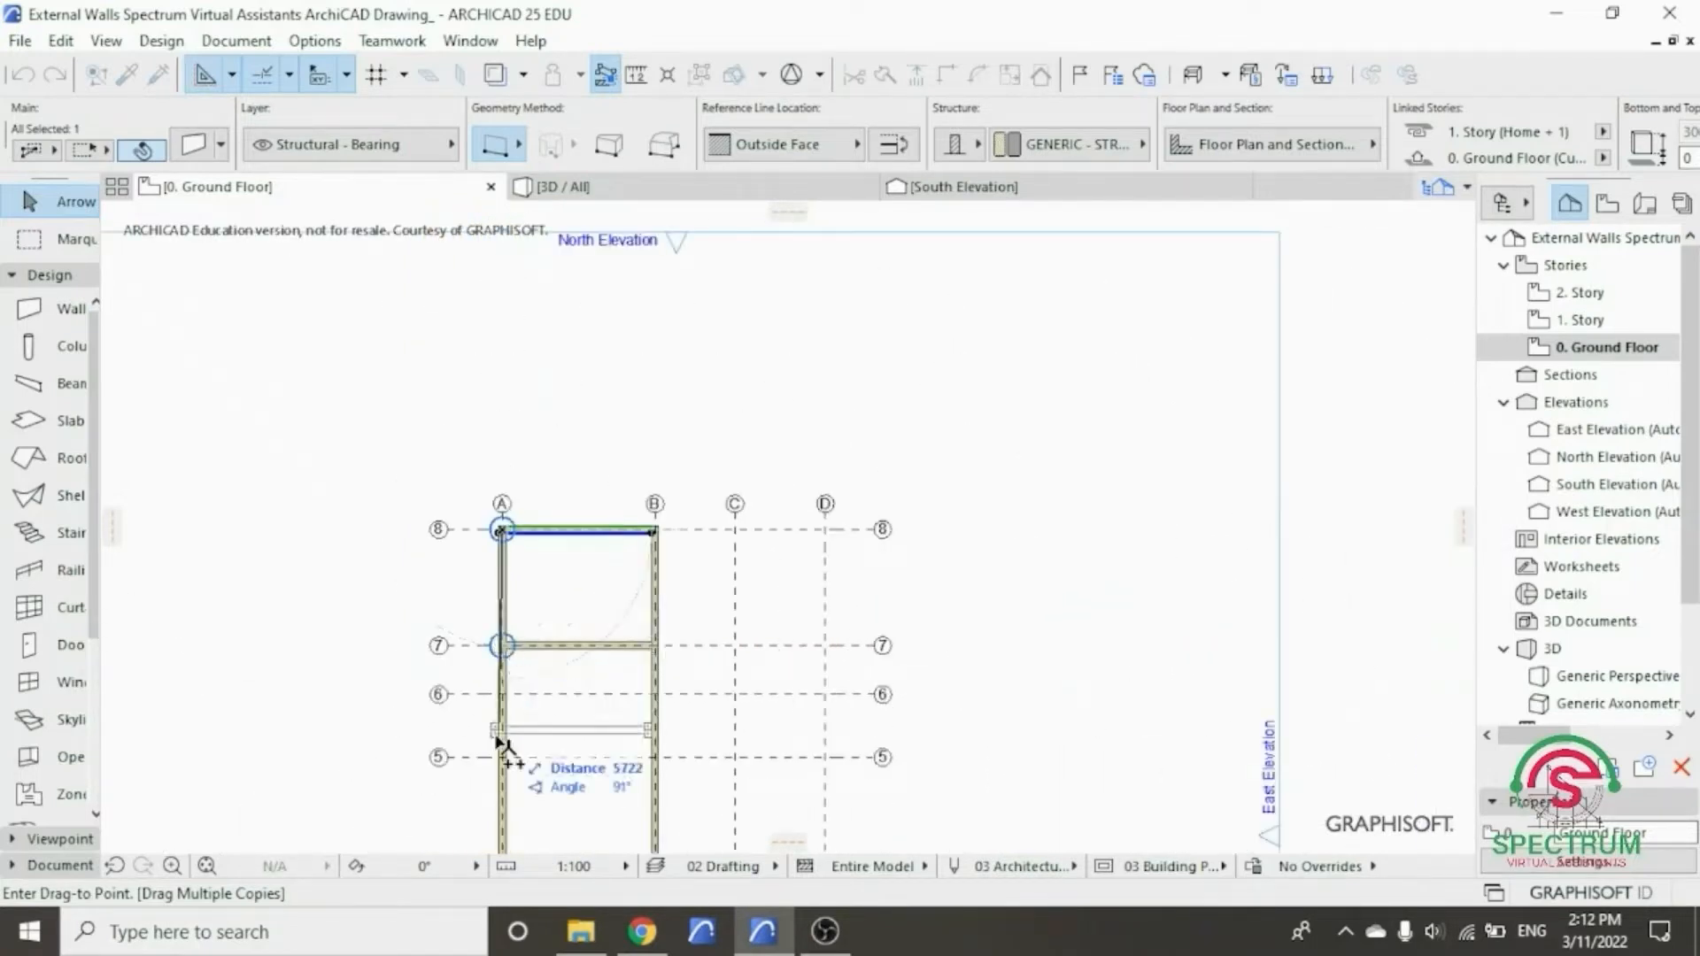
scroll(509, 759, "up", 5)
scroll(510, 759, "up", 4)
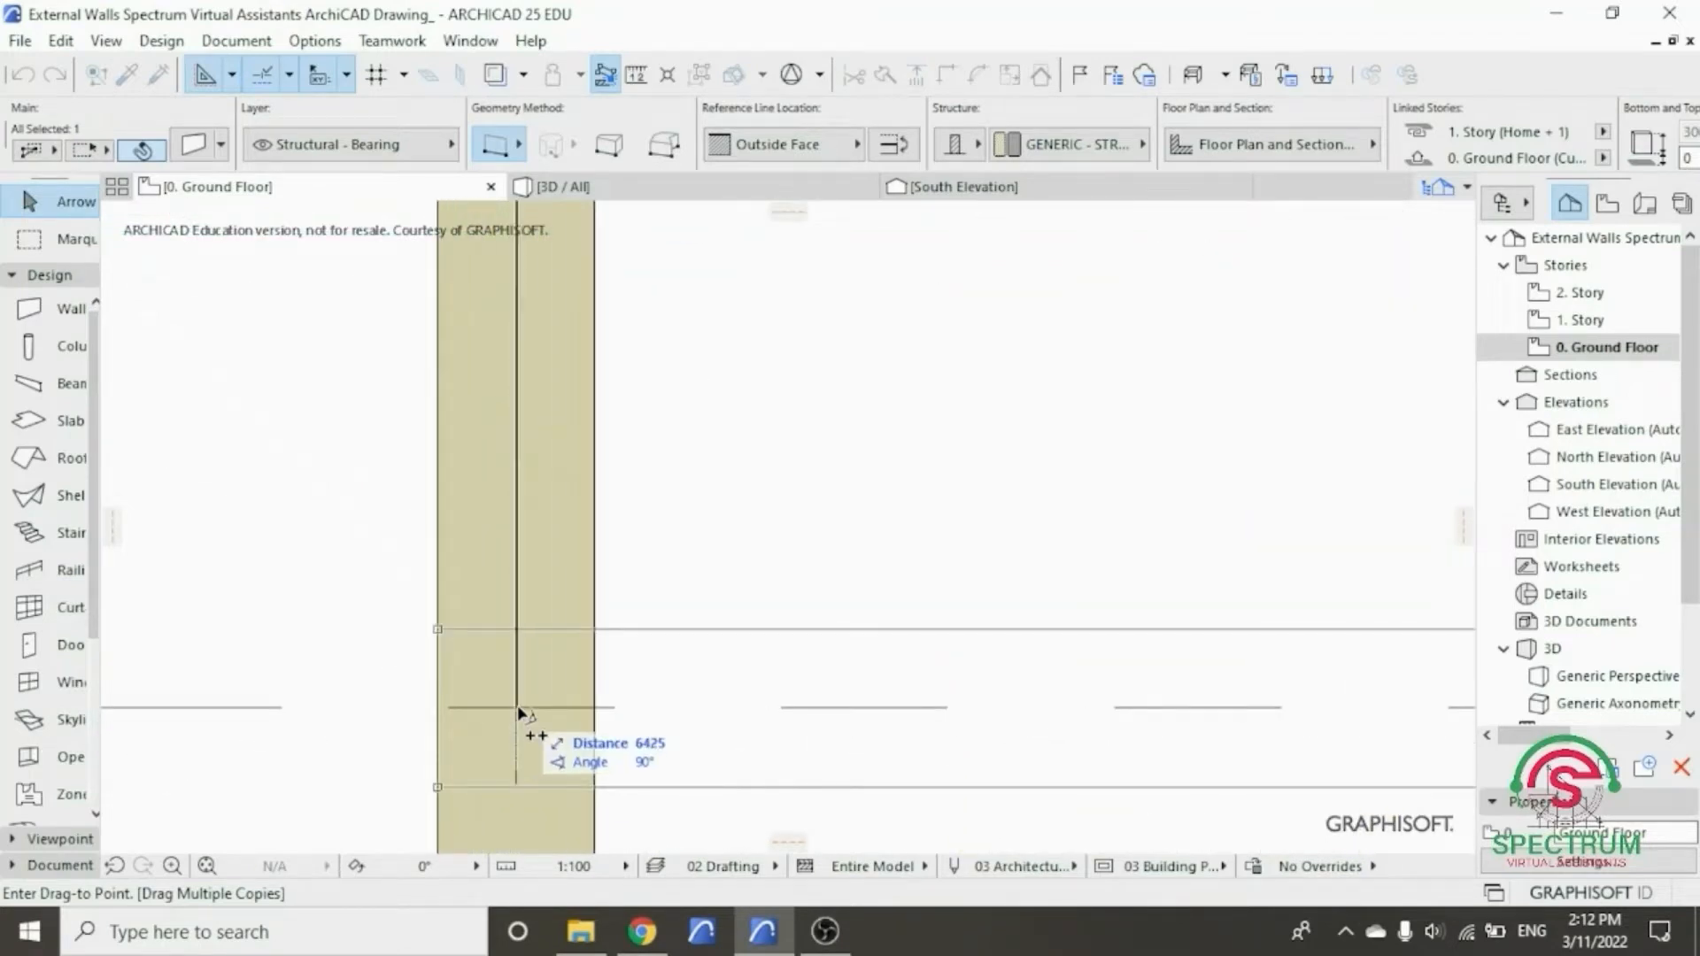
scroll(513, 706, "down", 5)
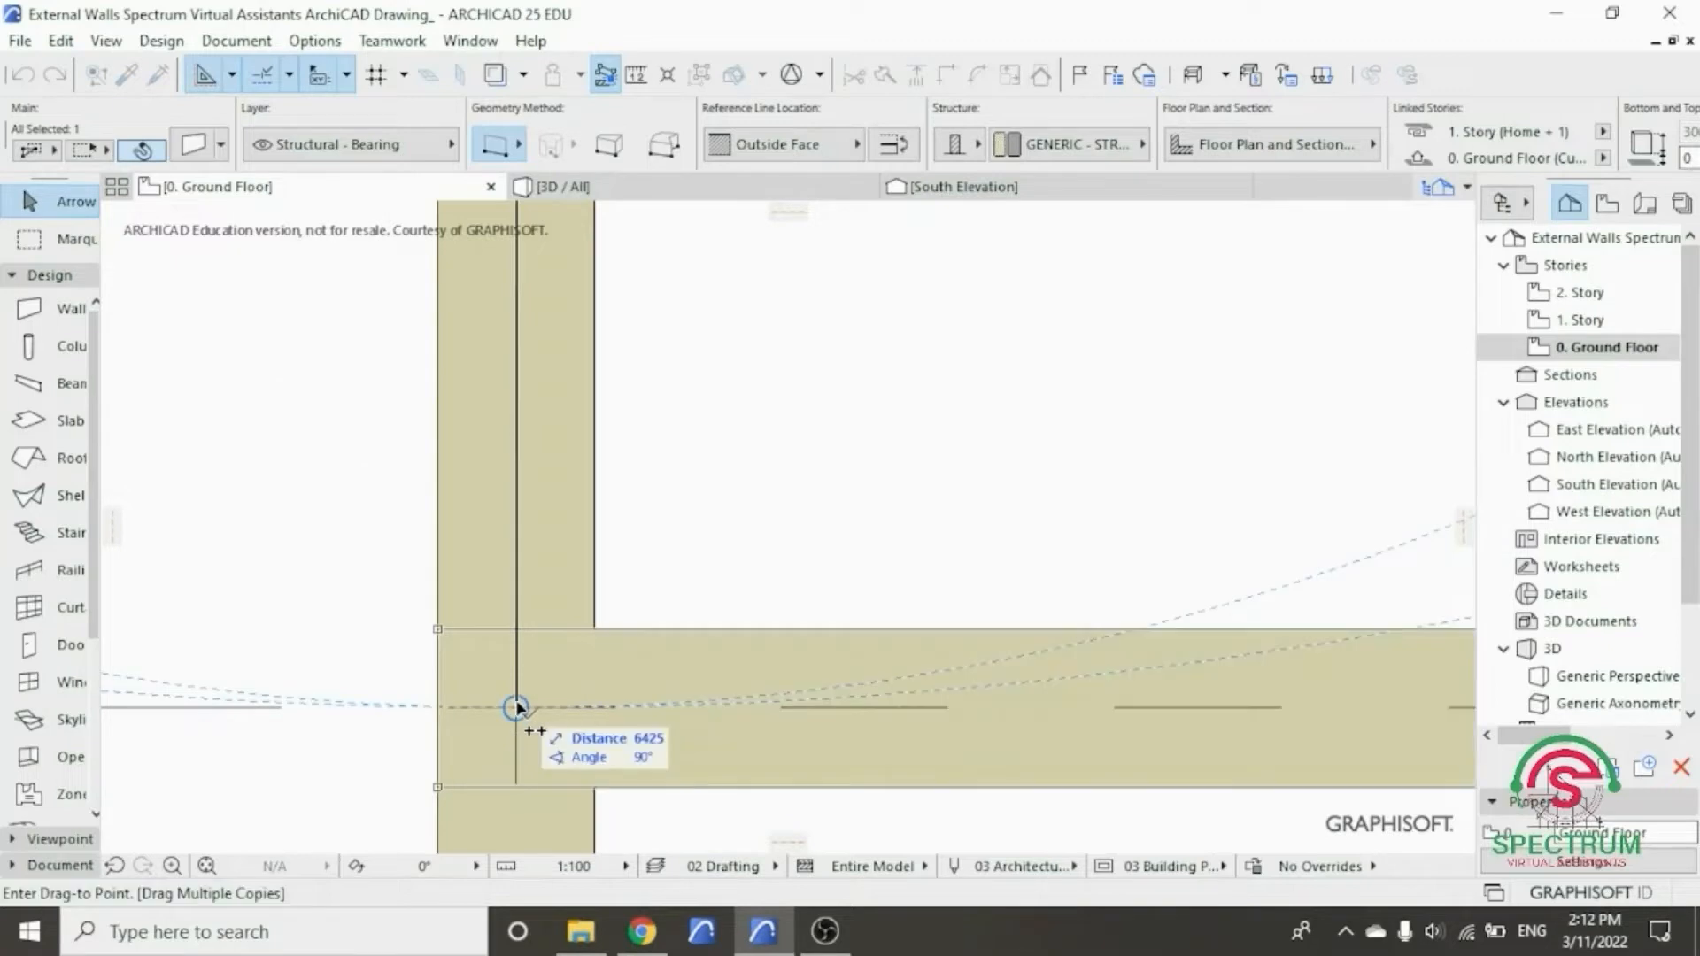
- Place a wall copy at the intersection of gridlines A and 4, 9775 mm from A–8 at 90°
scroll(502, 558, "down", 7)
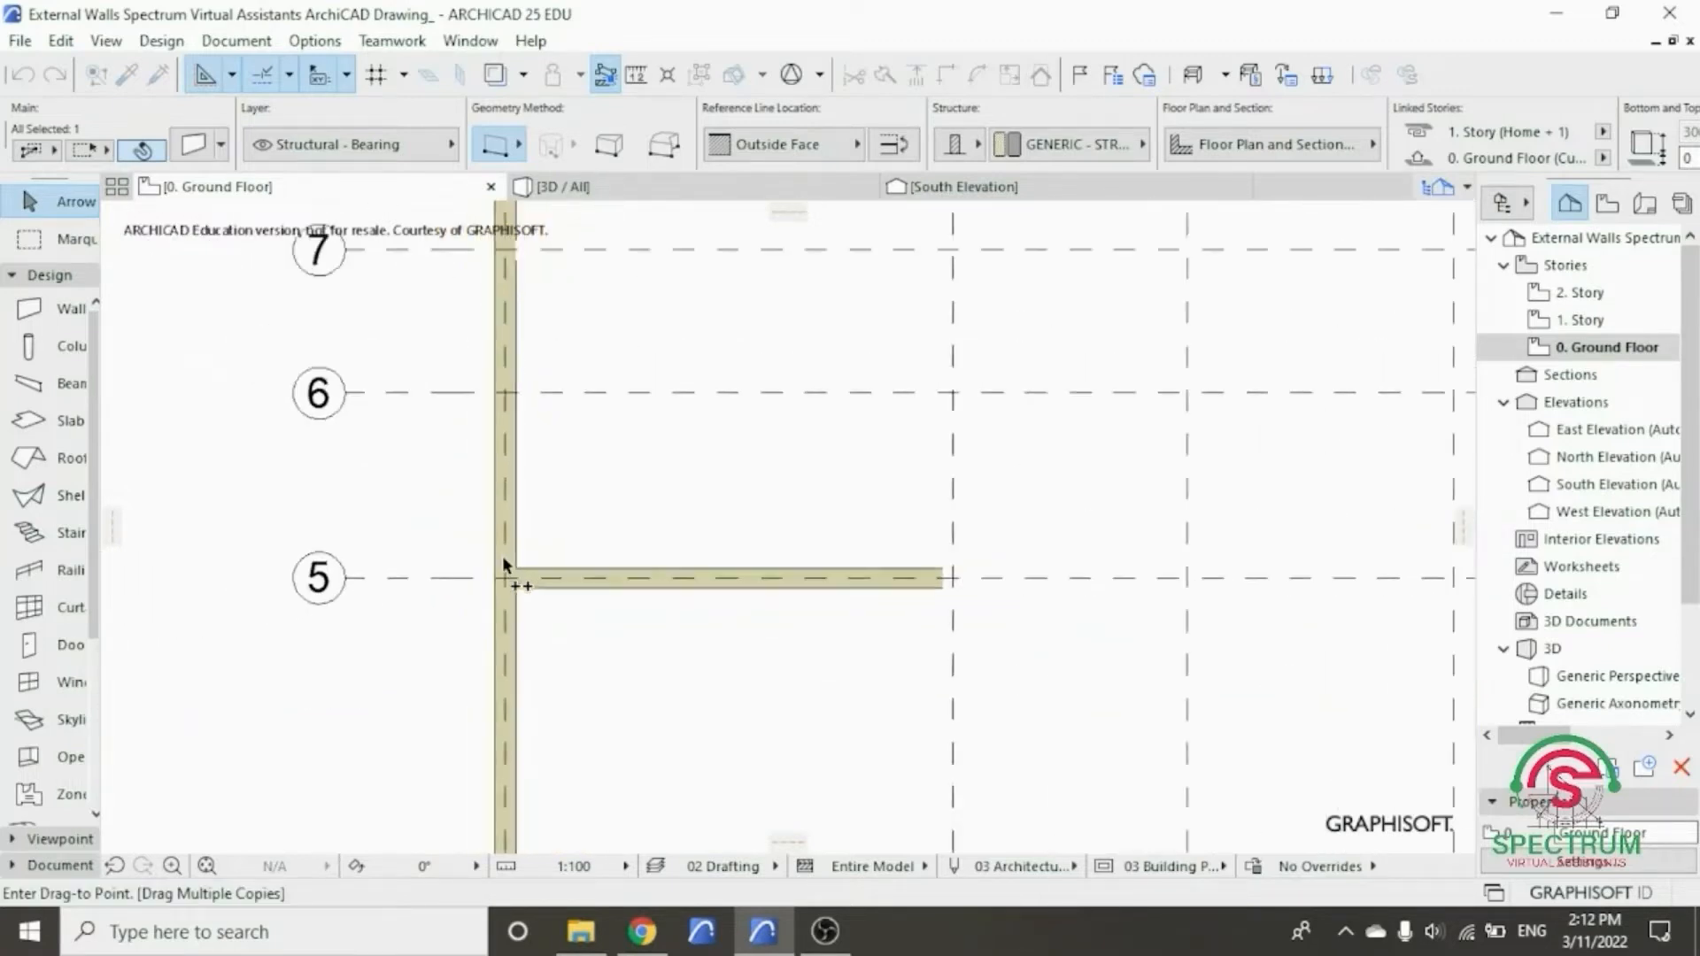
scroll(496, 651, "up", 8)
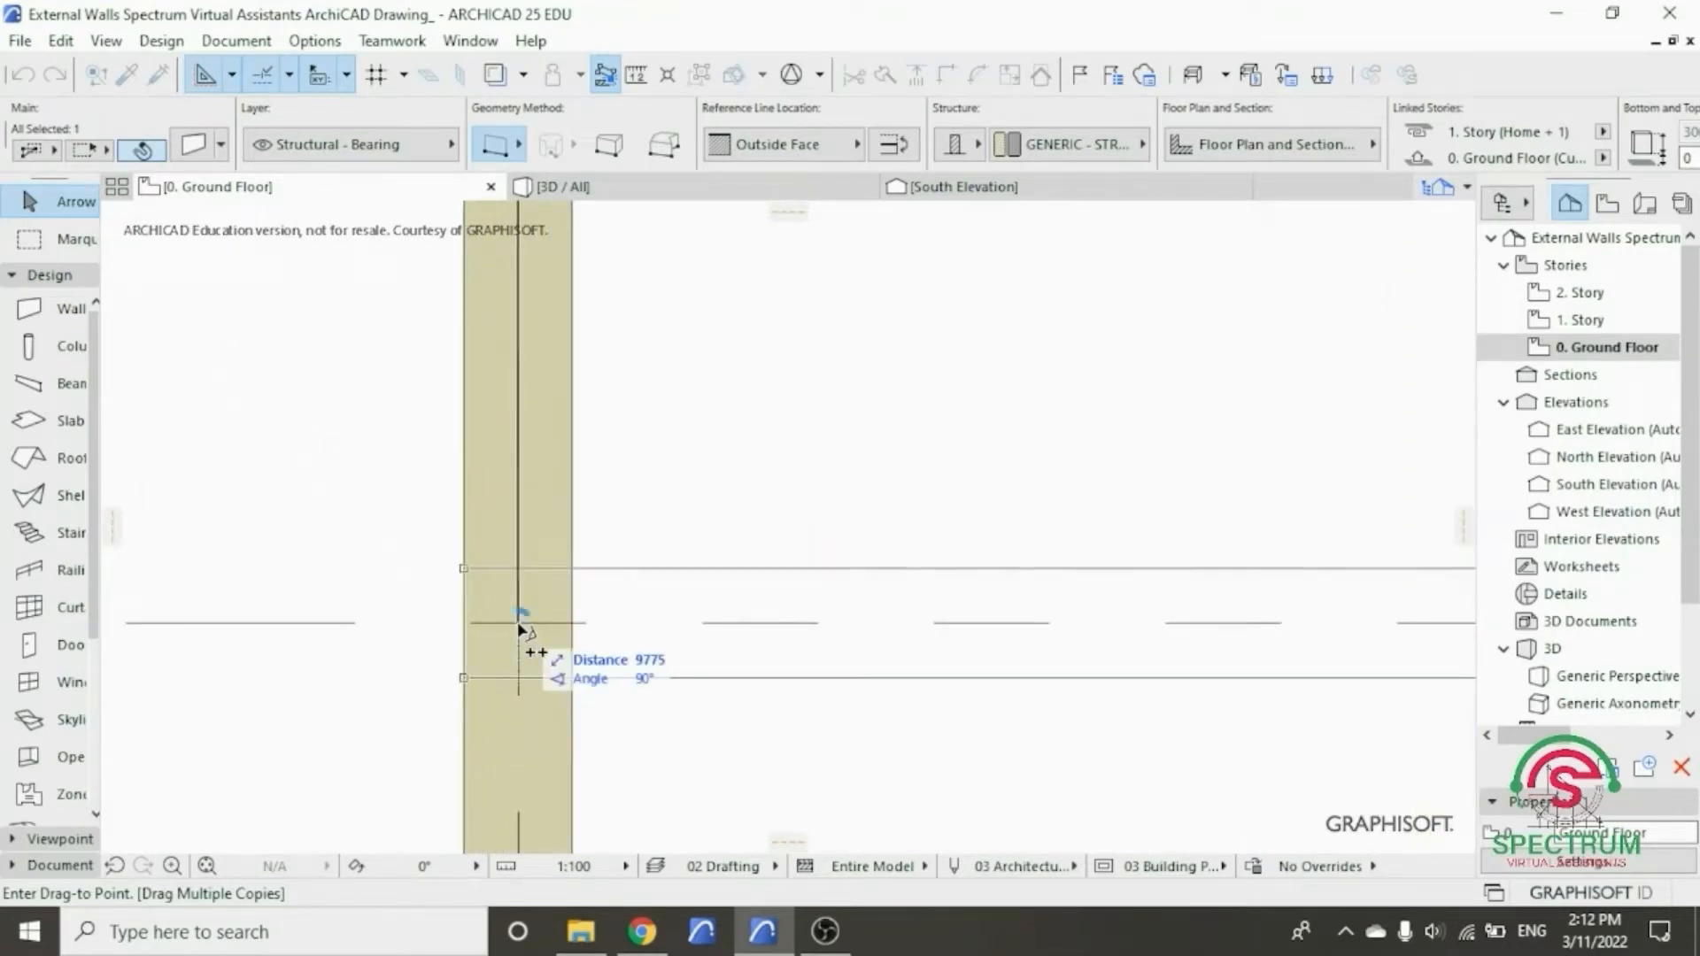
left_click(517, 621)
- Place a wall copy on gridline 3 at gridline A, 11575 mm from the A–8 intersection at 90°
scroll(515, 549, "down", 3)
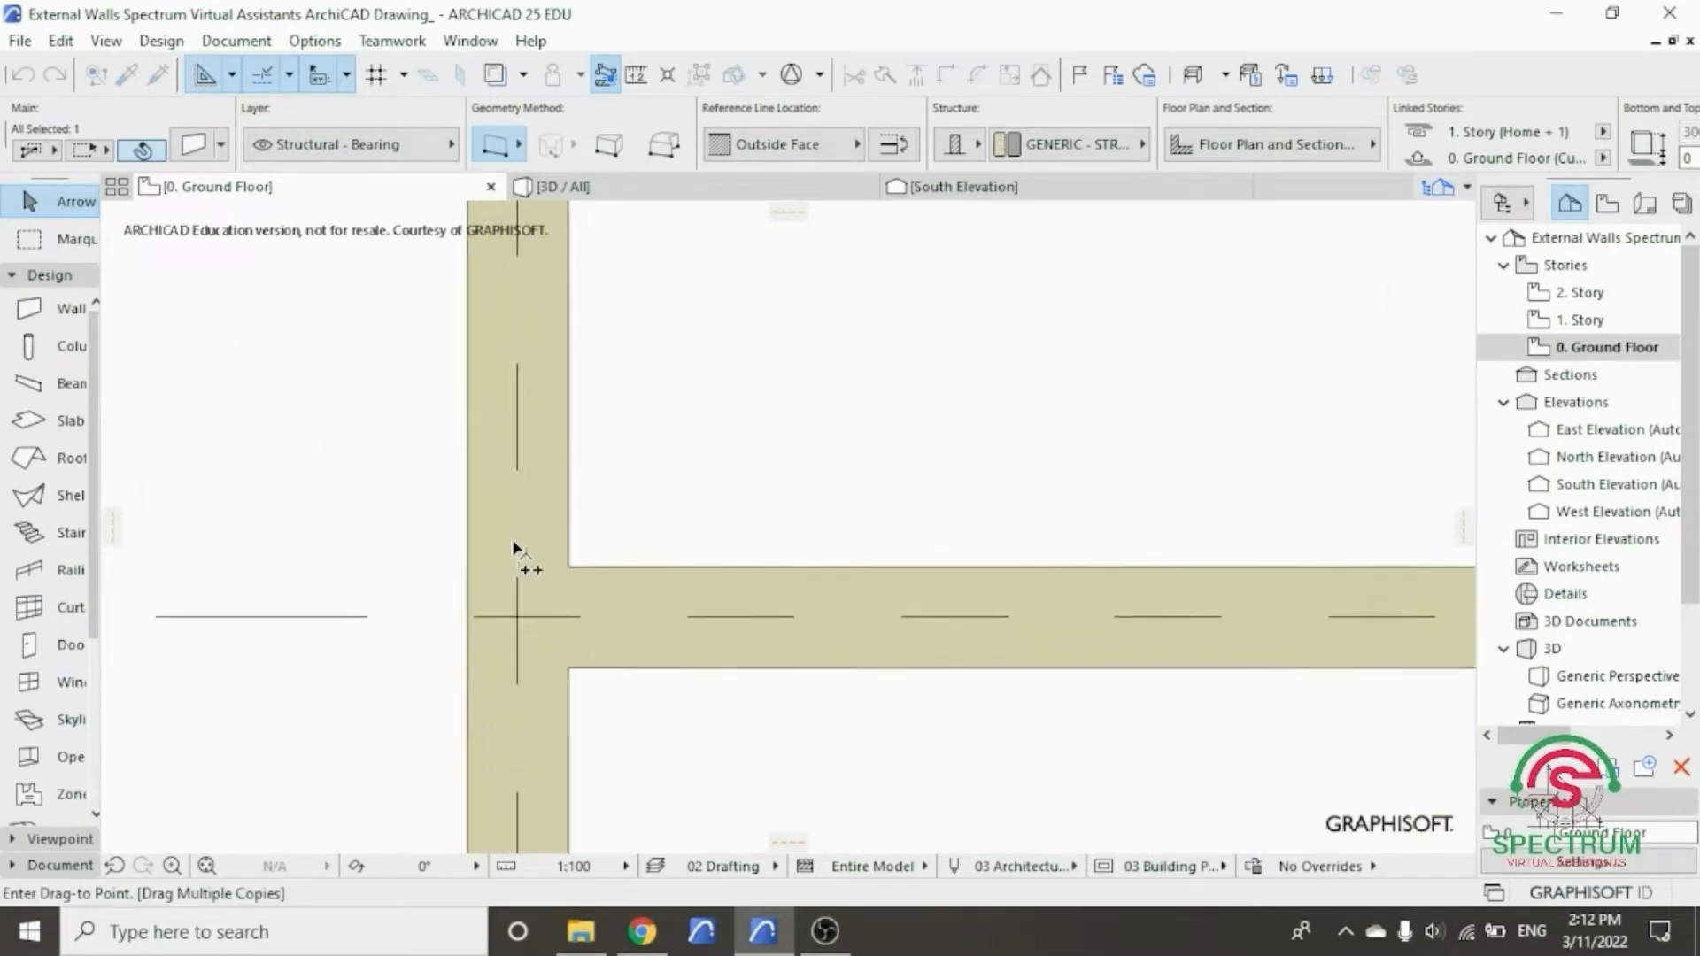
scroll(516, 549, "down", 5)
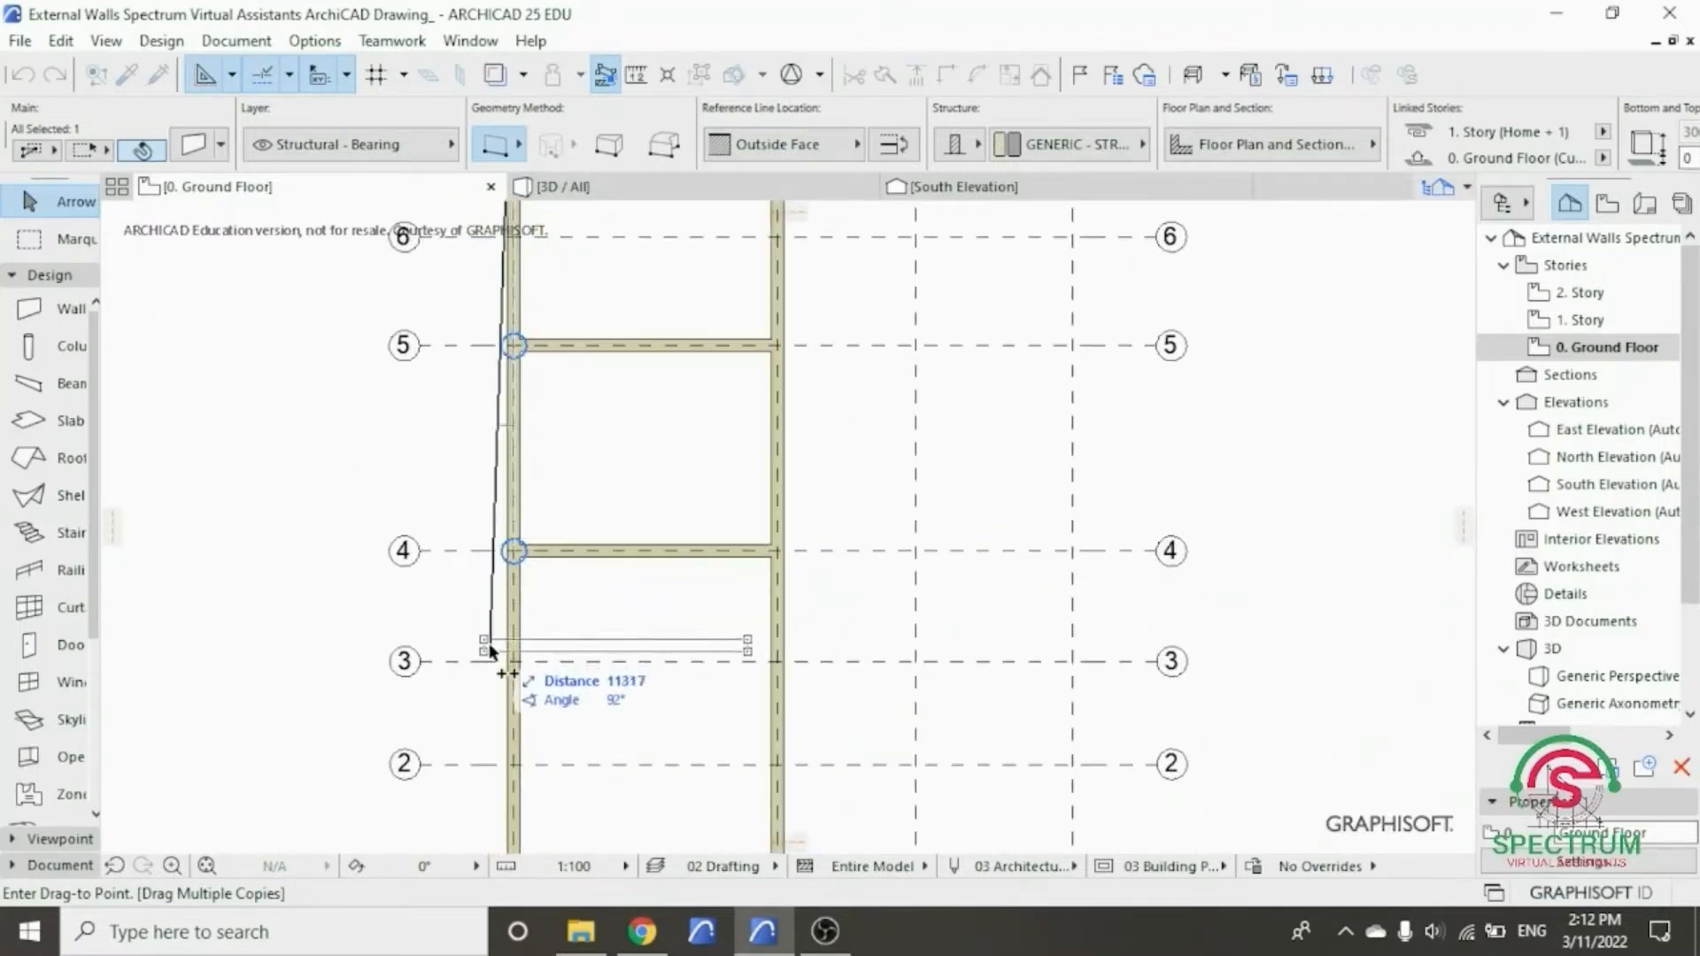
scroll(509, 709, "down", 3)
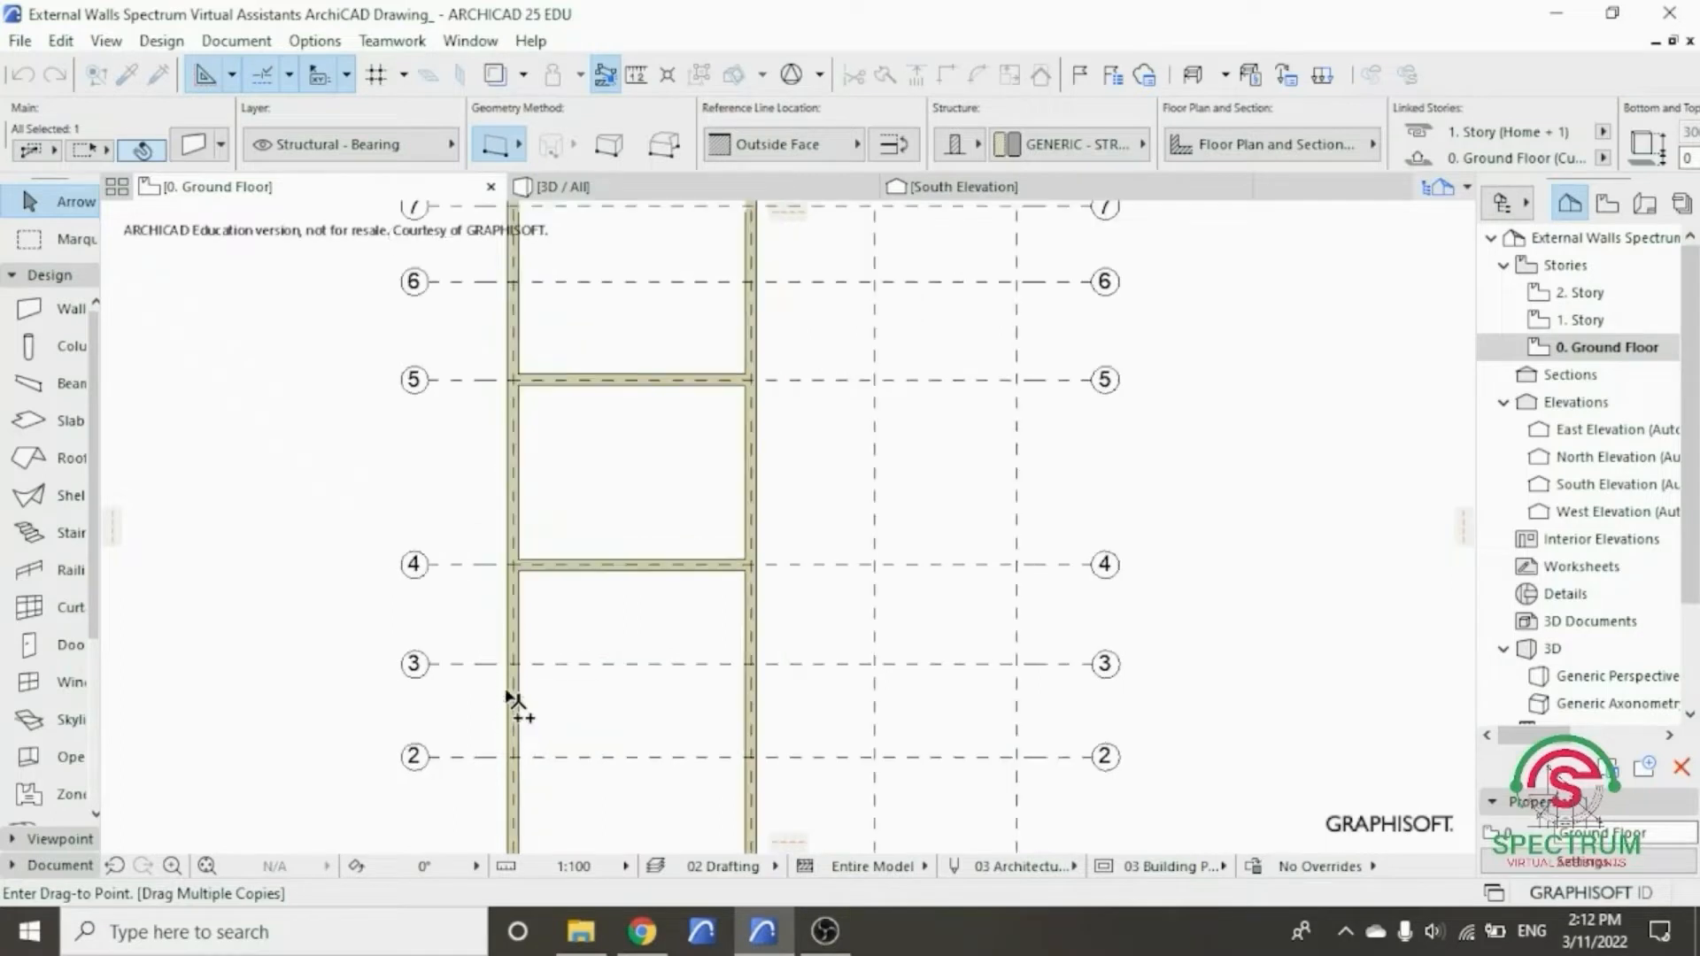
scroll(517, 662, "up", 5)
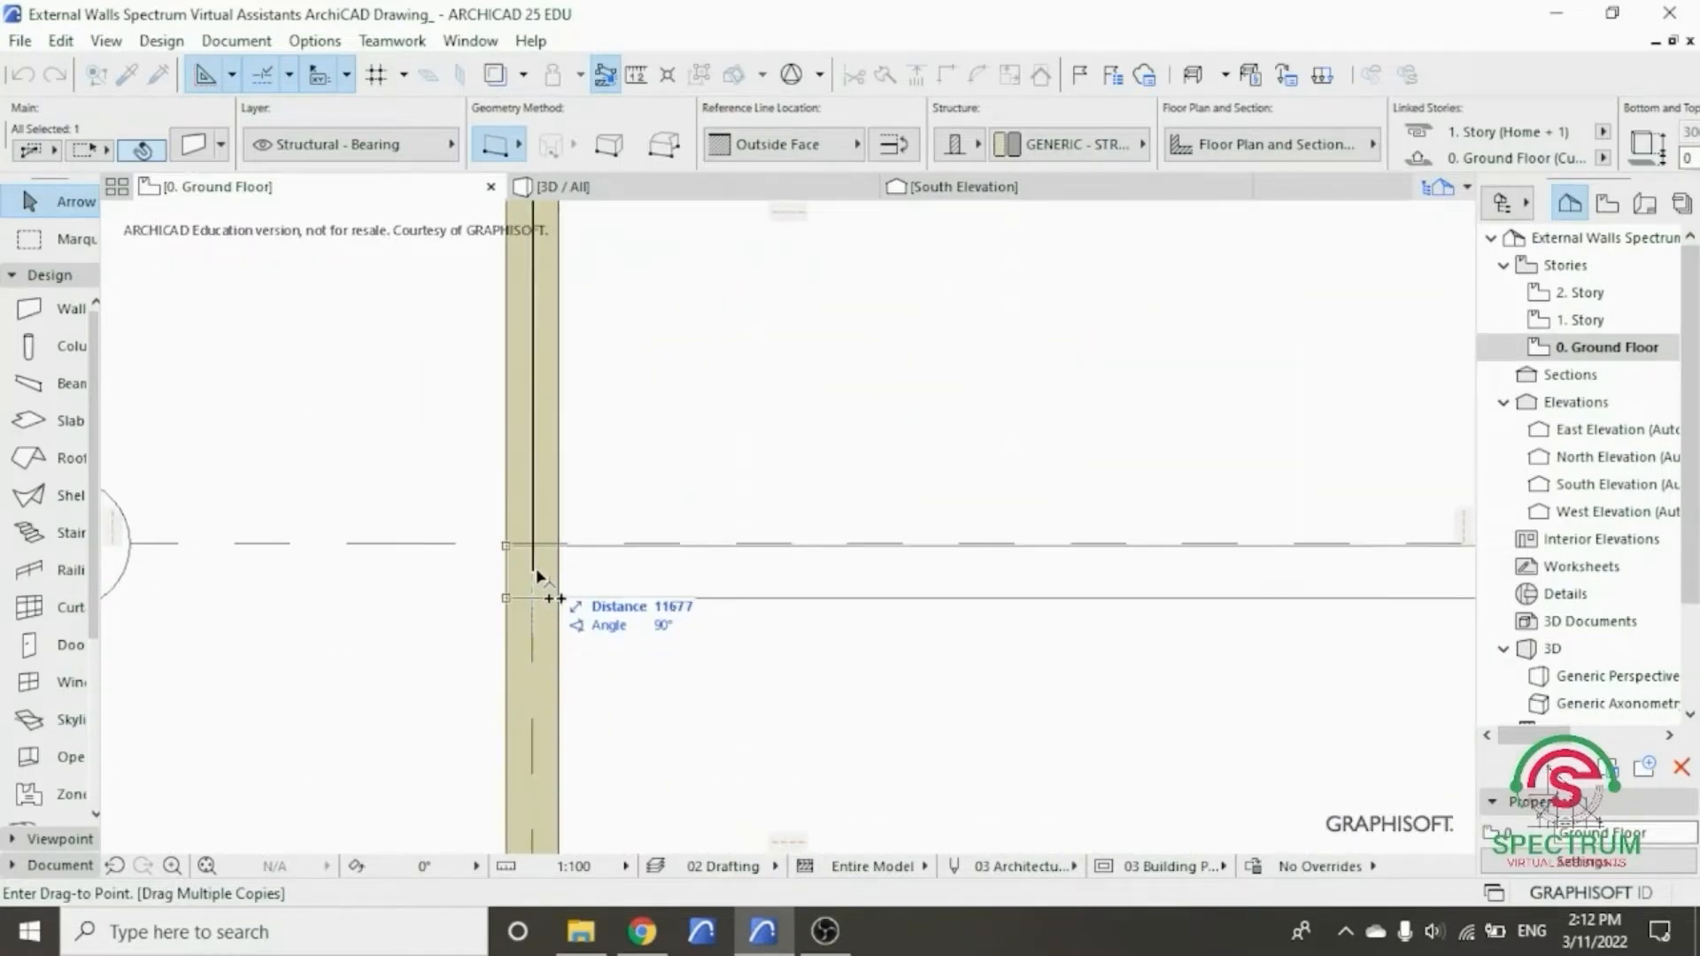
scroll(533, 546, "up", 2)
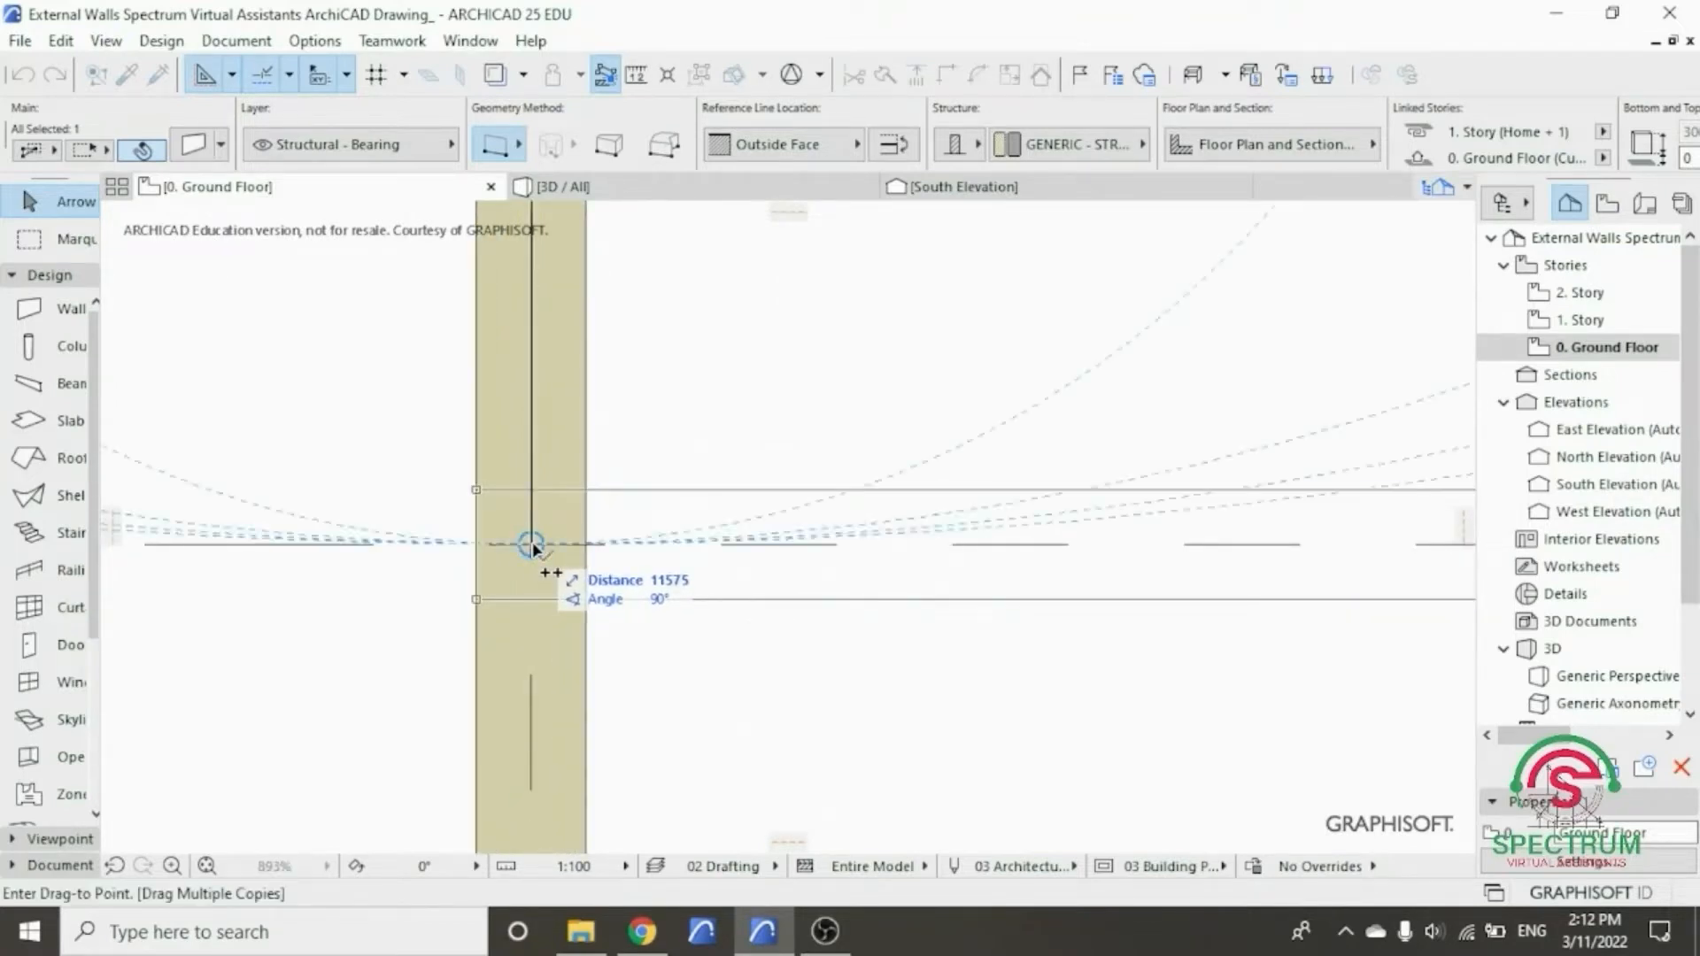
left_click(533, 546)
- Place the last wall copy at the A–1 intersection, 15350 mm from A–8, and finish the multiple-copy command
scroll(534, 545, "down", 6)
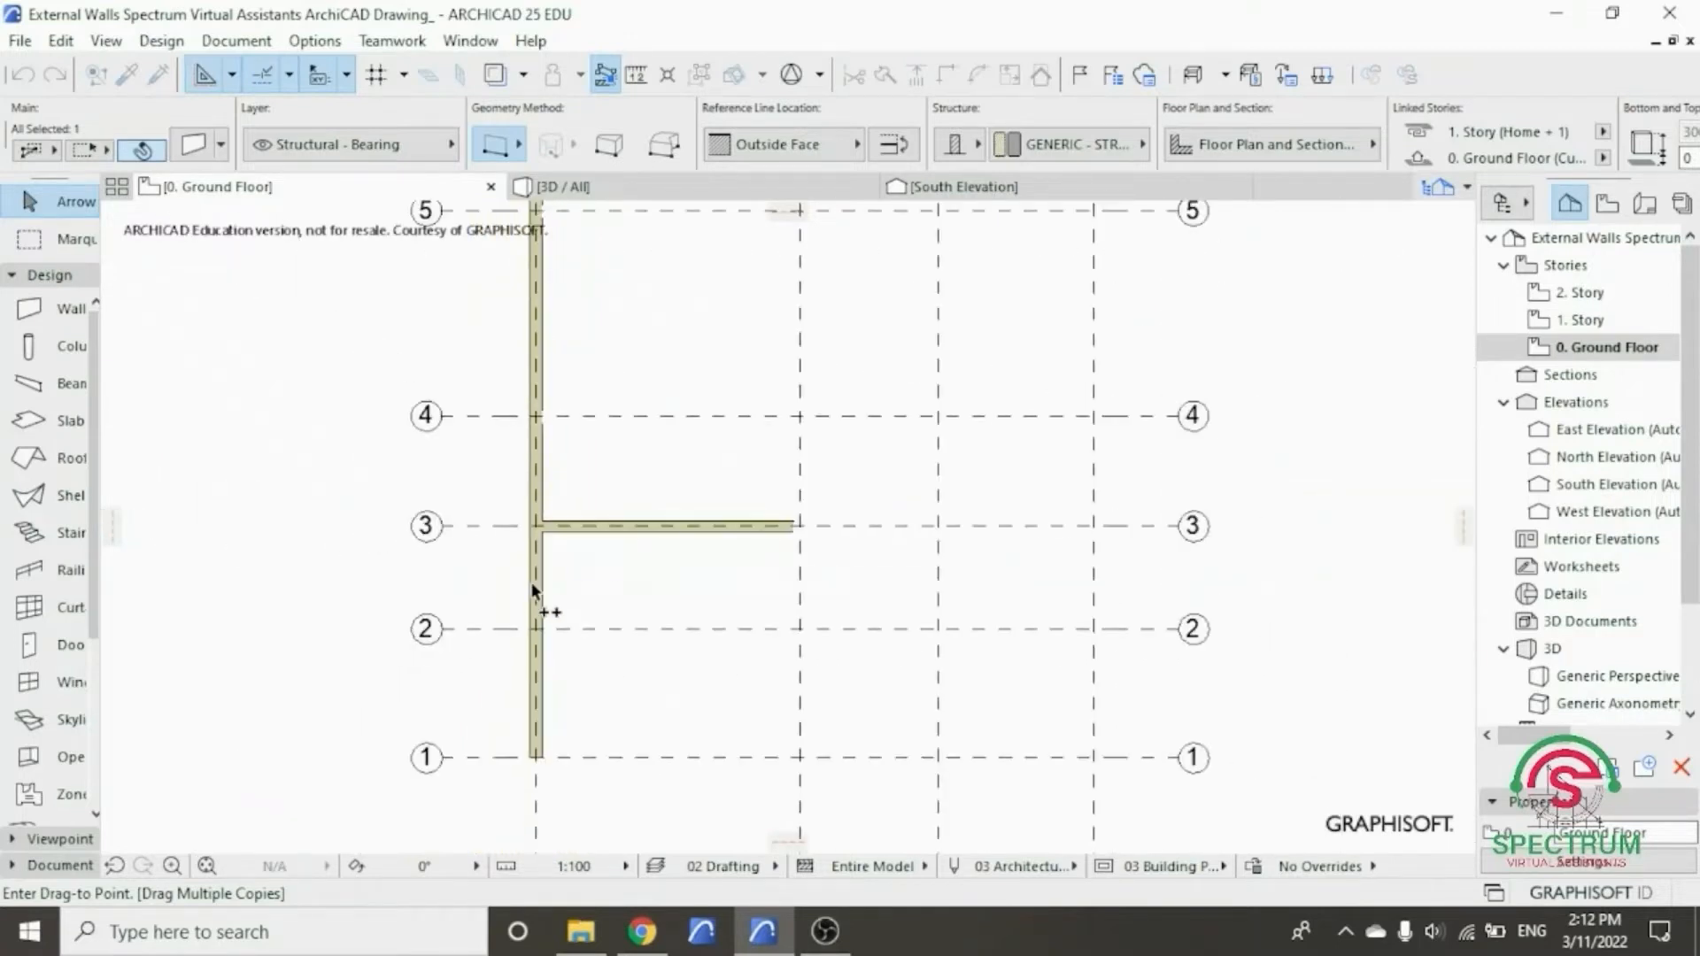
scroll(535, 649, "up", 3)
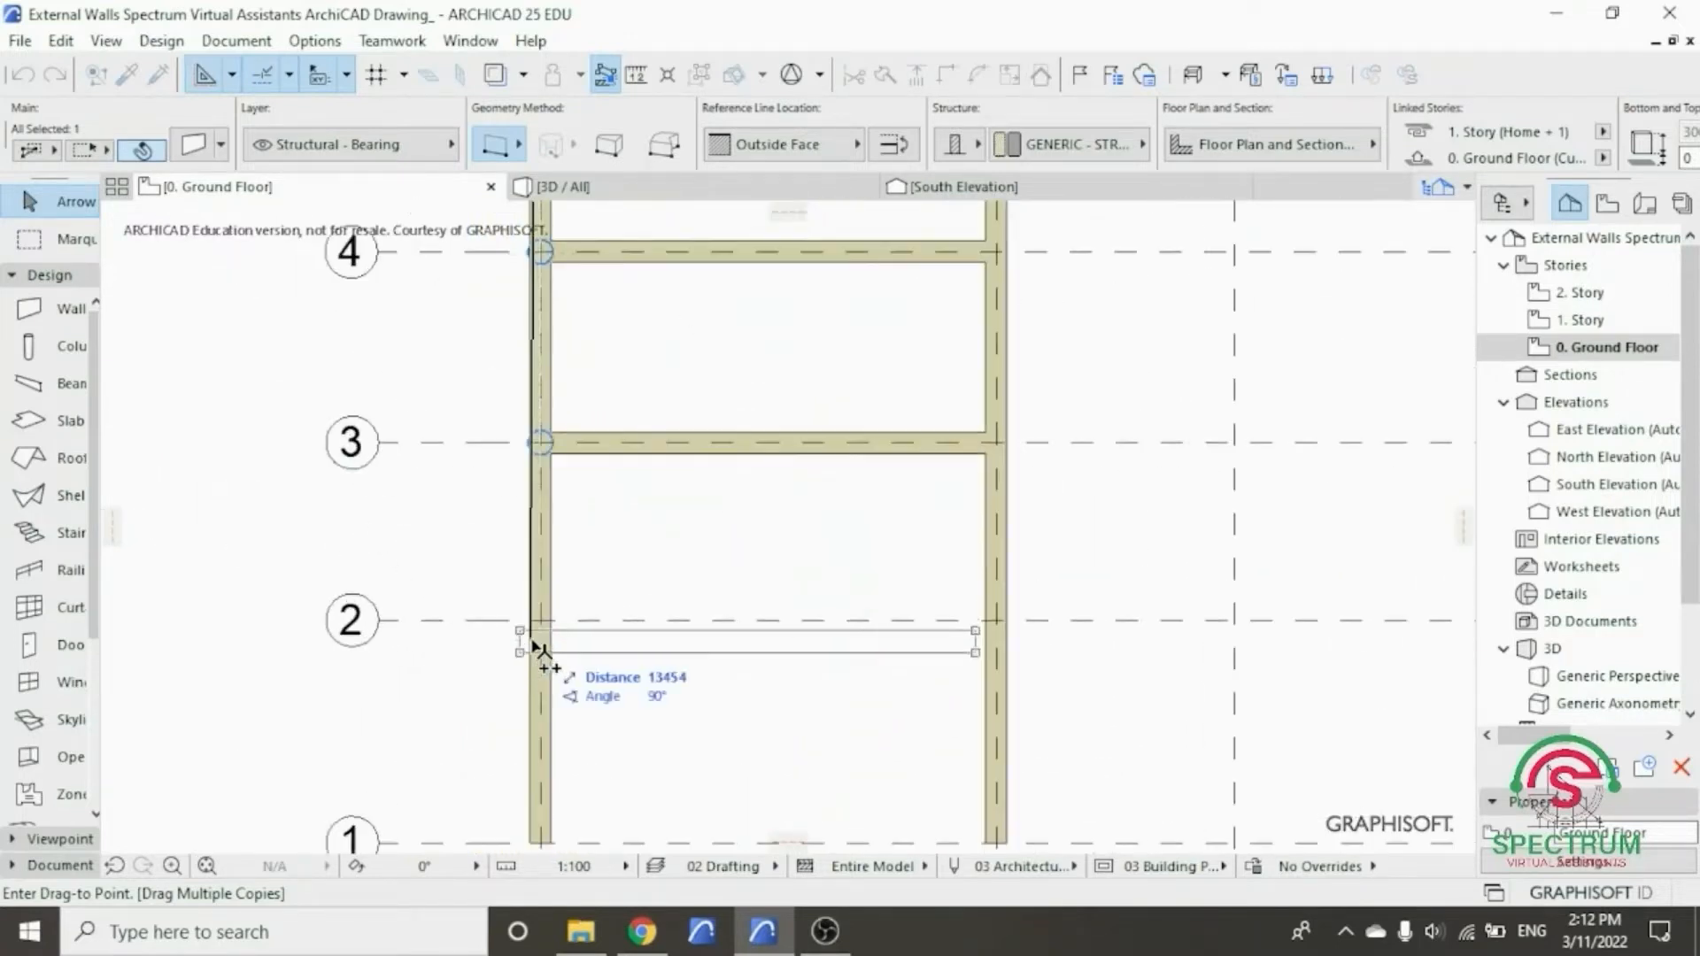
scroll(535, 649, "down", 3)
scroll(542, 721, "up", 1)
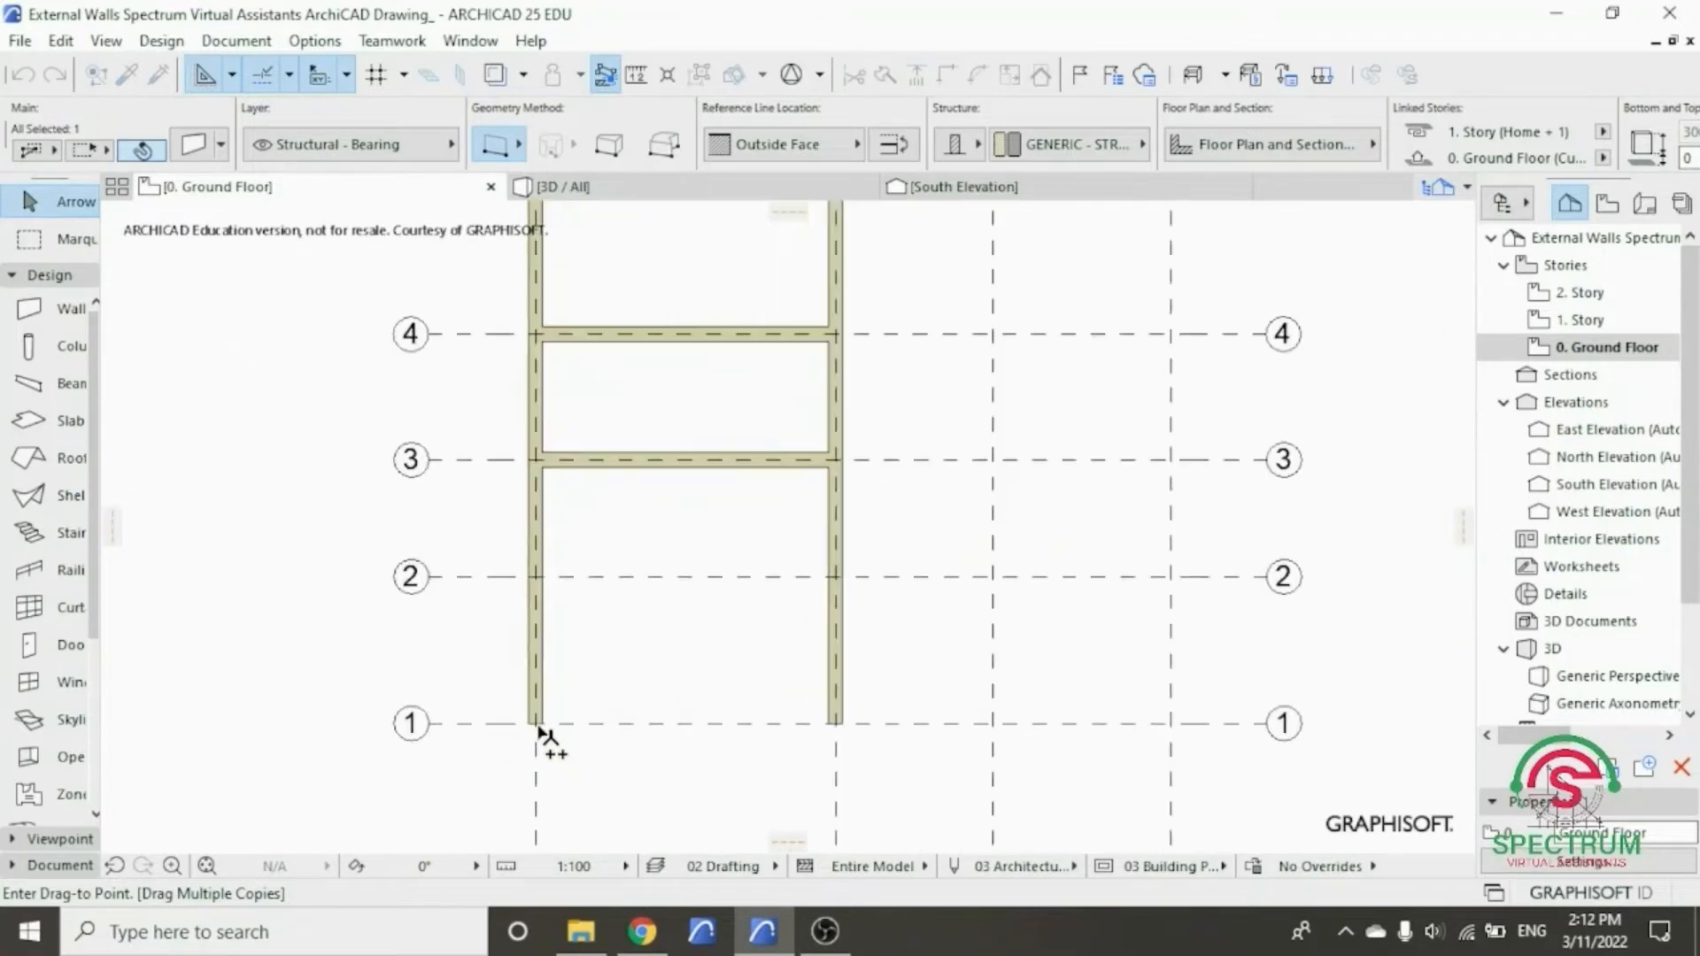
scroll(541, 728, "up", 4)
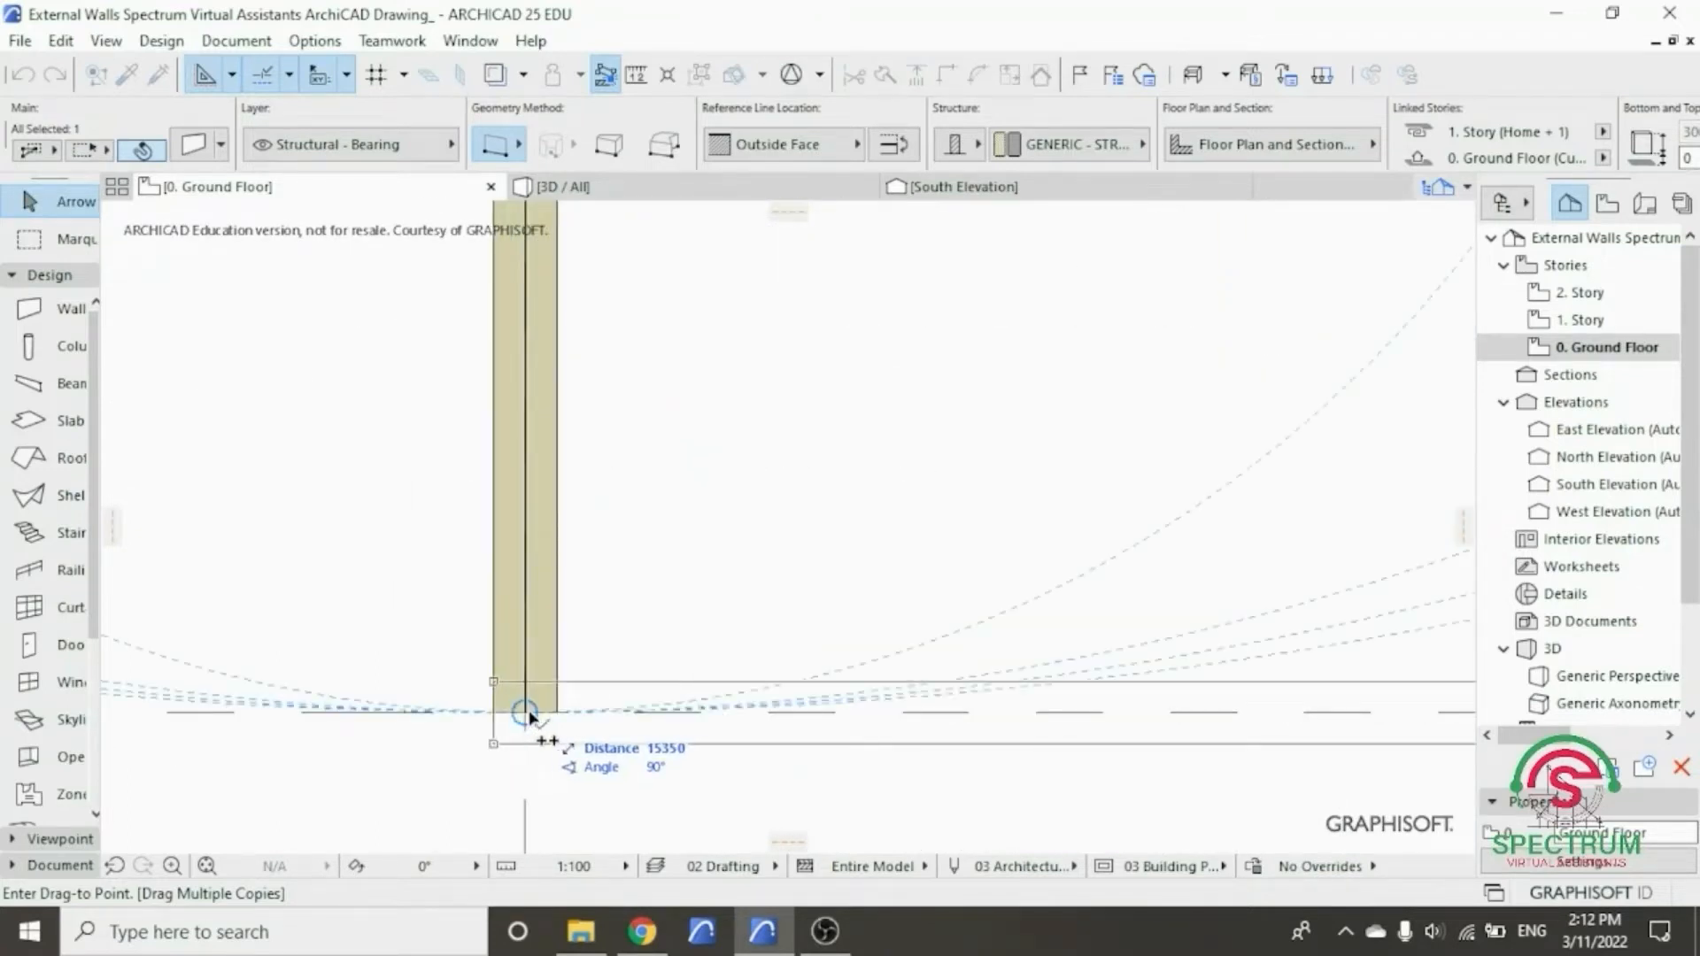
left_click(529, 715)
key("Escape")
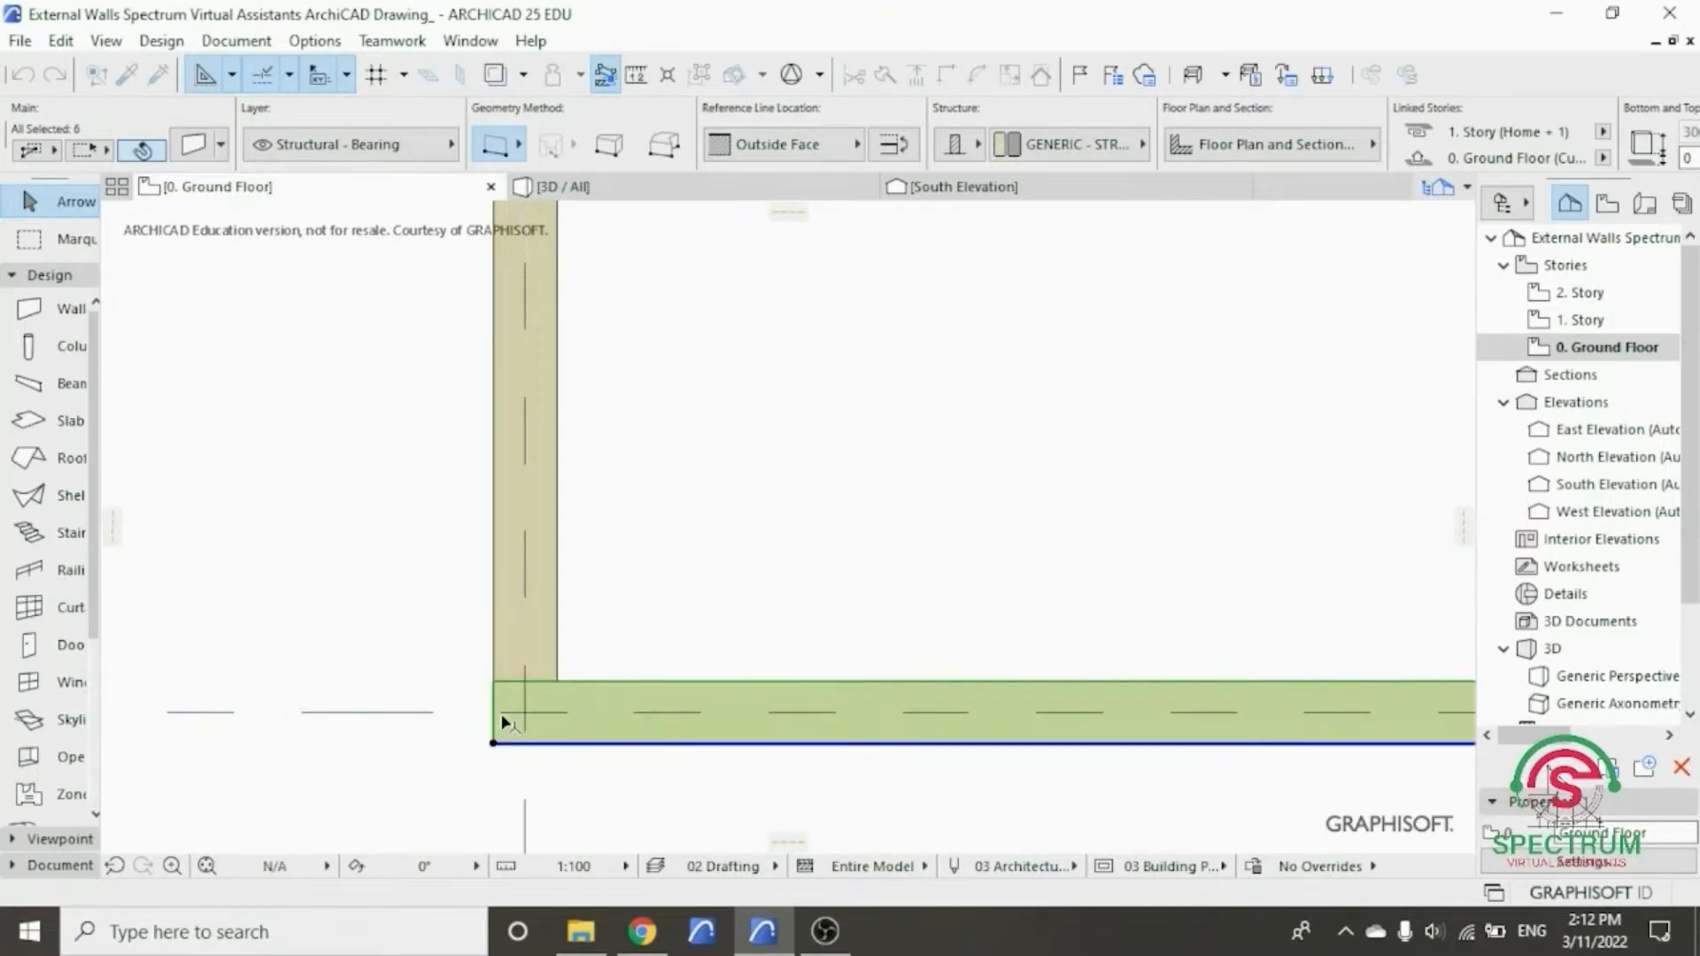
- Intersect the gridline 1 wall with the gridline A and B walls to close both corners, and clear the selection
scroll(448, 711, "down", 4)
left_click(811, 664)
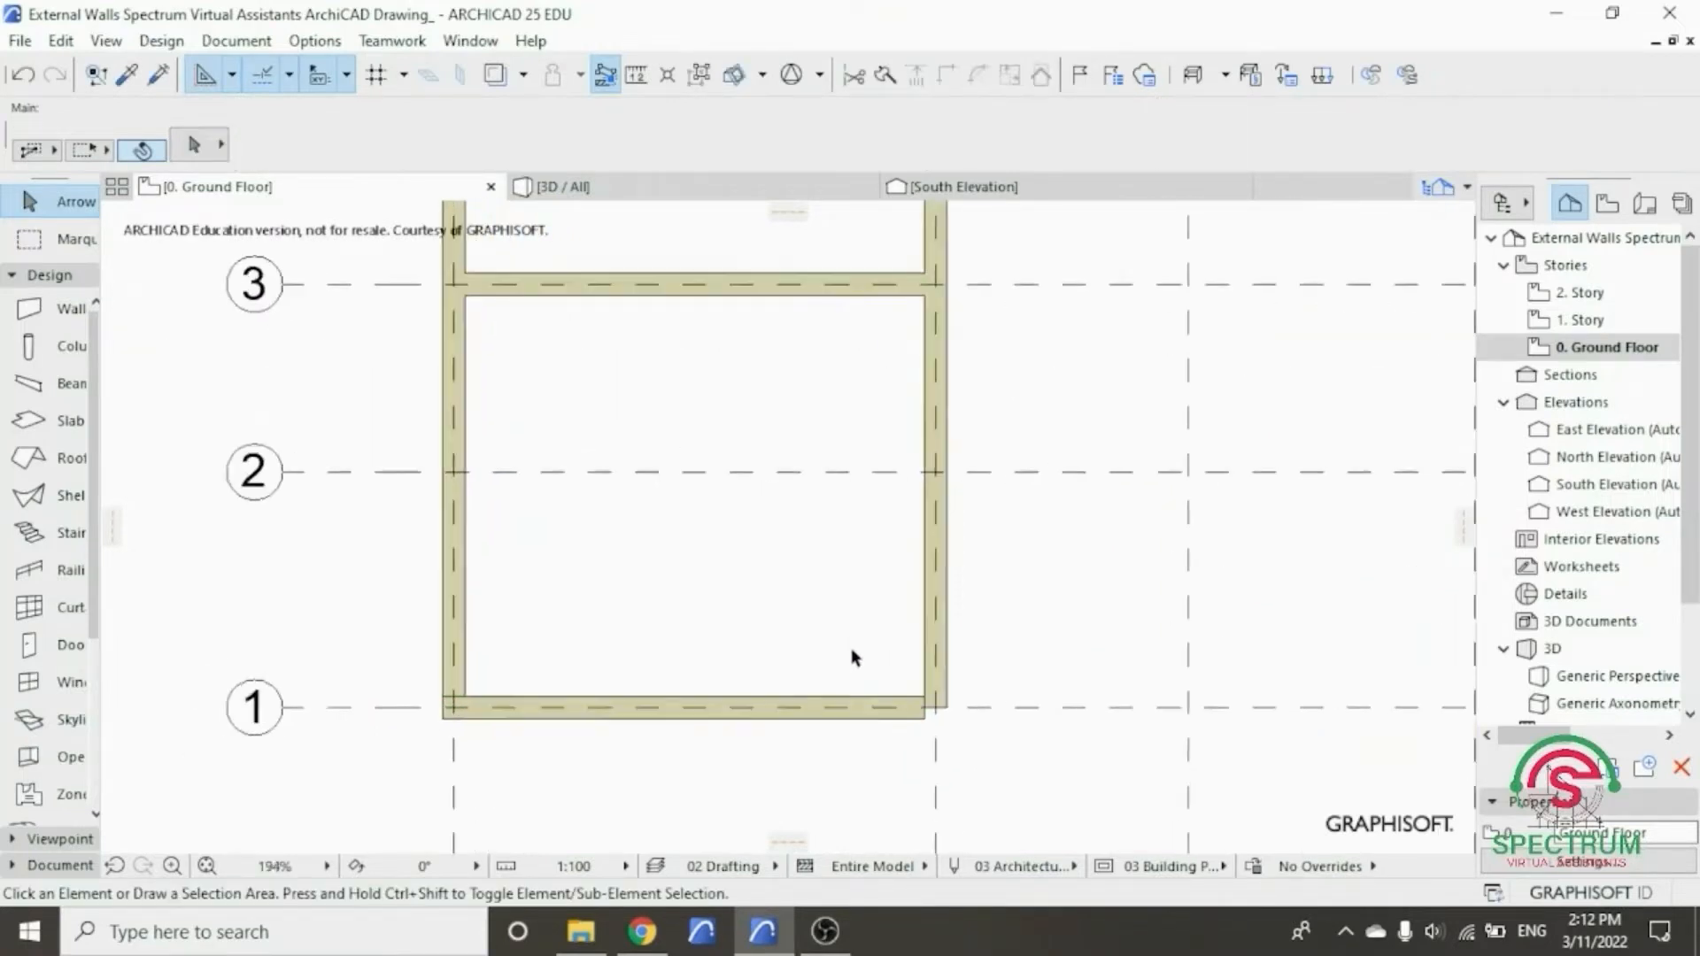
scroll(848, 654, "up", 2)
left_click(960, 669)
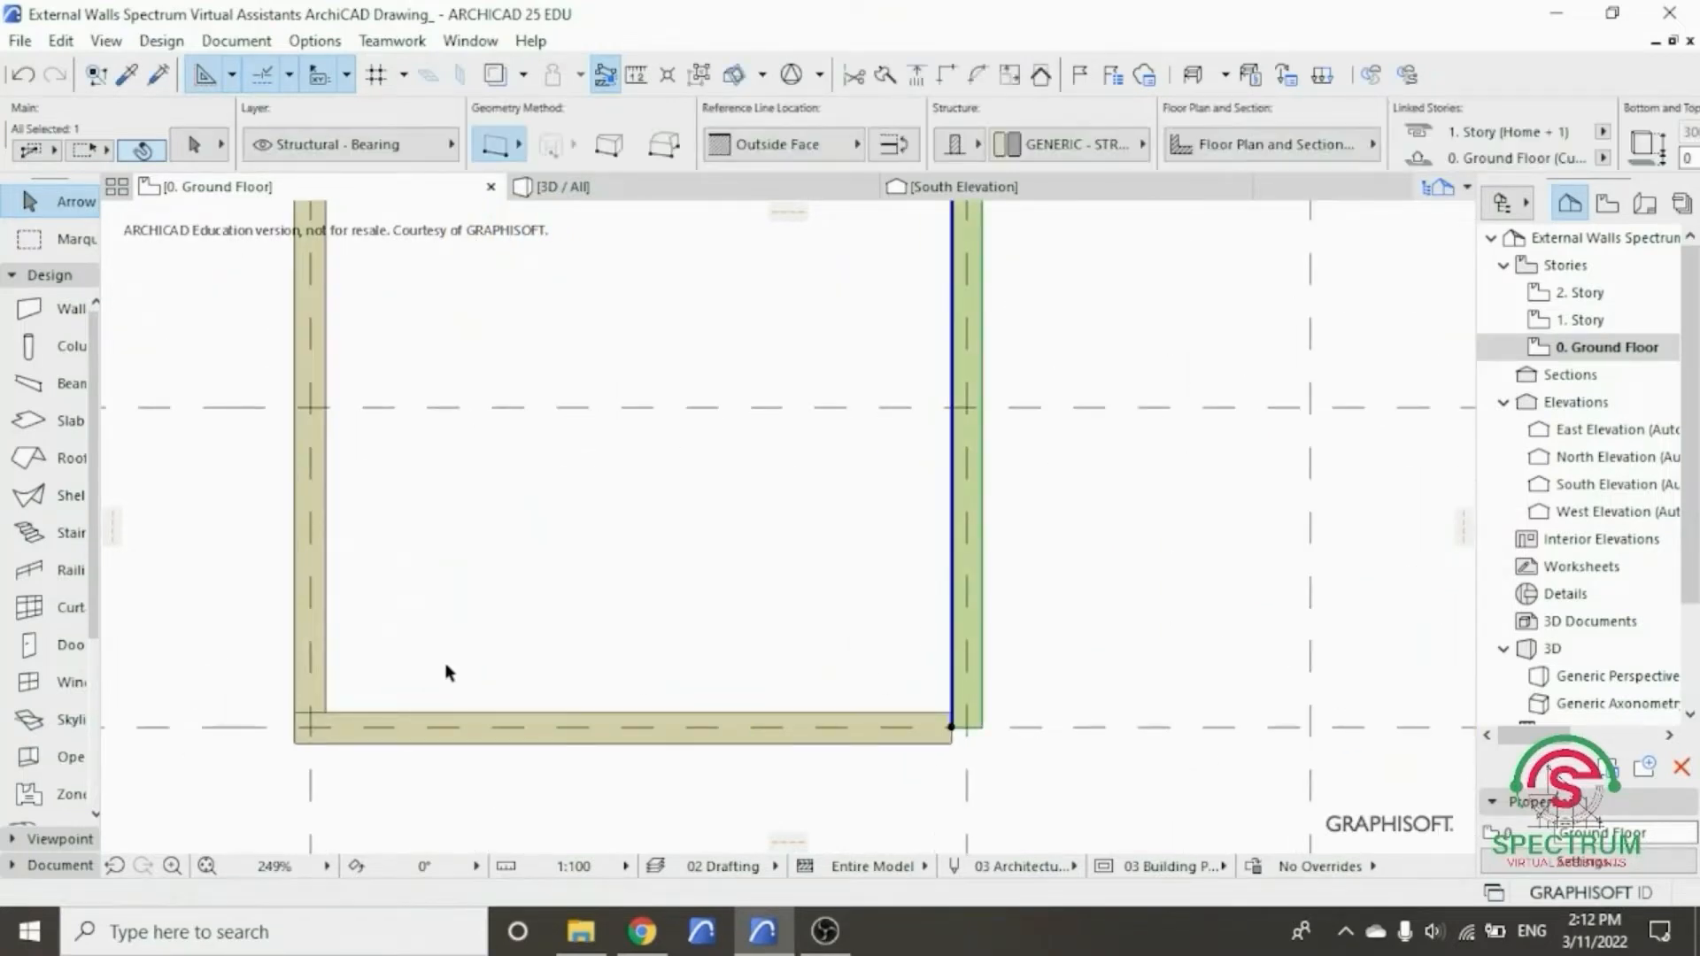
left_click(333, 660, "shift")
left_click(505, 720, "shift")
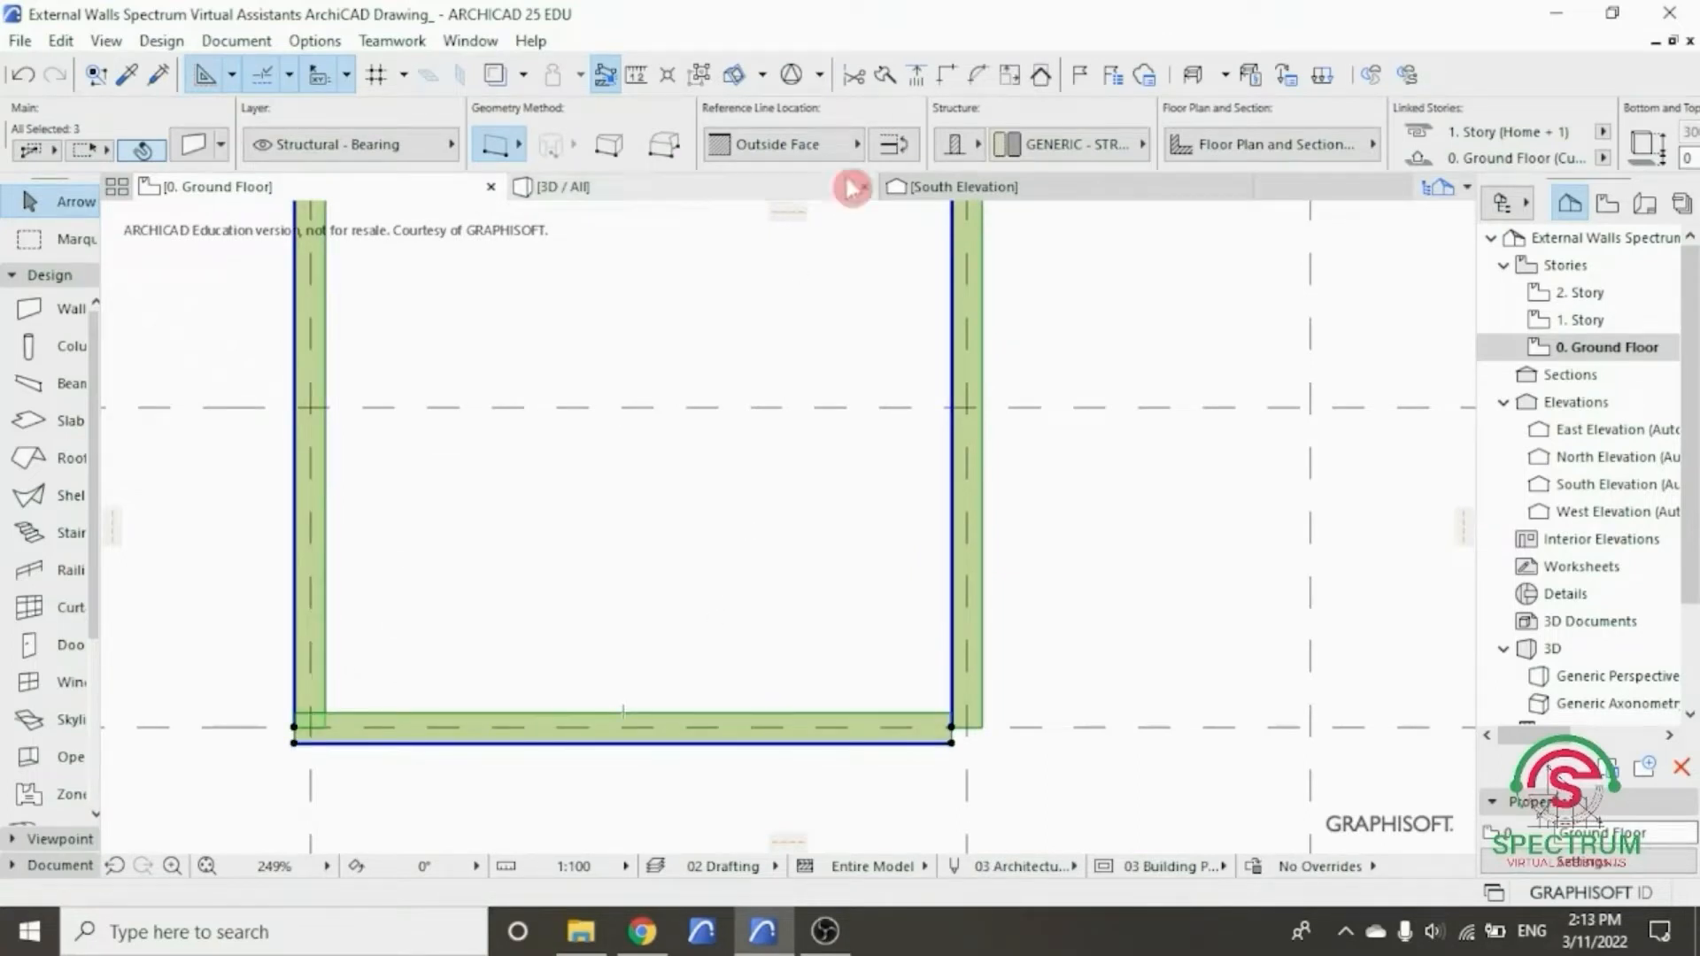
left_click(947, 71)
scroll(700, 611, "down", 5)
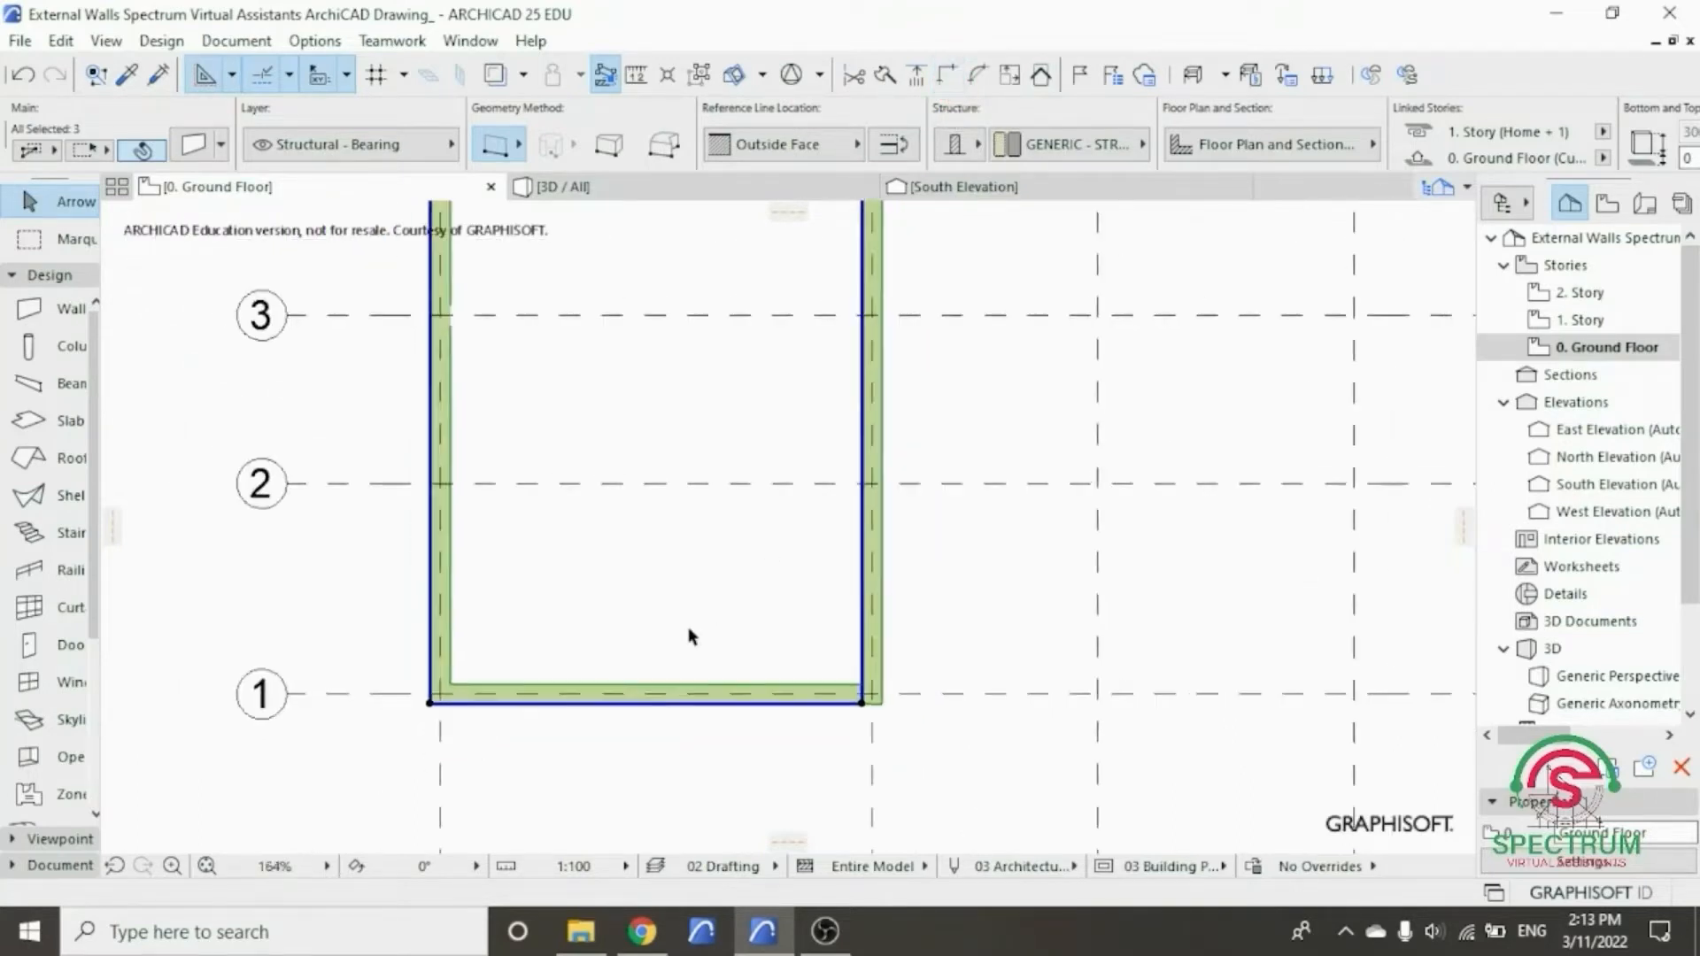
left_click(720, 574)
scroll(874, 353, "up", 1)
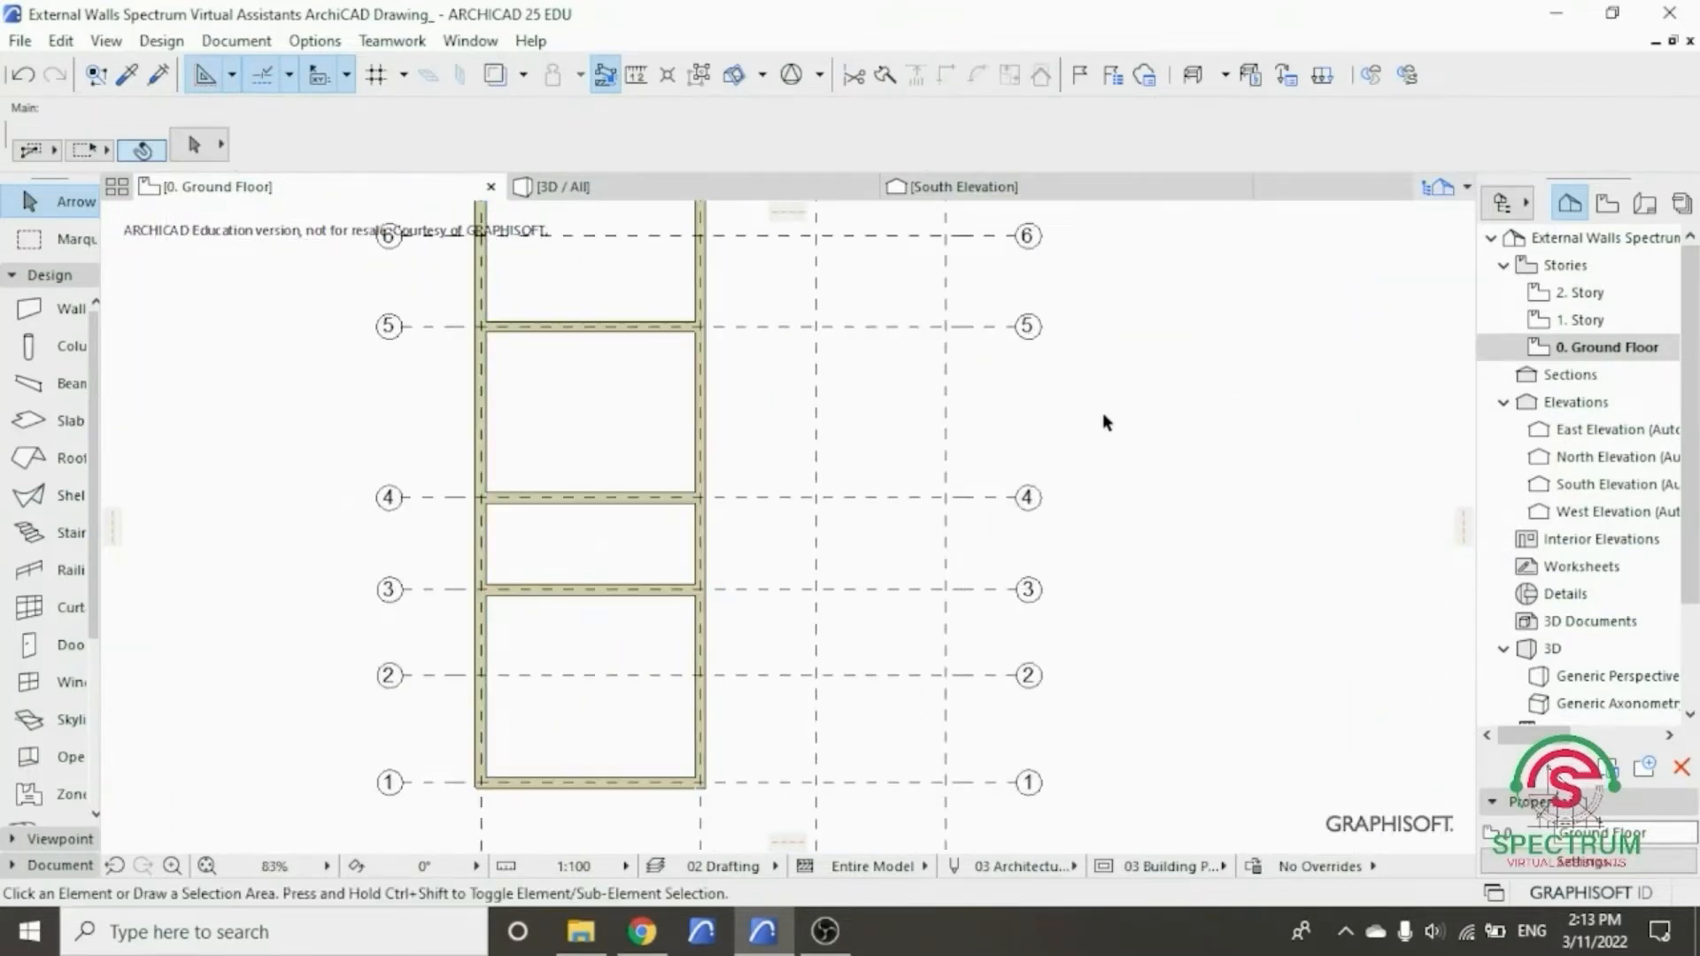
scroll(754, 622, "down", 2)
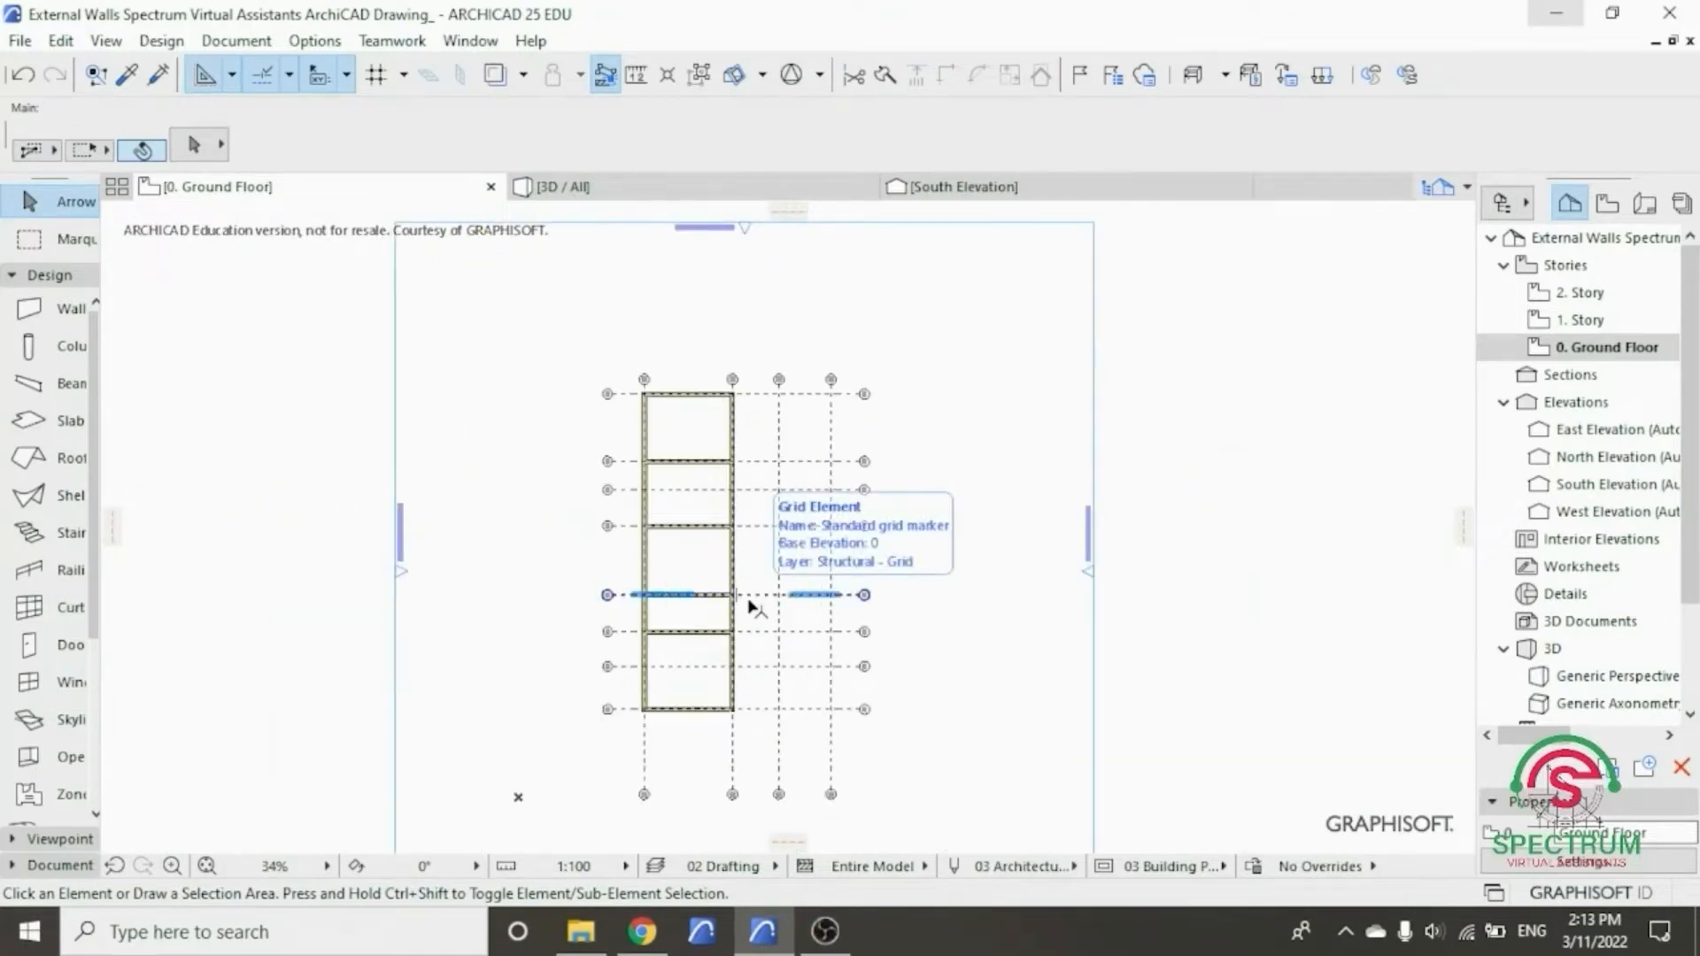
- Draw a straight wall along gridline 2 from the gridline B wall to gridline D
scroll(782, 706, "up", 2)
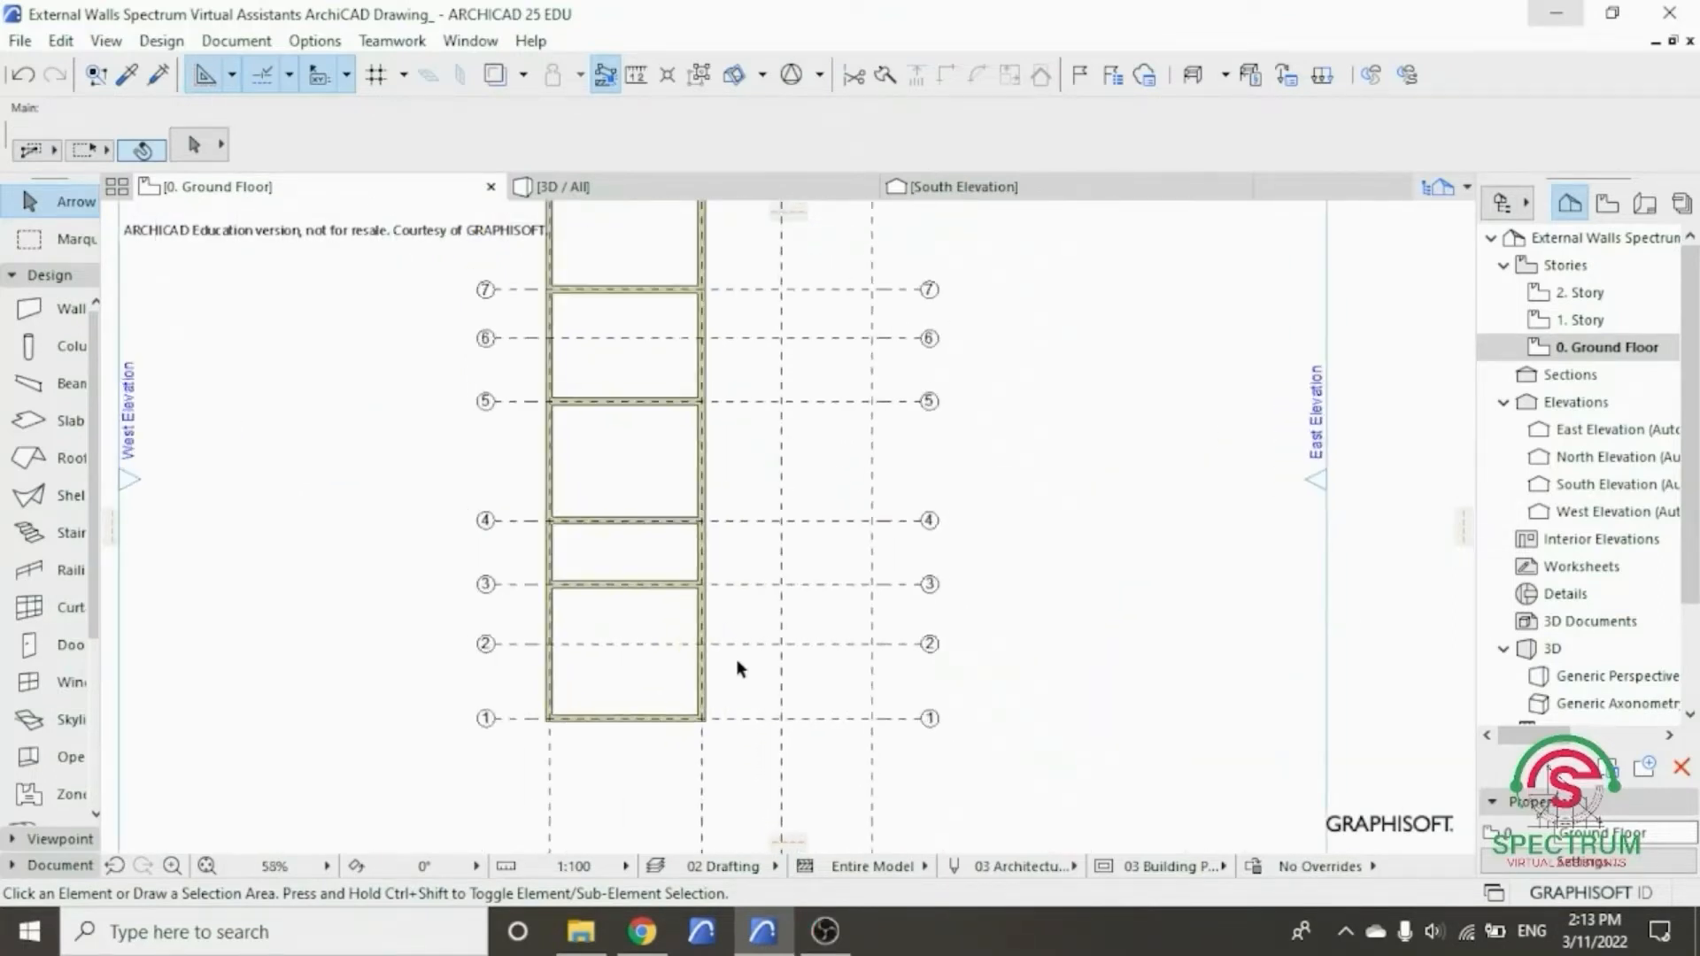
scroll(741, 669, "up", 3)
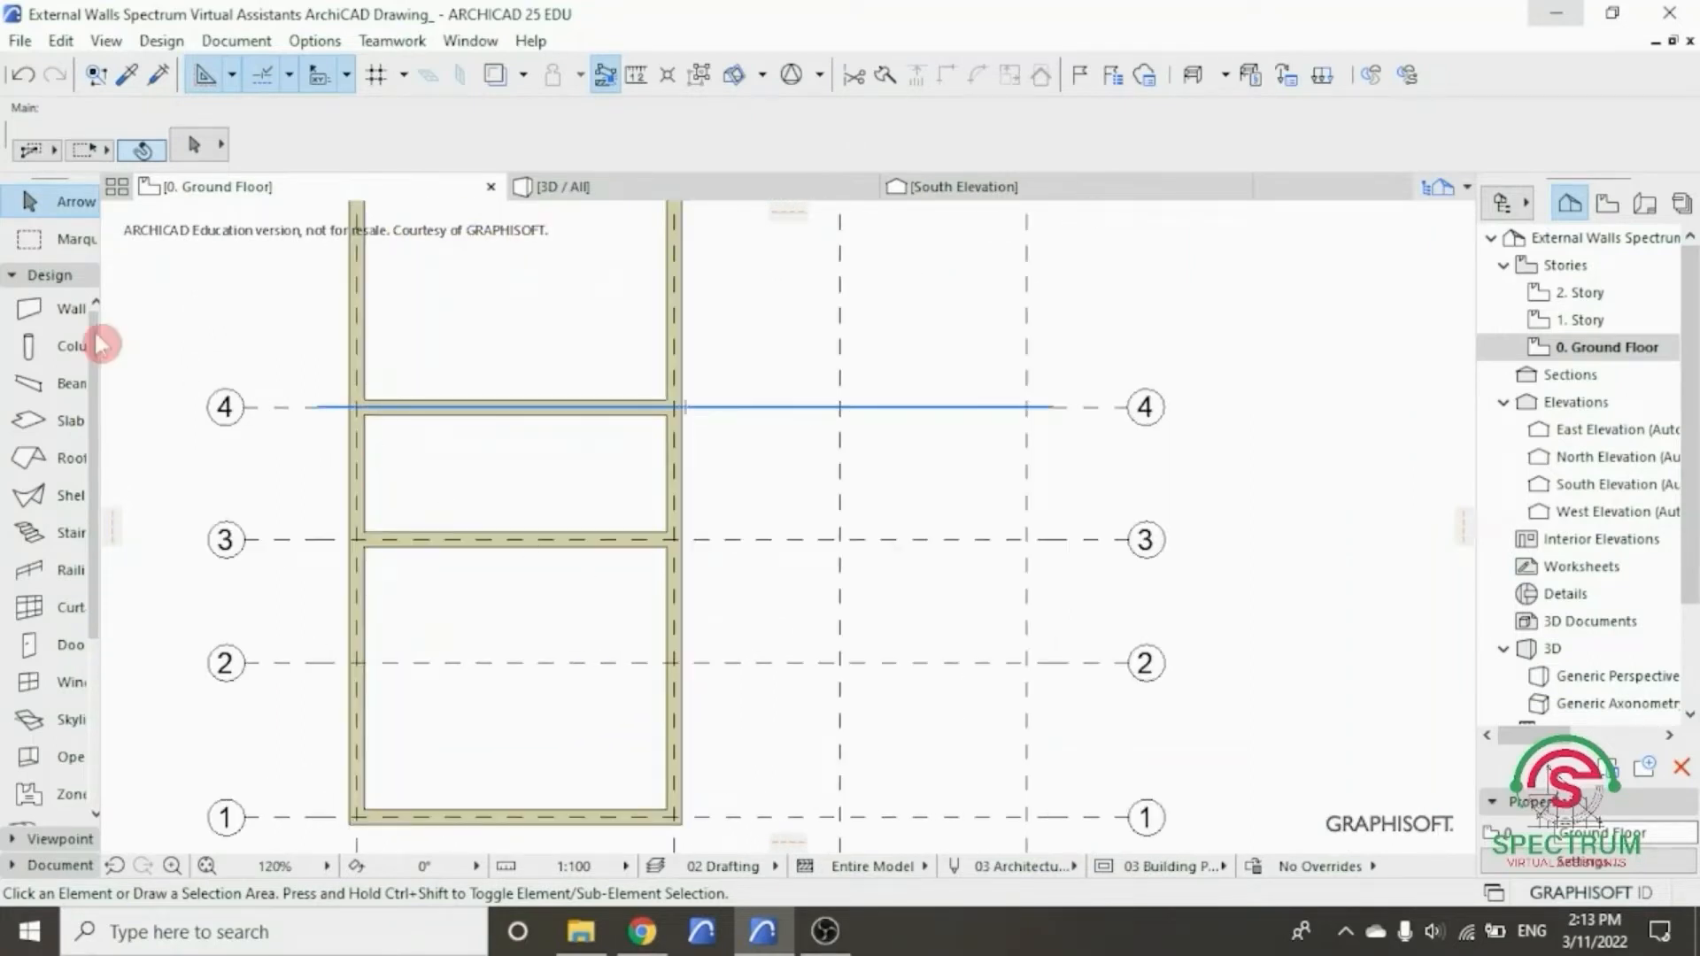
left_click(55, 309)
scroll(671, 662, "up", 5)
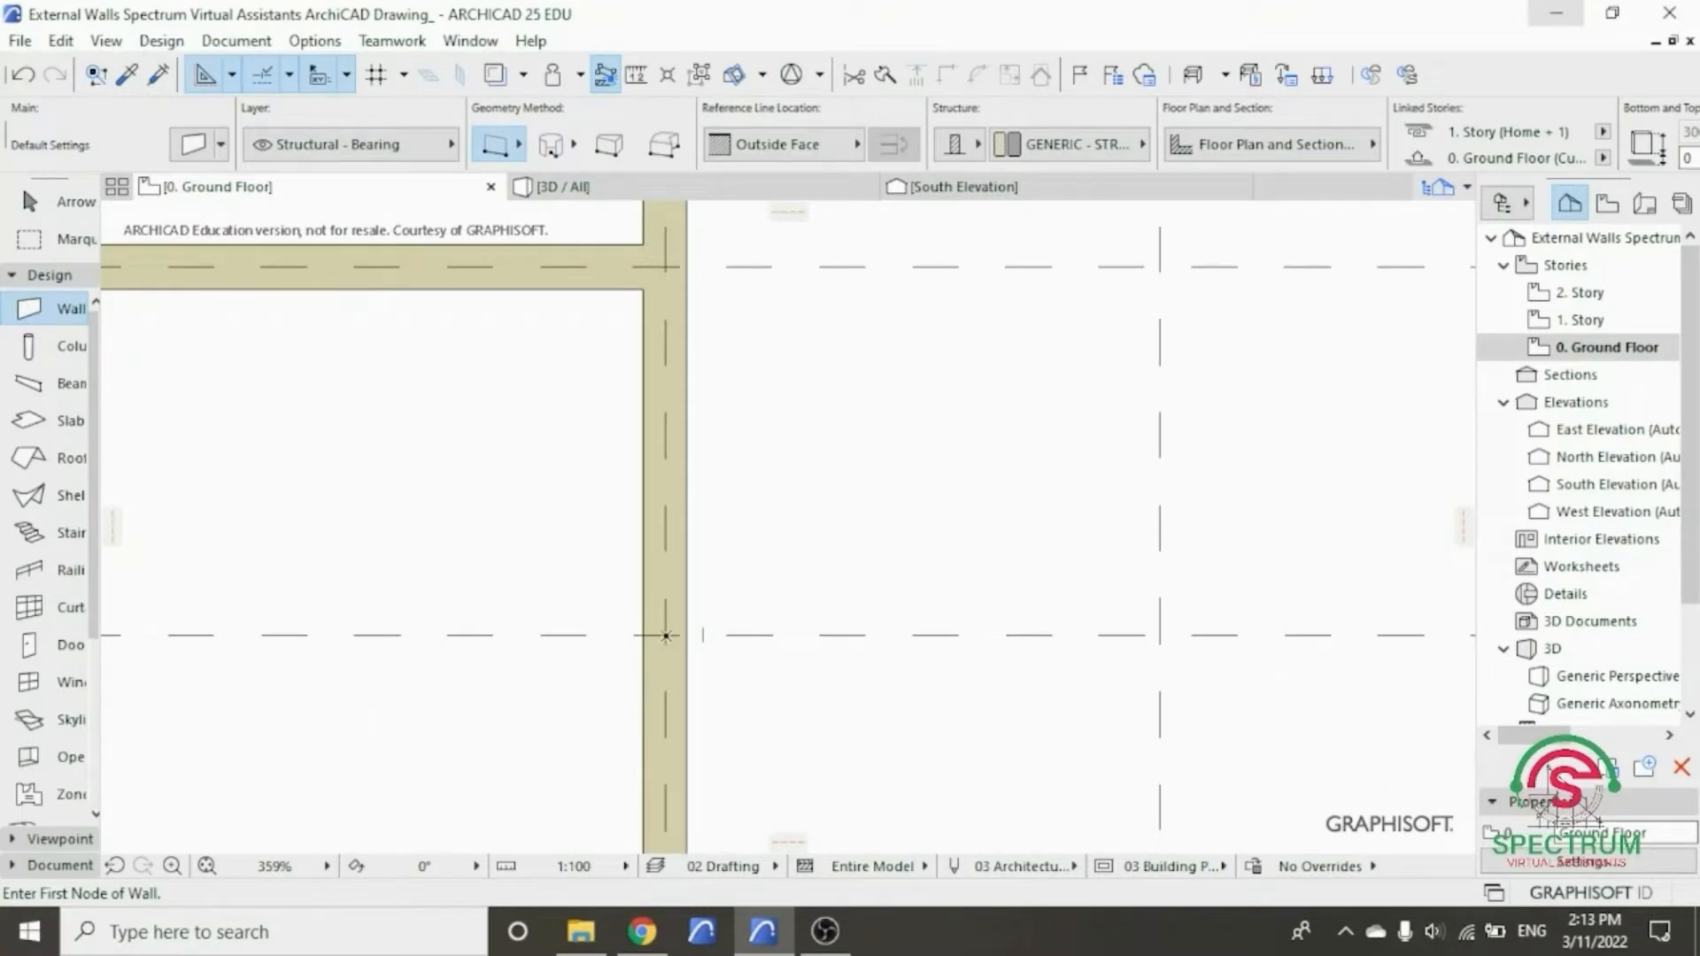
left_click(665, 635)
scroll(653, 619, "down", 5)
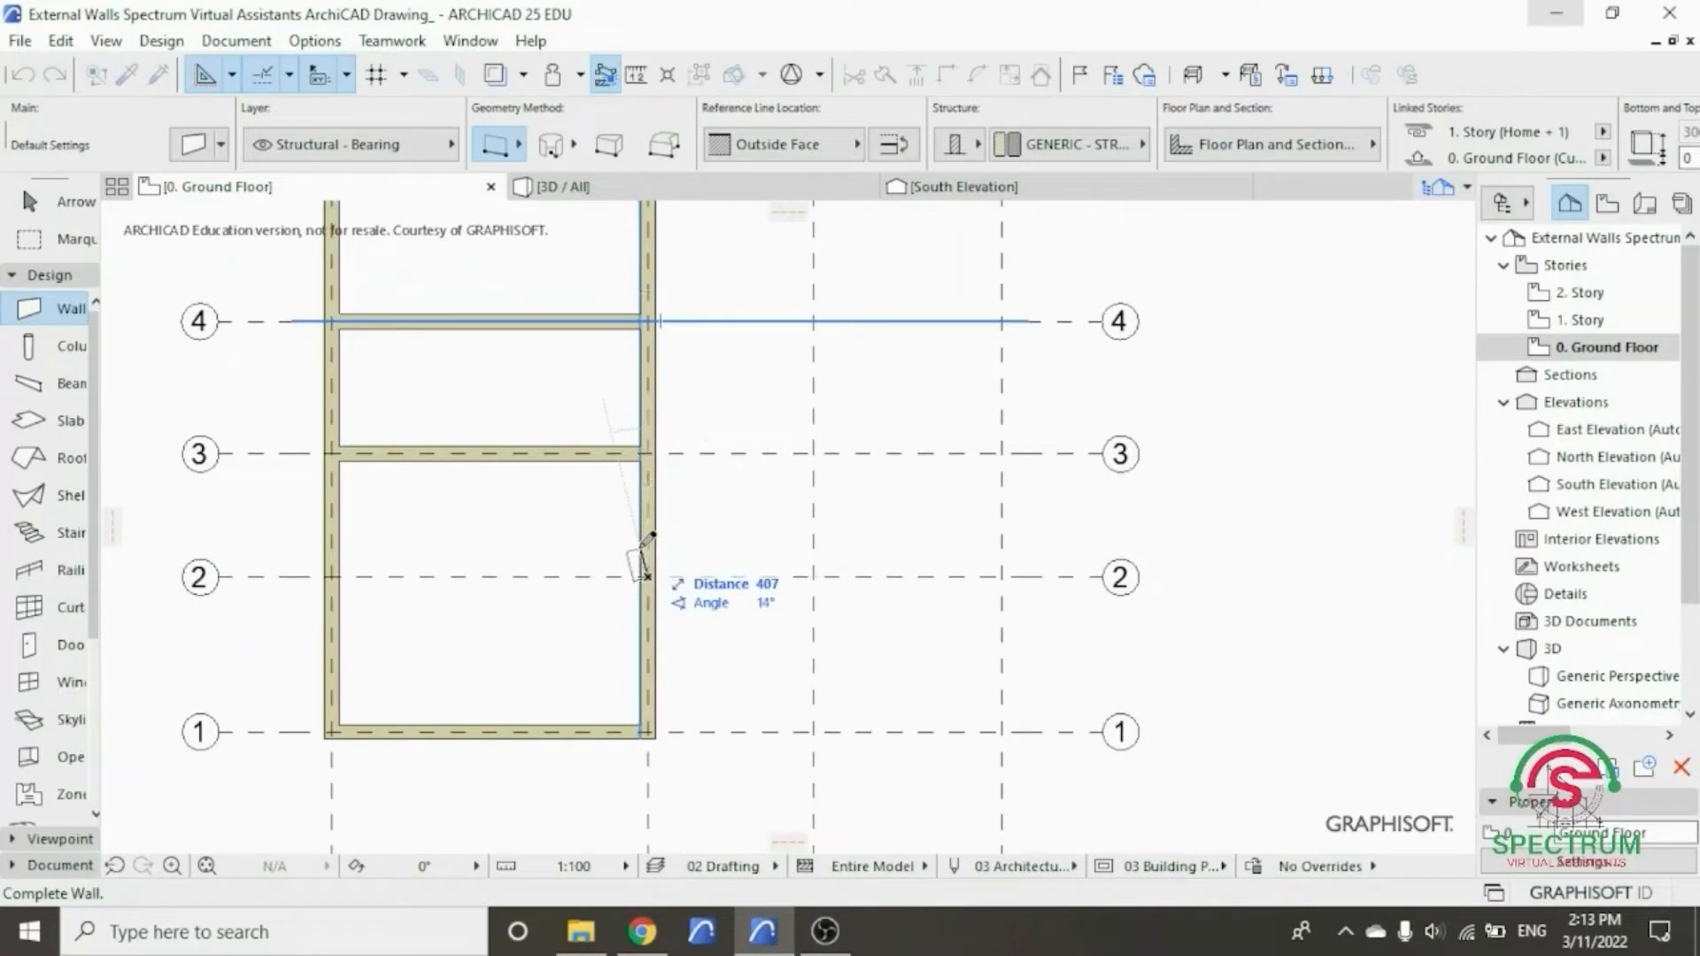
scroll(1014, 571, "up", 5)
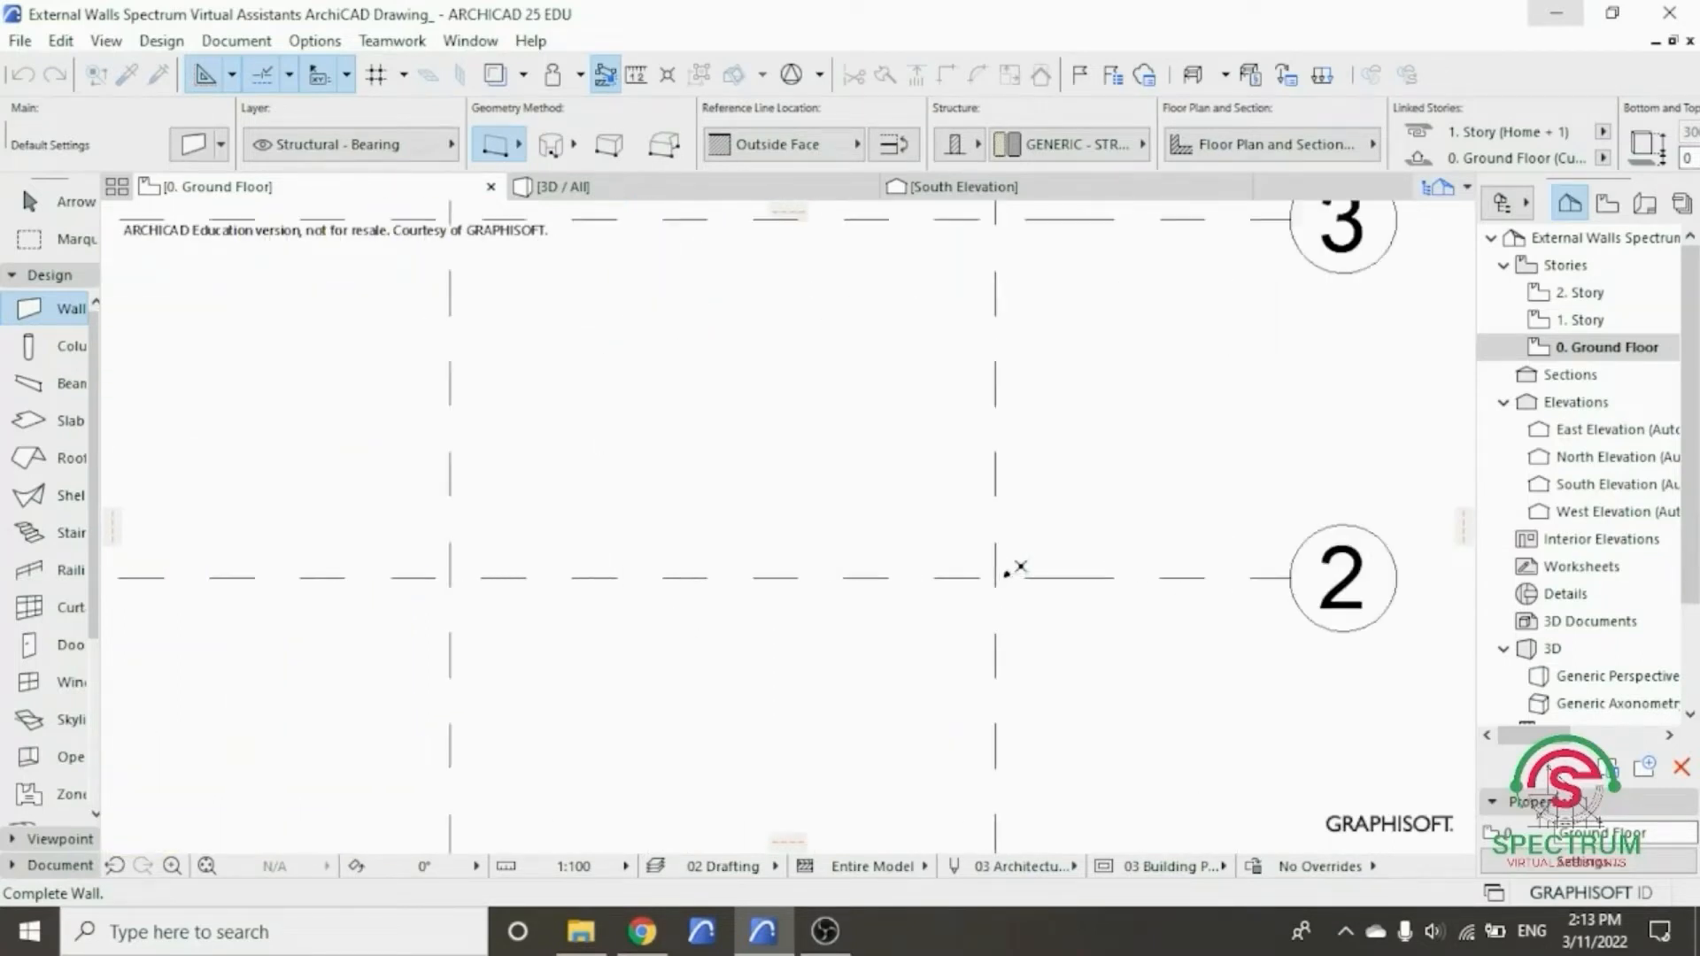
scroll(1014, 566, "up", 3)
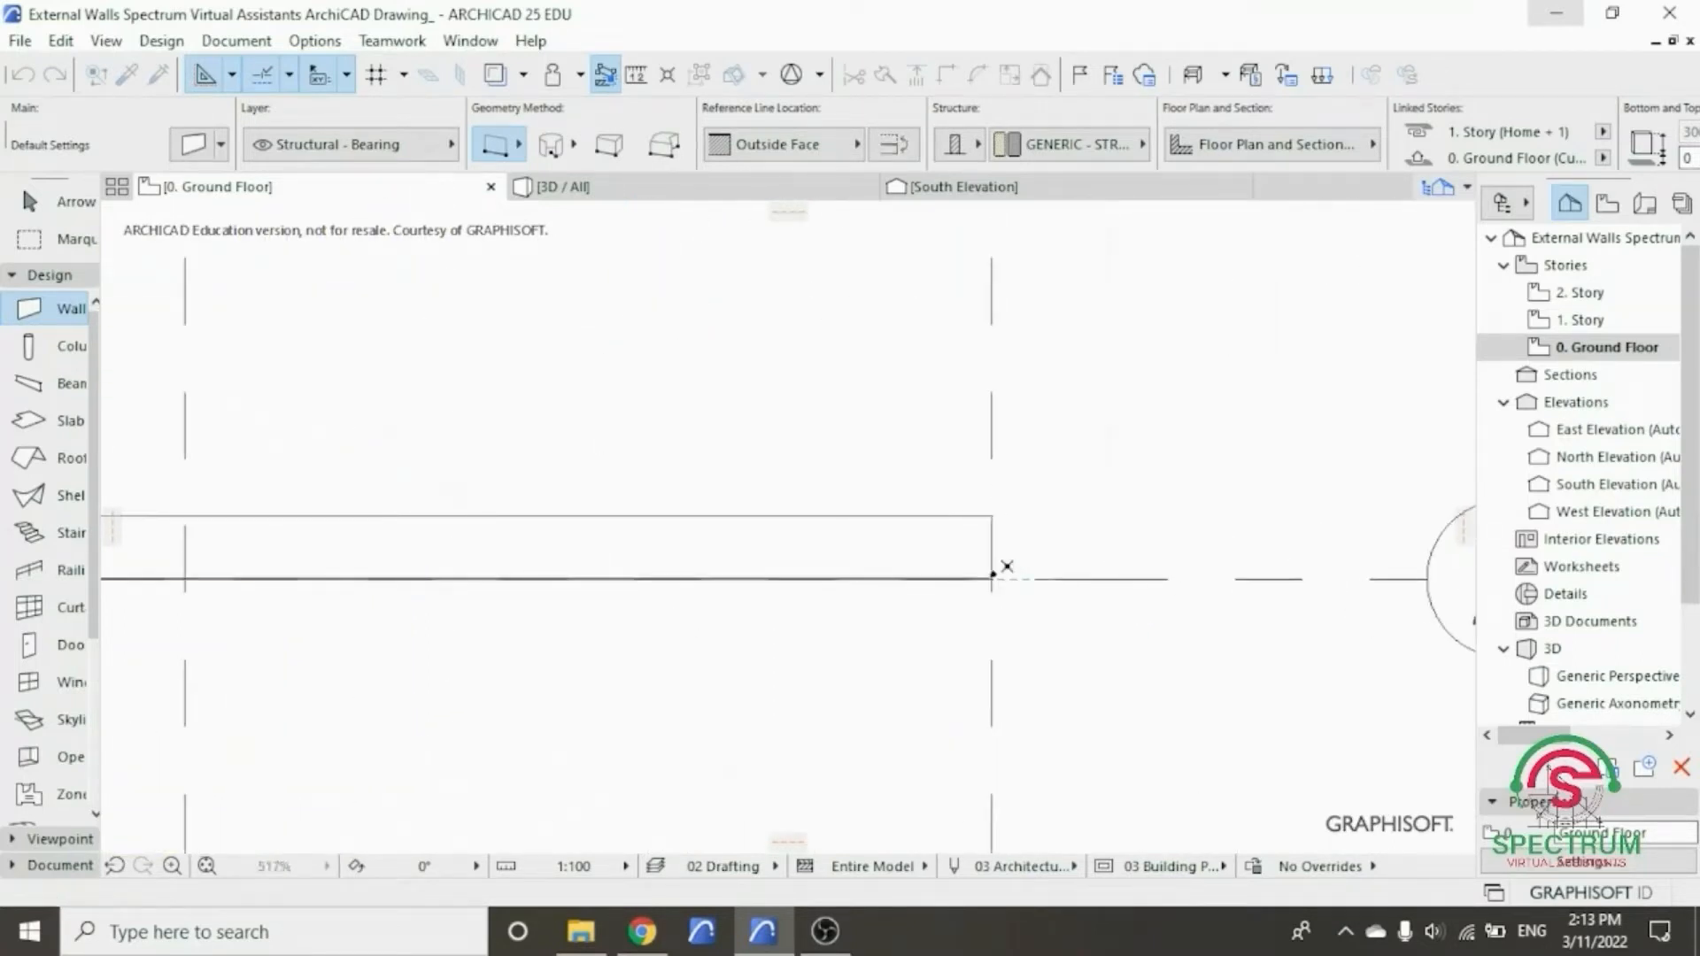
left_click(1007, 567)
- Move the new wall 100 mm towards gridline 1 to centre it on gridline 2, and clear the selection
scroll(1009, 571, "down", 5)
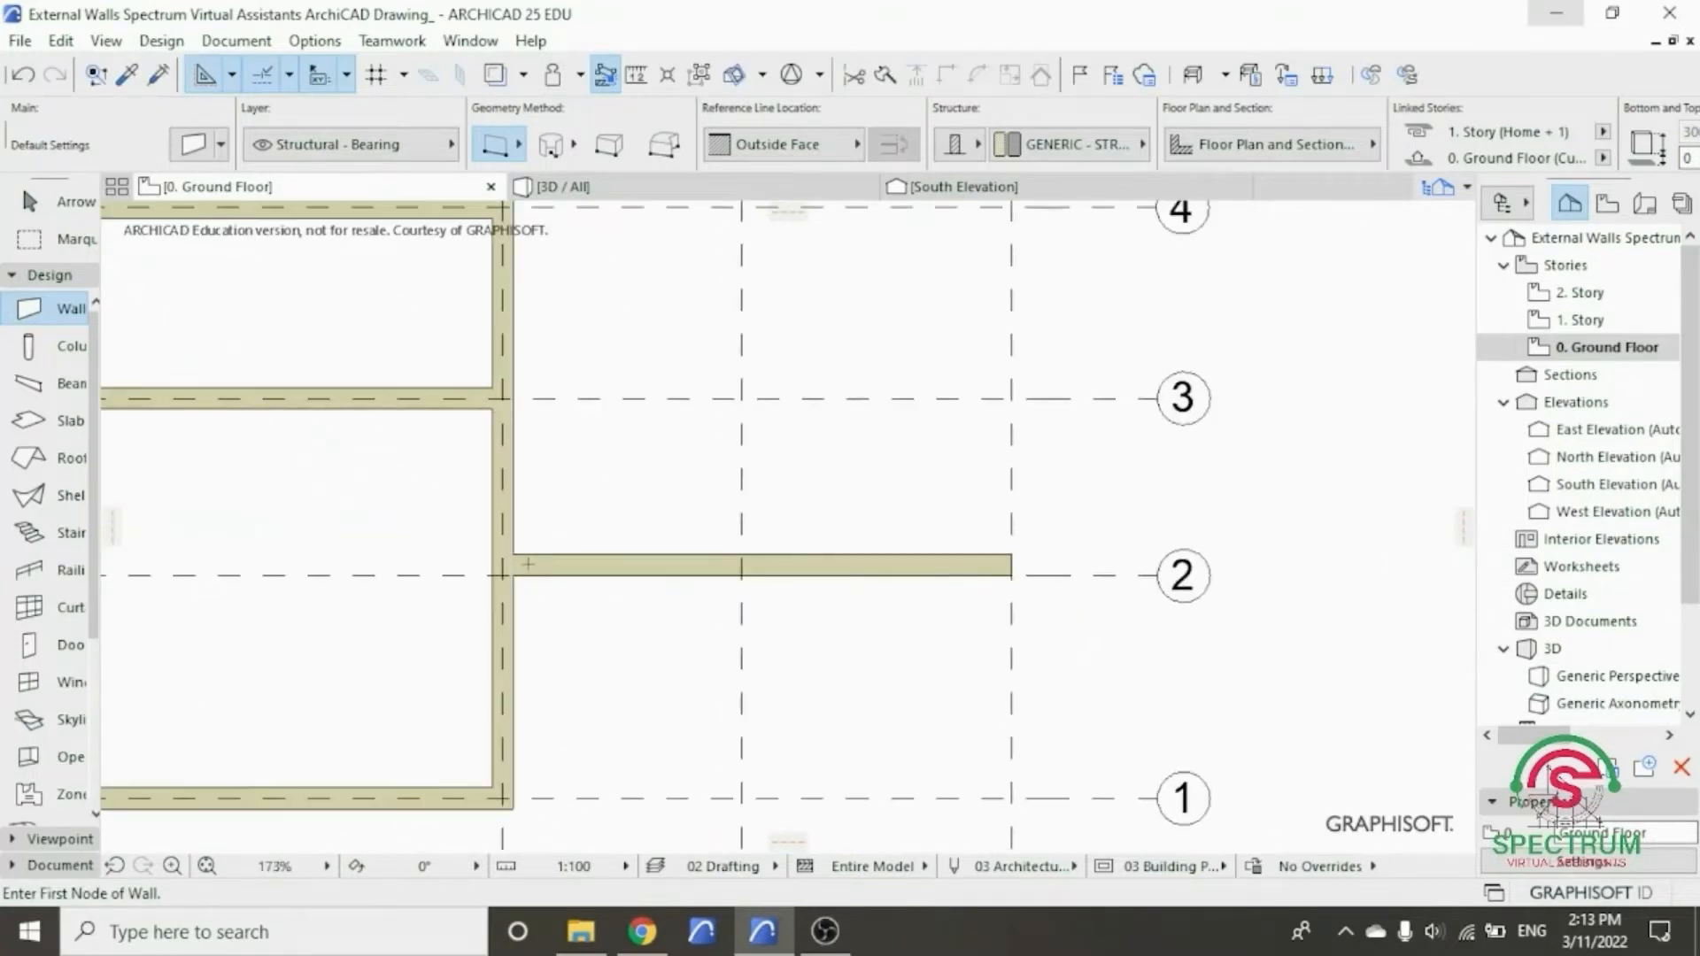
scroll(528, 563, "up", 5)
key("Escape")
left_click(527, 547)
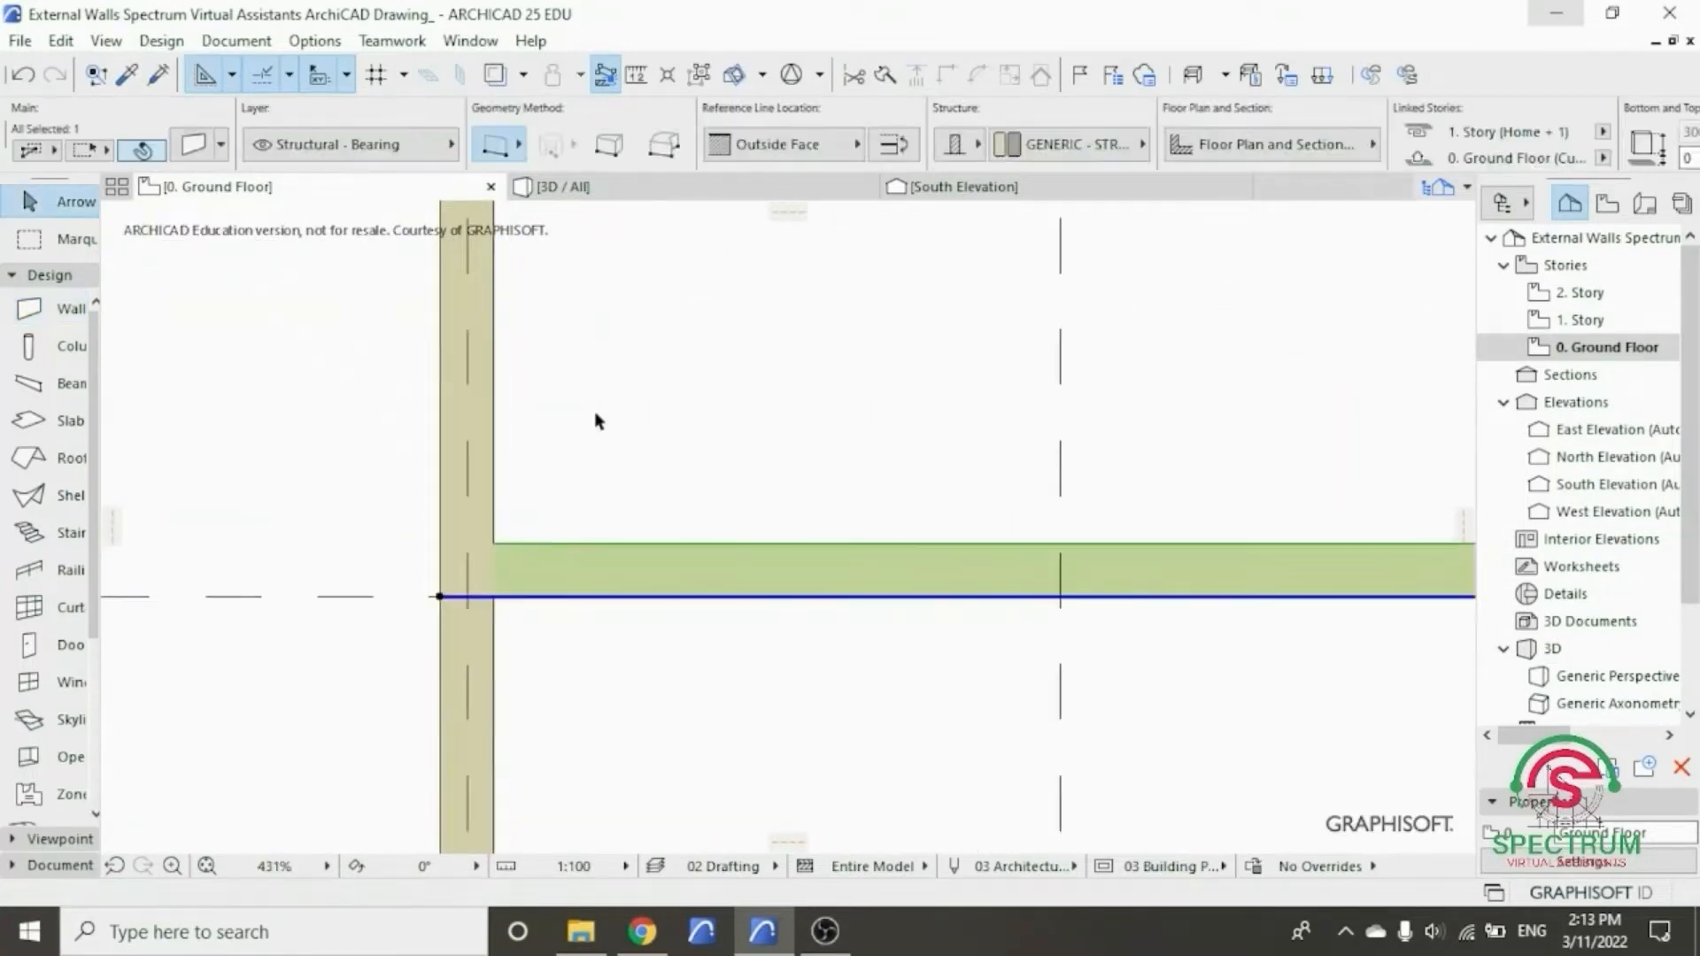
right_click(608, 370)
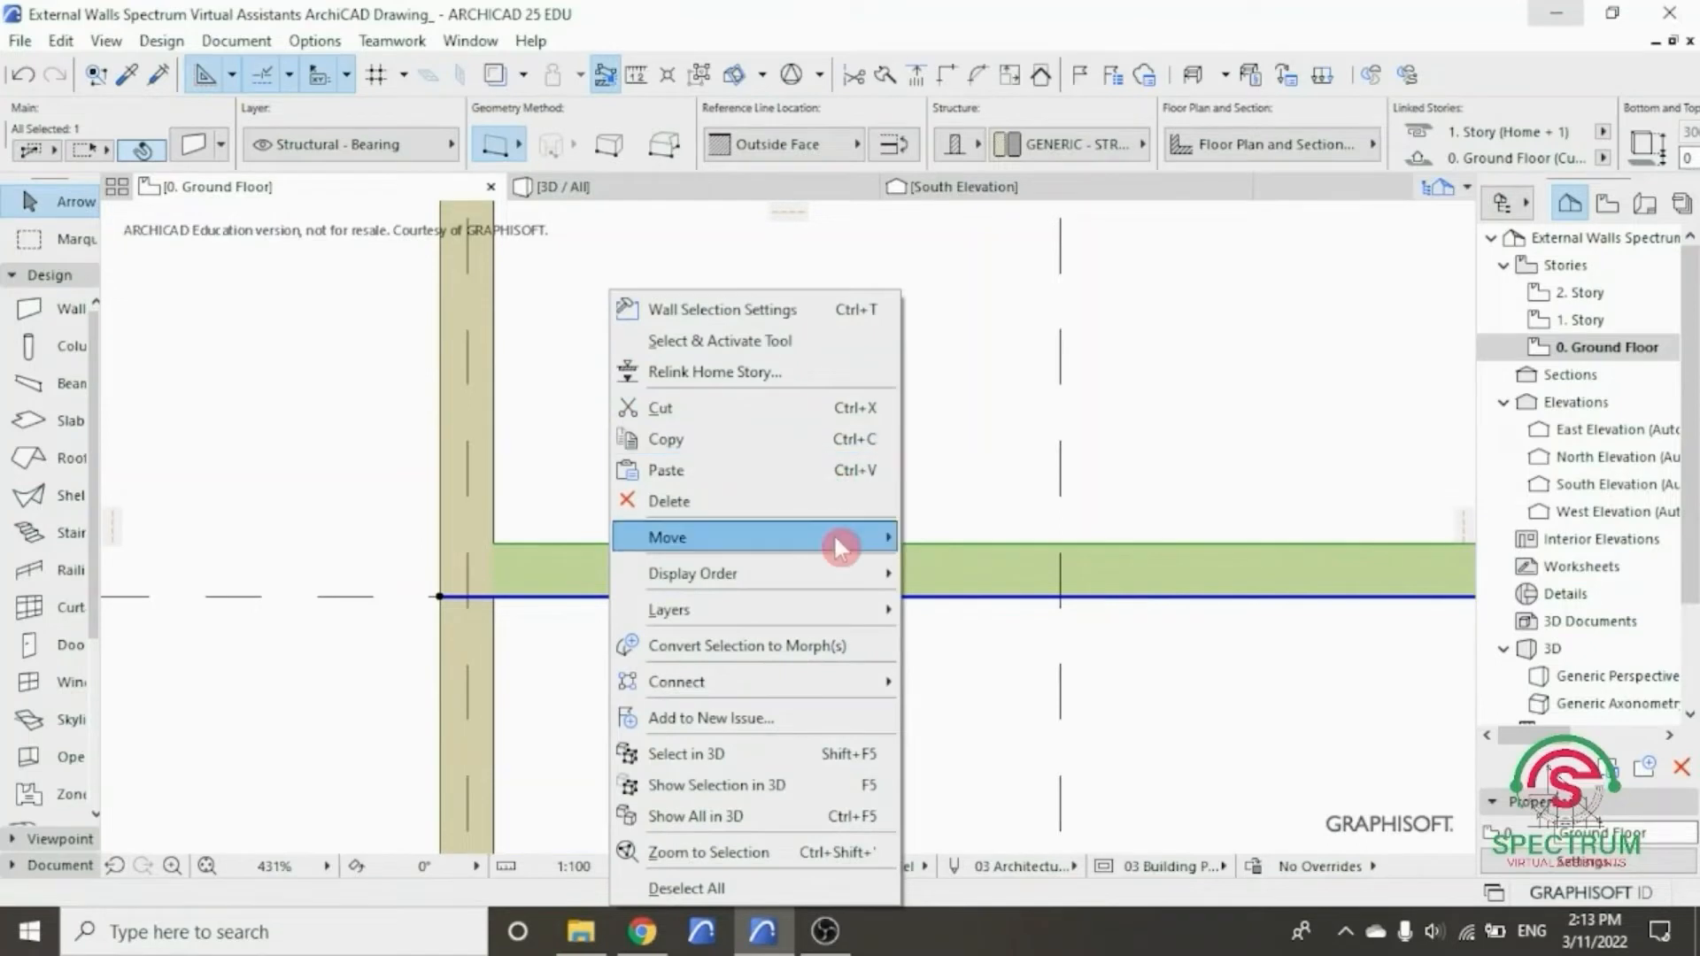
mouse_move(836, 545)
left_click(974, 538)
scroll(443, 609, "up", 2)
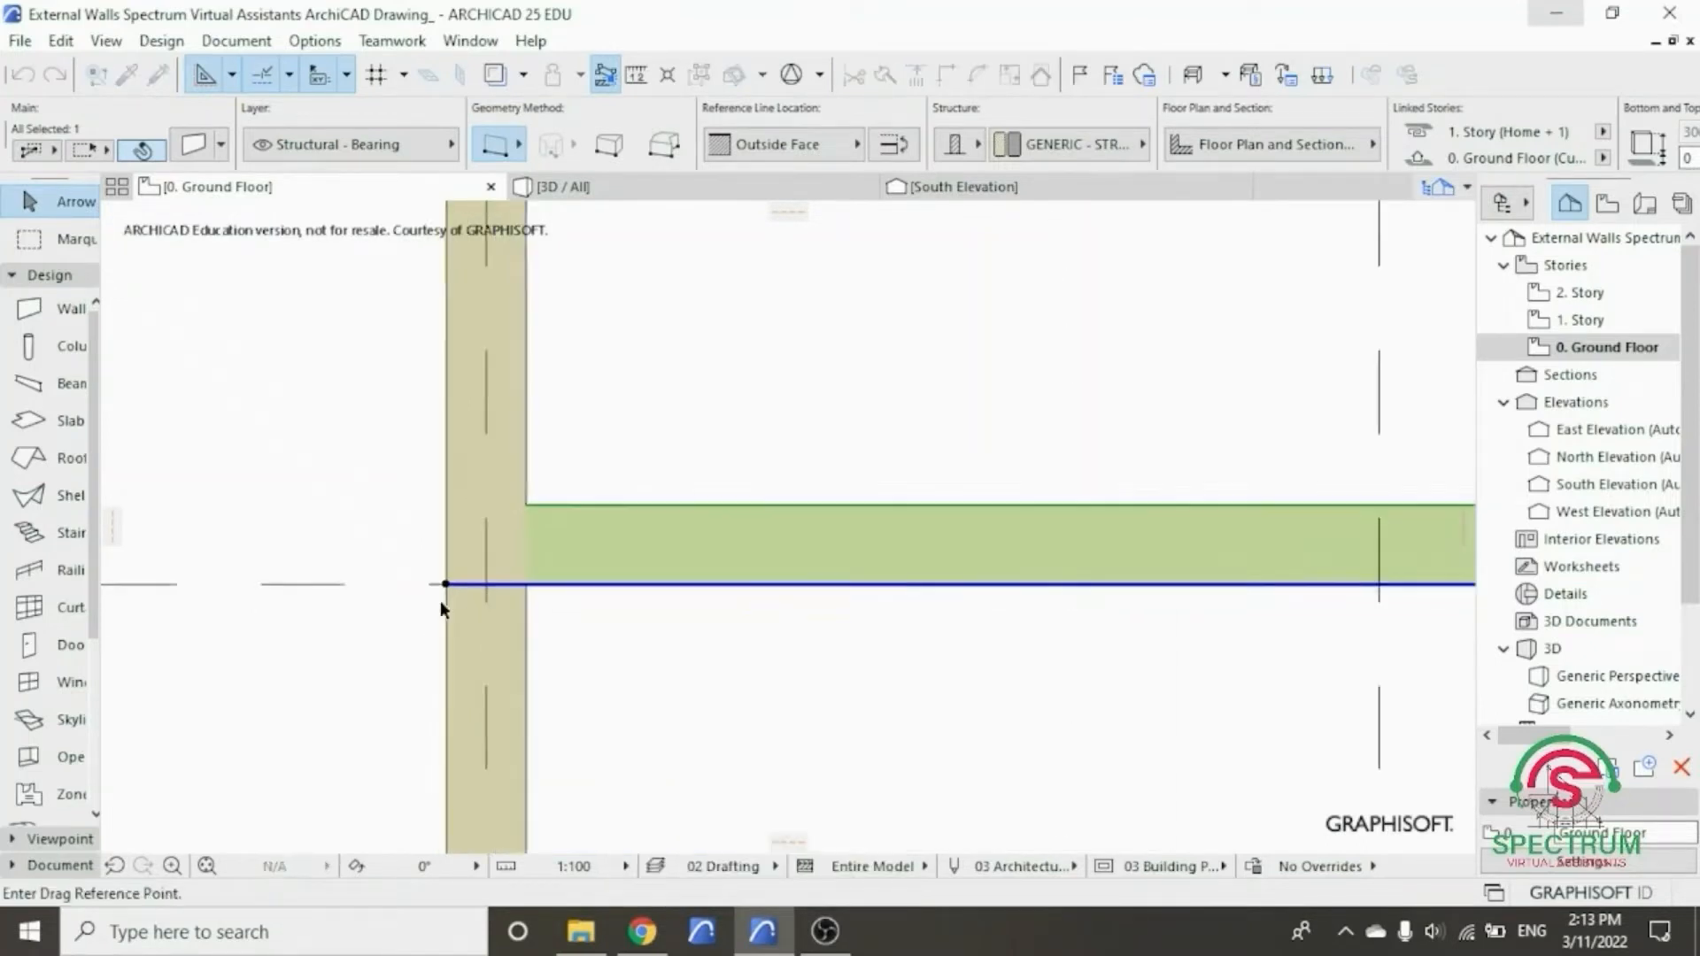
left_click(446, 582)
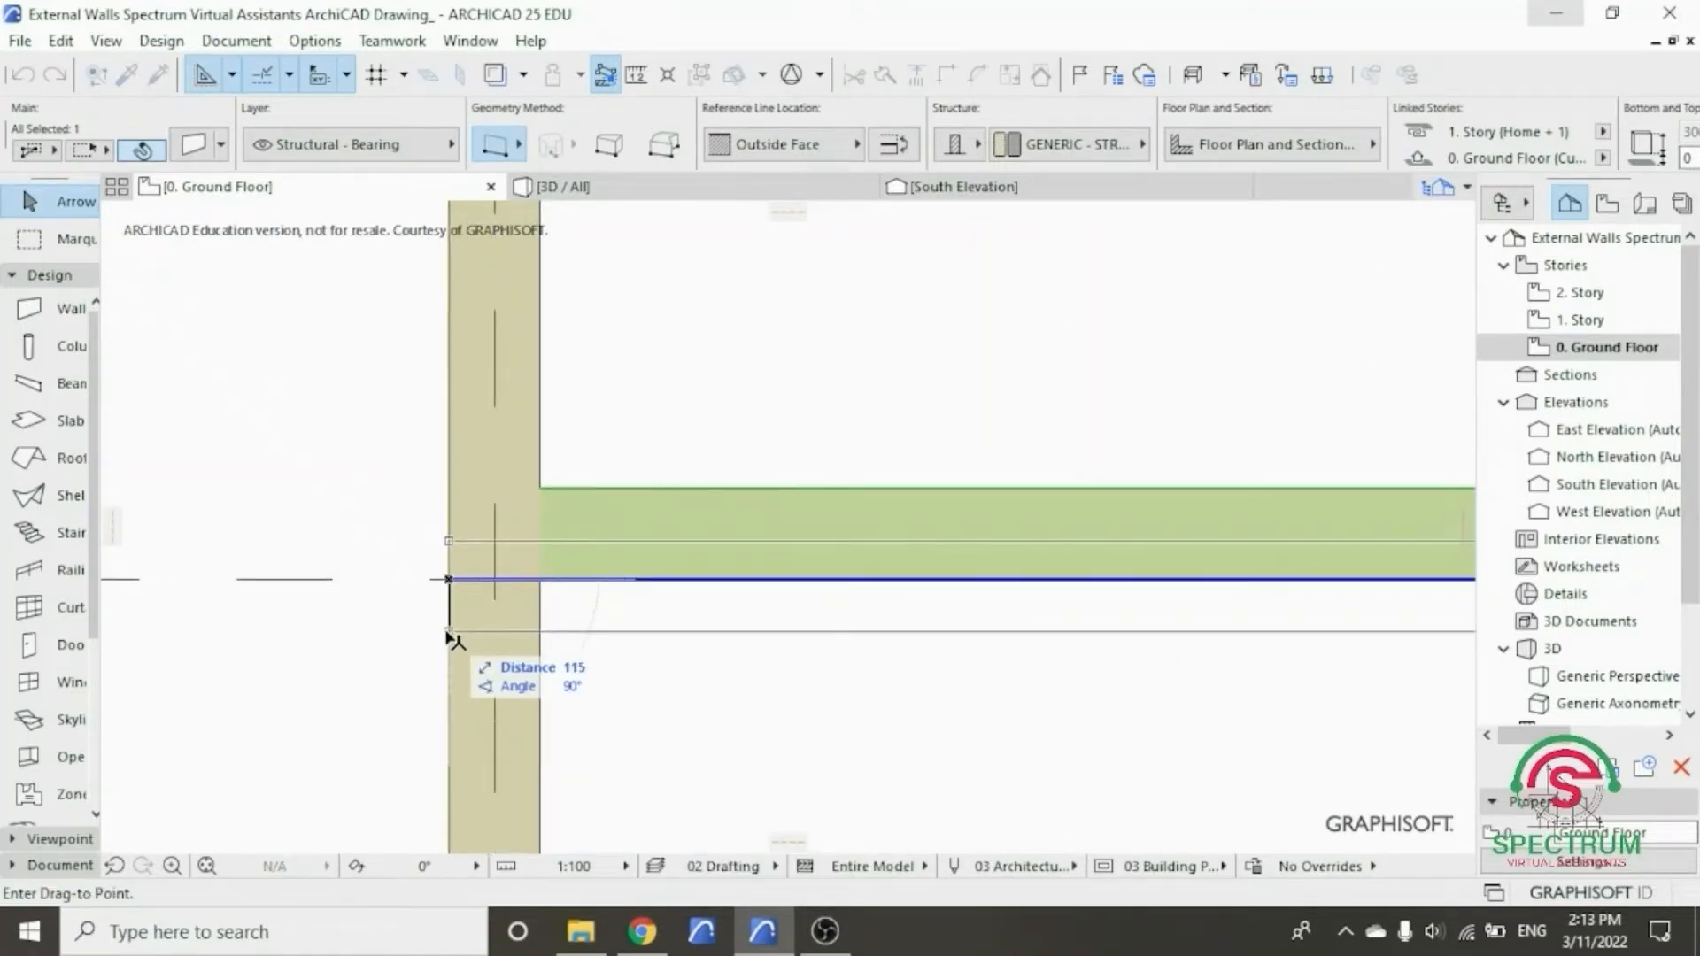
key("Tab")
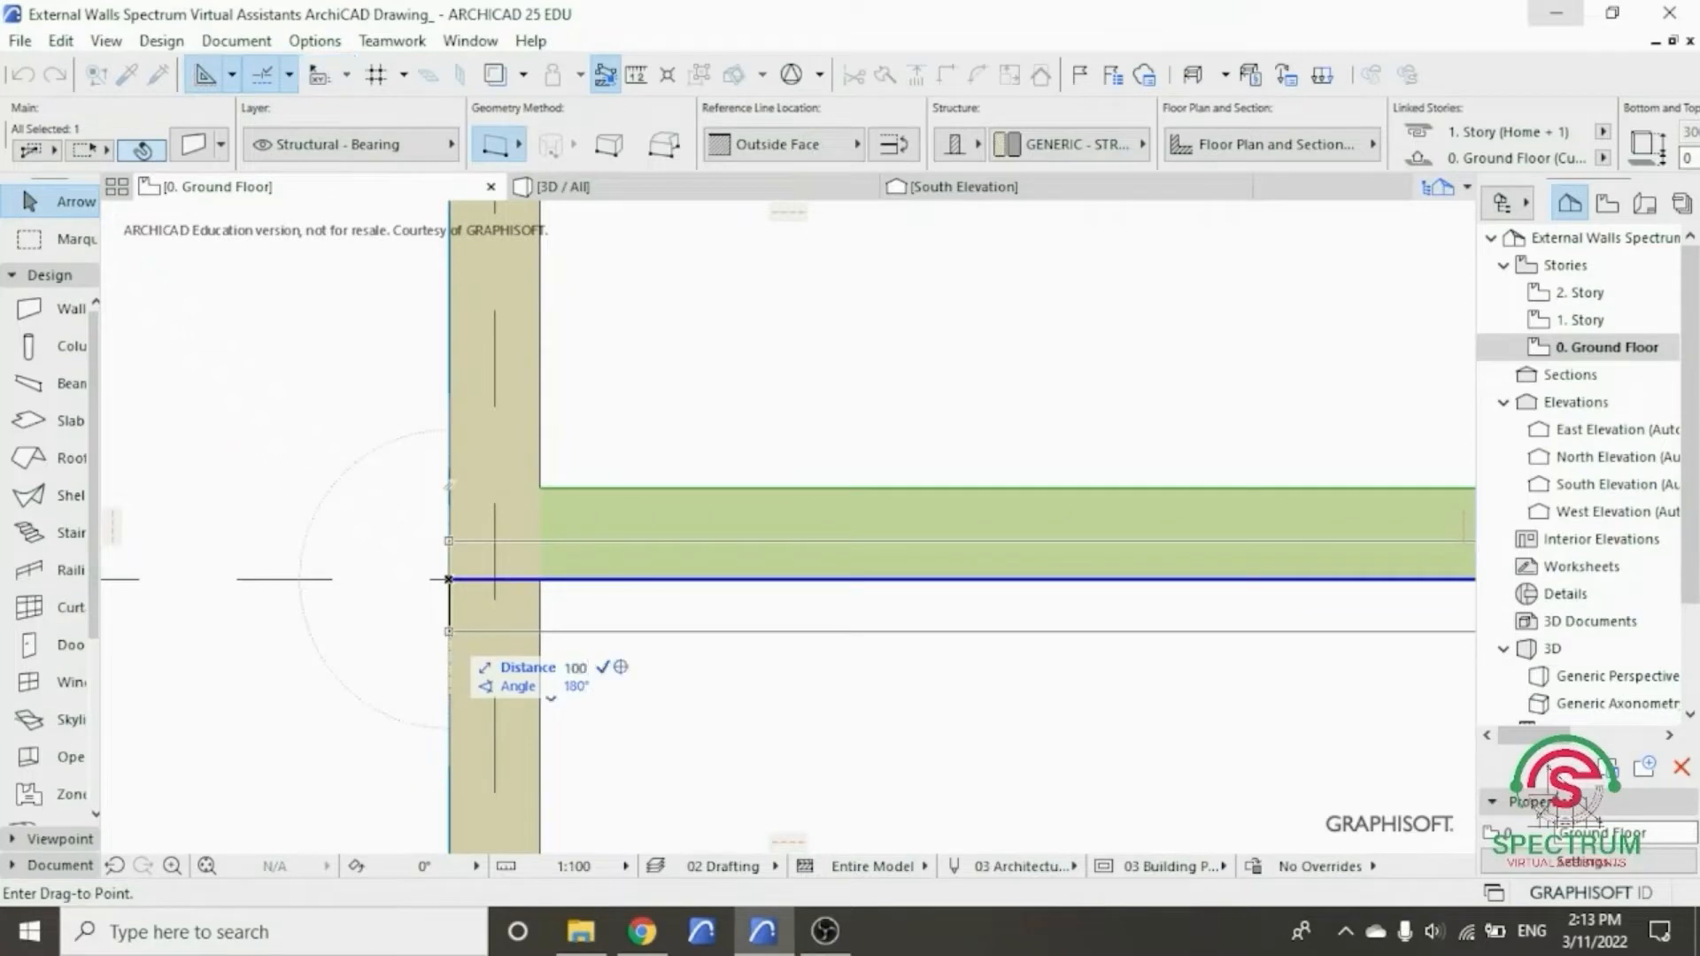
type("100")
key("Return")
scroll(453, 620, "down", 3)
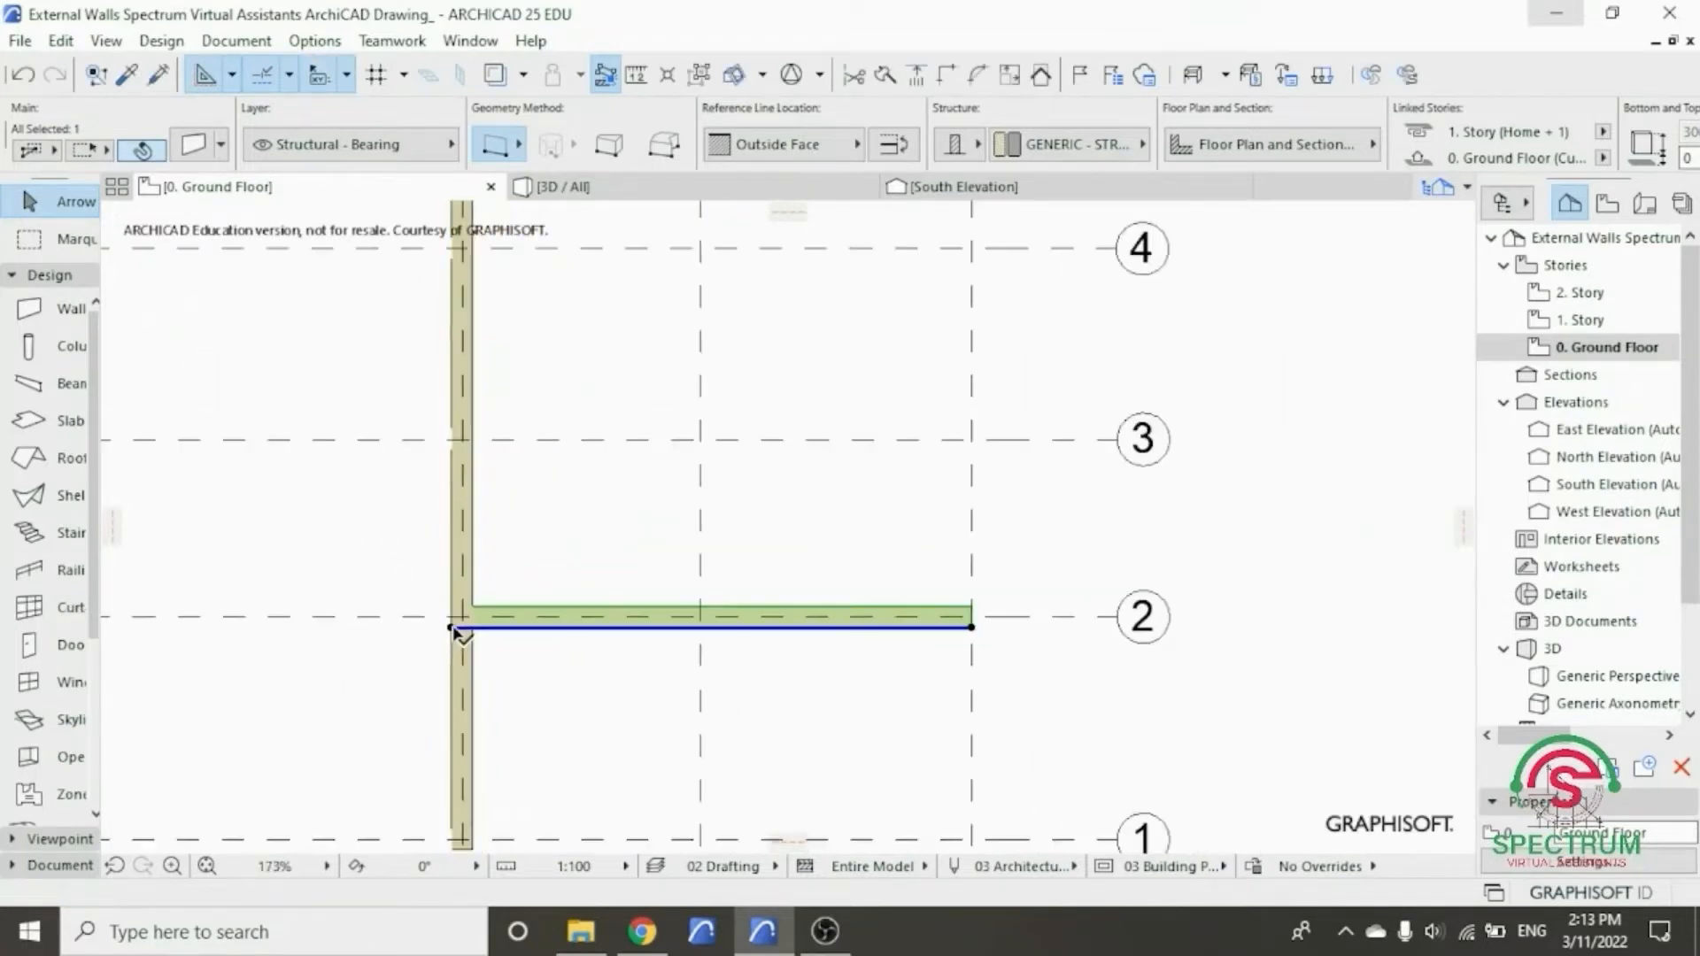
scroll(453, 630, "down", 1)
scroll(562, 655, "down", 3)
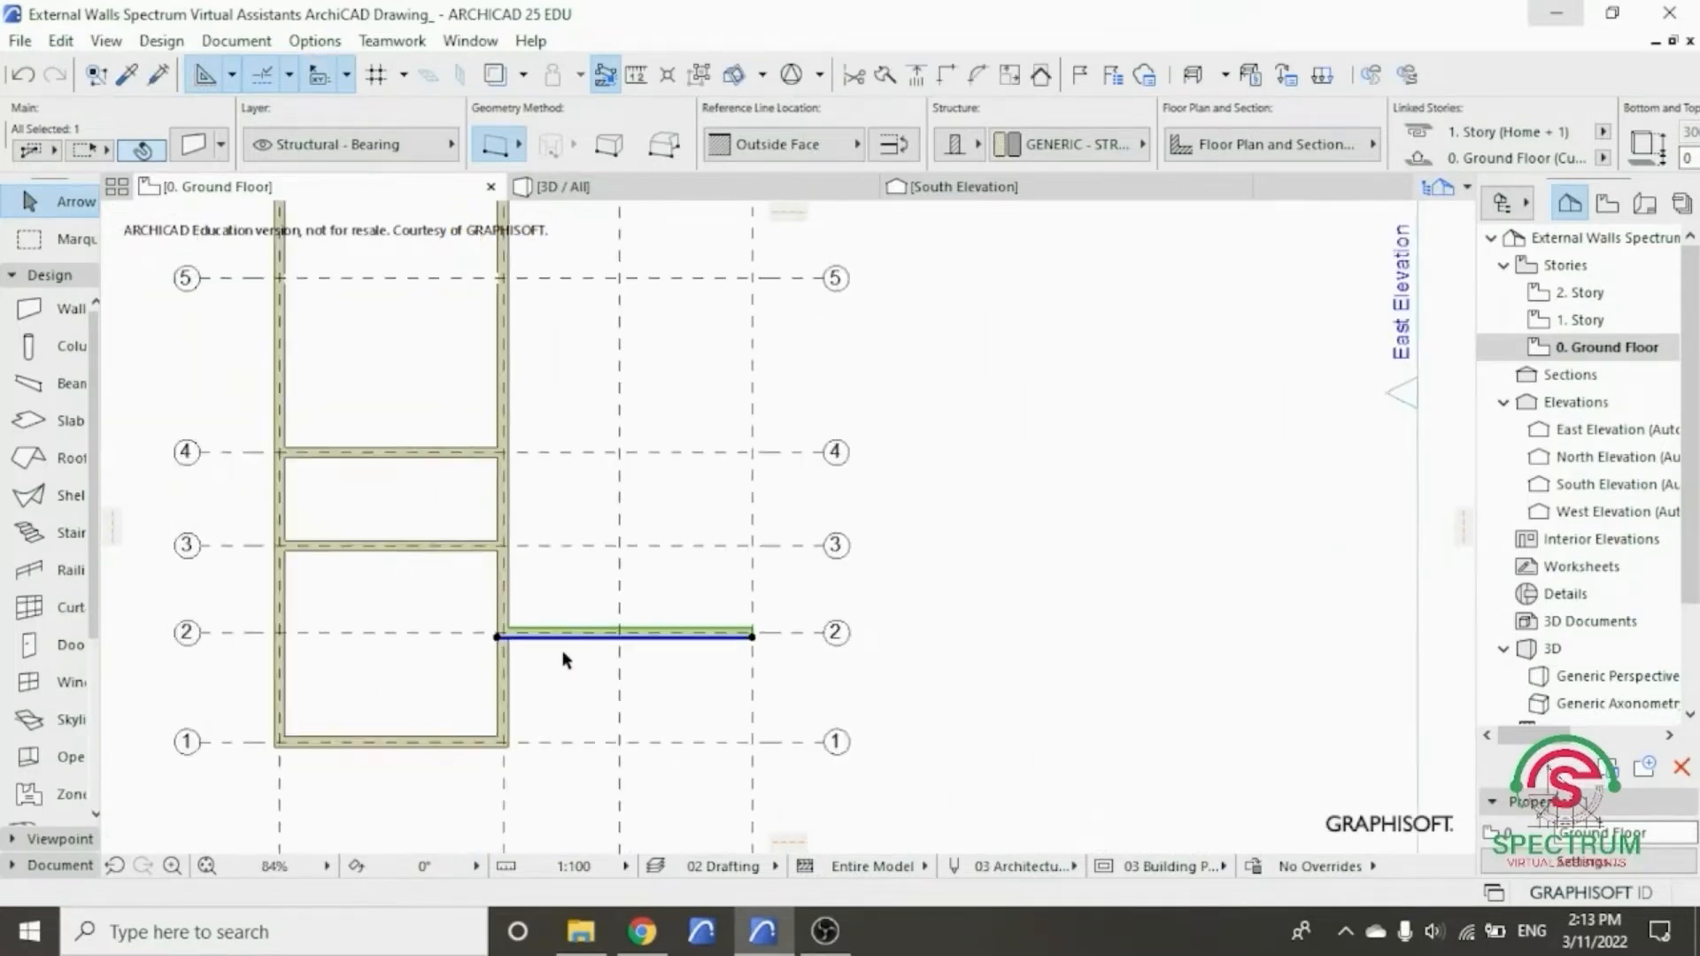
left_click(857, 416)
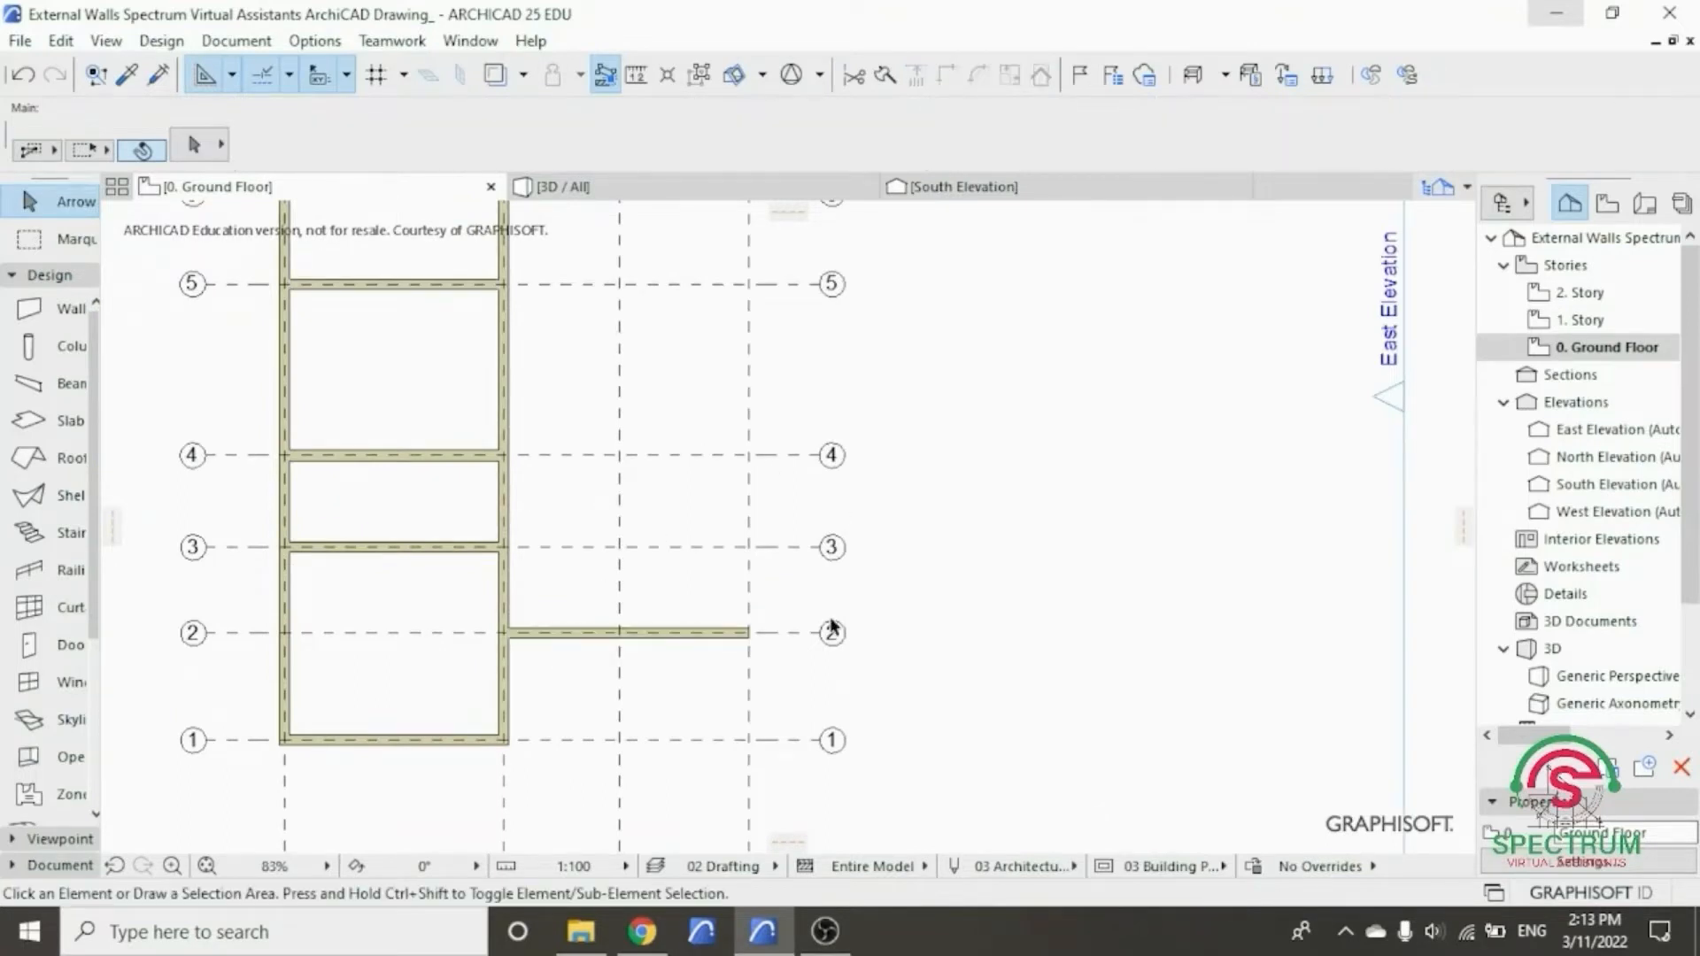
- Draw an 8600 mm wall along gridline D from gridline 2 to gridline 6 at 90°, and select it
scroll(832, 625, "down", 2)
scroll(777, 316, "up", 1)
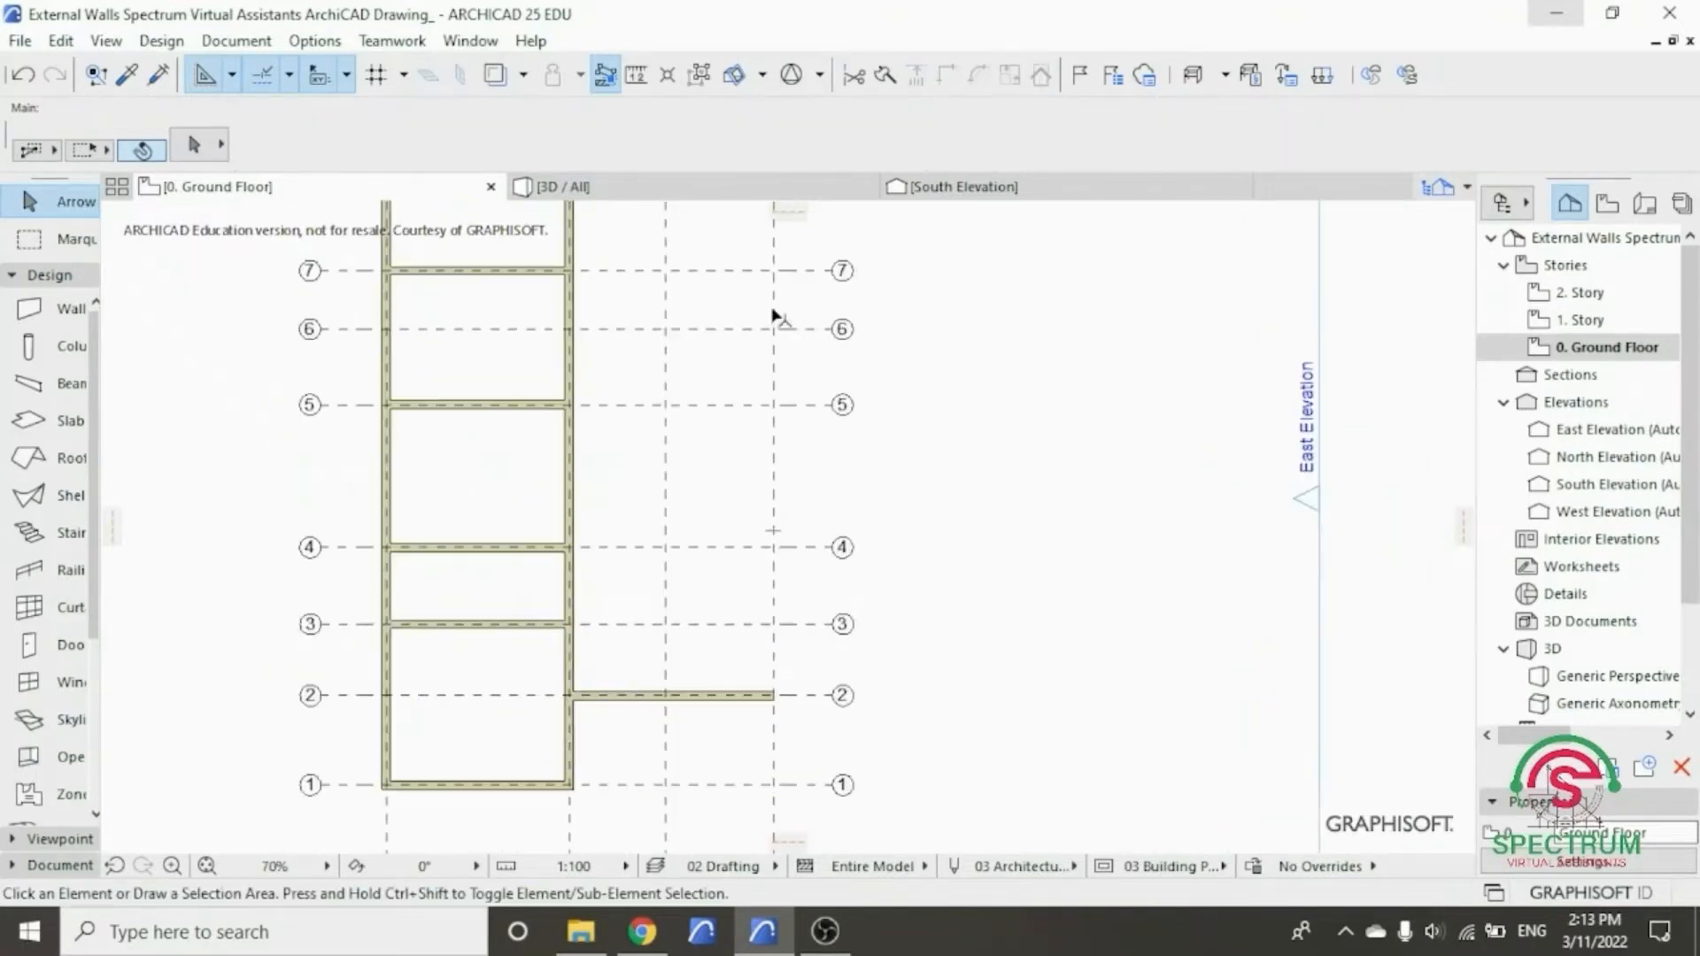
left_click(53, 310)
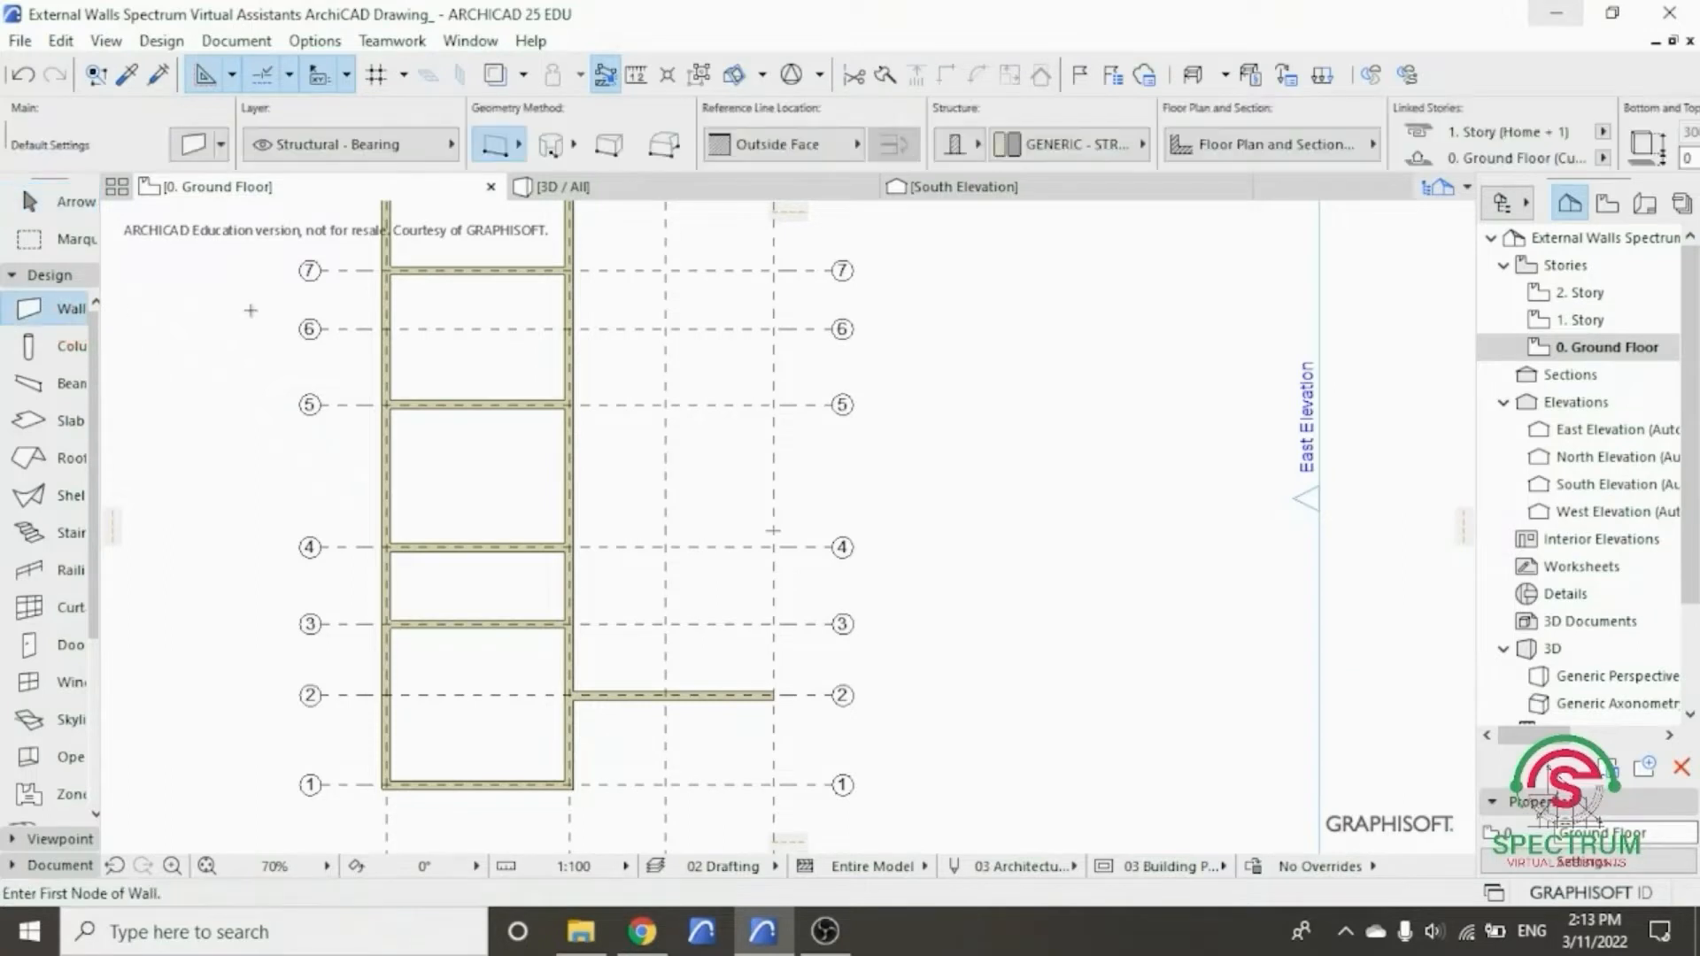
scroll(776, 694, "up", 10)
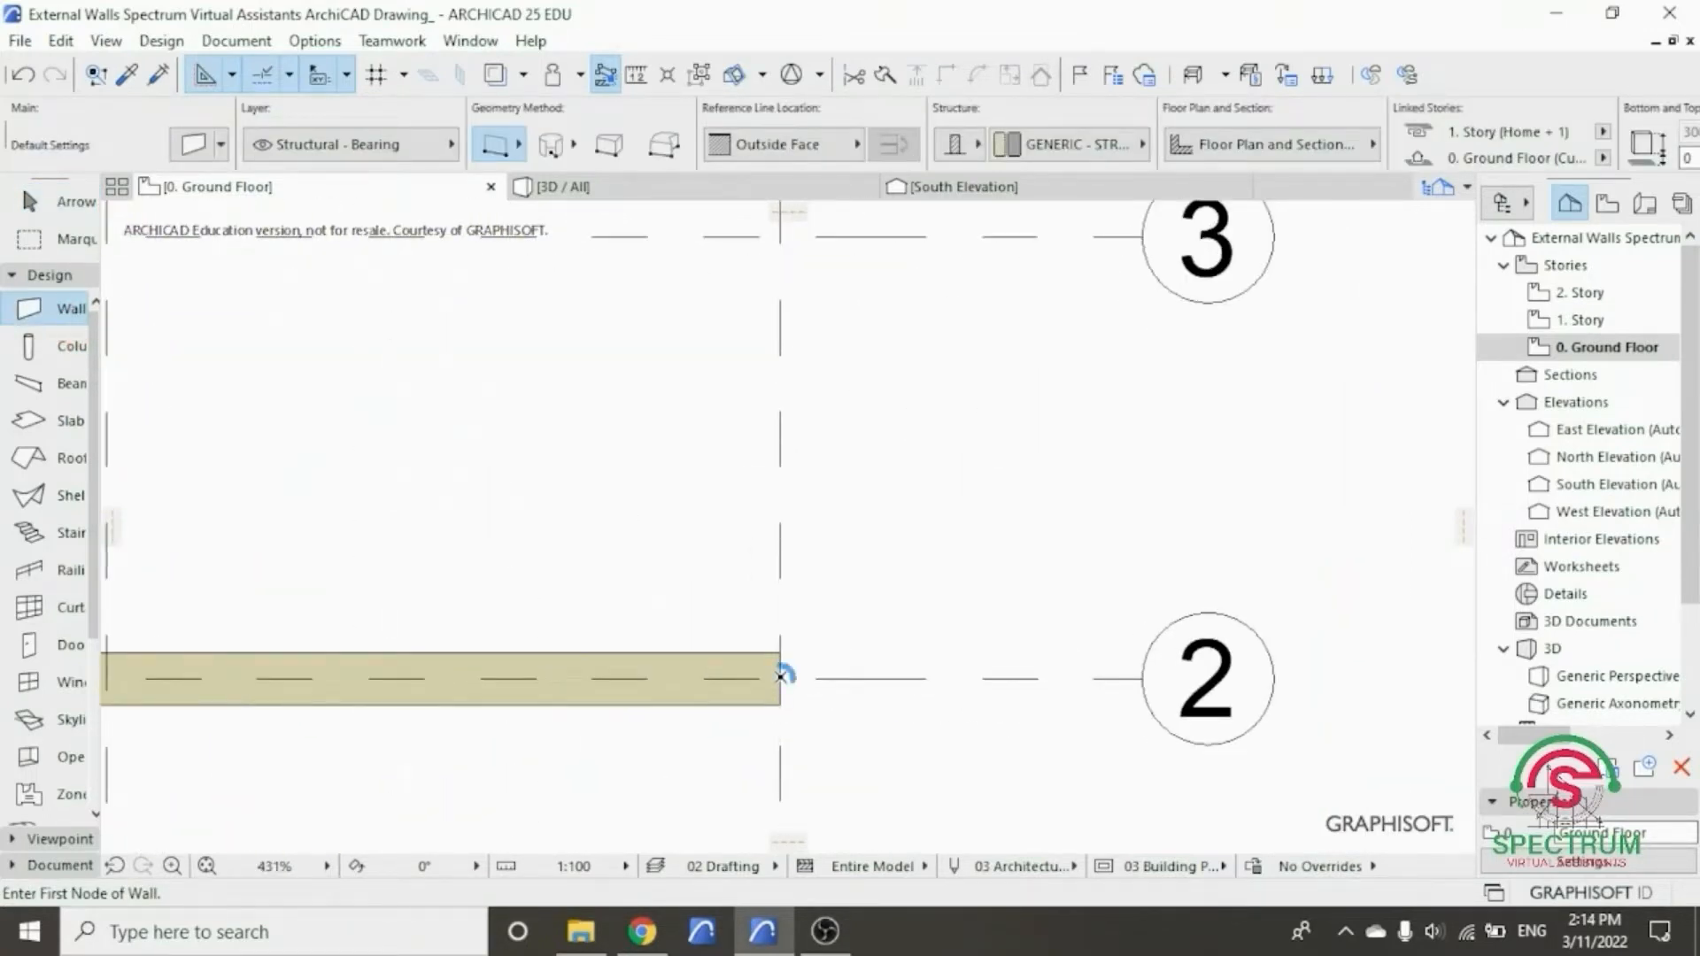
left_click(780, 679)
scroll(778, 681, "down", 6)
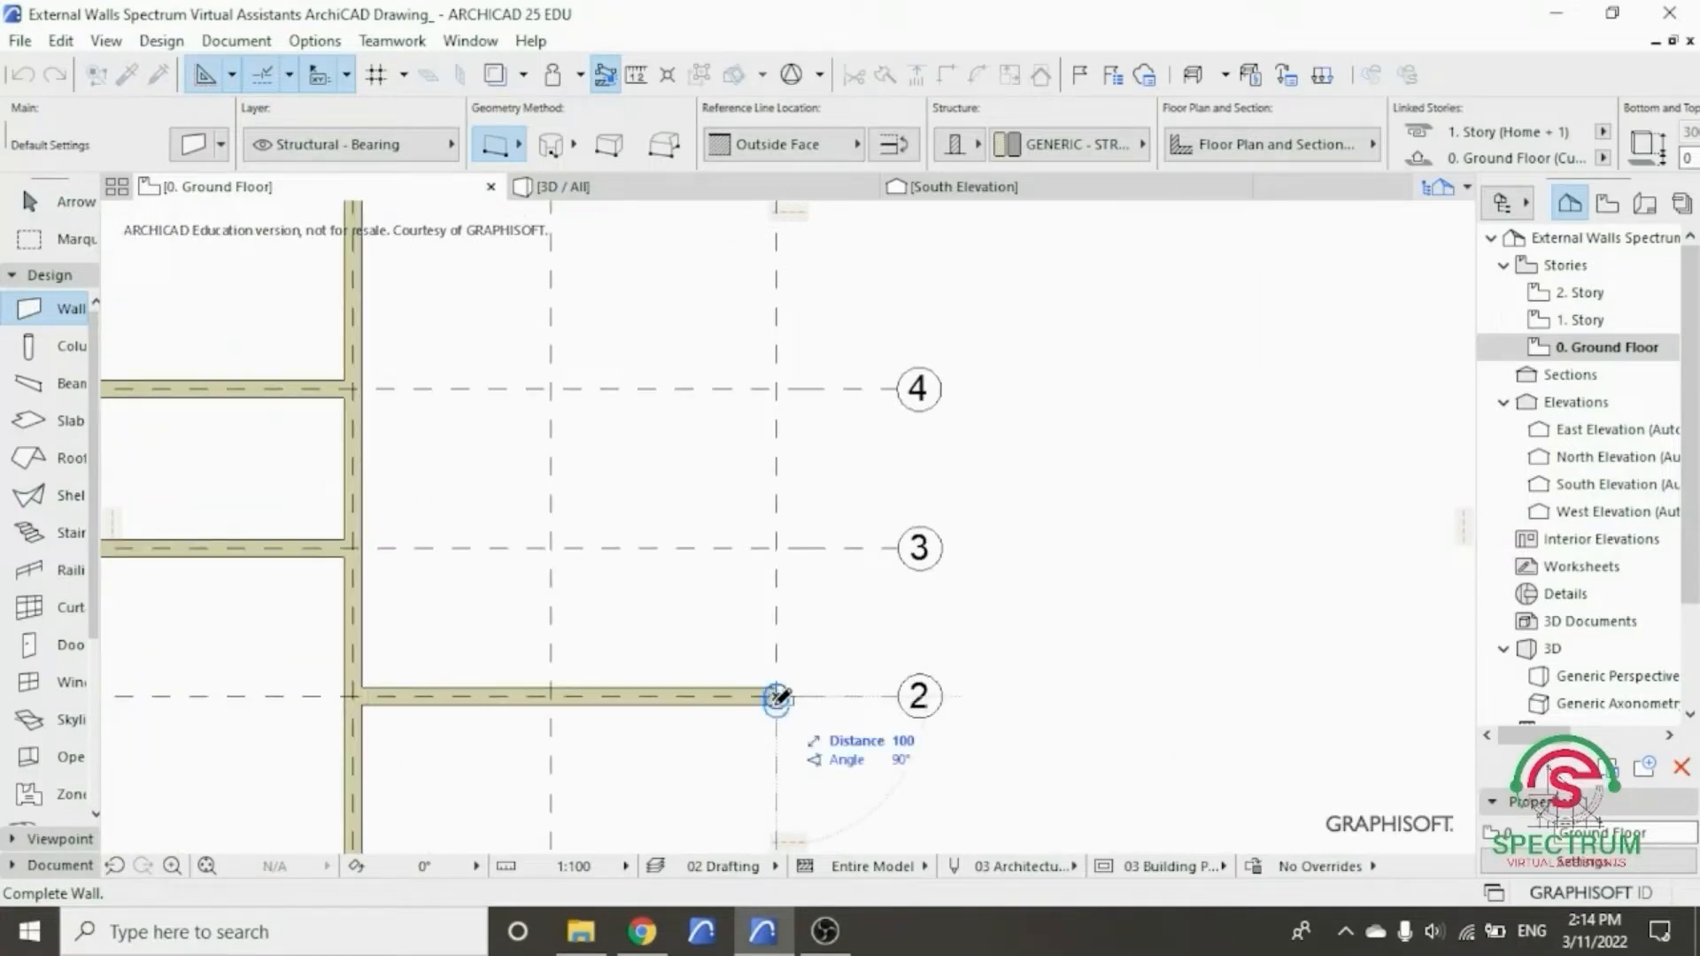
scroll(777, 697, "down", 1)
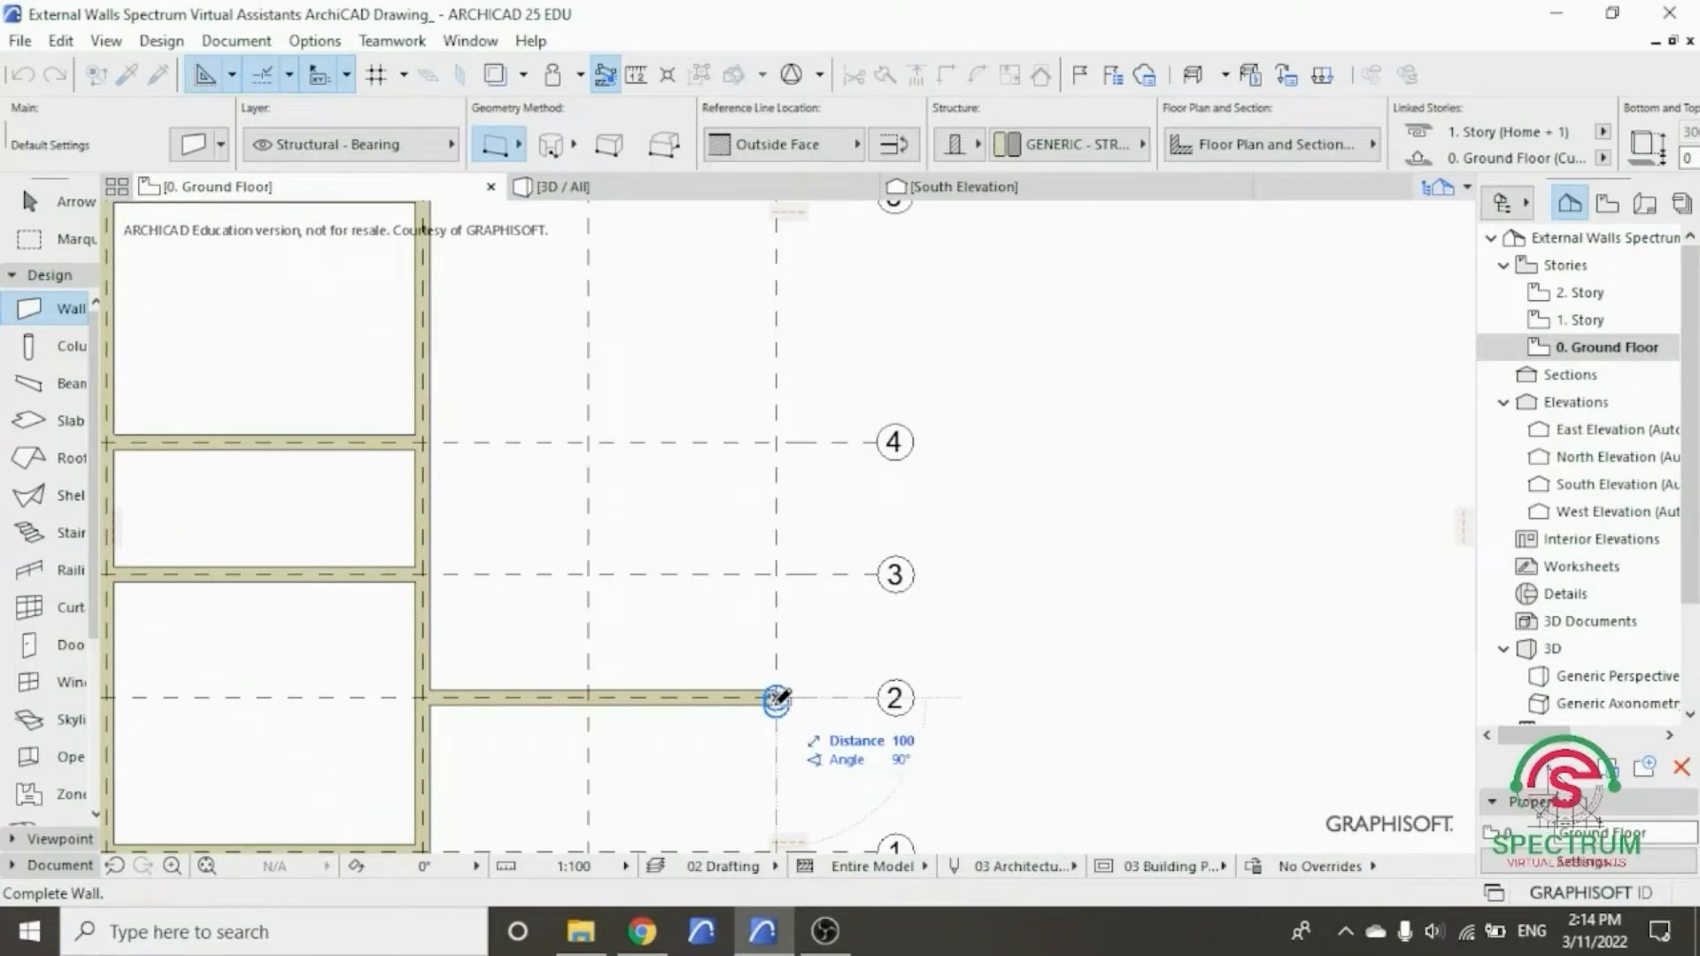
scroll(781, 412, "down", 3)
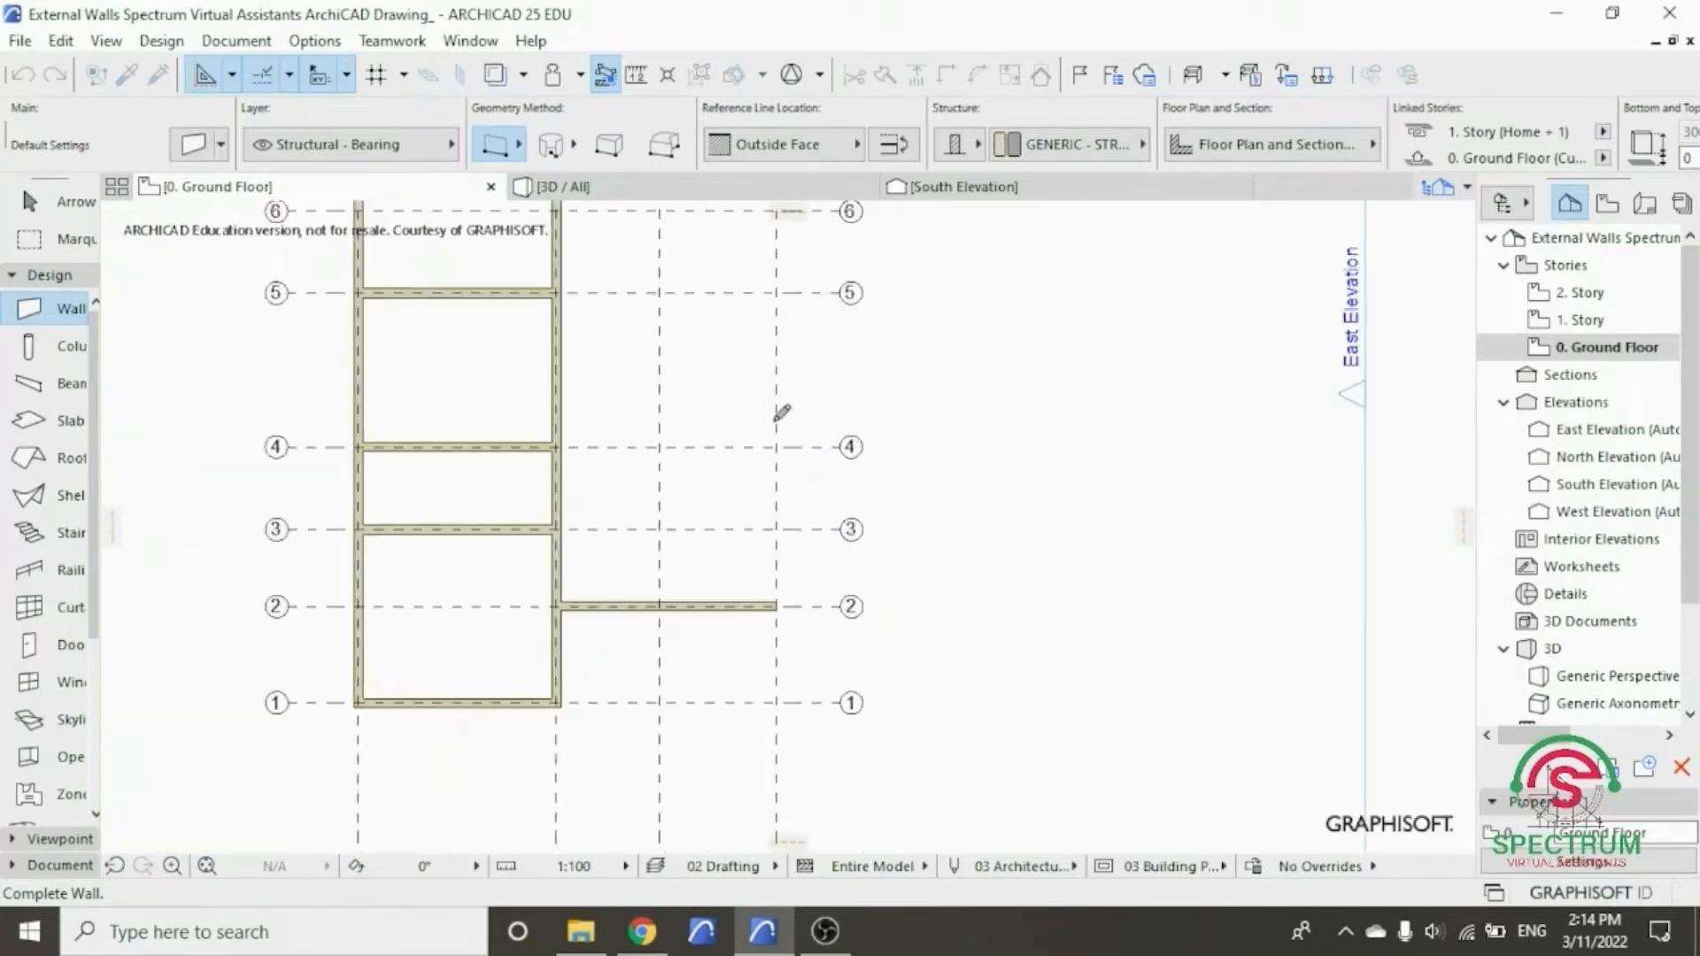
scroll(783, 266, "up", 5)
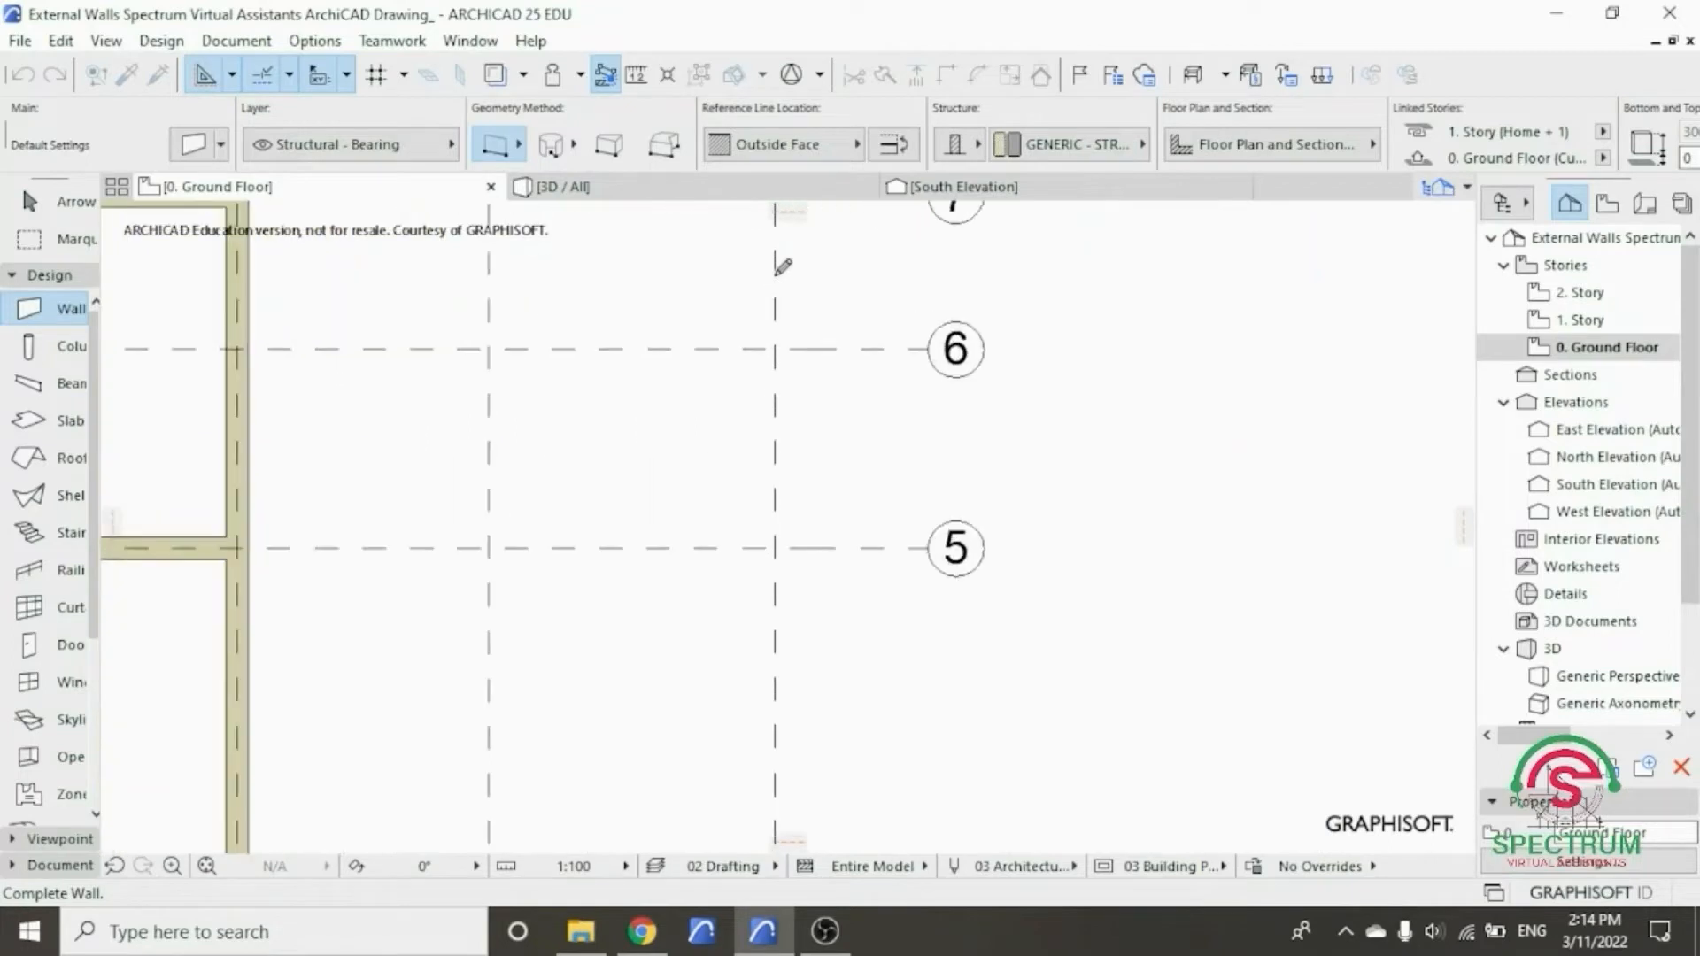
scroll(783, 266, "up", 3)
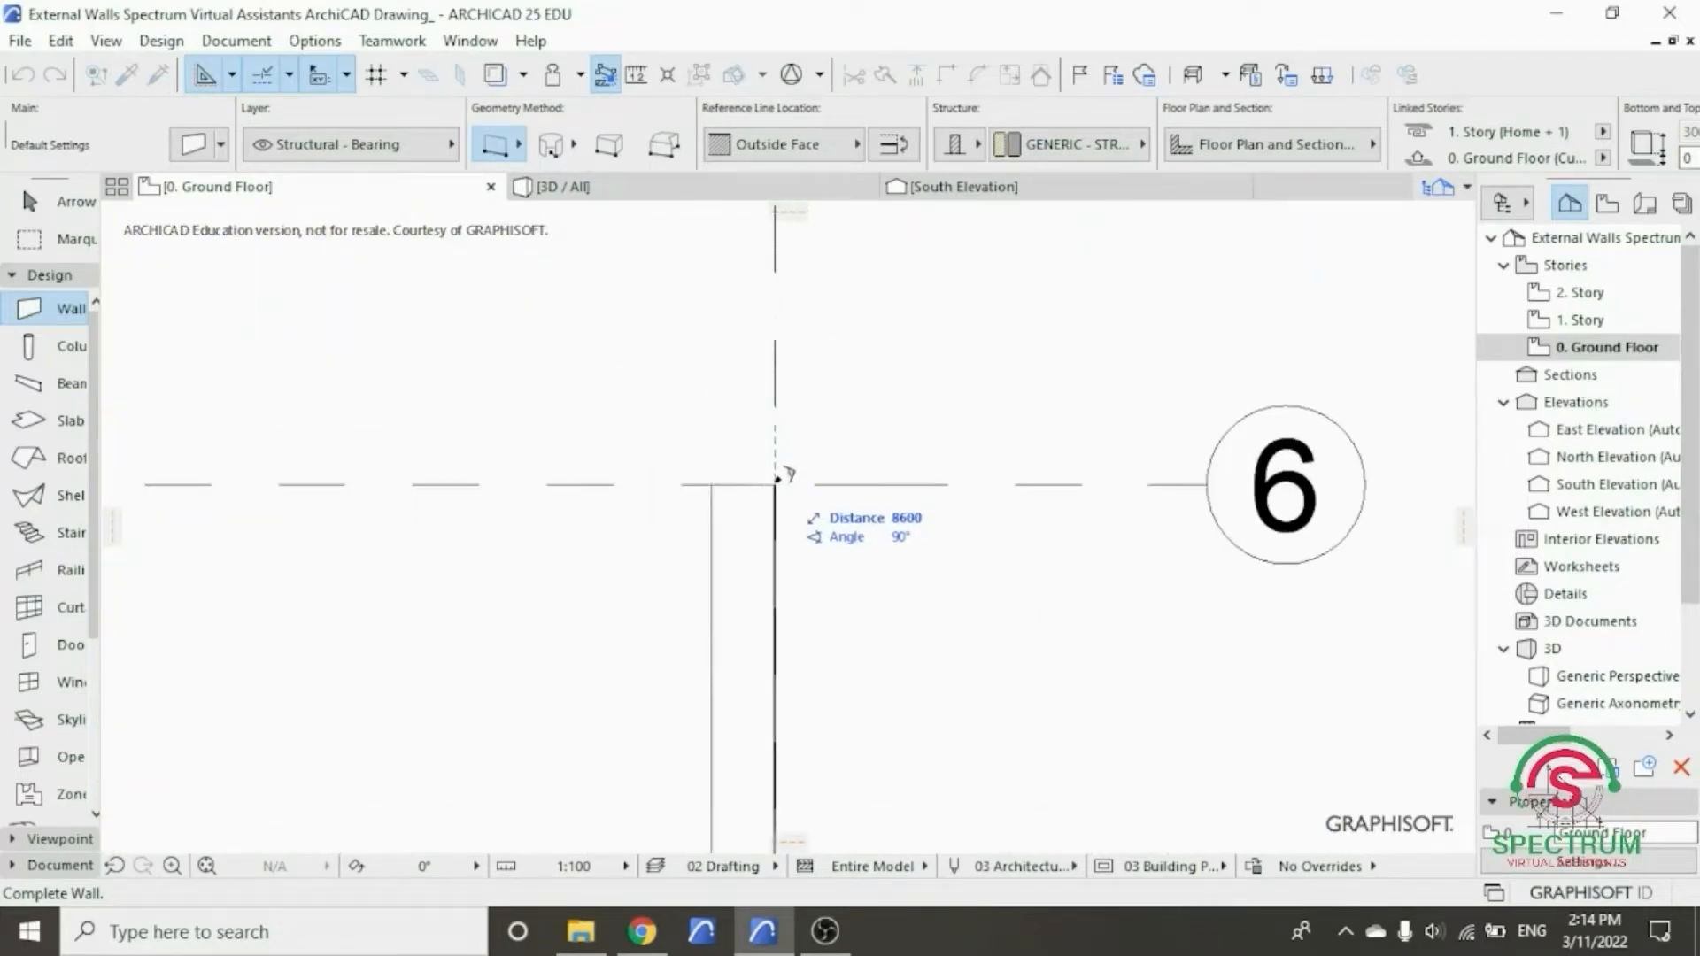
left_click(777, 482)
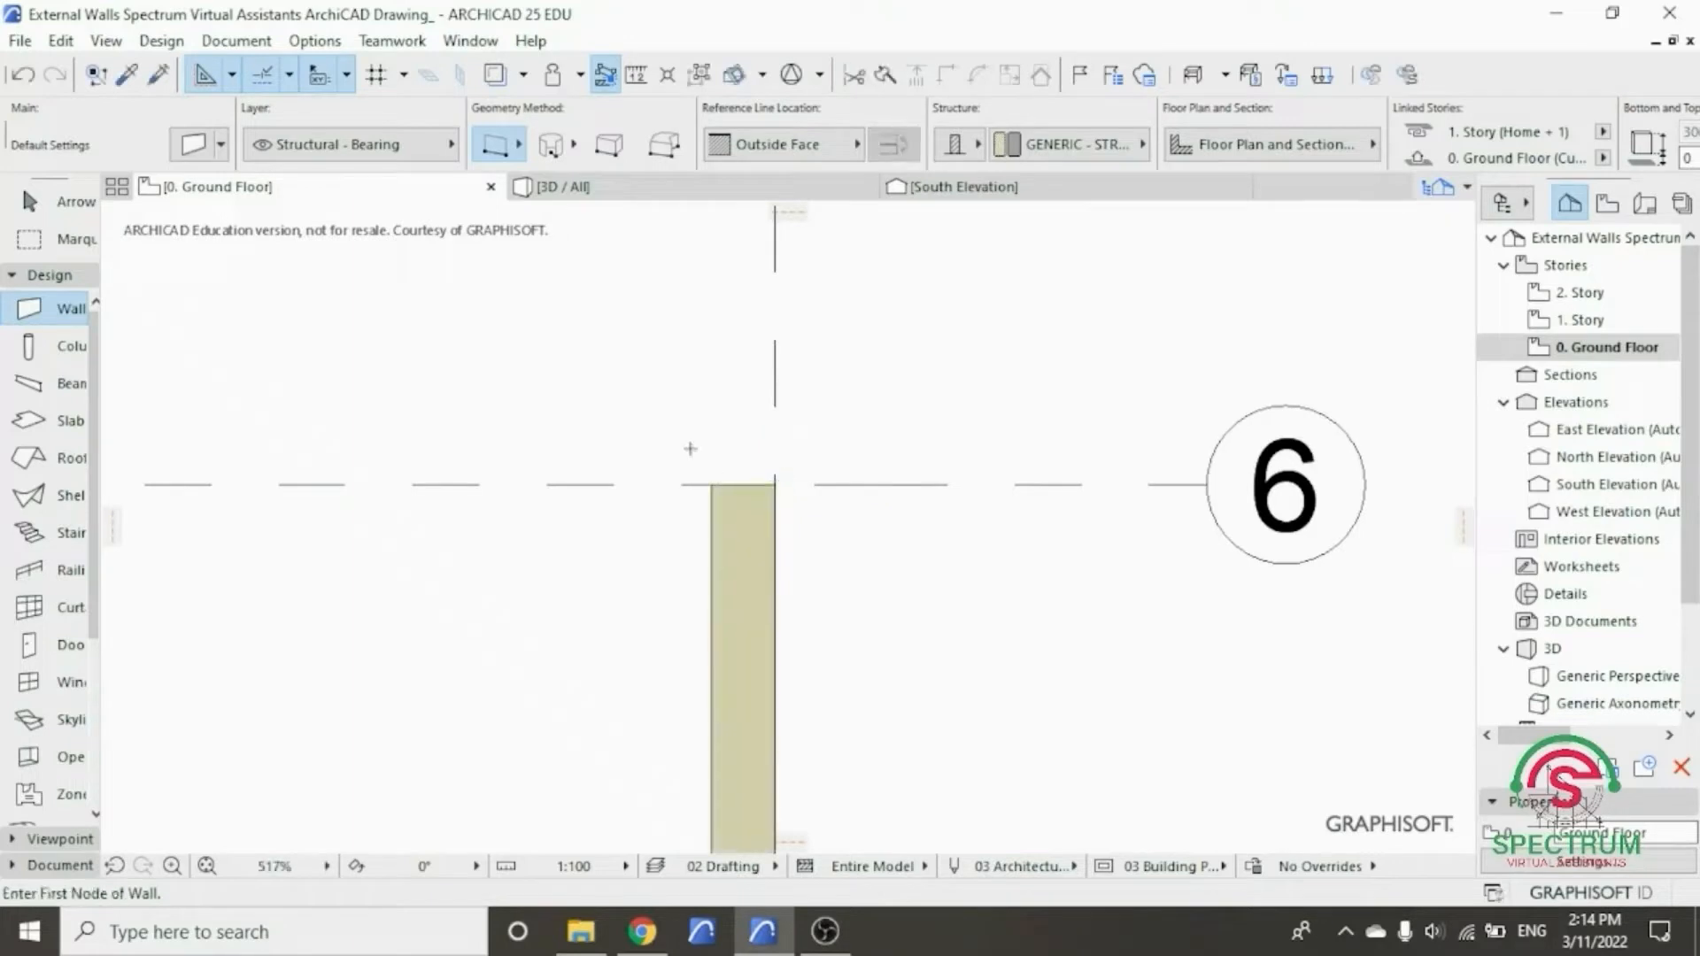
left_click(717, 535, "shift")
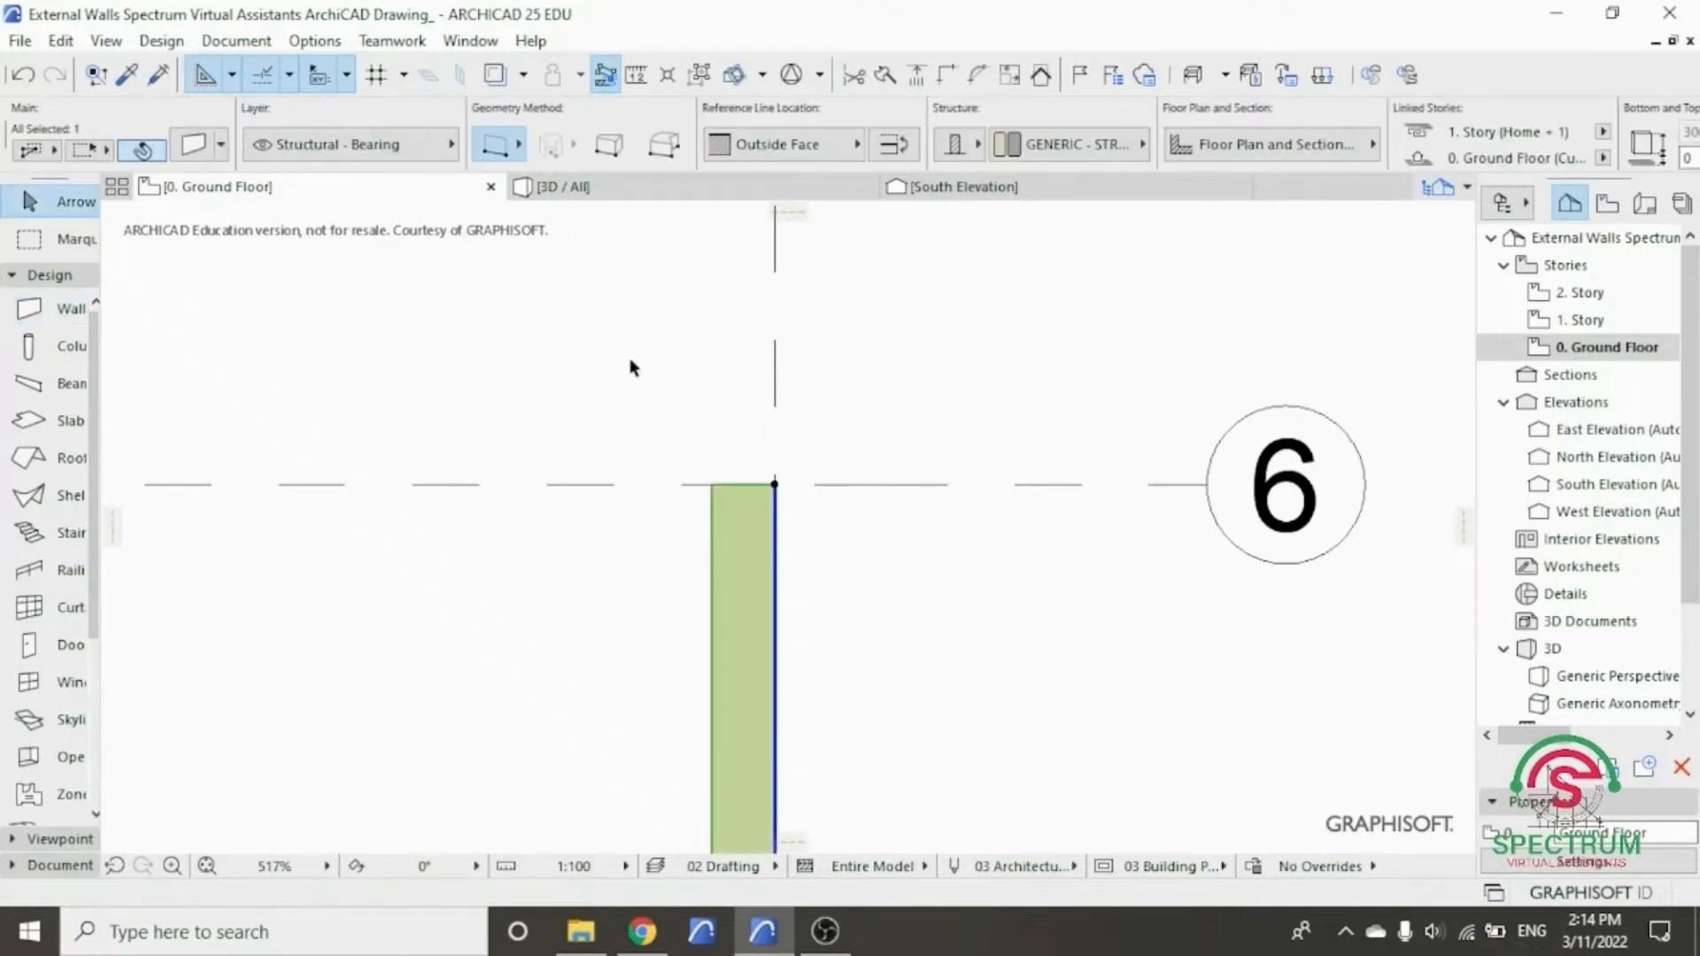
right_click(636, 372)
mouse_move(703, 538)
left_click(978, 672)
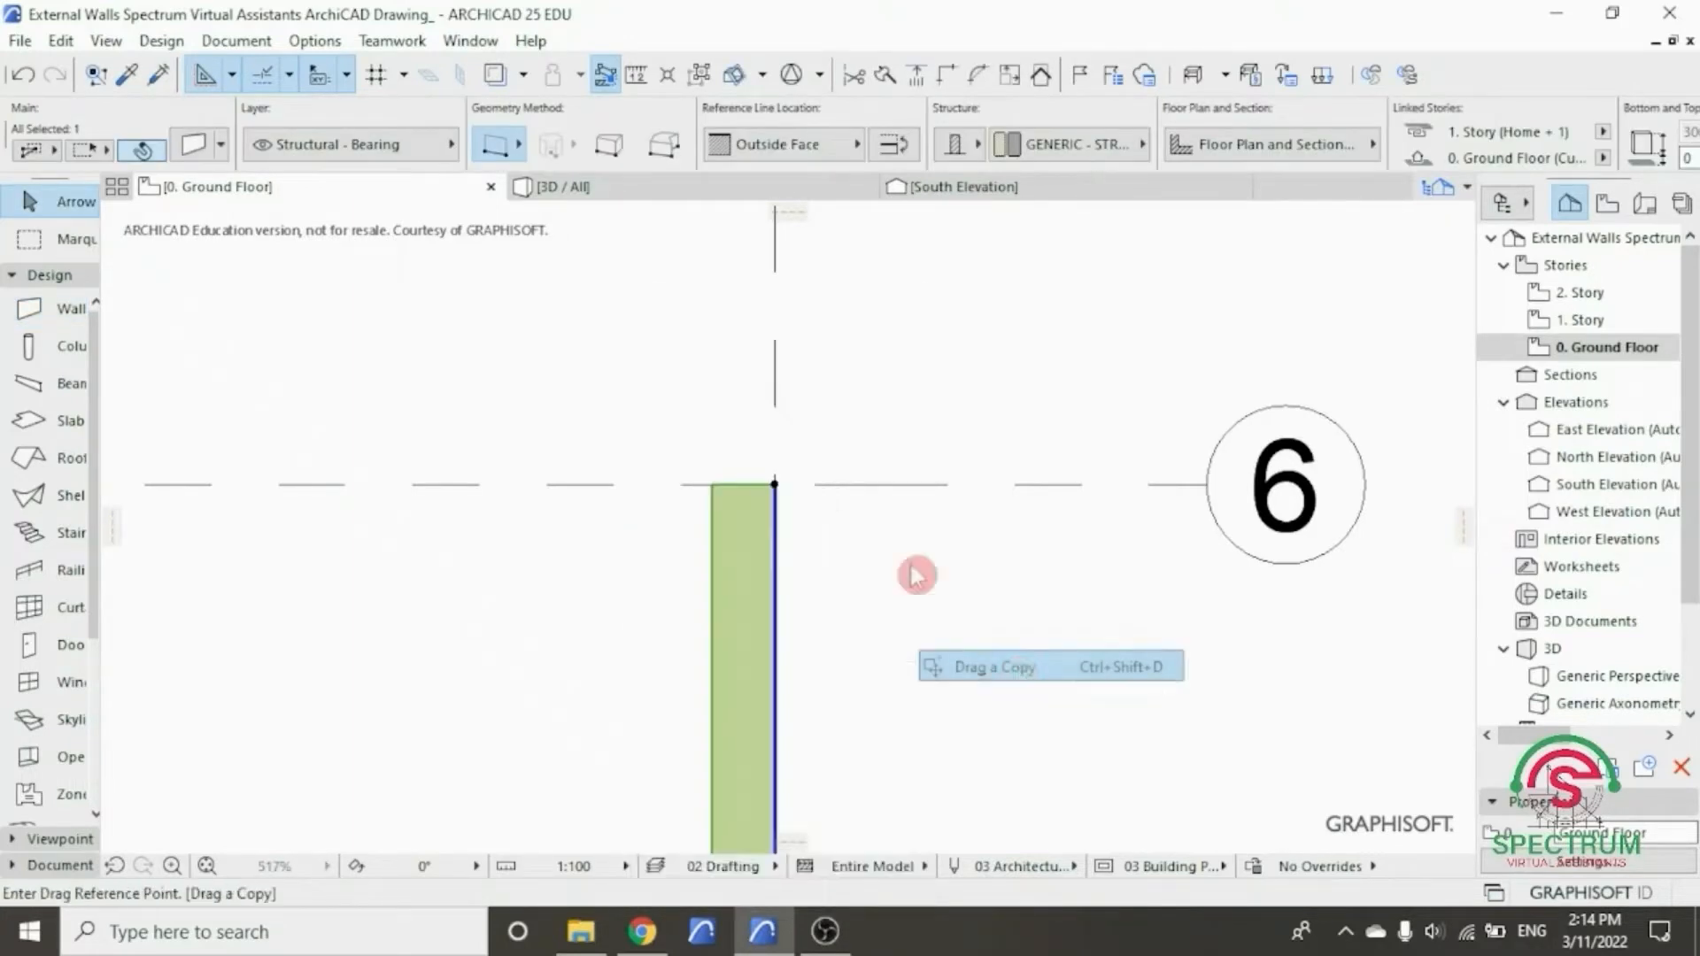
scroll(772, 479, "up", 3)
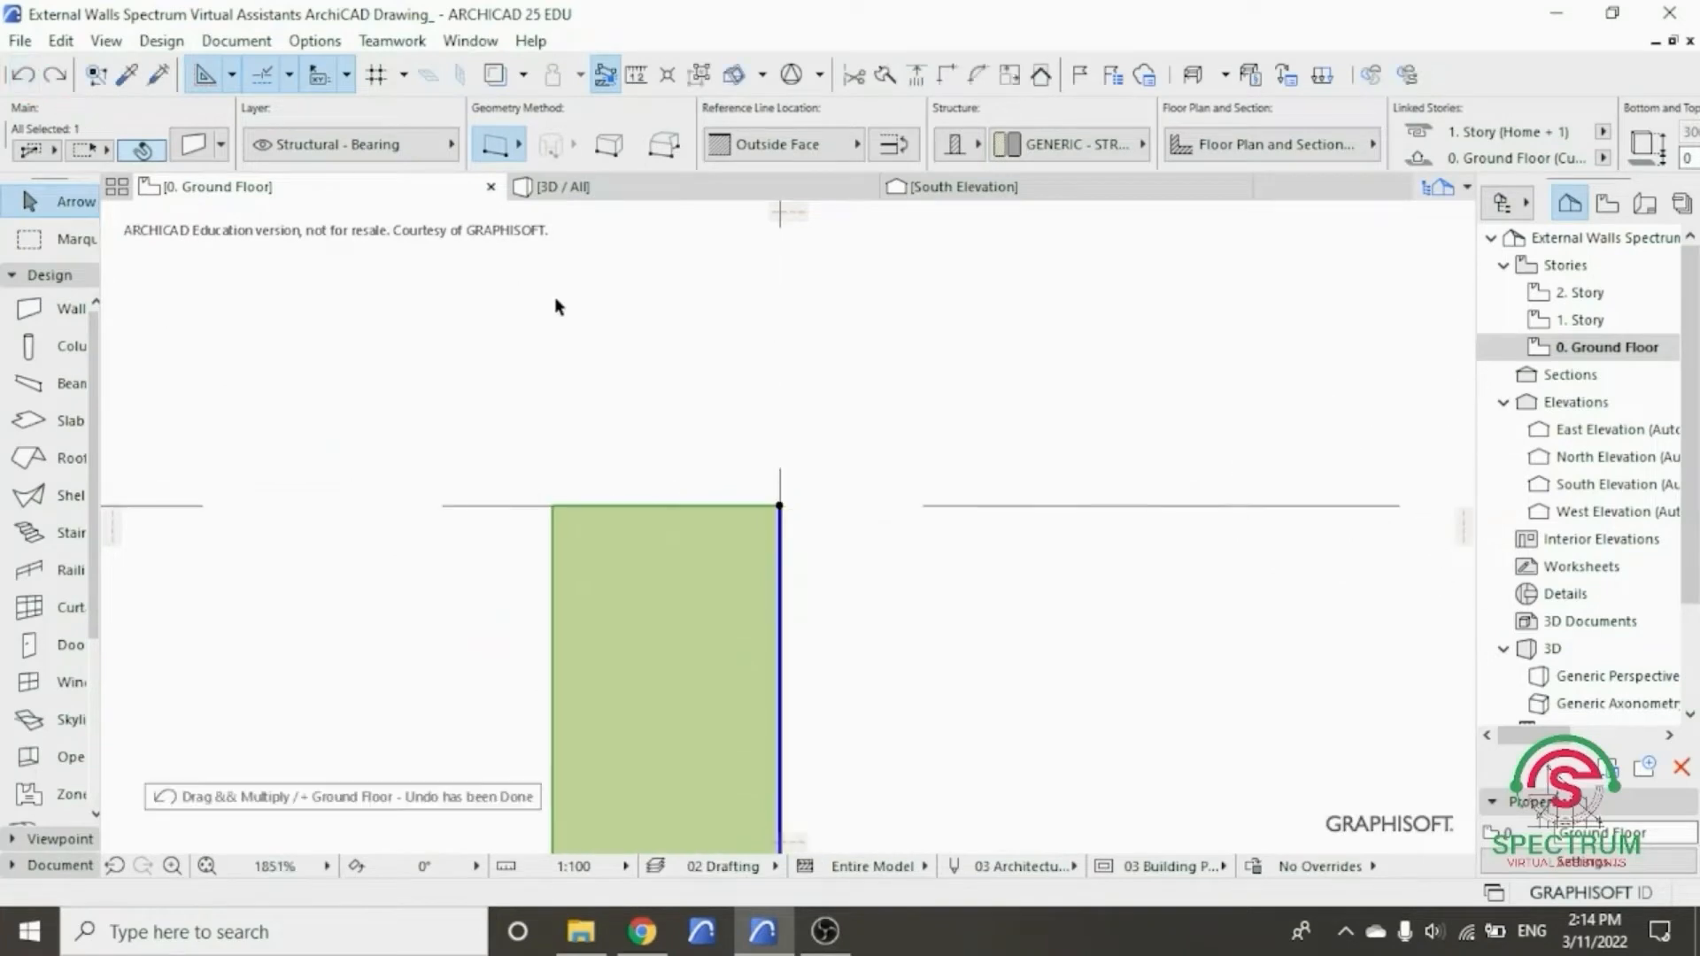
- Move the selected wall 100 mm at 0°, away from gridline C, to centre it on gridline D
right_click(555, 300)
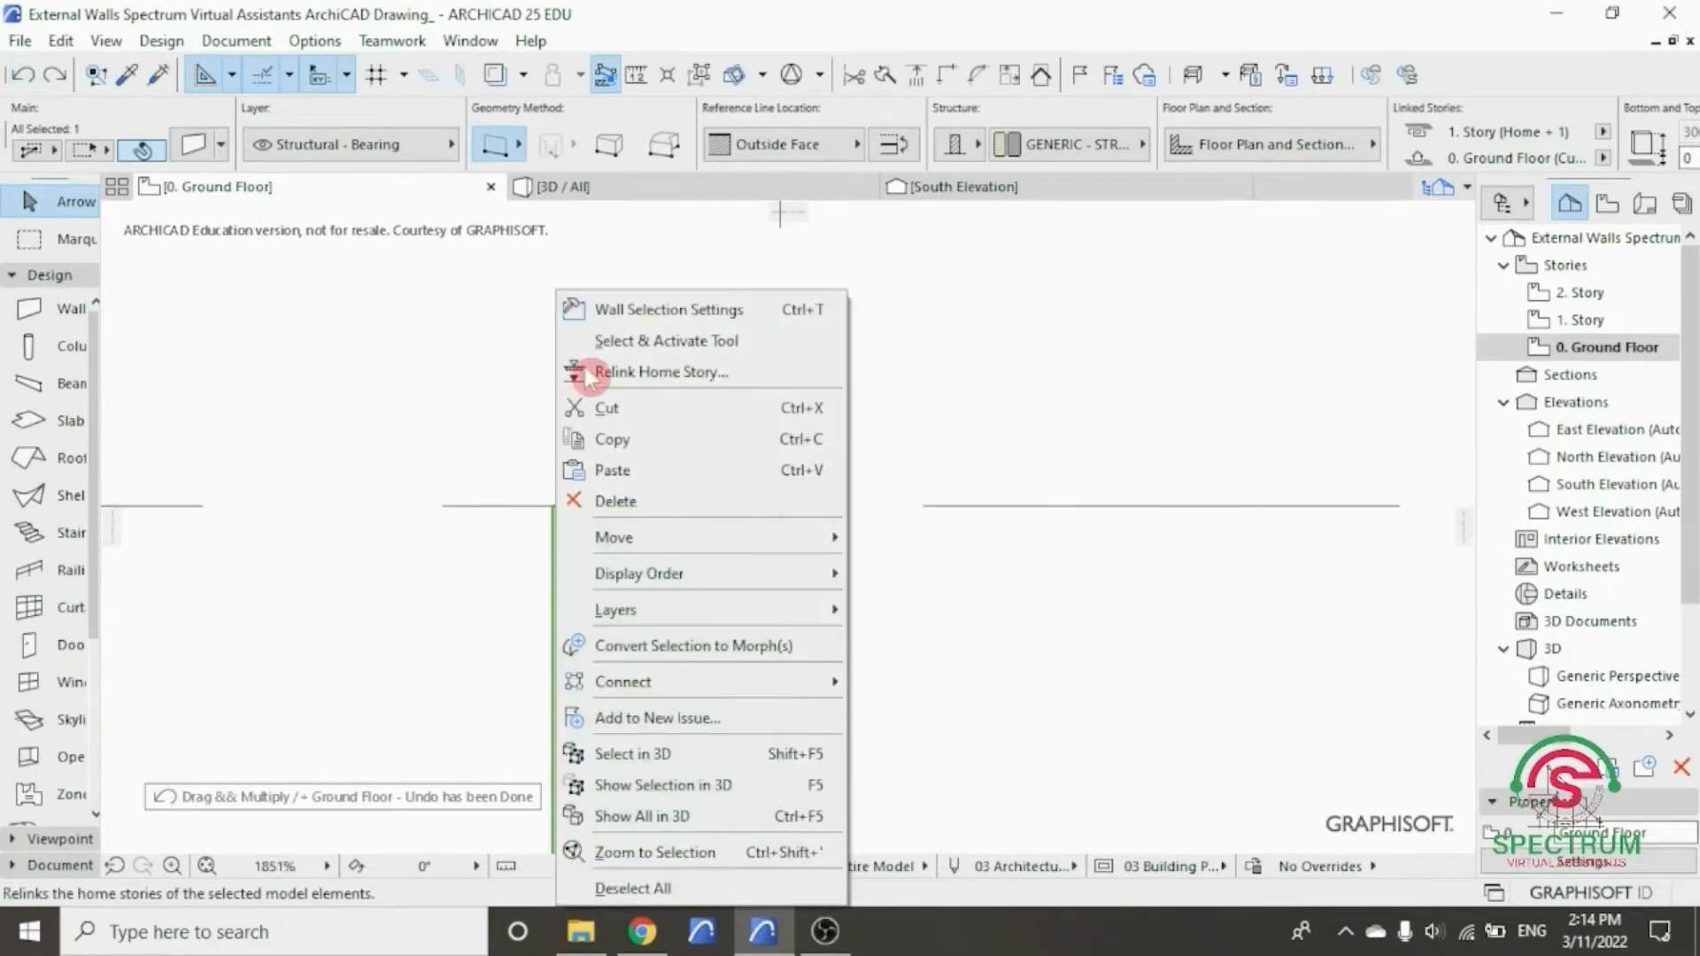
mouse_move(655, 537)
left_click(872, 537)
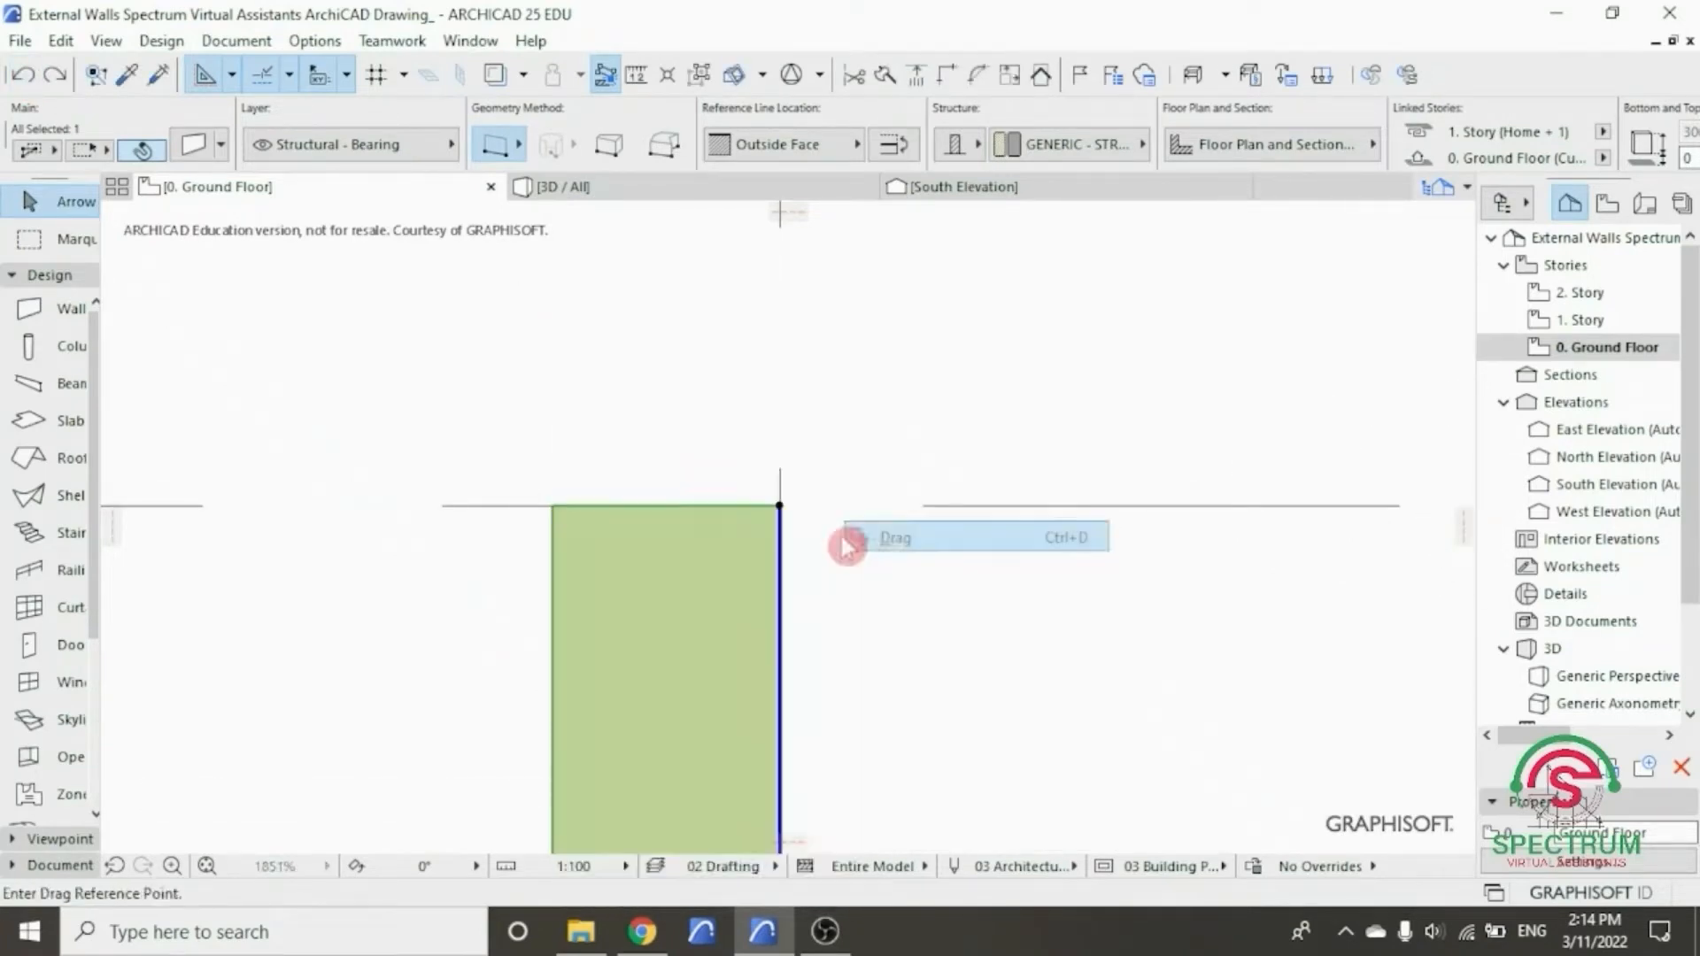
left_click(779, 506)
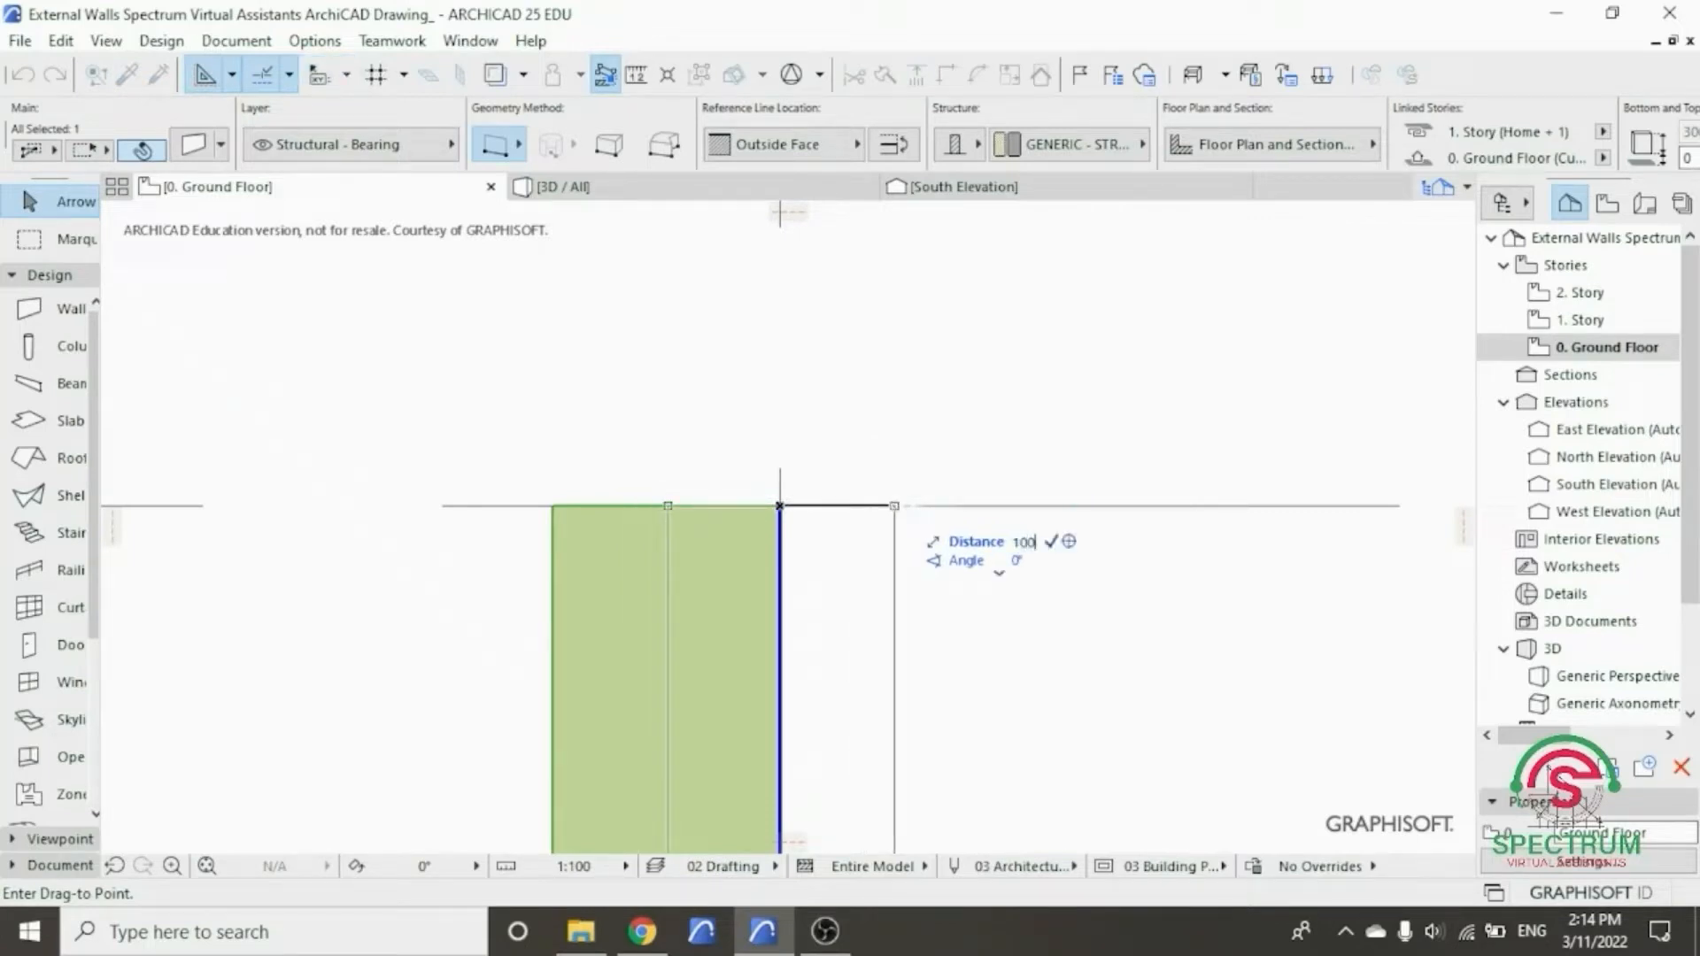
key("Return")
scroll(903, 418, "down", 6)
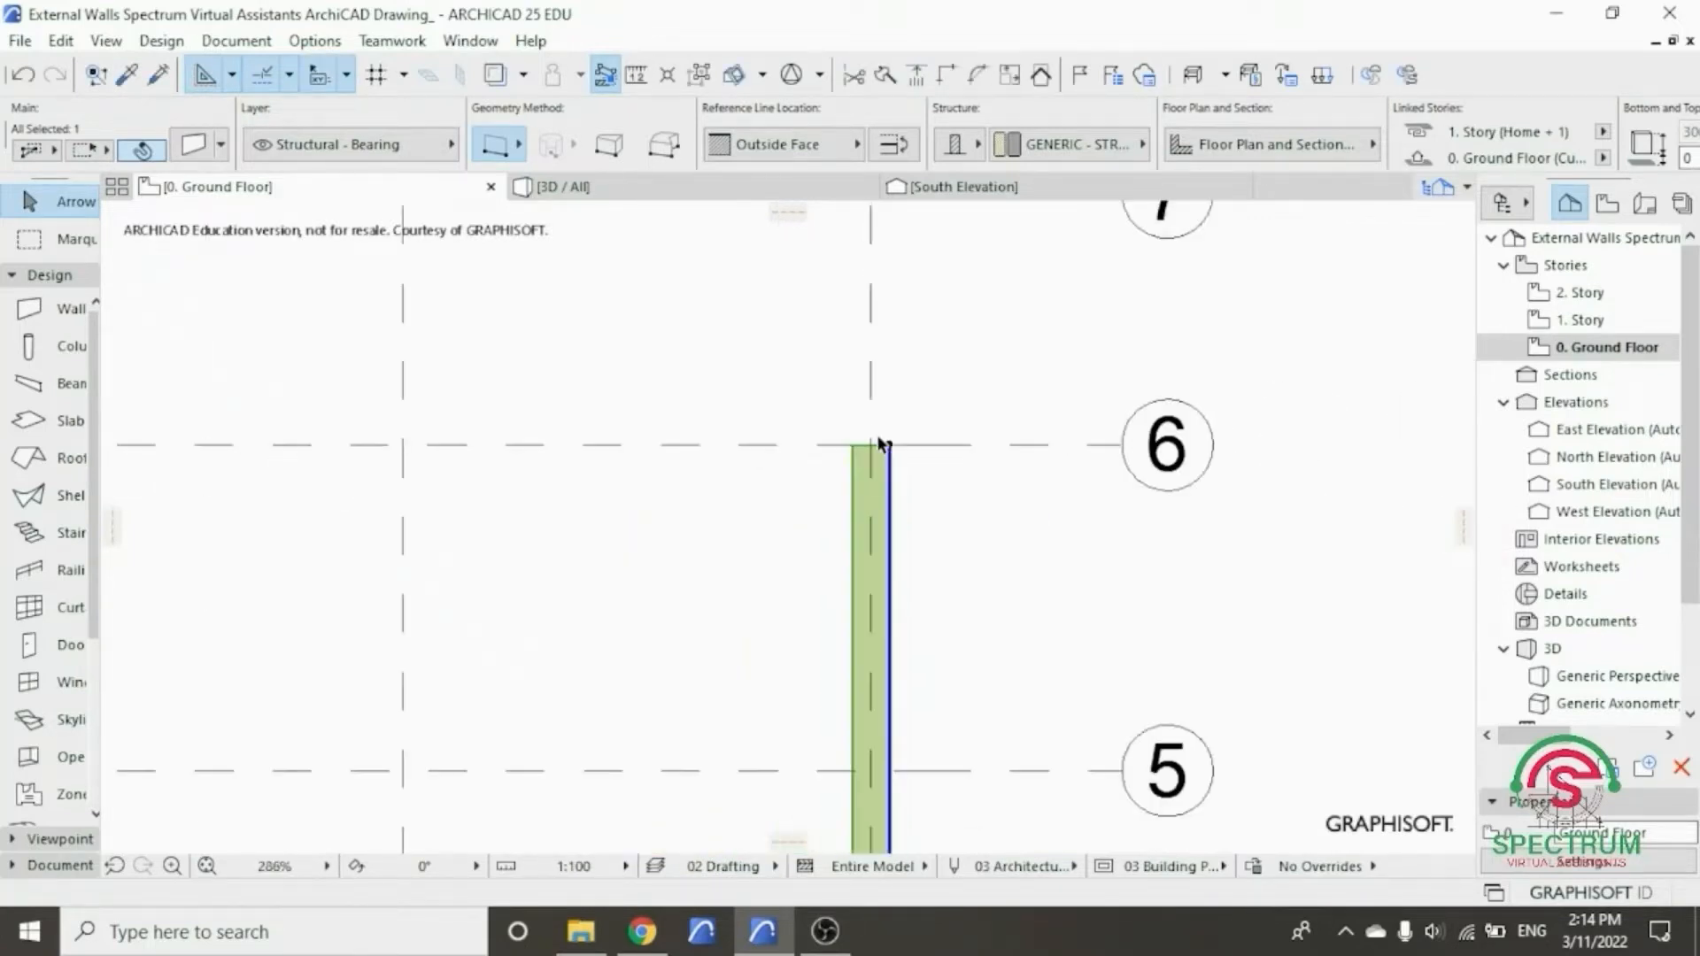
- Stretch the gridline 5 wall from gridline B to the outer face of the gridline D wall, and clear the selection
scroll(879, 444, "down", 7)
scroll(837, 339, "up", 1)
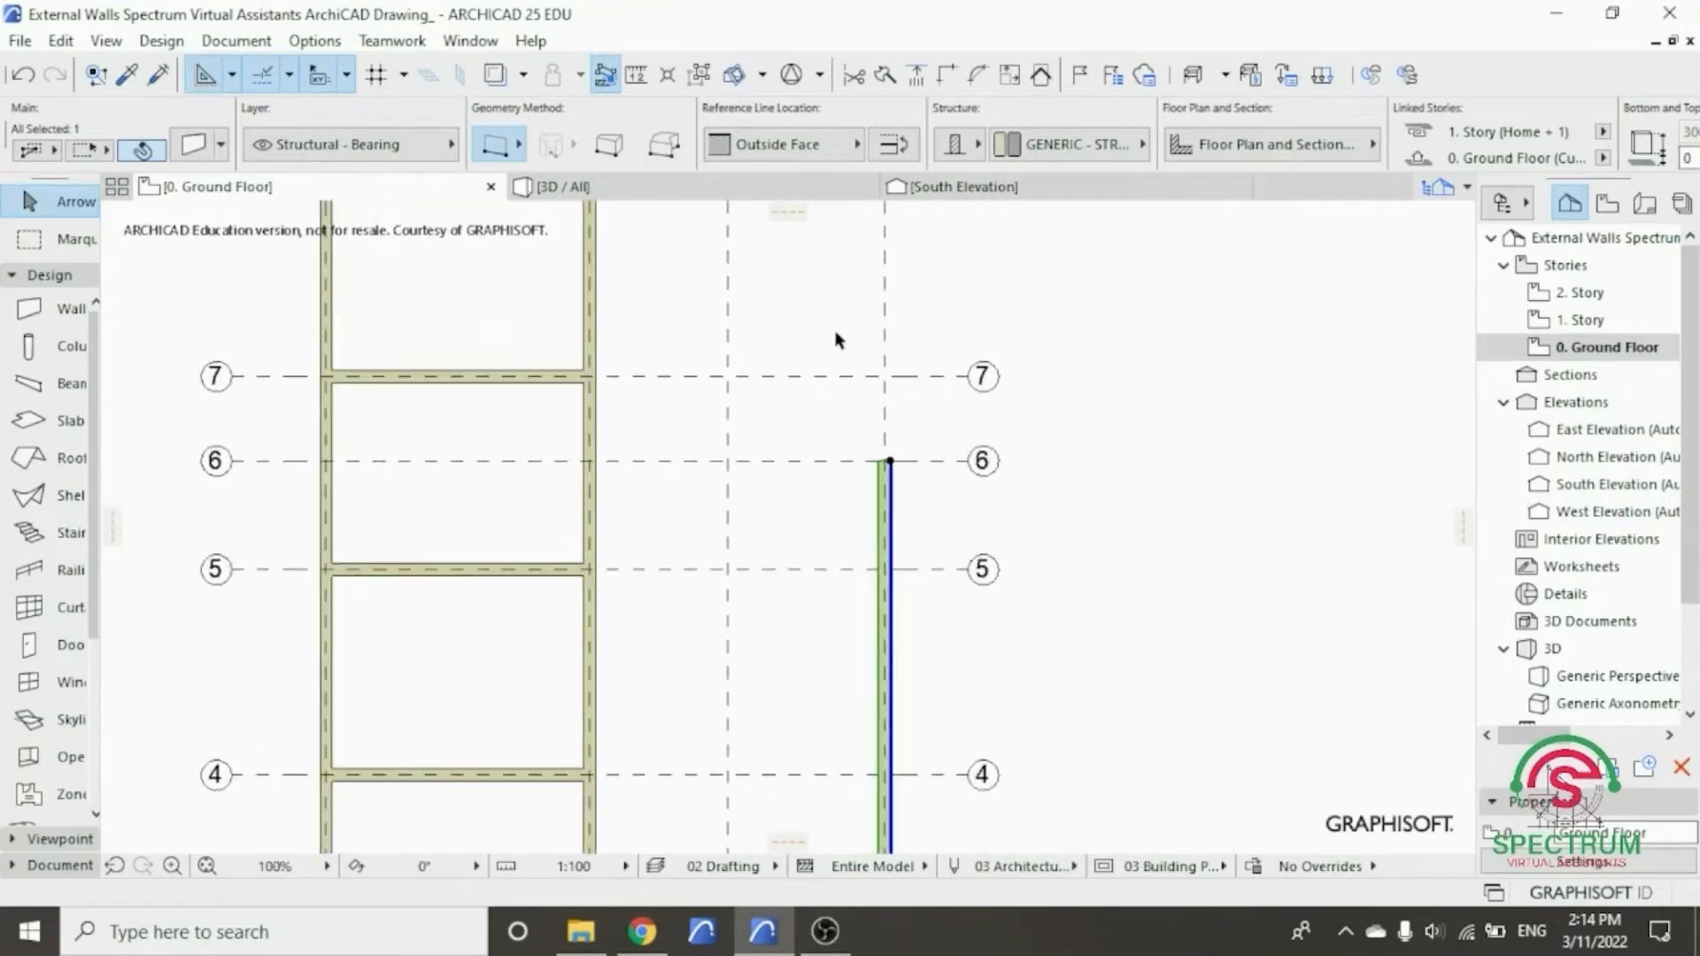
scroll(837, 340, "up", 2)
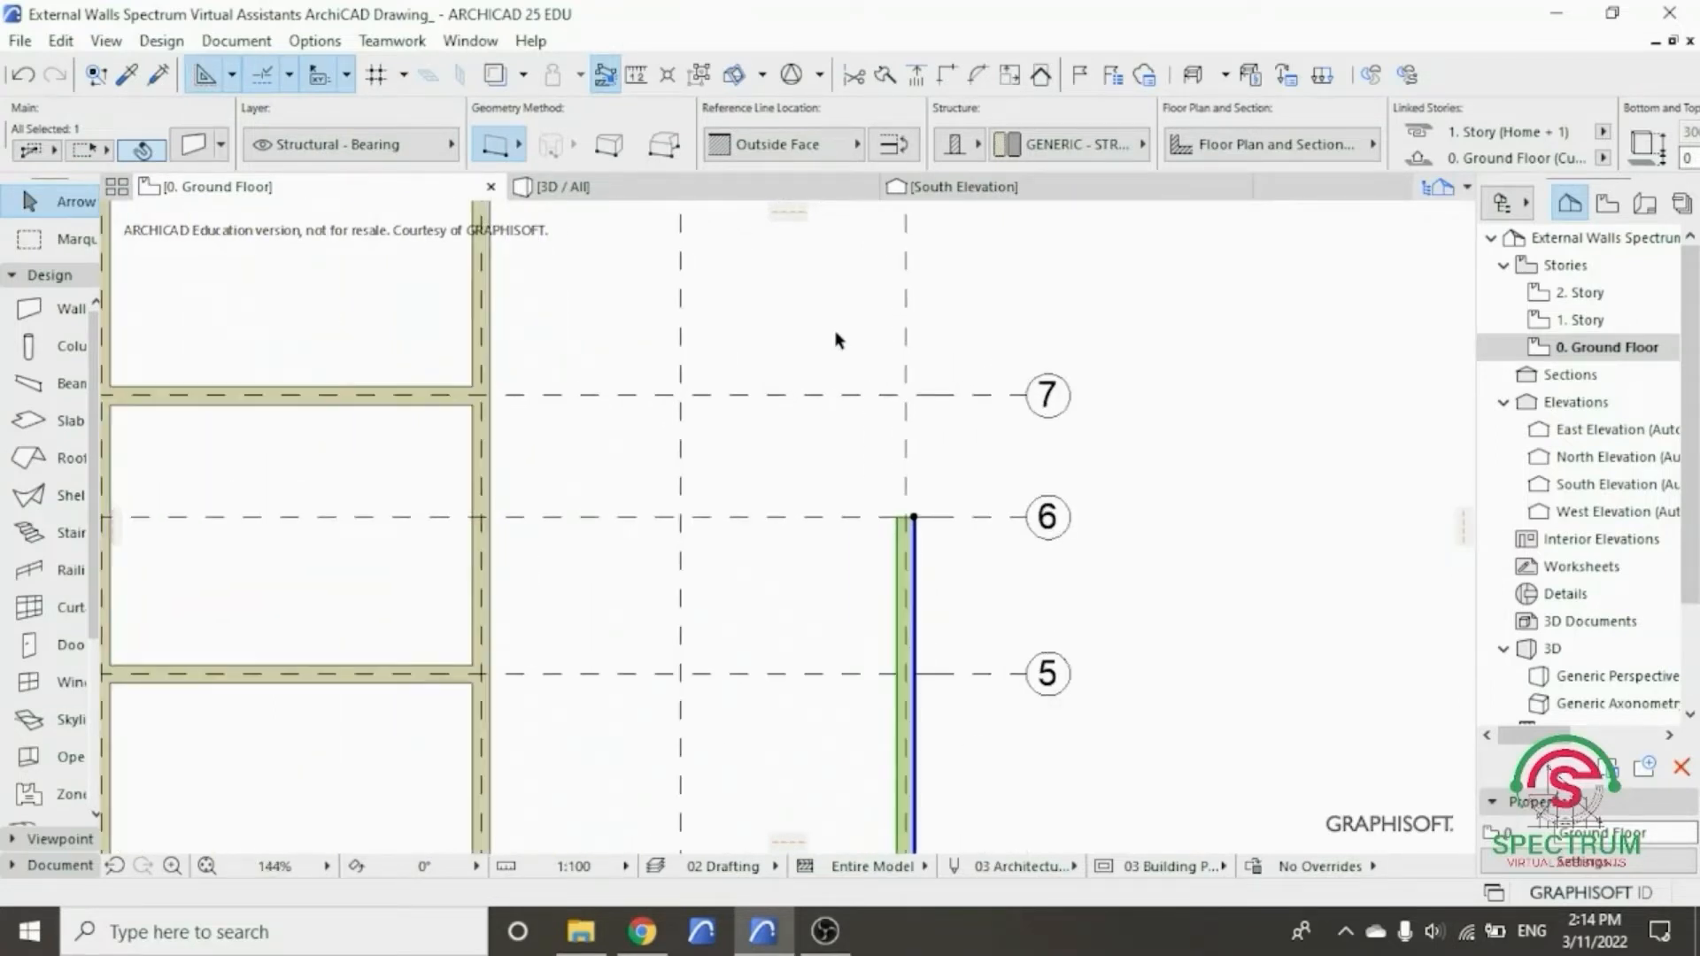
scroll(836, 341, "down", 2)
scroll(859, 482, "up", 2)
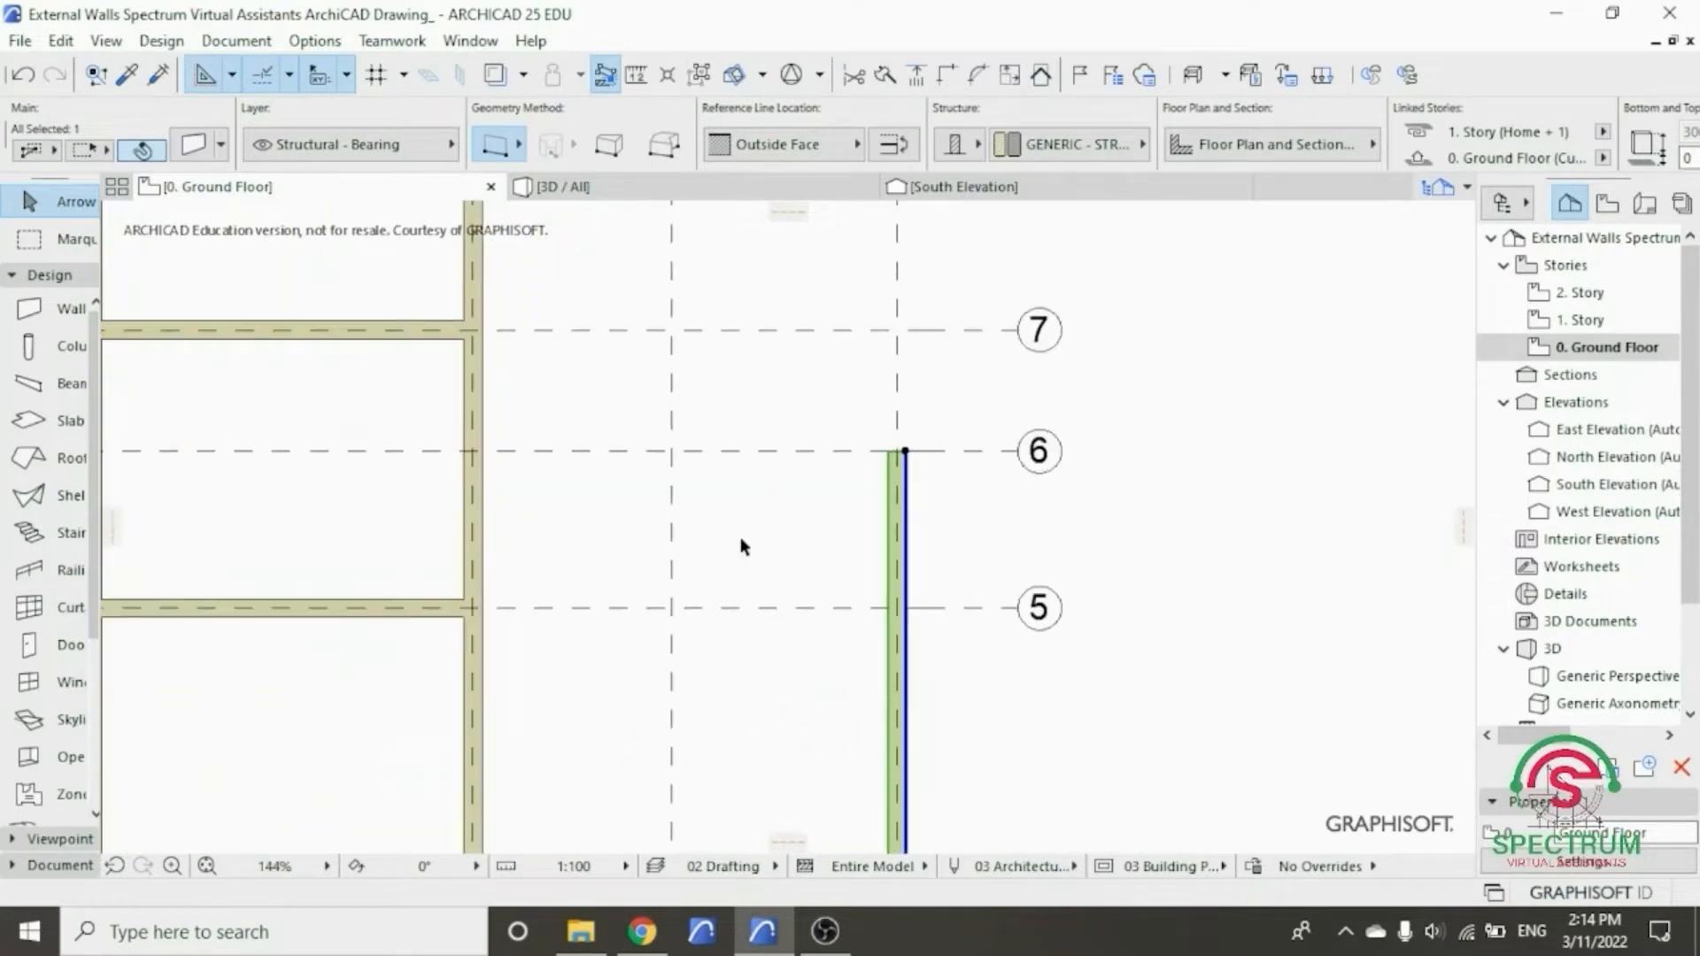
left_click(447, 606)
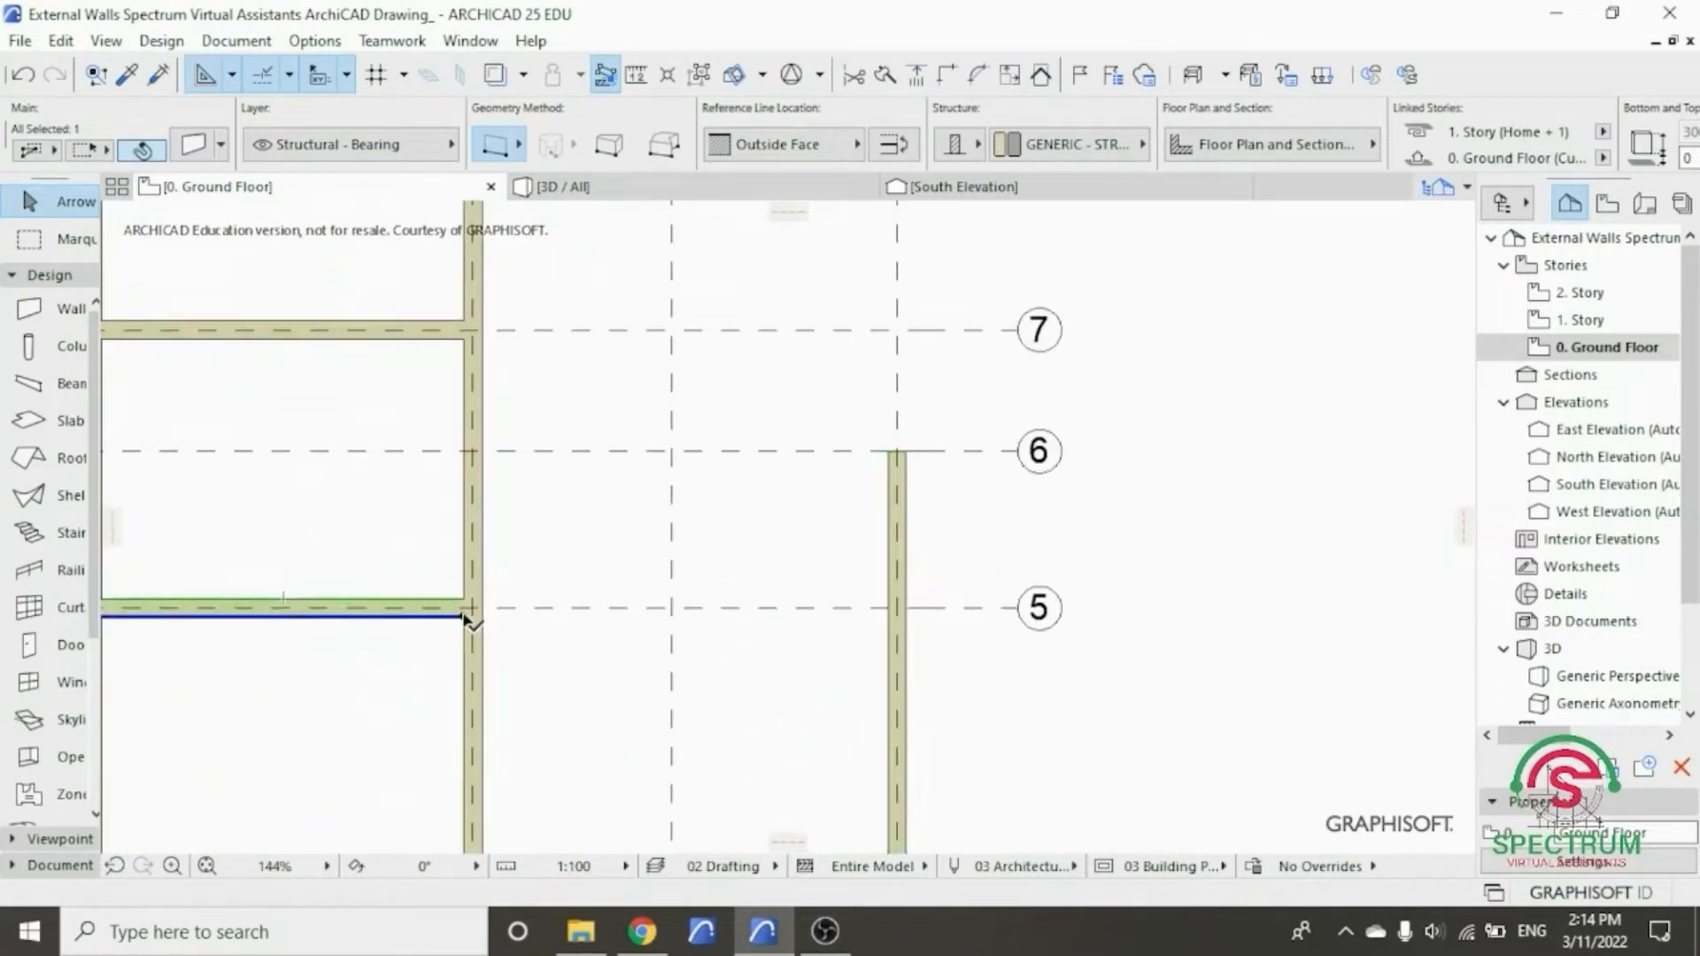
scroll(466, 619, "up", 3)
left_click(470, 609)
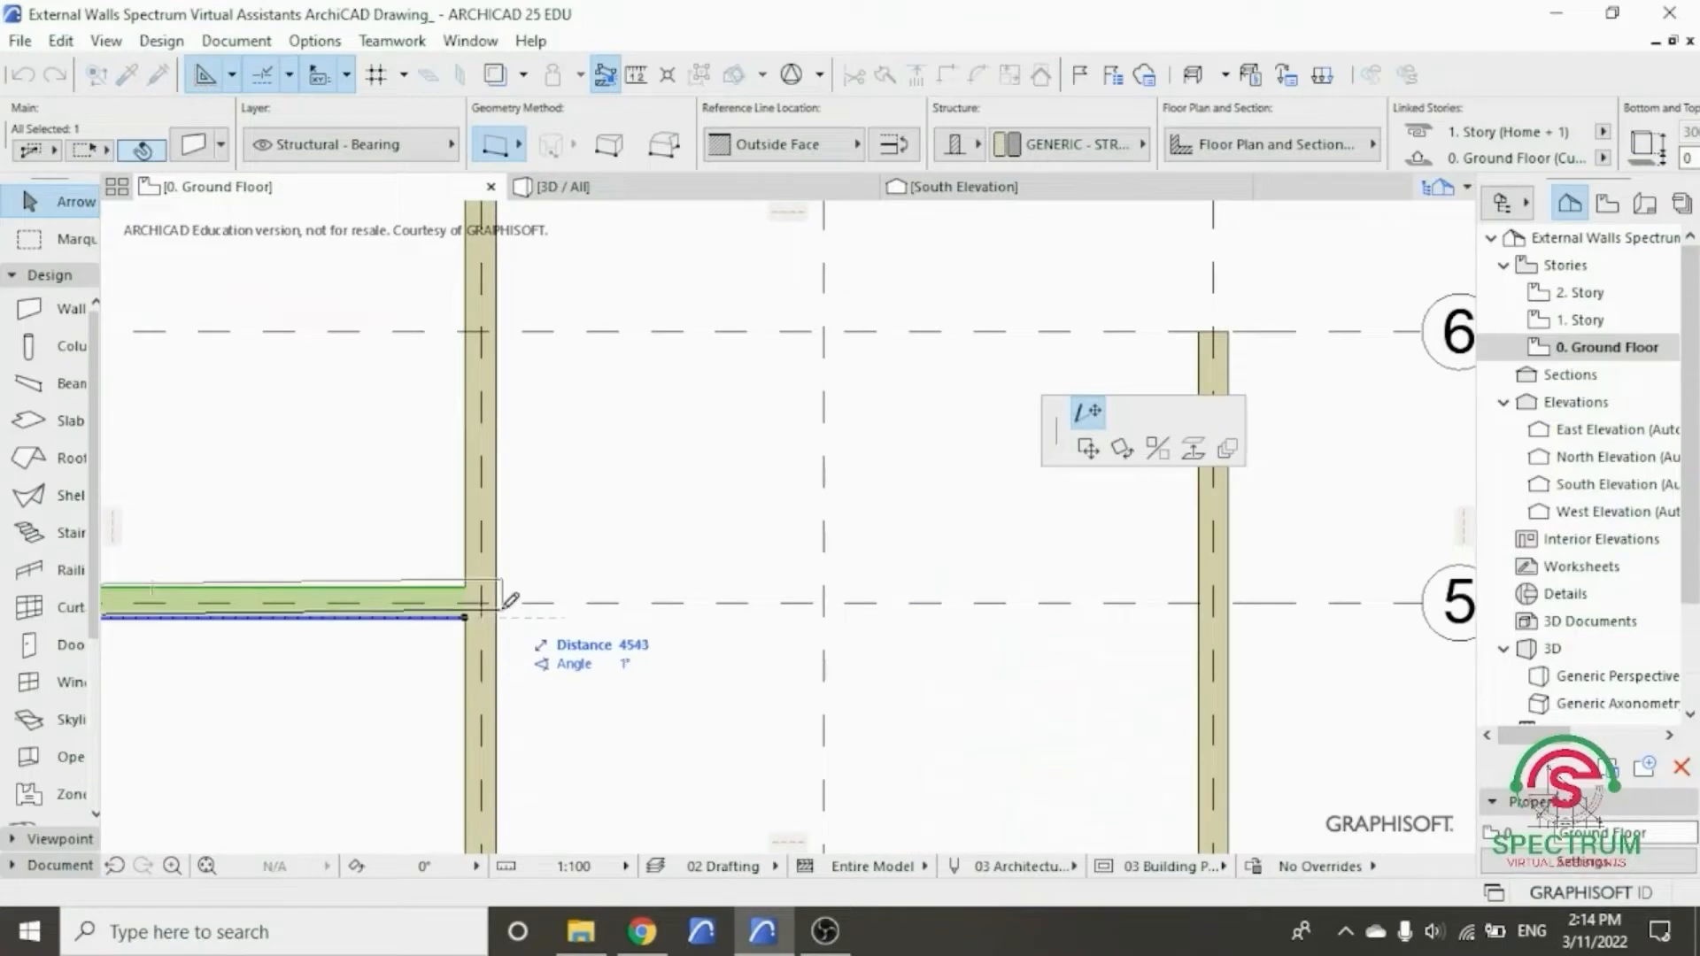
left_click(1237, 614)
scroll(1004, 669, "down", 5)
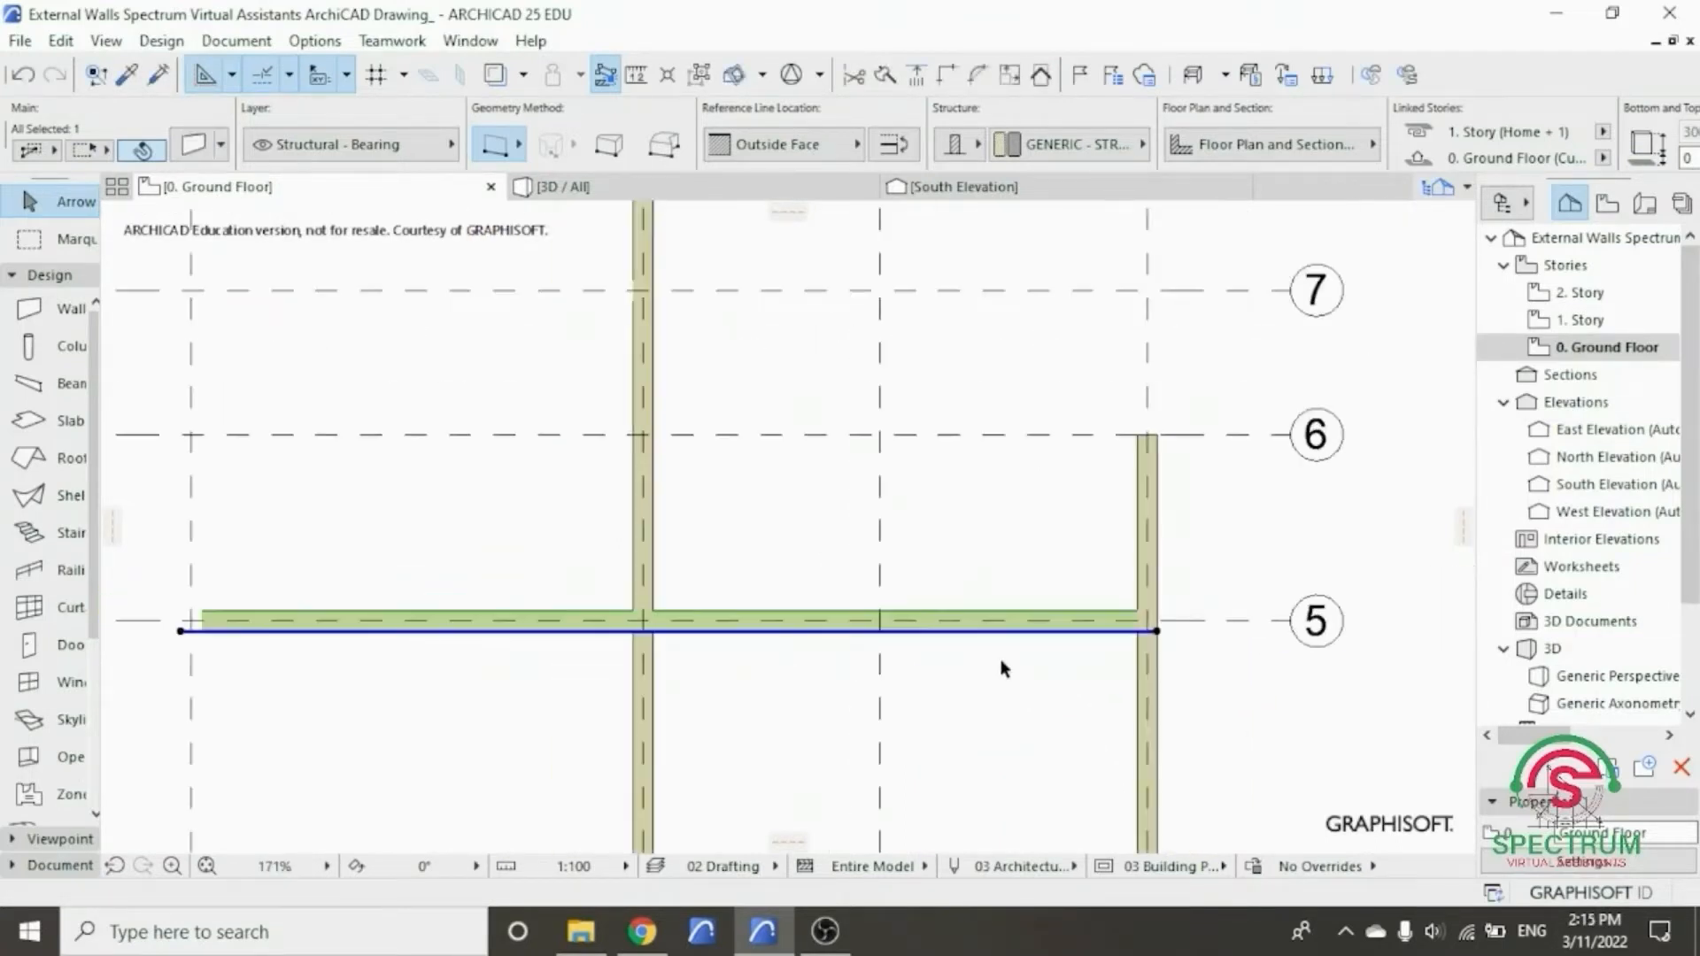
left_click(999, 542)
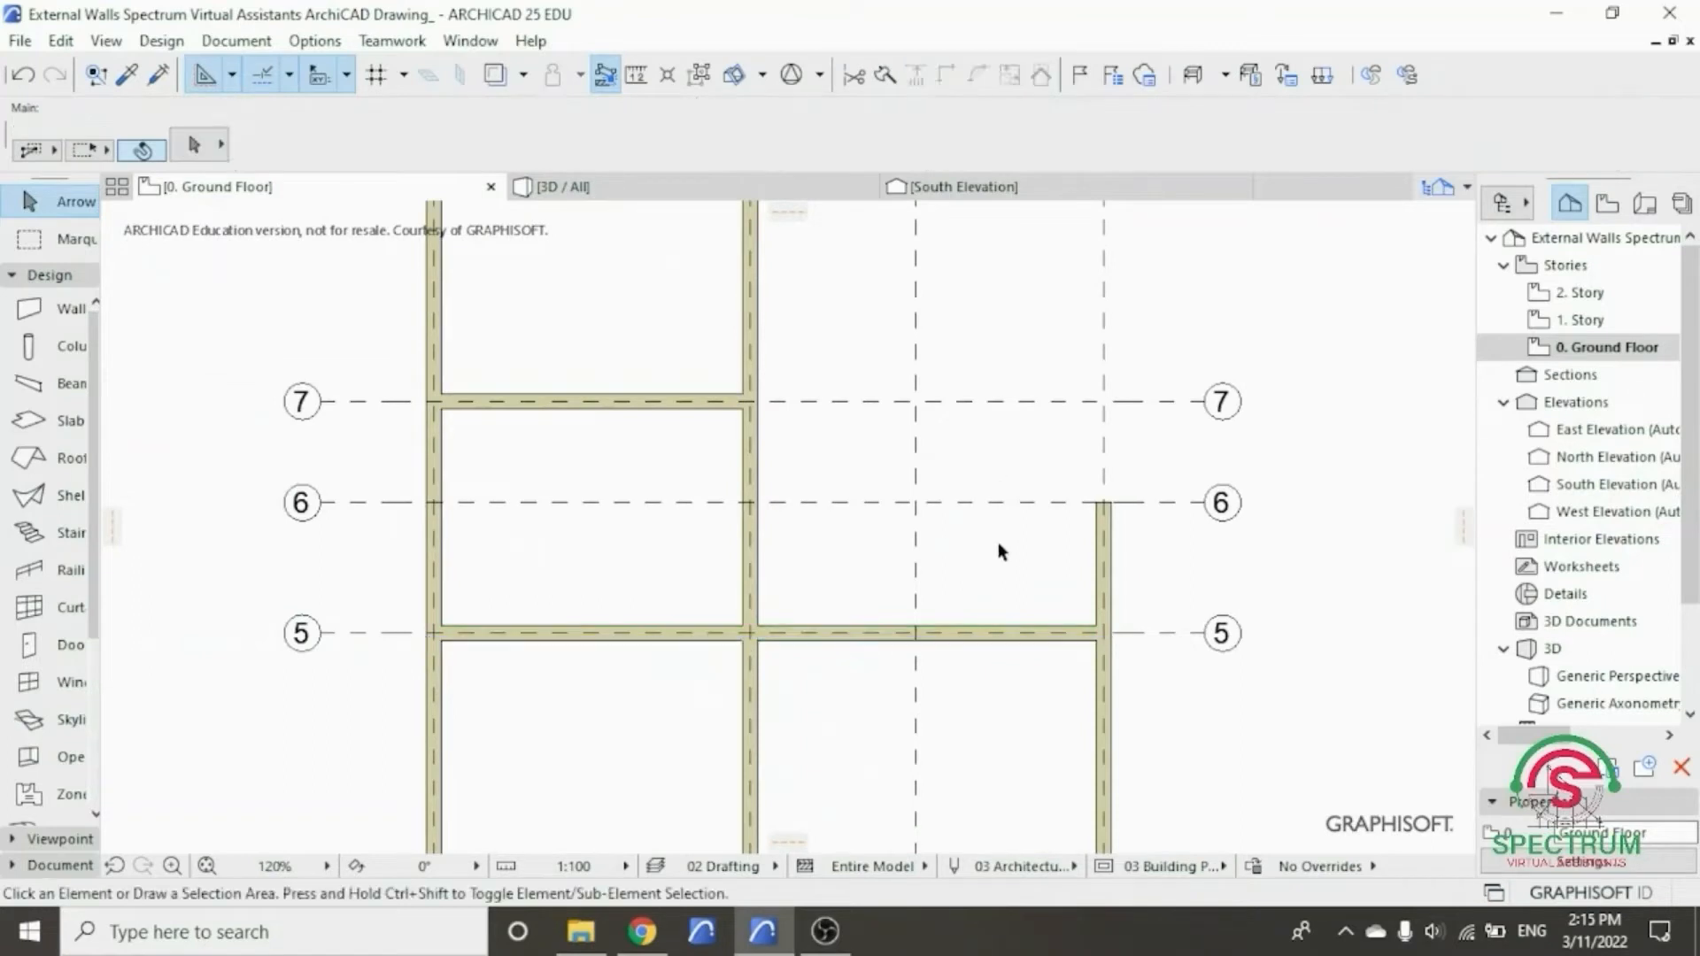
- Stretch the gridline 4 wall from gridline B to the outer face of the gridline D wall, and clear the selection
scroll(985, 538, "down", 5)
scroll(976, 743, "up", 5)
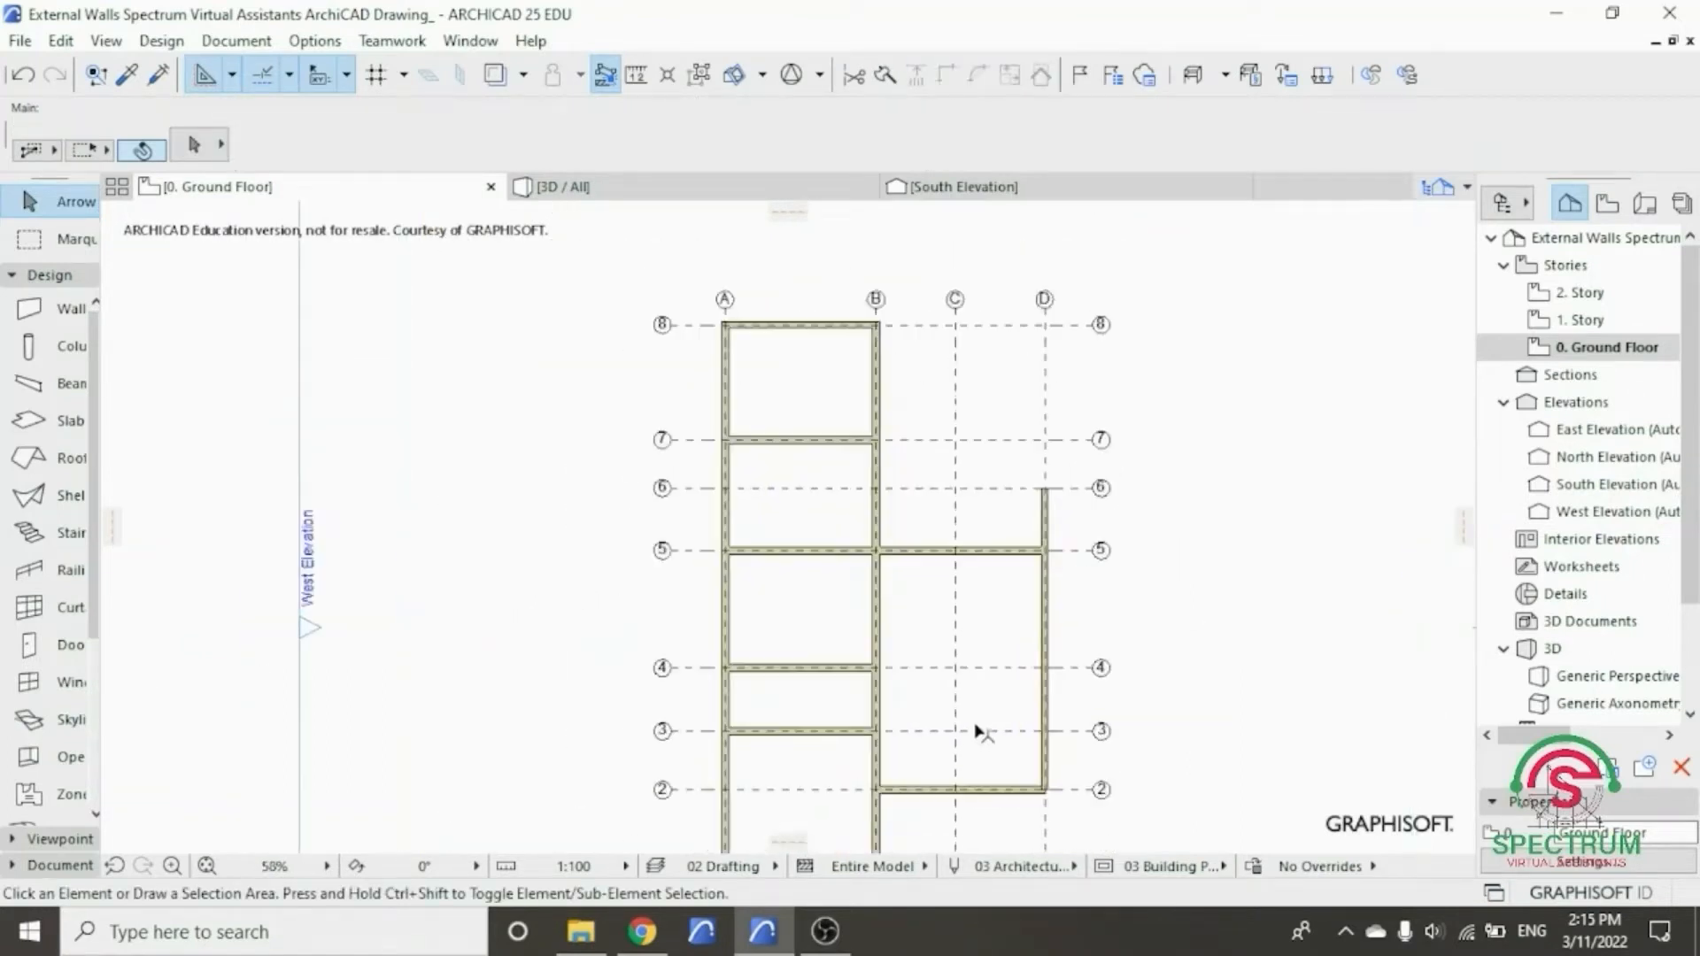
scroll(809, 649, "up", 6)
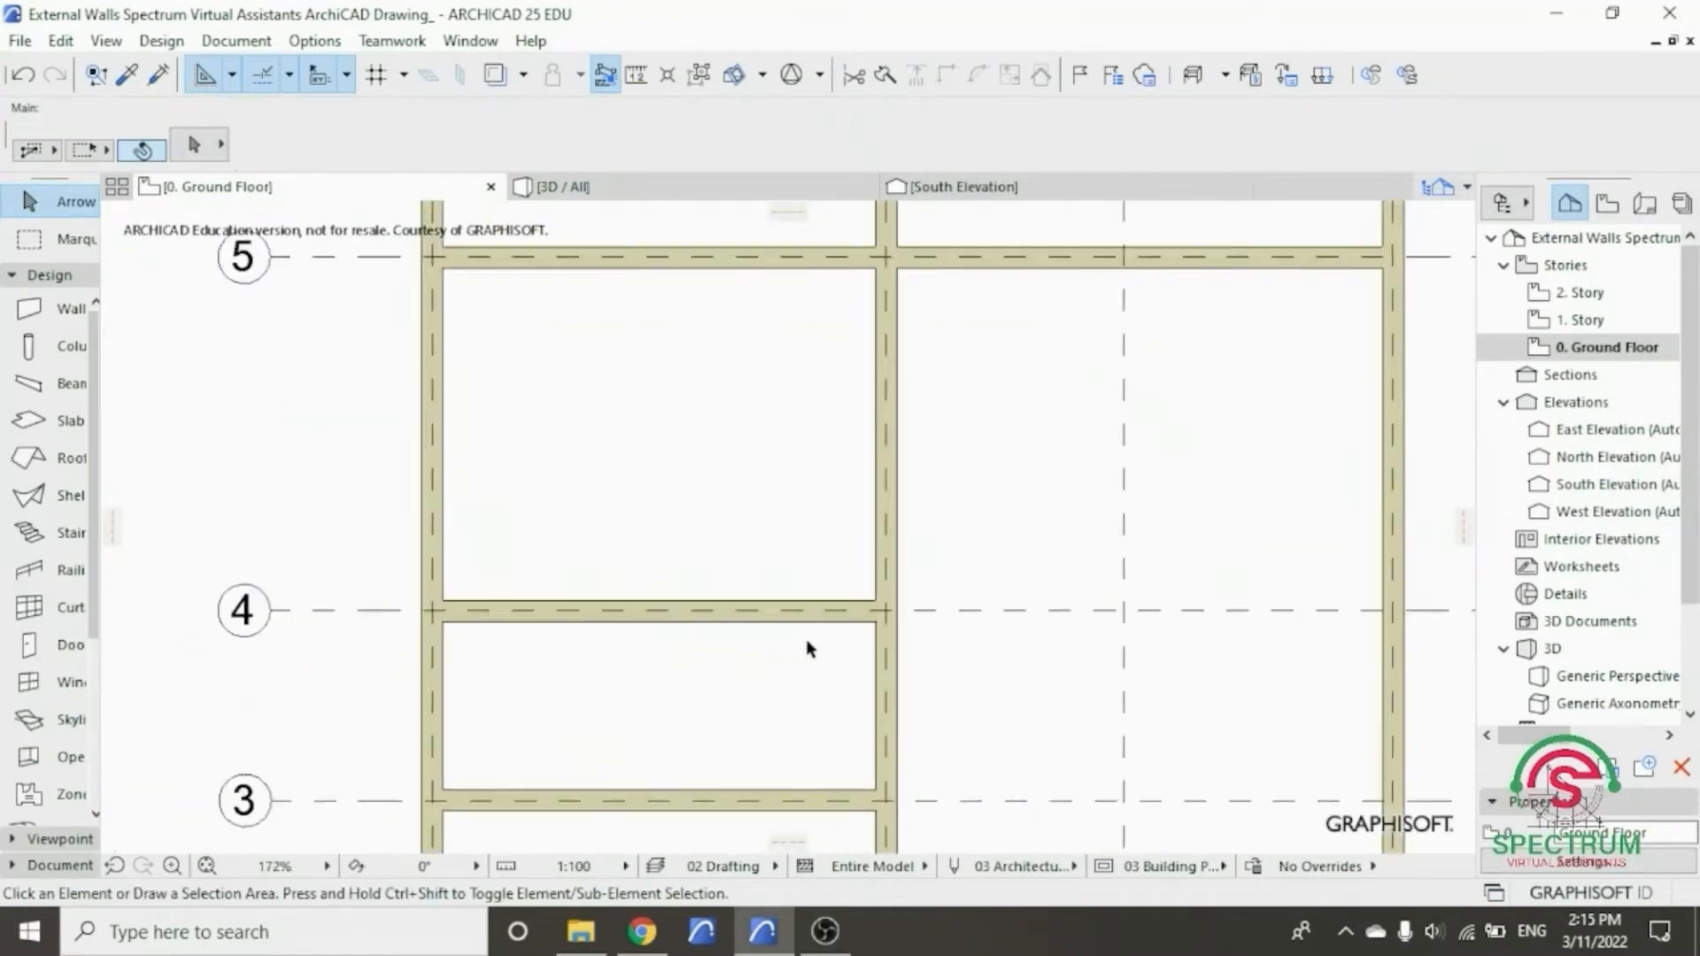
left_click(895, 615)
left_click(907, 613)
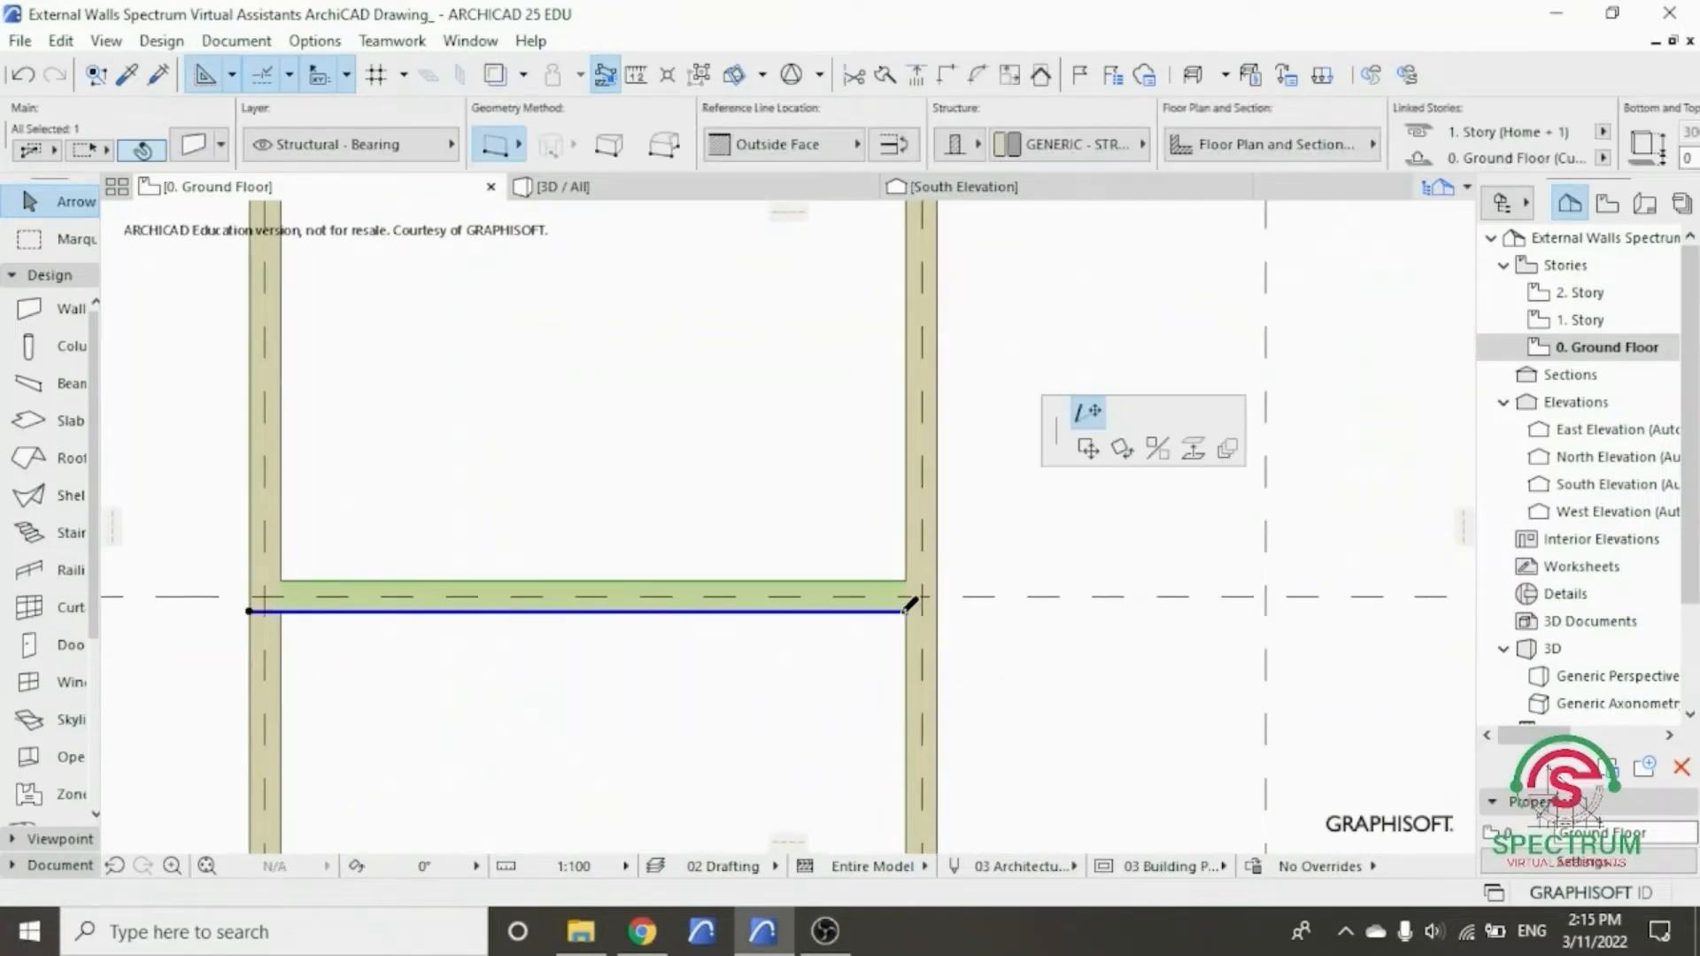
scroll(911, 596, "down", 5)
scroll(1125, 611, "up", 5)
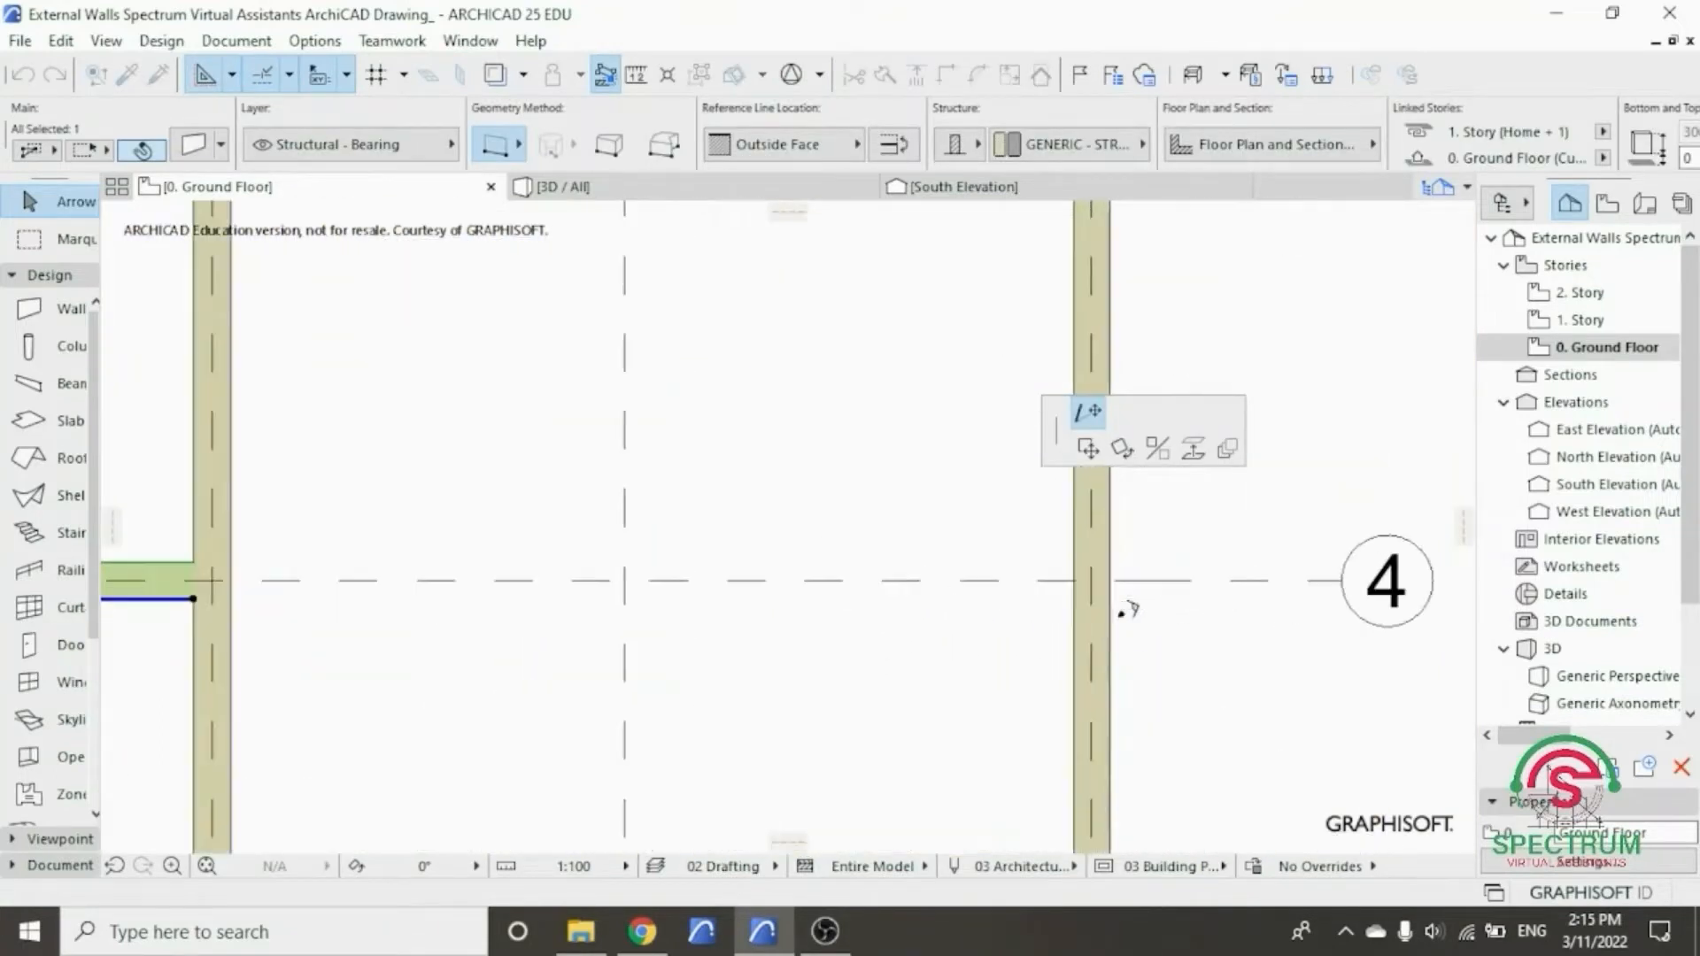
left_click(1103, 598)
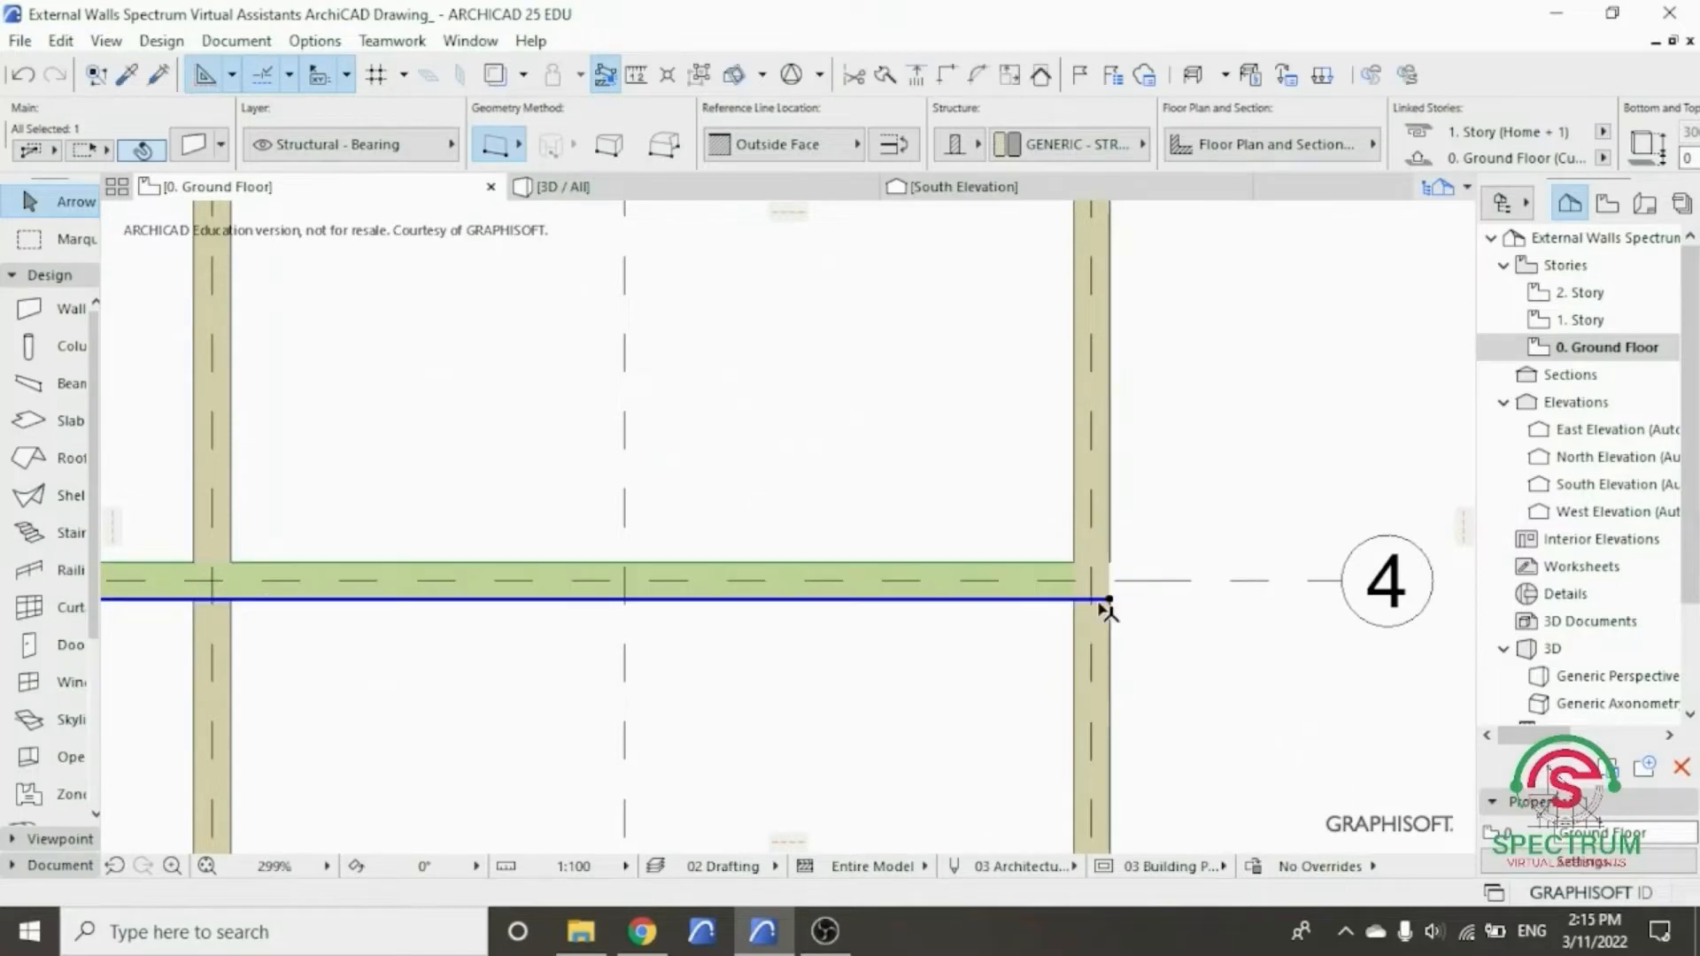
scroll(1032, 668, "down", 6)
scroll(1026, 666, "down", 1)
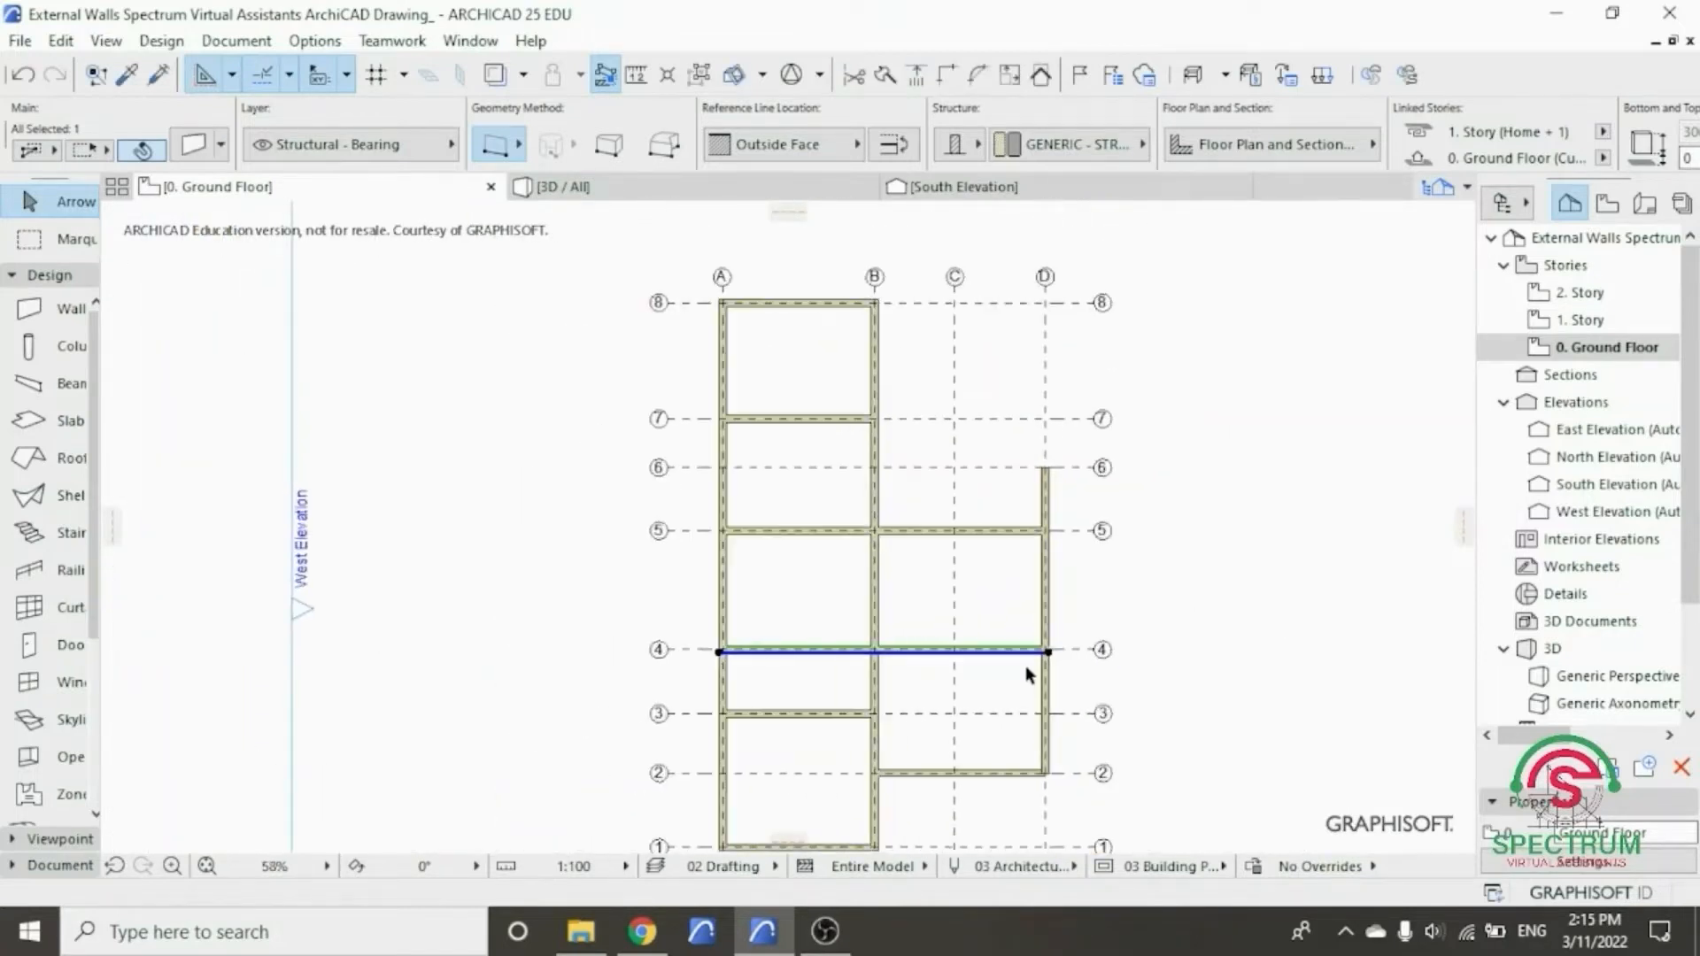
left_click(1085, 571)
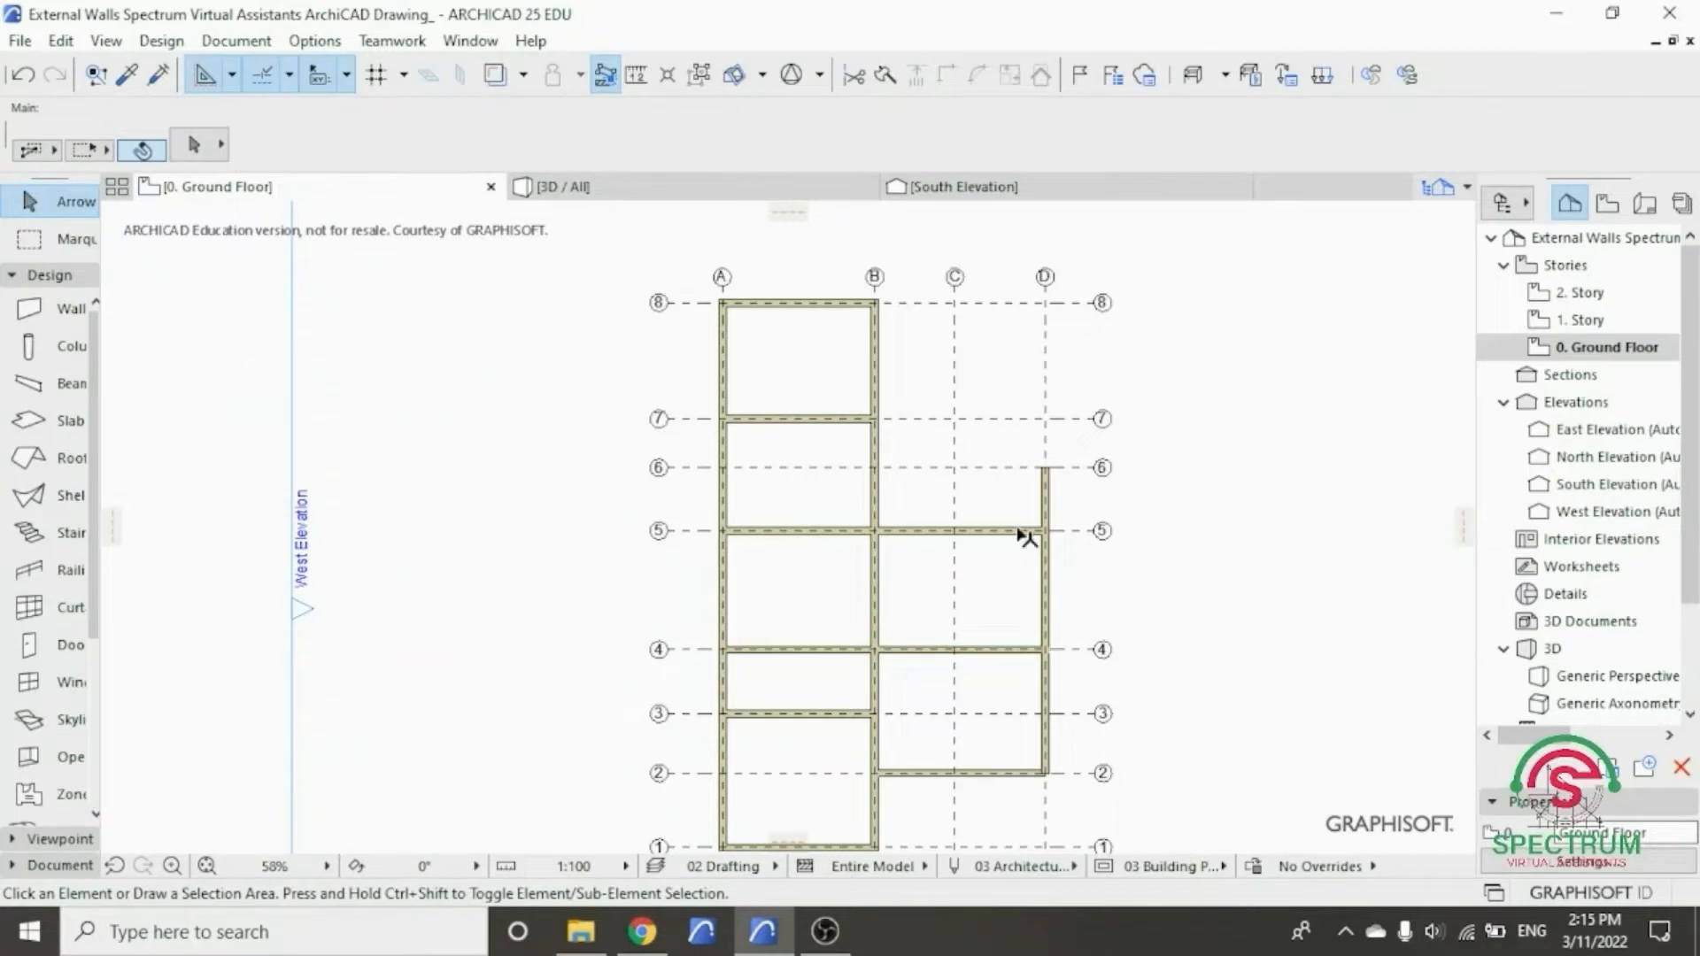
- Draw a straight wall along gridline 6 from gridline D to gridline B
scroll(1045, 449, "up", 5)
scroll(1043, 452, "up", 2)
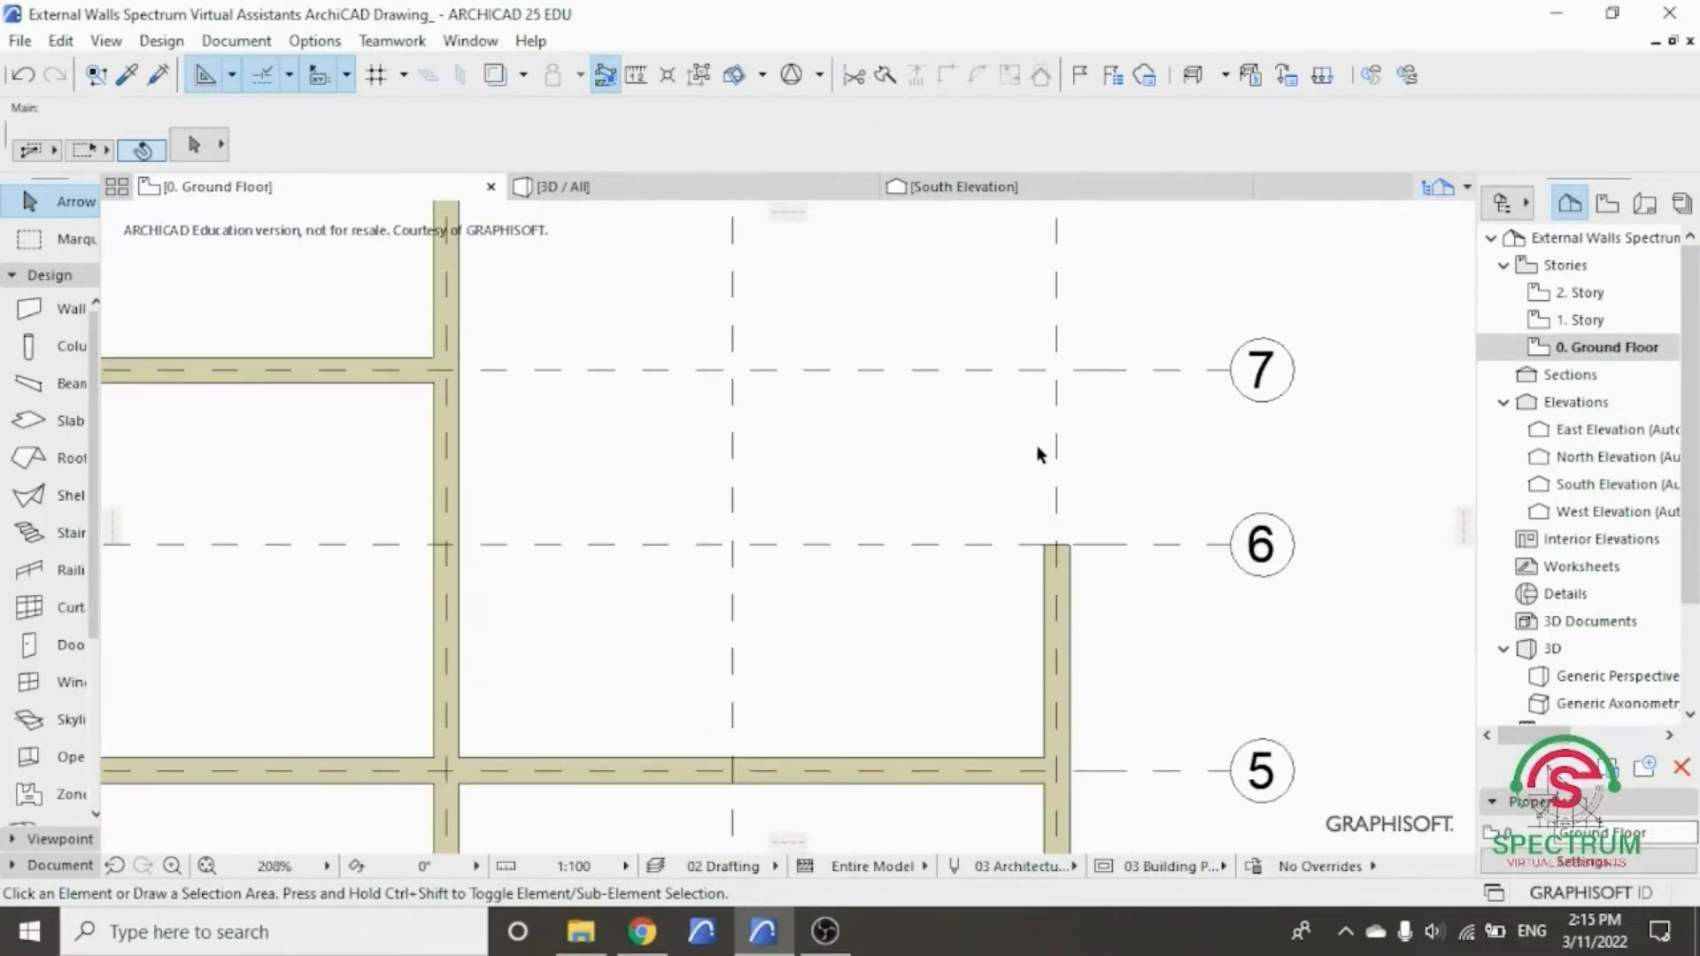
left_click(60, 311)
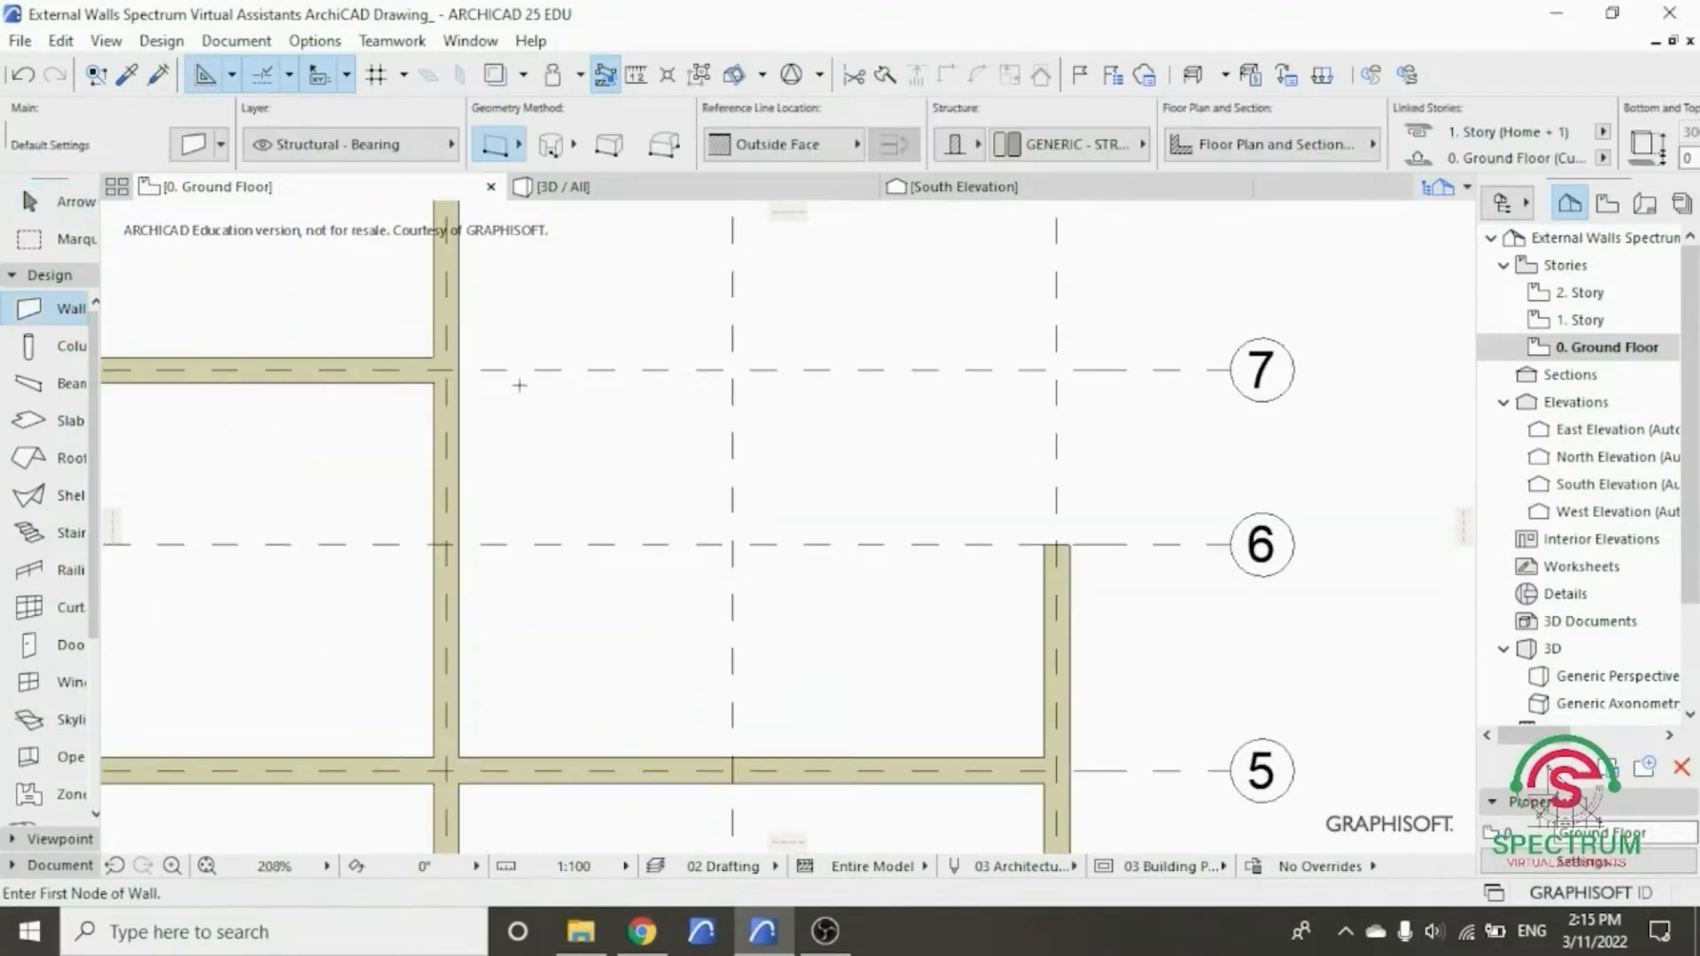
scroll(1044, 538, "up", 2)
left_click(1056, 545)
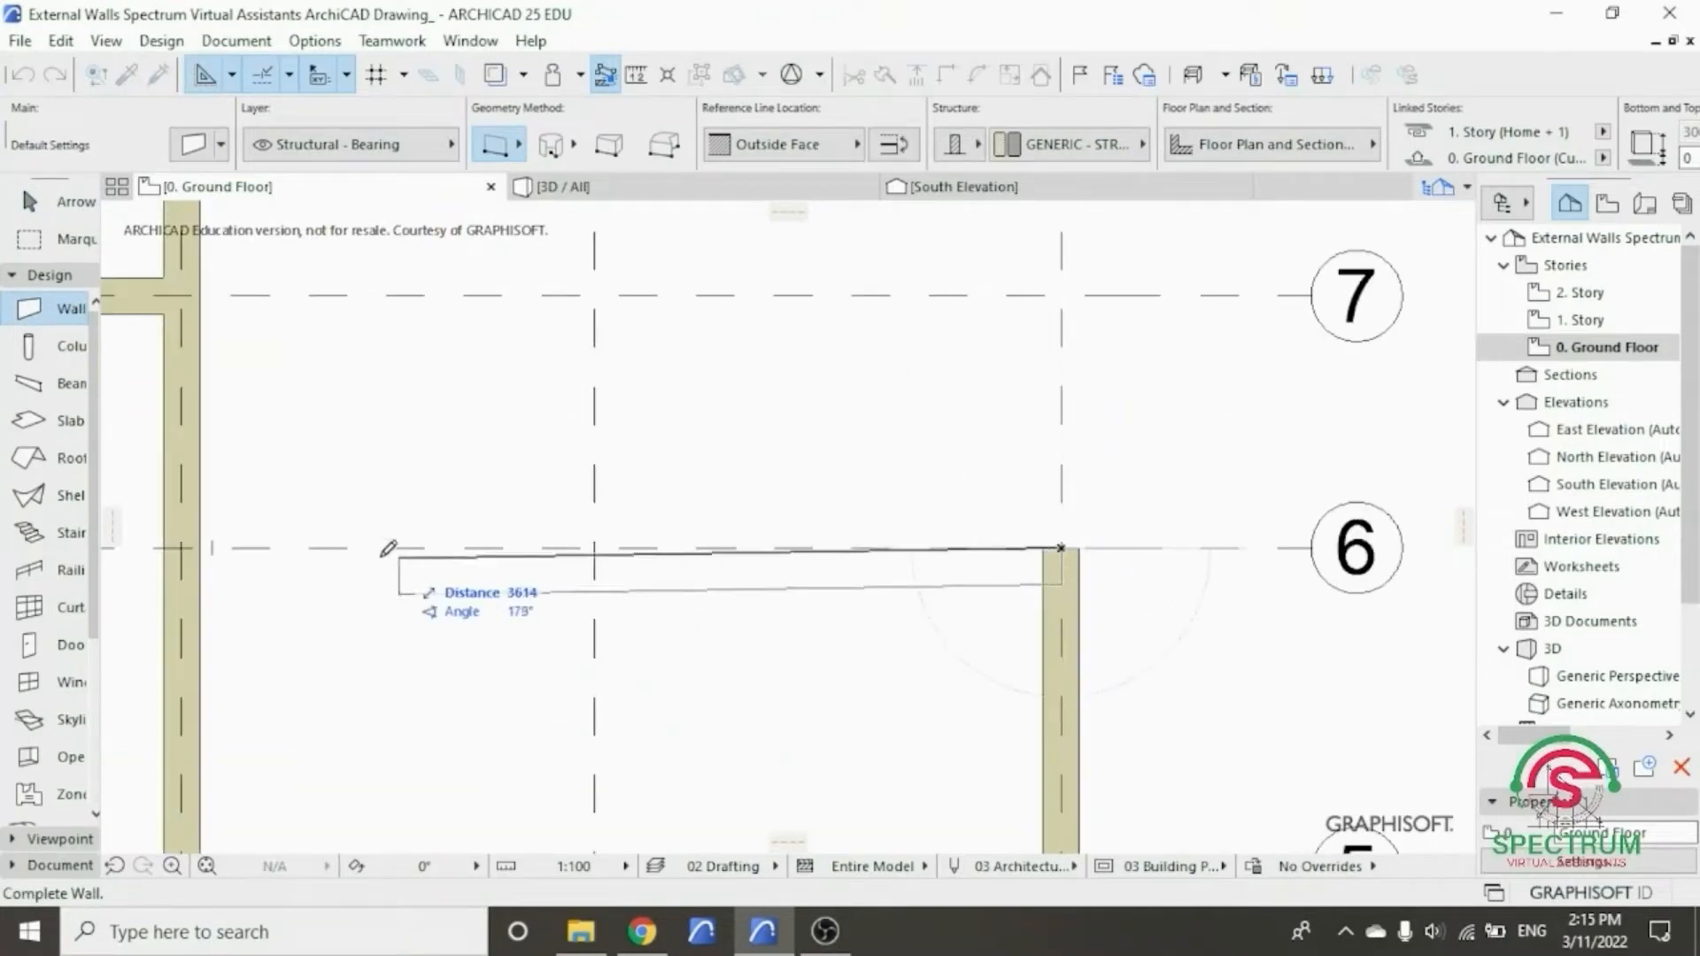
left_click(181, 549)
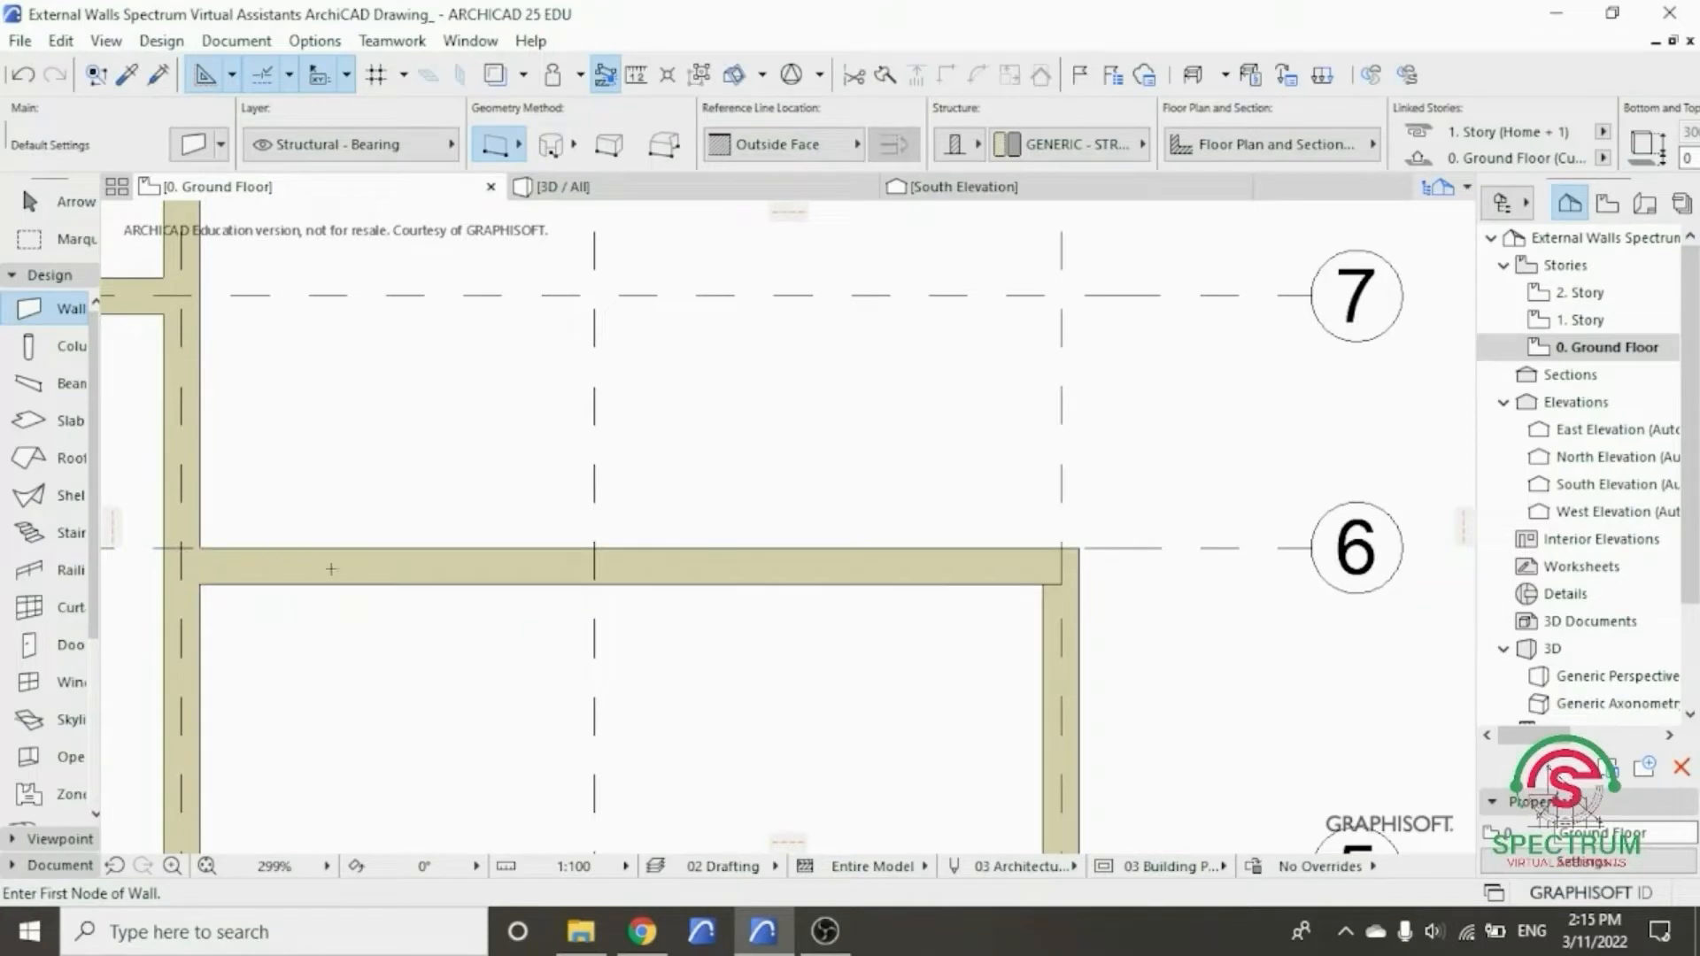
key("Escape")
- Move the gridline 6 wall 100 mm at 90°, towards gridline 7, to centre it on gridline 6
left_click(360, 582)
right_click(379, 417)
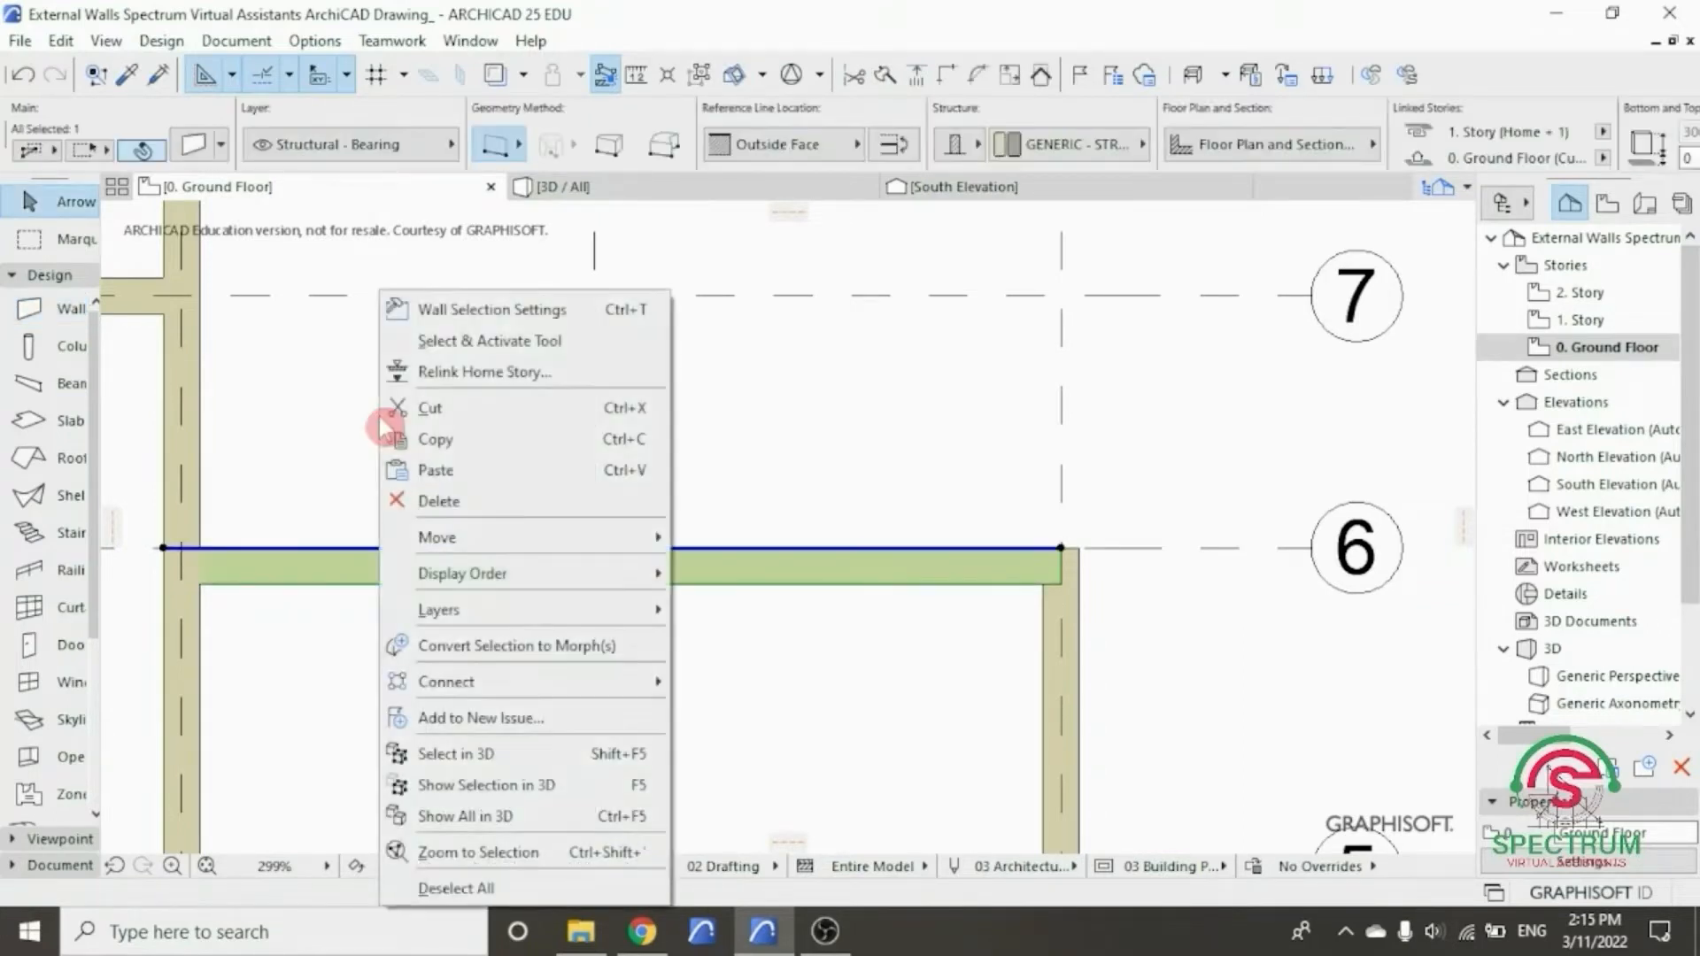
mouse_move(466, 534)
left_click(745, 544)
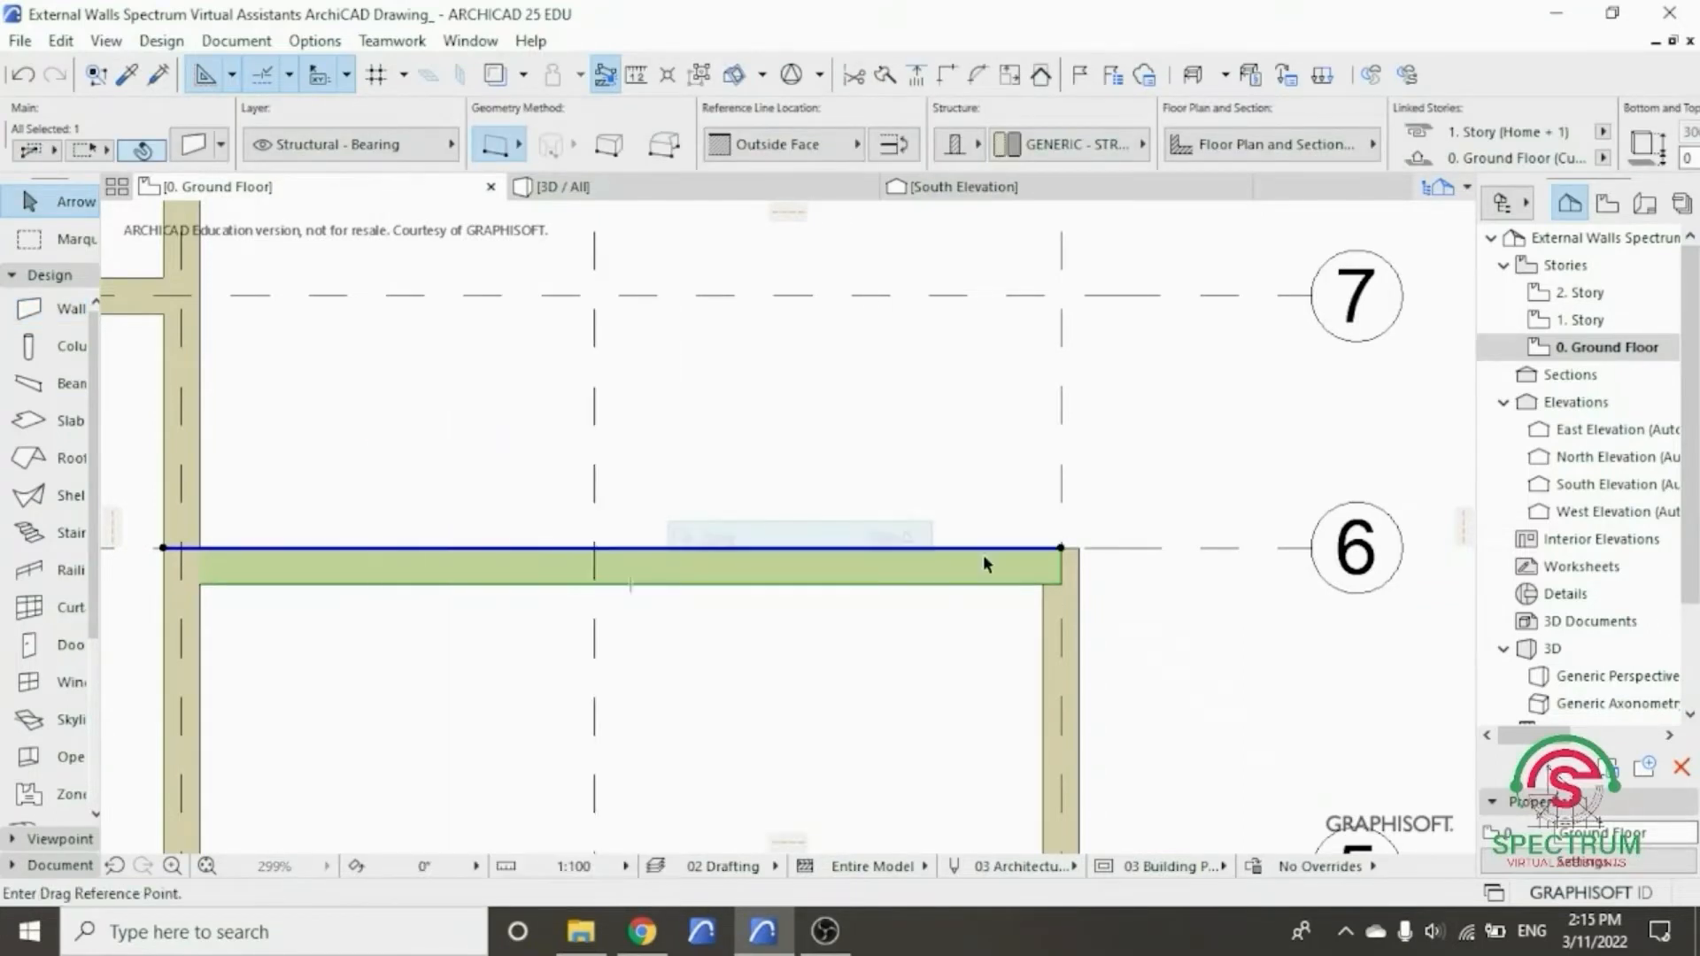
left_click(1063, 549)
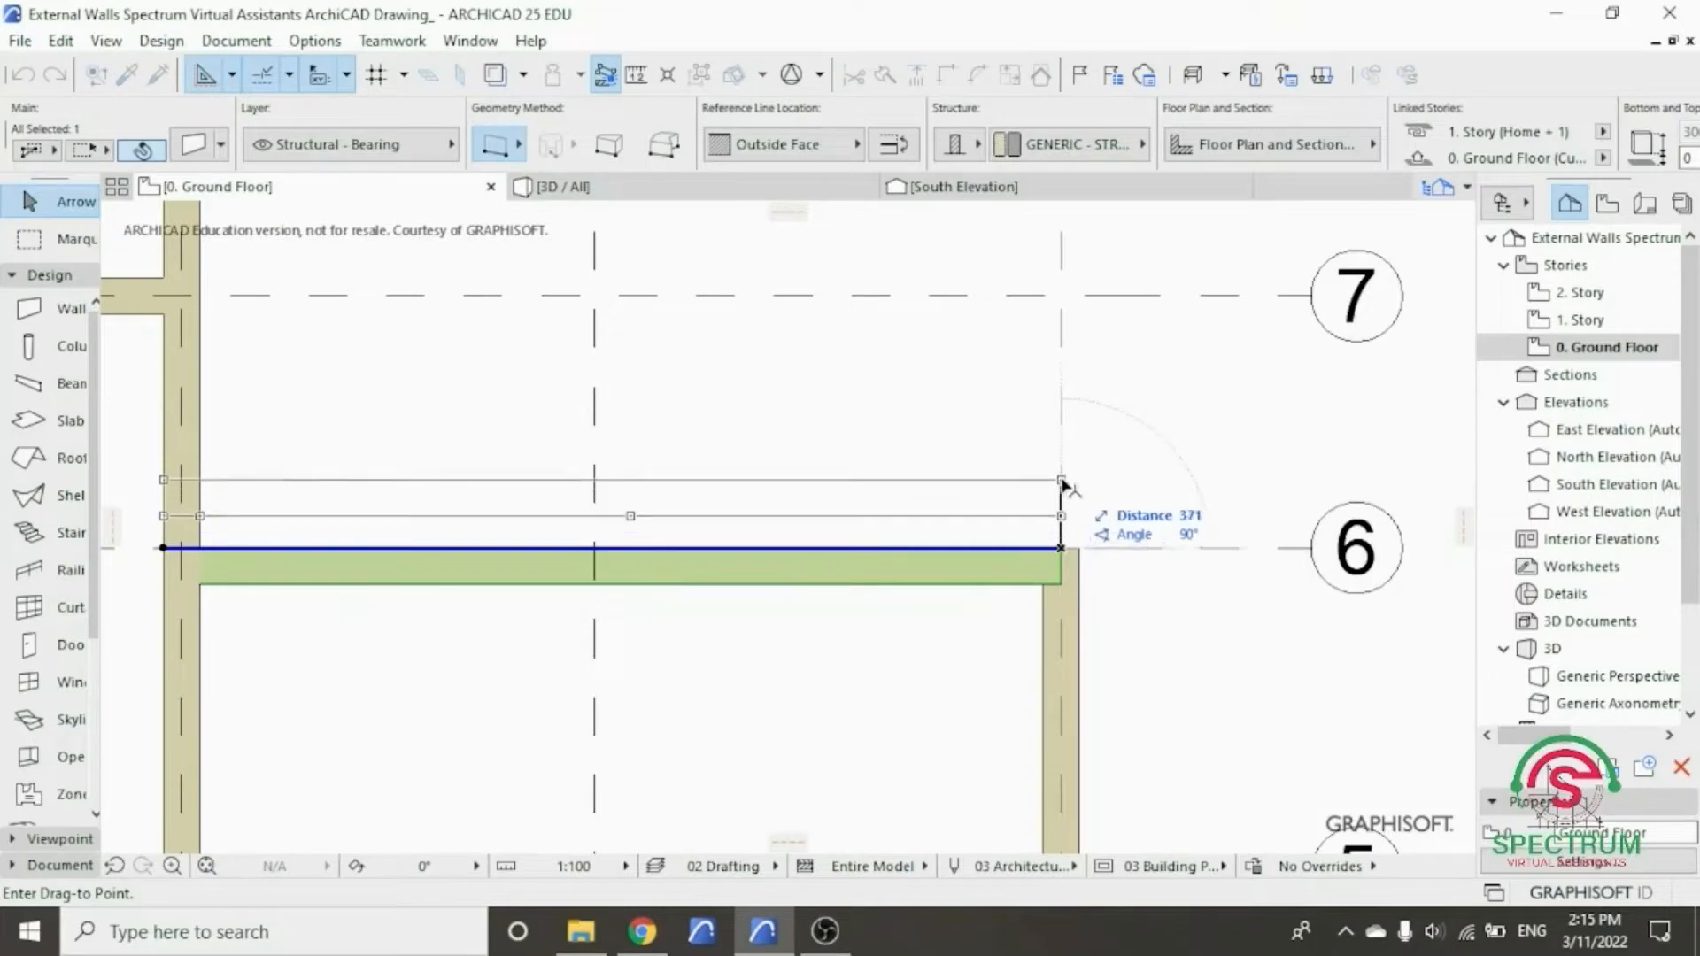
type("100")
key("Return")
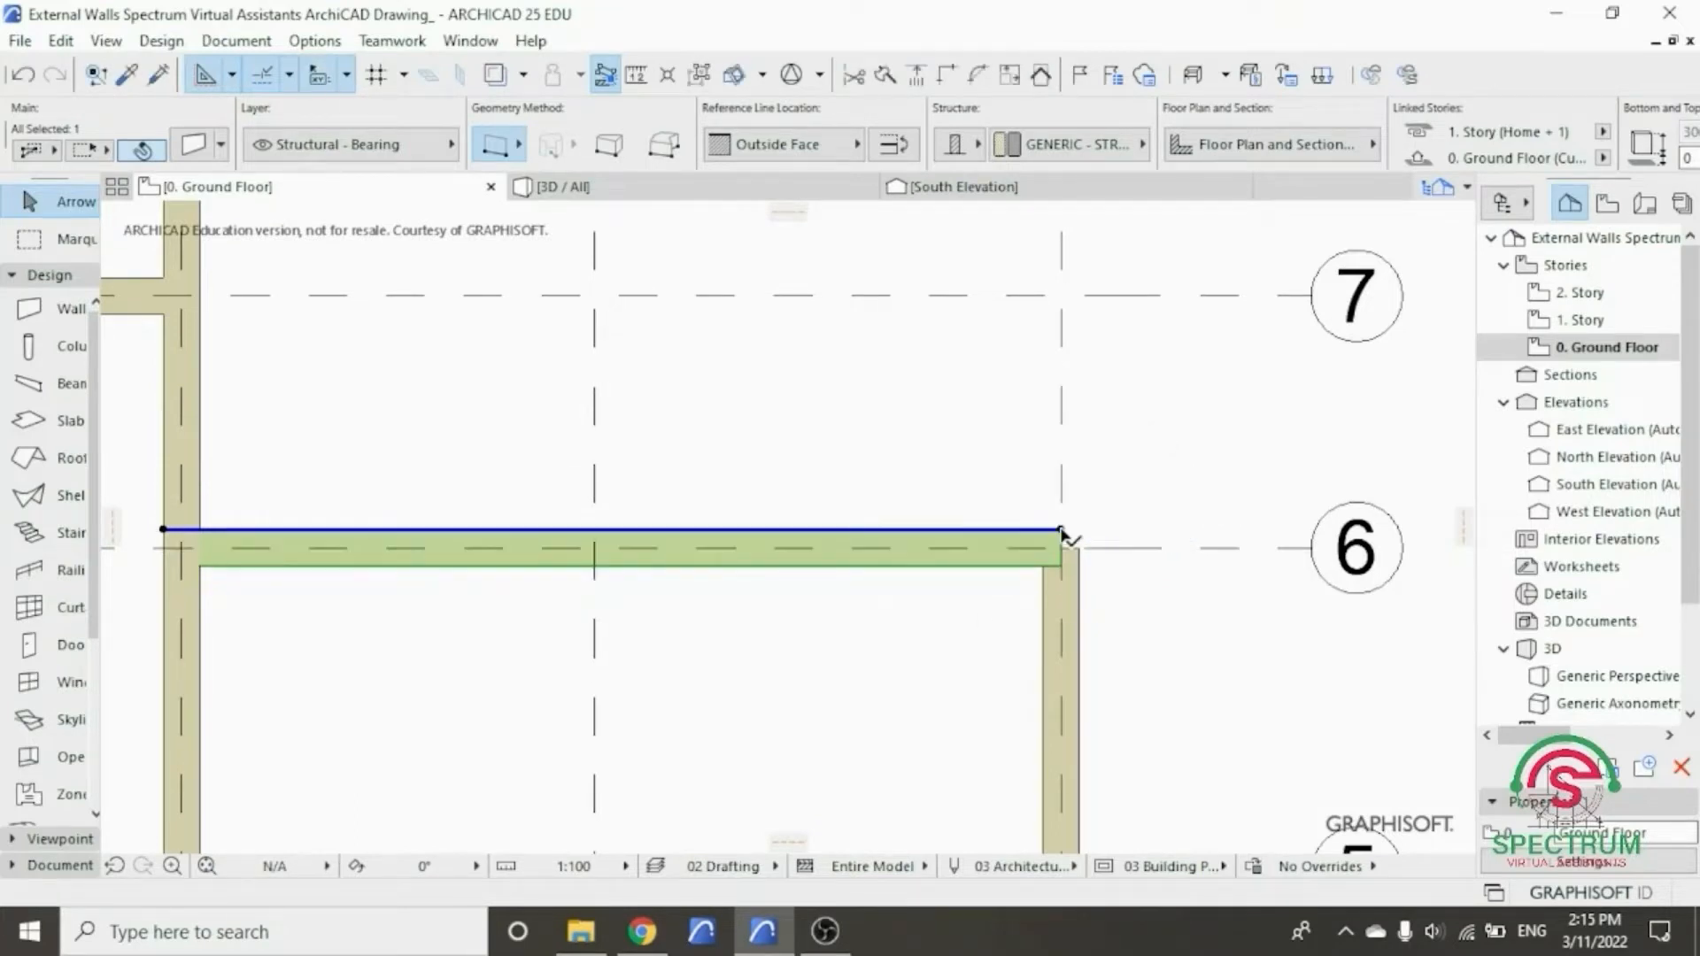
- Intersect the gridline 6 and gridline D walls to close their corner, and clear the selection
left_click(1084, 586, "shift")
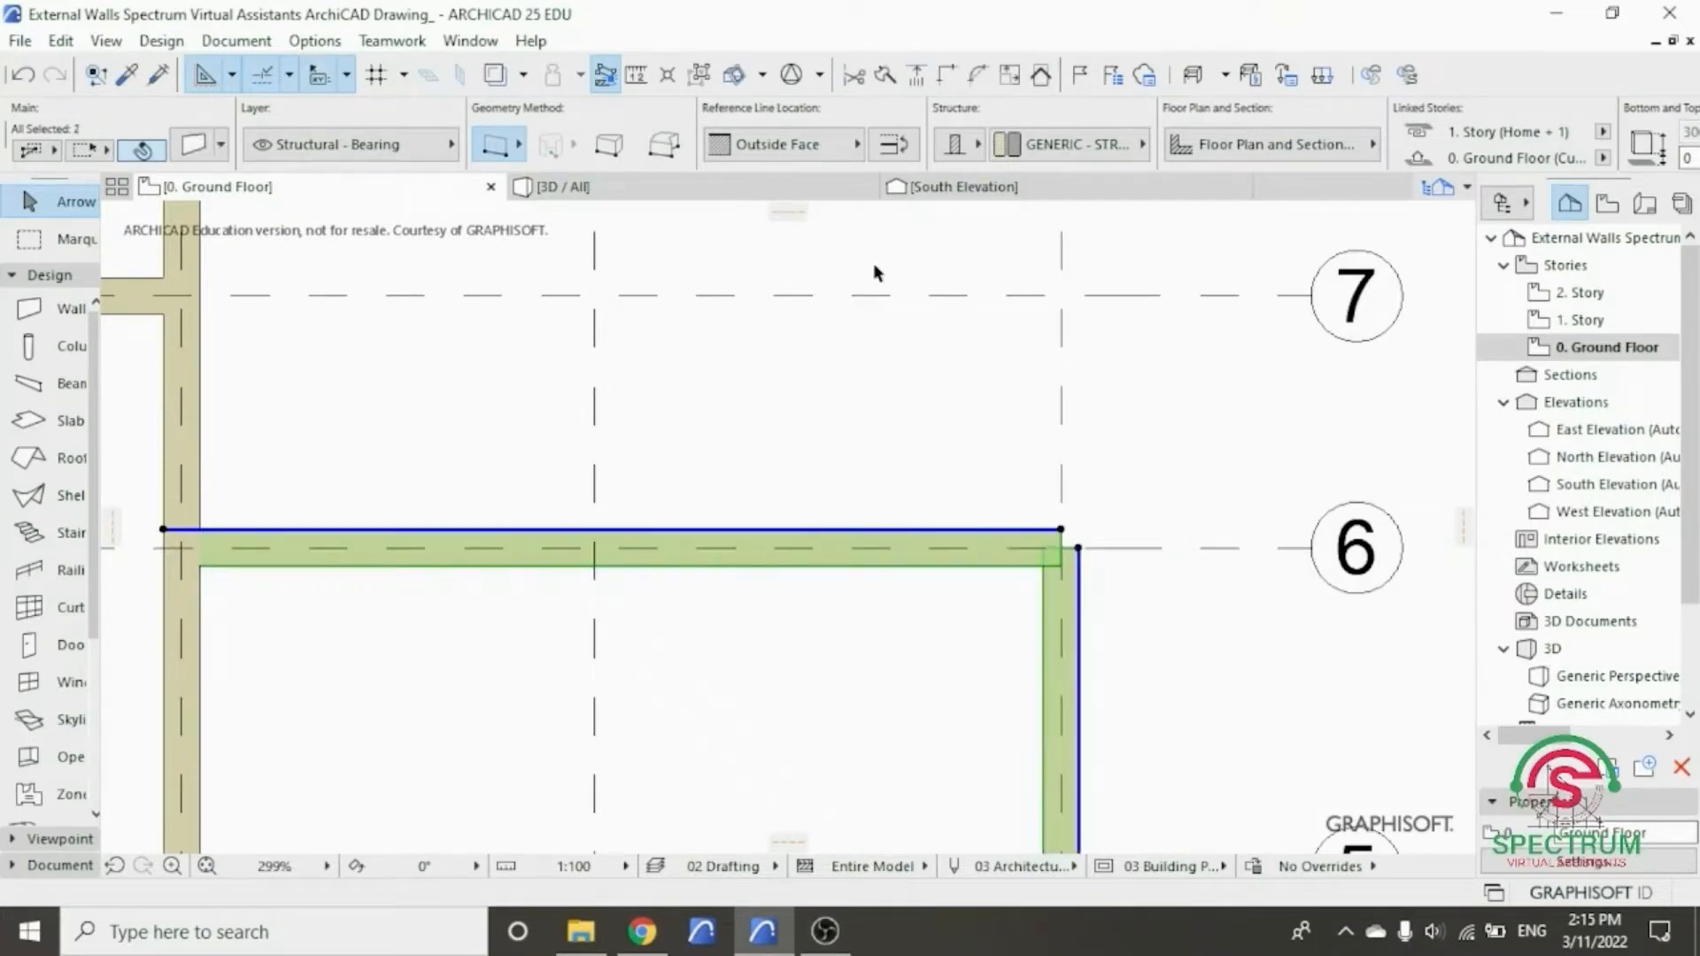
left_click(947, 78)
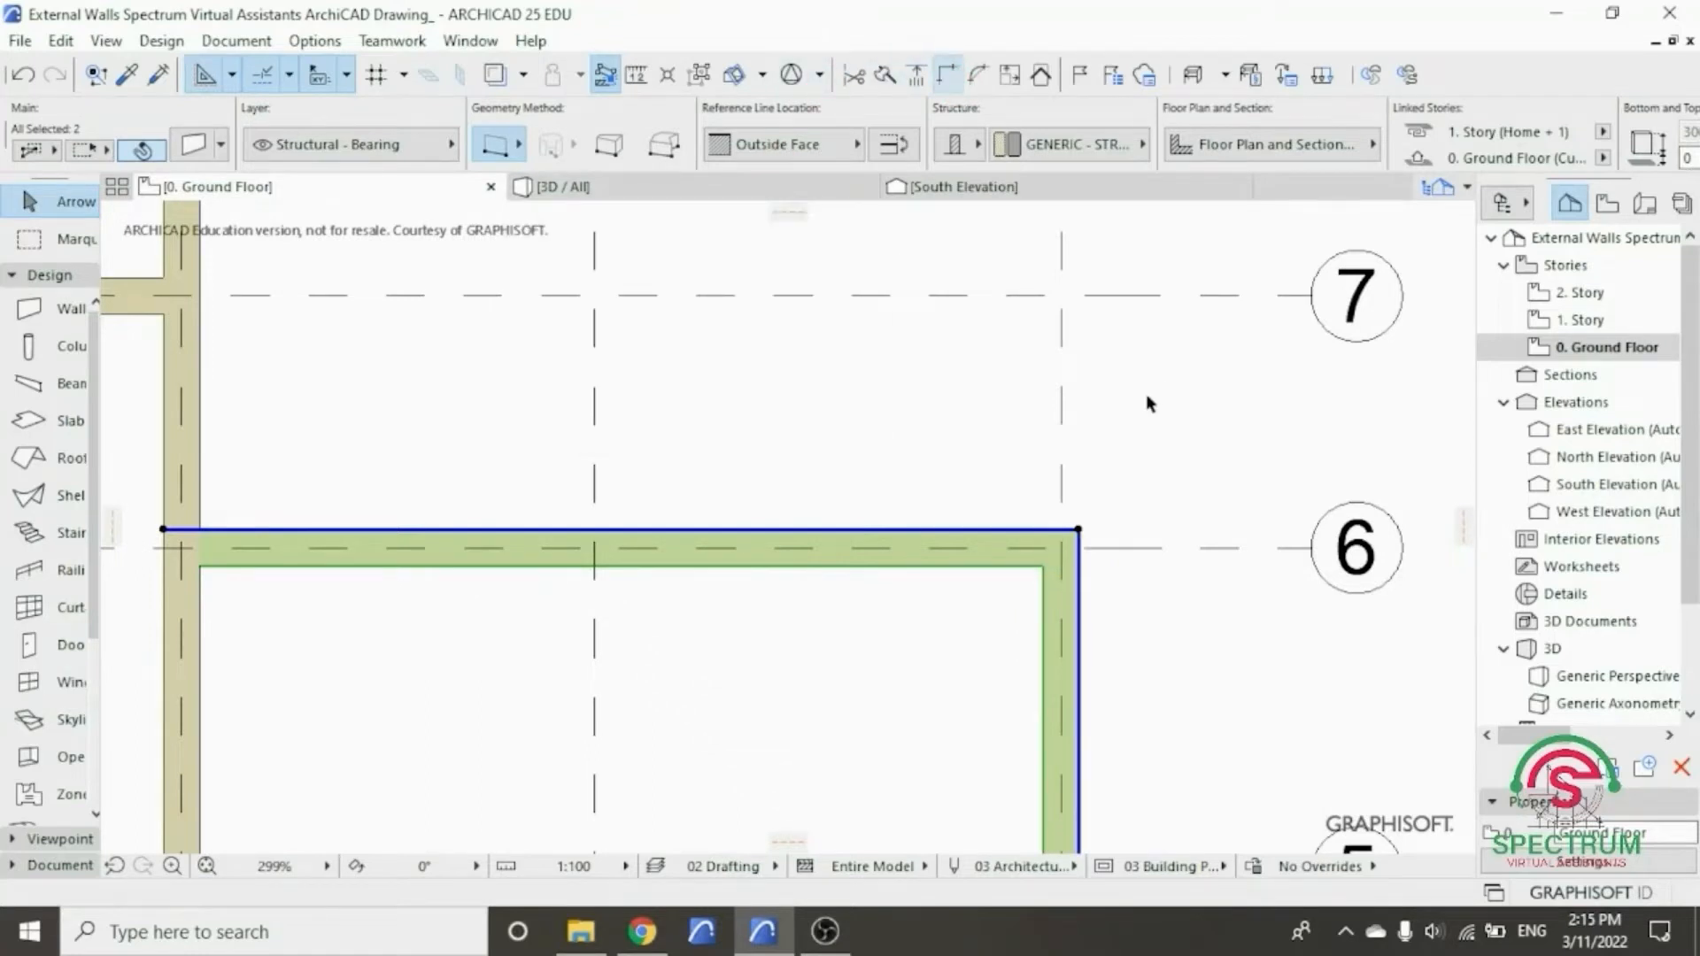
left_click(741, 471)
scroll(762, 456, "down", 5)
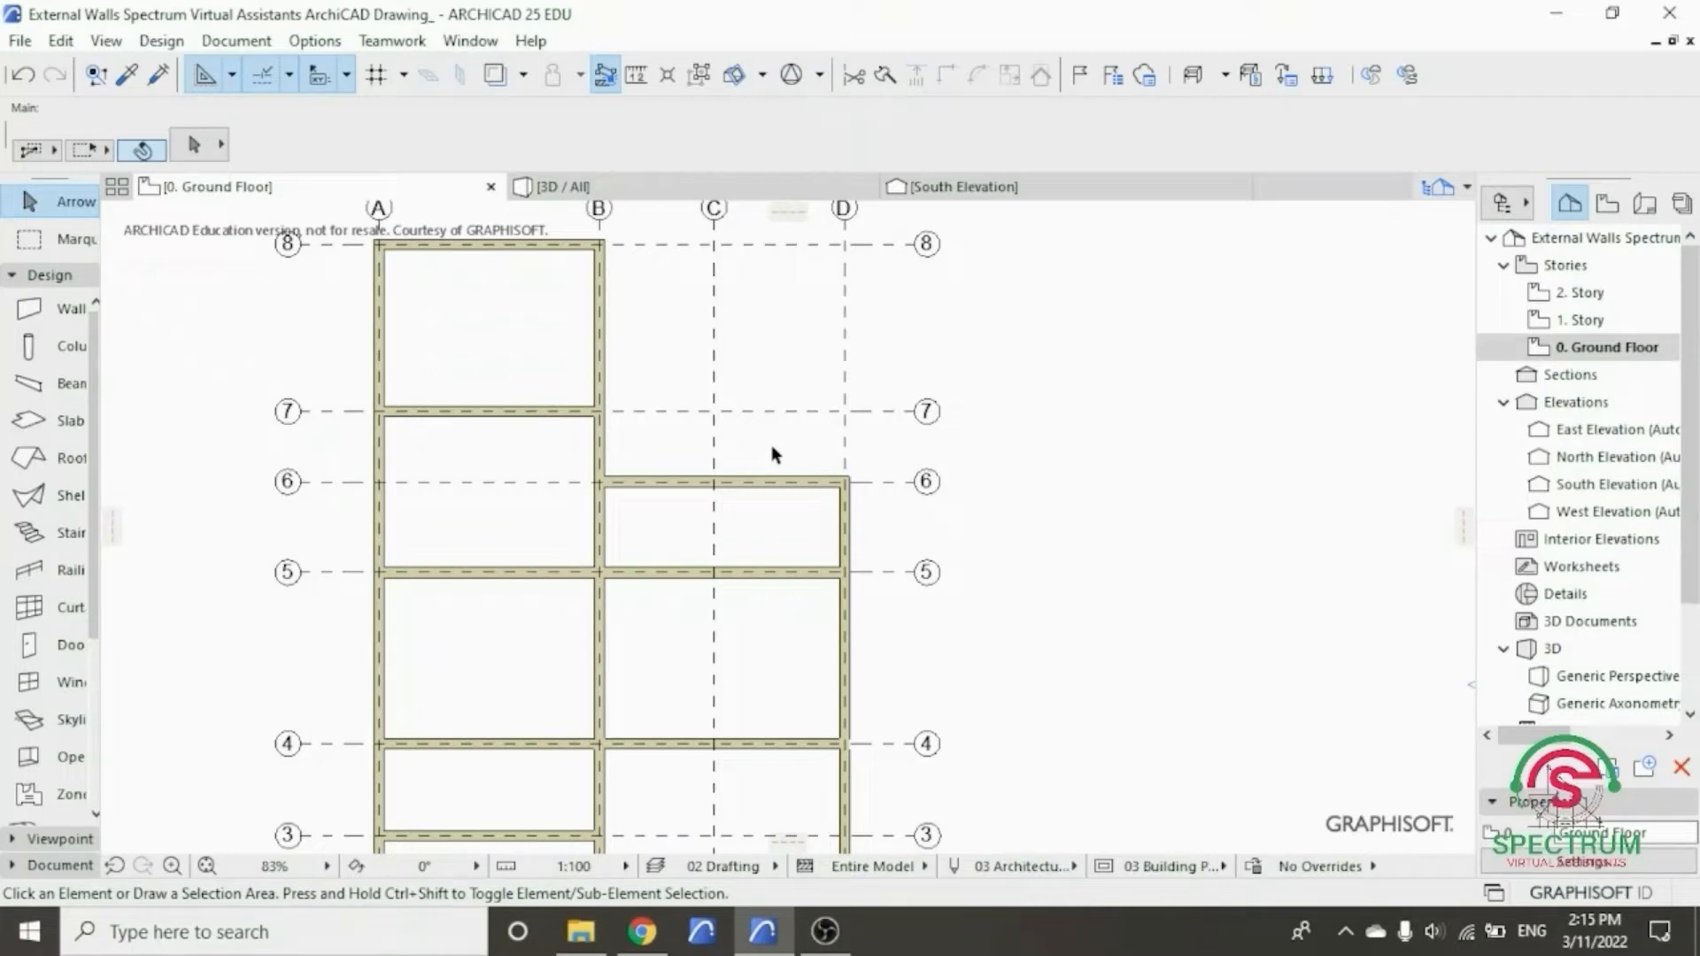
scroll(772, 450, "down", 3)
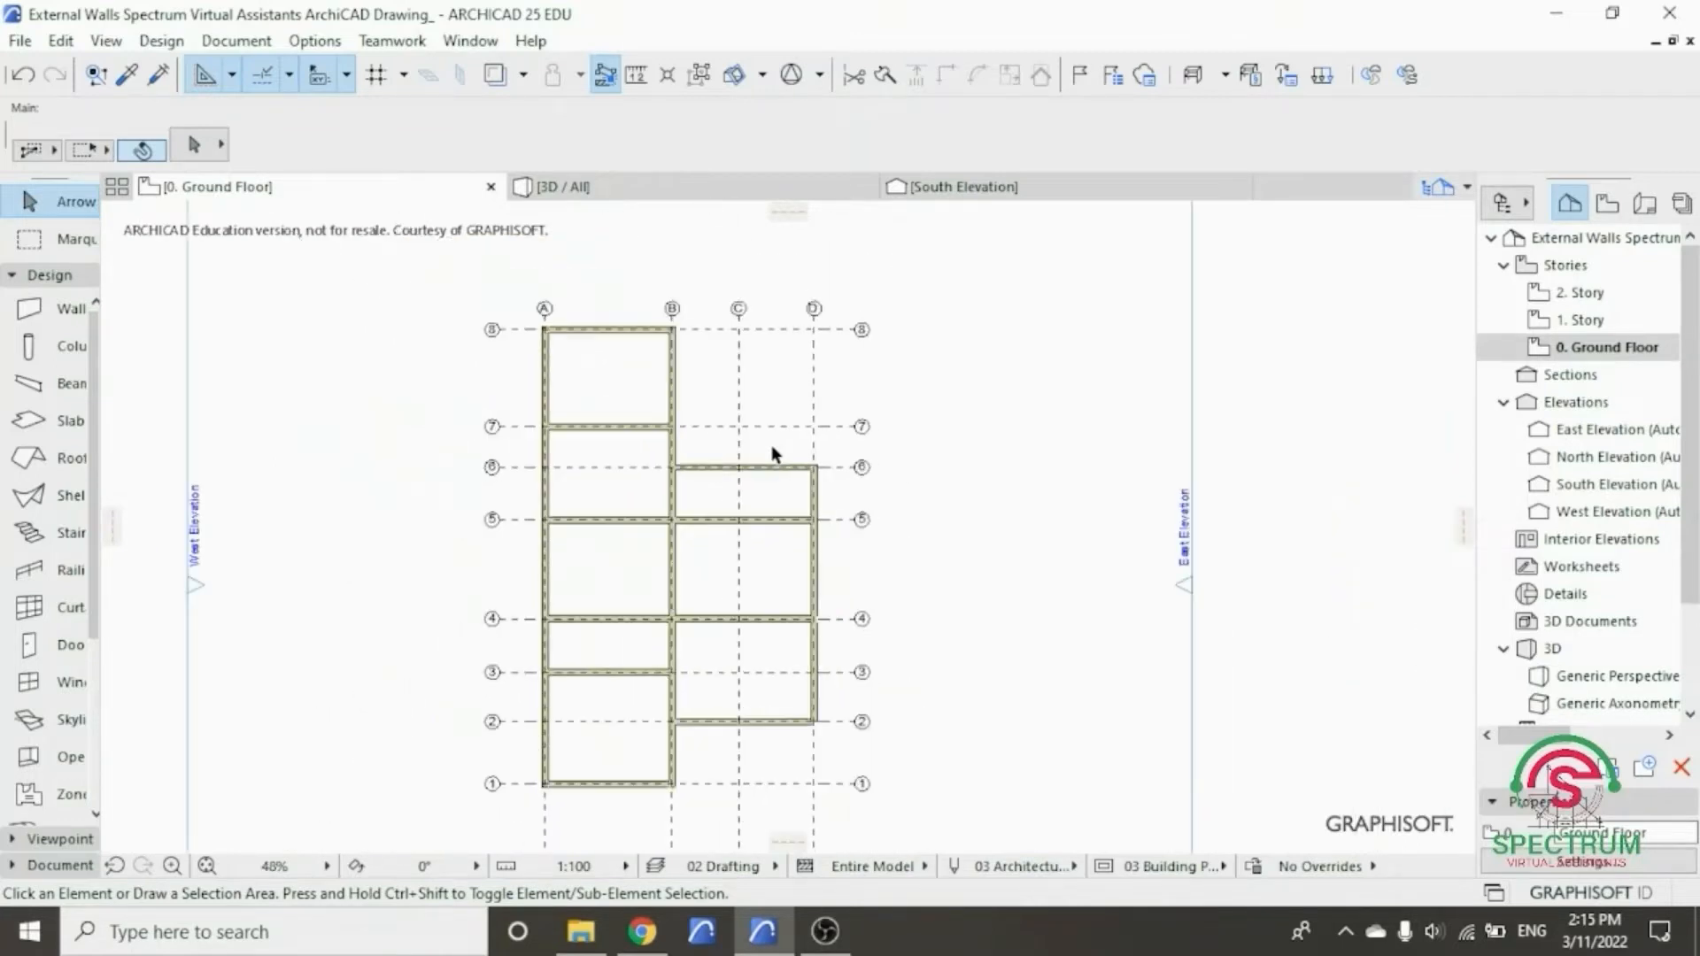
- Intersect the gridline D and gridline 2 walls to close their corner, and clear the selection
scroll(824, 728, "up", 8)
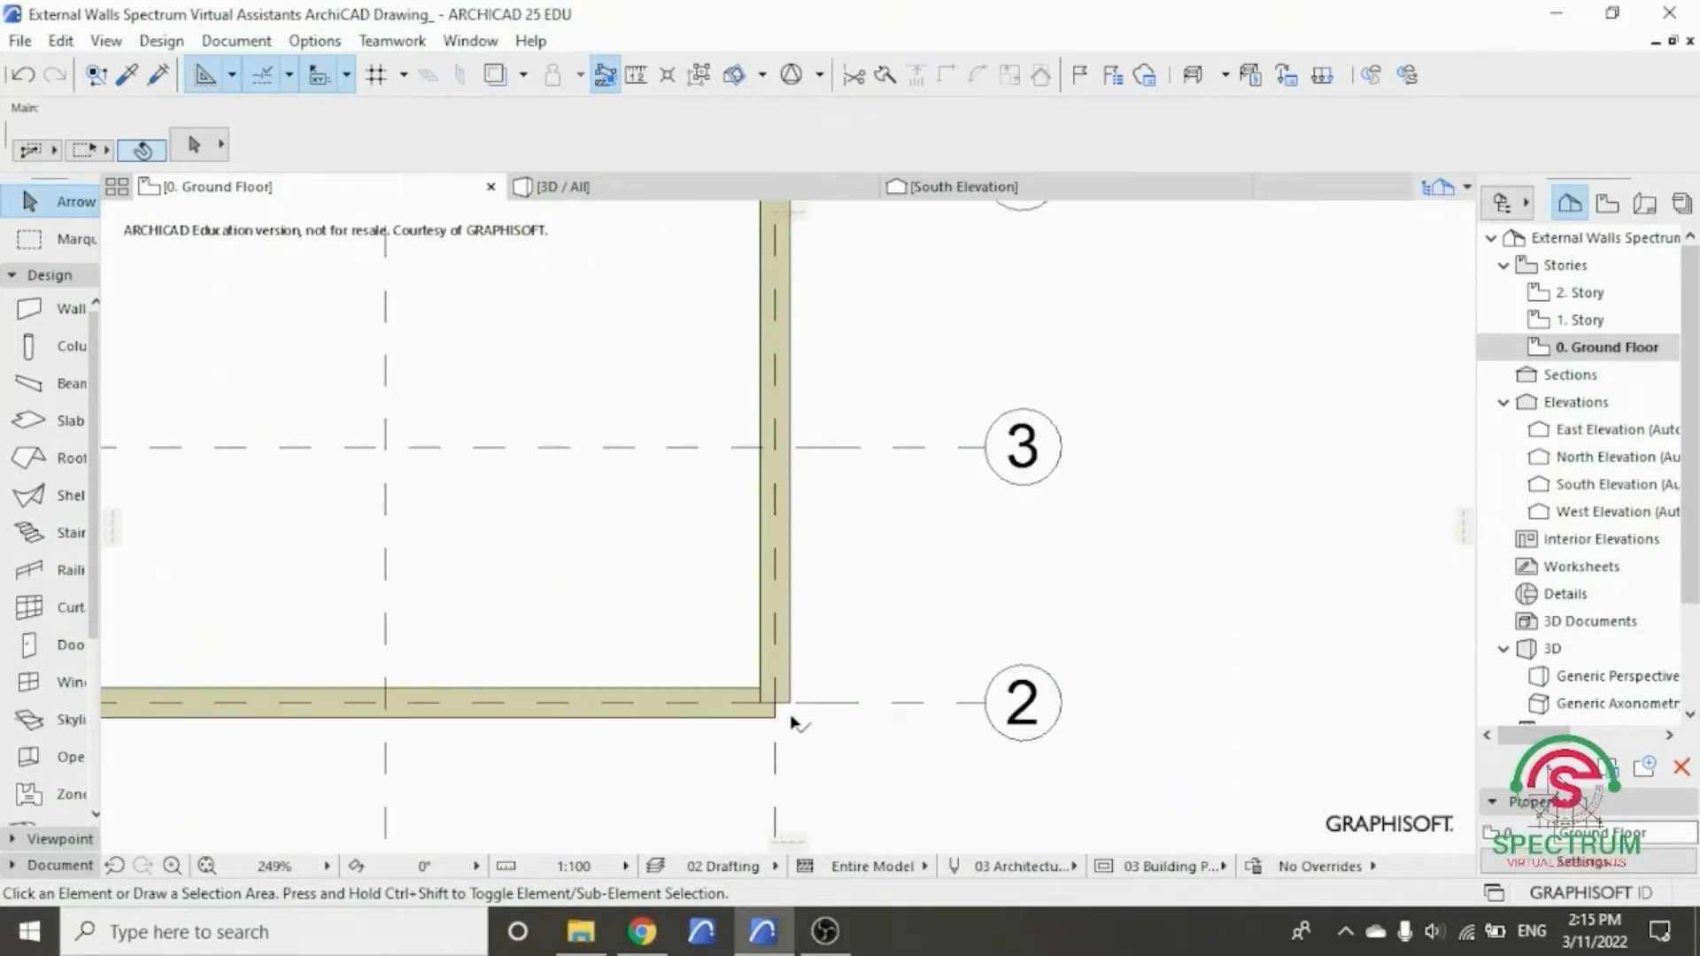
left_click(763, 643)
left_click(734, 689, "shift")
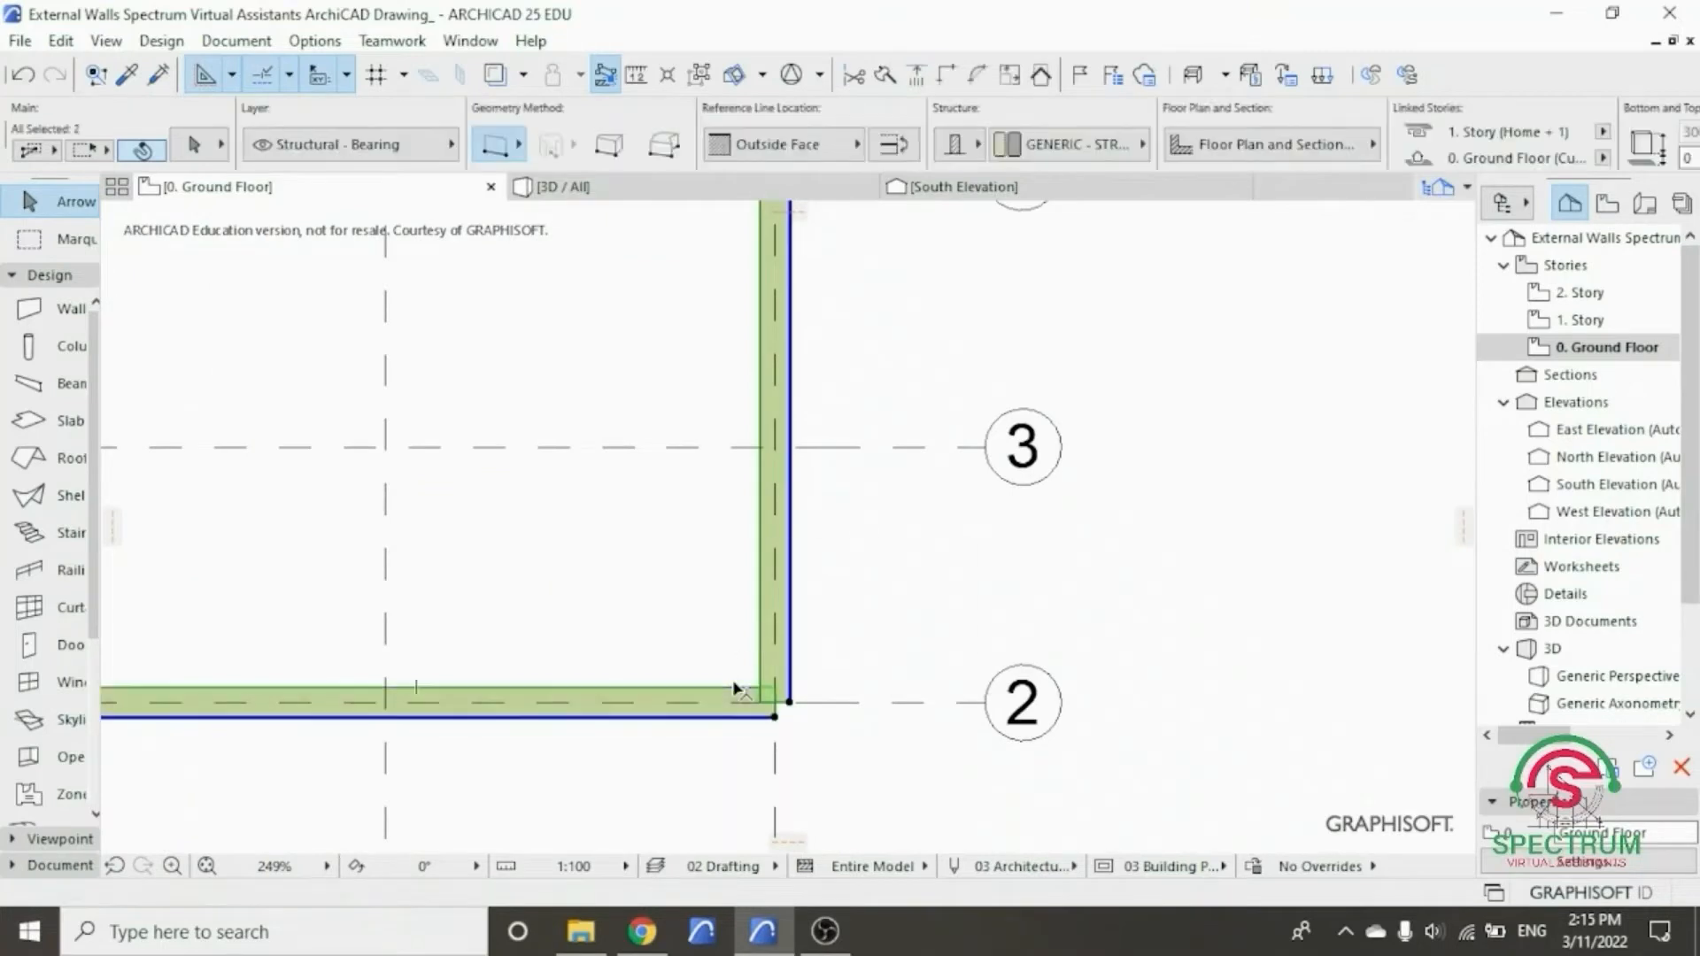
left_click(947, 75)
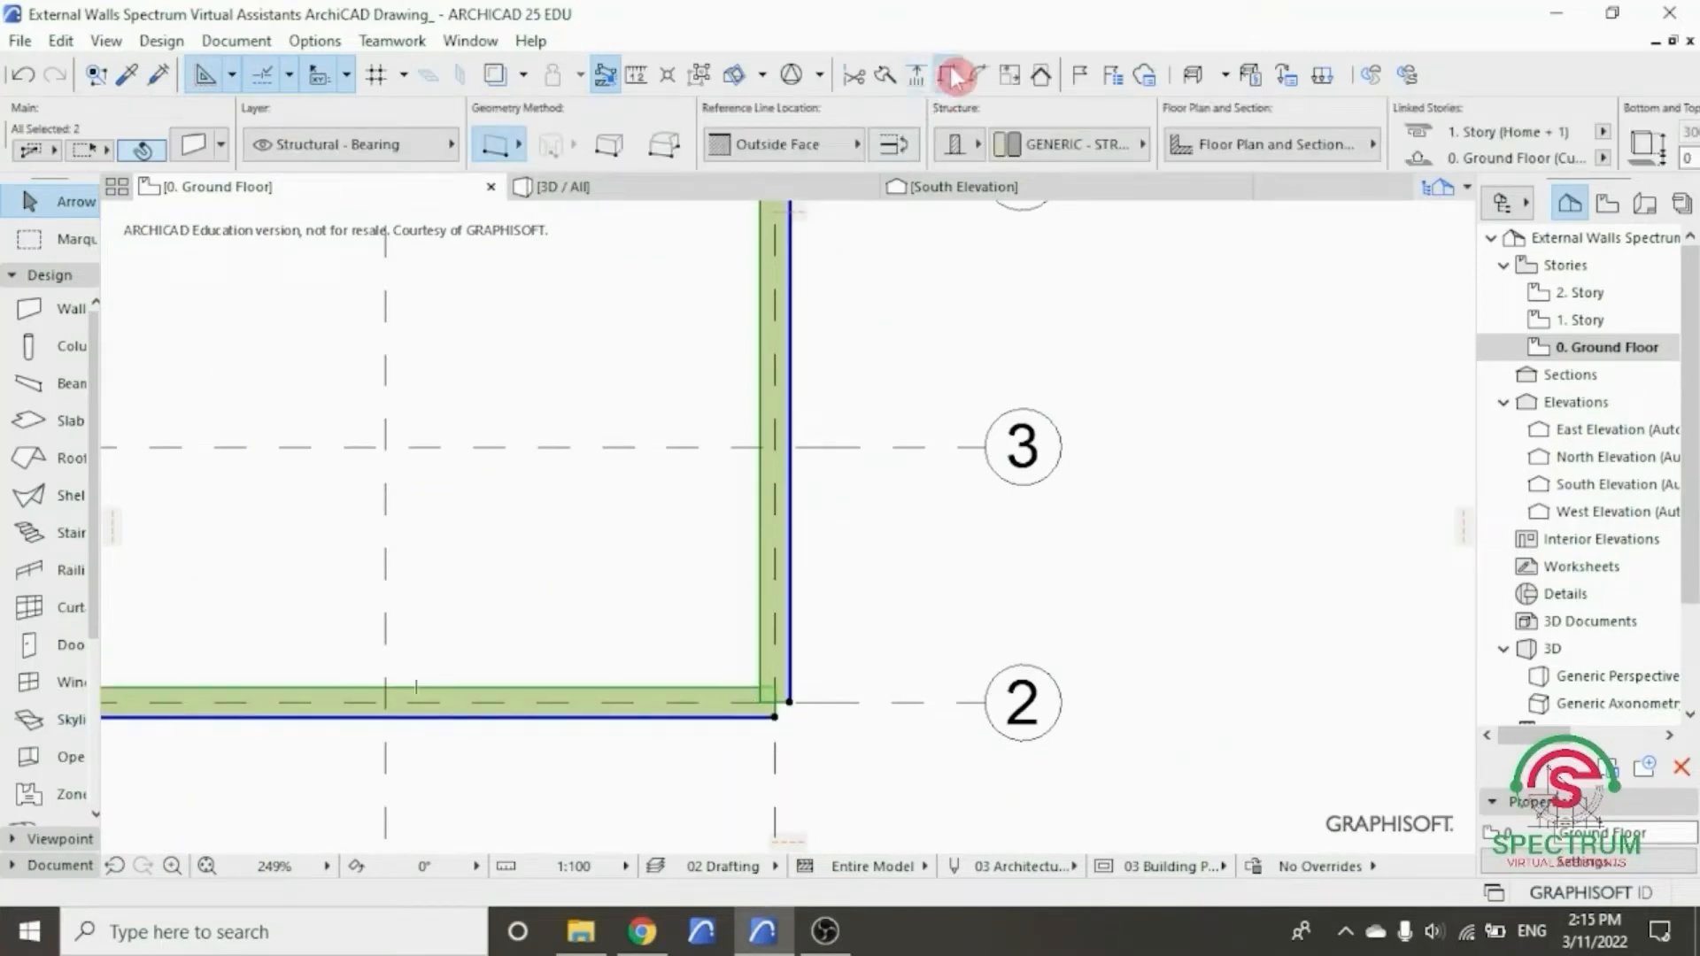
scroll(870, 708, "down", 7)
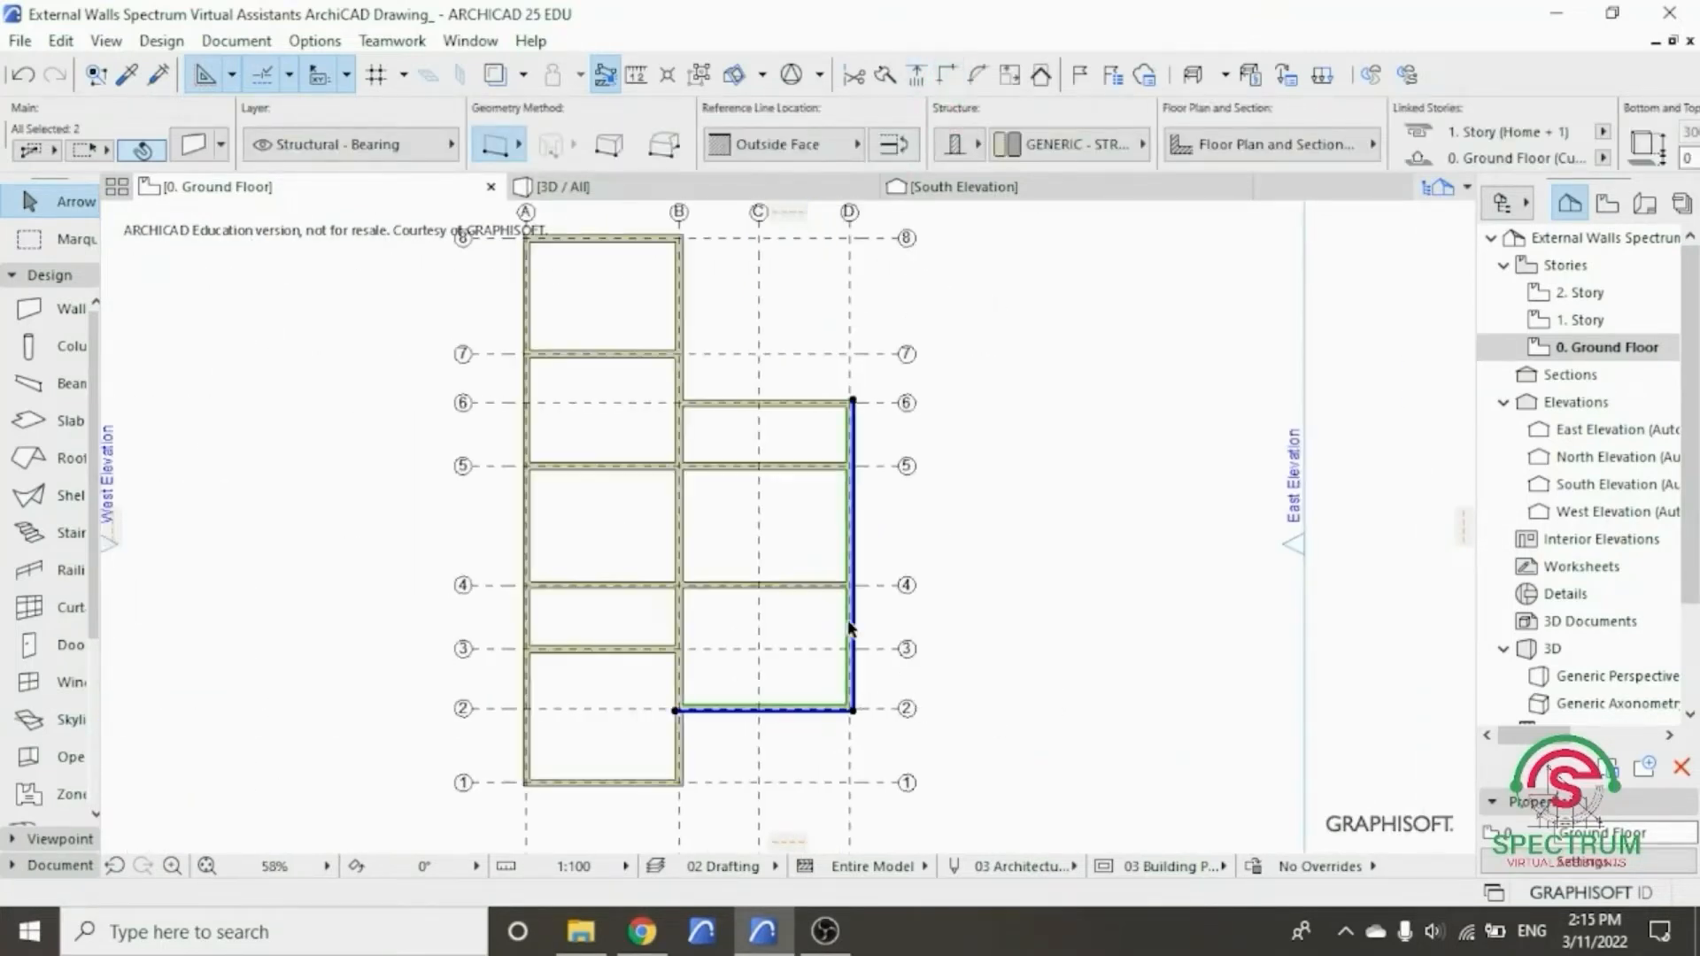
scroll(783, 360, "up", 4)
left_click(1010, 297)
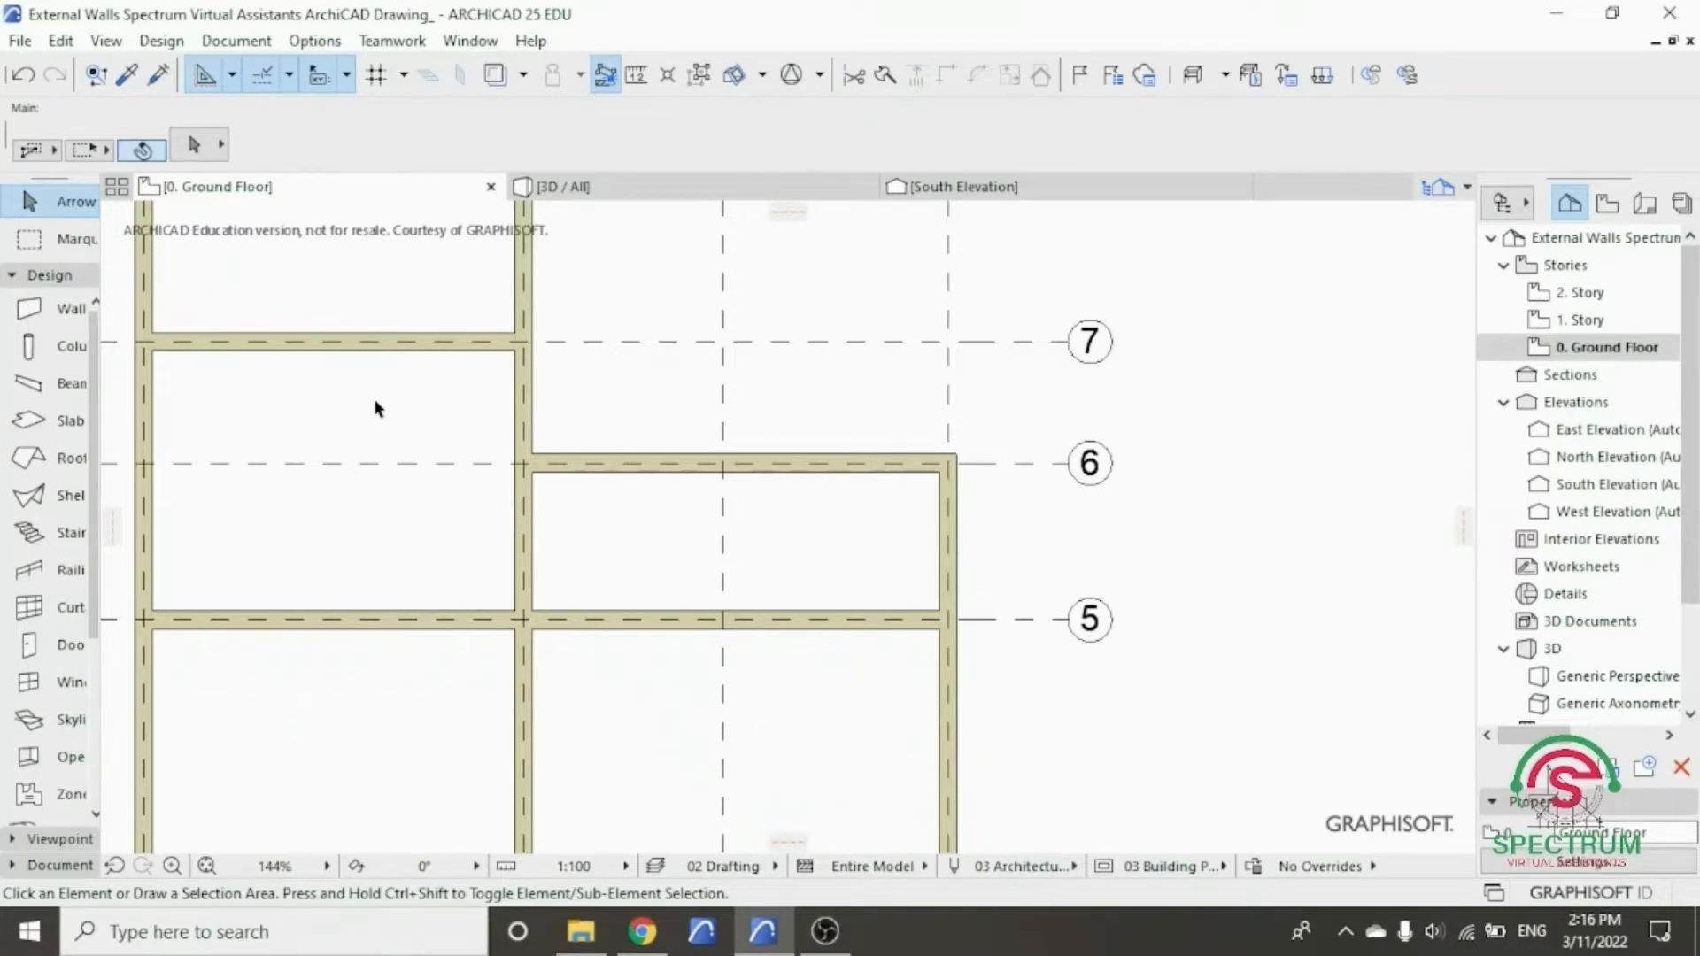
- Start a new straight wall at the intersection of gridlines C and 6
scroll(629, 451, "down", 5)
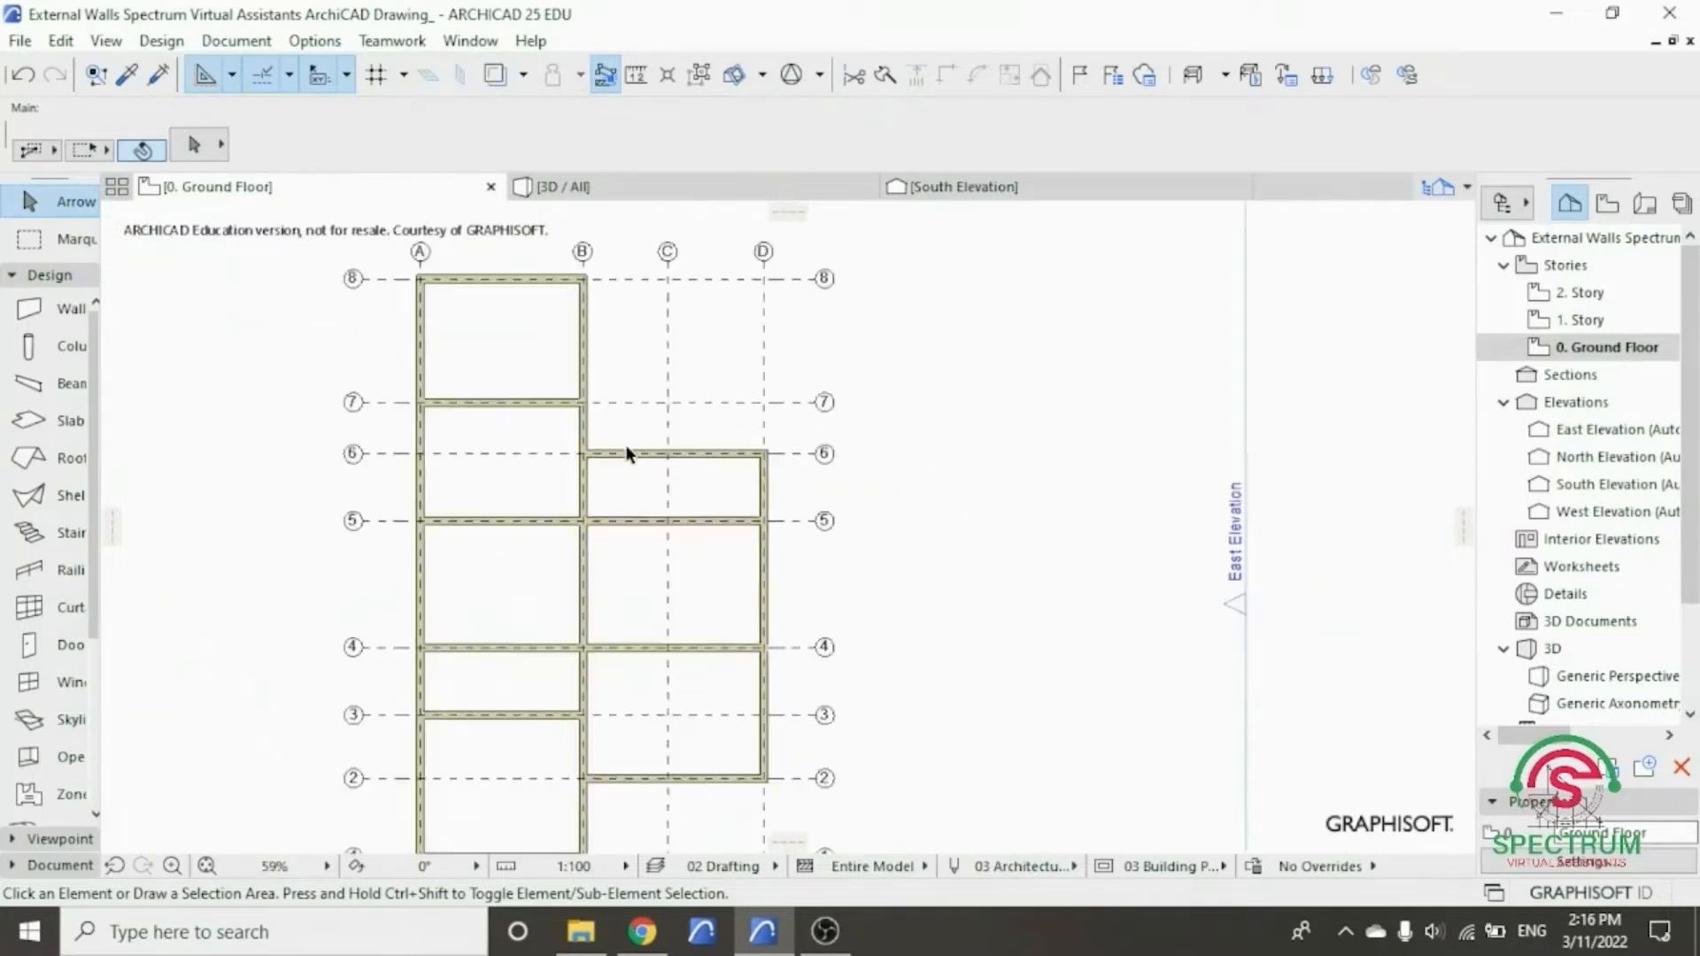
scroll(631, 398, "up", 4)
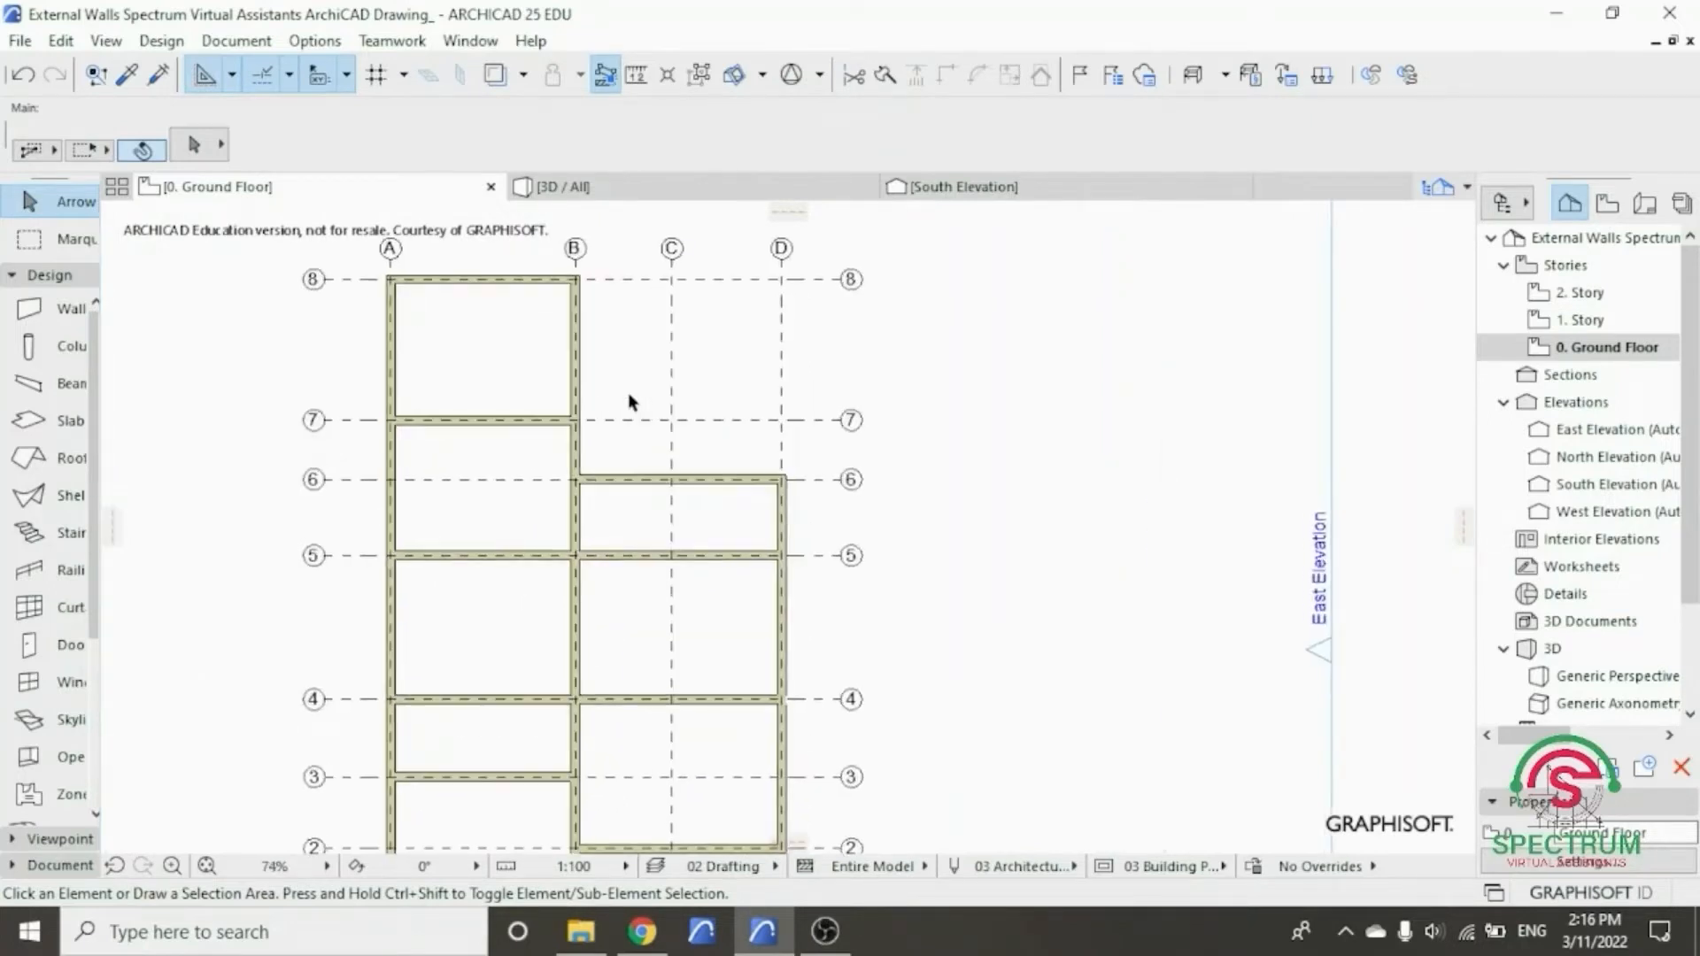
left_click(46, 310)
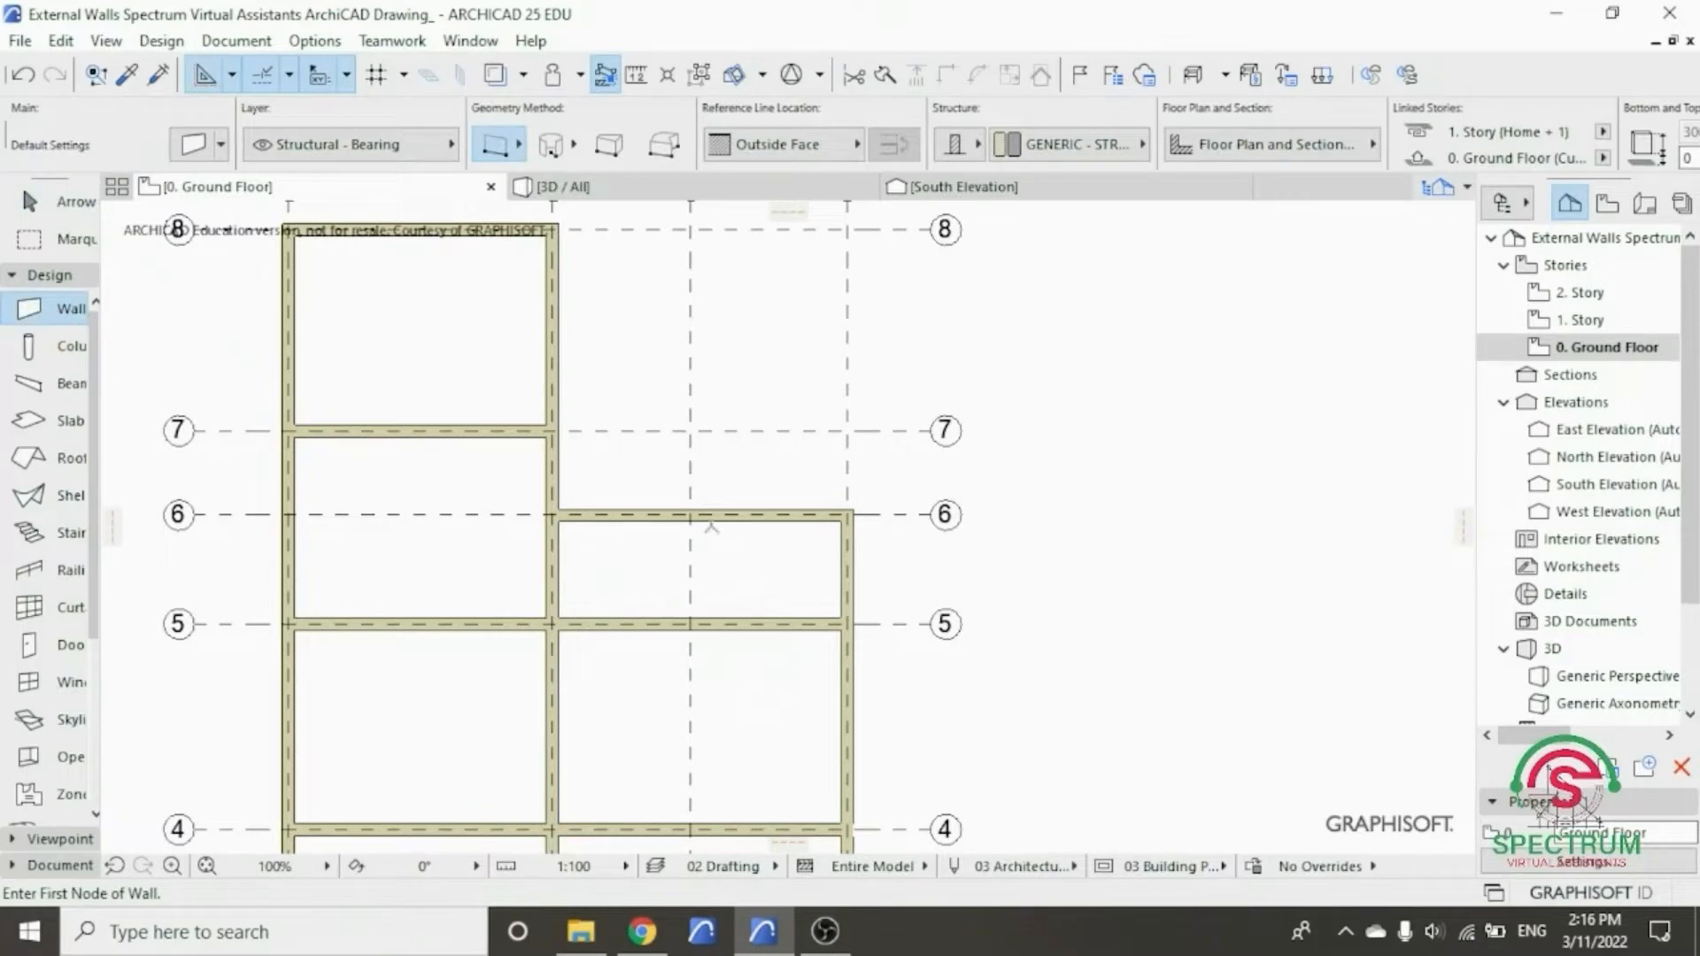
scroll(704, 523, "up", 4)
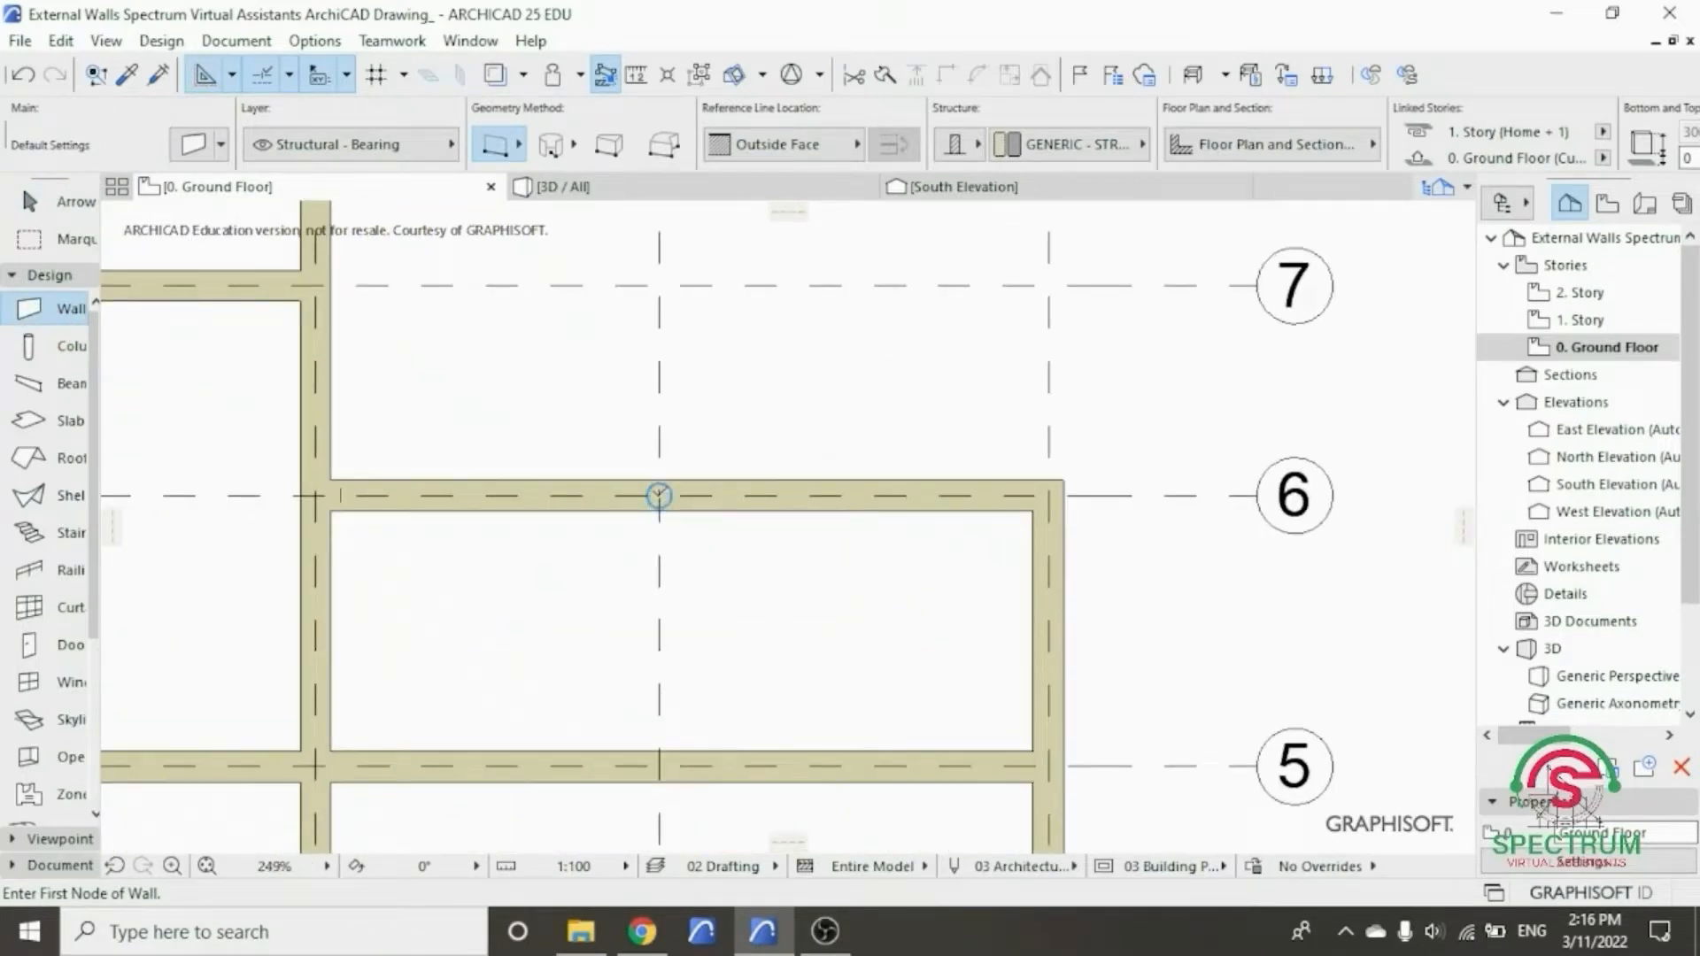
left_click(659, 497)
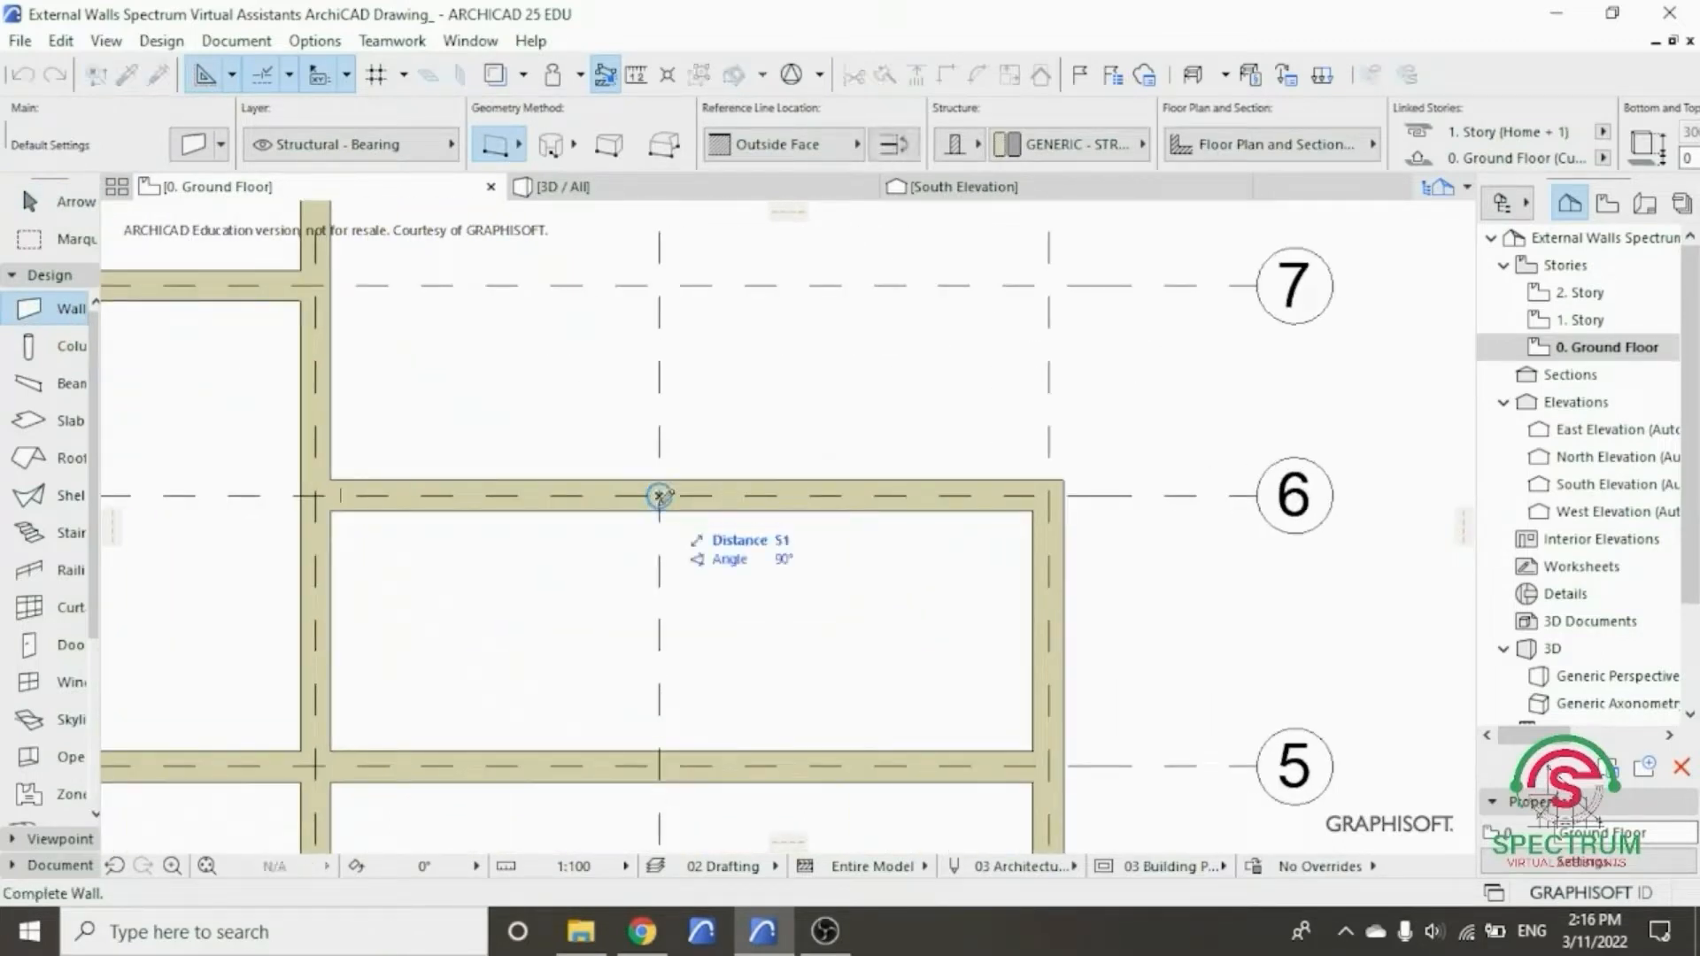
- Complete the wall along grid line C between grids 6 and 5, and move it 100 toward grid B to centre it
left_click(666, 779)
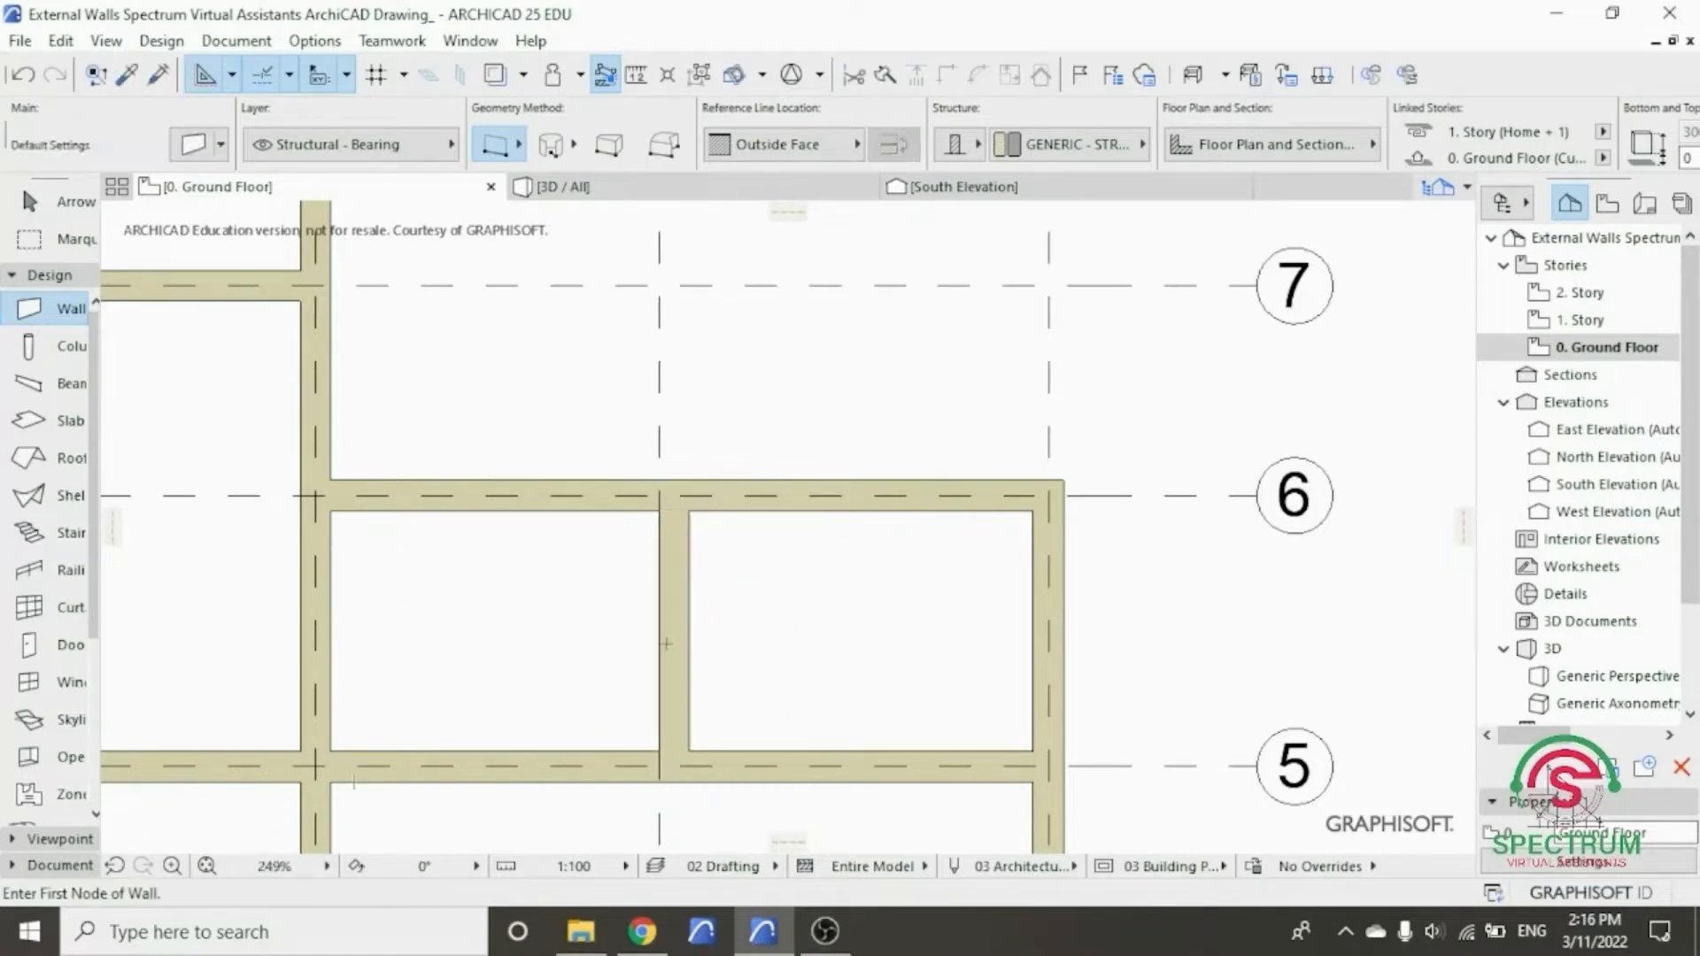
key("Escape")
right_click(770, 566)
left_click(842, 539)
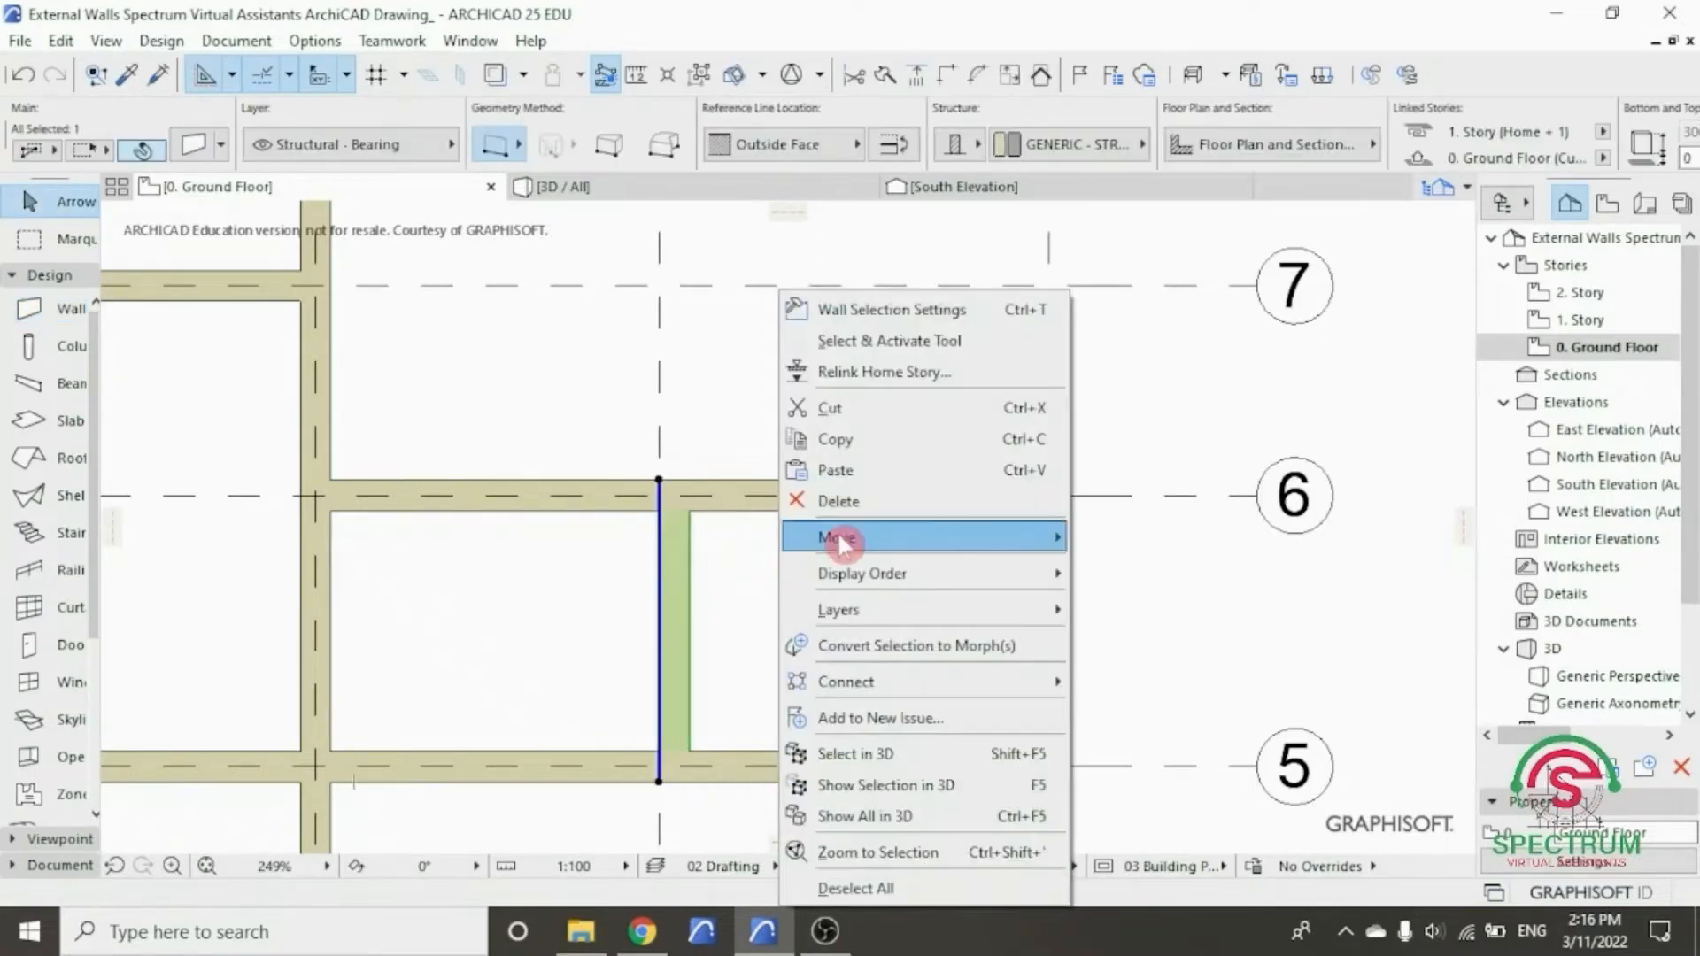
left_click(1098, 537)
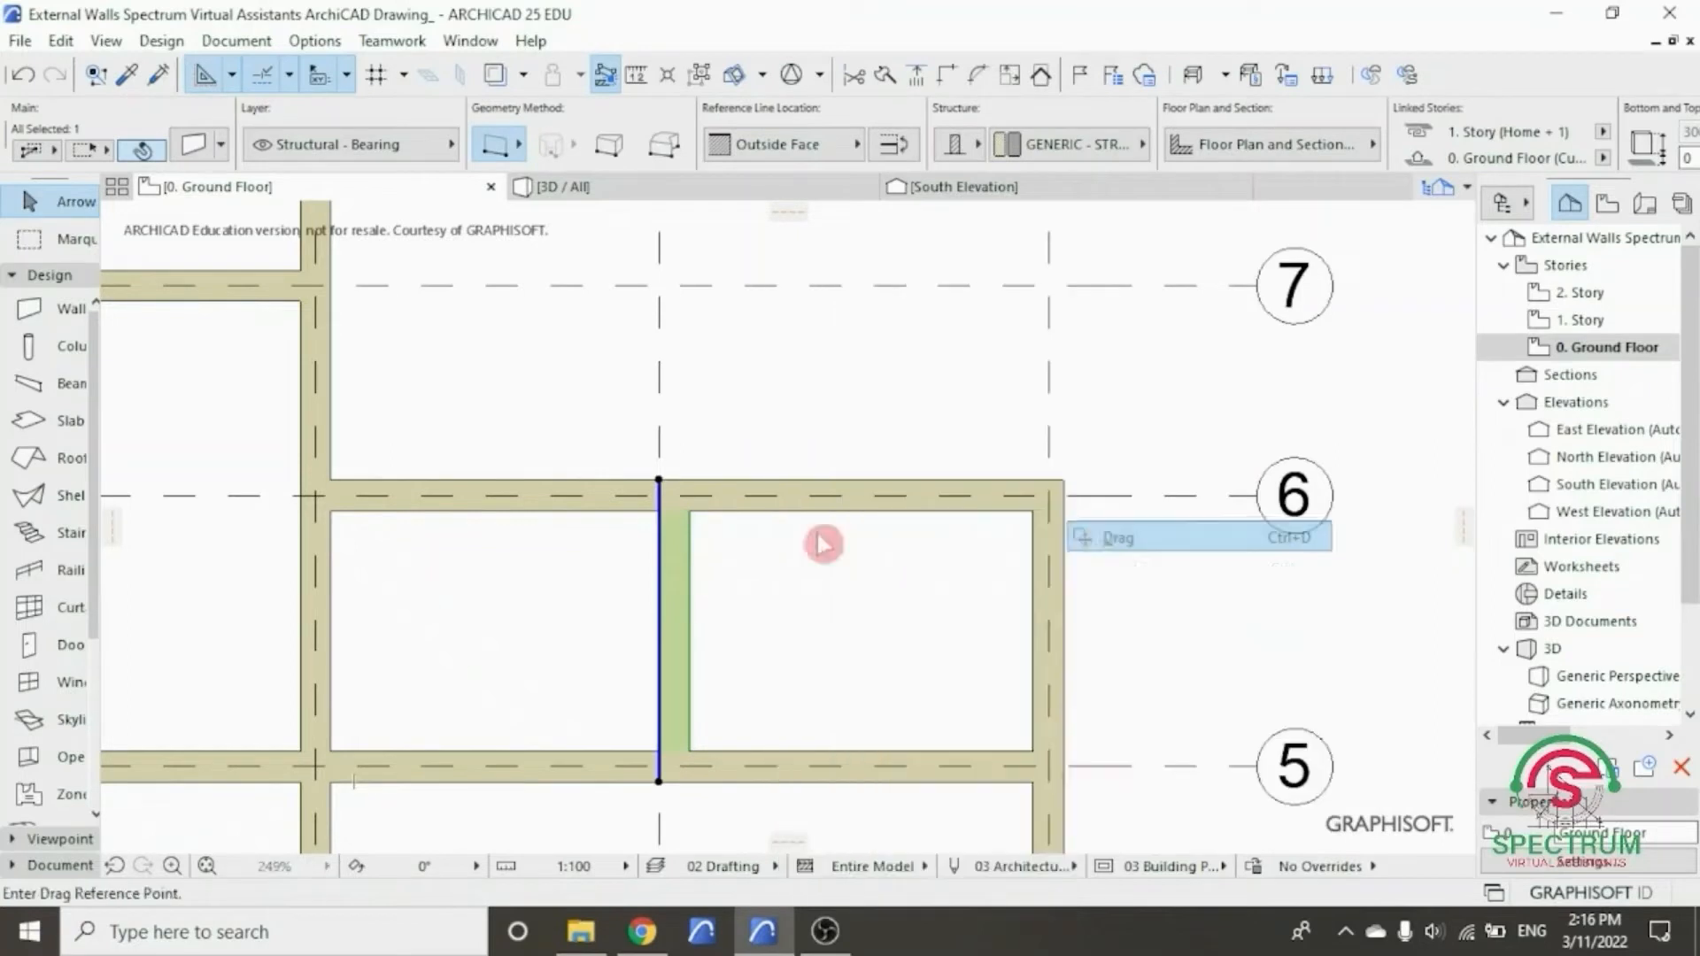
left_click(661, 482)
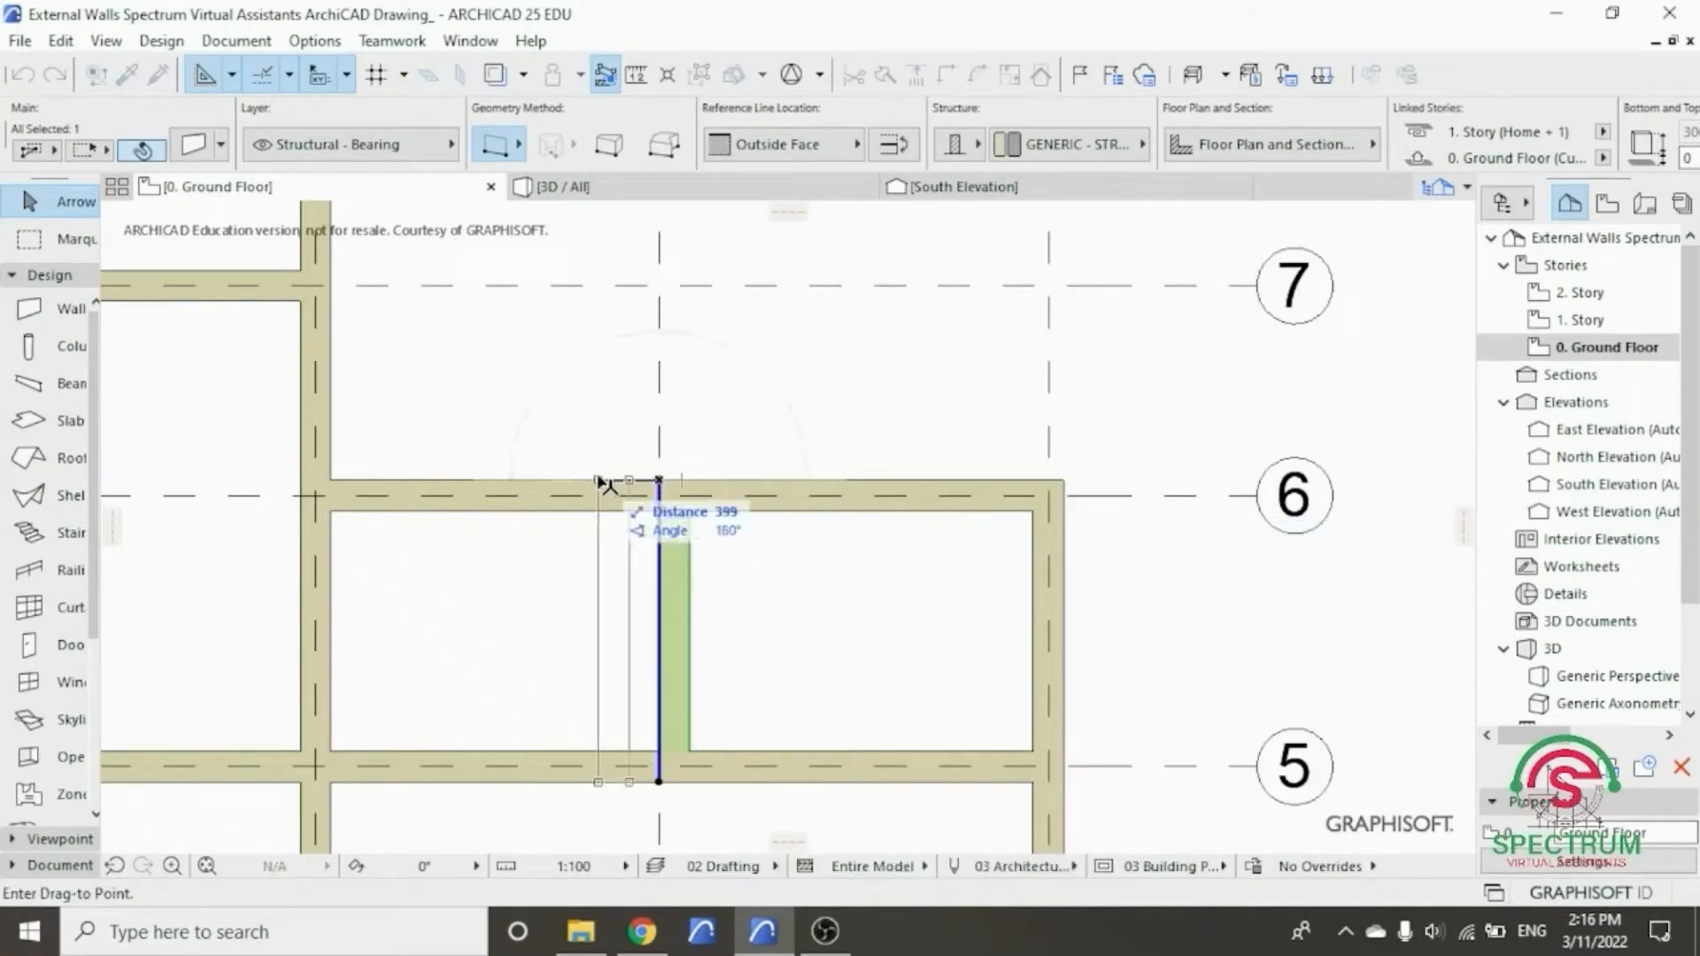
type("100")
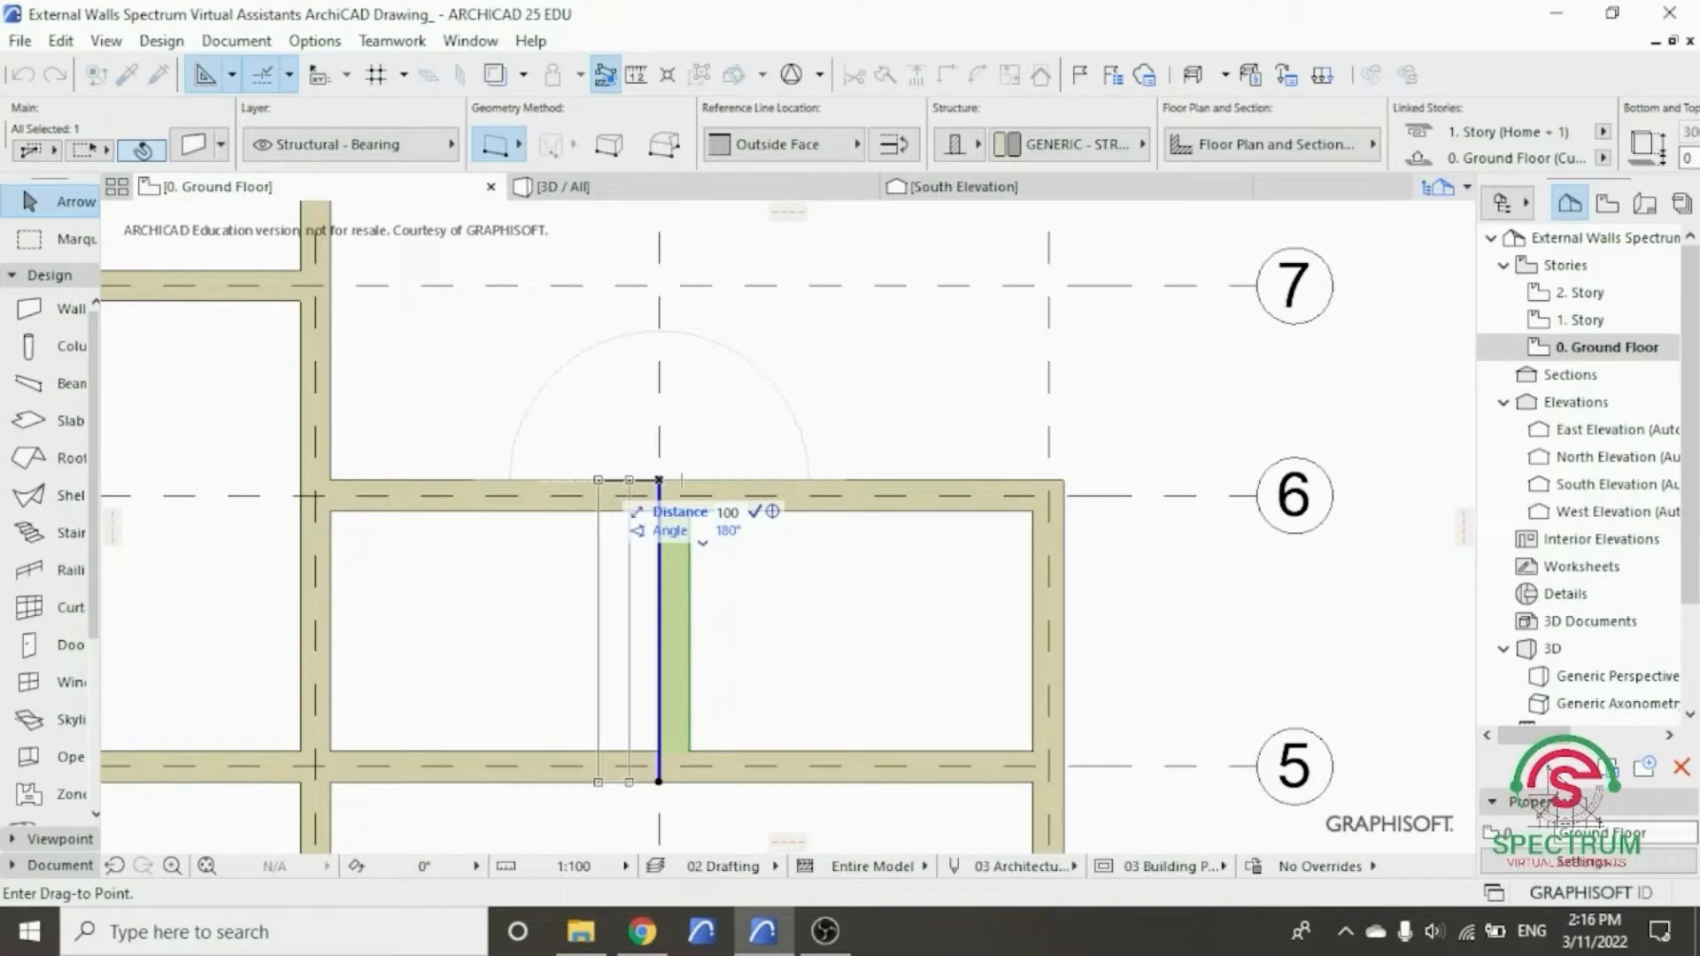
key("Return")
key("Escape")
scroll(641, 434, "down", 2)
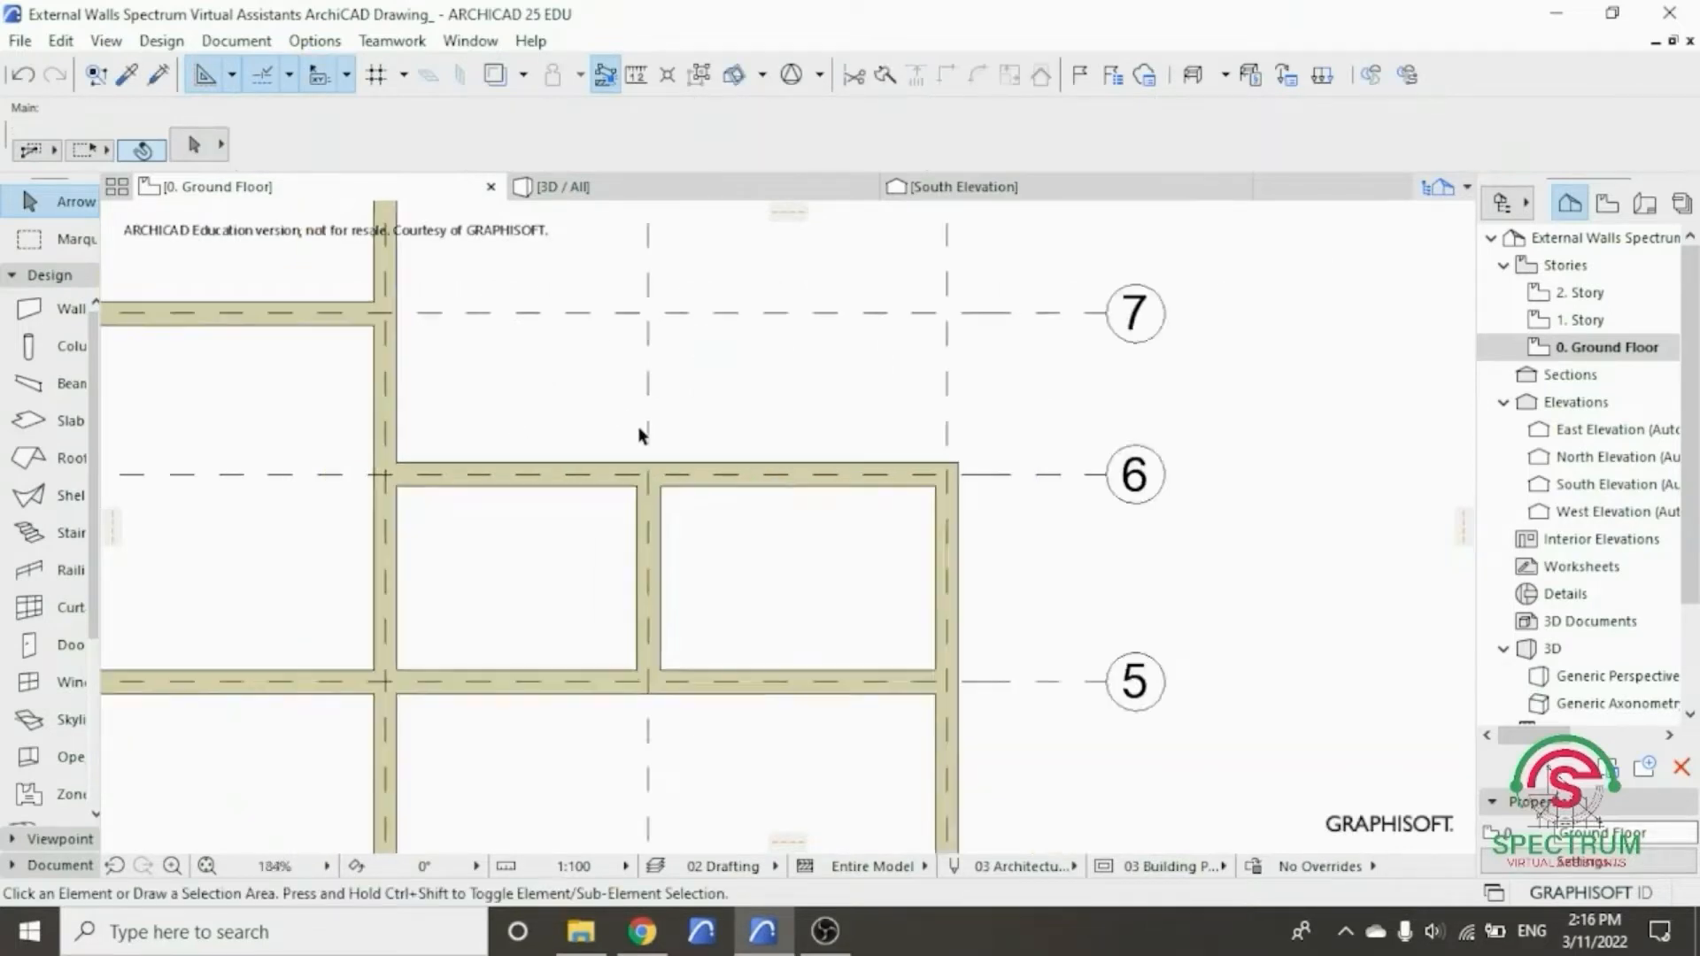
scroll(687, 443, "down", 5)
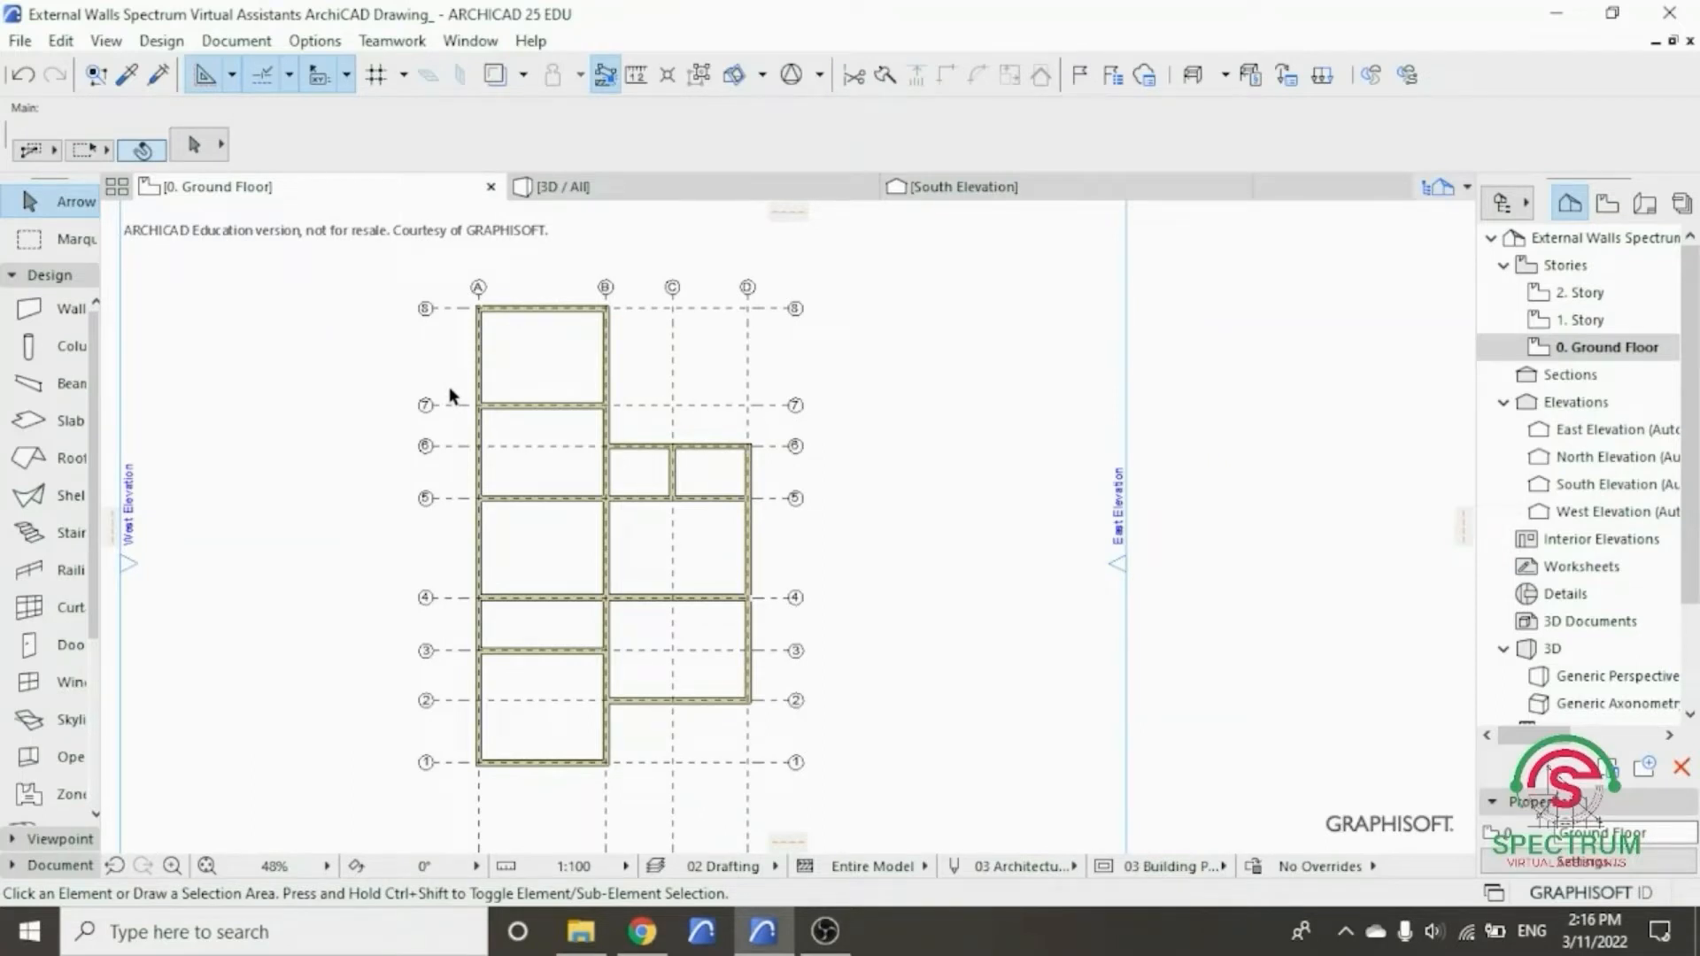
scroll(410, 429, "up", 2)
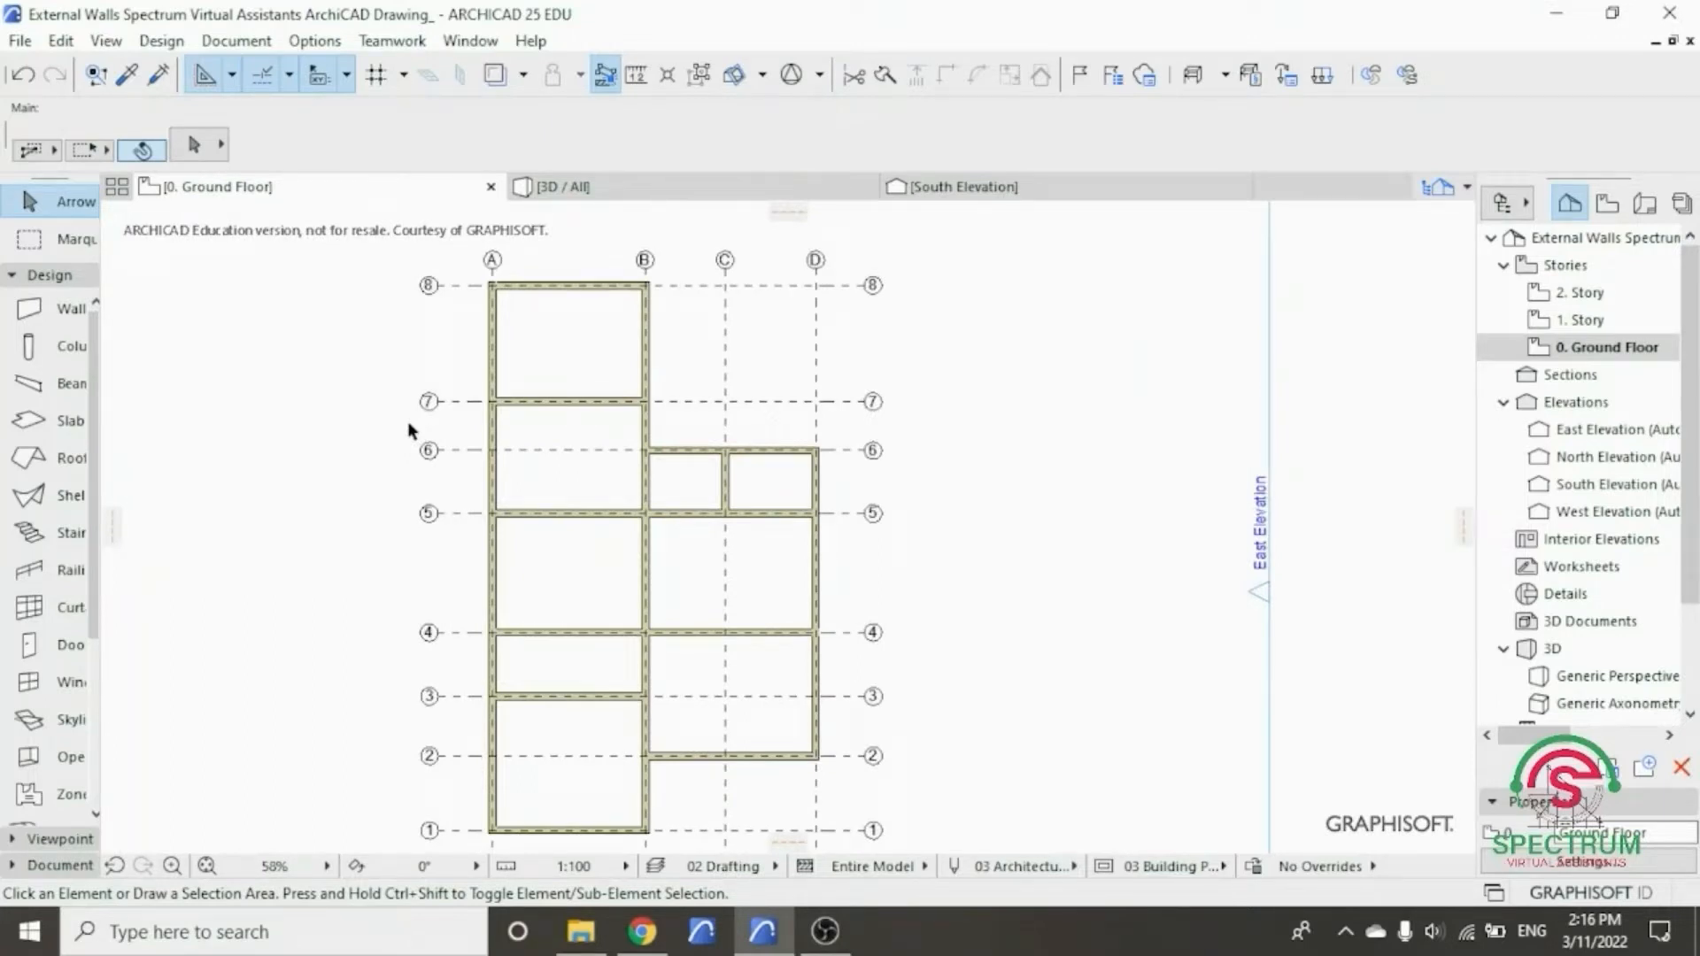
scroll(410, 431, "down", 3)
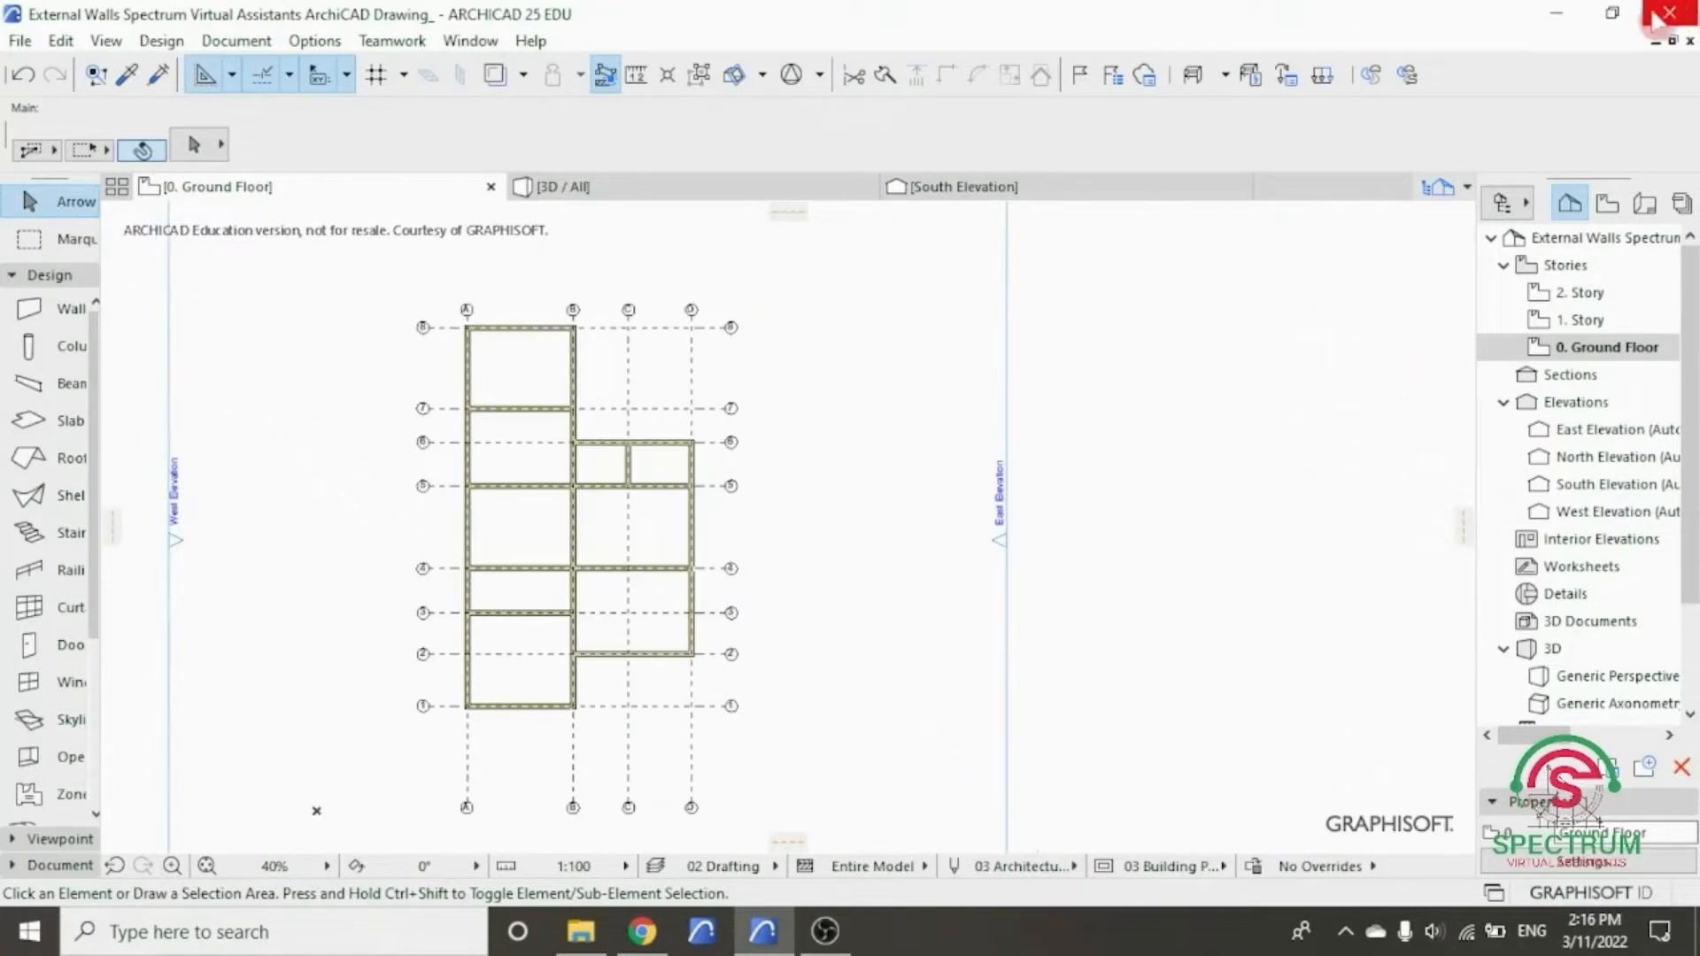
scroll(329, 515, "up", 4)
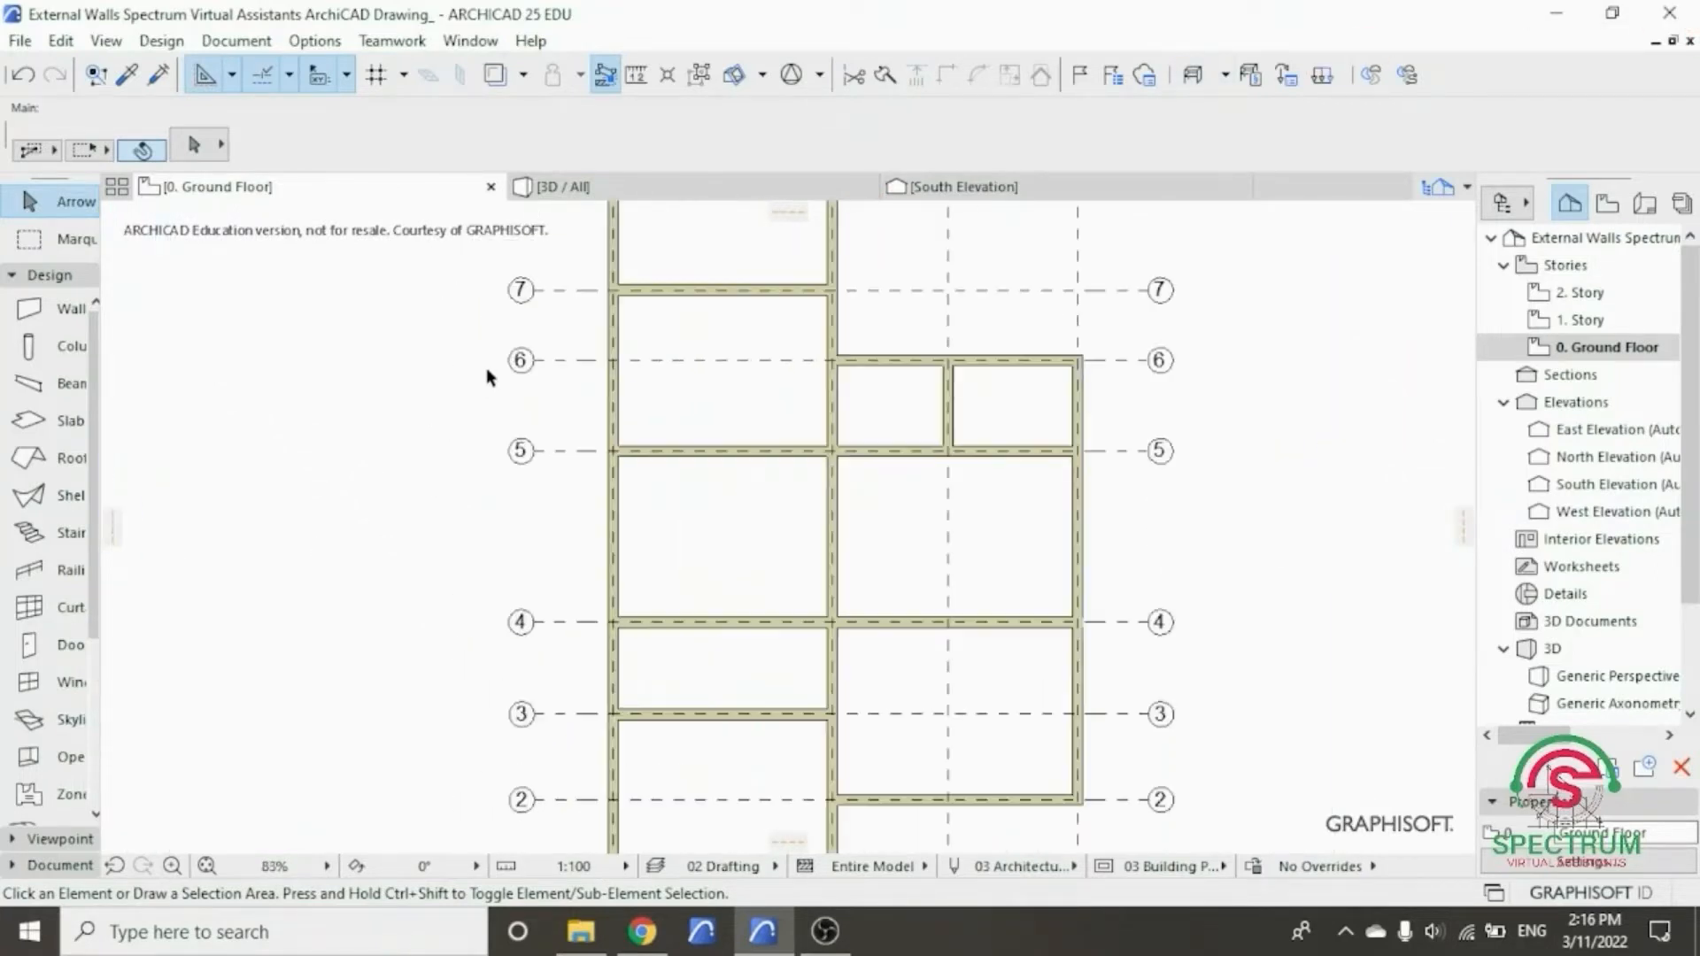
scroll(512, 355, "down", 3)
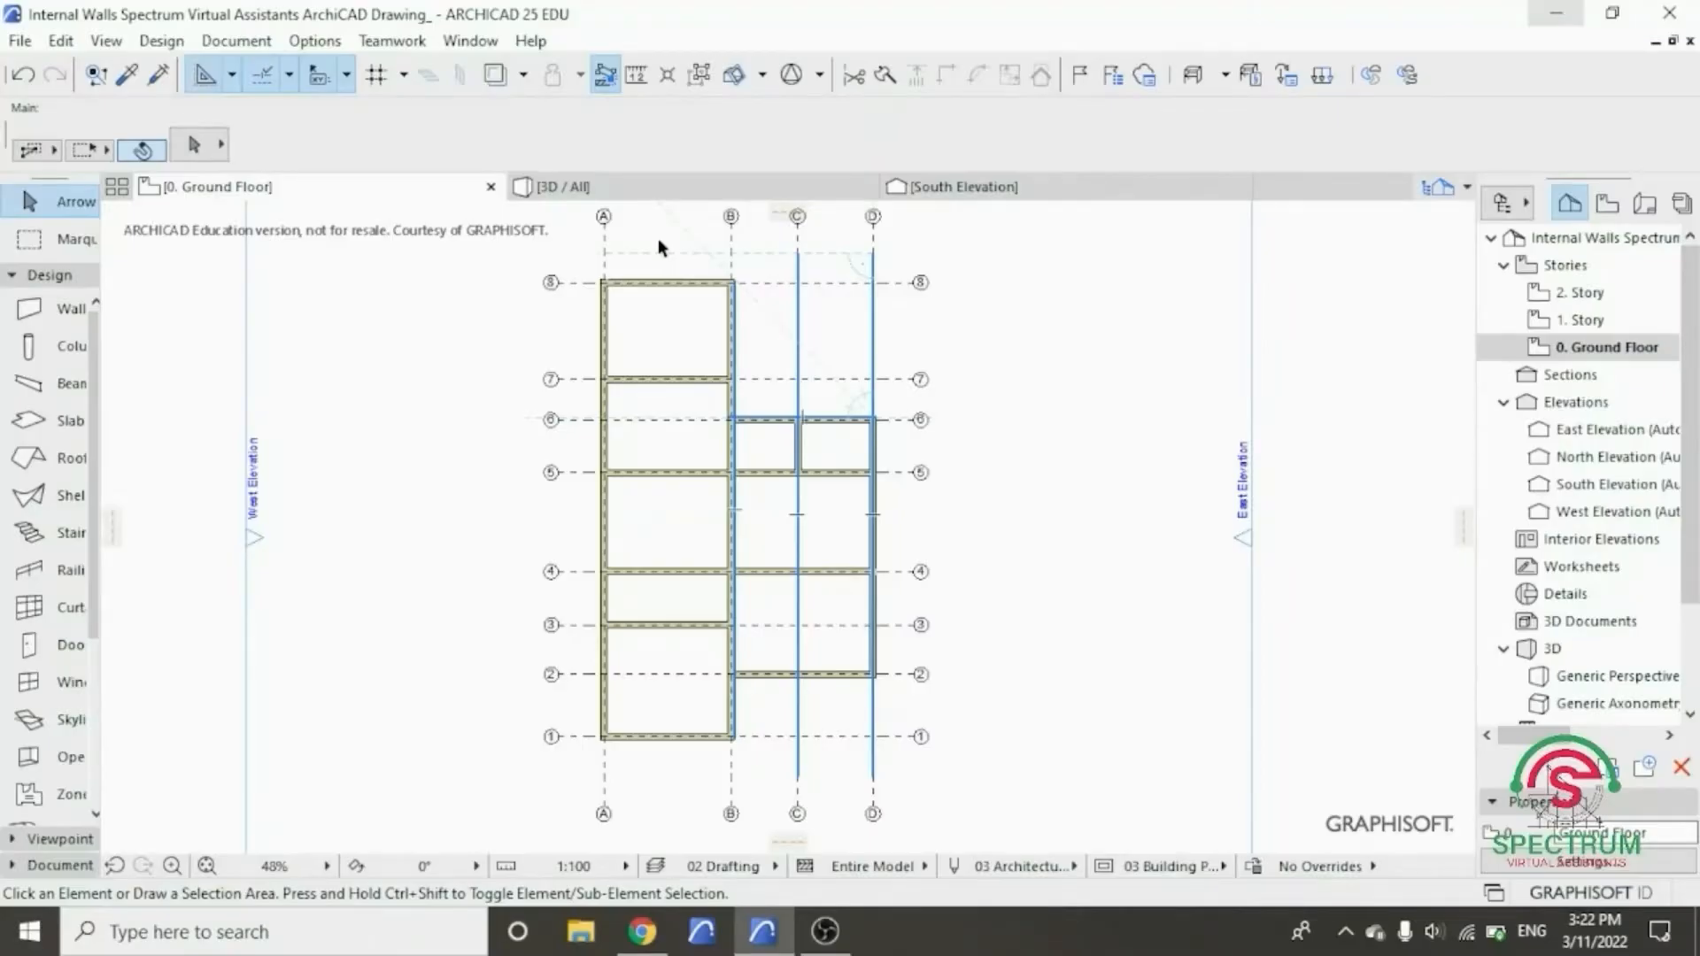
- Set the thickness of the internal wall along grid line 7 to 150
scroll(689, 372, "up", 4)
scroll(689, 375, "up", 4)
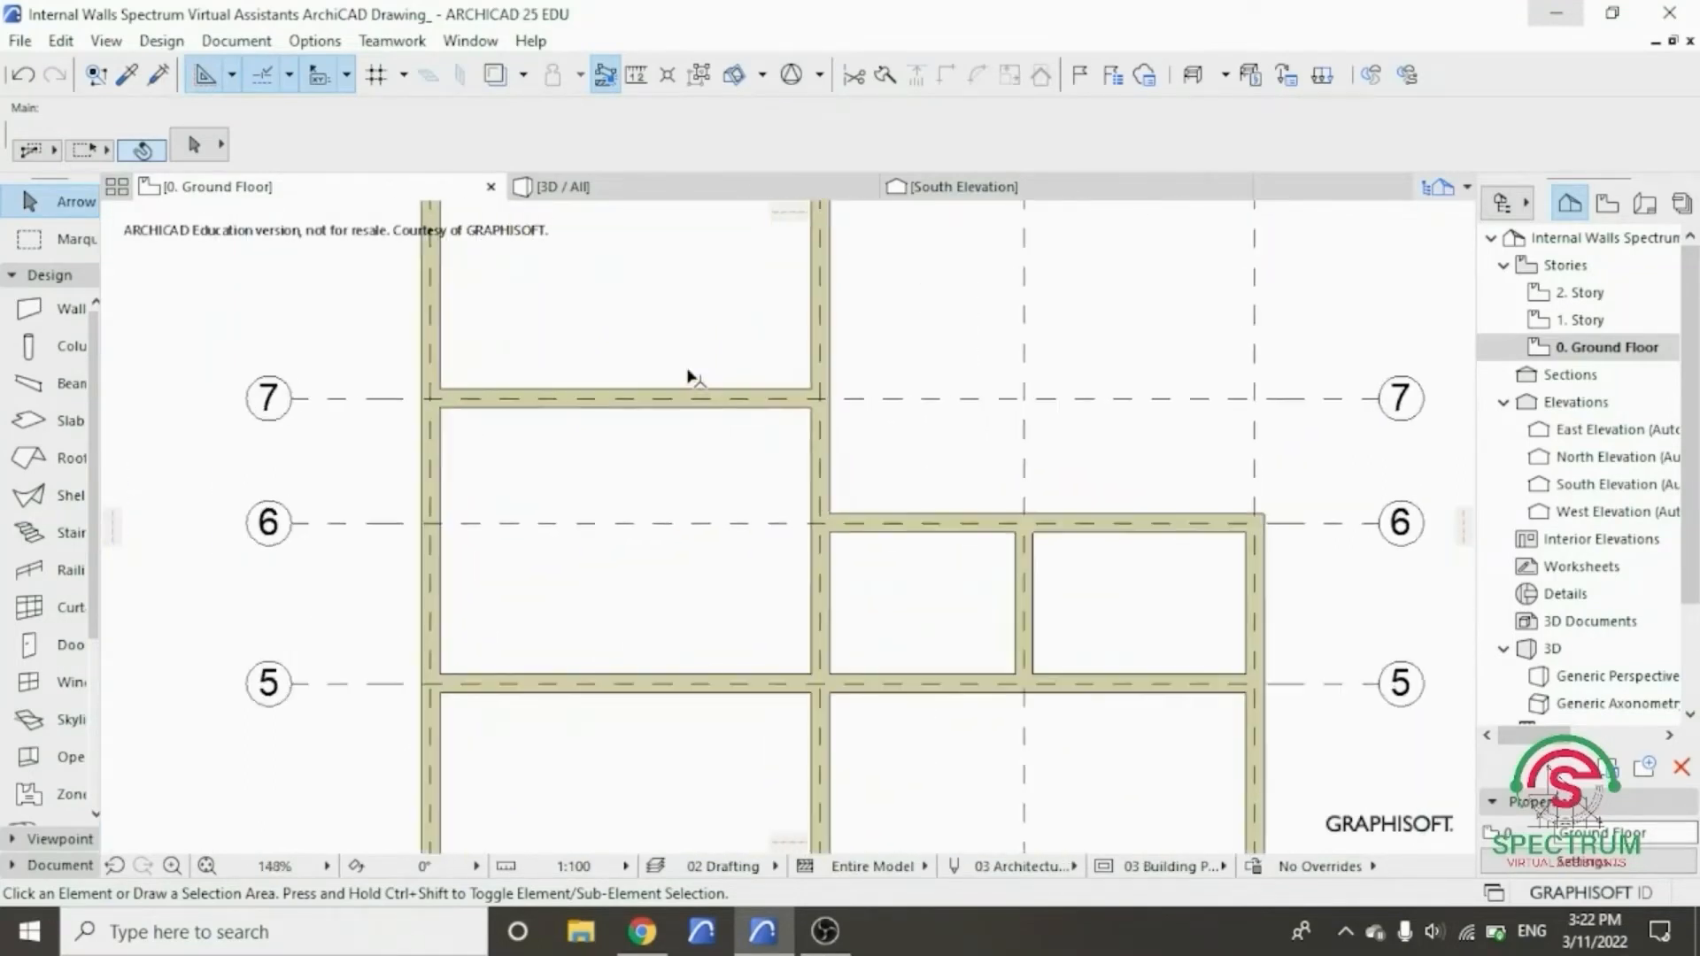
left_click(683, 401)
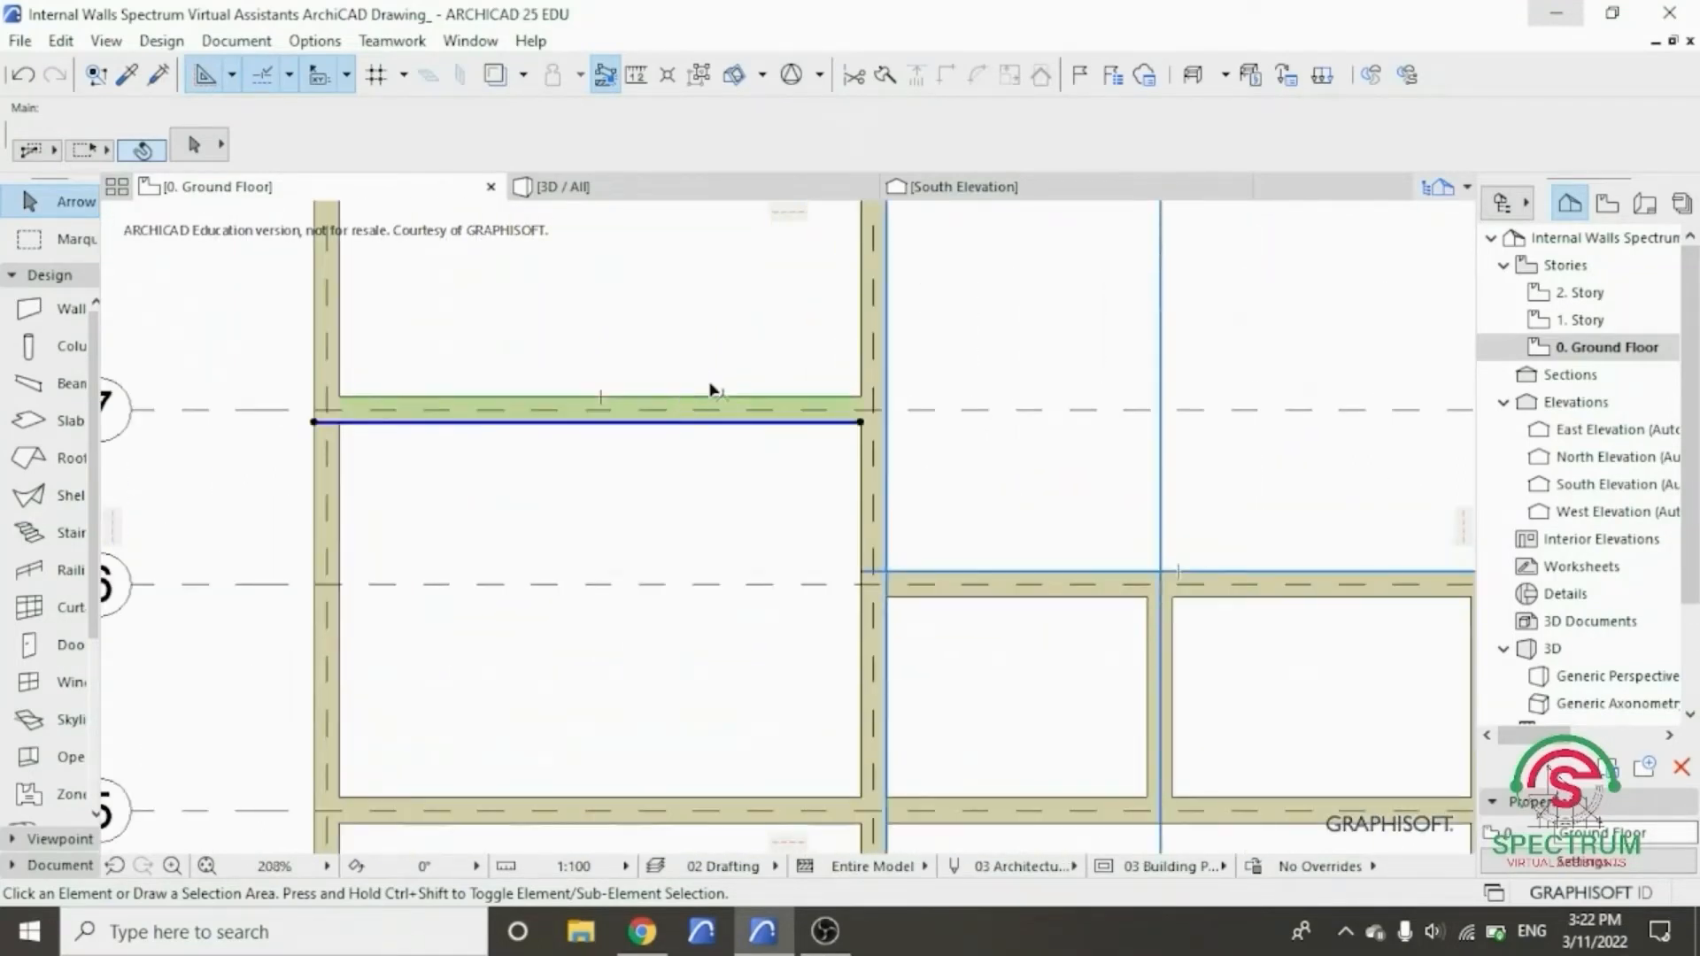
right_click(986, 313)
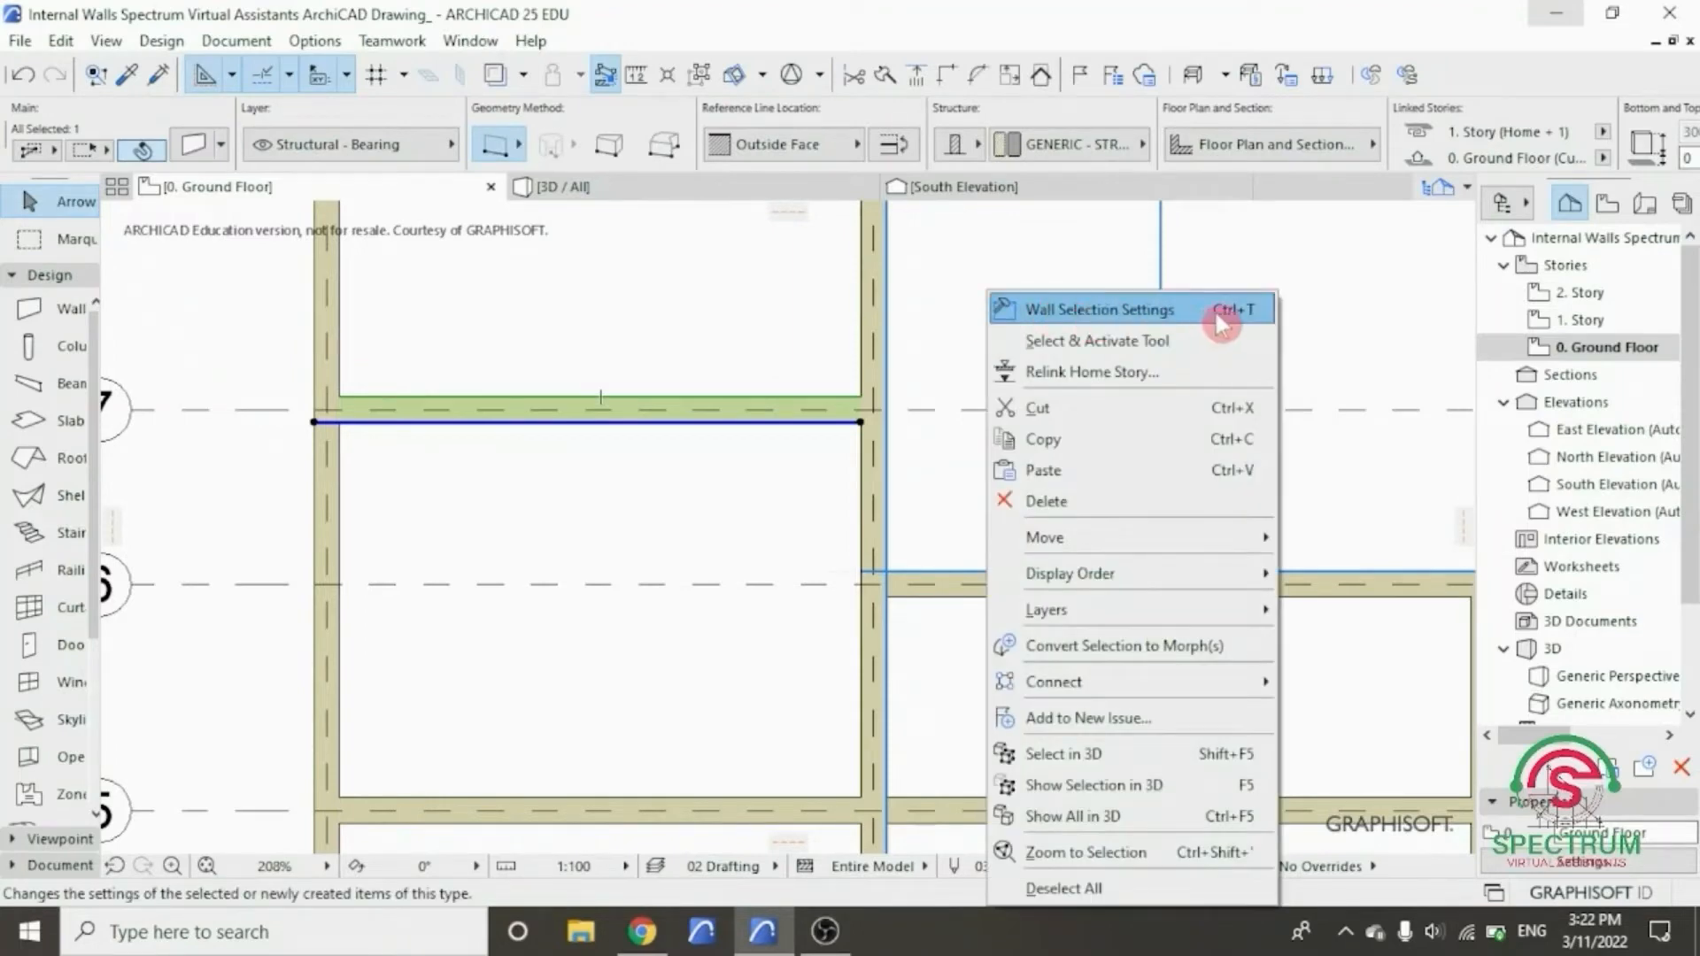
left_click(1172, 311)
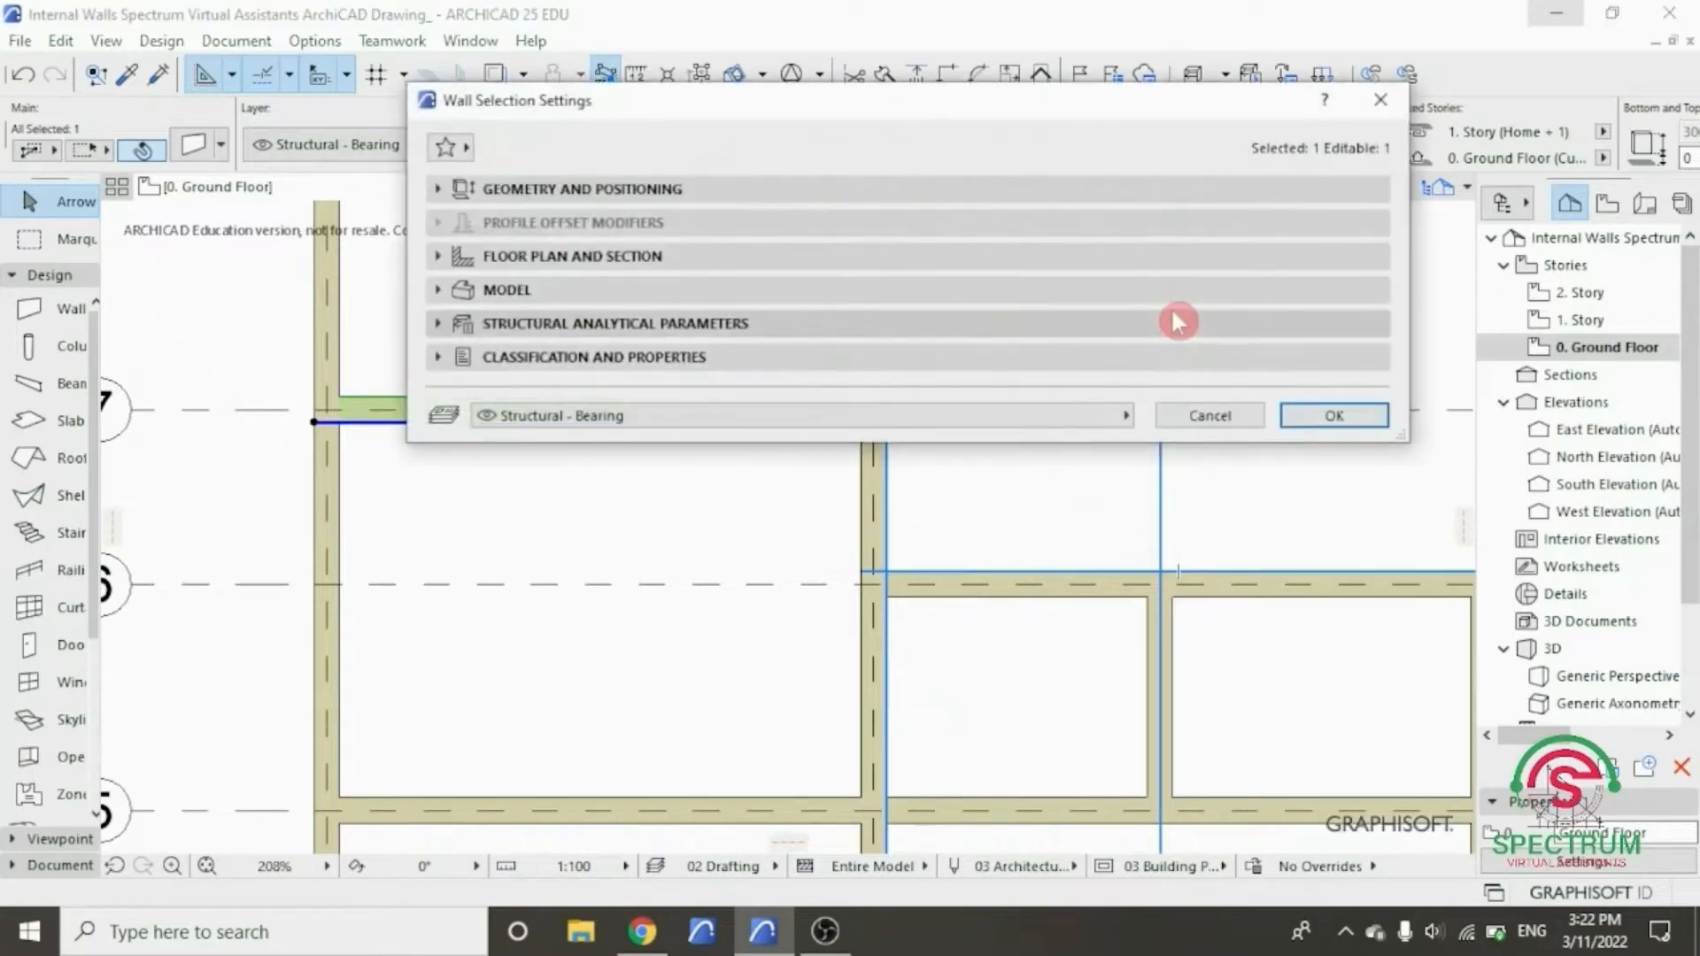
left_click(972, 191)
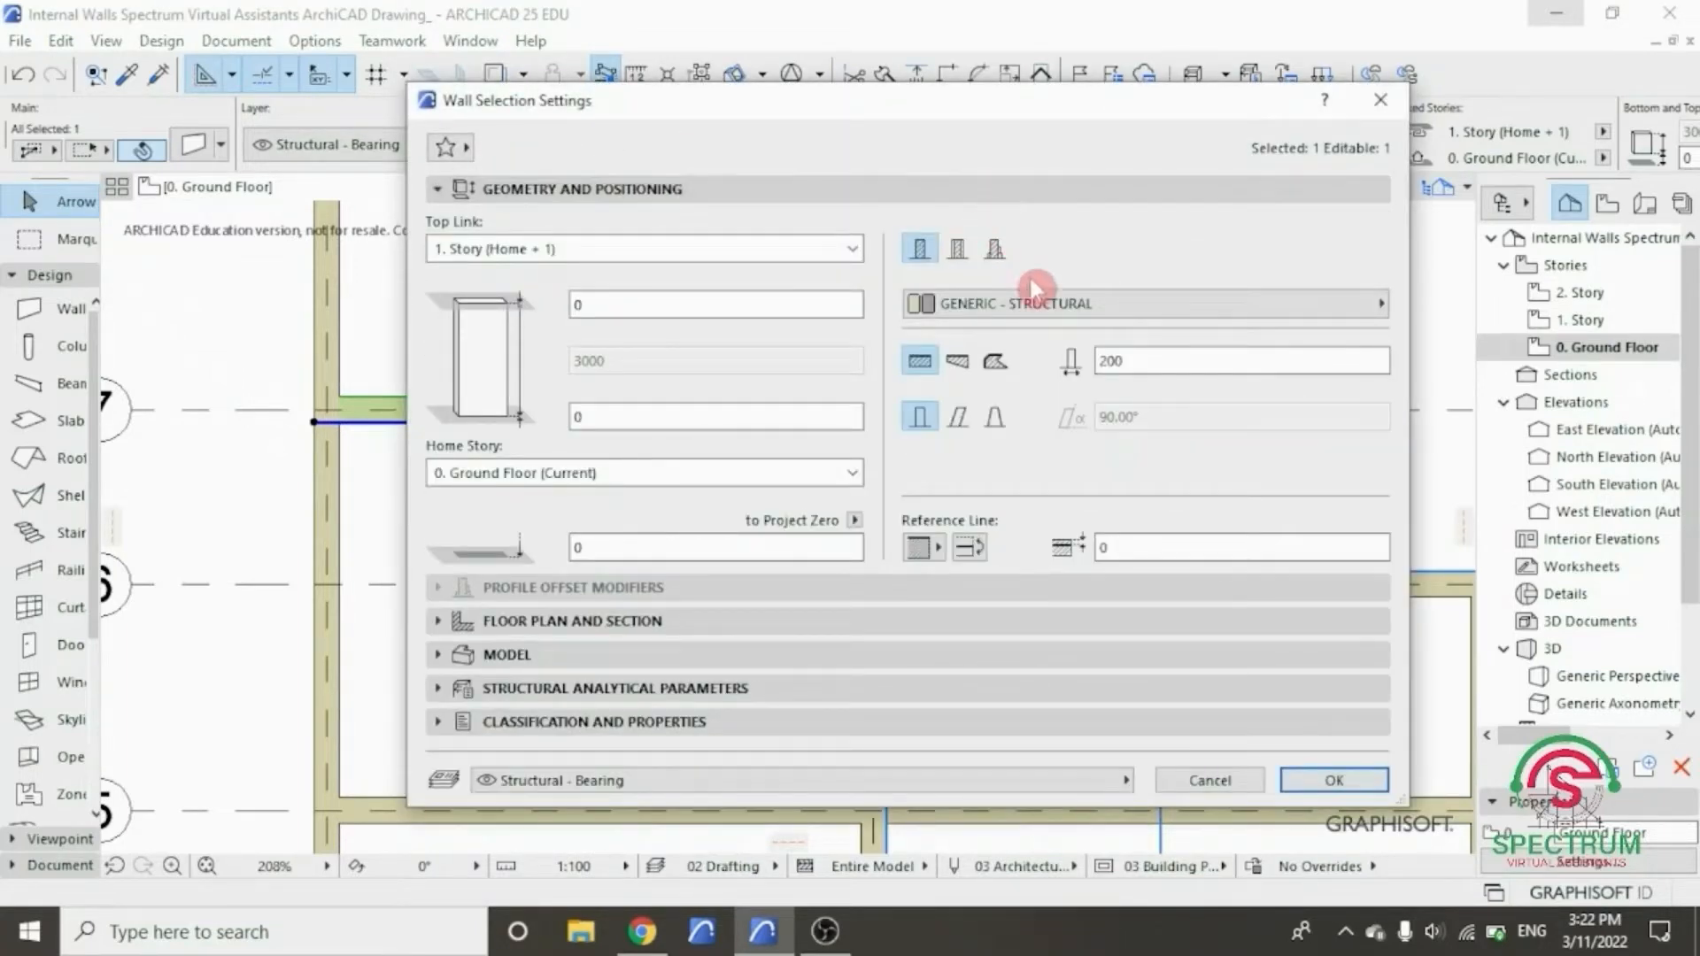
double_click(1136, 361)
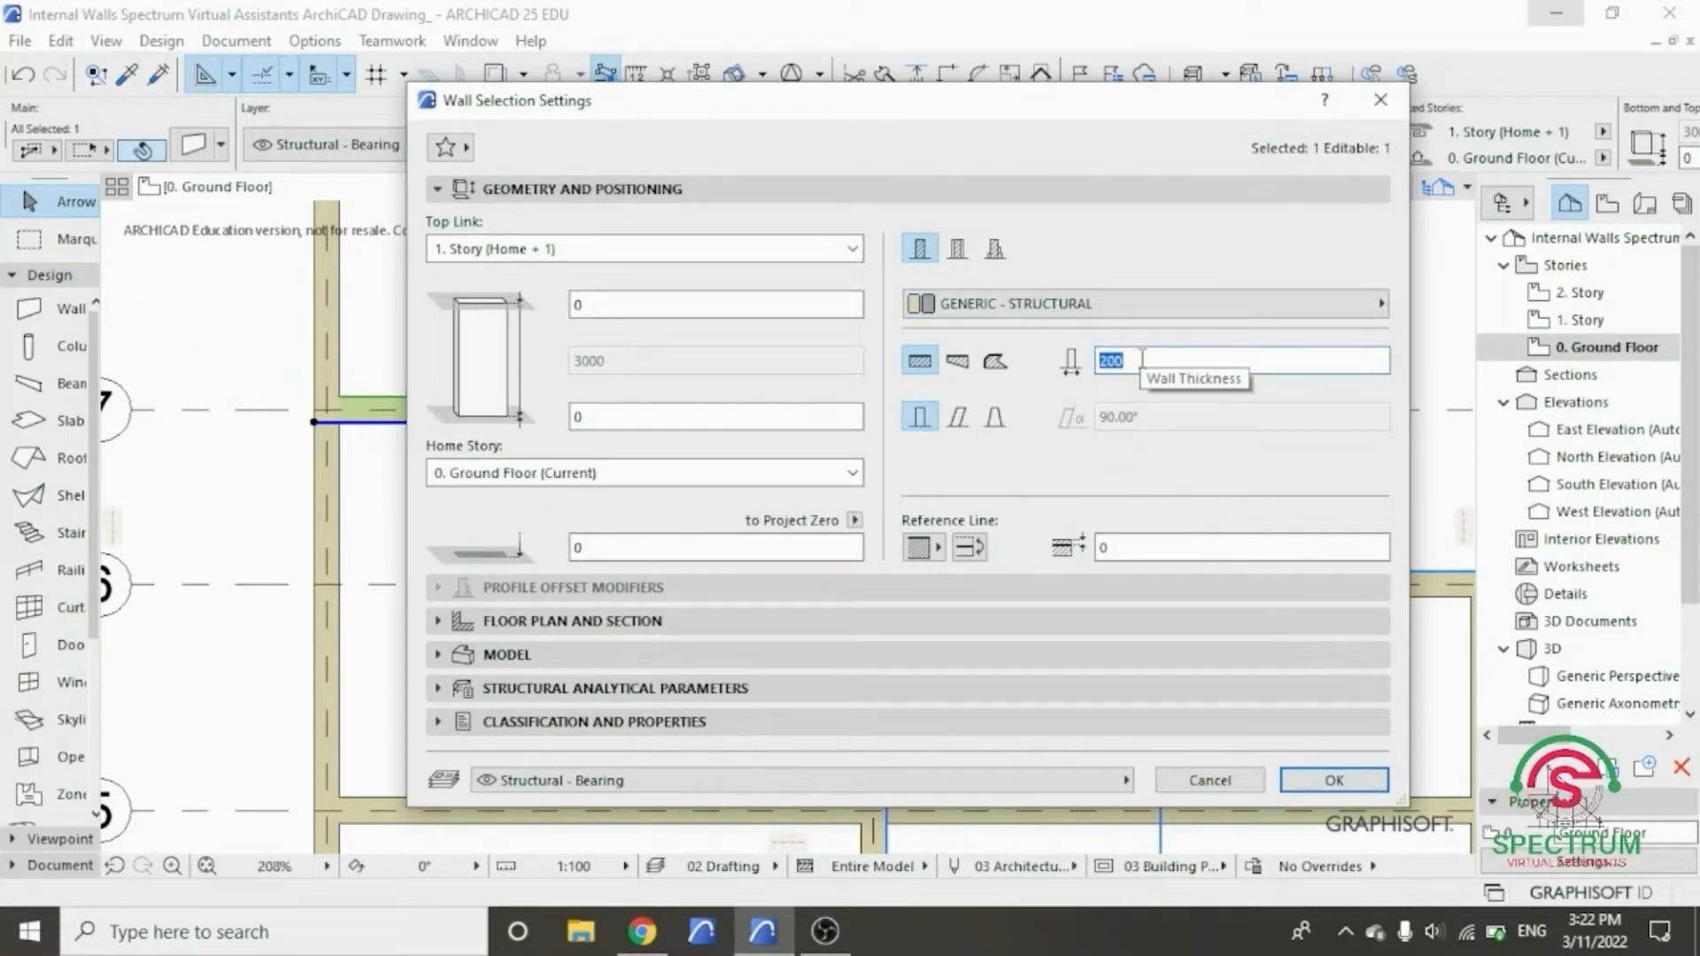
type("150")
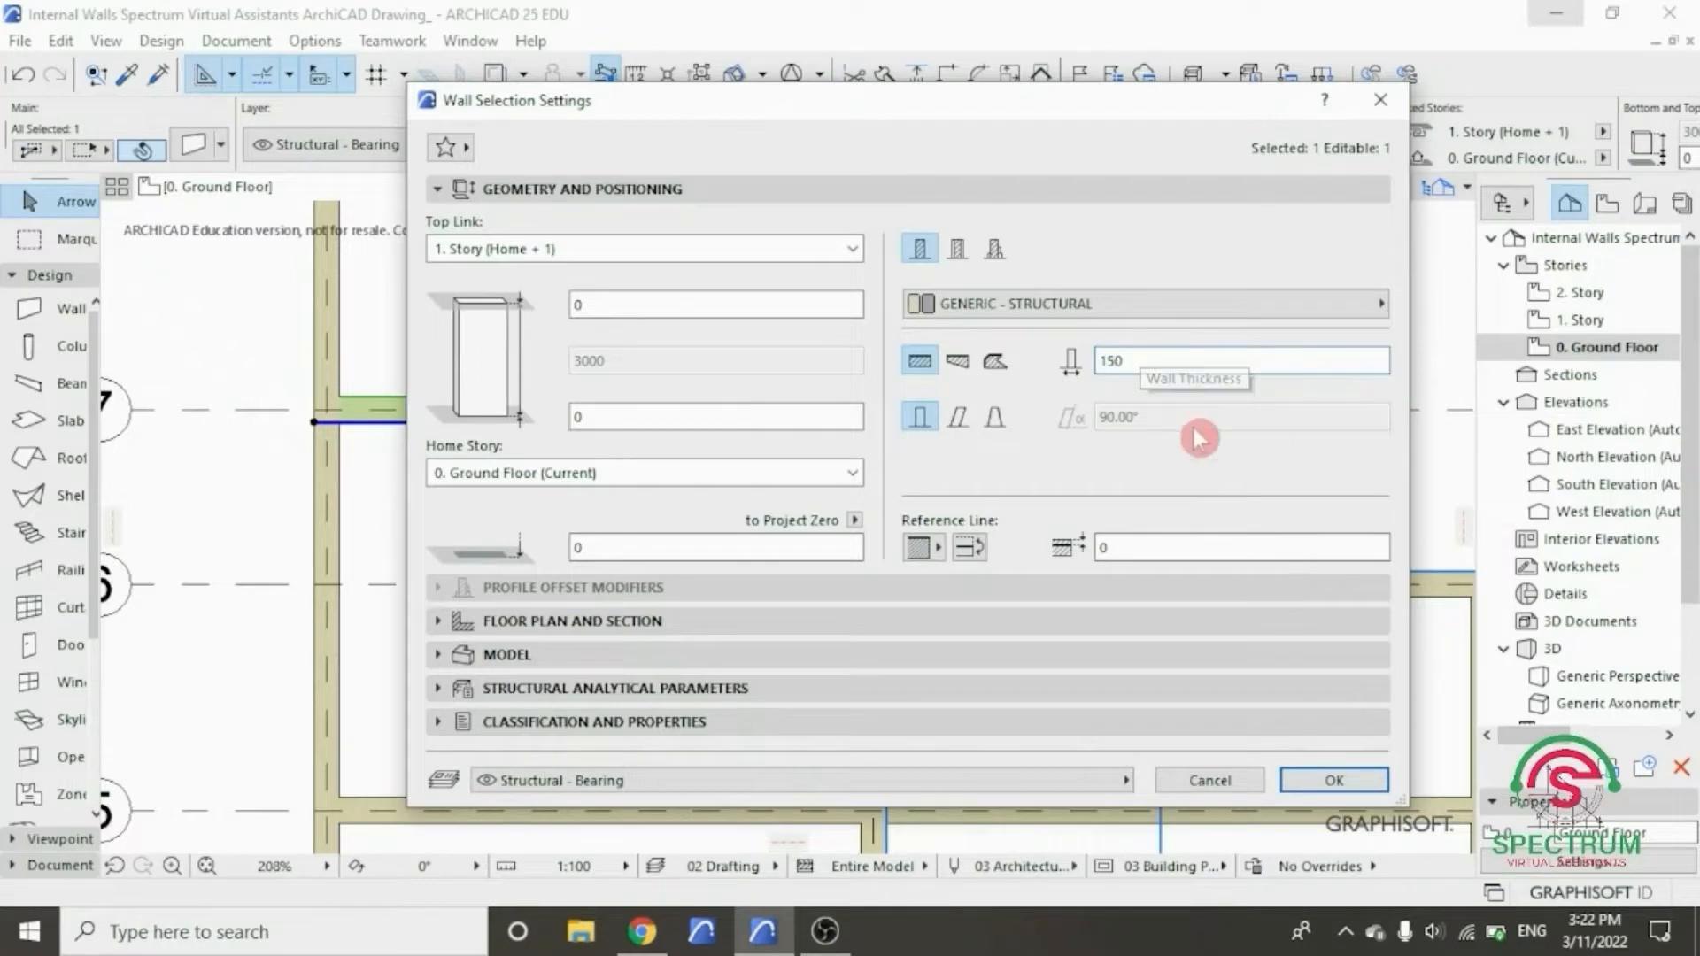
left_click(1332, 786)
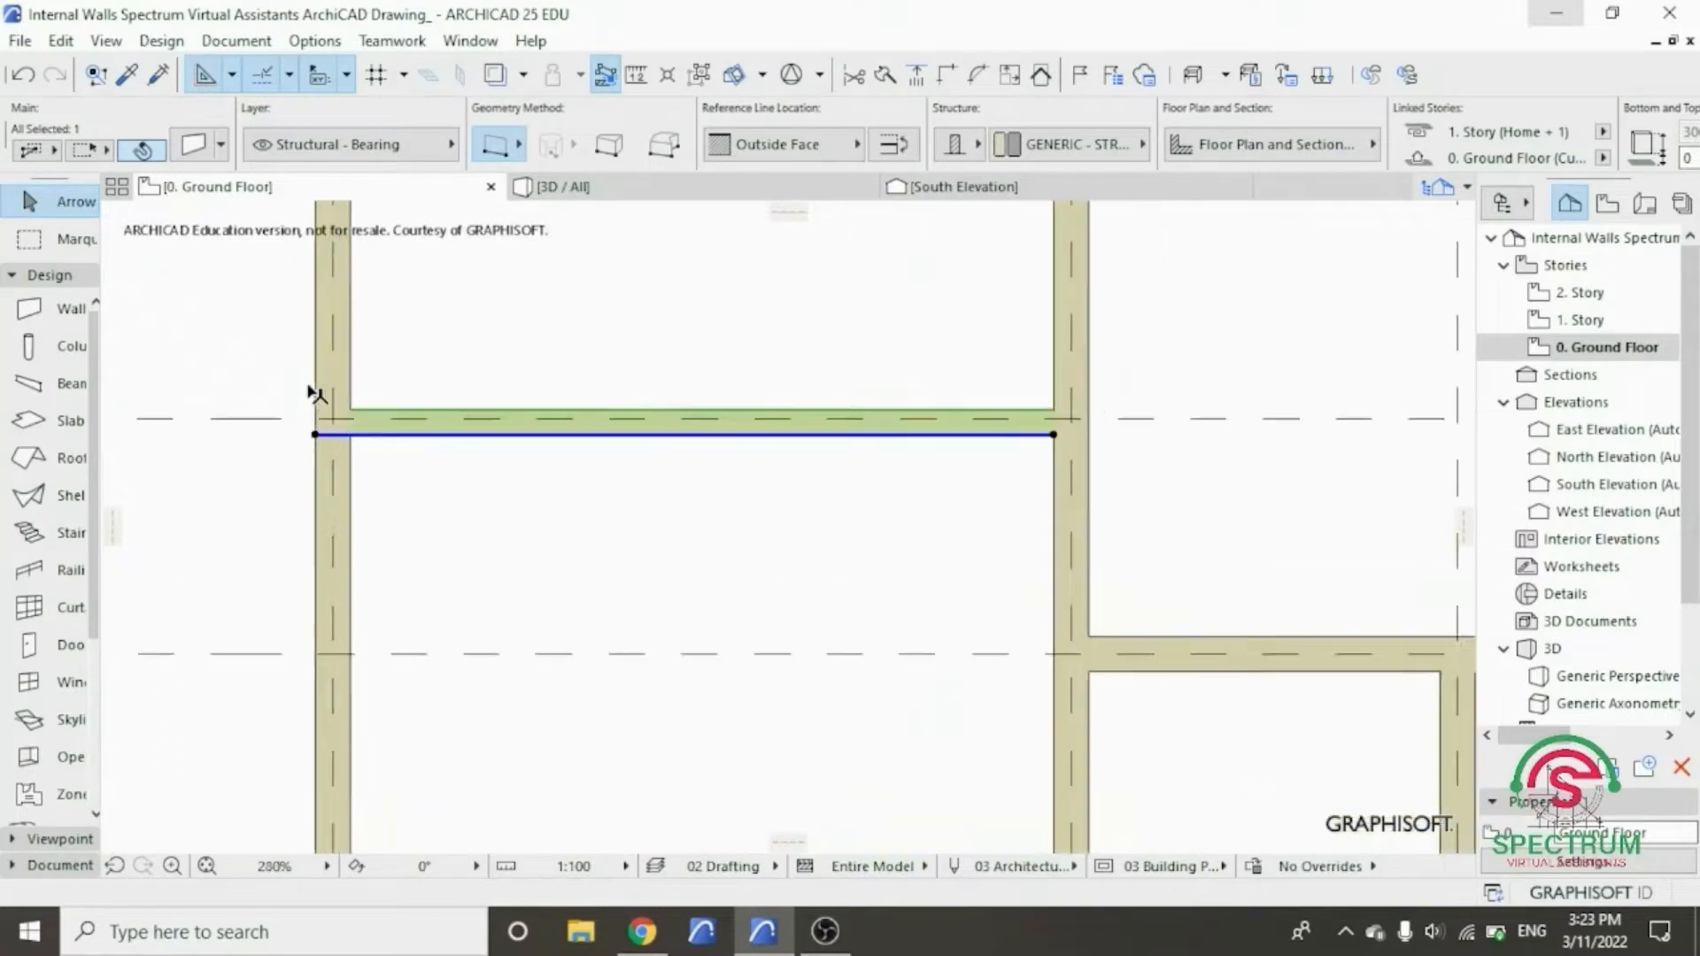
- Move the internal wall at grid 7 down so its upper face aligns with grid line 7
scroll(312, 388, "up", 8)
right_click(511, 359)
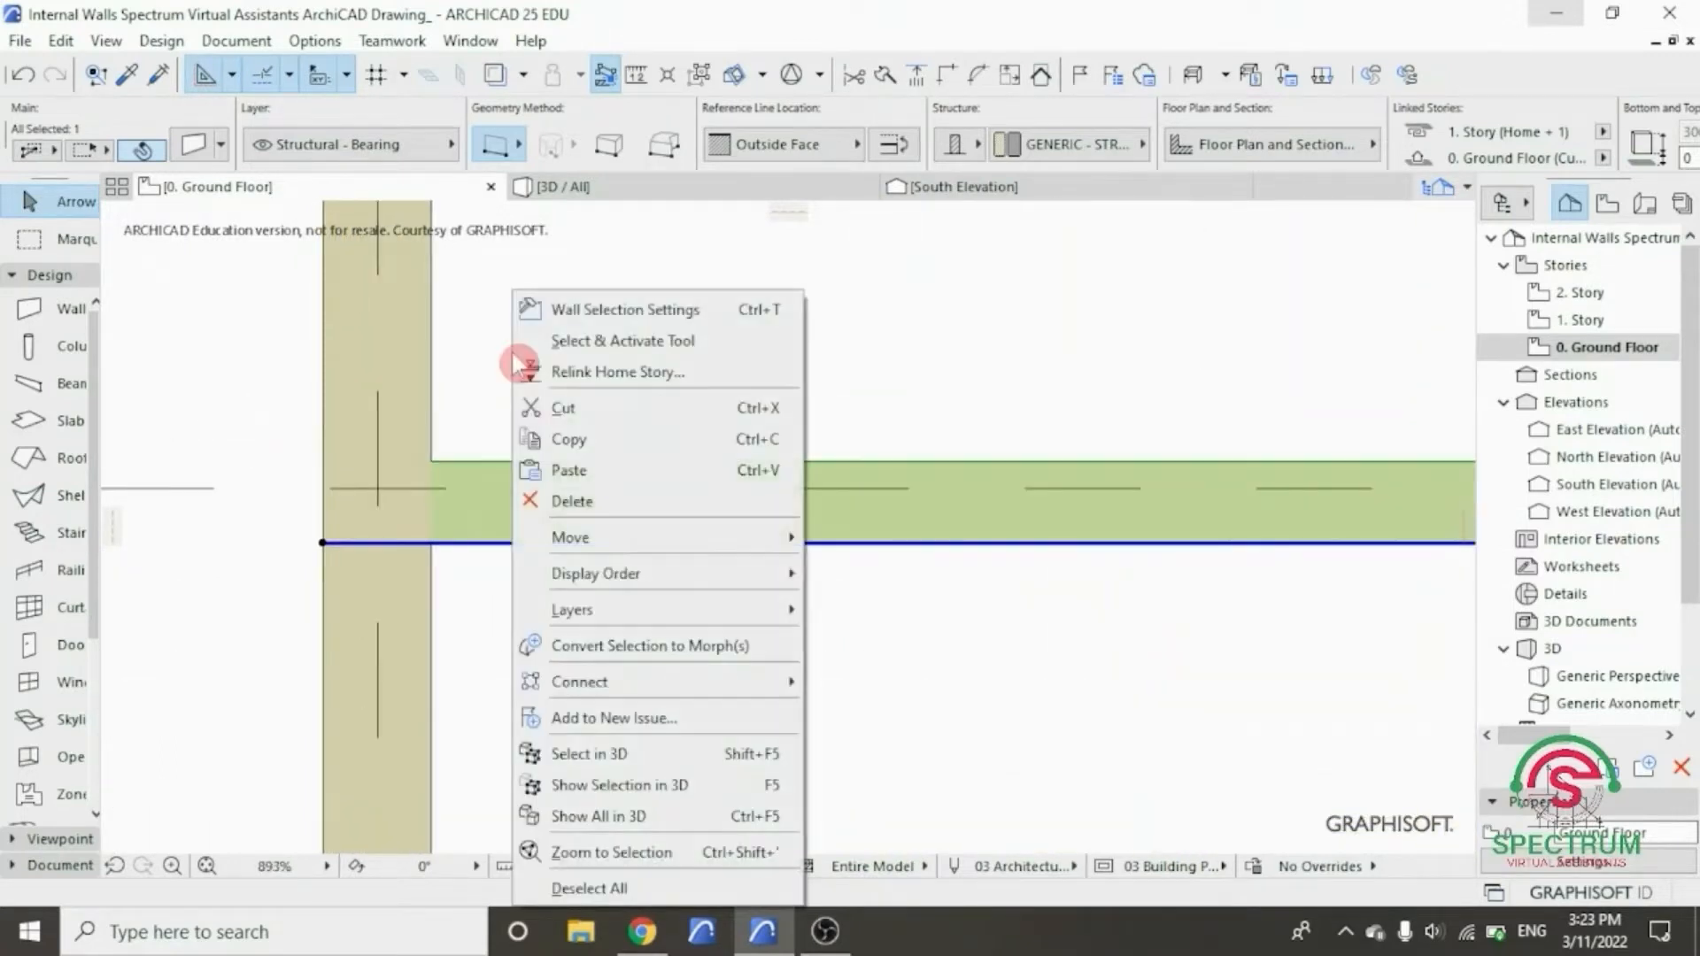
mouse_move(592, 540)
left_click(855, 537)
scroll(466, 474, "up", 5)
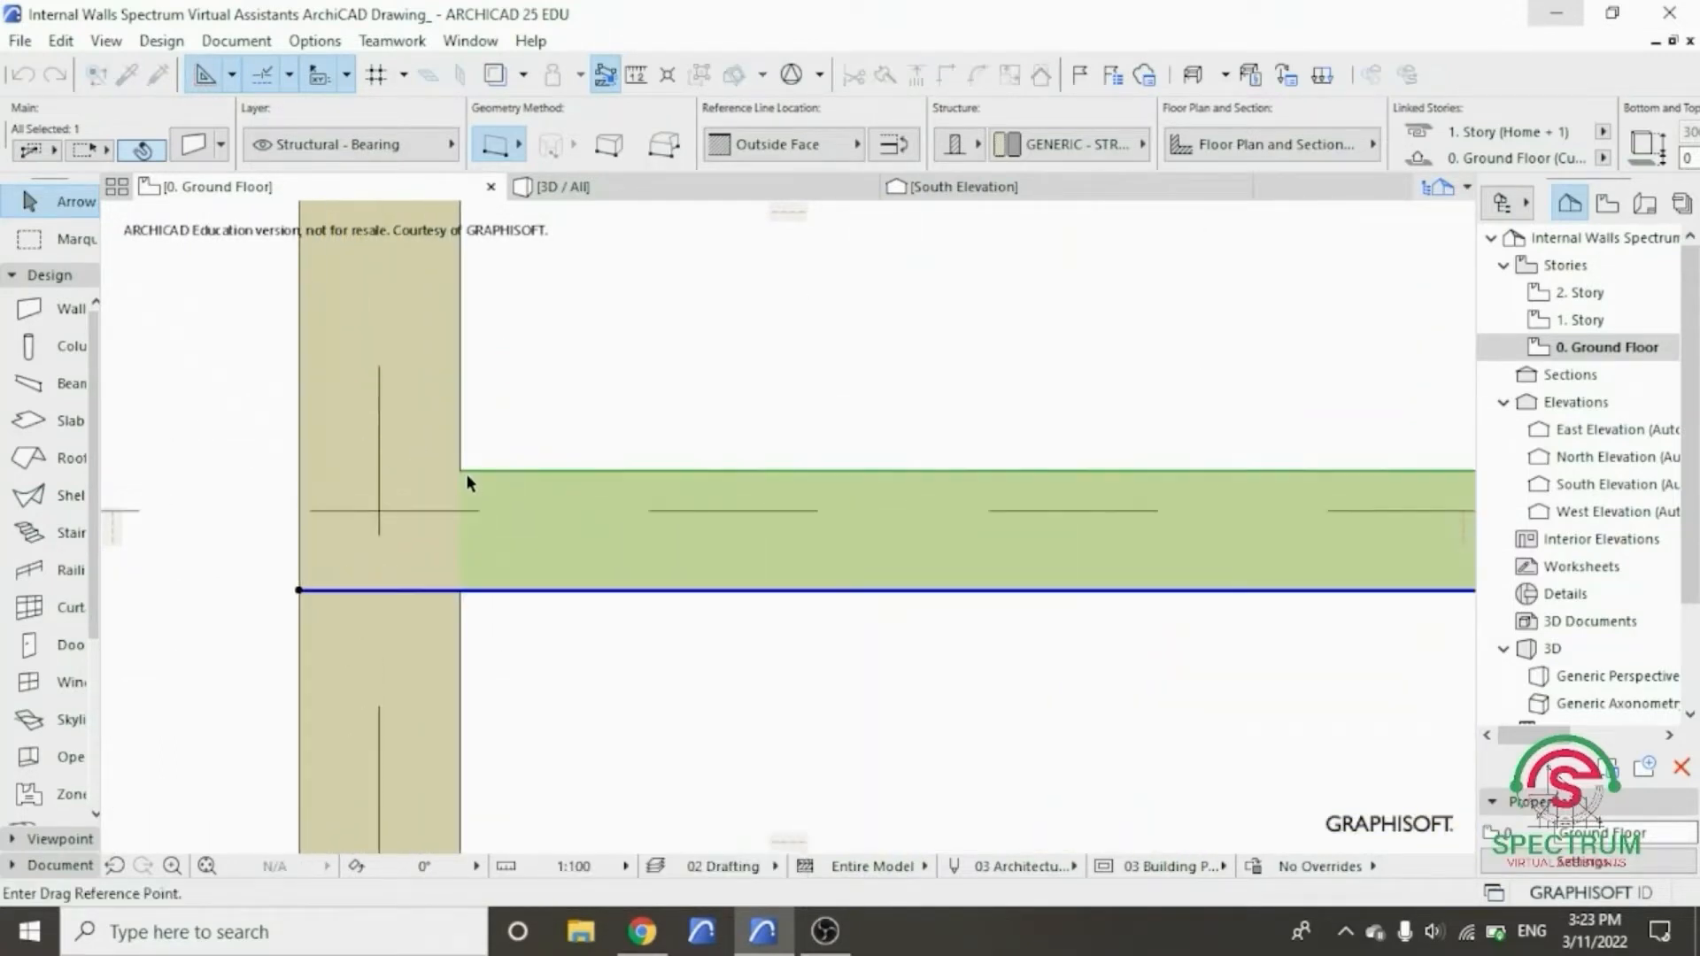
left_click(486, 479)
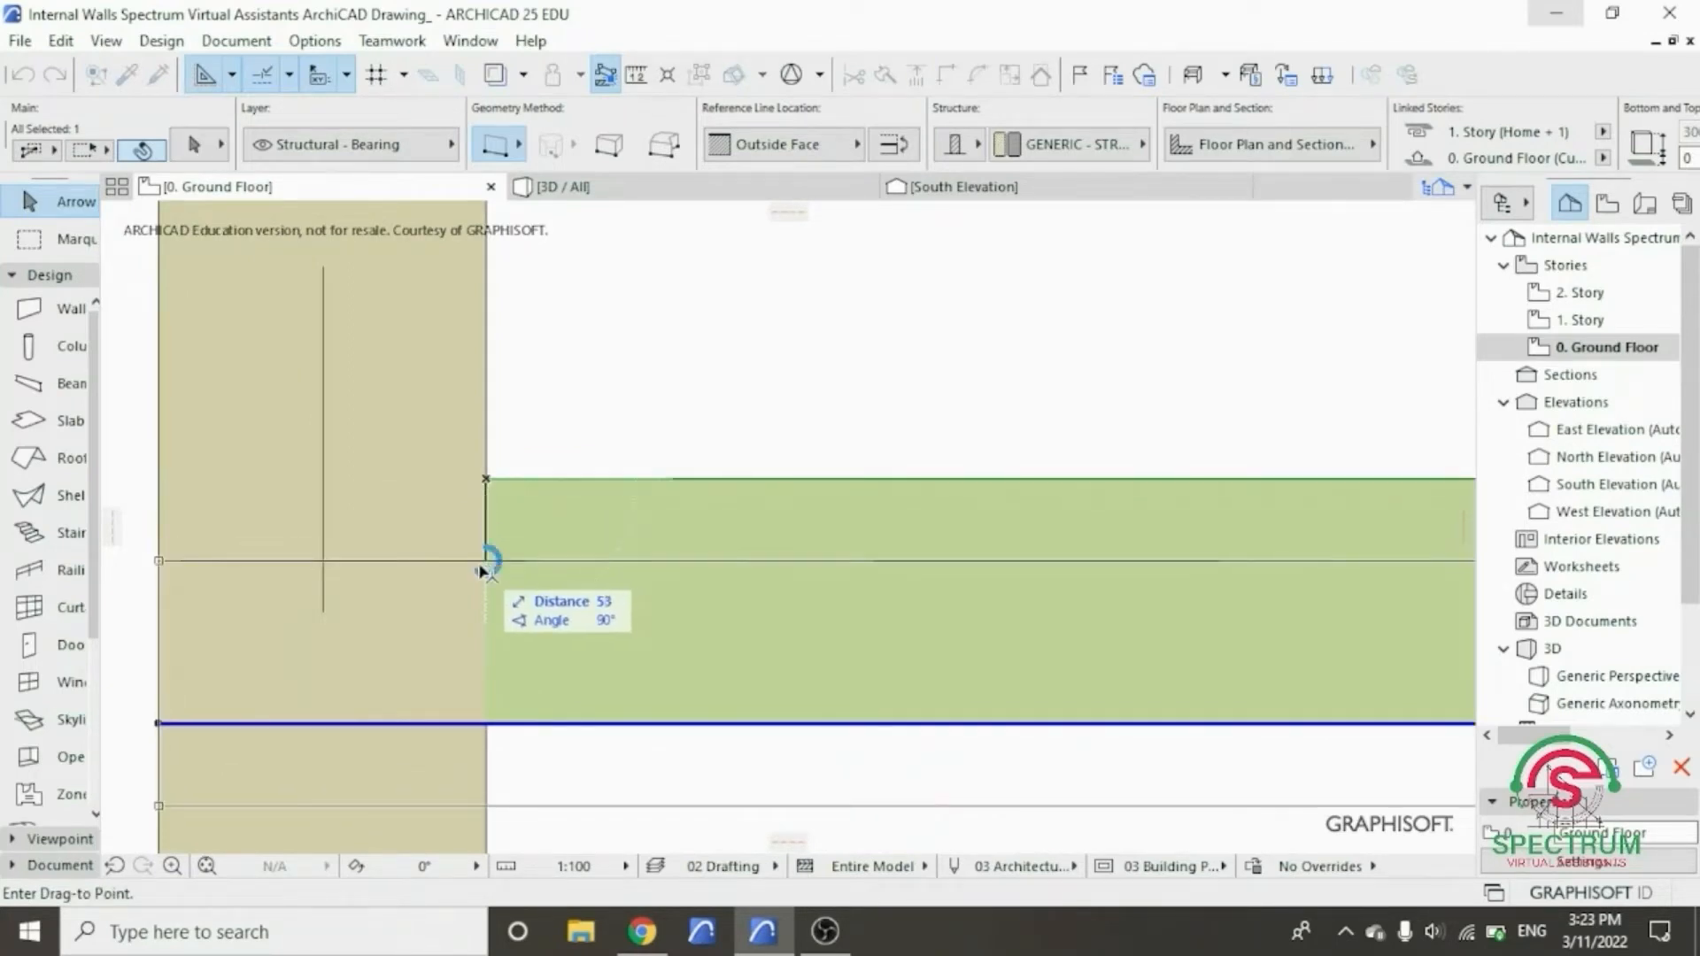
scroll(492, 571, "up", 2)
scroll(492, 571, "up", 1)
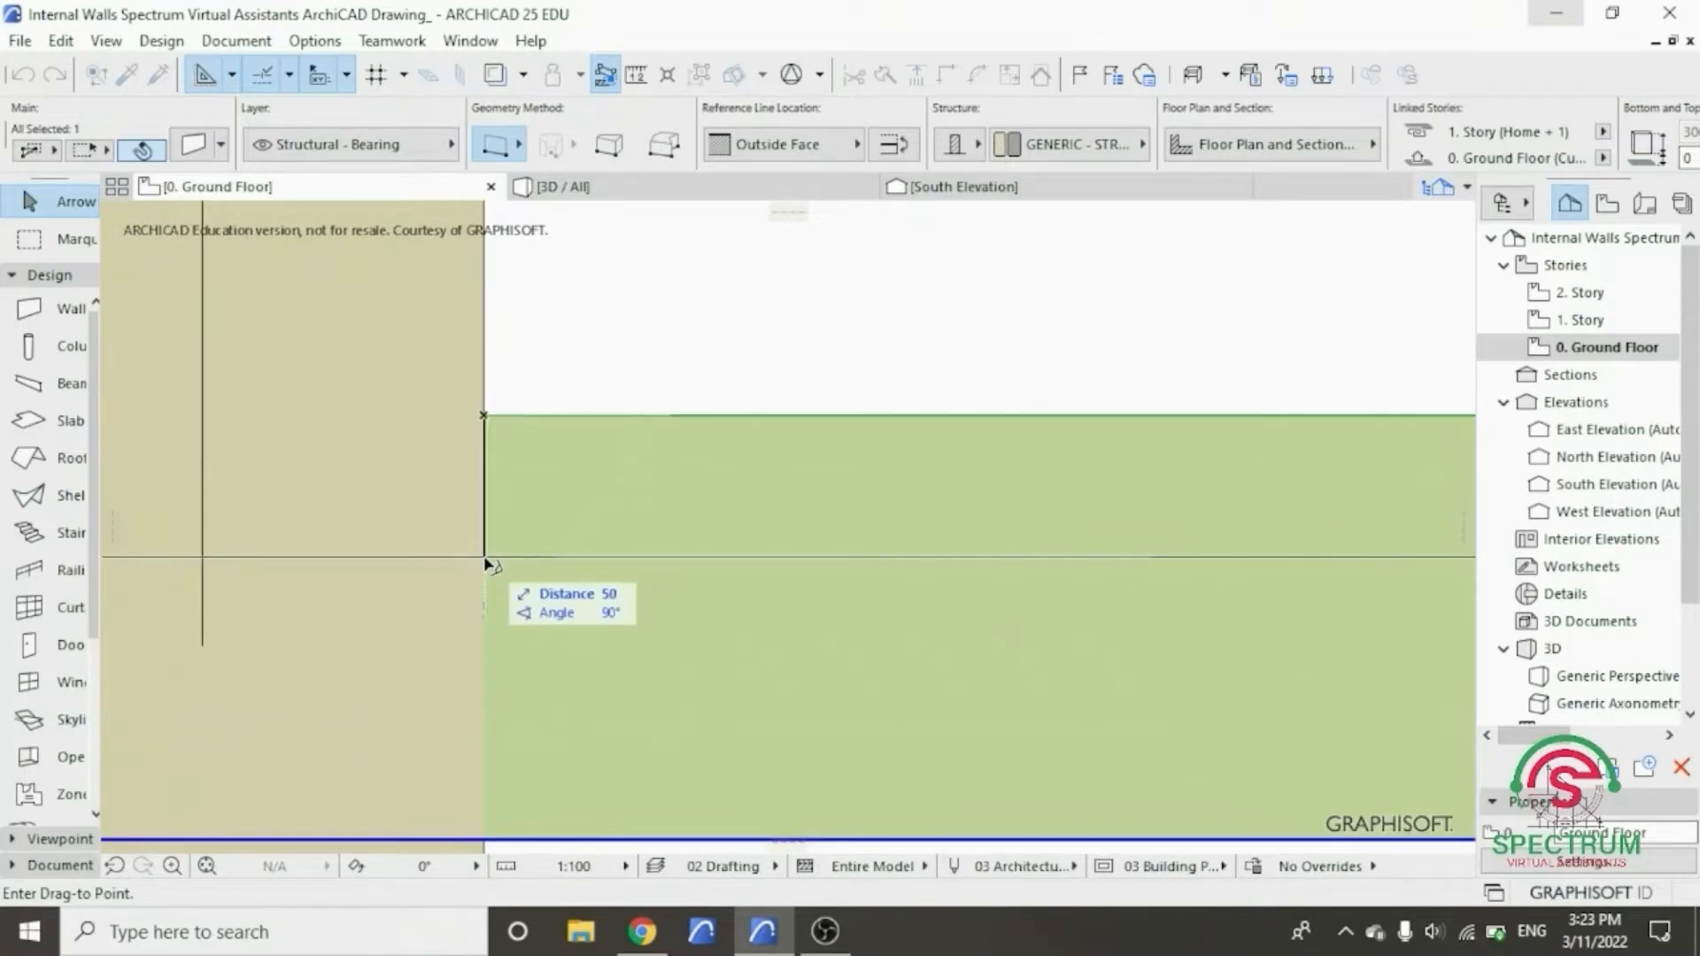
scroll(485, 561, "down", 6)
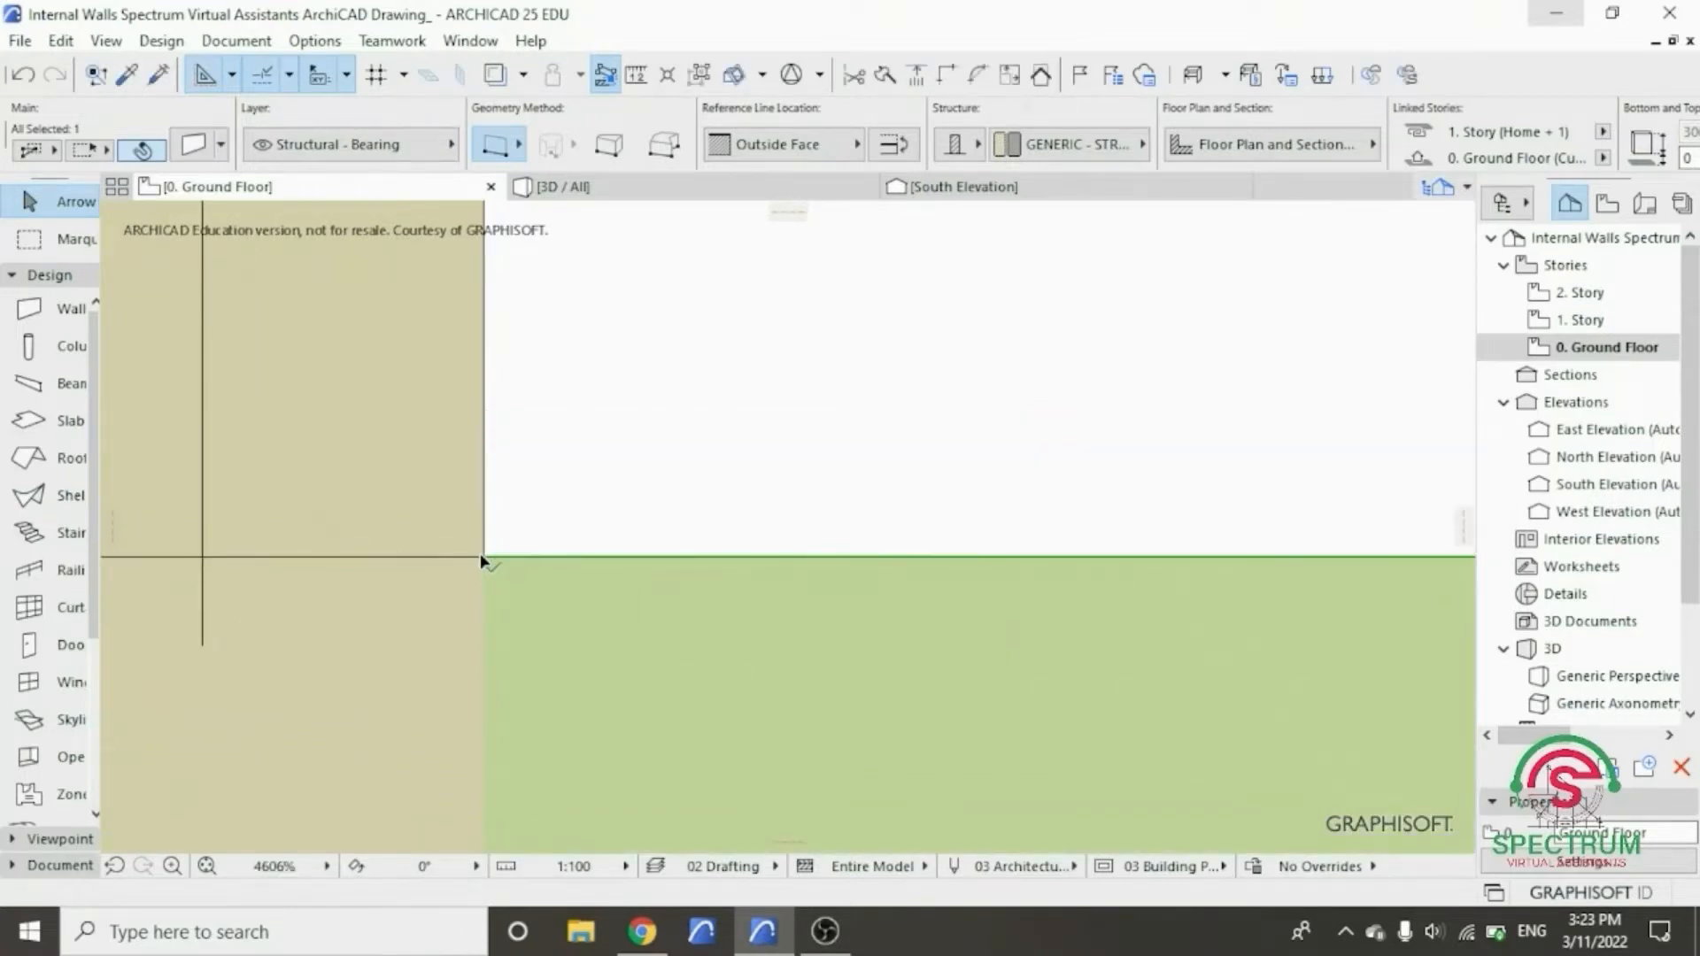
scroll(544, 551, "down", 3)
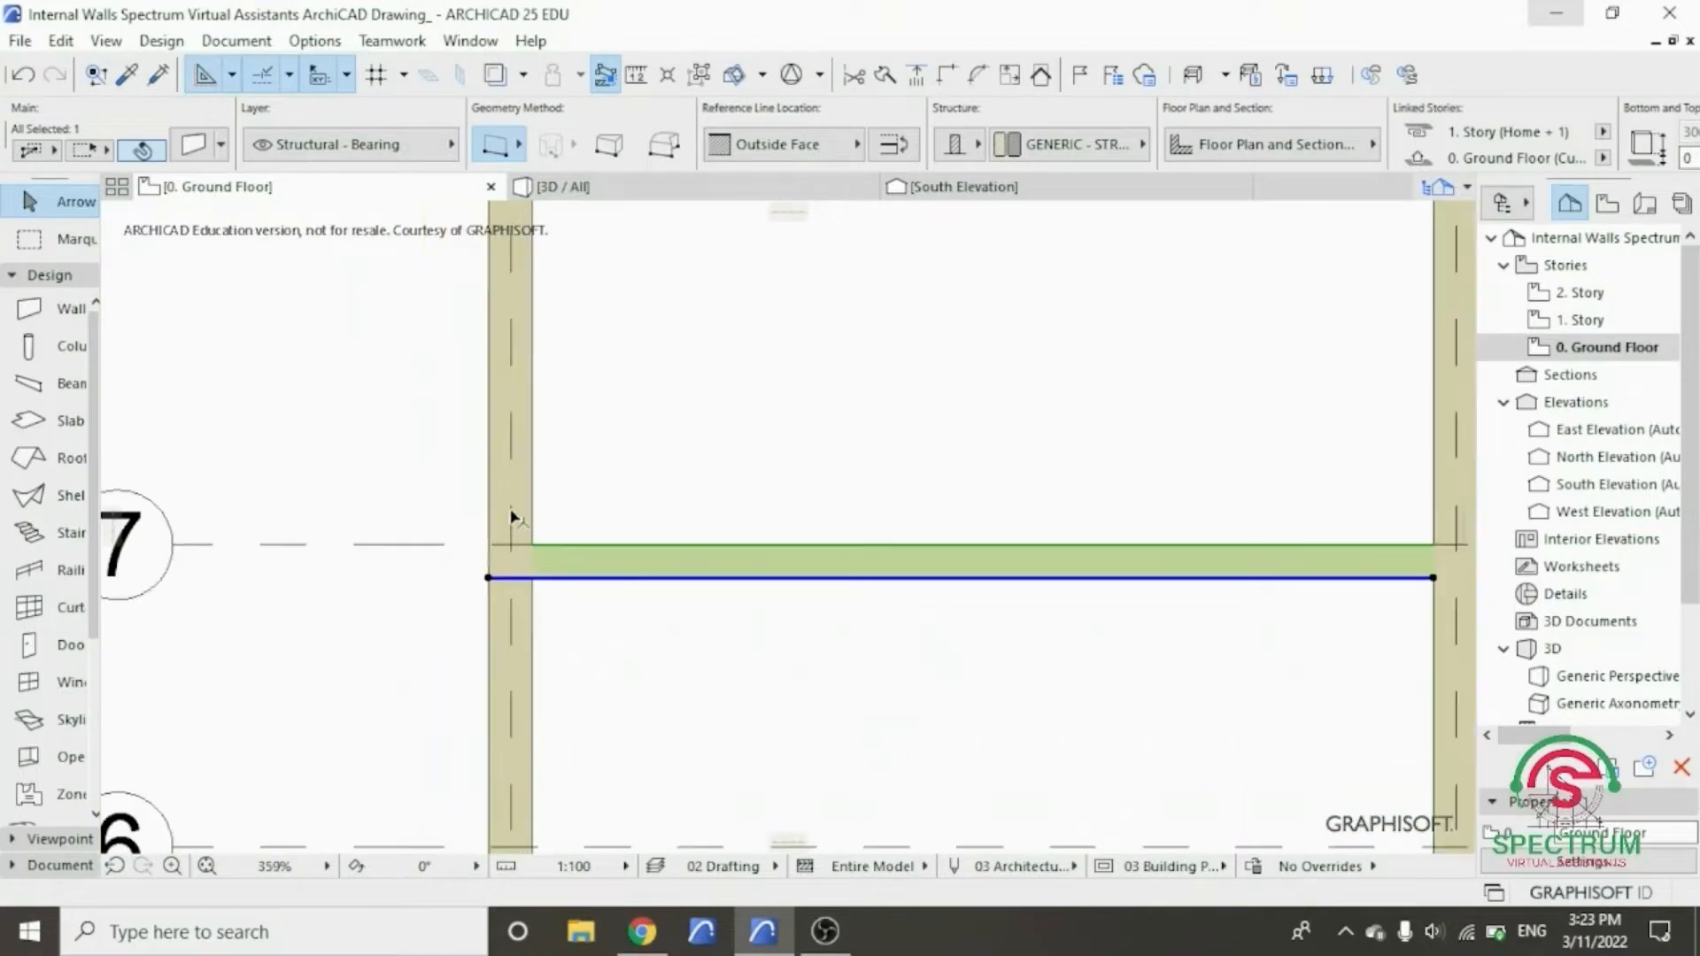
- Move the grid 7 internal wall up by 75 to centre it on the grid line
right_click(379, 469)
mouse_move(460, 537)
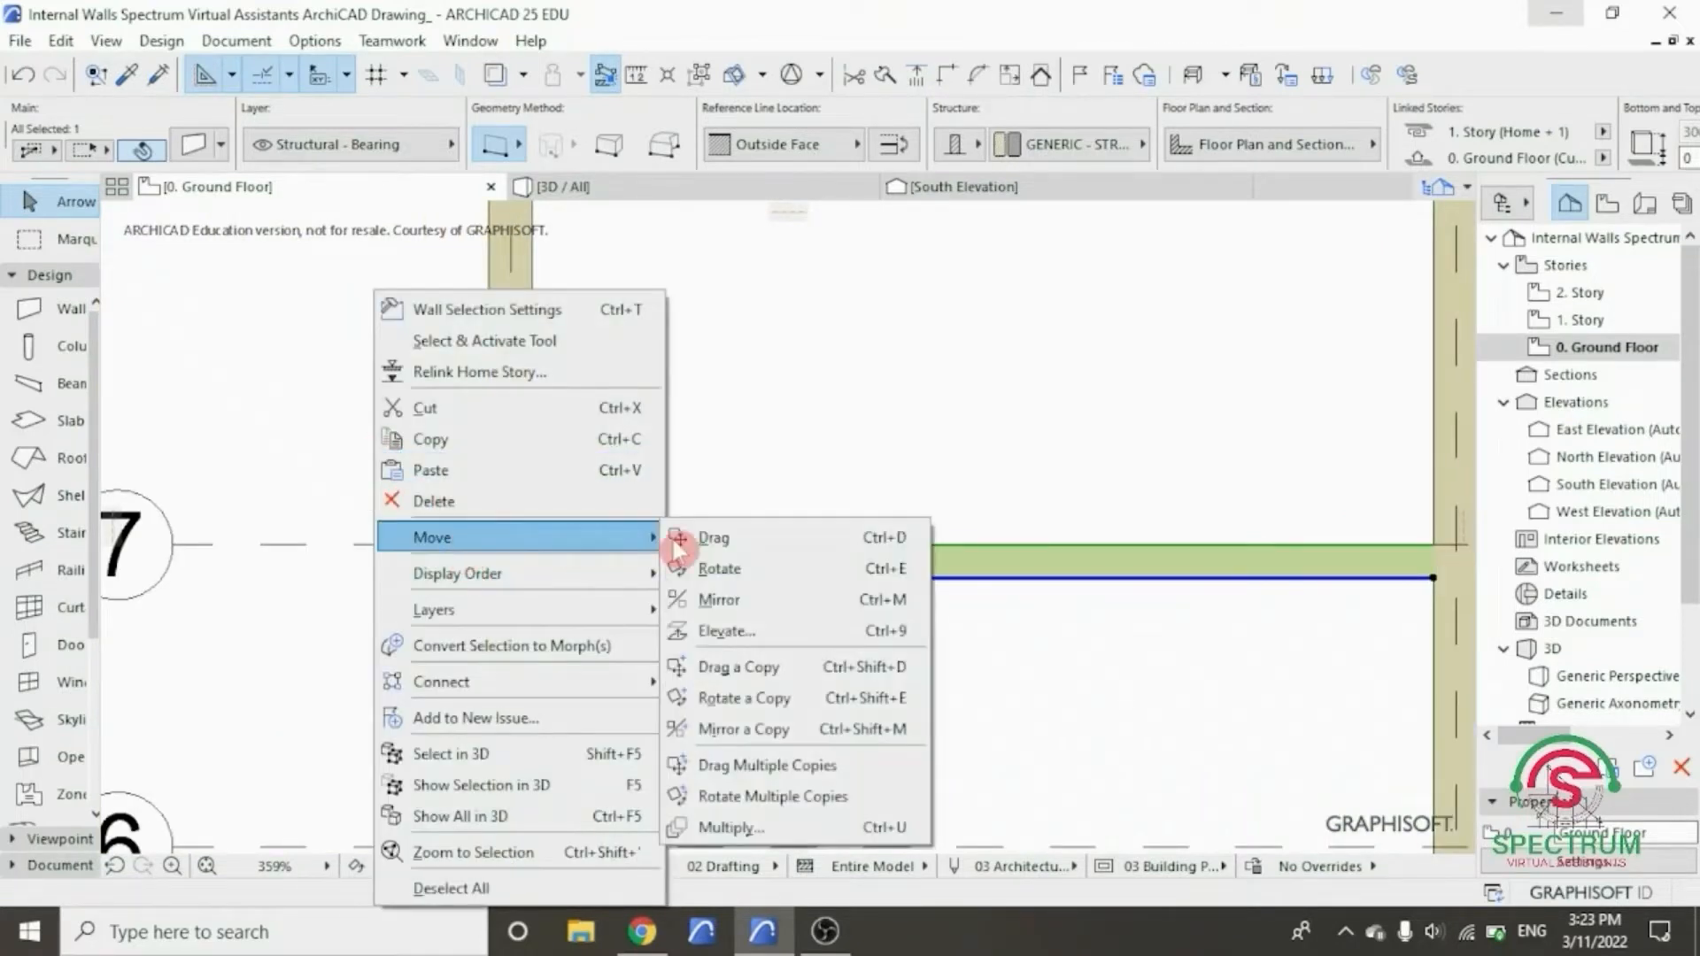
left_click(700, 537)
left_click(532, 544)
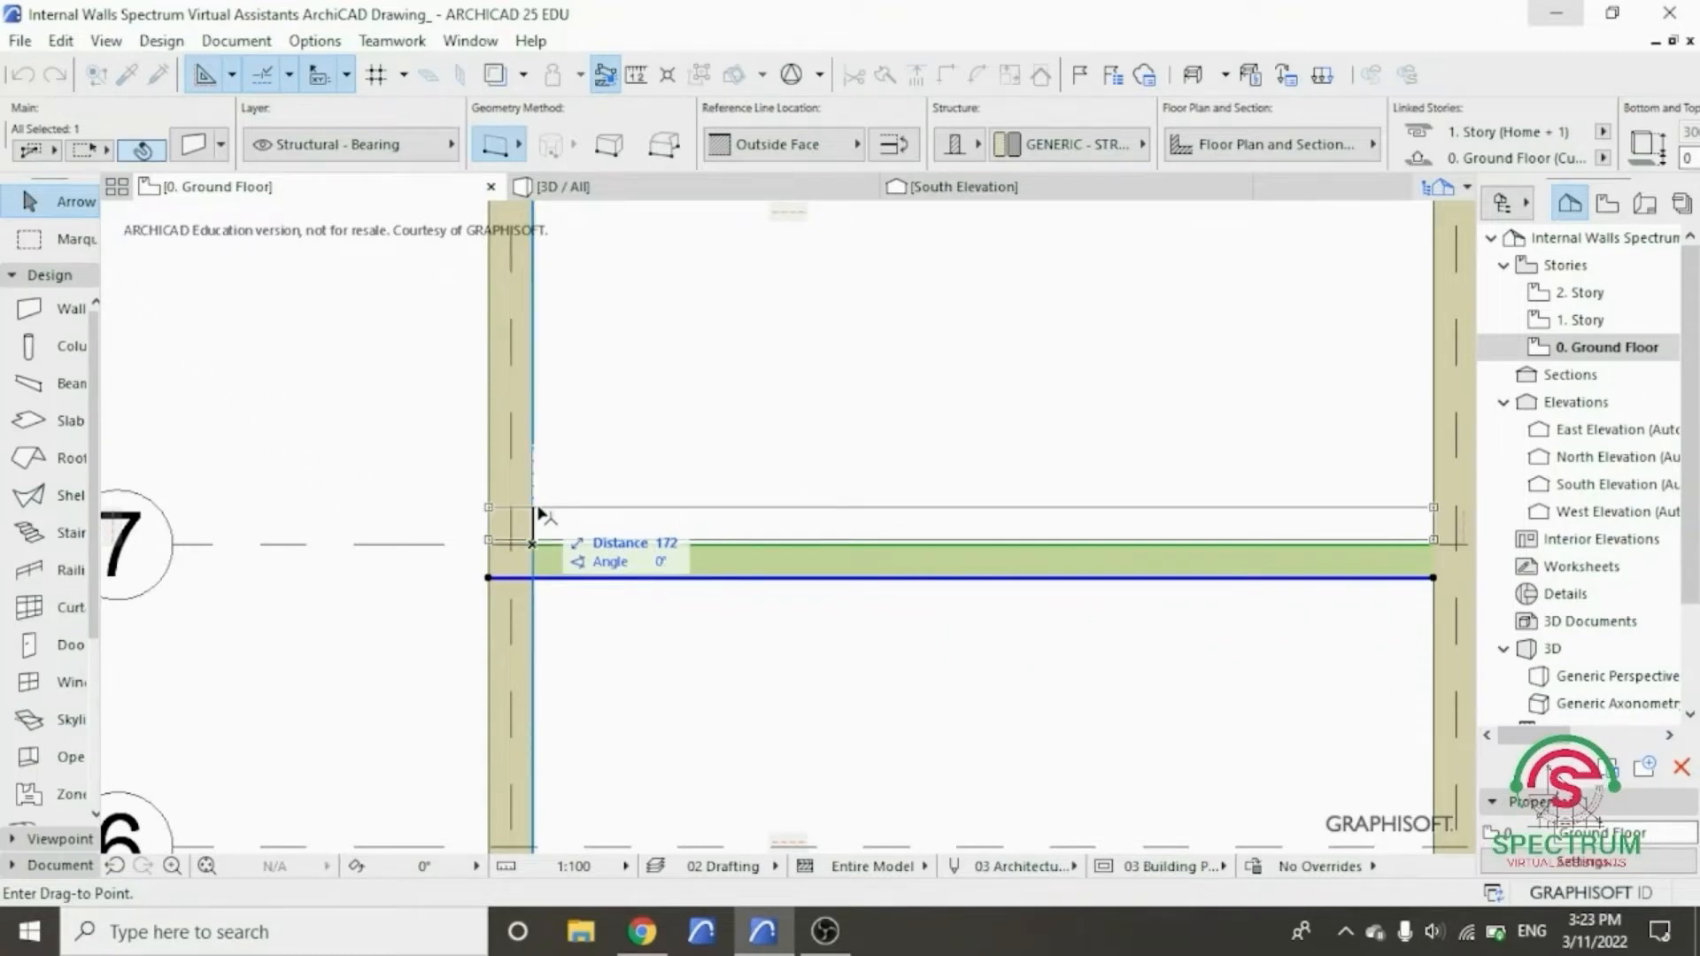
type("75")
key("Return")
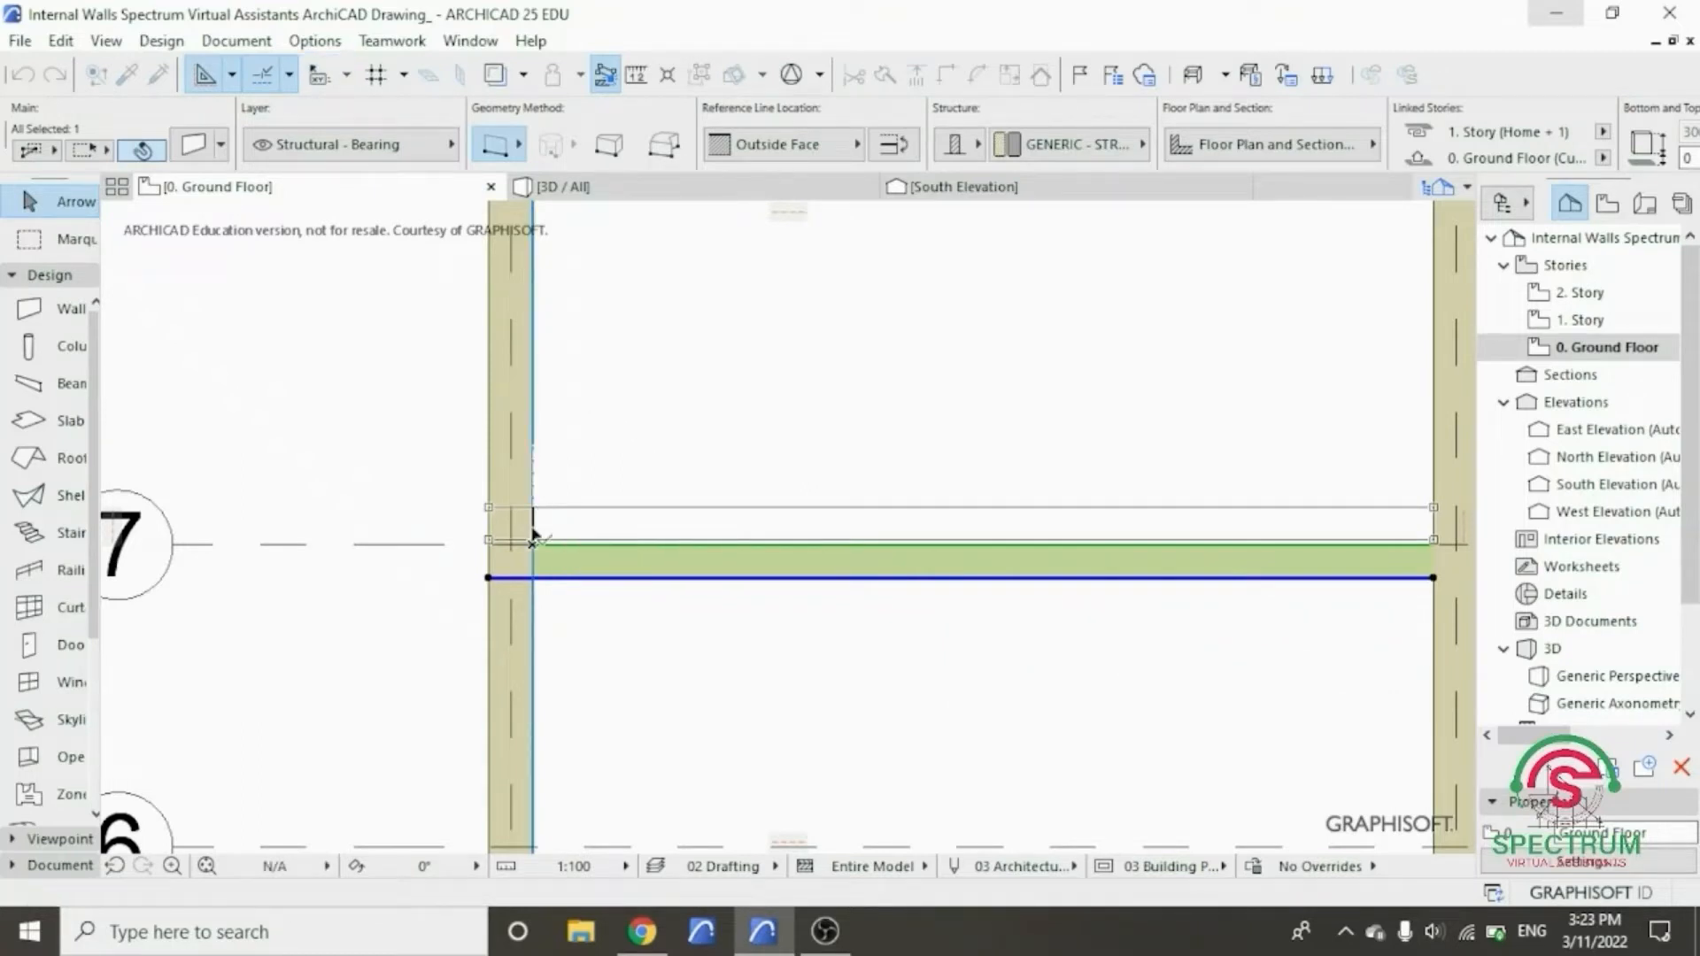
- Split the wall along grid line 5 at the left face of the grid B wall, keeping the part toward D selected
scroll(490, 490, "down", 2)
scroll(520, 493, "down", 5)
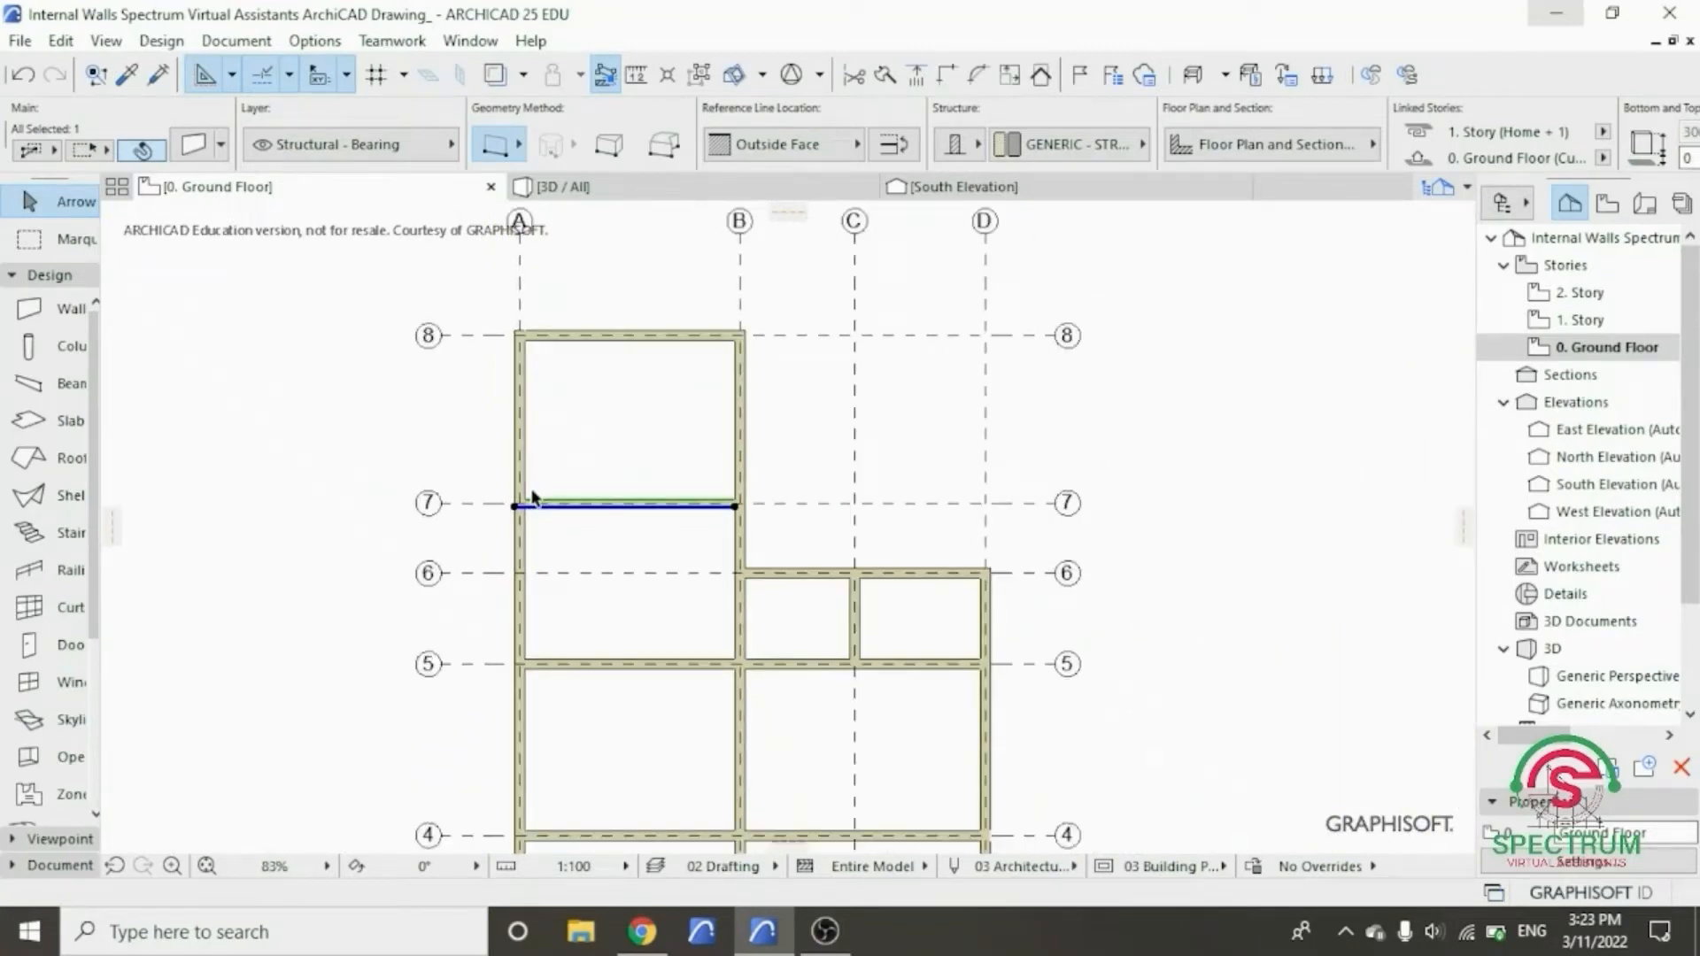
scroll(634, 681, "up", 3)
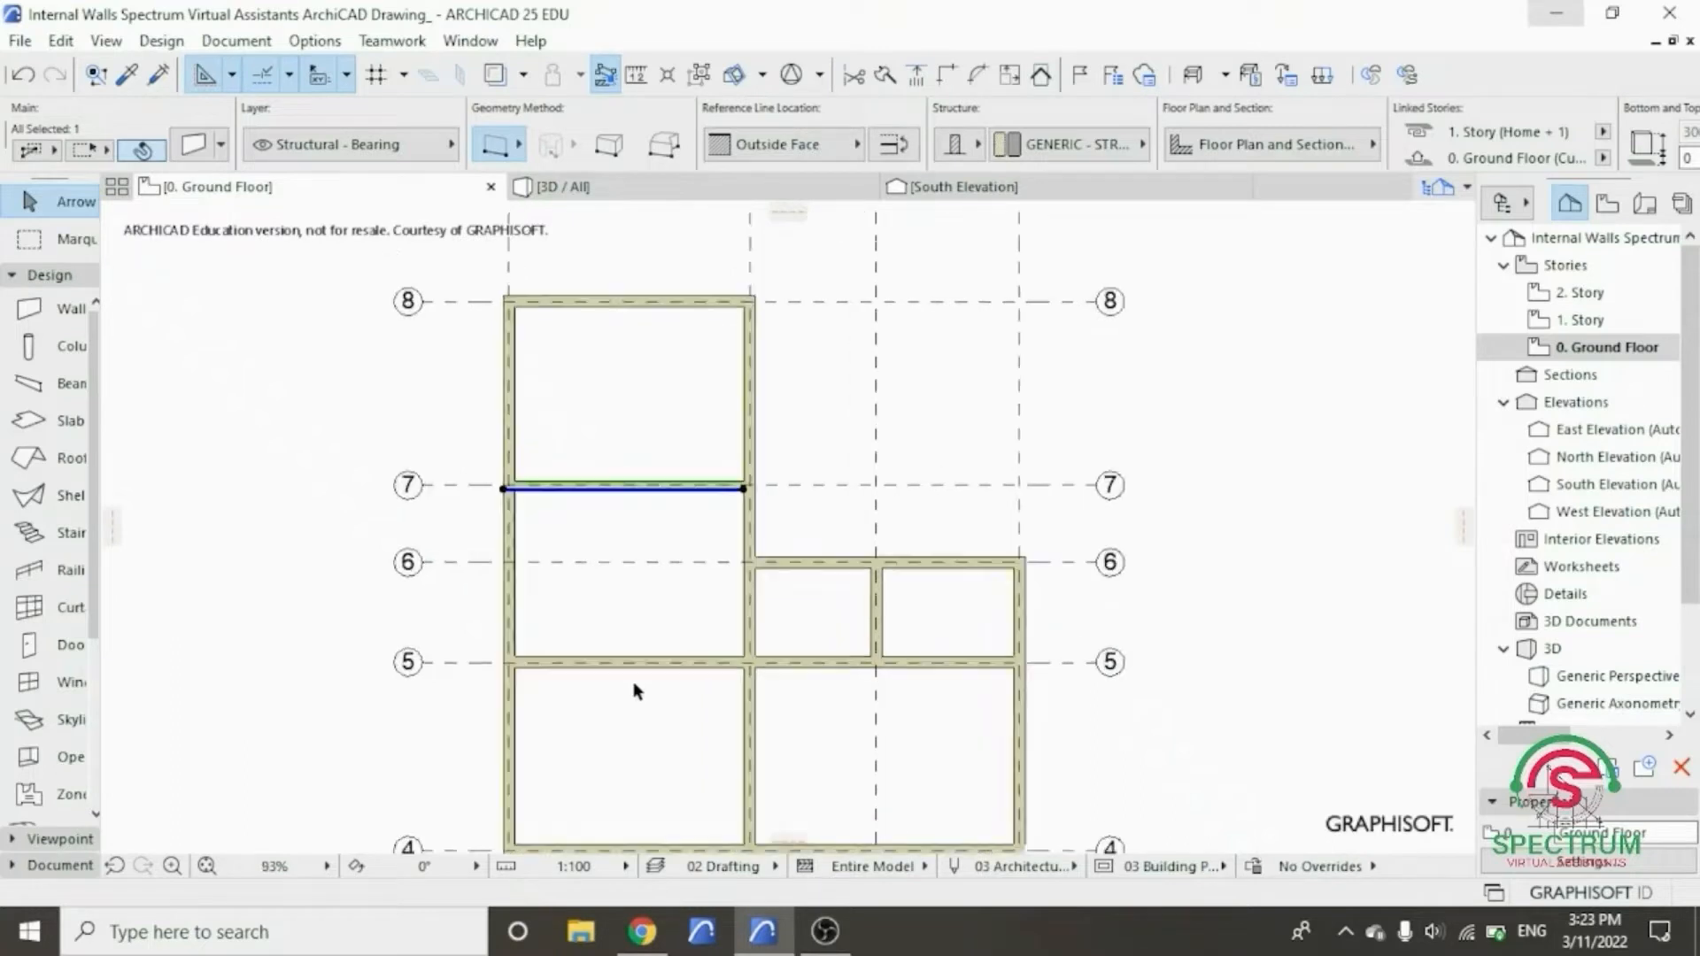
scroll(633, 682, "up", 2)
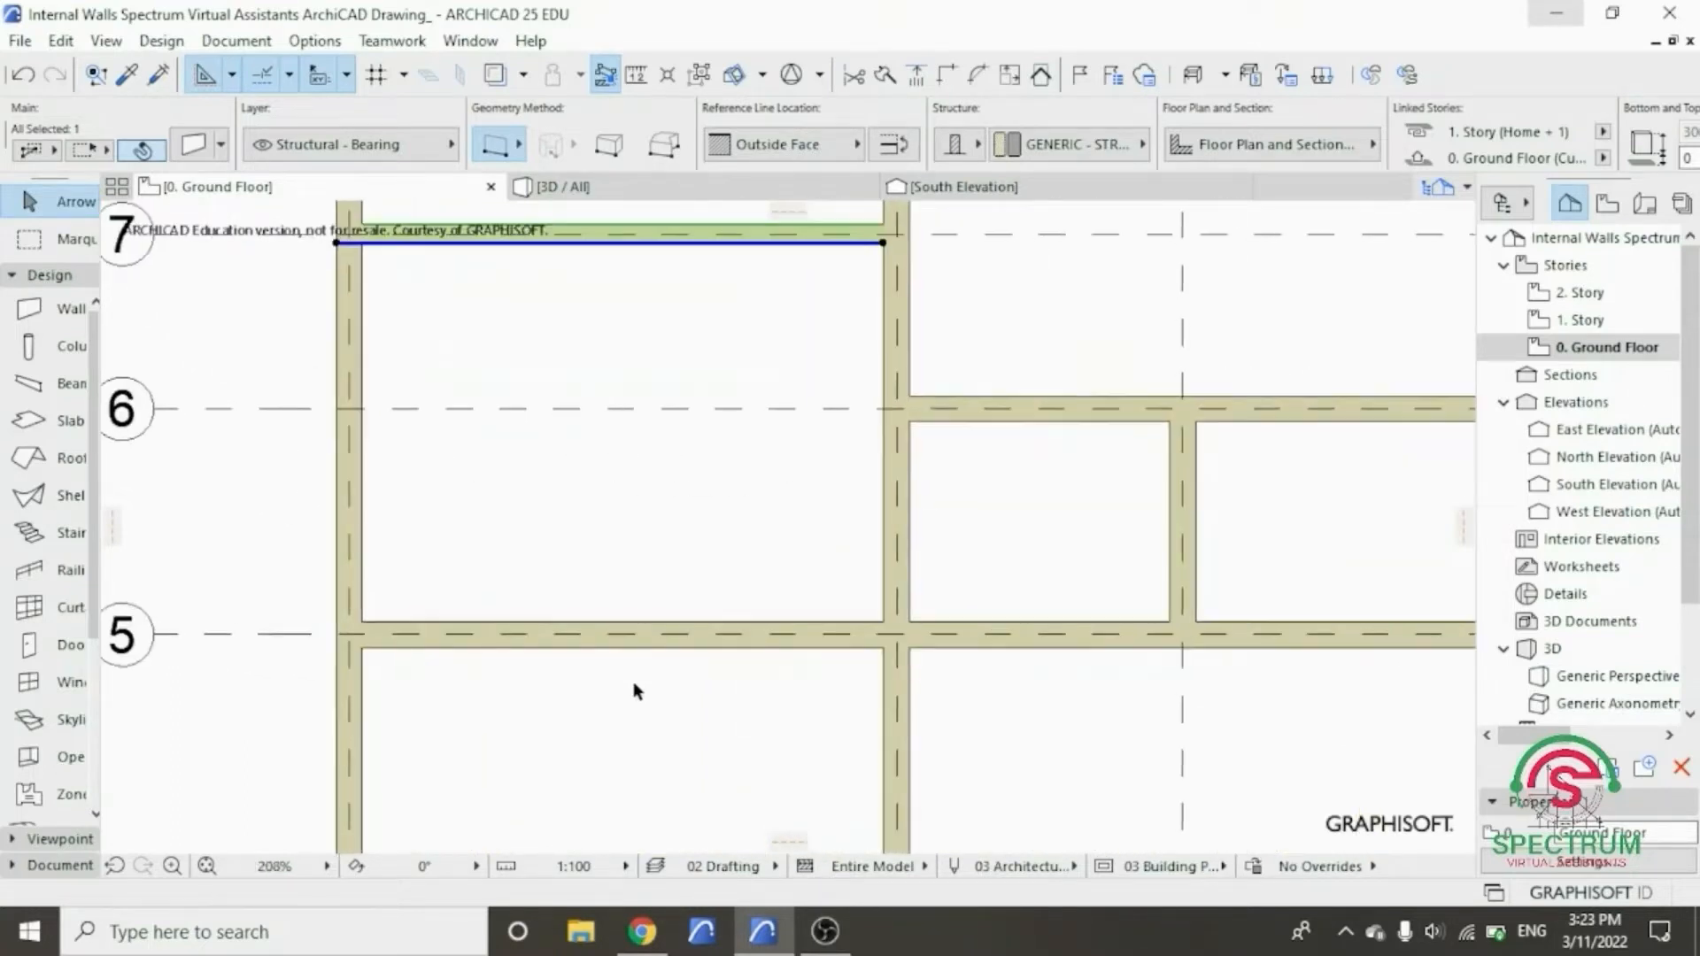
scroll(532, 695, "down", 1)
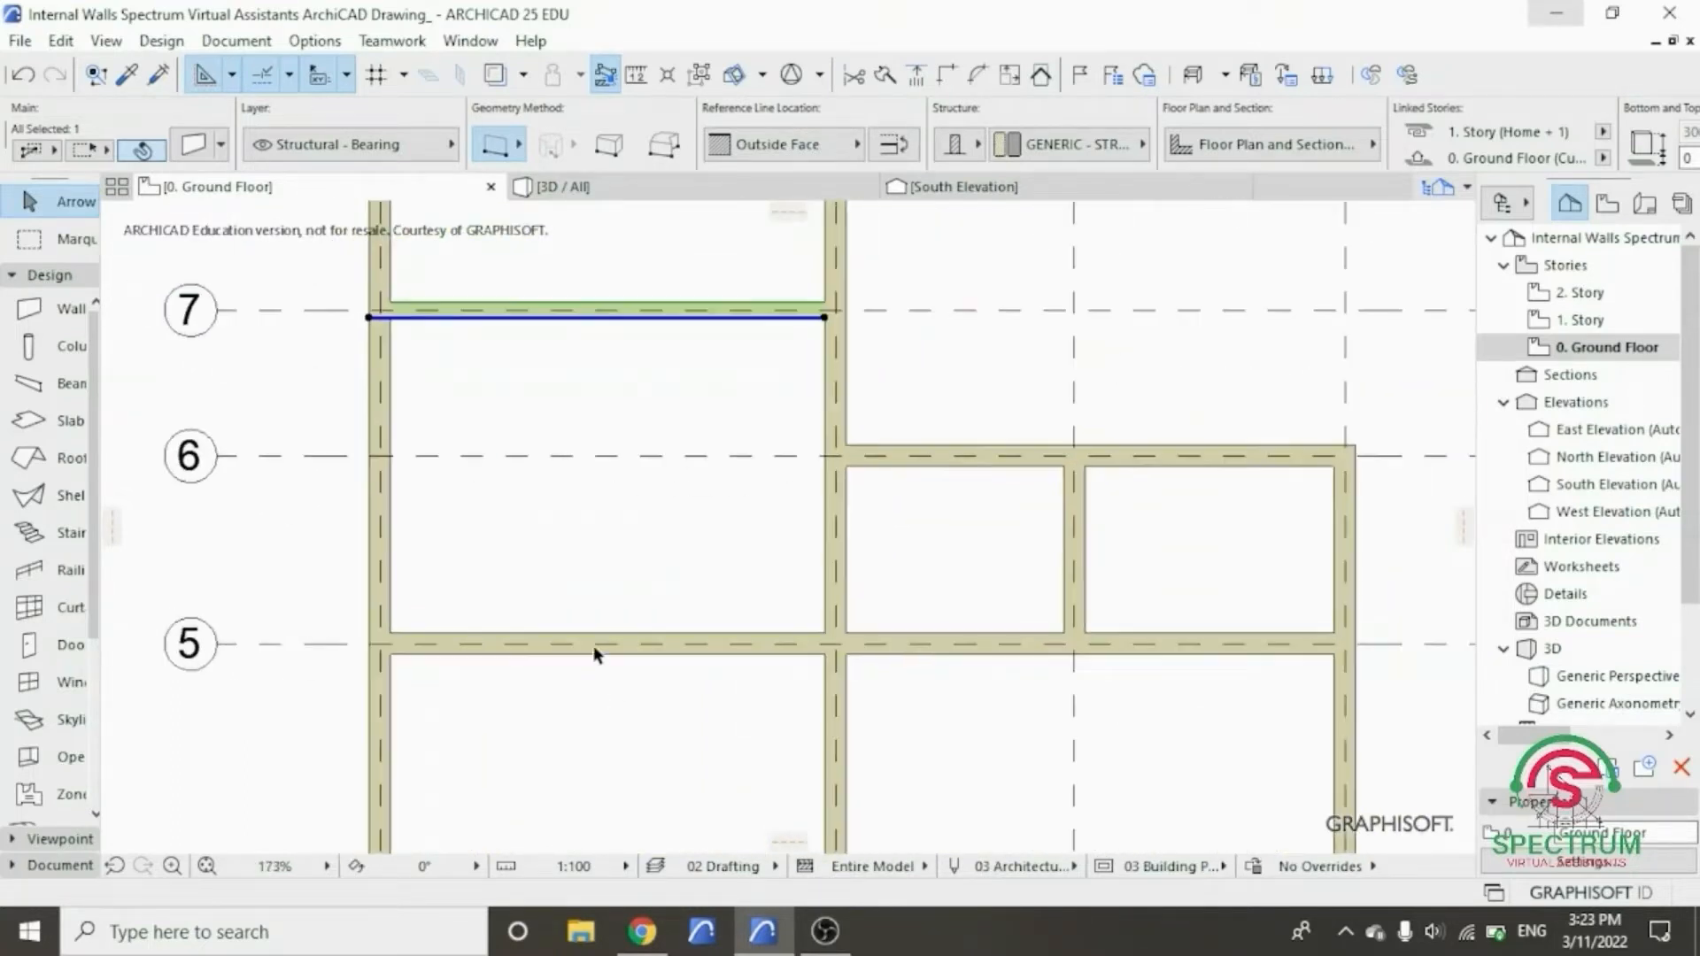
left_click(688, 530)
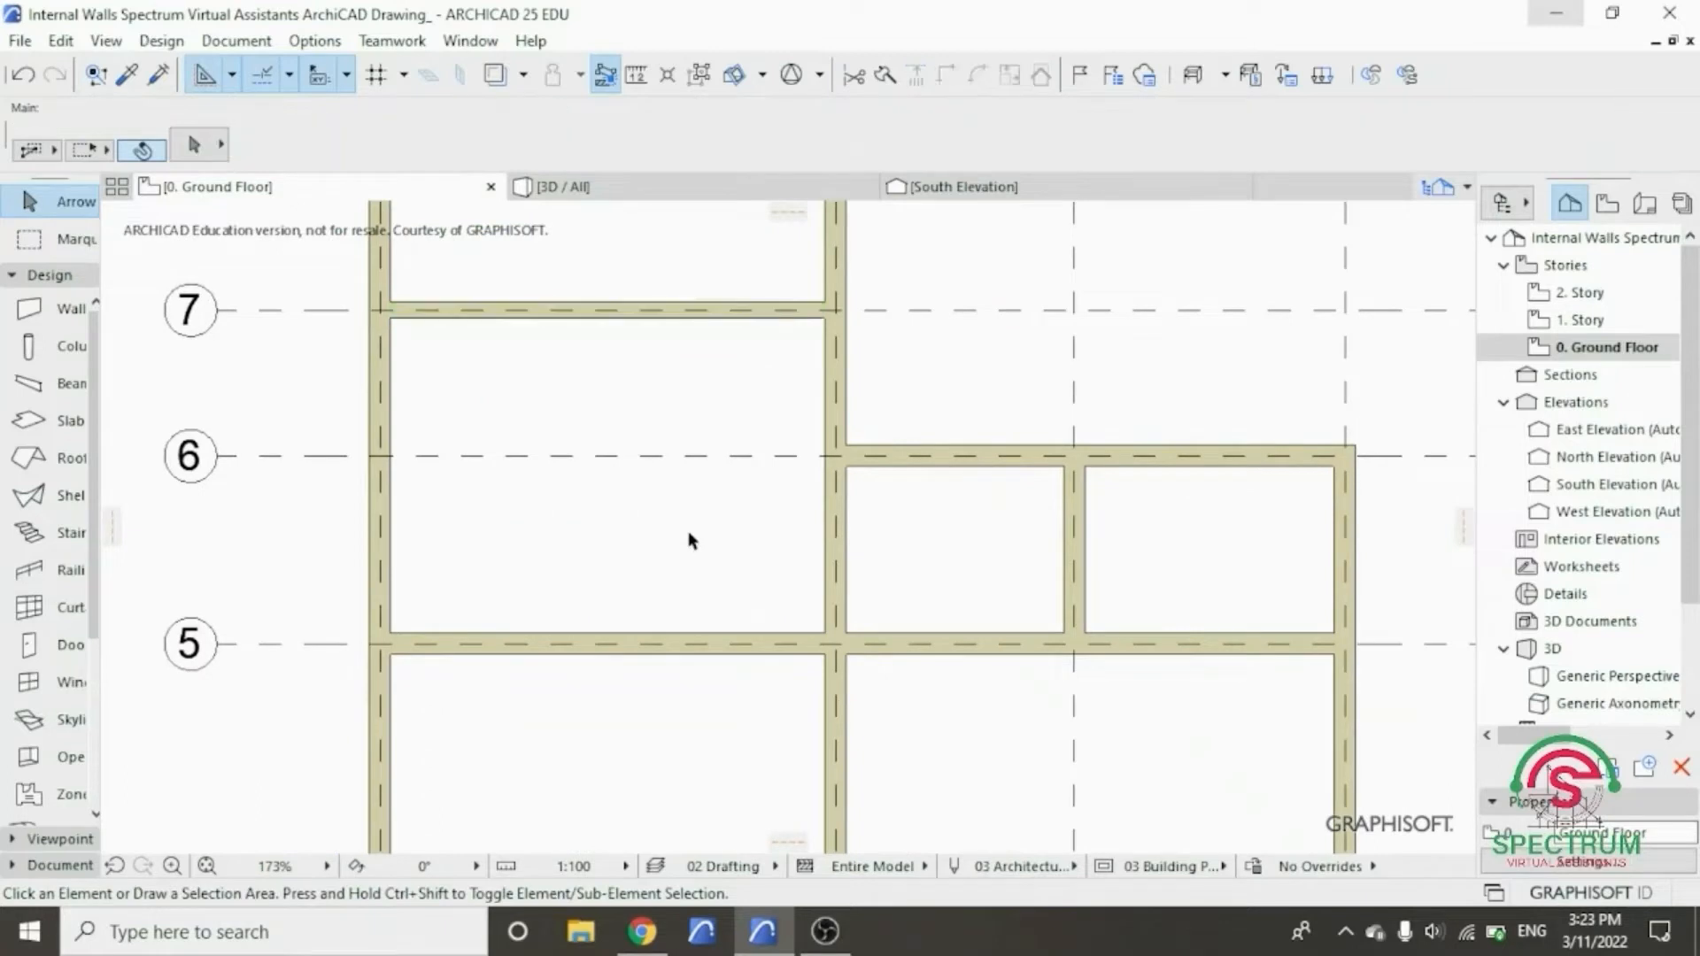
left_click(717, 636)
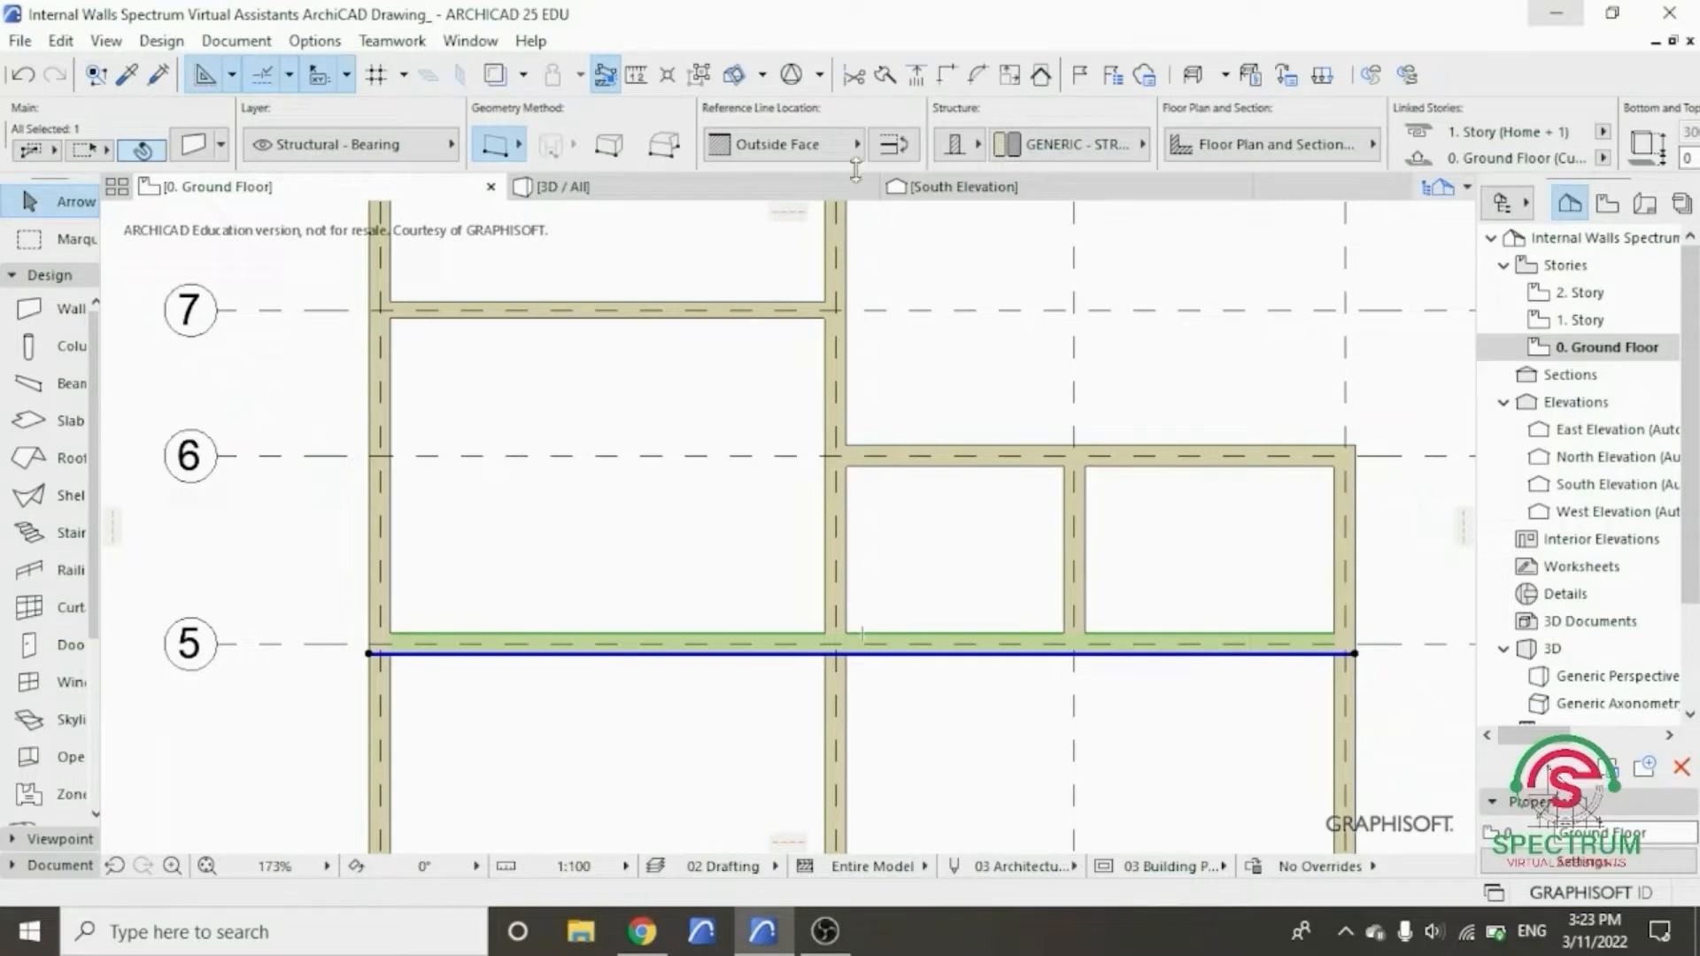
left_click(884, 81)
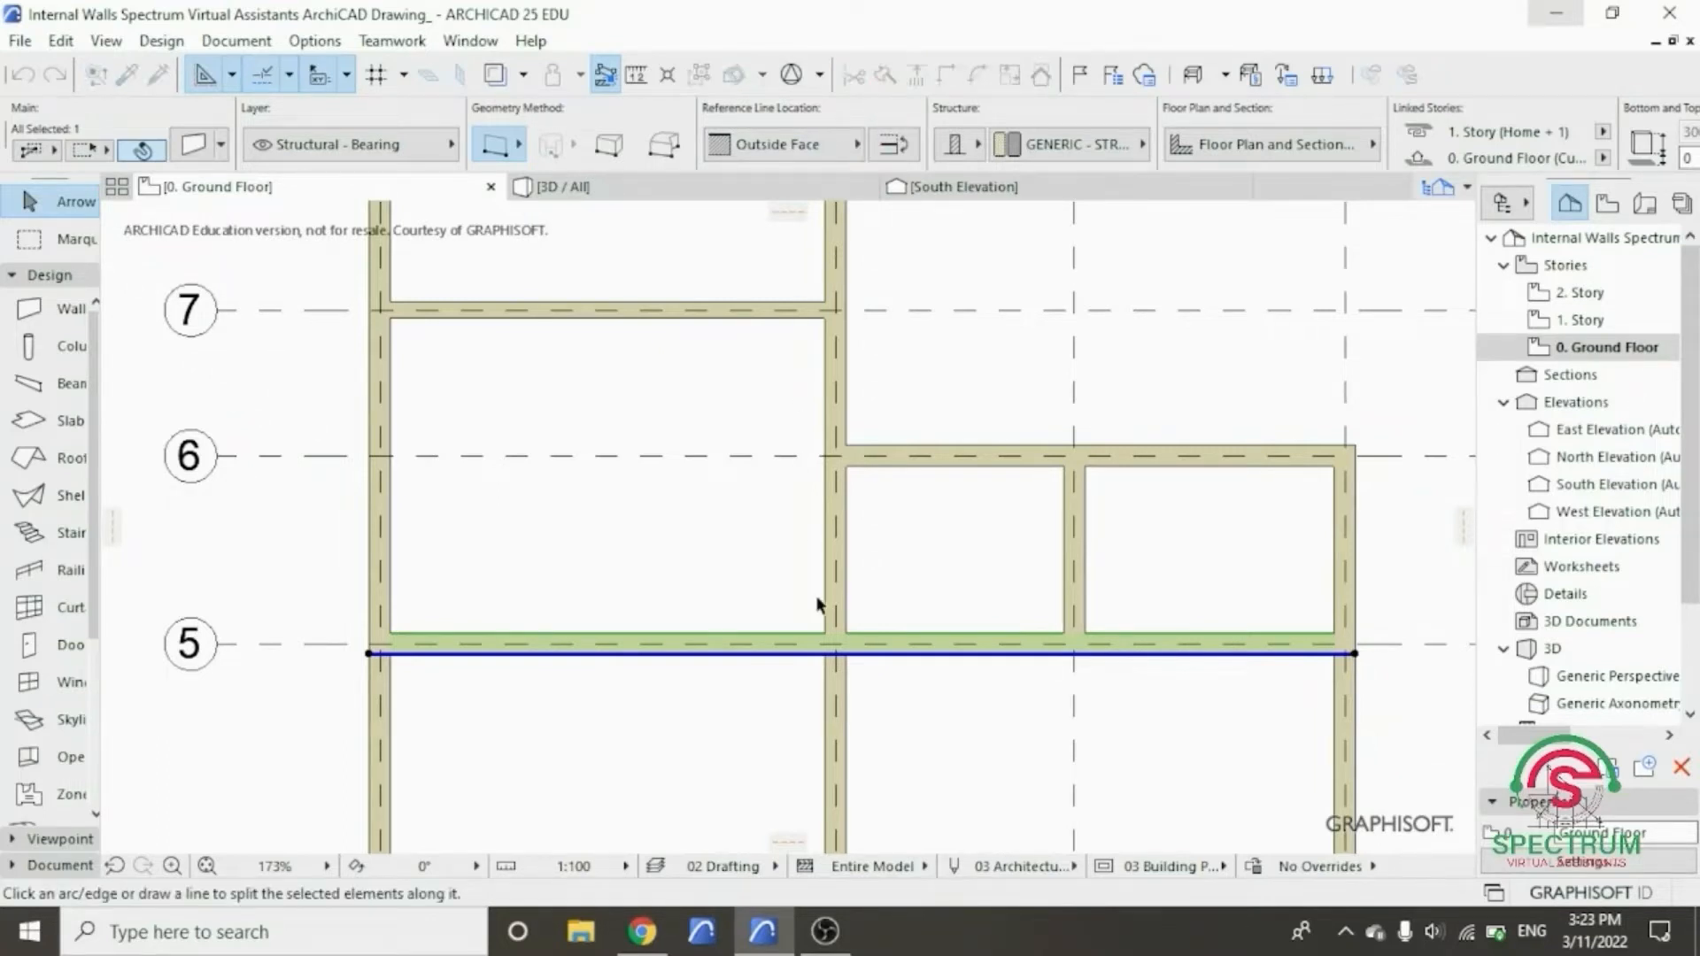
scroll(818, 616, "up", 4)
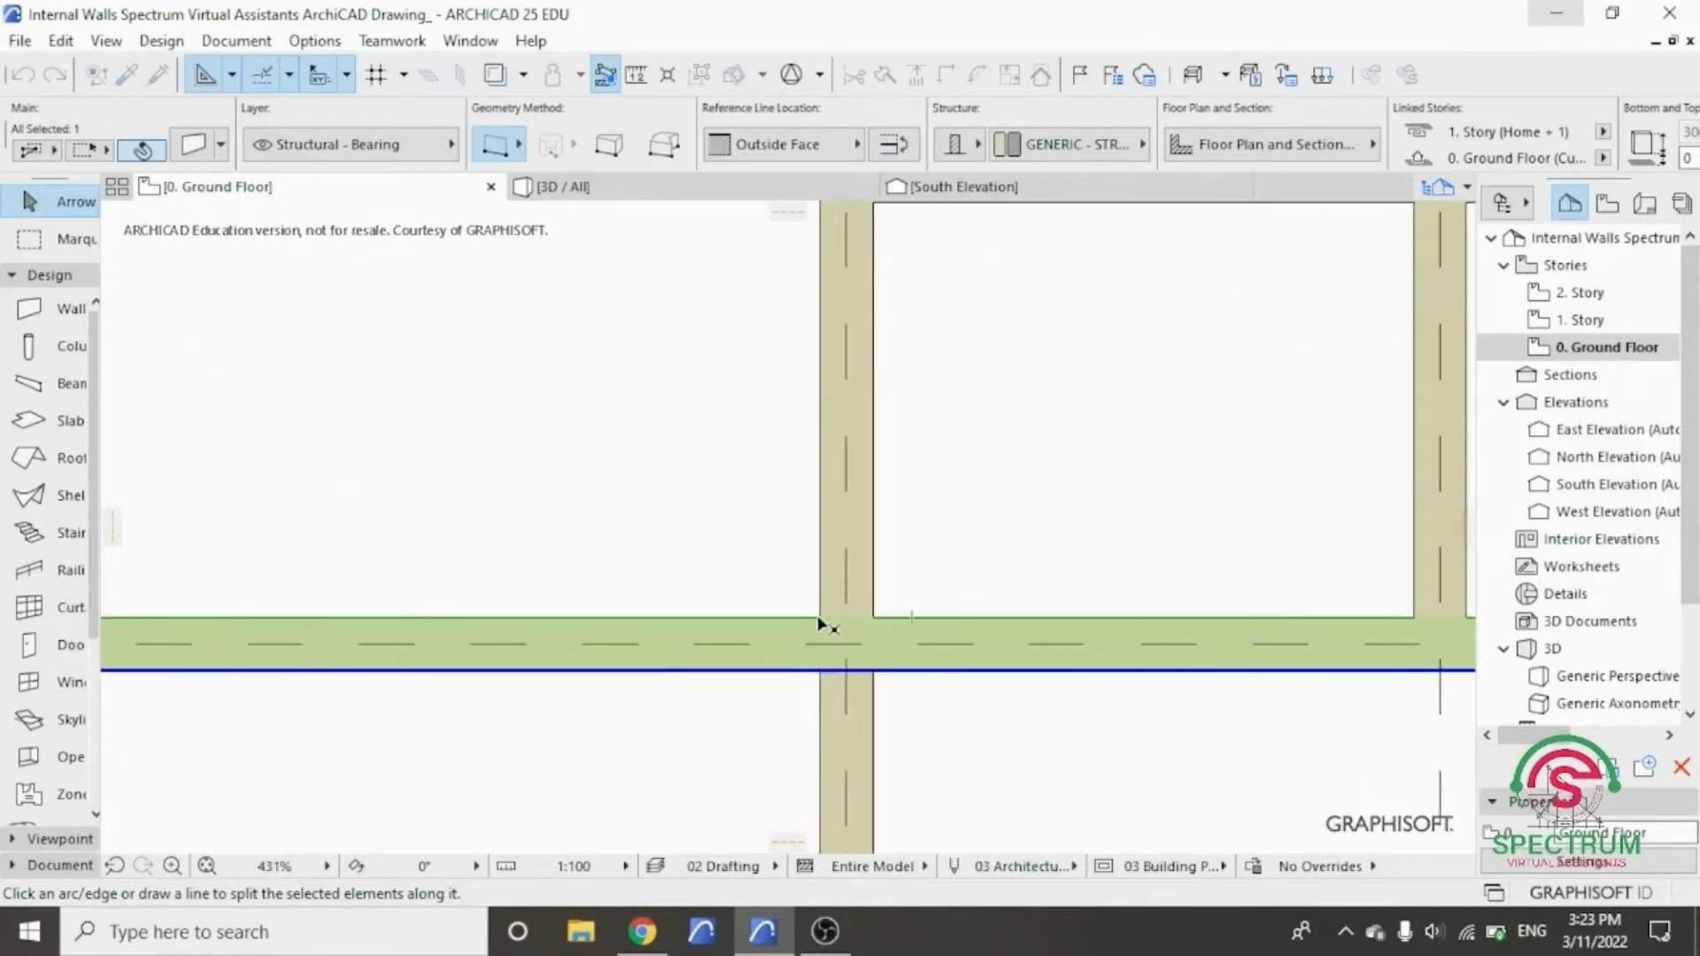
left_click(819, 617)
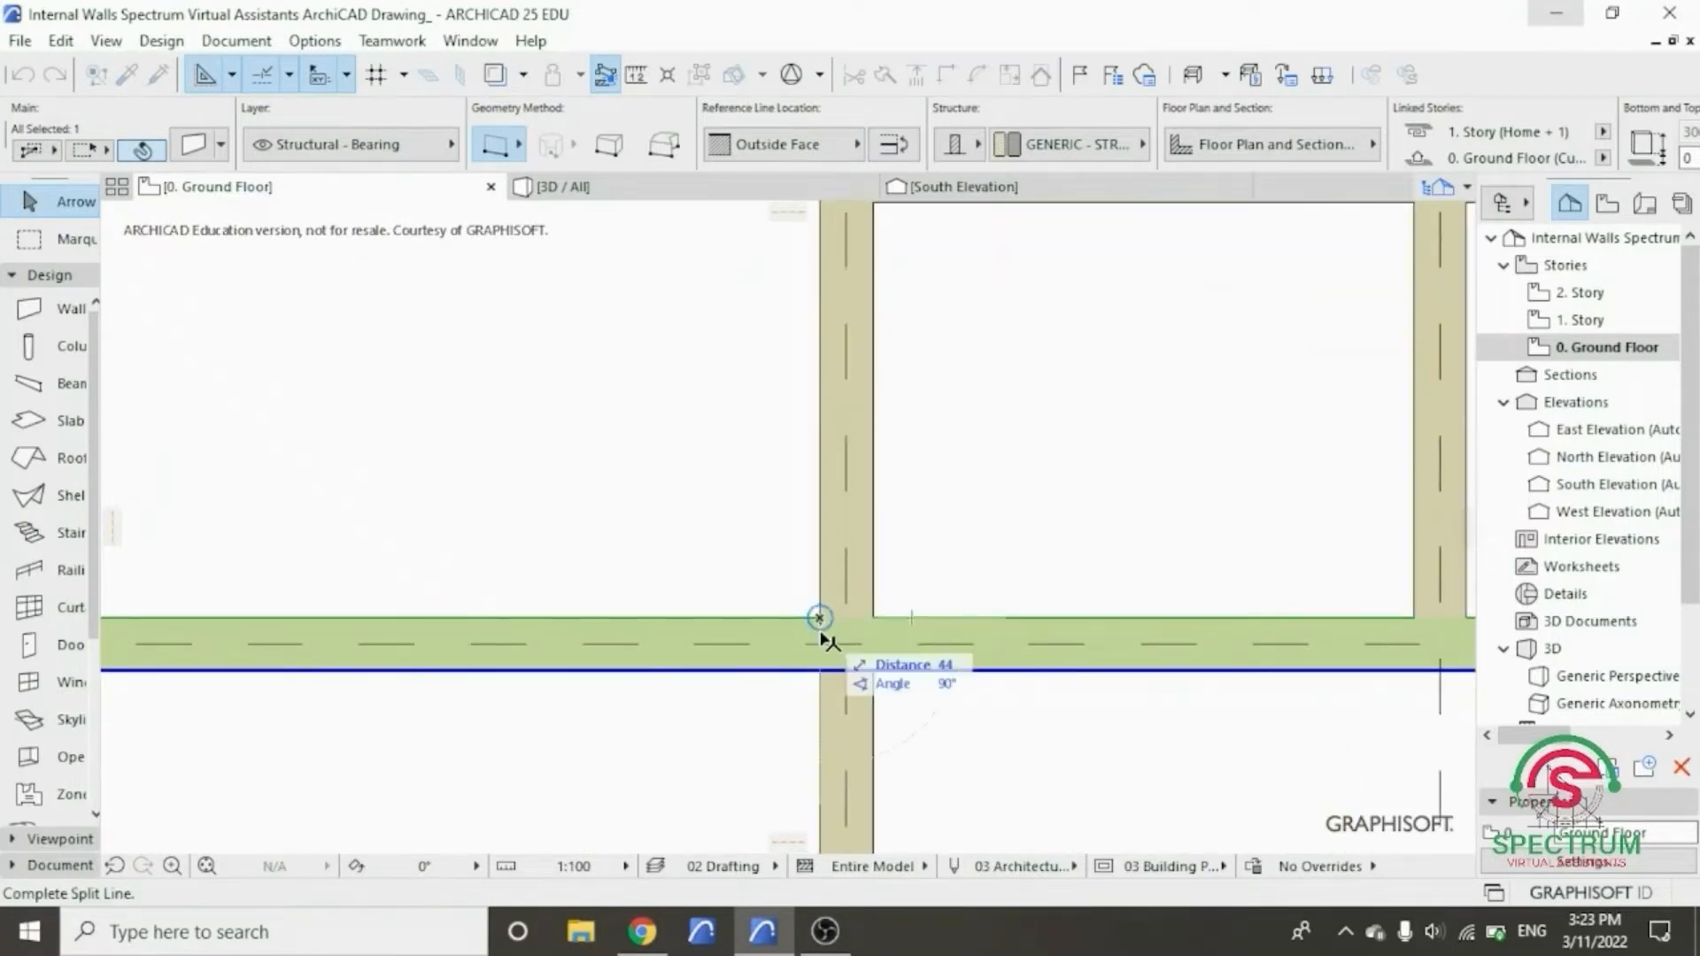
left_click(820, 727)
left_click(927, 720)
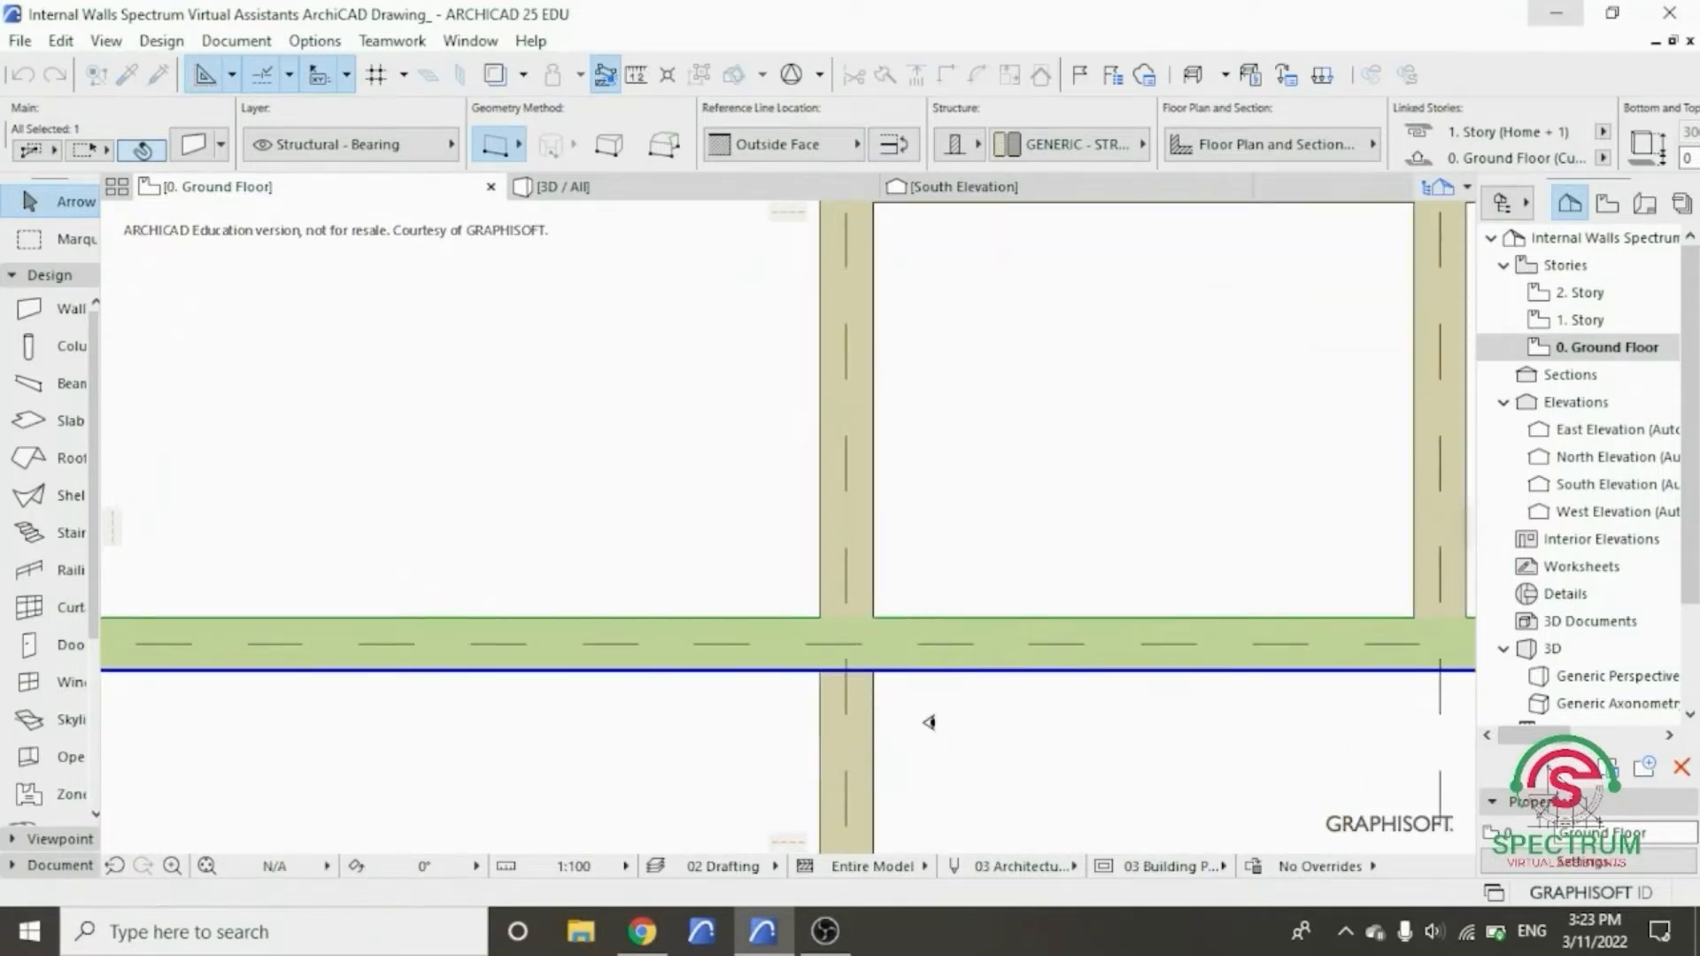
- Set the thickness of the grid 5 wall segment between grids A and B to 150
scroll(956, 739, "down", 3)
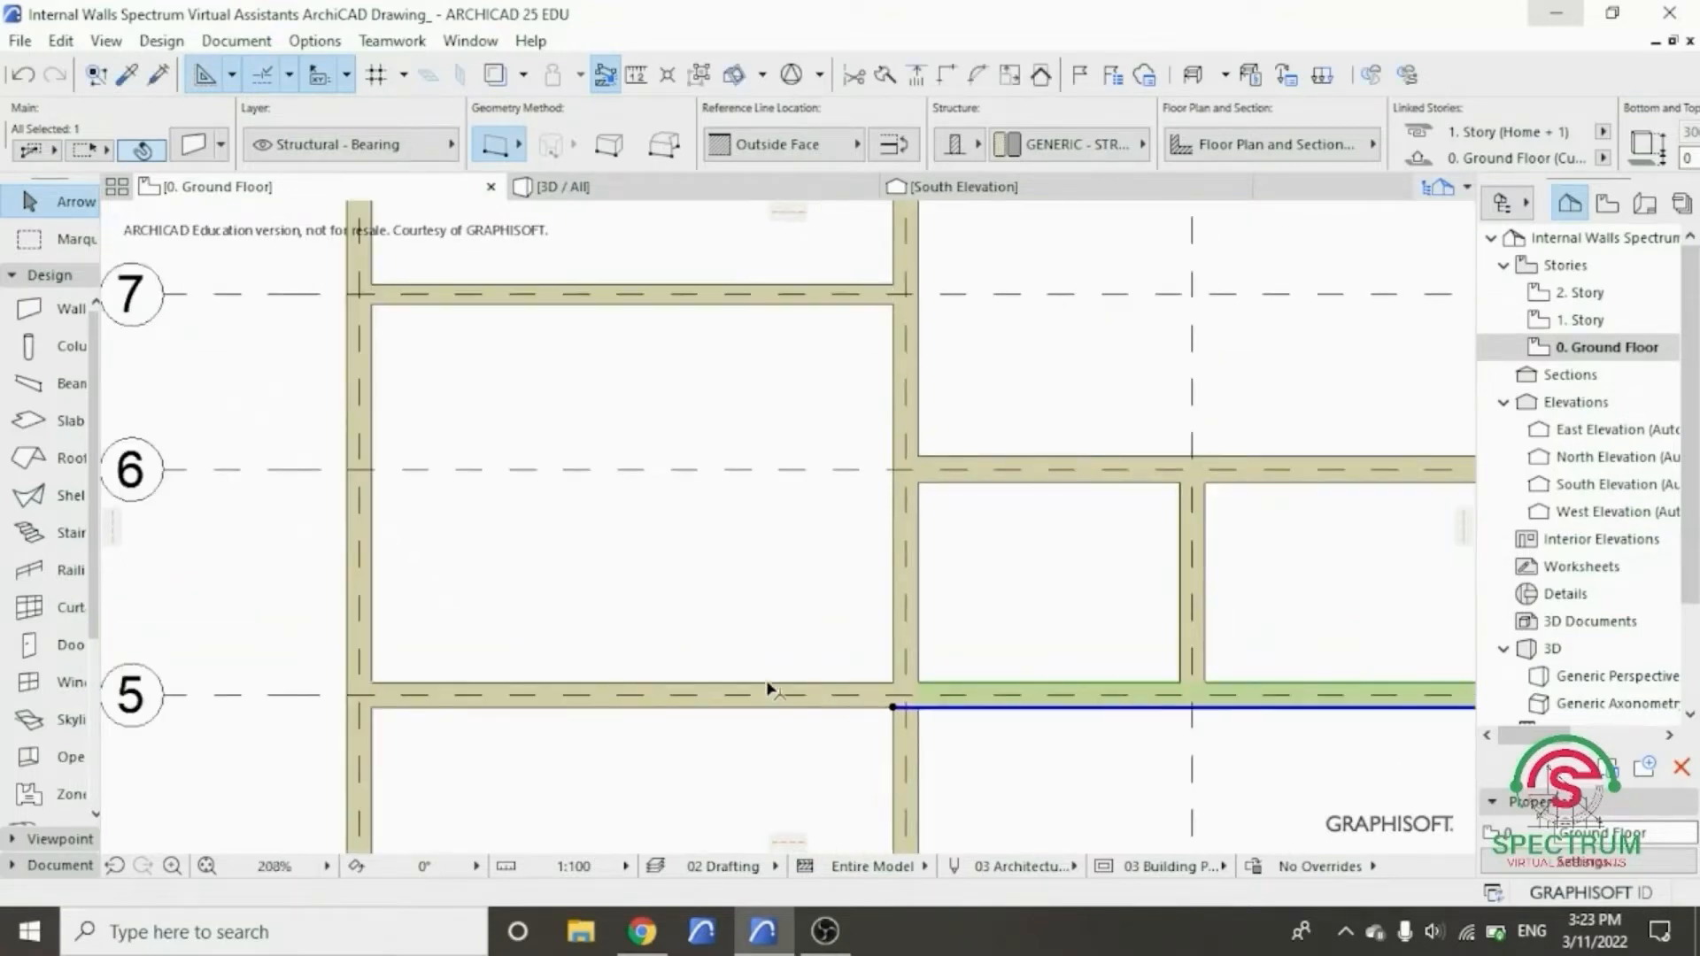
left_click(770, 690)
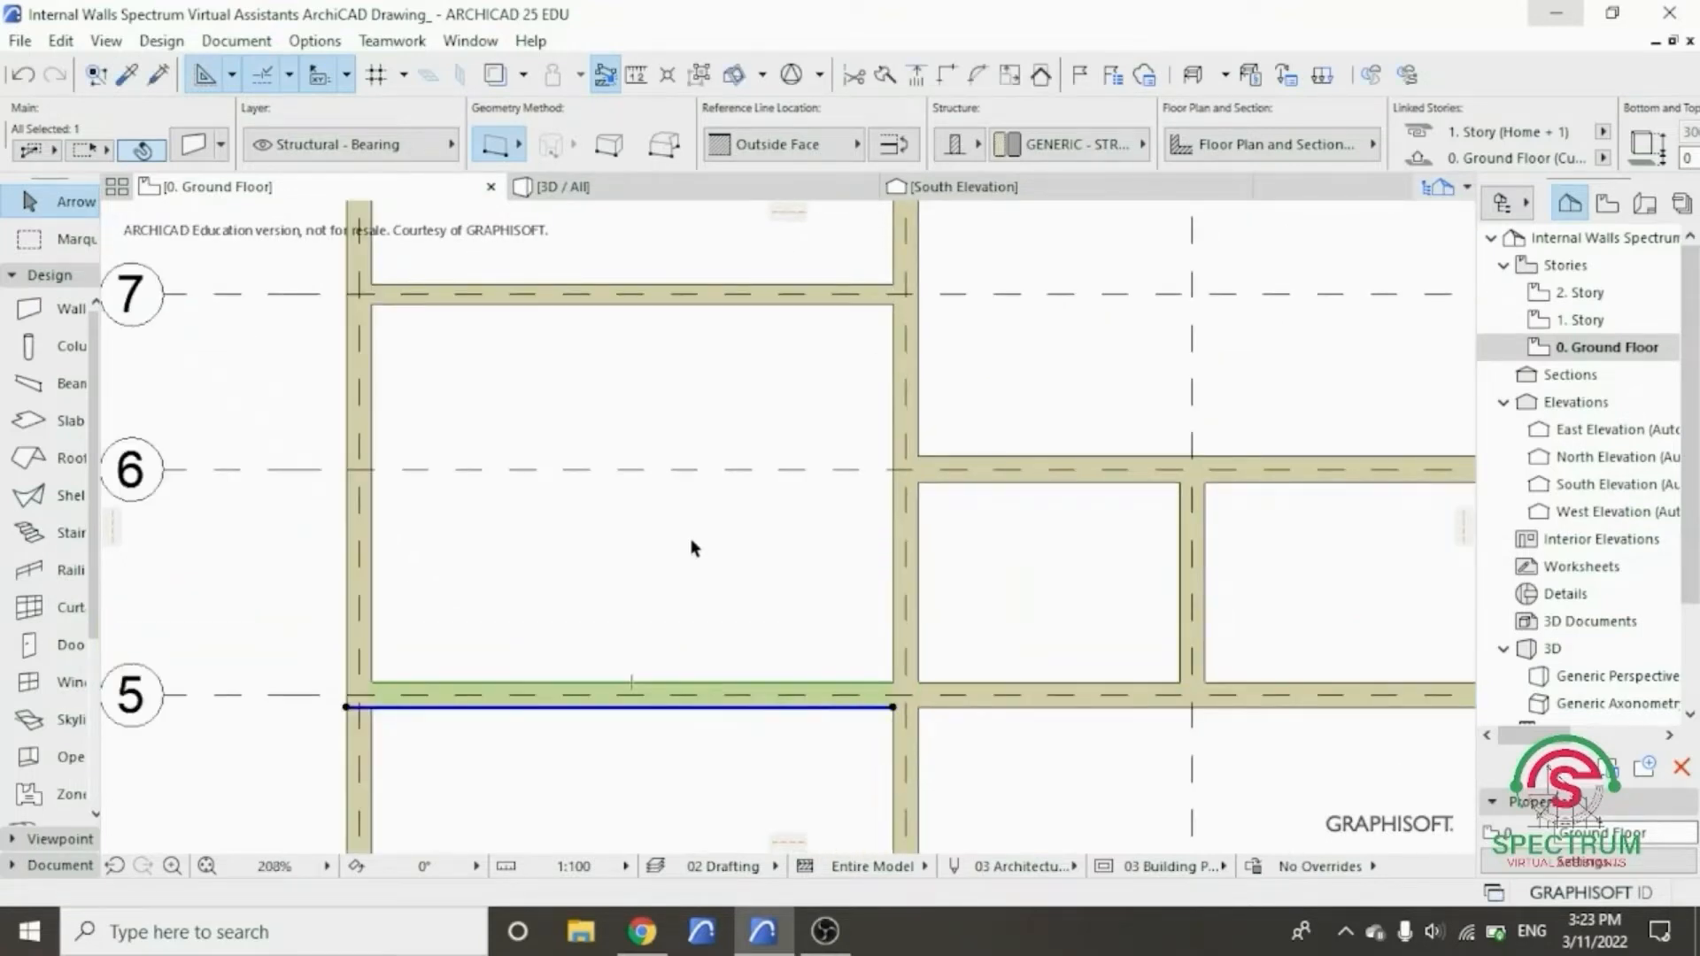
right_click(707, 580)
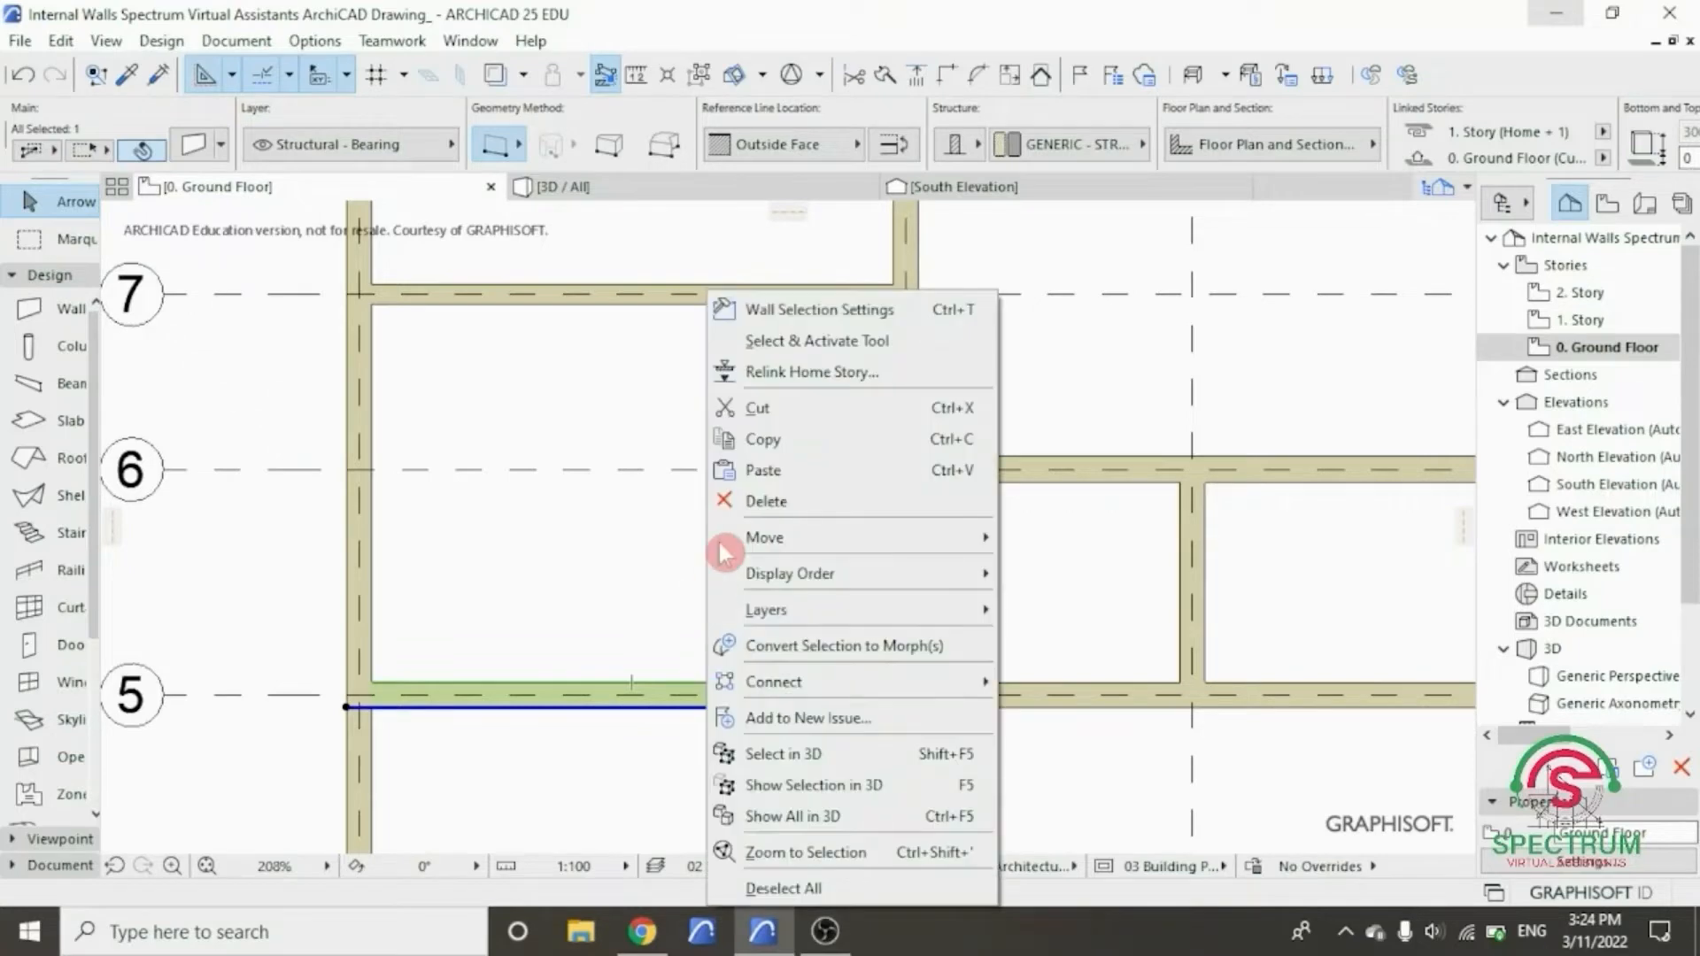
left_click(814, 315)
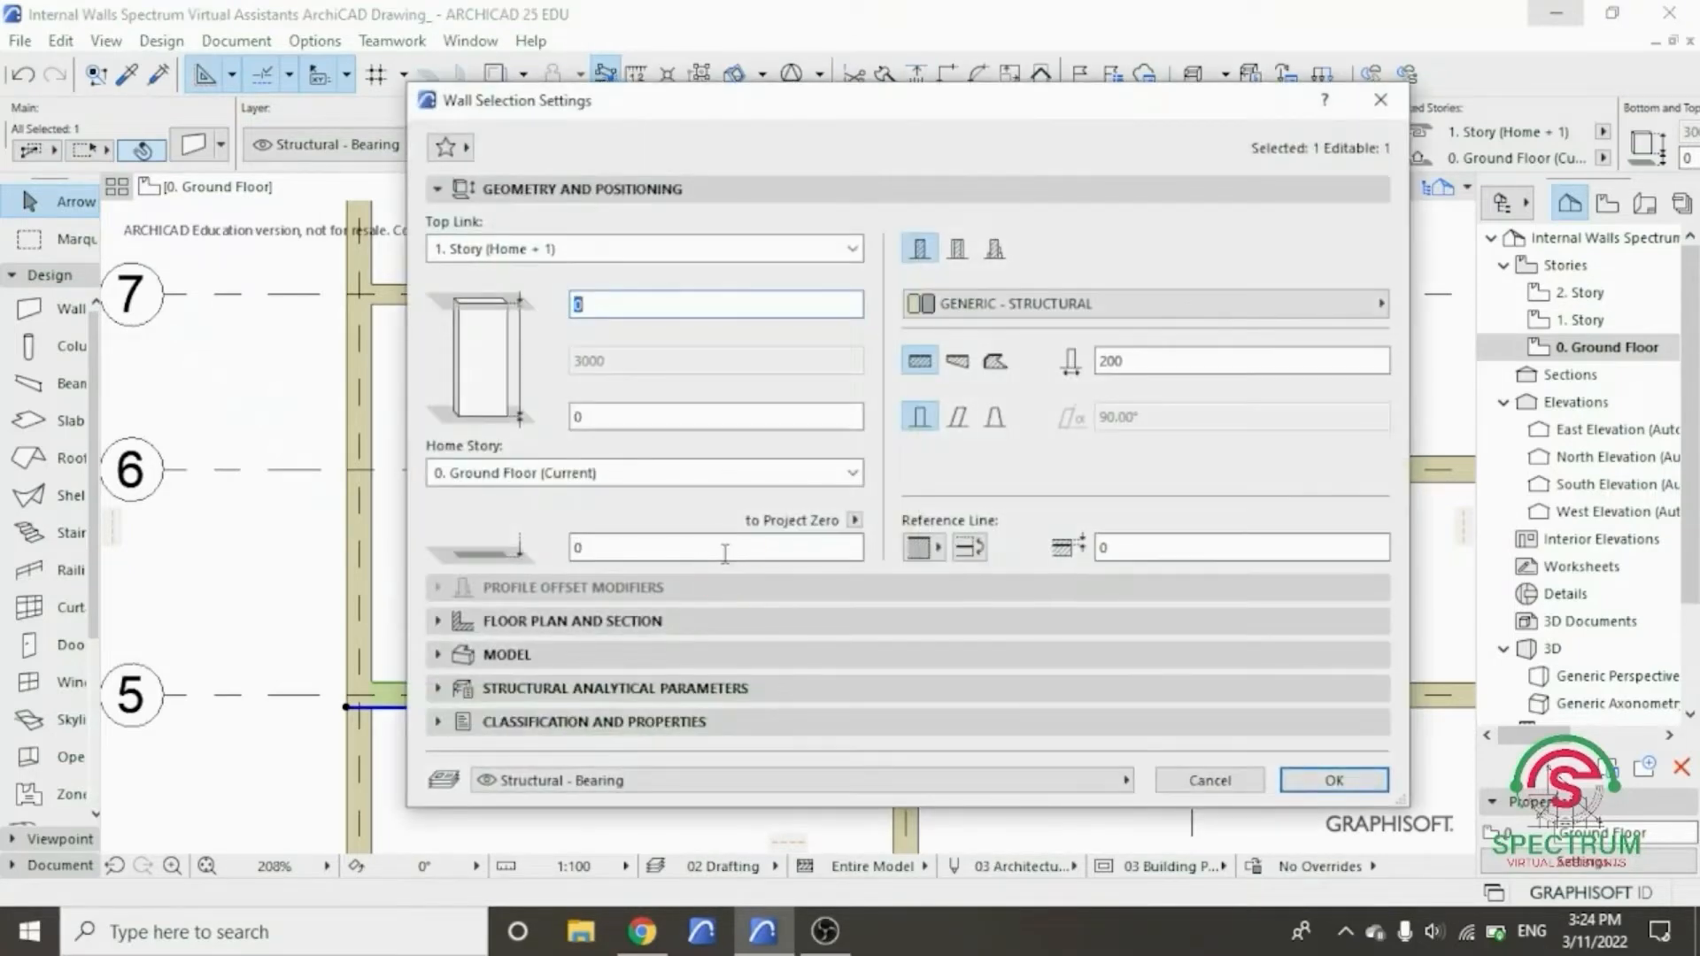
left_click_drag(1135, 362, 1083, 367)
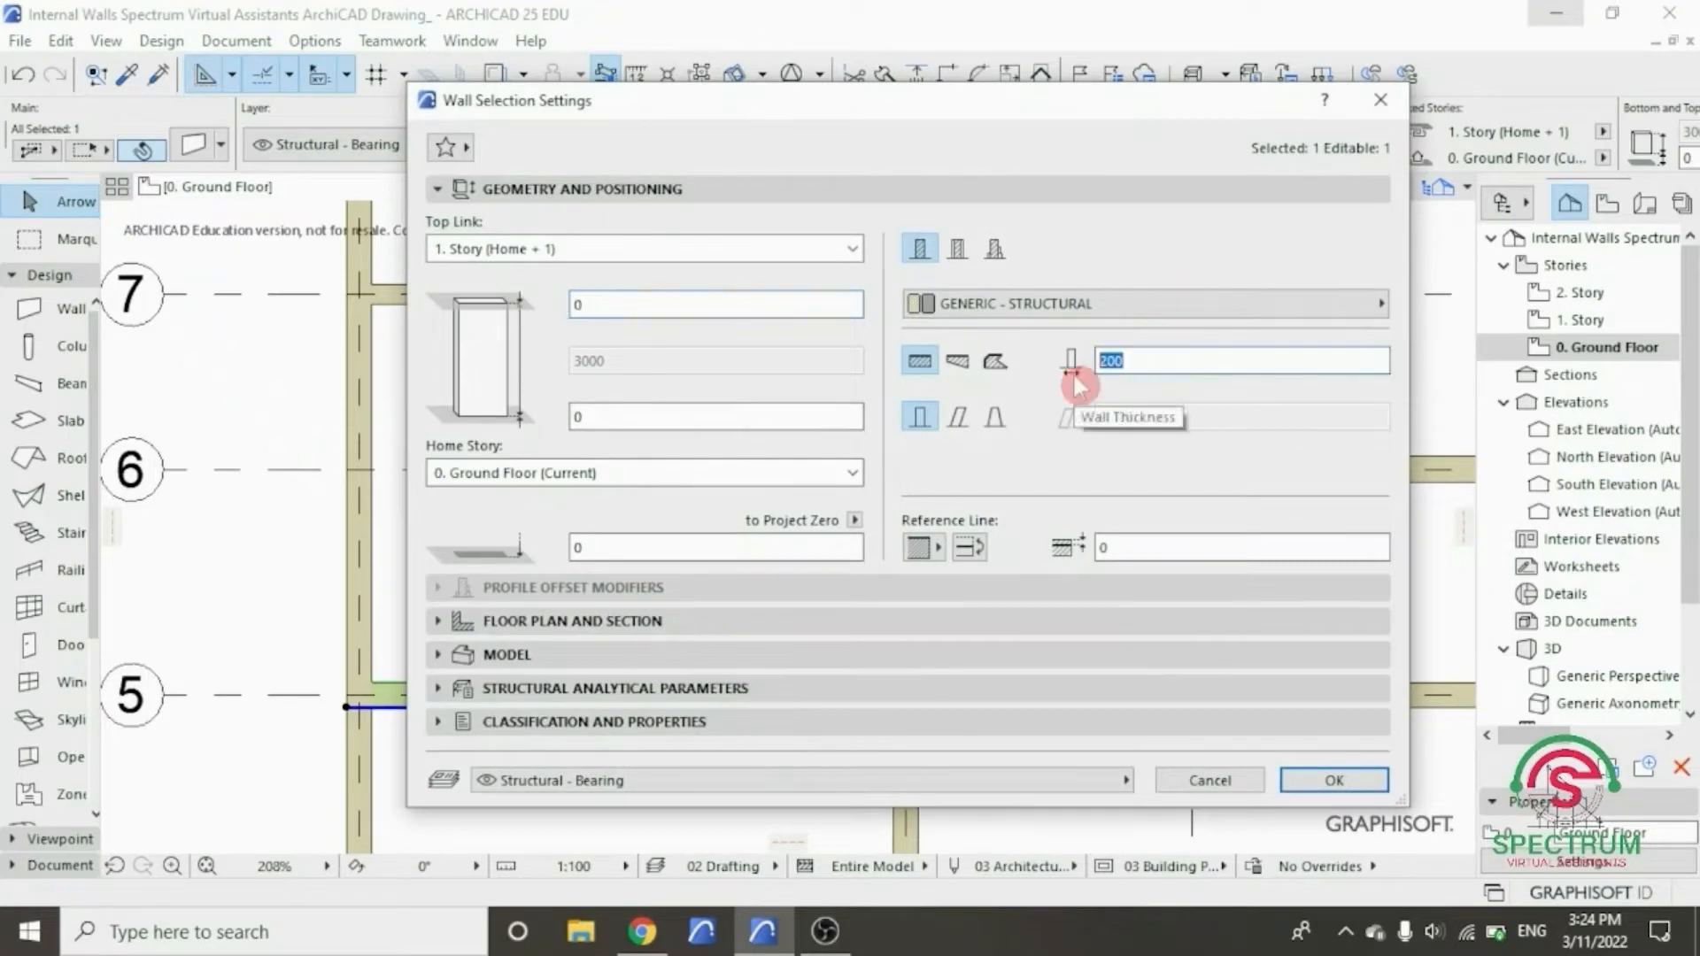
type("150")
left_click(1333, 780)
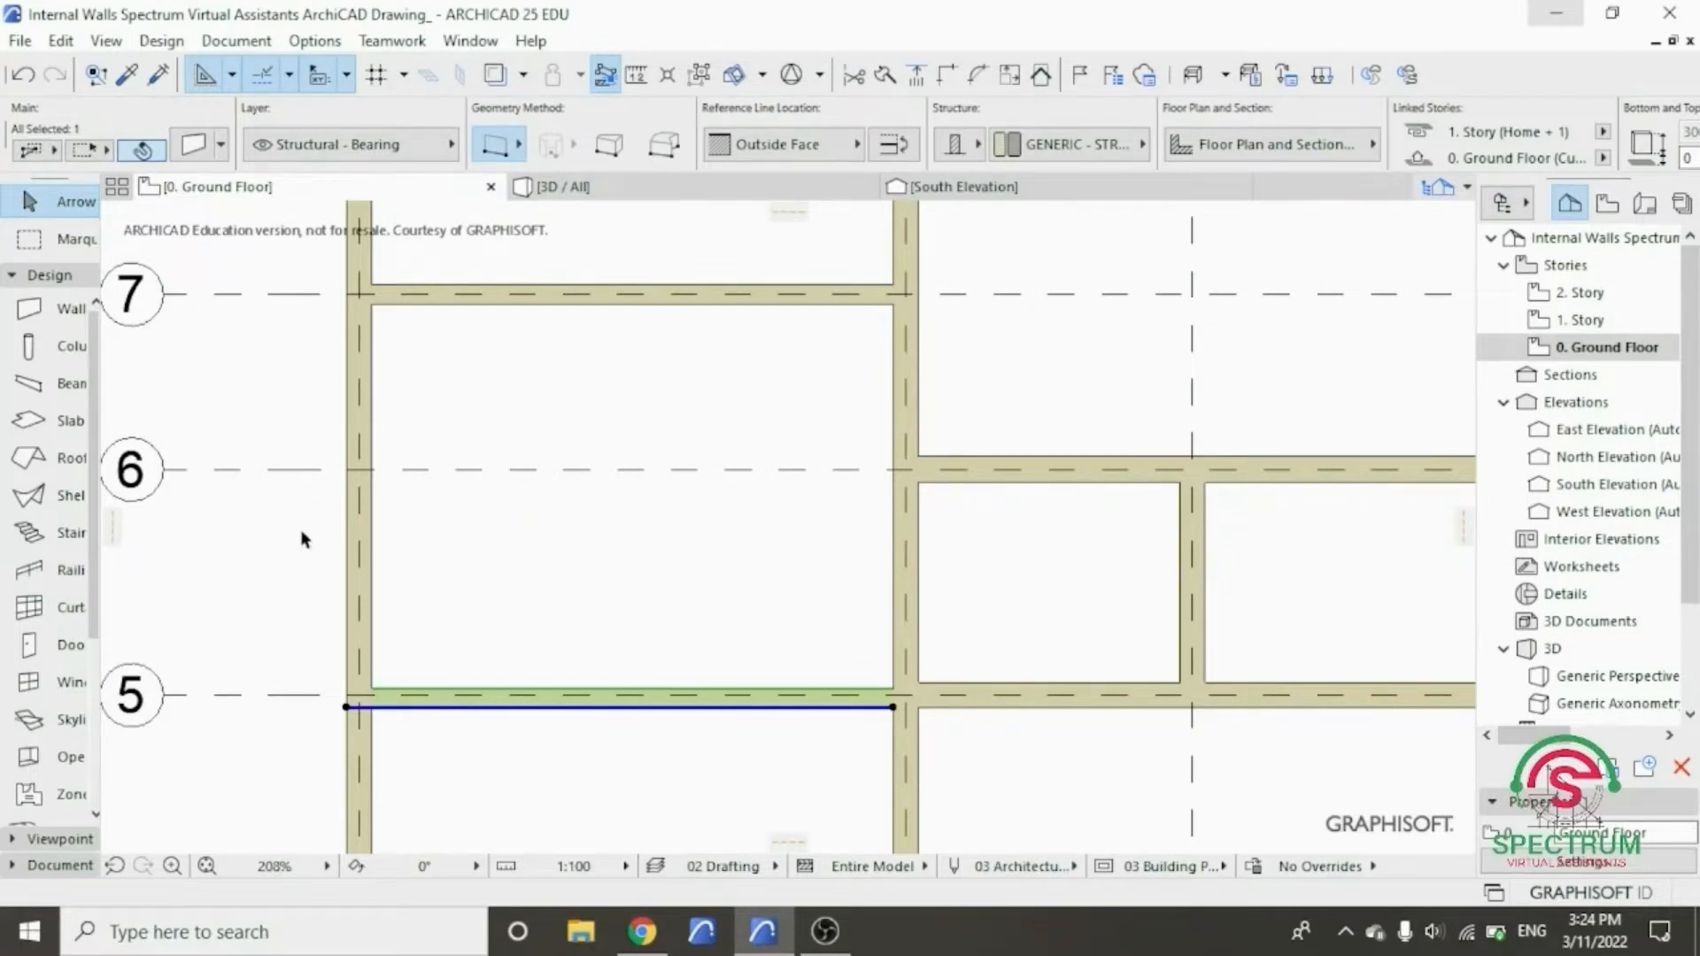
- Move the A–B segment of the grid 5 wall up 100 so its lower face aligns with grid line 5
right_click(306, 538)
mouse_move(375, 529)
left_click(636, 540)
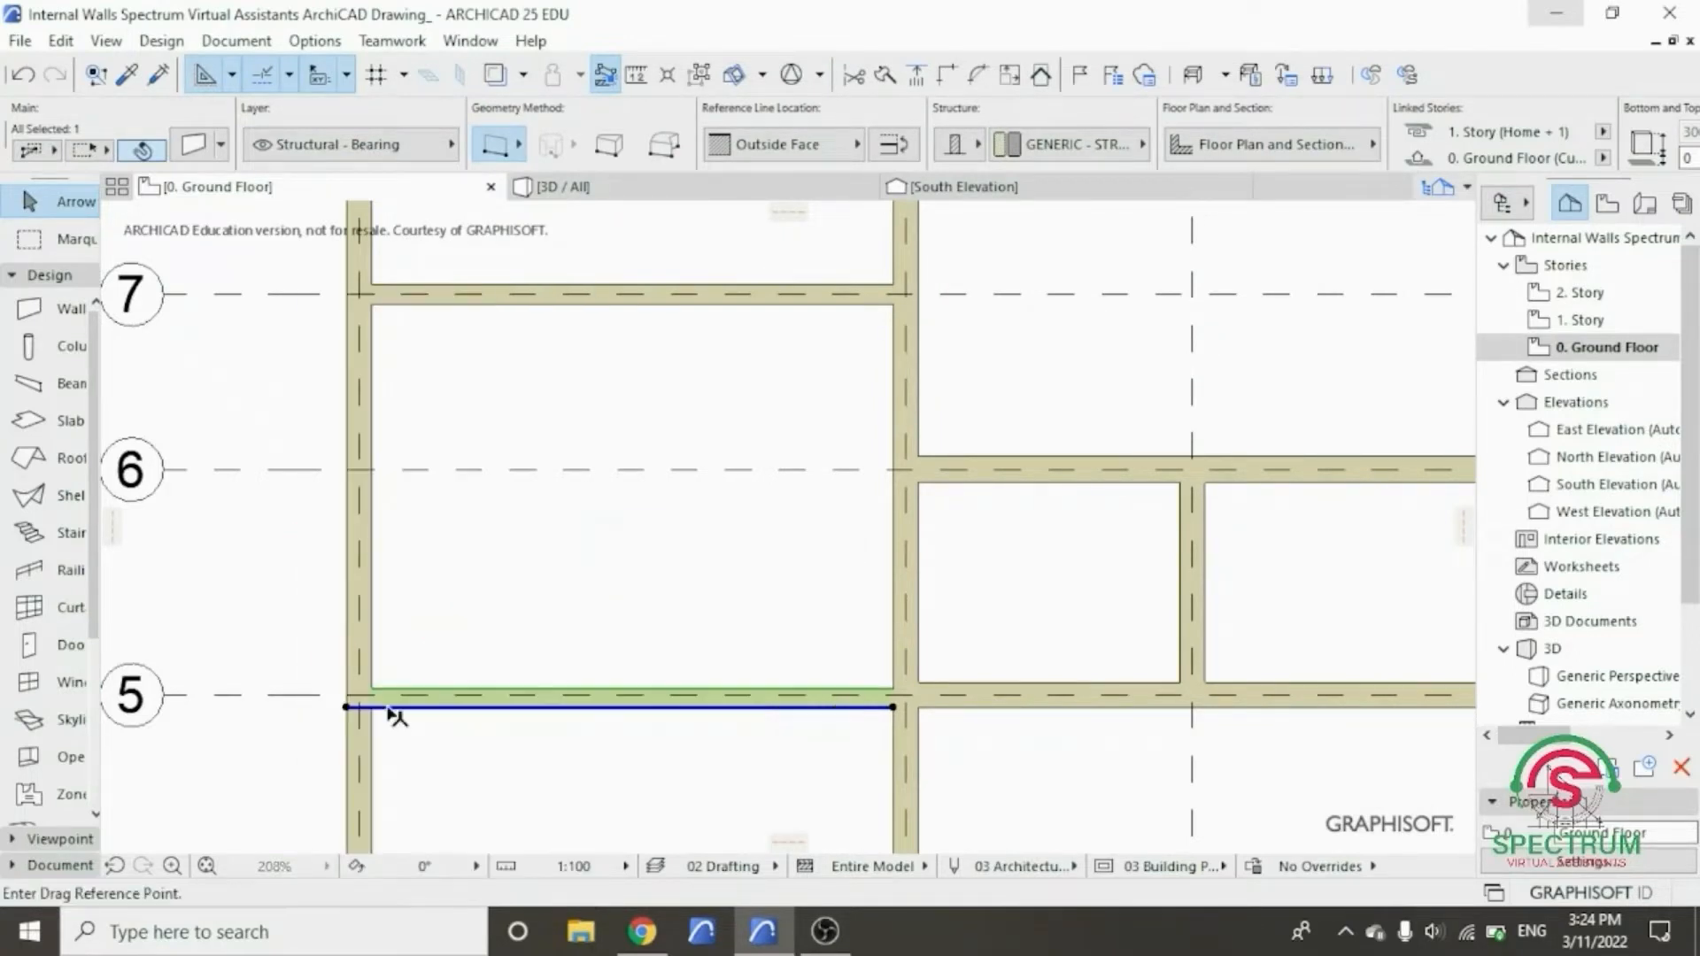
scroll(355, 717, "up", 2)
scroll(355, 731, "up", 2)
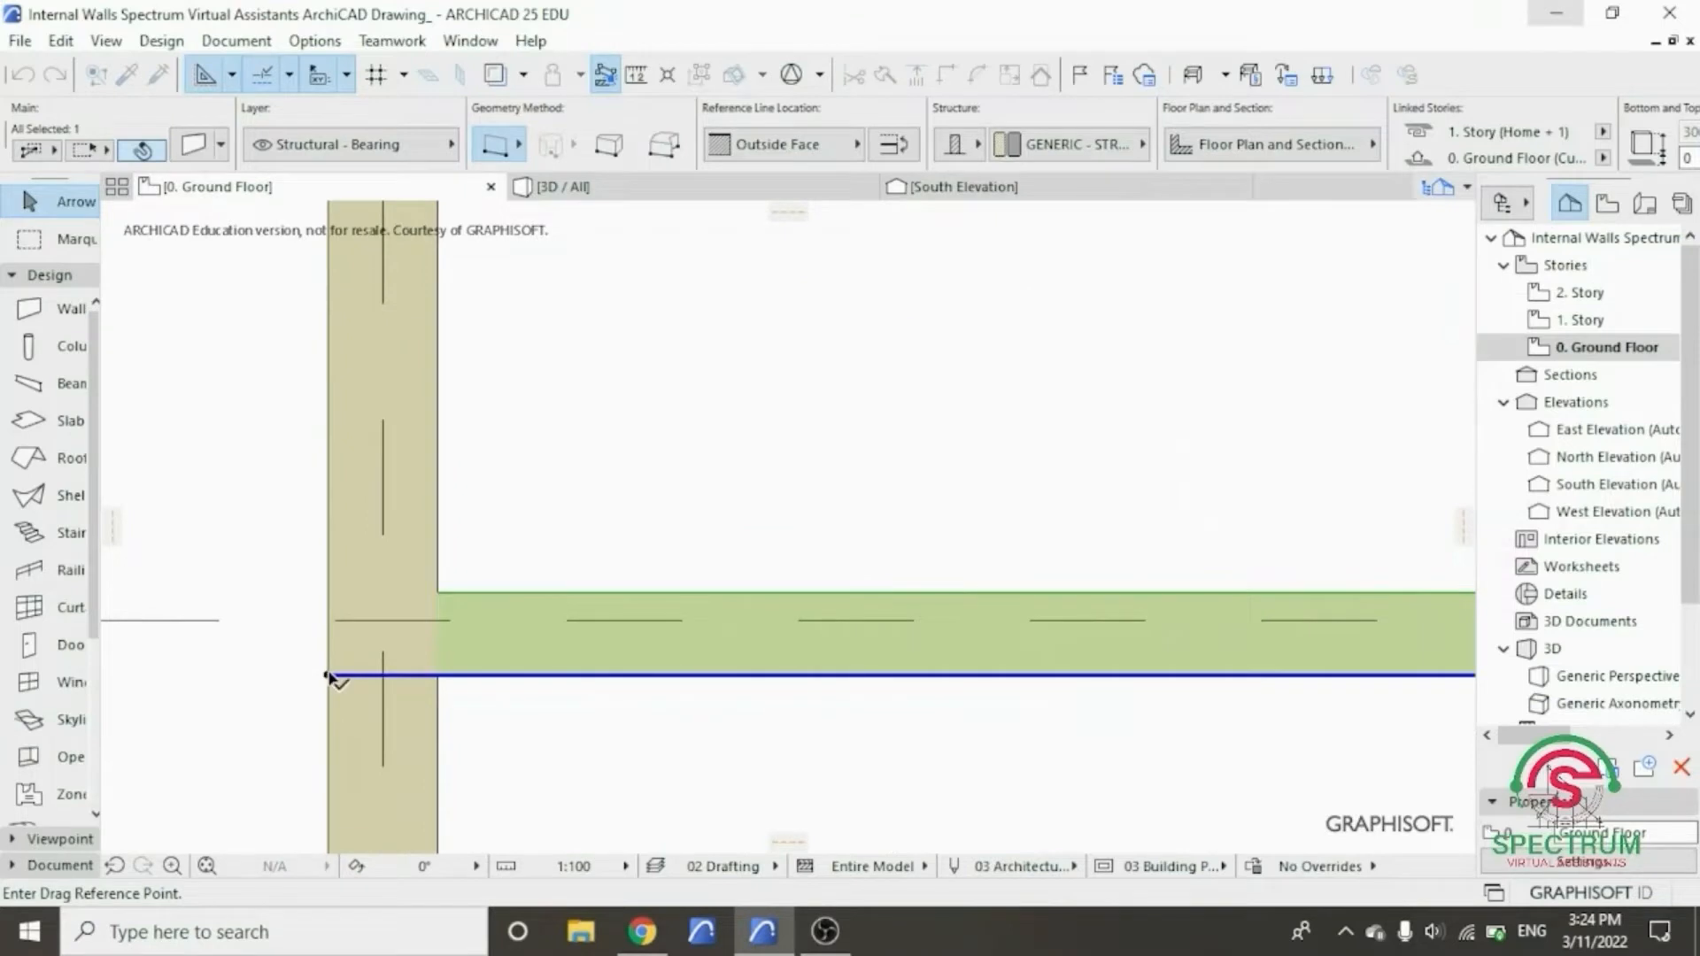
left_click(328, 676)
scroll(333, 626, "up", 2)
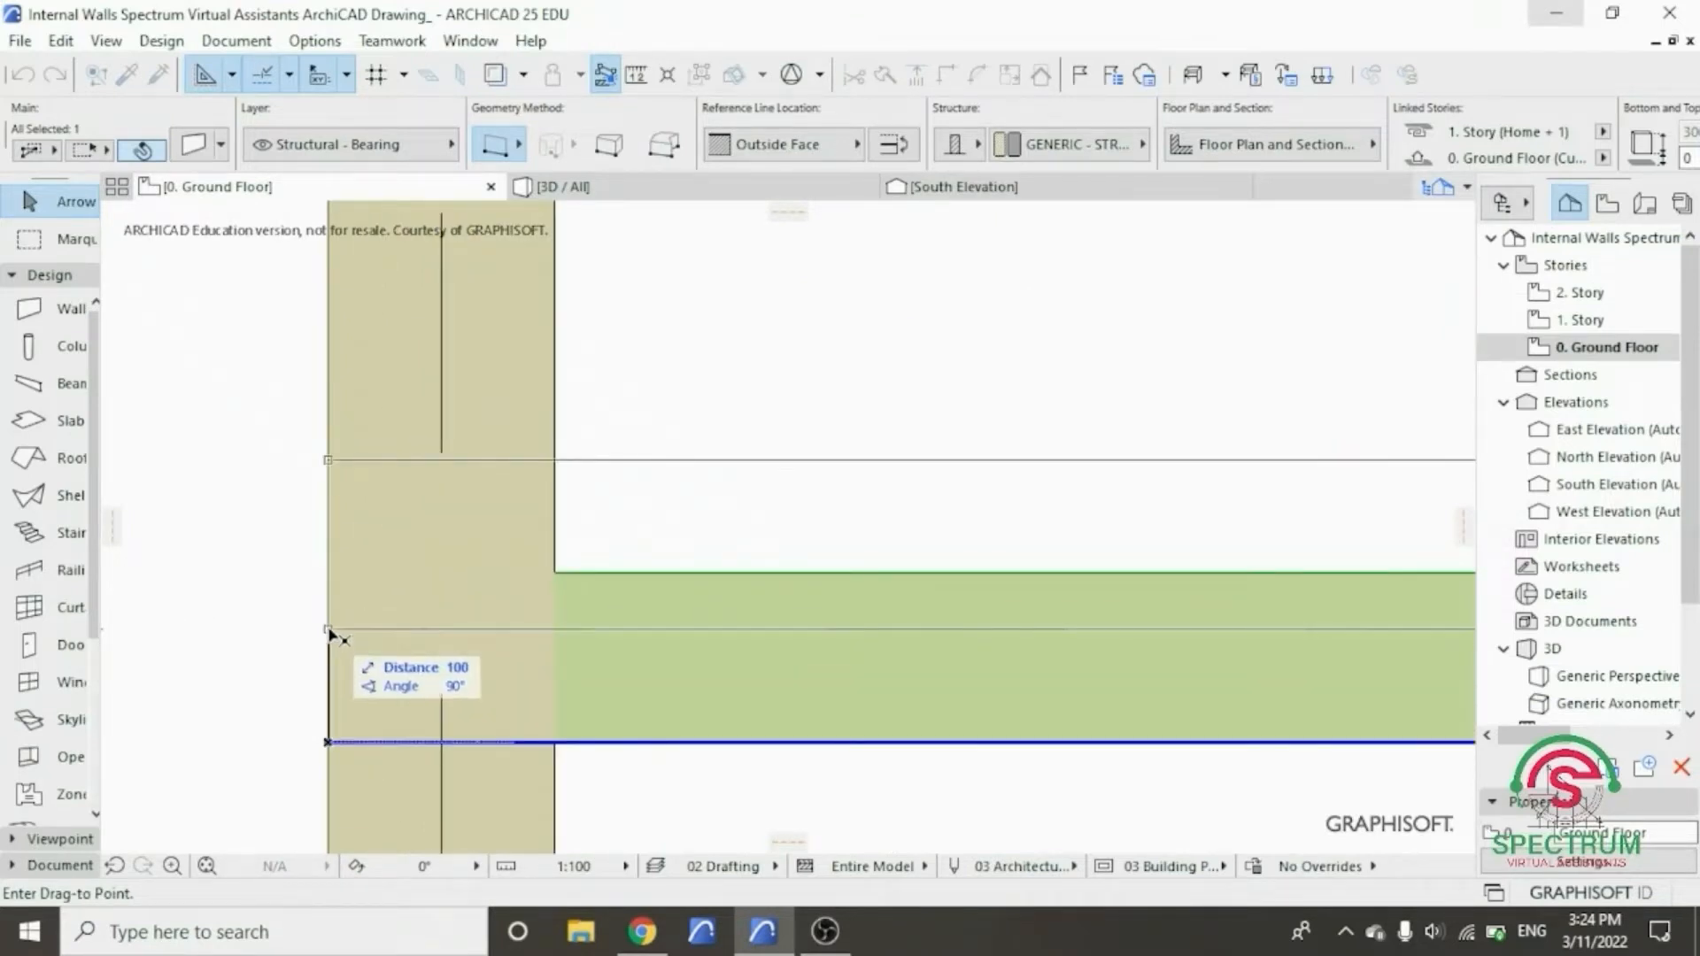
left_click(328, 630)
- Move the A–B wall segment back down to centre it on grid line 5
scroll(327, 630, "down", 5)
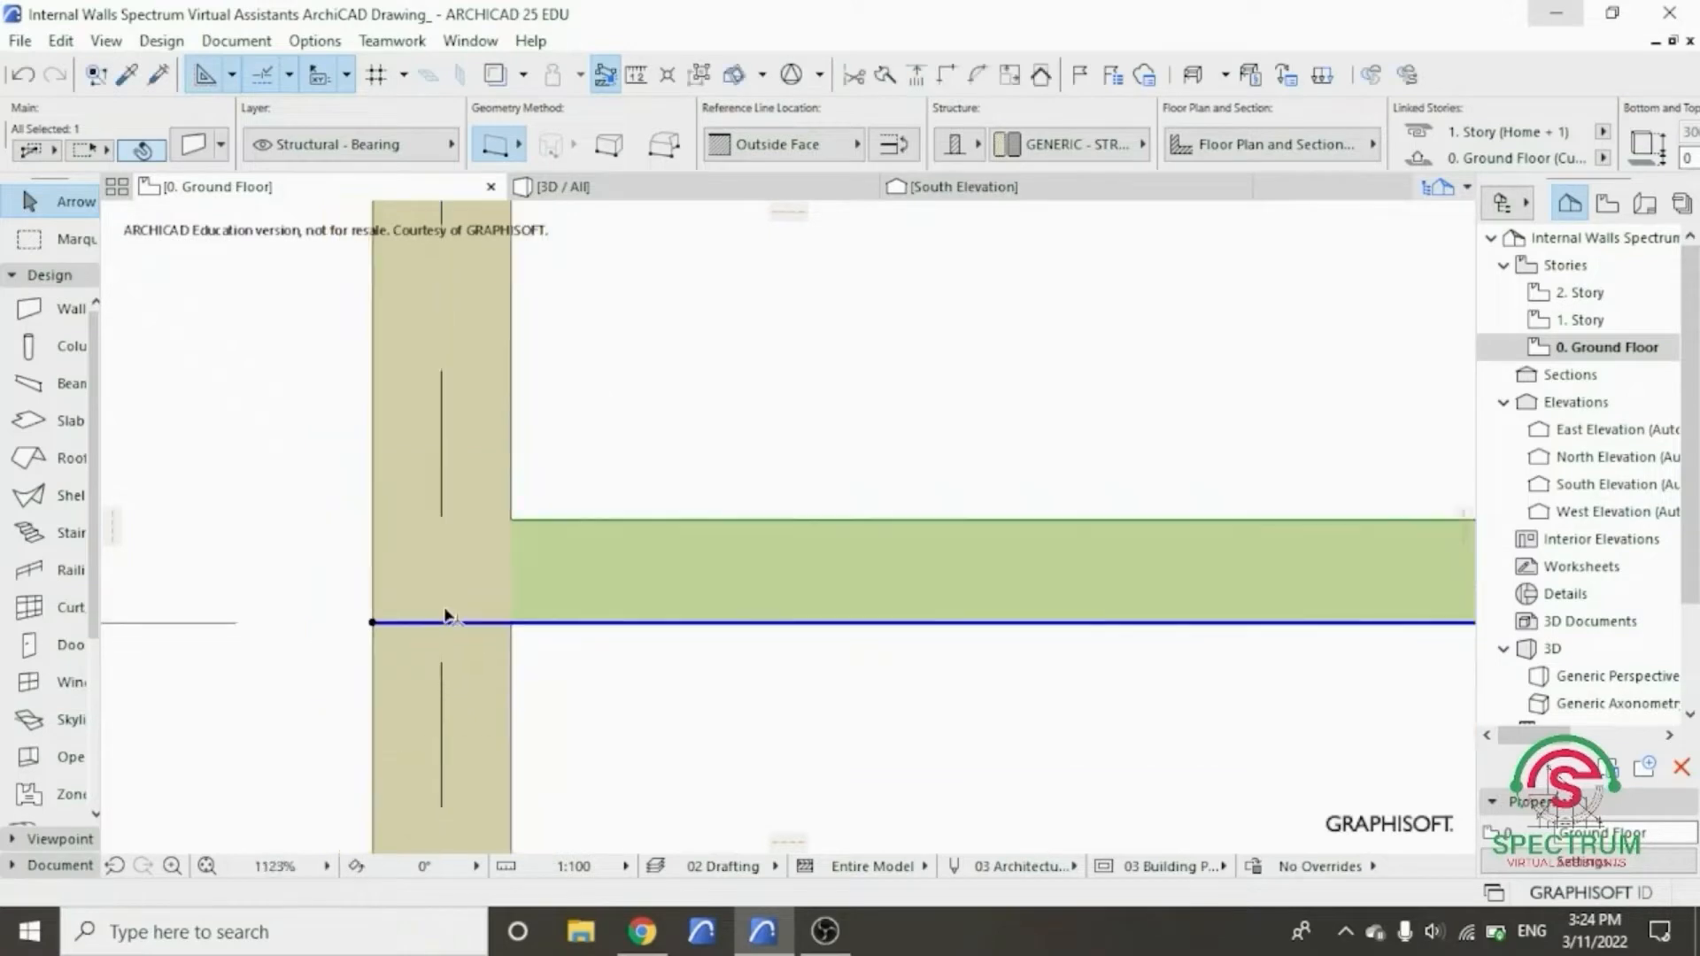
right_click(499, 509)
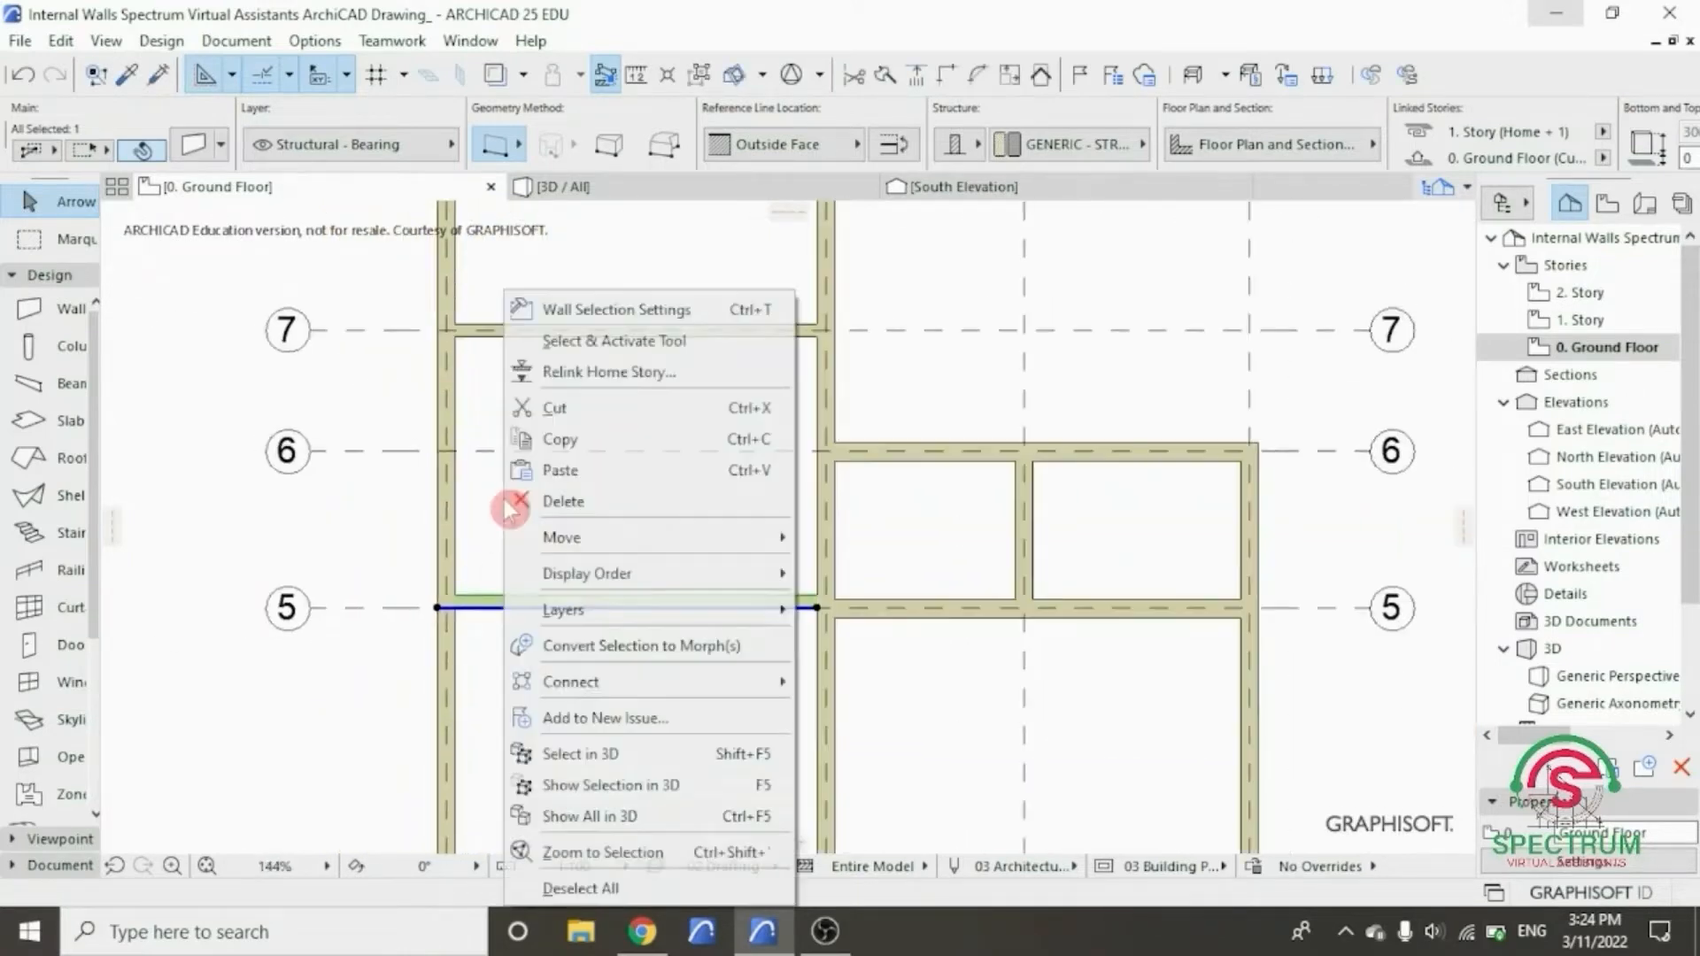
mouse_move(567, 537)
left_click(873, 531)
left_click(453, 611)
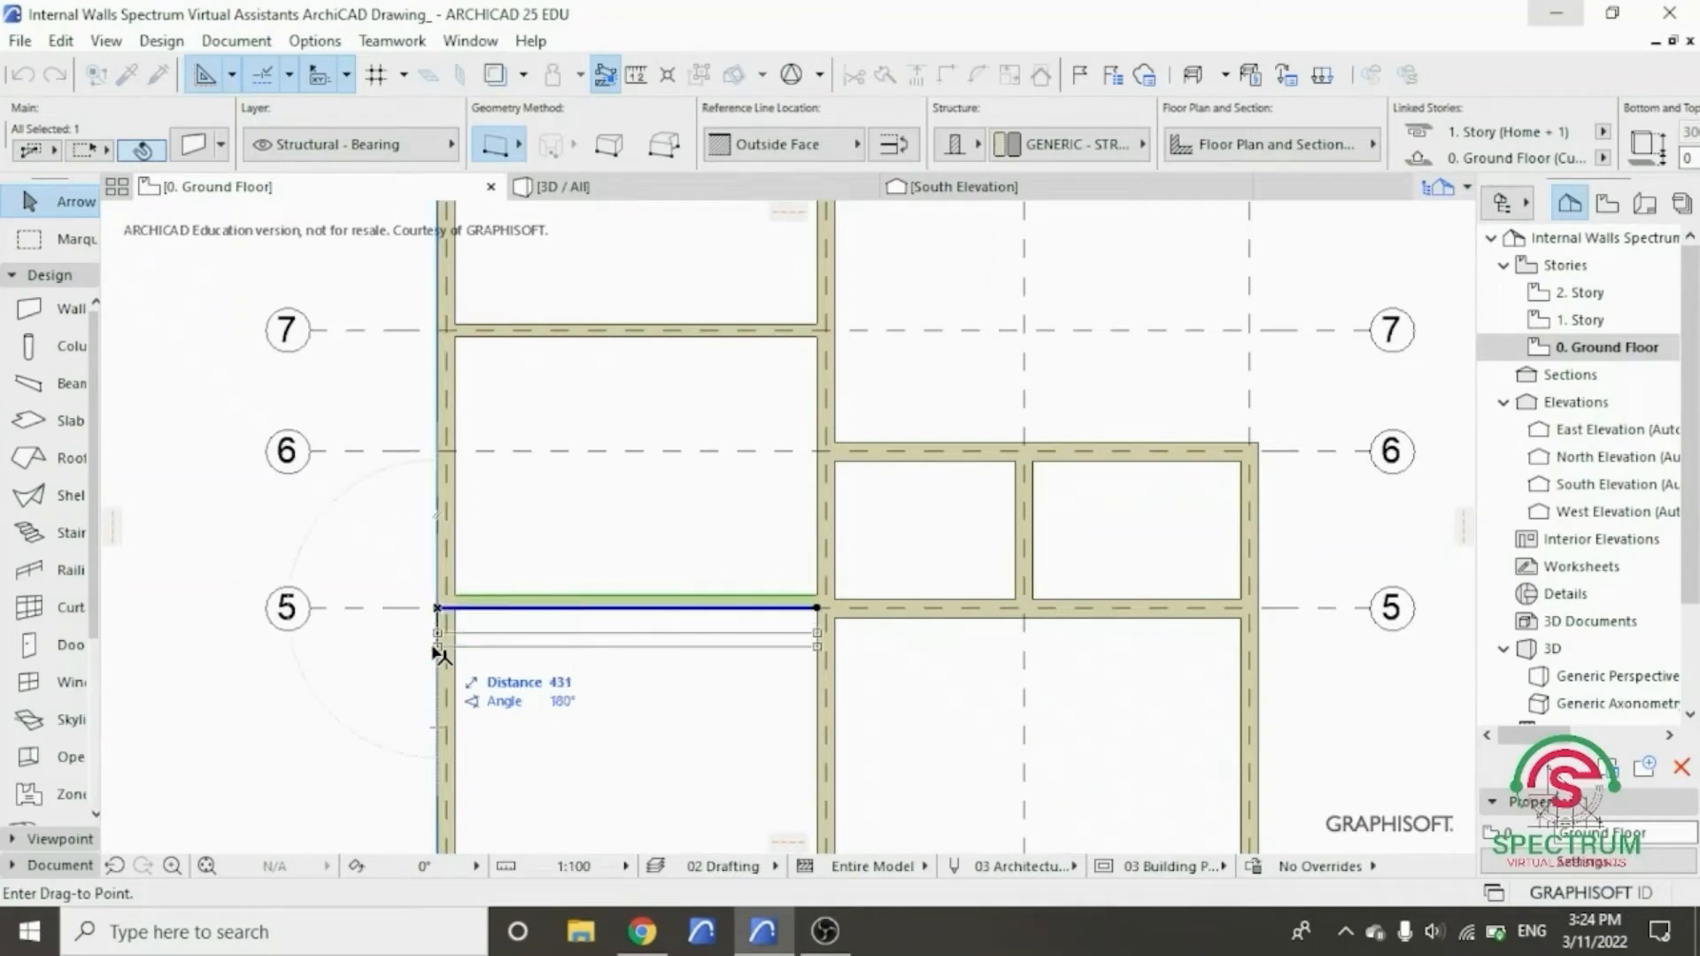
scroll(437, 653, "up", 4)
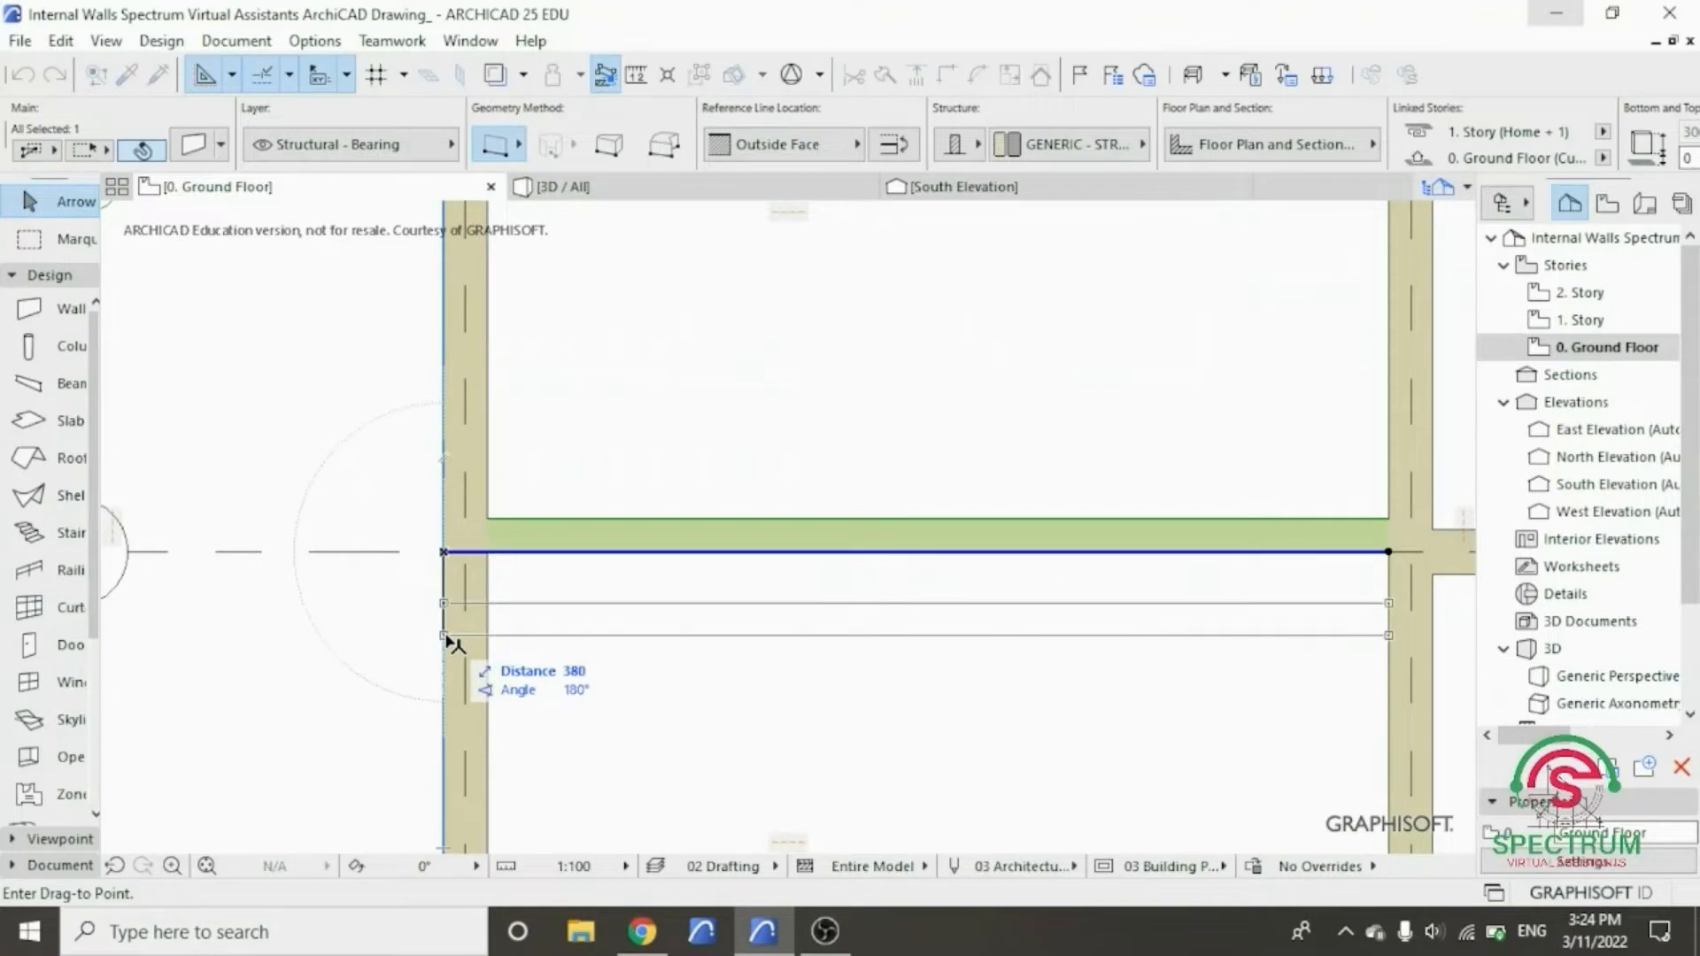
left_click(446, 567)
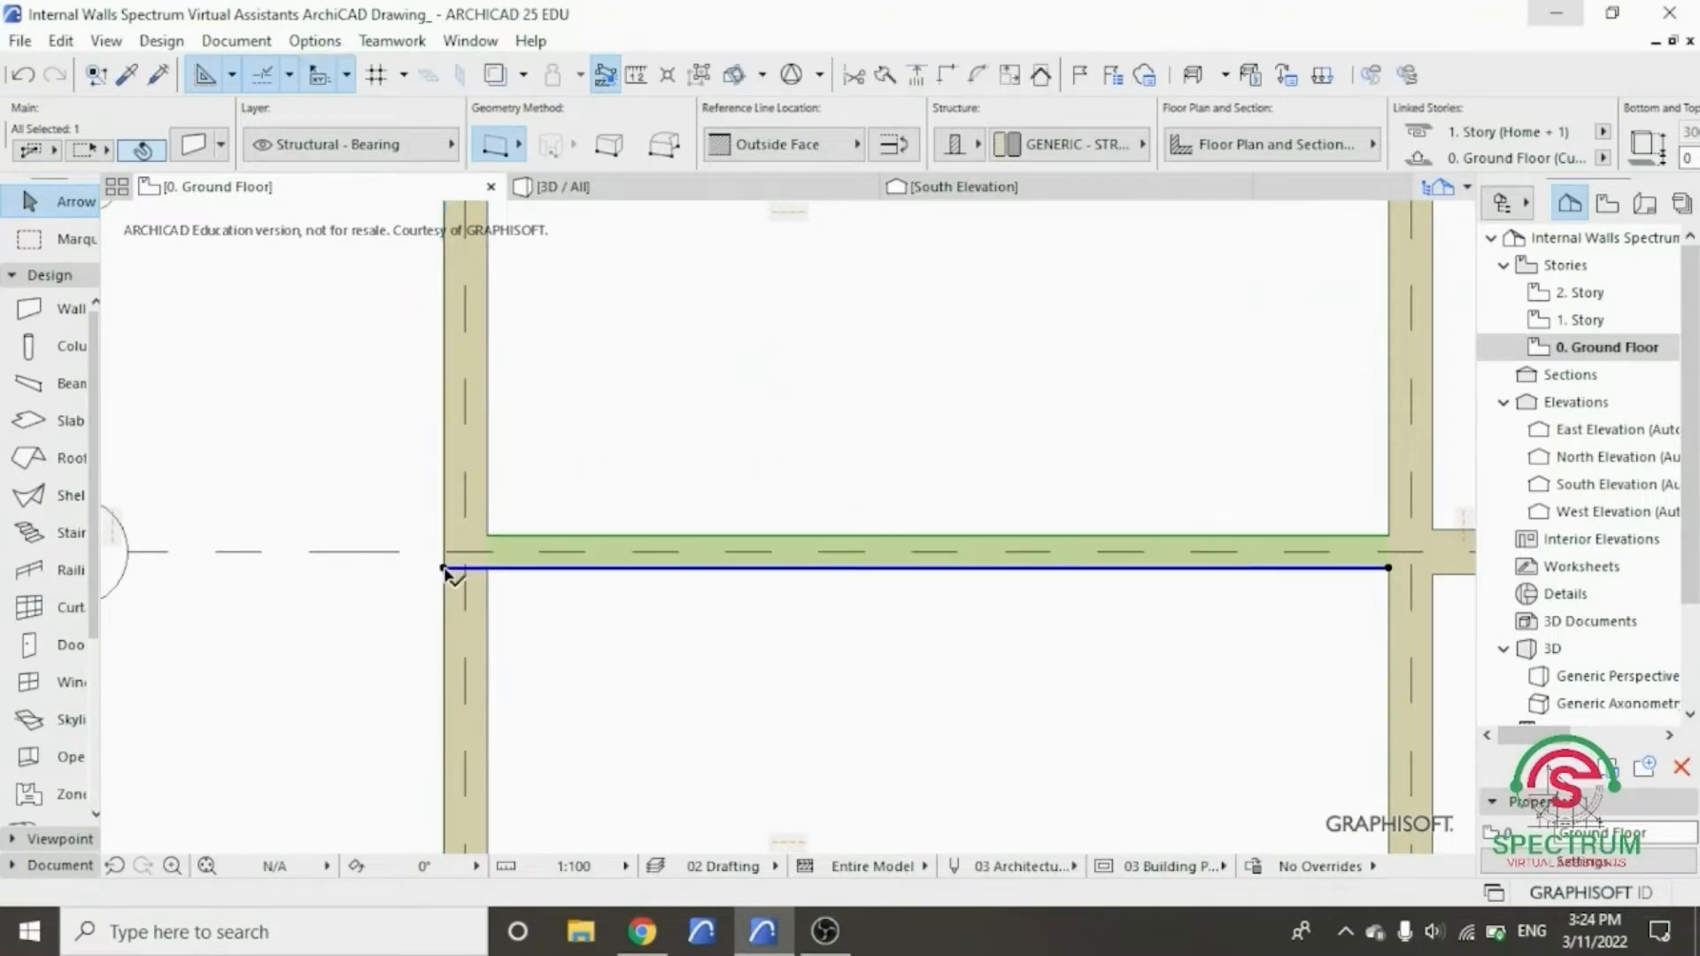
- Split the remaining grid 5 wall between B and D at the right face of the grid C wall, keeping the C–D part selected
scroll(363, 577, "down", 5)
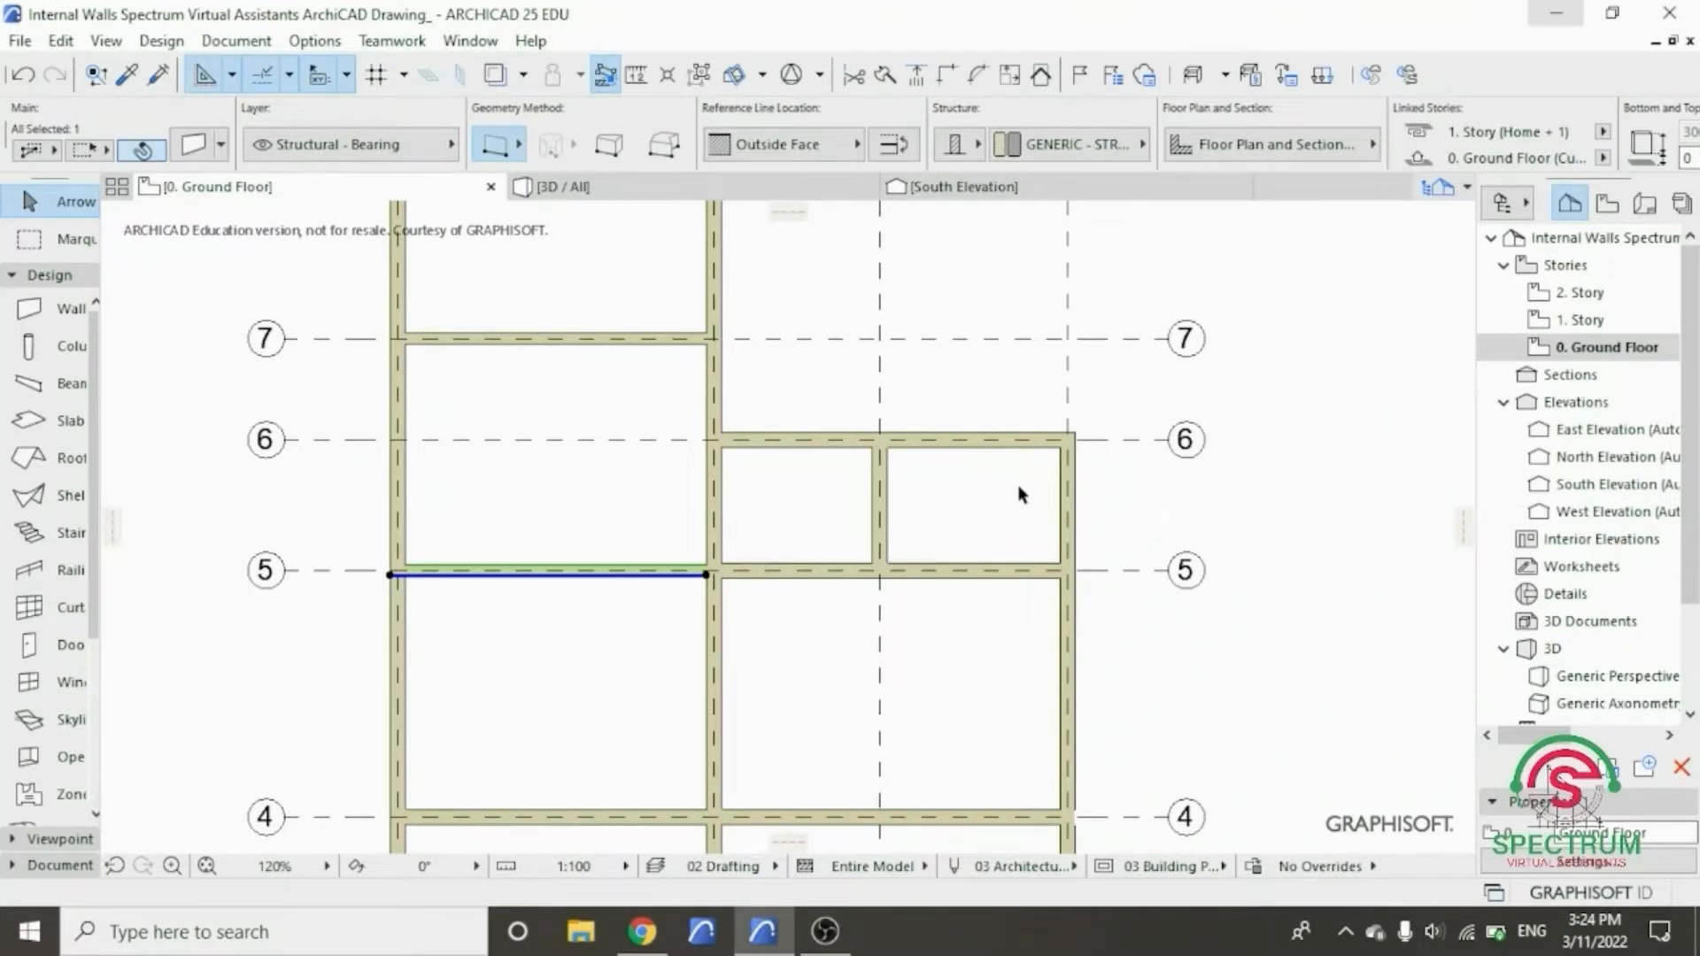
left_click(966, 568)
scroll(885, 513, "up", 5)
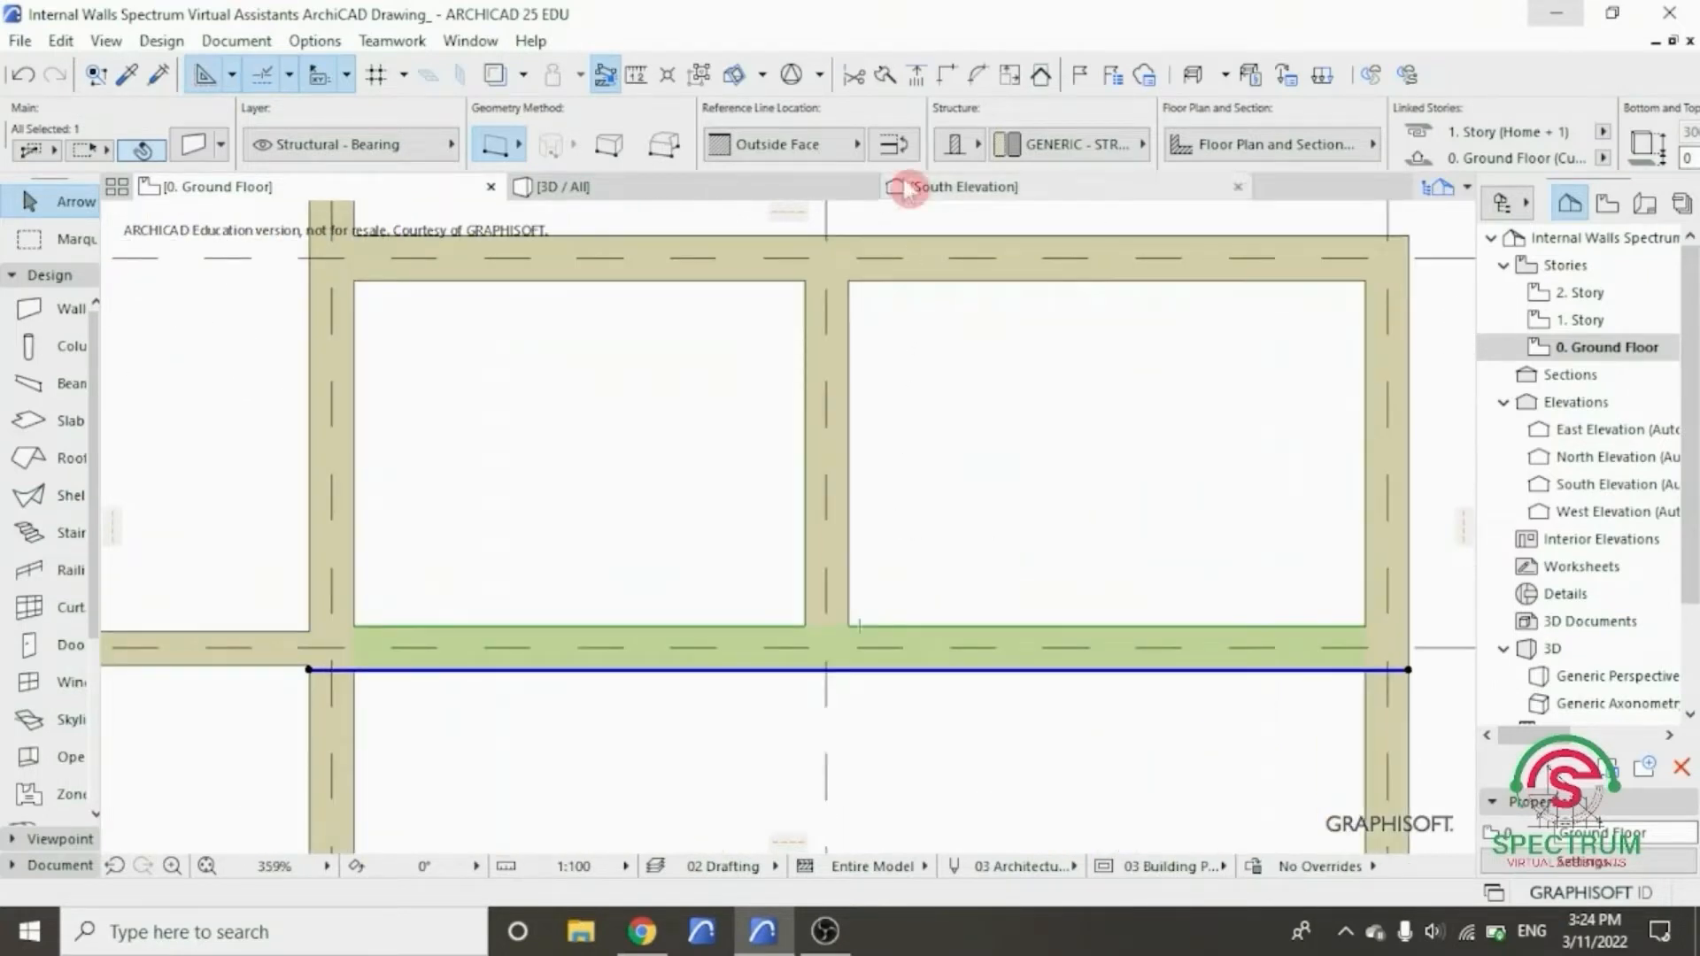
left_click(885, 76)
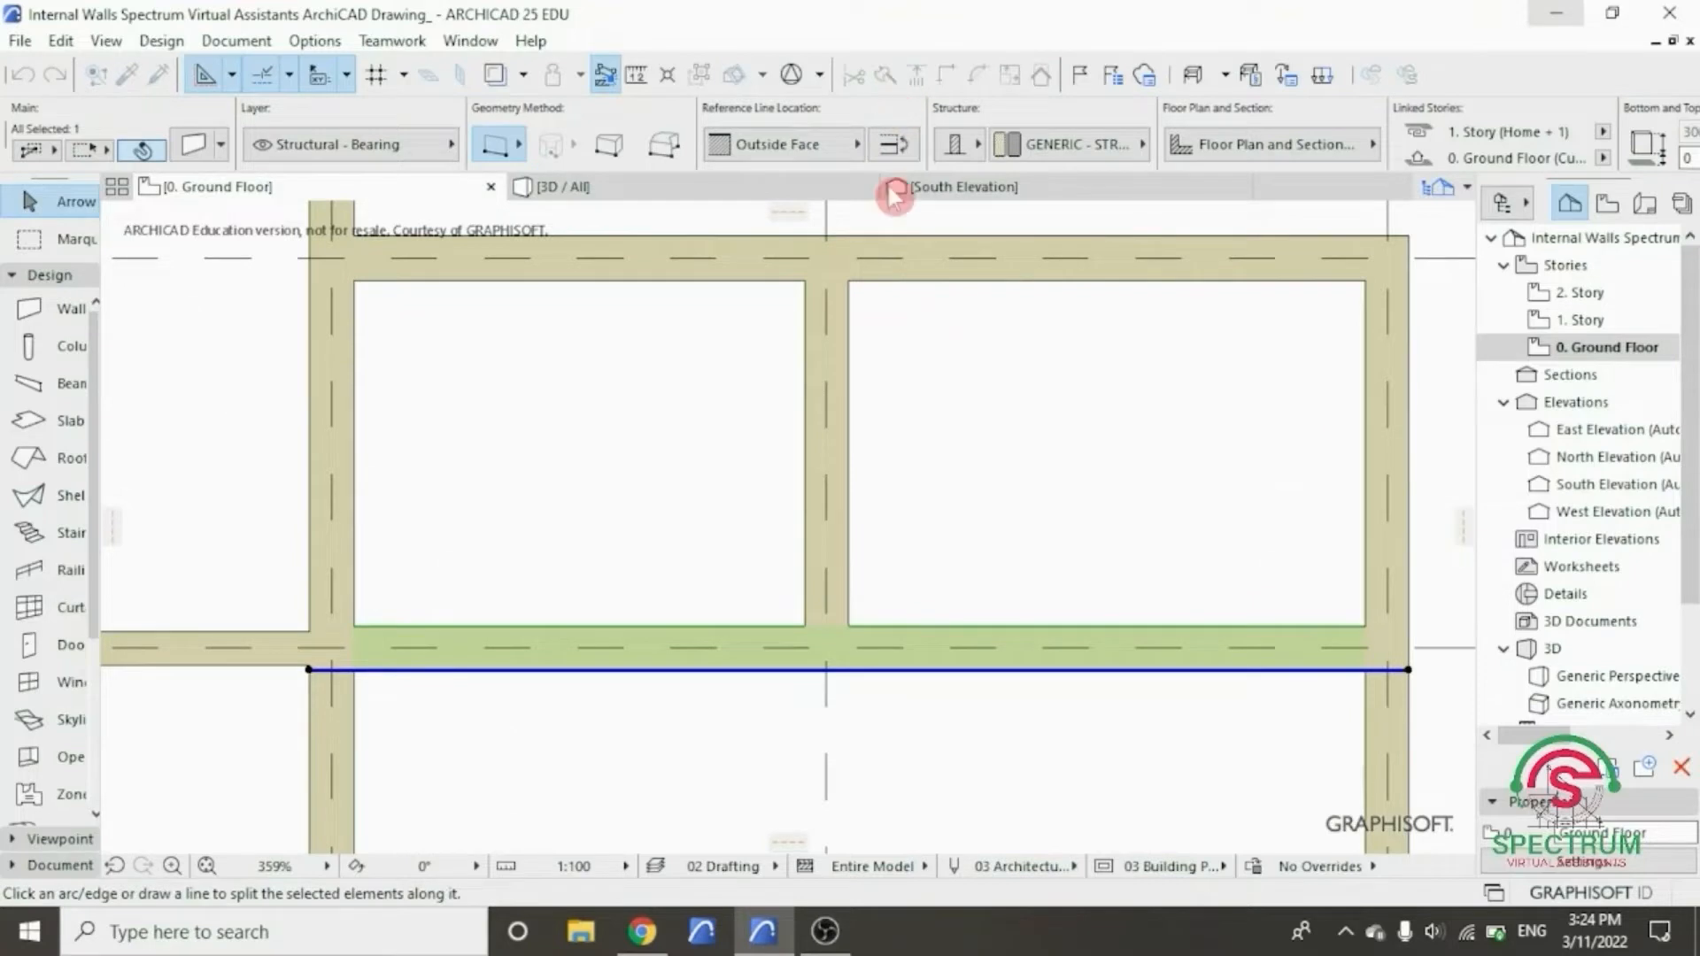
left_click(849, 626)
left_click(852, 673)
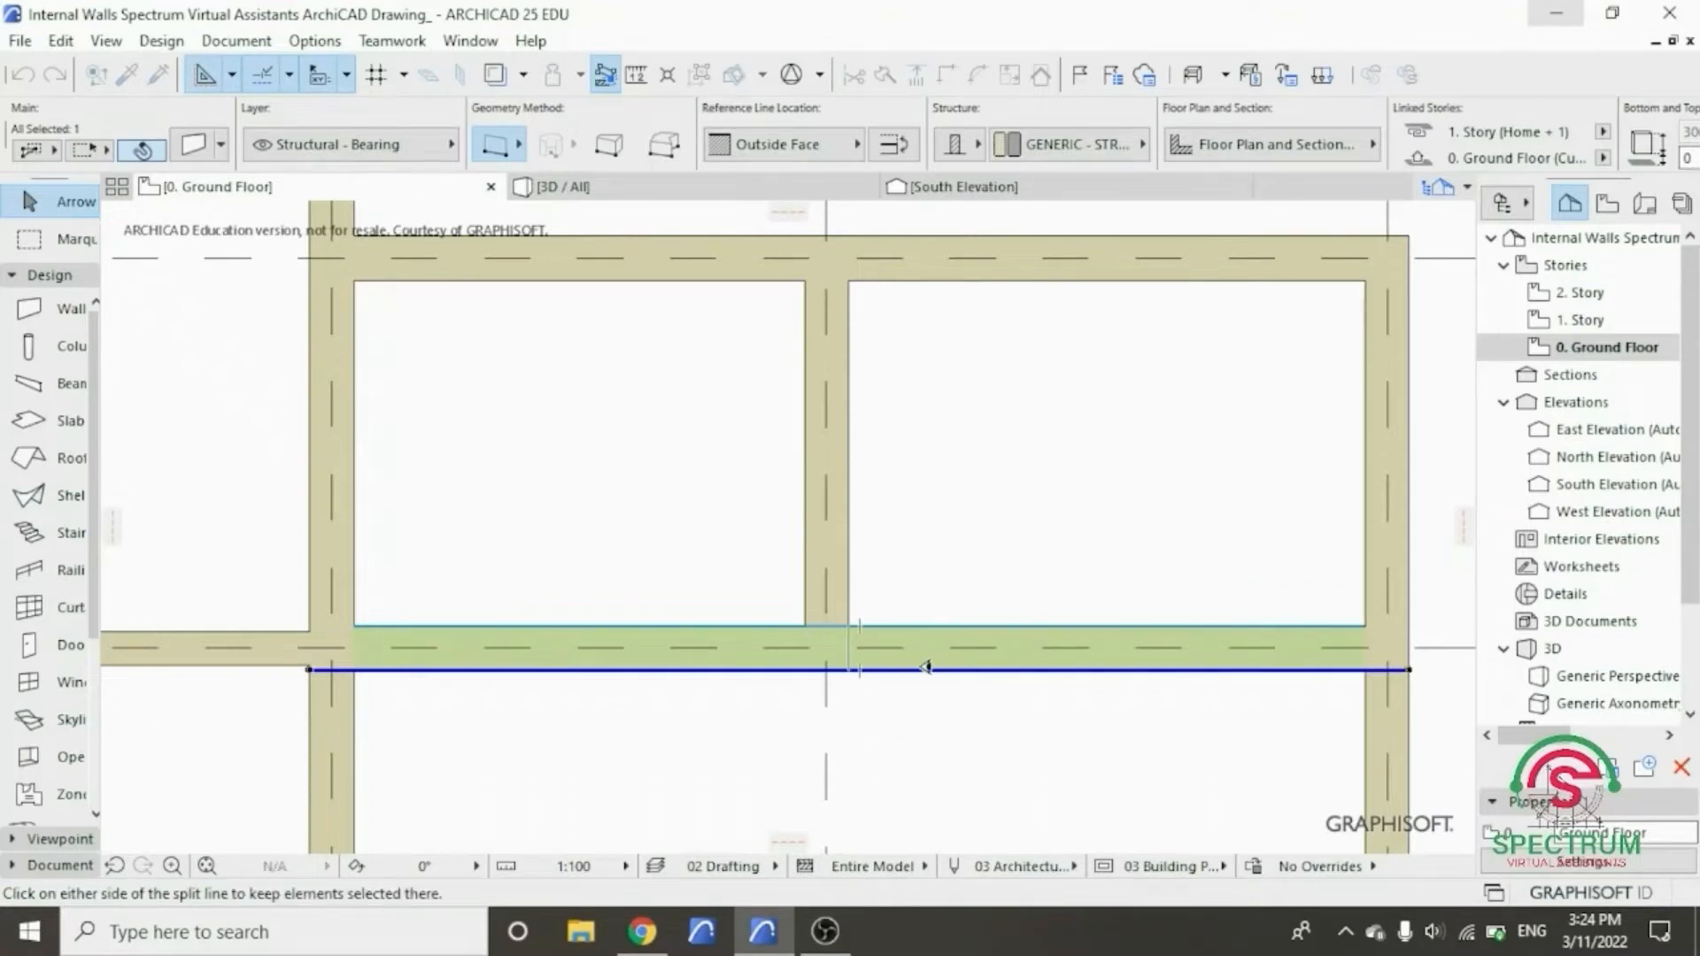
left_click(1043, 696)
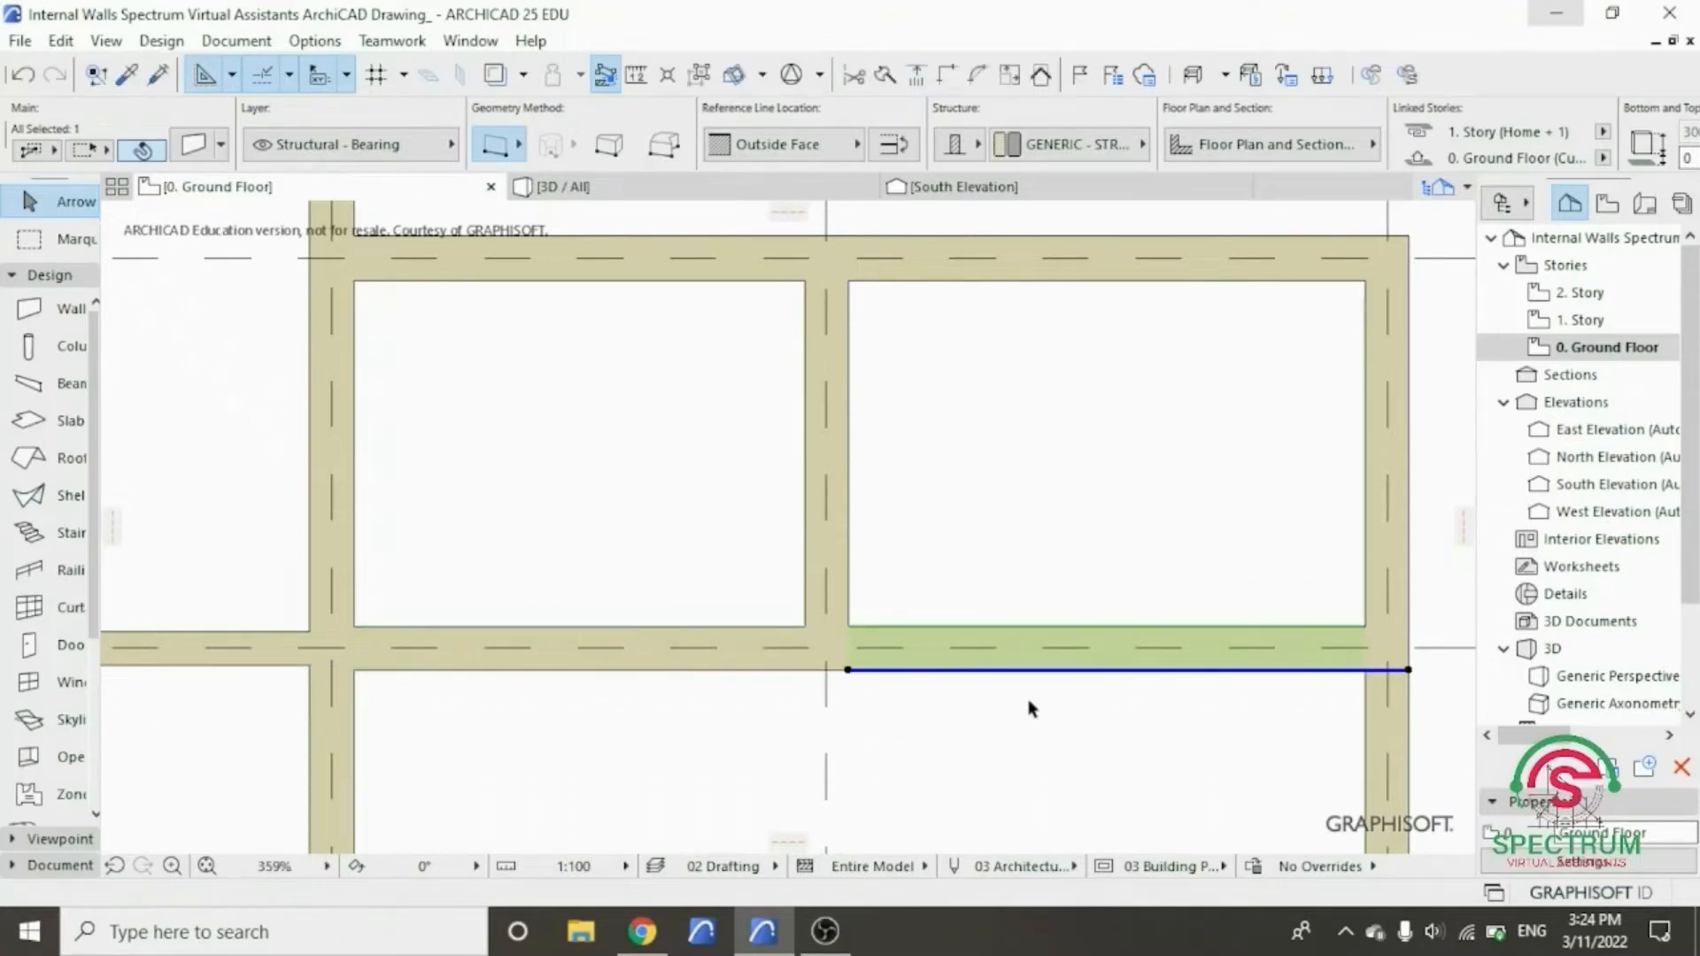
- Set the thickness of the grid 5 wall segment between grids C and D to 150
right_click(1069, 400)
left_click(1146, 310)
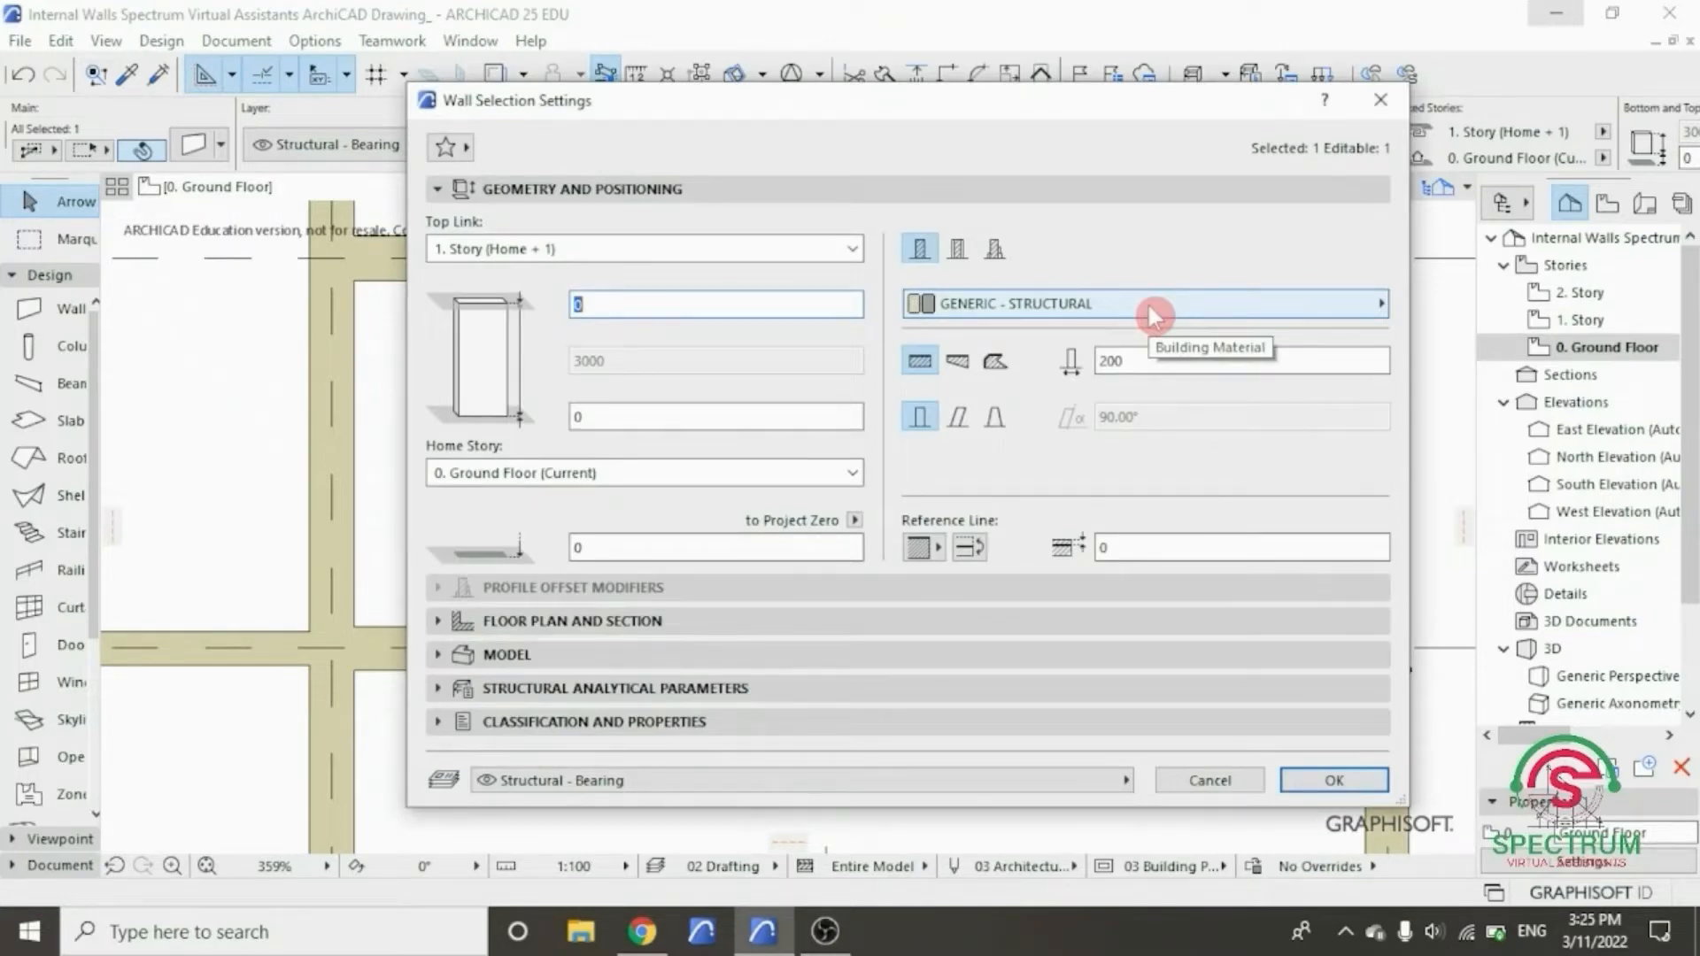
left_click(1117, 360)
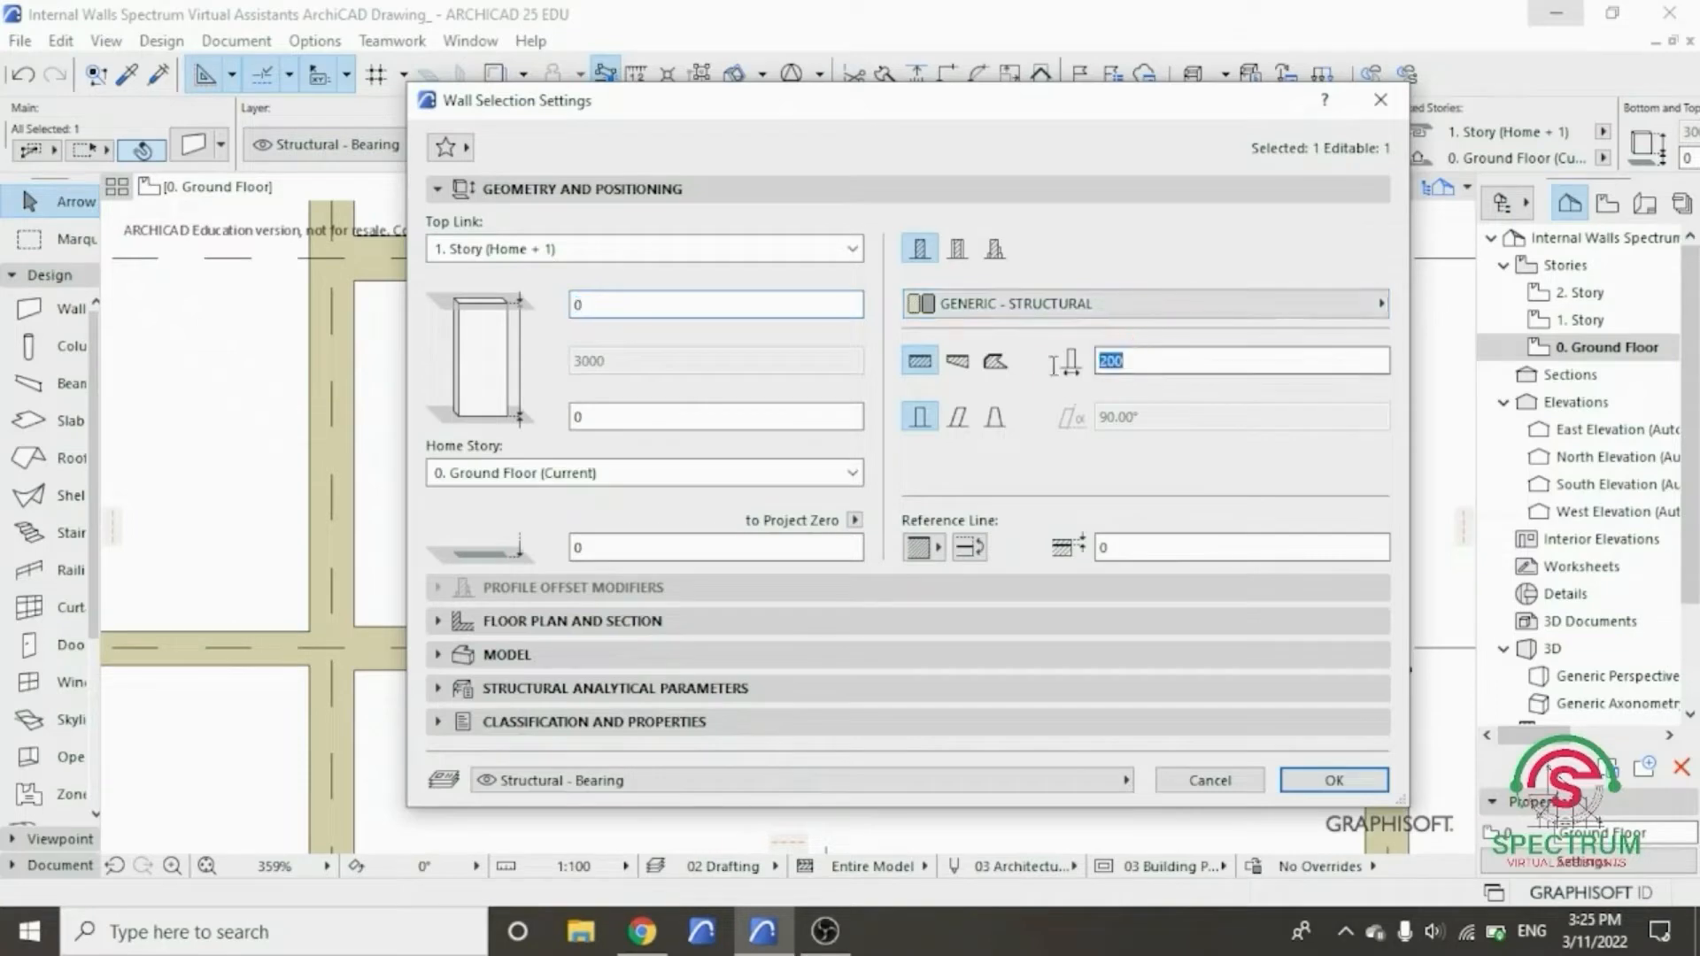
type("150")
left_click(1319, 780)
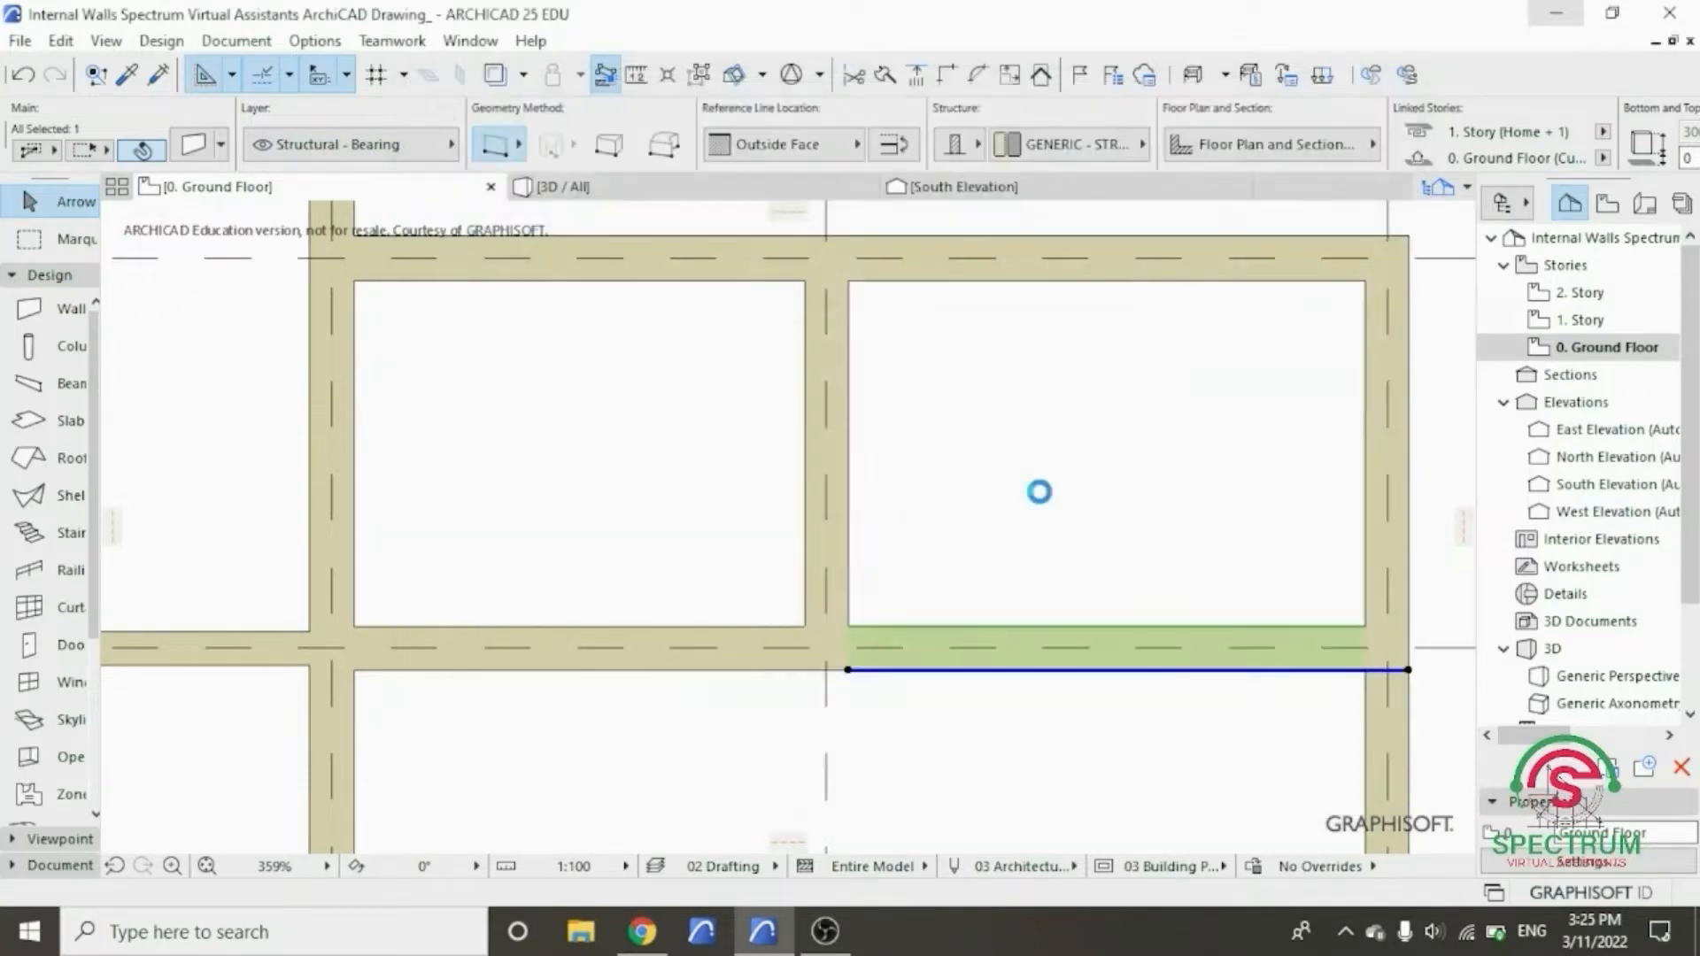
- Move the C–D wall segment down so its upper face aligns with grid line 5
right_click(974, 416)
mouse_move(1027, 538)
left_click(1288, 529)
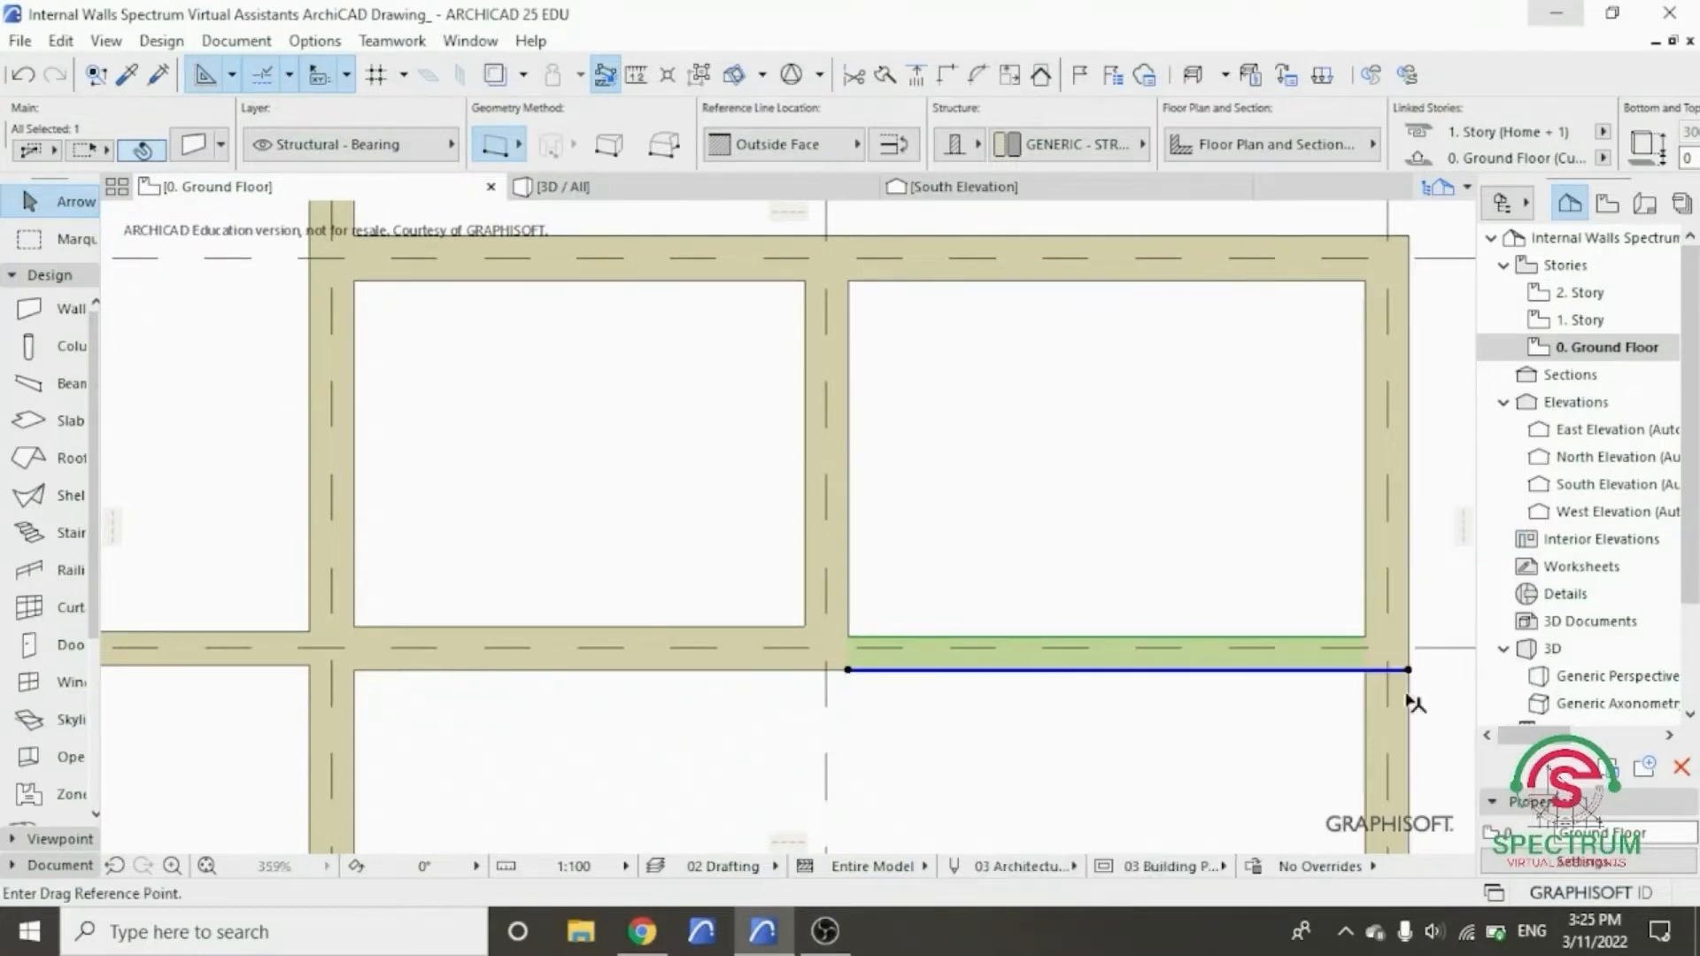
scroll(1398, 672, "up", 3)
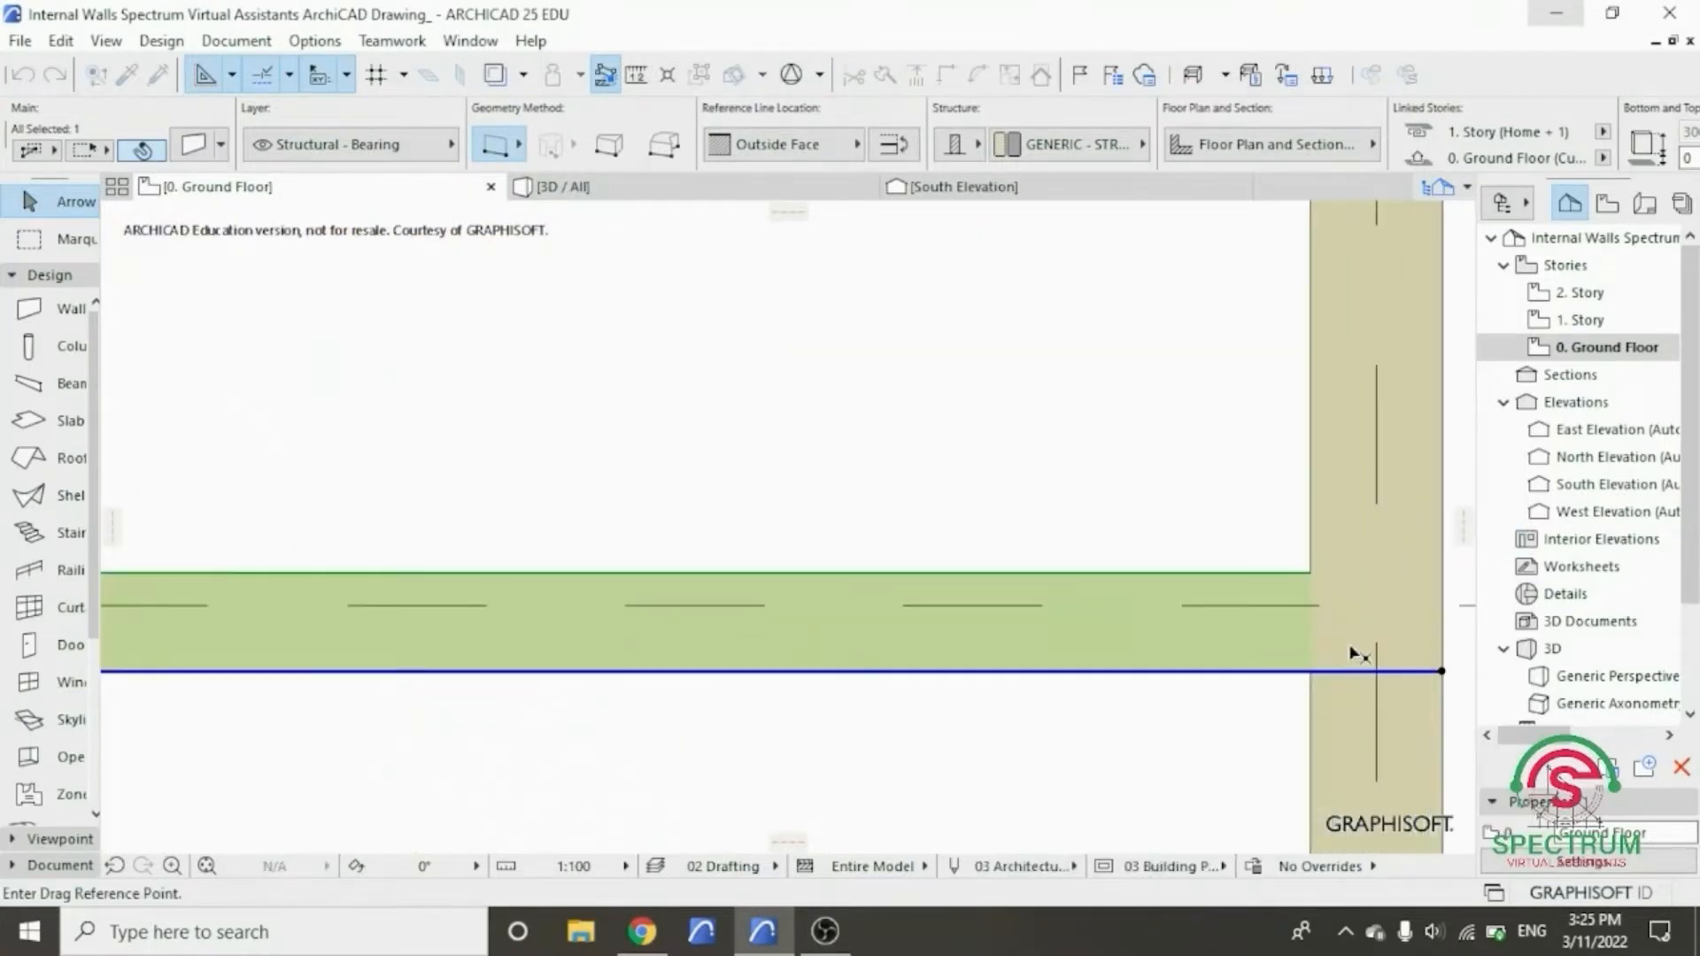
left_click(1313, 574)
left_click(1313, 607)
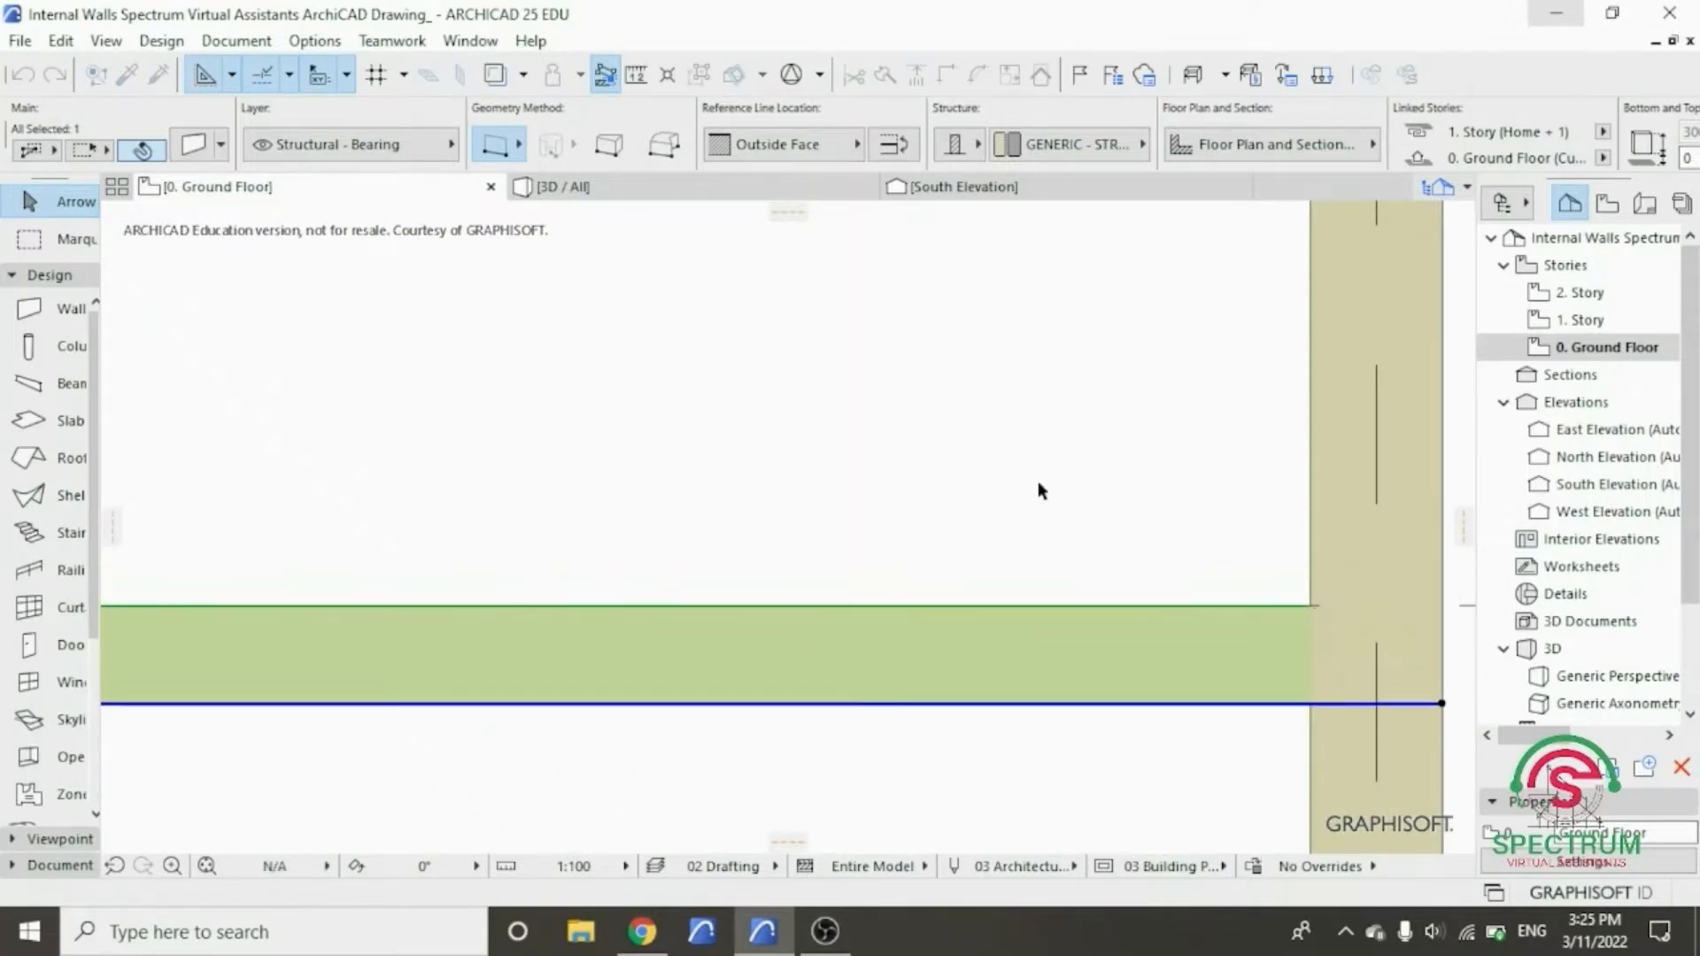
- Move the C–D wall segment up by 75 to centre it on grid line 5, and clear the selection
right_click(994, 416)
mouse_move(1054, 539)
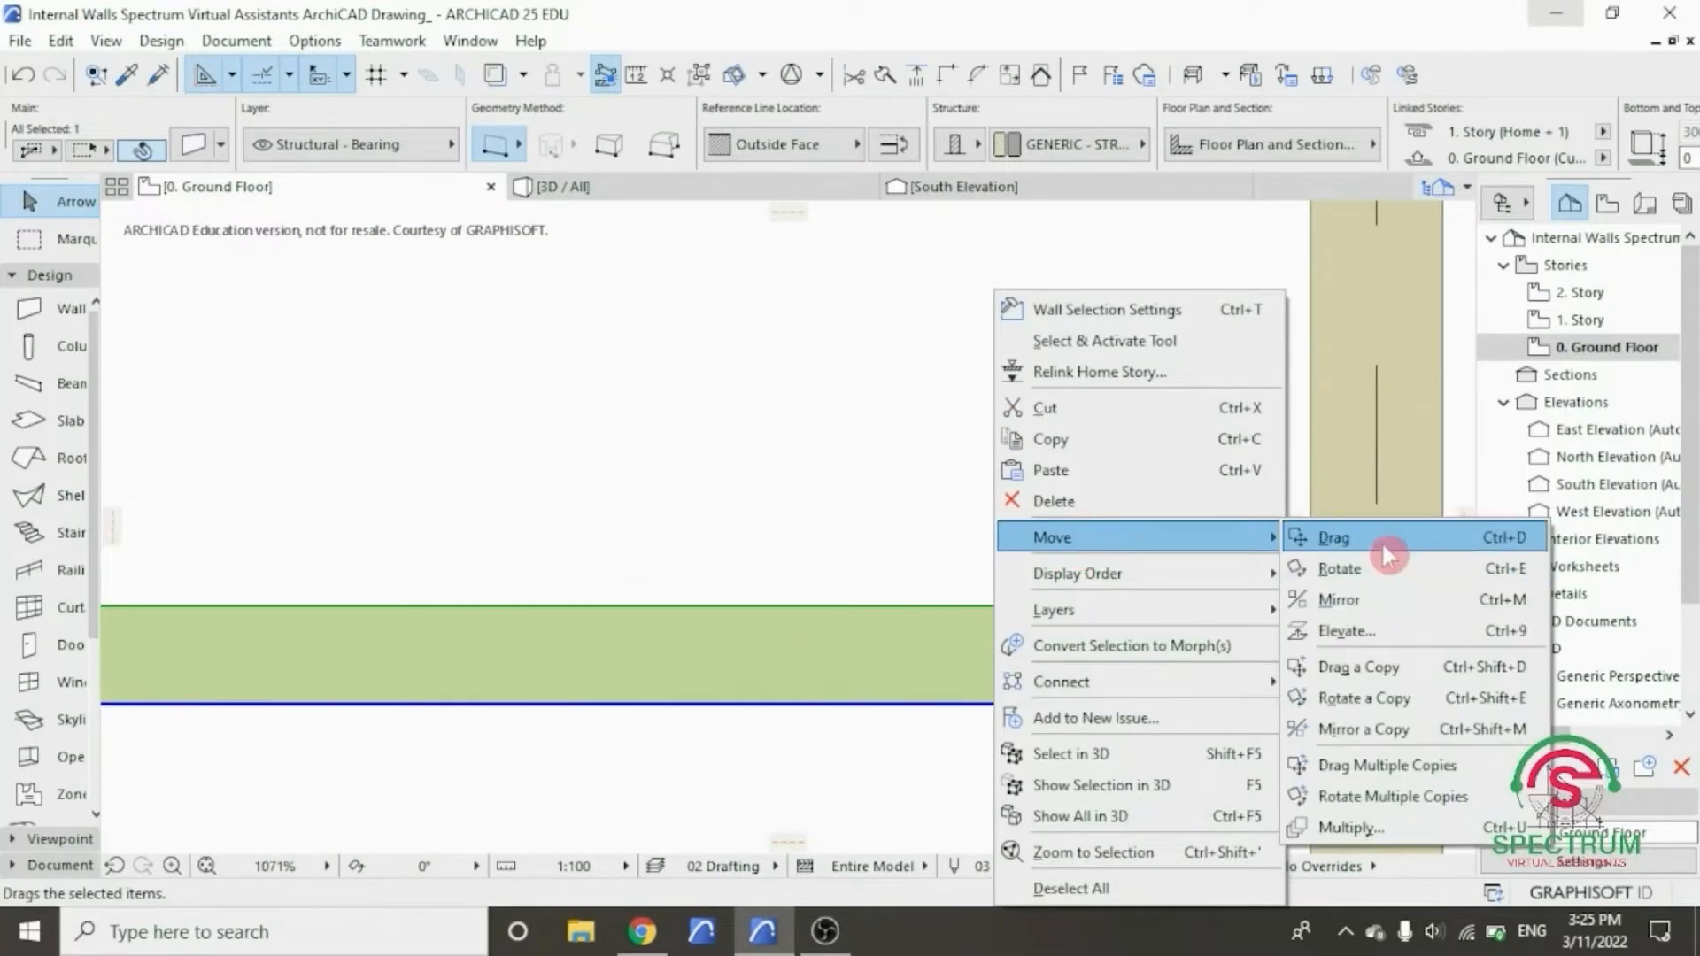
left_click(1372, 538)
left_click(1311, 606)
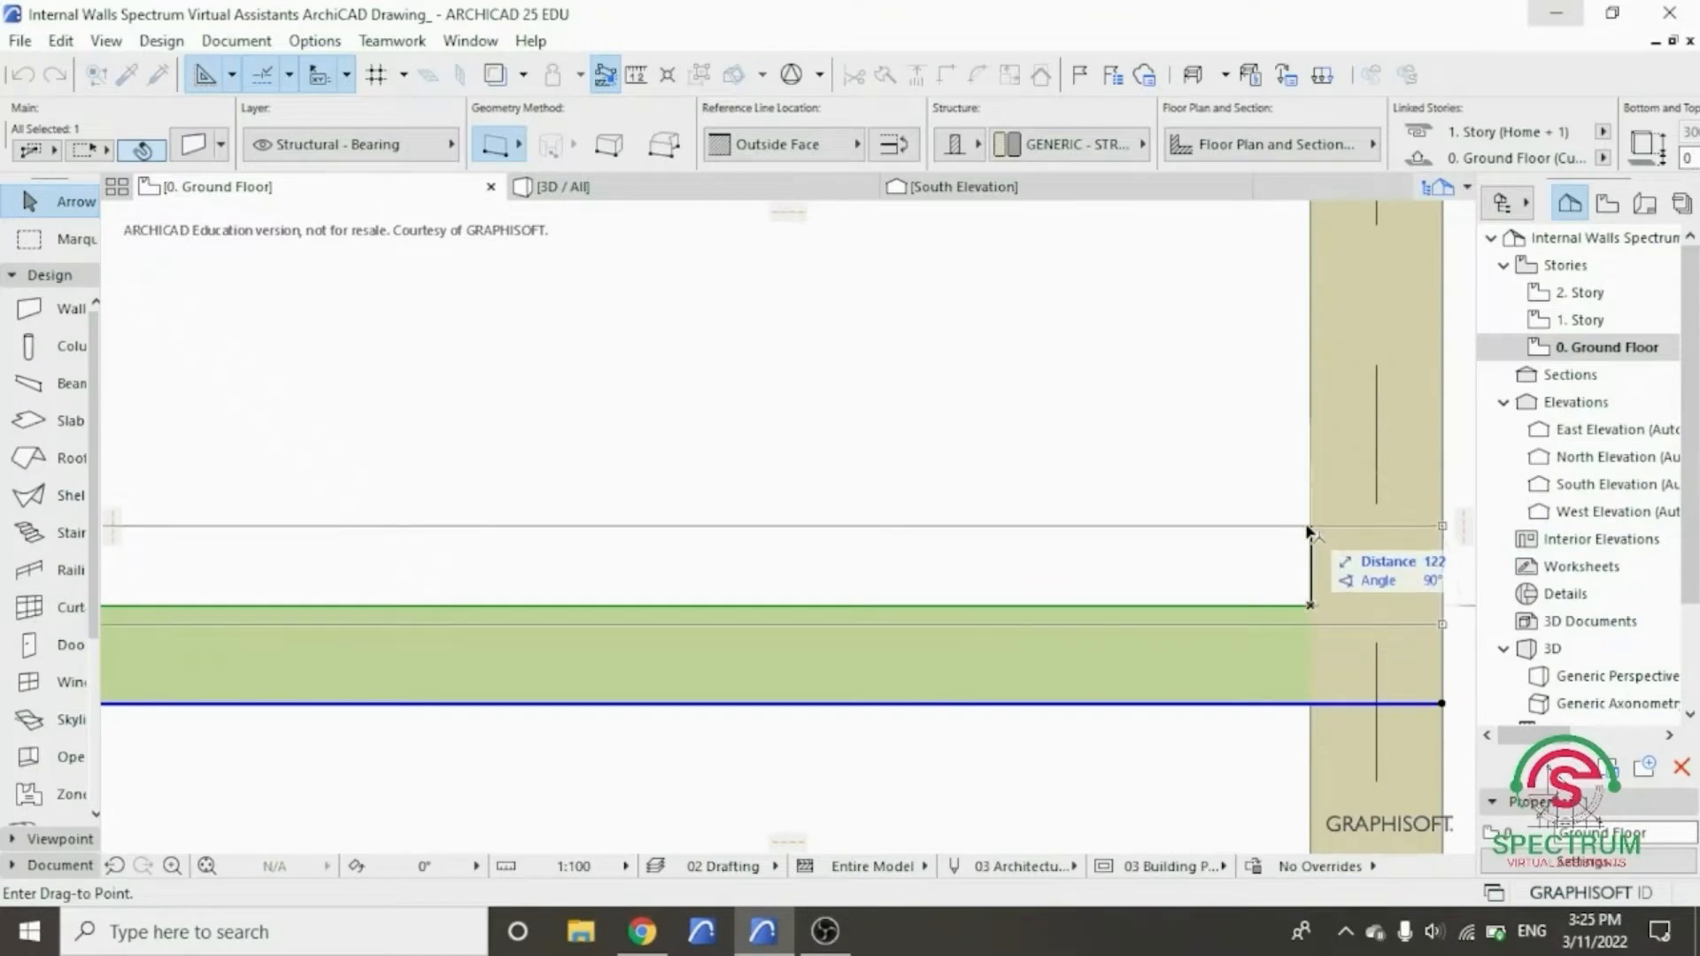
type("75")
key("Return")
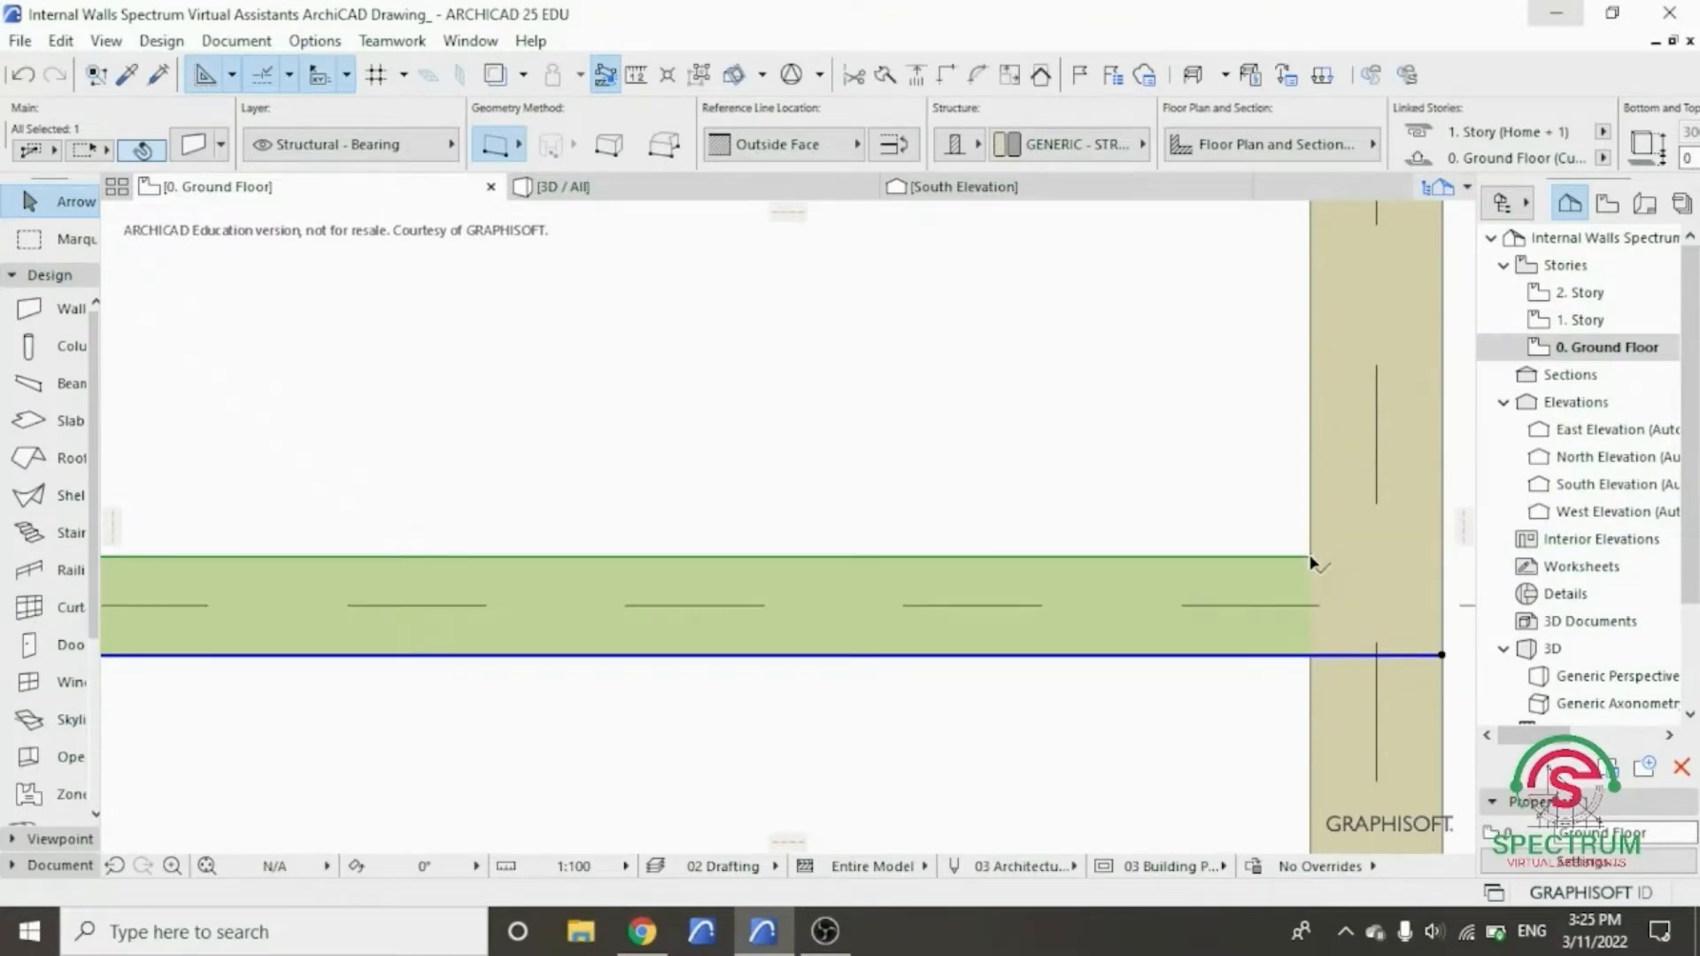
scroll(1070, 543, "down", 3)
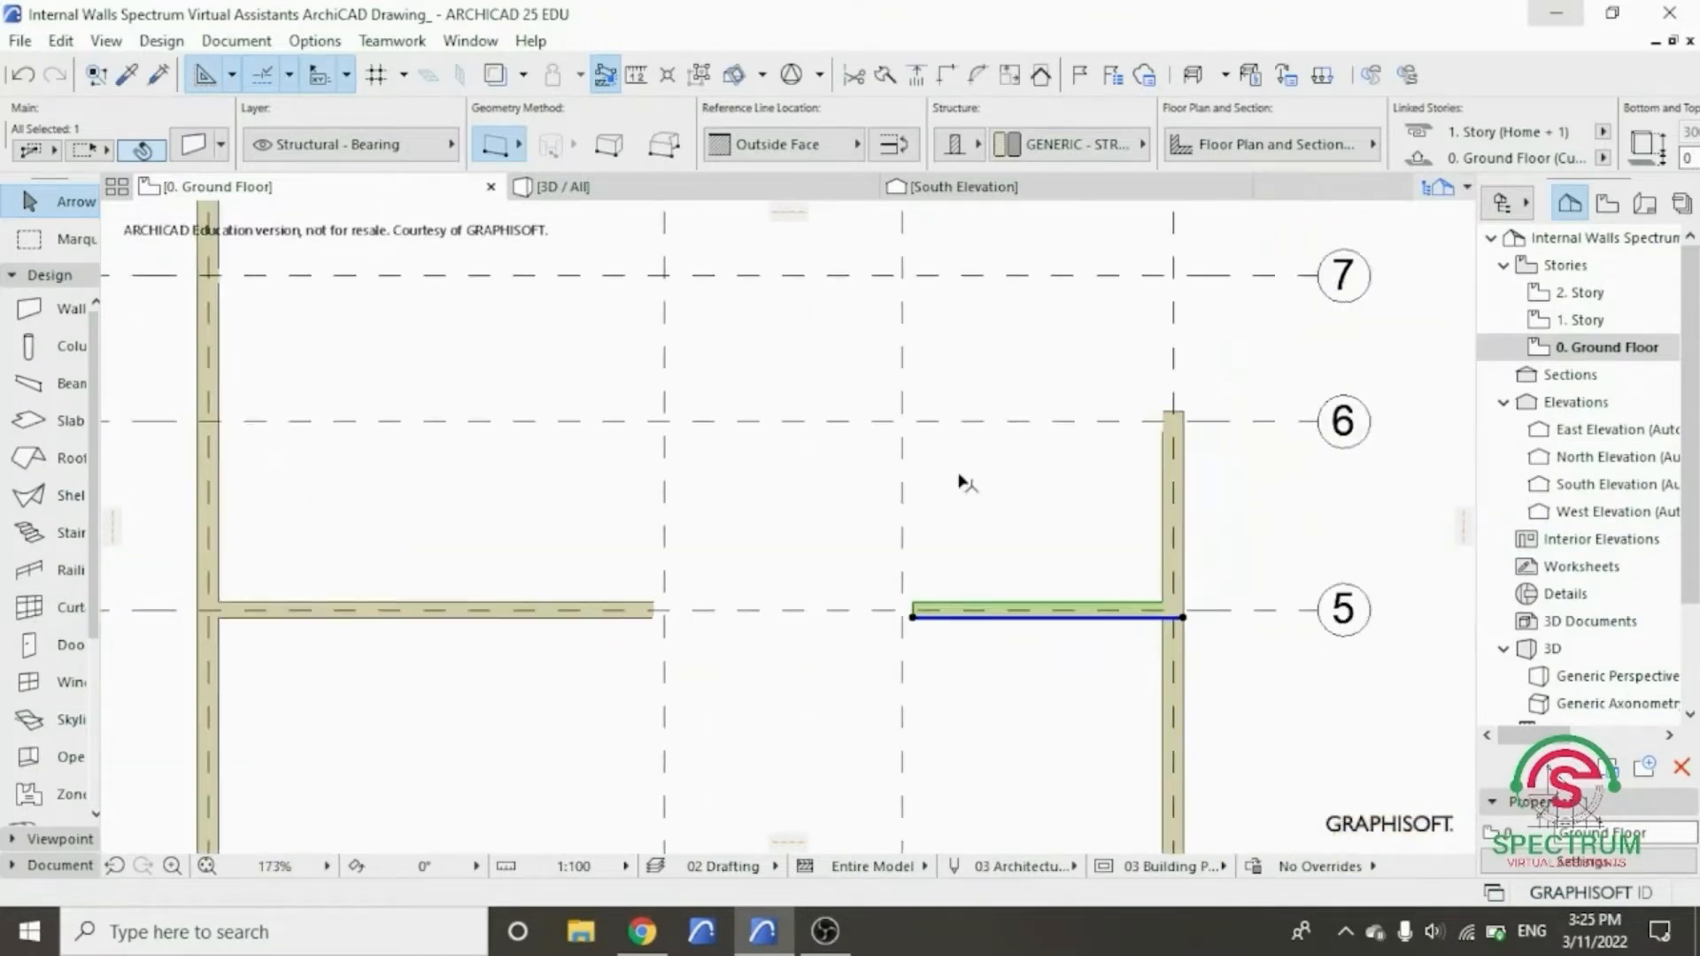
left_click(1006, 506)
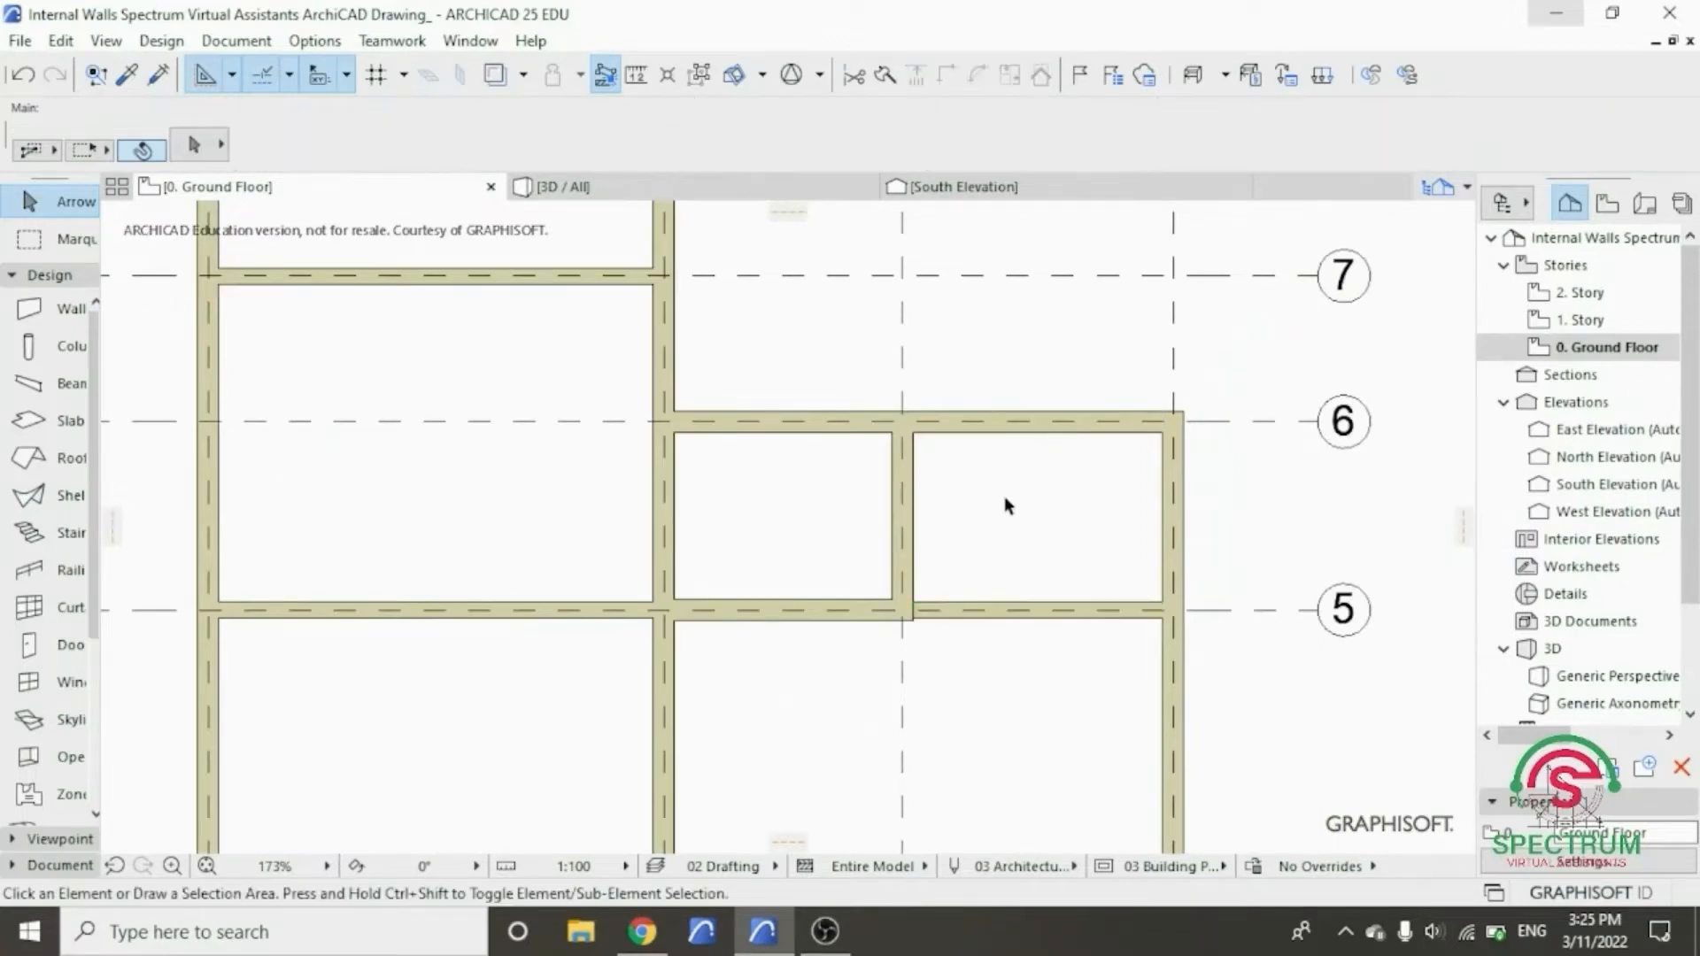
- Trim away the part of the grid 6 wall between grids B and C
scroll(762, 342, "up", 2)
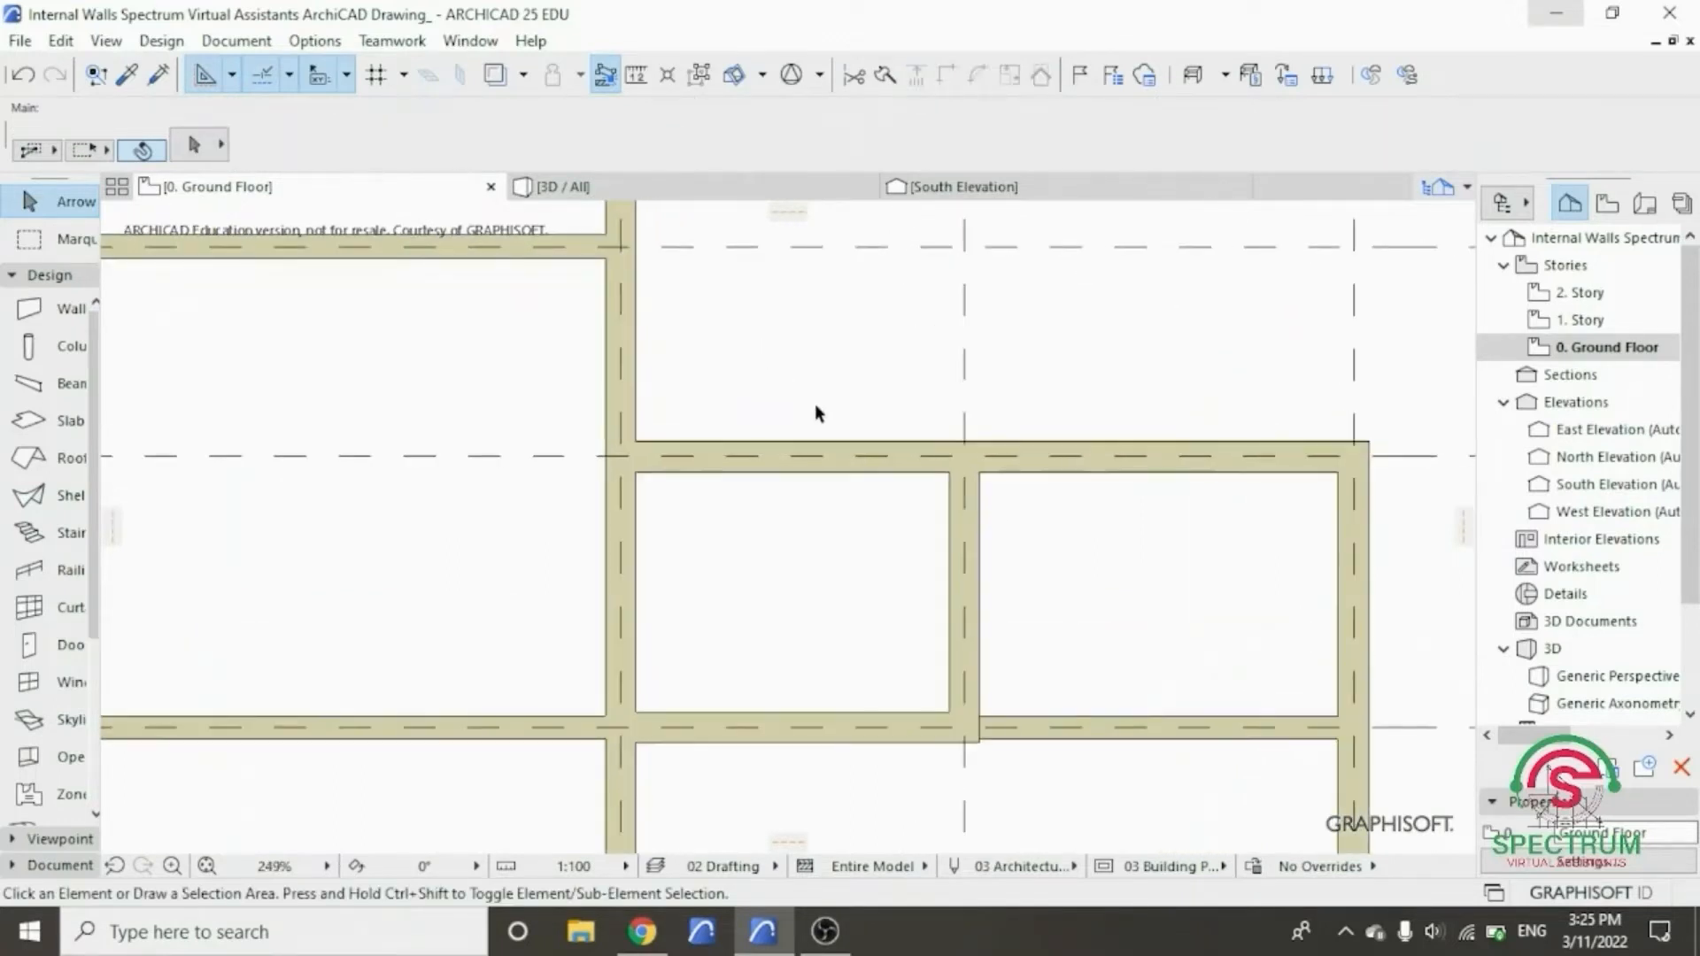
left_click(836, 474)
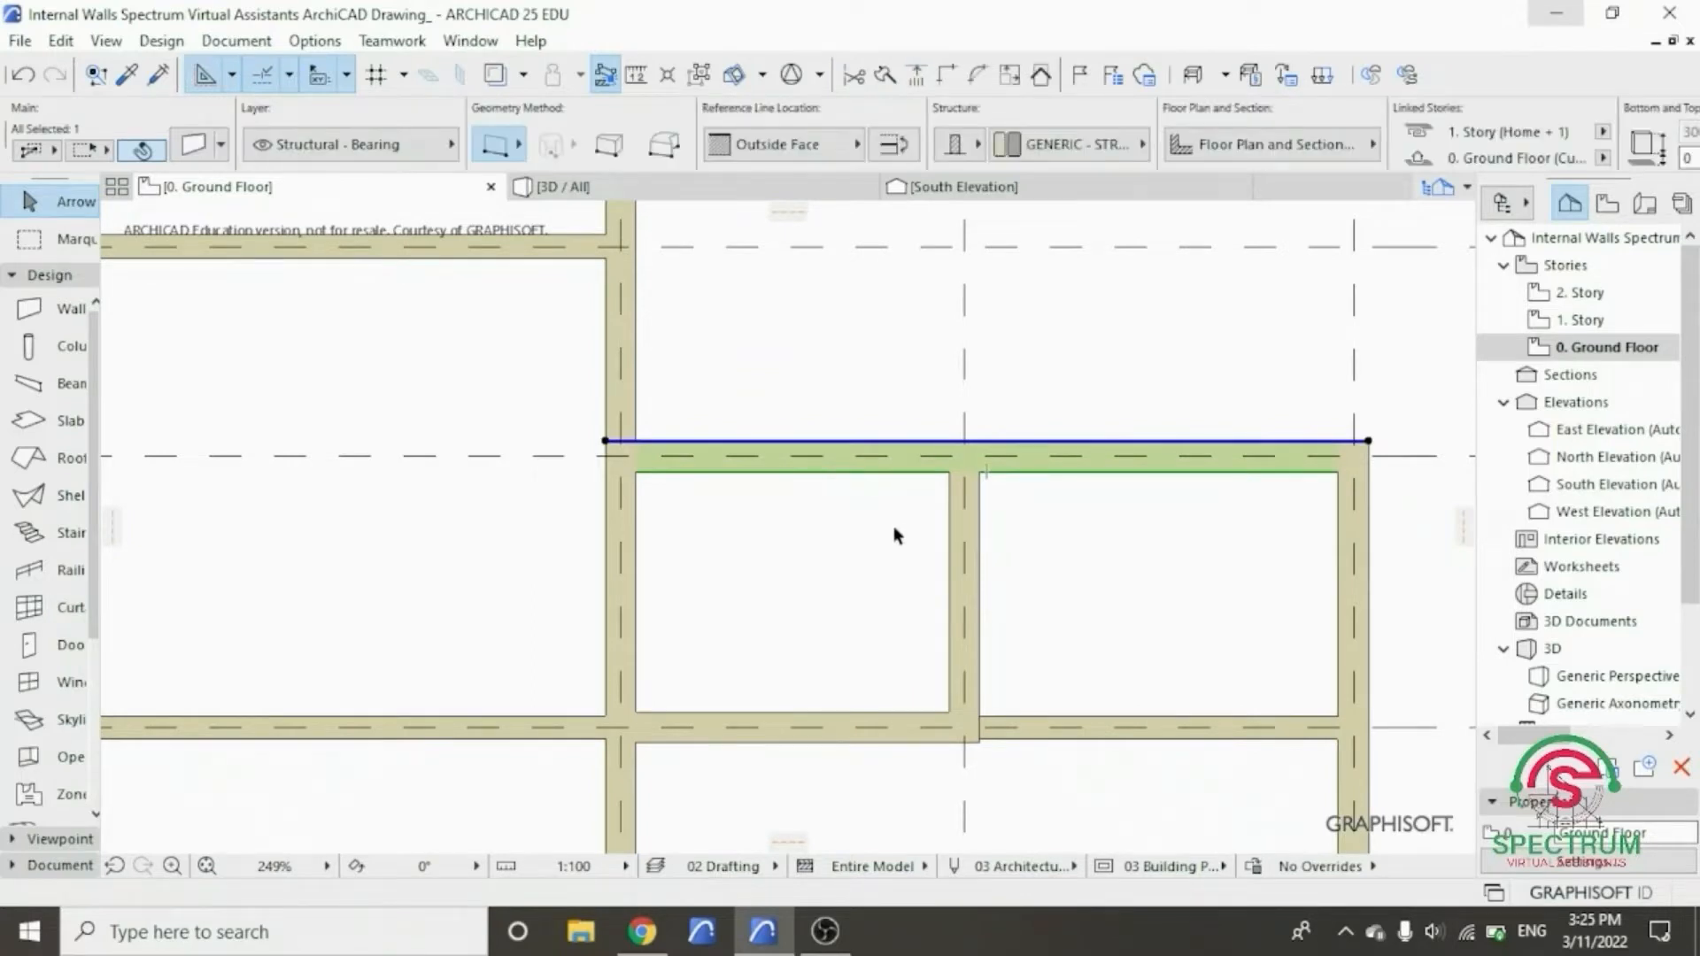
left_click(856, 84)
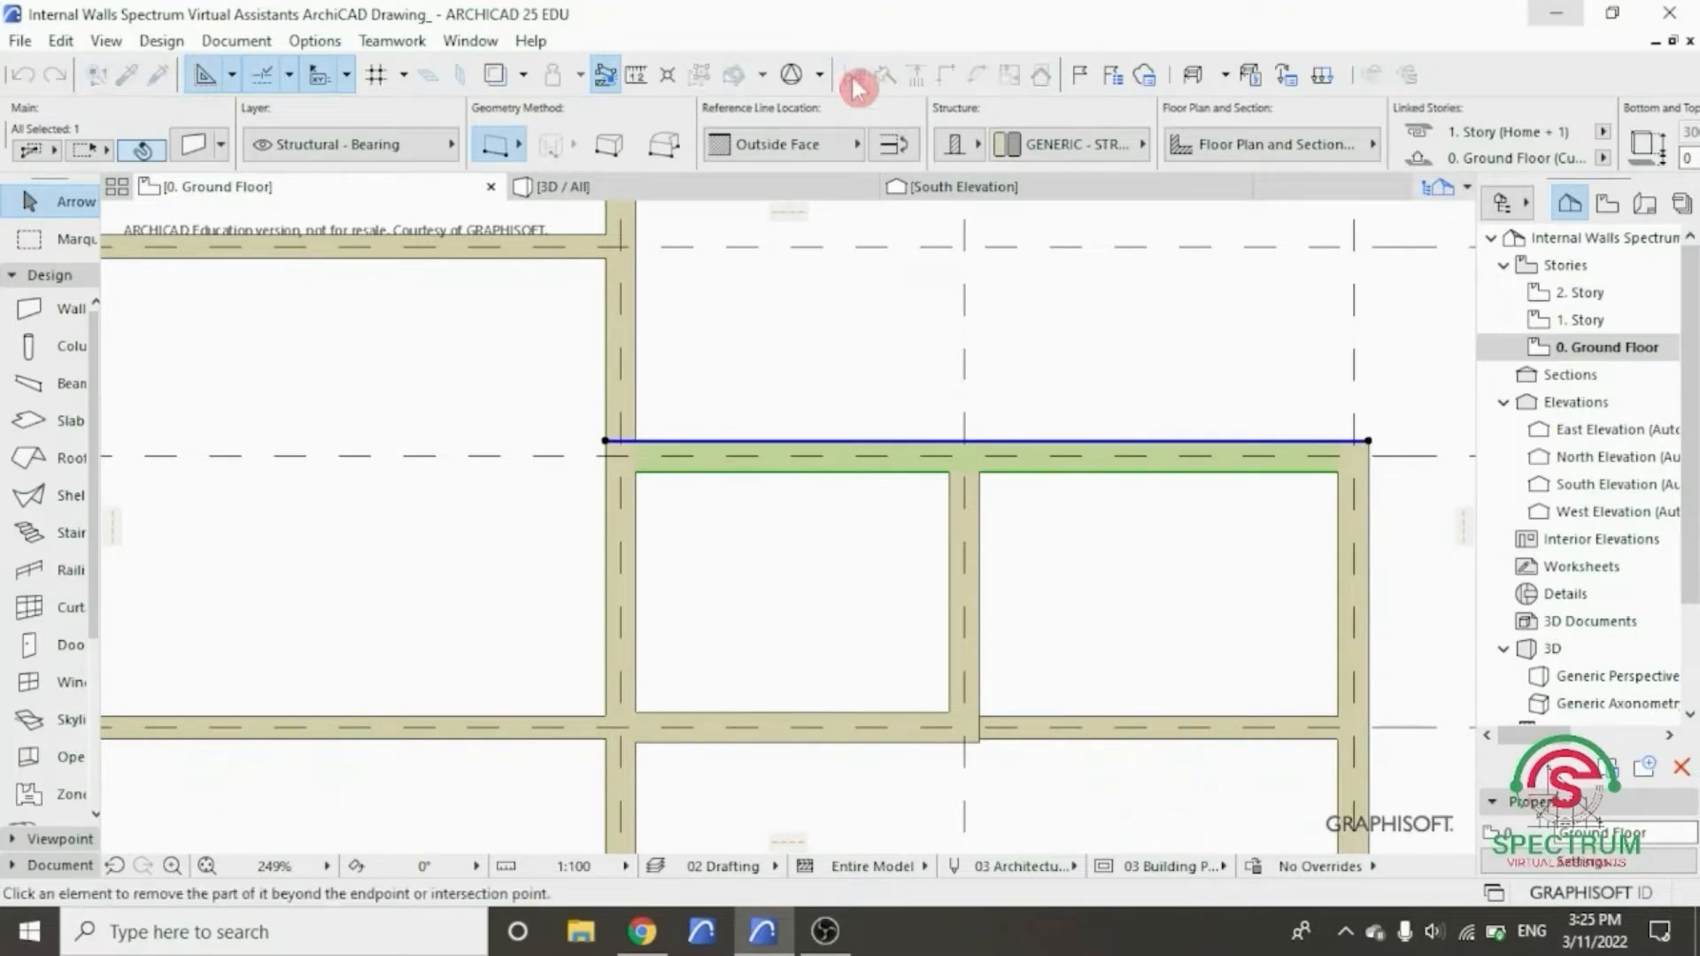
left_click(917, 479)
key("Escape")
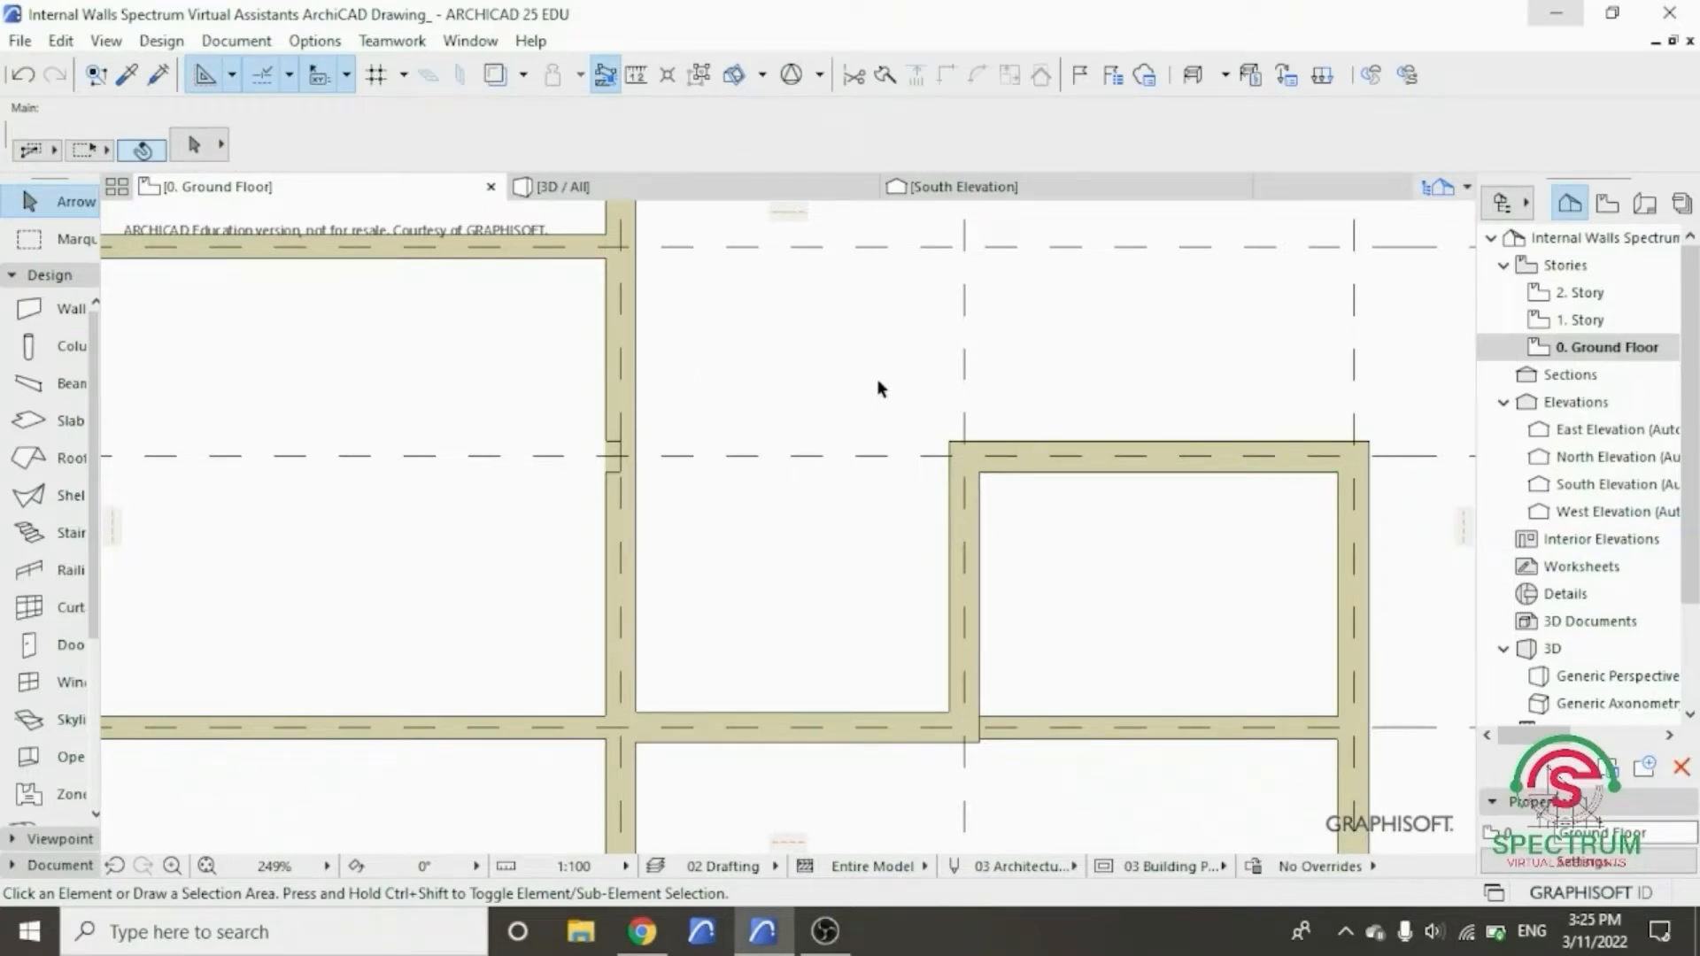
- Set the thickness of the full-length grid 4 wall between grids A and D to 150
scroll(868, 434, "down", 6)
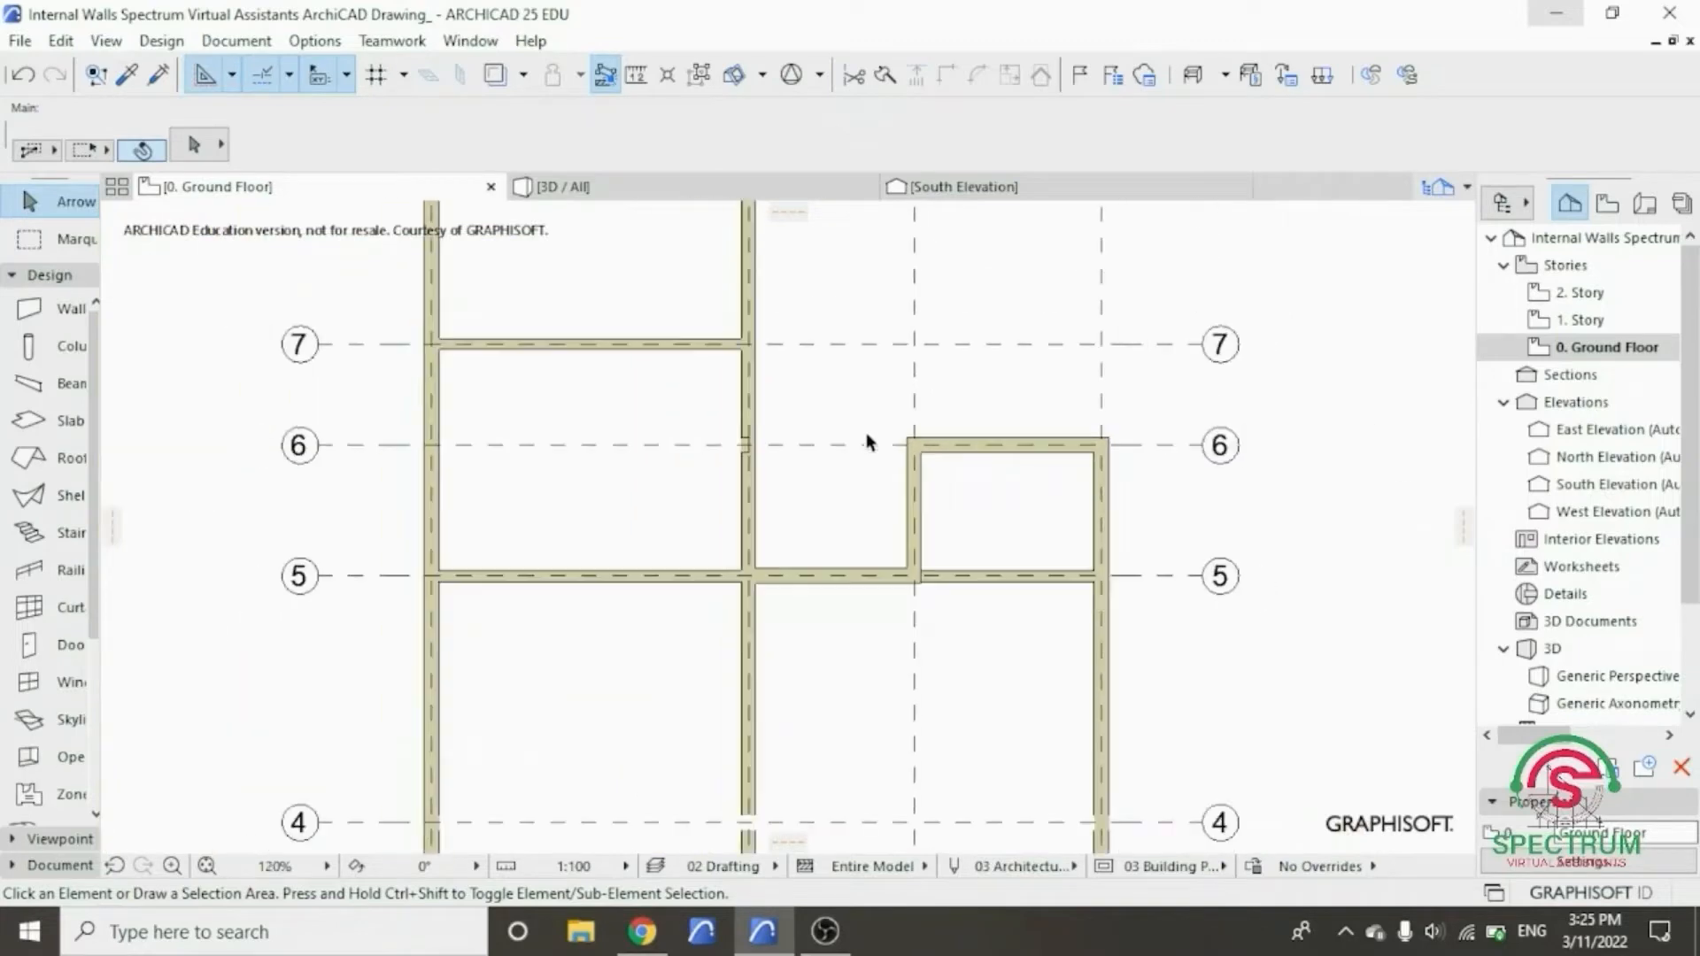
scroll(867, 438, "down", 4)
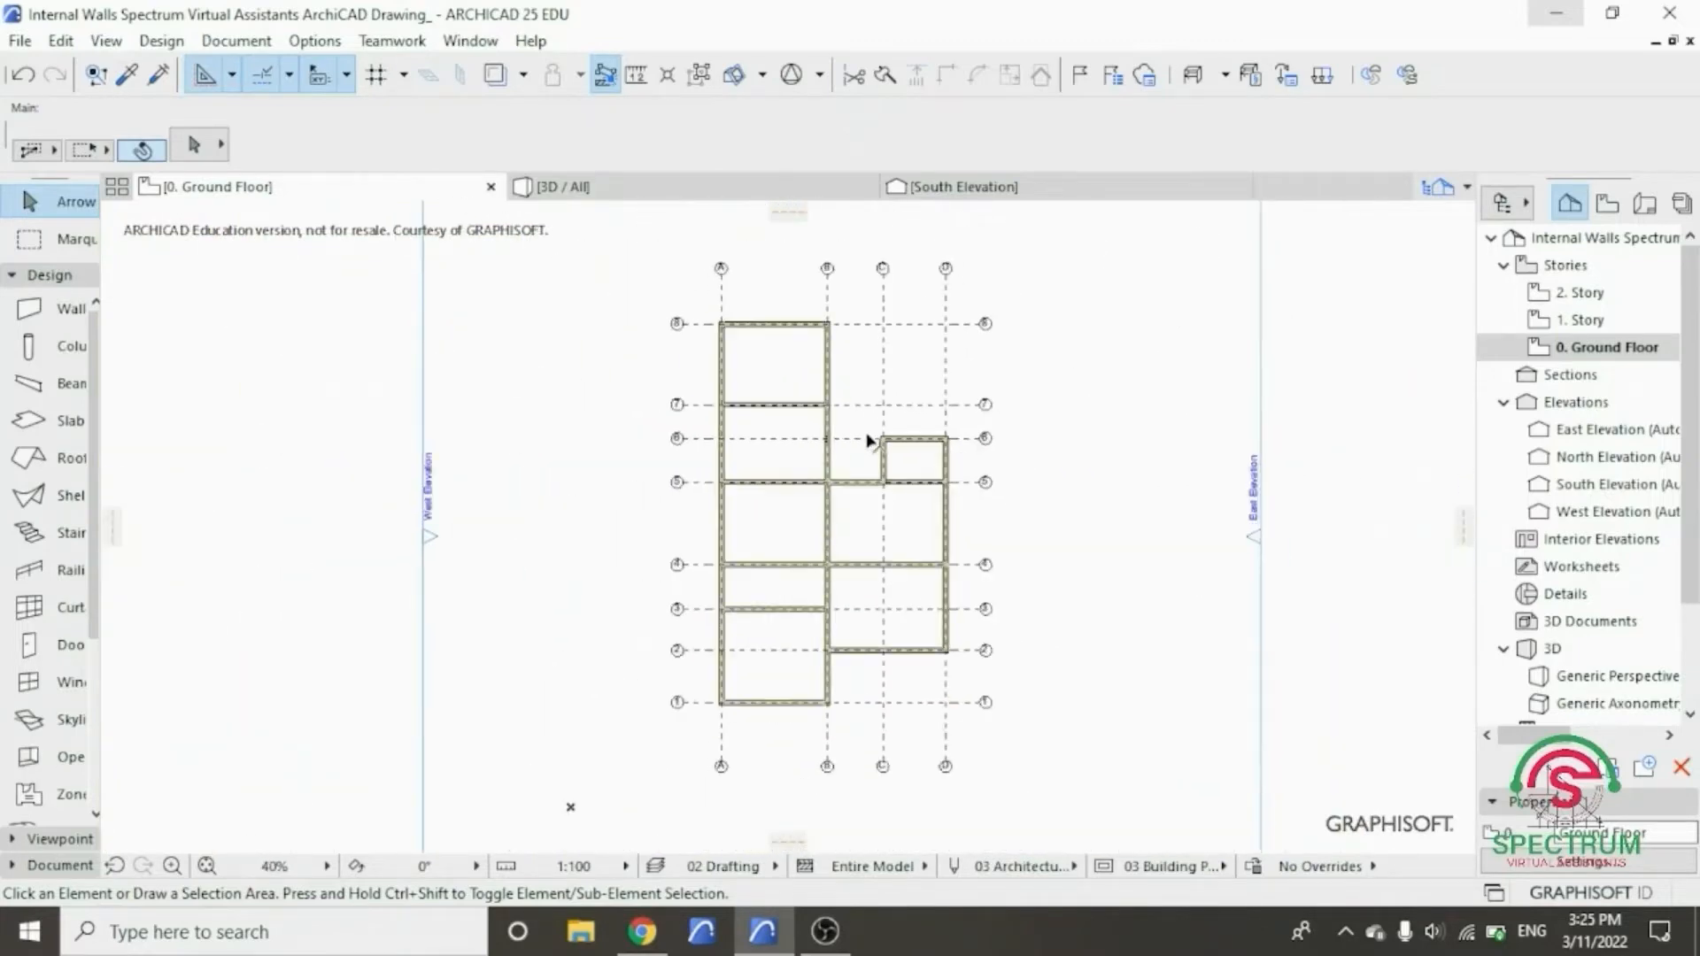
scroll(770, 567, "up", 3)
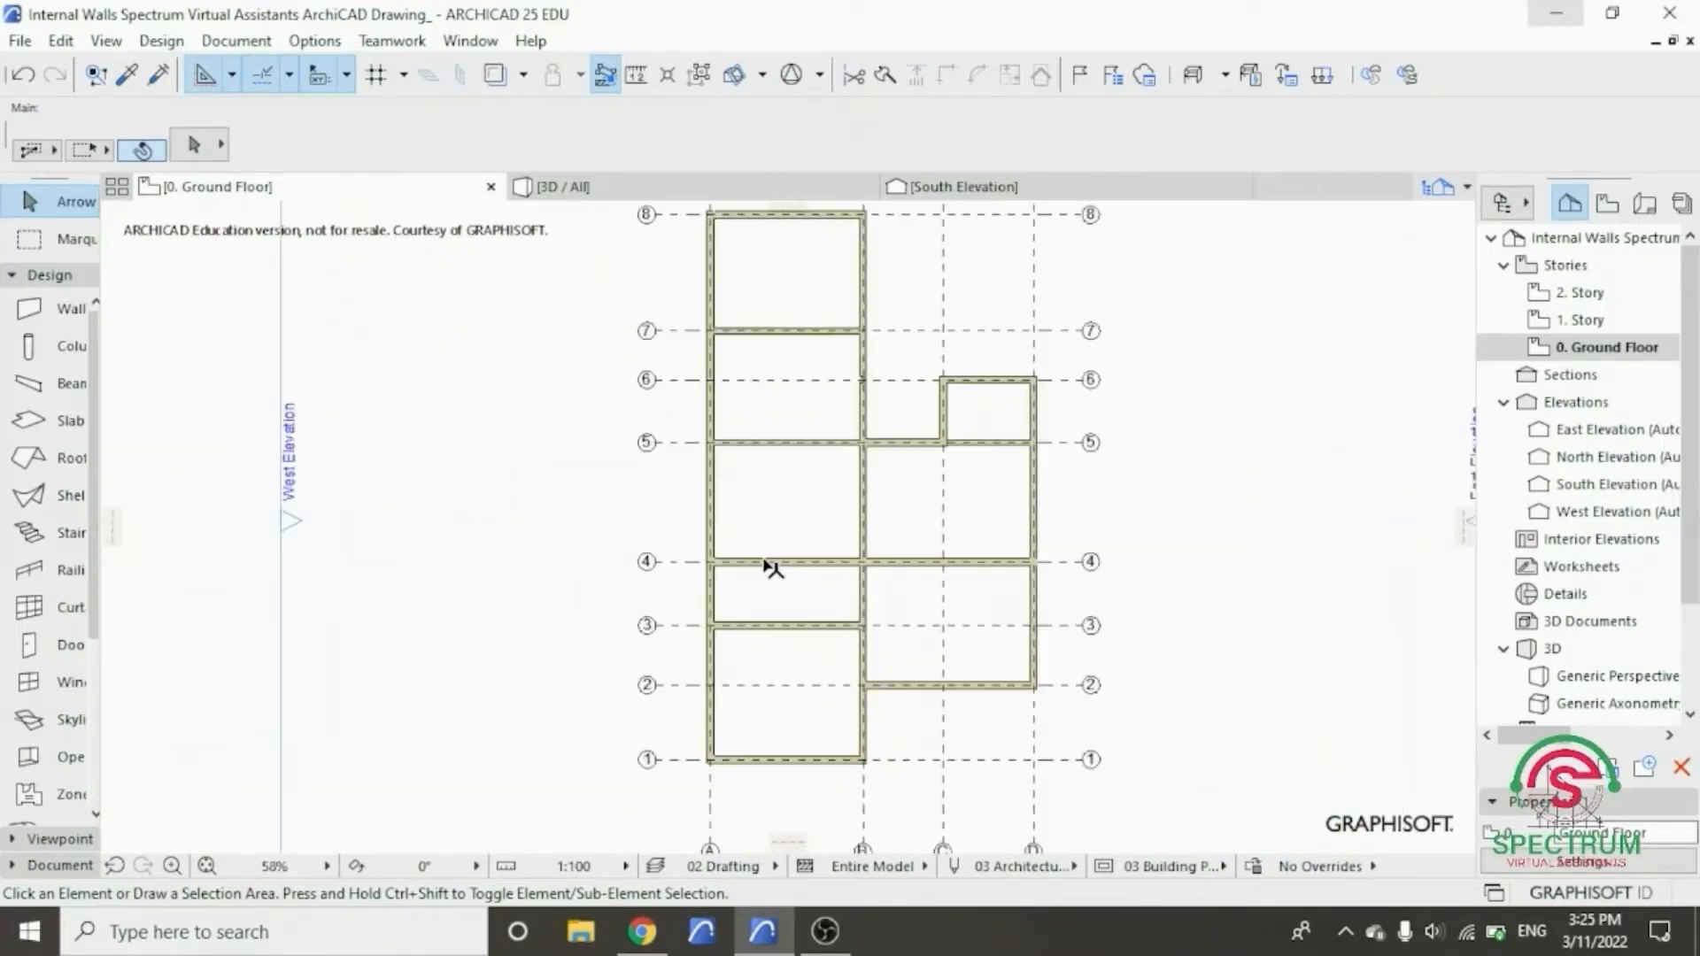
scroll(782, 555, "up", 5)
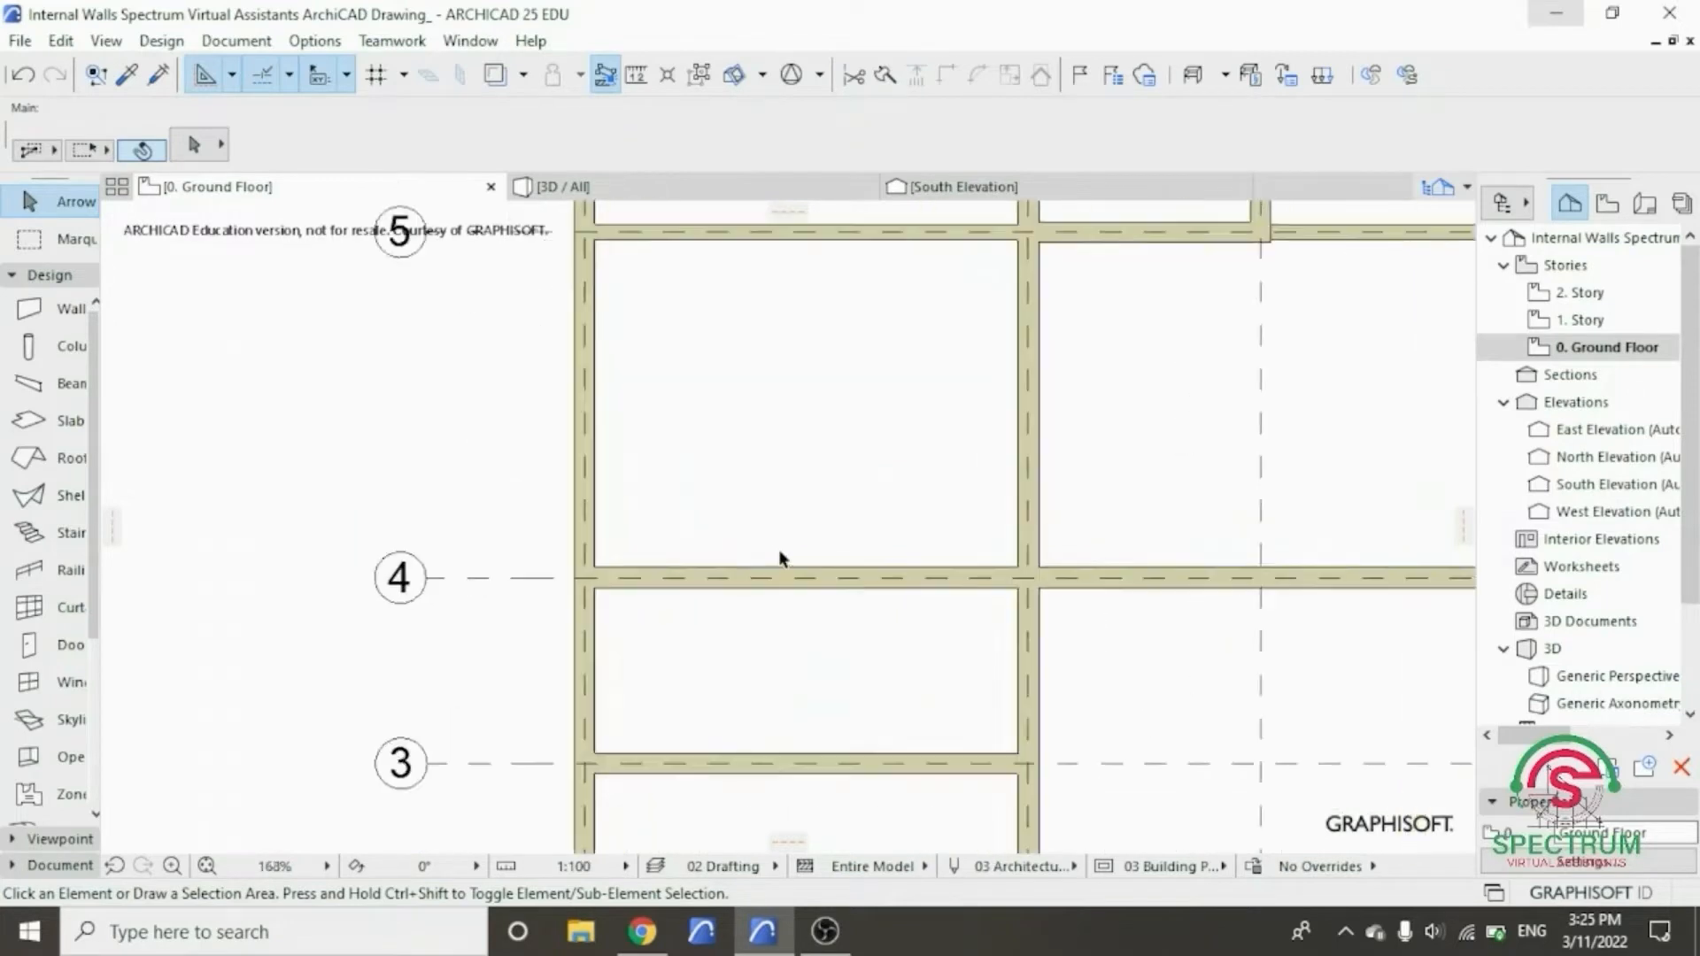
scroll(784, 549, "down", 4)
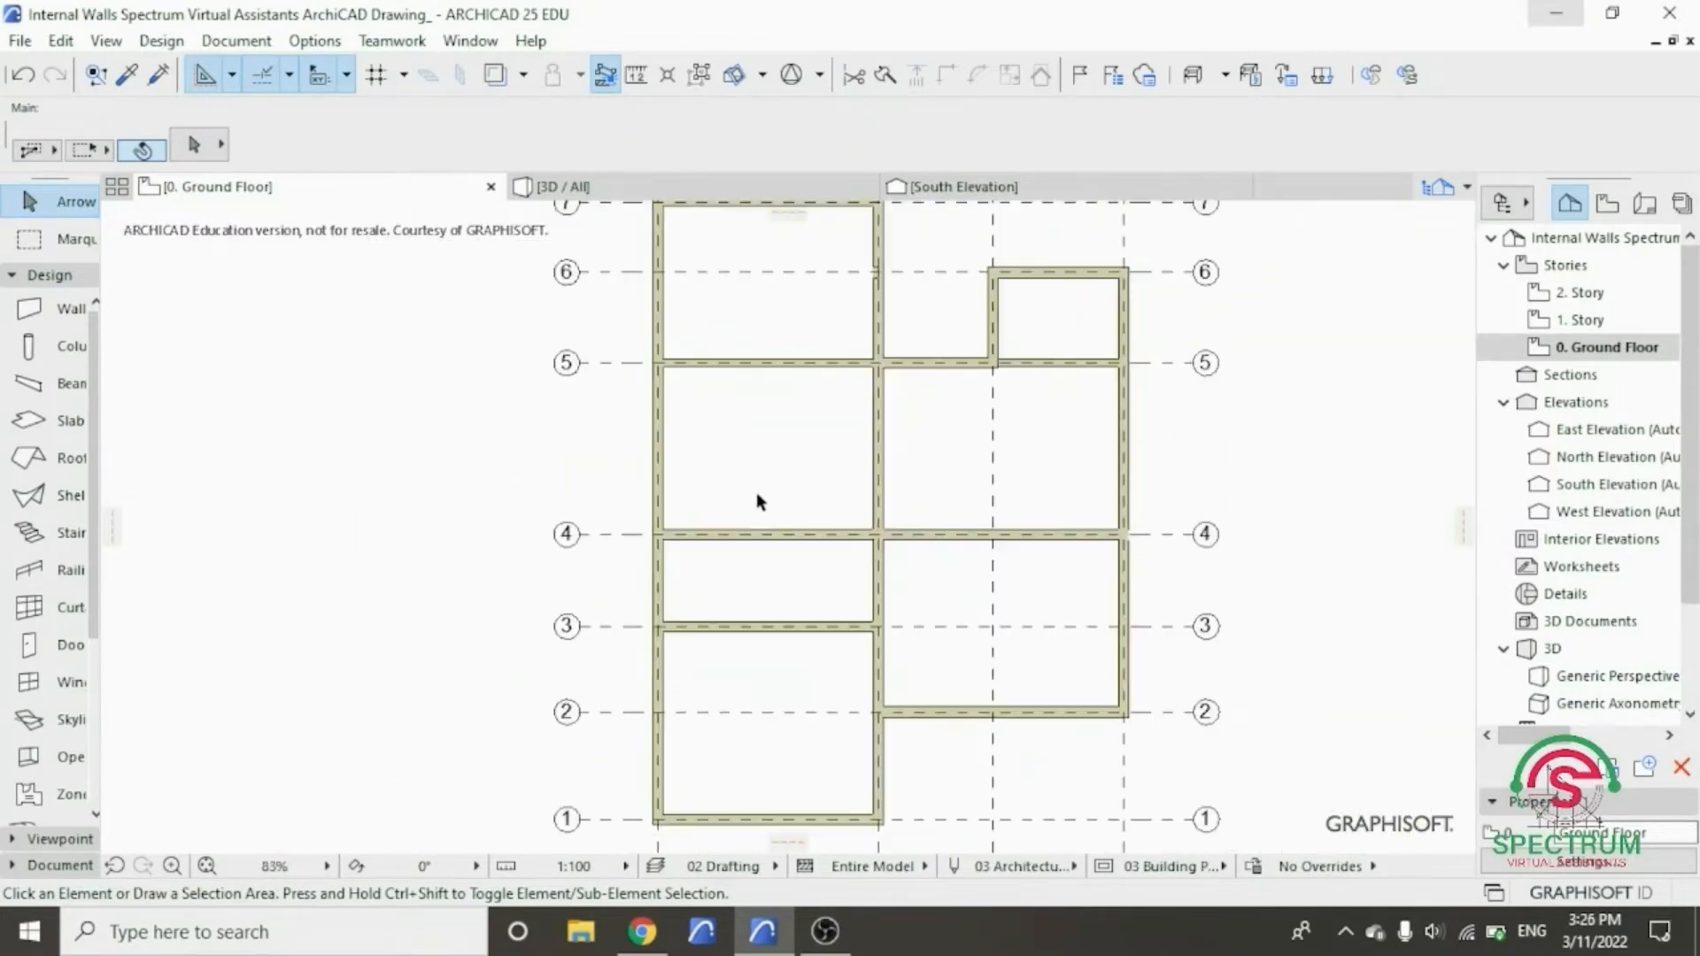
scroll(761, 500, "up", 2)
scroll(772, 516, "up", 1)
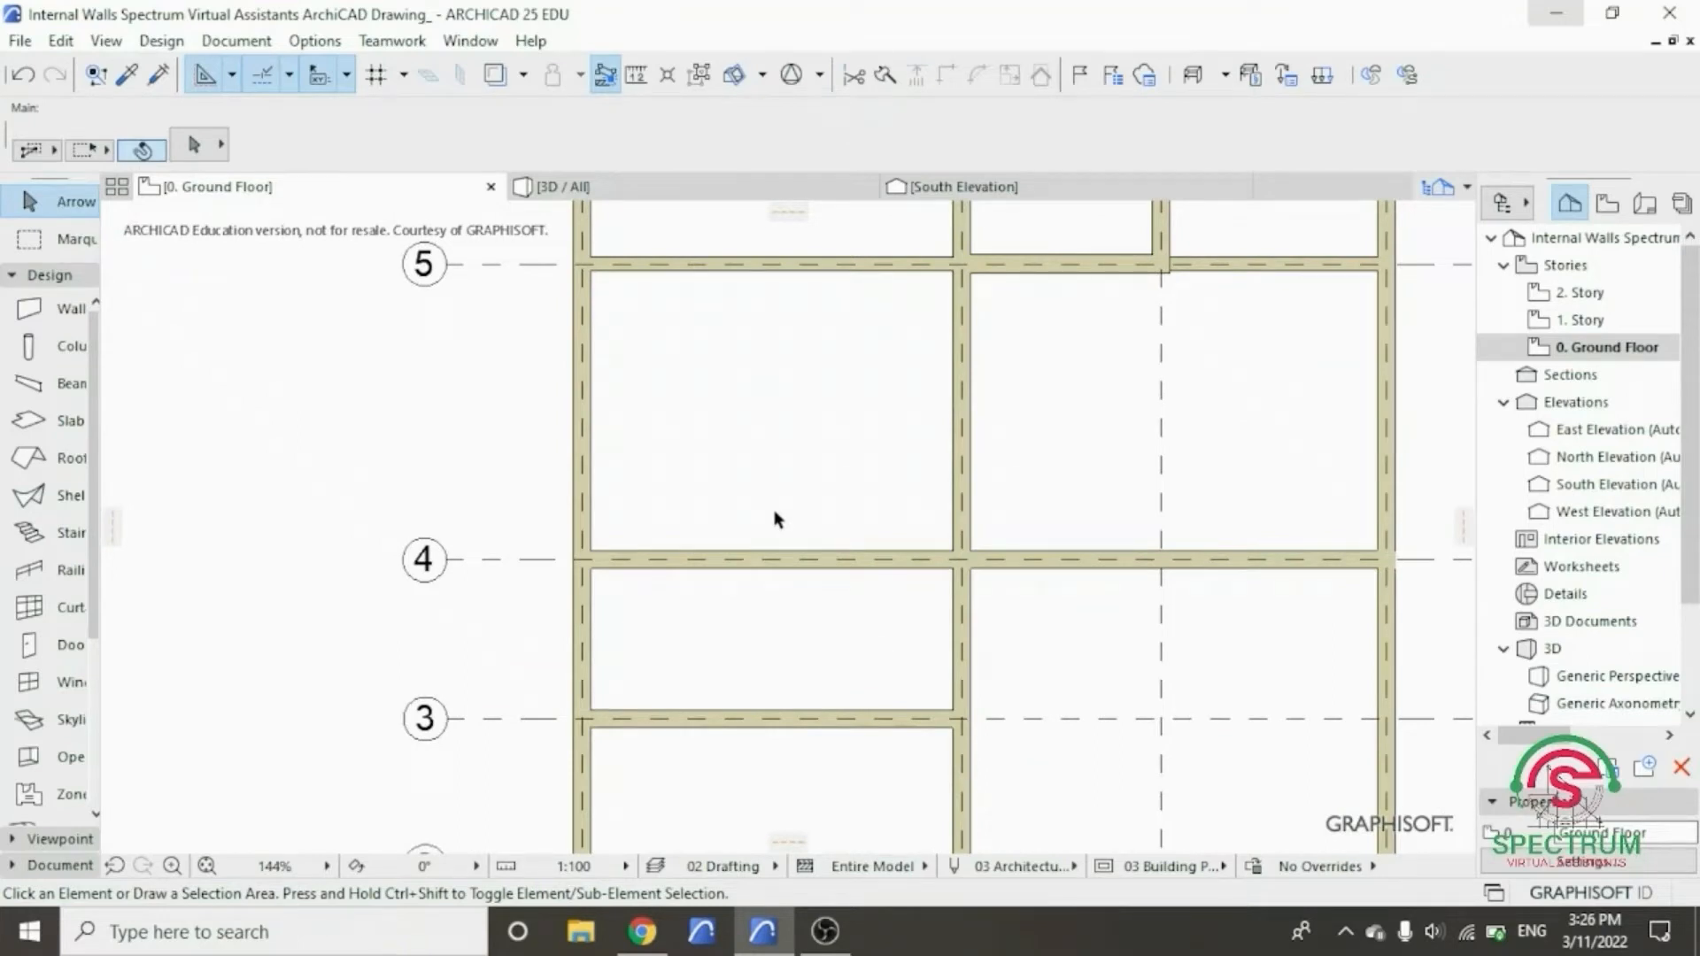
left_click(763, 571)
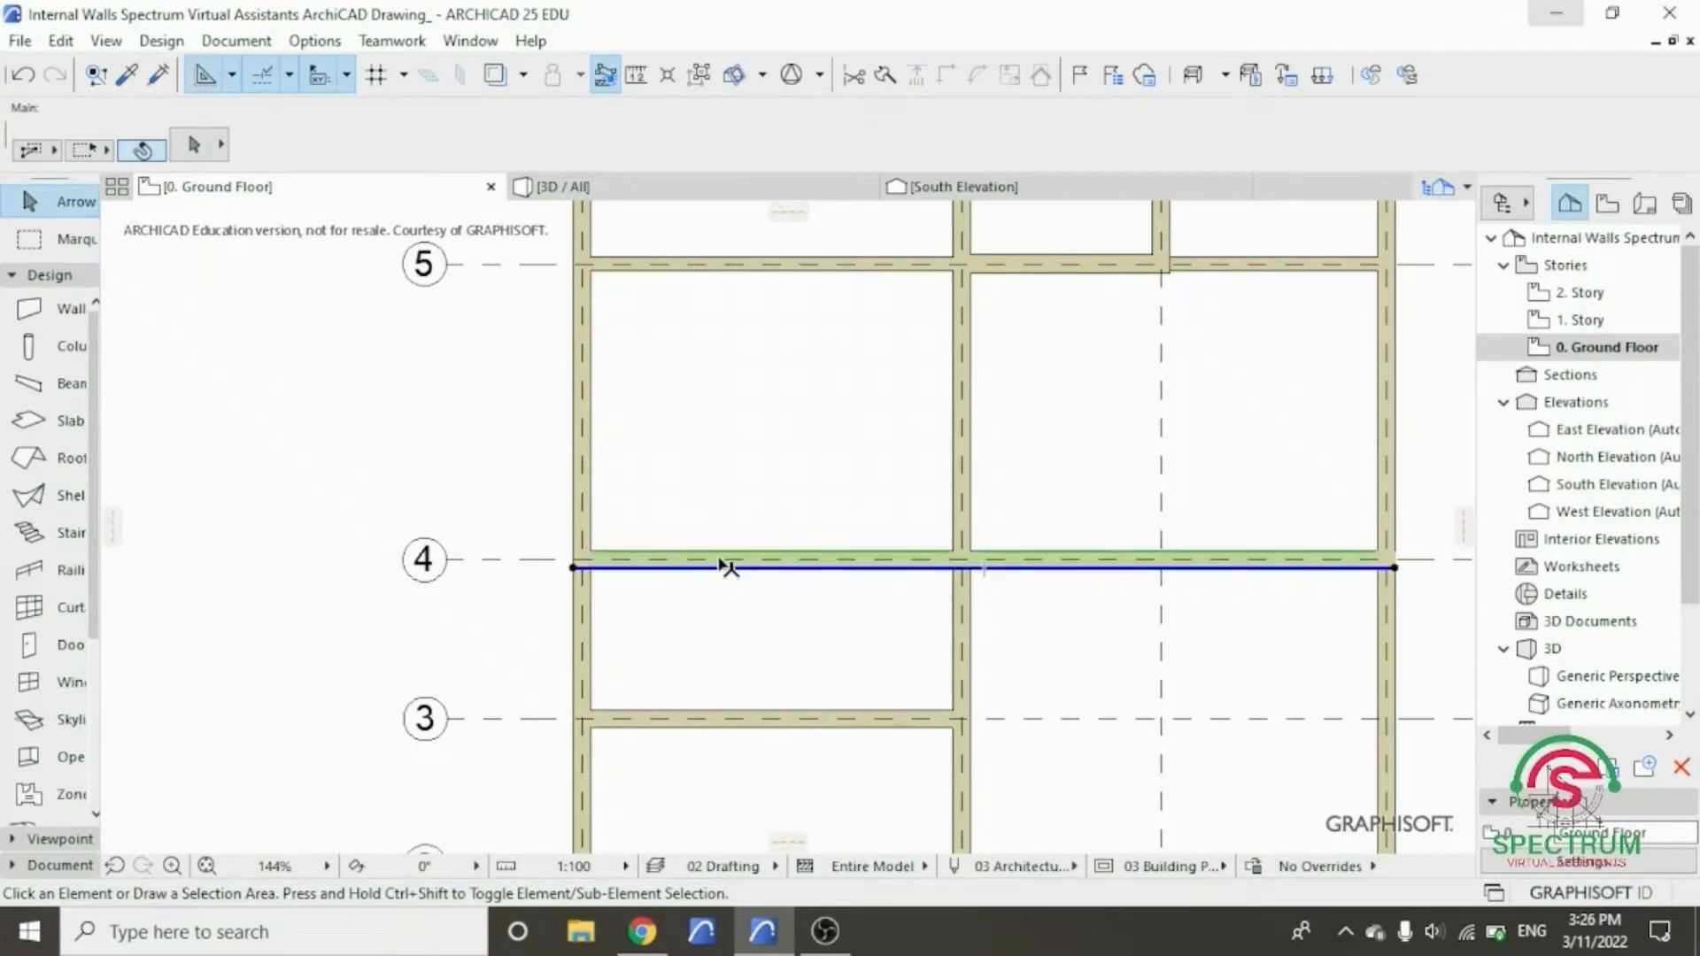
right_click(739, 401)
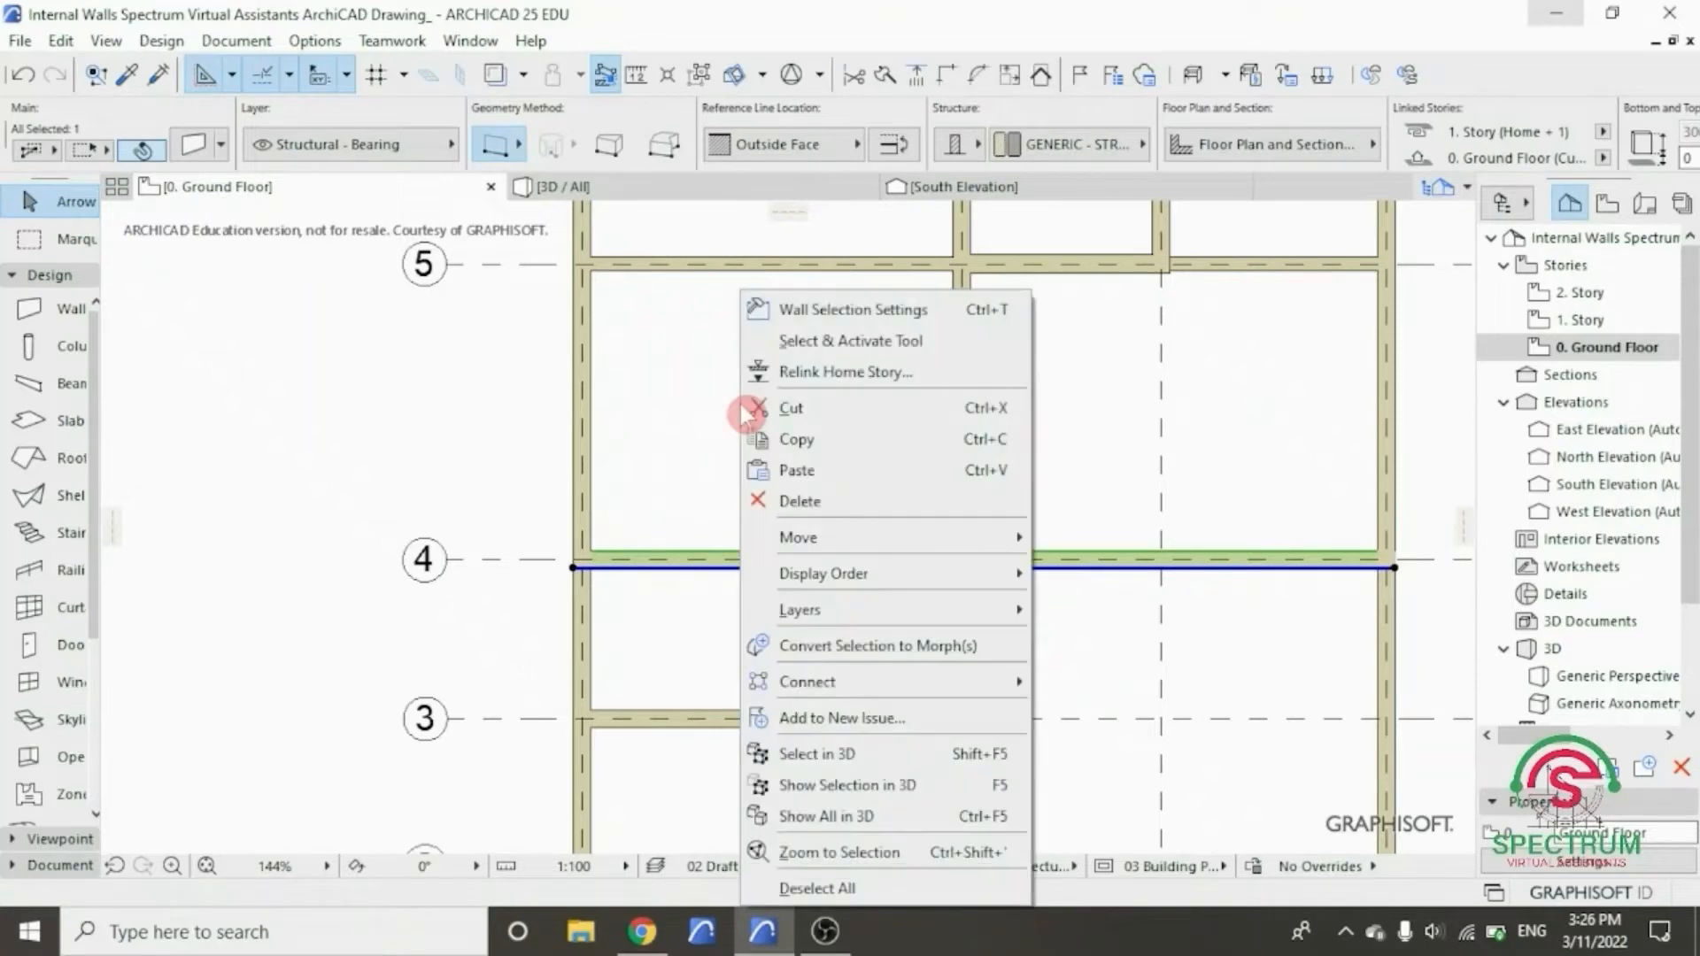
left_click(793, 312)
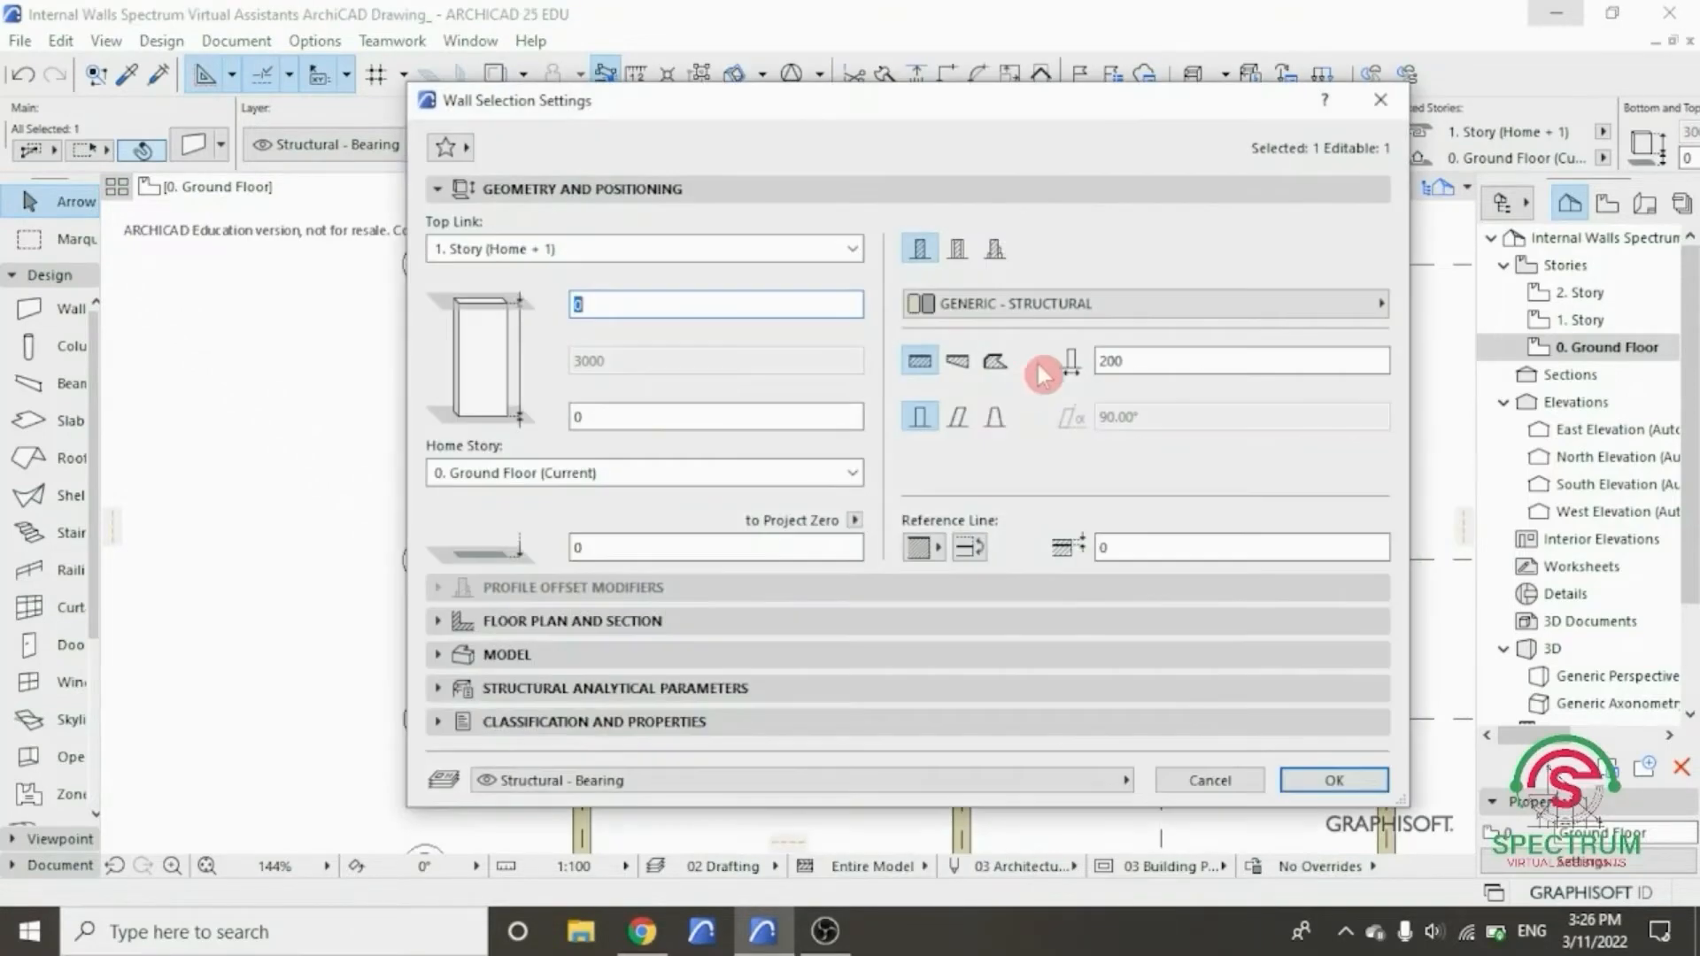
left_click(1107, 359)
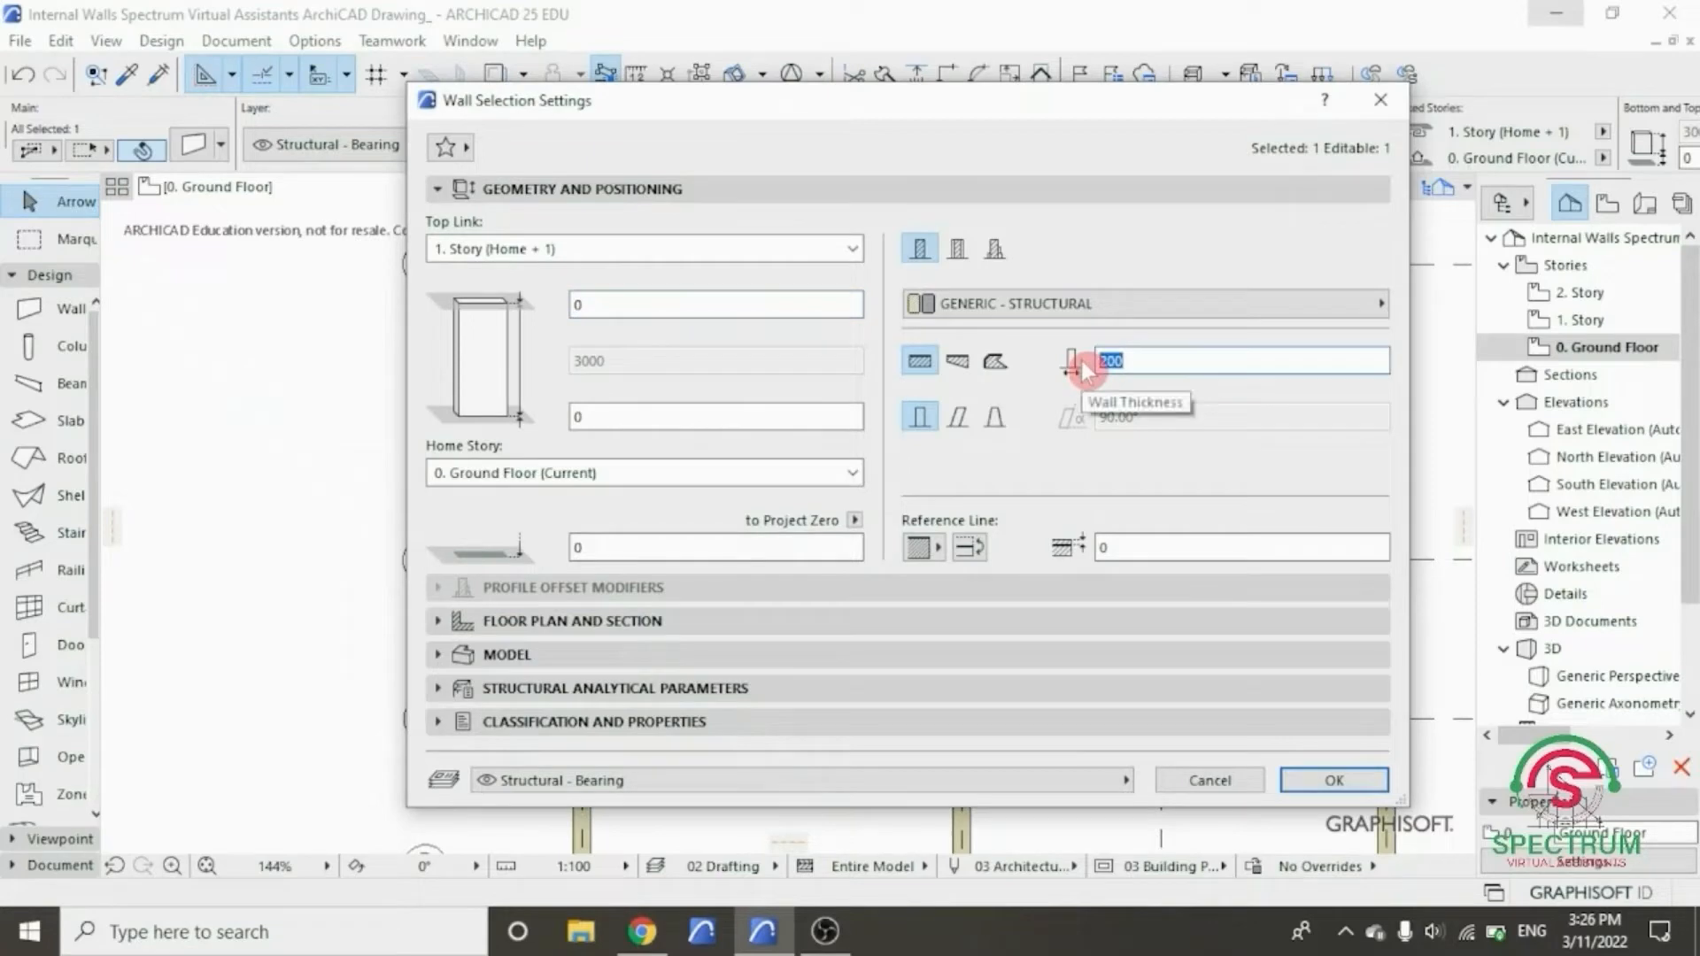
type("150")
key("Return")
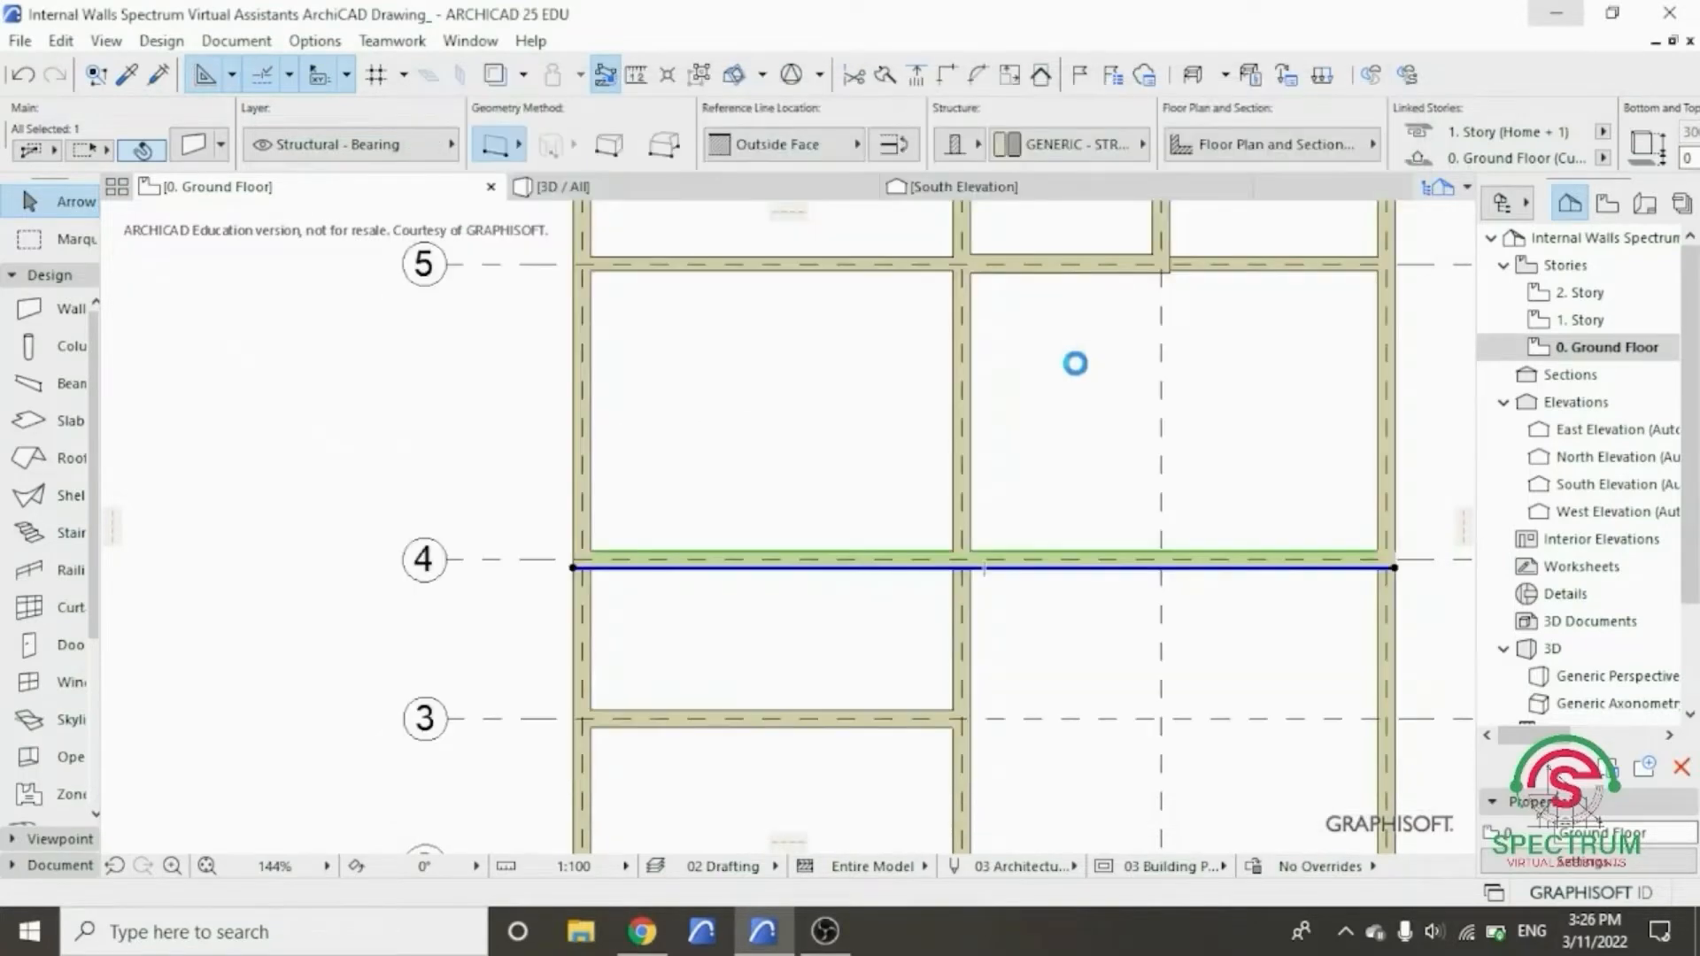
- Move the grid 4 wall down so its upper face aligns with grid line 4
right_click(791, 419)
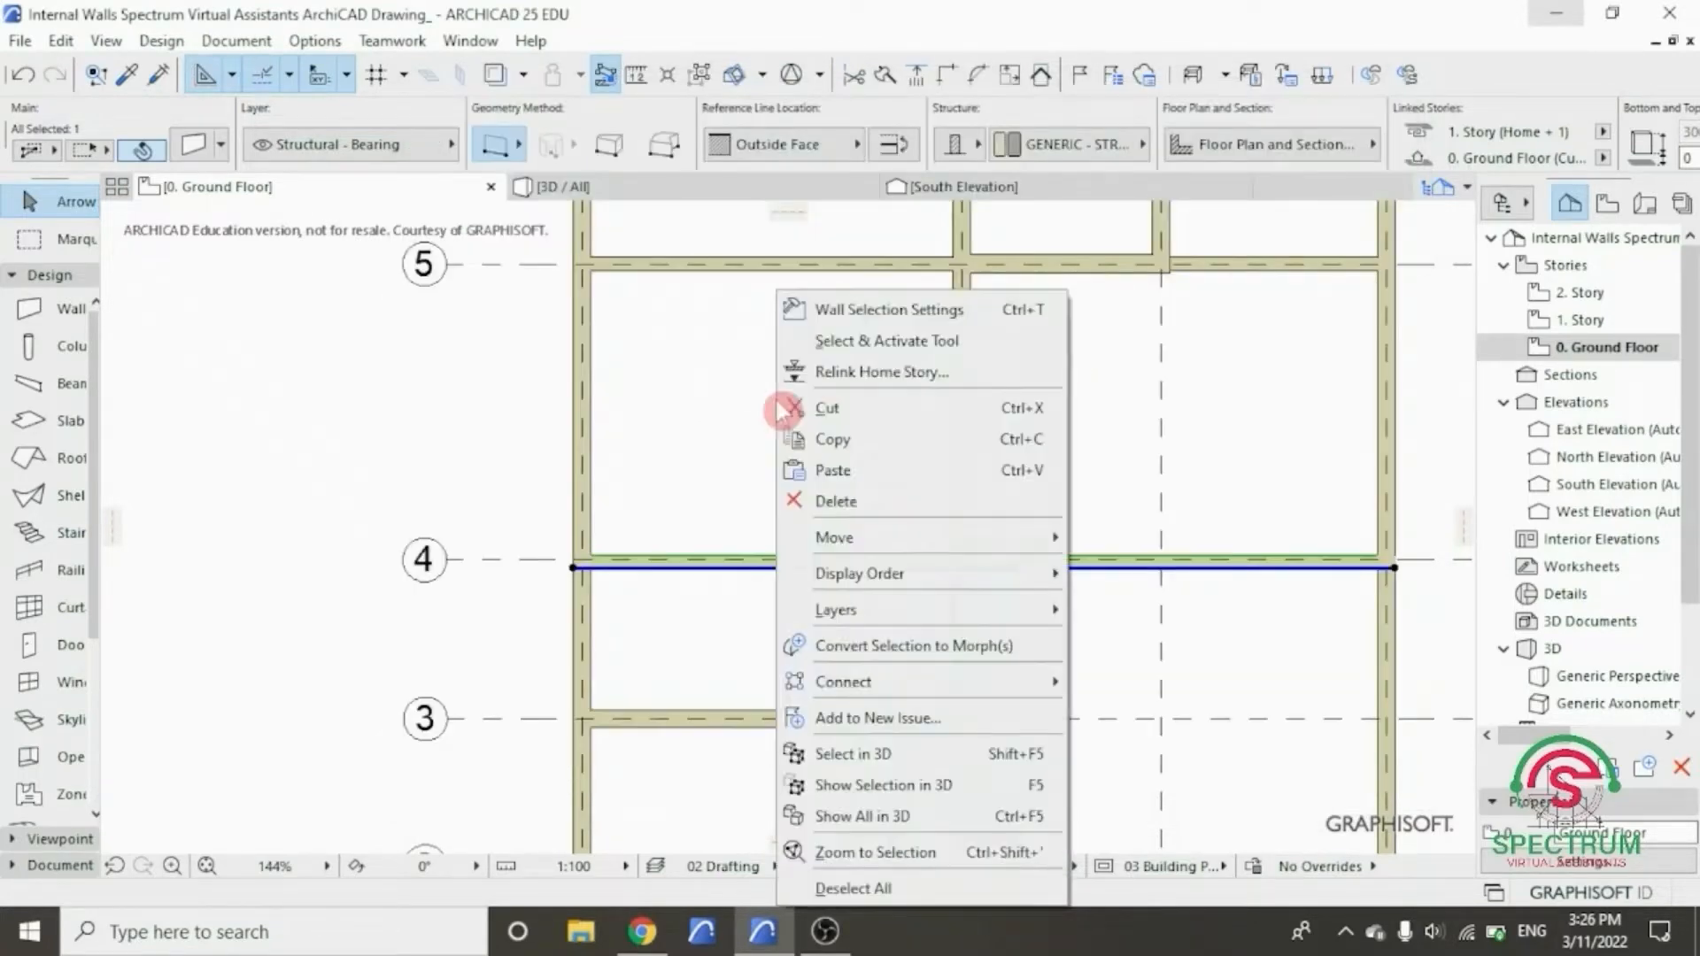
mouse_move(1053, 535)
left_click(1107, 535)
scroll(595, 569, "up", 4)
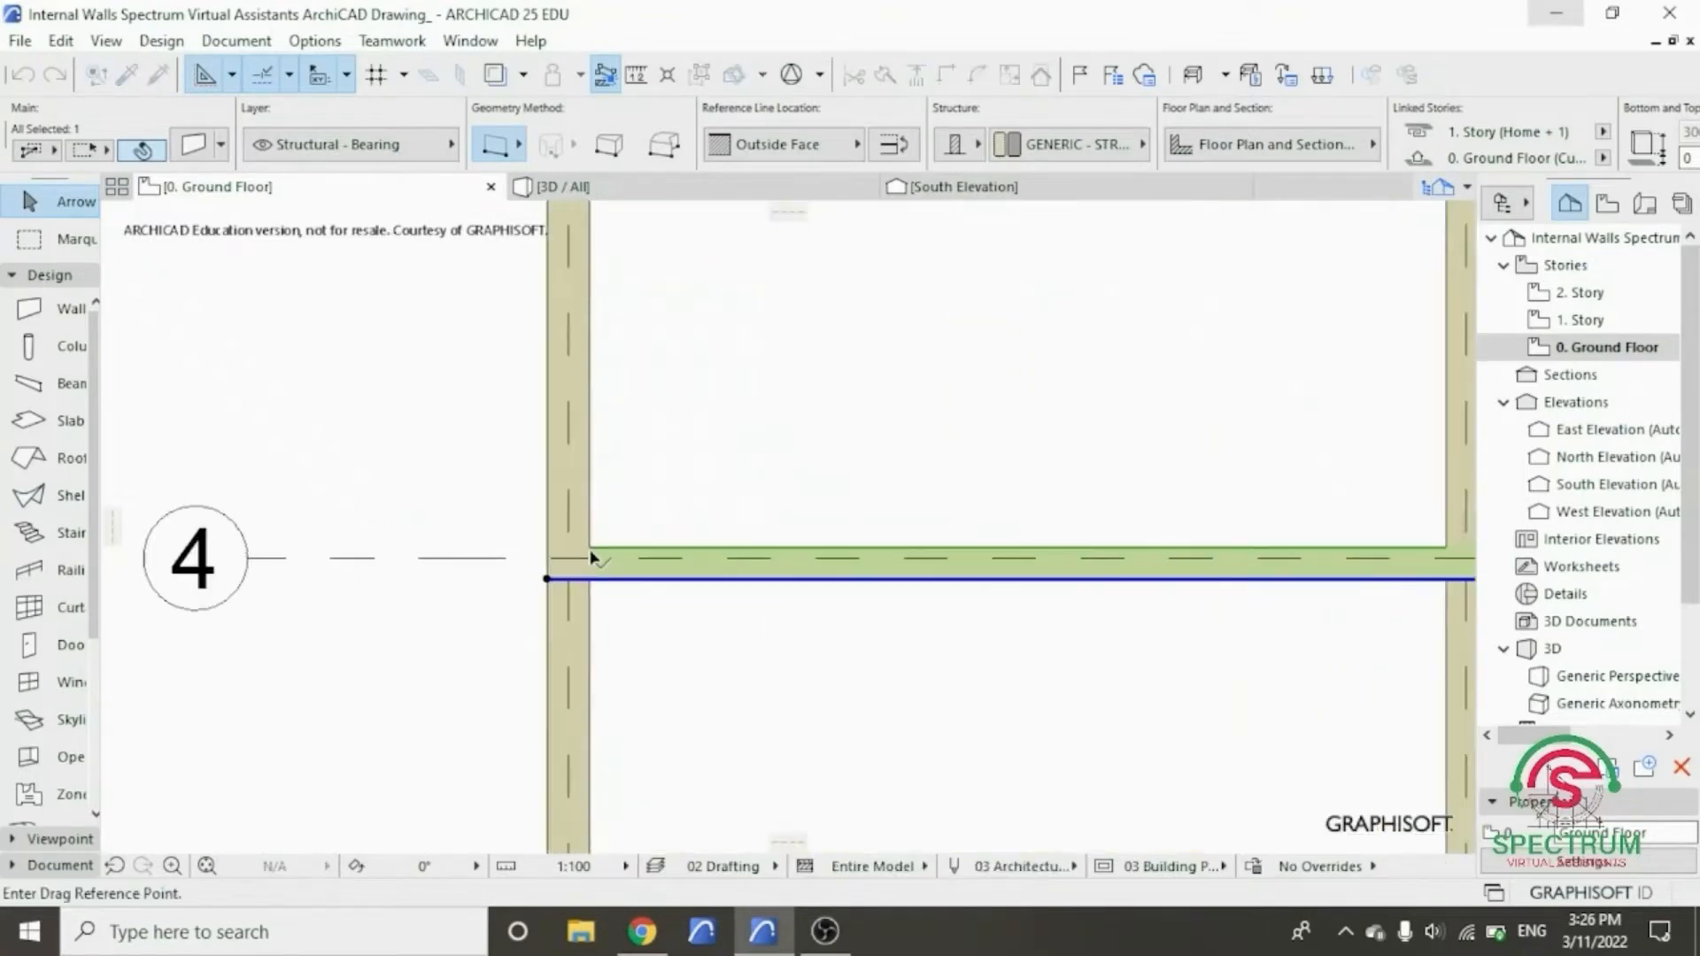
left_click(587, 541)
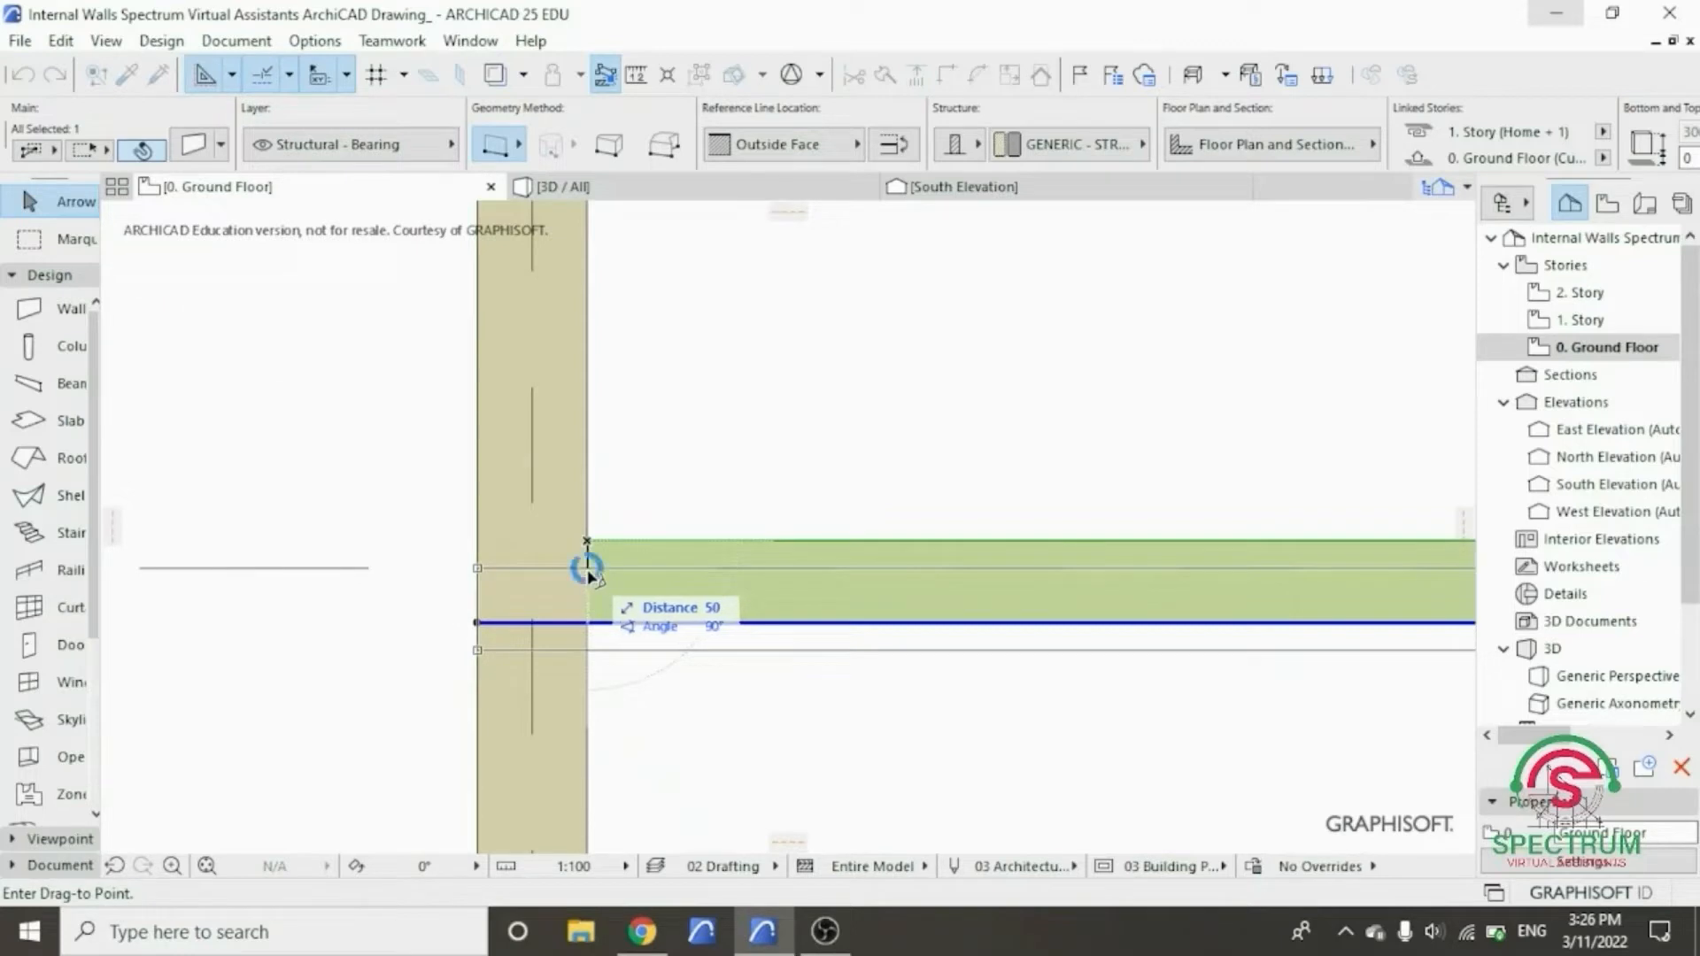
left_click(588, 574)
- Move the grid 4 wall up by 75 to centre it on its grid line, and clear the selection
right_click(303, 459)
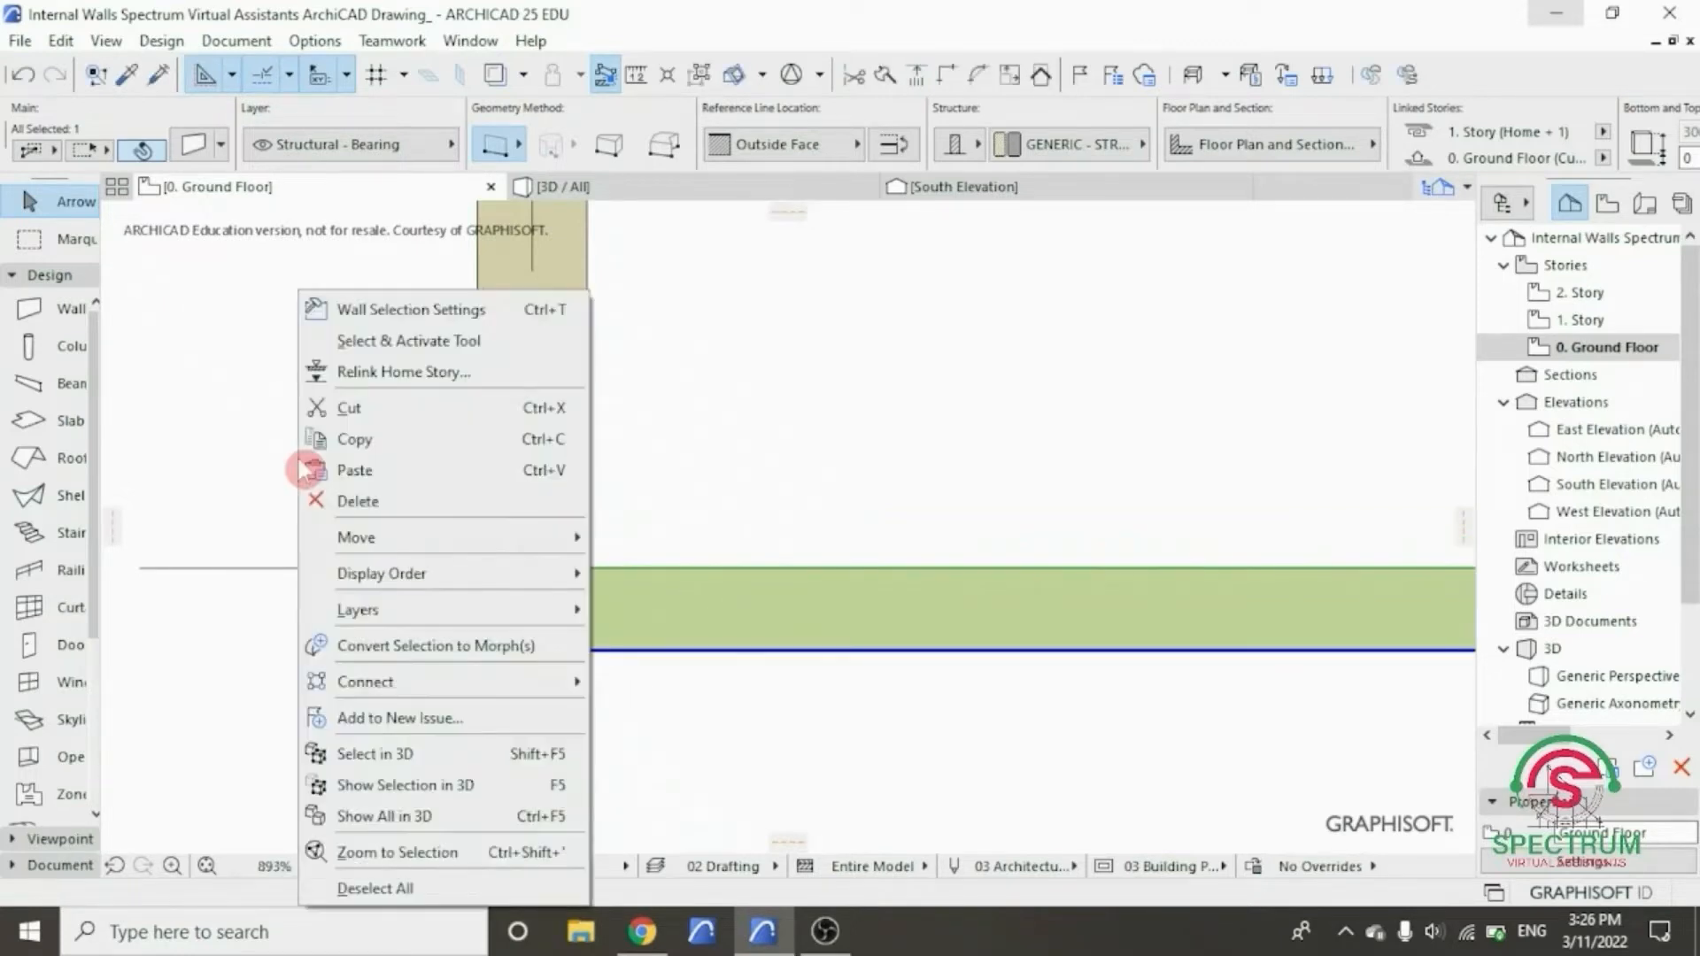
mouse_move(380, 541)
left_click(607, 537)
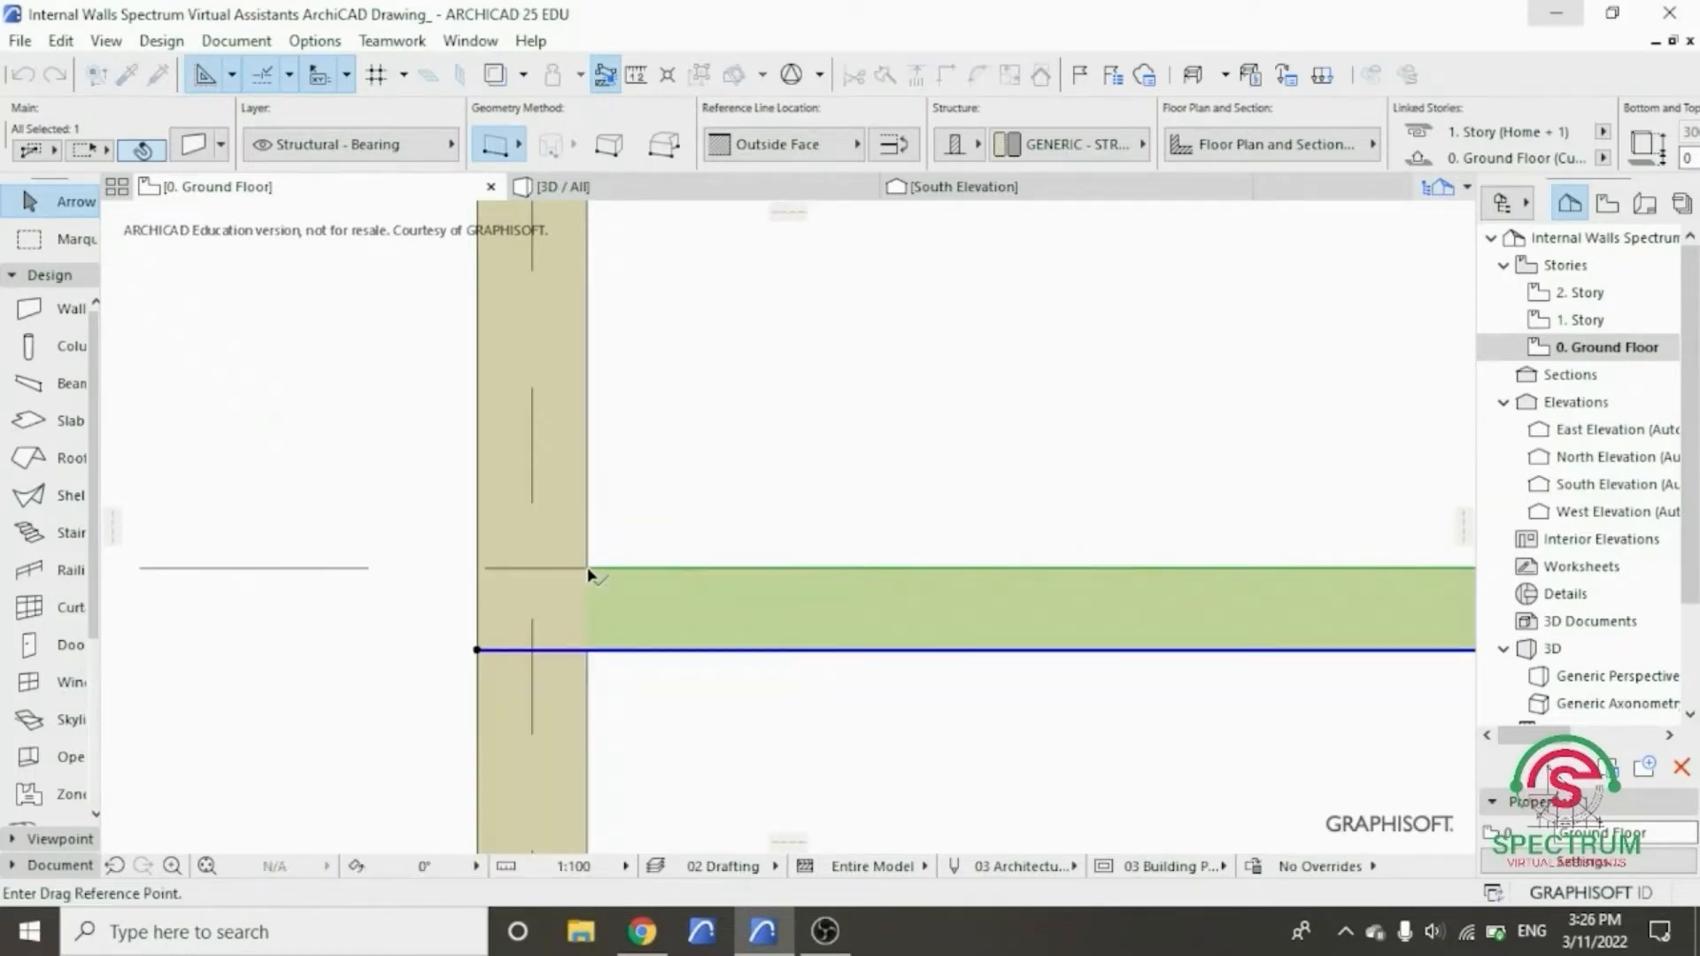
left_click(587, 567)
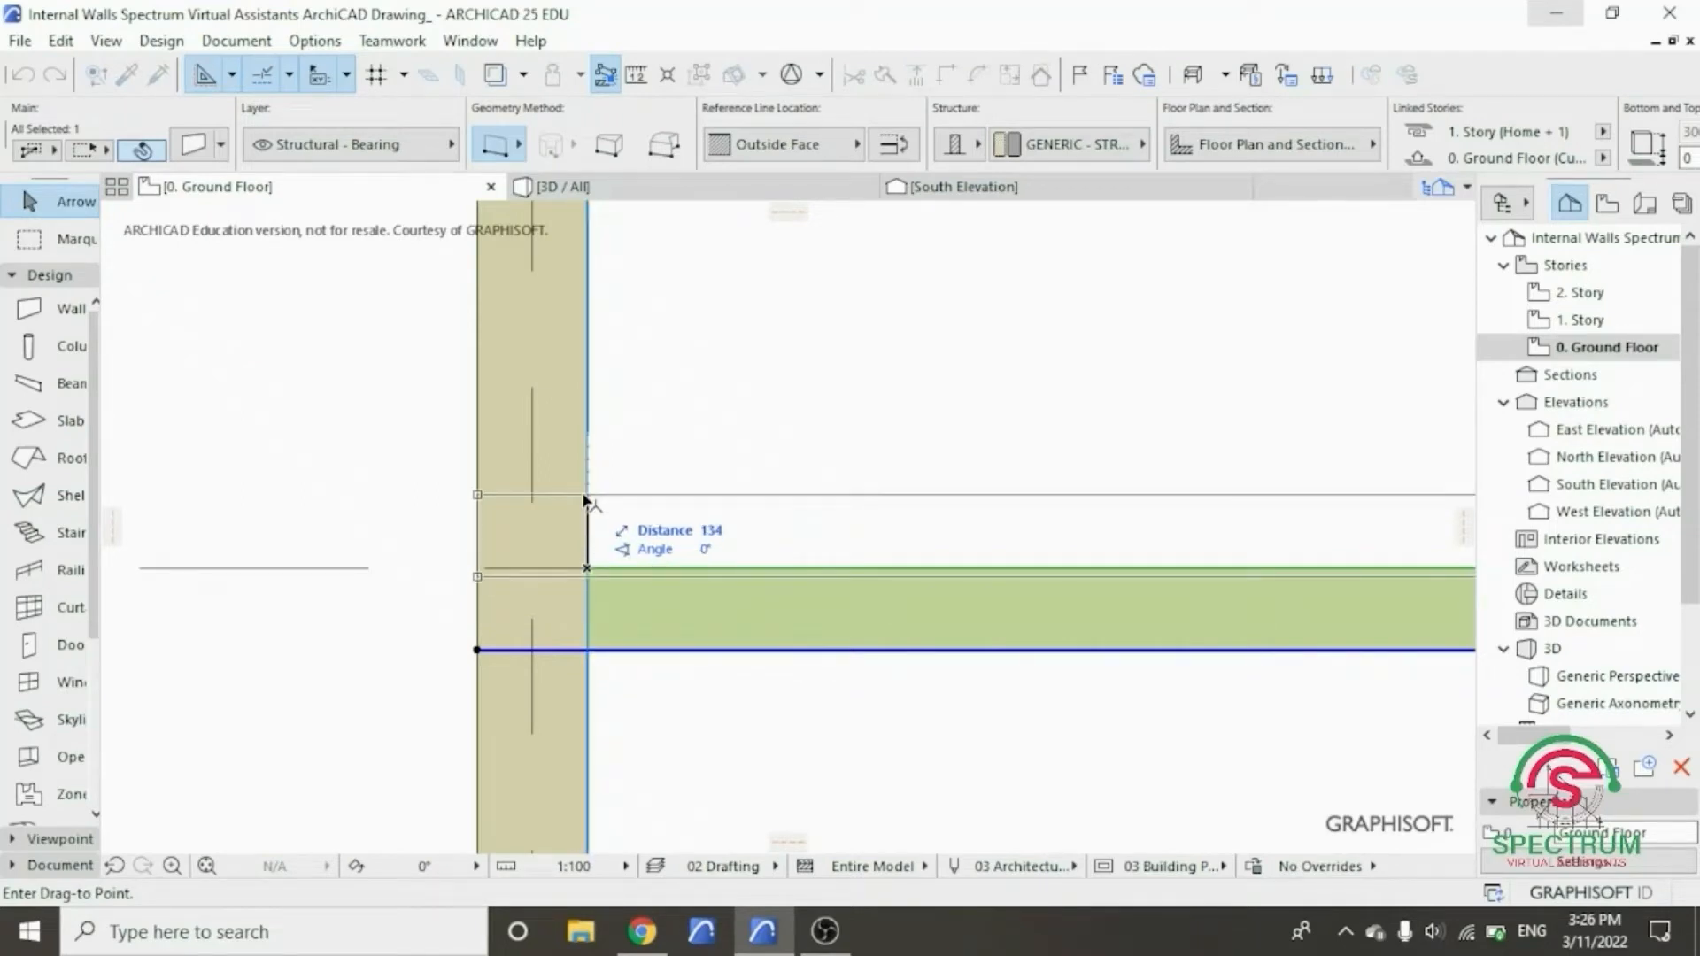
type("75")
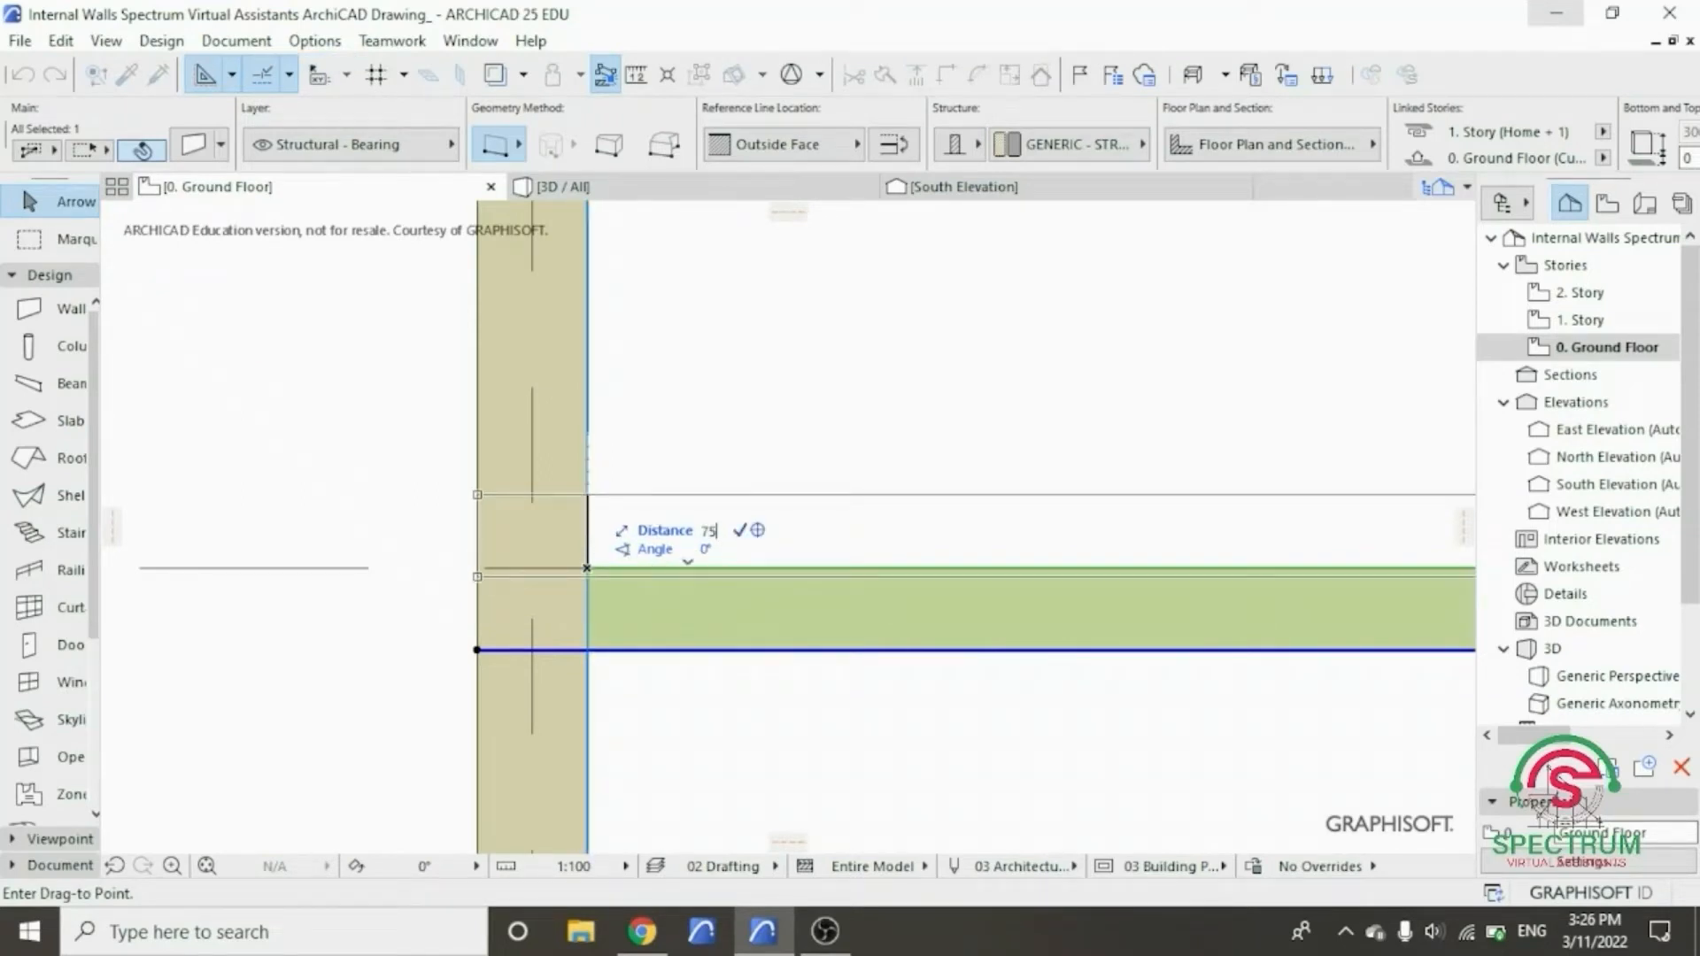
key("Return")
scroll(448, 576, "down", 3)
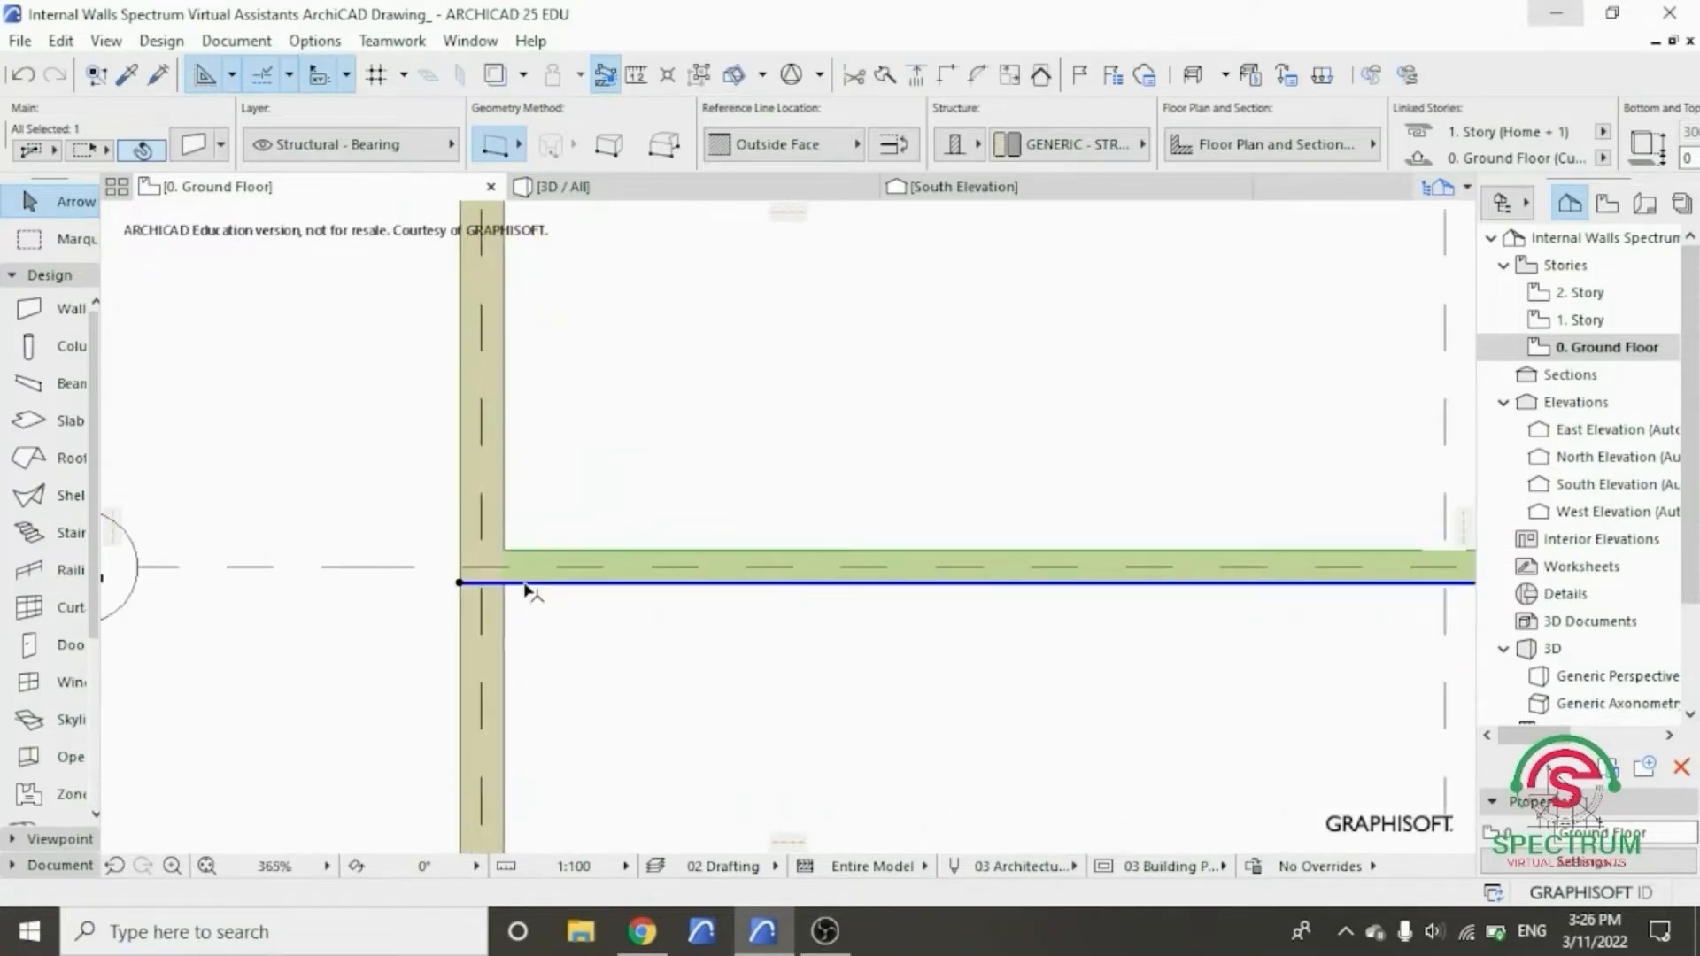
scroll(529, 591, "down", 5)
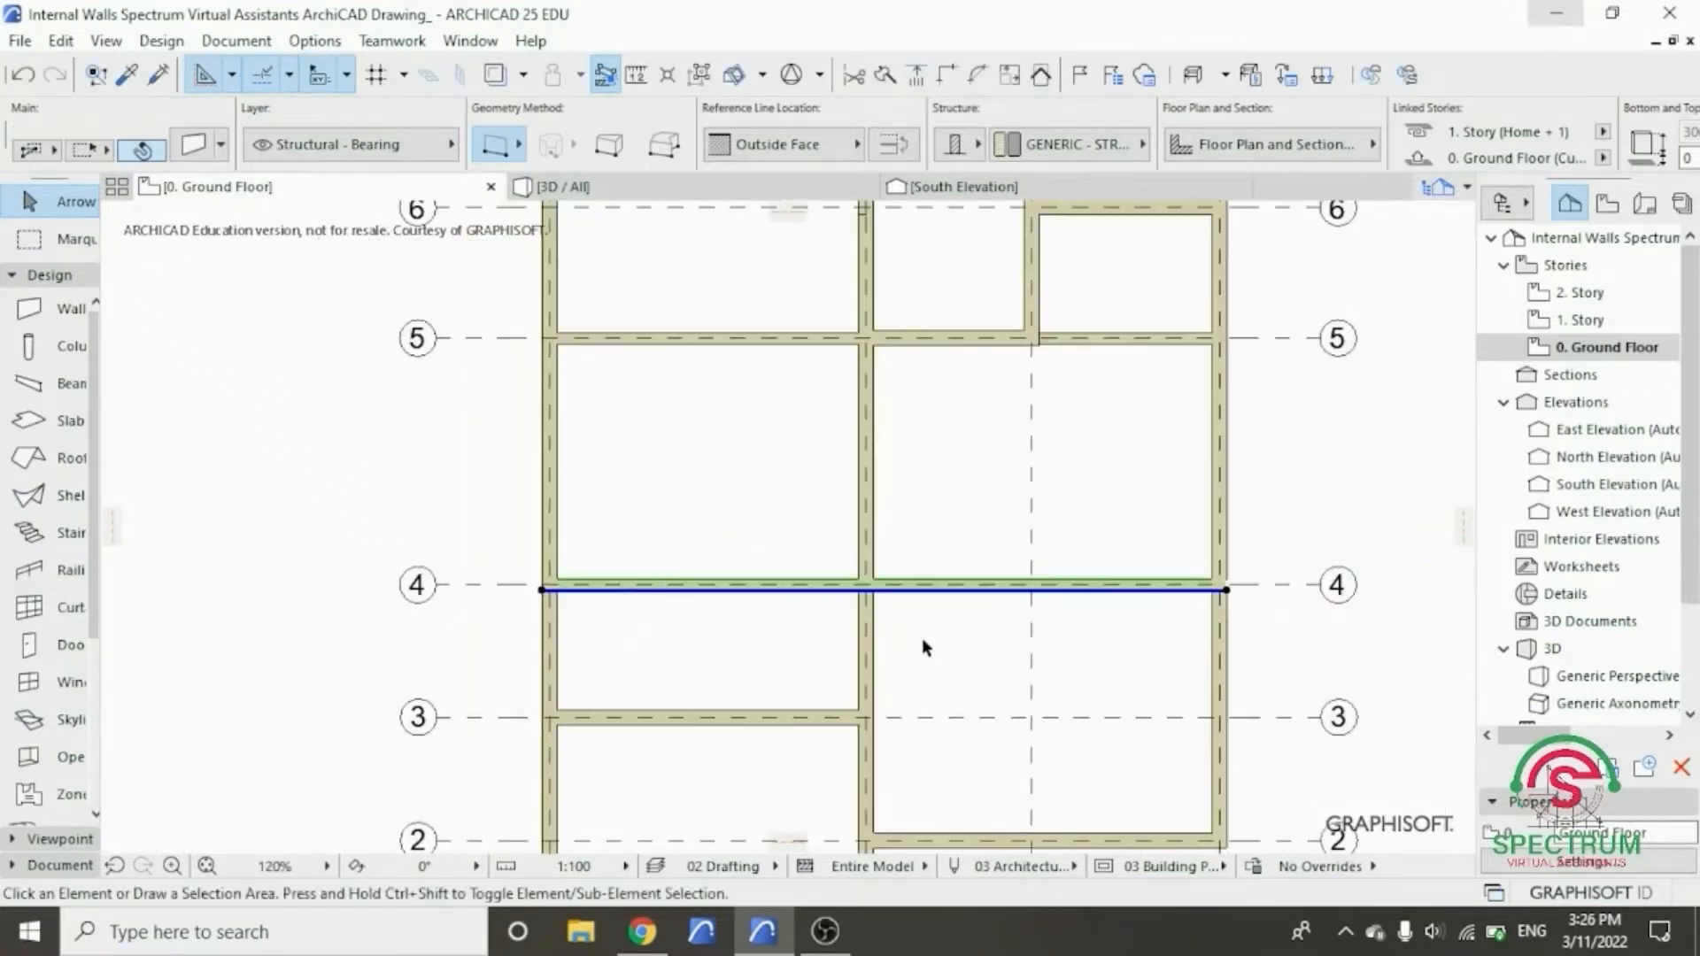
key("Escape")
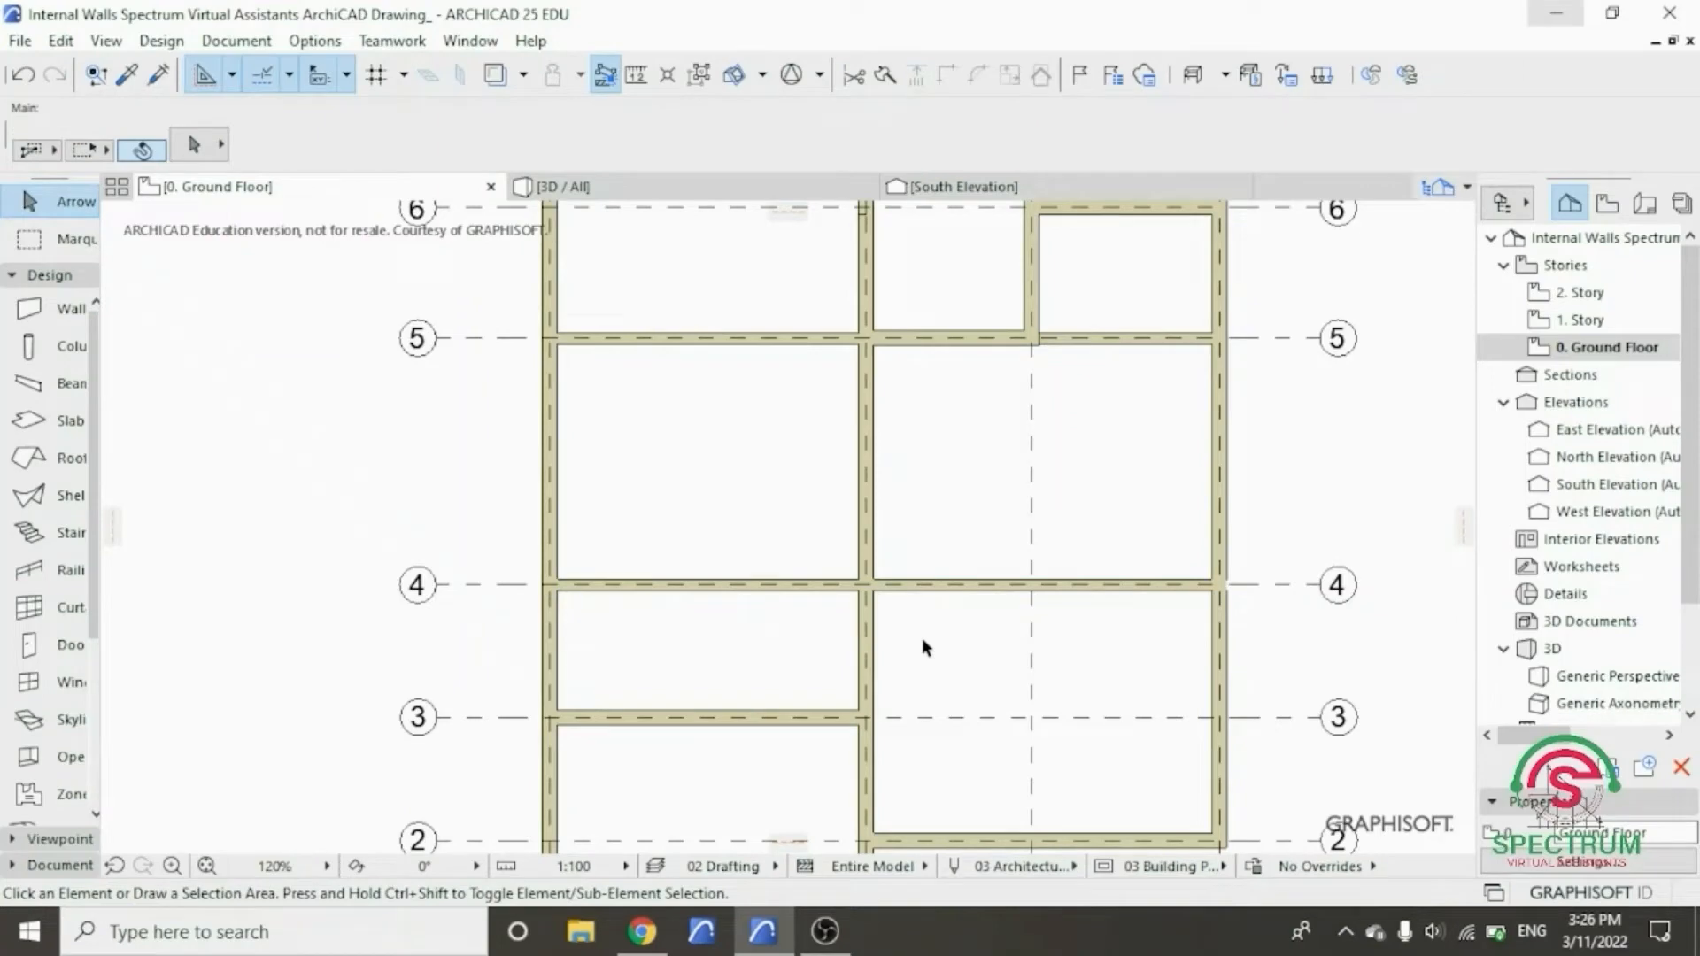
- Set the thickness of the grid 3 wall between grids A and B to 150
scroll(804, 664, "down", 3)
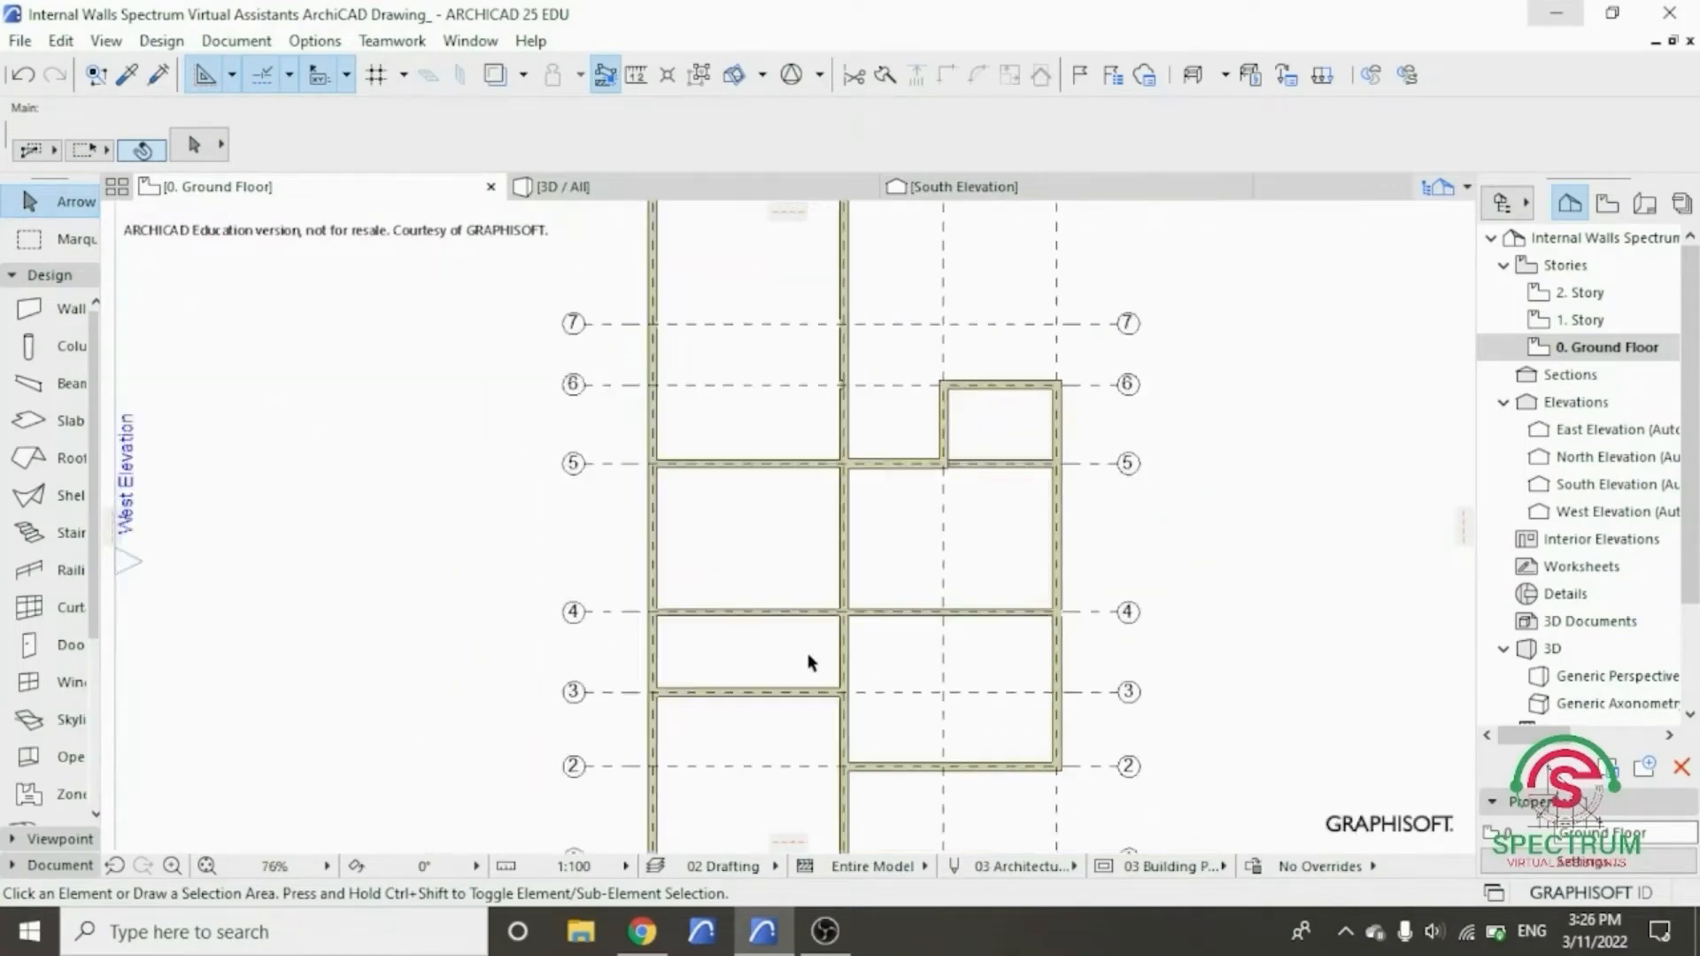
scroll(762, 719, "up", 5)
left_click(807, 689)
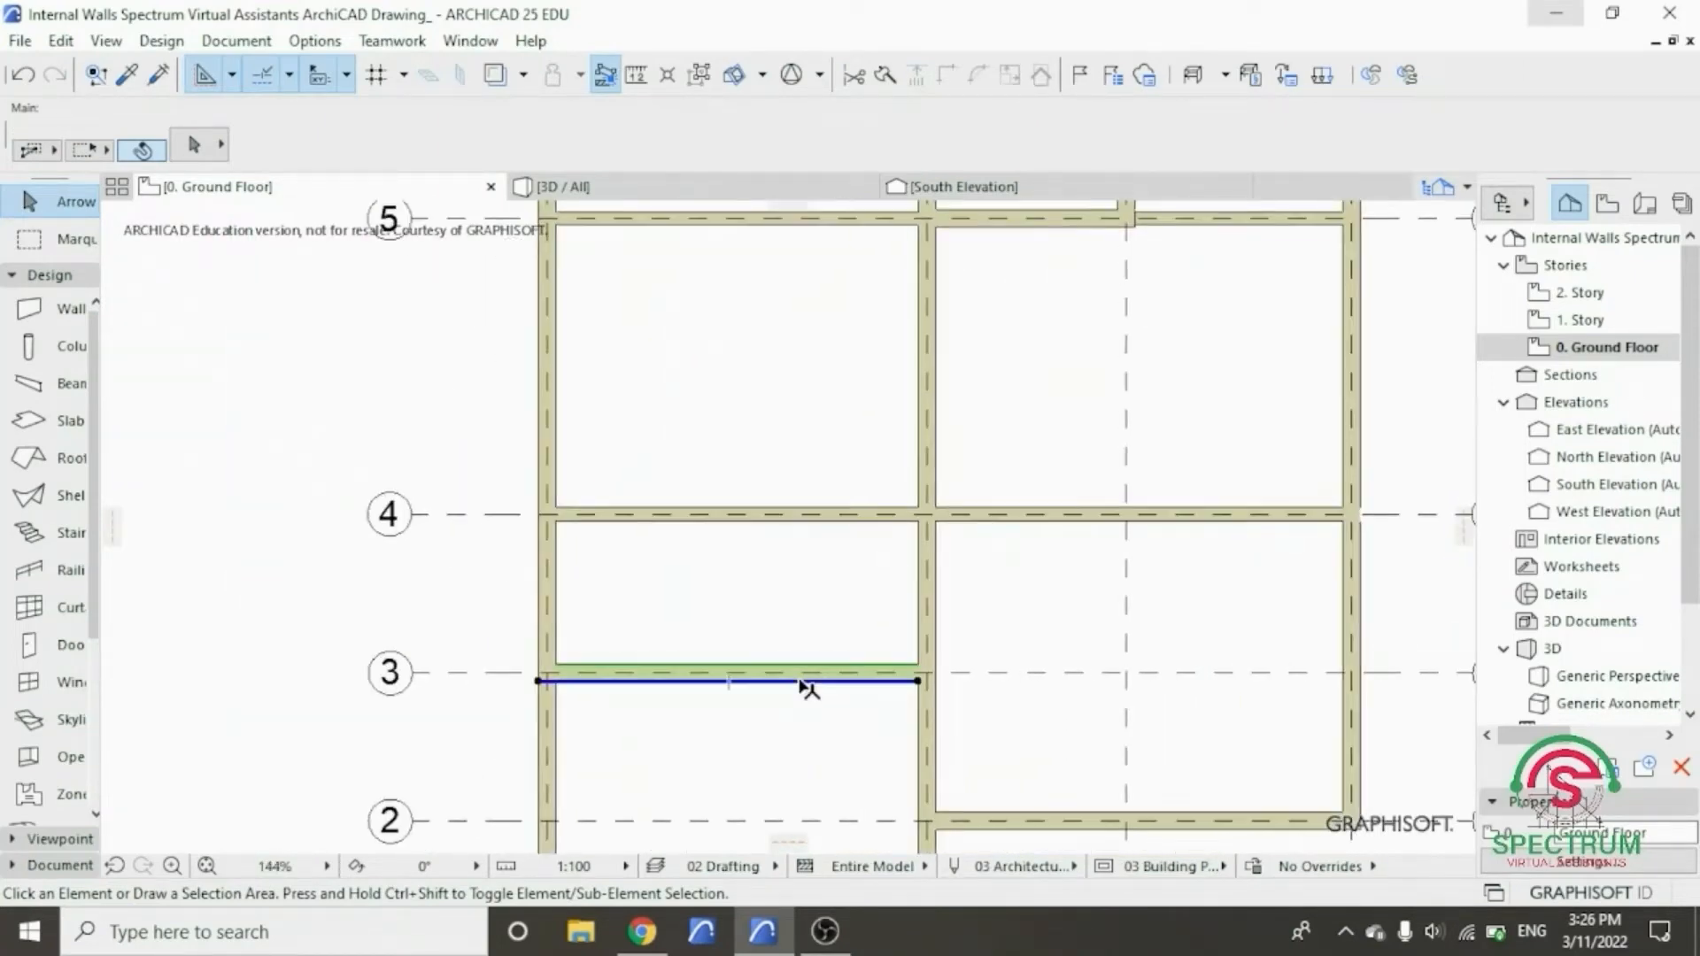
scroll(766, 637, "up", 5)
right_click(770, 550)
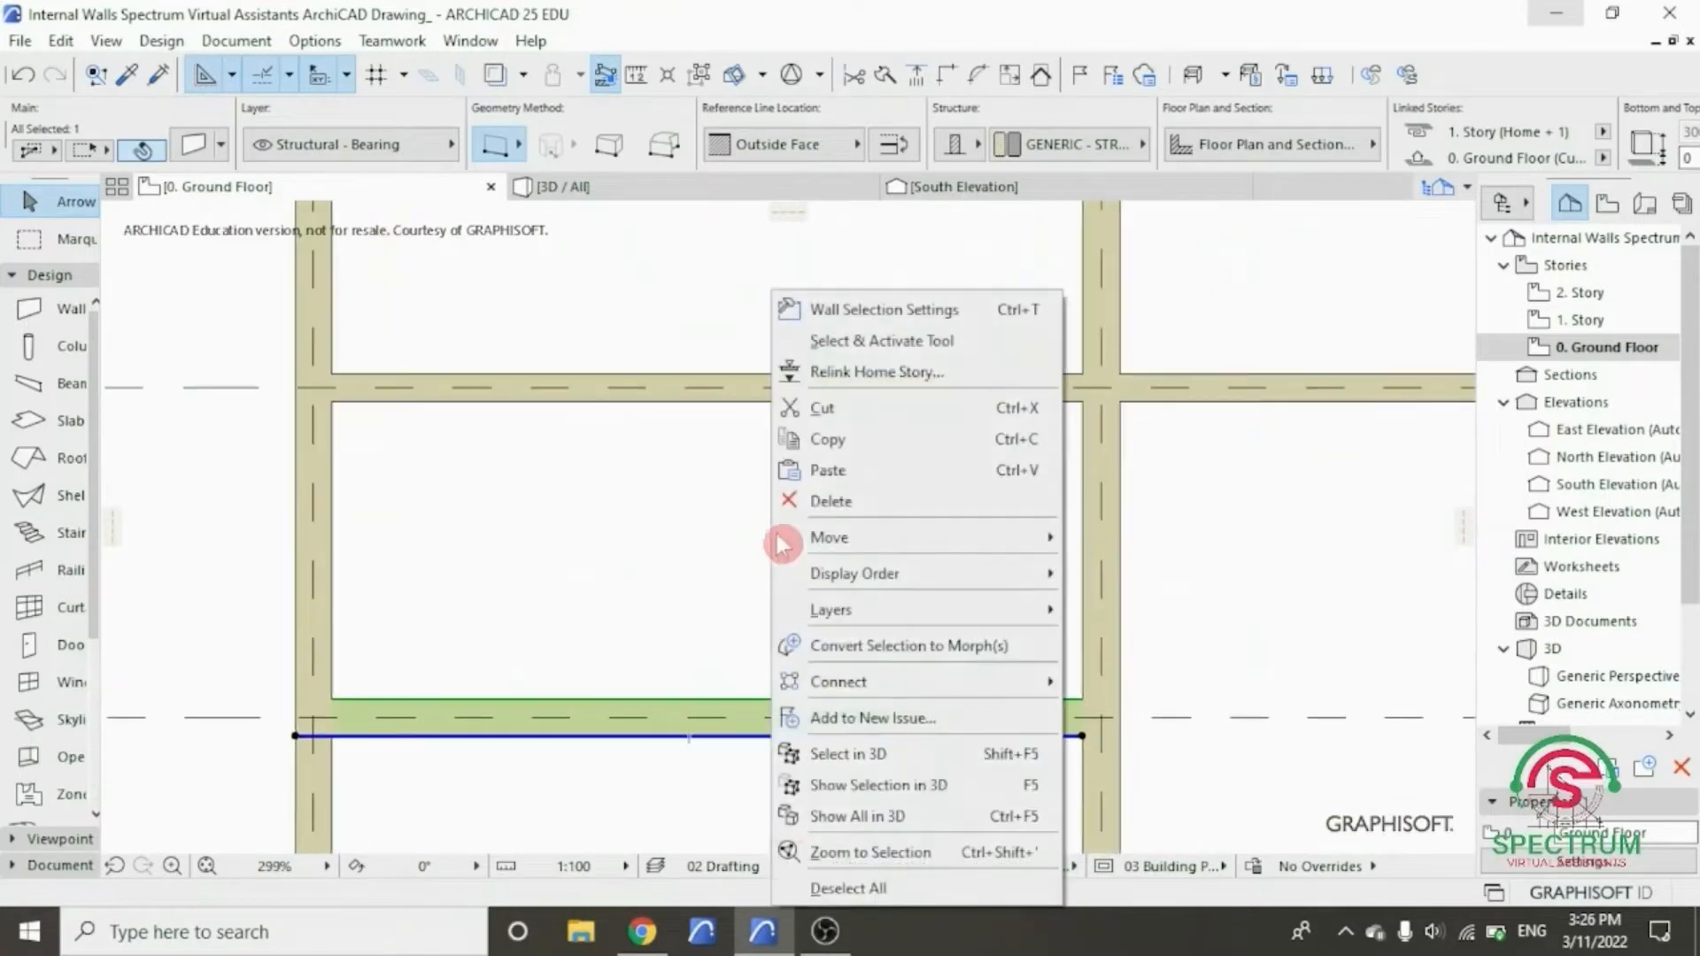
left_click(863, 314)
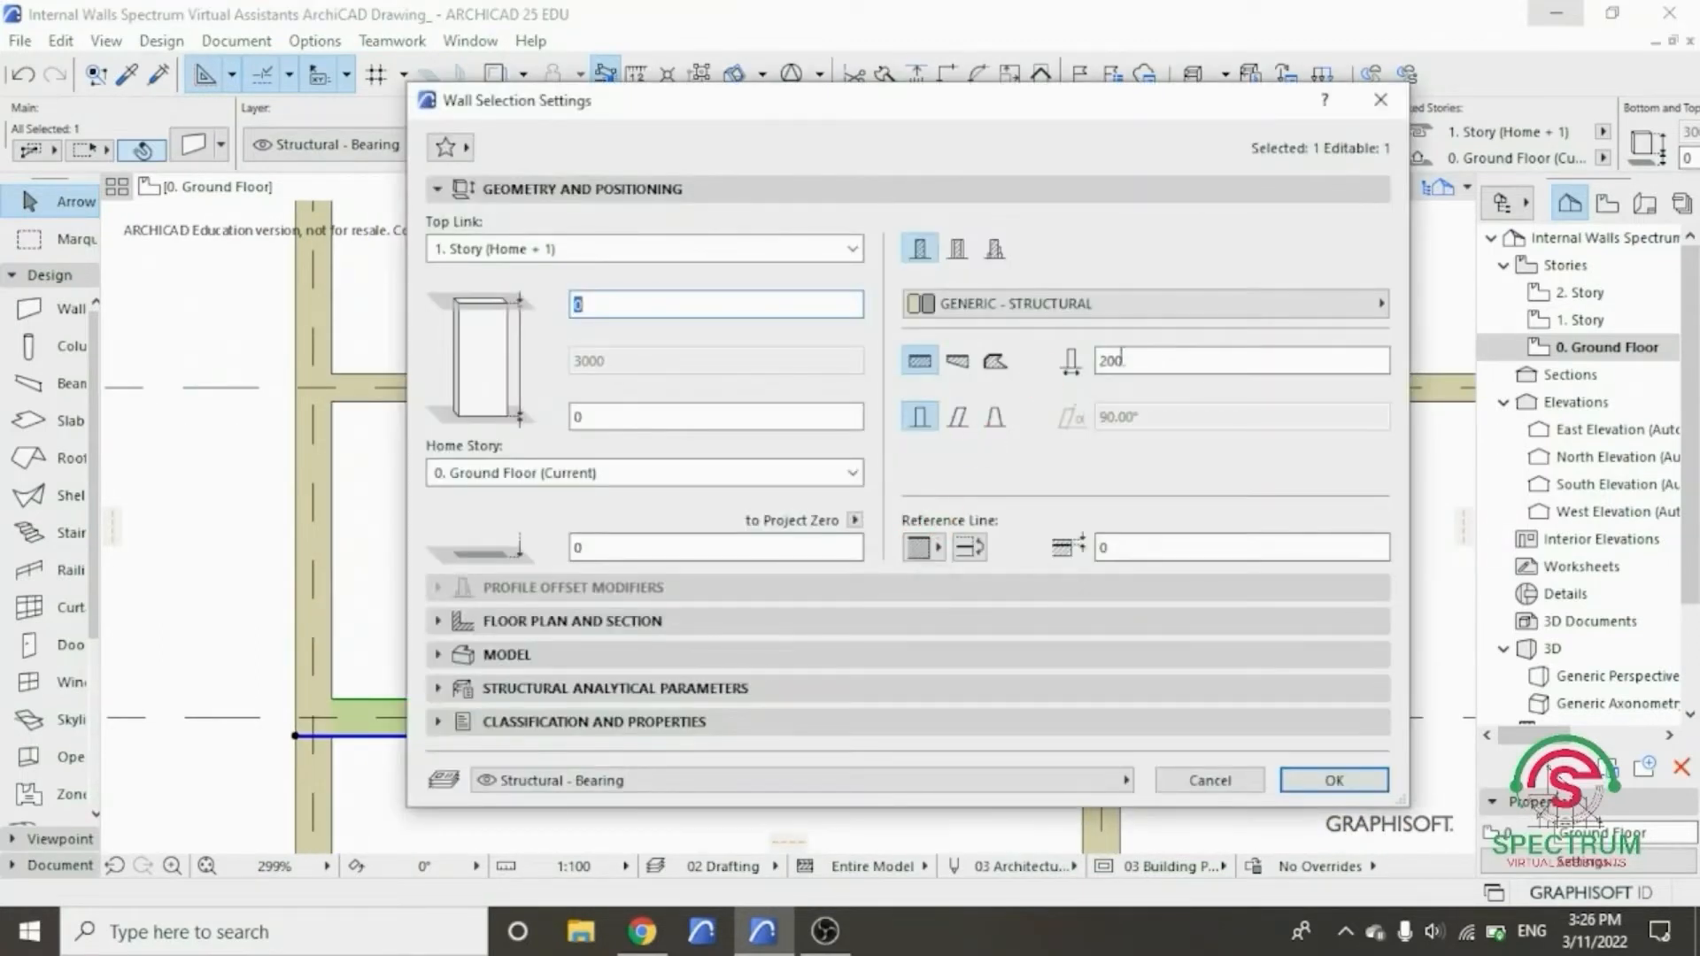
left_click_drag(1155, 362, 1071, 374)
type("150")
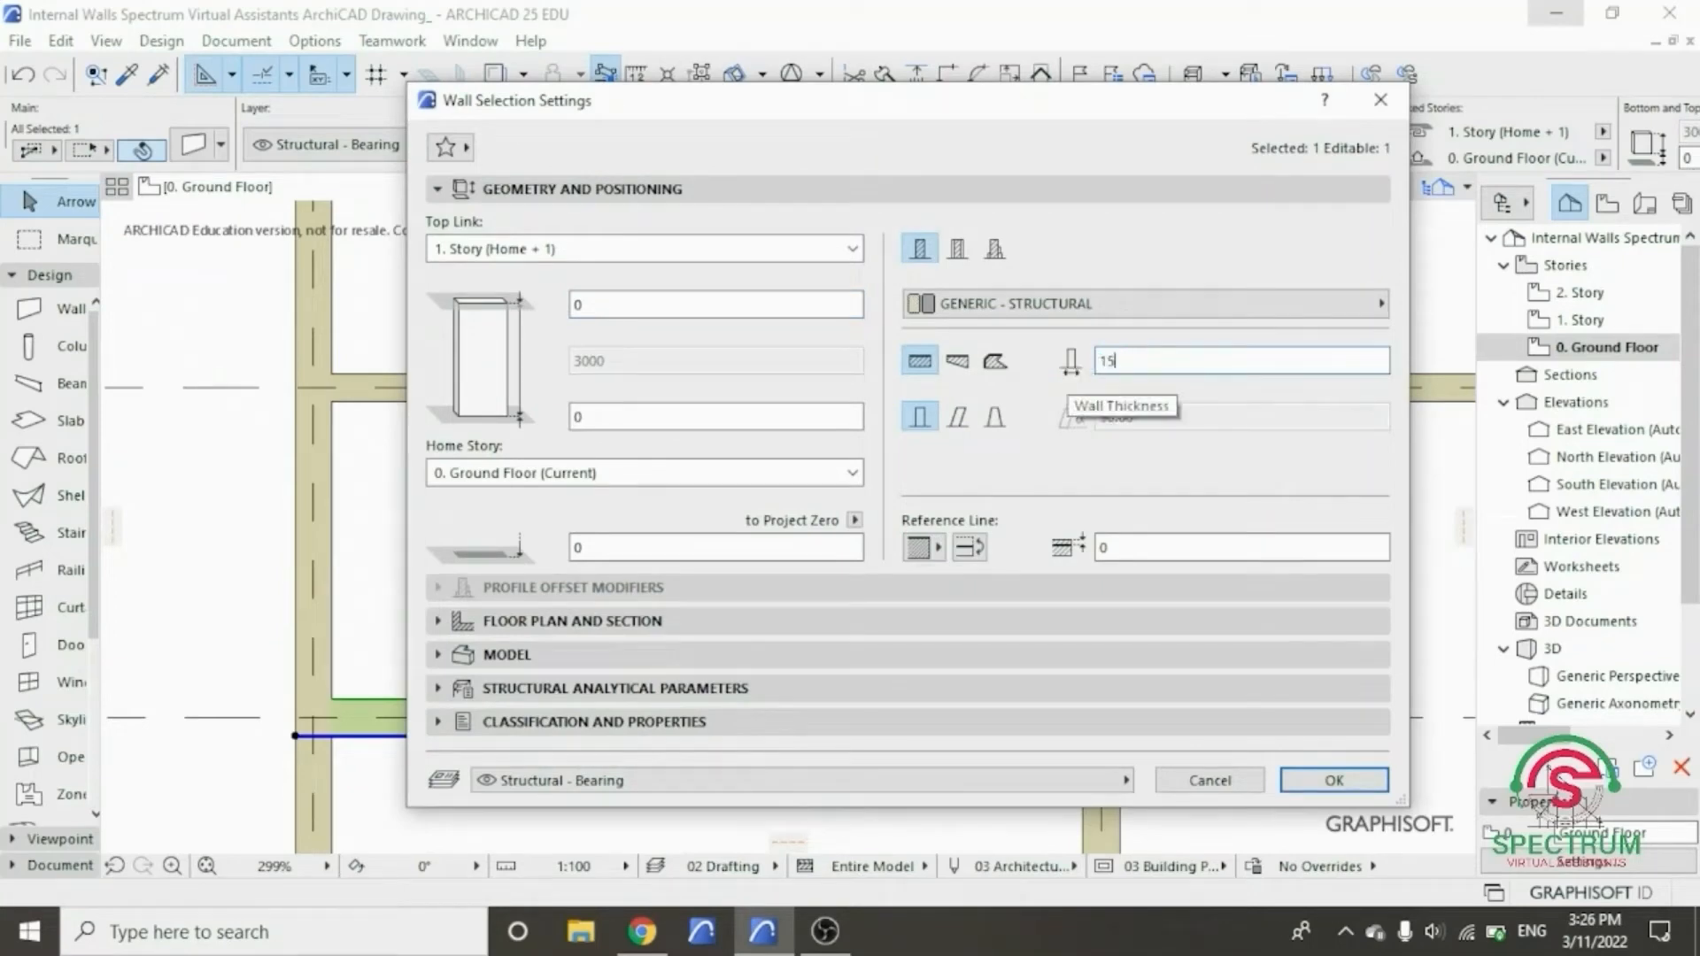
left_click(1324, 784)
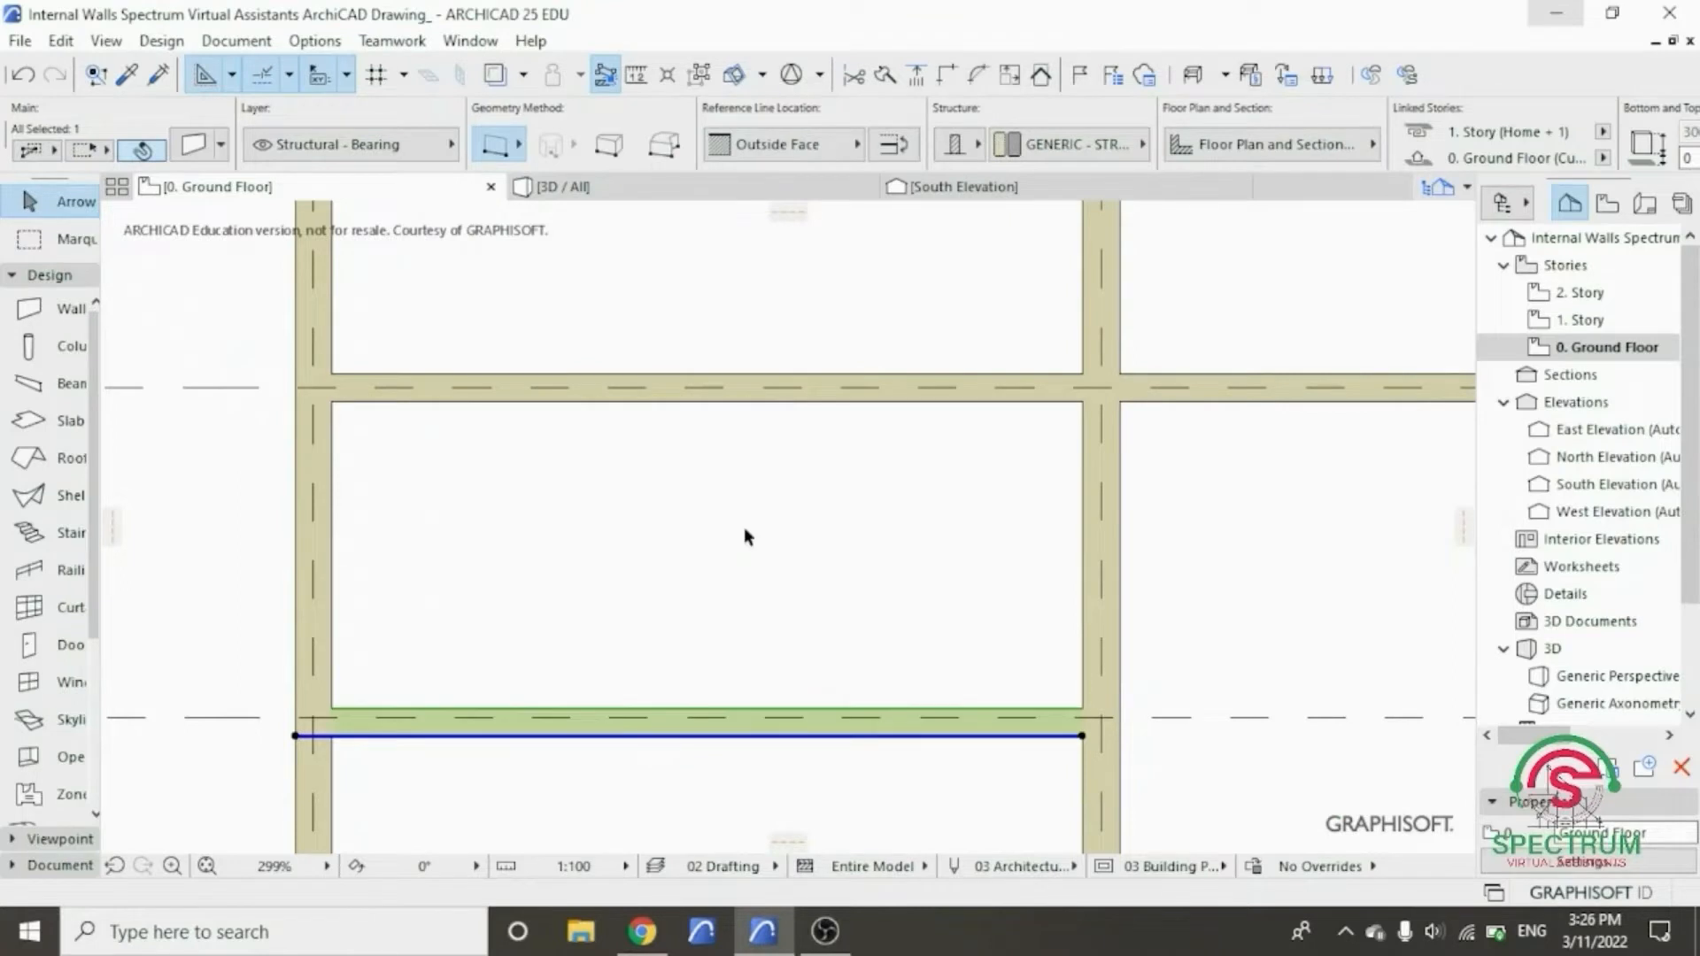
- Move the grid 3 wall down by 50 so its upper face aligns with grid line 3
scroll(329, 719, "up", 6)
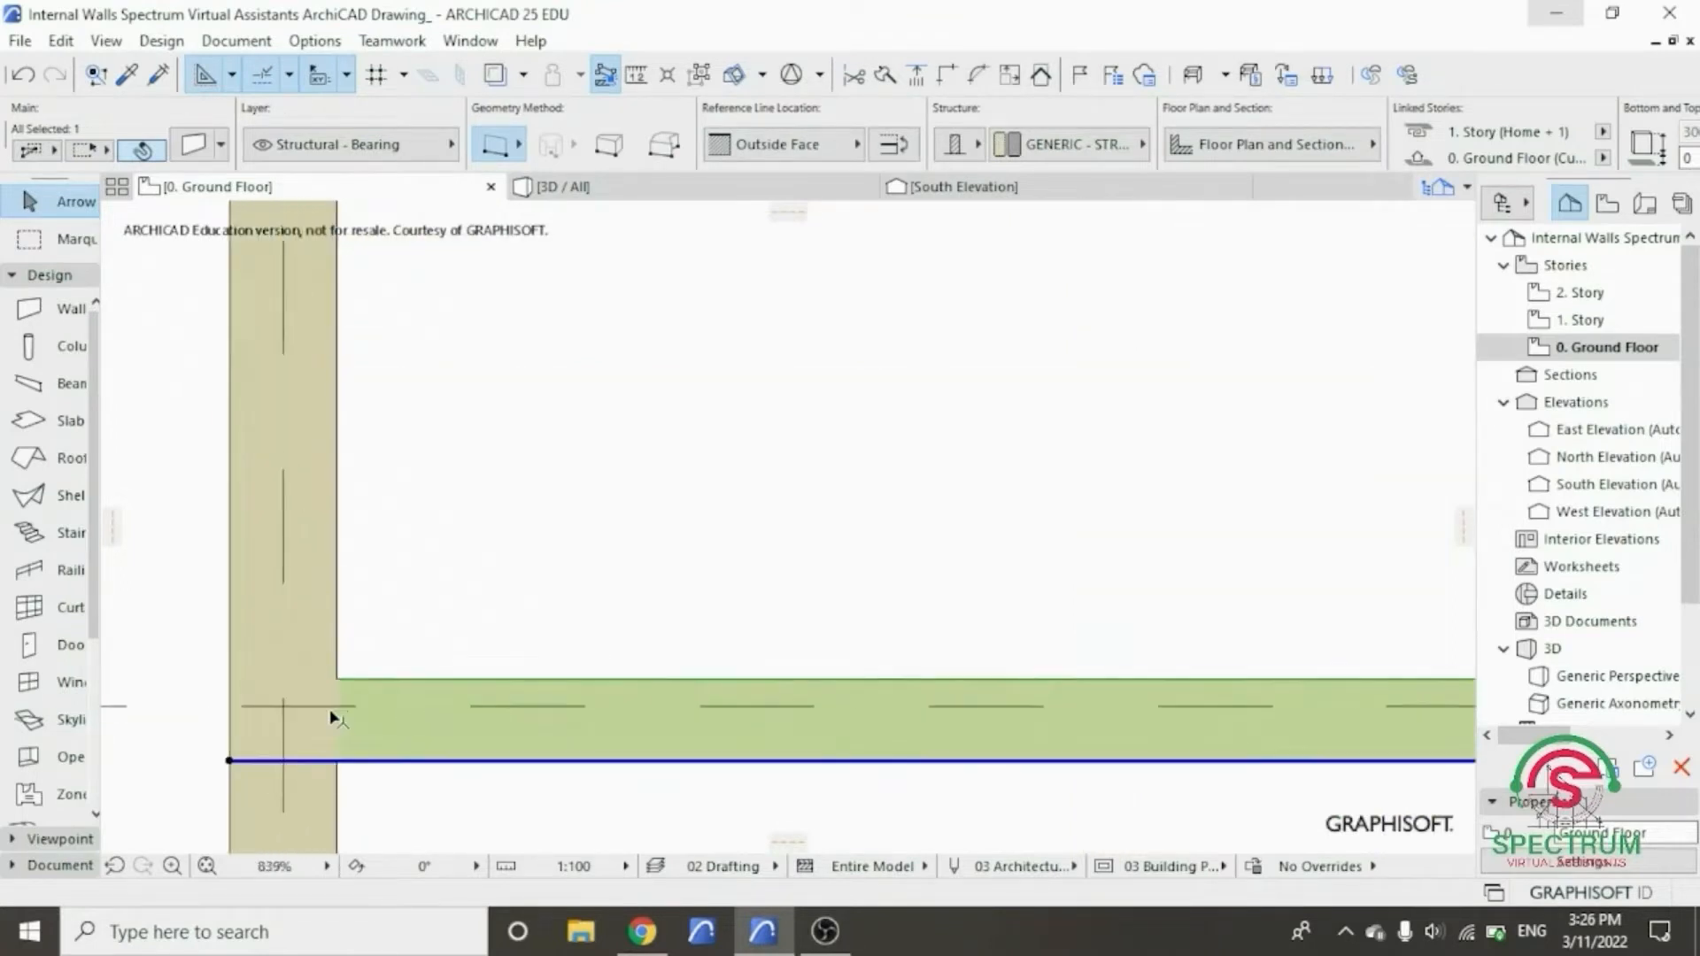
left_click(343, 657)
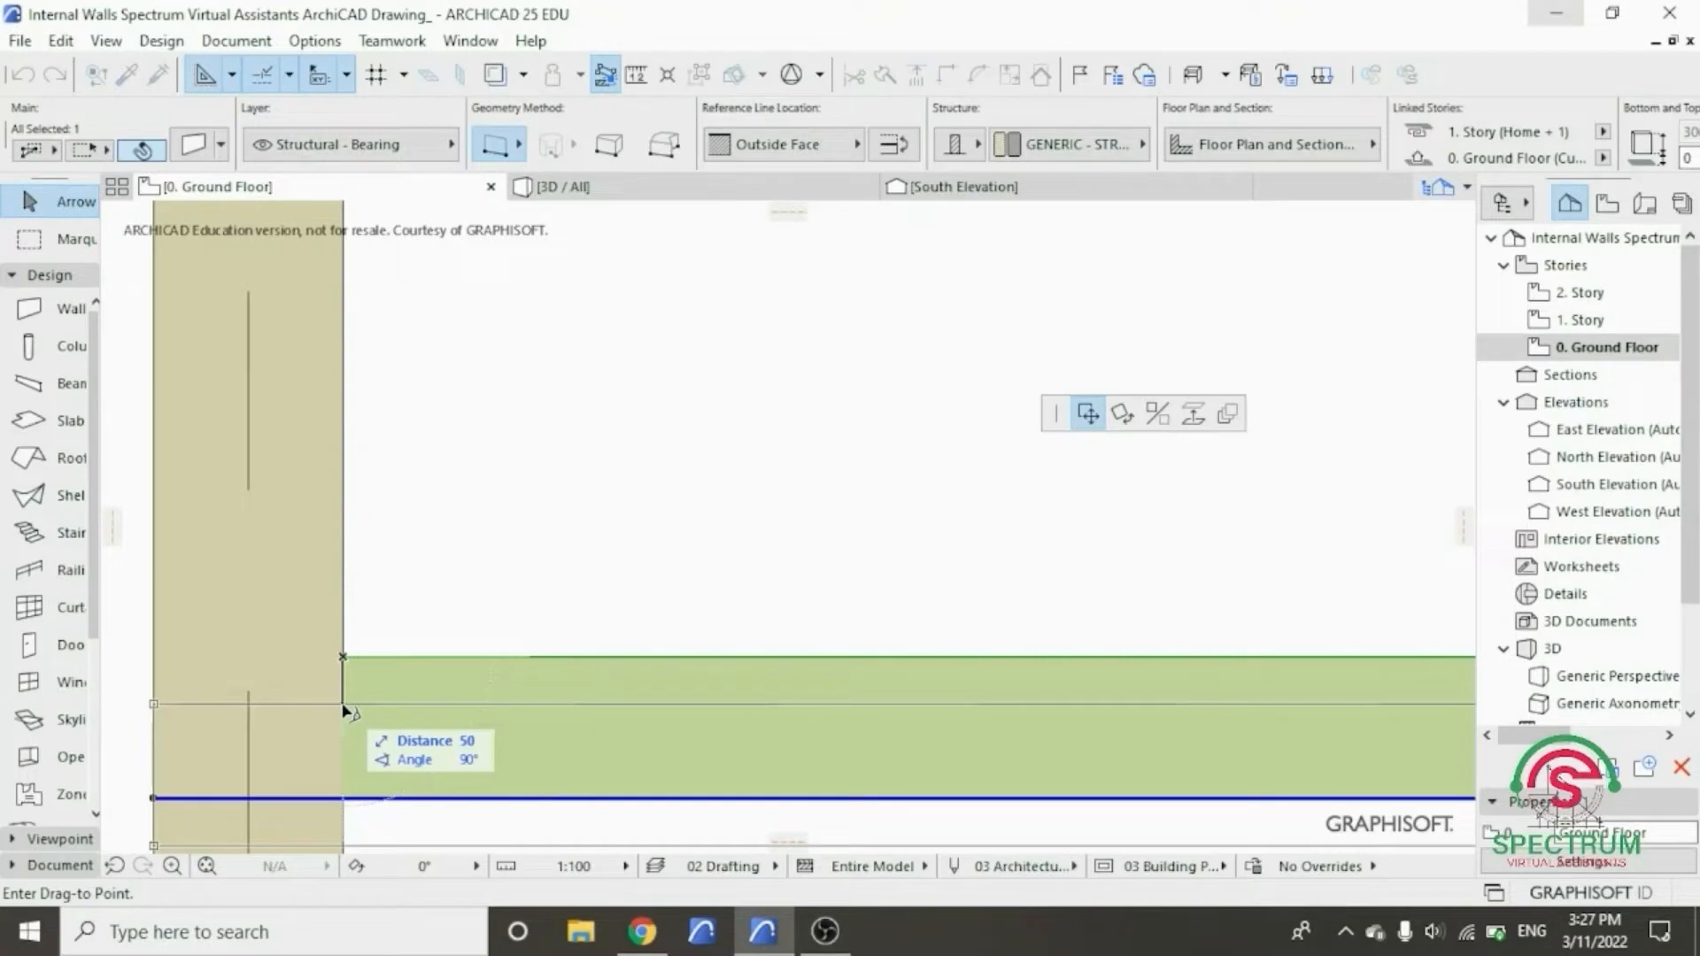
left_click(342, 706)
- Move the grid 3 wall up by 75 to centre it on its grid line, and clear the selection
right_click(426, 493)
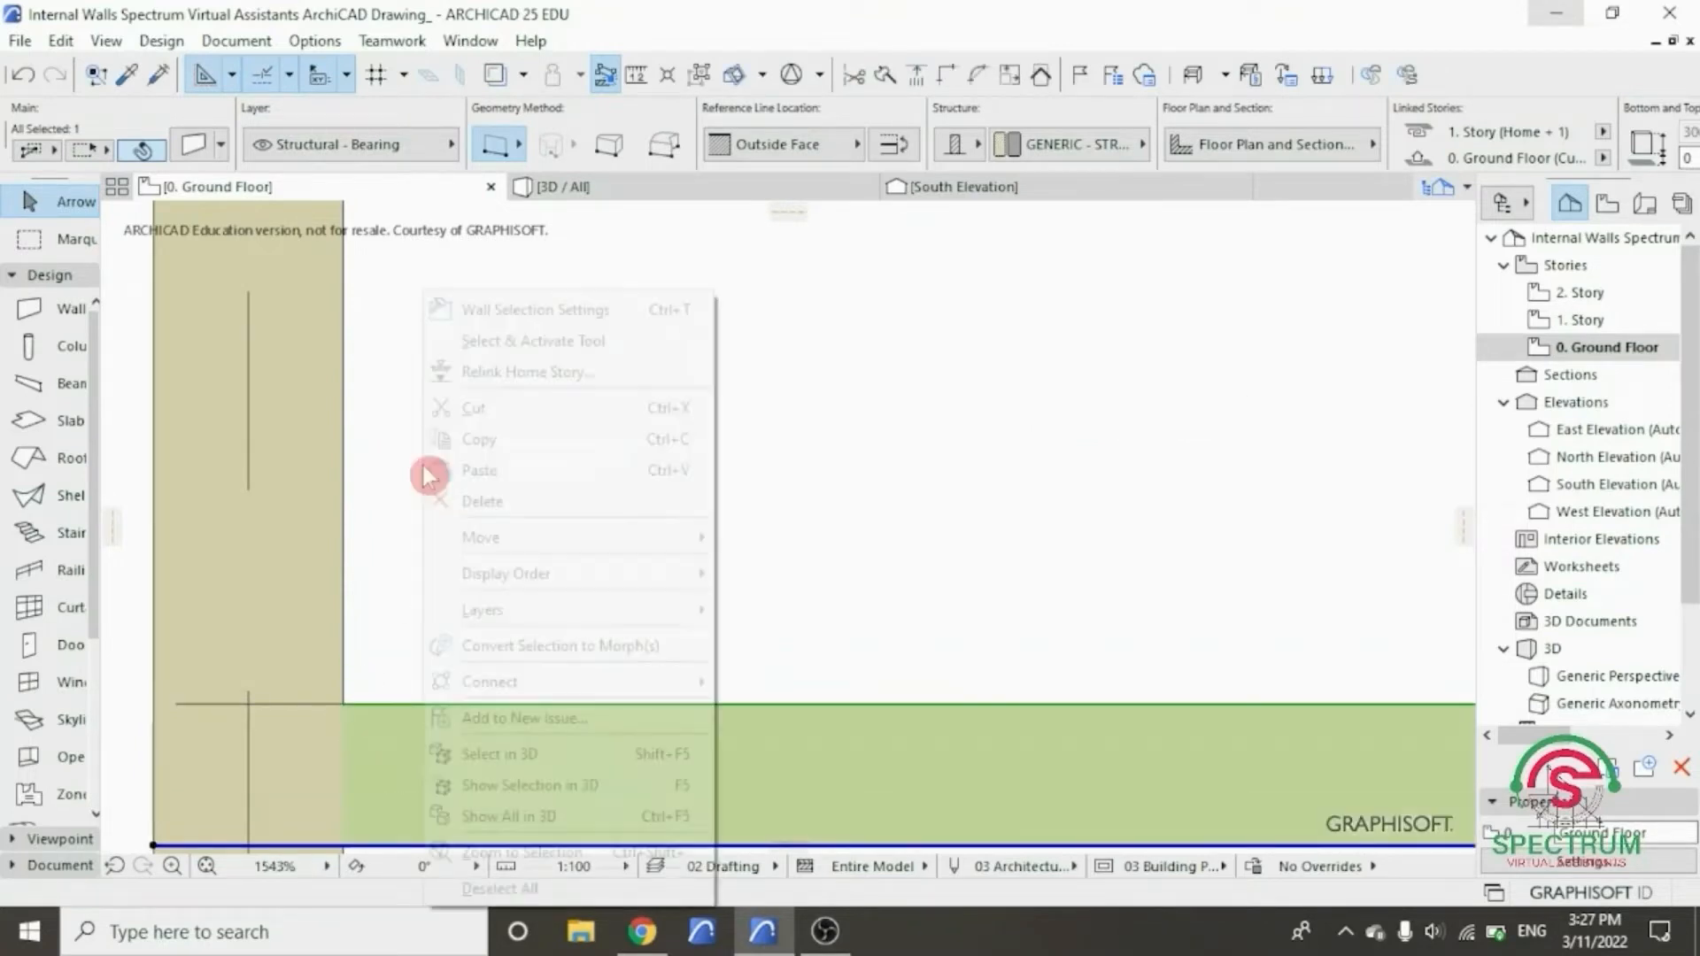
mouse_move(532, 541)
left_click(762, 537)
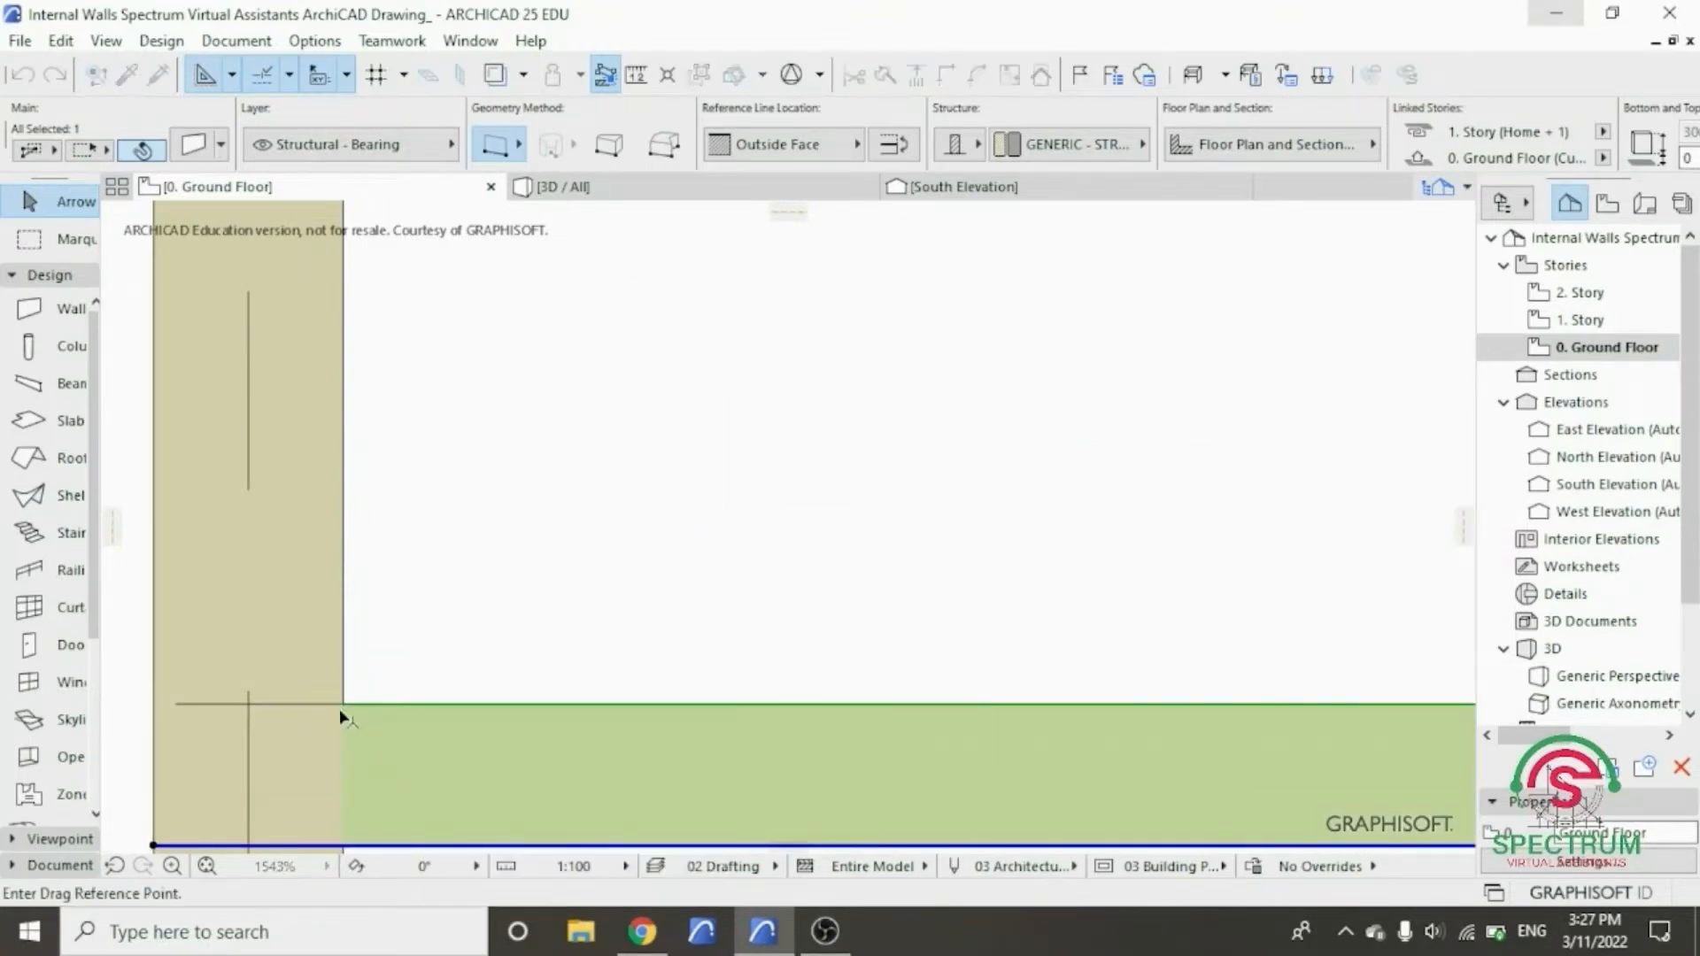
left_click(345, 705)
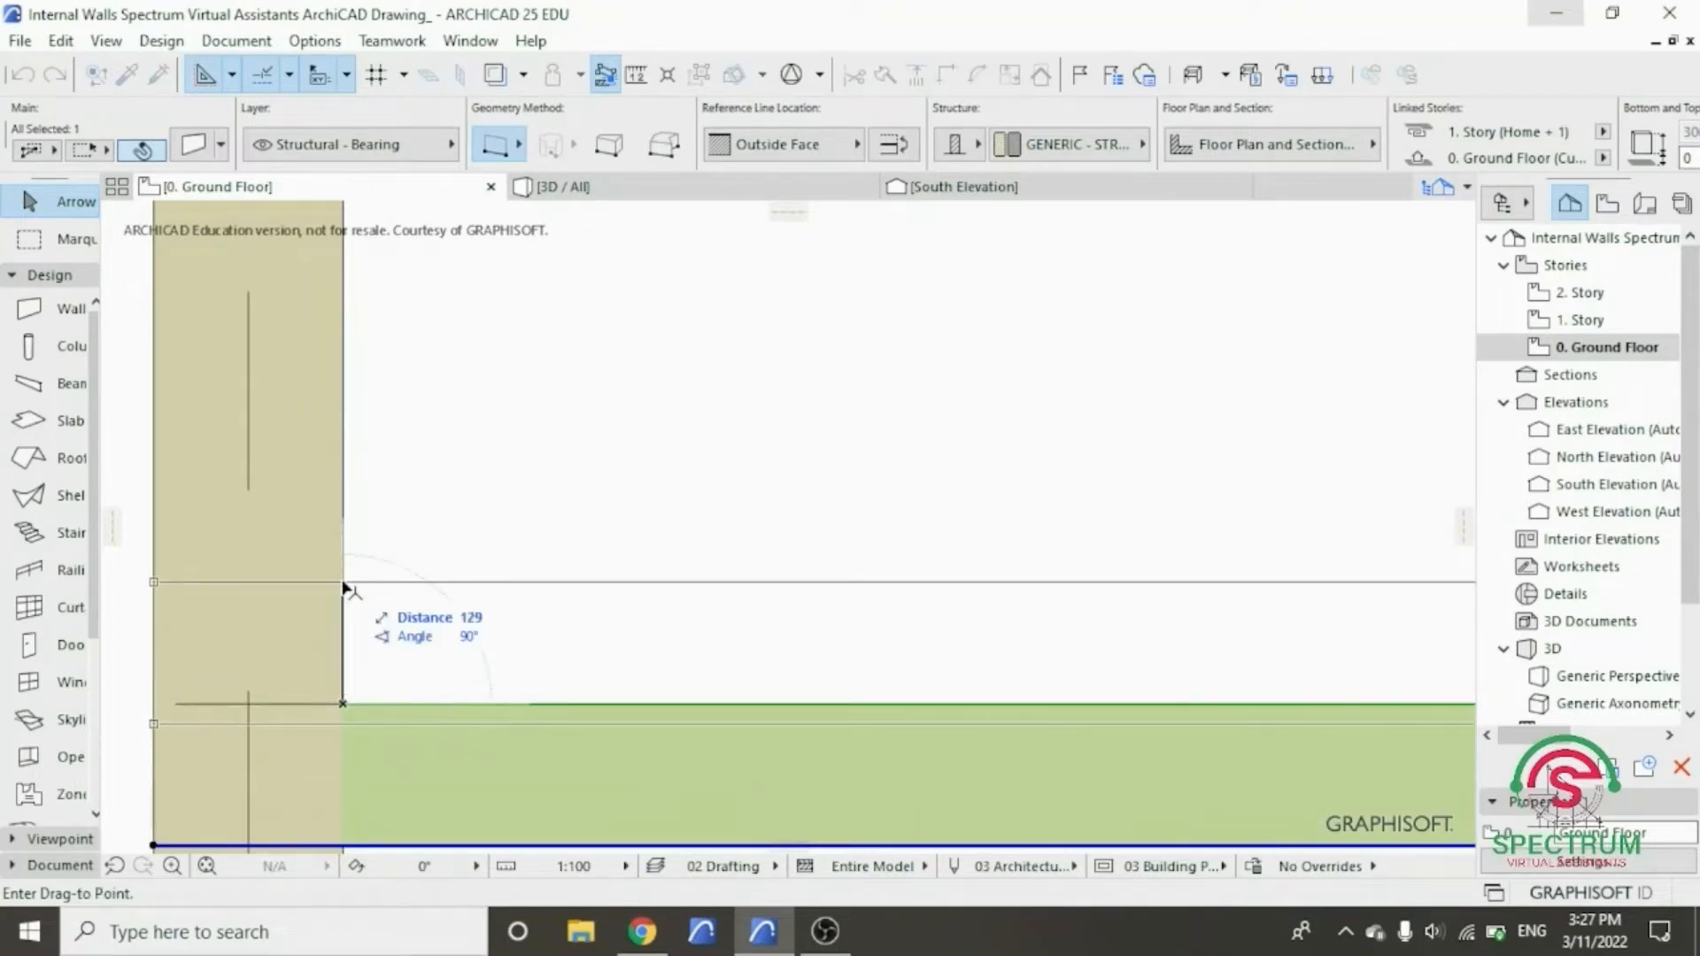
type("75")
key("Return")
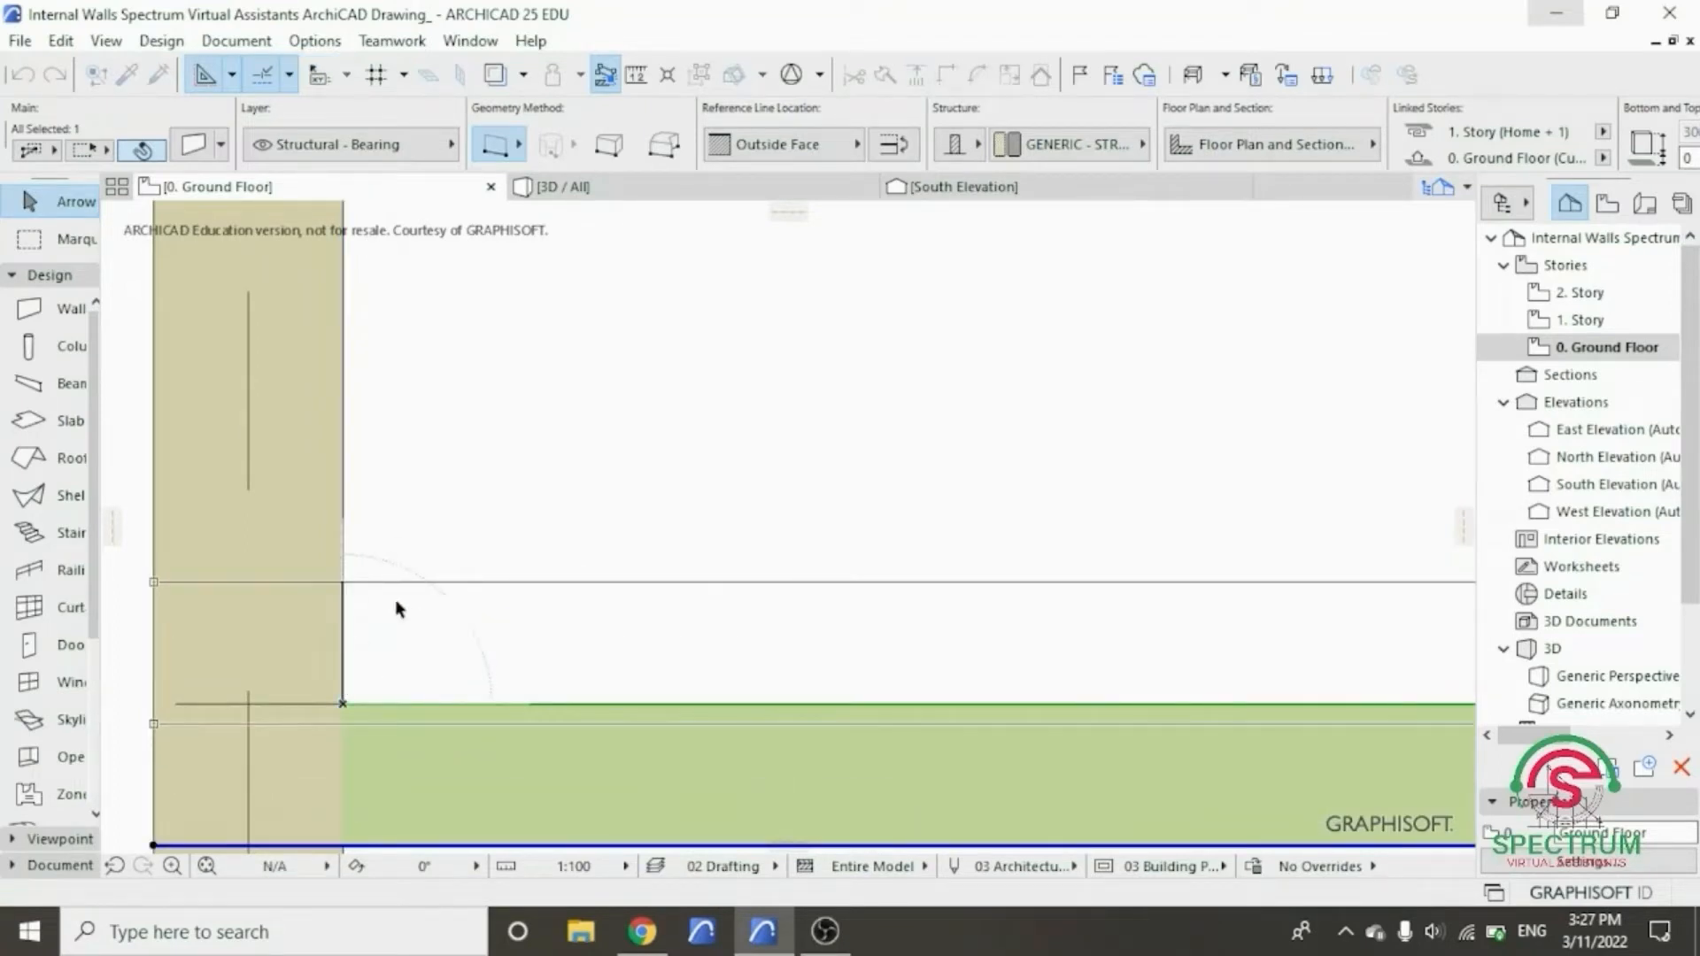
scroll(505, 602, "down", 5)
scroll(507, 603, "down", 5)
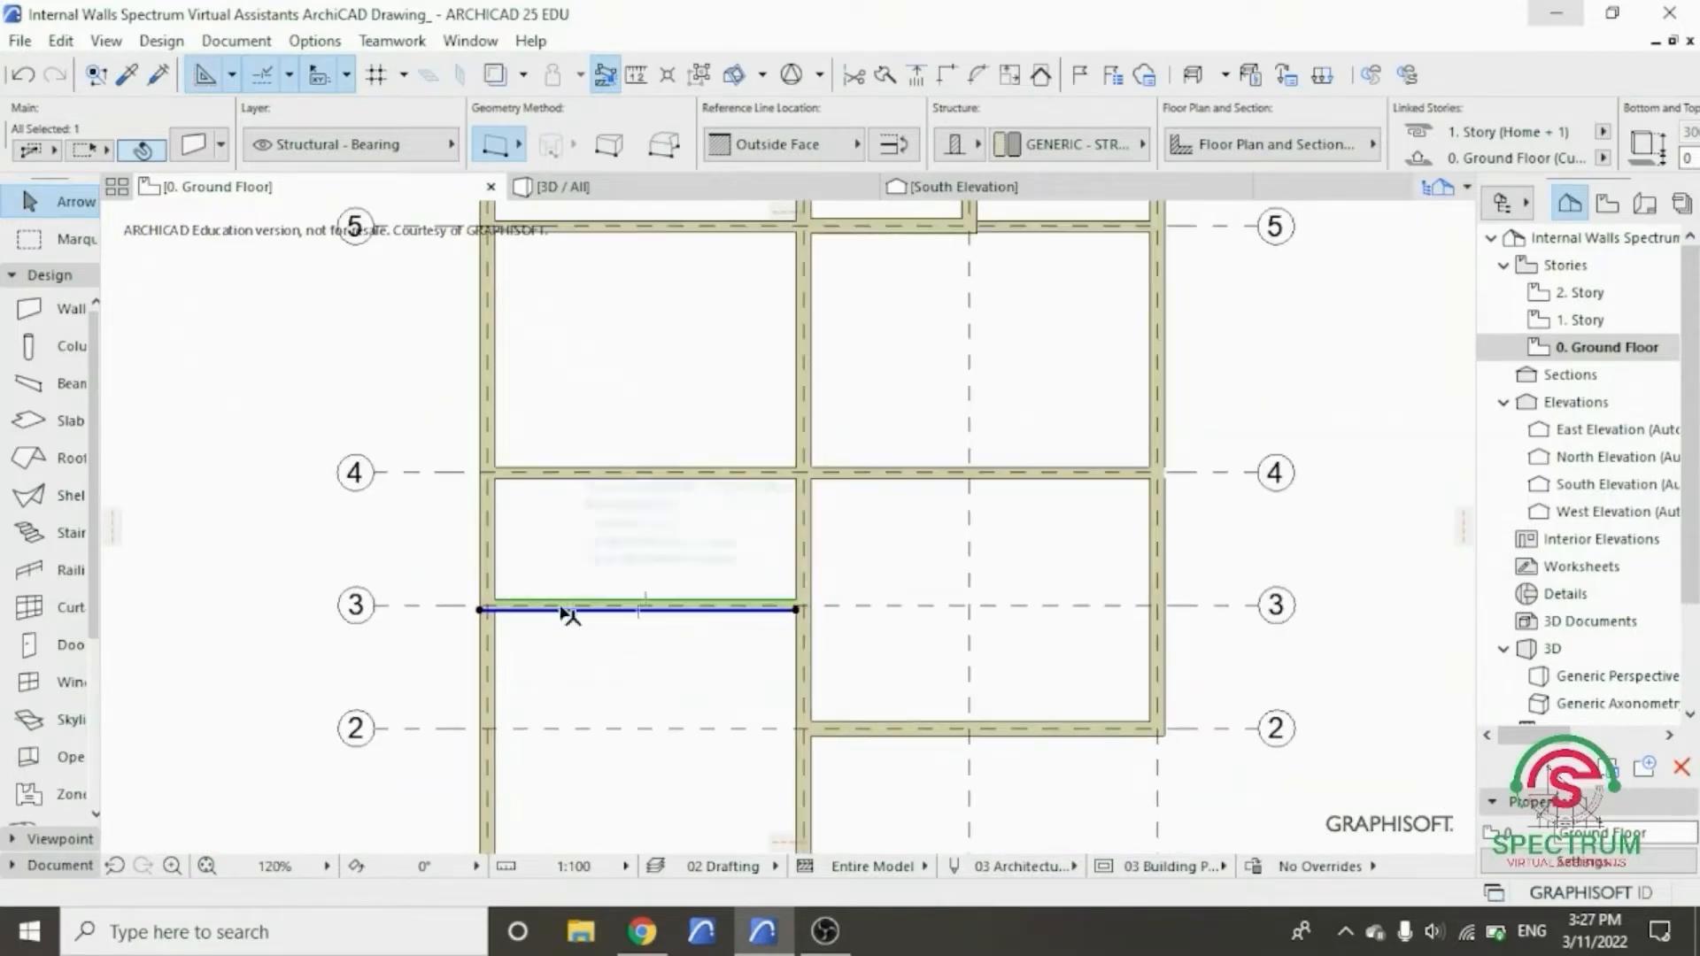
left_click(587, 677)
- Trim away the part of the grid B wall between grids 4 and 5, and clear the selection
scroll(659, 673, "down", 4)
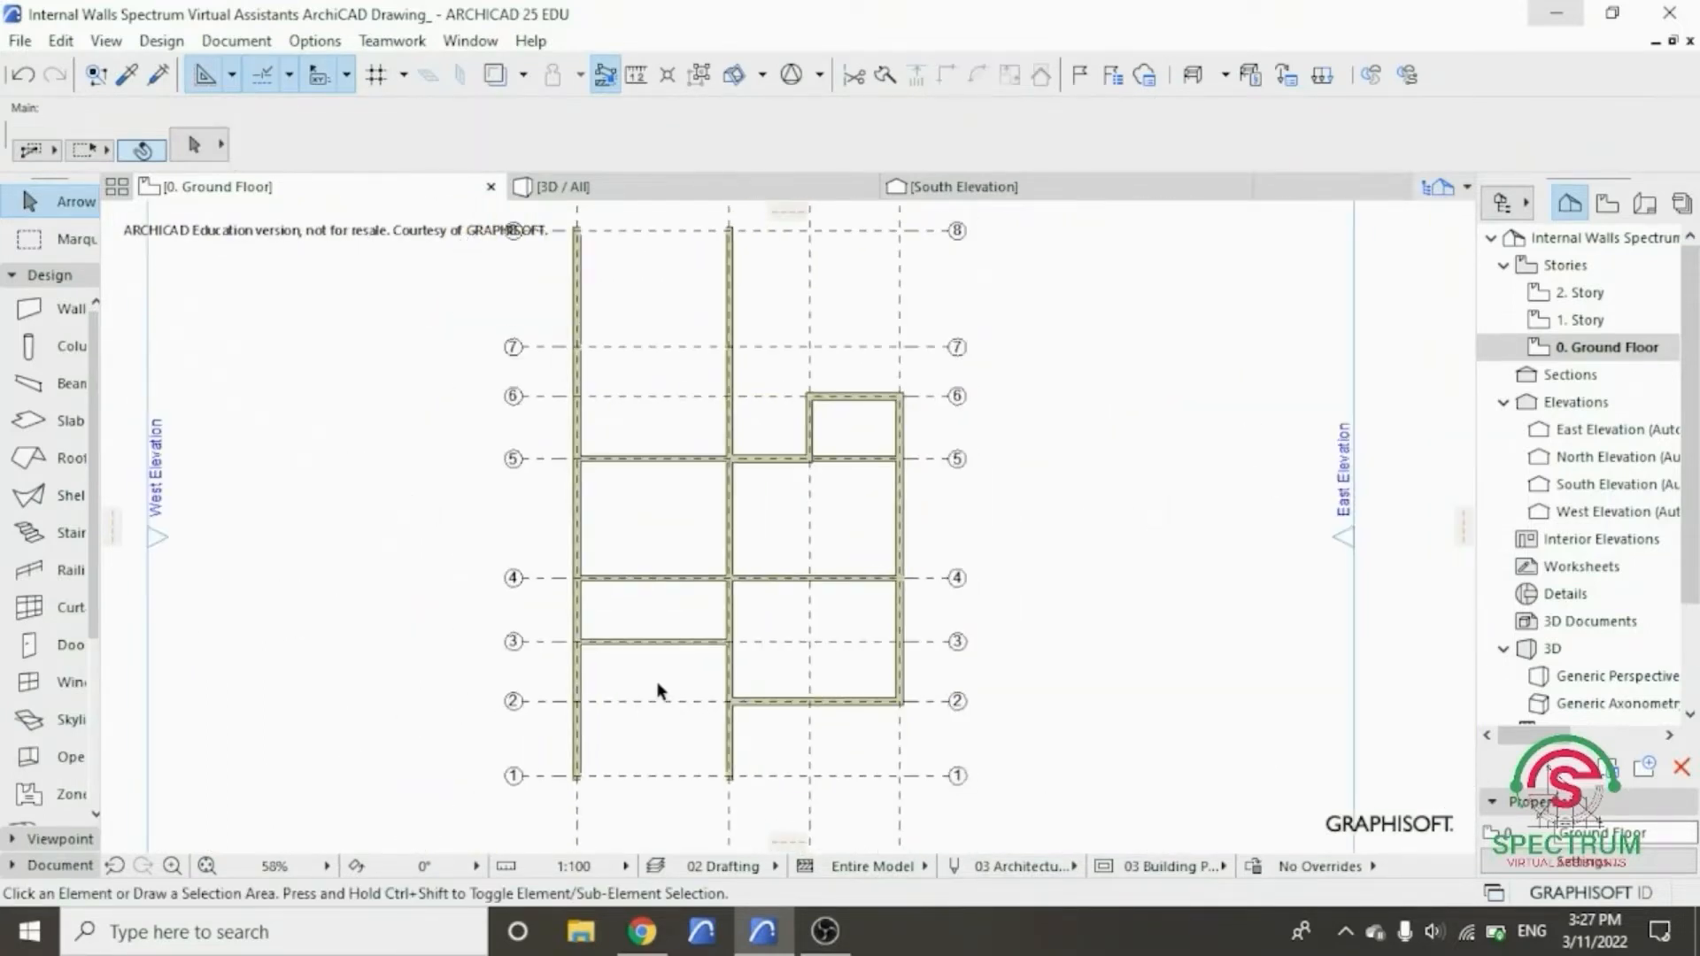
scroll(692, 327, "up", 1)
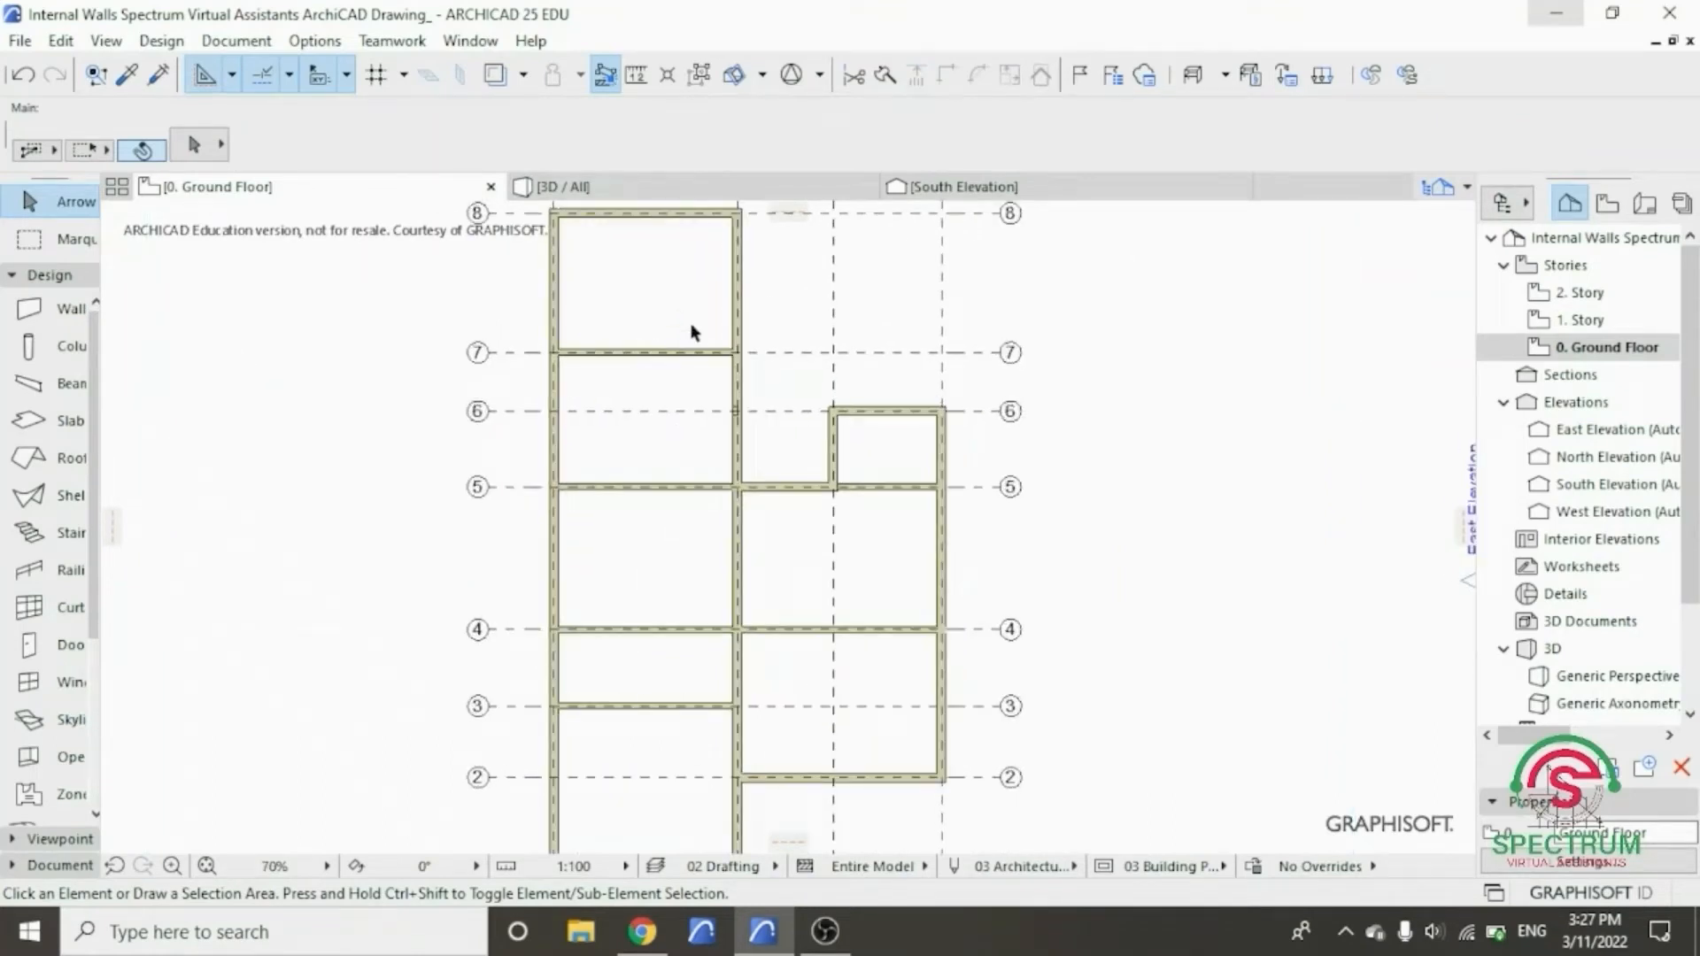
scroll(769, 566, "up", 6)
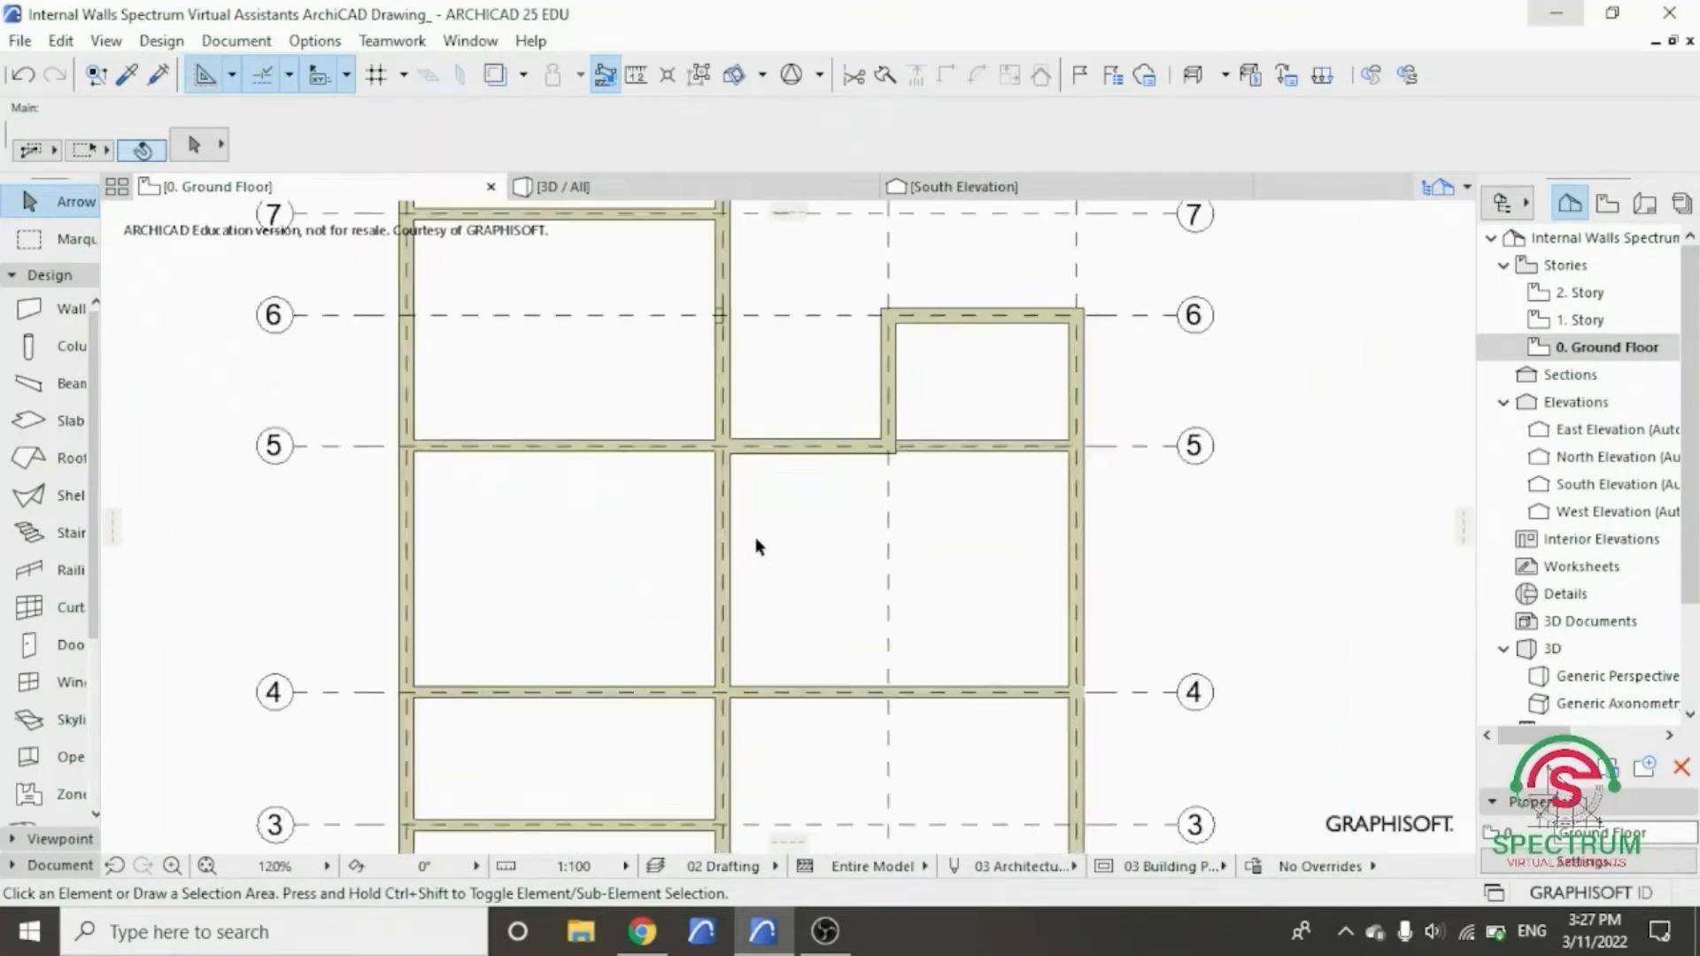
left_click(695, 522)
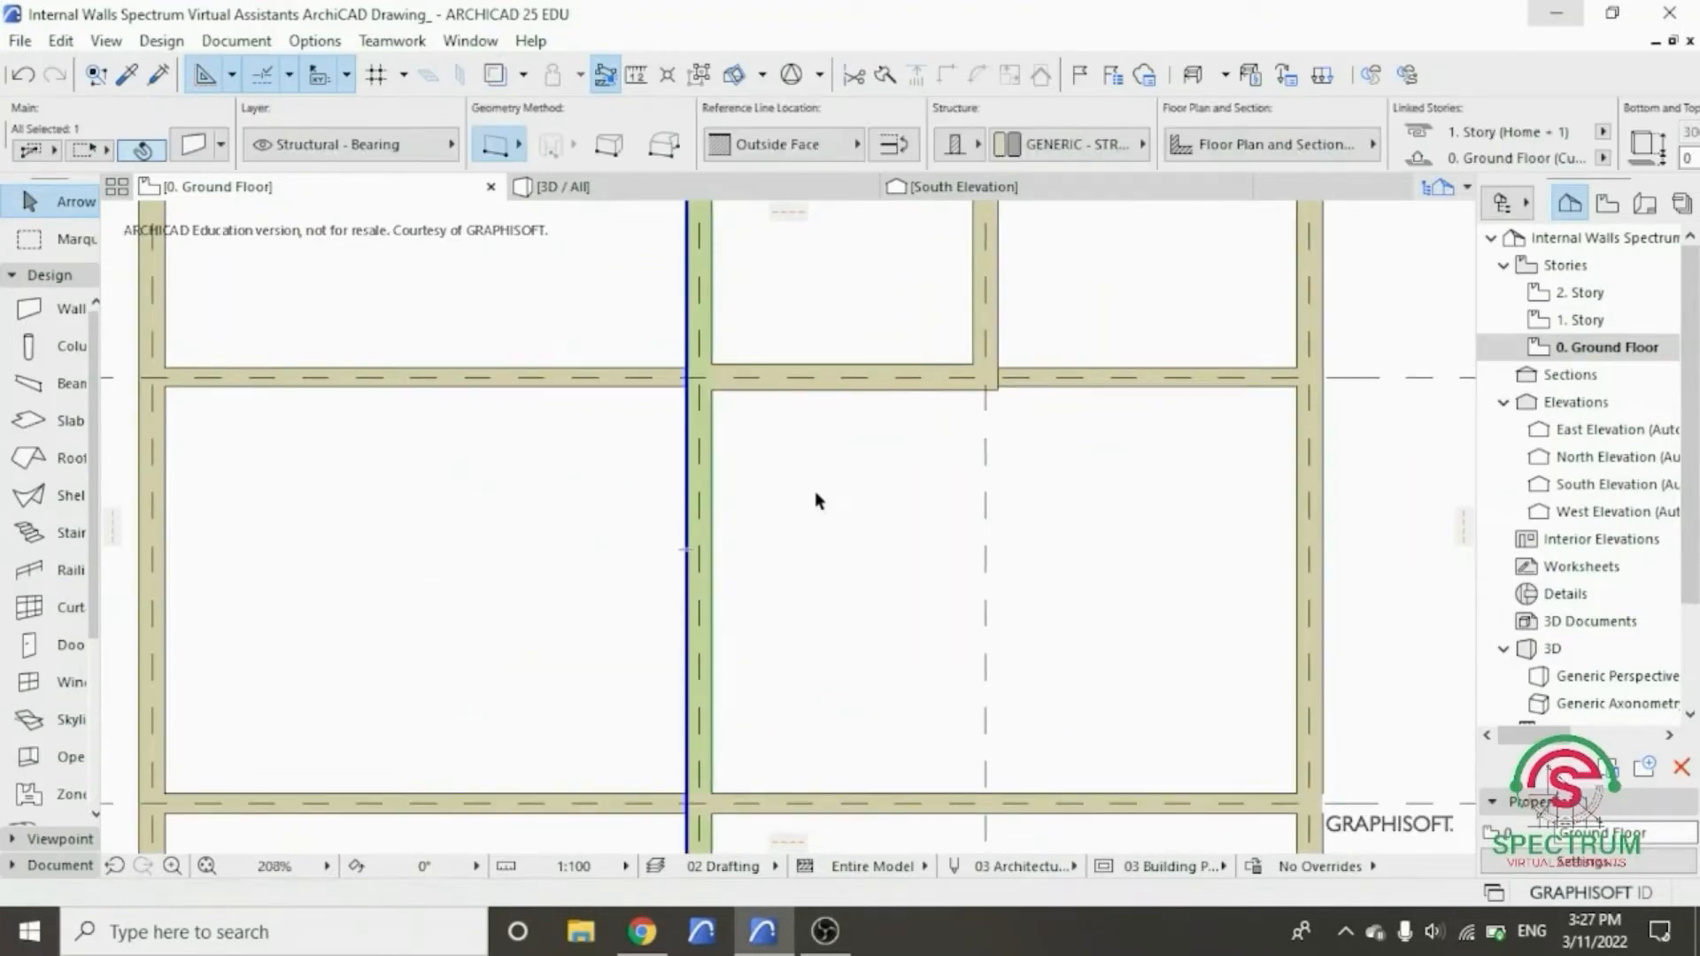
left_click(865, 76)
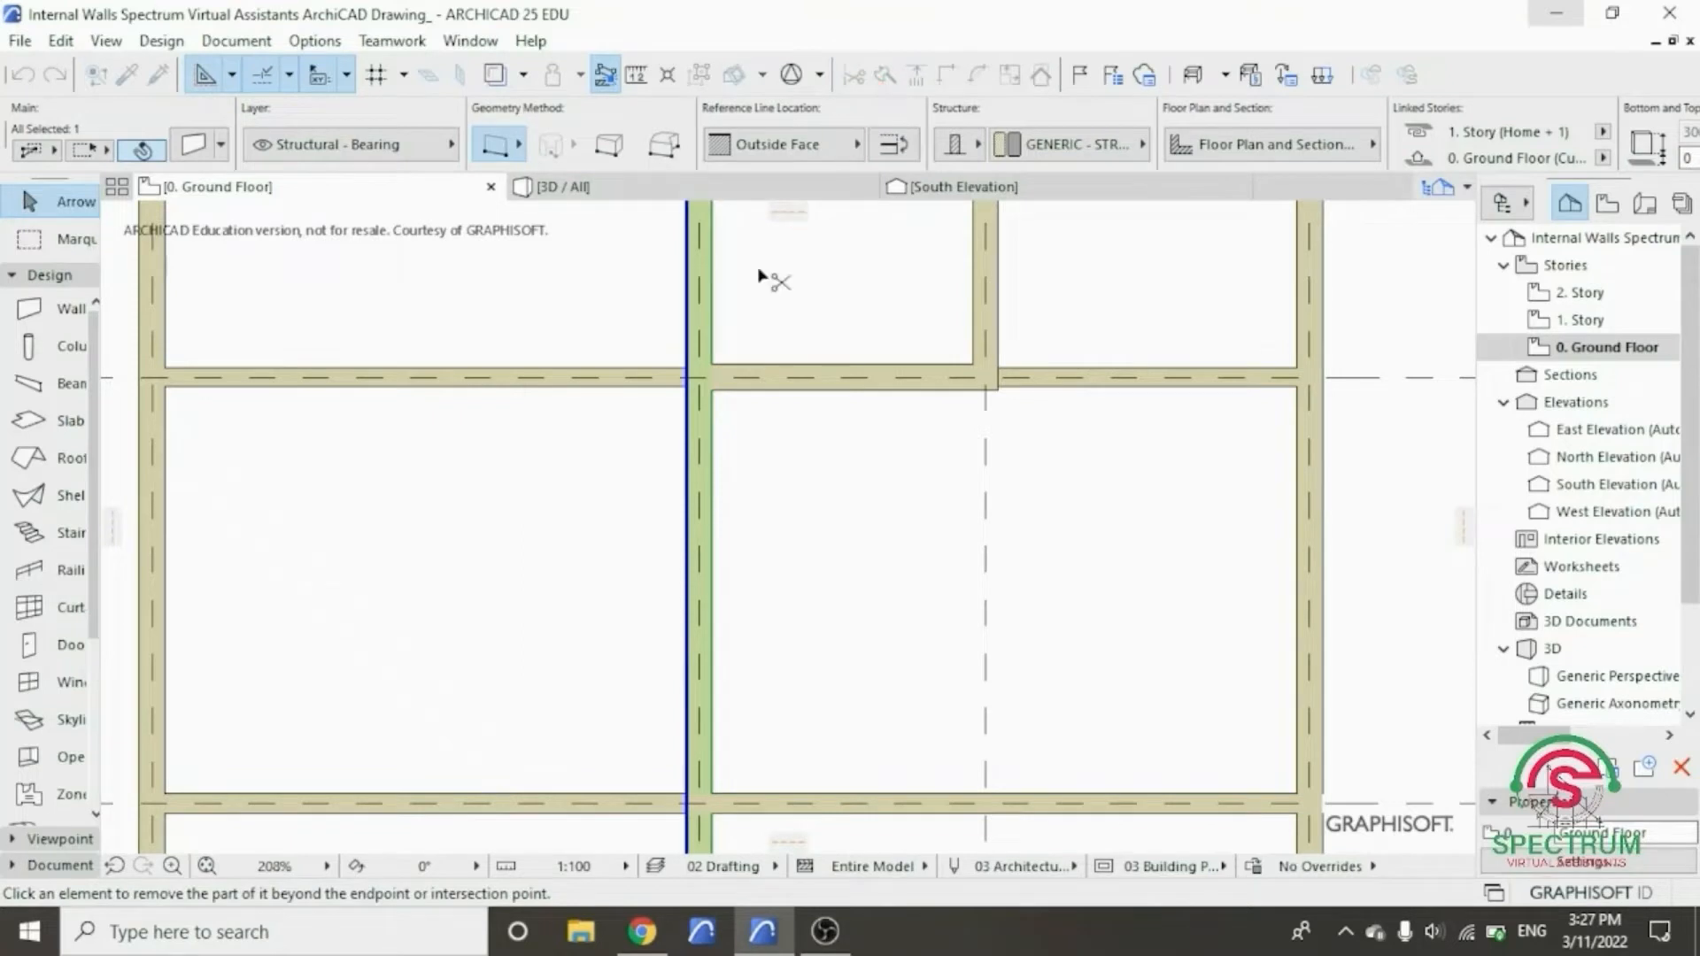
left_click(708, 418)
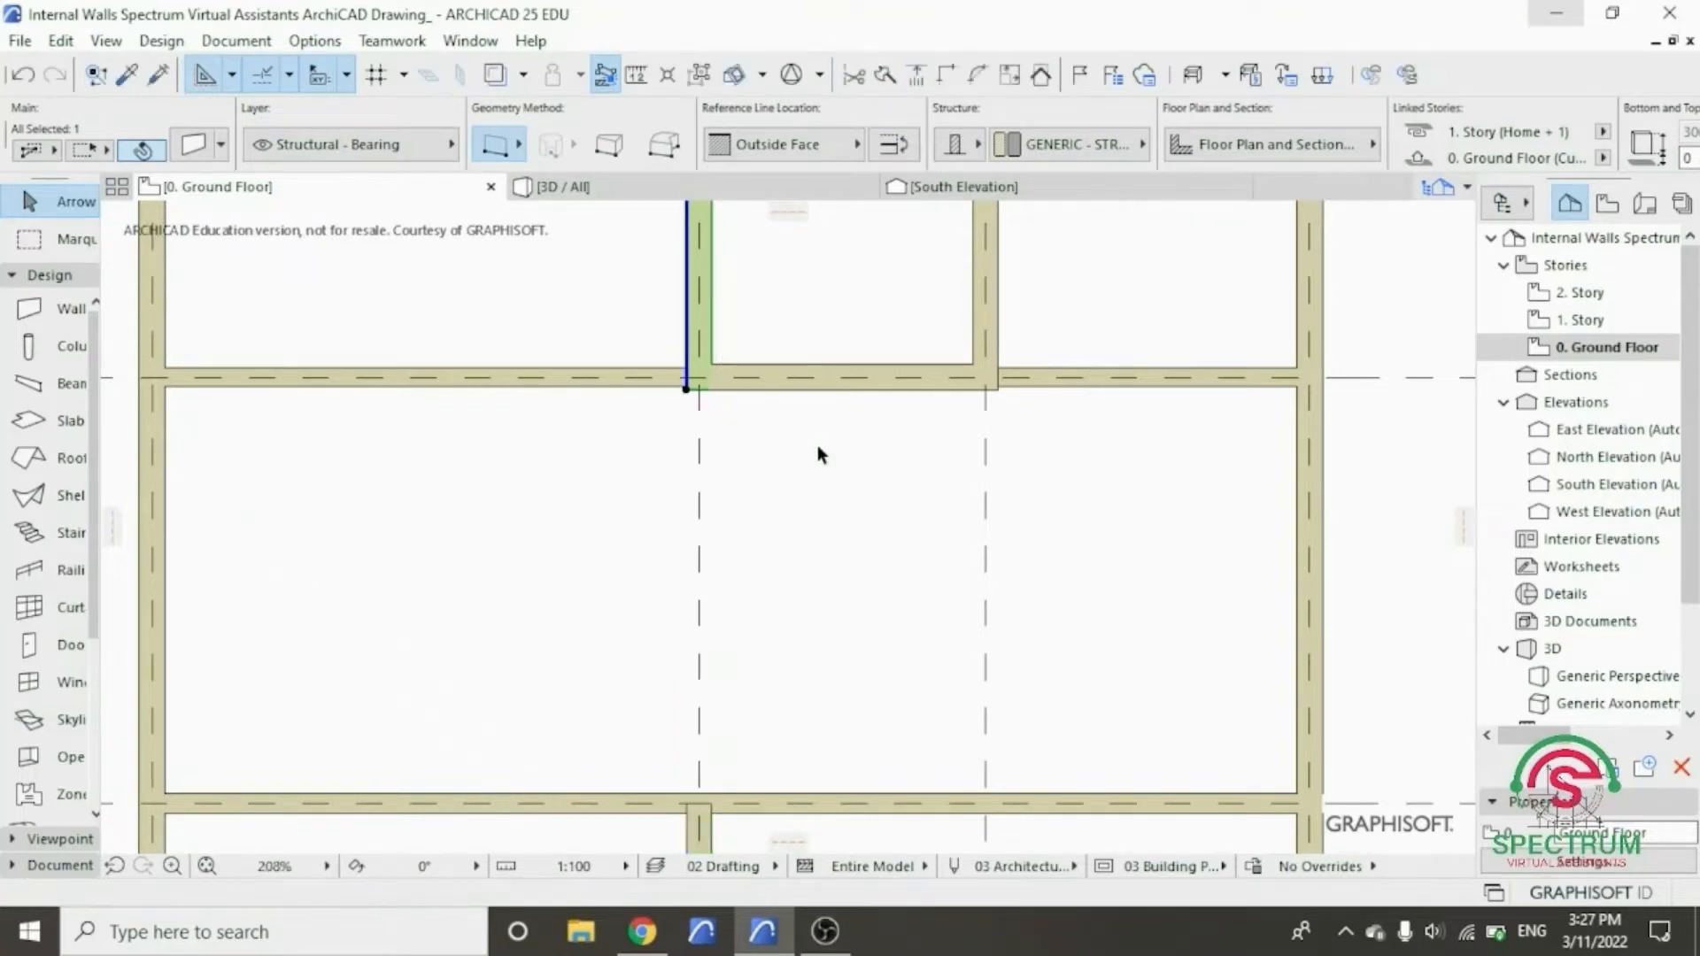
left_click(773, 453)
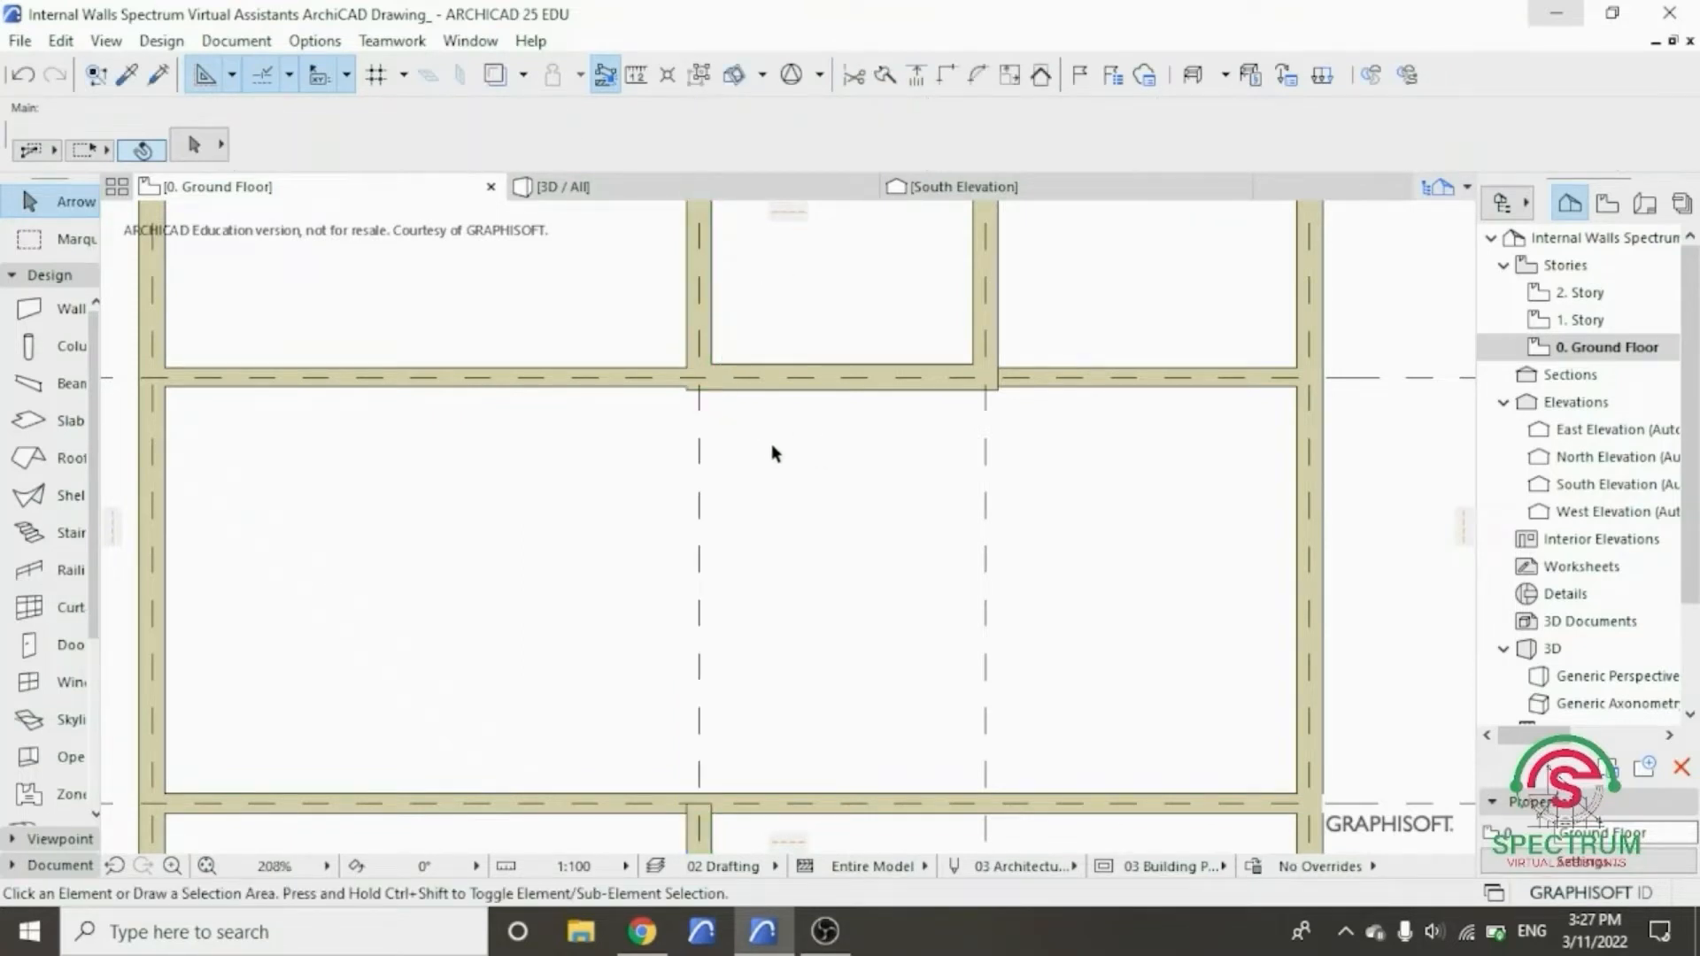
- Try to clean up the lower grid B wall's end by stretching it past the grid 4 wall and trimming off the projecting stub
left_click(695, 824)
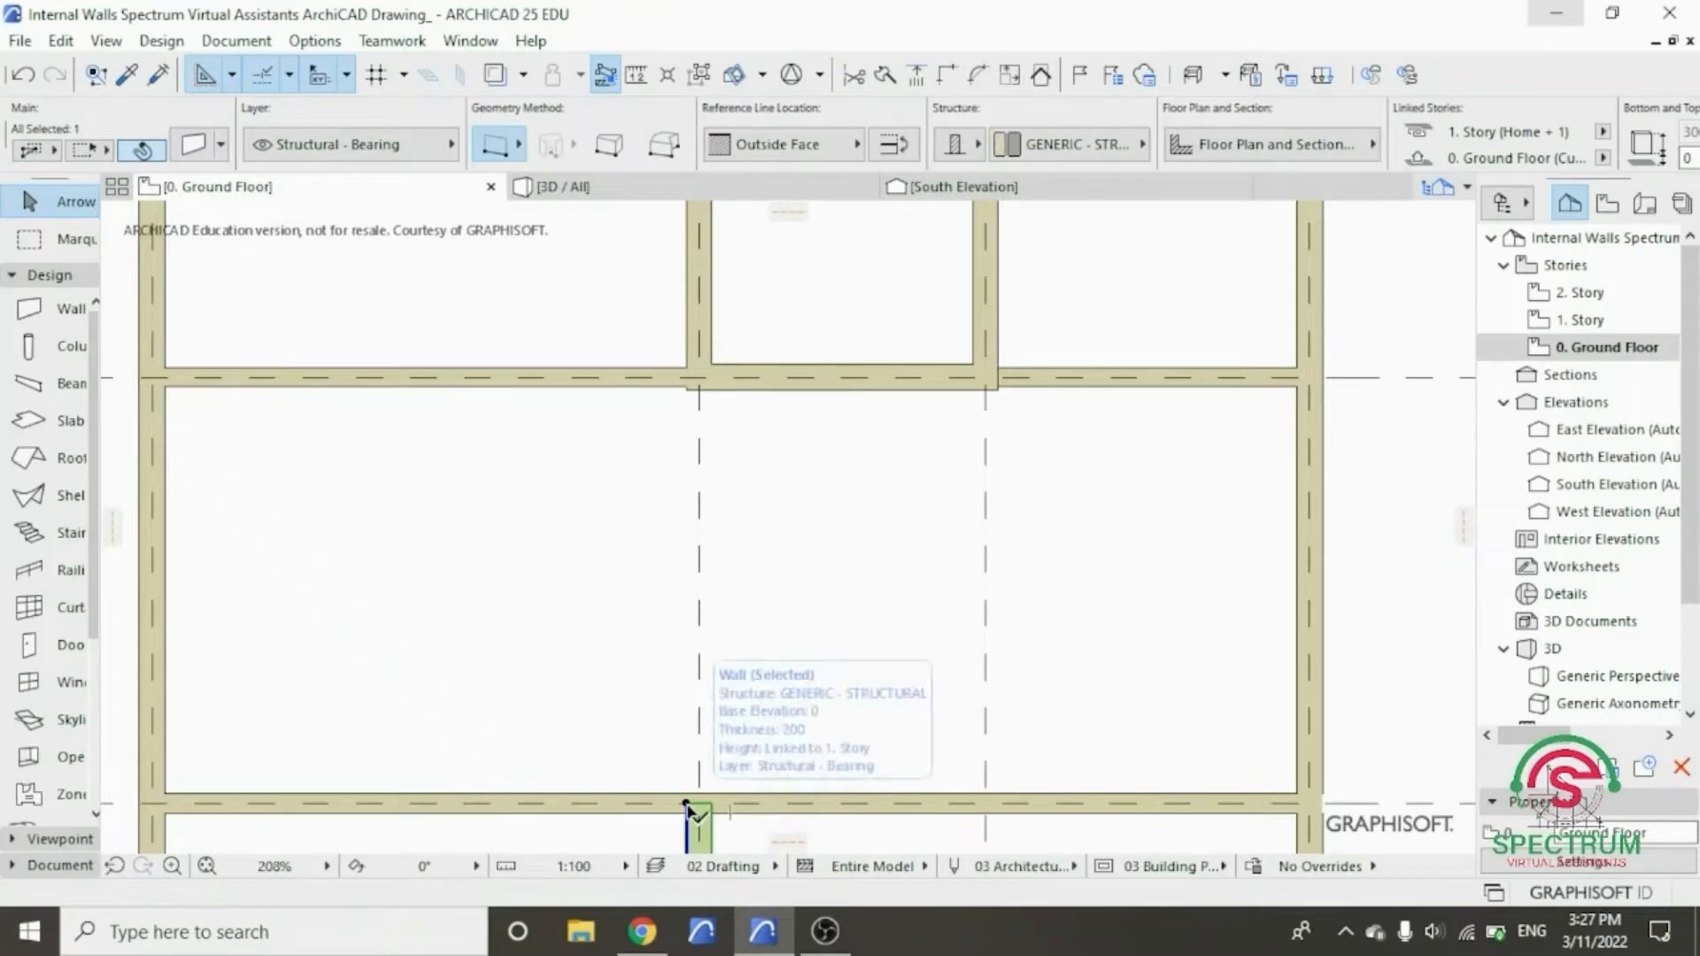
left_click(687, 804)
left_click(689, 762)
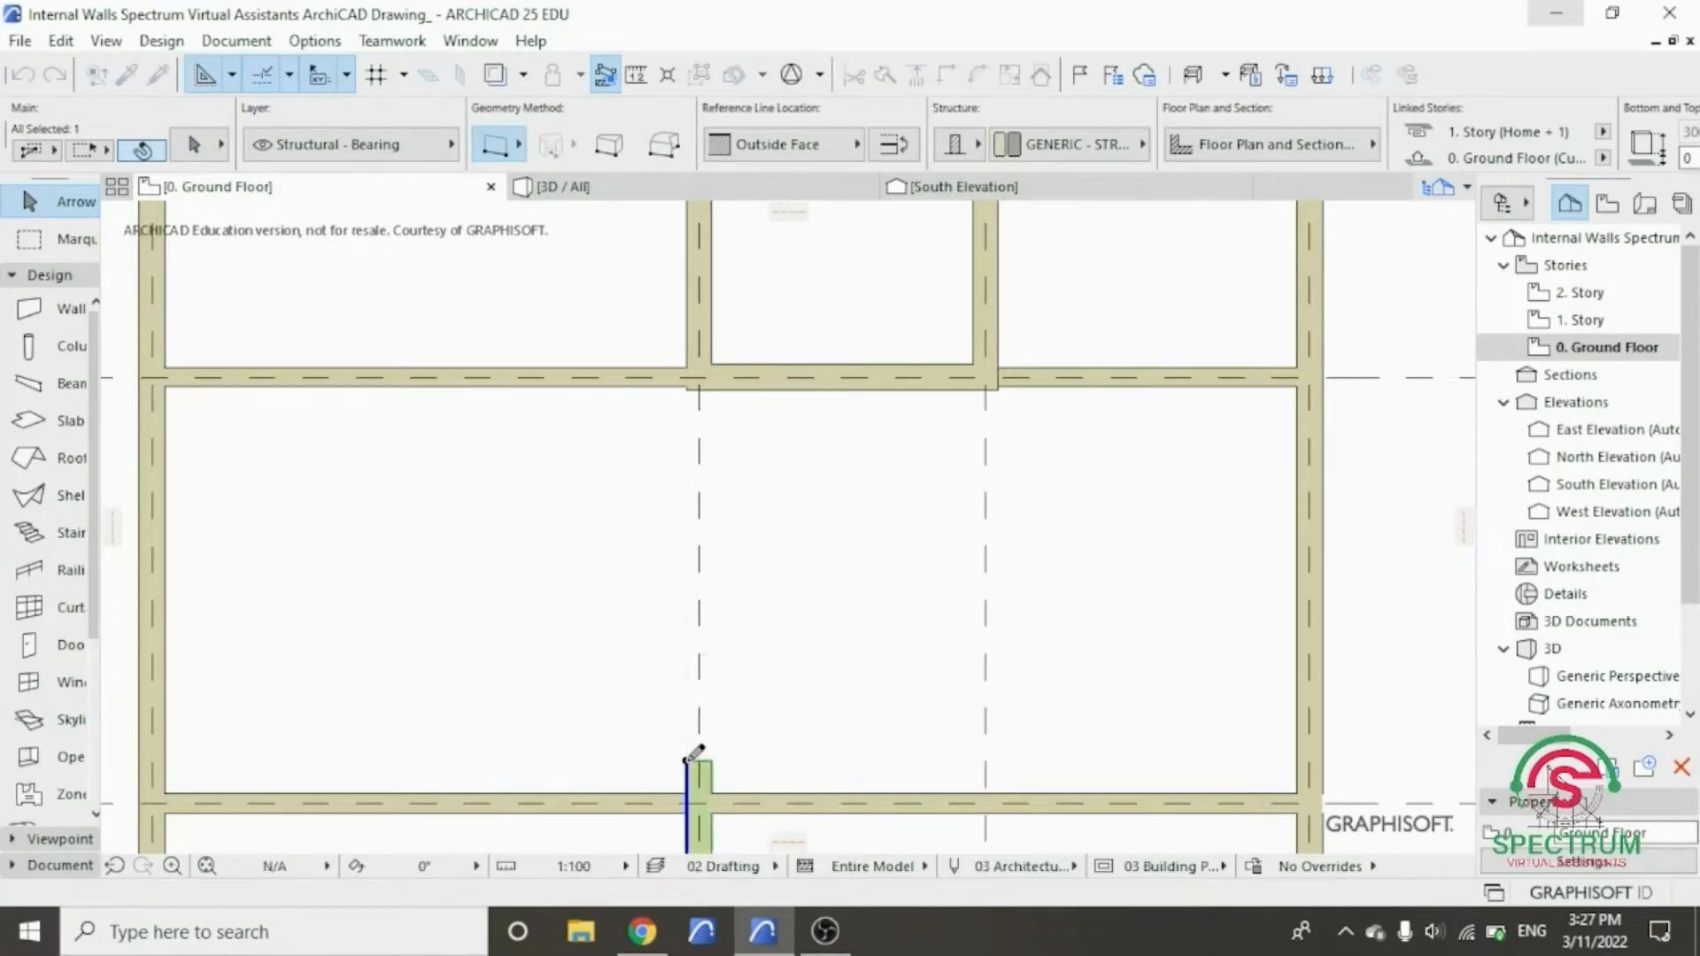
left_click(676, 731)
scroll(695, 788, "up", 3)
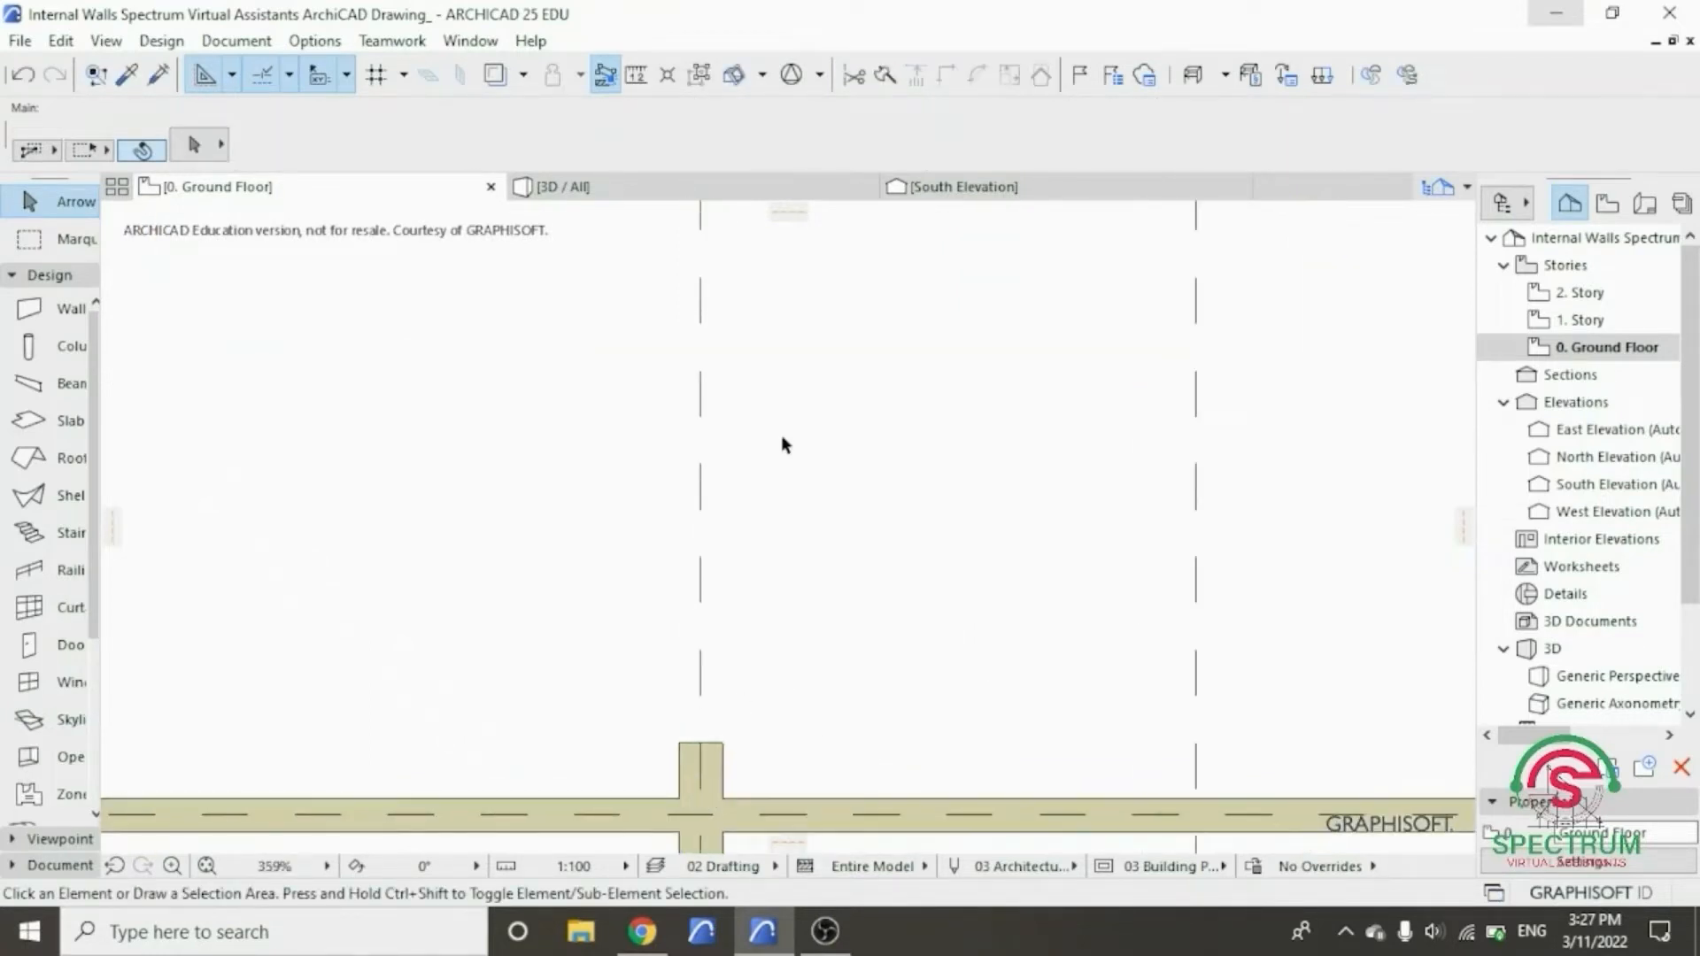
left_click(854, 80)
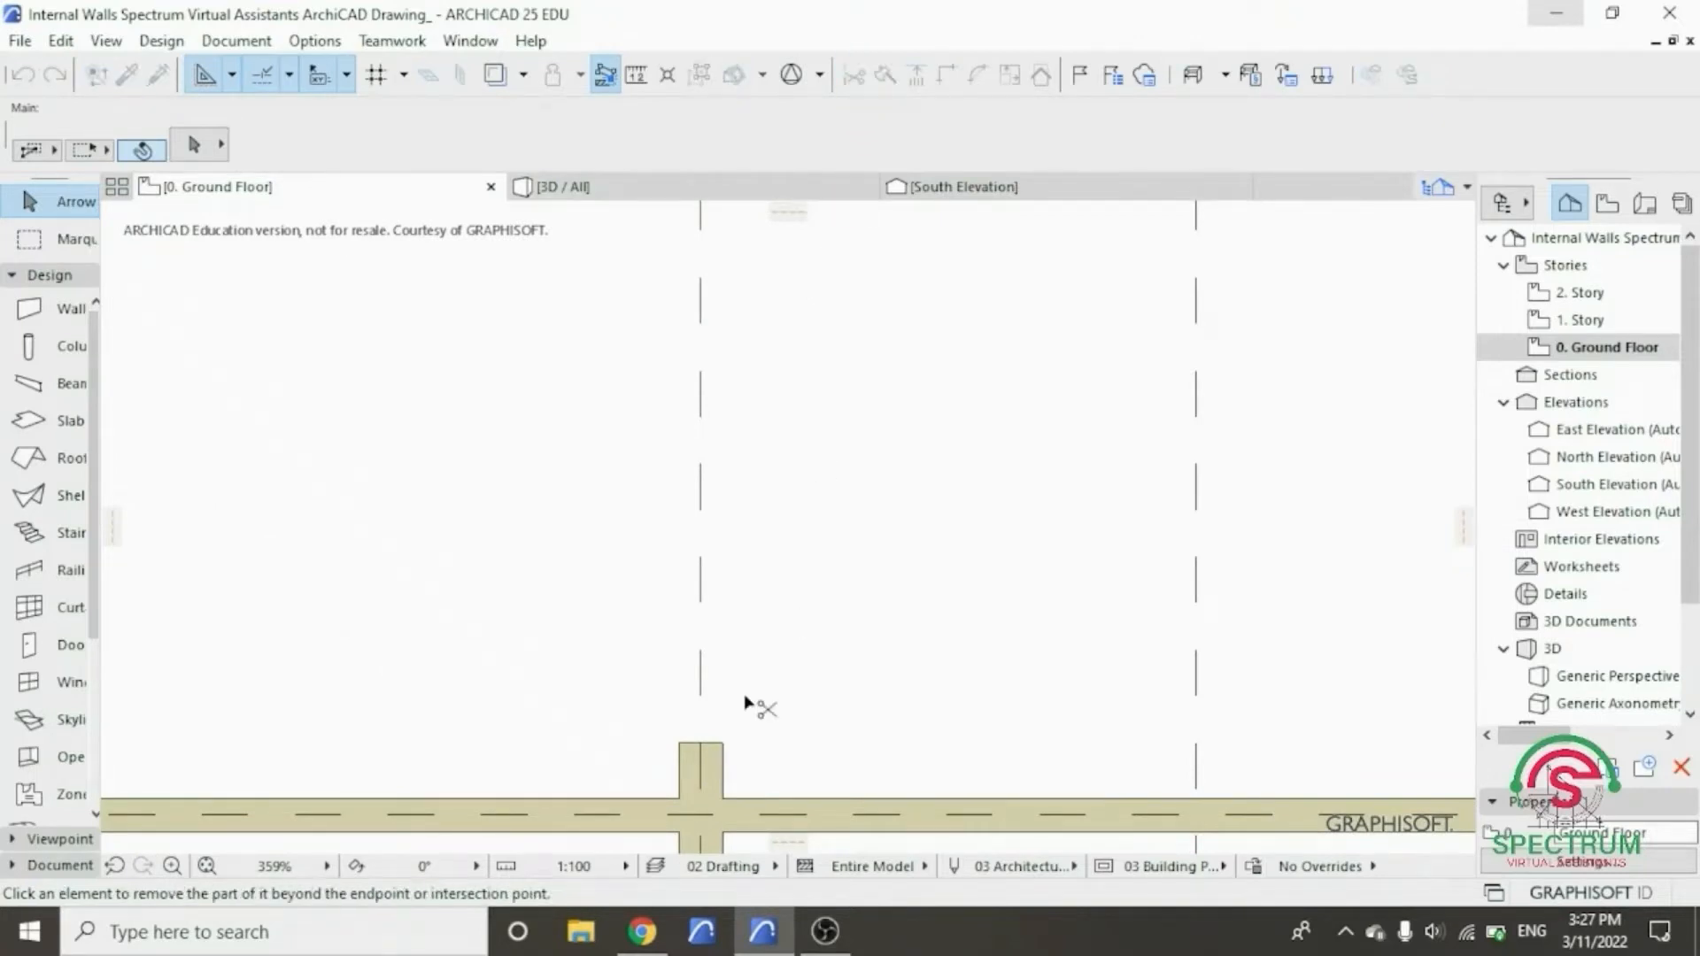
left_click(716, 784)
scroll(714, 783, "down", 3)
- Adjust the upper end of the lower grid B wall to the upper face of the grid 4 wall, and clear the selection
scroll(714, 783, "up", 6)
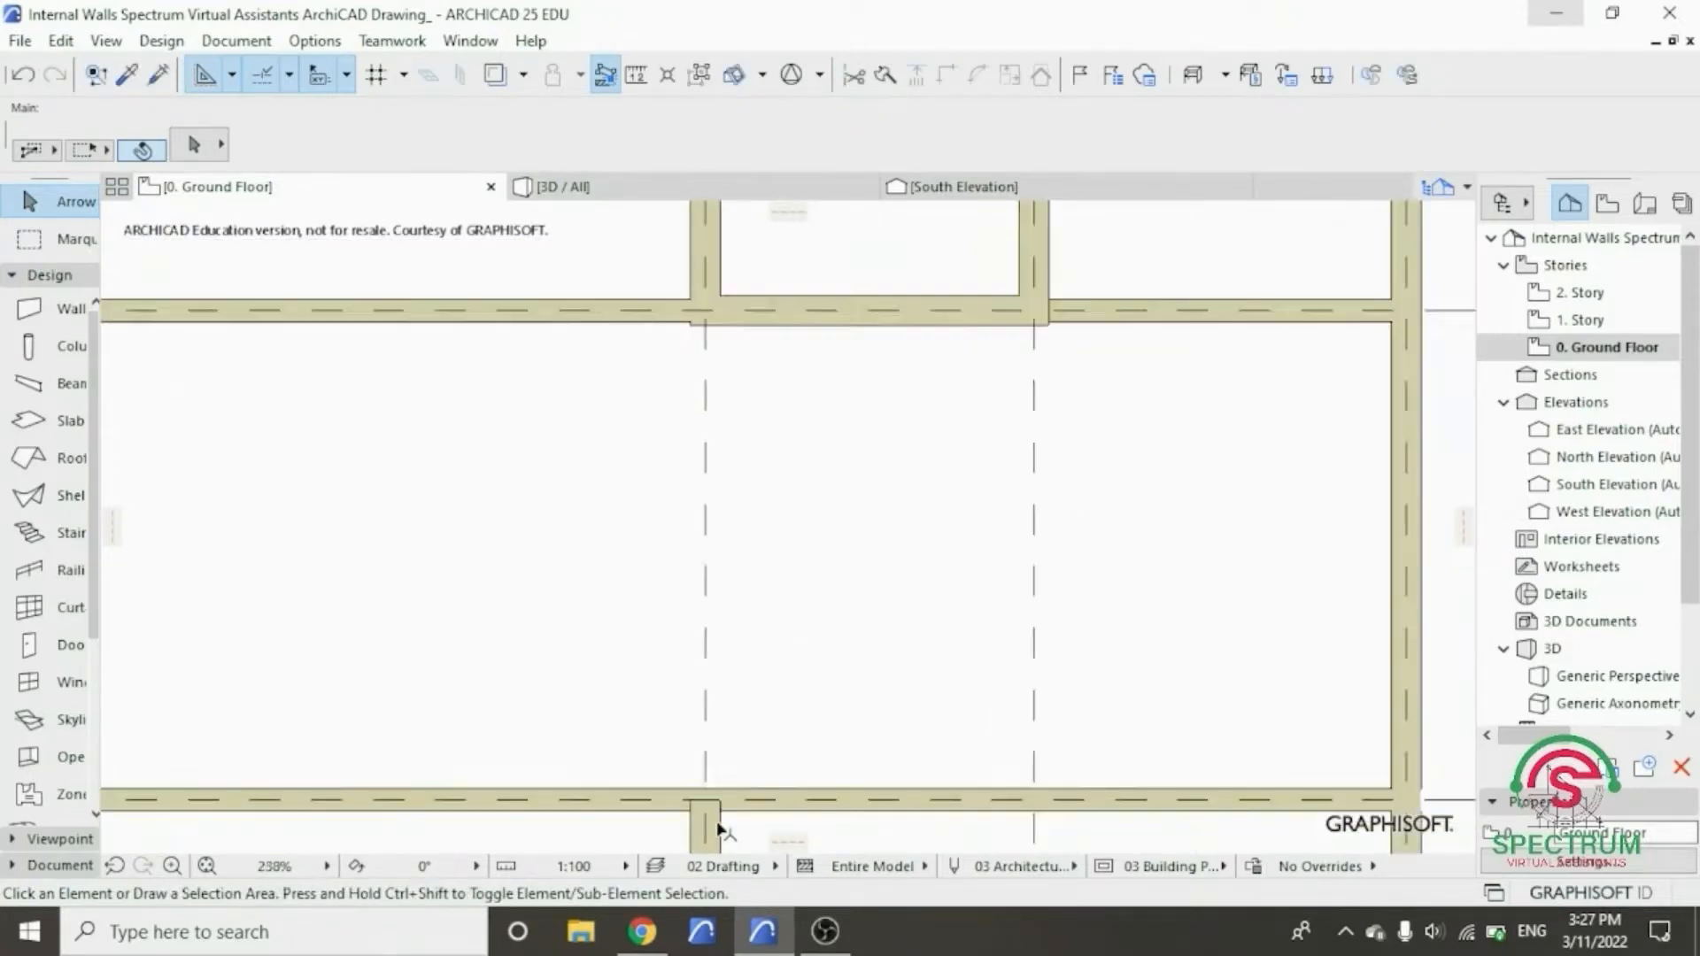
left_click(709, 808)
left_click(714, 814)
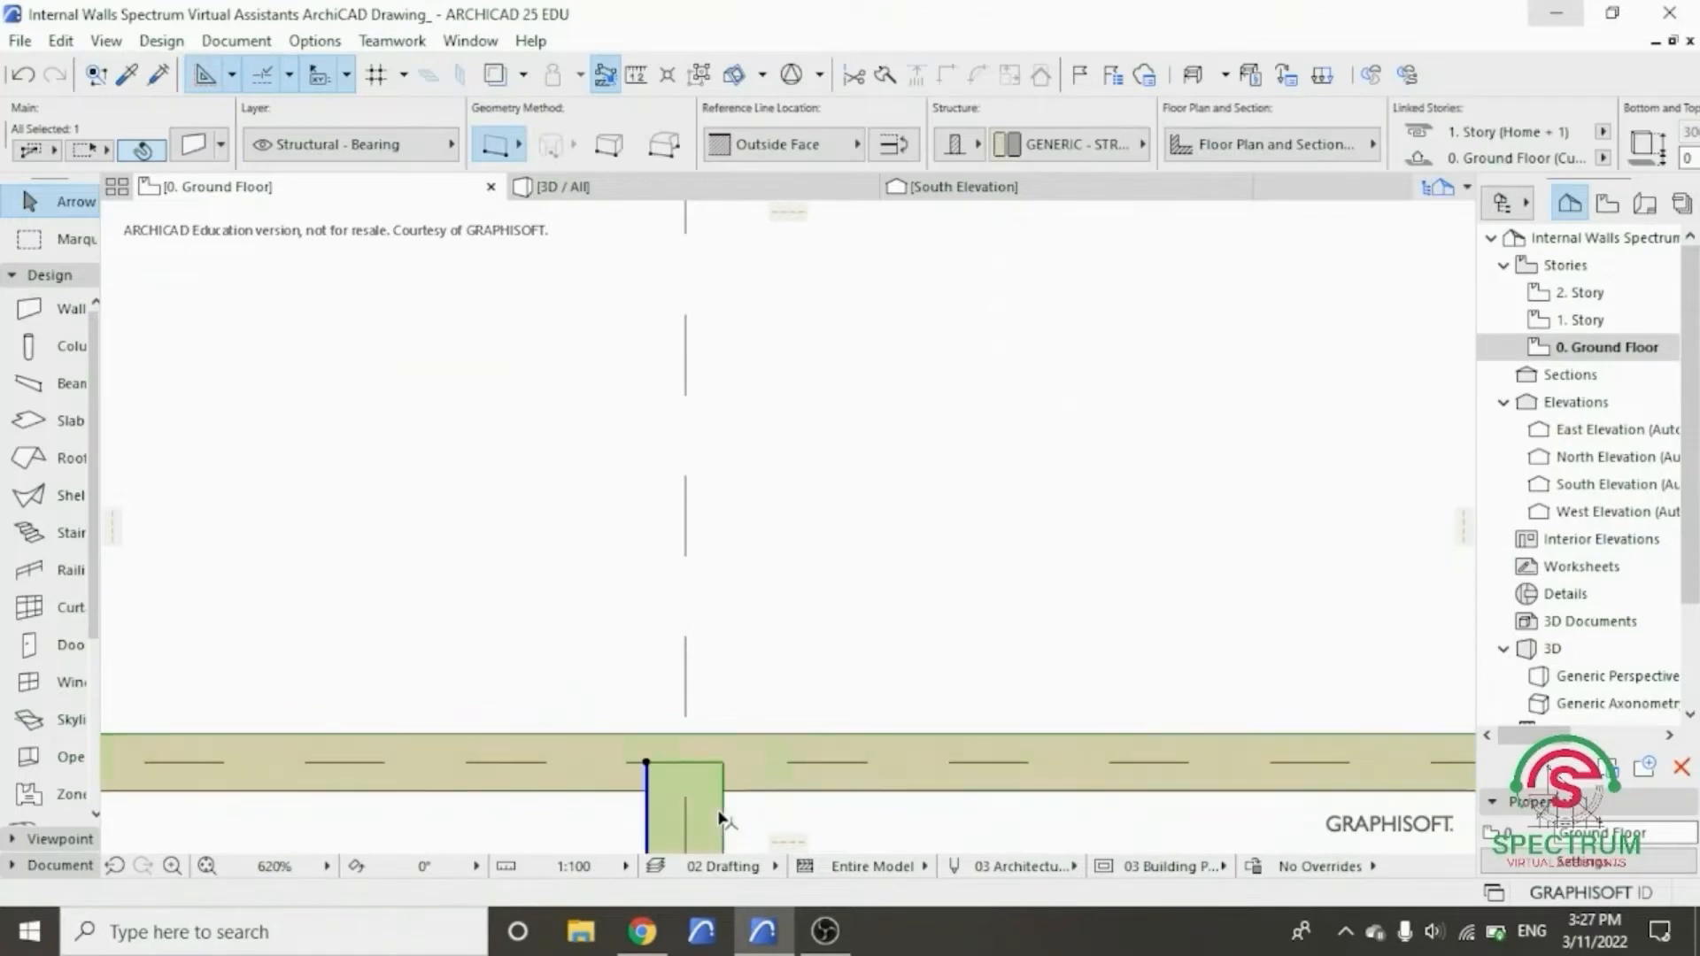
left_click(915, 76)
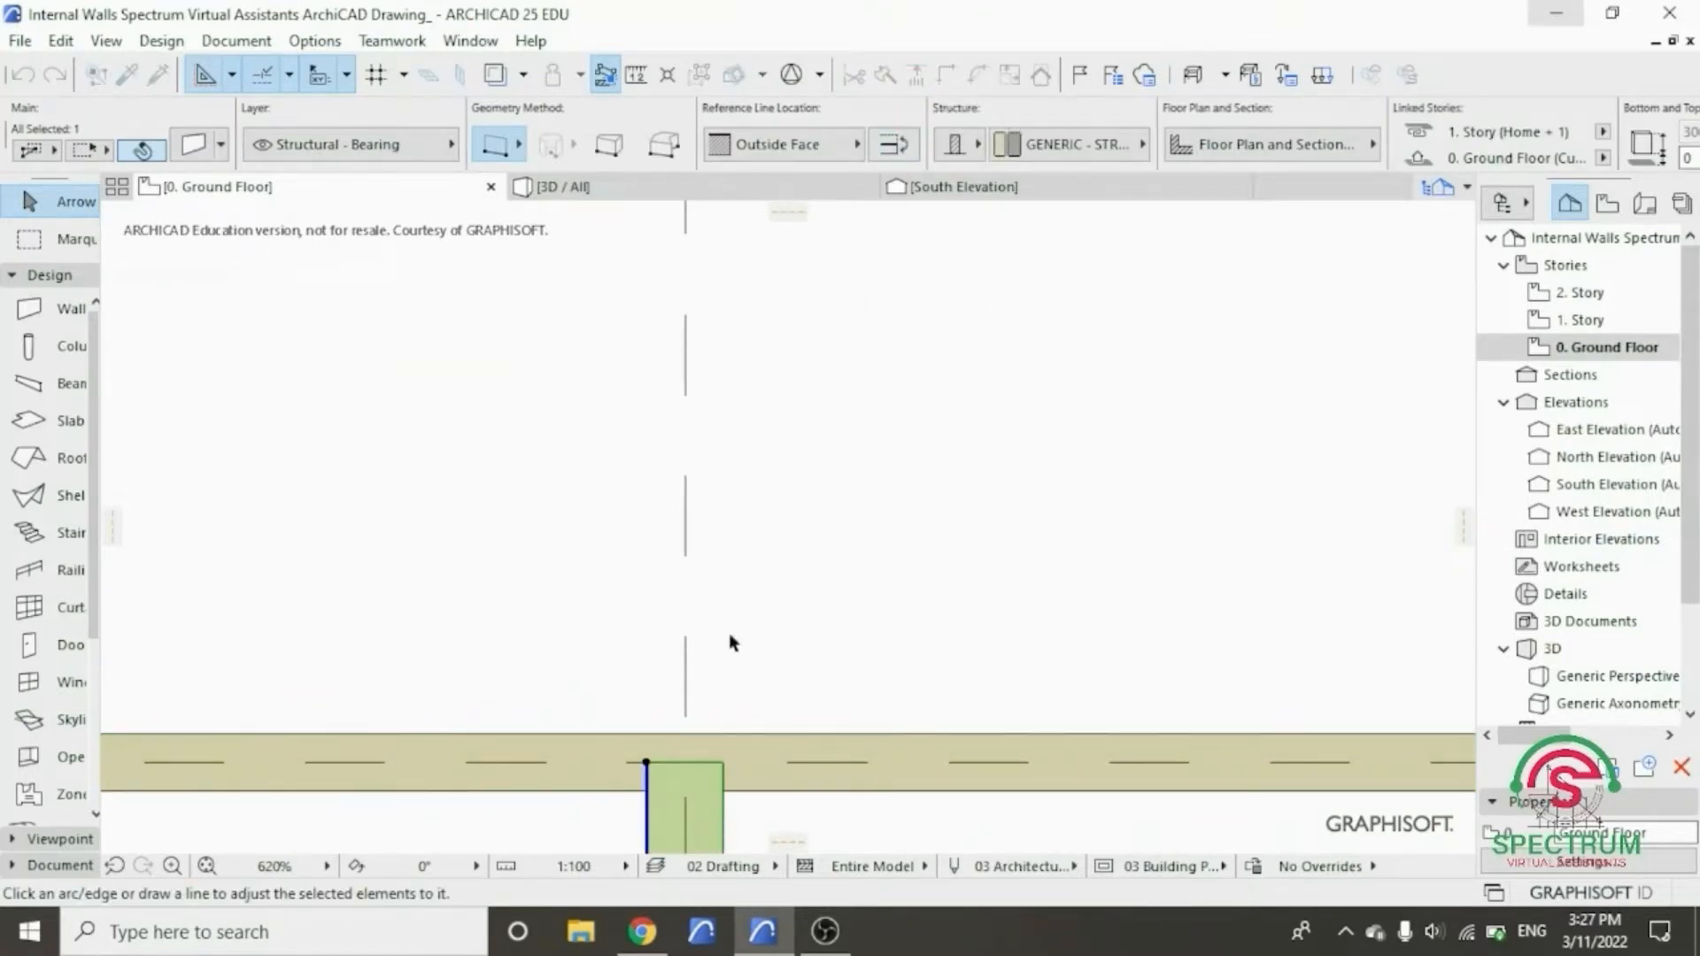
left_click(714, 734)
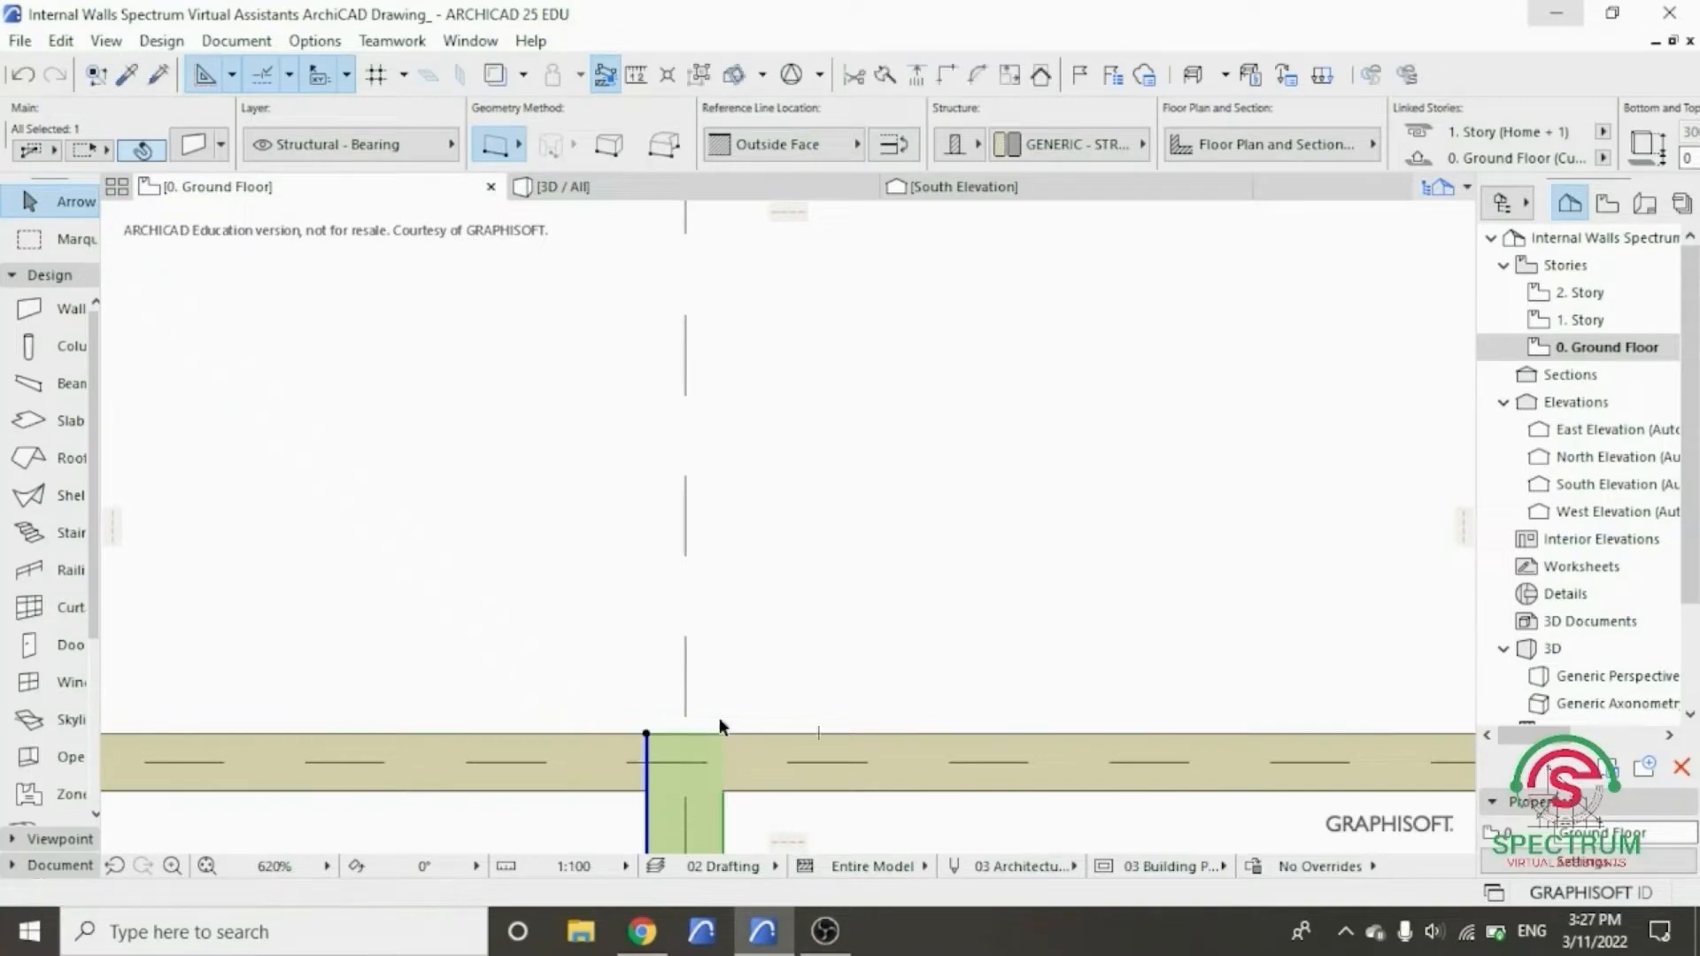
left_click(806, 587)
- Examine the wall junction at grids 5 and B and the overall ground-floor wall layout
scroll(756, 660, "down", 2)
scroll(757, 664, "down", 4)
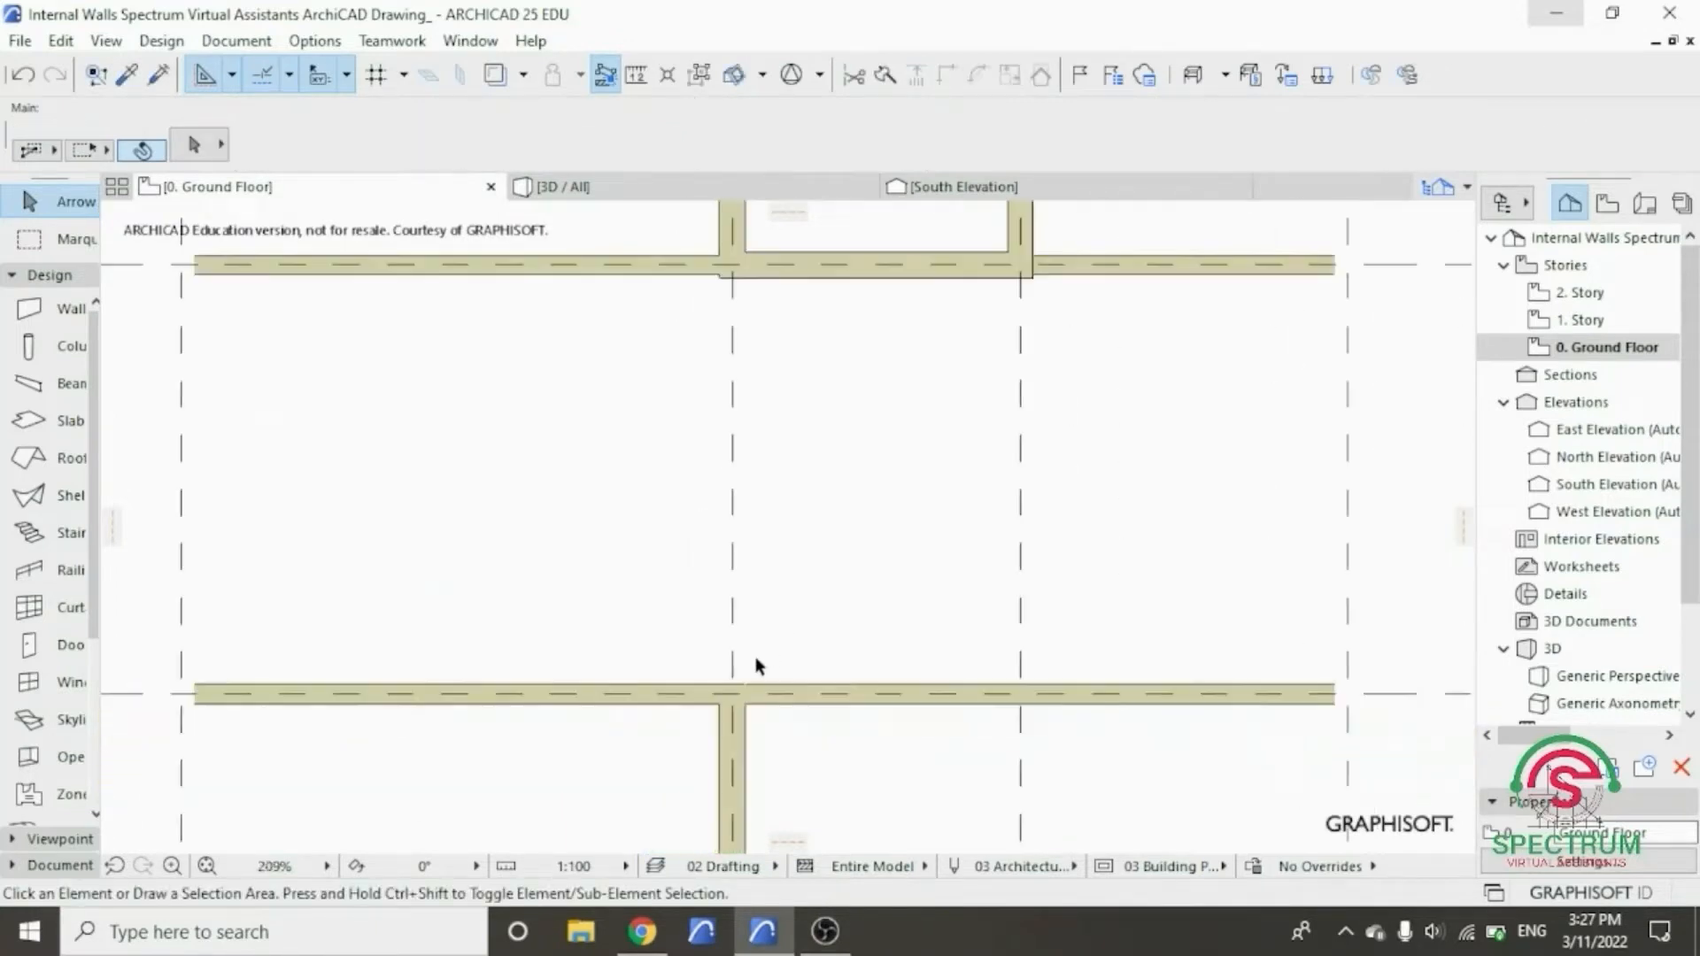
scroll(767, 400, "up", 2)
scroll(768, 403, "up", 4)
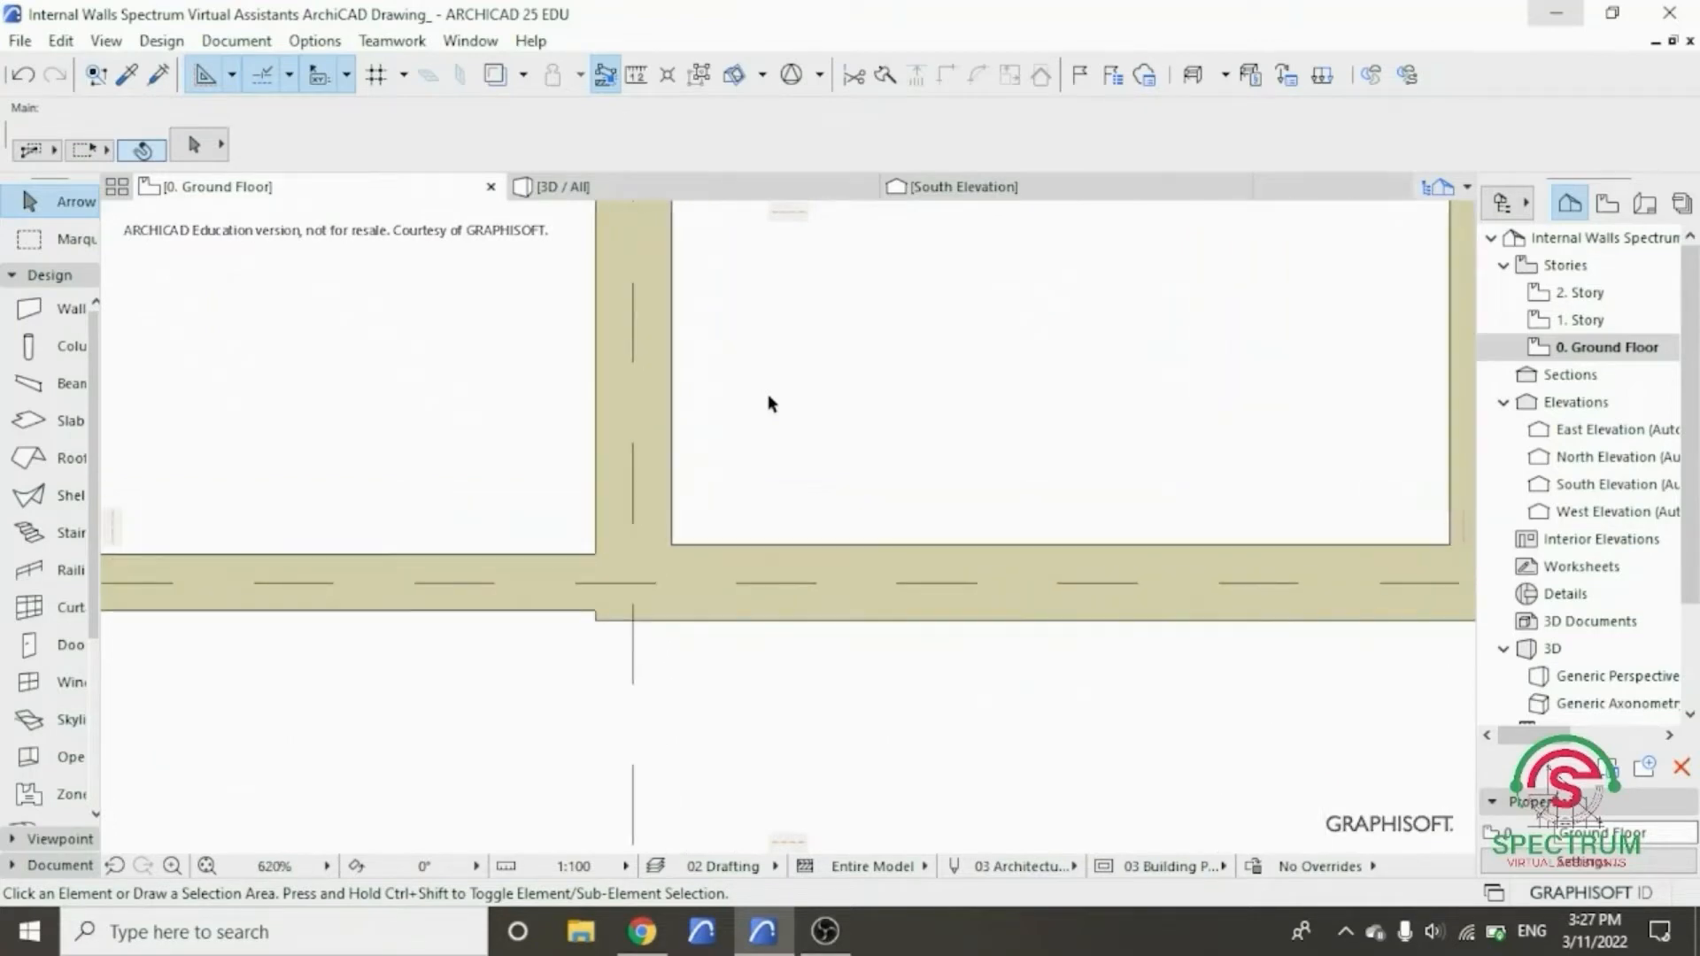
left_click(577, 613)
scroll(572, 606, "down", 4)
scroll(581, 584, "down", 6)
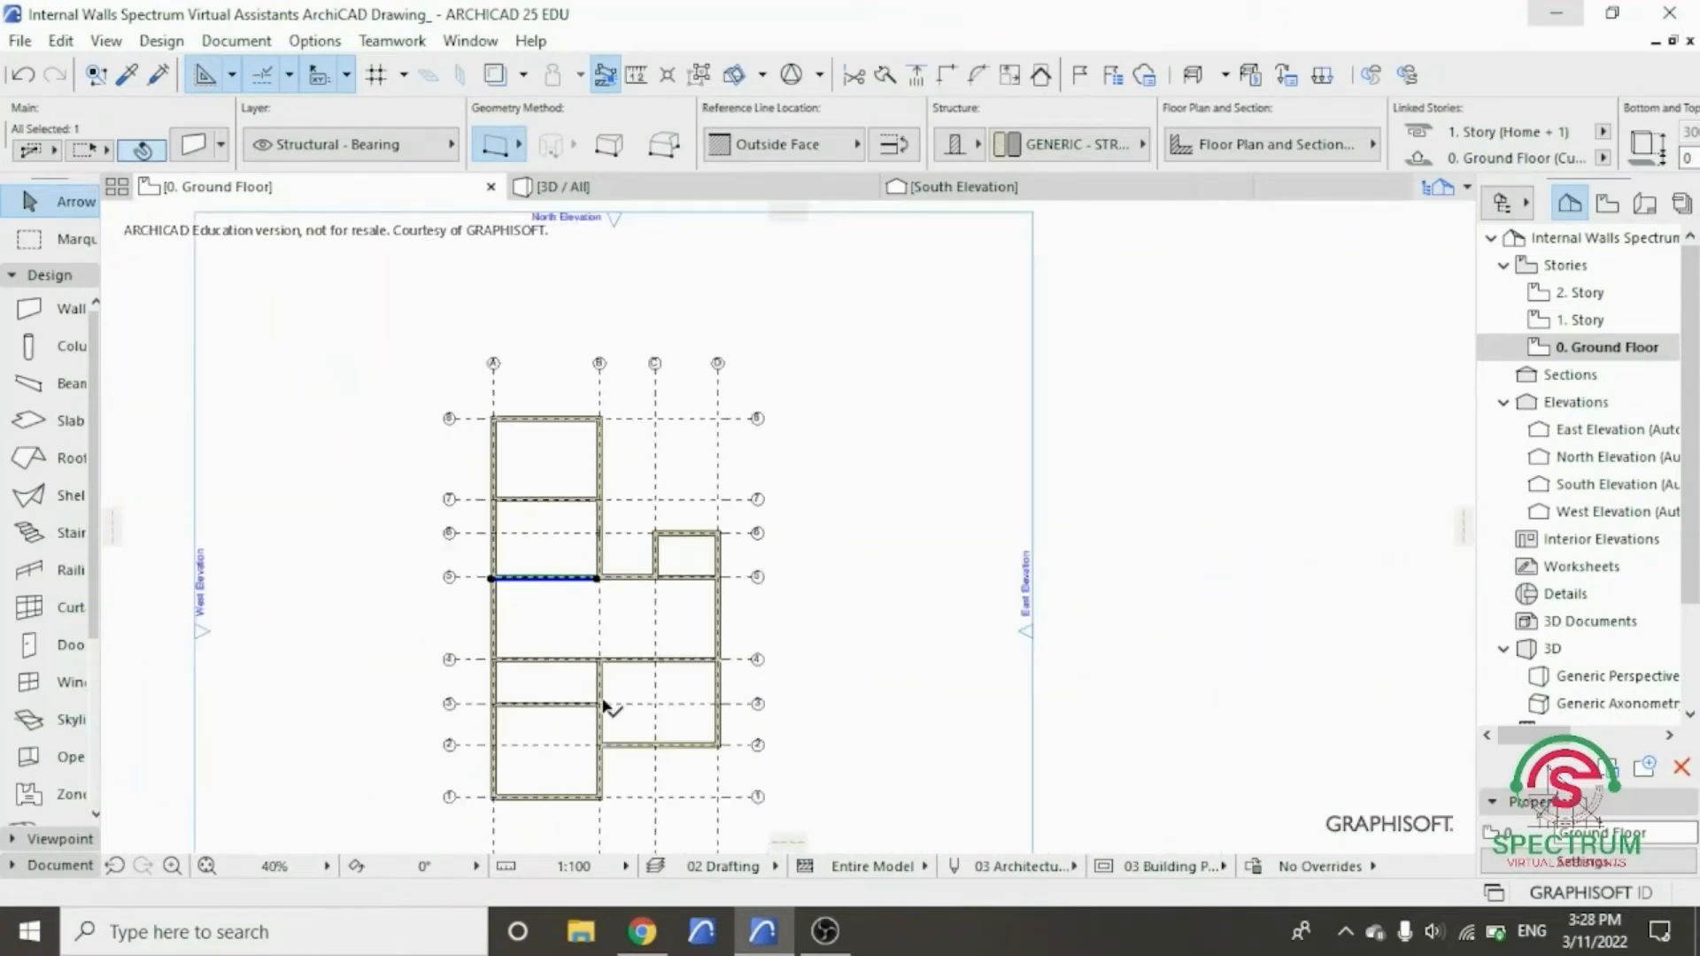
scroll(604, 706, "up", 4)
scroll(604, 700, "up", 2)
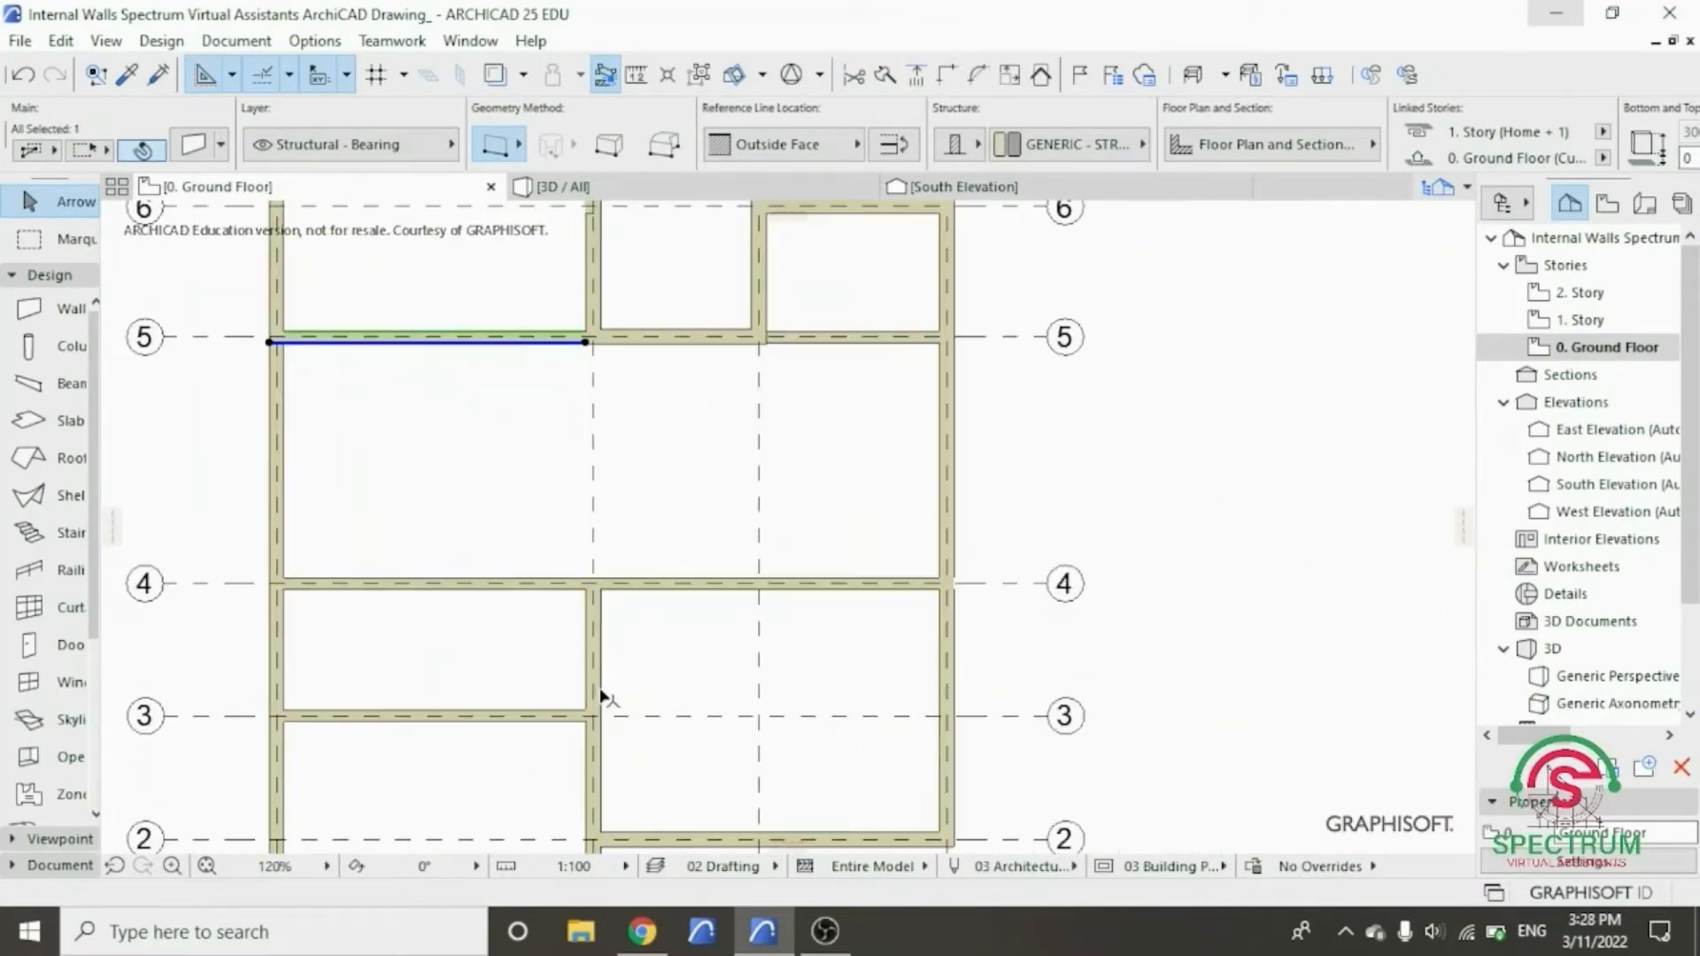
- Split the grid 4 wall where it meets the right face of the grid B wall
left_click(638, 622)
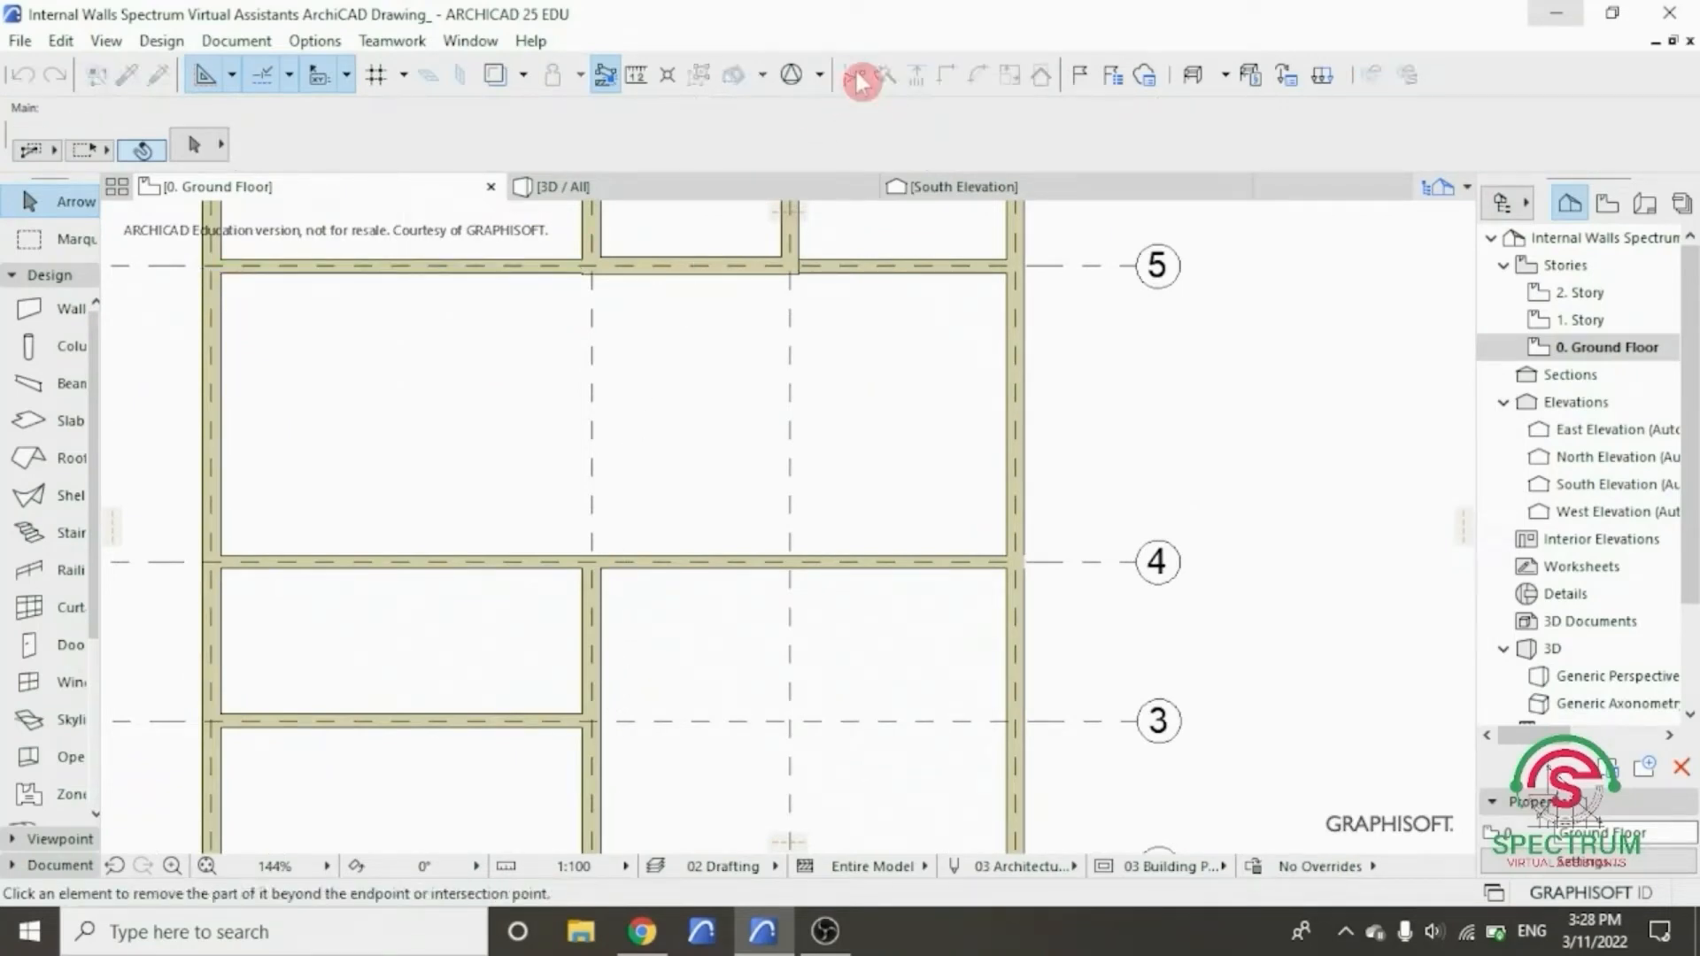
left_click(883, 78)
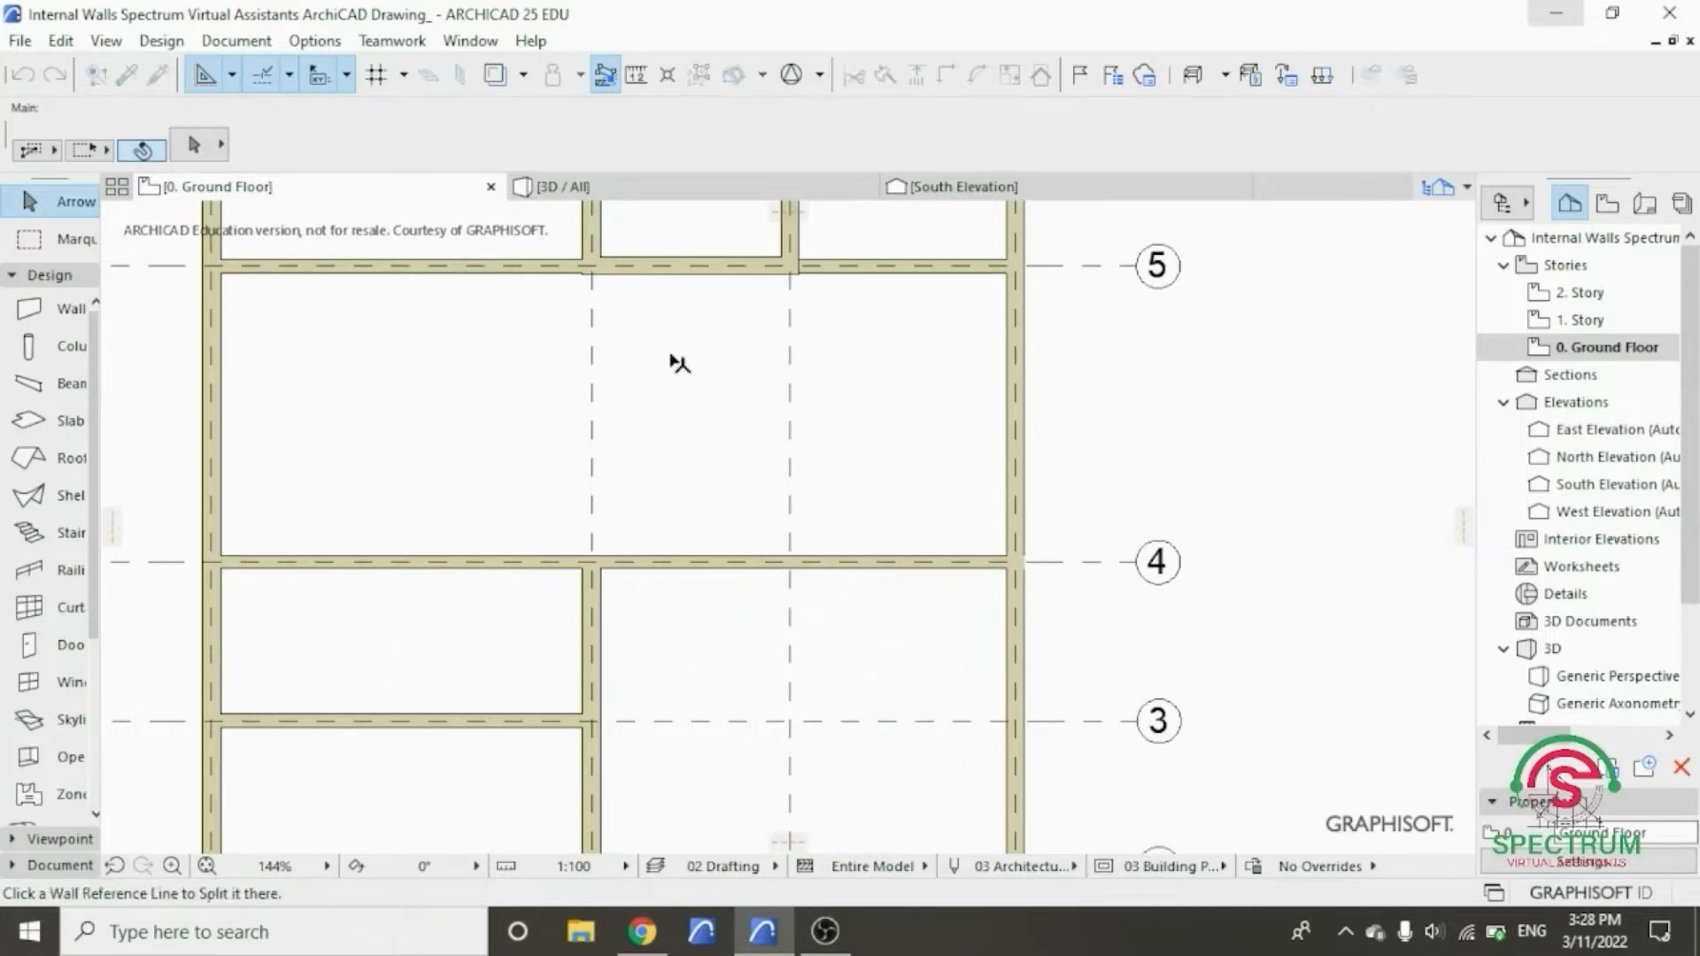
scroll(605, 527, "up", 5)
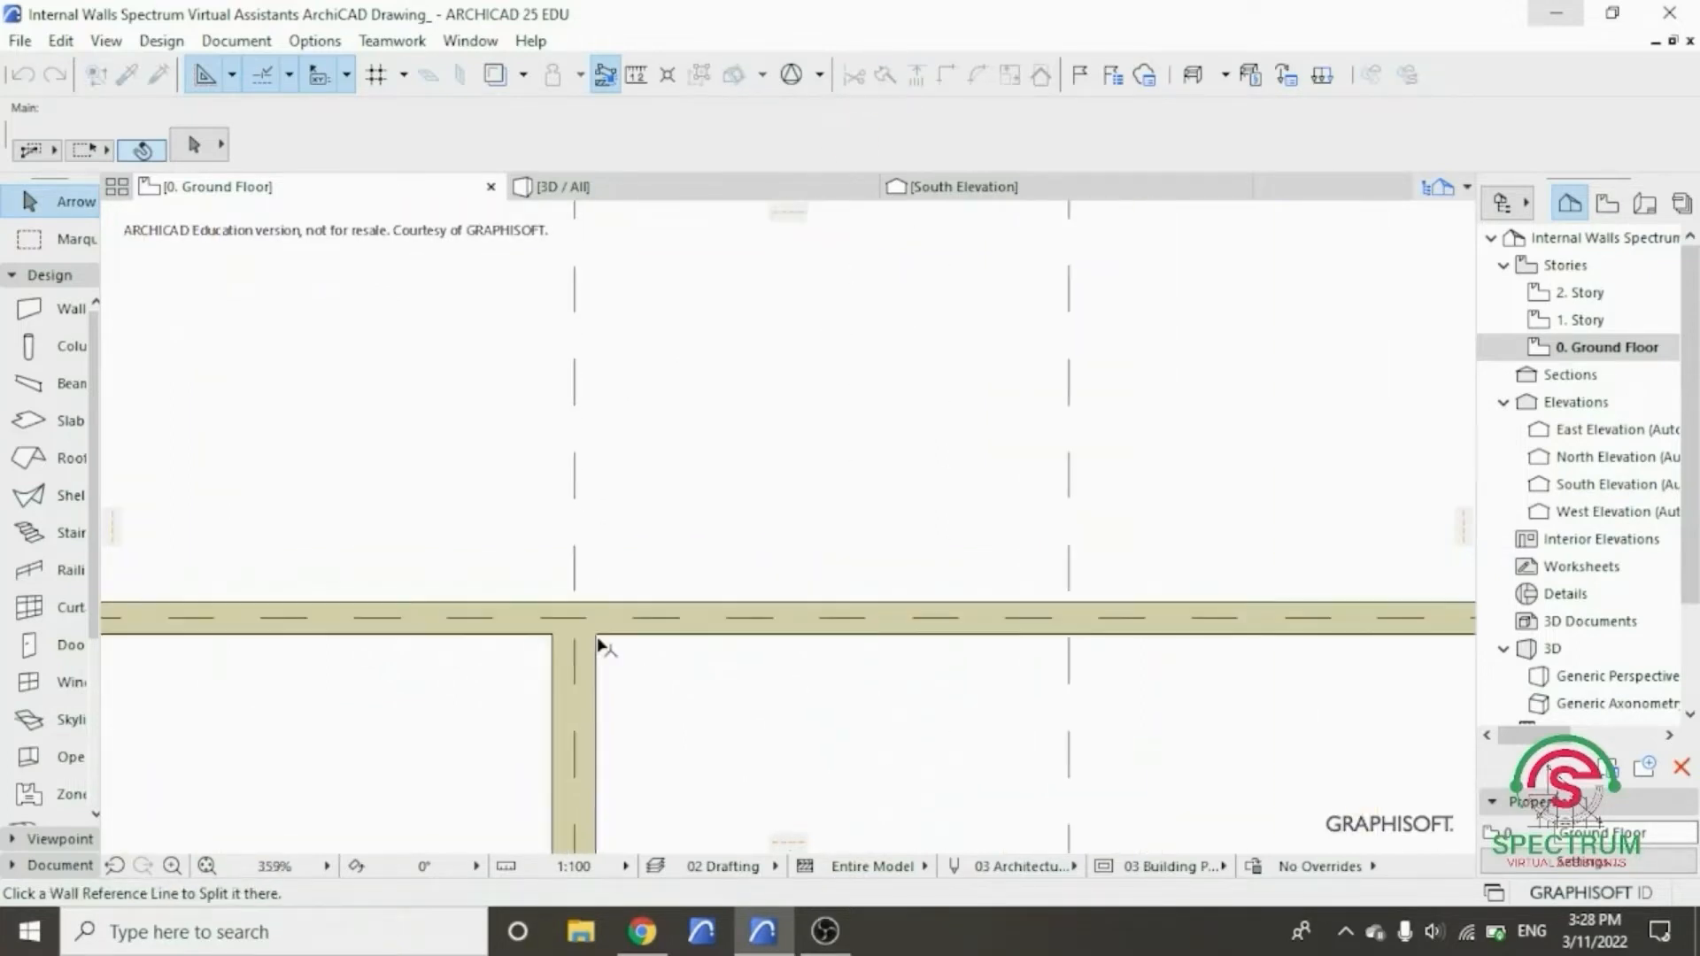
left_click(607, 618)
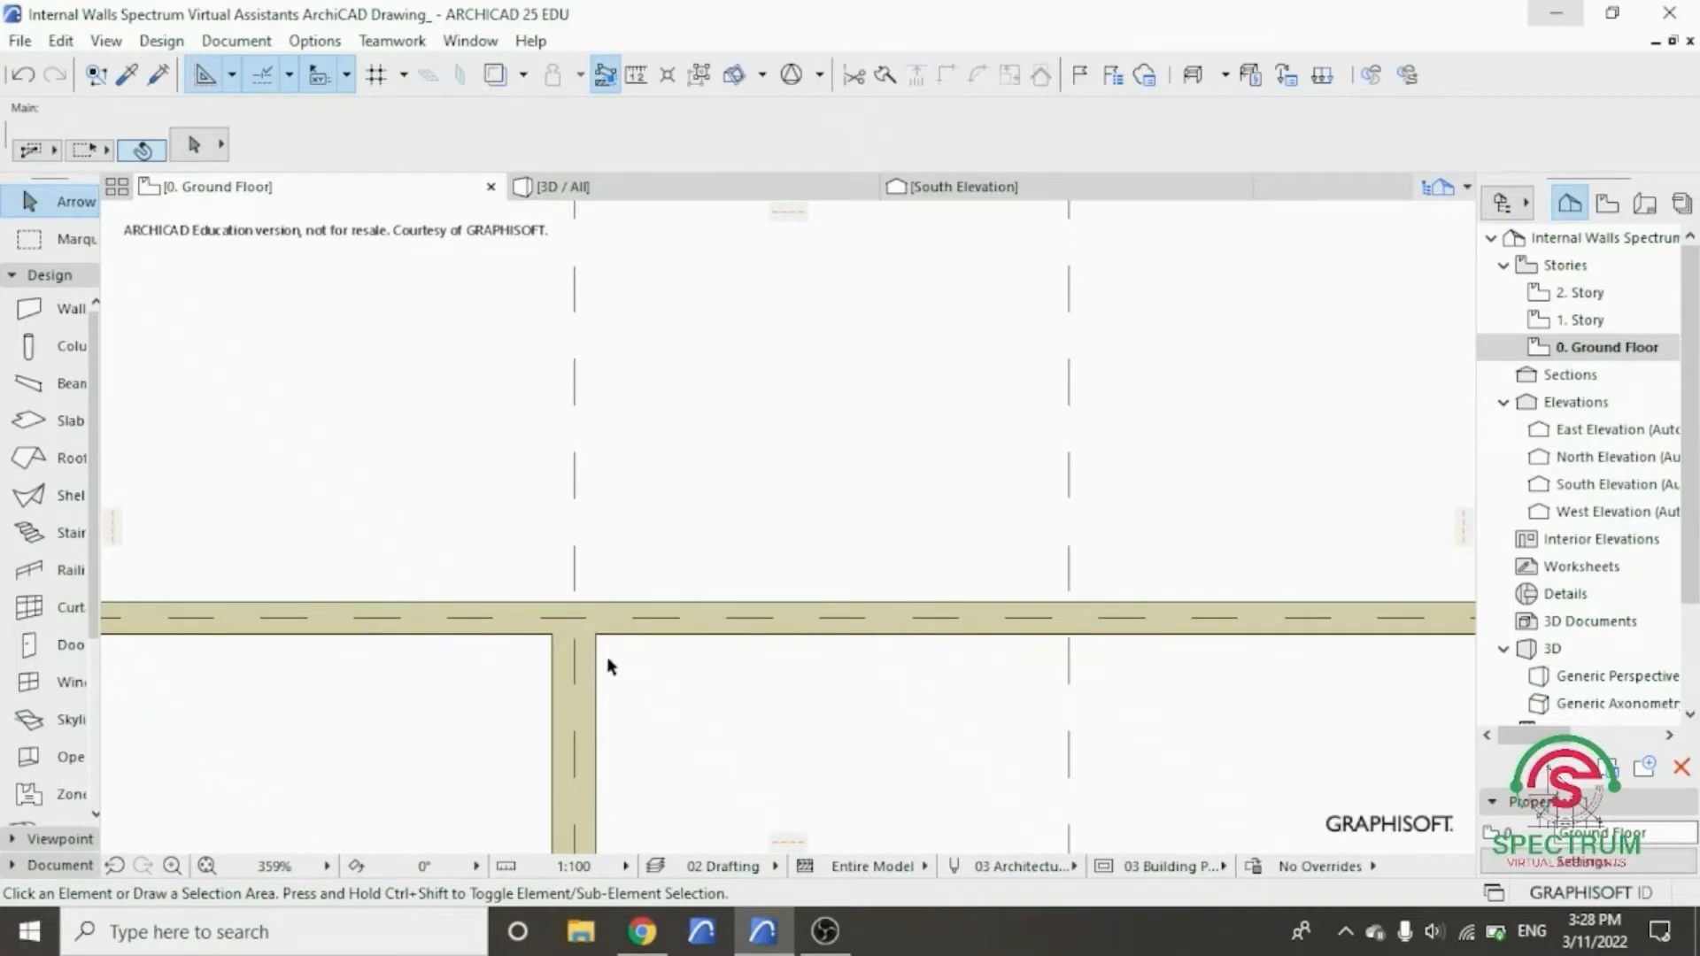
scroll(608, 664, "up", 3)
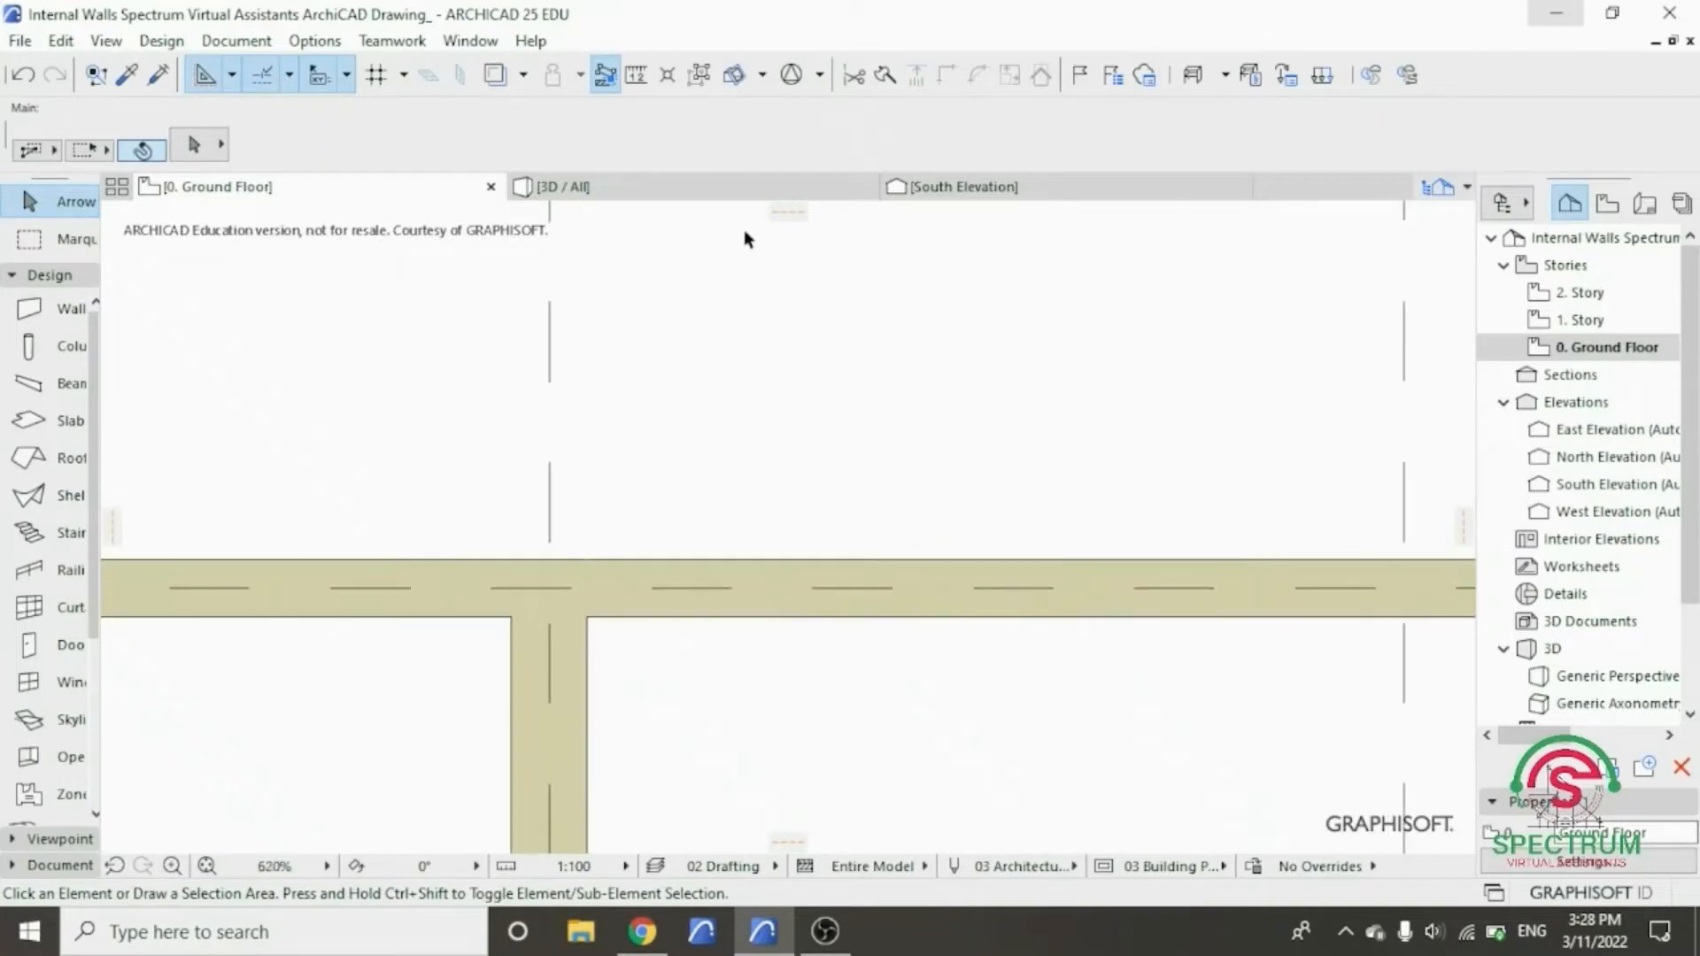
- Shorten the right-hand piece of the grid 4 wall from its grid B end to about 3680 long, and clear the selection
left_click(589, 618)
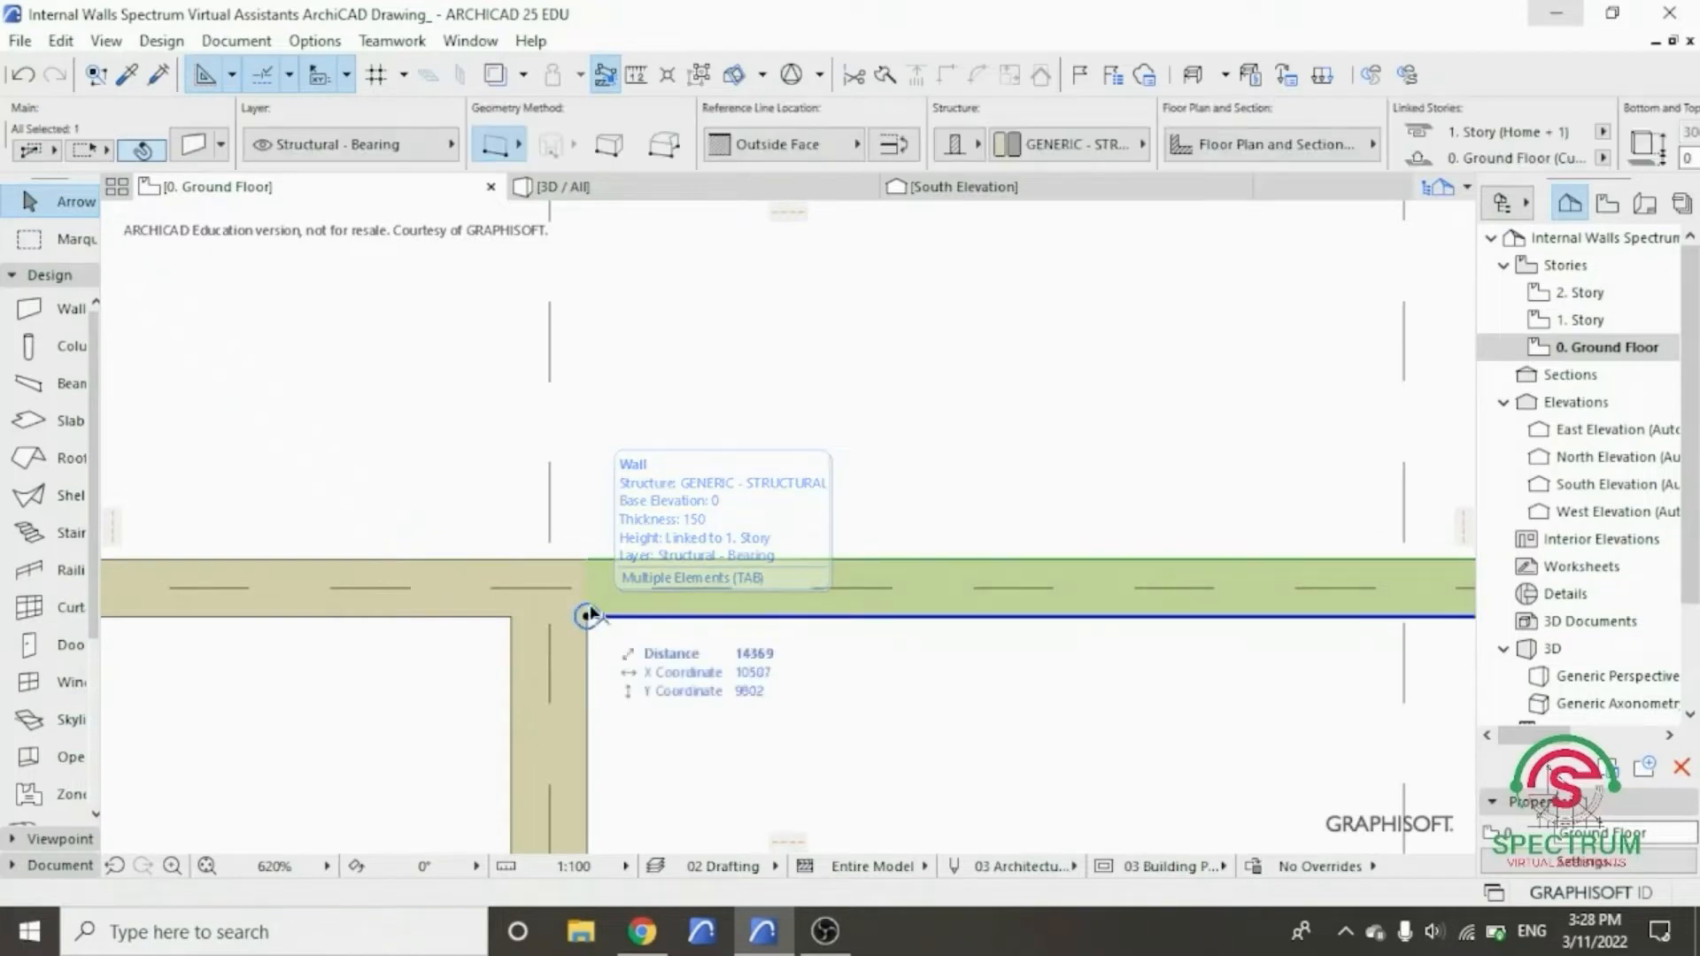
left_click(587, 616)
scroll(589, 614, "down", 1)
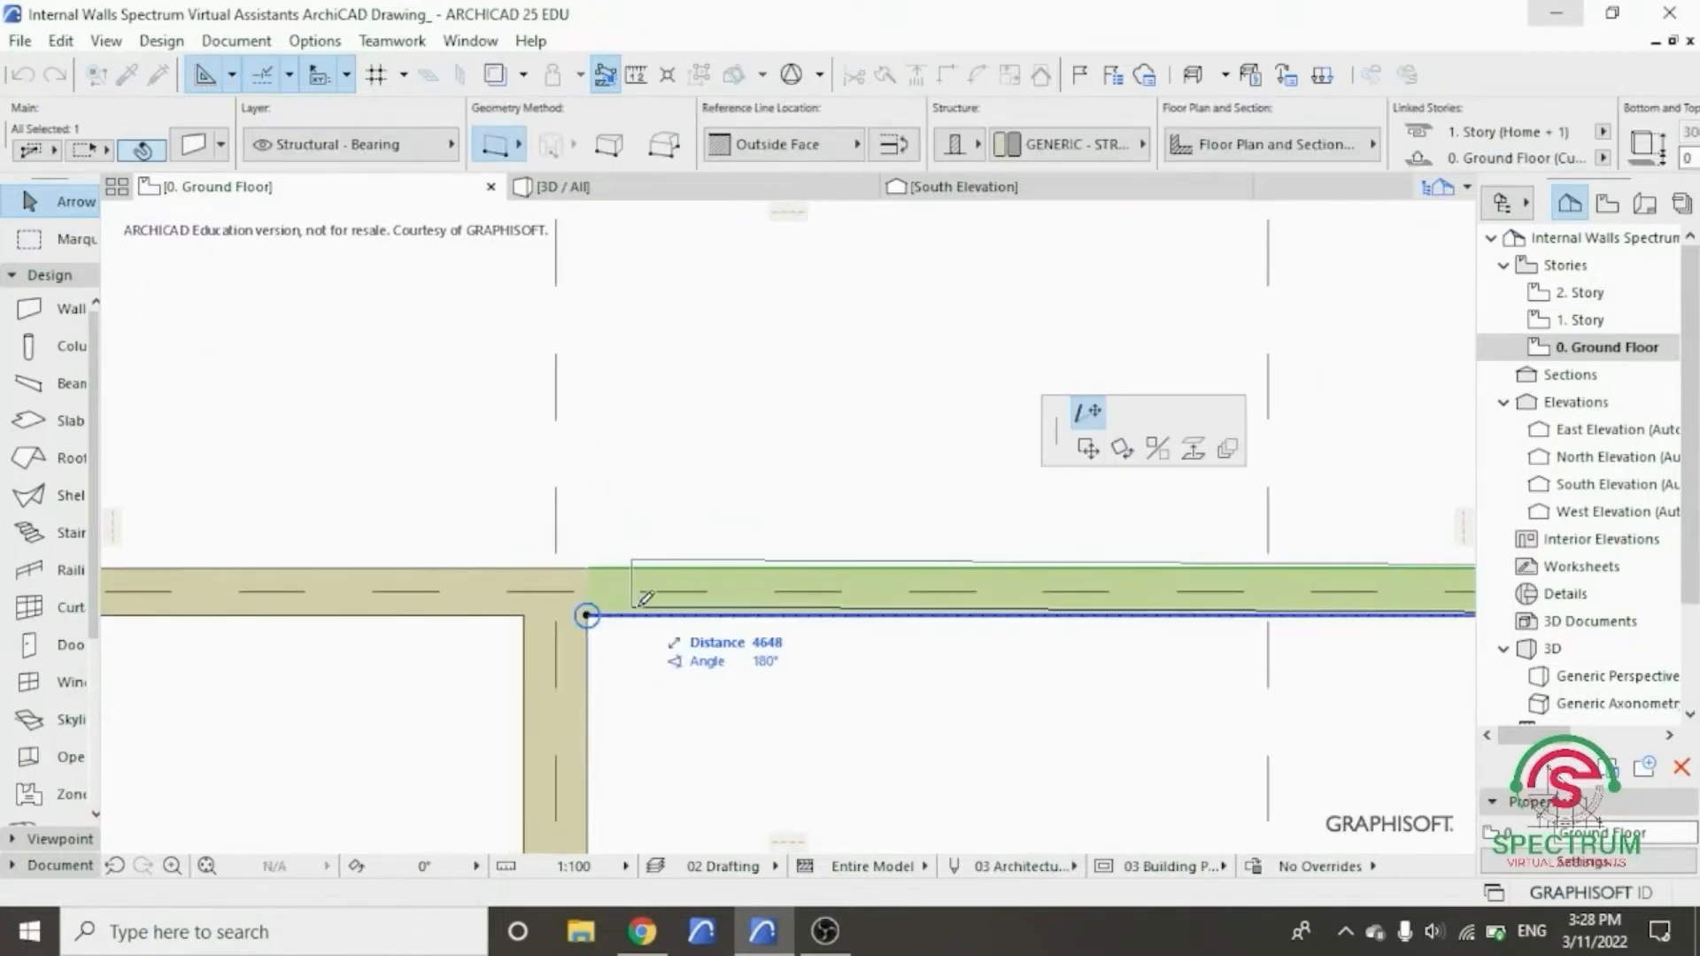
scroll(695, 602, "down", 4)
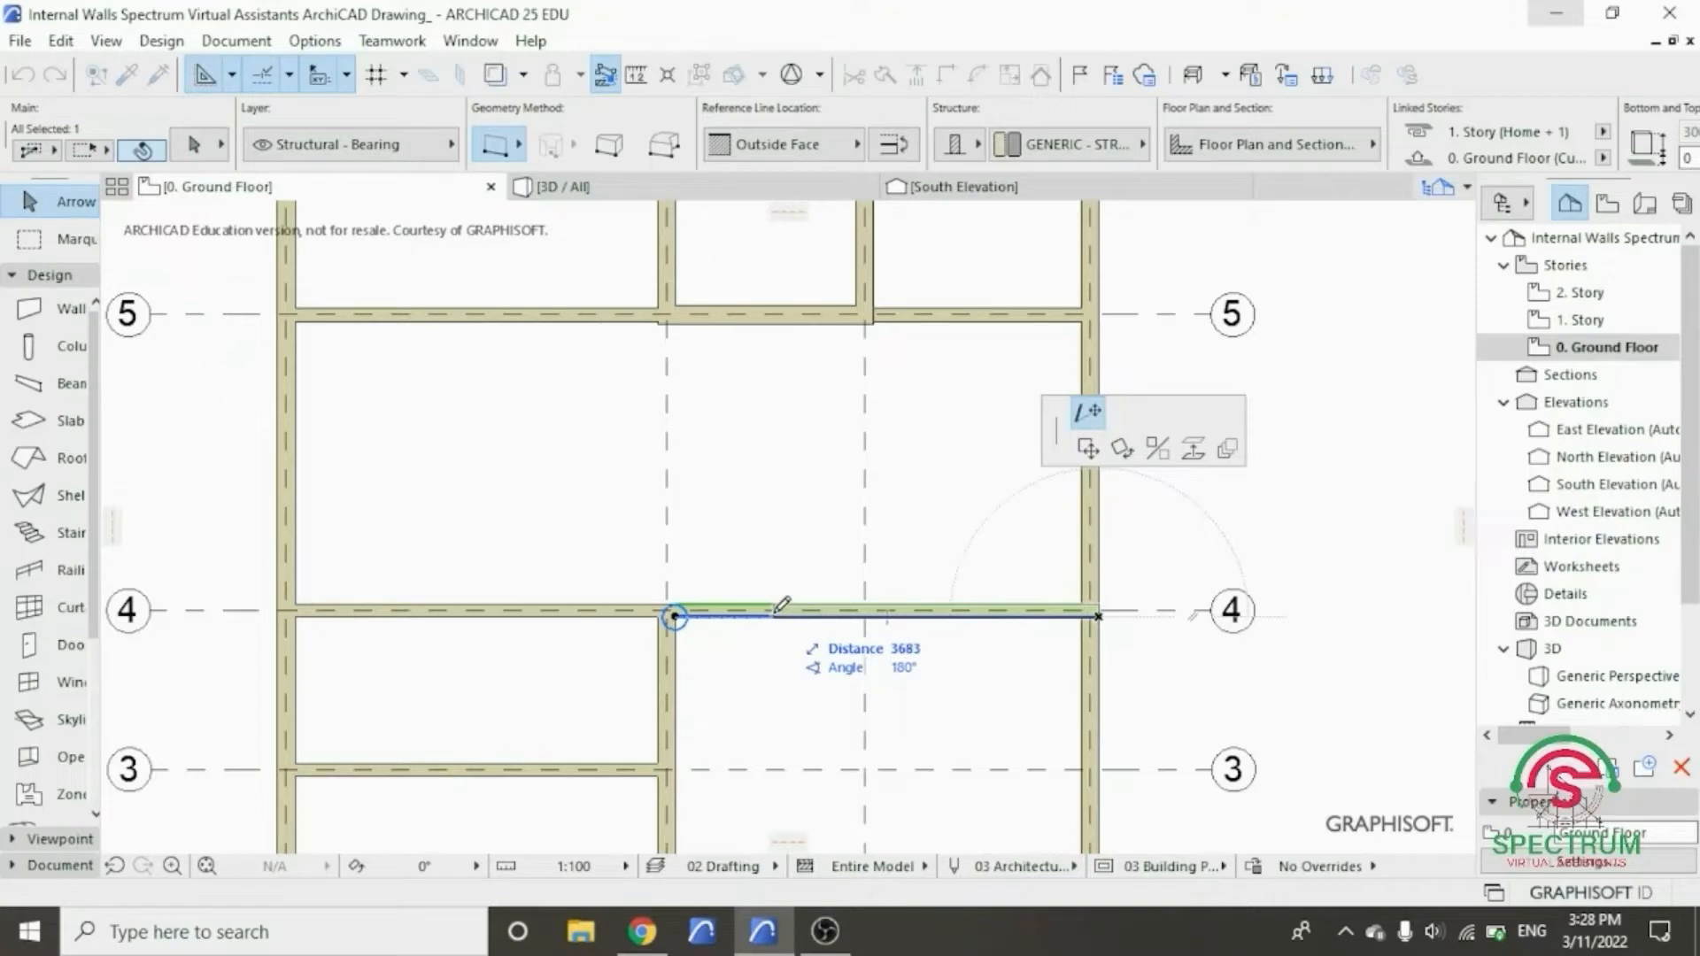
left_click(776, 611)
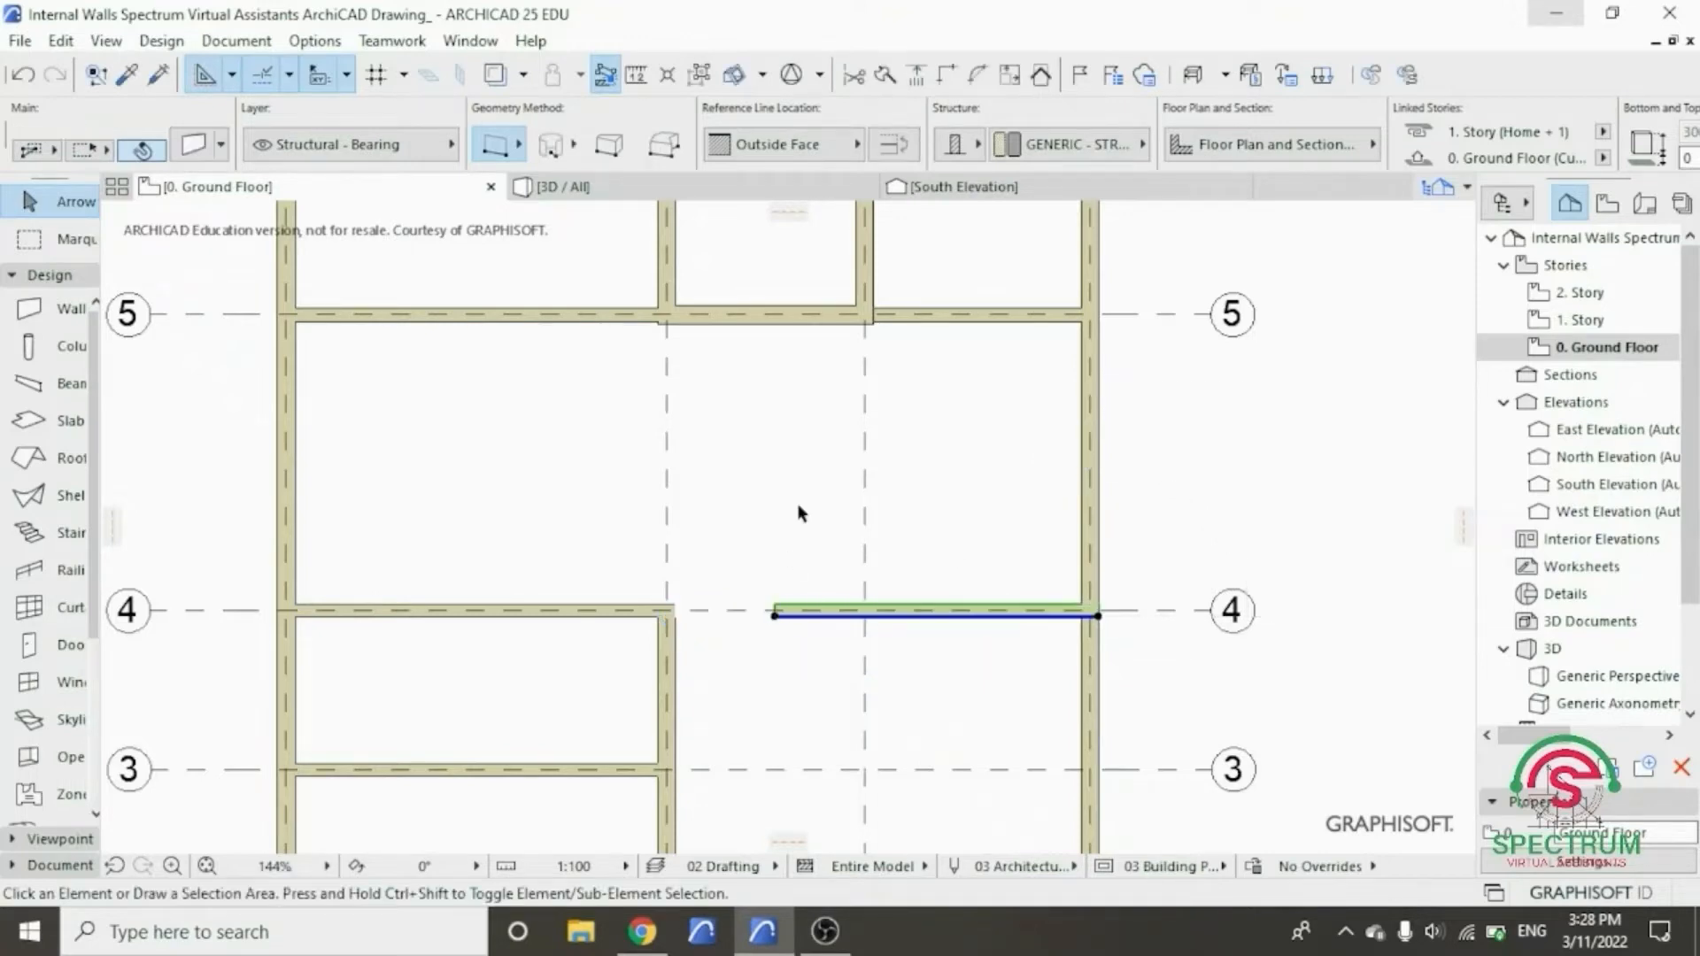
key("Escape")
scroll(723, 497, "down", 4)
scroll(694, 544, "up", 7)
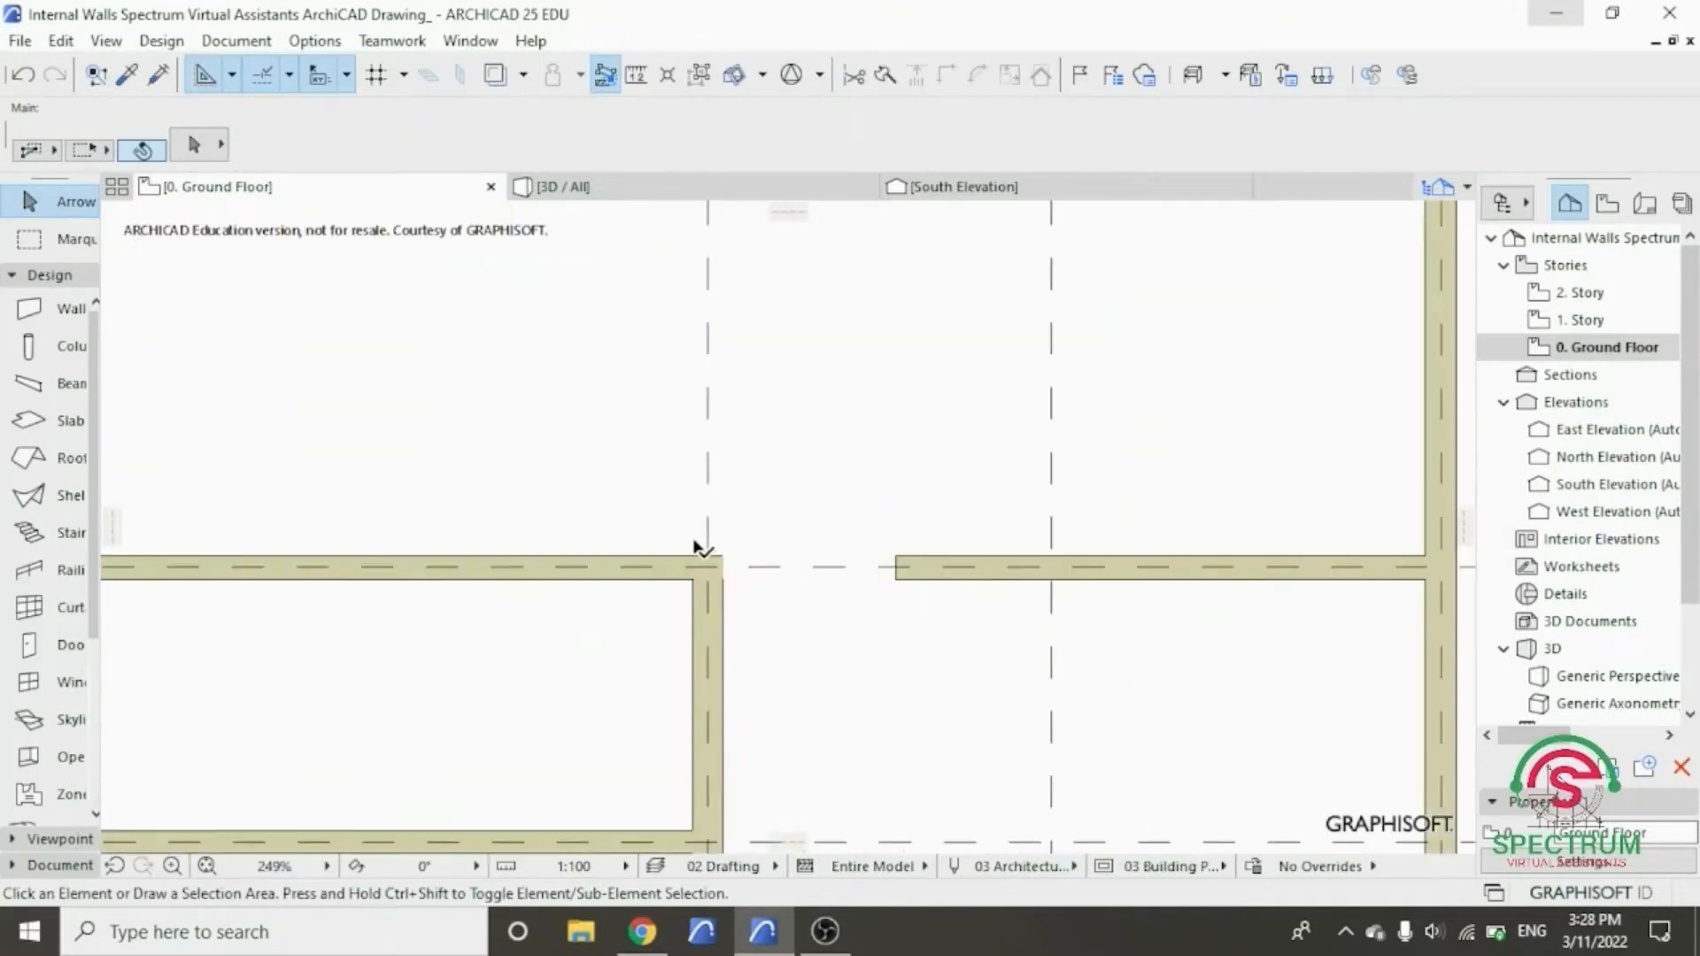
- Intersect the left-hand grid 4 wall with the lower grid B wall to form a clean corner, and clear the selection
left_click(724, 592)
left_click(687, 566, "shift")
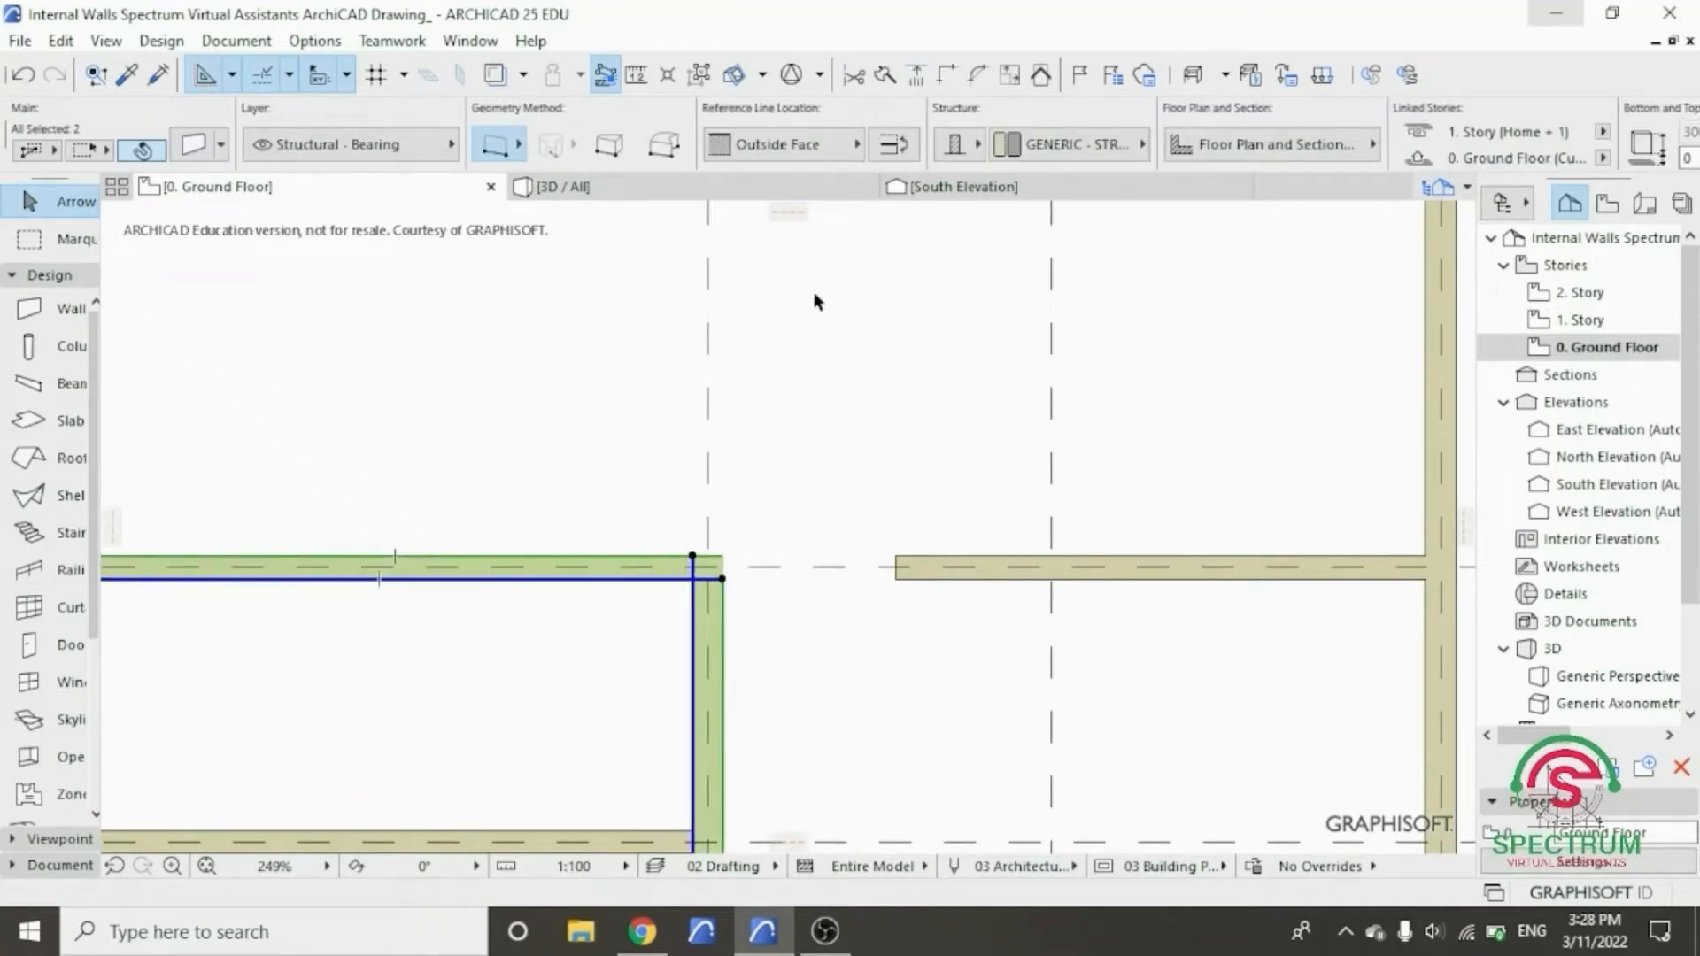
left_click(943, 78)
left_click(843, 350)
scroll(832, 370, "down", 4)
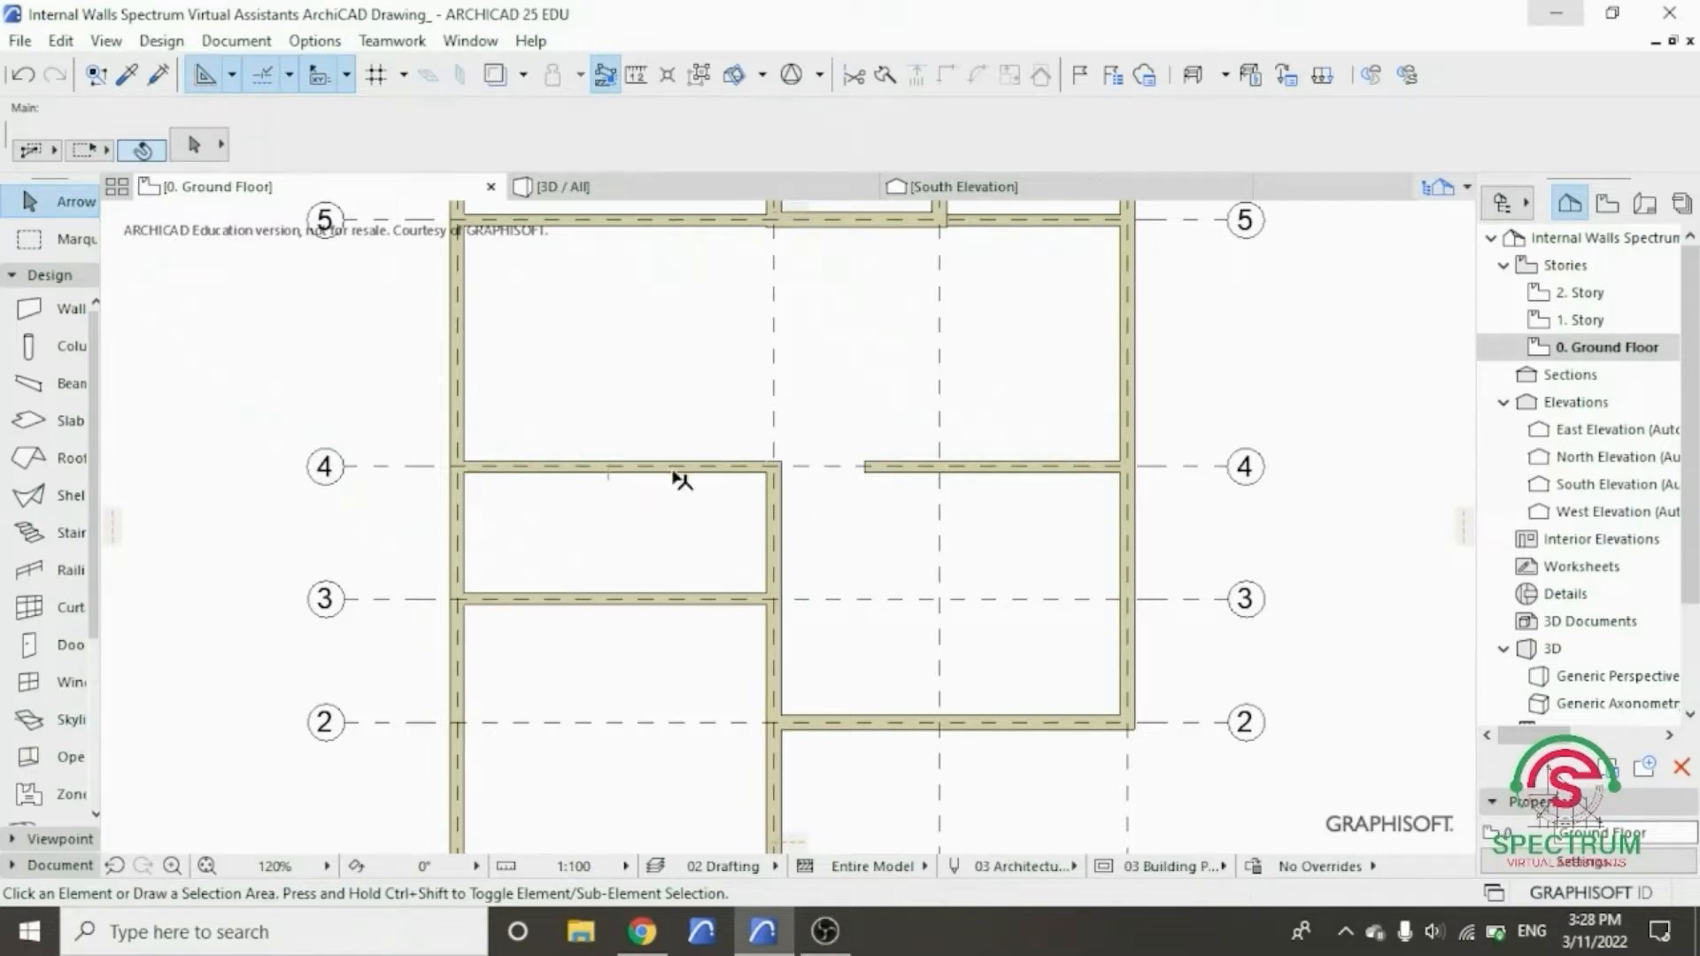
- Draw a vertical wall between grids 4 and 3 along the inner face of the left outer wall
scroll(682, 478, "up", 3)
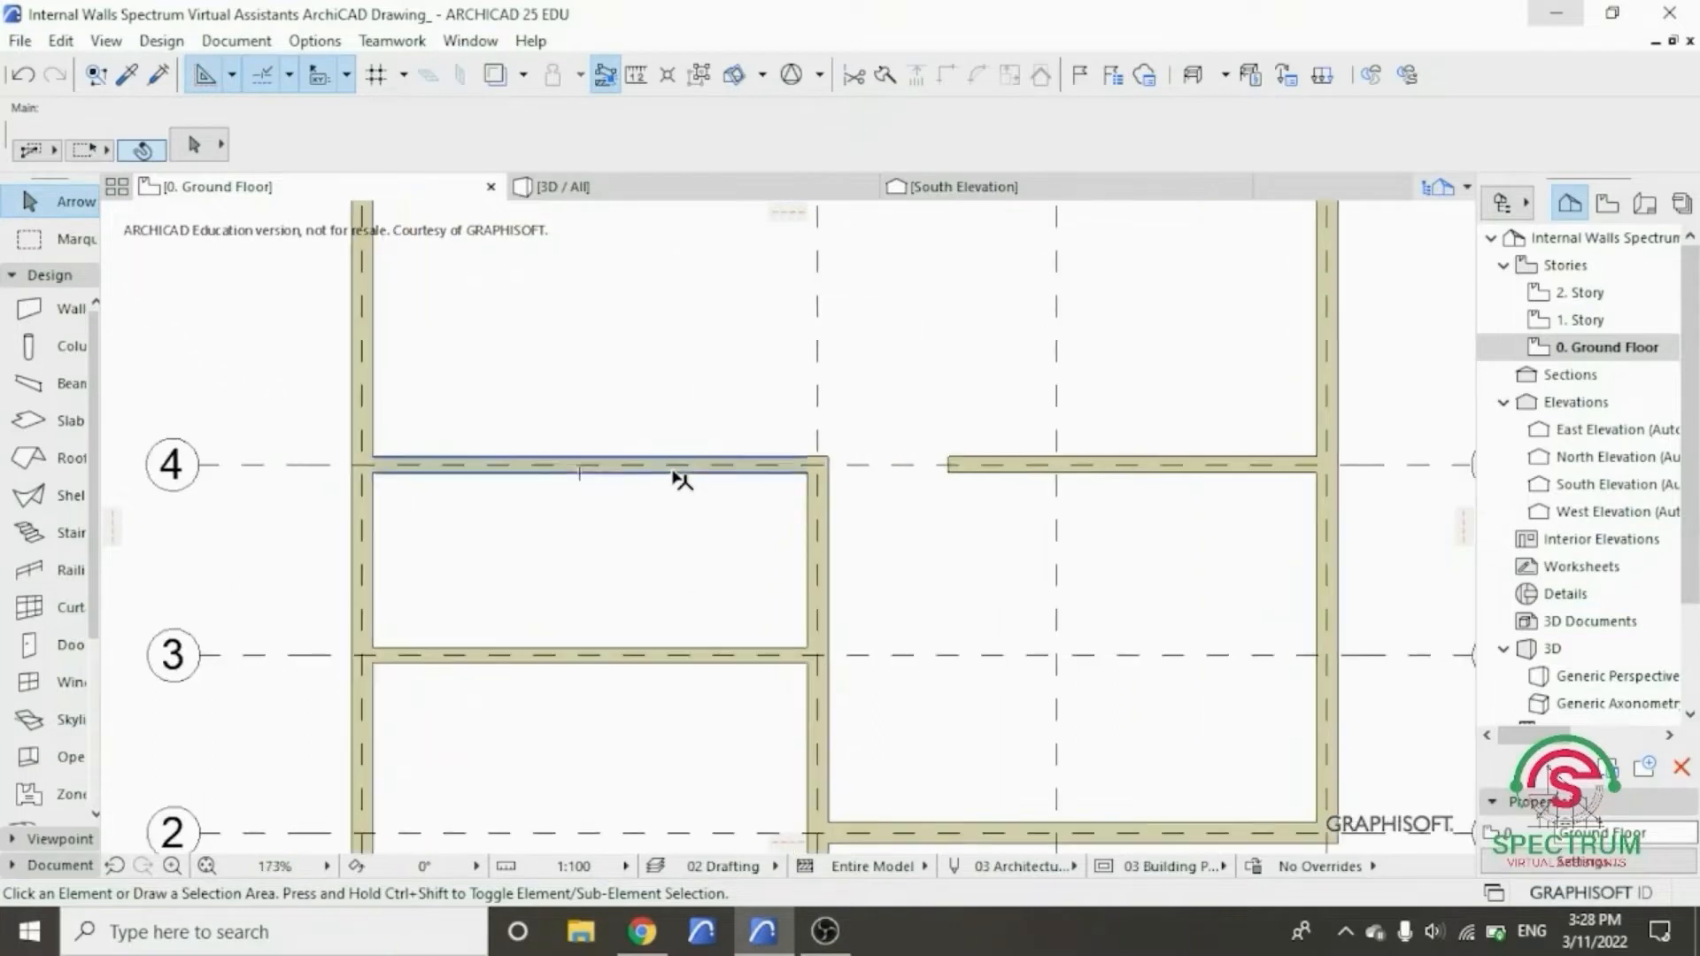
scroll(536, 518, "up", 1)
scroll(537, 518, "up", 1)
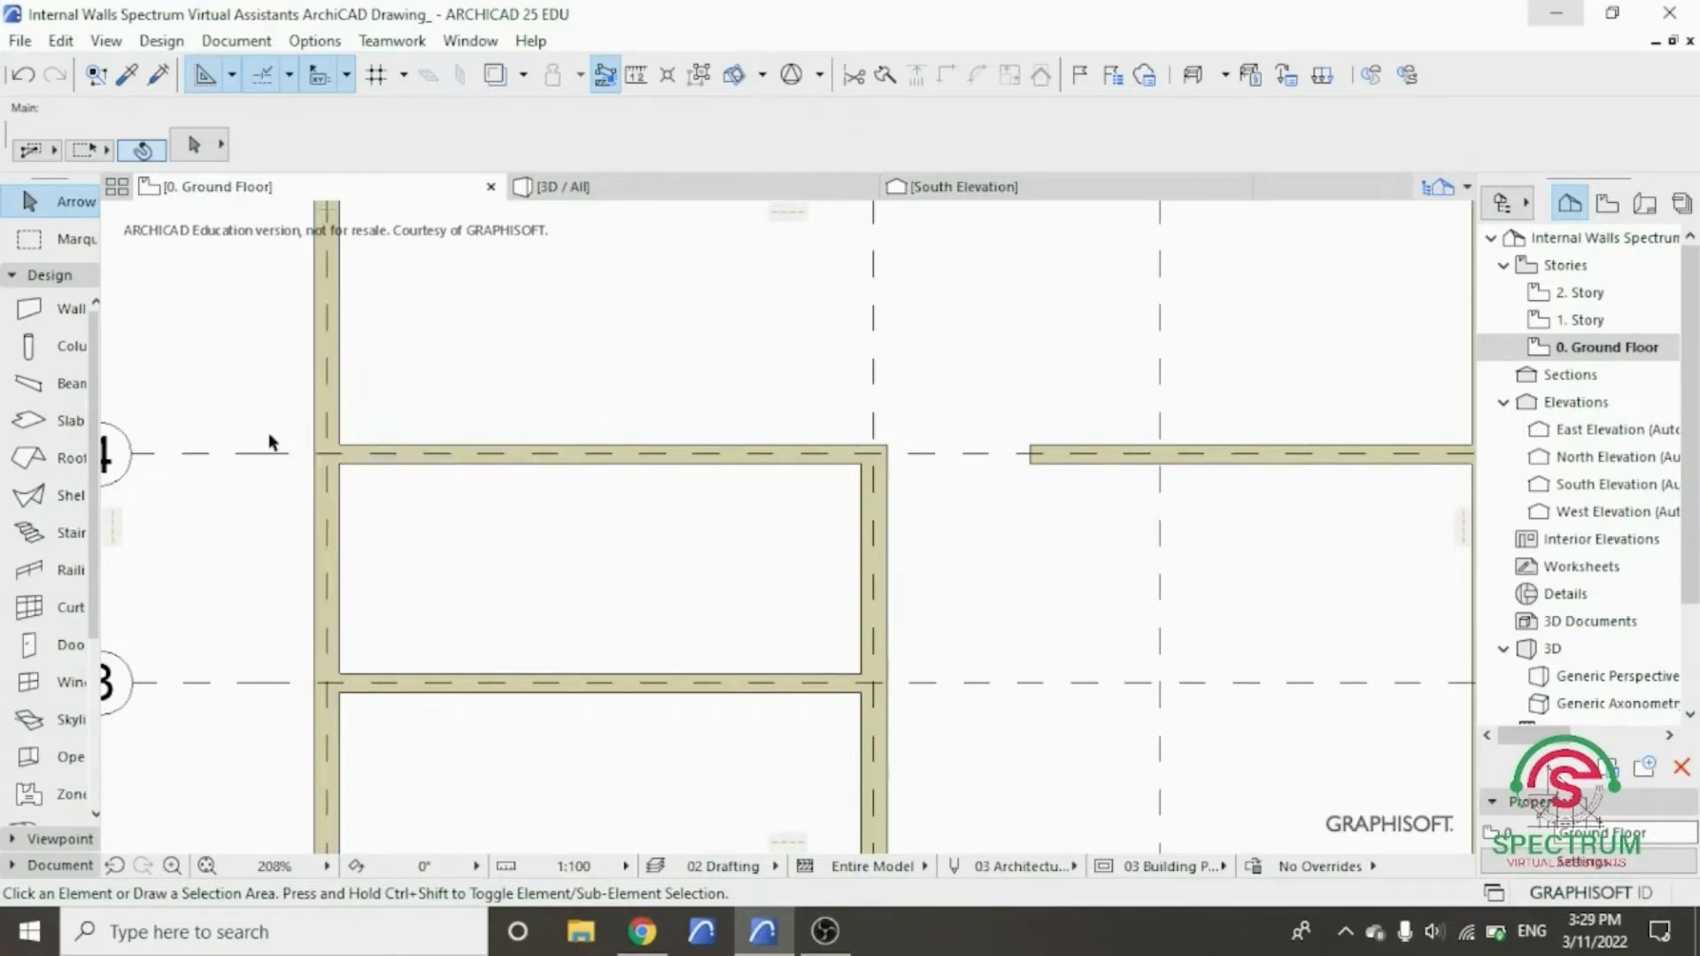
left_click(58, 310)
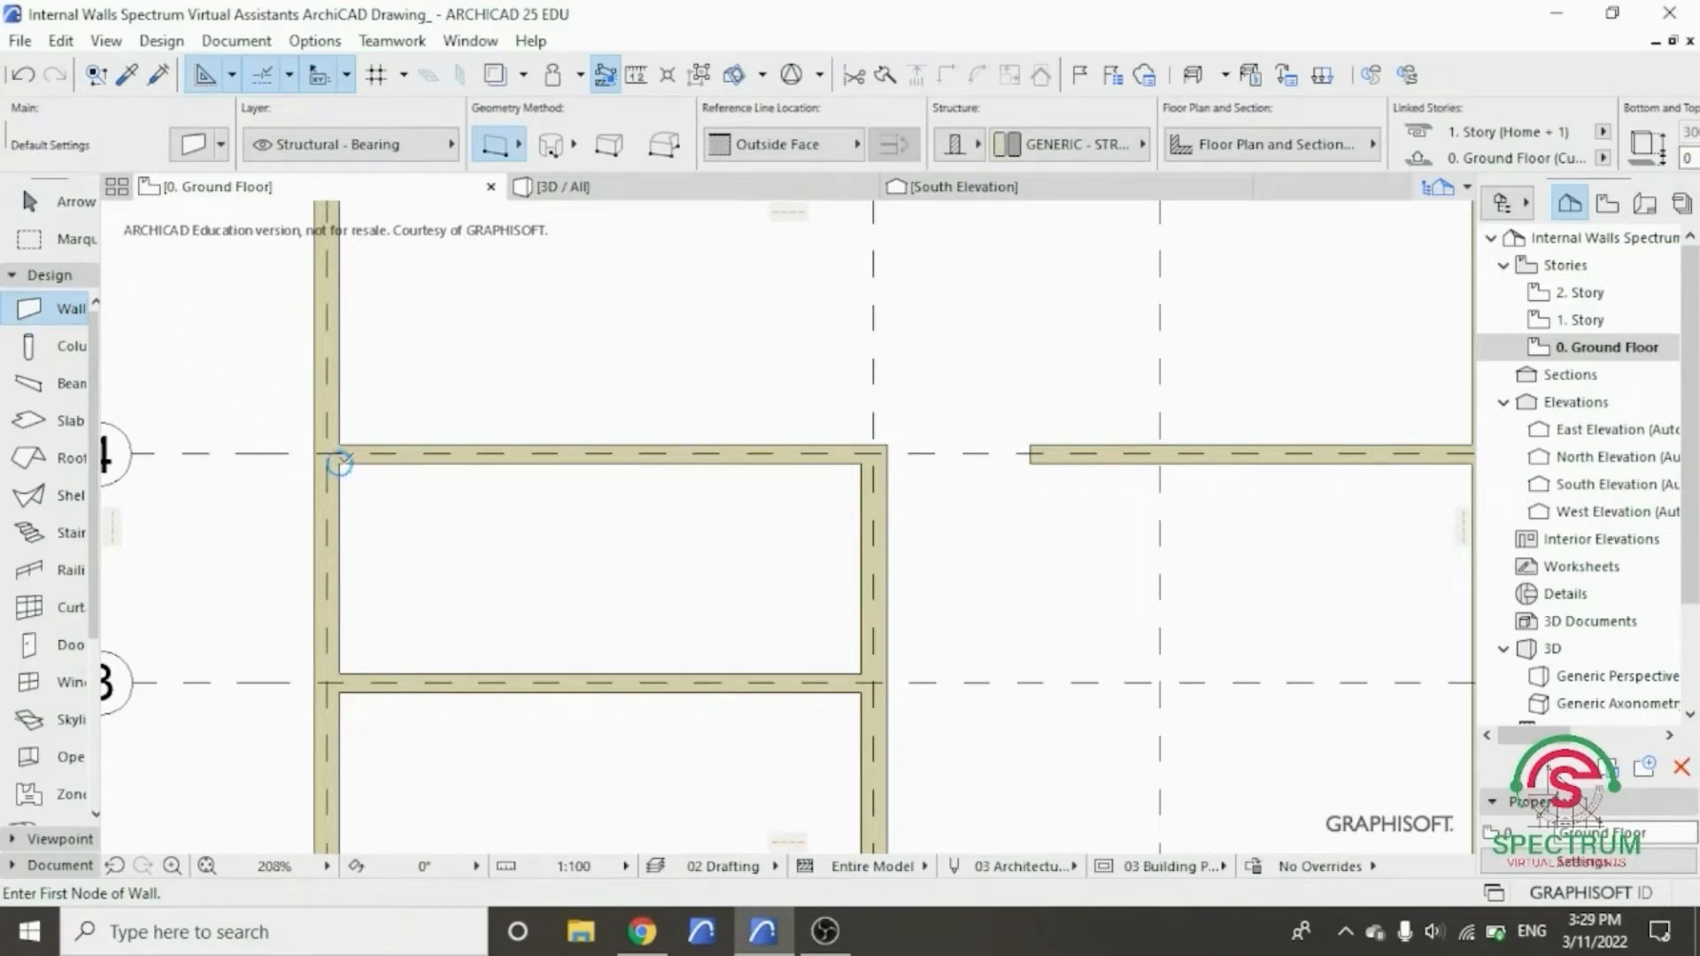
left_click(340, 464)
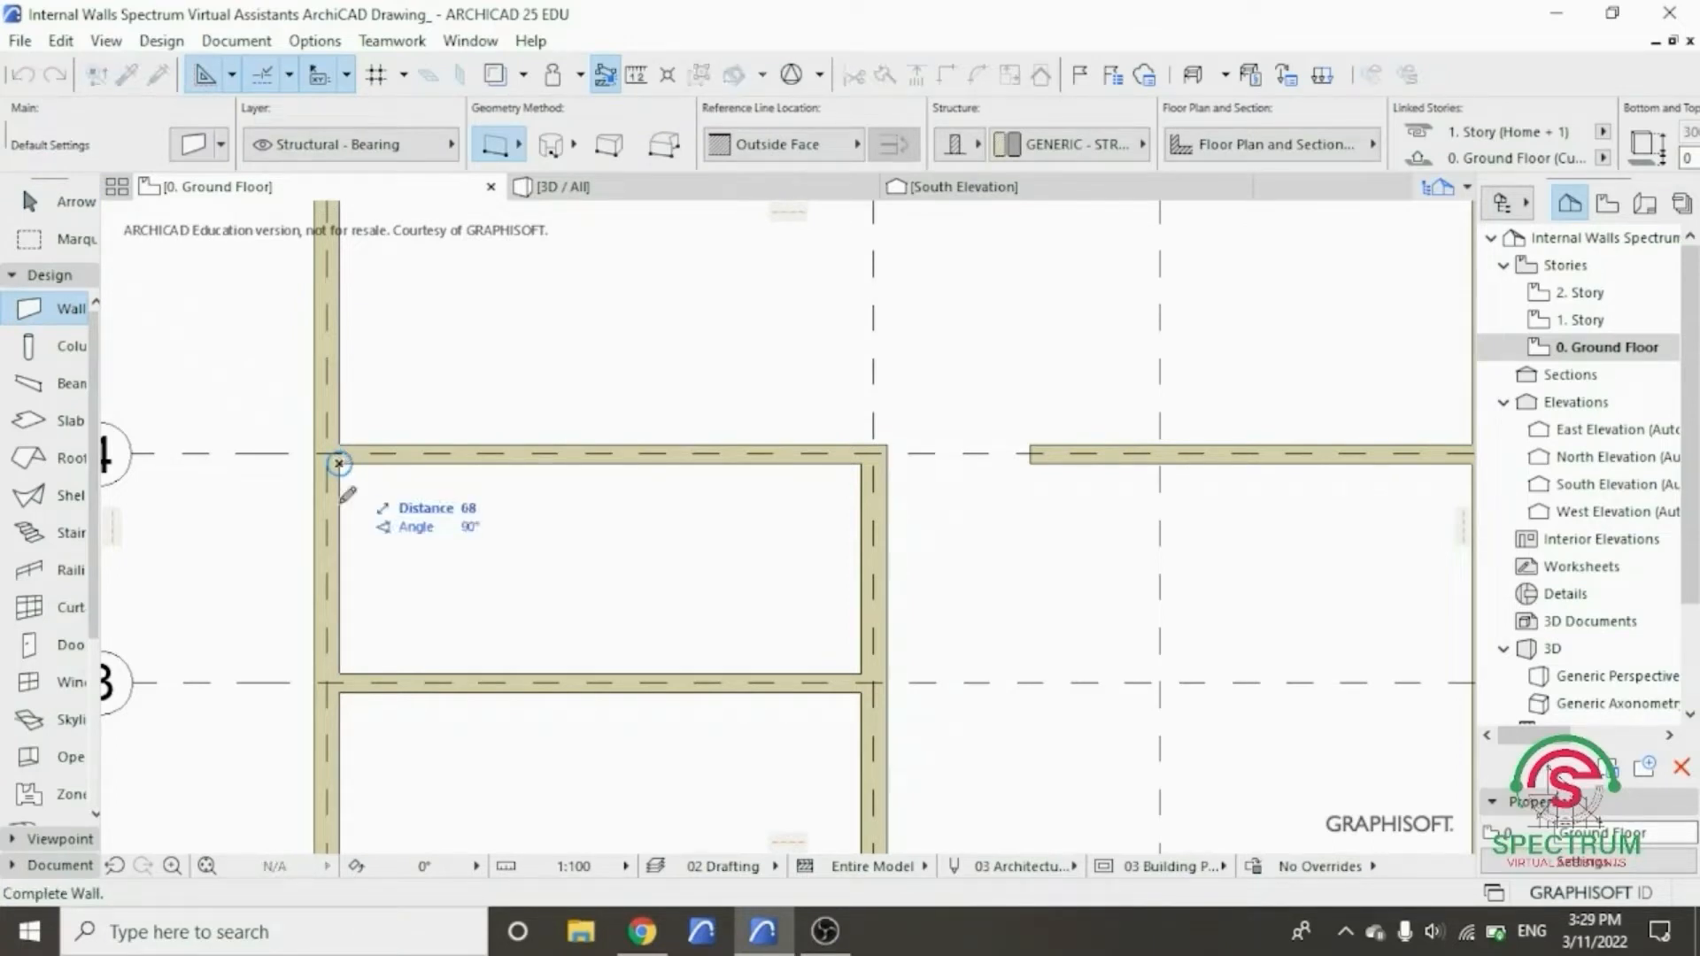
left_click(347, 671)
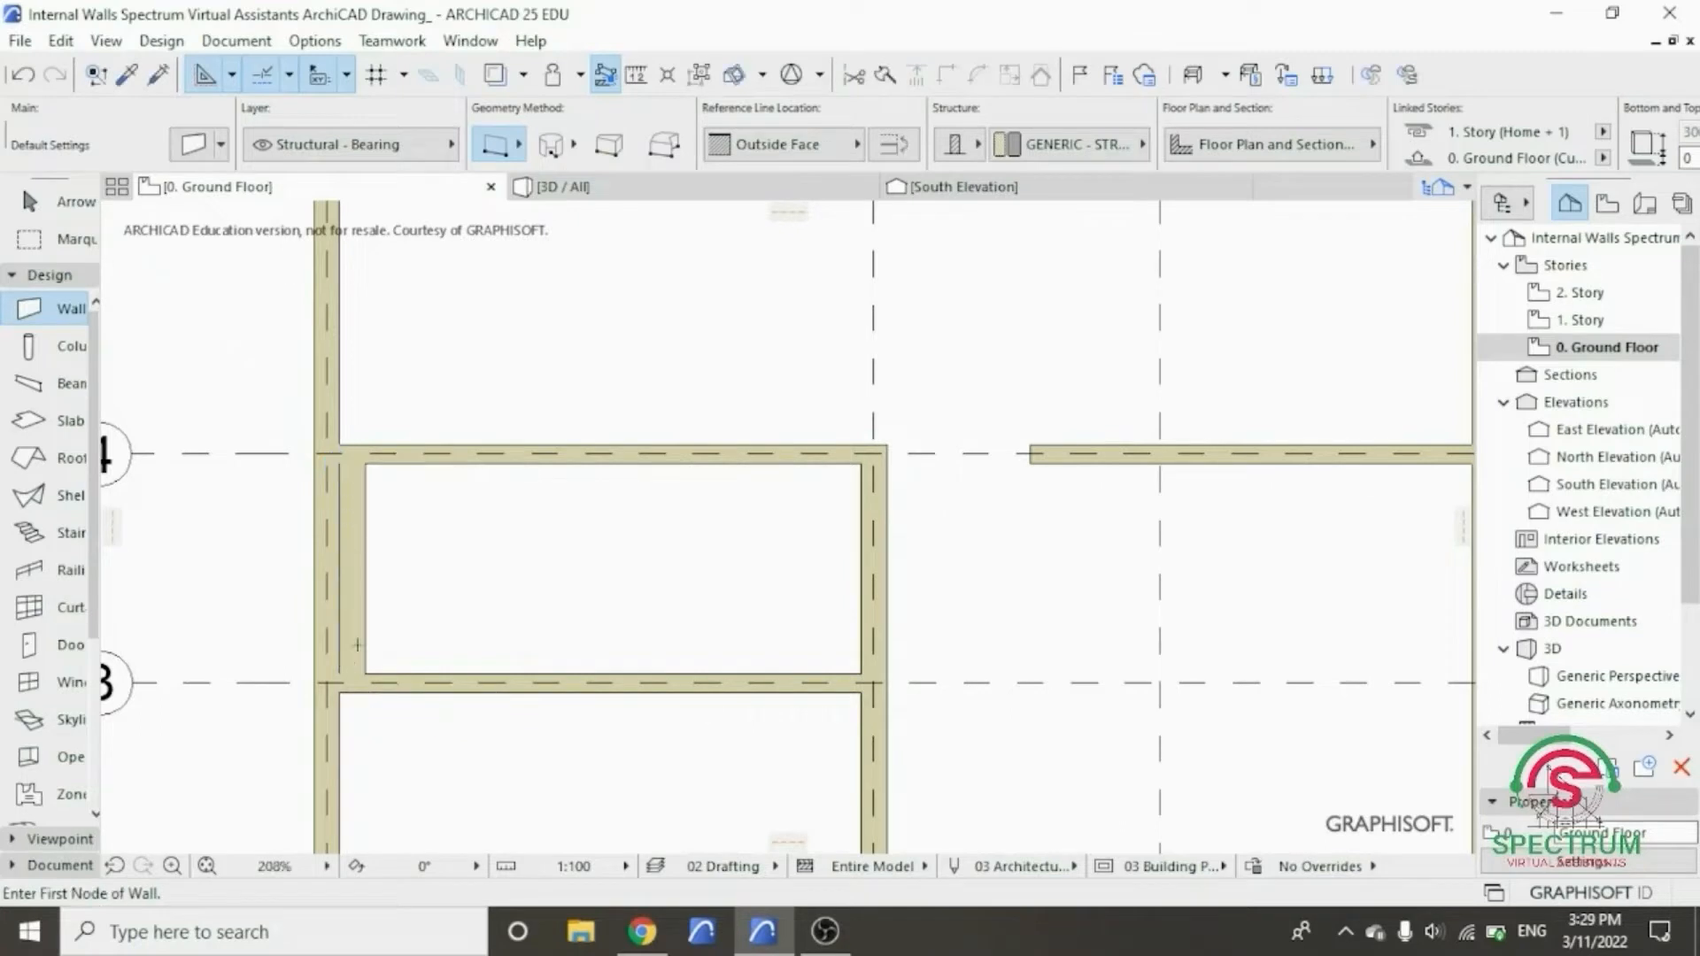
scroll(368, 520, "up", 1)
key("Escape")
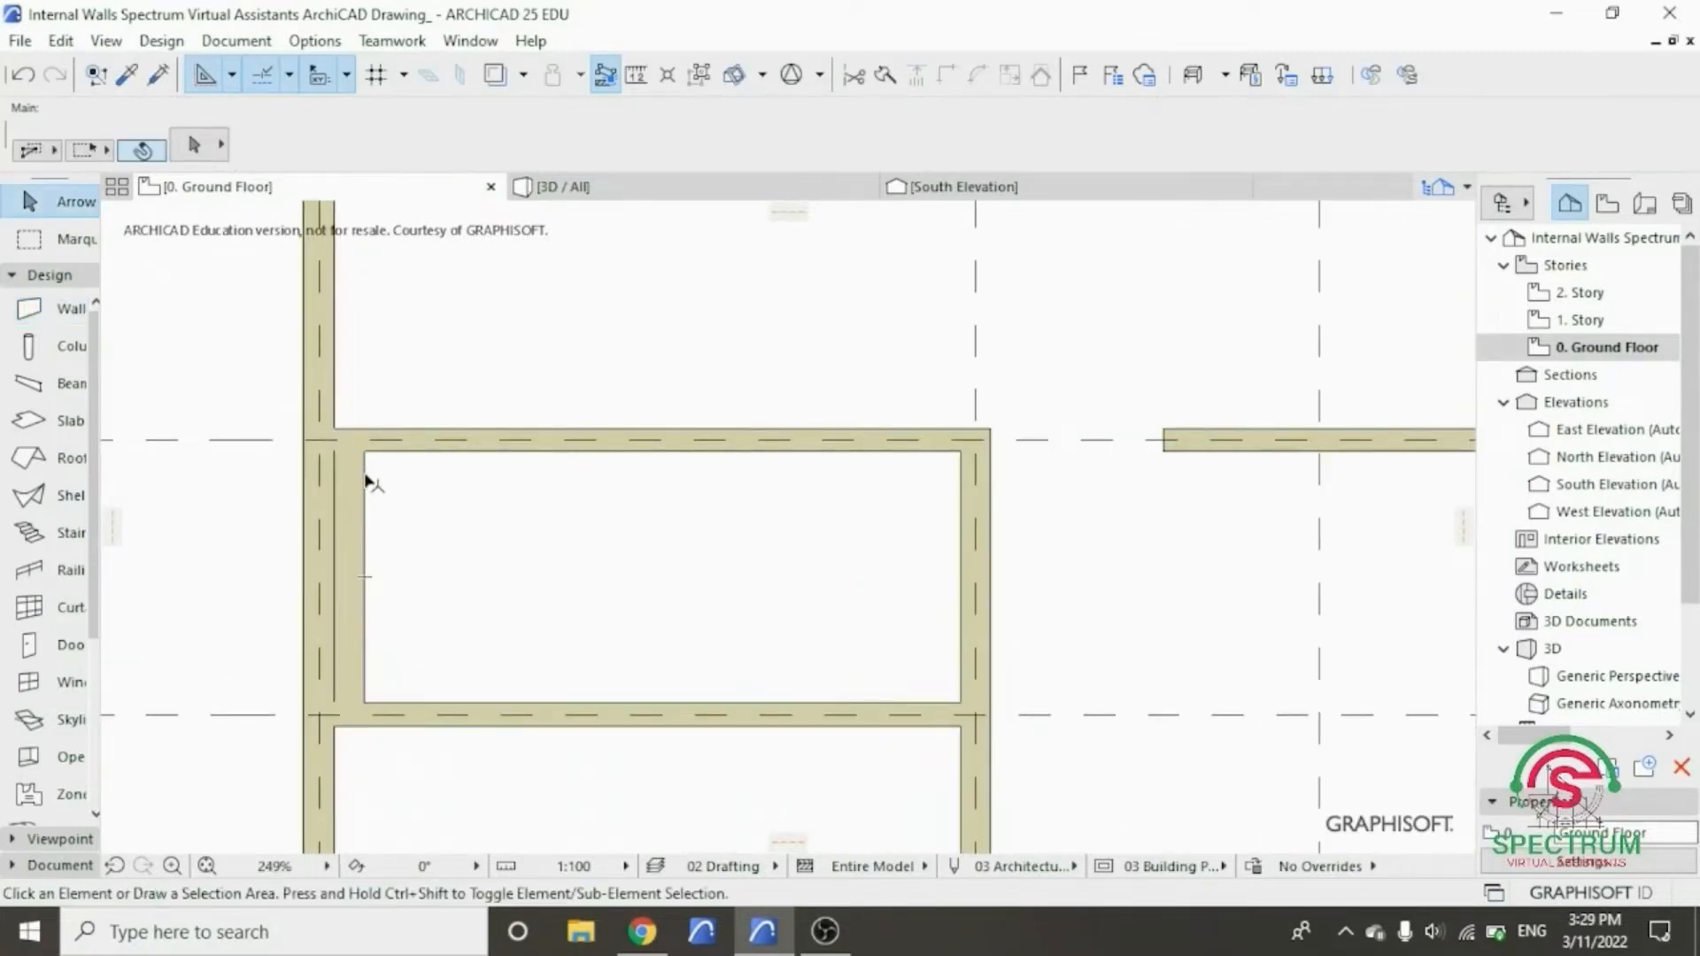
- Move the new partition wall 1600 horizontally to the right from the left outer wall's inner face
left_click(365, 474)
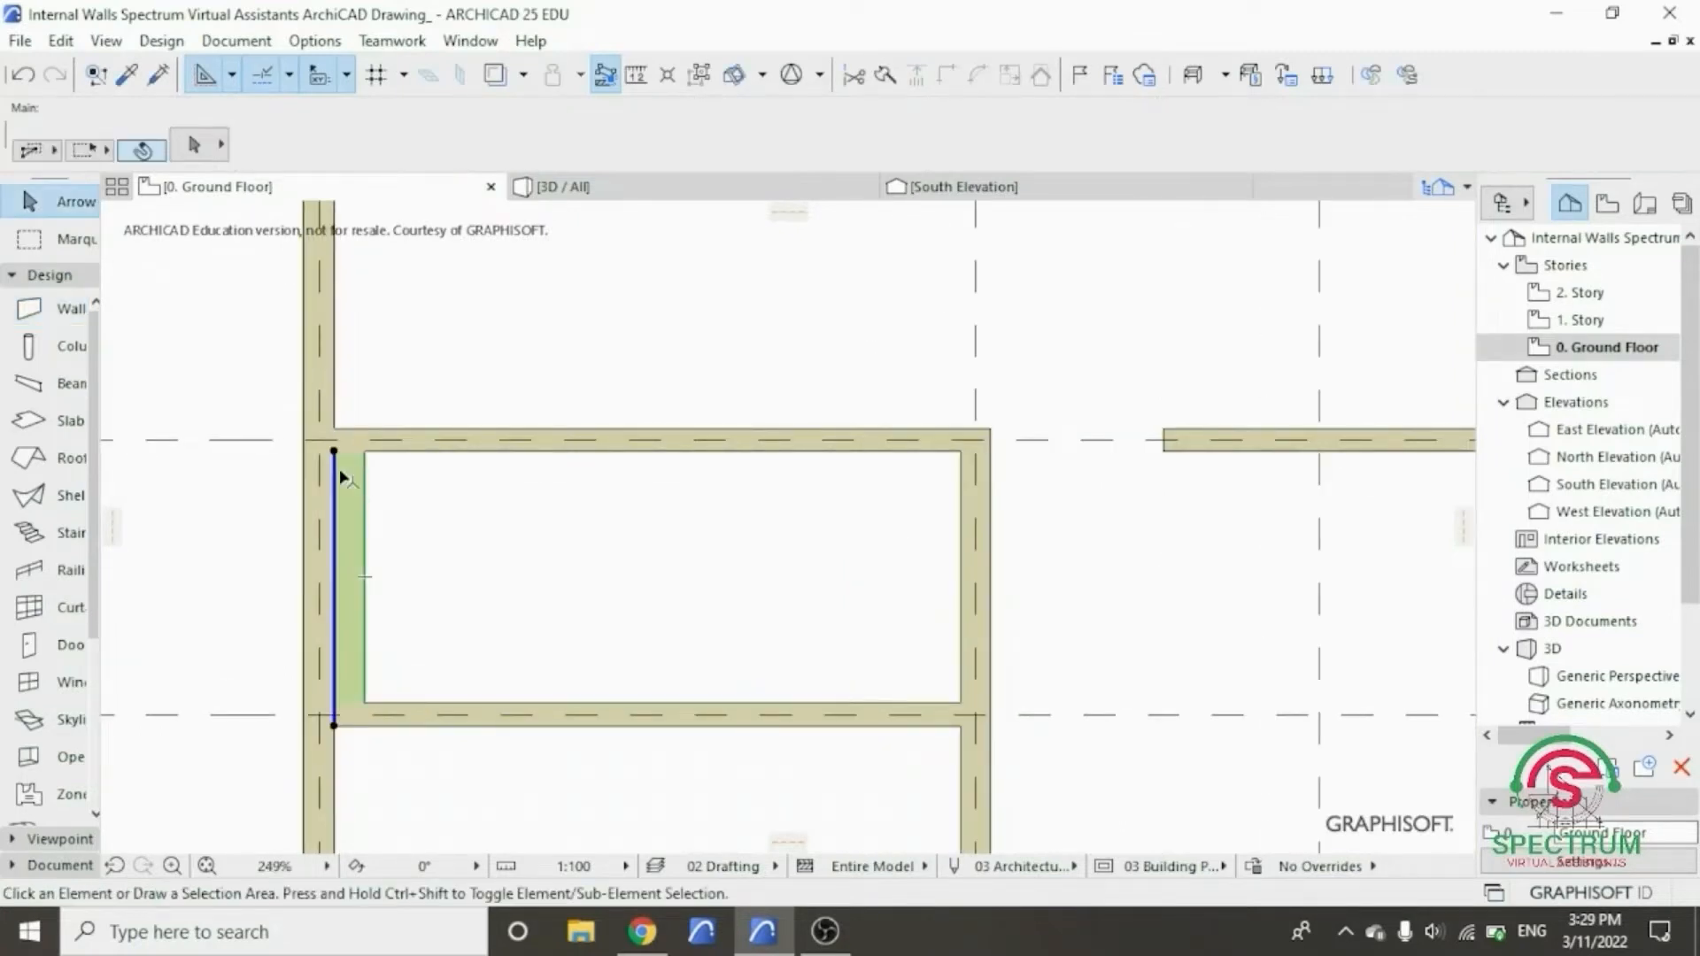
right_click(228, 360)
mouse_move(341, 542)
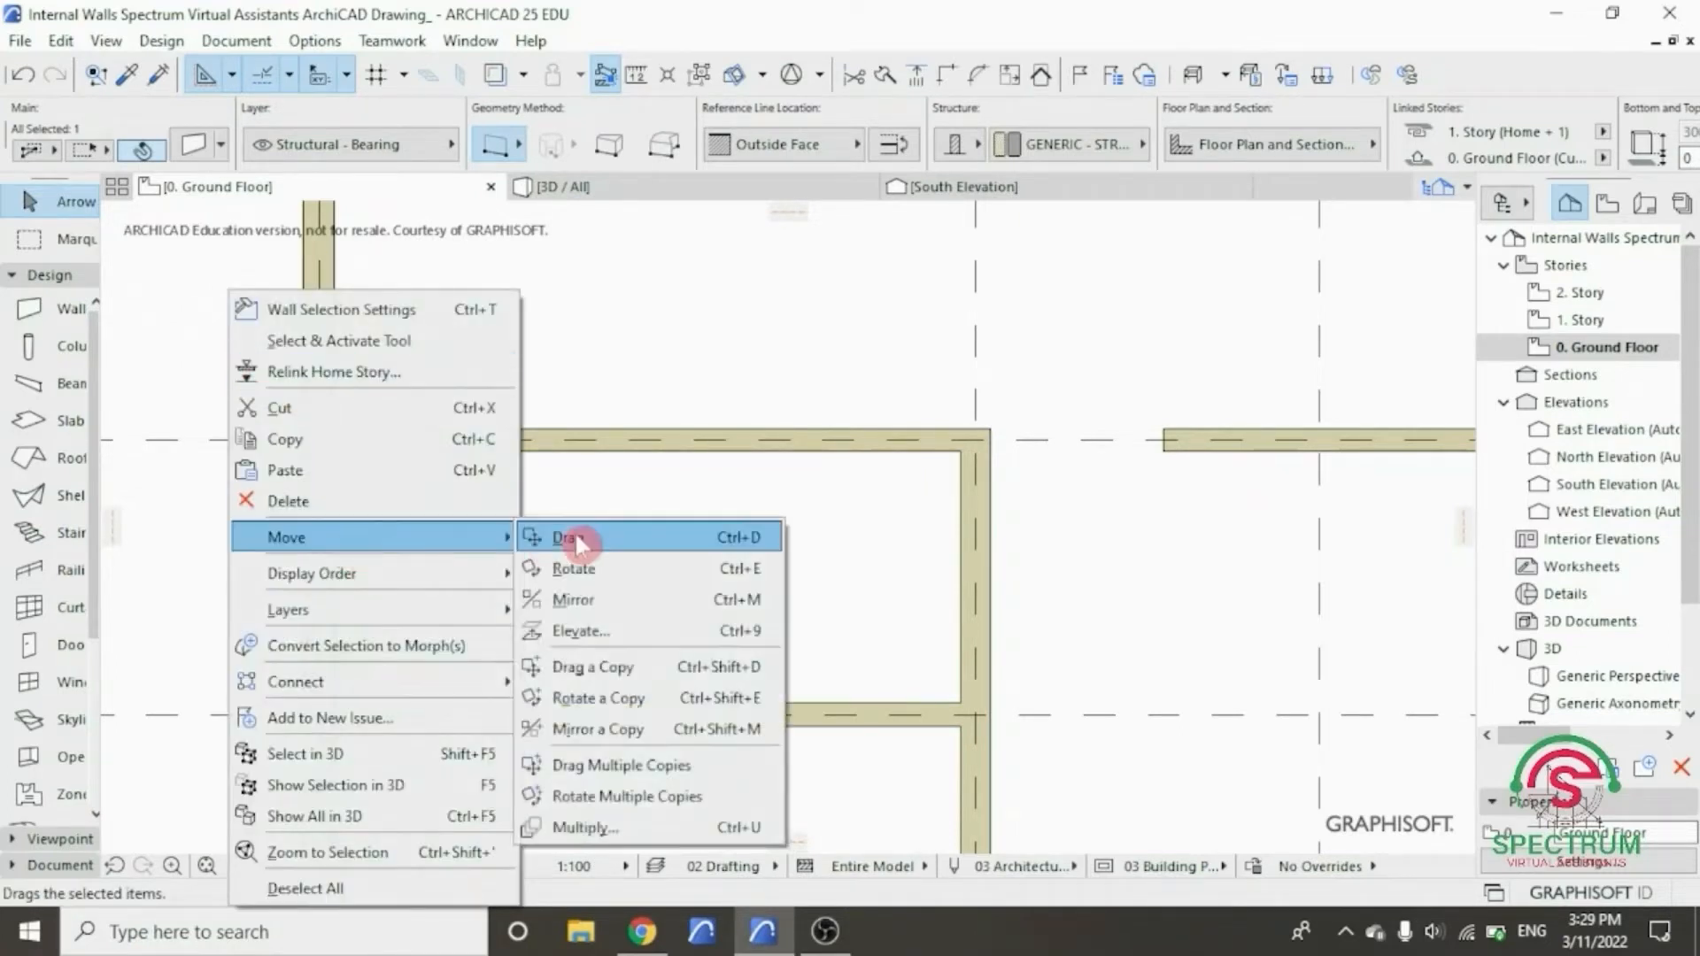
left_click(567, 536)
left_click(334, 452)
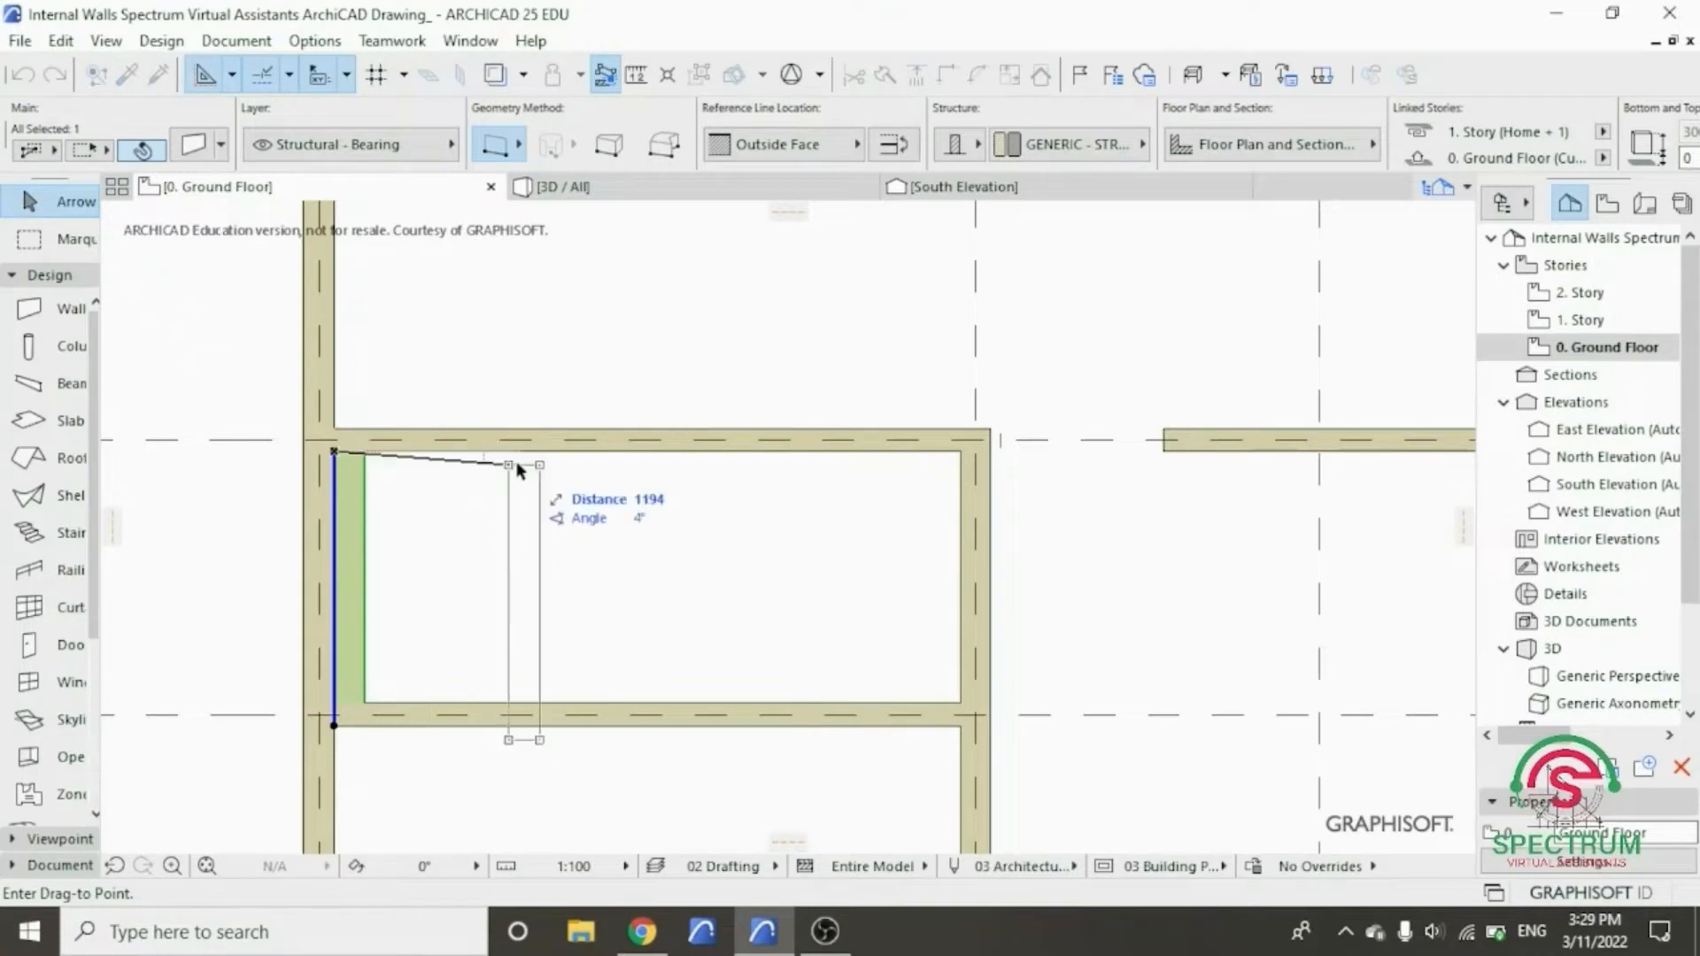
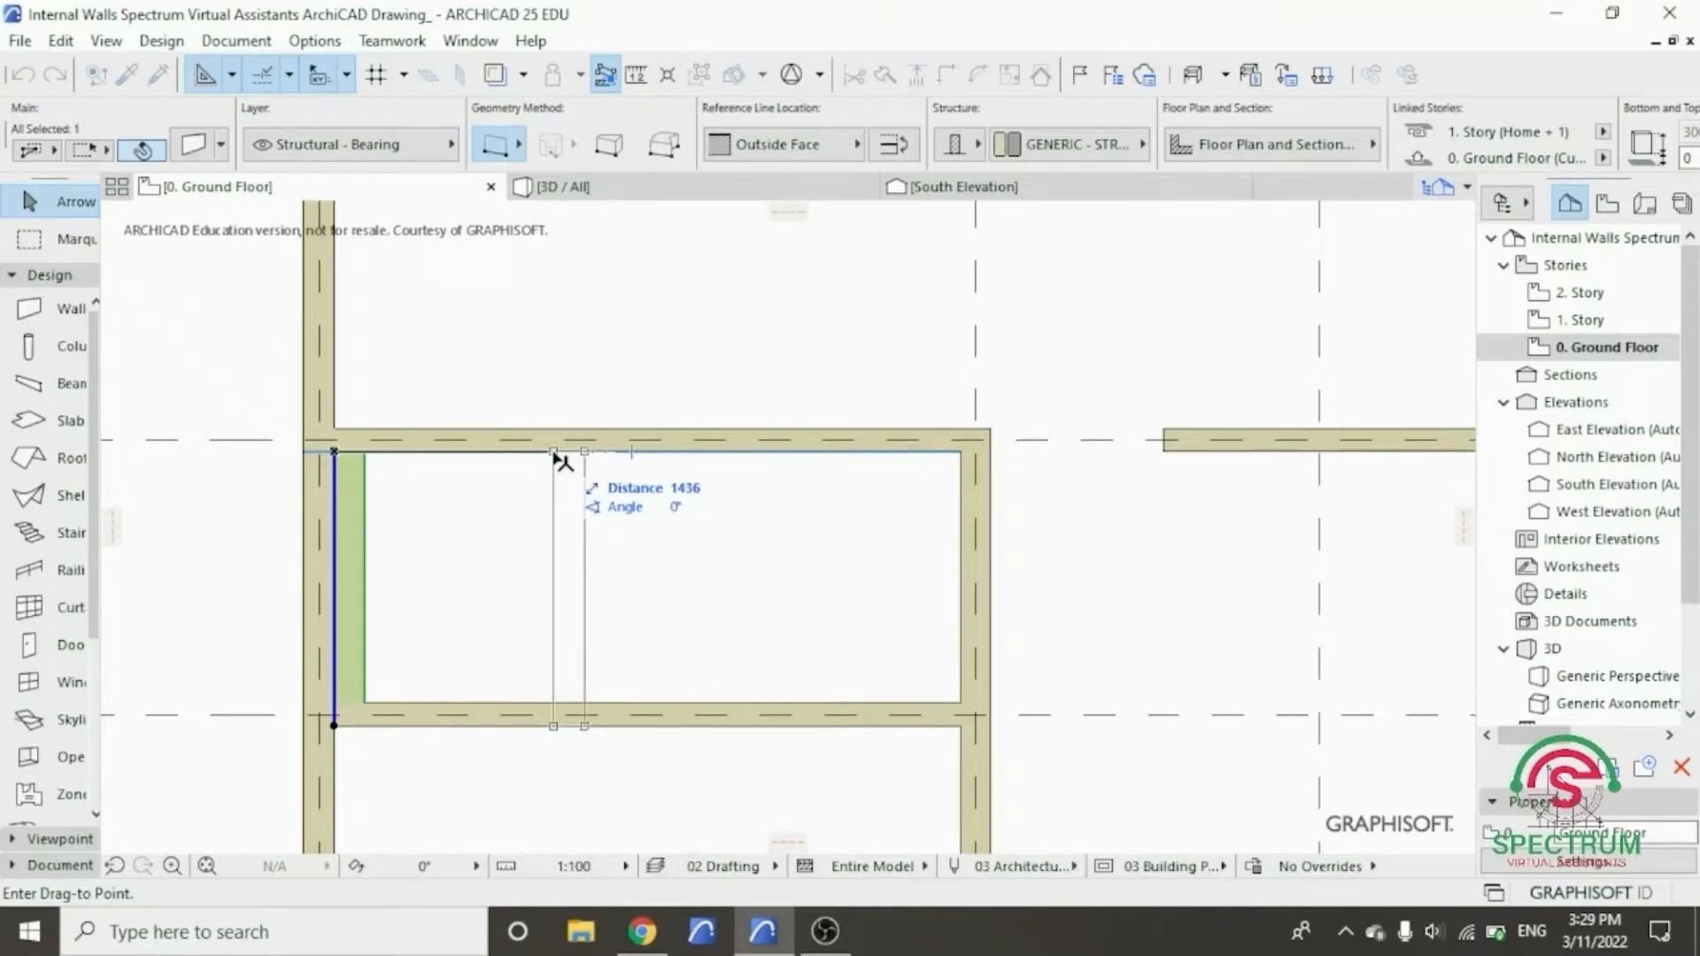
type("16")
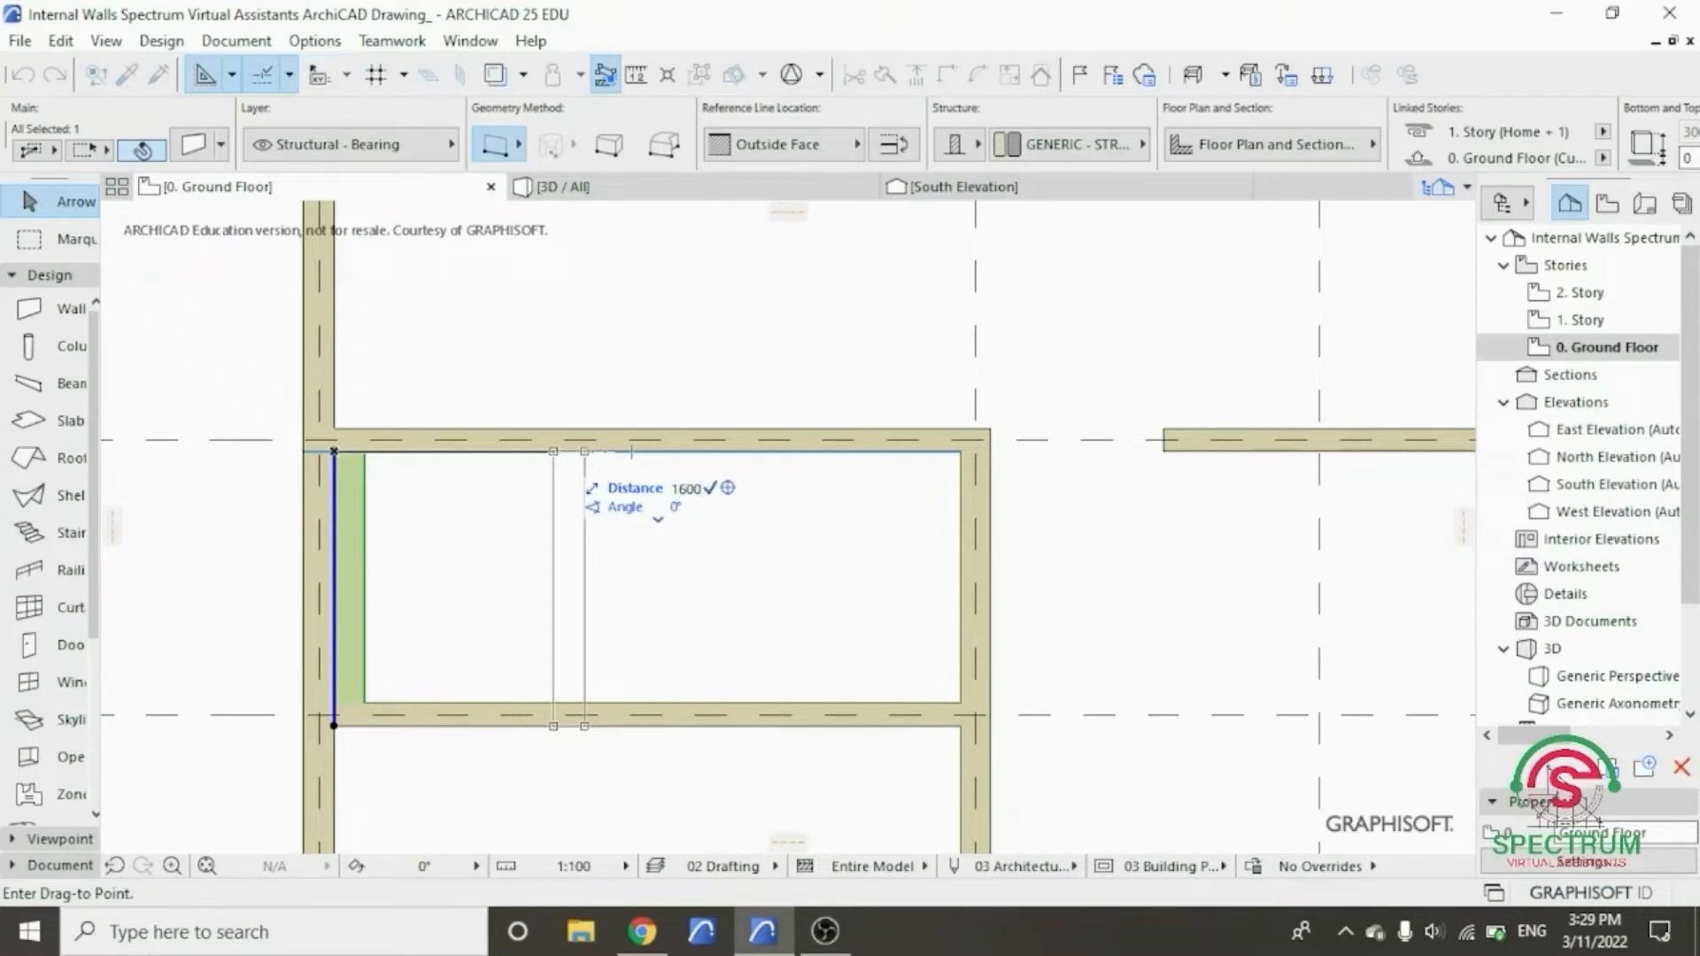
key("Return")
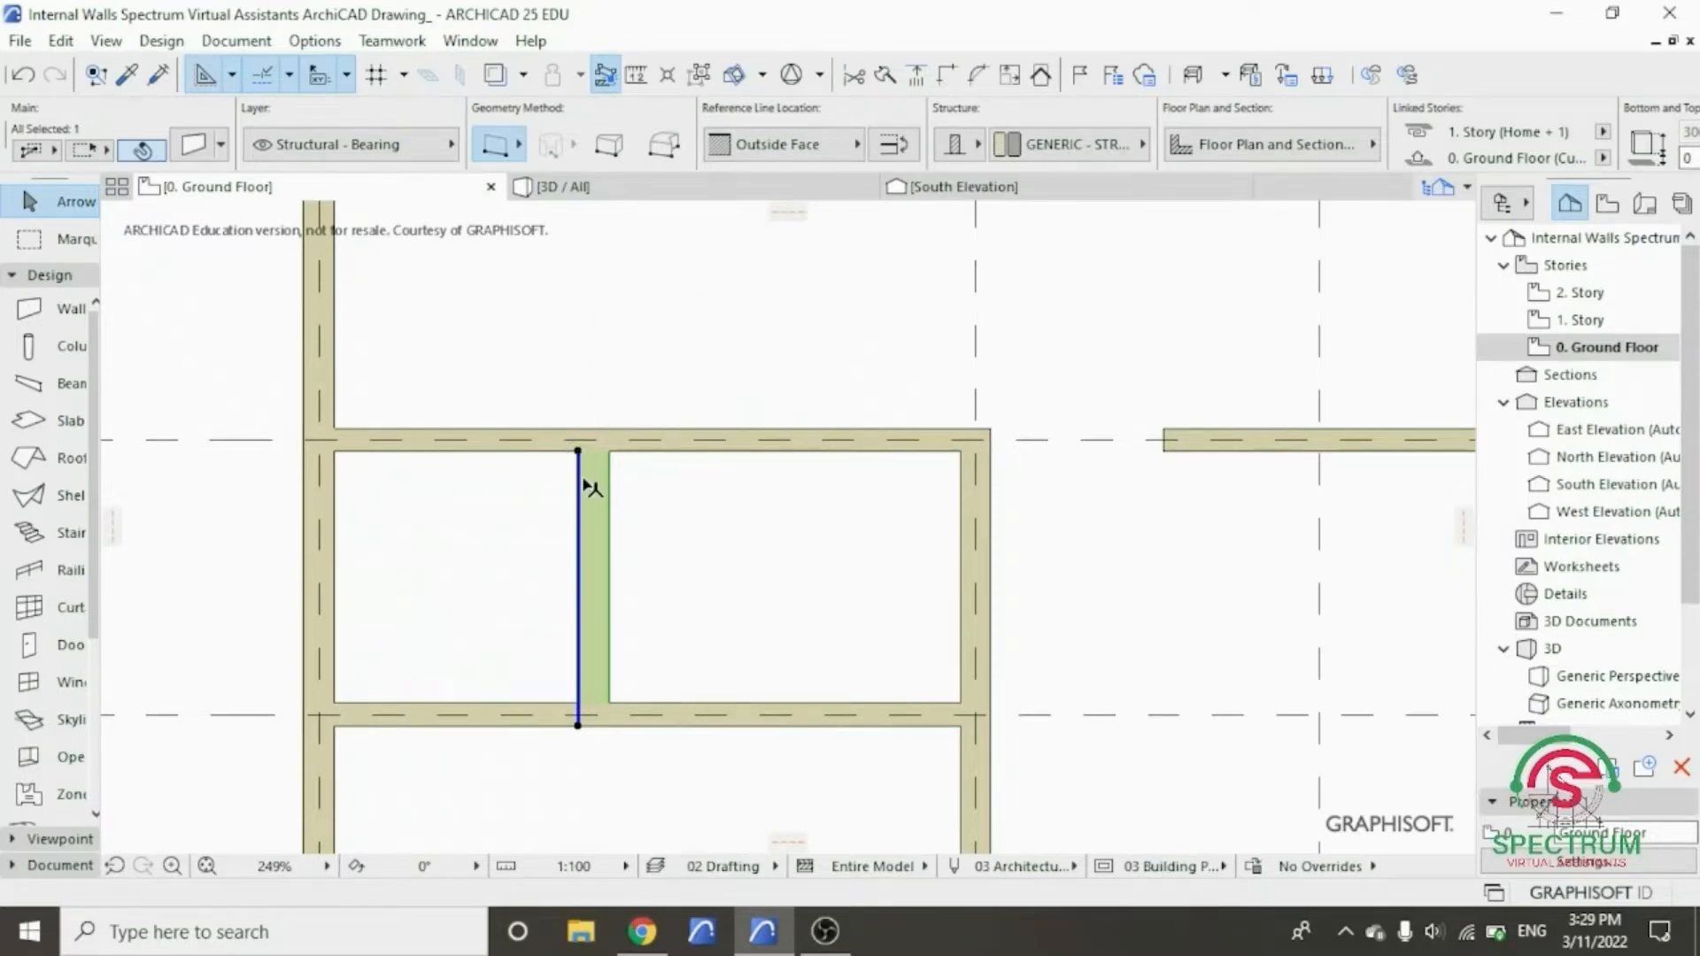
- Move the partition wall a further 1000 to the right along the grid 4 wall, and clear the selection
left_click(581, 474)
left_click(581, 478)
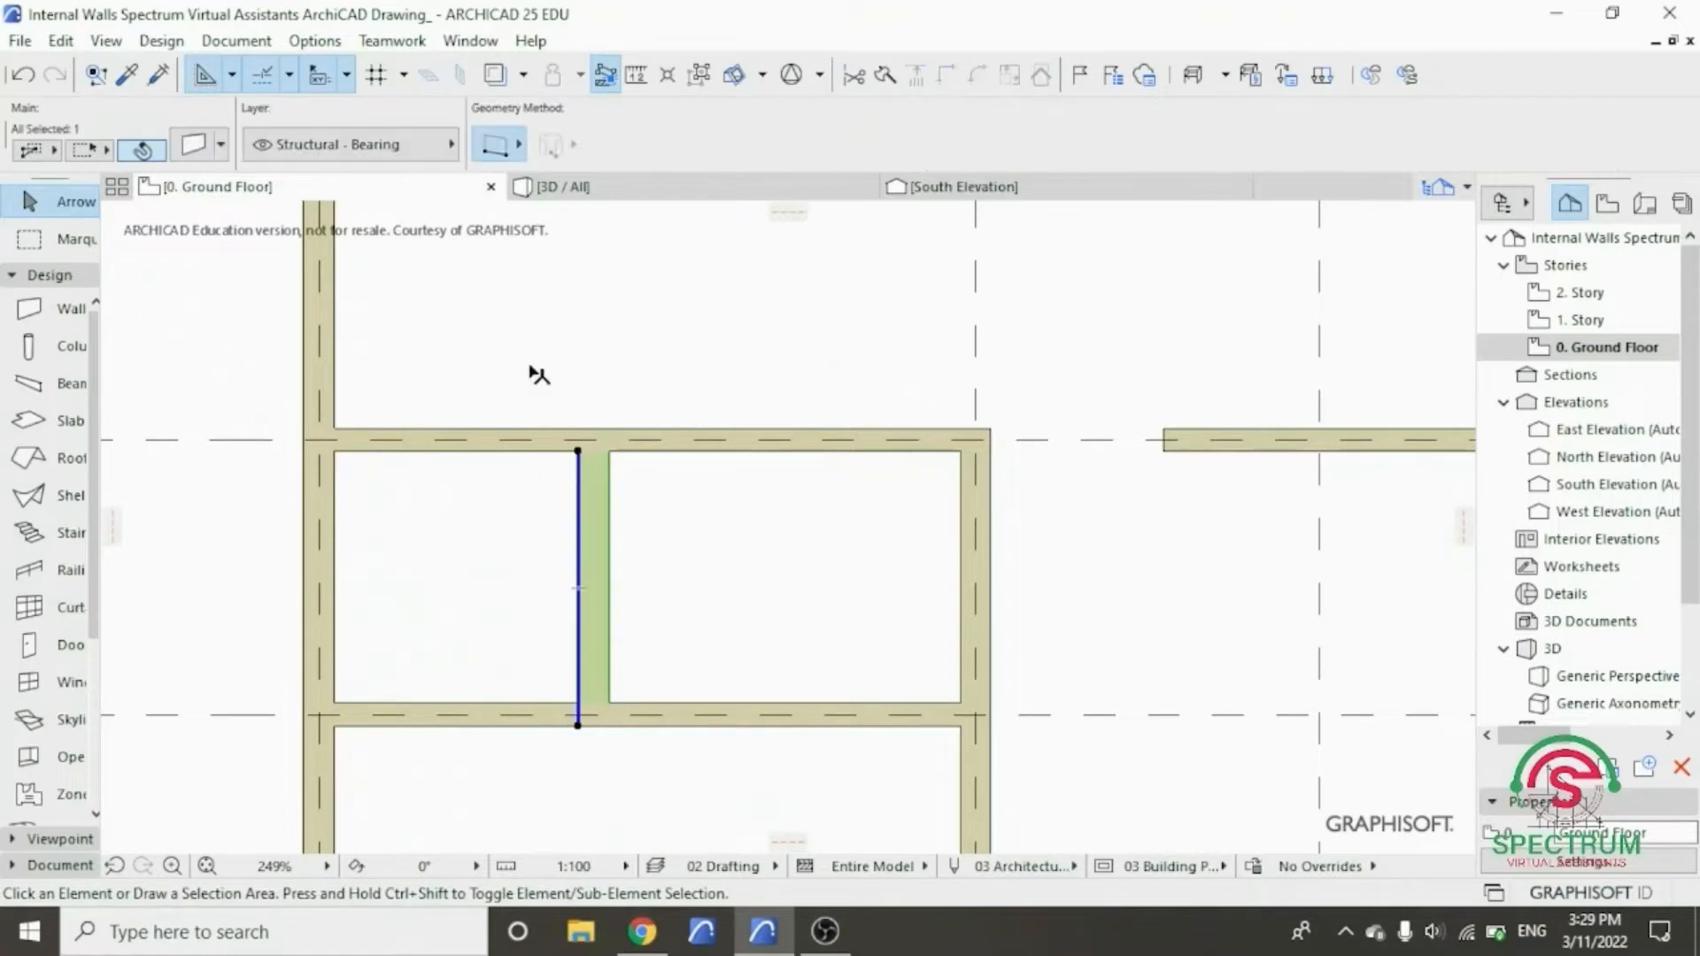
right_click(533, 367)
mouse_move(607, 538)
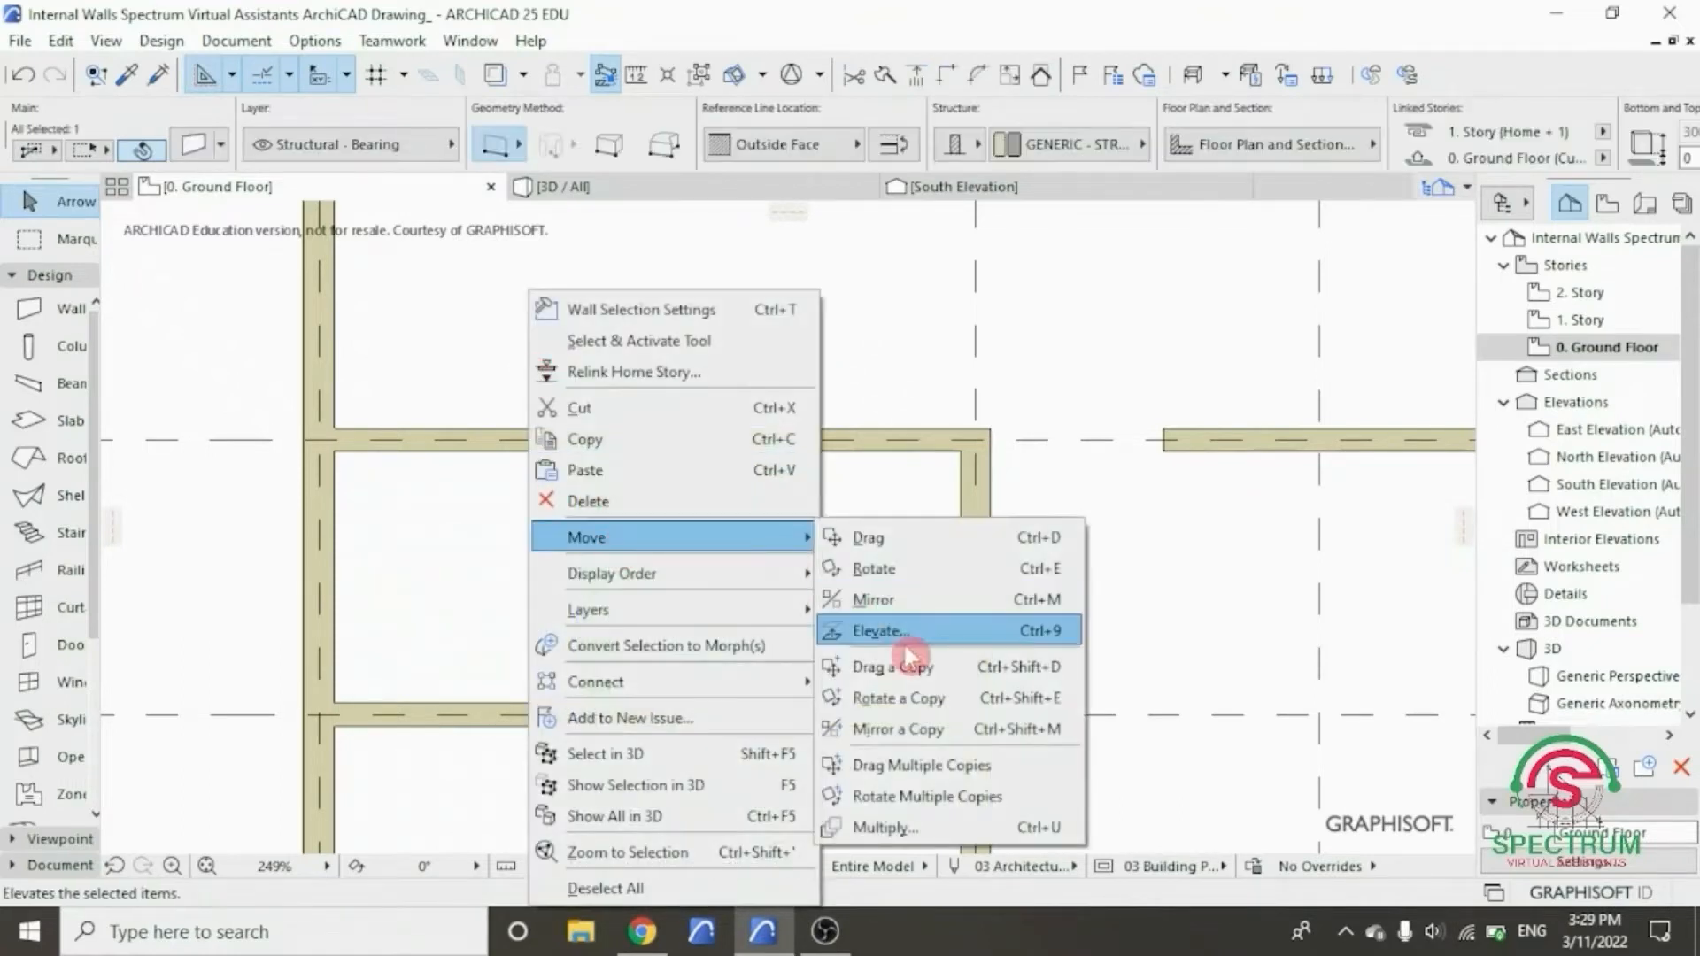
left_click(885, 537)
left_click(578, 452)
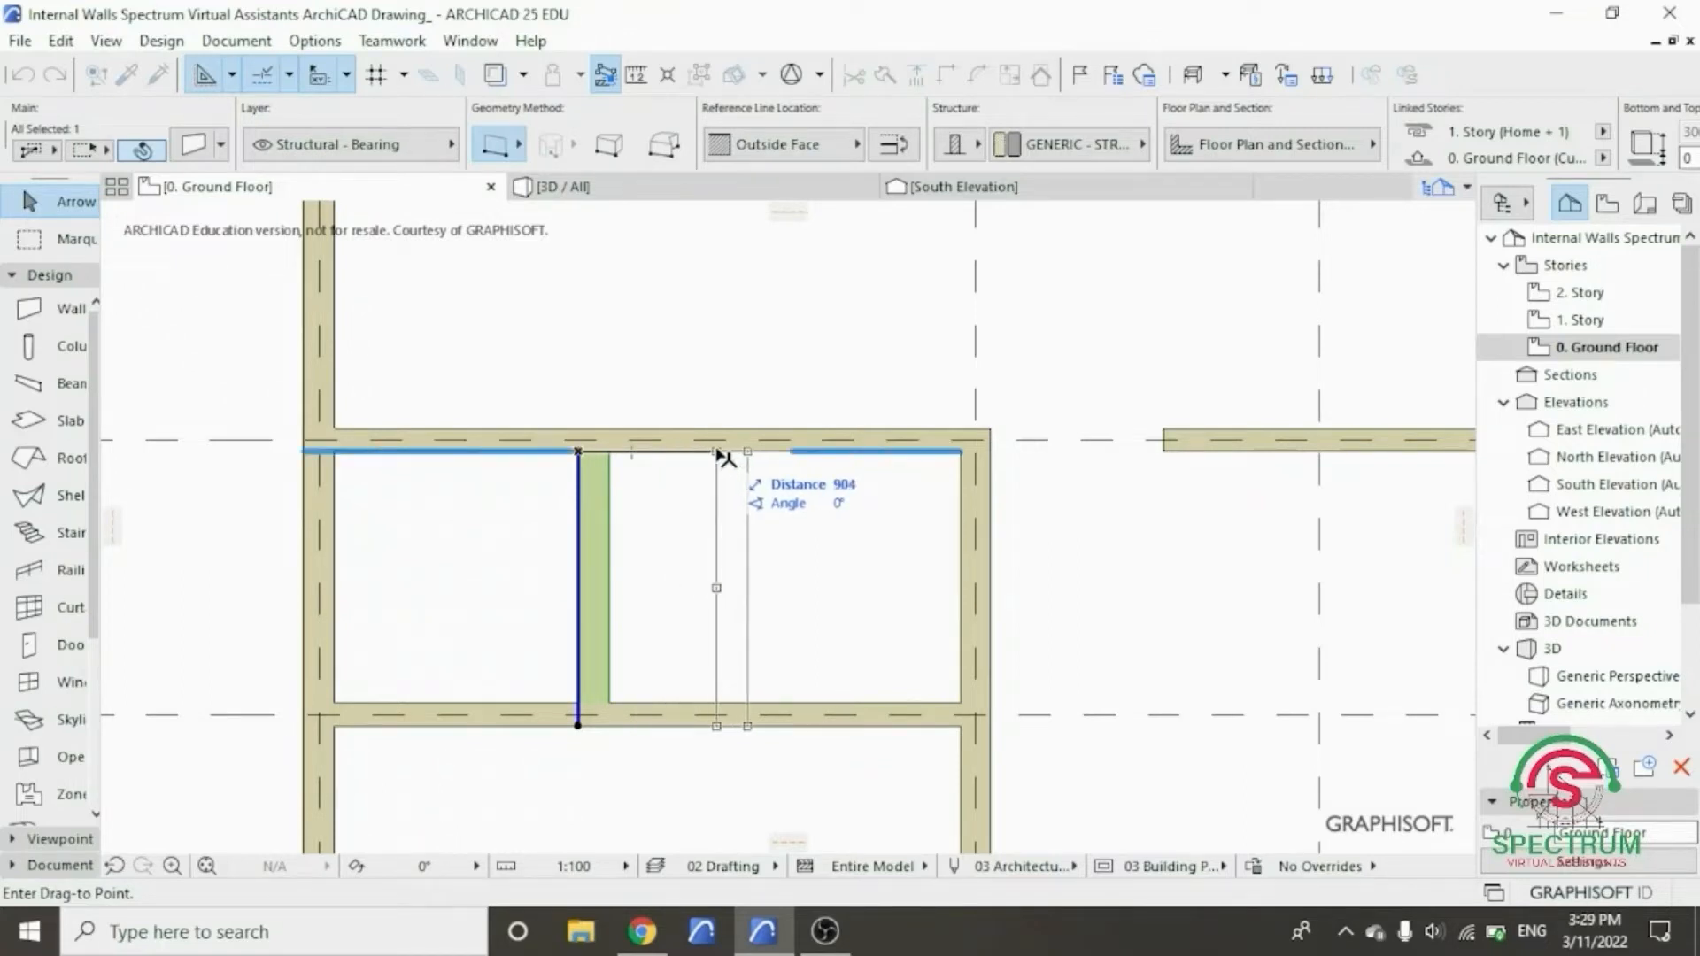
type("1000")
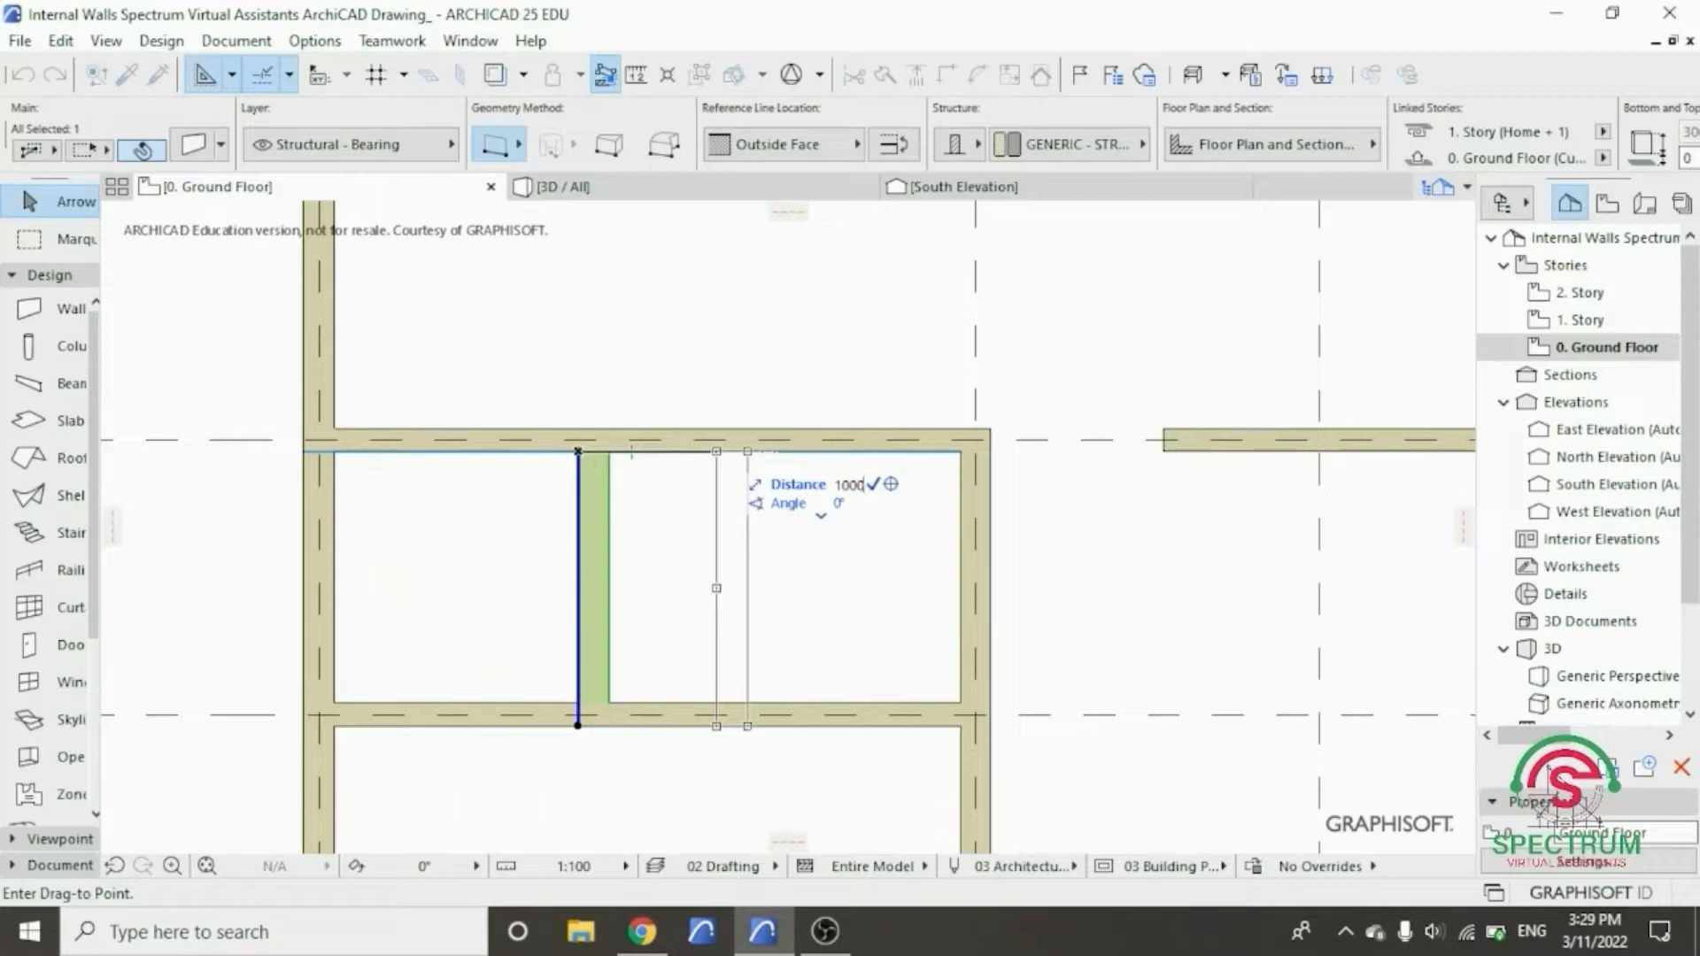
key("Return")
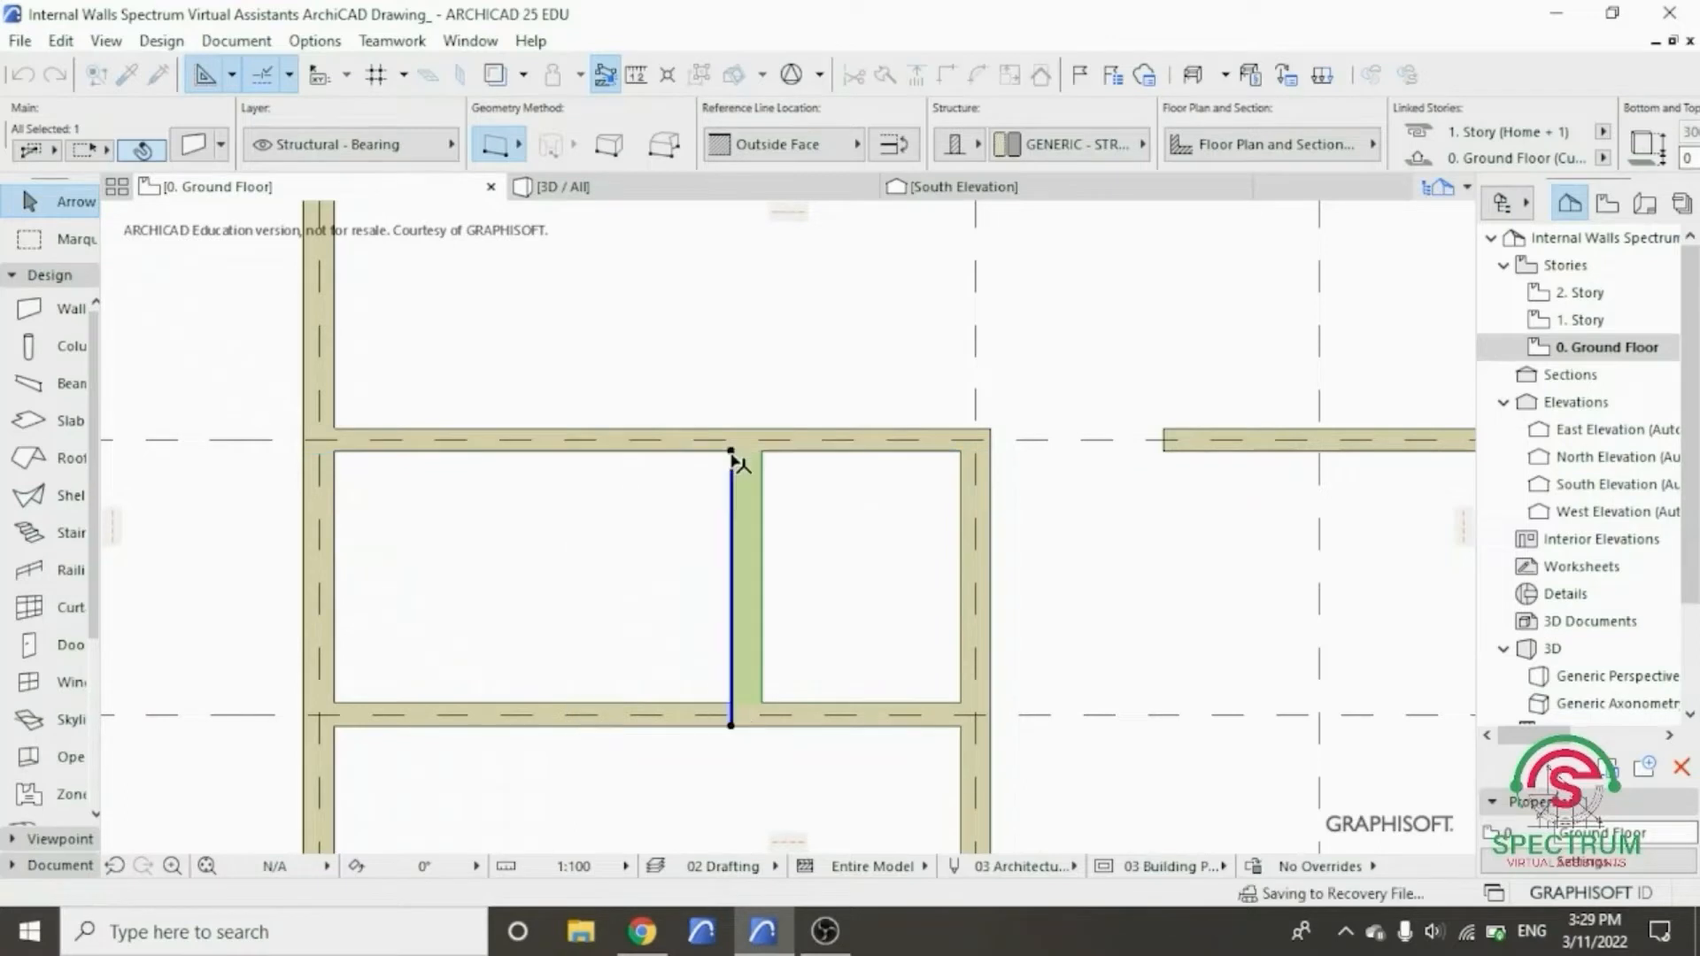
left_click(724, 373)
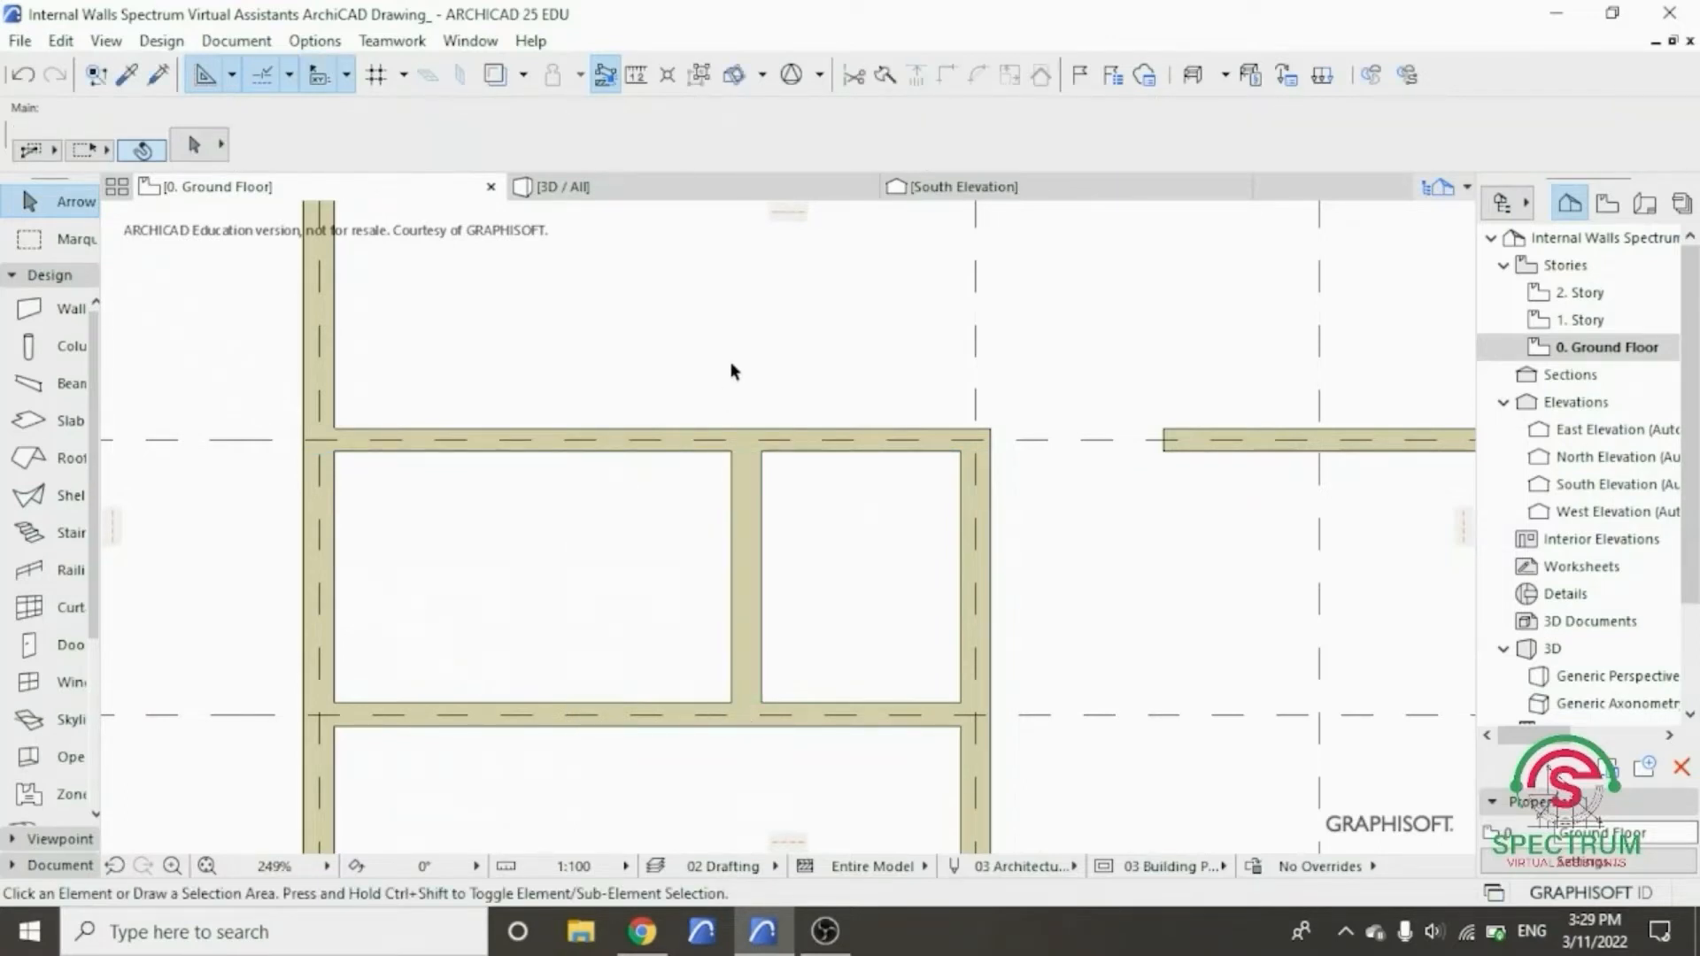
- Trim away the part of the grid 4 wall between the new partition and the grid B wall, and clear the selection
left_click(816, 453)
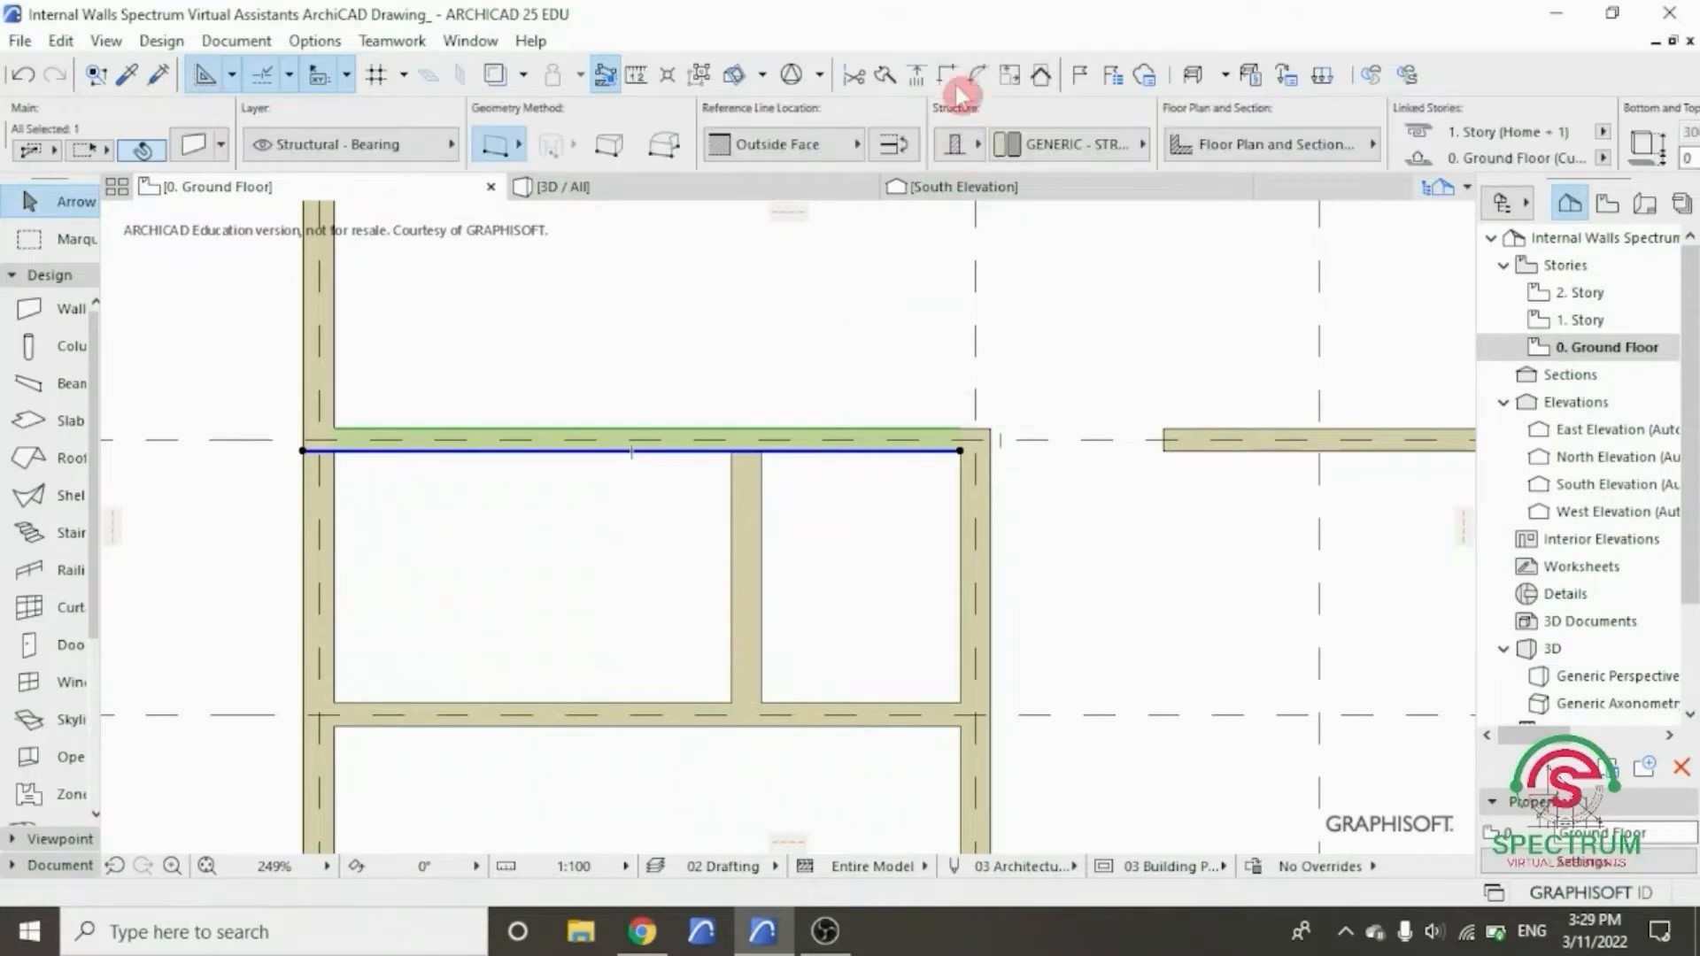
left_click(1003, 76)
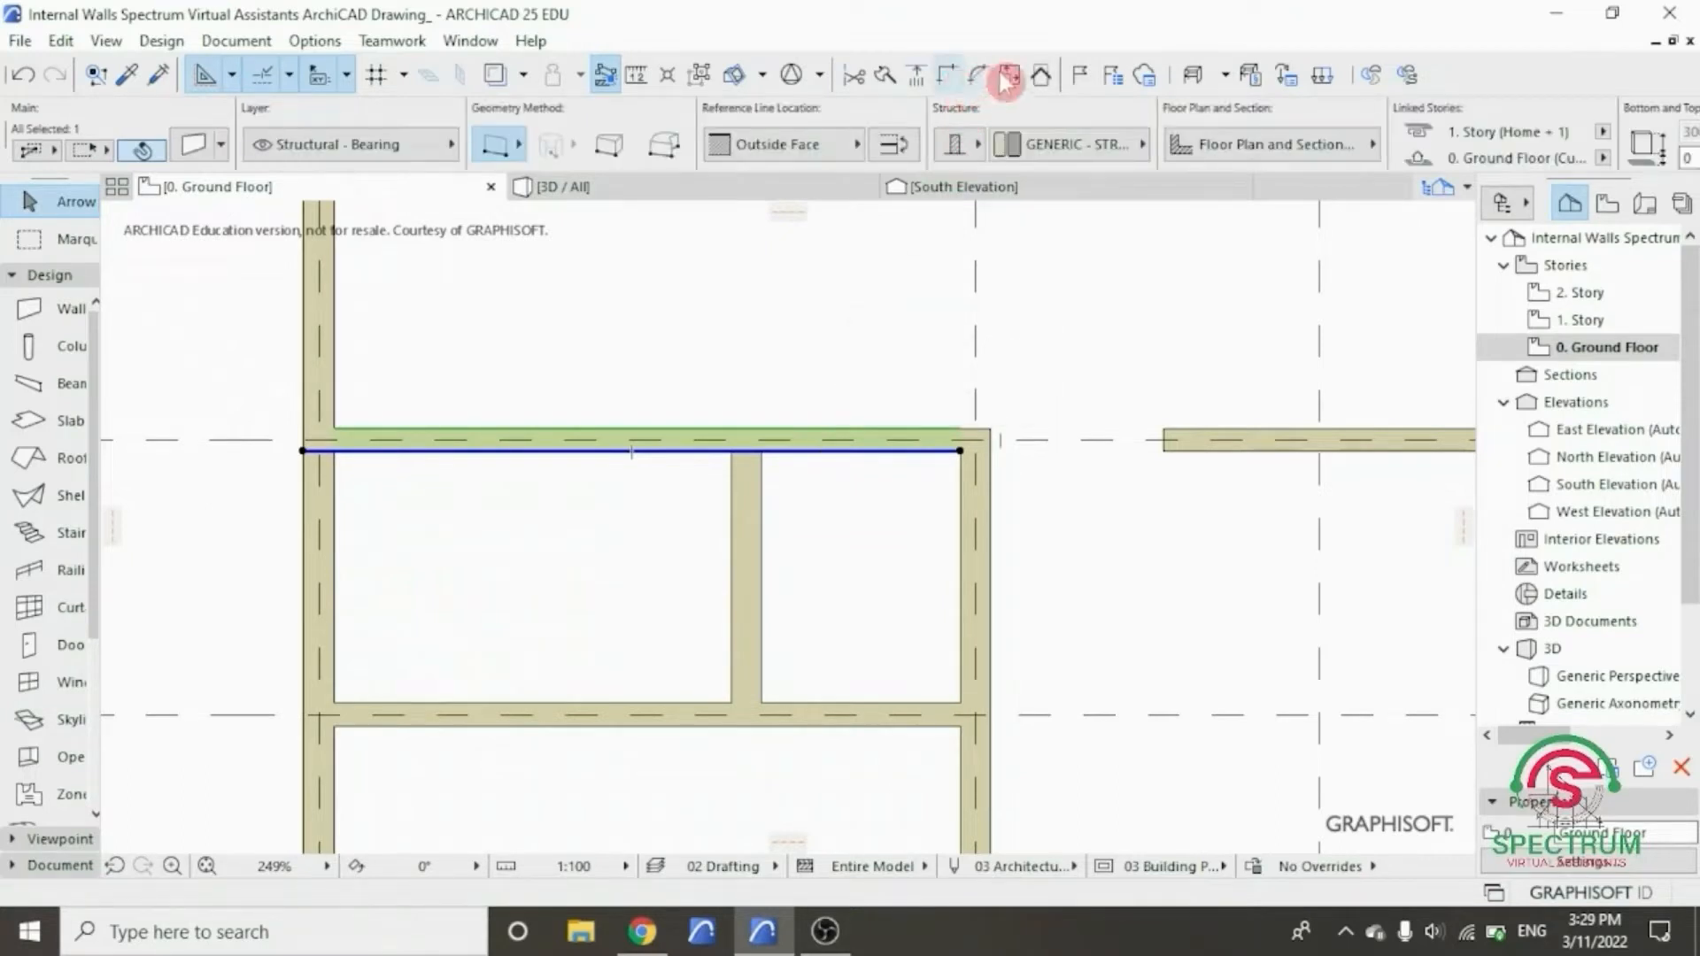
left_click(855, 78)
left_click(852, 450)
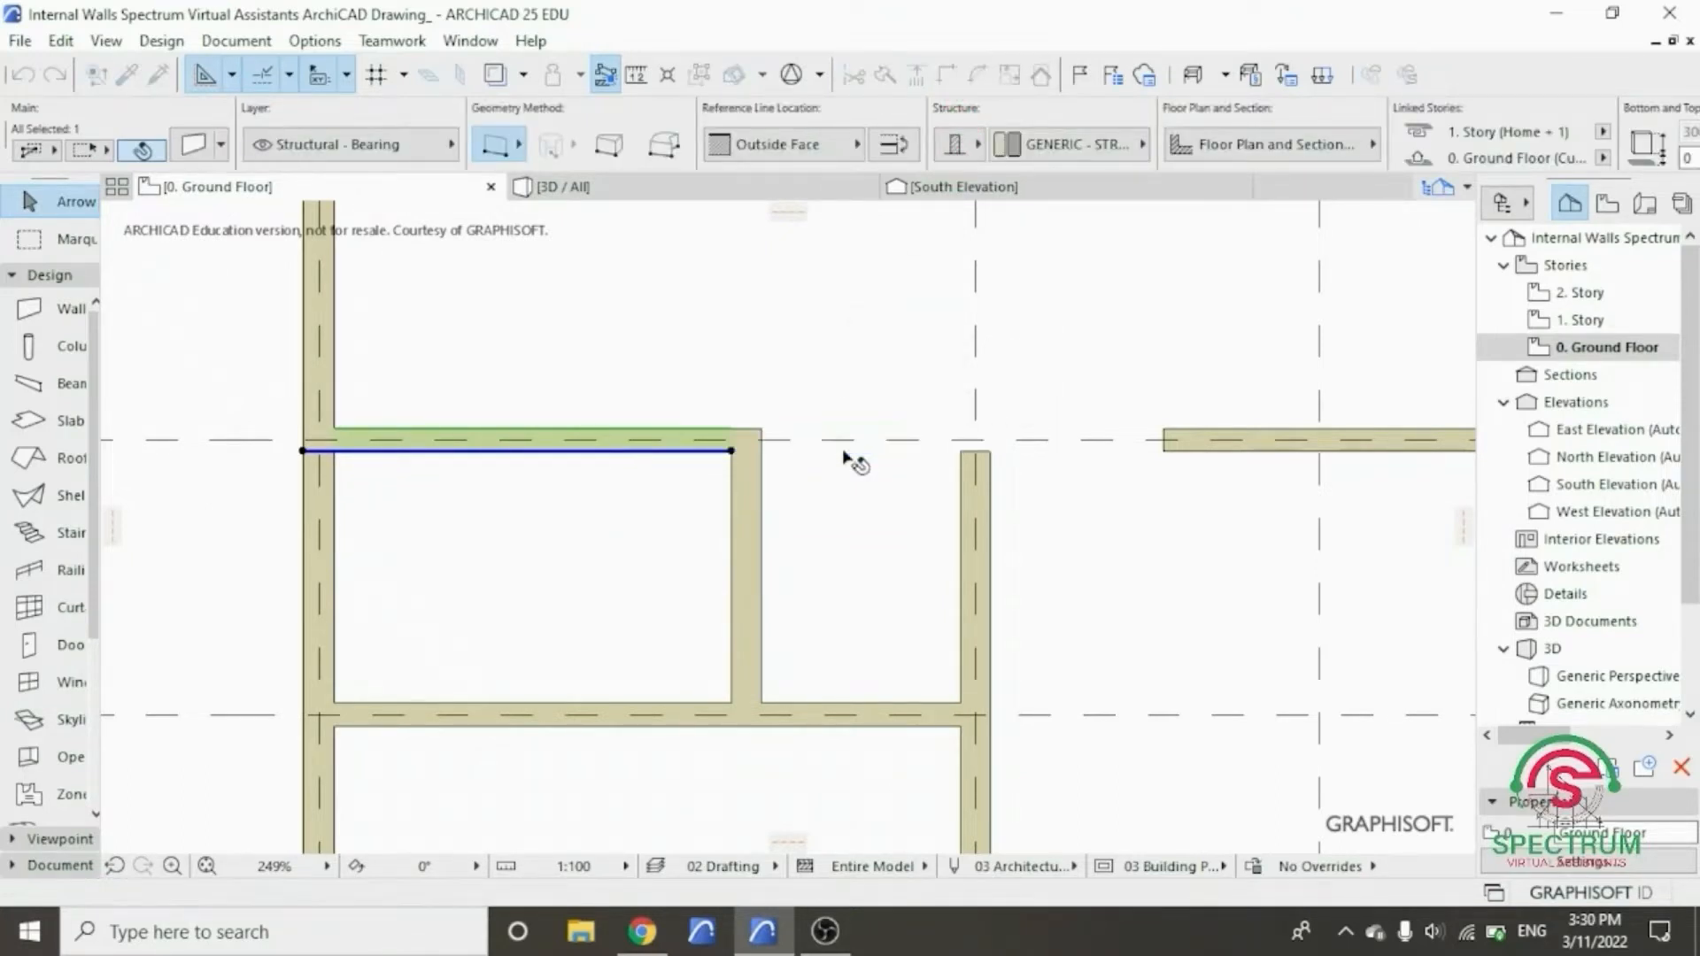
key("Escape")
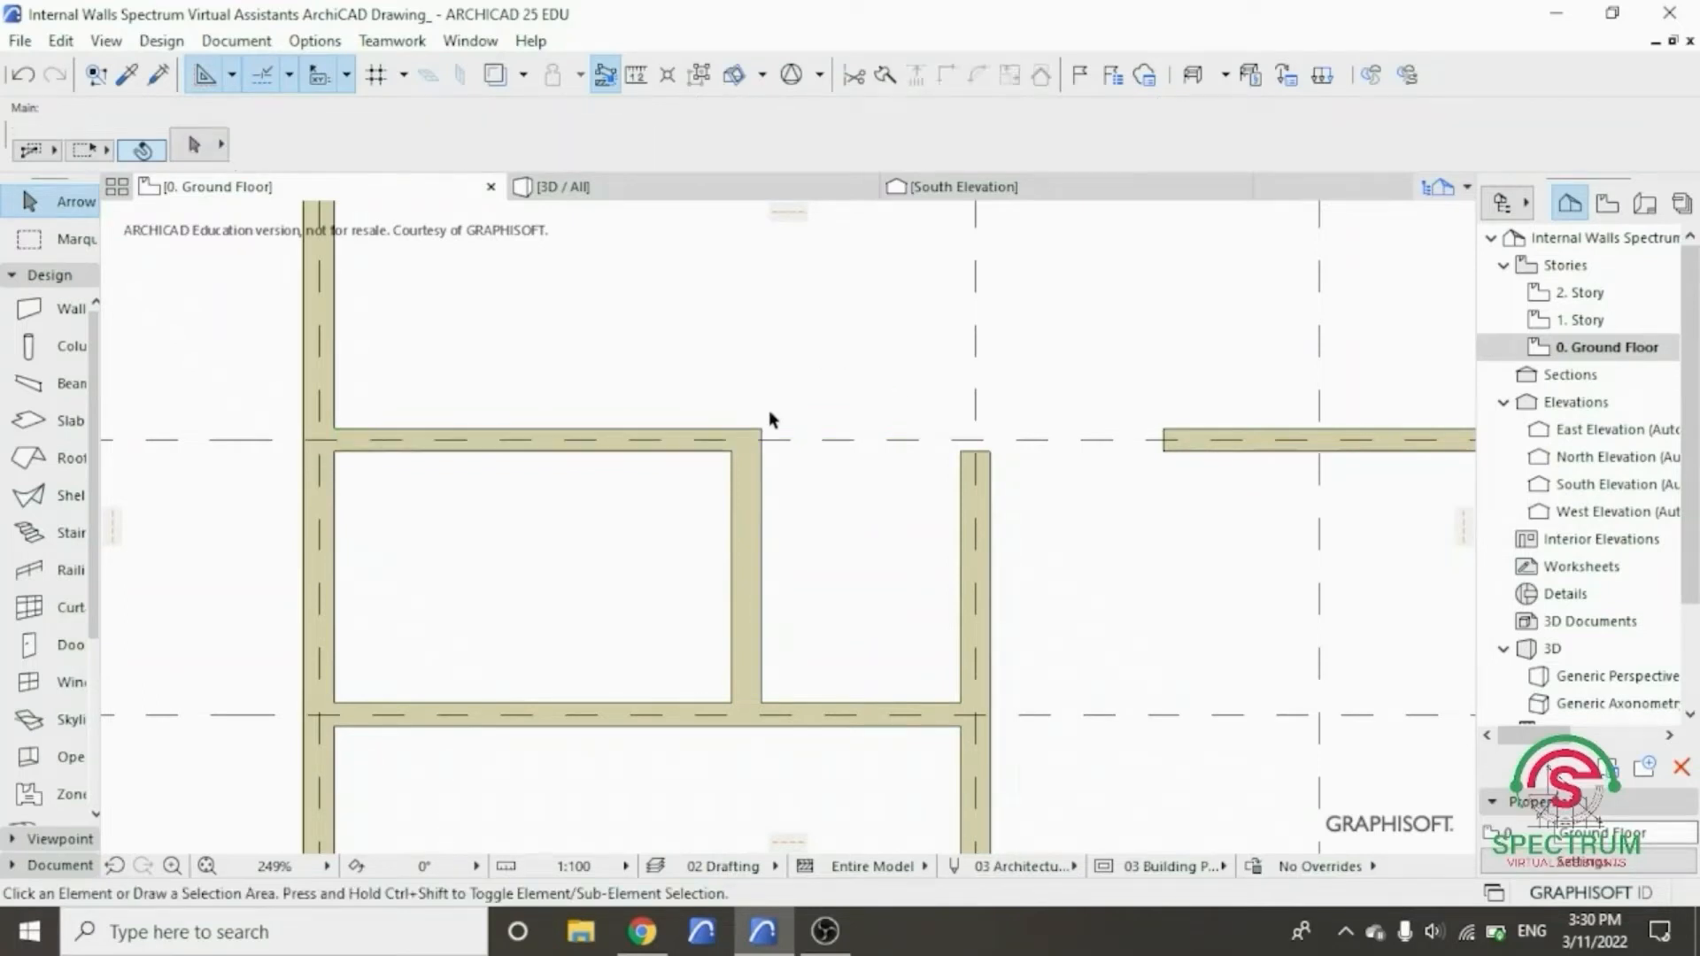
scroll(719, 532, "down", 3)
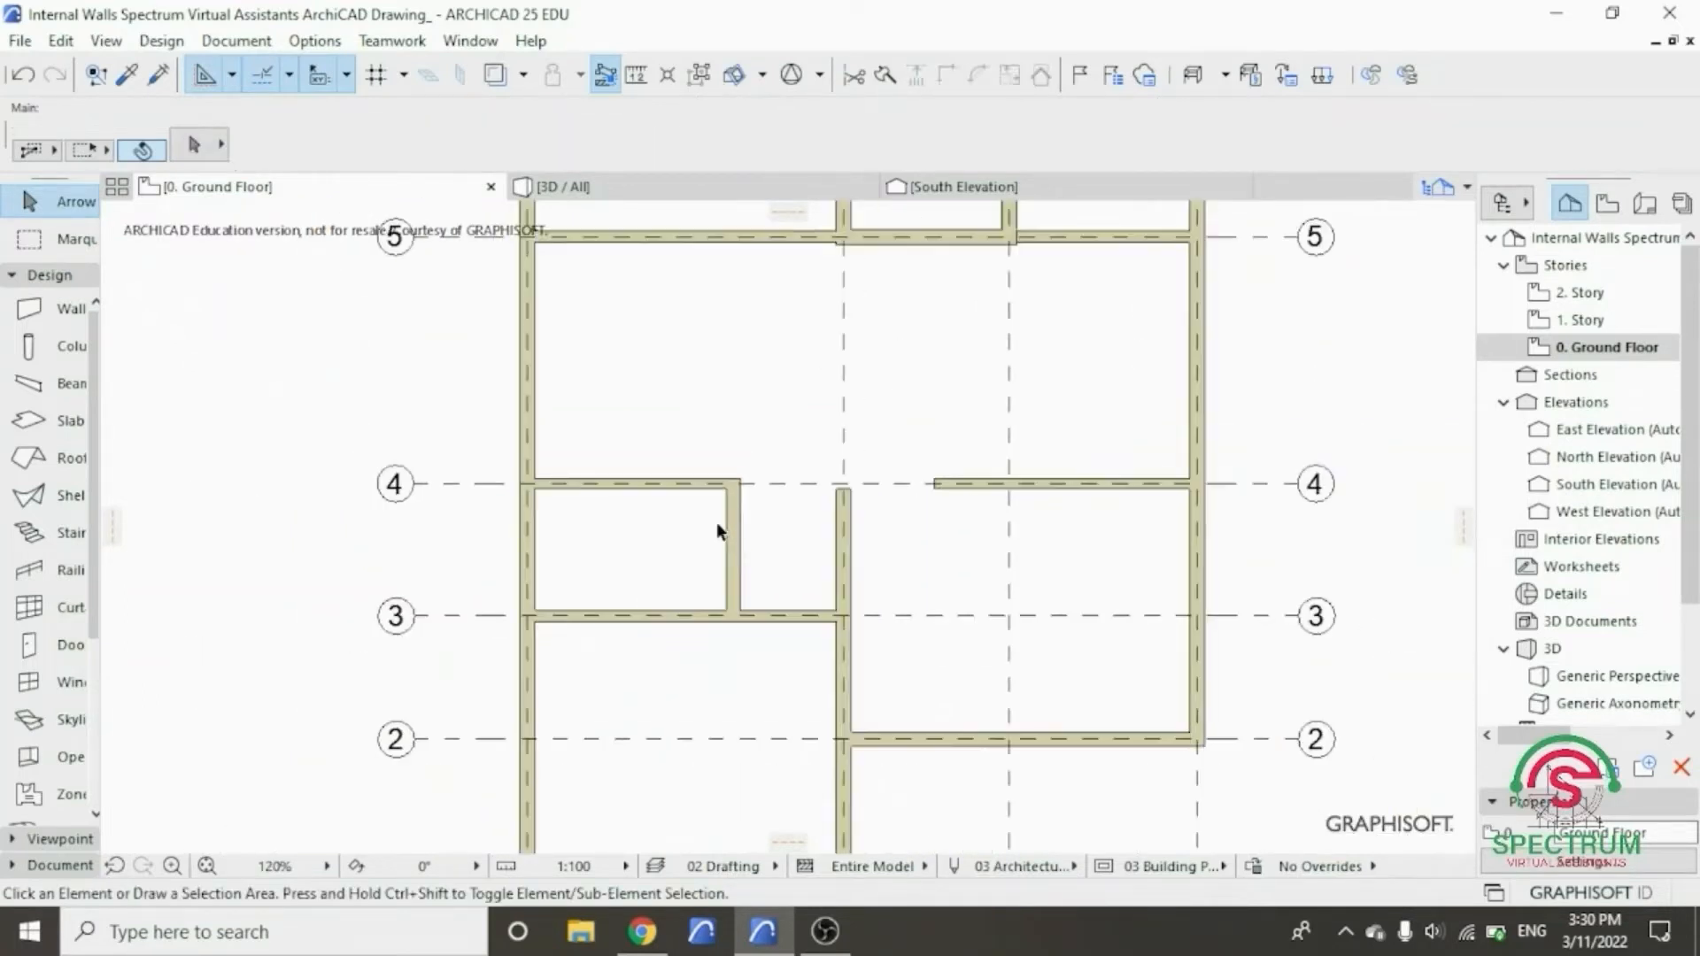
- Set the thickness of the vertical partition wall between grids 4 and 3 to 150, and clear the selection
scroll(717, 527, "up", 3)
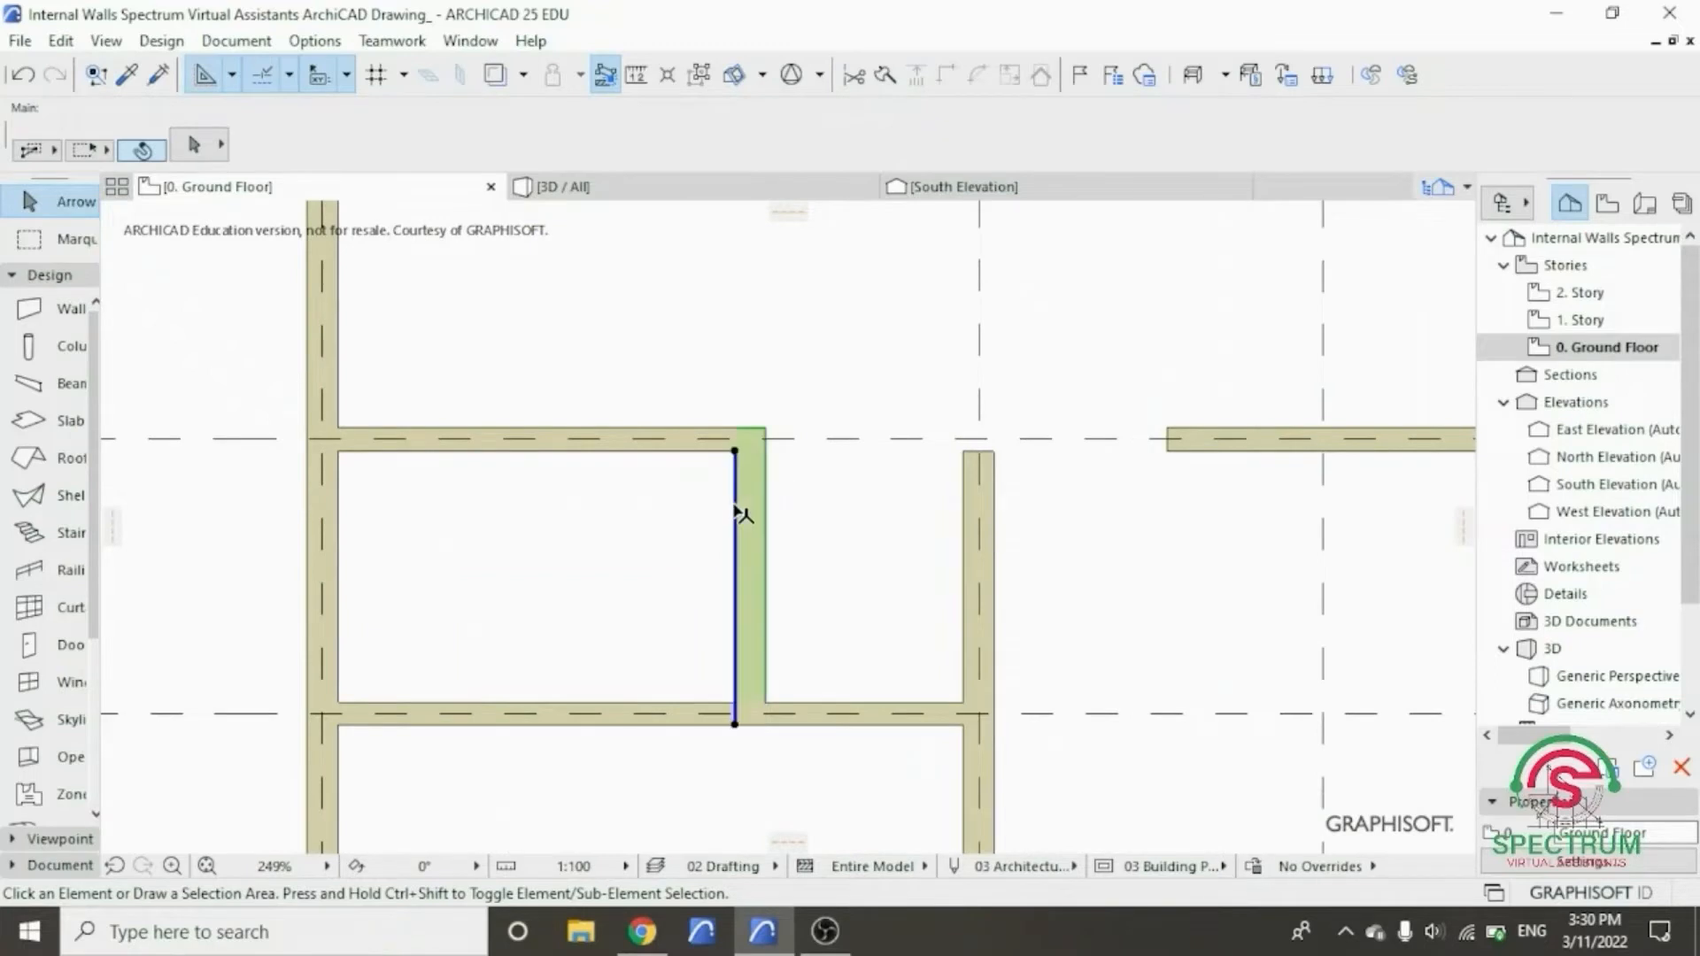
left_click(746, 518)
right_click(832, 245)
left_click(896, 256)
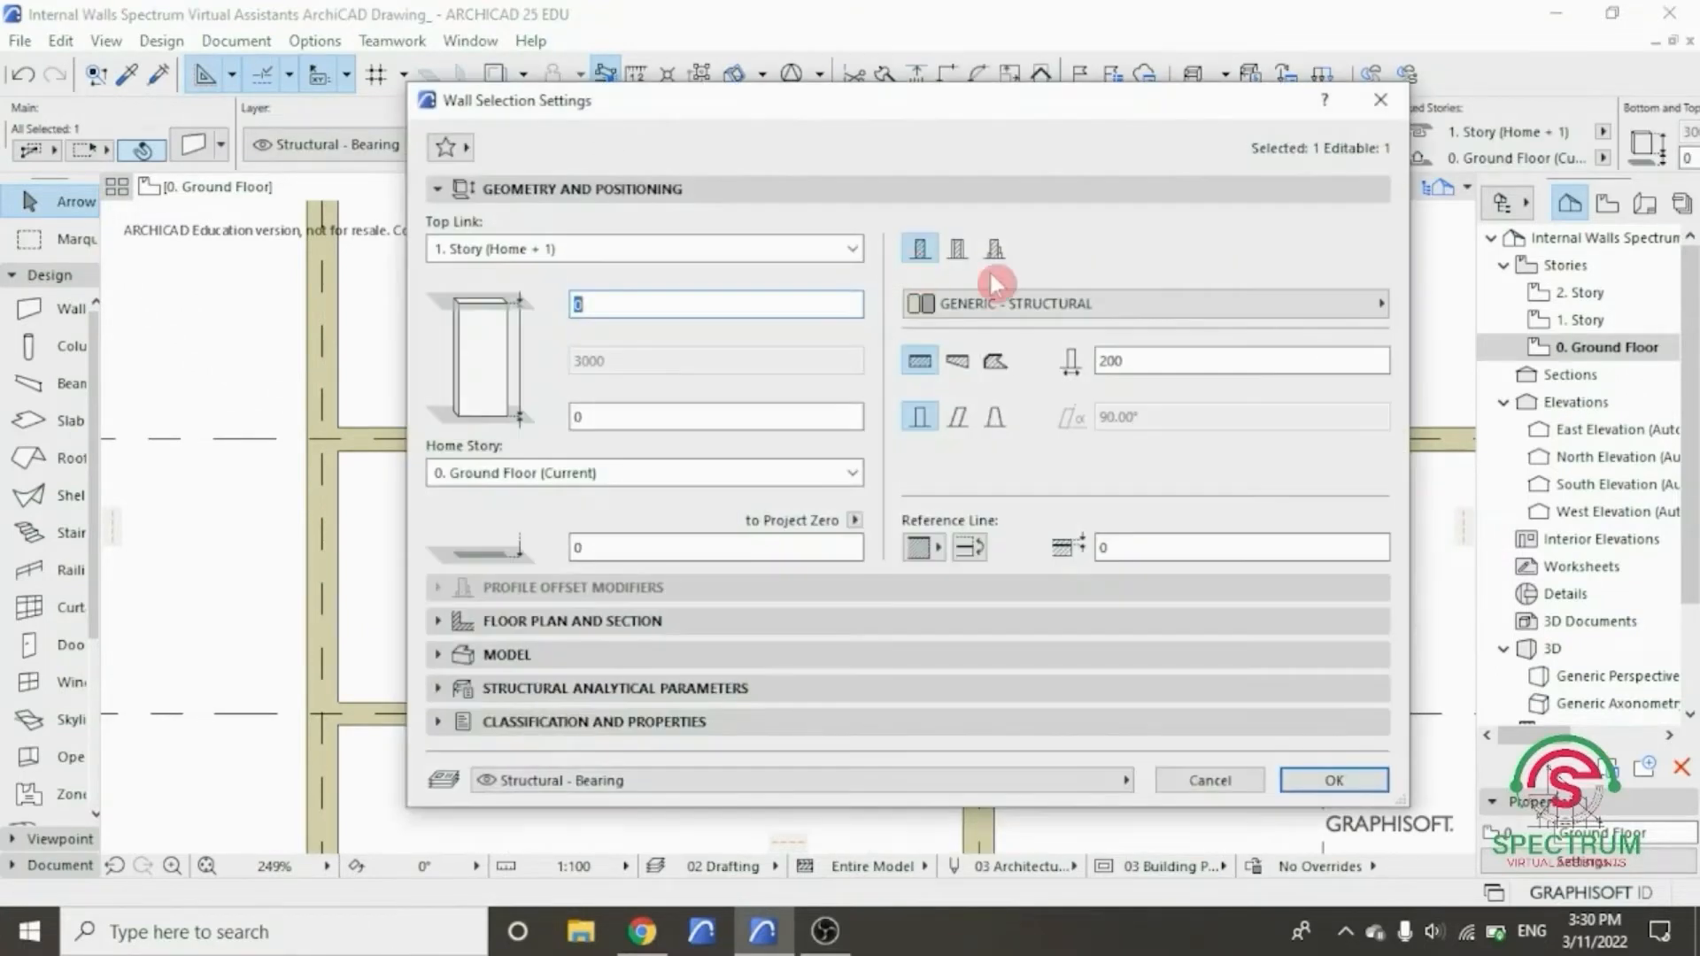
double_click(1119, 363)
type("150")
key("Return")
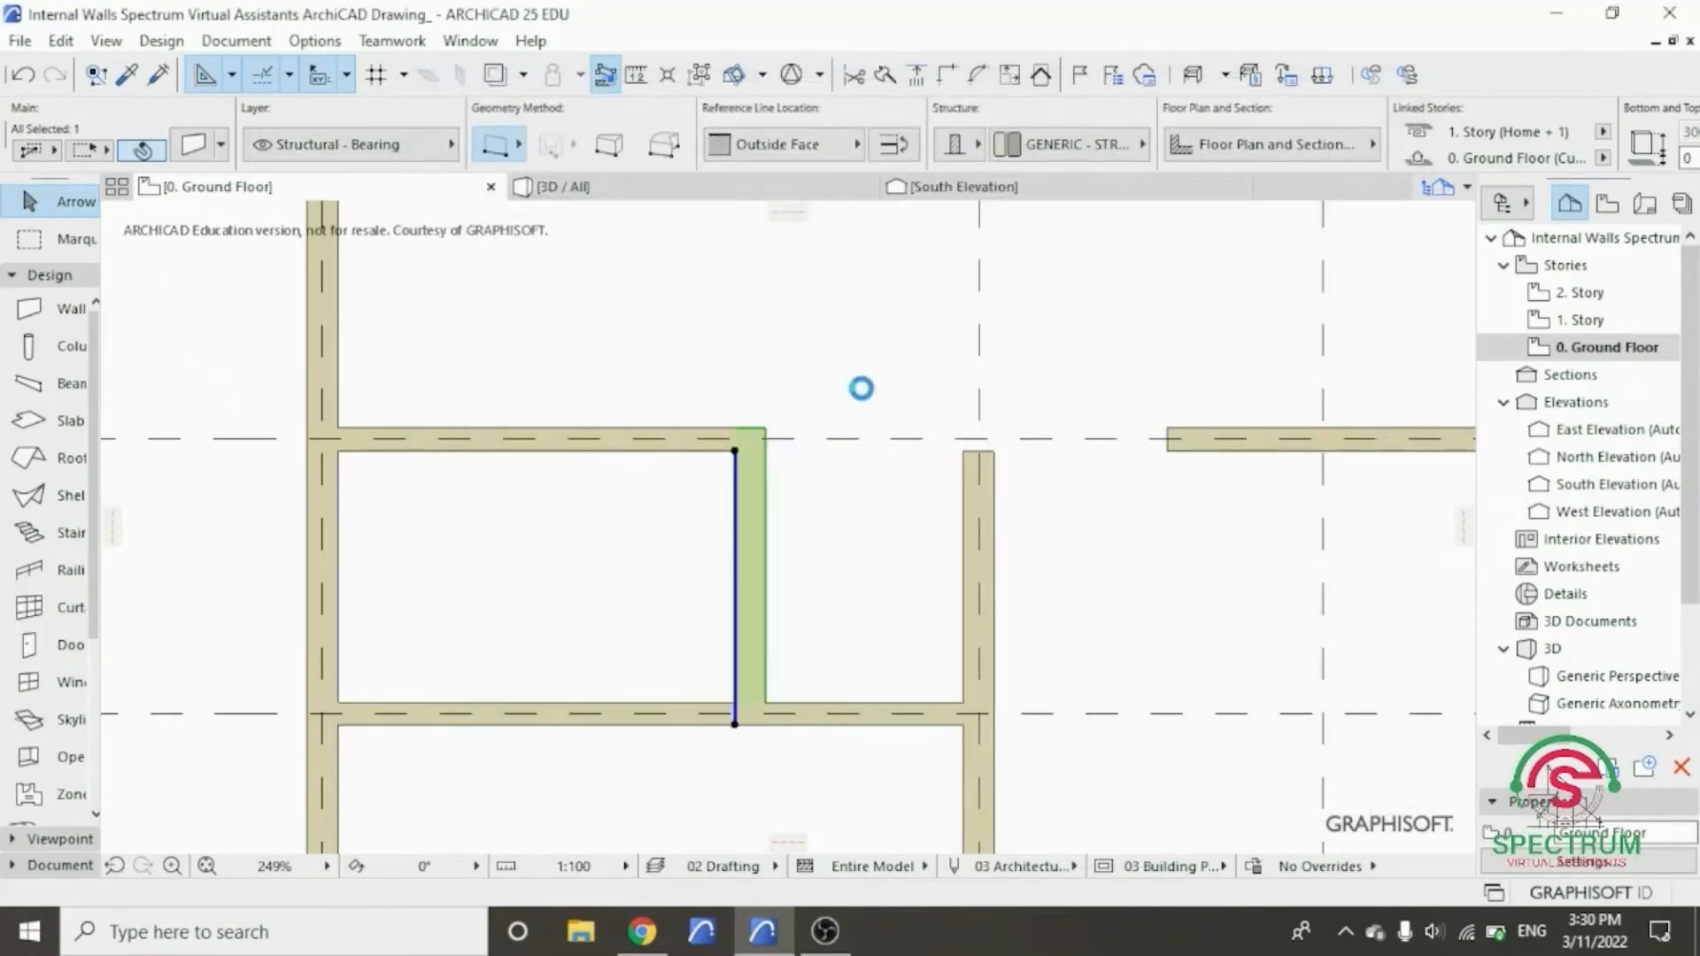
left_click(761, 357)
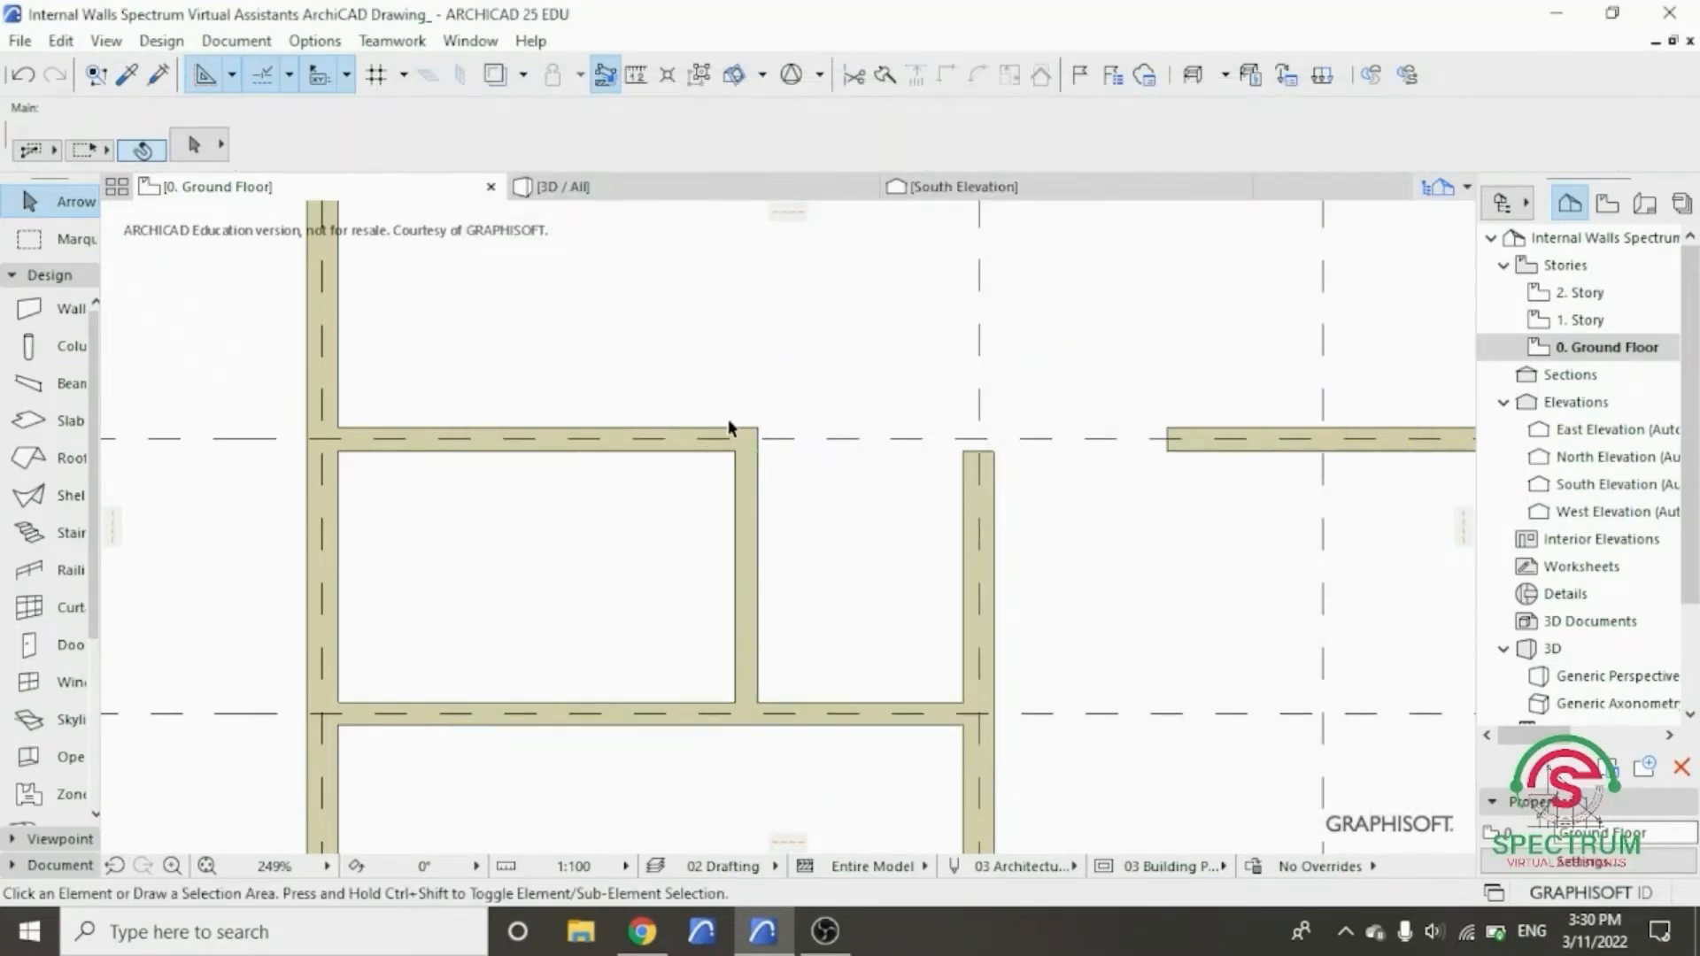
- Check the thickness of the horizontal grid 4 wall adjoining the partition in its wall settings, and clear the selection
left_click(727, 453)
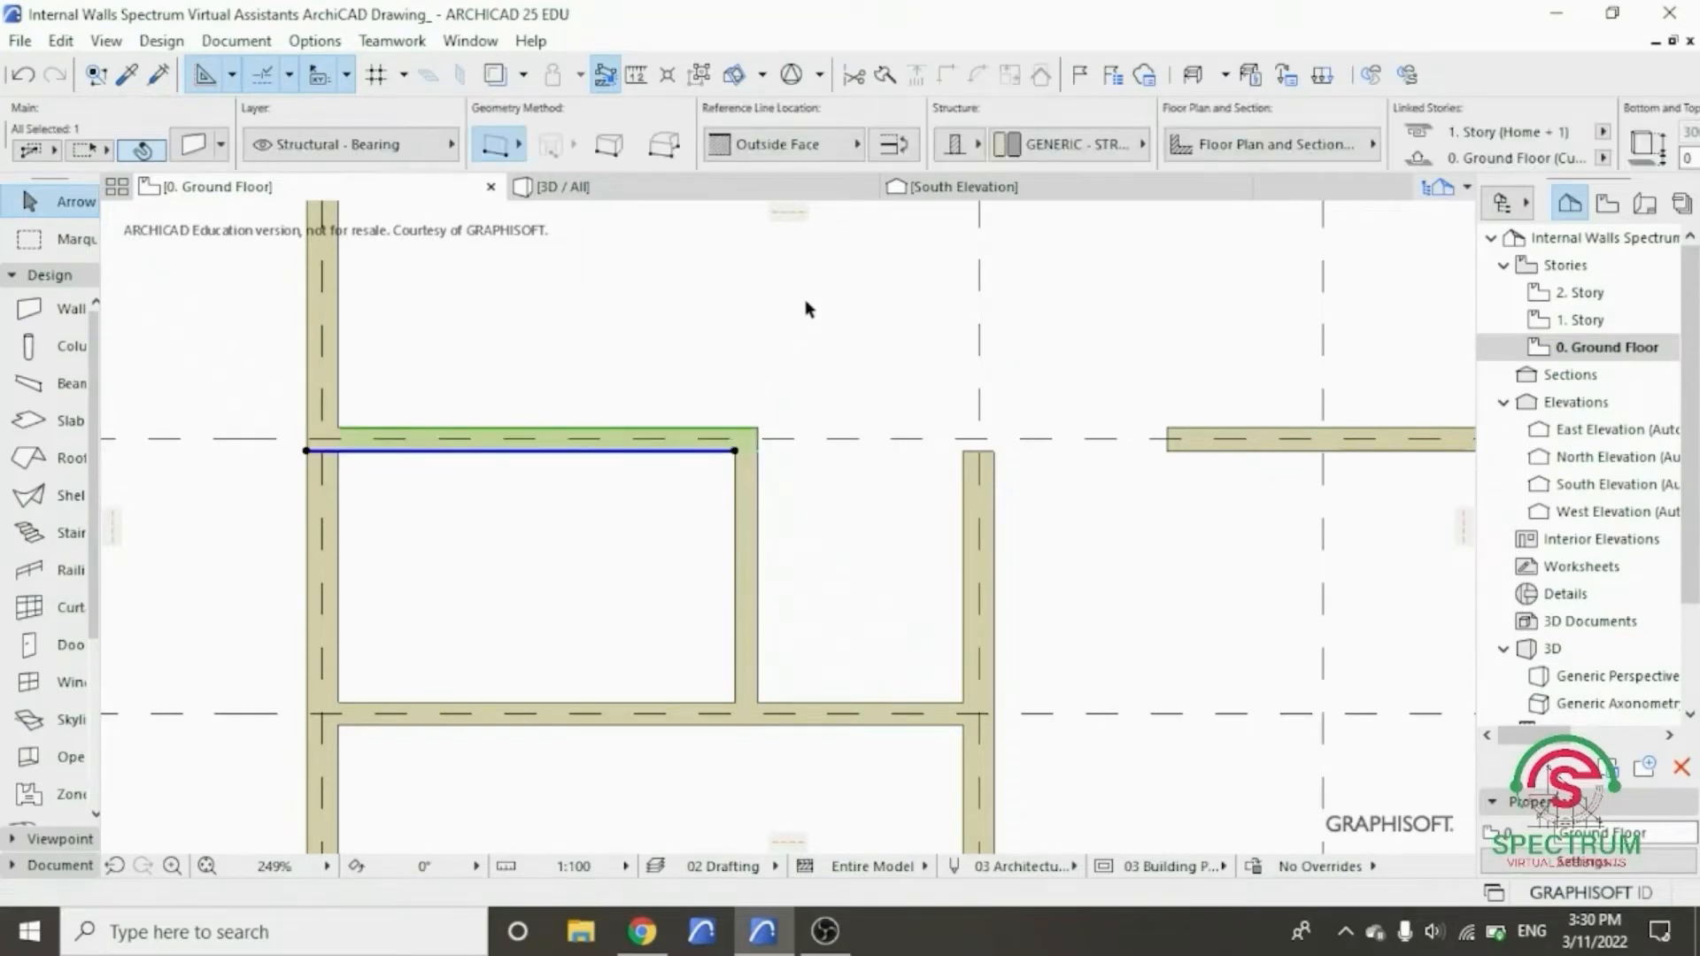
scroll(624, 486, "down", 4)
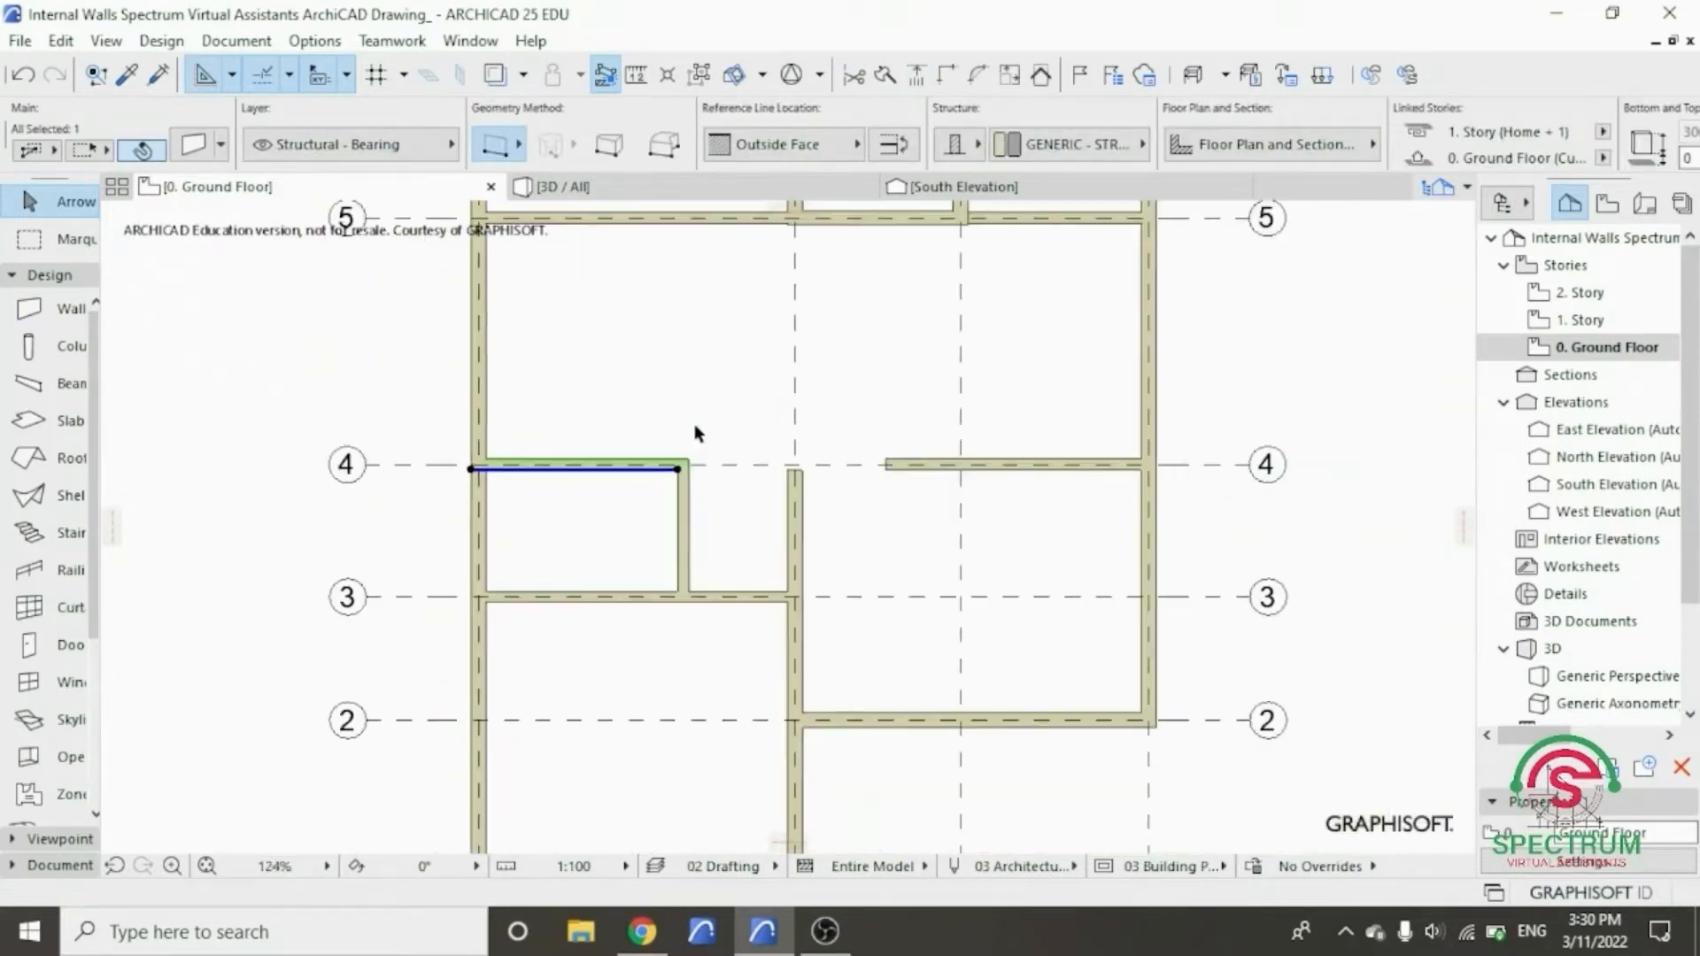
scroll(807, 423, "up", 3)
right_click(693, 339)
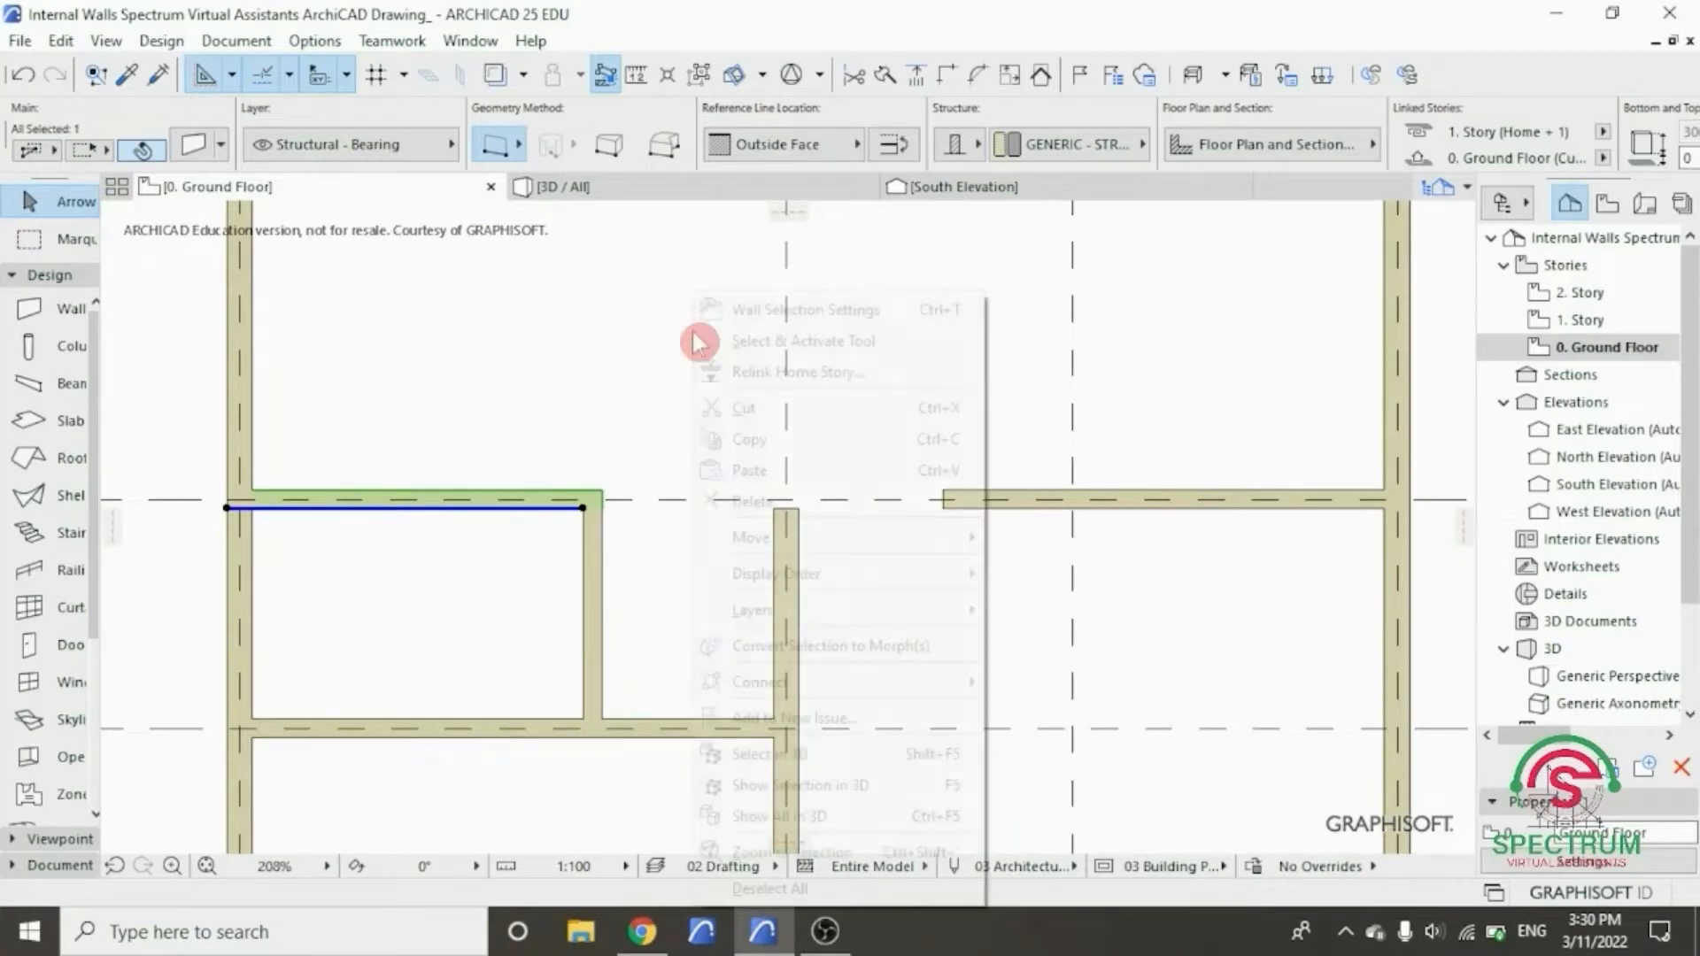
left_click(719, 337)
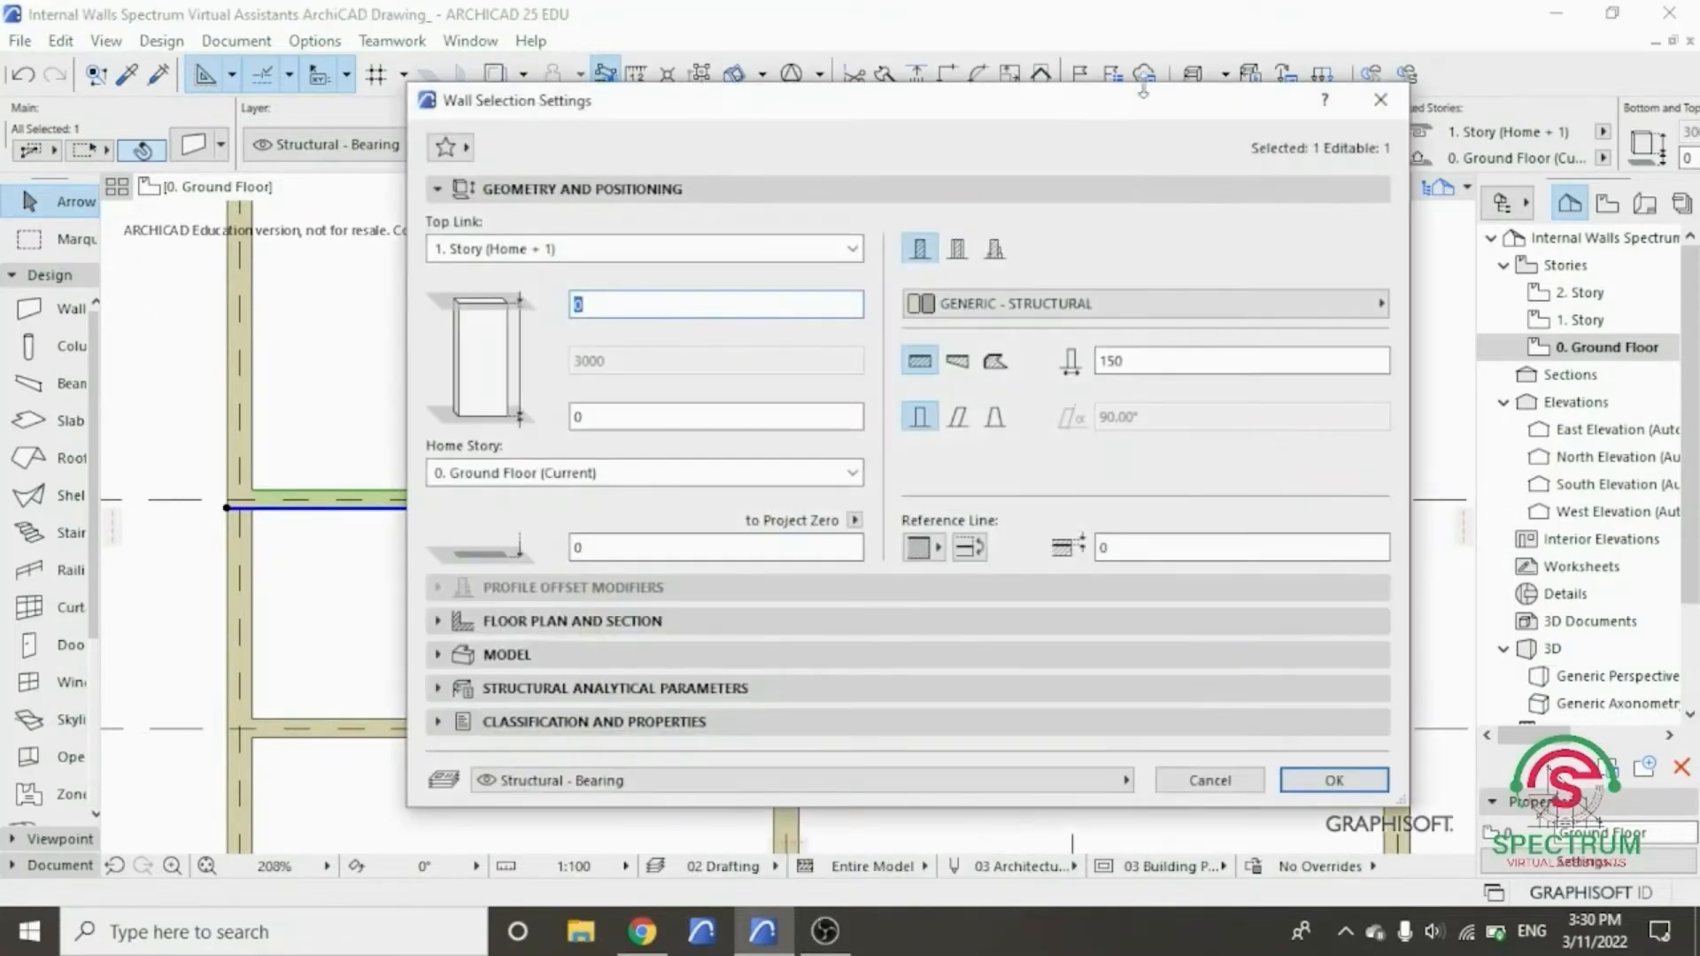
left_click(1333, 100)
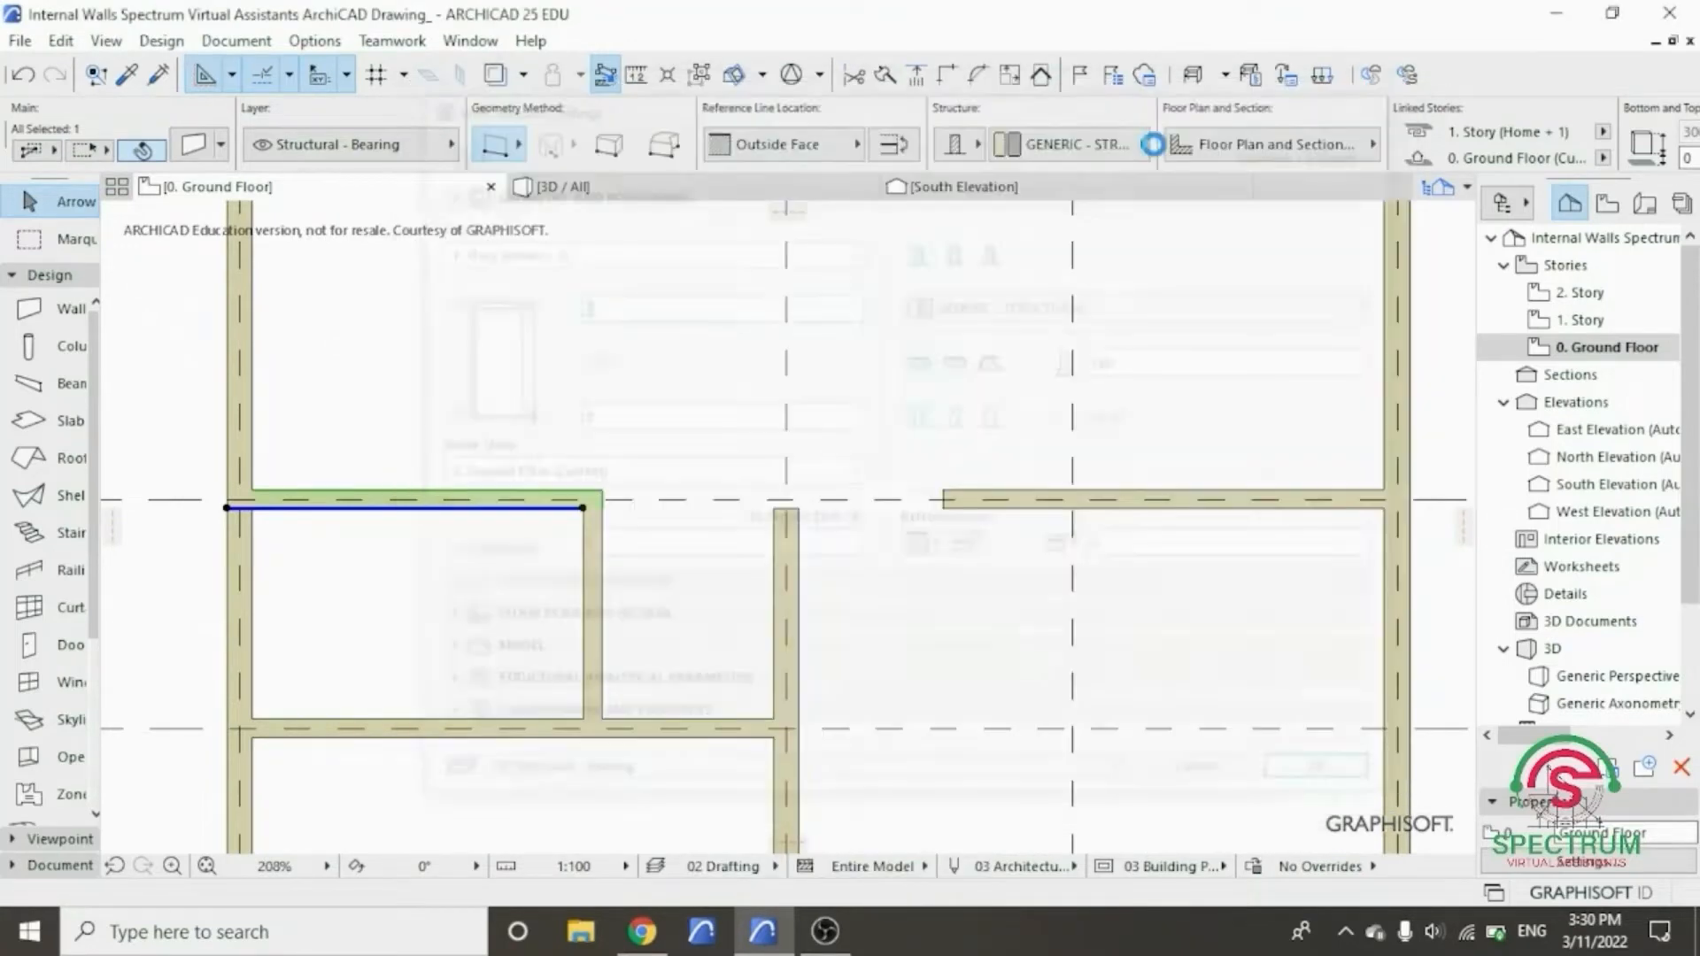
left_click(626, 425)
- Look over the whole ground-floor wall layout and save the project
scroll(614, 457, "down", 6)
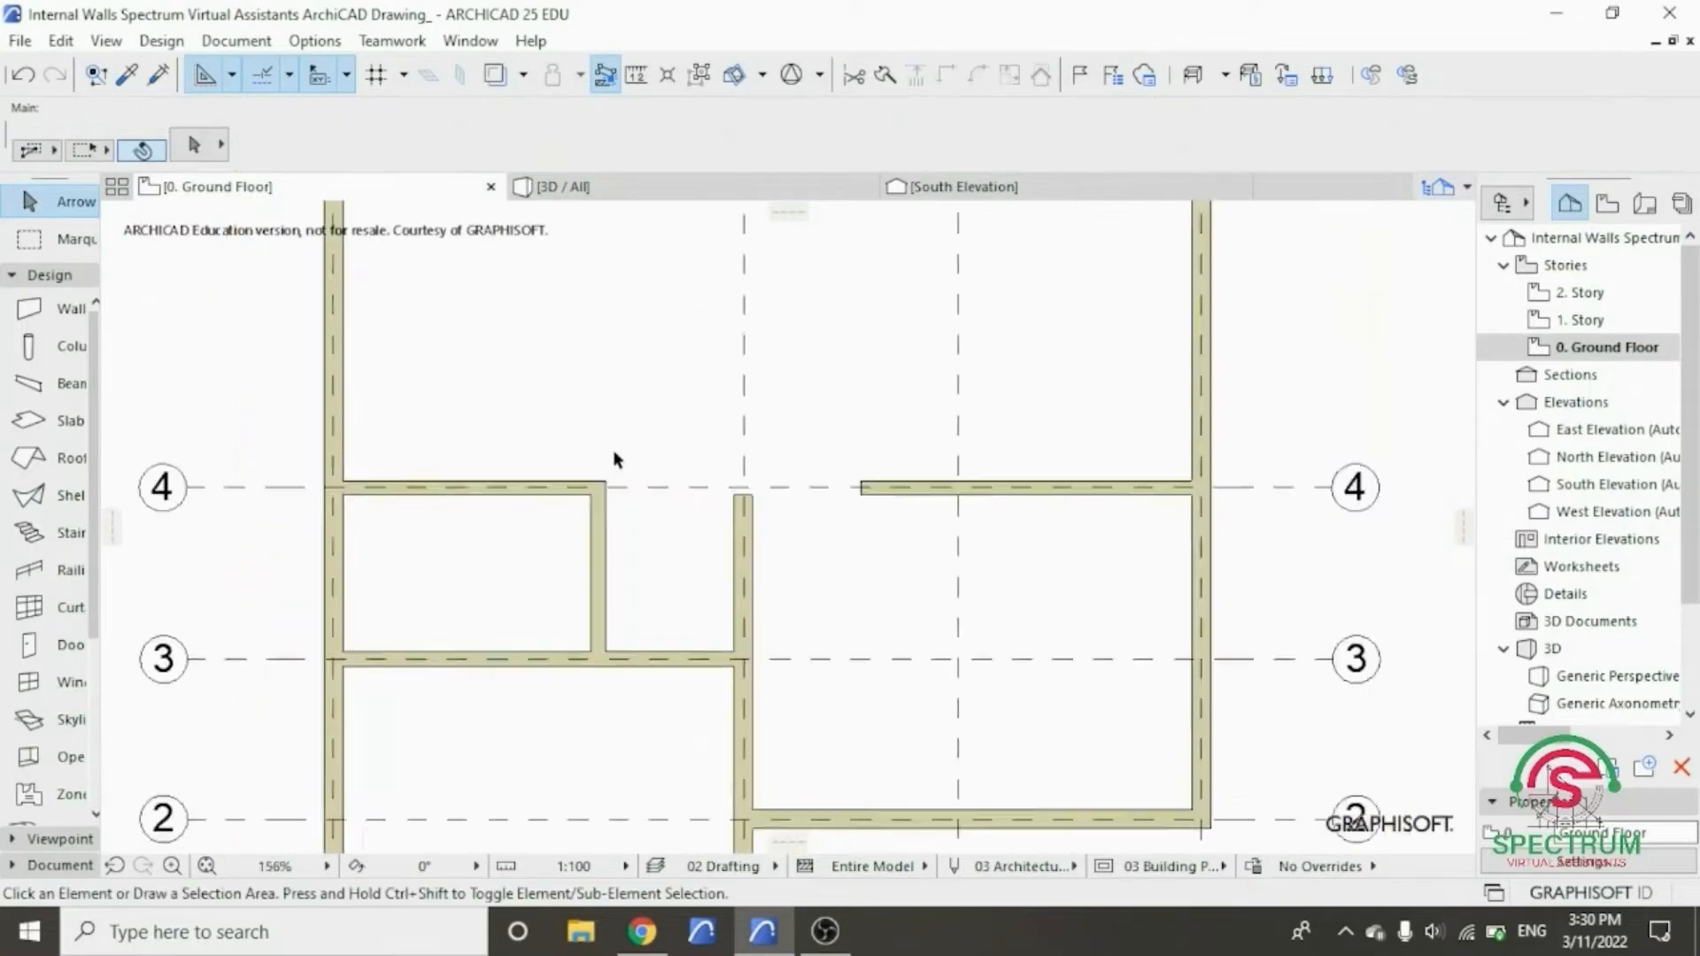
scroll(620, 505, "down", 2)
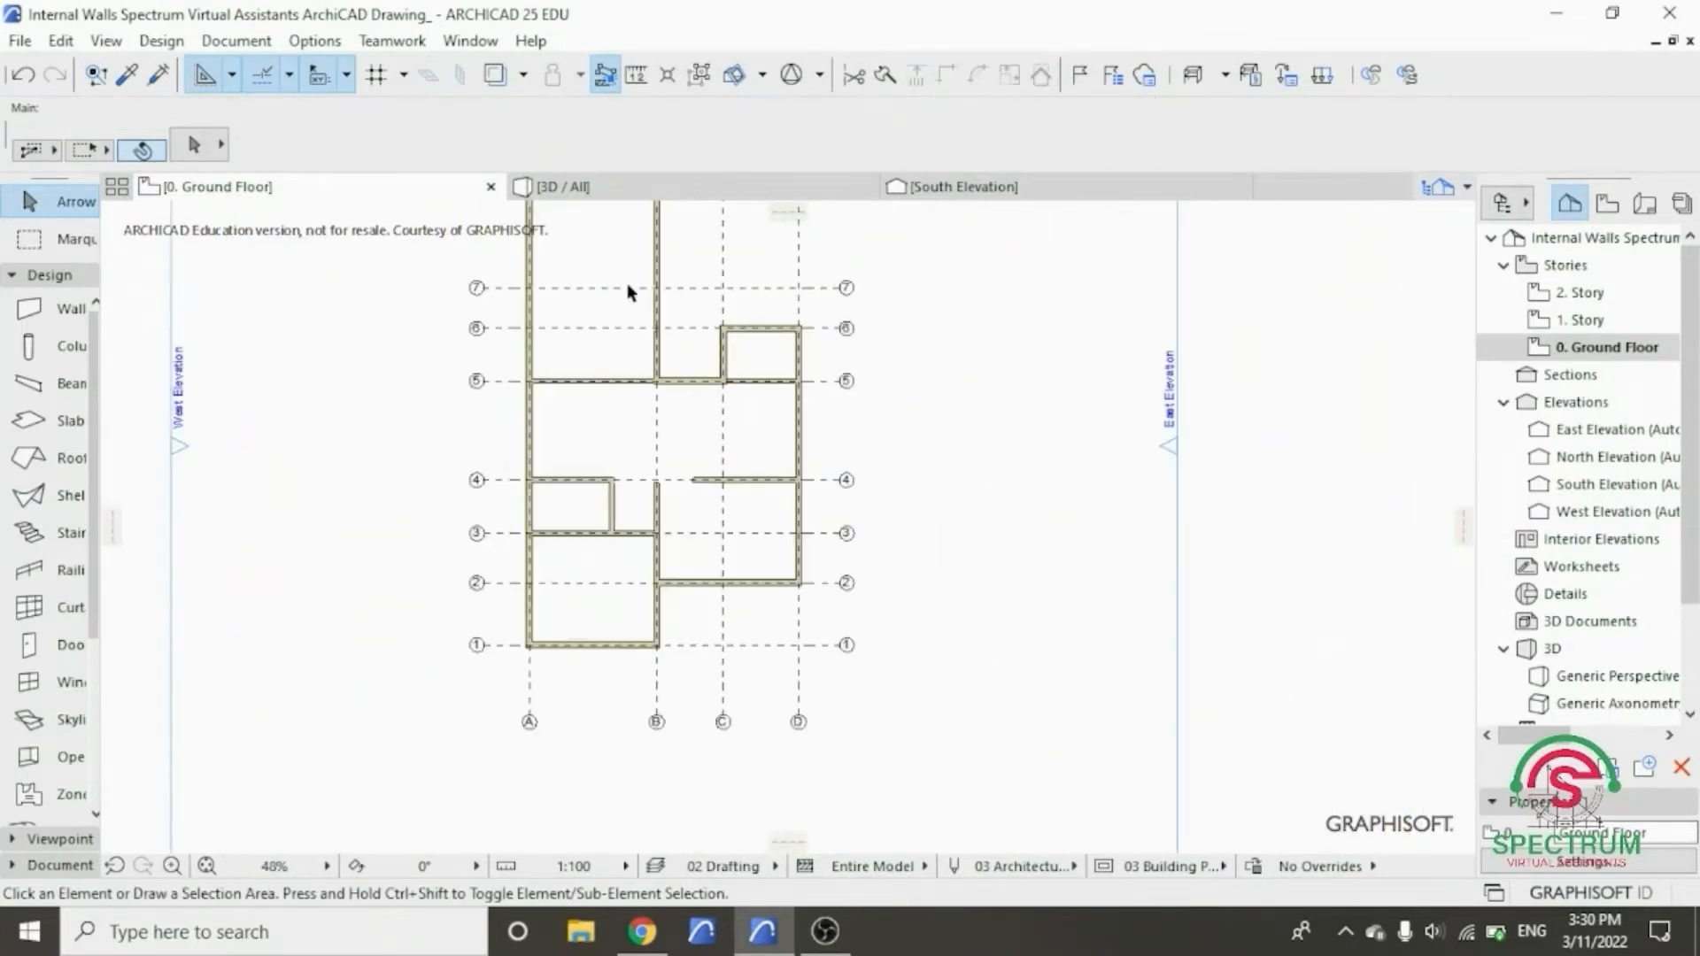
scroll(626, 283, "up", 2)
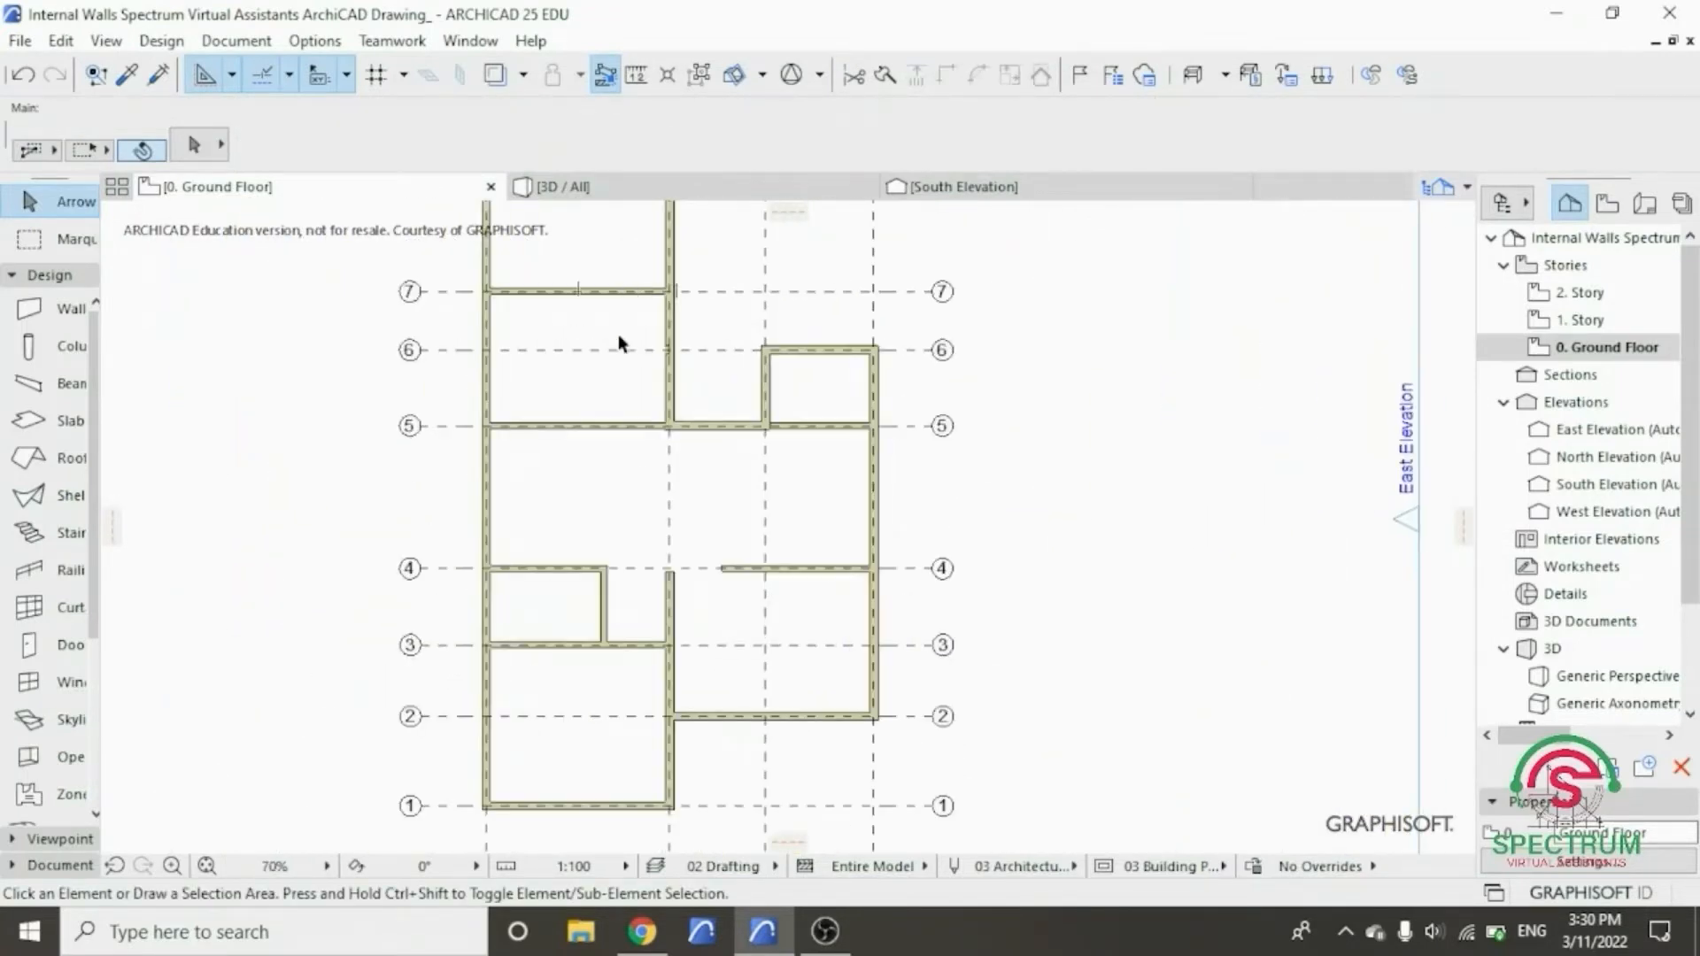
scroll(645, 464, "down", 2)
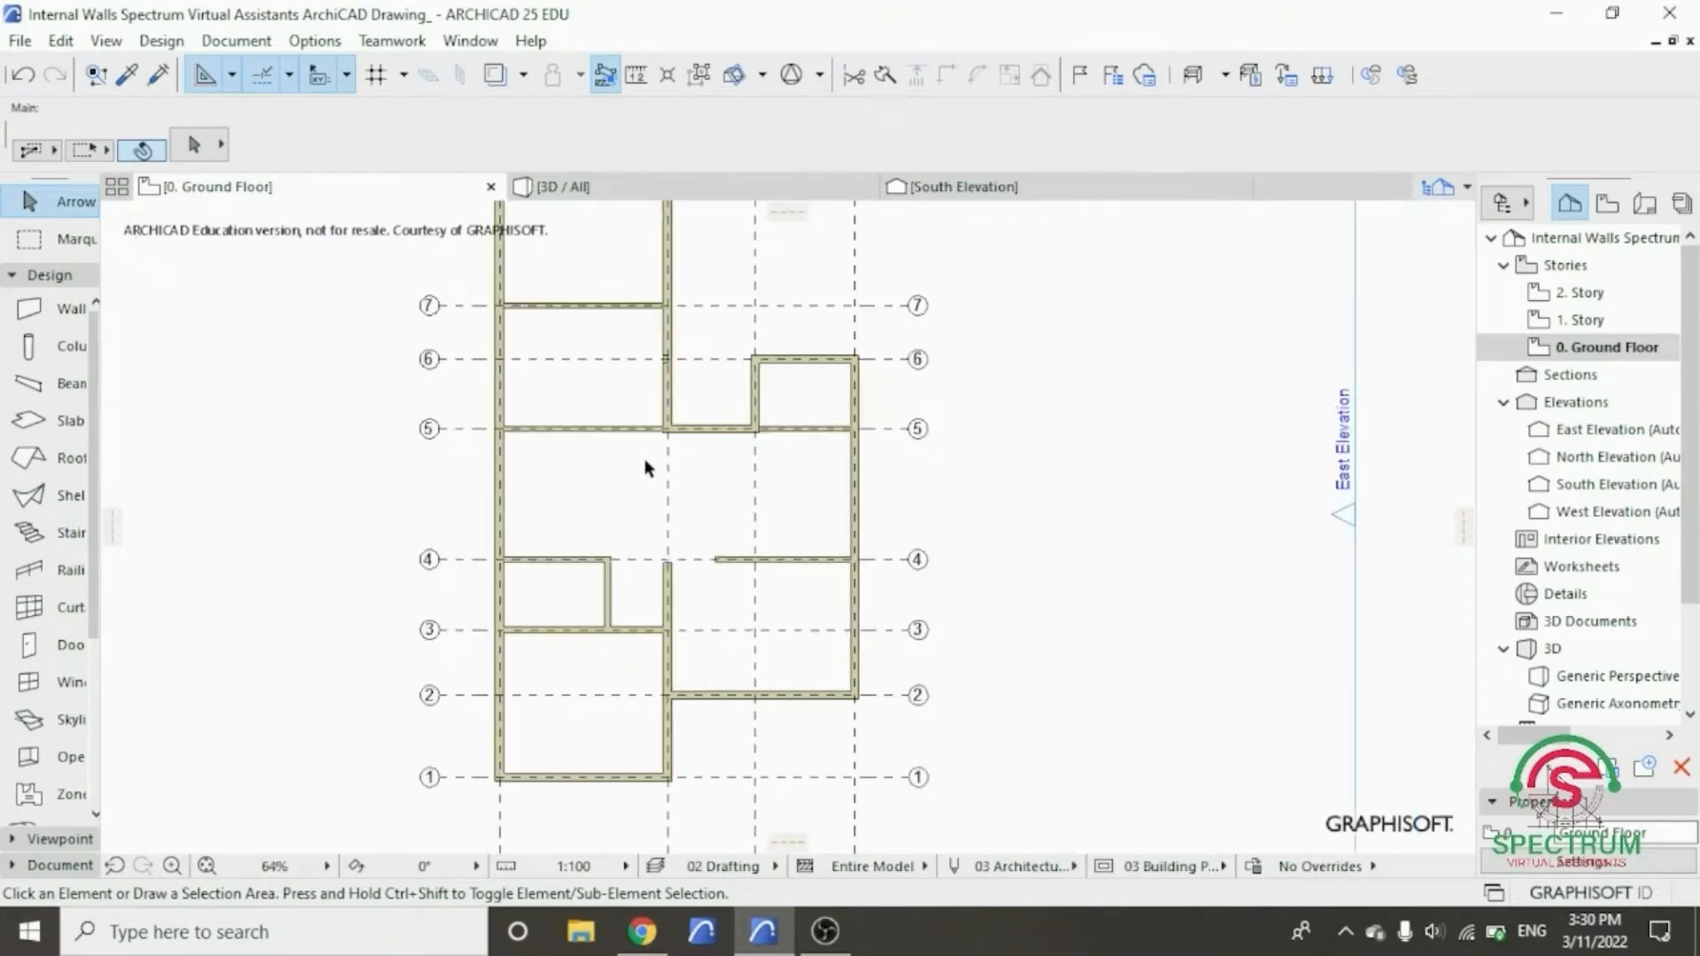
scroll(446, 266, "up", 2)
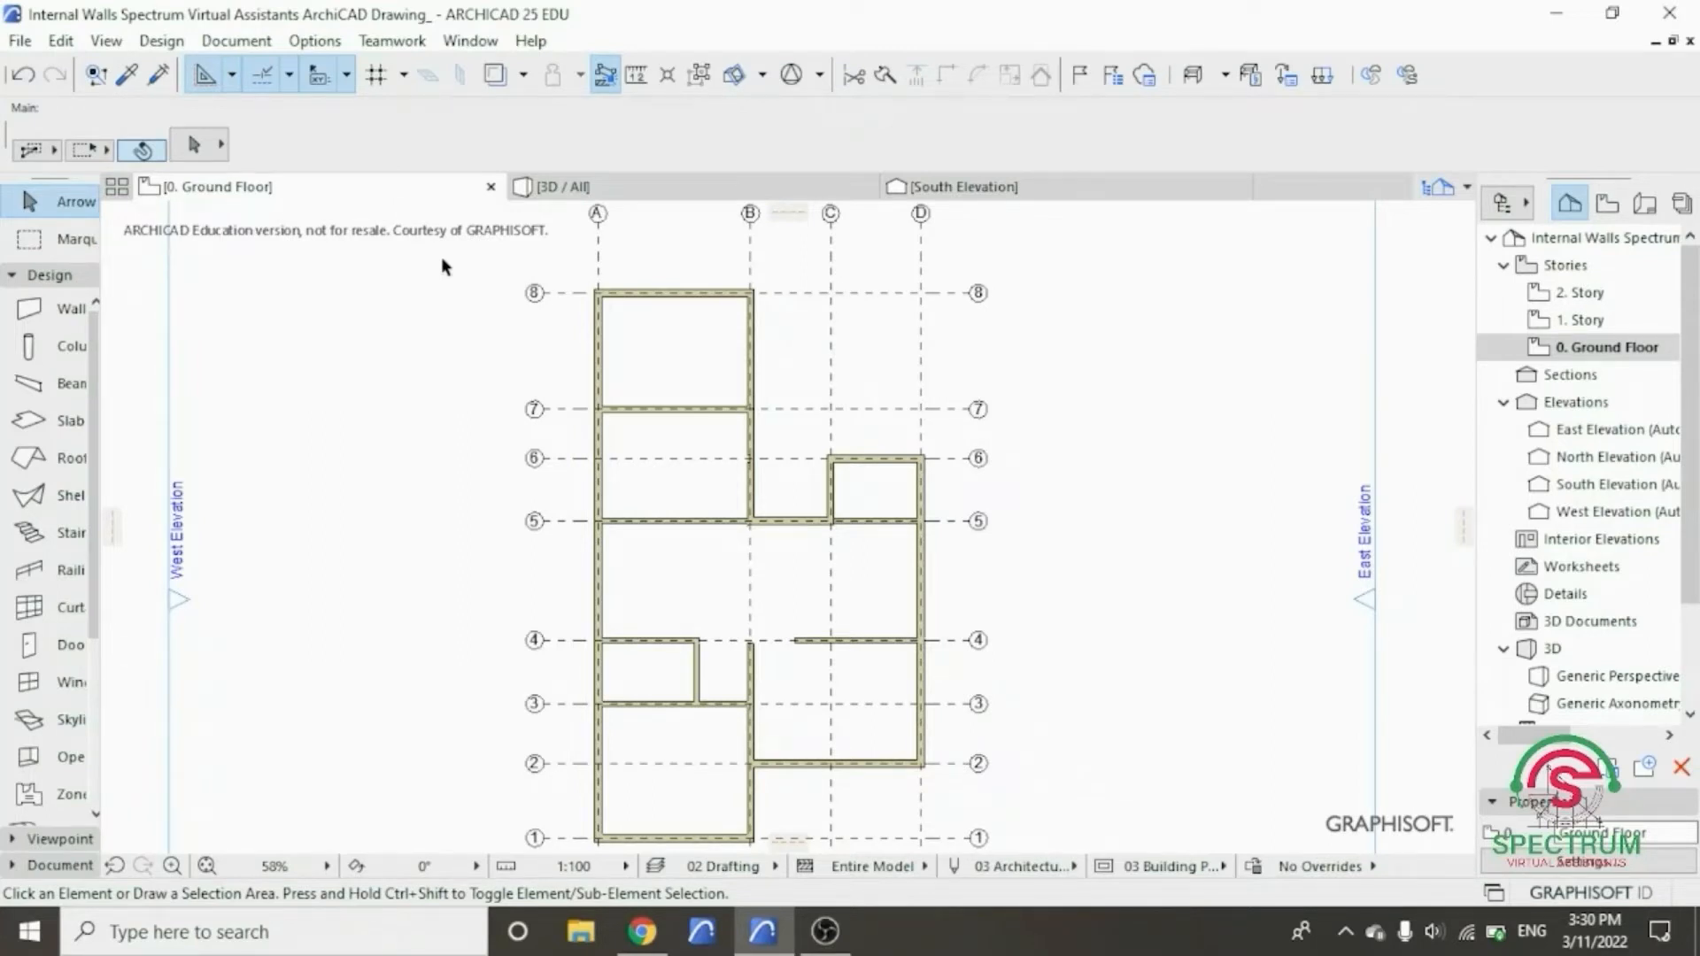
left_click(21, 43)
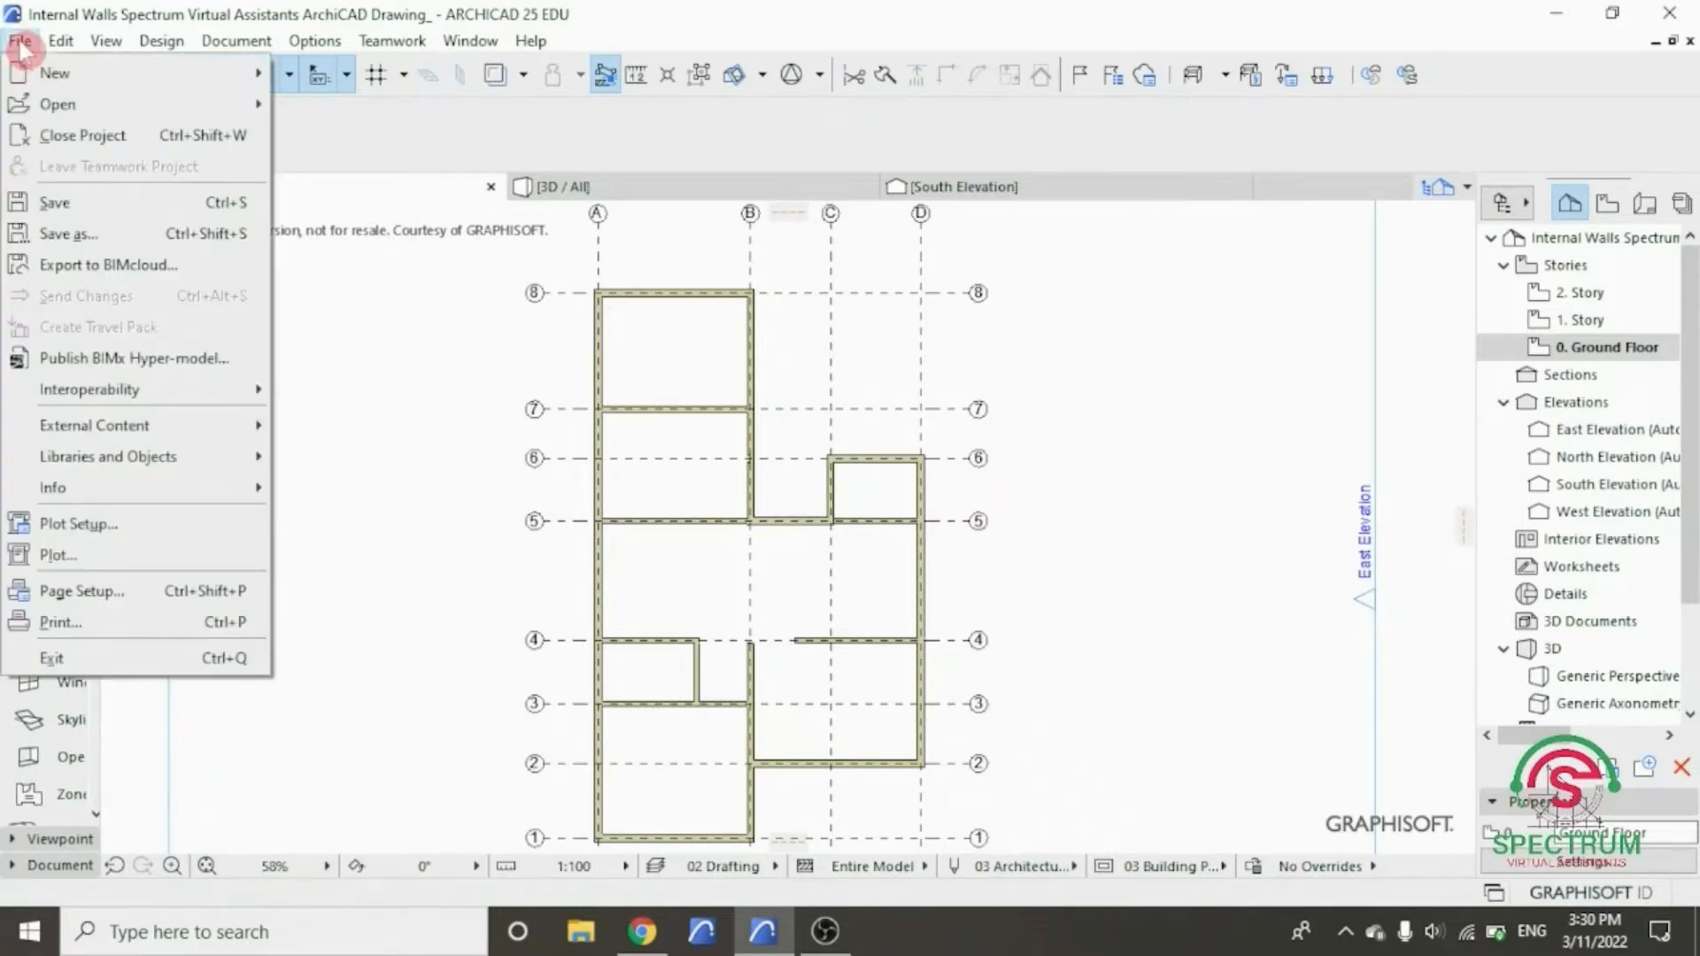
left_click(70, 204)
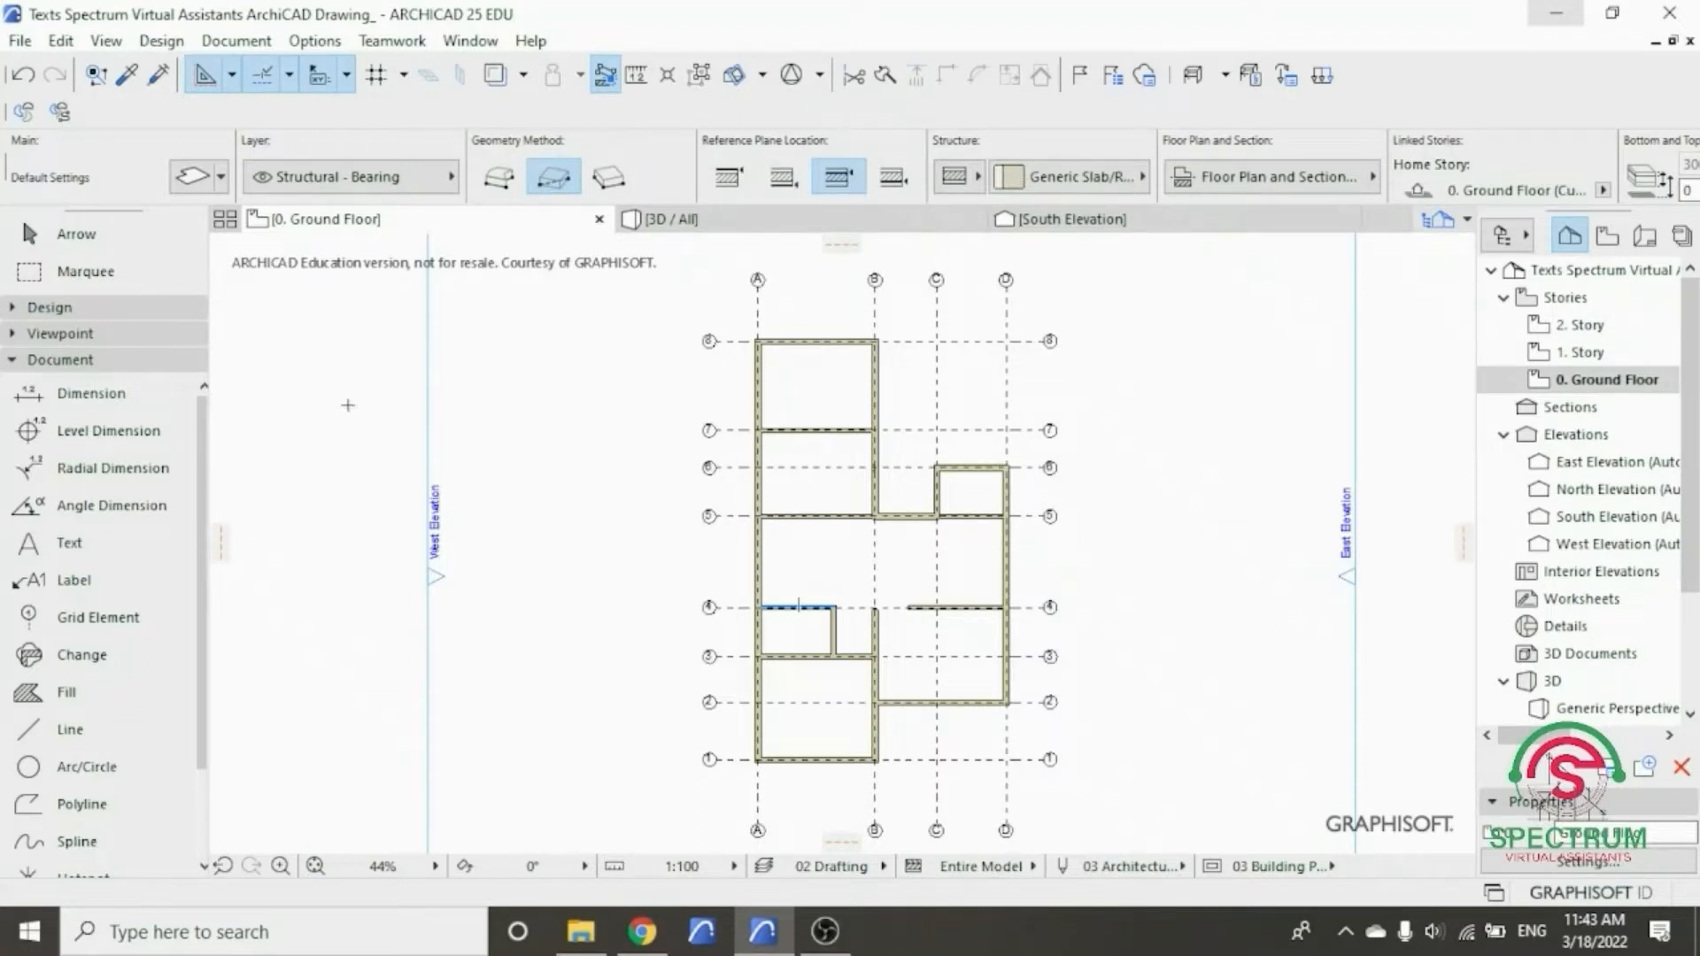
- Open the default settings of the Text tool from the documentation tools and enlarge the dialog
left_click(161, 367)
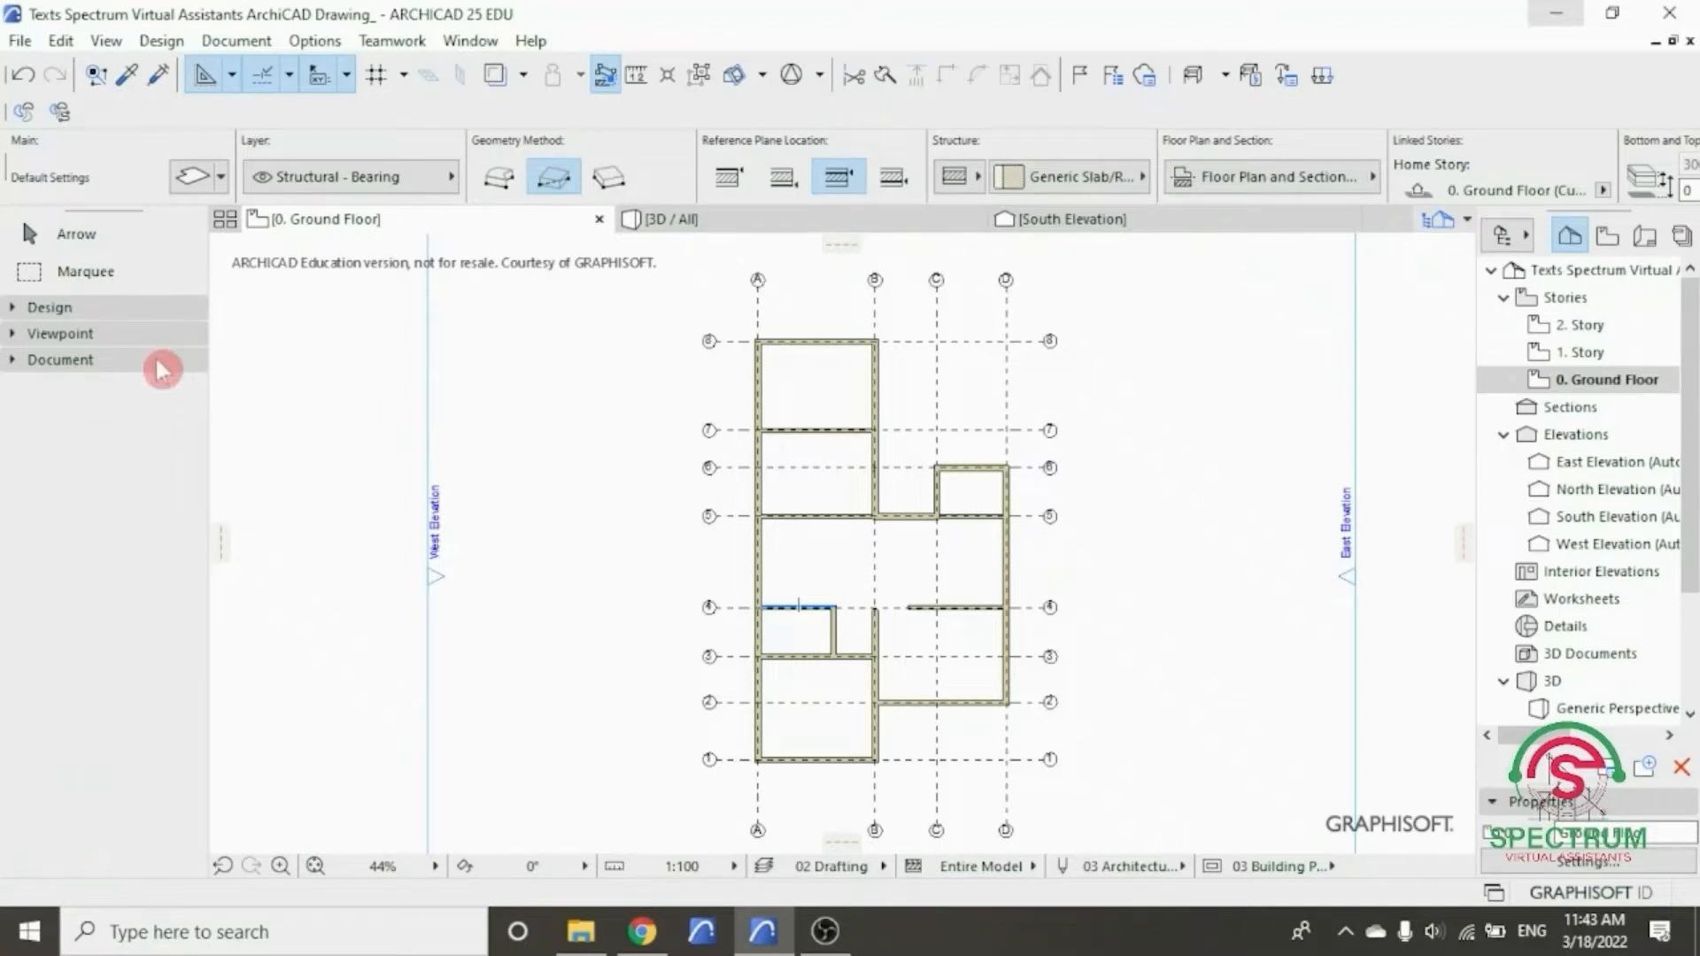
left_click(161, 367)
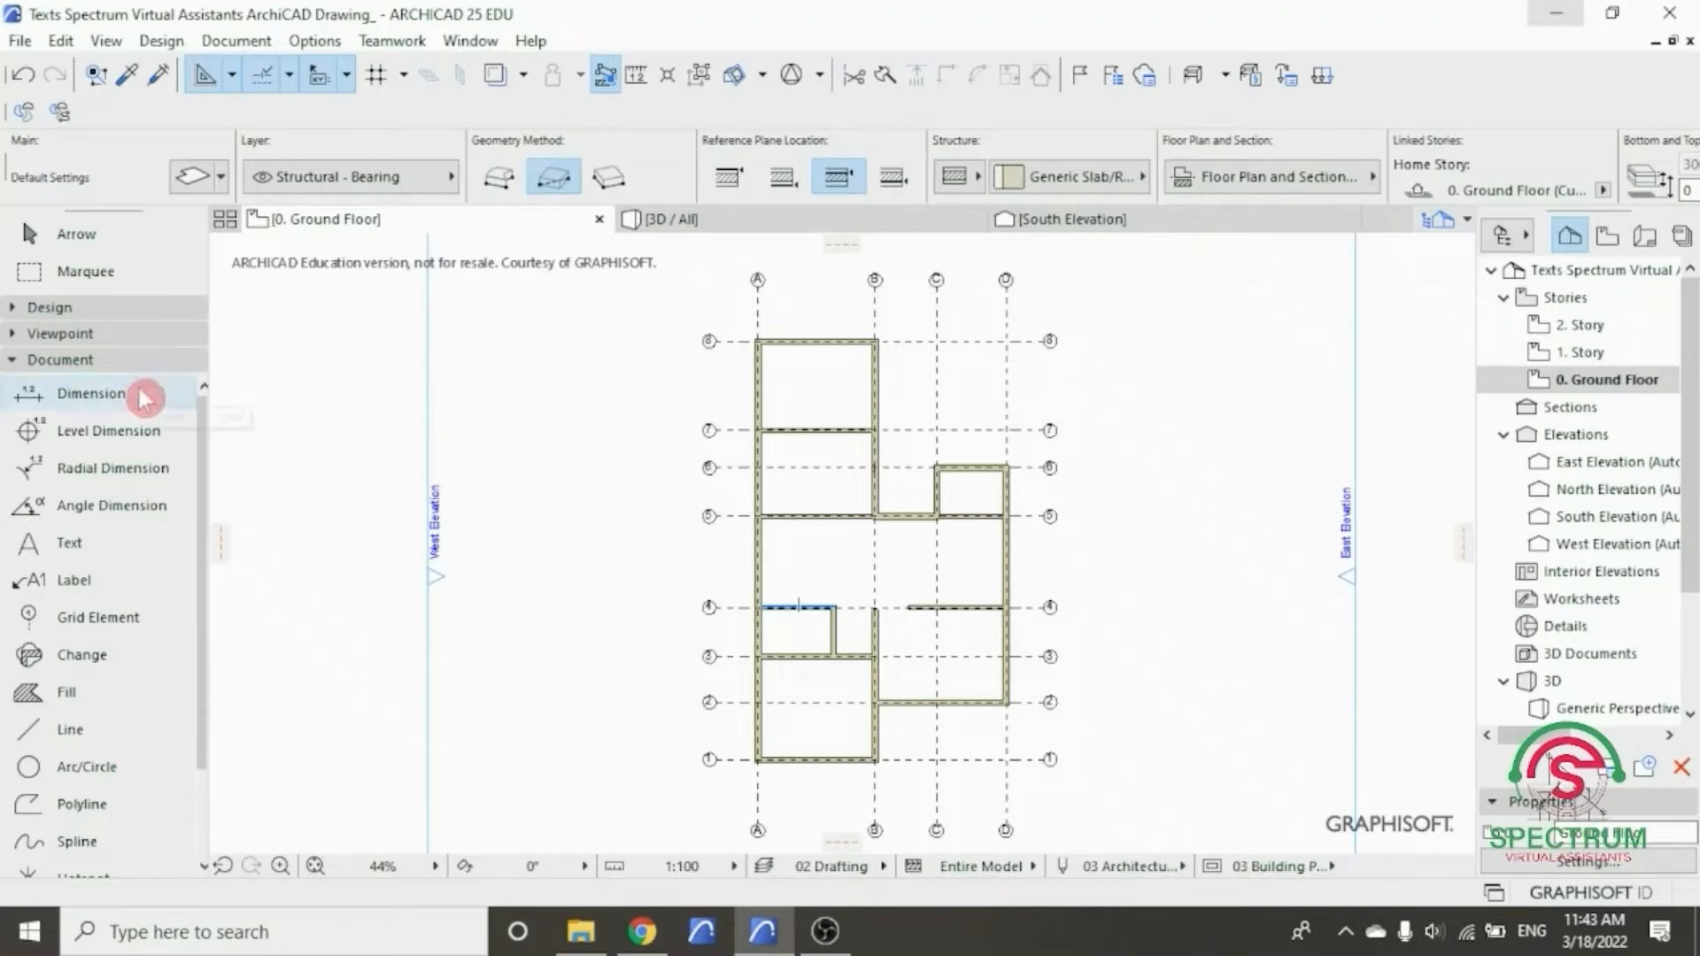
double_click(71, 546)
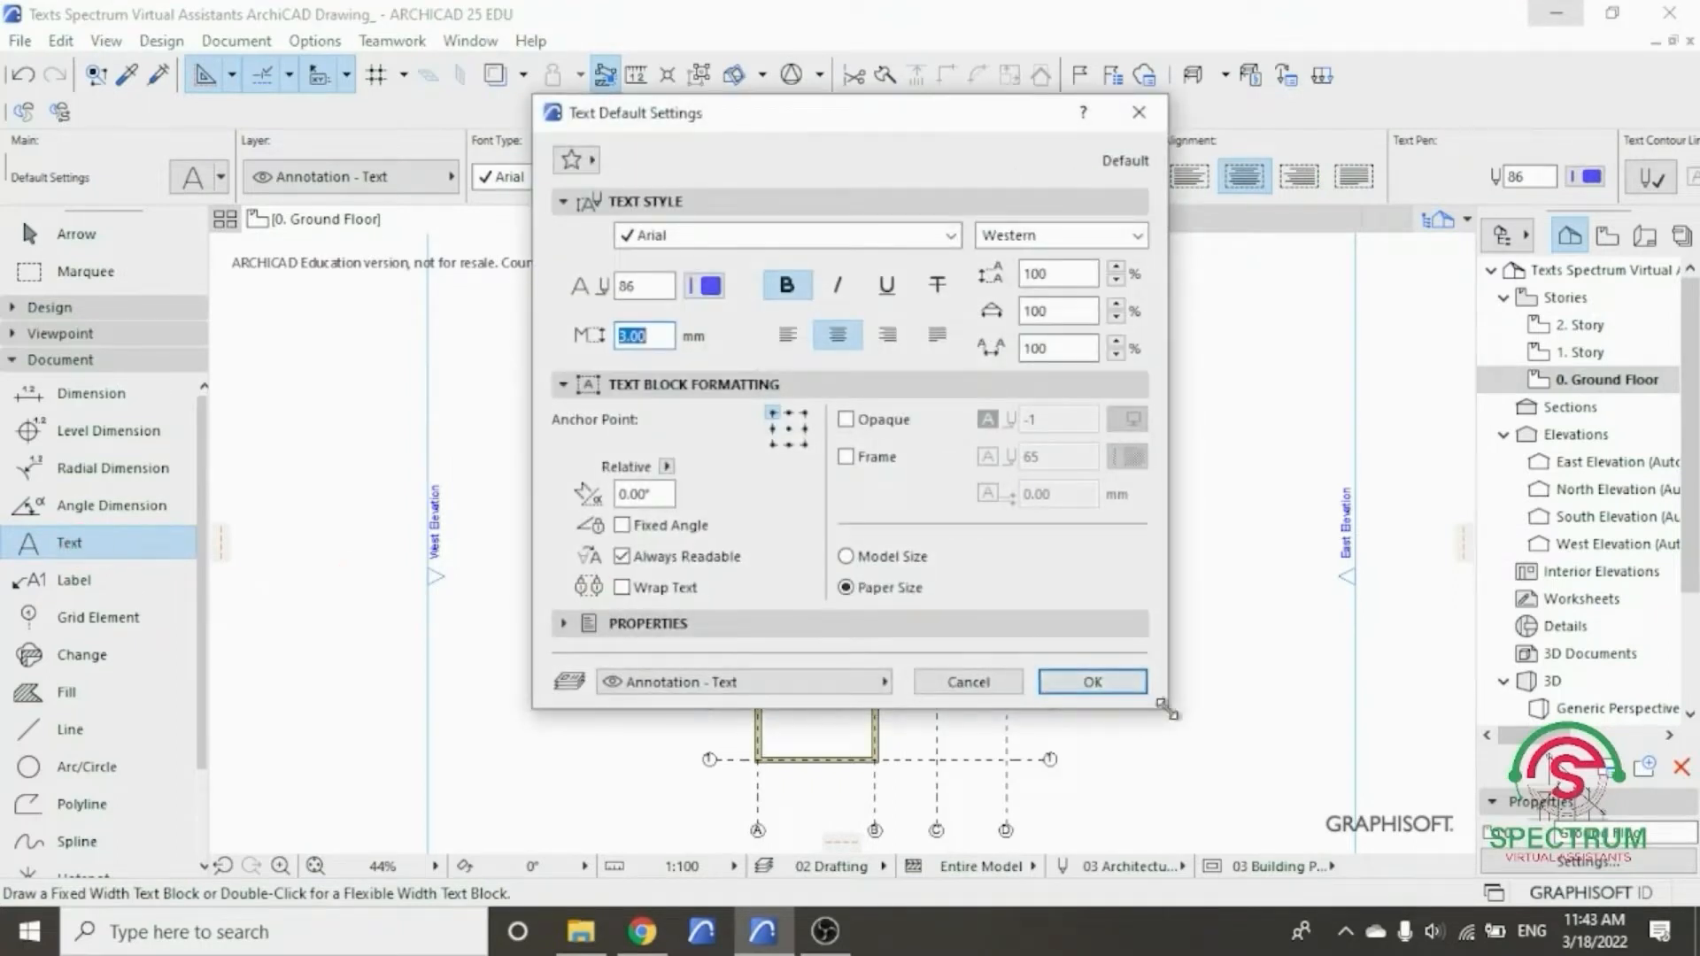
left_click_drag(1165, 706, 1258, 855)
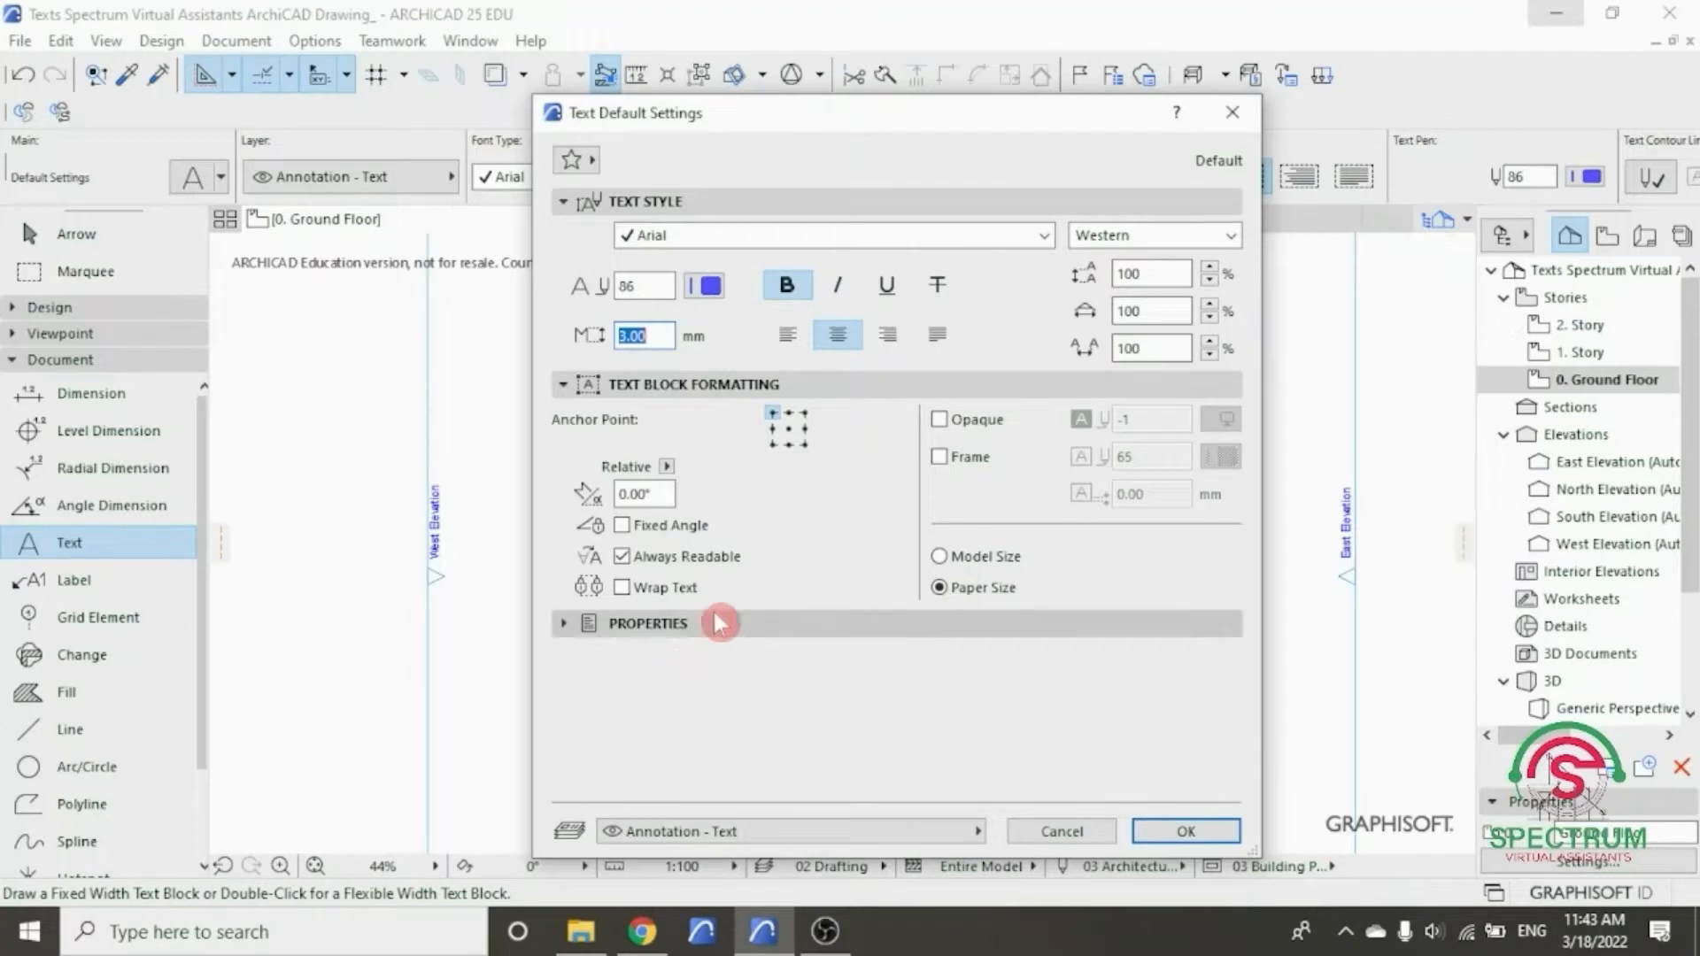
- Review the font, script and pen colour options for text, keeping Arial, Western and pen 86
left_click(1047, 238)
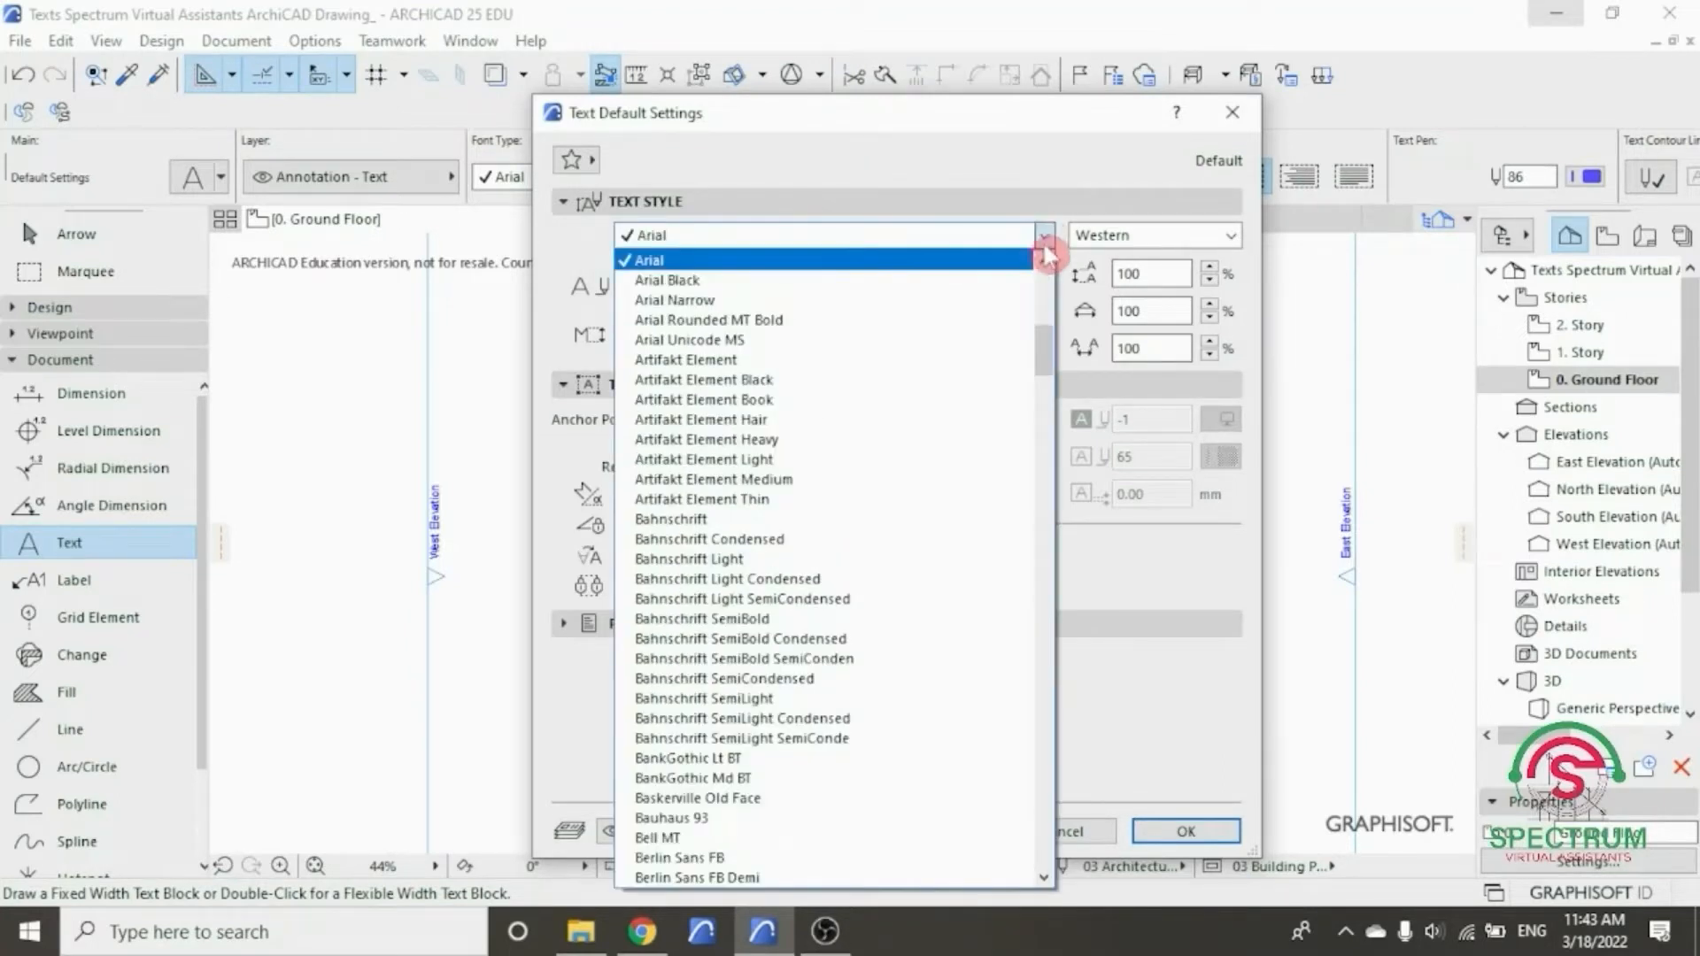
left_click_drag(1043, 331, 1057, 267)
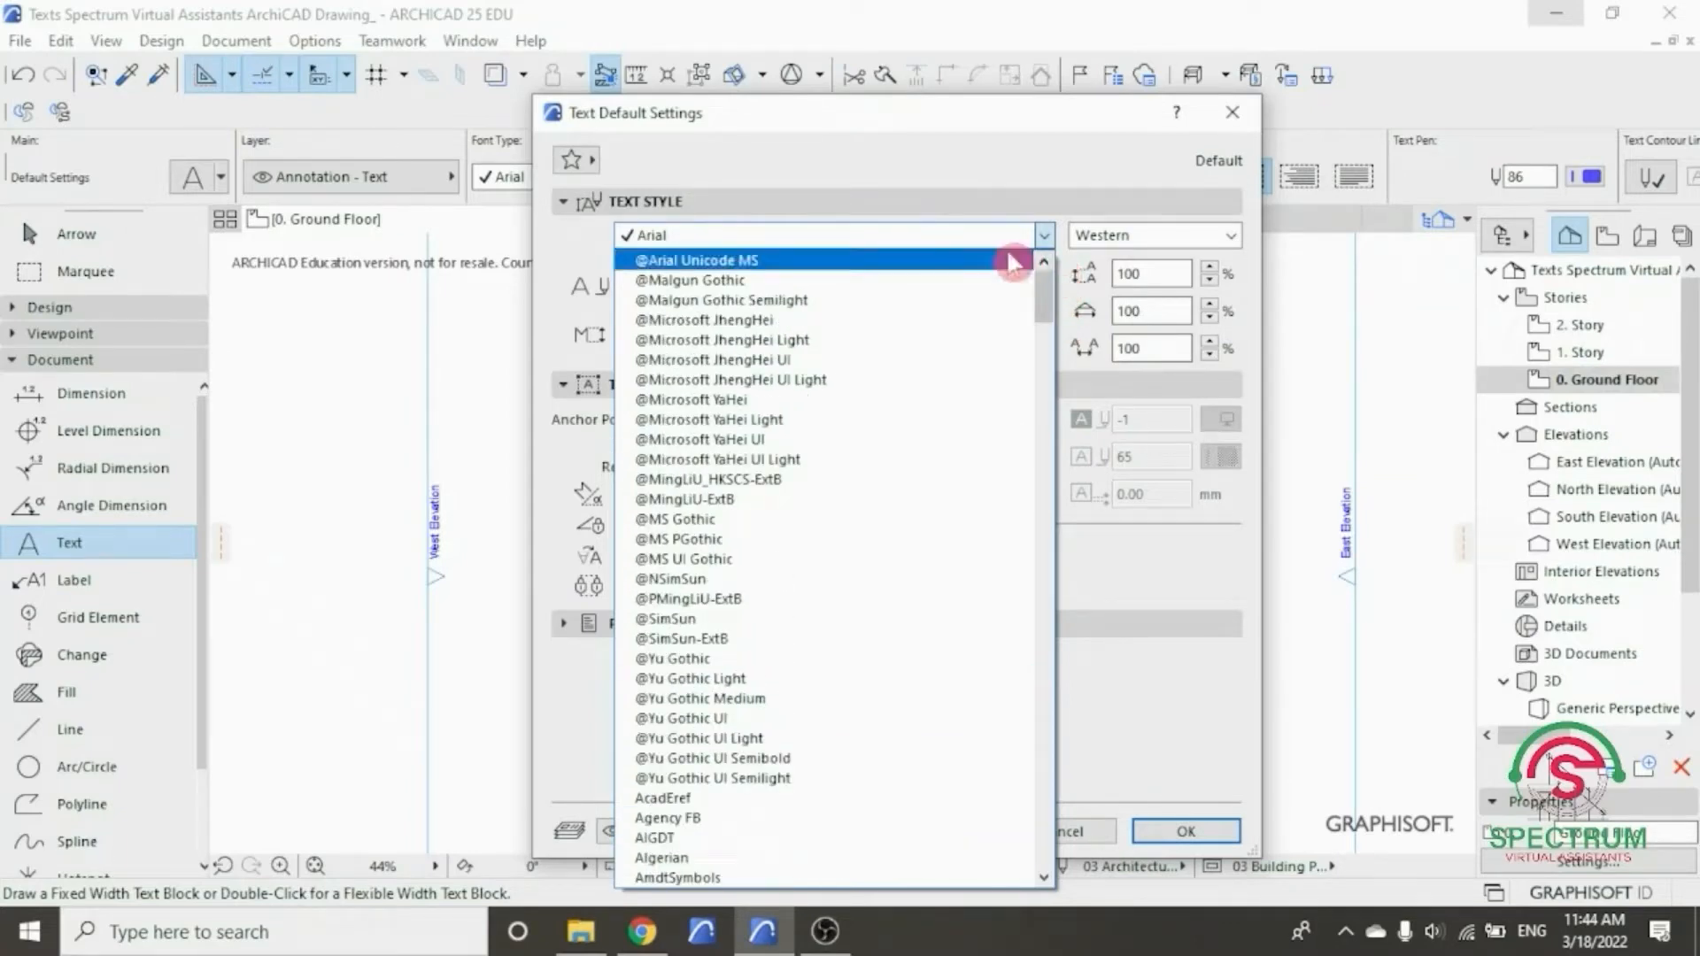
left_click(588, 239)
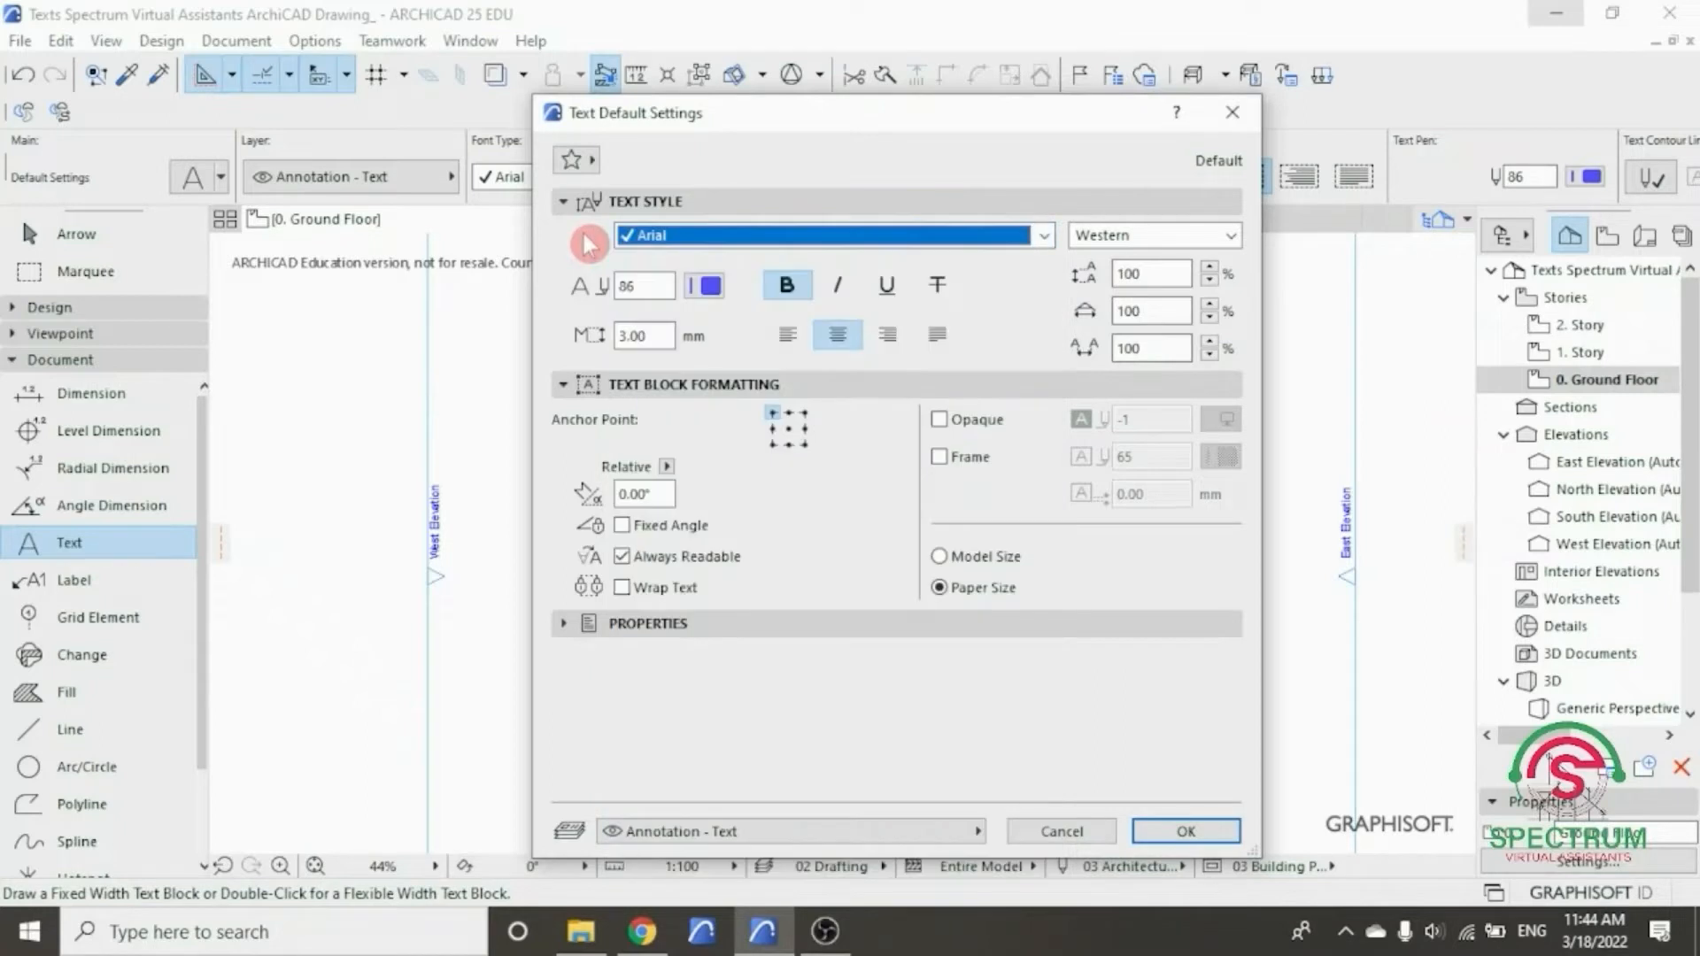
left_click(1229, 234)
left_click(1176, 264)
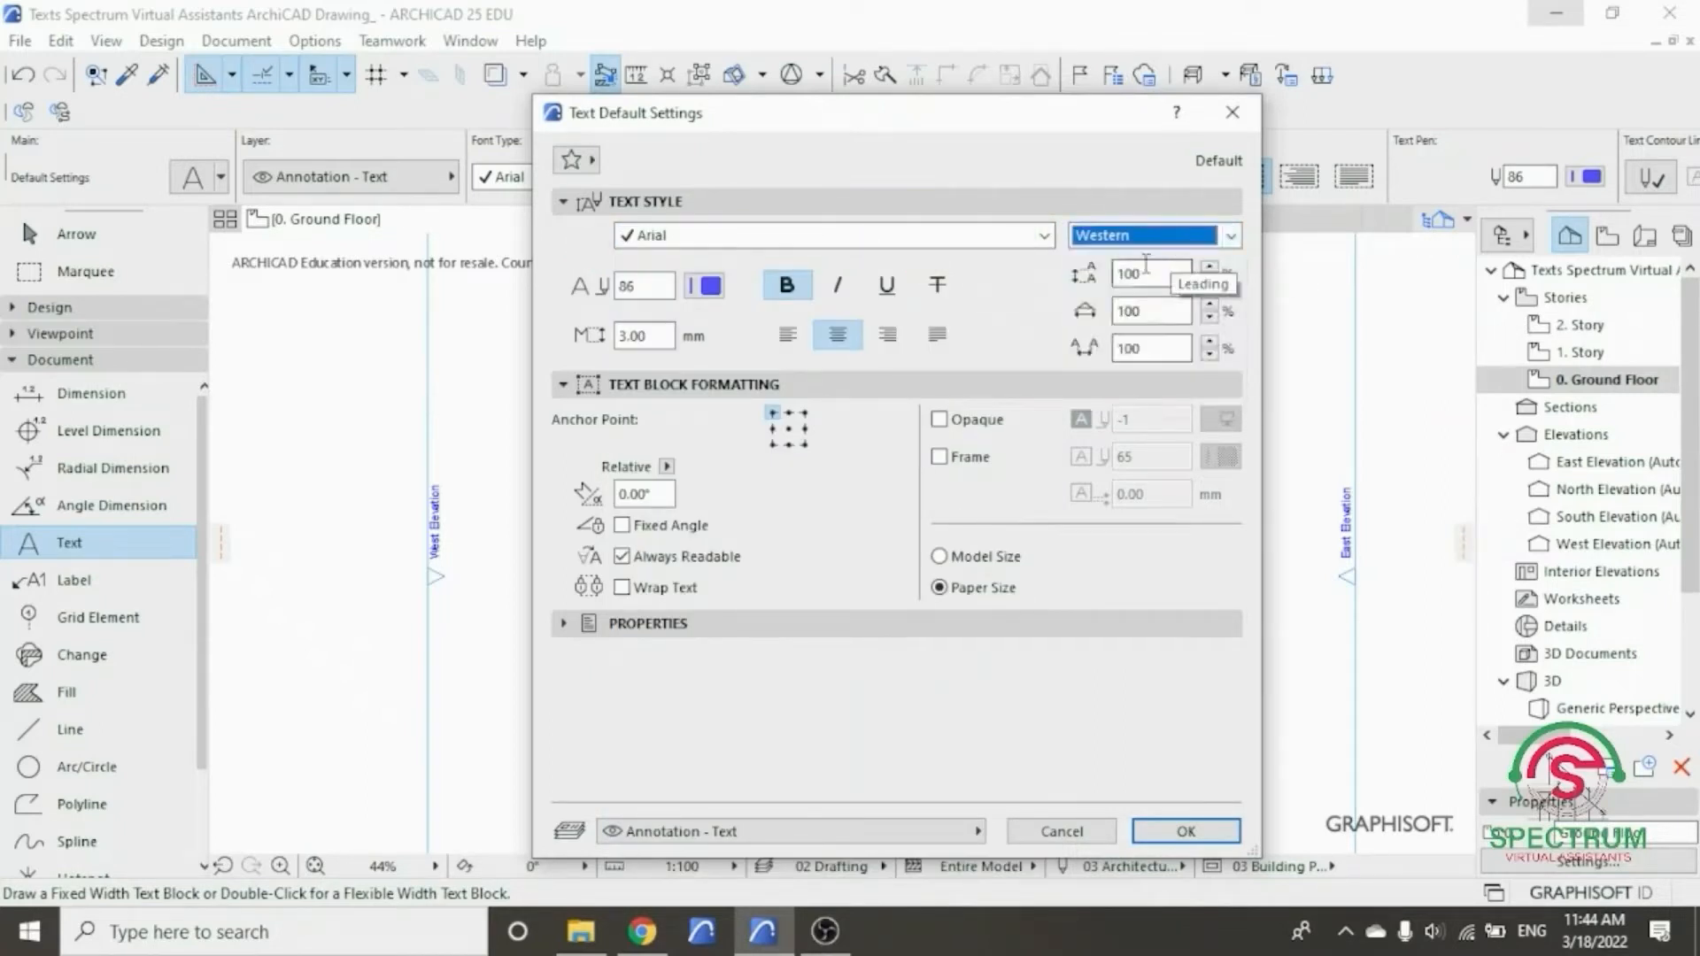
left_click(718, 283)
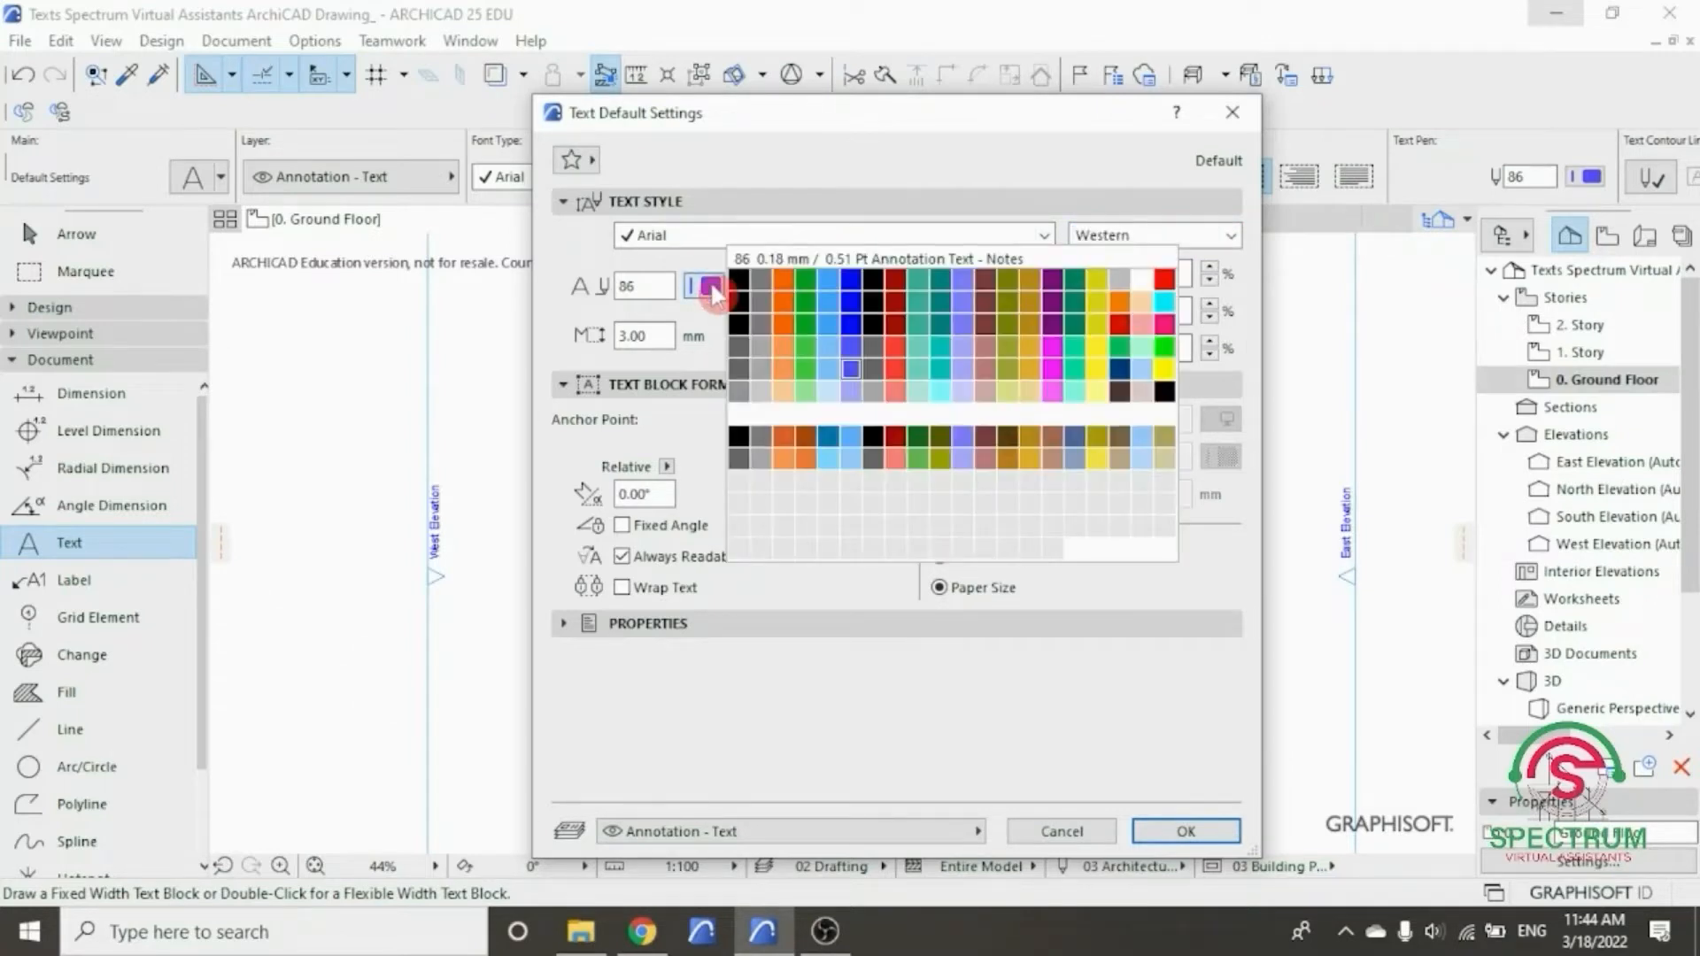
left_click(853, 366)
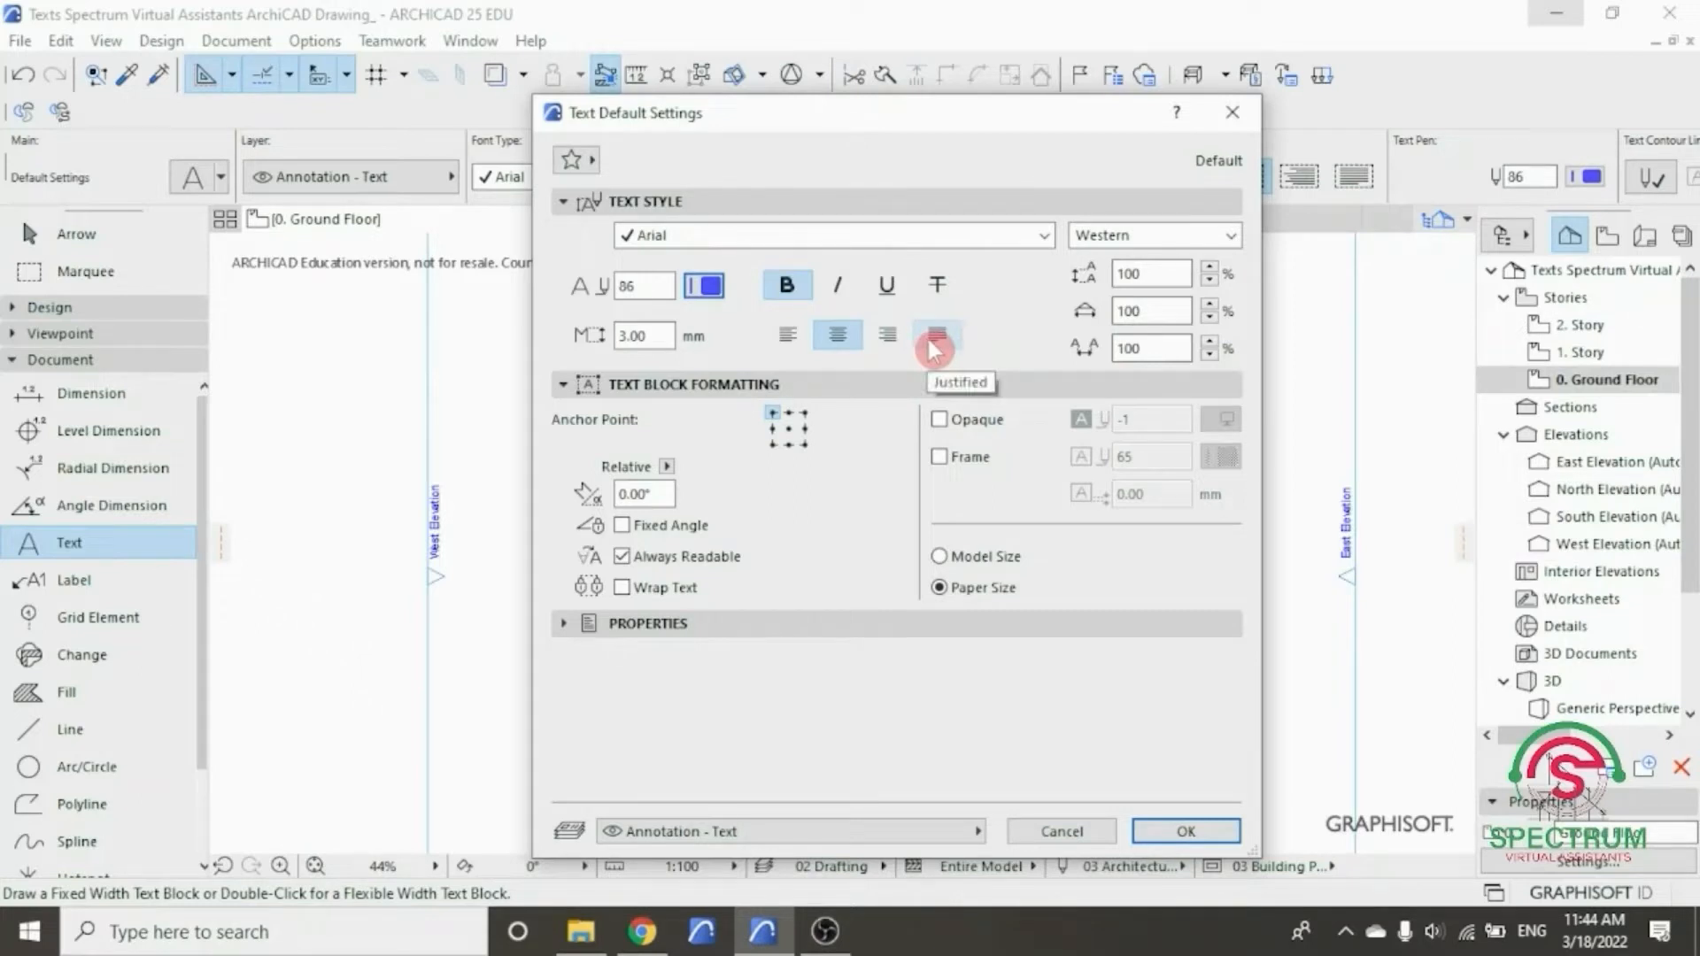
- Review the text block formatting, properties and layer choices, keep the Annotation - Text layer, and accept the text defaults
left_click(896, 222)
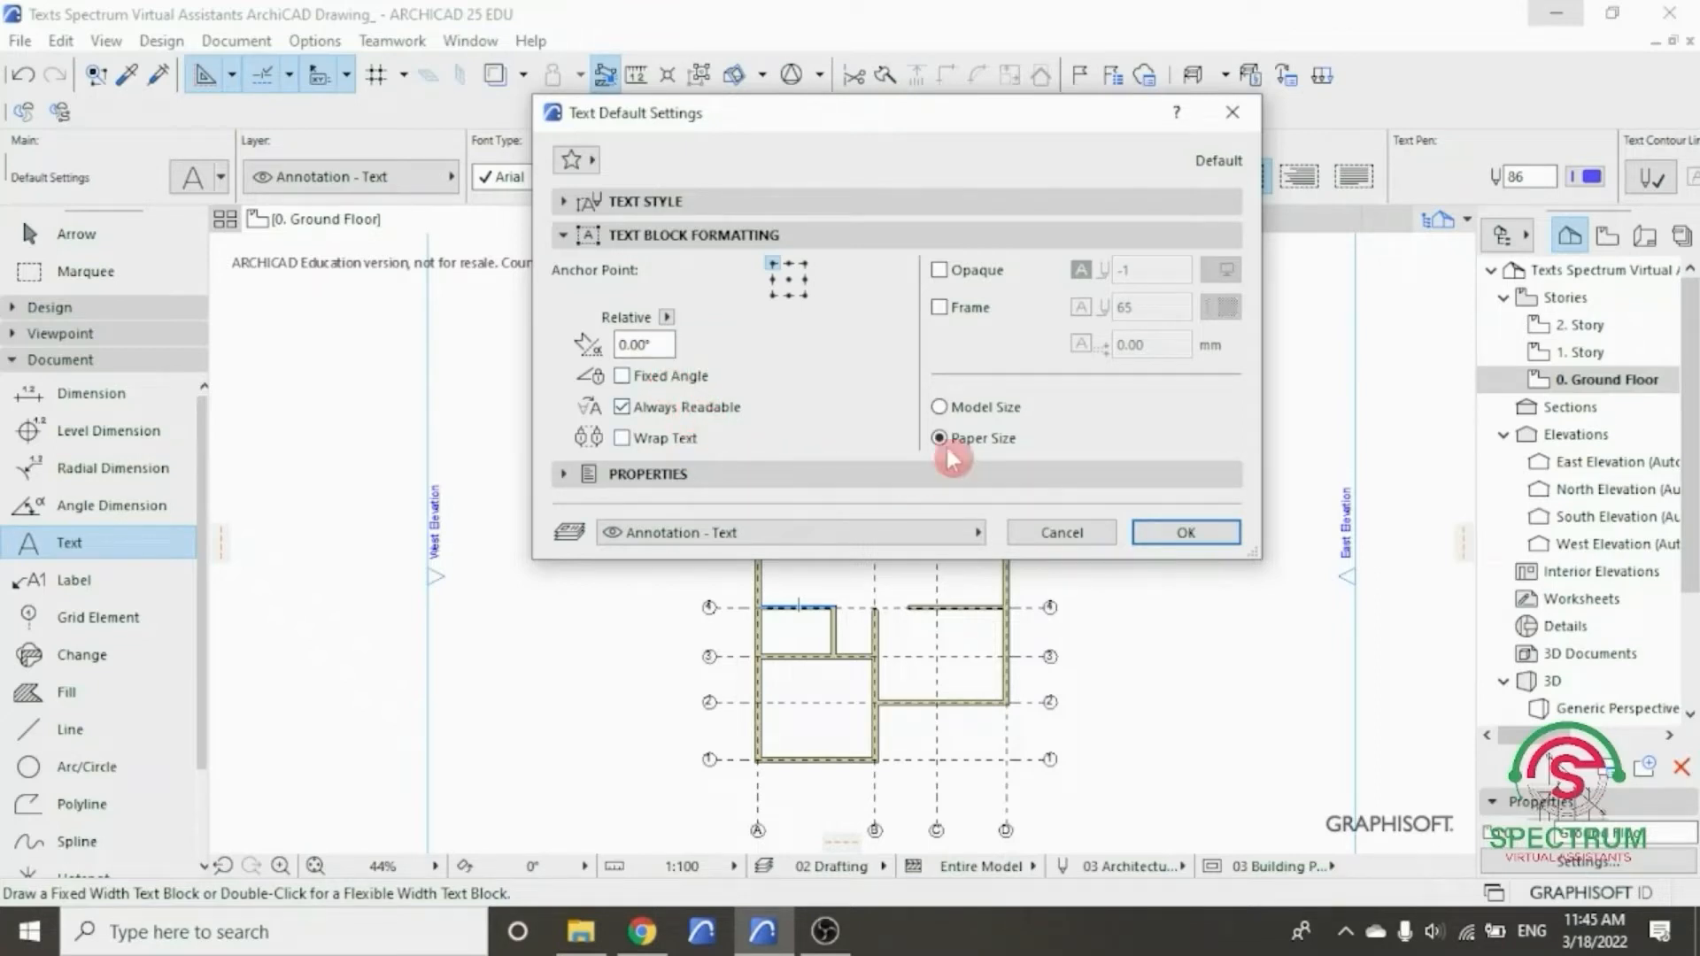
left_click(833, 236)
left_click(791, 274)
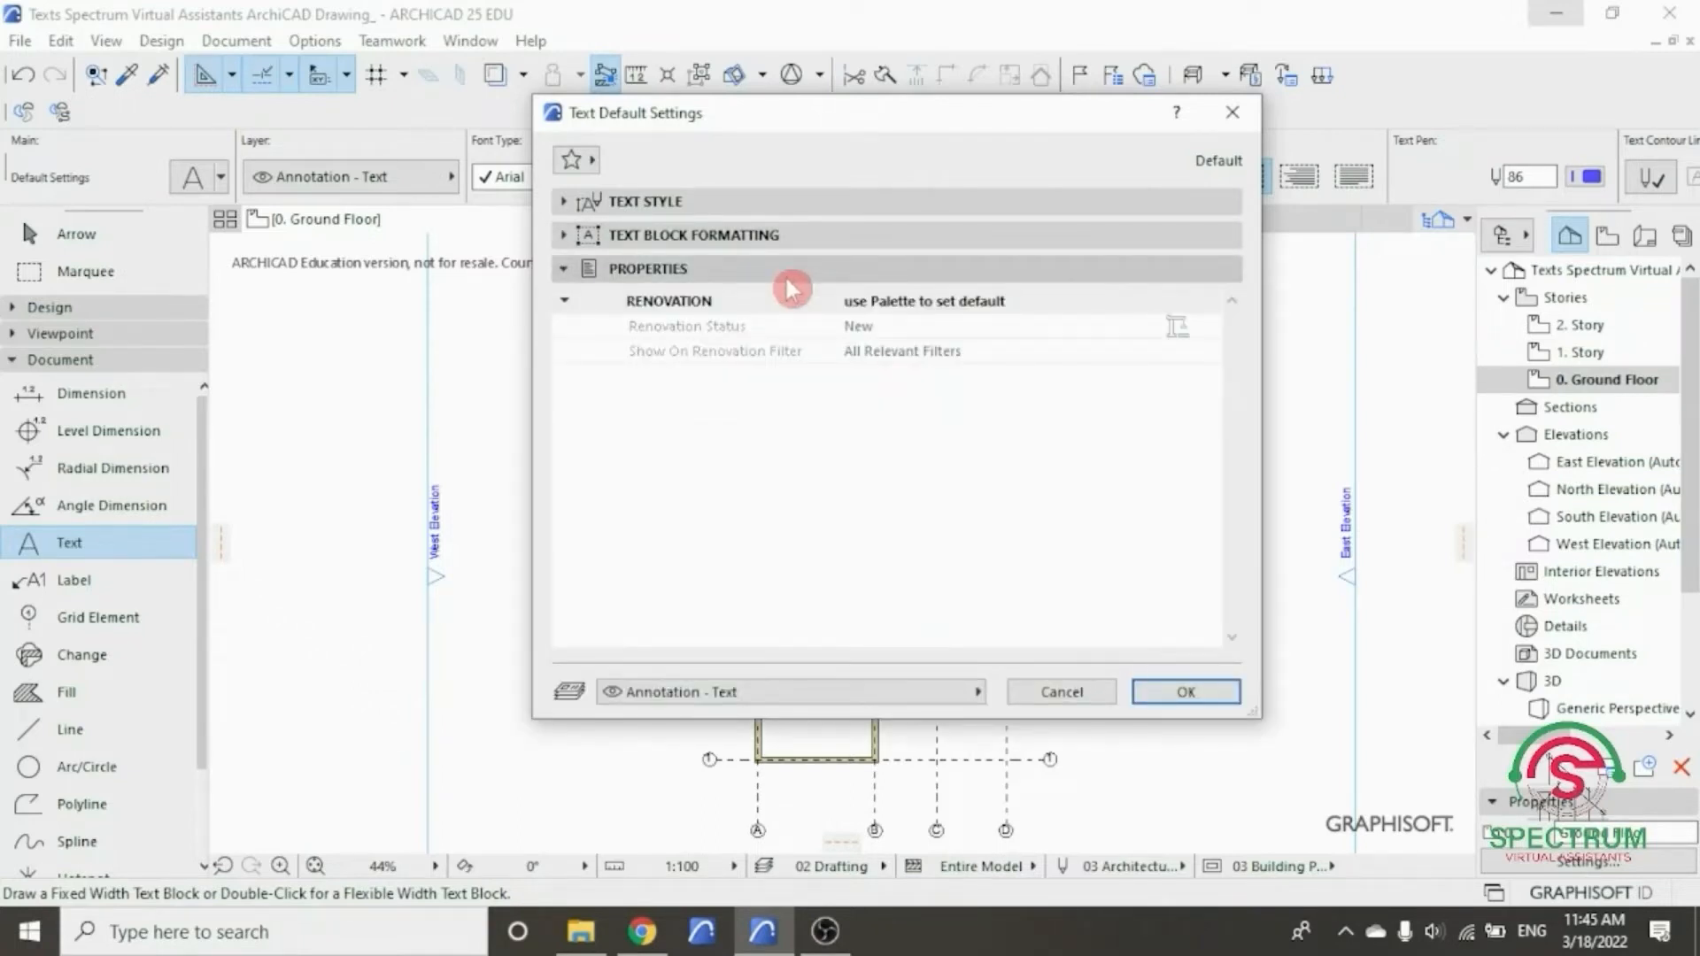
left_click(788, 270)
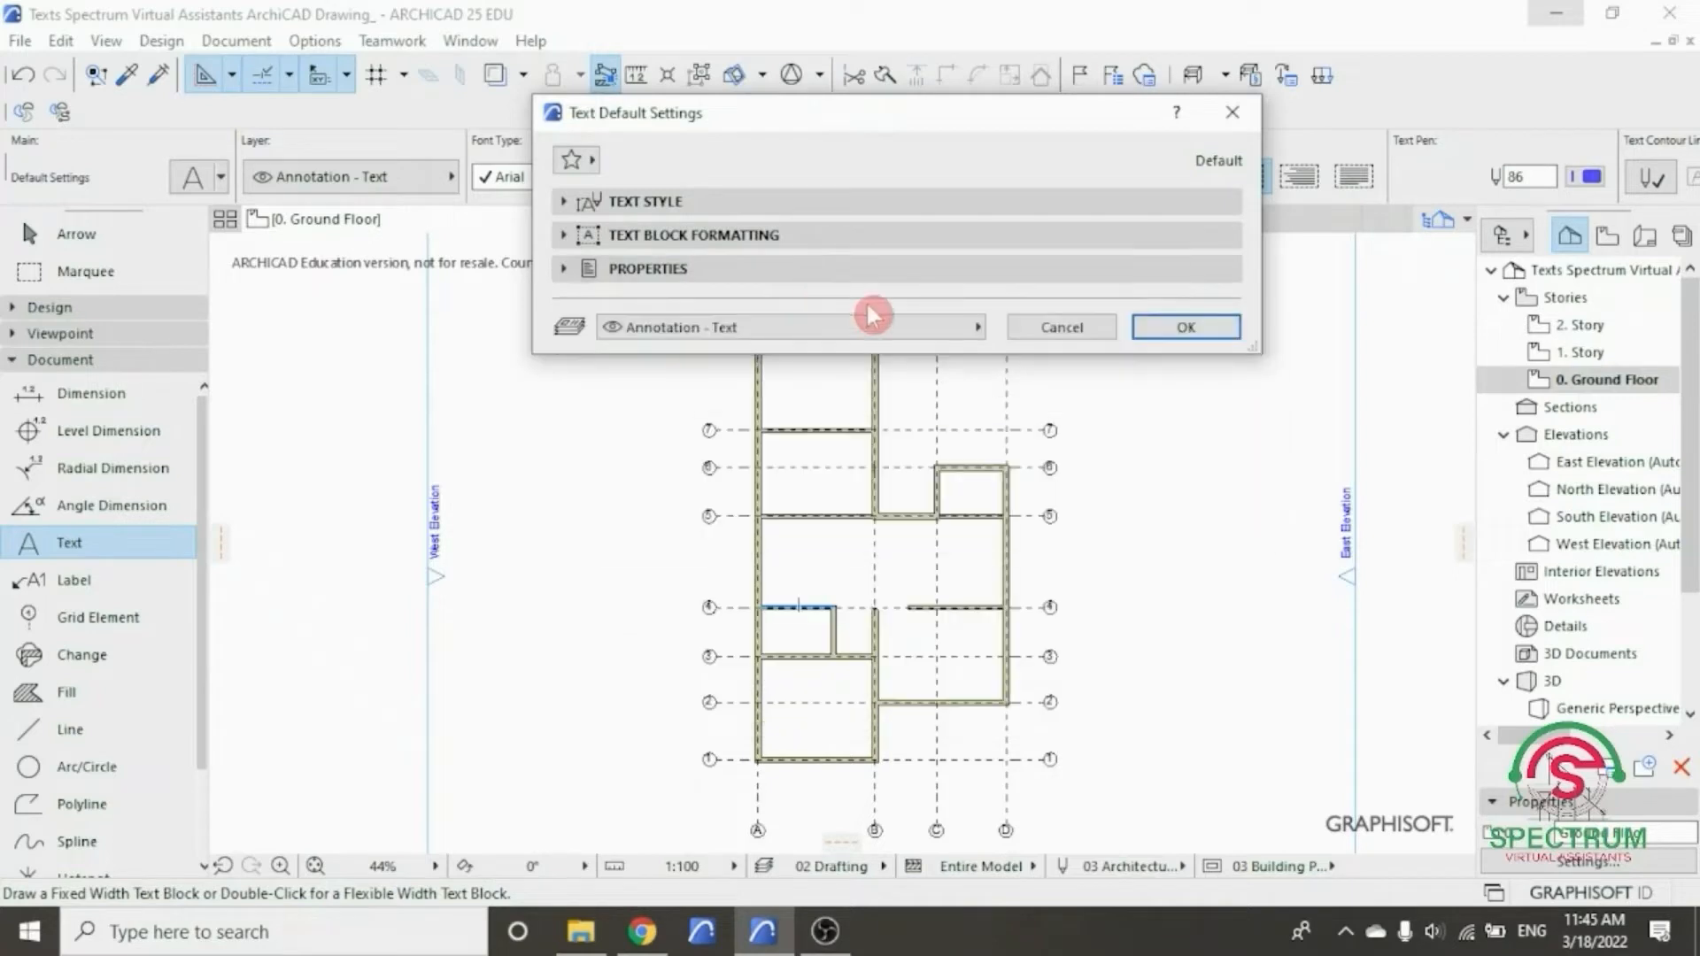
left_click(978, 328)
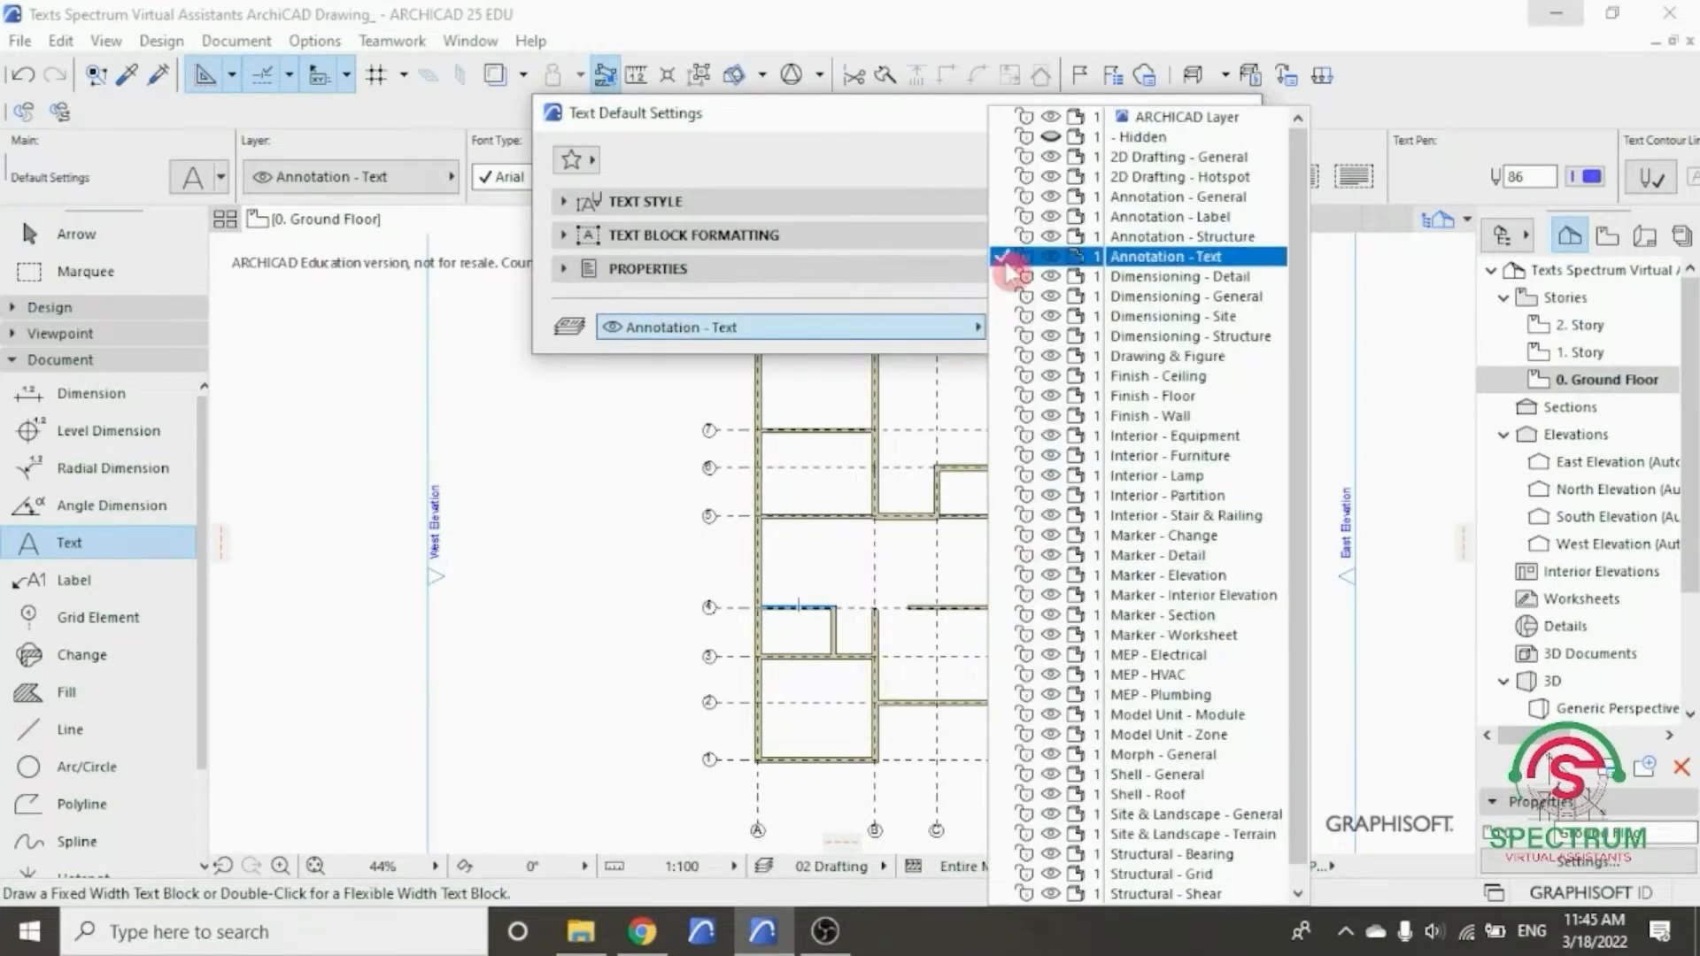
left_click(947, 319)
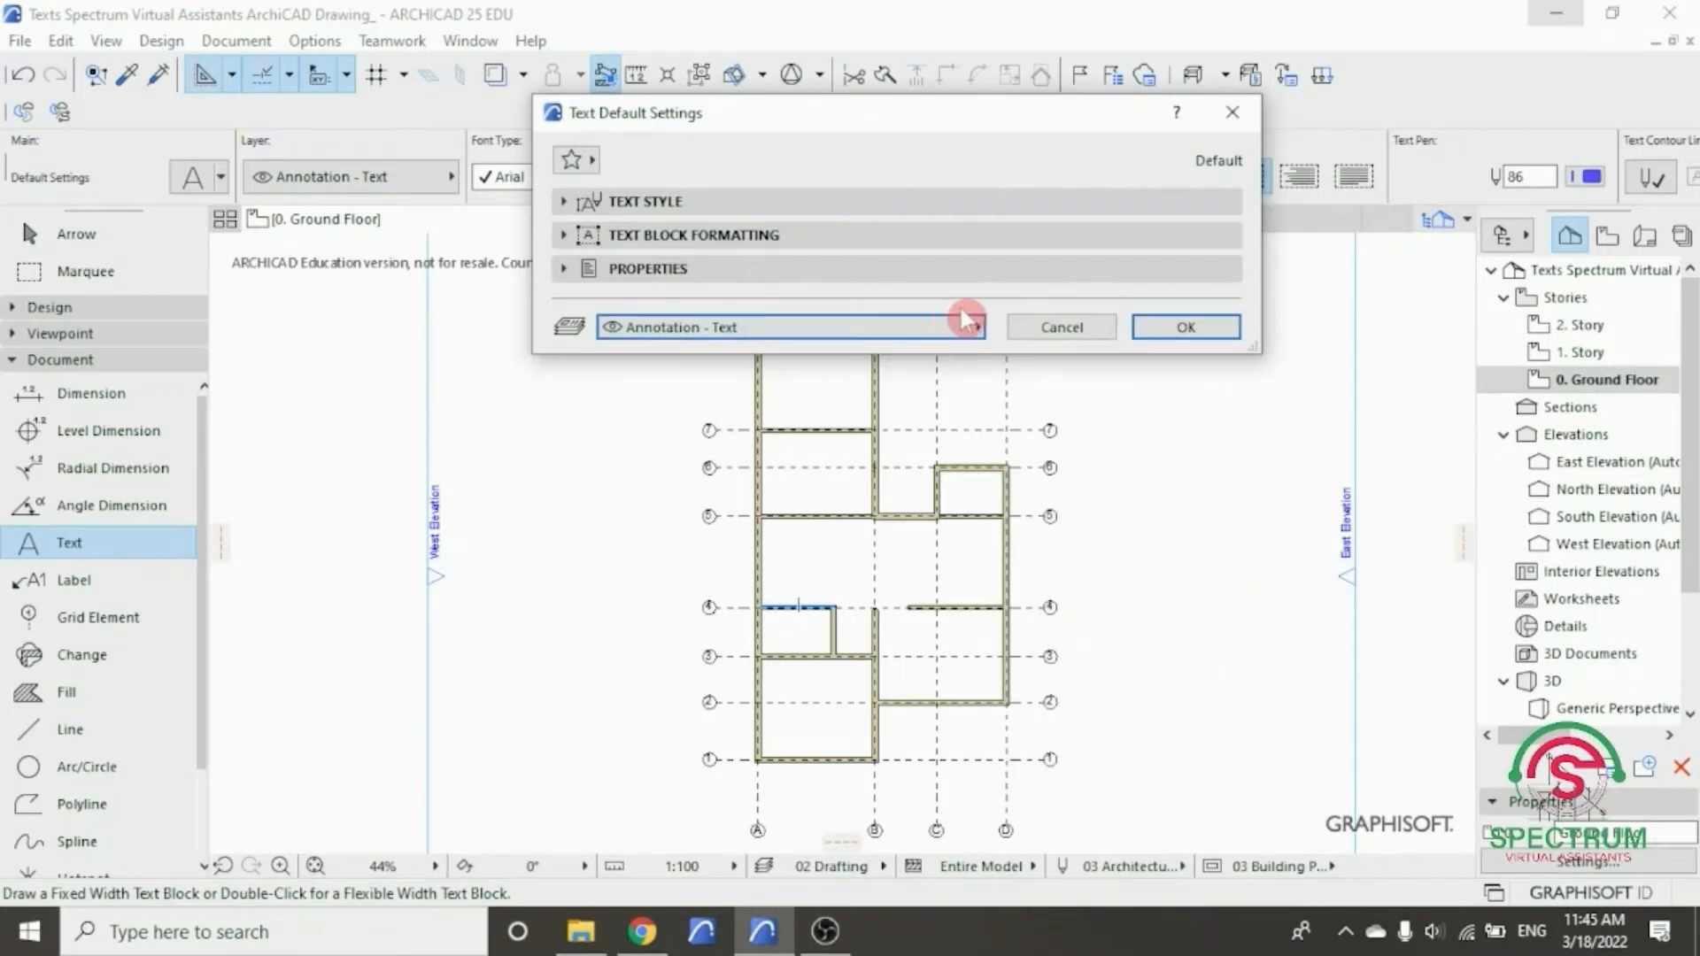
left_click(1184, 334)
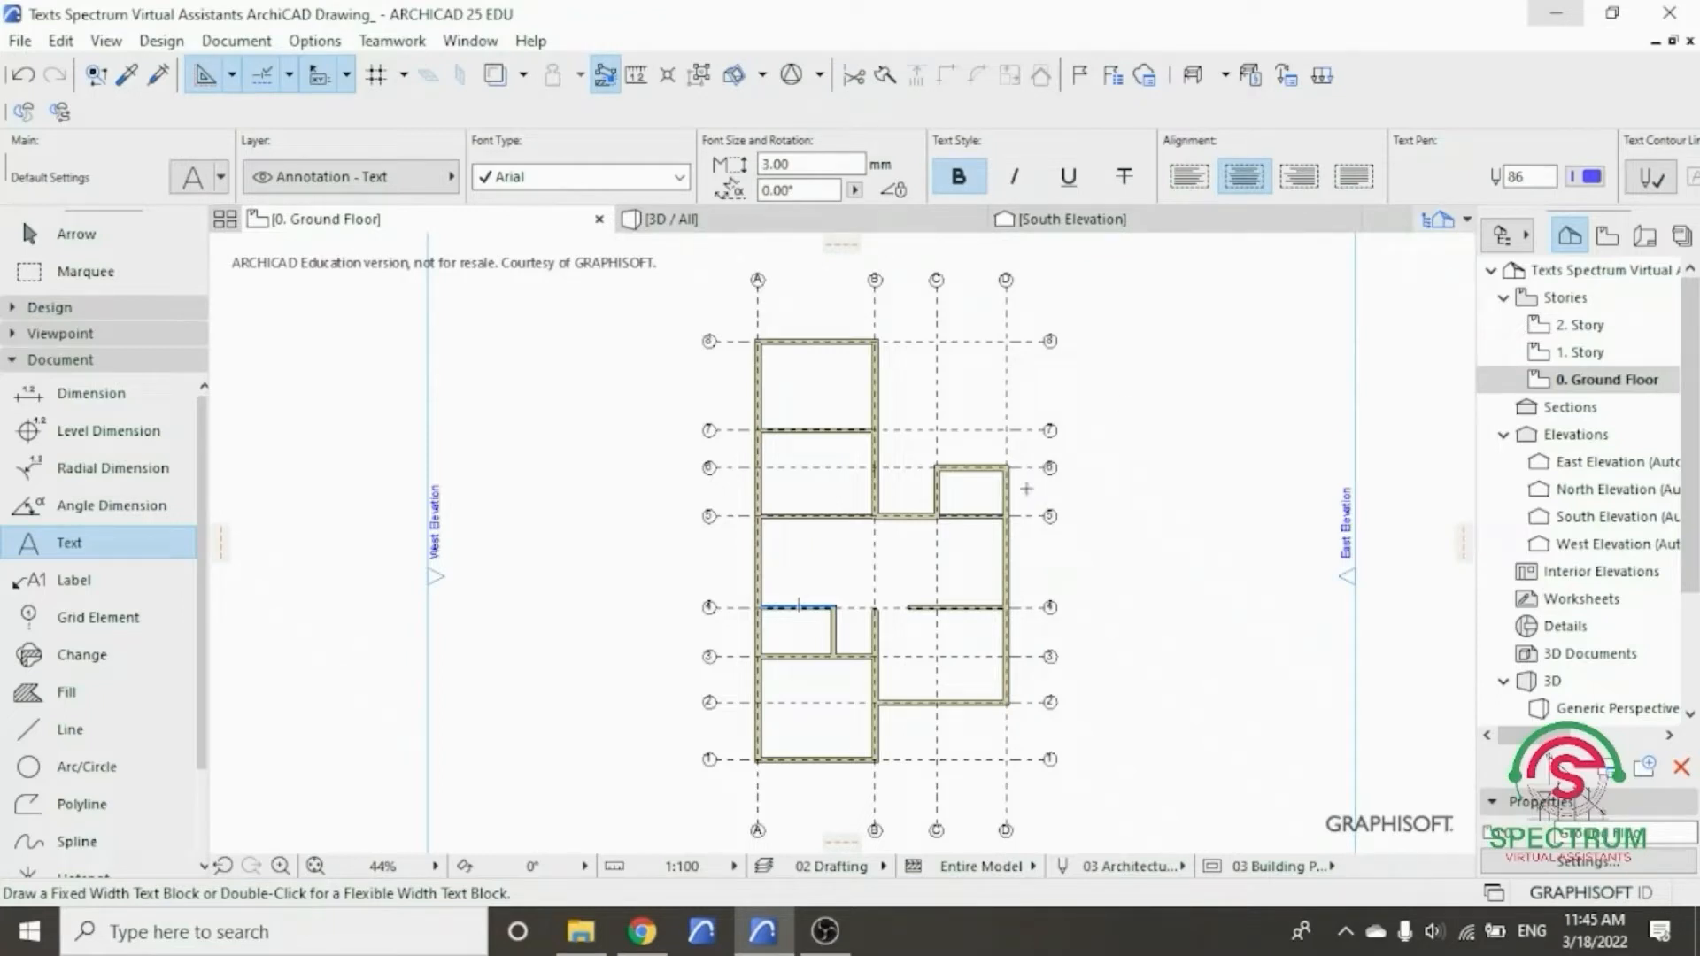
- Place a text block reading LIVING ROOM in the room between grid lines 2 and 4, beside the east wall
scroll(957, 677, "up", 5)
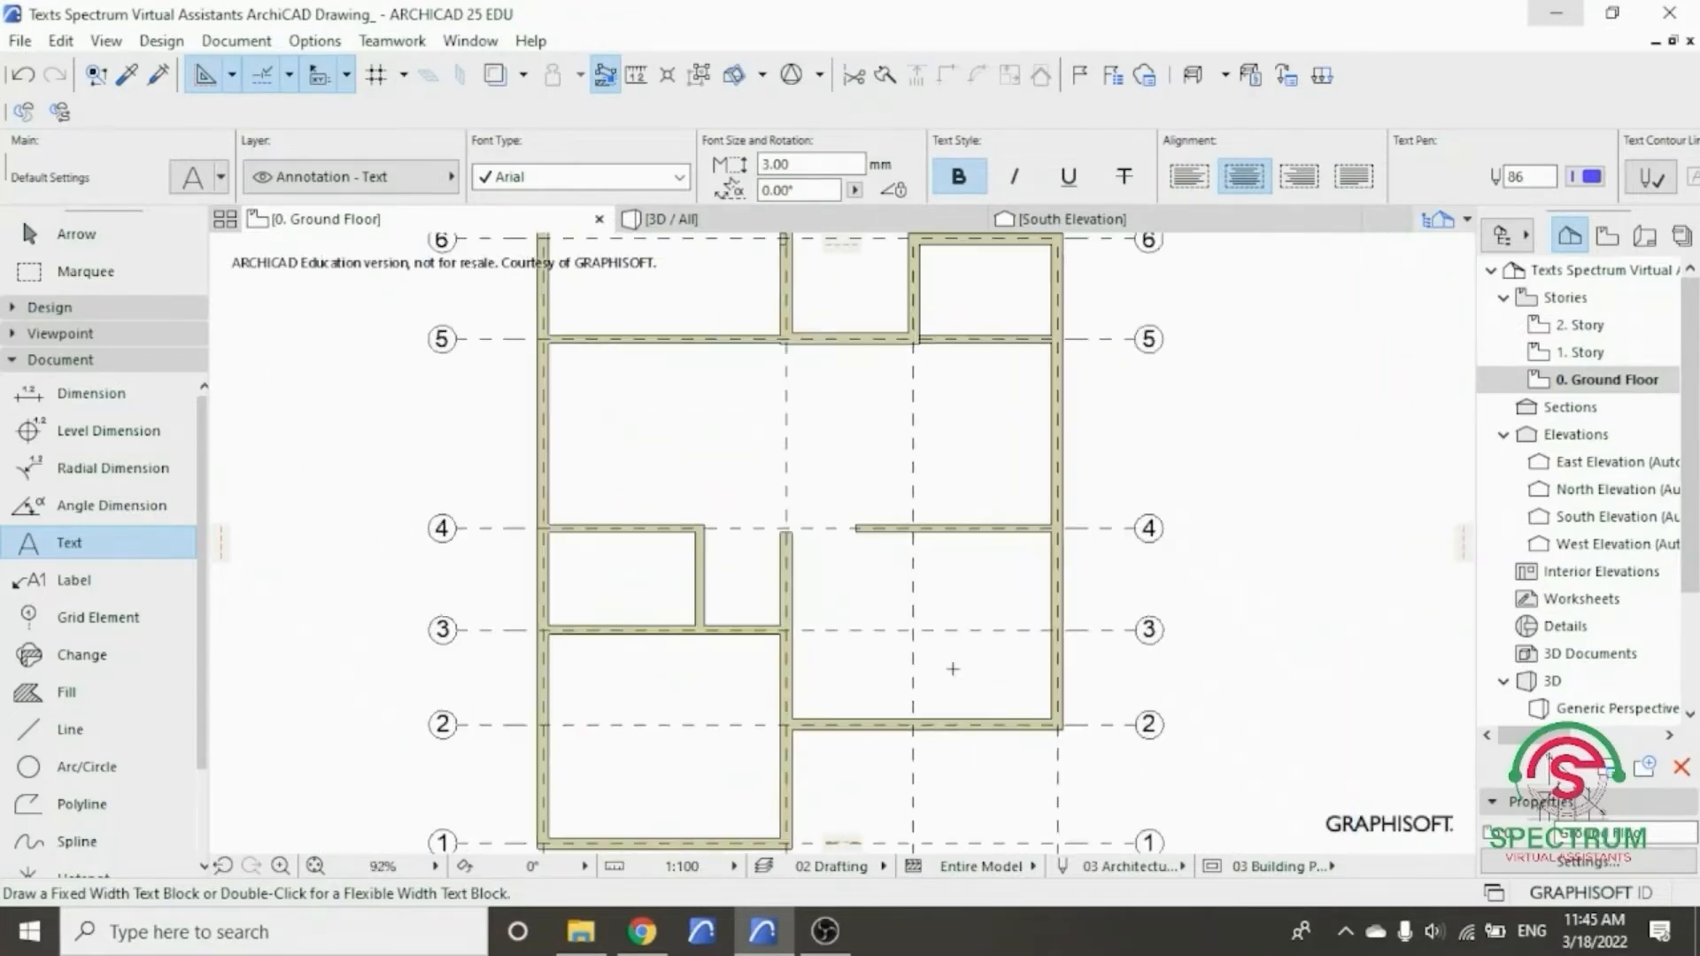
scroll(952, 662, "up", 1)
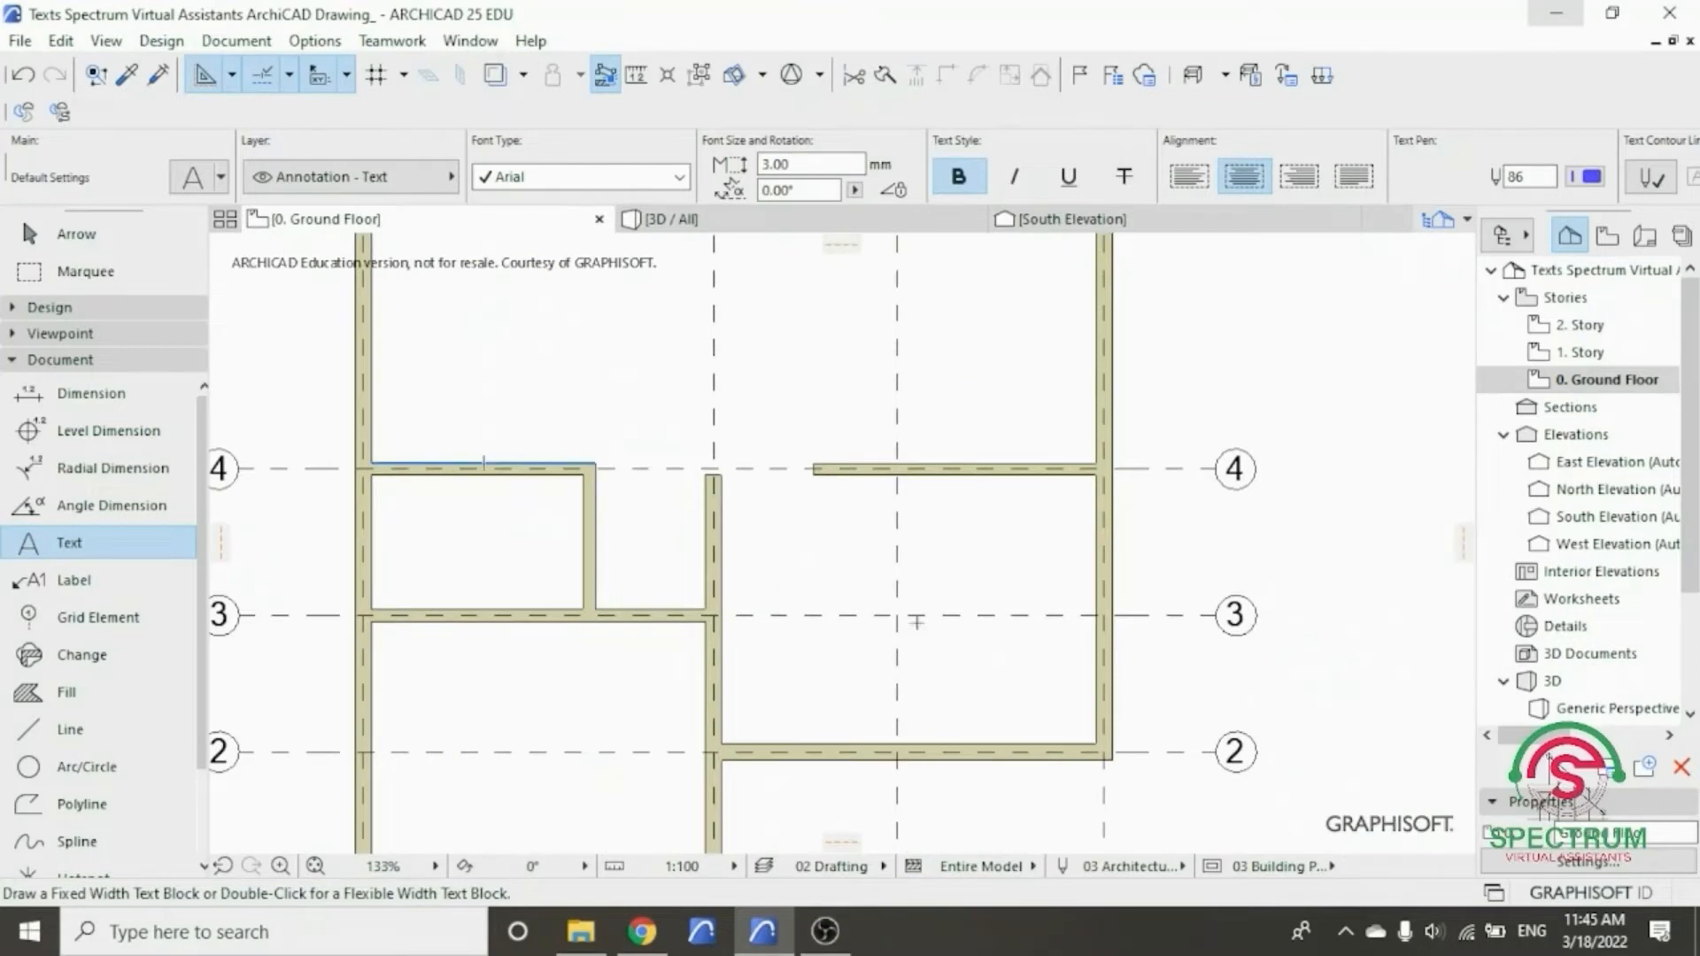
left_click(848, 577)
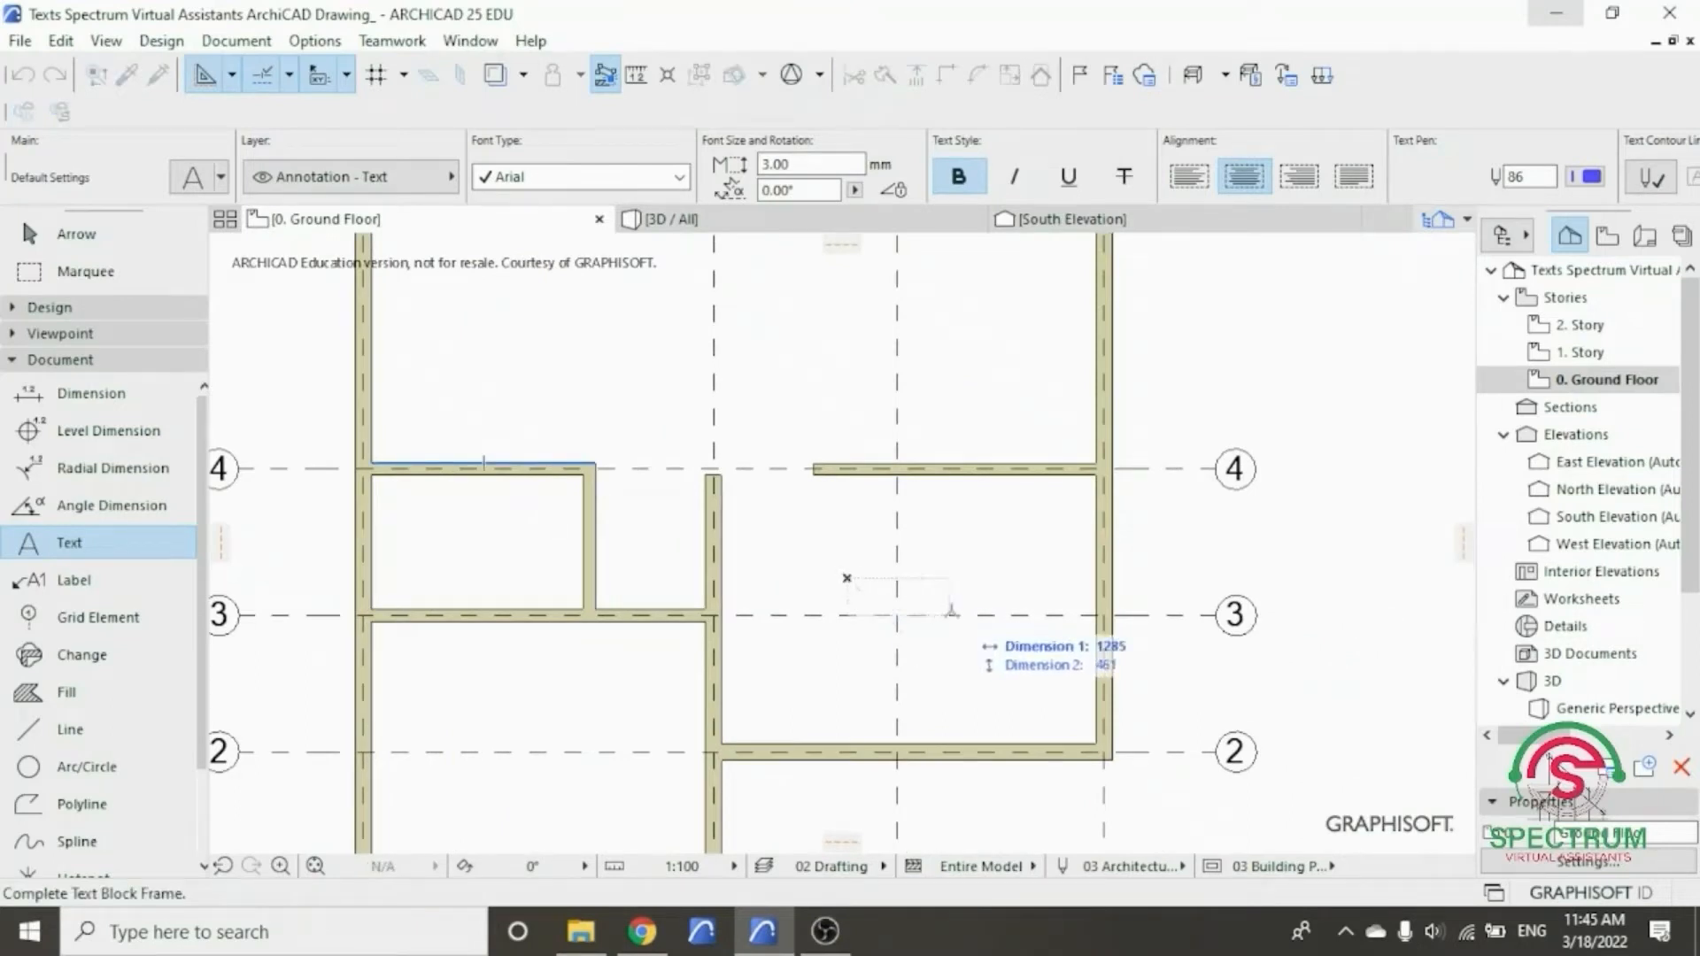
scroll(957, 612, "up", 3)
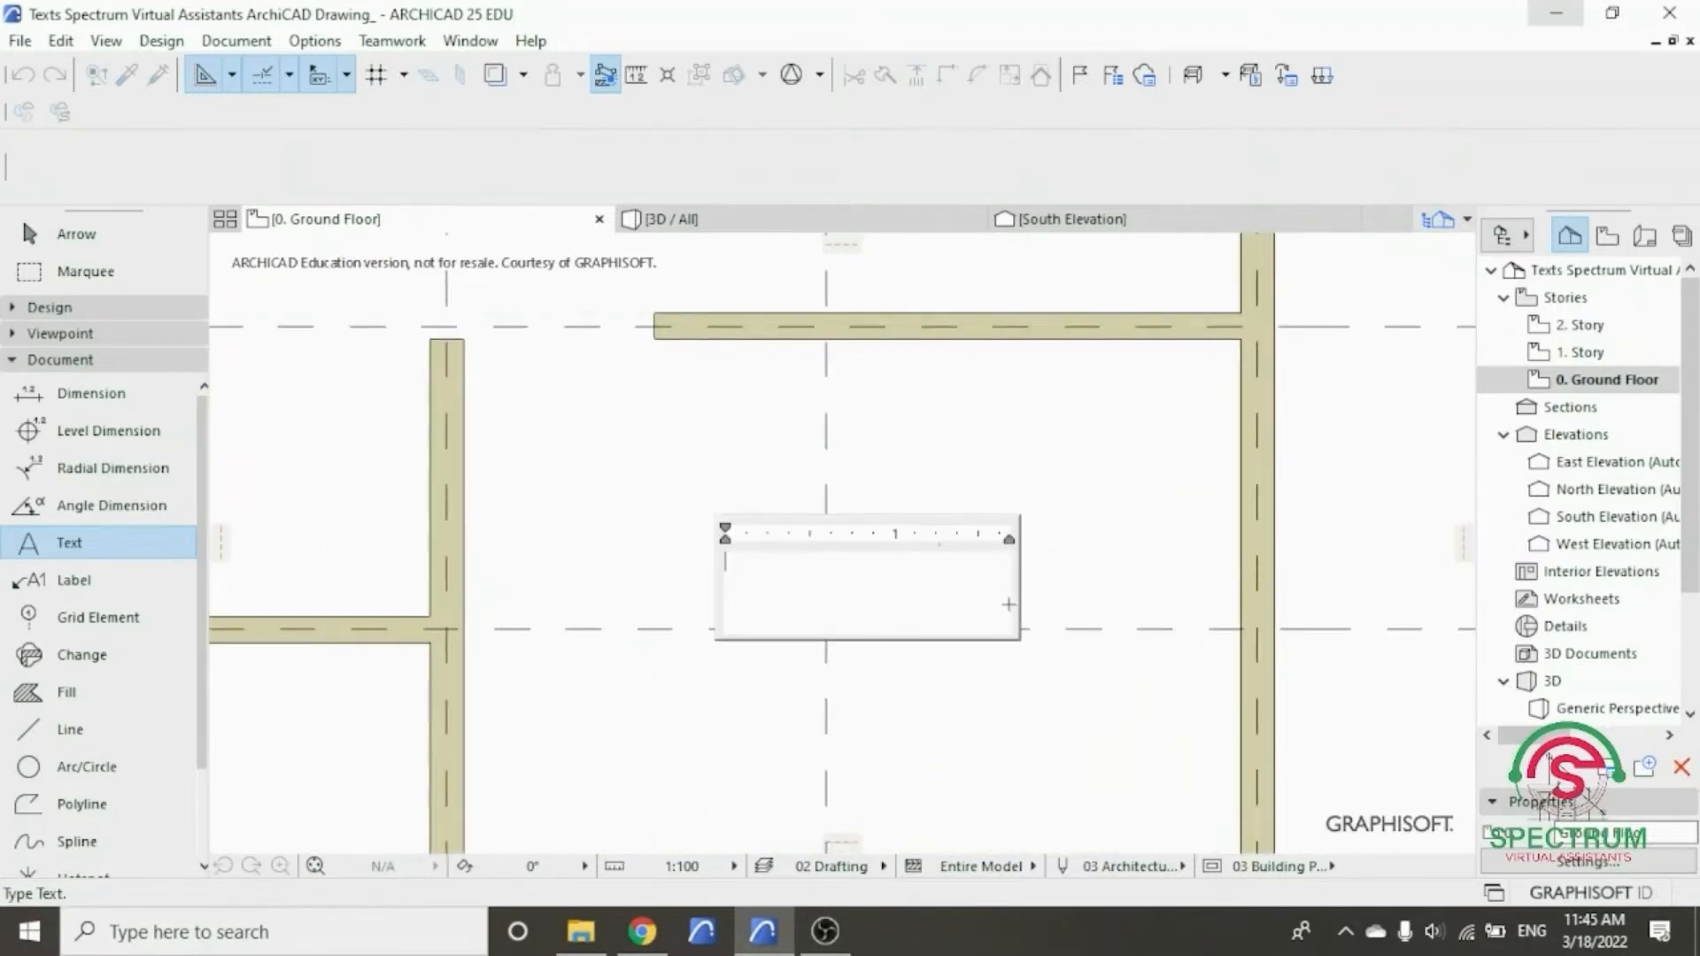
left_click(1009, 606)
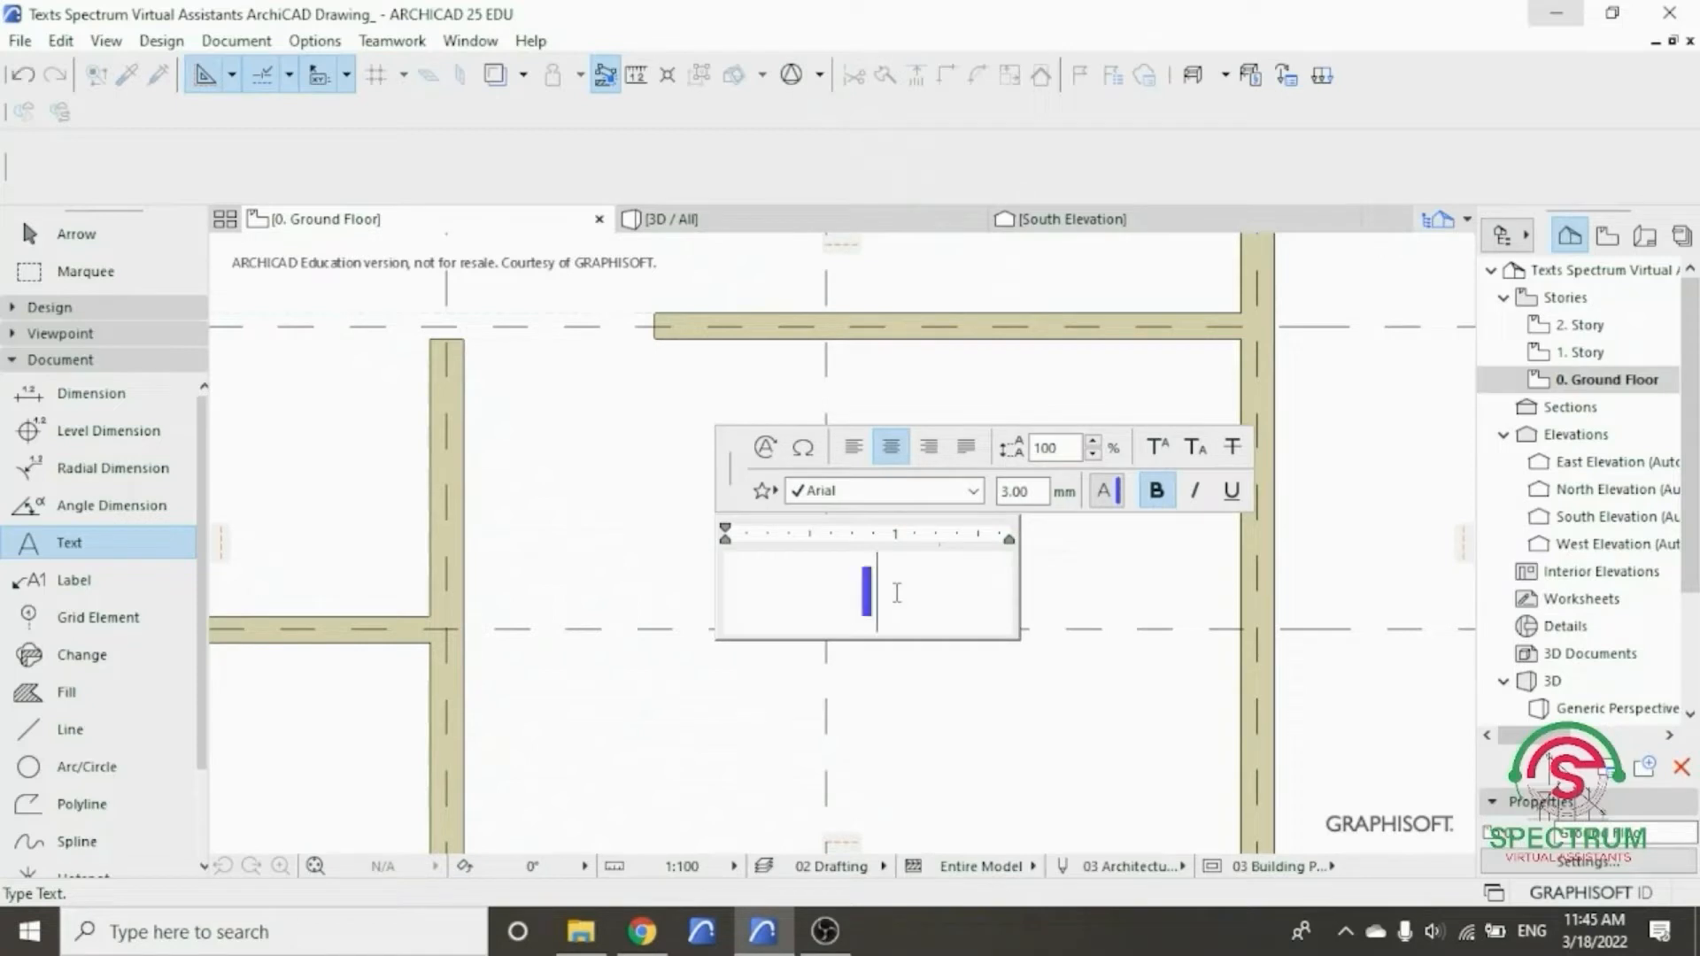
type("LIV")
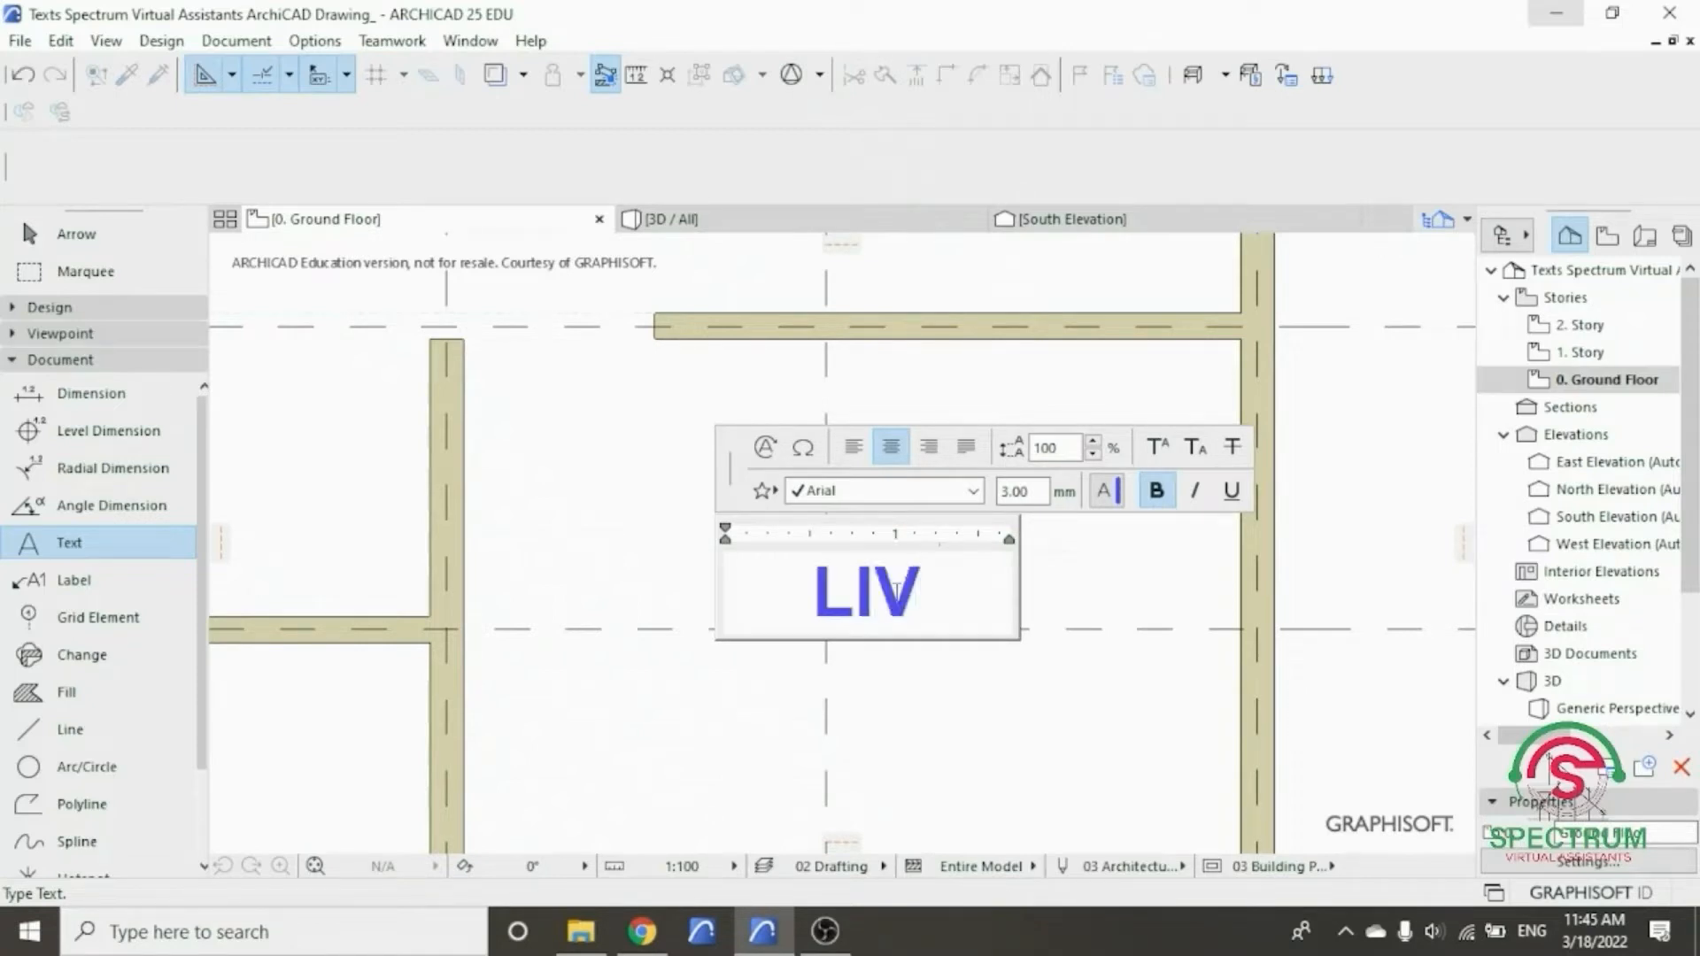
type("ING")
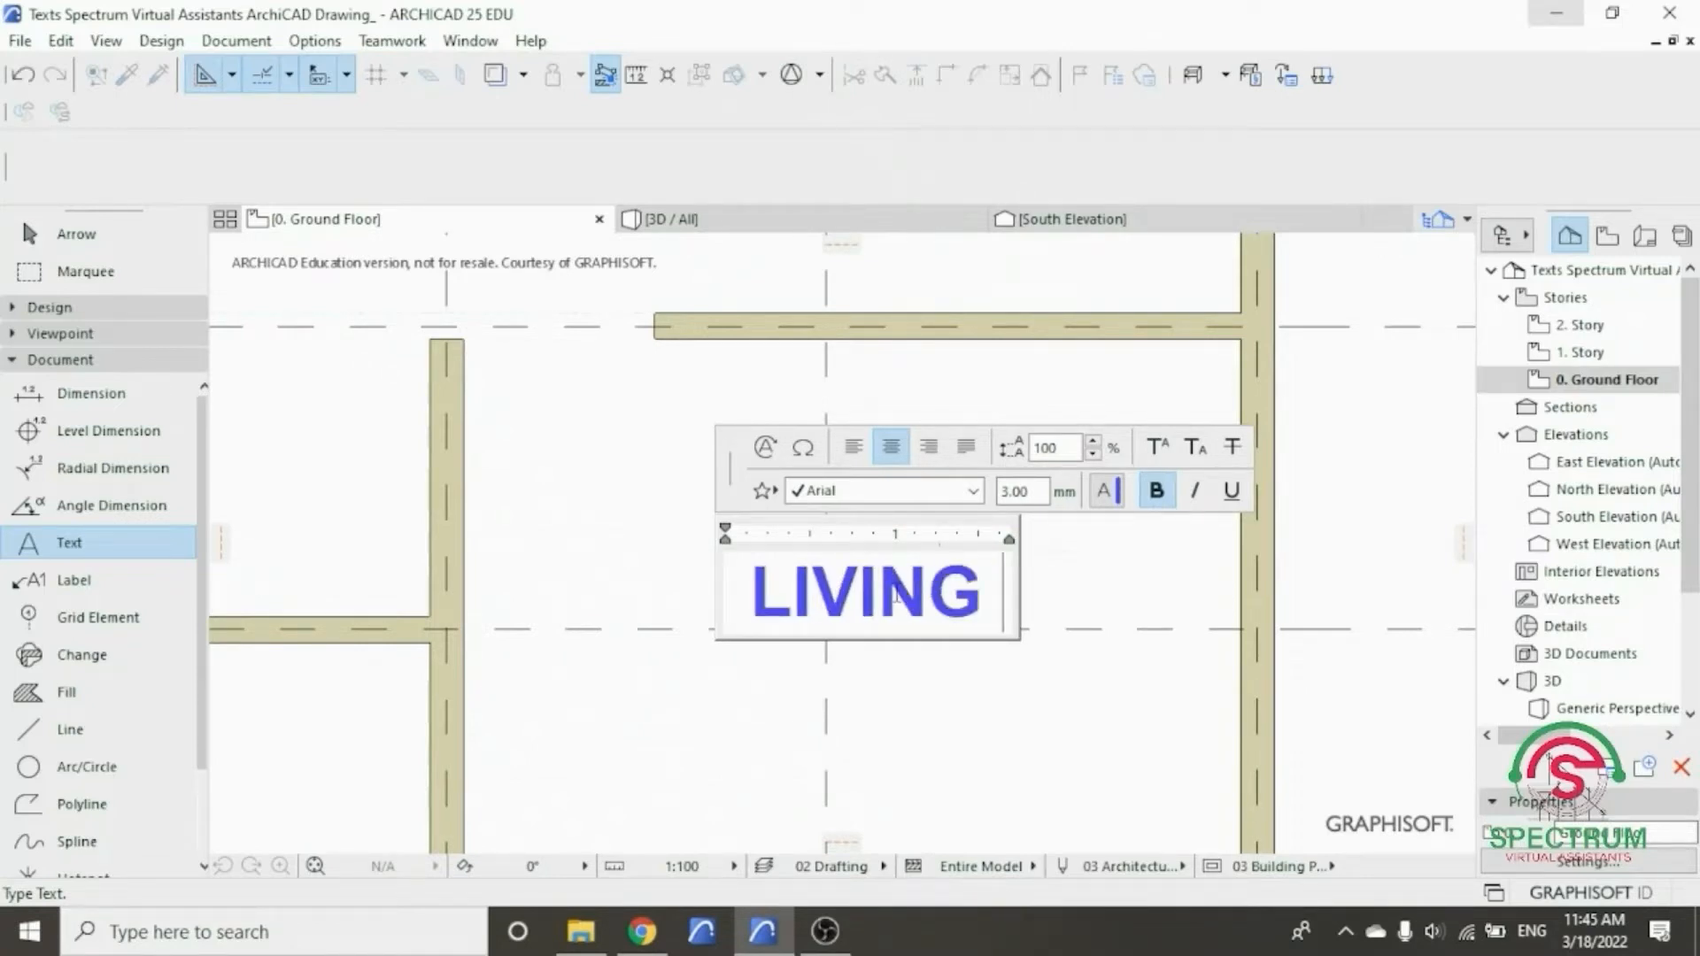
type(" ROOM")
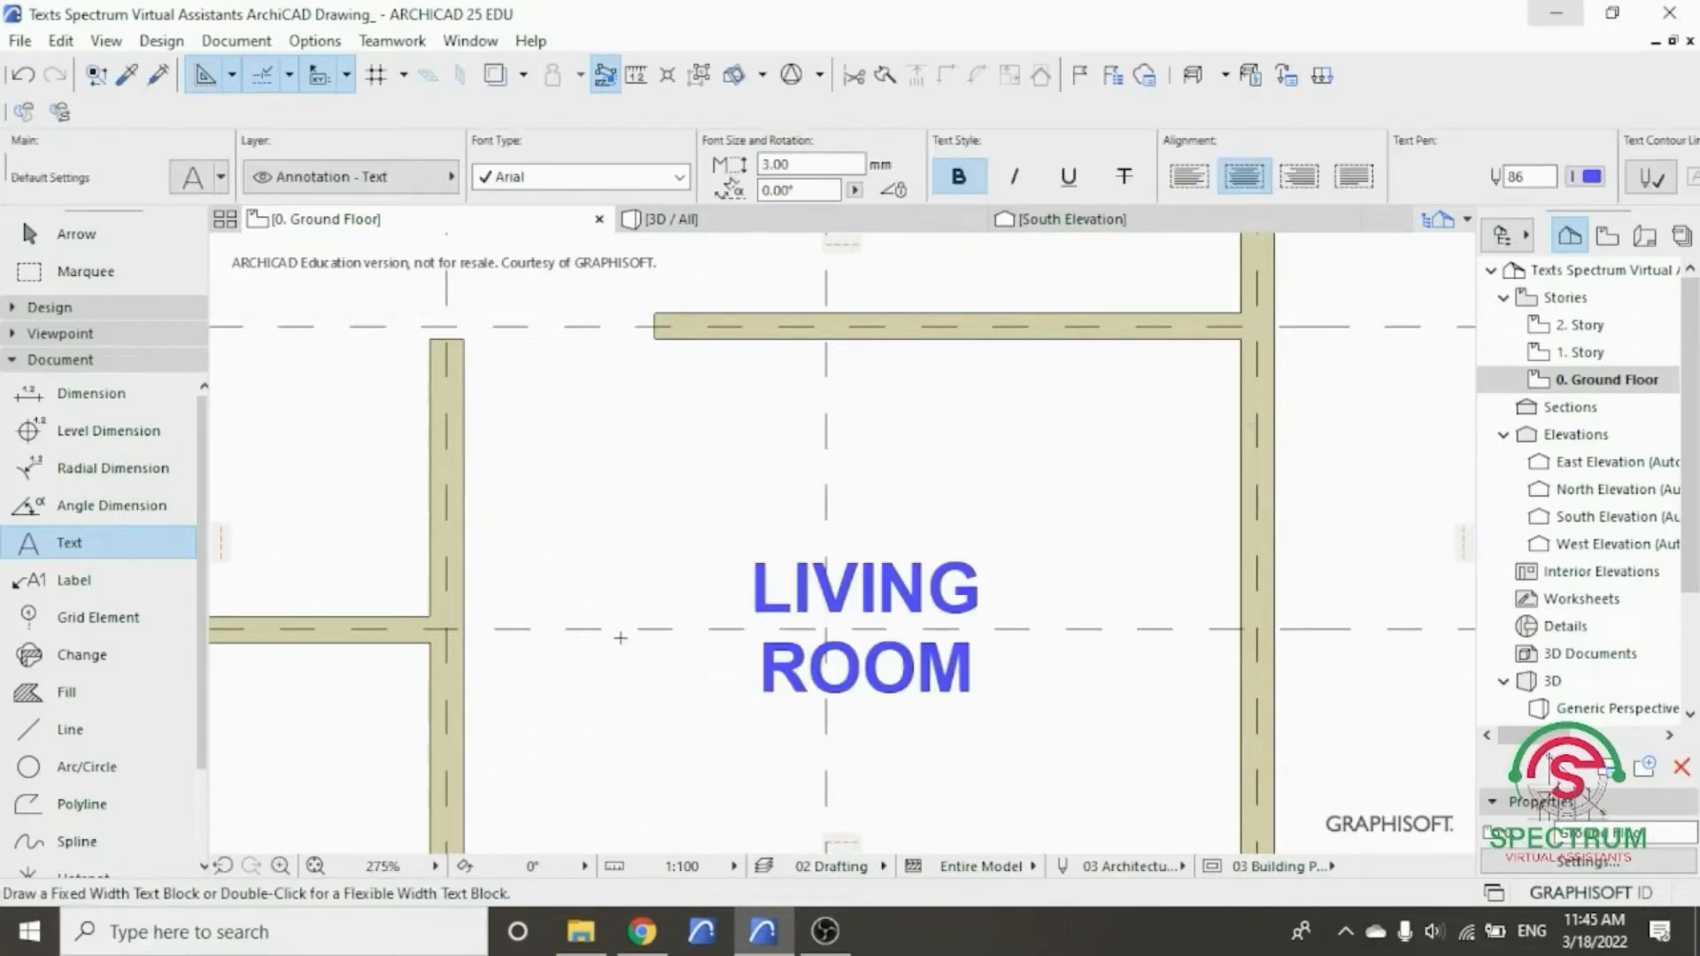
scroll(649, 602, "down", 5)
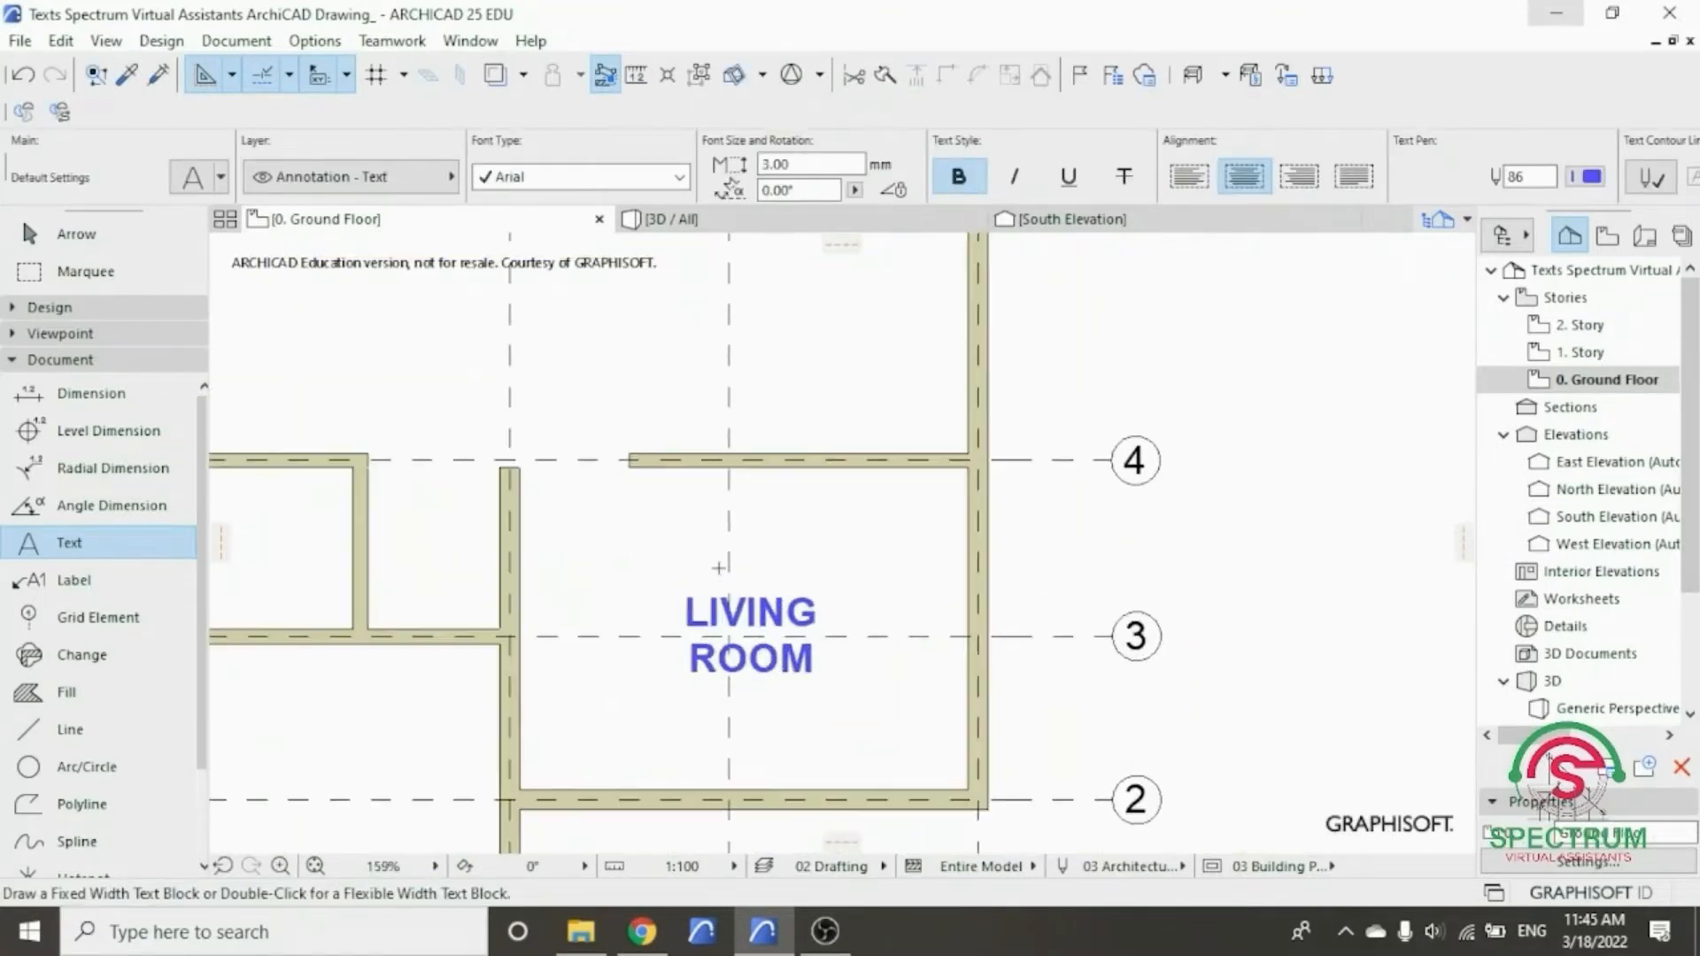
key("Escape")
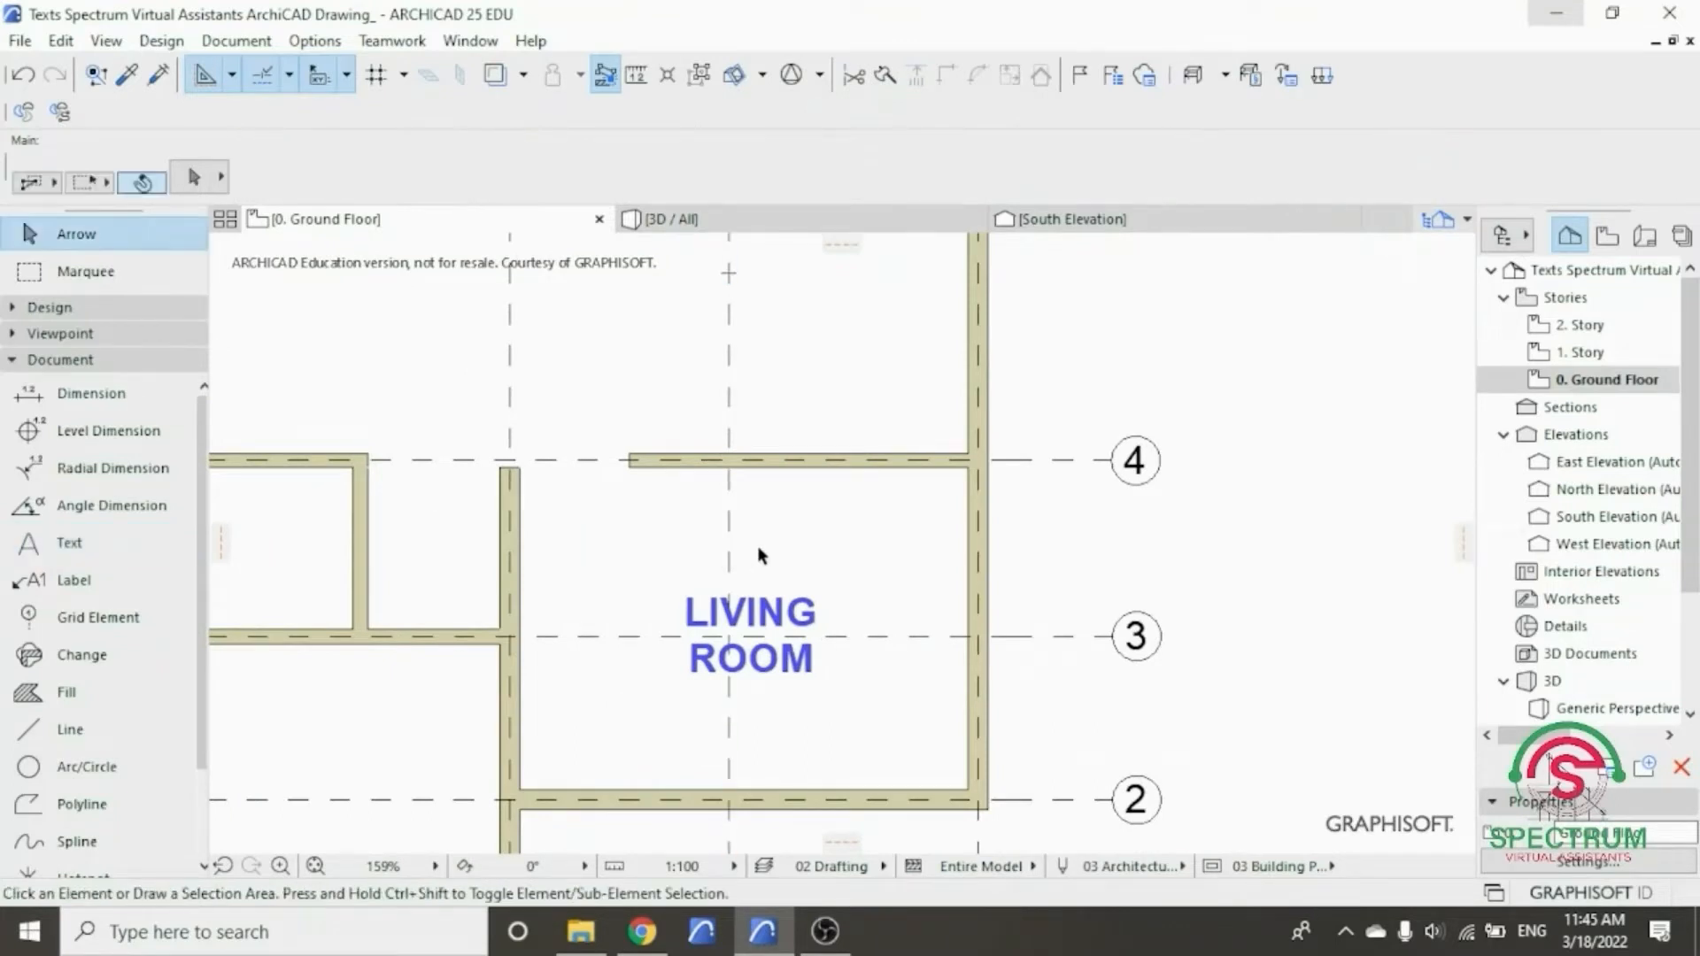
- Stretch the LIVING ROOM text block wider so that its label fits on one line
left_click(802, 617)
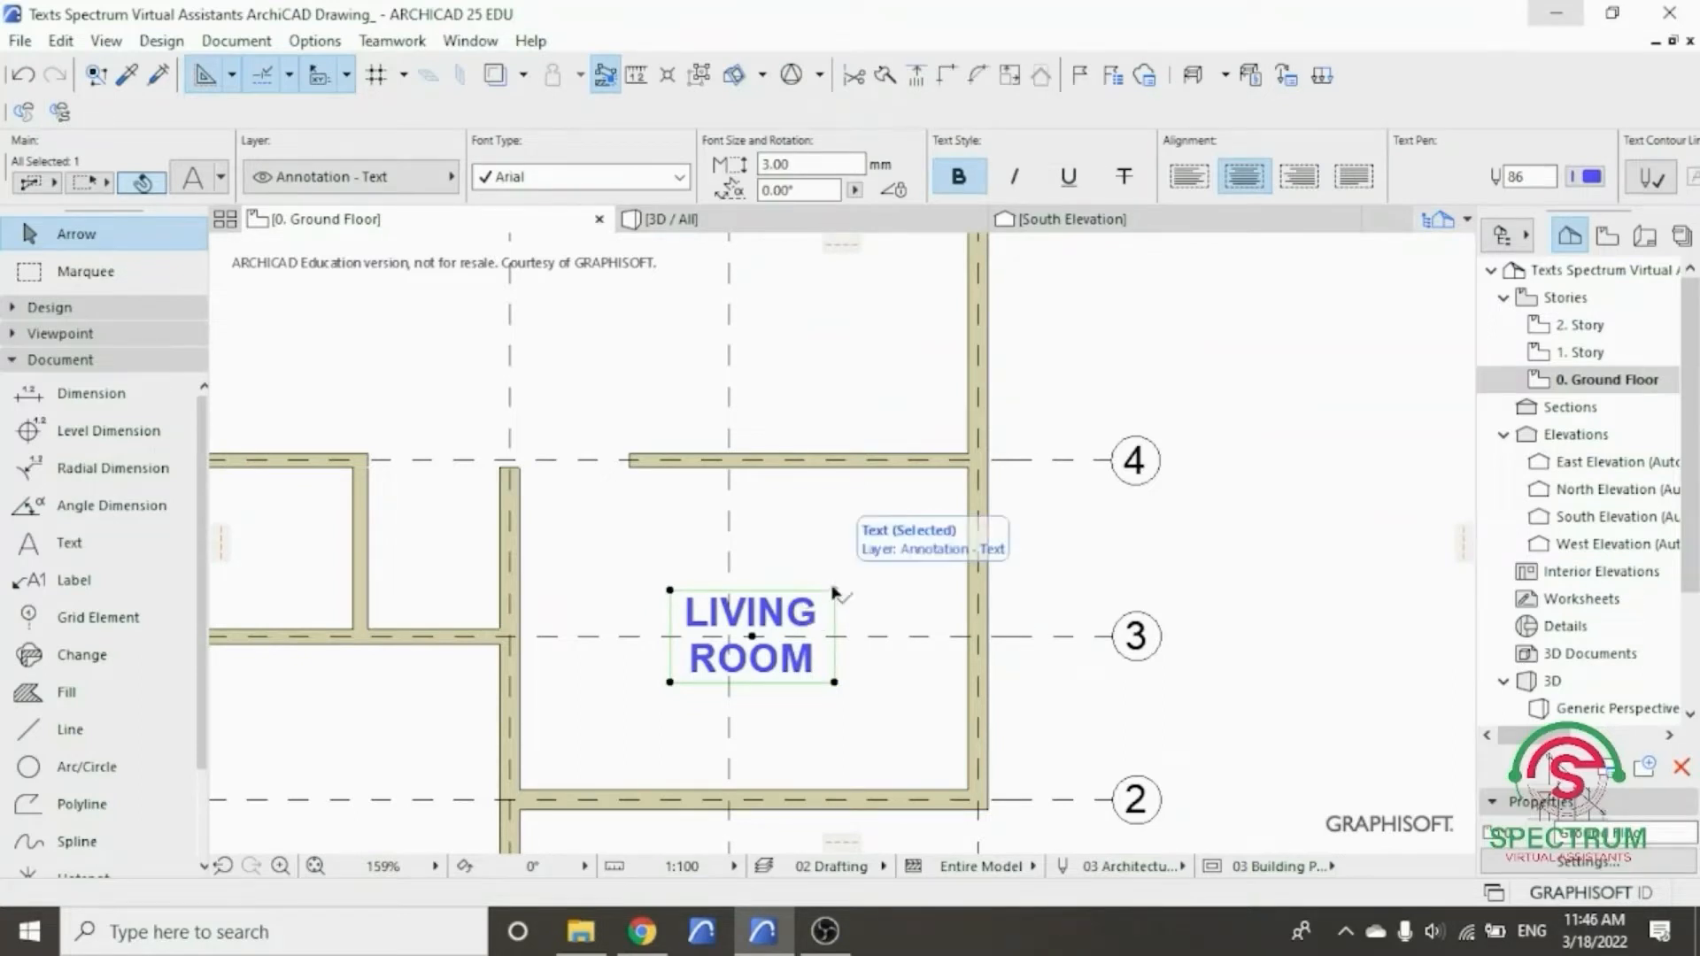
left_click(834, 590)
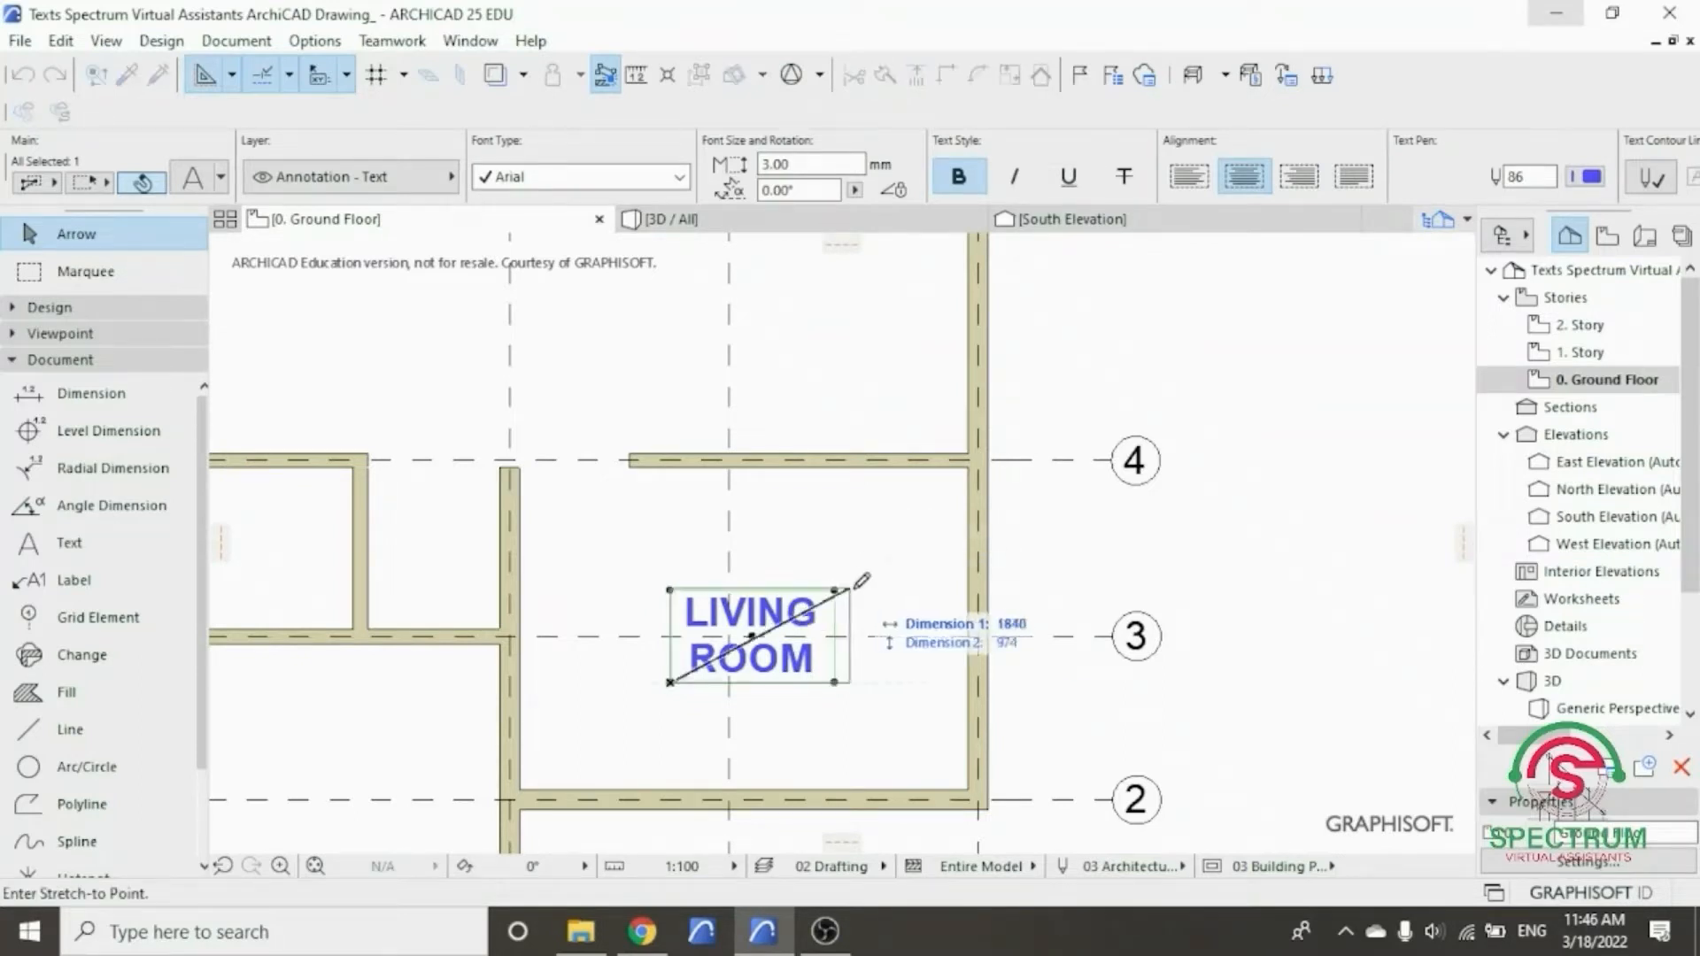
left_click(987, 635)
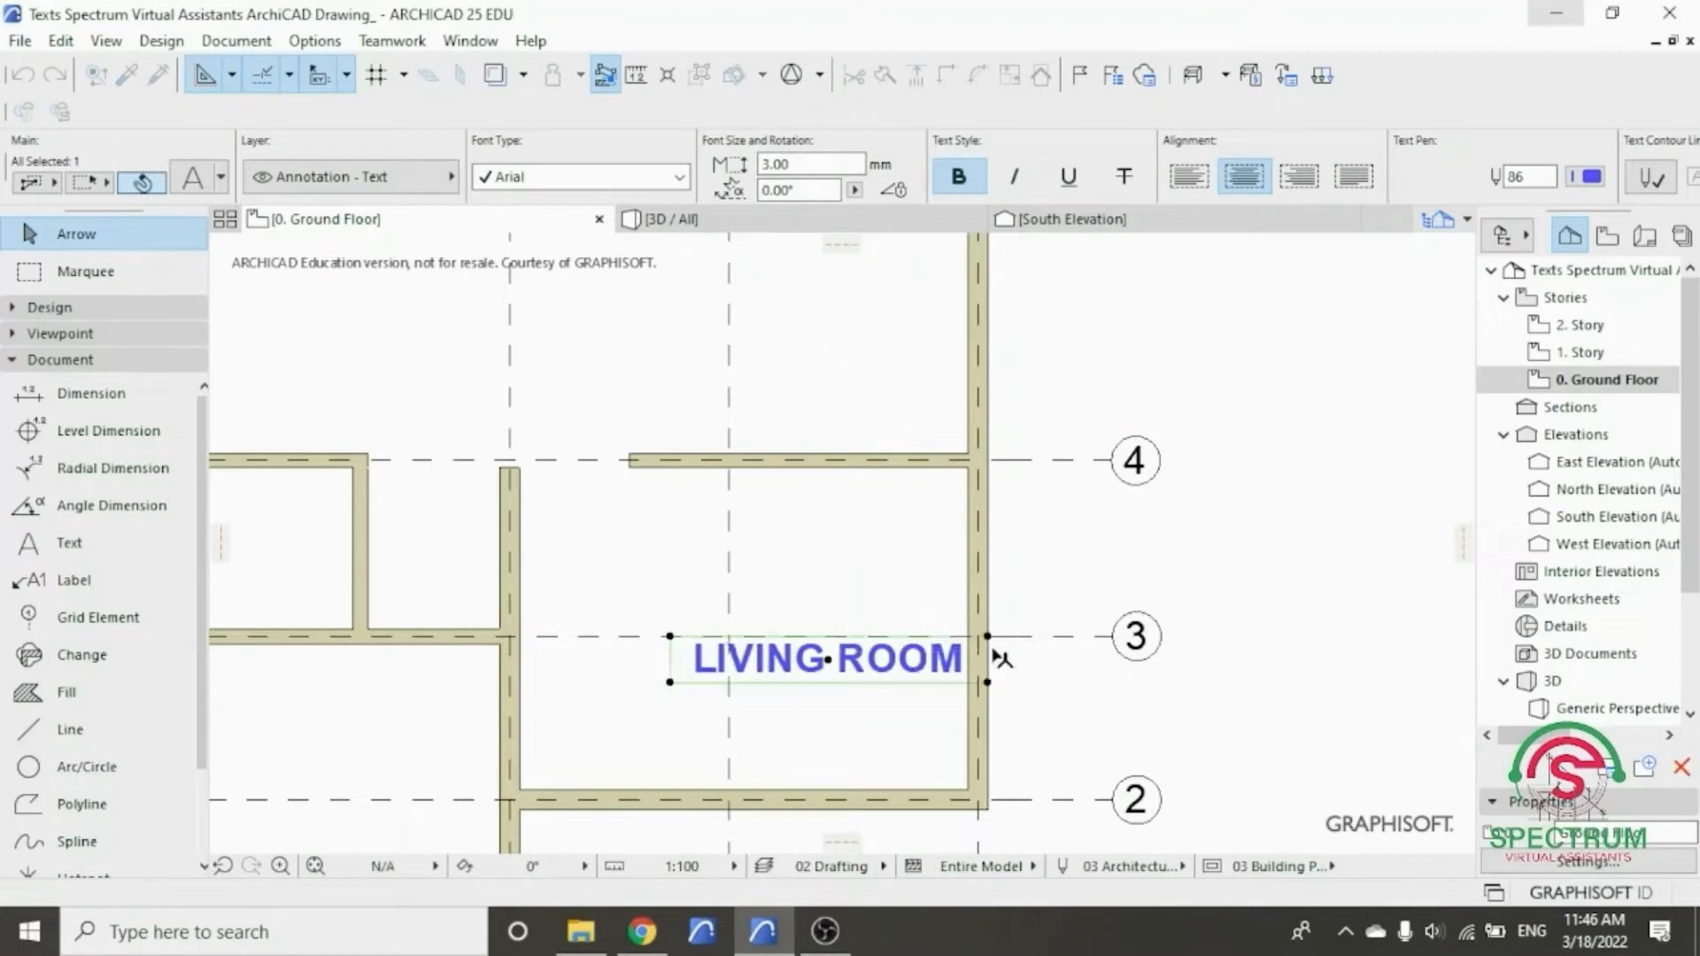
- Move the LIVING ROOM label by its centre point to the middle of the room, using the Drag command
right_click(914, 676)
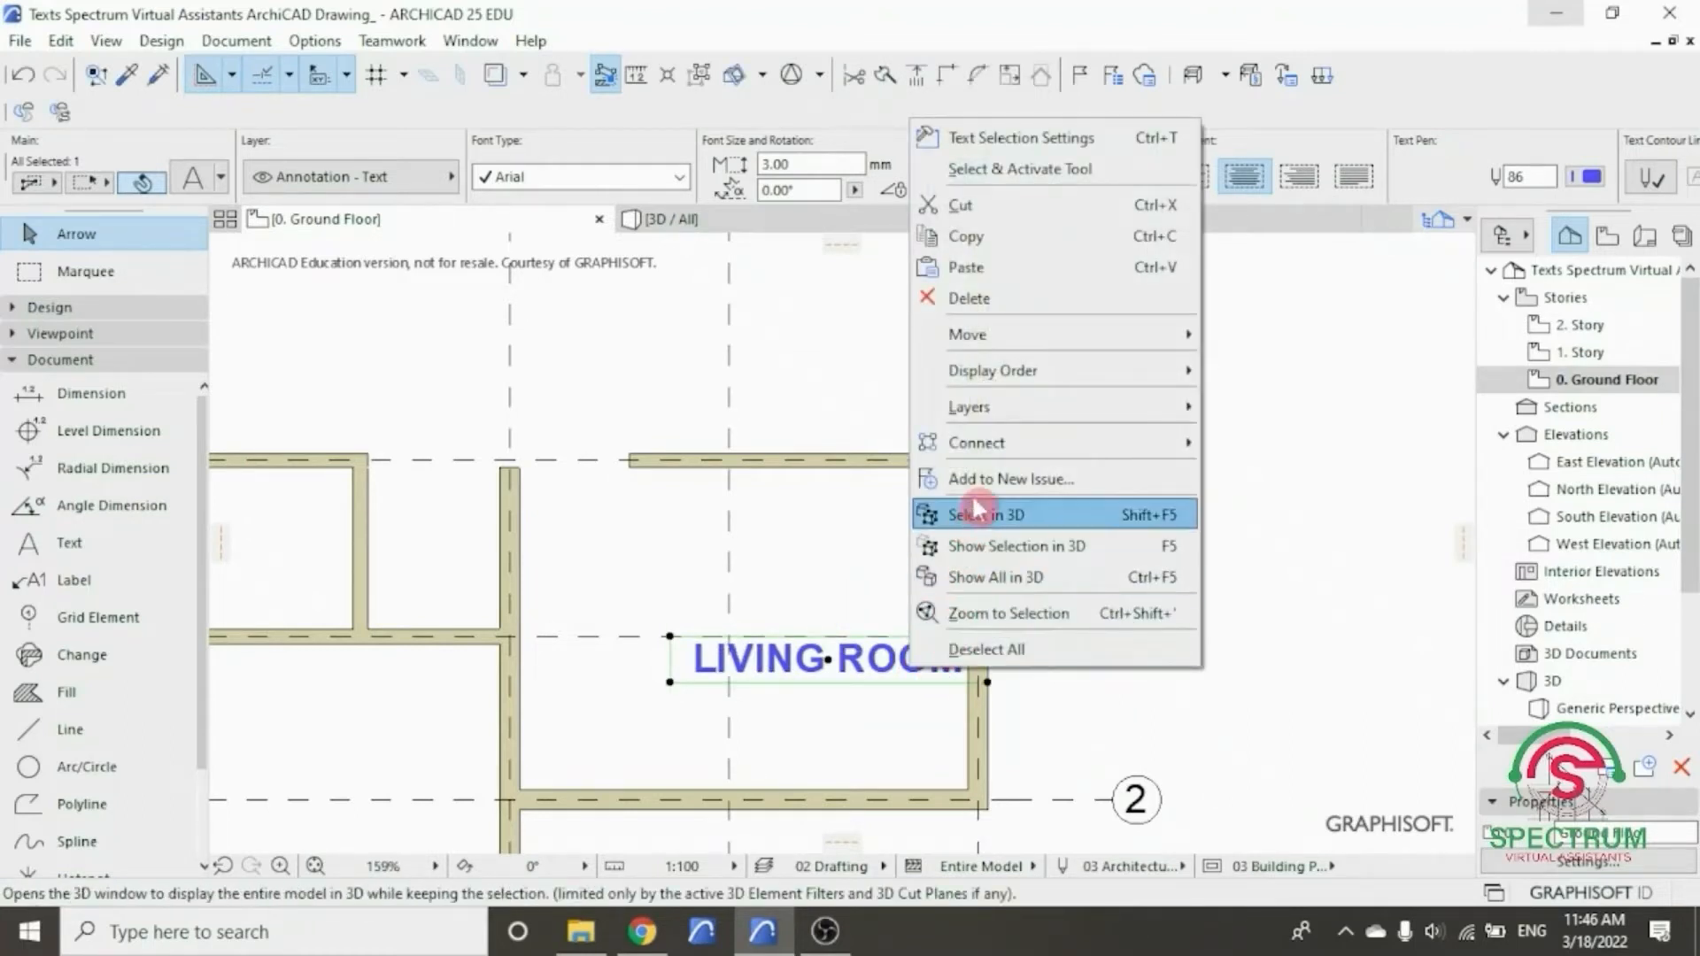
mouse_move(1028, 336)
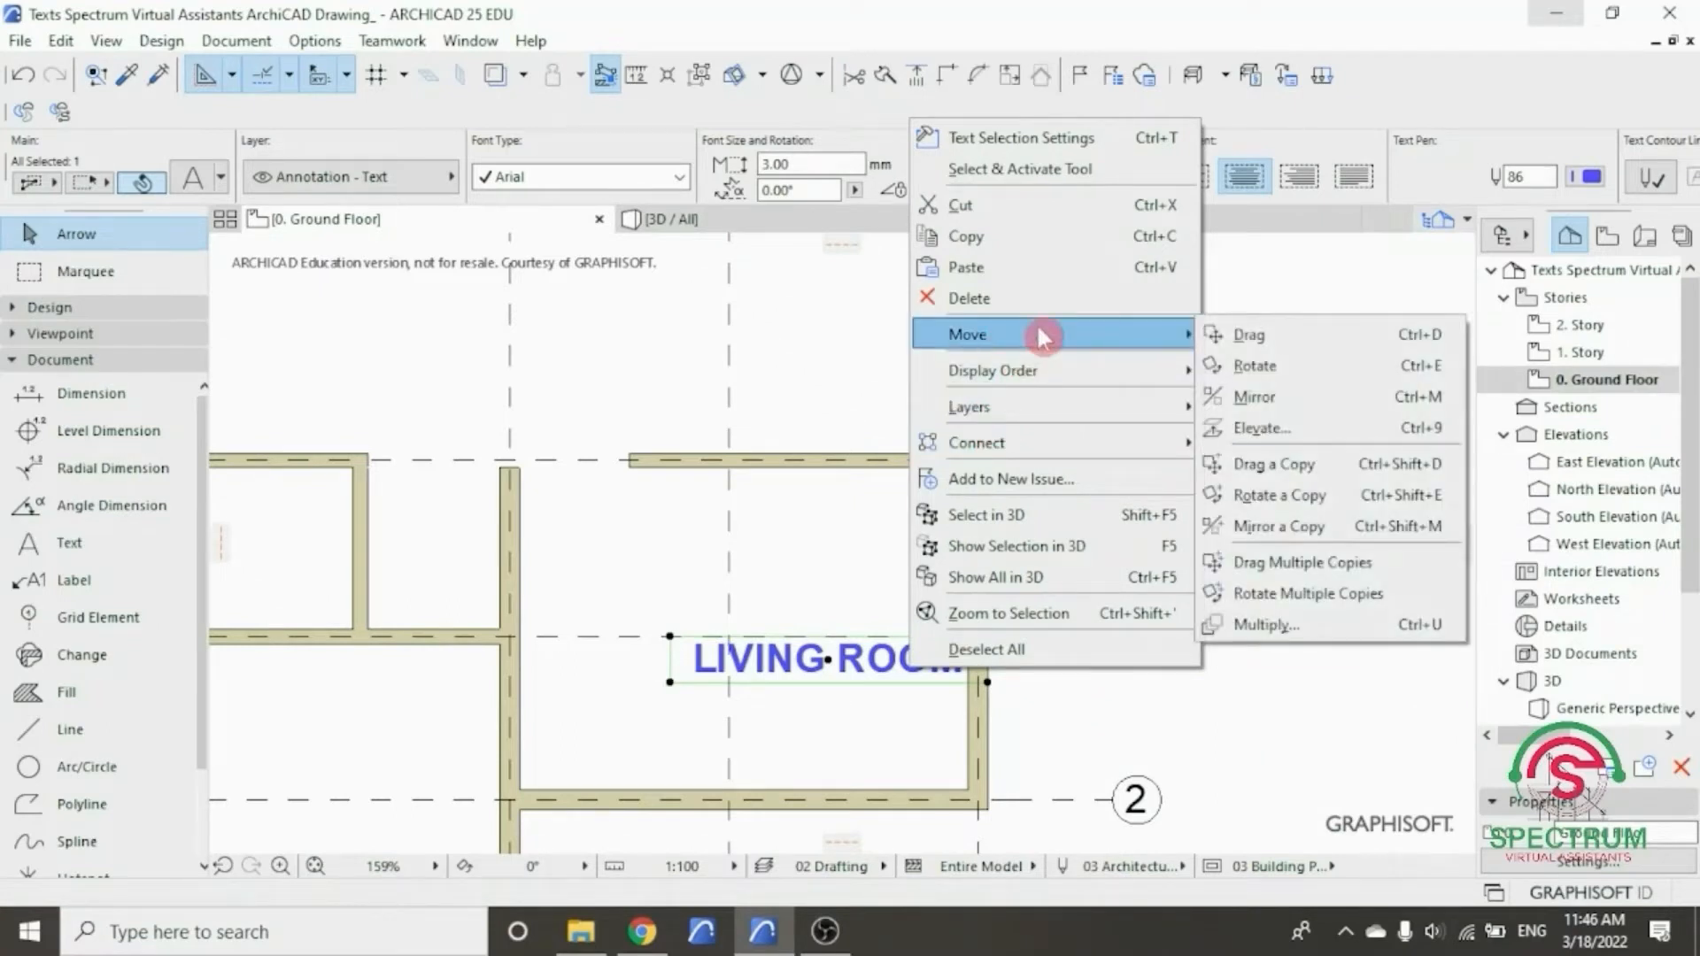
left_click(1257, 349)
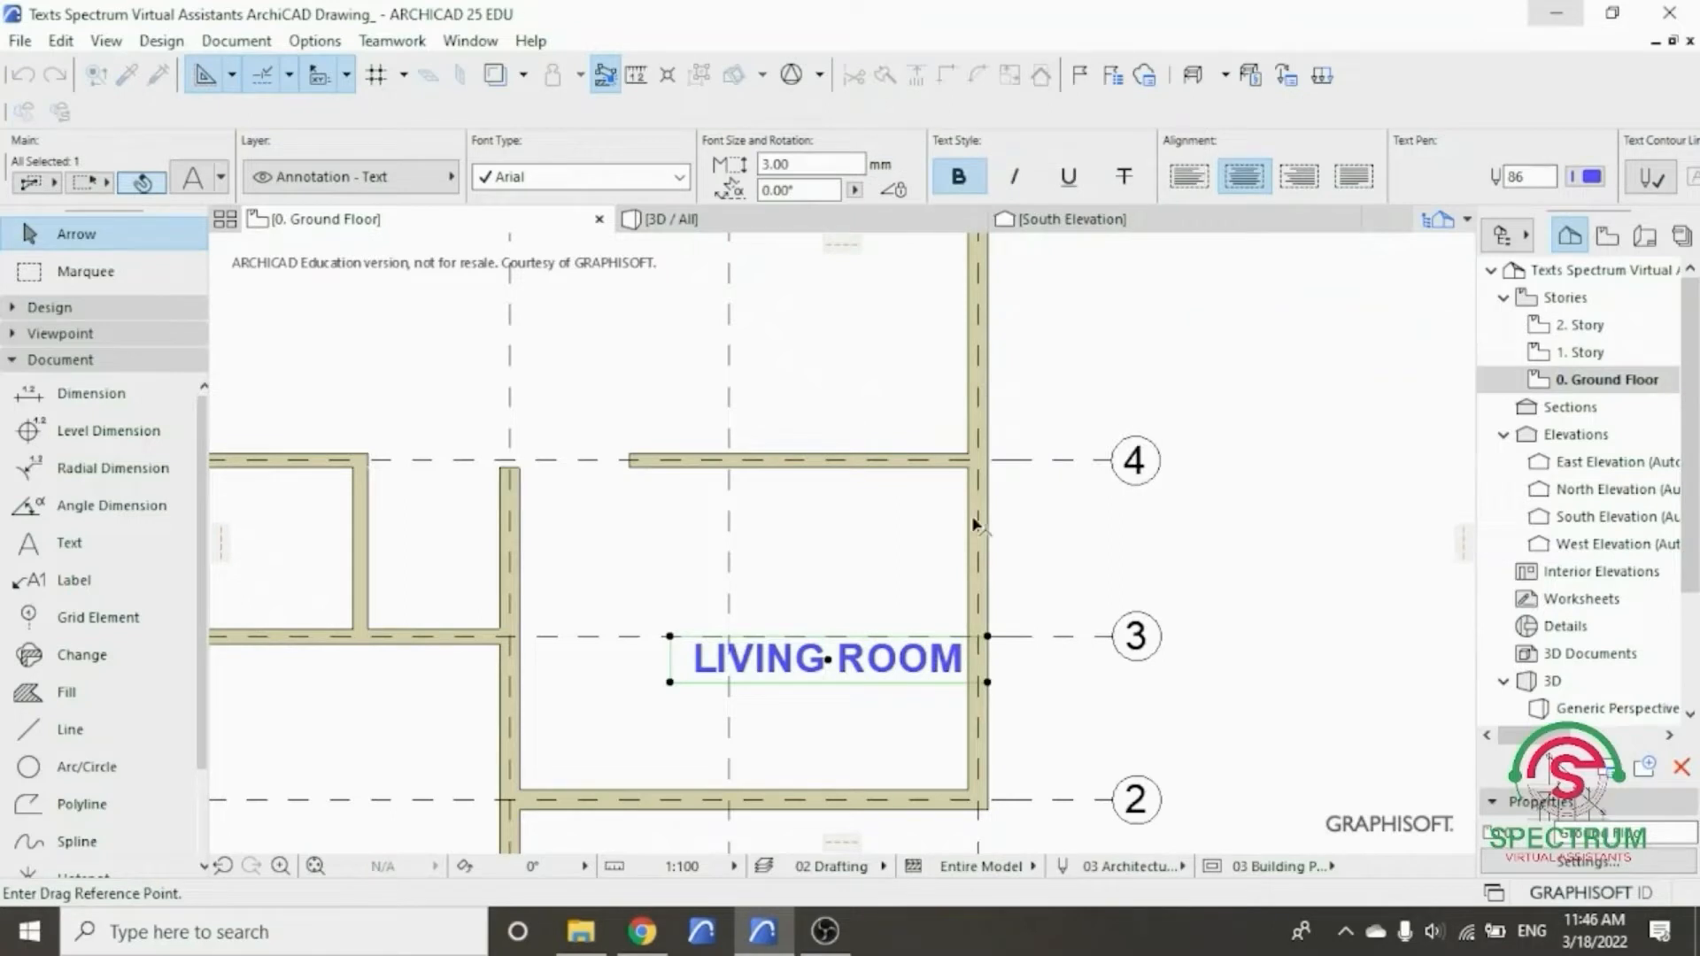
left_click(836, 661)
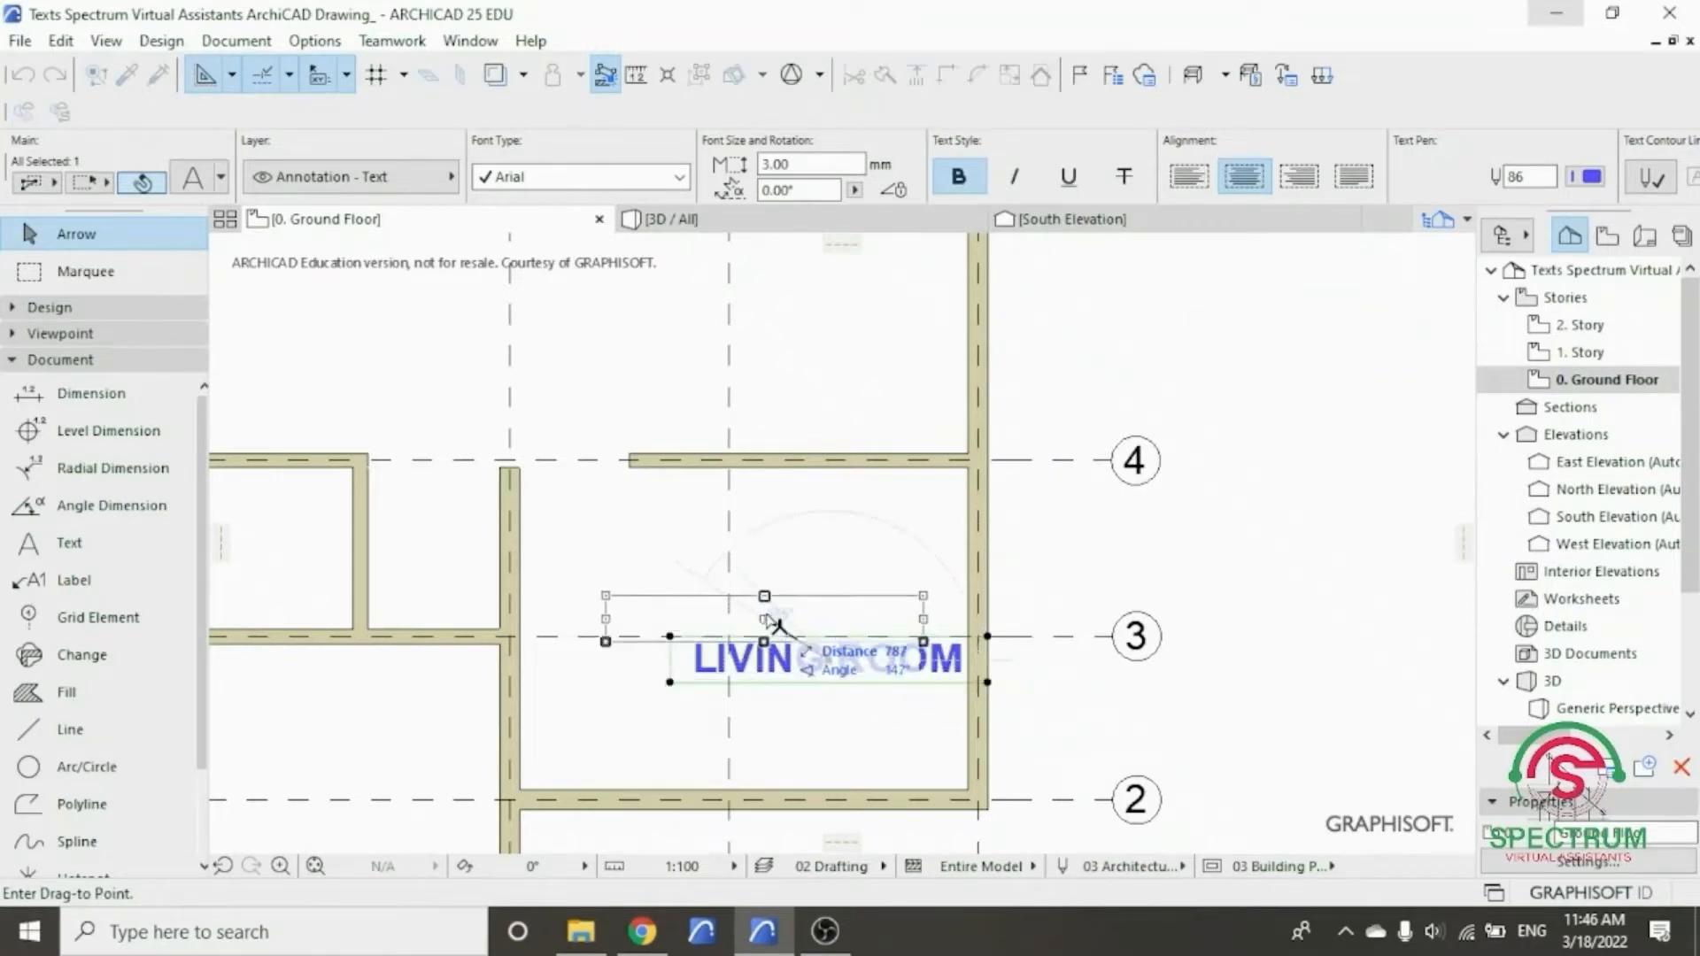
left_click(746, 604)
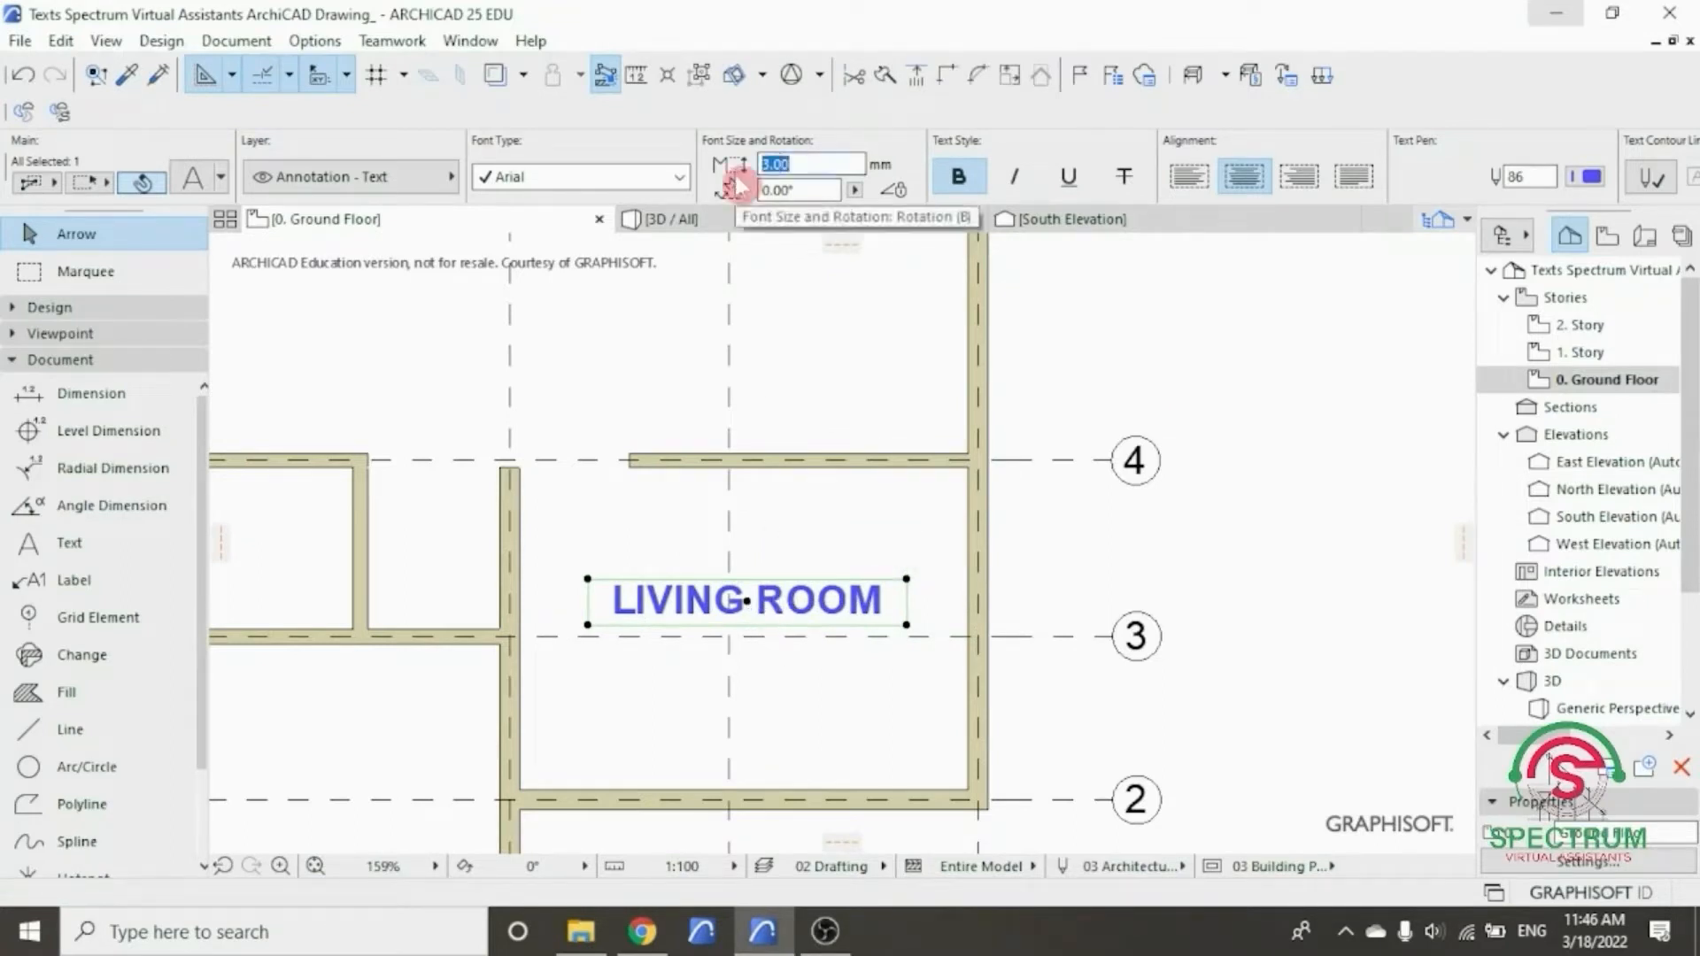
- Set the LIVING ROOM label's font size to 1.90 mm and deselect it
type("1")
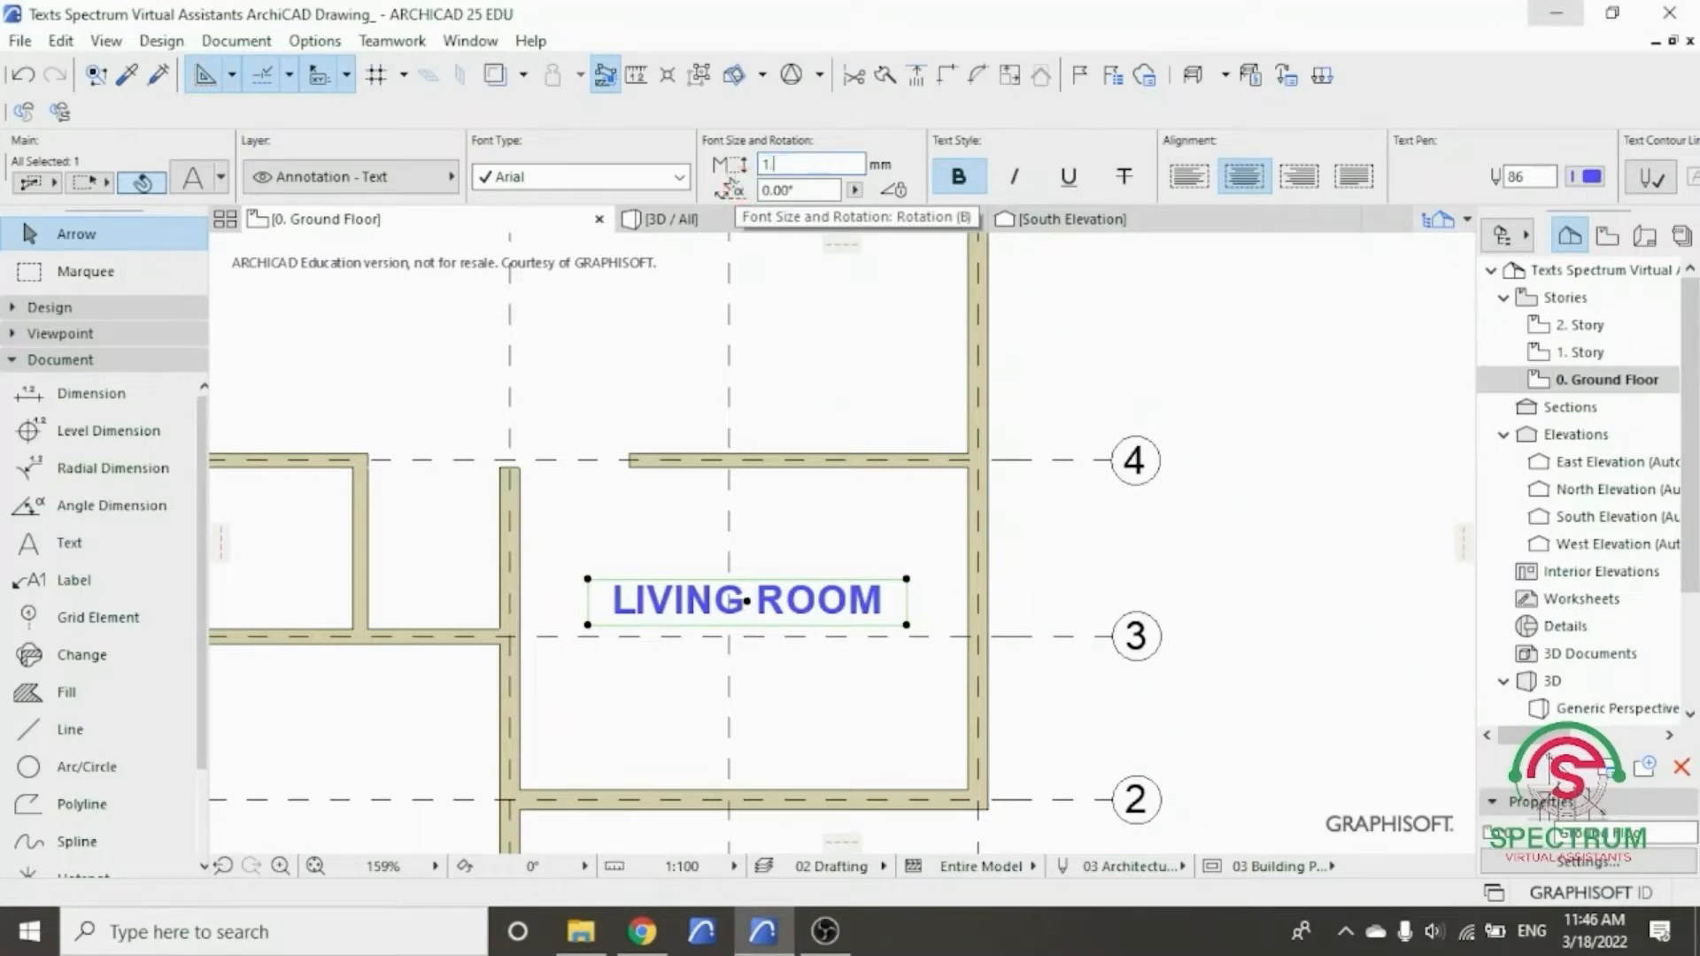
key("Return")
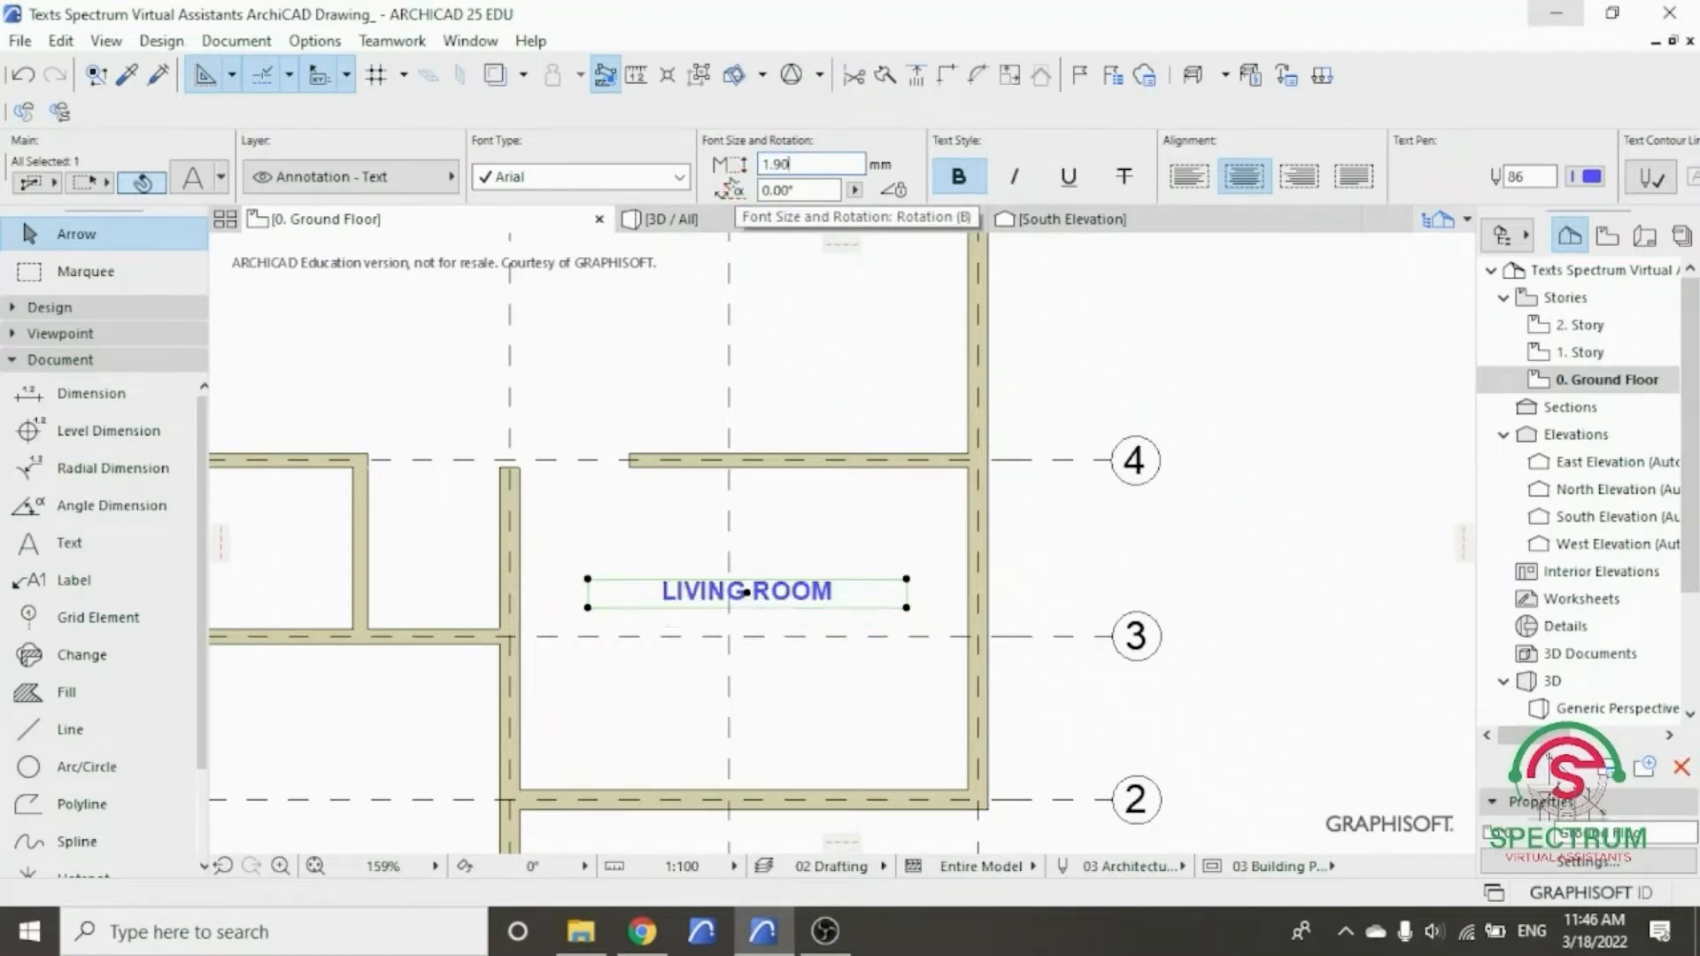
left_click(1049, 545)
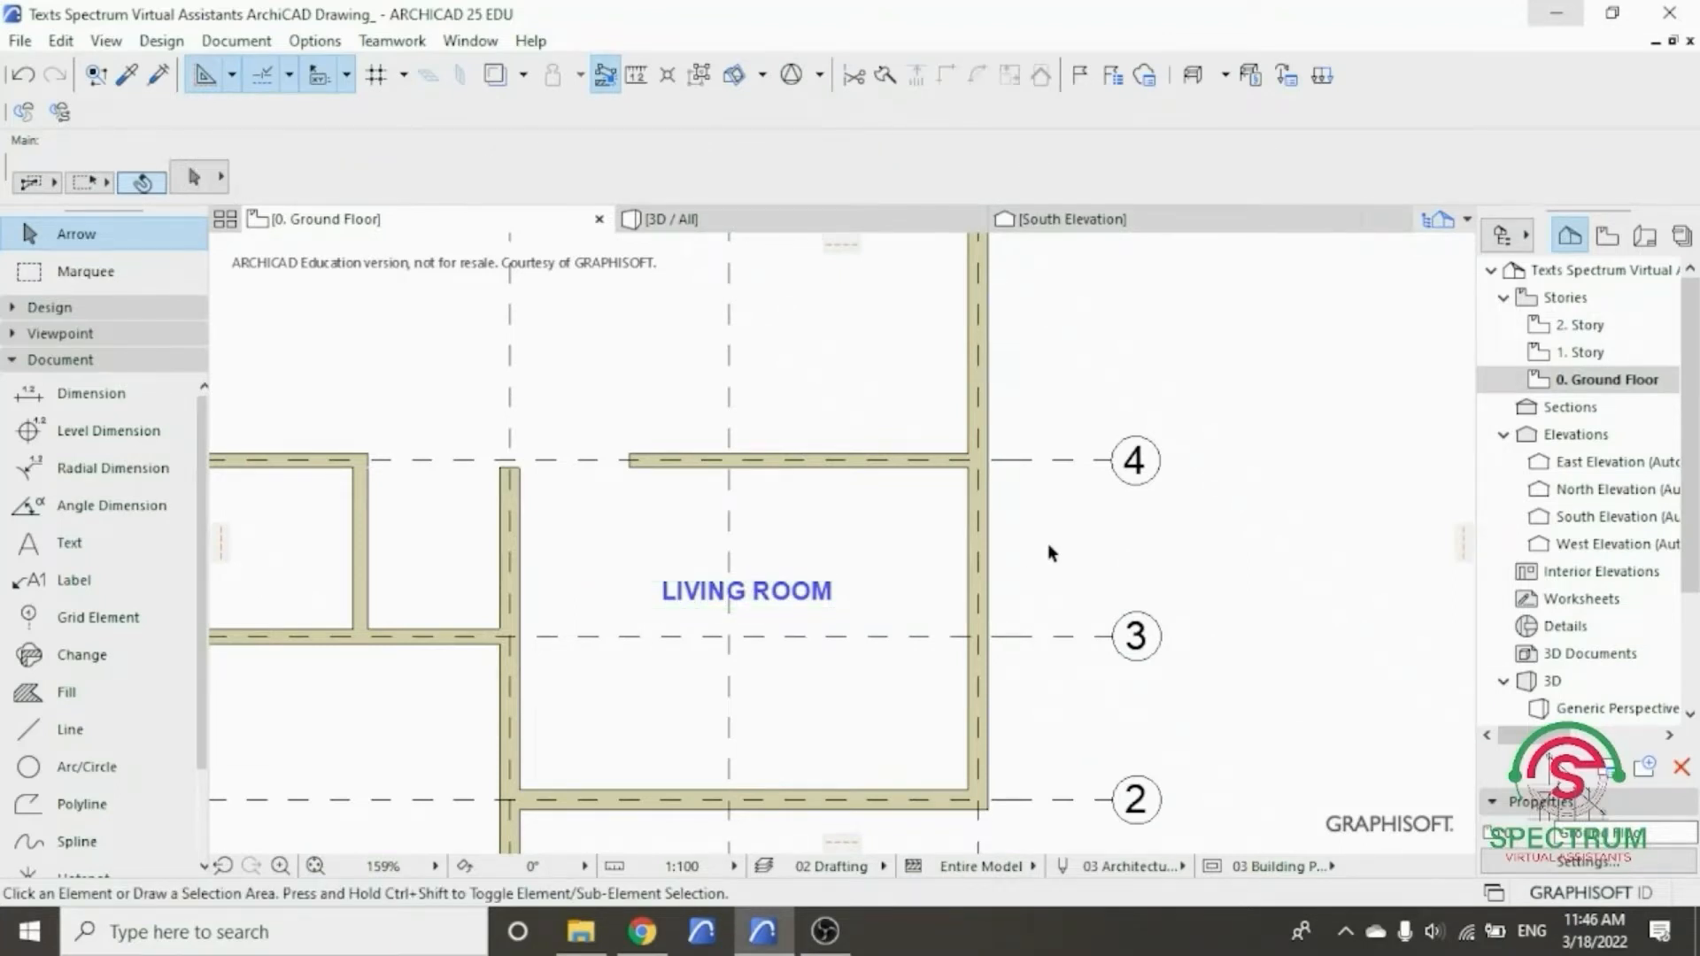
- Draw a text block frame about 1760 mm by 330 mm in the southwest room, between grid lines 1 and 2
scroll(1075, 580, "down", 5)
scroll(950, 401, "up", 2)
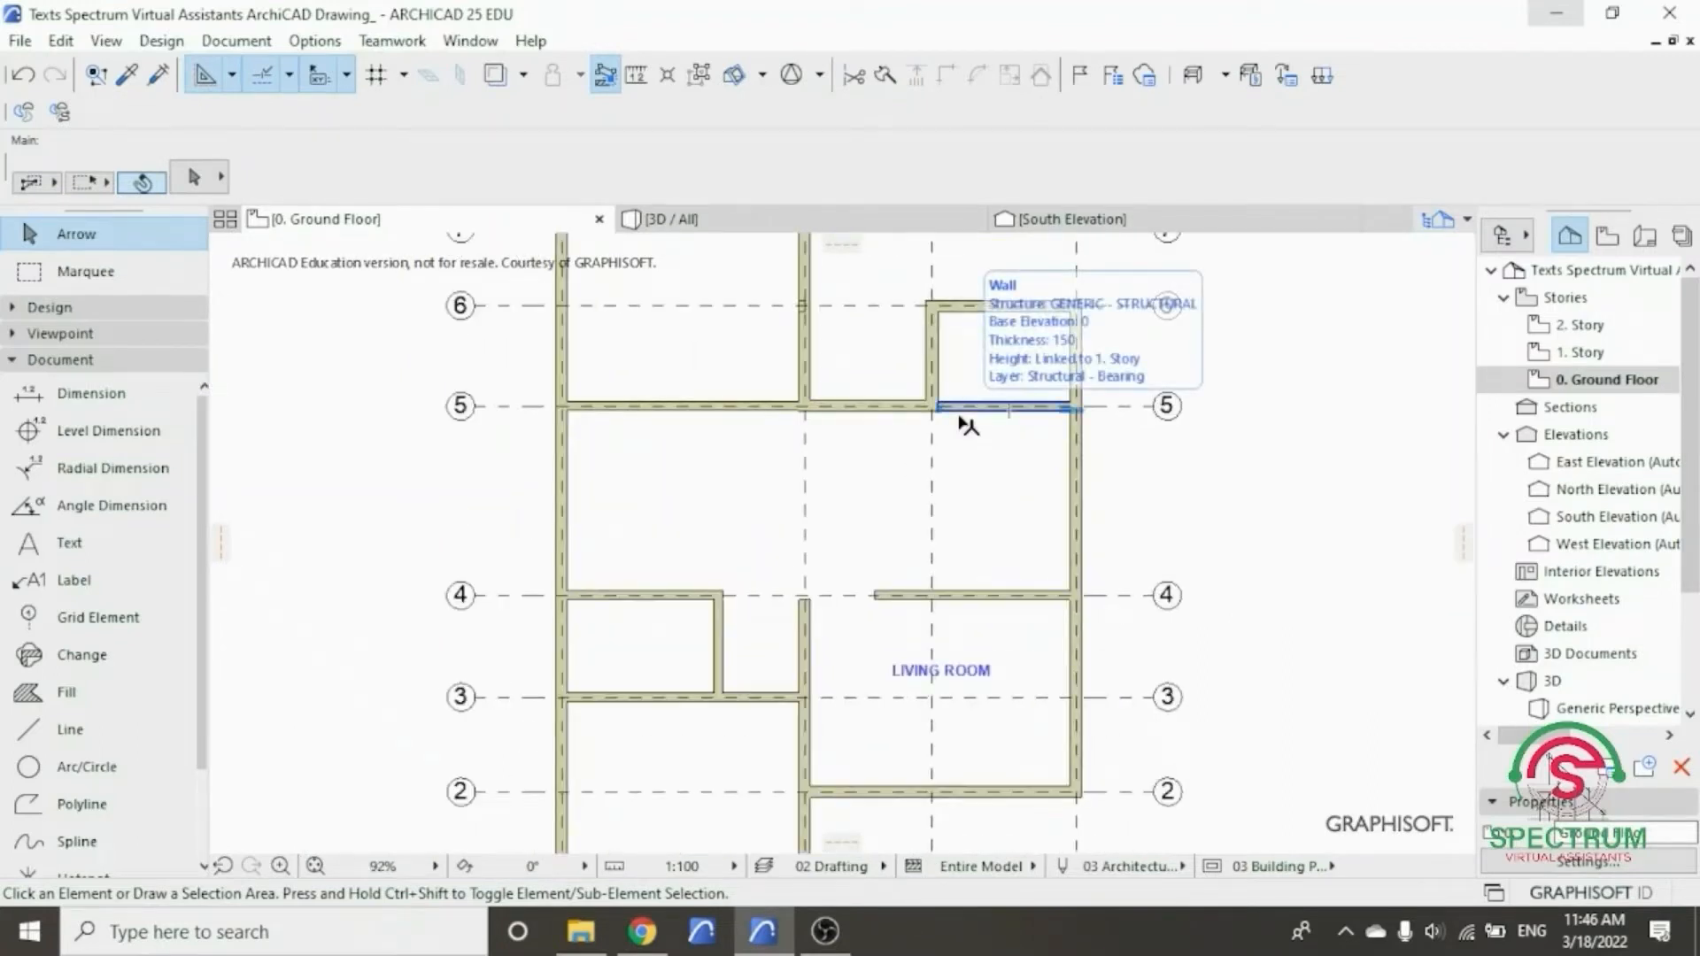
scroll(889, 695, "down", 2)
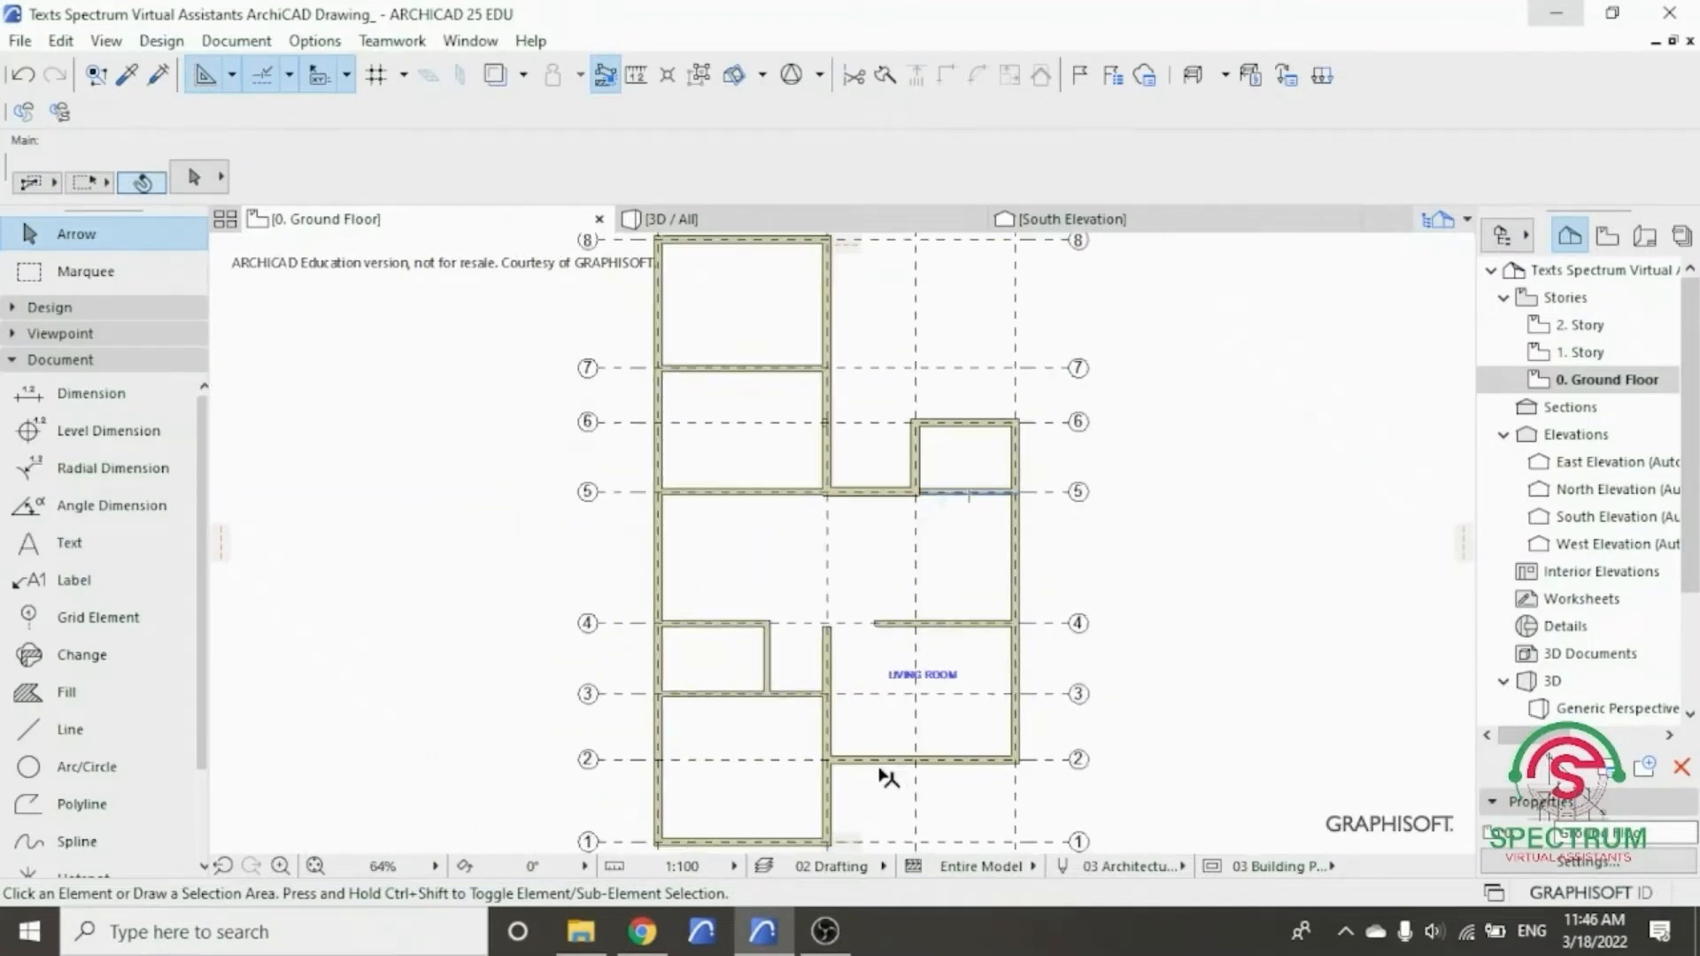
scroll(881, 772, "up", 2)
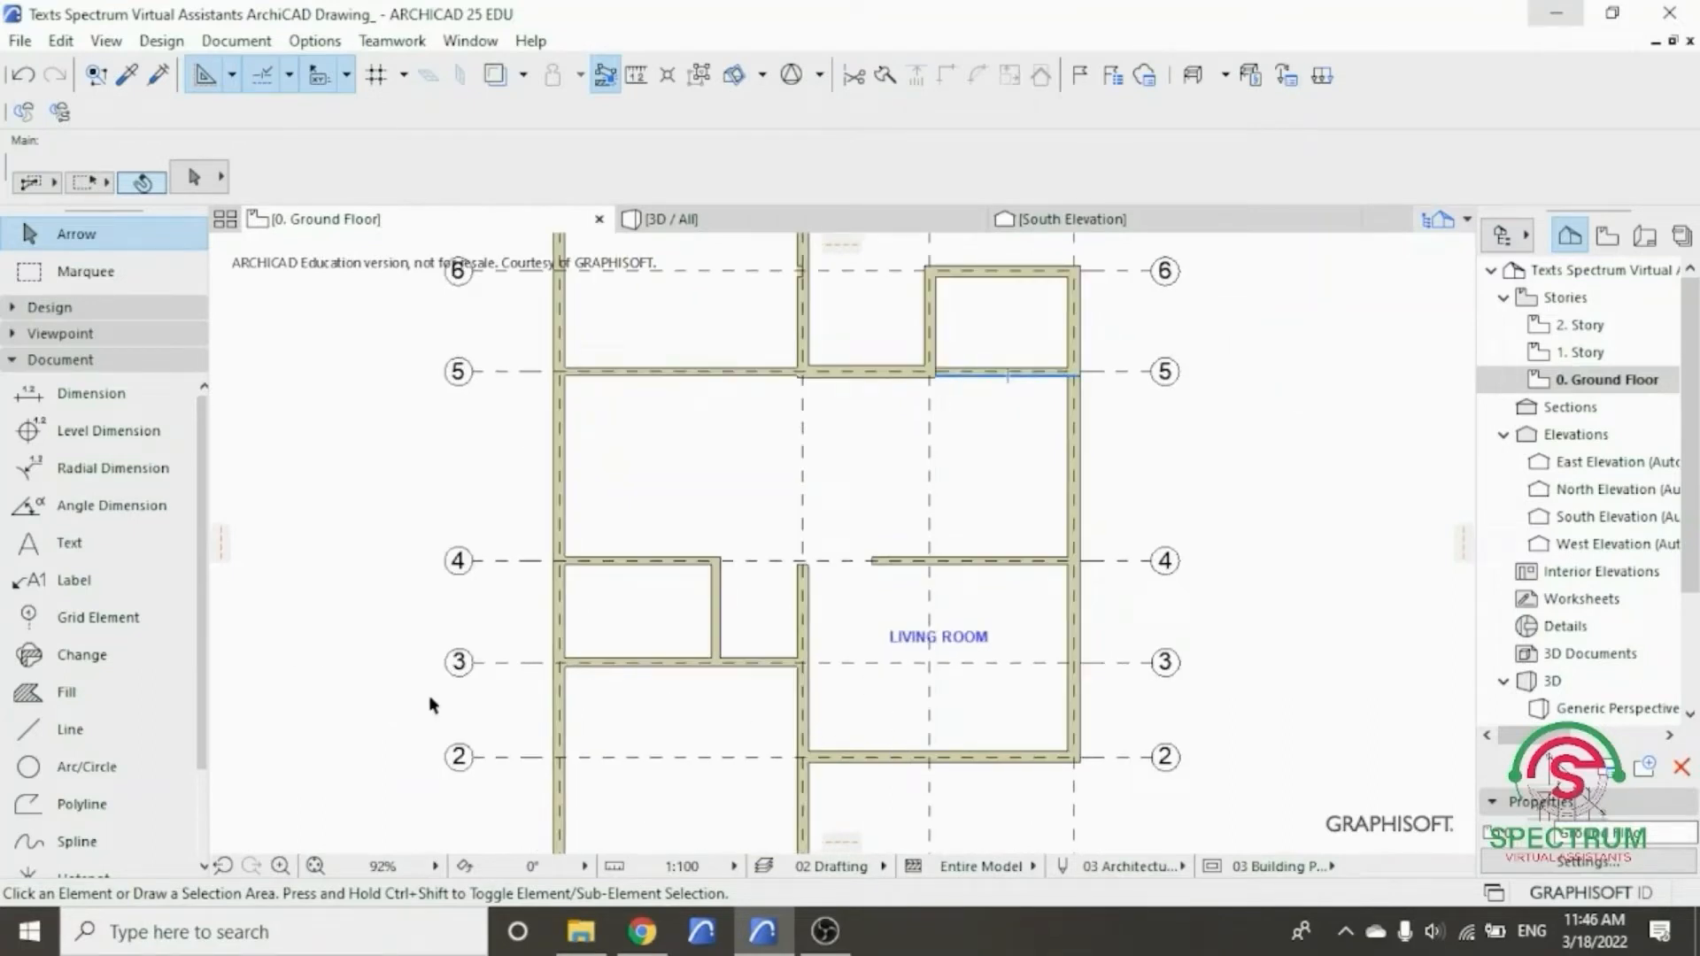
left_click(113, 363)
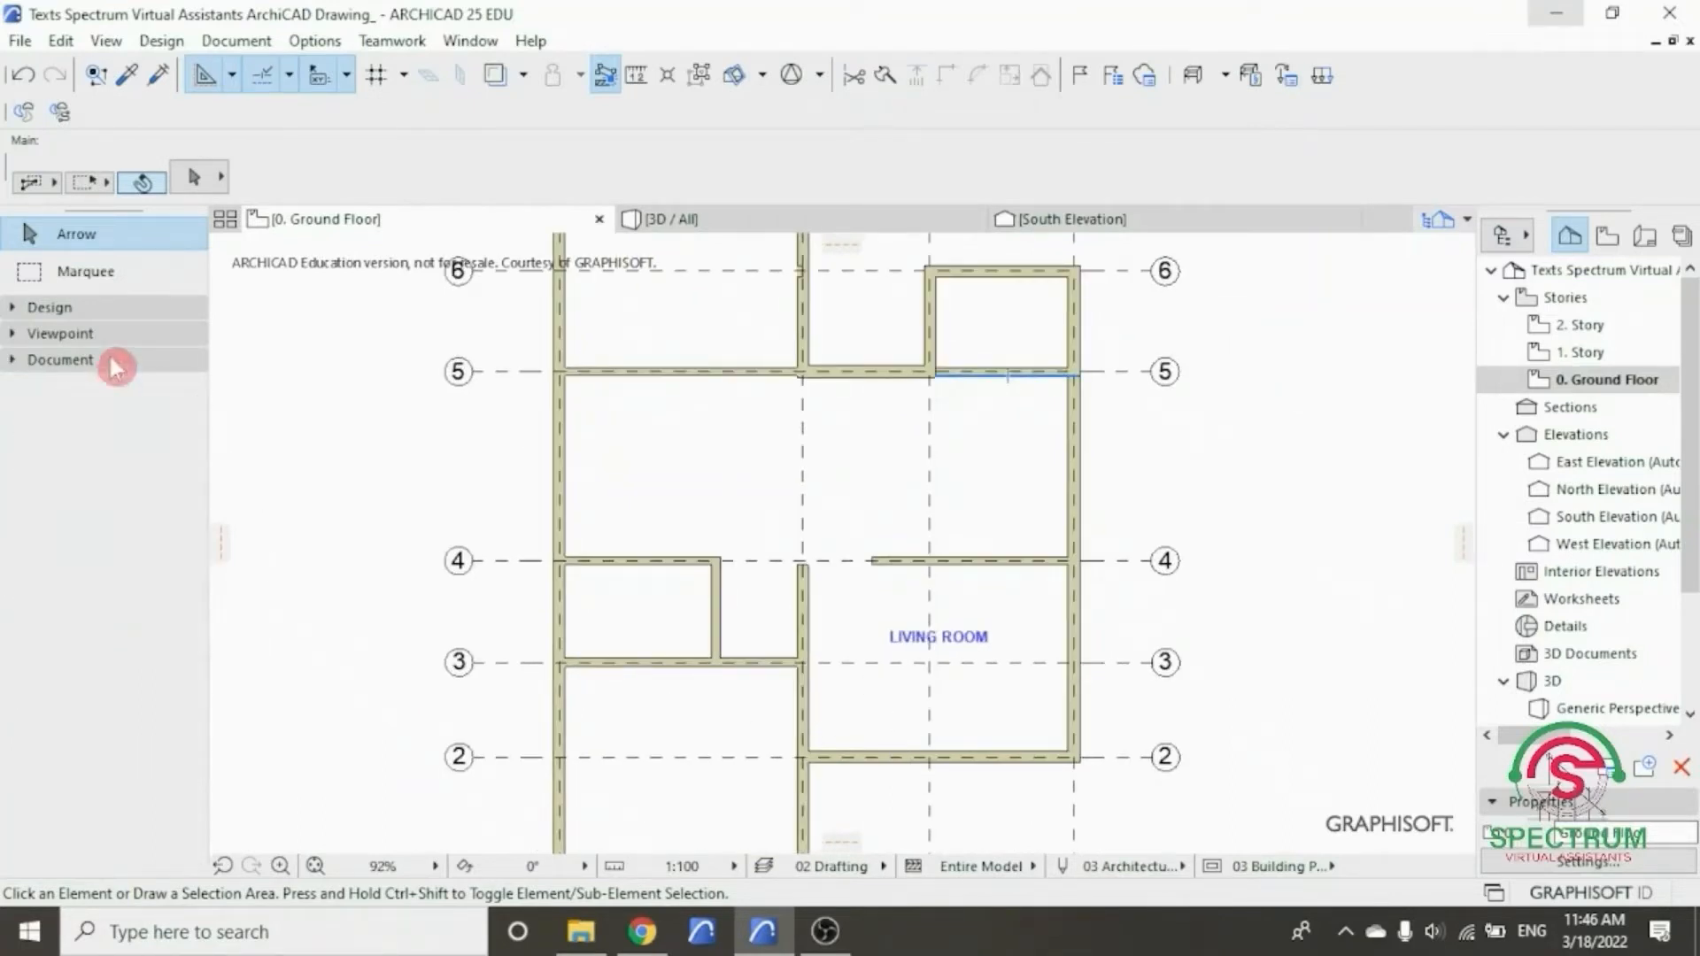
left_click(114, 363)
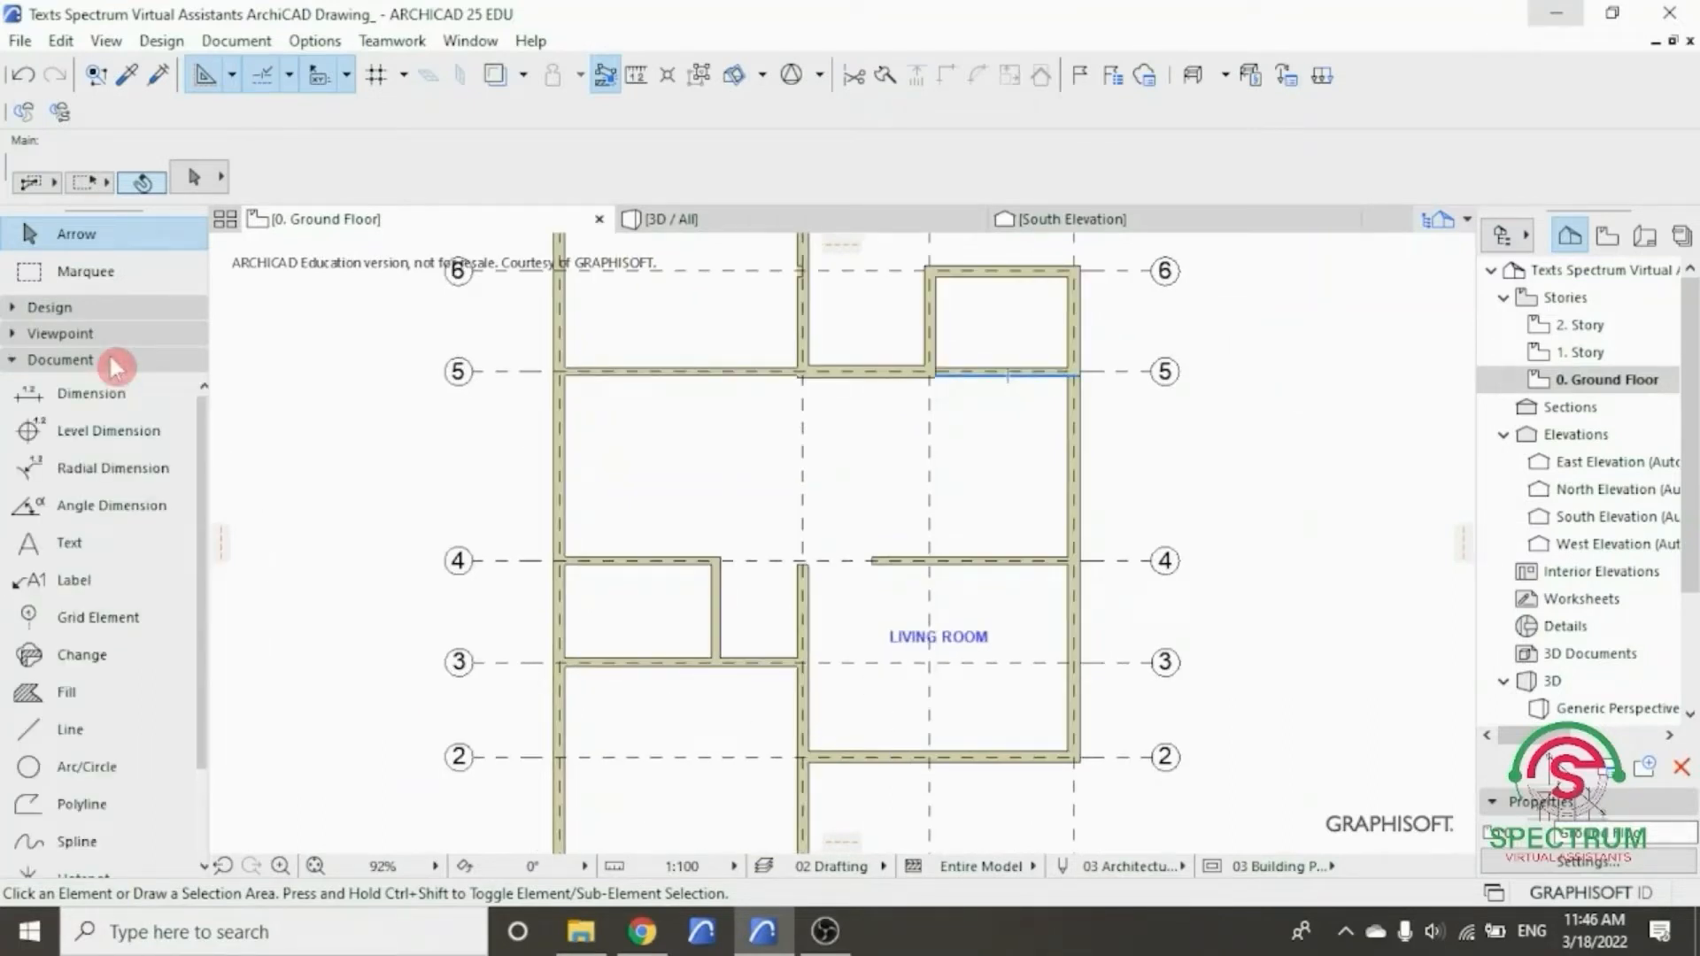
left_click(70, 549)
scroll(611, 713, "down", 3)
scroll(622, 719, "up", 4)
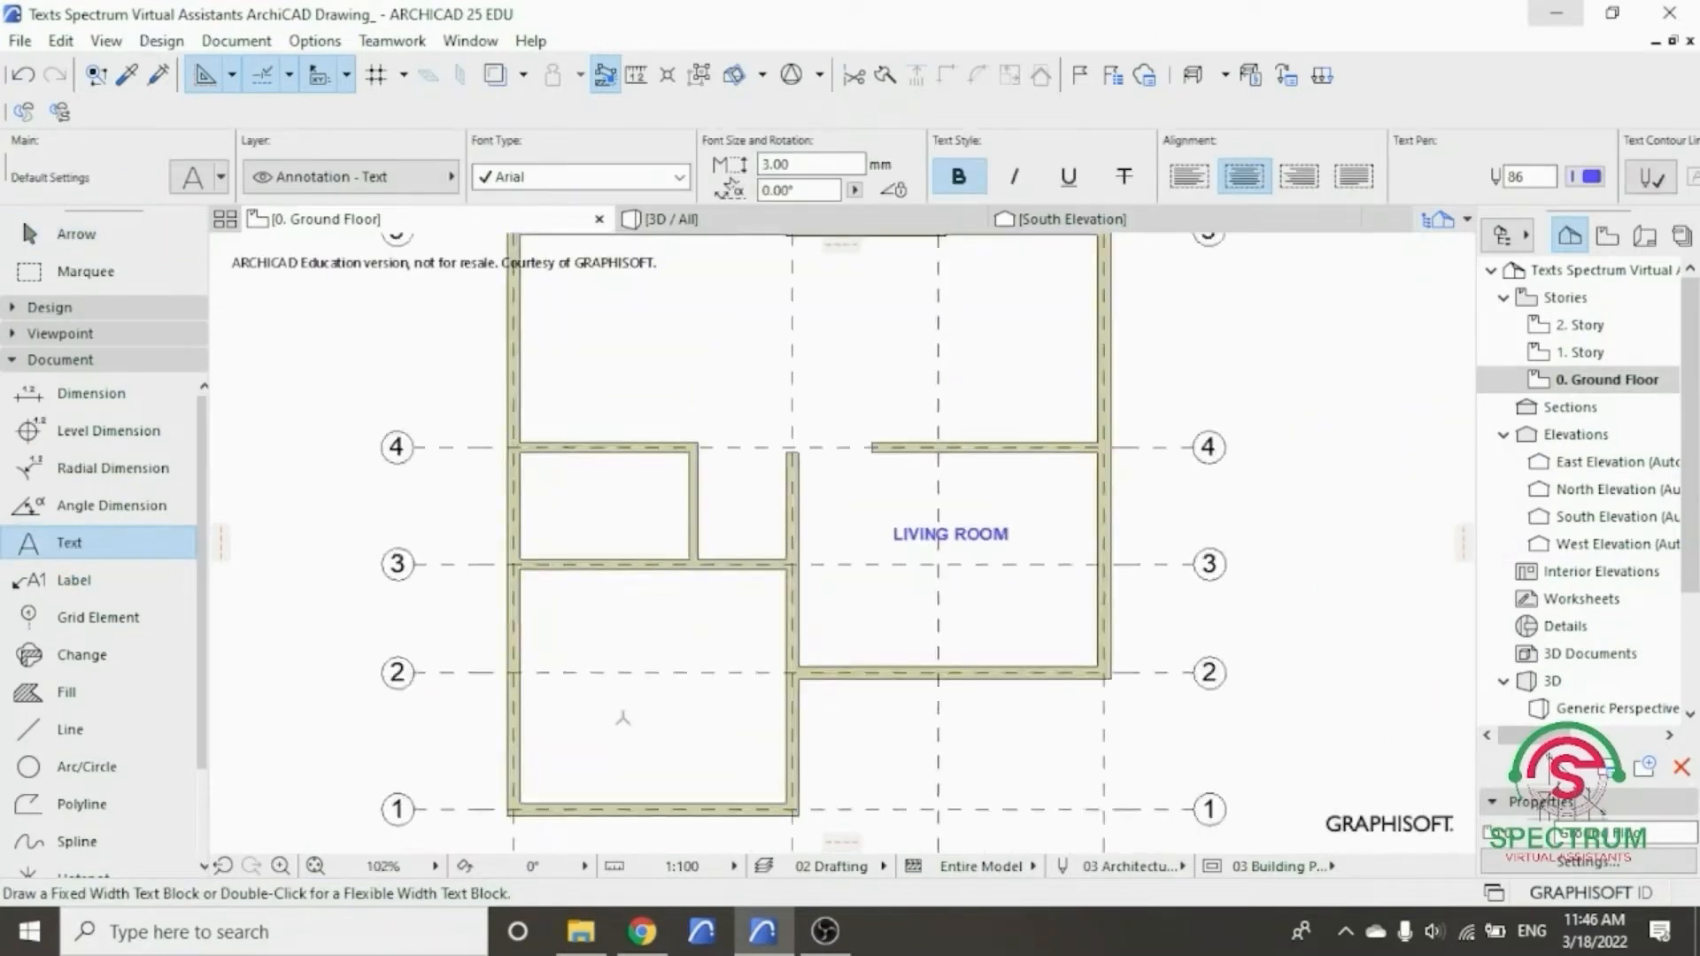
scroll(622, 719, "up", 1)
left_click(610, 694)
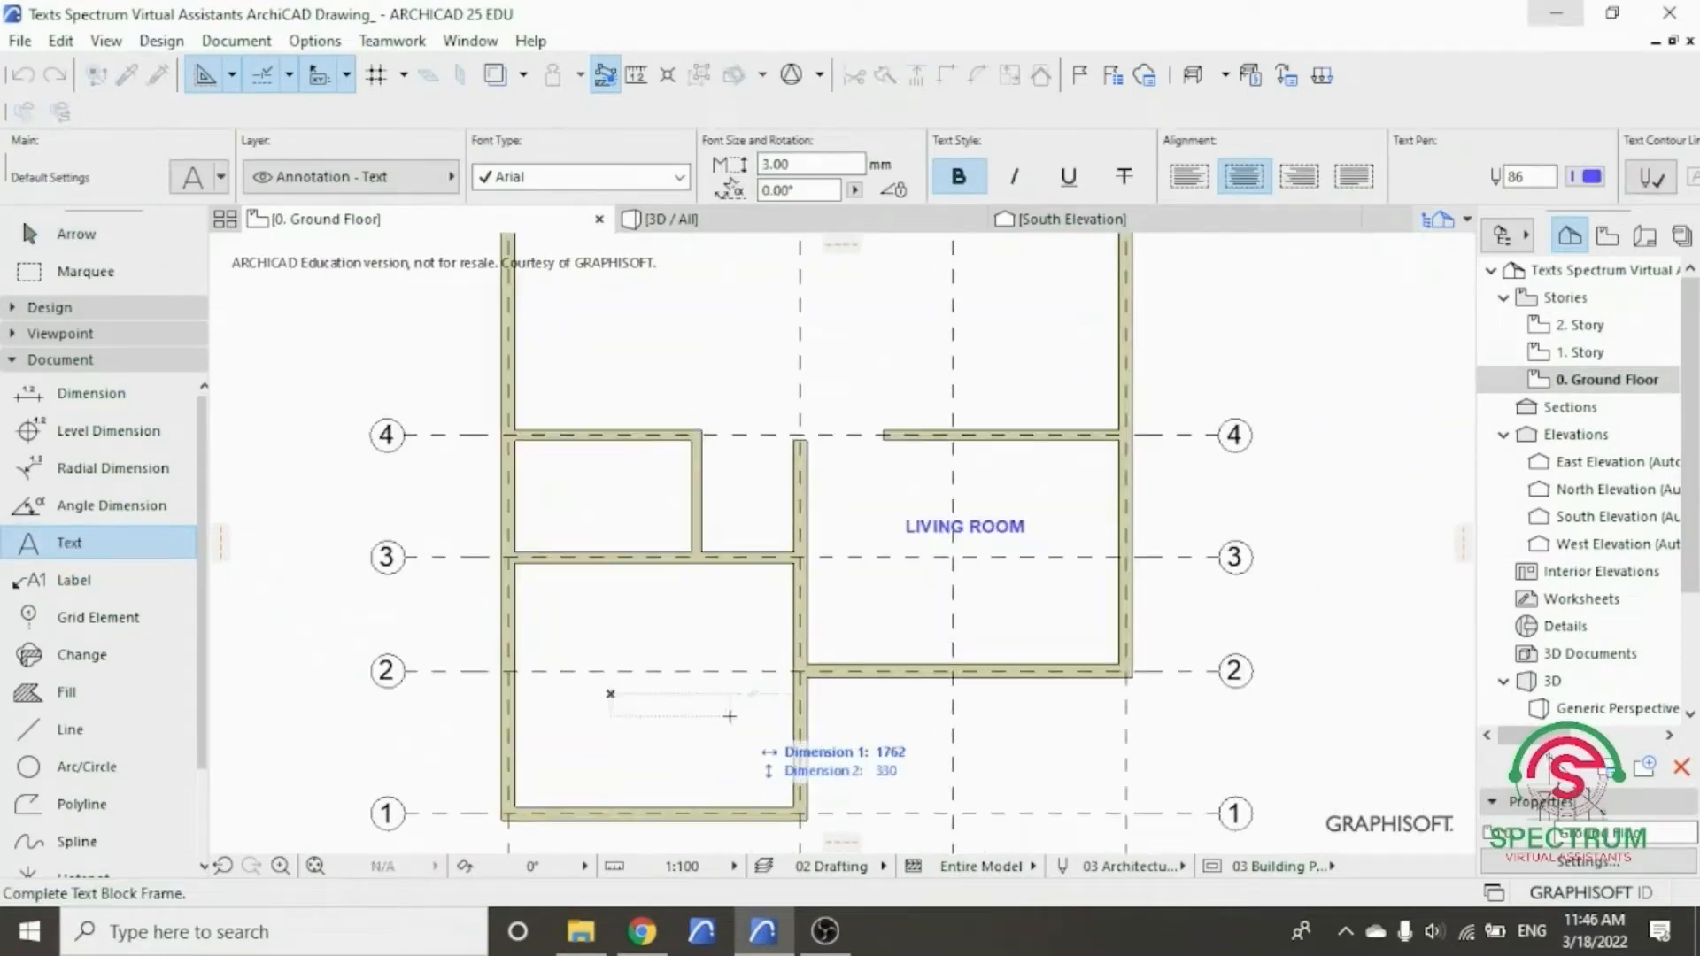
left_click(729, 715)
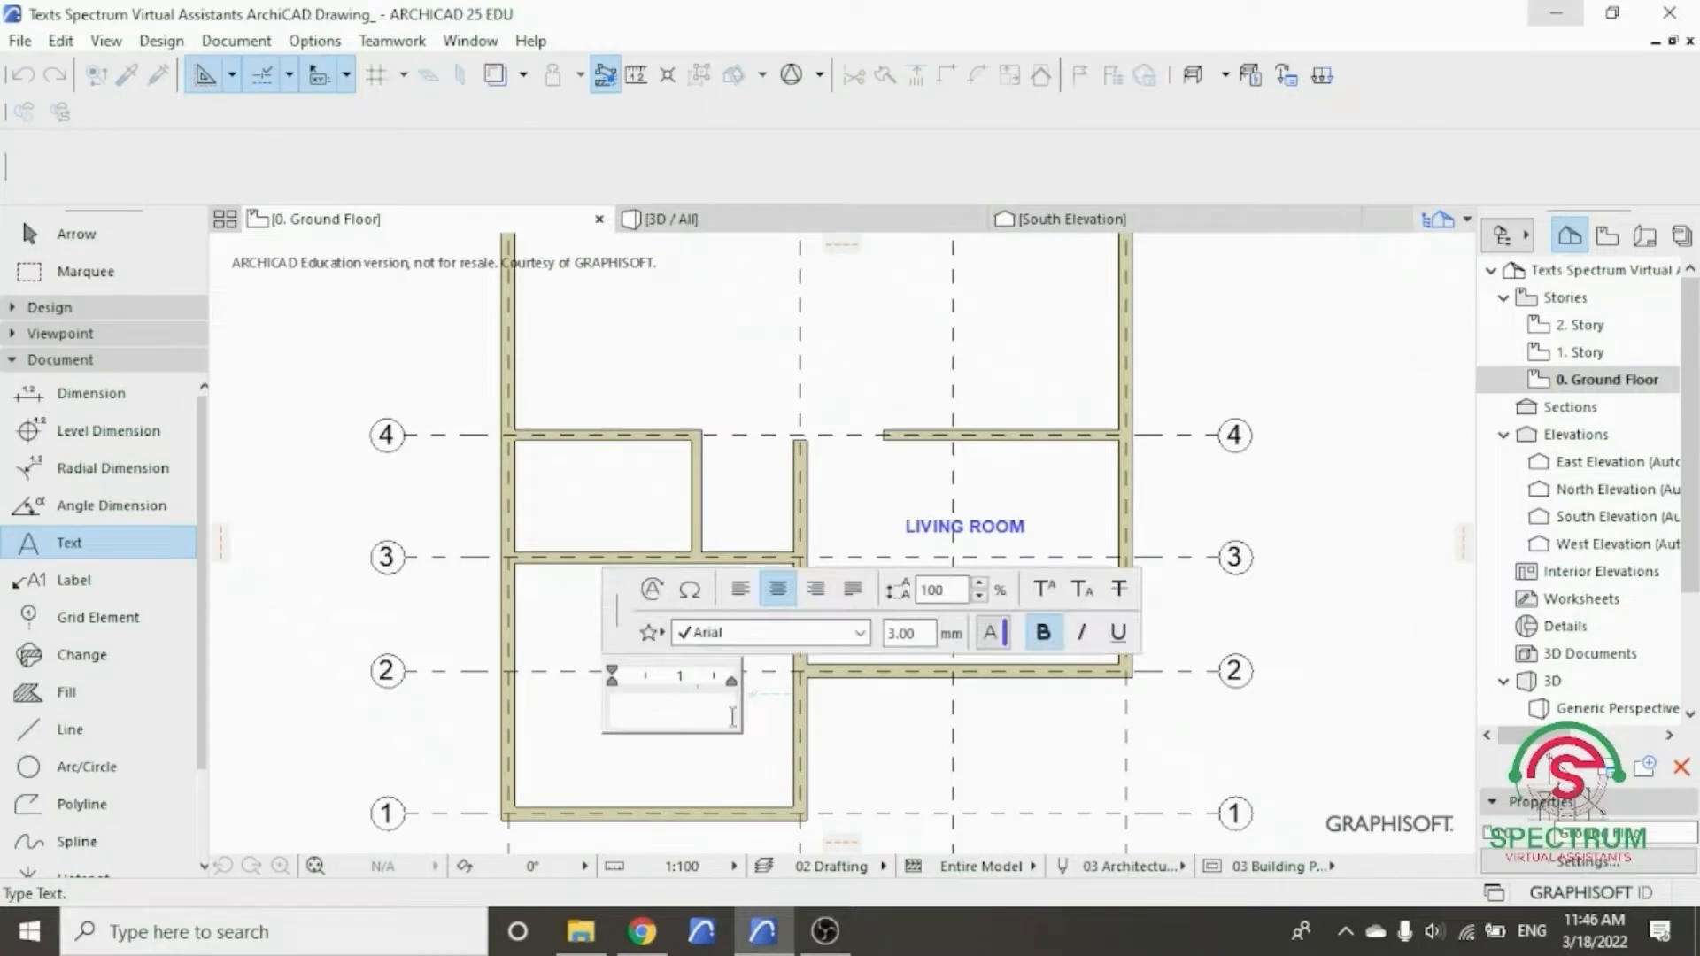
- Enter MASTER and BEDROOM on separate lines in the new text block and finish the label
type("MASTER")
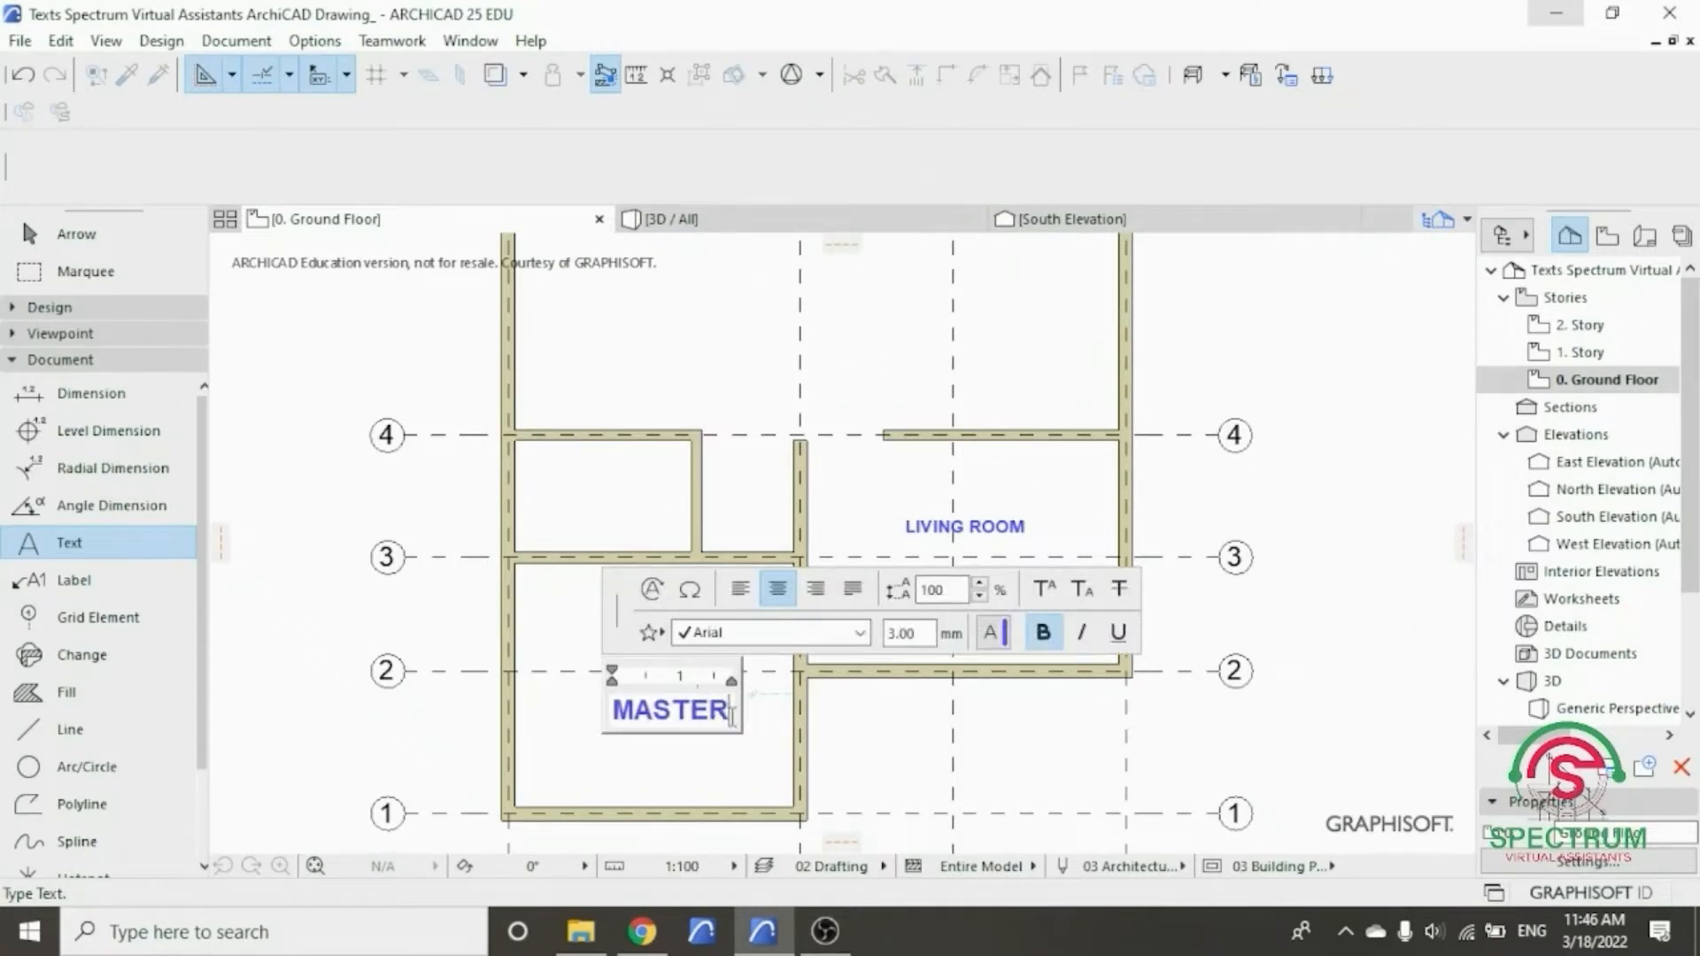
key("Return")
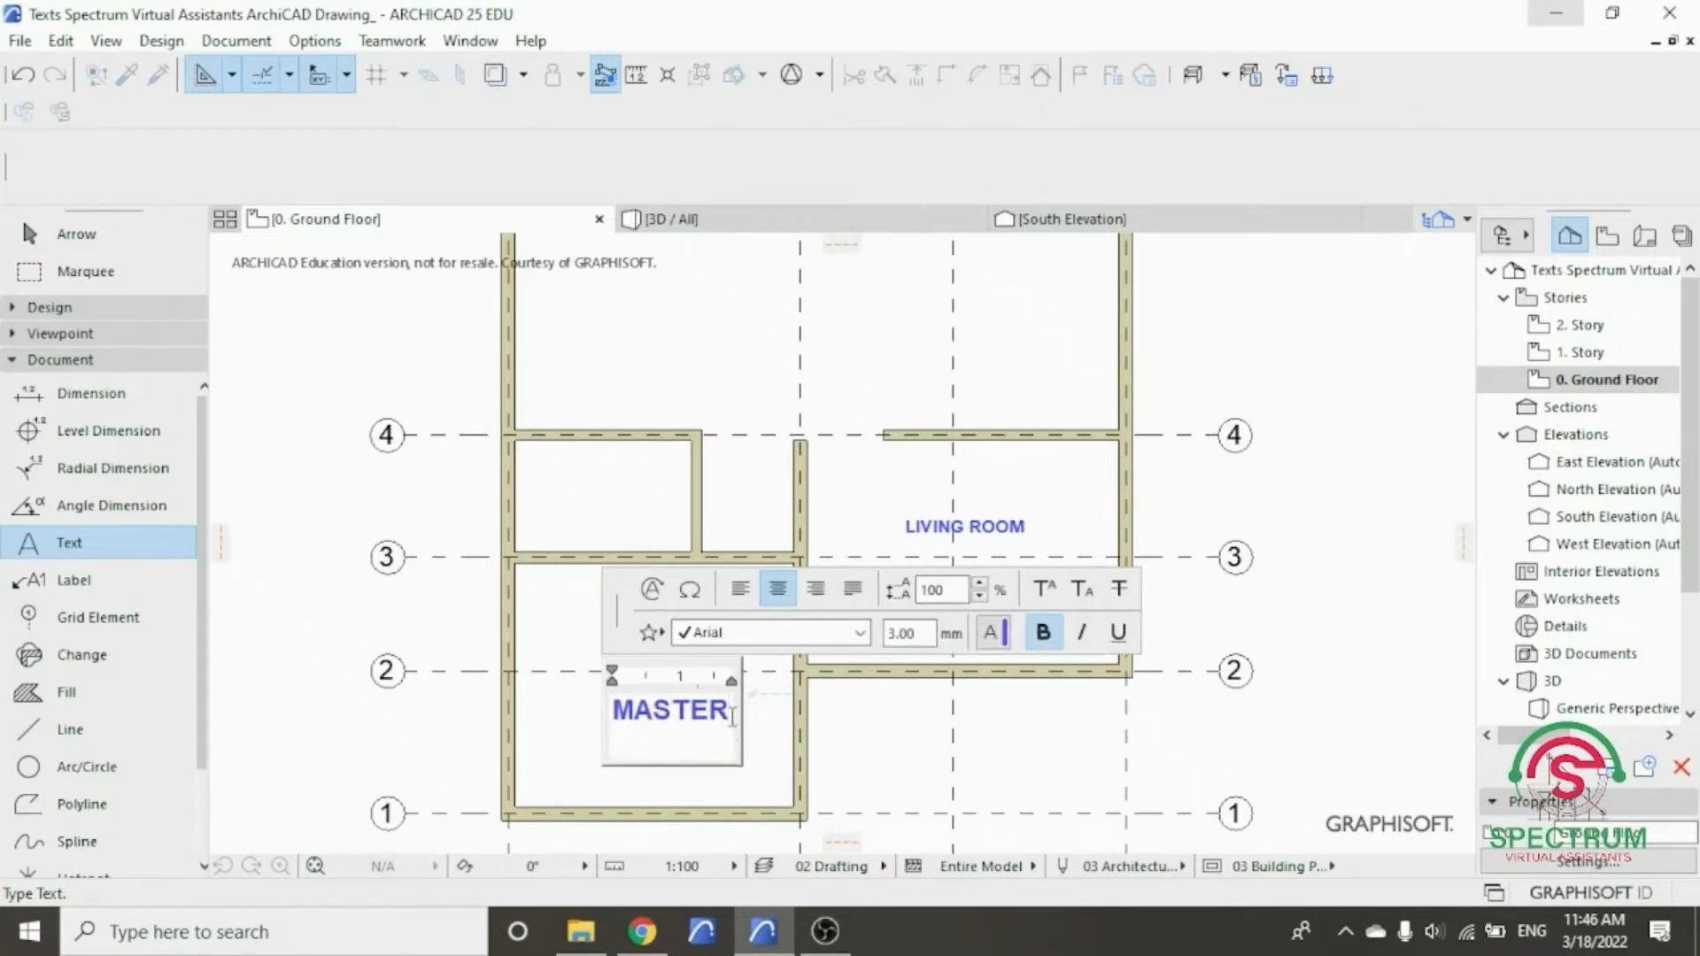
type("BEDROOM")
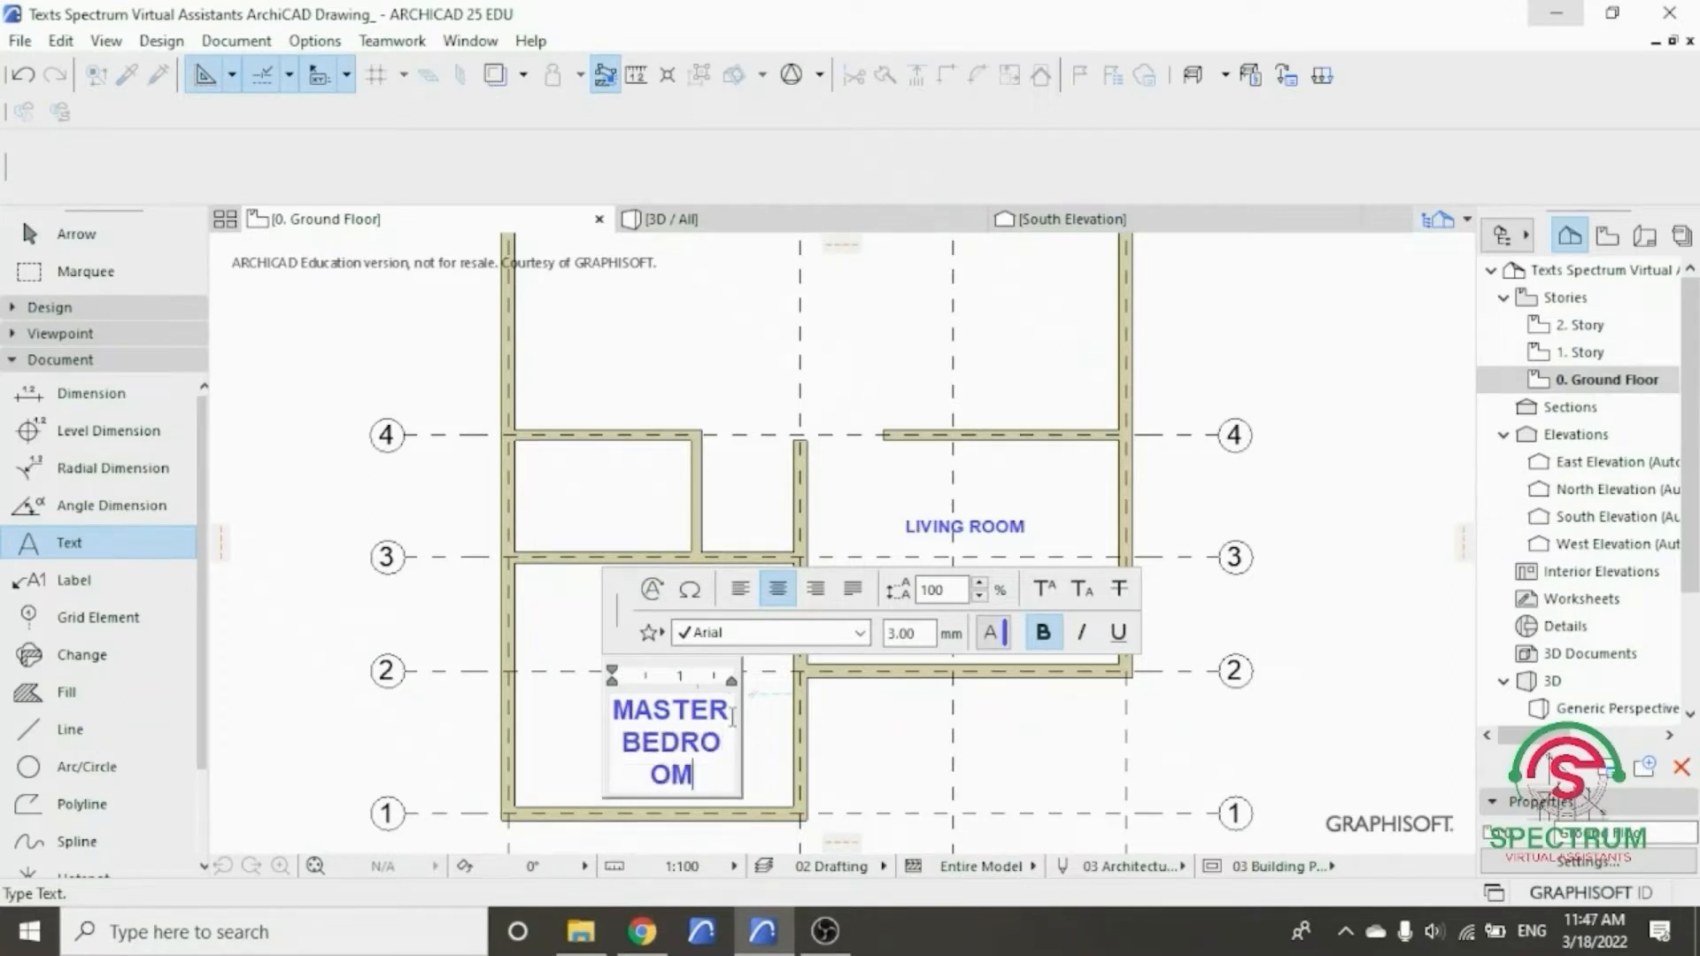
left_click(767, 745)
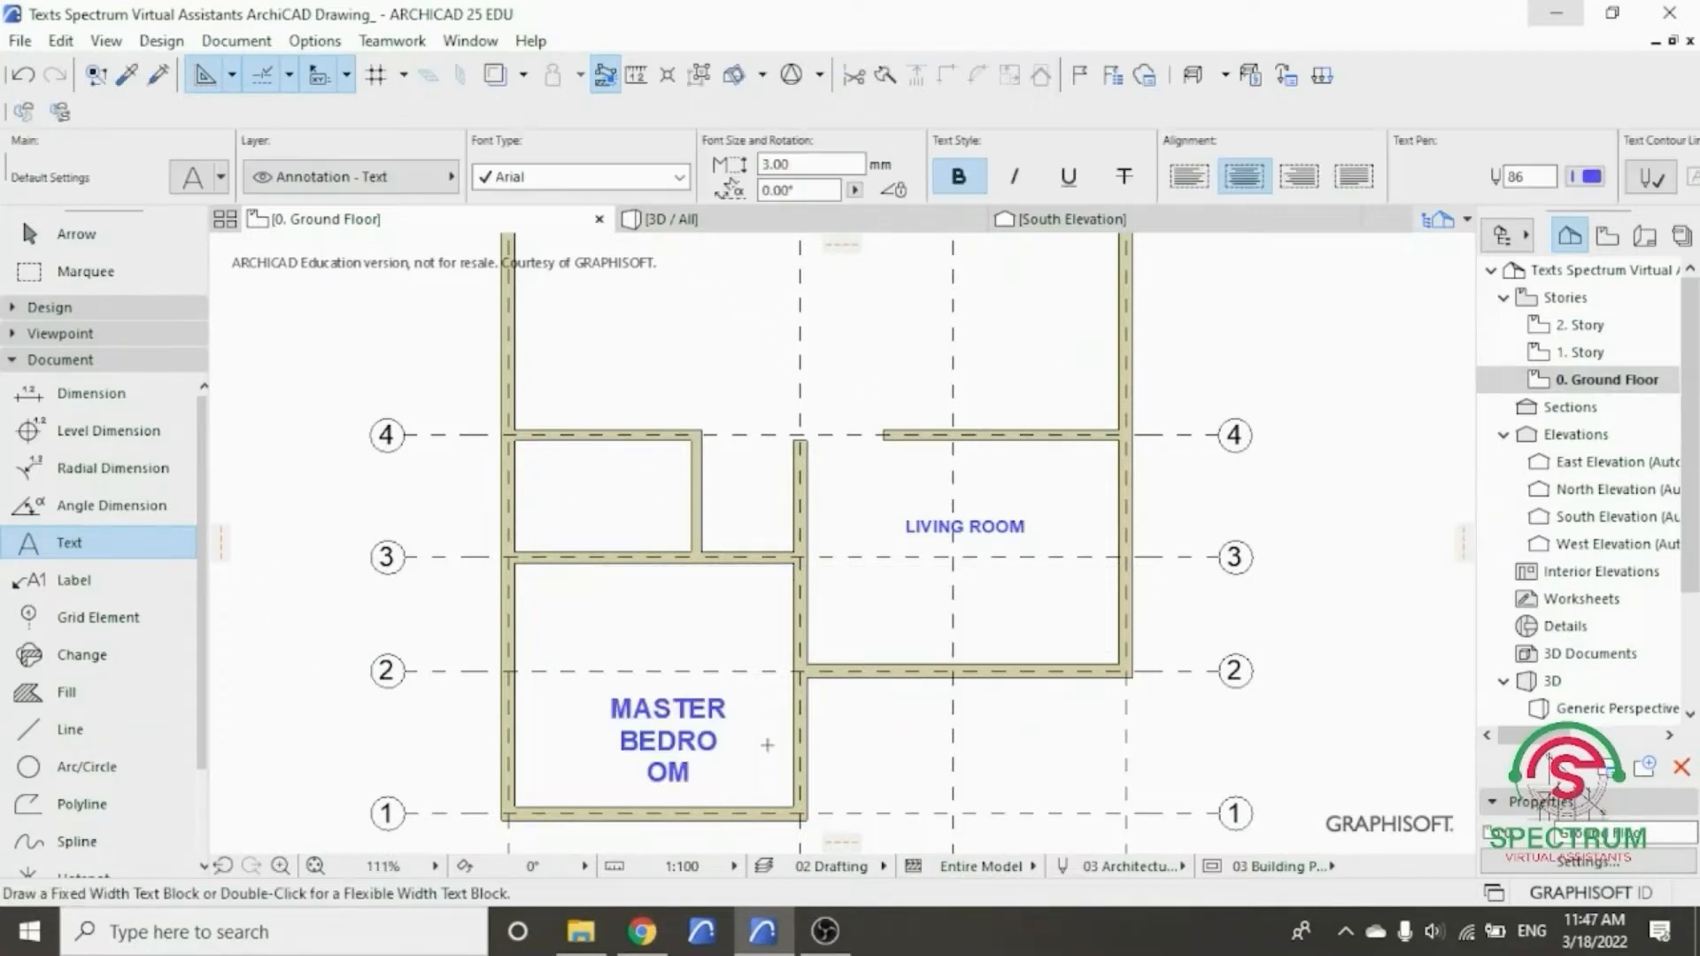
key("Escape")
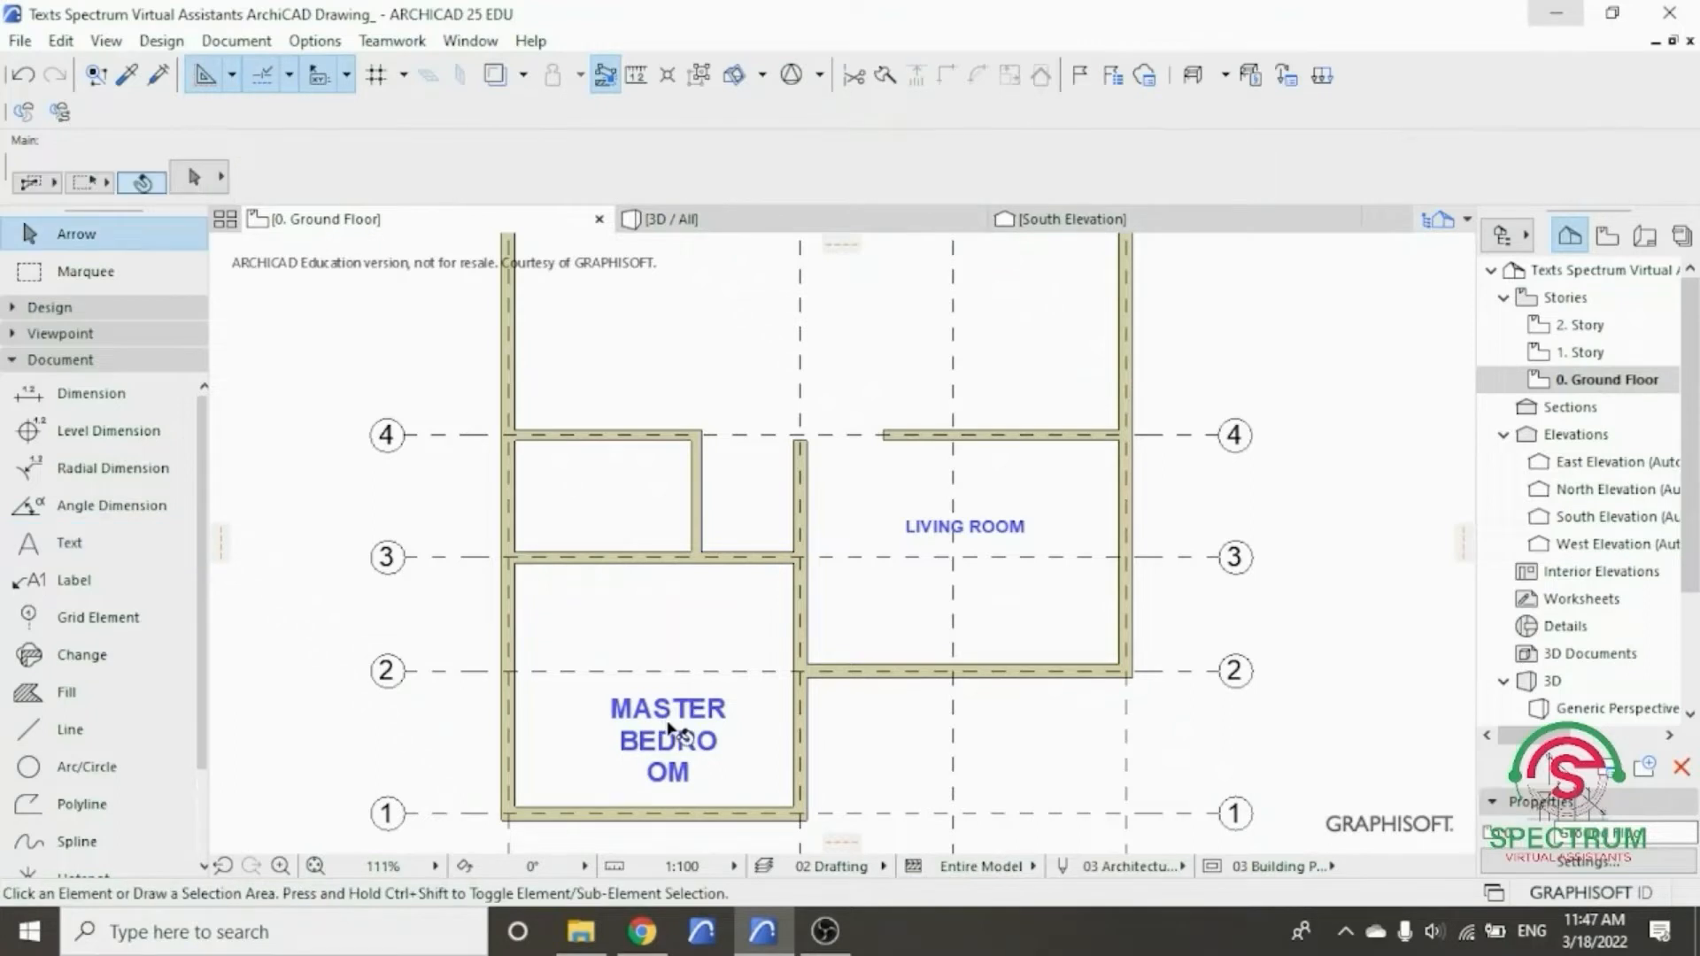
- Widen the MASTER BEDROOM text block so BEDROOM fits on one line, and move it about 1030 mm west to the room's middle
left_click(672, 730)
left_click_drag(729, 789, 862, 737)
left_click_drag(736, 726, 722, 726)
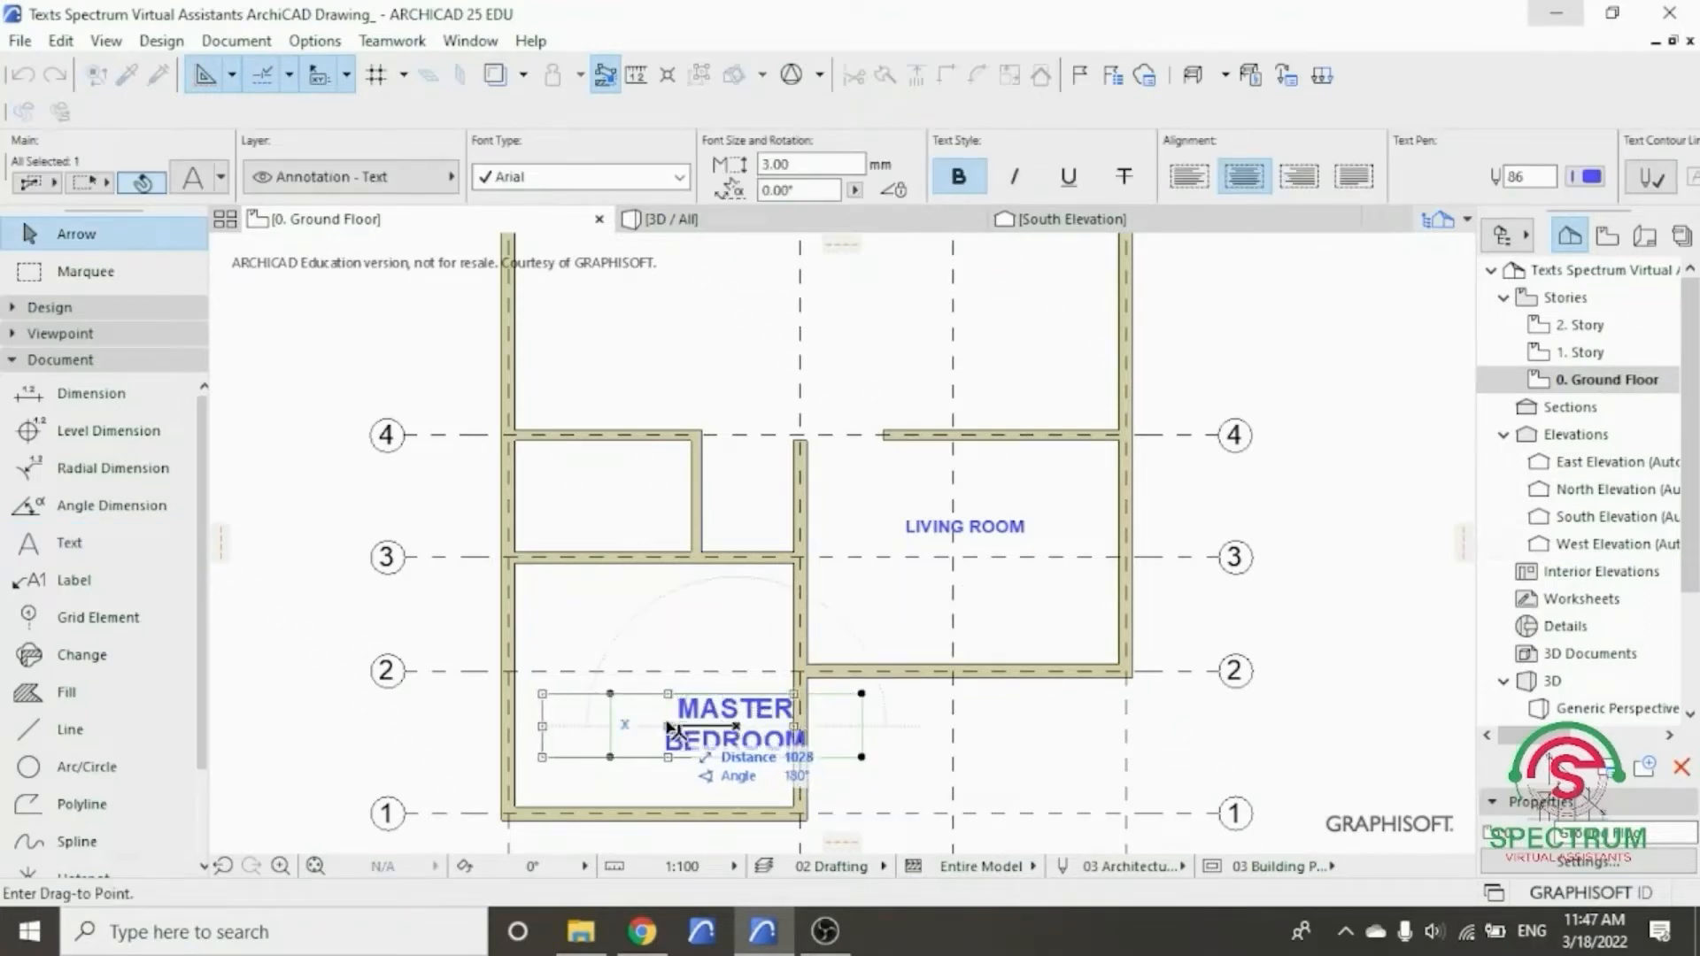
left_click(681, 729)
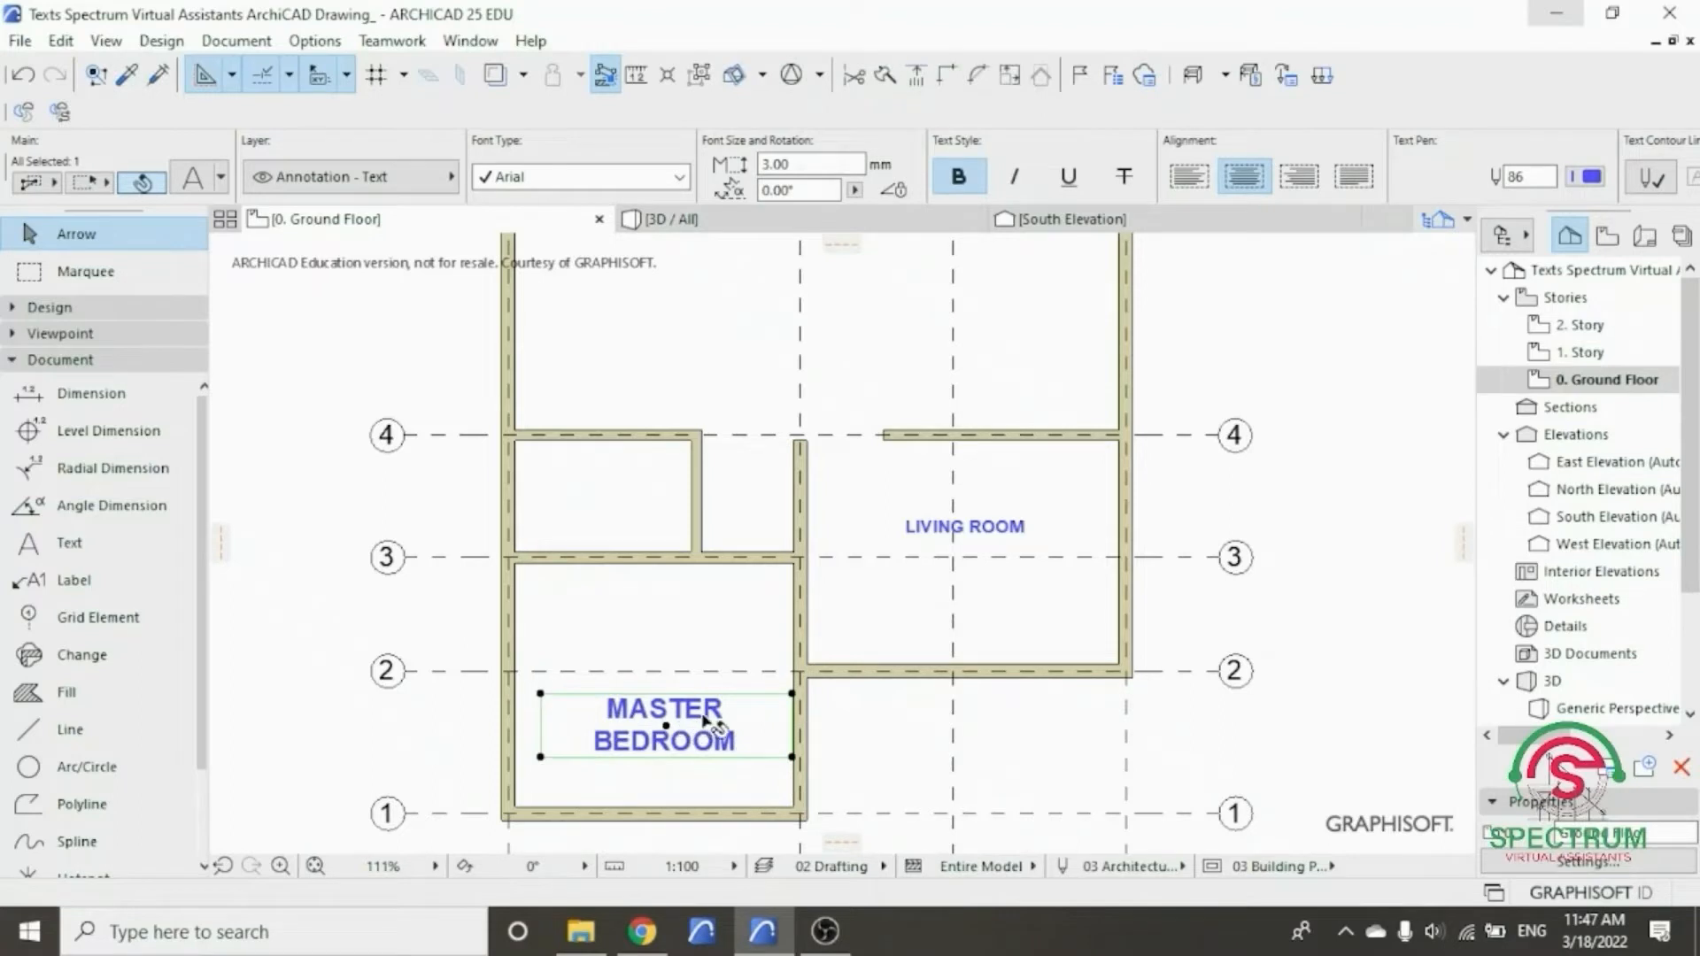
- Set the MASTER BEDROOM label's font size to 1.9 mm and deselect it
left_click(784, 165)
type("1.9")
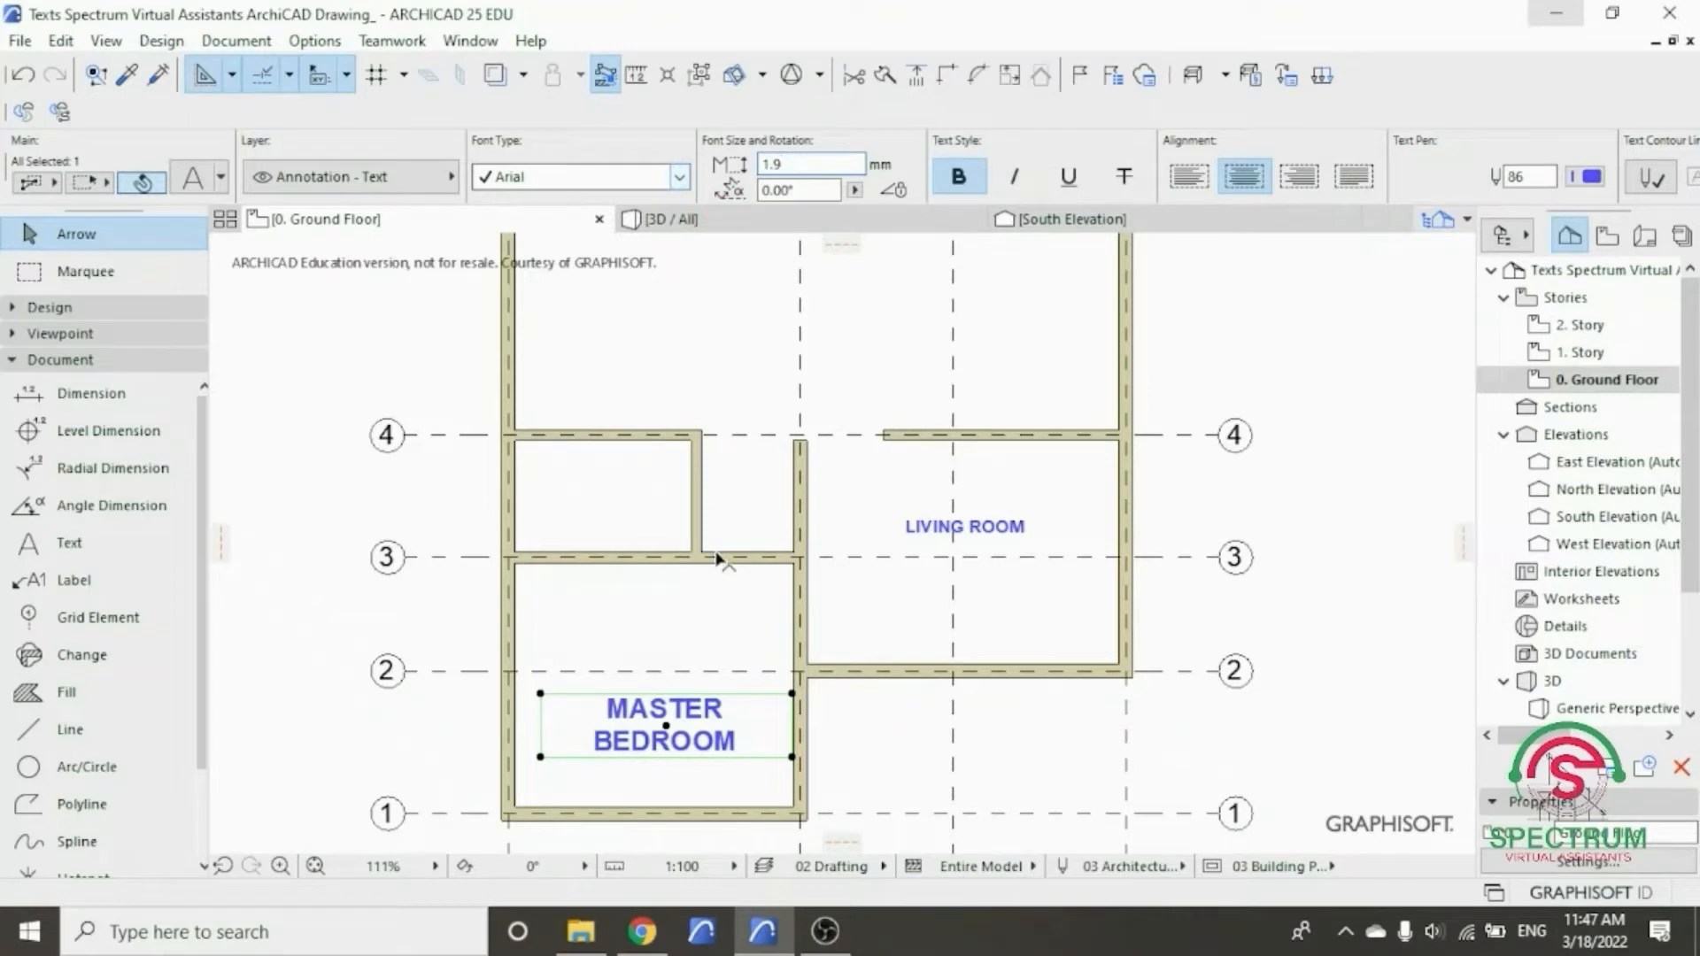
left_click(721, 620)
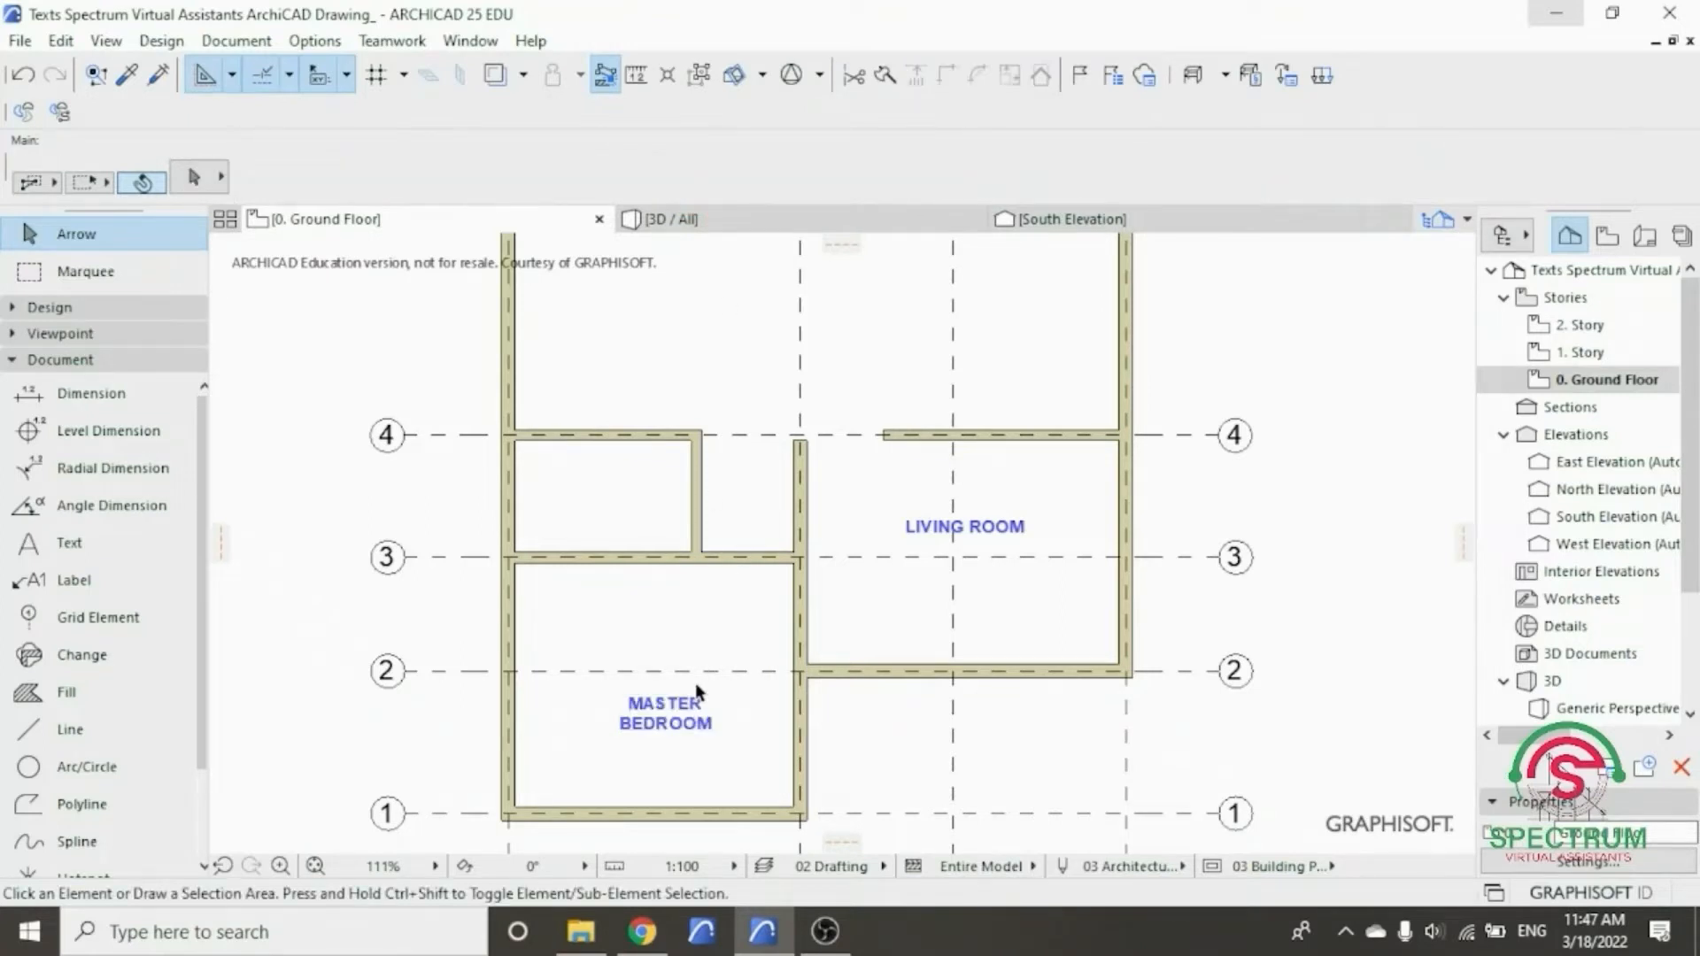
- Set the Text tool's default font size to 1.9 mm with centred alignment, and leave the tool
double_click(87, 549)
left_click(651, 202)
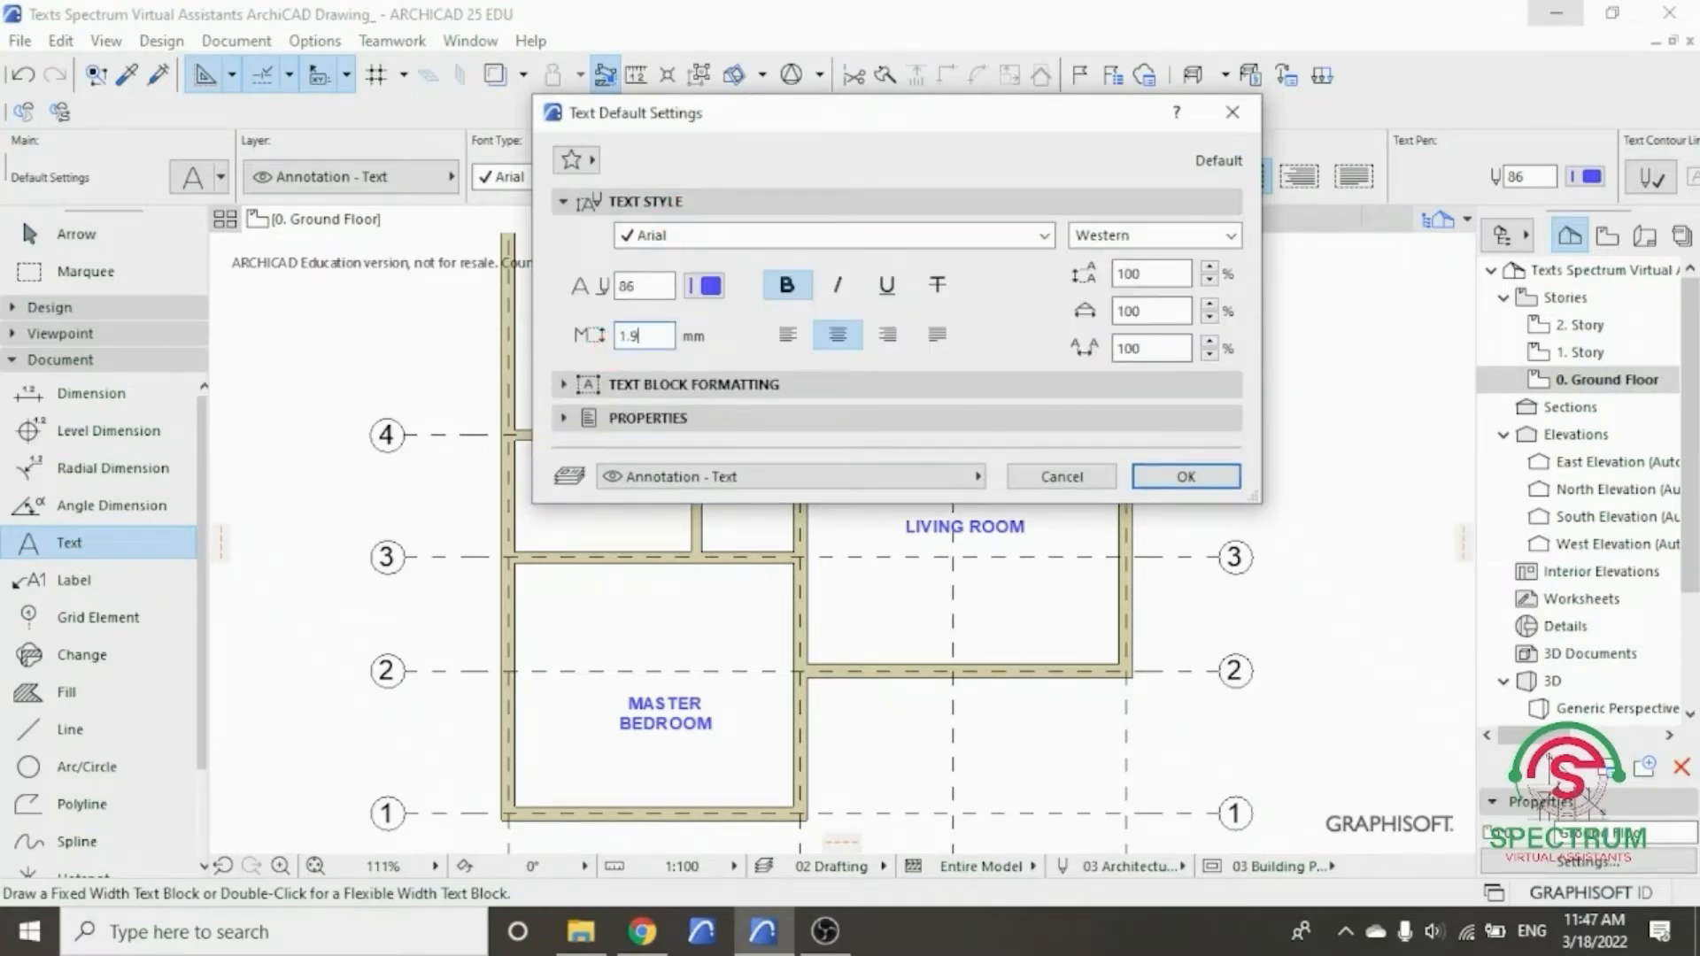
left_click(836, 335)
left_click(1186, 476)
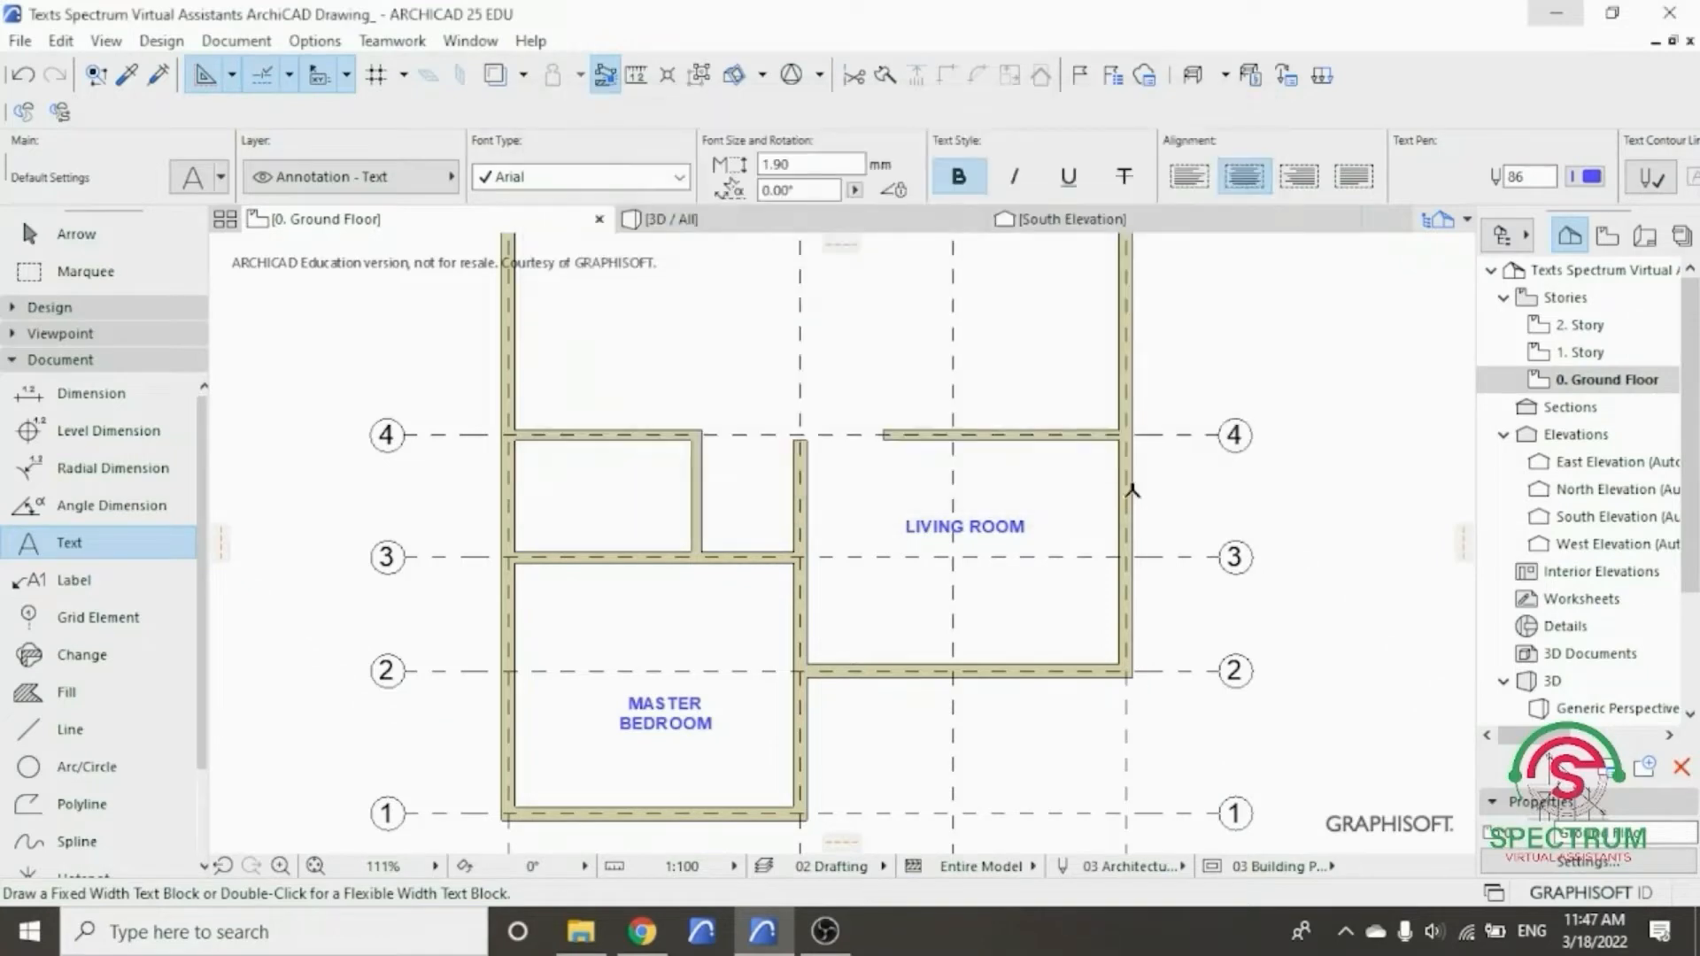
scroll(819, 555, "down", 3)
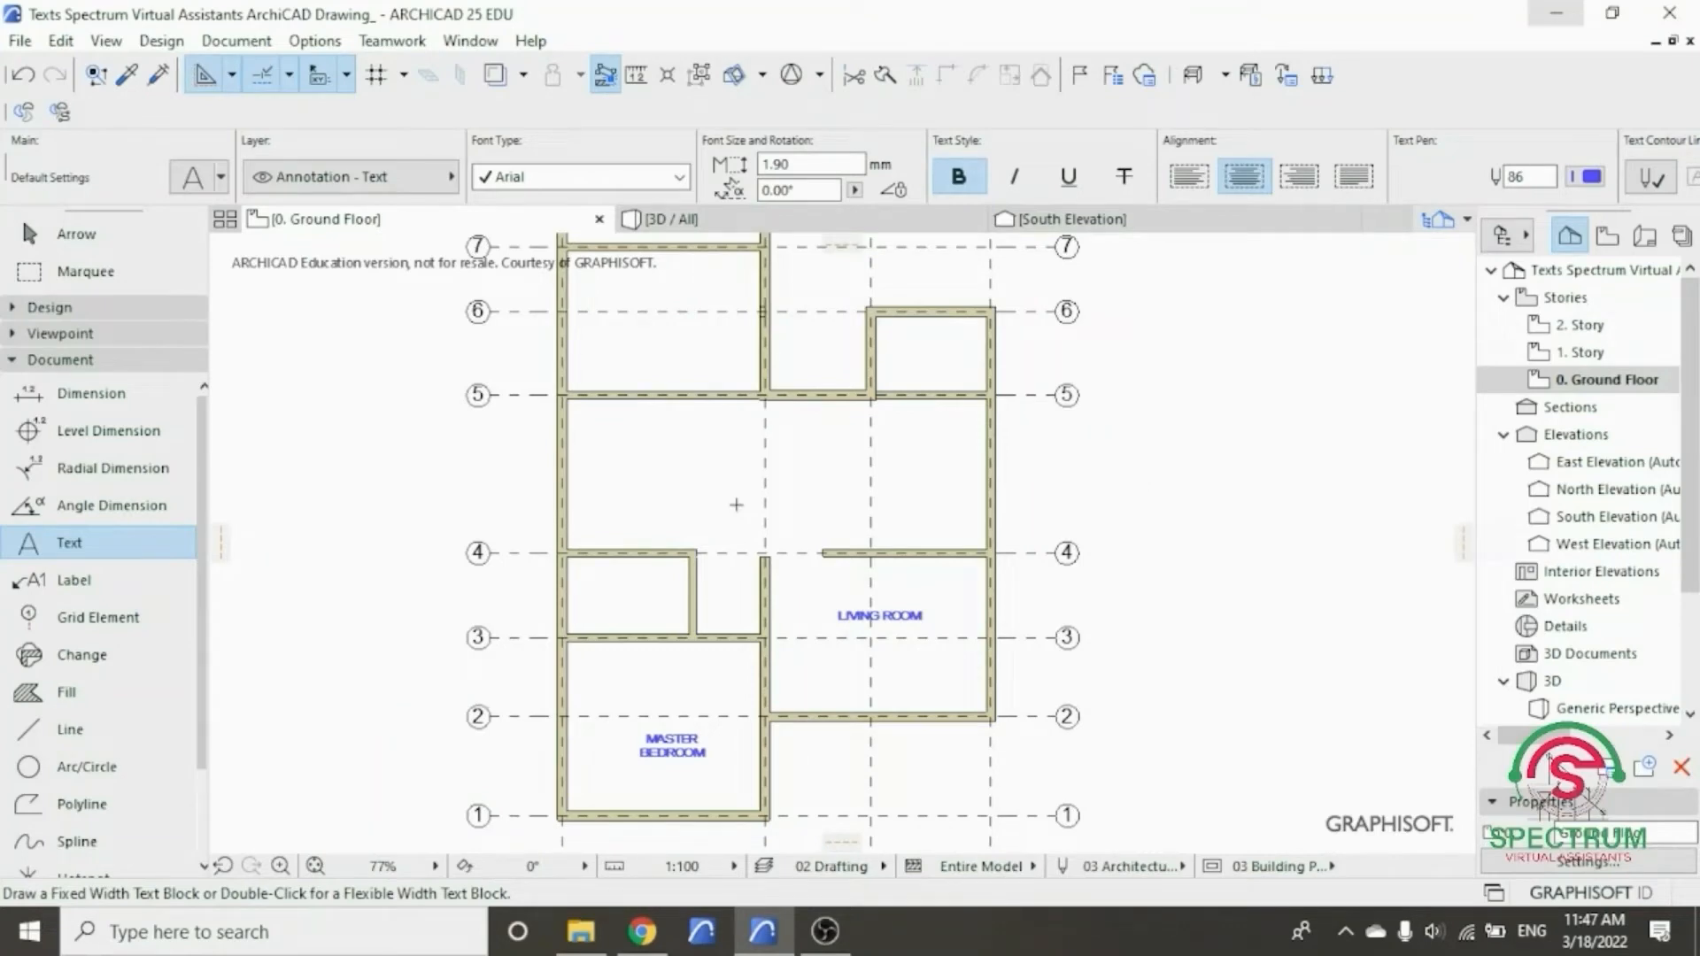
key("Escape")
- Narrow the MASTER BEDROOM text block from both sides so its frame fits closely around the words
left_click(688, 753)
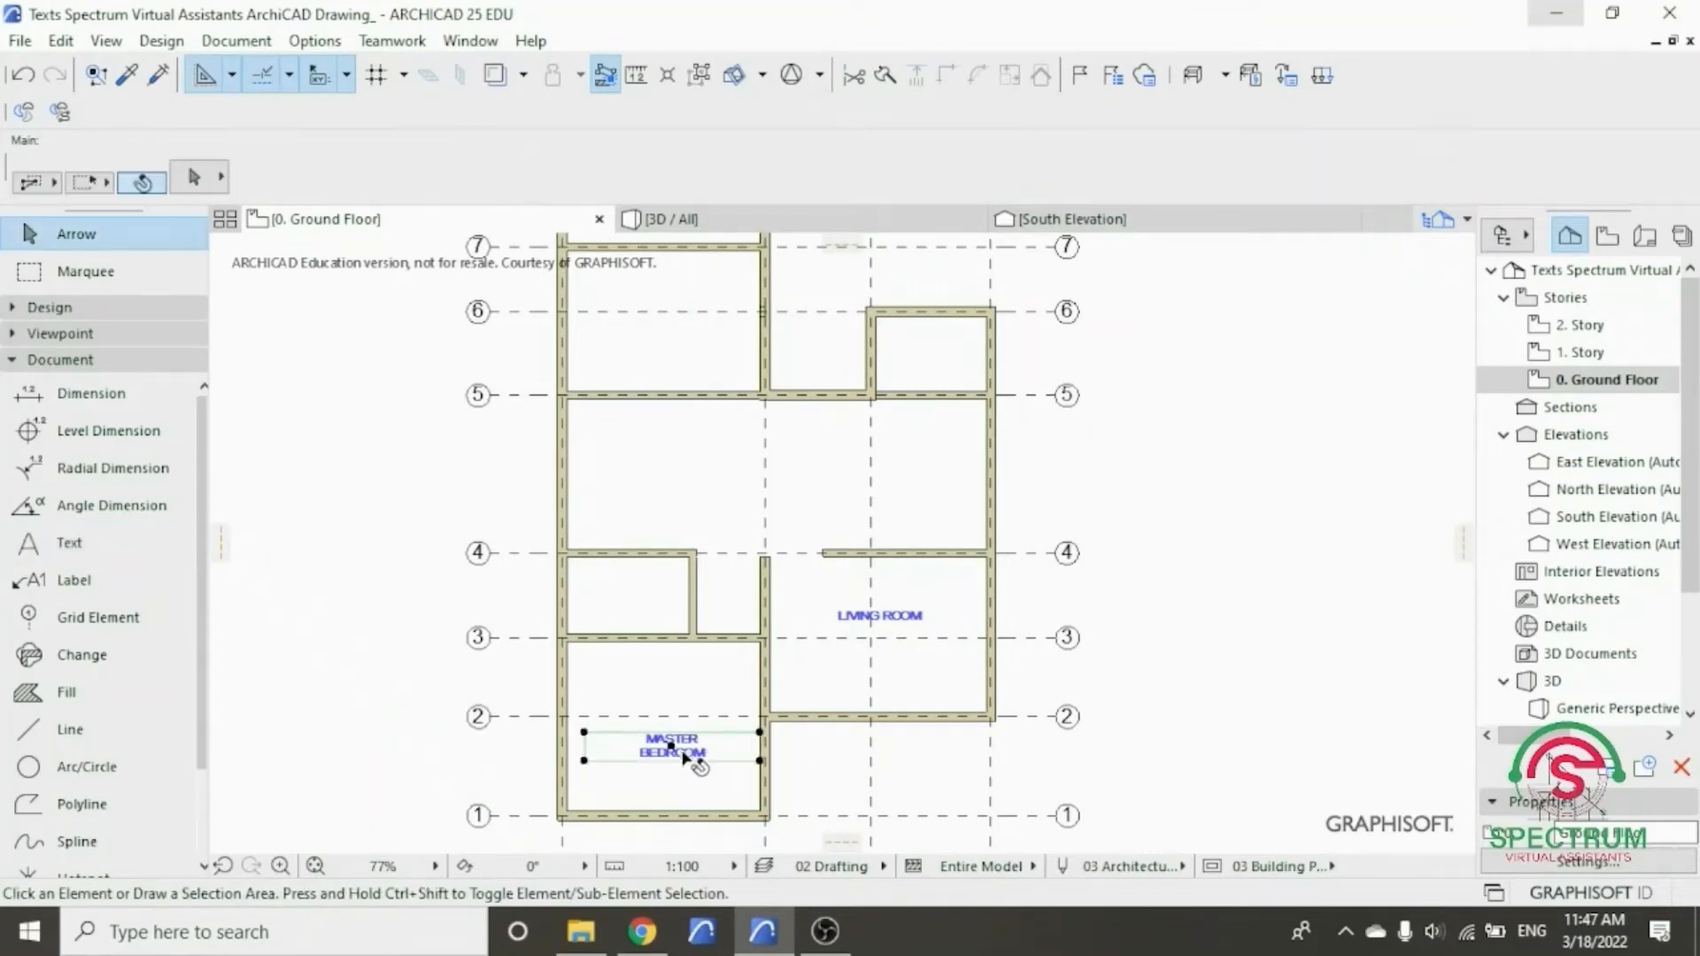
scroll(704, 763, "up", 2)
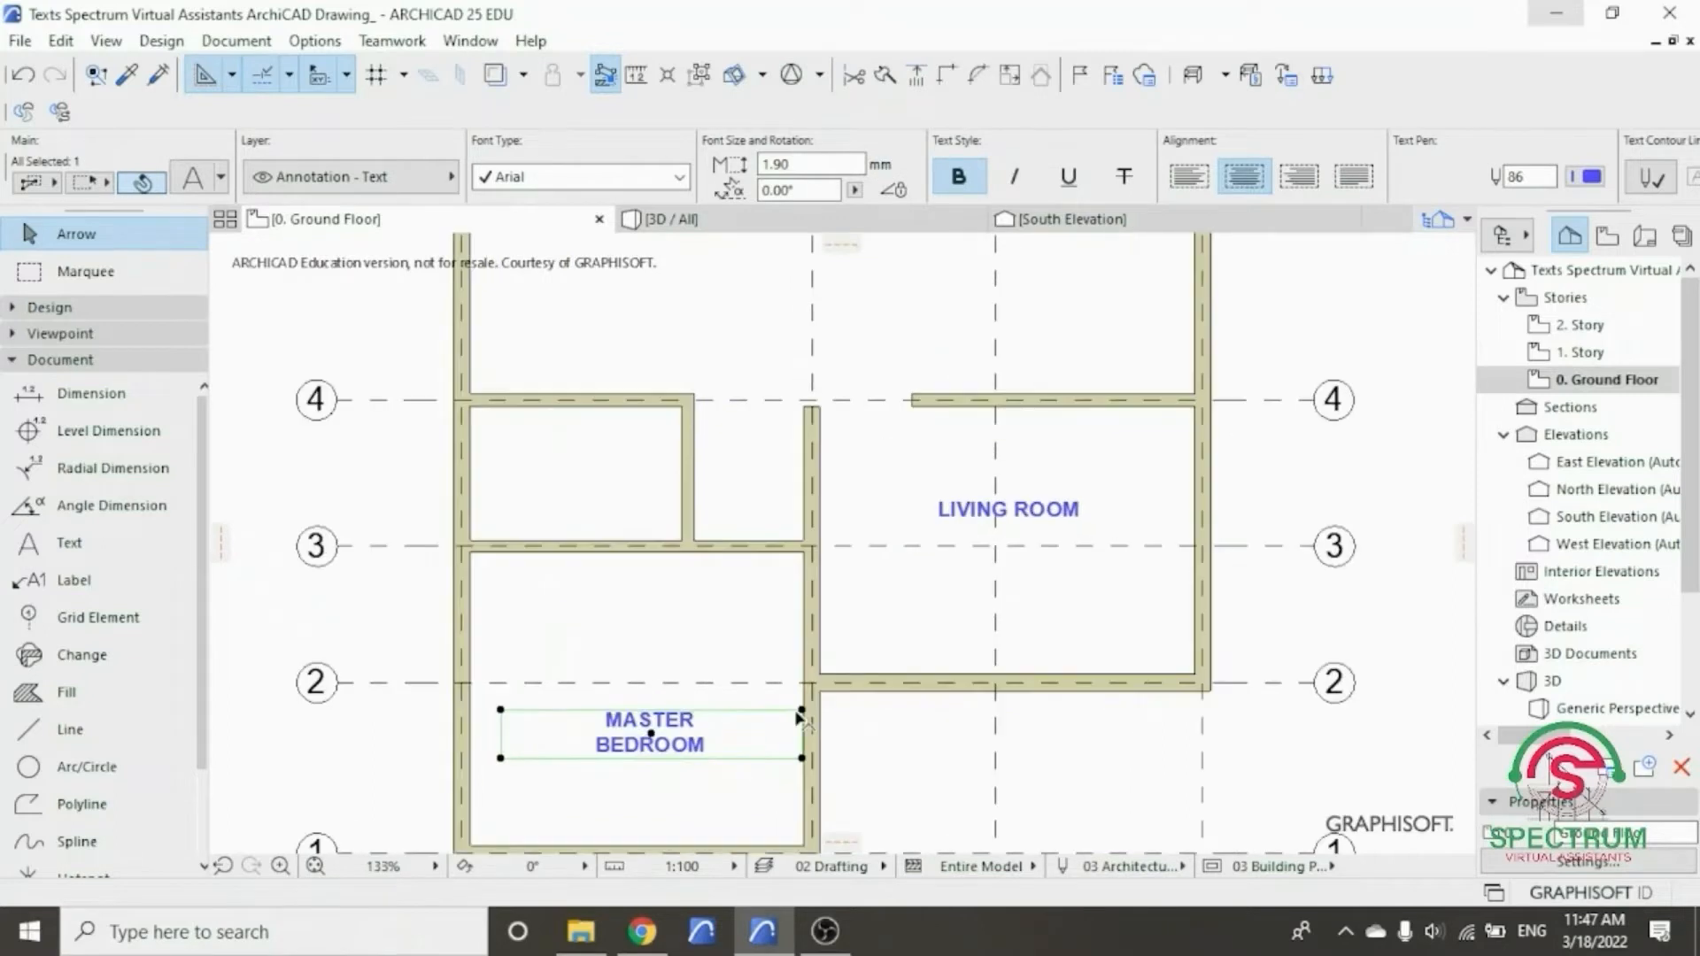
left_click(801, 709)
left_click(718, 709)
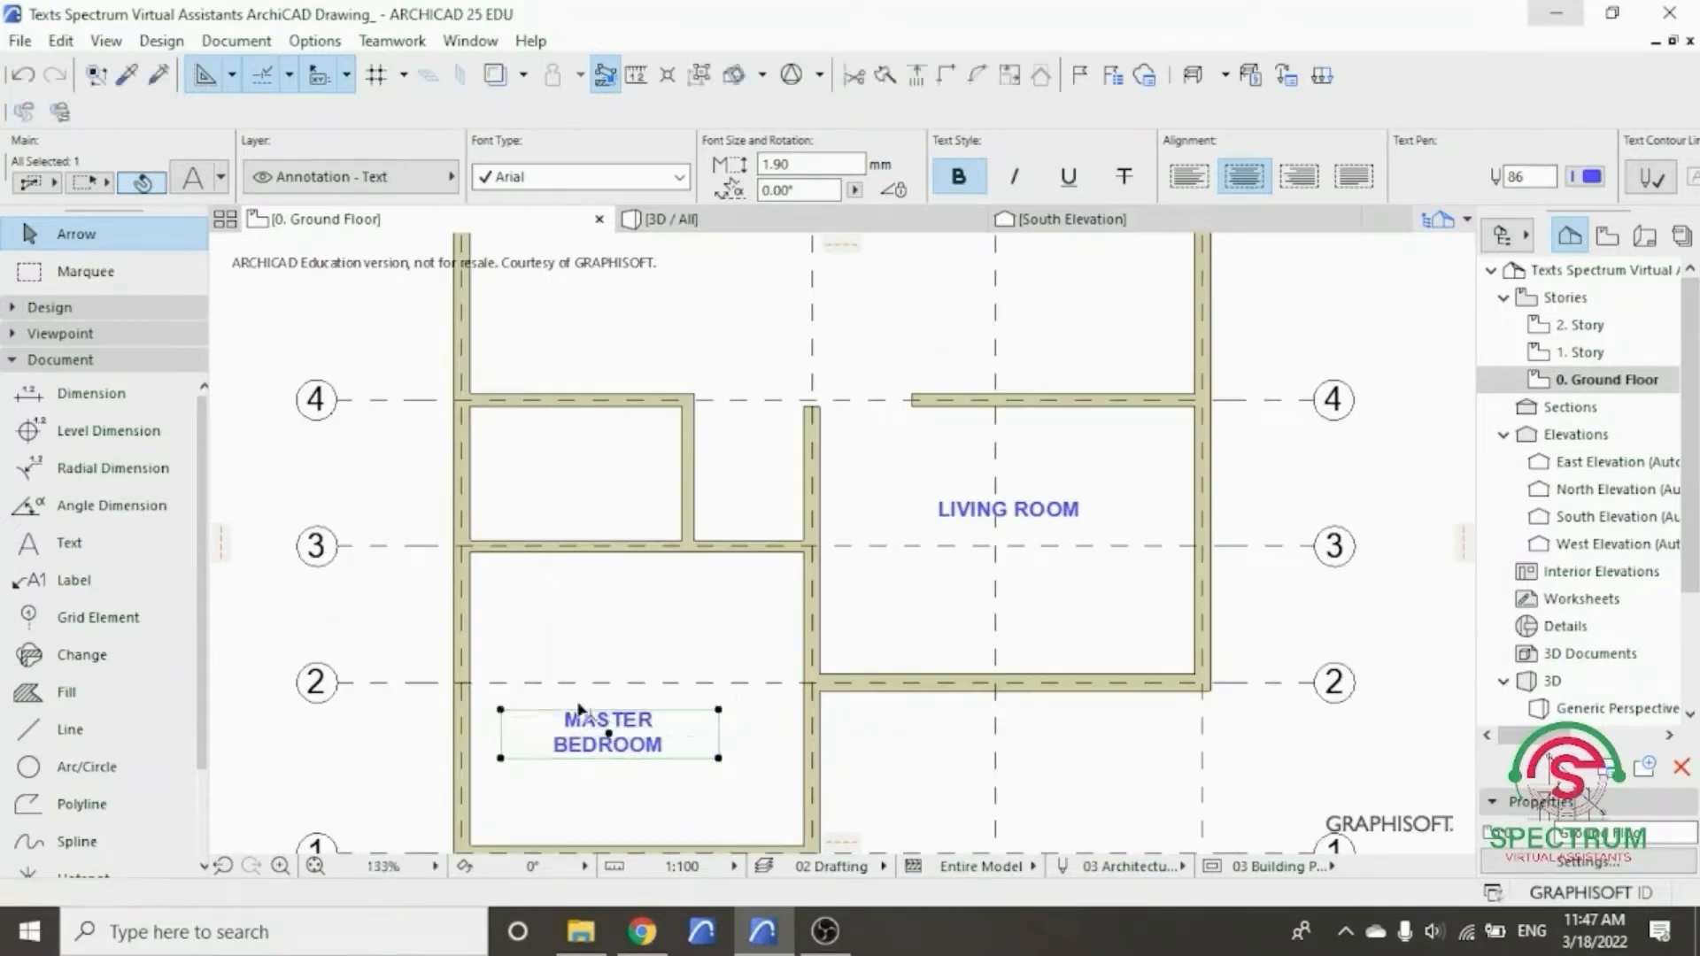
left_click(501, 709)
left_click(546, 710)
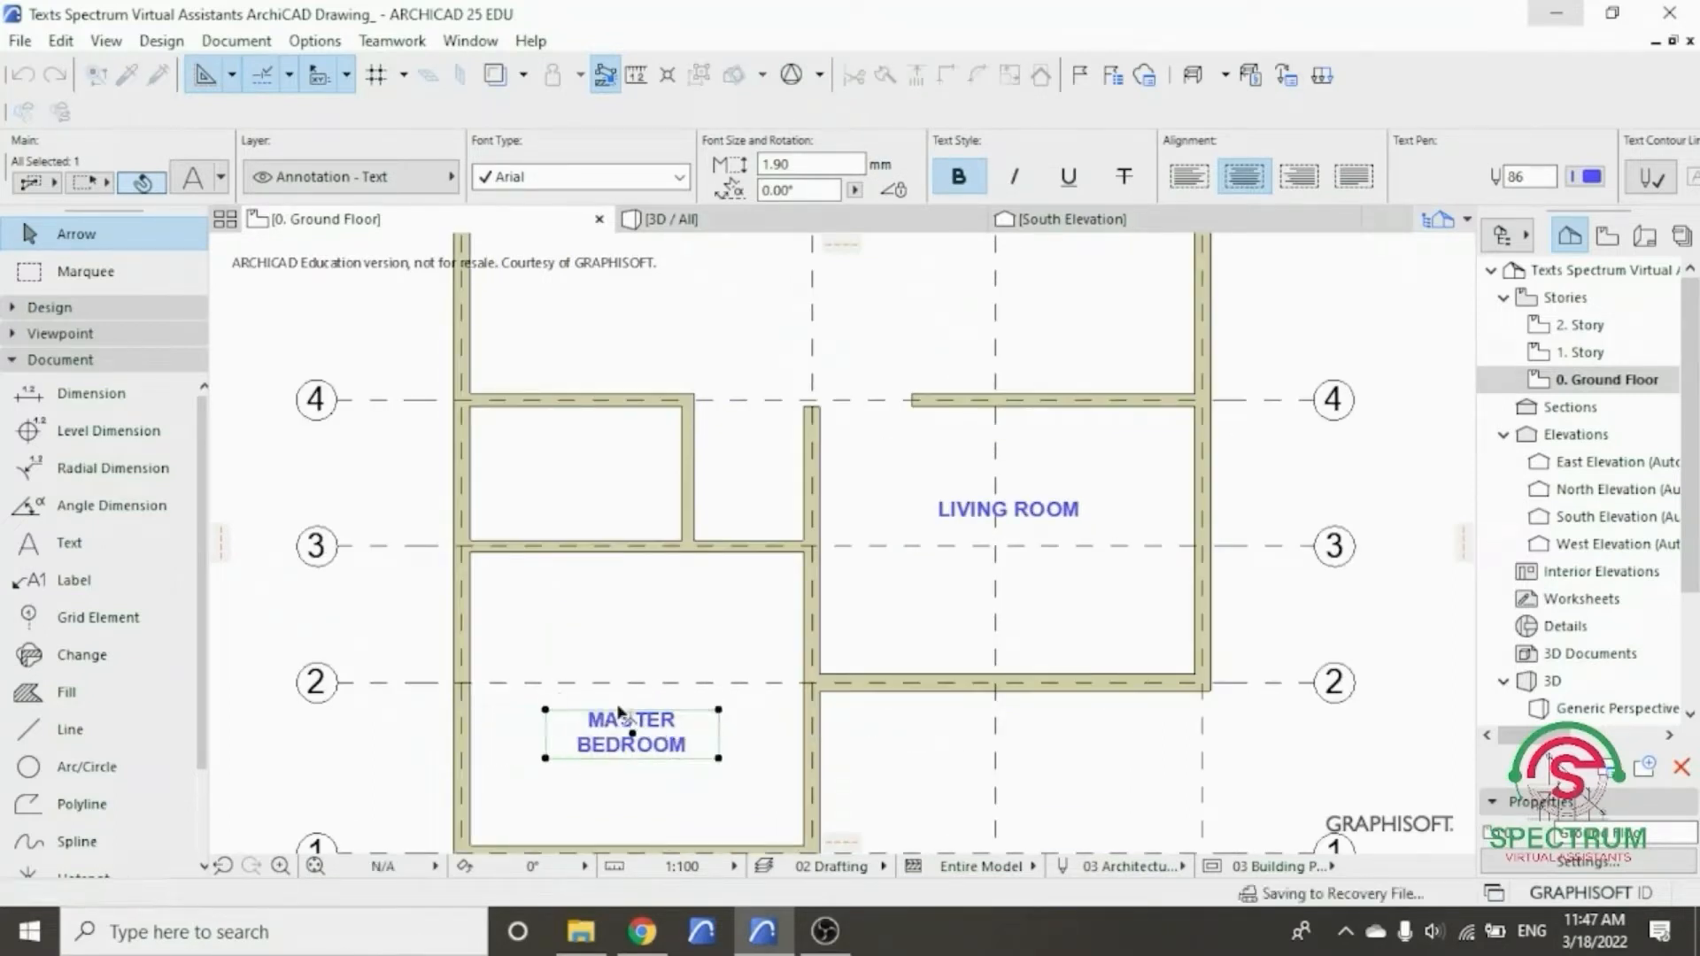
left_click(718, 709)
left_click(701, 709)
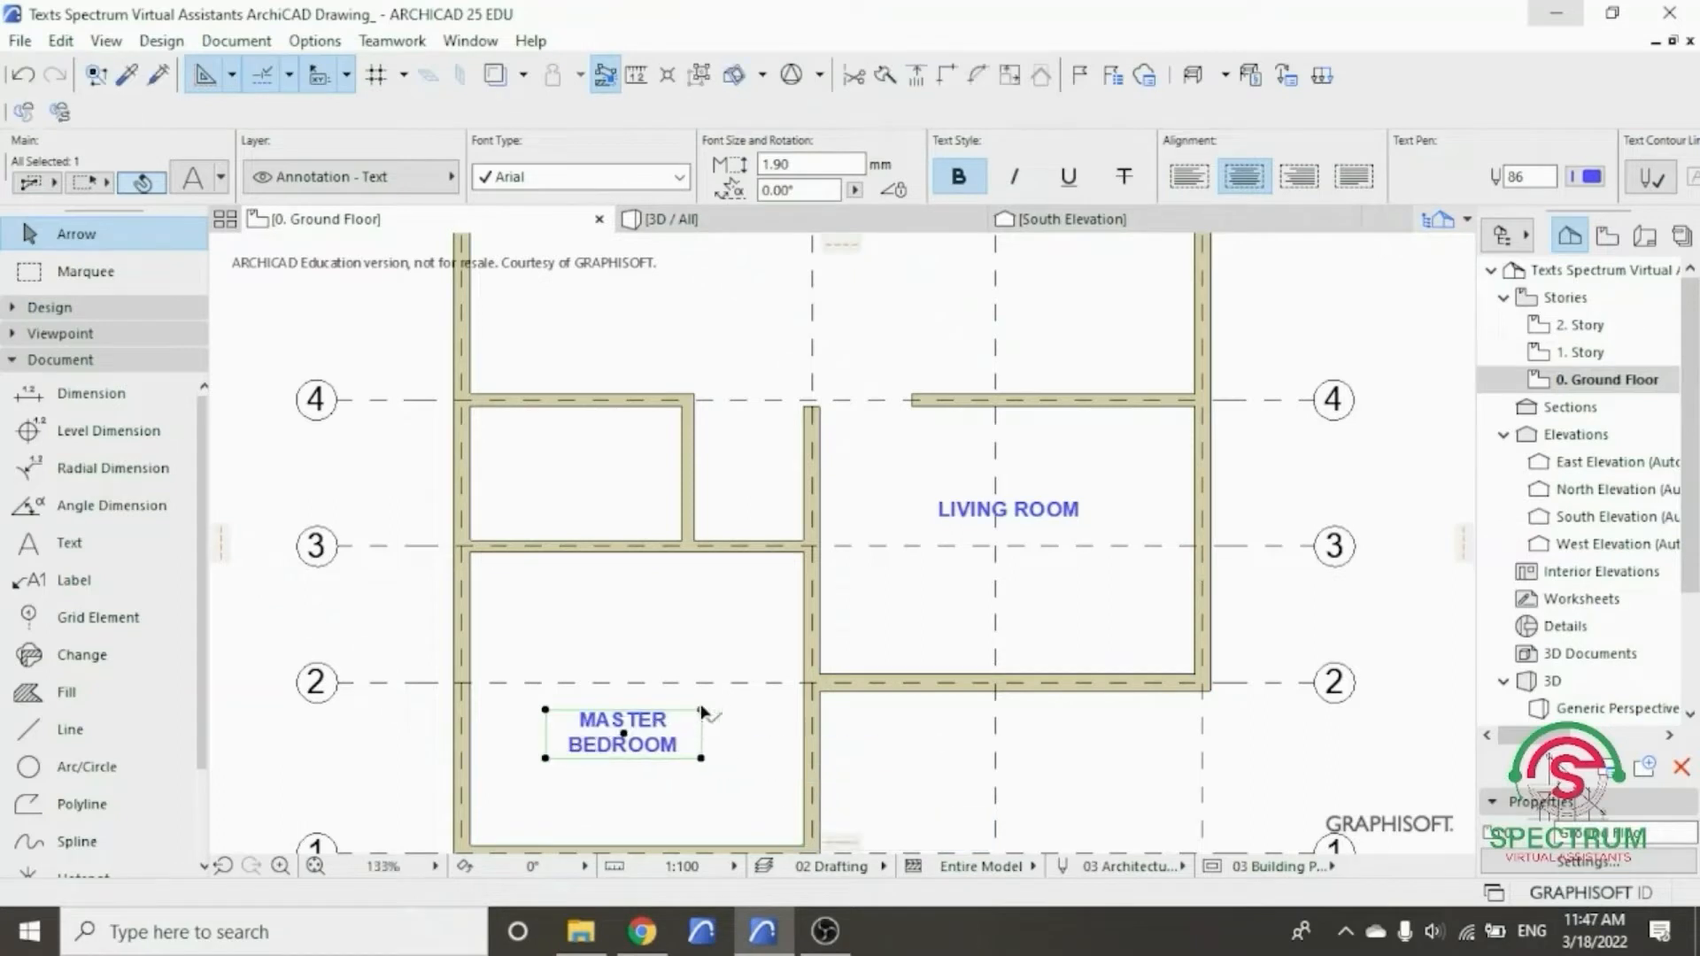
- Place a copy of the MASTER BEDROOM label in the small room between grid lines 3 and 4, using Drag a Copy
right_click(660, 738)
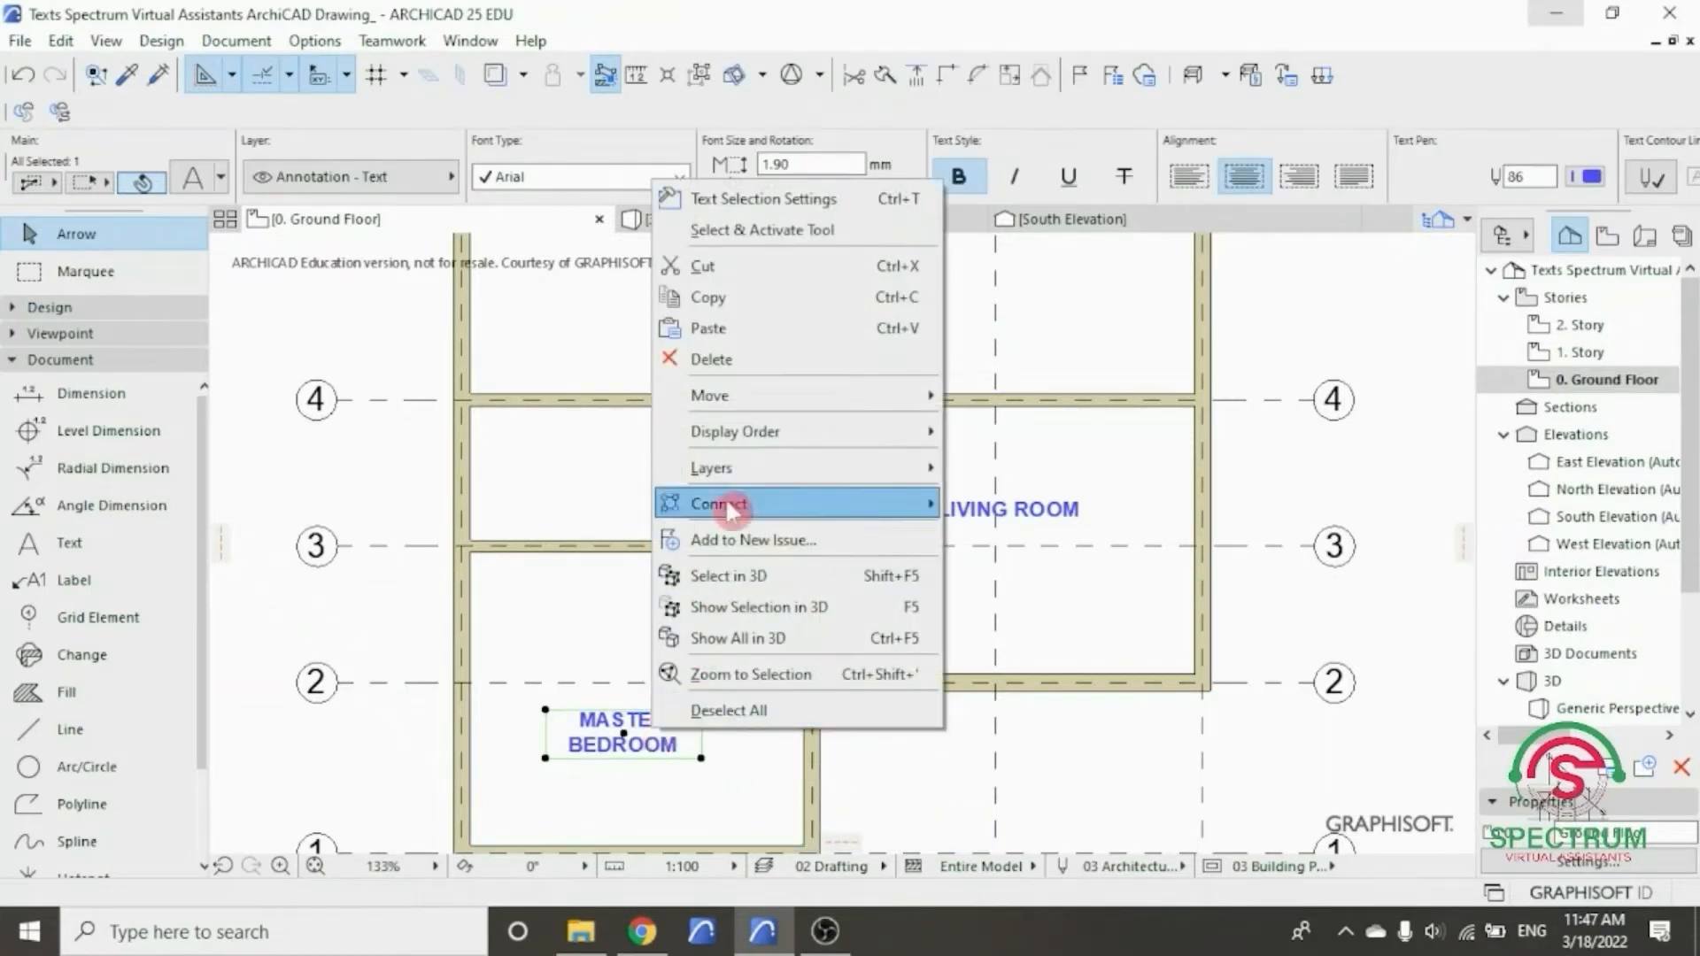
mouse_move(757, 396)
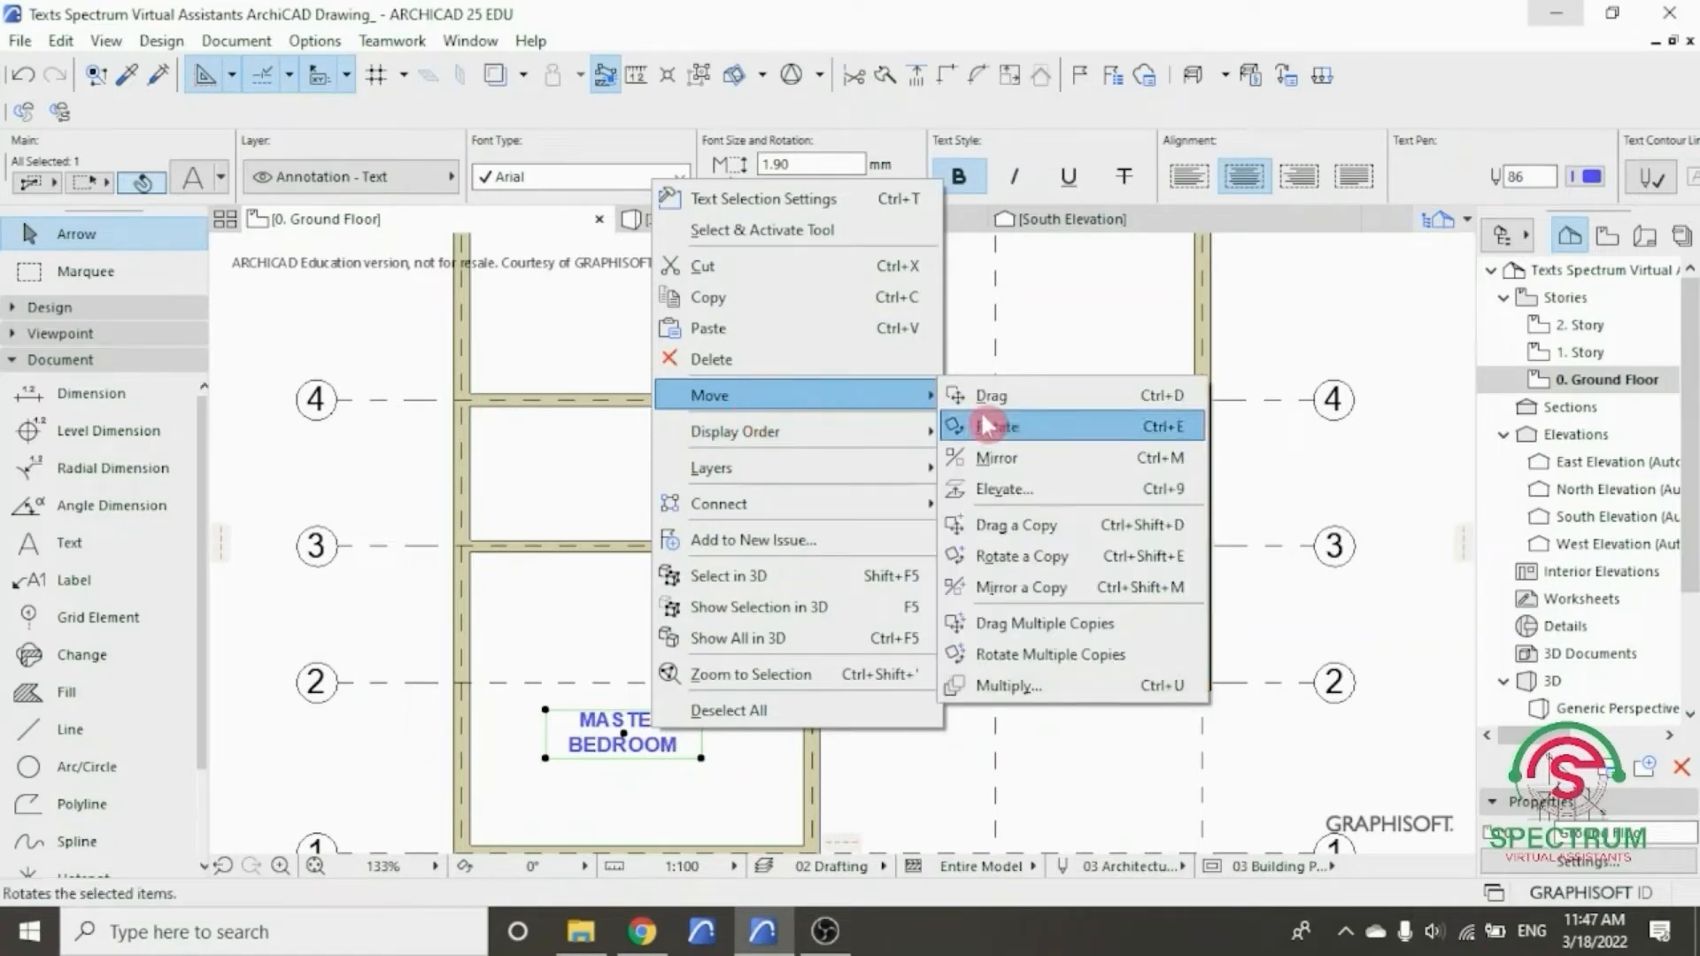
left_click(1016, 526)
left_click(631, 739)
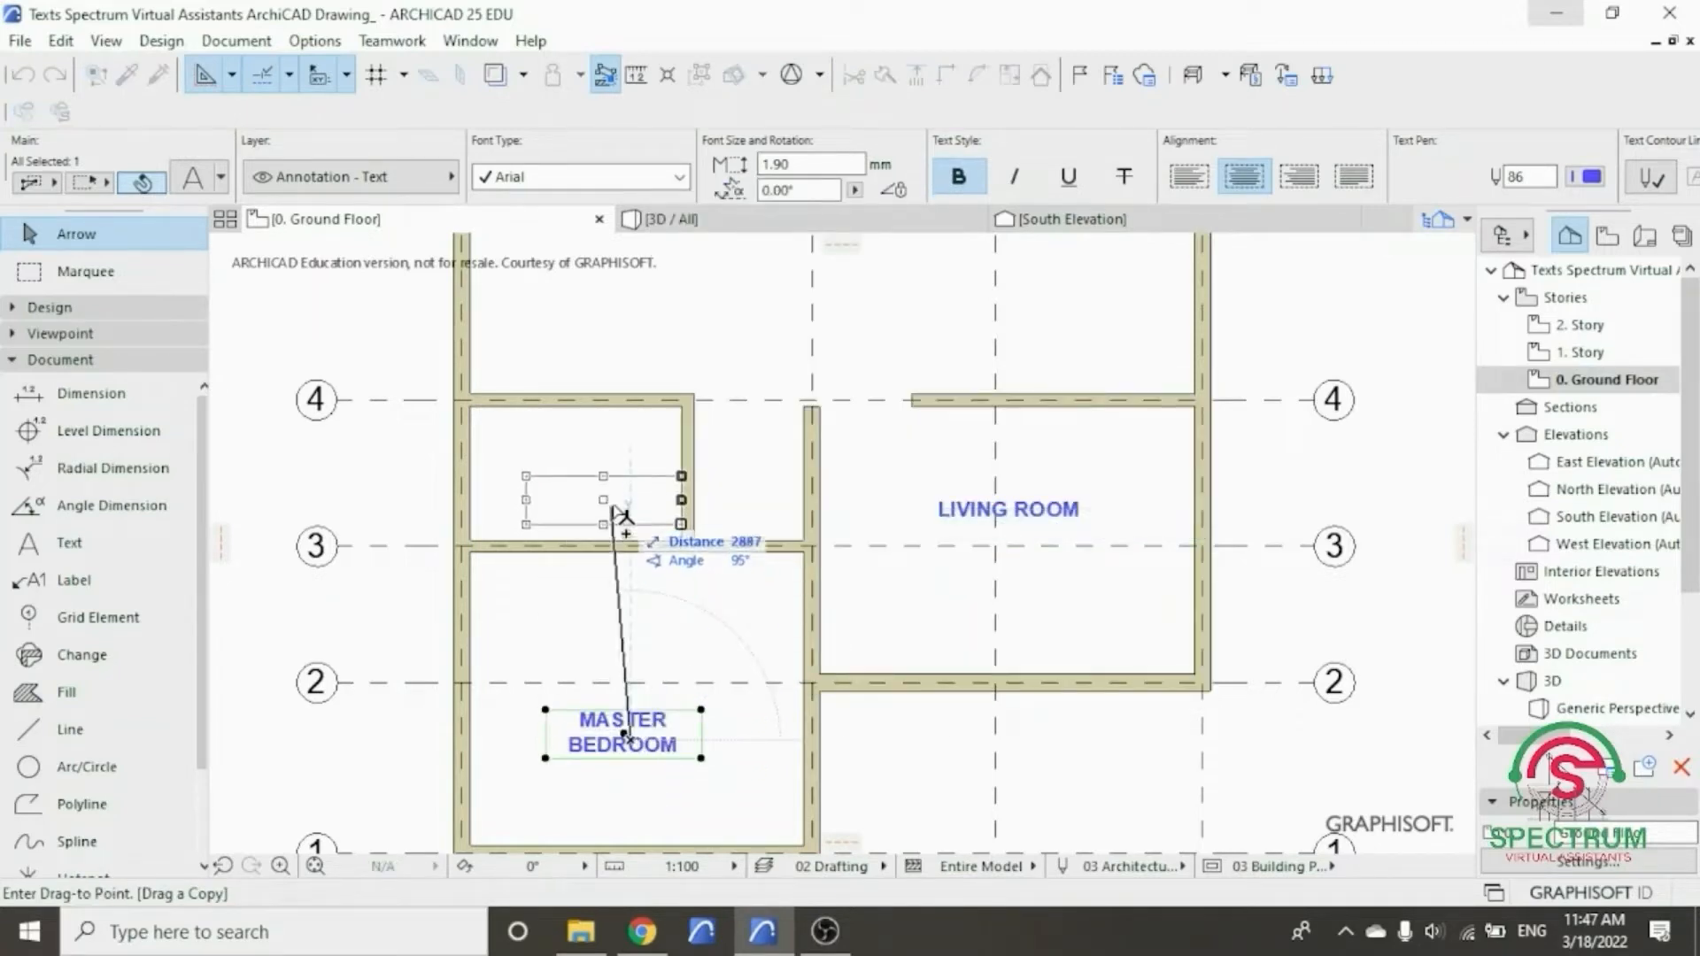
left_click(575, 481)
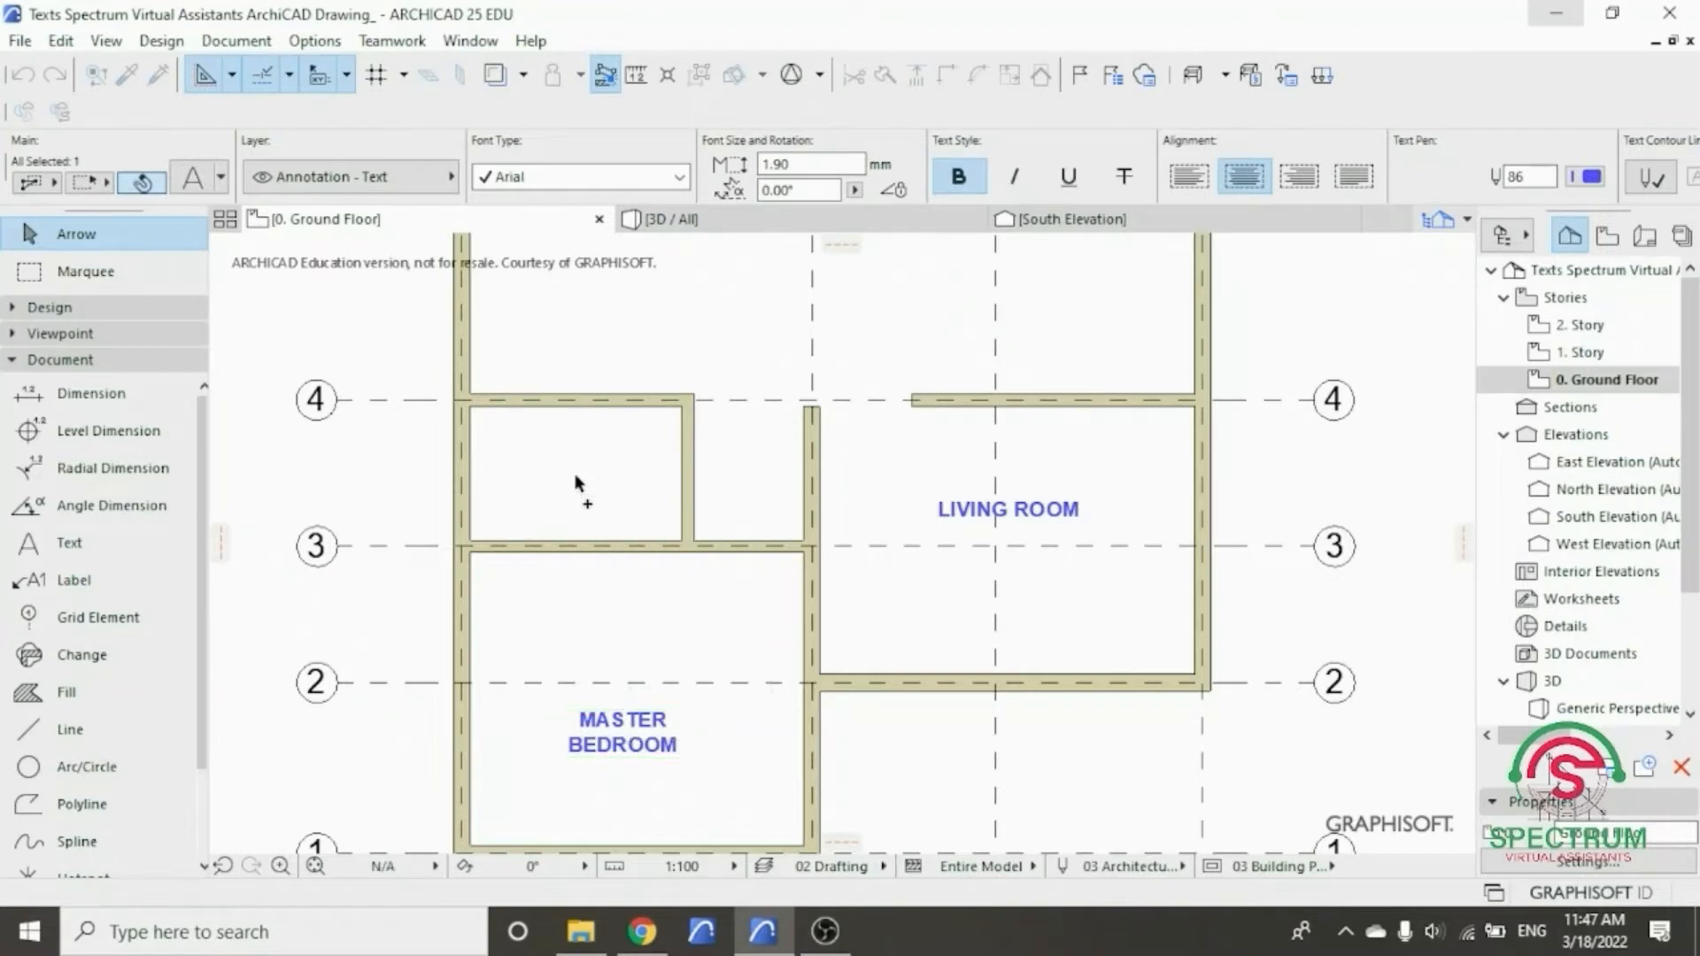
- Replace the copied label's text with WC / SHOWER
scroll(620, 491, "up", 3)
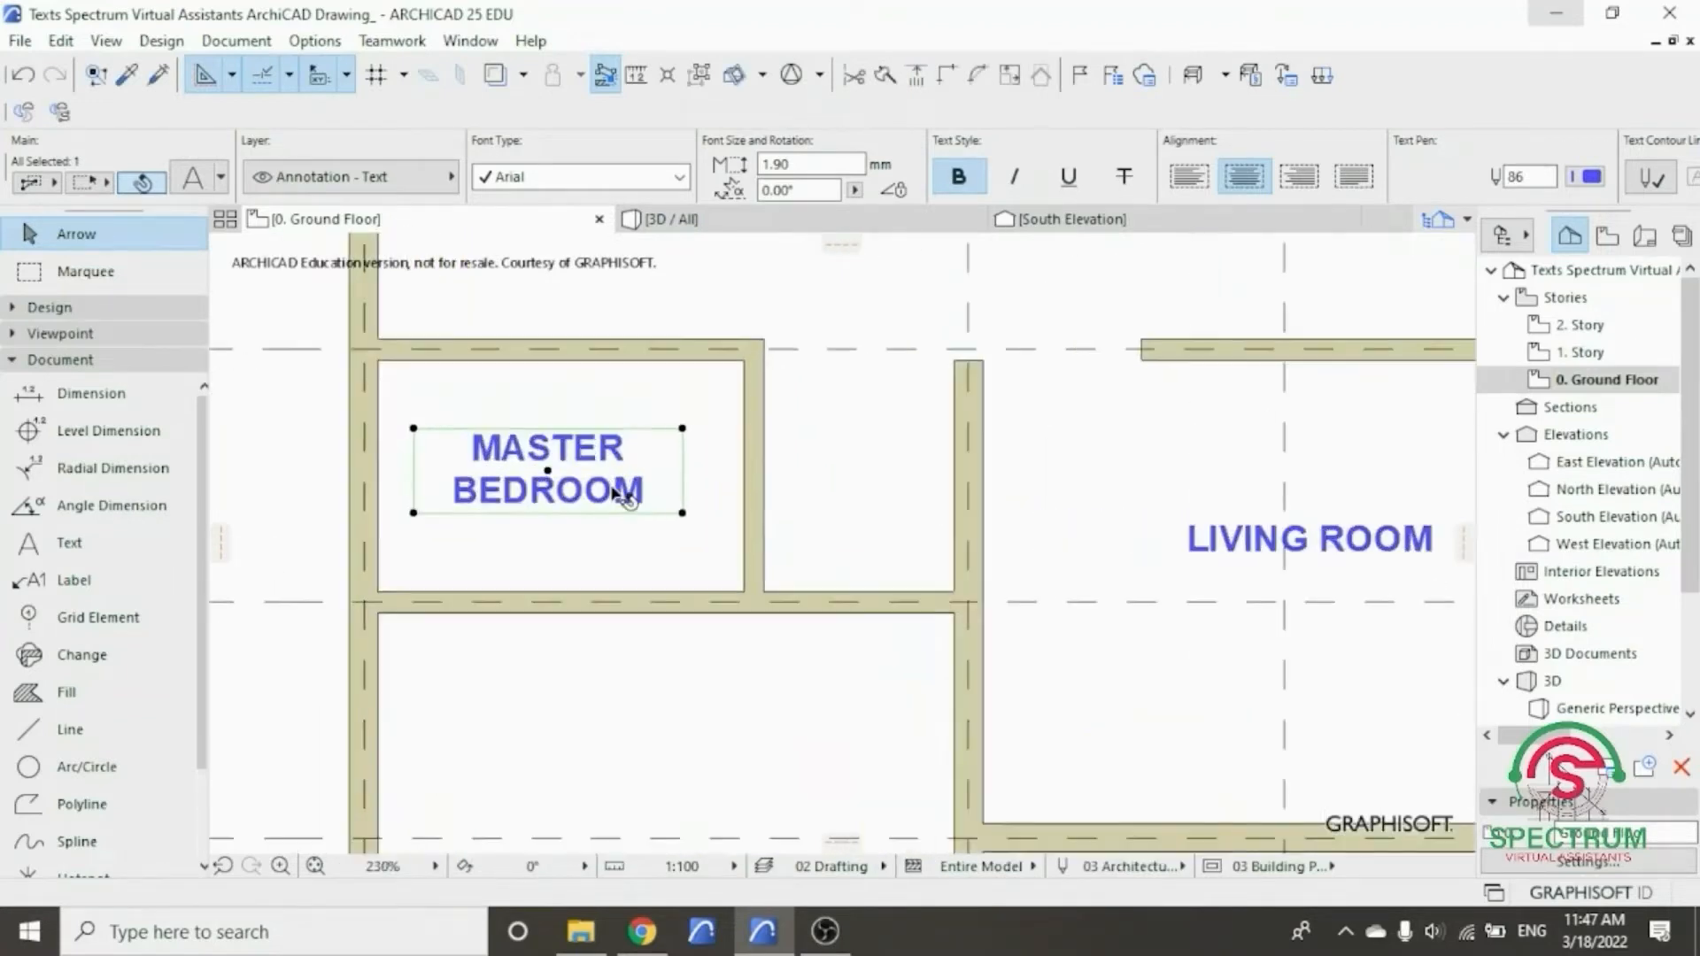
left_click(649, 545)
double_click(654, 478)
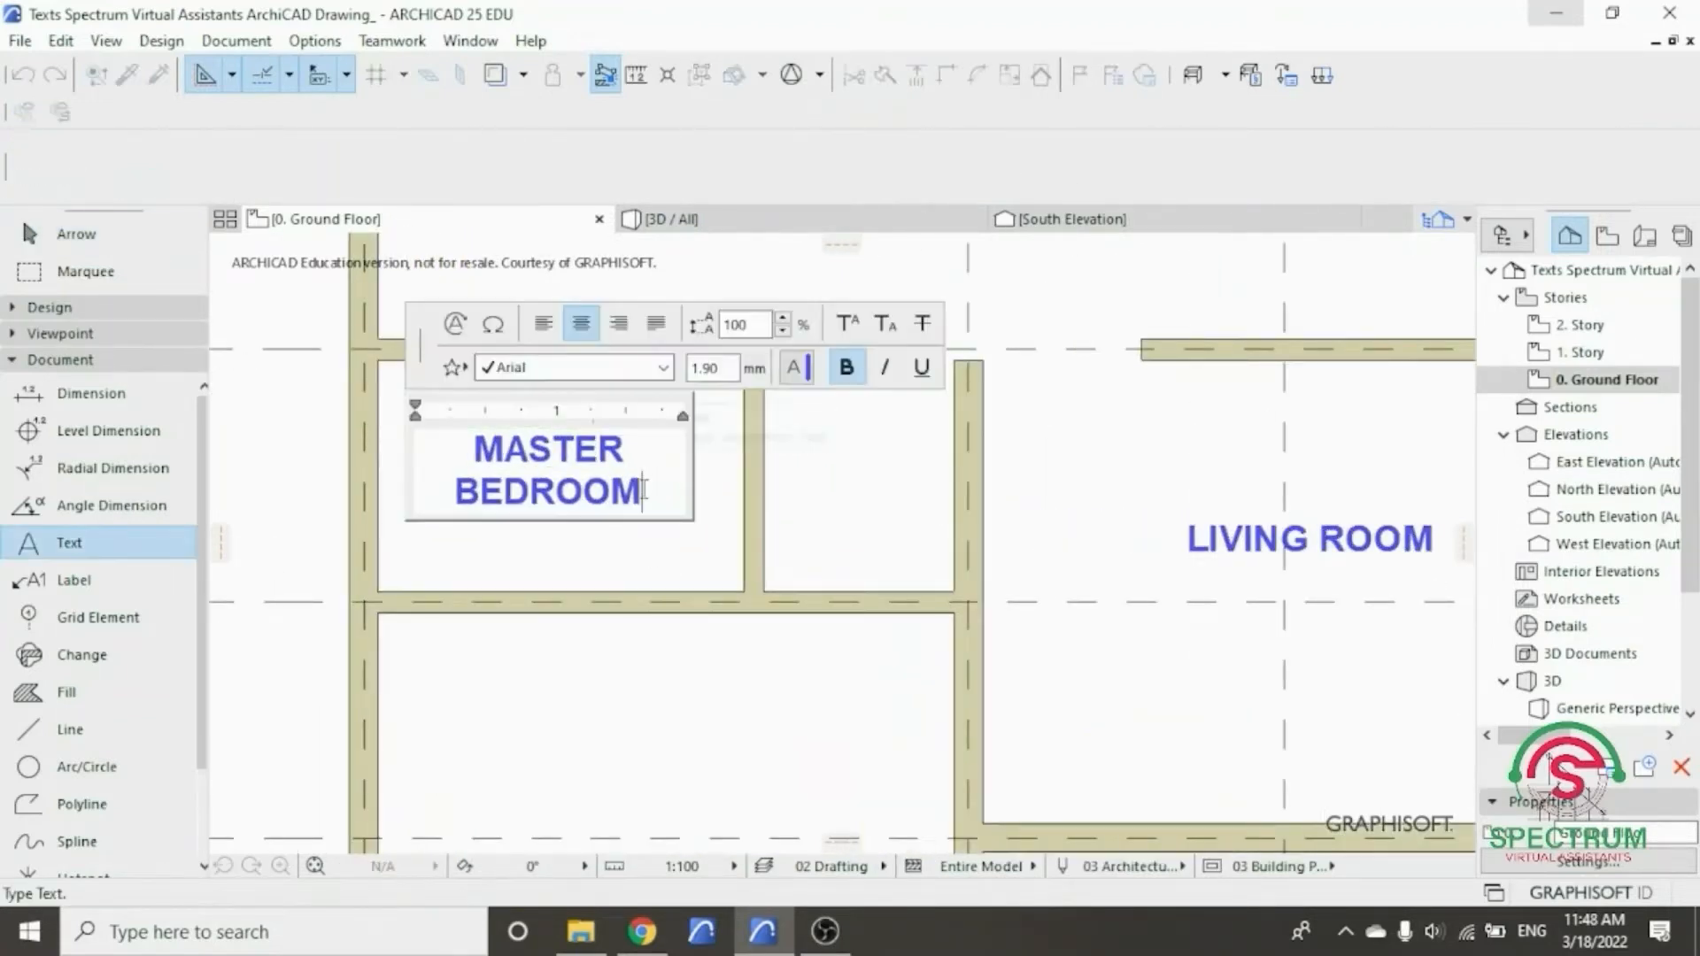
left_click_drag(644, 492, 459, 443)
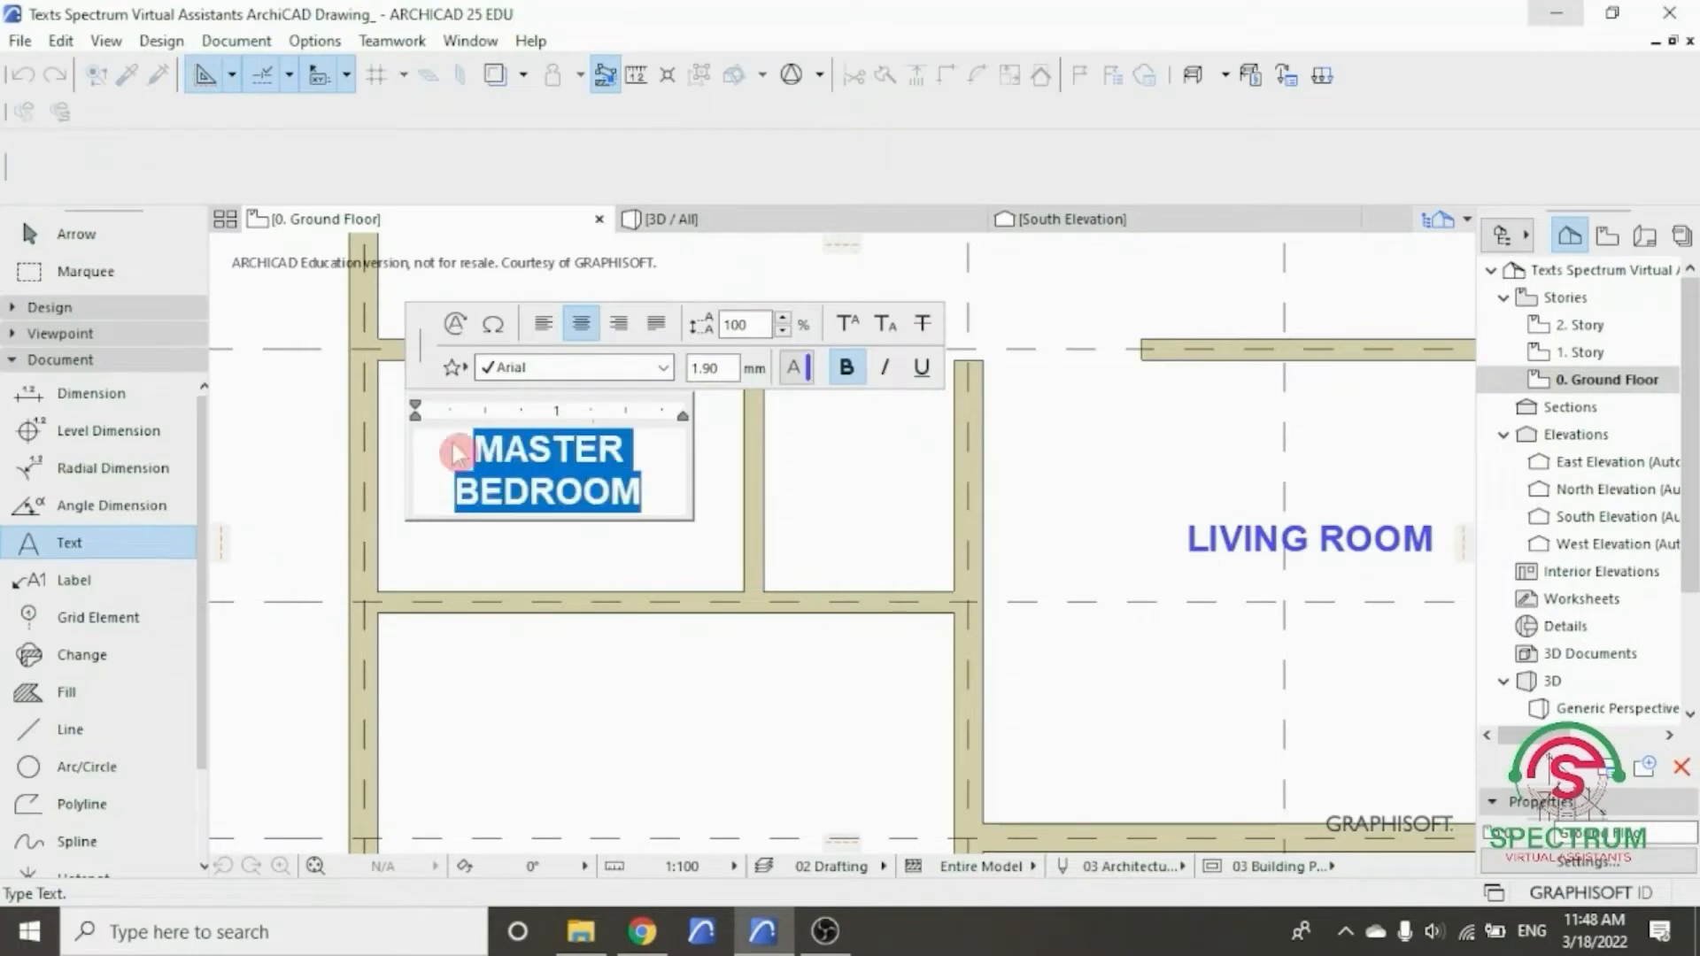
type("WC")
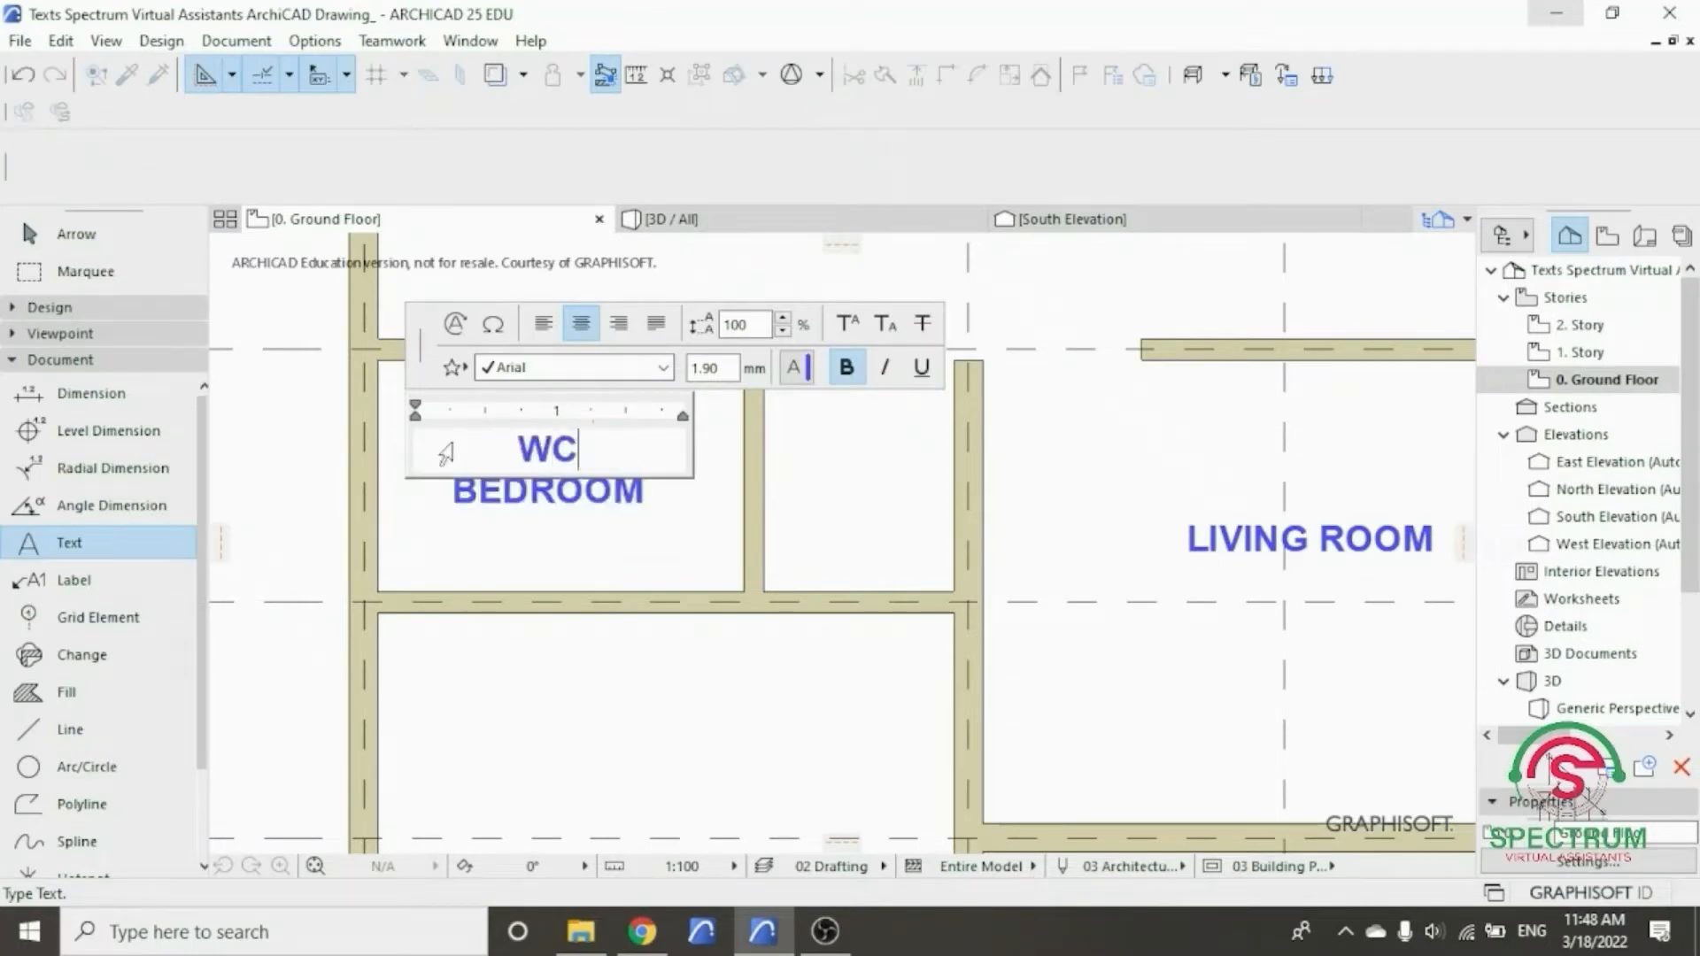
type(" / SHOWER")
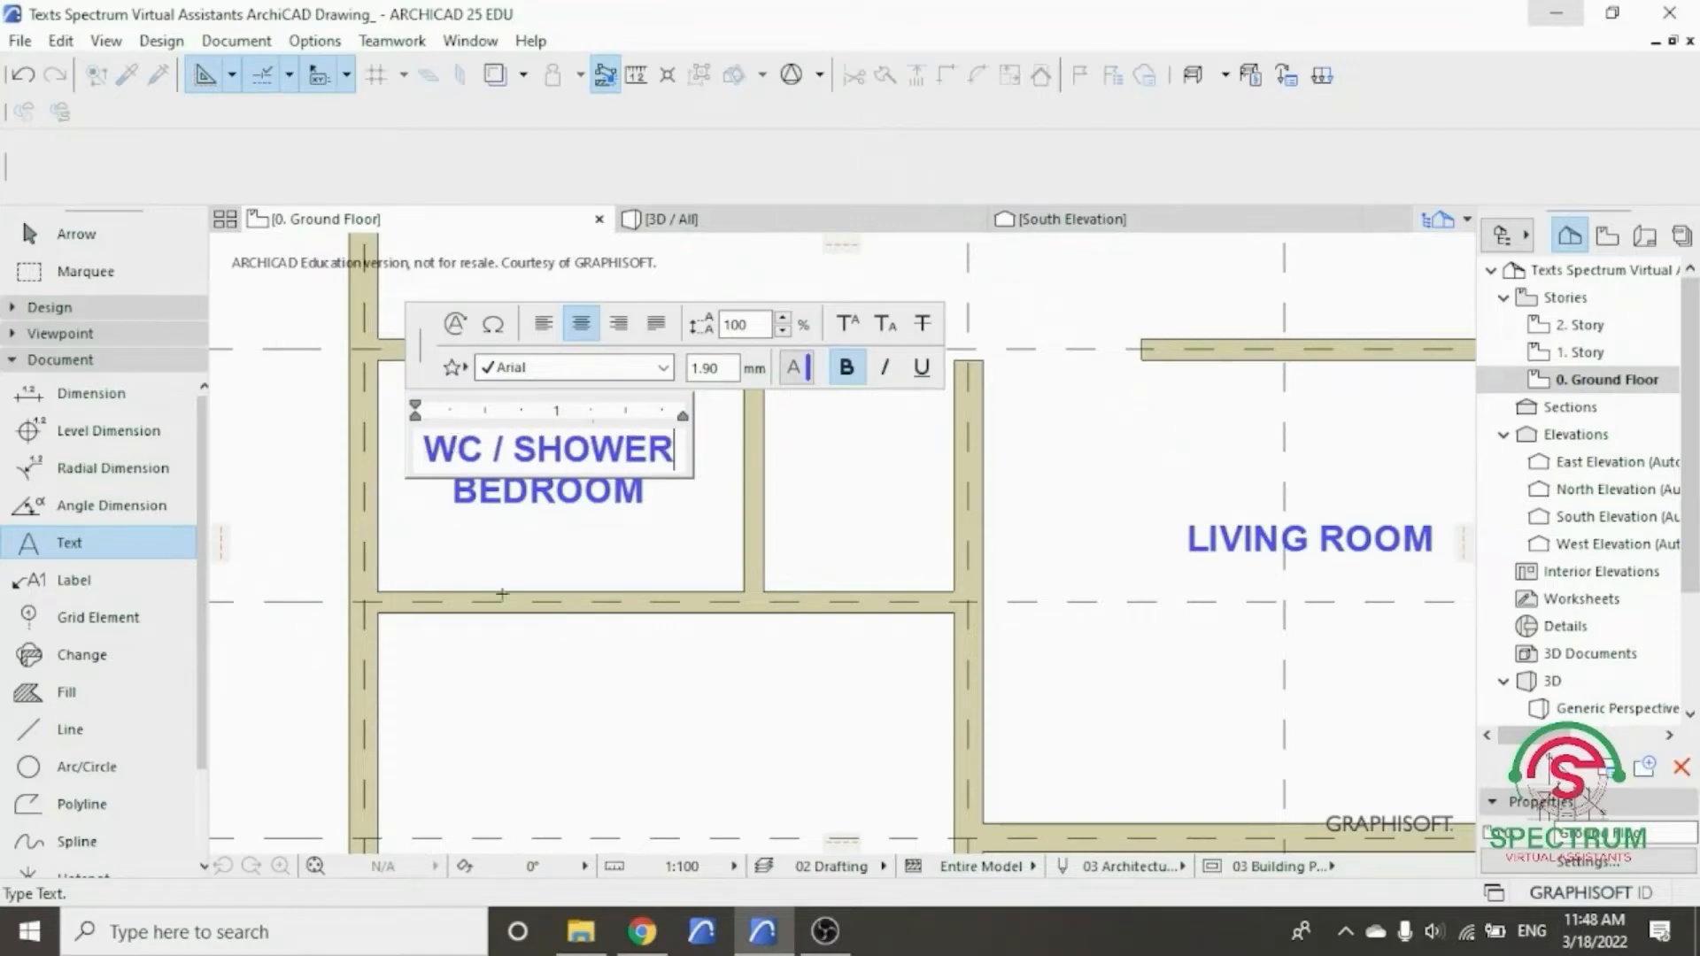
left_click(549, 700)
- Move the WC / SHOWER label to the middle of its small room
scroll(634, 730, "down", 4)
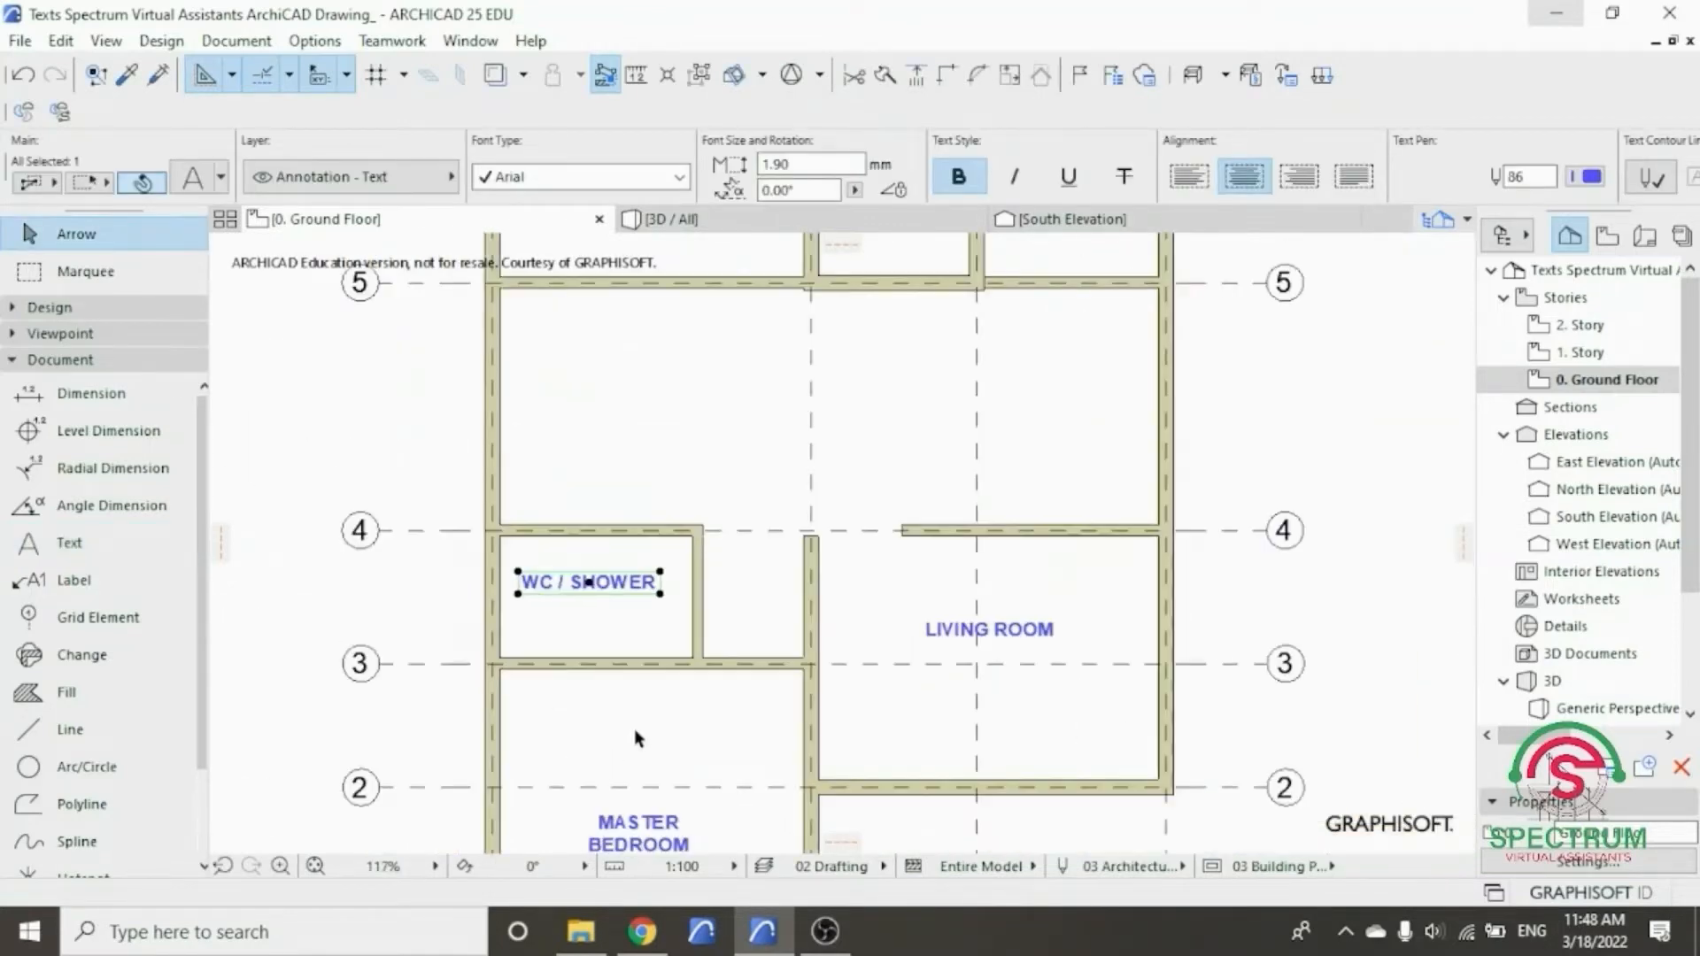
scroll(636, 641, "up", 4)
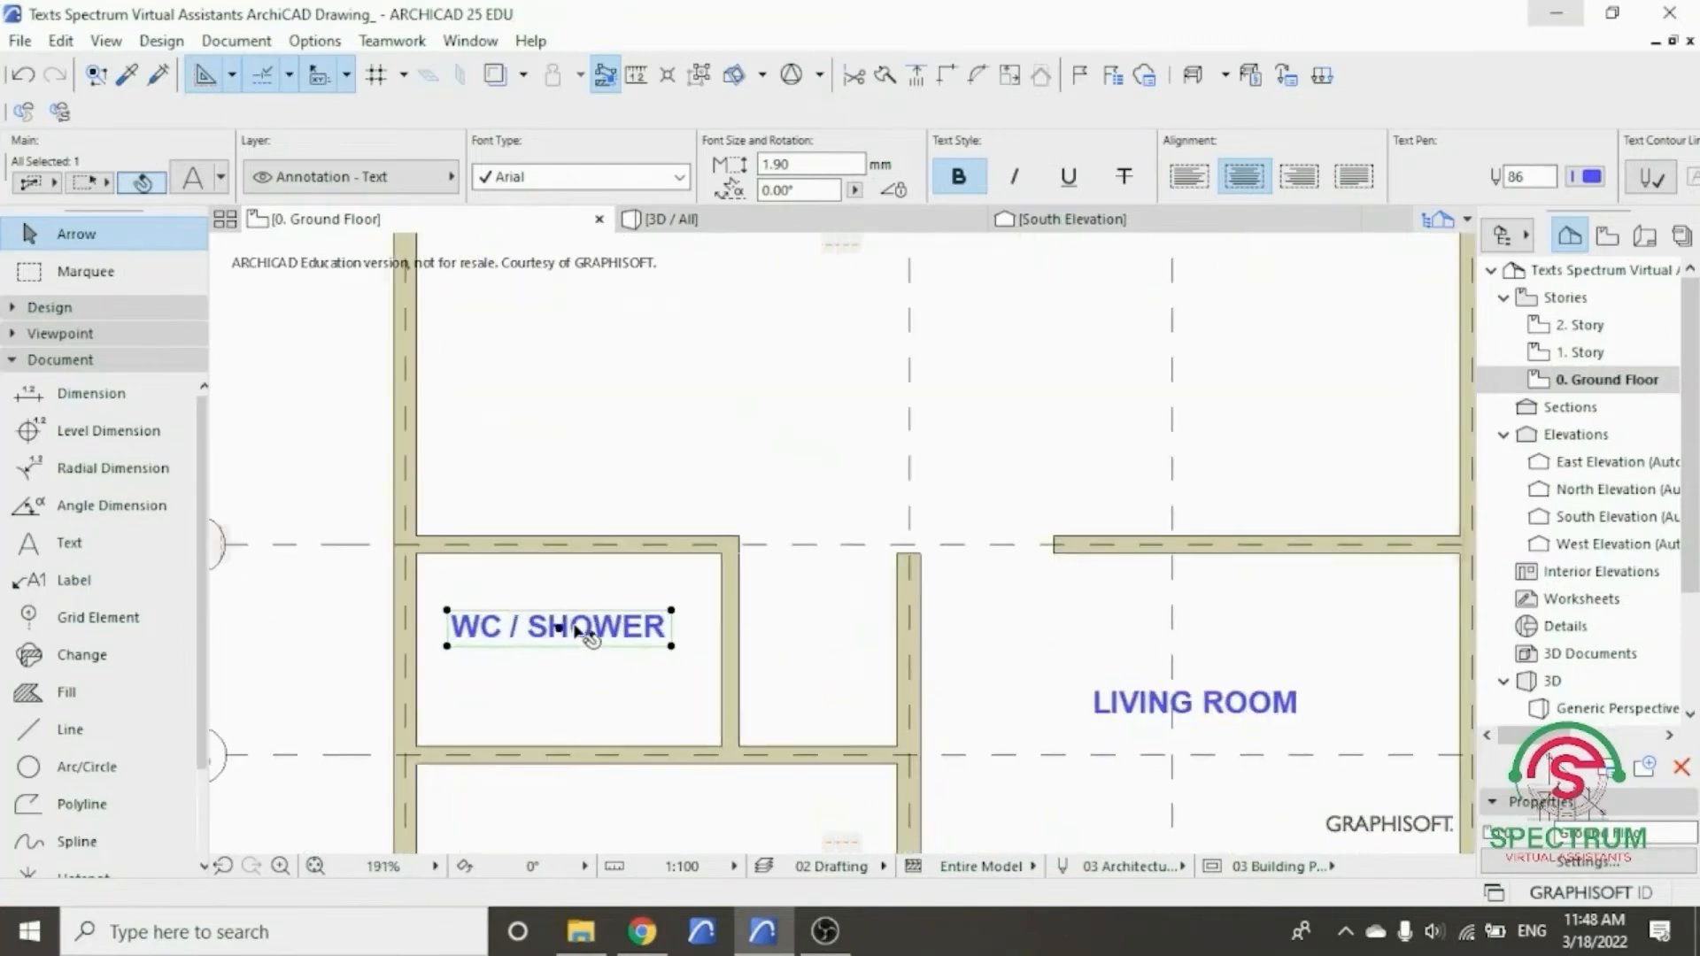
left_click_drag(575, 628, 593, 663)
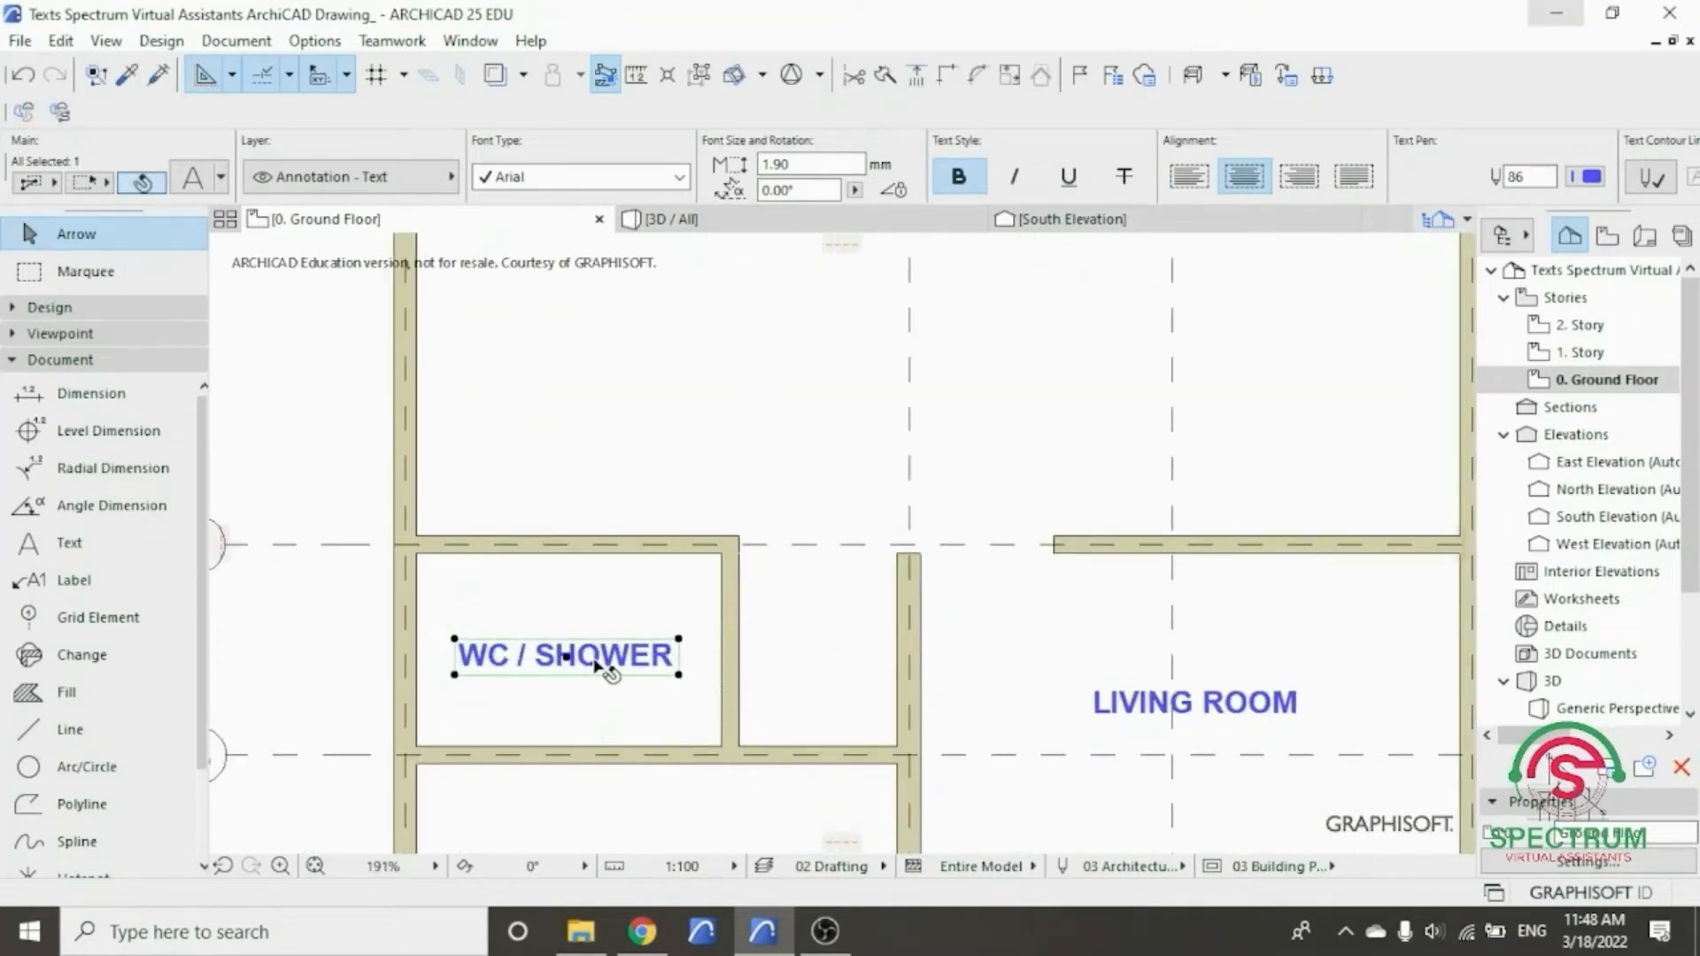
- Using Drag Multiple Copies, place WC / SHOWER label copies in the west rooms between grid lines 5 and 7 and between 7 and 8
scroll(595, 665, "down", 4)
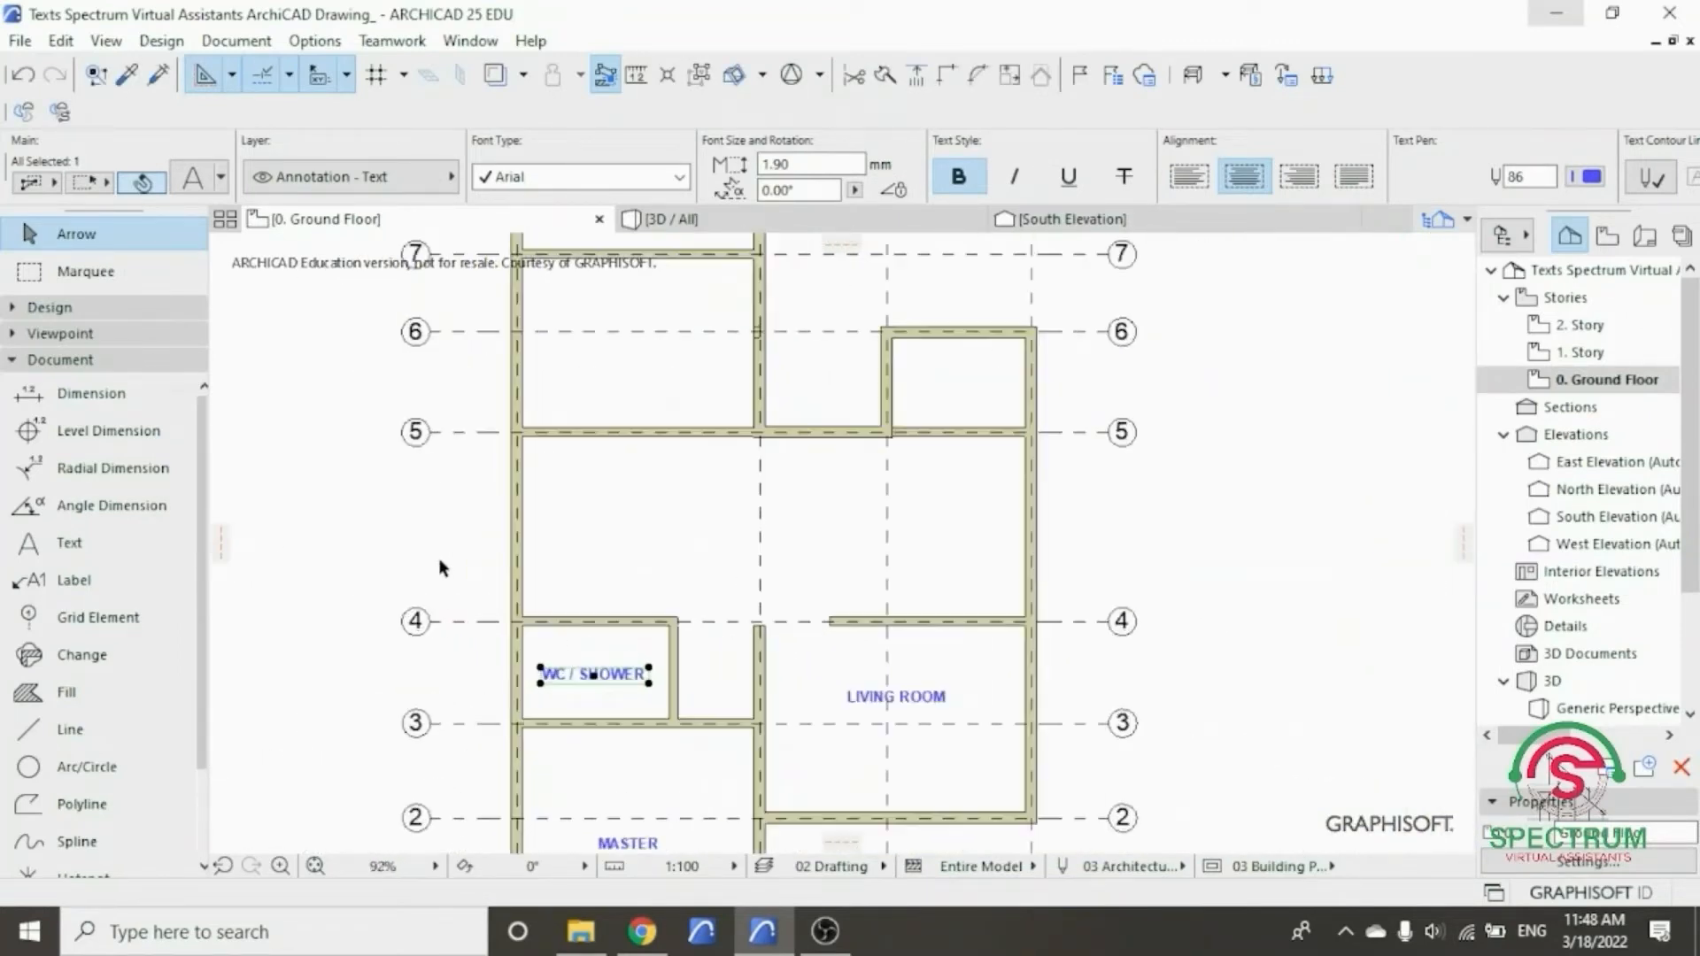
right_click(440, 560)
mouse_move(496, 573)
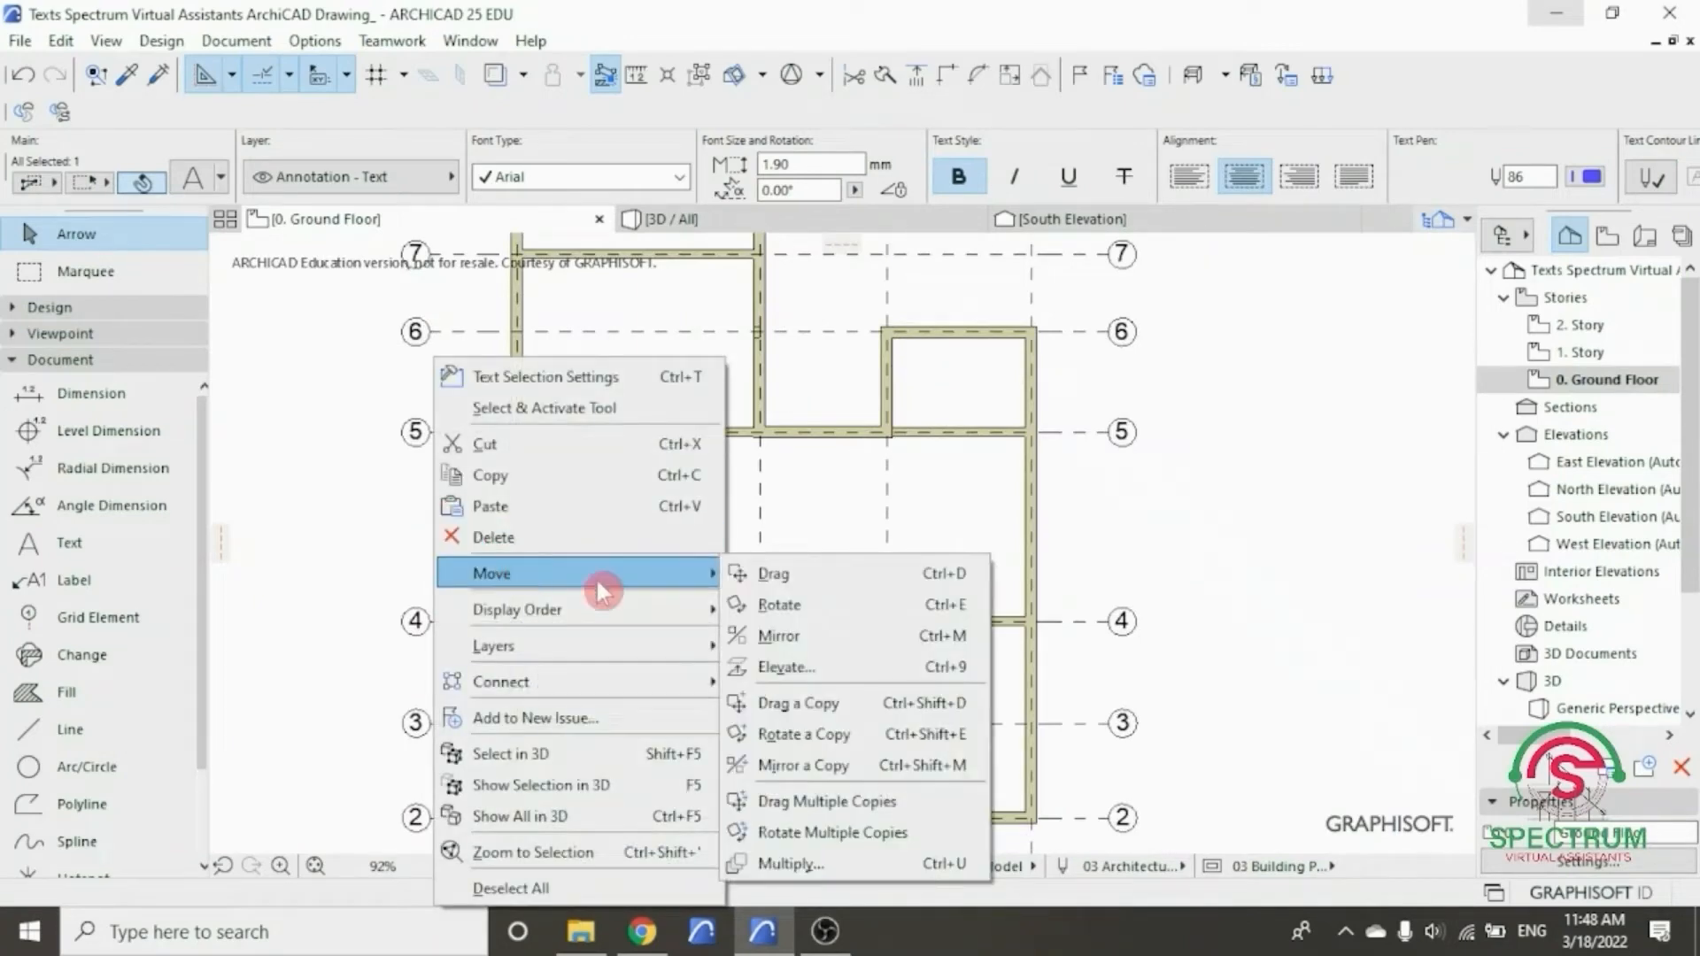
left_click(850, 801)
scroll(634, 779, "down", 2)
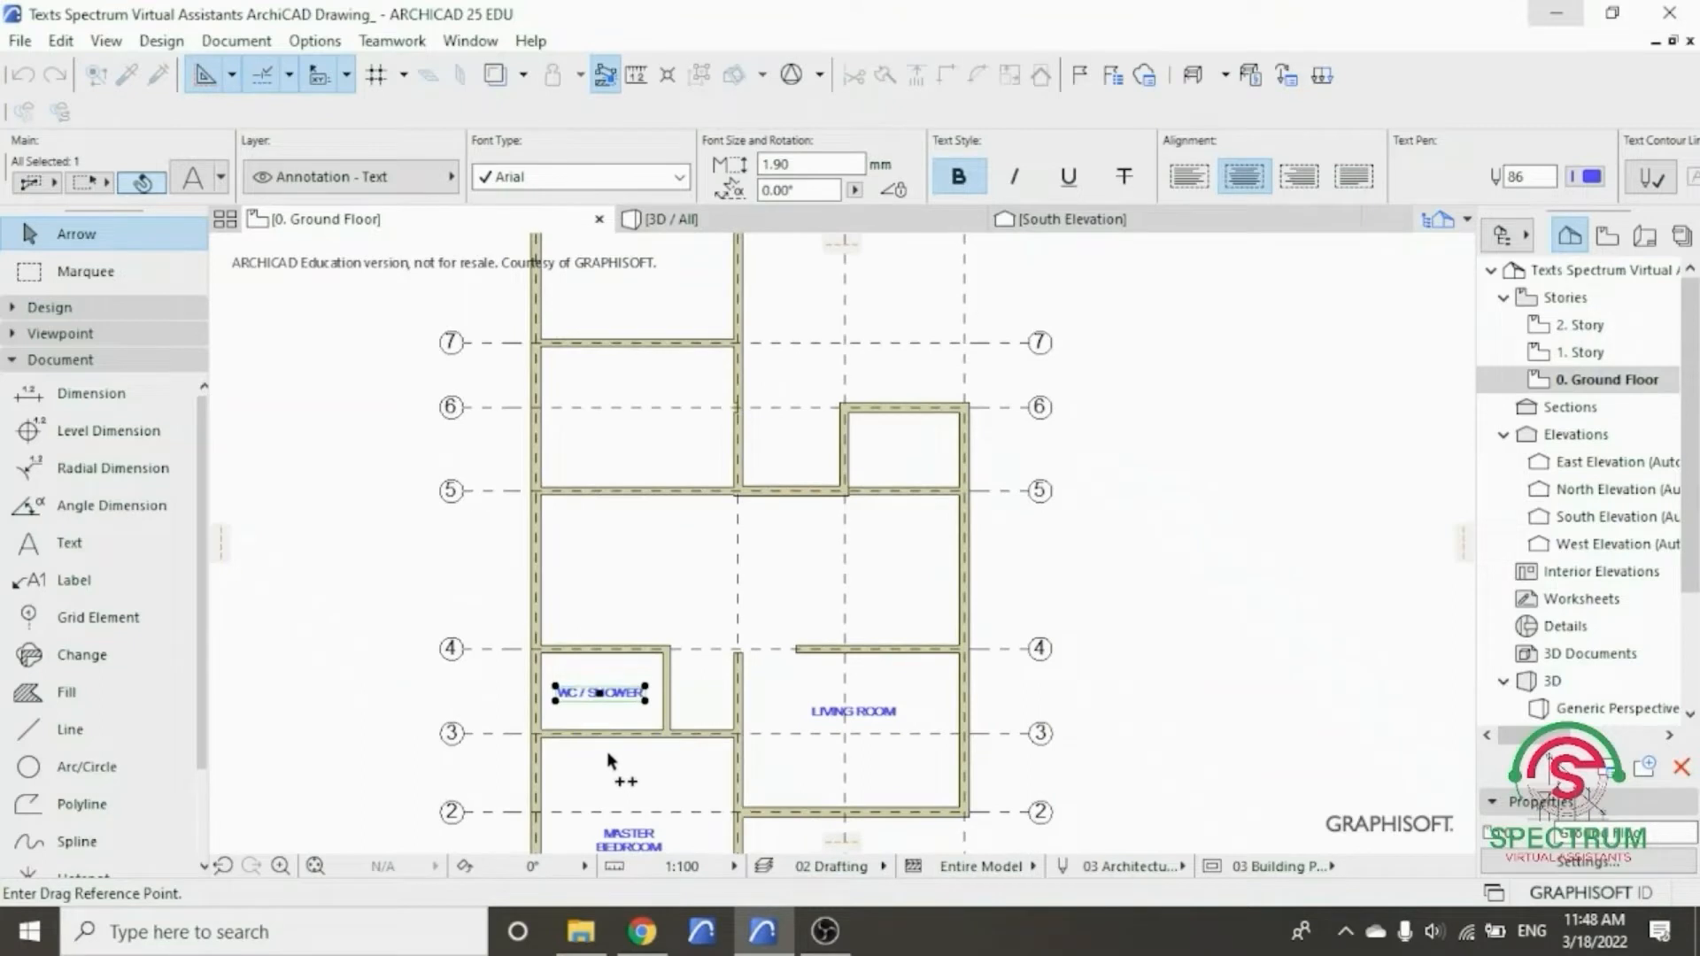
left_click(600, 694)
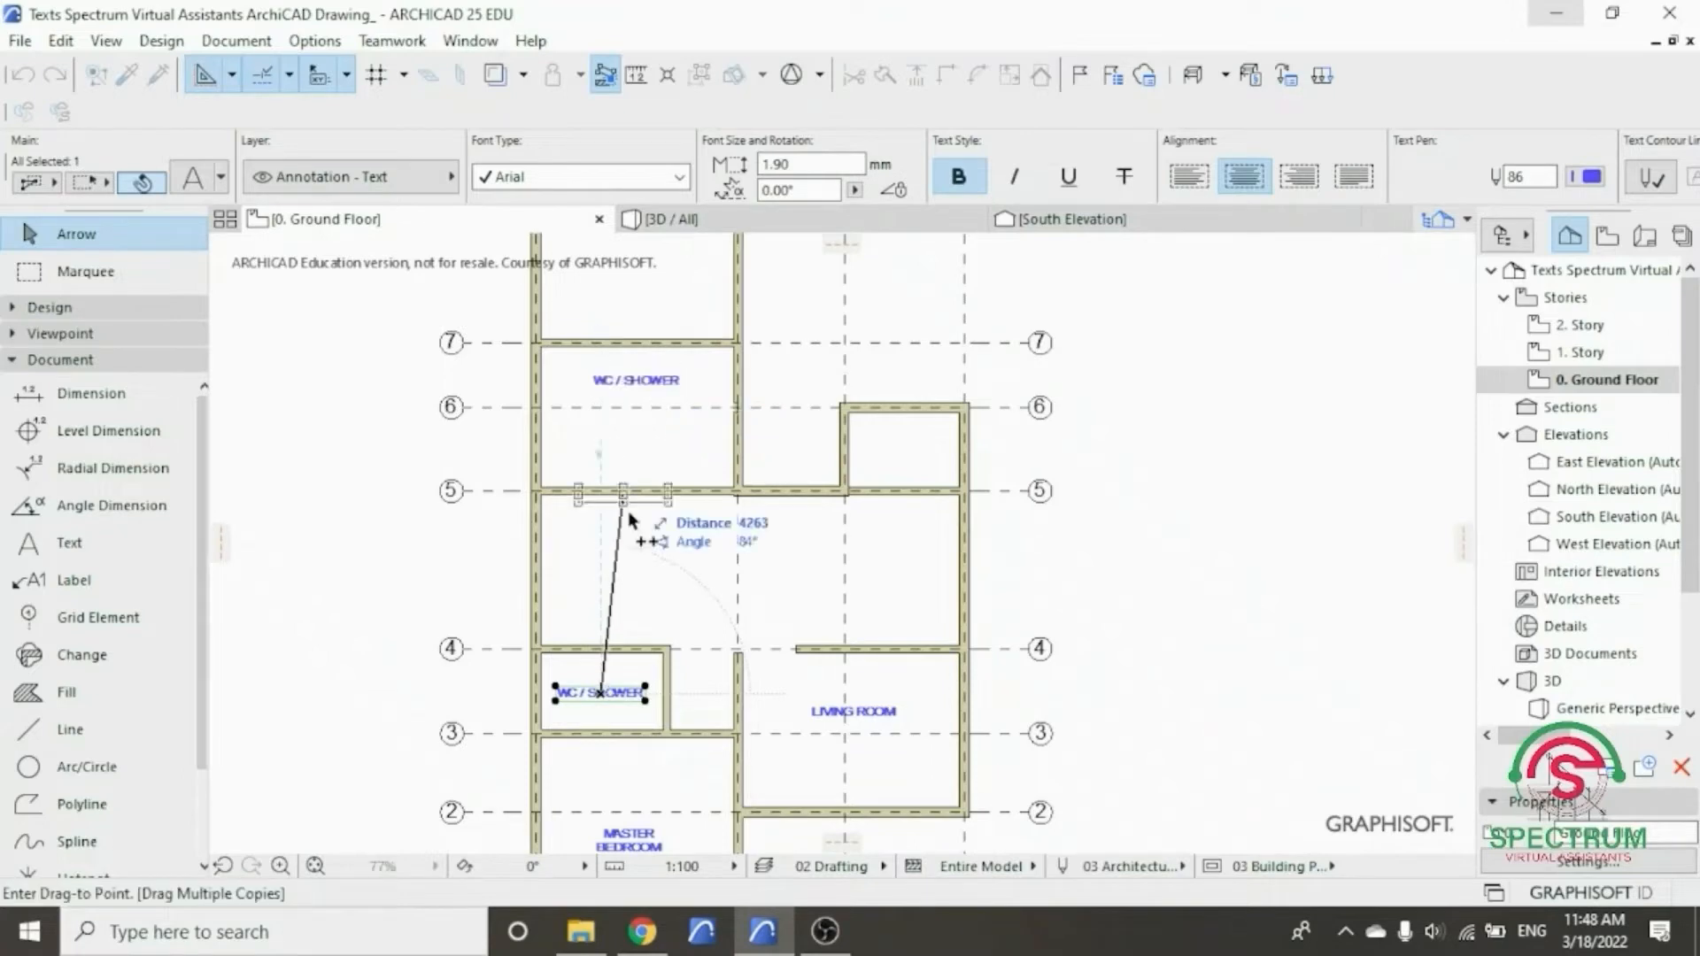
scroll(630, 504, "down", 2)
scroll(649, 339, "up", 2)
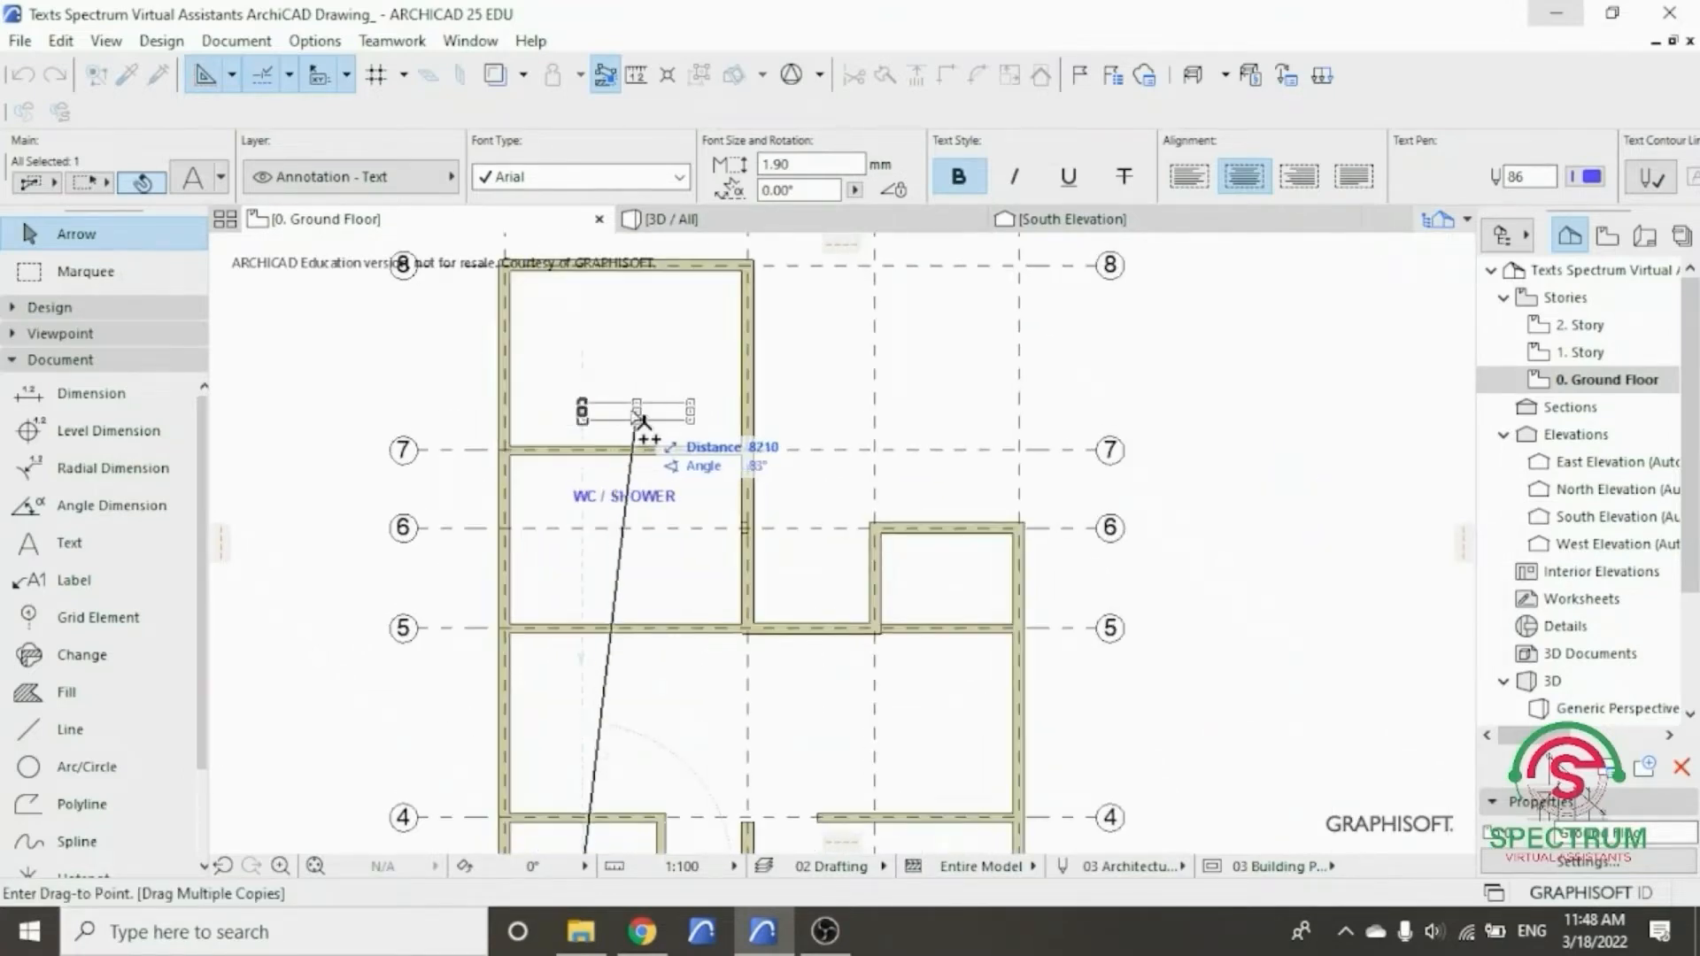
left_click(625, 412)
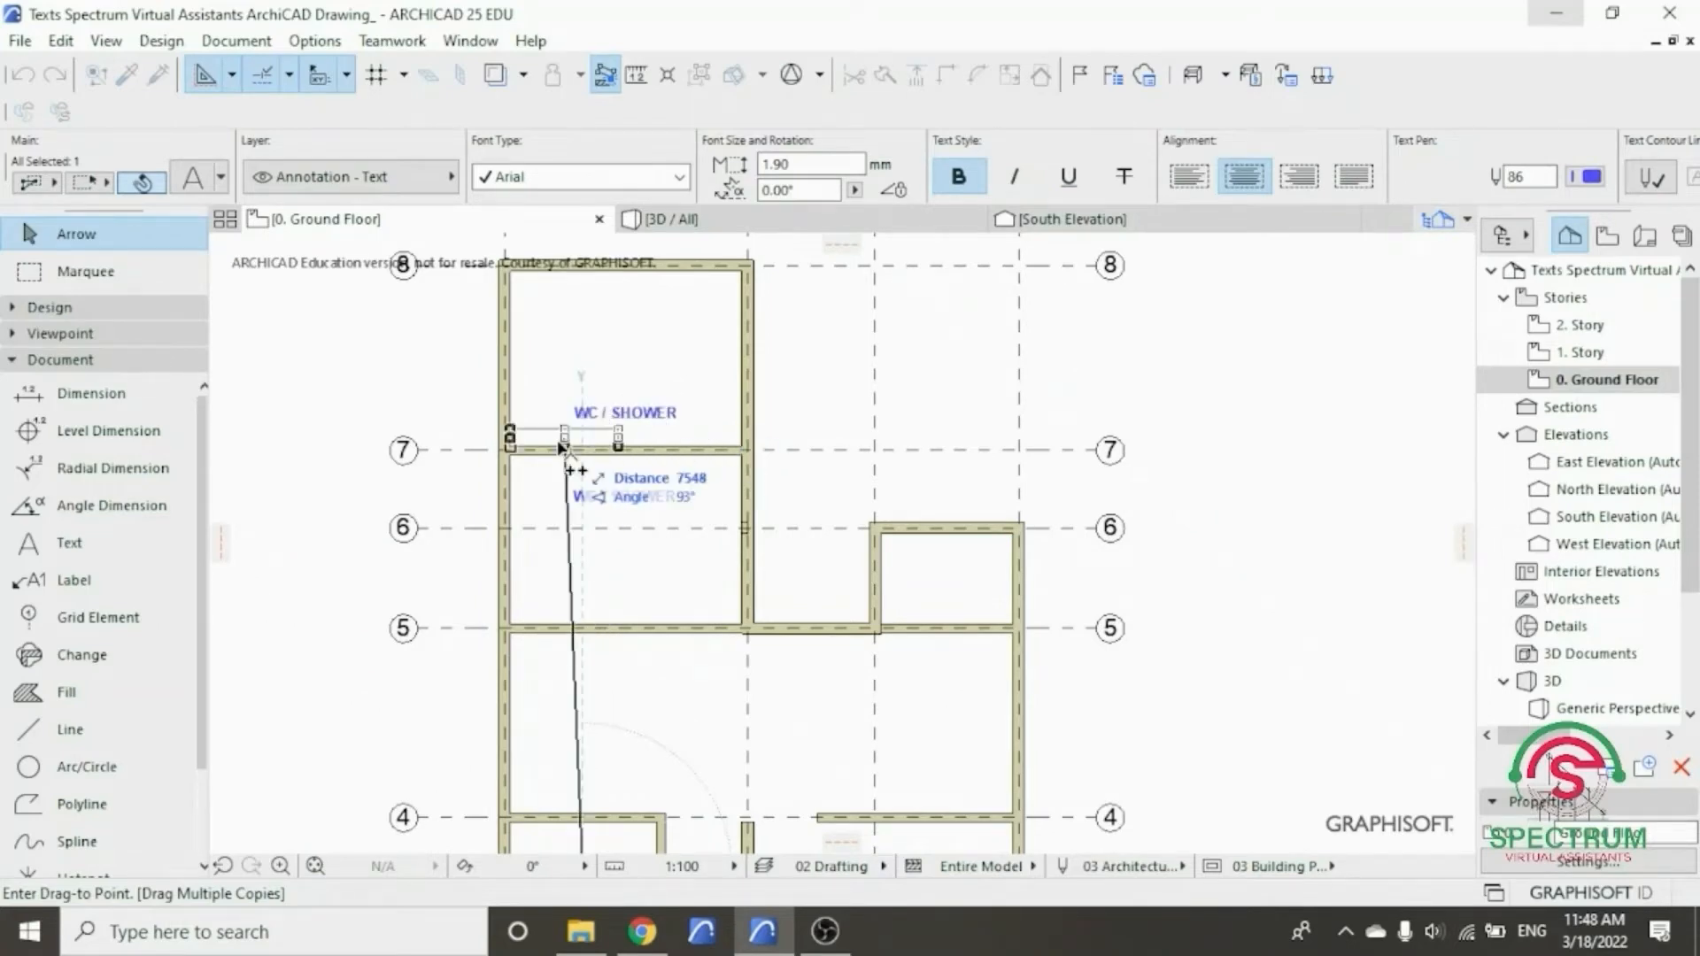
- Place further WC / SHOWER copies in the small east room between grid lines 5 and 6 and on both sides of the space between 4 and 5
scroll(562, 448, "down", 2)
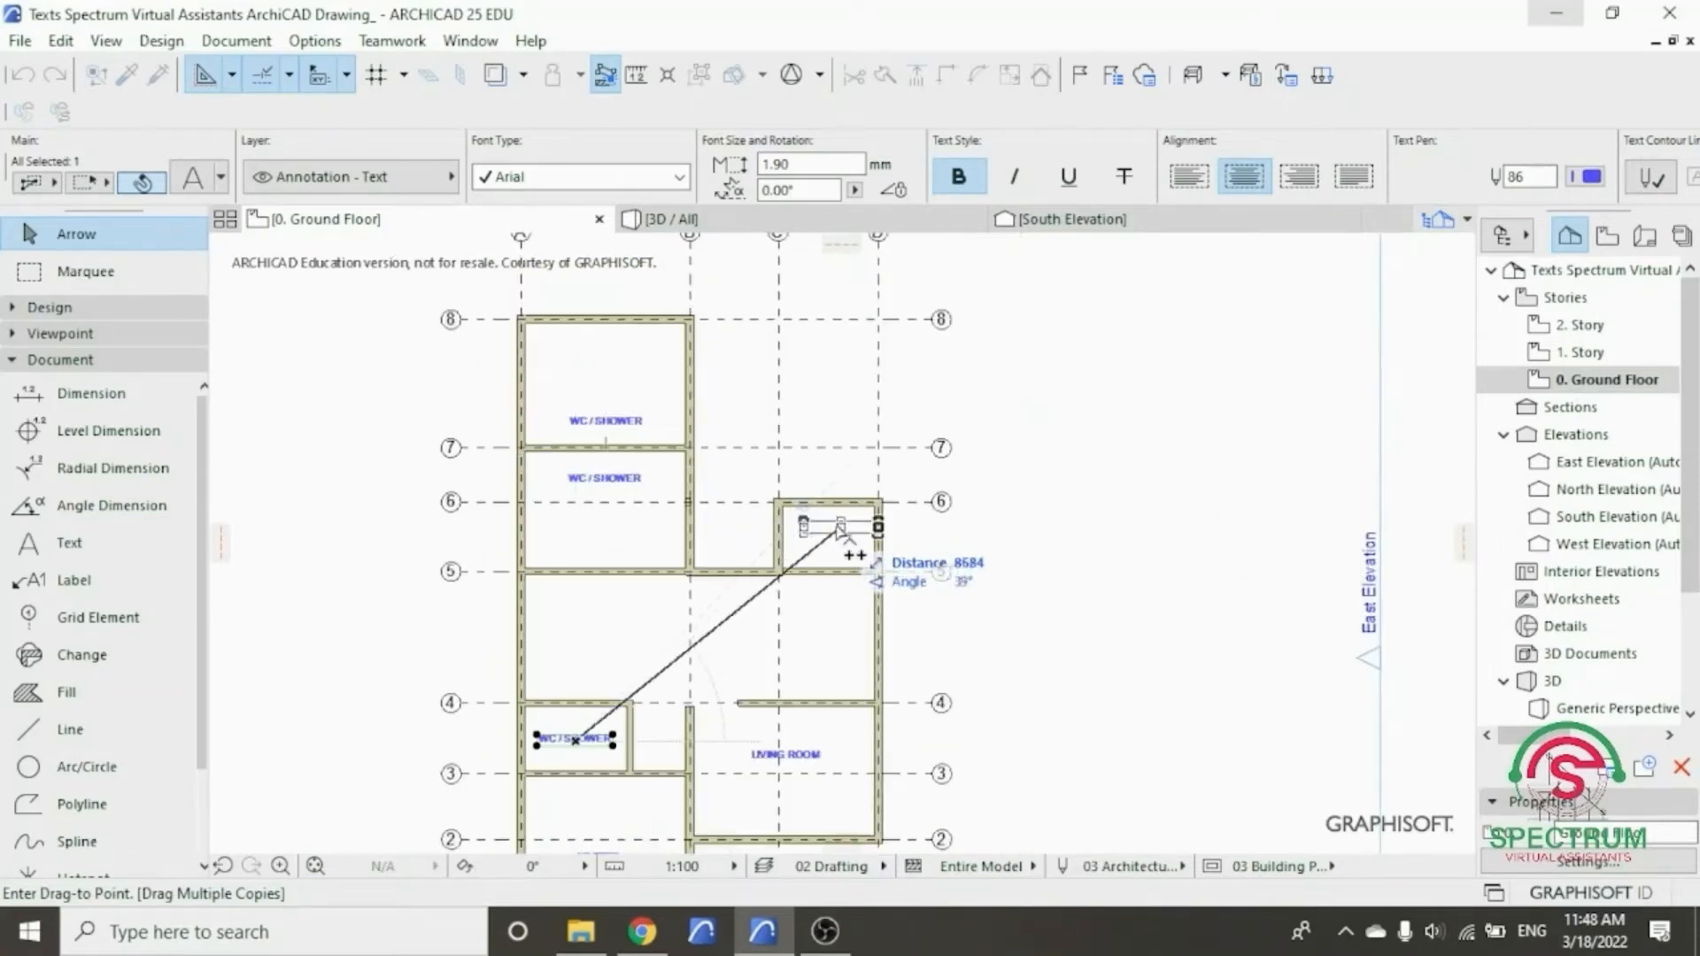
left_click(831, 532)
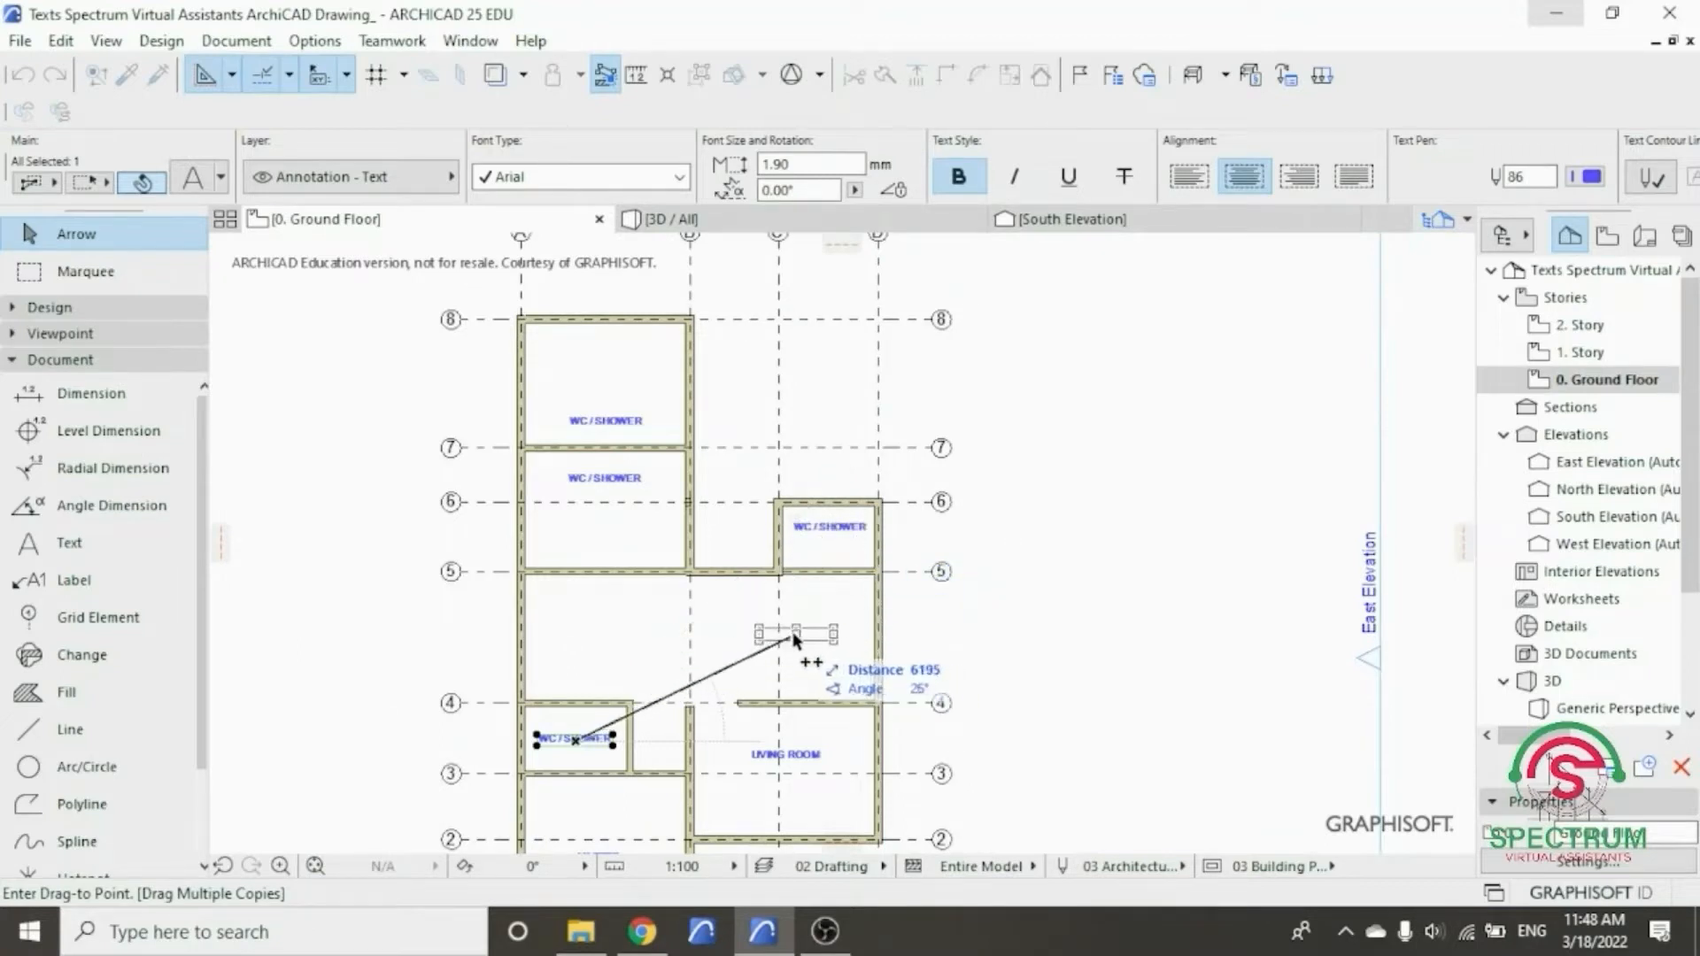
left_click(783, 639)
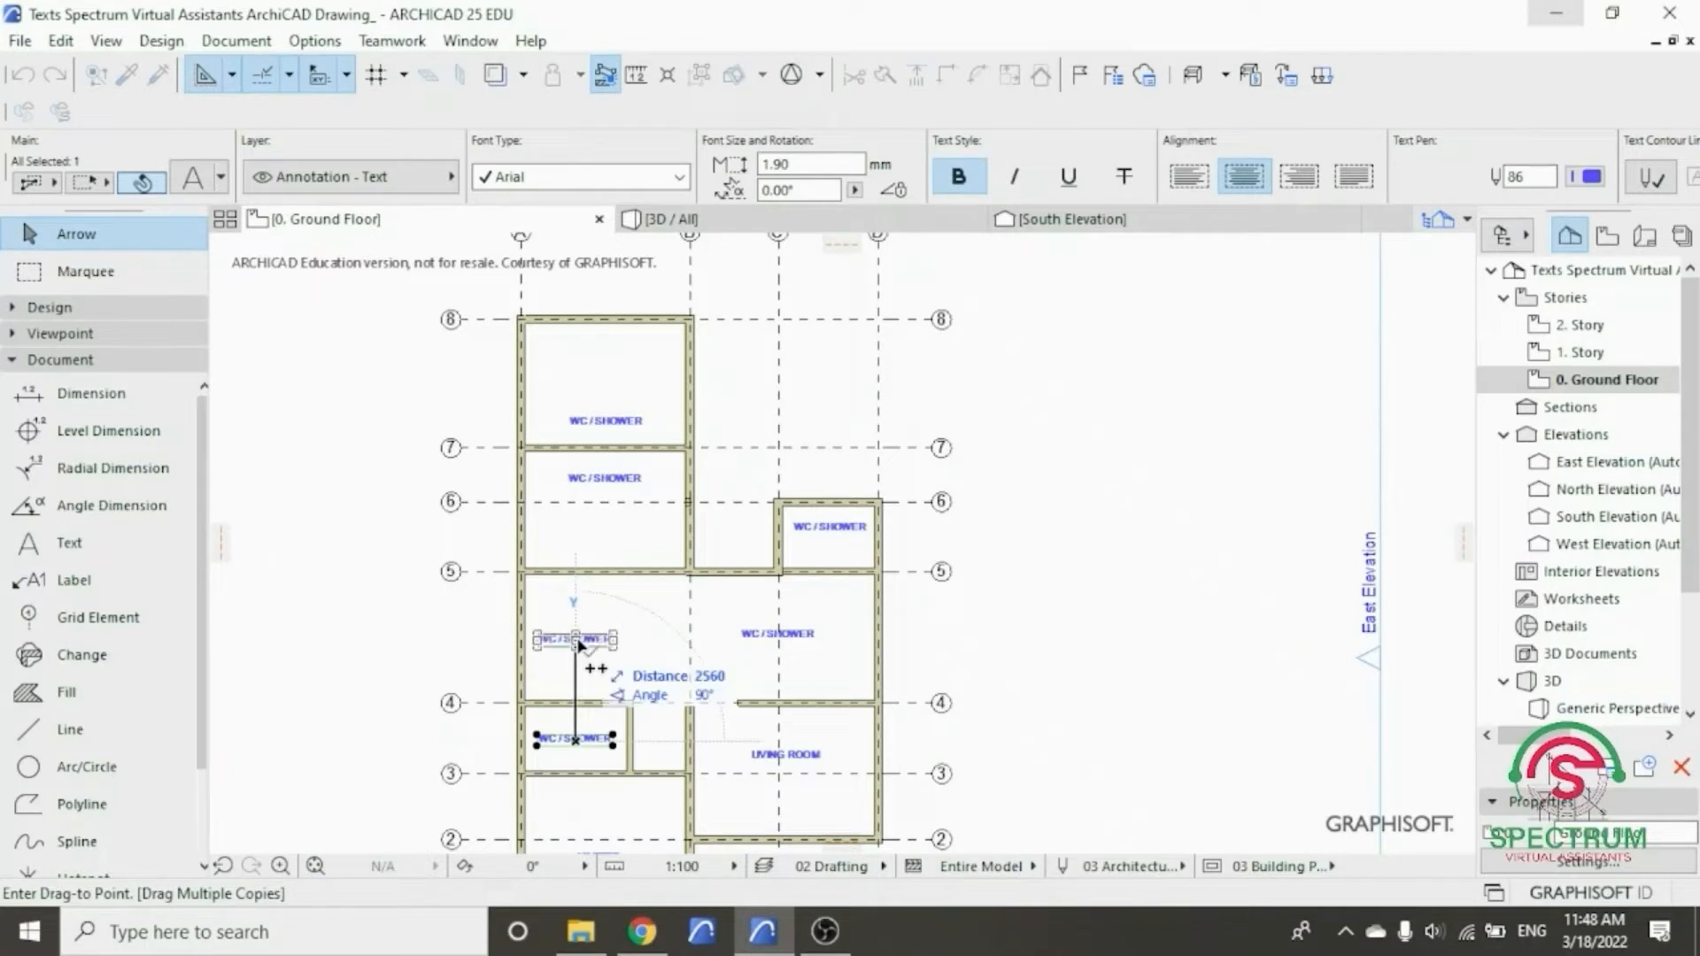
left_click(580, 647)
- Place a last WC / SHOWER copy south of the living room, between grid lines 1 and 2, and end the copying
scroll(611, 708, "down", 2)
scroll(655, 779, "up", 4)
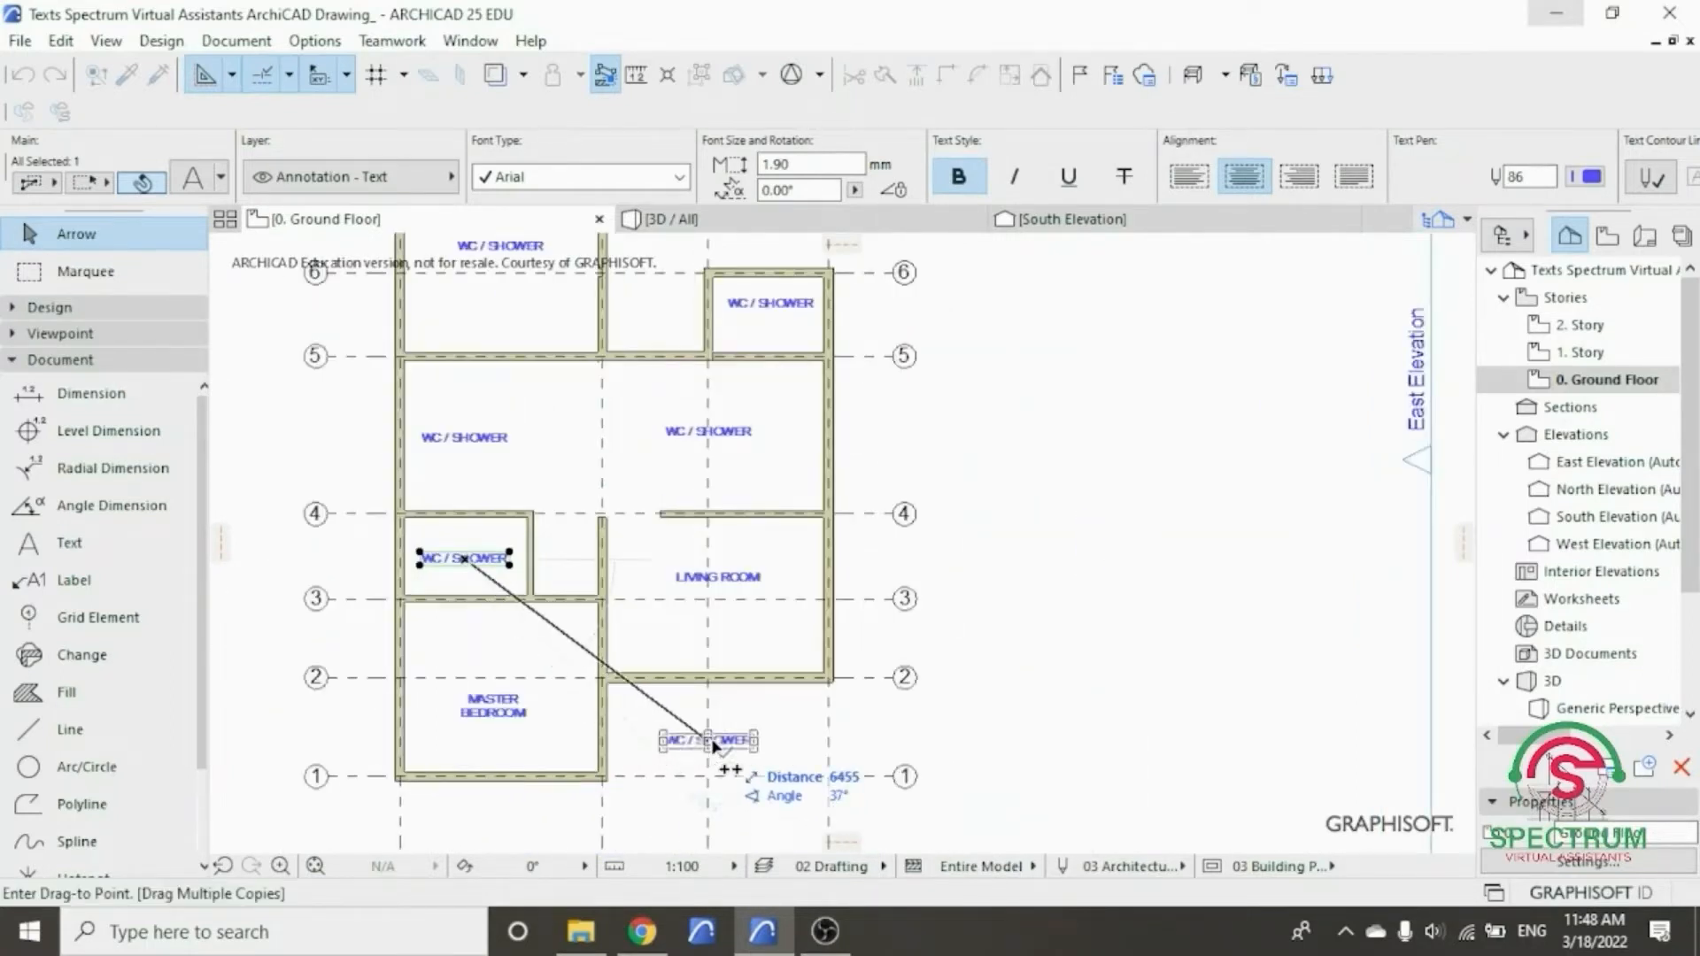
left_click(713, 746)
key("Escape")
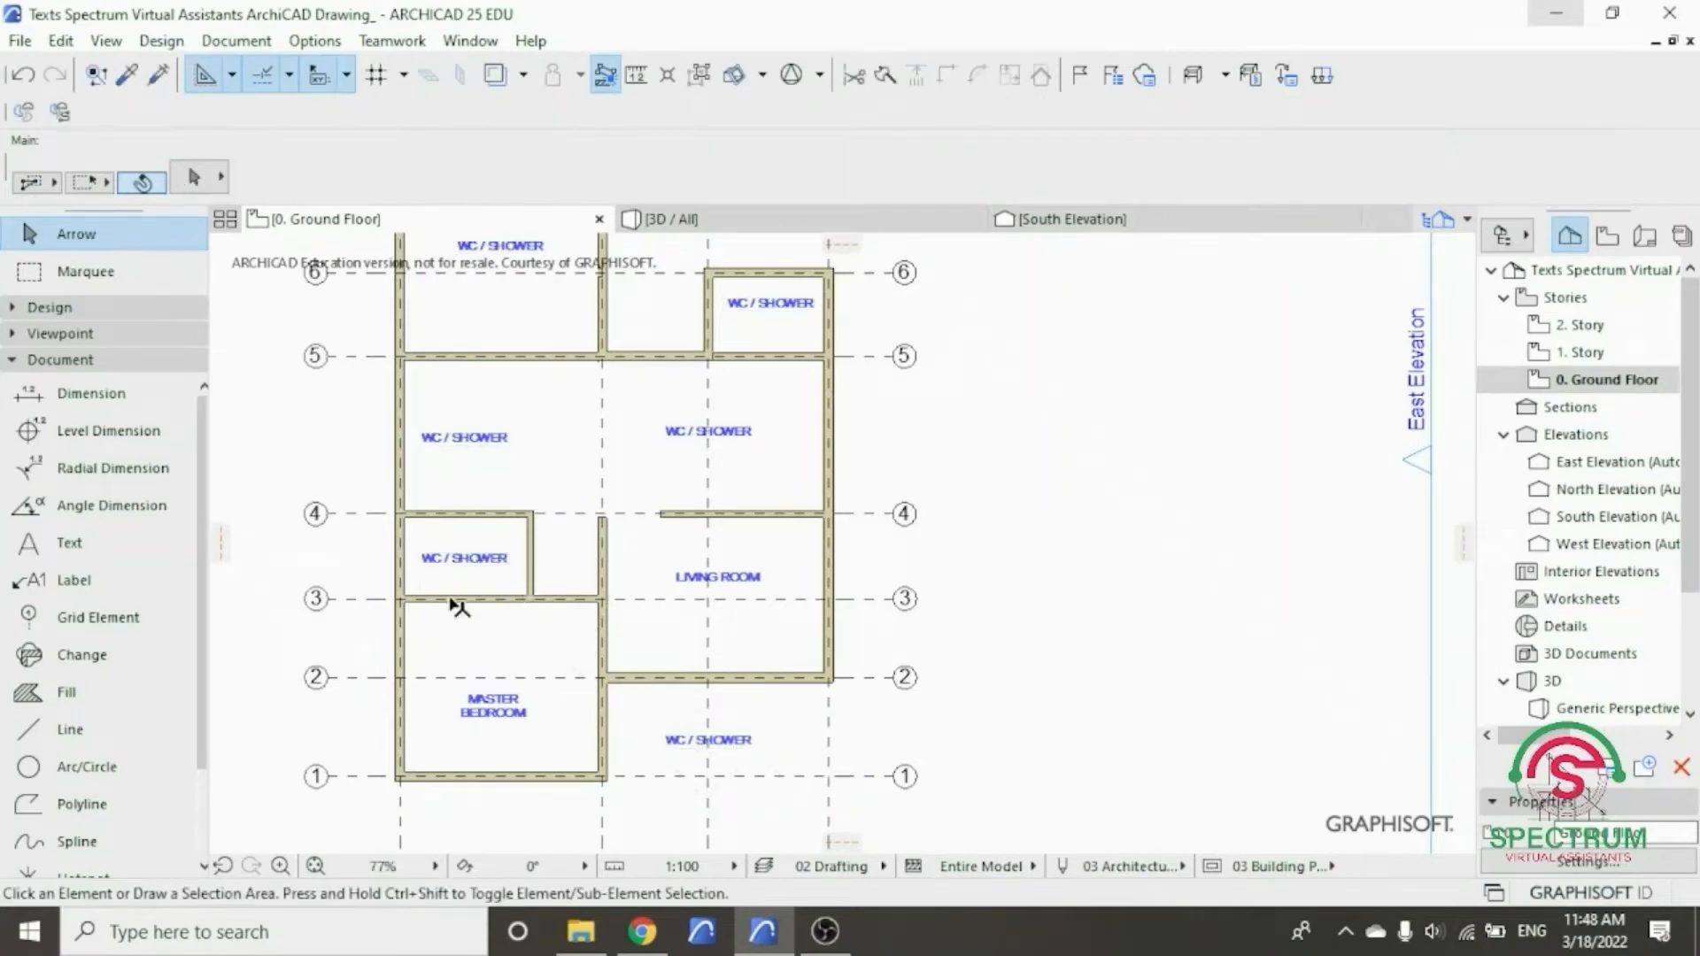
- Change the WC / SHOWER label in the west space between grid lines 4 and 5 to DINING ROOM
scroll(505, 416, "up", 5)
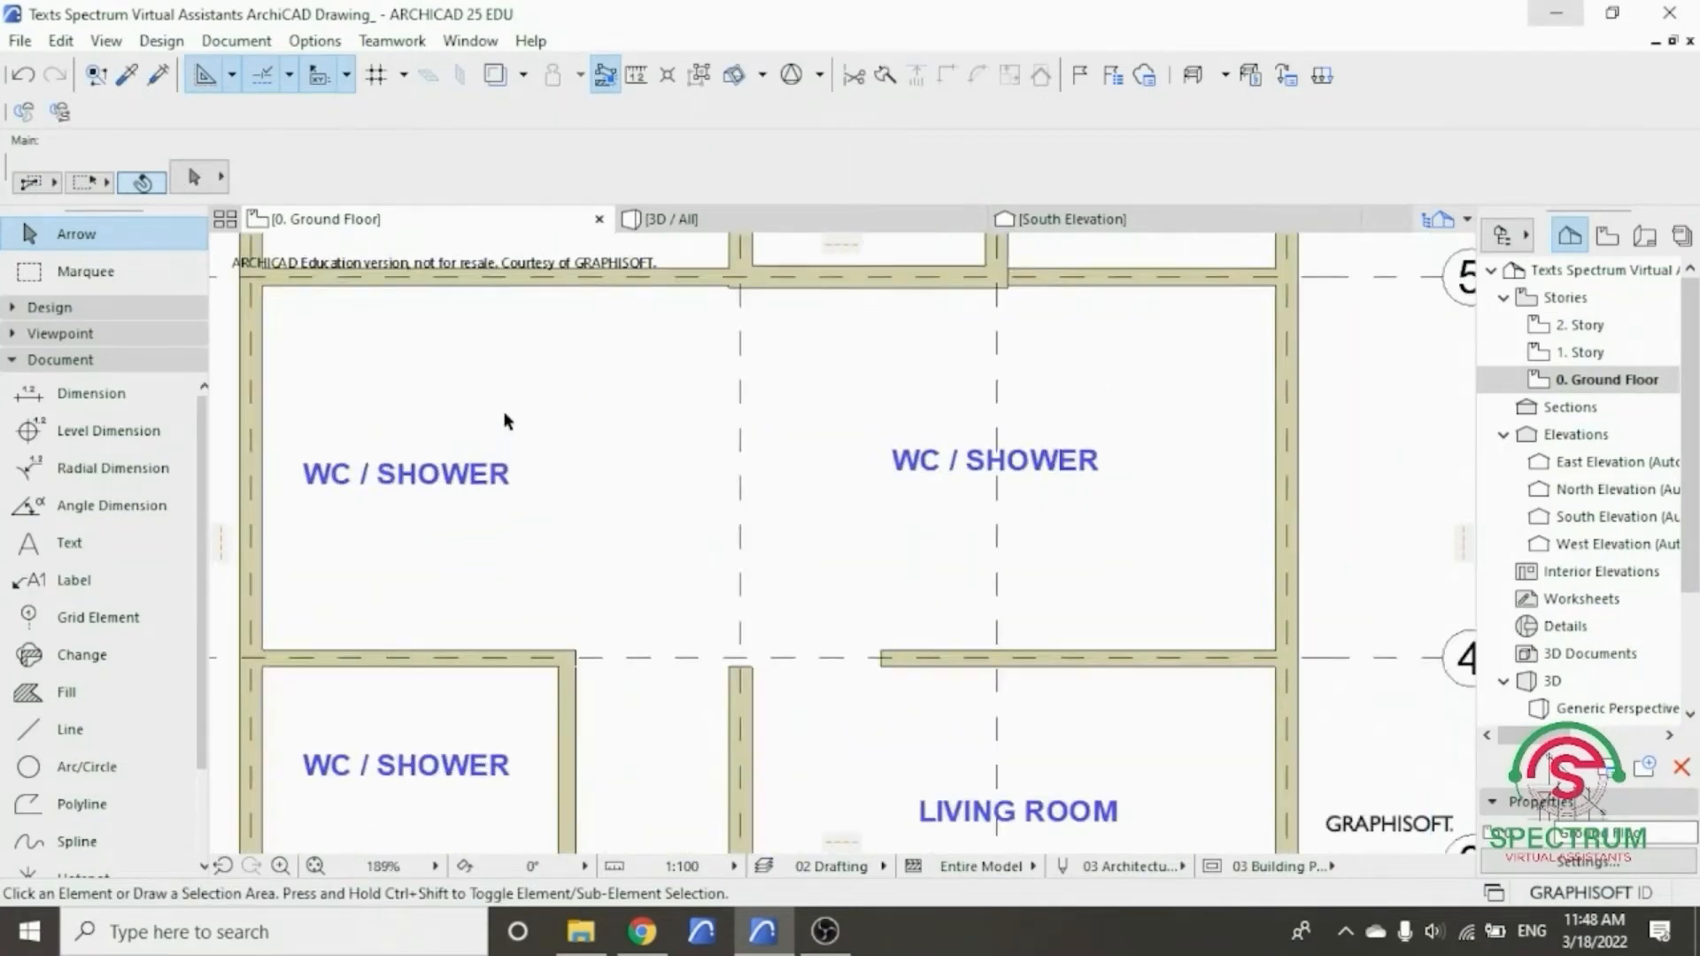
double_click(514, 480)
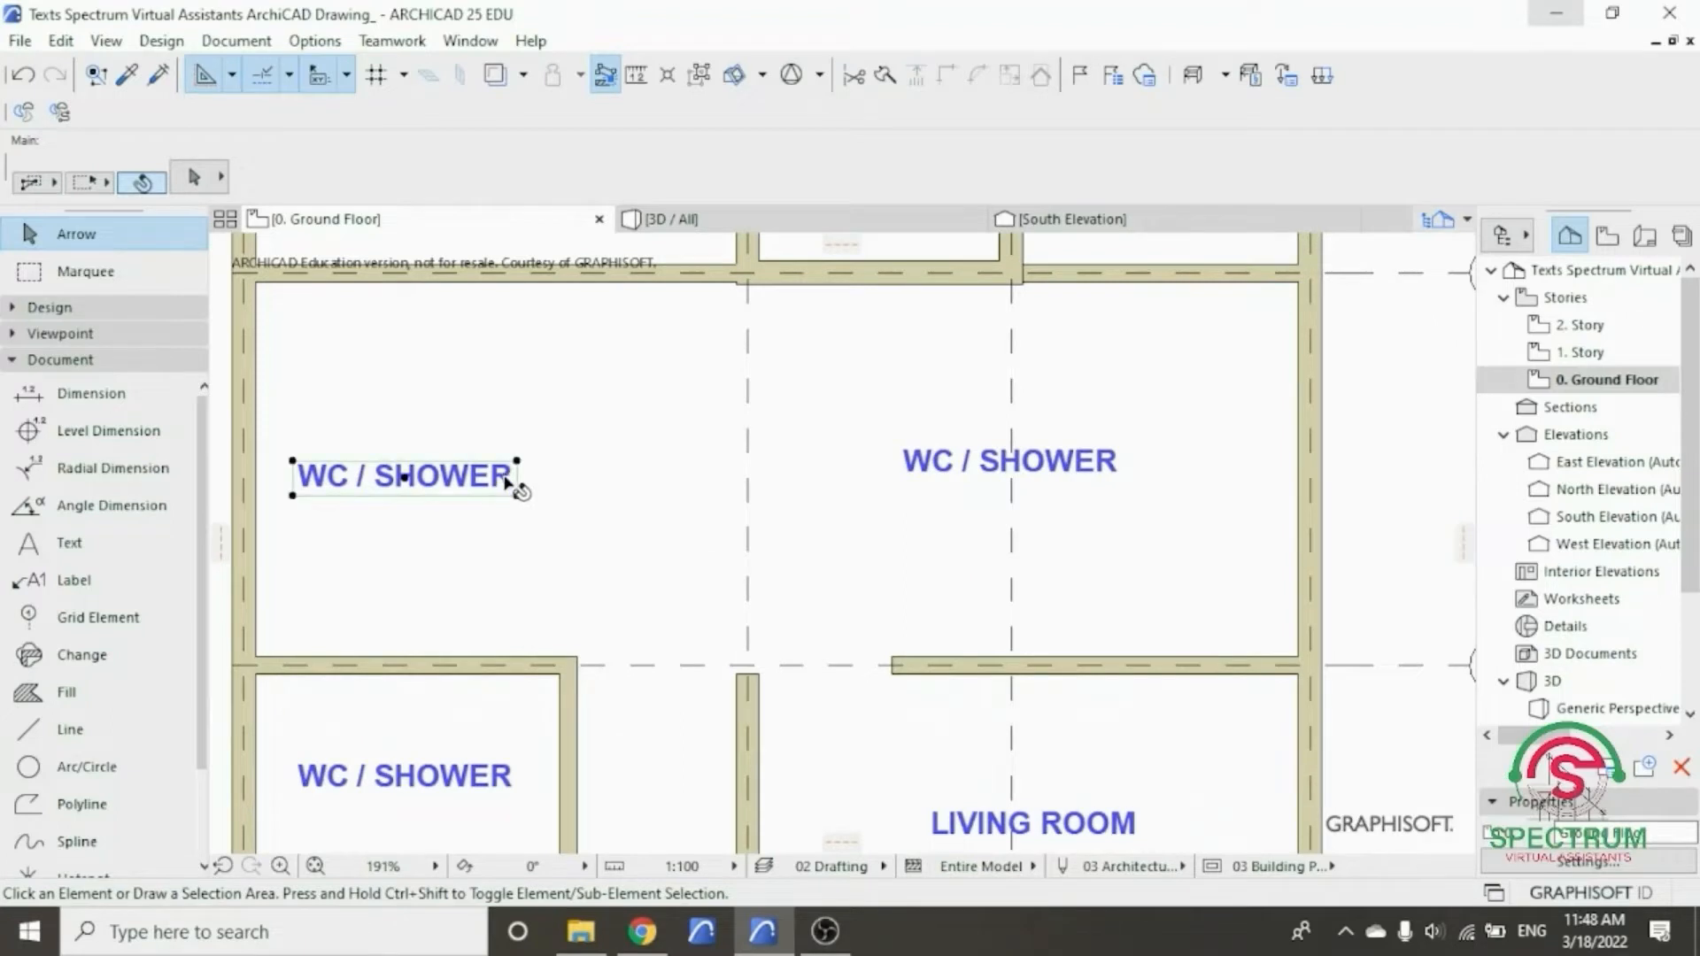
left_click_drag(512, 480, 259, 480)
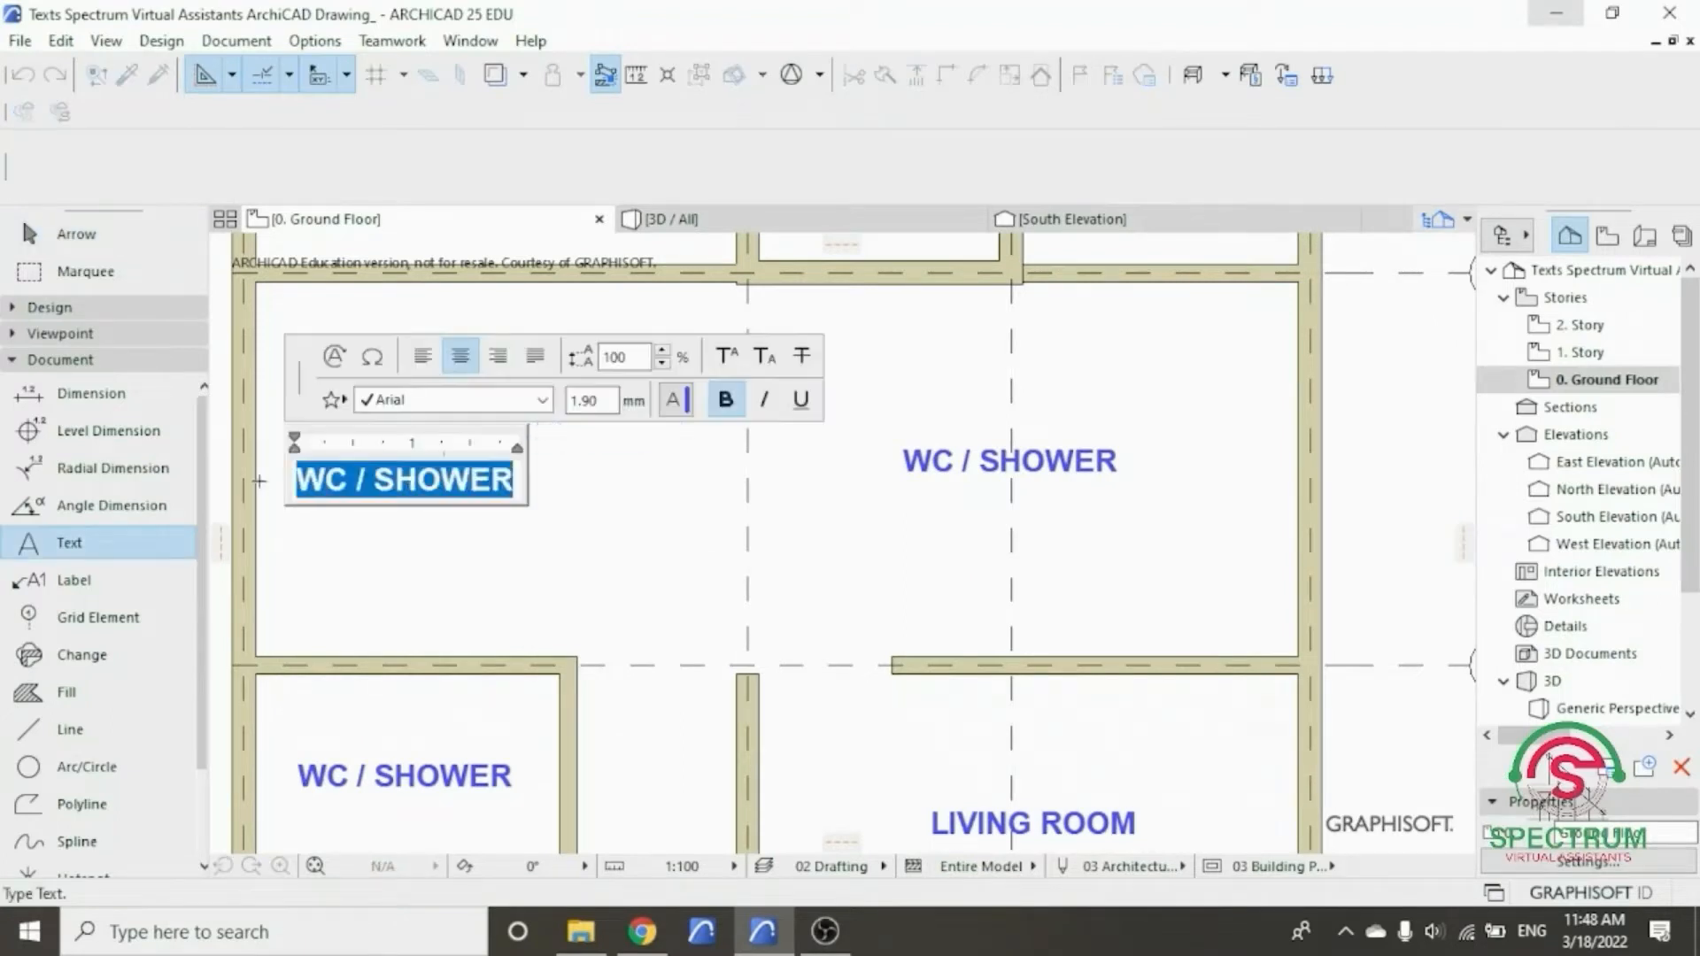
type("DIN")
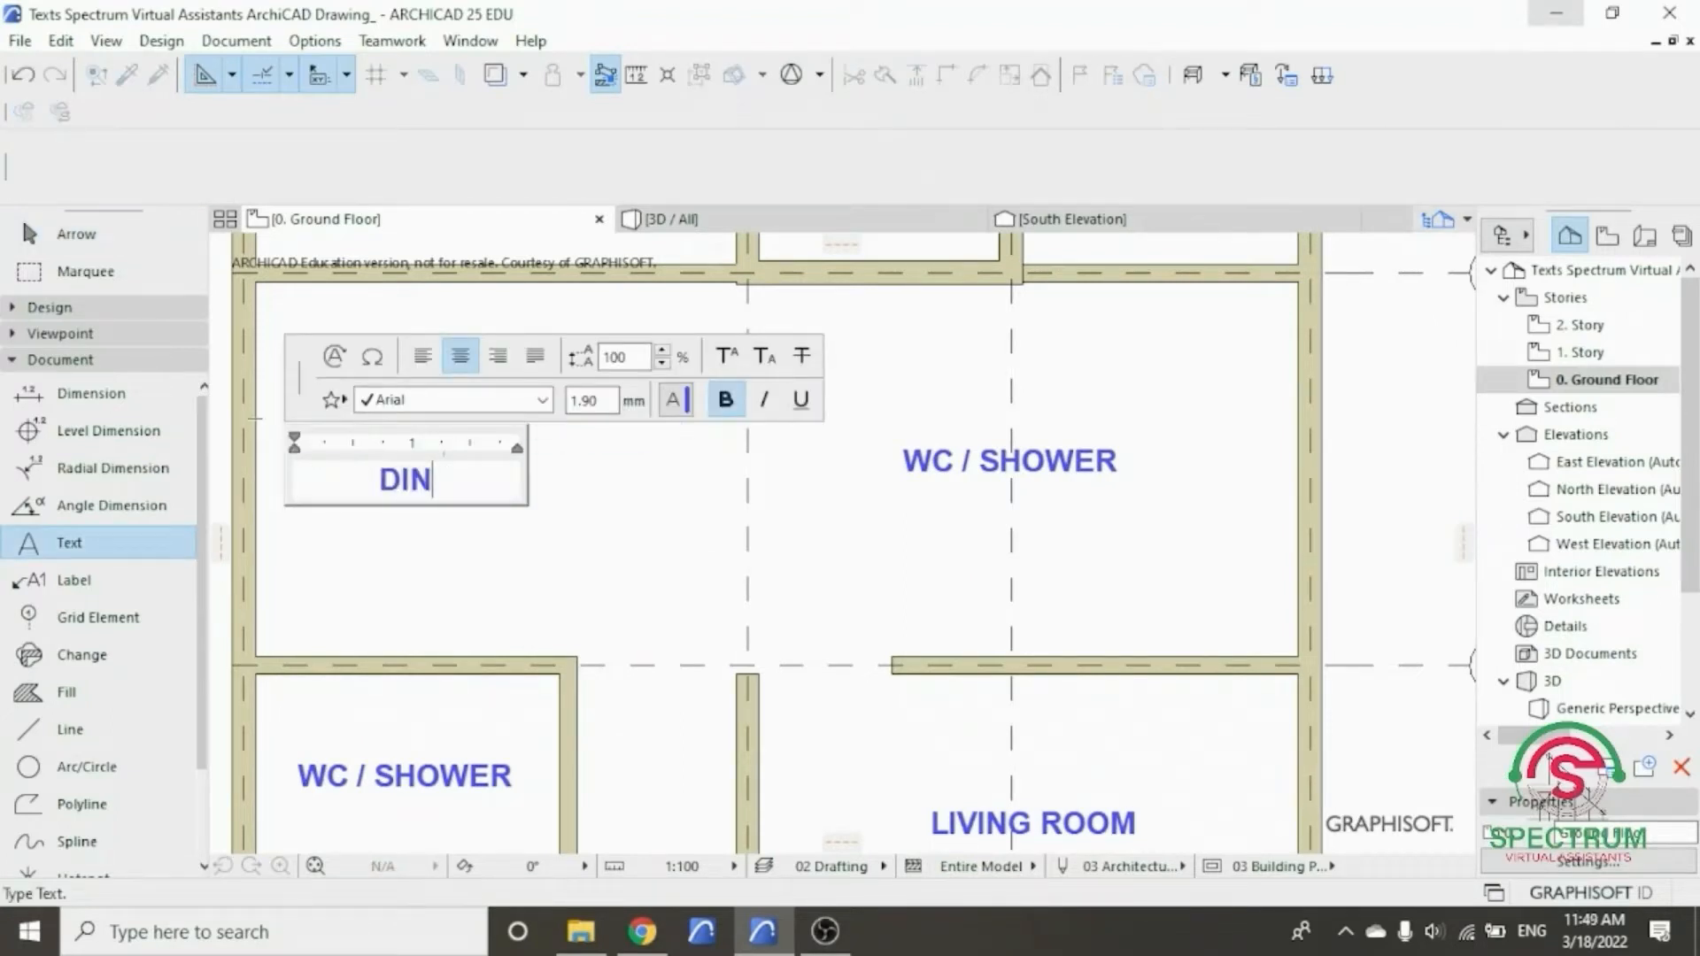
type("ING ROOM")
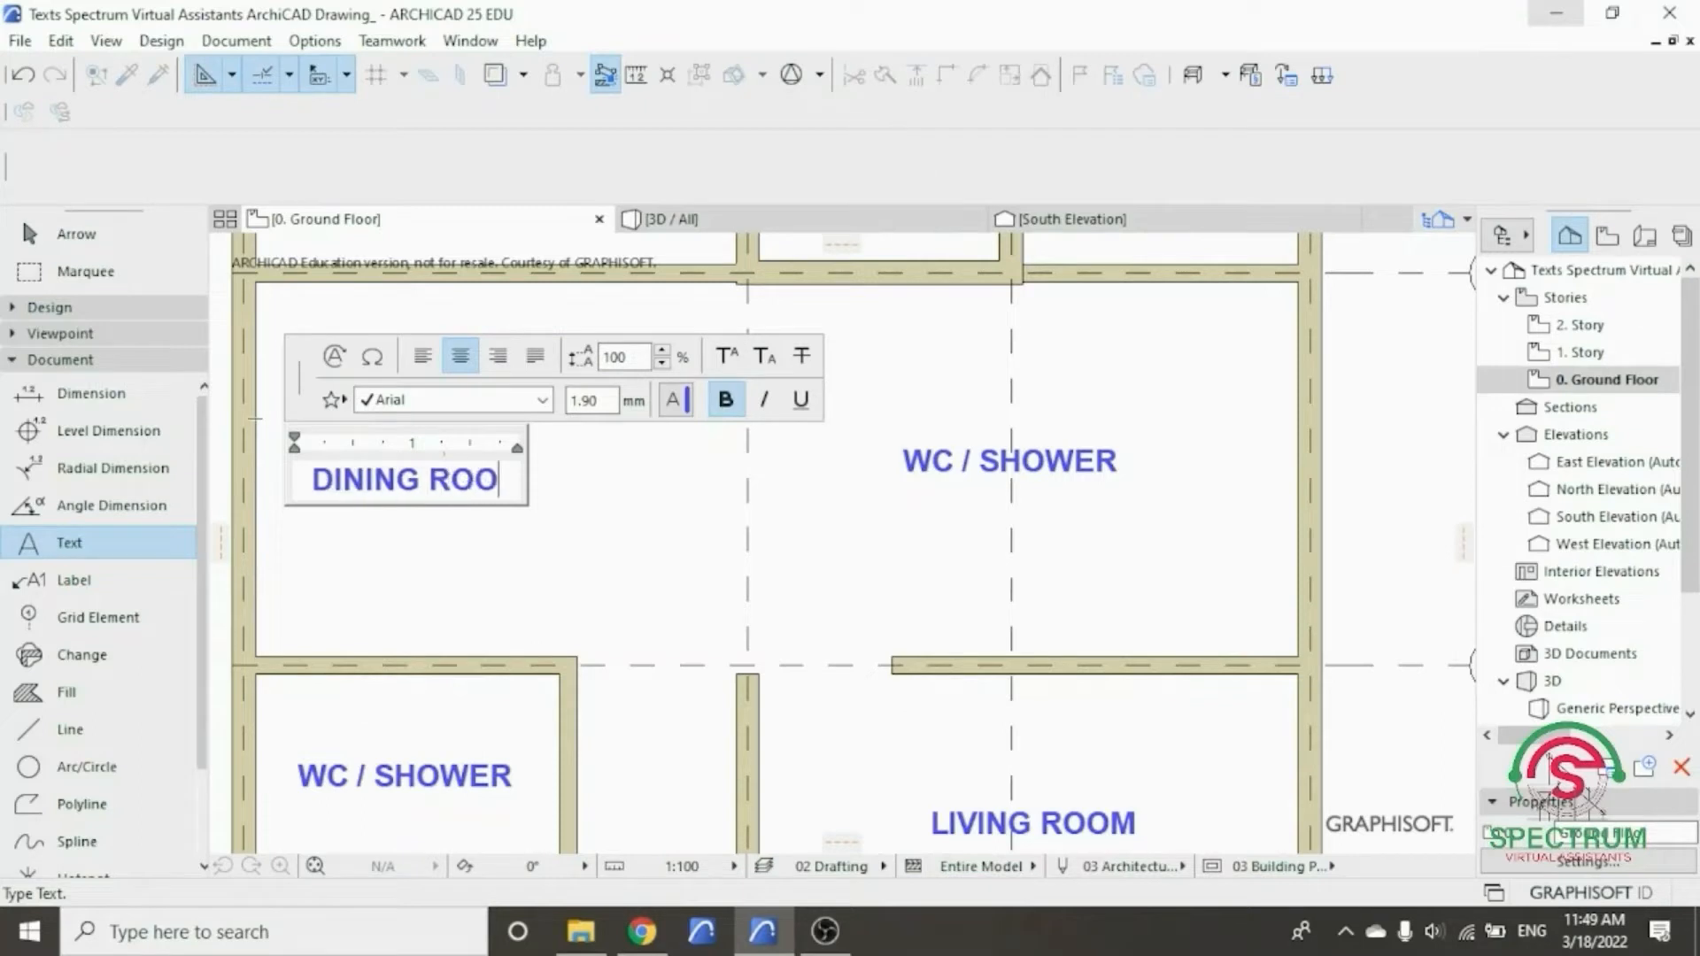
left_click(492, 558)
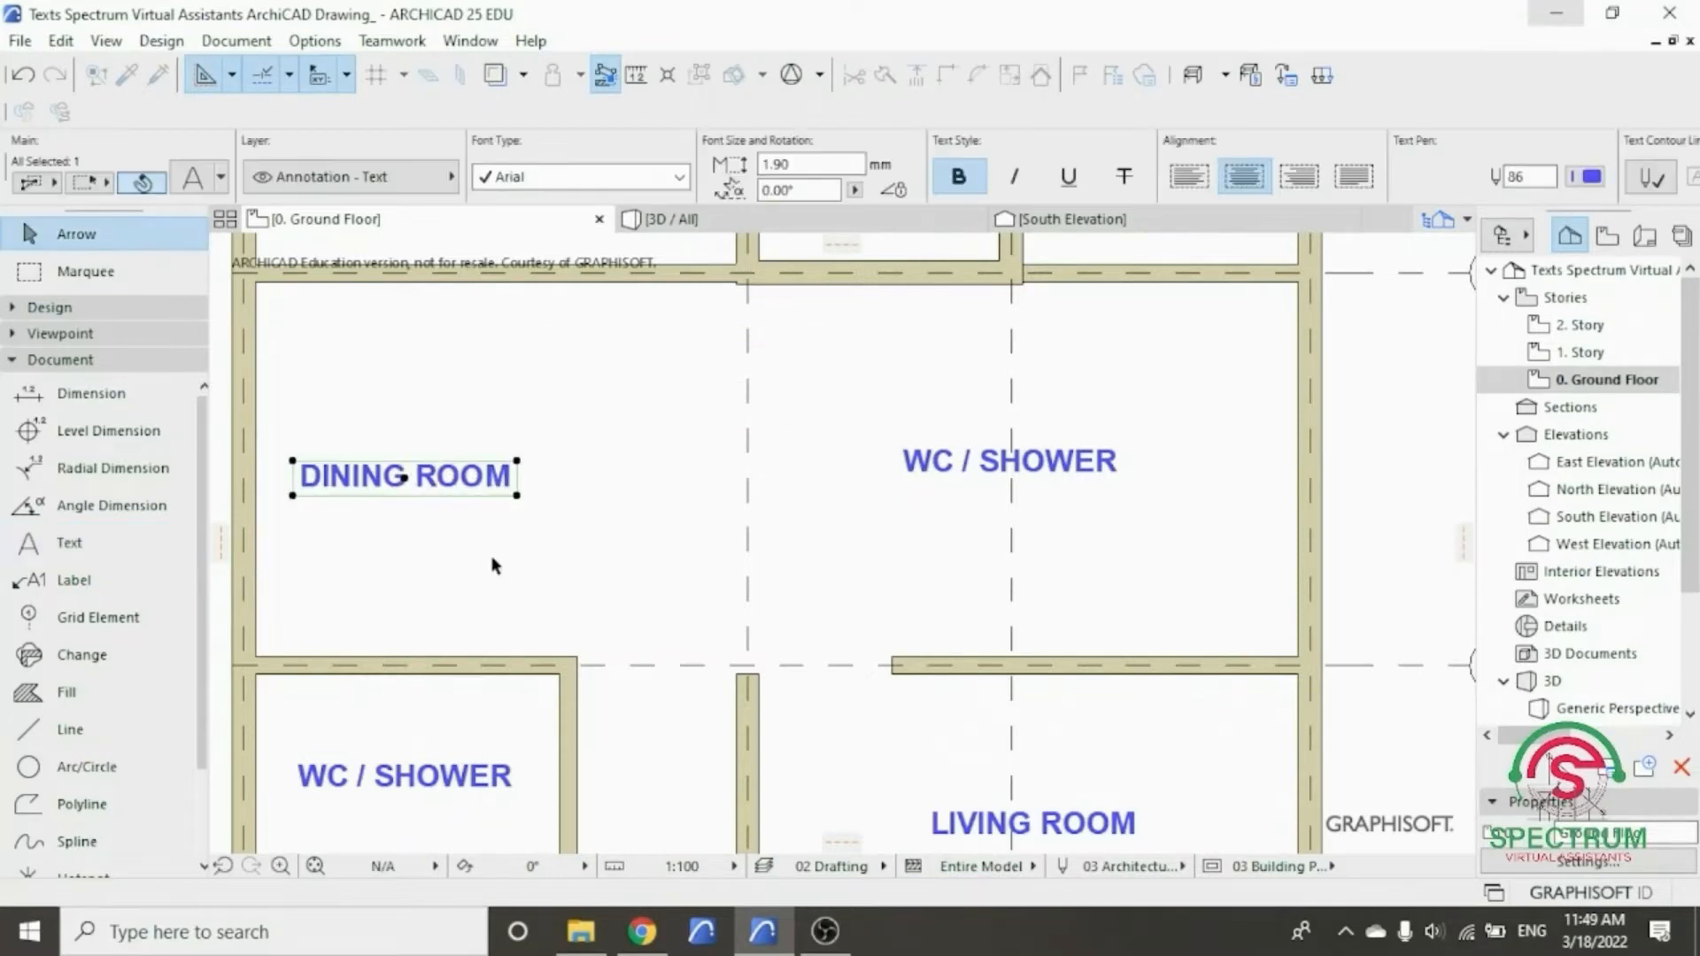
- Change the WC / SHOWER label in the east space between grid lines 4 and 5 to KITCHEN
double_click(1069, 445)
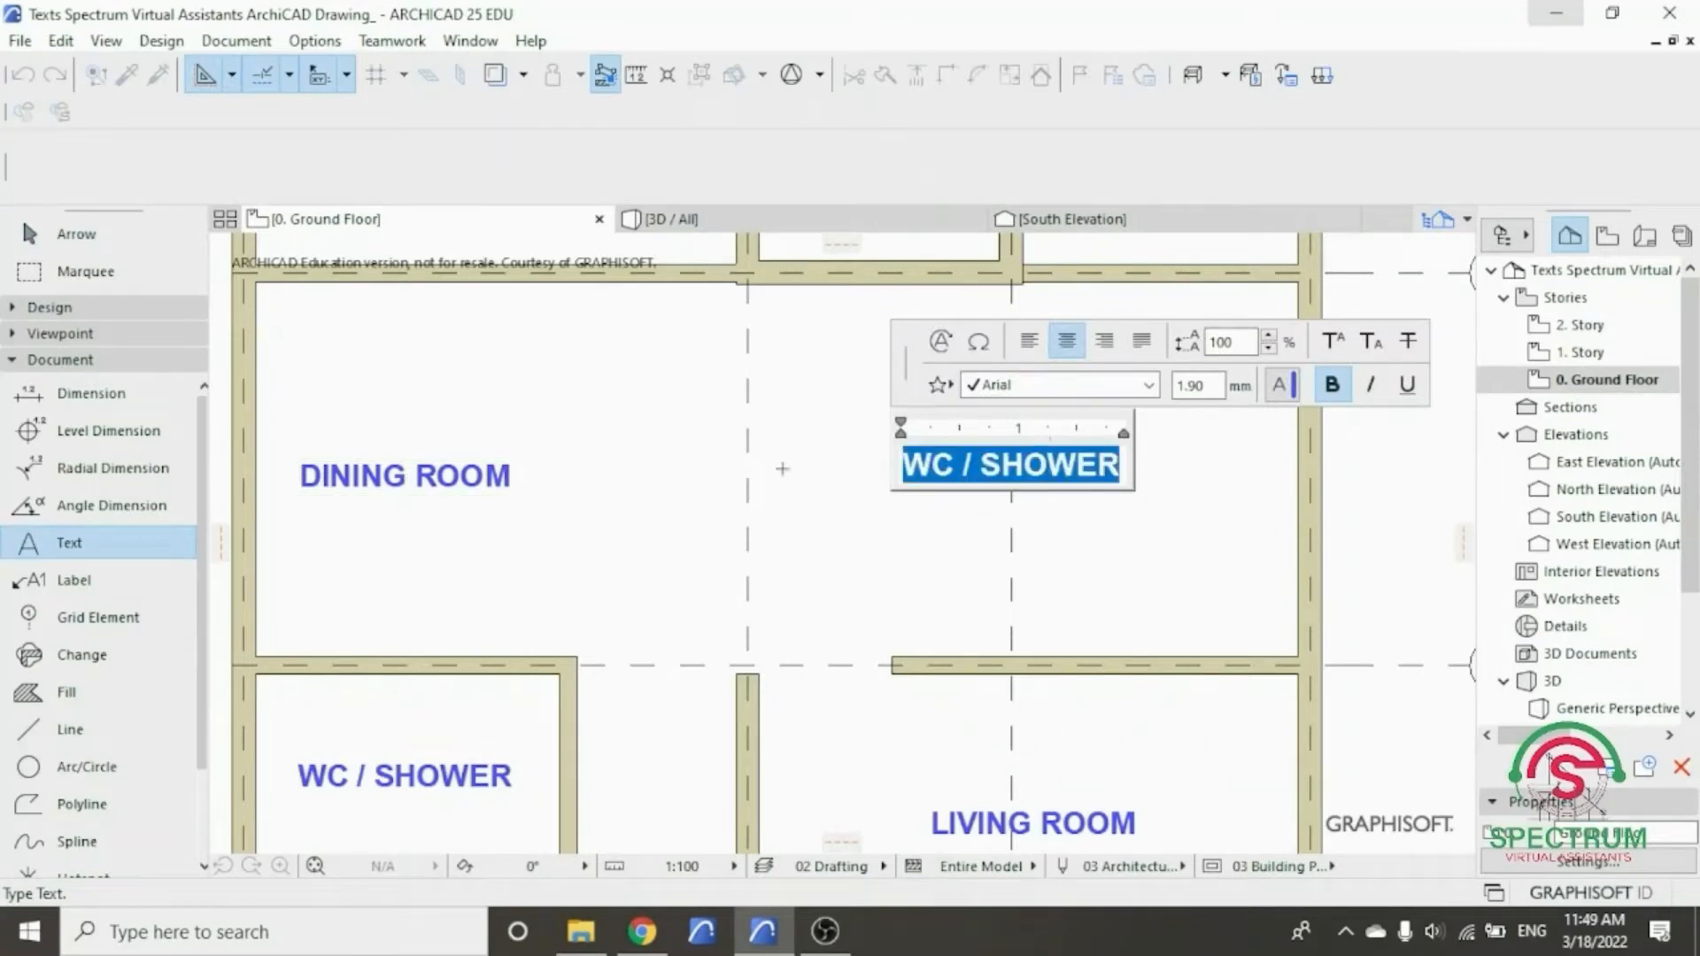
type("KITCHEN")
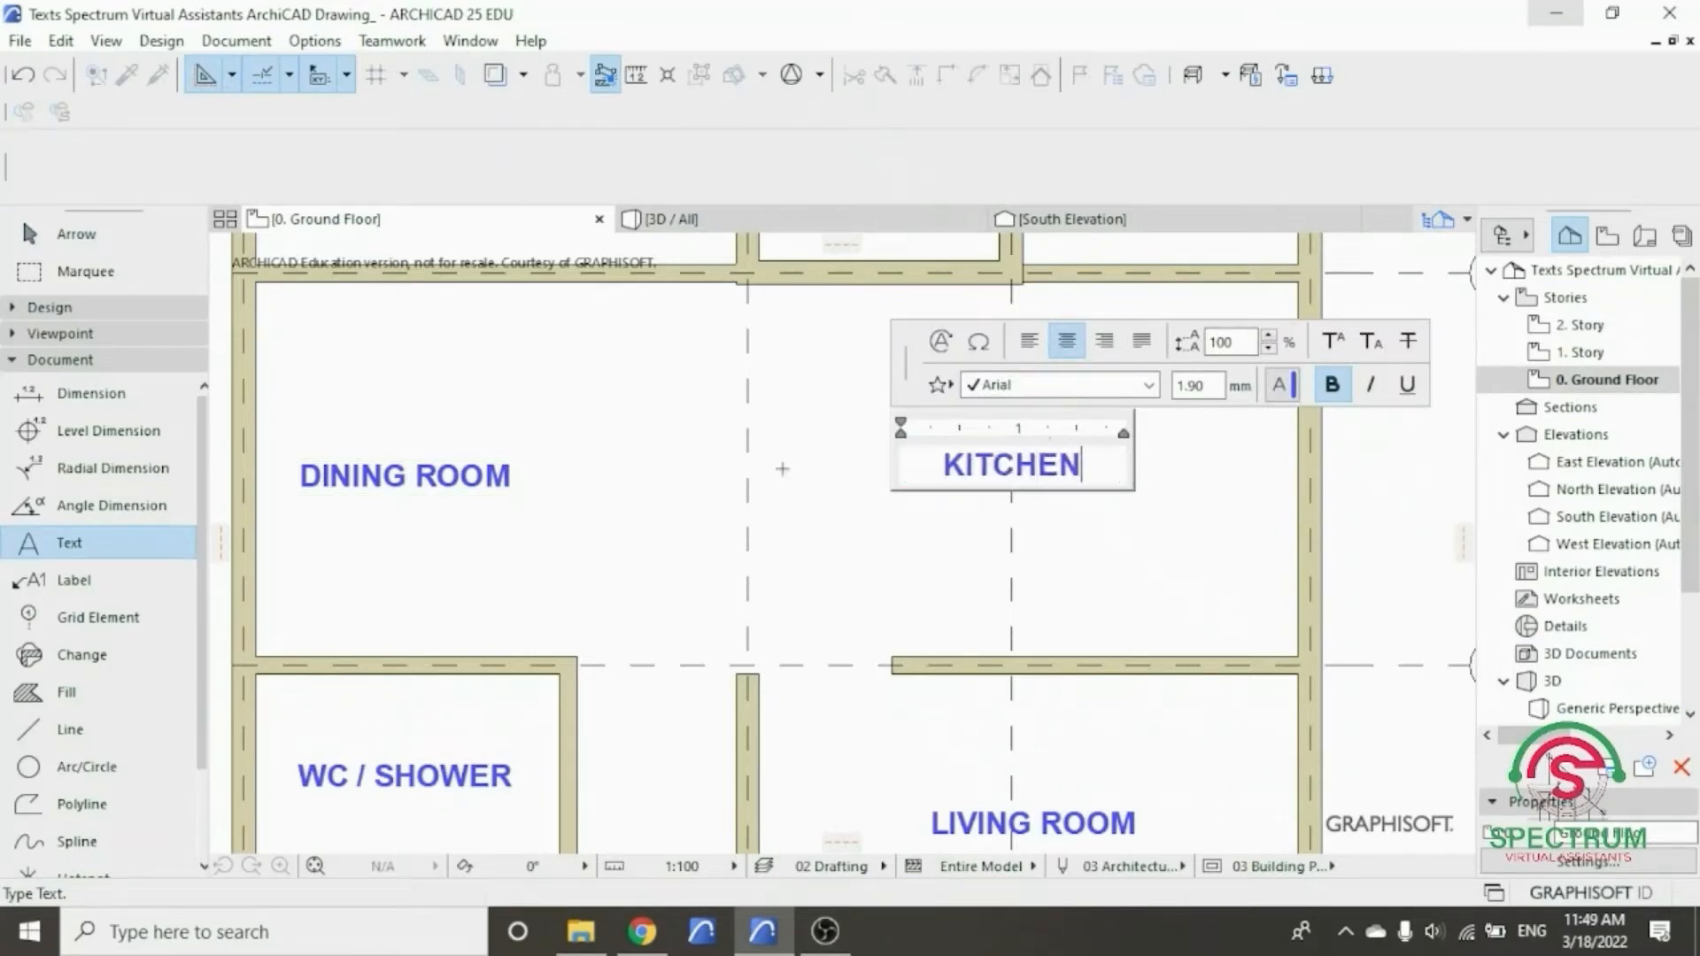
key("Escape")
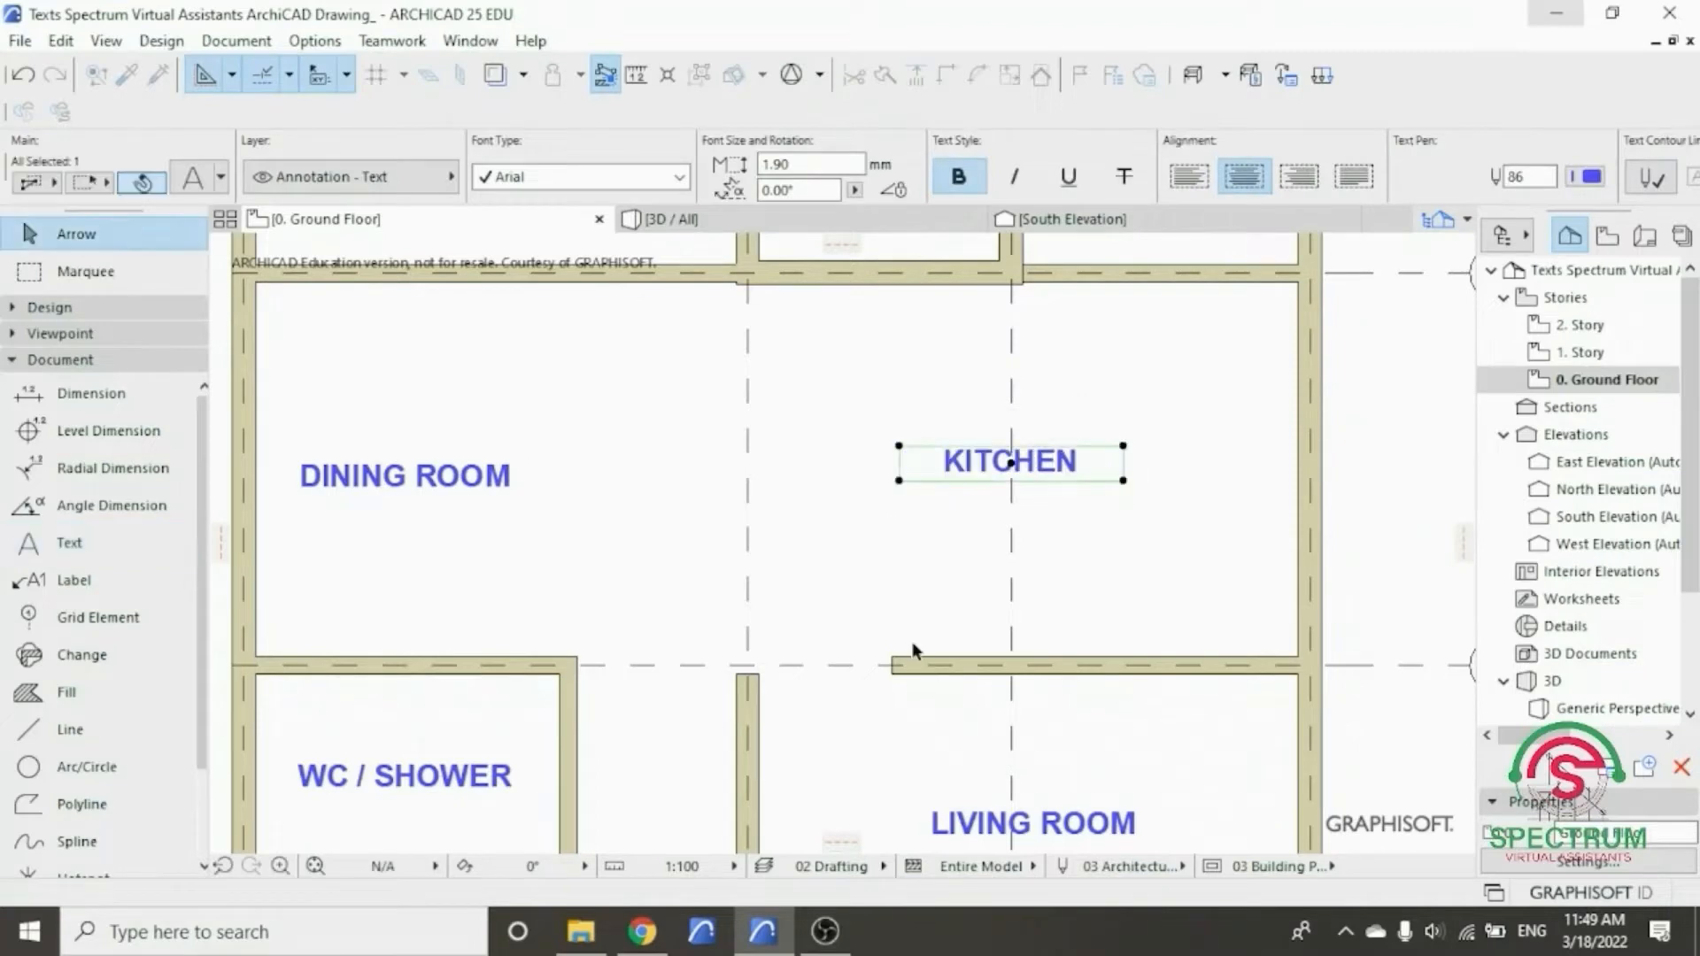
- Change the WC / SHOWER label in the west room between grid lines 5 and 7 to BEDROOM 1
scroll(912, 642, "down", 4)
scroll(786, 358, "down", 1)
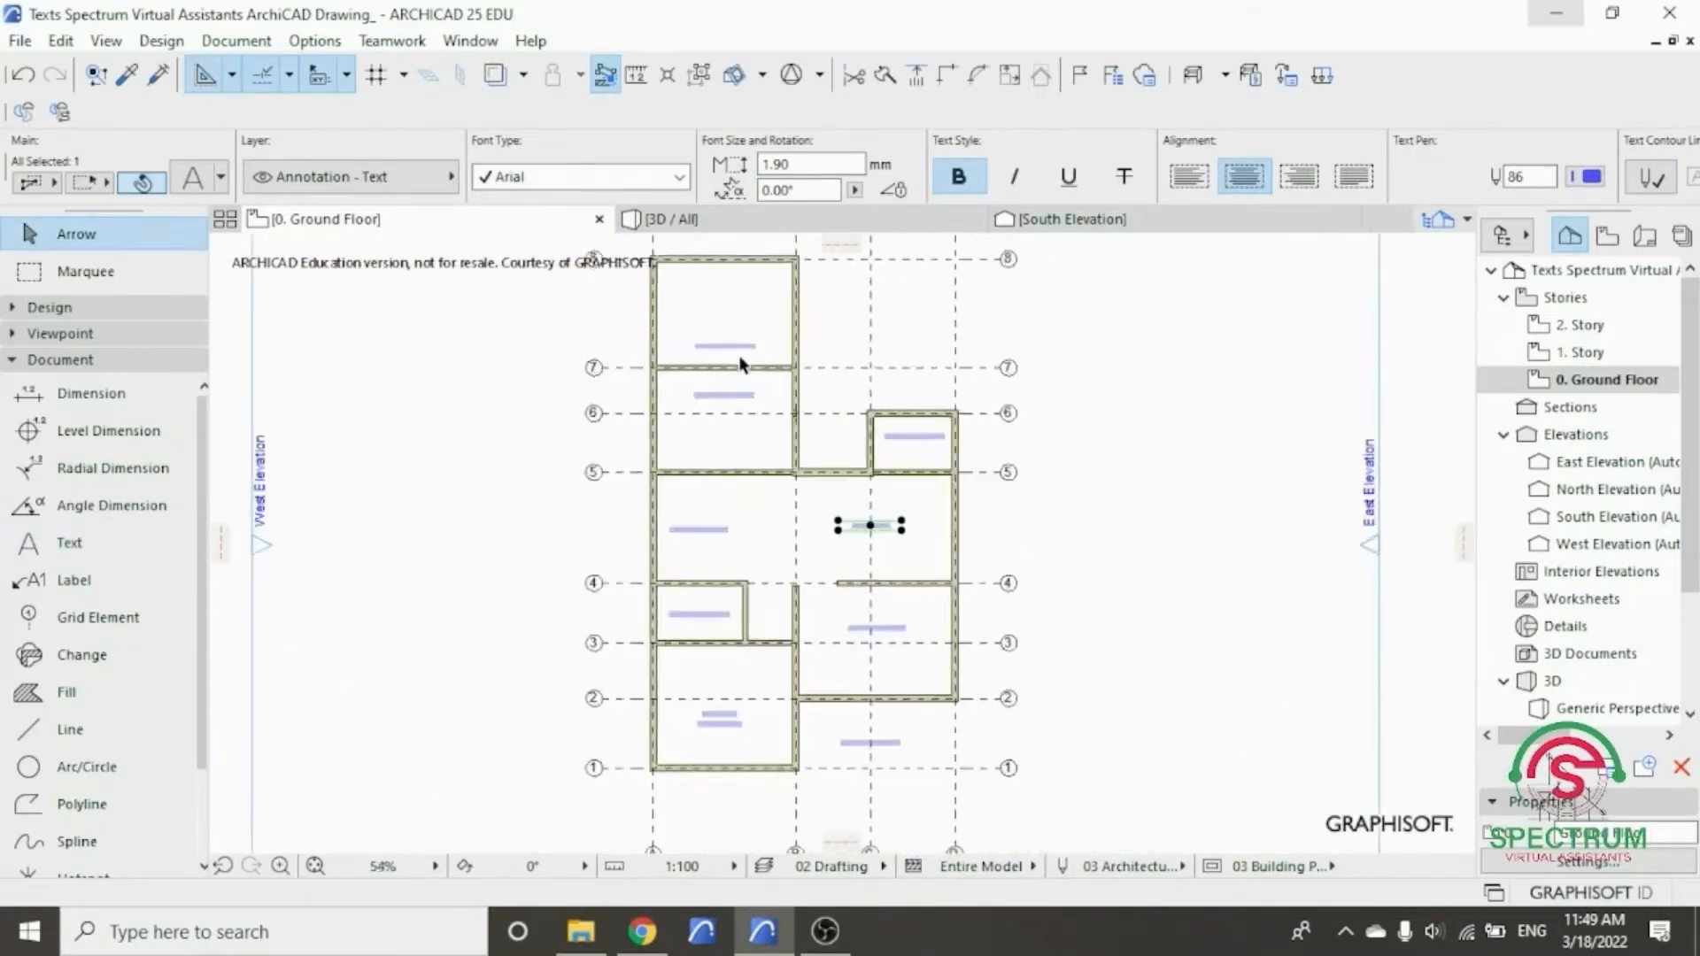
scroll(761, 345, "up", 4)
left_click_drag(790, 564, 789, 562)
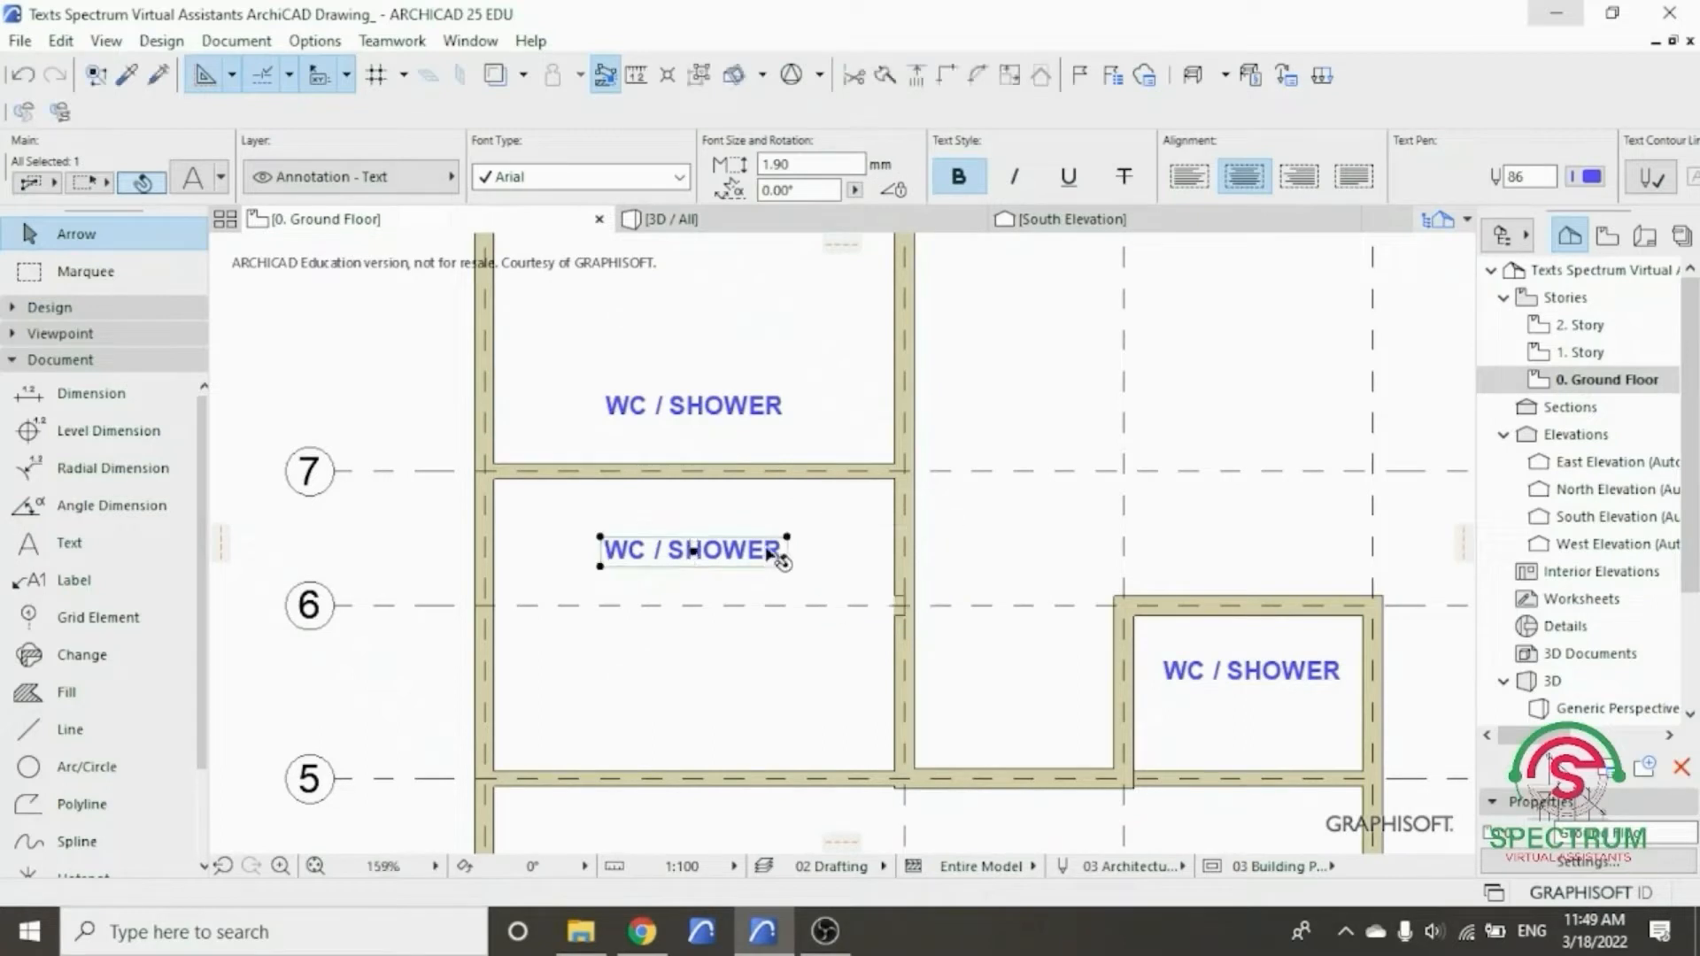
double_click(781, 556)
left_click_drag(781, 556, 620, 569)
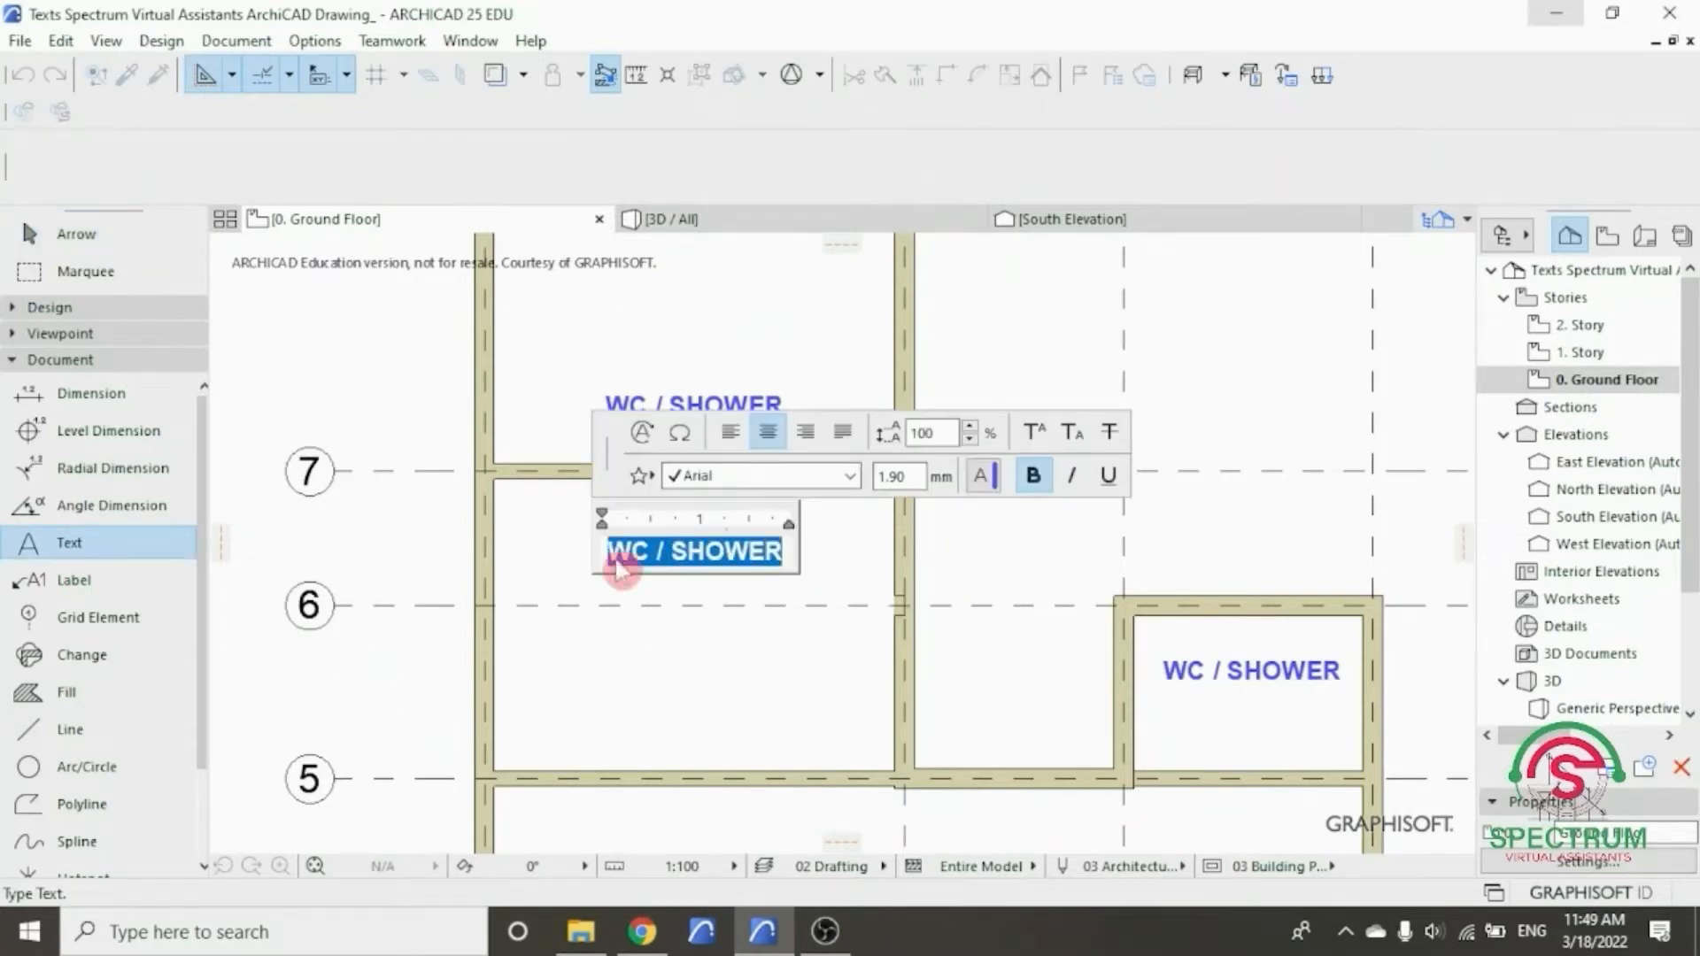
type("BEDROOM")
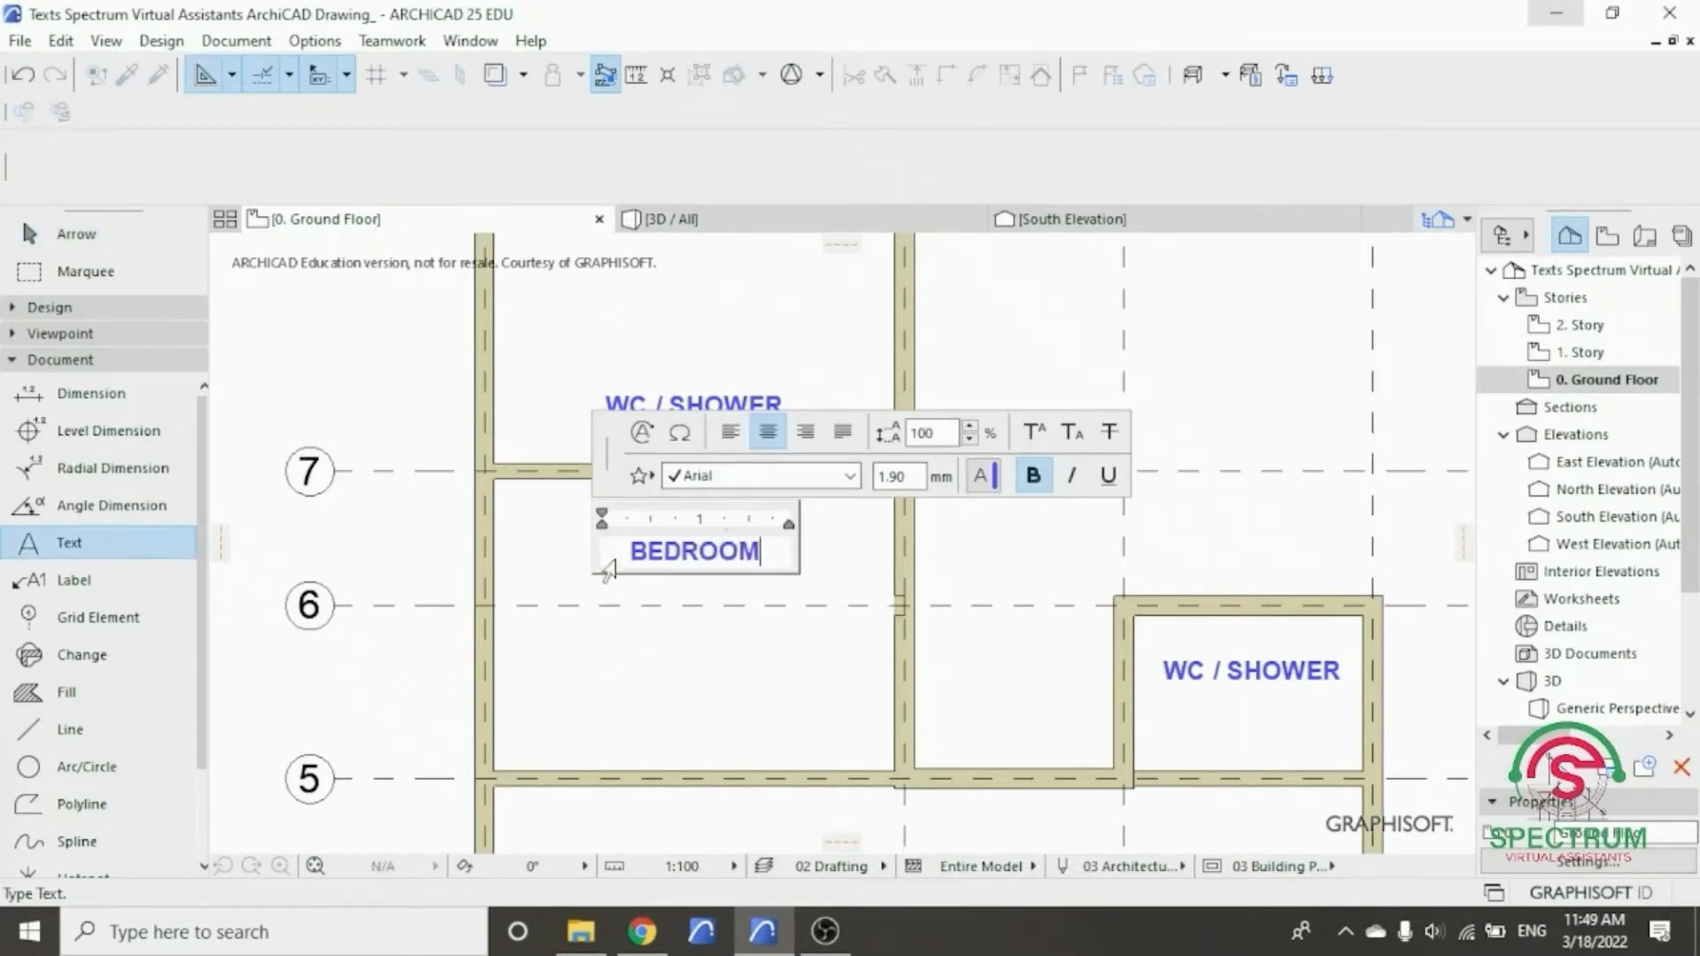
type(" 1")
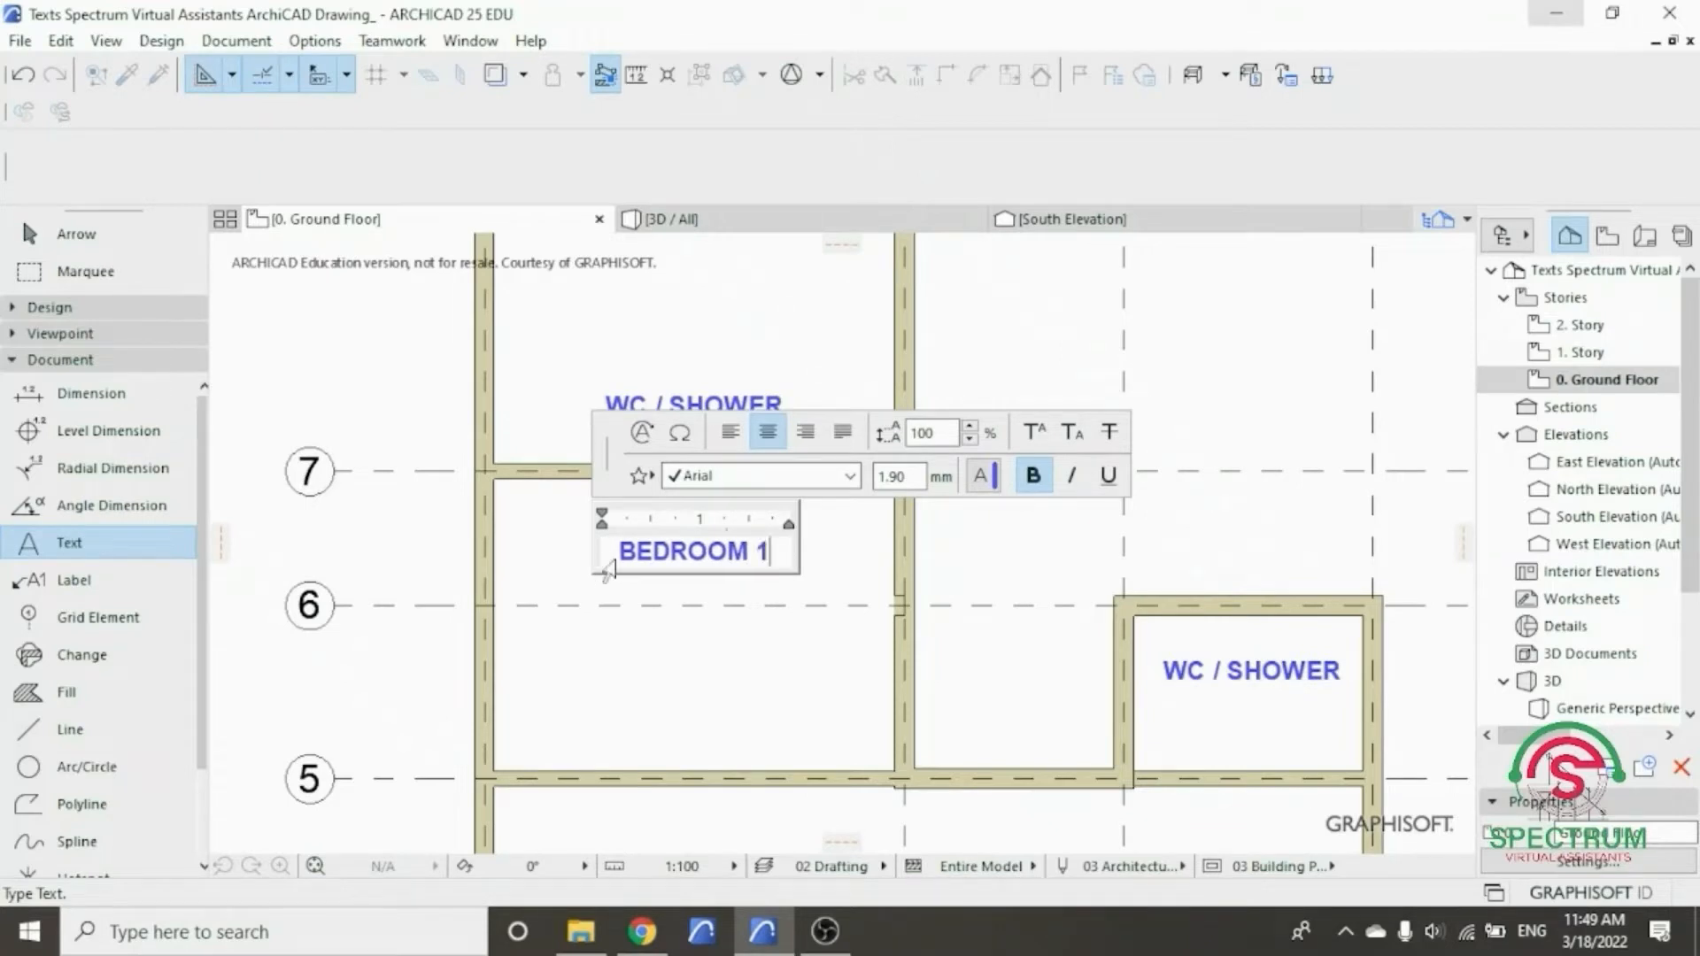
left_click(671, 660)
- Change the WC / SHOWER label in the west room between grid lines 7 and 8 to BEDROOM 2
left_click(783, 399)
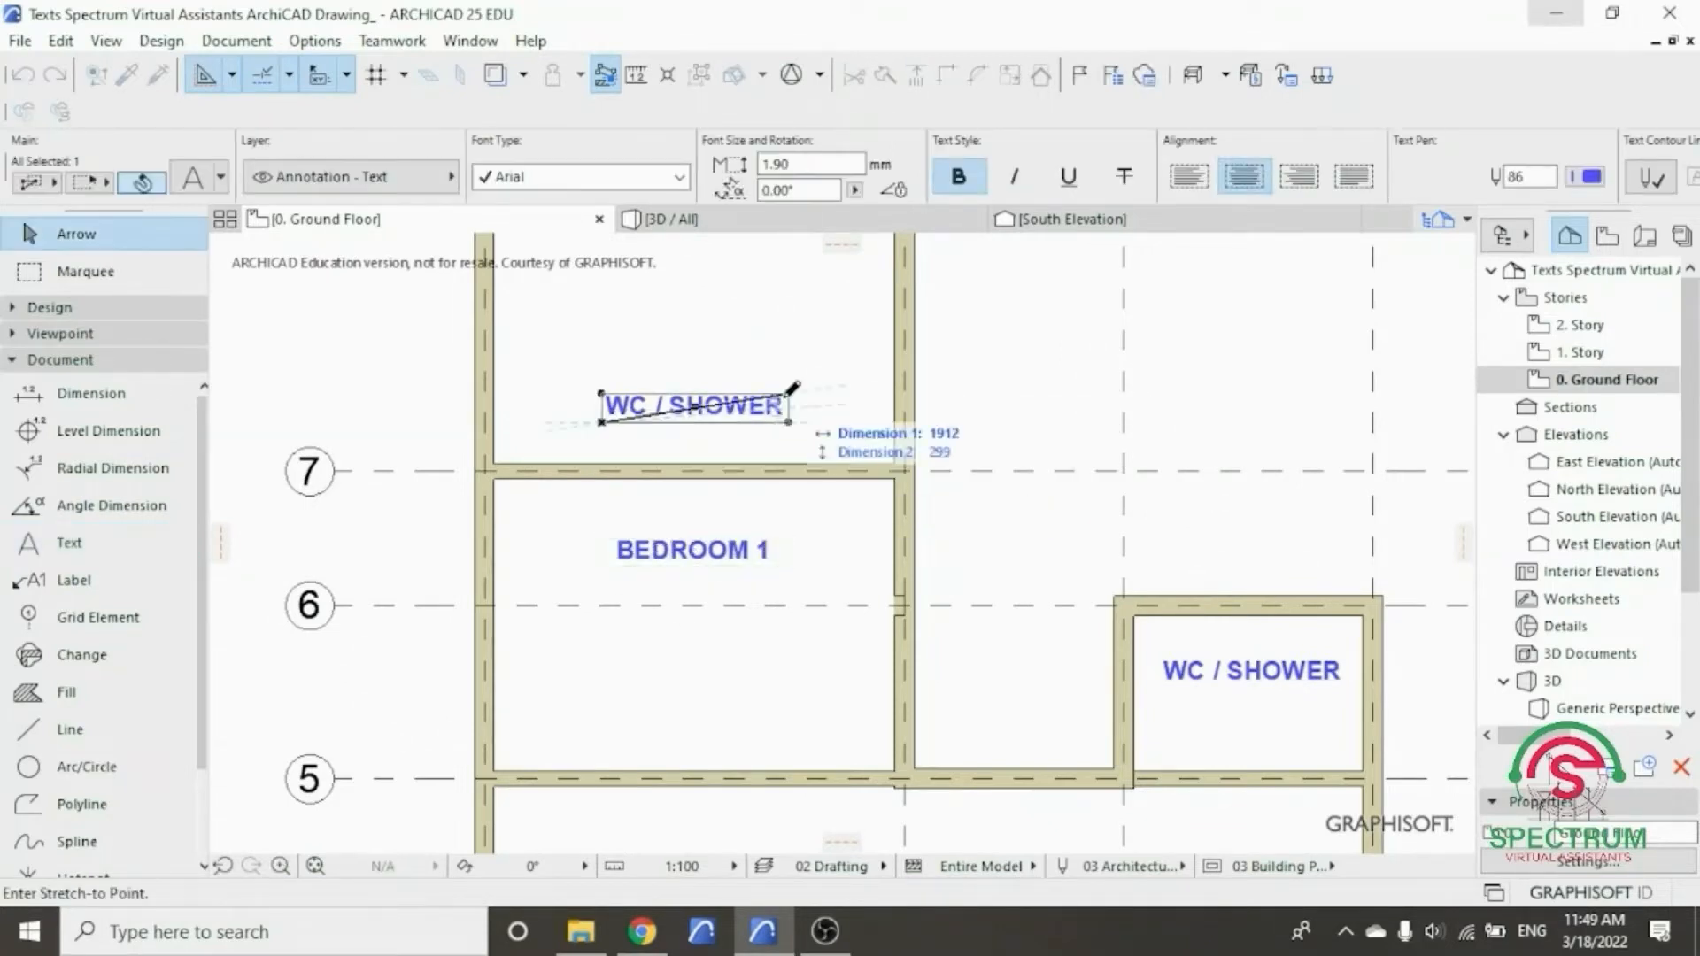
double_click(783, 404)
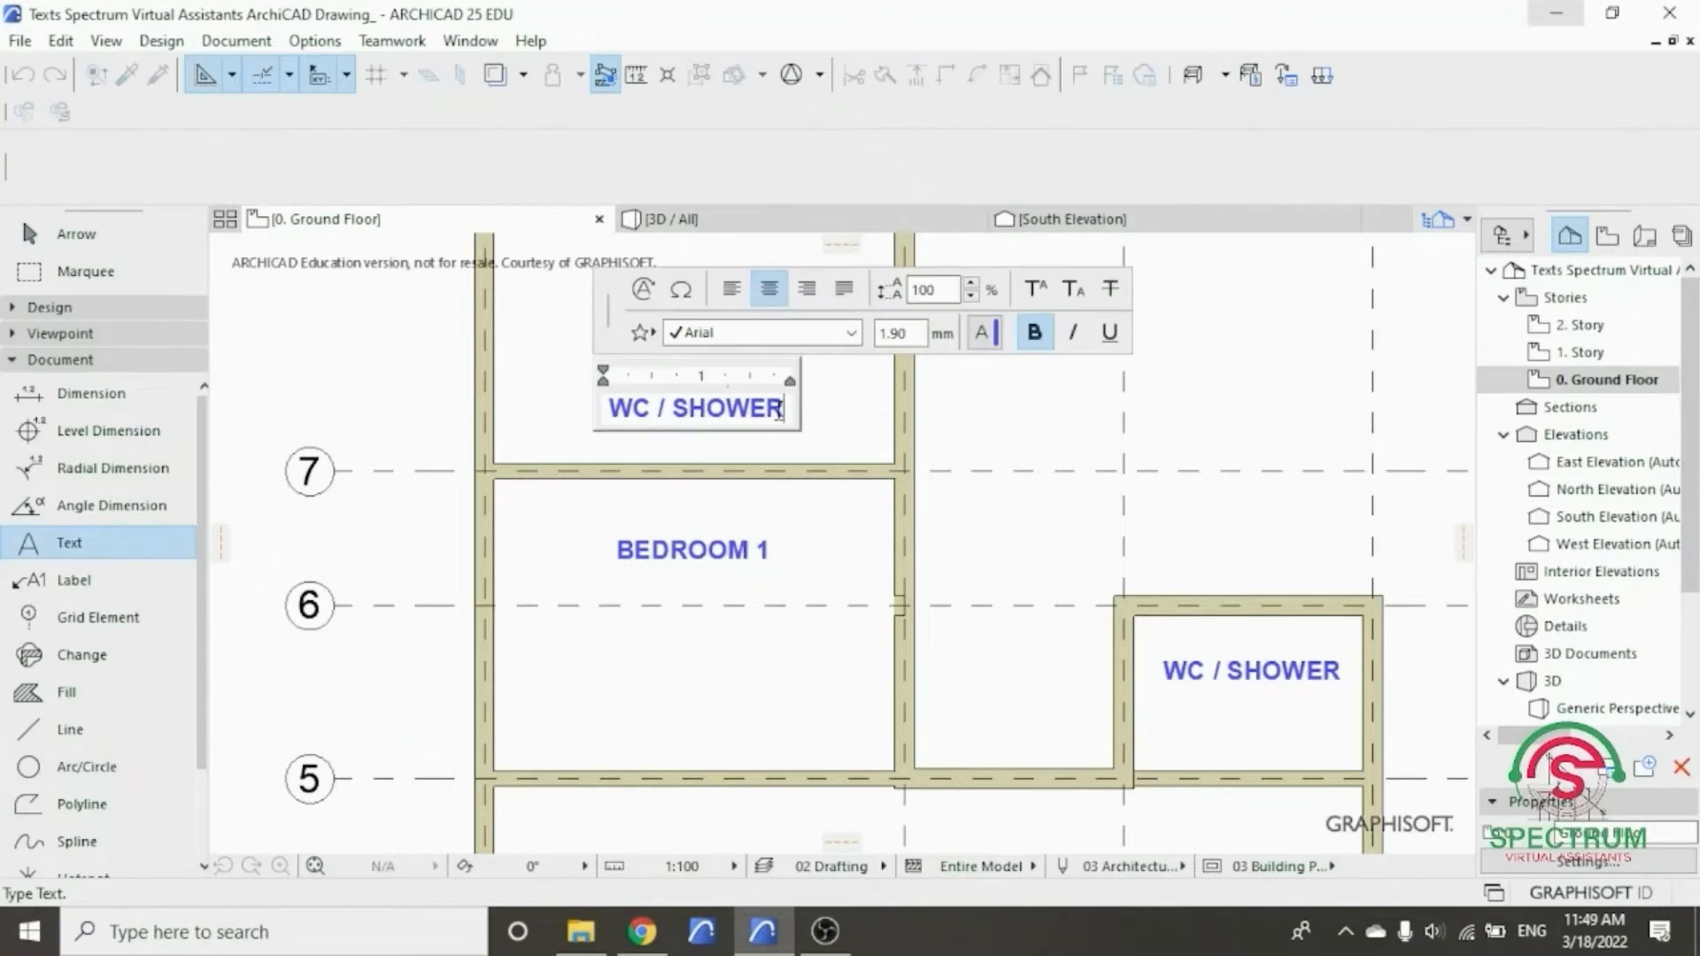
left_click_drag(783, 406, 503, 412)
type("BED")
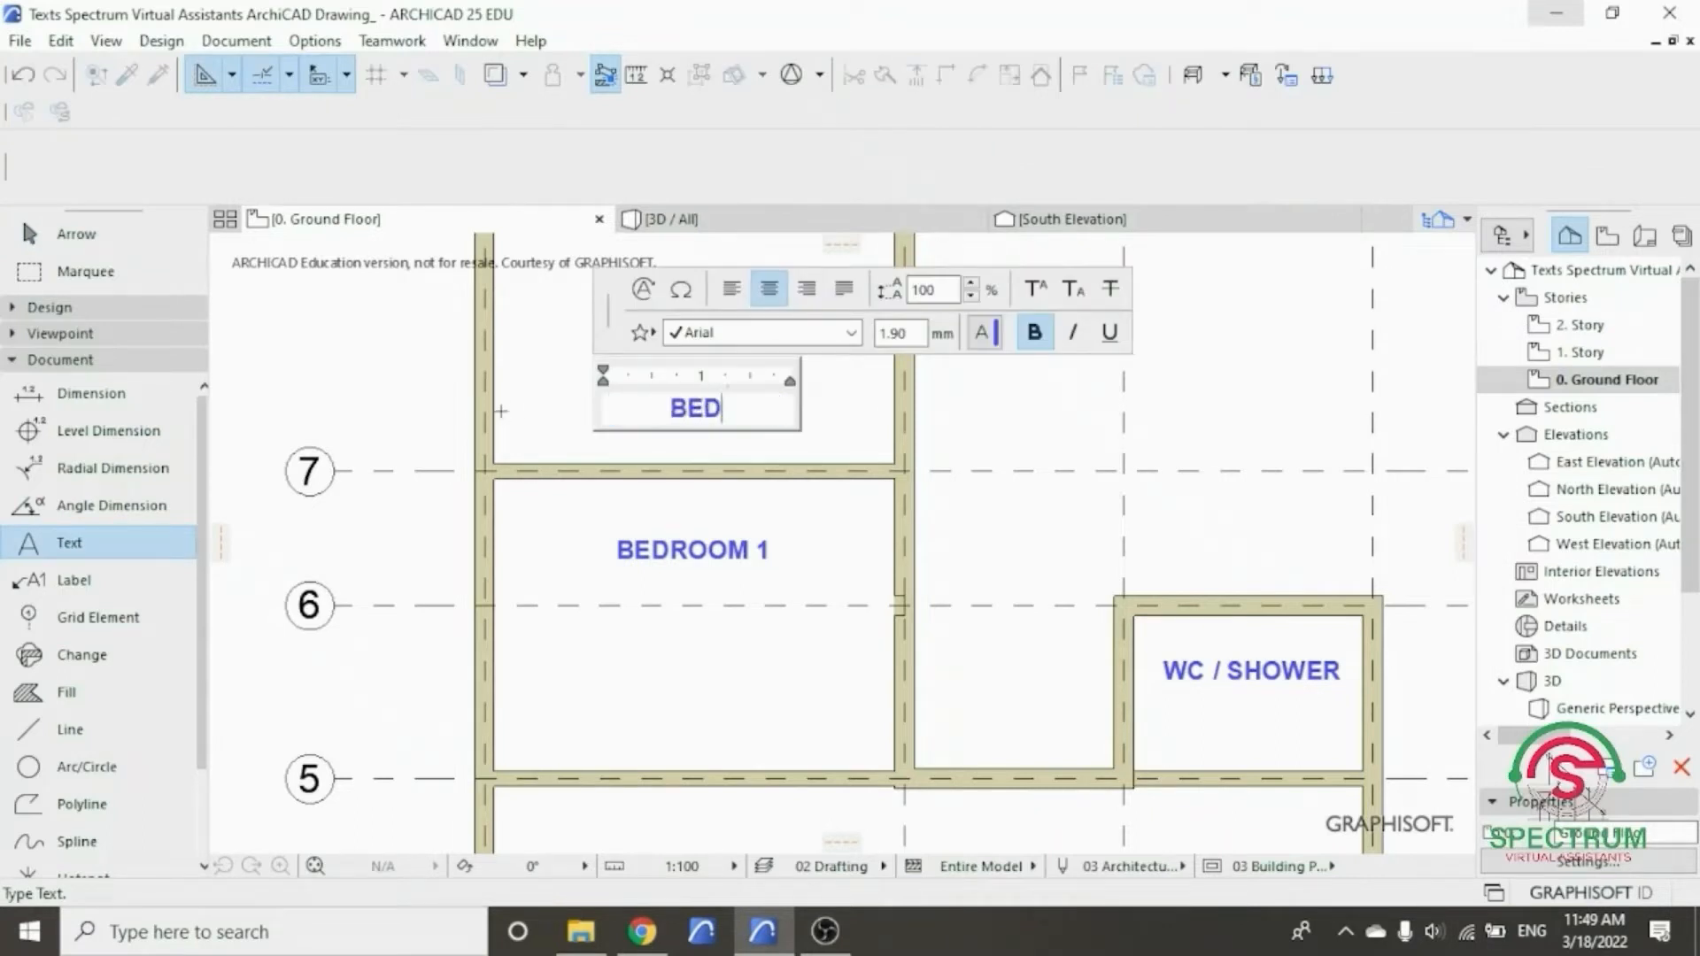
type("ROOM 2")
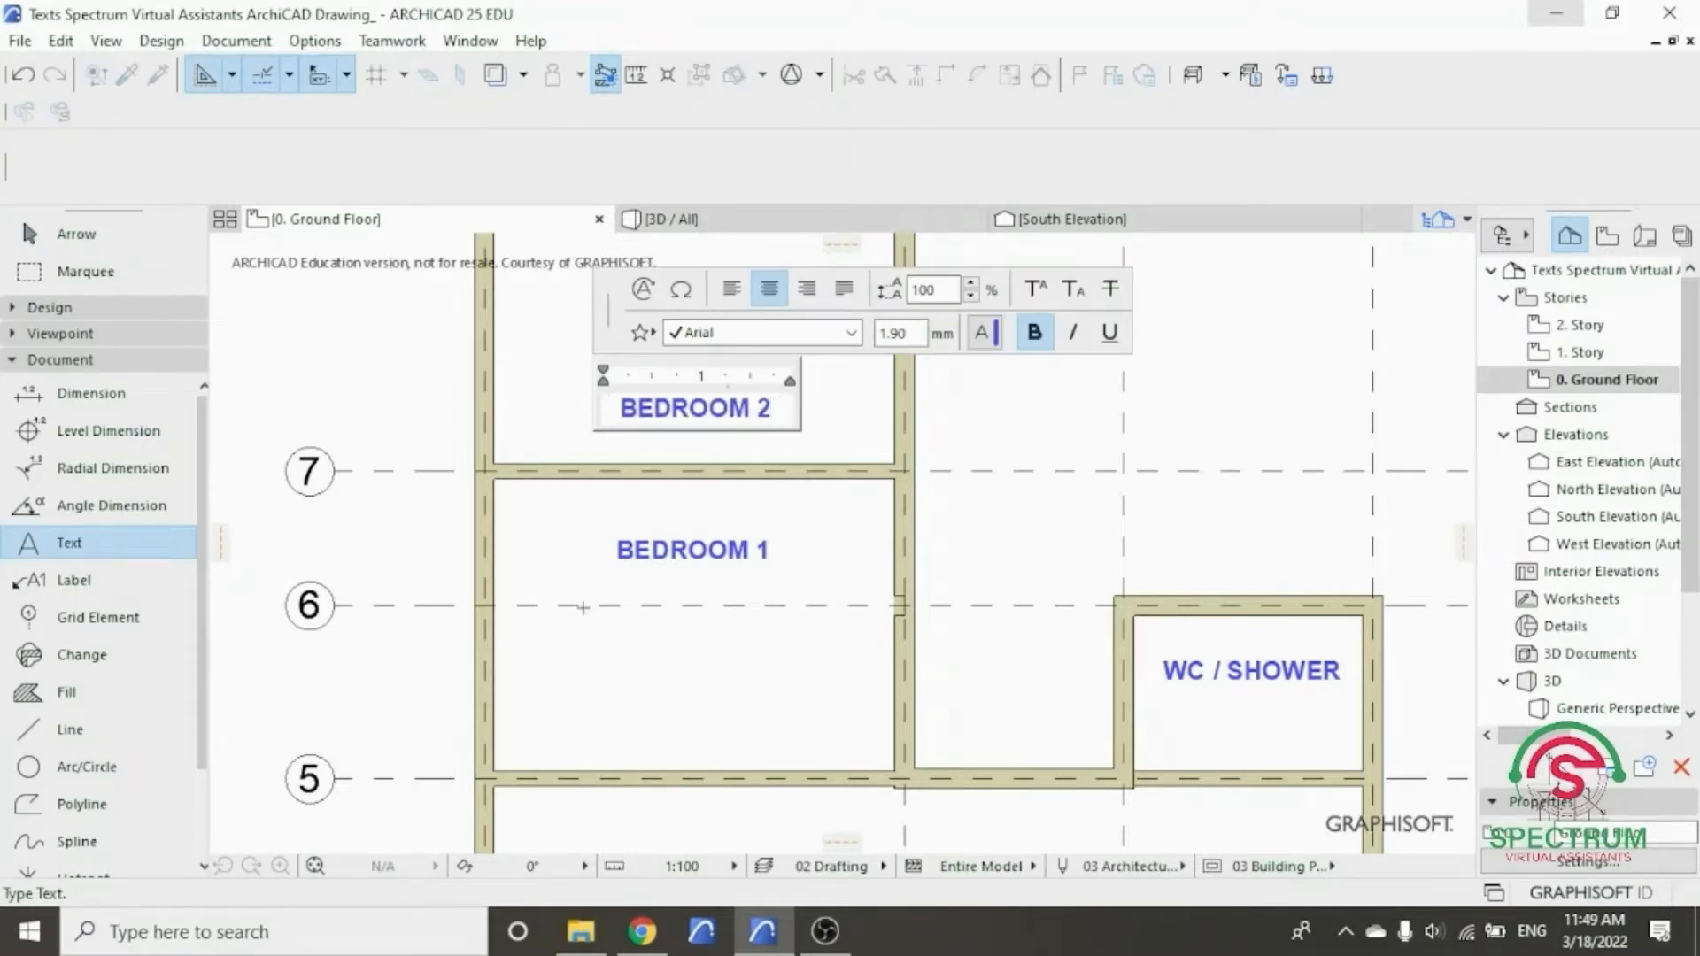
left_click(638, 691)
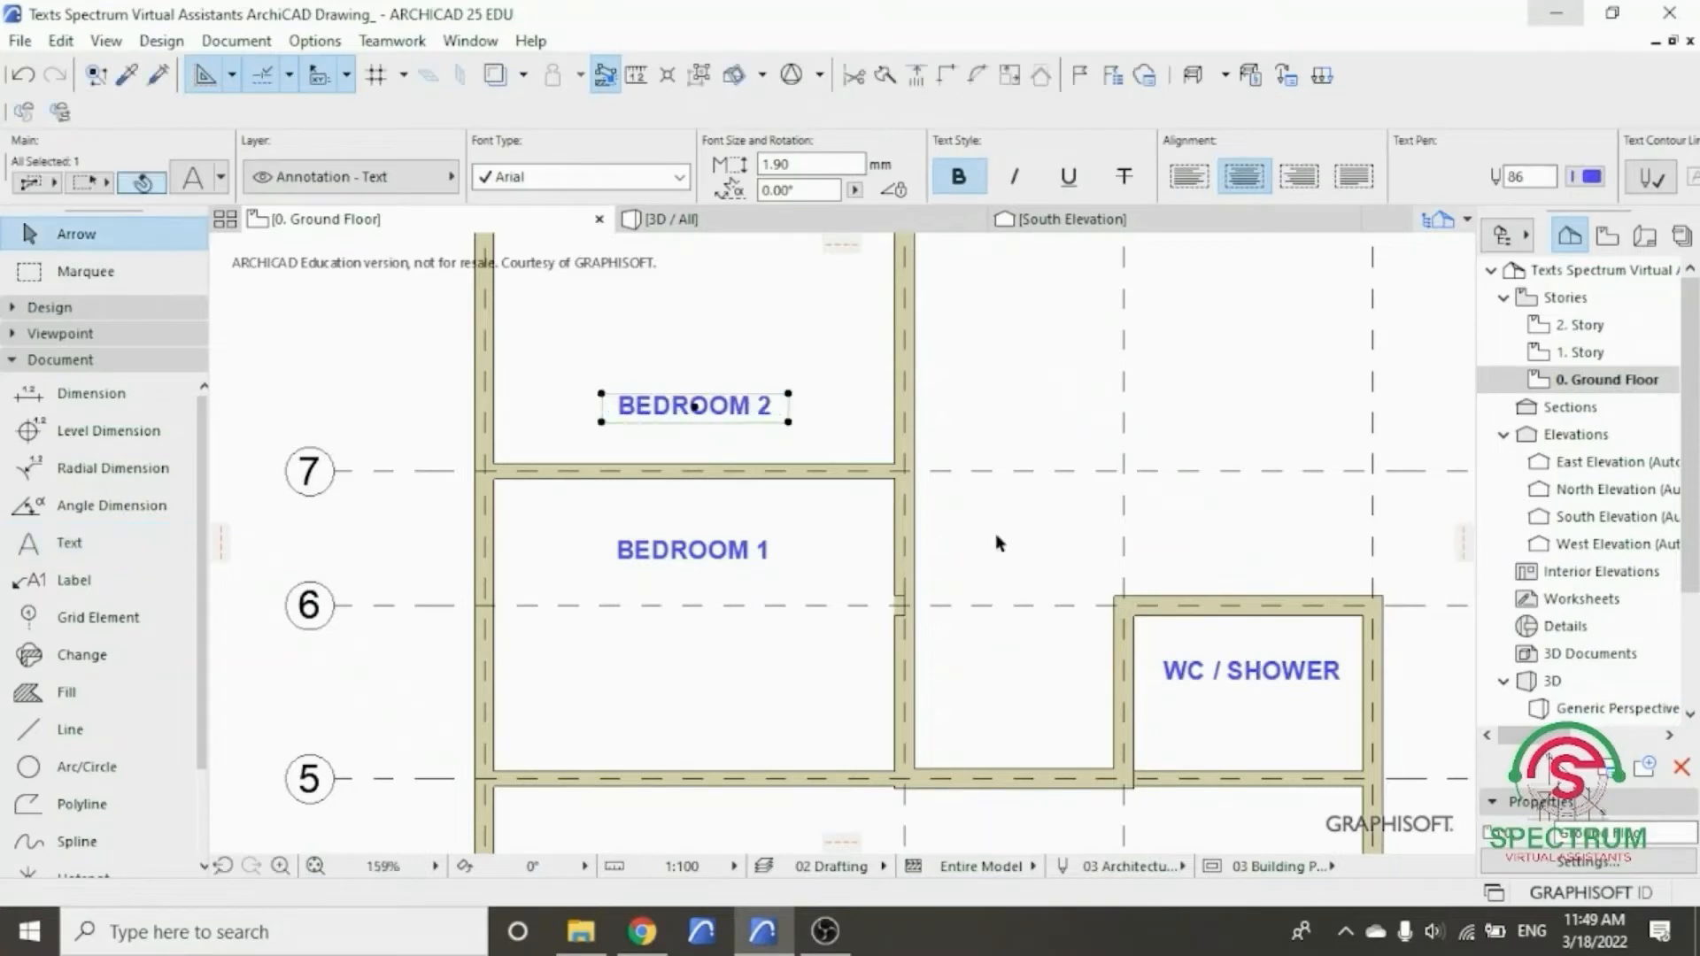
left_click(770, 452)
- Change the WC / SHOWER label south of the living room, between grid lines 1 and 2, to ENTRY PORCH
scroll(771, 453, "down", 5)
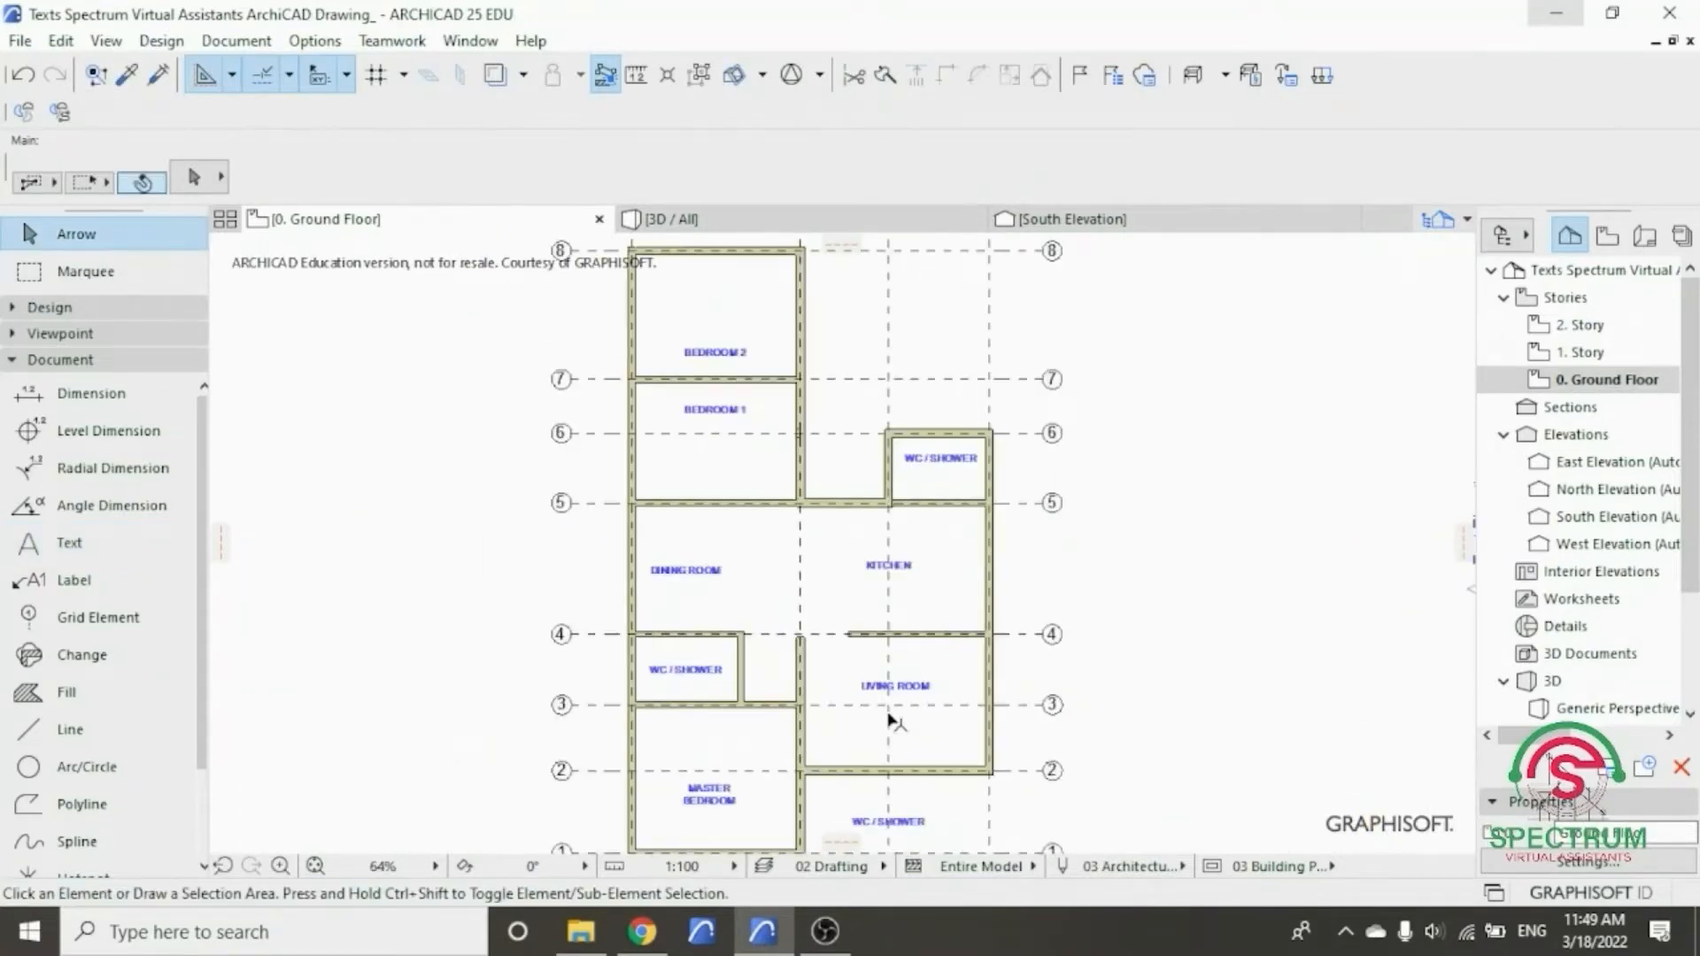
scroll(880, 746, "up", 6)
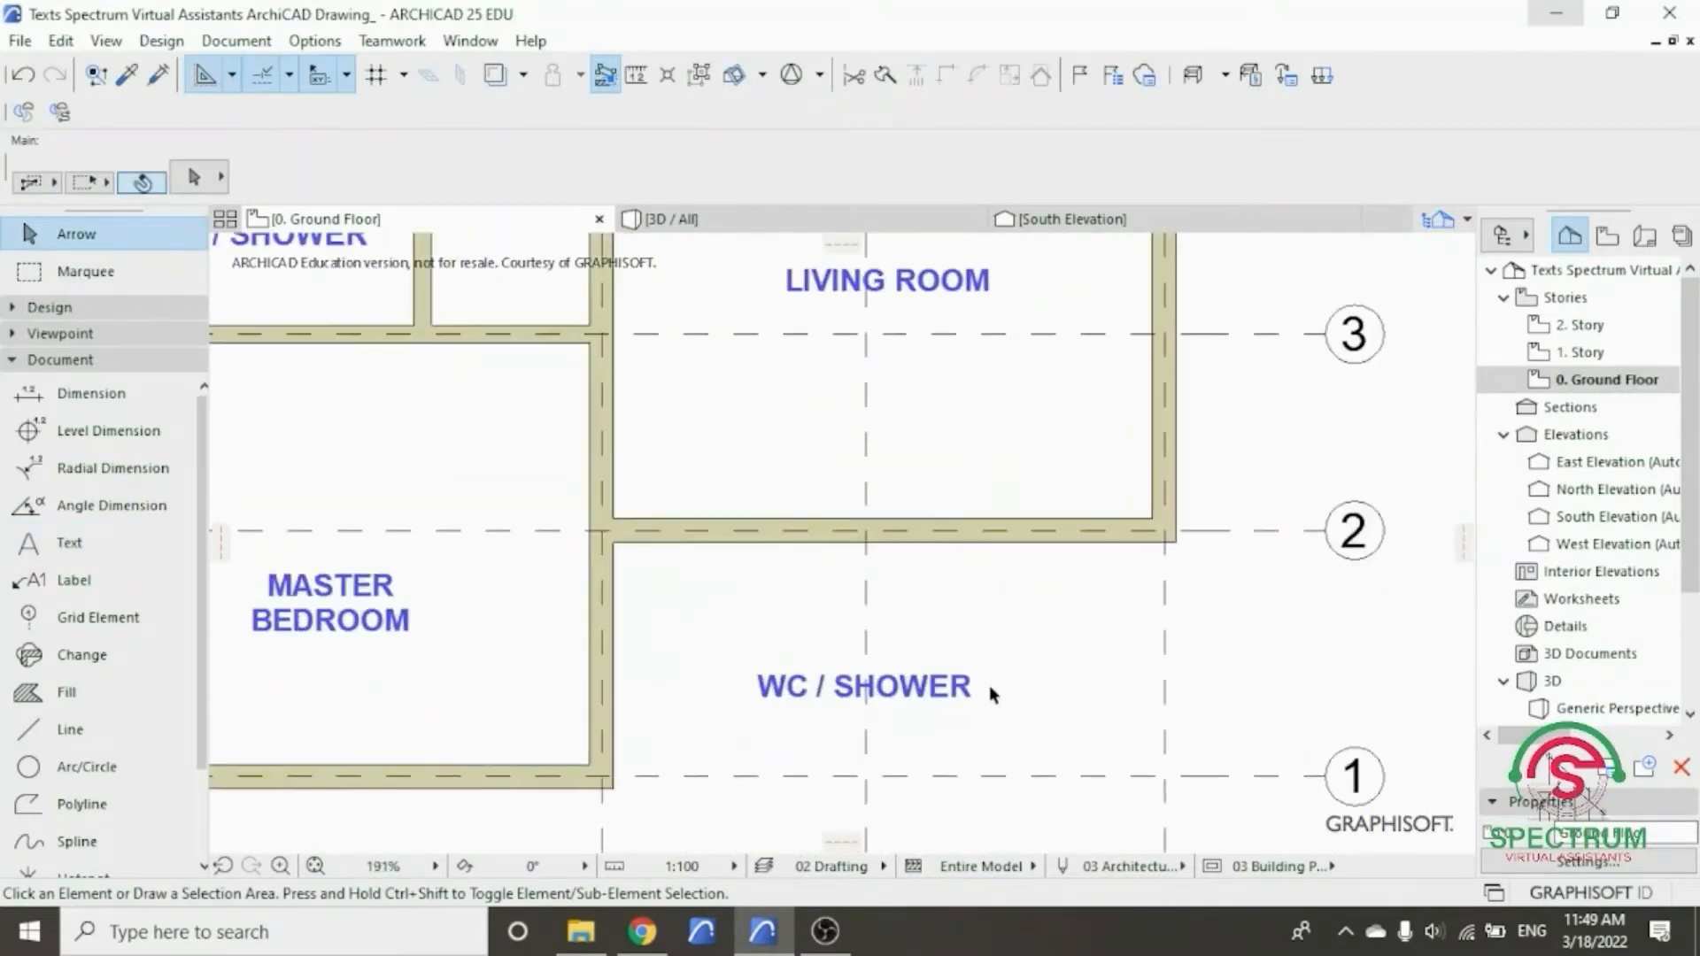
left_click(968, 697)
double_click(974, 699)
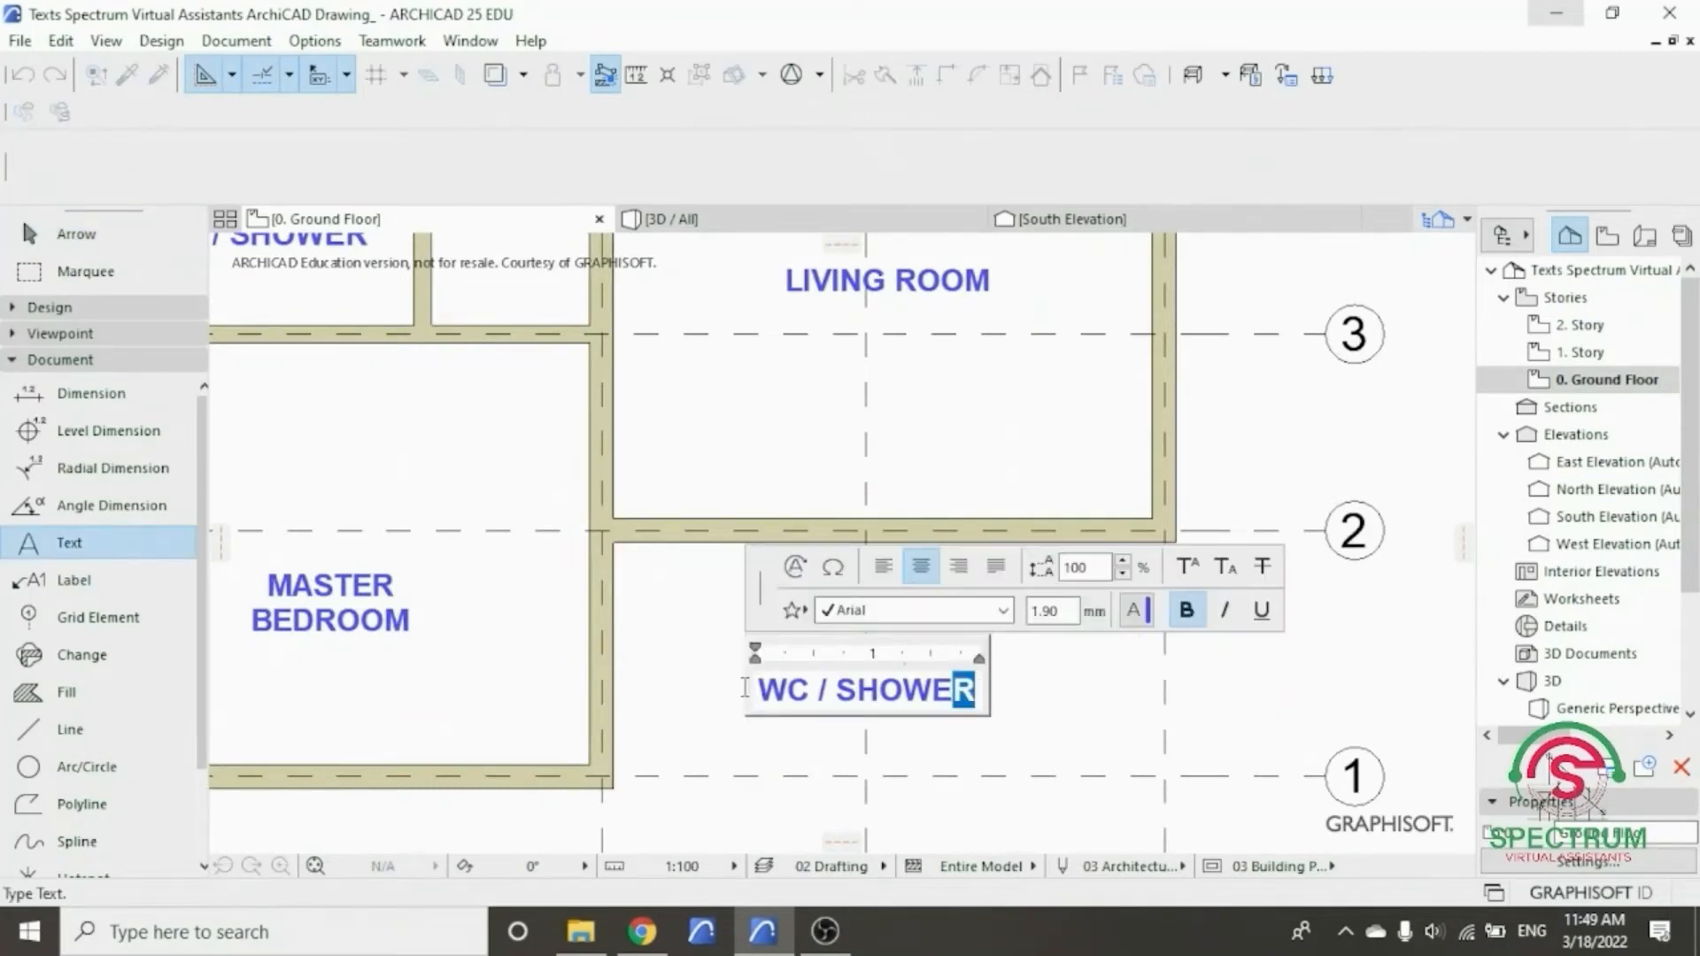
key("ctrl+a")
type("ENT")
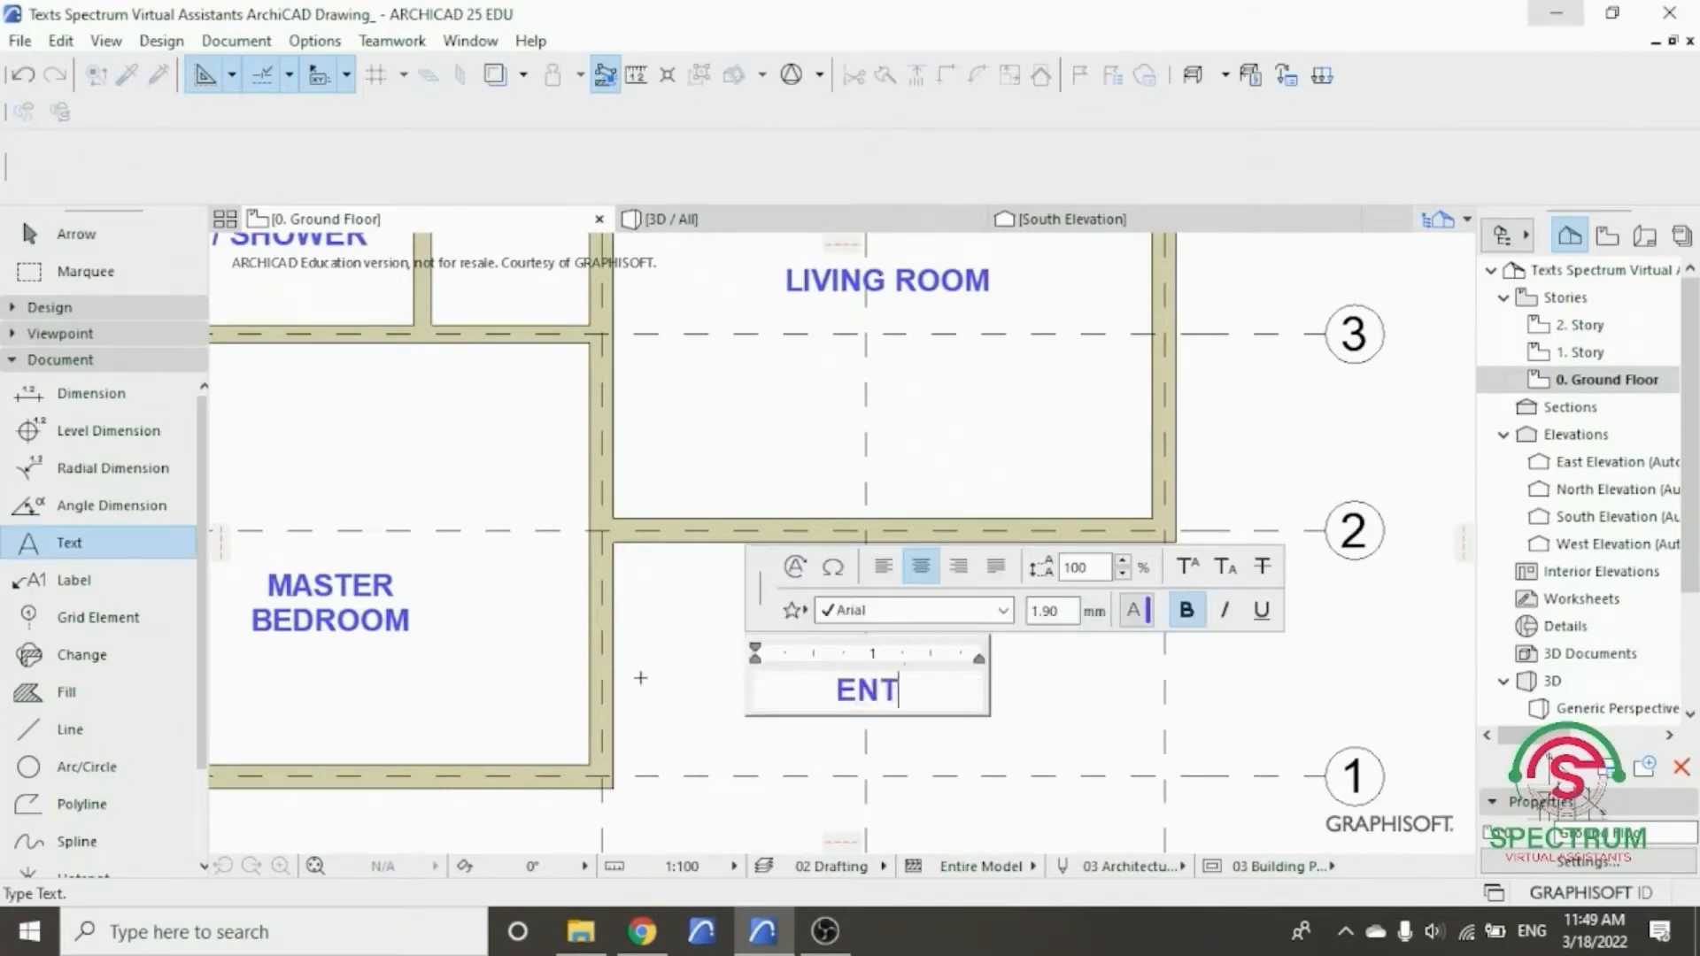
type("RY PORC")
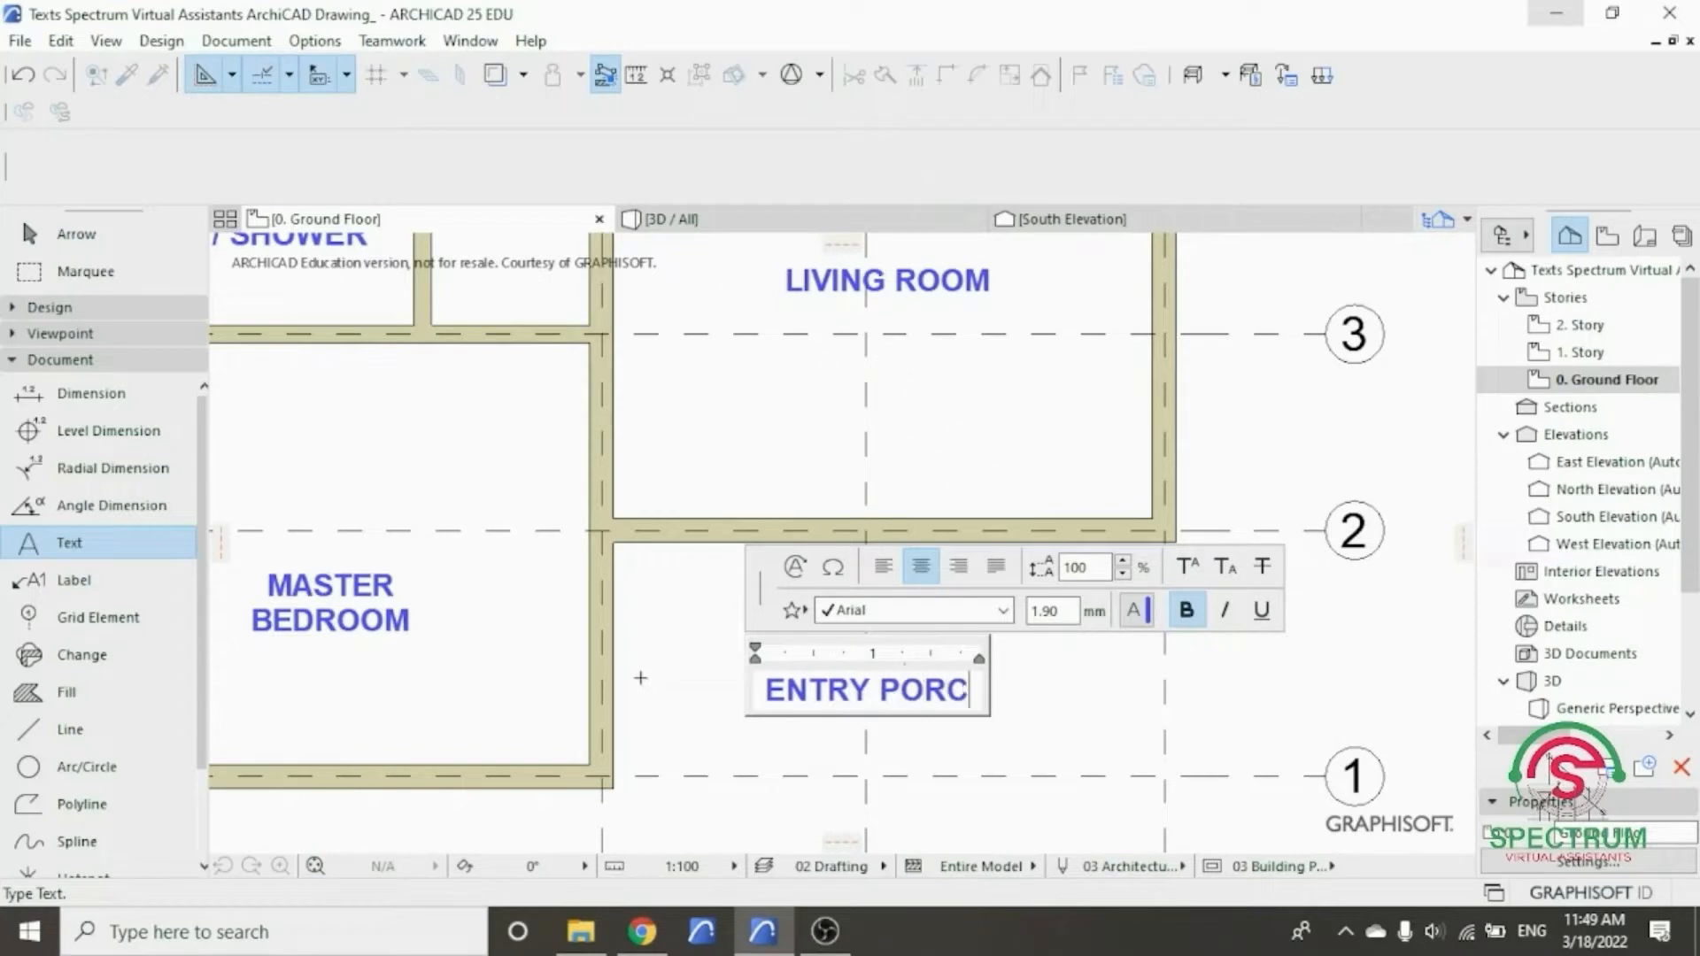
type("H")
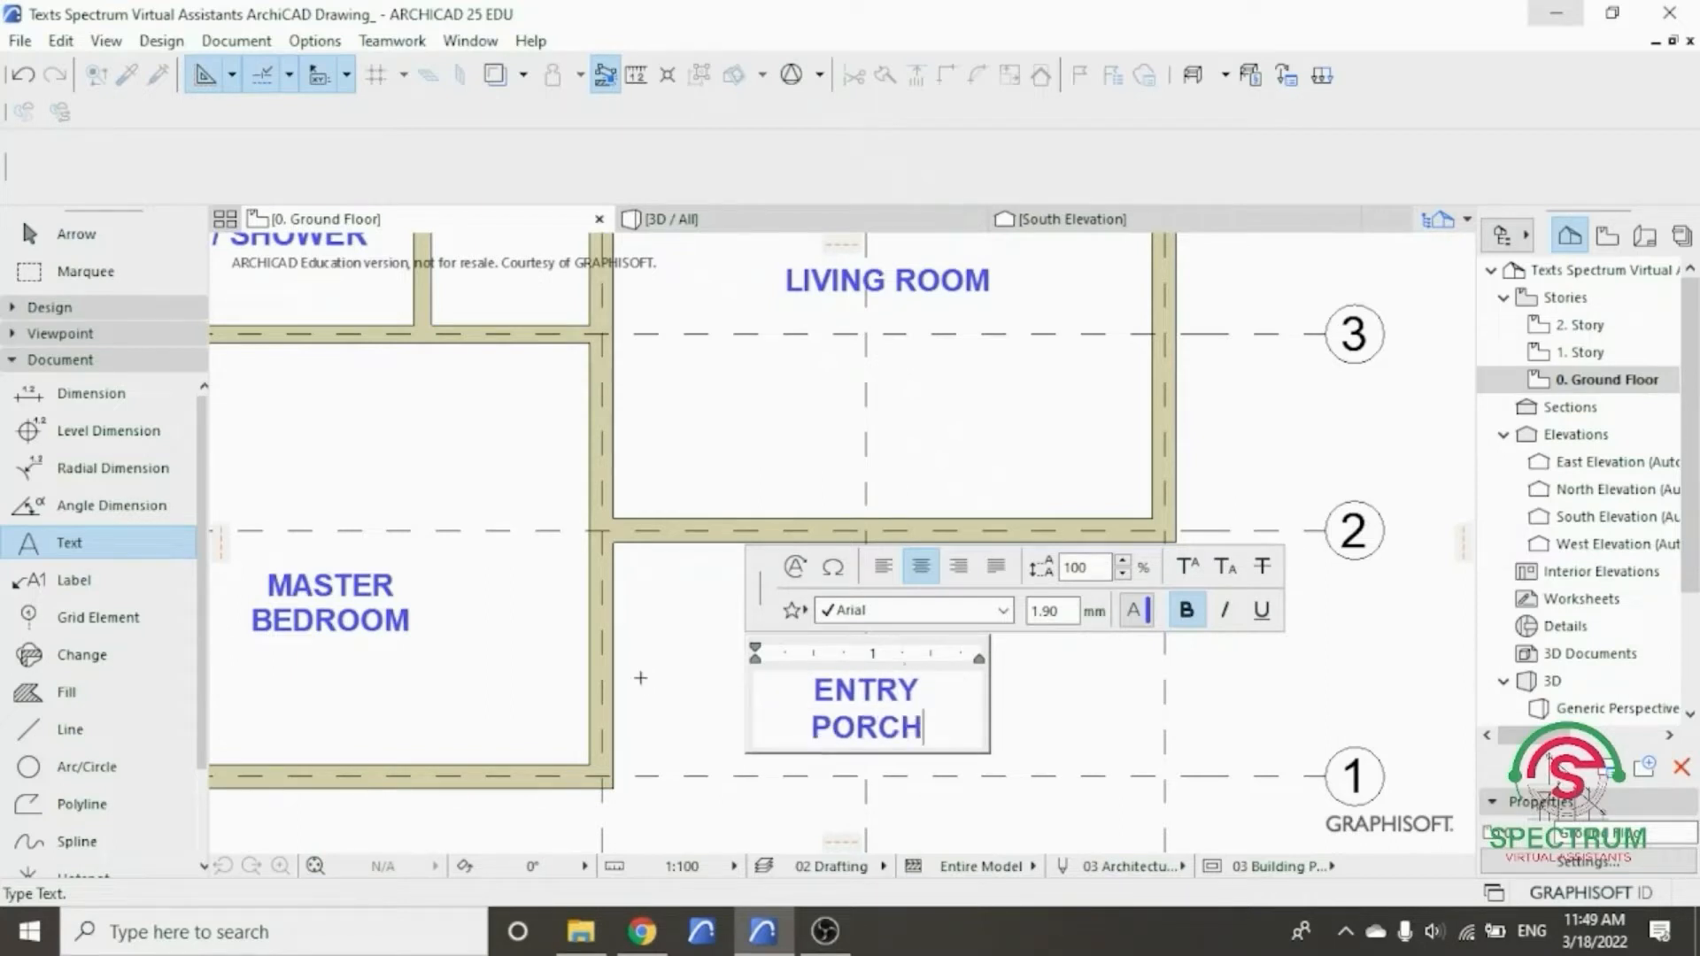
left_click(1078, 726)
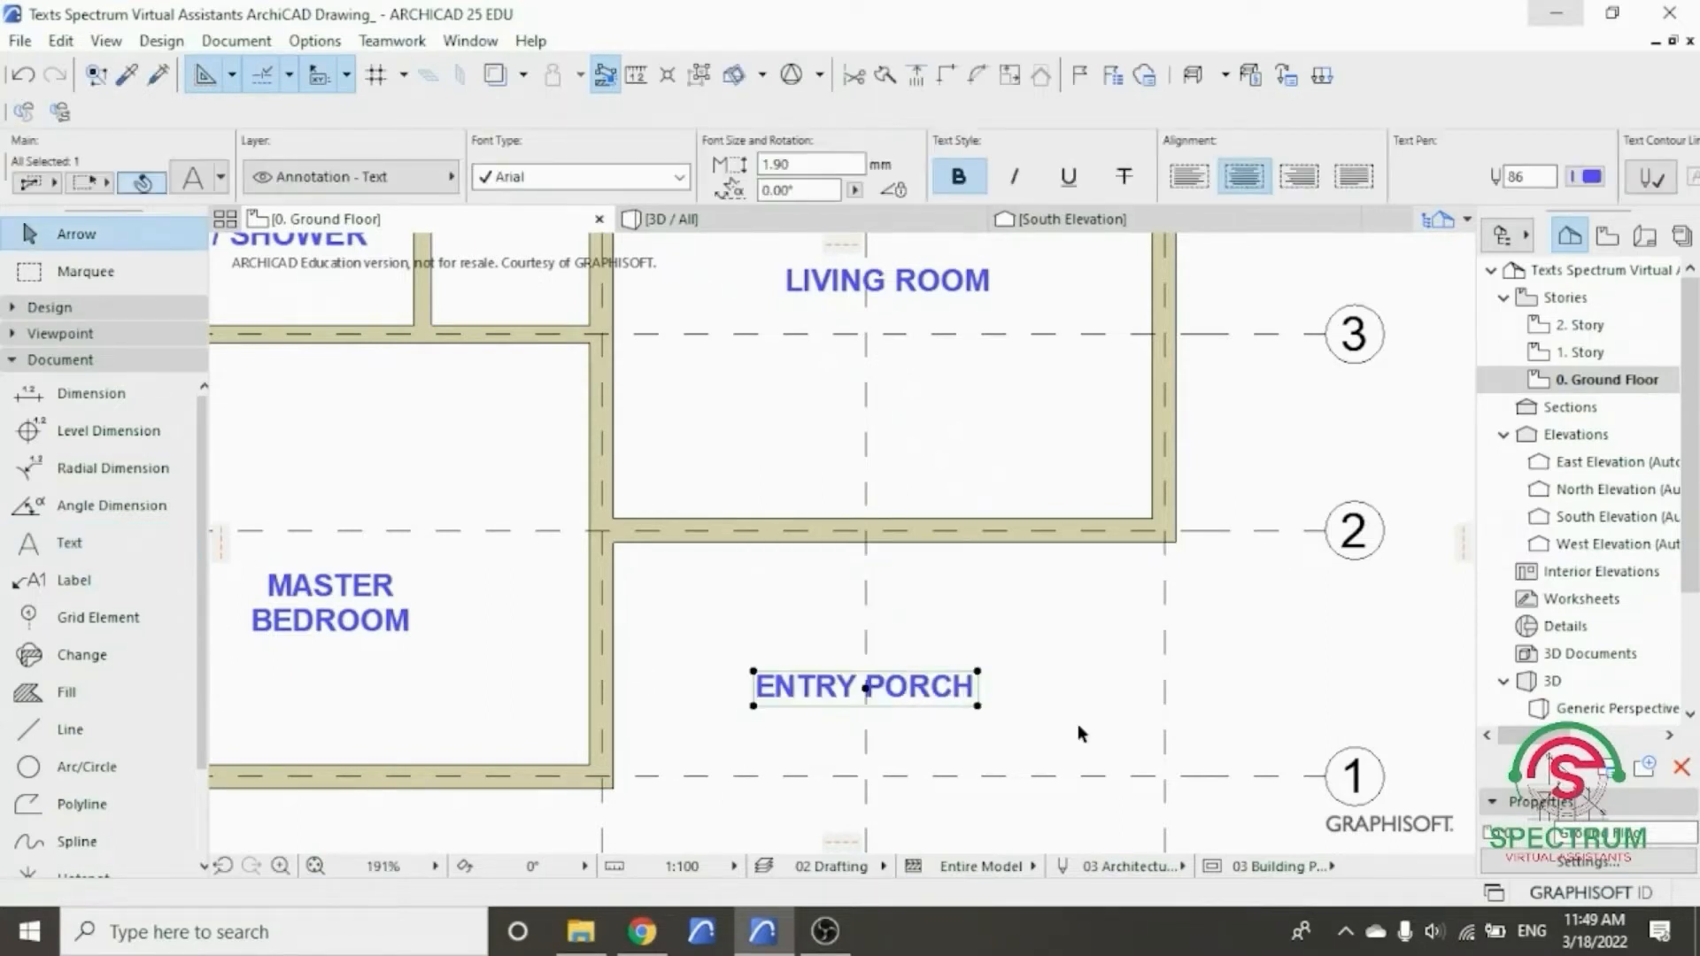
left_click(1044, 671)
scroll(1007, 705, "down", 6)
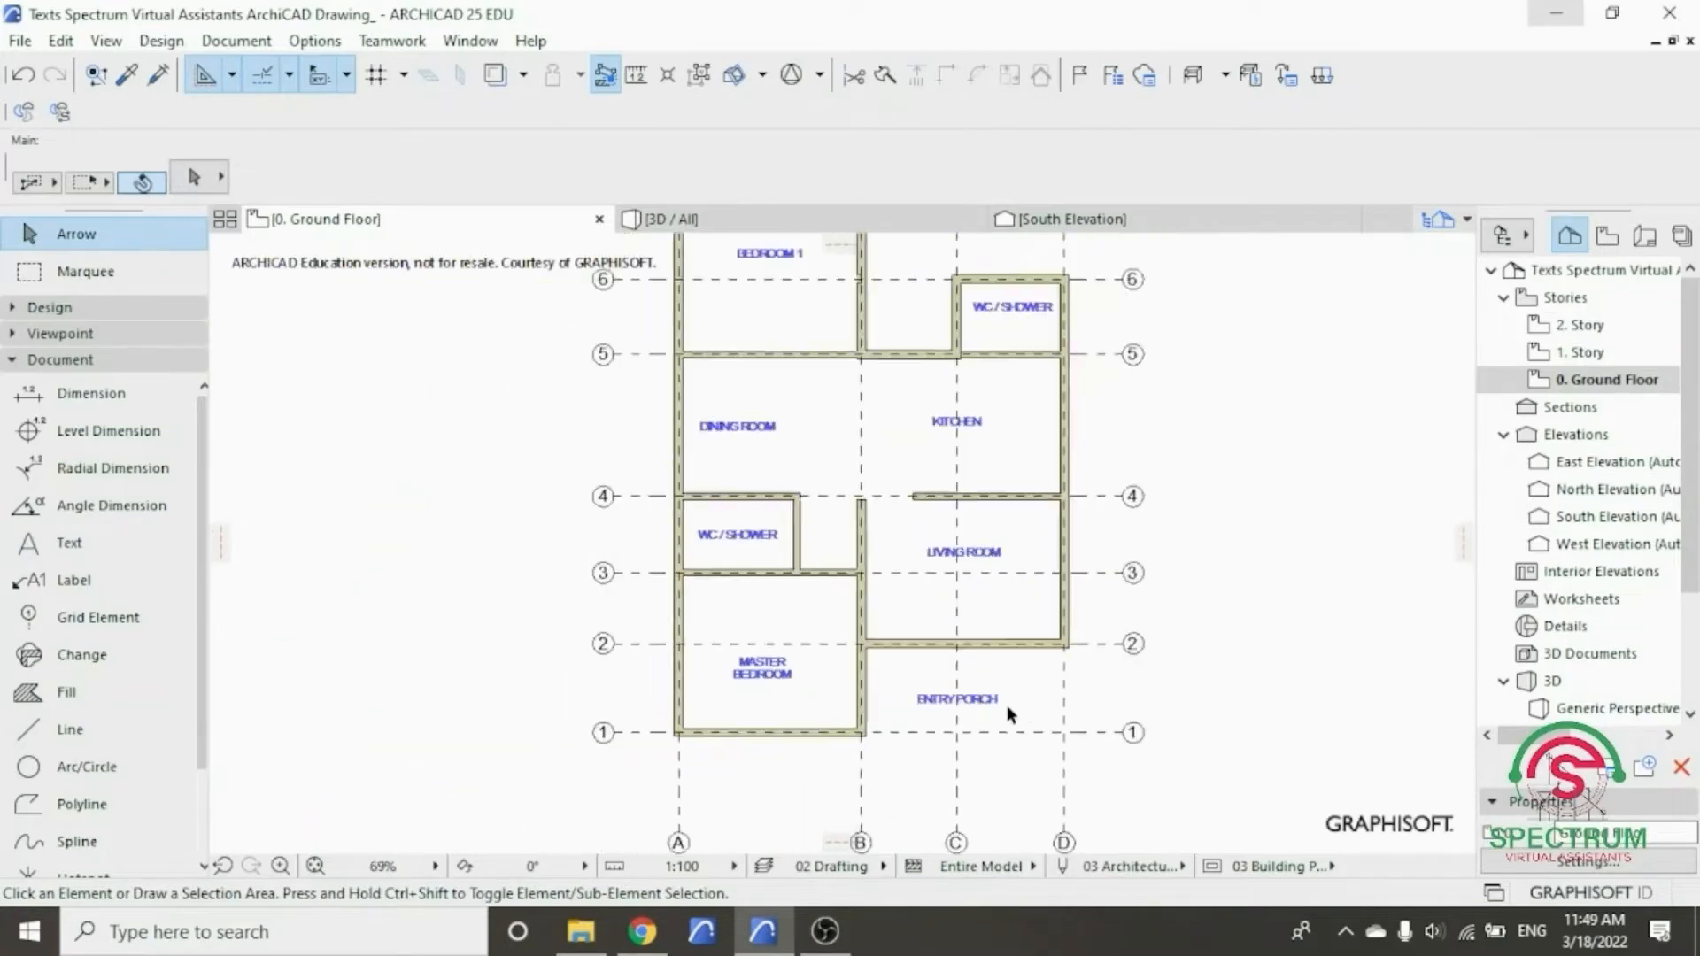
- Open the default settings of the Slab tool
scroll(974, 379, "up", 3)
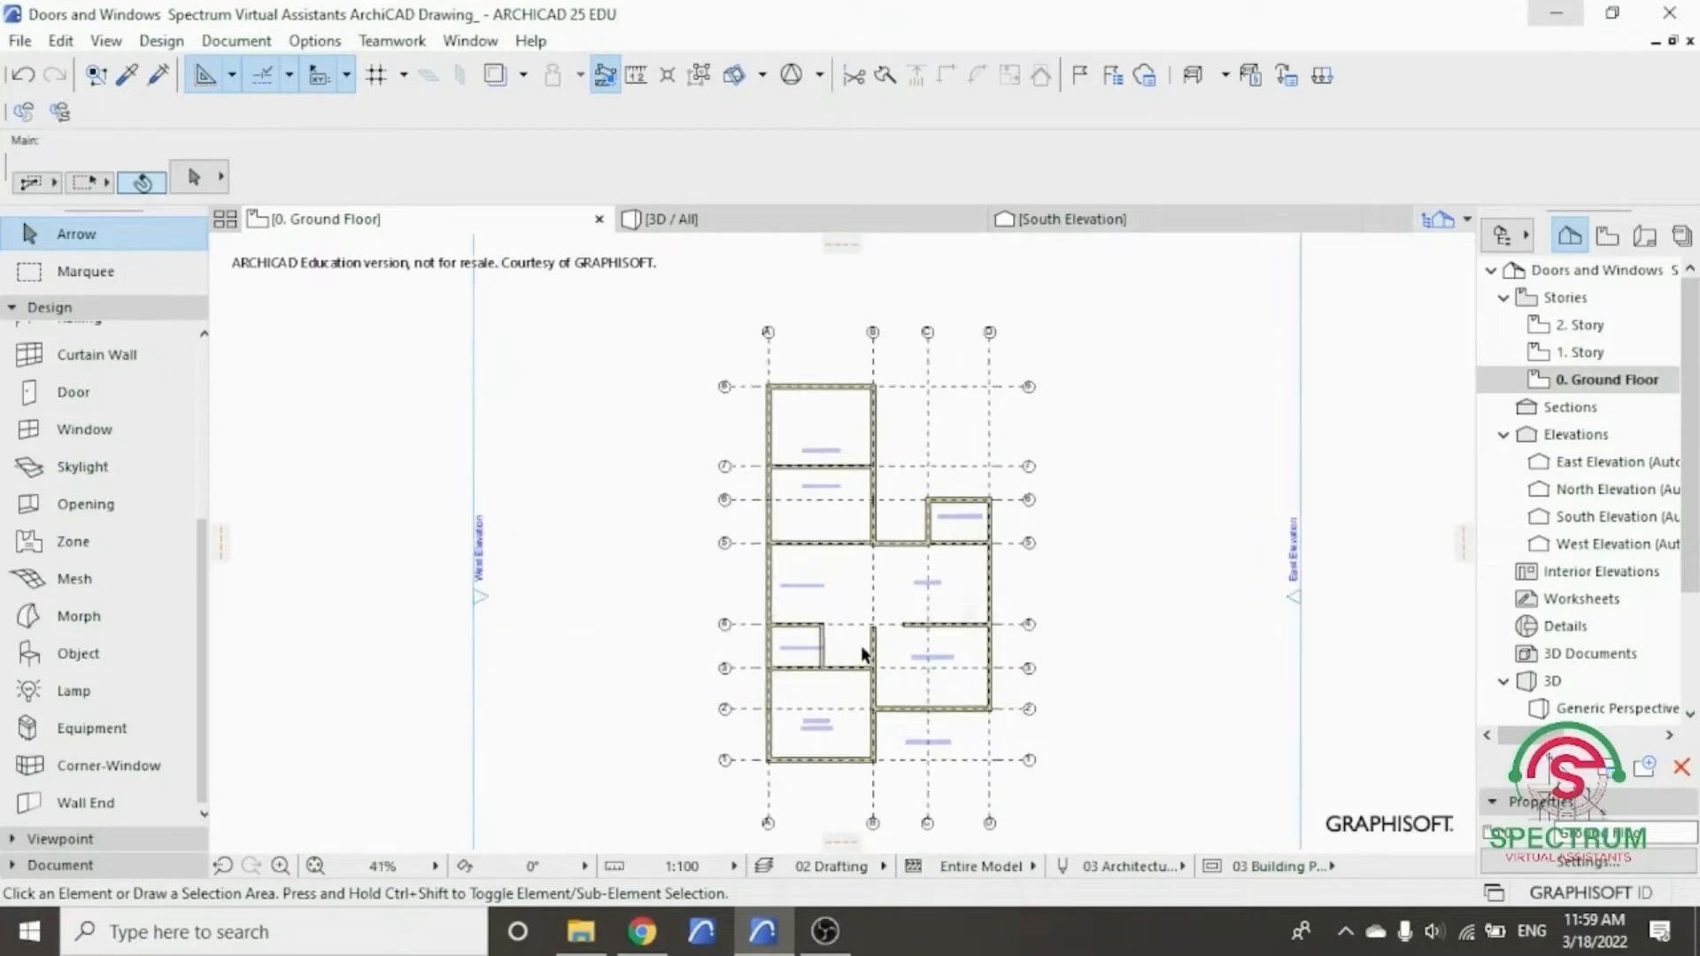
scroll(861, 646, "up", 3)
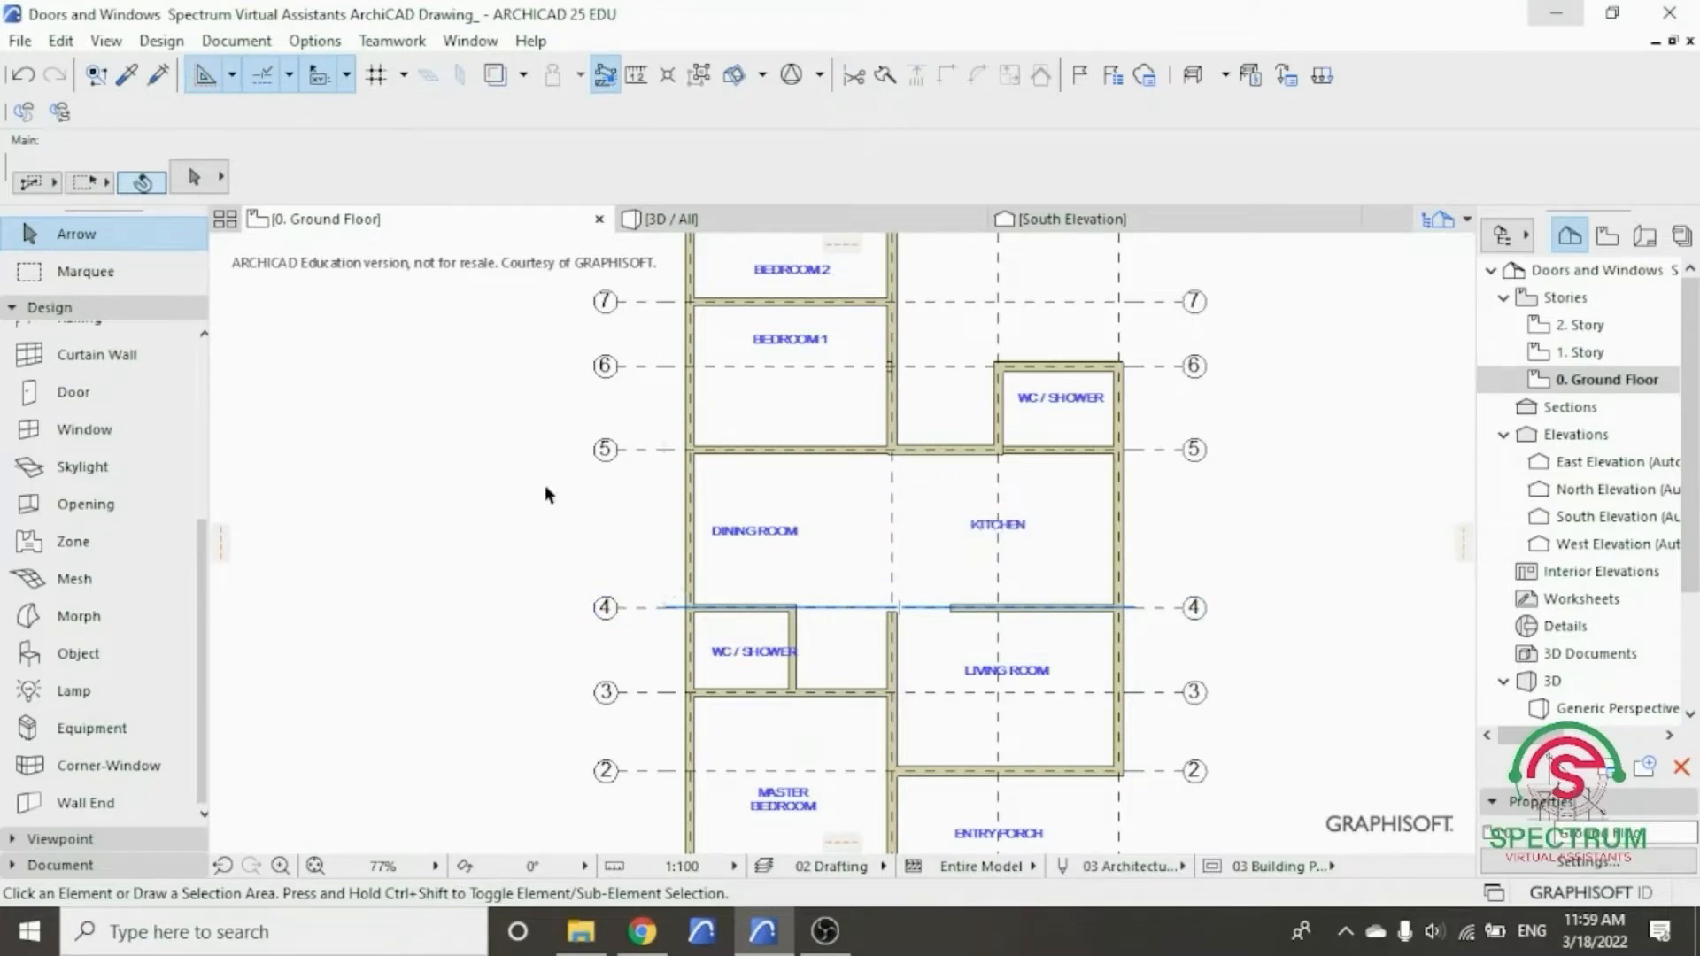
left_click(112, 309)
left_click(113, 310)
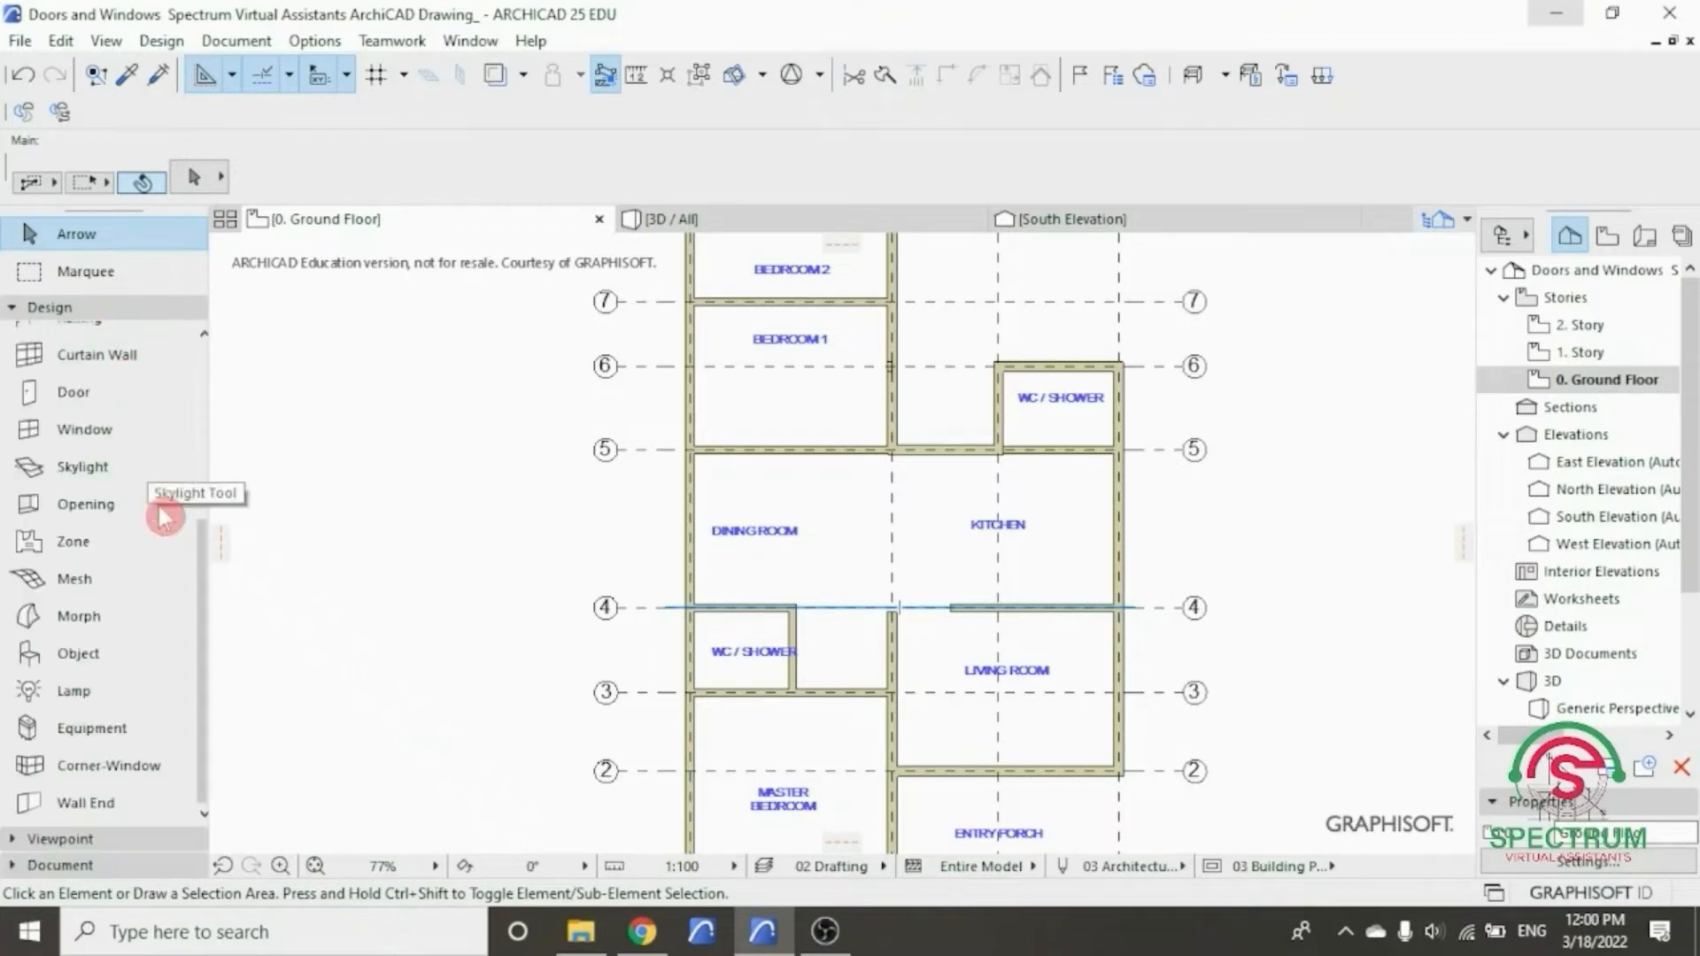
left_click_drag(201, 556, 228, 379)
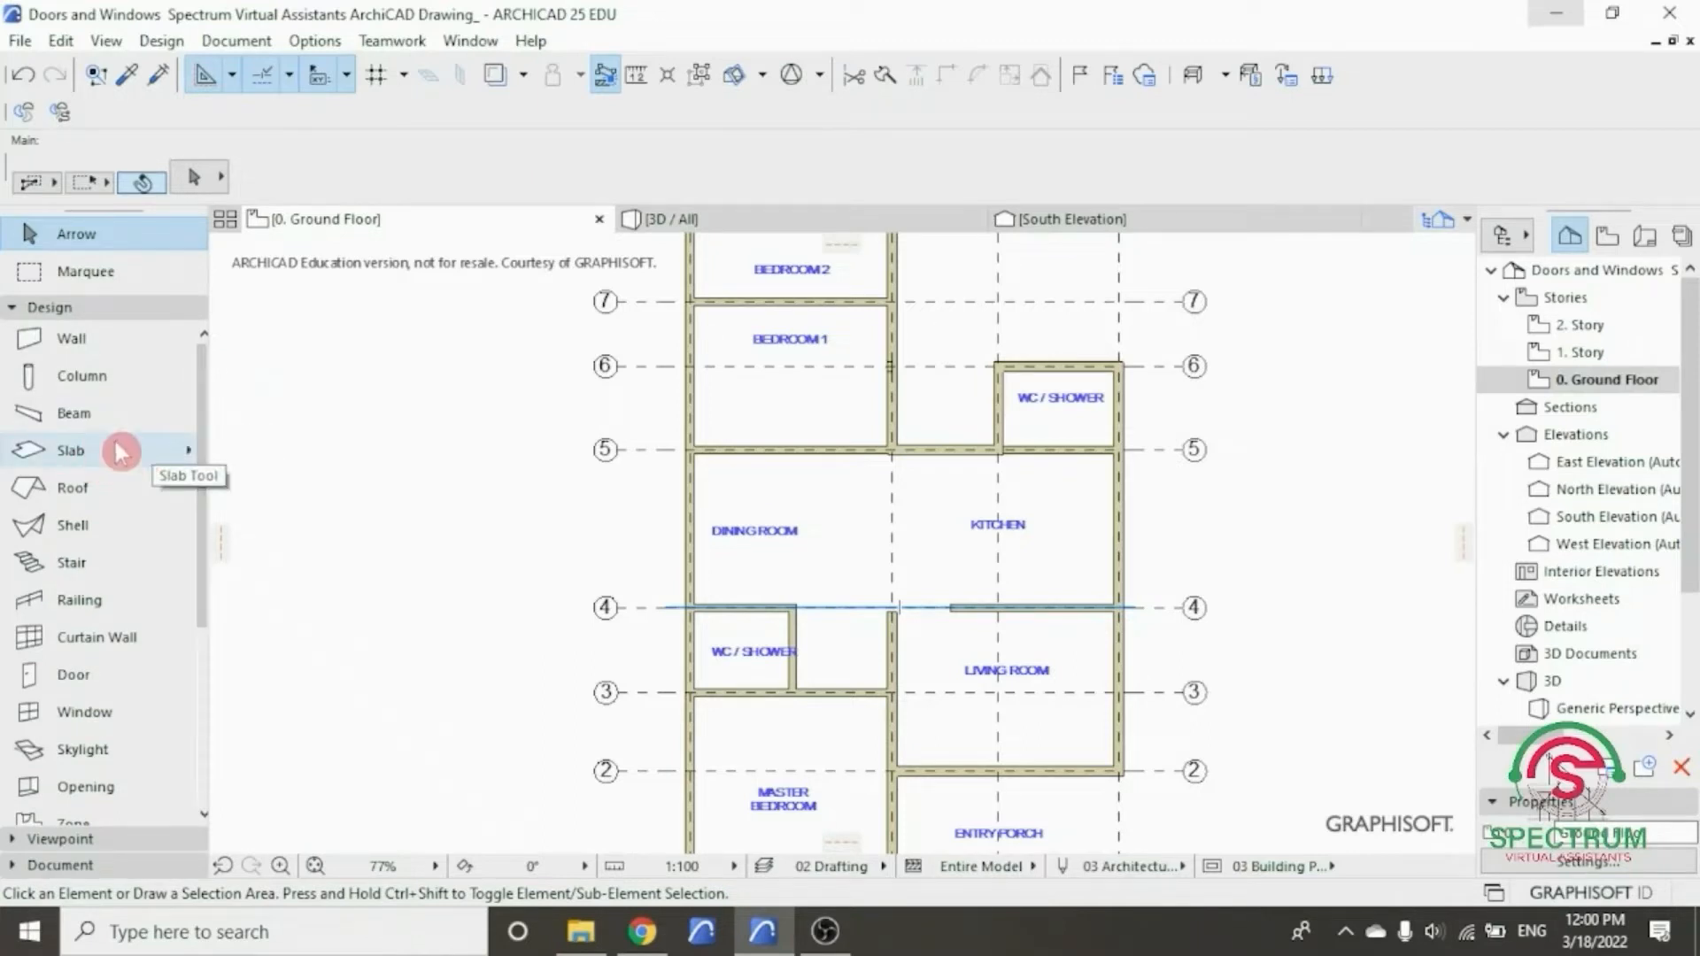
double_click(70, 456)
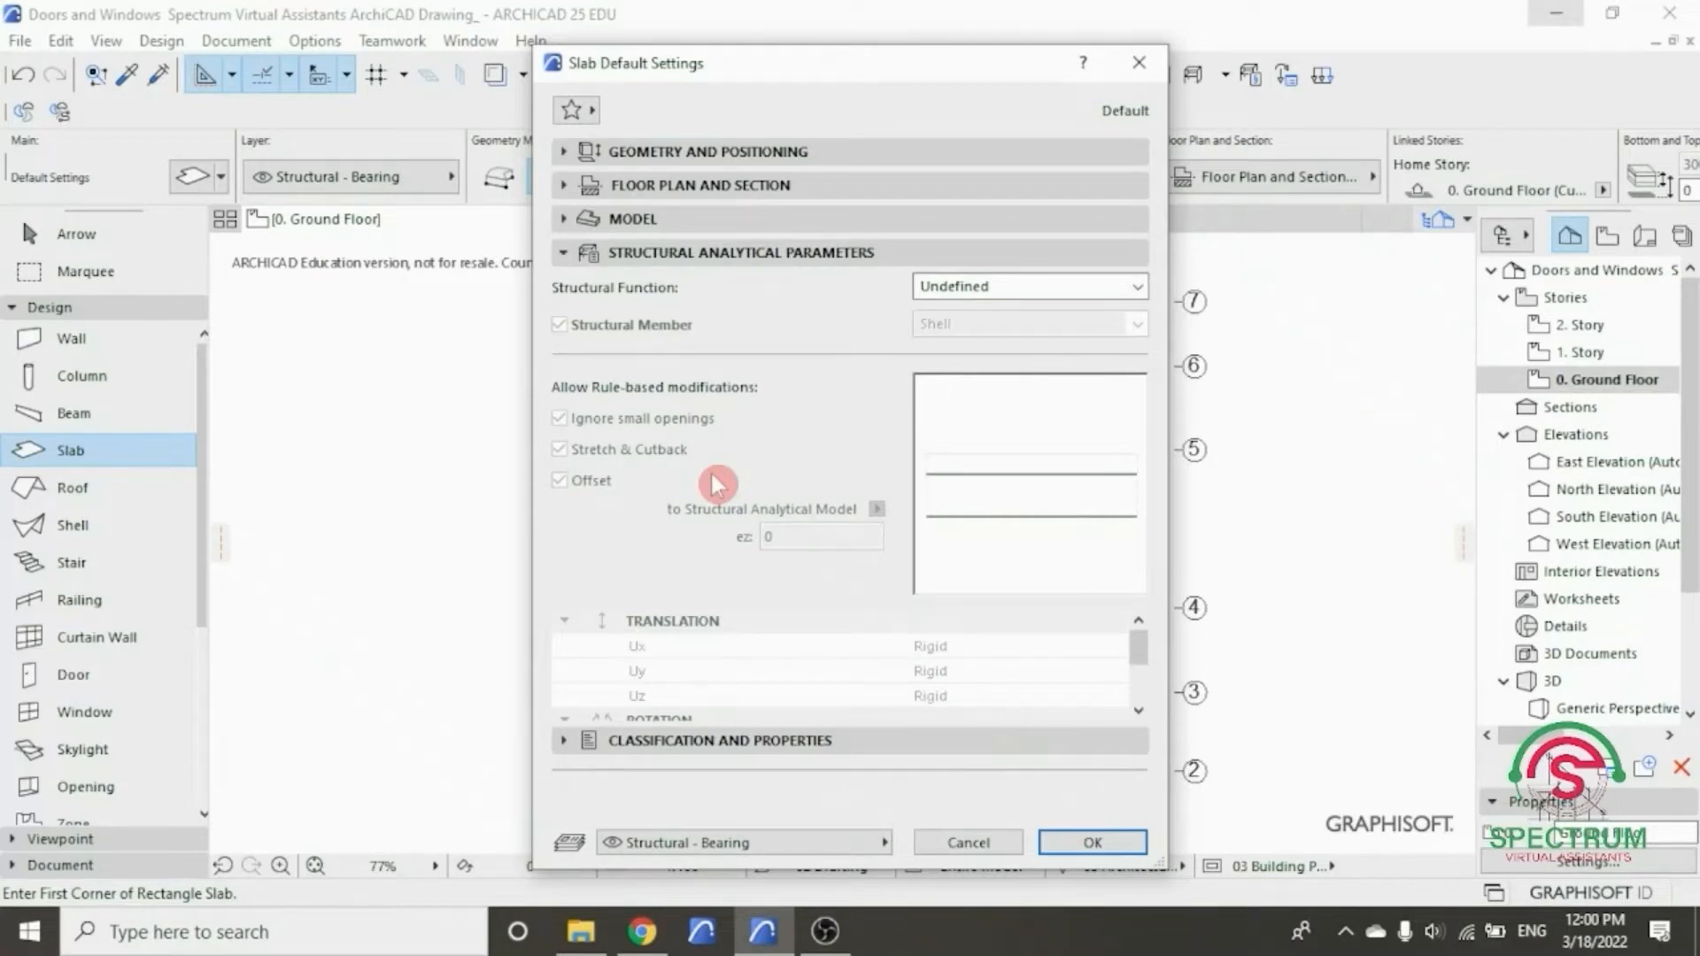
- Define the default slab as a basic structure, 150 thick, in Concrete - Structural, with 0. Ground Floor as its home story
left_click(723, 158)
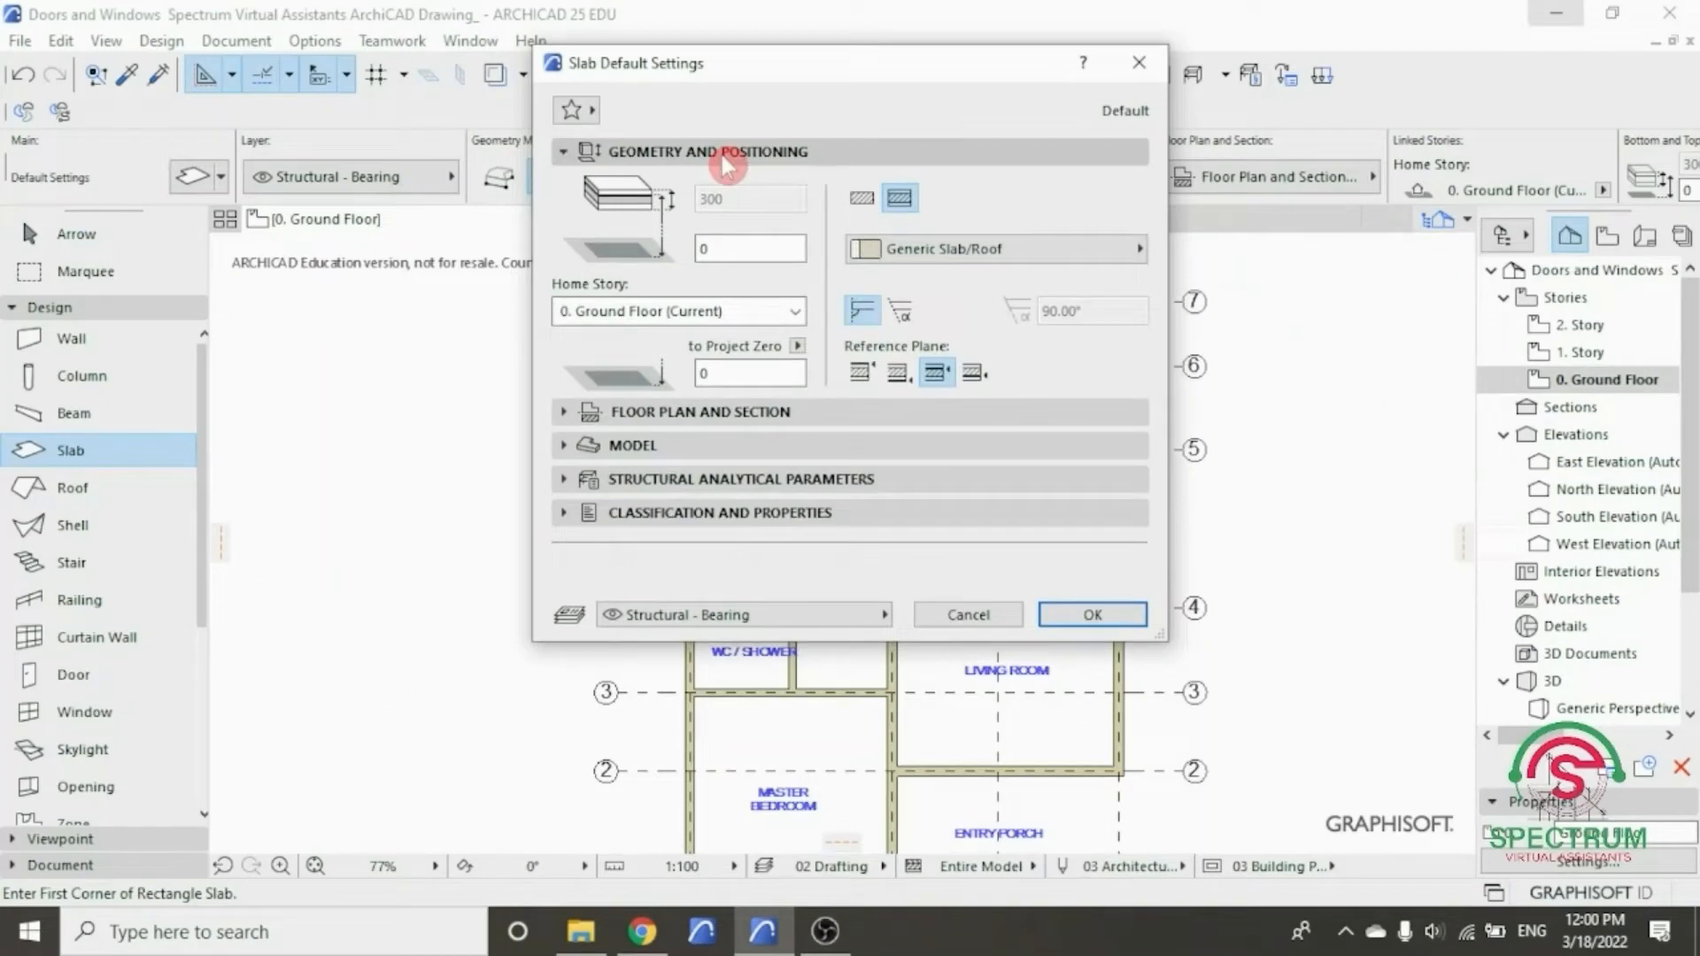
left_click(861, 203)
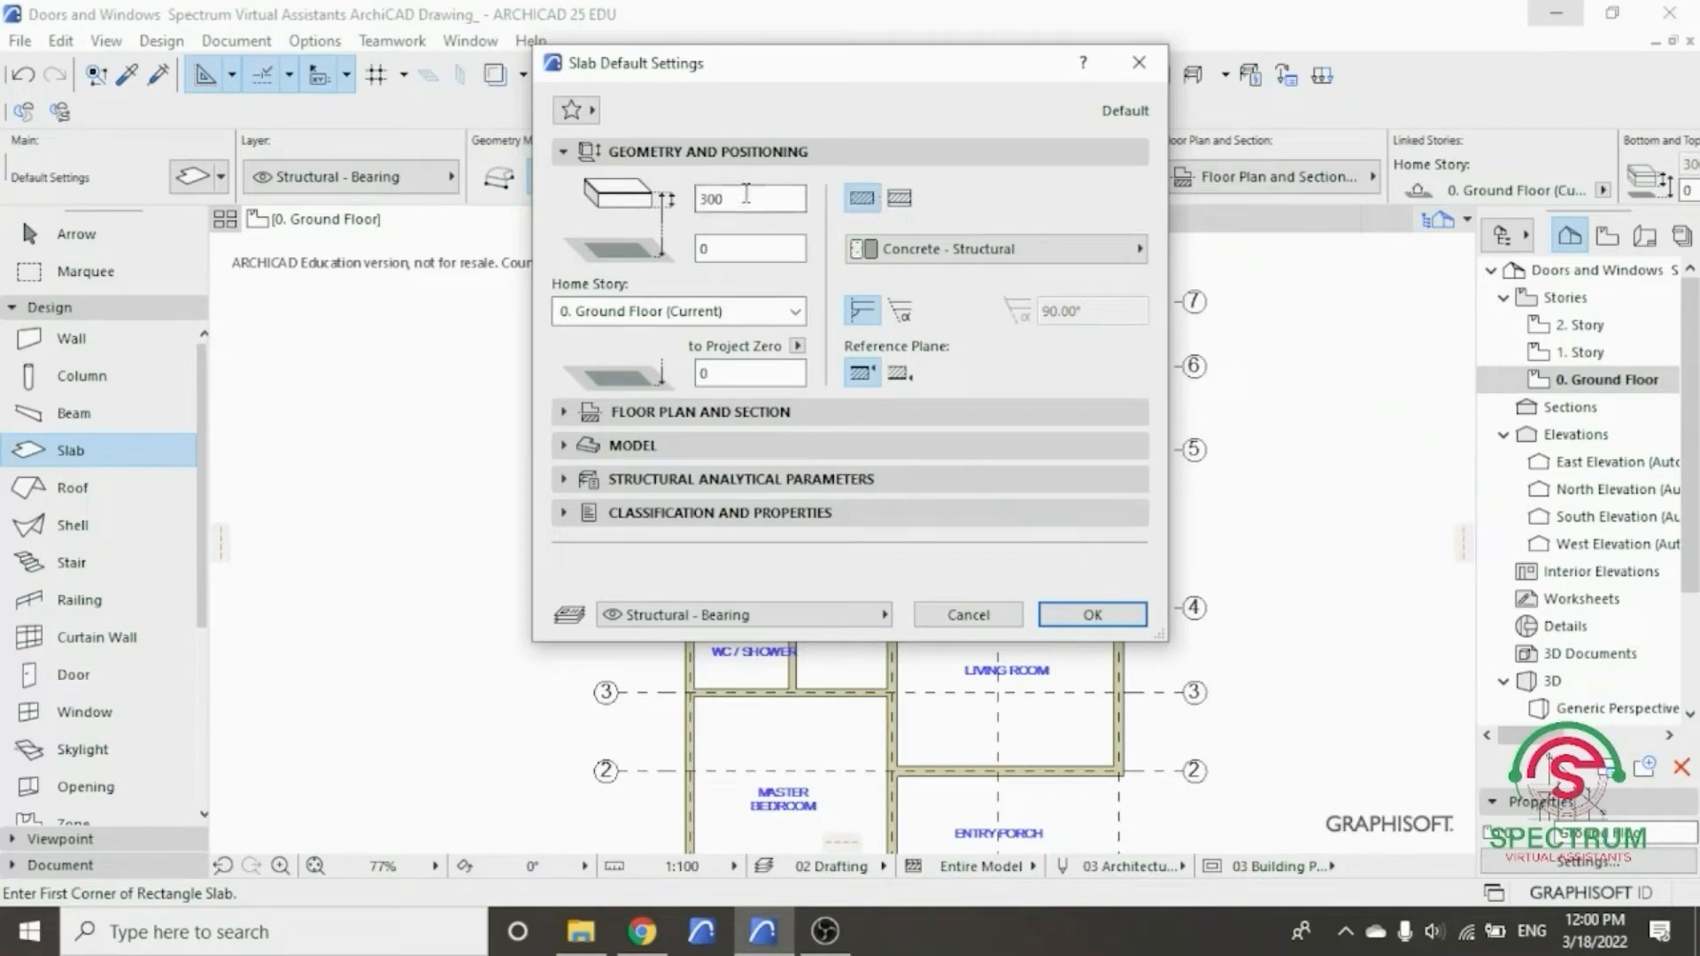
left_click_drag(746, 200, 700, 204)
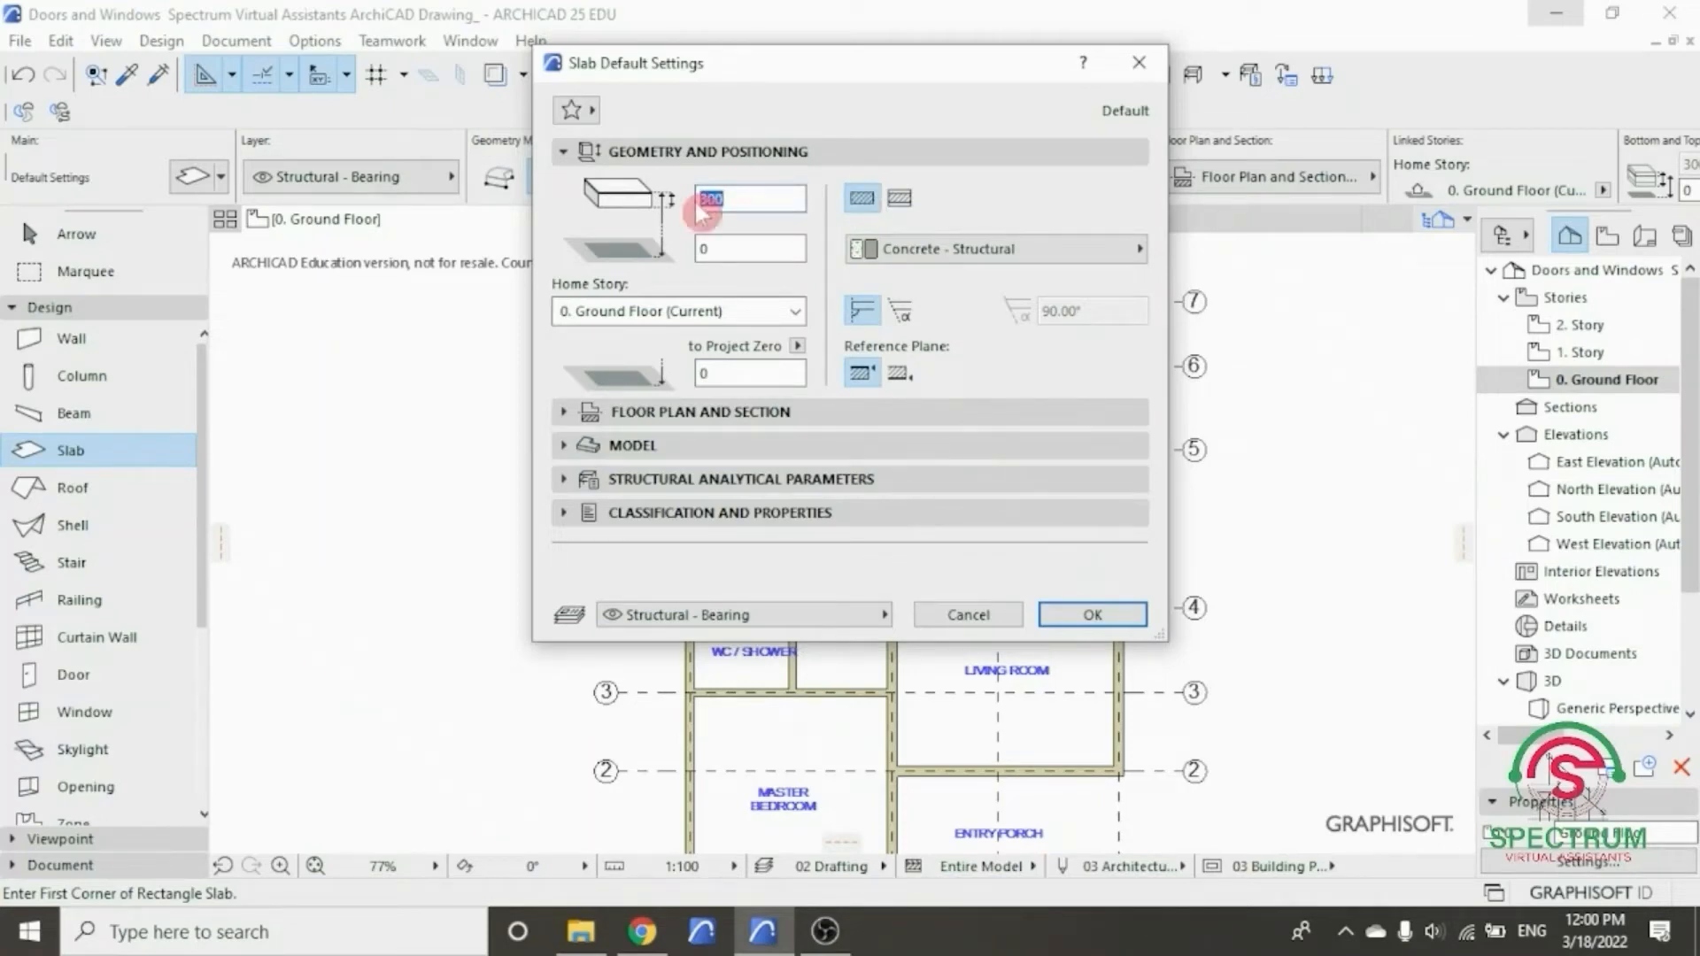
type("150")
left_click(901, 249)
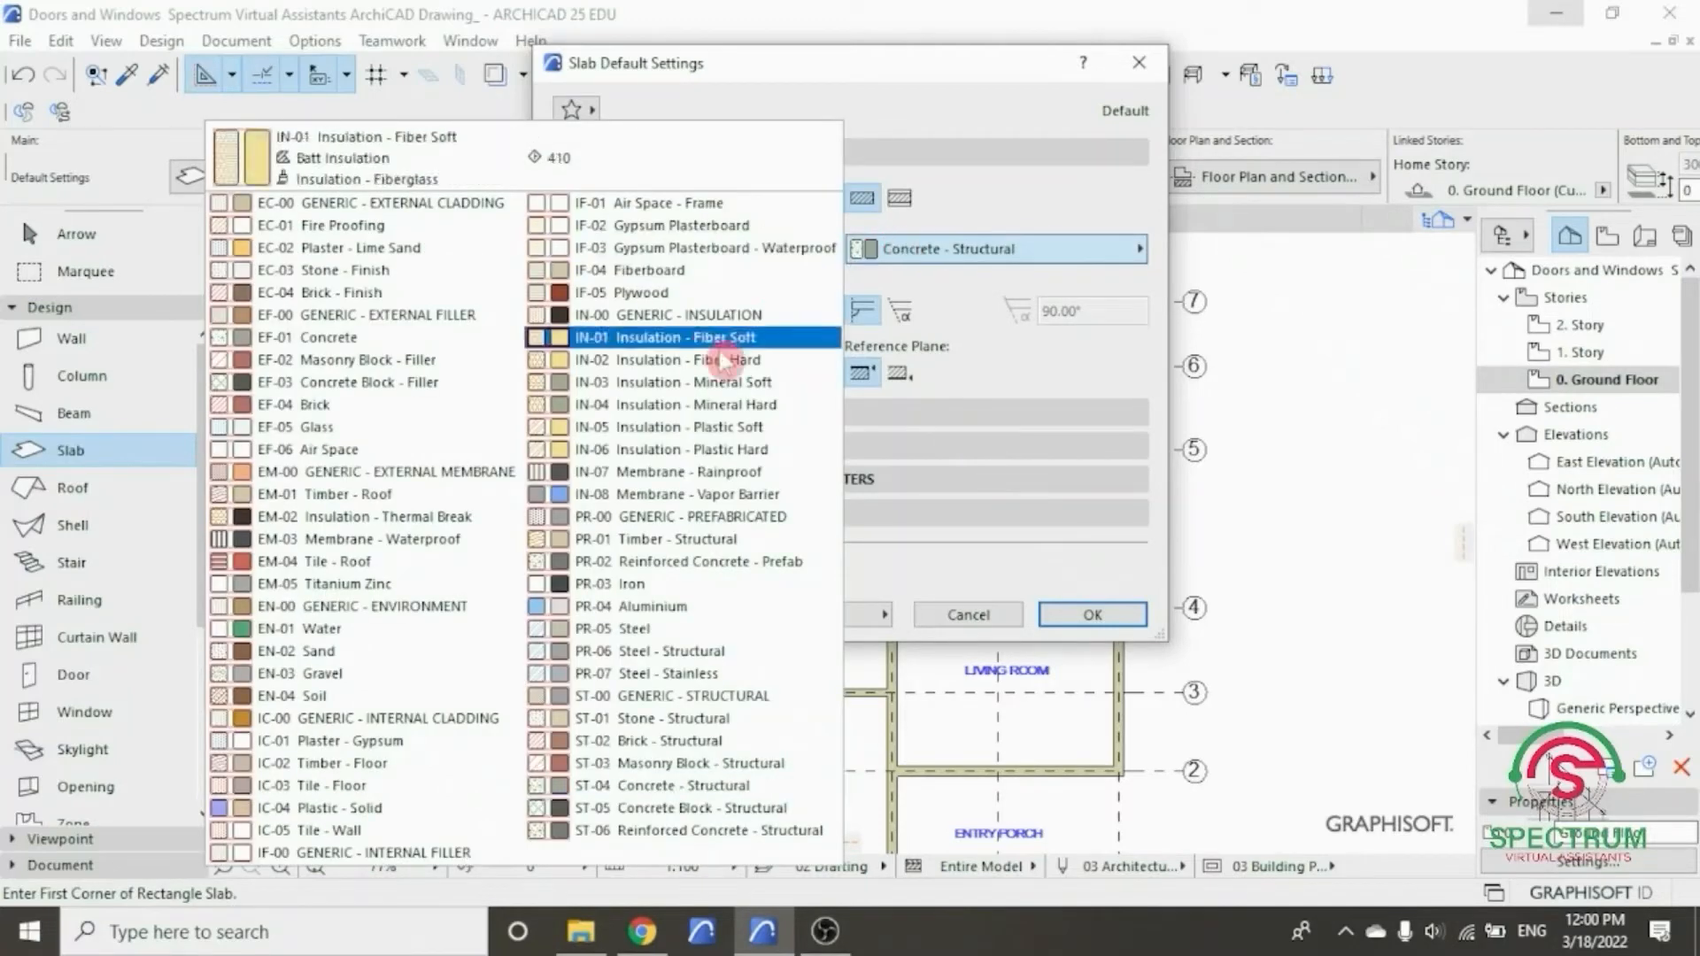
left_click(648, 787)
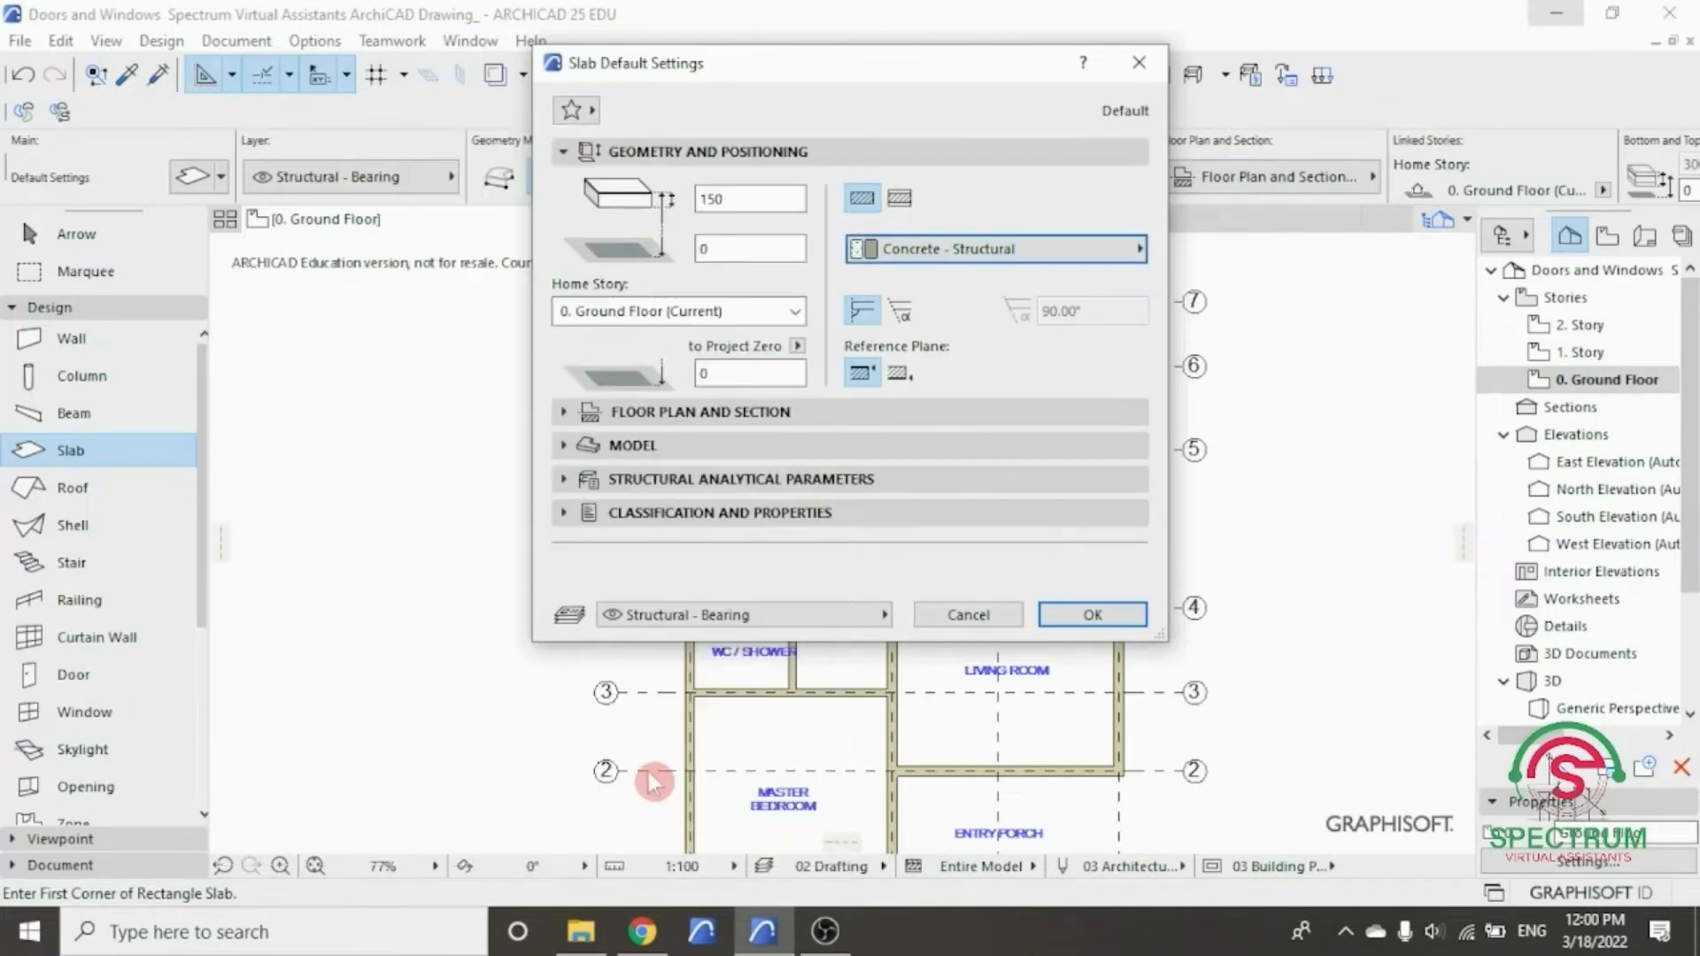
left_click(795, 312)
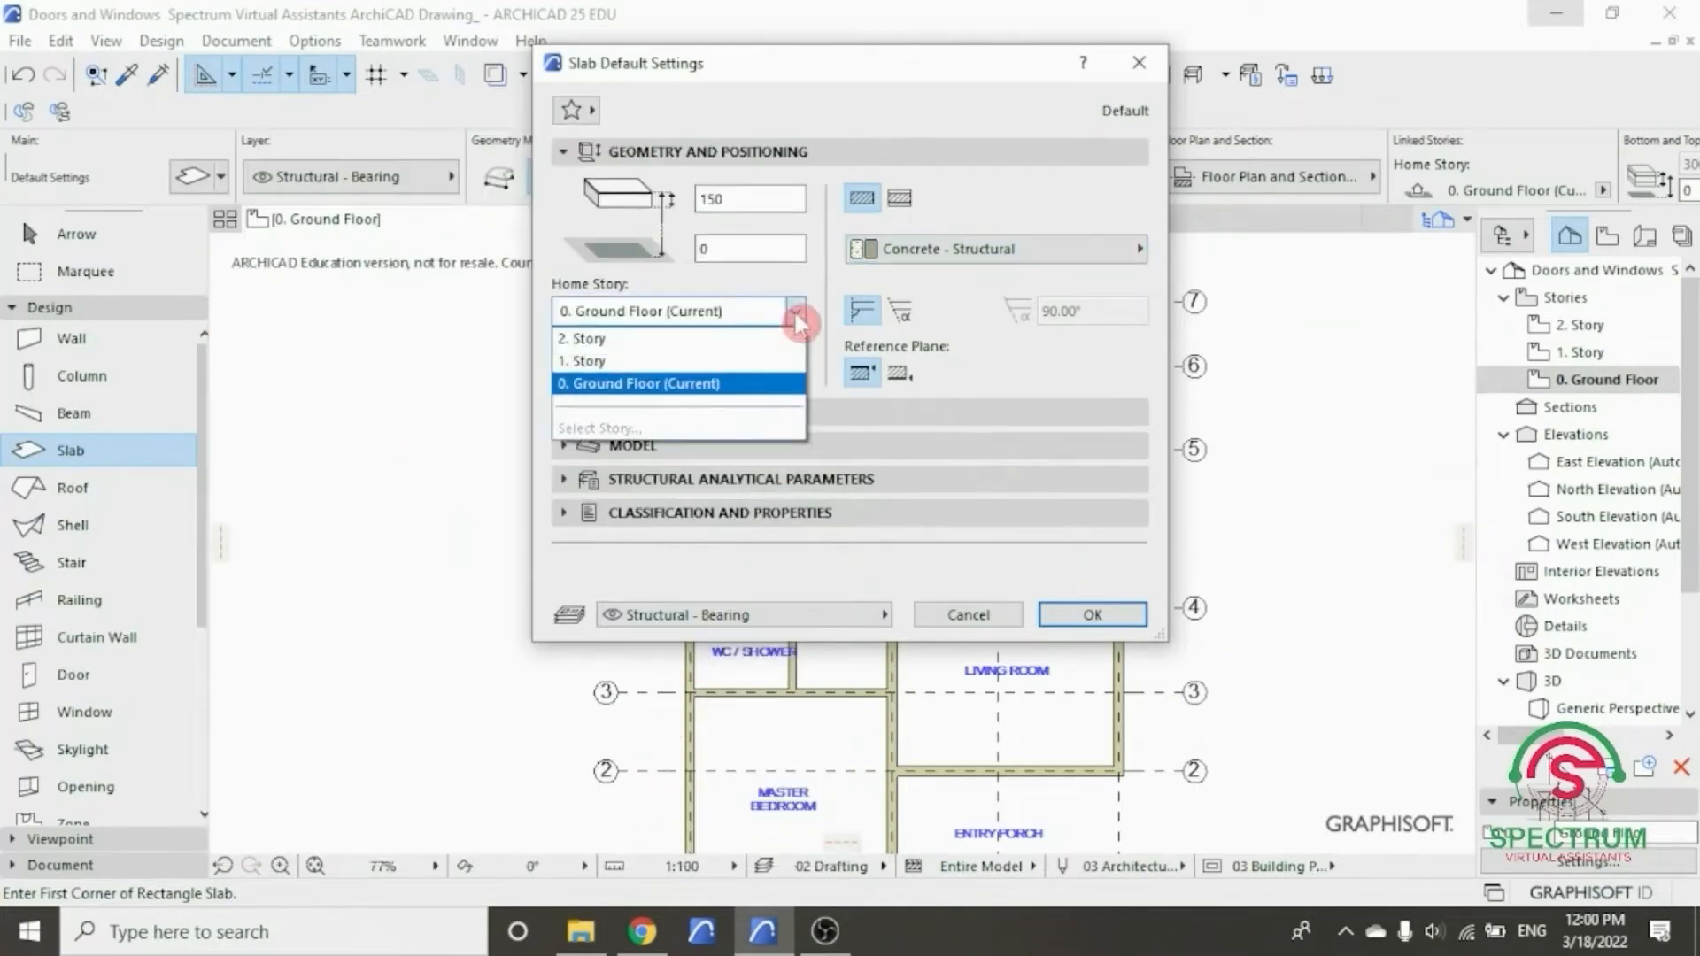
left_click(716, 384)
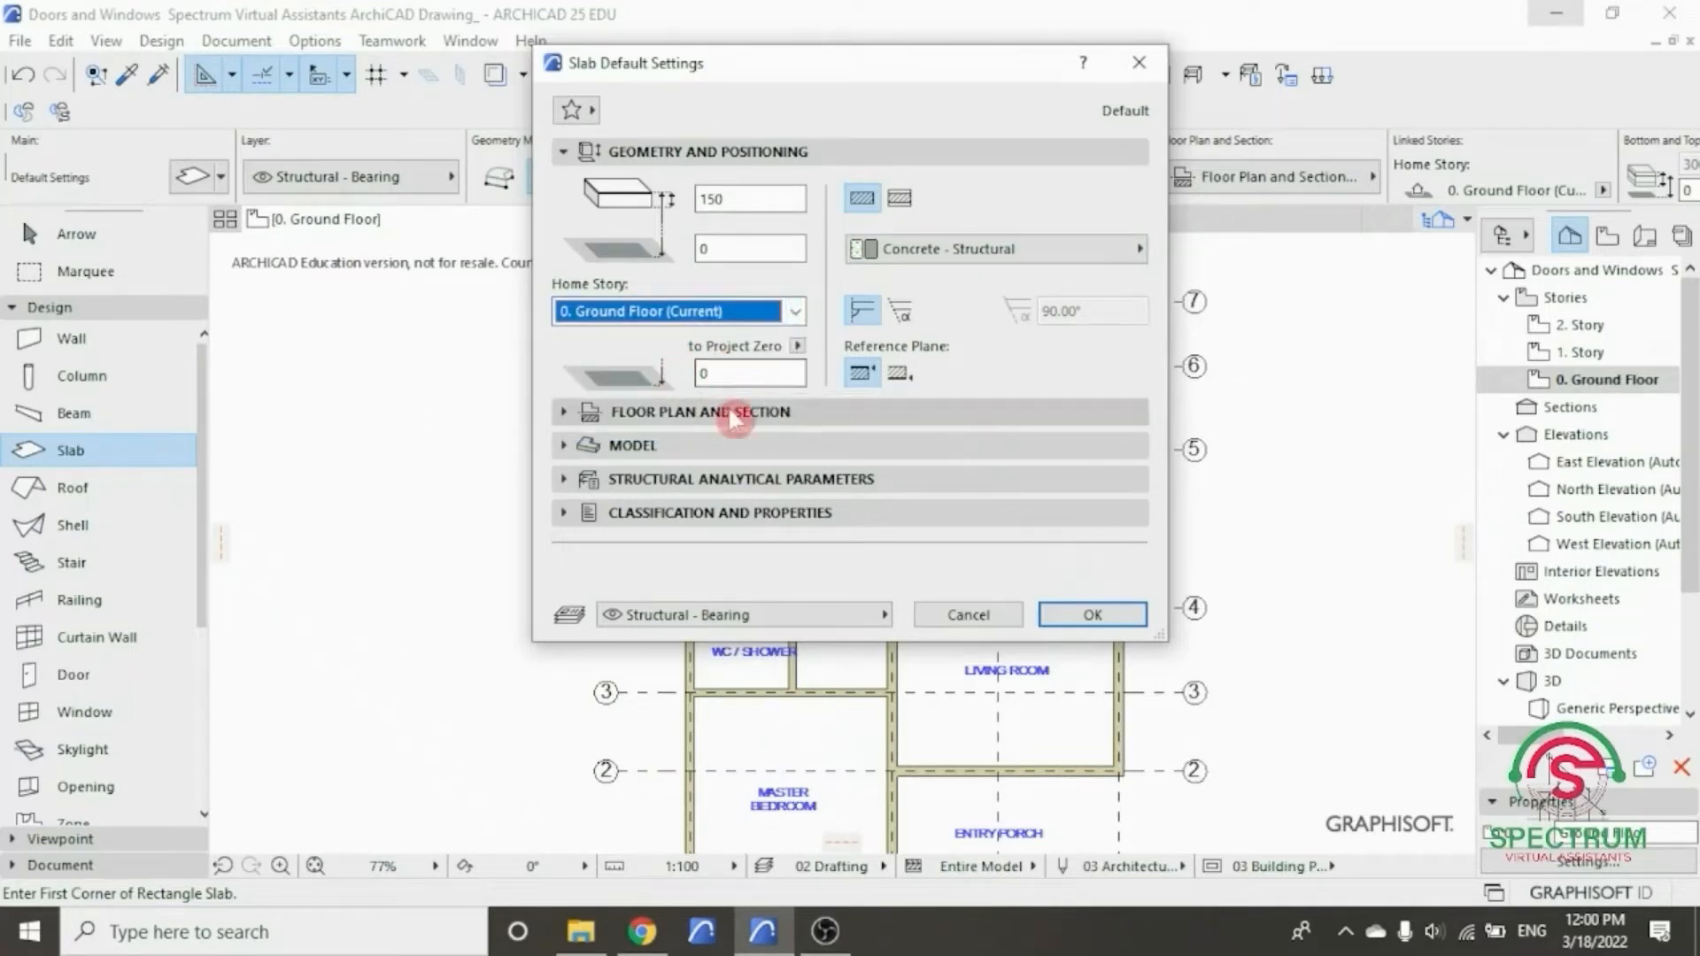
left_click(707, 152)
left_click(706, 152)
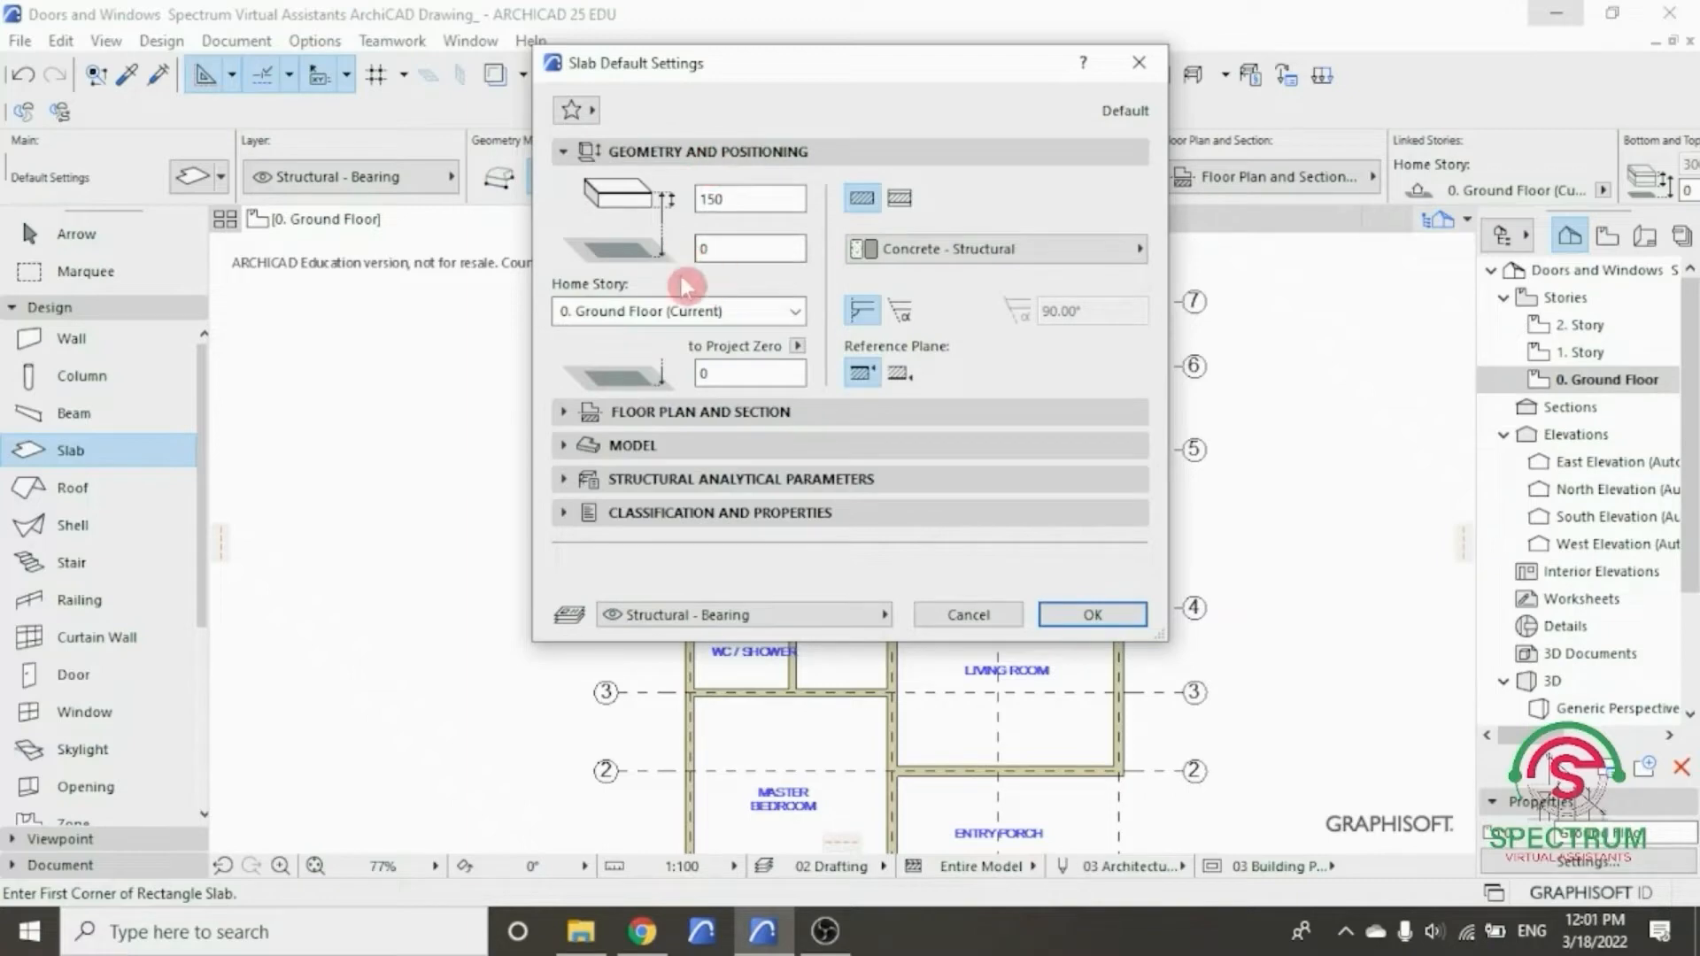
- Review the slab's floor plan and section display settings in an enlarged settings dialog
left_click(666, 156)
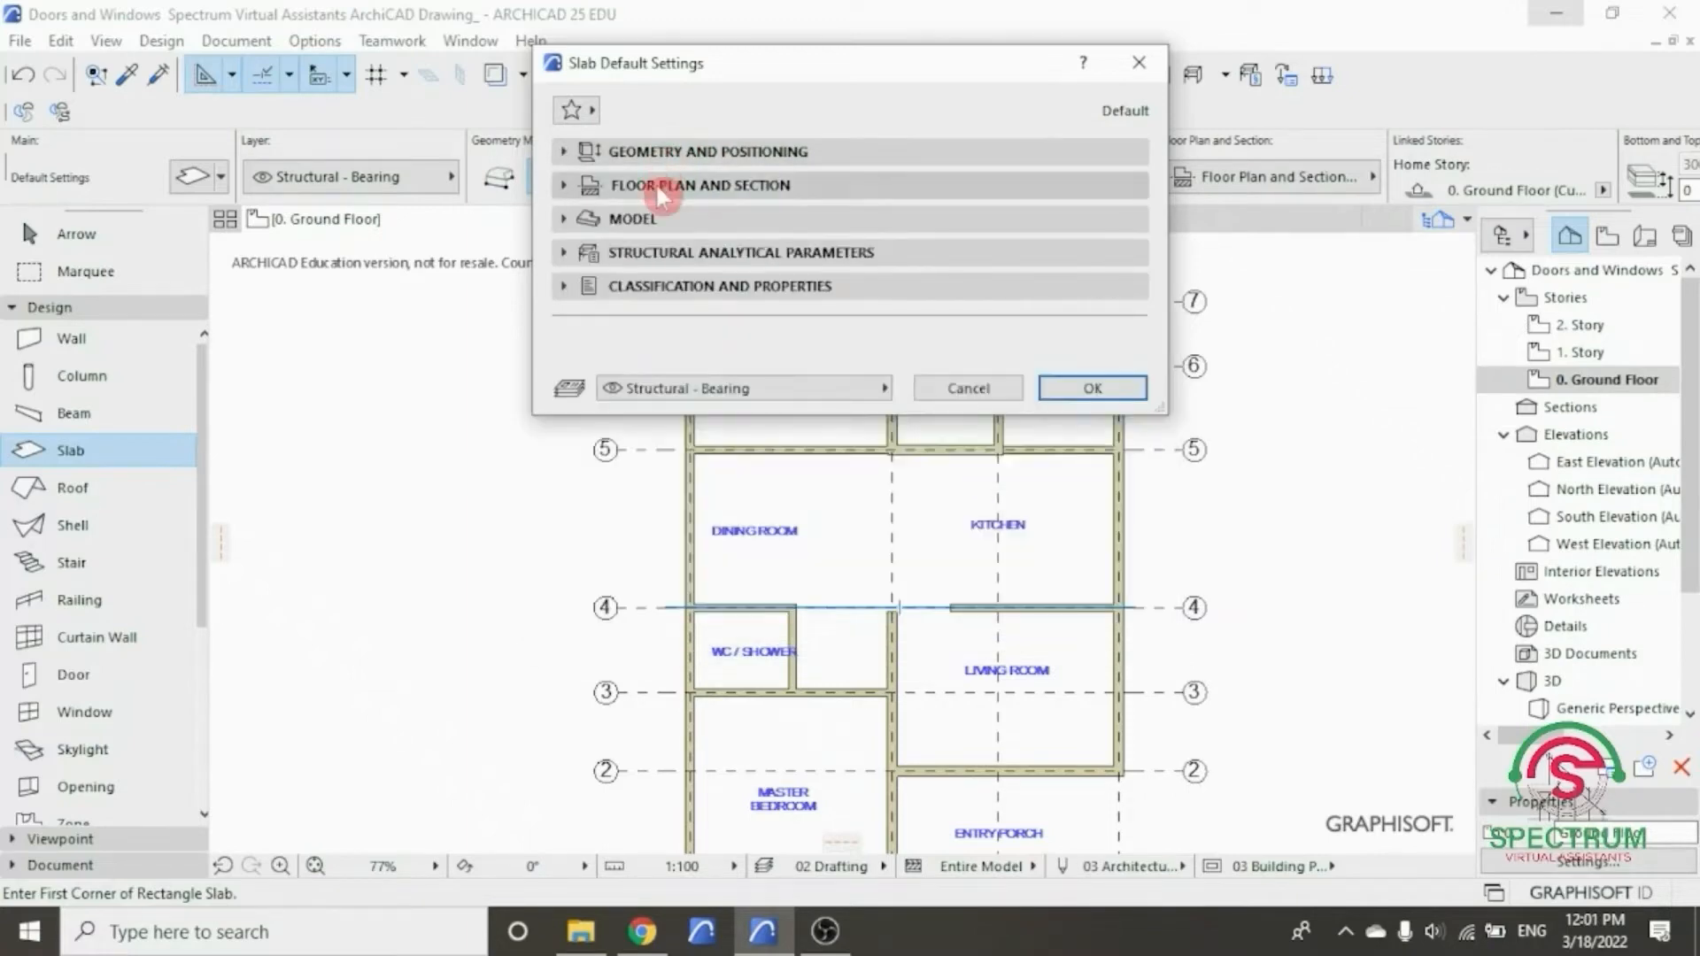
left_click(661, 188)
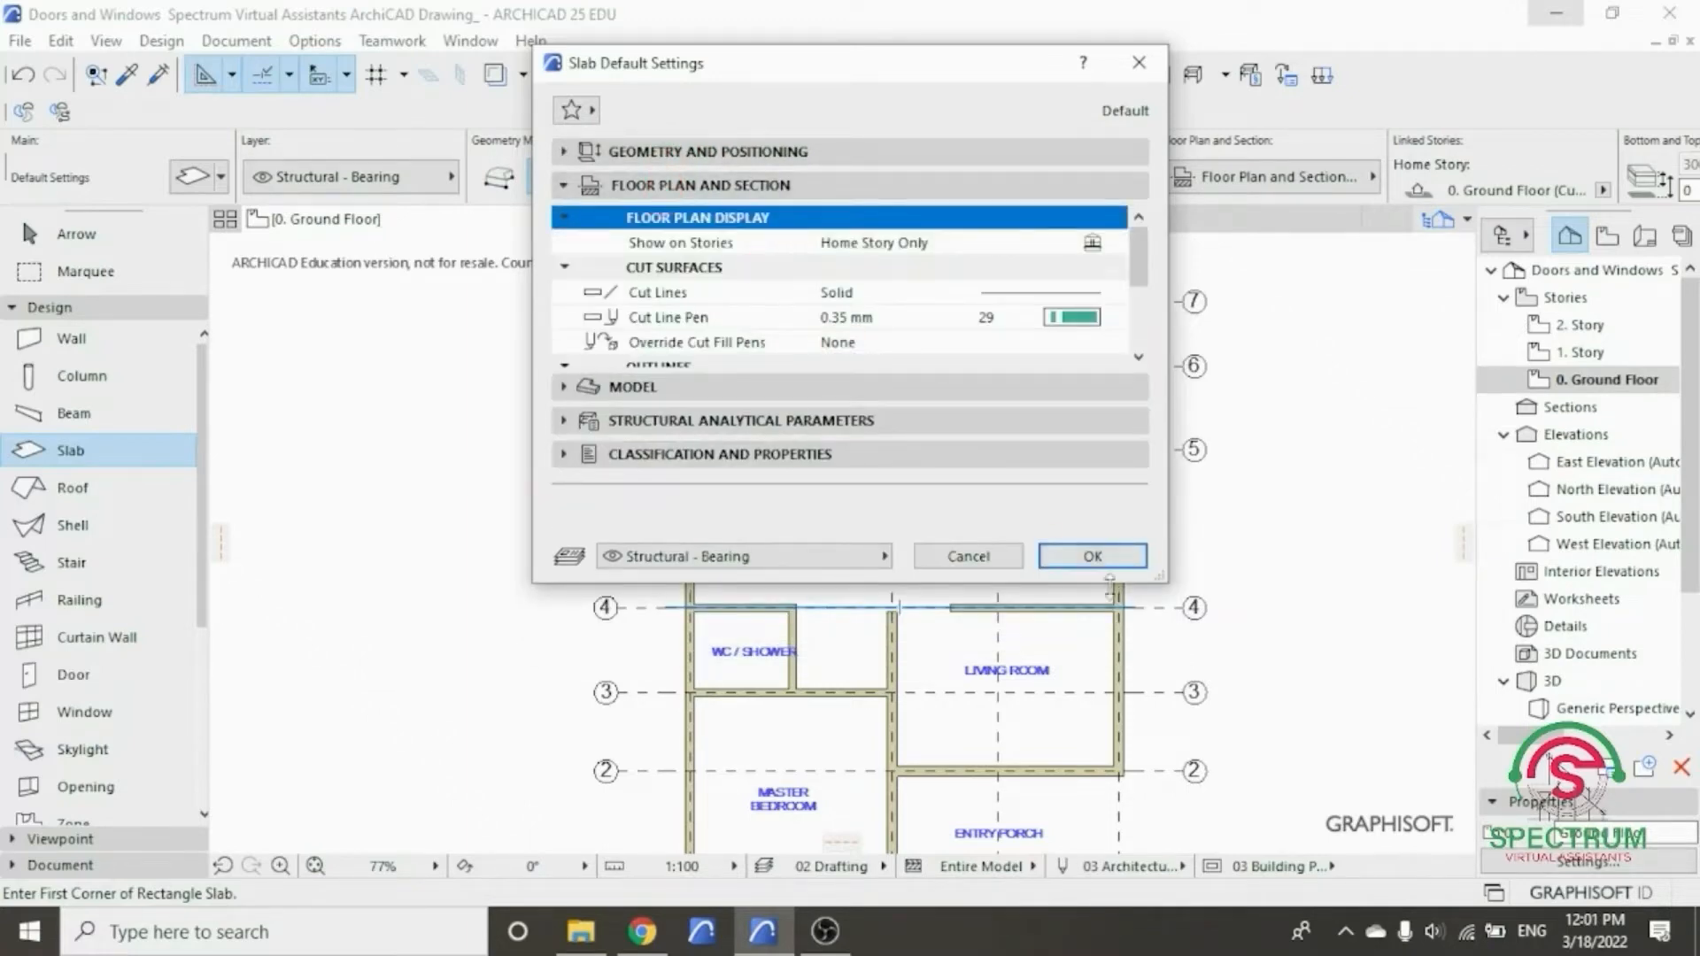
left_click_drag(1158, 577, 1326, 839)
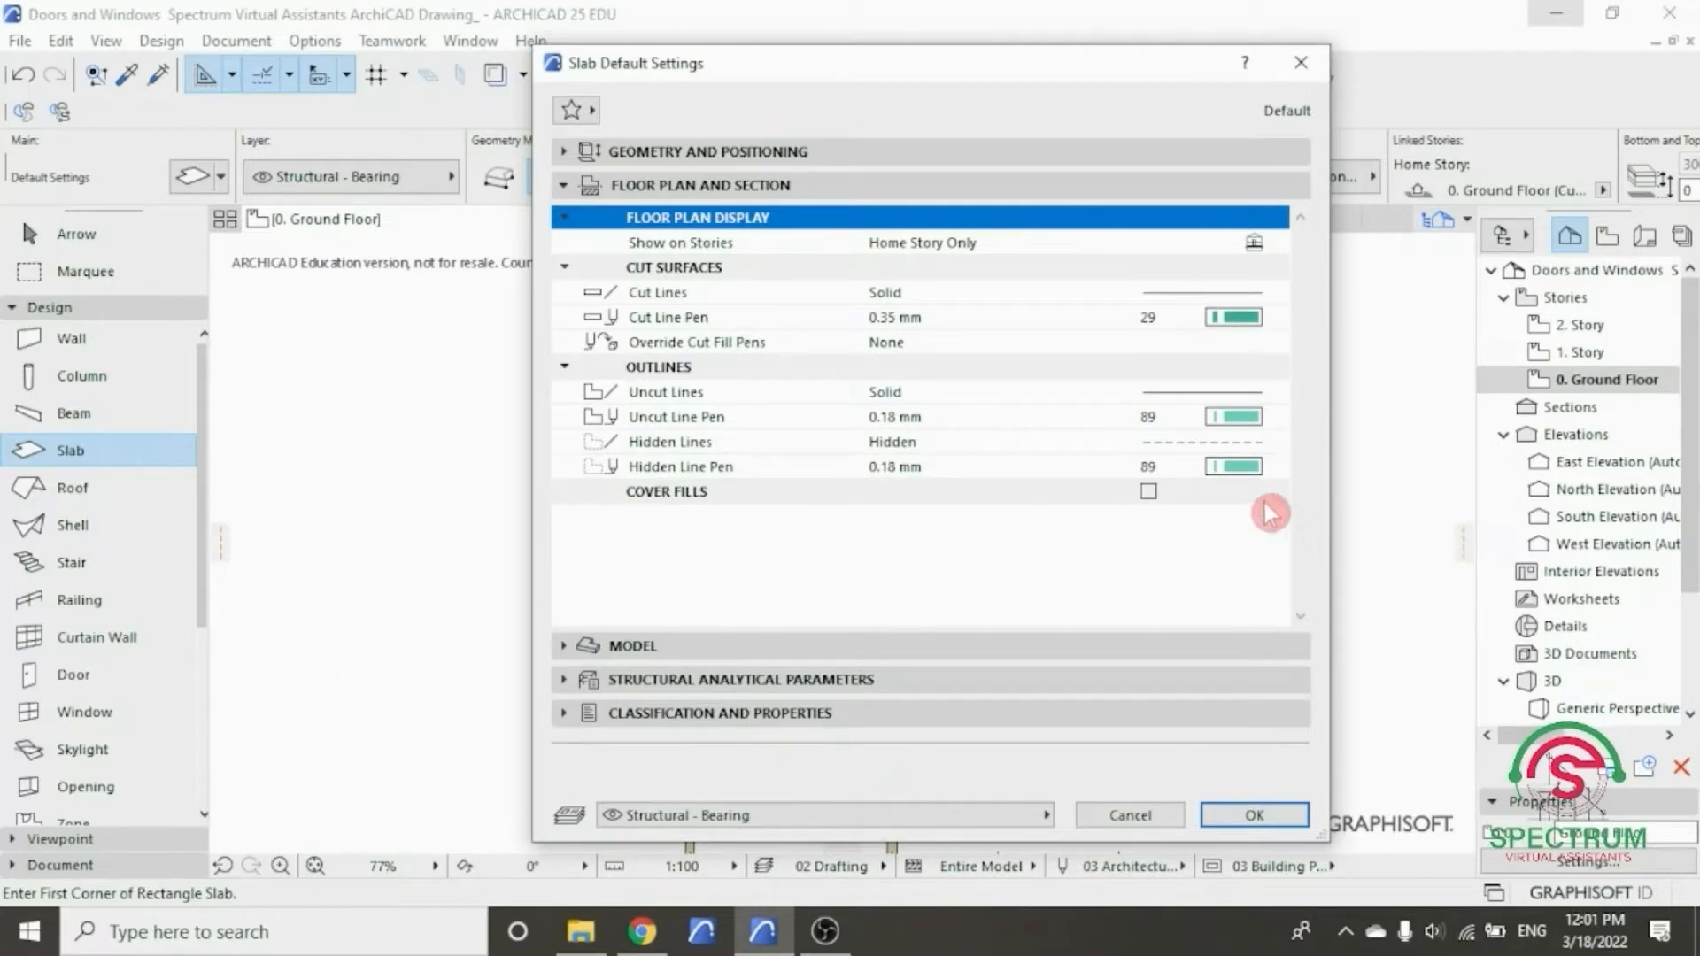
left_click(901, 188)
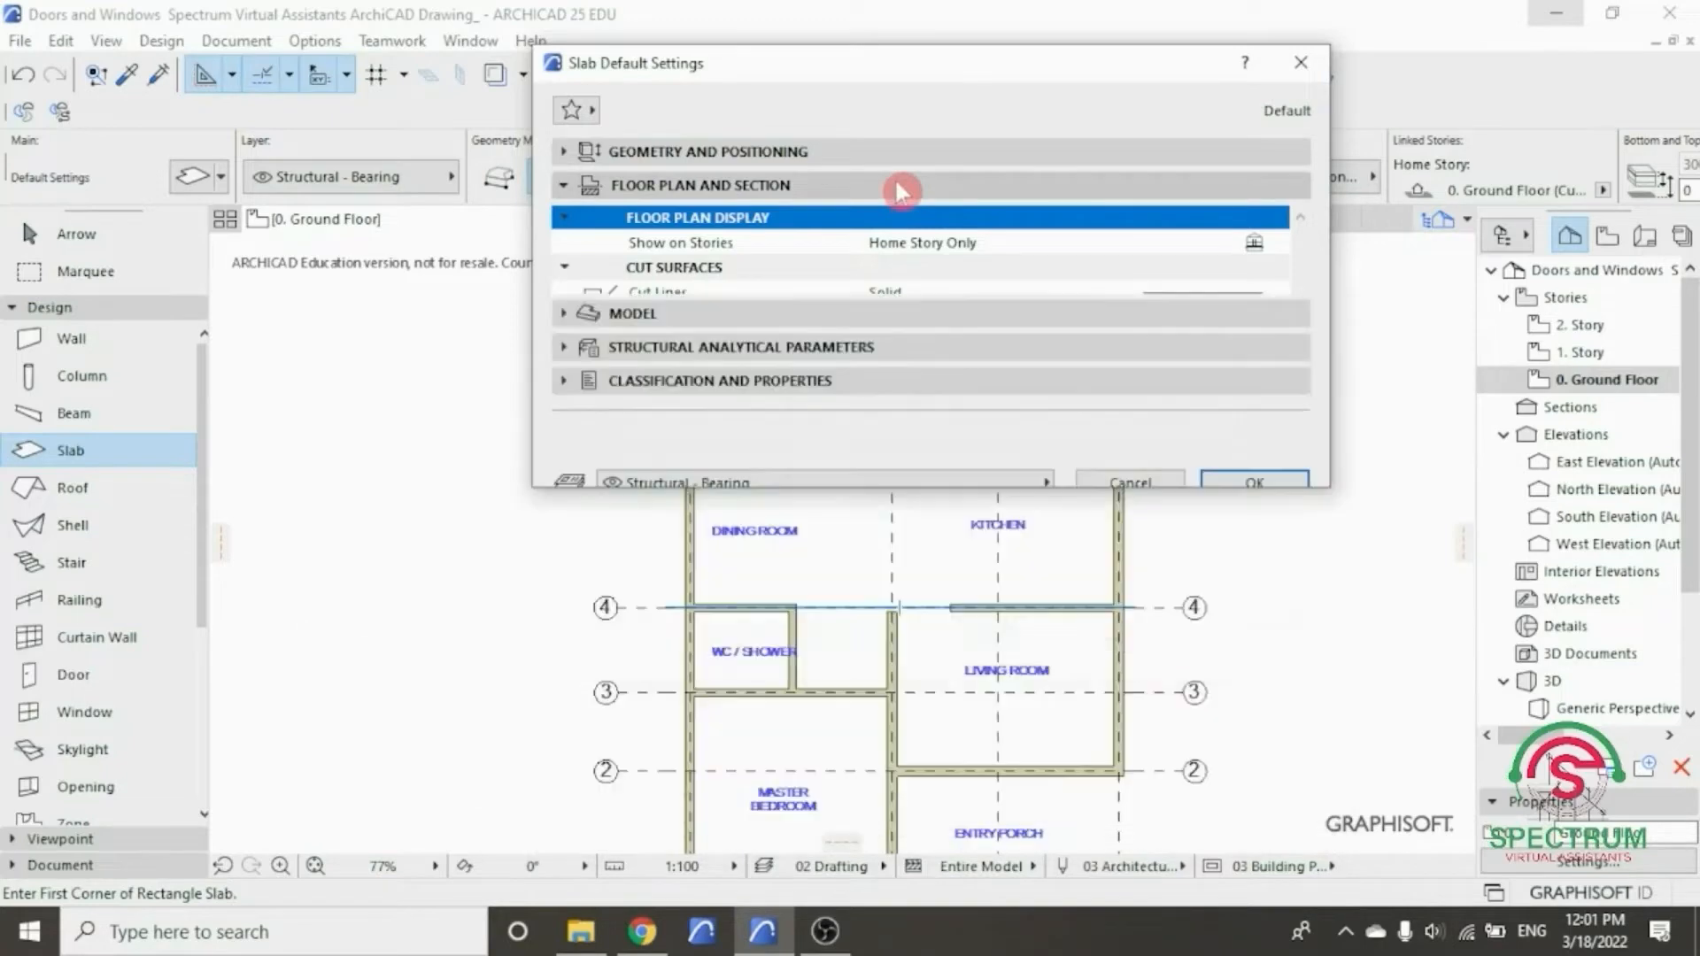
- Override the slab's top surface with Tiles - White Matte 15x15
left_click(788, 221)
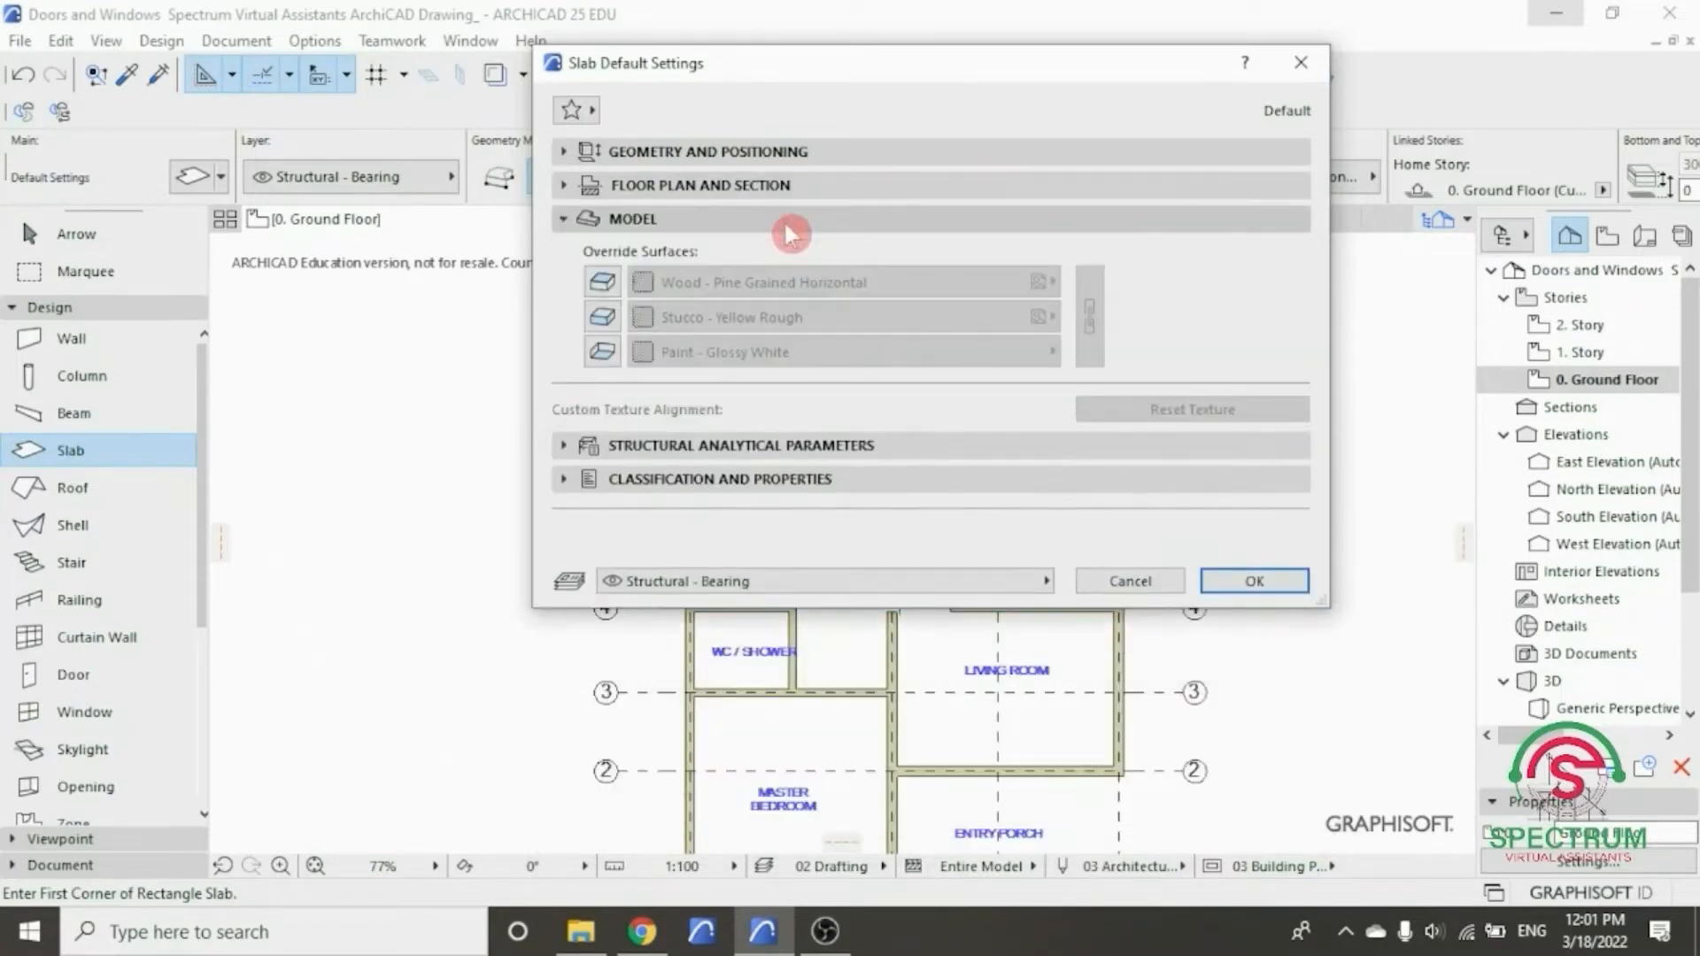
left_click(610, 285)
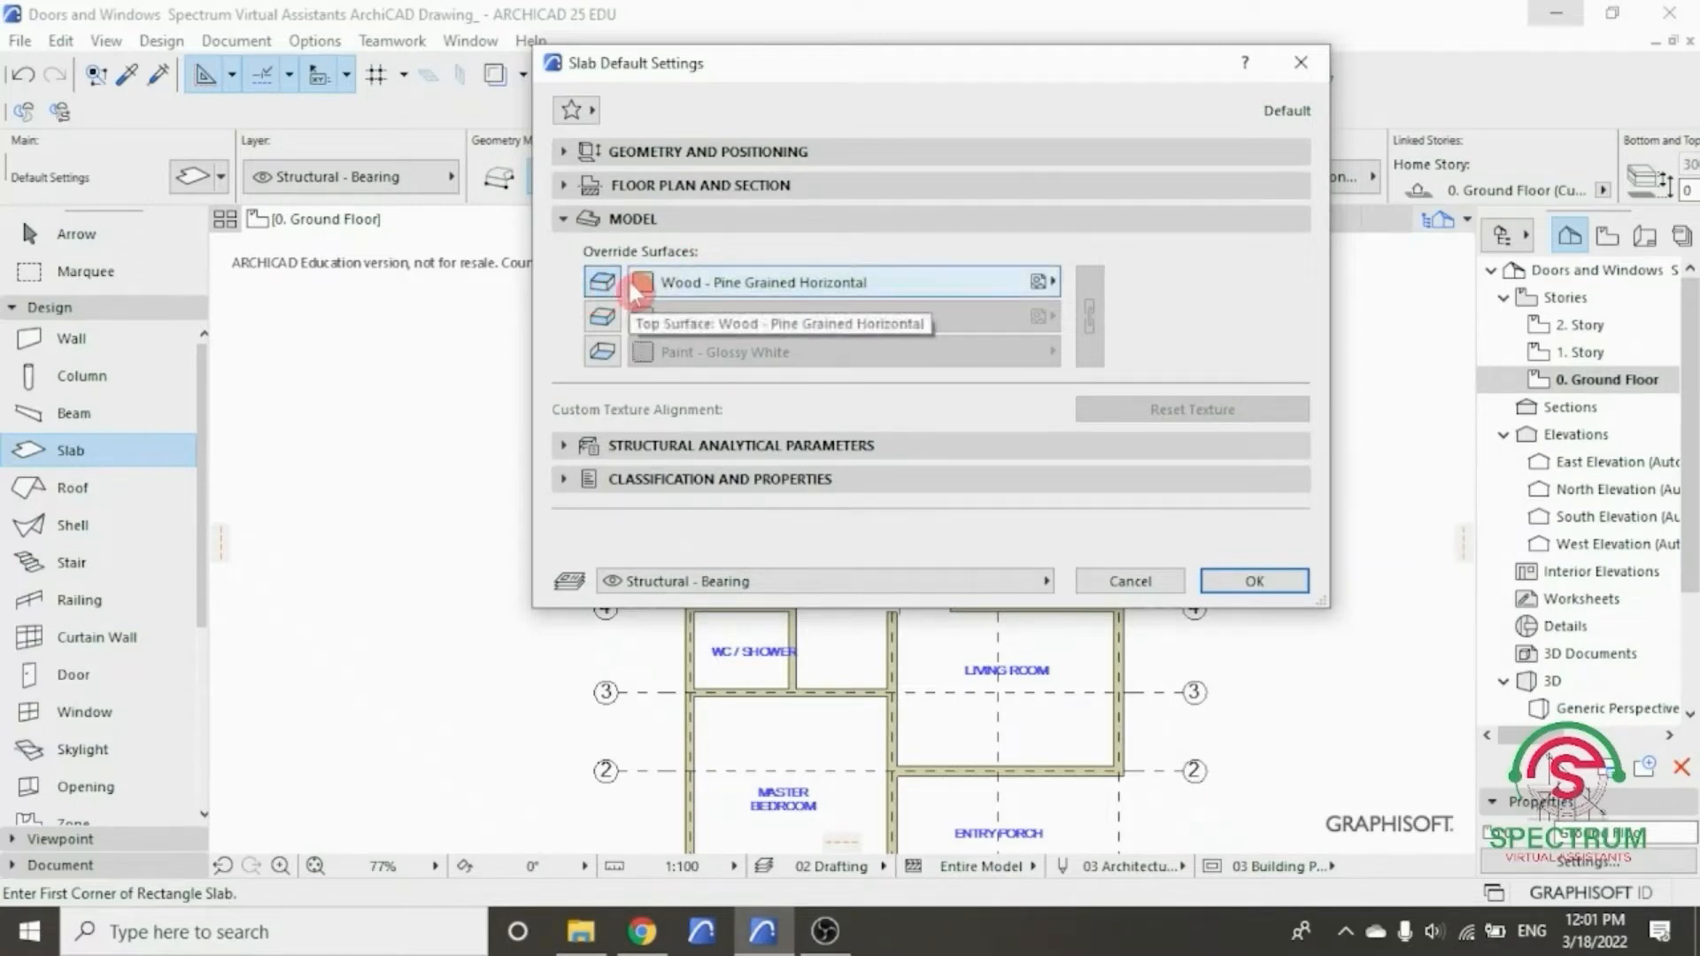
left_click(666, 284)
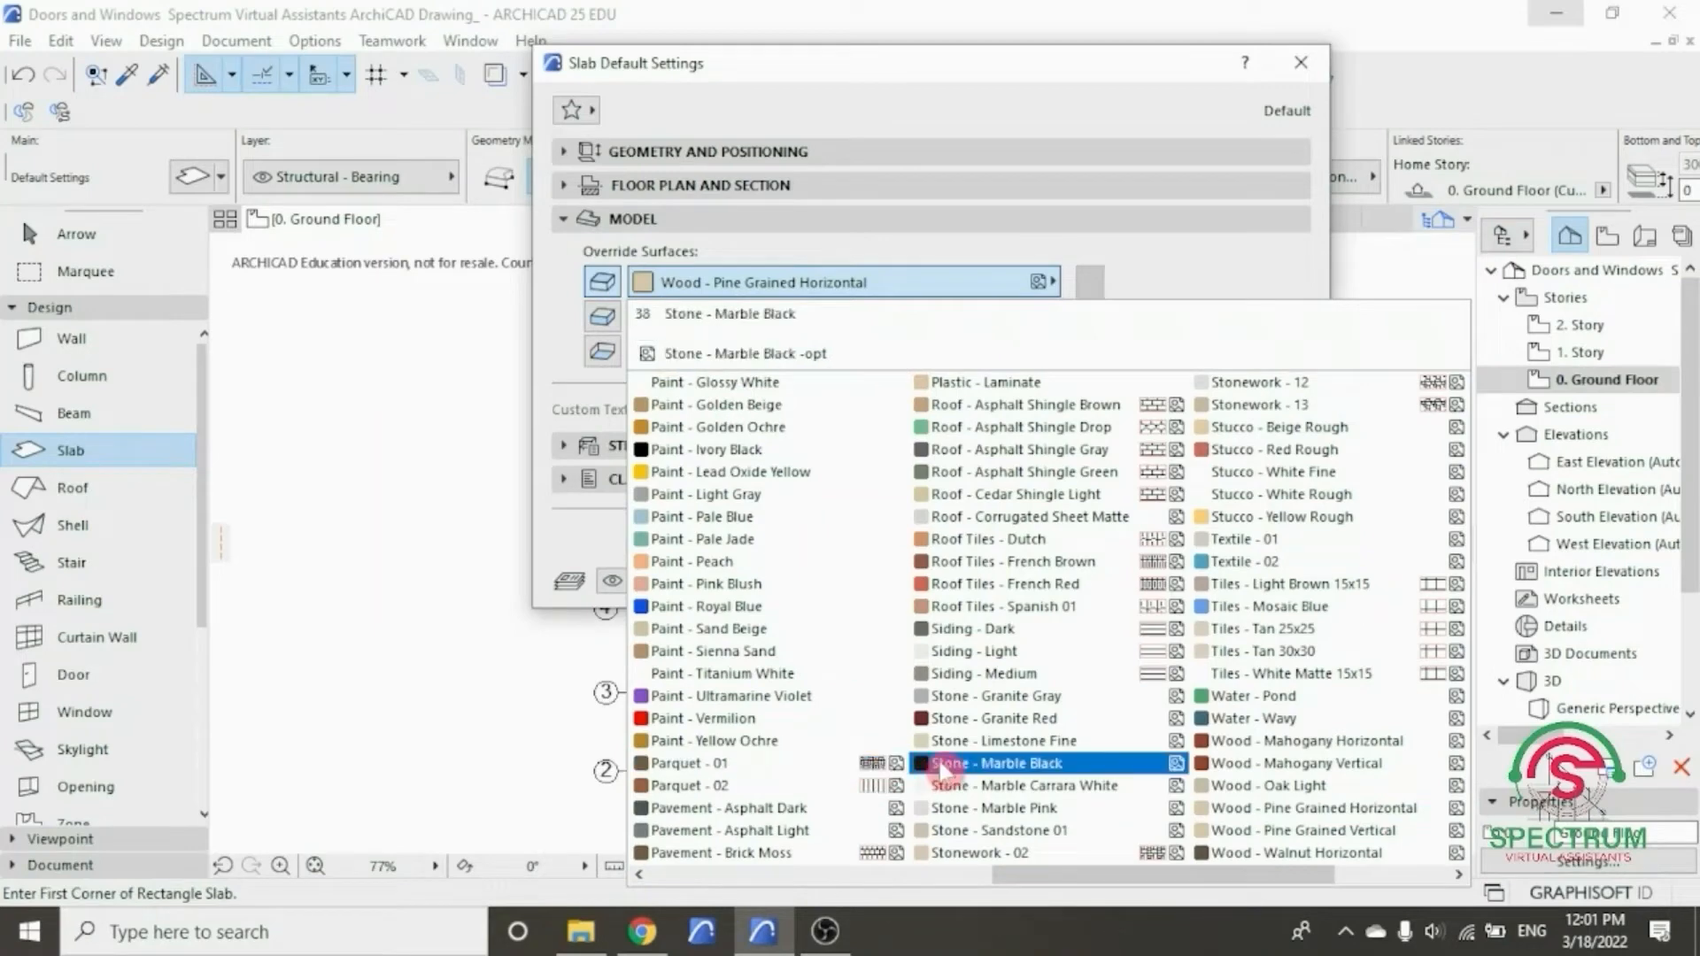
scroll(943, 770, "down", 2)
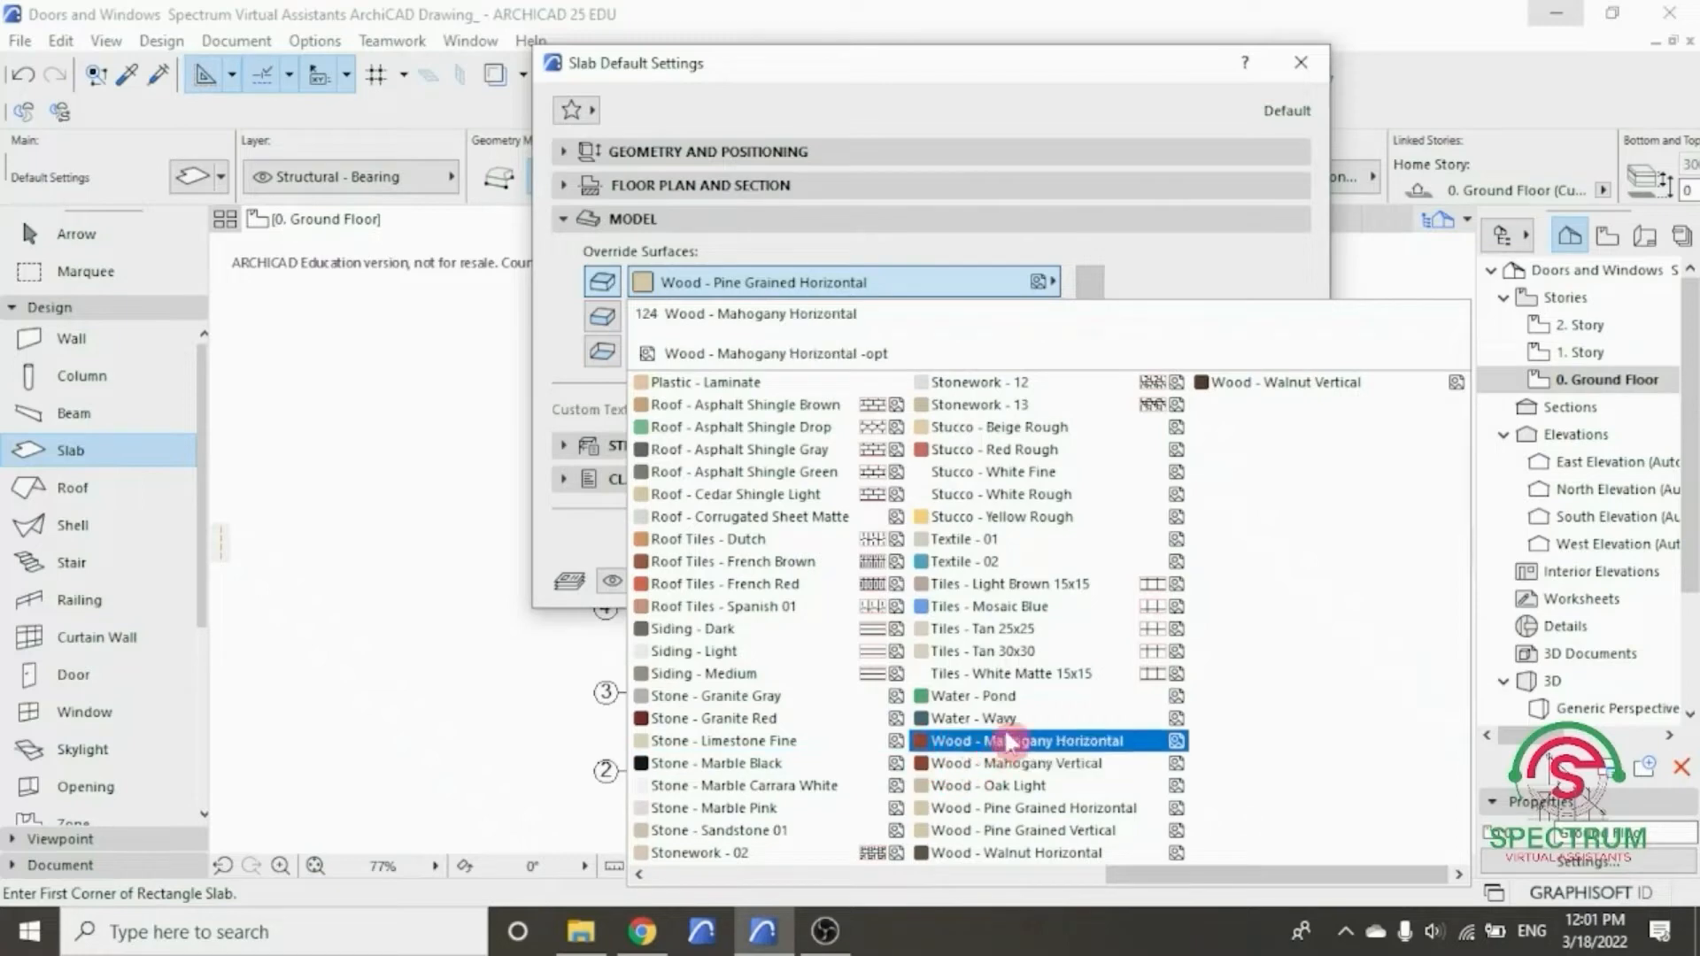
left_click(1019, 677)
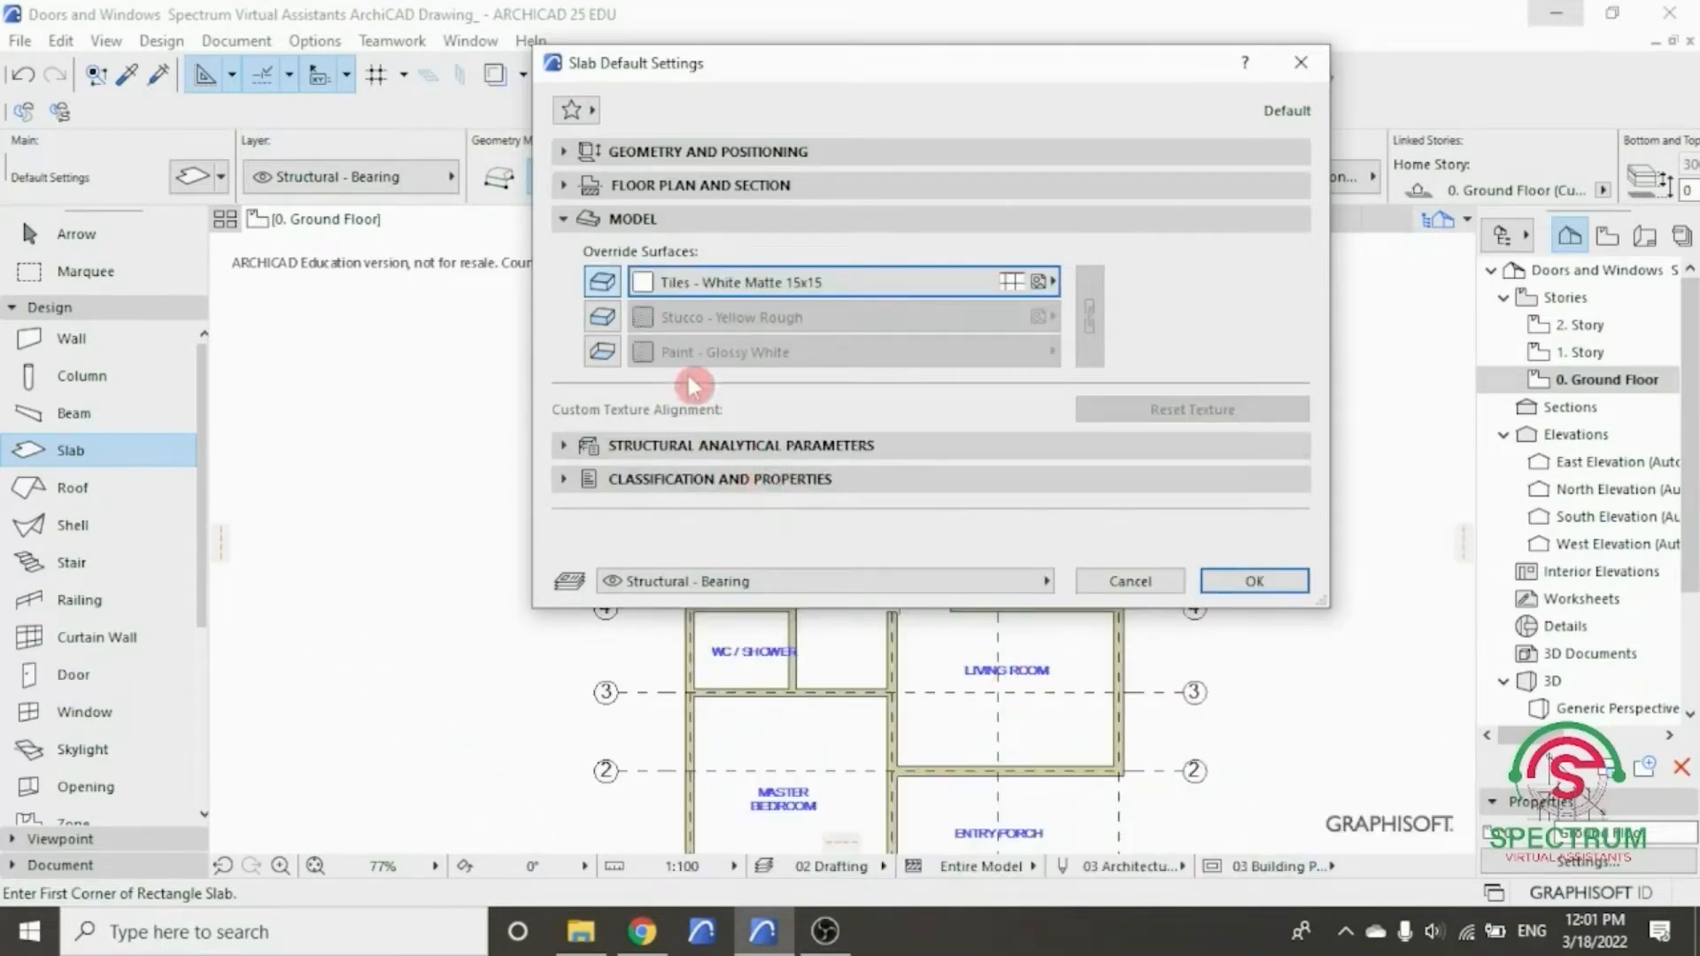
- Override the slab's edge surface with Stucco - White Rough
left_click(602, 318)
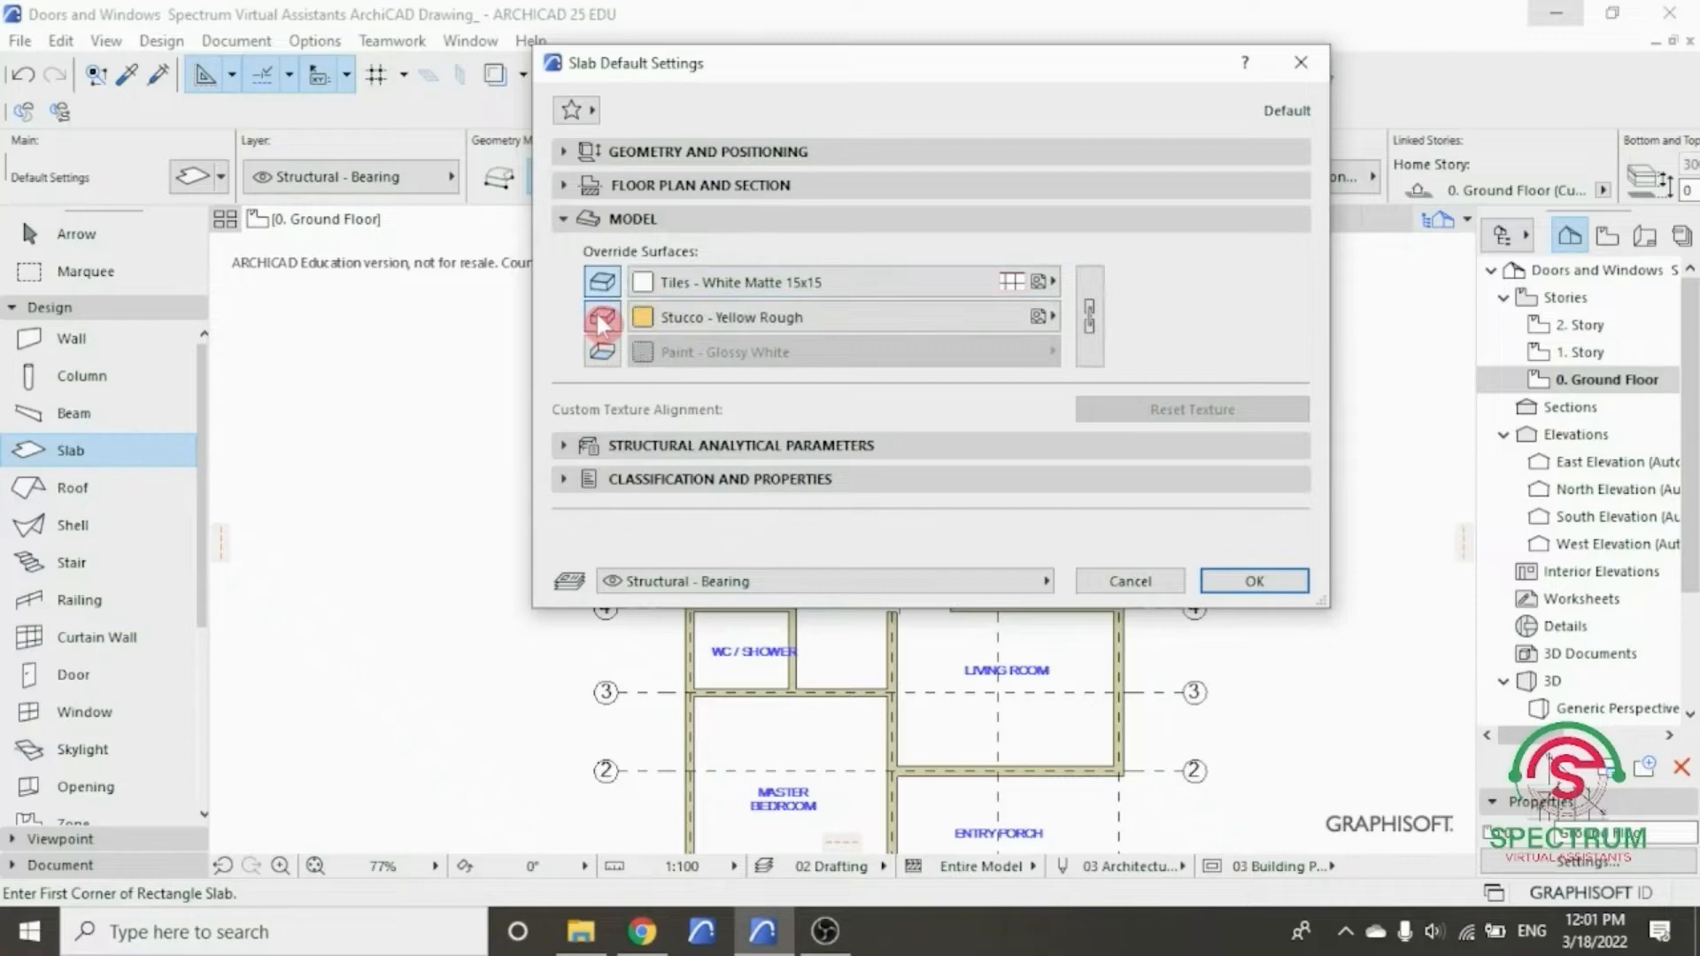
left_click(671, 321)
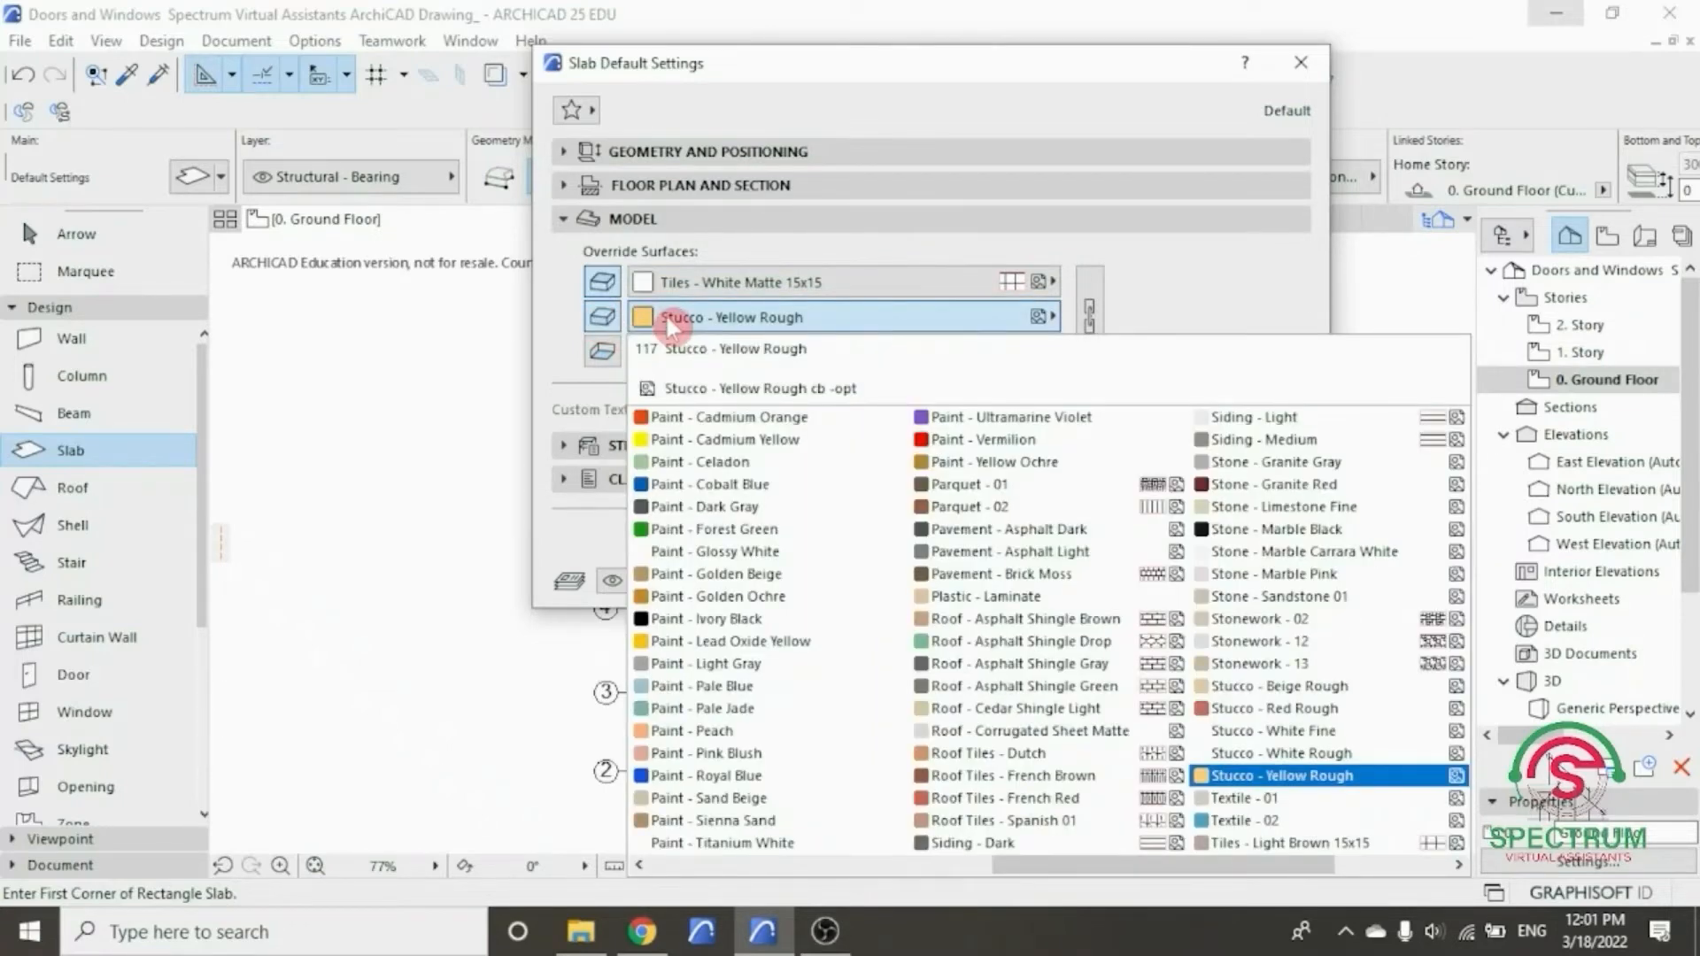
scroll(965, 651, "right", 2)
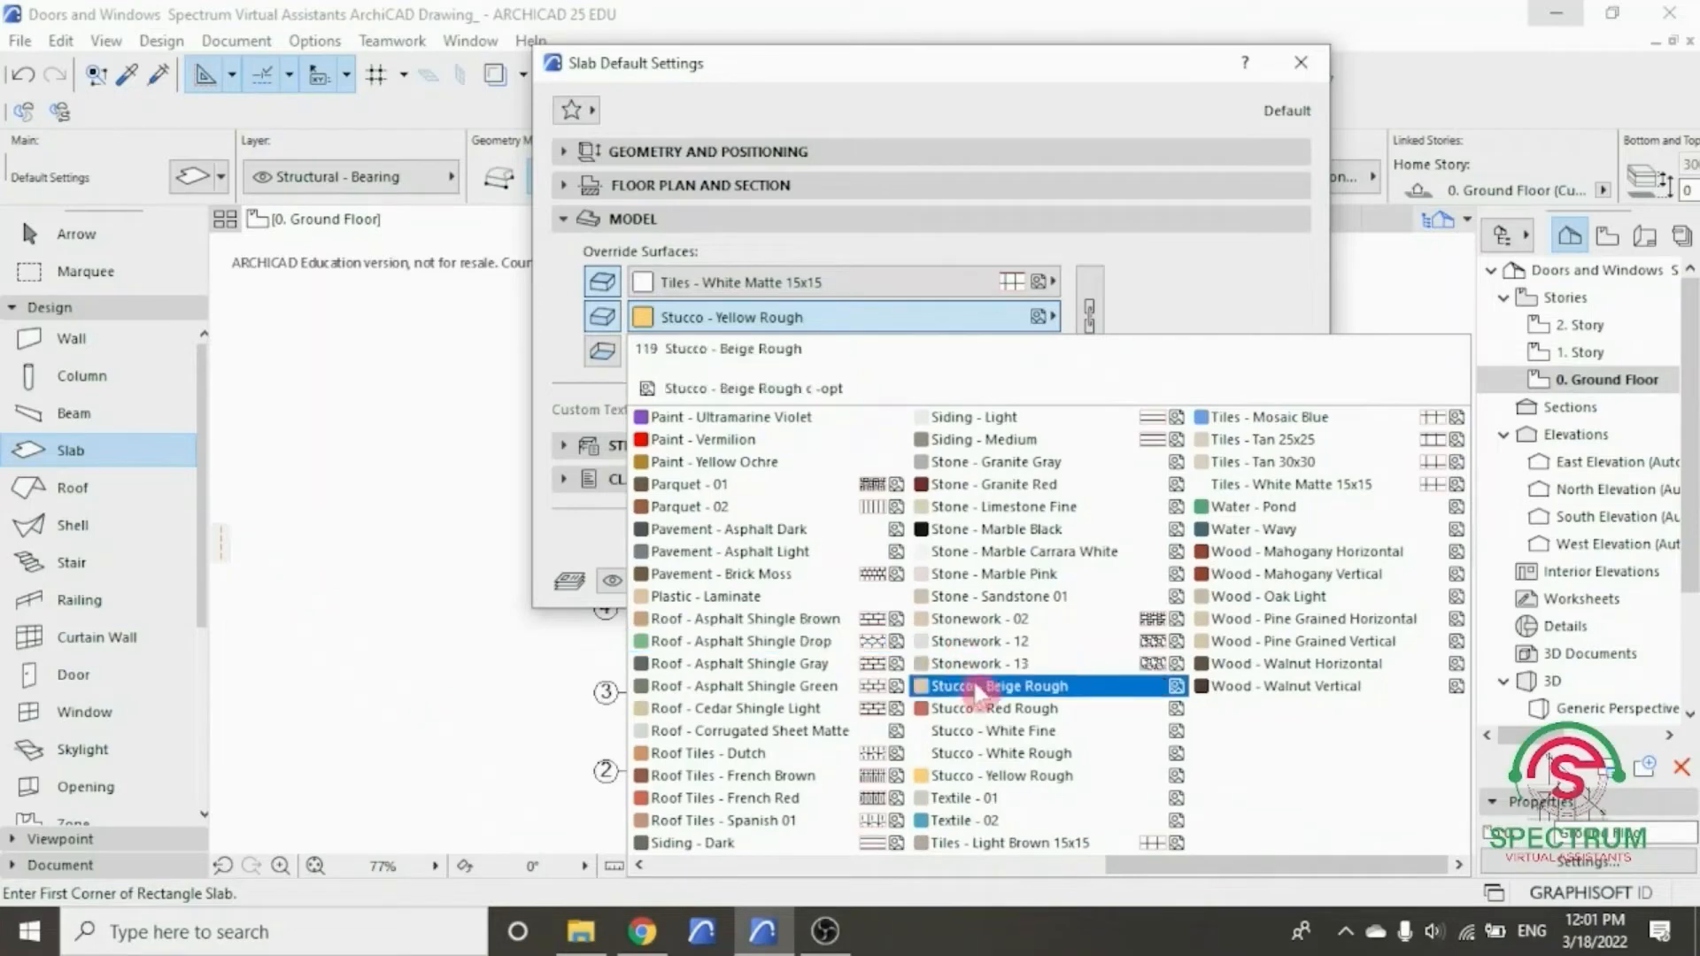
left_click(1000, 754)
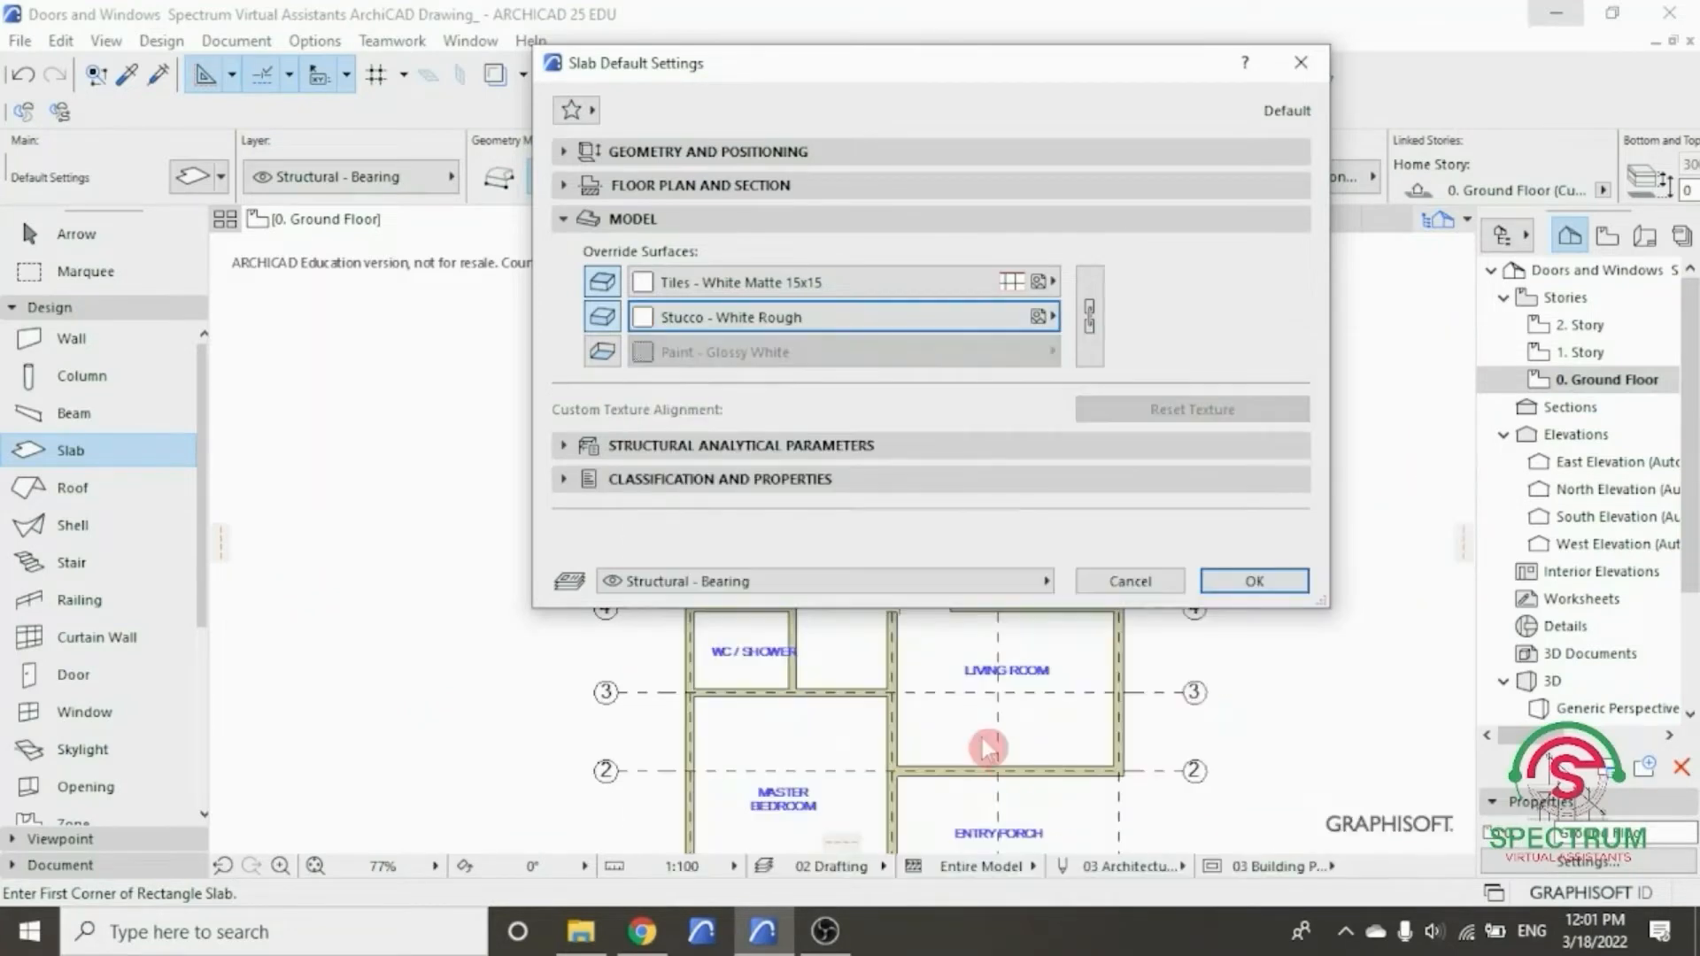
- Override the slab's bottom surface with Stucco - White Rough
left_click(609, 359)
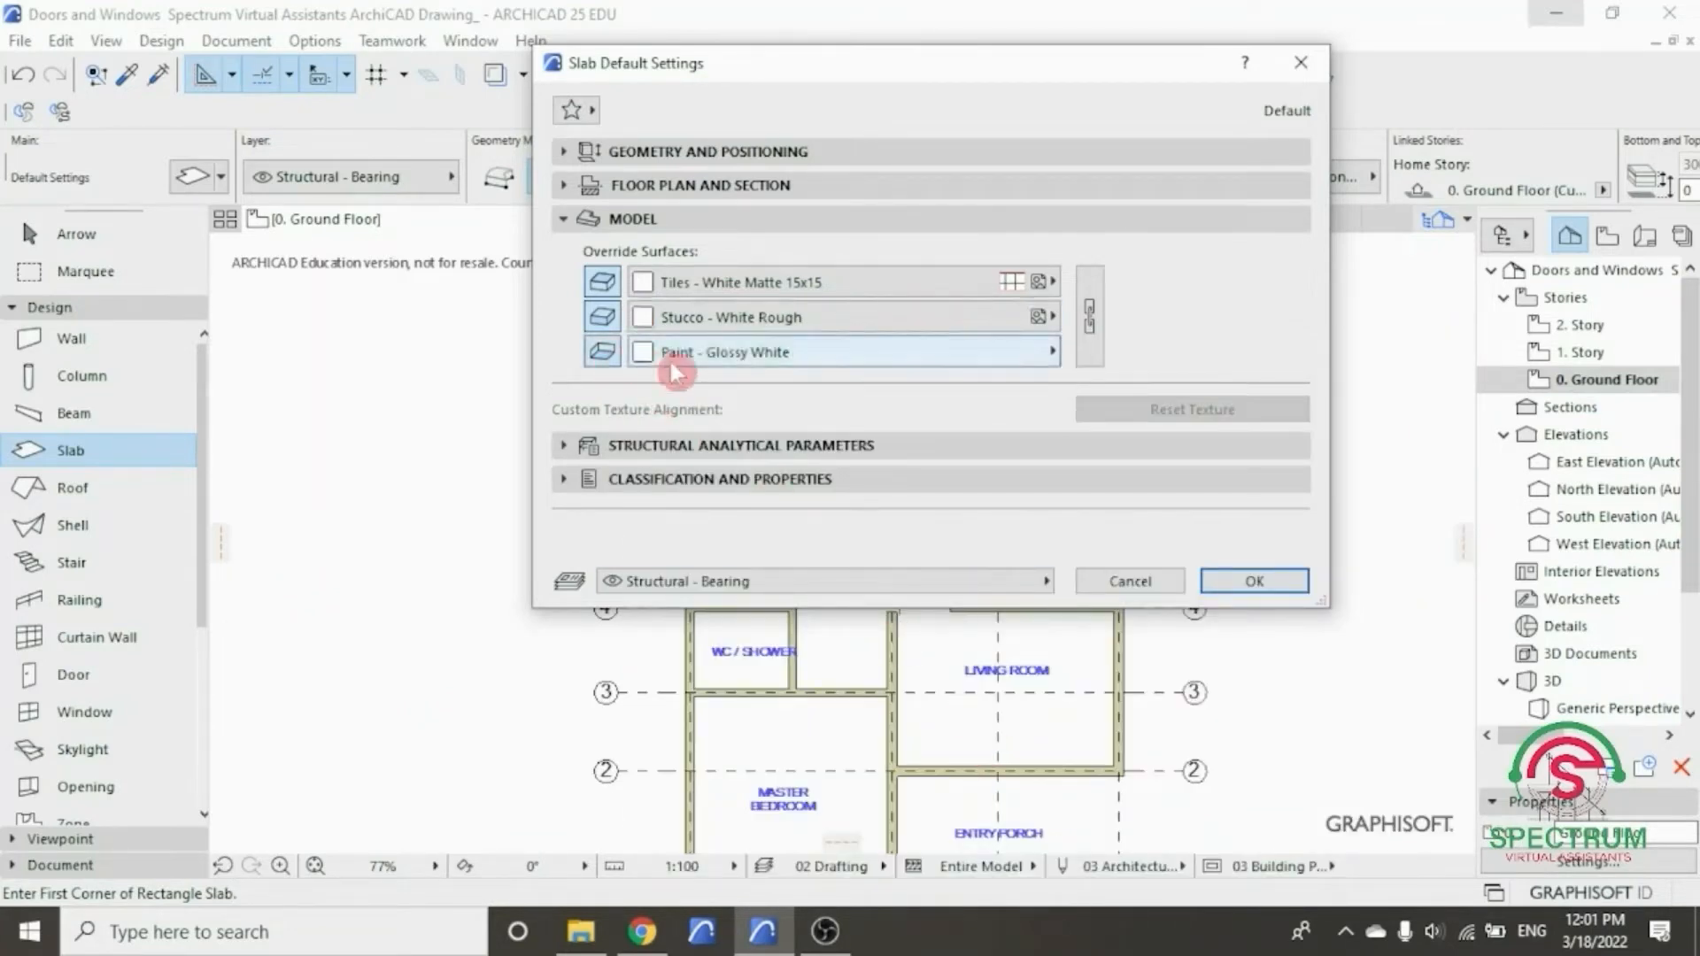
left_click(698, 363)
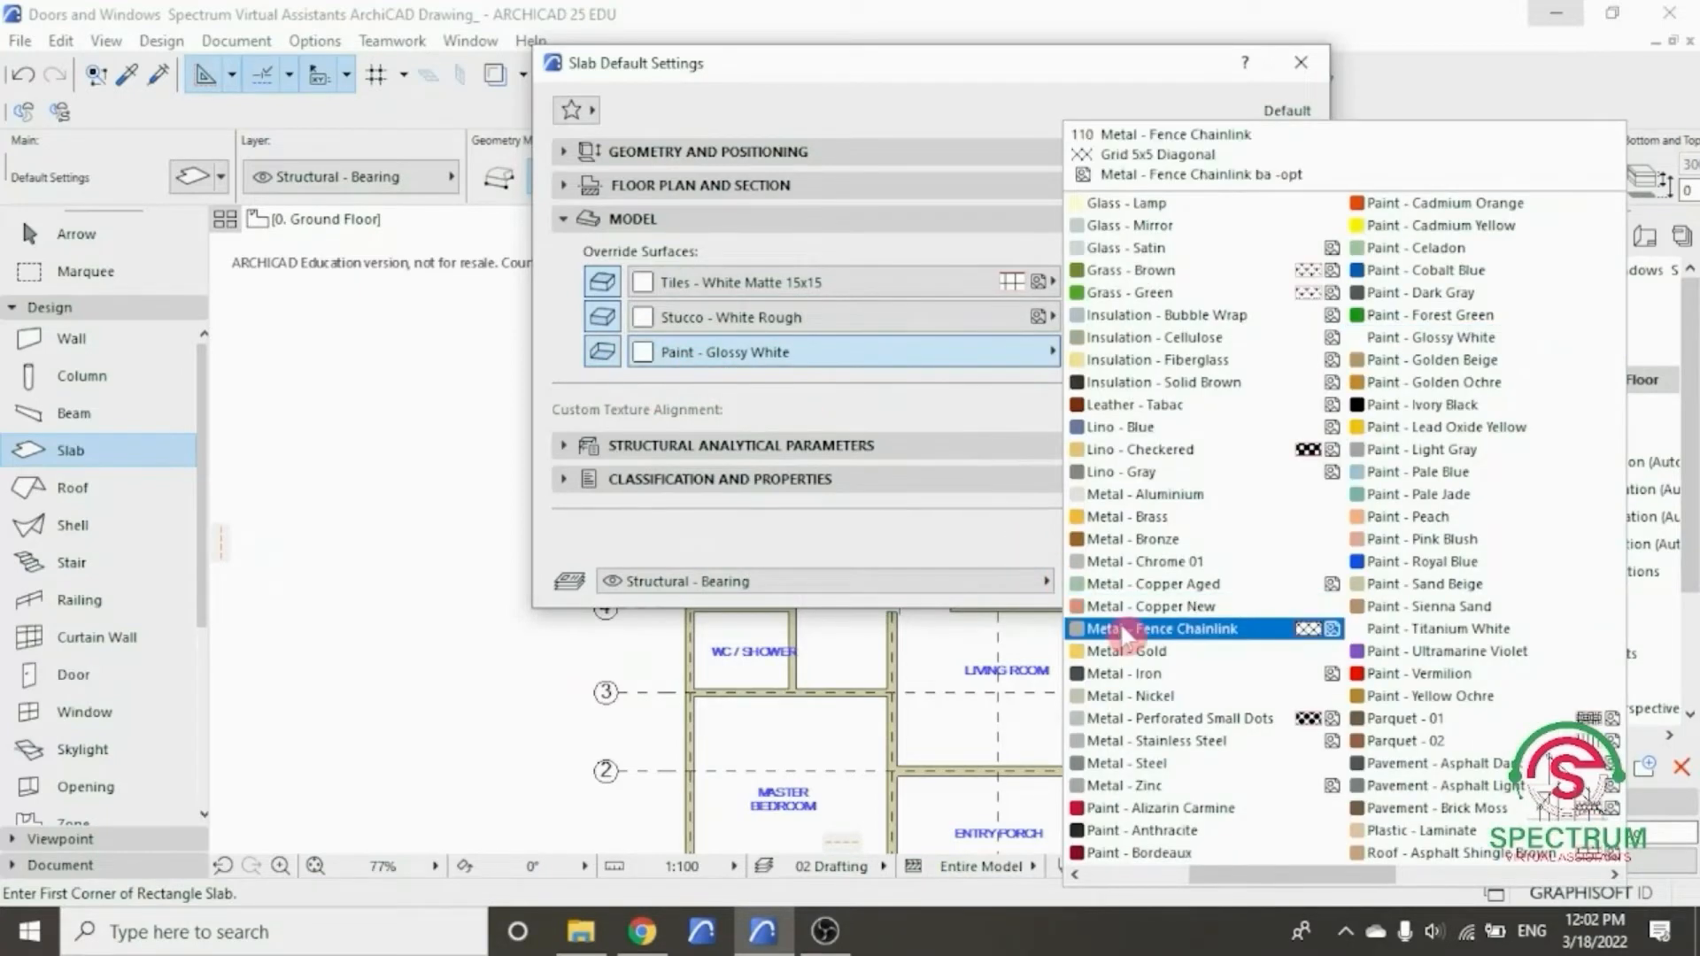
scroll(1142, 633, "down", 3)
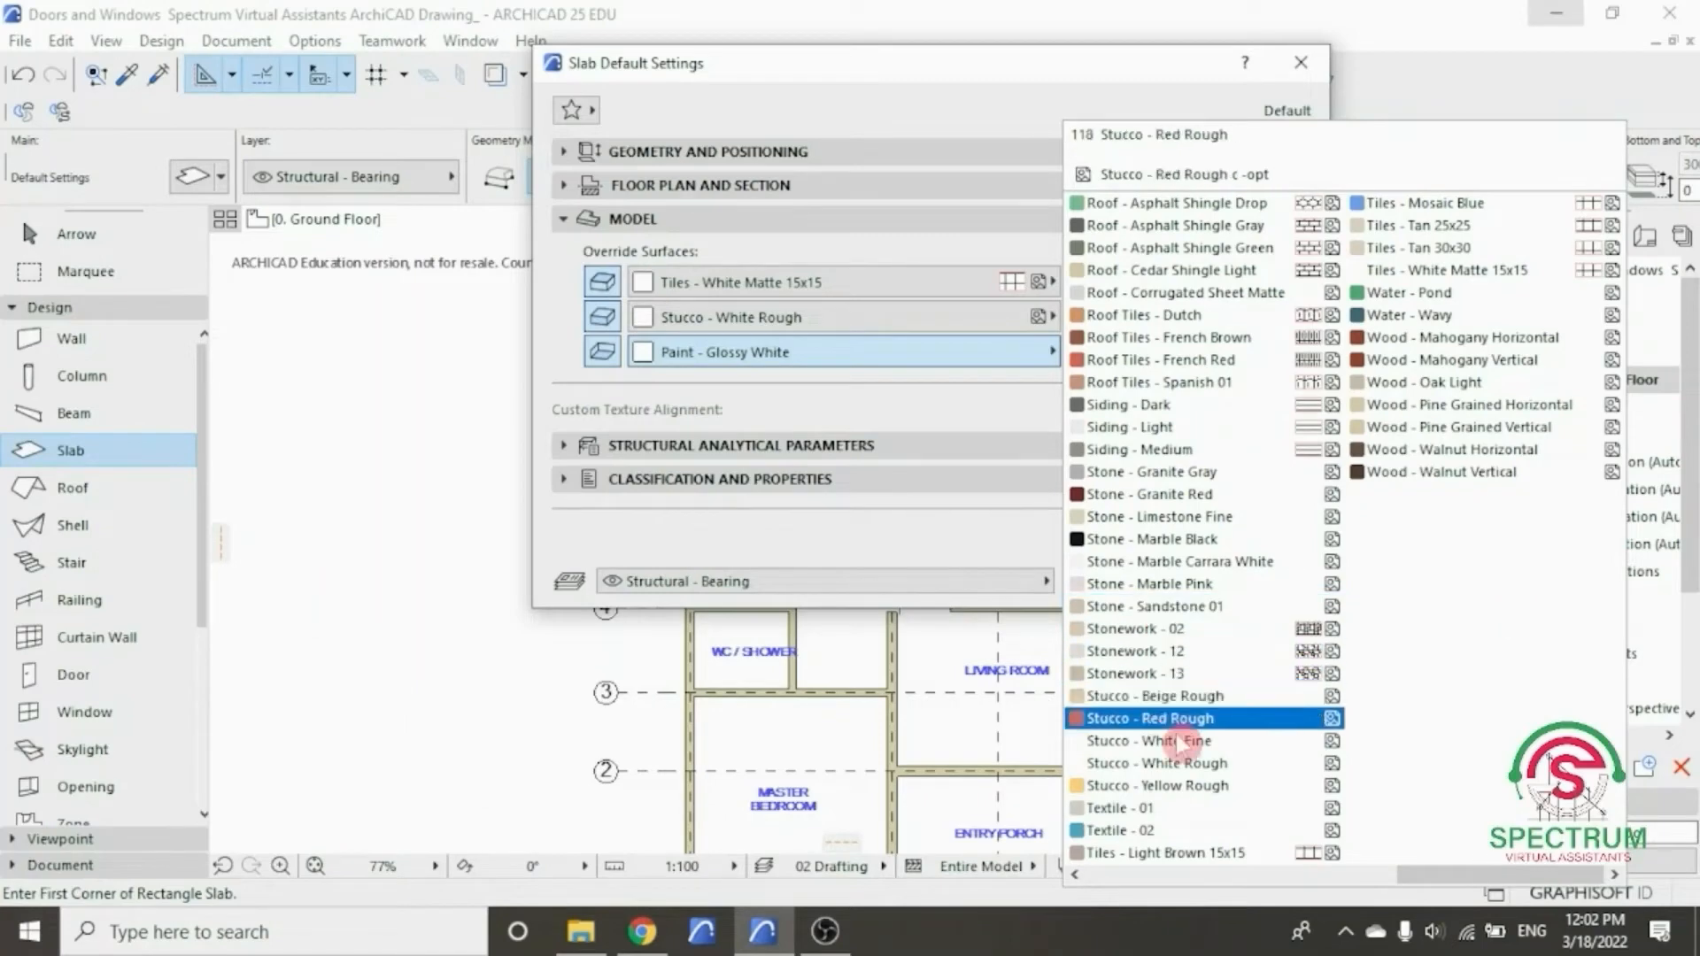
left_click(1182, 767)
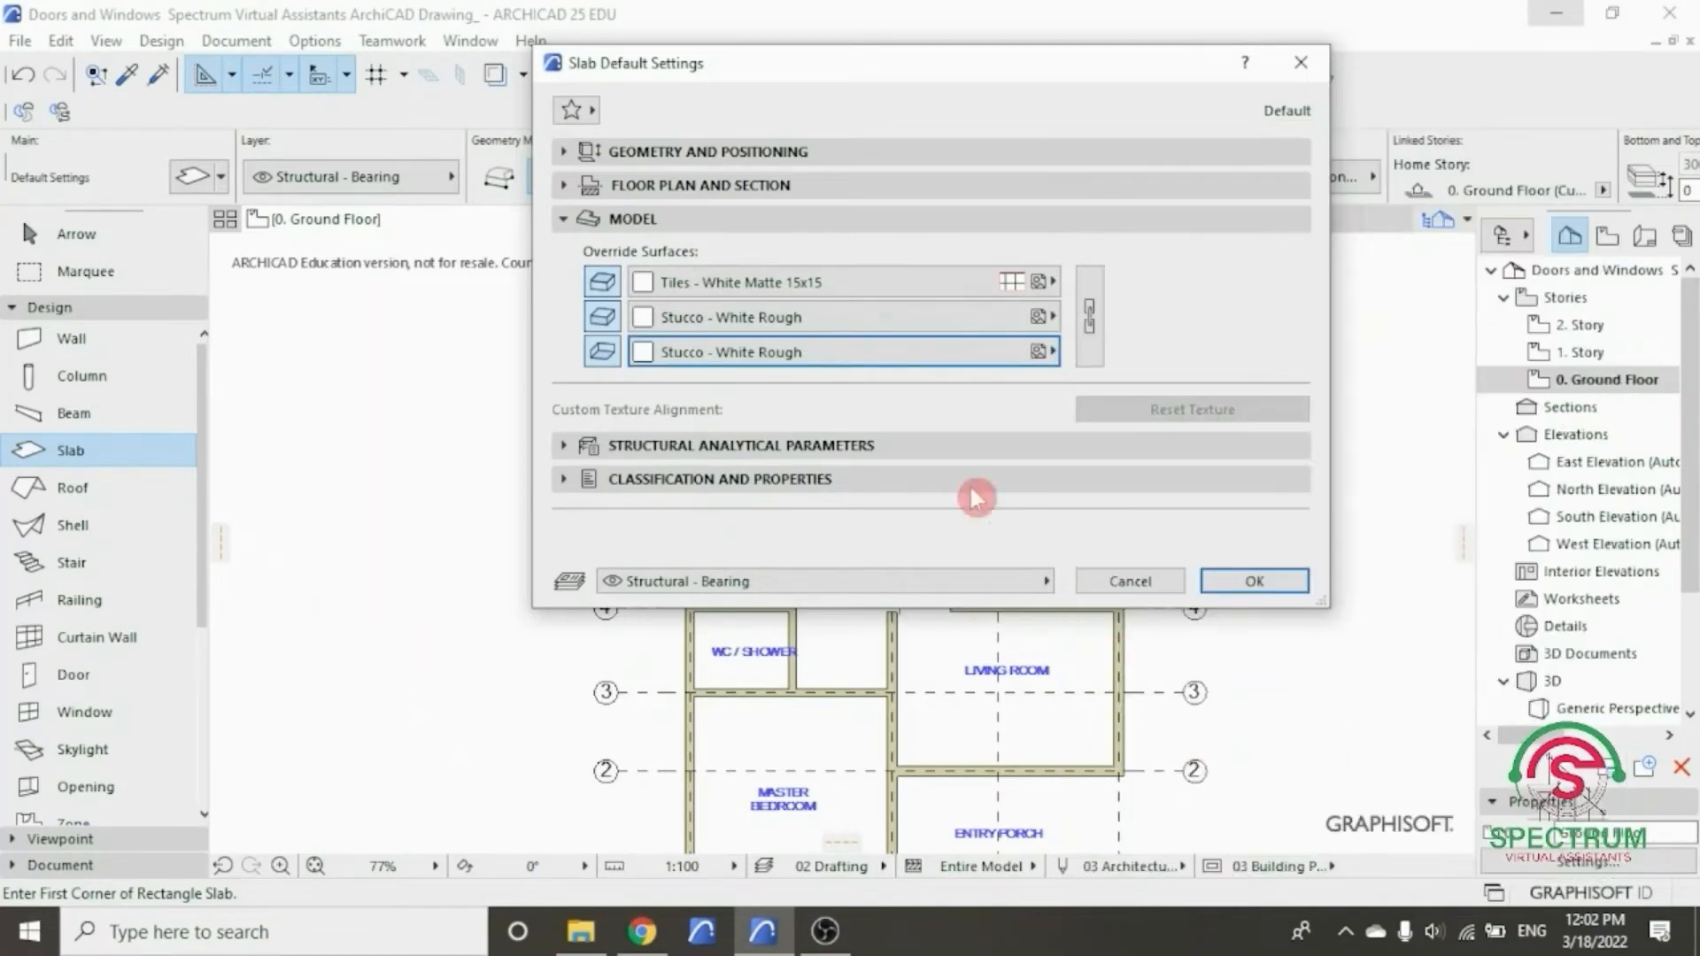
- Review the slab's structural analytical parameters and its classification and properties
left_click(943, 445)
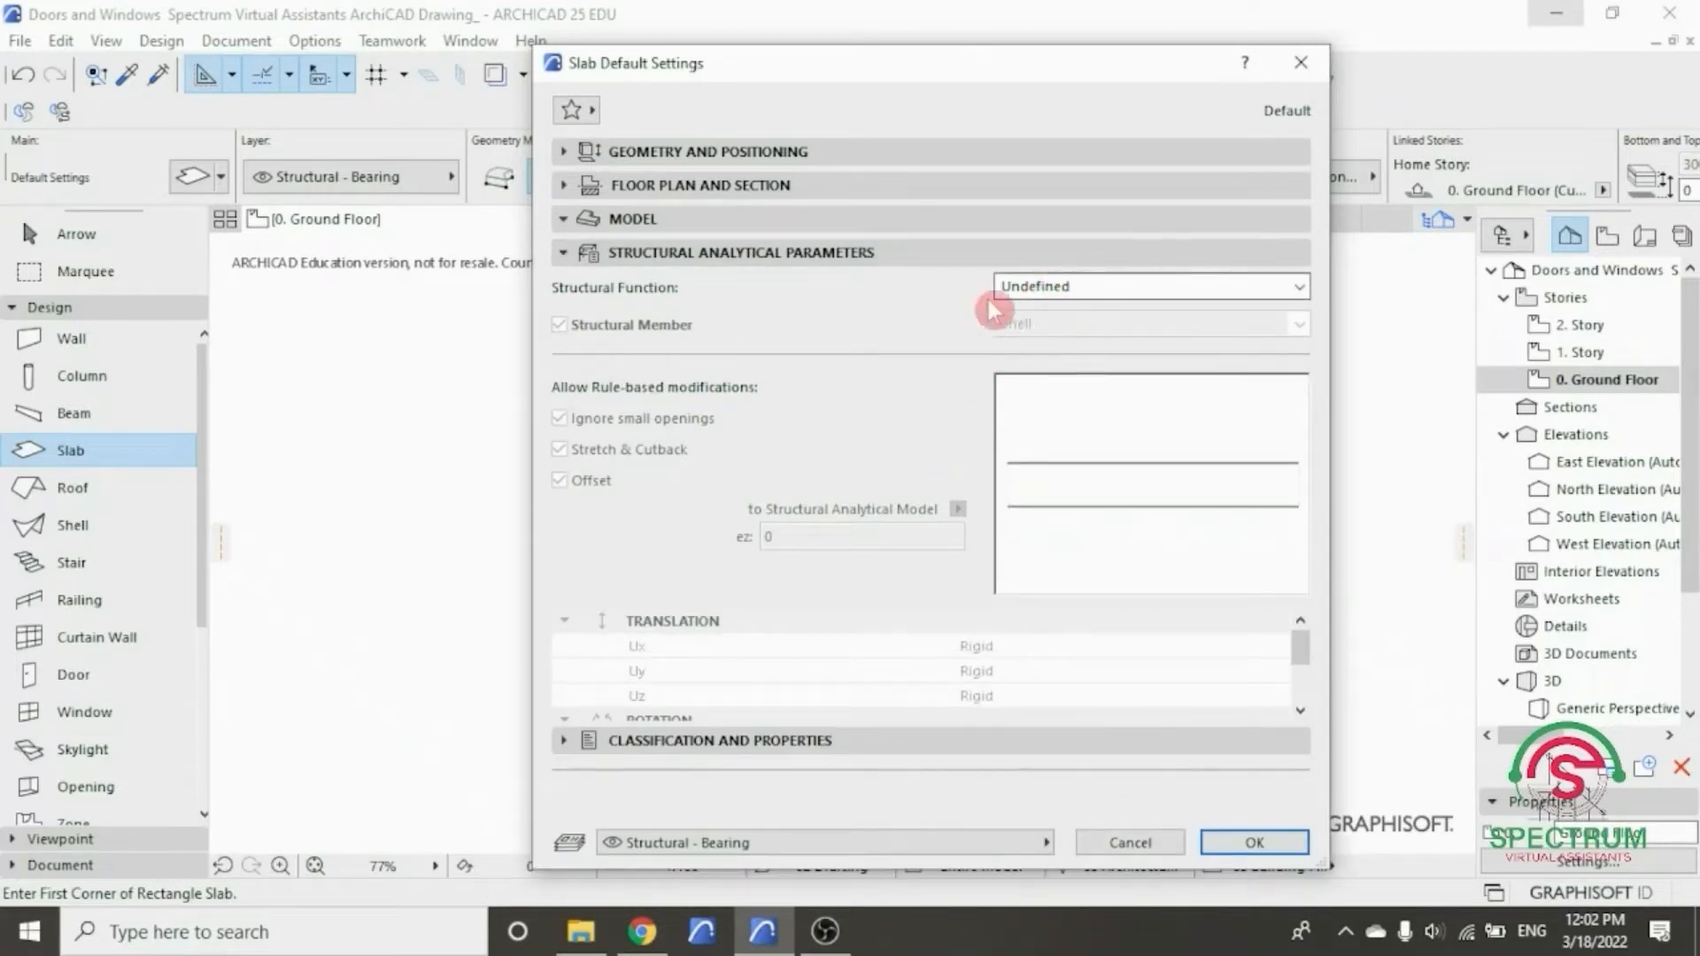
left_click(876, 256)
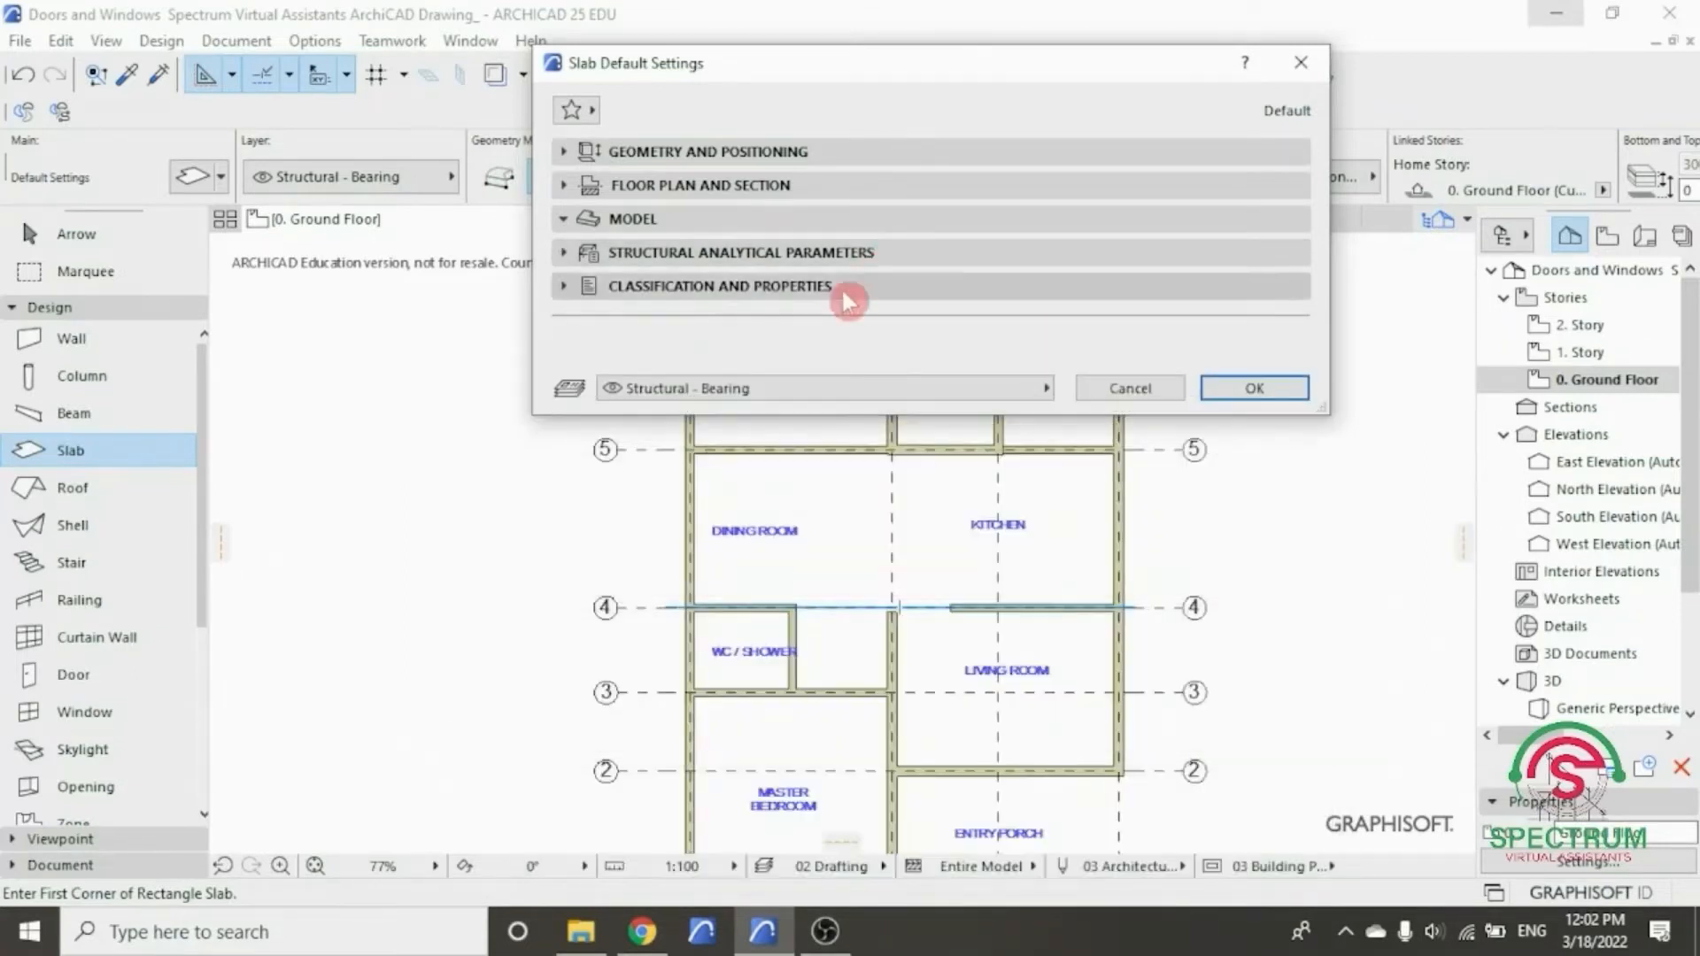
left_click(827, 291)
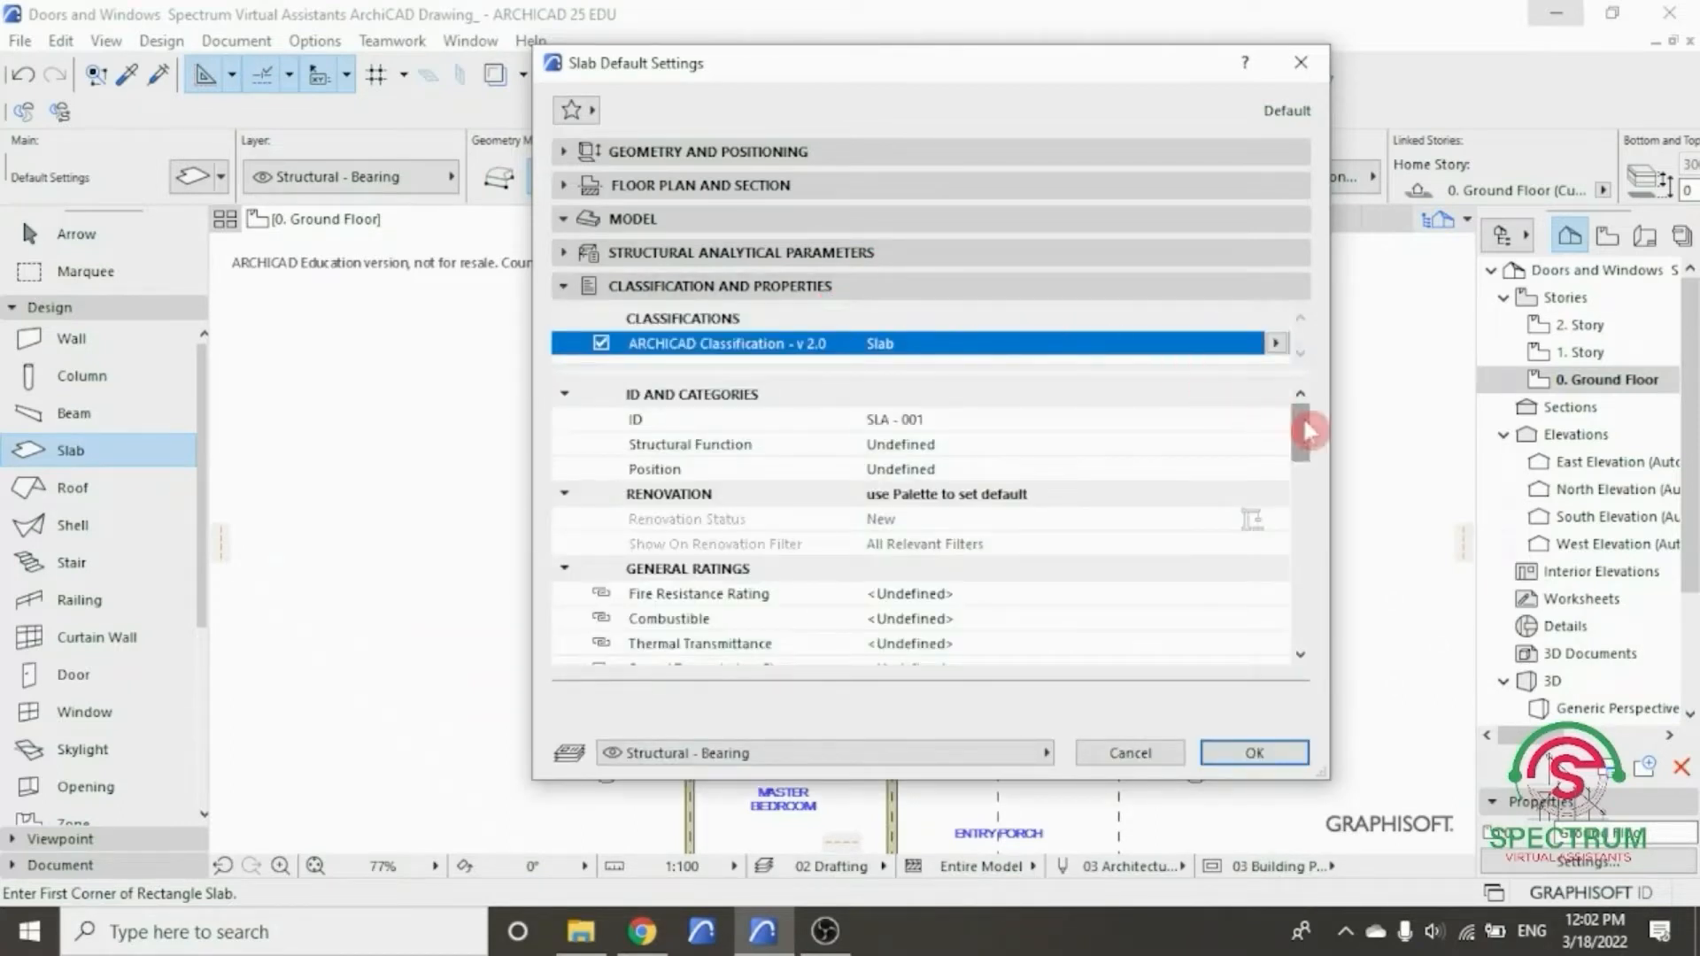
mouse_move(1301, 421)
left_mouse_down()
mouse_move(1316, 621)
mouse_move(1317, 397)
left_mouse_up()
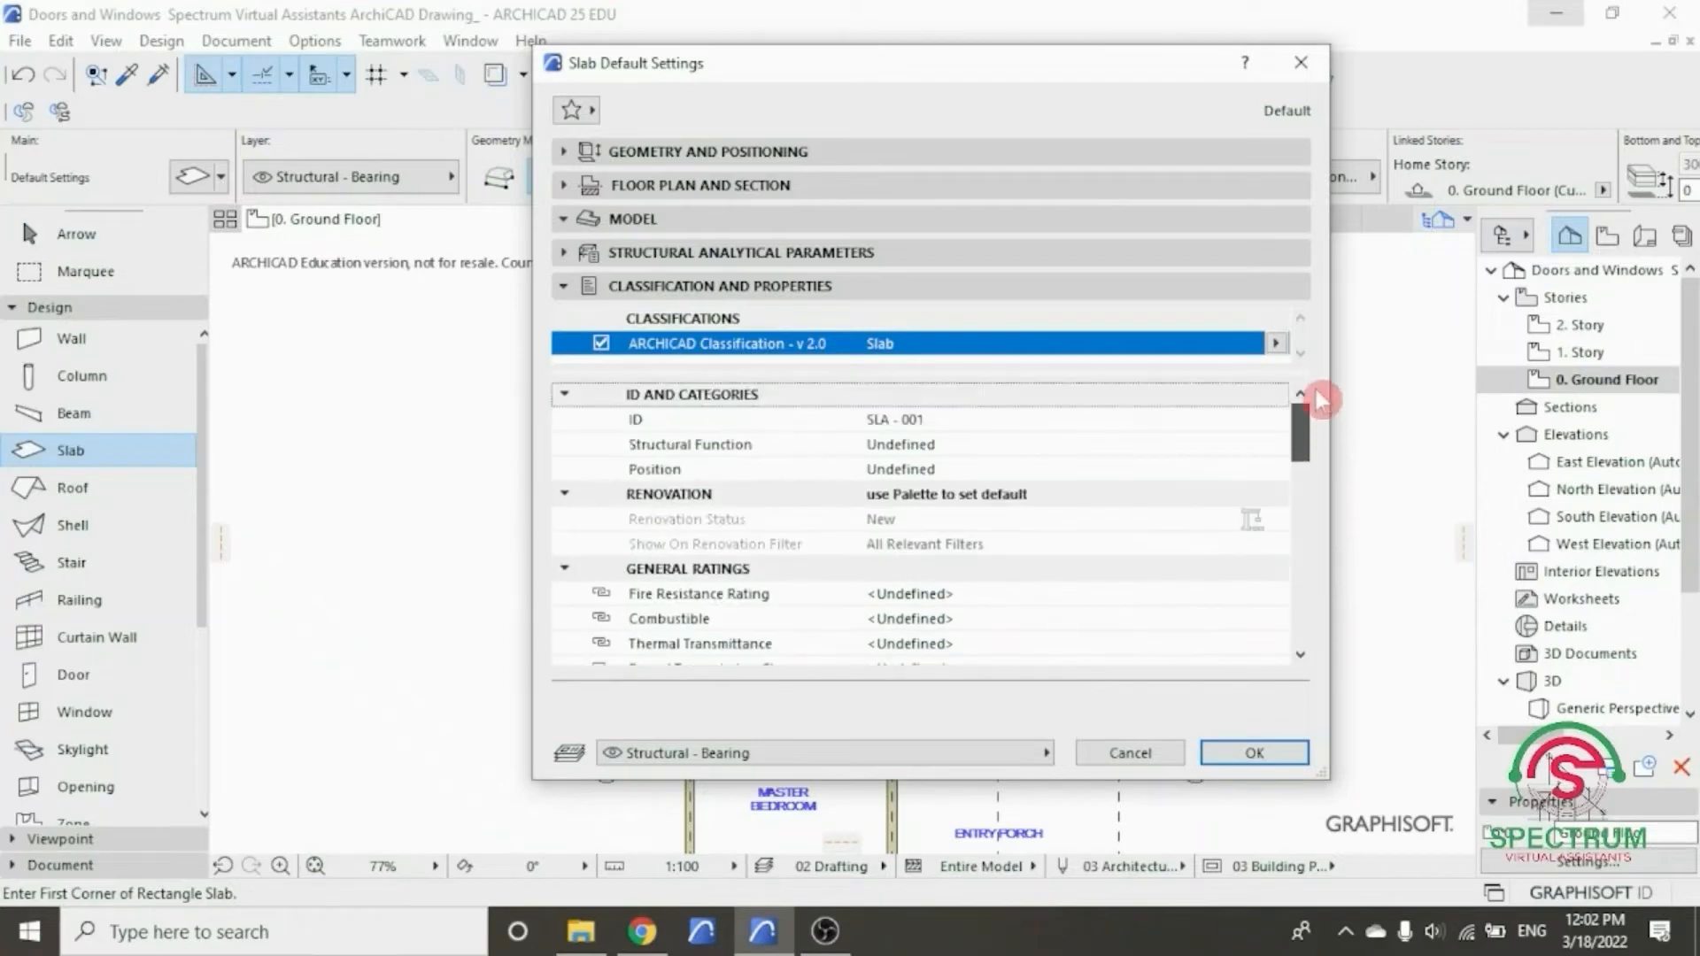
left_click(897, 297)
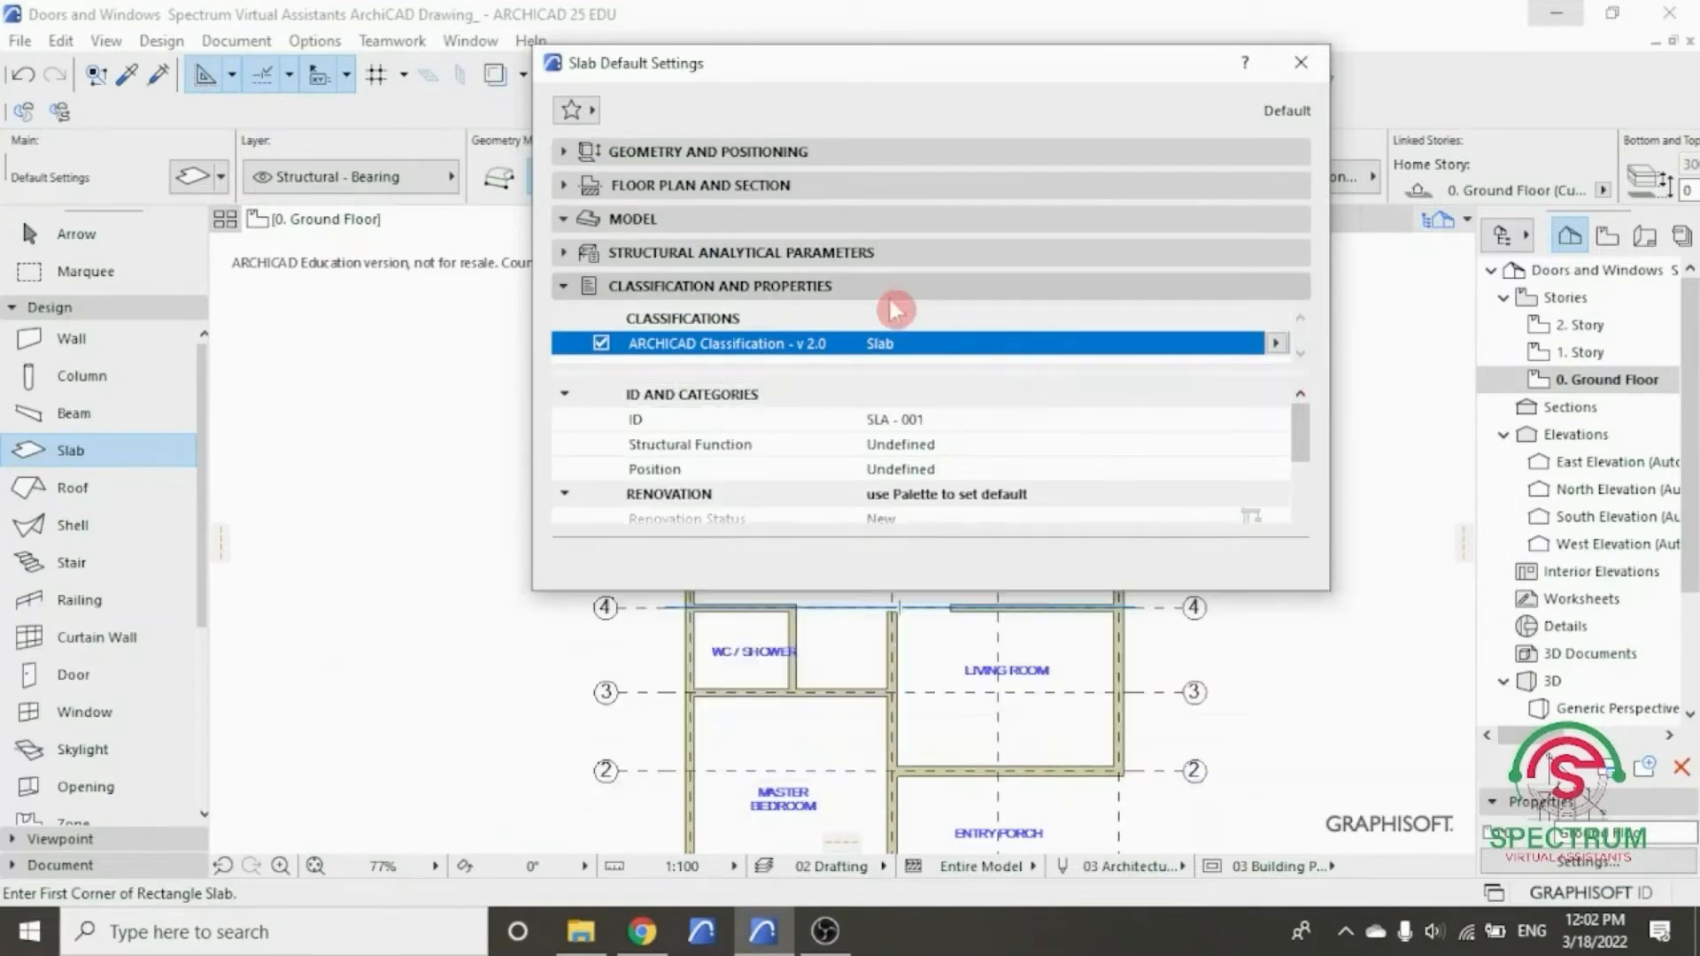
- Keep the slab on the Structural - Bearing layer and accept the slab default settings
left_click(808, 391)
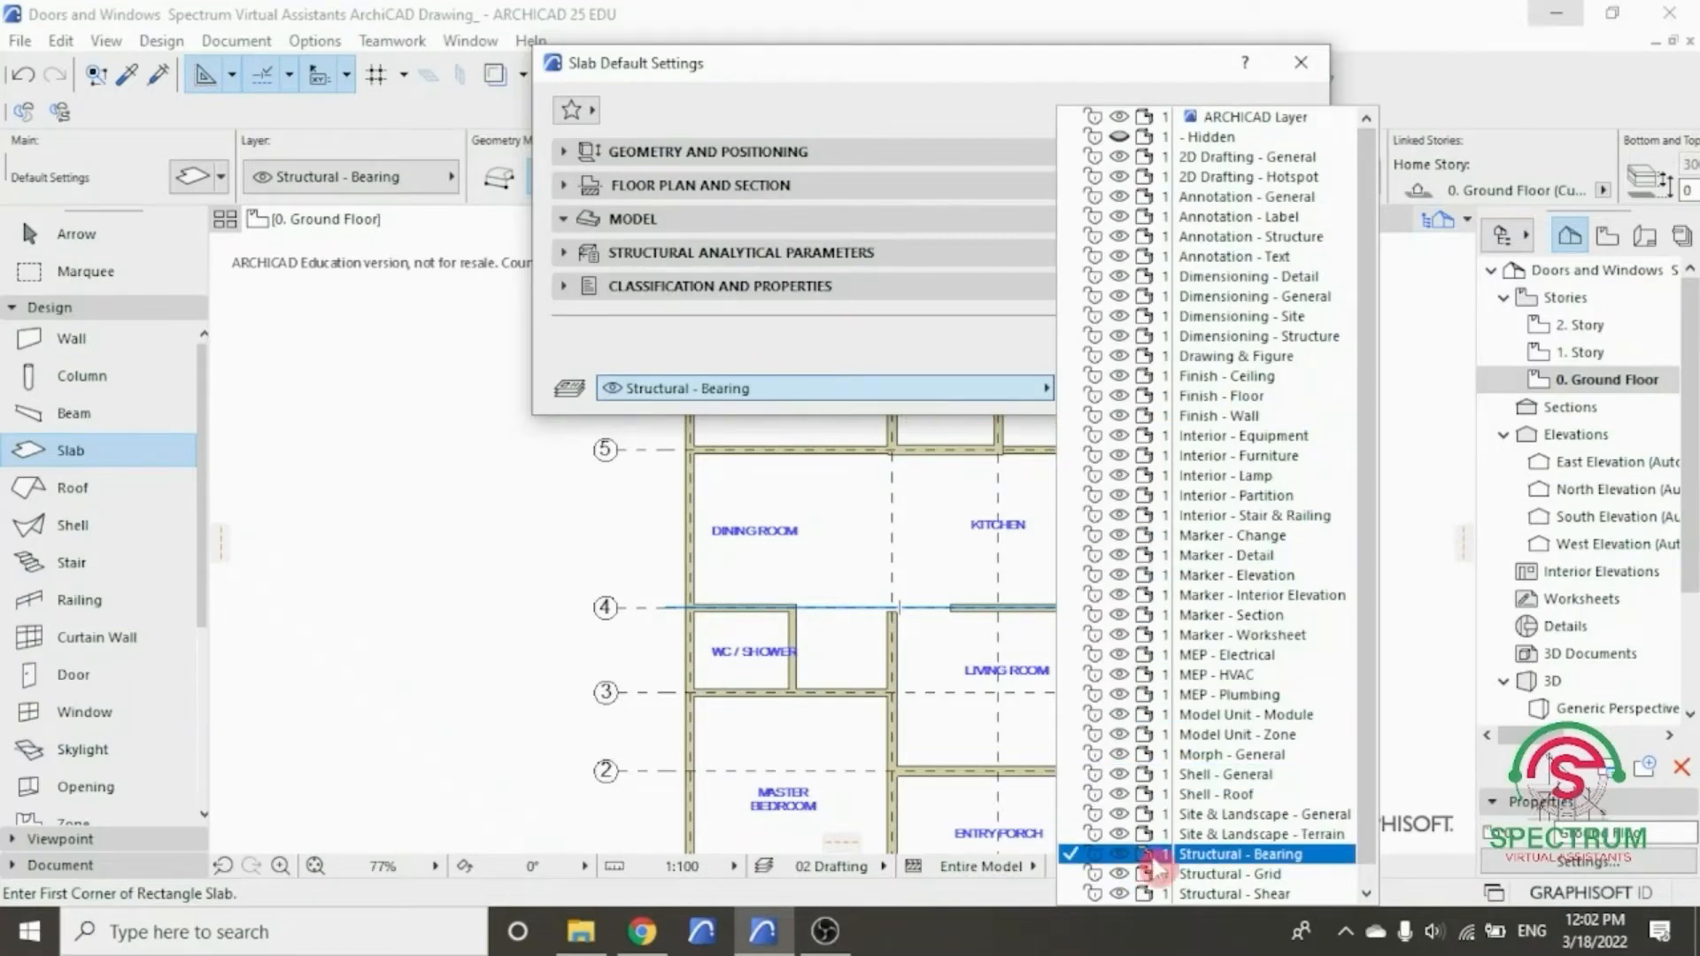
left_click(1004, 354)
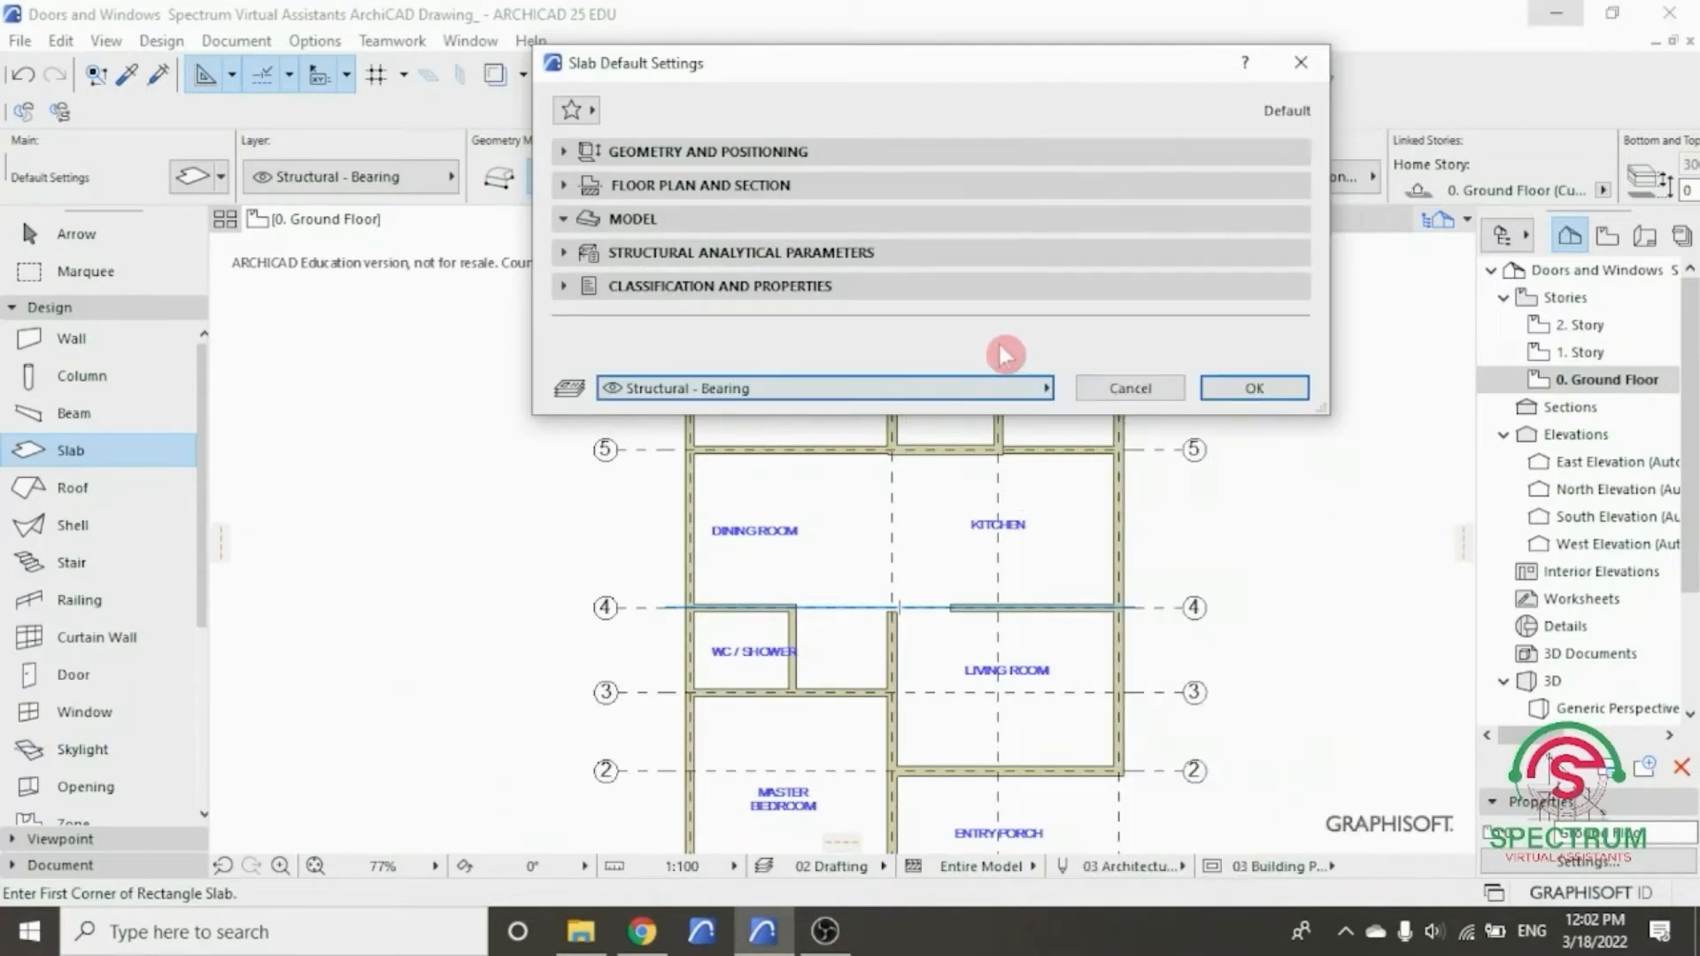
left_click(1254, 391)
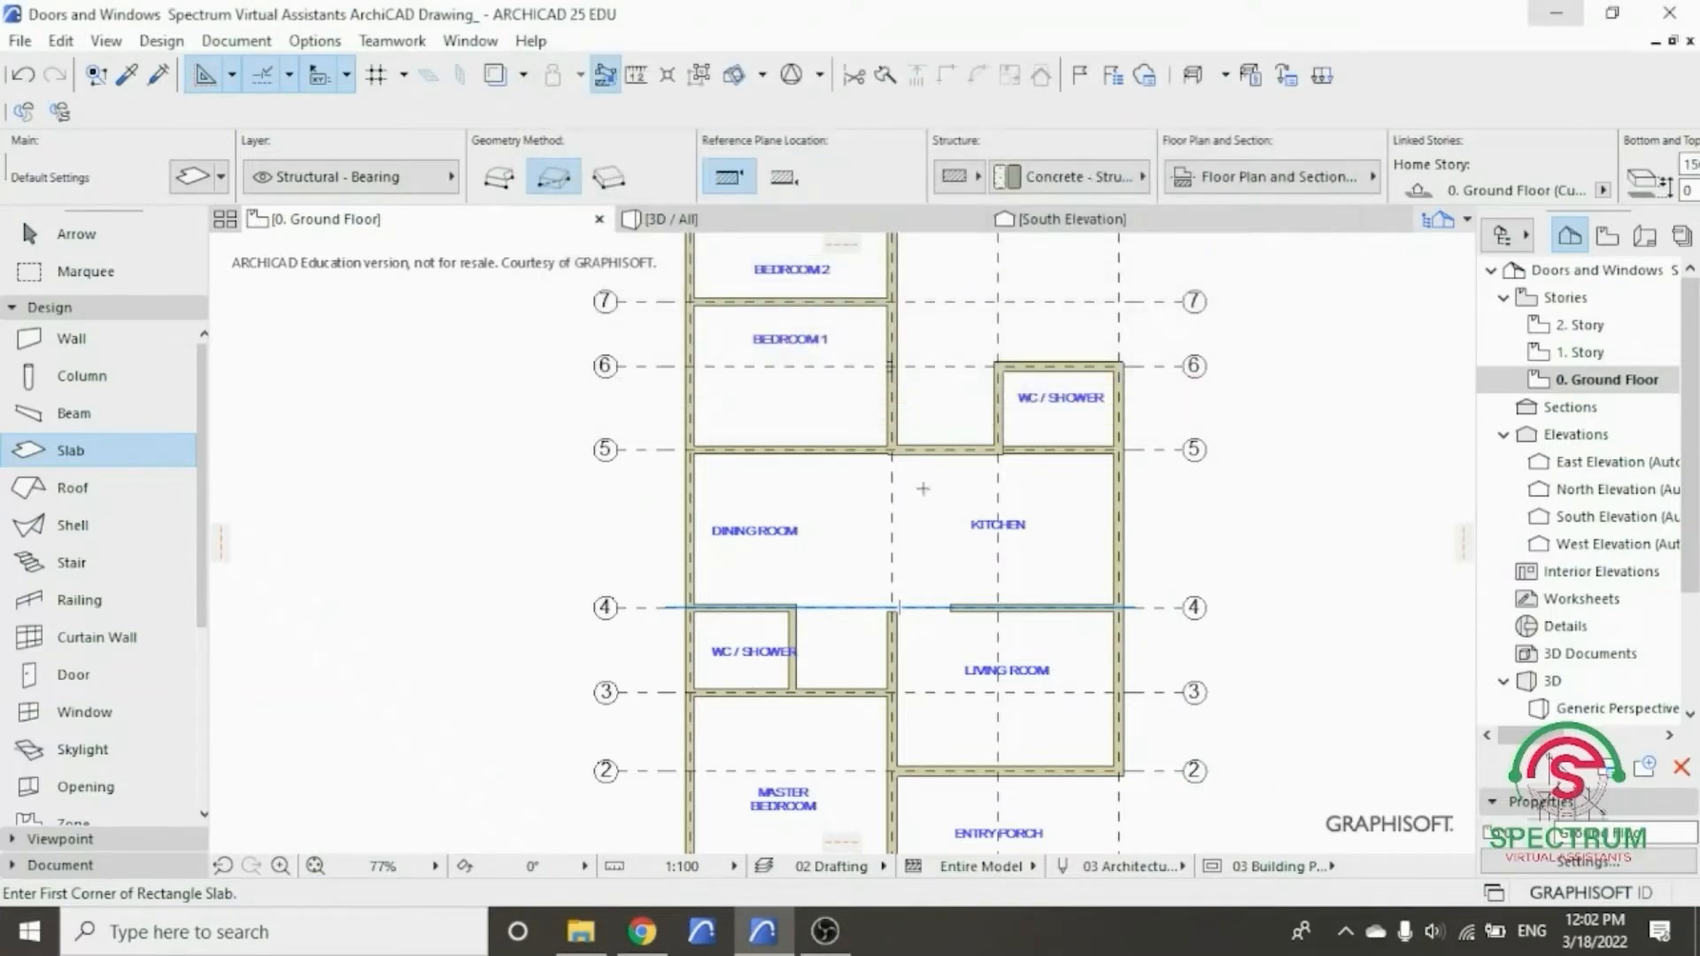
- Start a polygonal slab at the master bedroom's outer wall corner where grids A and 1 meet
scroll(1020, 477, "down", 5)
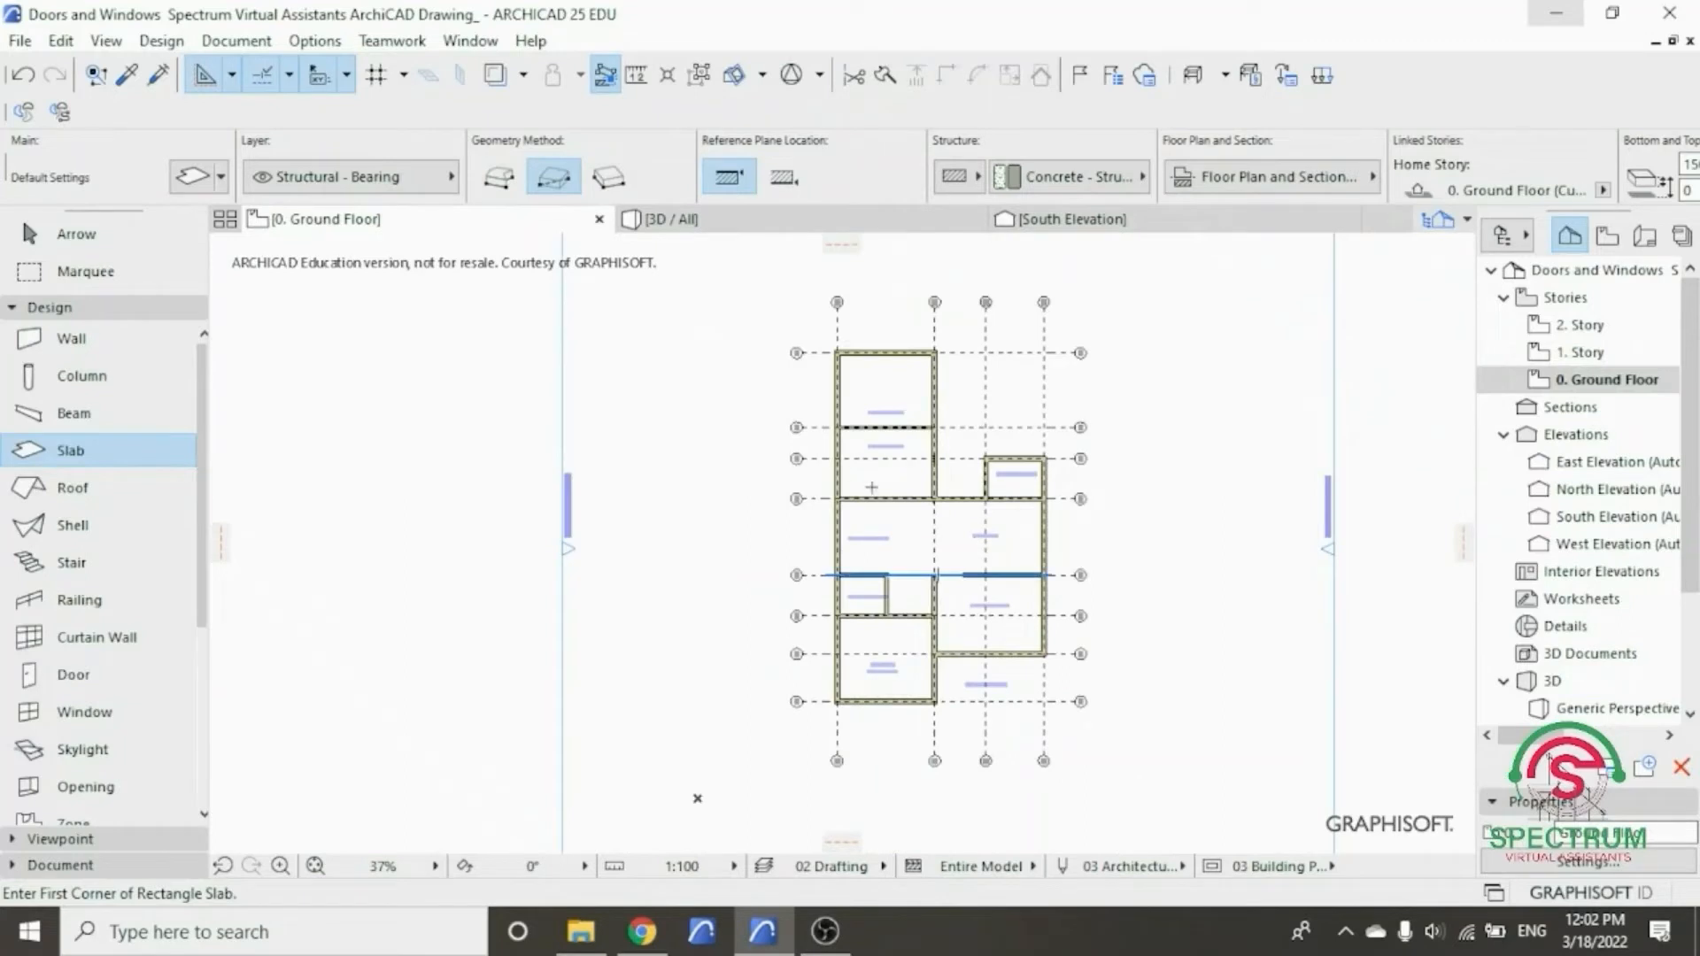
left_click(501, 182)
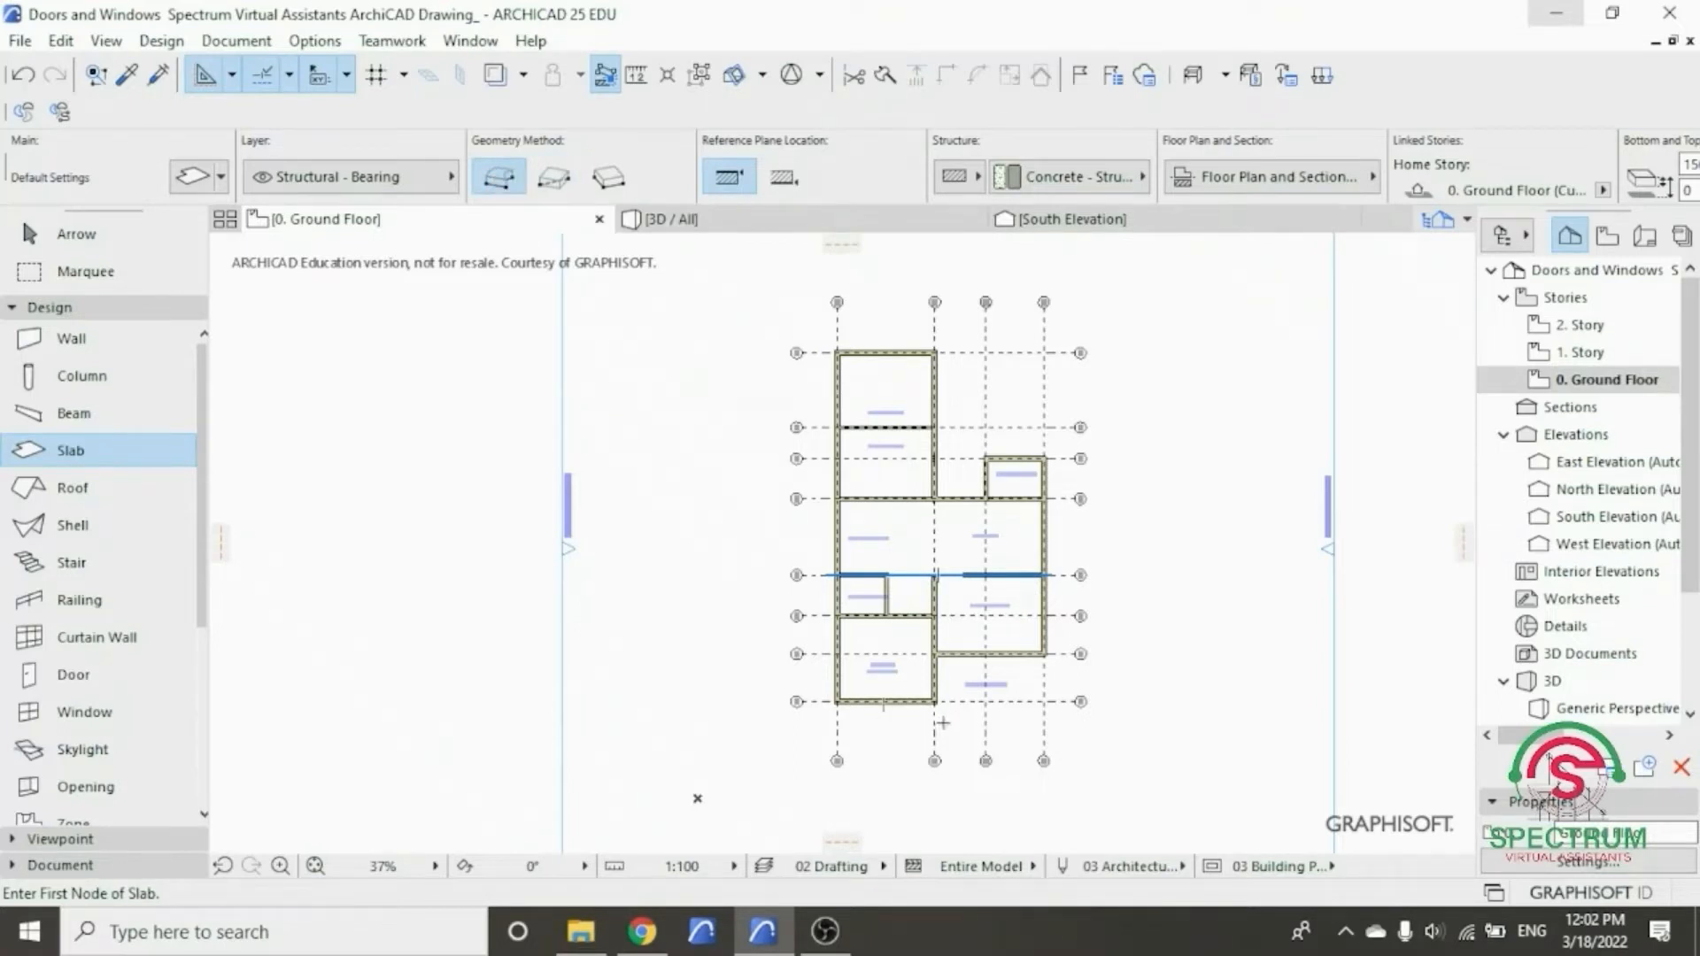
scroll(937, 737, "up", 2)
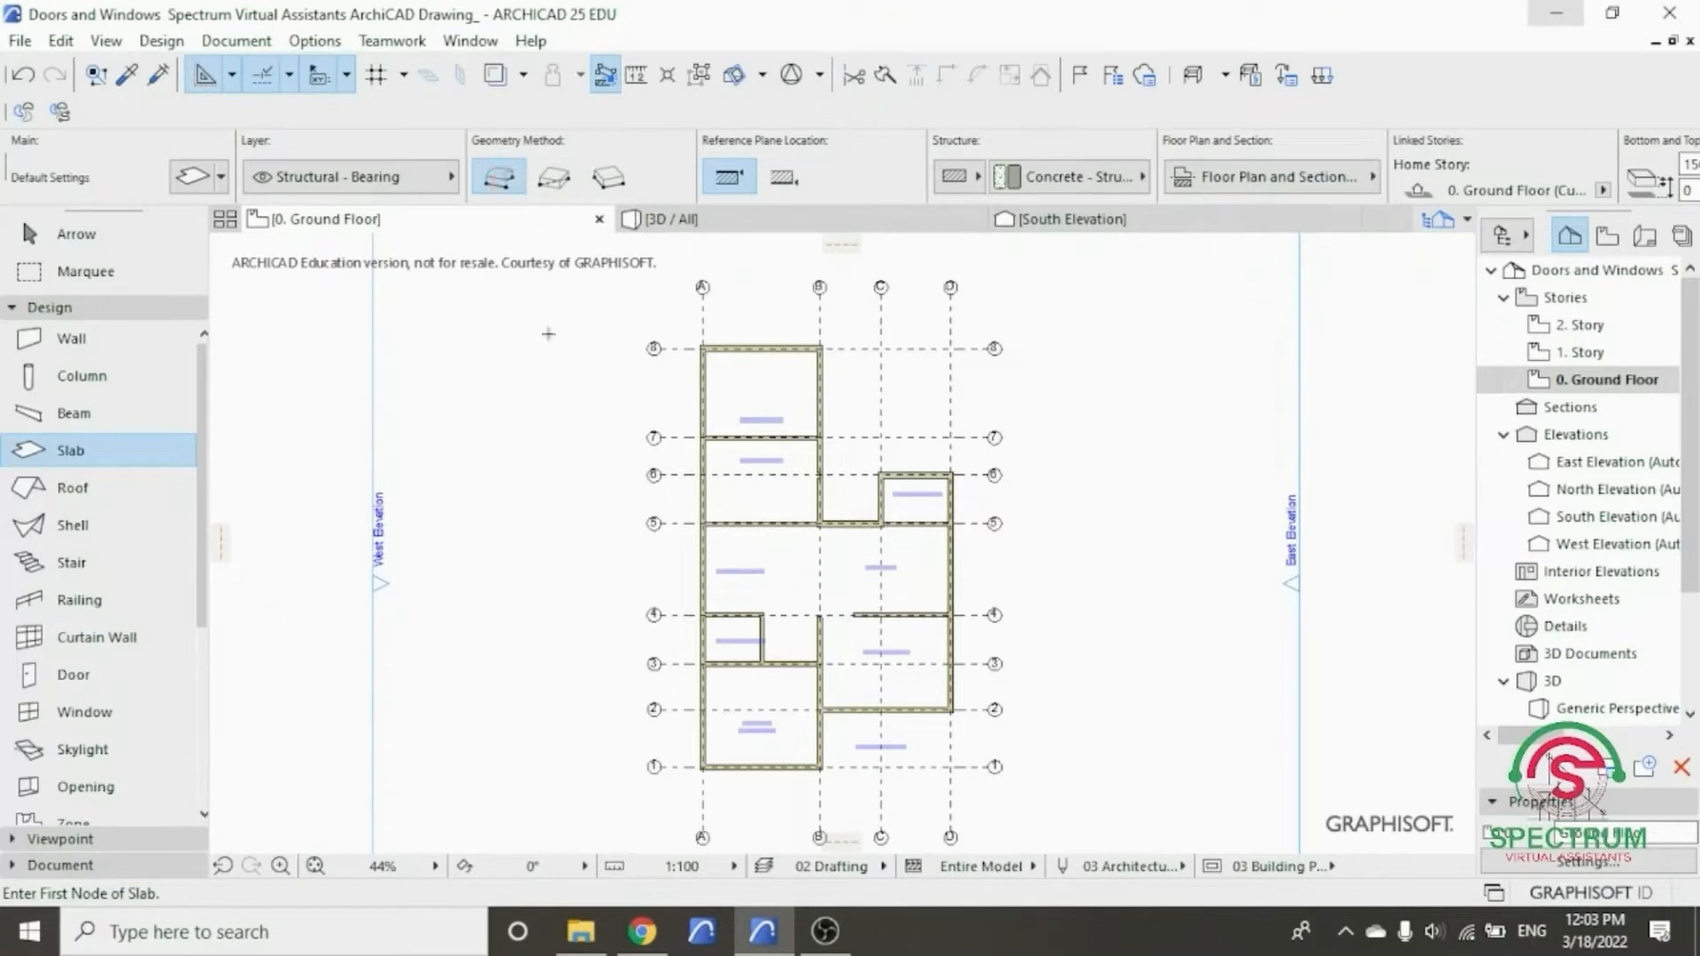
scroll(699, 781, "up", 10)
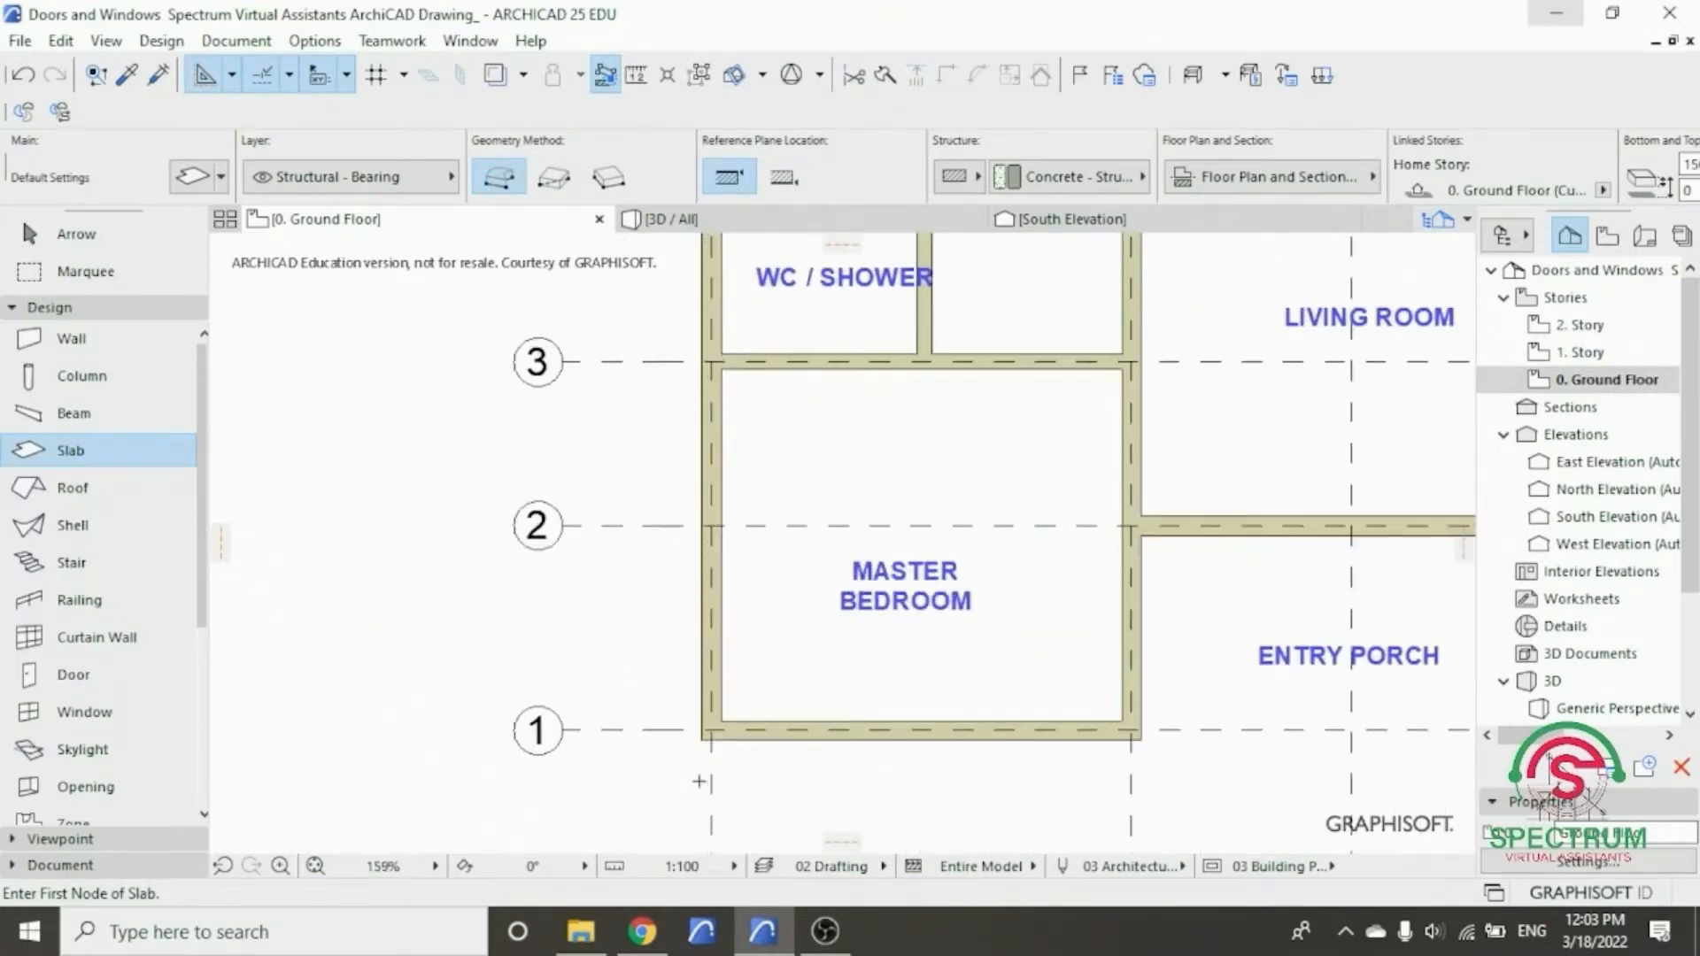
scroll(698, 781, "up", 6)
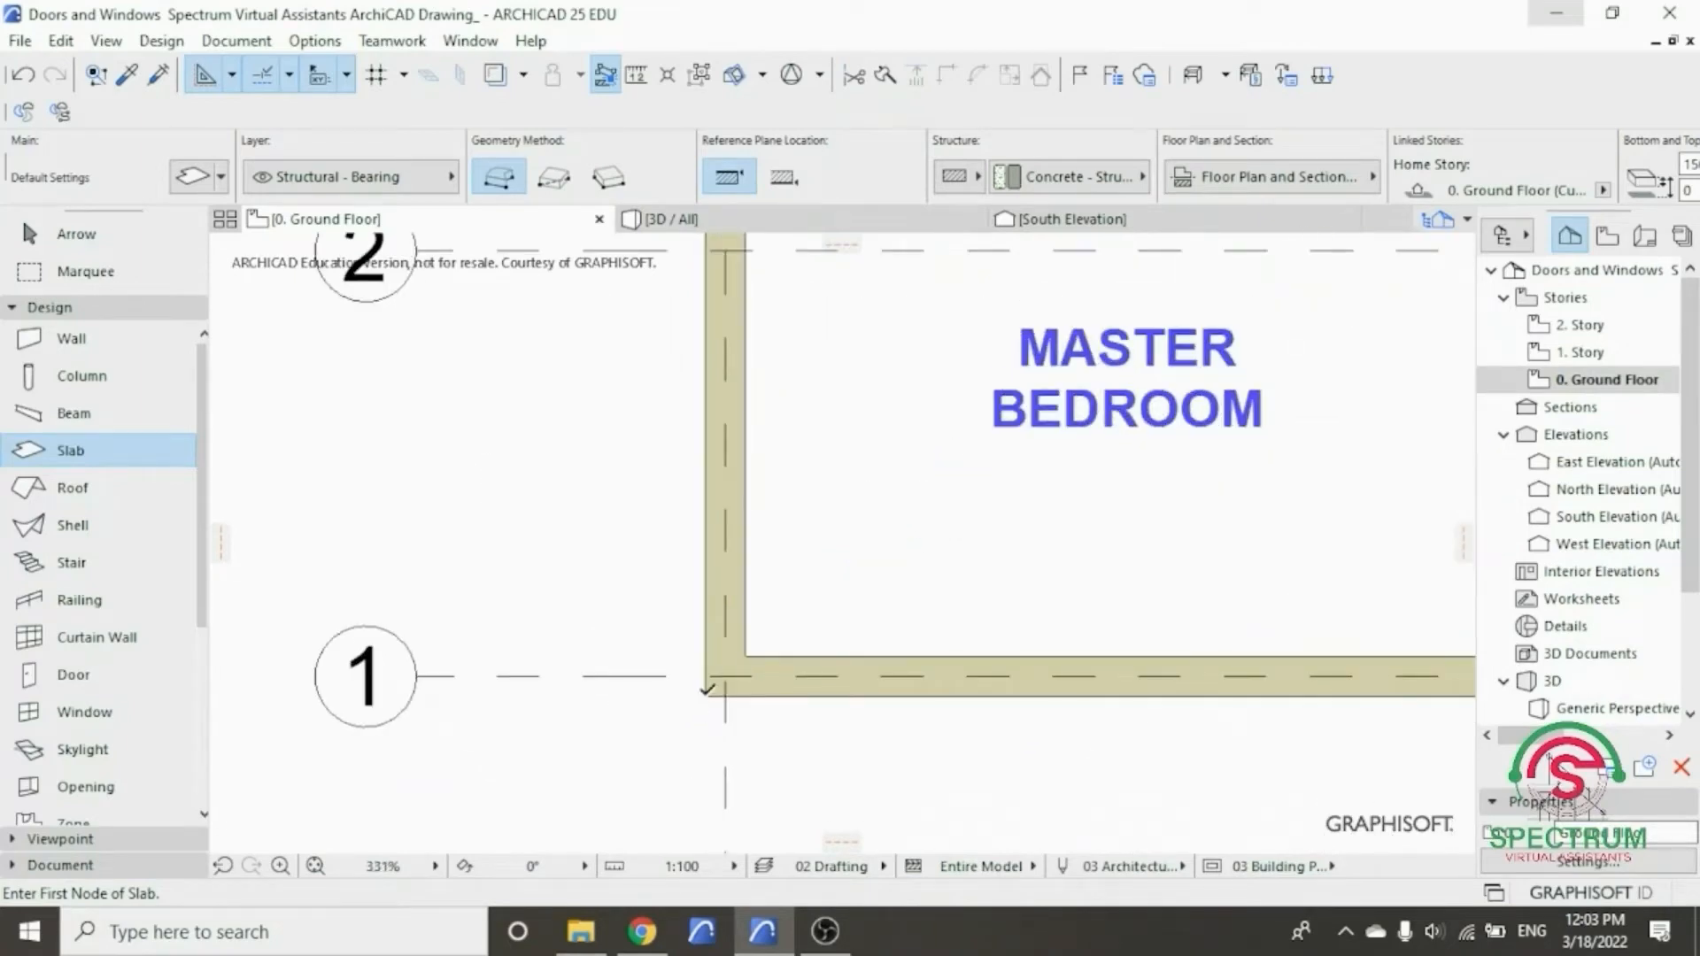
left_click(704, 696)
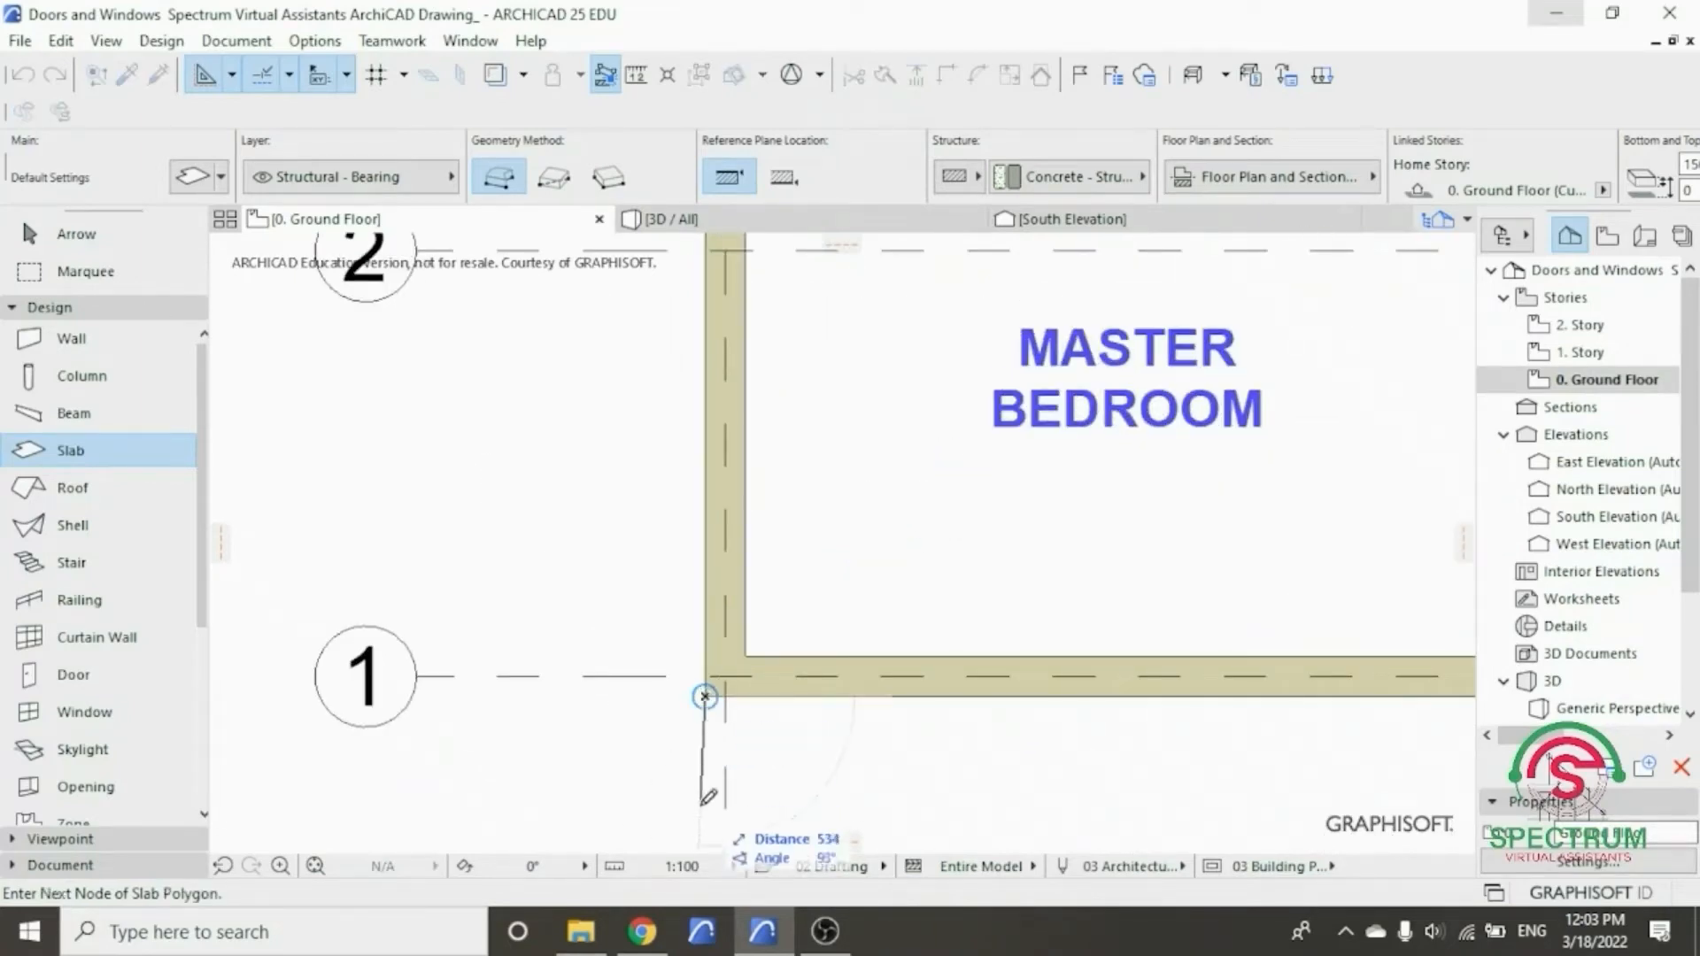
- Run the slab's first edge 15550 along the outer face of the grid A wall to the grid 8 corner
scroll(705, 696, "down", 10)
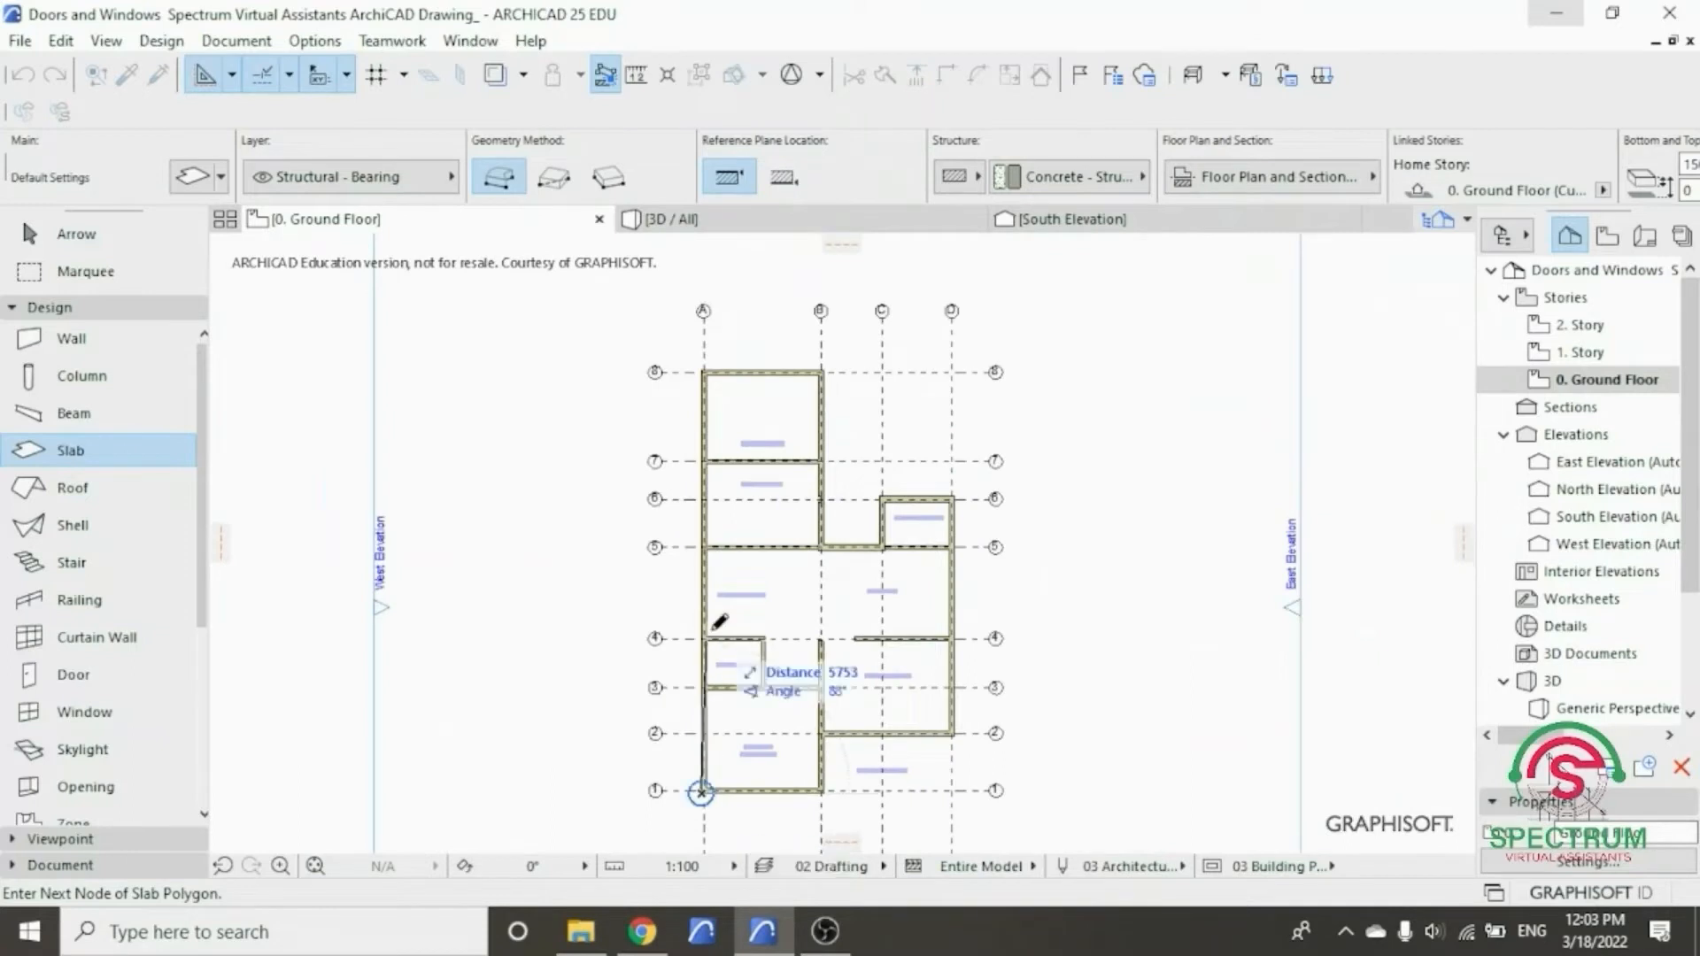
scroll(708, 365, "up", 1)
scroll(717, 356, "up", 10)
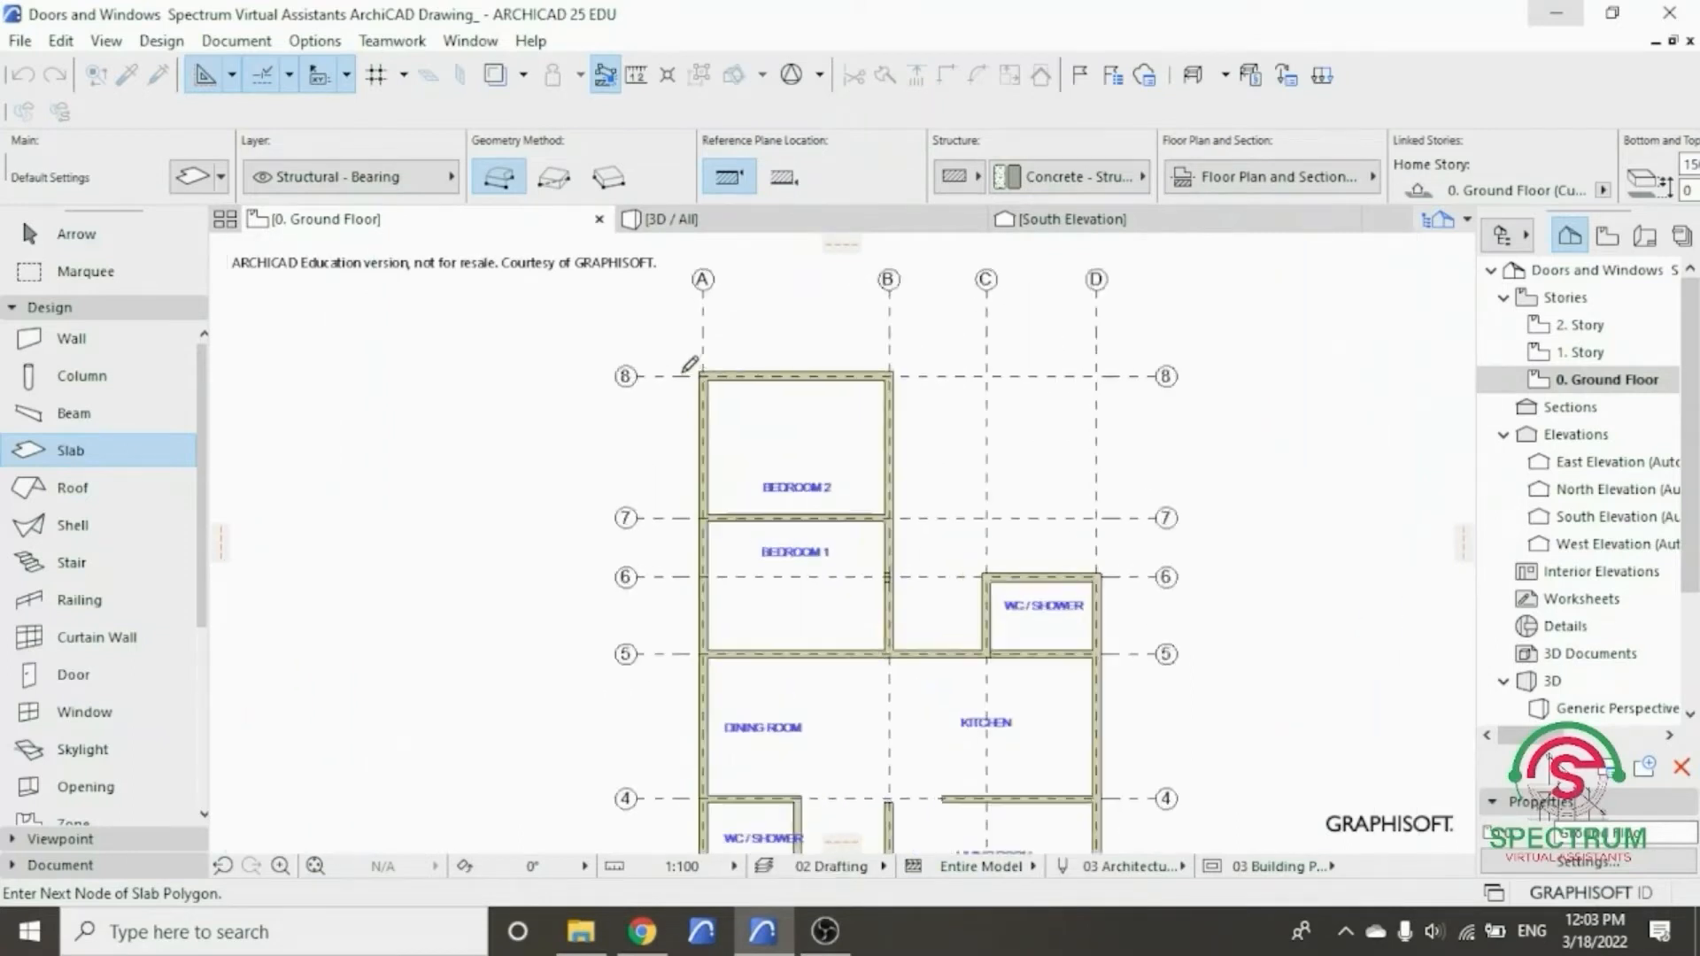
scroll(715, 360, "up", 3)
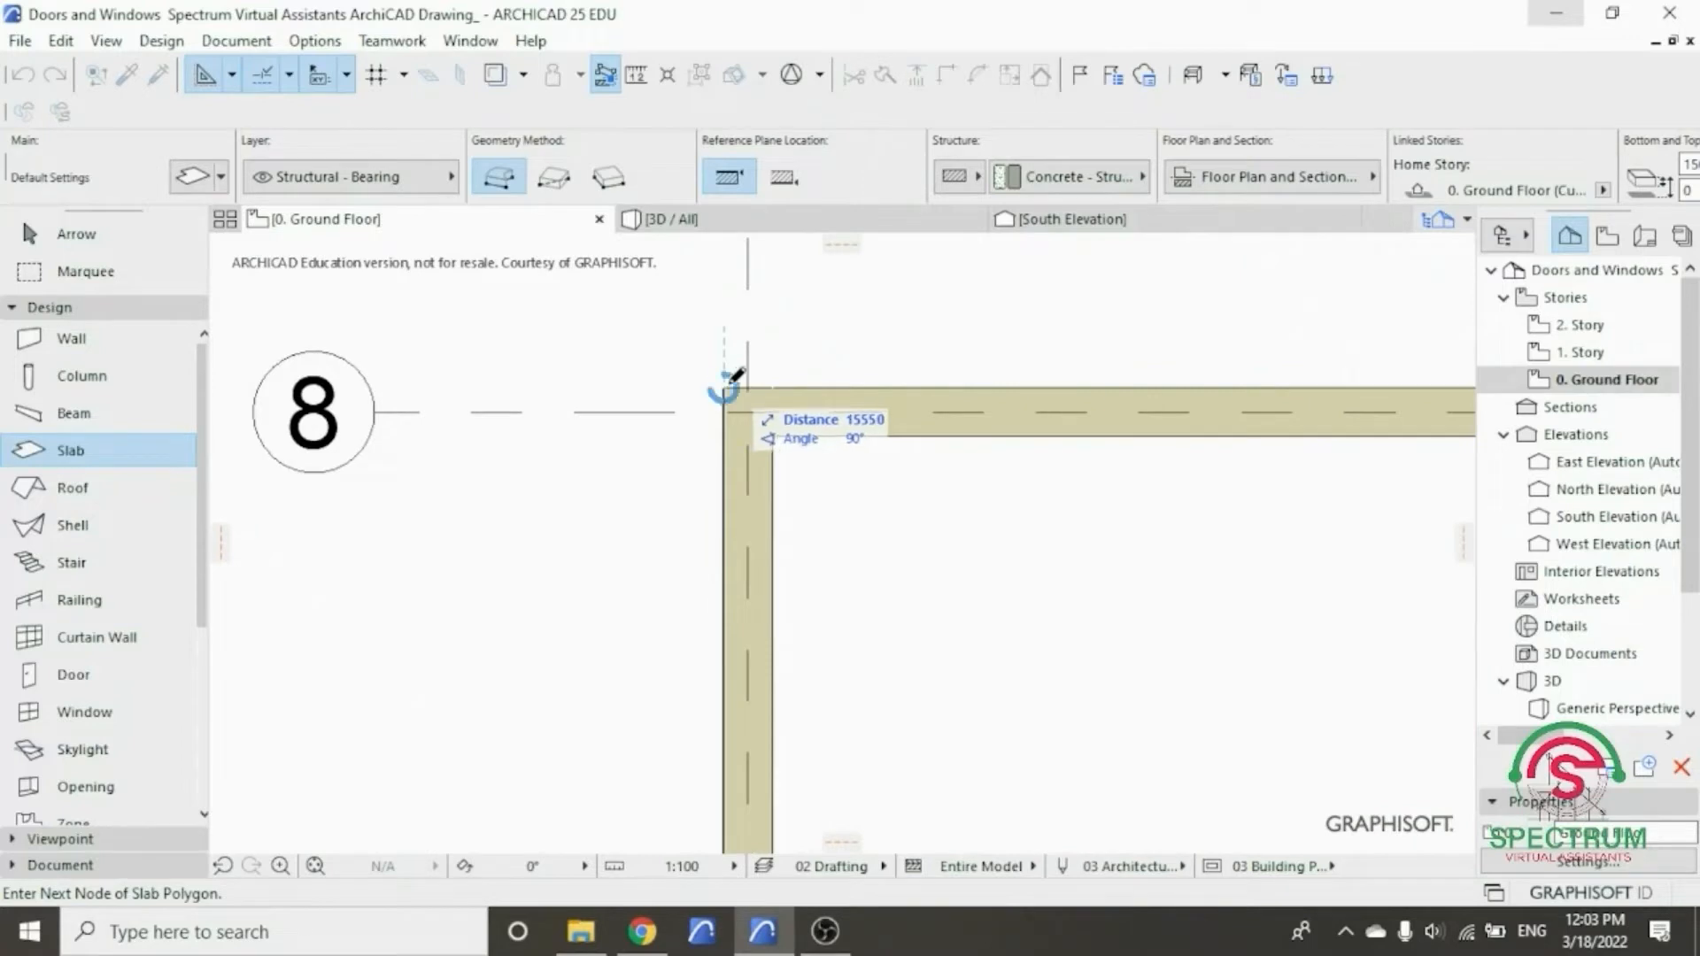
- Continue the slab outline 6650 along grid 8 to grid C, and down to the WC / Shower's outer wall face at grid 6
scroll(723, 381, "down", 8)
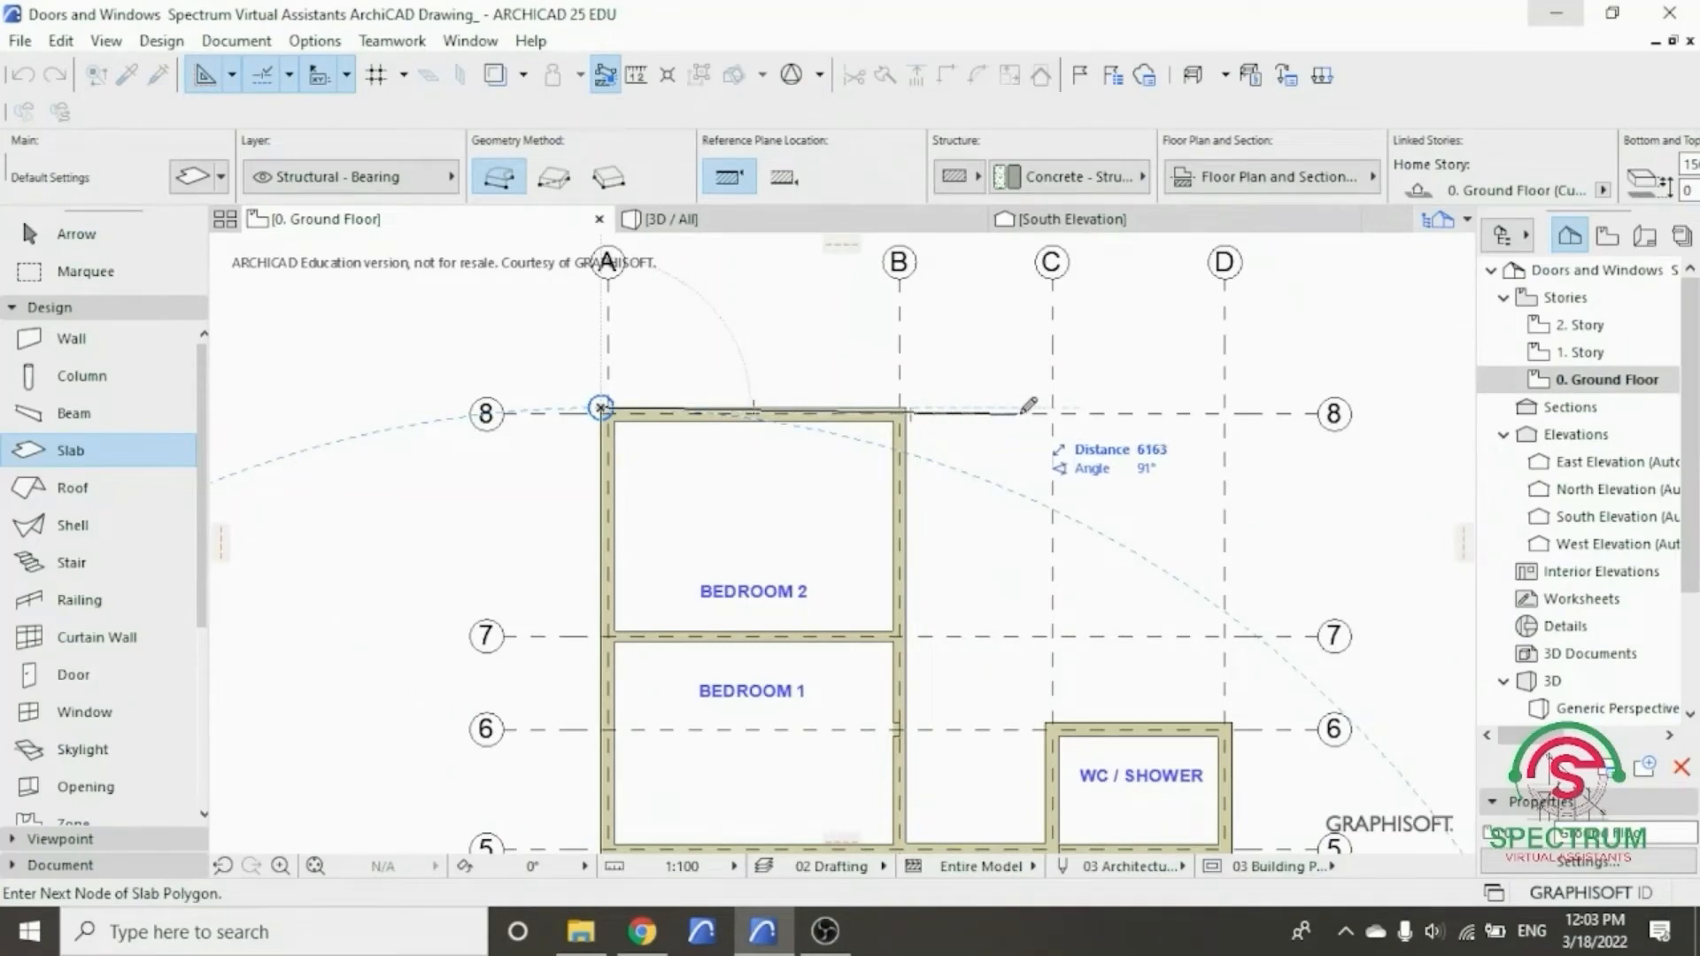
scroll(1068, 405, "up", 4)
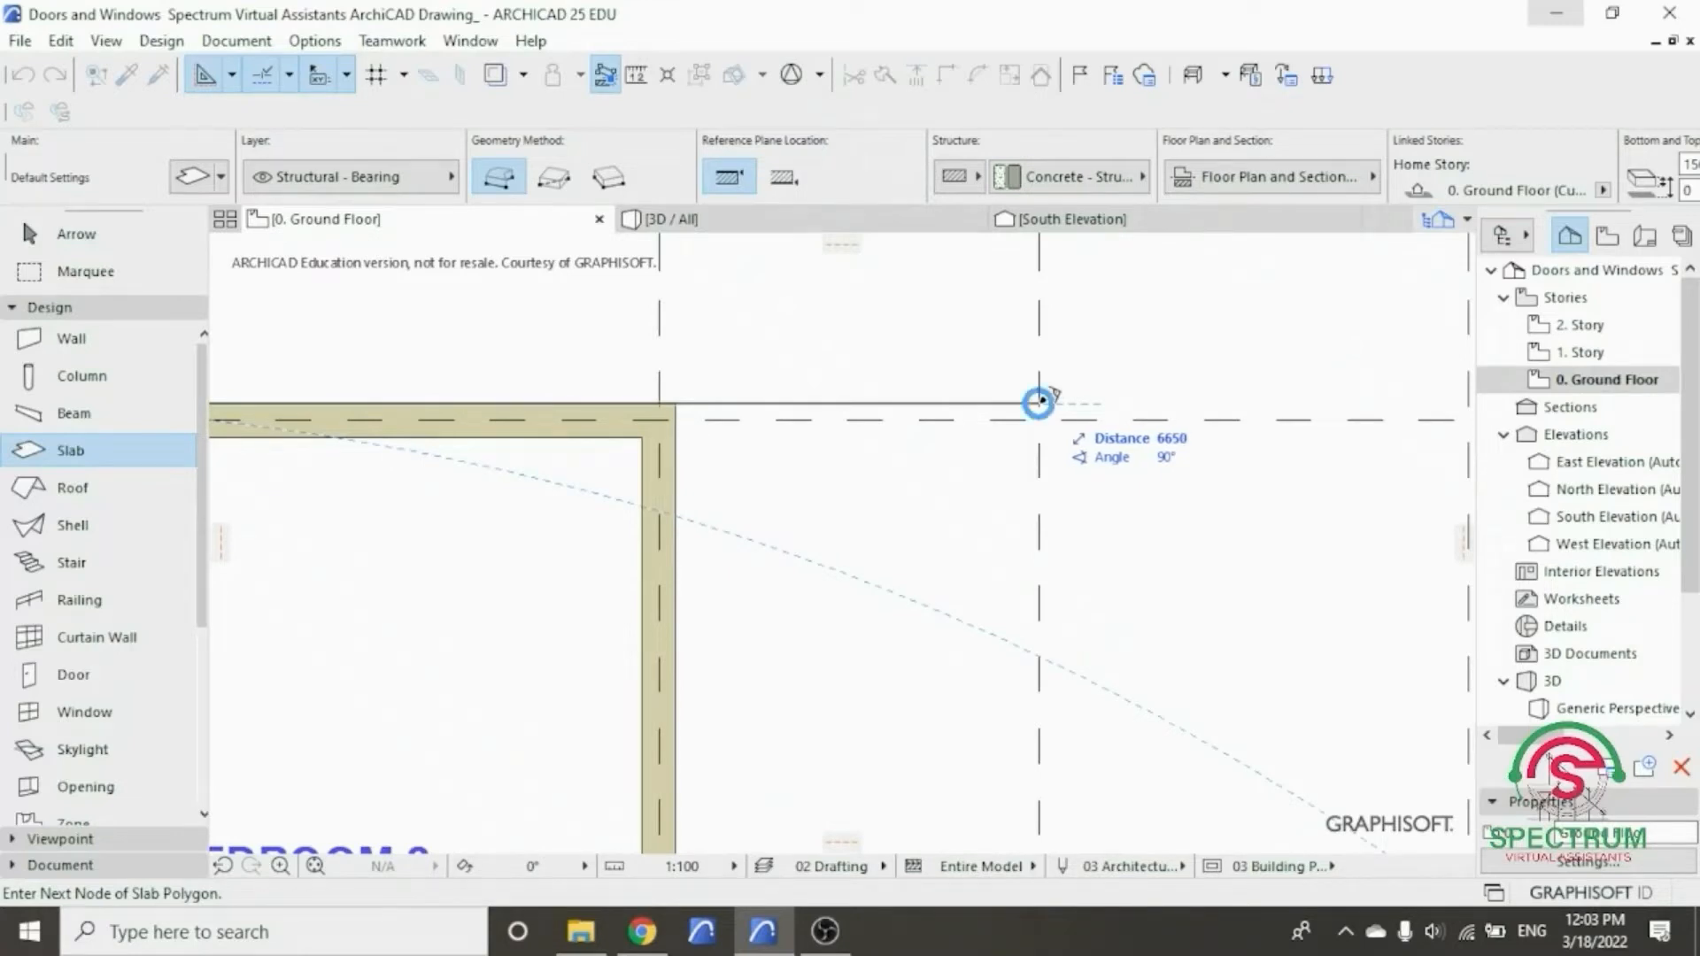
scroll(1040, 403, "down", 5)
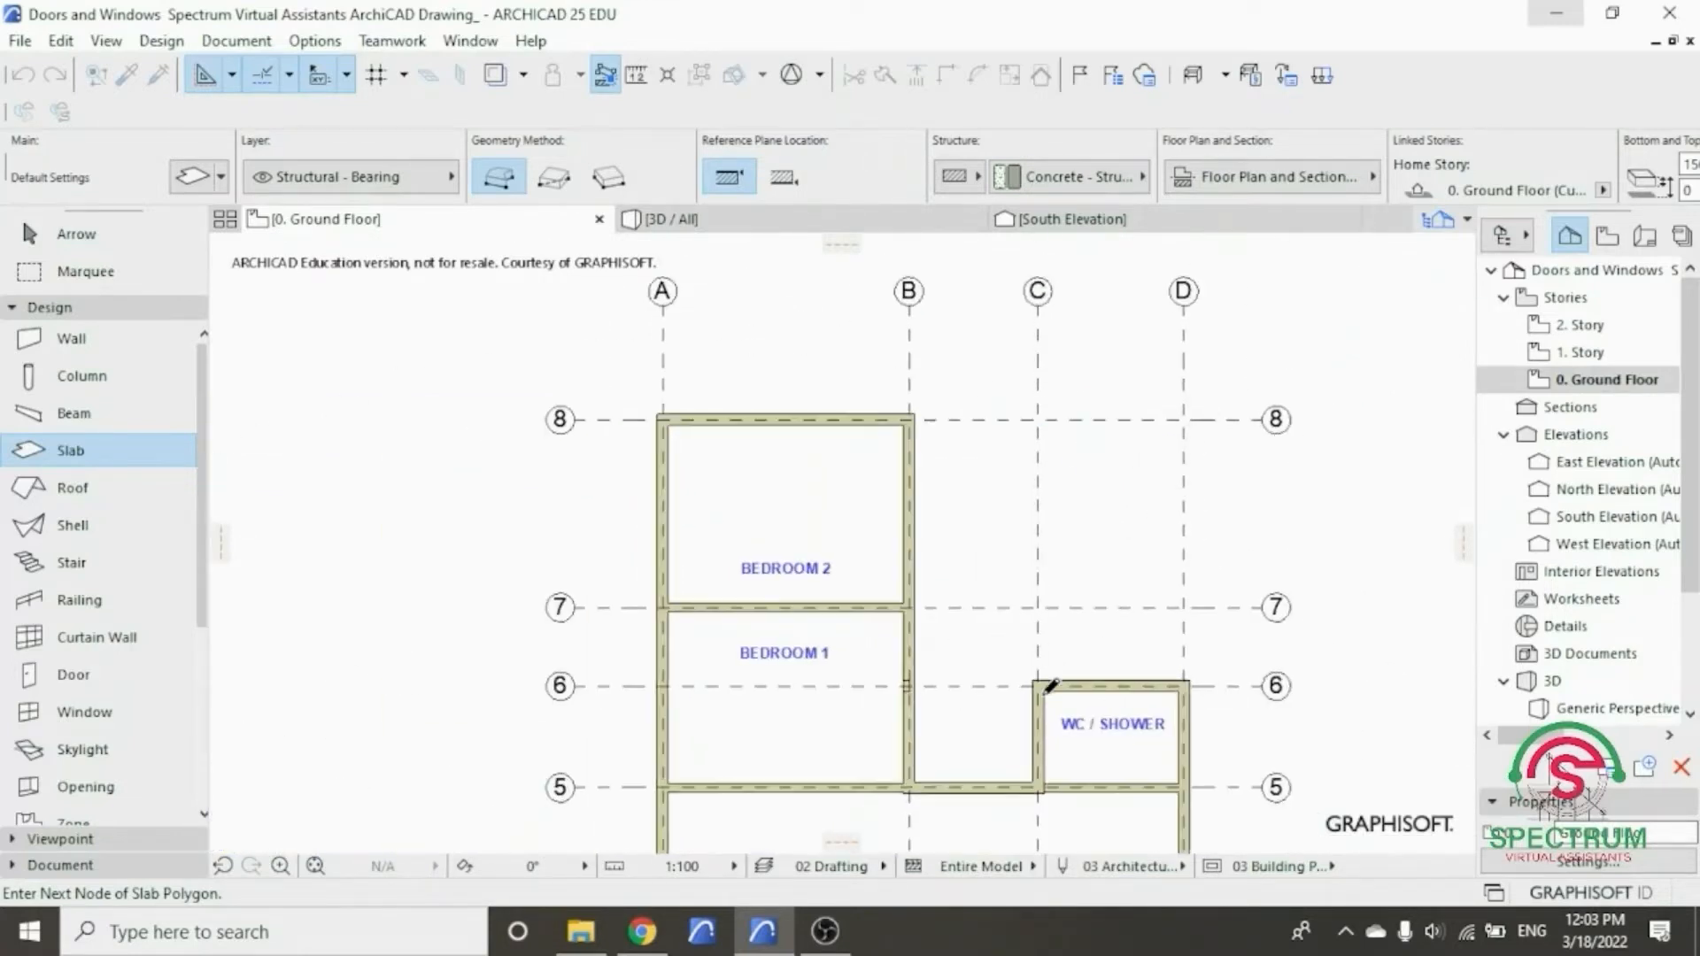
scroll(1049, 686, "up", 3)
scroll(1049, 686, "up", 2)
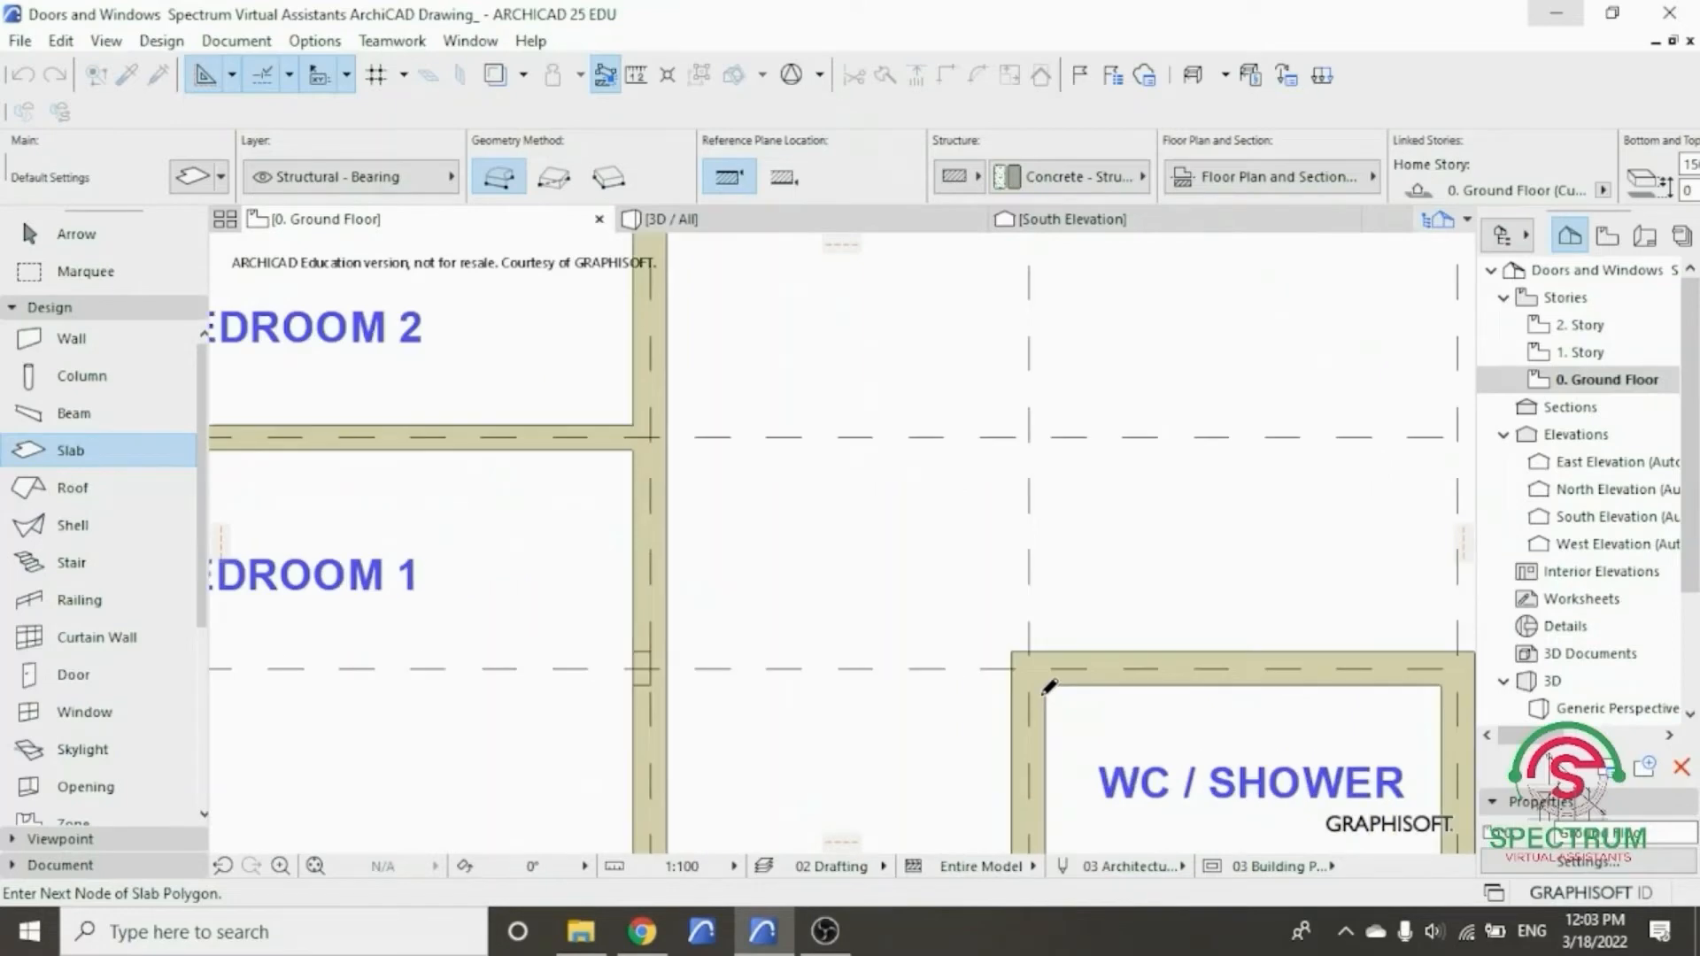
left_click(1029, 652)
- Continue the slab outline around the WC / Shower's outer corner at grids D and 6 to the living room's outer corner at grids D and 2
scroll(1036, 643, "down", 3)
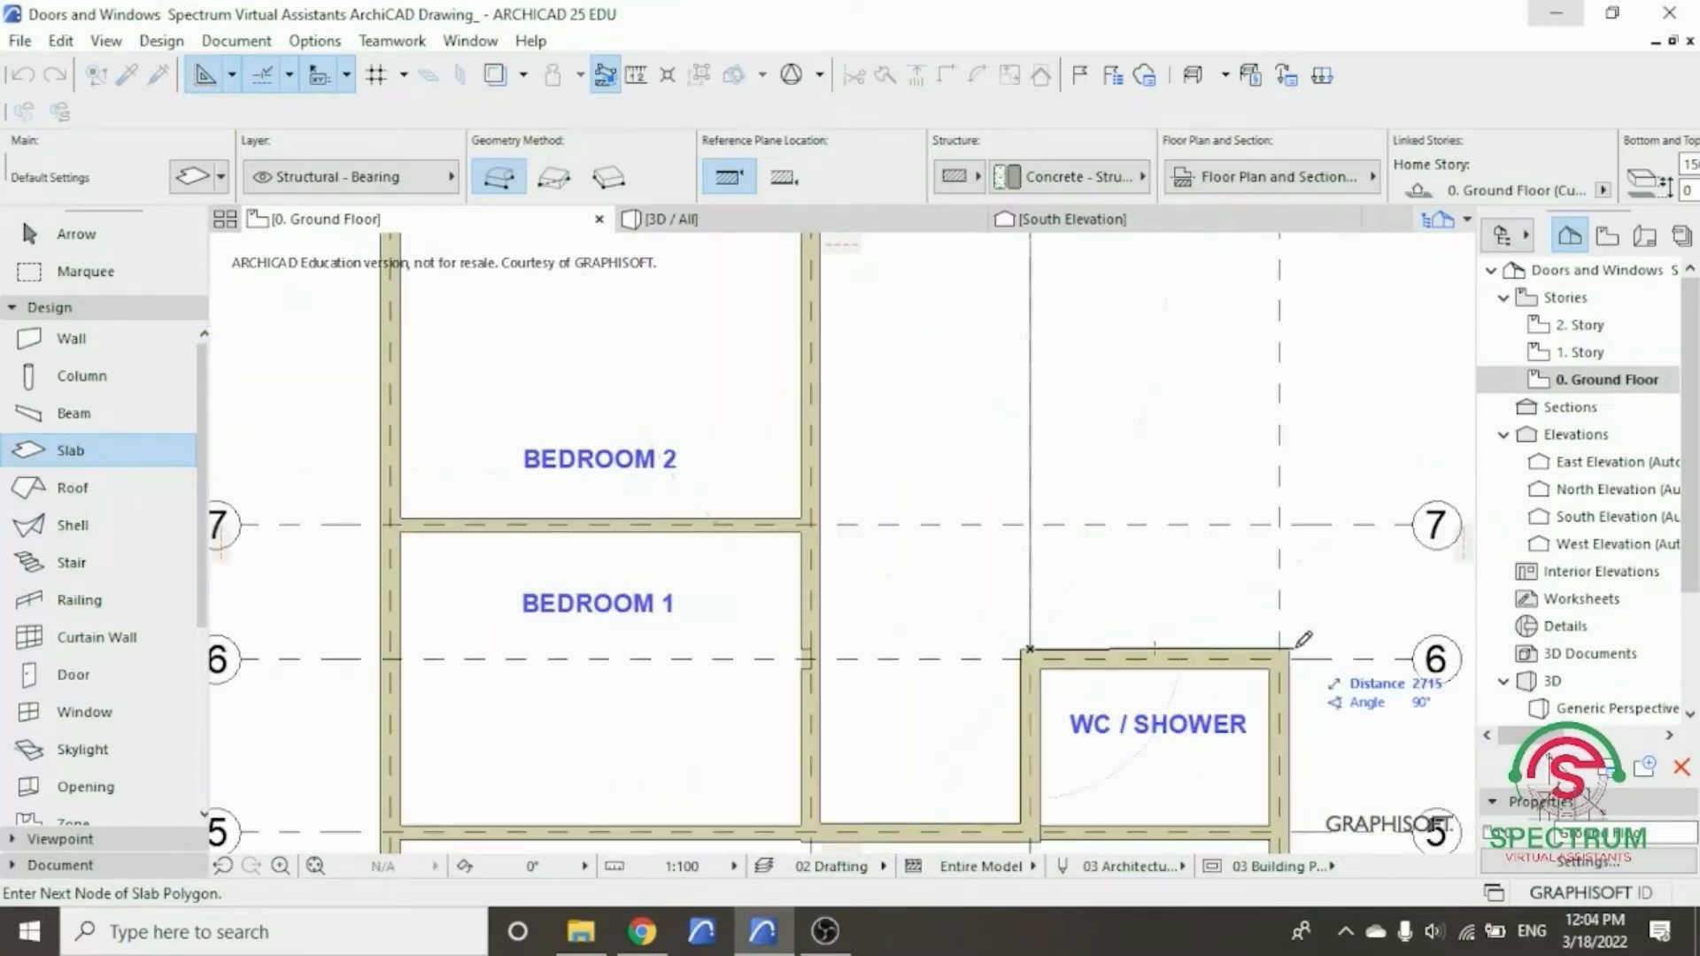
scroll(1303, 639, "up", 2)
scroll(1303, 639, "up", 2)
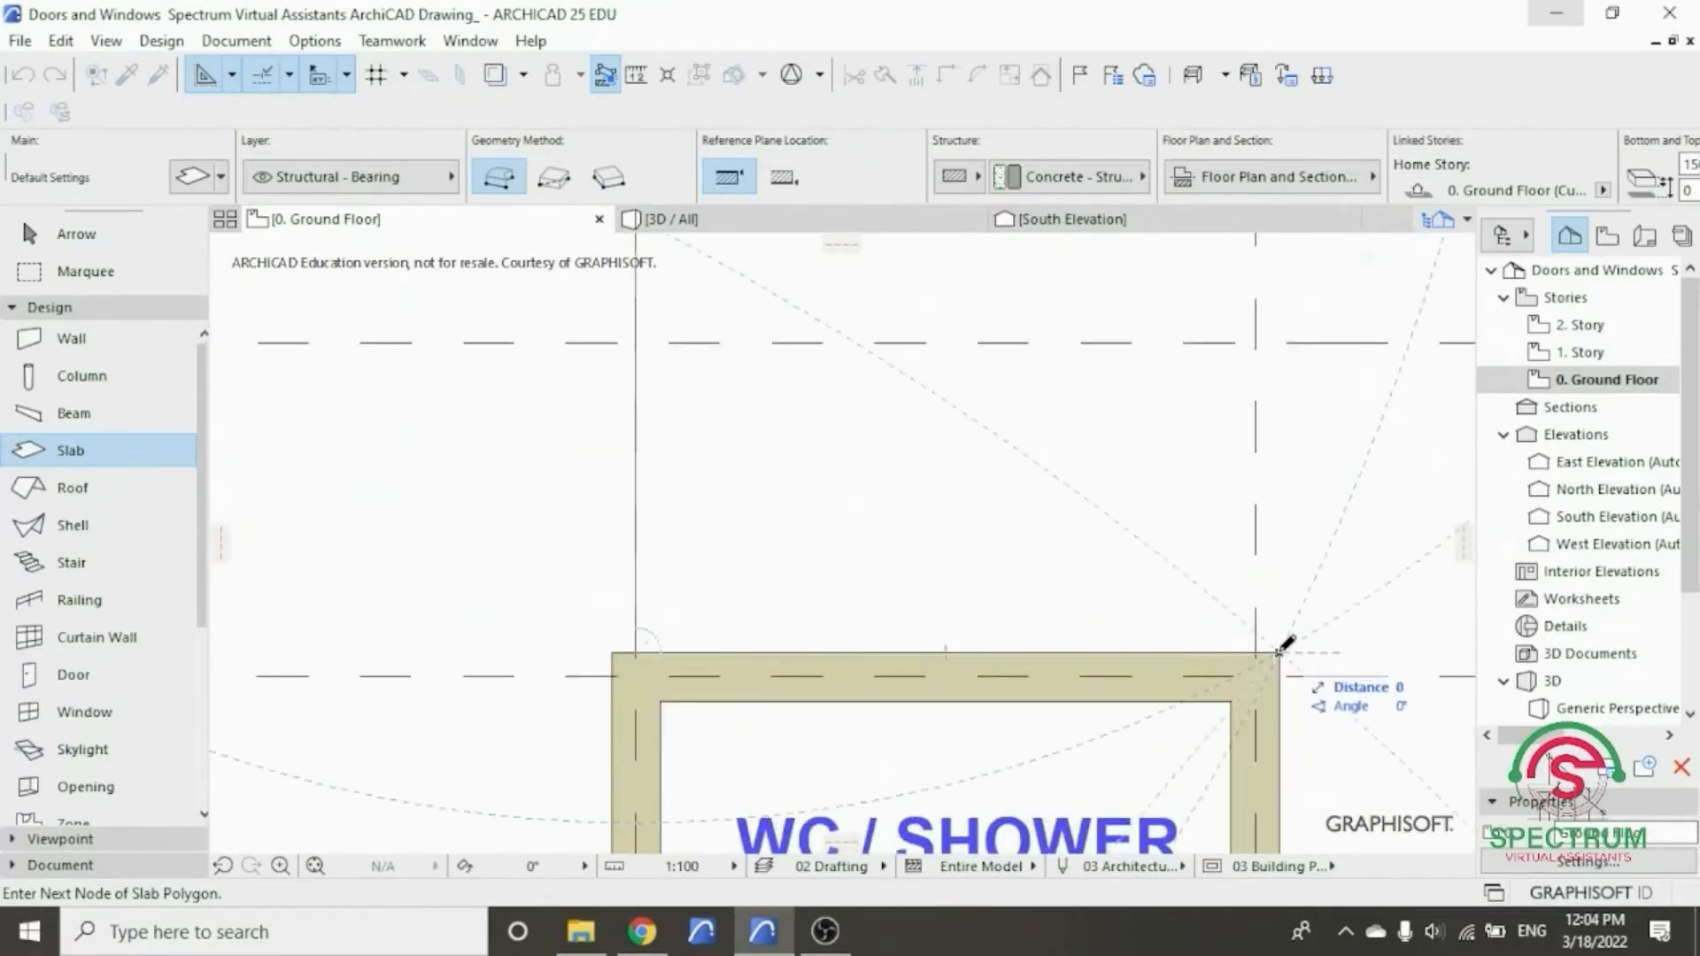
scroll(1288, 641, "down", 5)
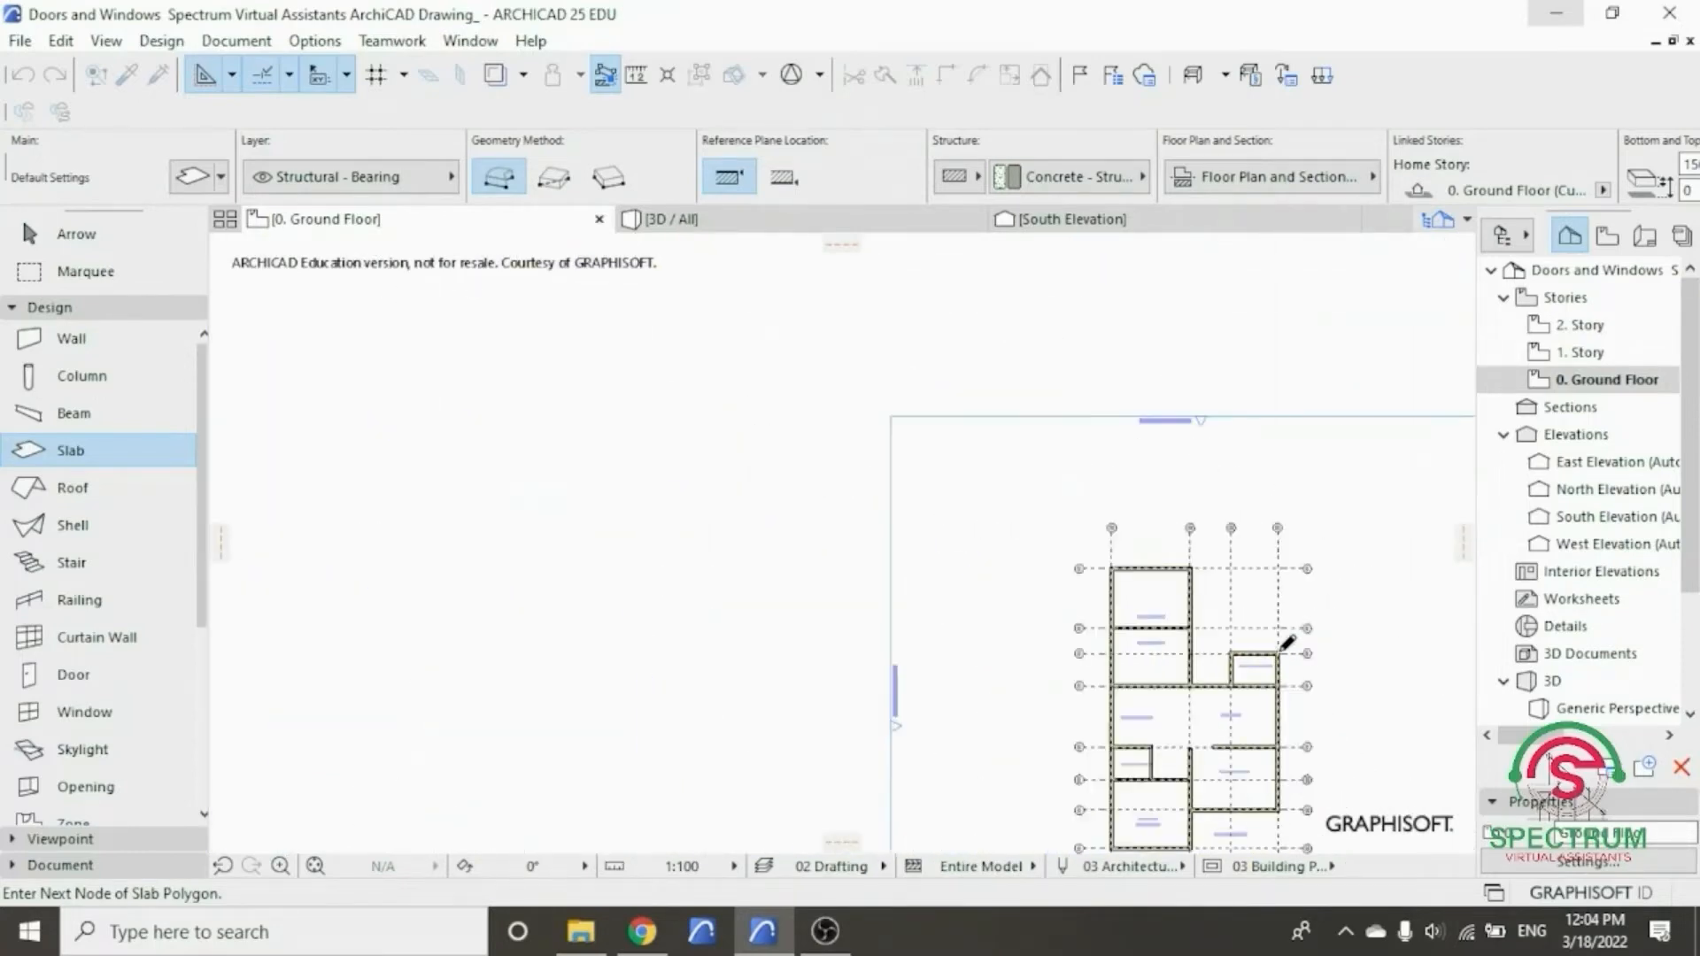
scroll(1290, 738, "up", 5)
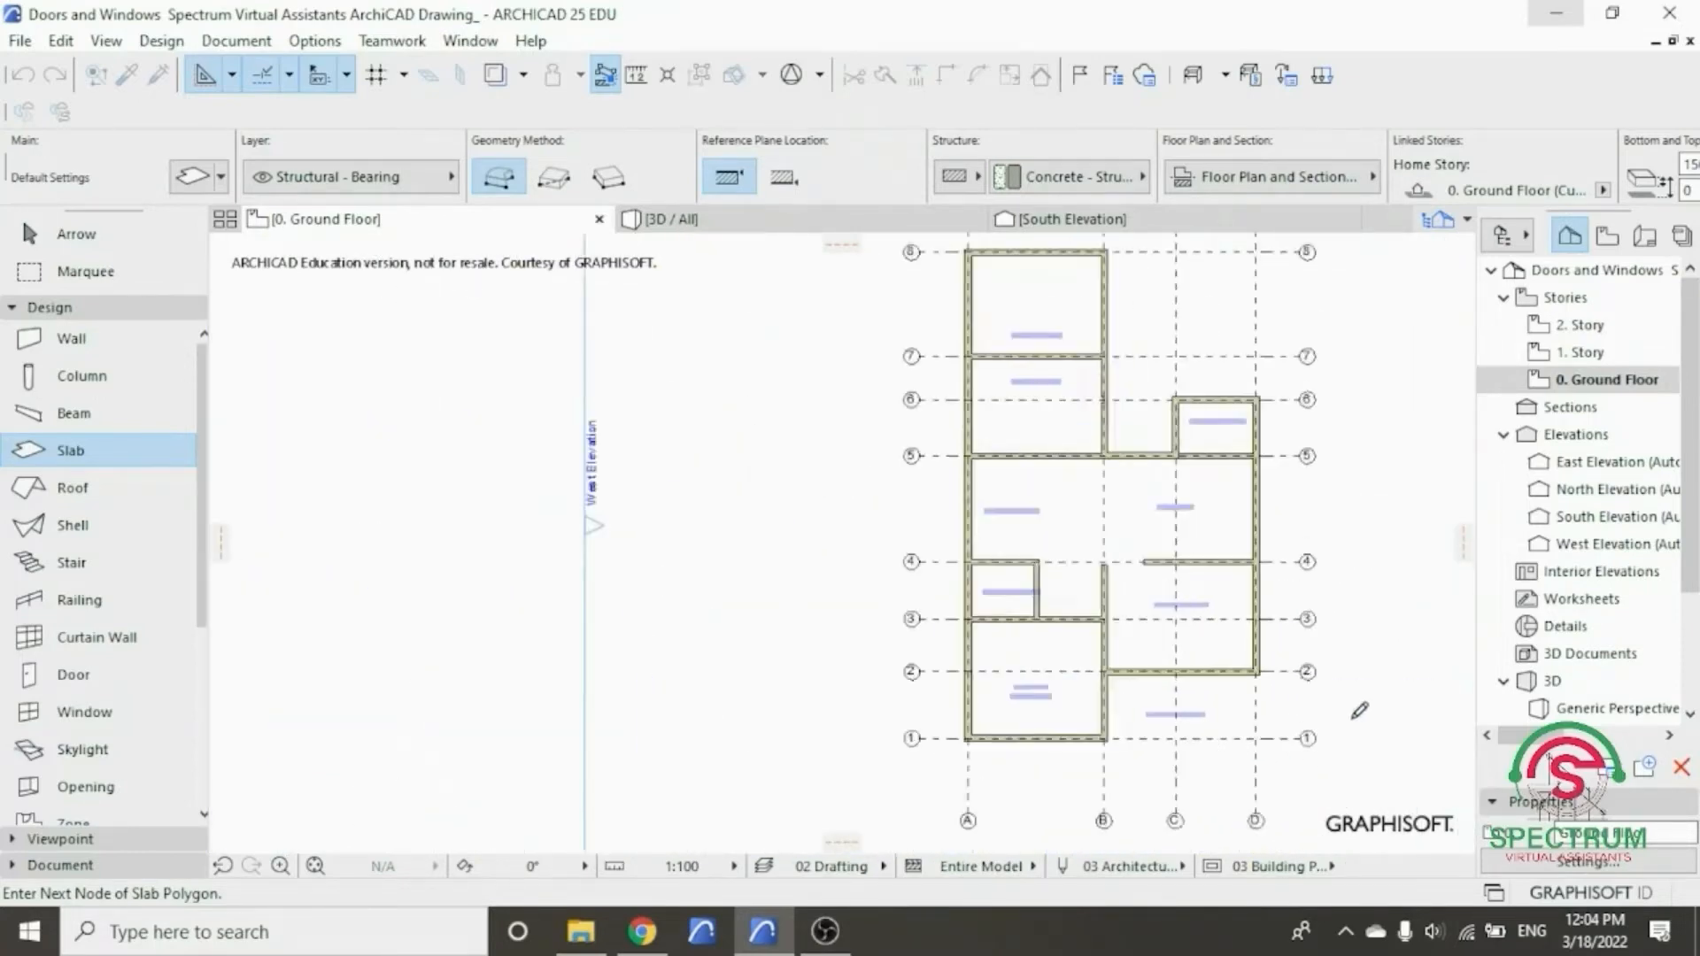
scroll(1362, 710, "up", 5)
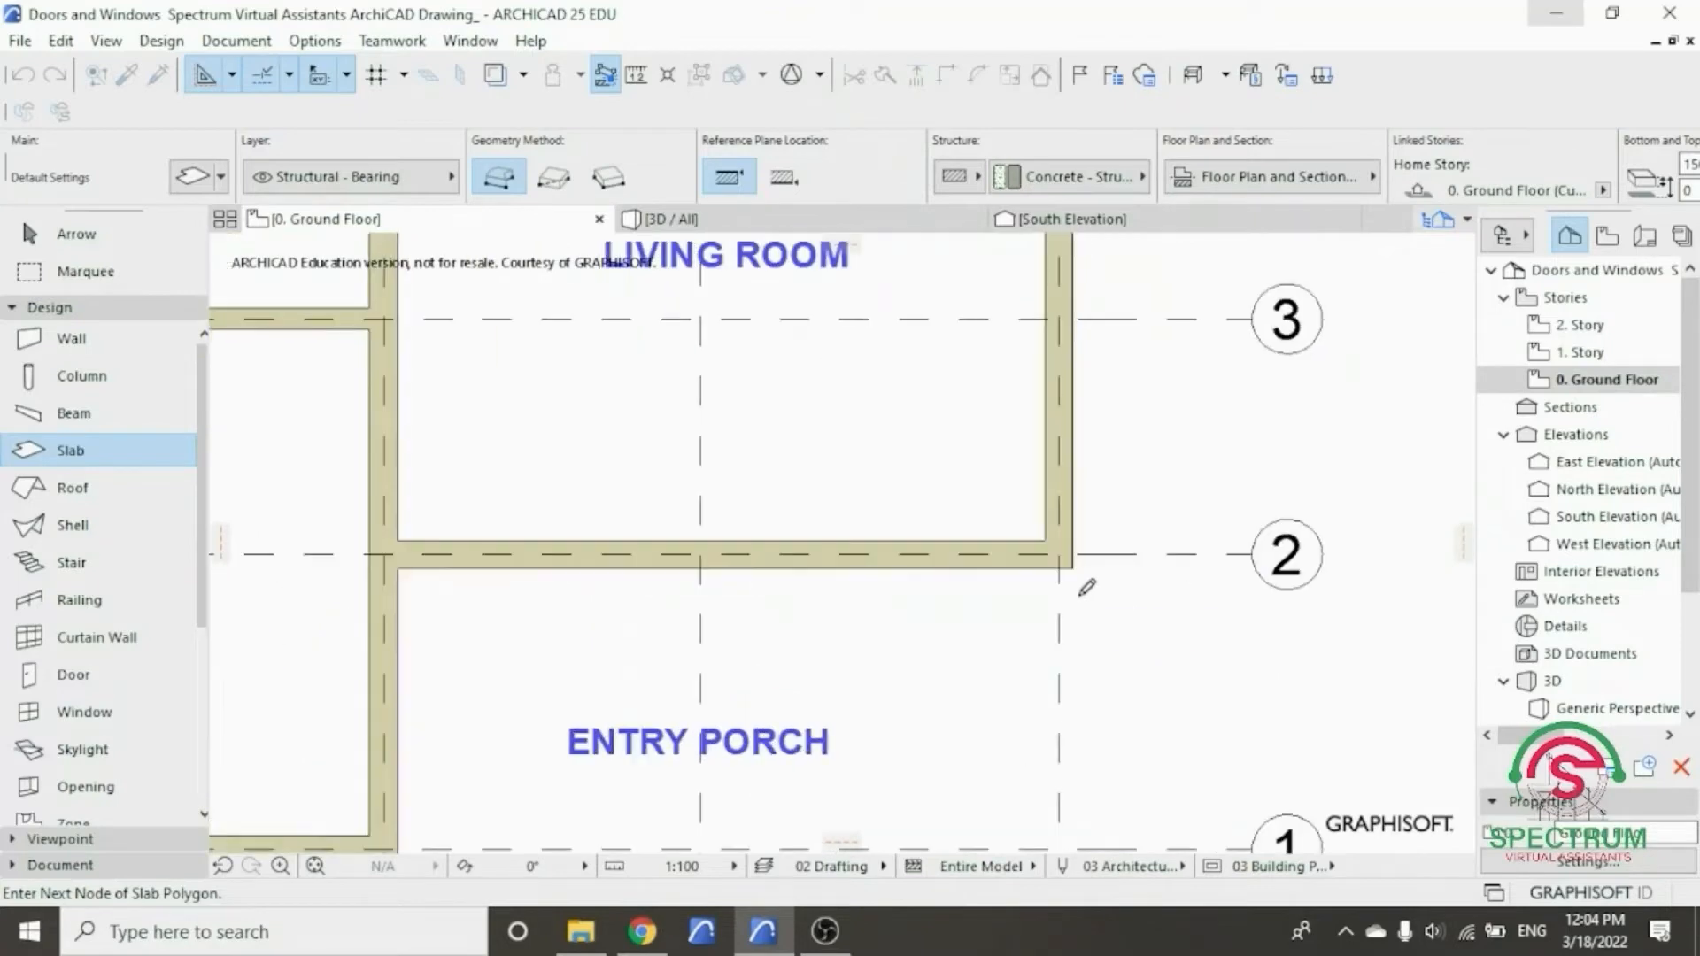
- Extend the slab outline around the entry porch to its corner at grids D and 1, and close it at the starting node
scroll(1081, 558, "down", 5)
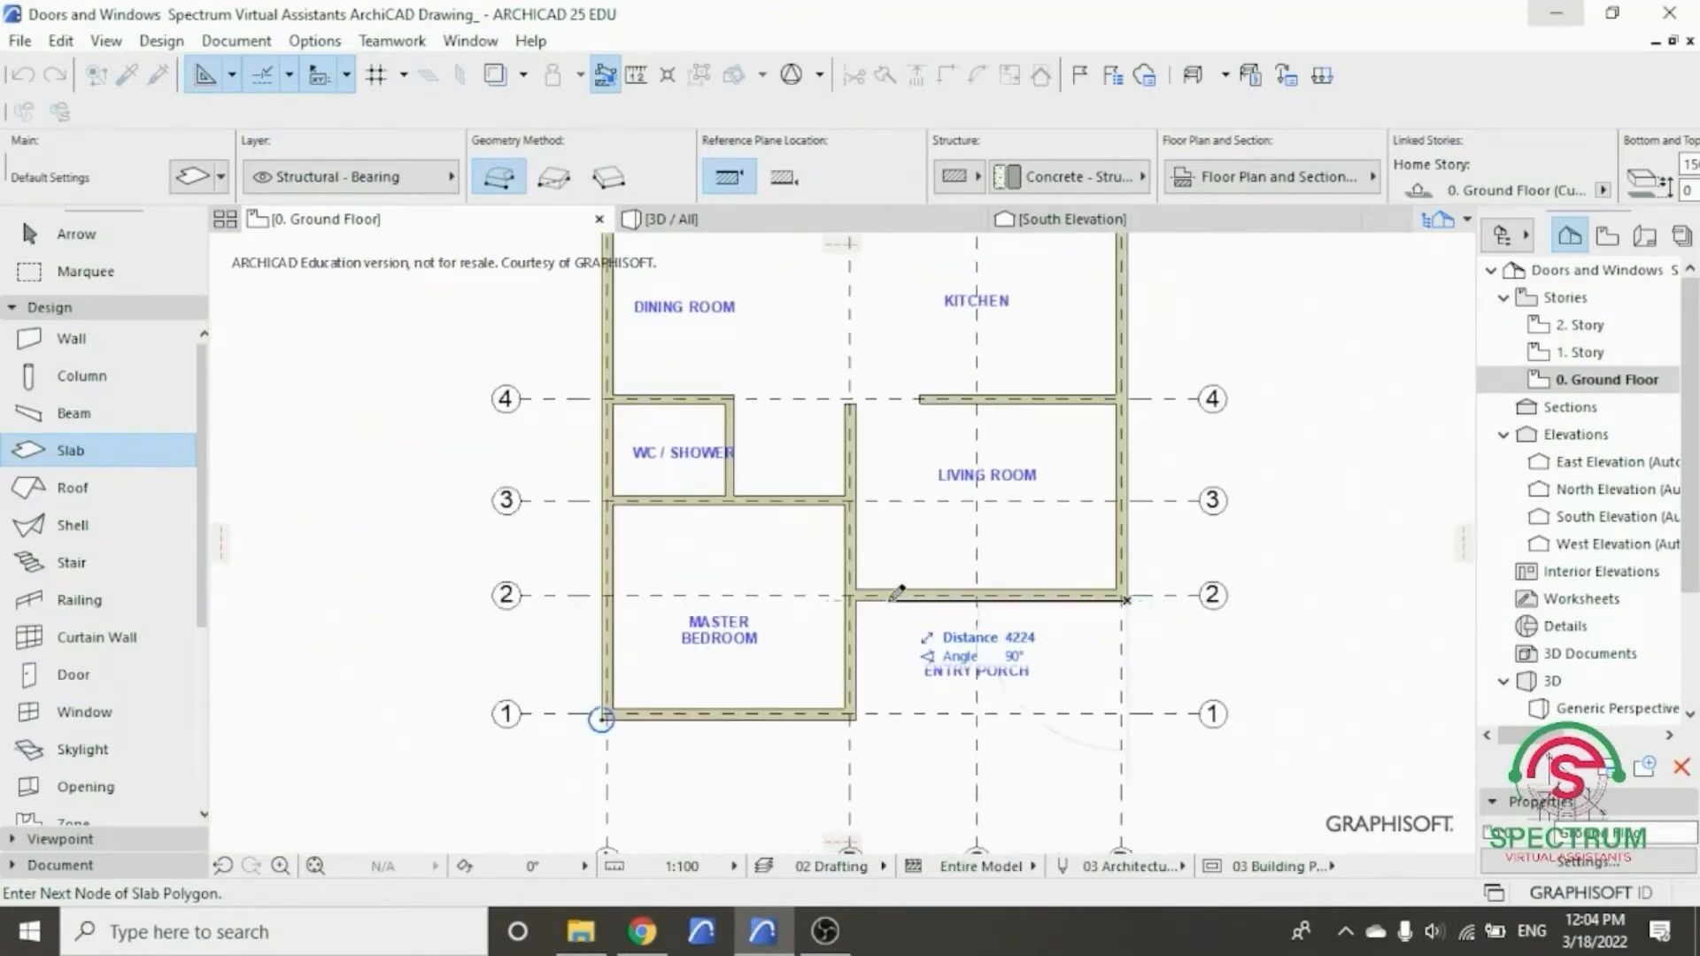
scroll(1135, 746, "up", 2)
scroll(1130, 726, "up", 3)
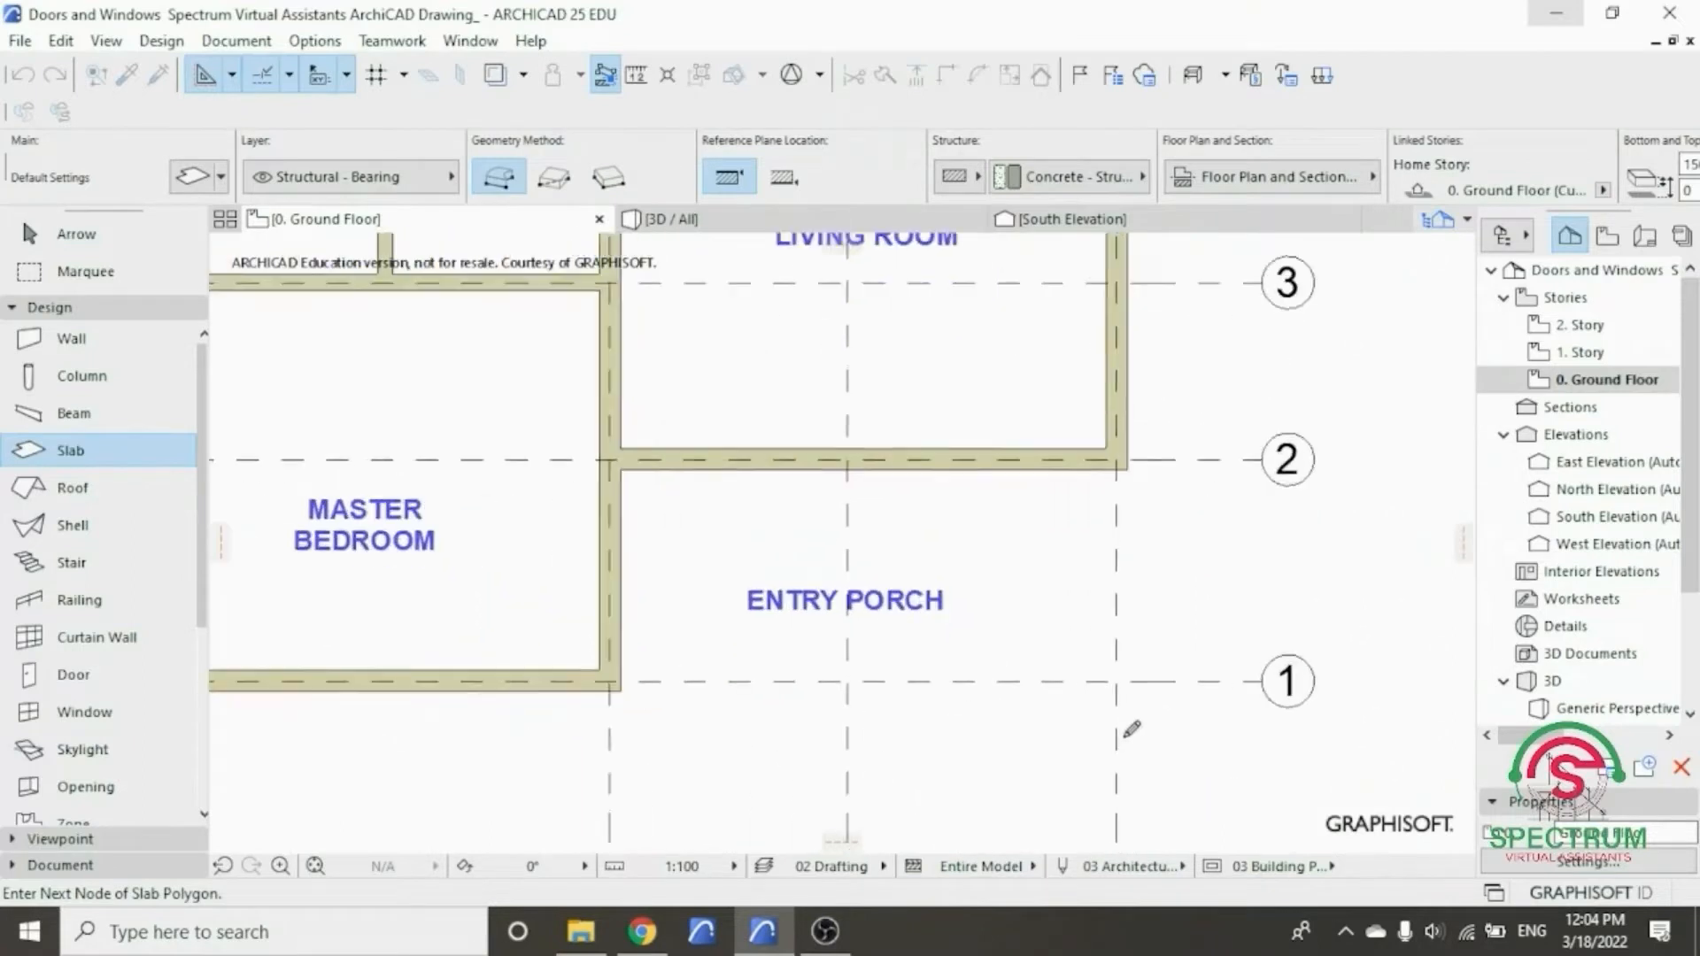
left_click(1137, 680)
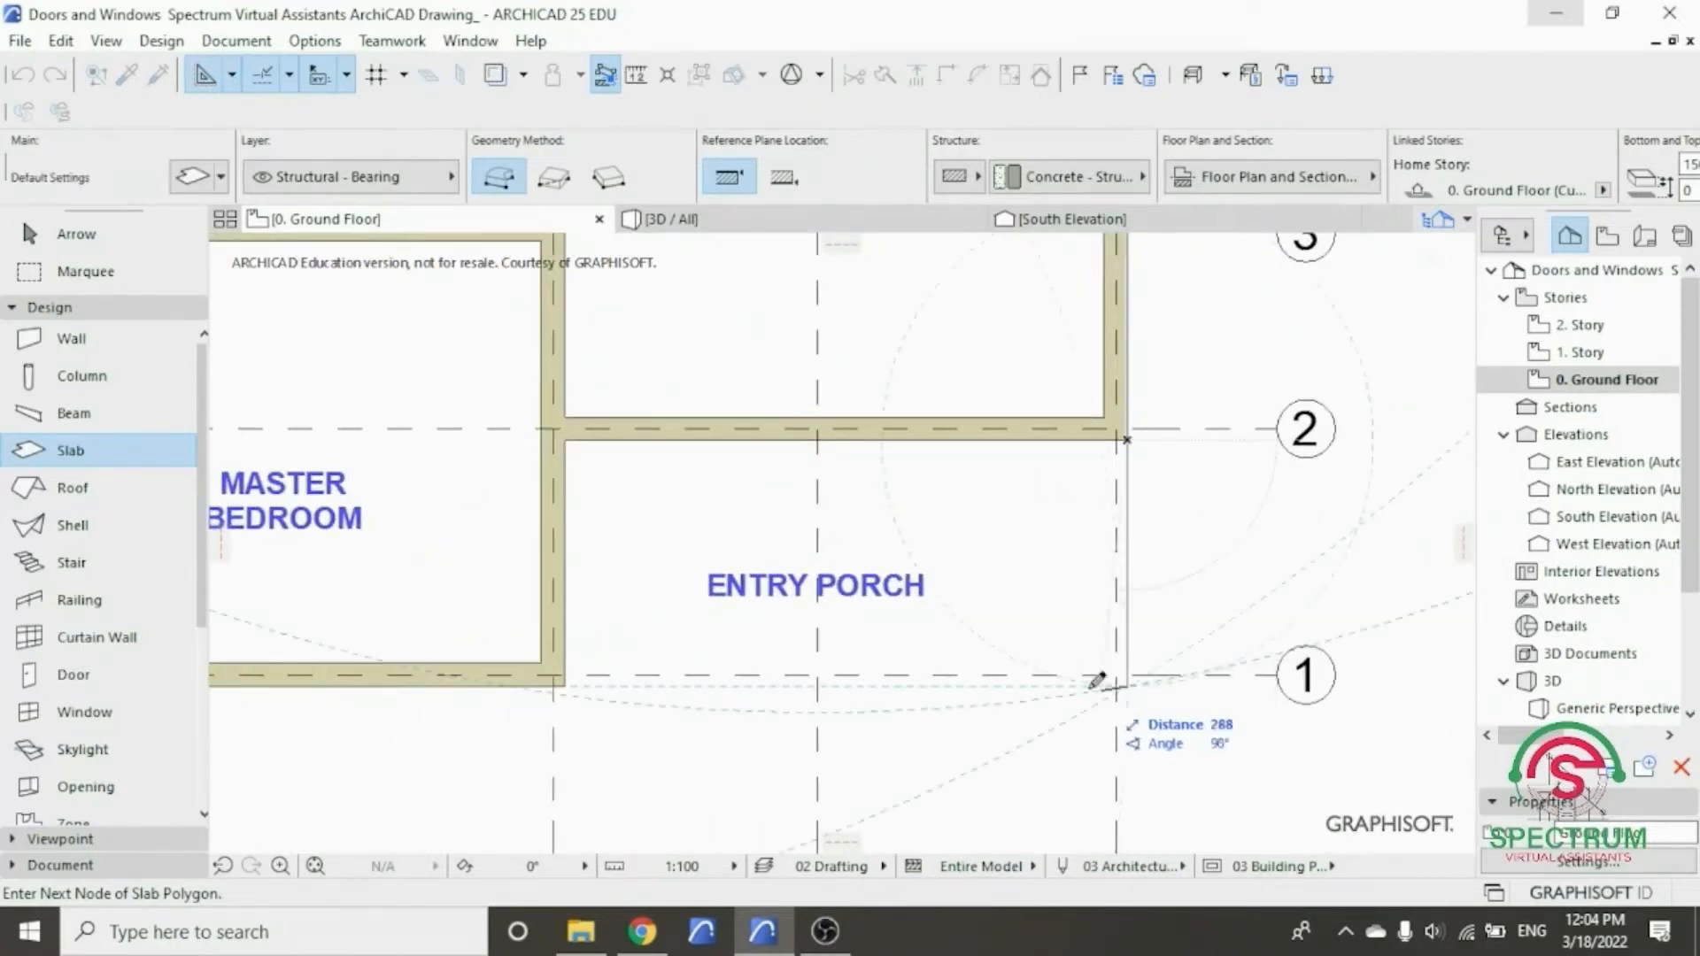
scroll(757, 677, "down", 1)
scroll(762, 670, "down", 2)
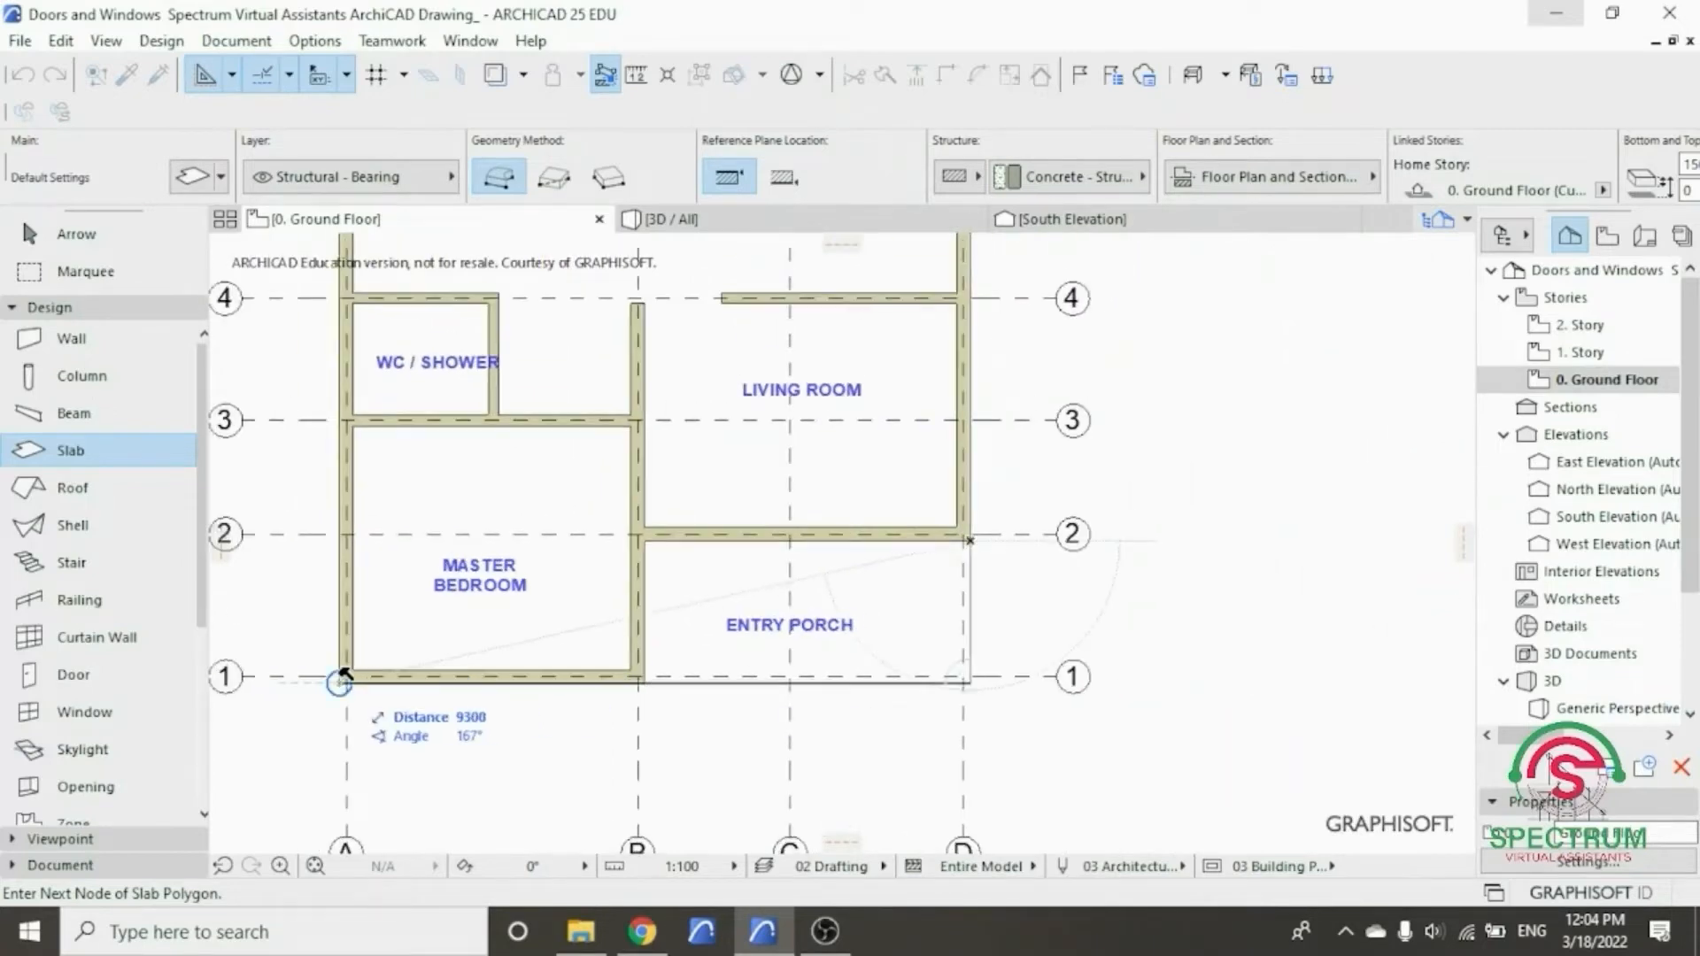
scroll(337, 678, "up", 4)
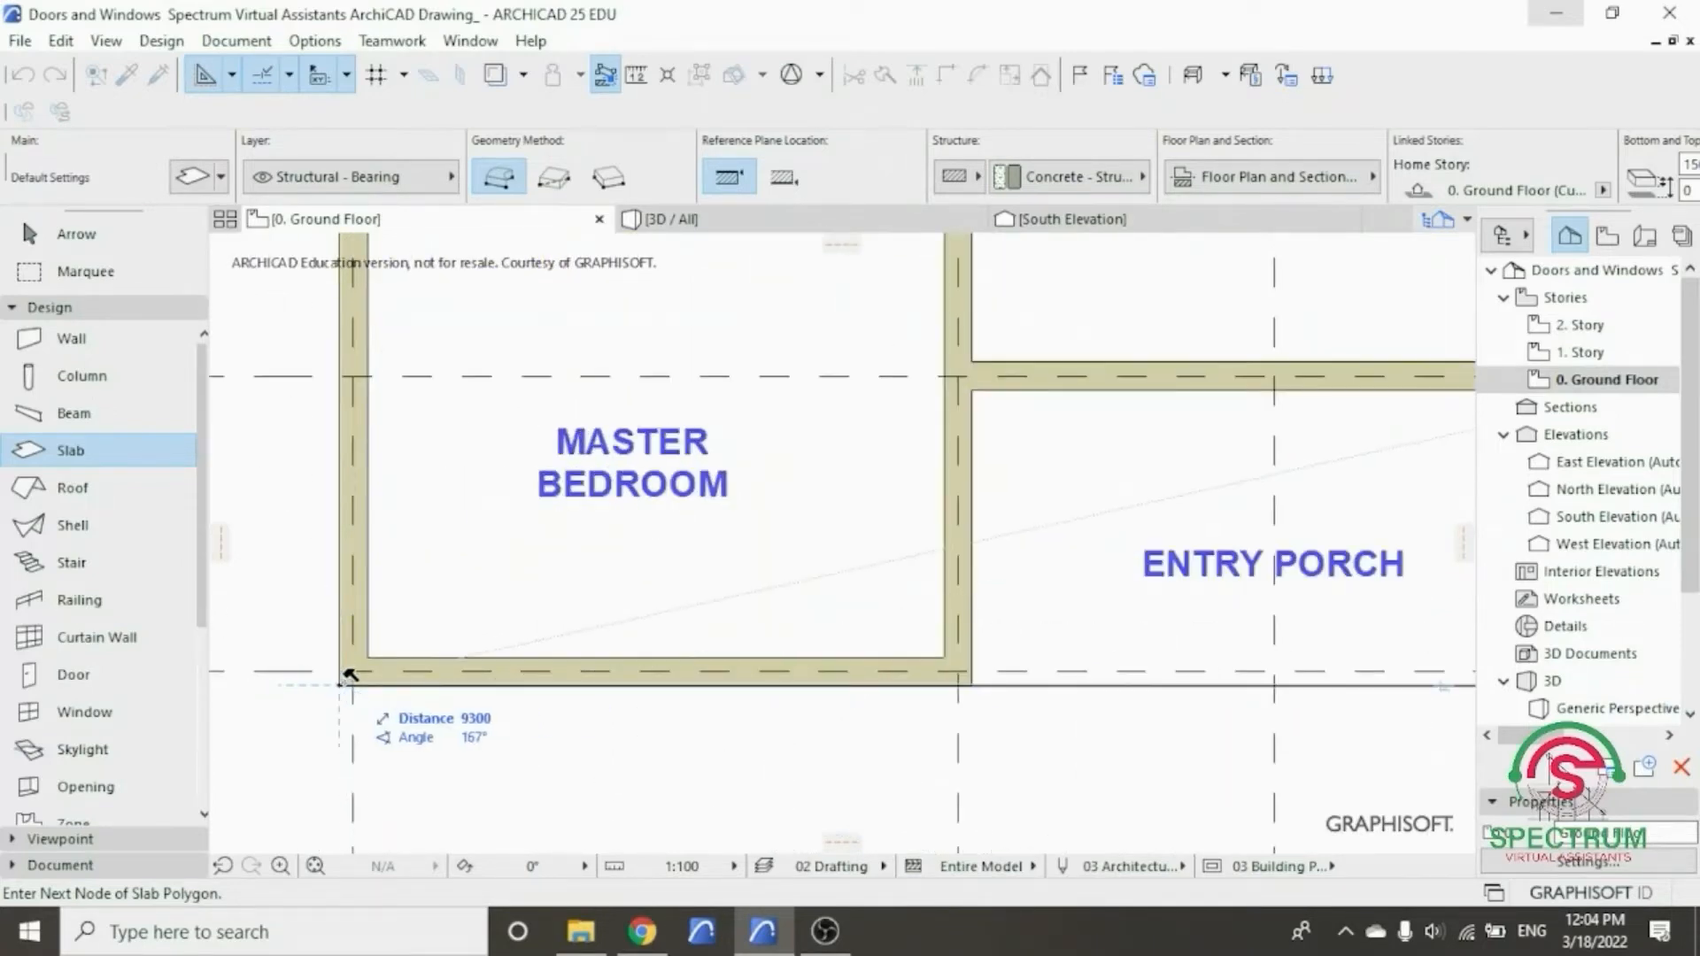
left_click(348, 675)
scroll(667, 754, "down", 4)
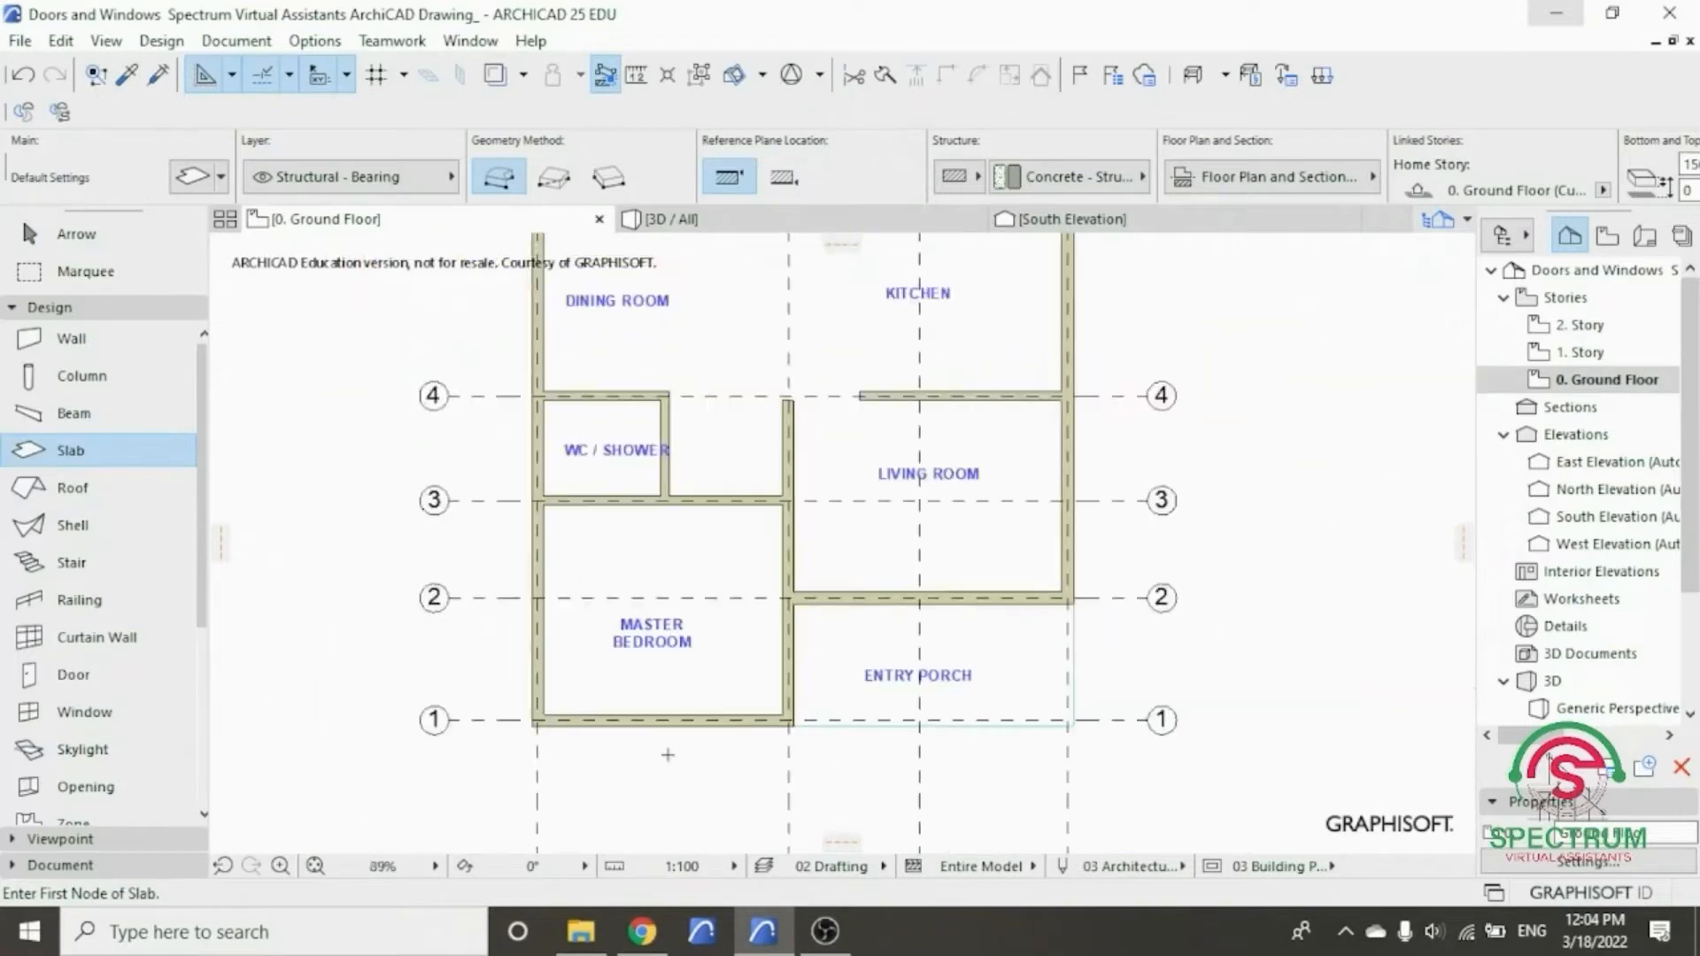
- Show the whole model in 3D, inspect the slab beneath the walls from several sides, and return to the Ground Floor plan
scroll(668, 755, "down", 3)
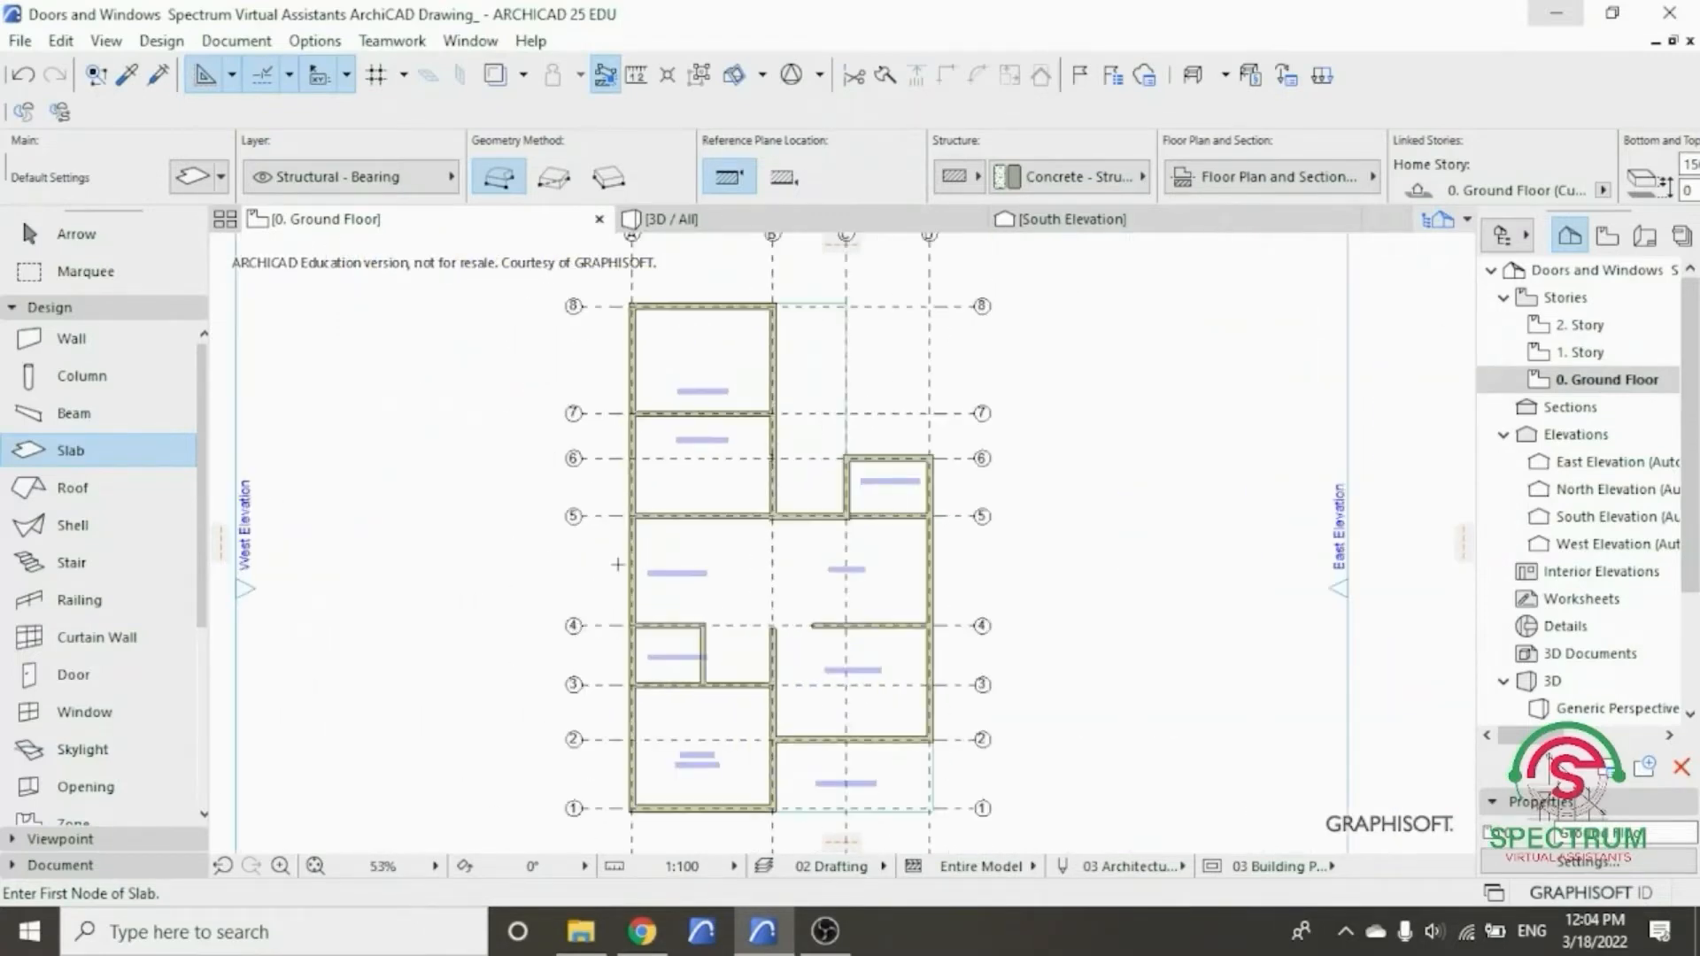
right_click(1094, 428)
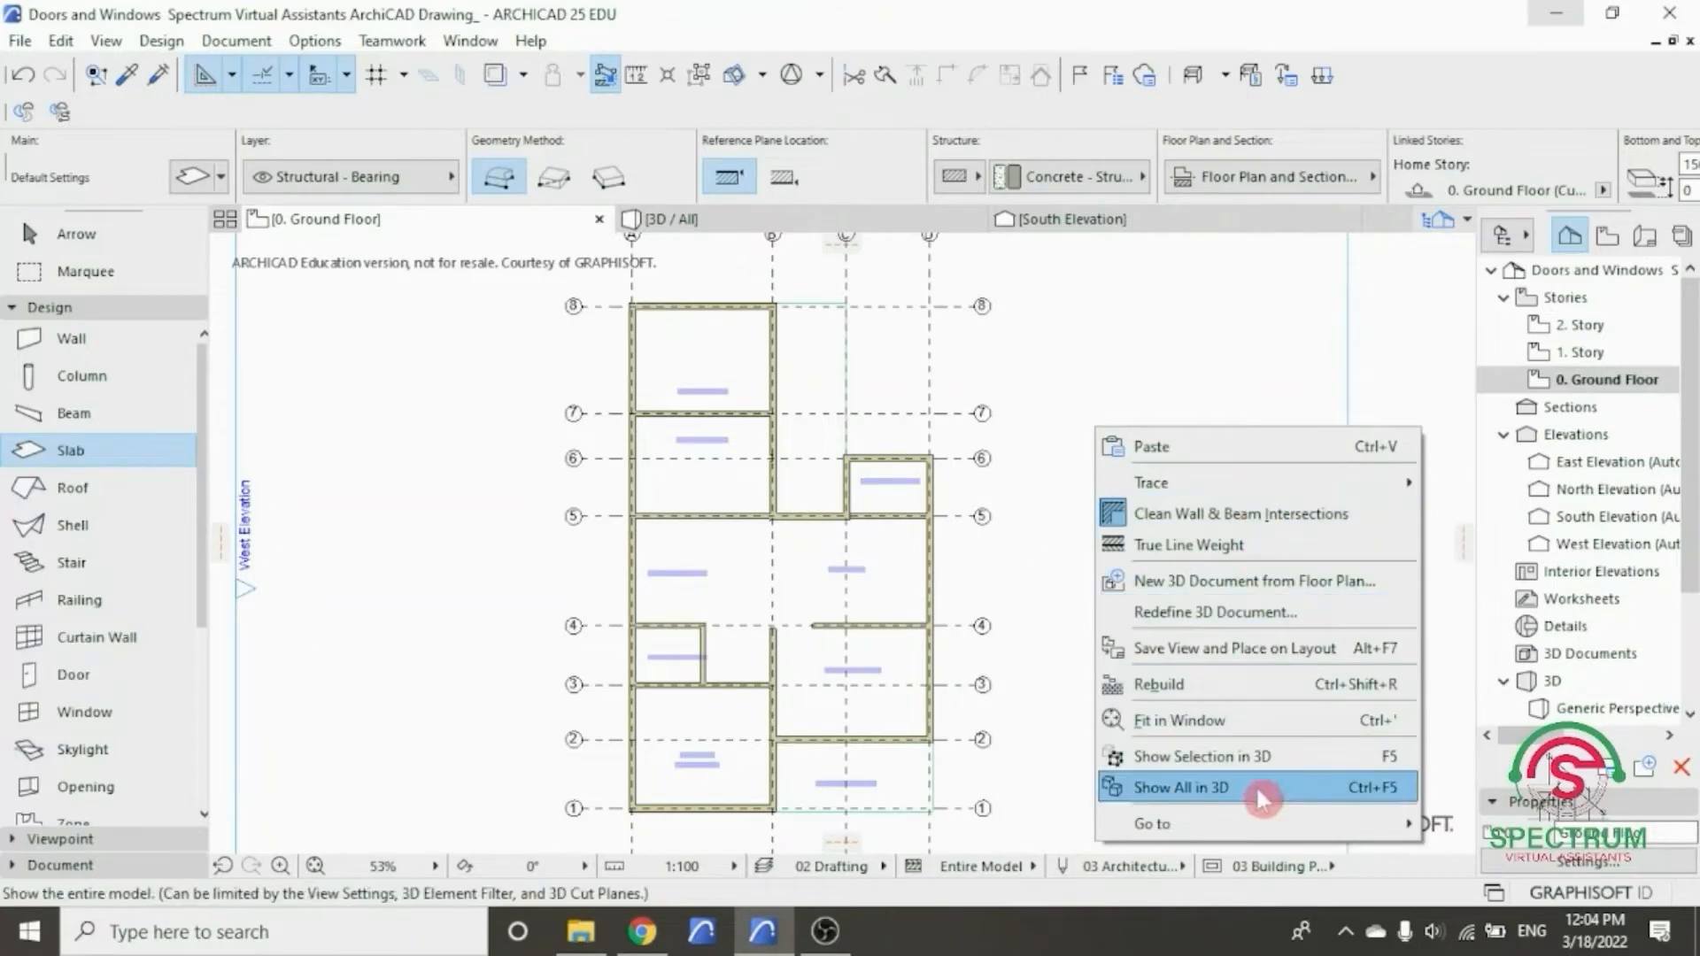
left_click(1205, 791)
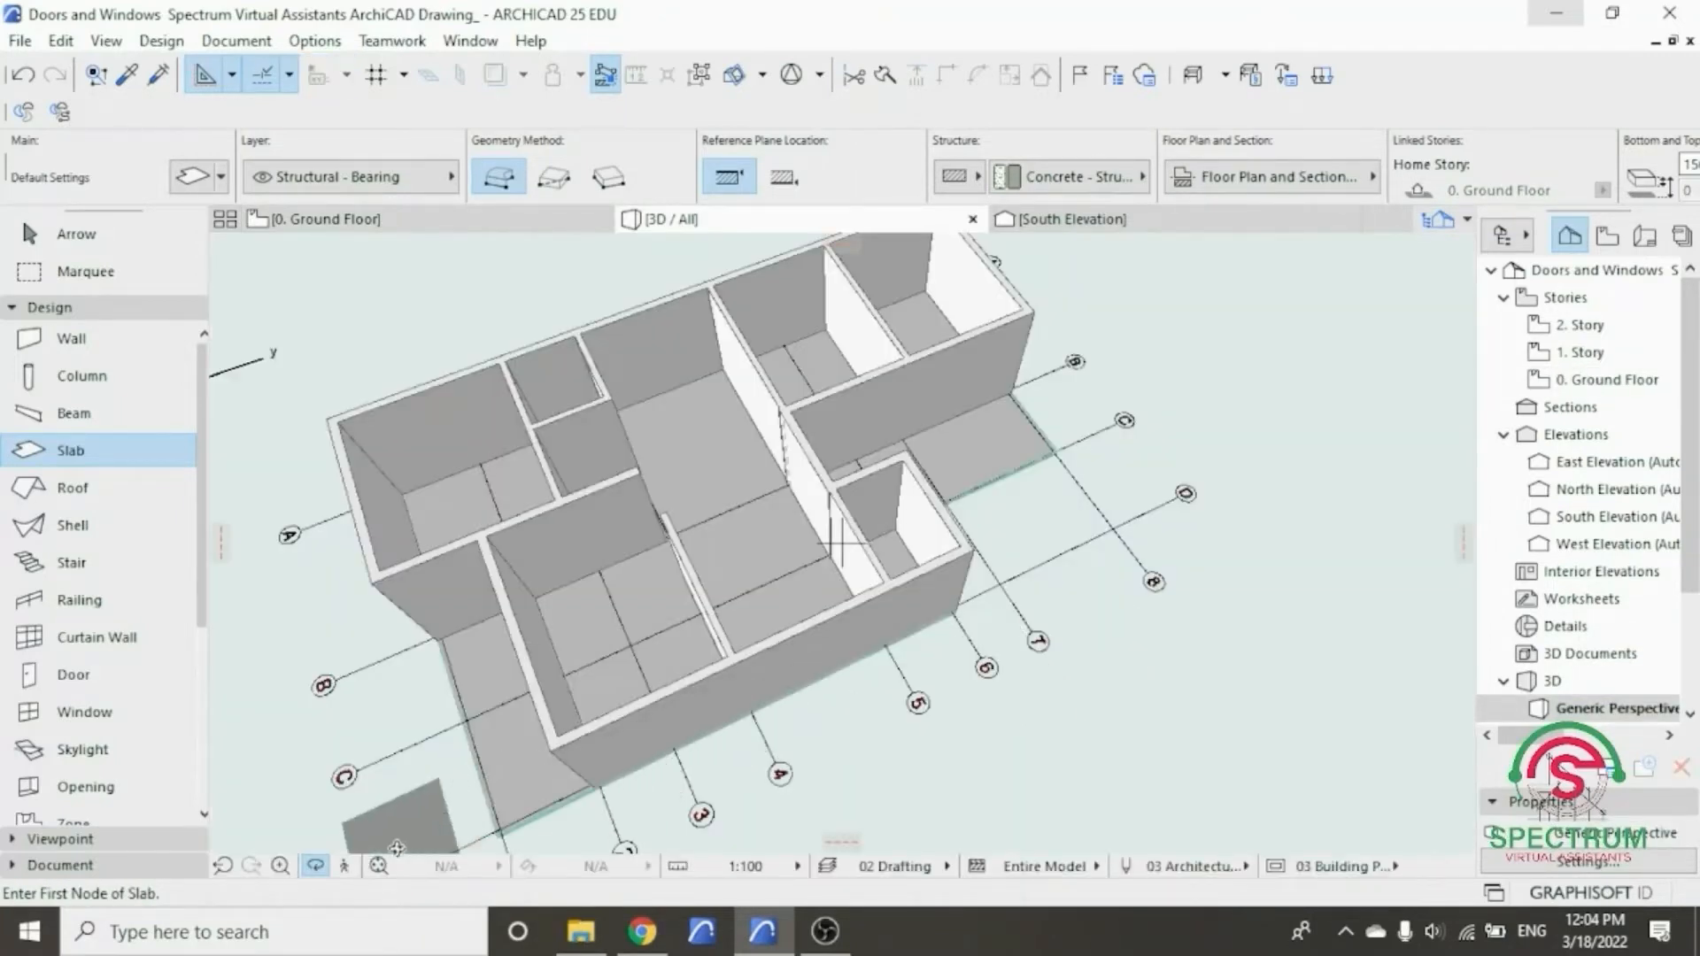
left_click(324, 866)
left_click(321, 872)
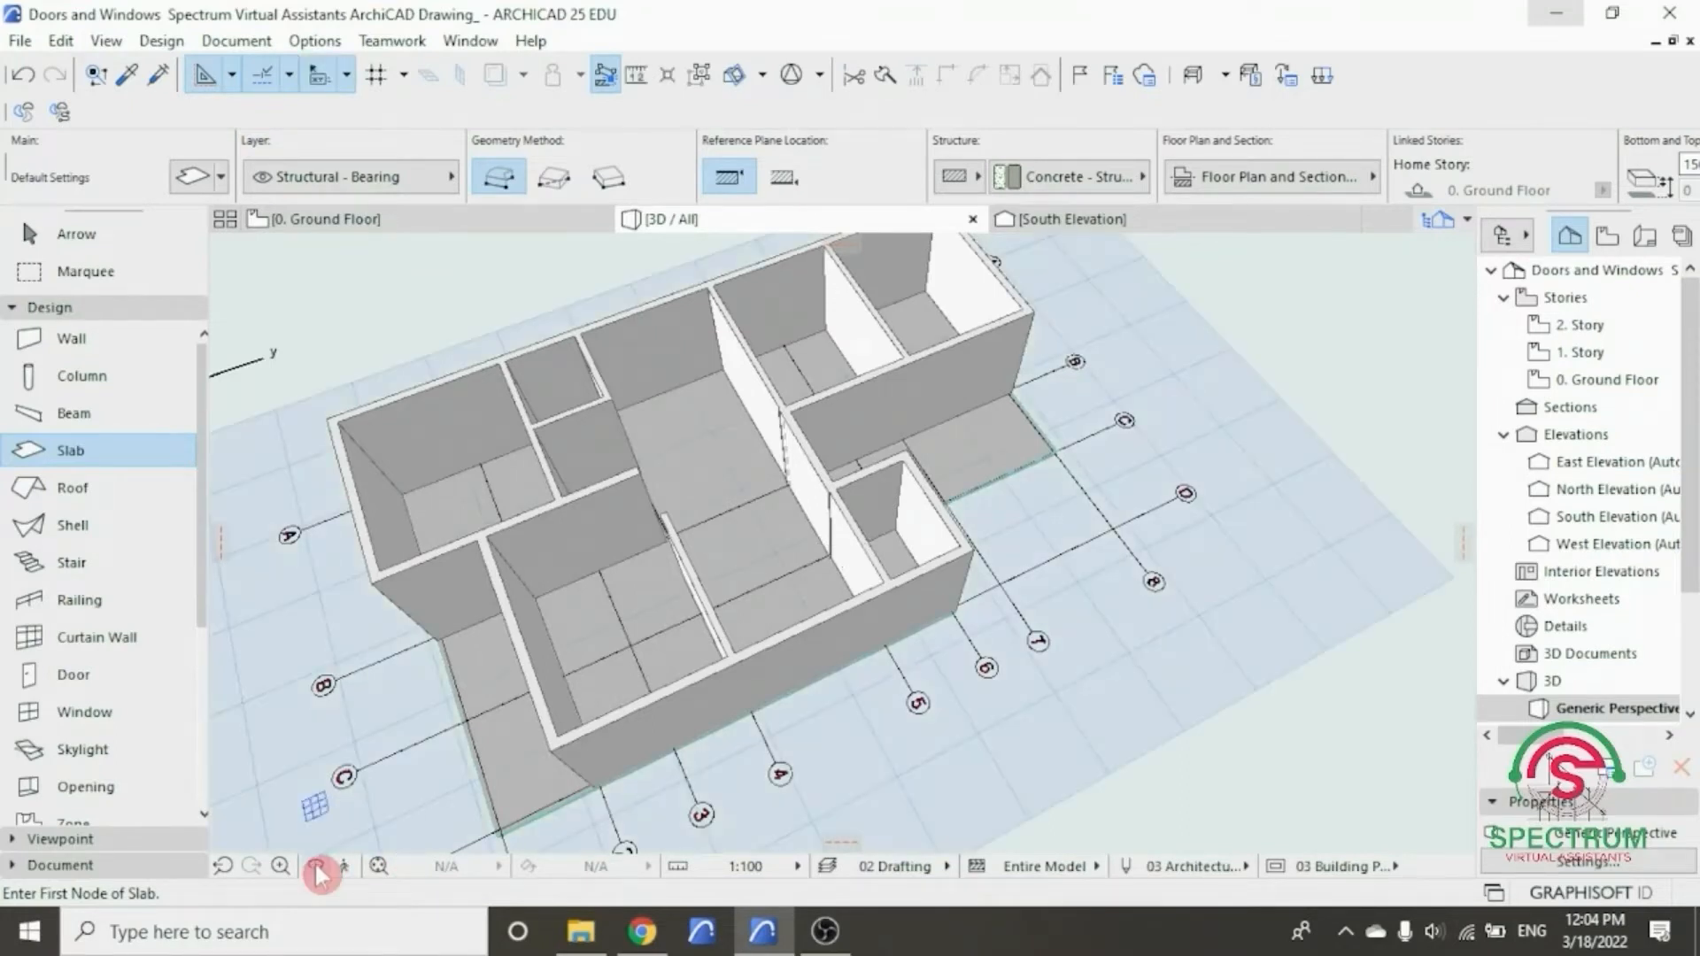
left_click(323, 873)
left_click_drag(370, 819, 583, 681)
left_click_drag(488, 773, 1334, 741)
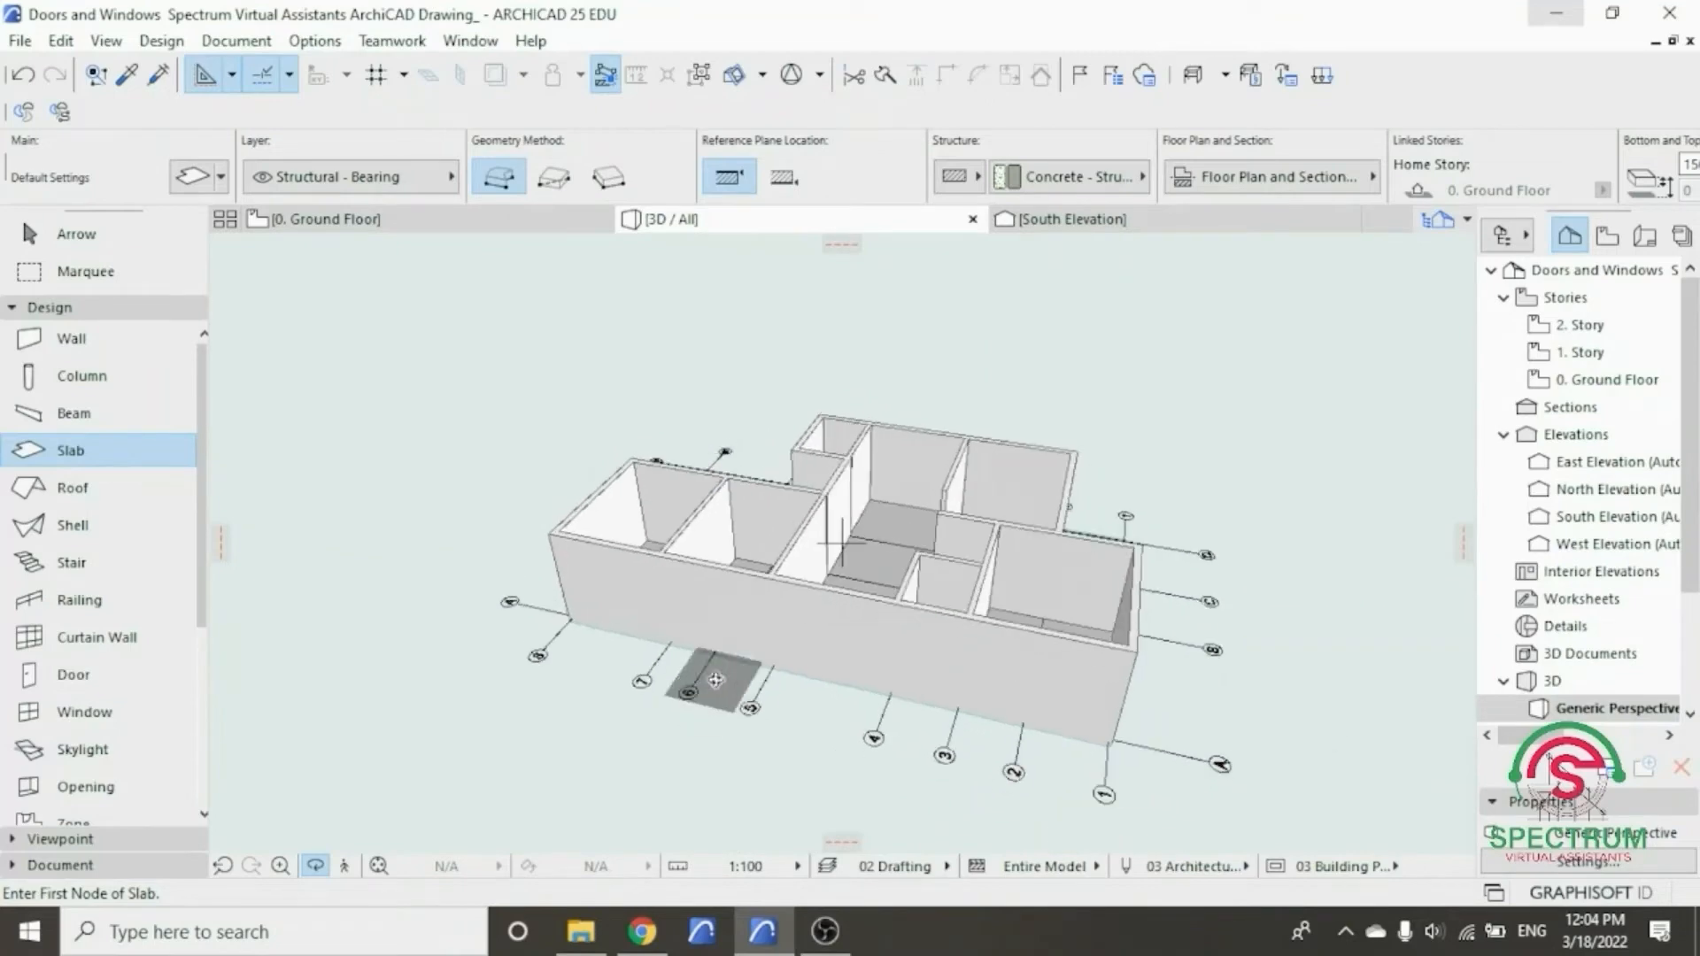
left_click_drag(713, 677, 1266, 728)
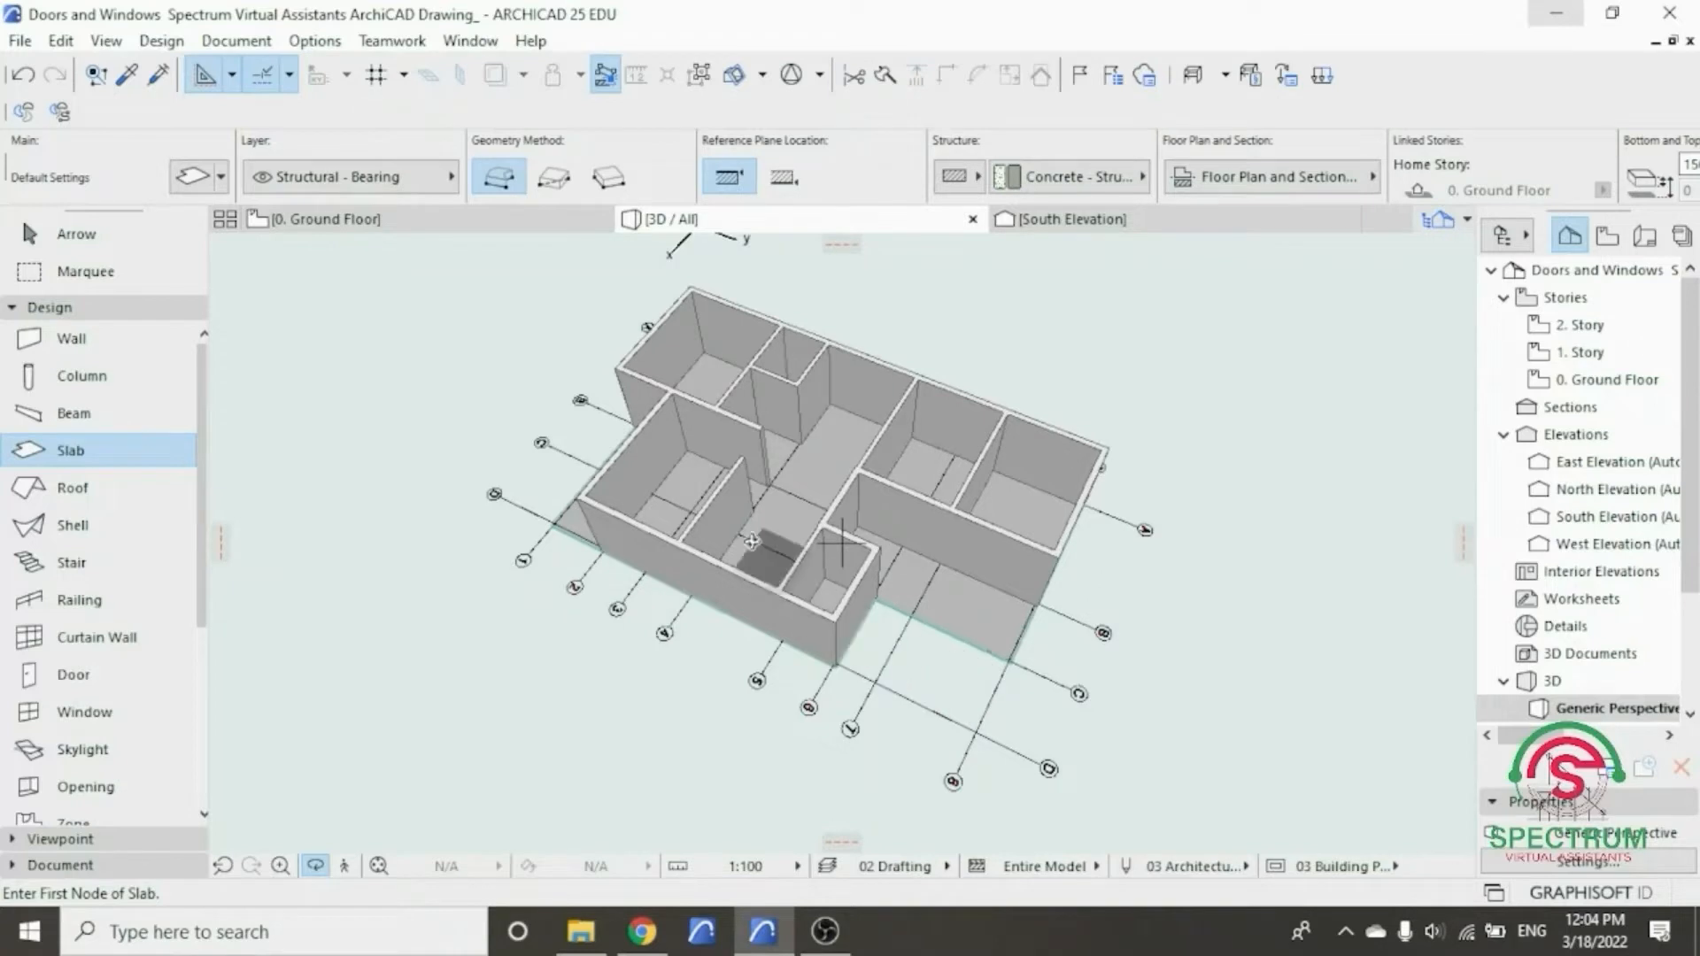
left_click(510, 223)
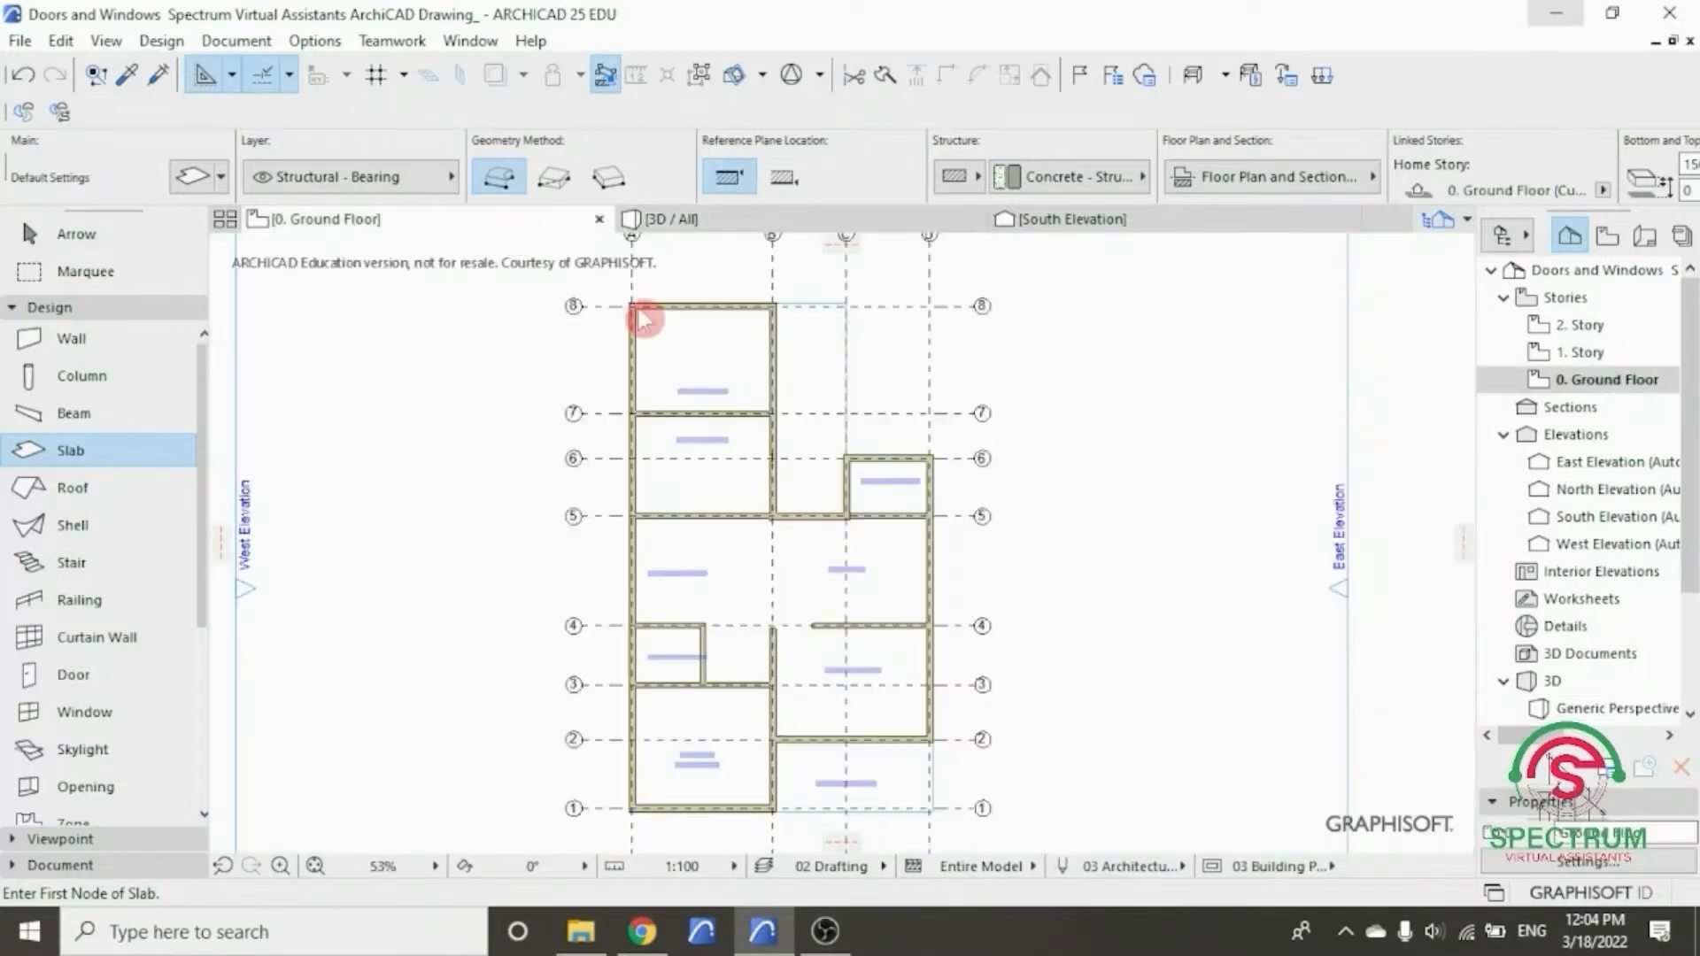
scroll(1039, 508, "down", 2)
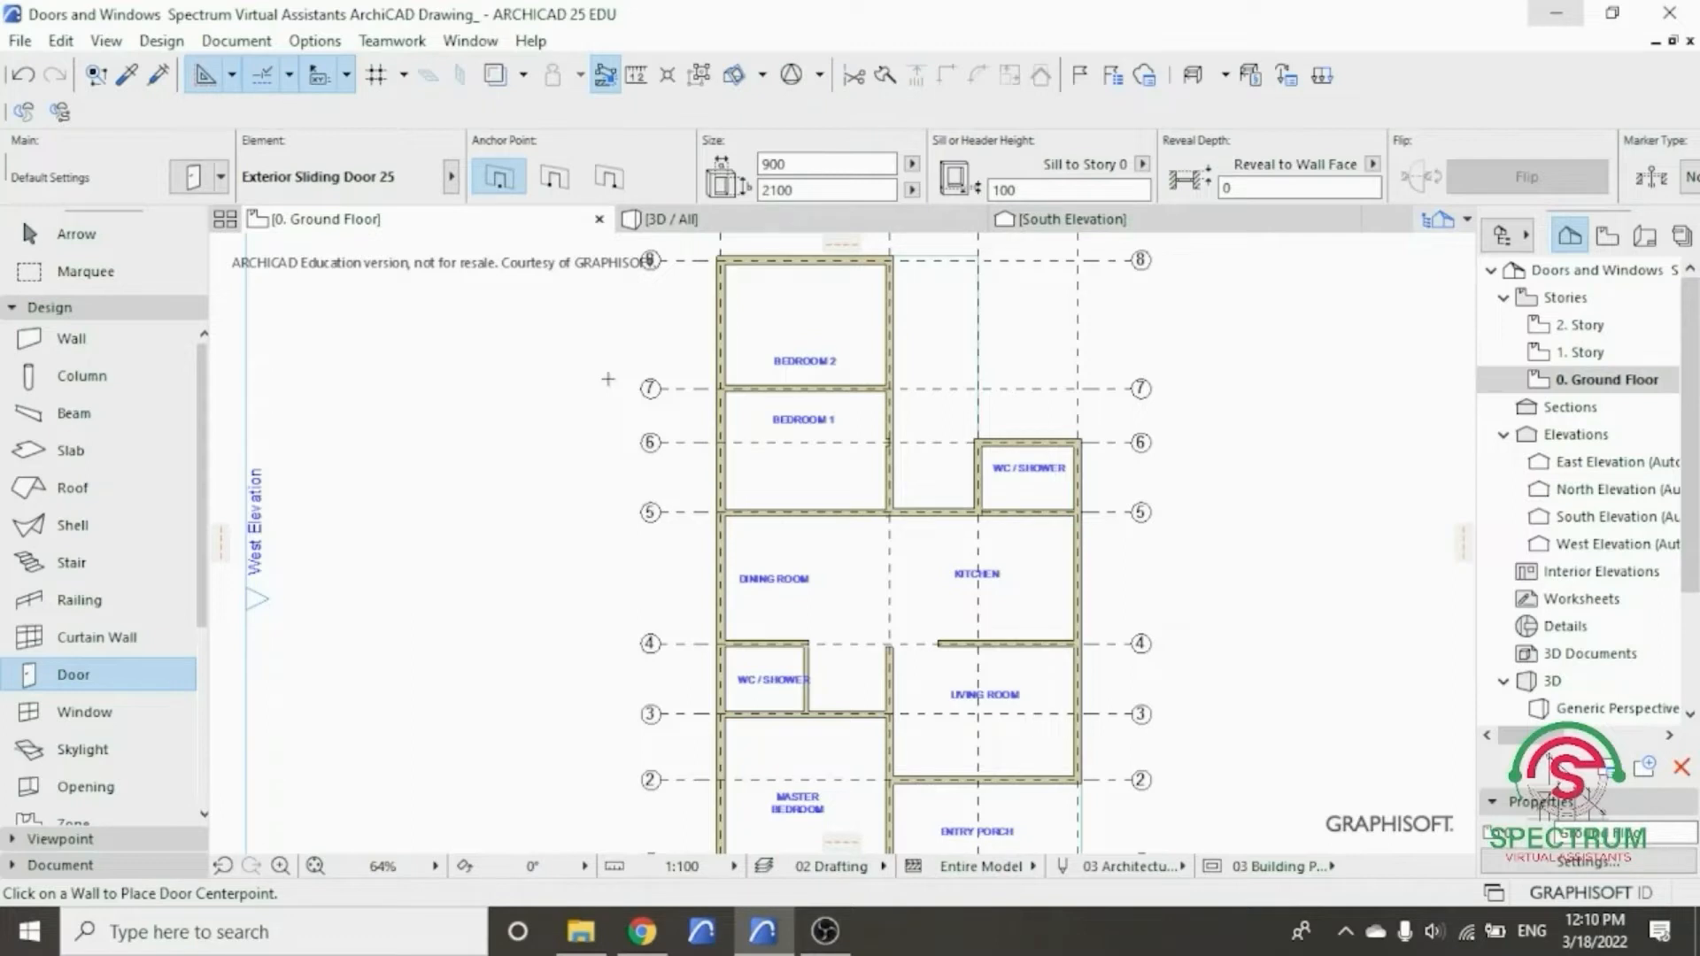
- Open the default door settings and choose Exterior Sliding Door 25 from the Sliding Doors 25 library folder
left_click(48, 307)
left_click(48, 308)
double_click(77, 686)
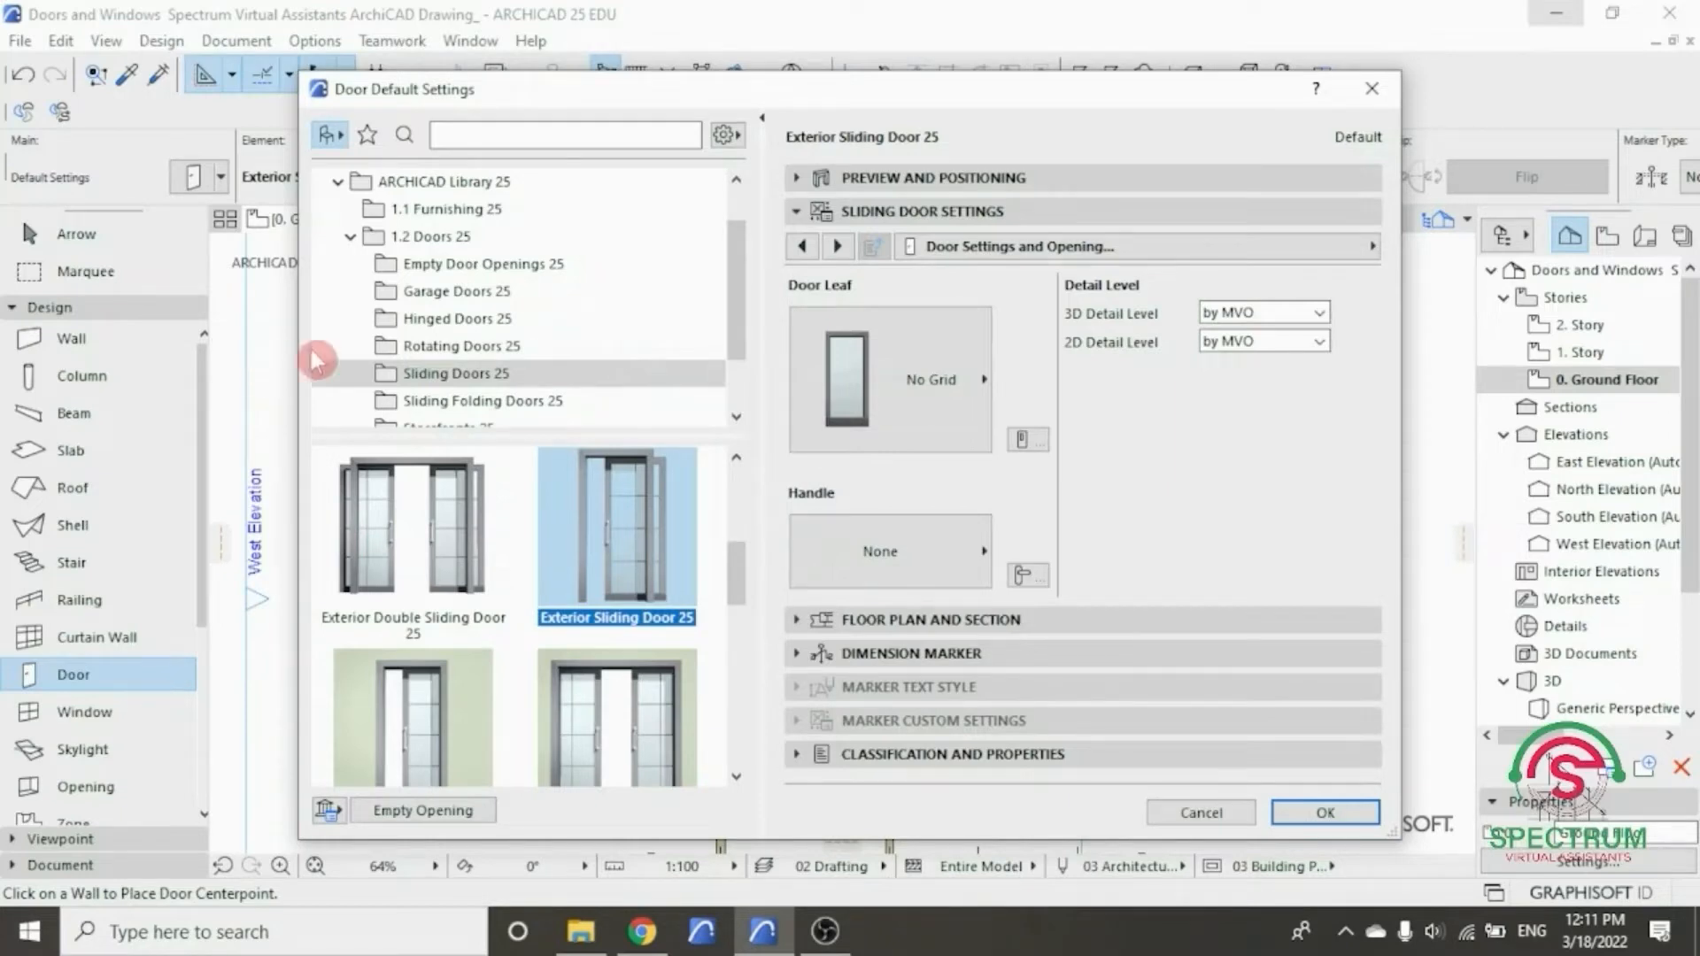
left_click(459, 375)
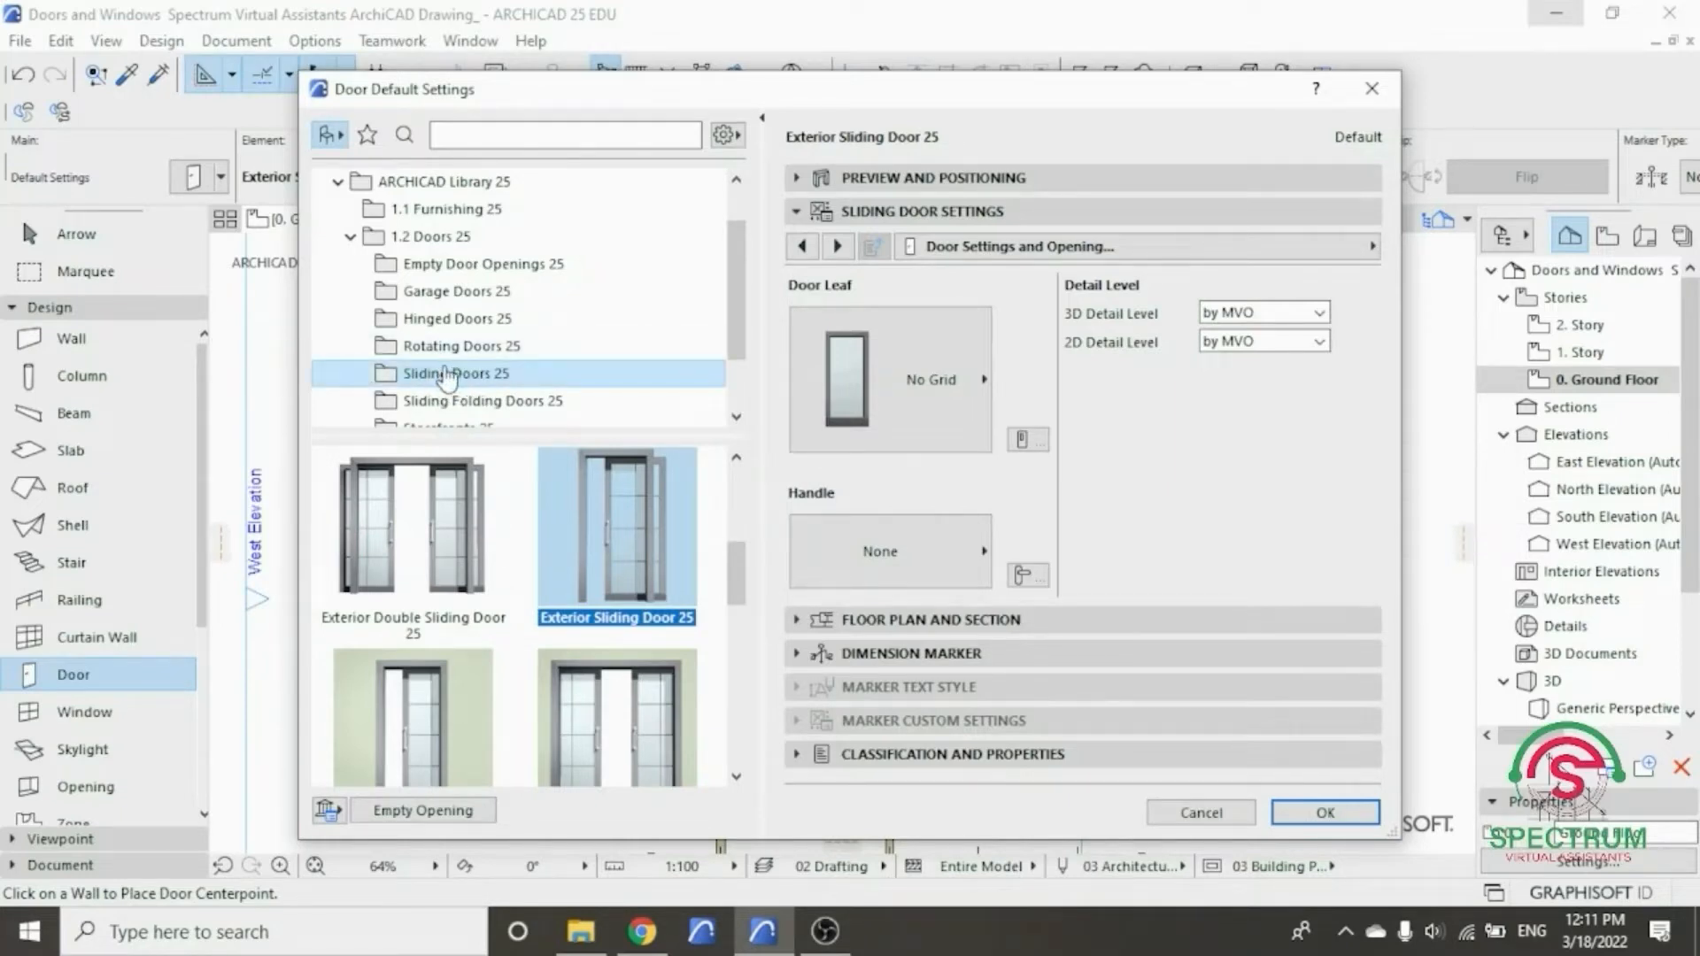
left_click(412, 236)
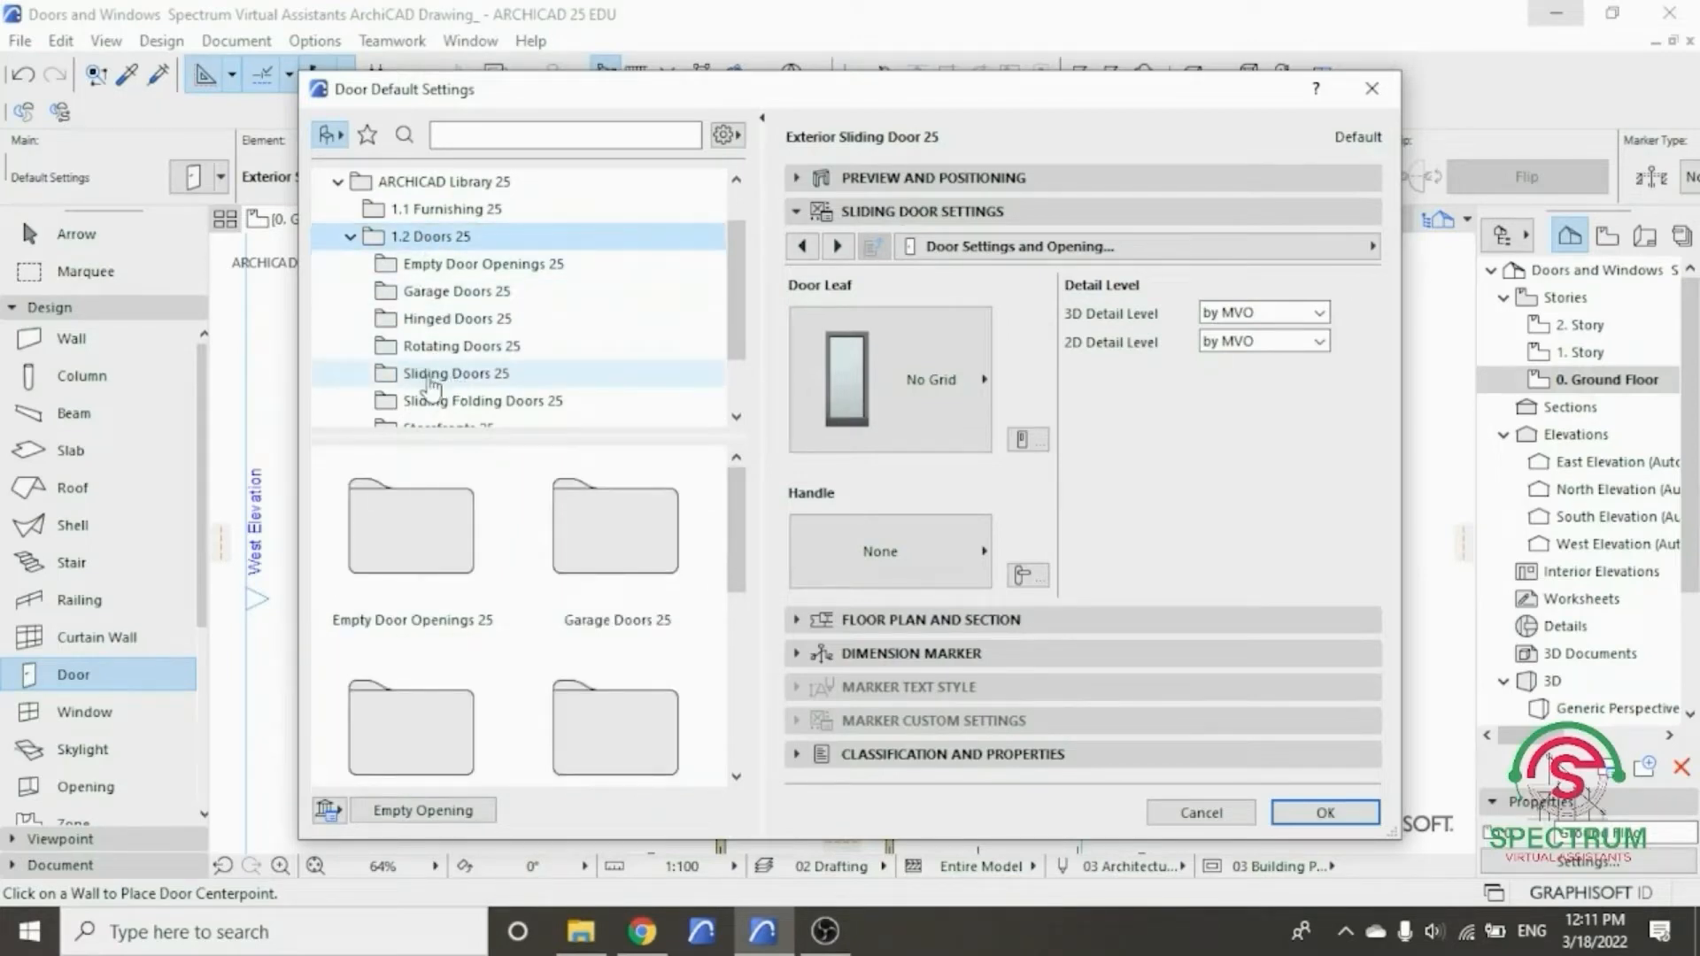
left_click(435, 381)
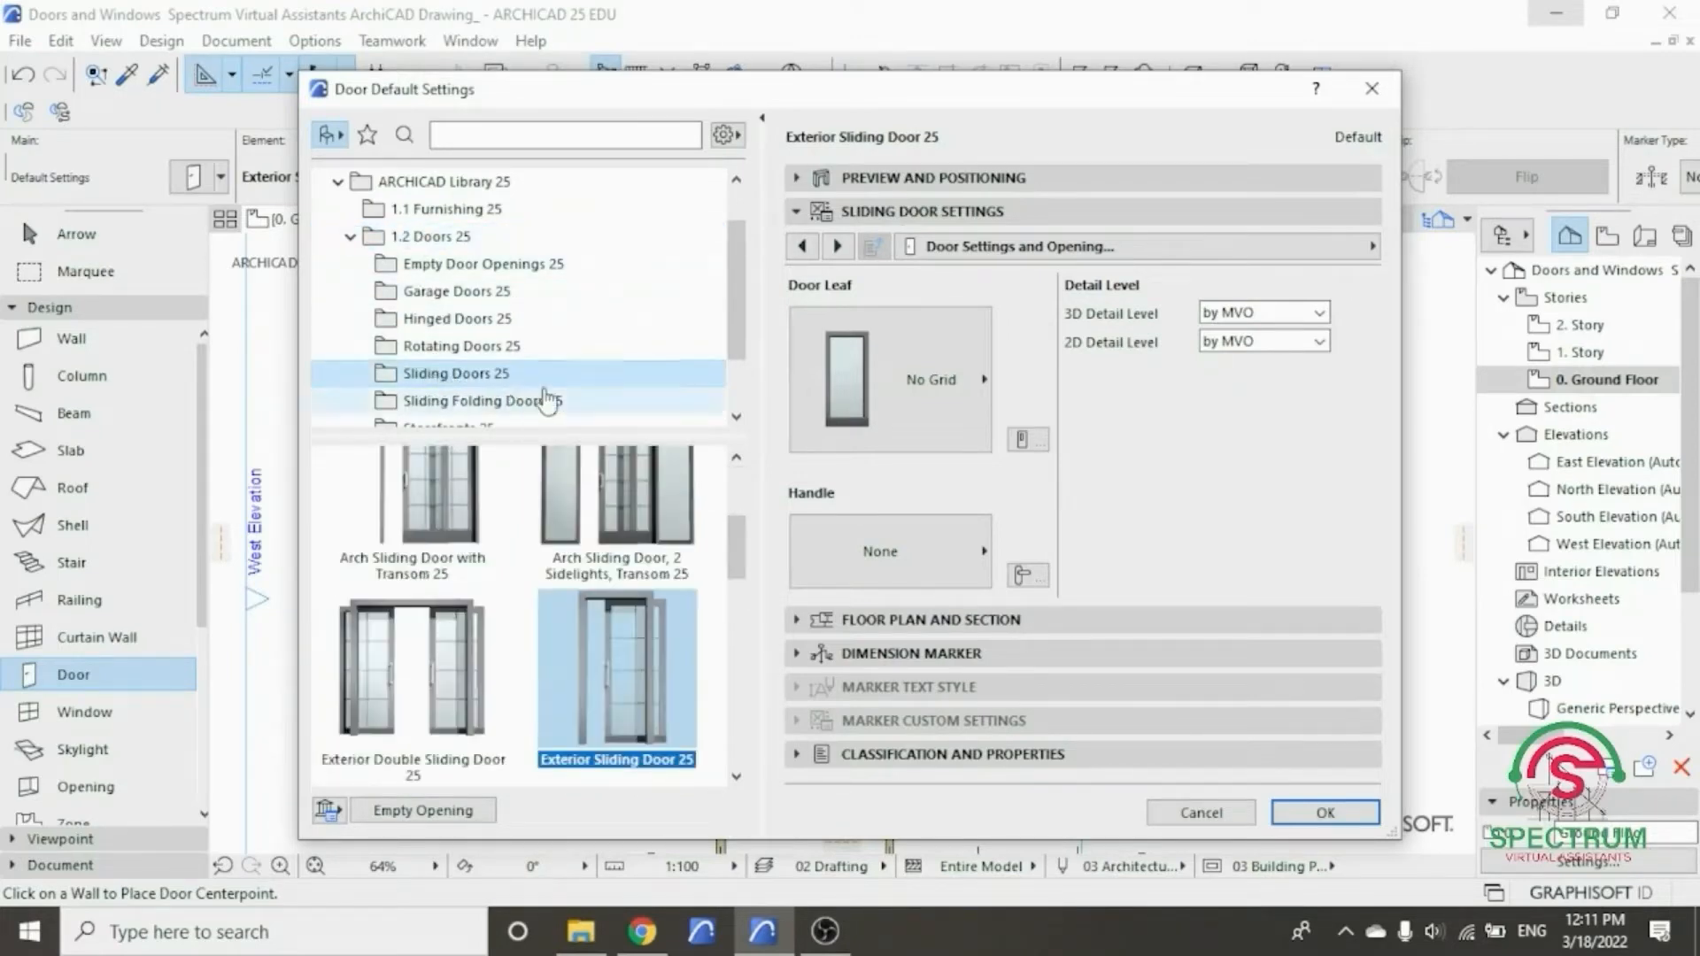
left_click_drag(740, 549, 722, 580)
left_click(630, 619)
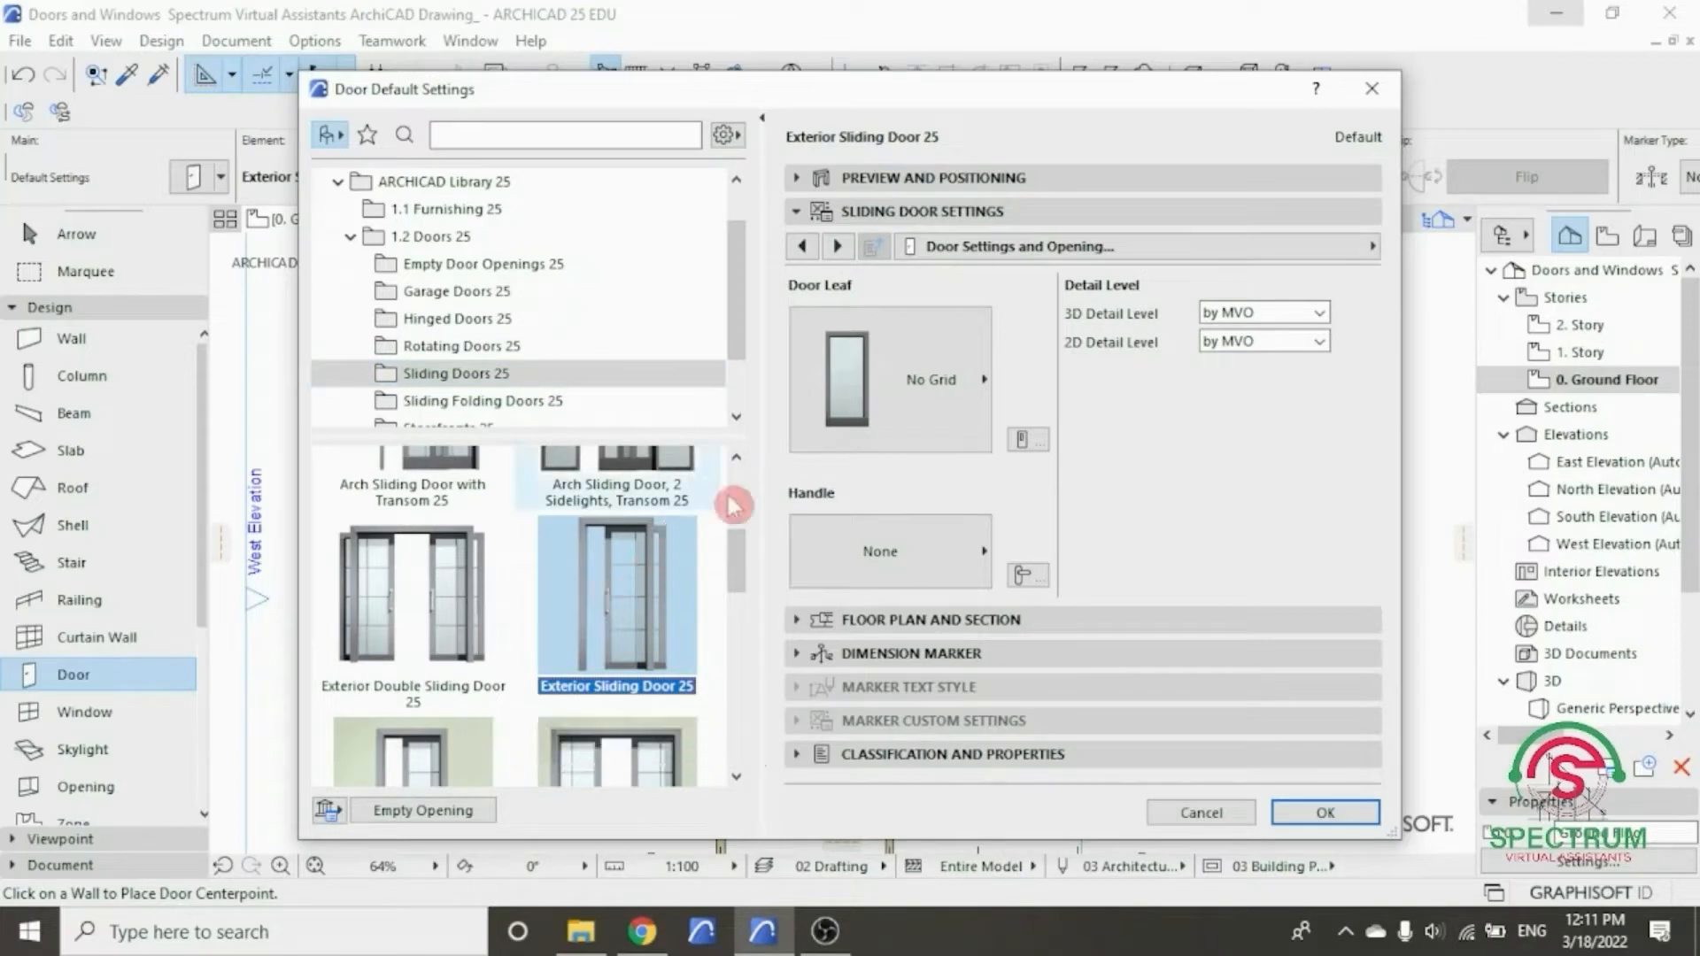
- Set the sliding door's height to 2400 in its preview and positioning settings
left_click(840, 415)
left_click(1024, 209)
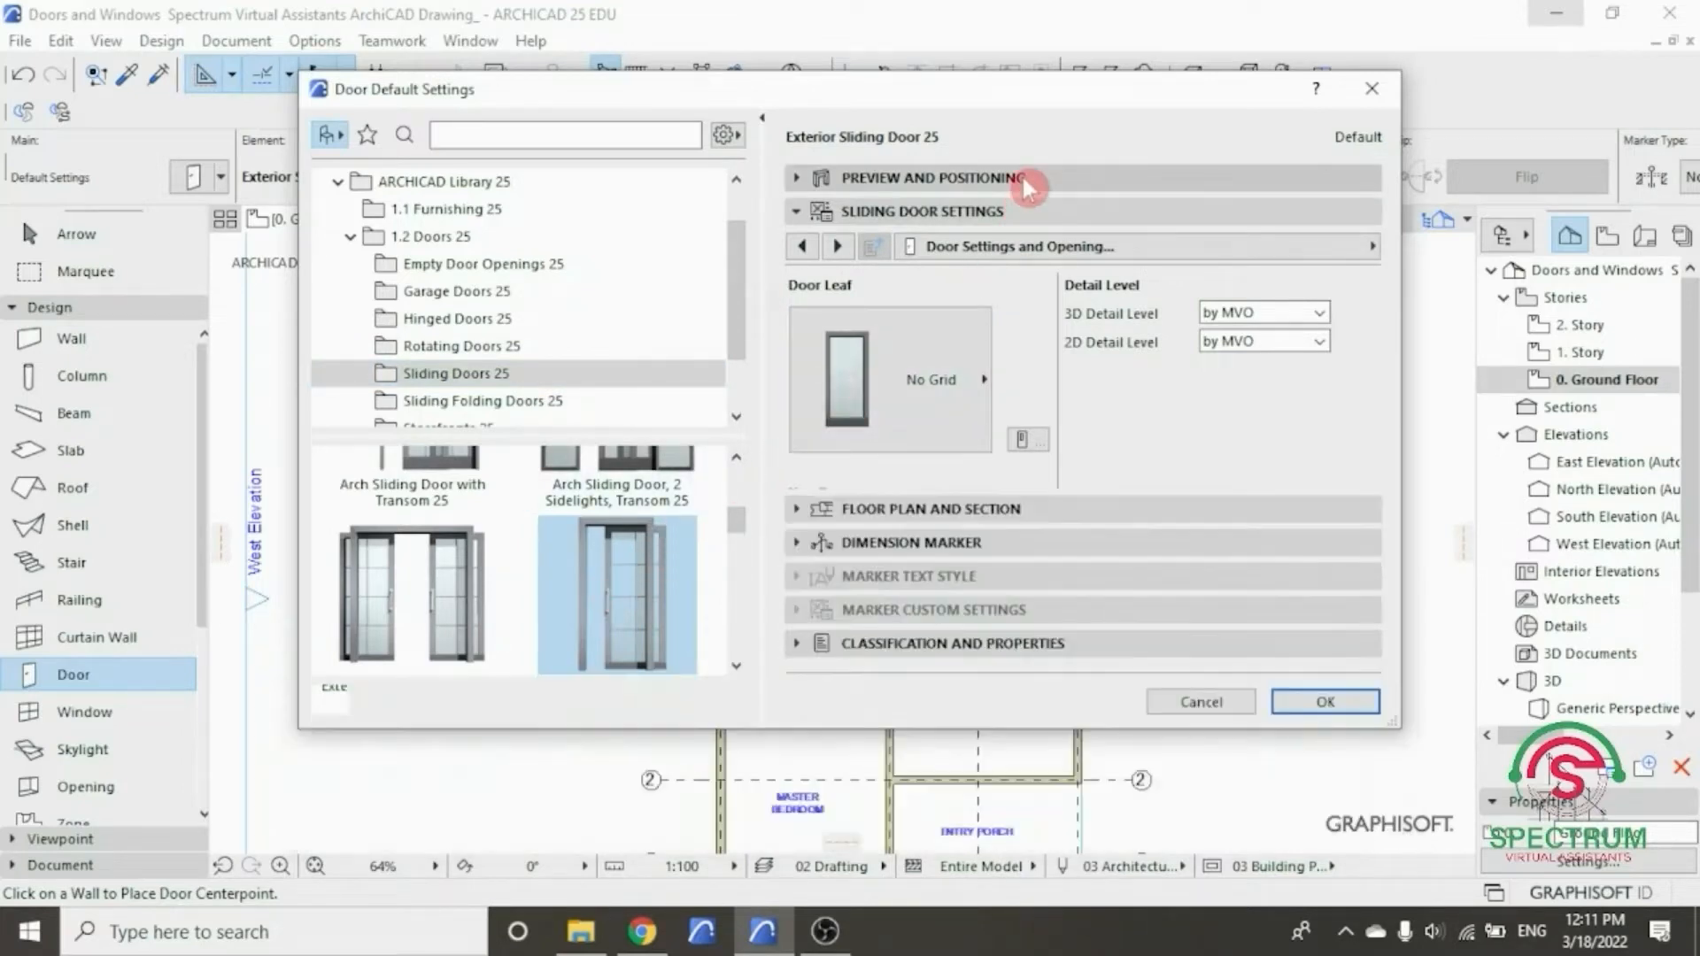
left_click(1022, 176)
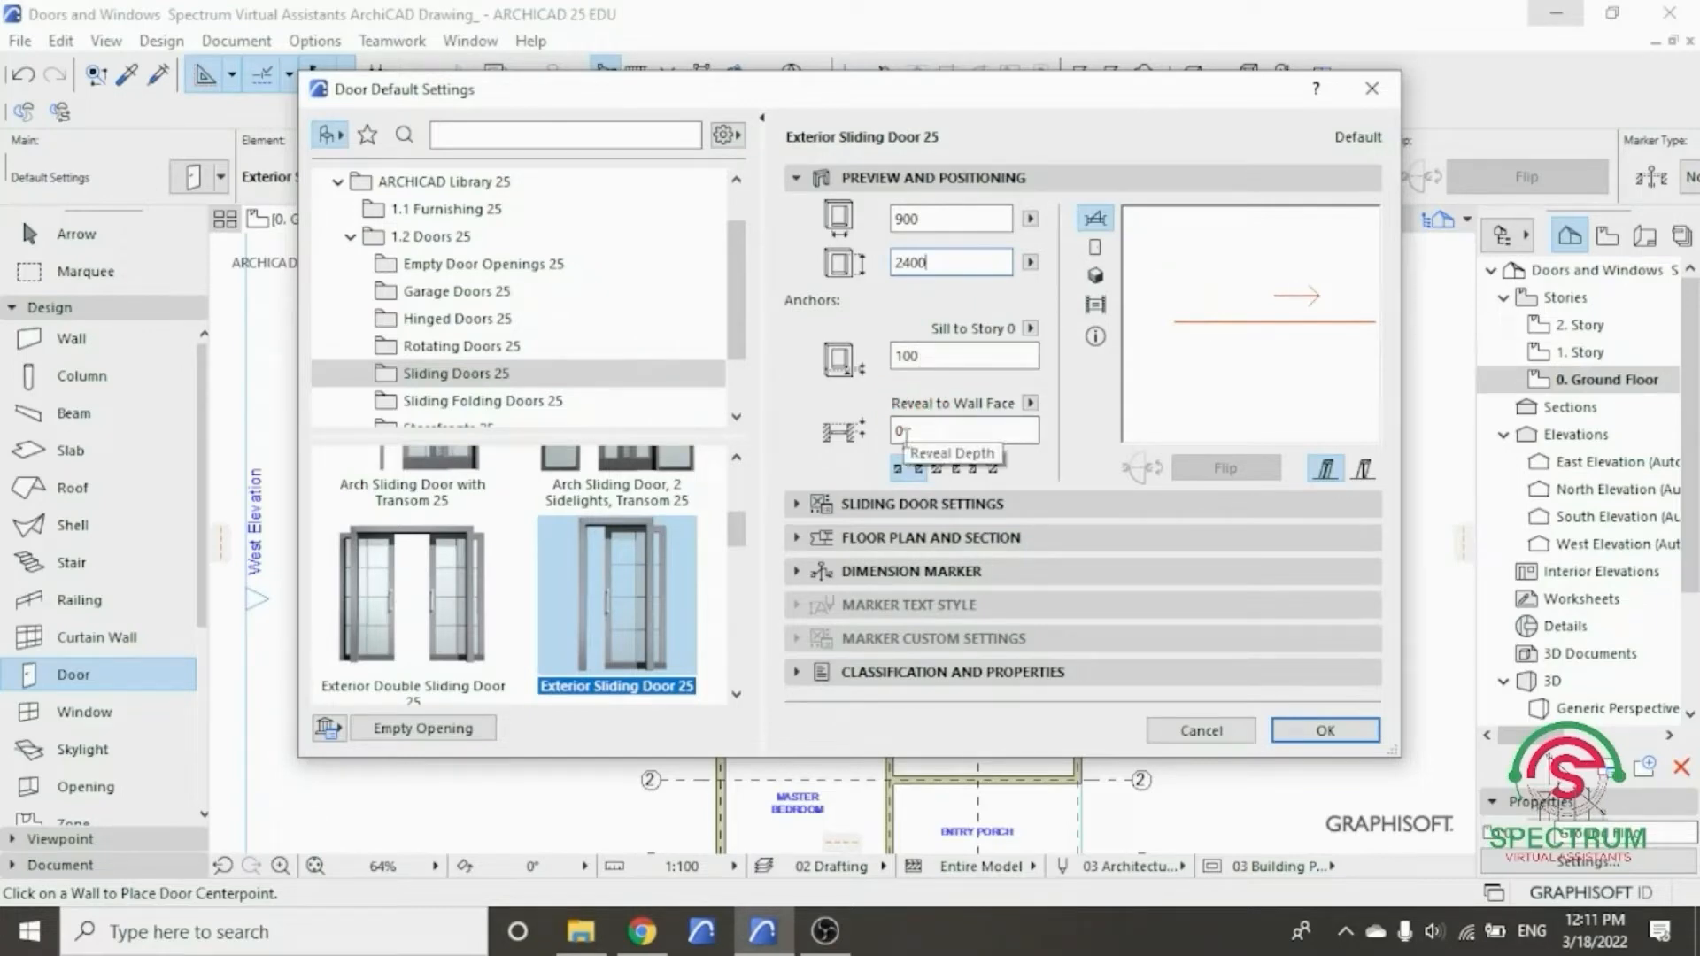
left_click(927, 187)
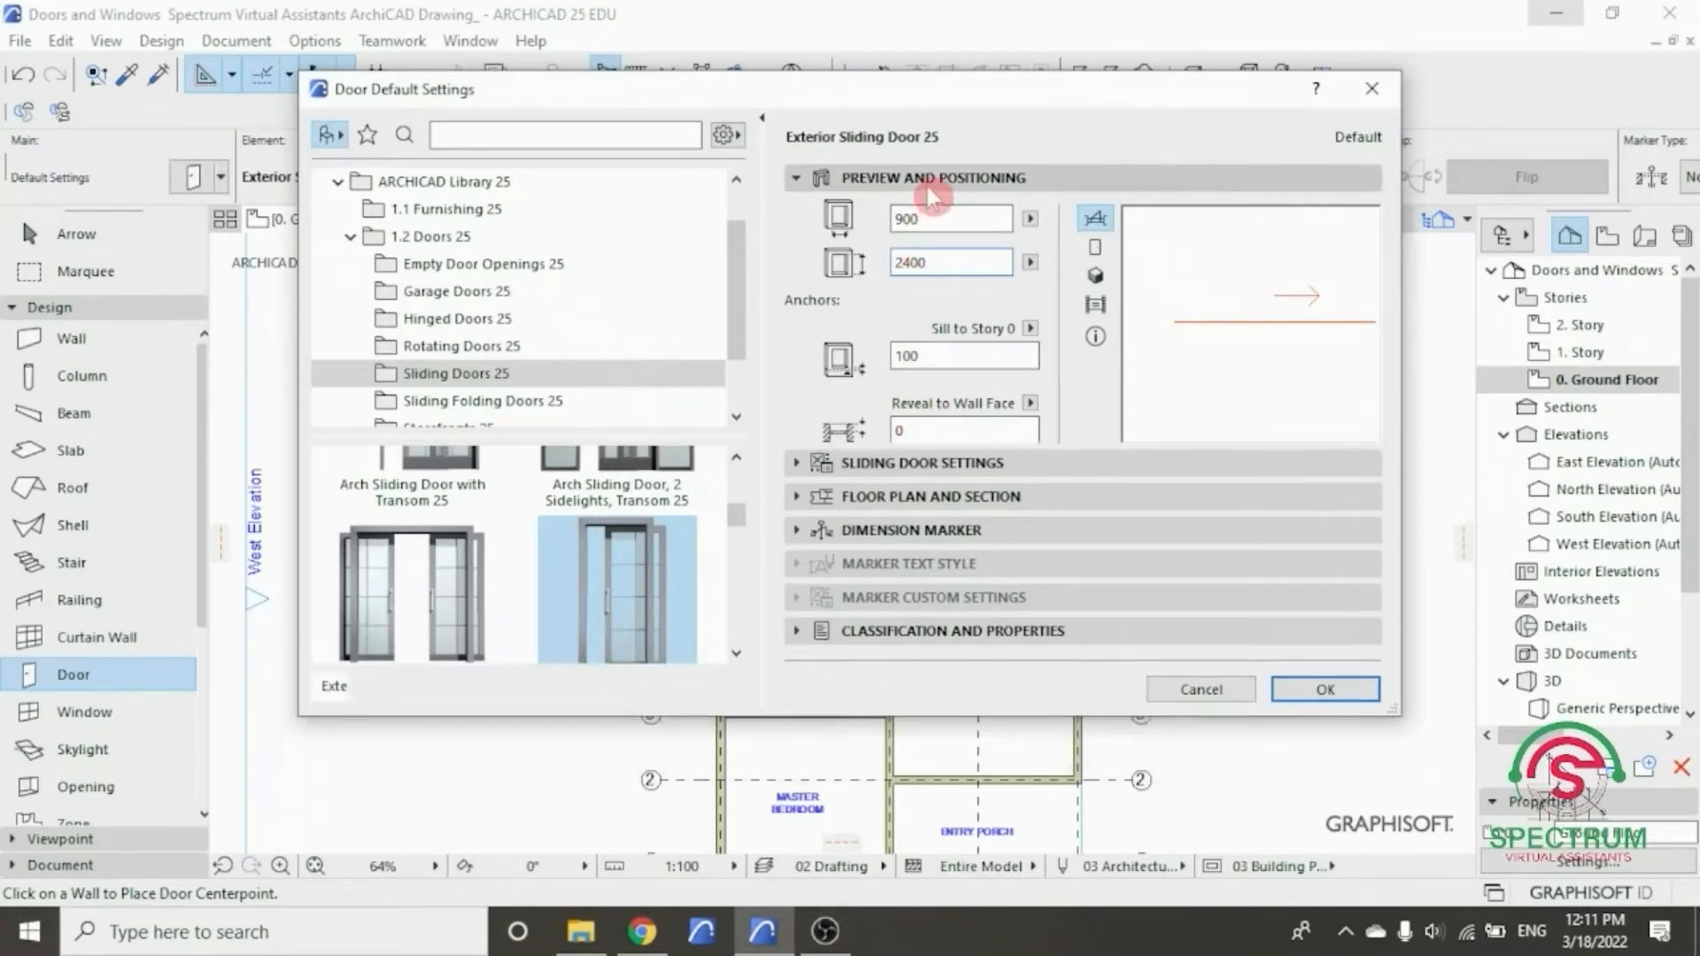
- Set the sliding door's leaf to Style 1 and its handle to Fix Handle 1
left_click(927, 221)
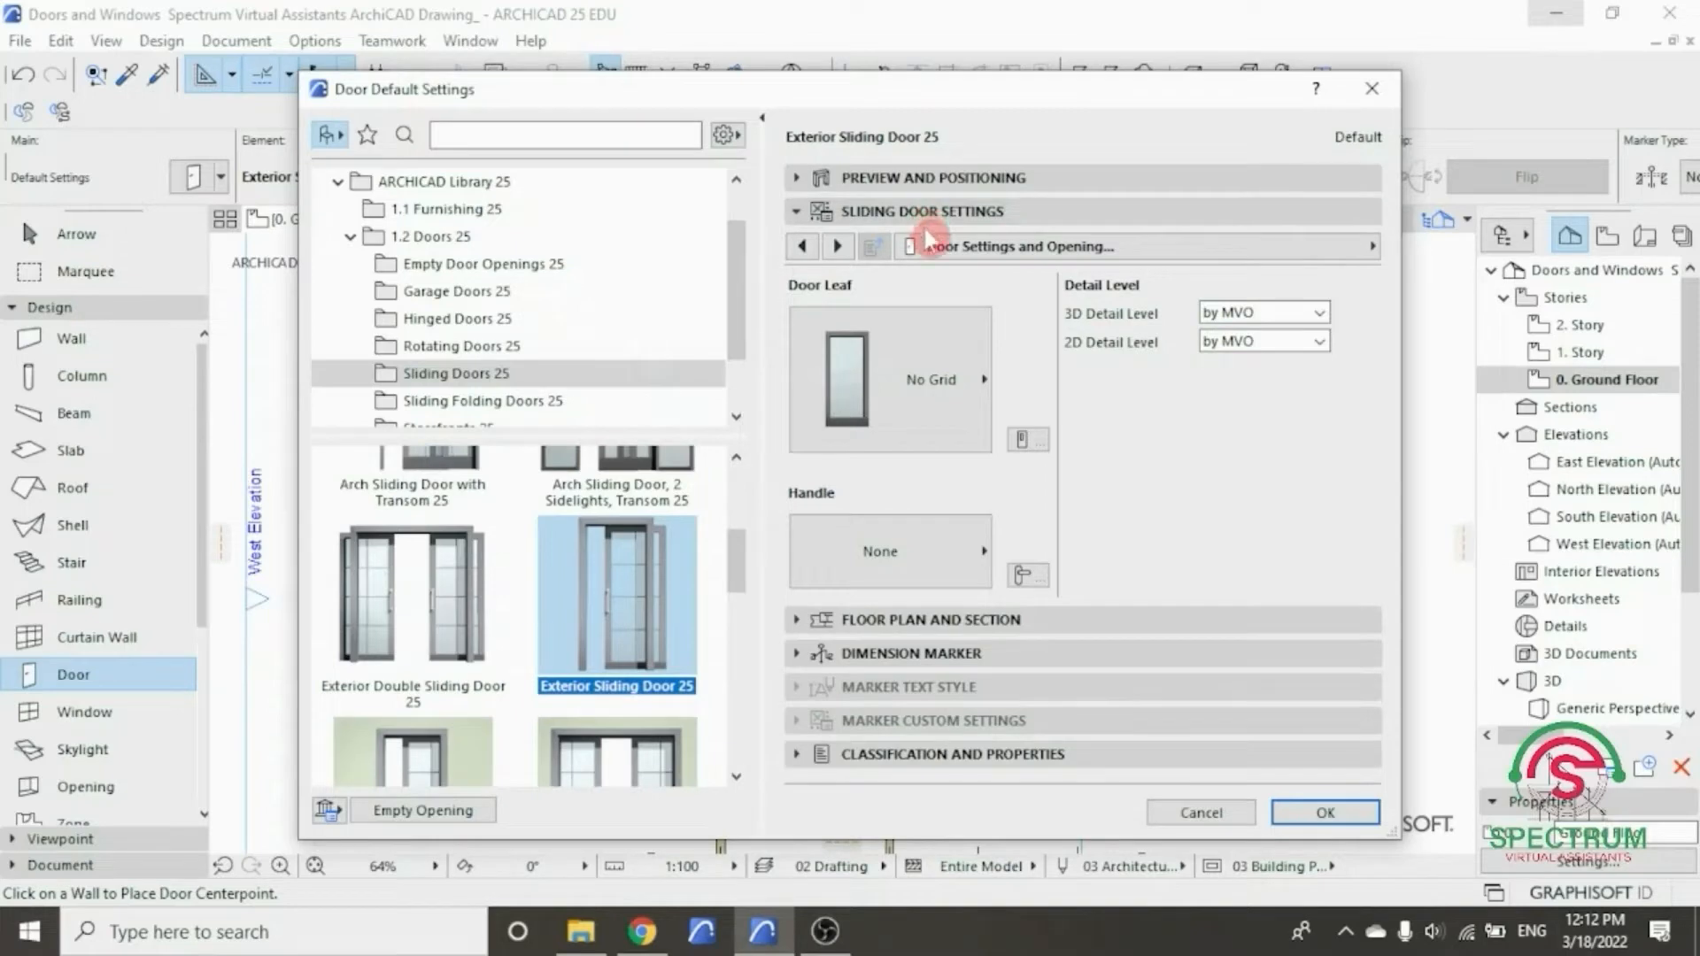
left_click(946, 384)
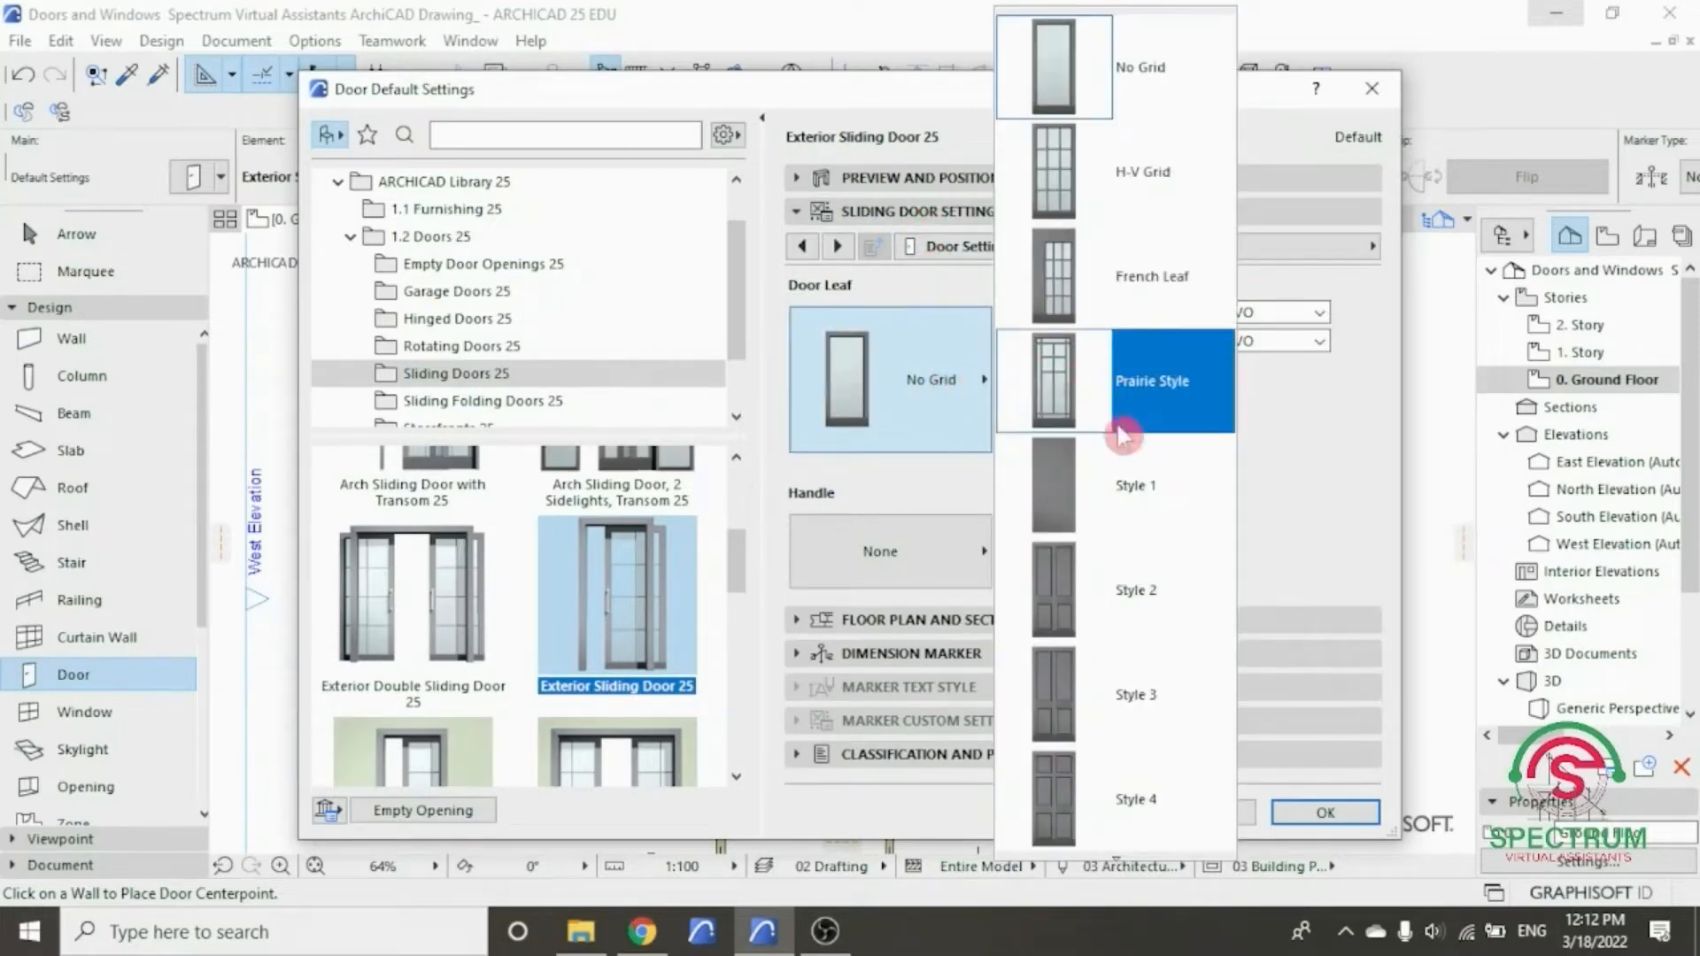
left_click(1138, 496)
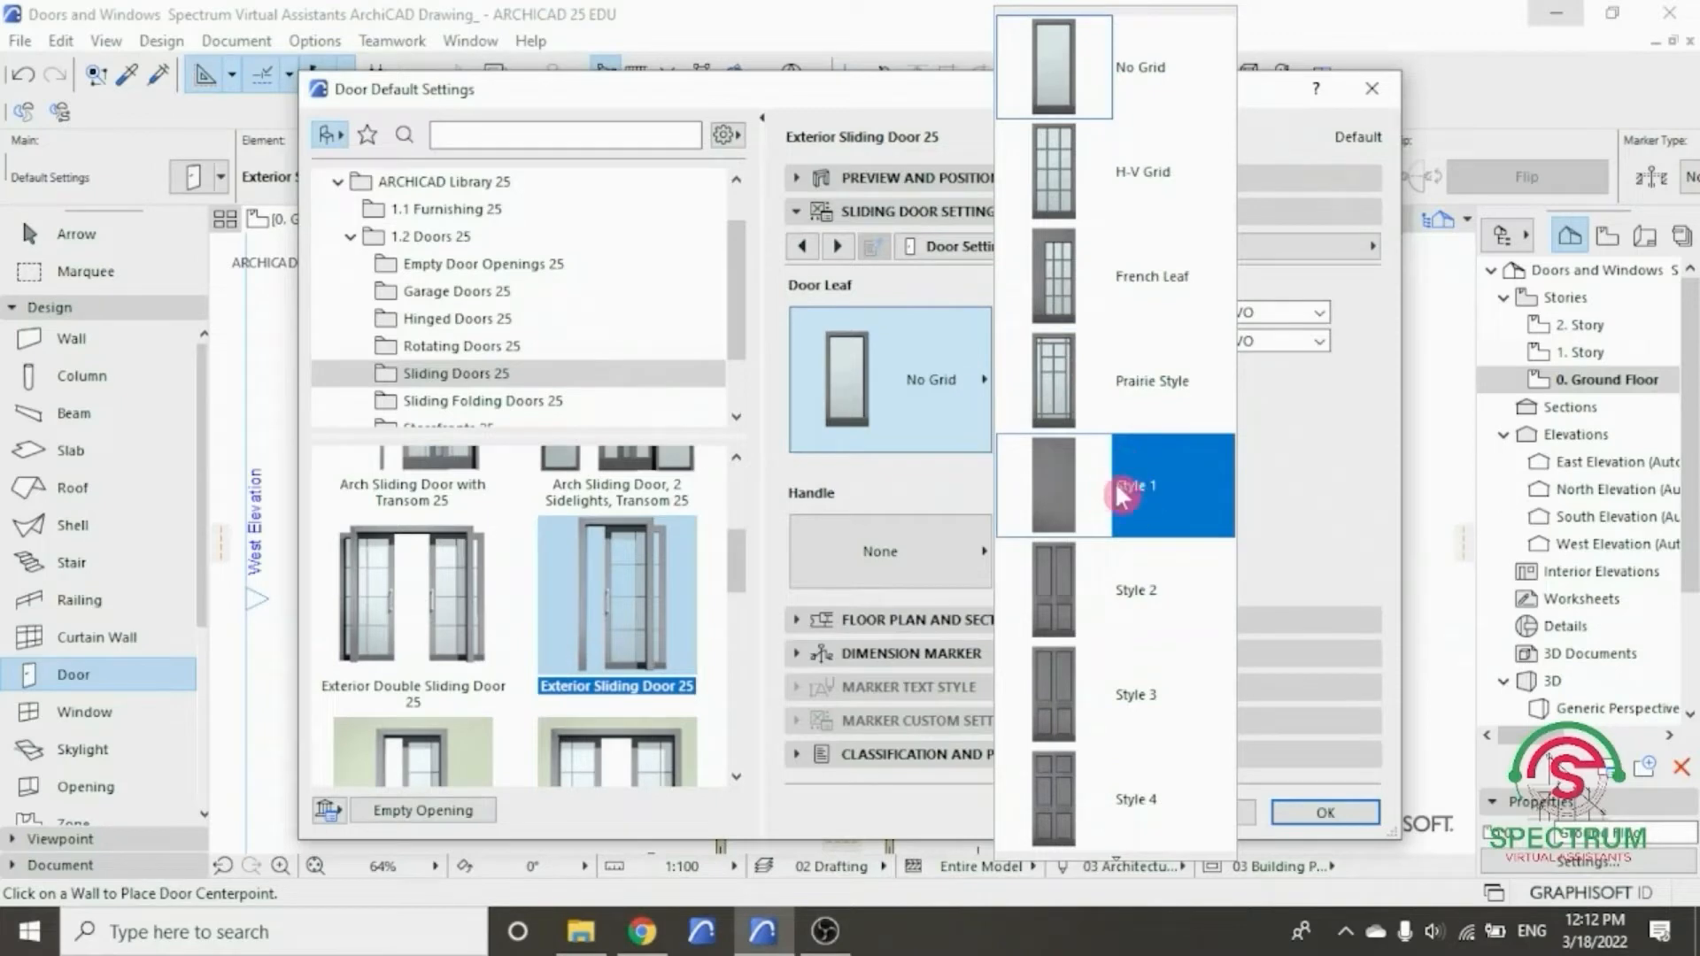
left_click(1122, 493)
left_click(963, 565)
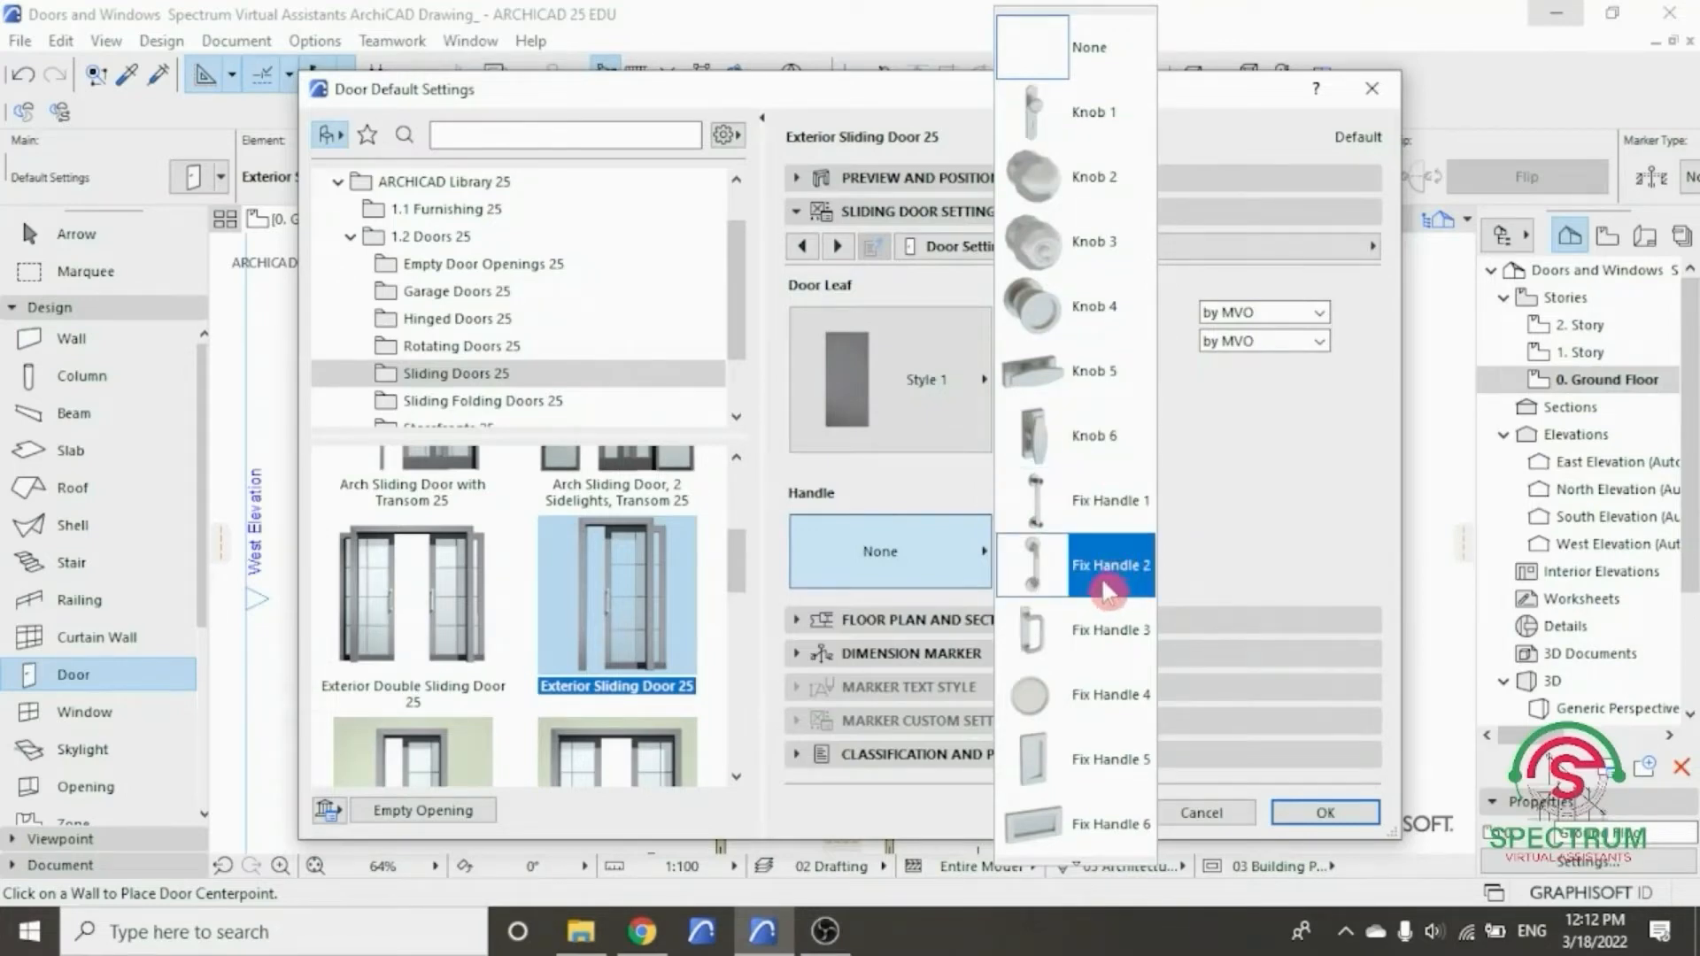
left_click(1103, 523)
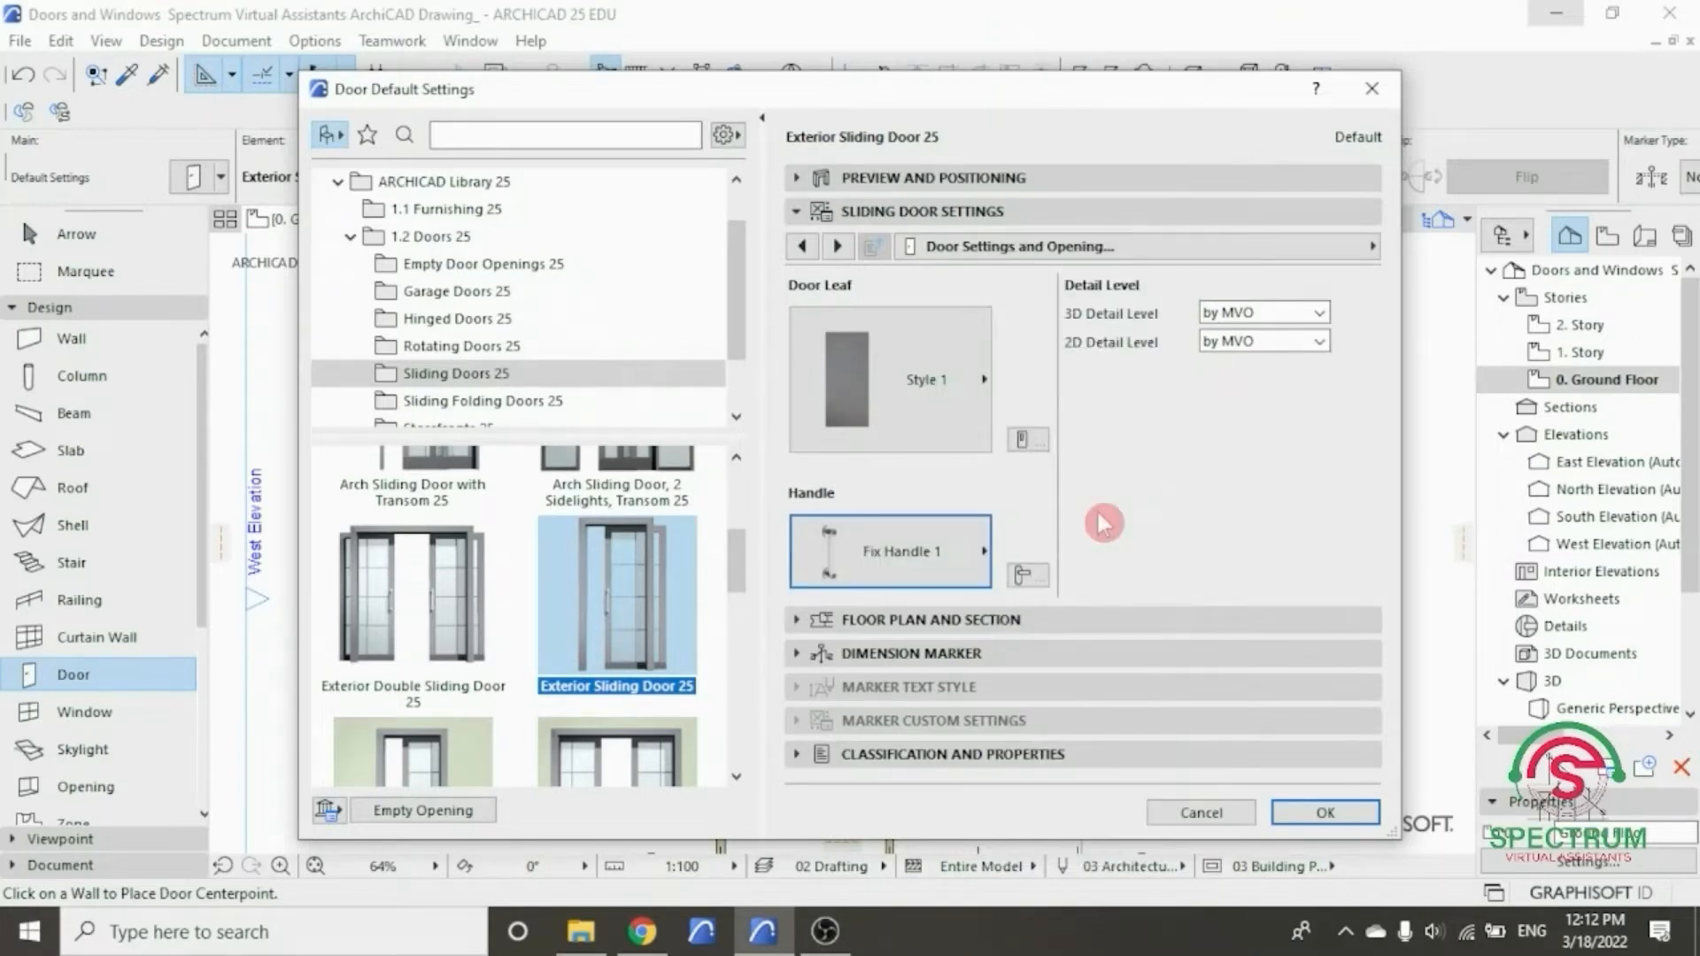
- Assign Wood - Mahogany Horizontal to the door's outside and inside leaf surfaces in its model attributes
left_click(1113, 257)
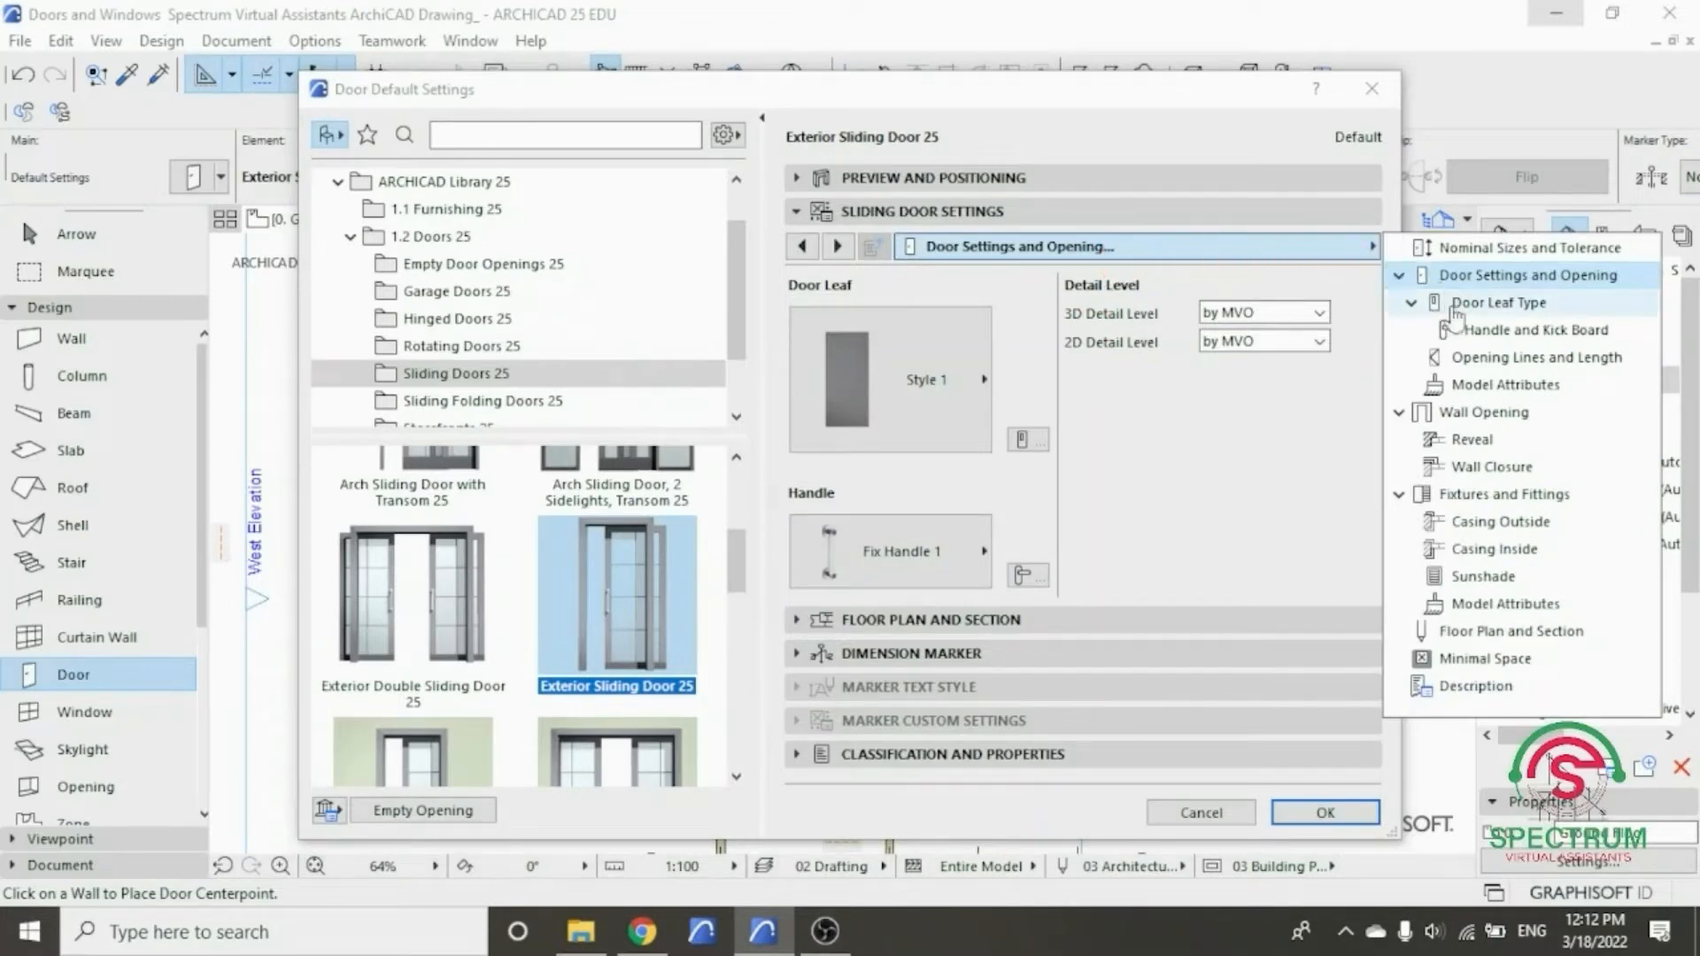
left_click(1468, 392)
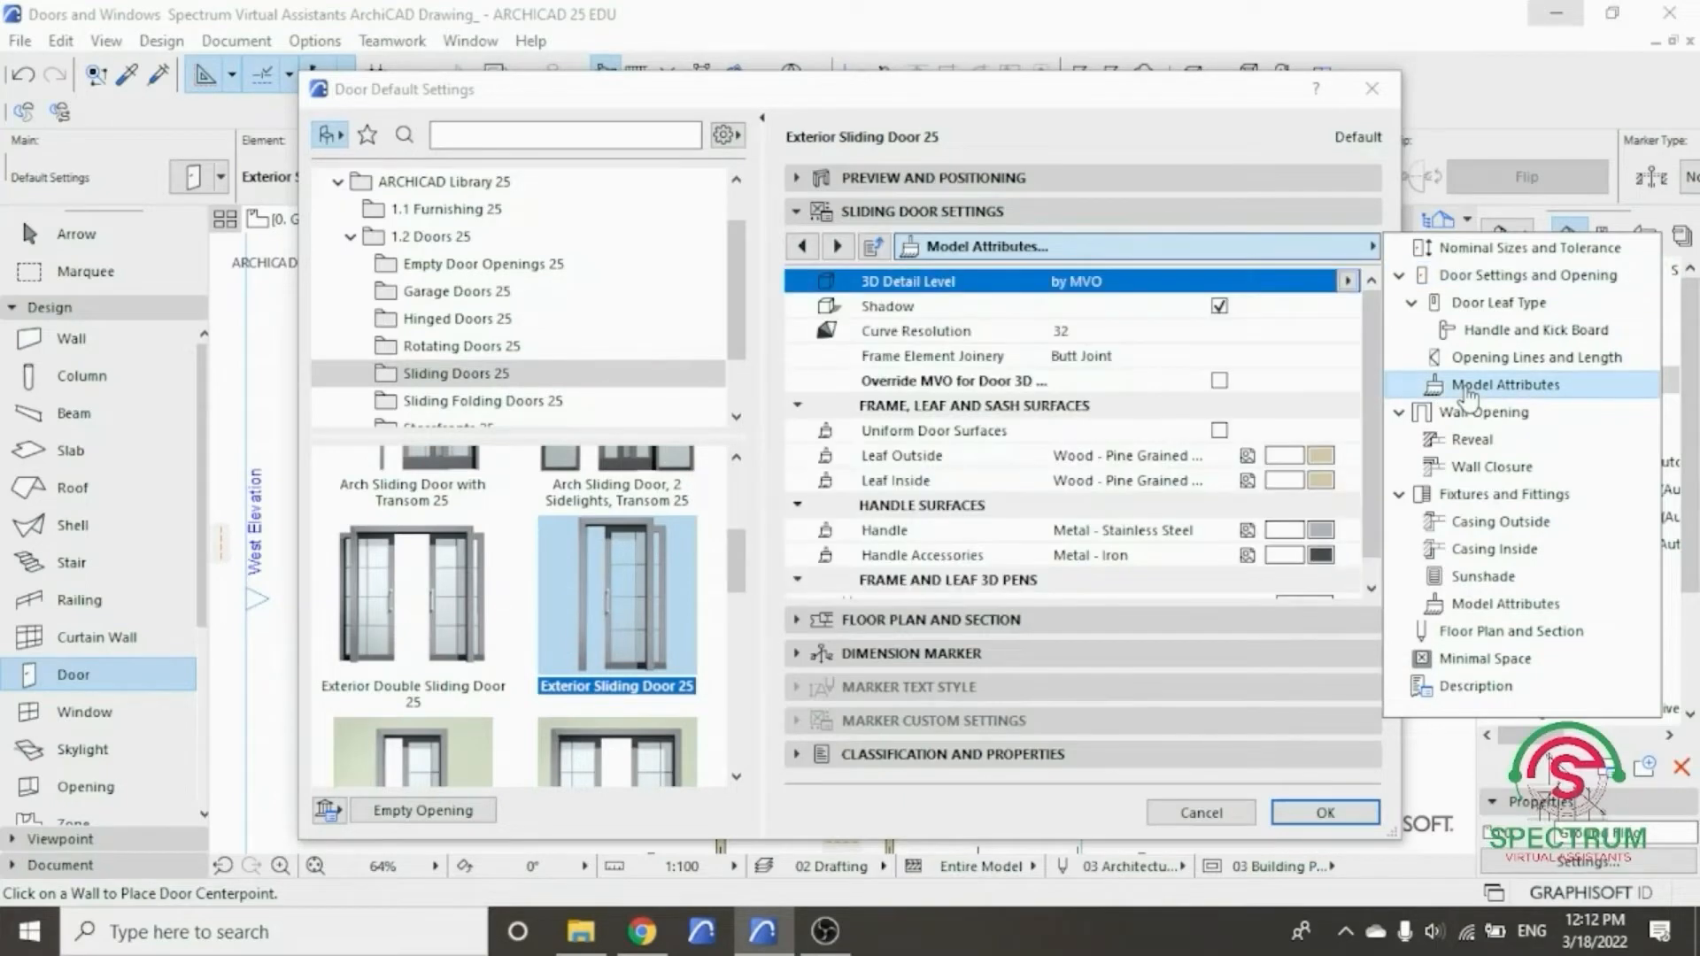
left_click(1319, 378)
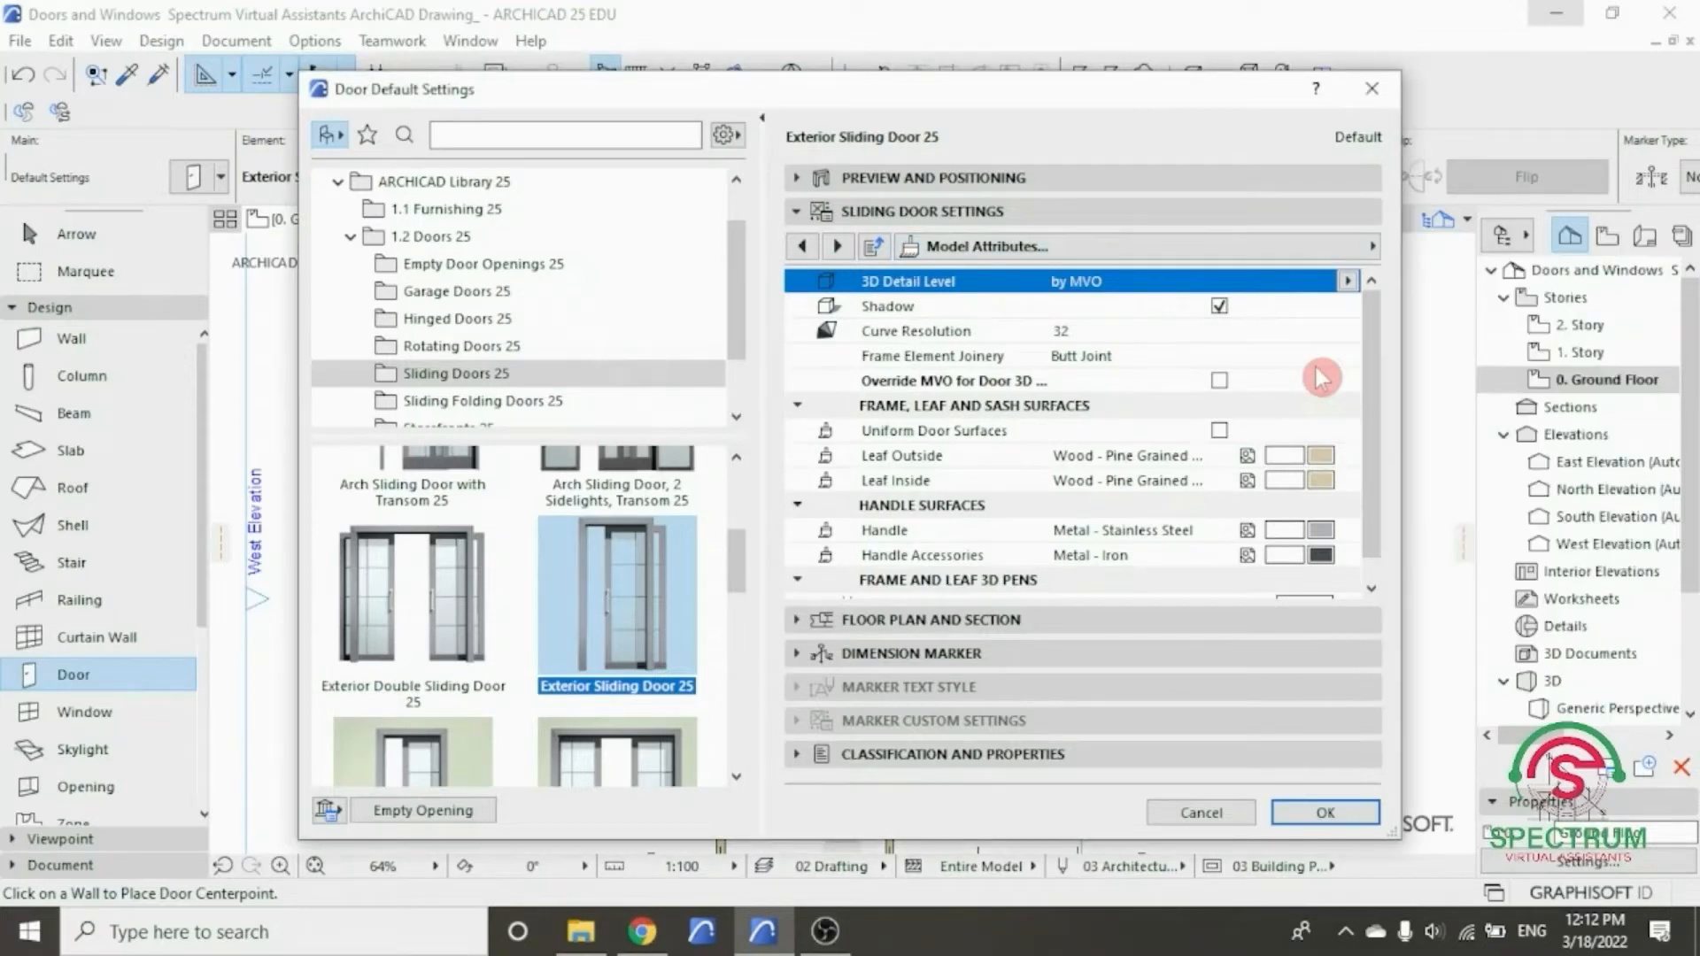
mouse_move(1371, 359)
left_mouse_down()
mouse_move(1371, 392)
mouse_move(1367, 360)
left_mouse_up()
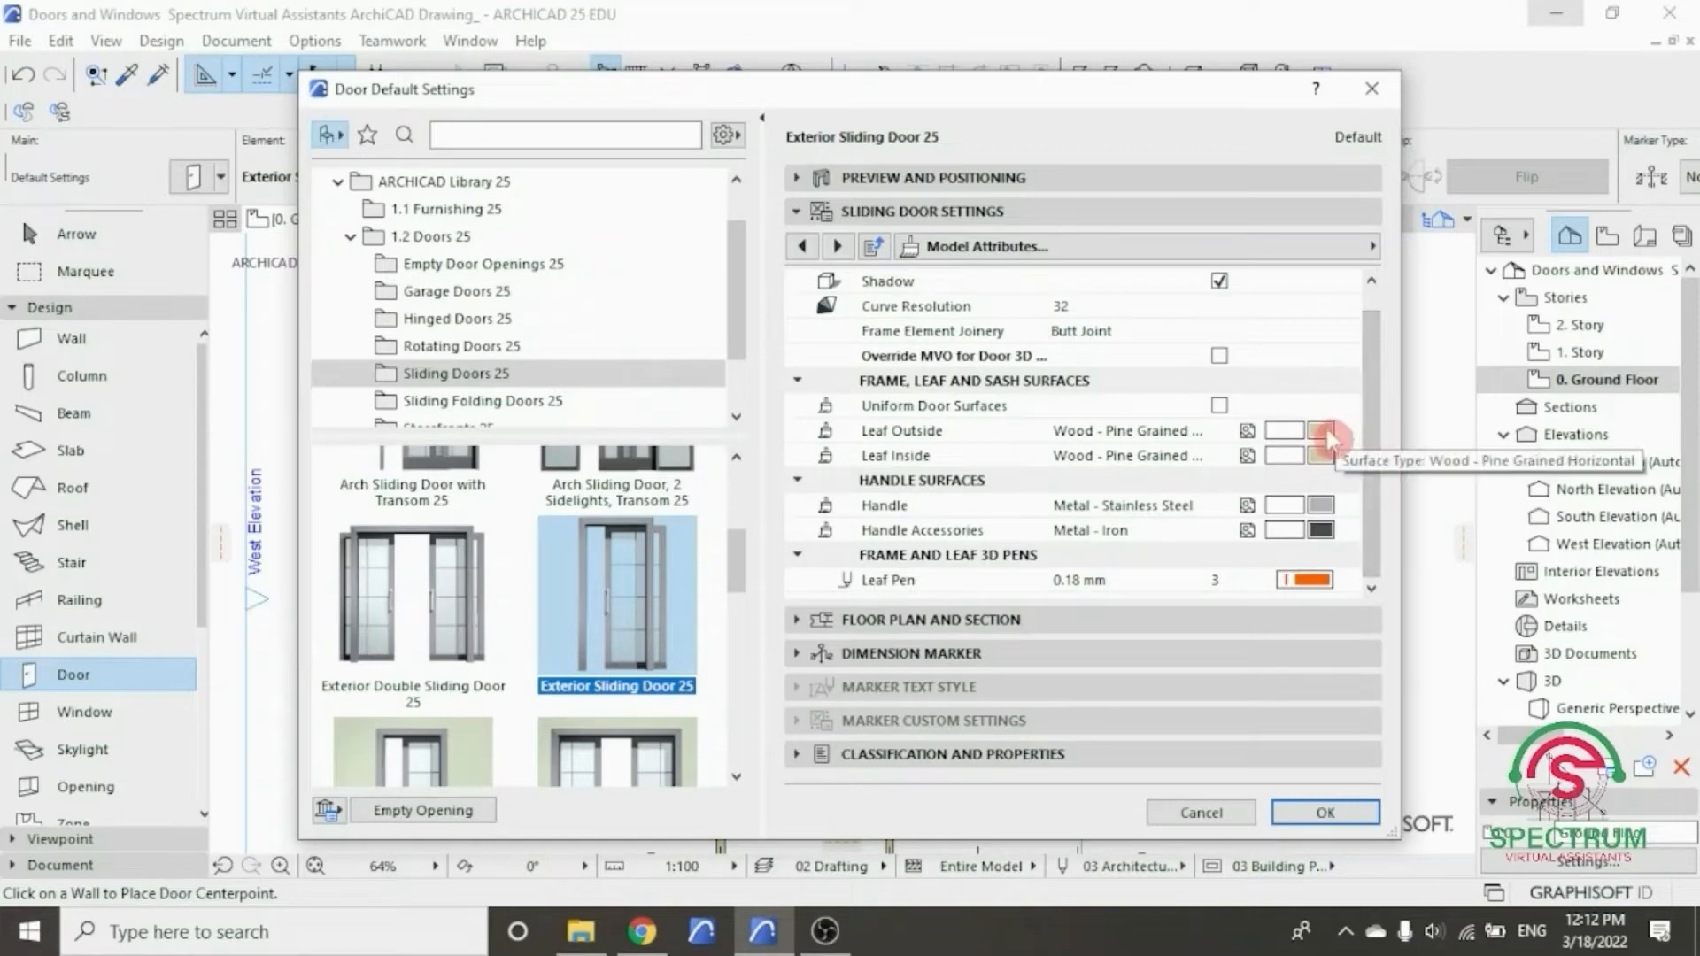
left_click(1328, 435)
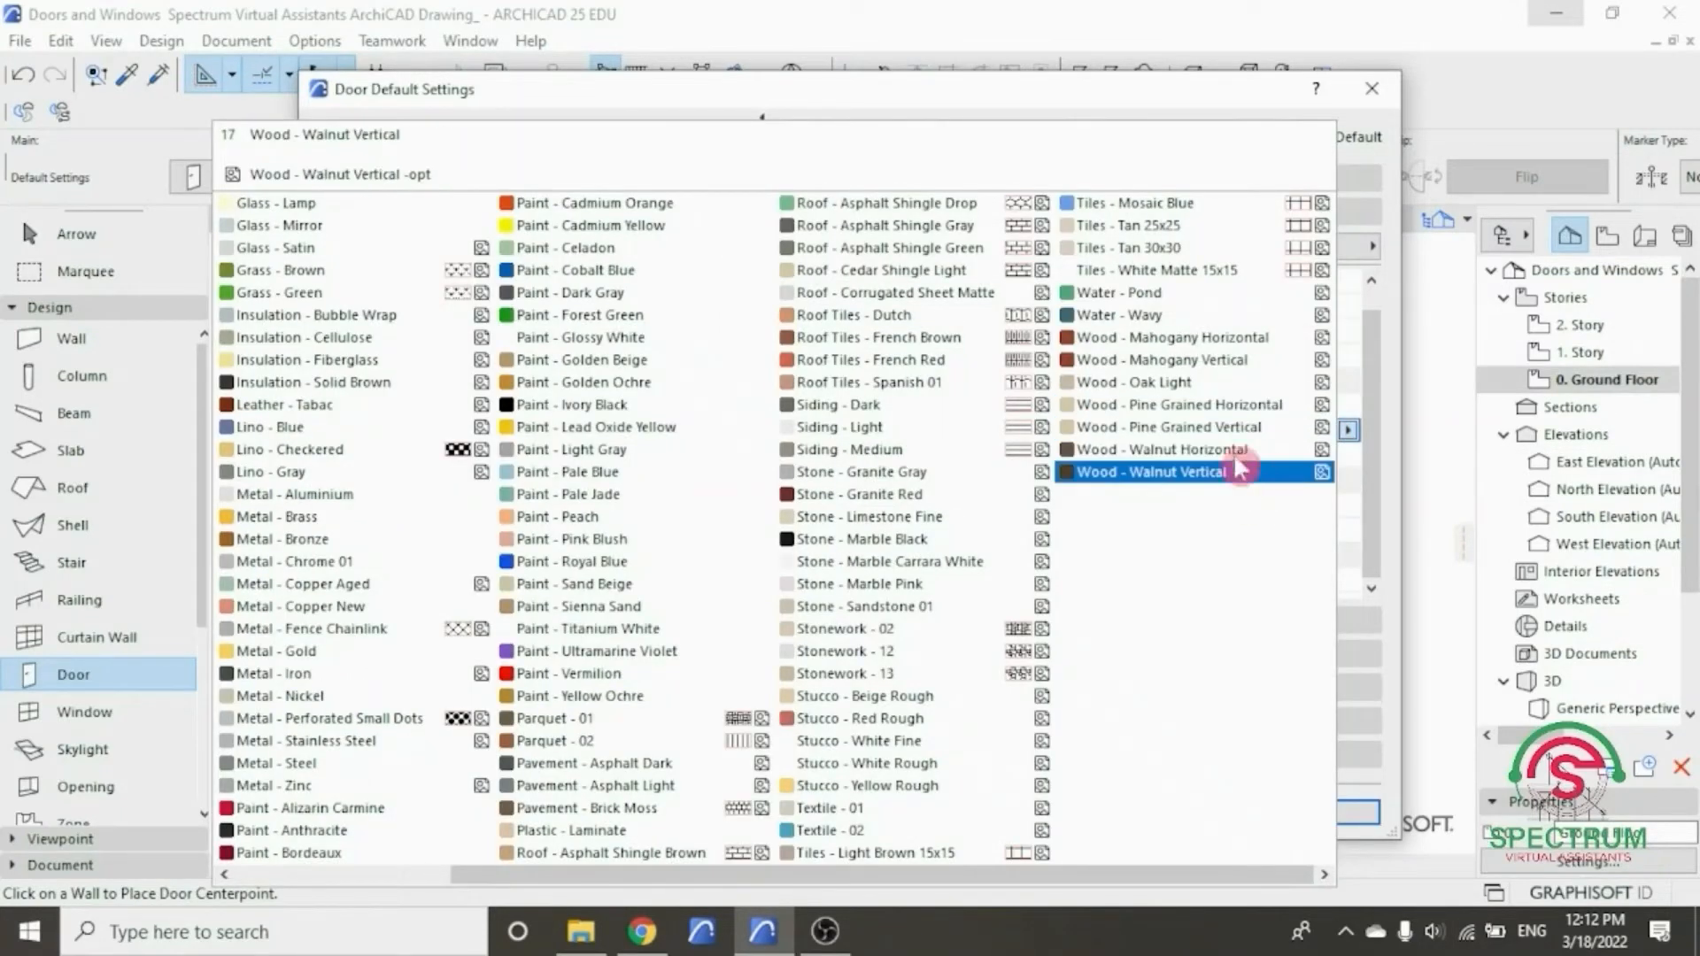
left_click(1213, 340)
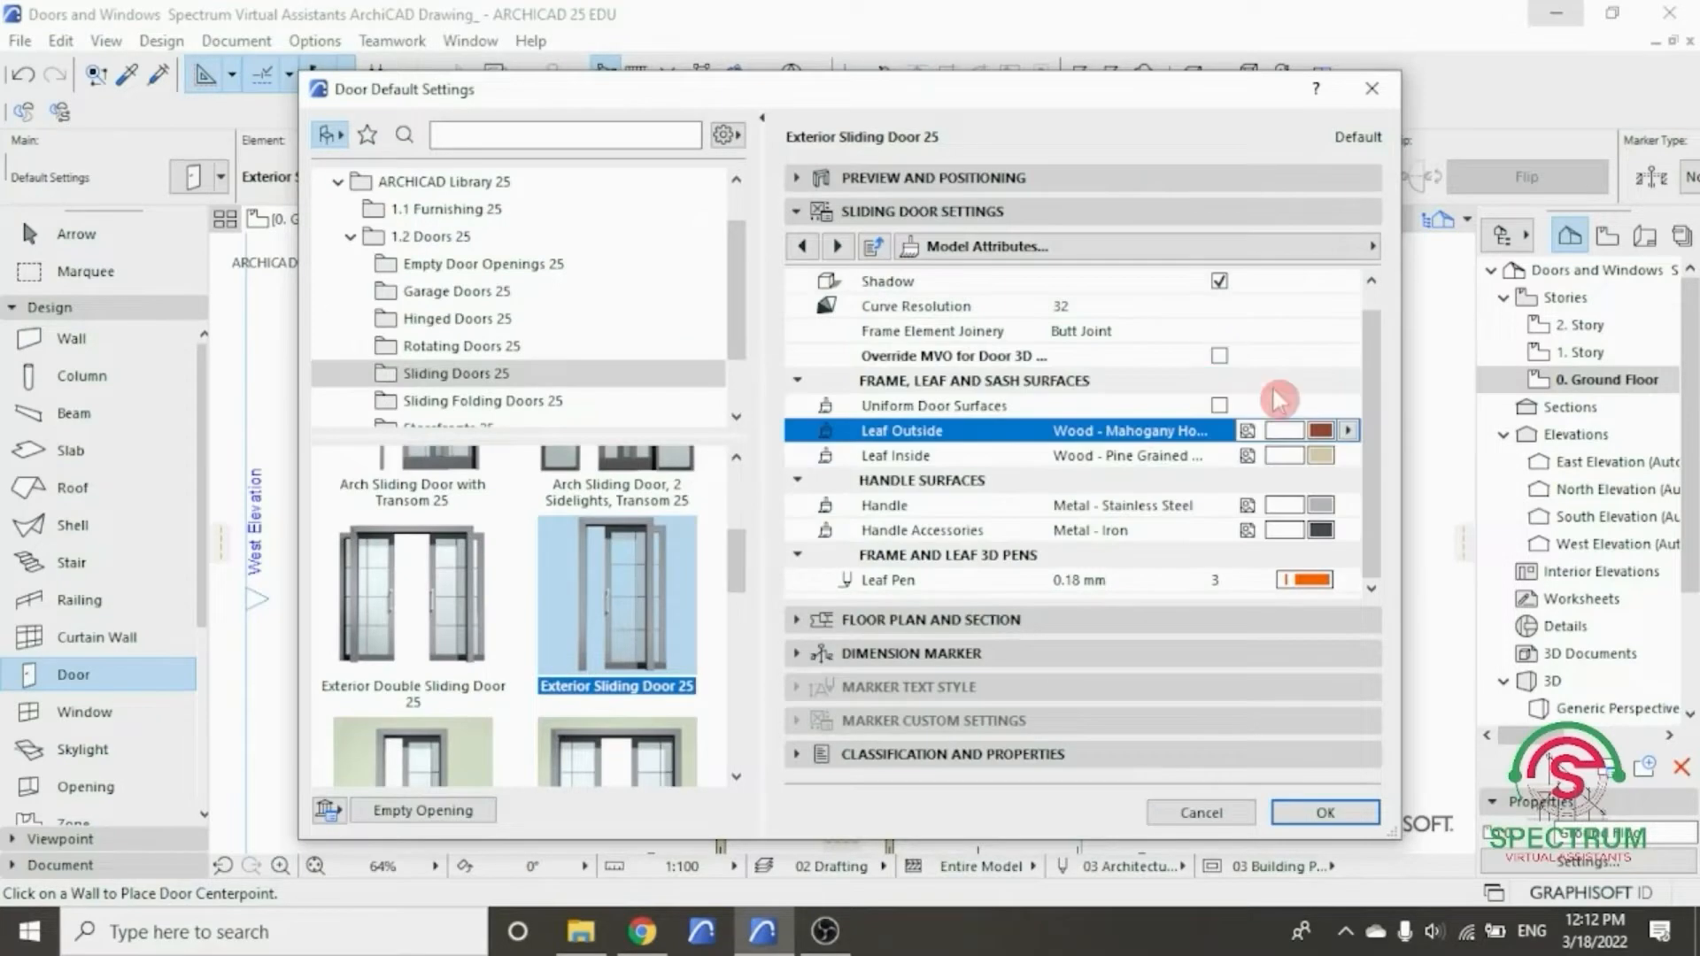
left_click(1321, 449)
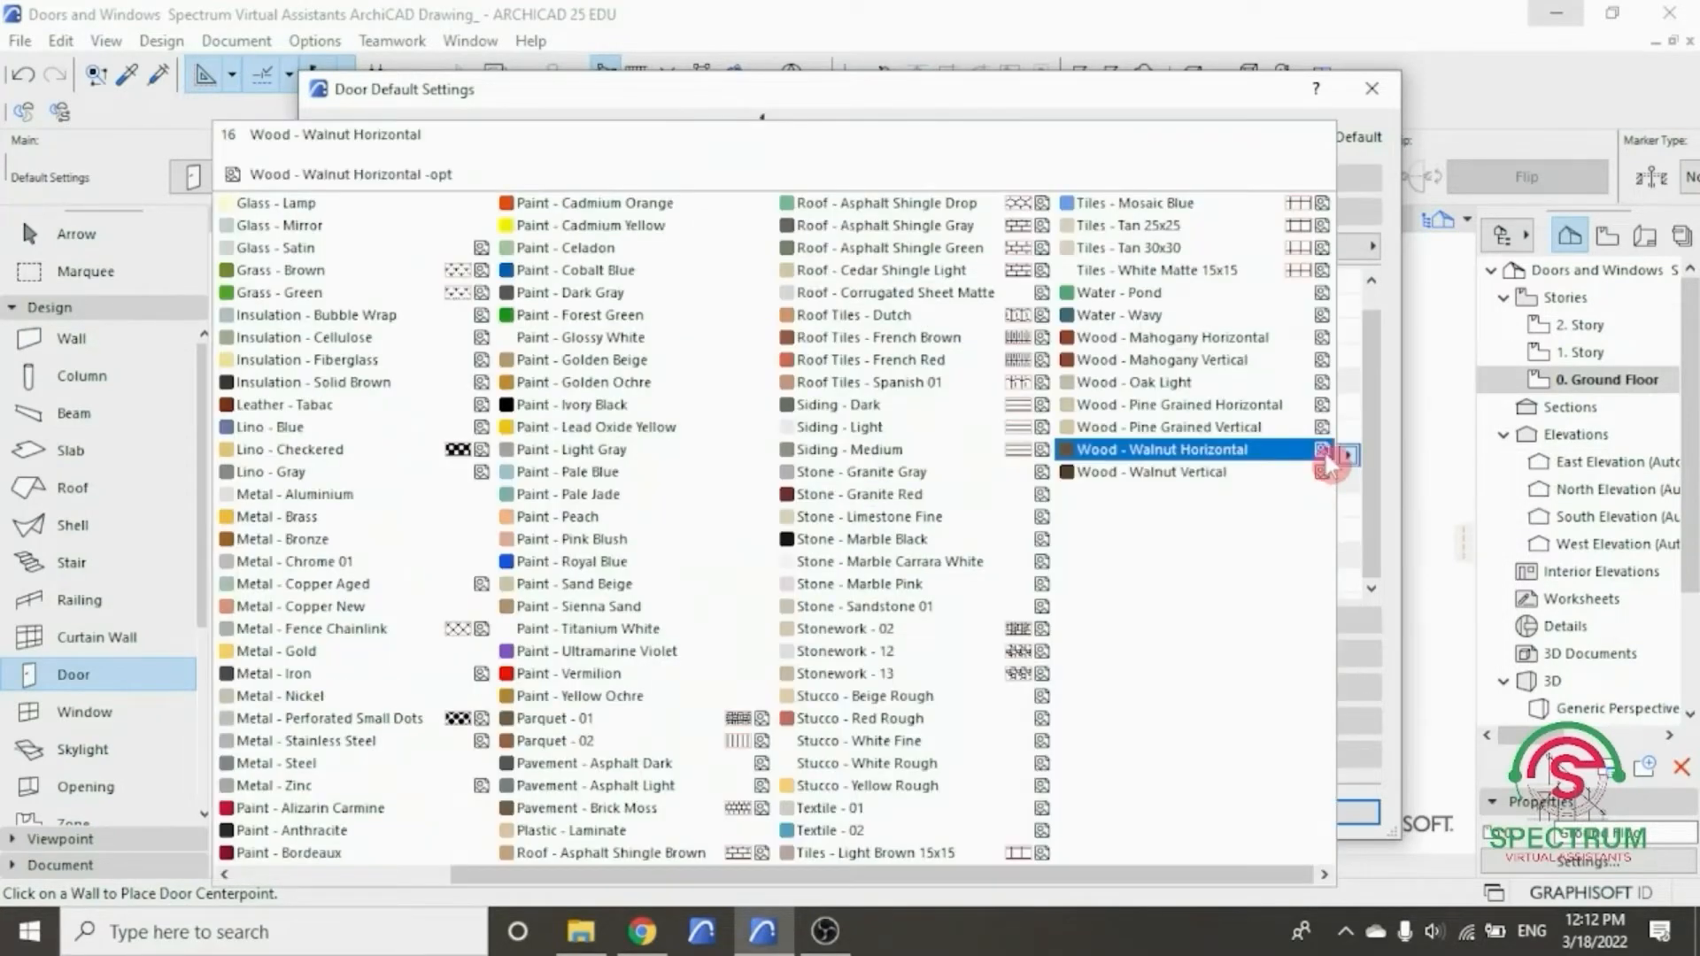
left_click(1282, 347)
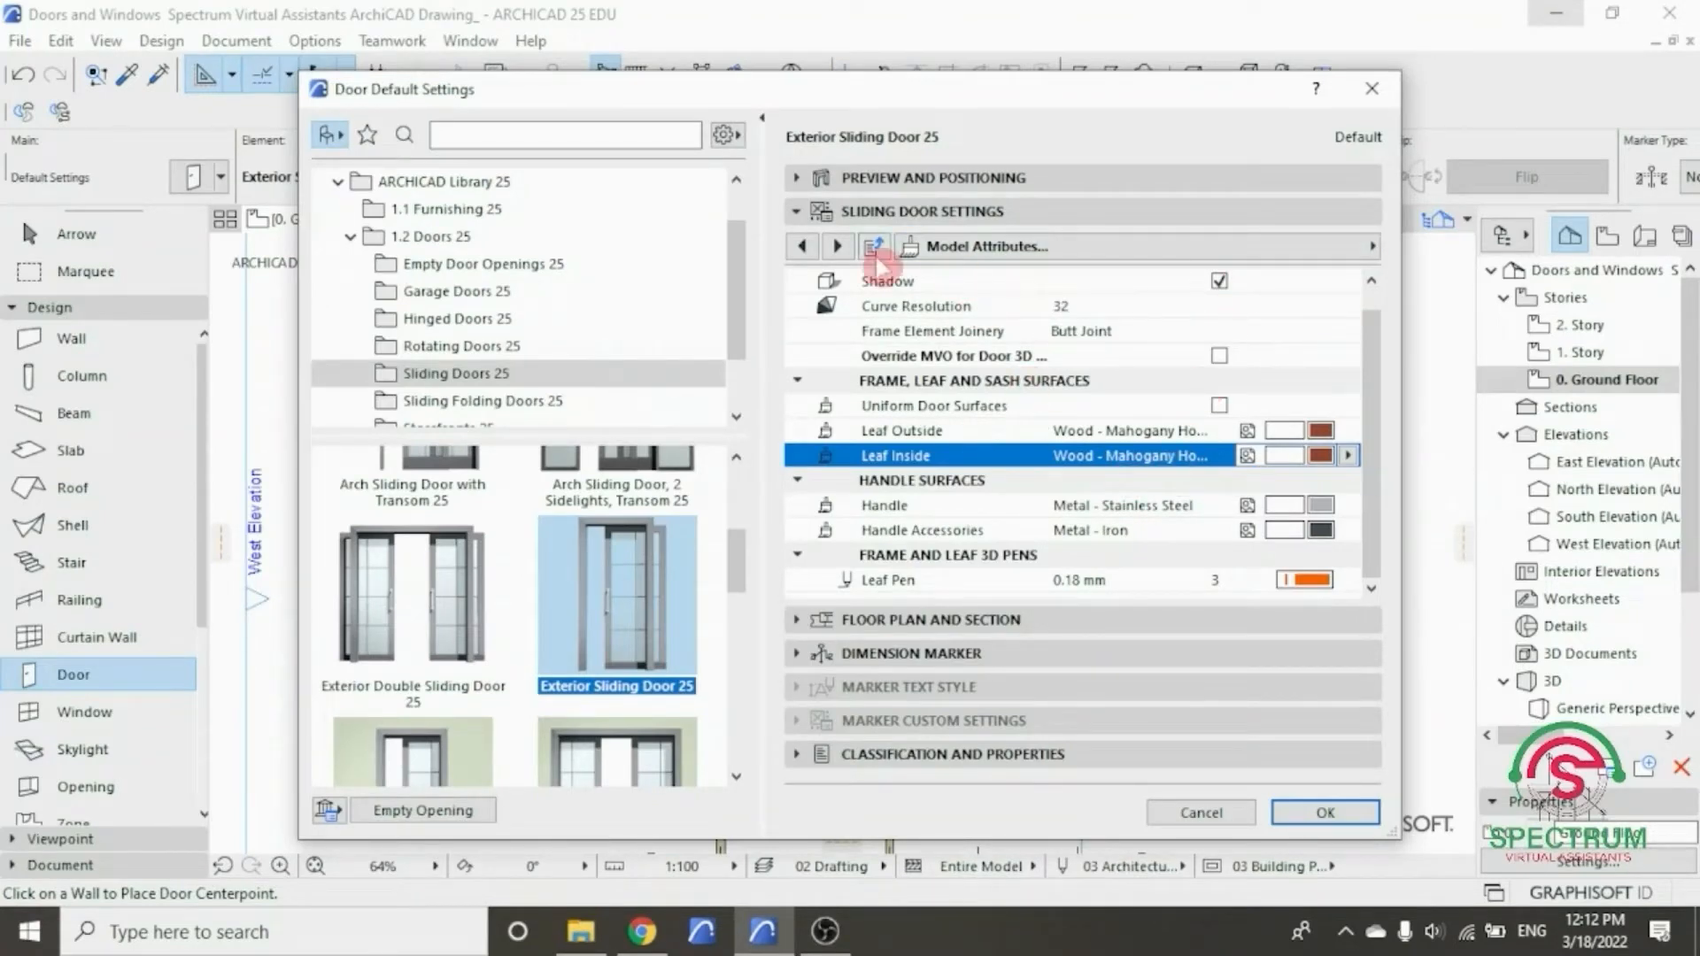
left_click(863, 212)
- Review the door's floor plan and section, dimension marker and classification settings, and accept the door settings
left_click(877, 247)
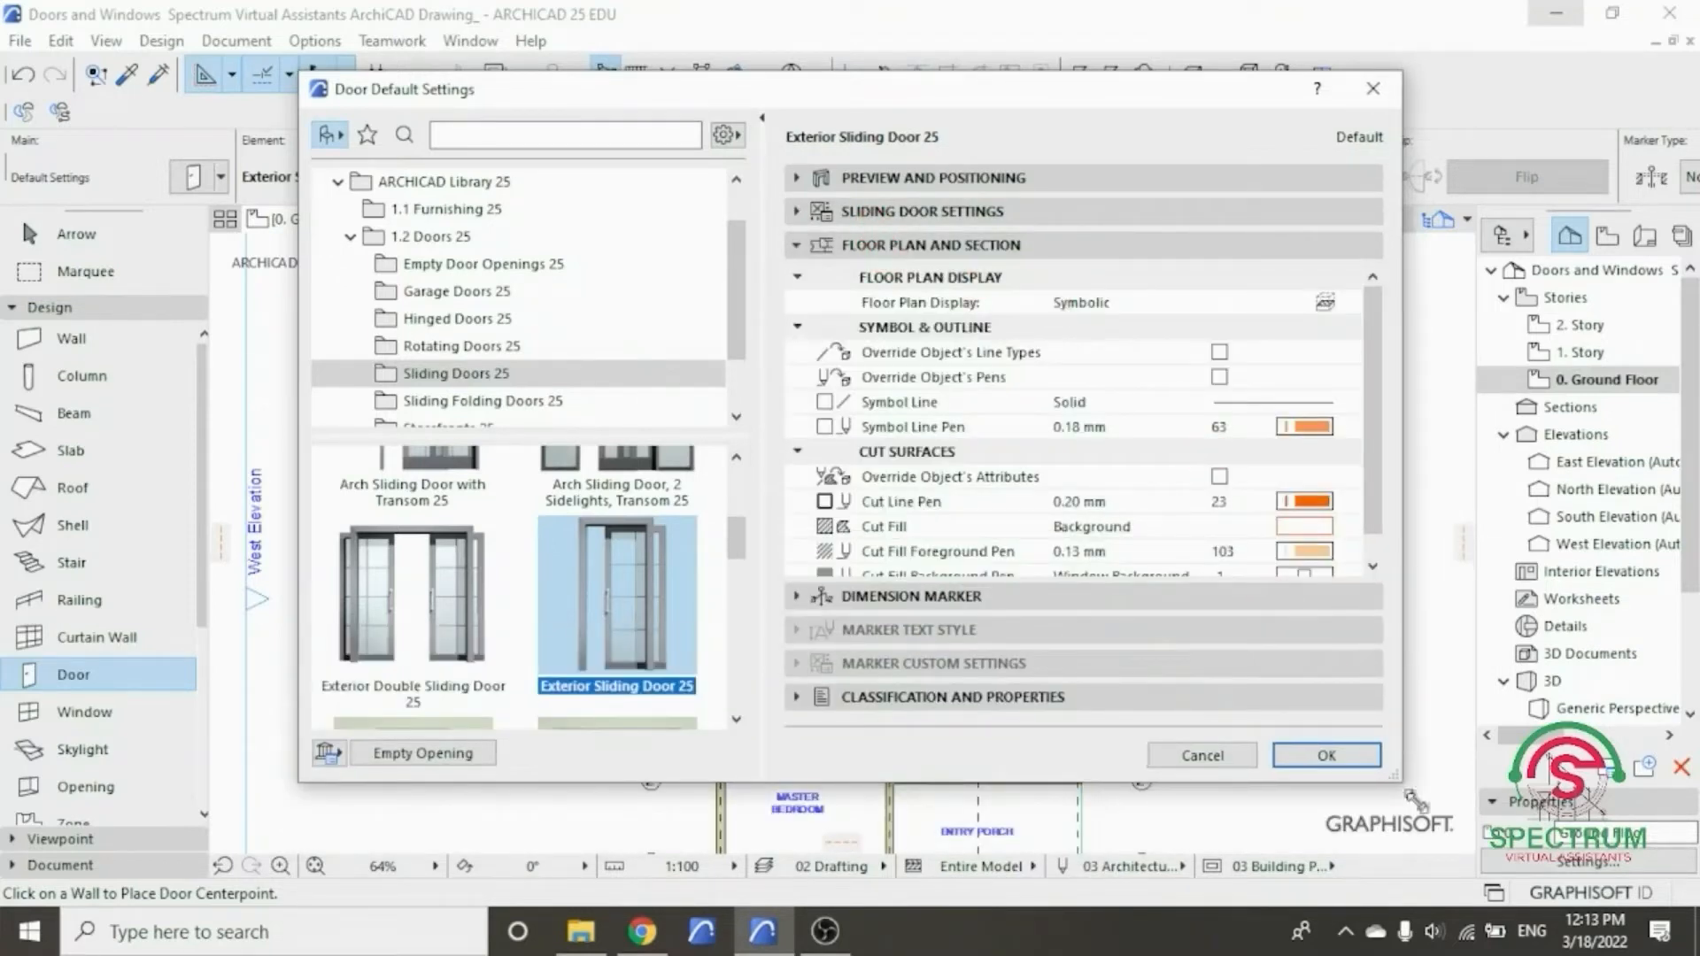
left_click_drag(1414, 799, 1436, 829)
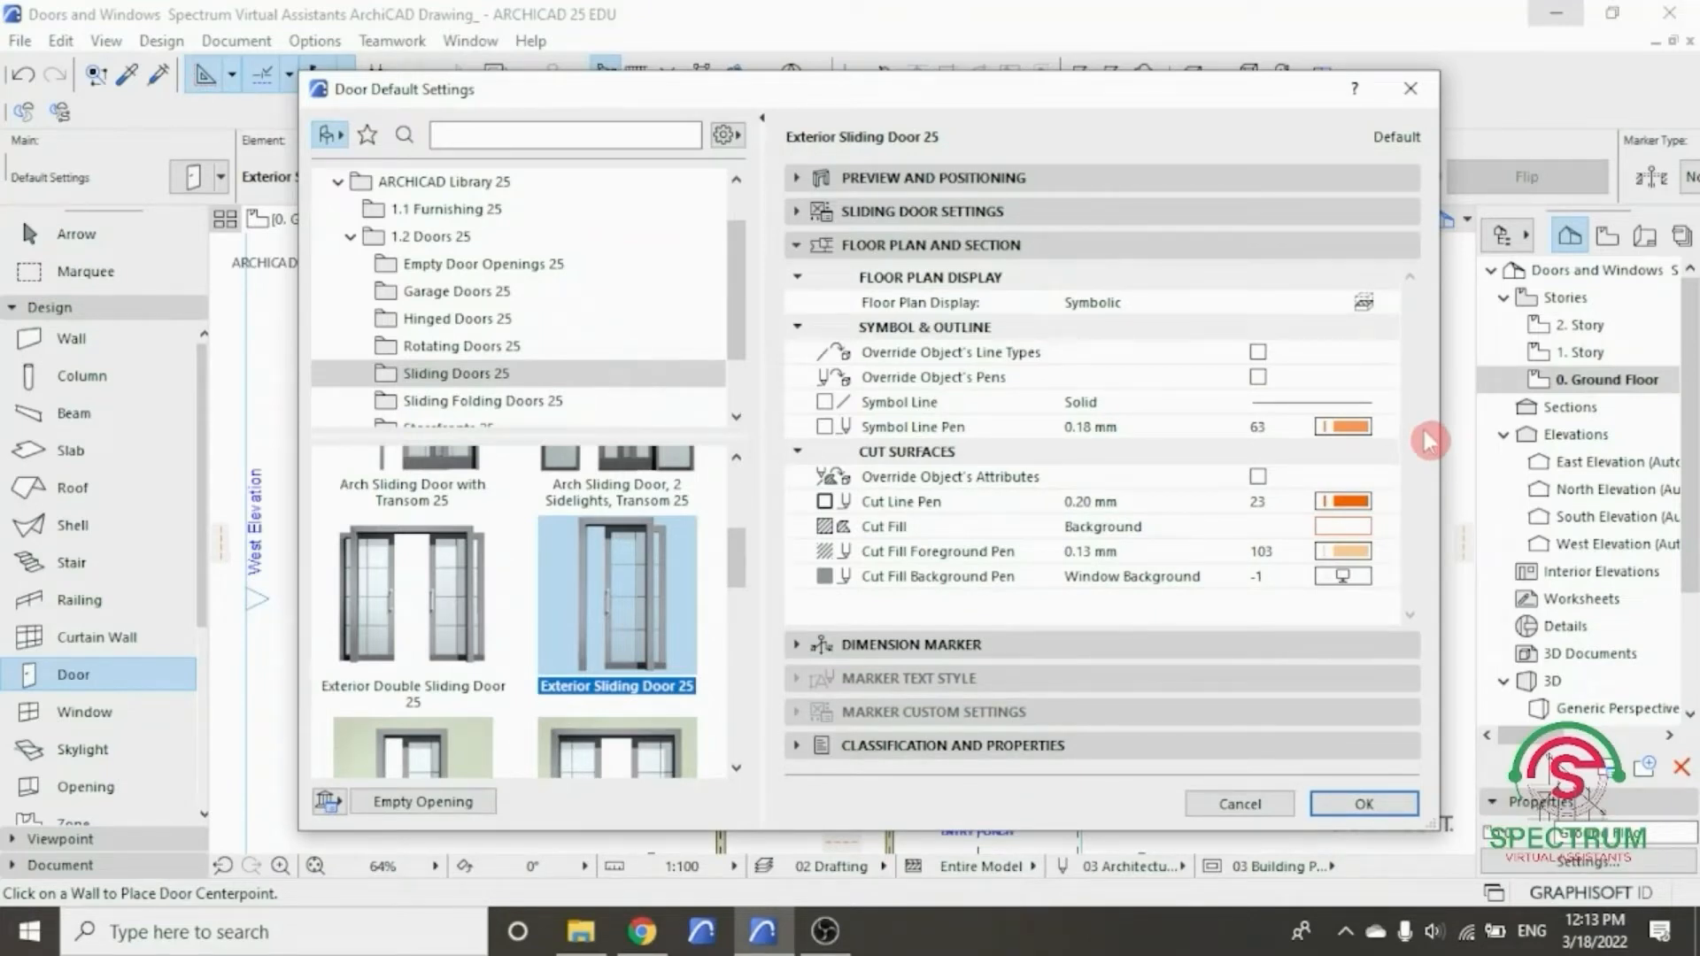
left_click(999, 246)
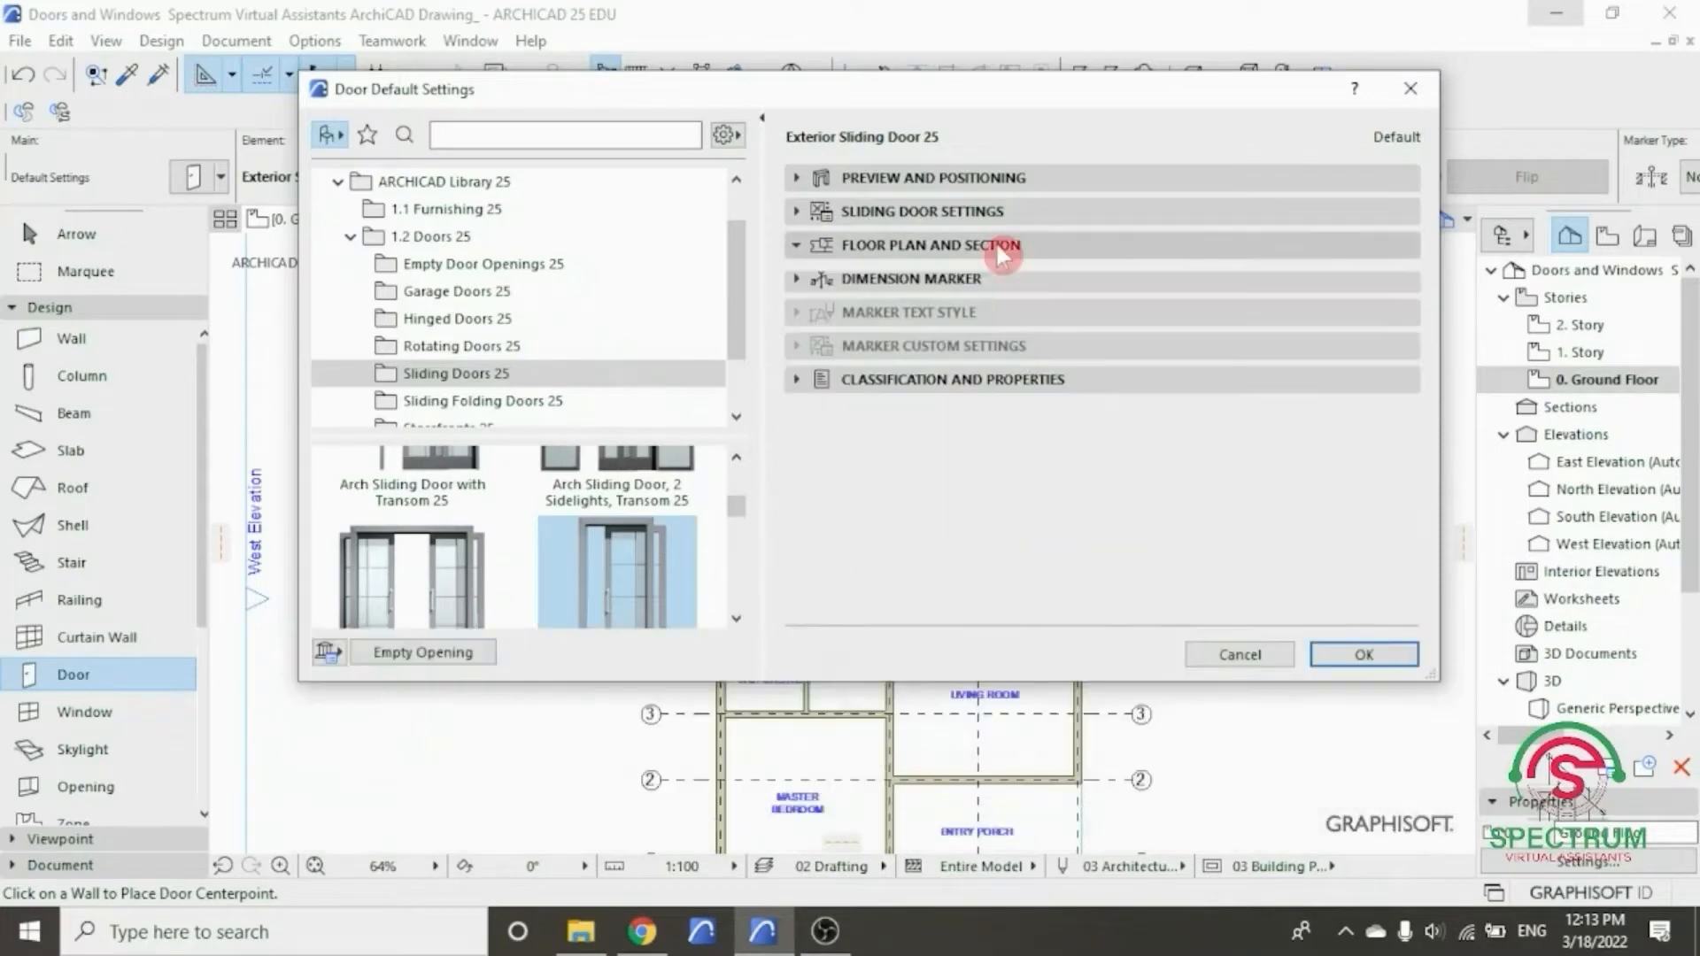
left_click(979, 278)
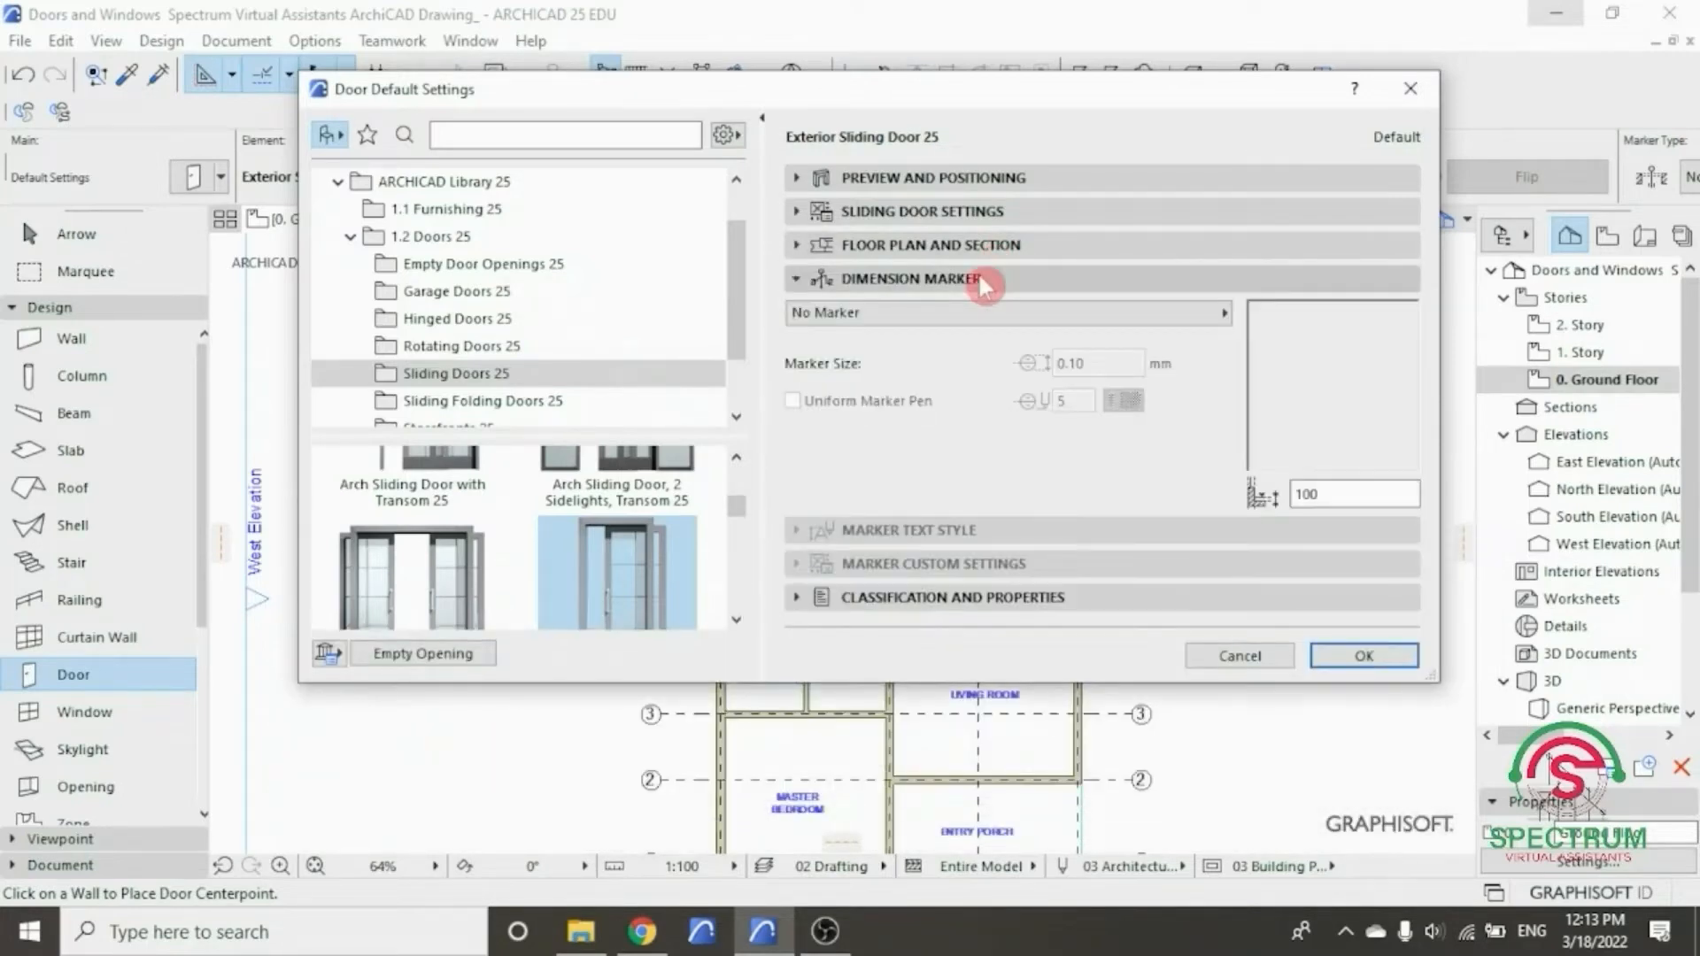
left_click(980, 278)
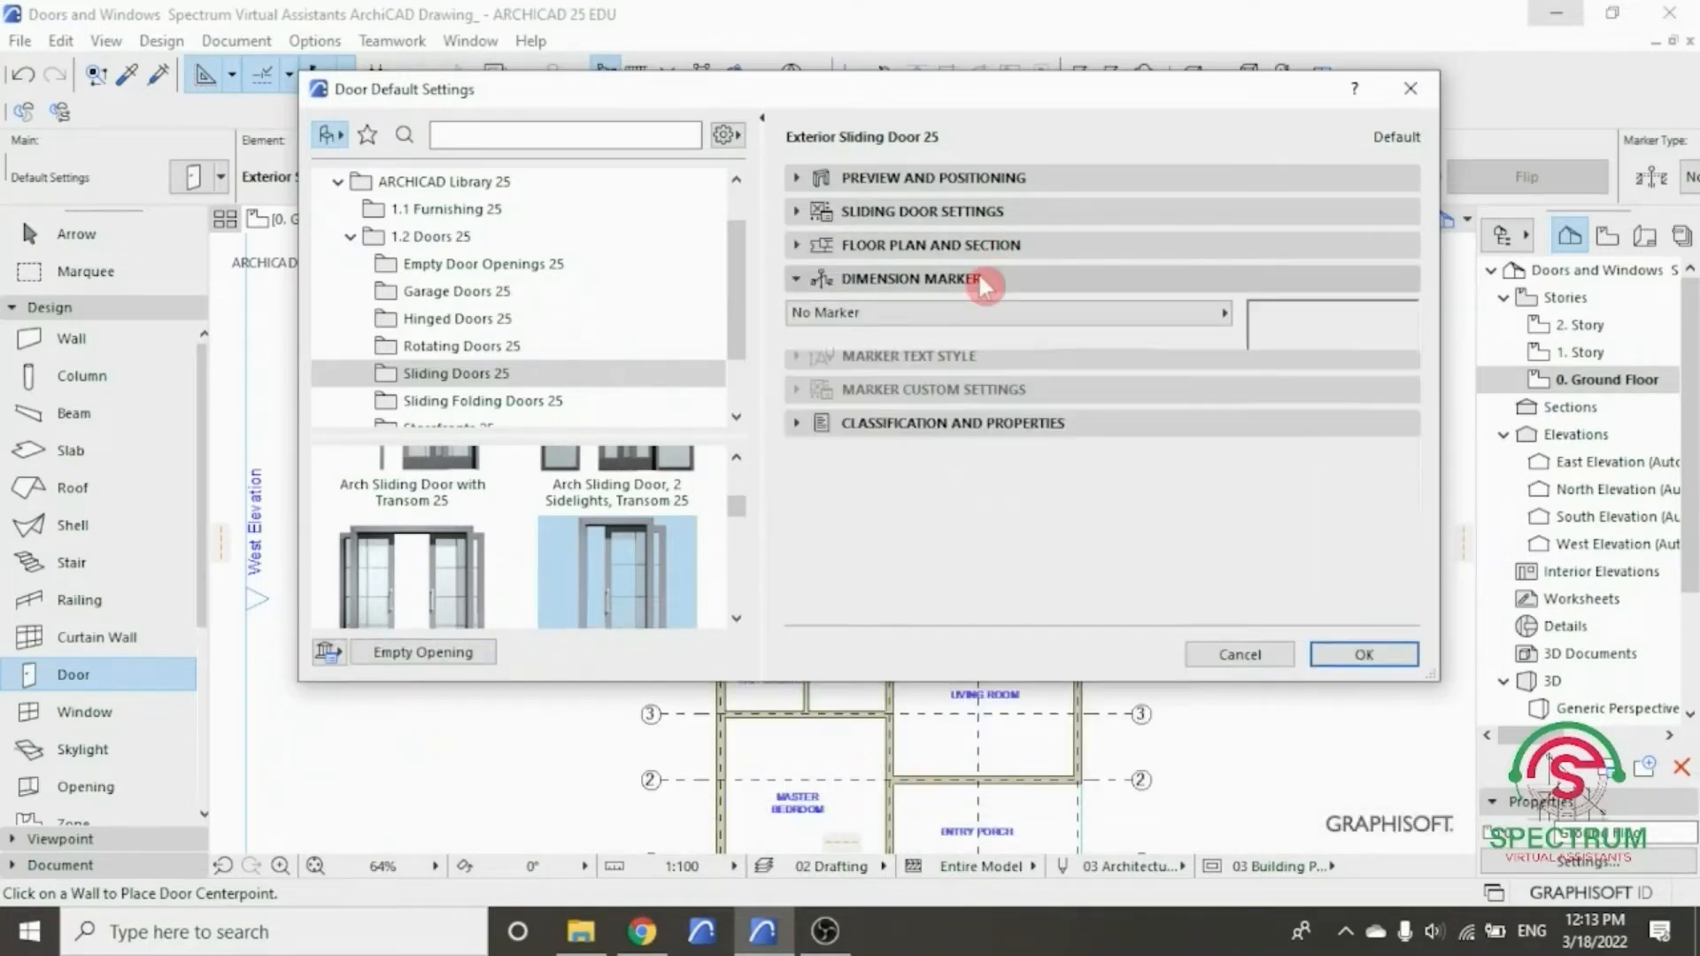
left_click(987, 381)
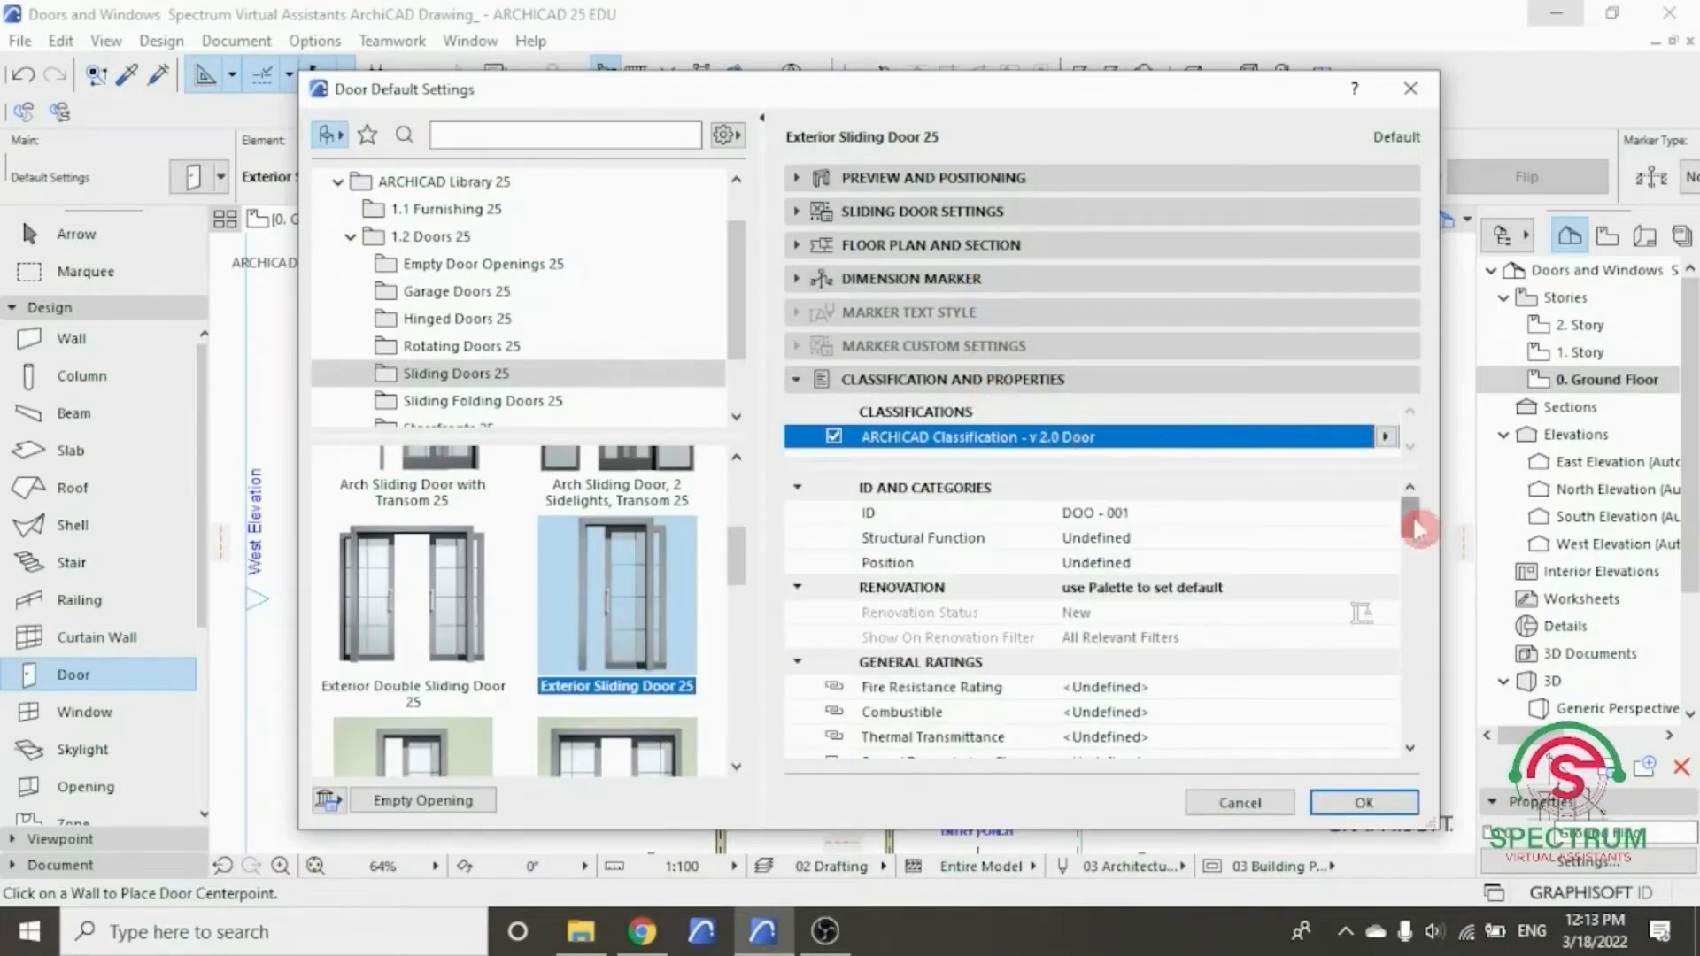
mouse_move(1414, 522)
left_mouse_down()
mouse_move(1443, 726)
mouse_move(1437, 531)
left_mouse_up()
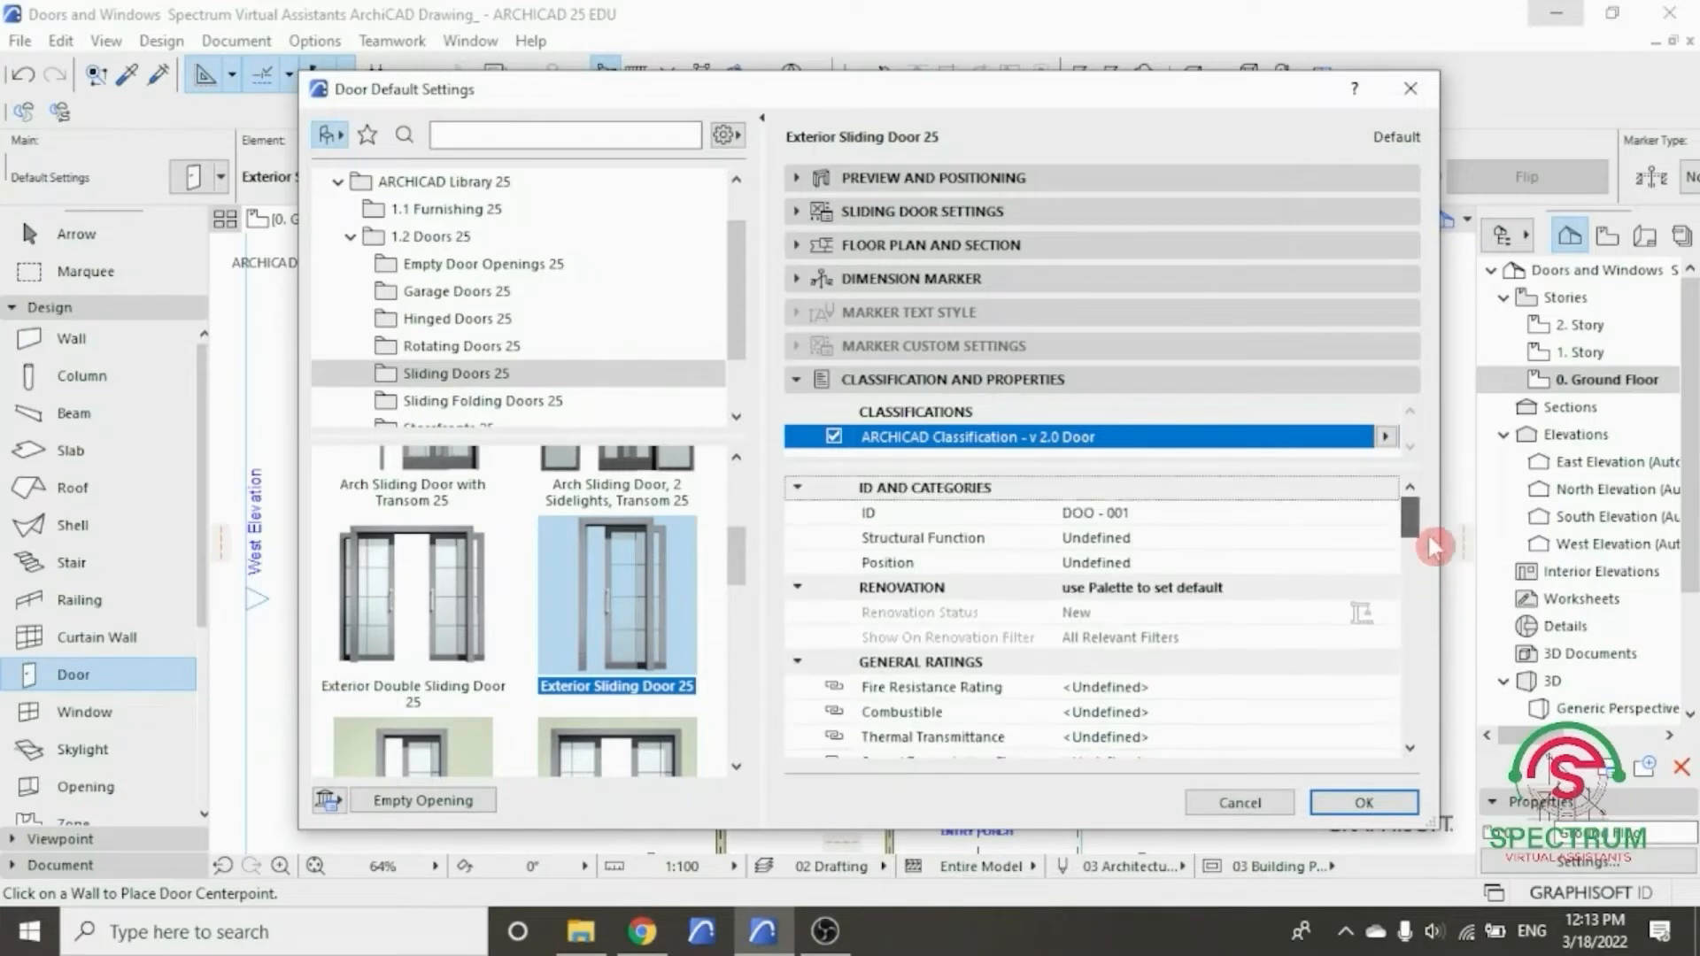
left_click(1345, 809)
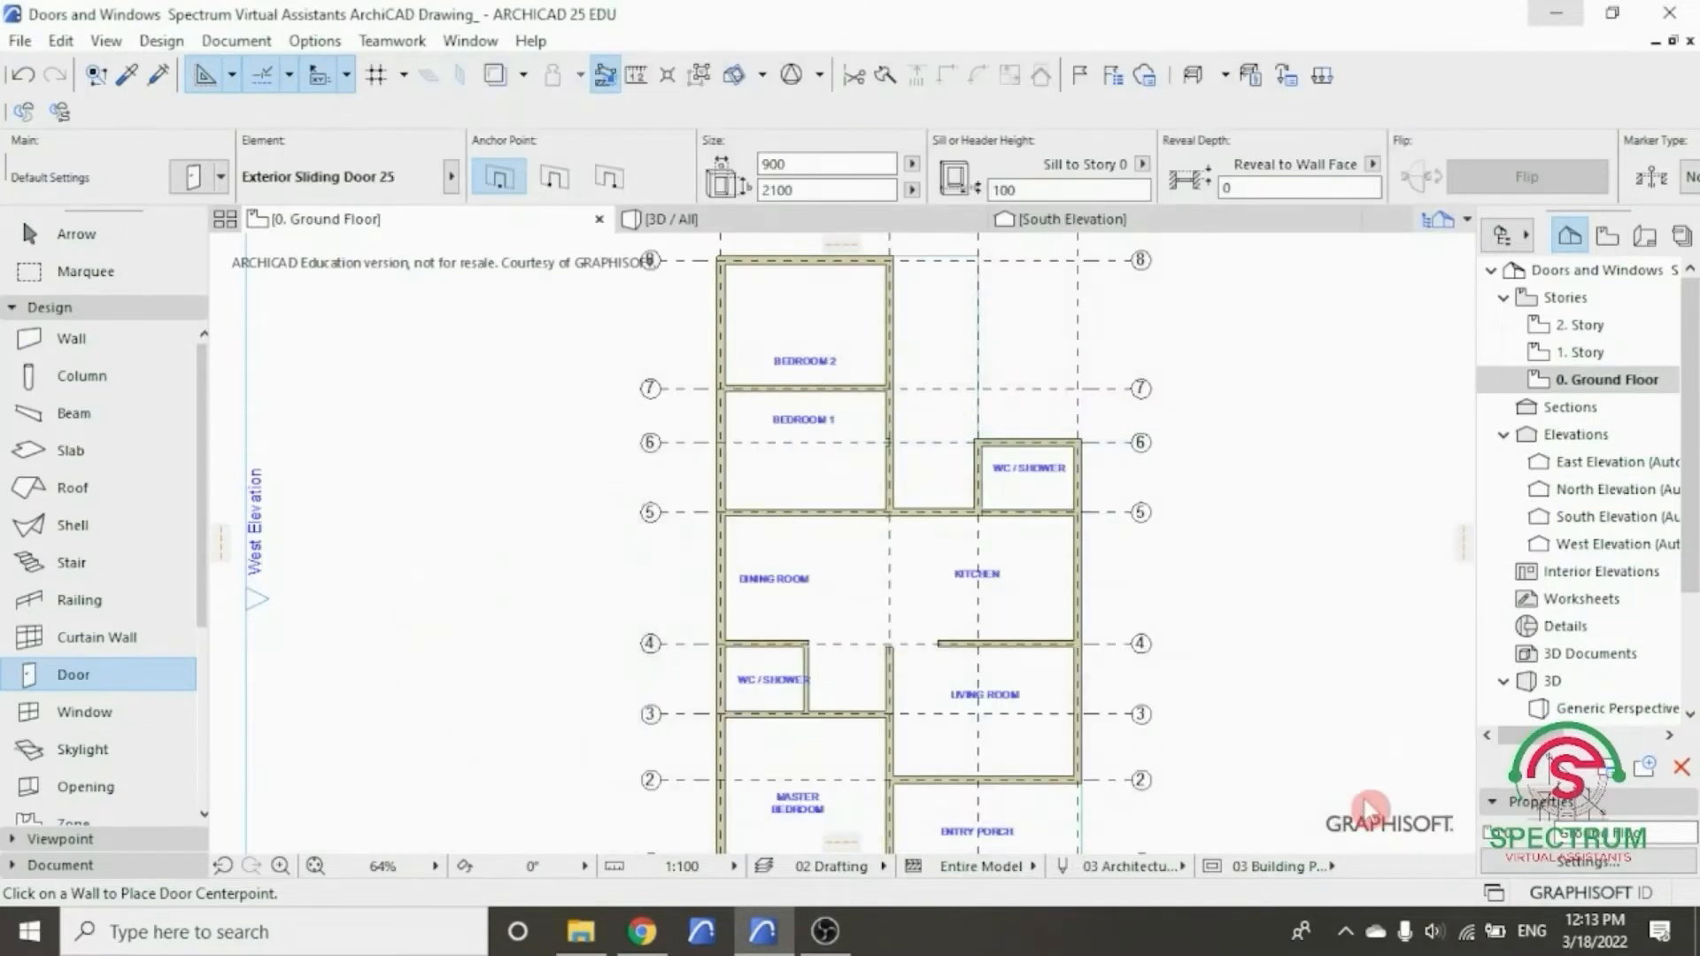
- Place the sliding door in the living room's entry porch wall near grid B, on the porch side and sliding towards grid D
scroll(954, 503, "down", 3)
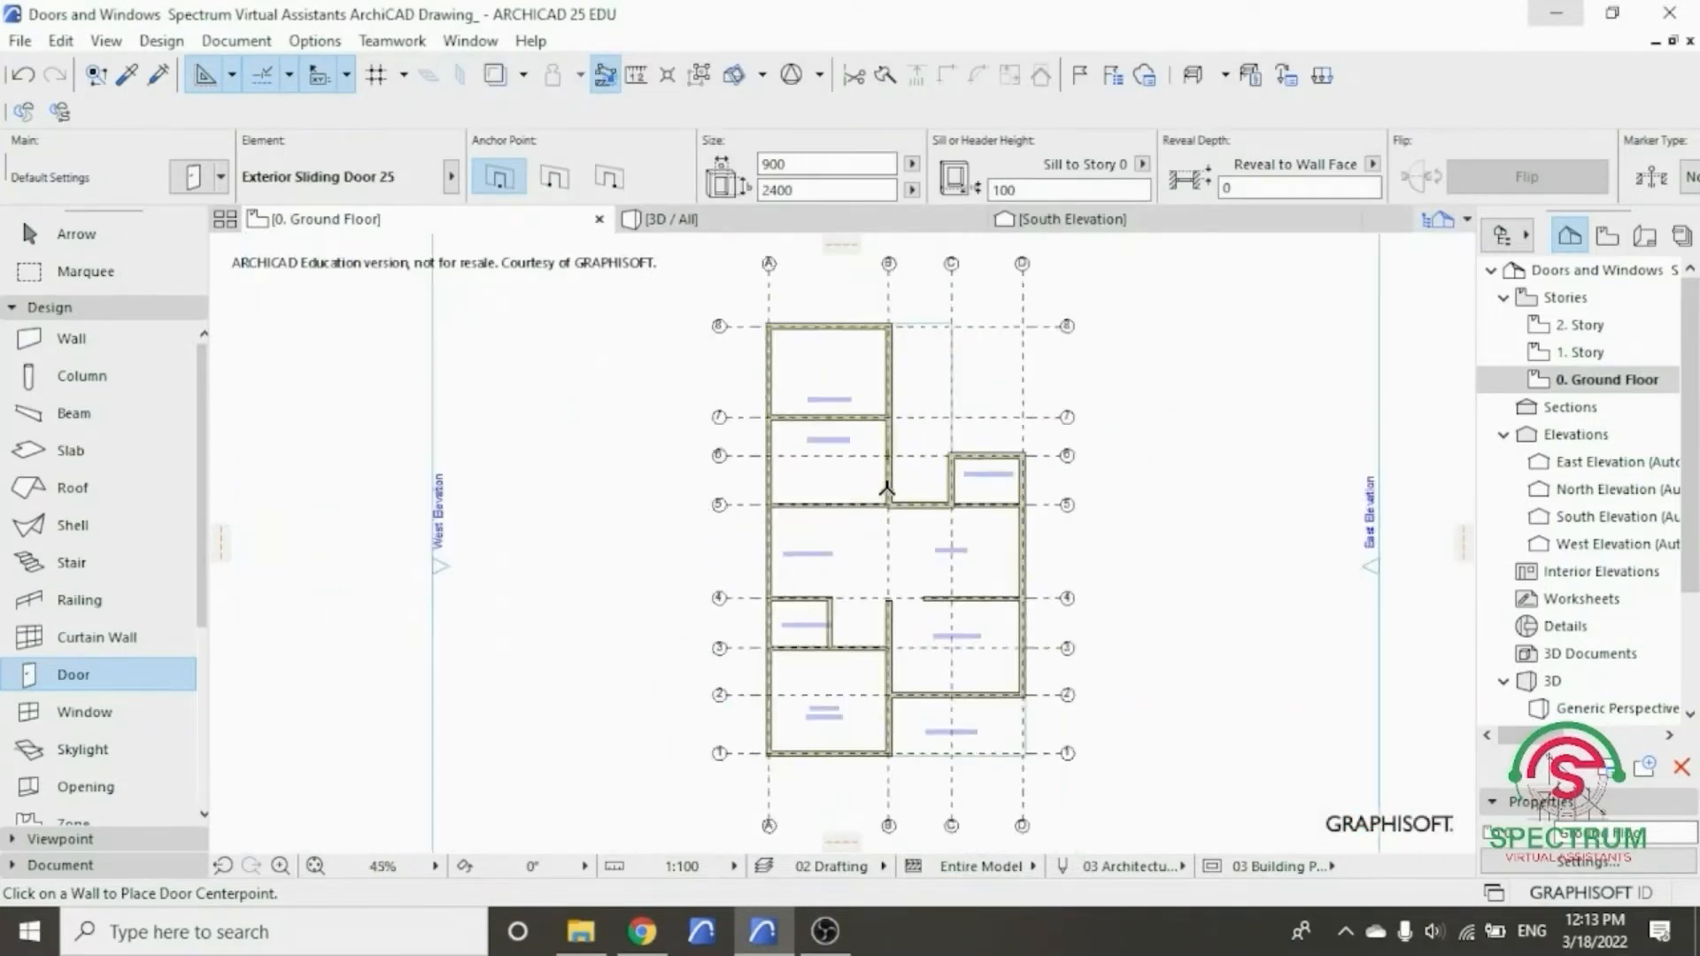
scroll(900, 683, "up", 3)
scroll(911, 620, "up", 5)
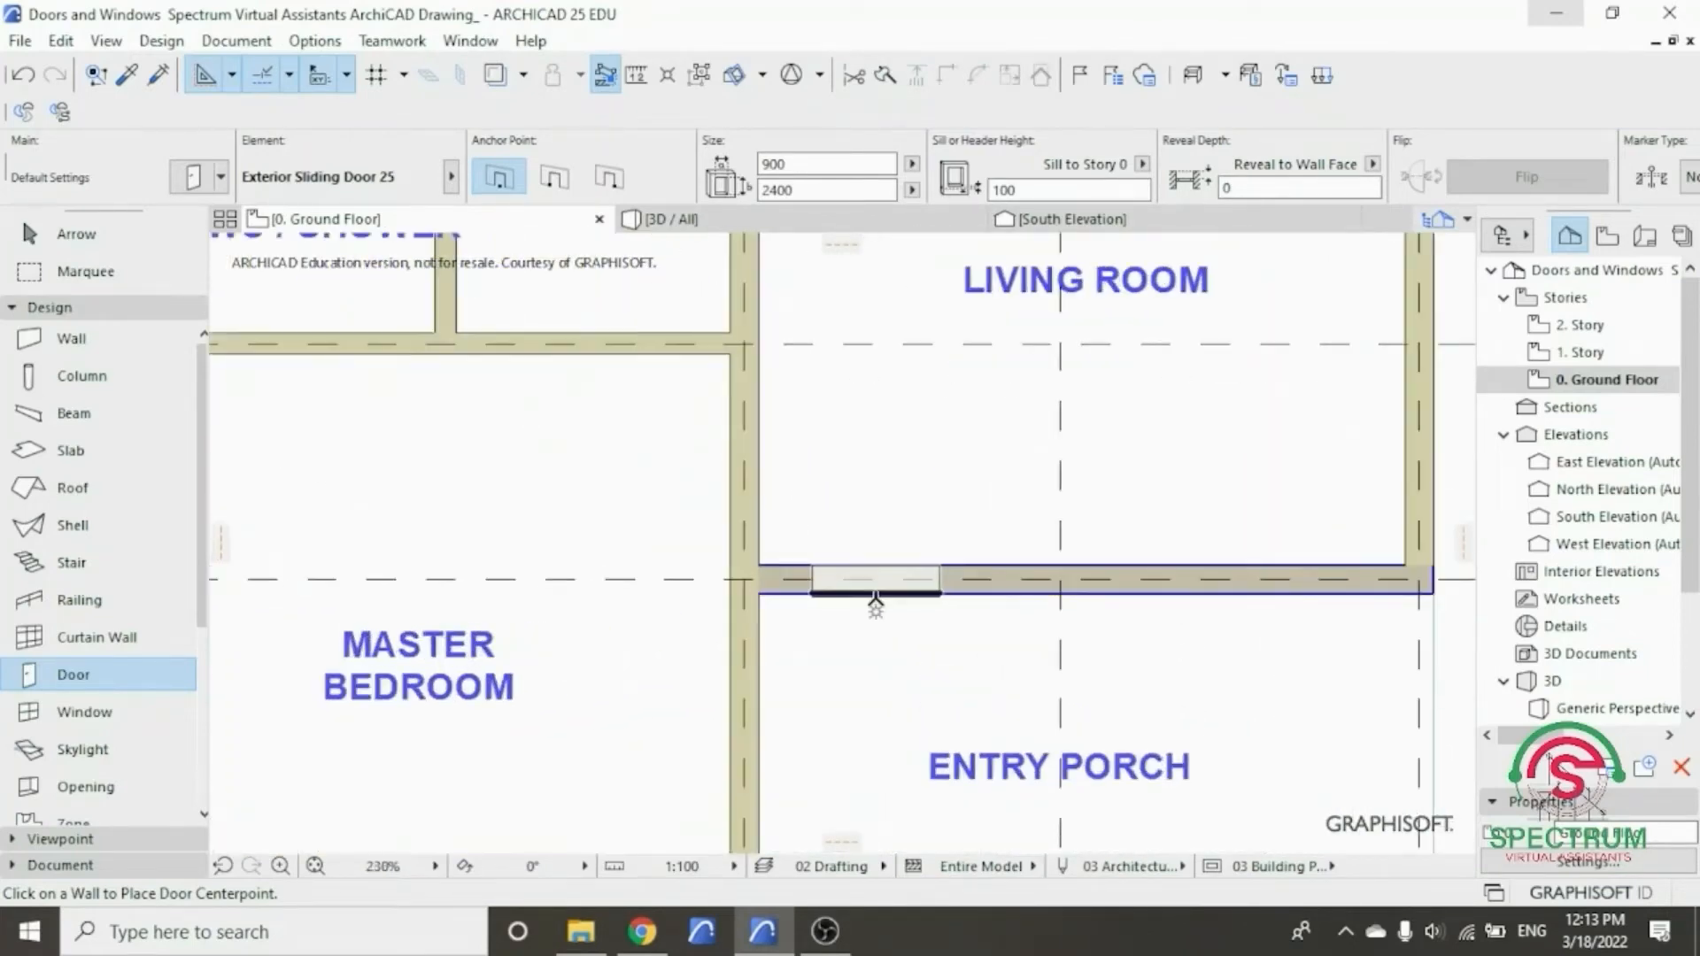
left_click(866, 578)
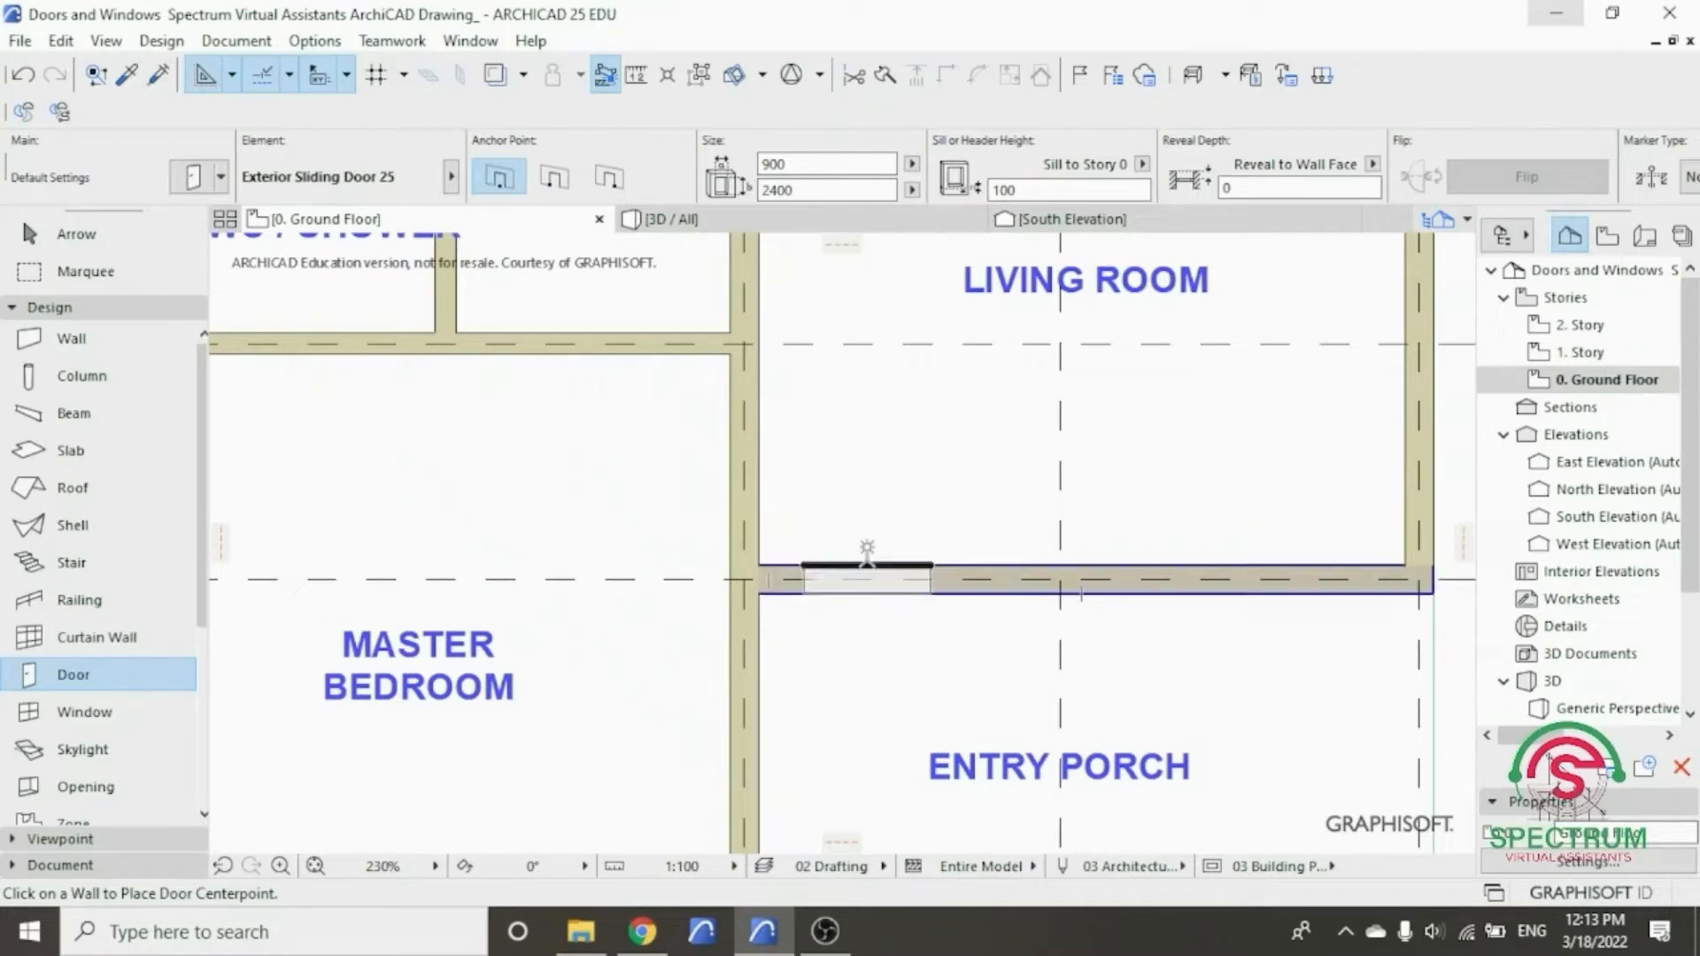
left_click(852, 609)
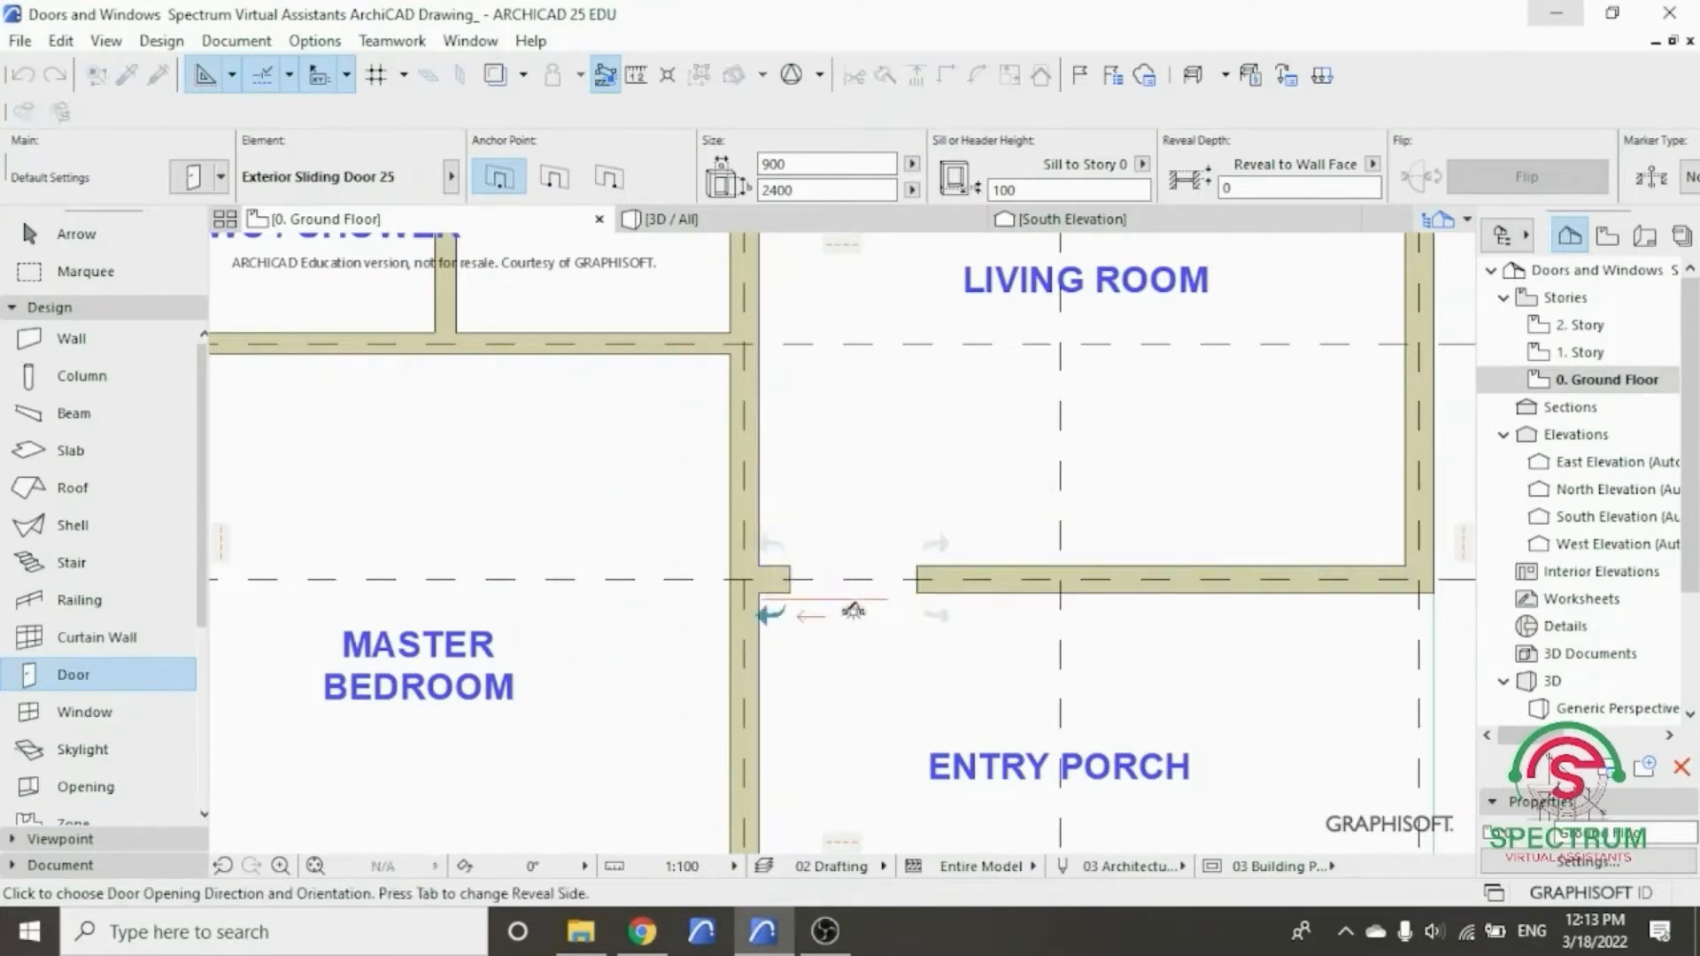
left_click(895, 646)
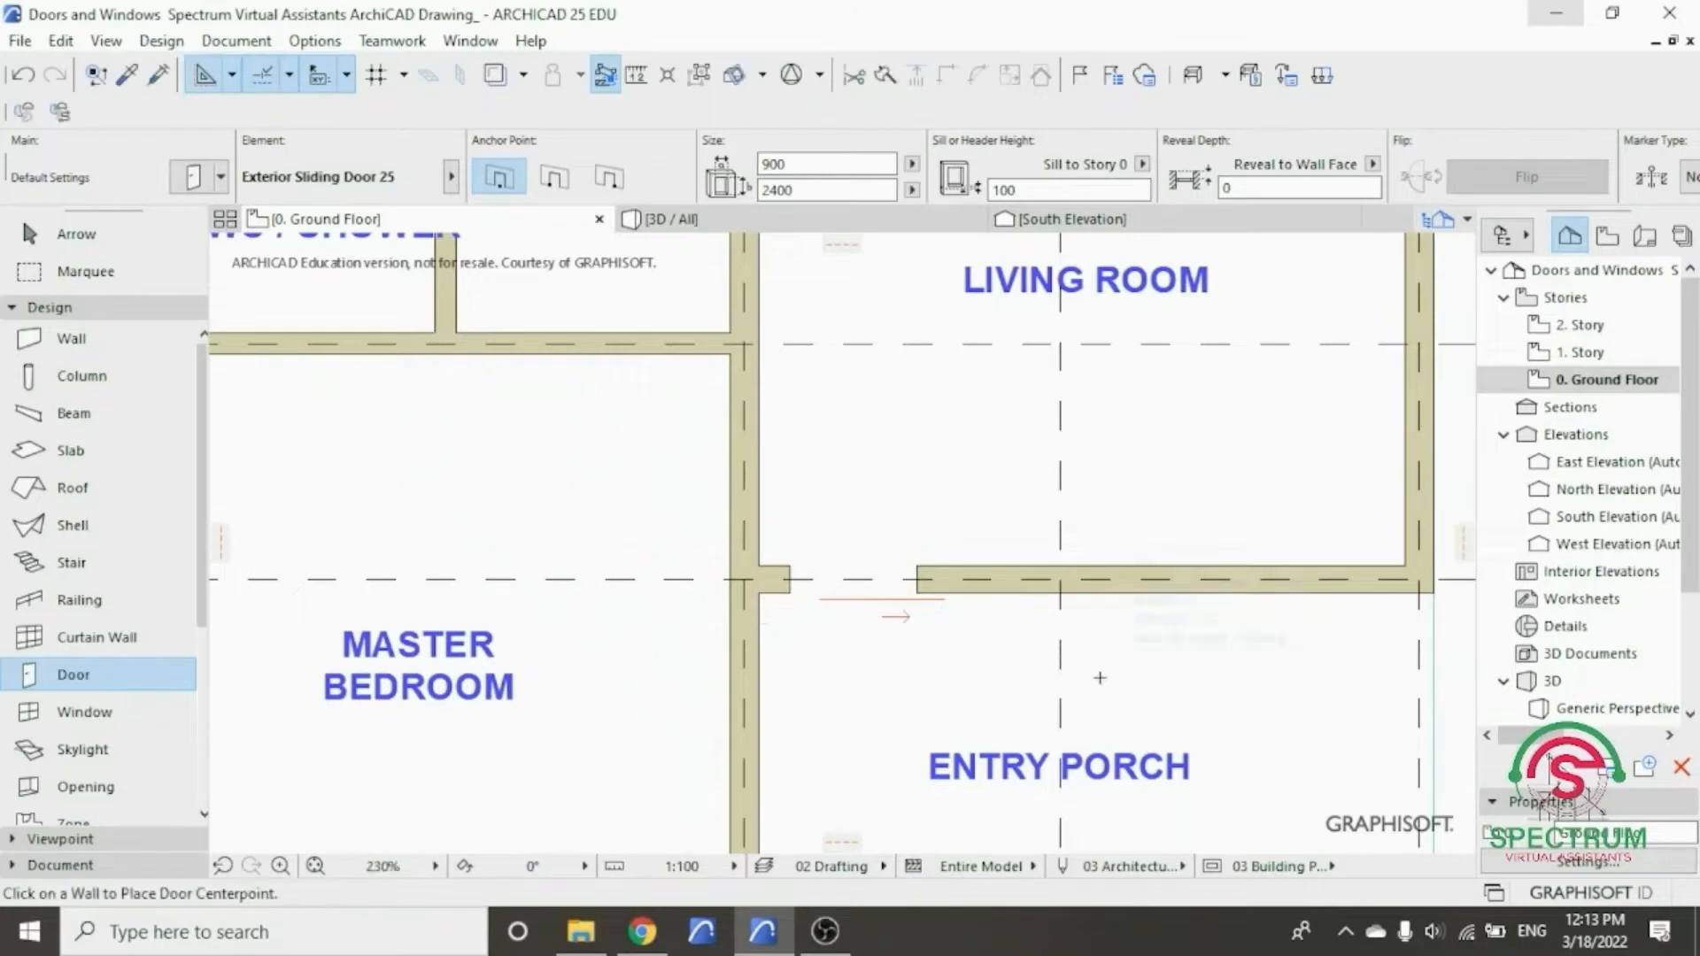
key("Escape")
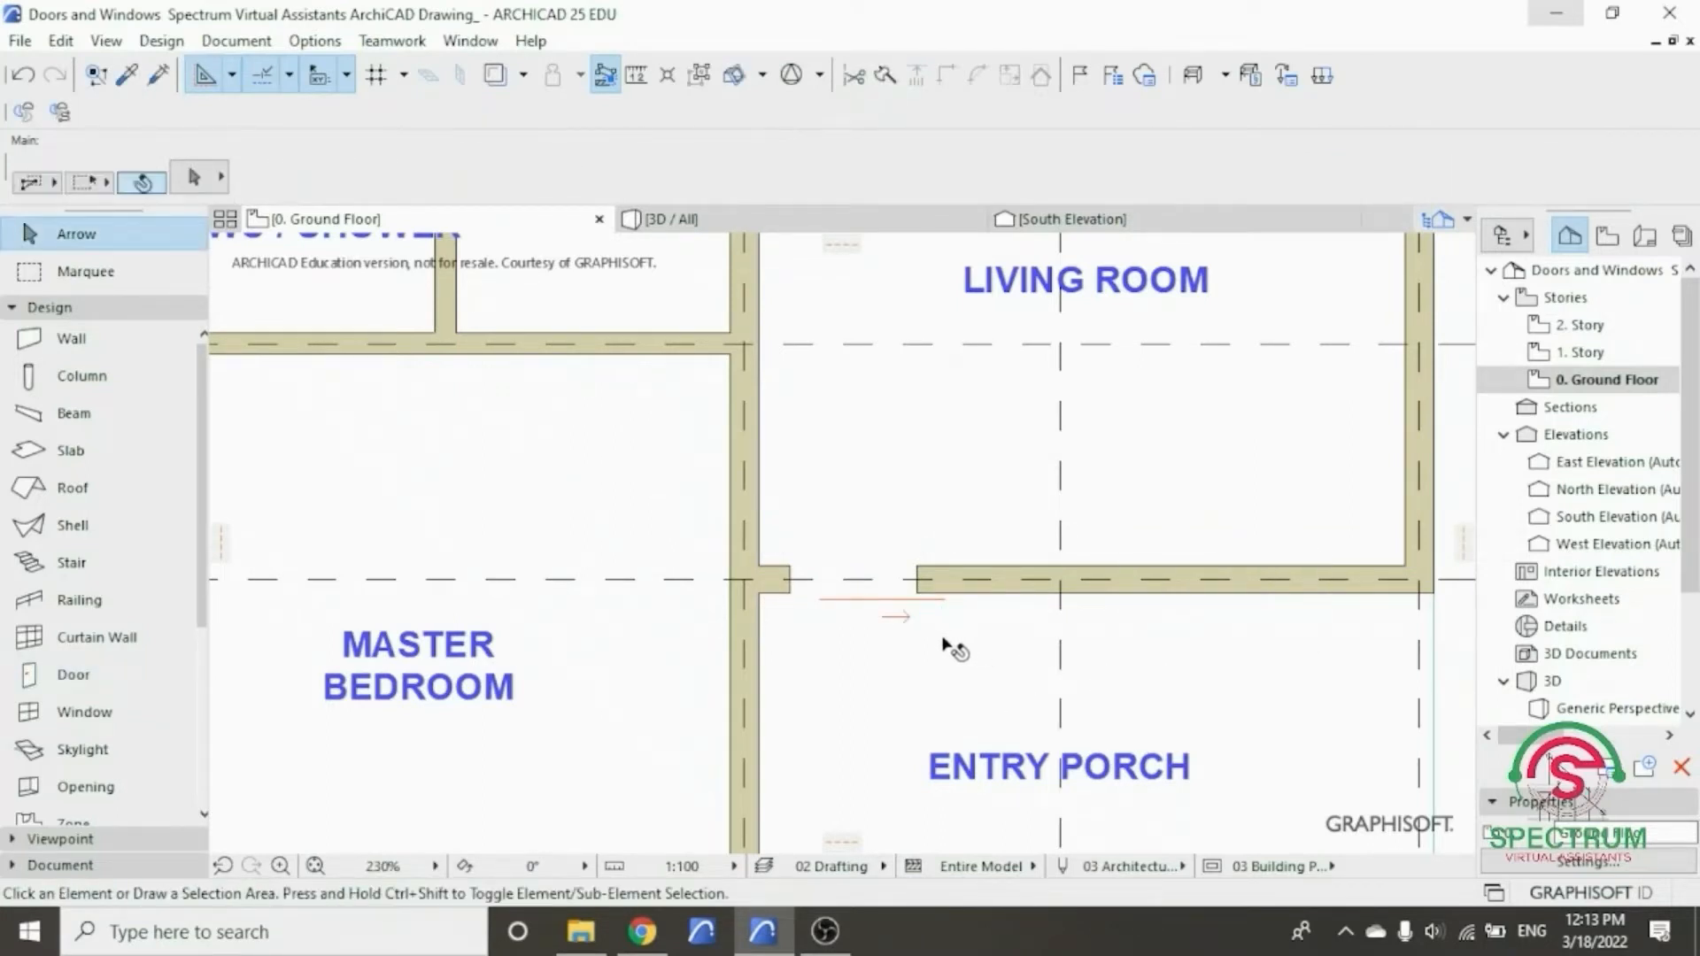
- Show the whole model in 3D and inspect the entry porch door from the front of the house
scroll(853, 638, "down", 5)
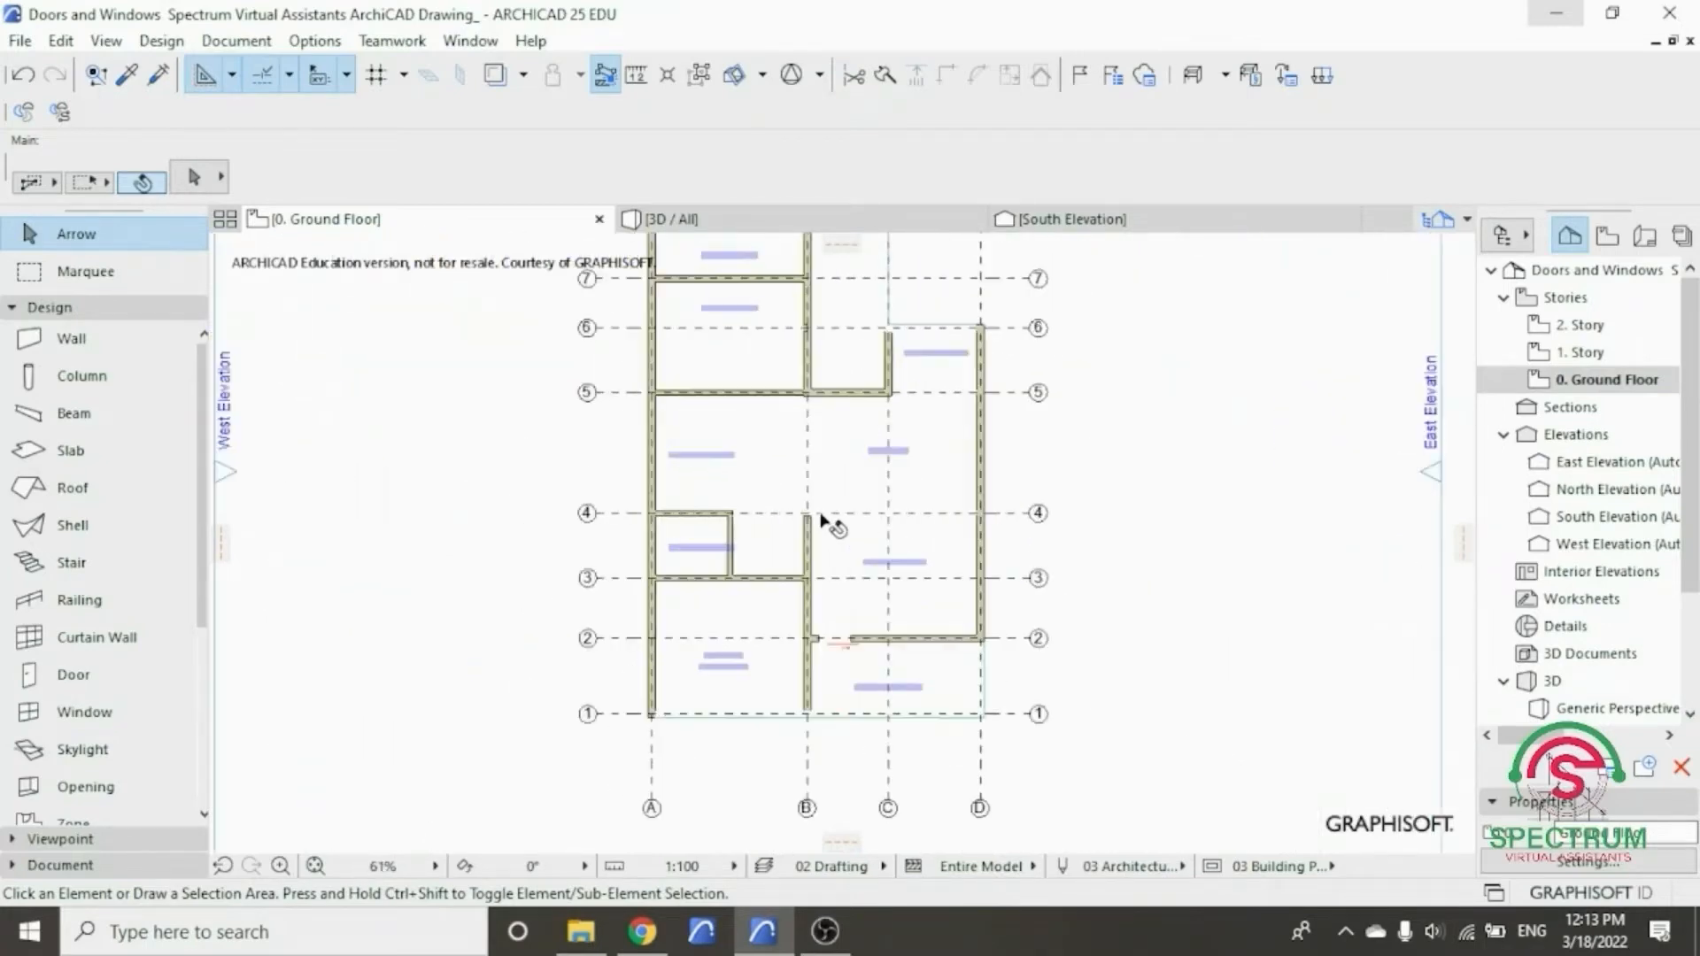
right_click(1106, 423)
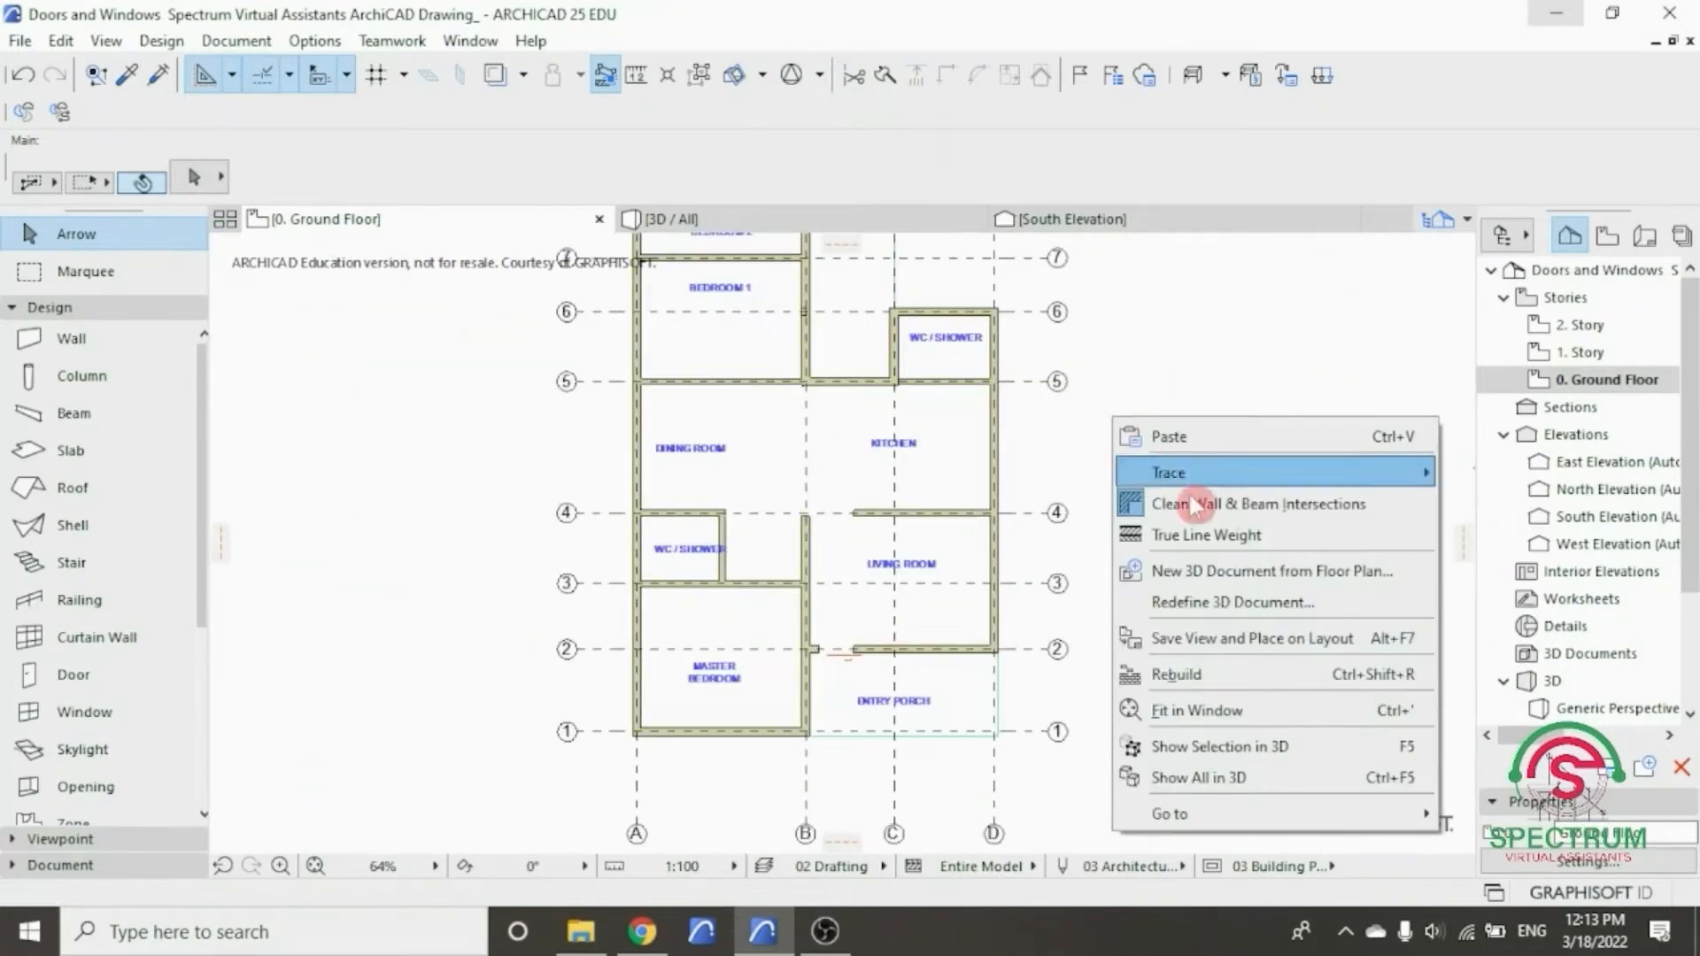
left_click(1218, 779)
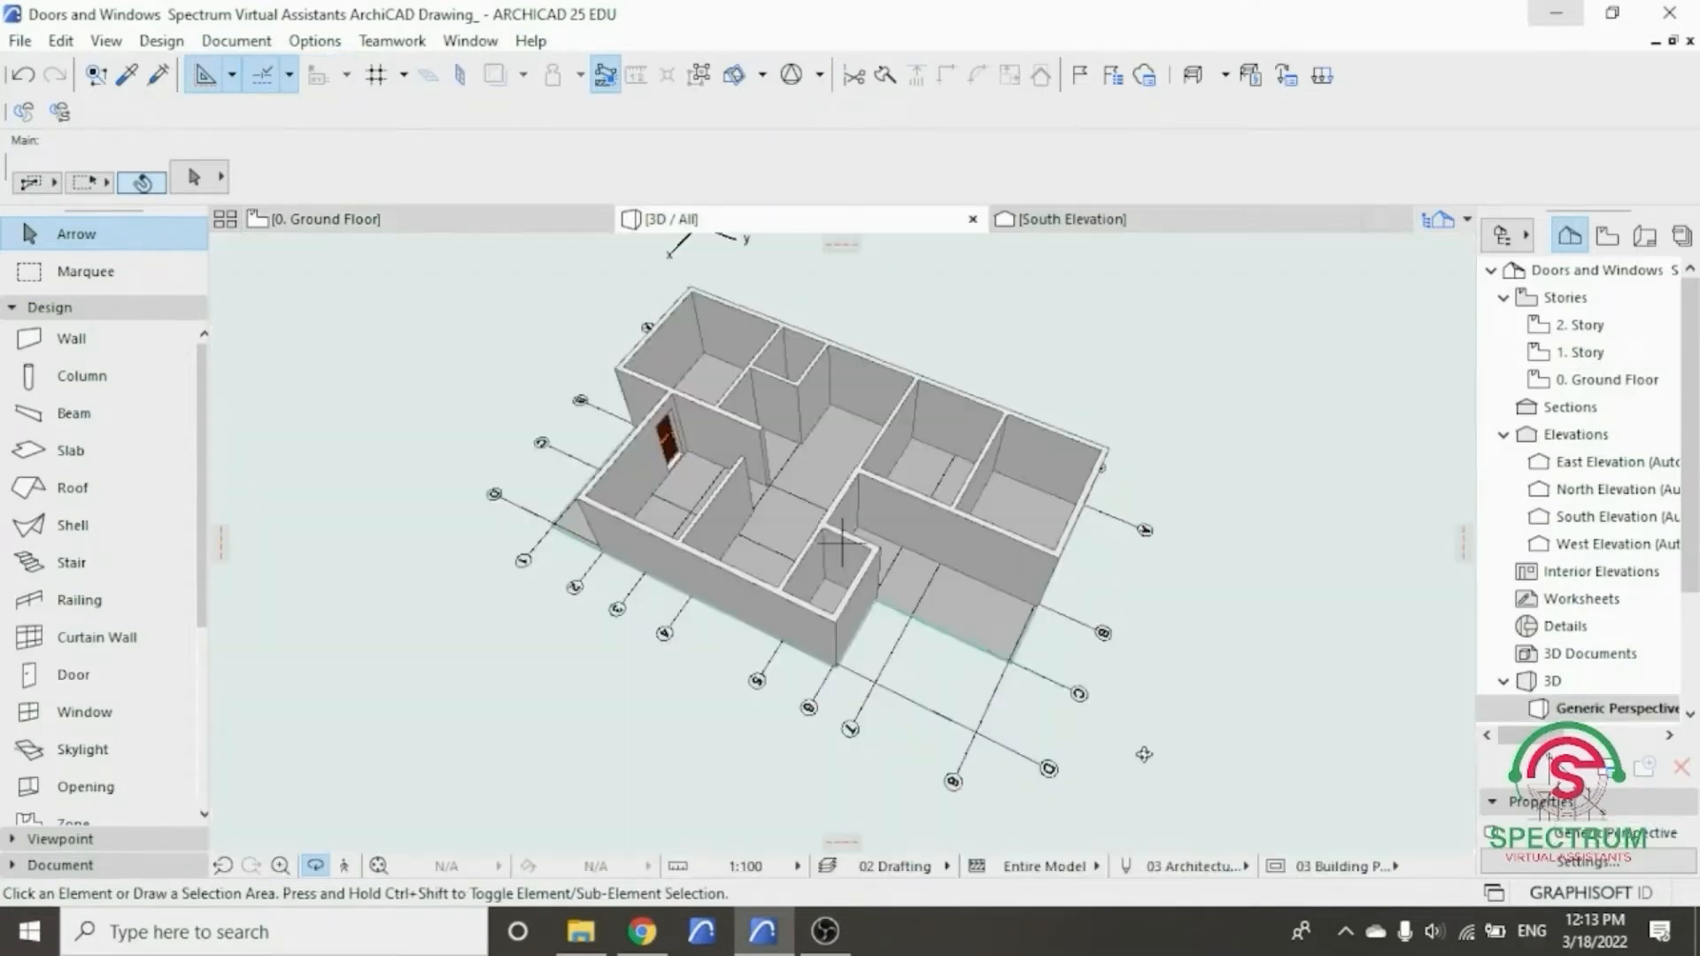
left_click_drag(565, 496, 580, 706)
scroll(580, 707, "up", 1)
scroll(704, 561, "down", 3)
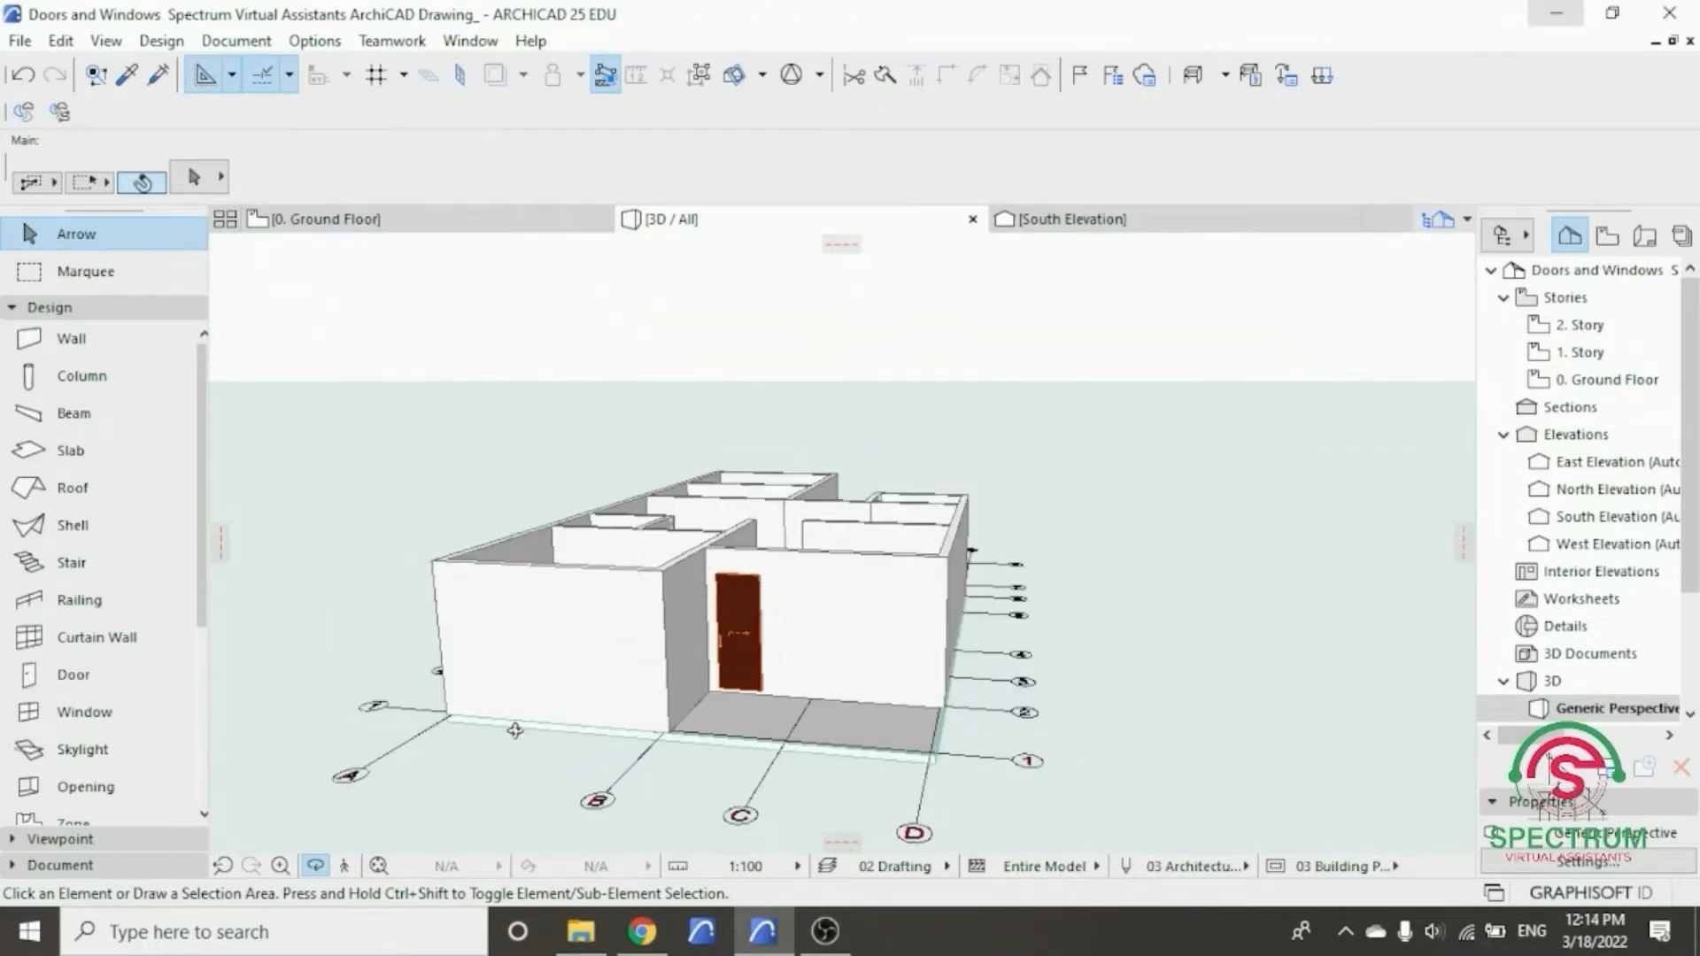
scroll(514, 728, "up", 4)
left_click_drag(486, 603, 543, 598)
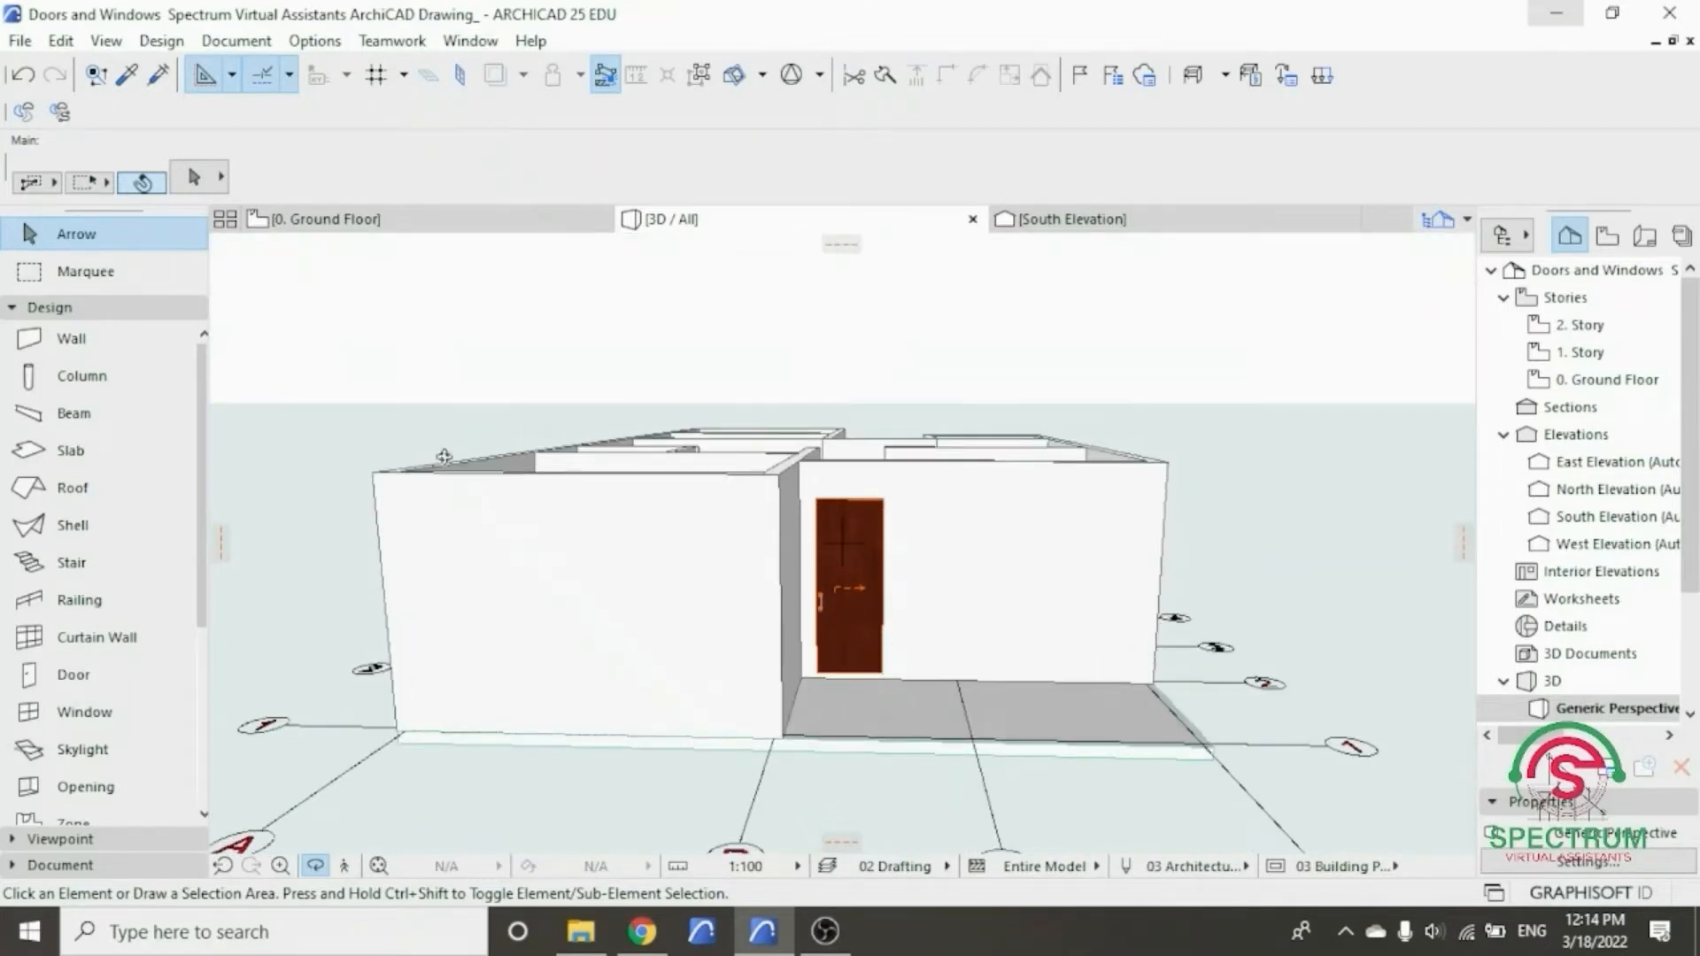
- On the ground floor plan, choose Exterior Double Sliding Door 25 as the default door type
left_click(404, 228)
scroll(837, 757, "down", 3)
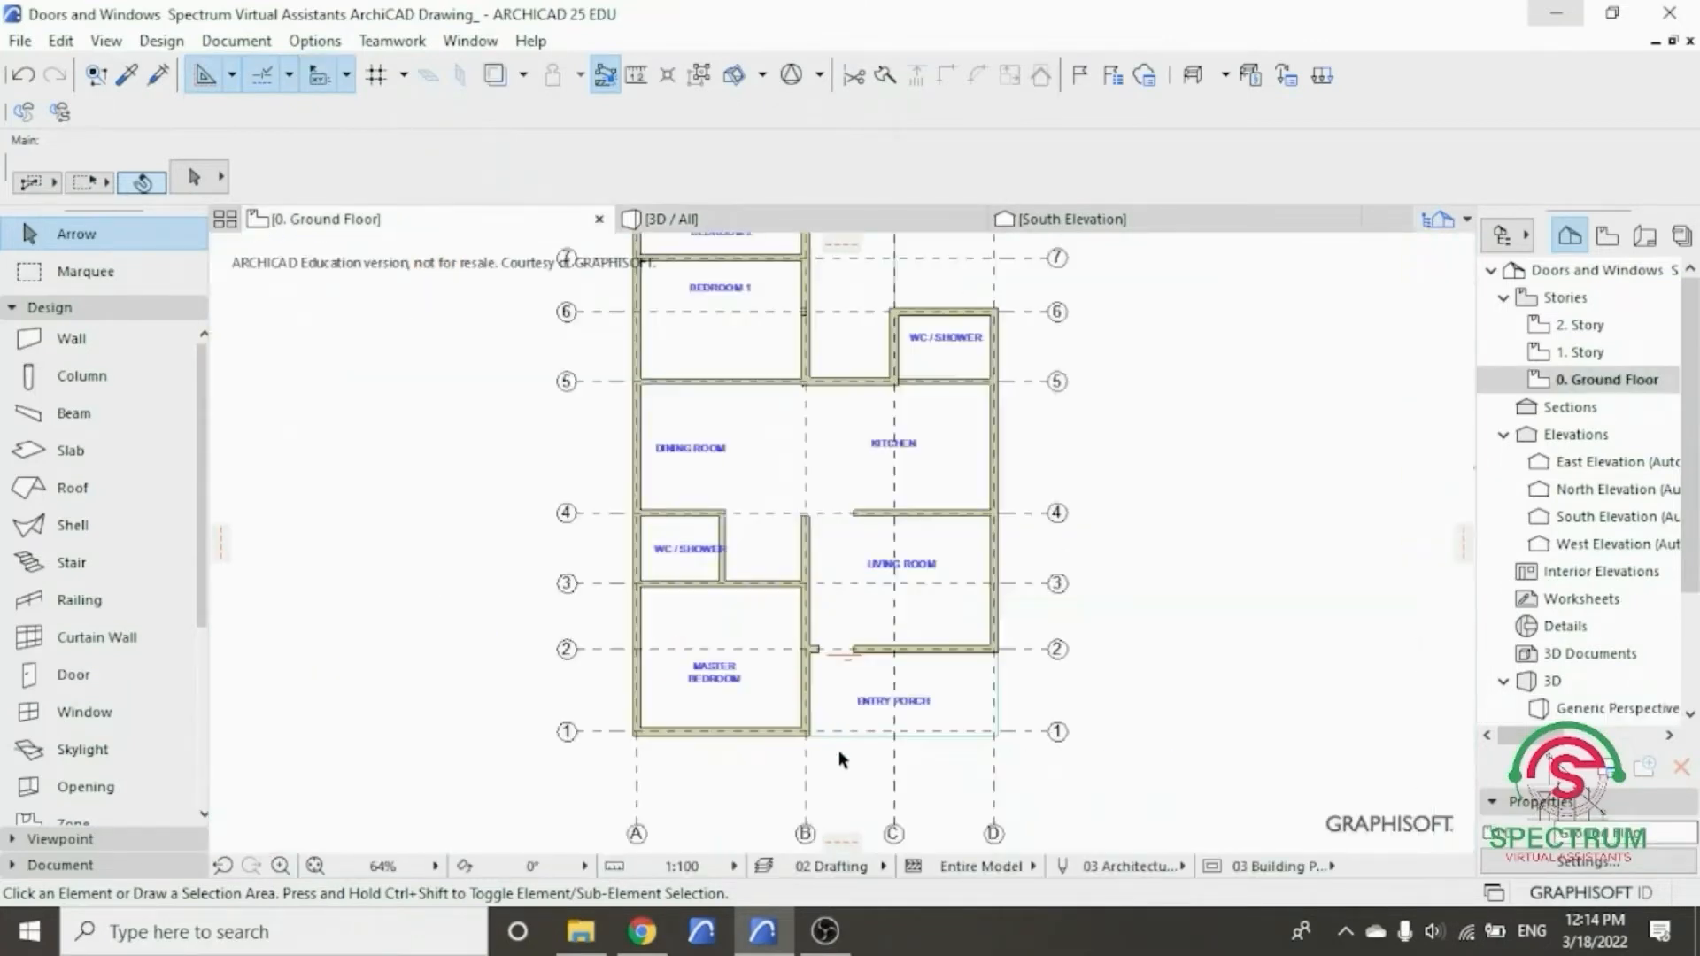
scroll(869, 493, "up", 4)
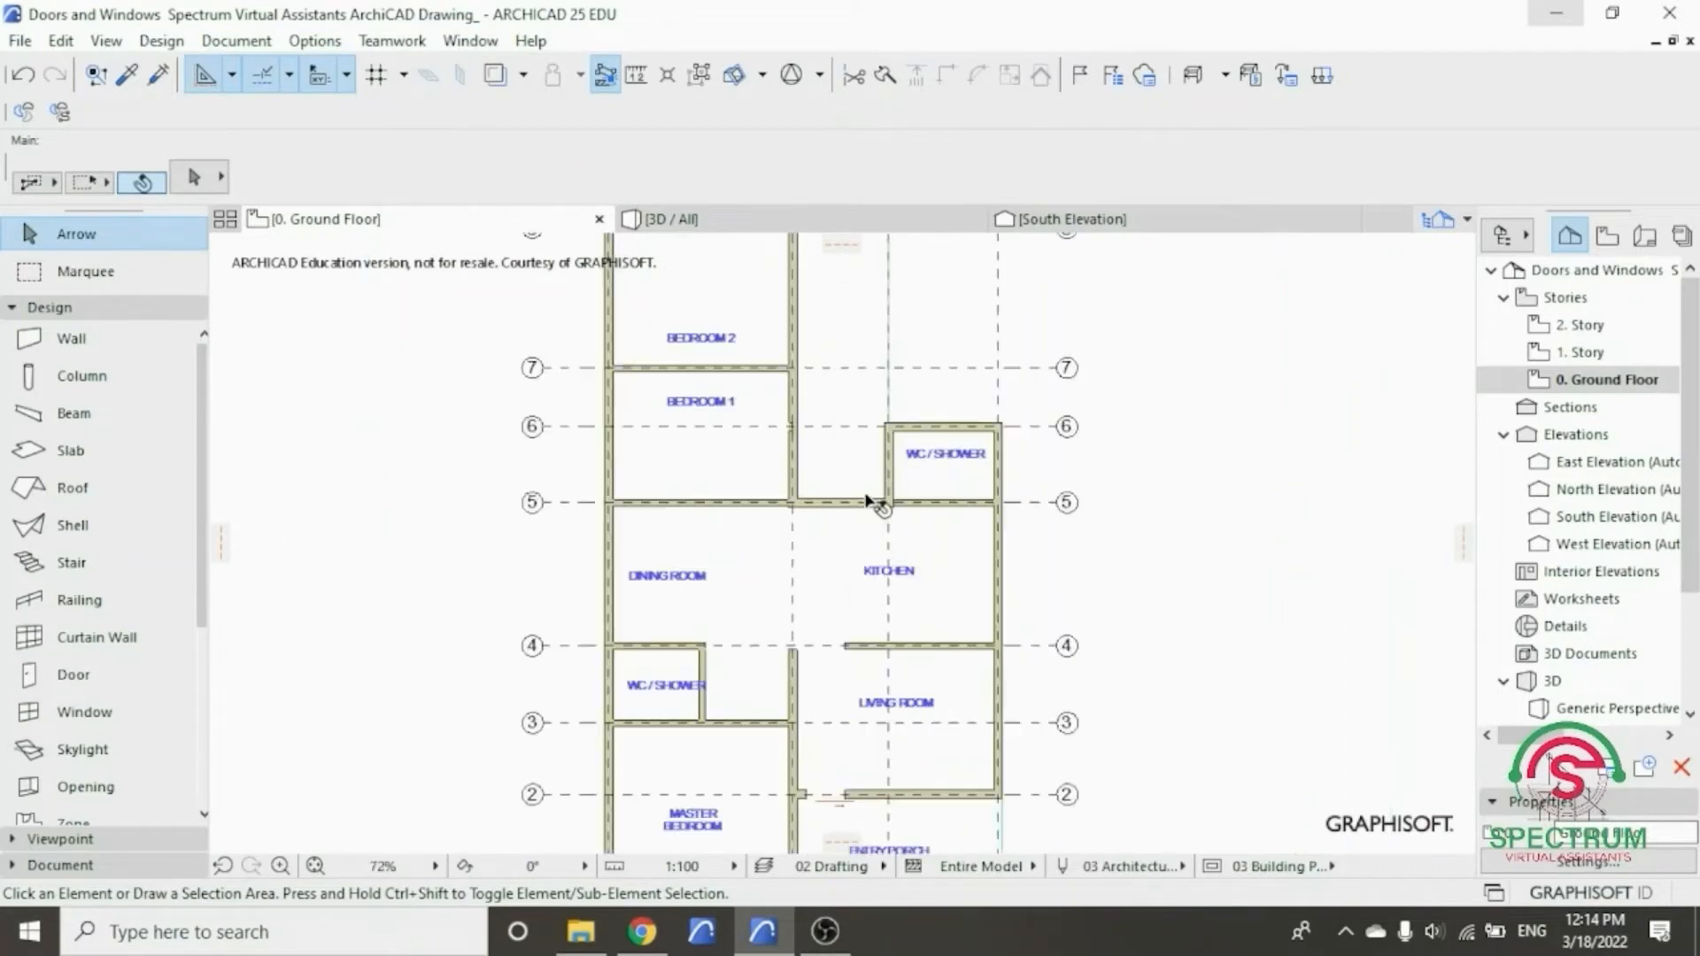
scroll(869, 502, "up", 2)
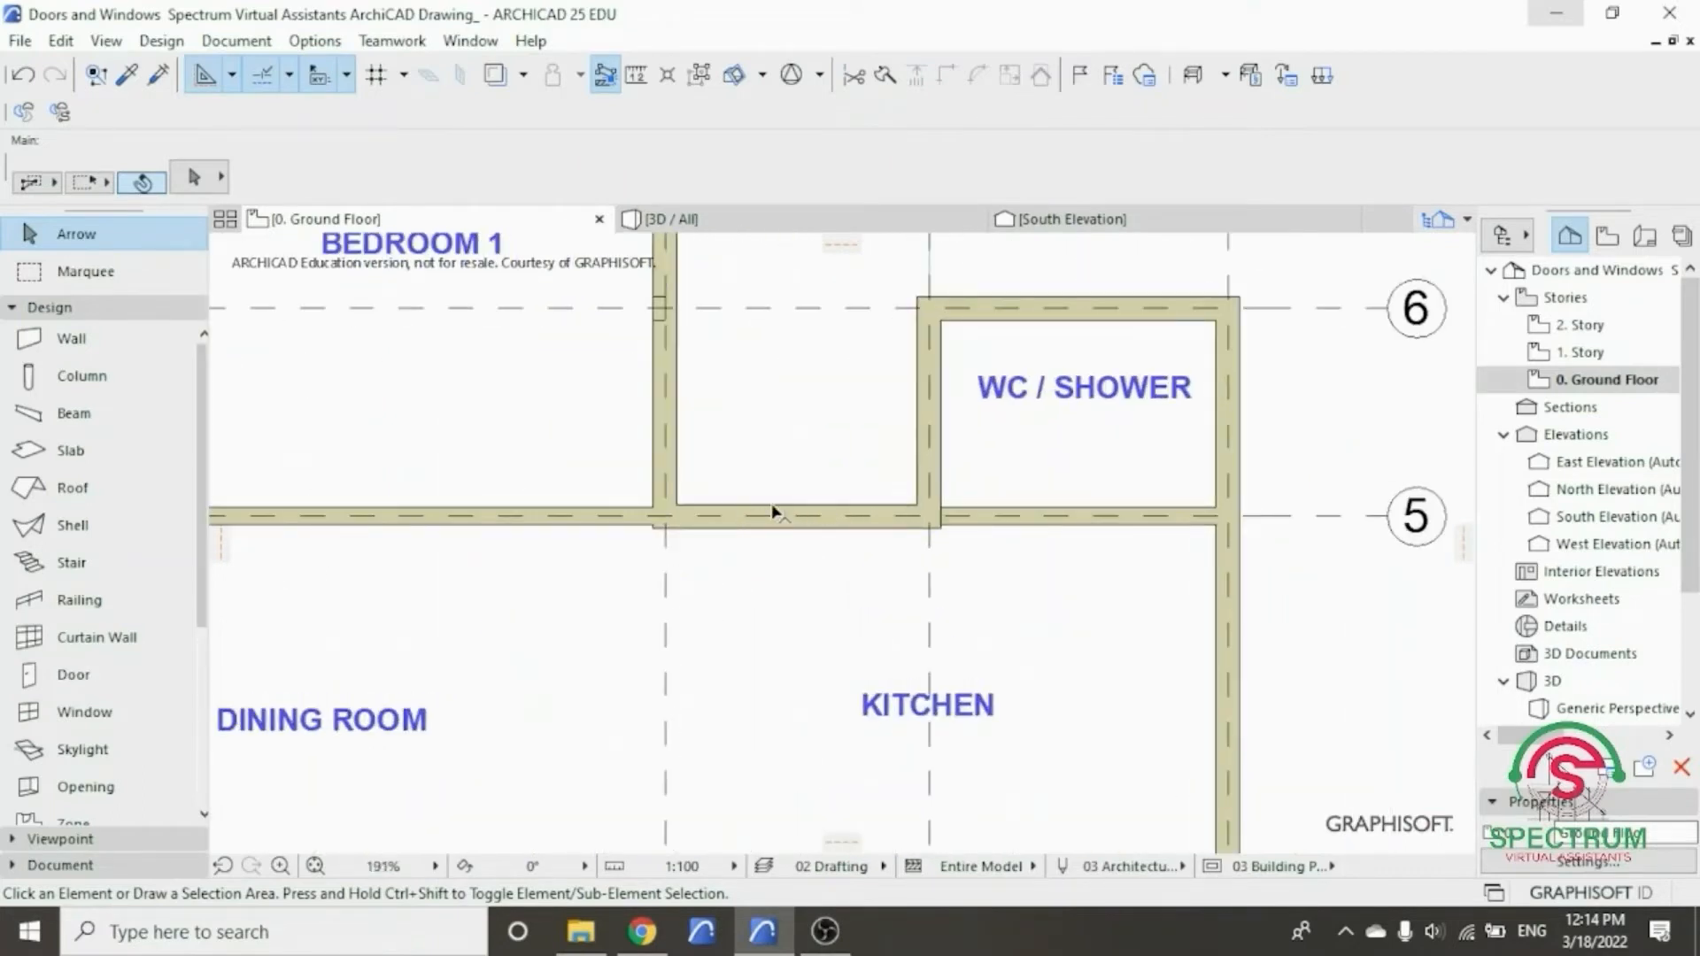
mouse_move(770, 512)
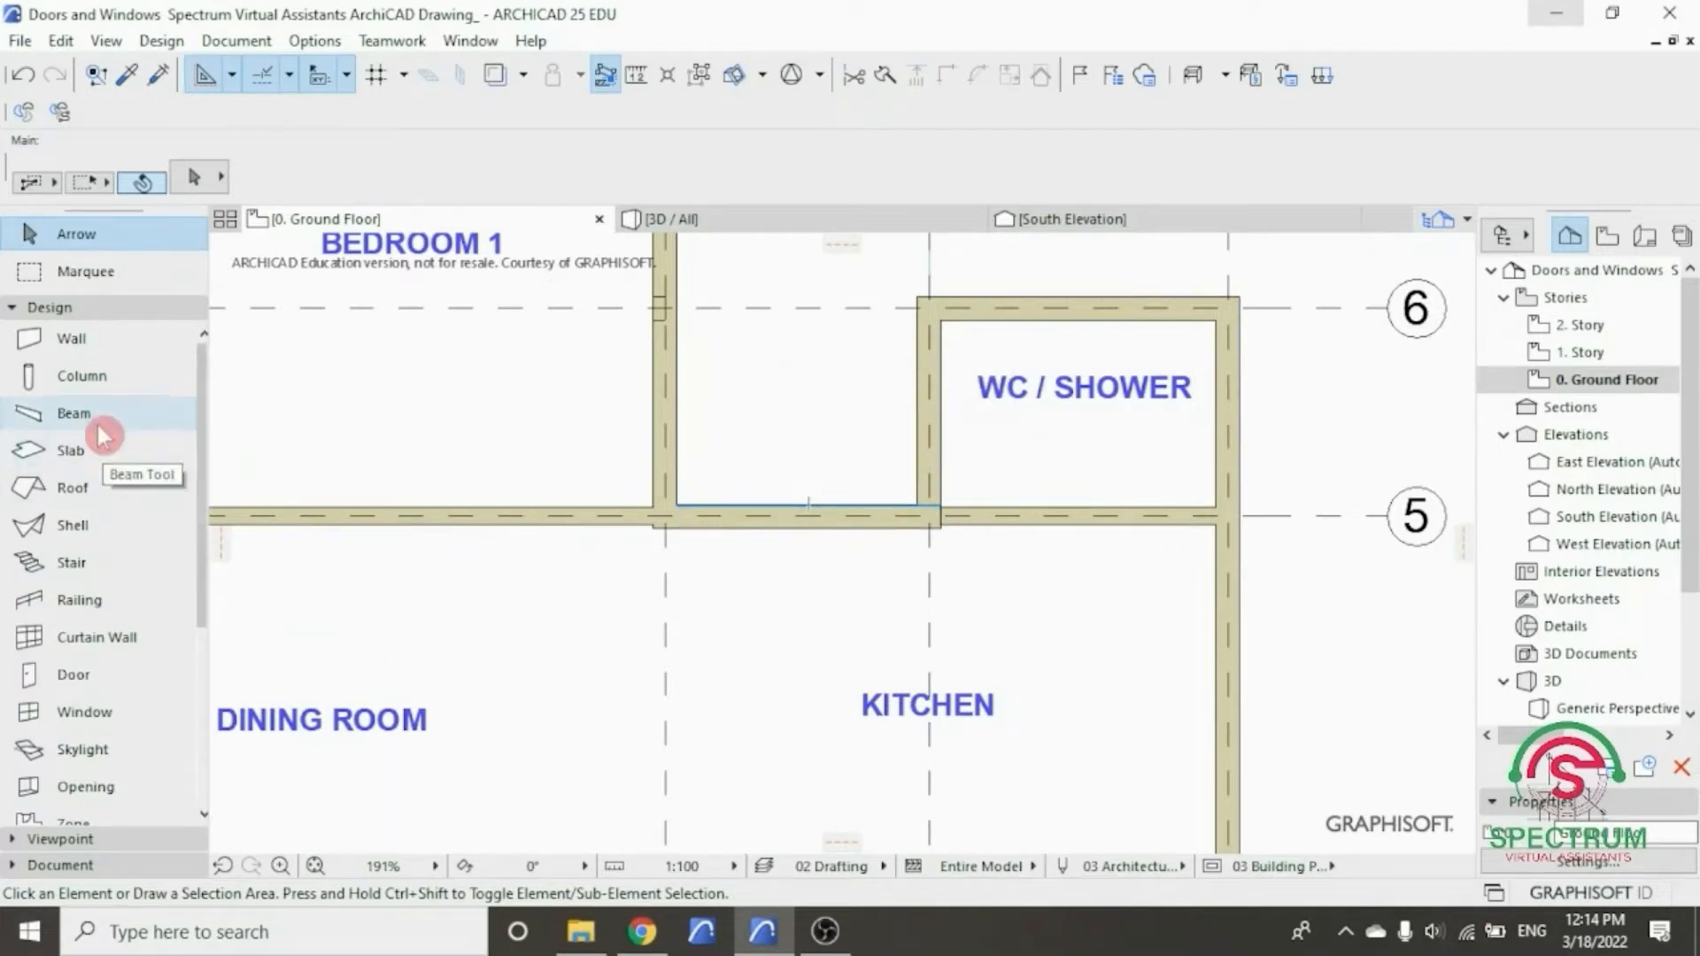
left_click(86, 683)
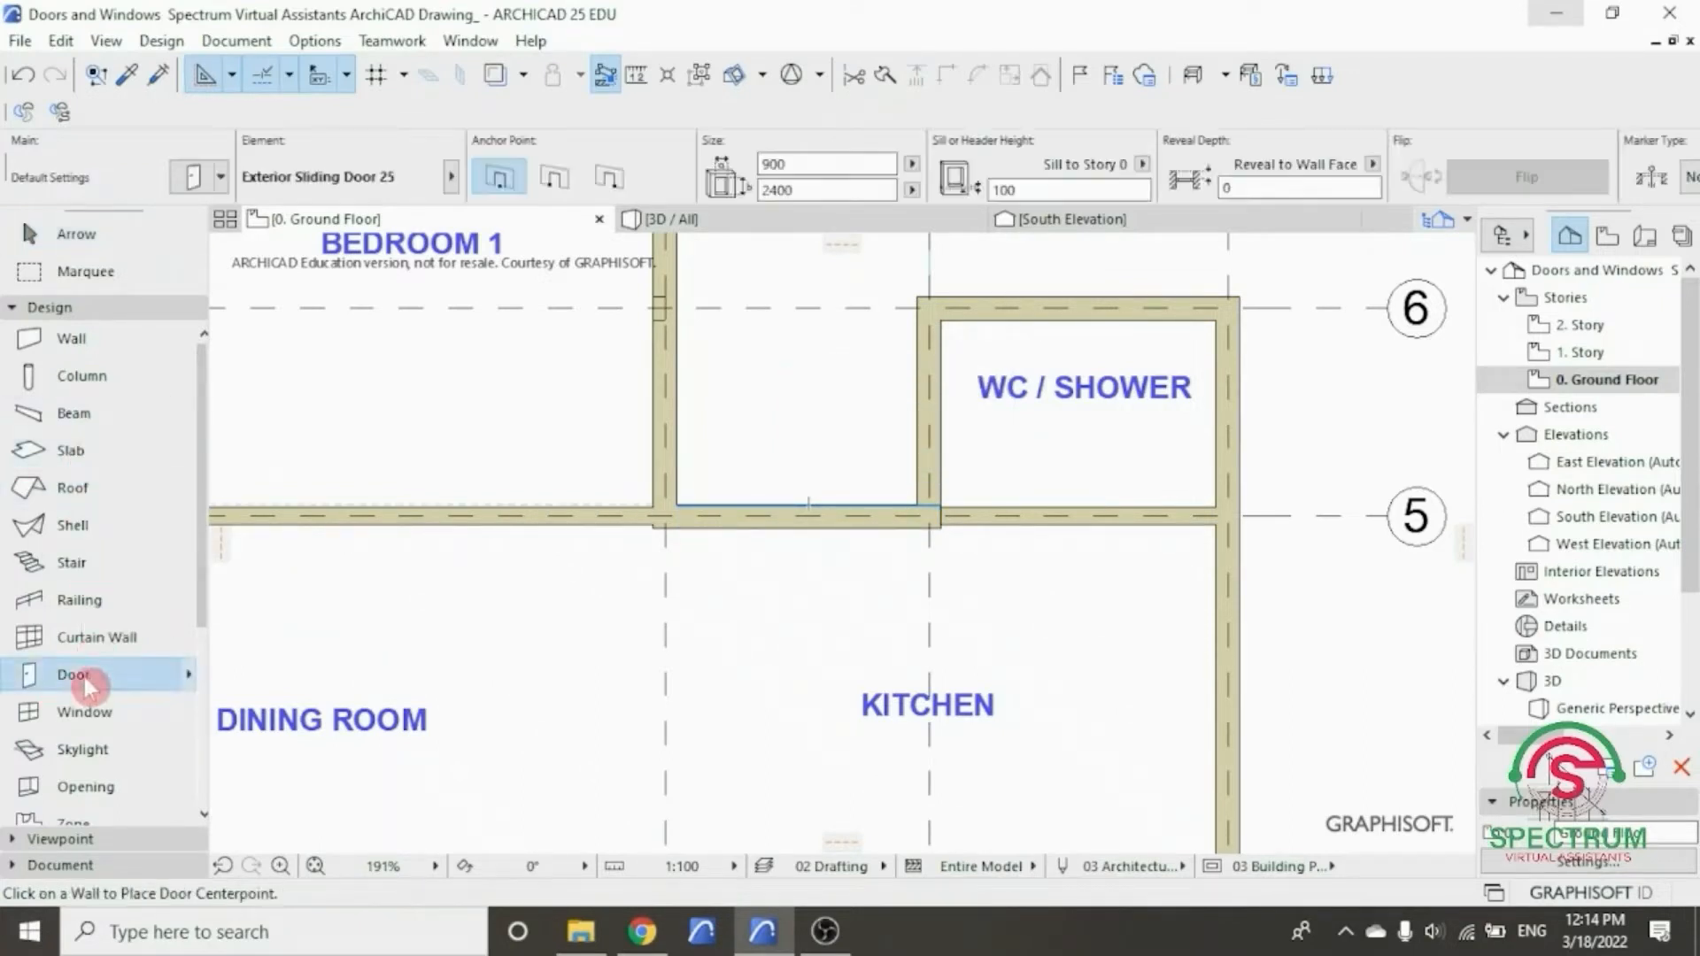
double_click(80, 675)
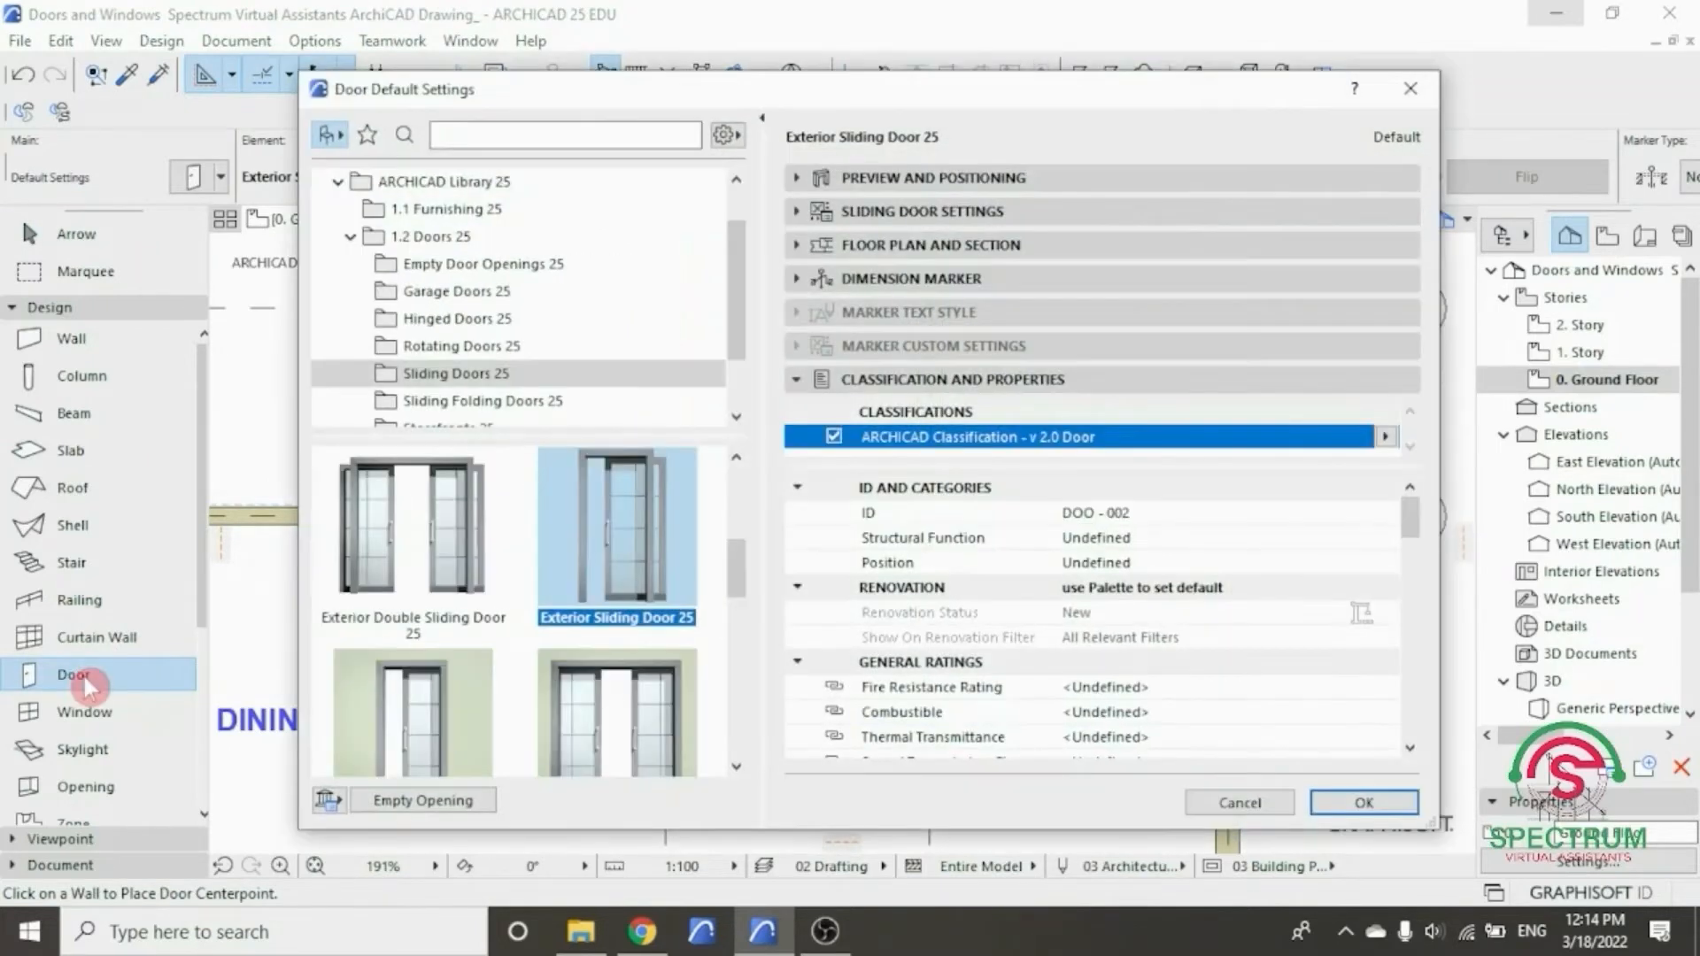
scroll(638, 507, "down", 1)
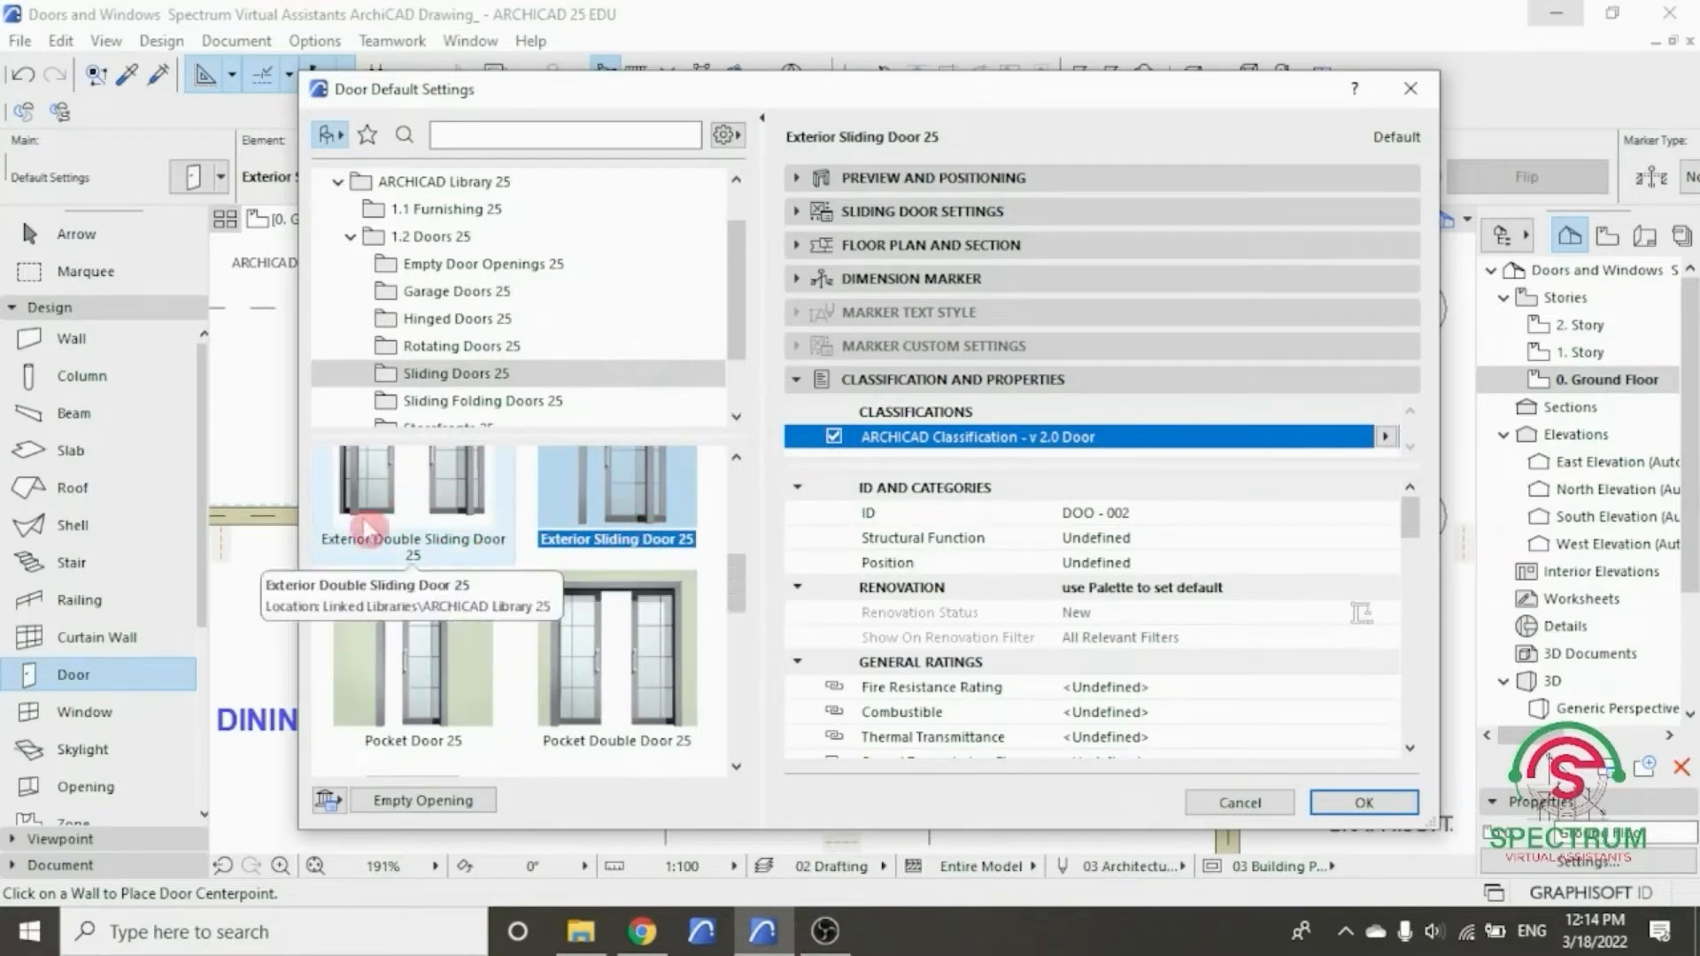
left_click(398, 503)
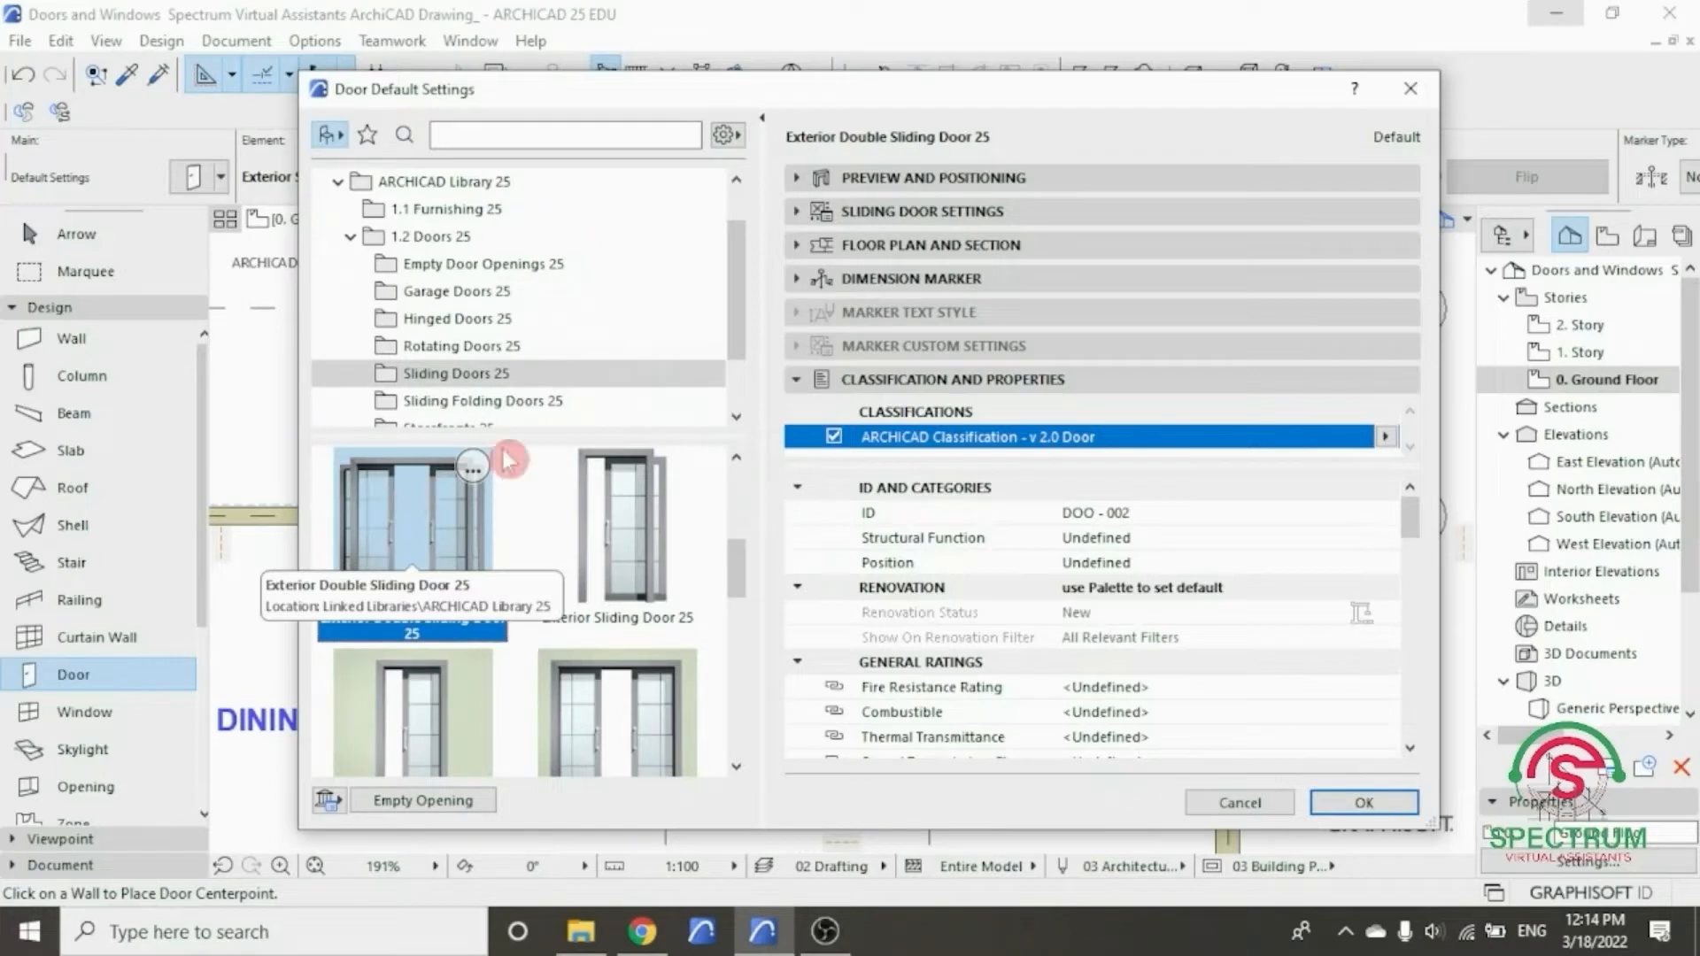
- Set the default double sliding door's height to 2400 mm
left_click(921, 185)
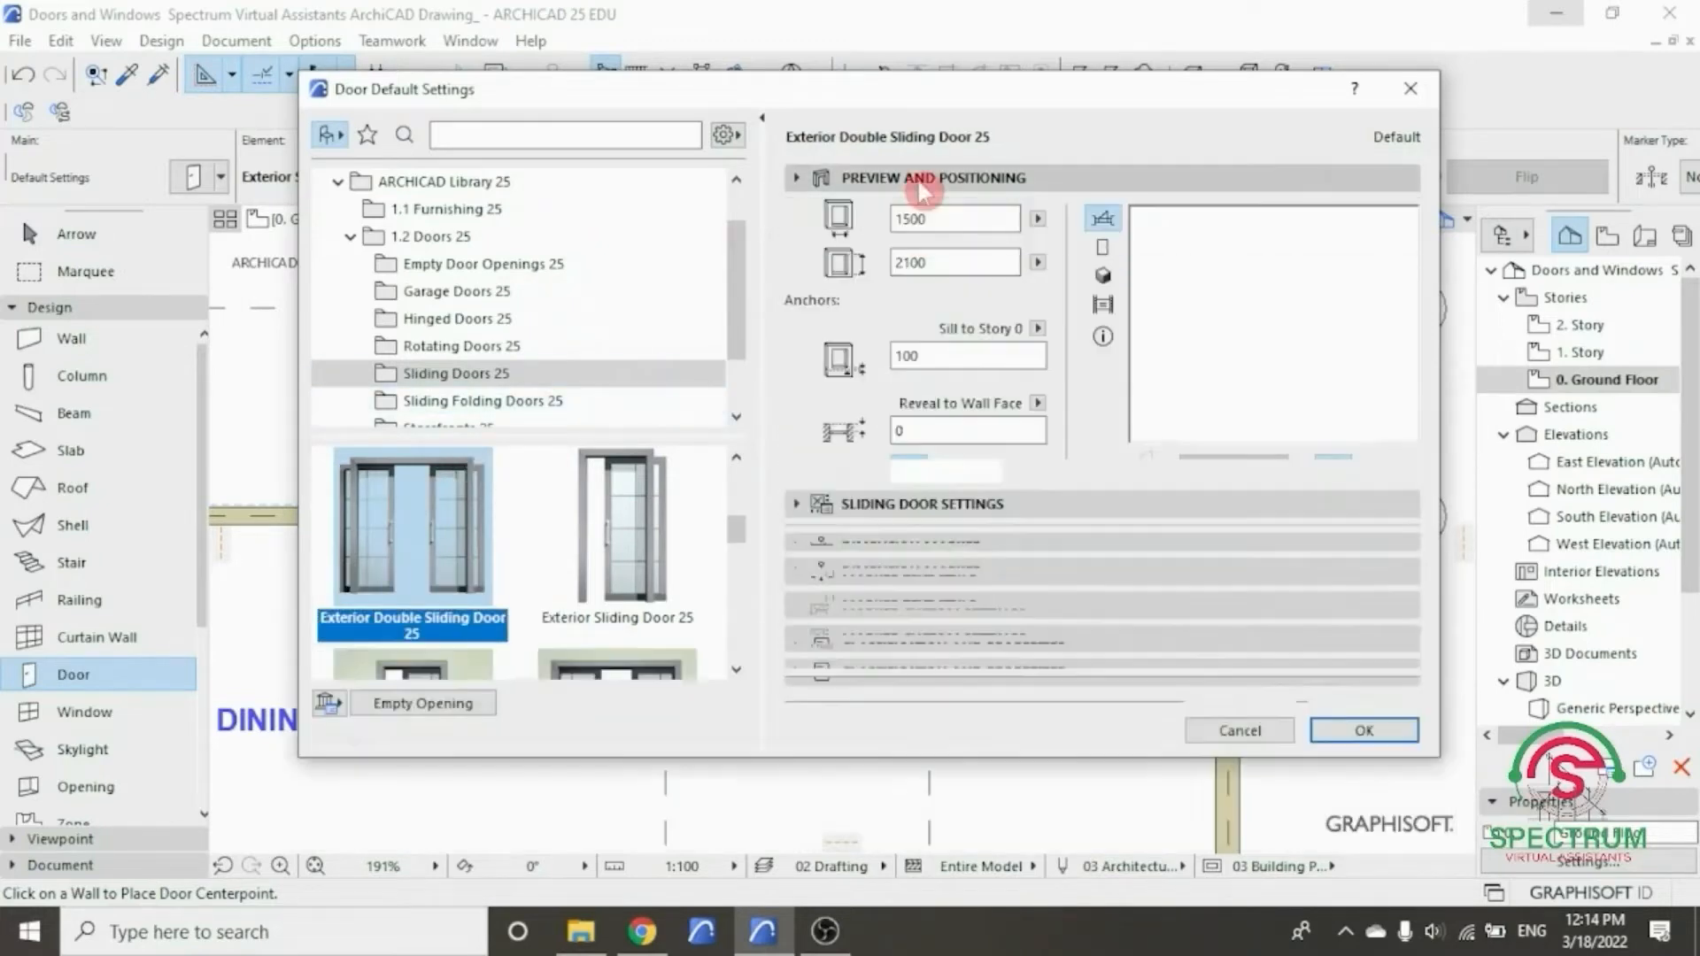
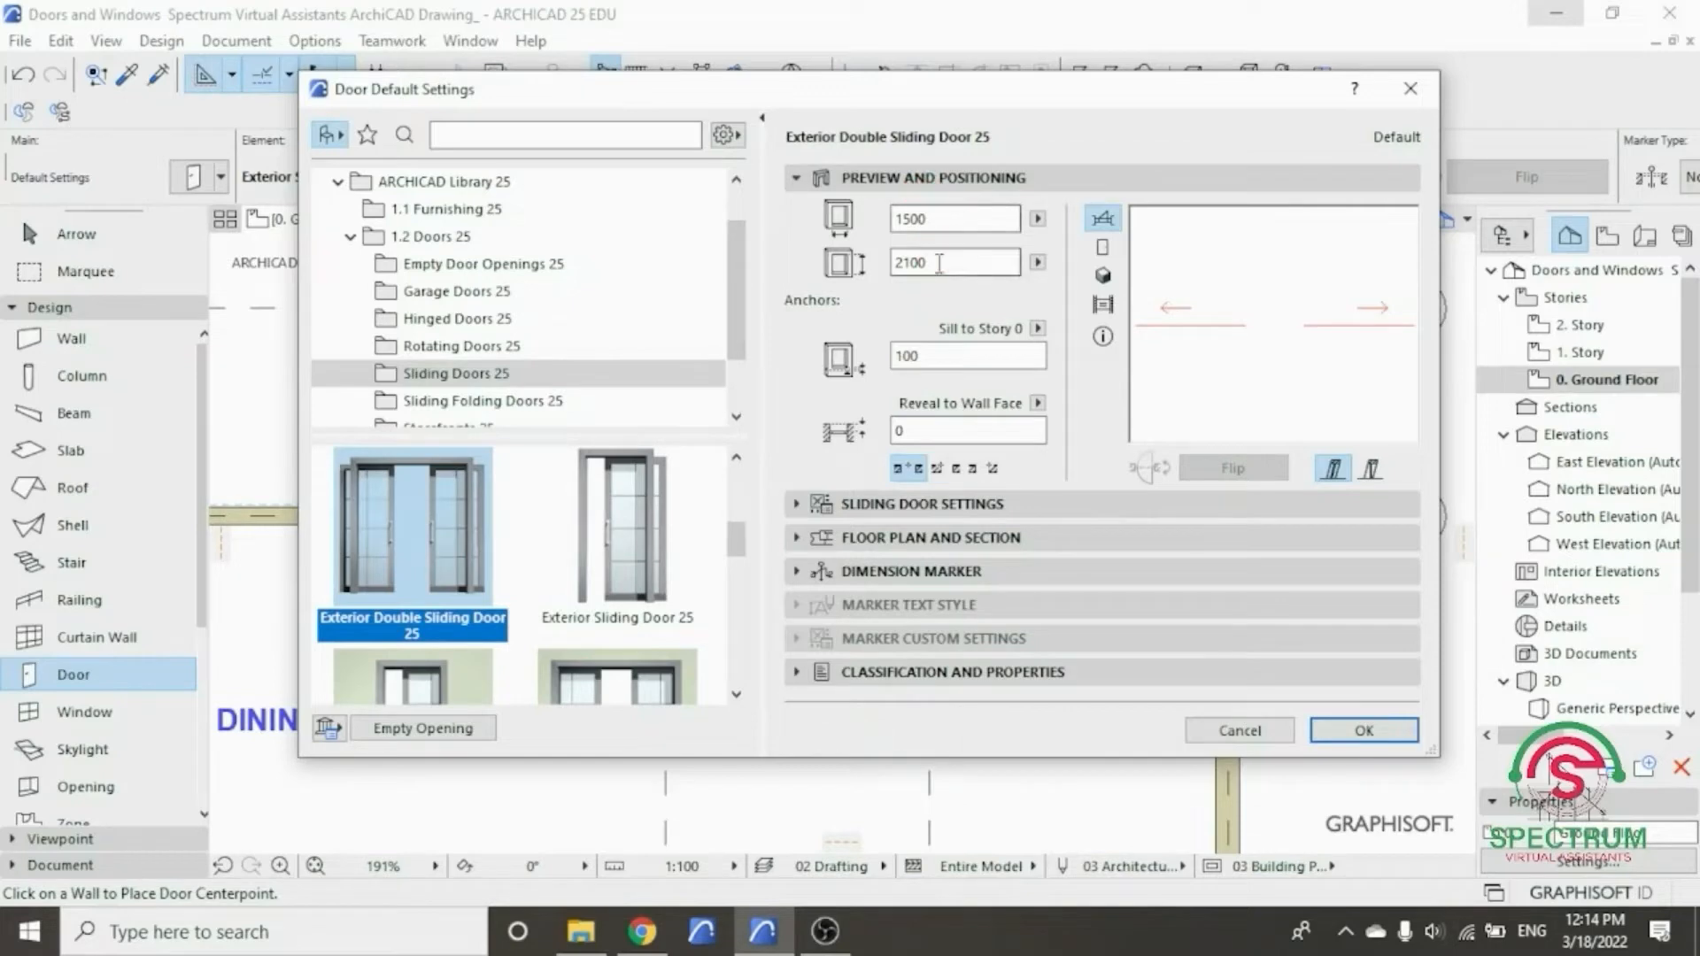
left_click_drag(940, 263, 890, 282)
type("2")
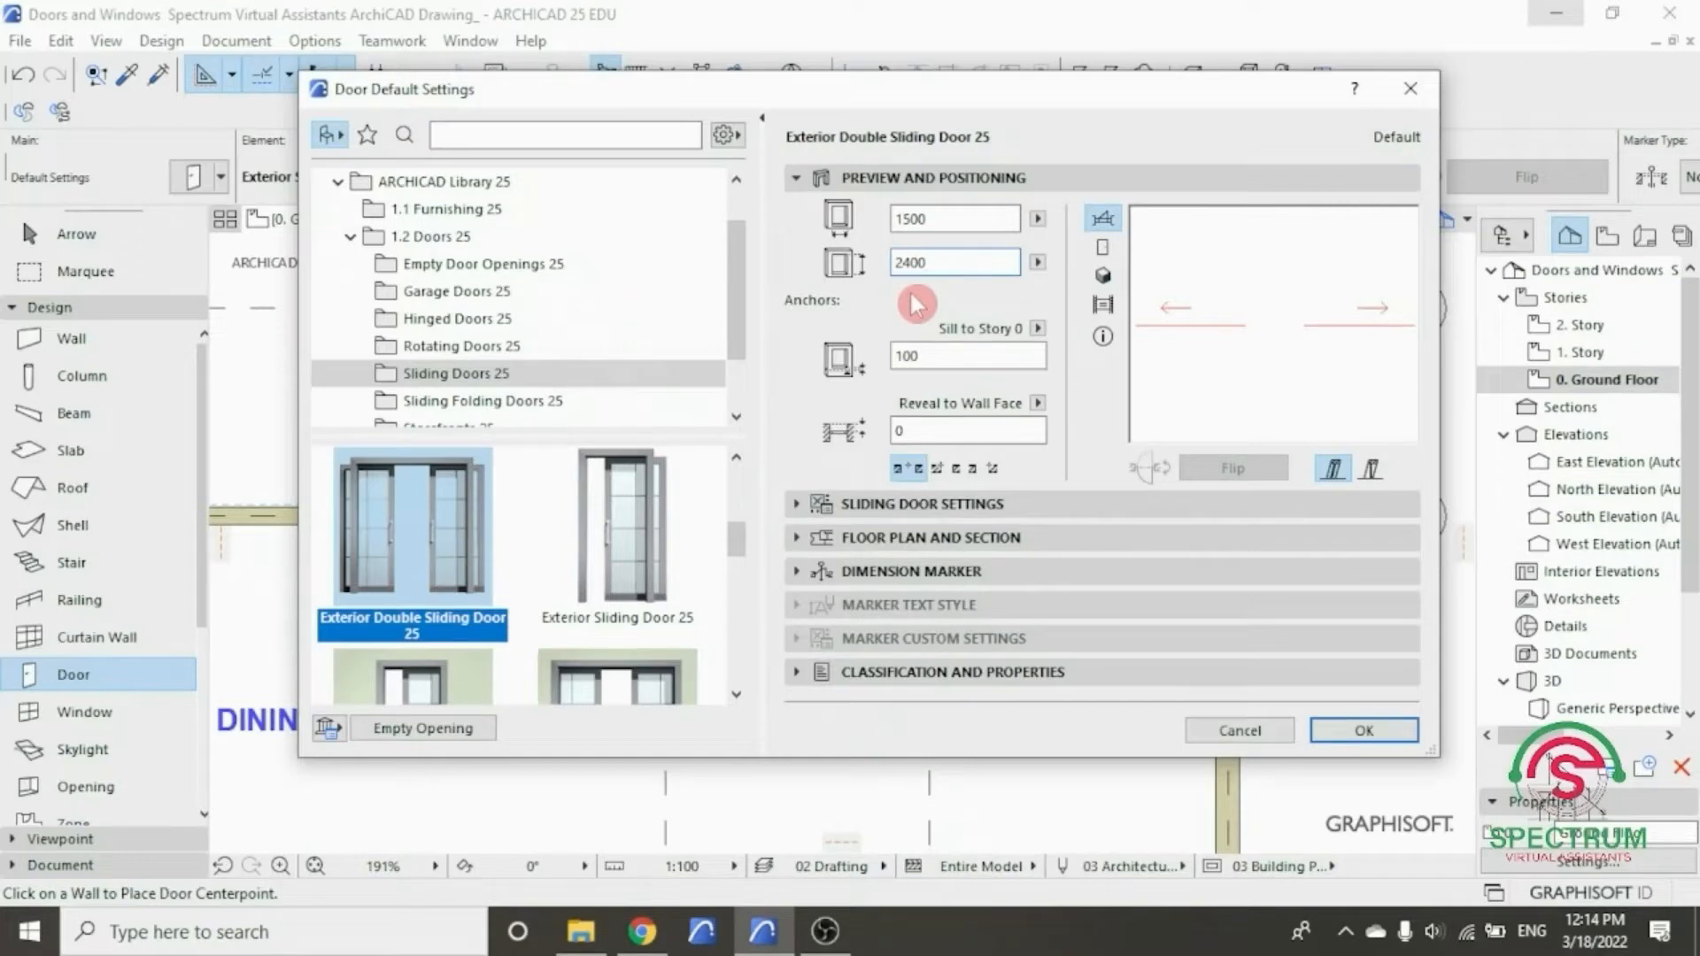
left_click(912, 178)
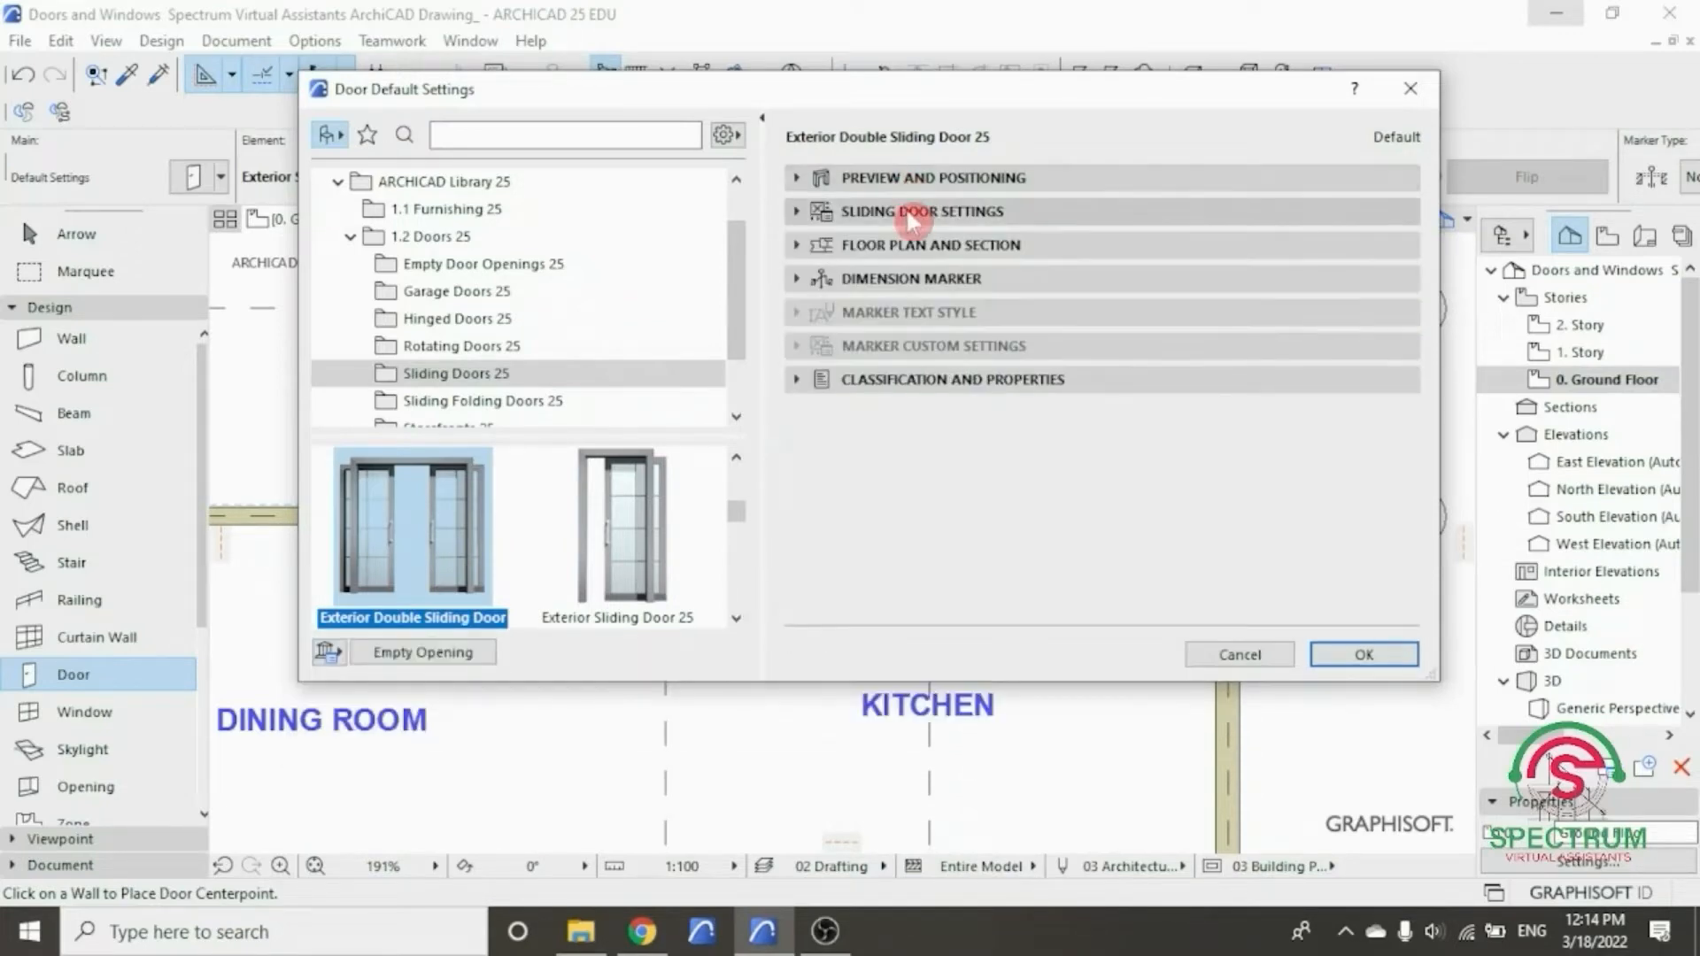
- Set the double sliding door's leaf to Style 1 and its handle to Fix Handle 2
left_click(912, 215)
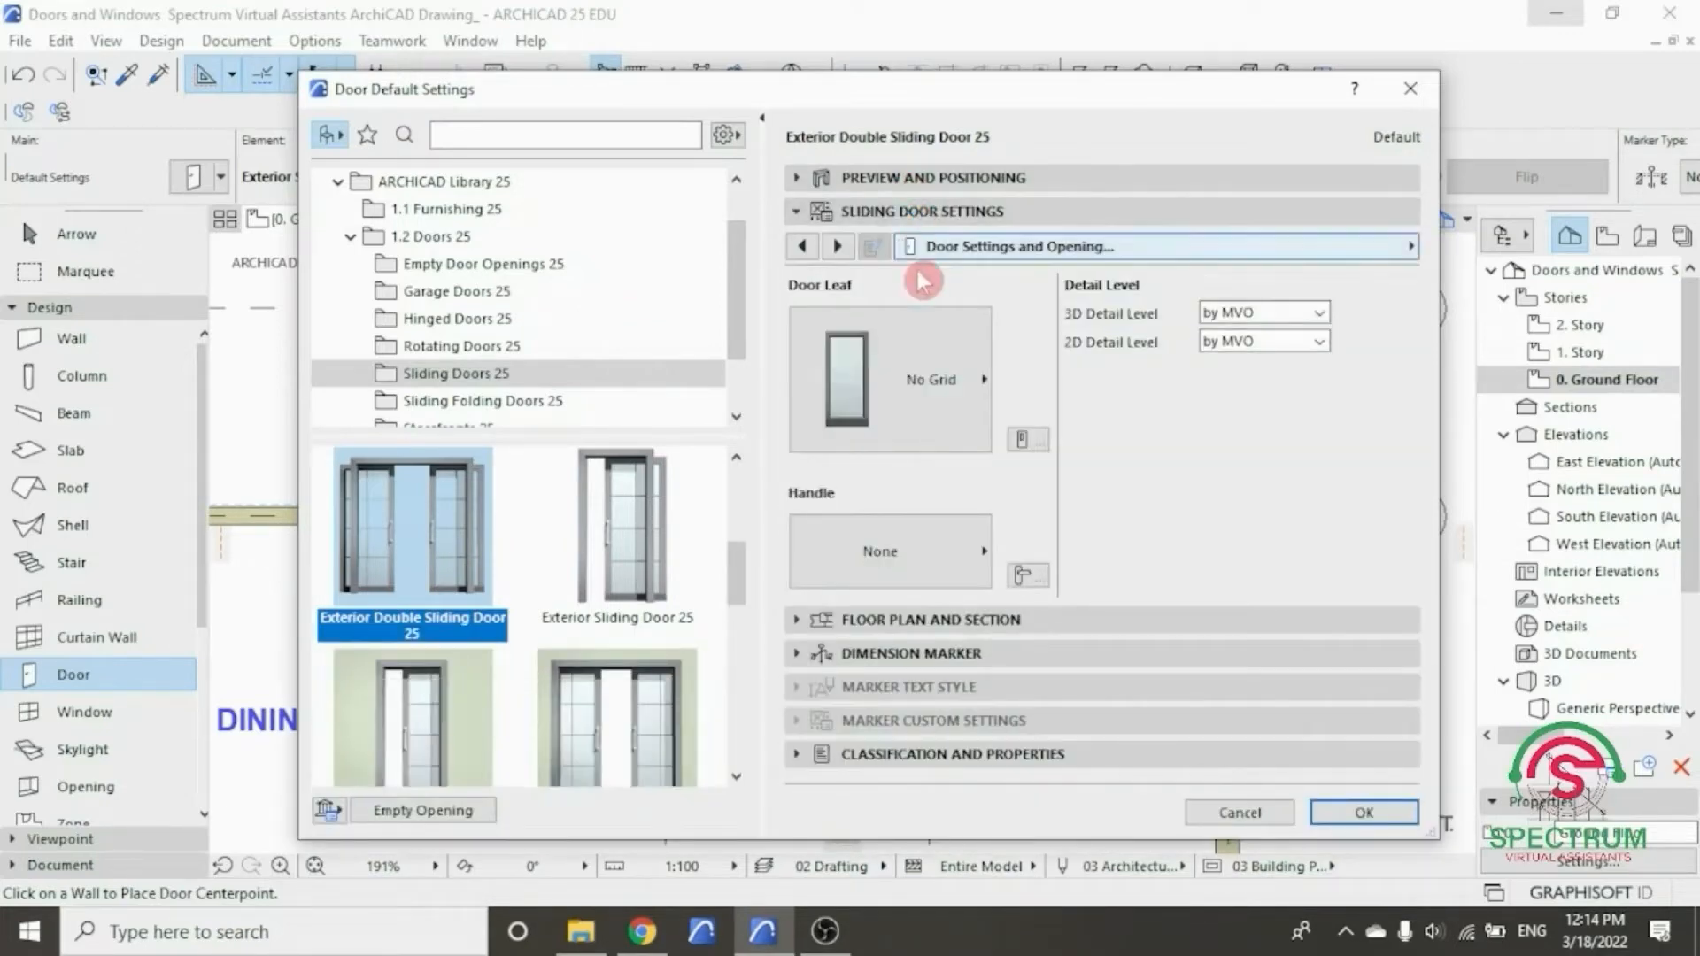
left_click(927, 372)
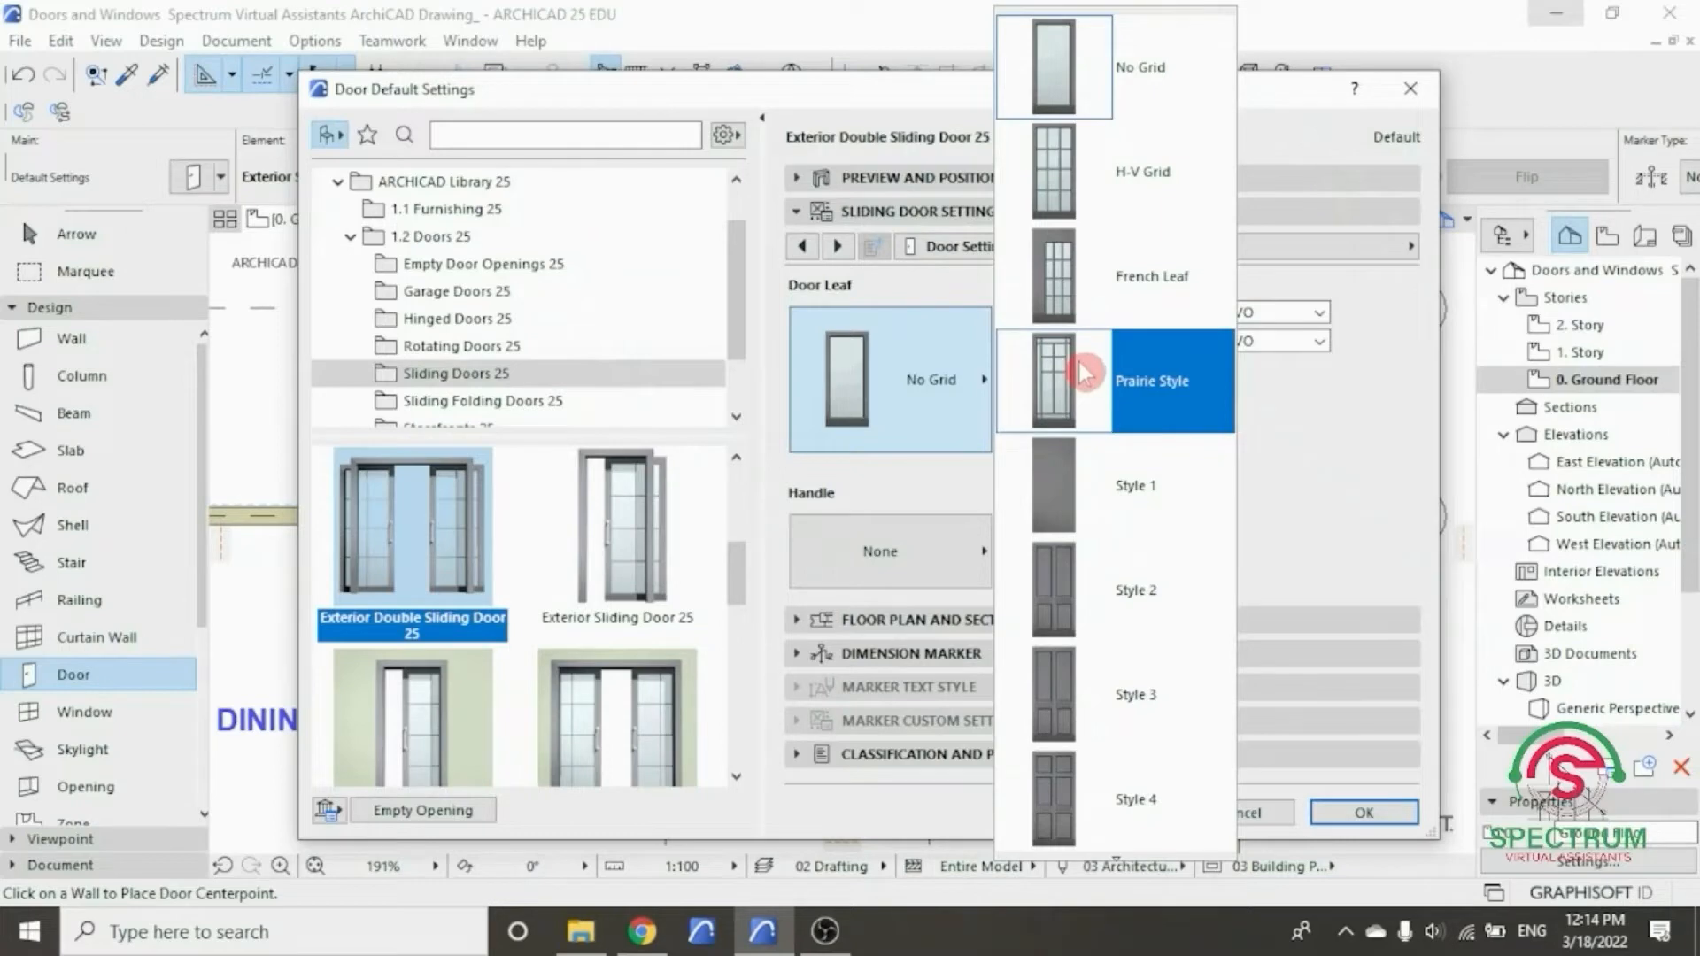
left_click(1096, 479)
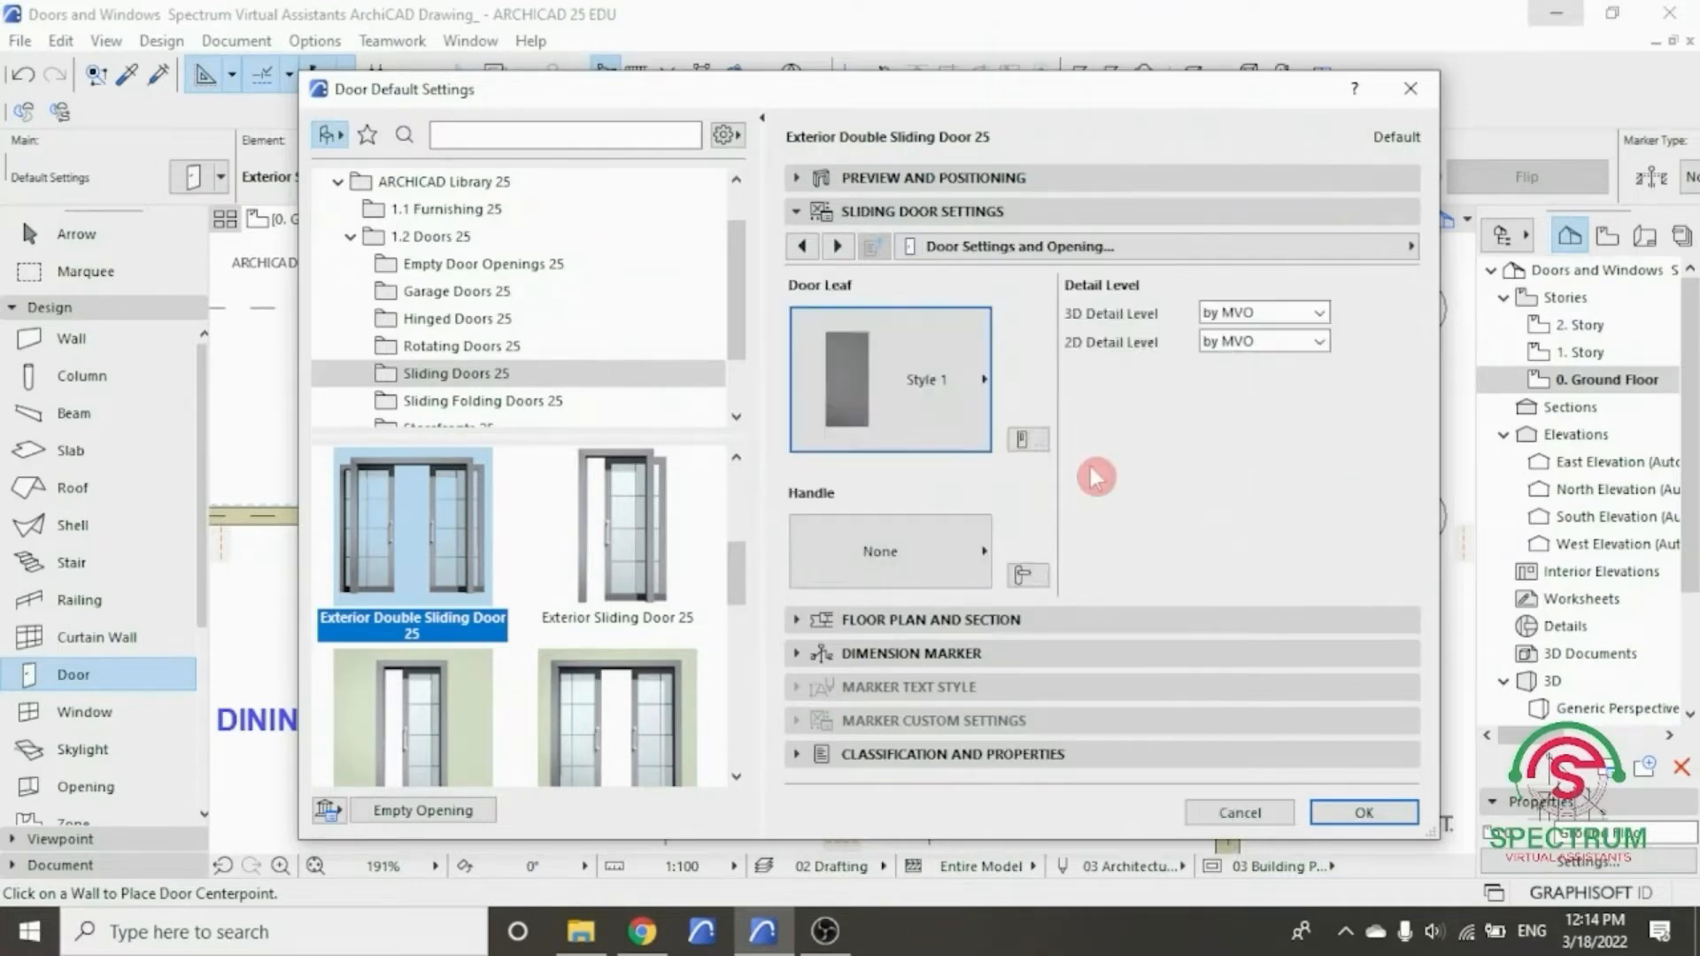
left_click(932, 570)
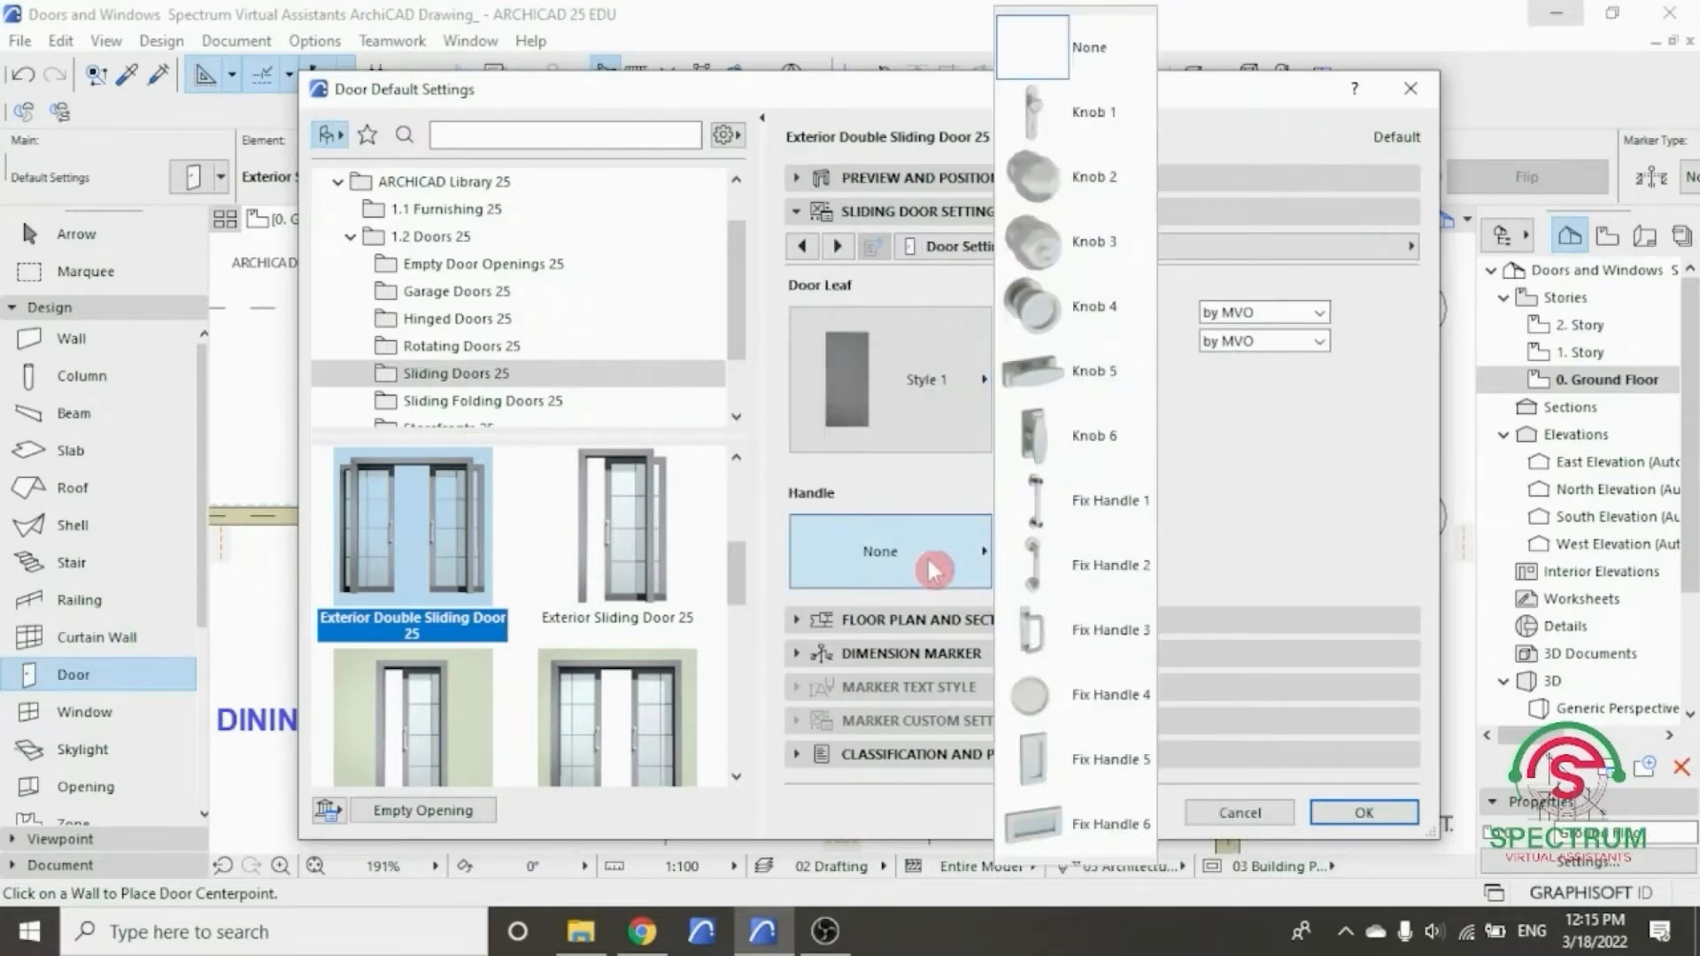
left_click(1059, 563)
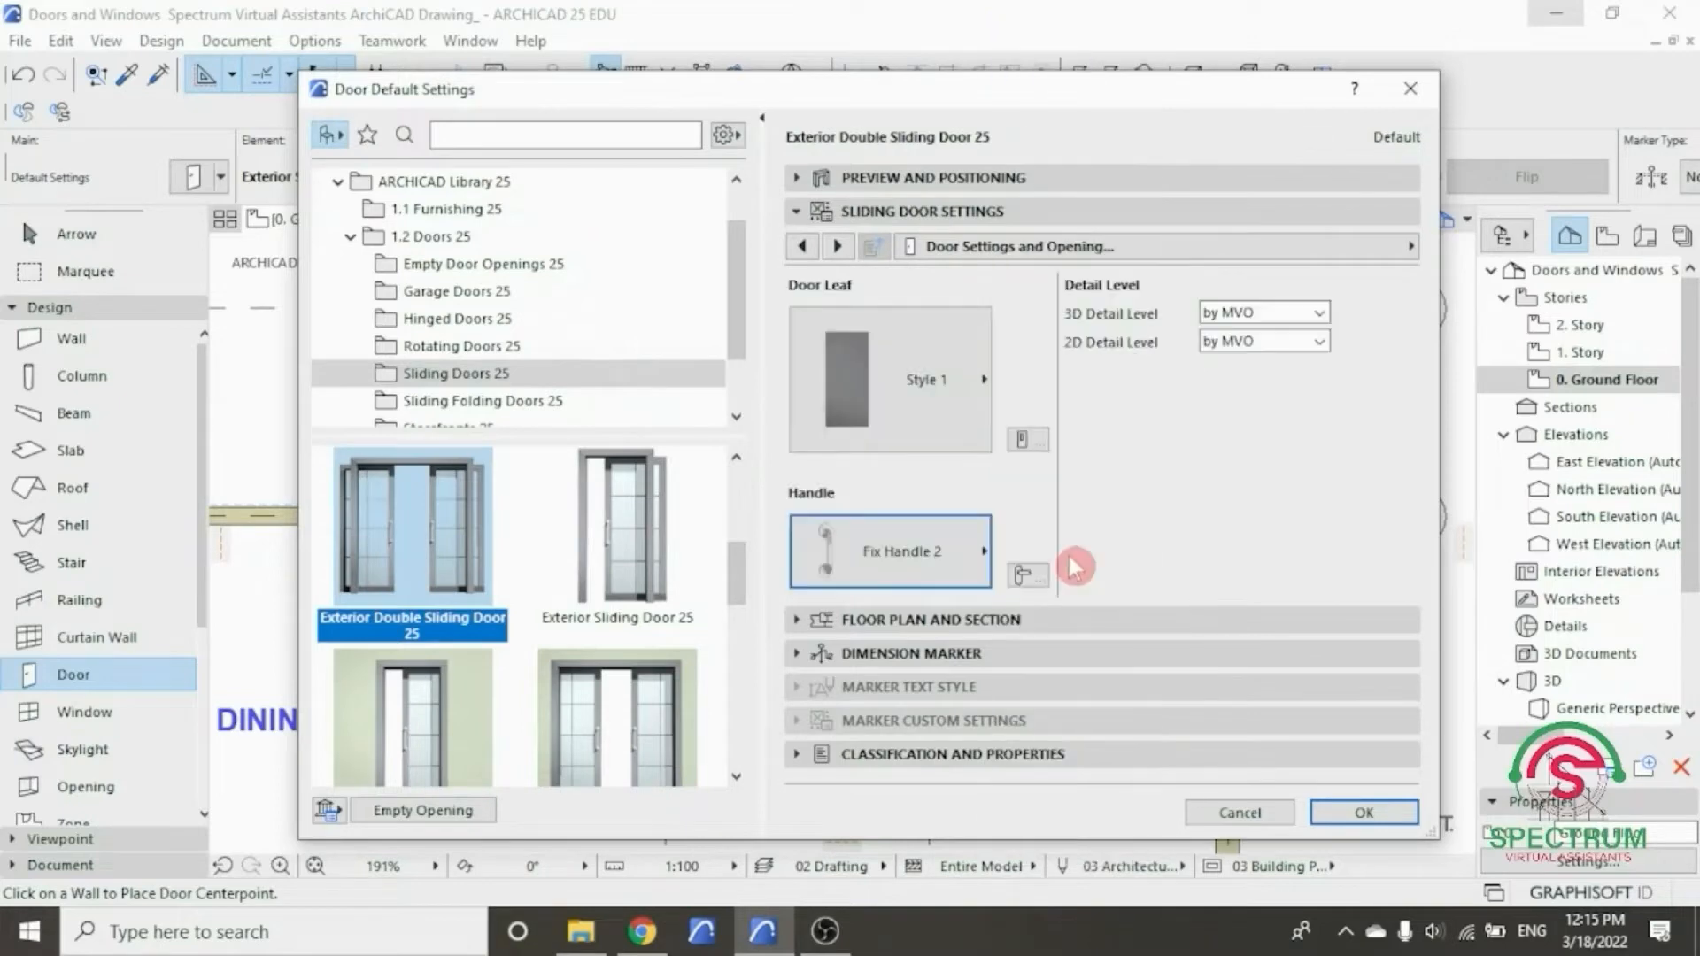
- Assign the Wood - Mahogany Horizontal surface to both the outside and inside of the door leaves
left_click(1073, 256)
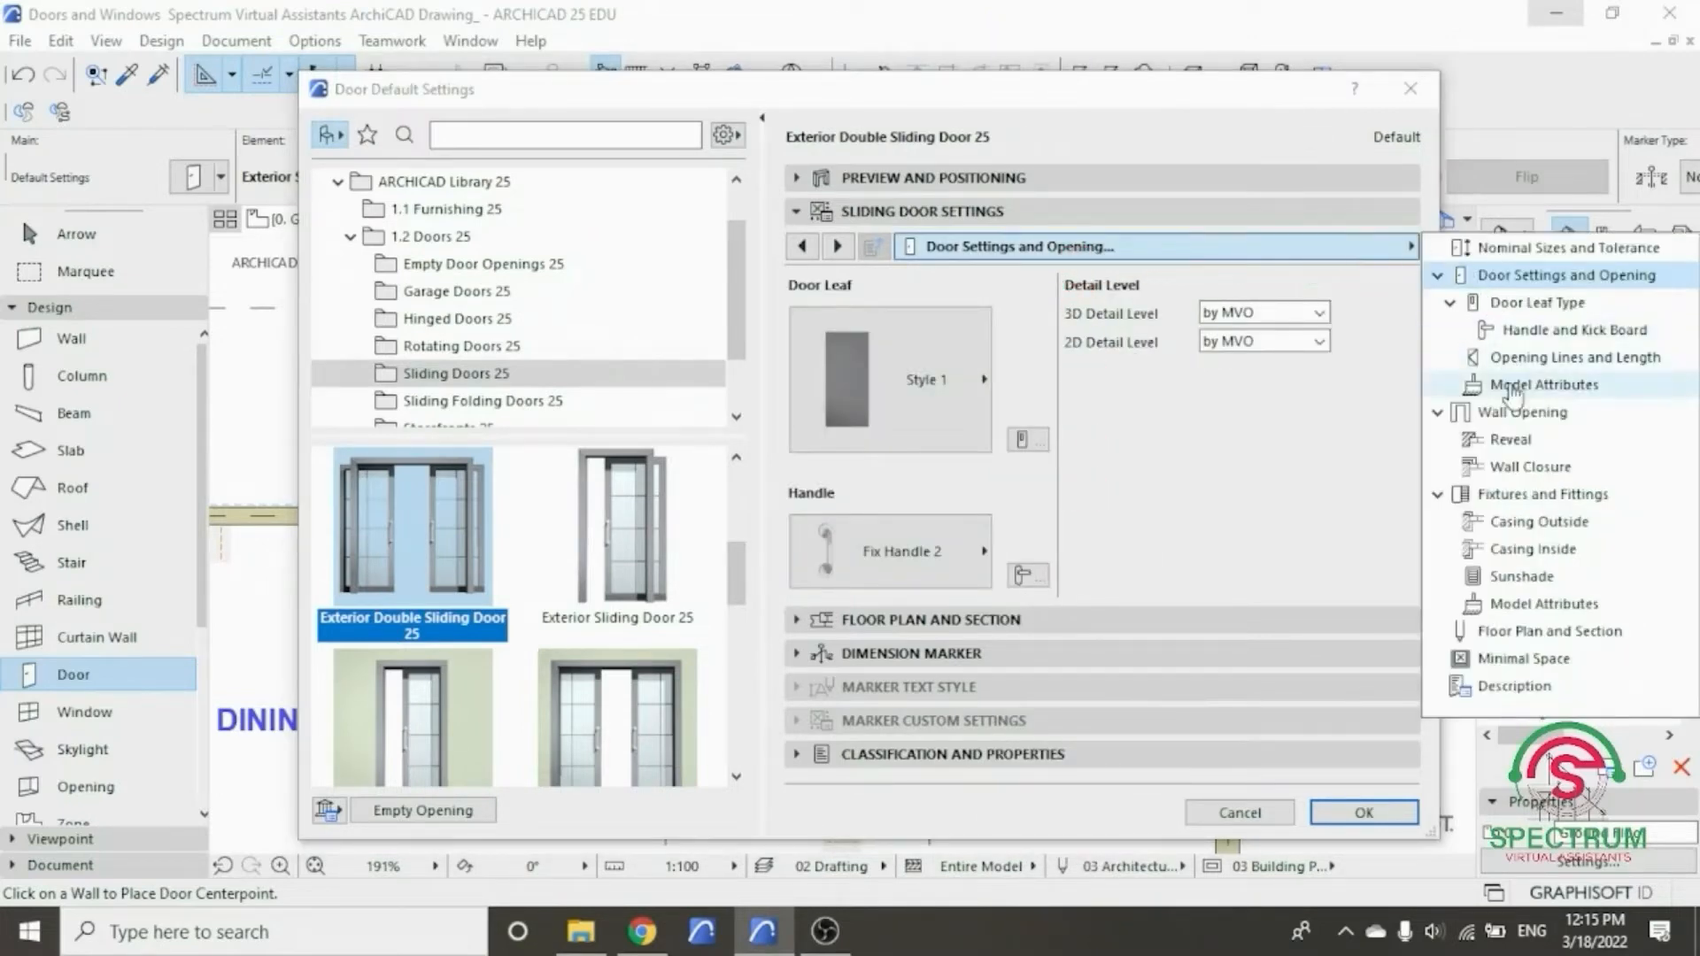
left_click(1514, 386)
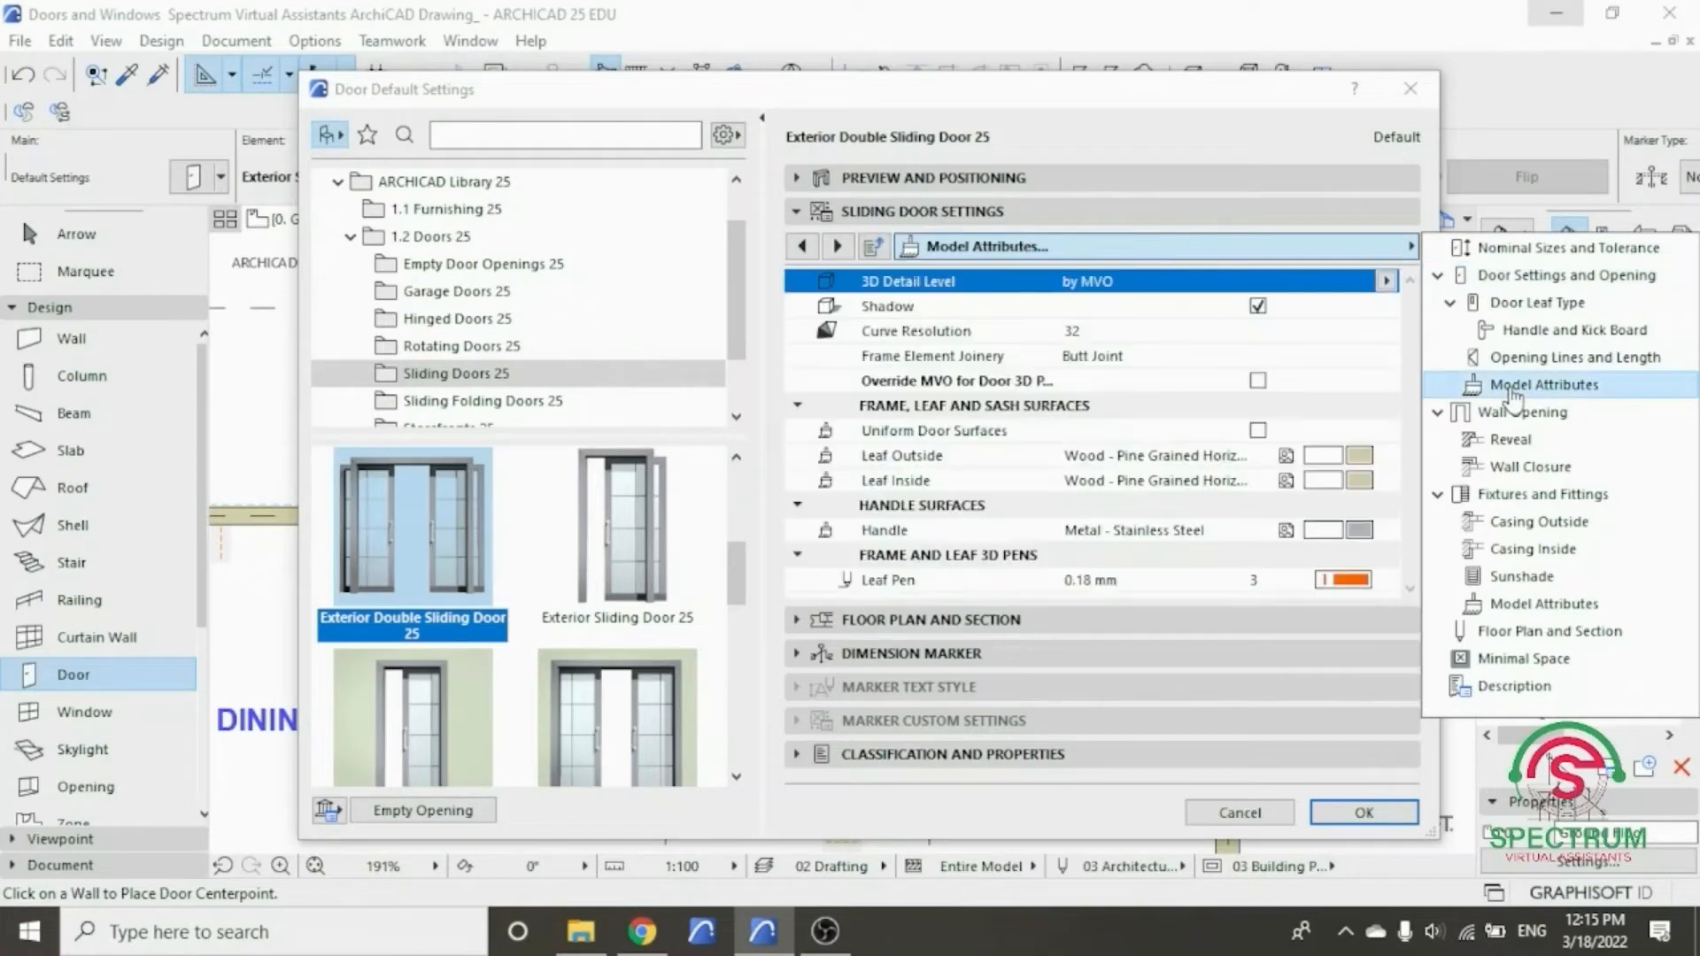
left_click(1361, 466)
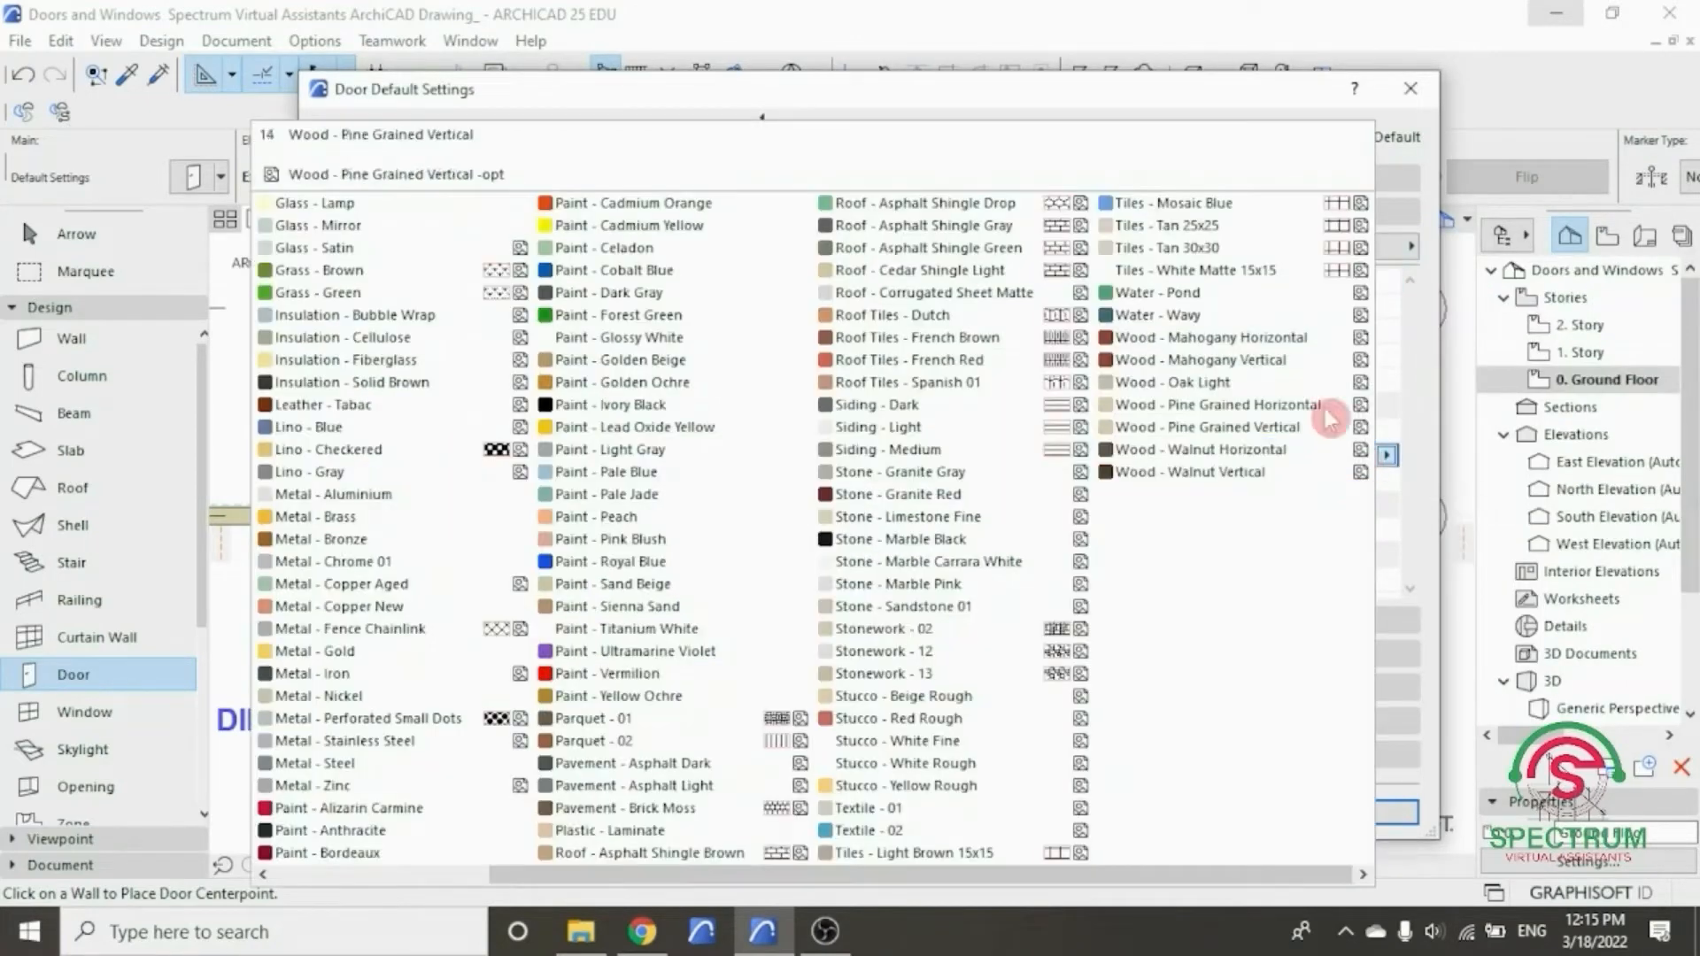
left_click(1297, 358)
left_click(1360, 580)
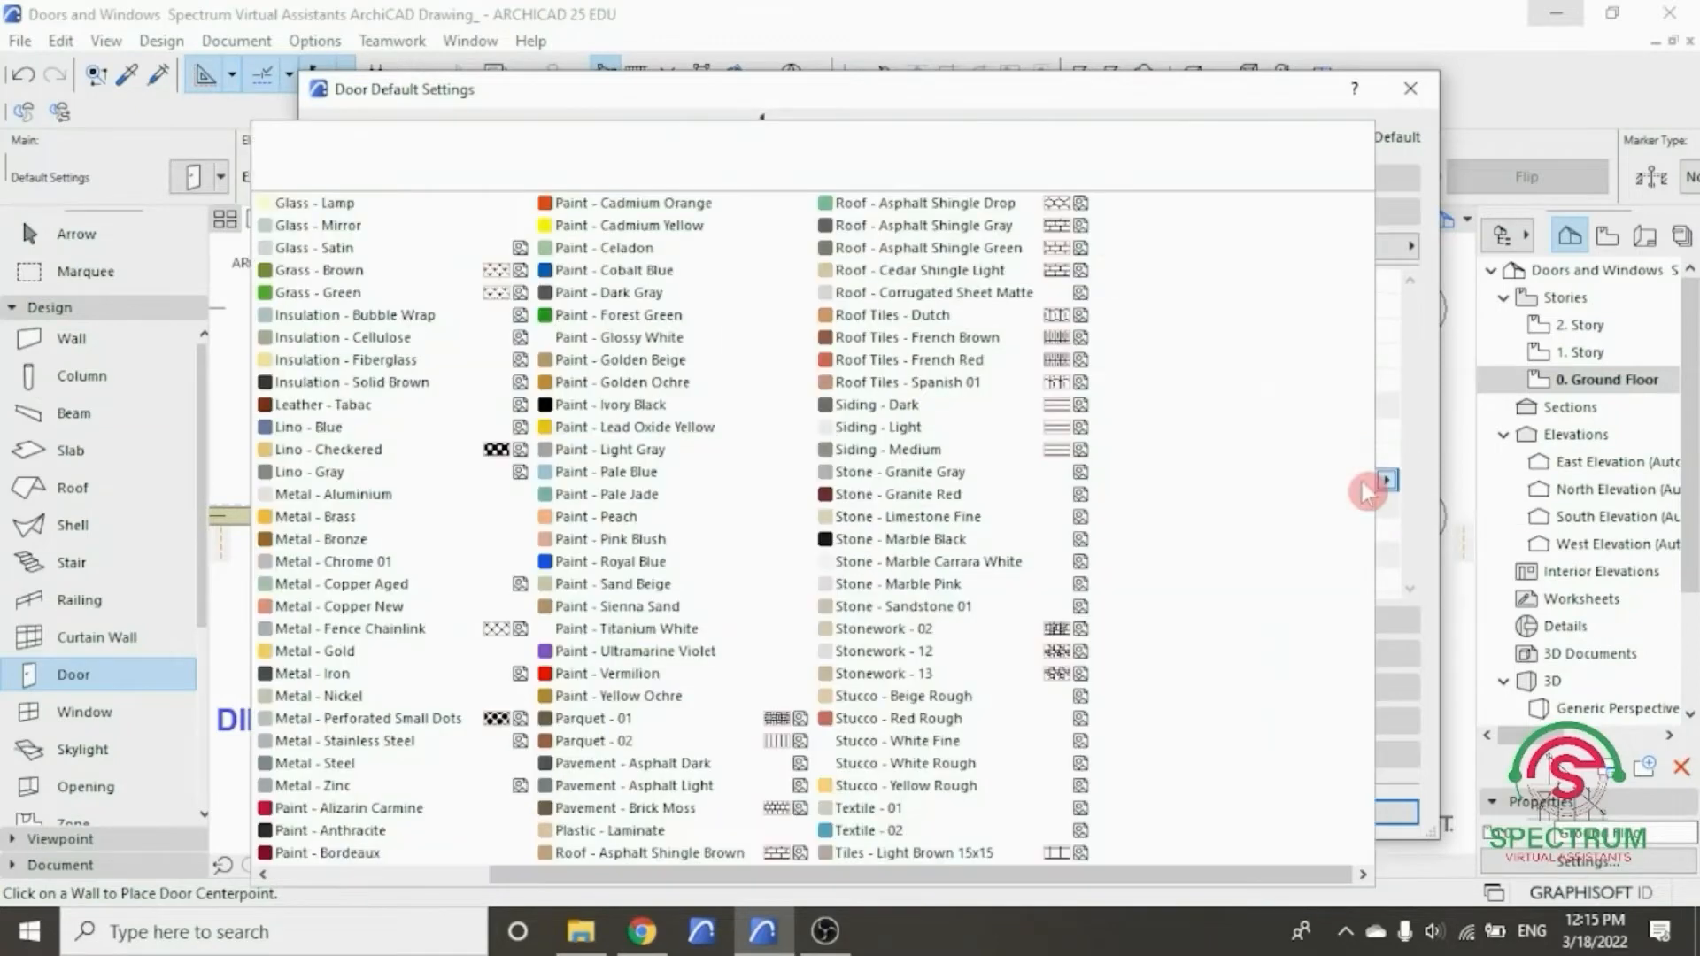
left_click(1261, 339)
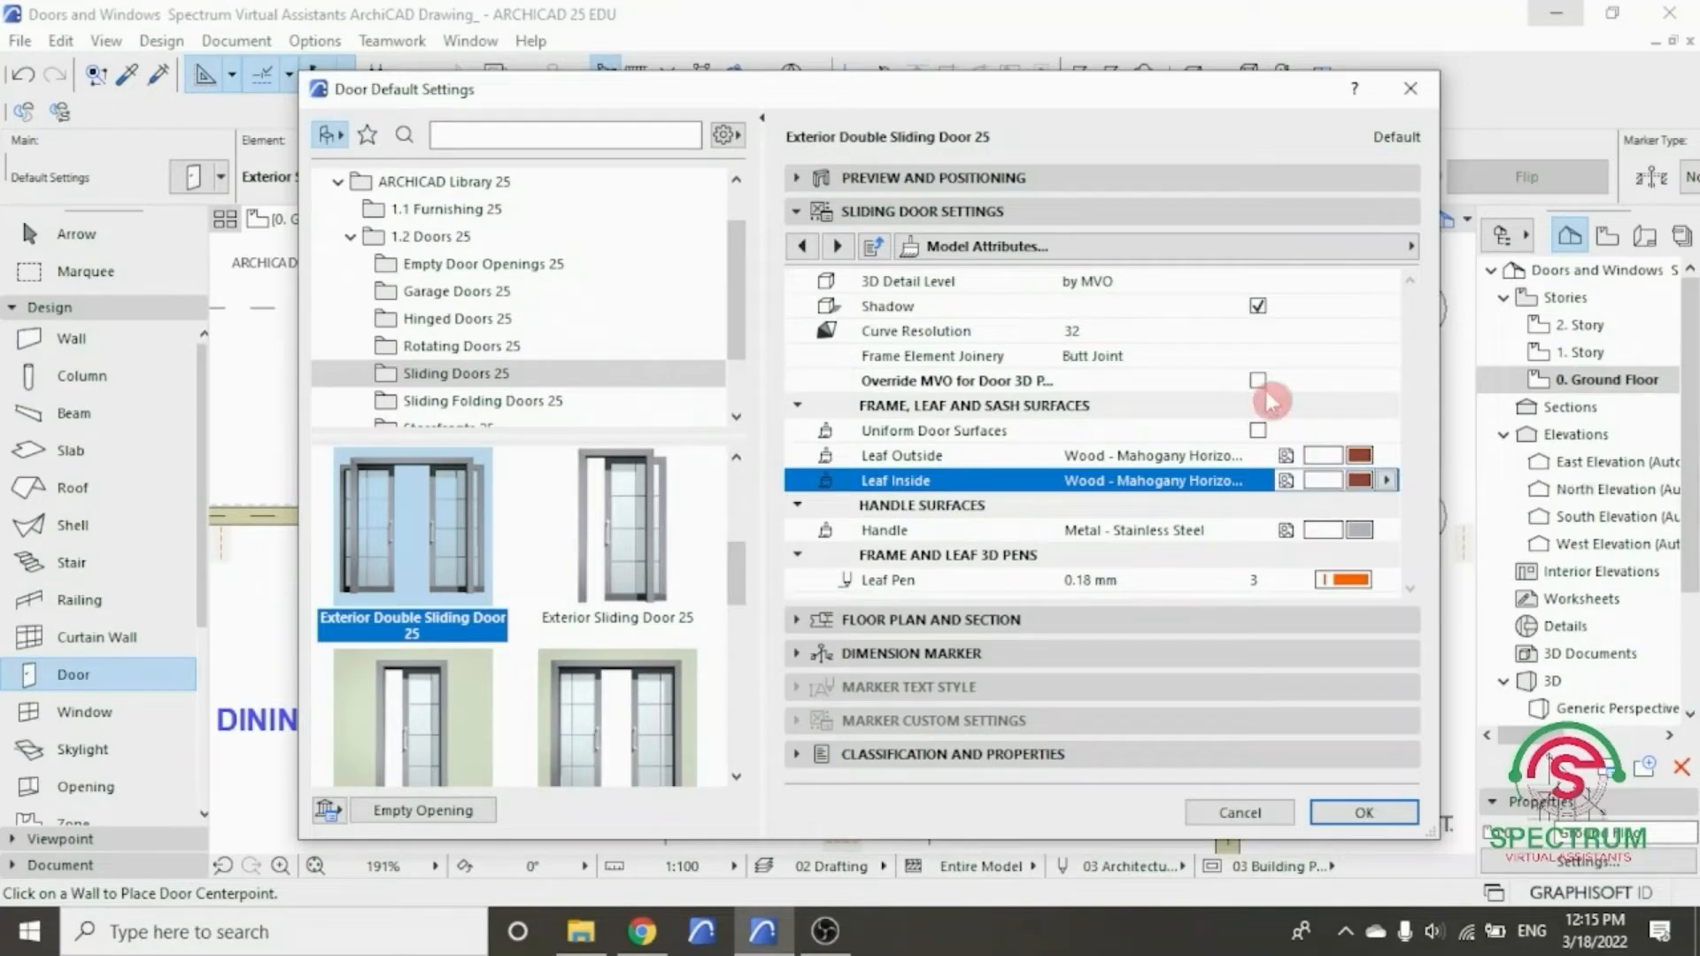
left_click(991, 215)
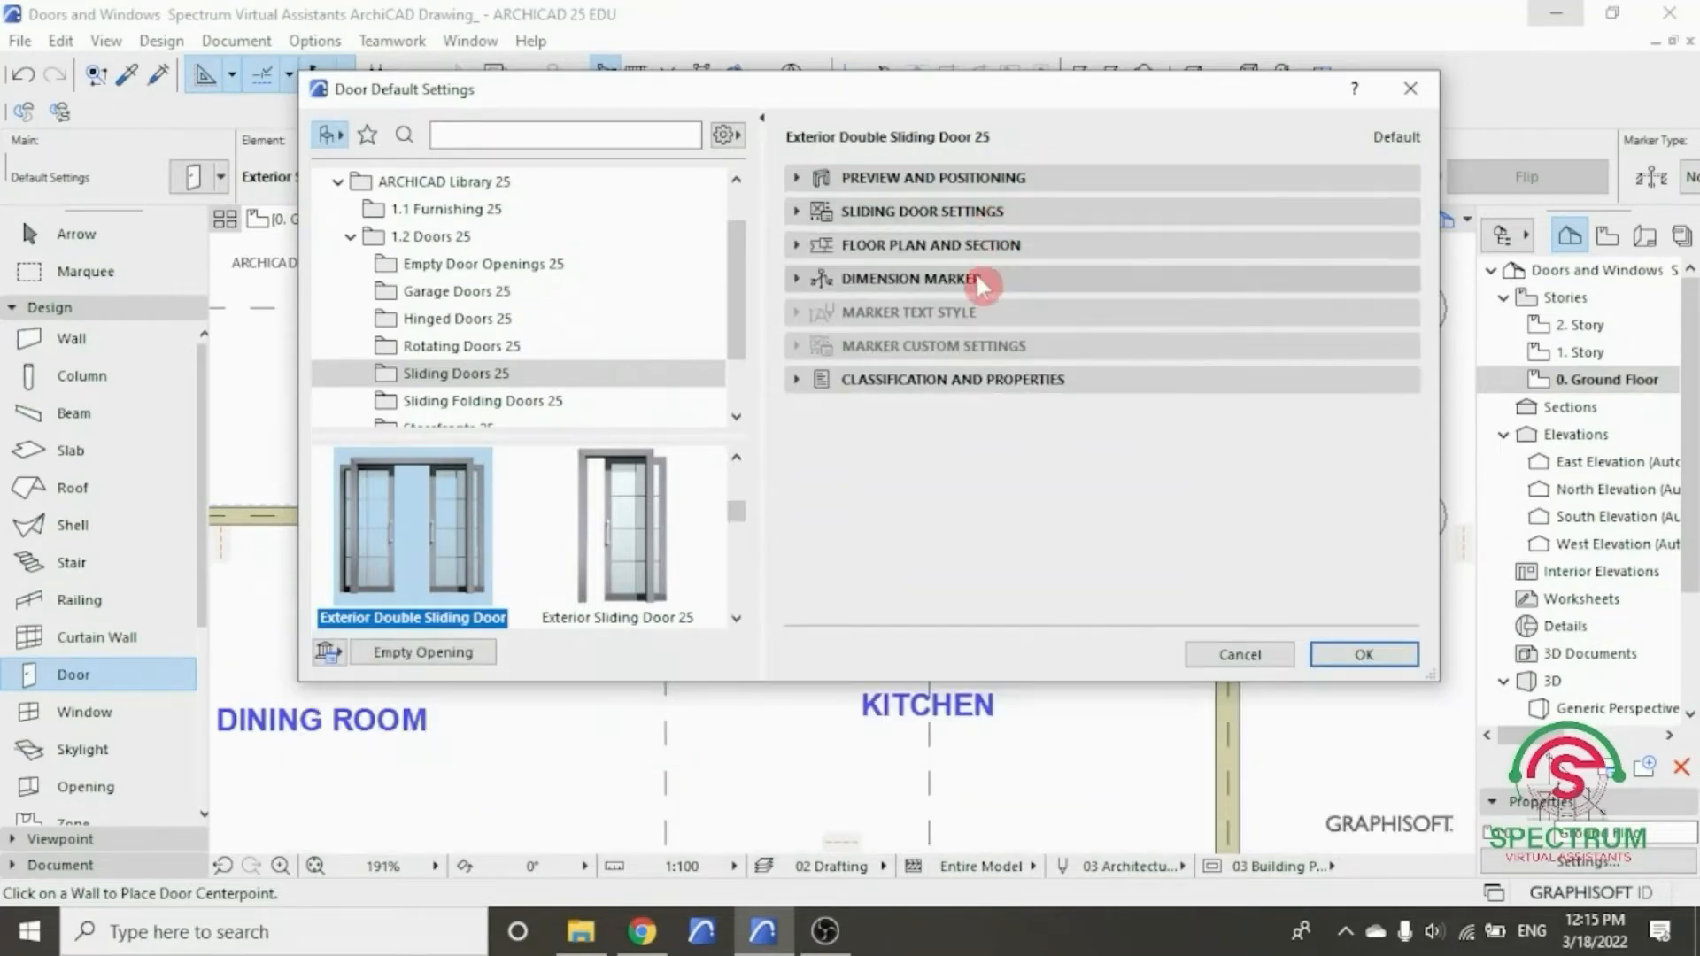
- Review the door's floor plan and section, dimension marker, and classification and properties settings
left_click(977, 248)
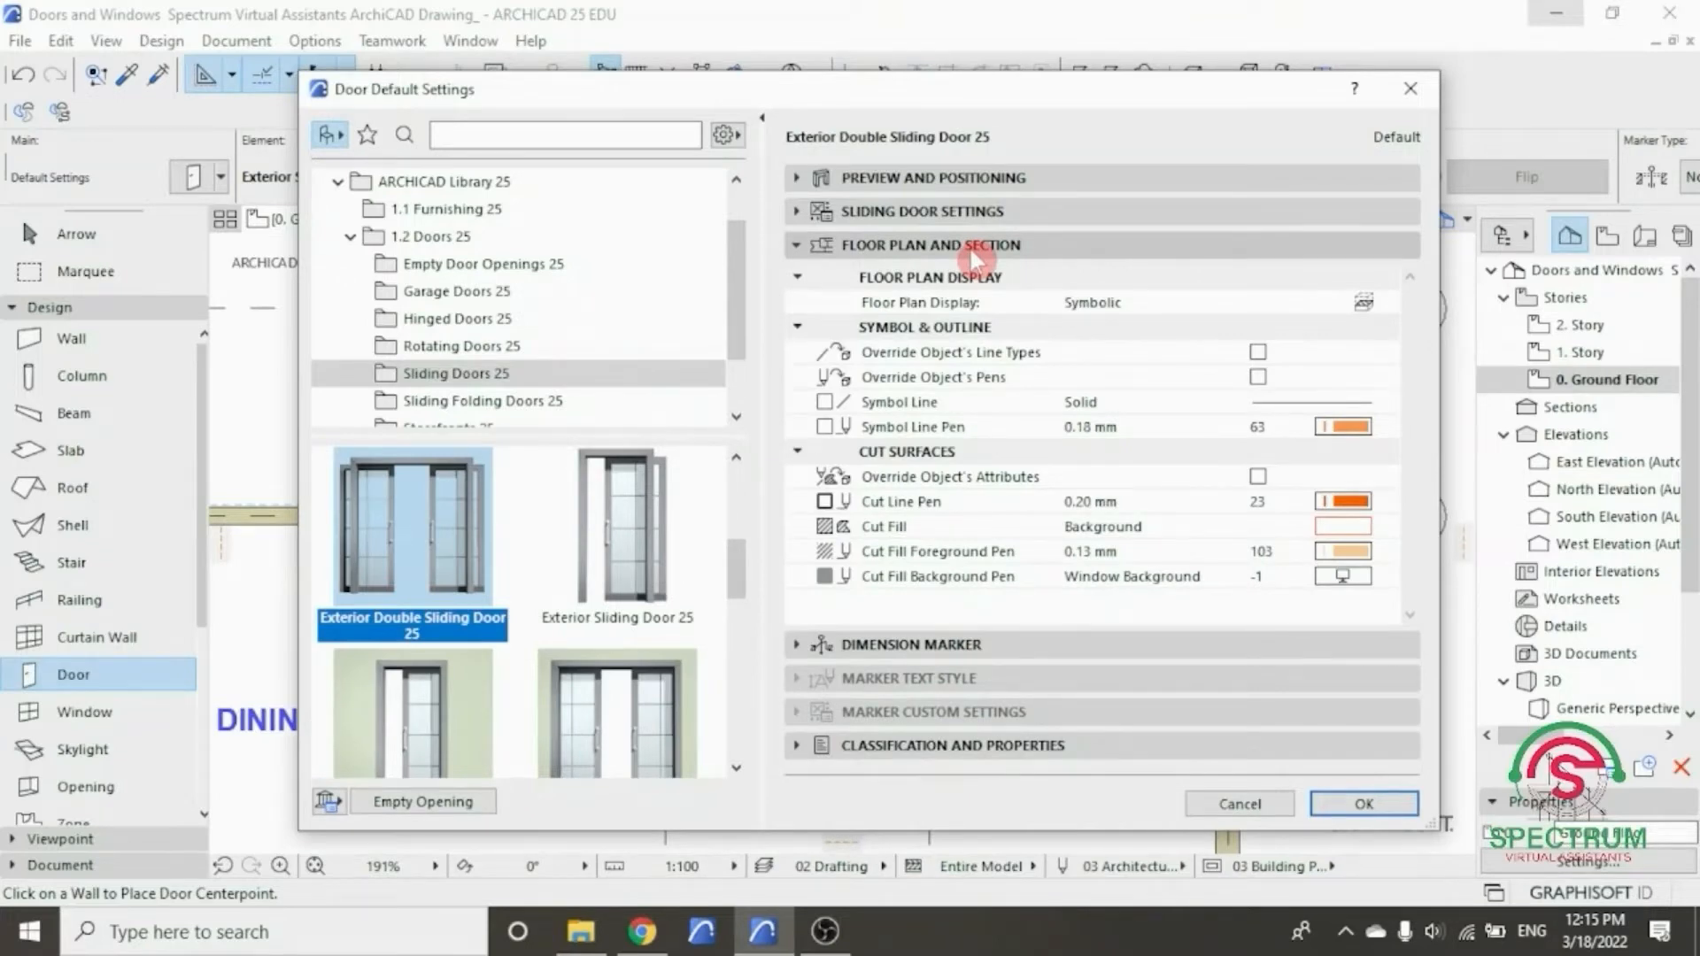
left_click(976, 253)
left_click(958, 279)
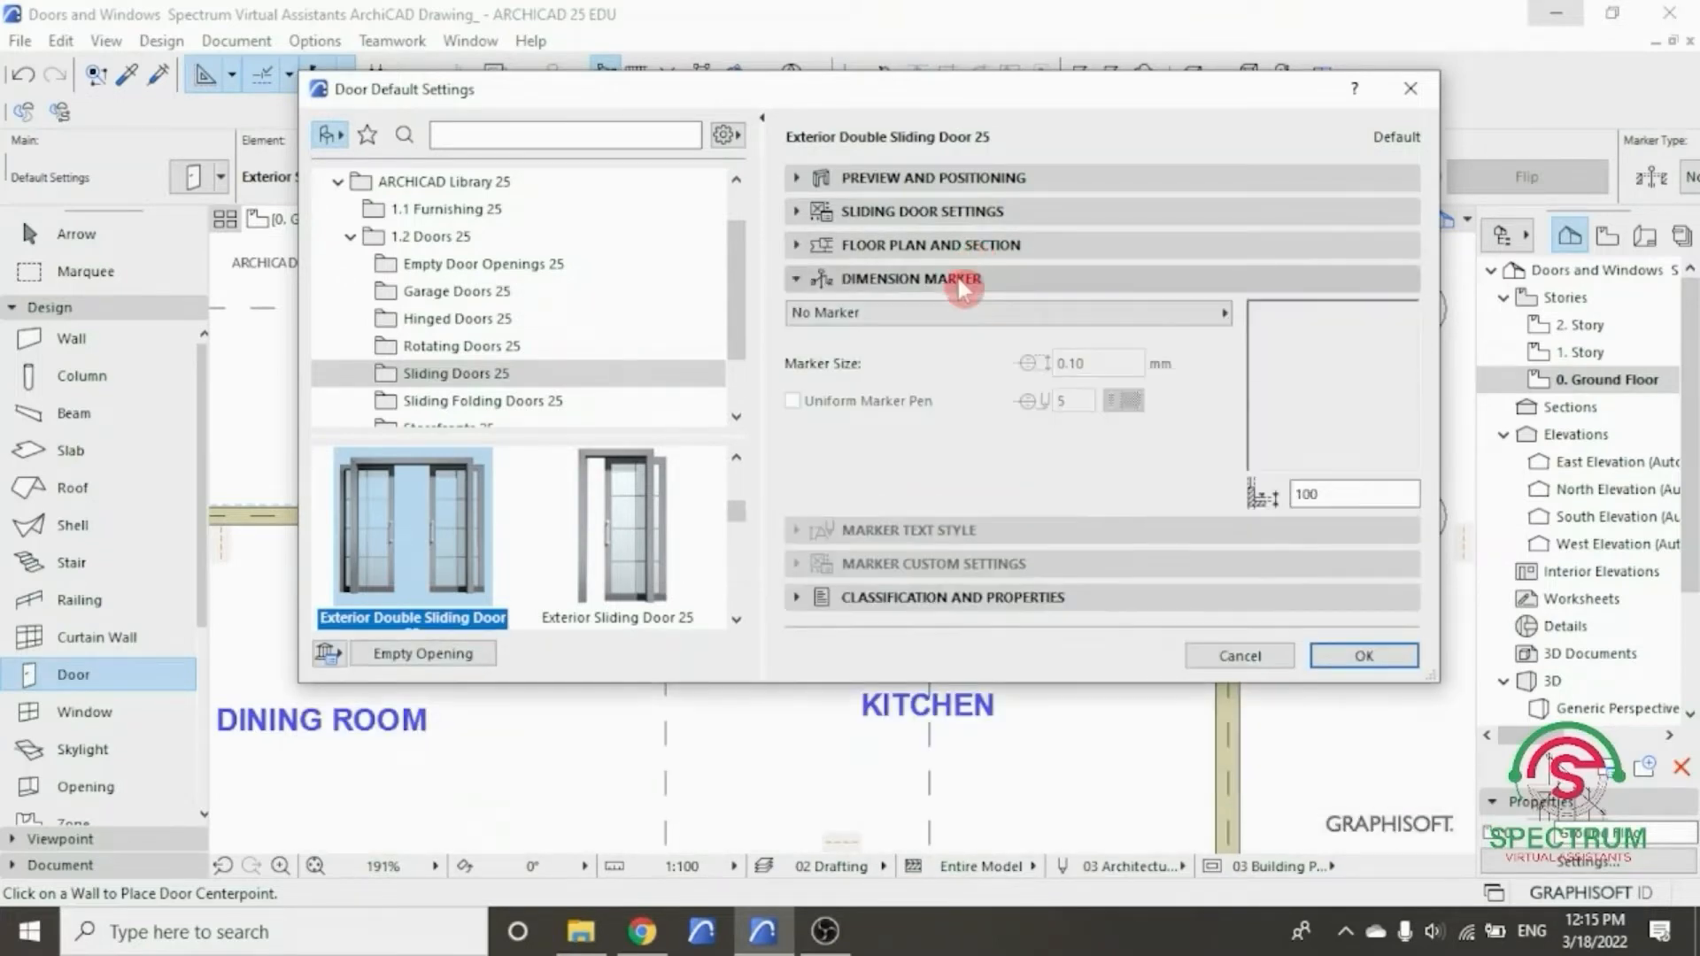
left_click(958, 279)
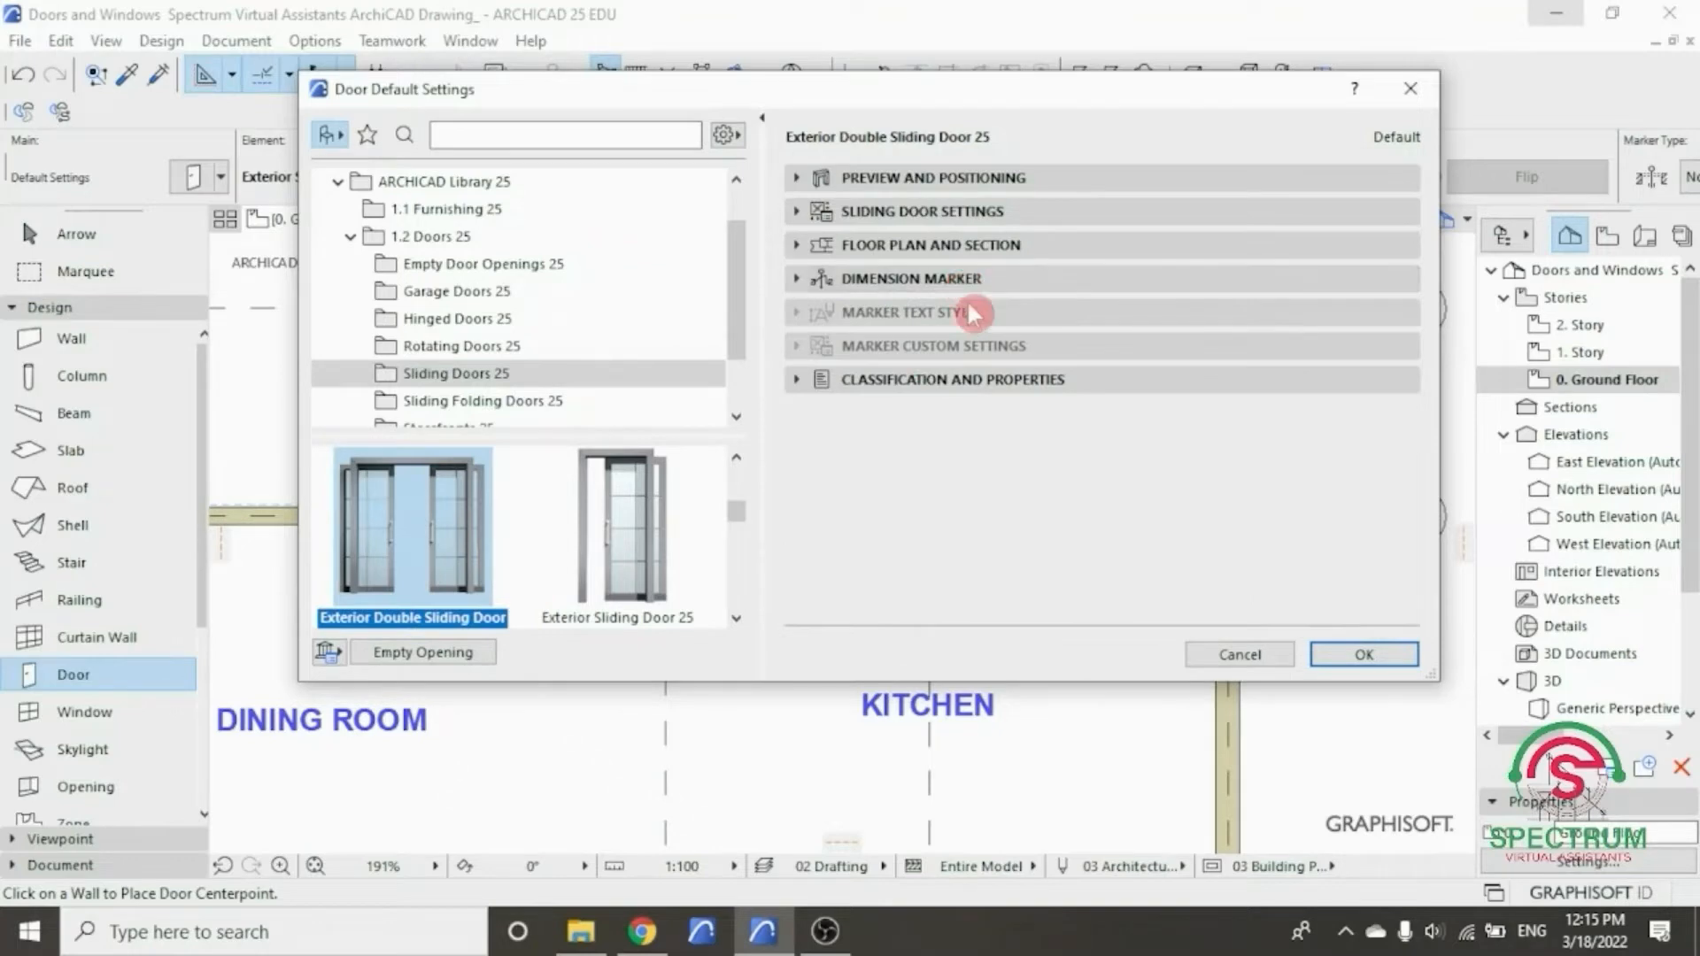
left_click(983, 383)
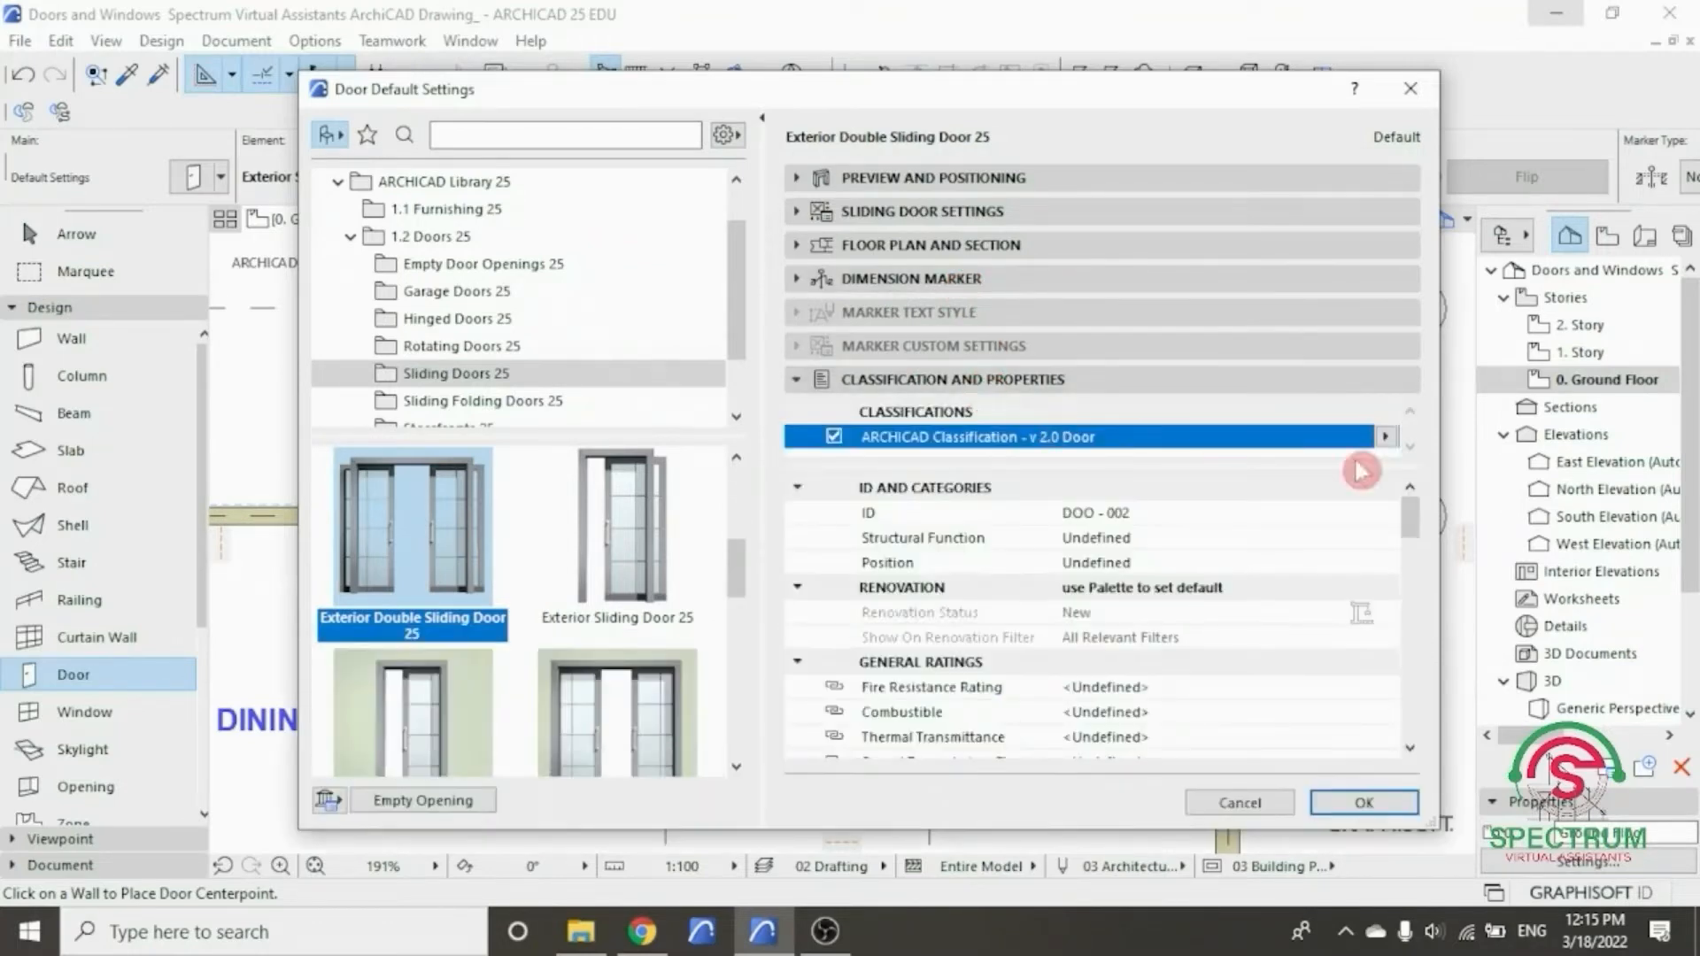
left_click_drag(1410, 521, 1419, 751)
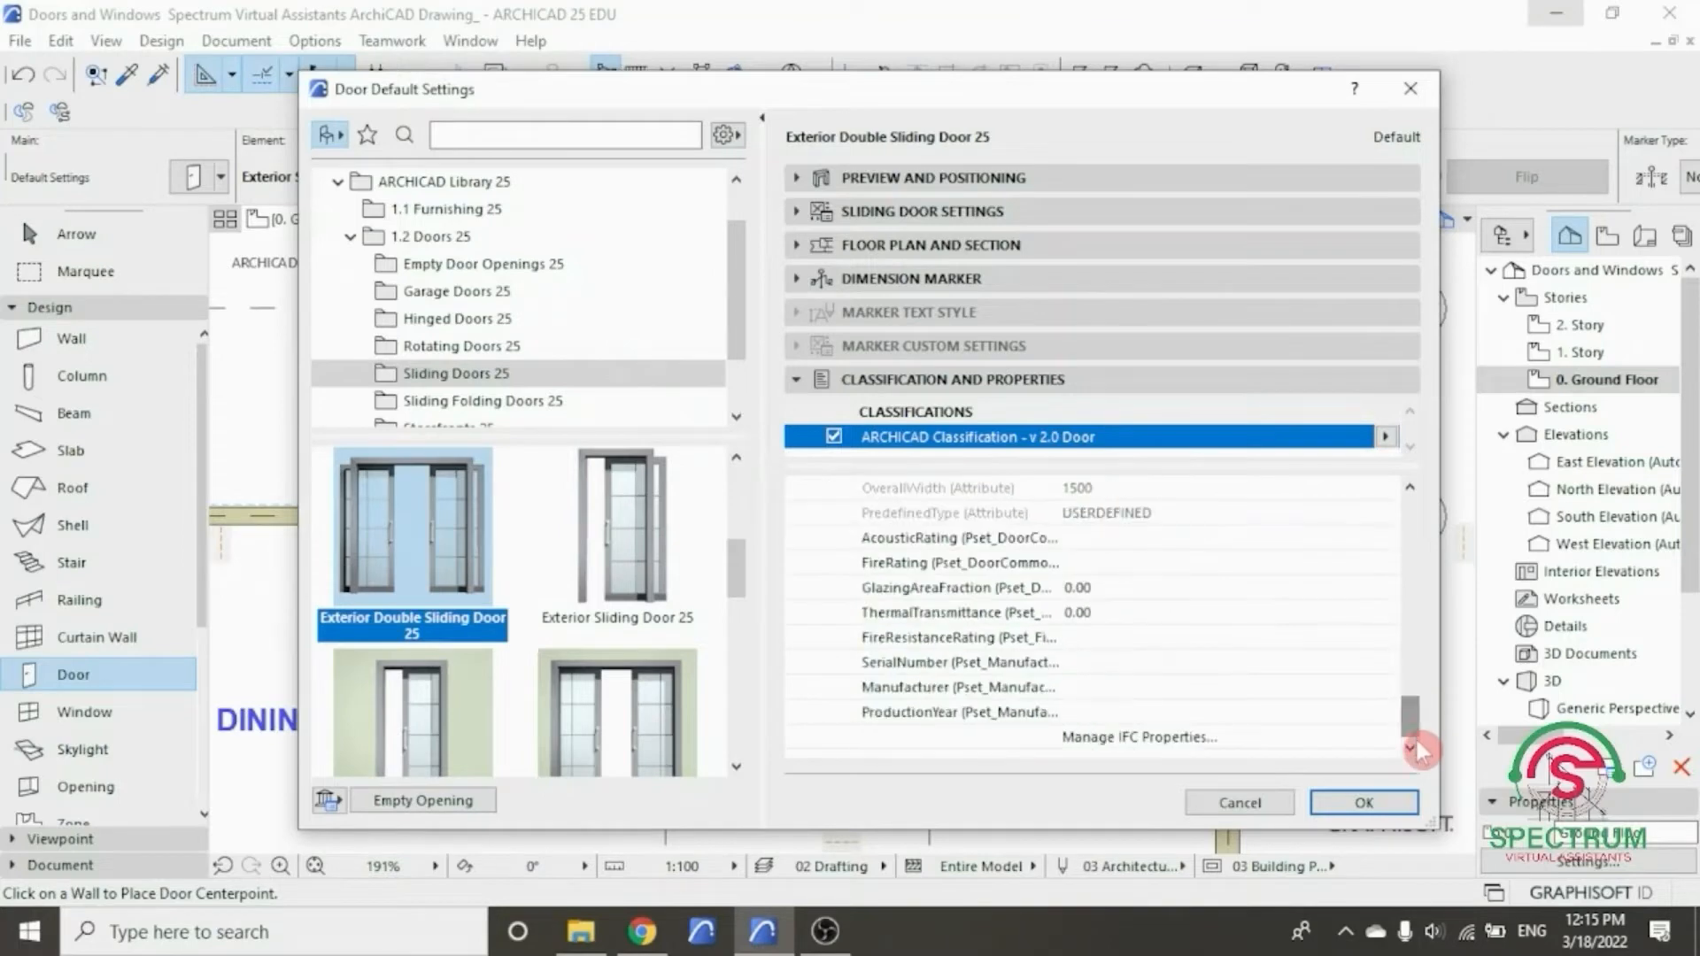
- Accept the door settings and place the double sliding door in the kitchen's exterior wall on grid line 5 between B and C, facing outward
left_click(1368, 803)
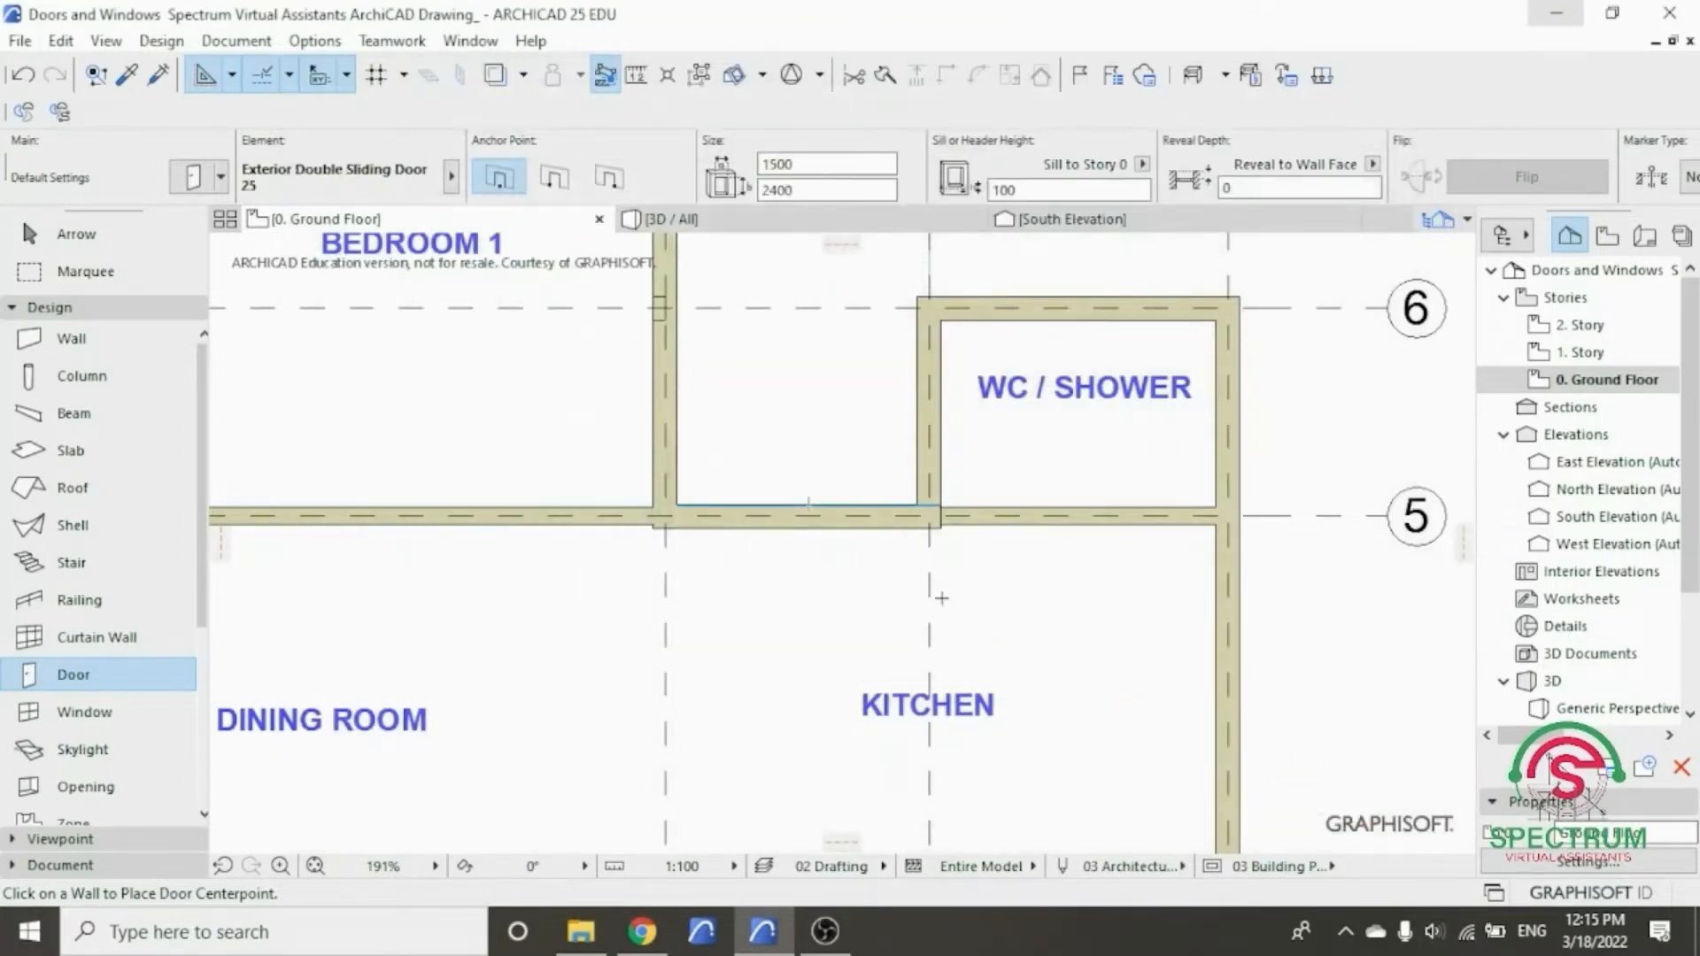
left_click(789, 526)
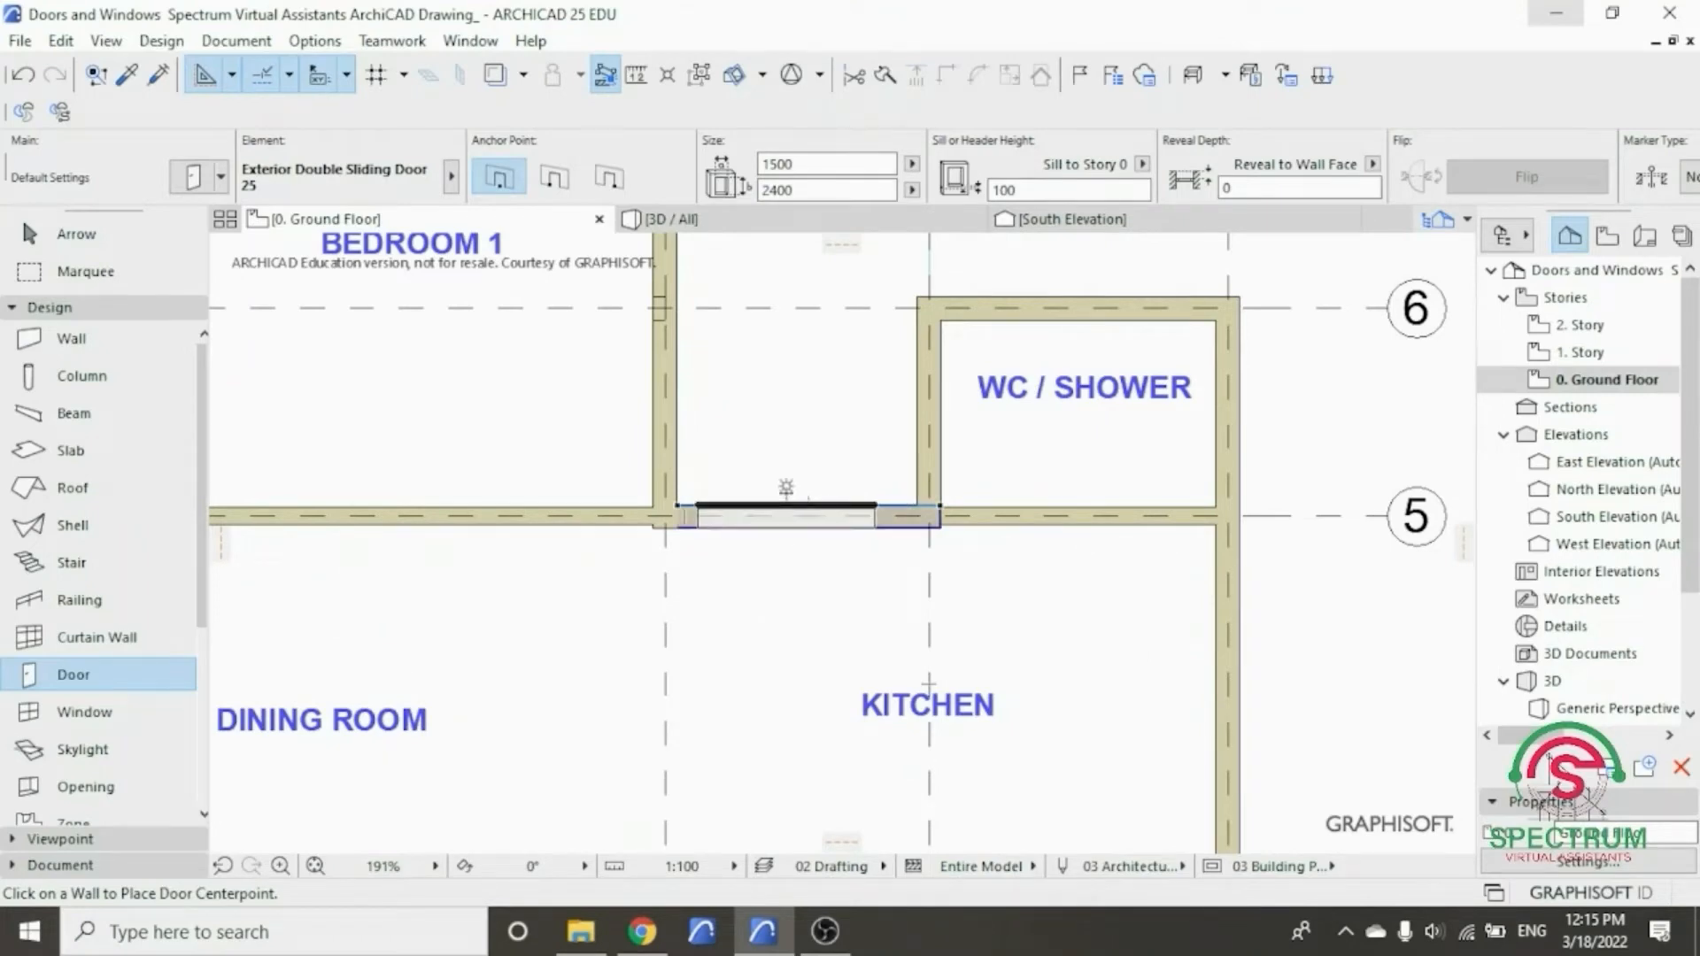
left_click(789, 487)
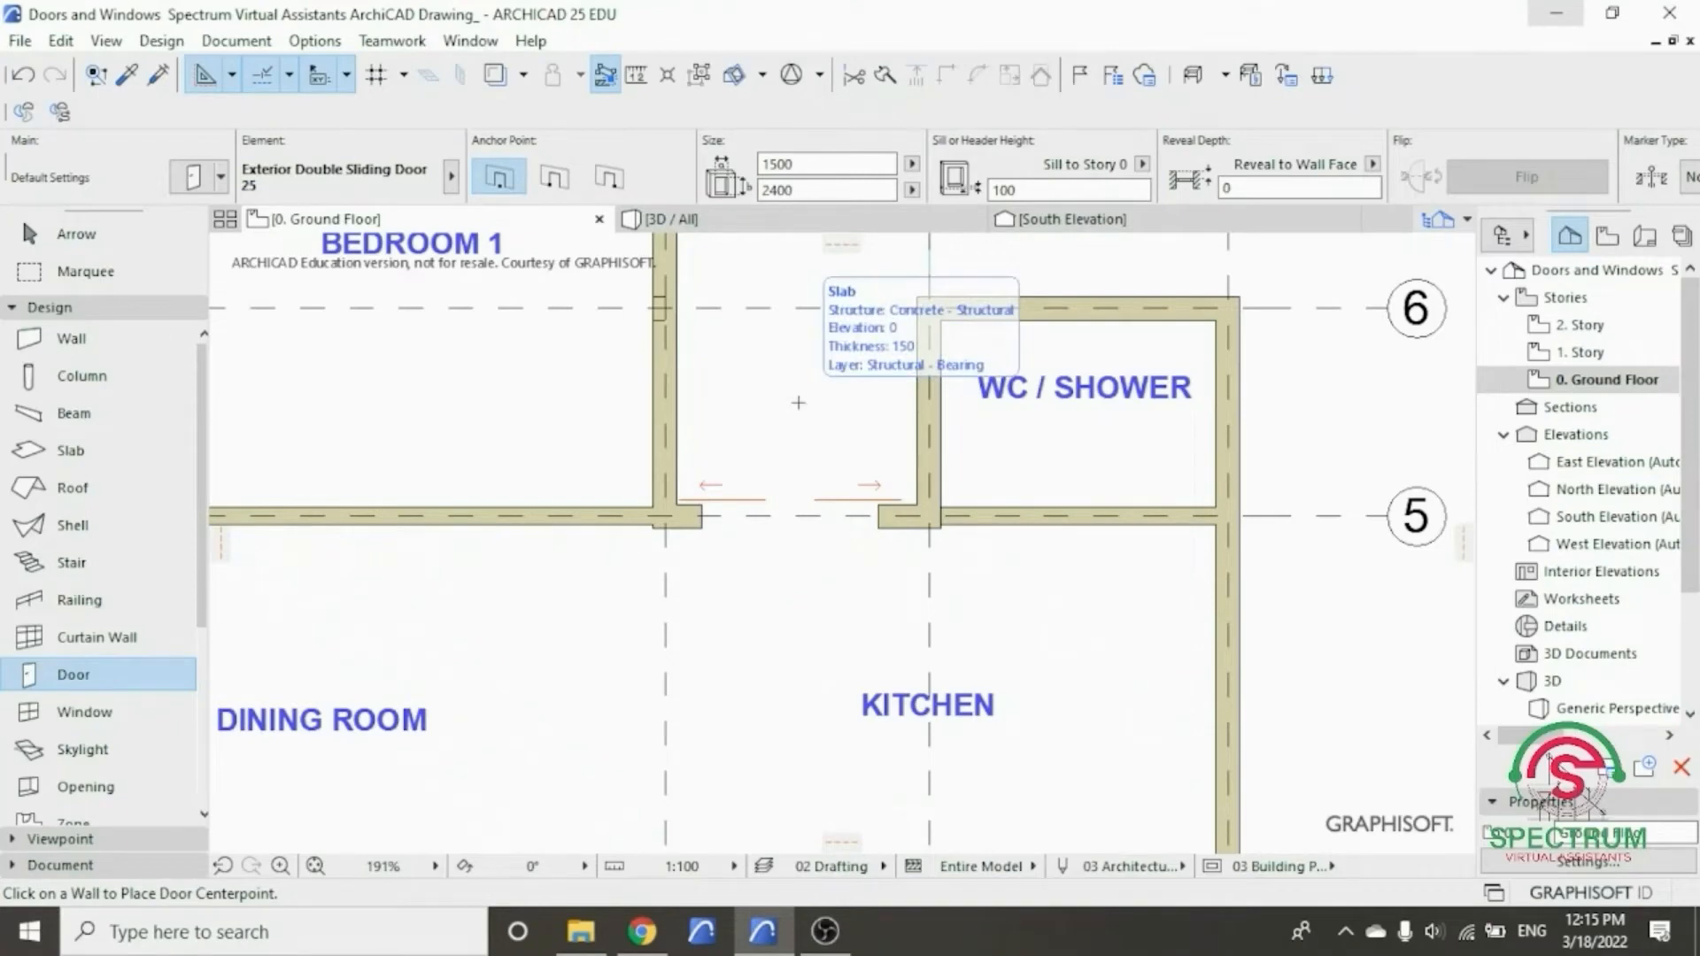
- Inspect the placed double sliding door on grid line 5 in the 3D model
scroll(798, 403, "down", 5)
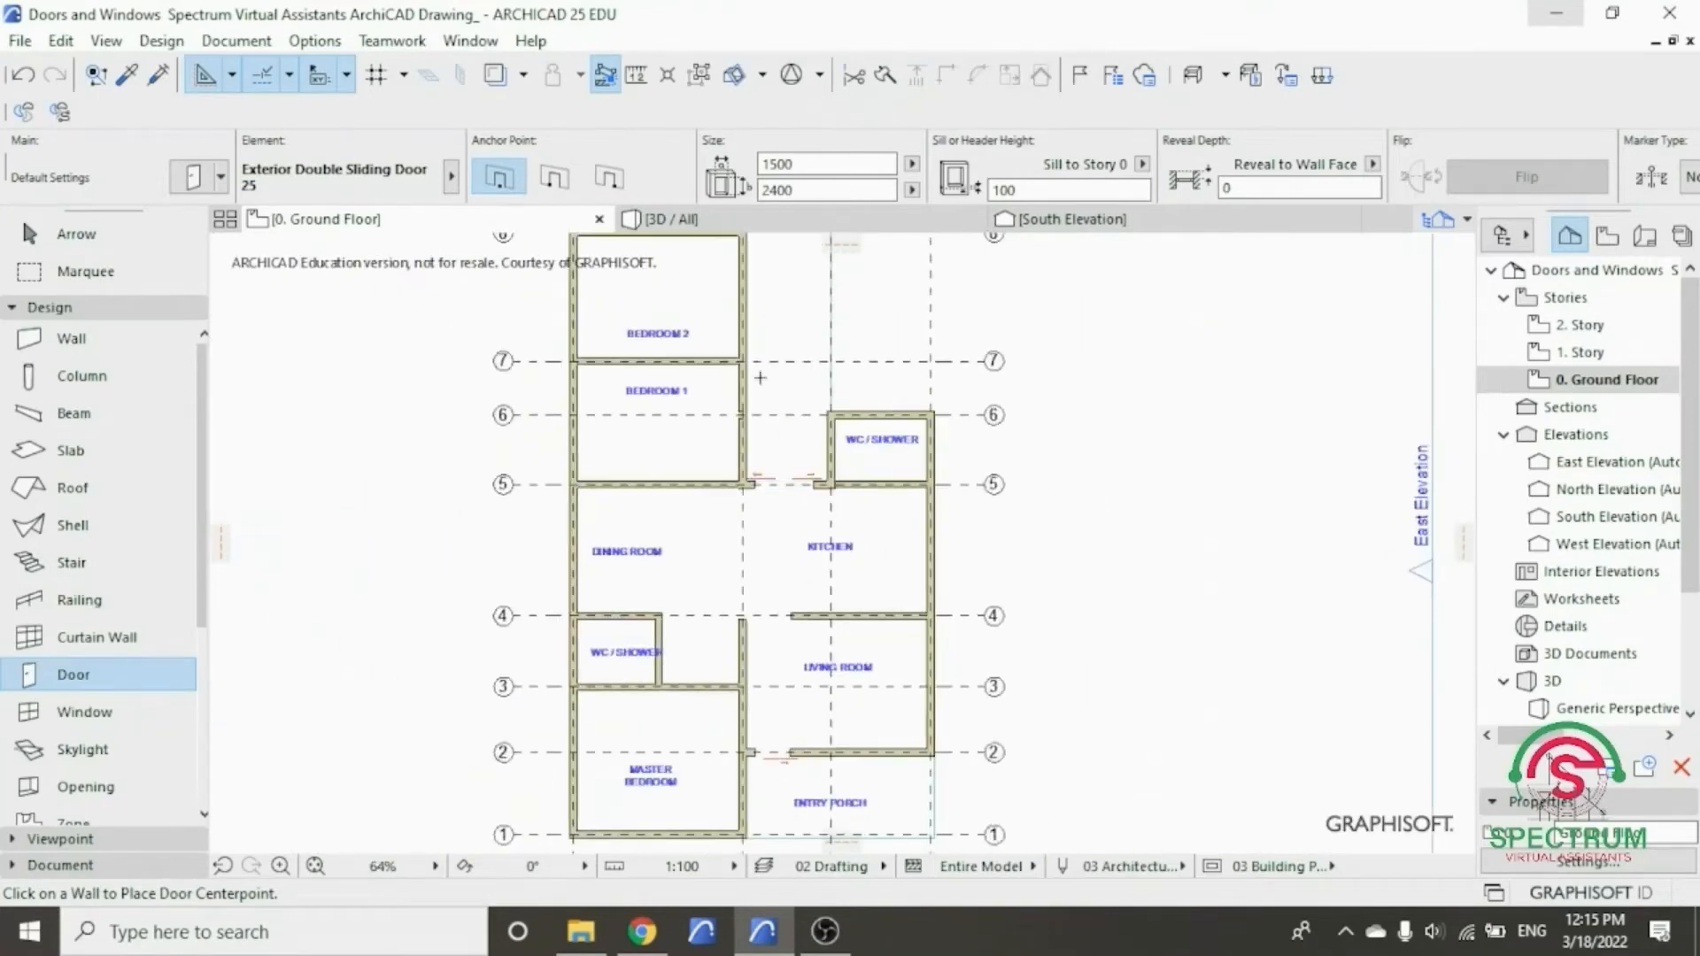
left_click(673, 219)
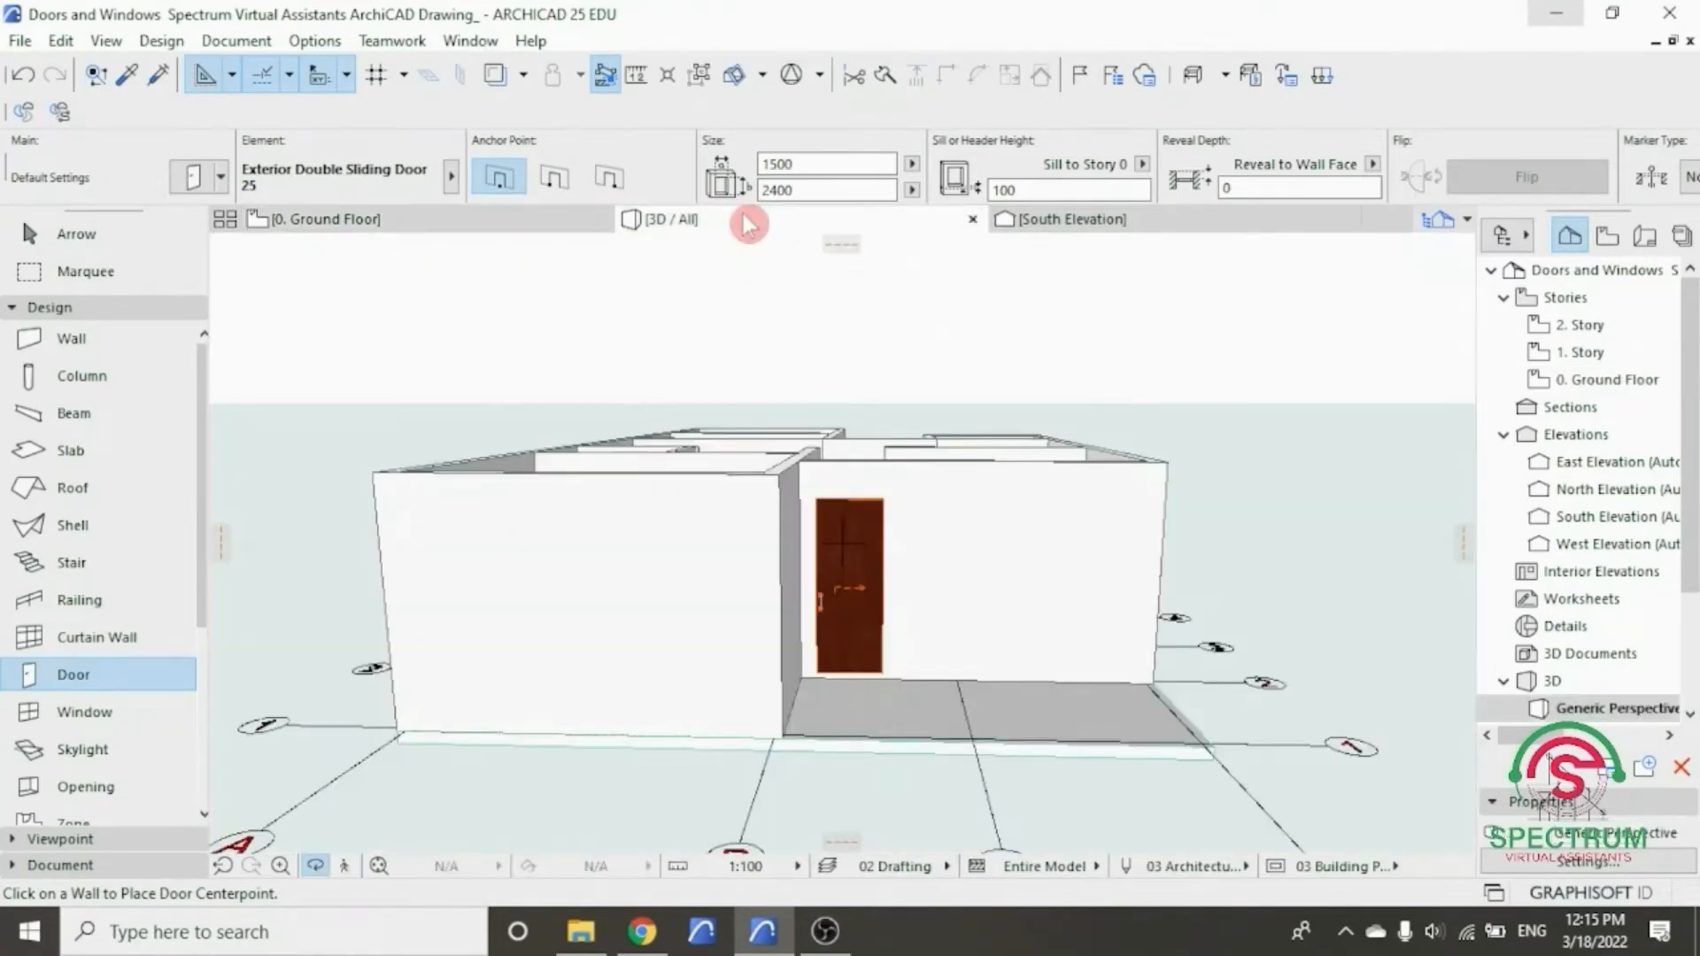
left_click(757, 307)
middle_click_drag(752, 350, 867, 519, "shift")
scroll(836, 332, "up", 8)
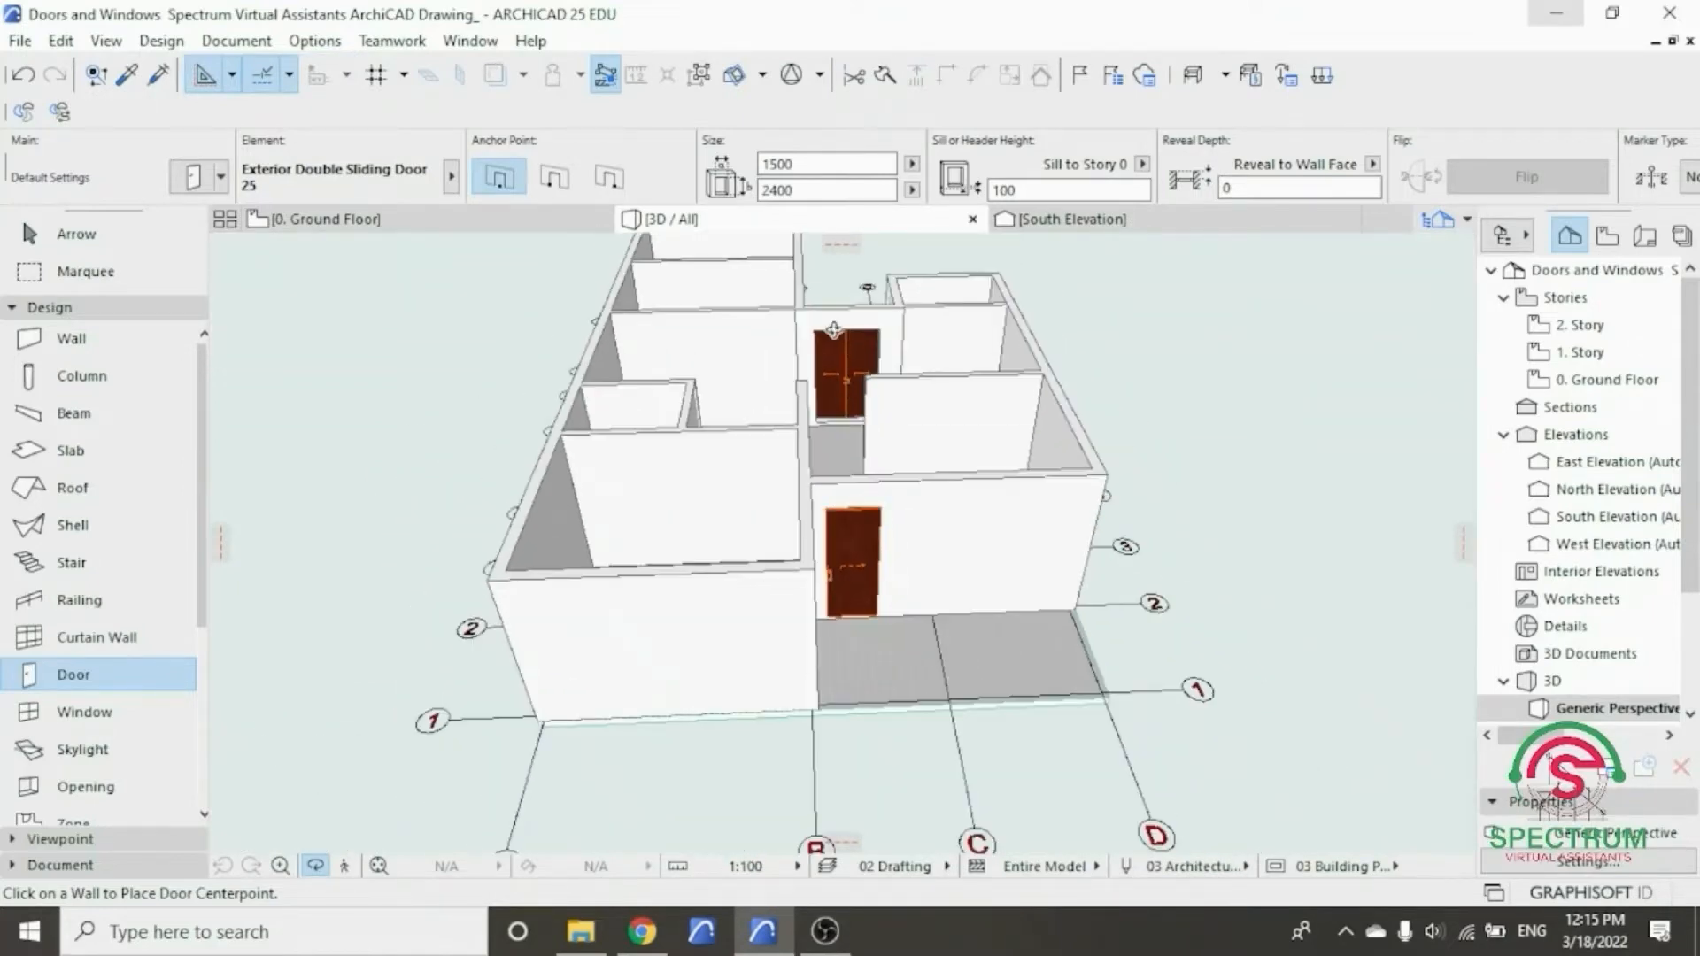
scroll(844, 347, "up", 2)
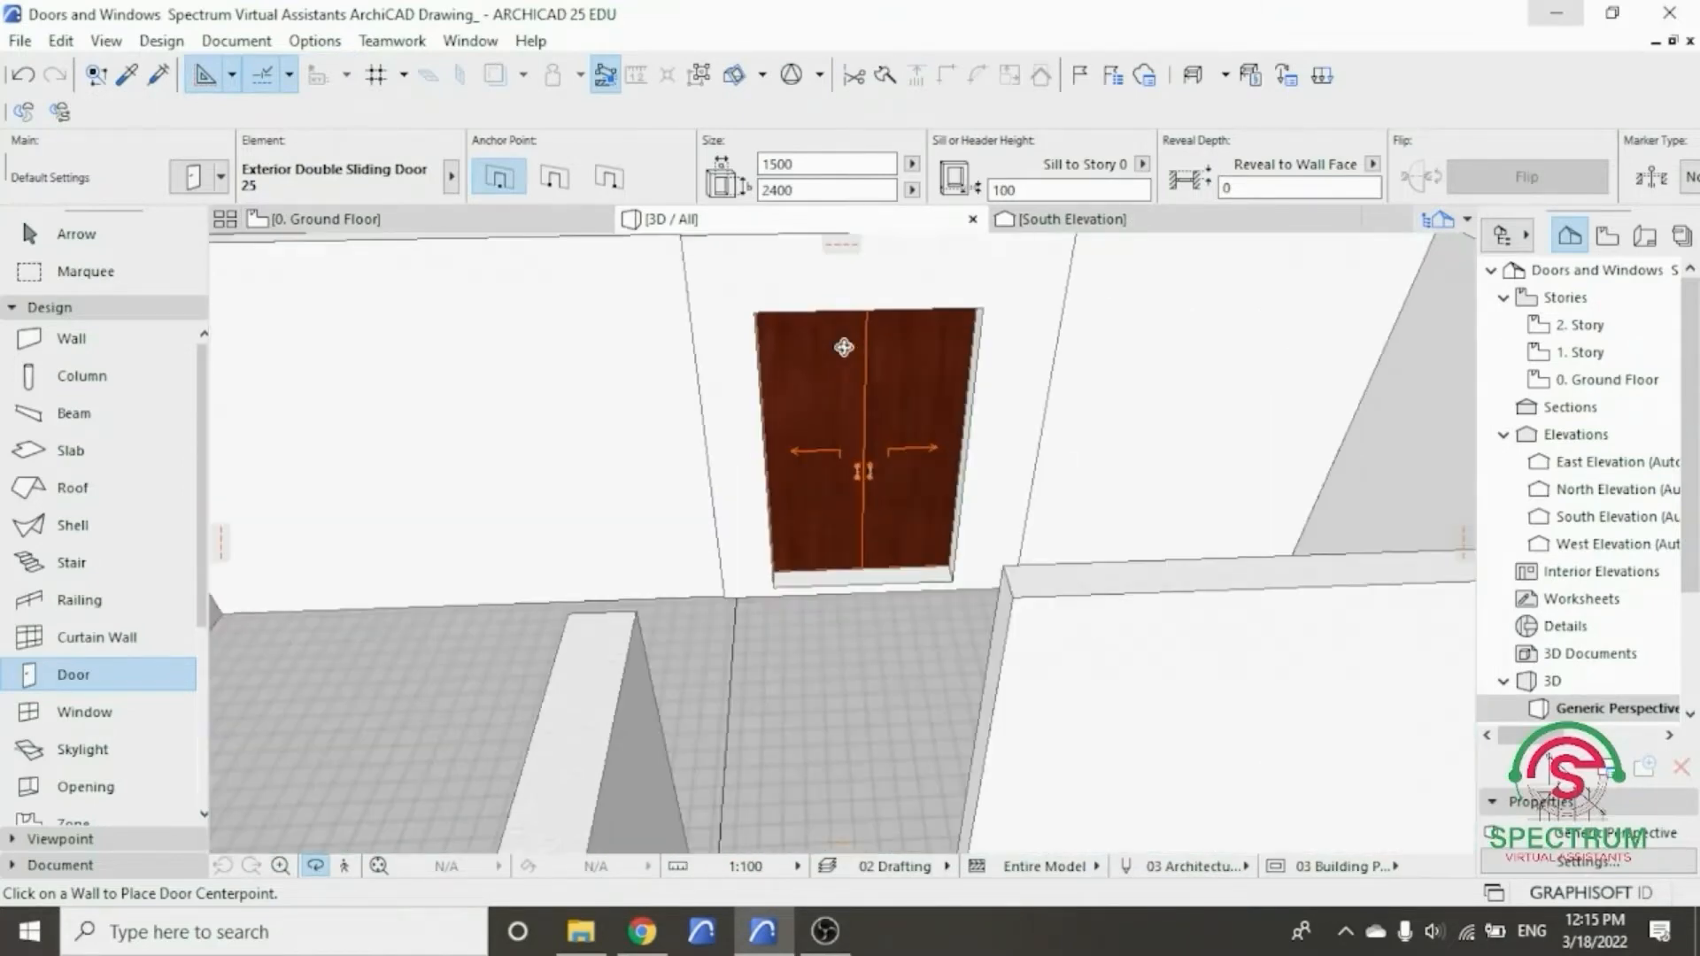
- Inspect both sliding doors from inside and outside the house in the 3D model, and return to the ground floor plan
scroll(844, 347, "down", 8)
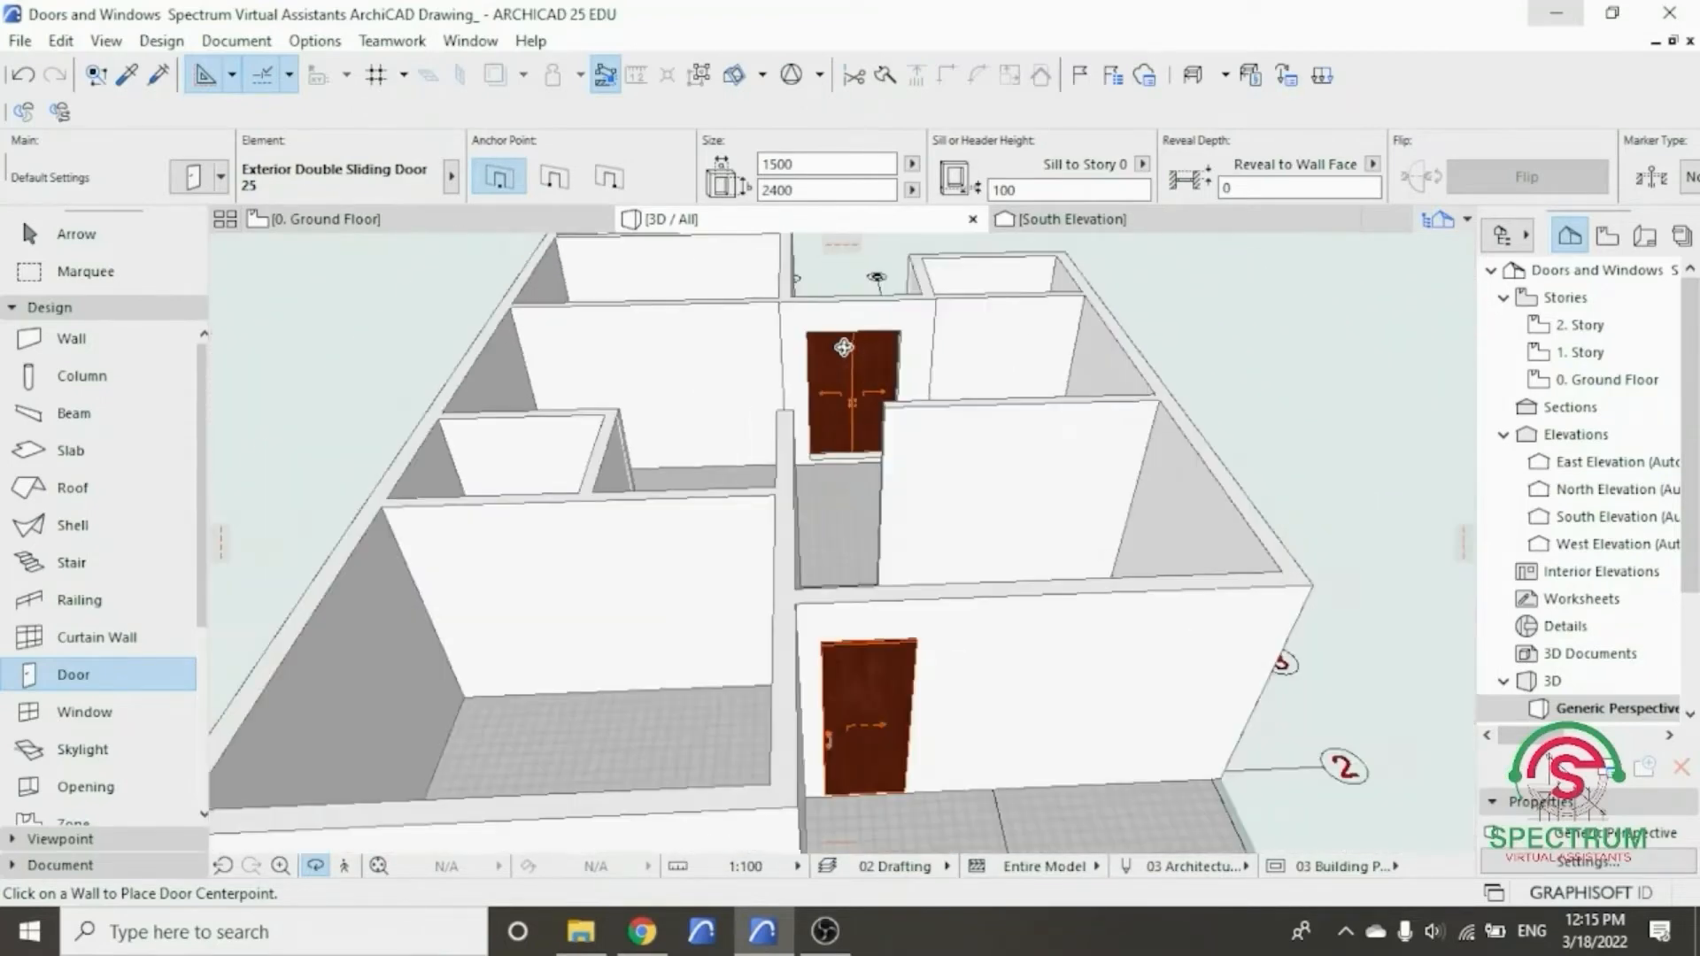
scroll(843, 347, "down", 2)
left_click_drag(551, 383, 1119, 394)
left_click_drag(524, 414, 1249, 307)
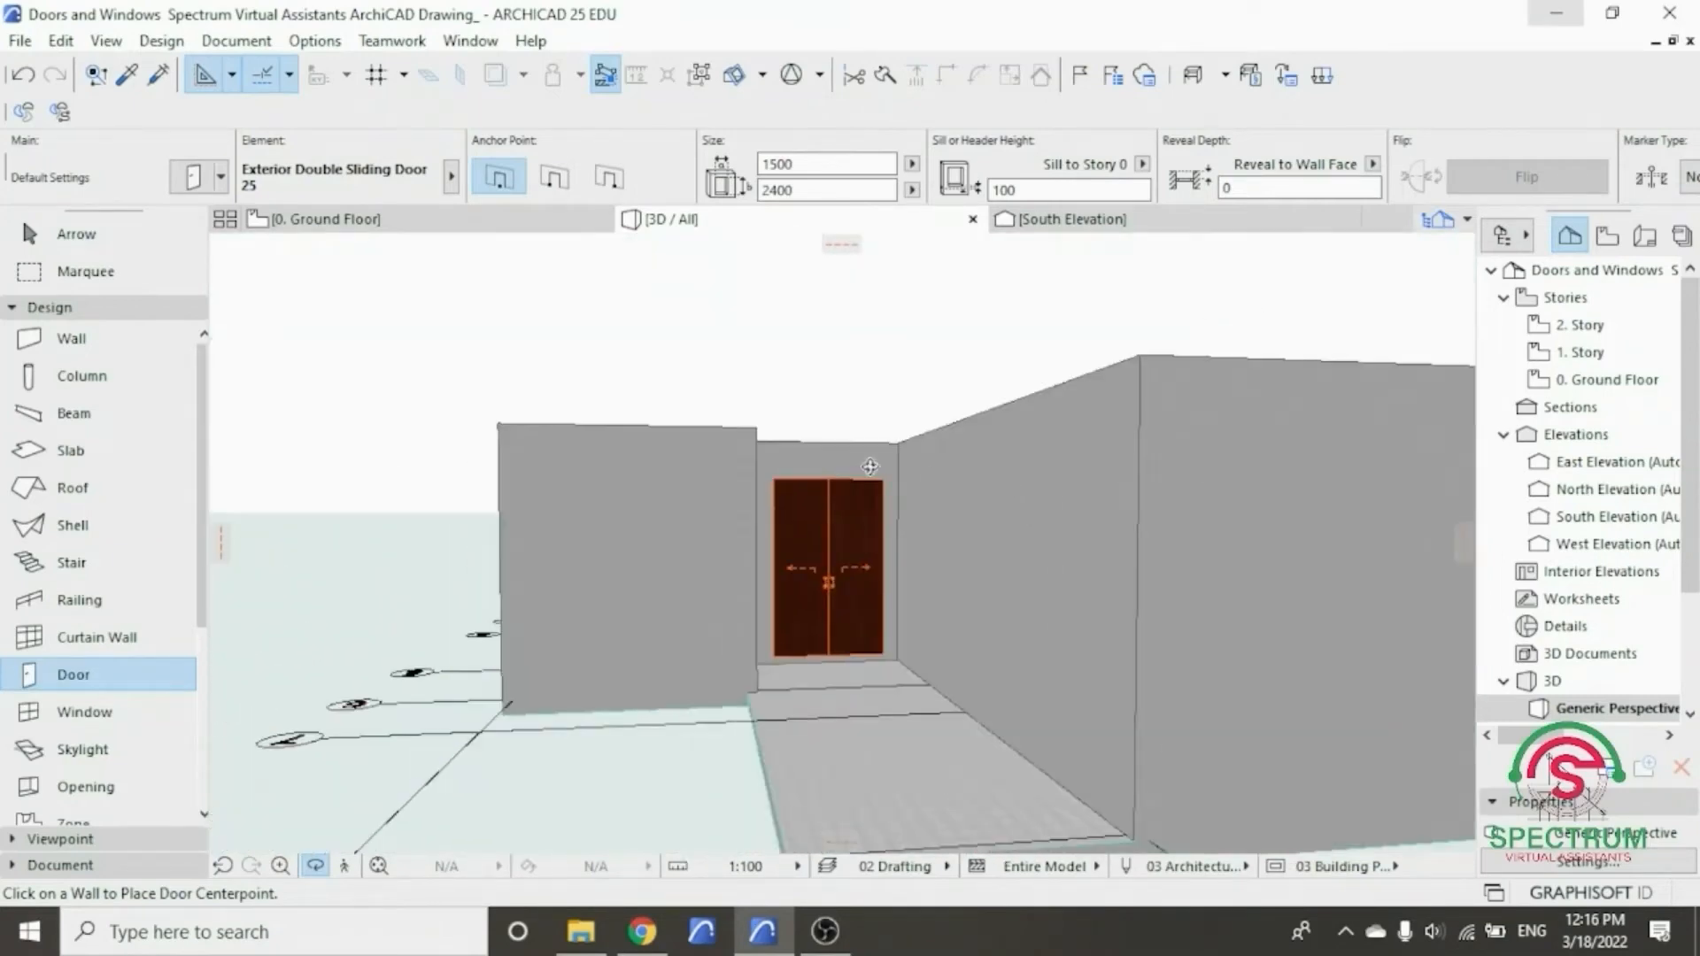
left_click_drag(870, 467, 870, 549)
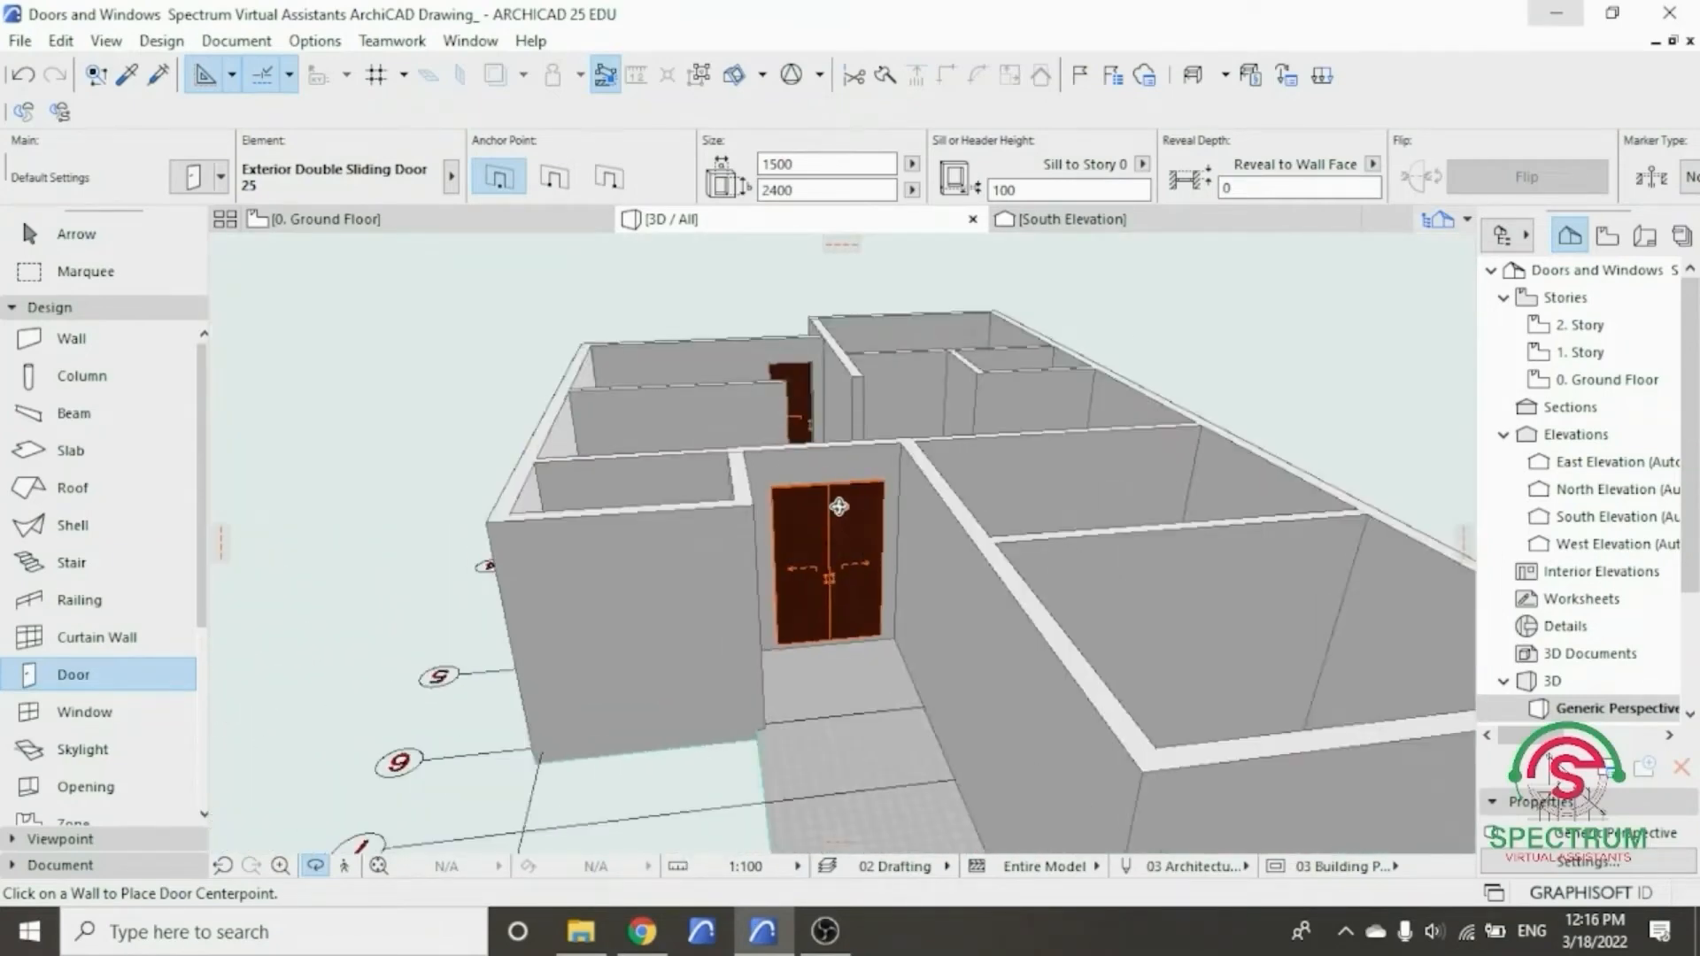
left_click(504, 220)
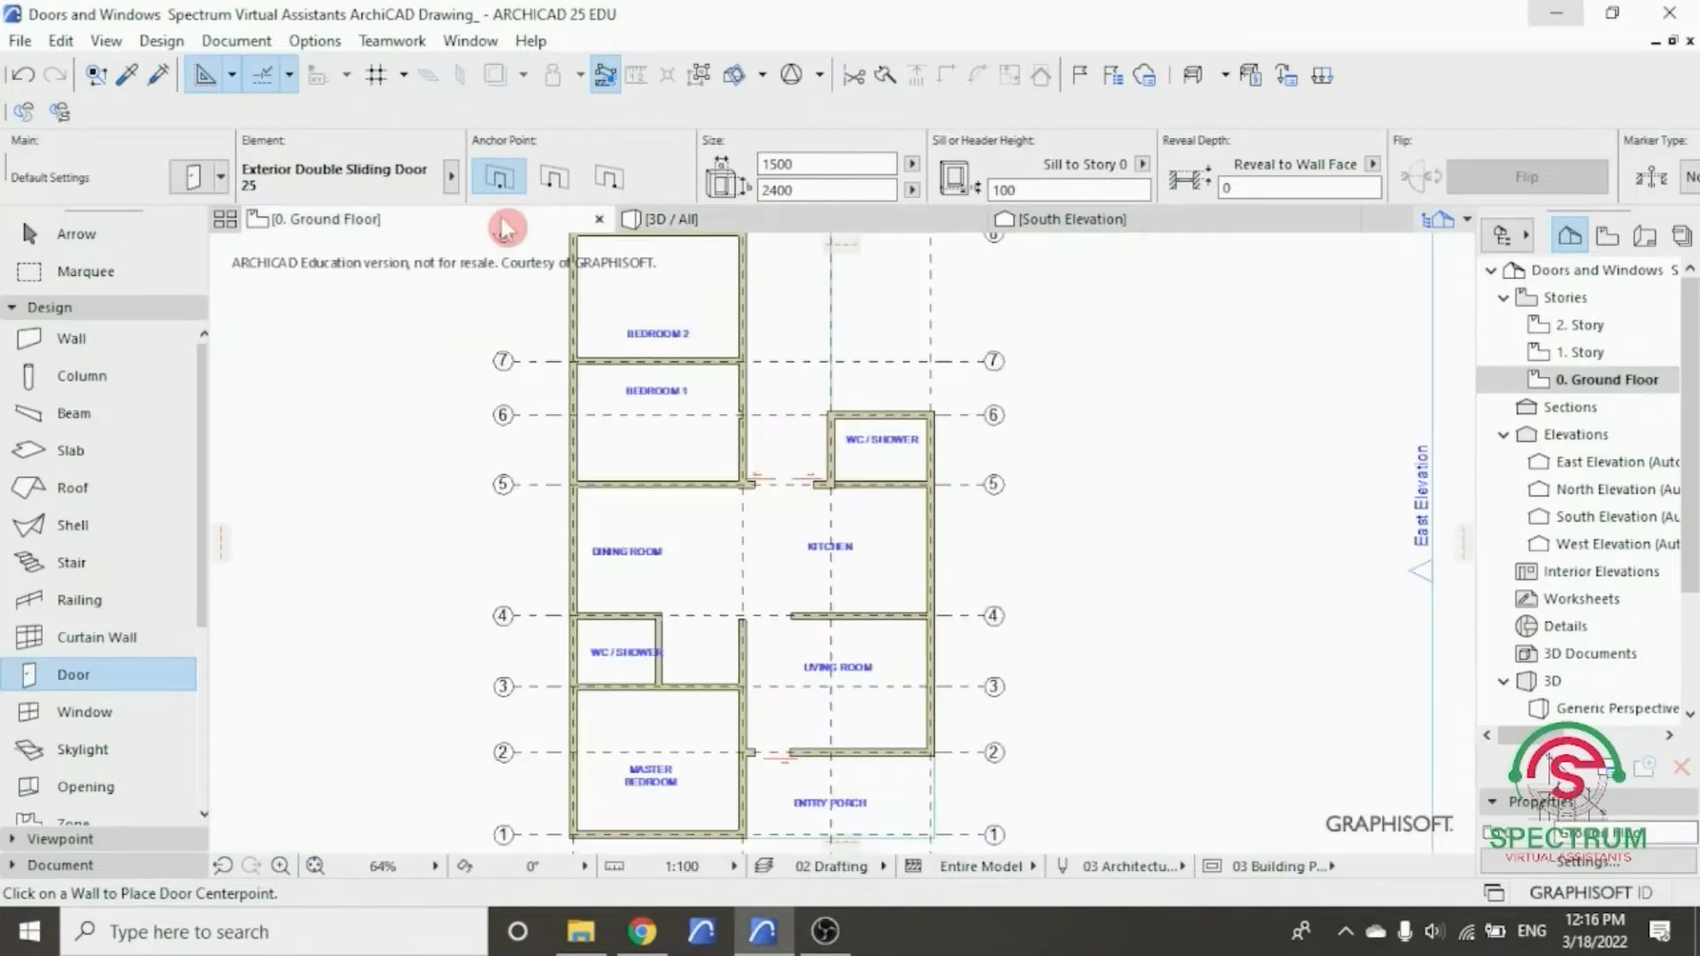
scroll(723, 588, "down", 3)
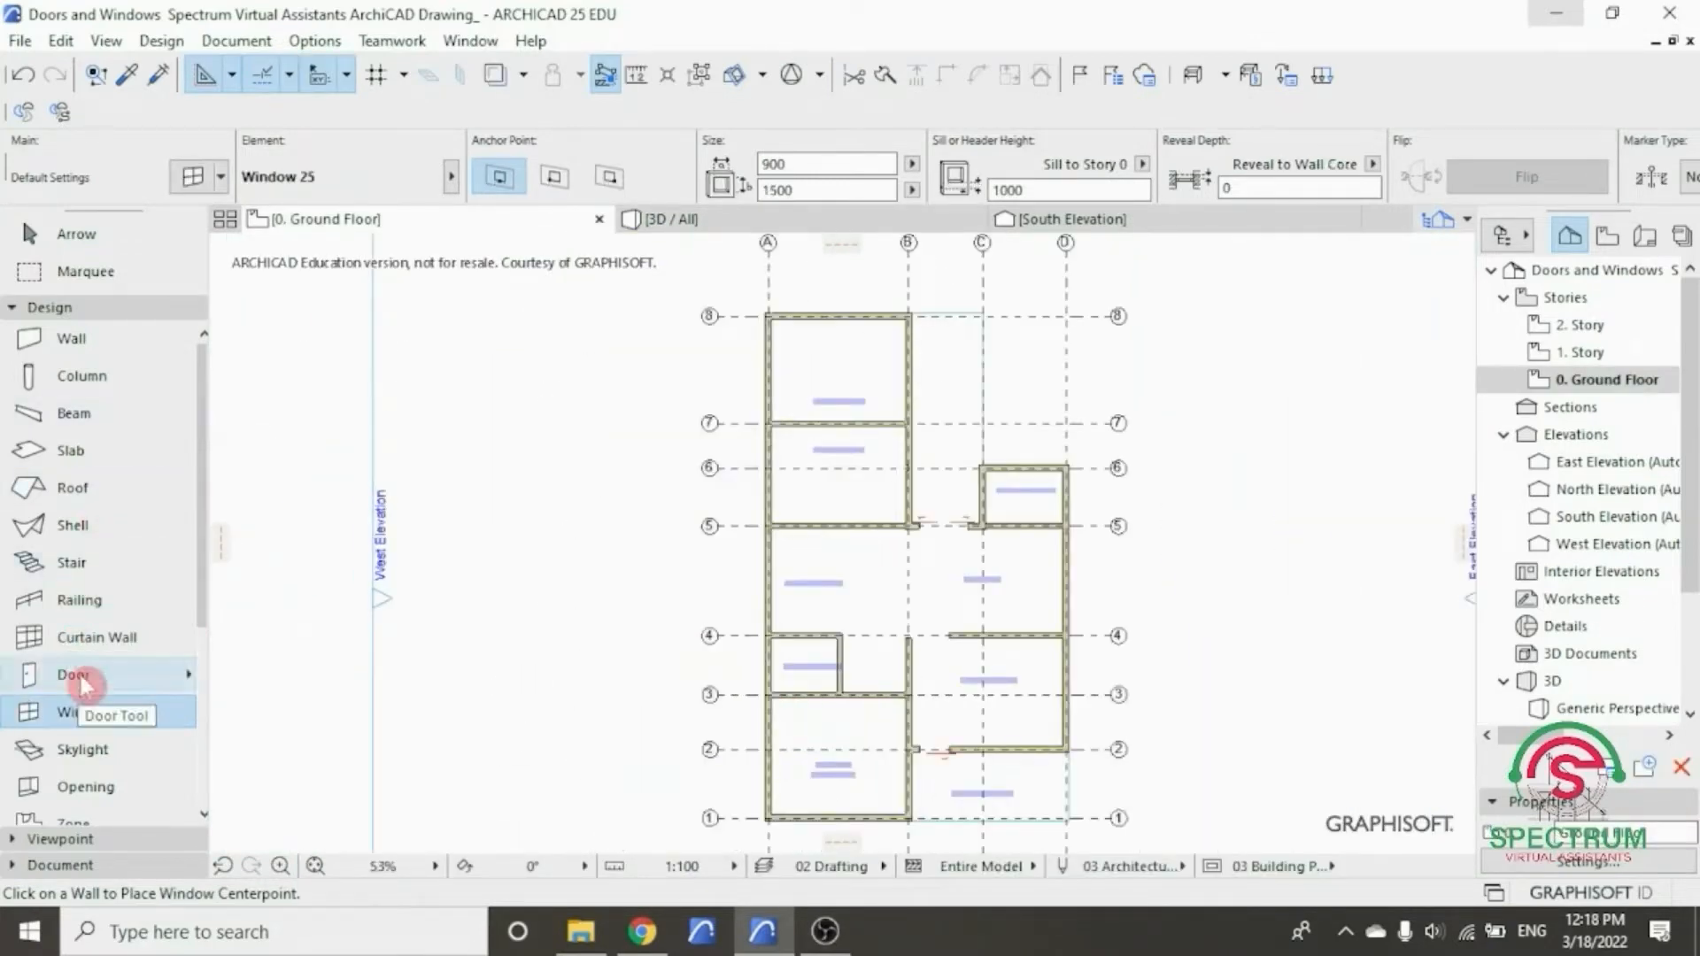
- Choose Door 25 from the Hinged Doors 25 library as the default door, with a width of 900 and a height of 2400
left_click(106, 677)
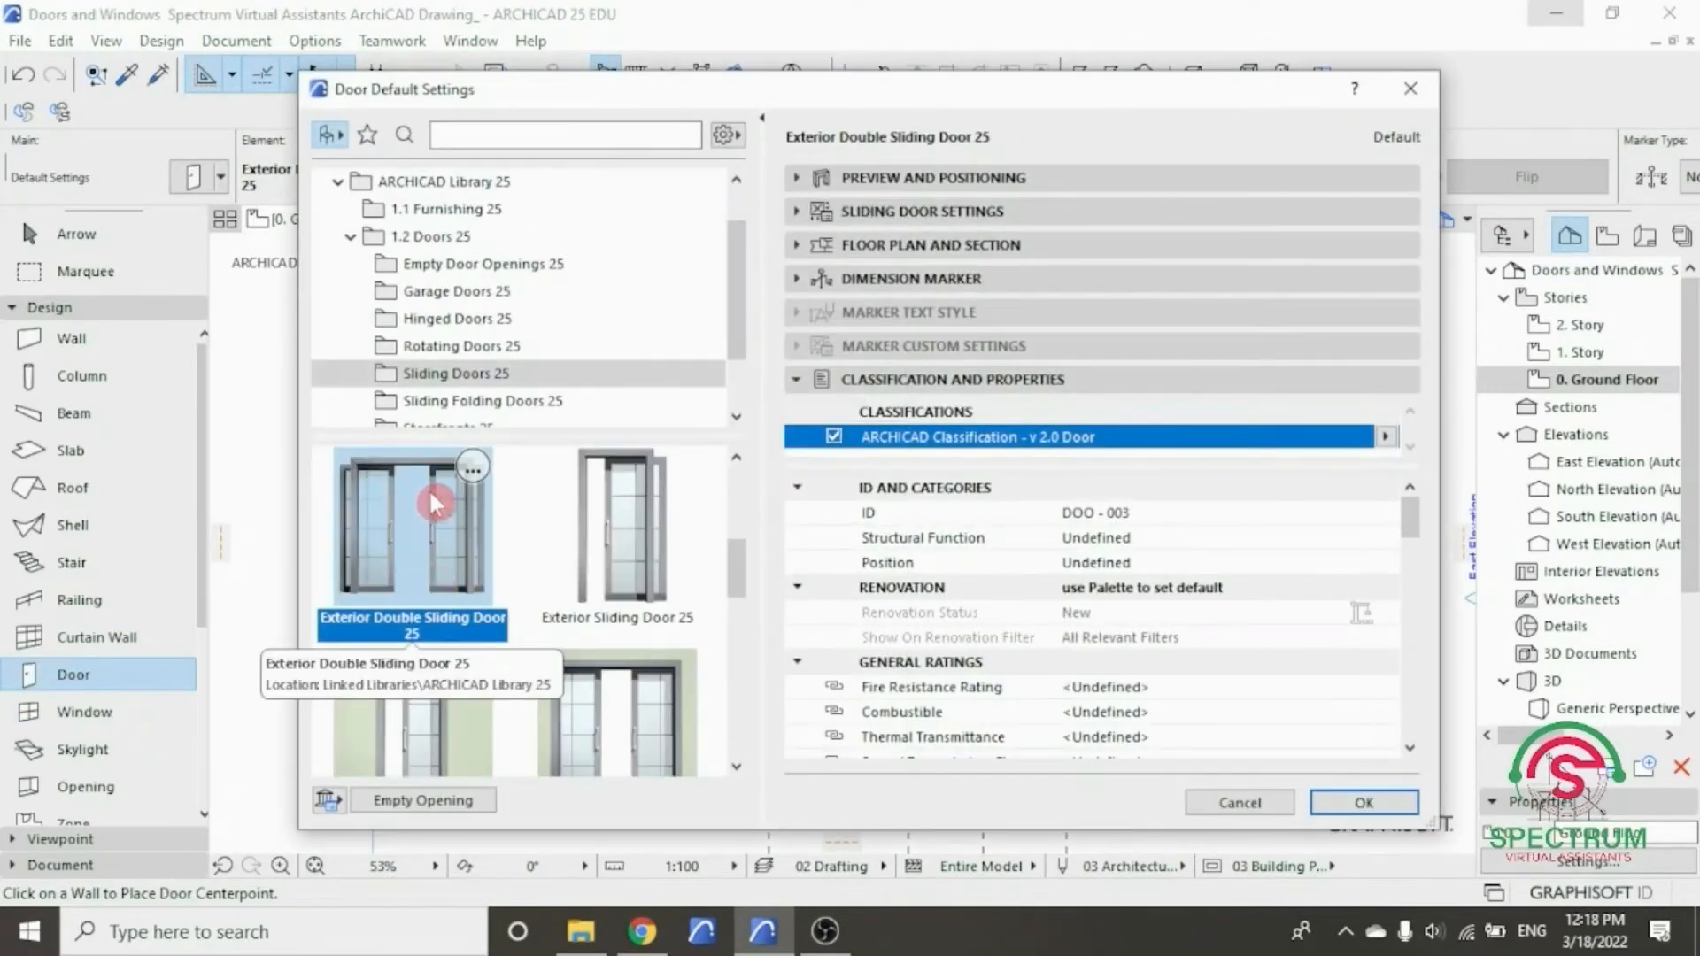
left_click(448, 324)
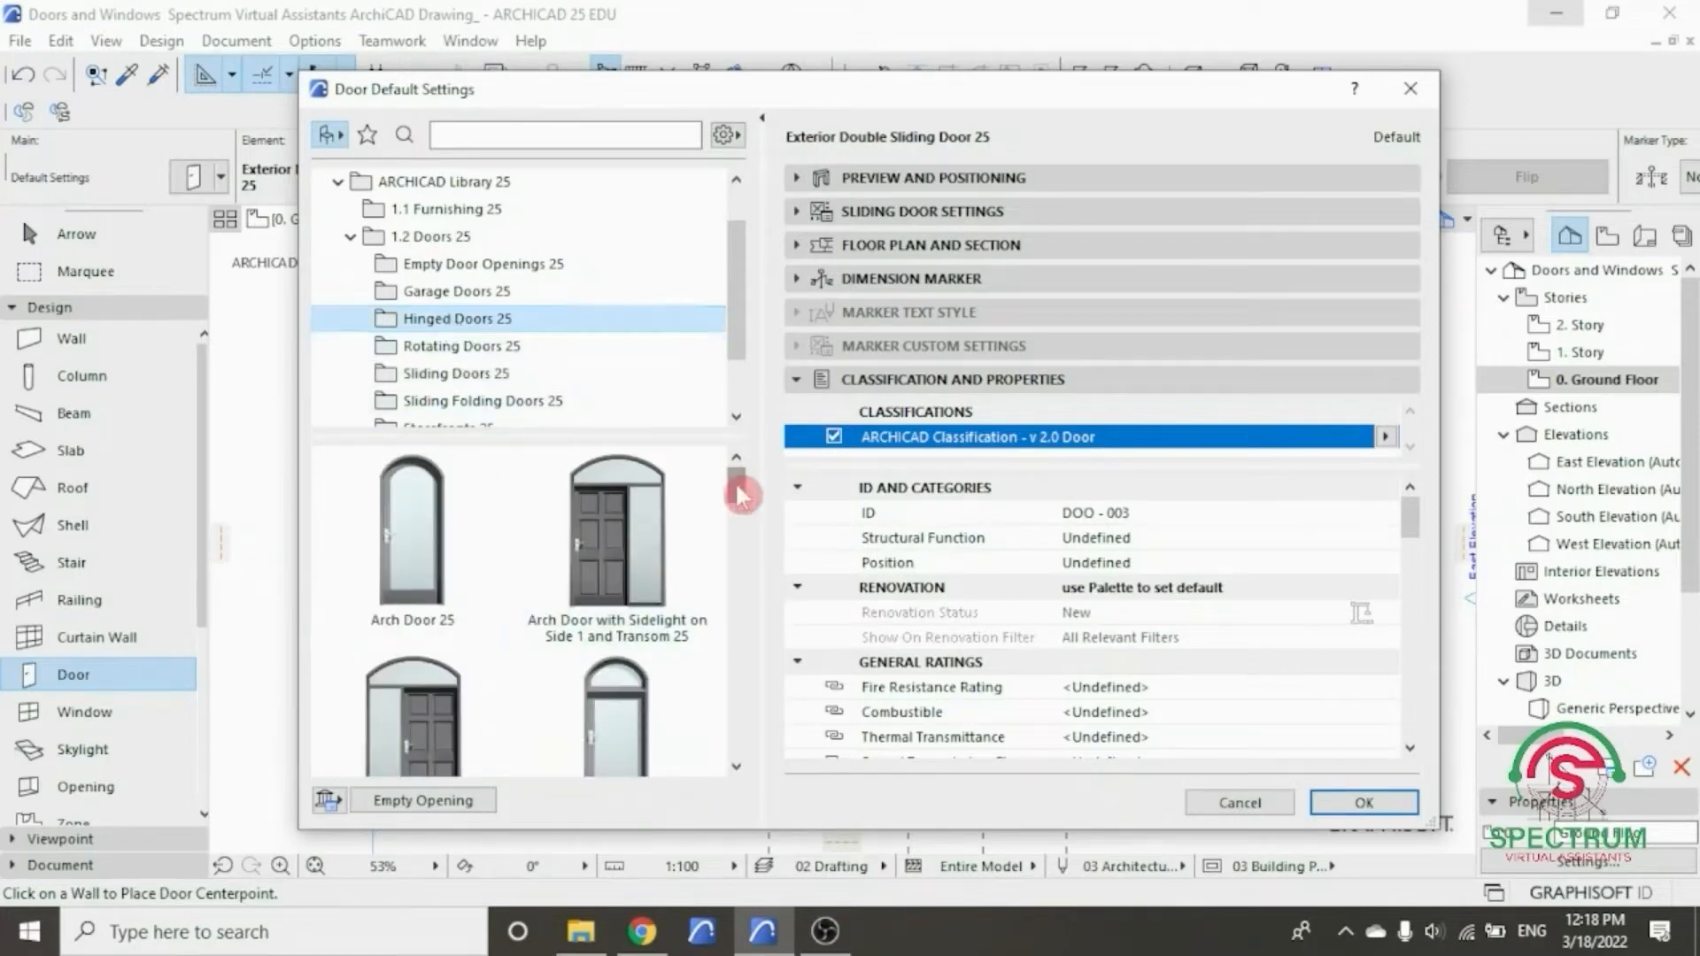
left_click_drag(740, 493, 763, 576)
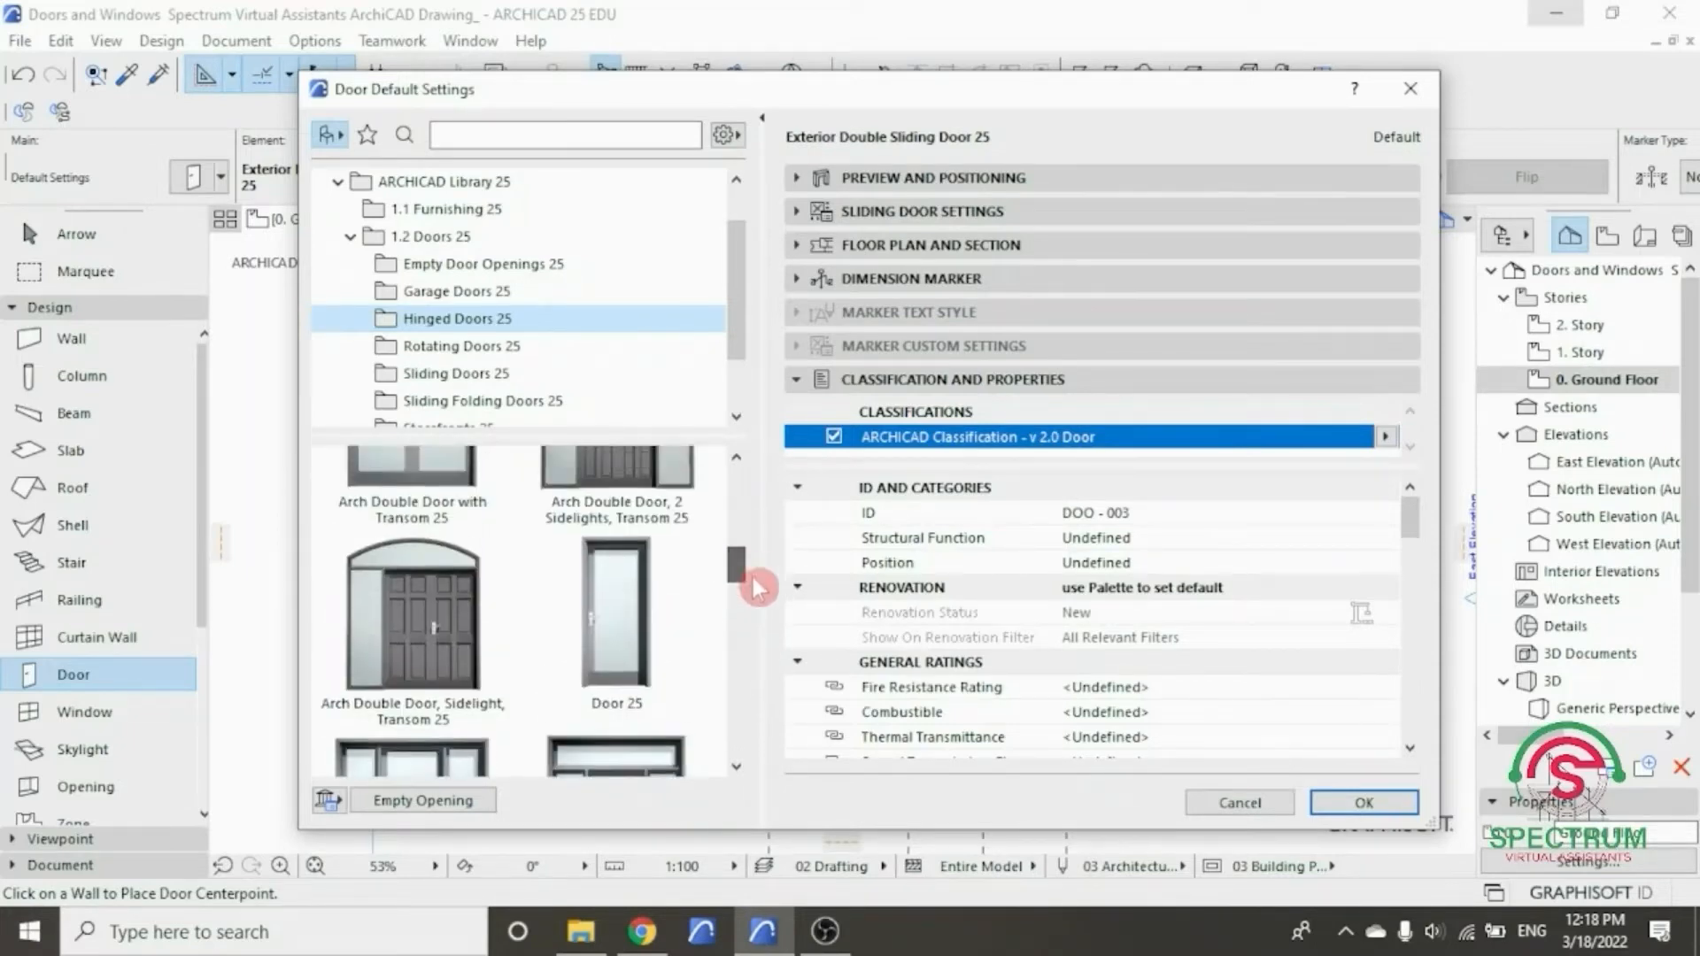
left_click(620, 608)
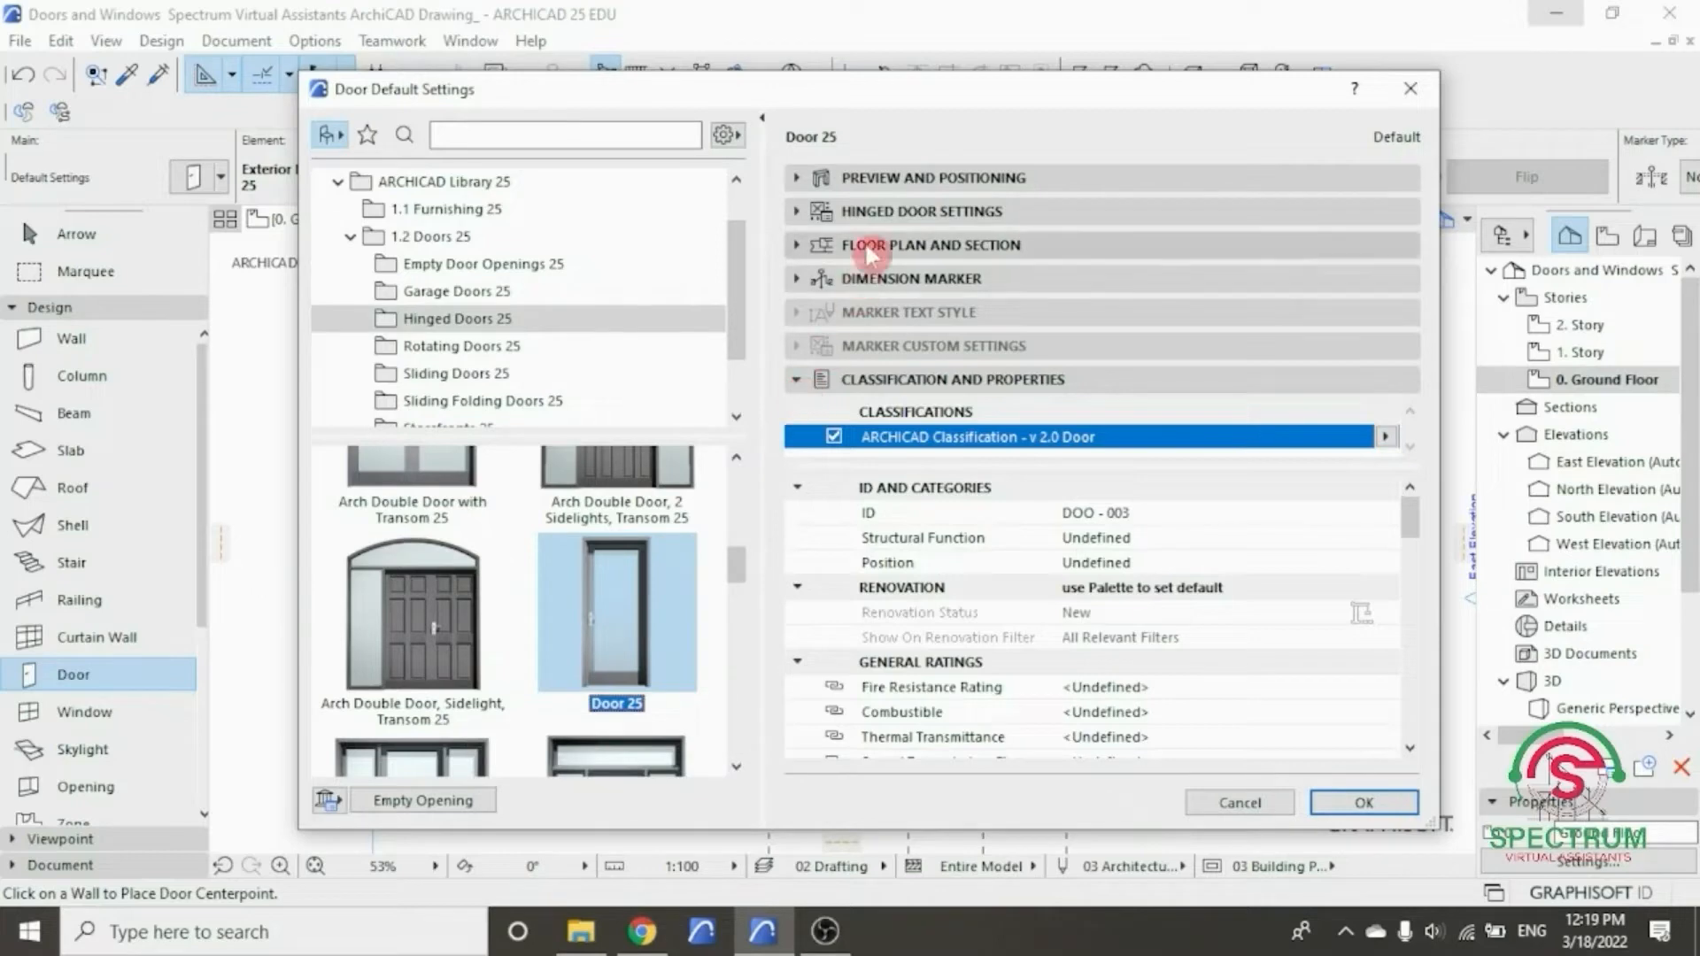
left_click(899, 176)
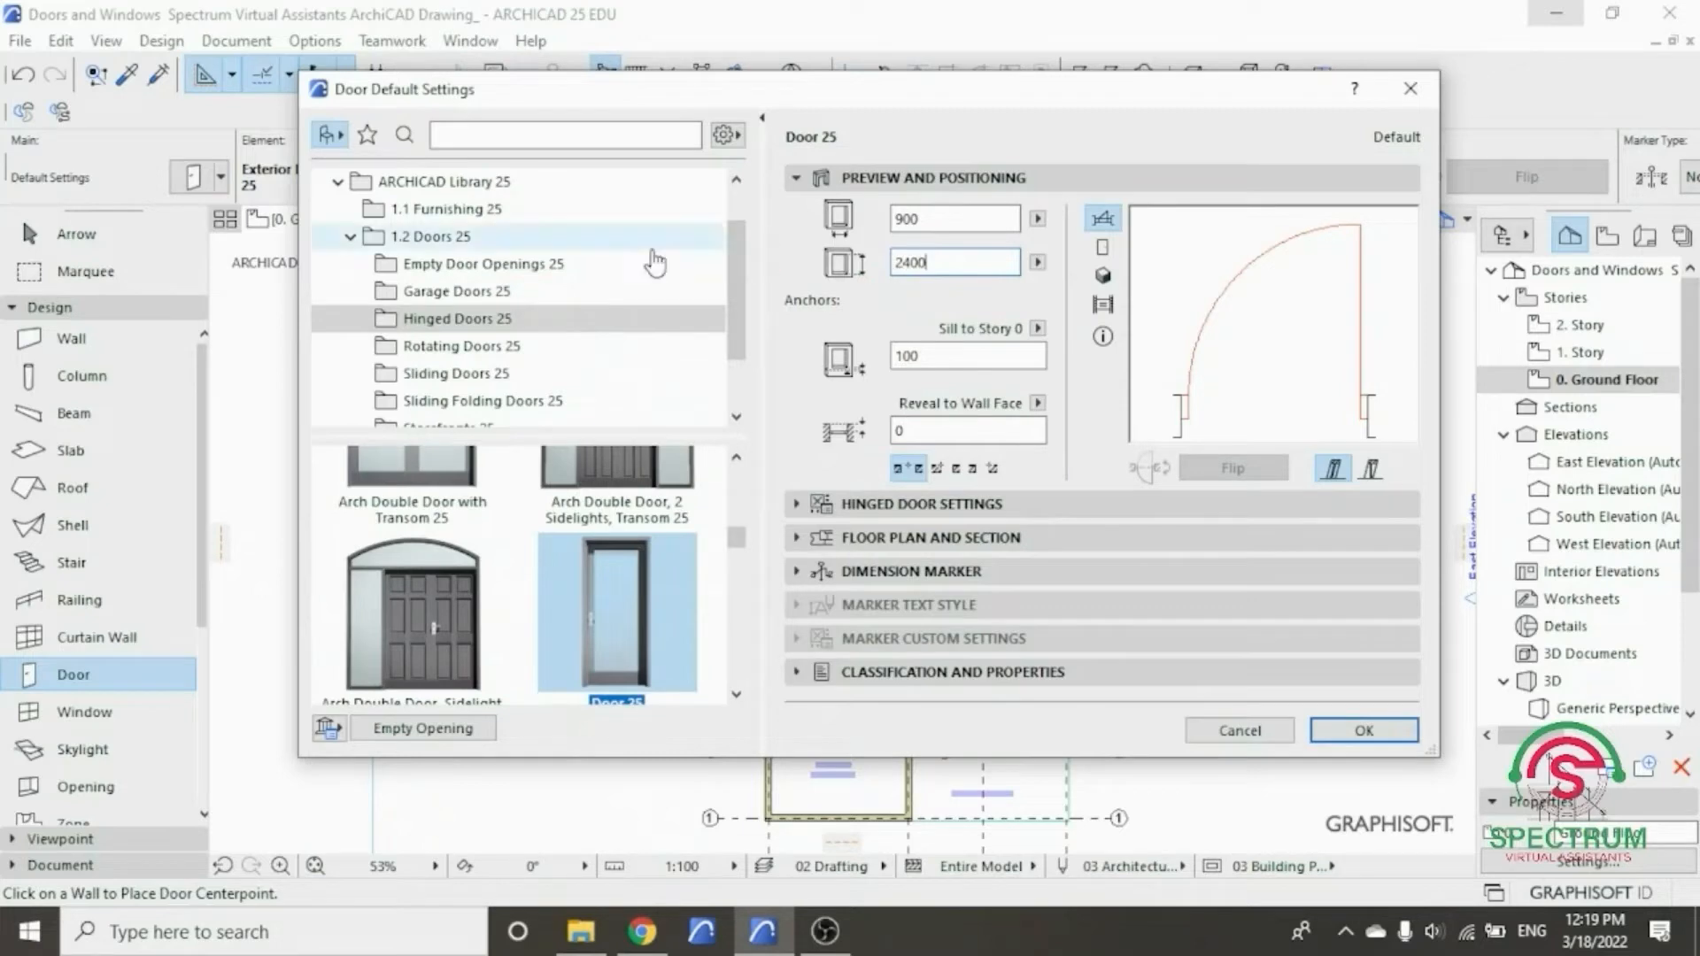
left_click(916, 312)
left_click(912, 178)
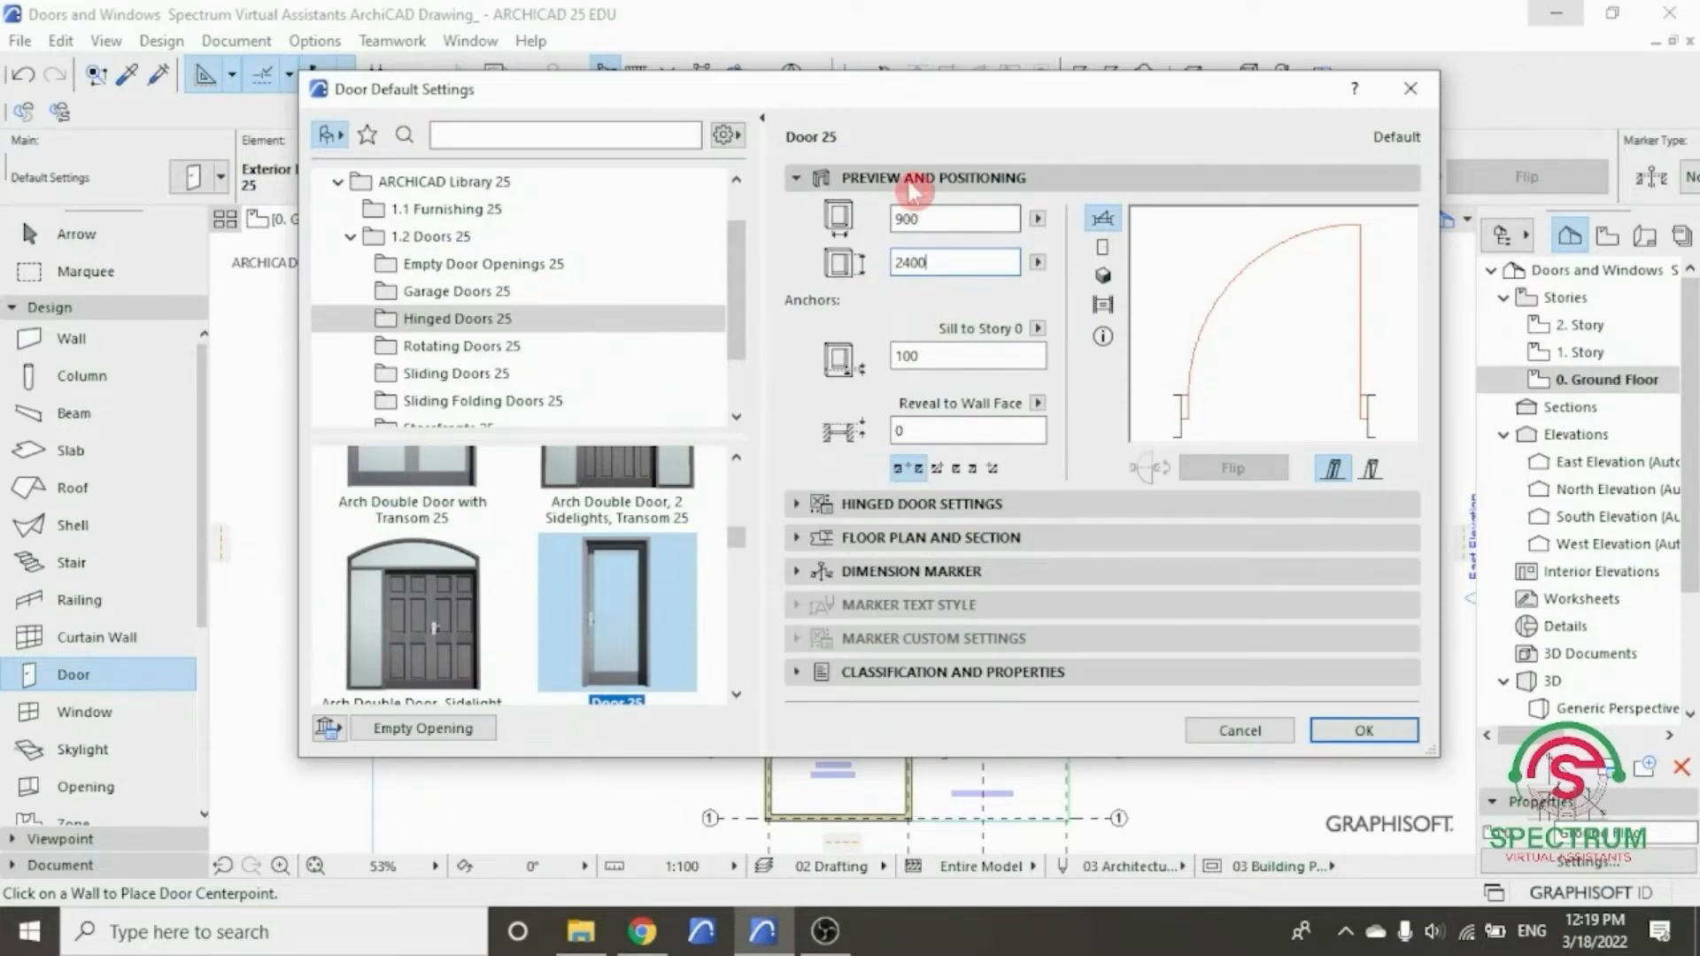
- Set the hinged door's leaf to Style 1
left_click(912, 212)
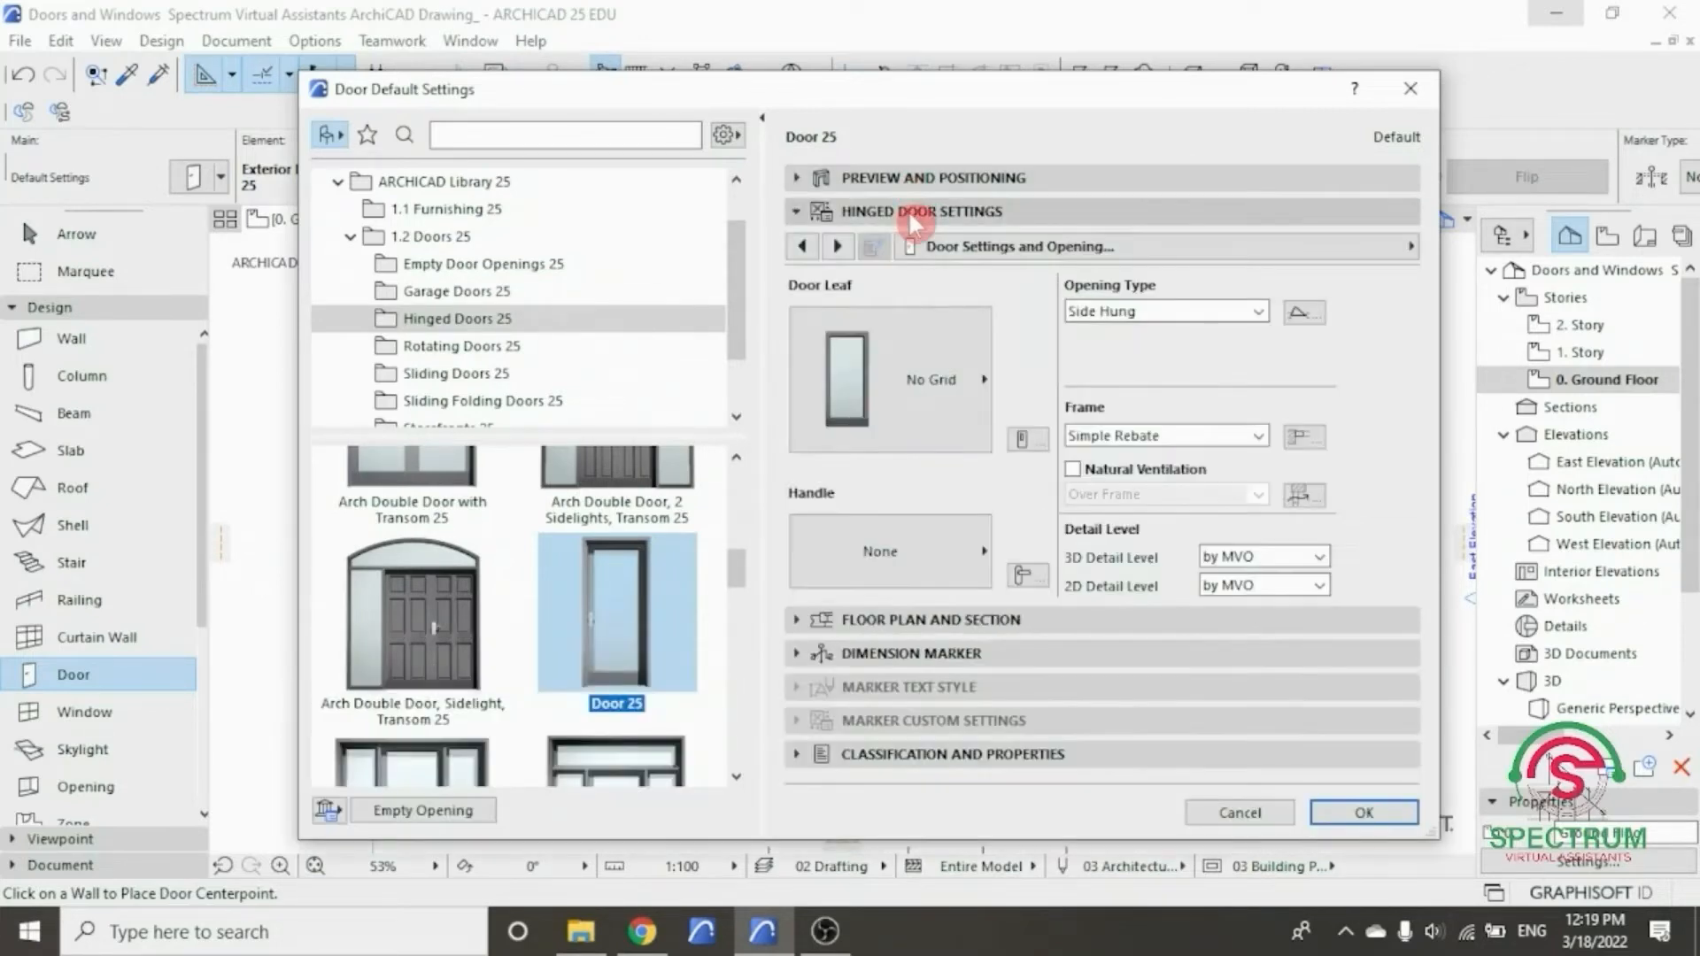
left_click(923, 355)
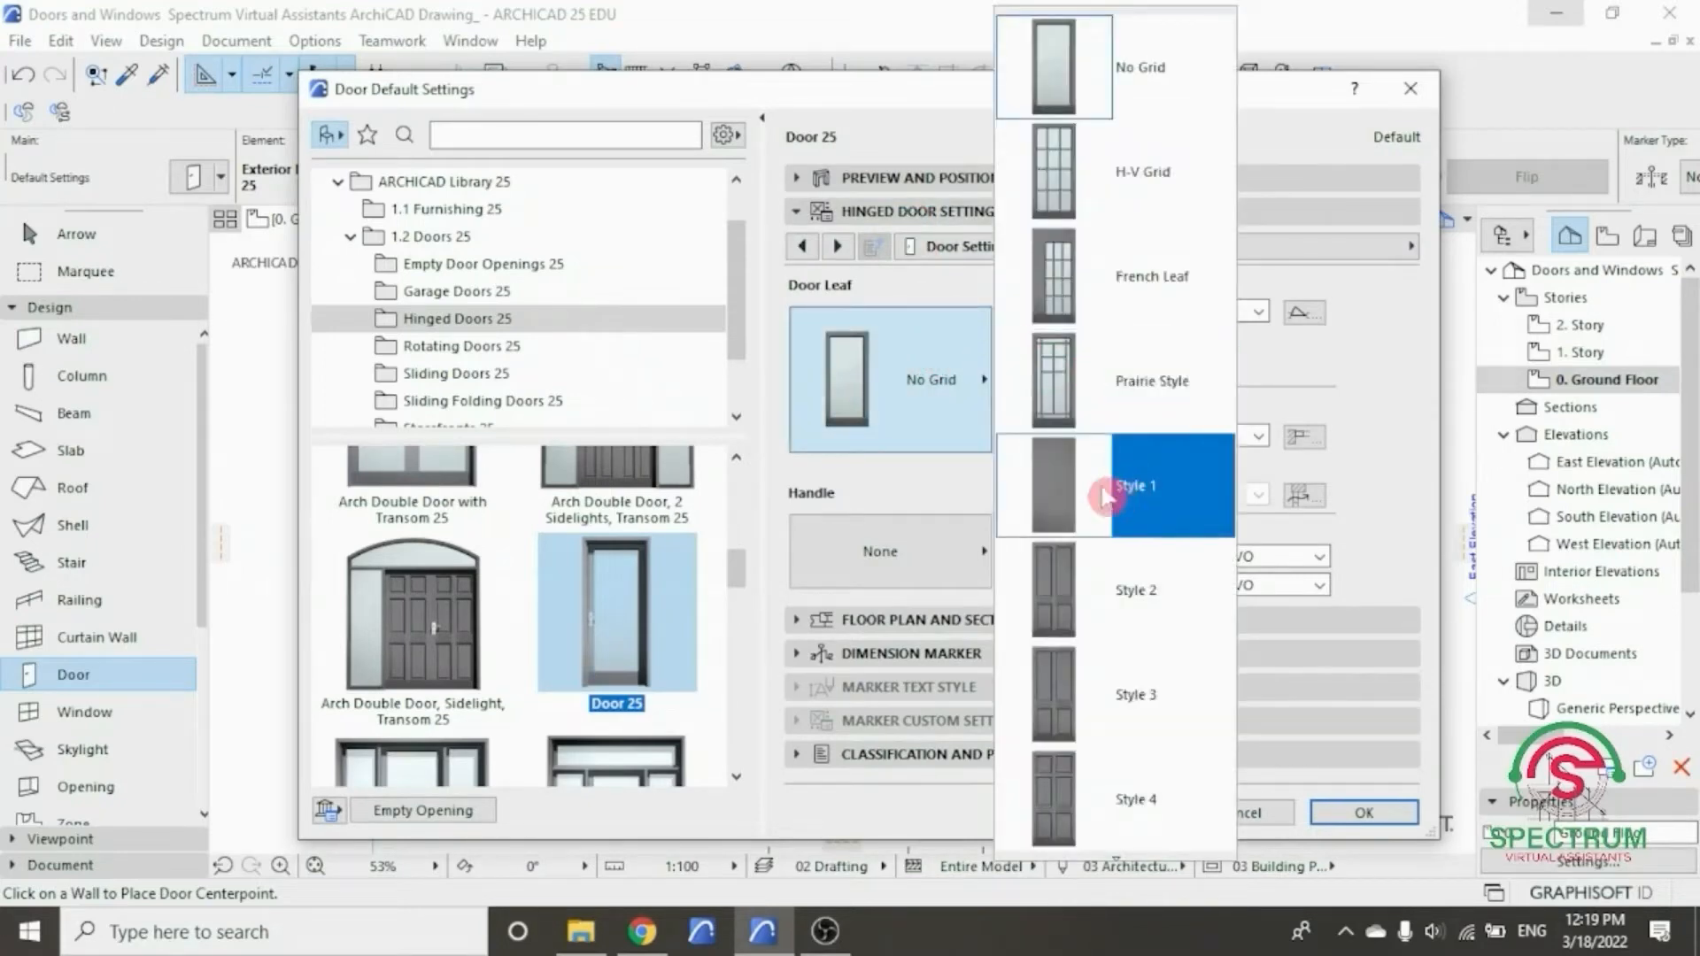
scroll(1106, 497, "down", 2)
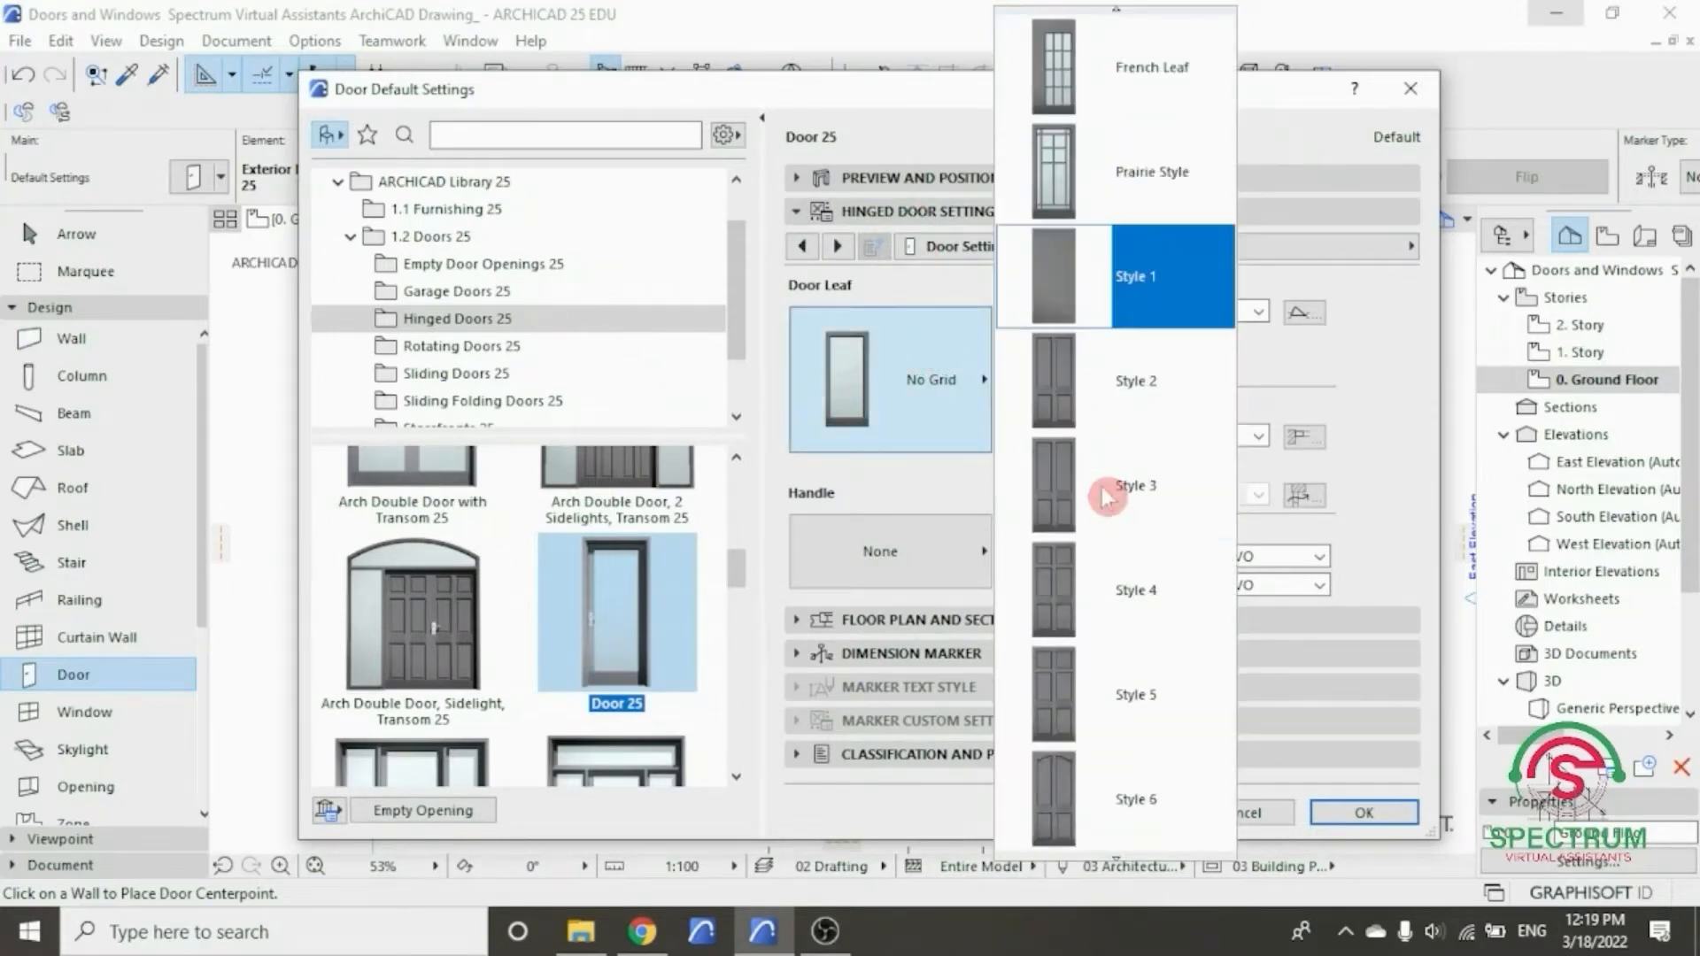
left_click(1094, 306)
- Browse the available handles and assign Knob 1 to the hinged door
left_click(925, 568)
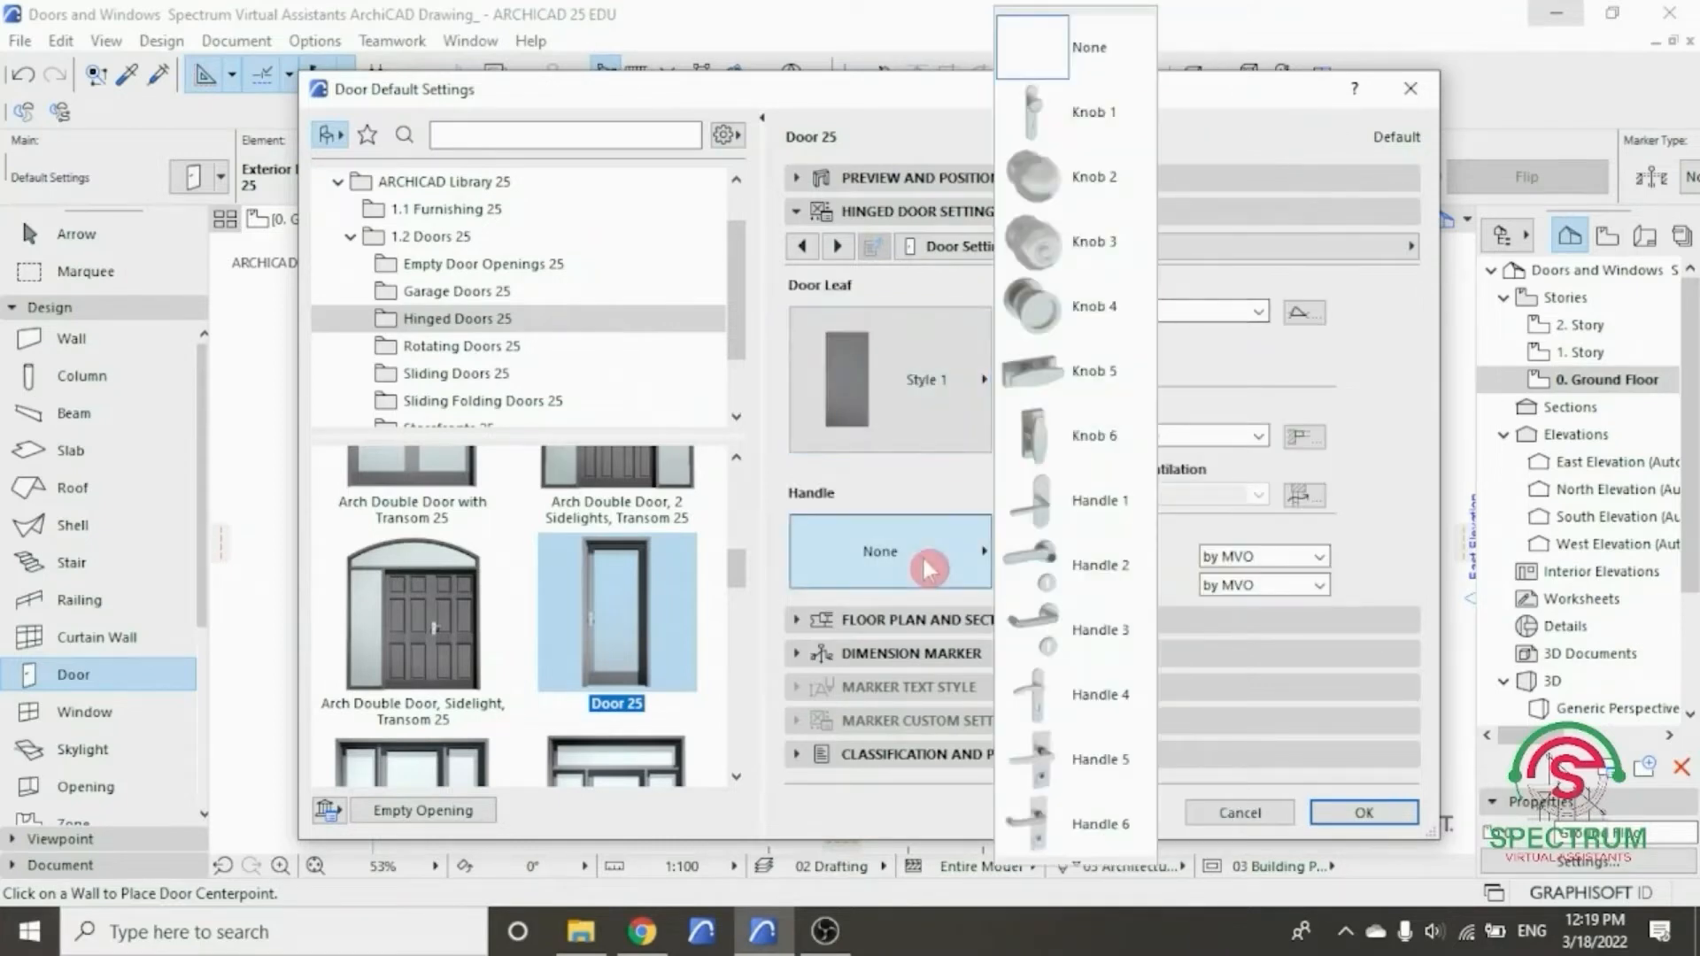
scroll(1045, 567, "down", 5)
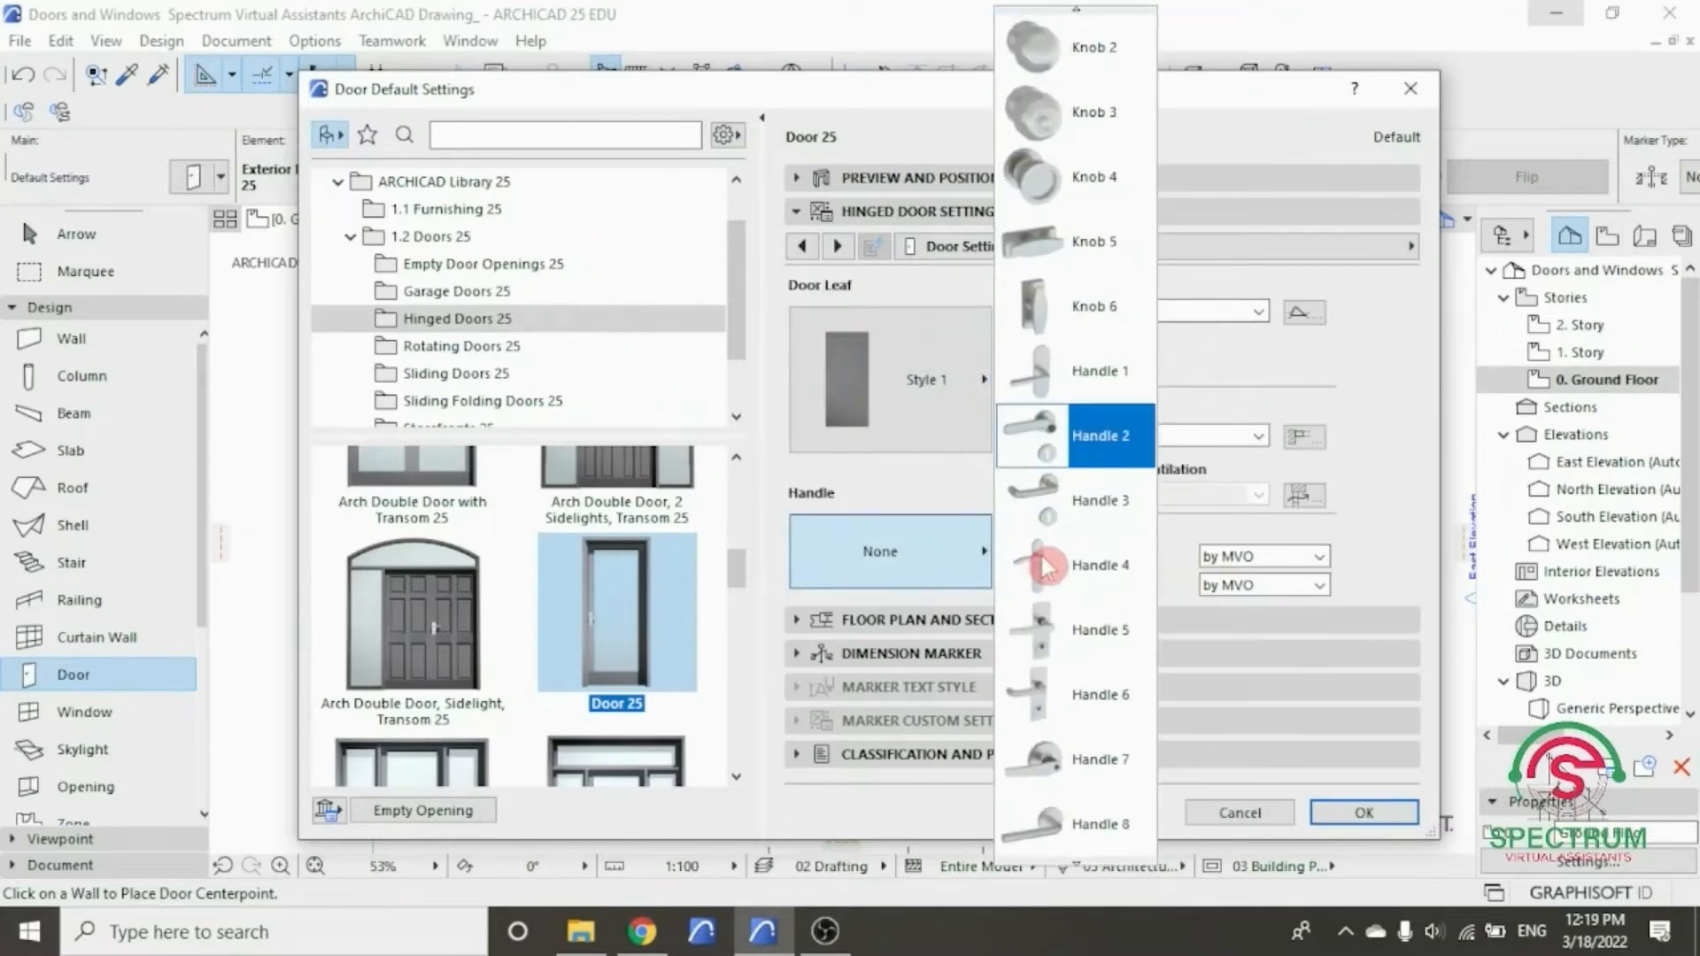
scroll(1044, 567, "down", 2)
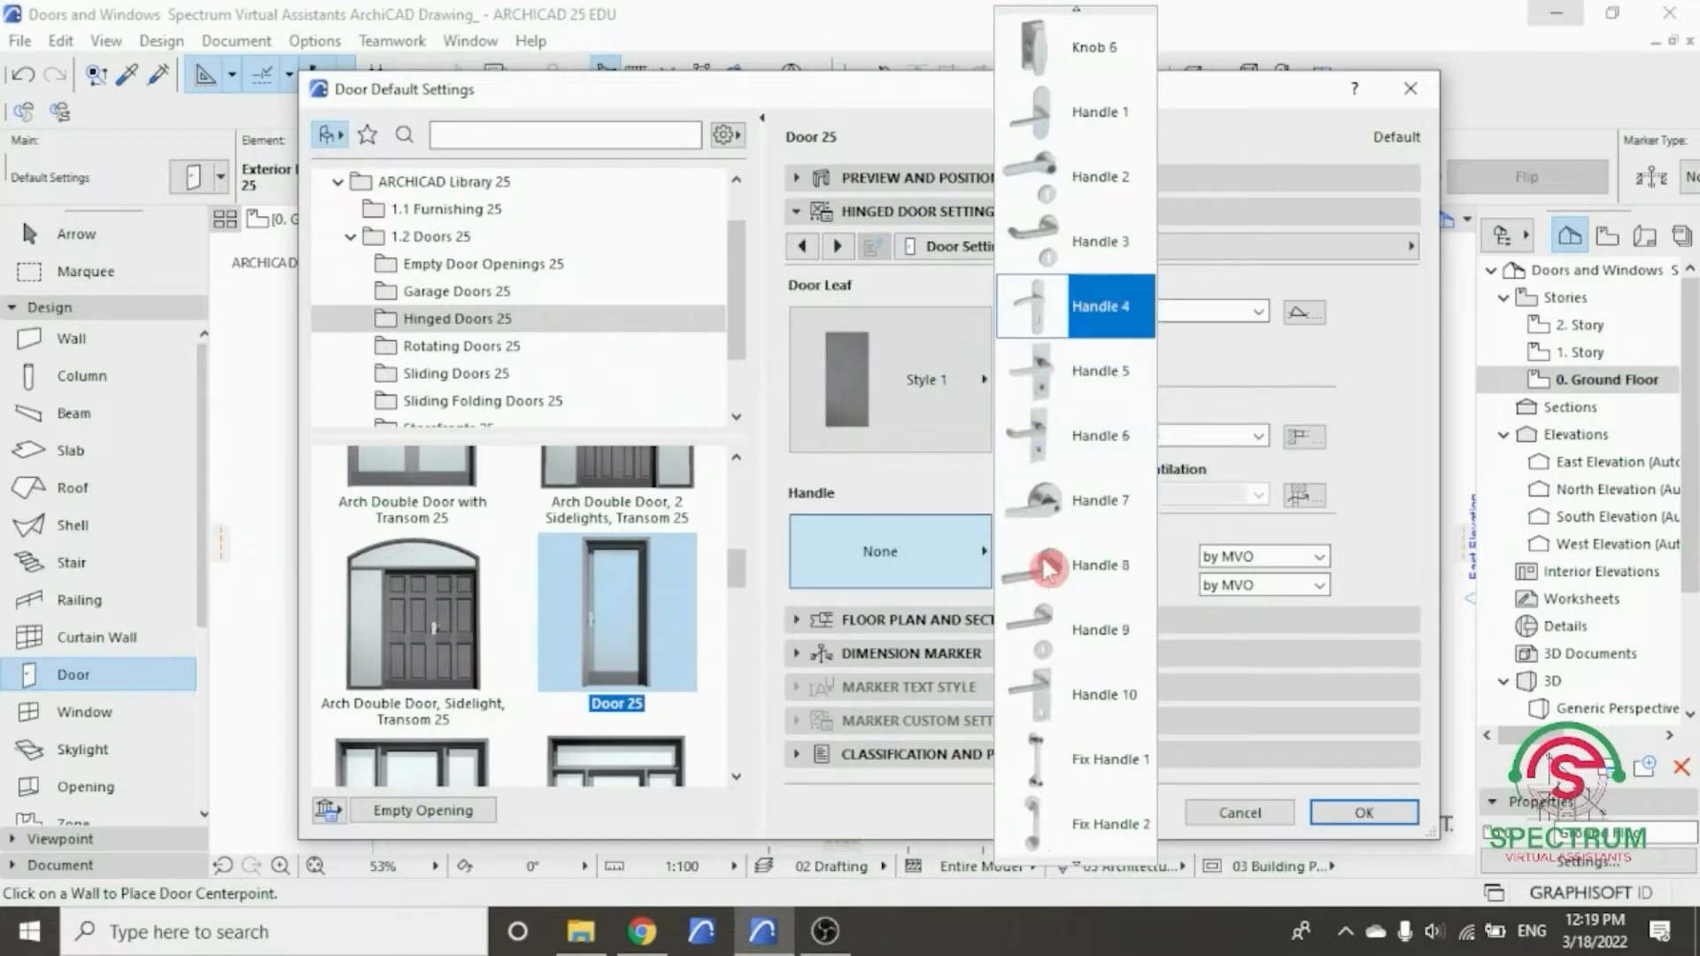
scroll(1045, 566, "down", 1)
scroll(1045, 567, "up", 4)
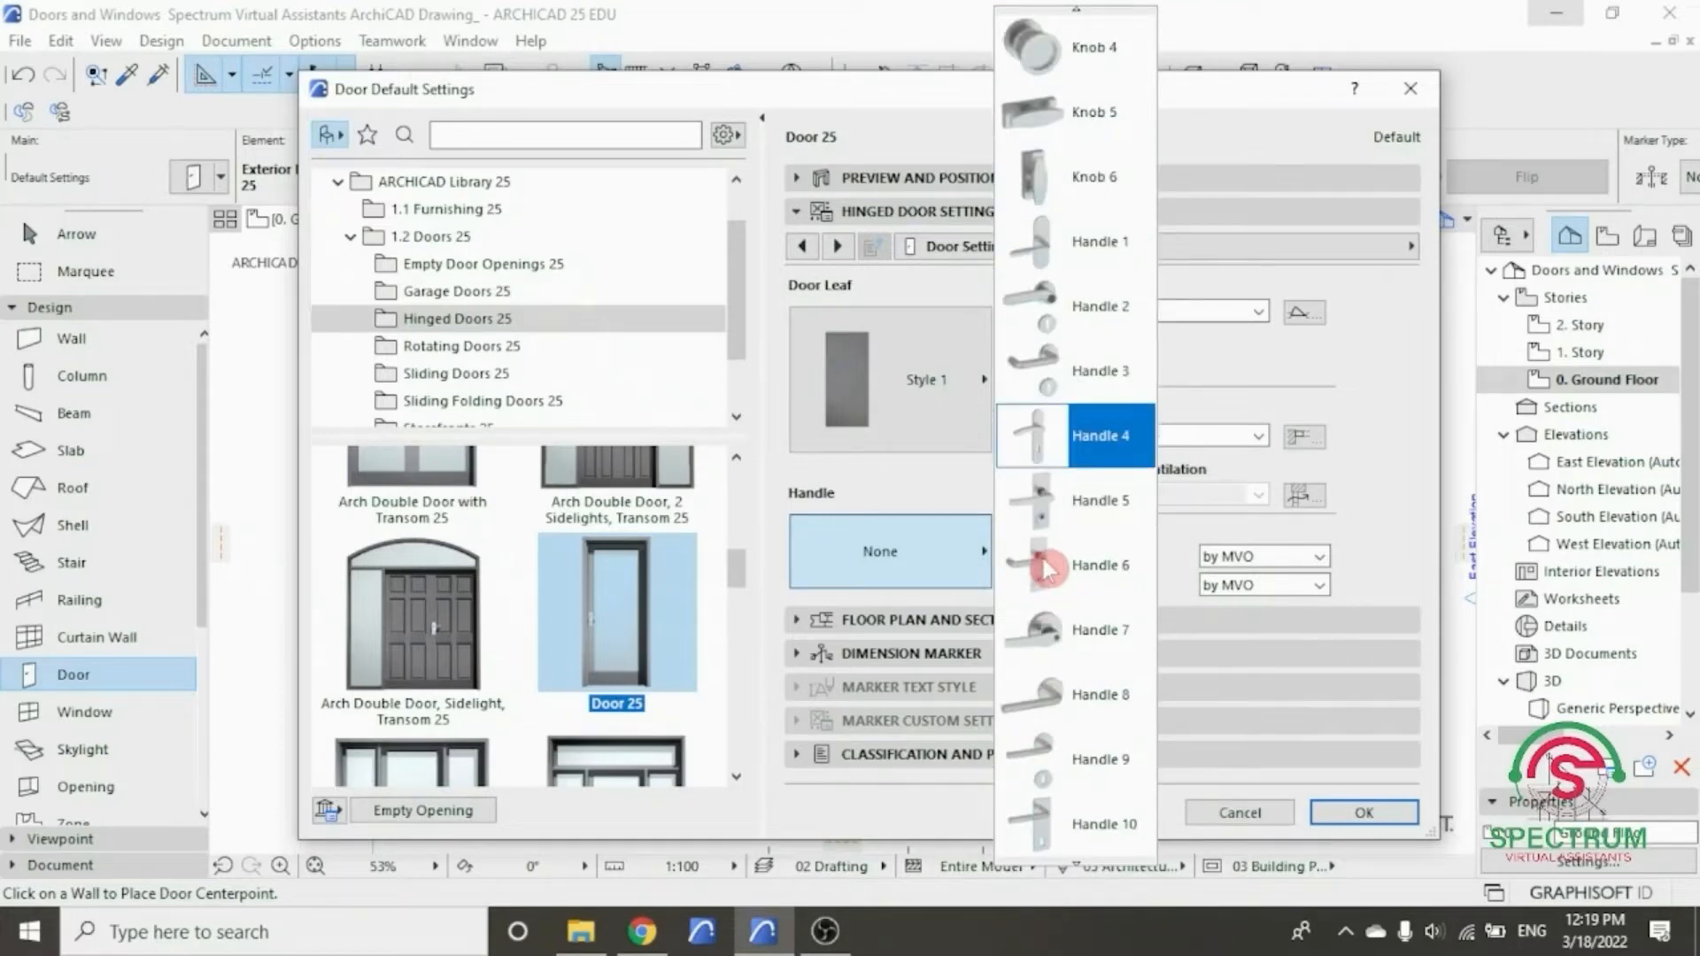
scroll(1044, 567, "up", 4)
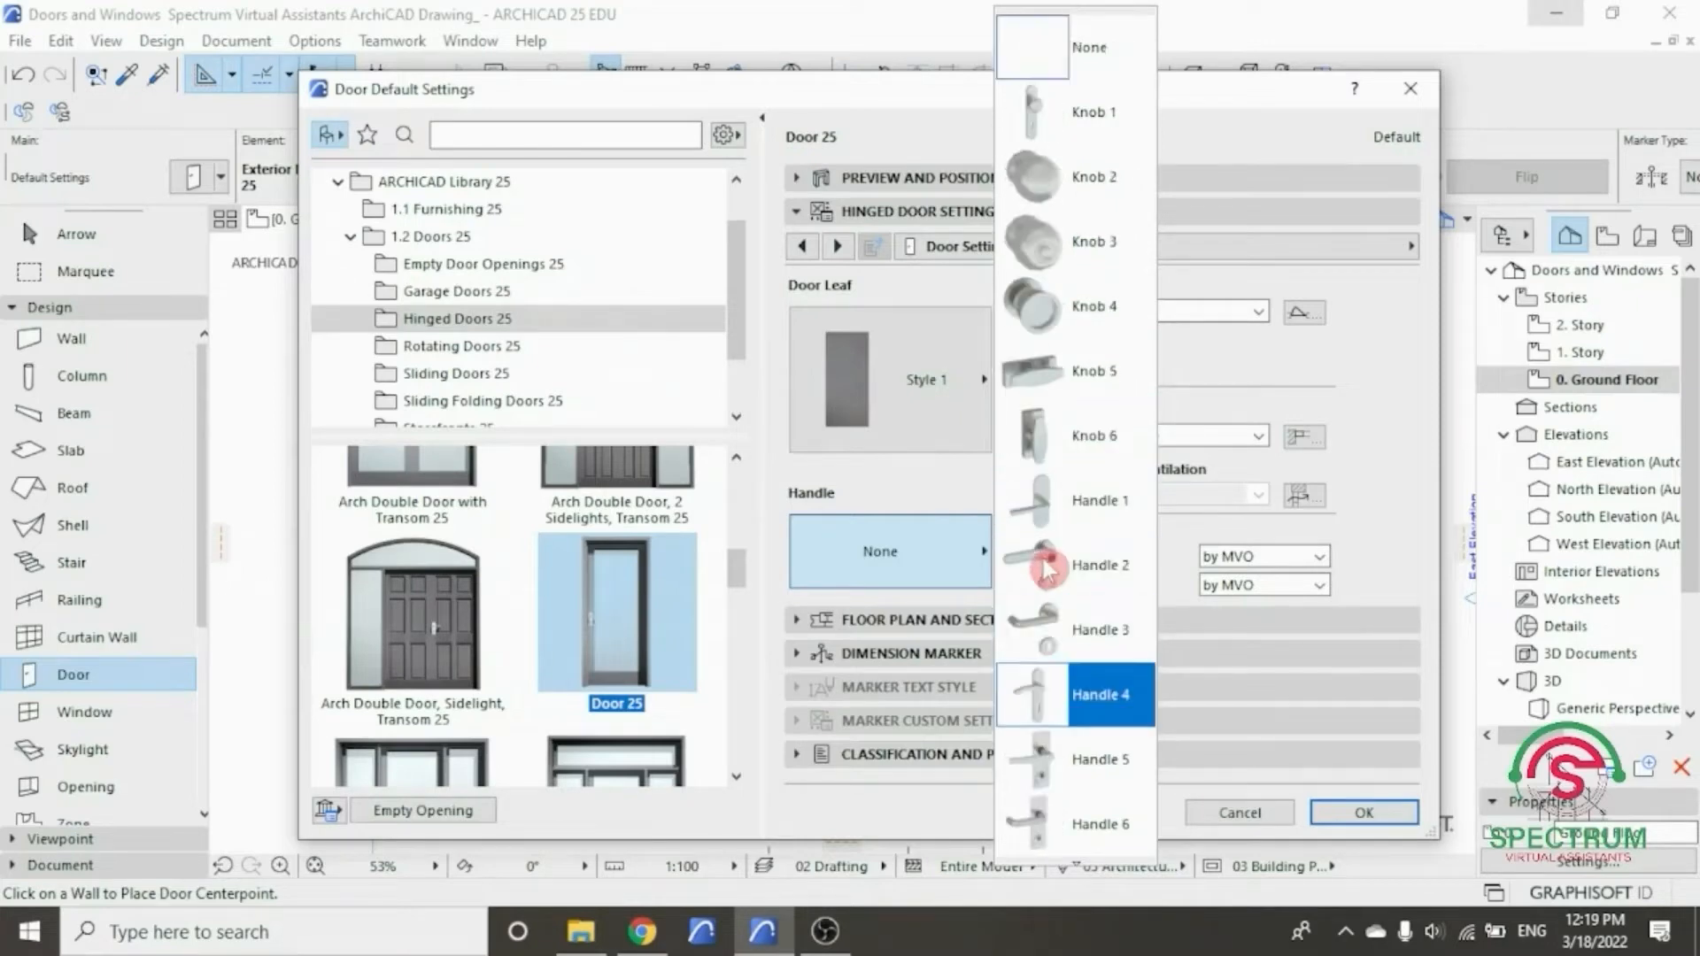
left_click(1073, 114)
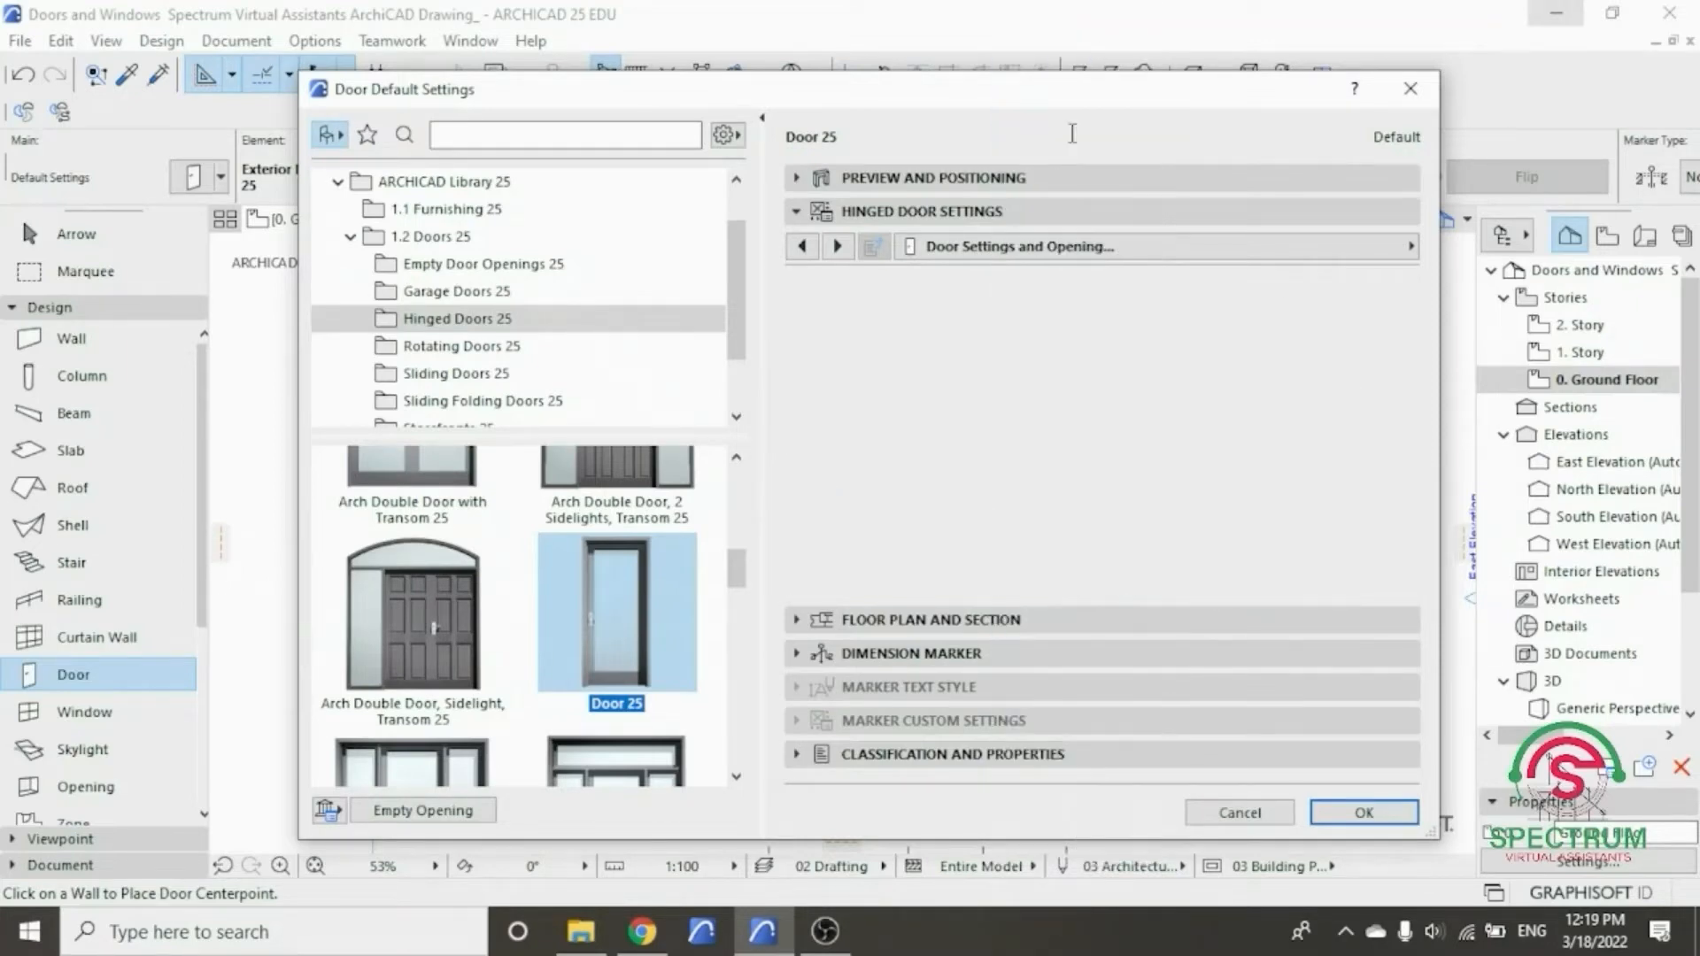
- Assign the Wood - Mahogany Horizontal surface to the outside and inside of the hinged door's frame
left_click(1122, 252)
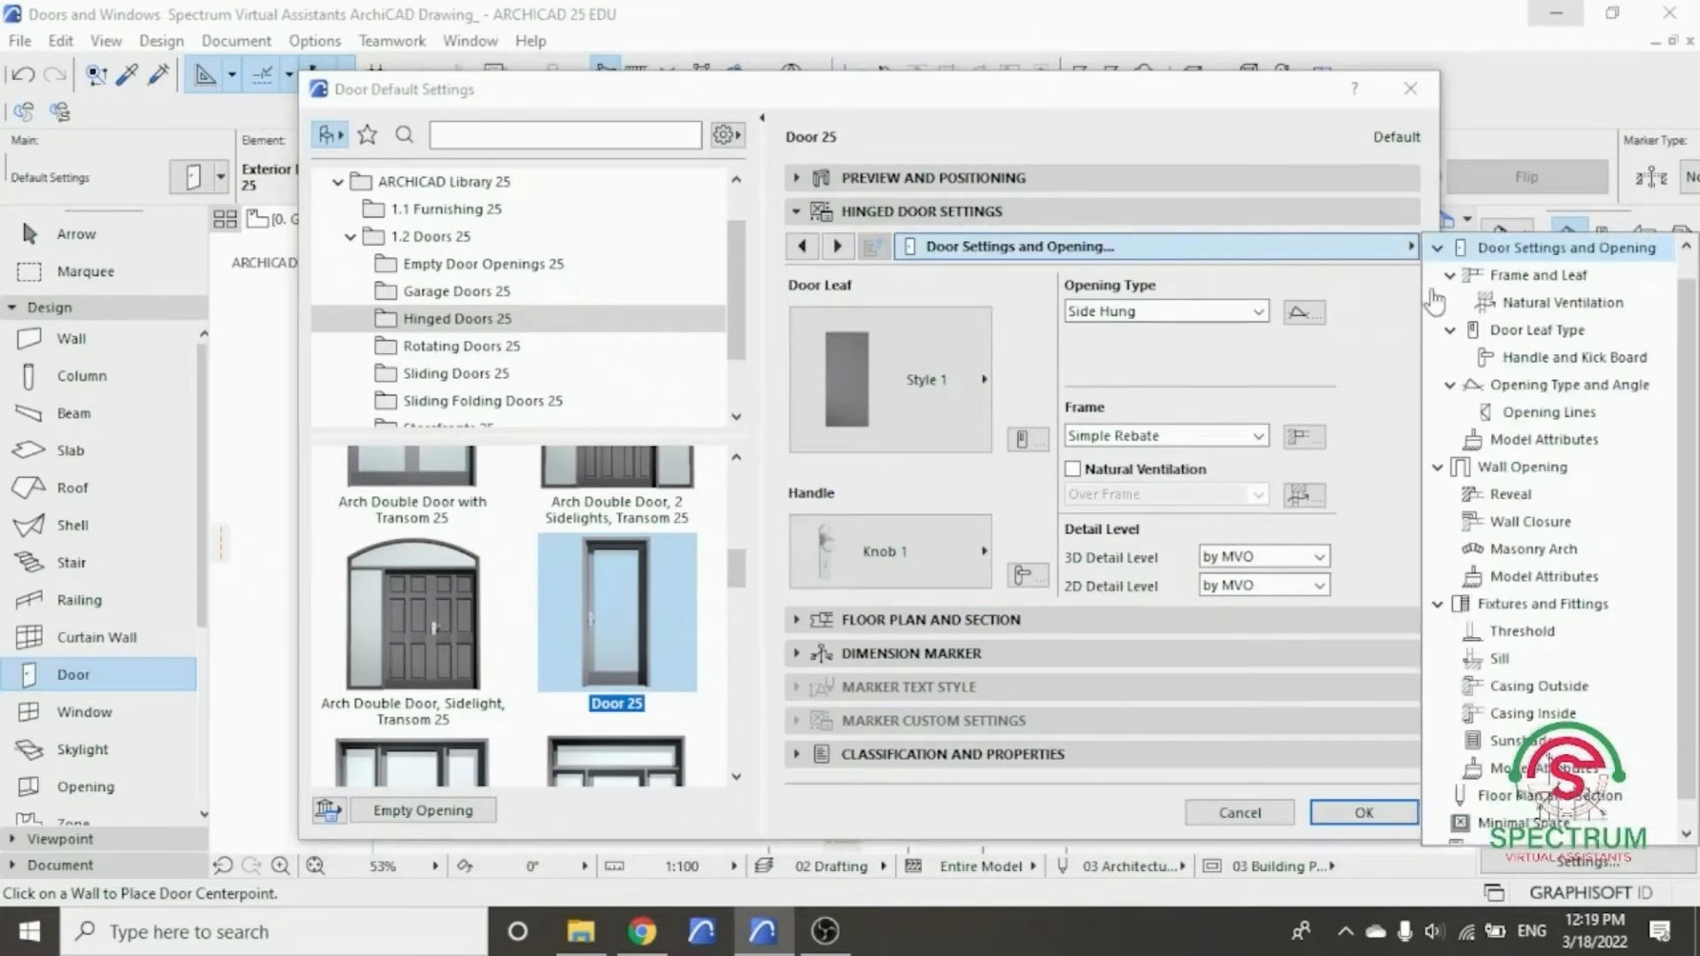
left_click(1536, 440)
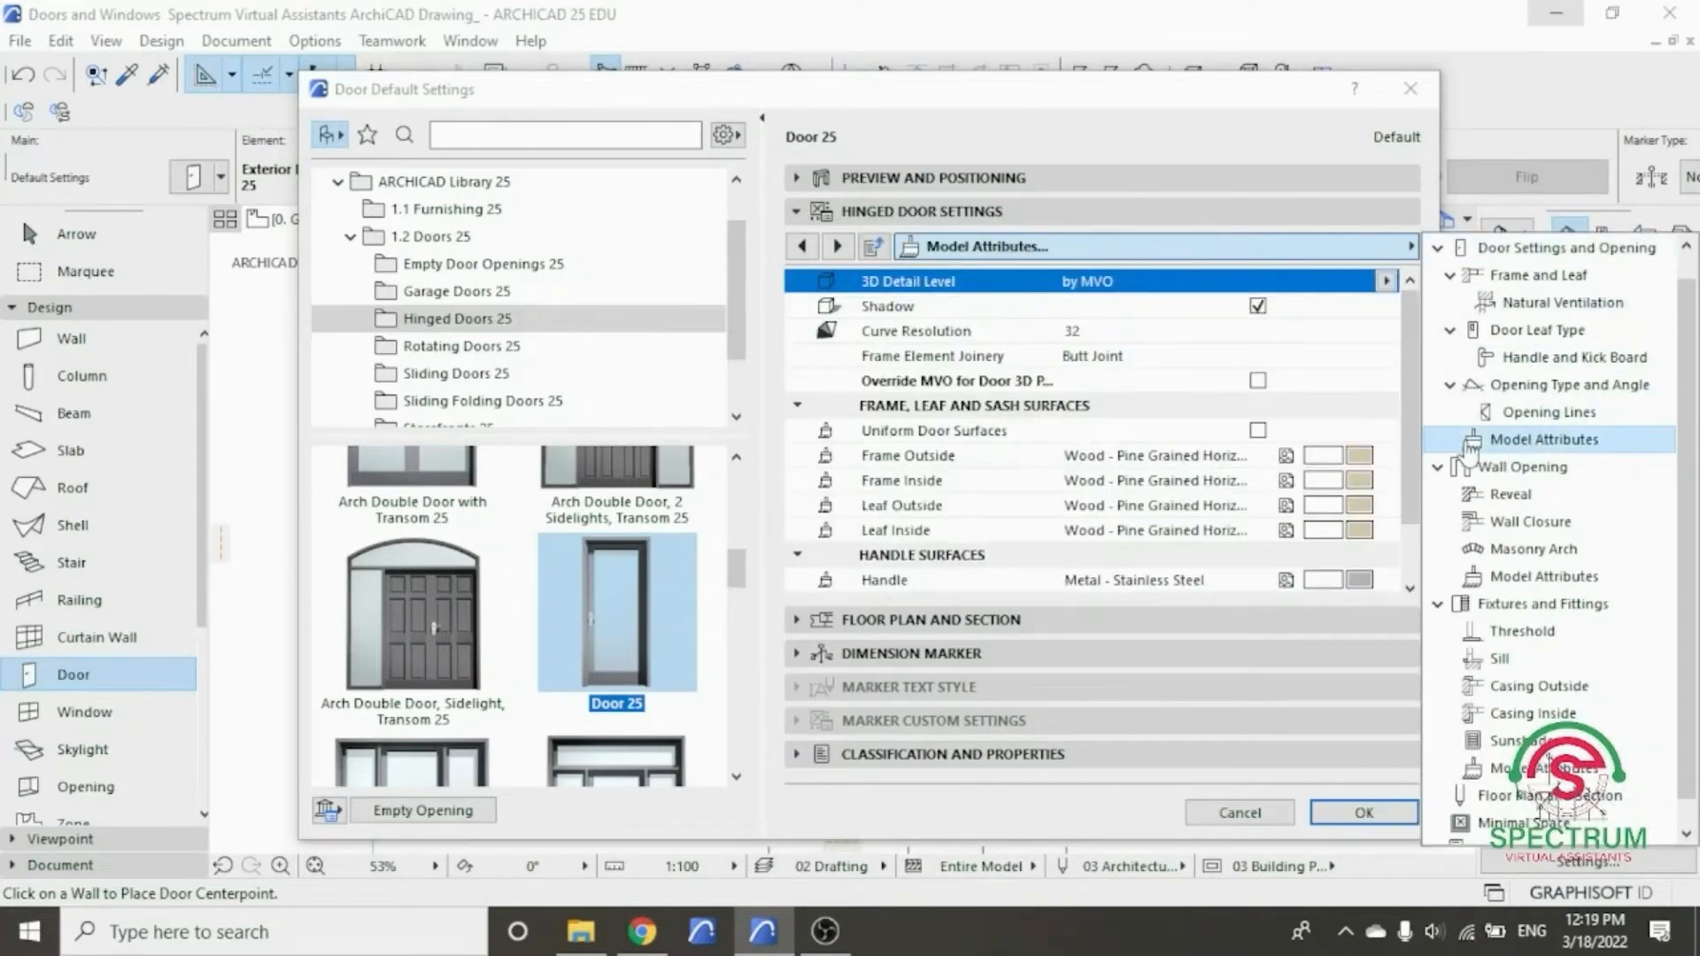
left_click(1361, 459)
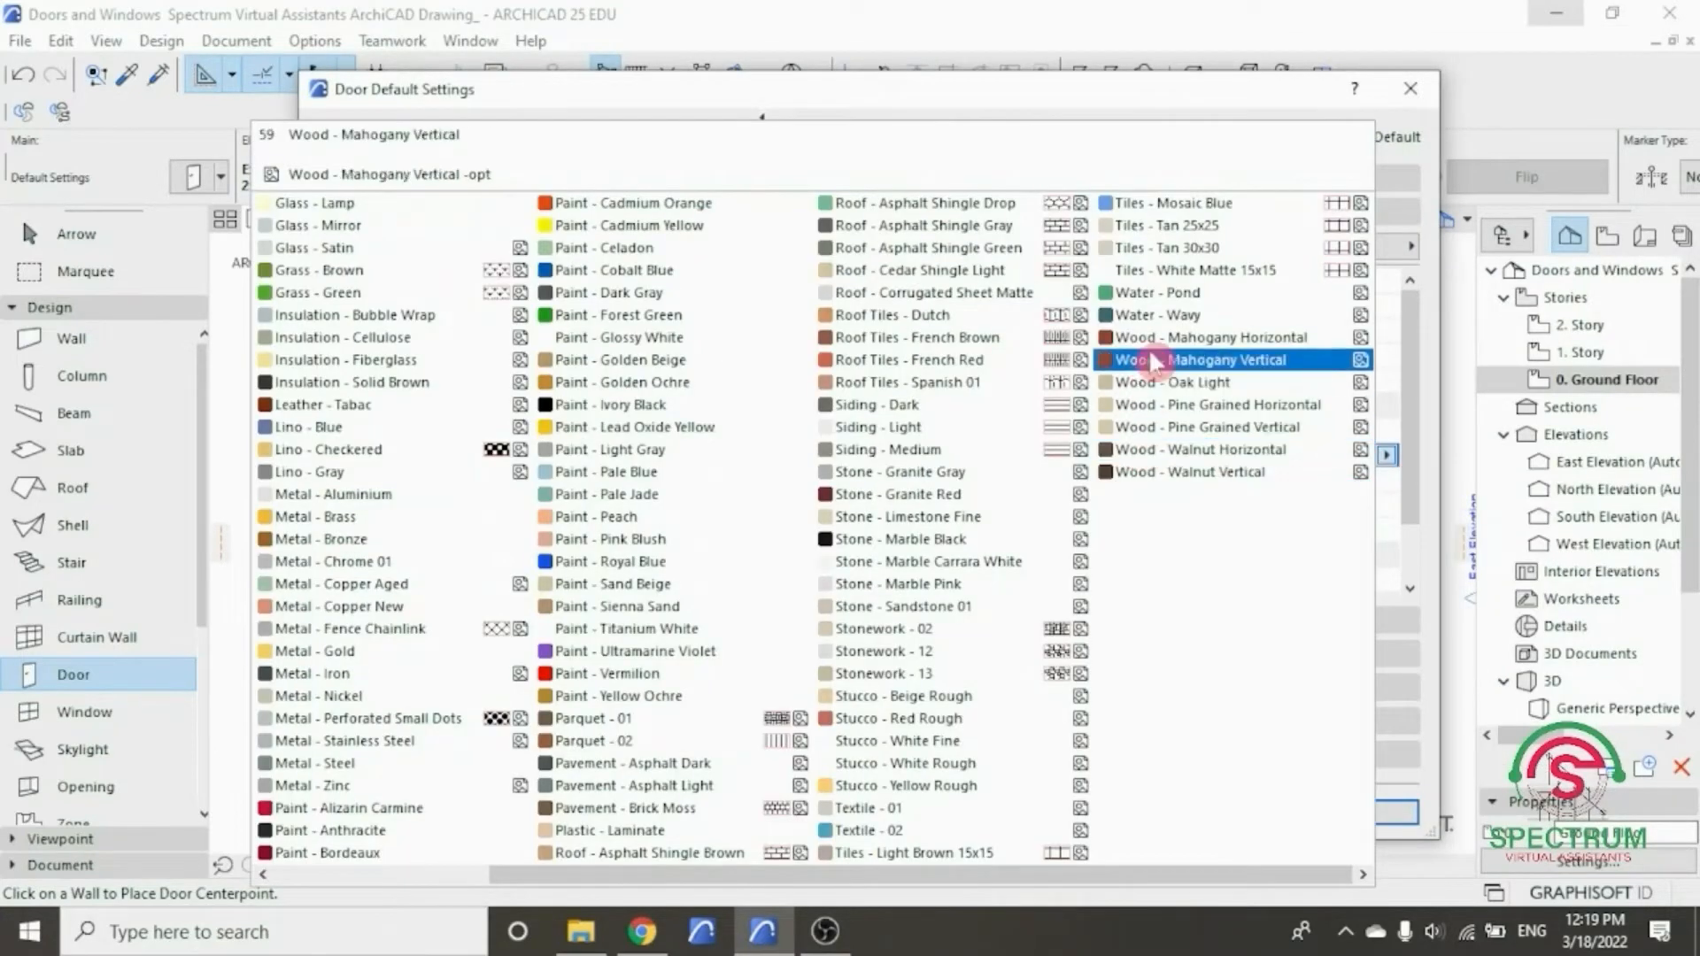
left_click(1226, 338)
left_click(1362, 482)
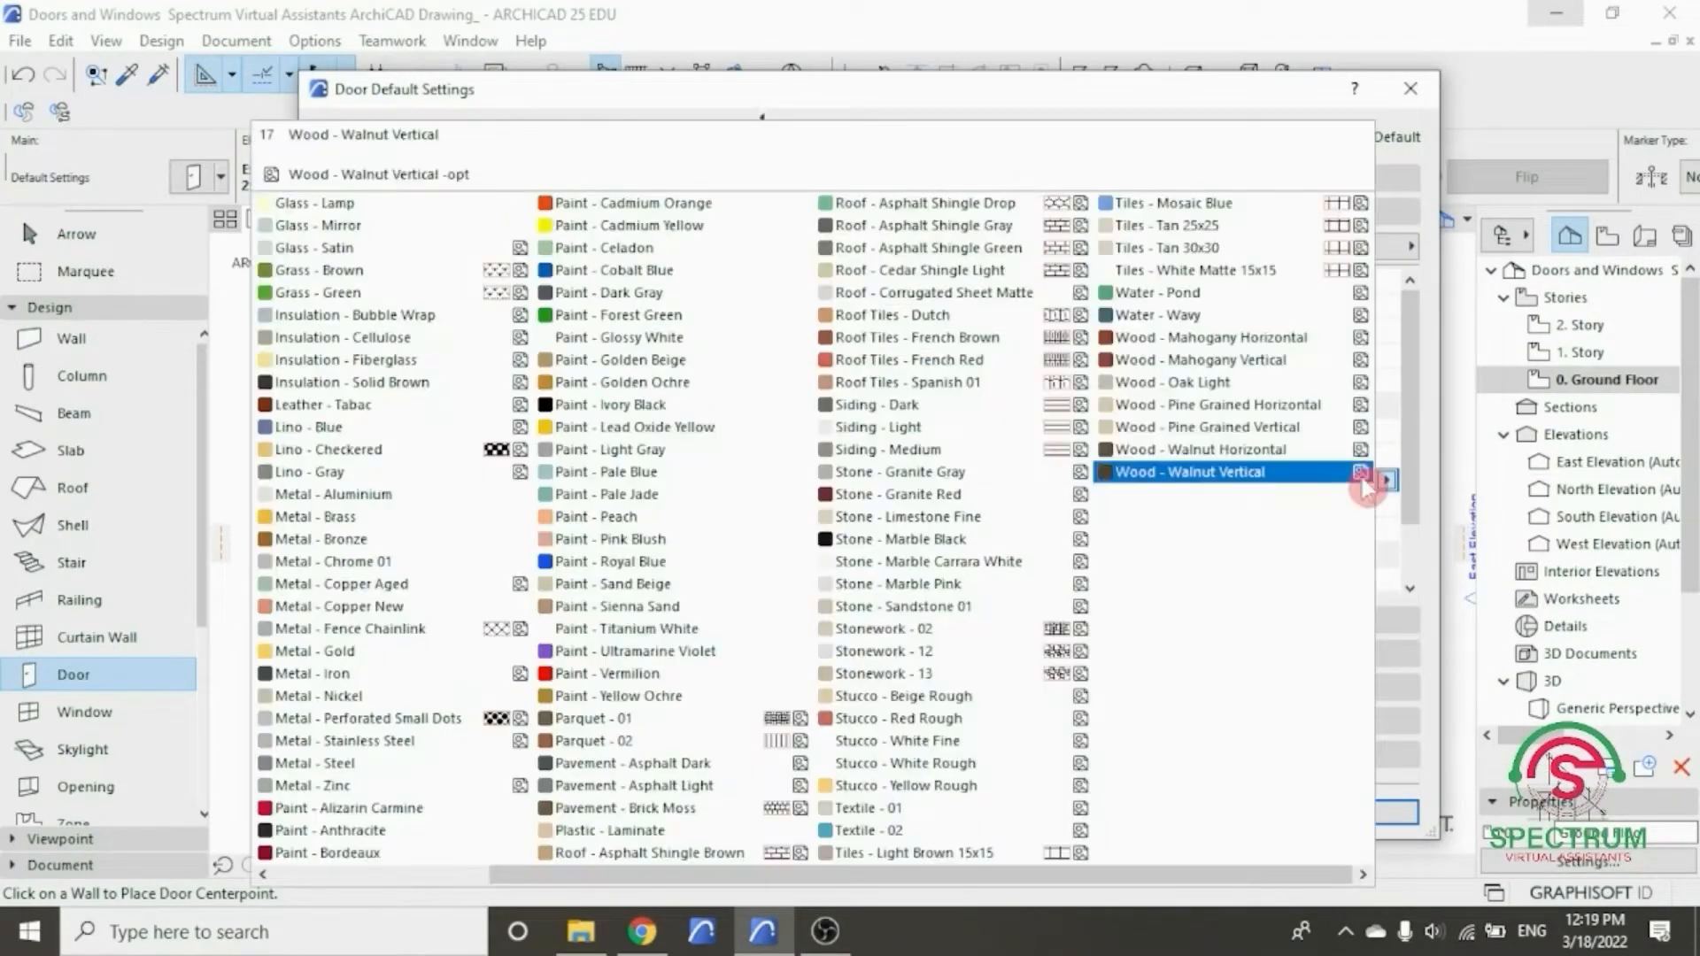
left_click(1231, 339)
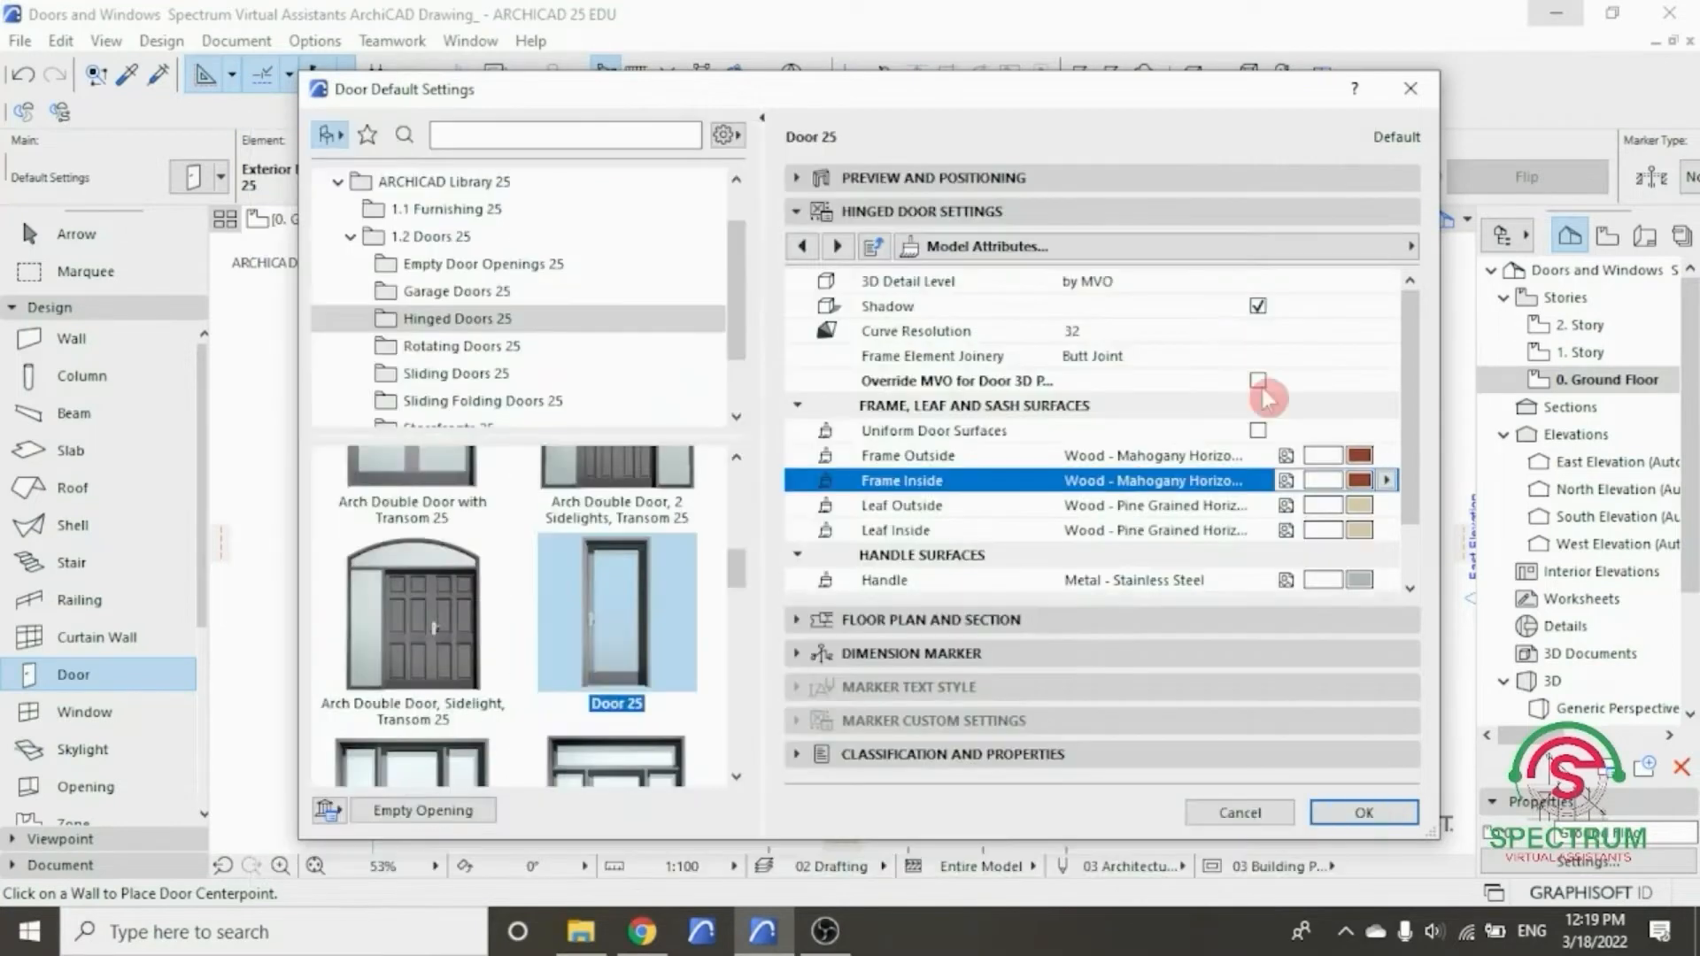
- Assign the Wood - Mahogany Horizontal surface to the outside and inside of the hinged door's leaf and accept the door settings
left_click(1360, 501)
left_click(1264, 344)
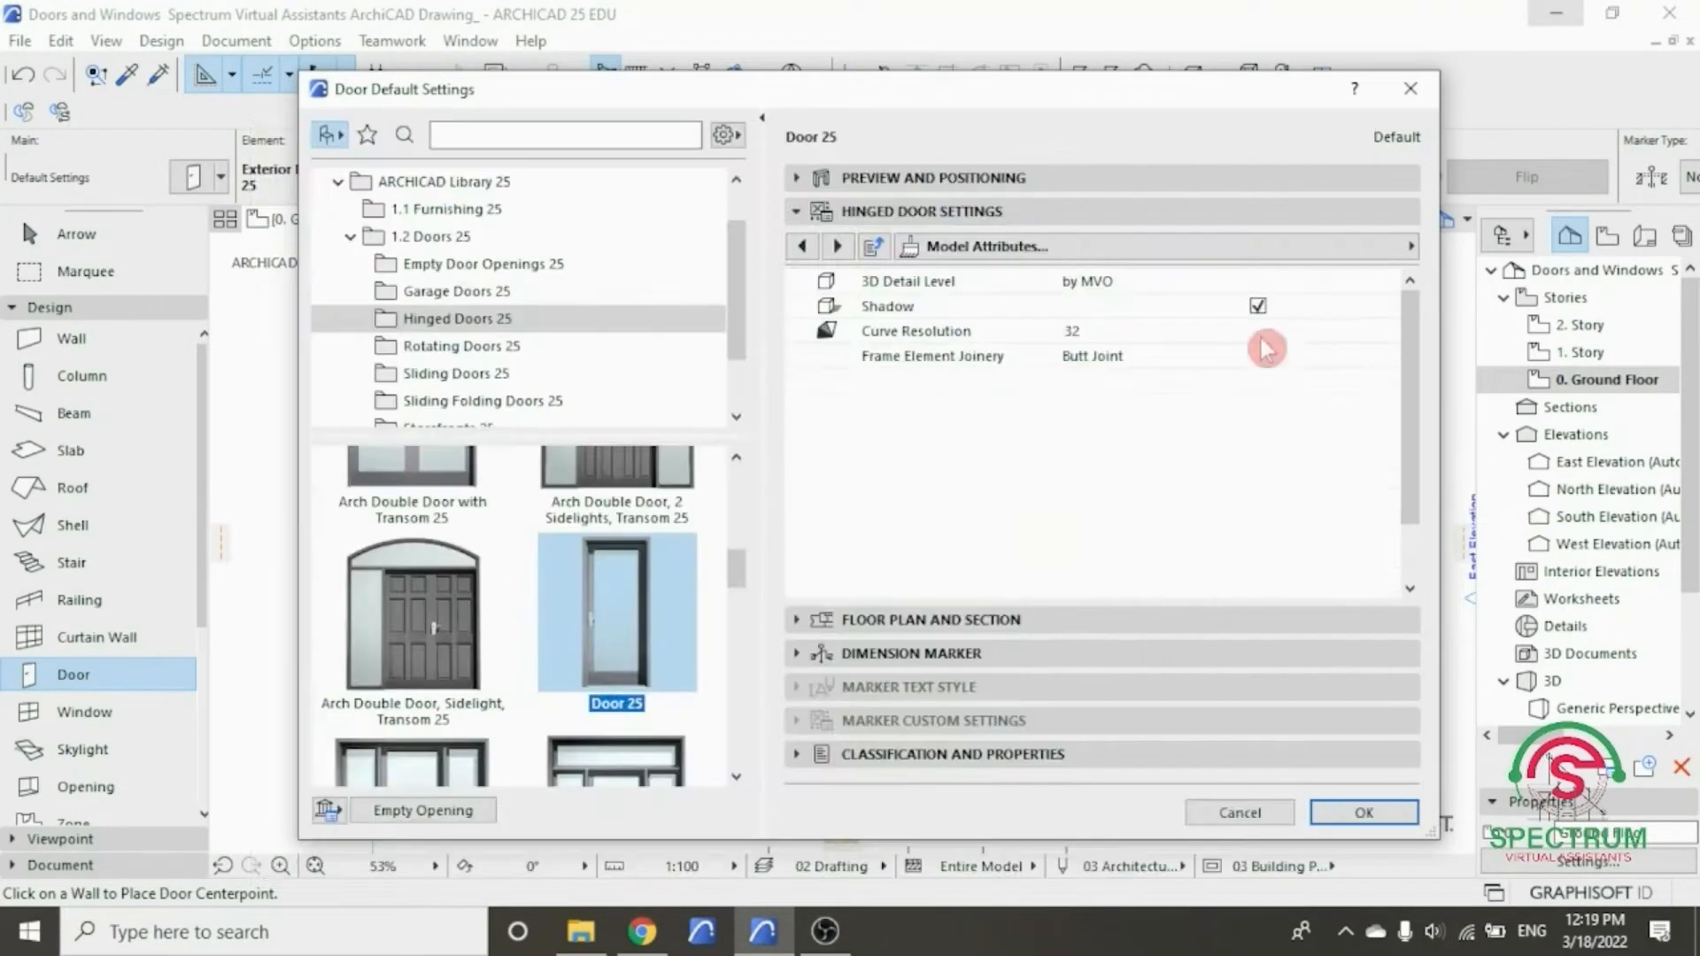
left_click(1360, 532)
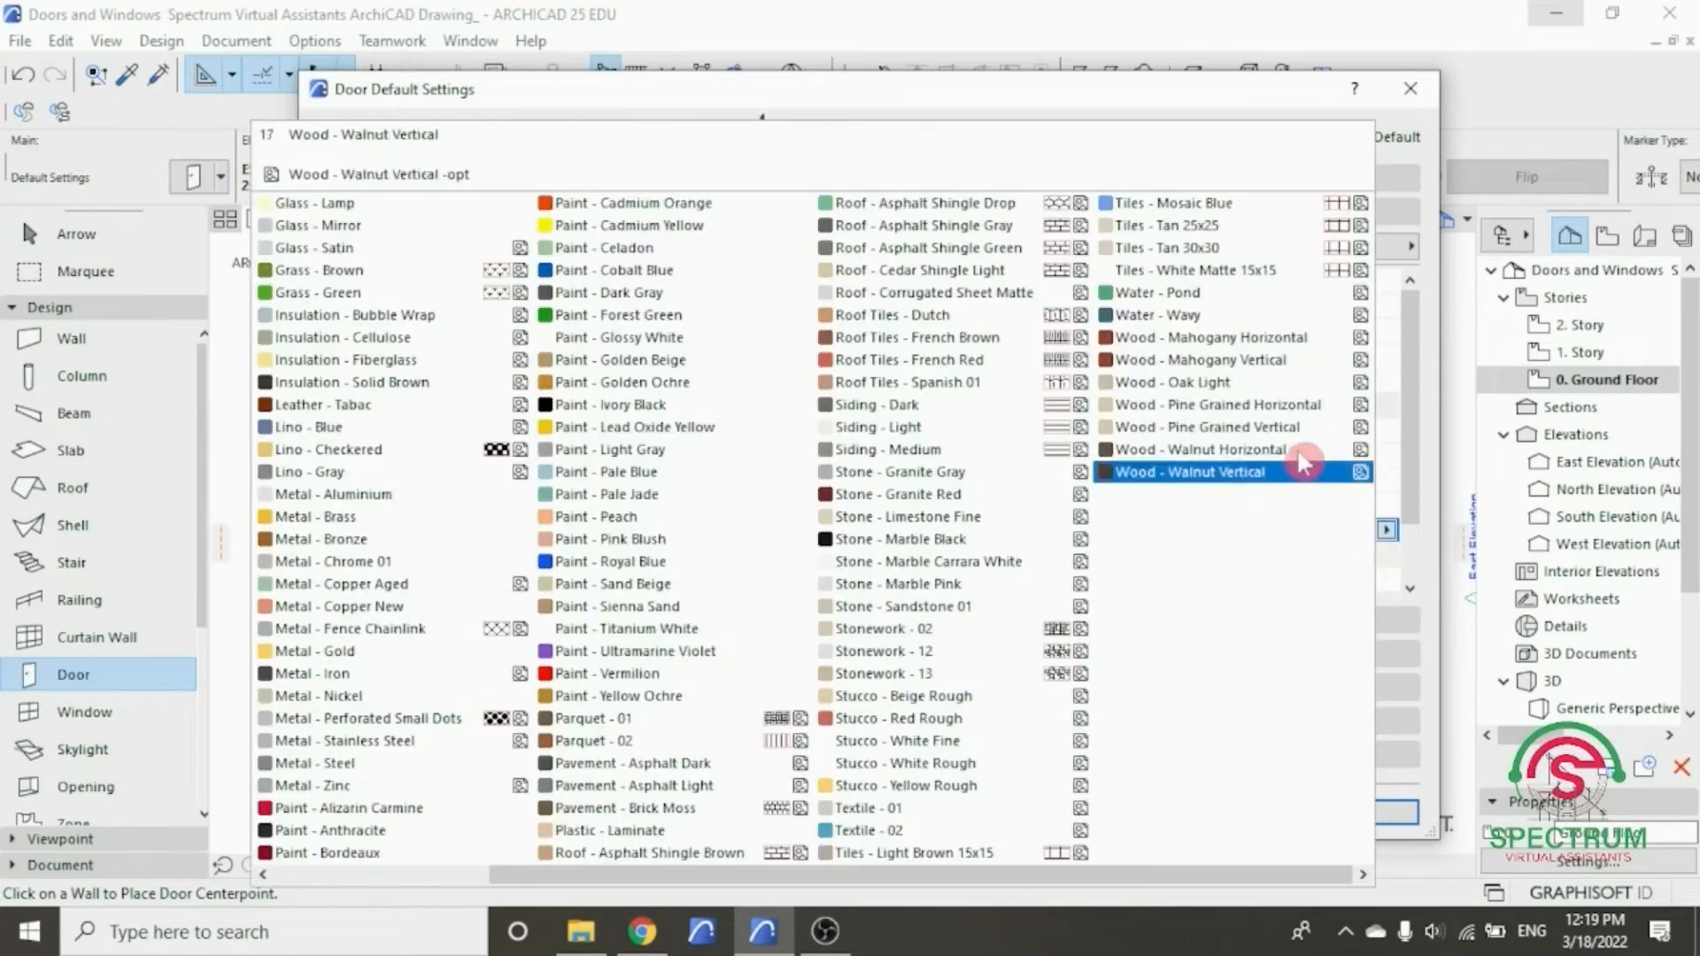
left_click(1239, 348)
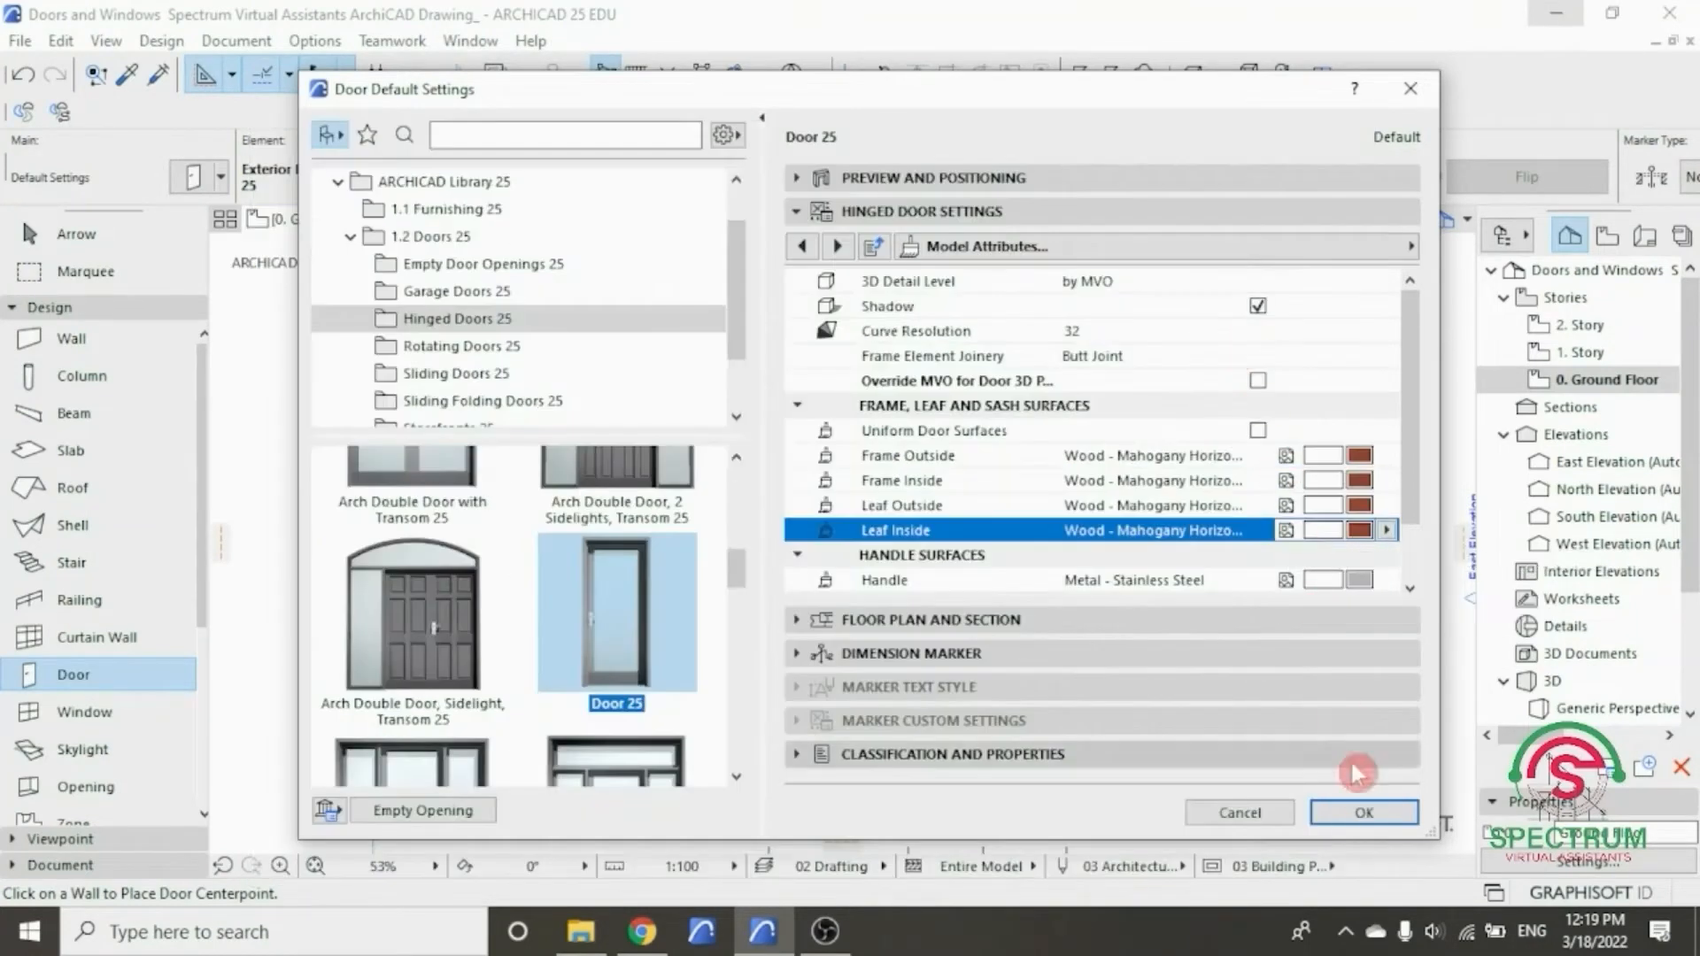
left_click(1364, 812)
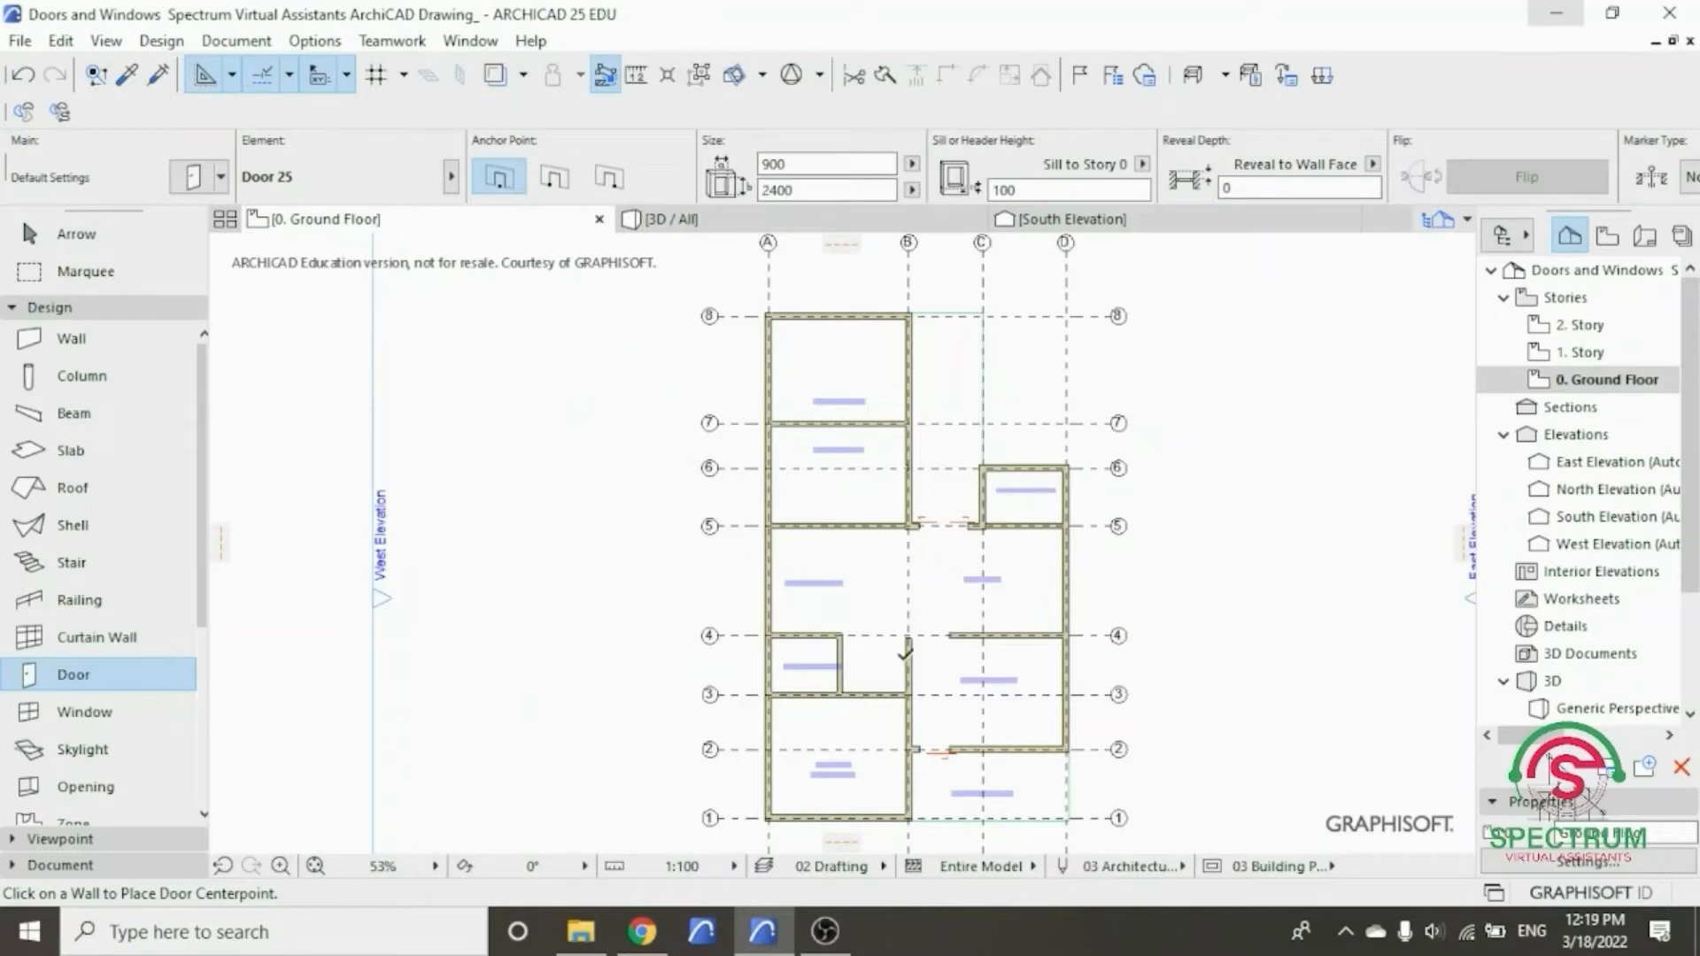
- Place the hinged door in the master bedroom wall on grid line 3 near grid B, opening into the bedroom and hinged on the grid B side
scroll(905, 722, "up", 2)
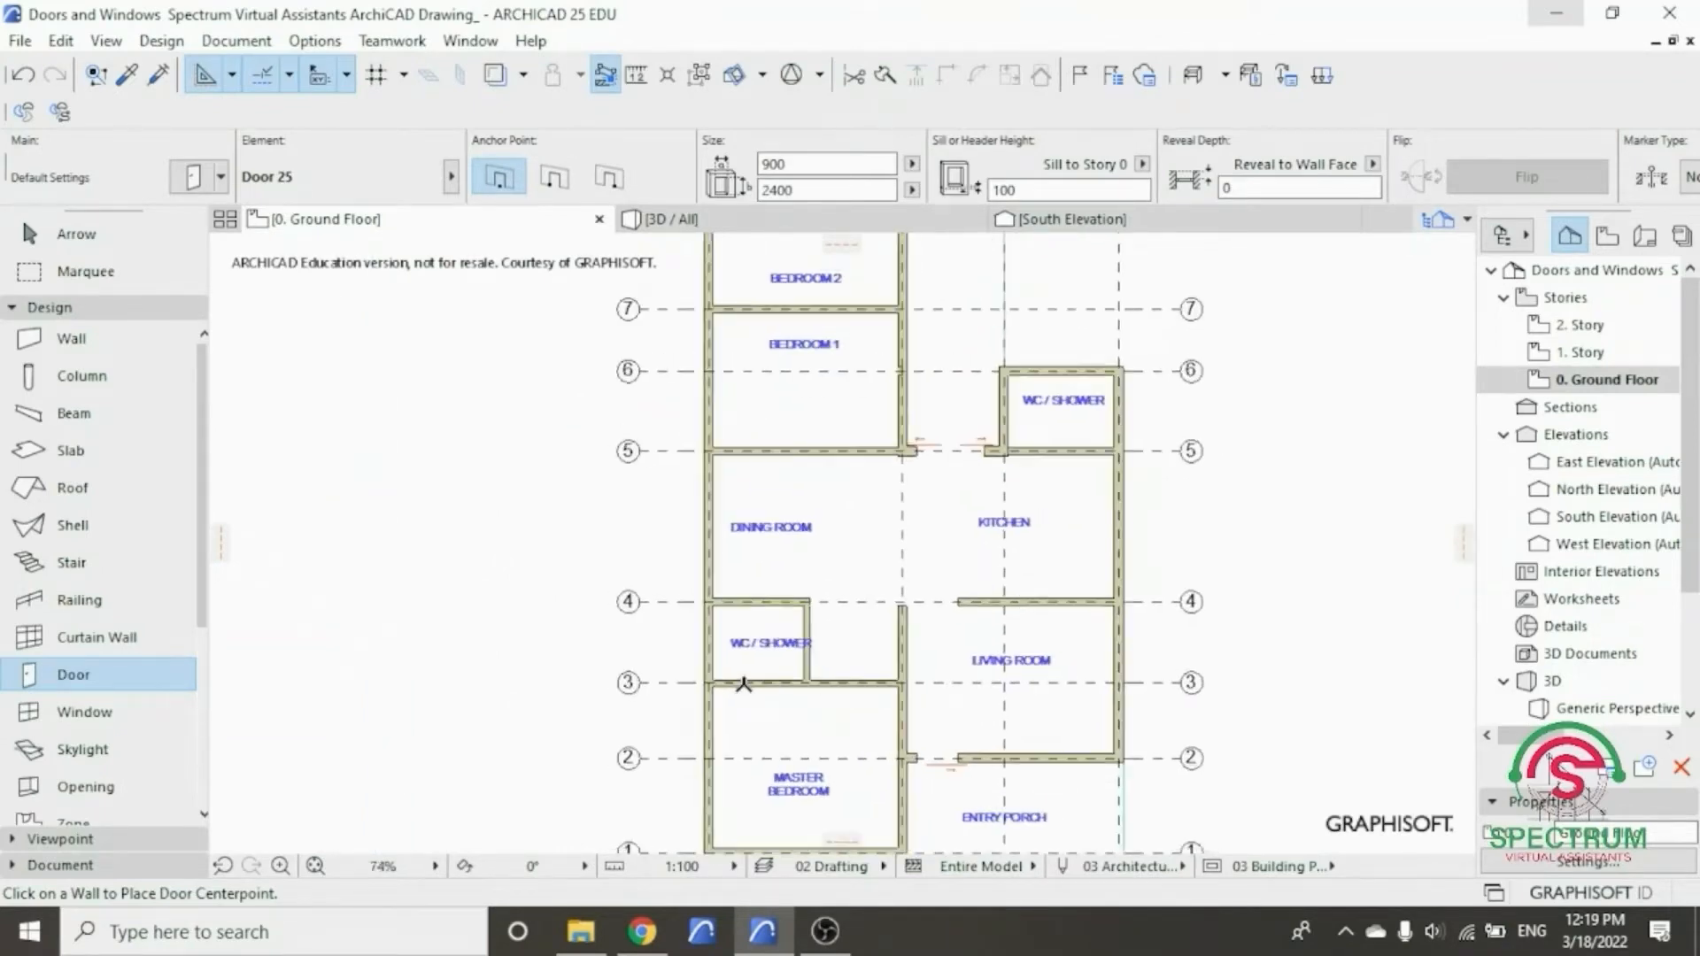
scroll(854, 706, "down", 4)
scroll(857, 725, "up", 6)
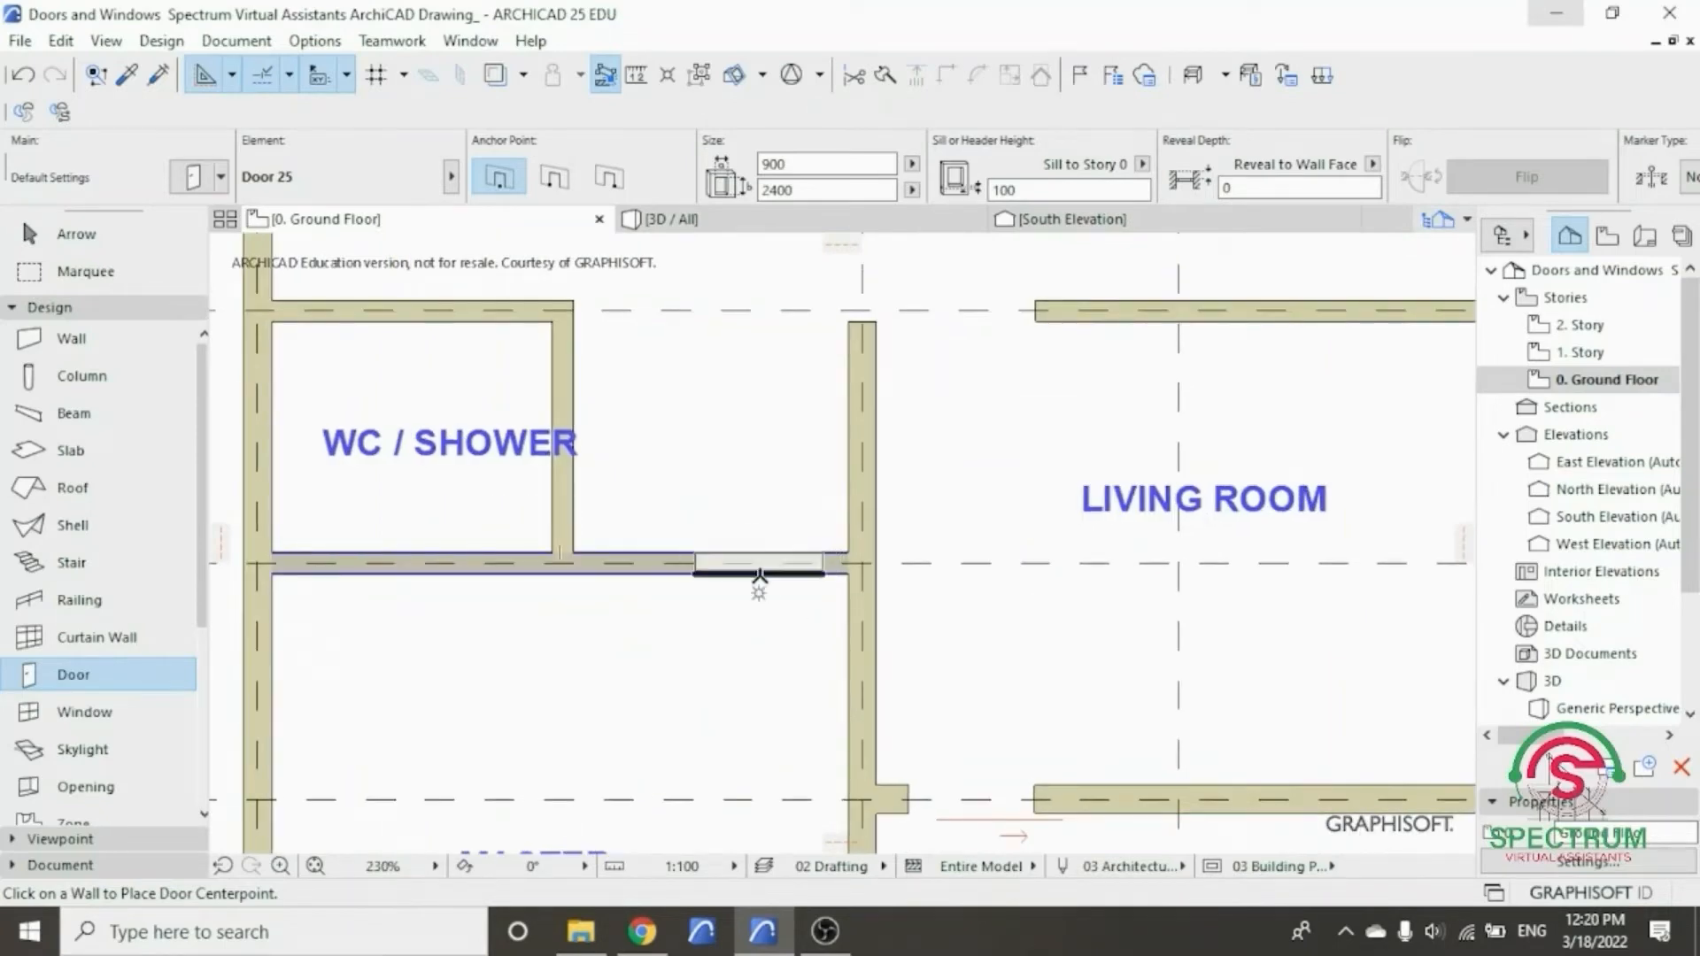
left_click(760, 576)
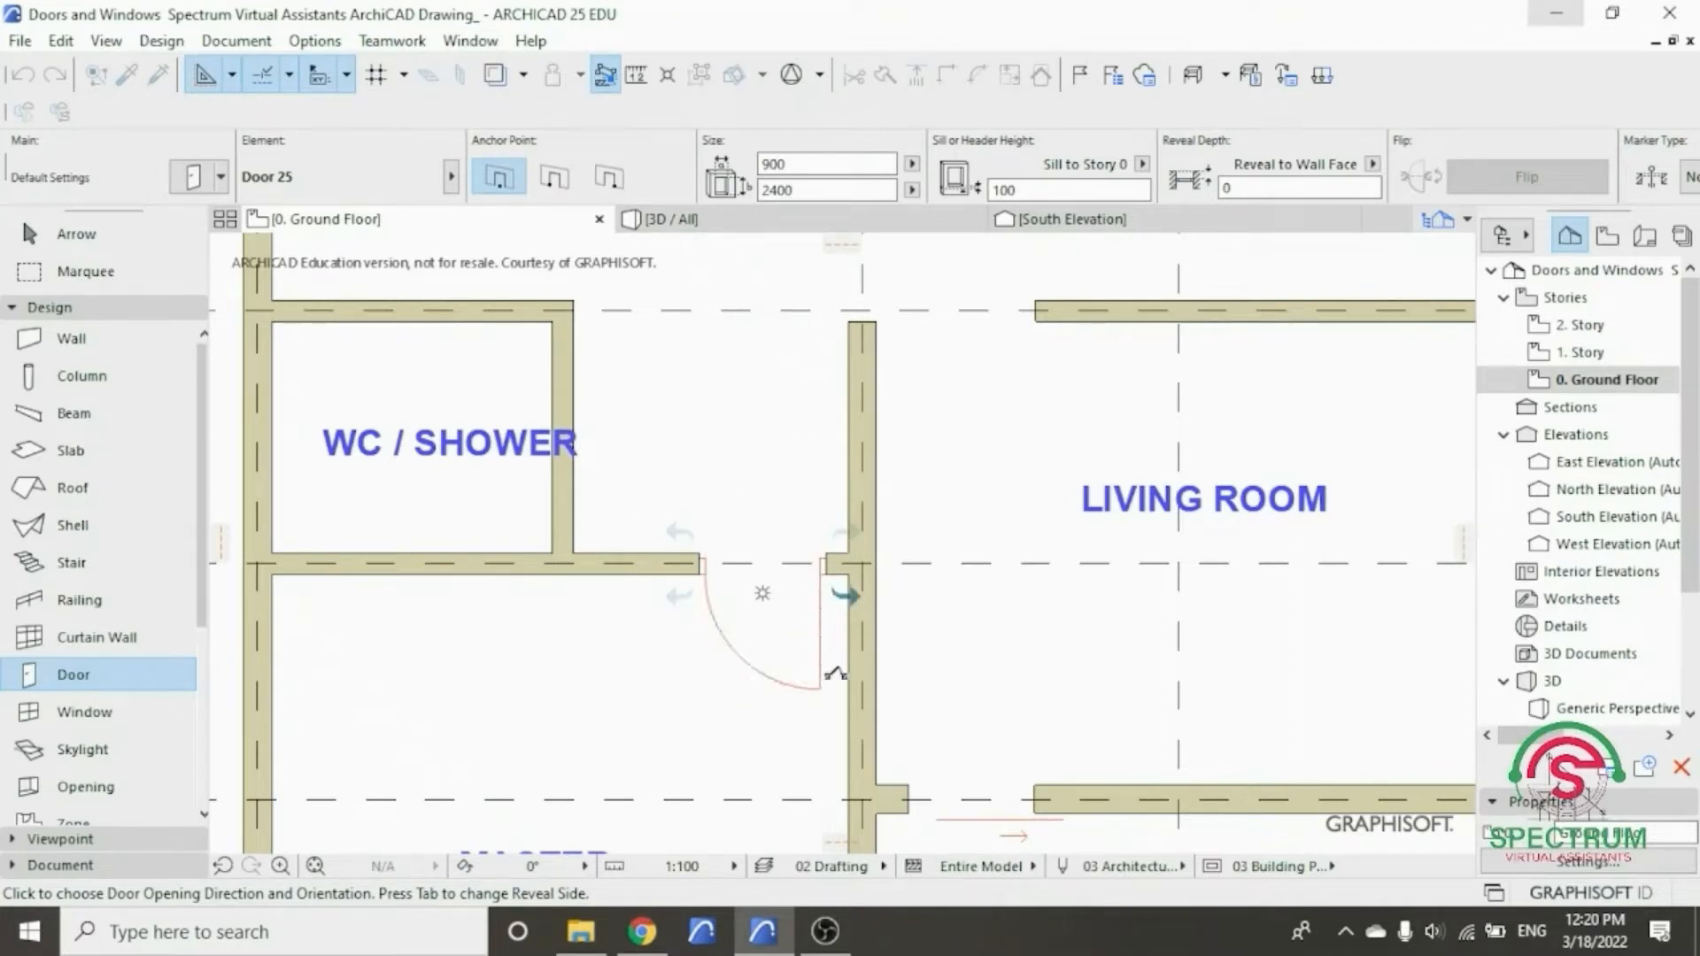
left_click(823, 680)
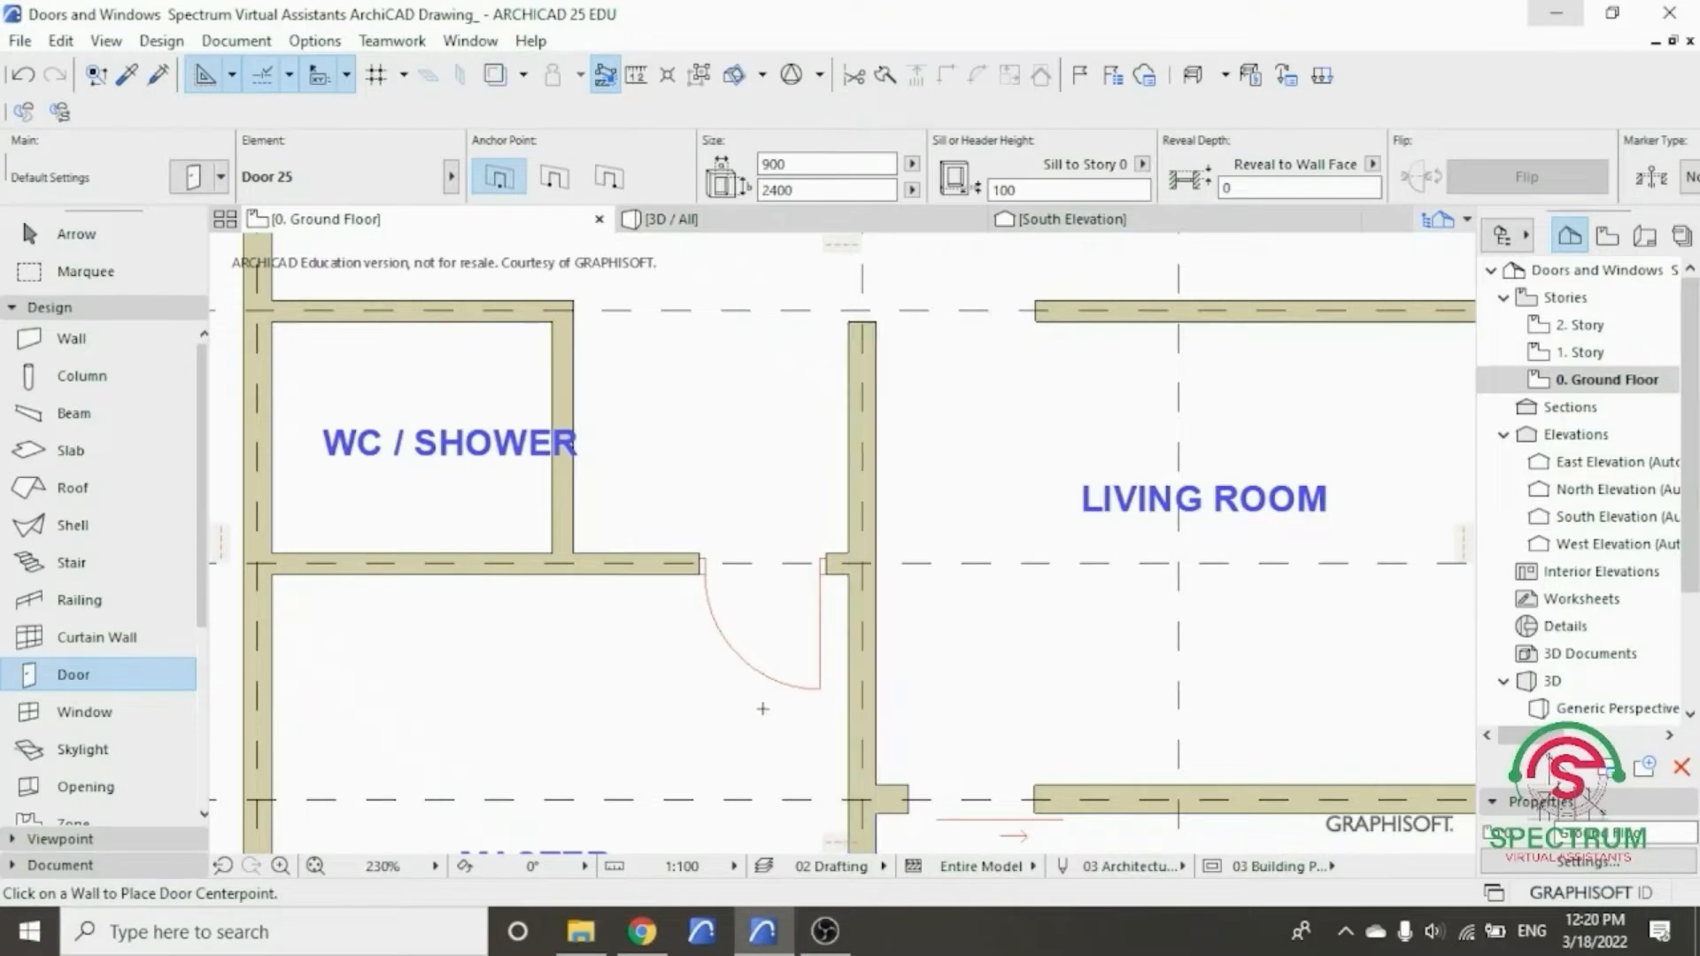
key("Escape")
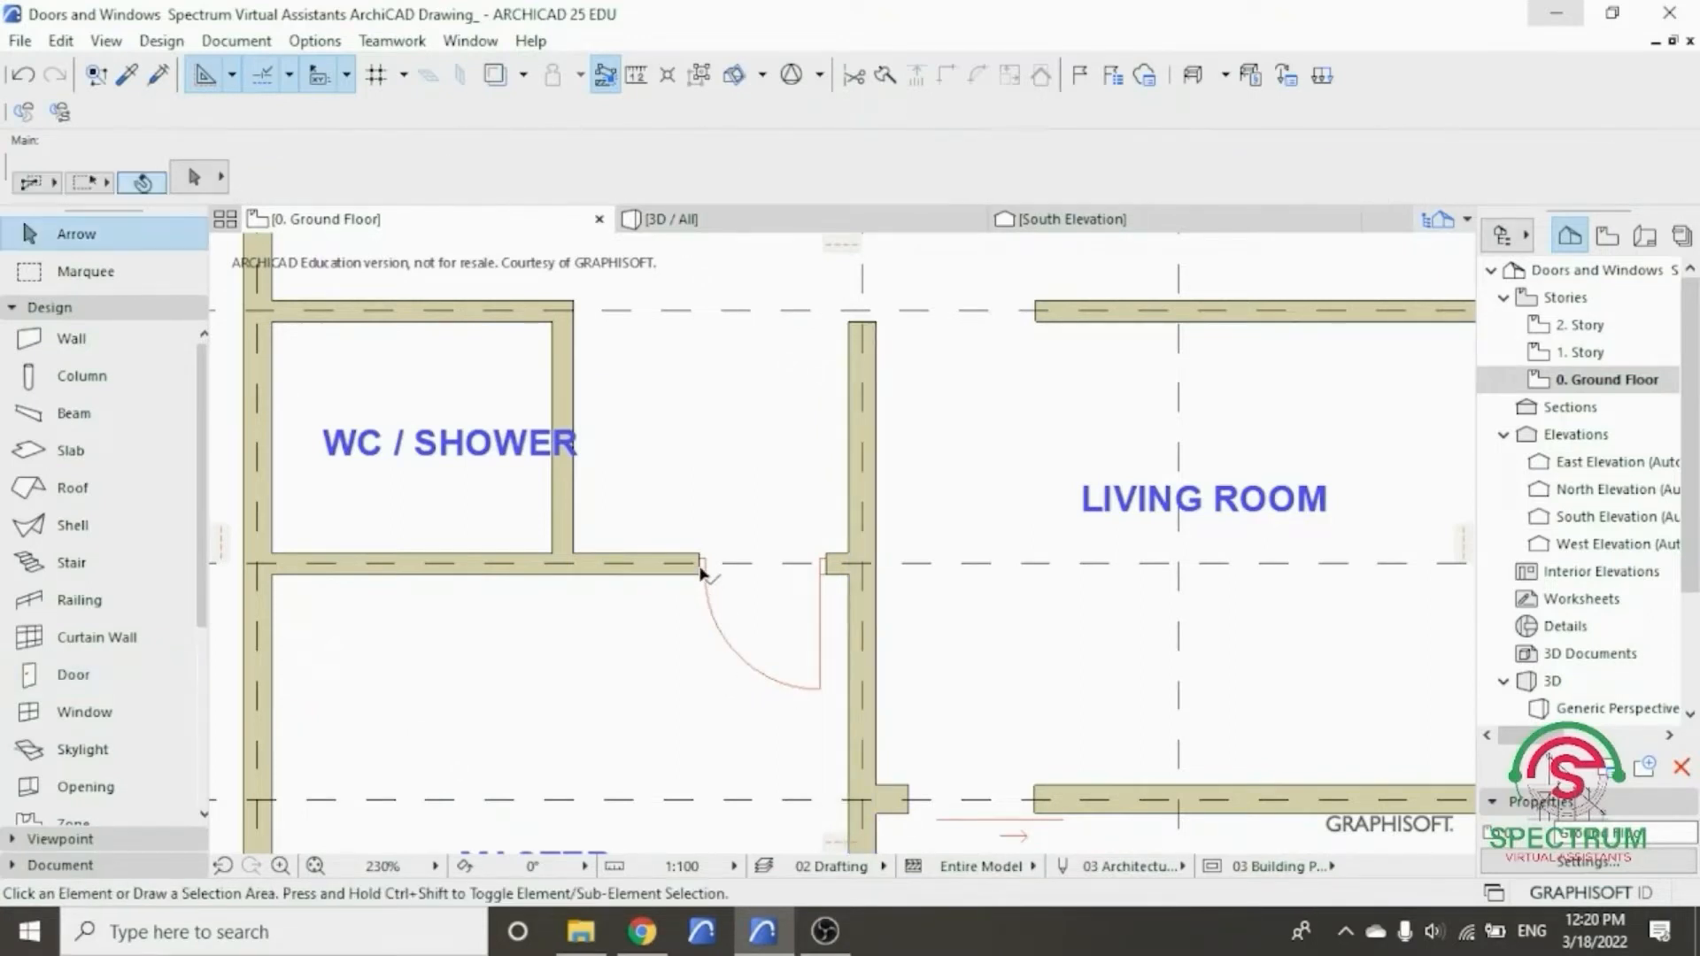
- Drag the master bedroom door slightly along its wall on grid line 3 toward grid B and deselect it
left_click(700, 559)
right_click(702, 563)
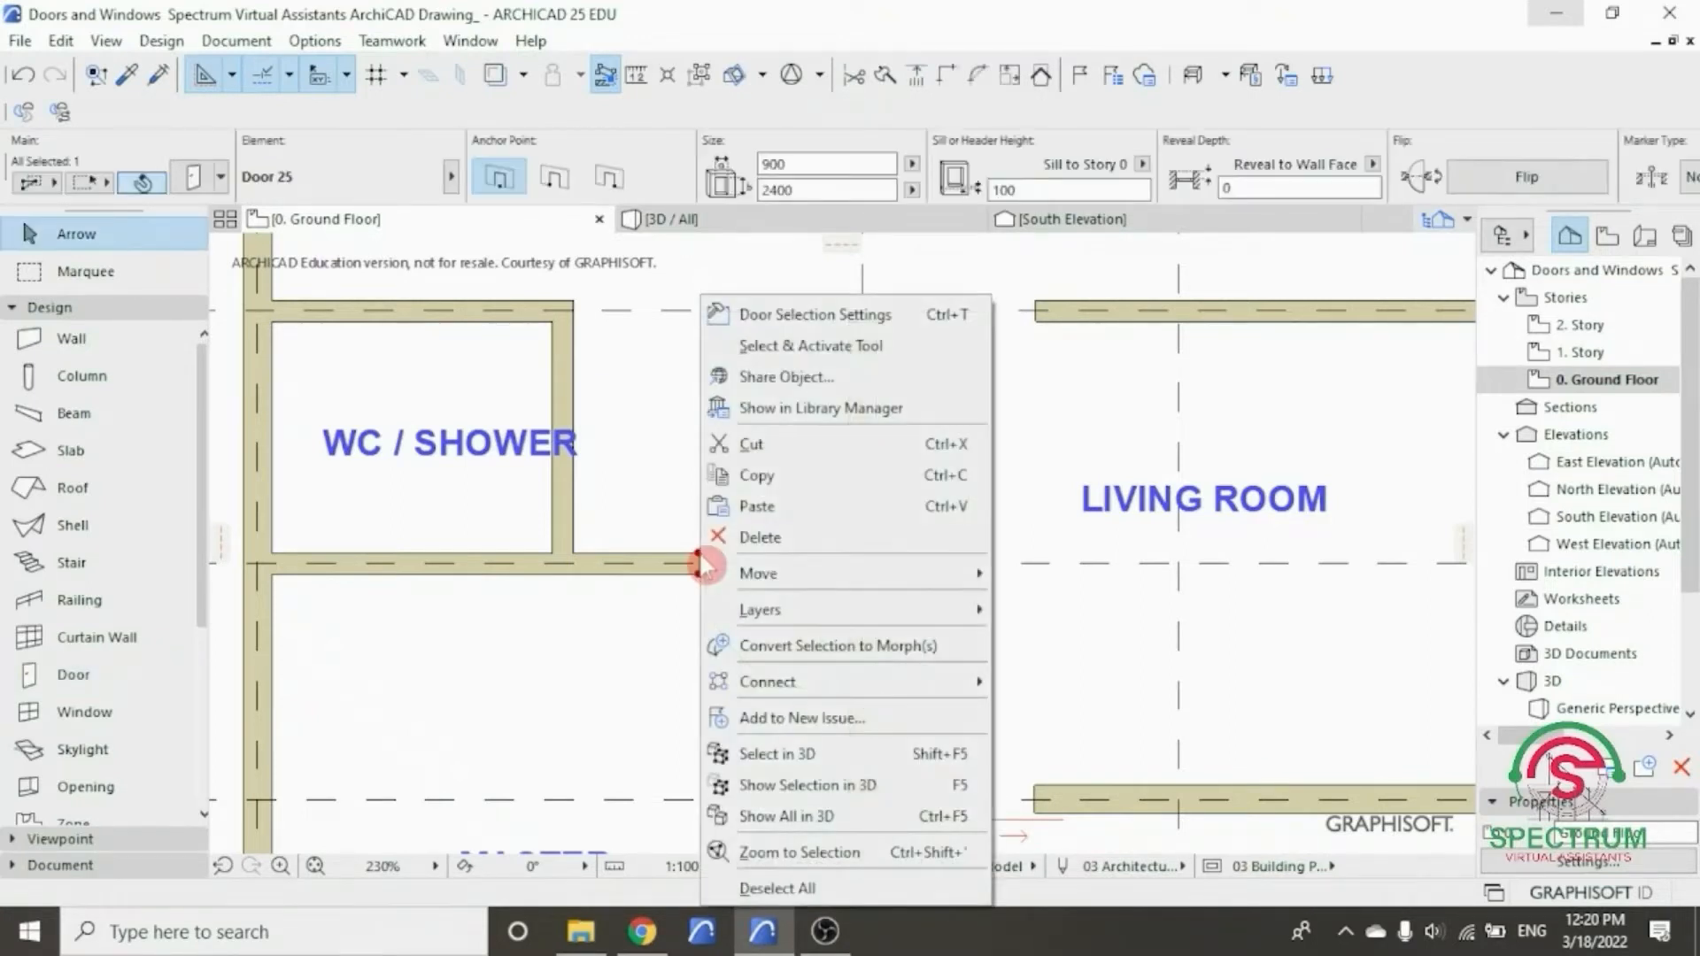
mouse_move(831, 571)
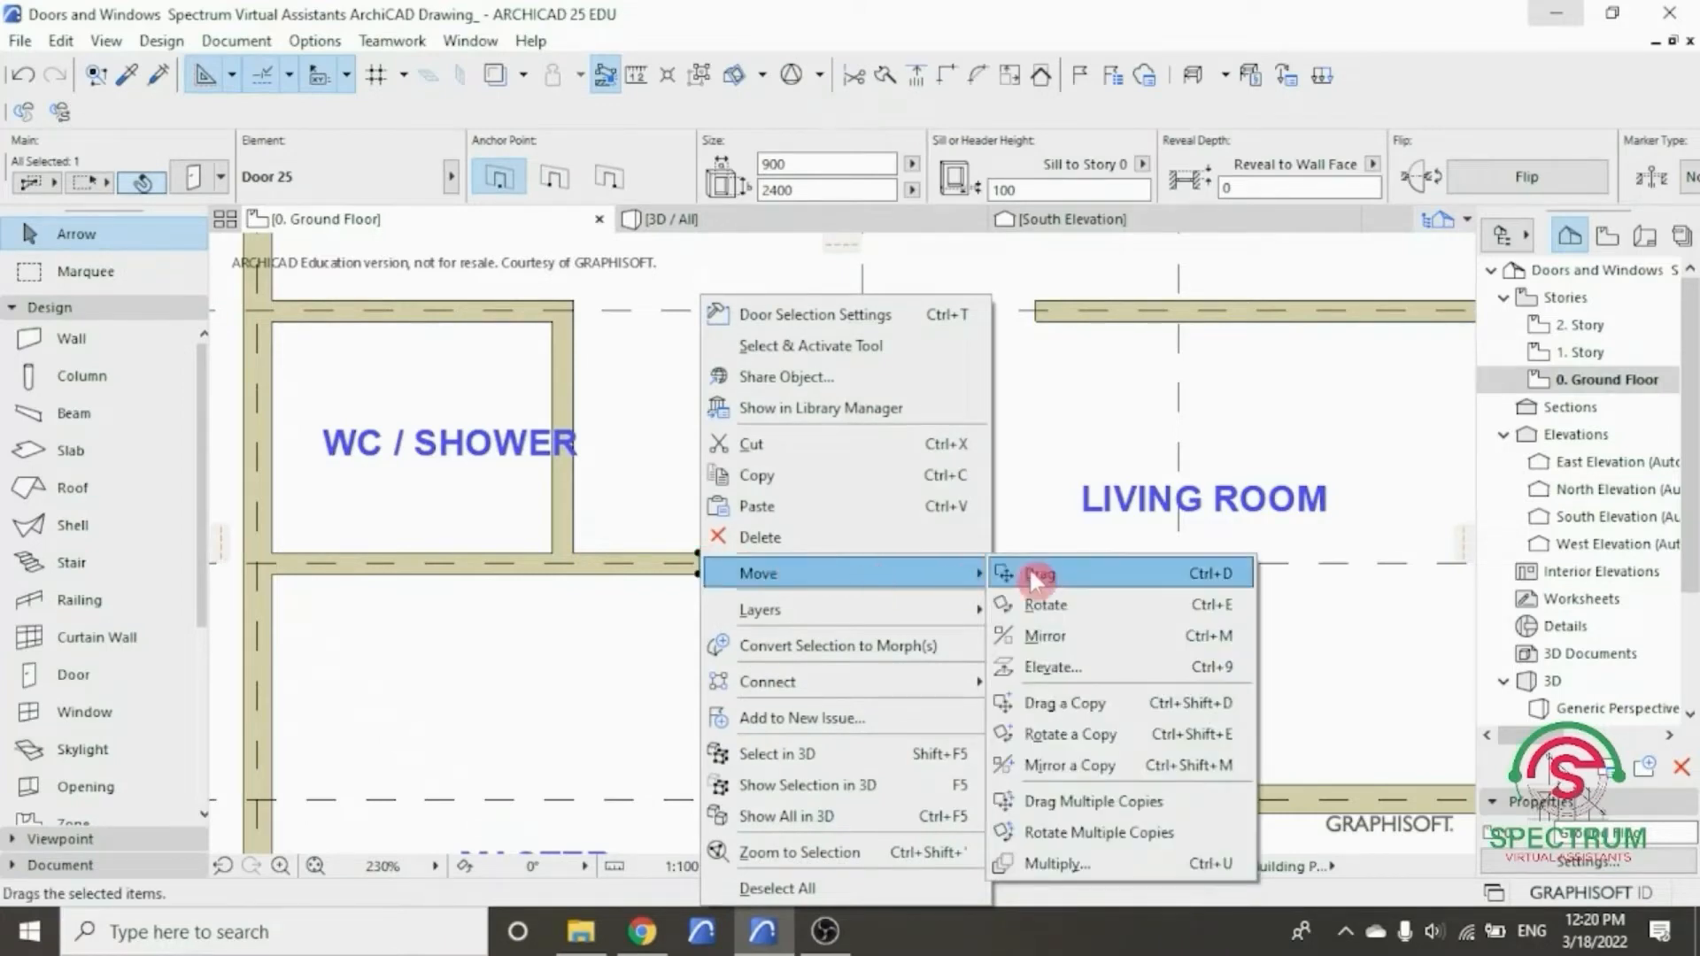
left_click(1072, 572)
left_click(825, 572)
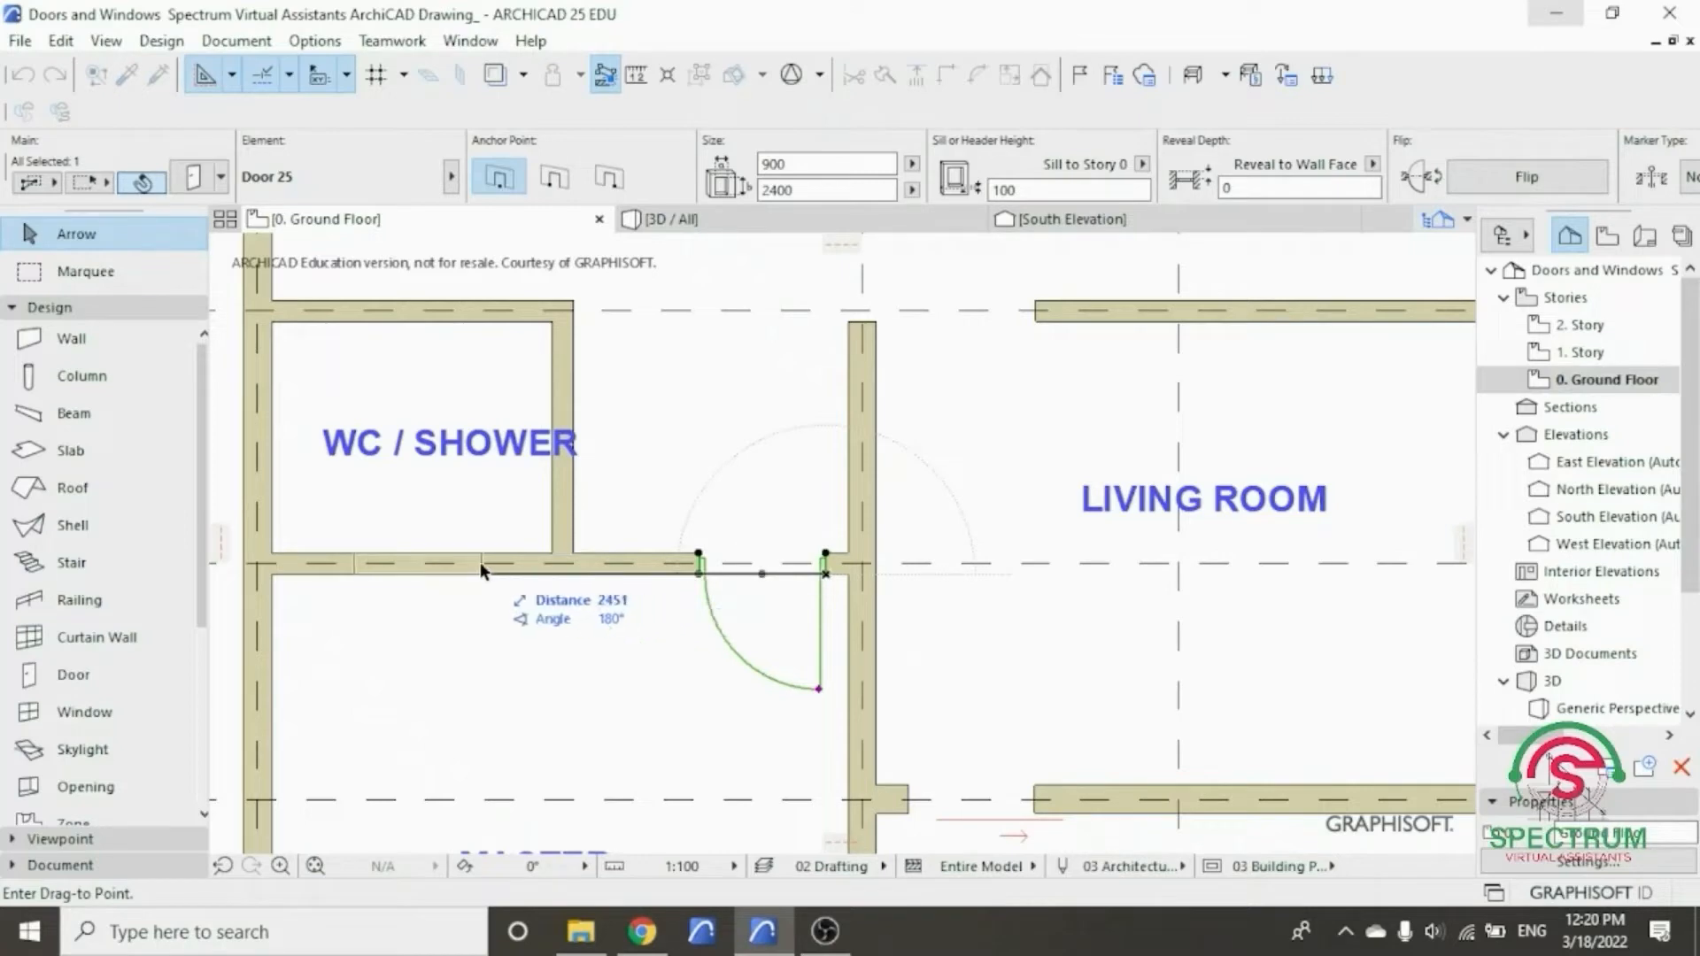
left_click(837, 573)
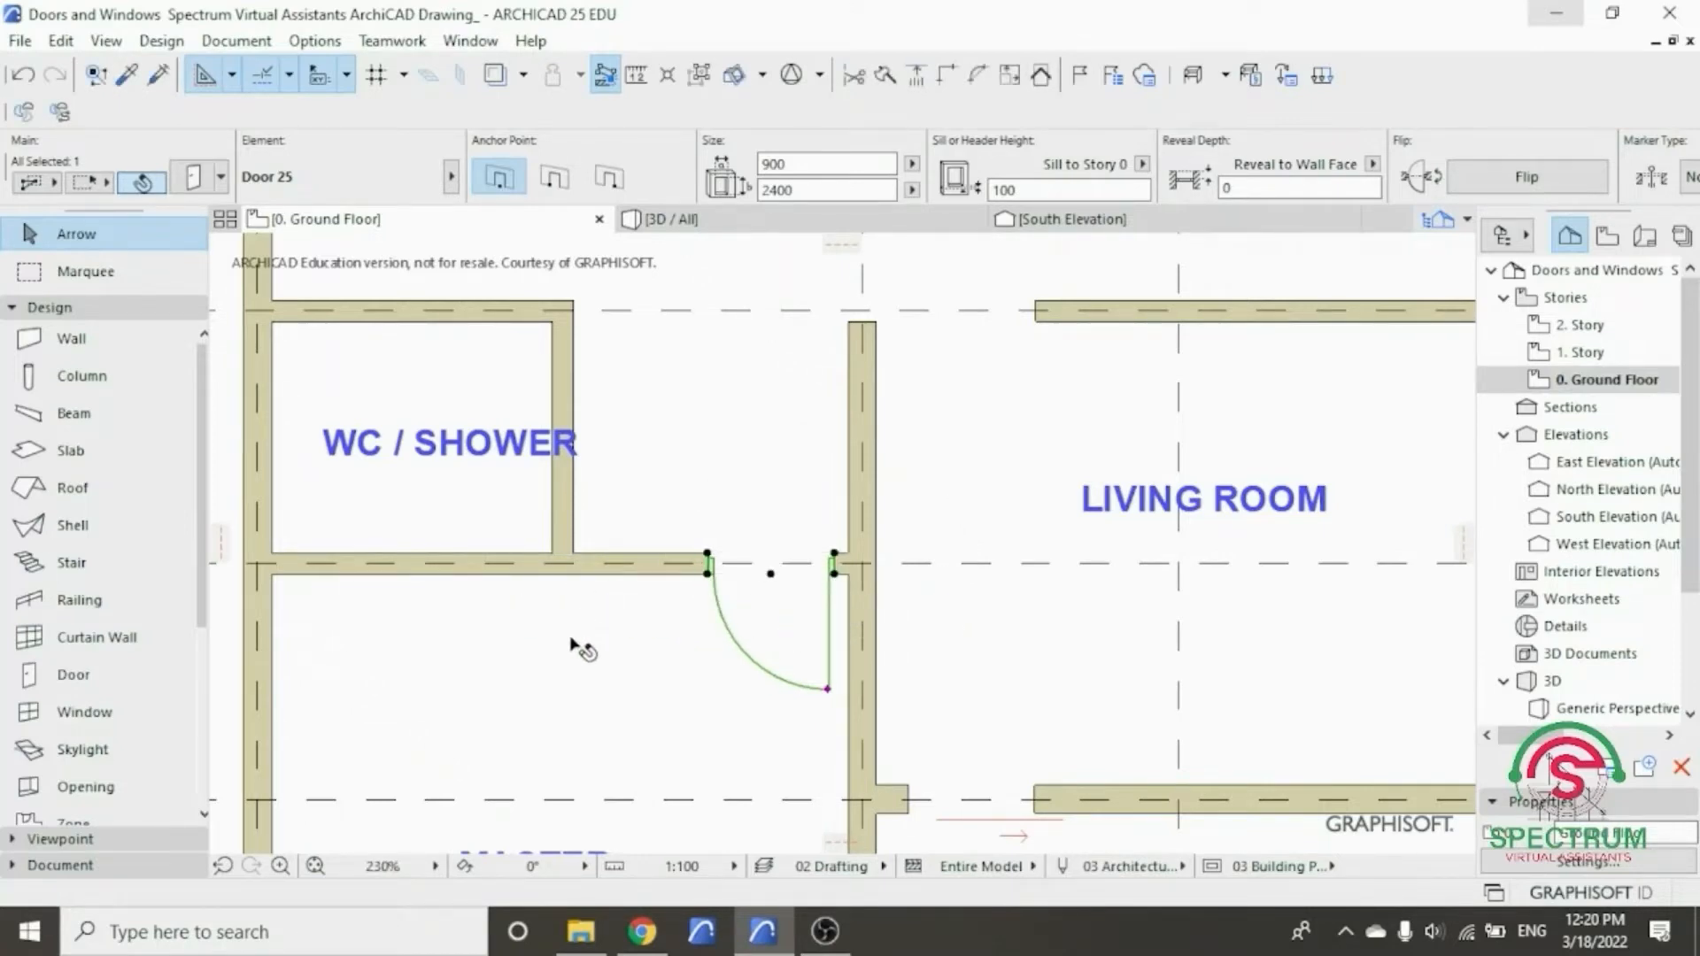
scroll(578, 651, "down", 3)
scroll(611, 416, "up", 3)
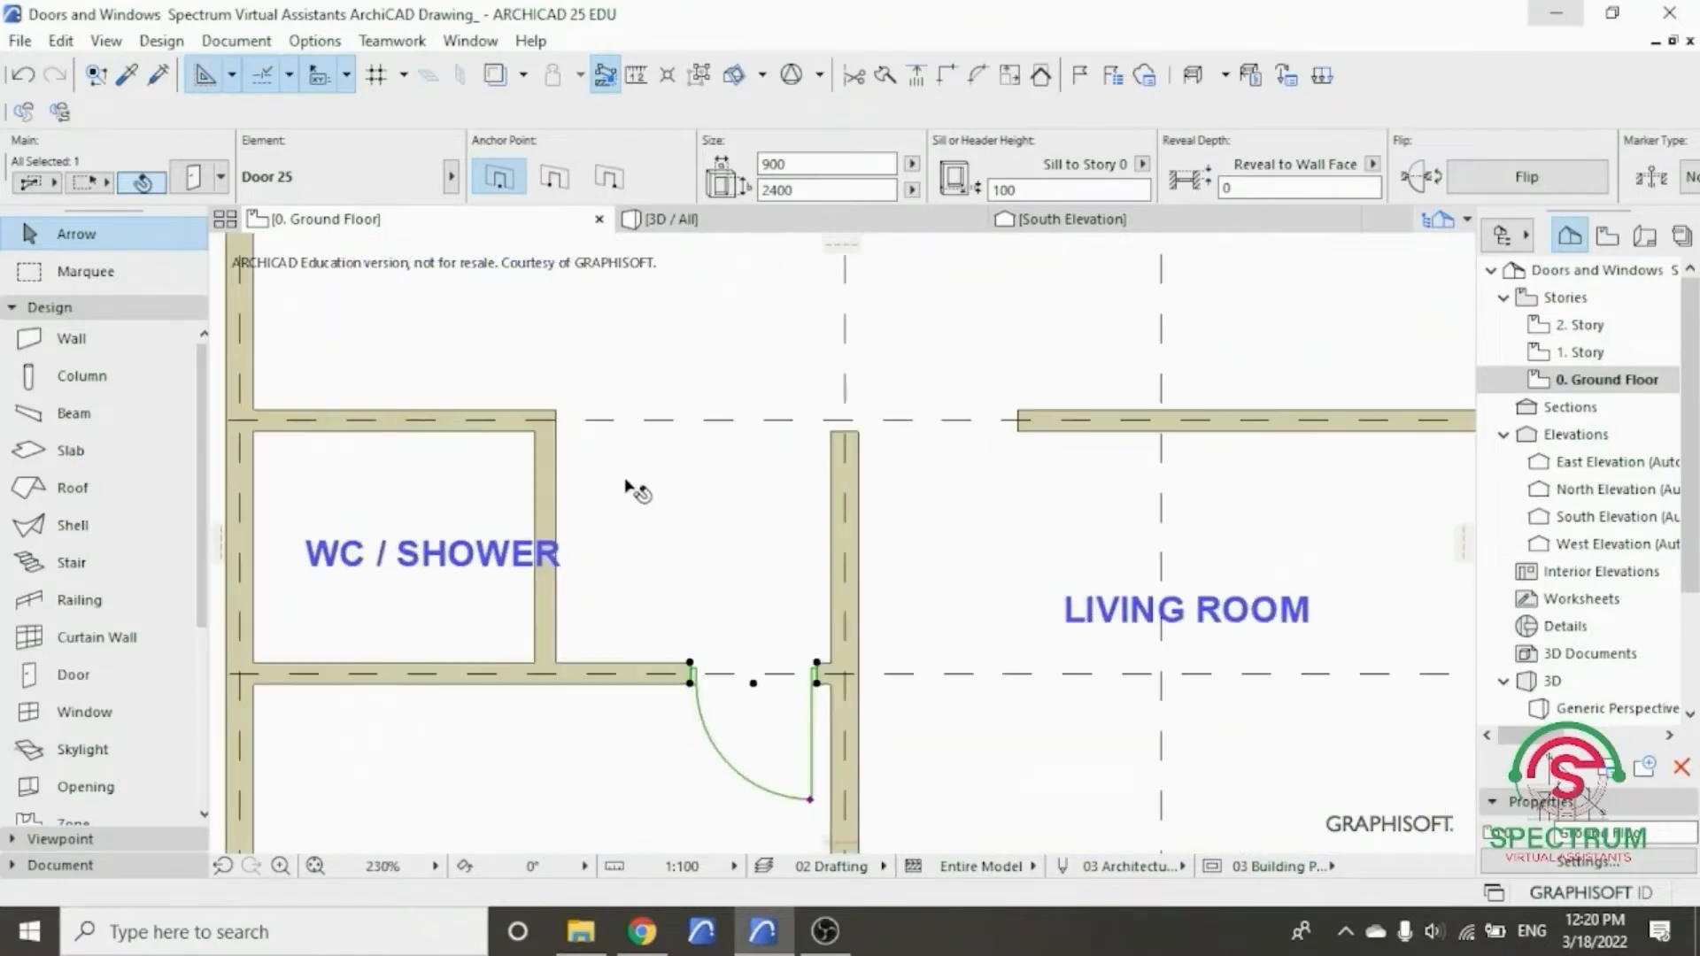
left_click(671, 584)
- Place a 900 by 2400 hinged door in the wall of the WC / Shower between grids 3 and 4, opening inward and hinged on the grid 4 side
scroll(670, 585, "down", 5)
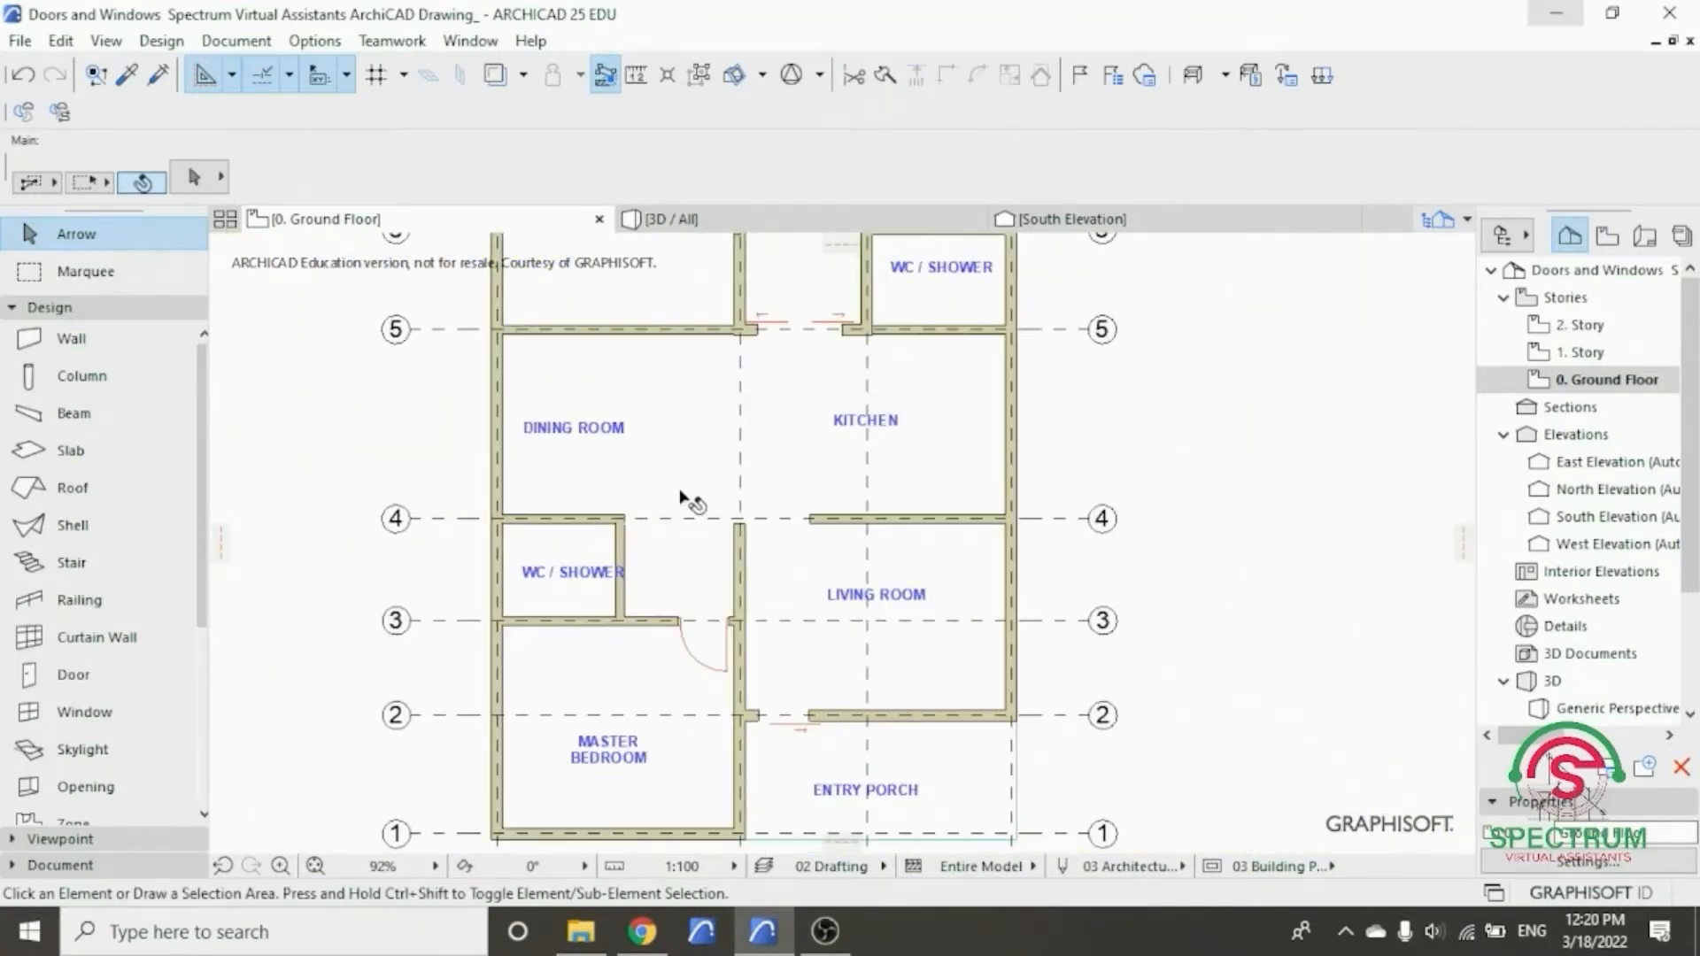
left_click(76, 677)
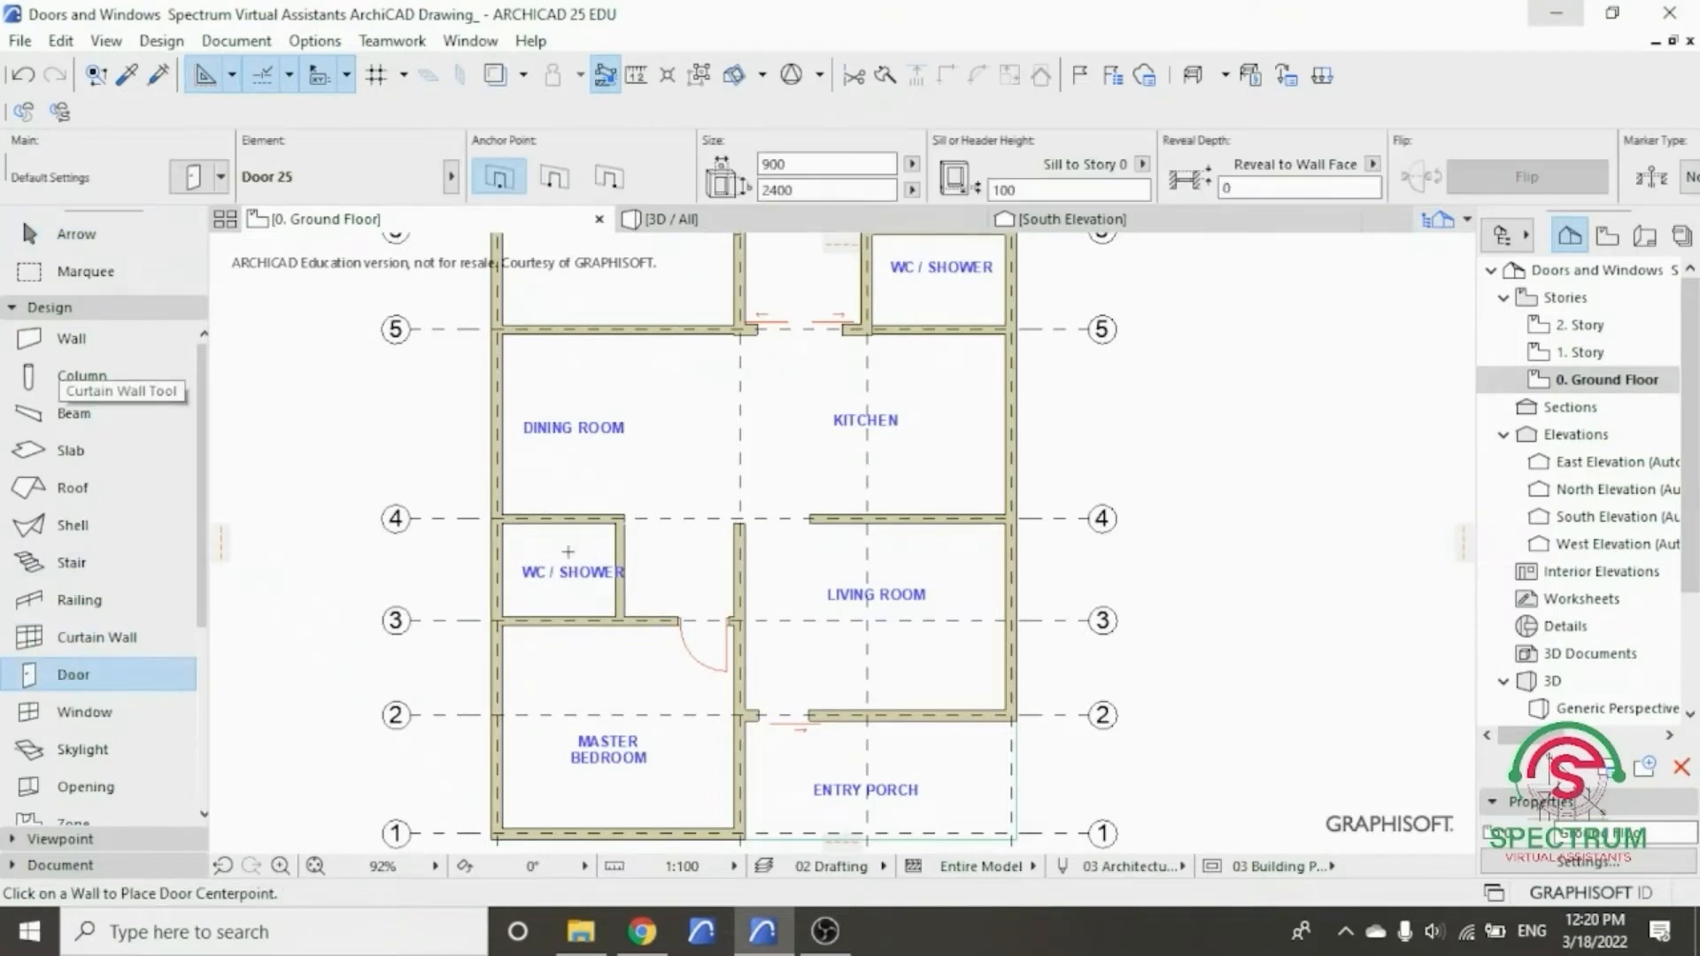
scroll(616, 529, "up", 1)
scroll(615, 530, "up", 2)
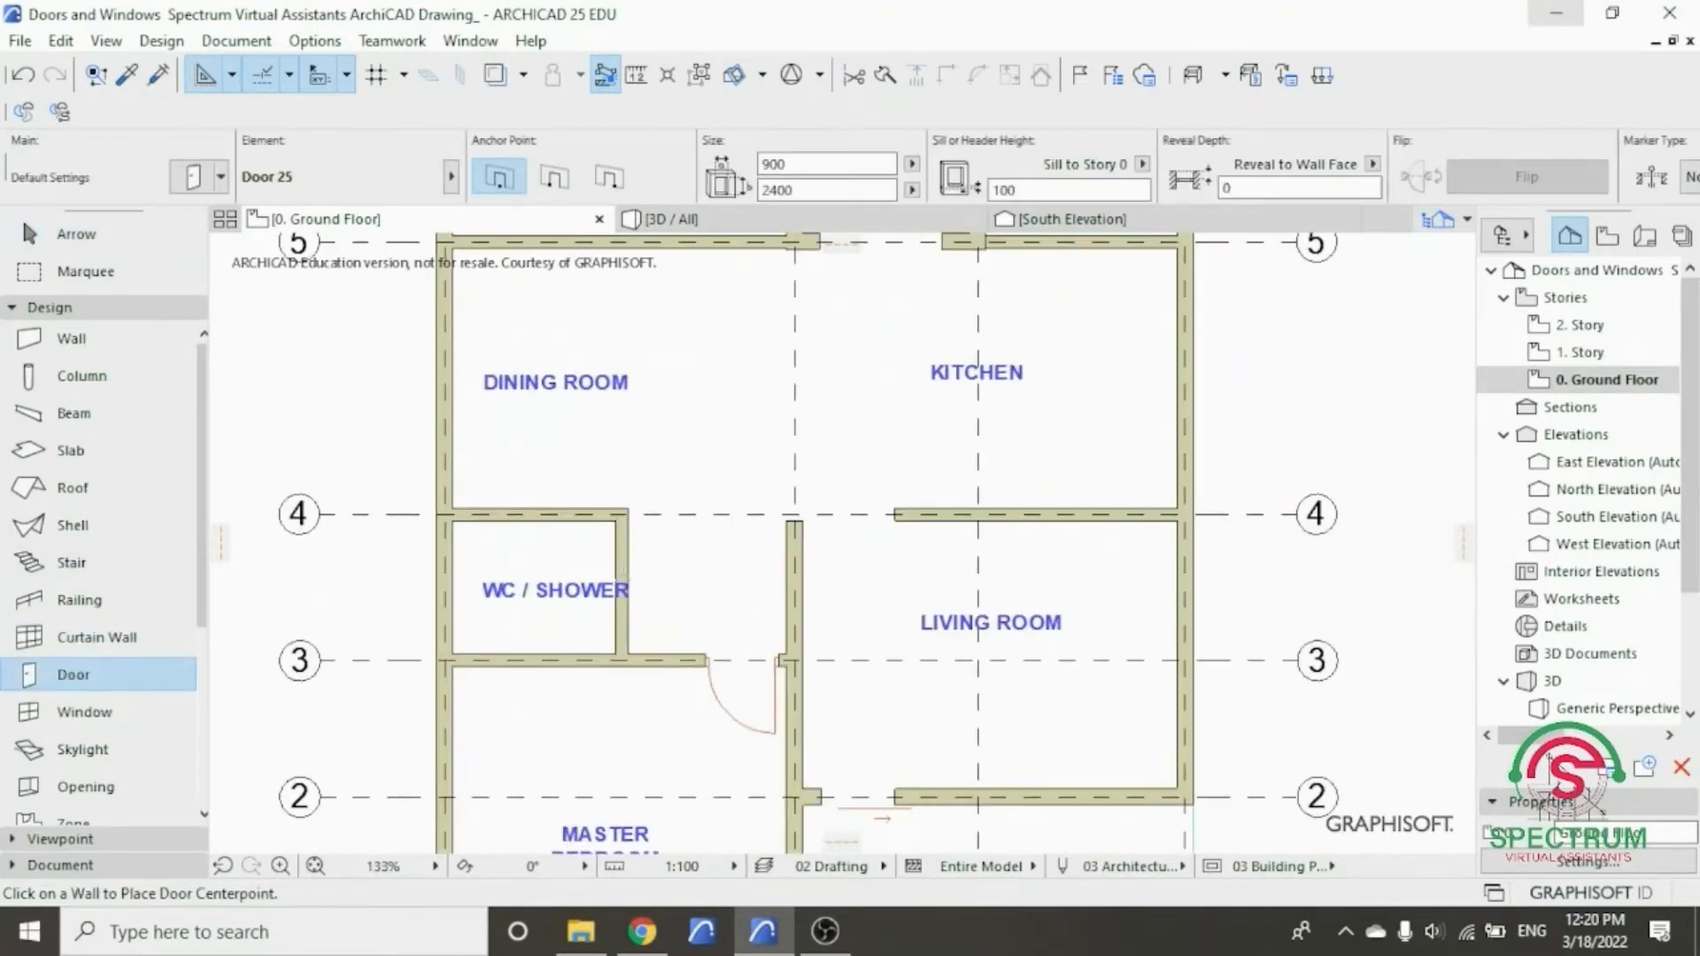
left_click(611, 567)
left_click(495, 461)
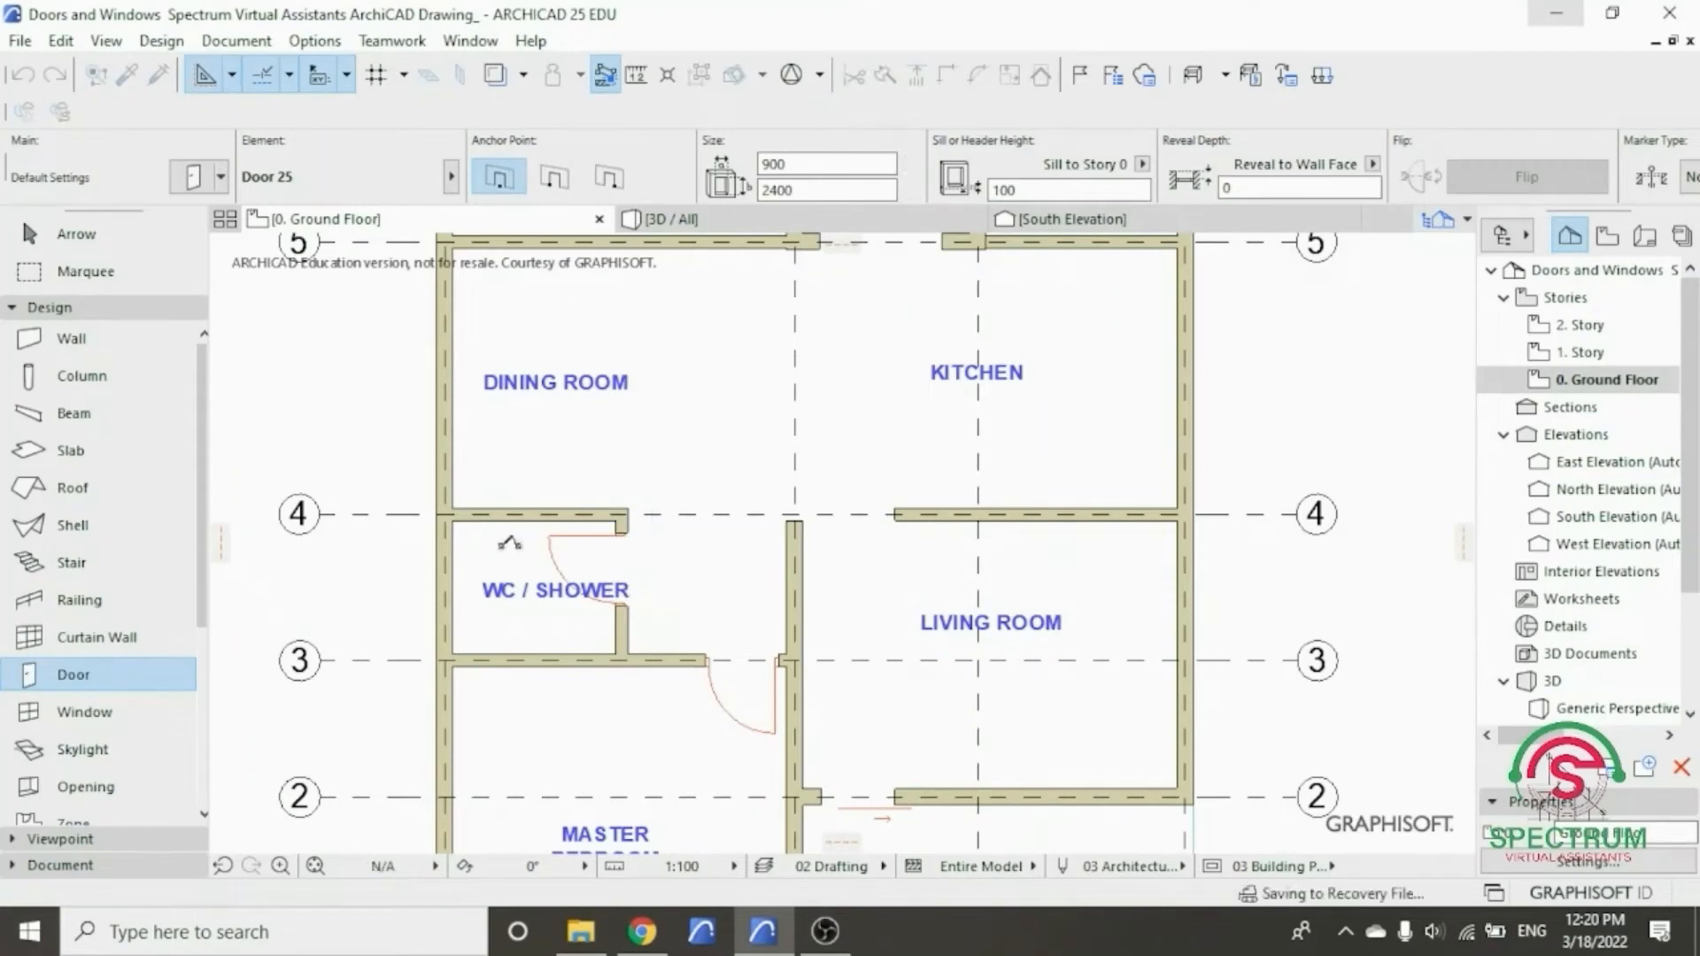
- Place the hinged door in the wall of the WC / Shower between grids 5 and 6, opening inward and hinged on the grid 6 side
scroll(531, 693, "down", 7)
scroll(735, 485, "up", 10)
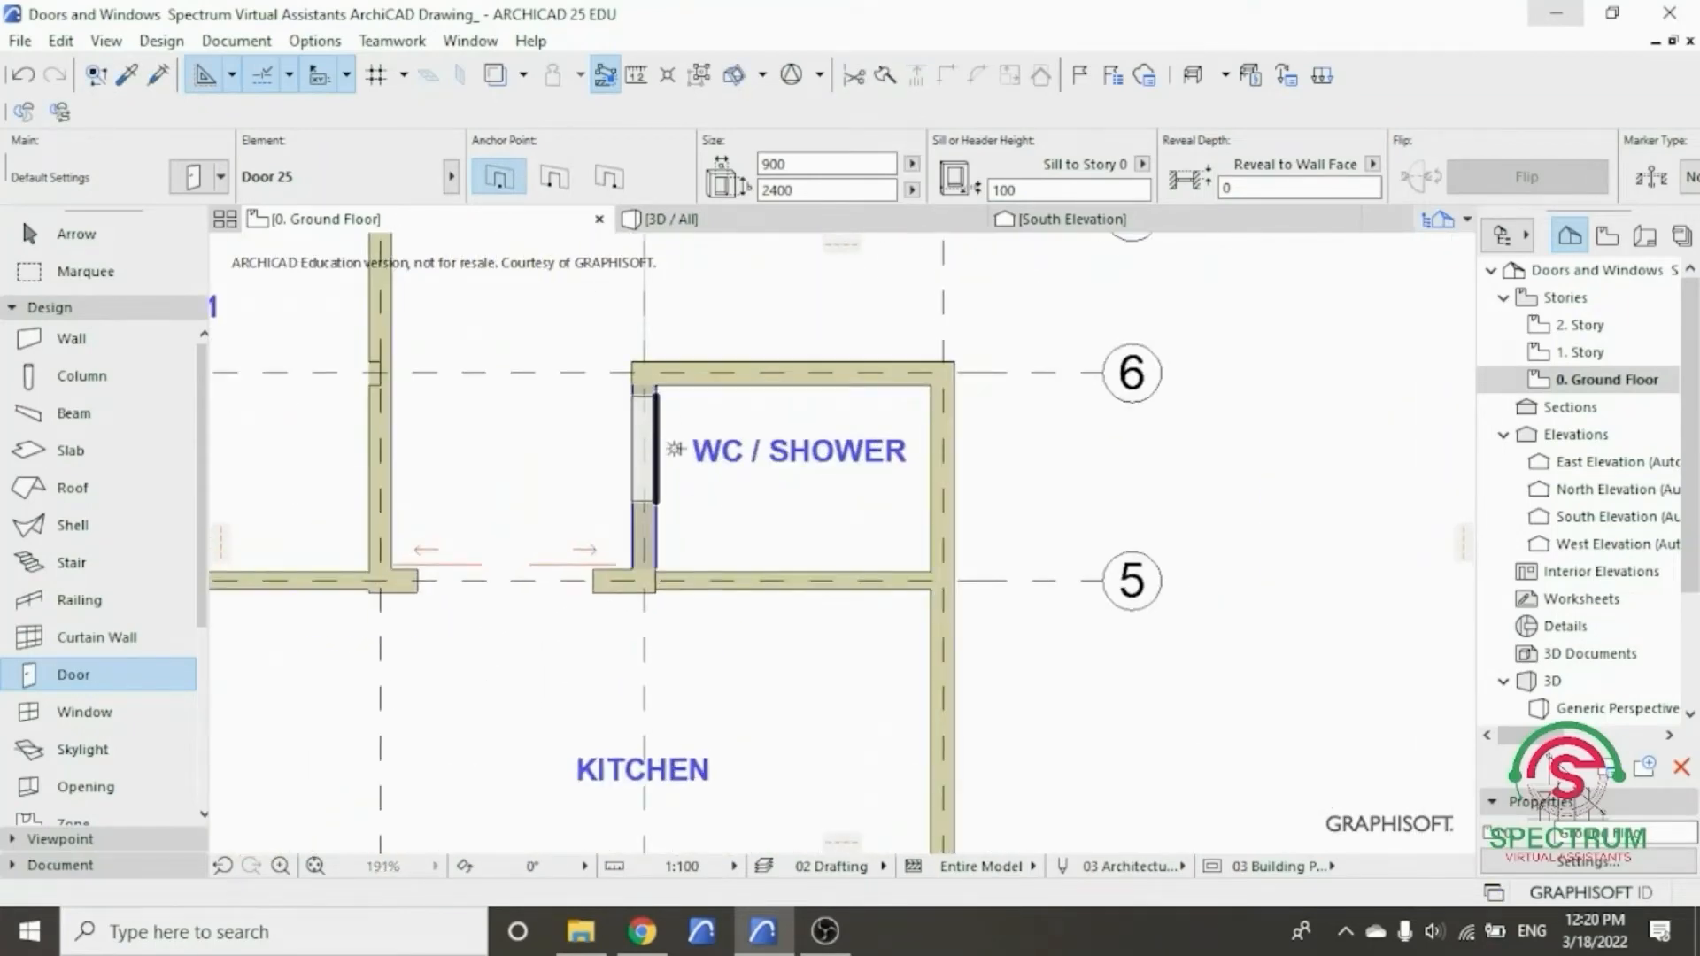
left_click(660, 447)
left_click(797, 496)
- Place the hinged door in Bedroom 1's wall on grid B between grids 6 and 7, opening inward and hinged on the grid 7 side
scroll(910, 557, "down", 2)
scroll(885, 540, "down", 5)
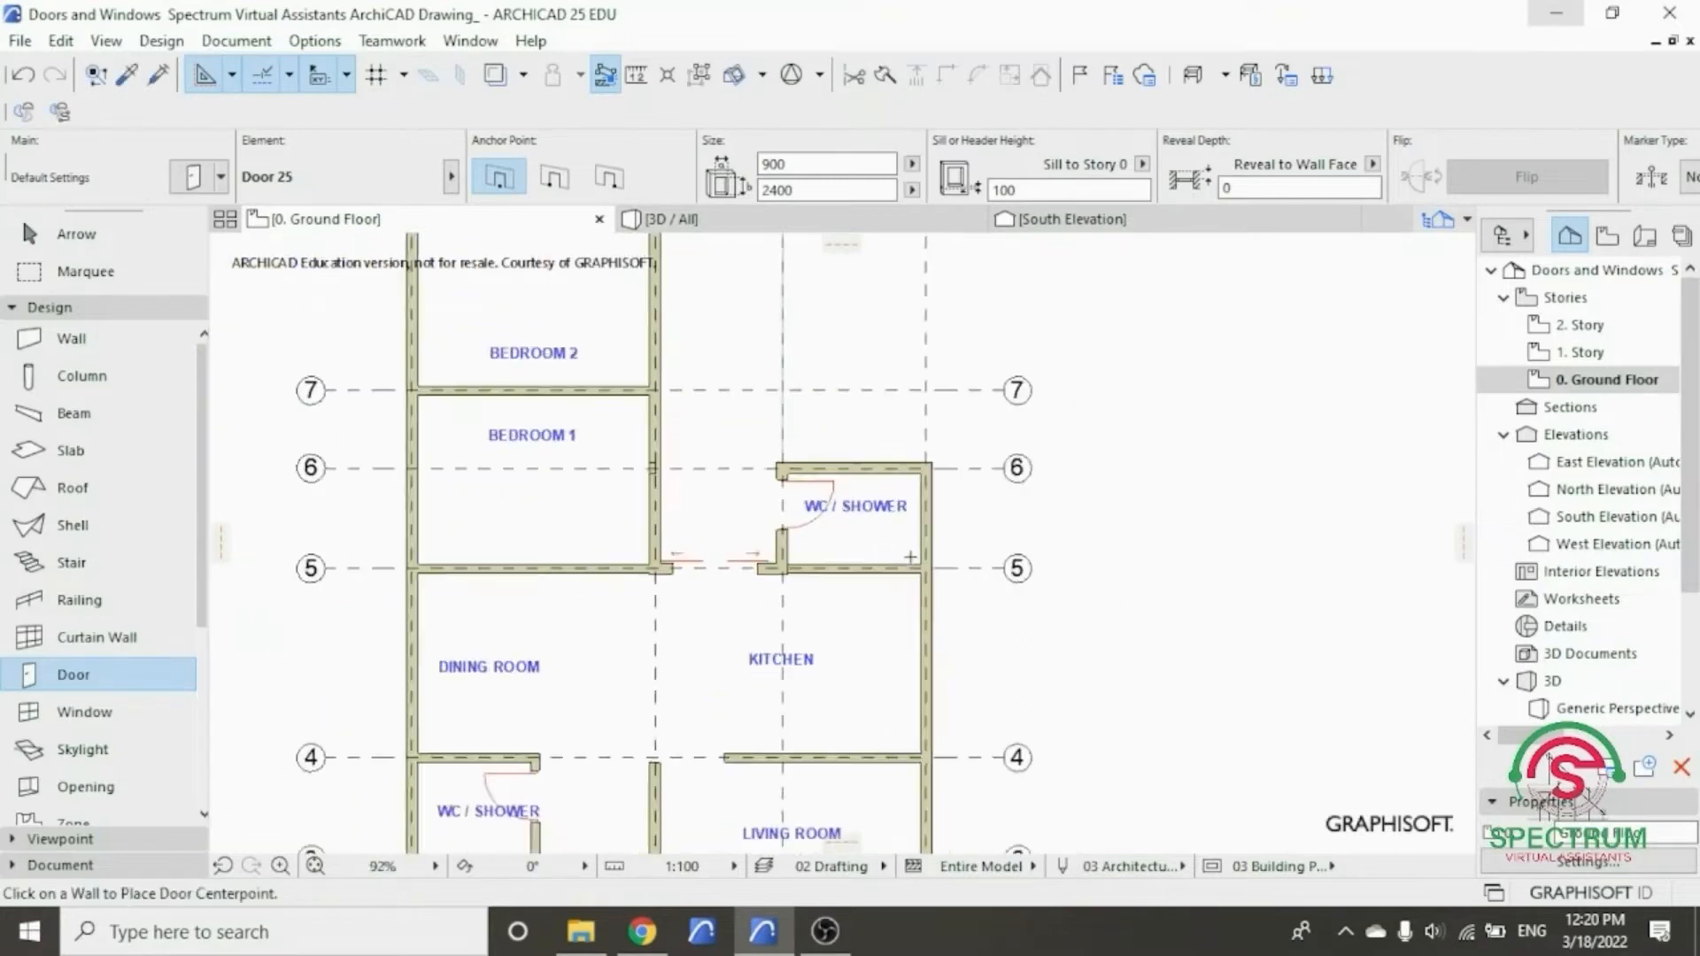
scroll(699, 499, "up", 4)
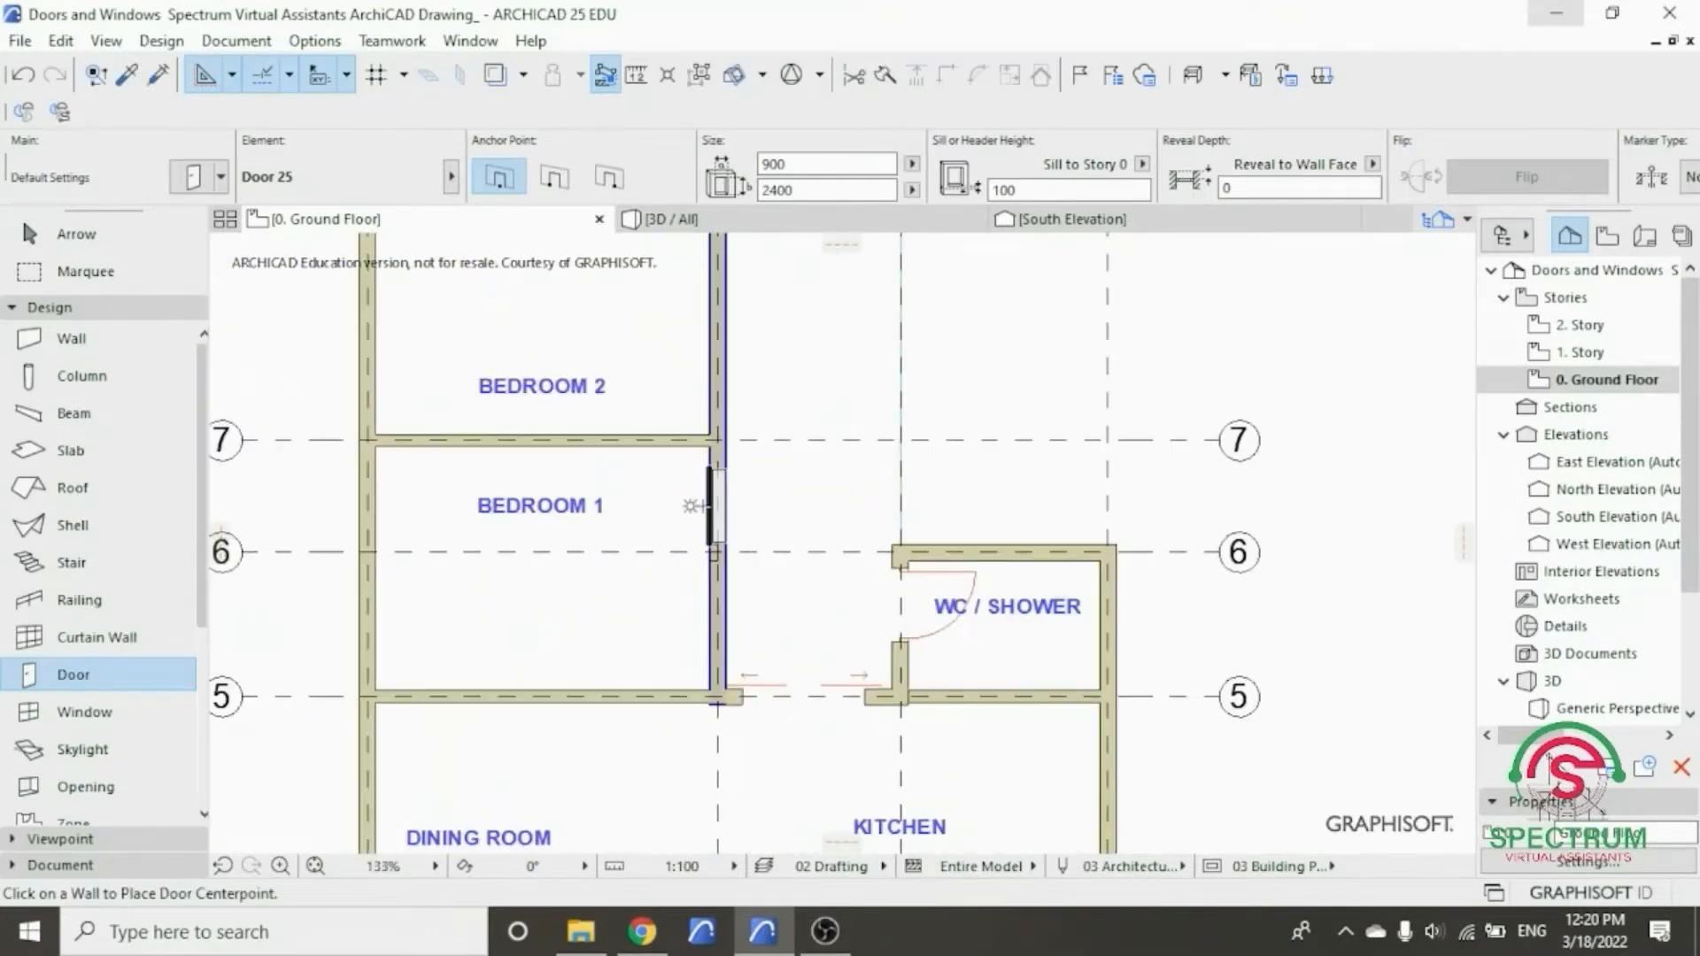
left_click(708, 503)
left_click(690, 505)
- Place the hinged door in Bedroom 2's wall on grid B near grid 7, opening inward and hinged on the grid 7 side
scroll(708, 506, "down", 3)
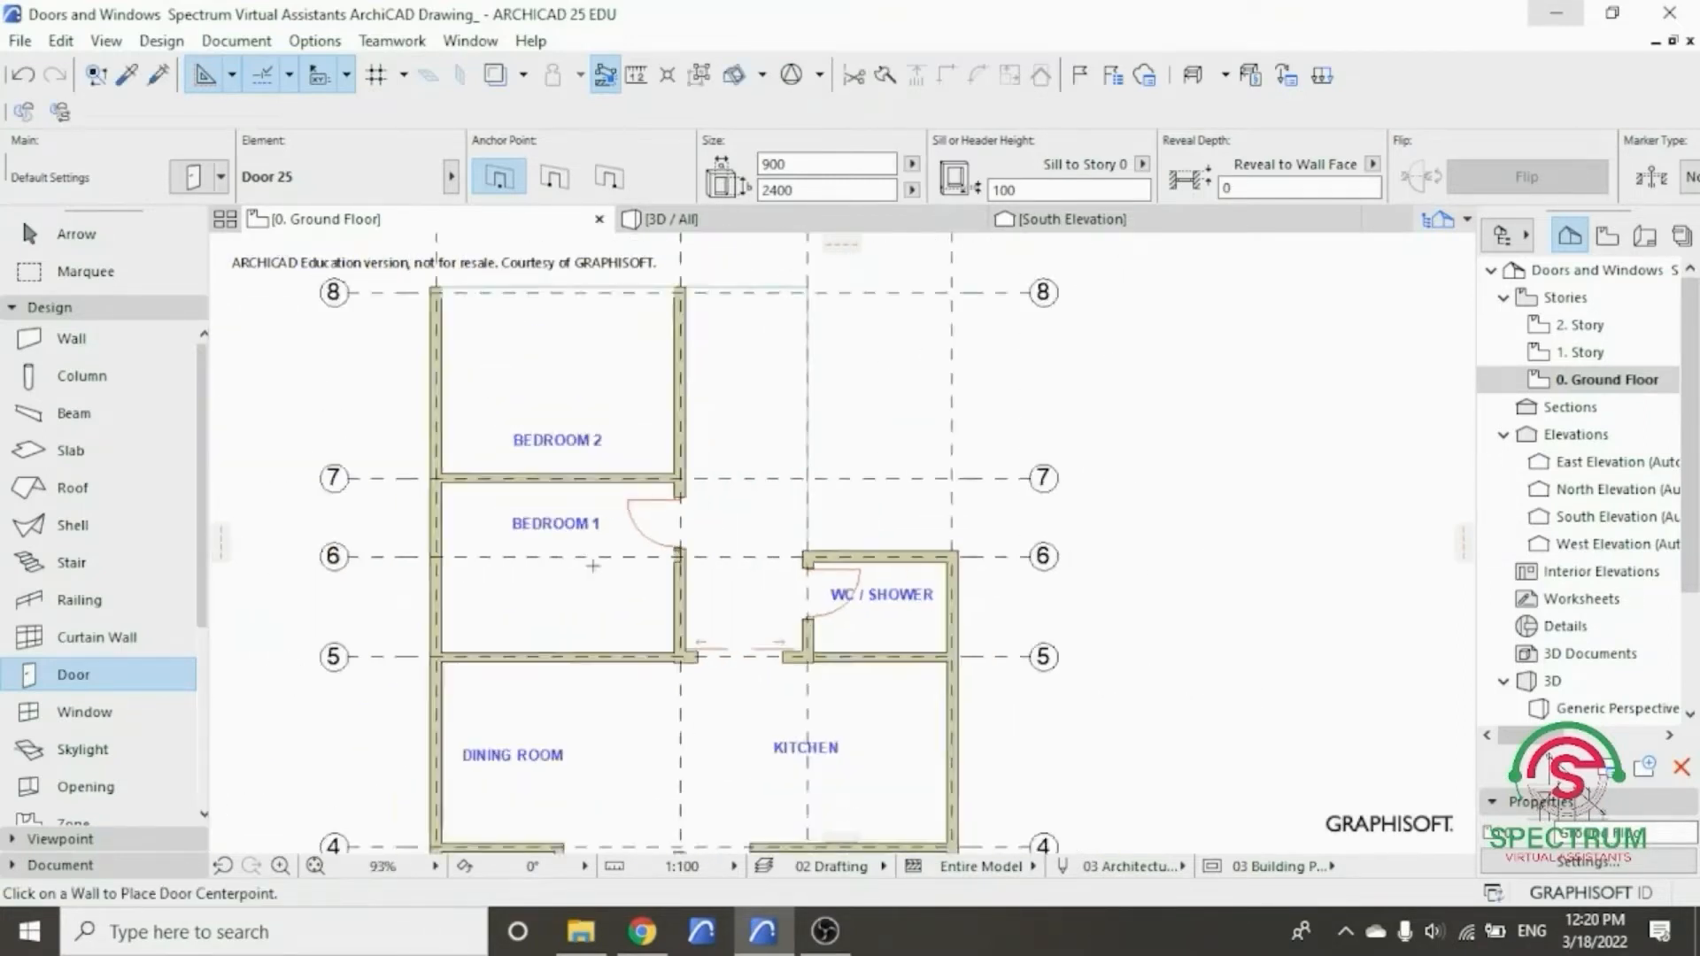
scroll(736, 513, "up", 4)
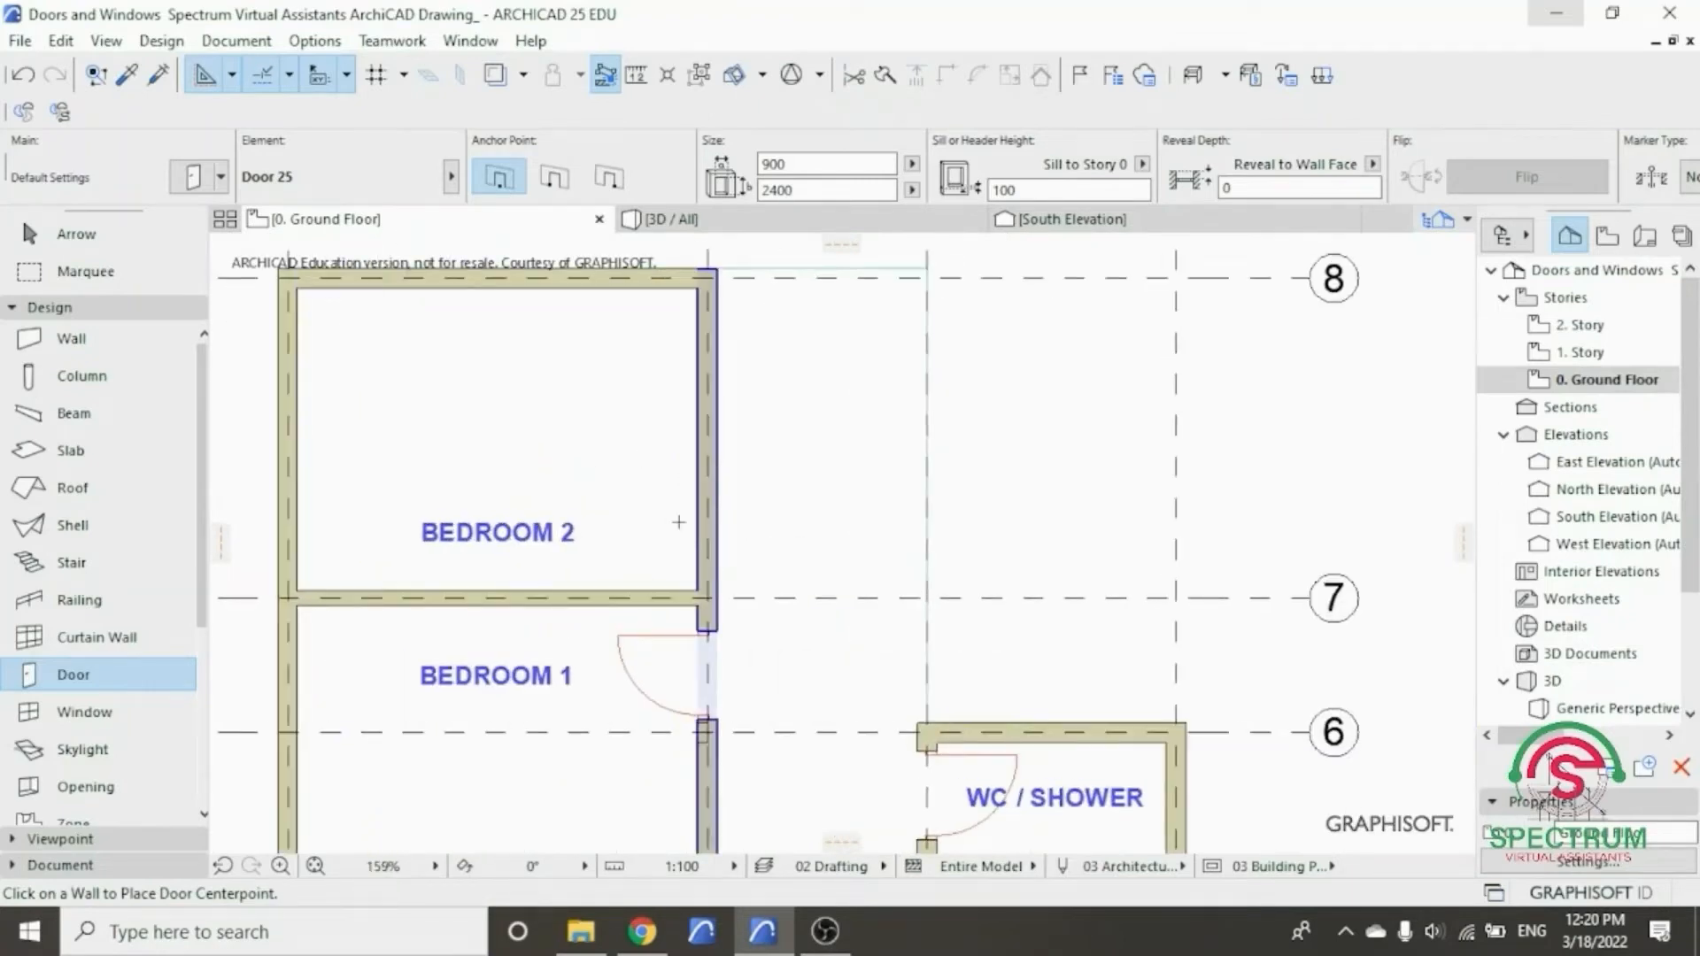
left_click(697, 531)
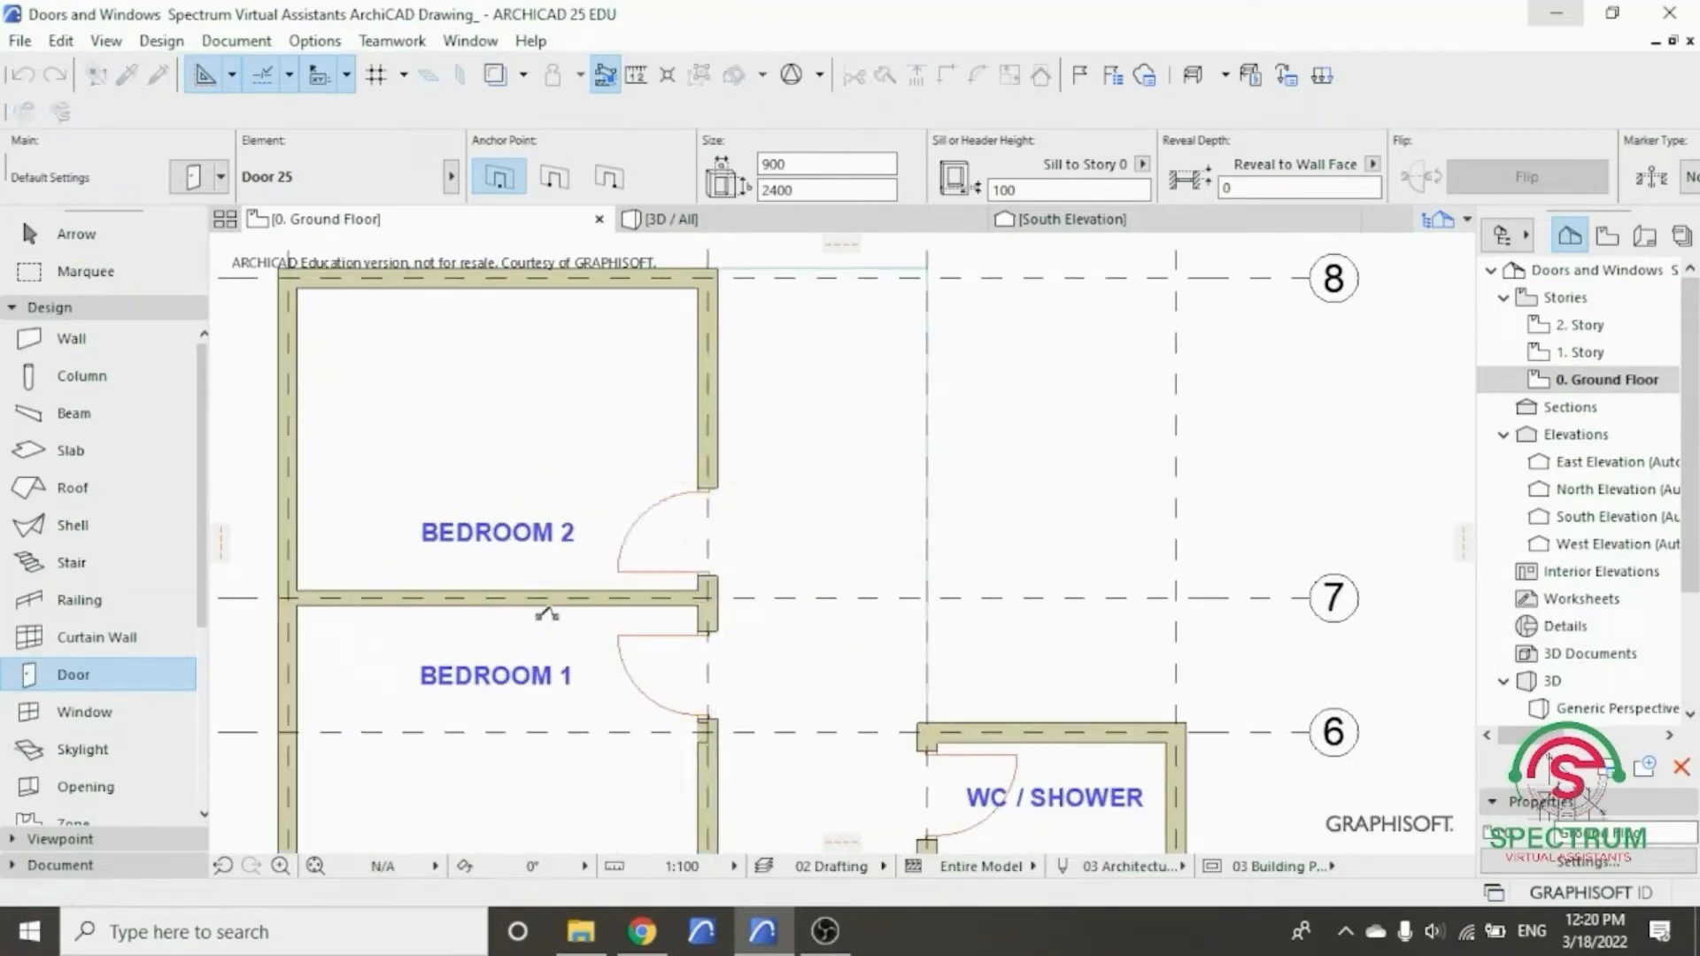
left_click(677, 580)
- Examine the whole ground floor plan to check the placement of the interior doors
scroll(605, 592, "down", 3)
scroll(603, 583, "down", 3)
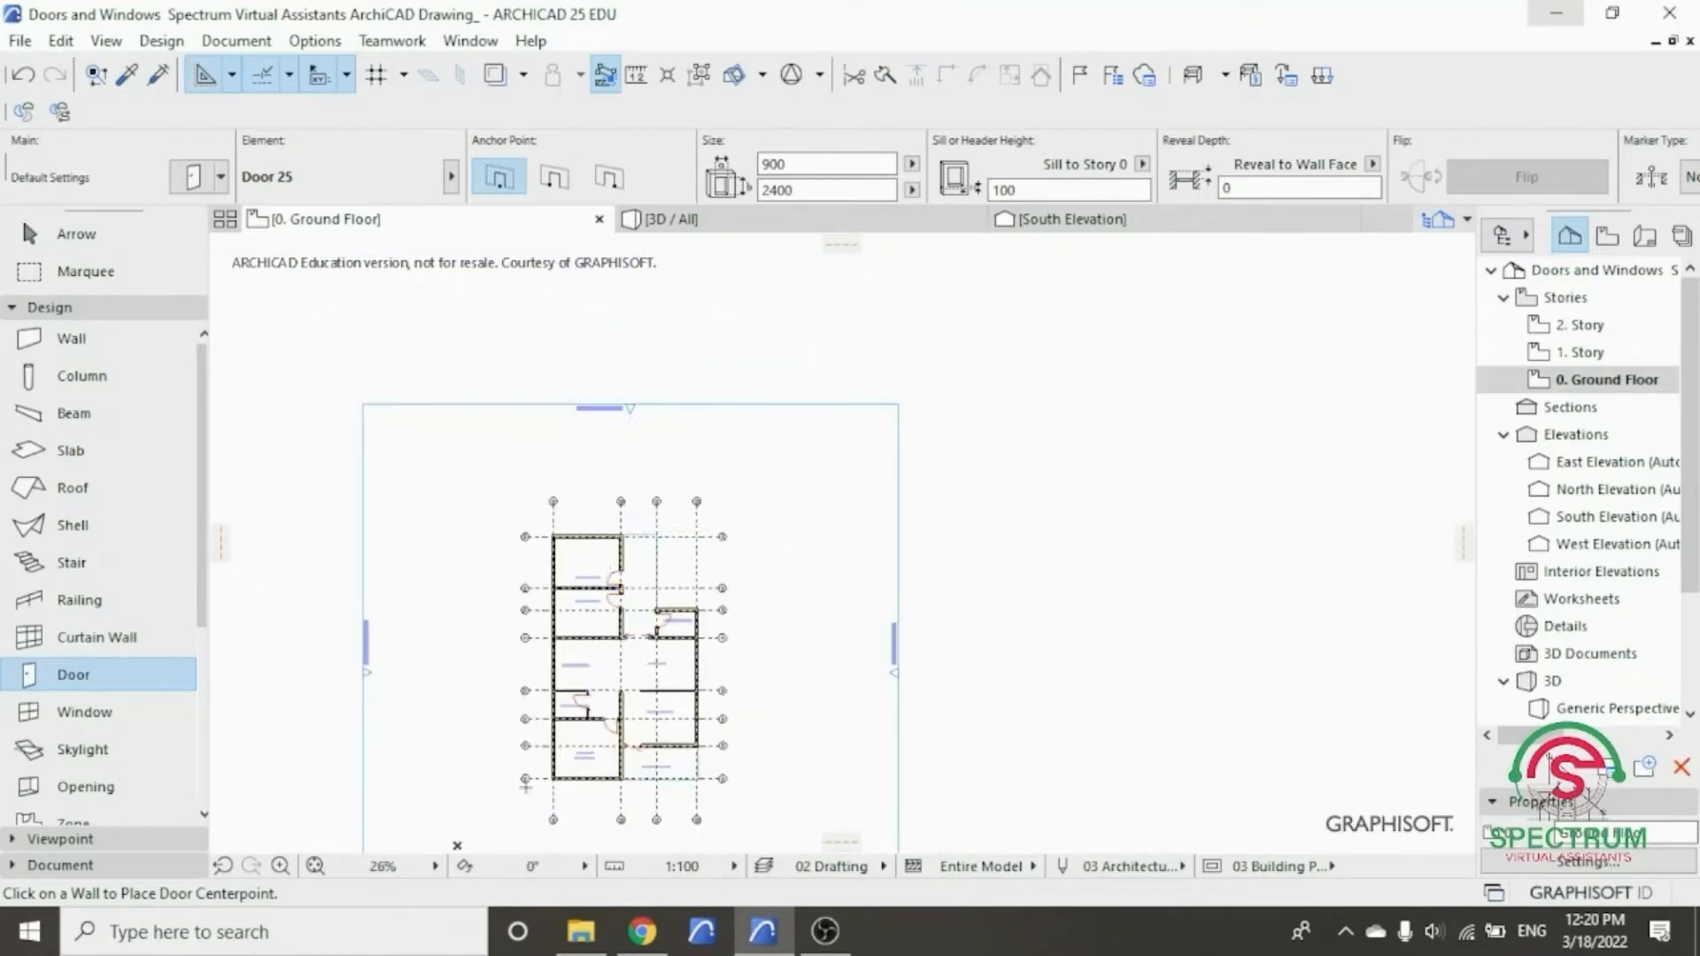
scroll(443, 797, "up", 3)
scroll(565, 396, "up", 1)
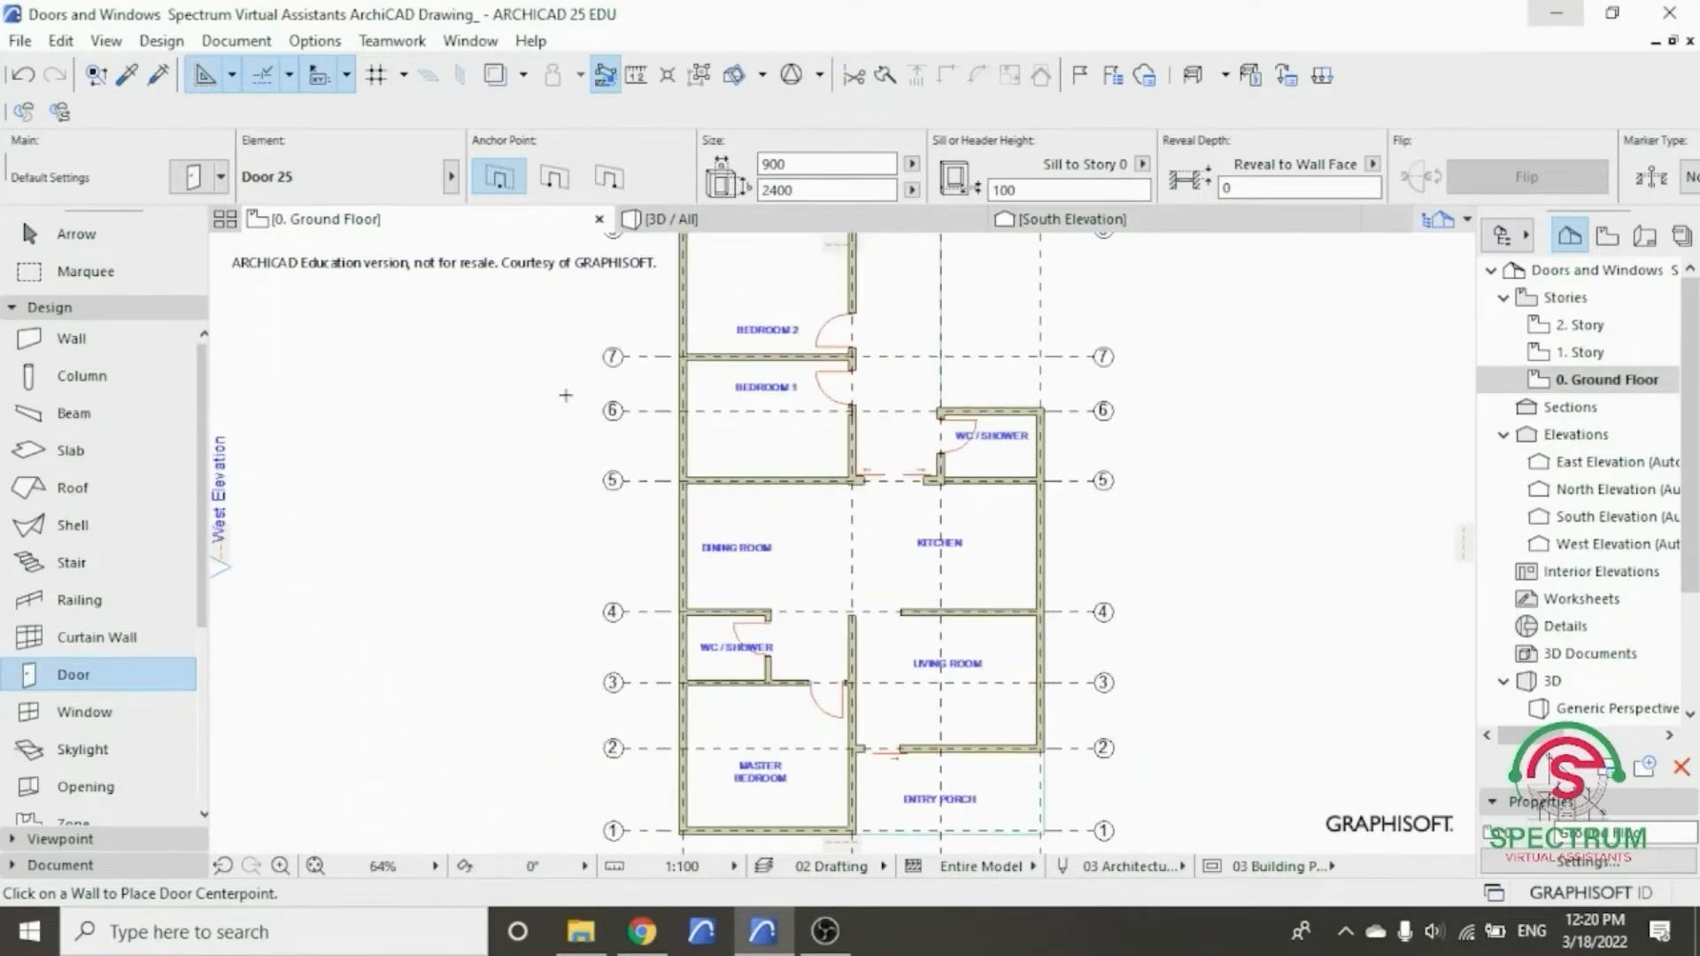
scroll(584, 440, "down", 2)
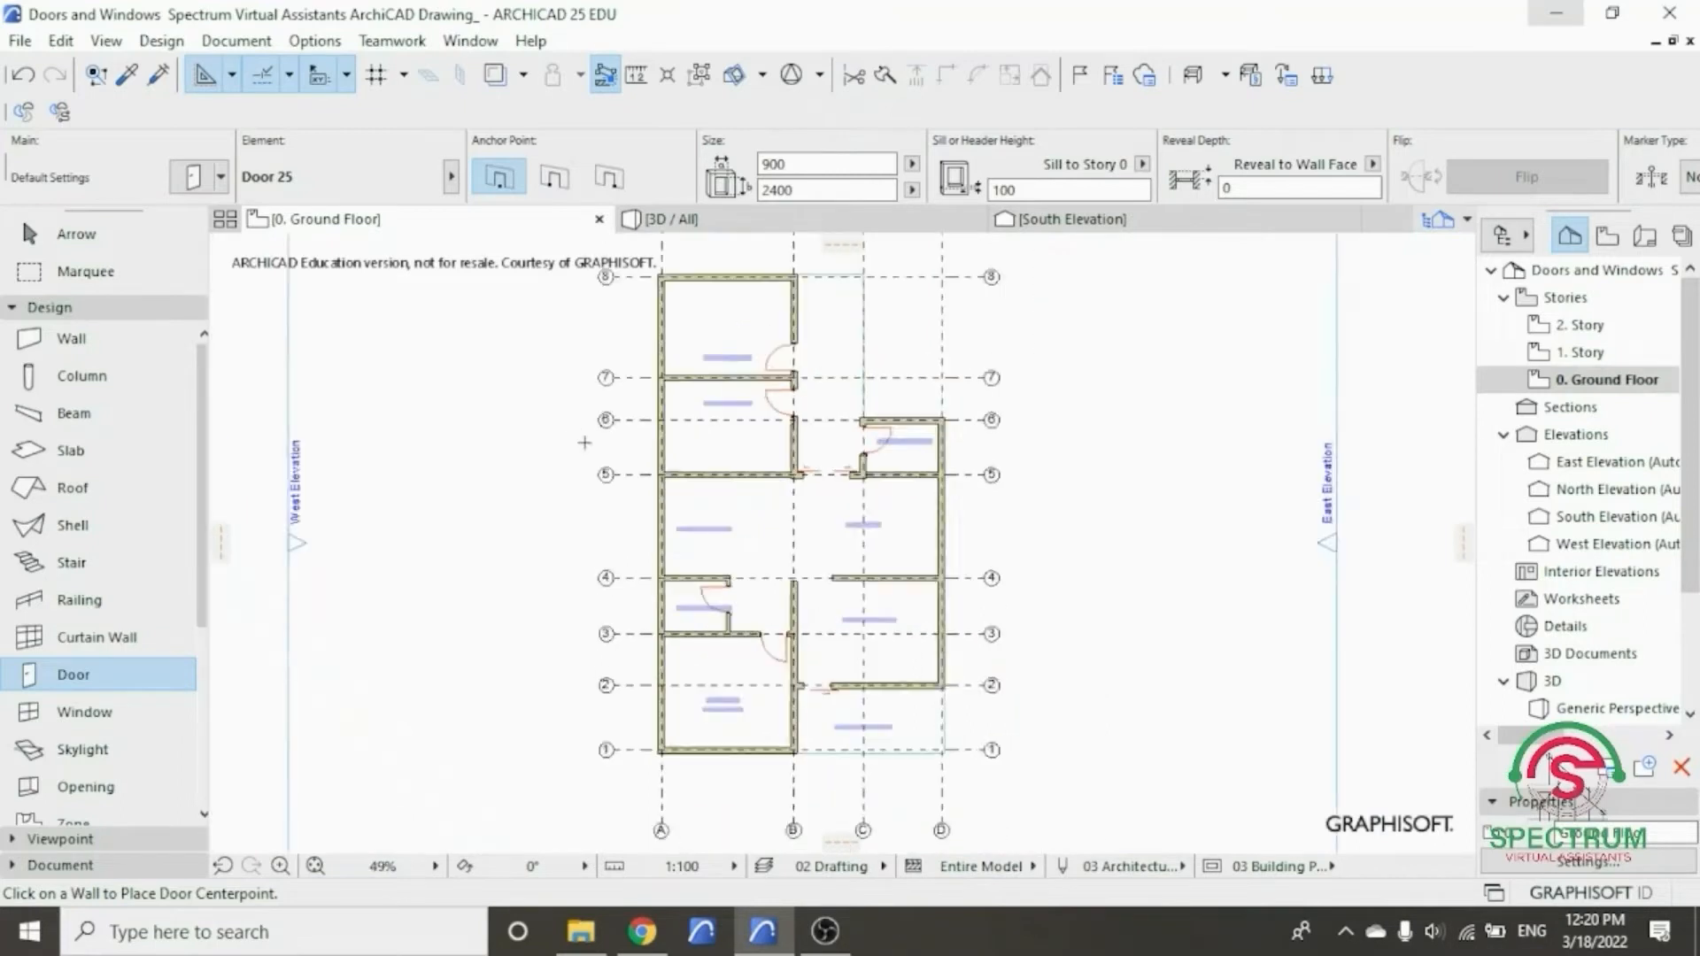
scroll(623, 333, "up", 2)
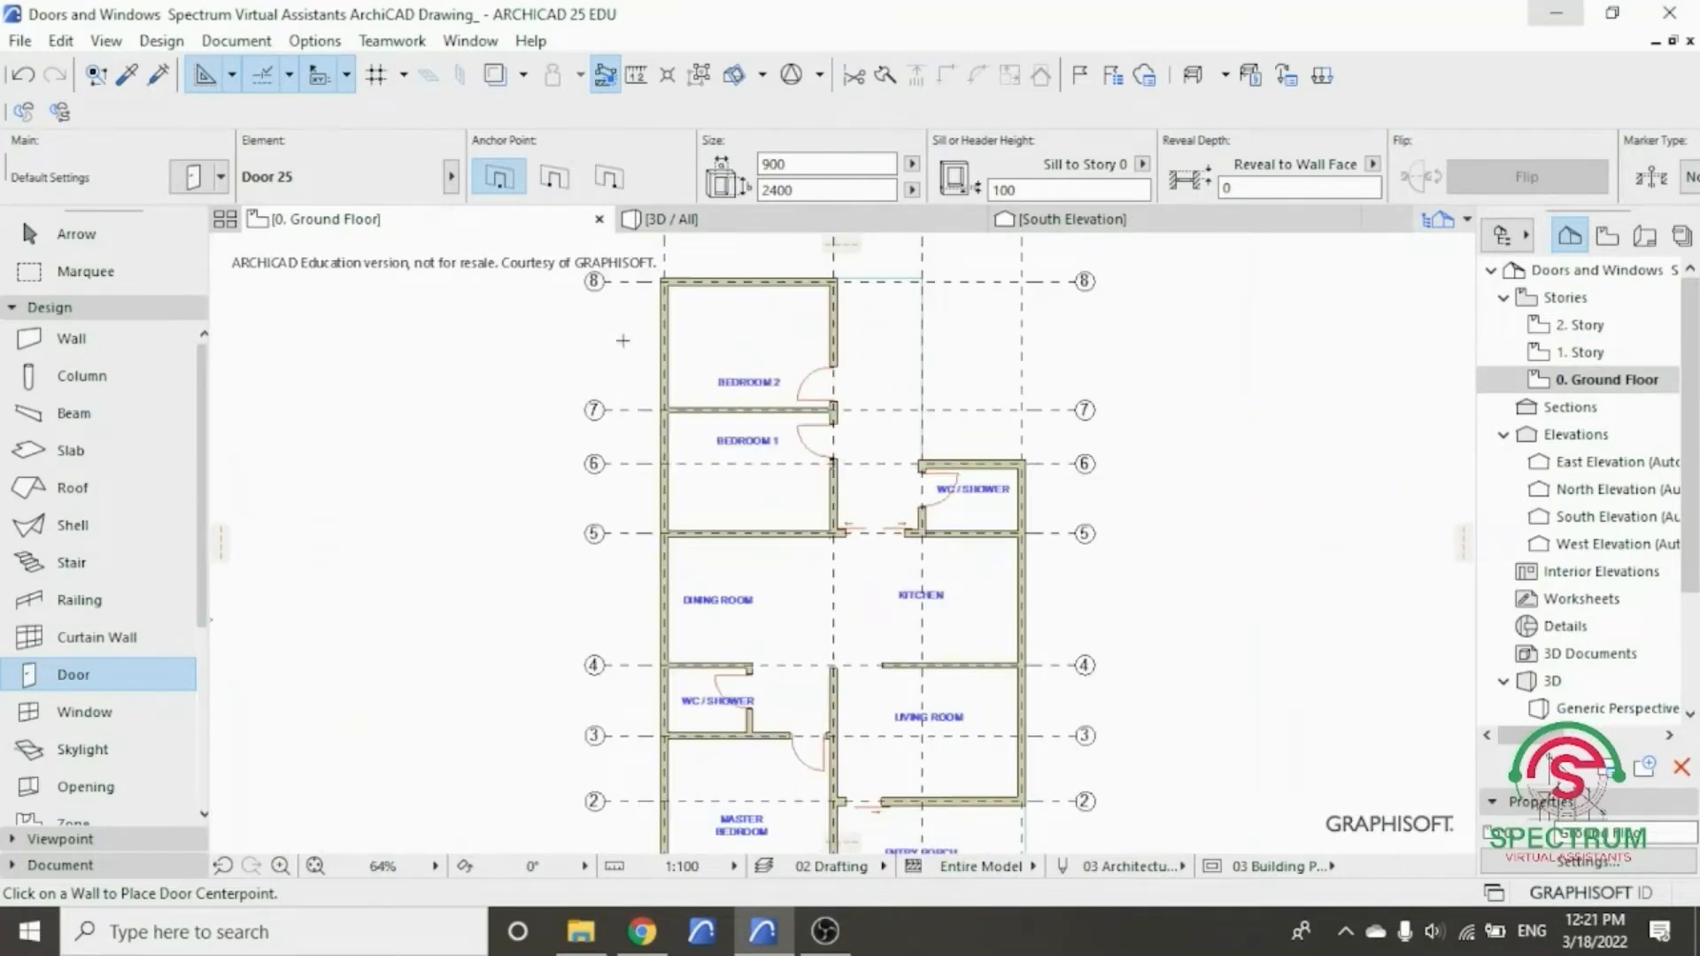
scroll(622, 340, "down", 1)
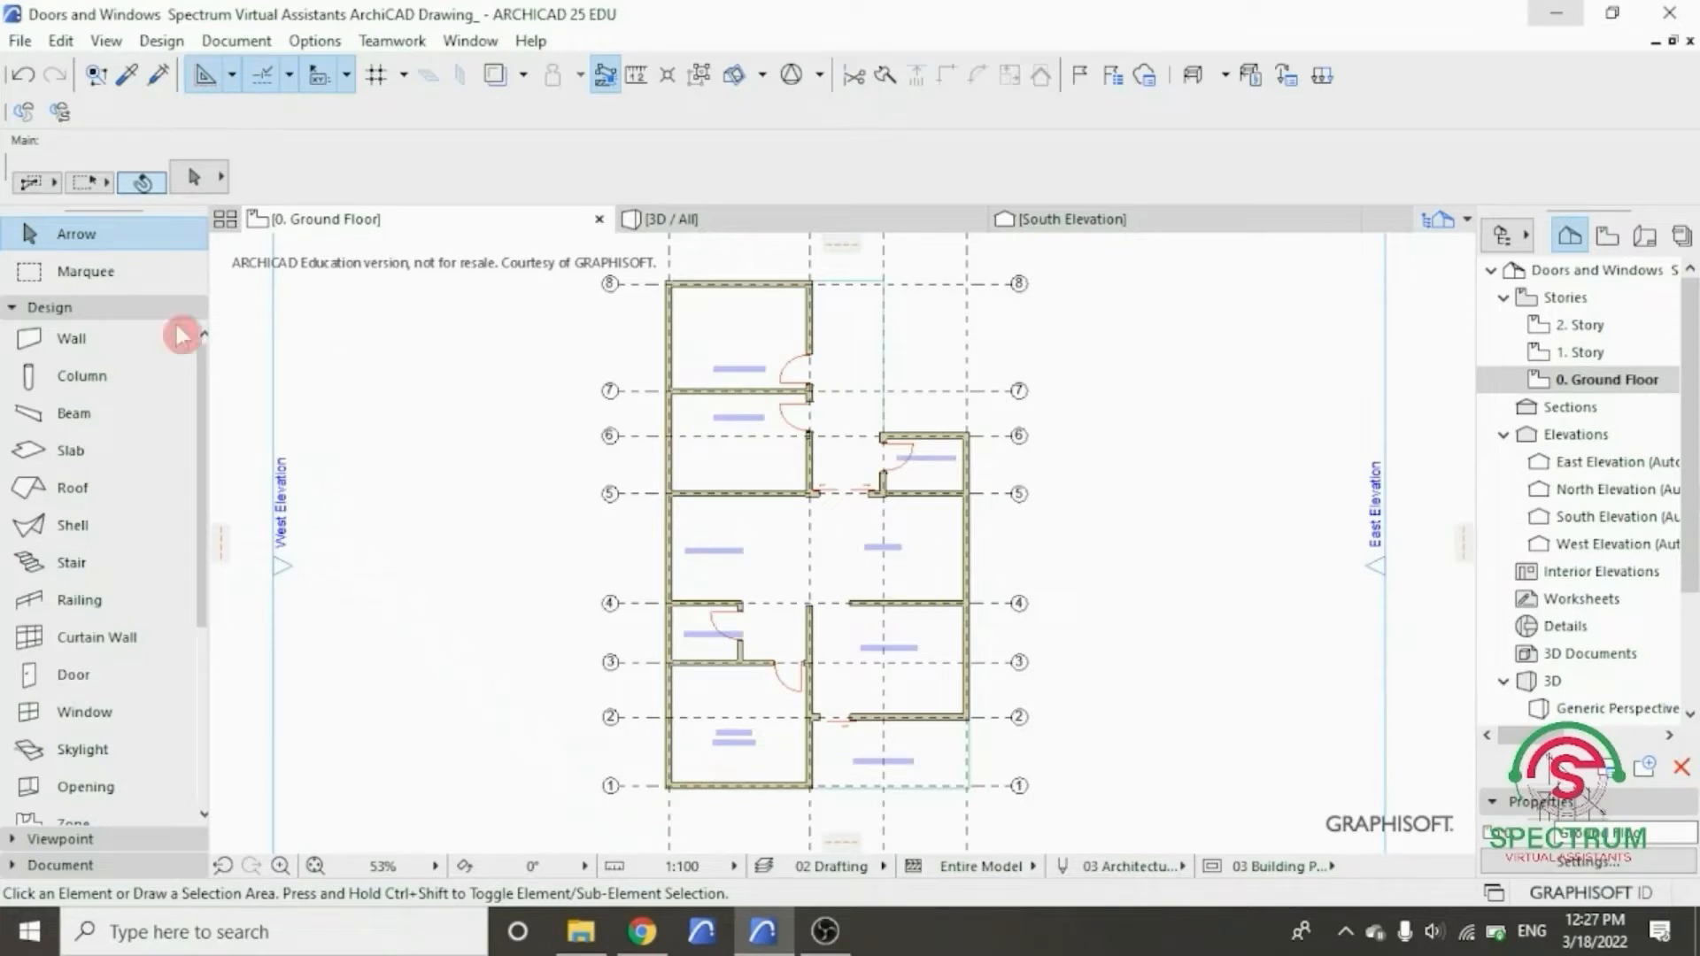
- Open the window default settings and choose 3-Sash Sliding Window 25 from the Sliding Windows 25 library
left_click(133, 316)
left_click(133, 317)
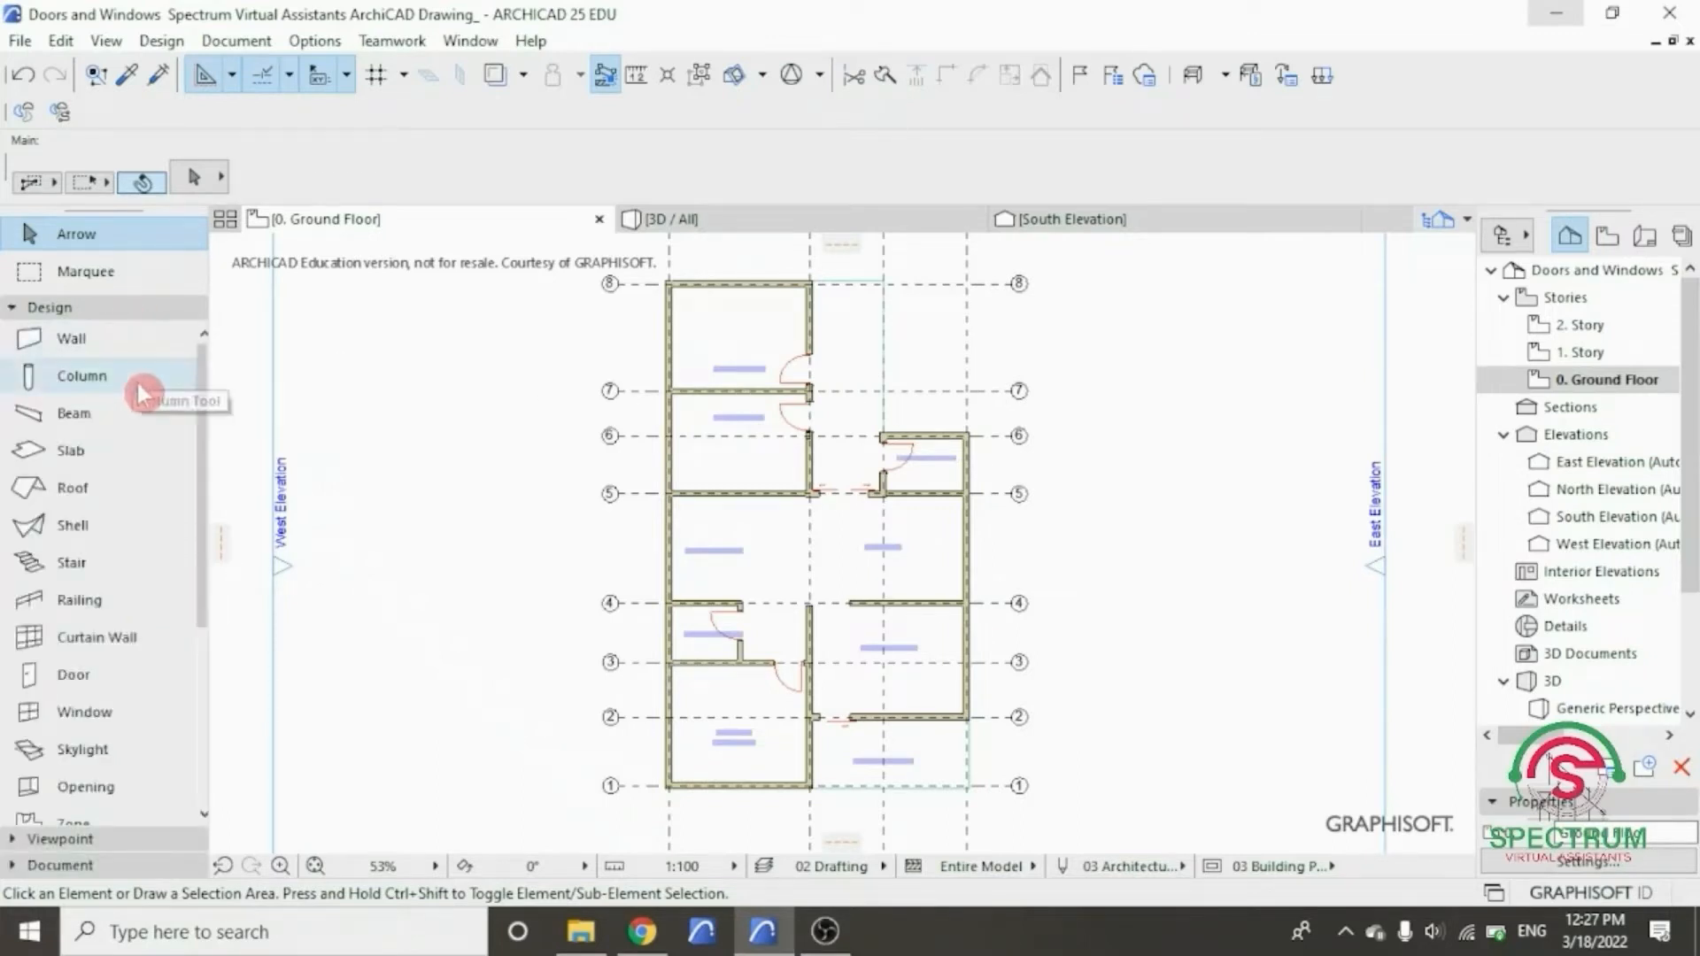
left_click_drag(208, 393, 204, 473)
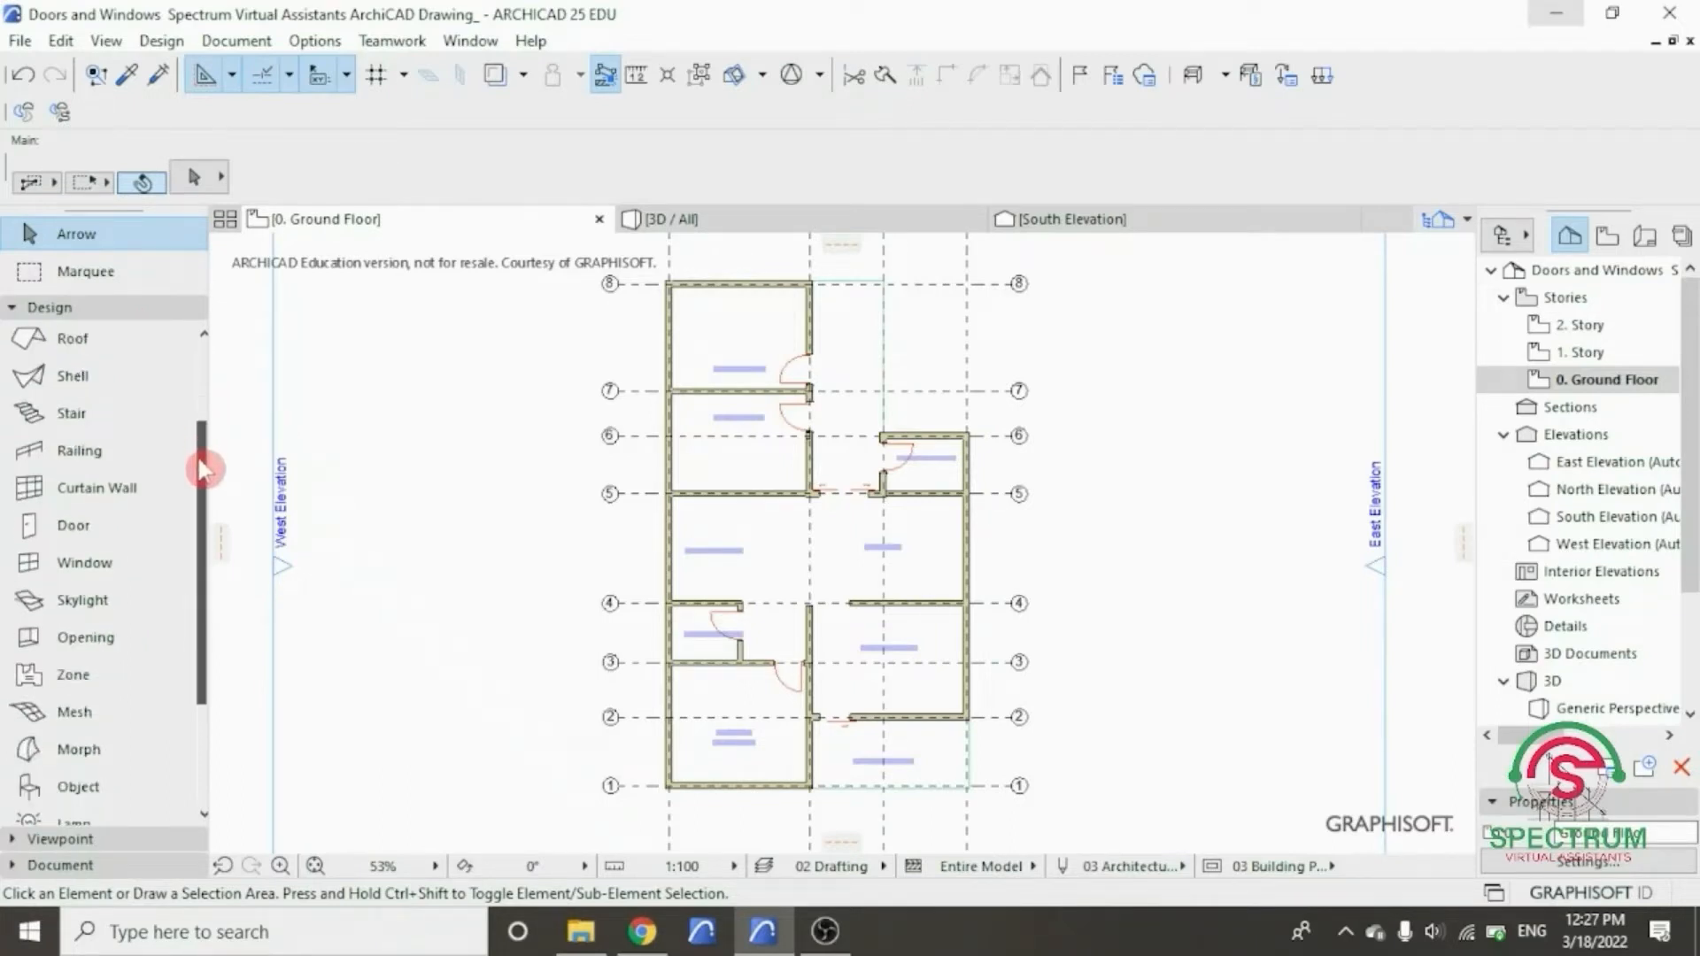
left_click(76, 576)
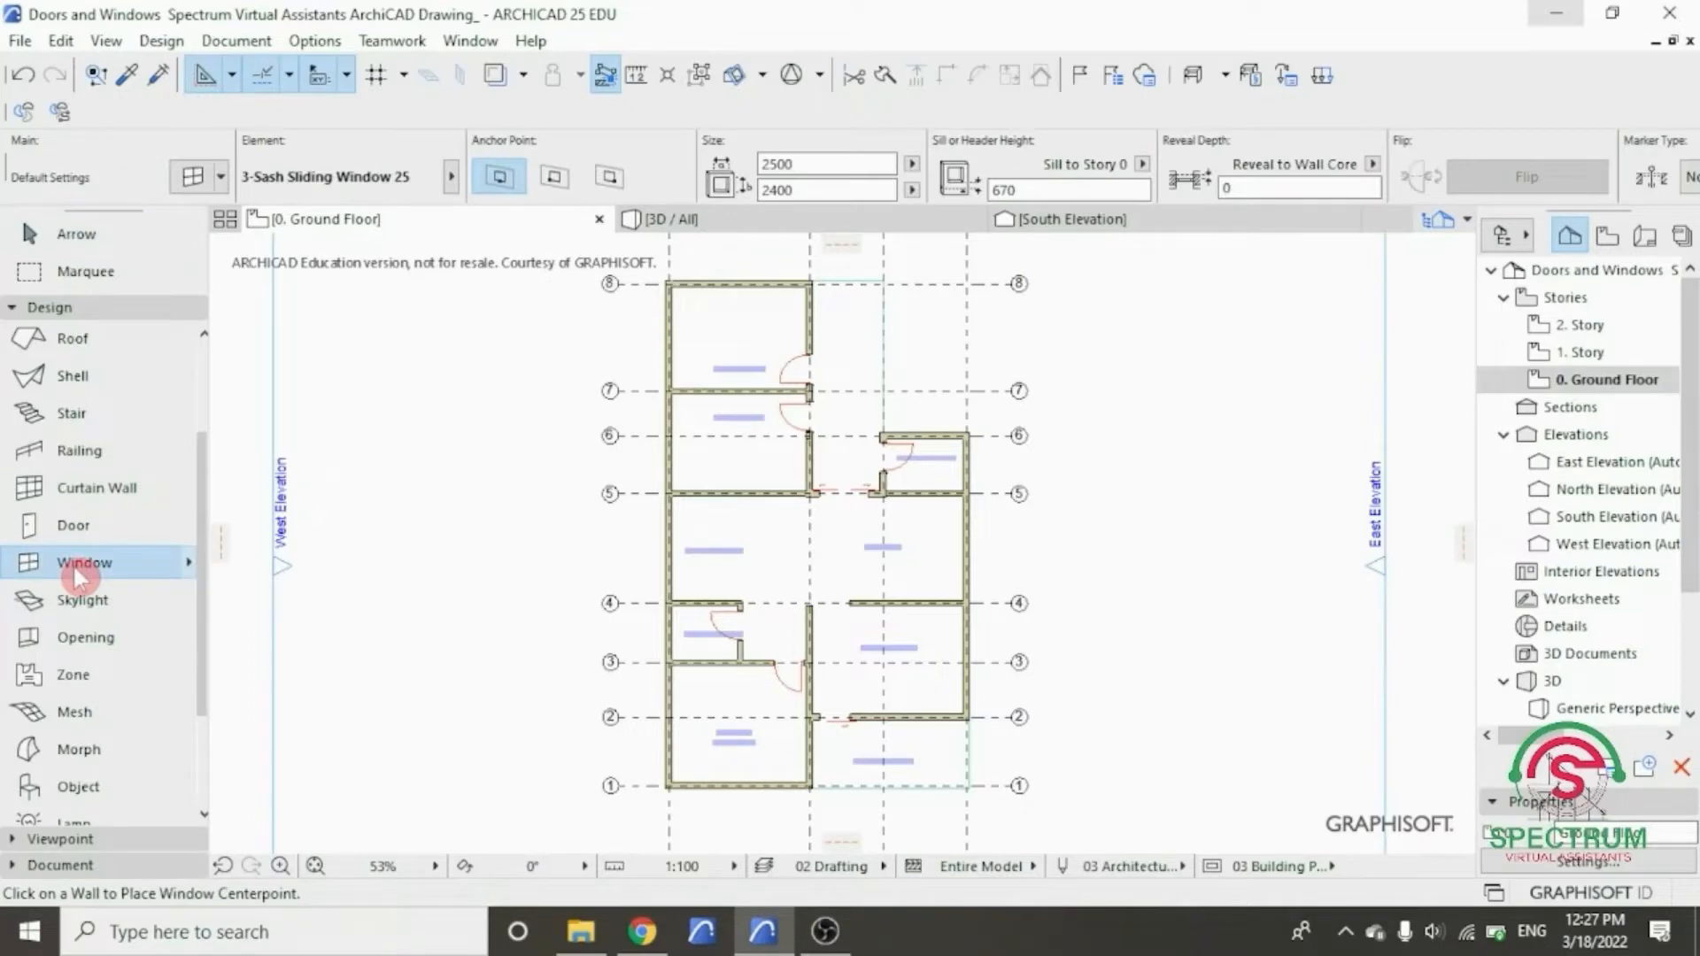
double_click(72, 565)
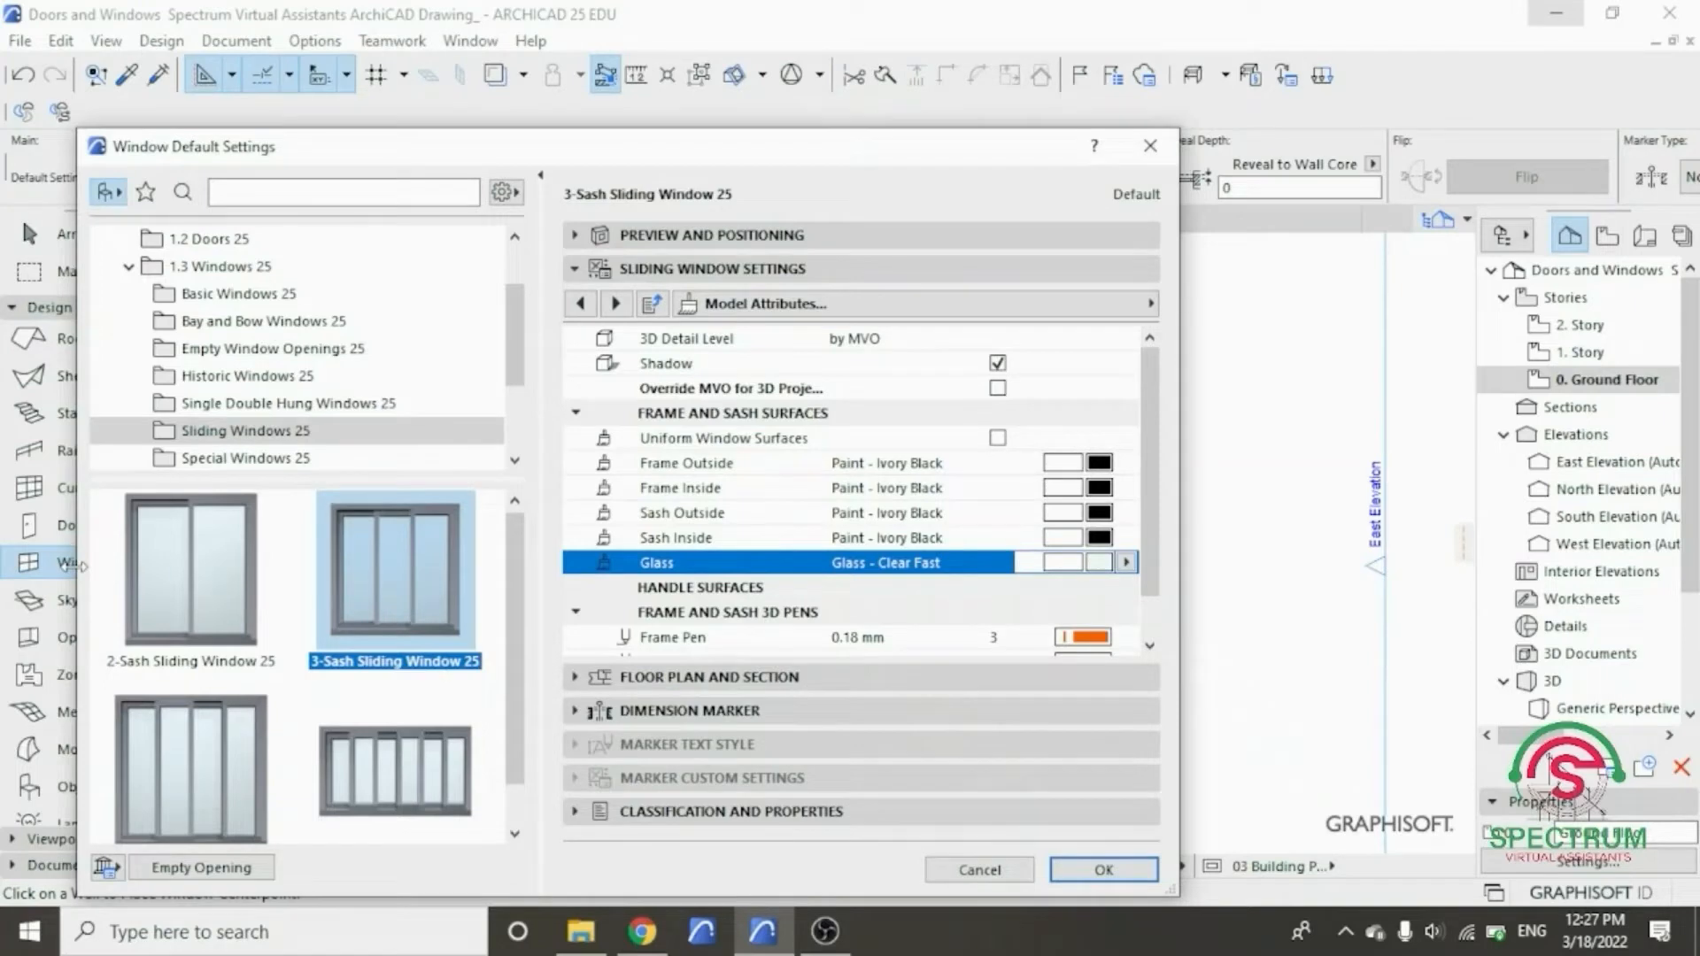
left_click(211, 268)
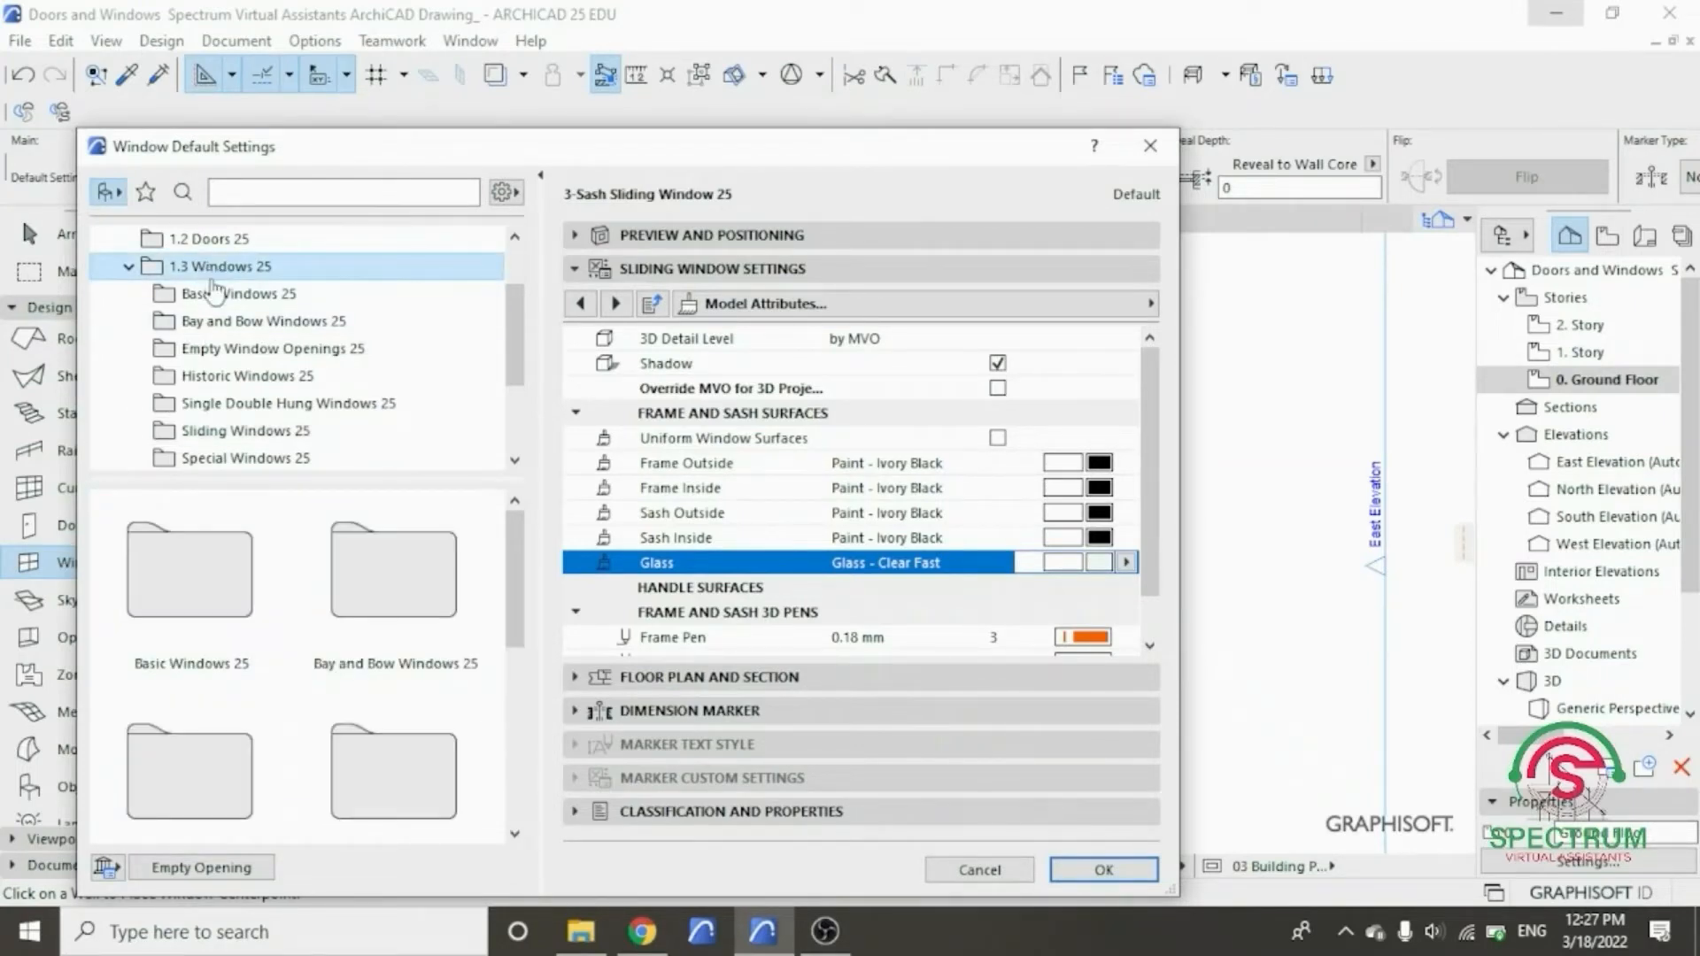
left_click(232, 434)
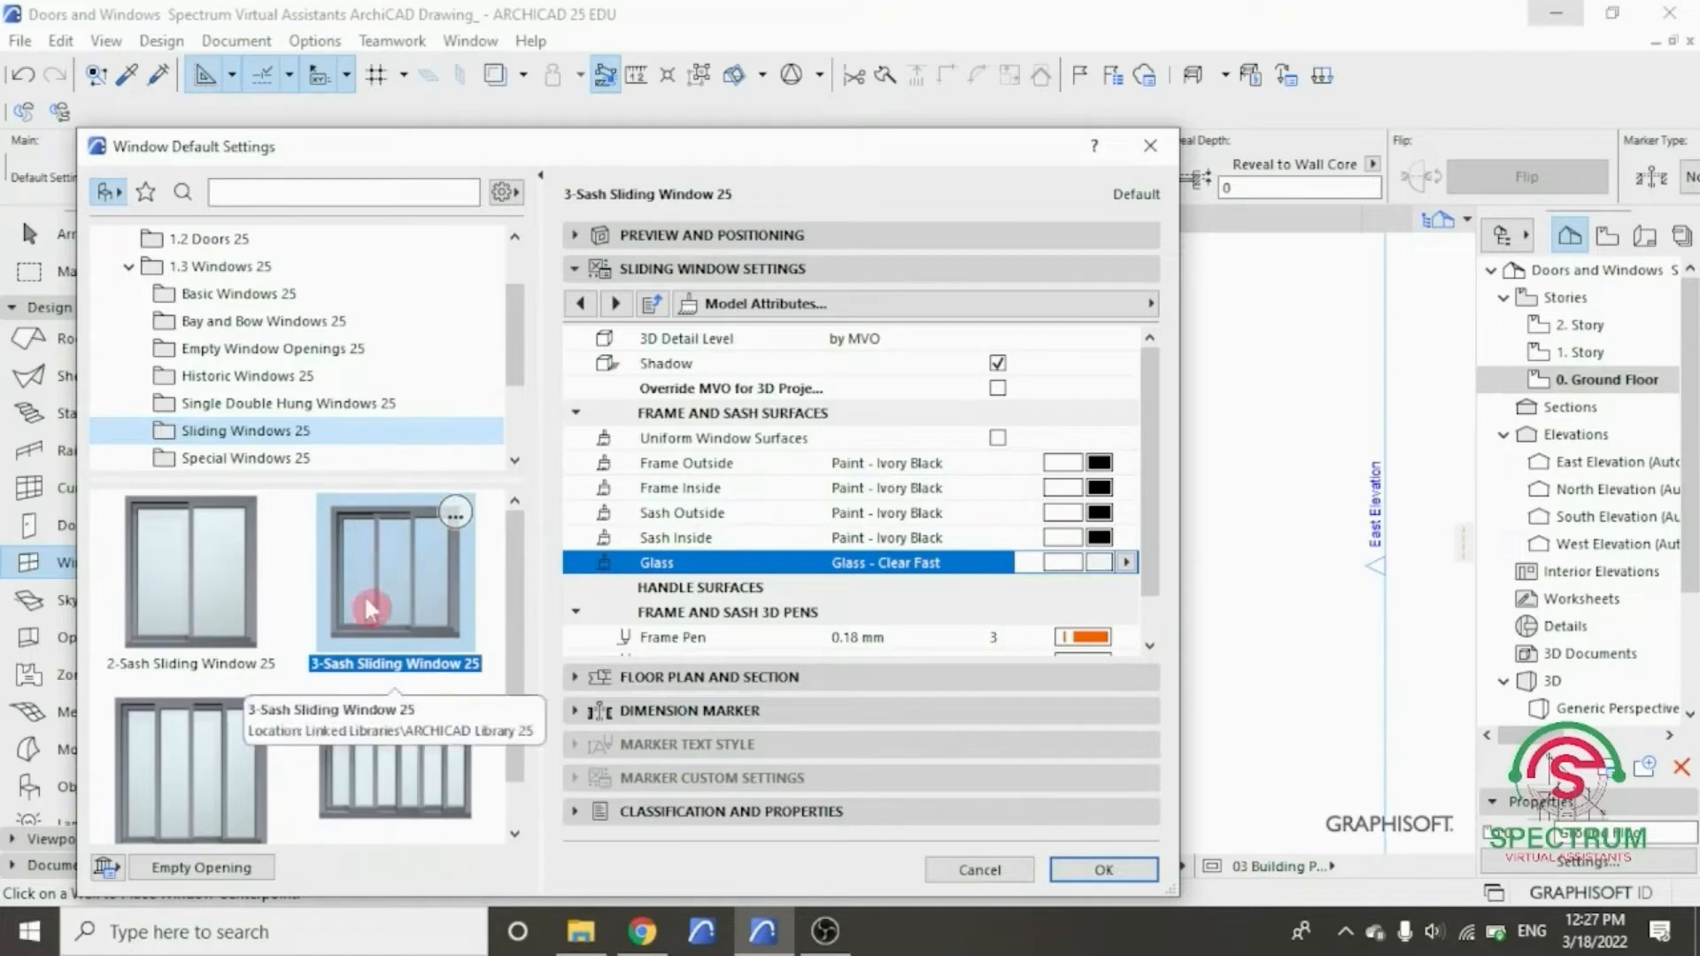
left_click(390, 571)
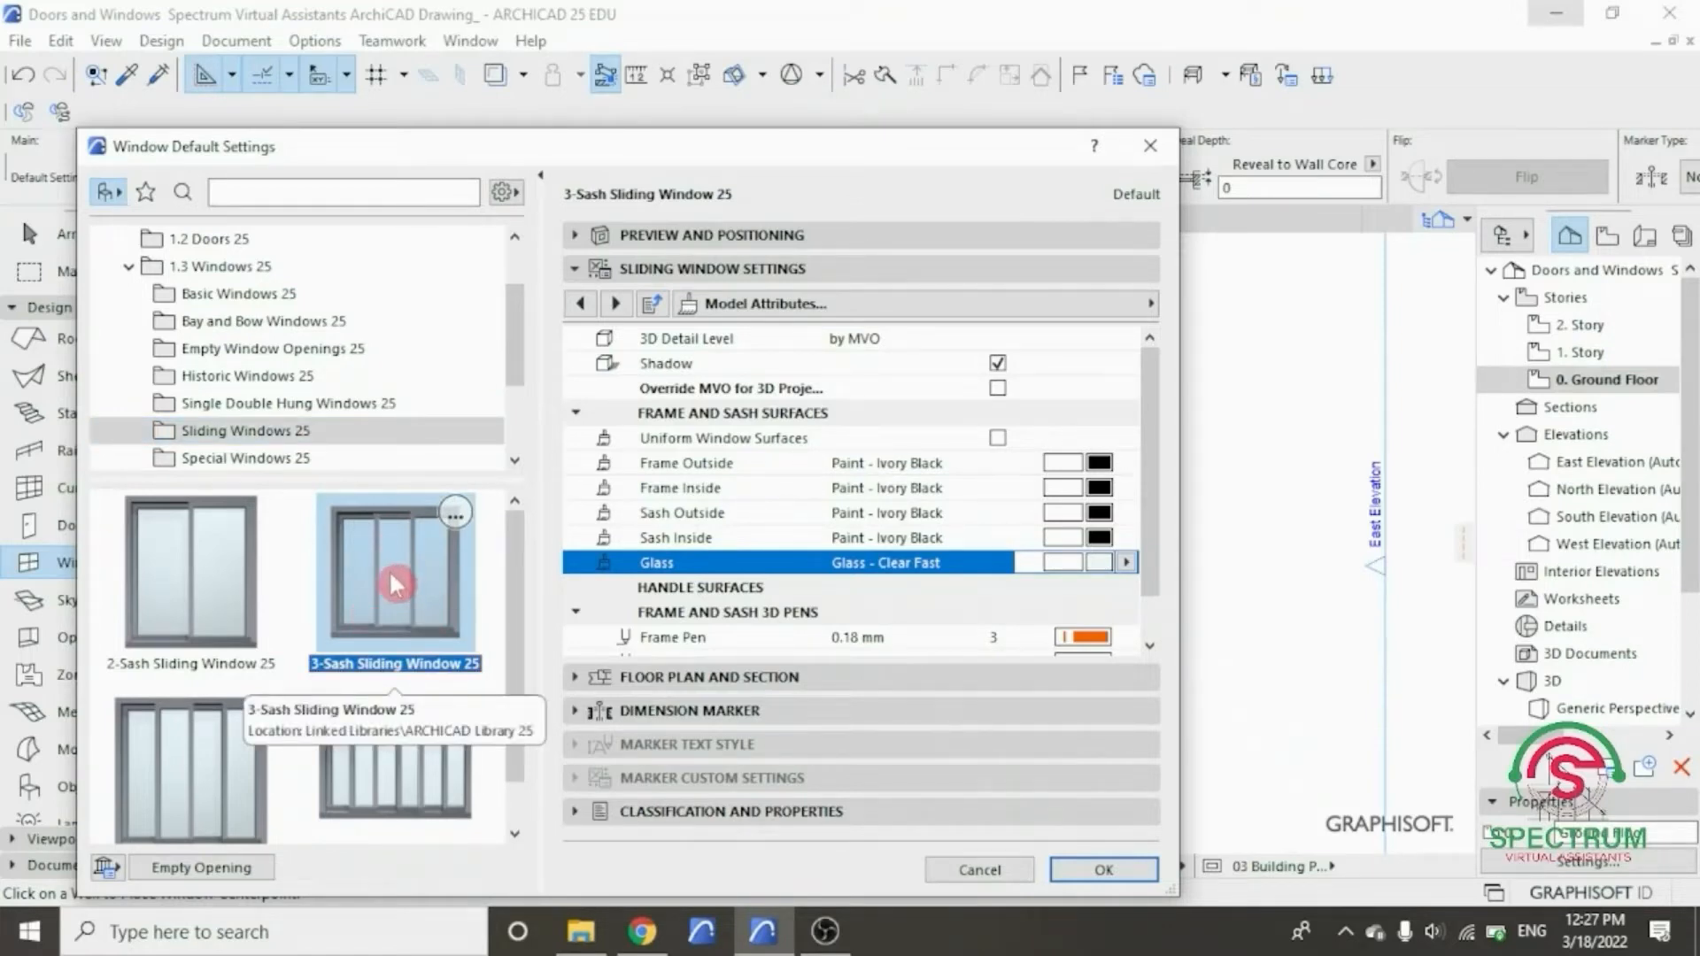
- Set the sliding window's sill height to Story 0 to 100
left_click(726, 237)
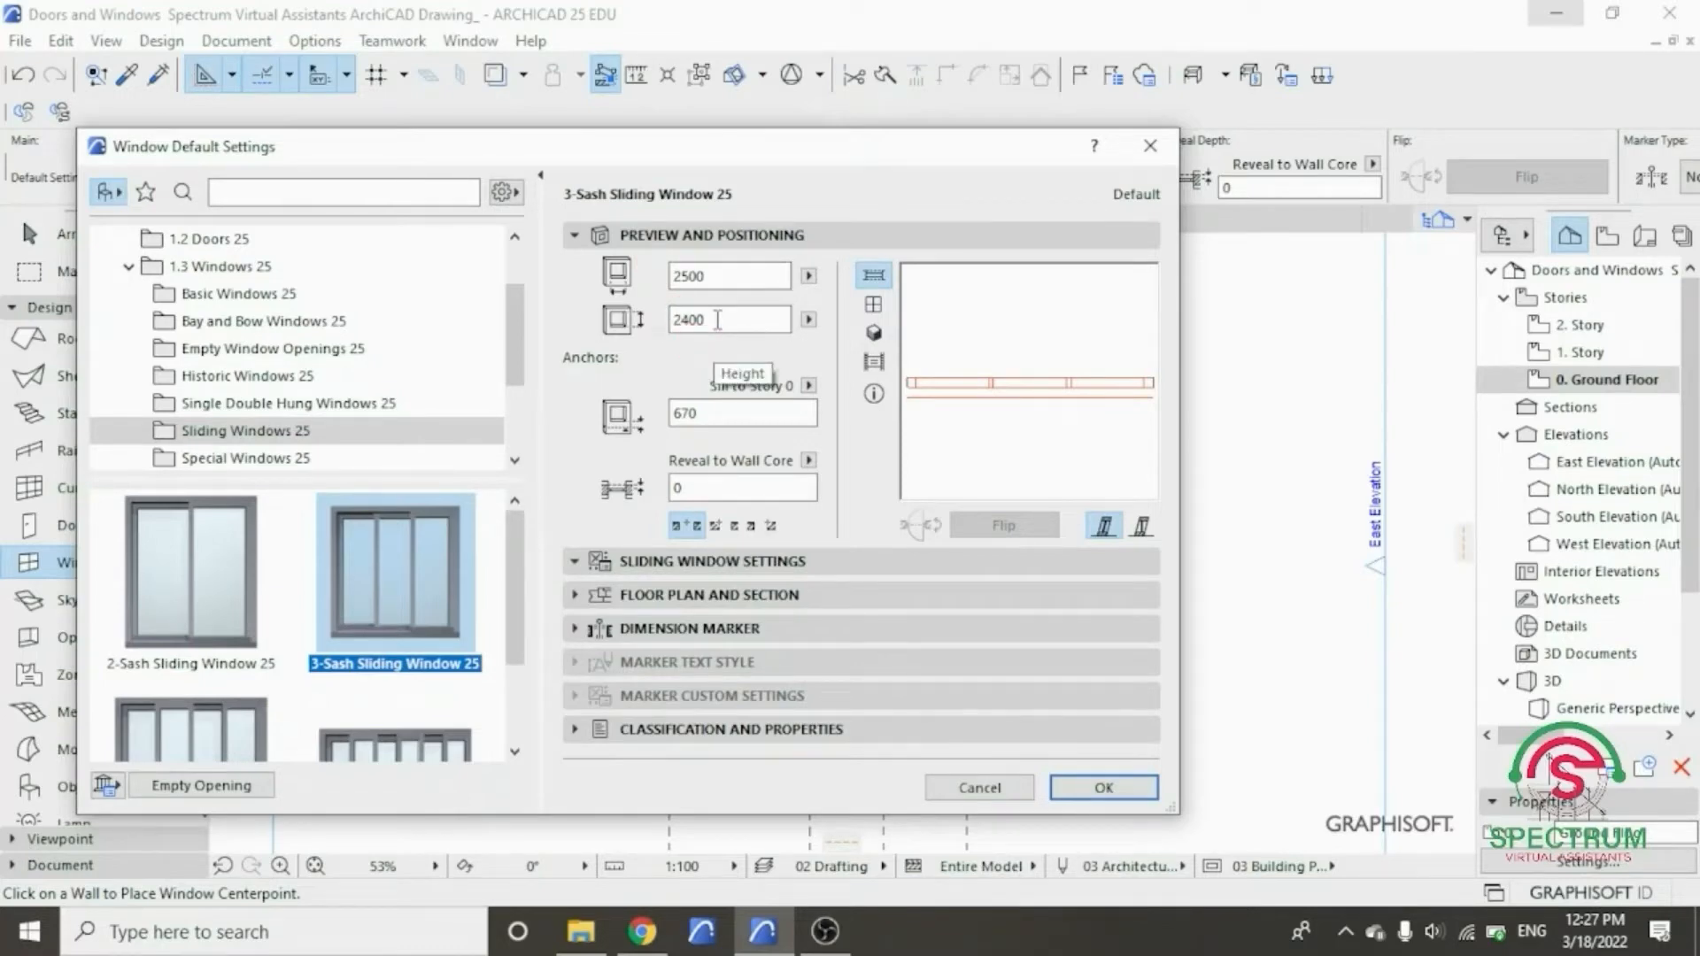
left_click(704, 416)
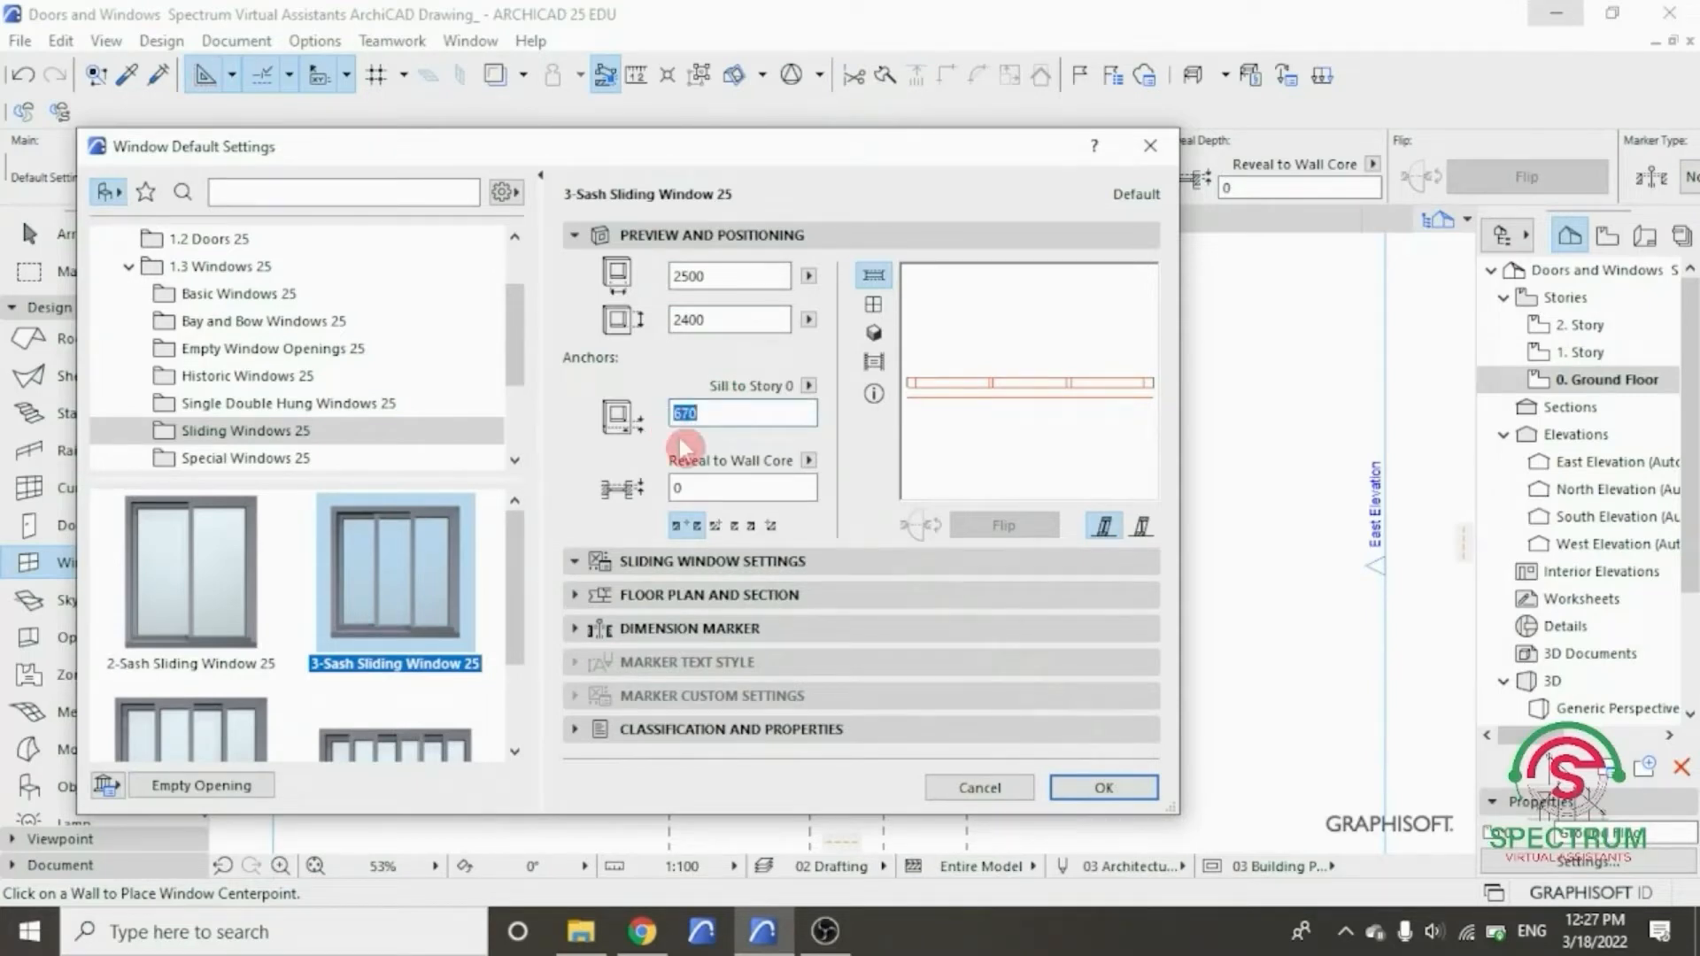
type("100")
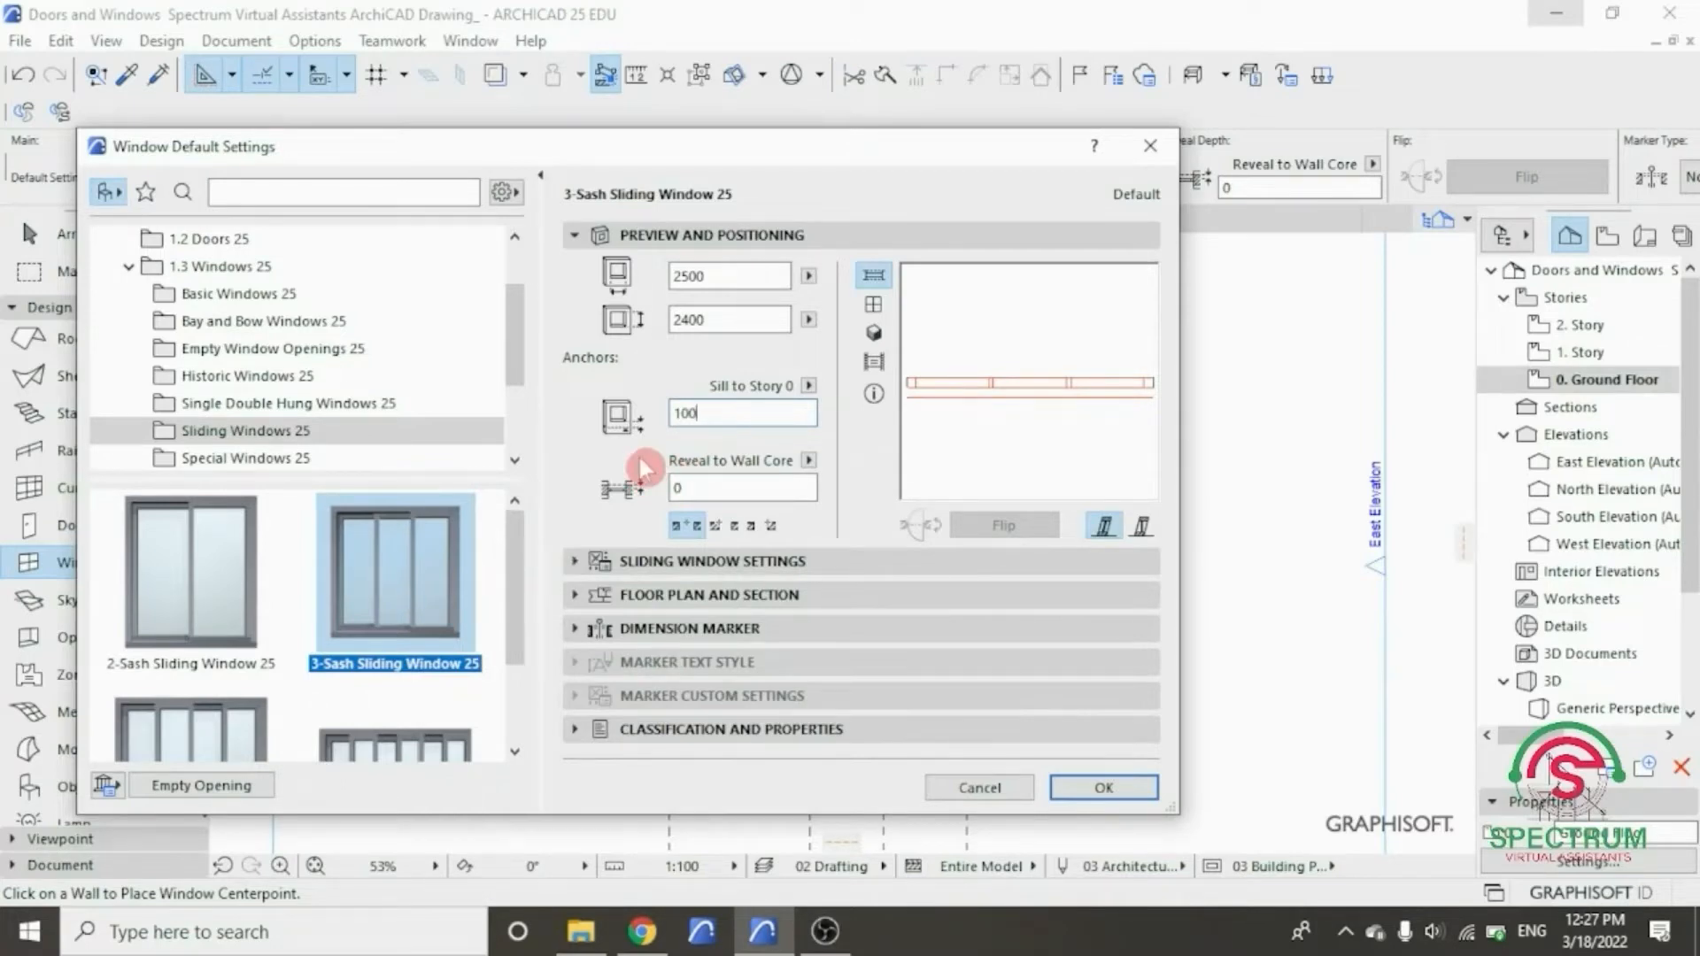
left_click(652, 240)
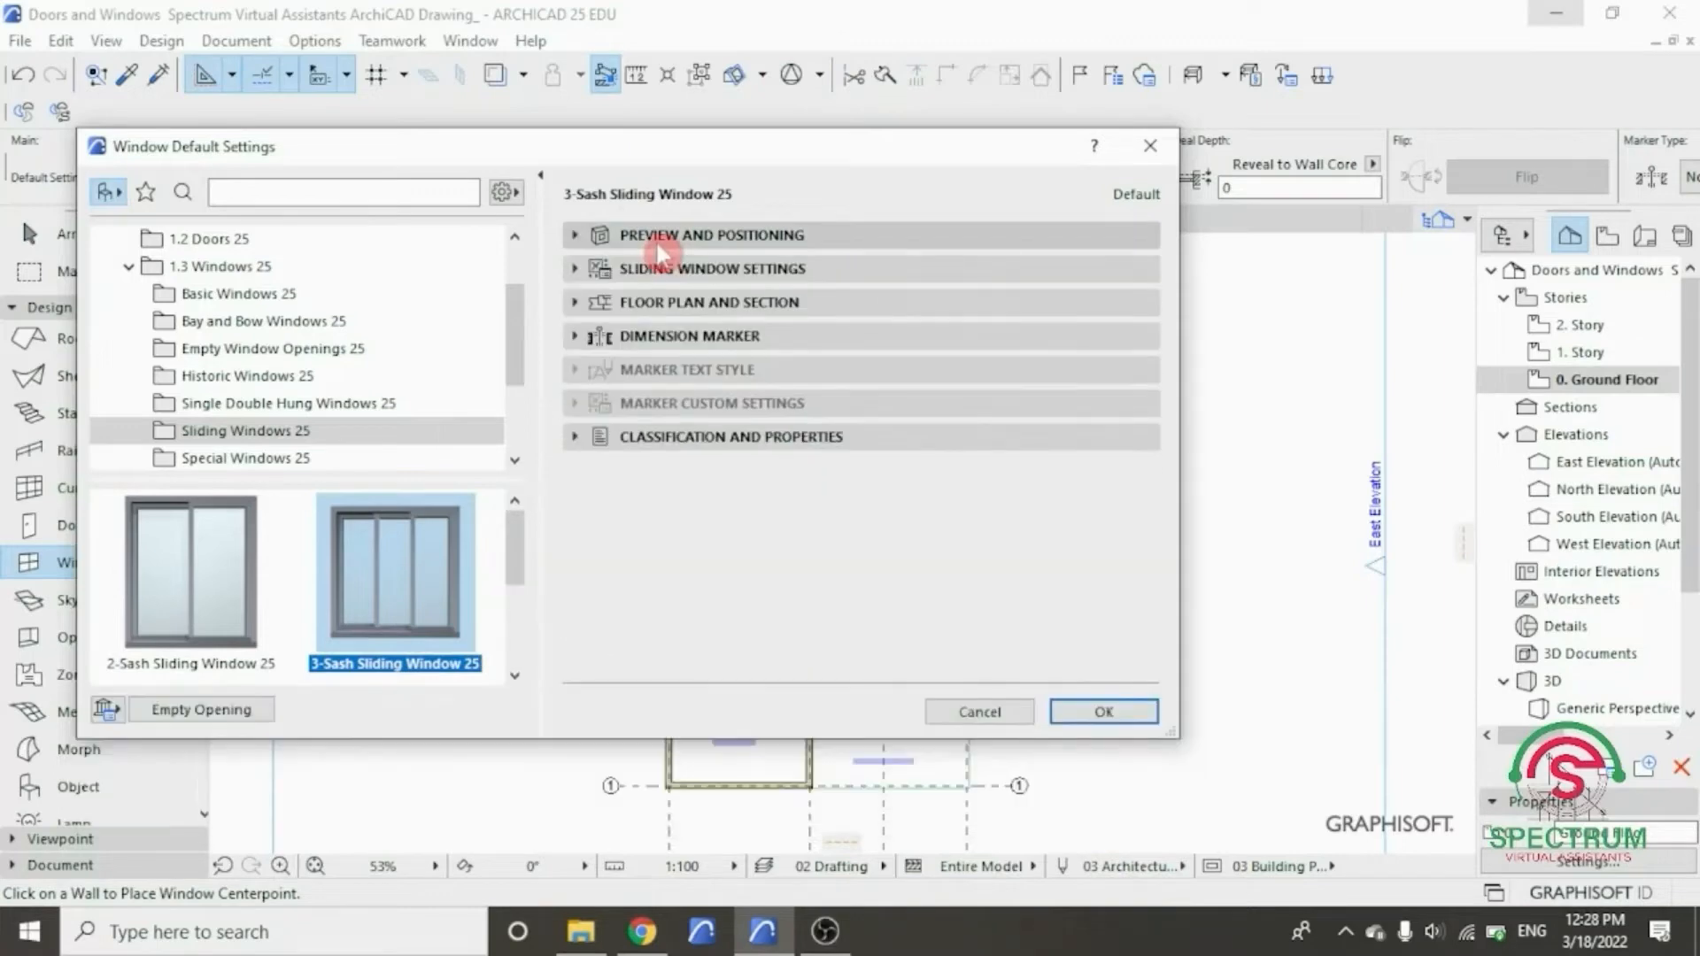
- Show the model attributes of the sliding window with its frame, sash and glass surfaces, and reposition the settings dialog
left_click(708, 269)
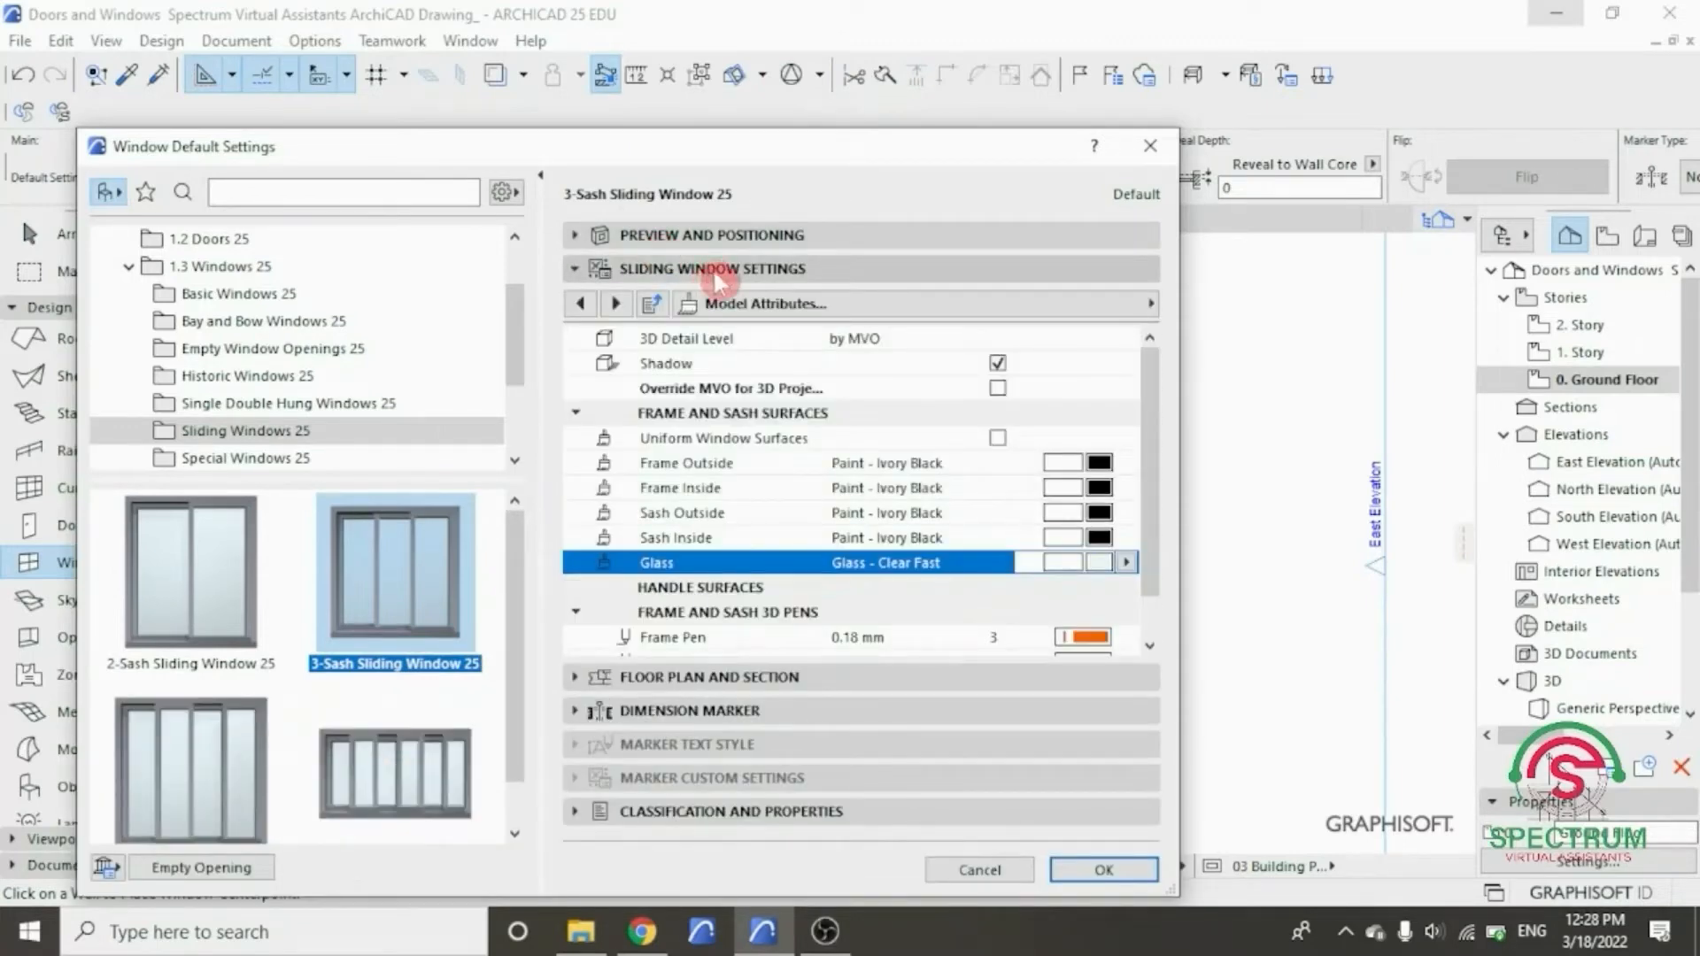
left_click(759, 305)
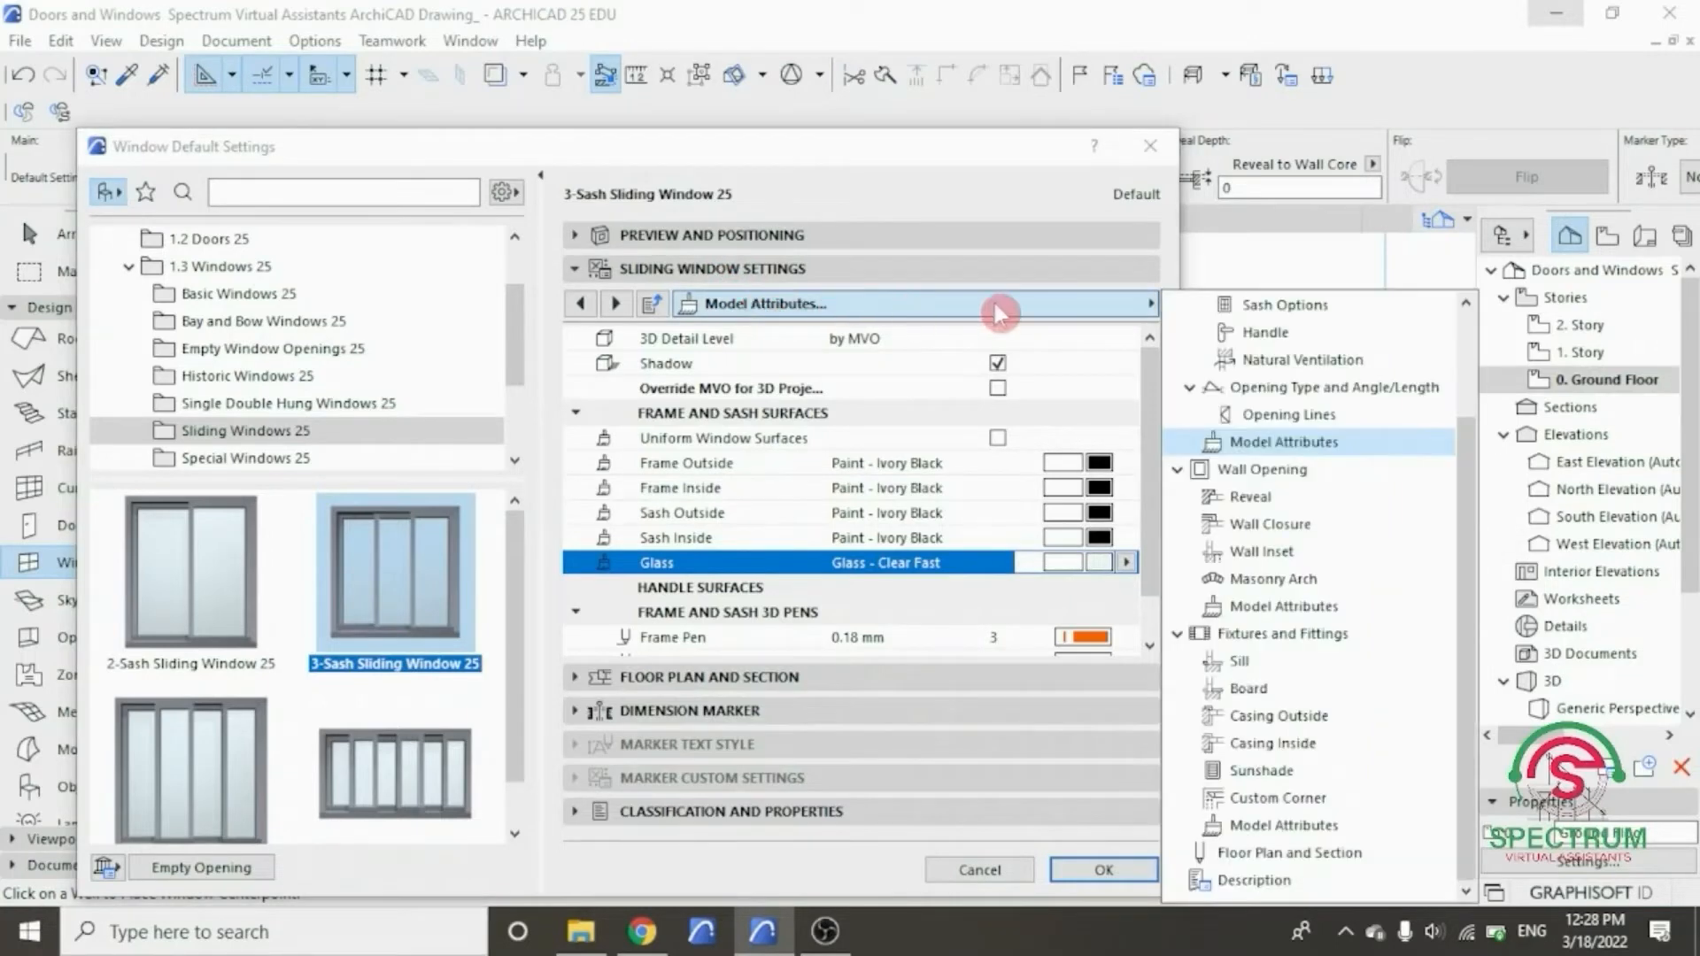
left_click(1281, 442)
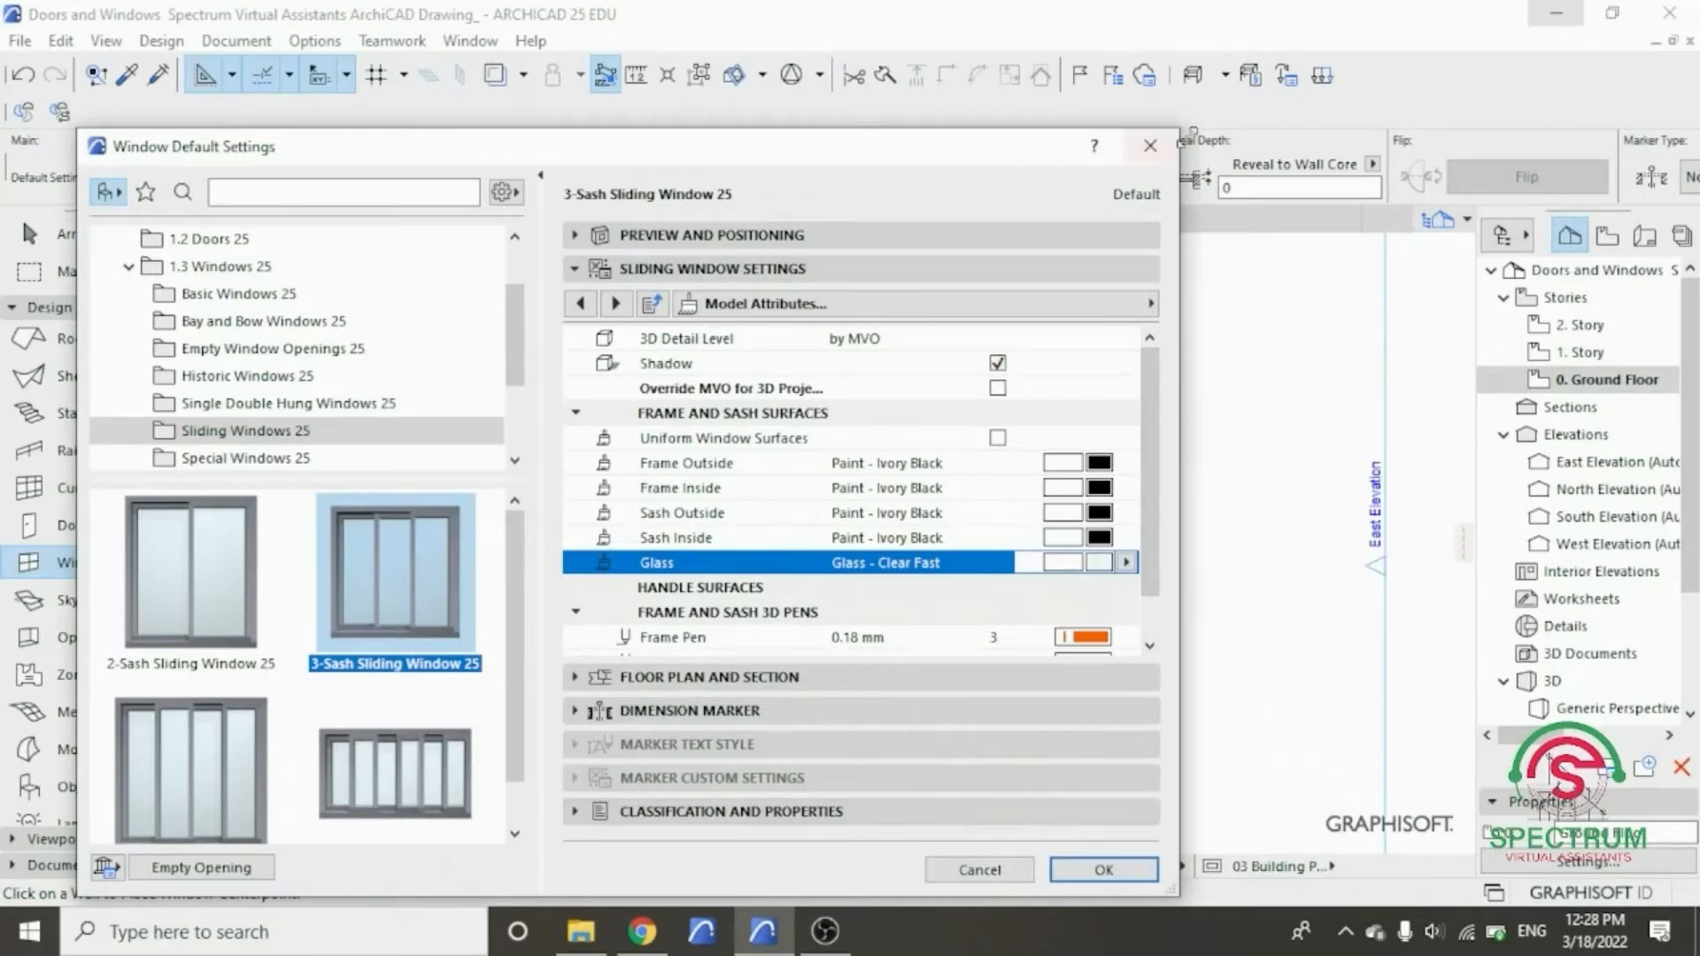
left_click_drag(1018, 159, 916, 131)
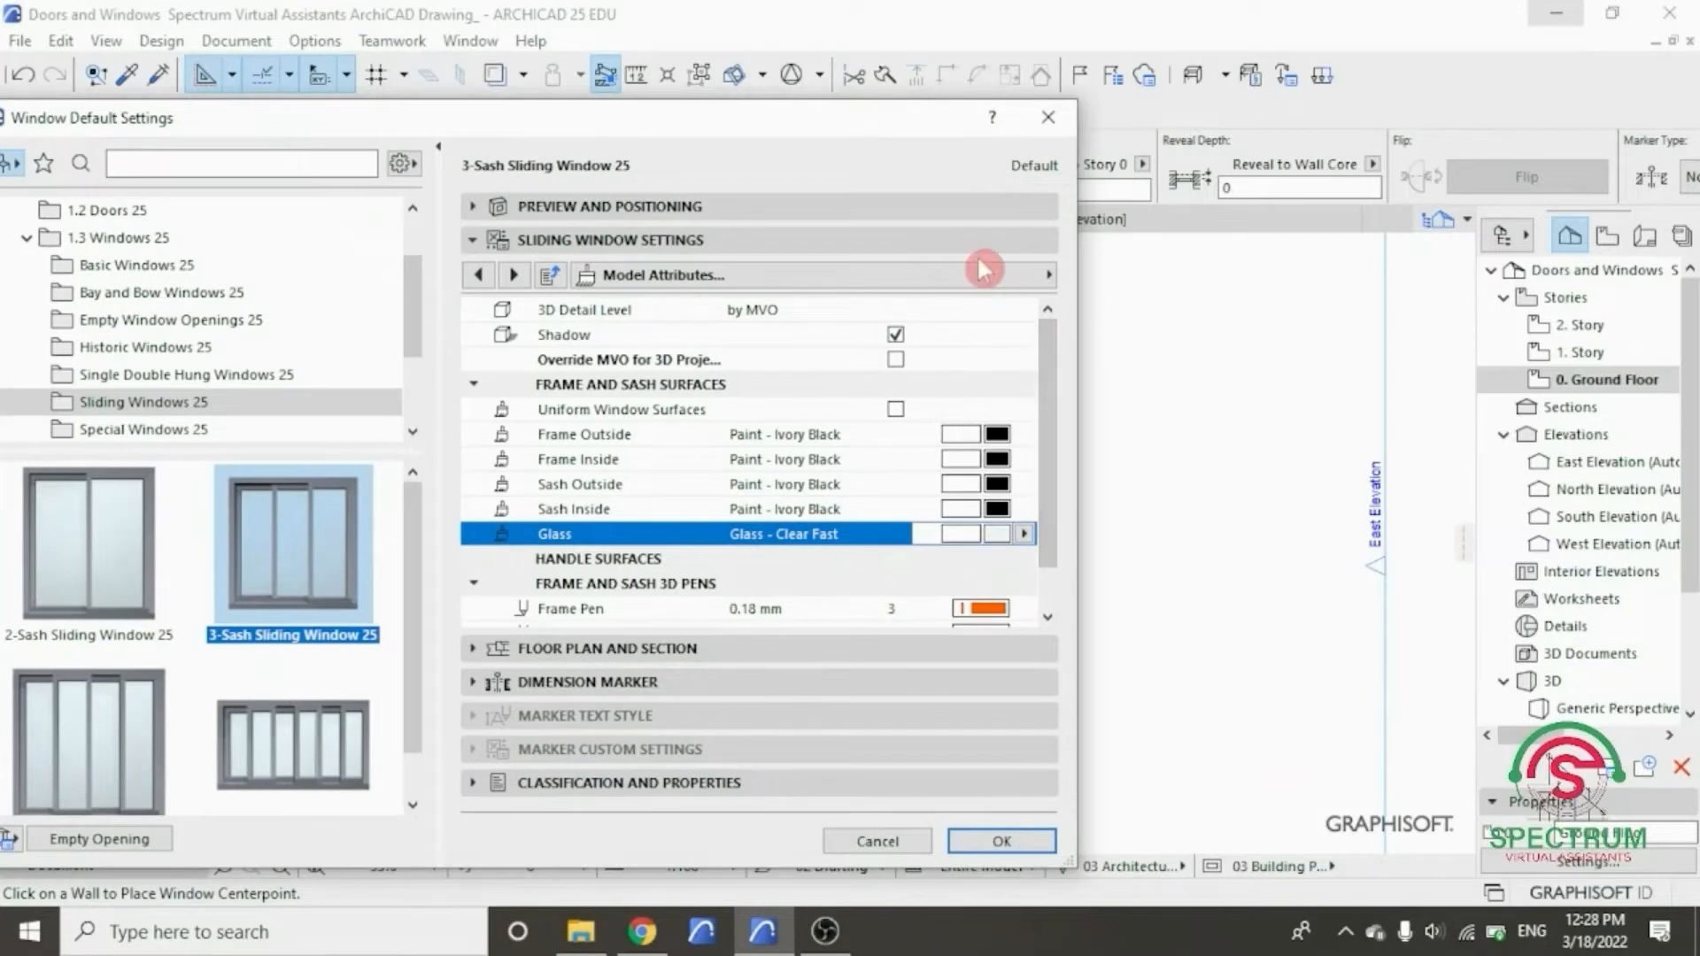
- Assign Paint - Ivory Black to the window's outside and inside frame and sash surfaces, and Glass - Clear Fast to the glass
left_click(1001, 436)
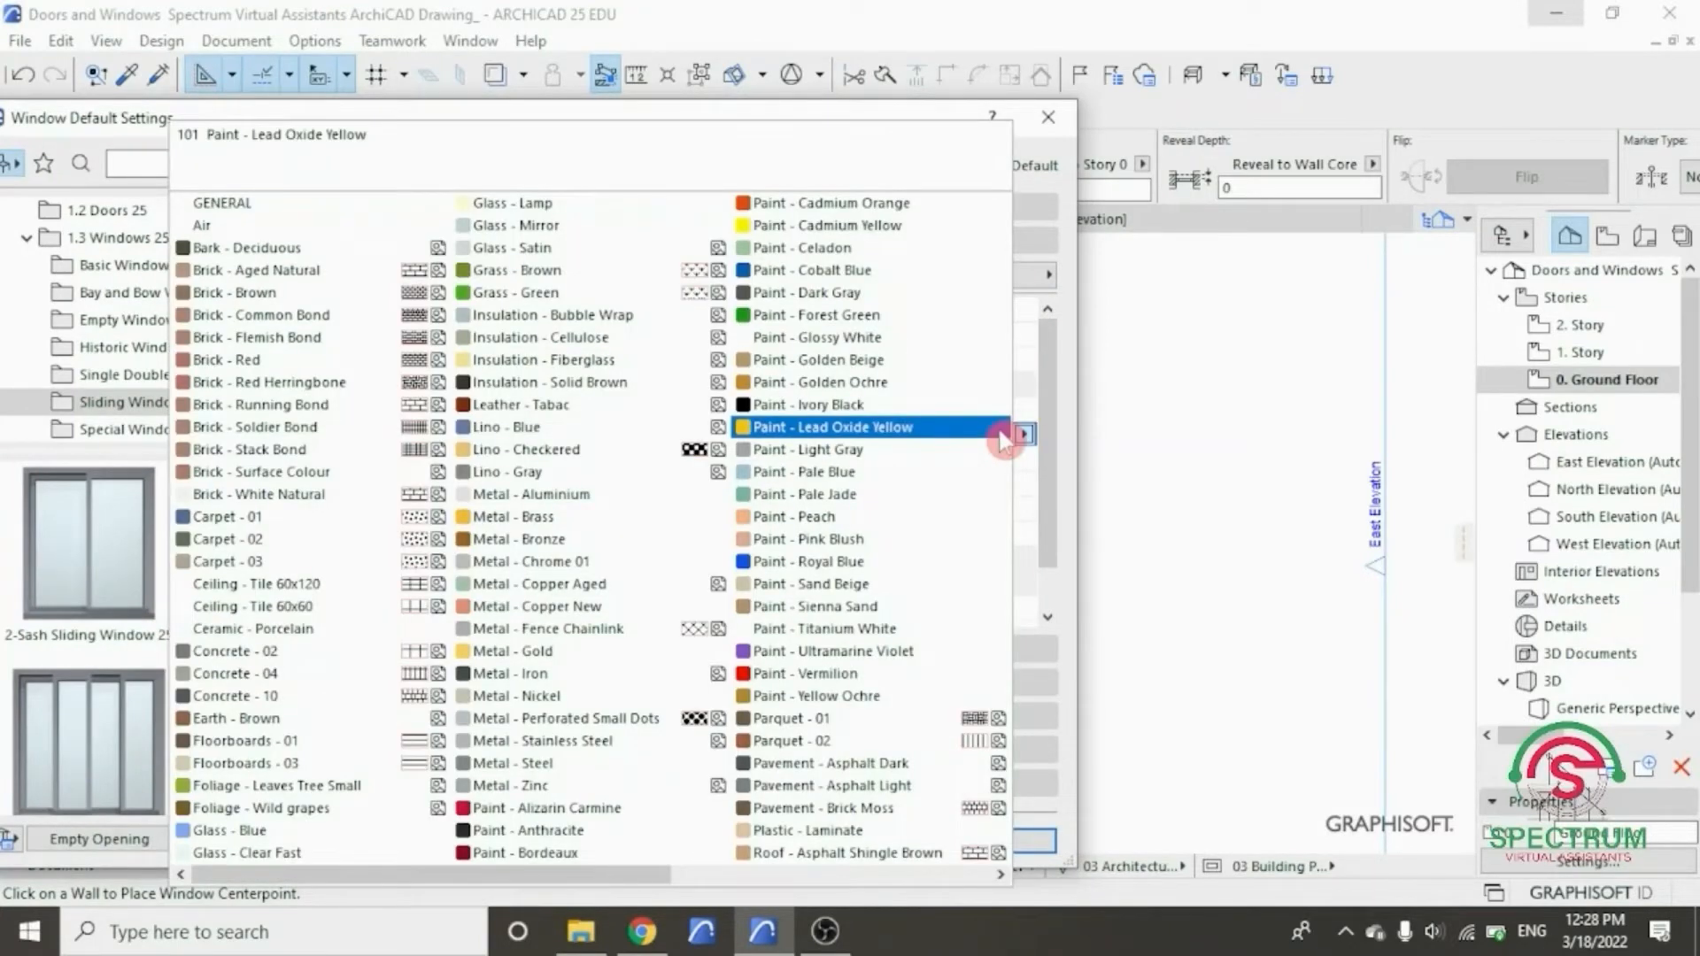
left_click(828, 409)
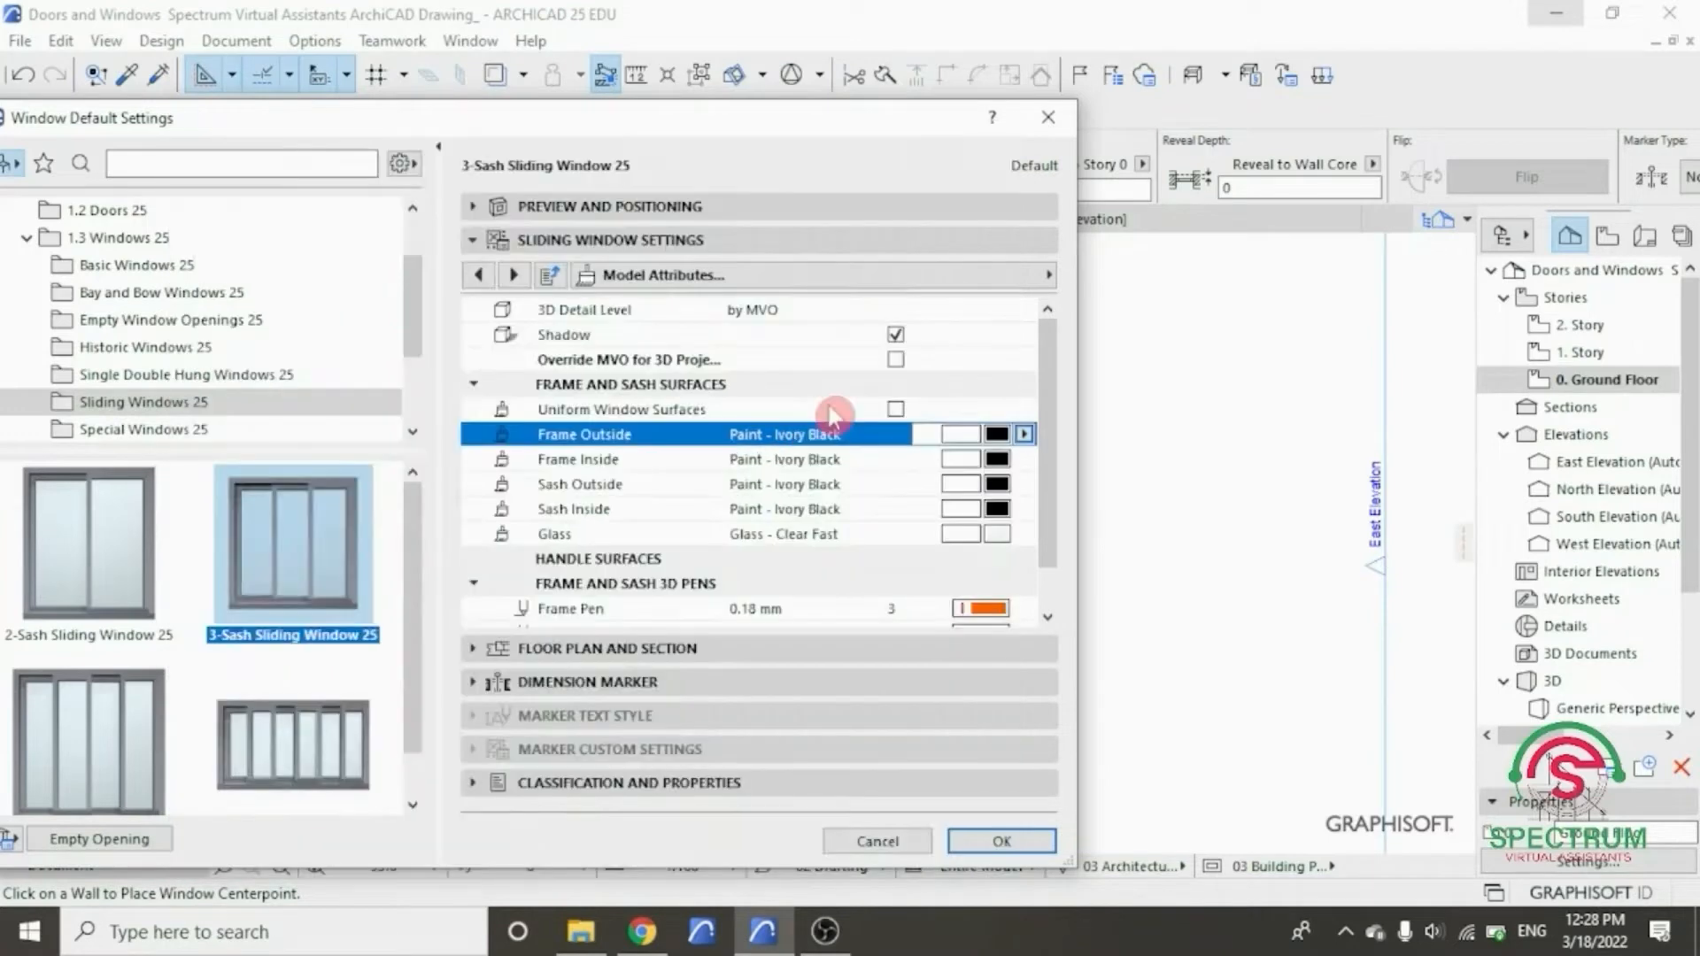
left_click(999, 459)
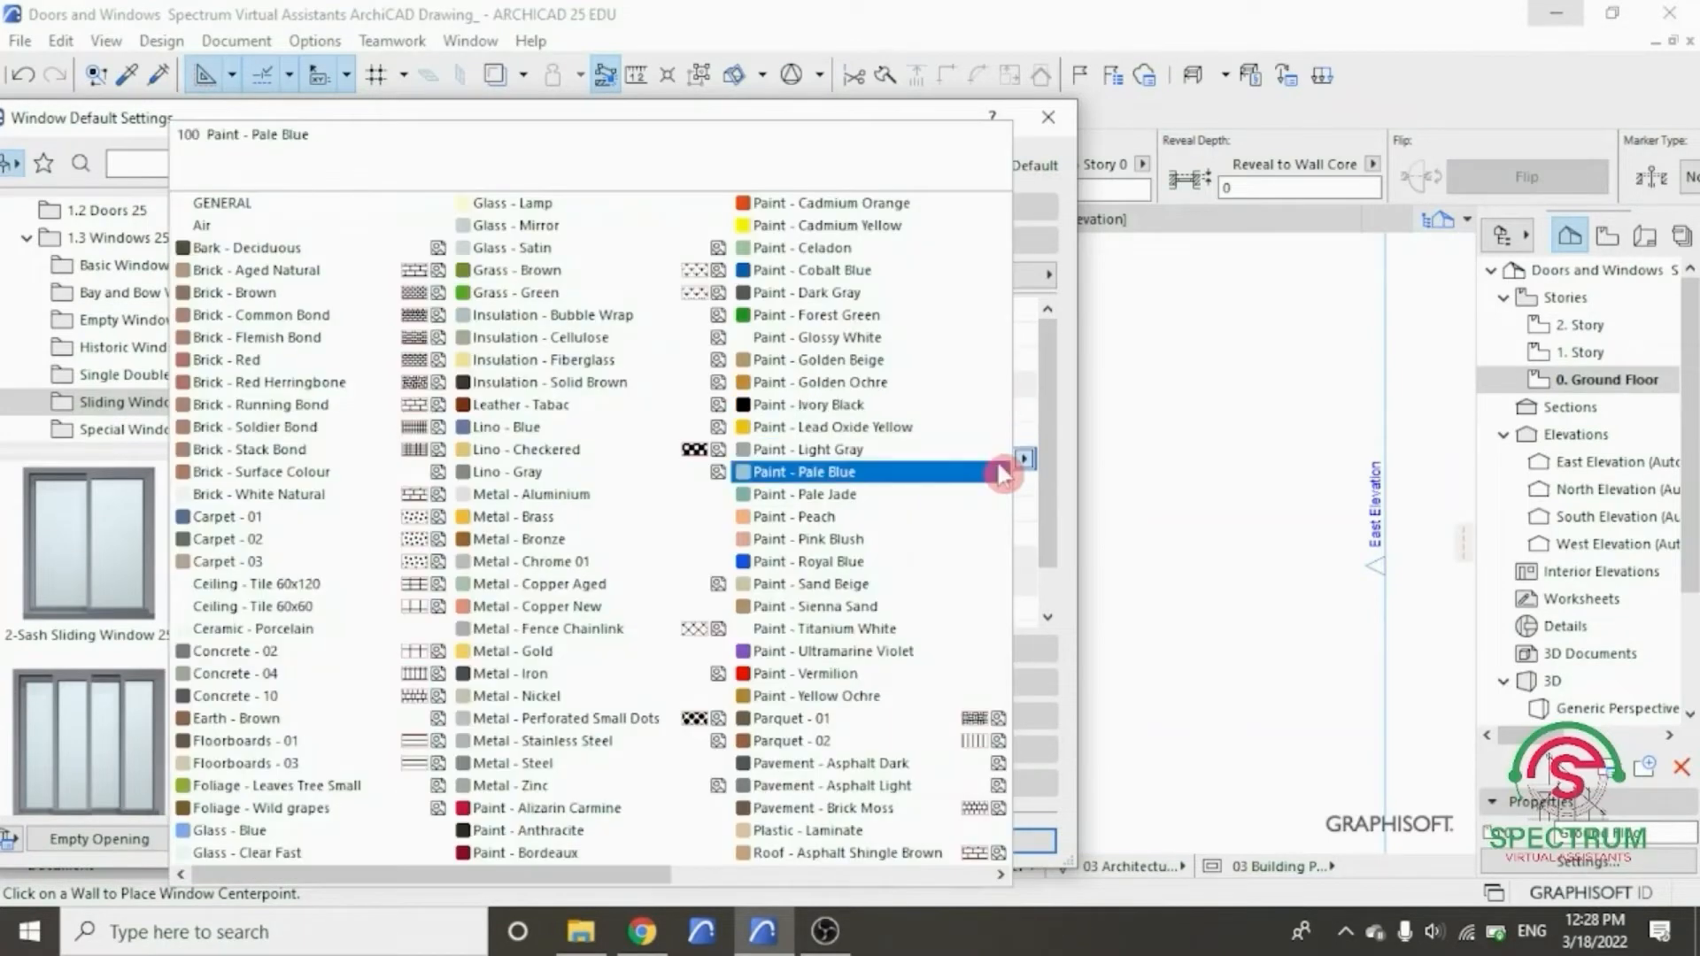
left_click(885, 409)
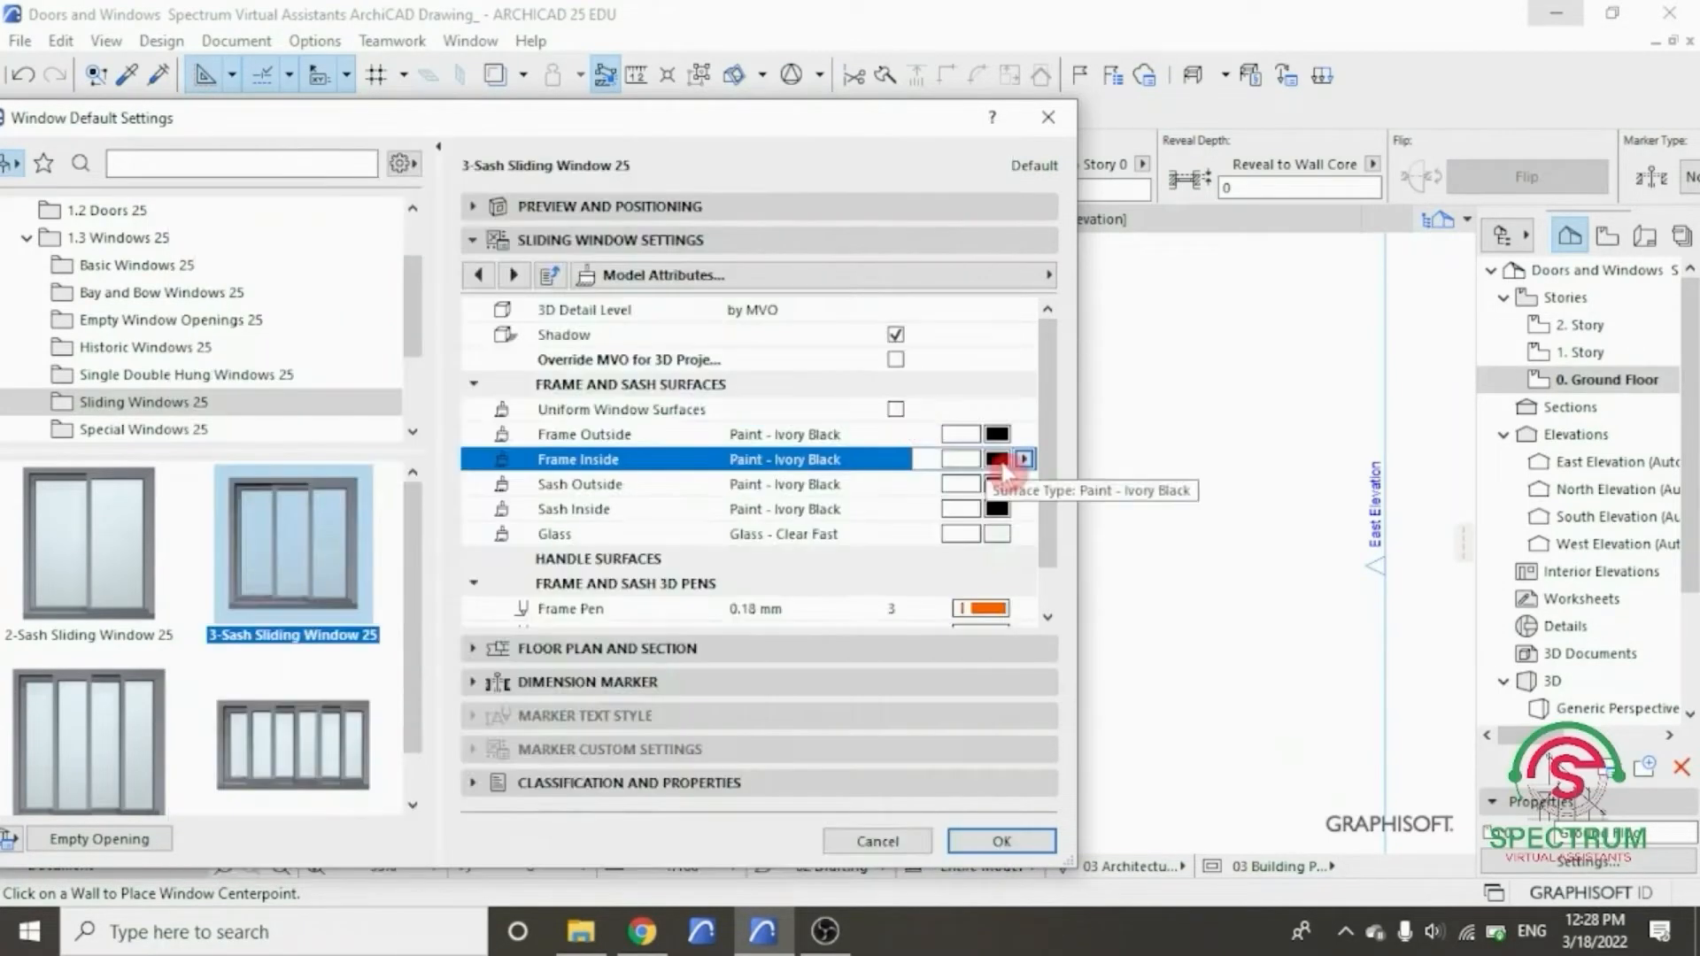
left_click(999, 483)
left_click(875, 405)
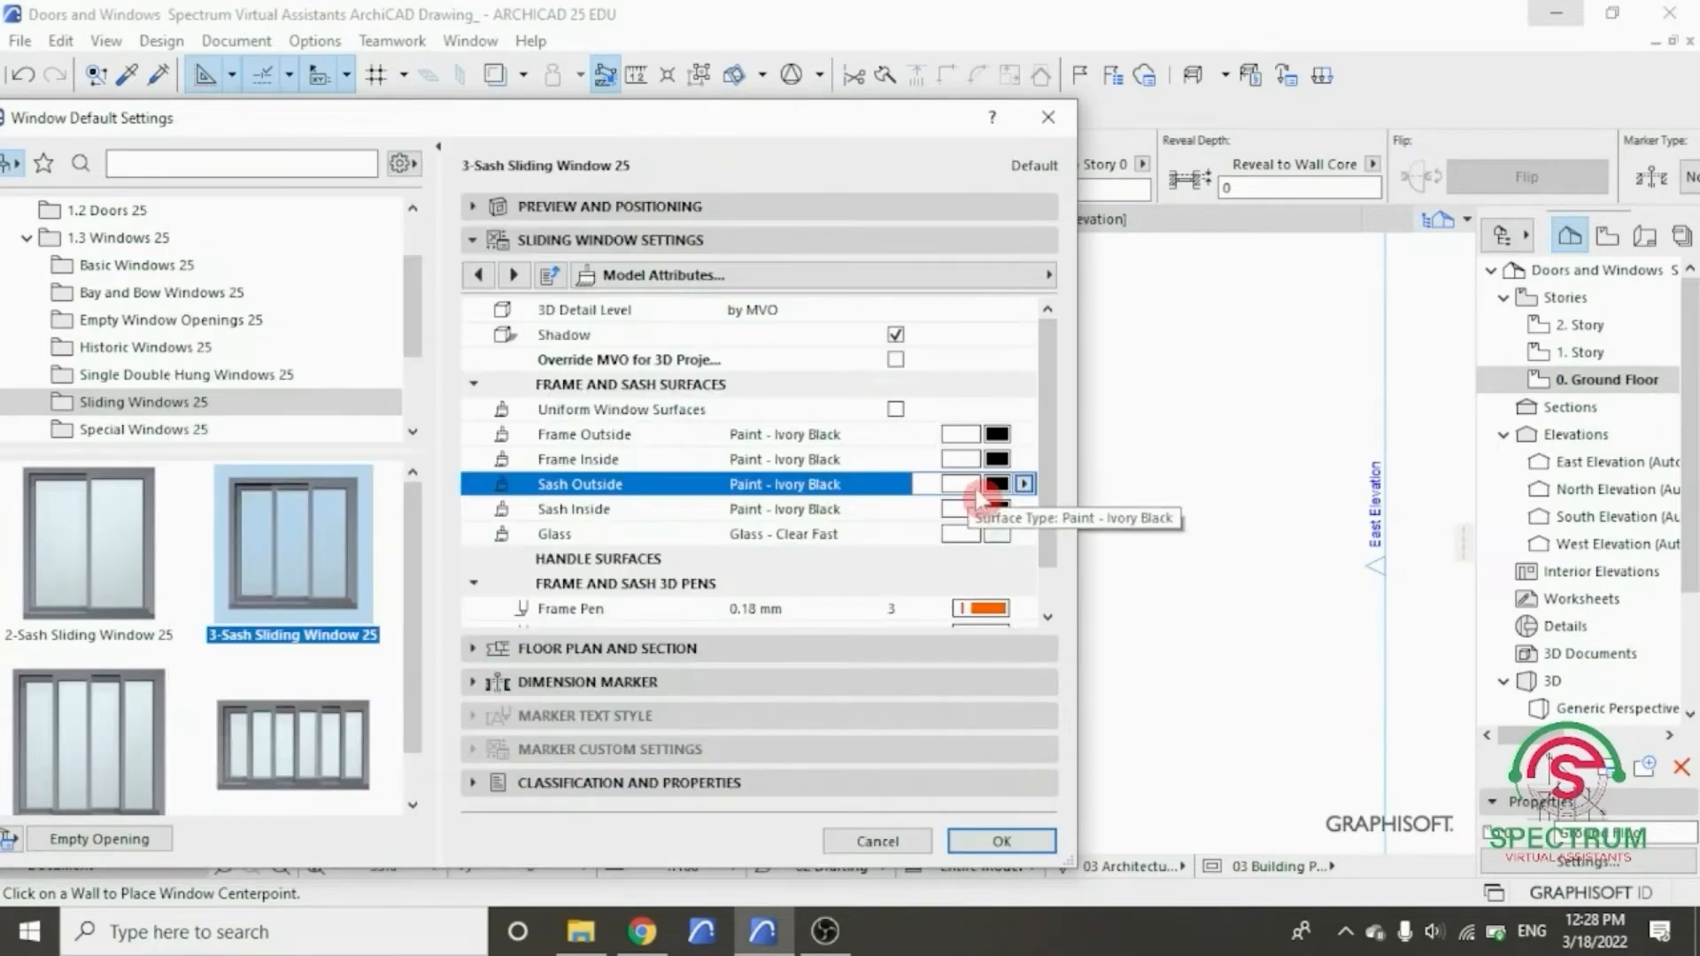
left_click(999, 508)
left_click(837, 409)
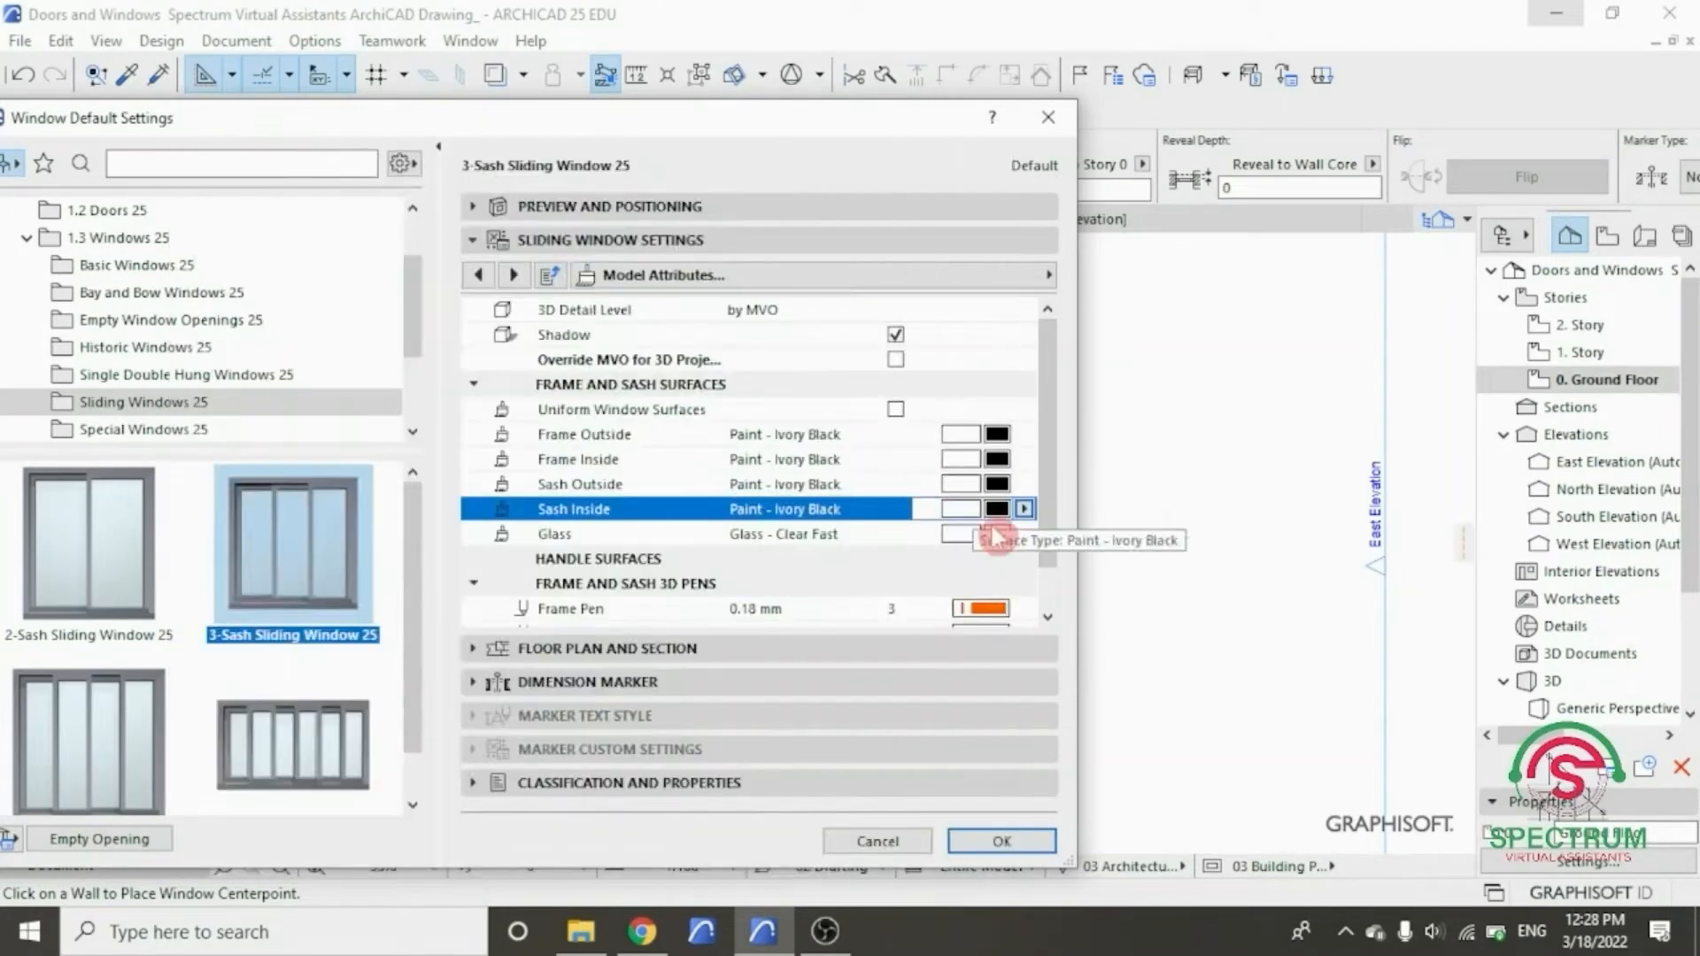
left_click(1001, 534)
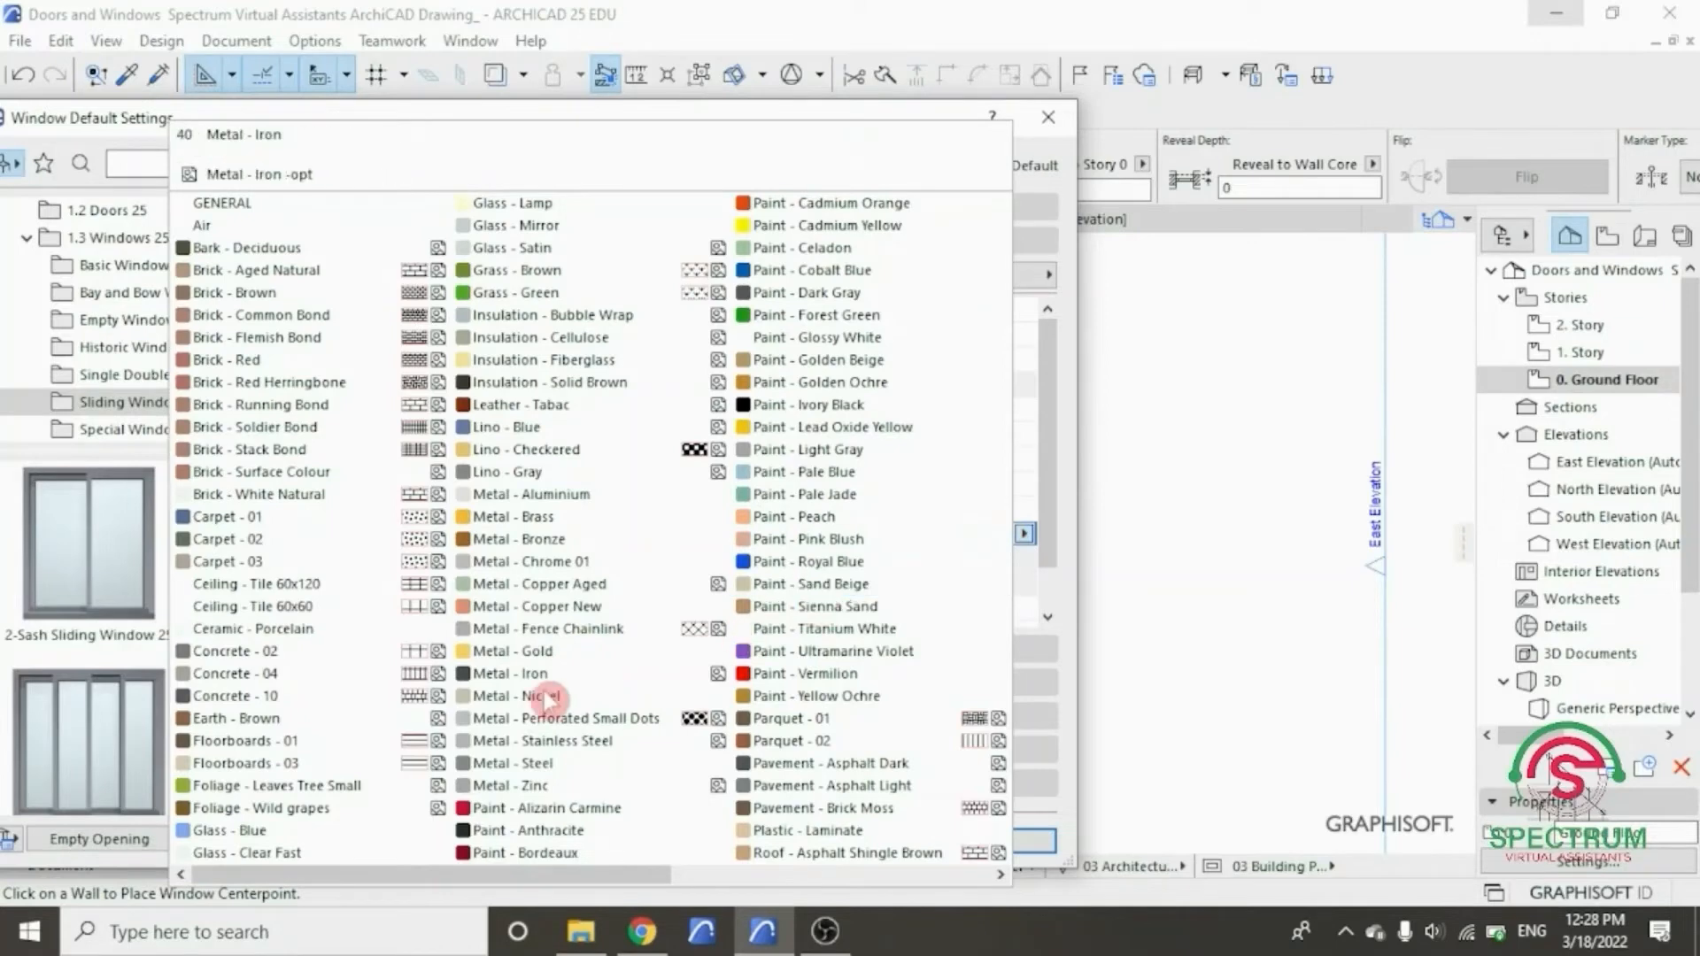
left_click(250, 855)
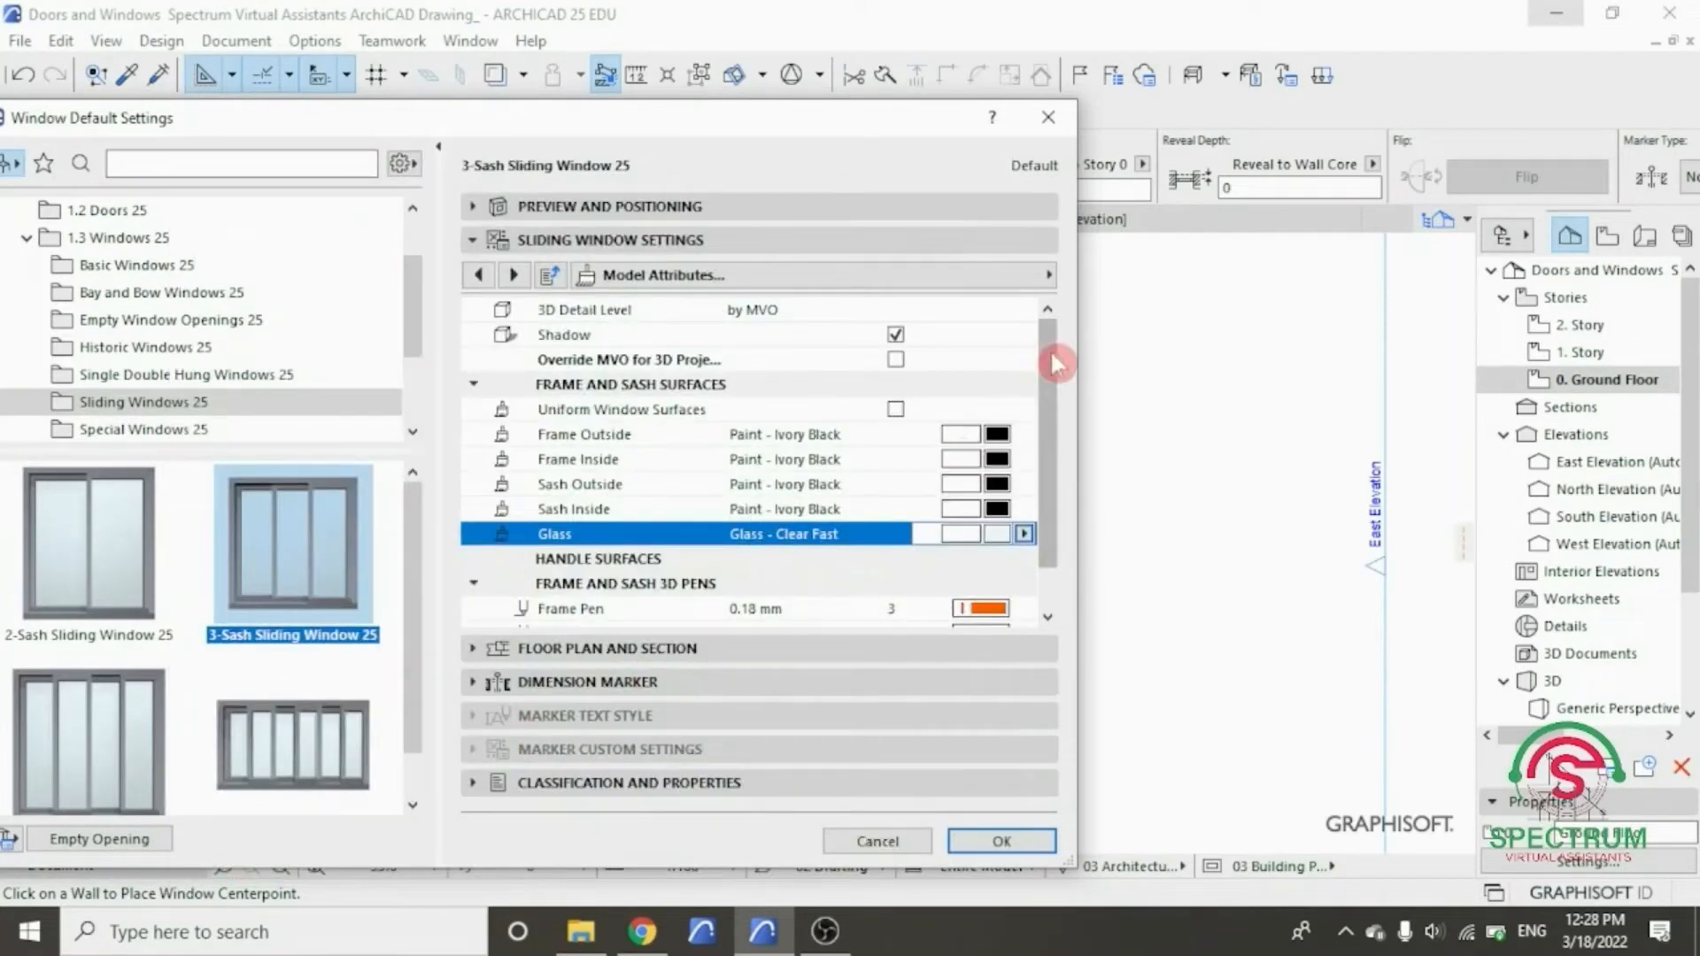
- Review the window's 3D pens, floor plan and section display, dimension marker and classification properties, and accept the default settings
scroll(1058, 361, "down", 2)
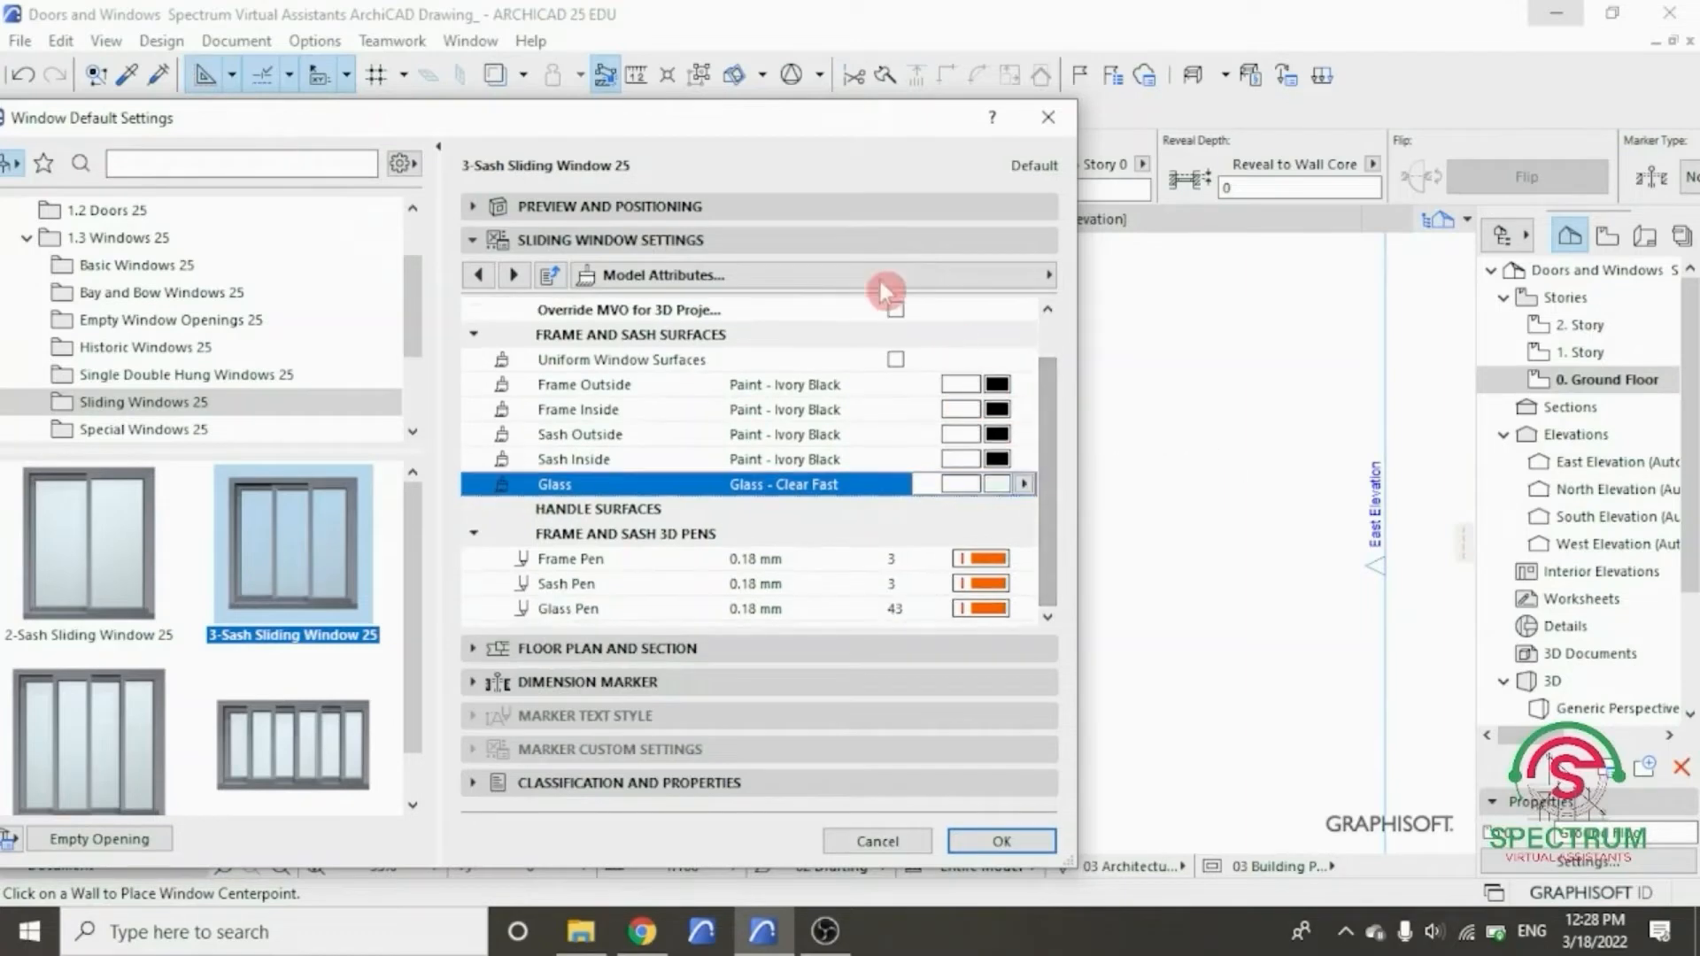
left_click(652, 237)
left_click(617, 275)
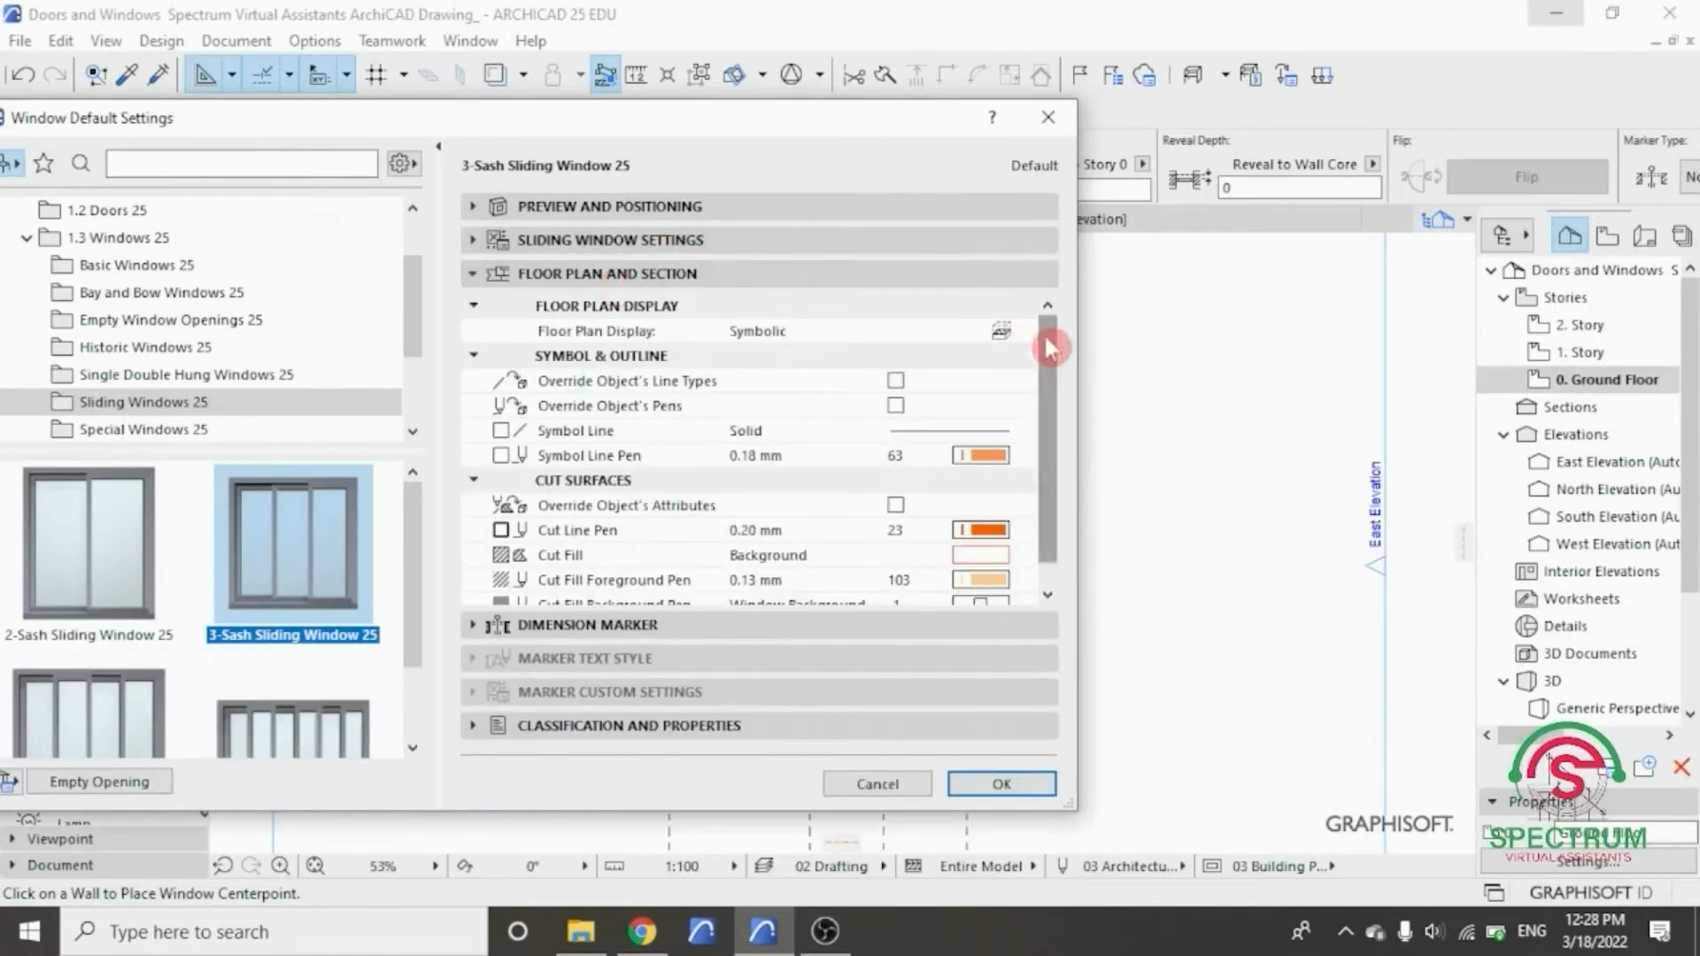
scroll(1049, 390, "down", 1)
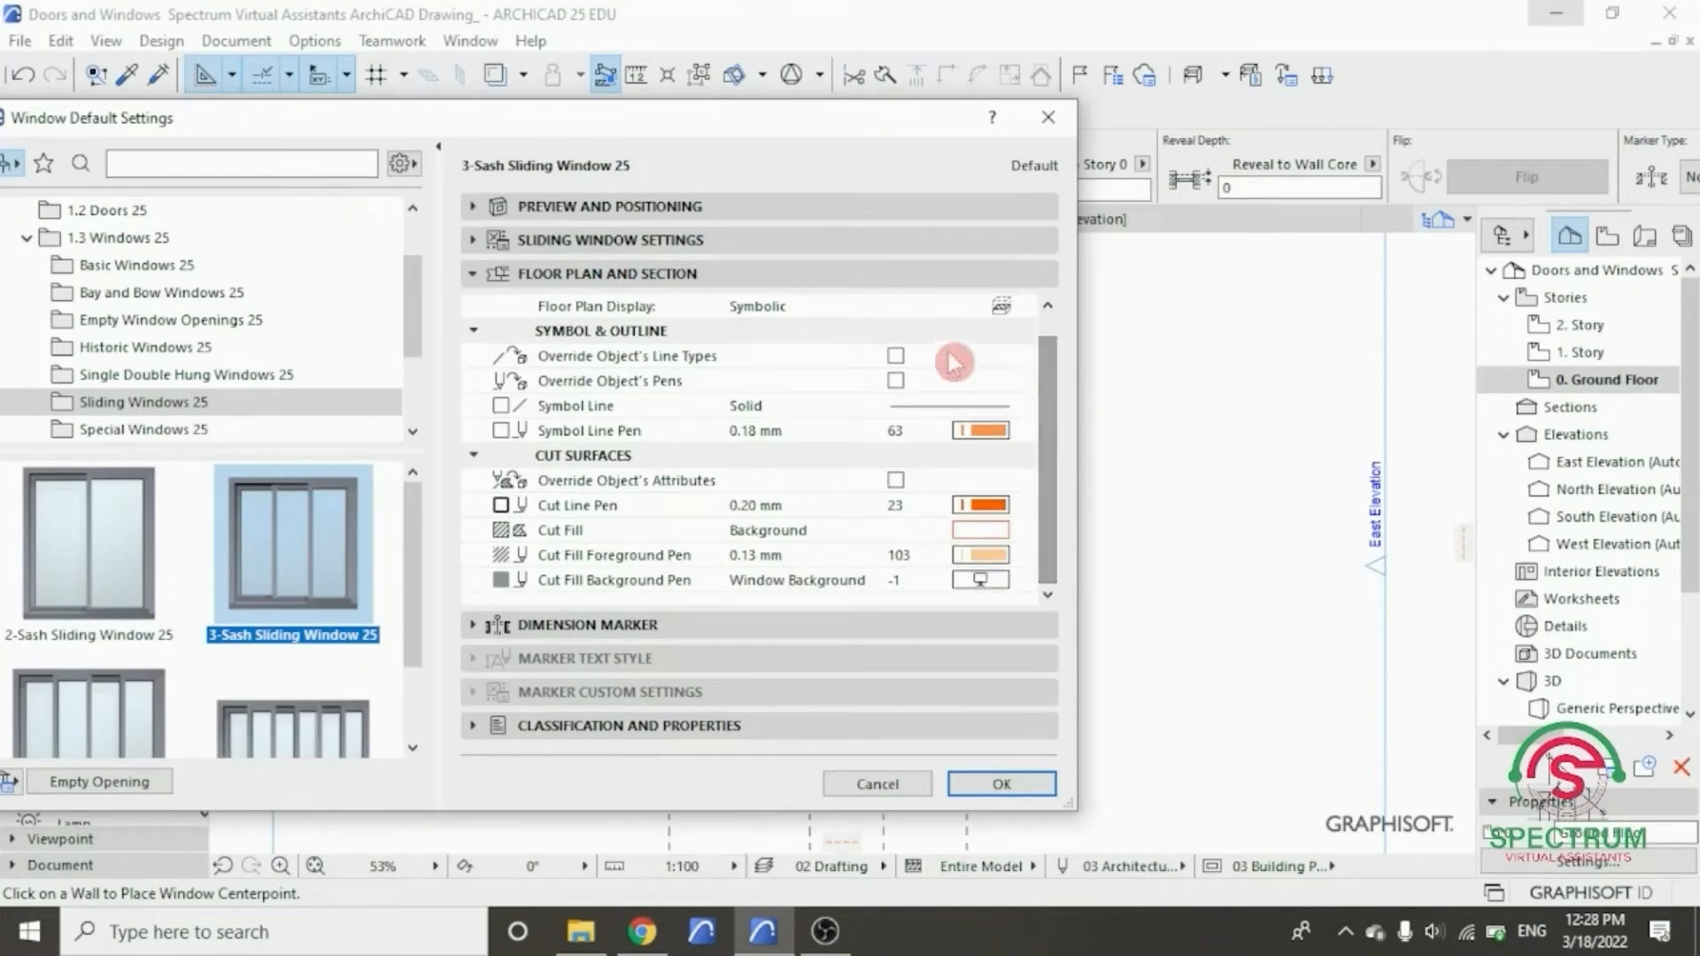
left_click(601, 276)
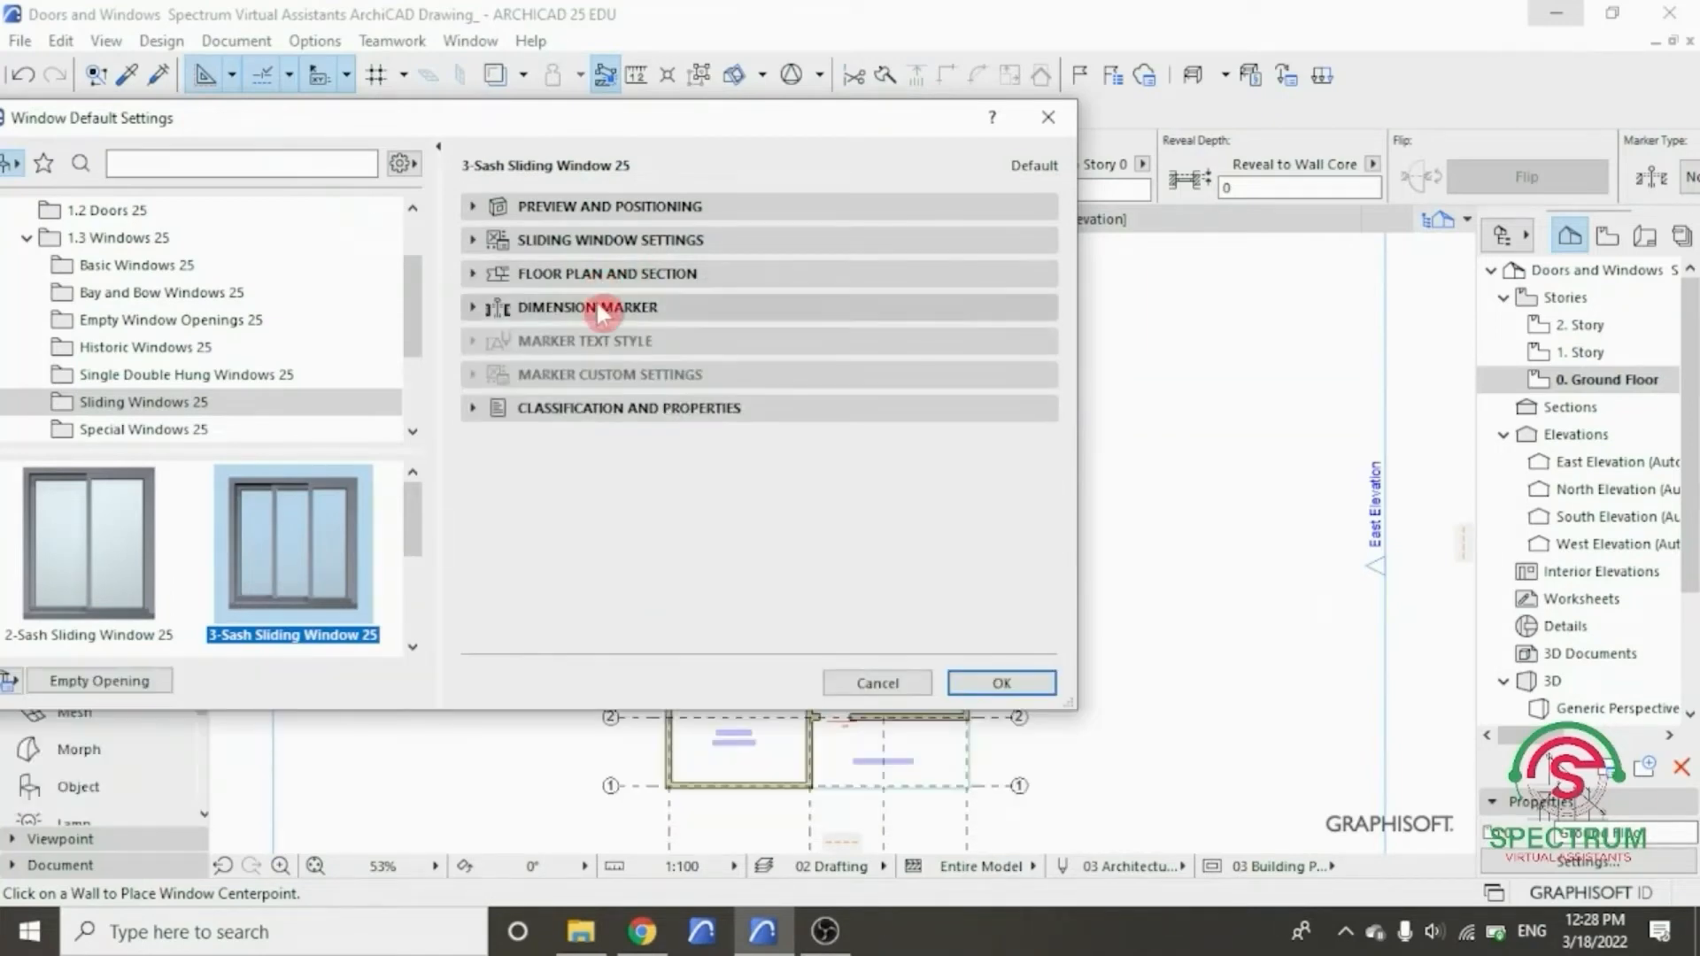
left_click(573, 310)
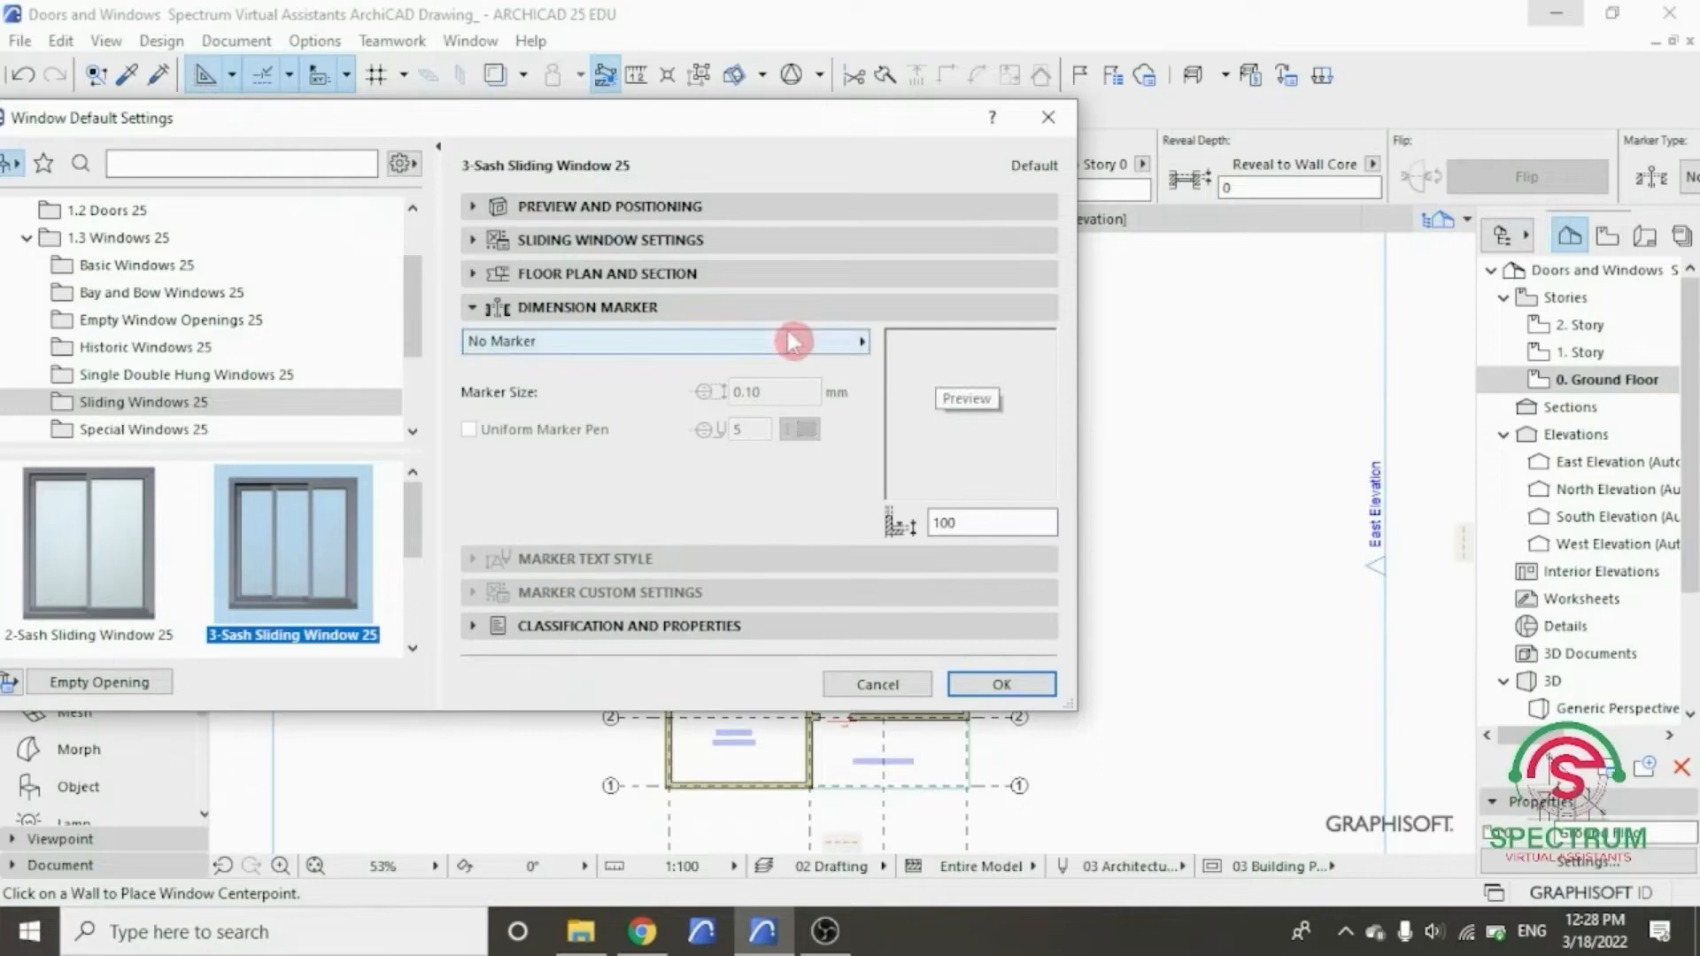
left_click(668, 309)
left_click(632, 409)
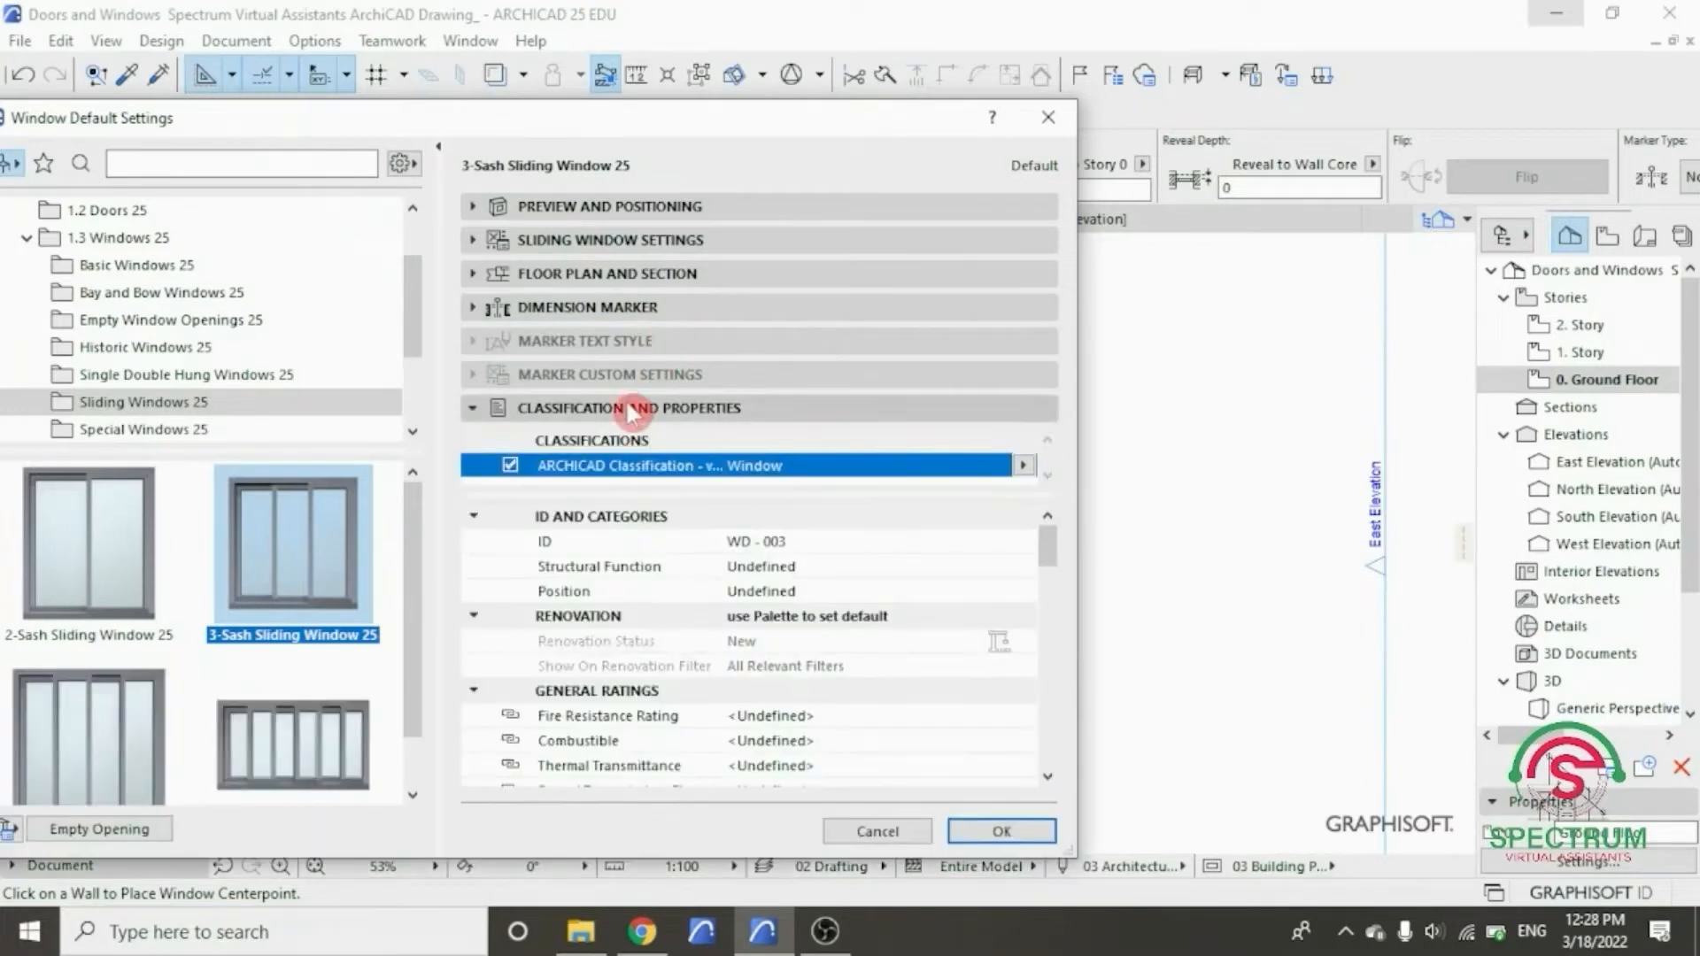
left_click_drag(1053, 521, 1049, 609)
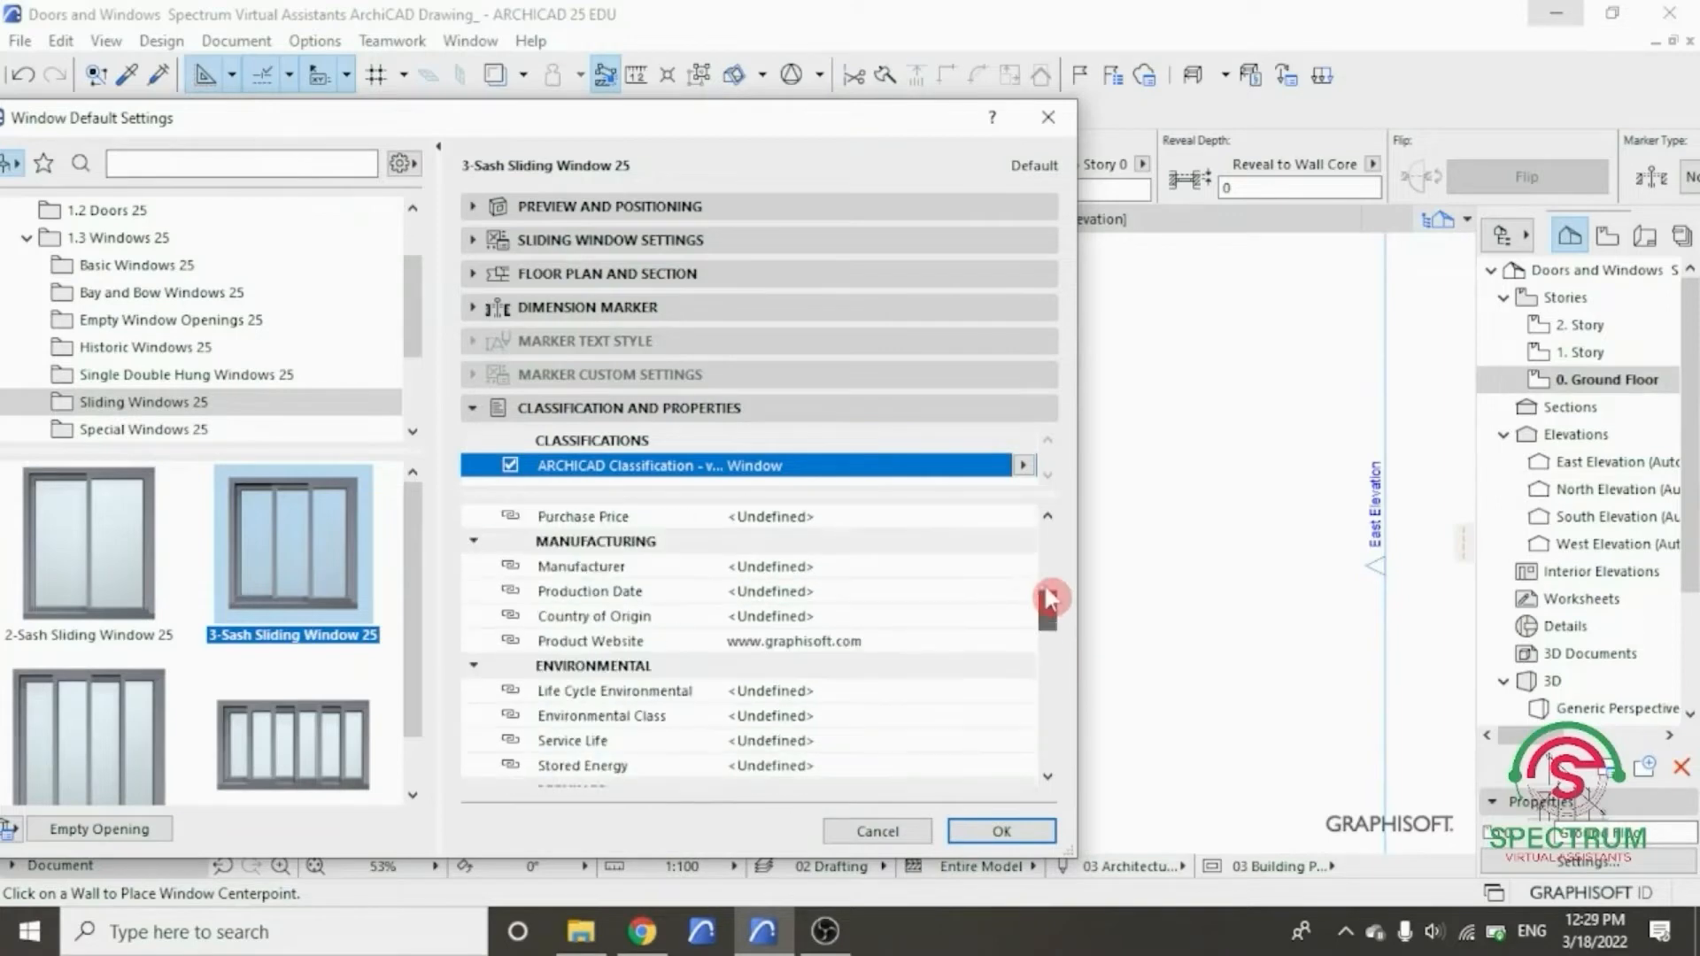
left_click(1018, 828)
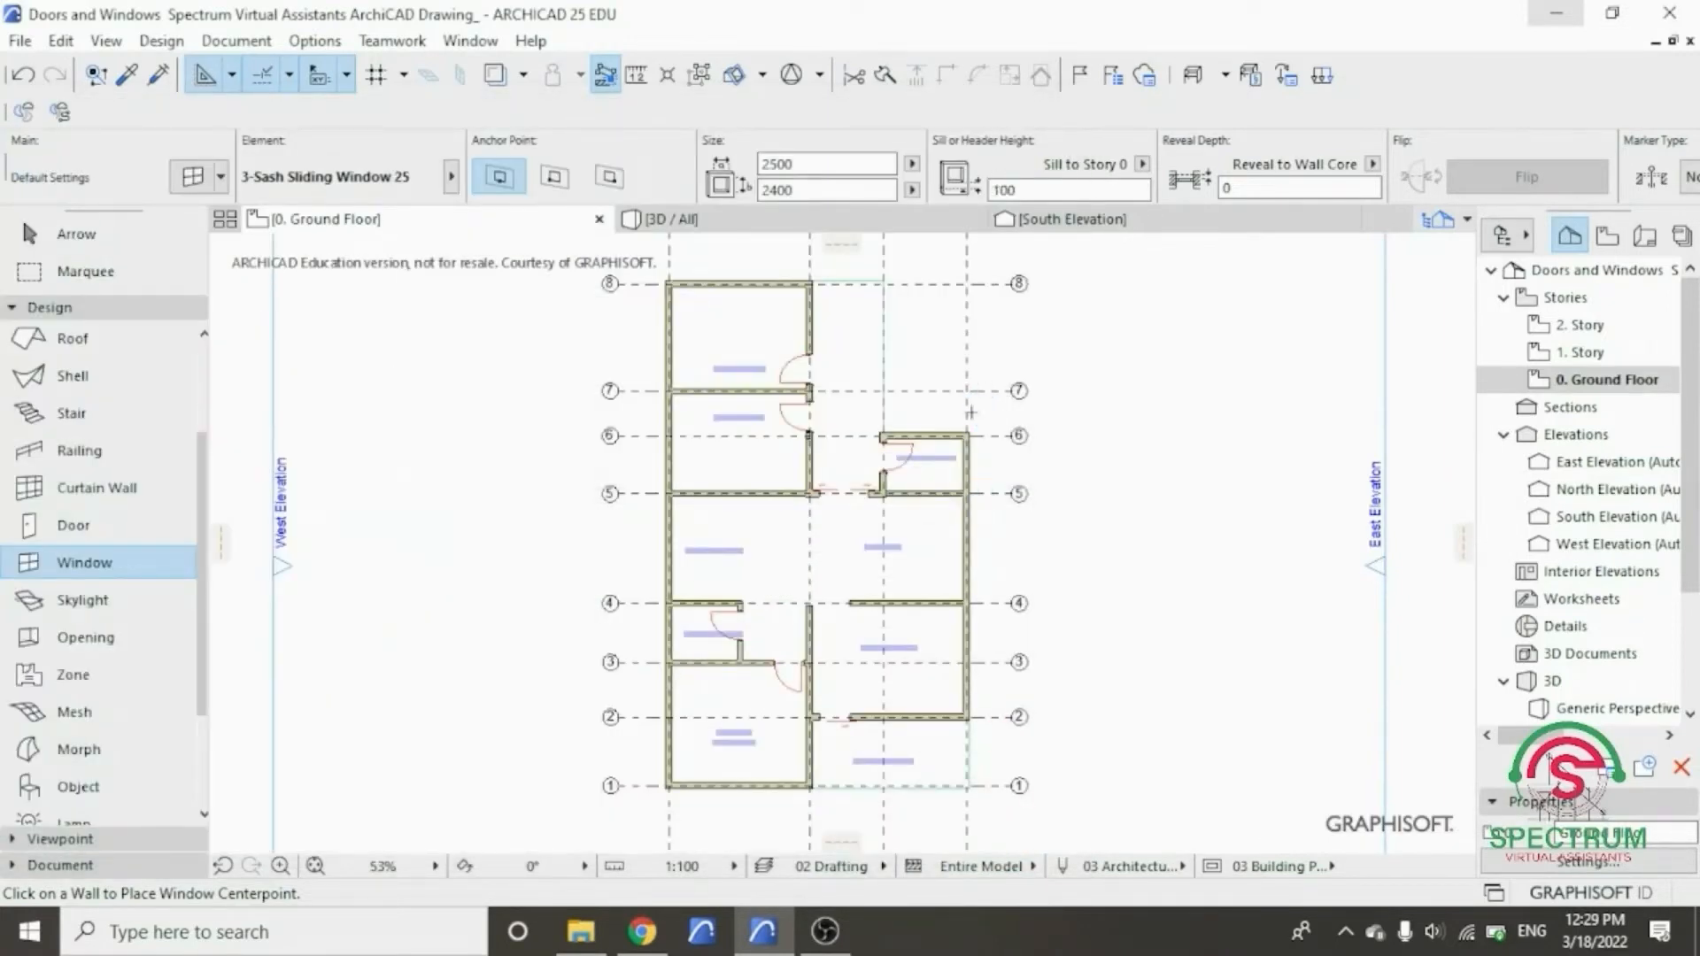
- Place 3-sash sliding windows in the living room's entry porch wall on grid line 2 and in its east exterior wall
scroll(913, 717, "up", 7)
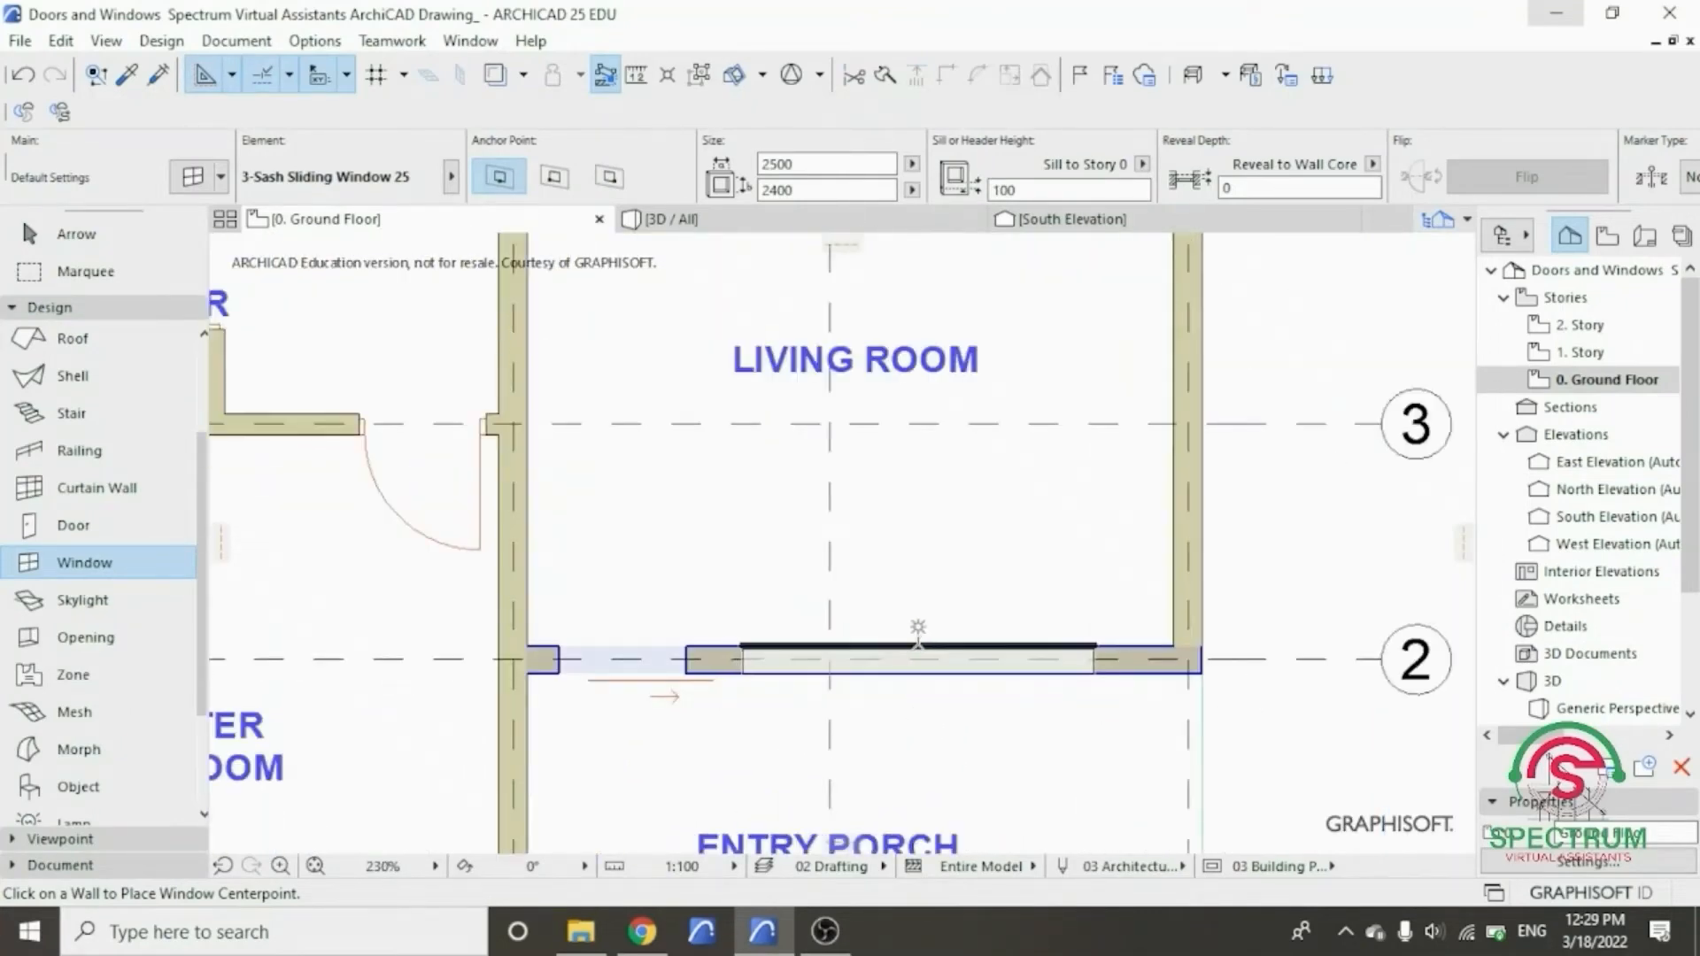
left_click(922, 664)
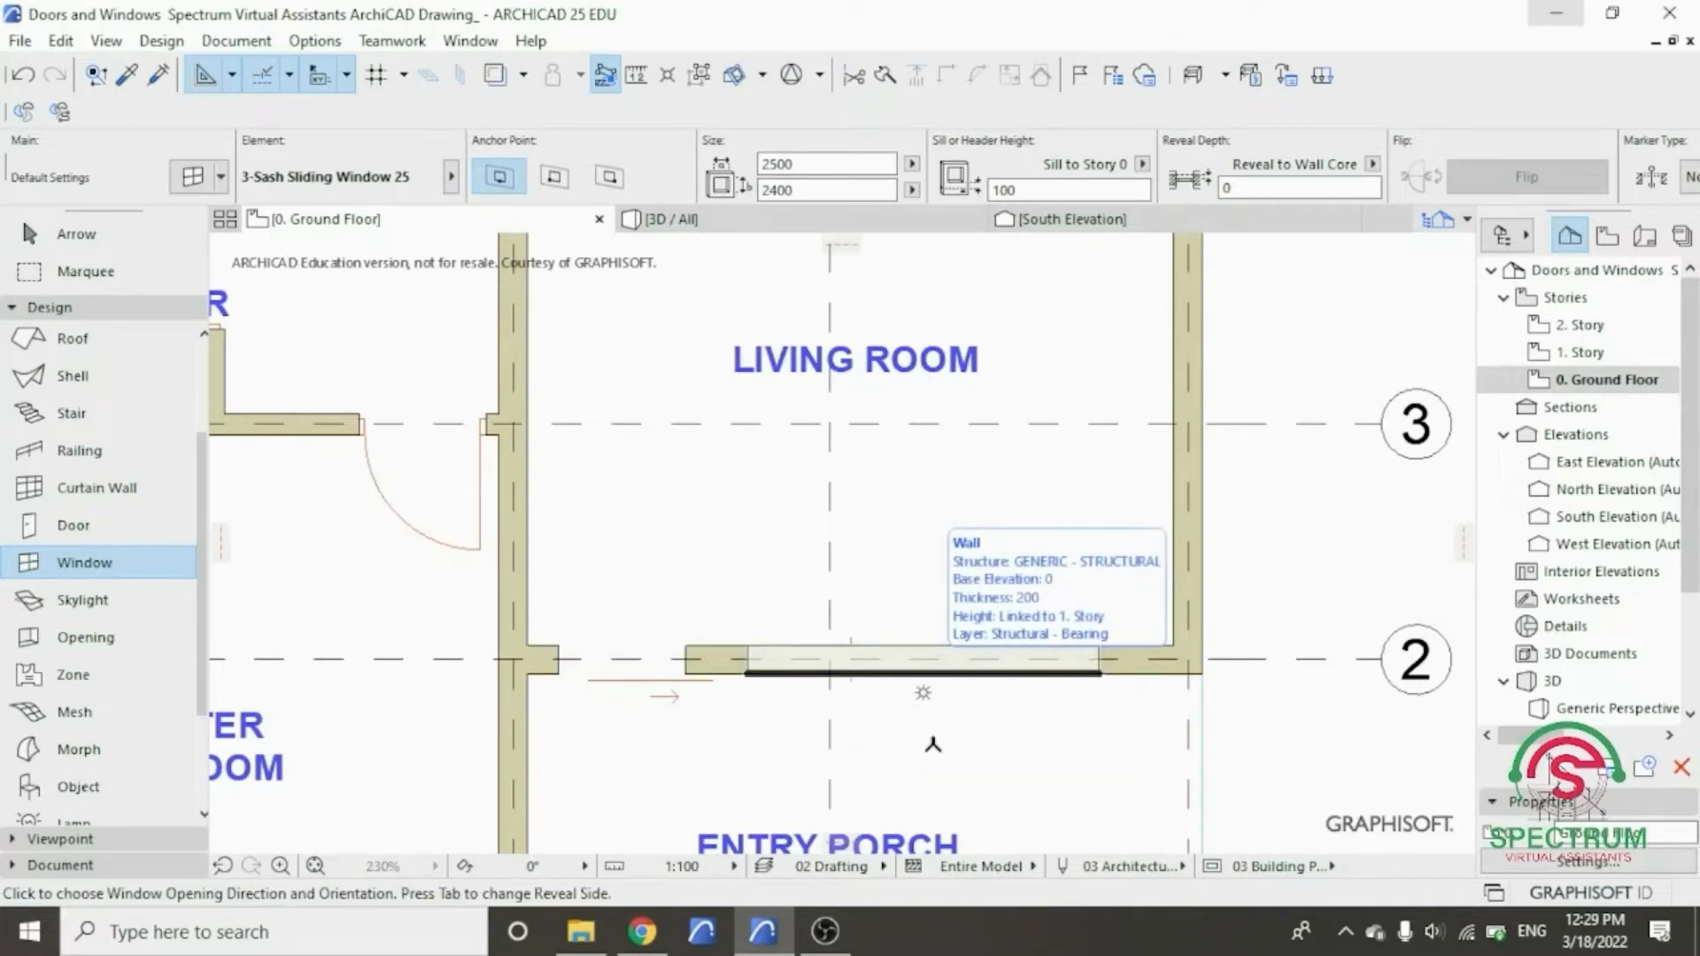
left_click(934, 754)
scroll(868, 784, "down", 5)
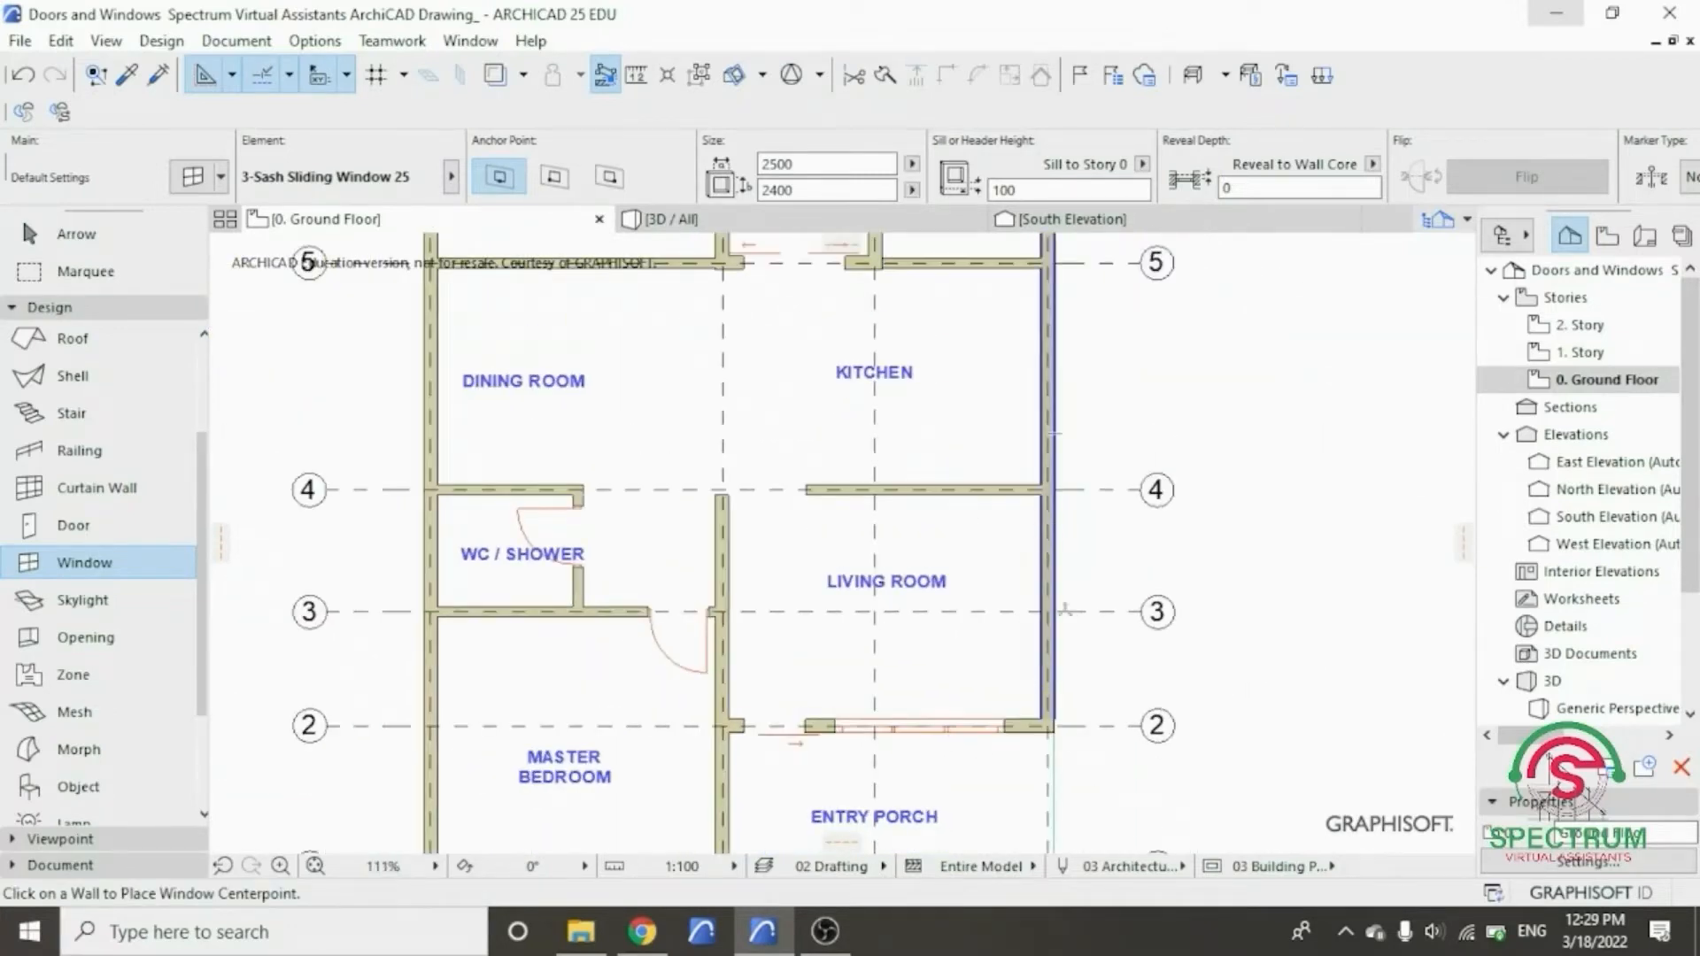
left_click(1066, 610)
left_click(1287, 585)
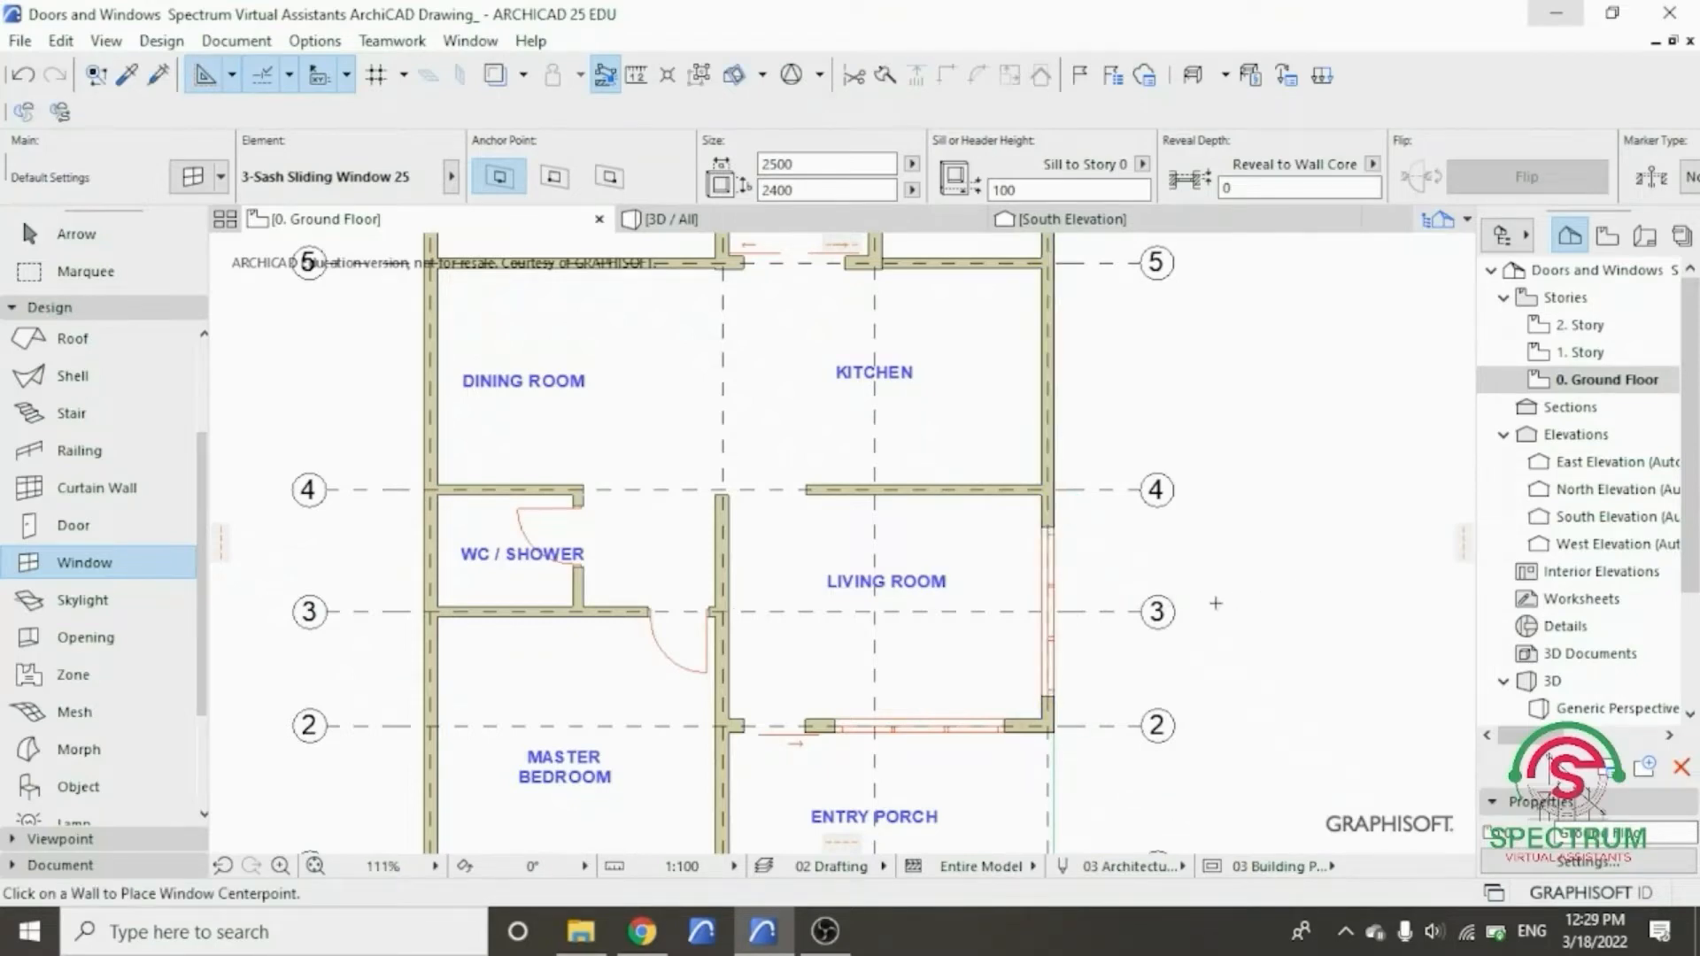
- Place a 3-sash sliding window in the kitchen's east exterior wall between grid lines 4 and 5, opening outward
scroll(1201, 607, "down", 2)
scroll(1112, 402, "up", 5)
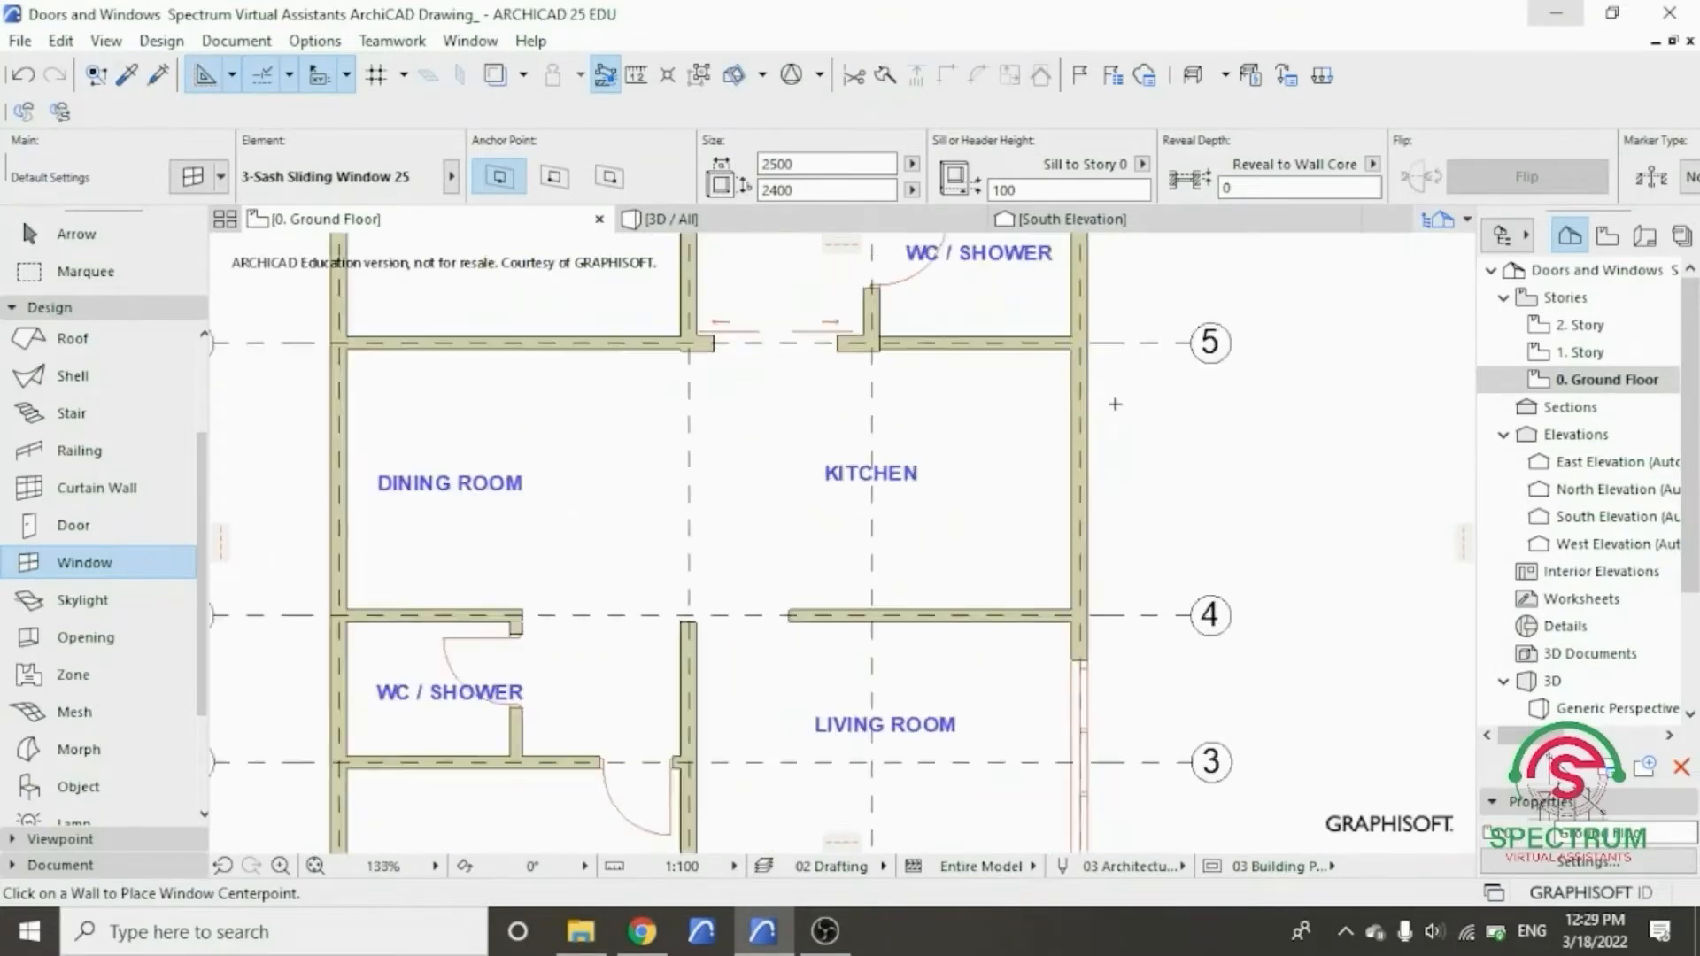
left_click(1077, 507)
left_click(1091, 516)
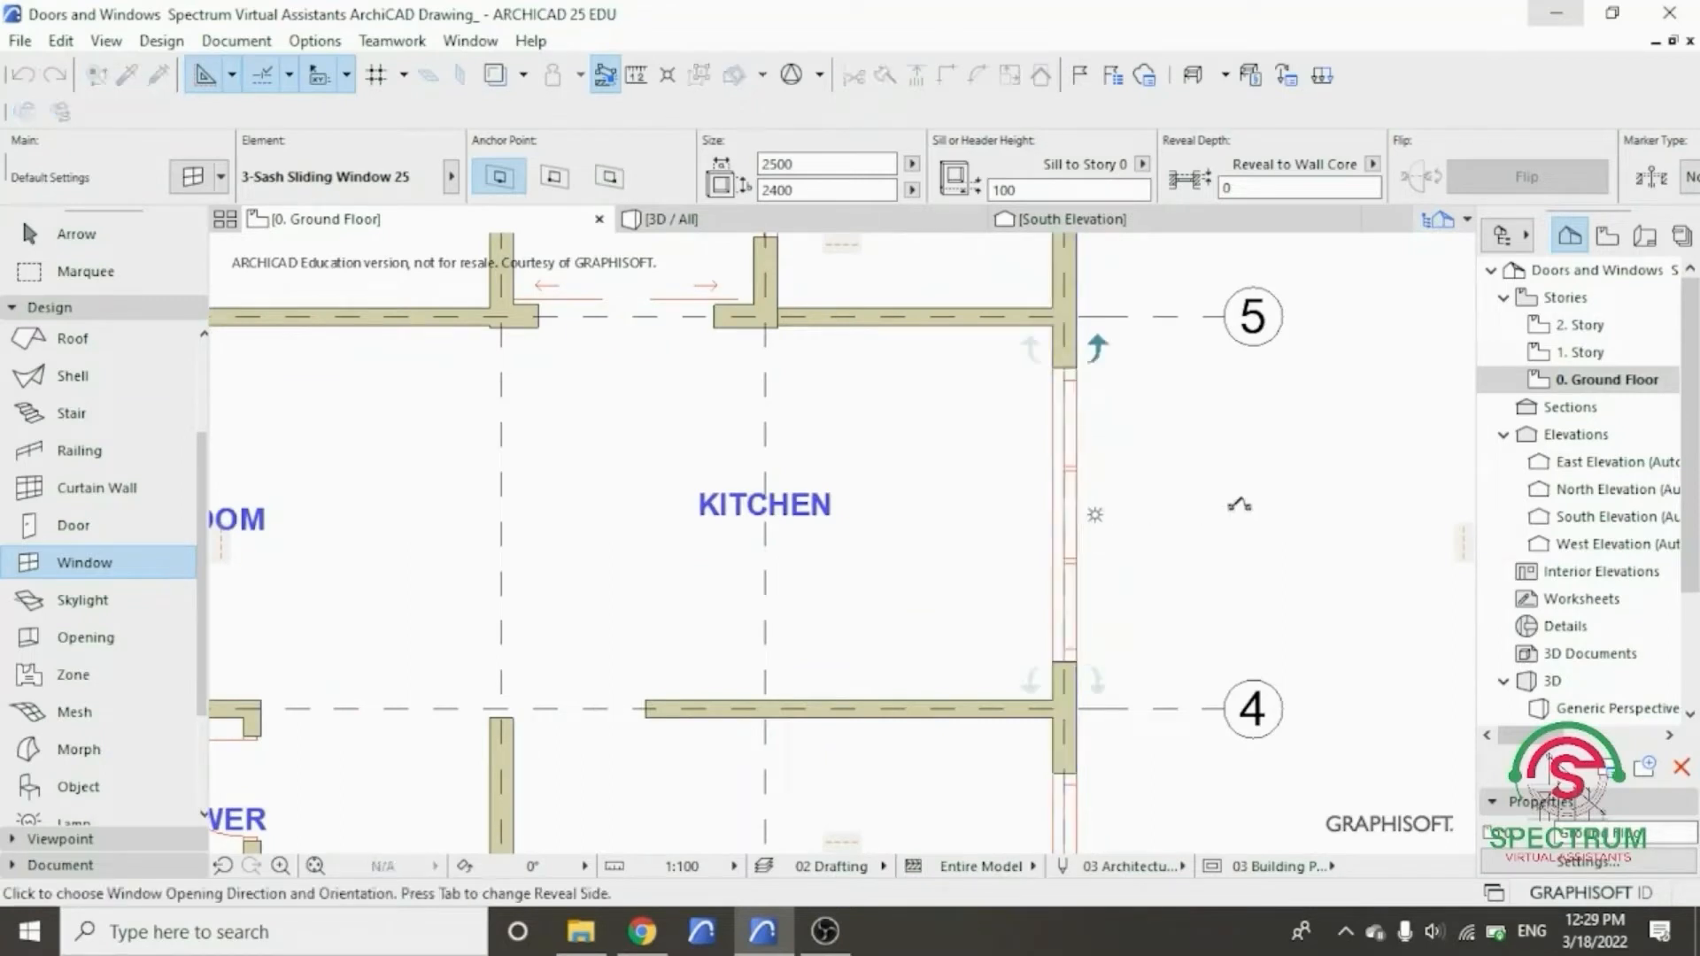
left_click(1215, 544)
- Place a 3-sash sliding window in the master bedroom's west exterior wall, centred near grid line 2
scroll(1187, 567, "down", 4)
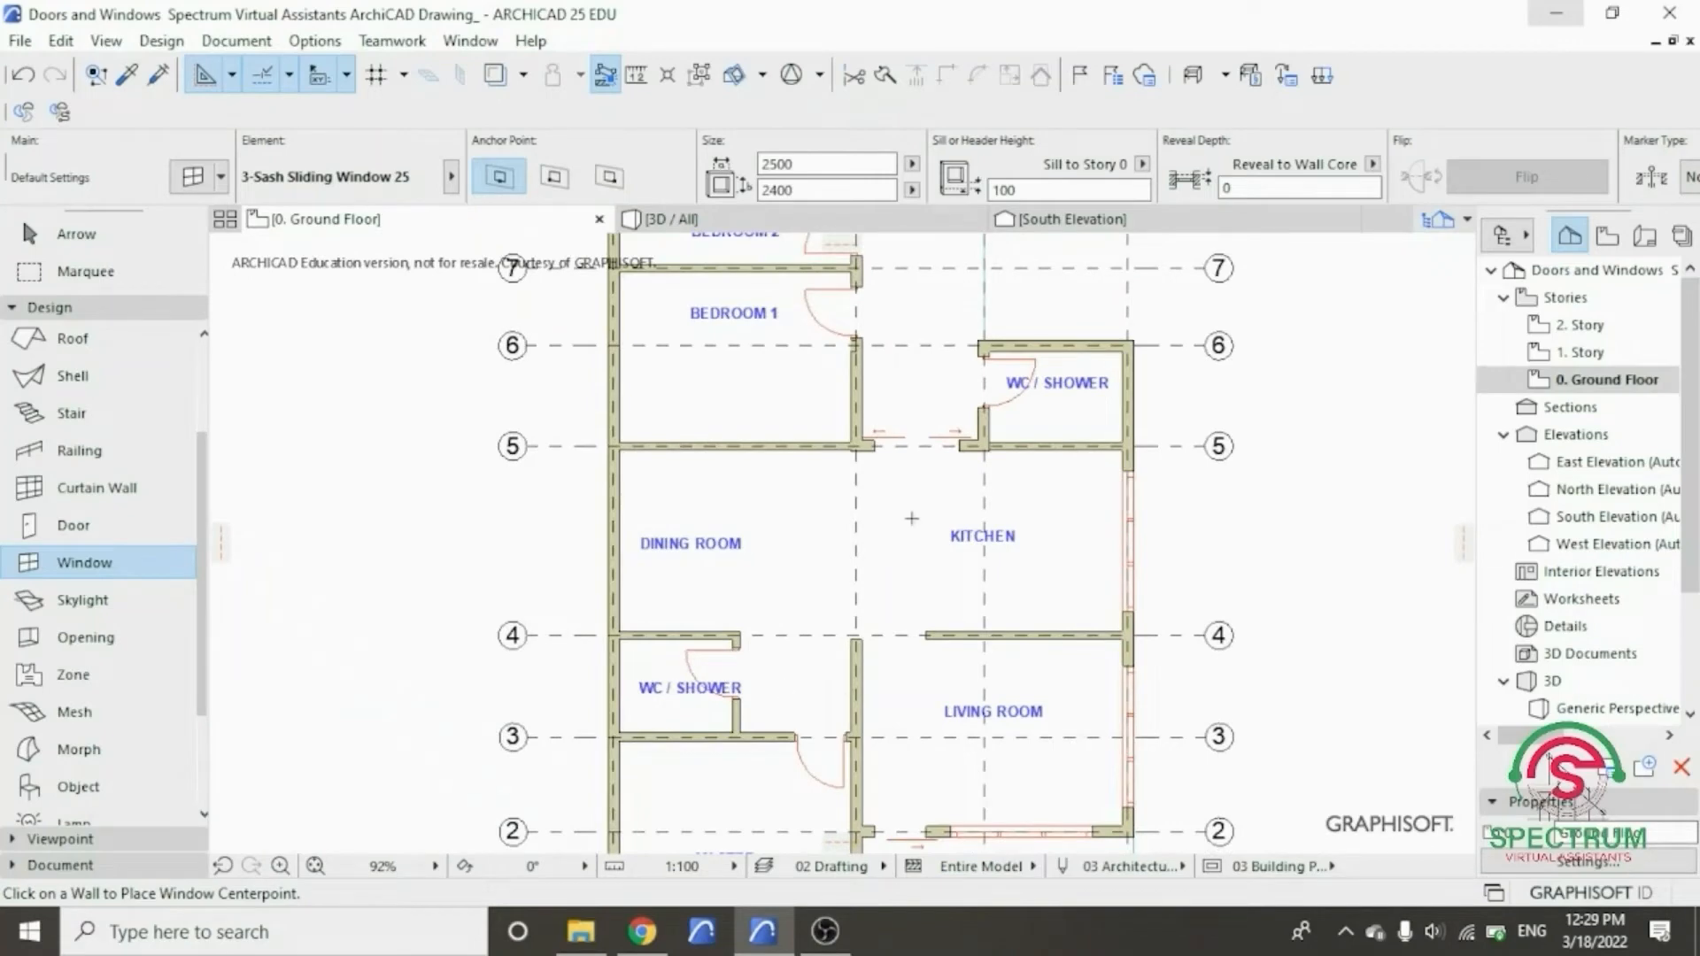
scroll(917, 505, "down", 4)
scroll(759, 684, "up", 7)
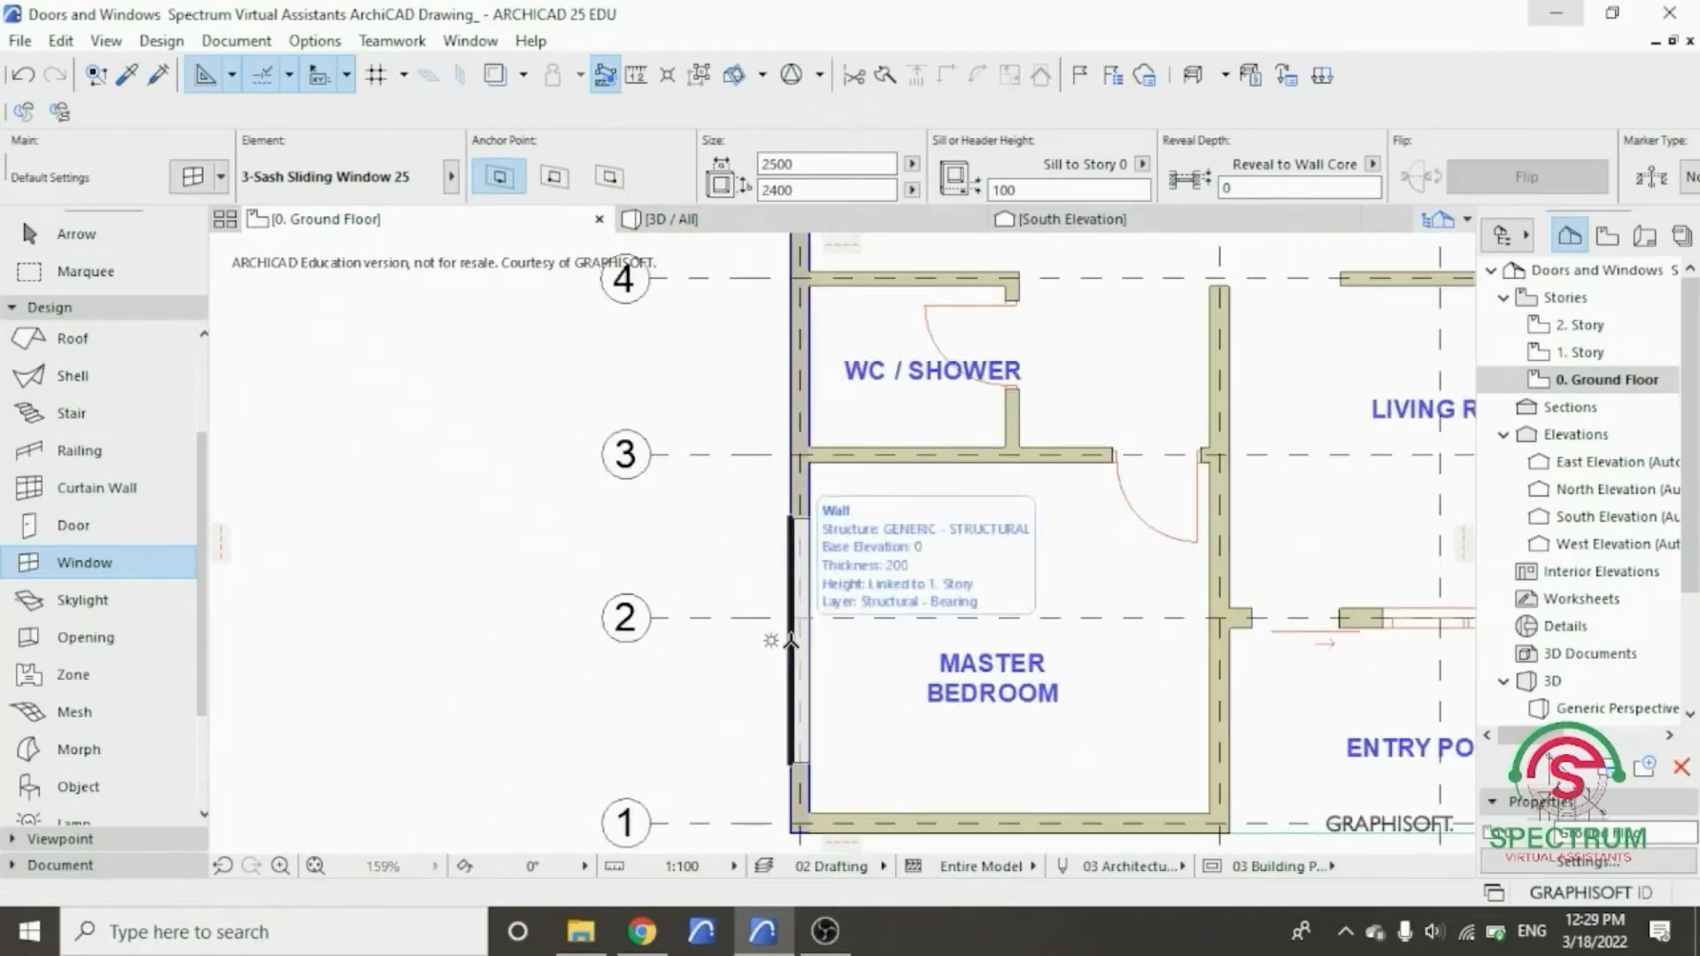
scroll(685, 680, "down", 2)
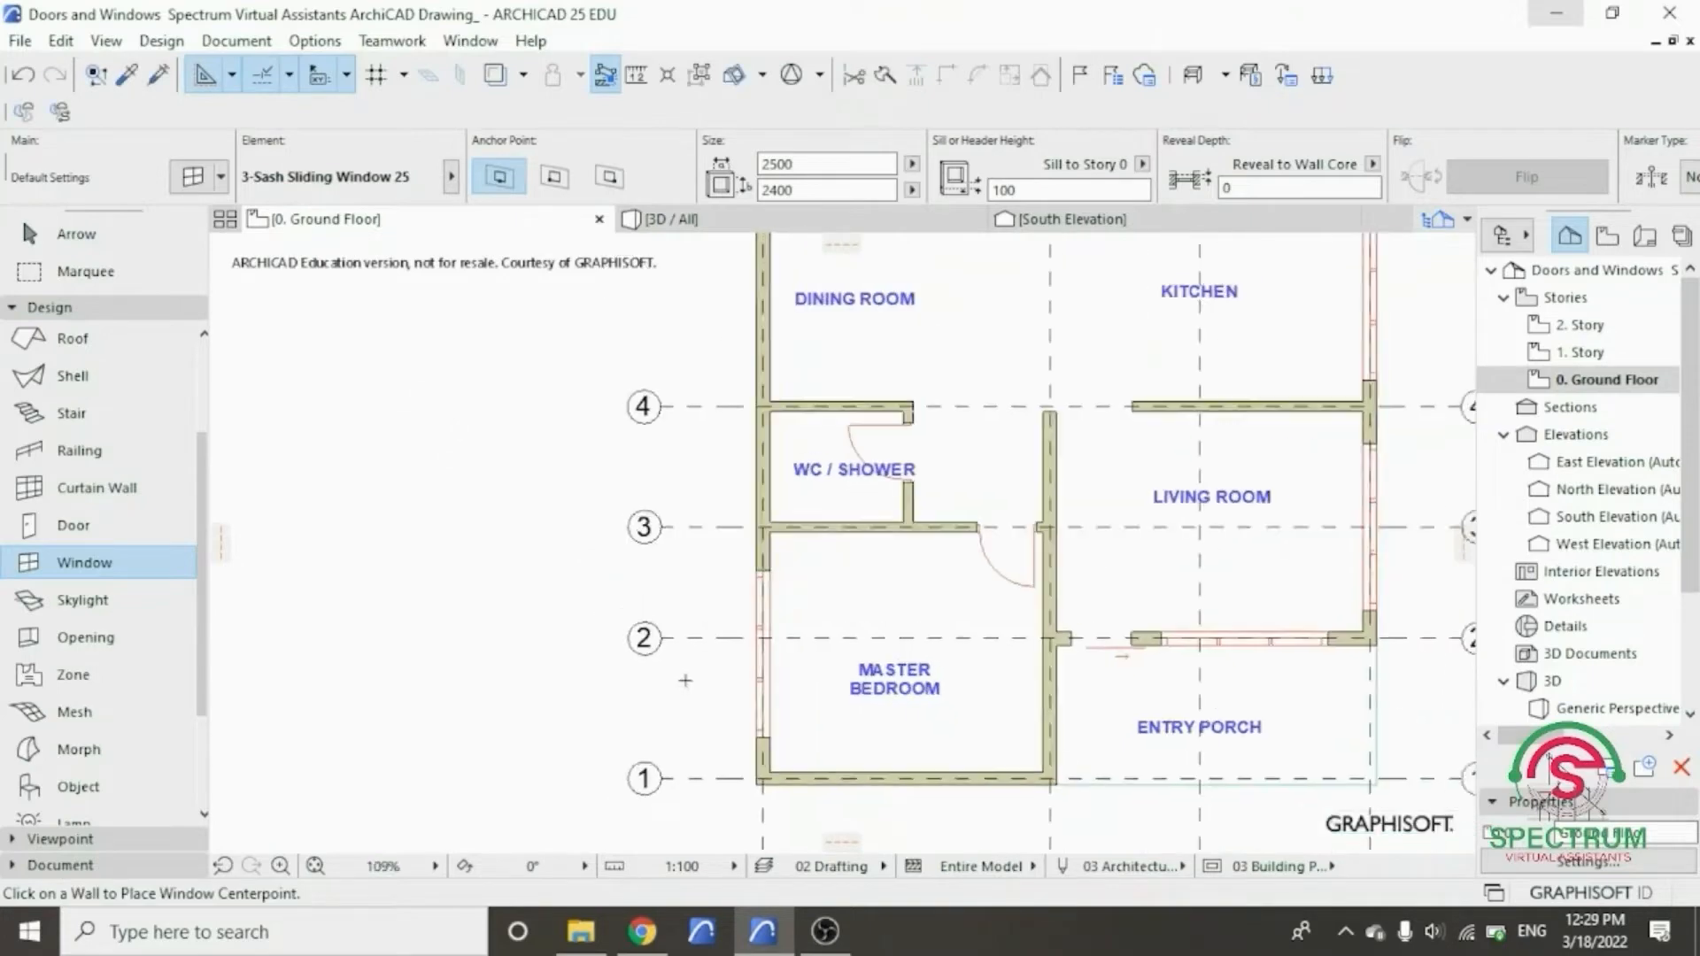
- Place a 3-sash sliding window in the dining room's west exterior wall between grid lines 4 and 5
scroll(685, 680, "down", 2)
scroll(728, 478, "up", 1)
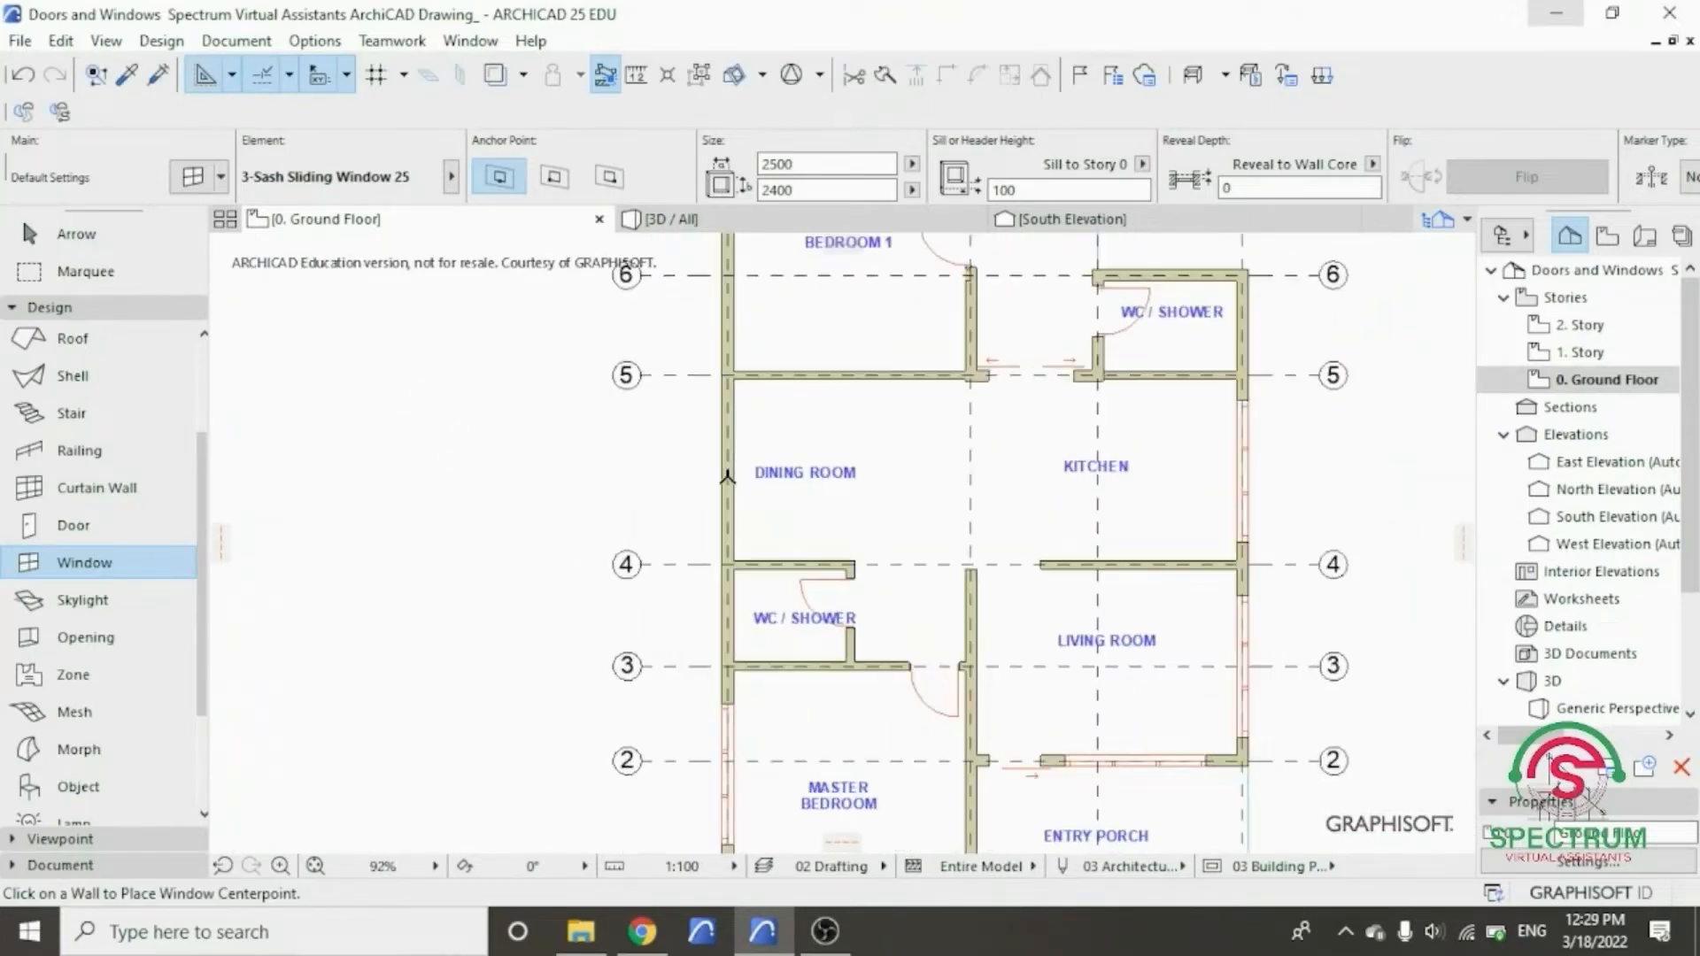
left_click(728, 478)
left_click(560, 433)
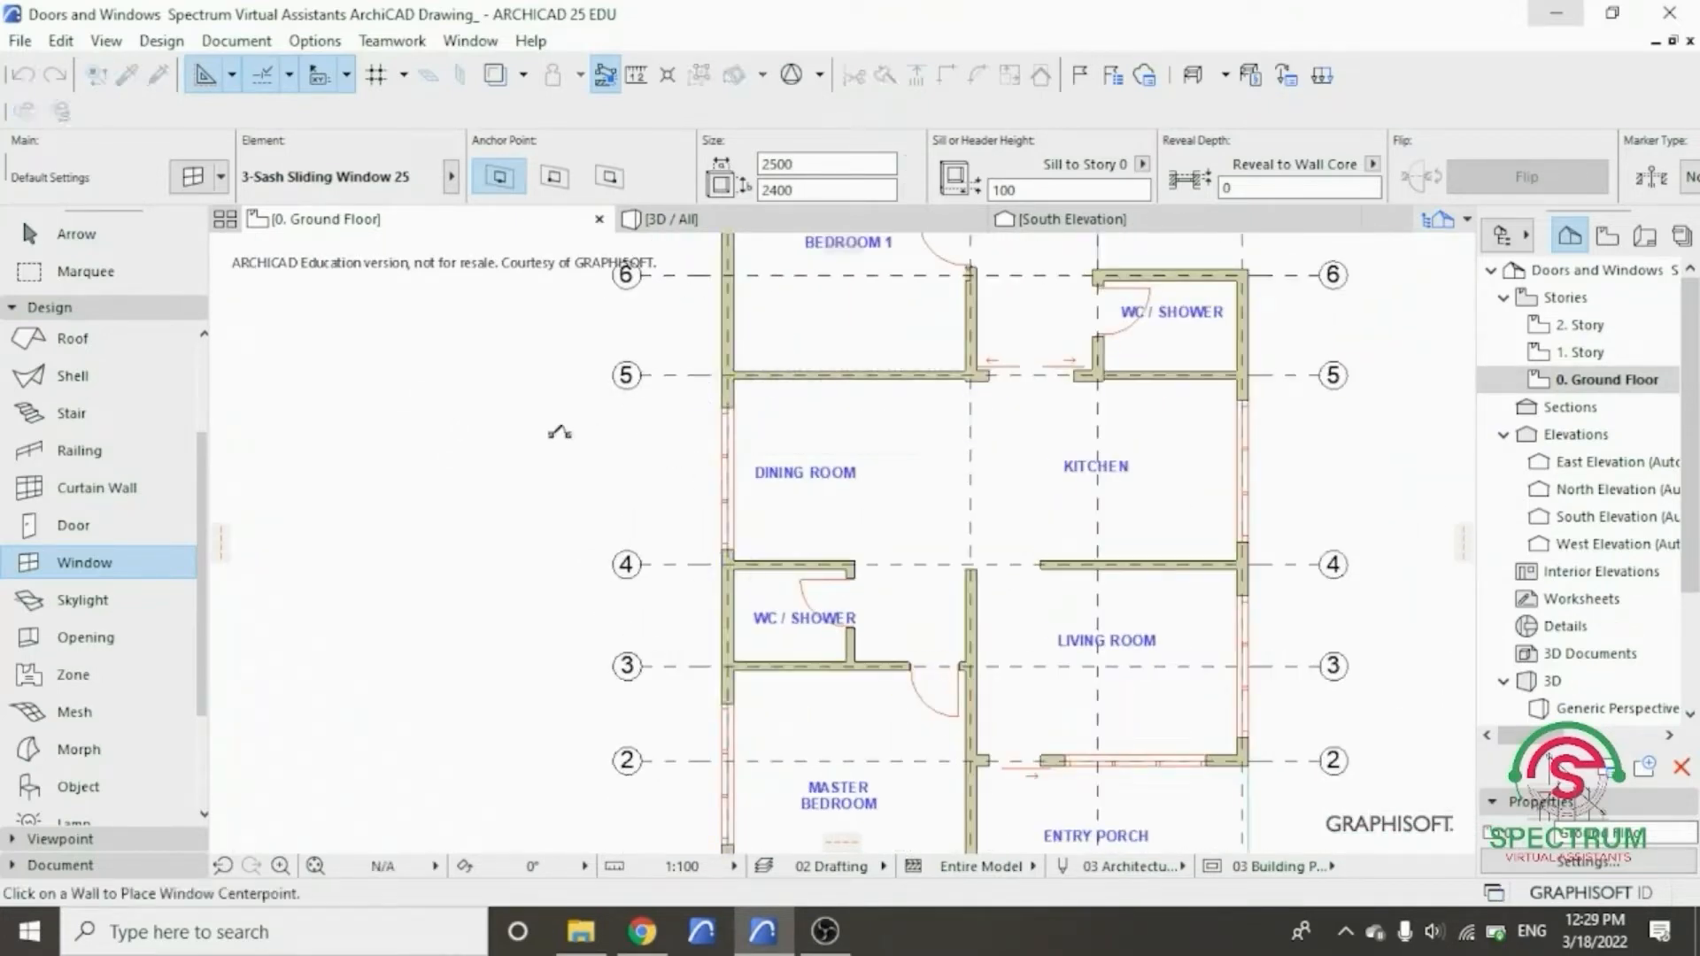
- Place a 3-sash sliding window in Bedroom 1's west exterior wall at grid line 6
scroll(655, 460, "down", 3)
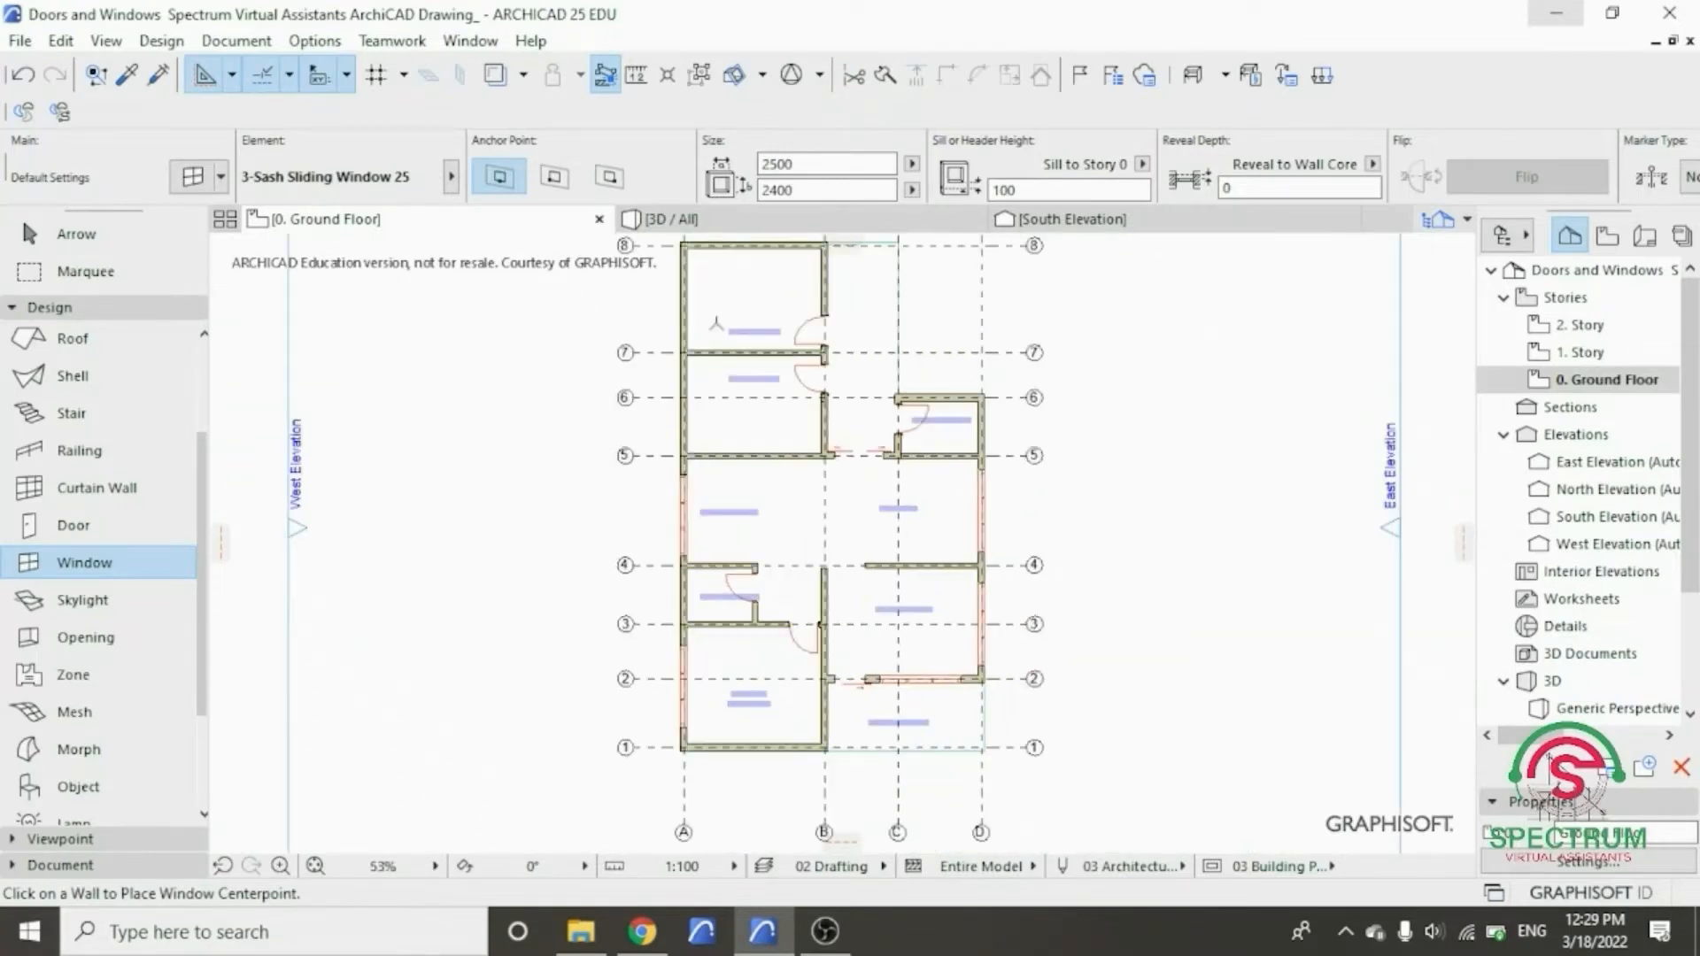
scroll(655, 461, "up", 5)
left_click(655, 511)
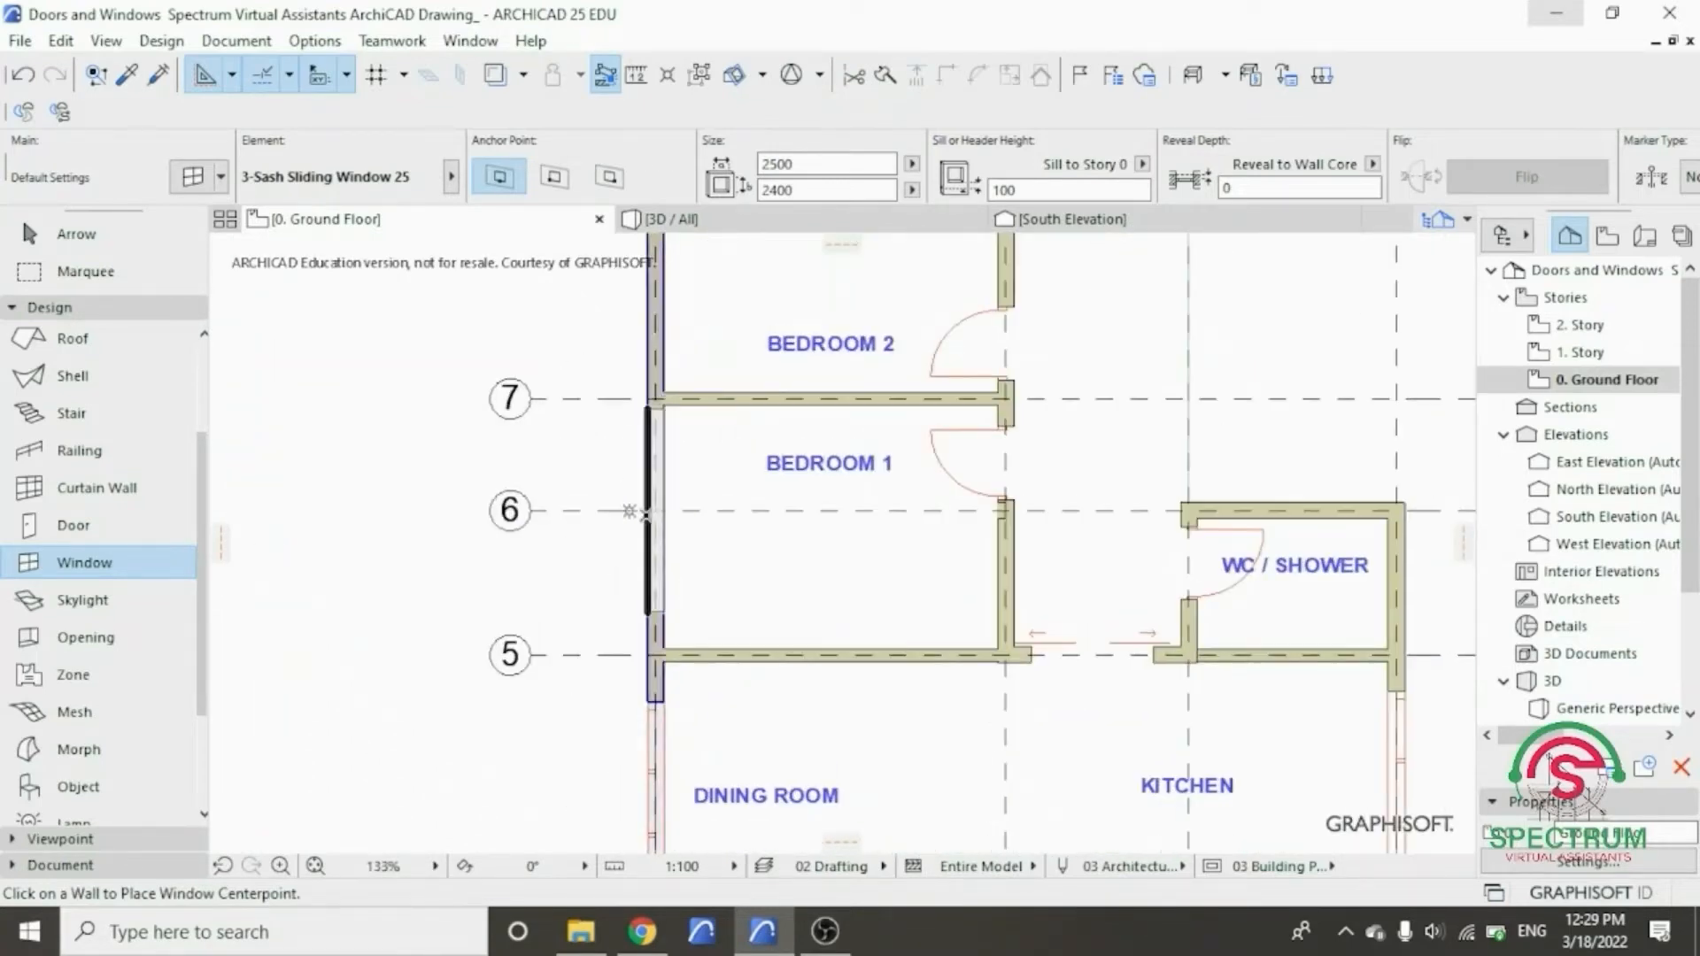
left_click(644, 525)
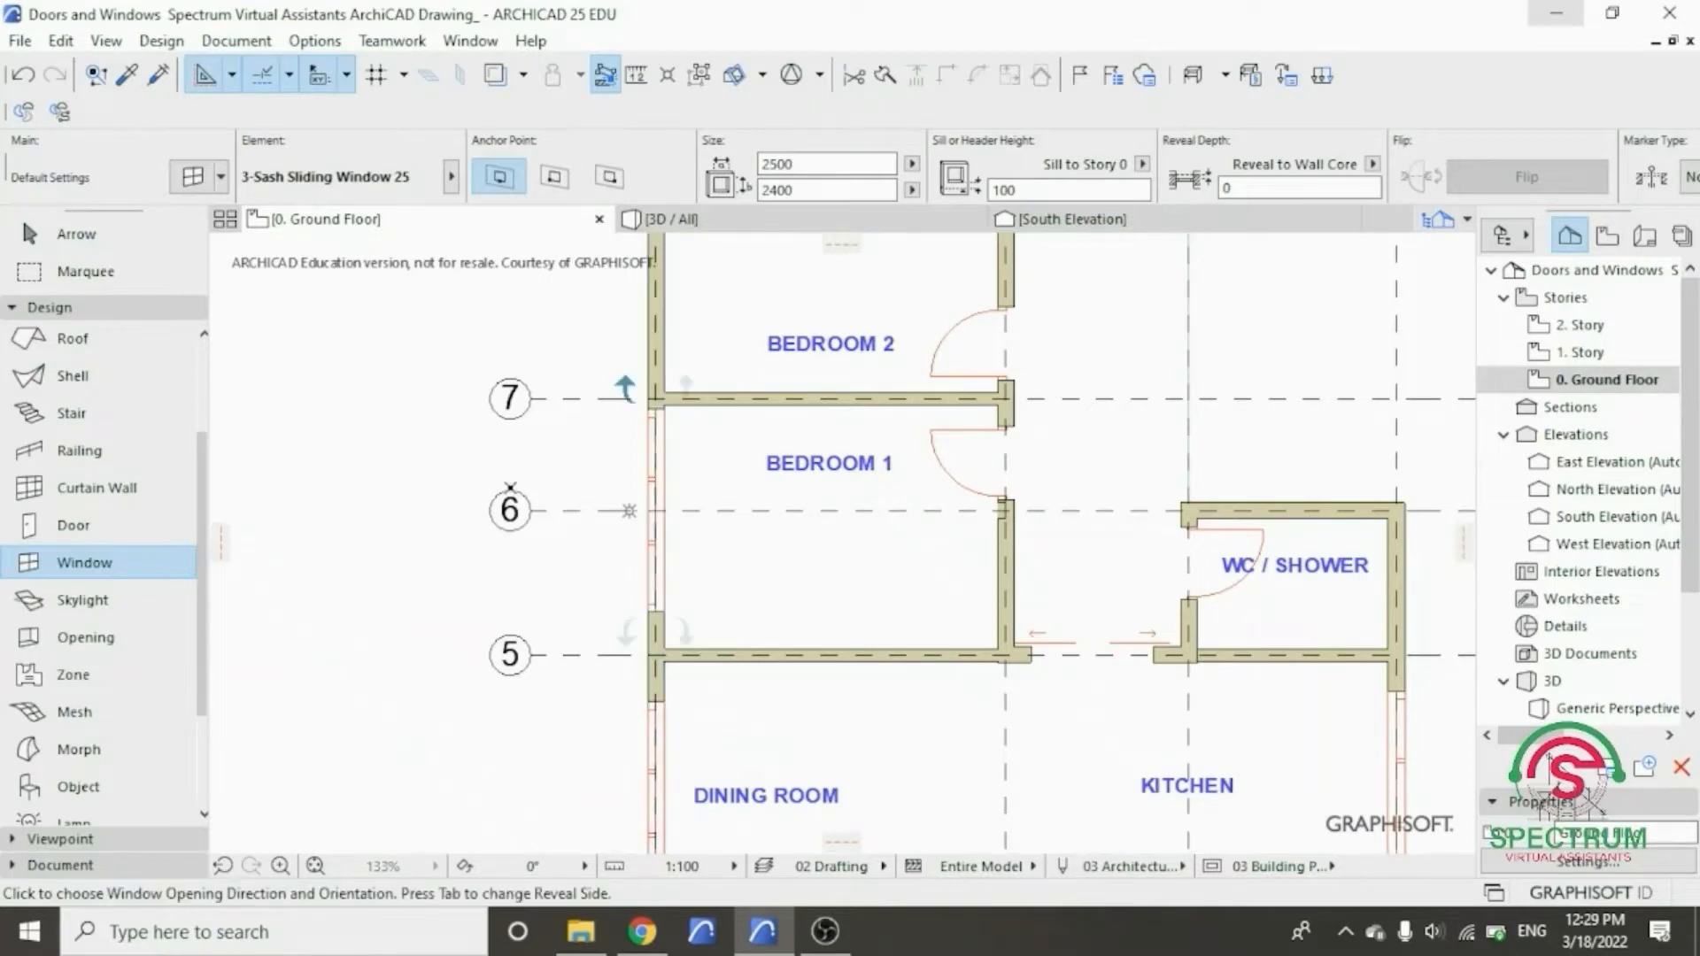
- Place a 3-sash sliding window in Bedroom 2's west exterior wall between grid lines 7 and 8
scroll(576, 569, "down", 4)
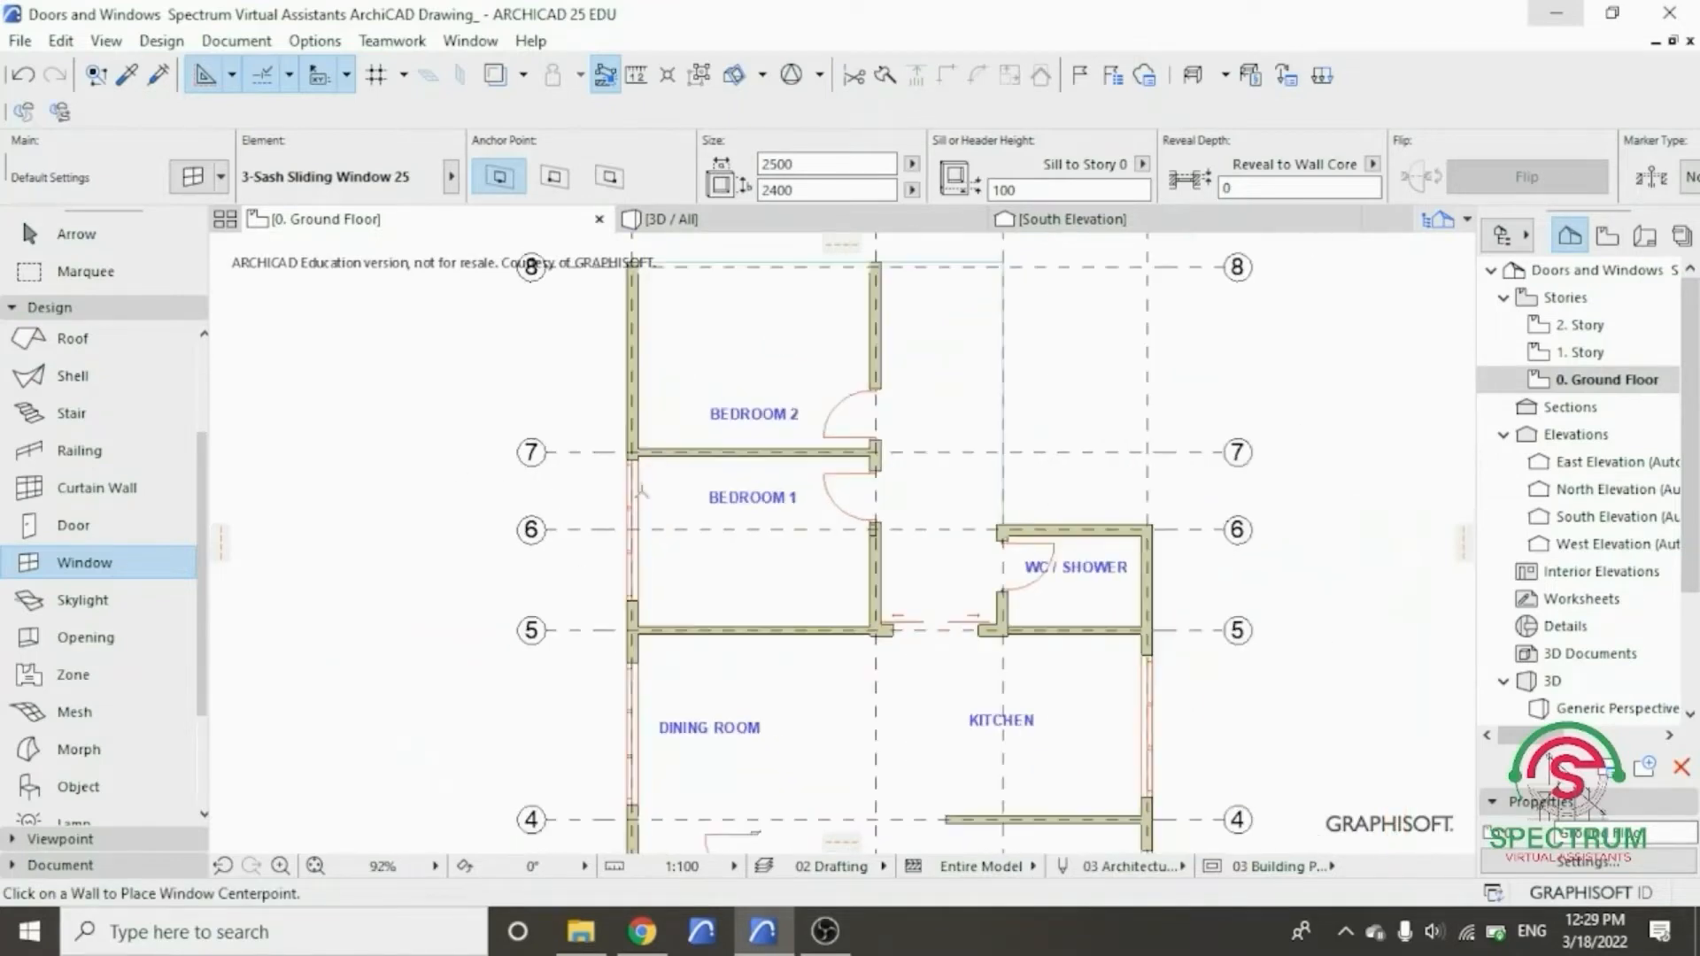
scroll(634, 470, "up", 4)
scroll(629, 486, "down", 3)
scroll(611, 296, "up", 3)
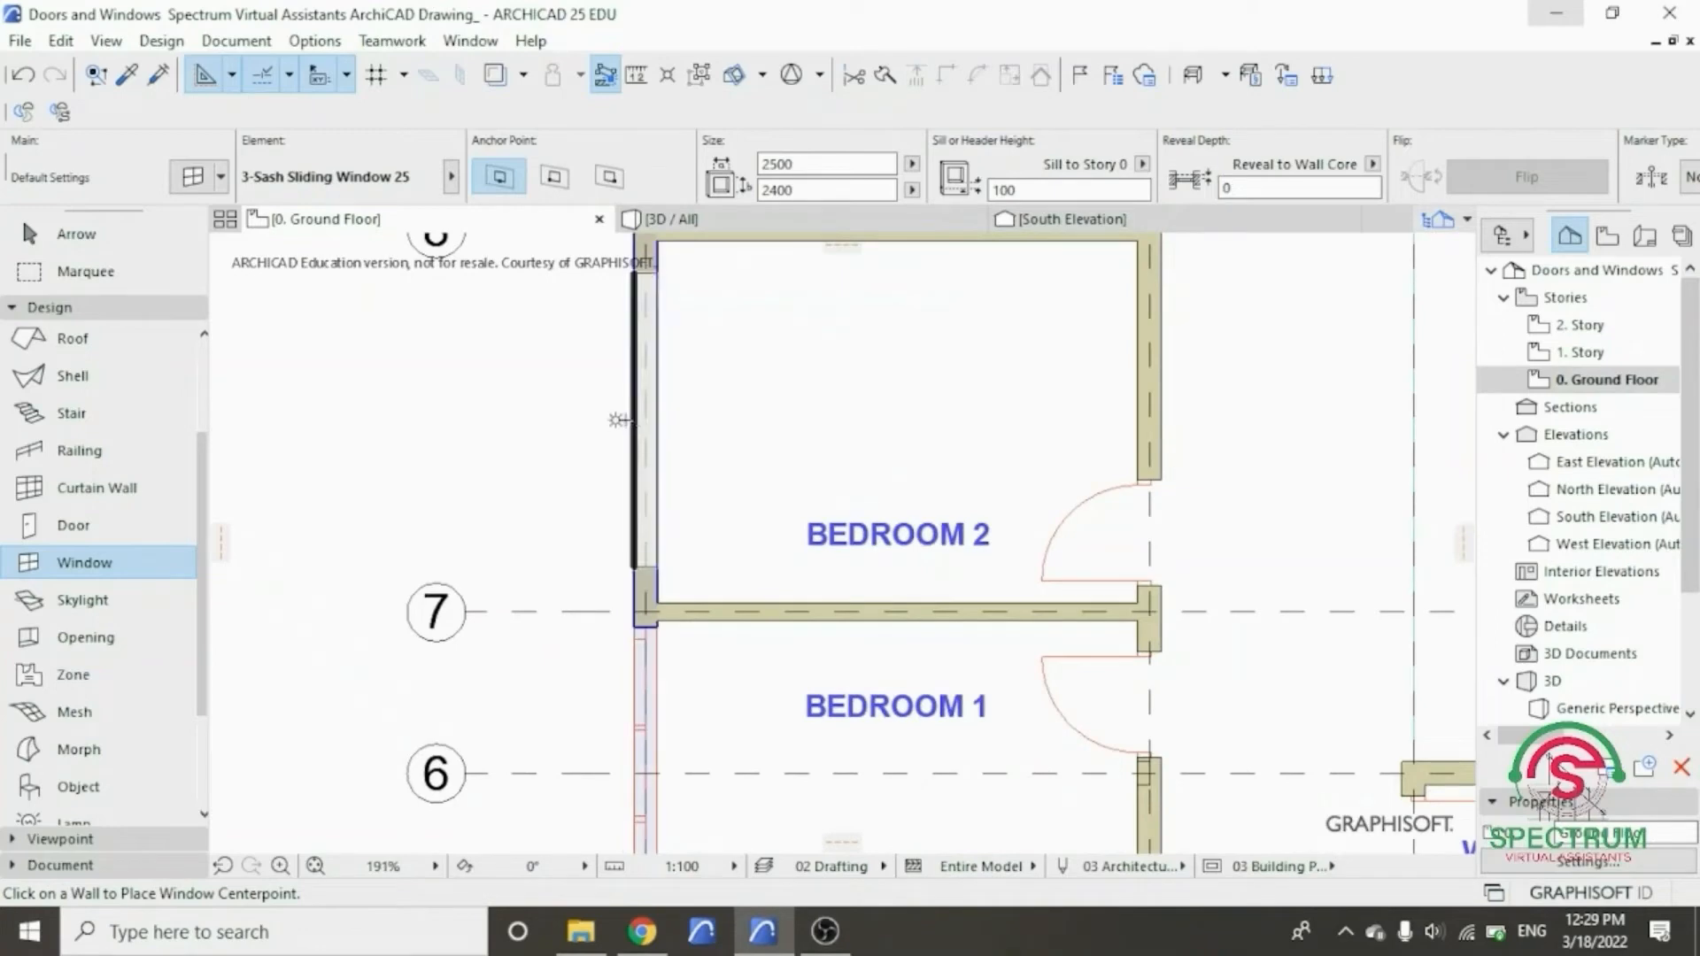
left_click(638, 409)
left_click(497, 417)
- Move Bedroom 1's west sliding window about 157 mm along the wall towards grid line 5
scroll(531, 496, "down", 3)
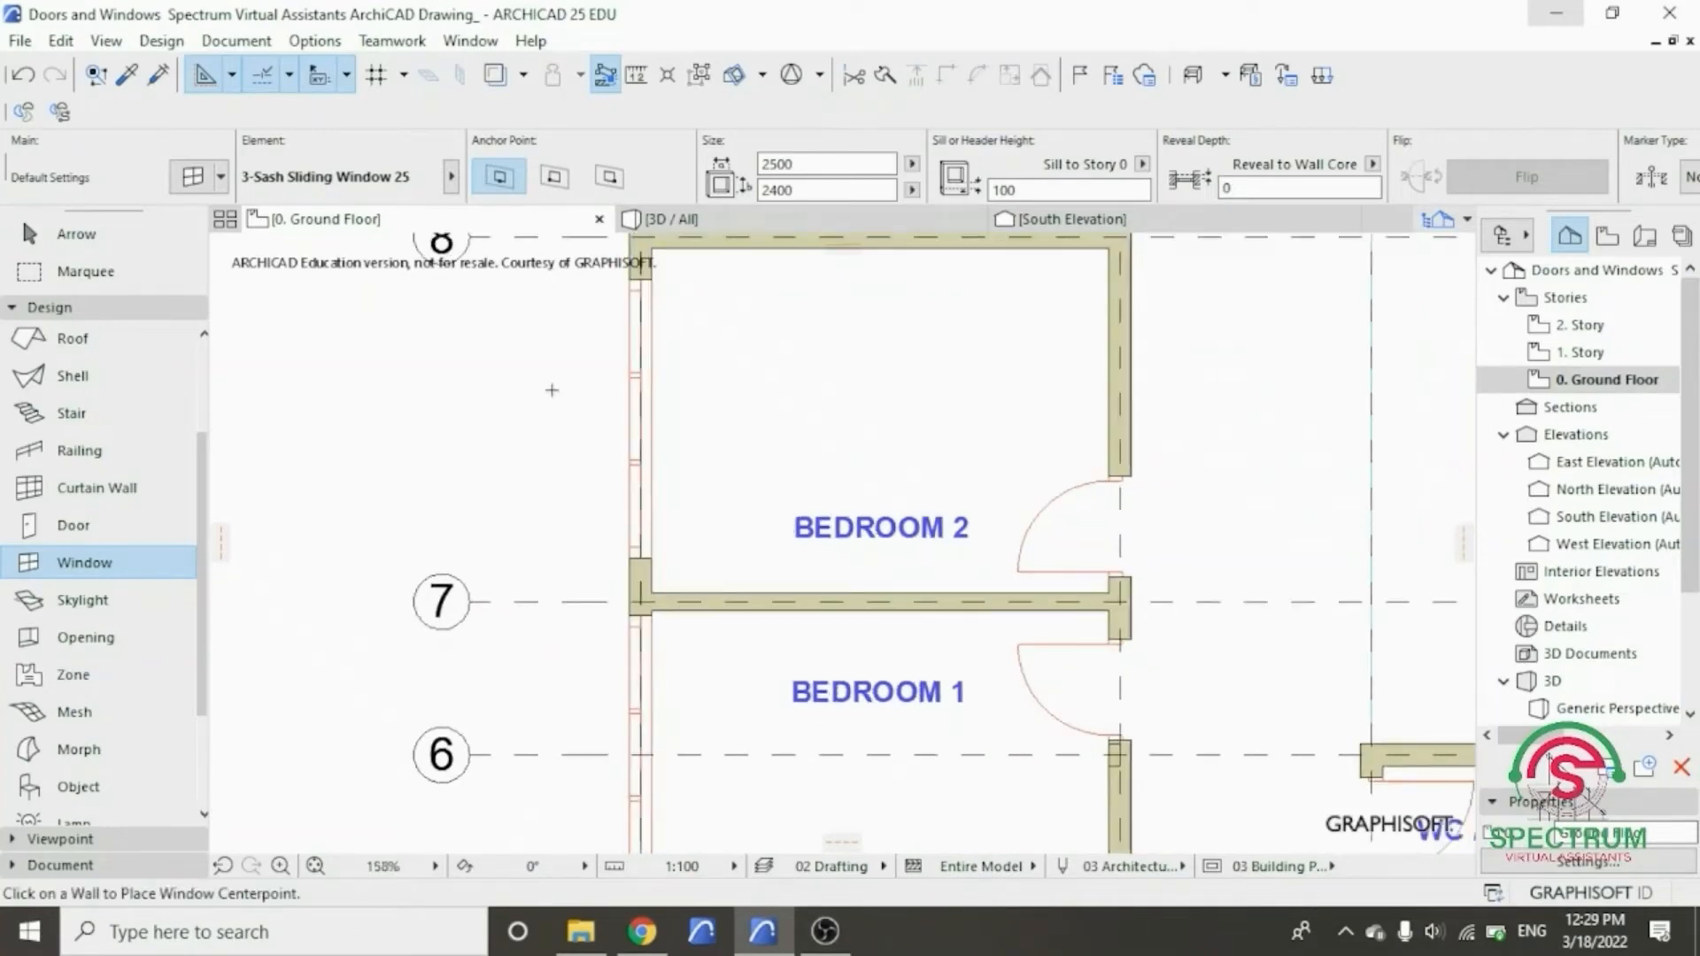
scroll(575, 547, "up", 2)
scroll(575, 546, "up", 2)
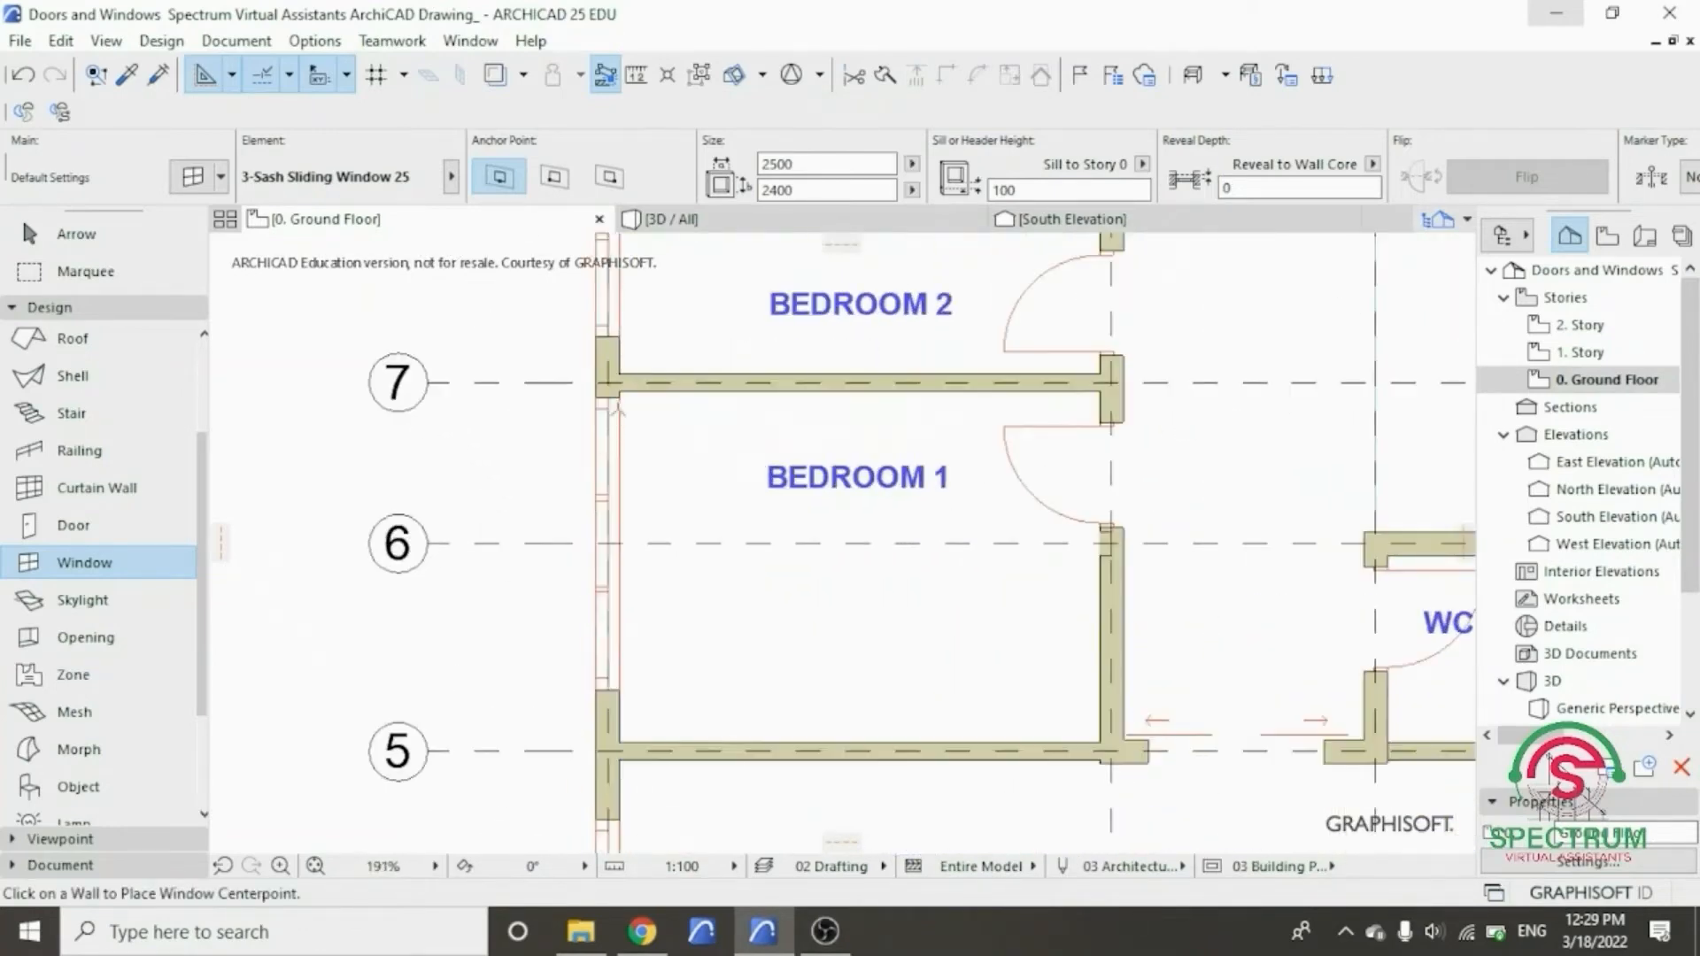
key("Escape")
left_click(618, 402)
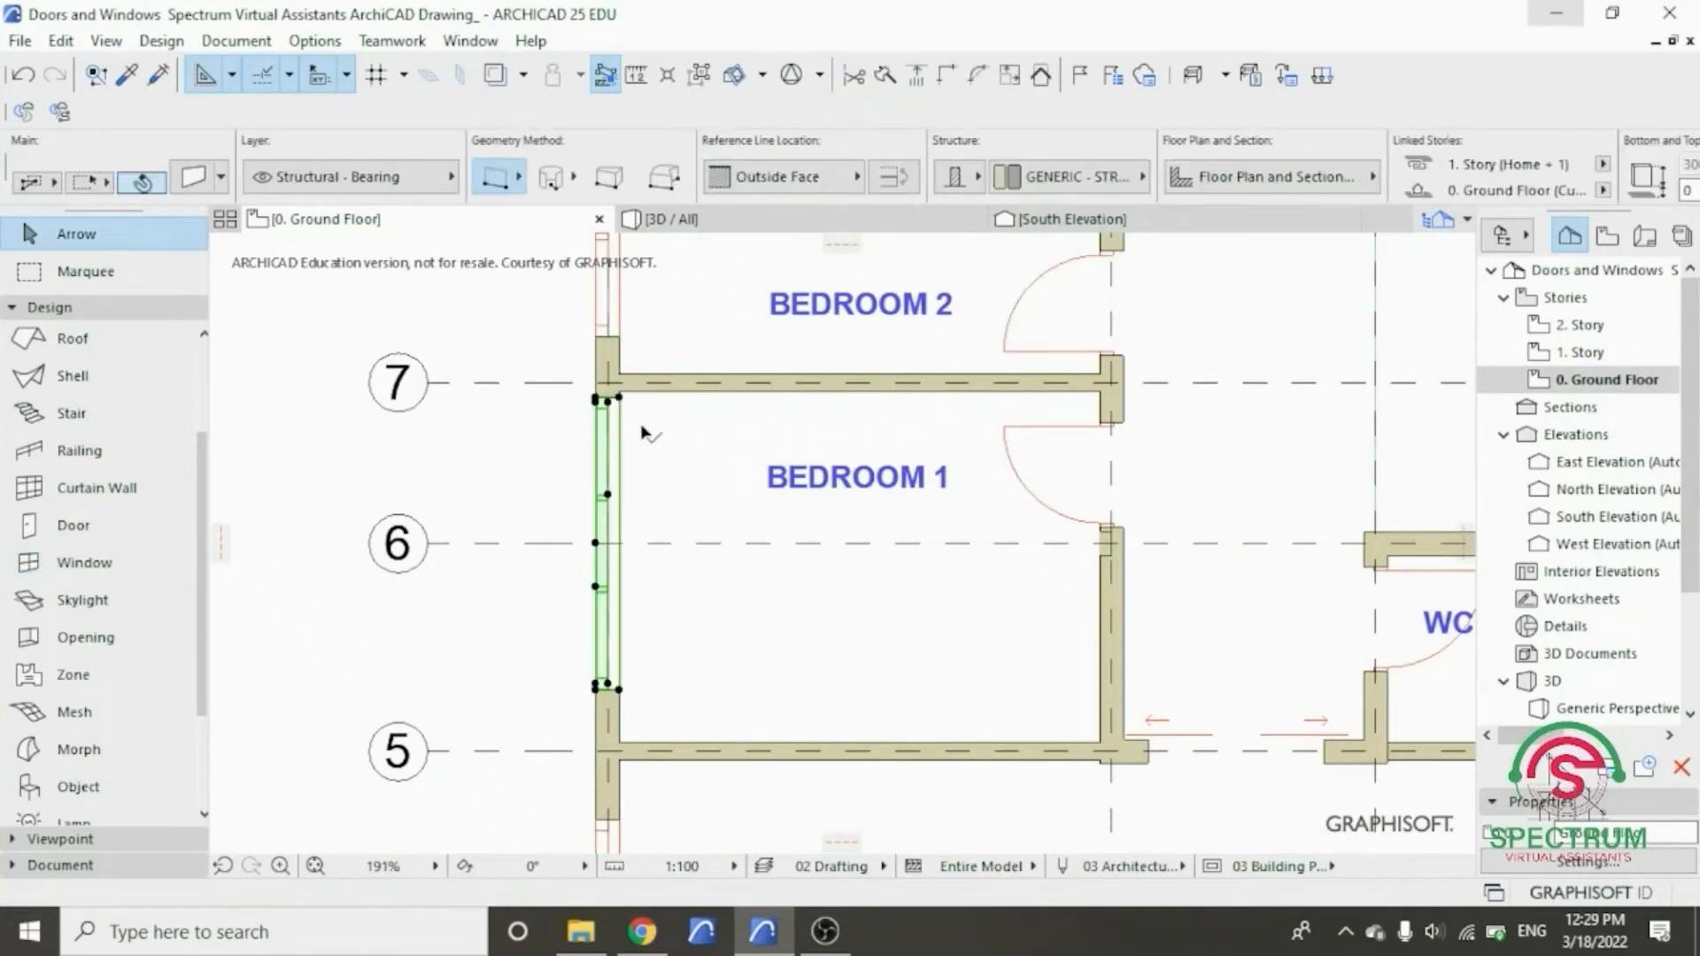
right_click(658, 429)
mouse_move(762, 573)
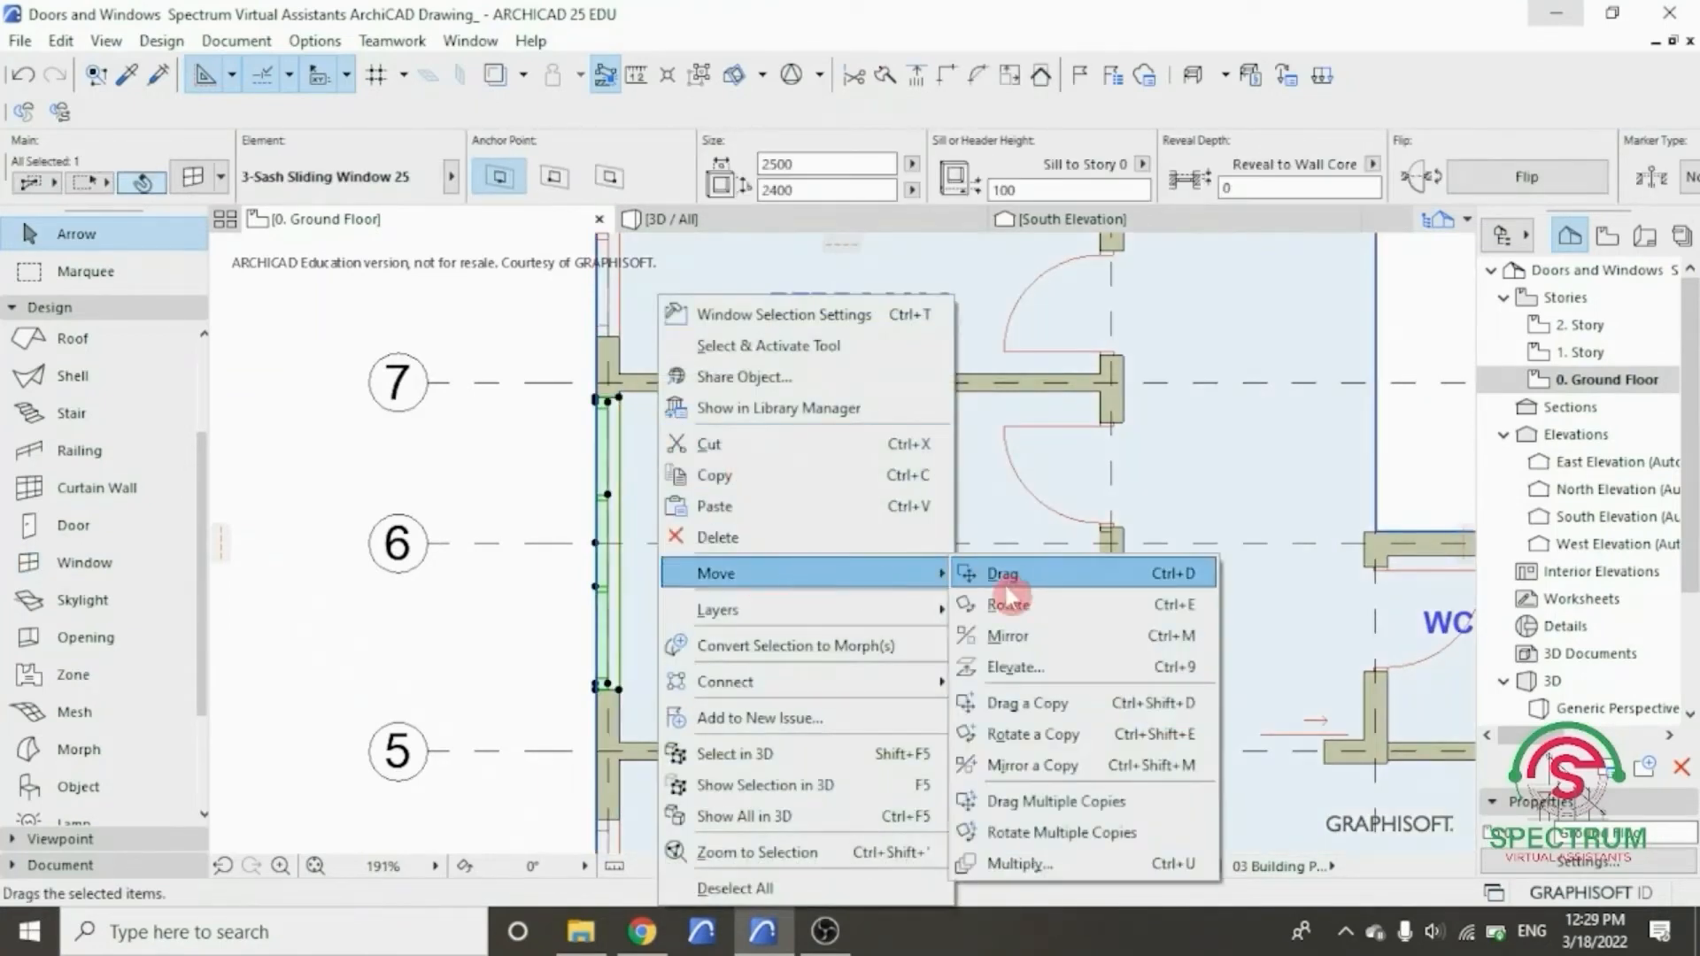
left_click(1112, 576)
left_click(630, 550)
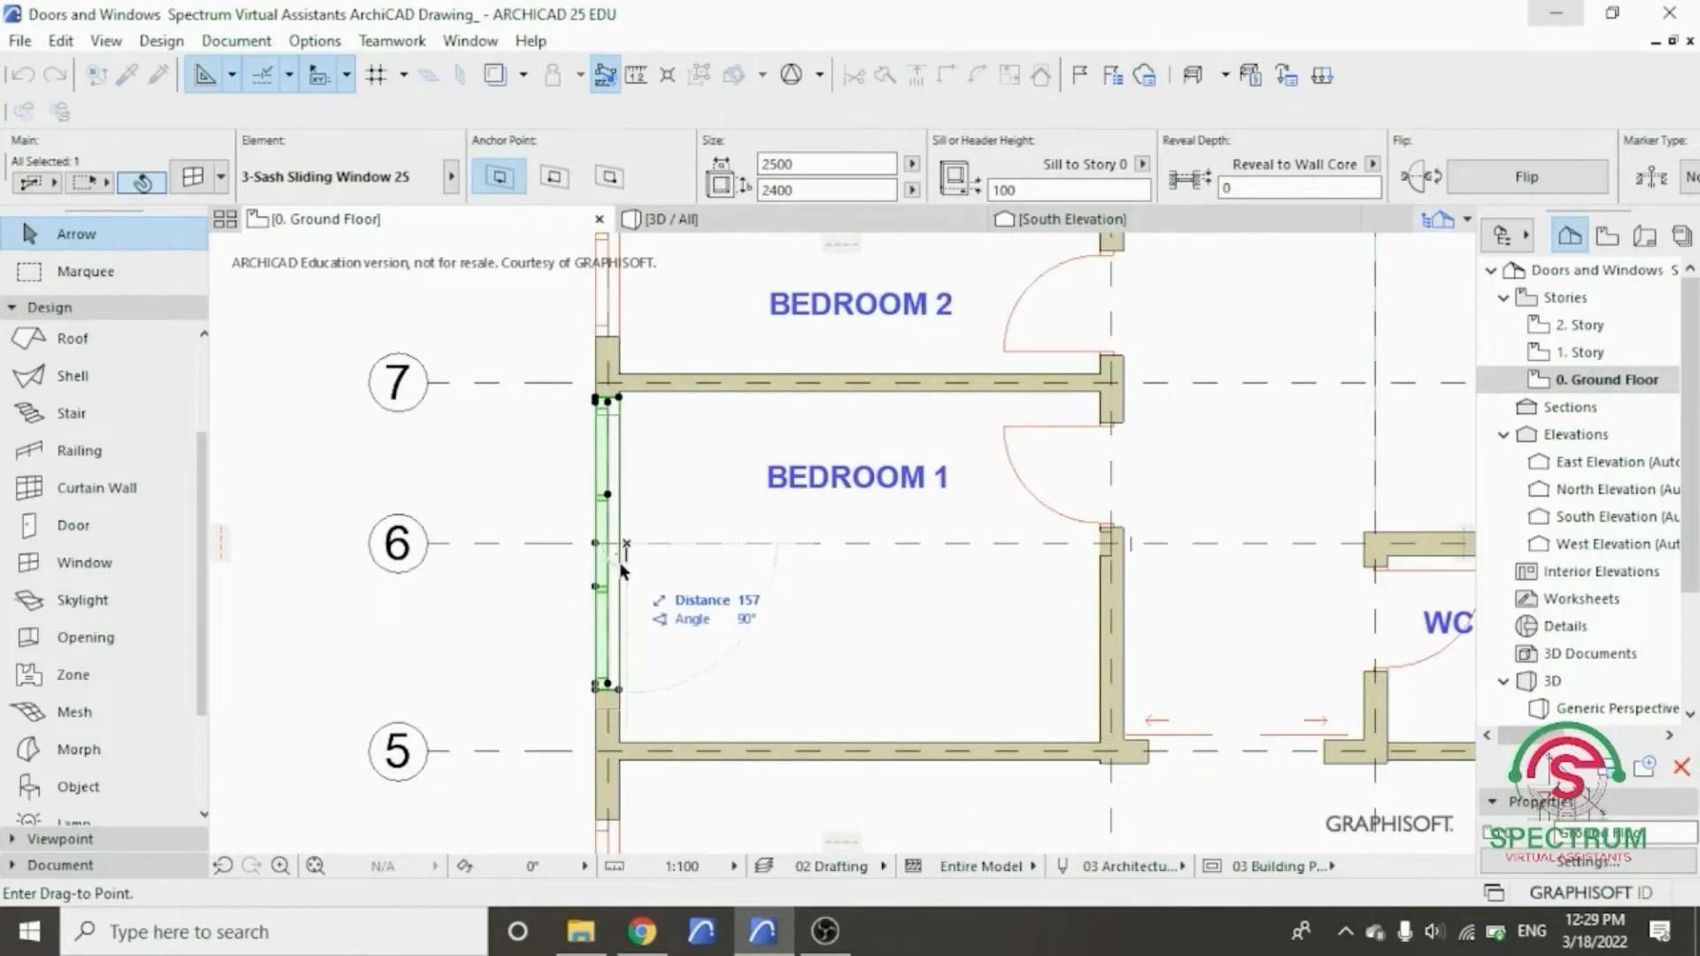
left_click(620, 566)
key("Escape")
- Choose Vertical Multi-Sash Window 25 from the Basic Windows 25 library as the default window type
scroll(733, 466, "down", 7)
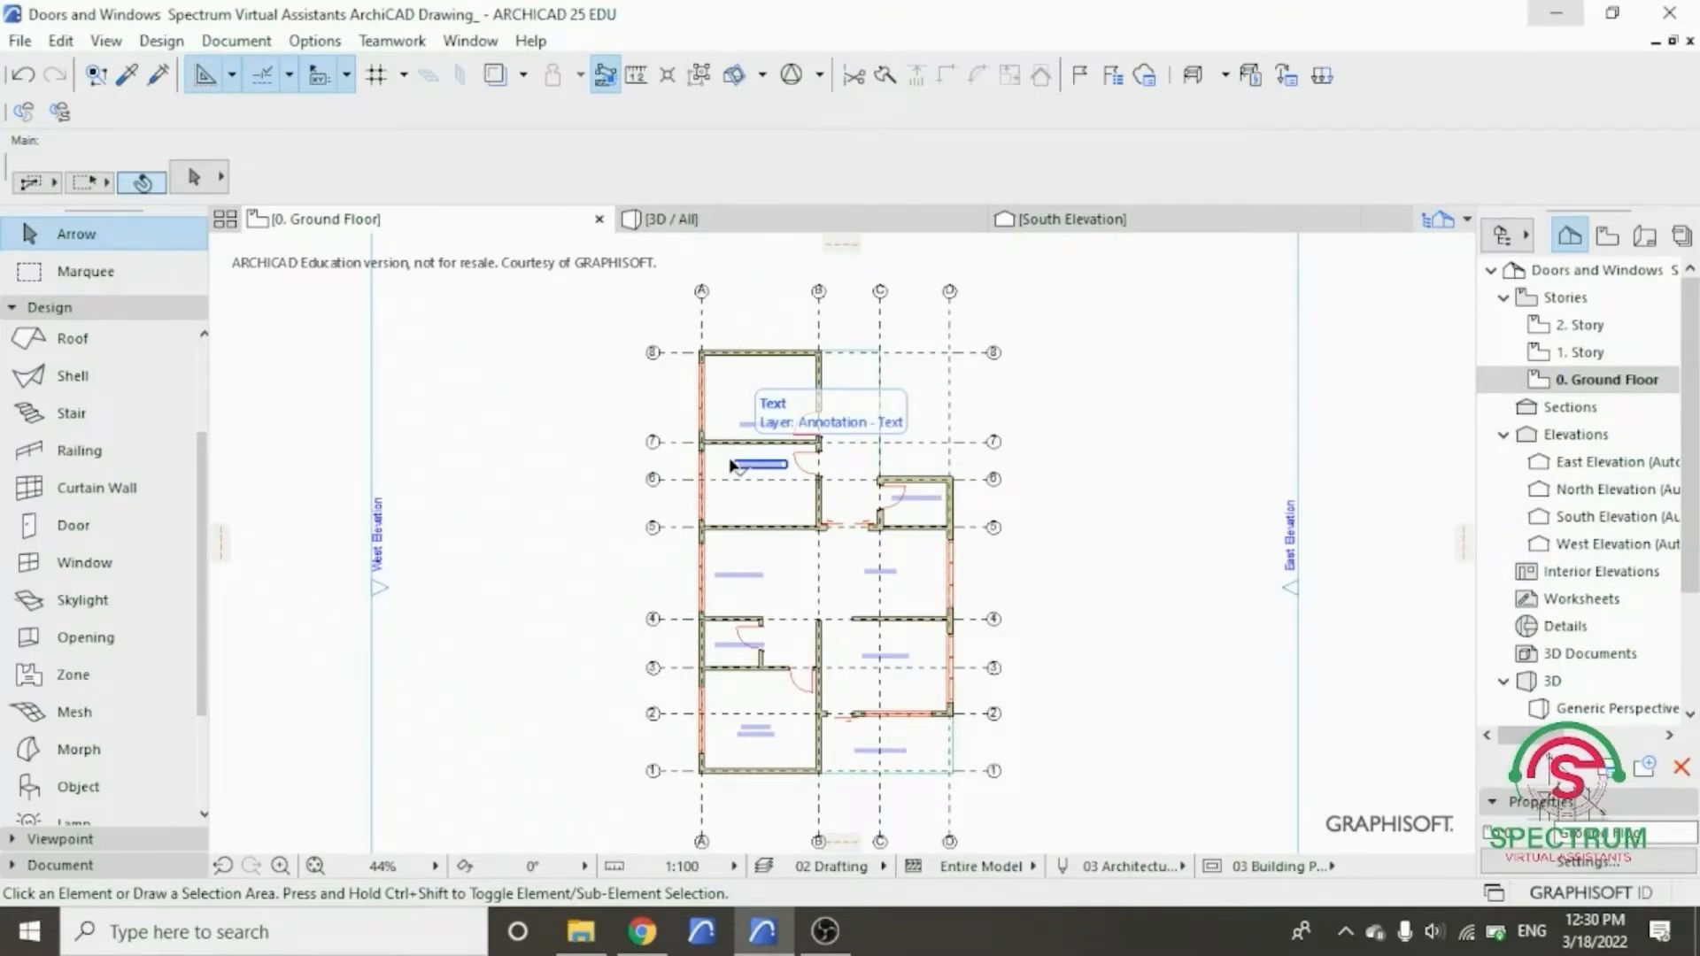
scroll(651, 600, "up", 2)
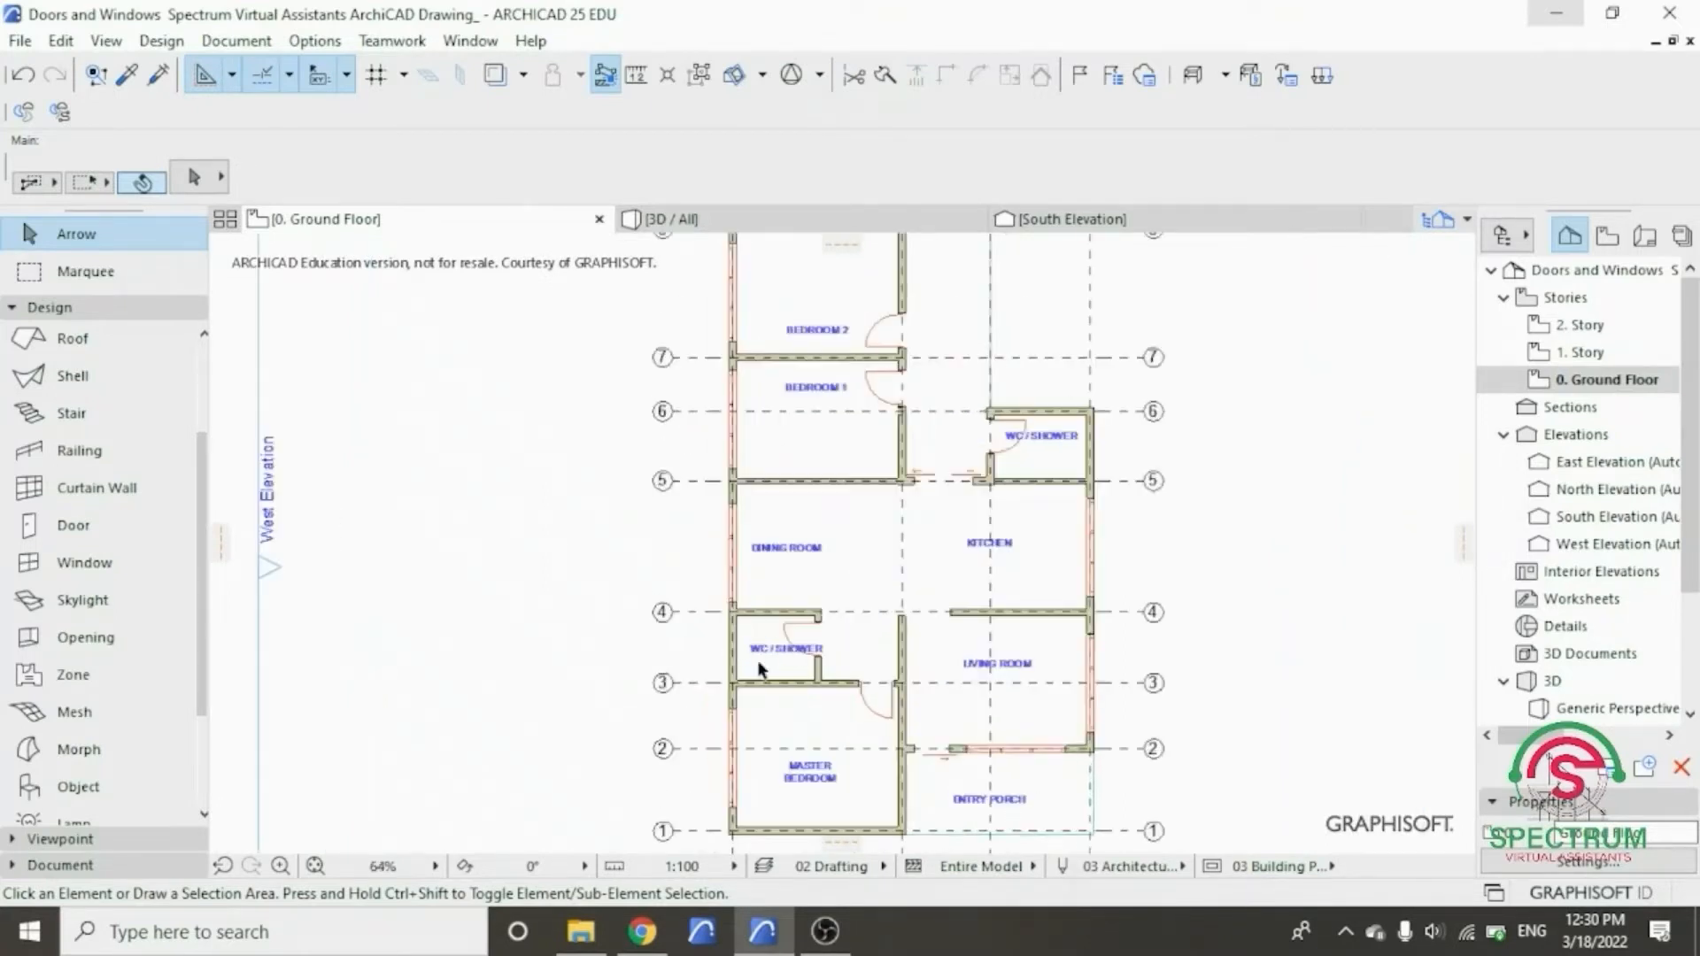
left_click(1076, 438)
left_click(124, 563)
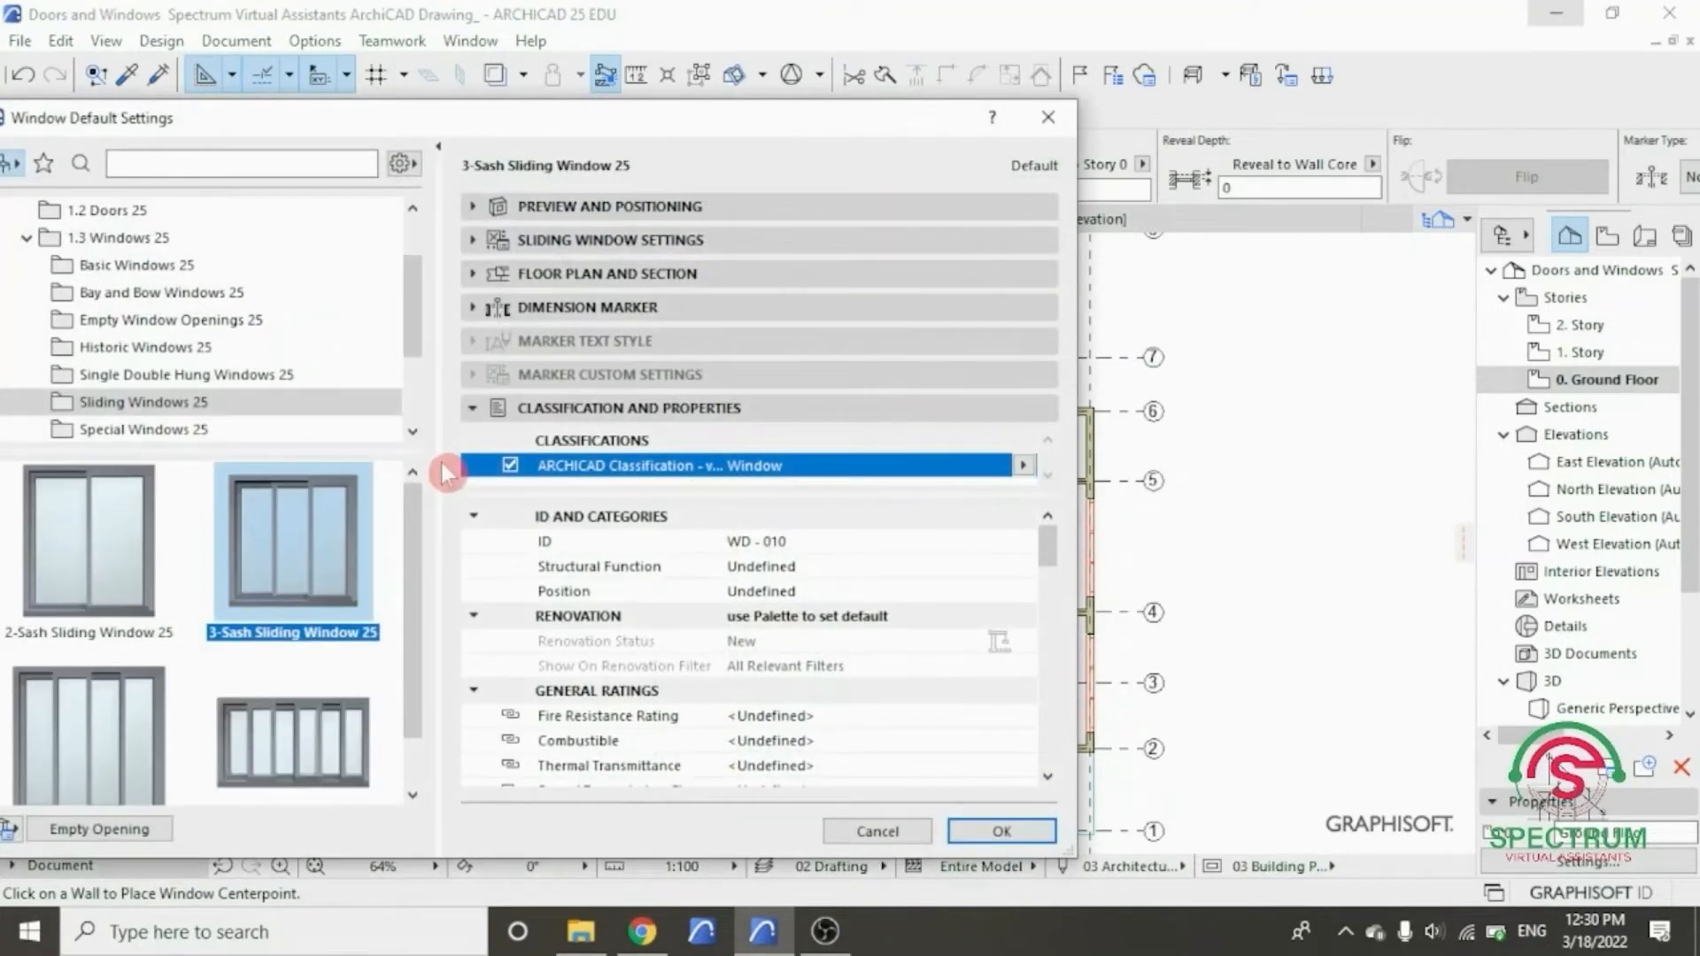
left_click_drag(417, 524, 418, 560)
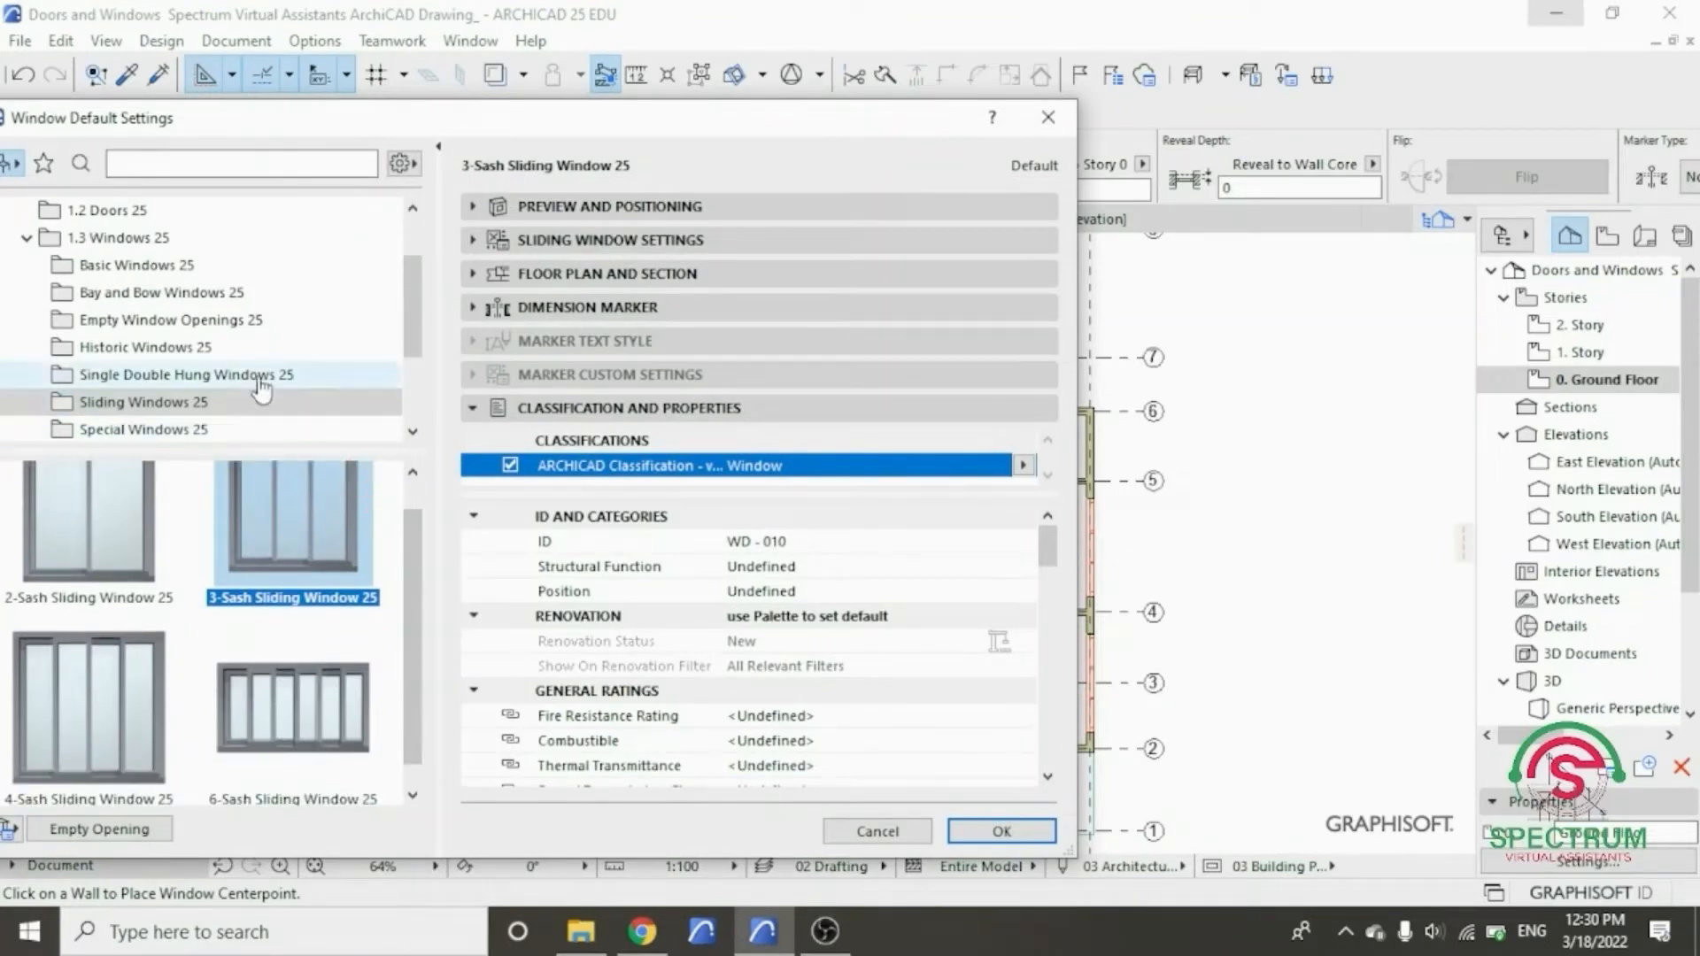
left_click(177, 265)
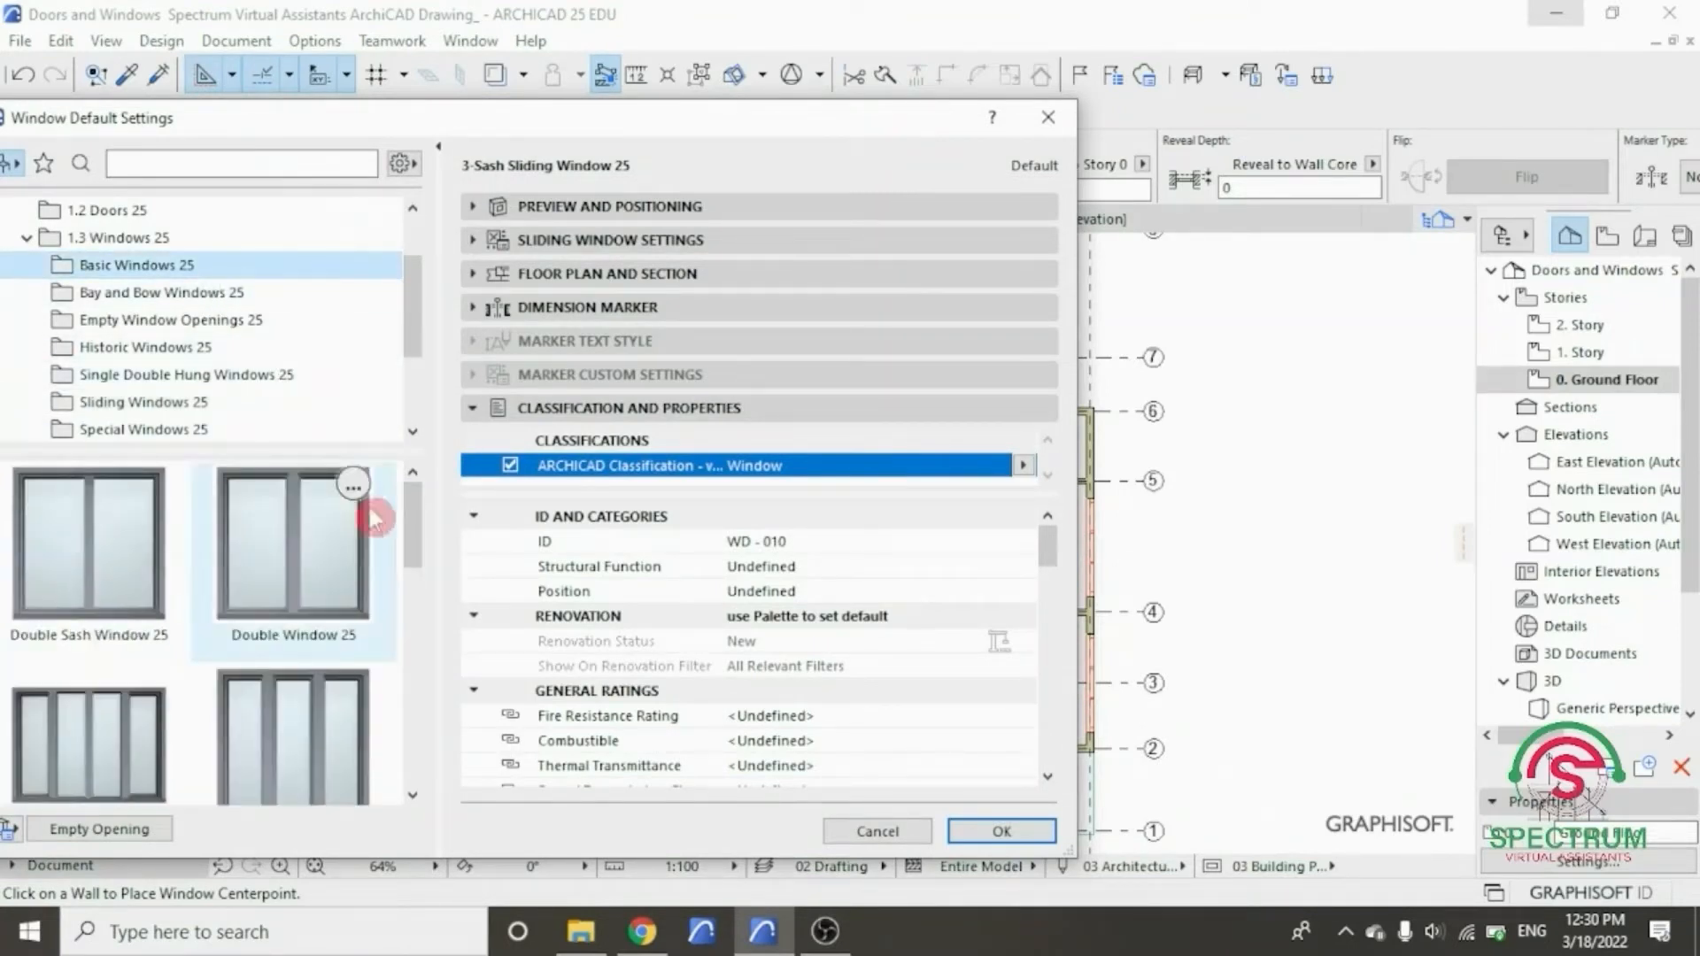
left_click_drag(480, 125, 810, 114)
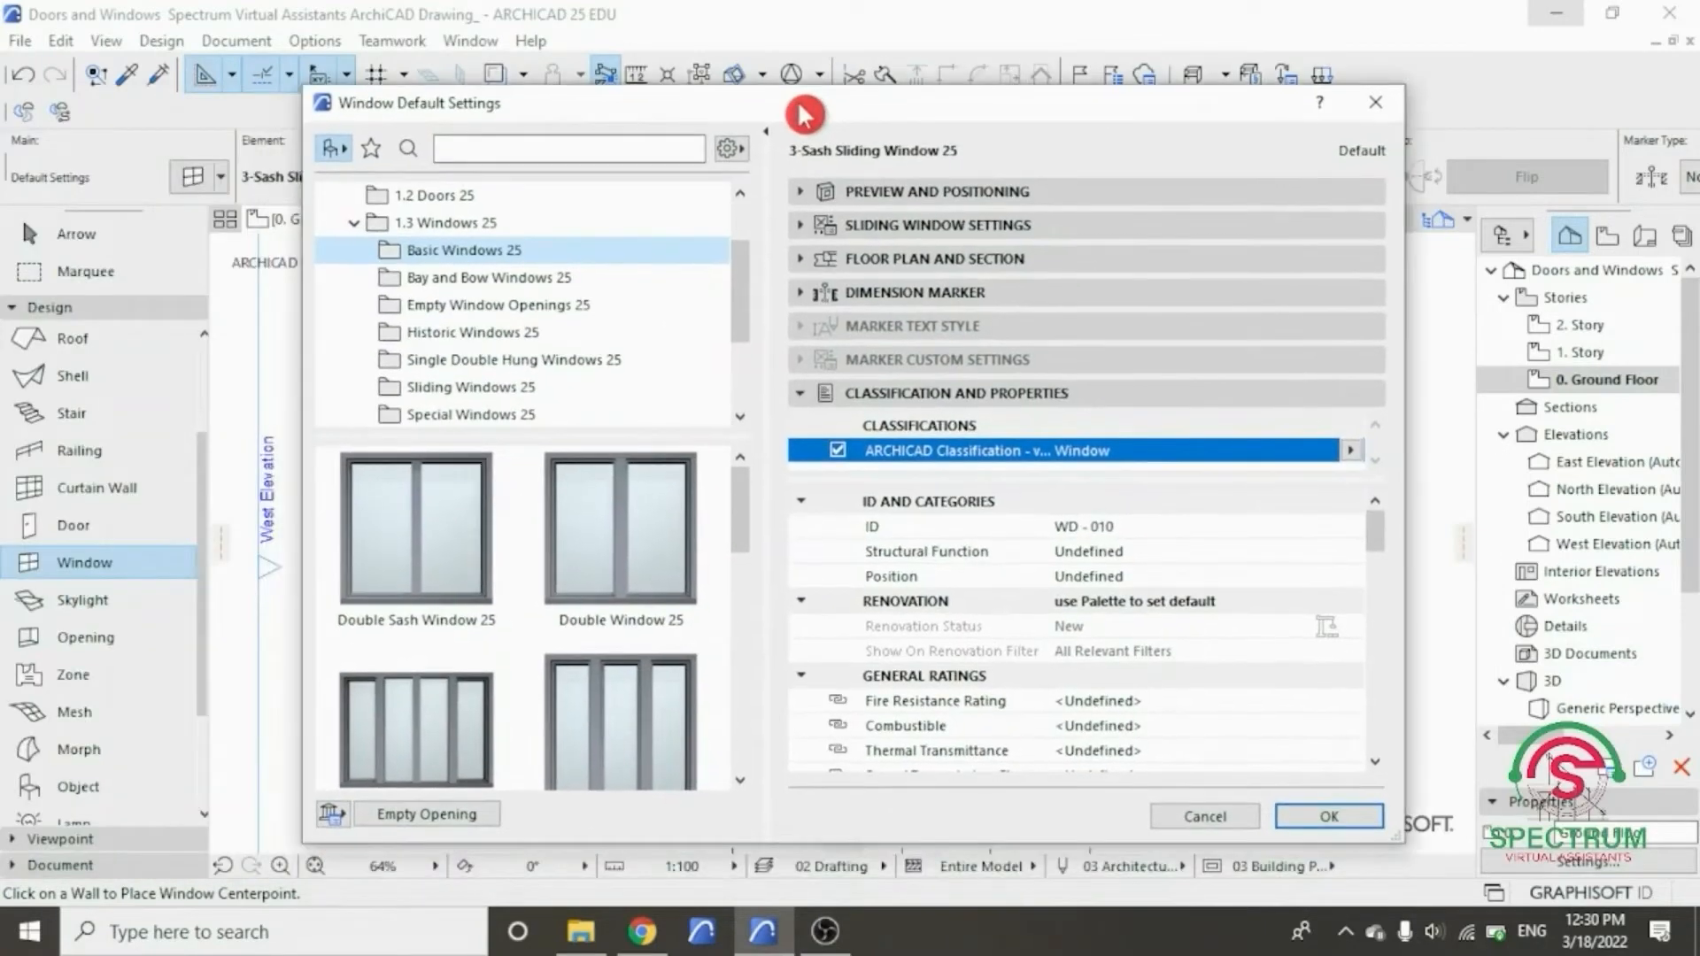
left_click_drag(741, 493, 739, 650)
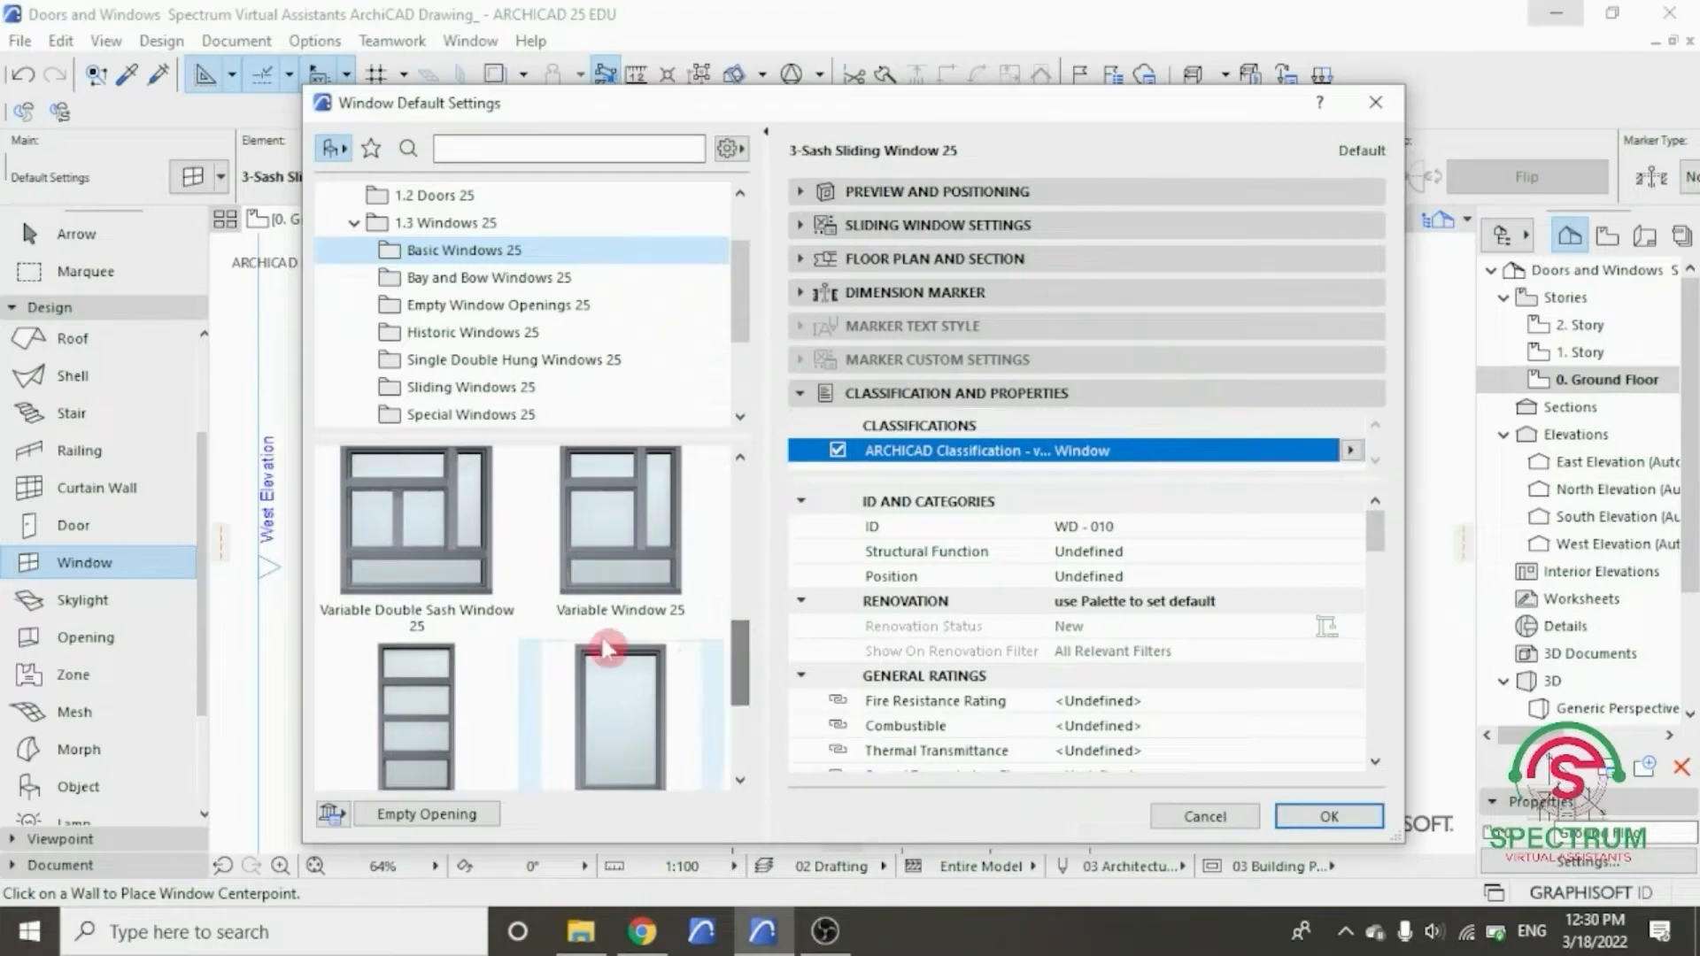
left_click(451, 675)
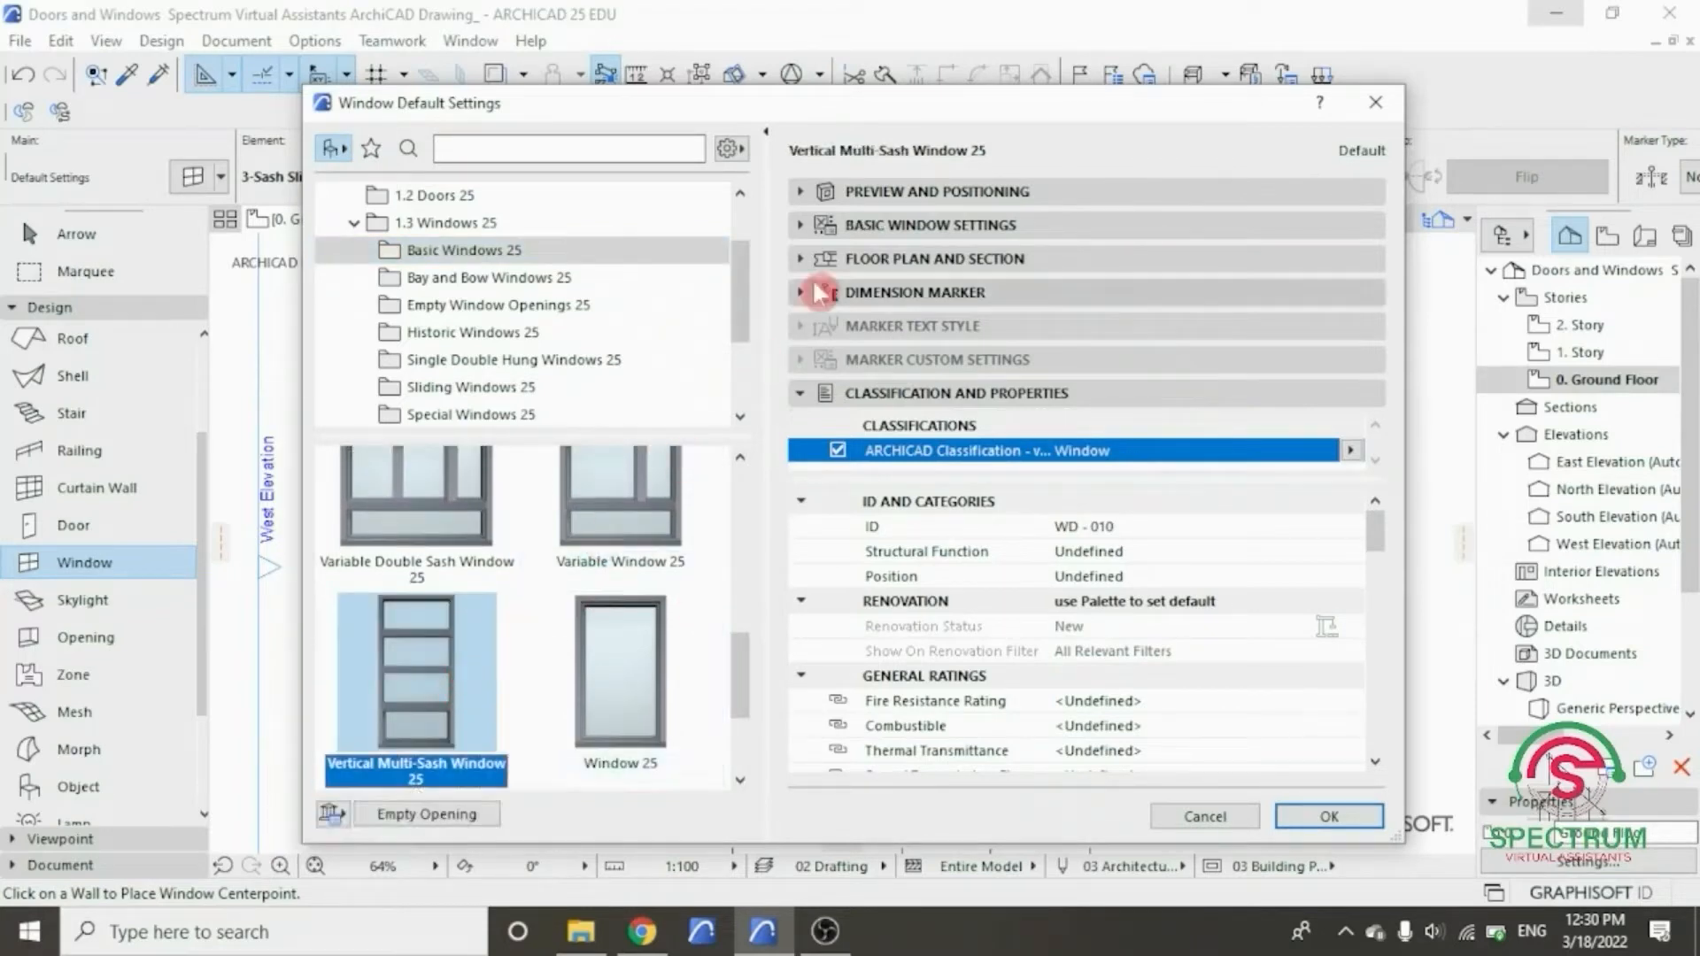
- Set the default window's width and height to 800 and its sill height to Story 0 to 1600
left_click(904, 188)
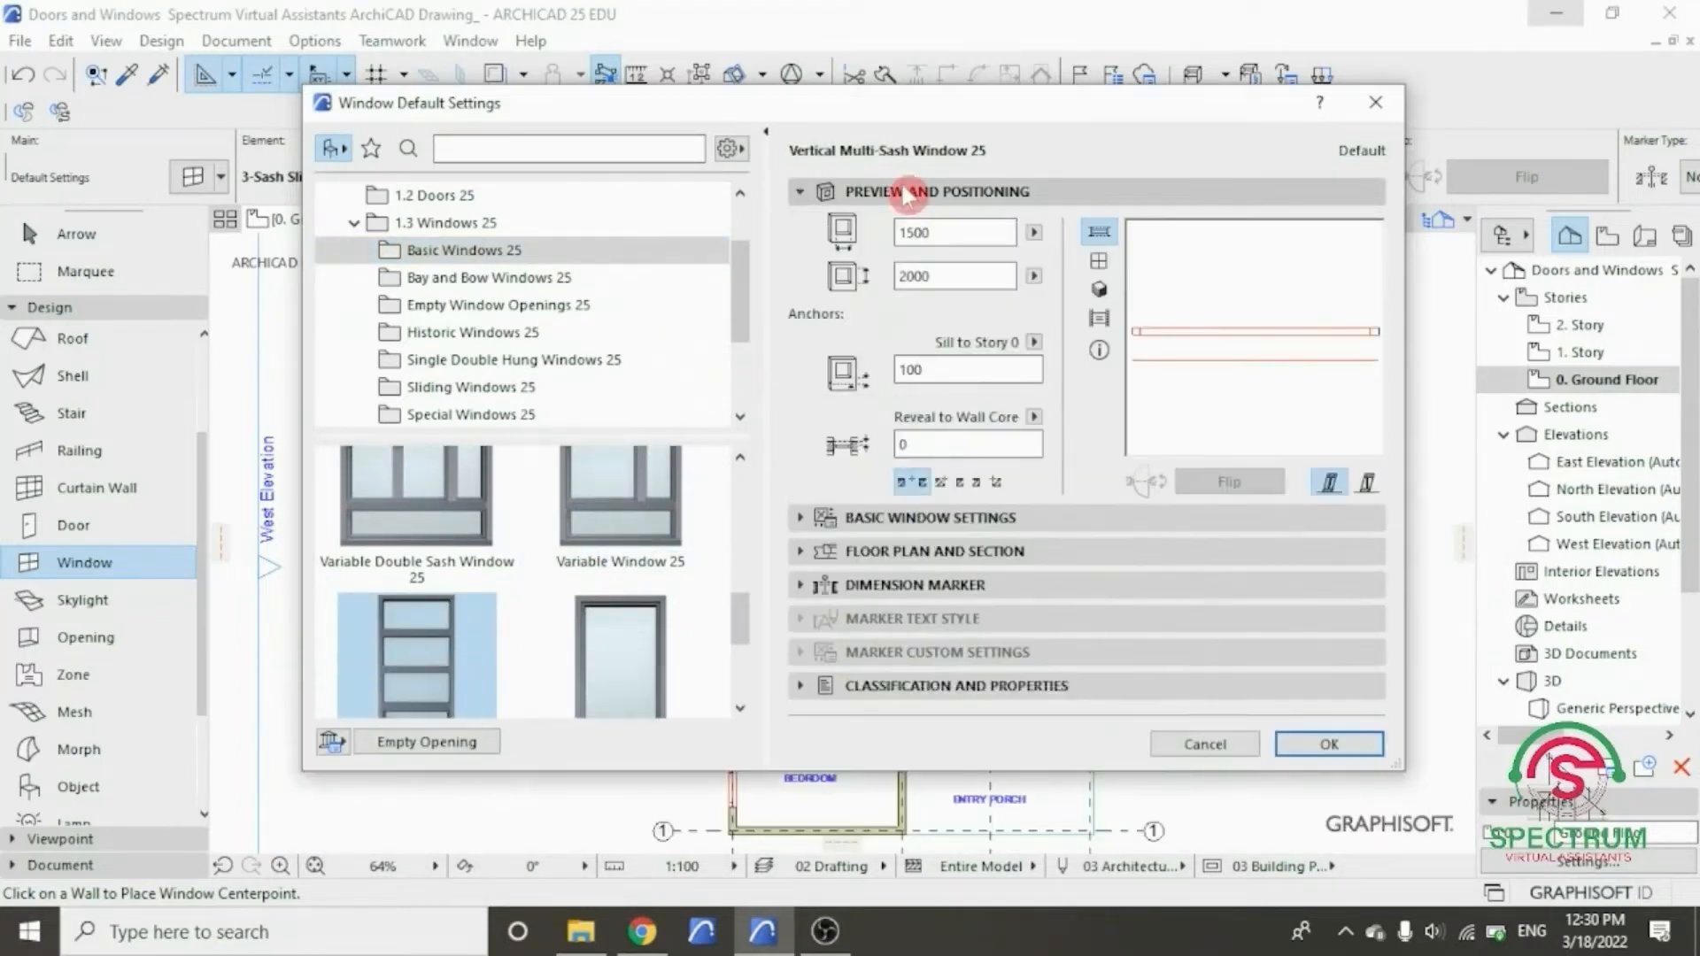
left_click_drag(935, 234, 888, 233)
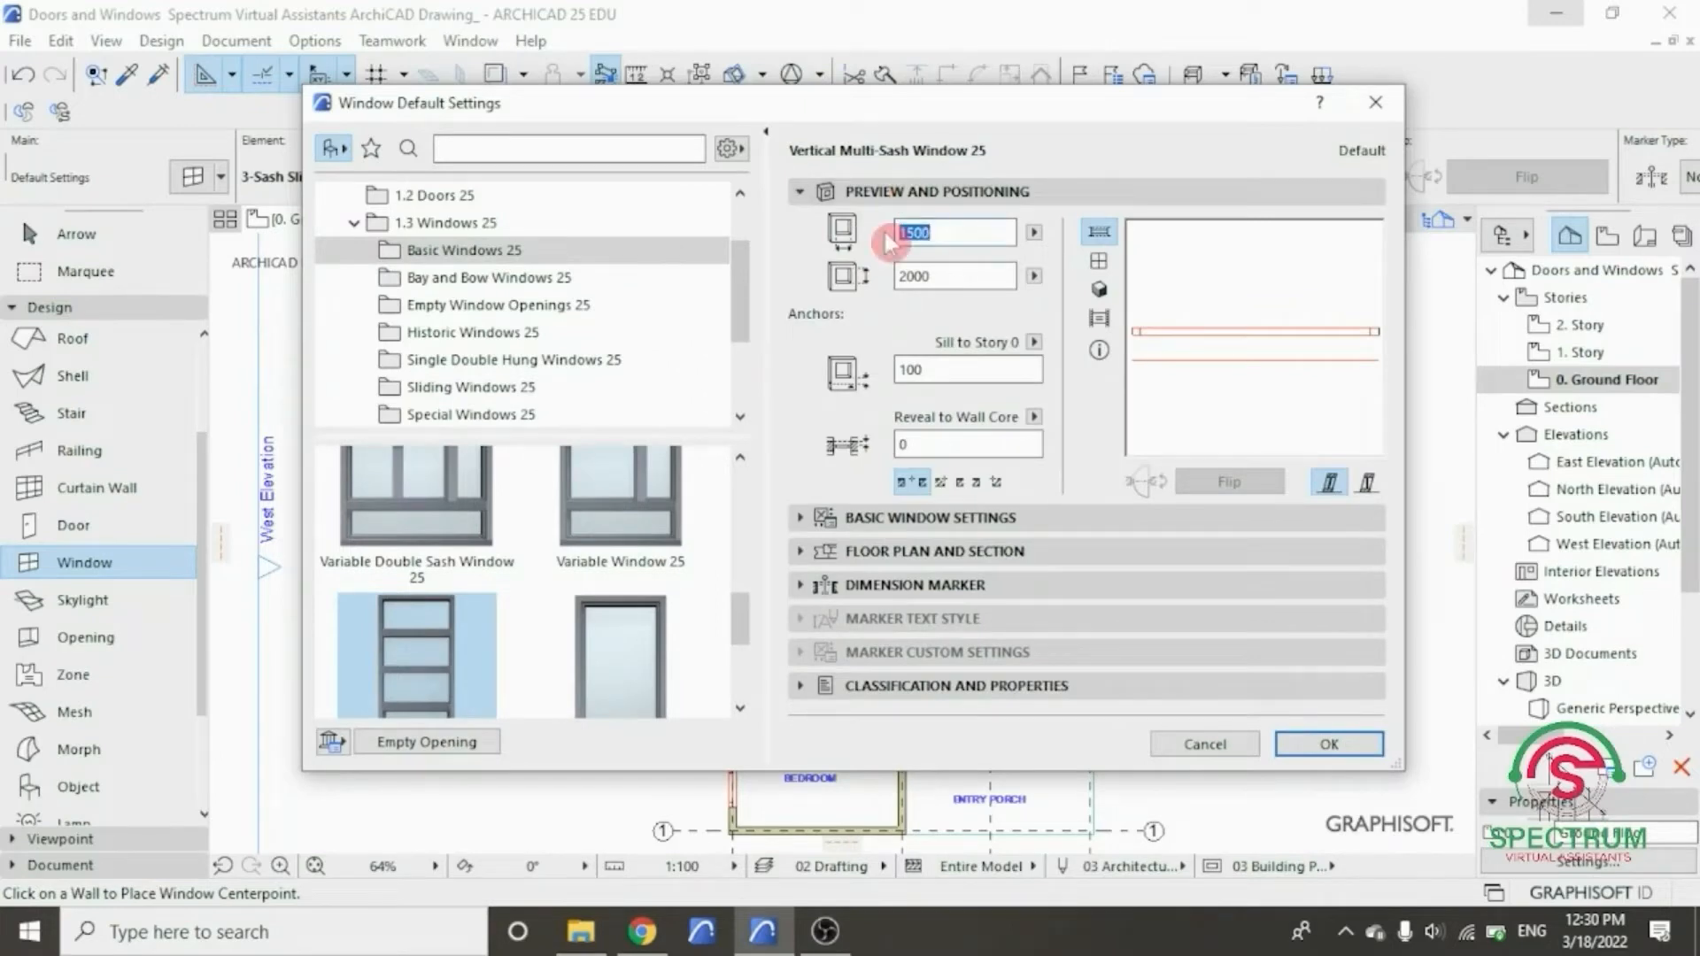
type("800")
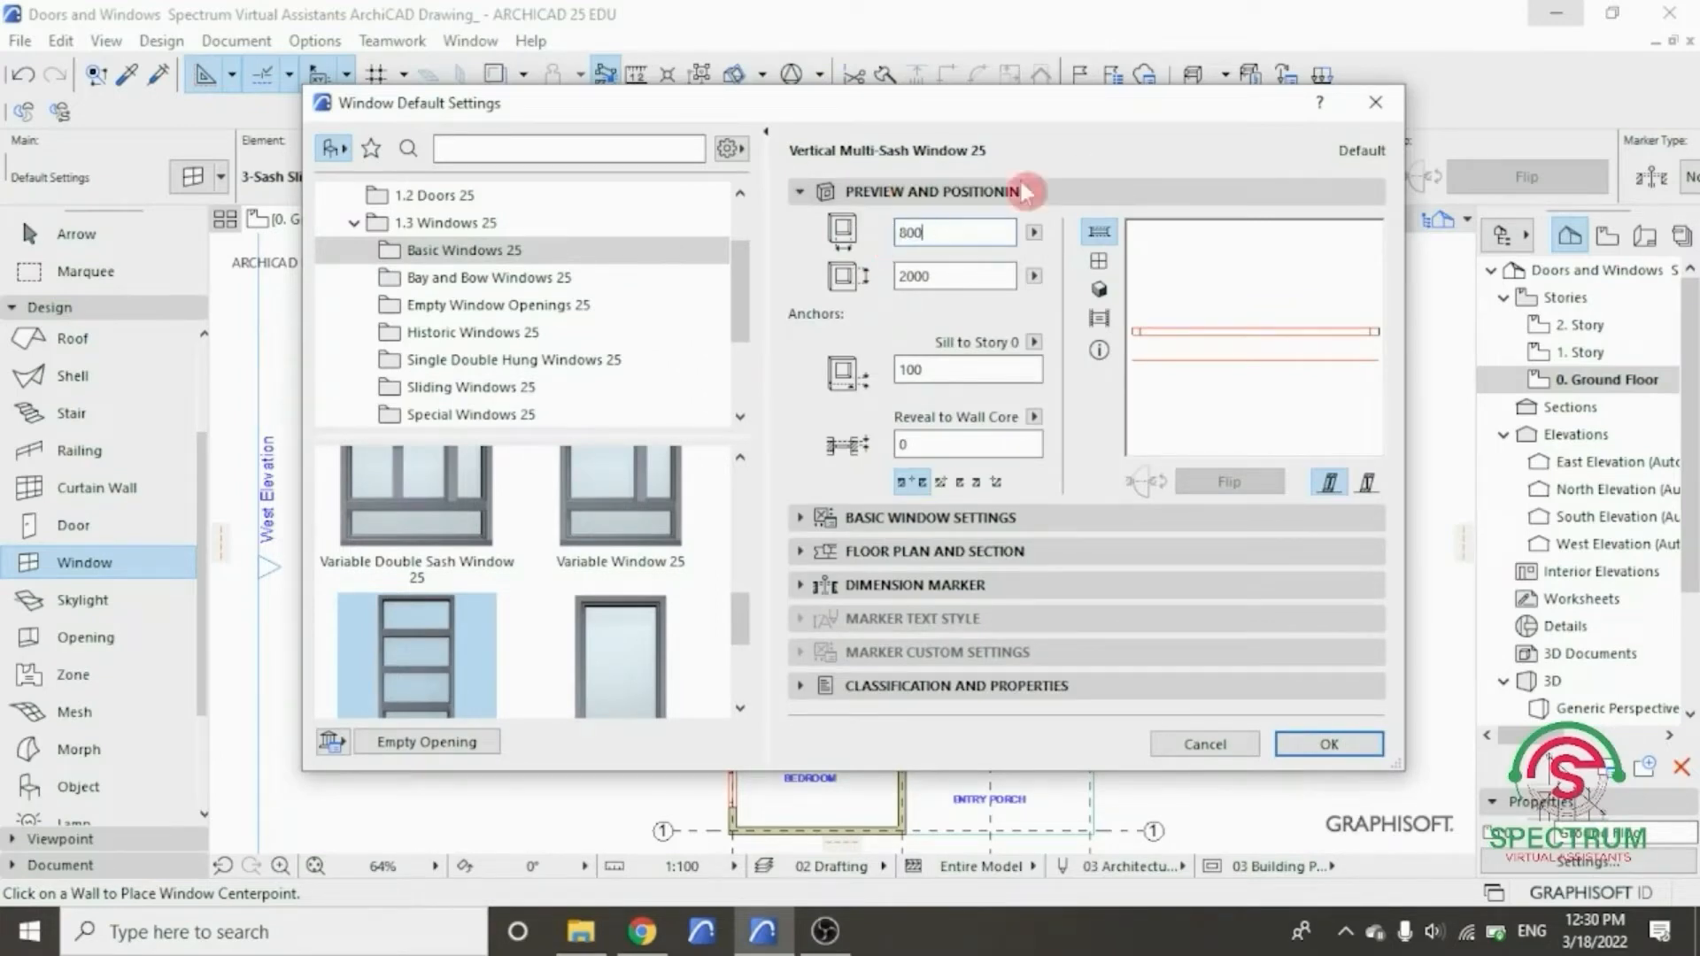
left_click(935, 282)
left_click(889, 275)
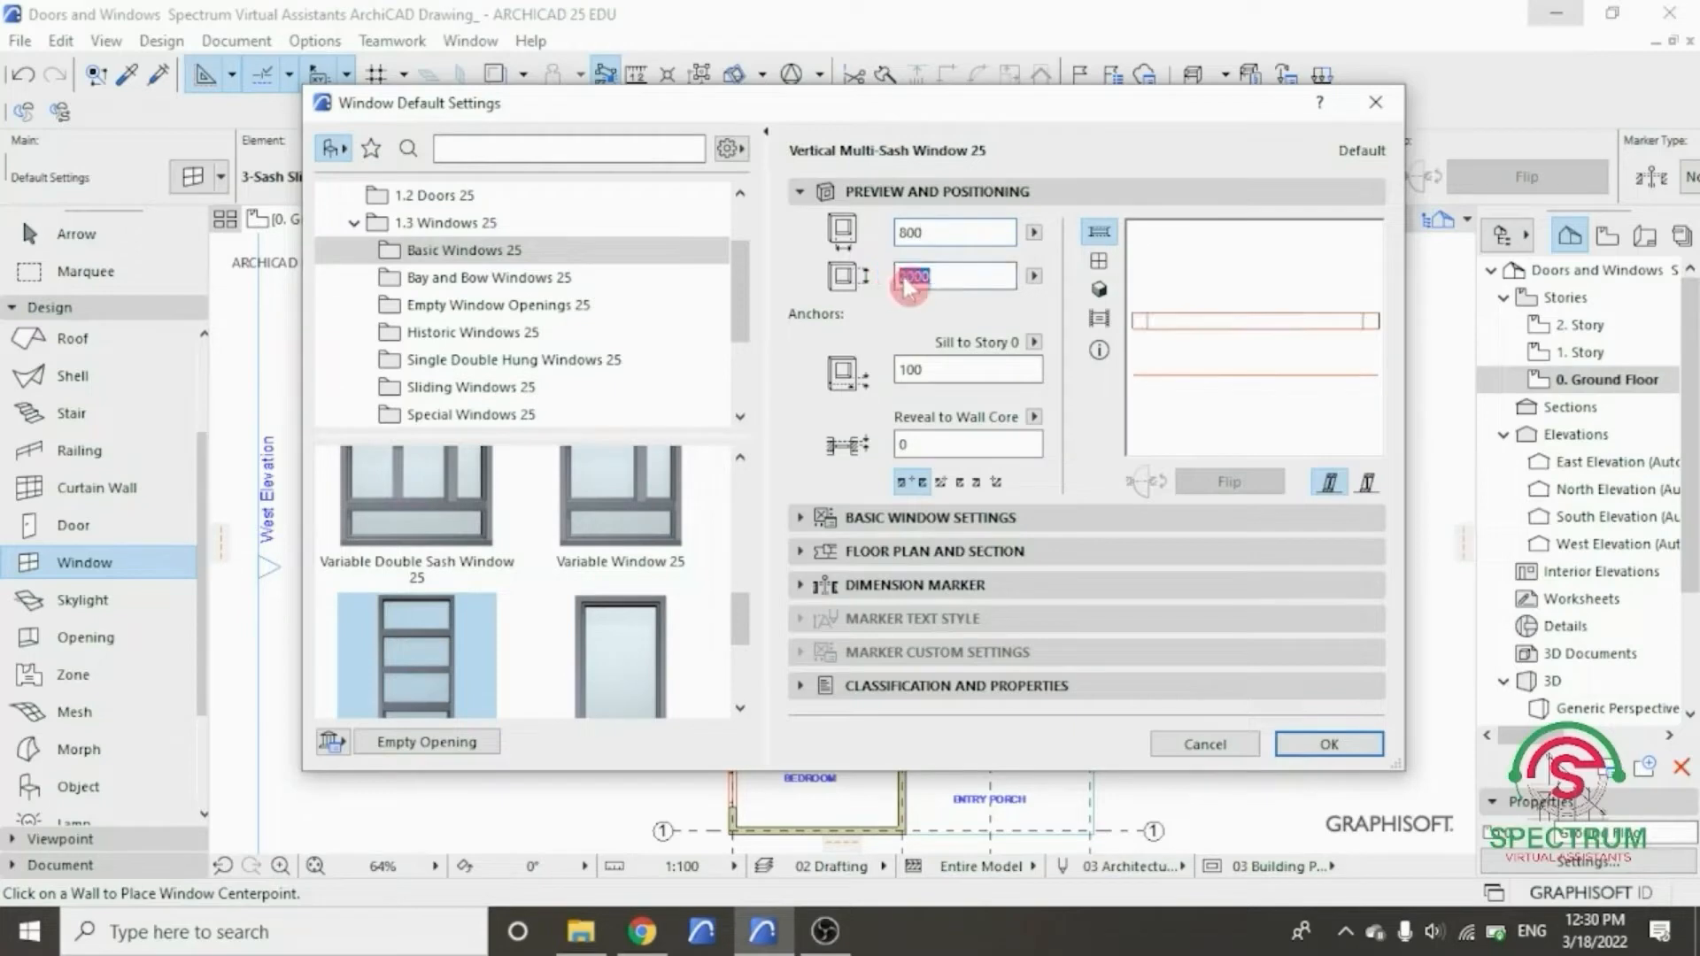
type("80")
left_click(1025, 312)
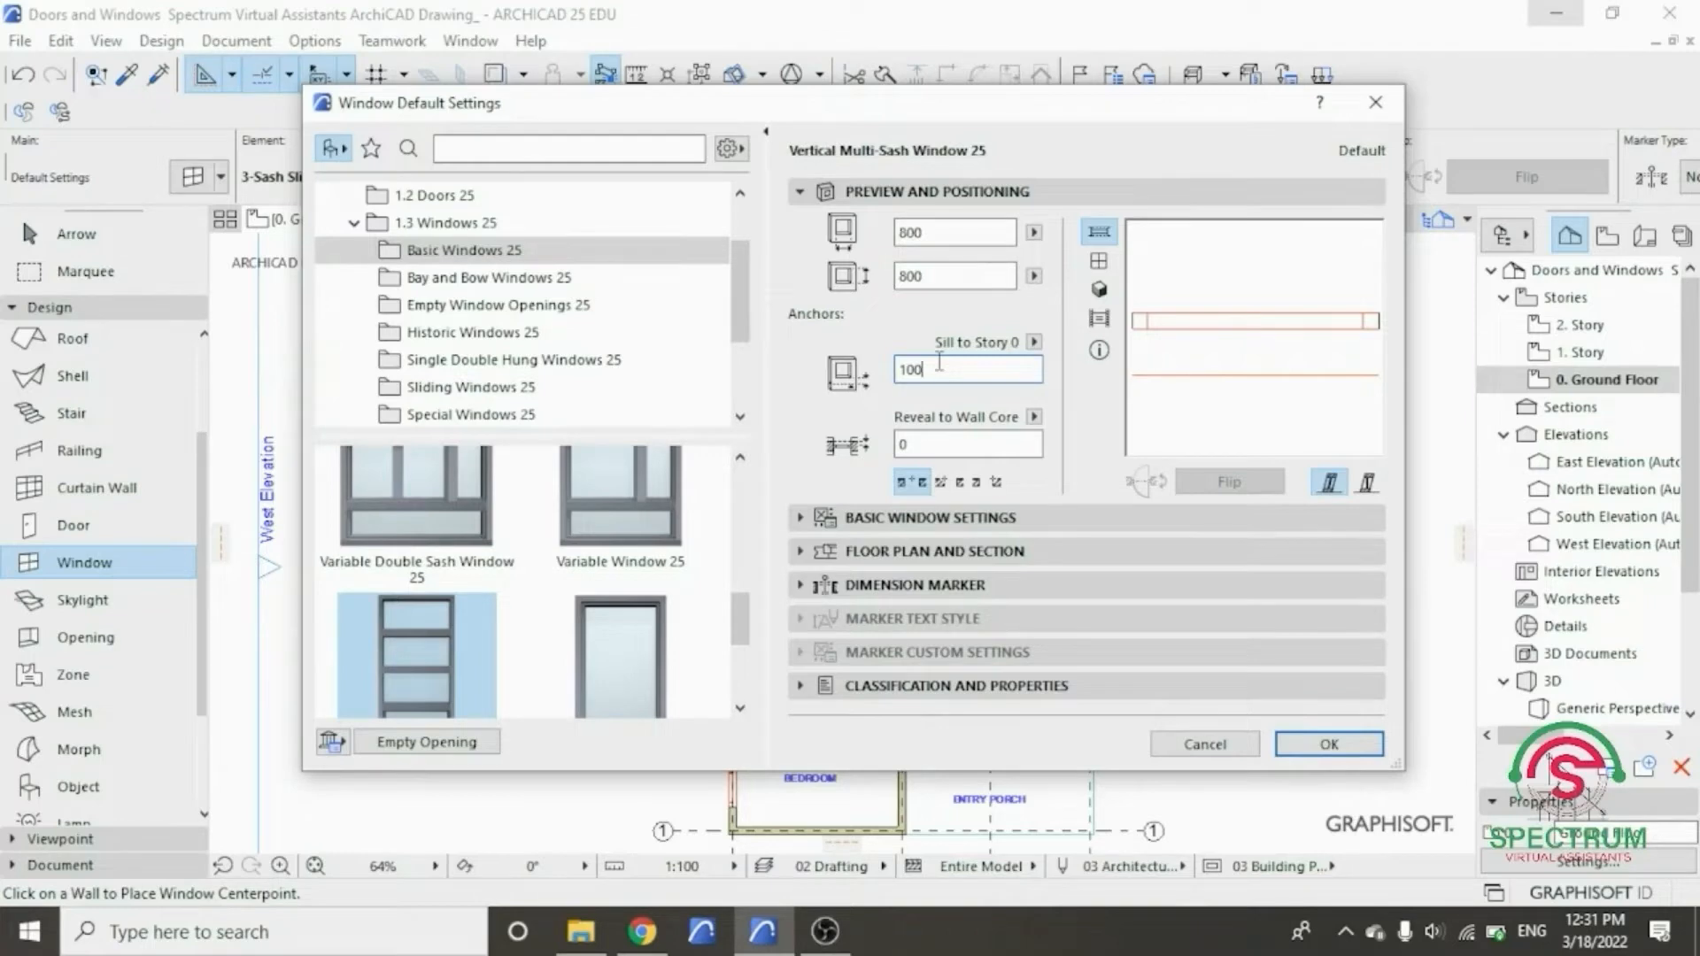
left_click_drag(934, 371, 902, 376)
type("1")
left_click(889, 201)
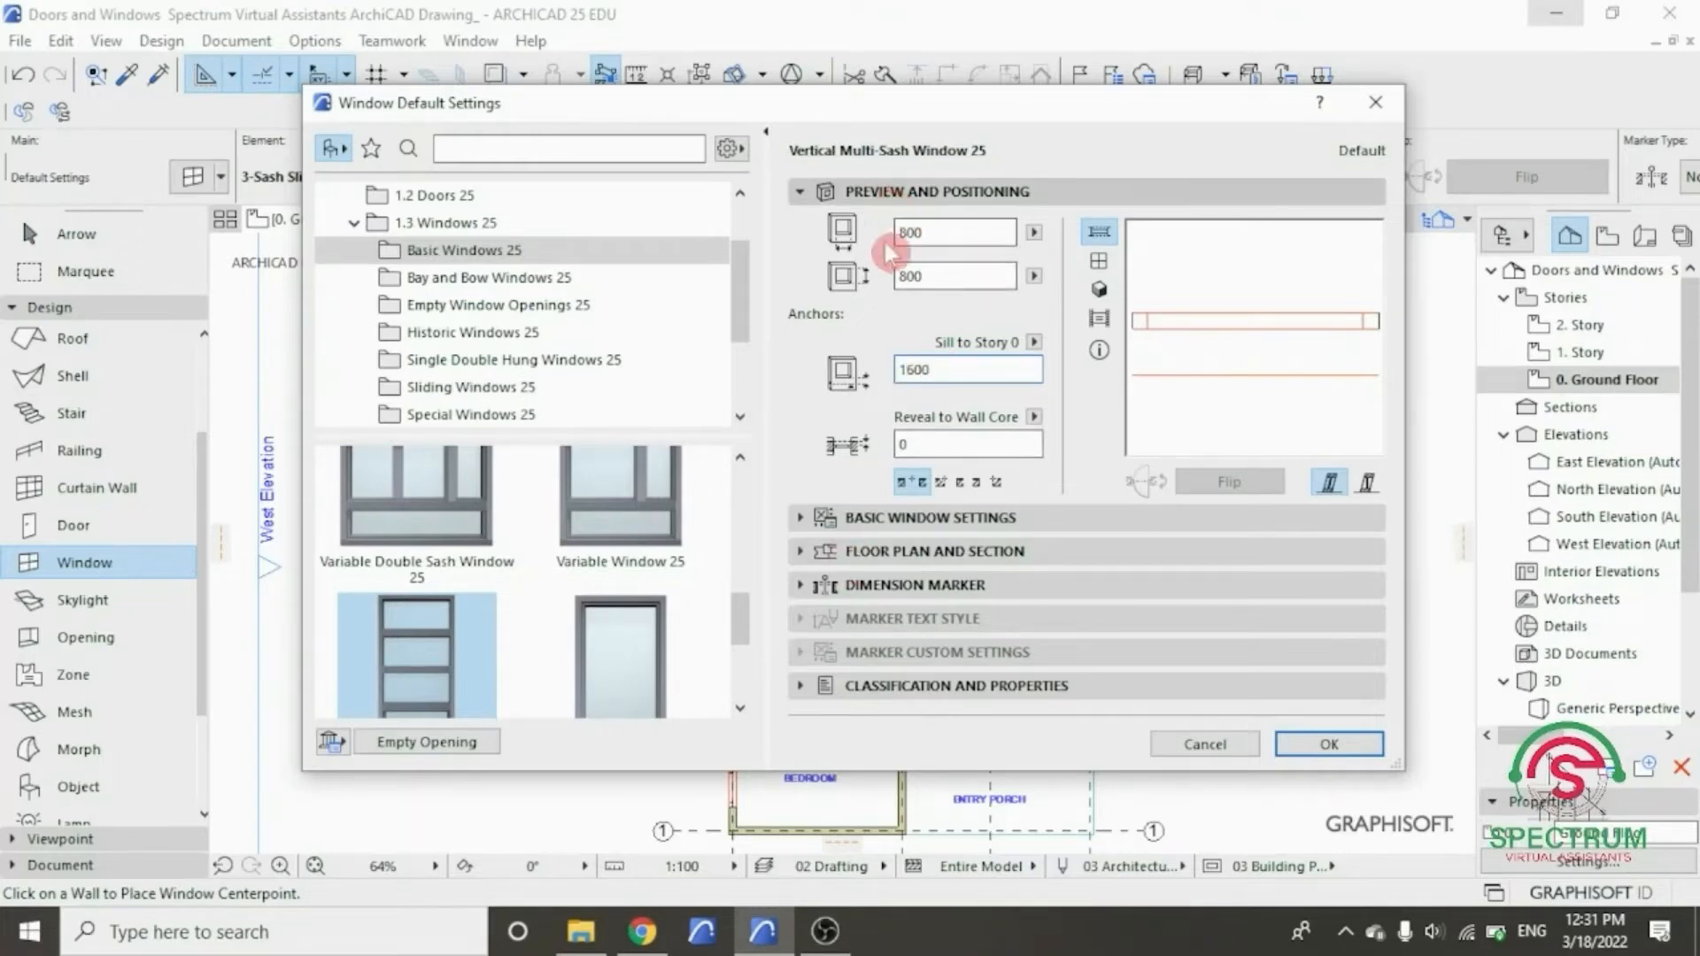
- Set the window's outside and inside frame surfaces to Paint - Ivory Black and its glass surface to Glass - Mirror
left_click(894, 228)
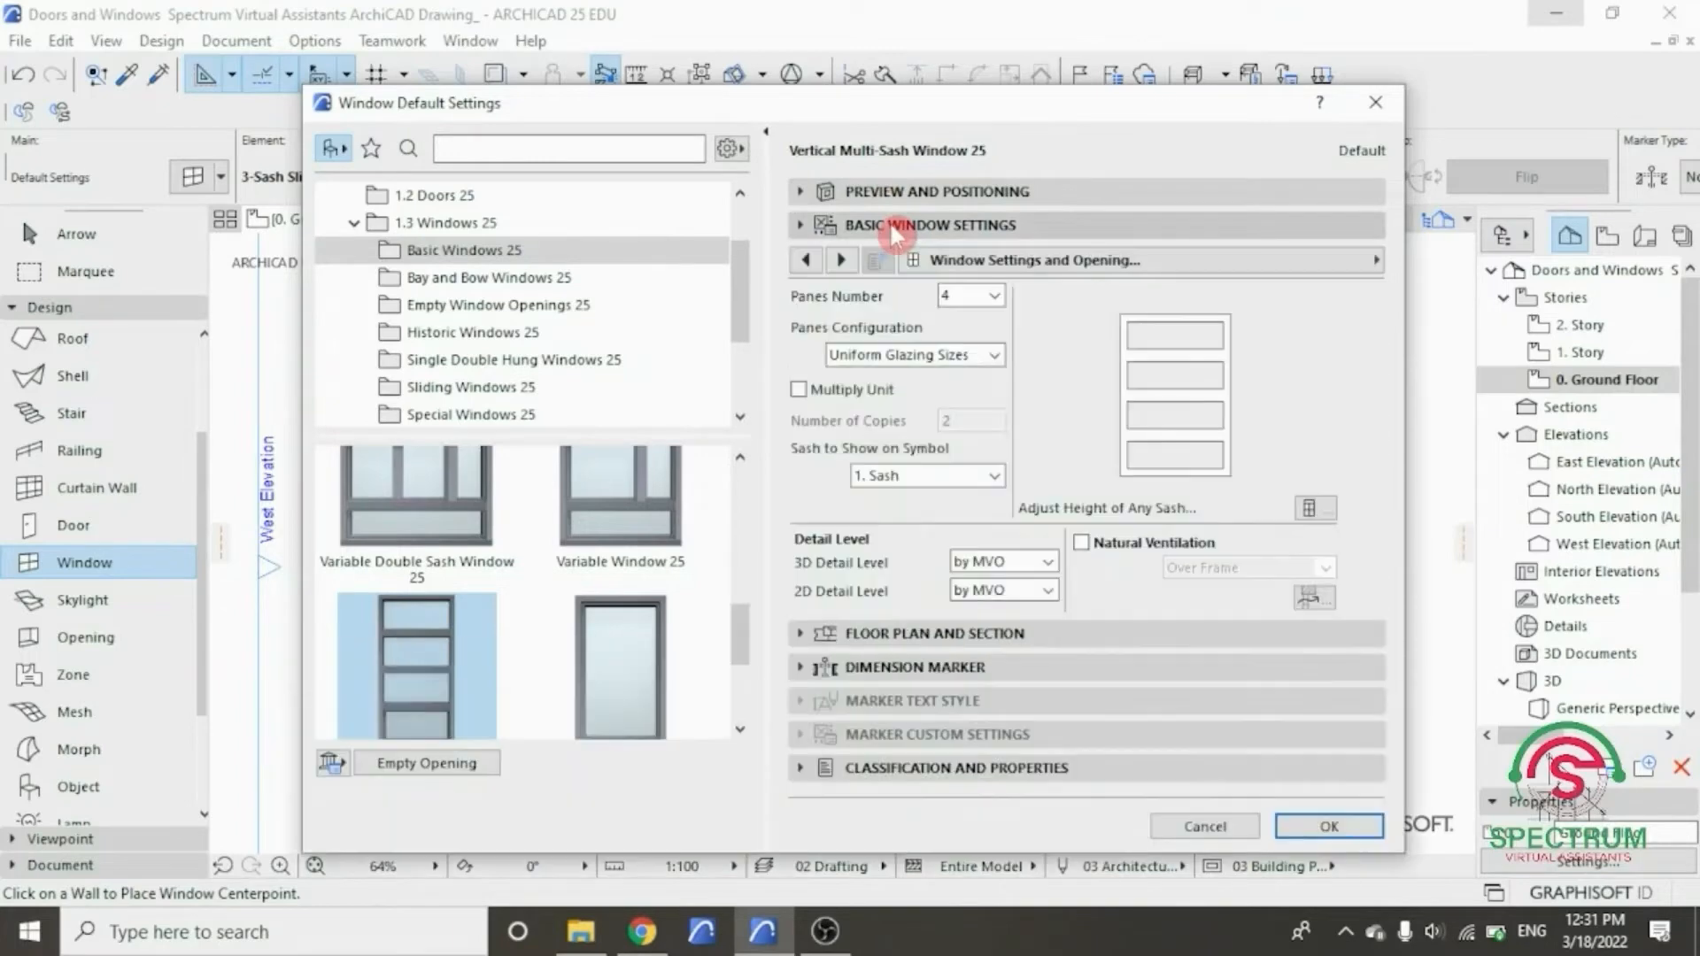
left_click(1008, 259)
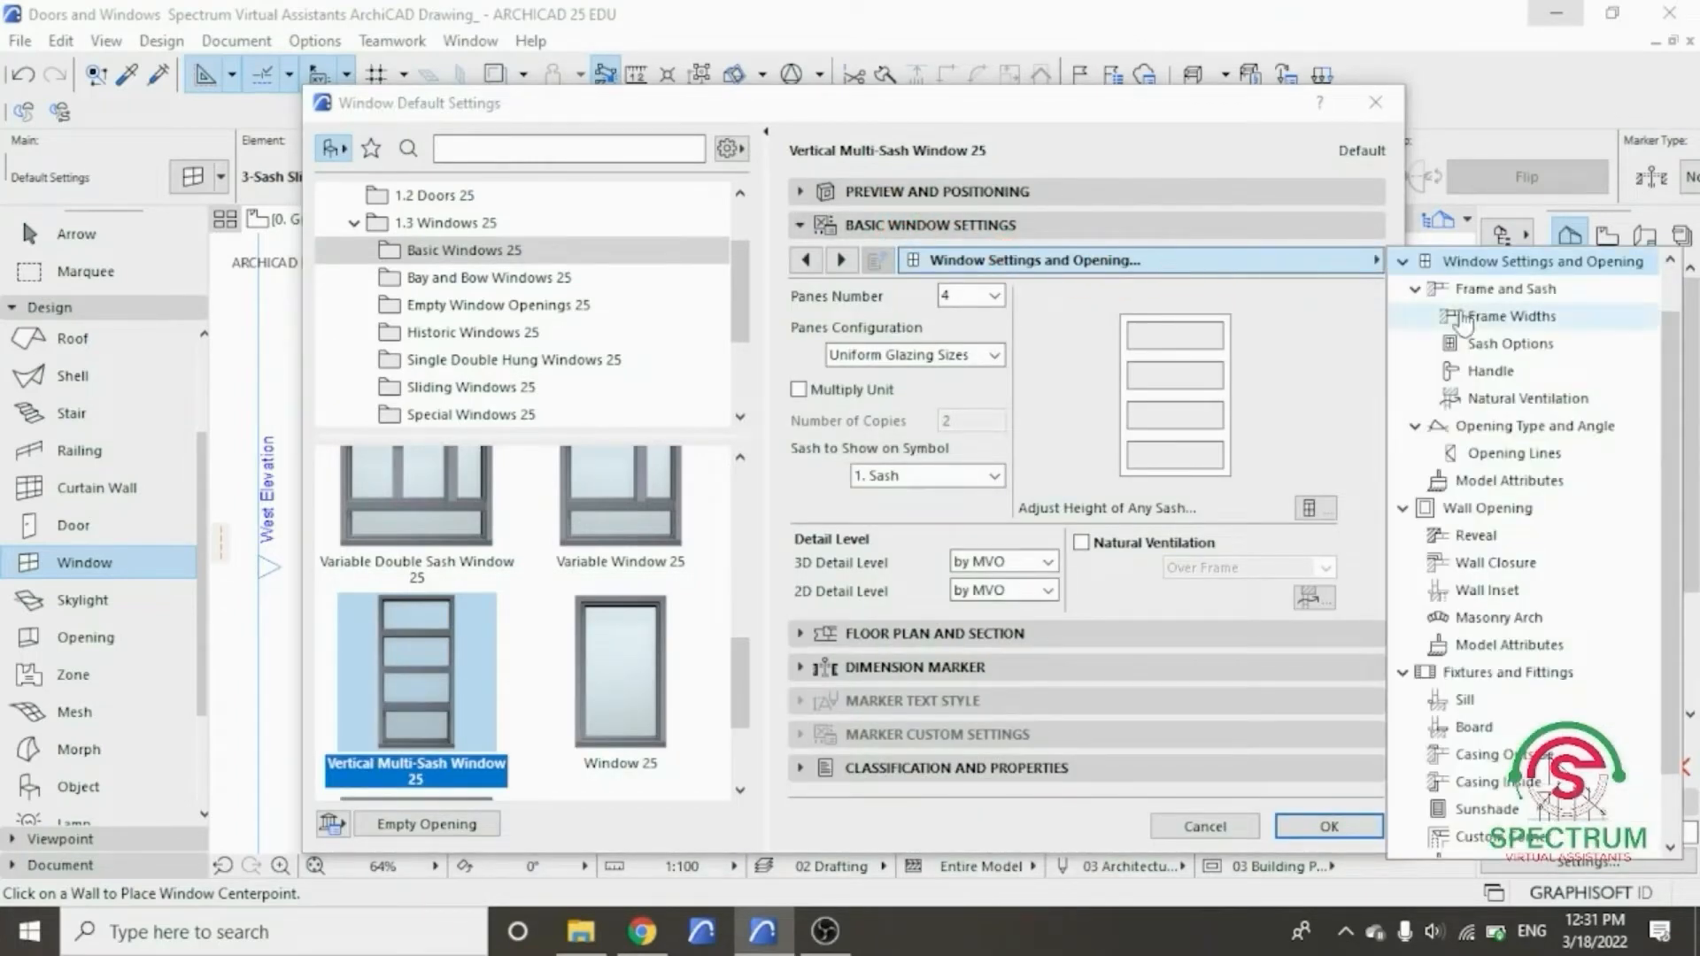
left_click(1512, 483)
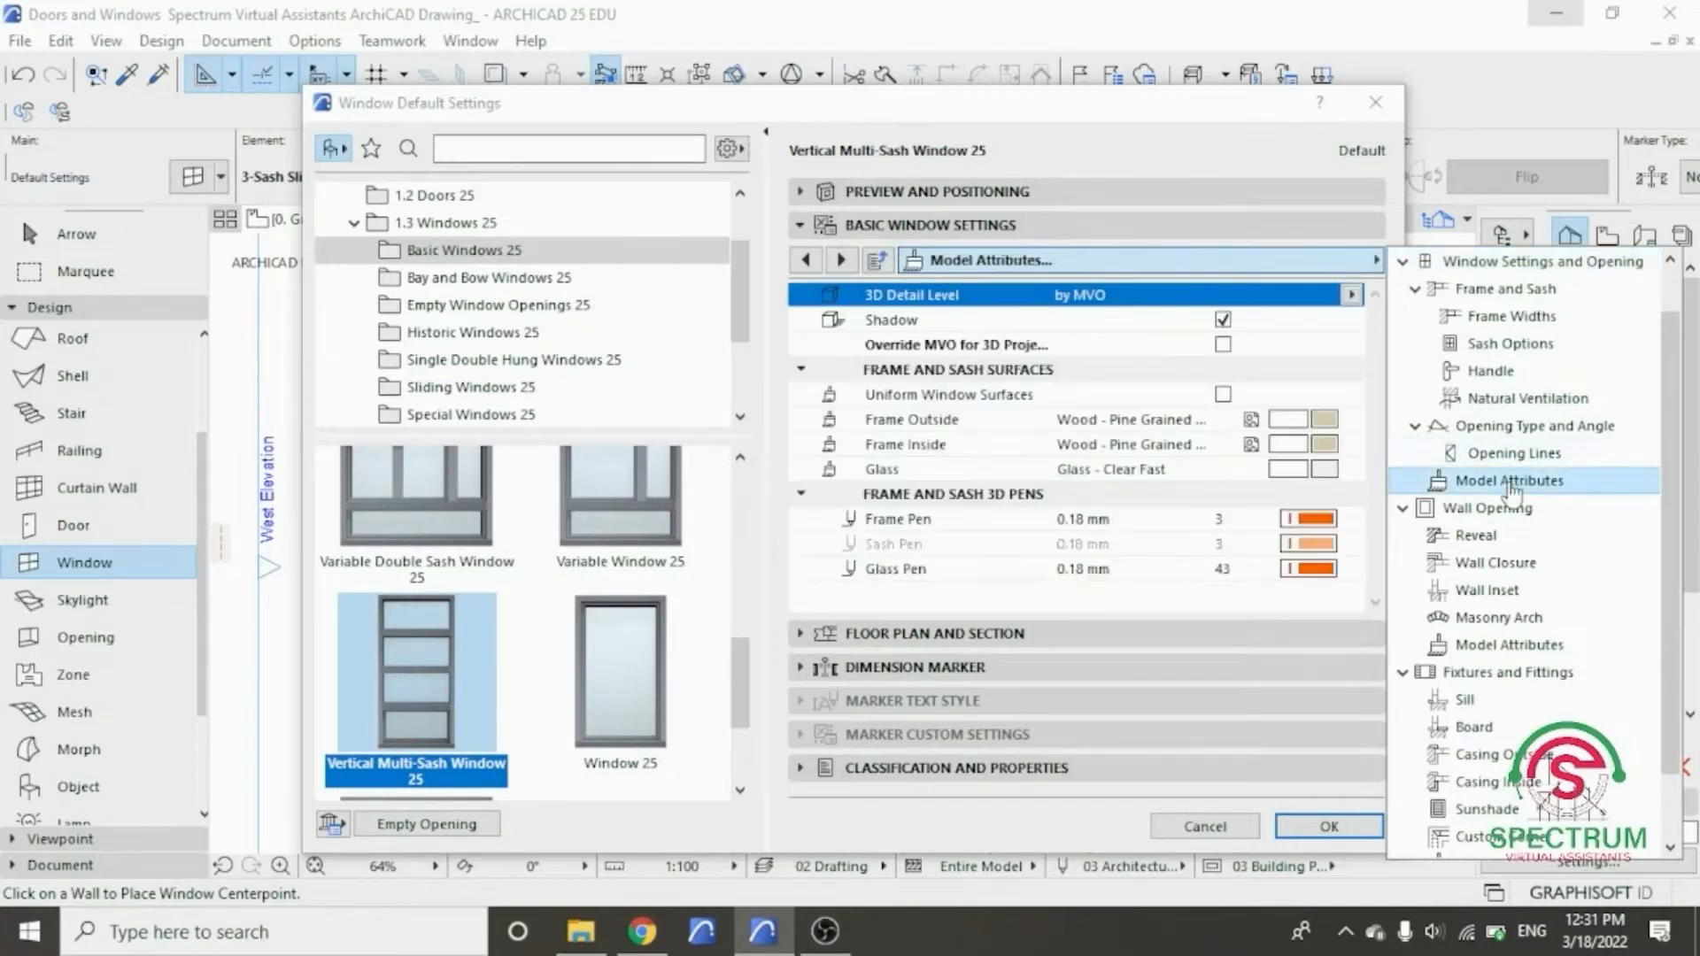
left_click(1327, 417)
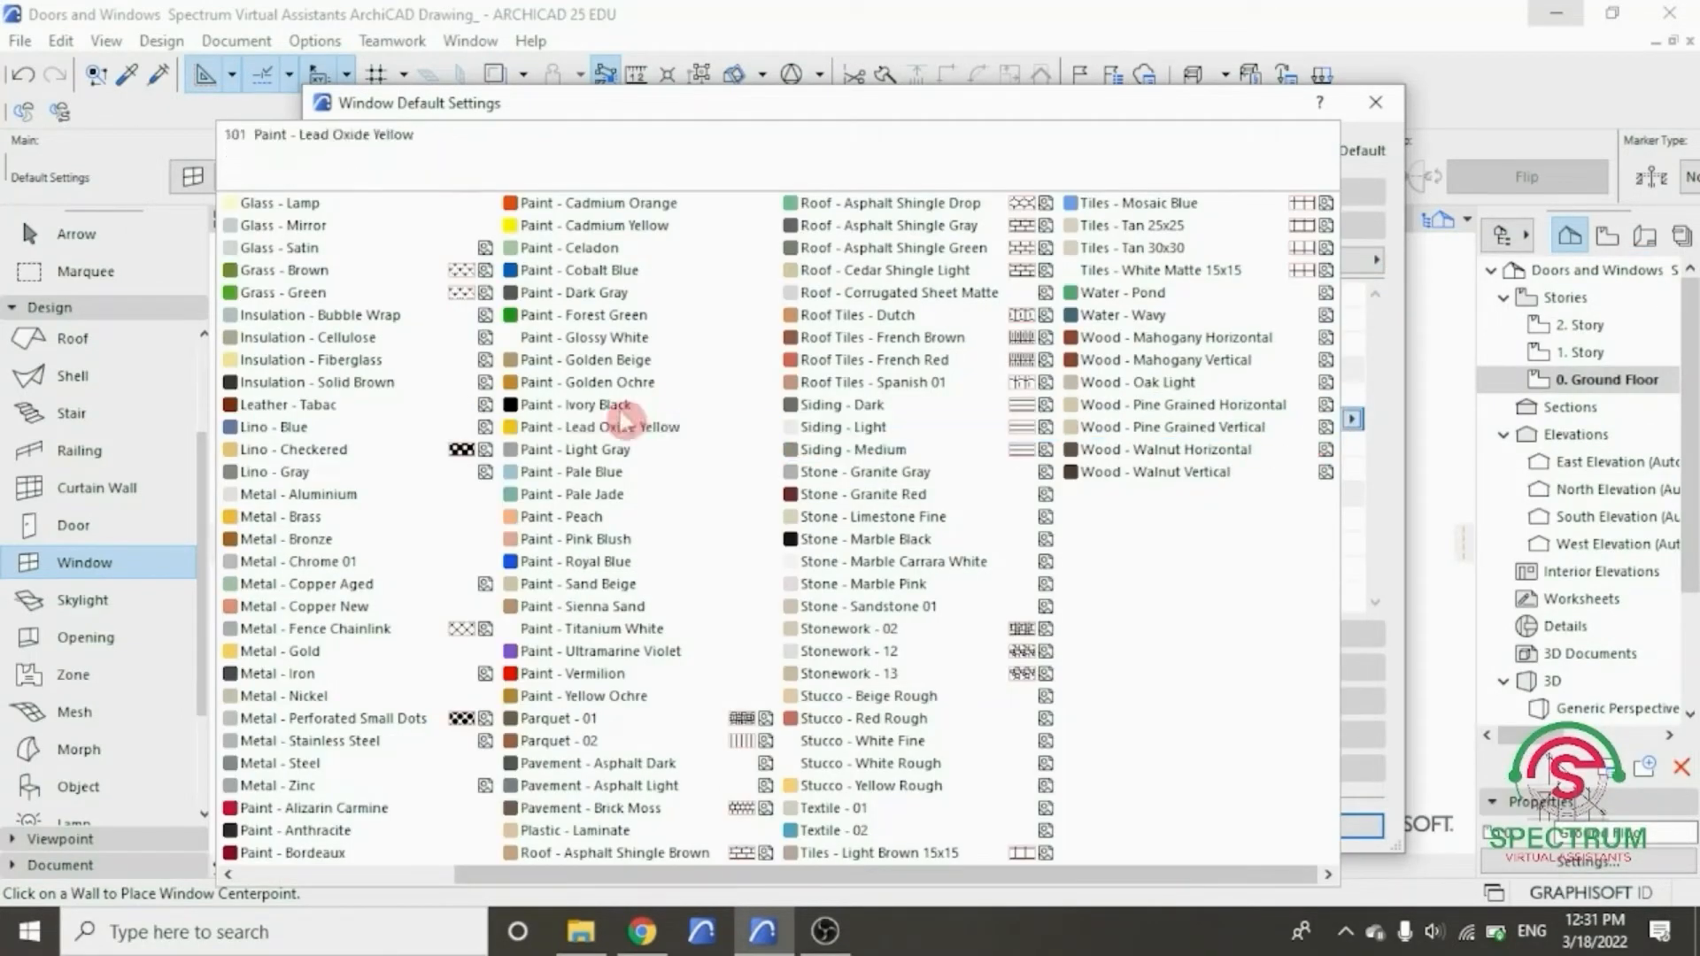
left_click(613, 410)
left_click(1327, 445)
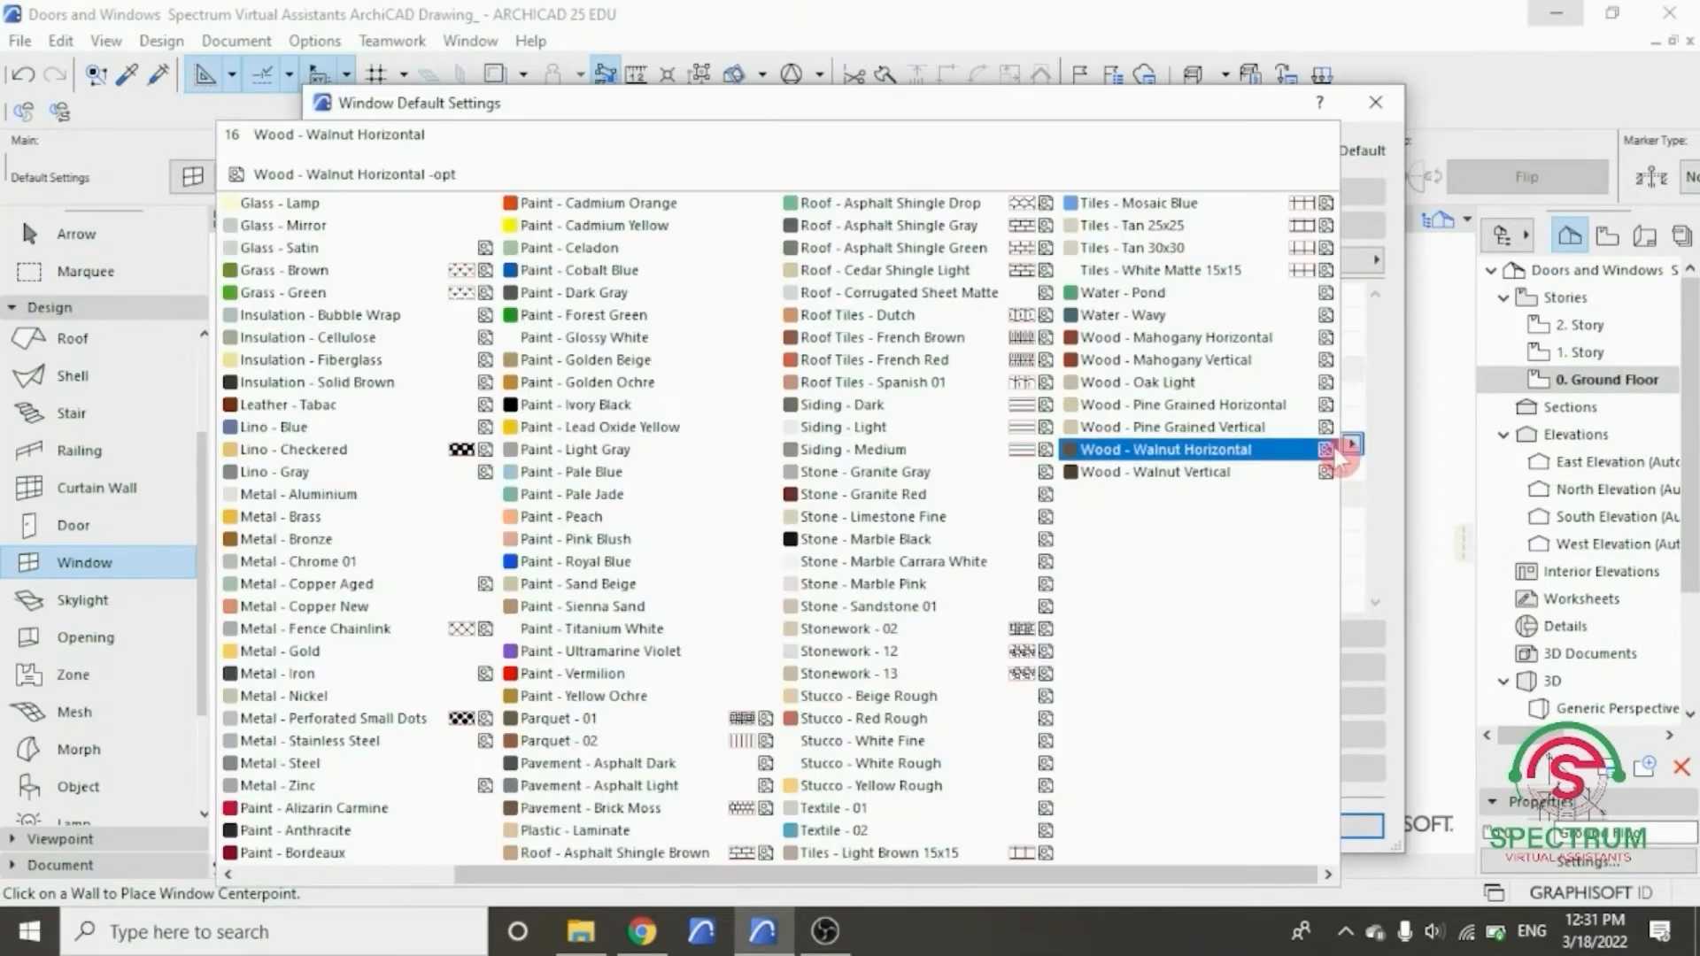
left_click(620, 405)
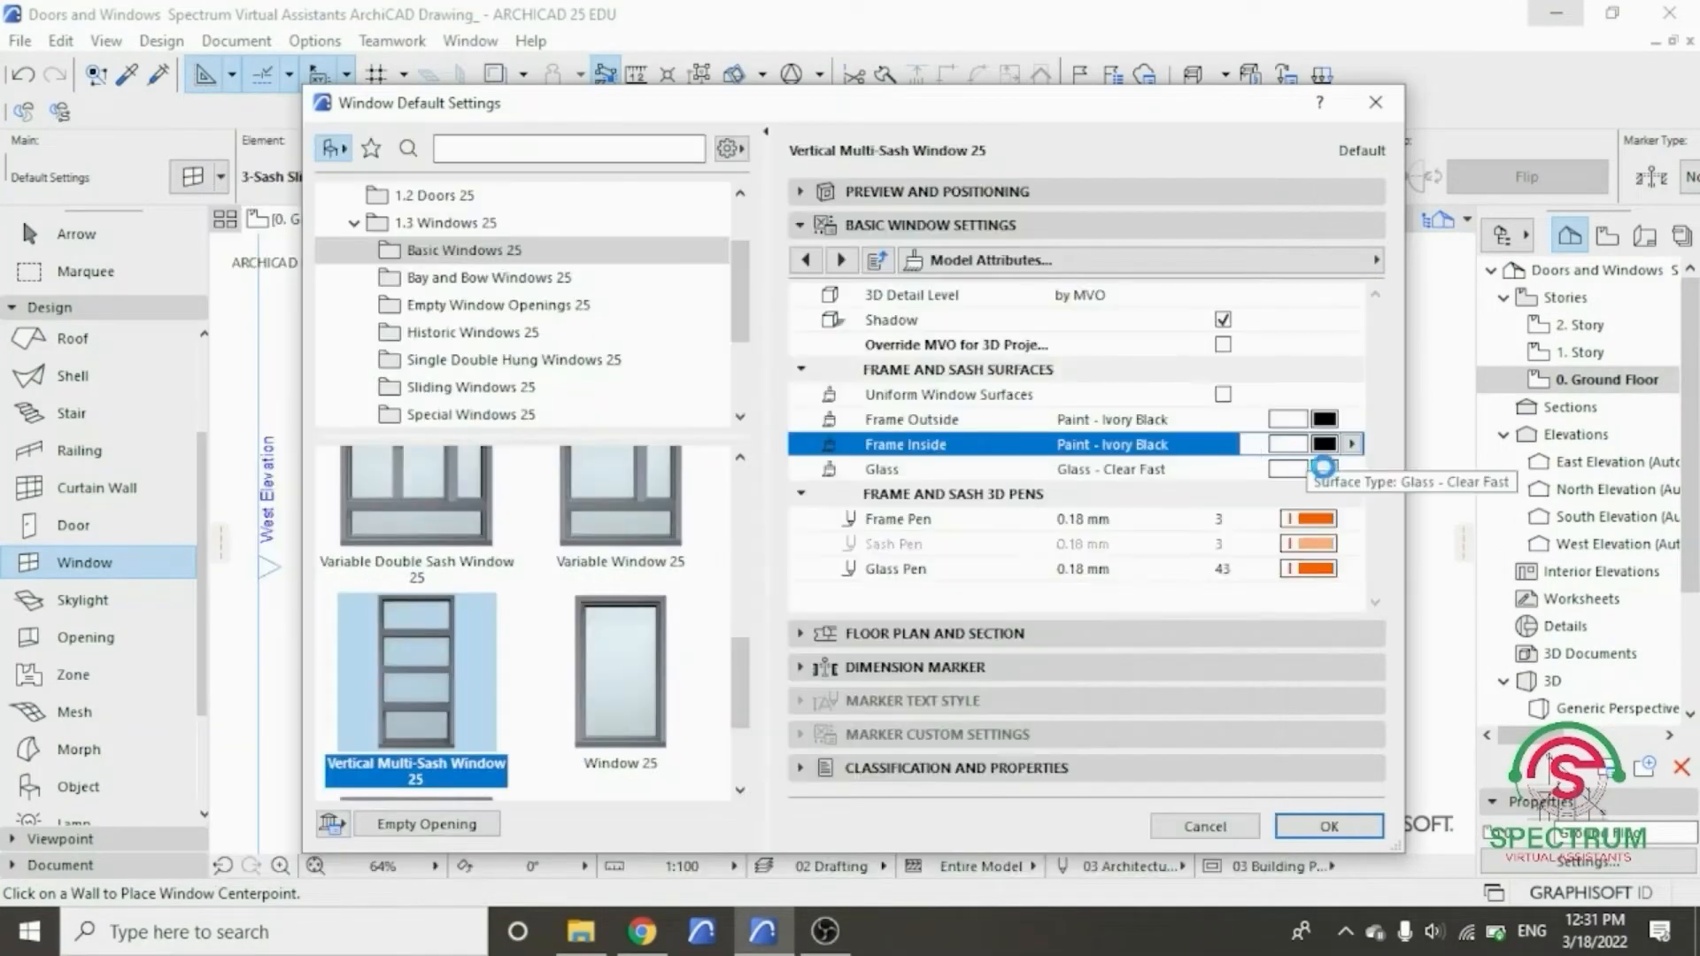
left_click(1332, 483)
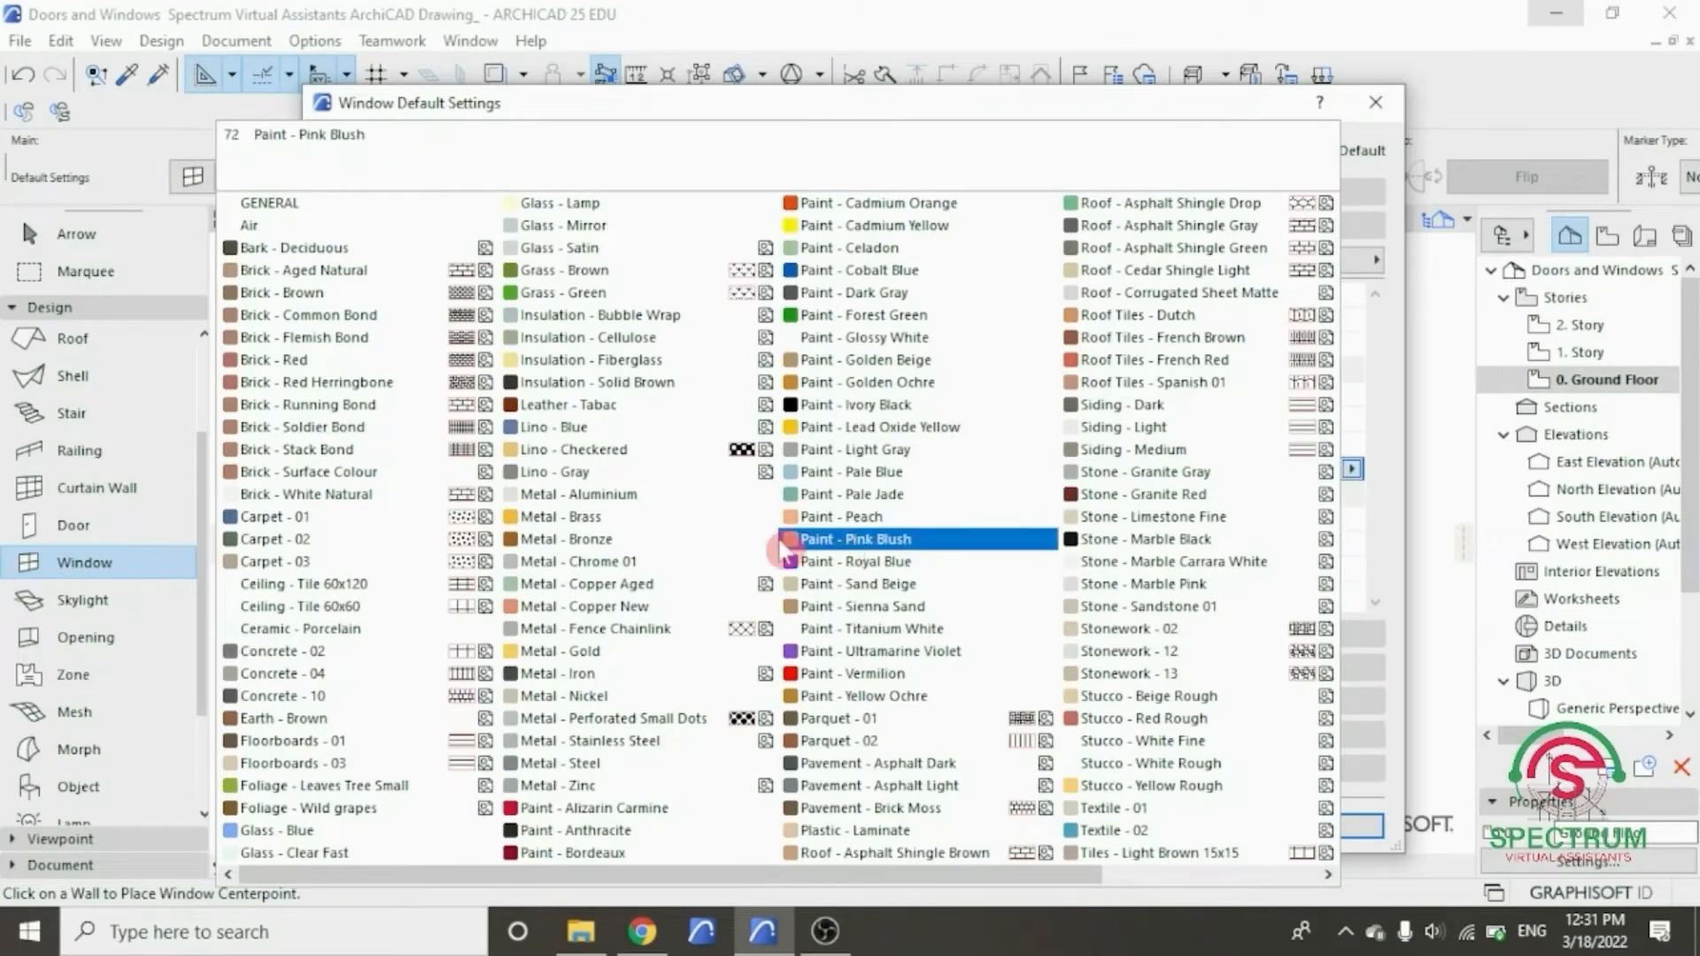
left_click(571, 229)
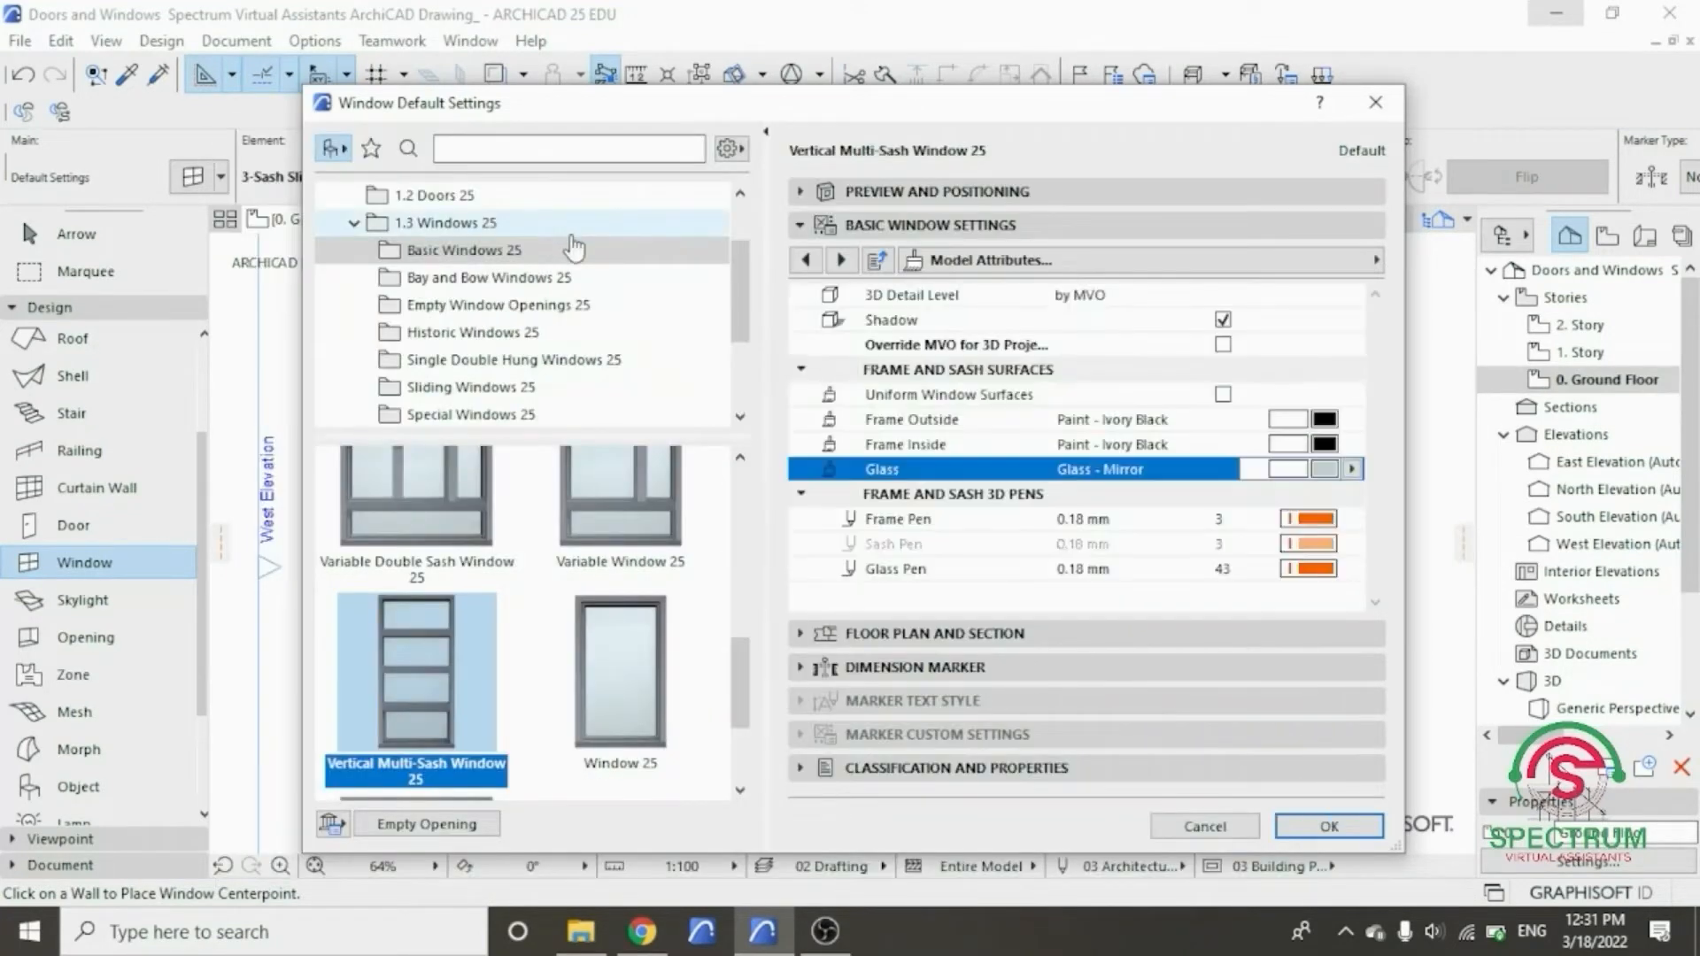
left_click(999, 229)
- Review the floor plan, dimension marker and classification settings, and accept the window defaults
left_click(999, 261)
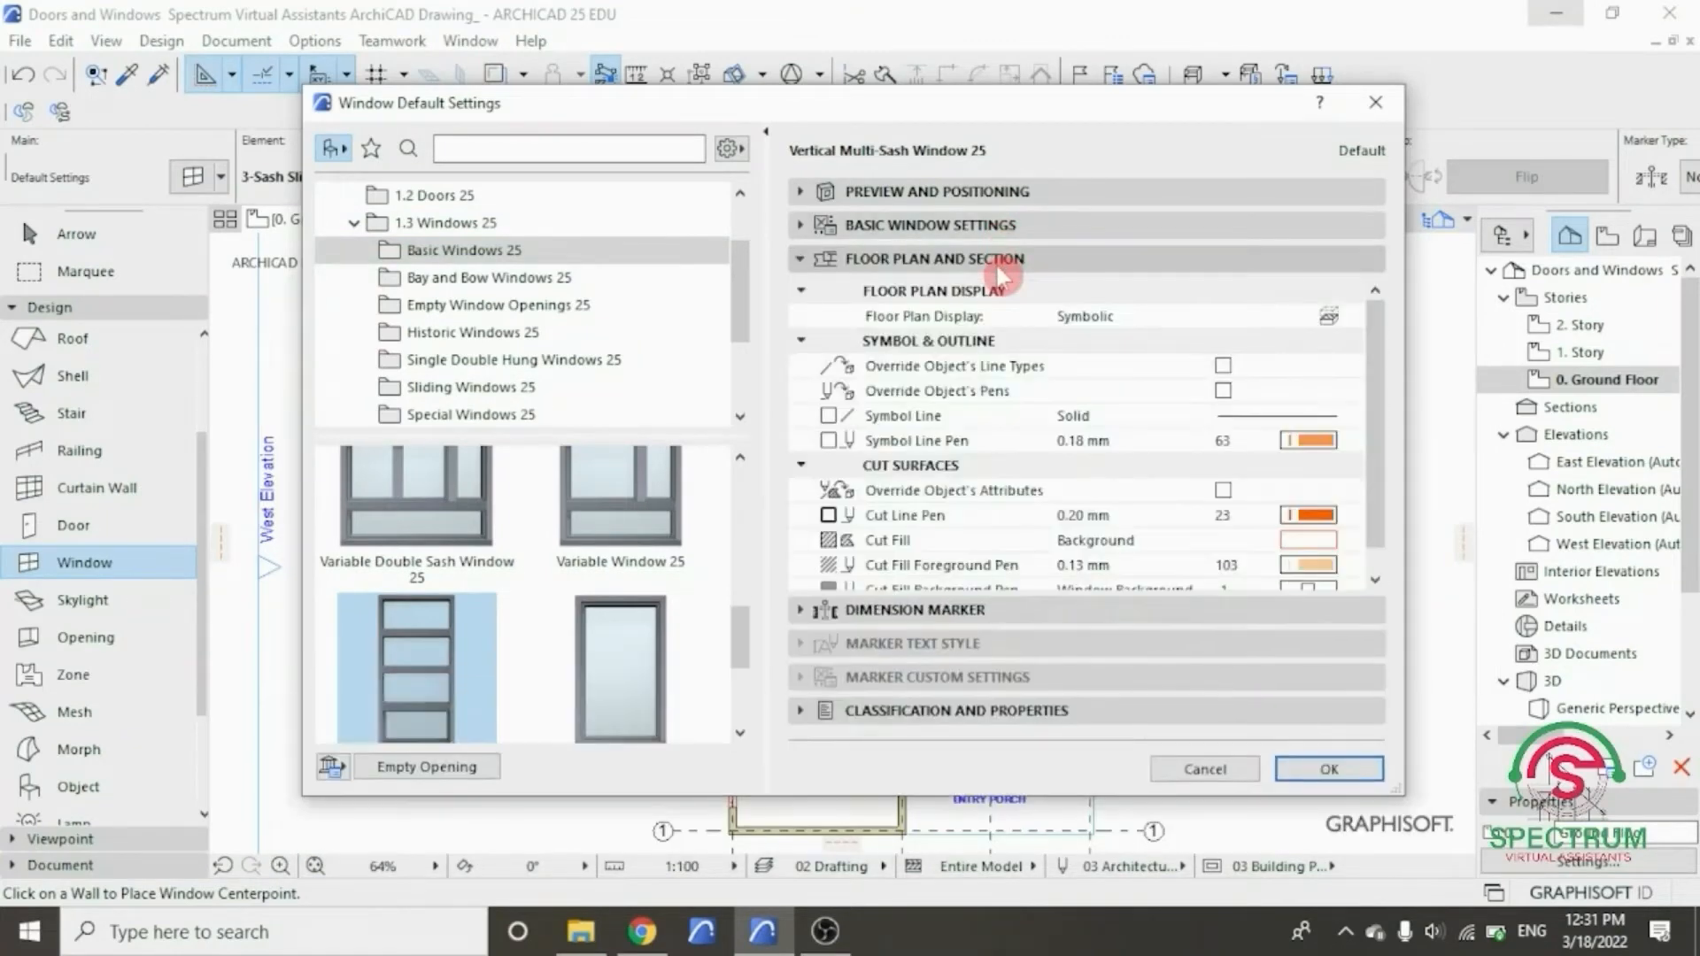
left_click(997, 261)
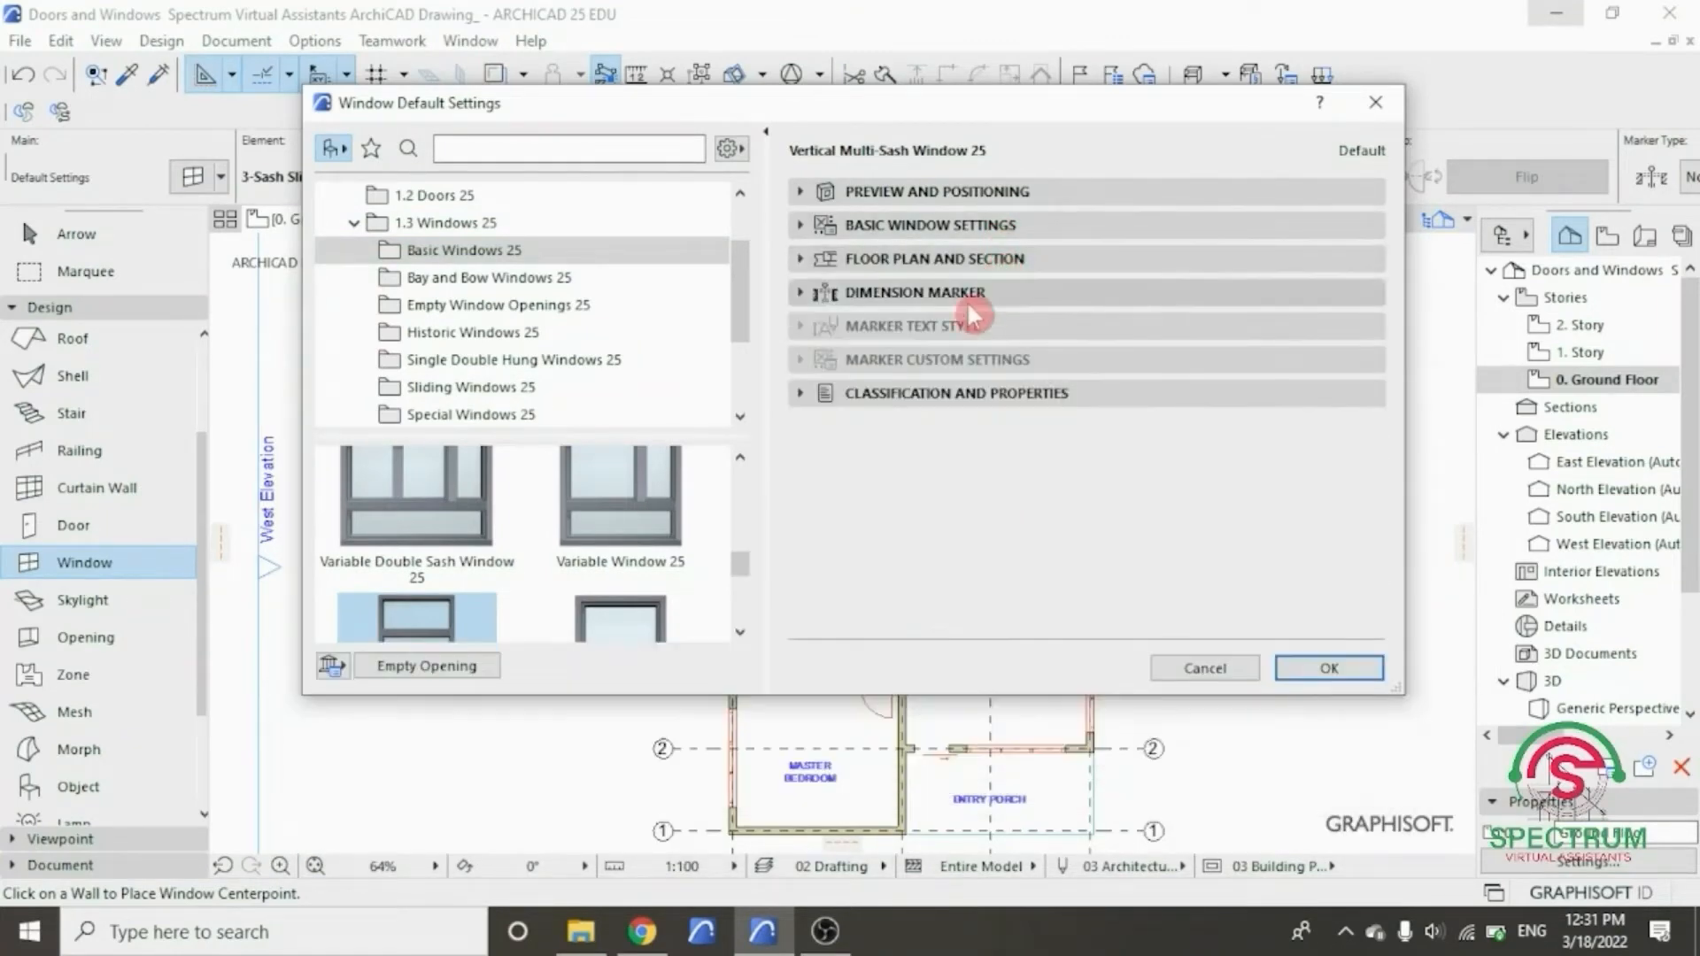
left_click(964, 296)
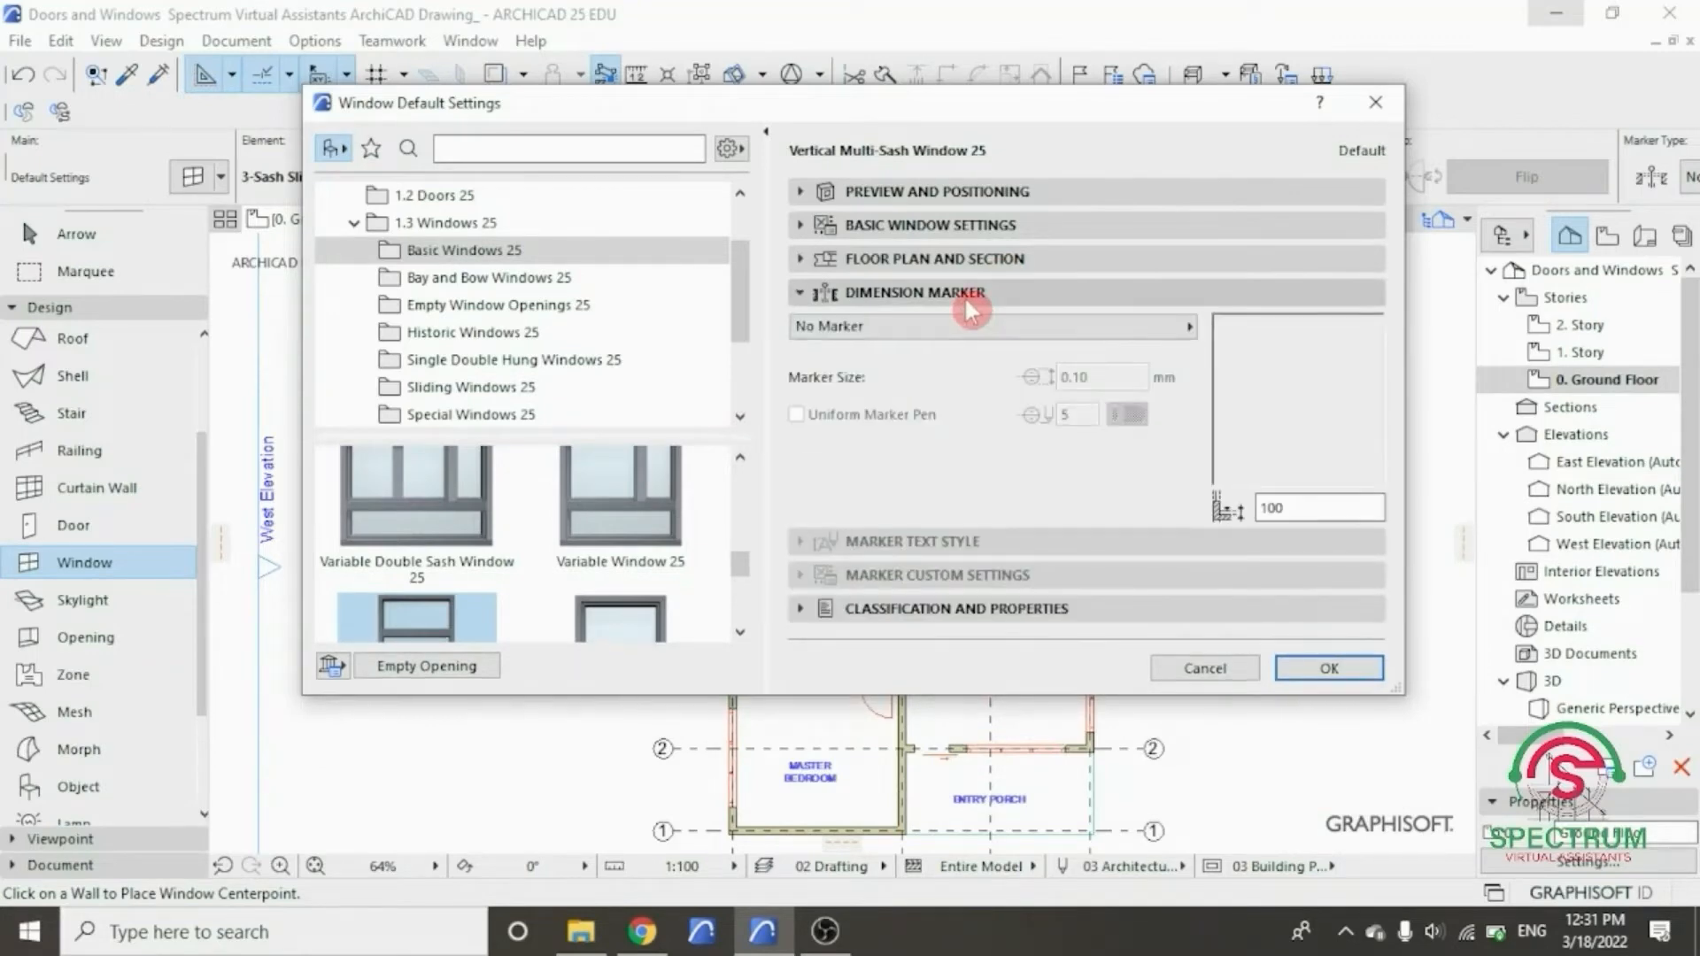
left_click(968, 298)
left_click(955, 393)
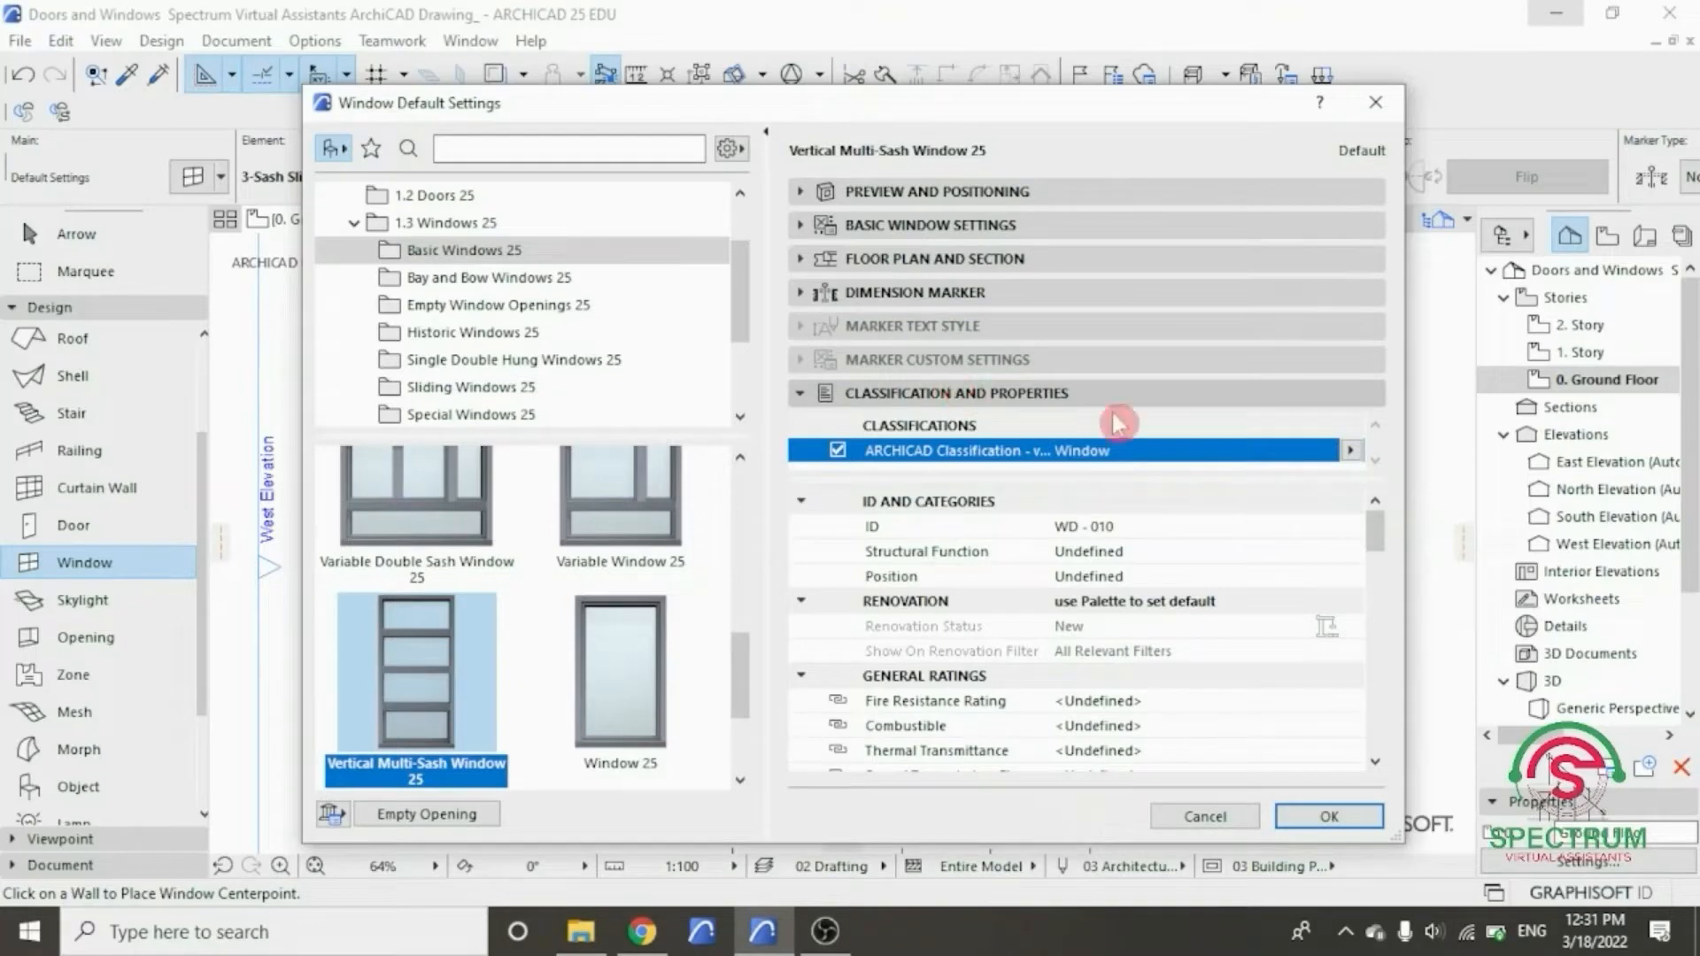
left_click_drag(1374, 519, 1377, 726)
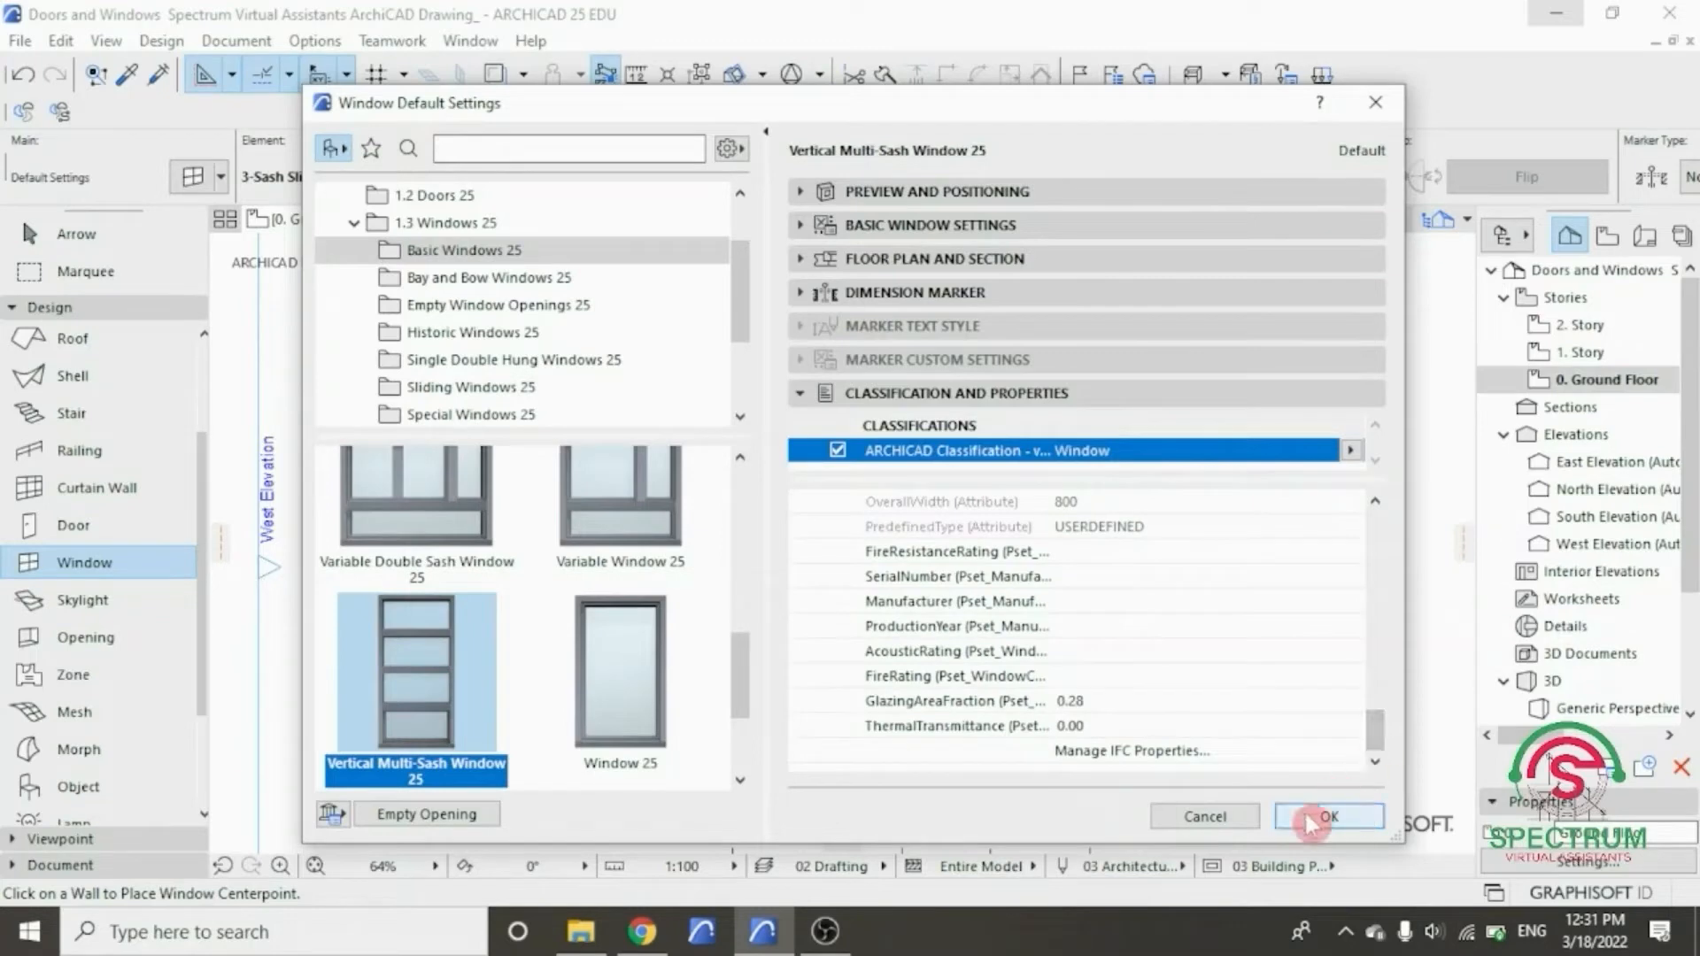
left_click(1337, 822)
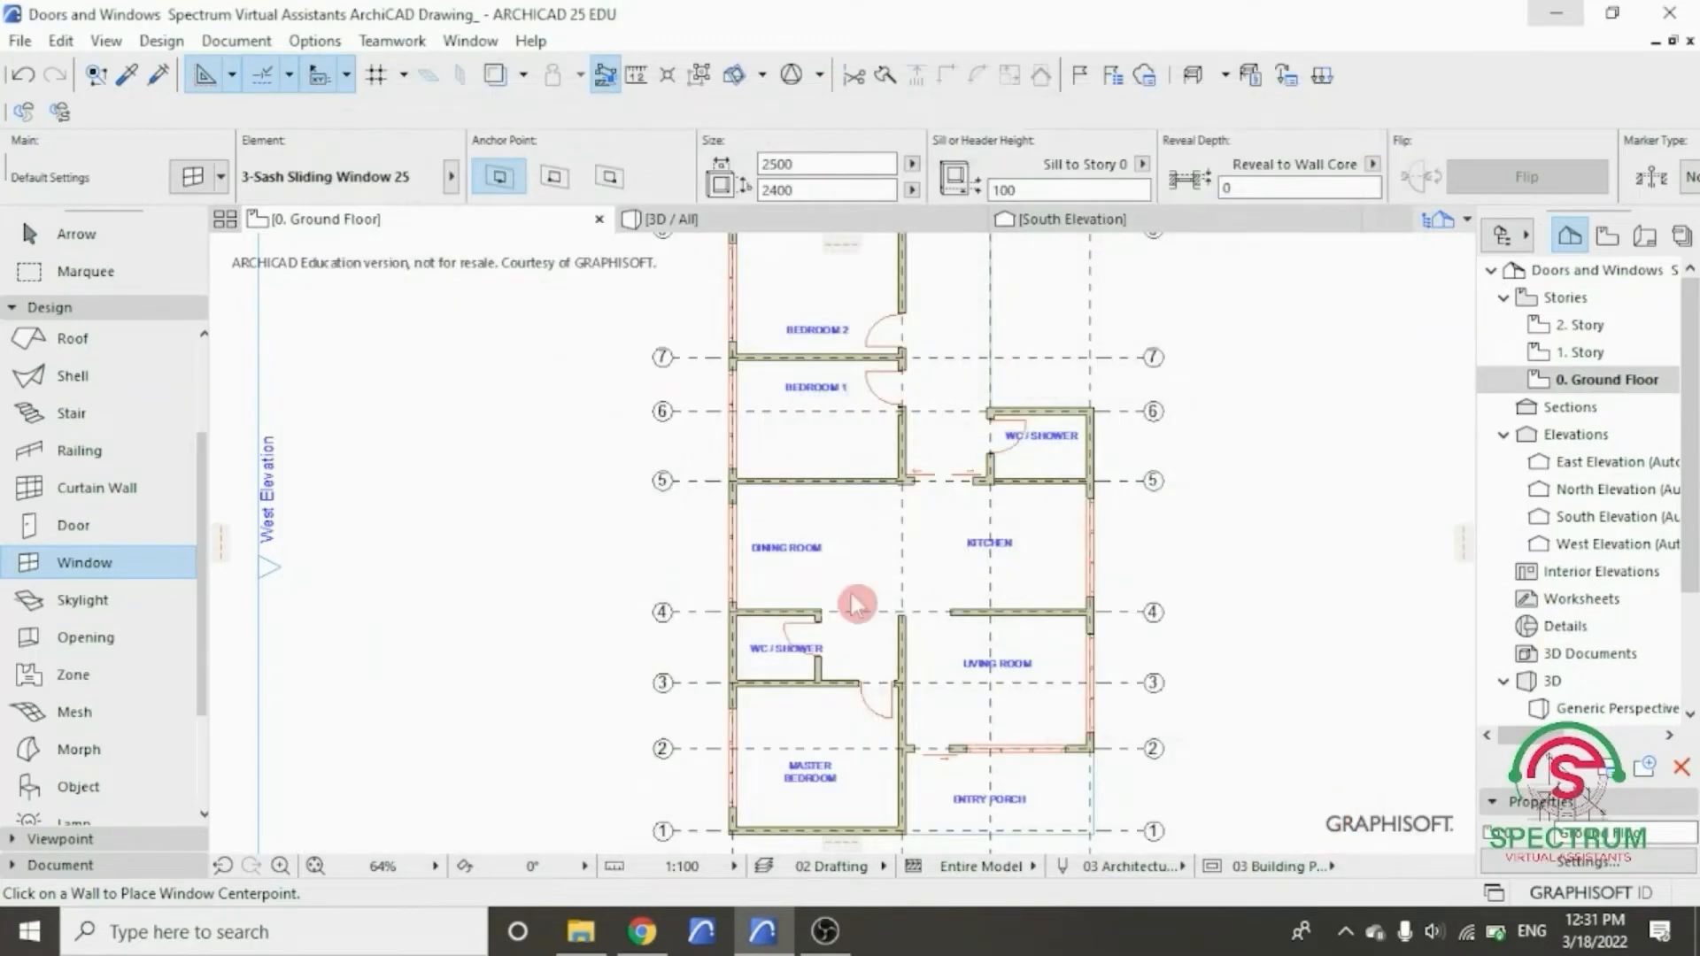
- Place the 800 x 800 multi-sash window in the west exterior wall of the WC / Shower between grid lines 3 and 4
scroll(754, 644, "up", 5)
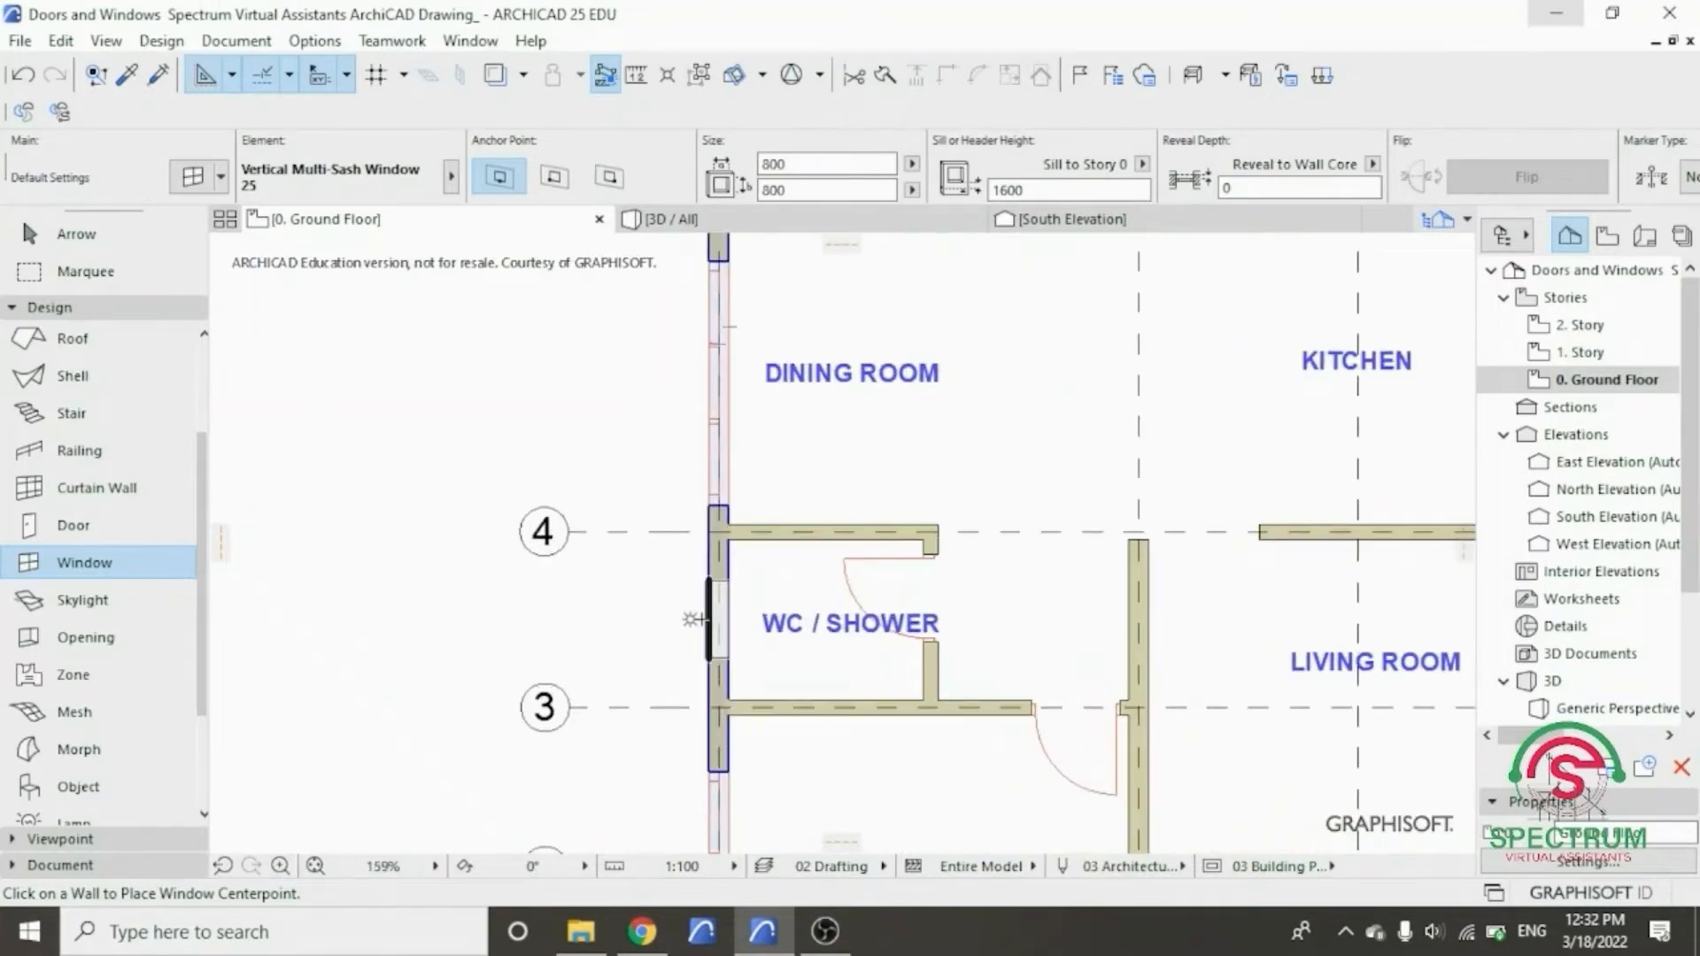
left_click(722, 627)
left_click(427, 618)
scroll(428, 620, "down", 8)
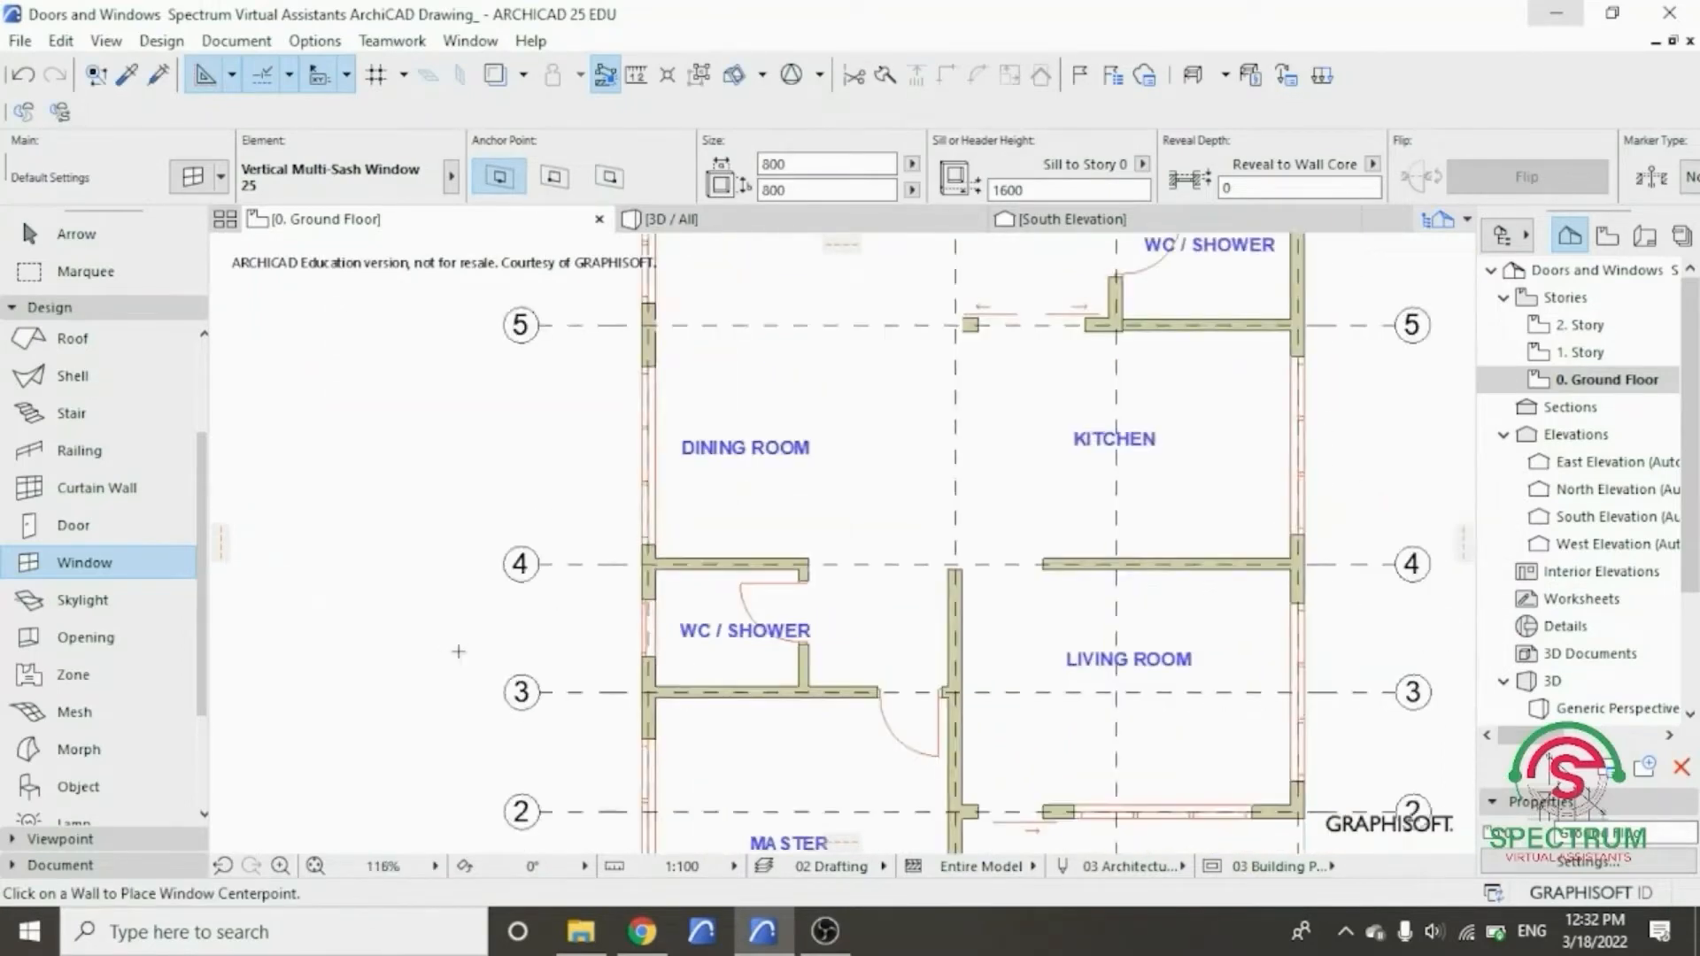
- Place the 800 x 800 multi-sash window in the east exterior wall of the WC / Shower between grid lines 5 and 6
scroll(754, 531, "up", 6)
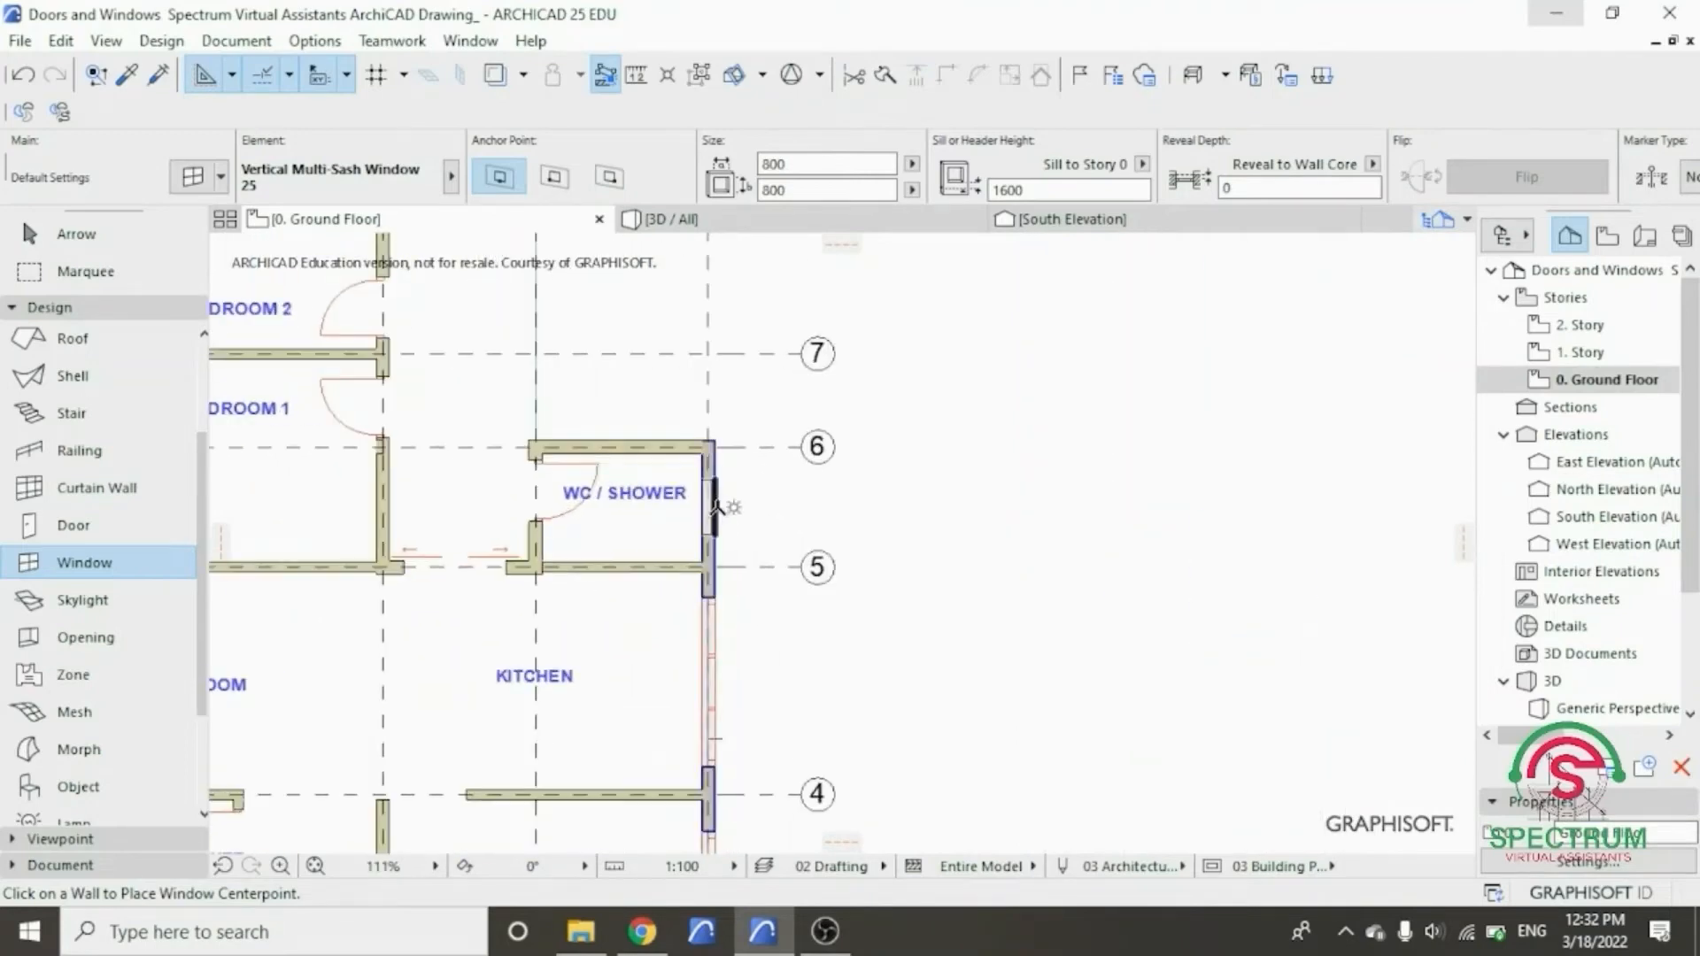
left_click(718, 511)
left_click(866, 501)
scroll(791, 425, "down", 4)
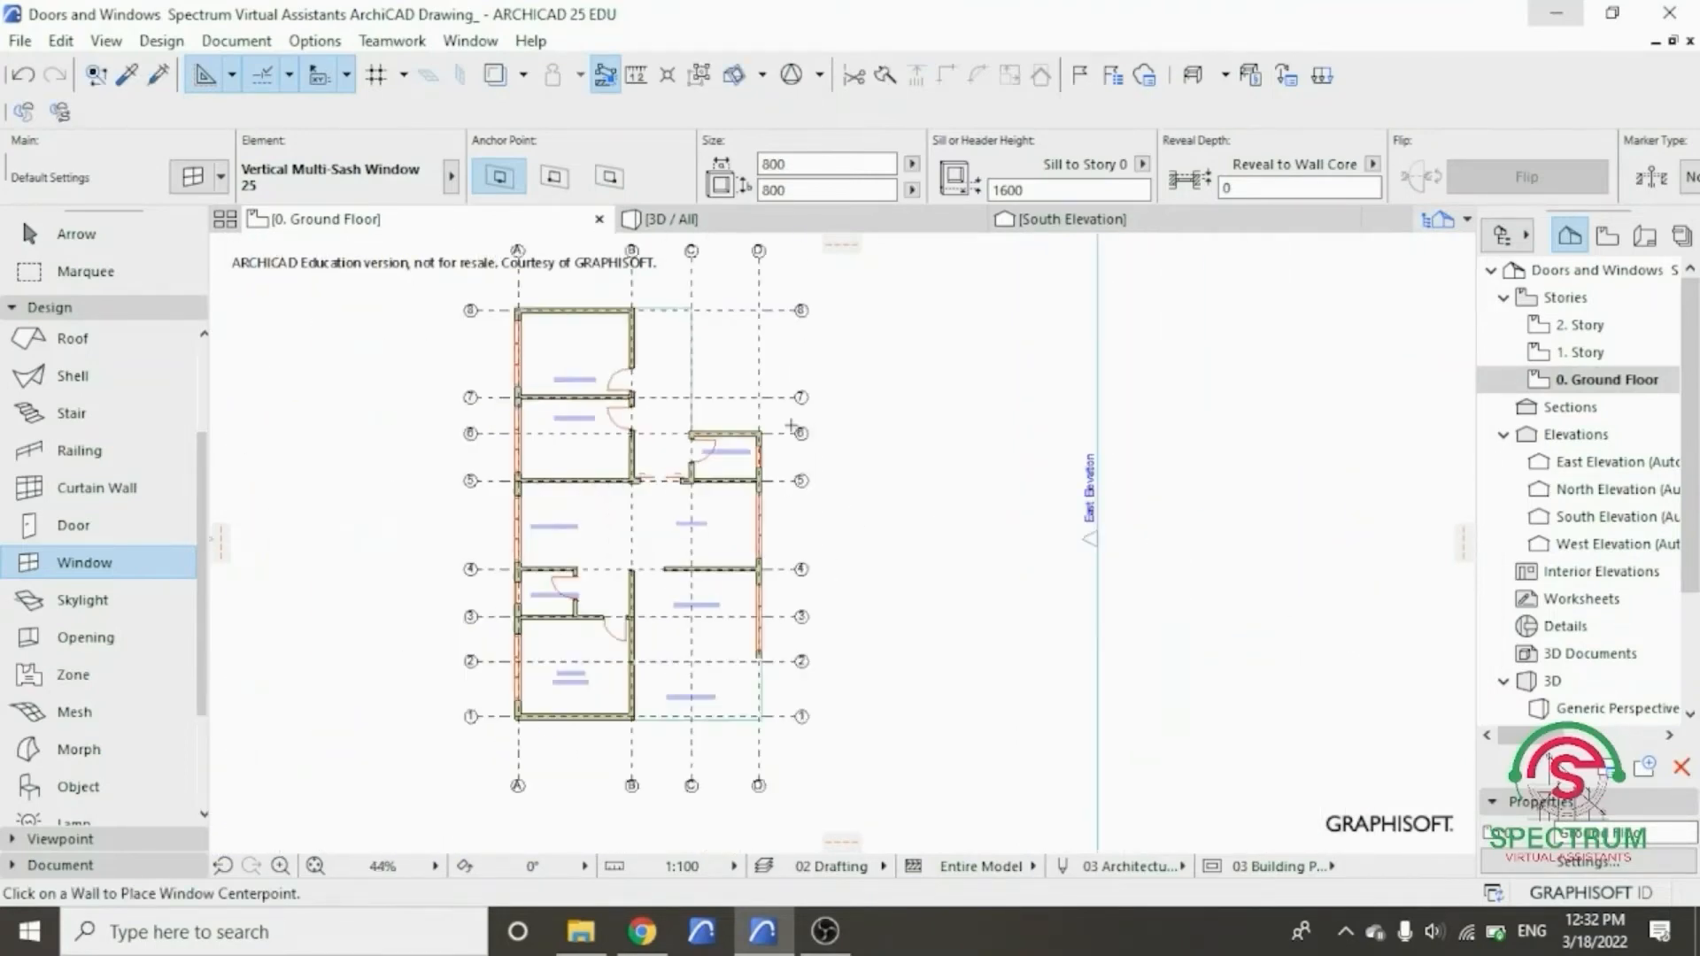
- Choose 2-Sash Sliding Window 25 from the Sliding Windows 25 library folder as the default window
scroll(609, 471, "up", 1)
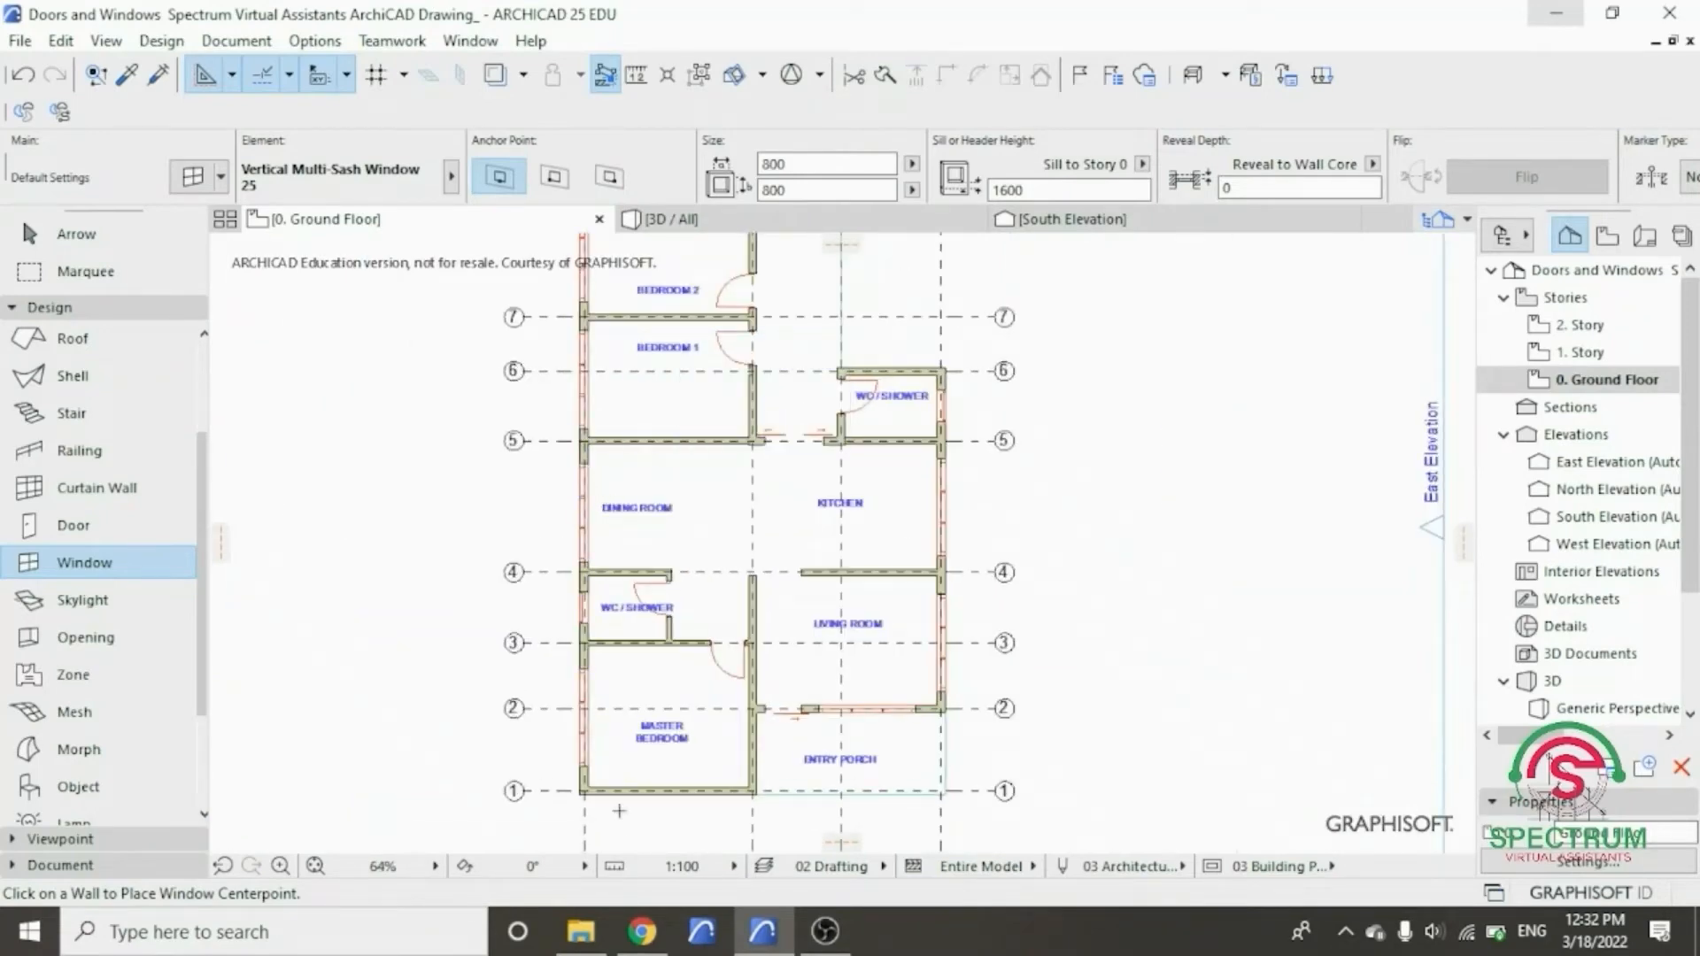
scroll(620, 797, "up", 3)
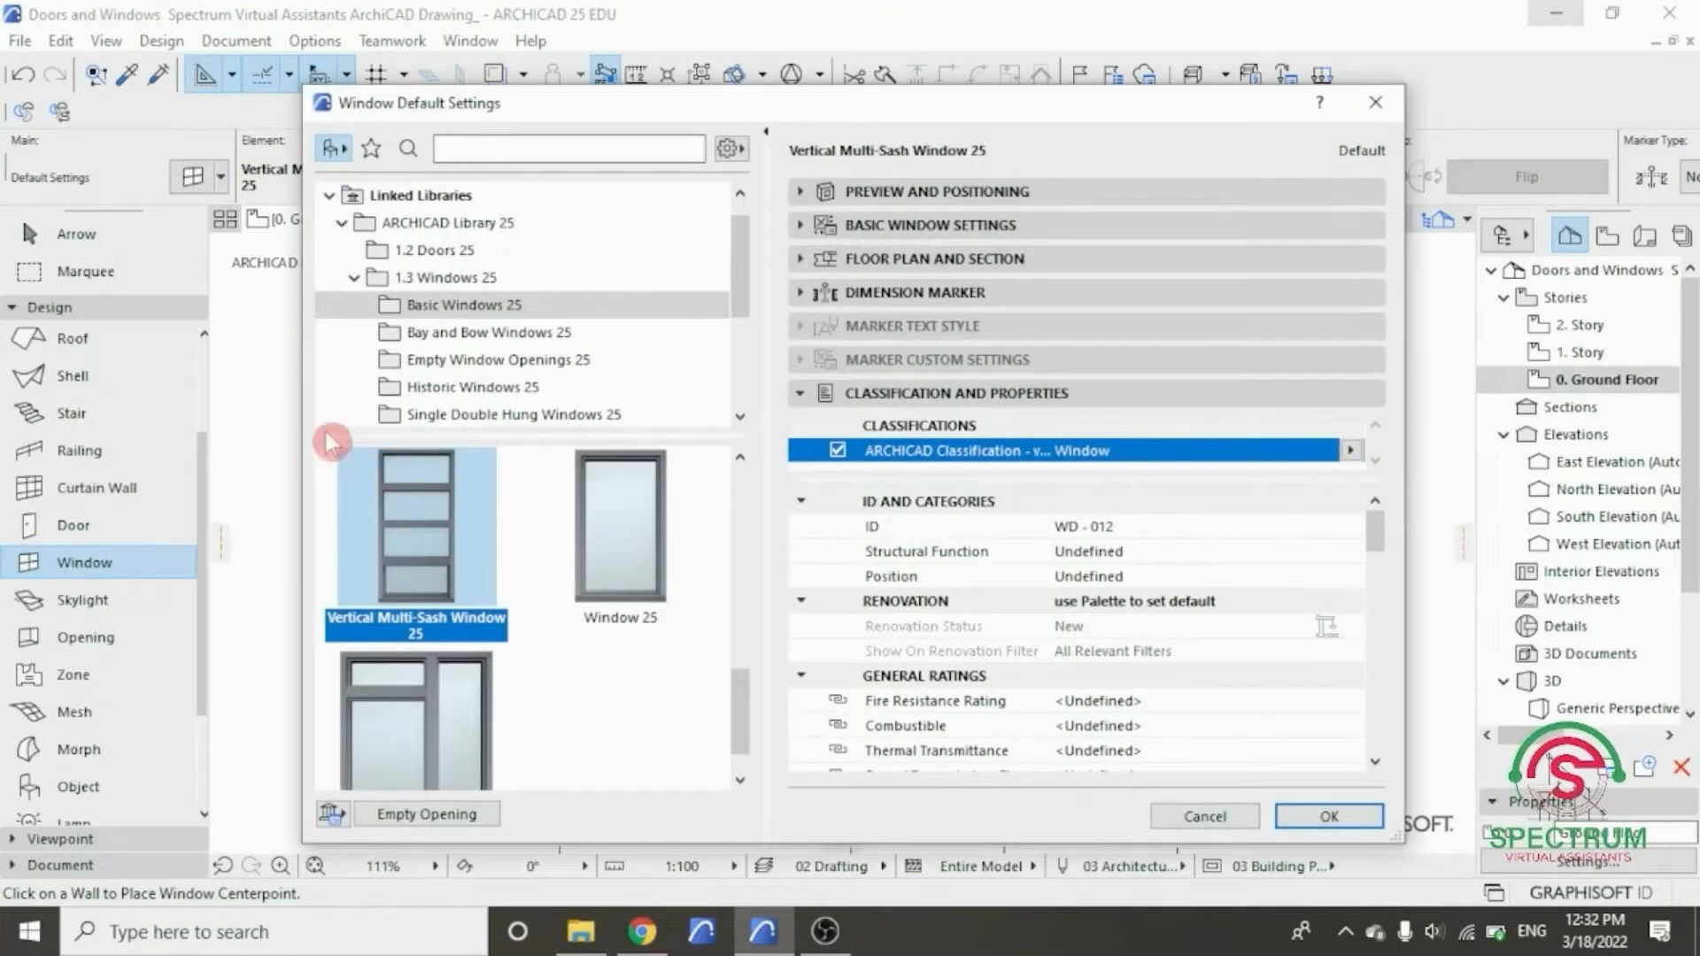
scroll(469, 359, "down", 1)
left_click(472, 361)
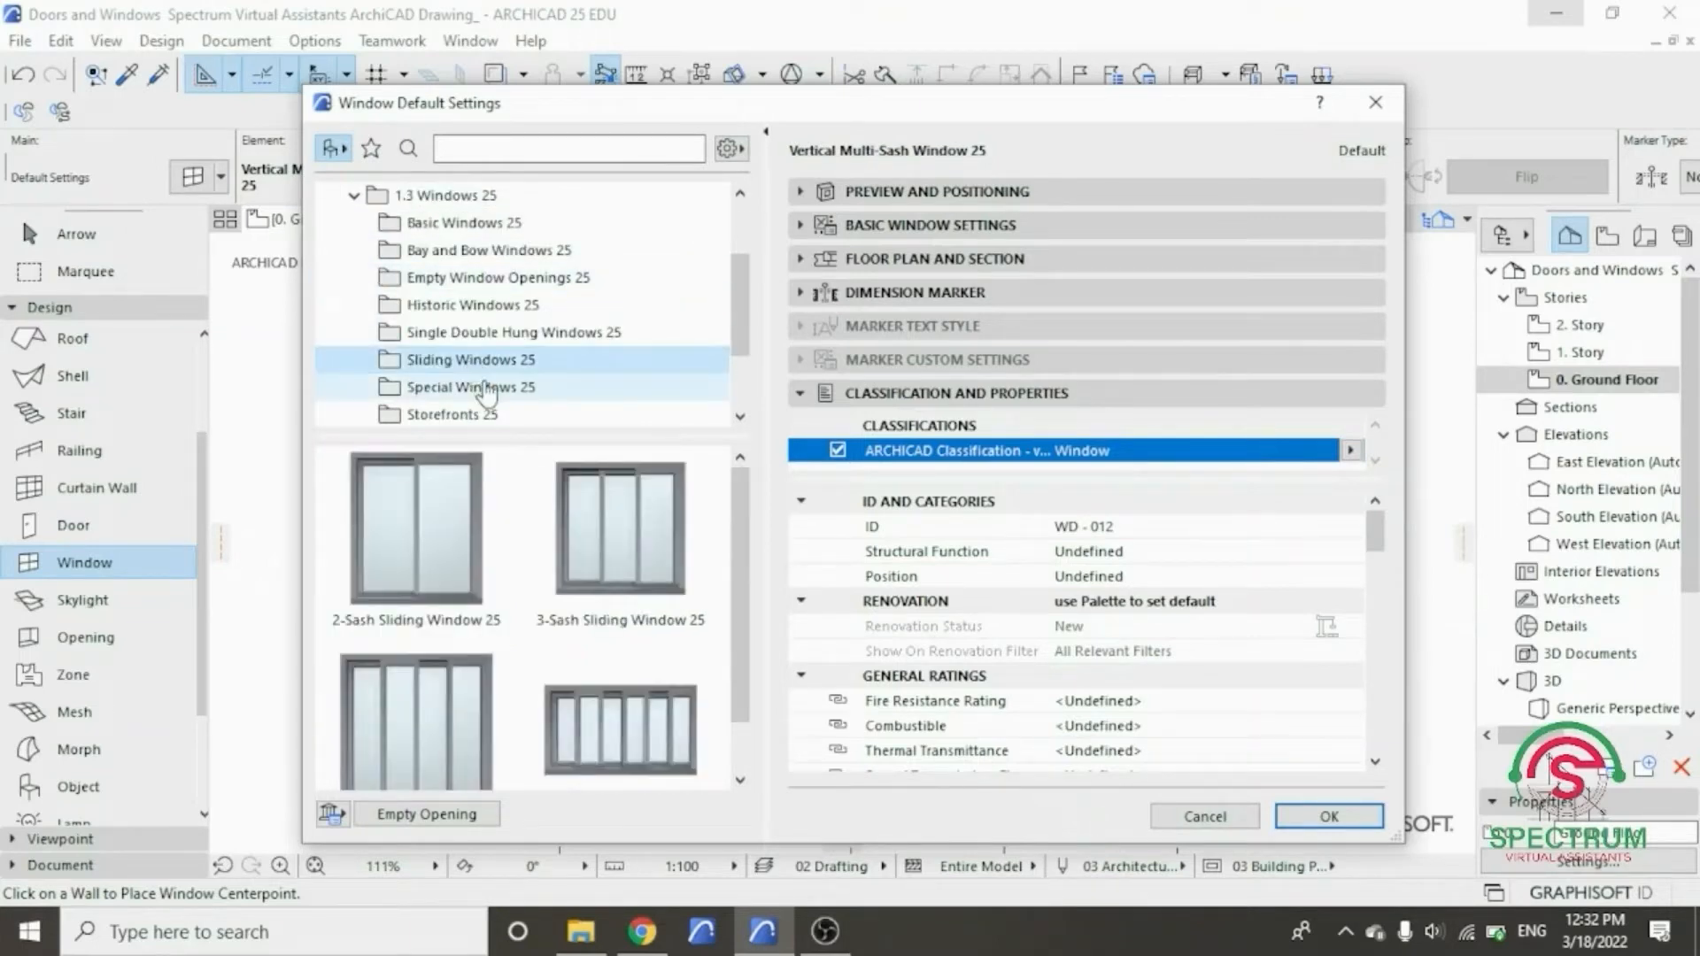
scroll(451, 486, "down", 1)
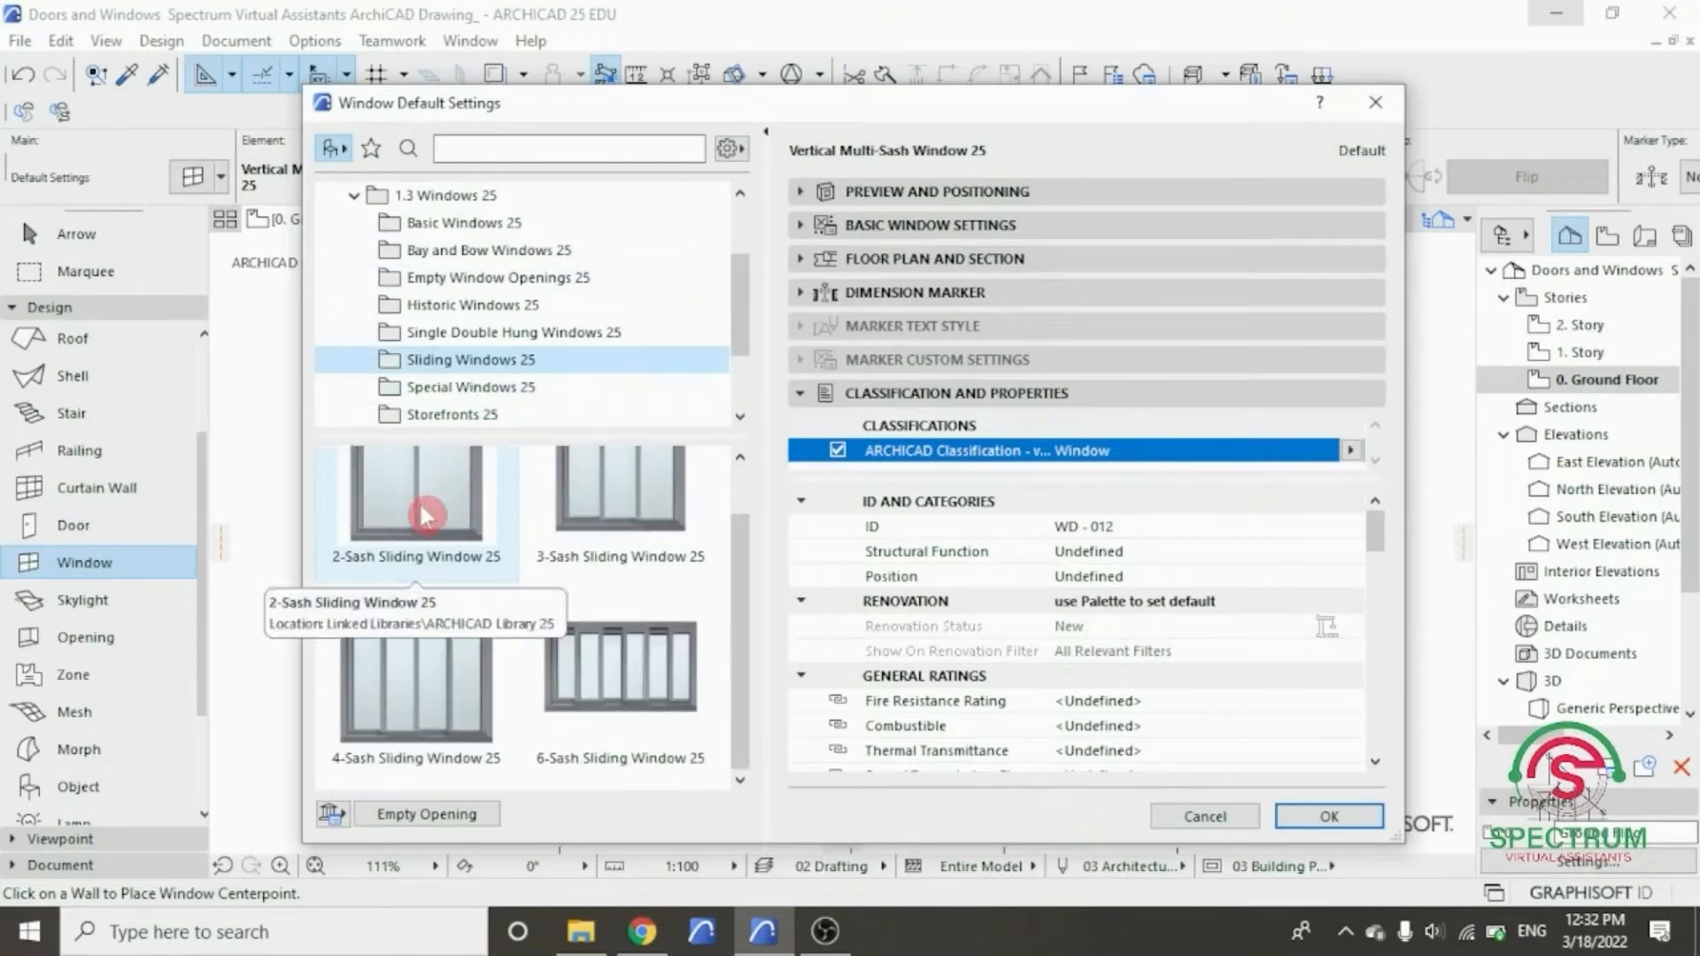
scroll(447, 496, "up", 1)
left_click(395, 529)
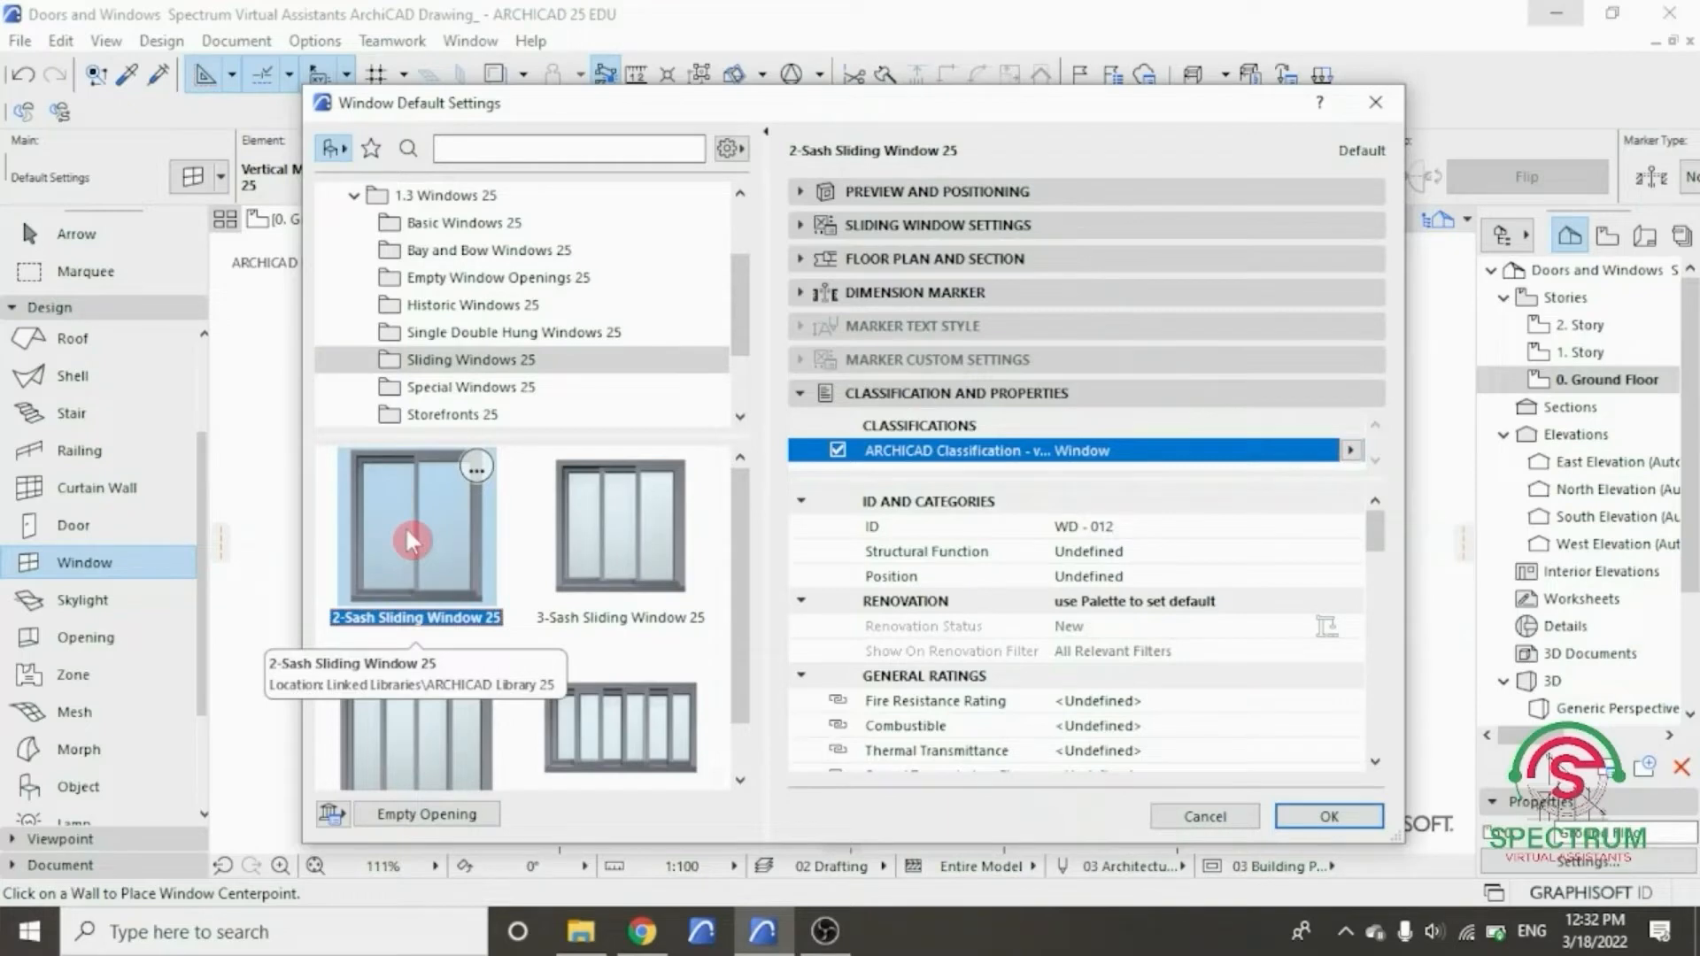
- Set the default sliding window's width to 1800, height to 2900 and sill height to Story 0 to 100
left_click(853, 211)
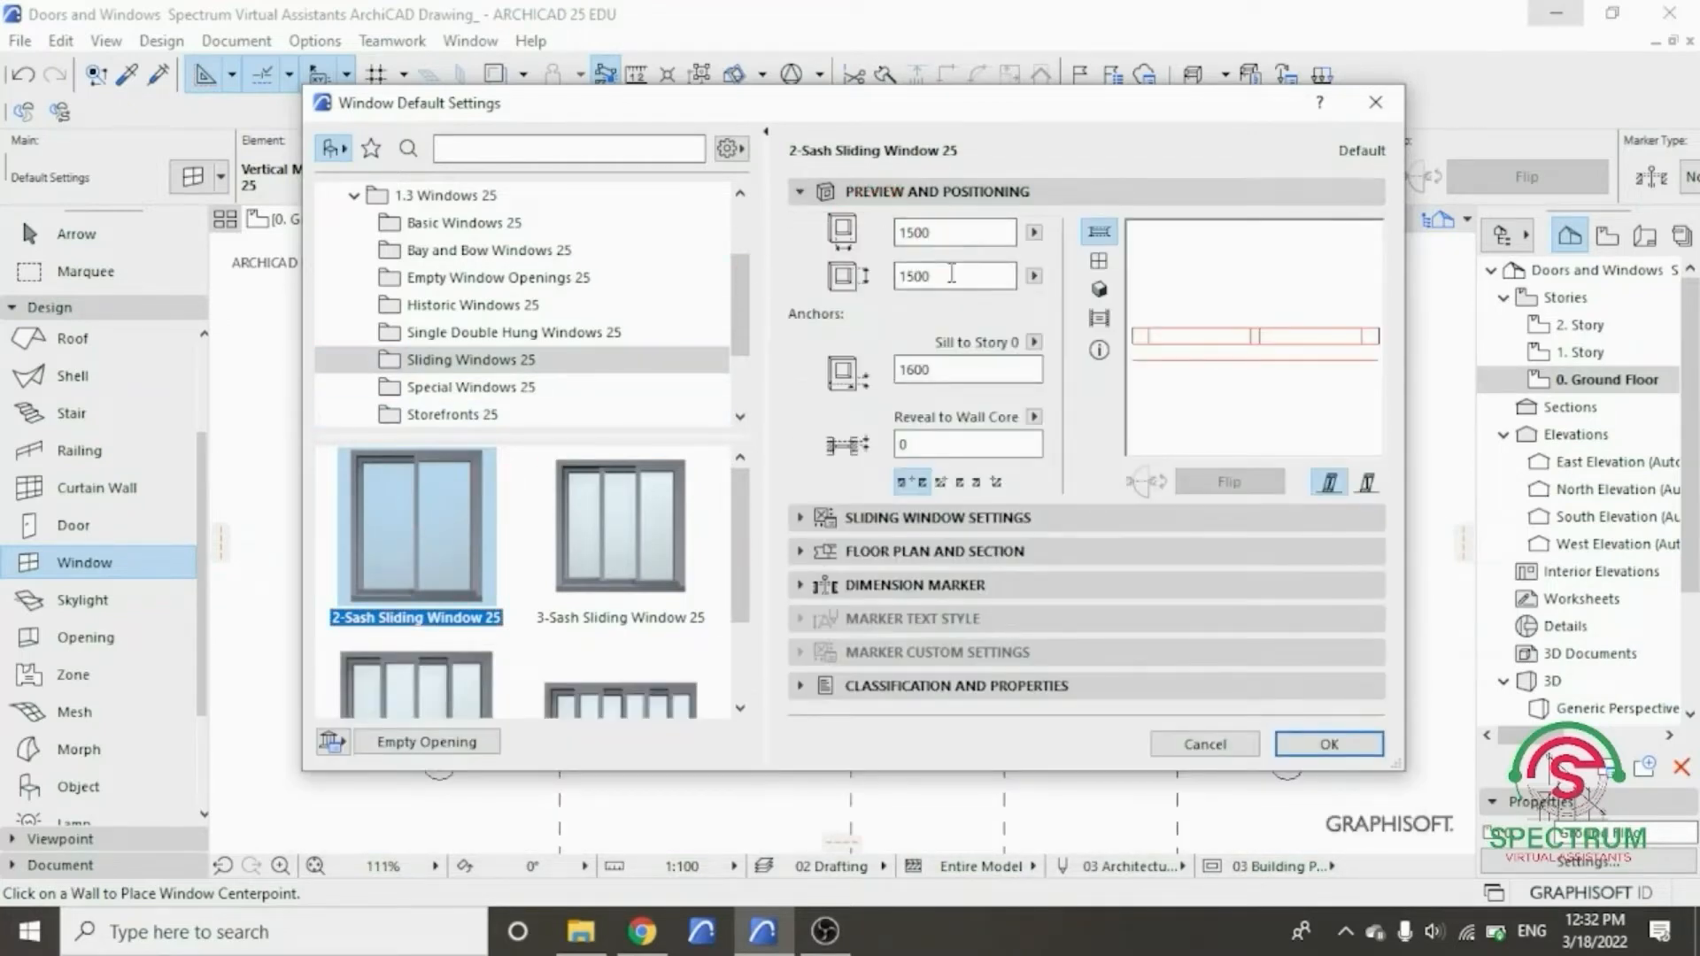
left_click(888, 280)
type("29")
left_click(888, 279)
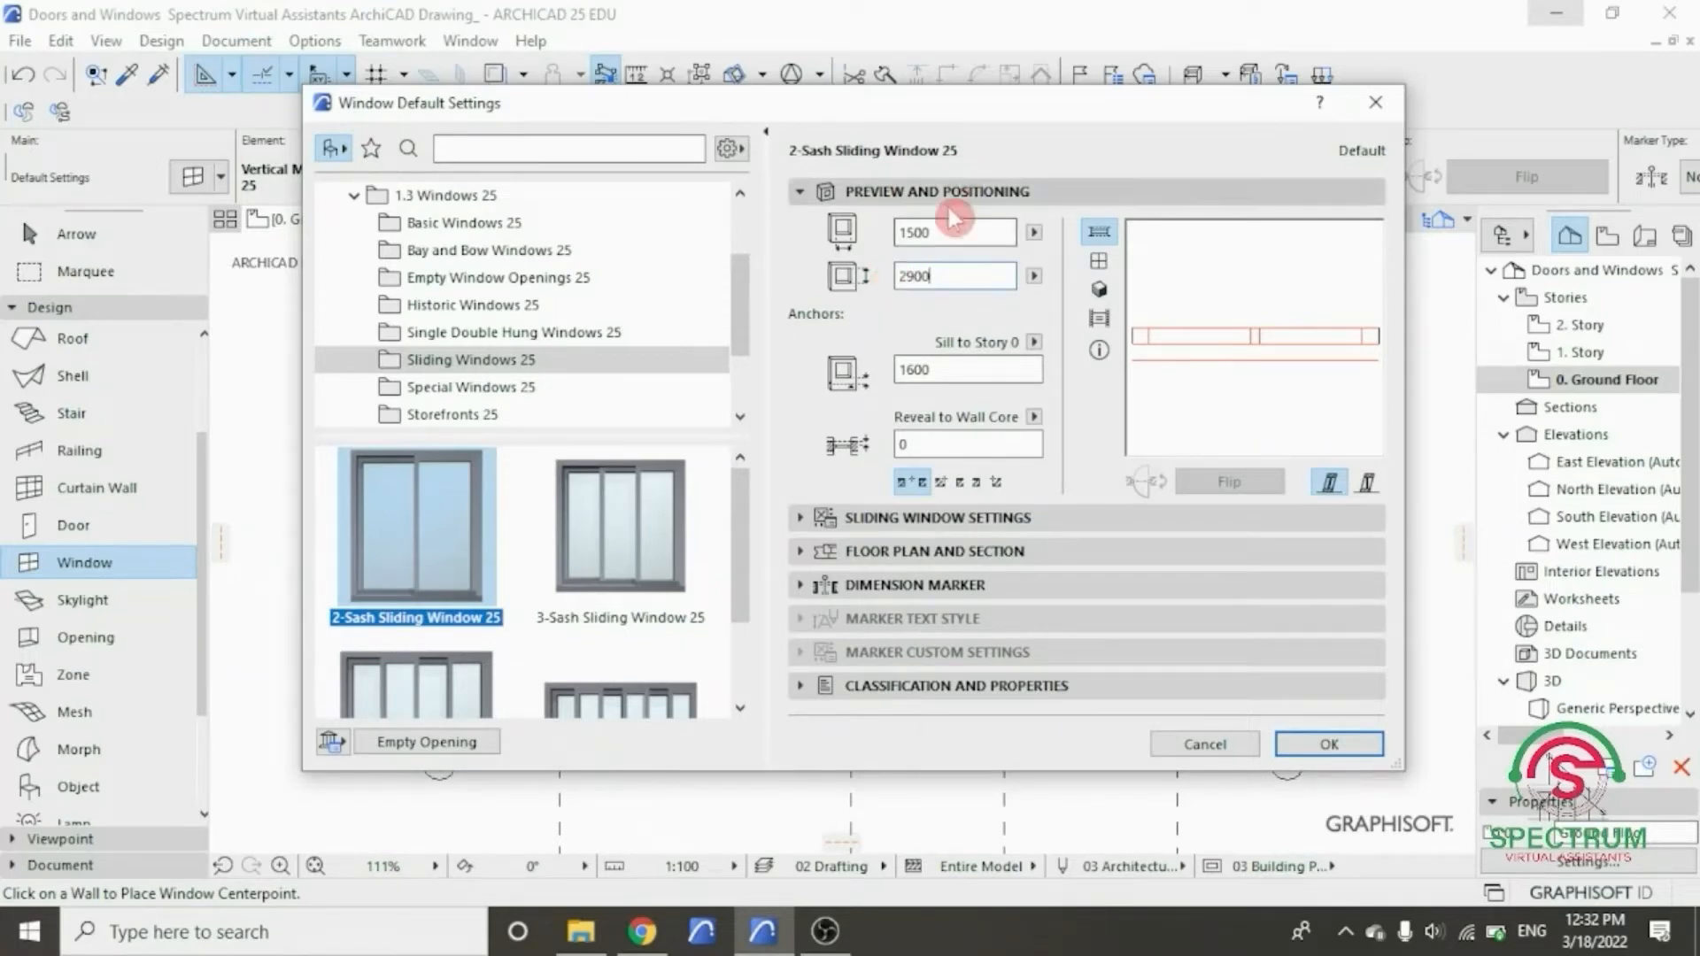
left_click(896, 245)
type("1")
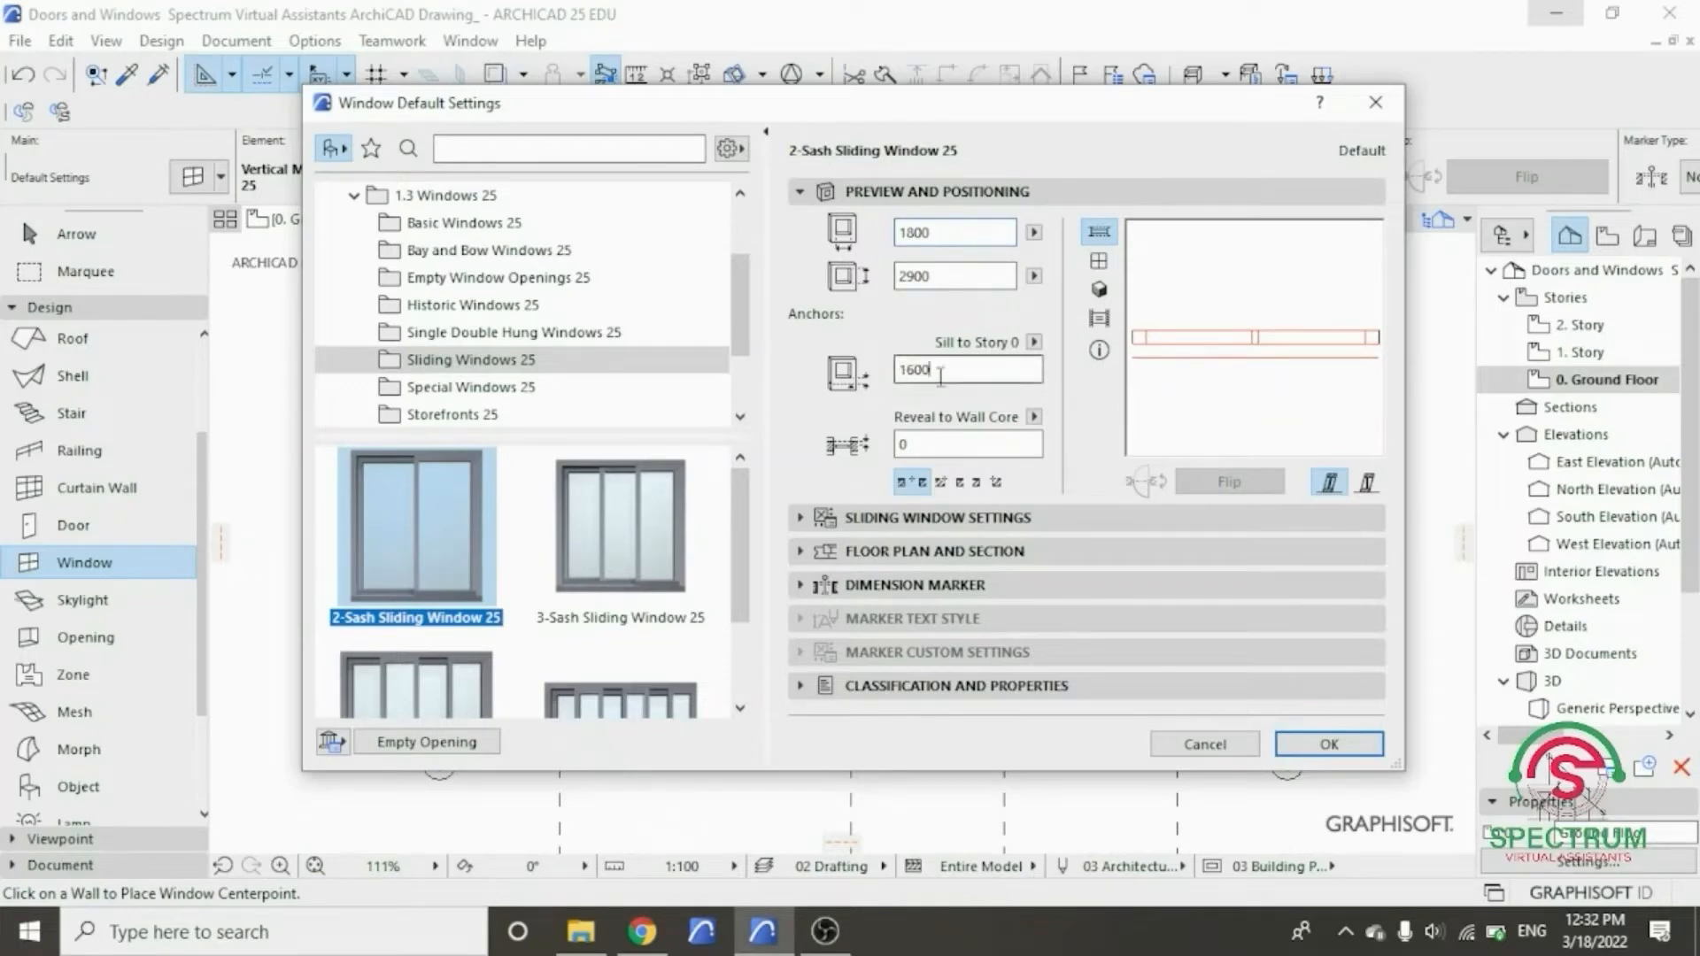
left_click_drag(940, 376, 894, 387)
type("1000")
key("BackSpace")
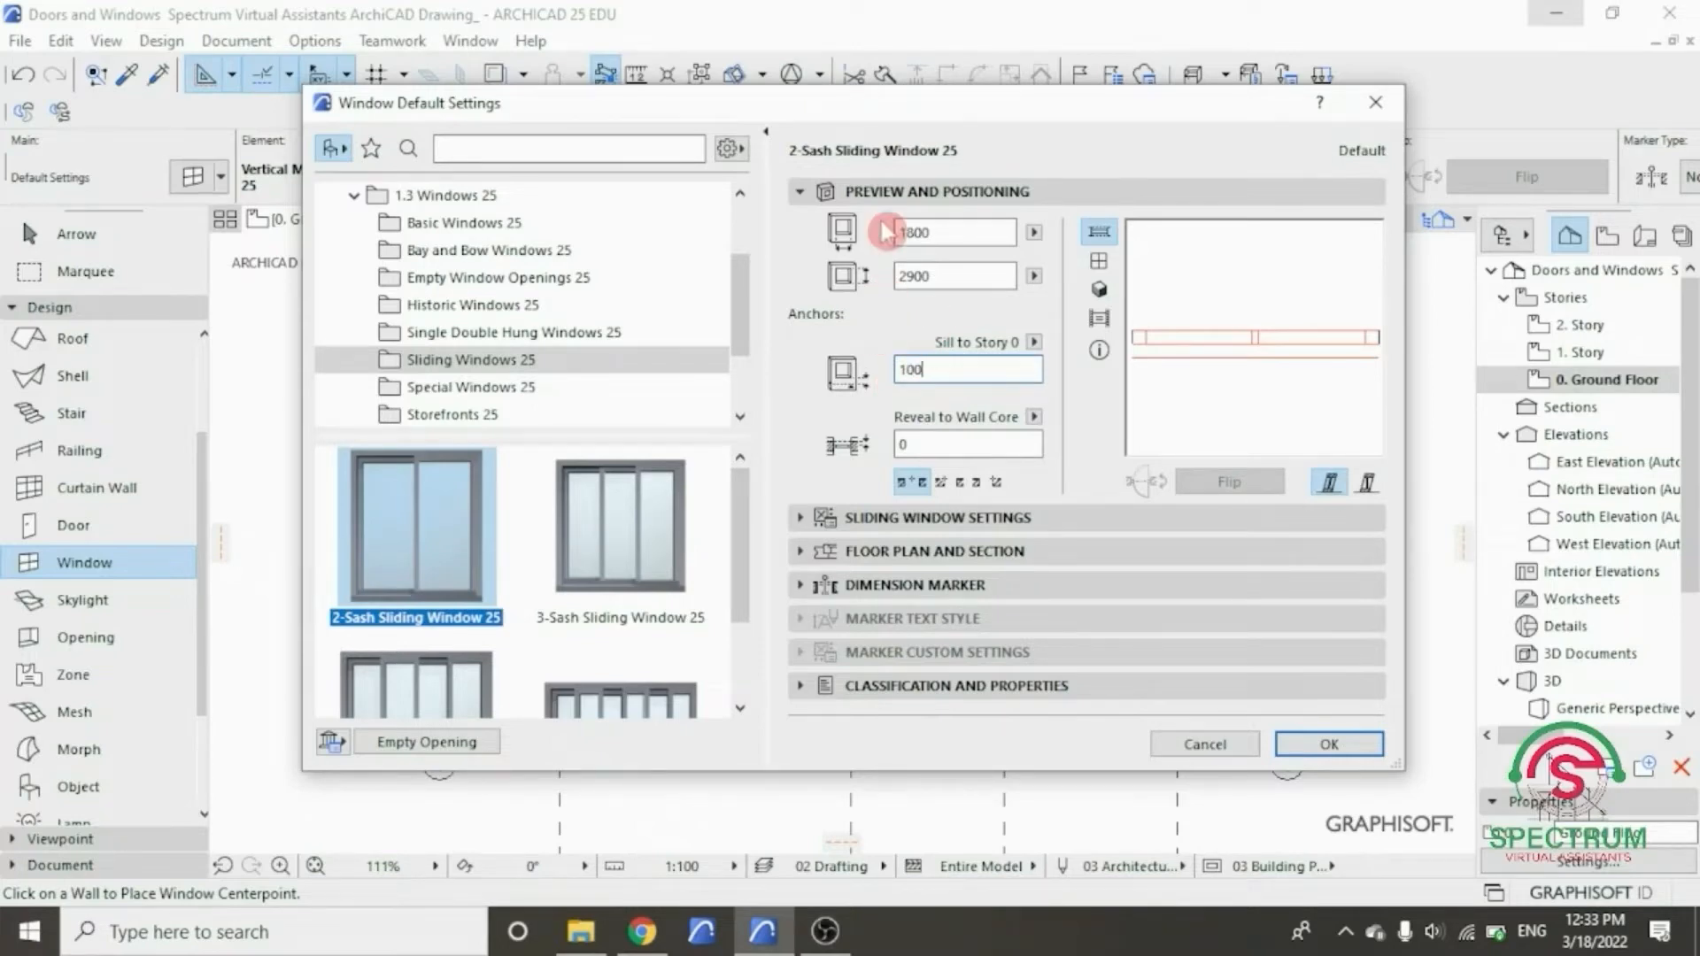
- Set the sliding window's outside and inside frame surfaces to Paint - Ivory Black in its model attributes
left_click(881, 191)
left_click(870, 227)
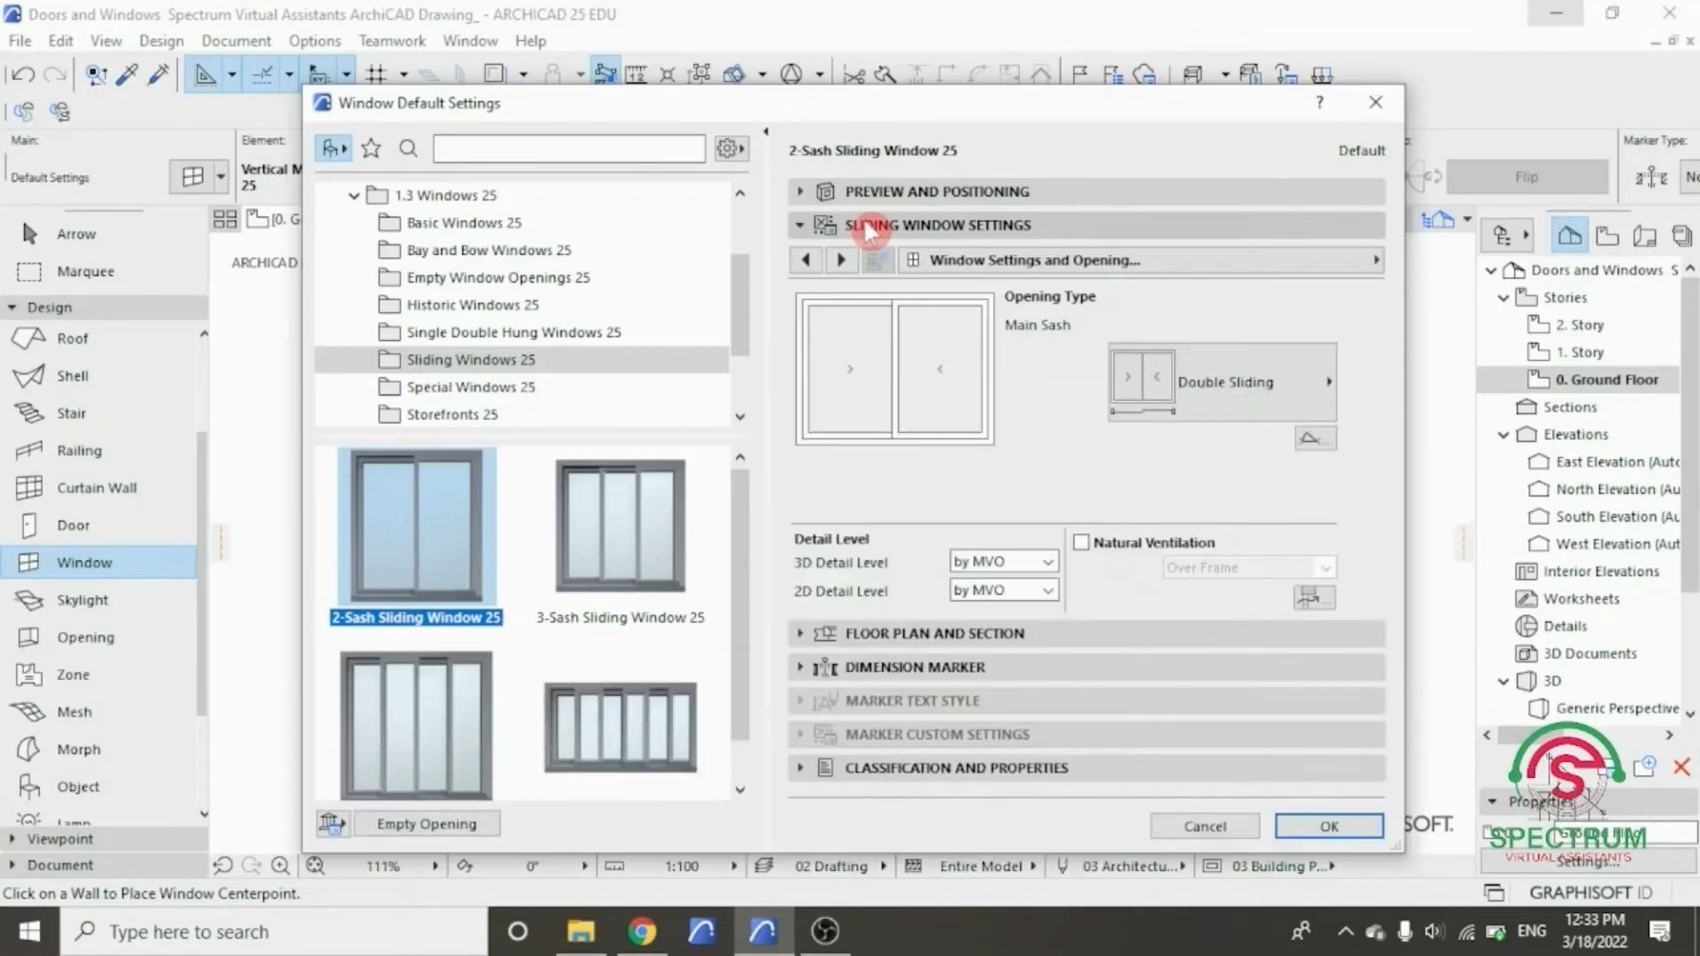
left_click(982, 262)
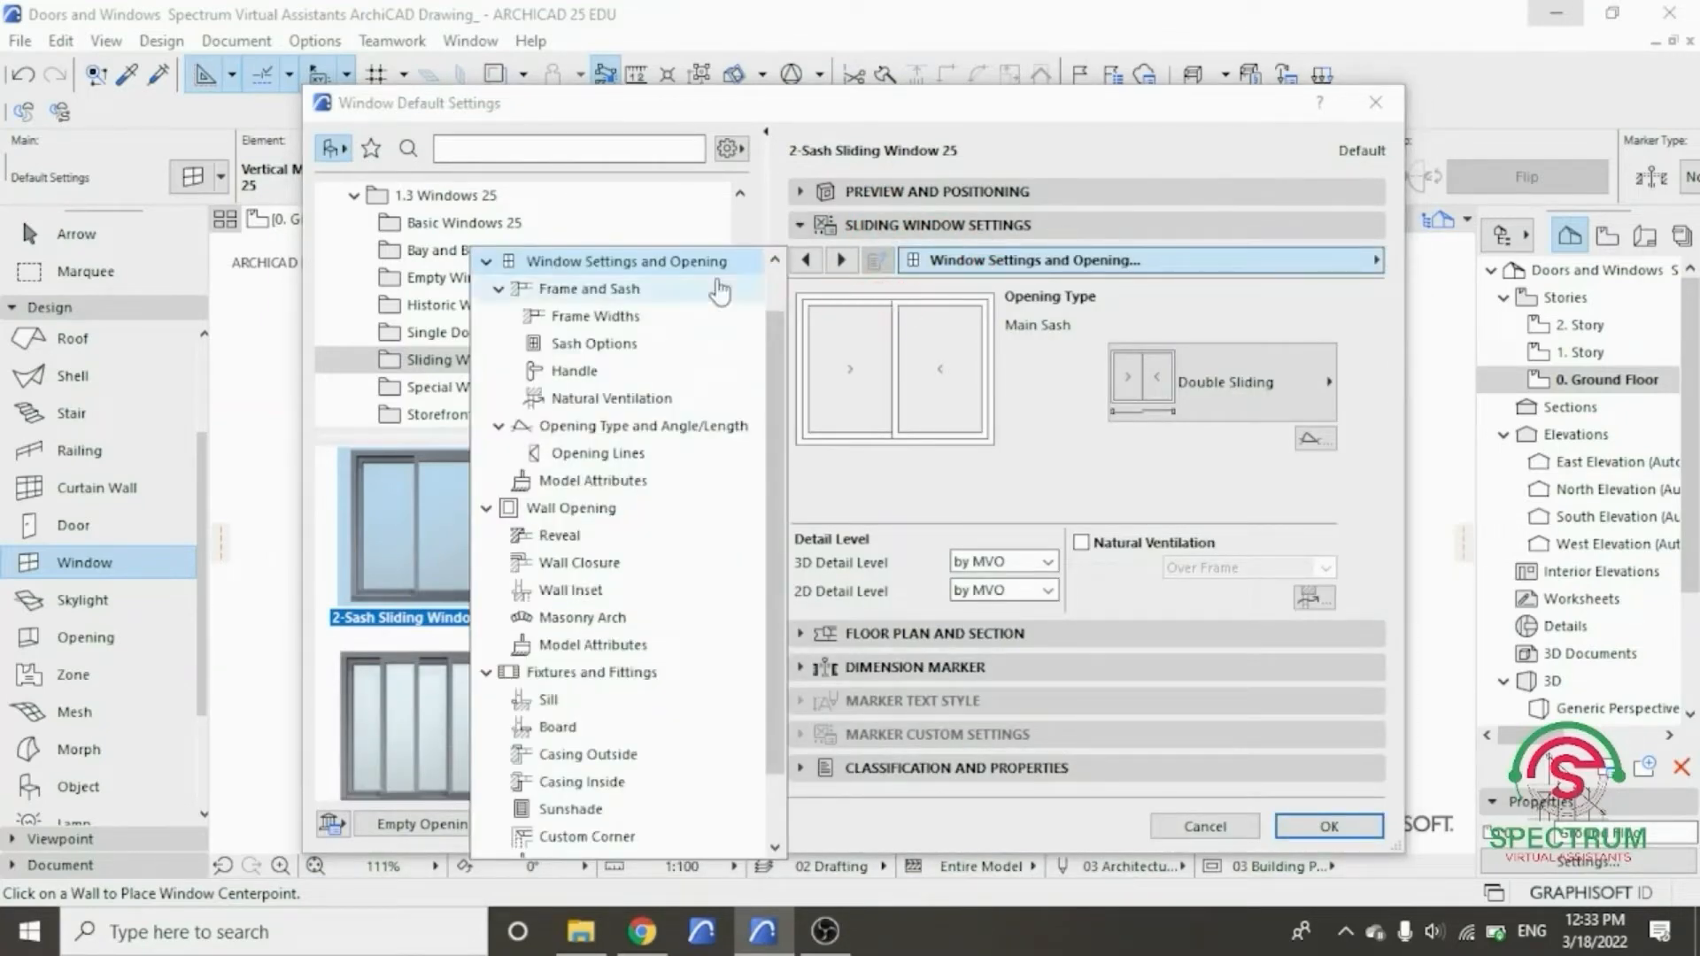
left_click(593, 481)
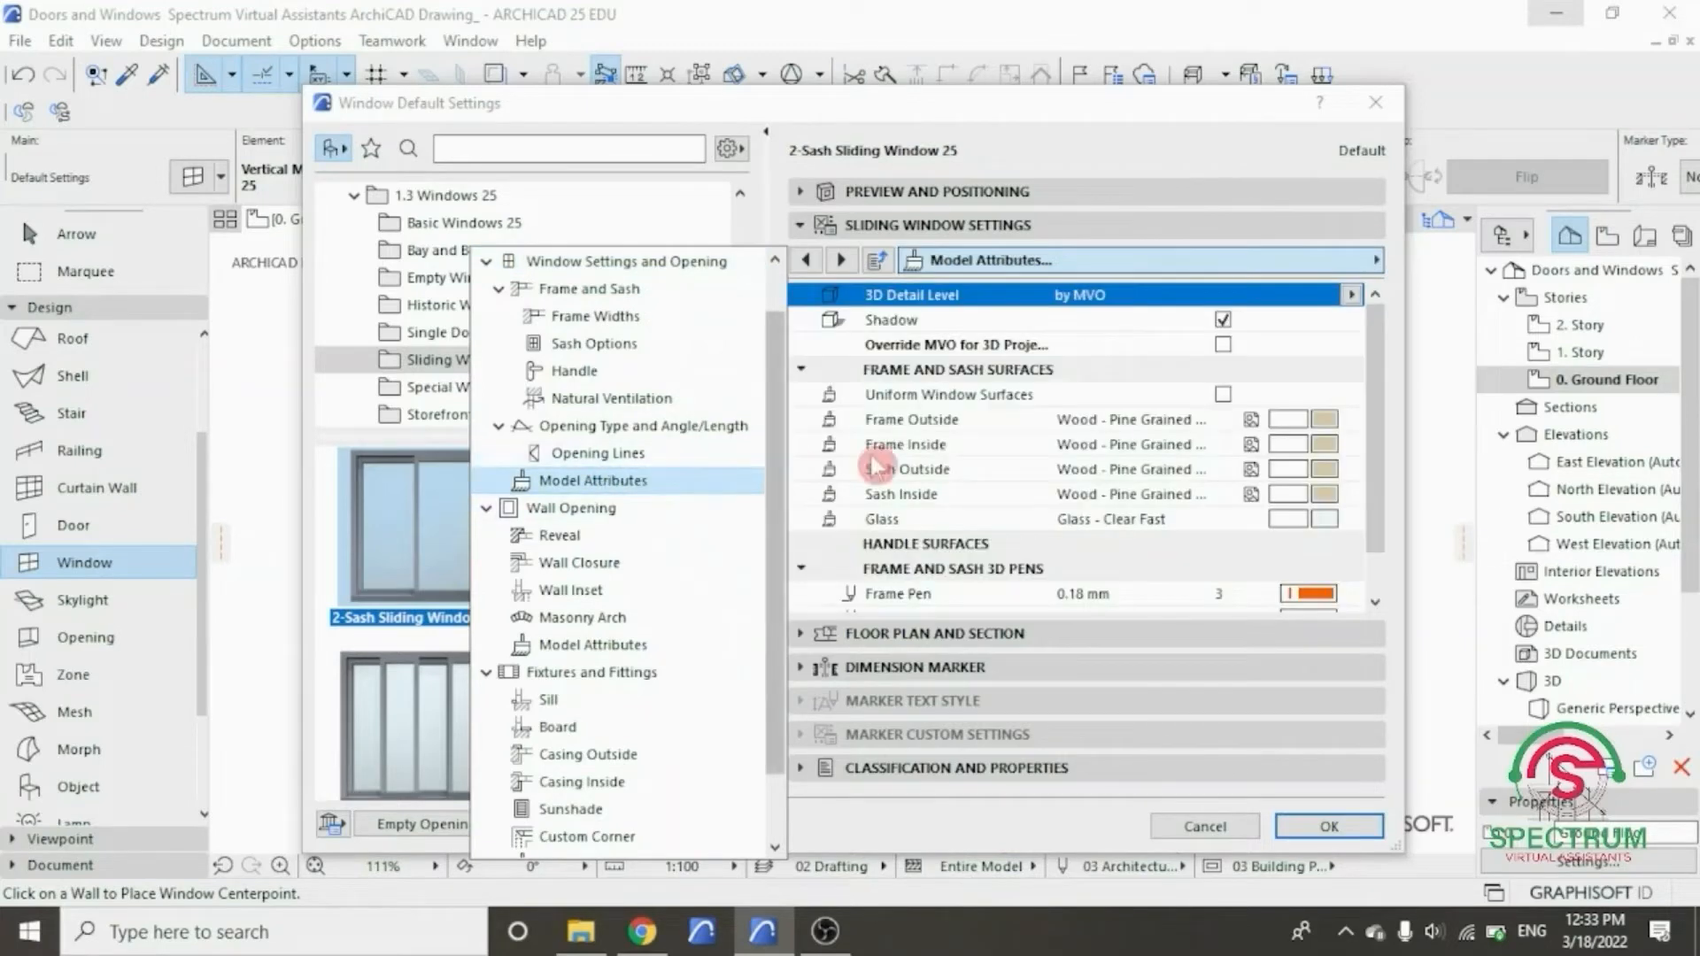
left_click(1325, 420)
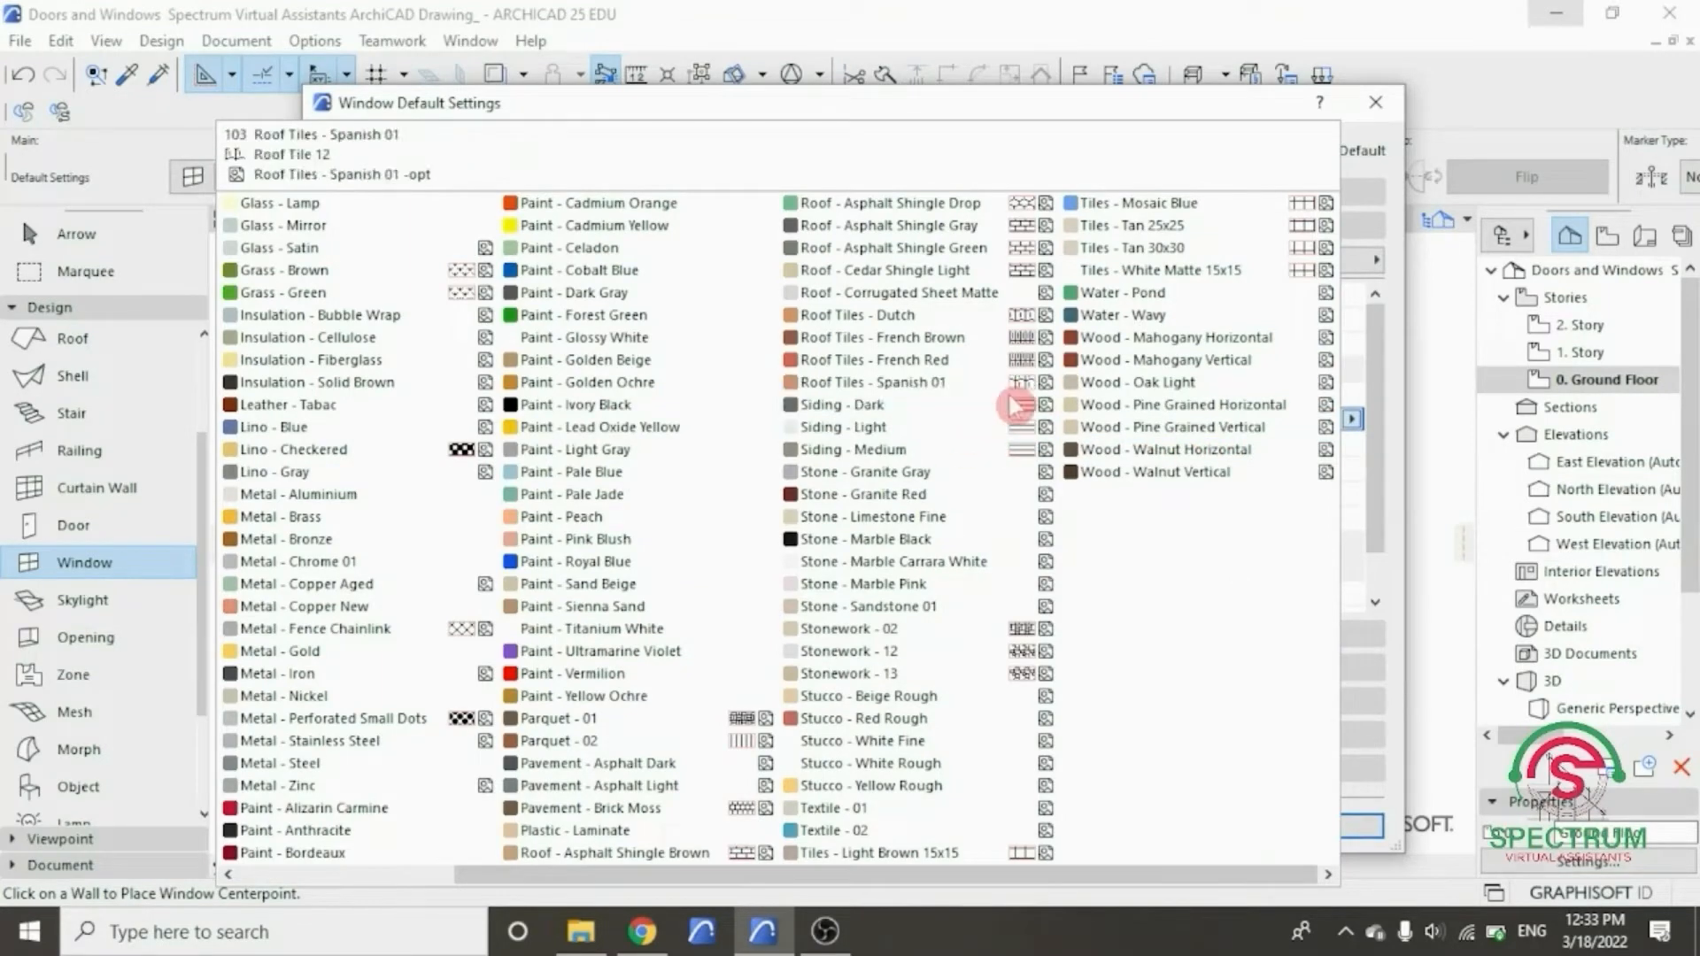
left_click(660, 421)
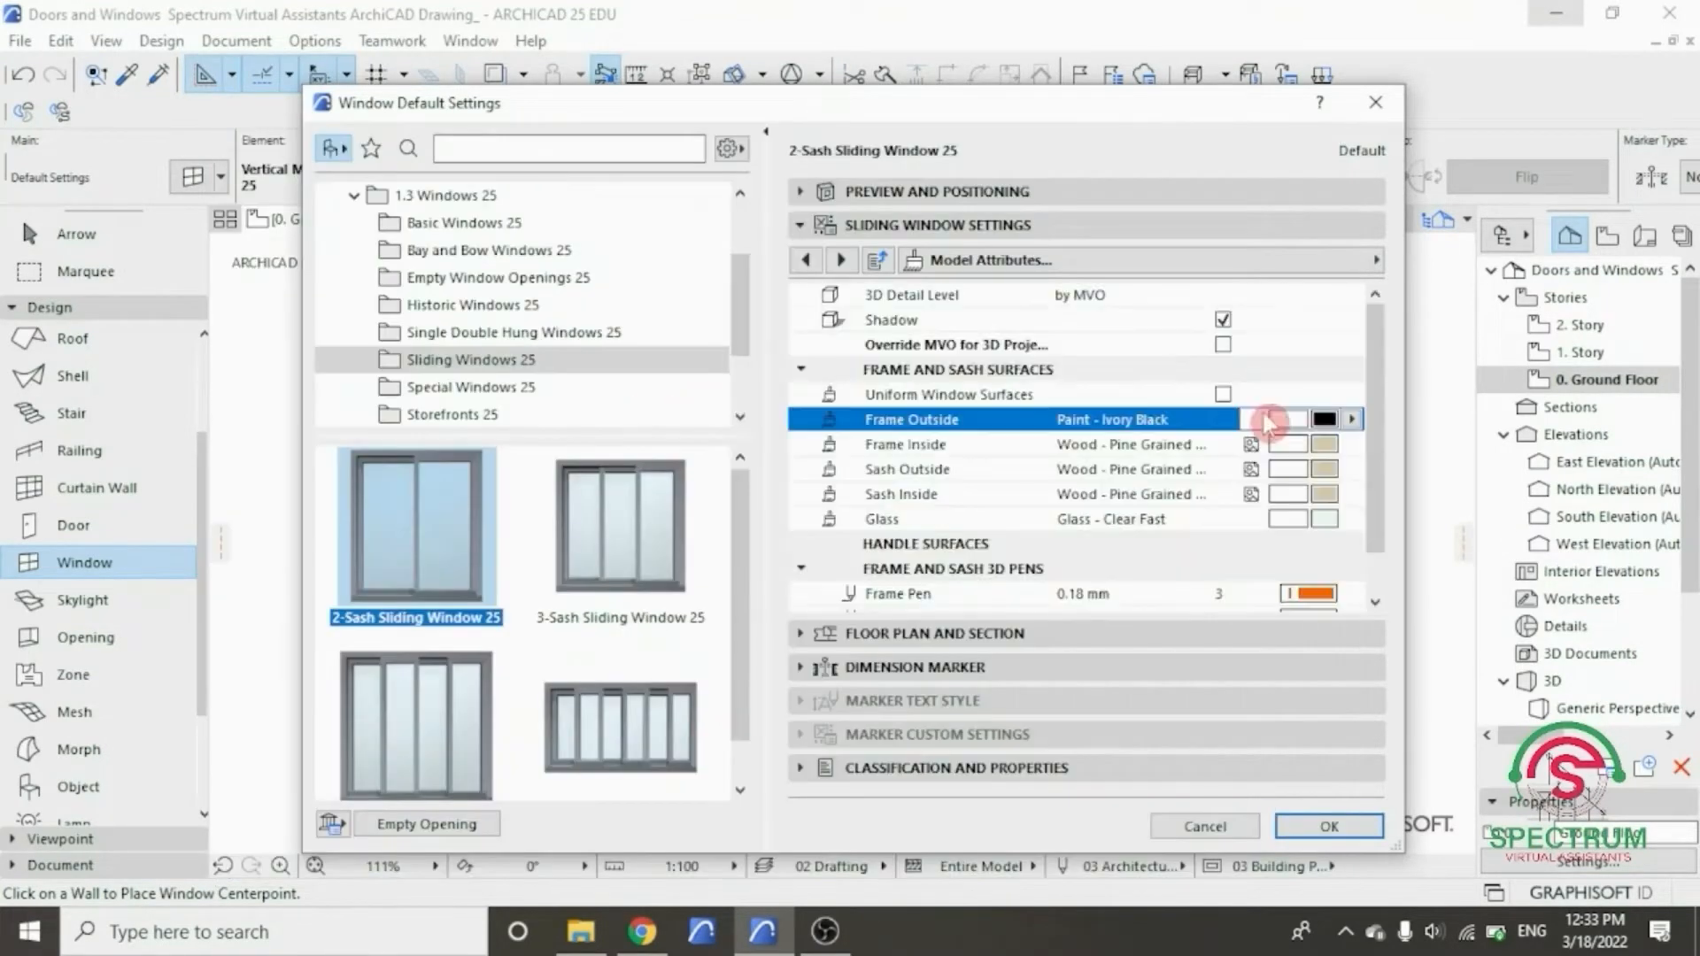
left_click(1320, 444)
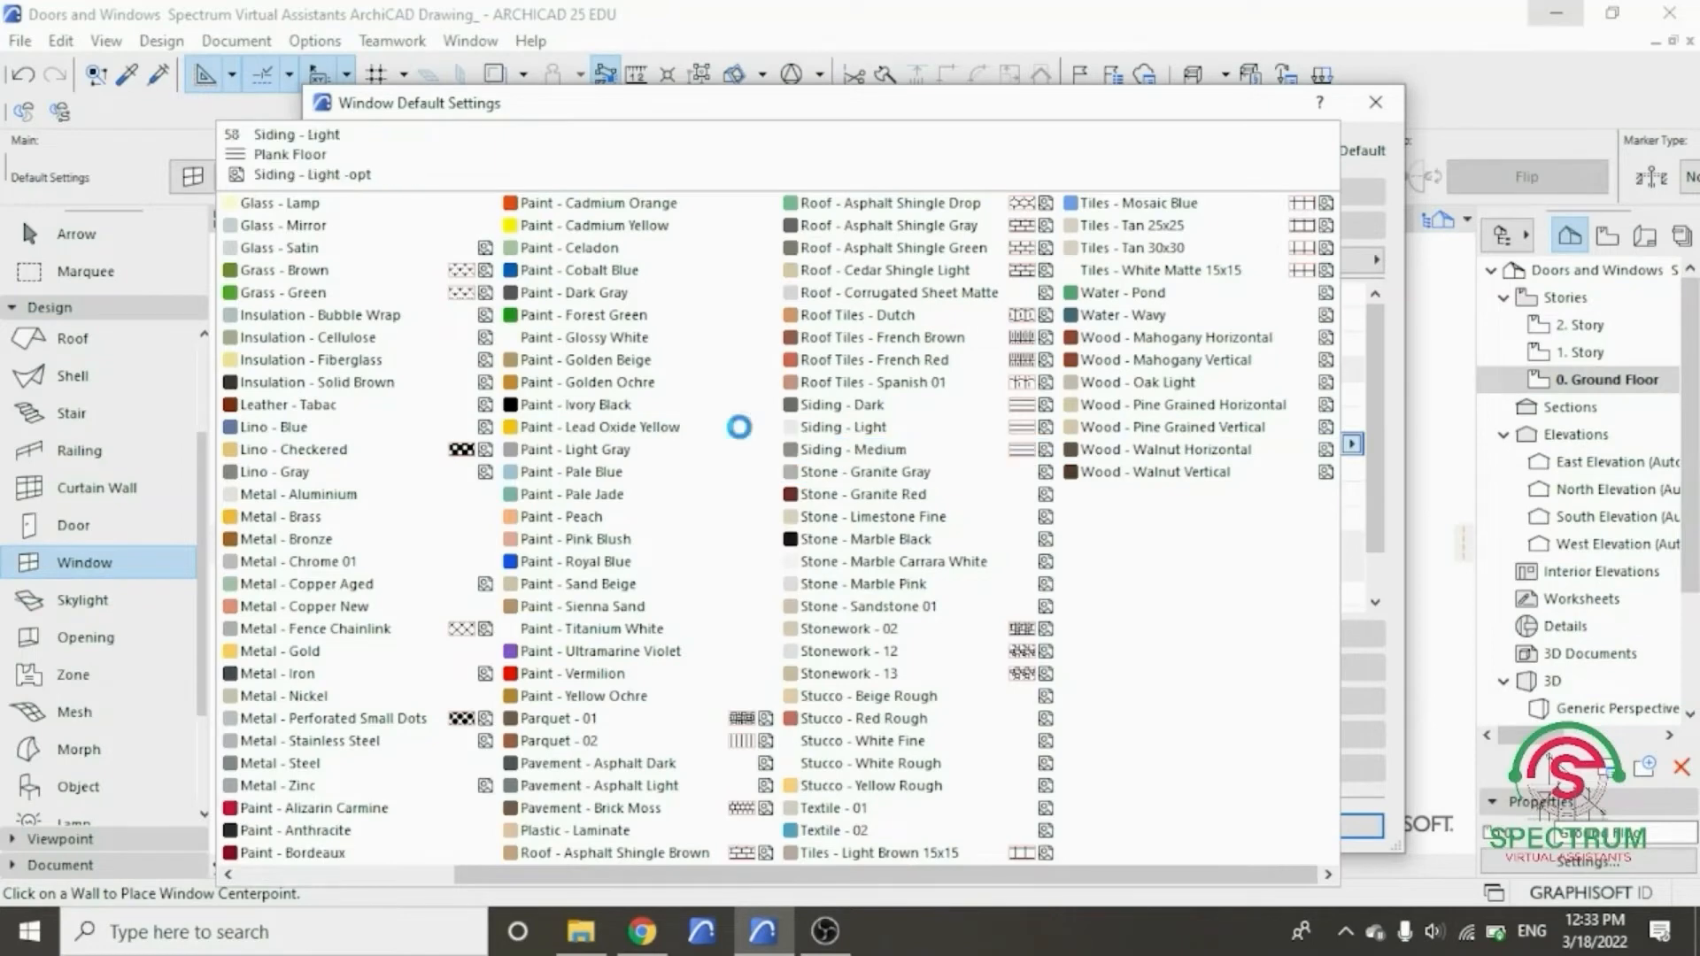
left_click(668, 407)
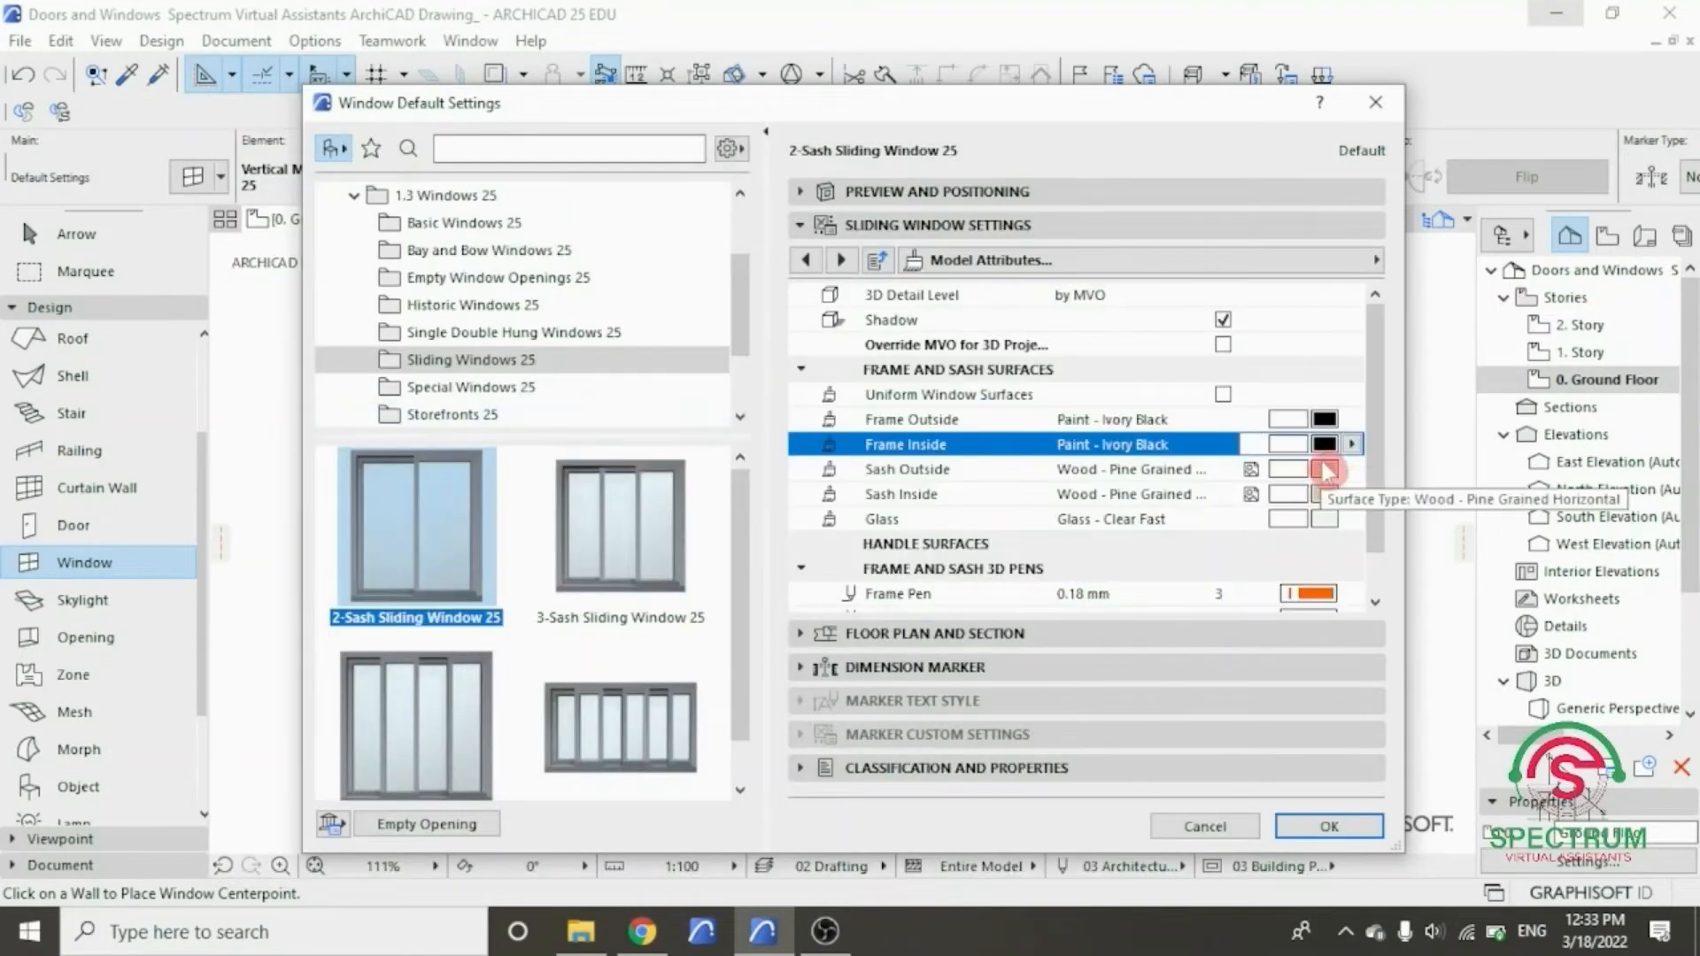
- Set the outside and inside sash surfaces to Paint - Ivory Black and the glass surface to Glass - Clear Fast
left_click(1303, 445)
left_click(644, 407)
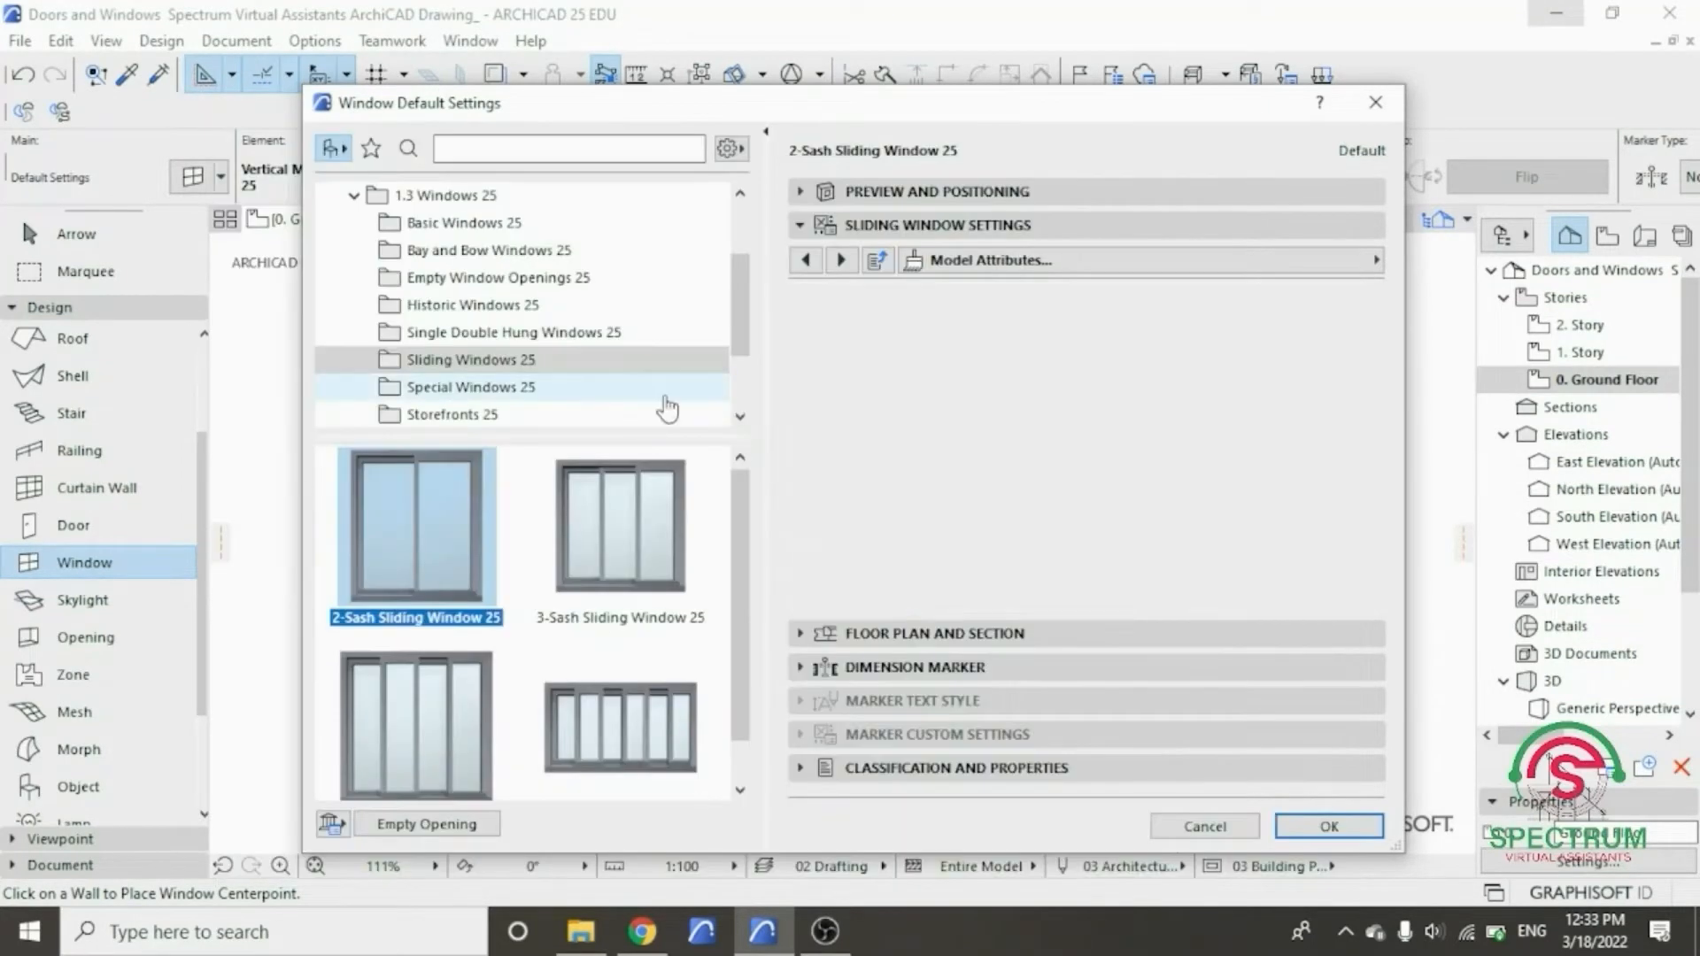
left_click(1324, 494)
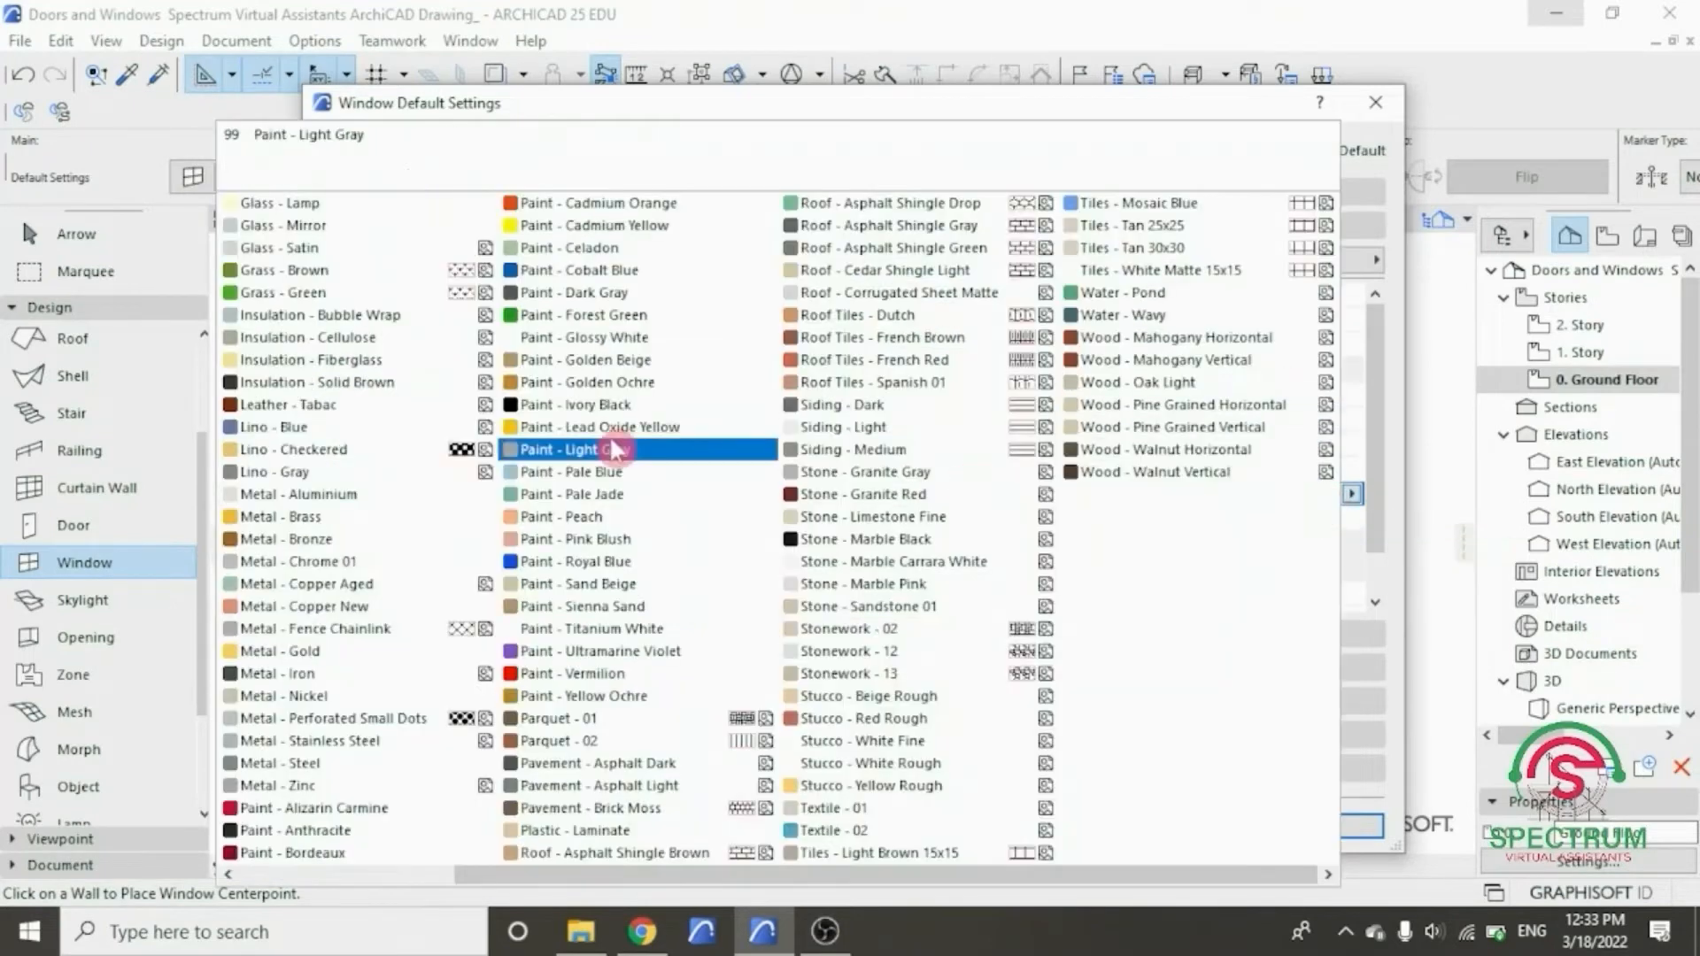
left_click(586, 407)
left_click(1331, 520)
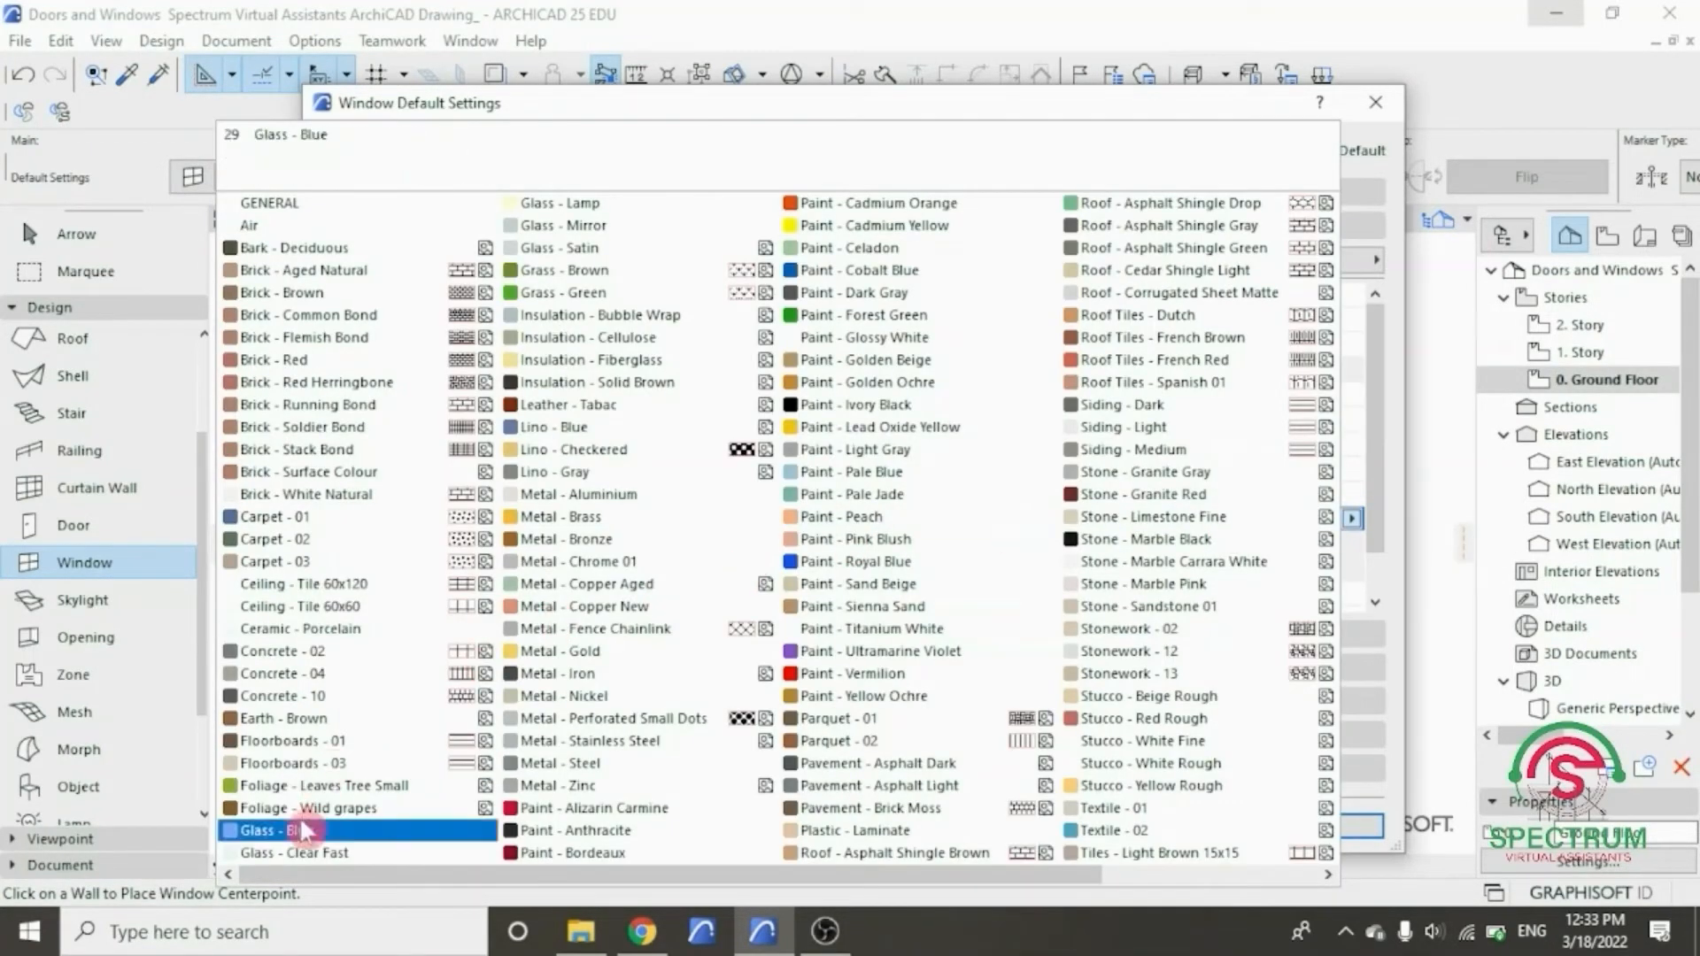
left_click(292, 851)
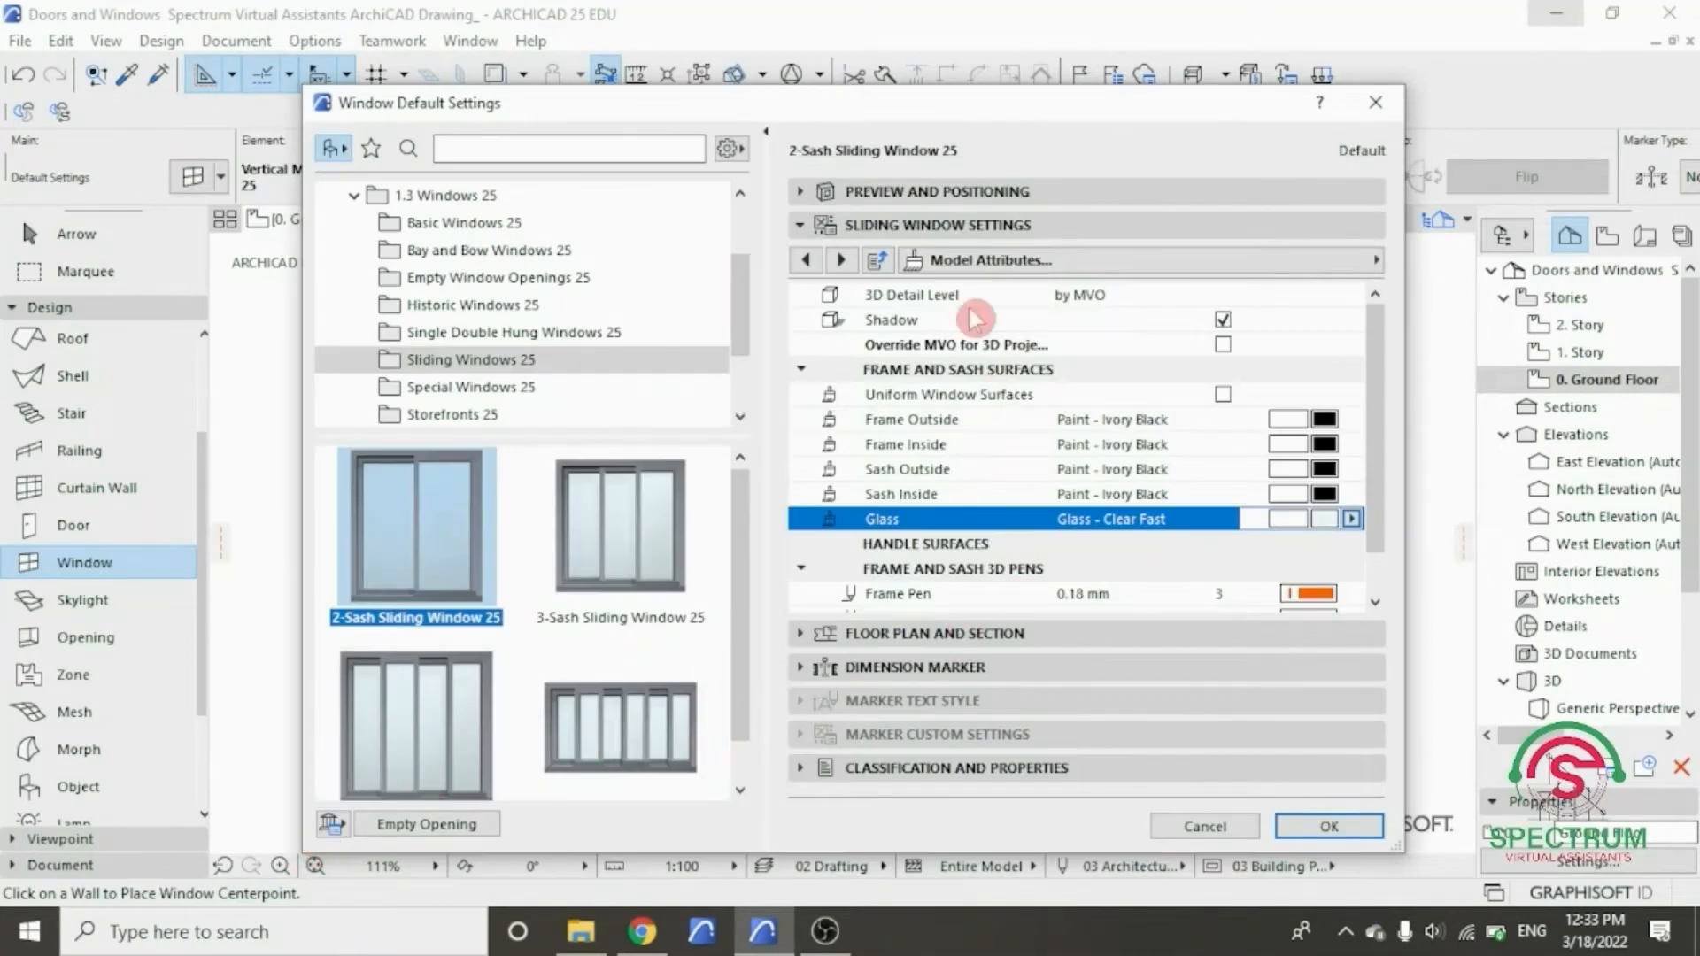
- Review the sliding window's floor plan, section and dimension marker settings, and accept the window defaults
left_click(931, 225)
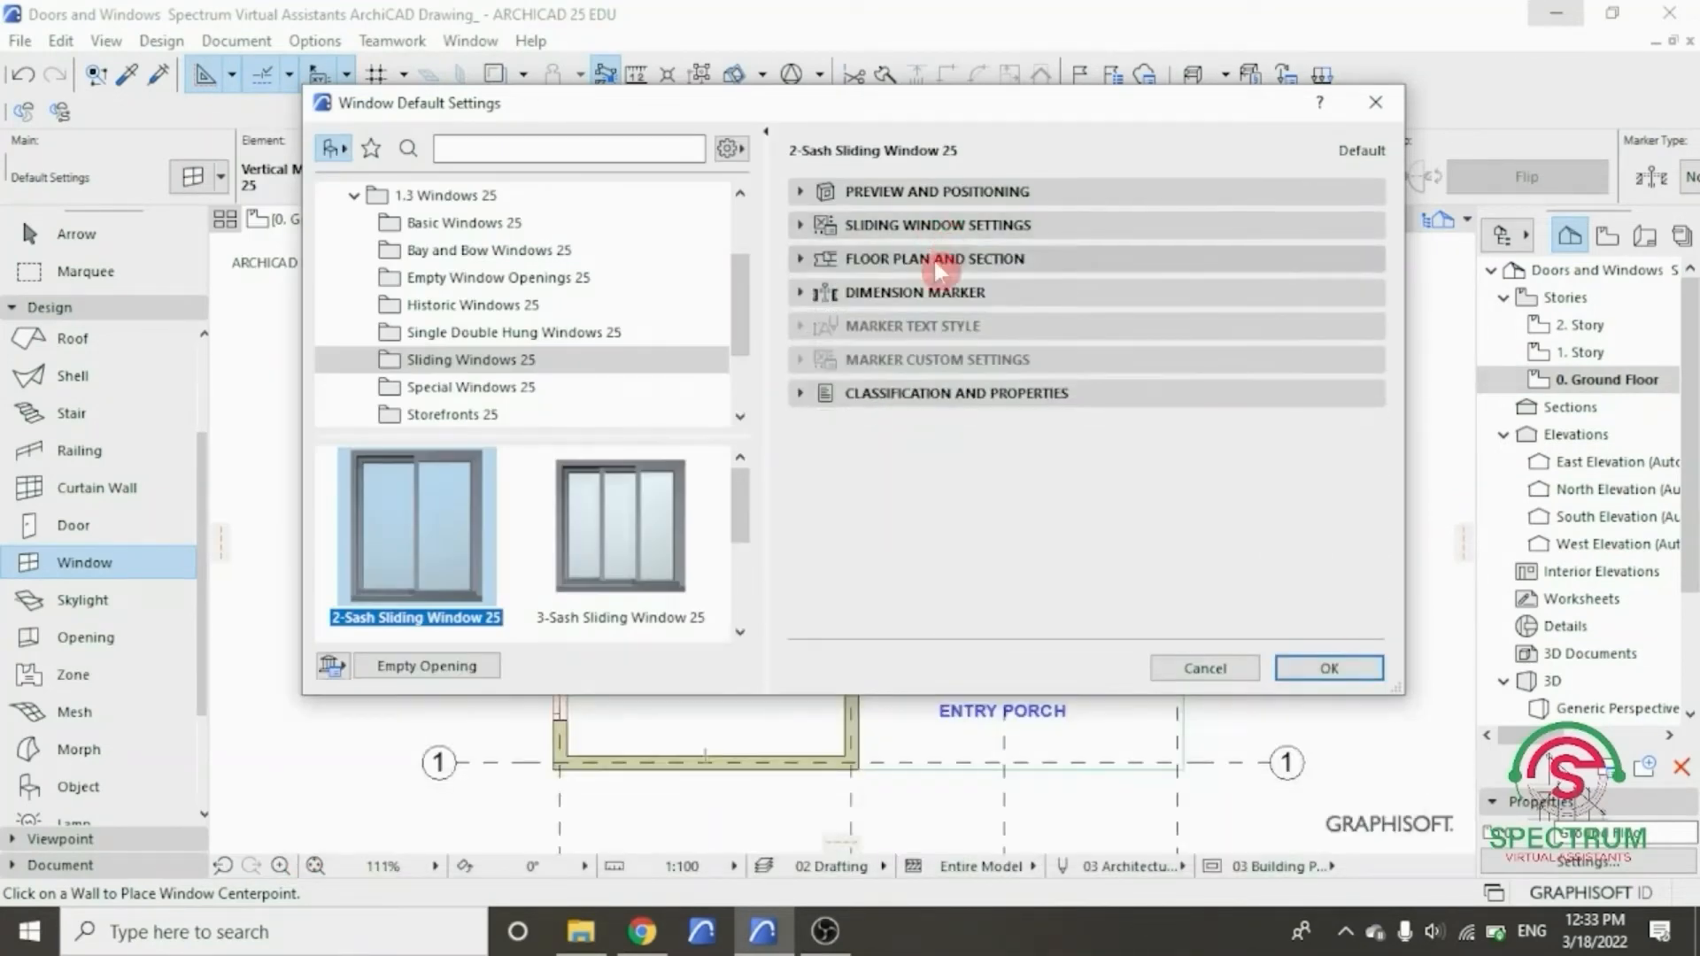
left_click(933, 260)
left_click_drag(1383, 366, 1385, 392)
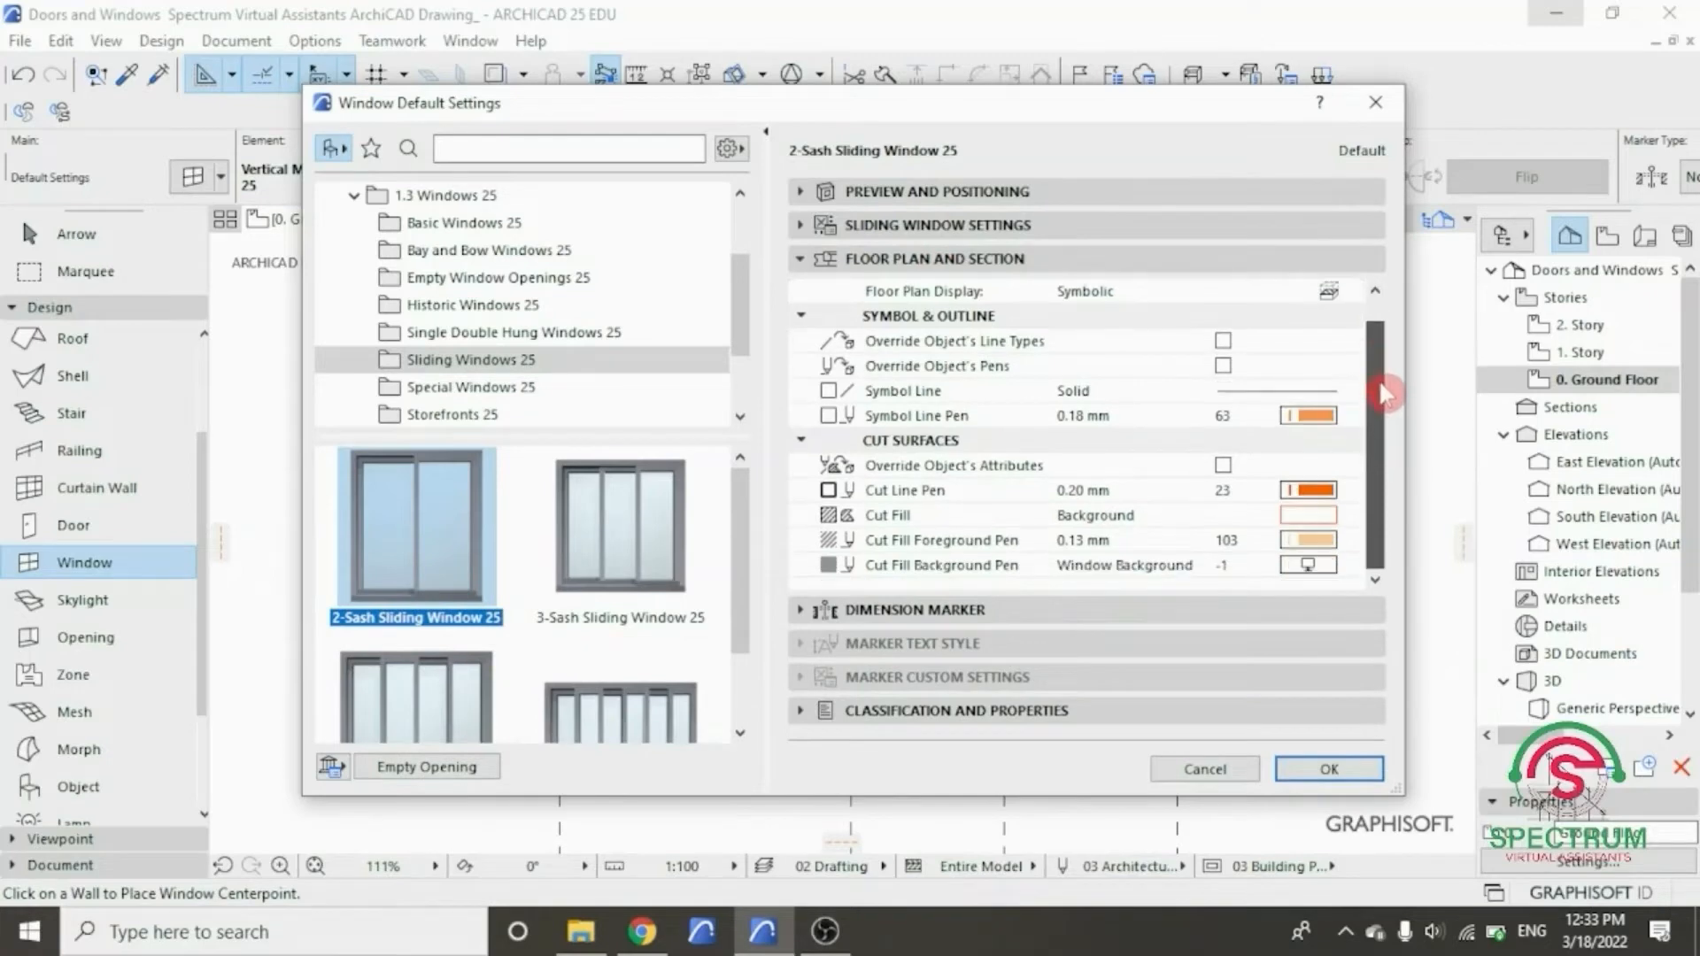
scroll(1379, 368, "up", 1)
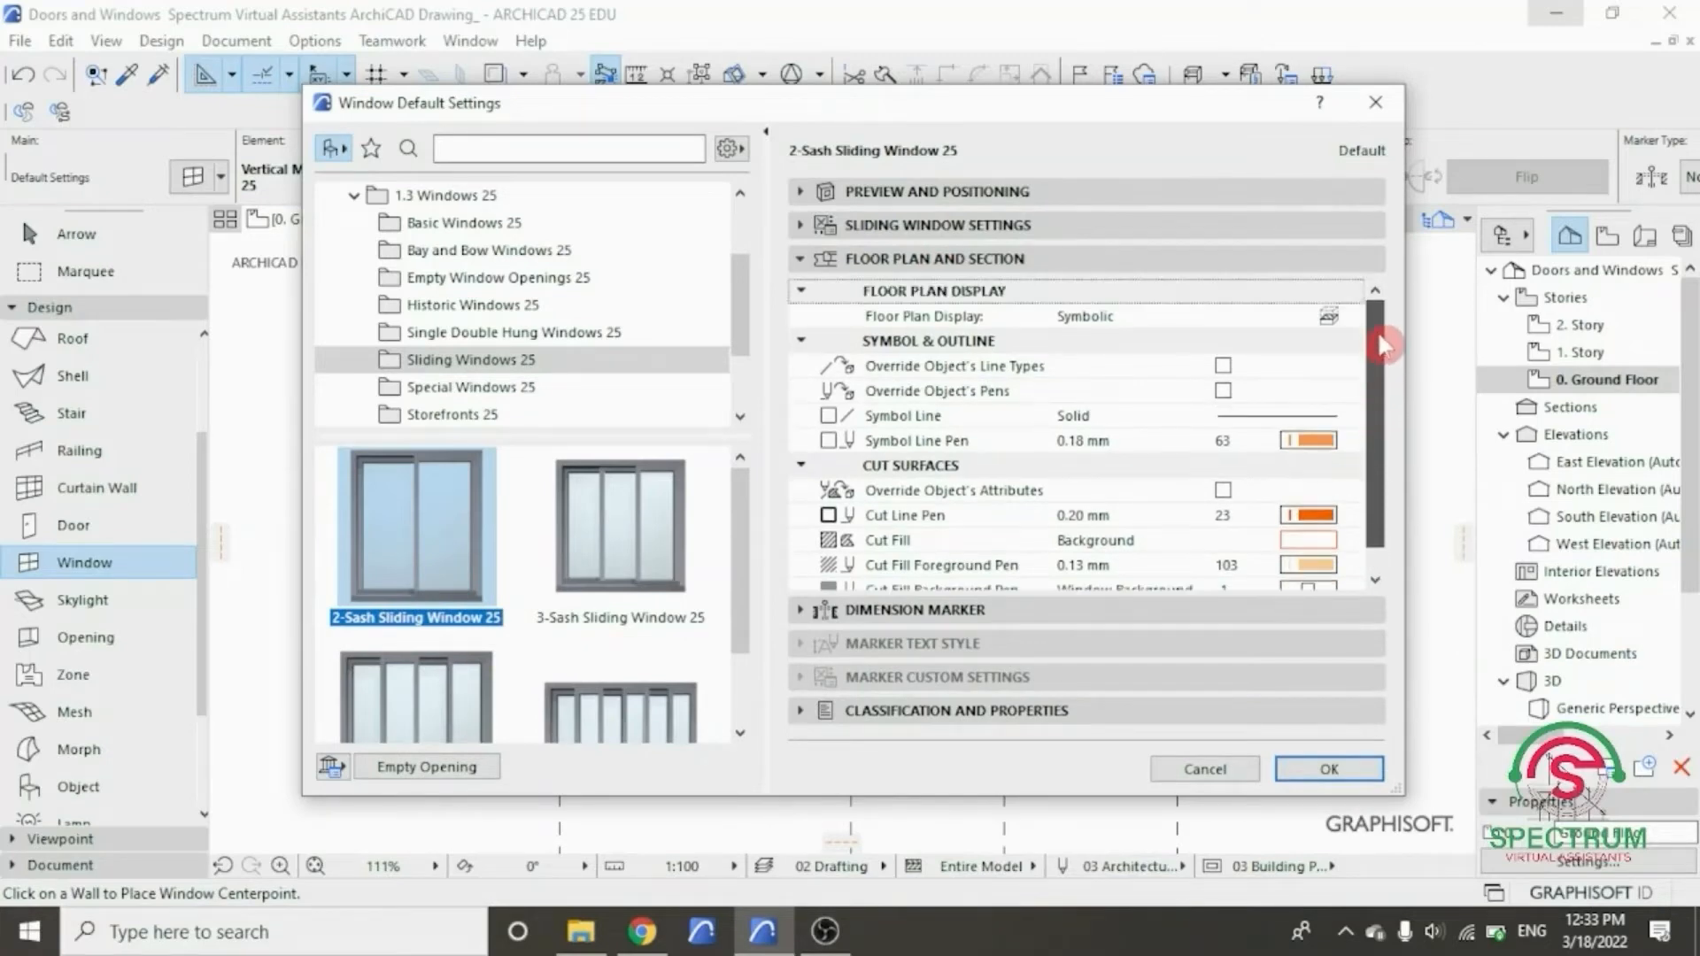
left_click(920, 261)
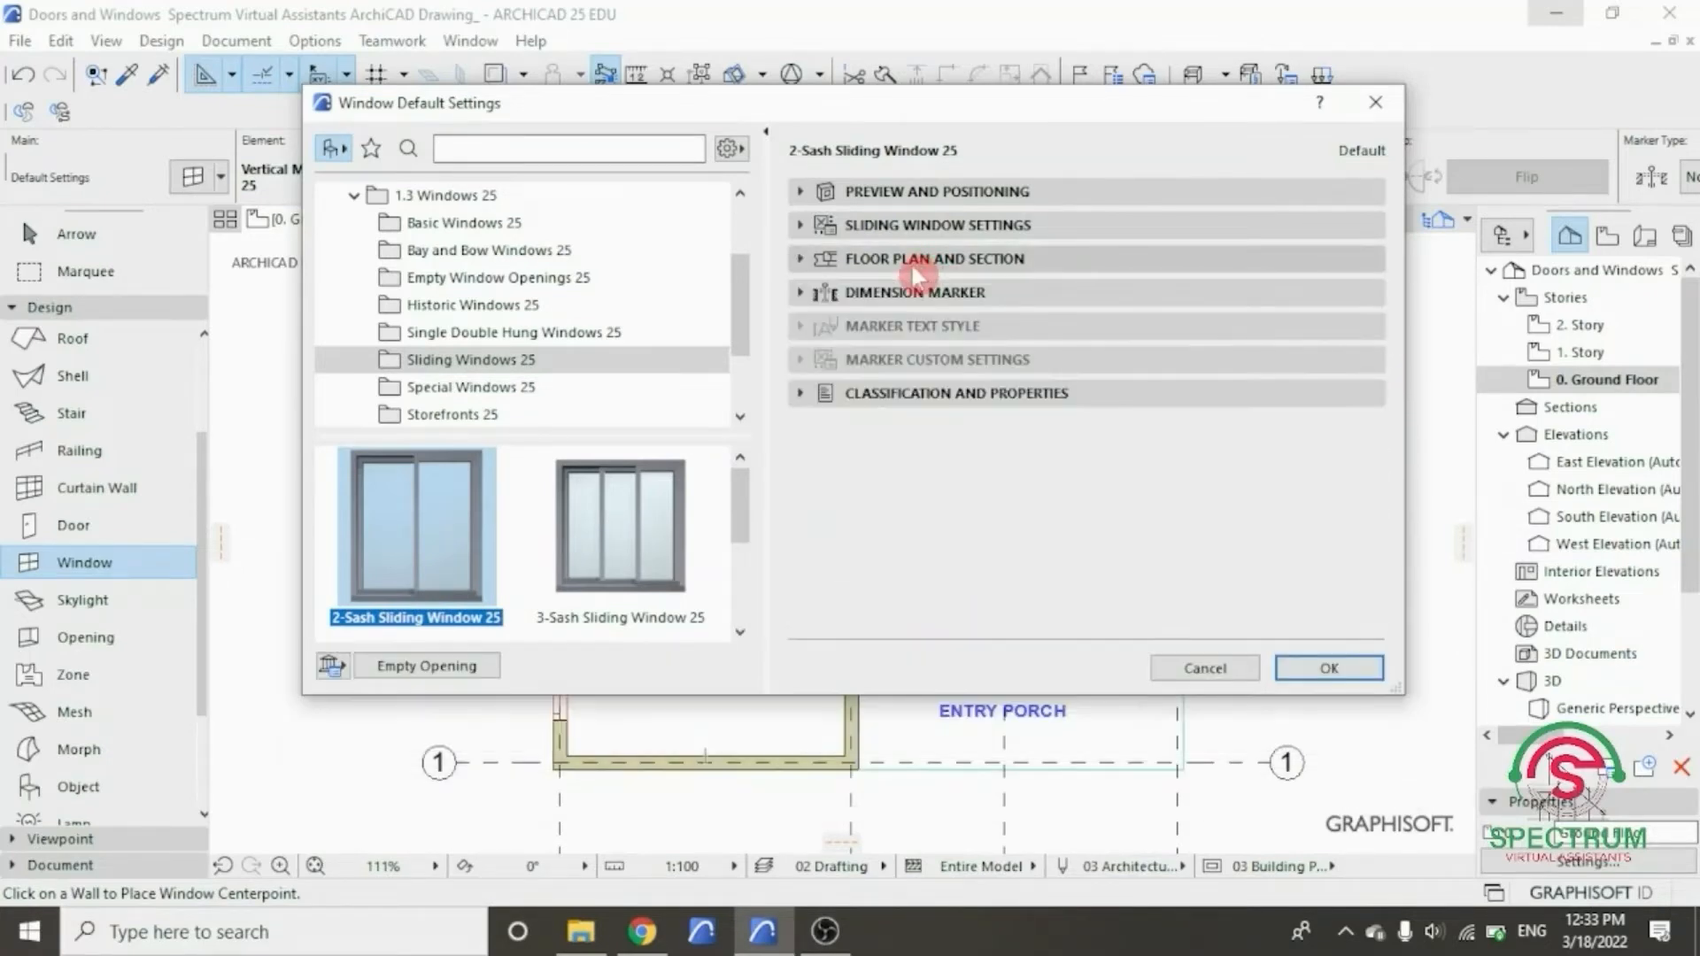
left_click(904, 294)
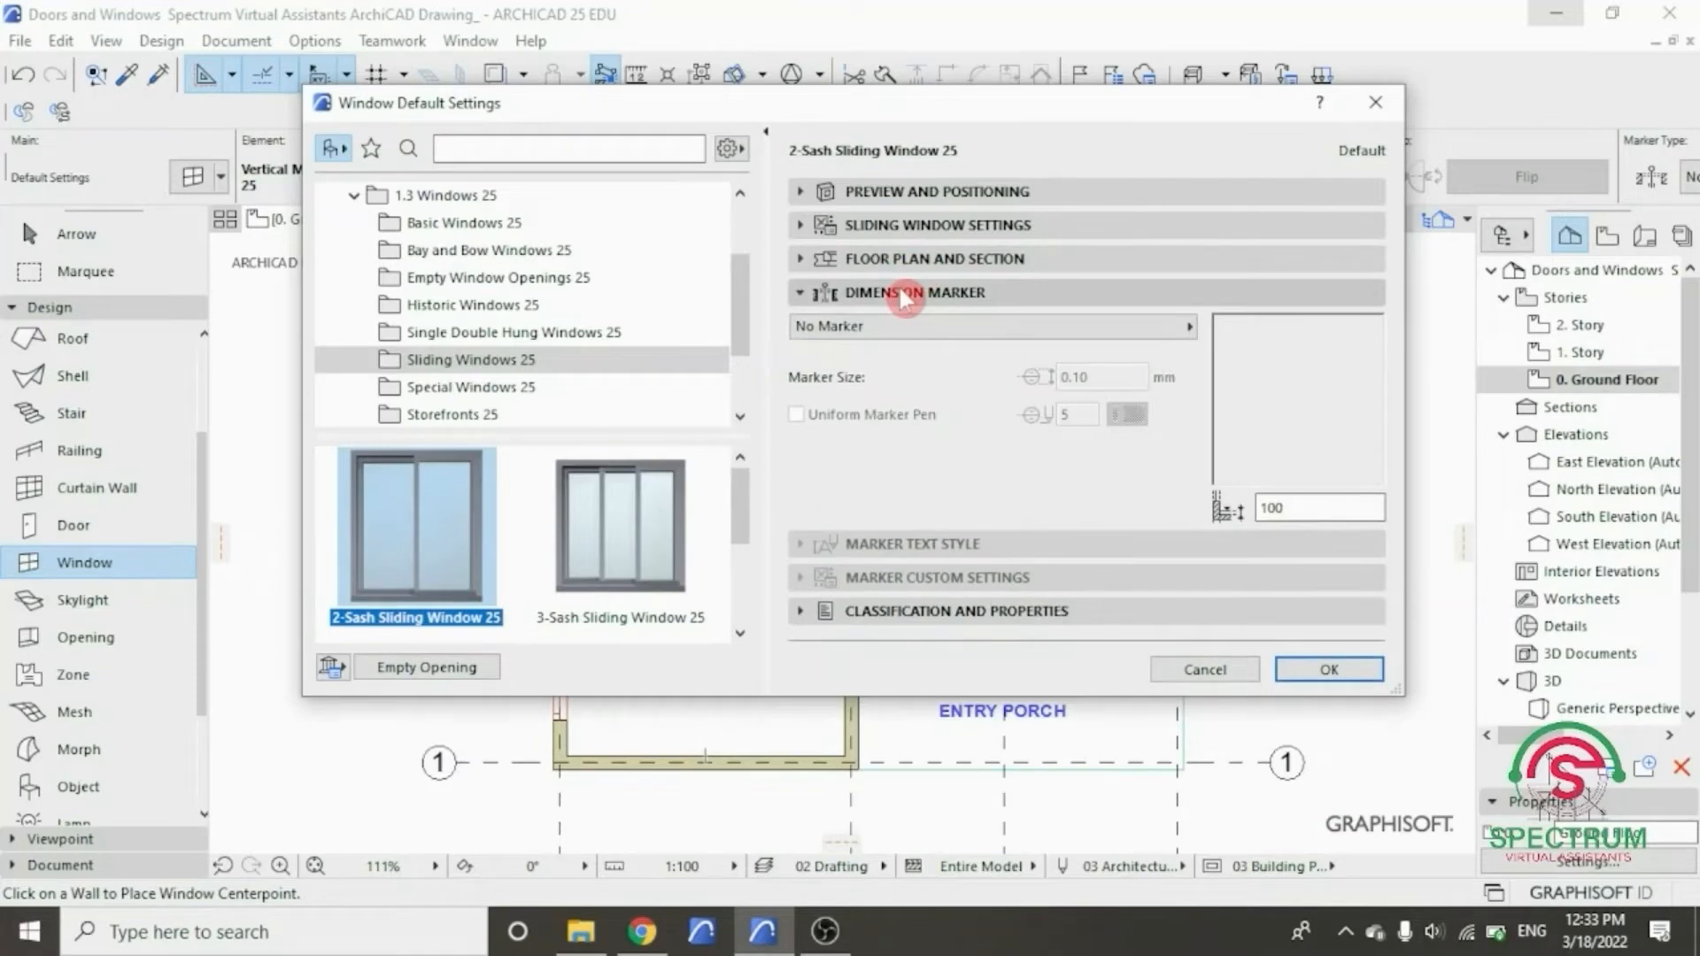
left_click(905, 294)
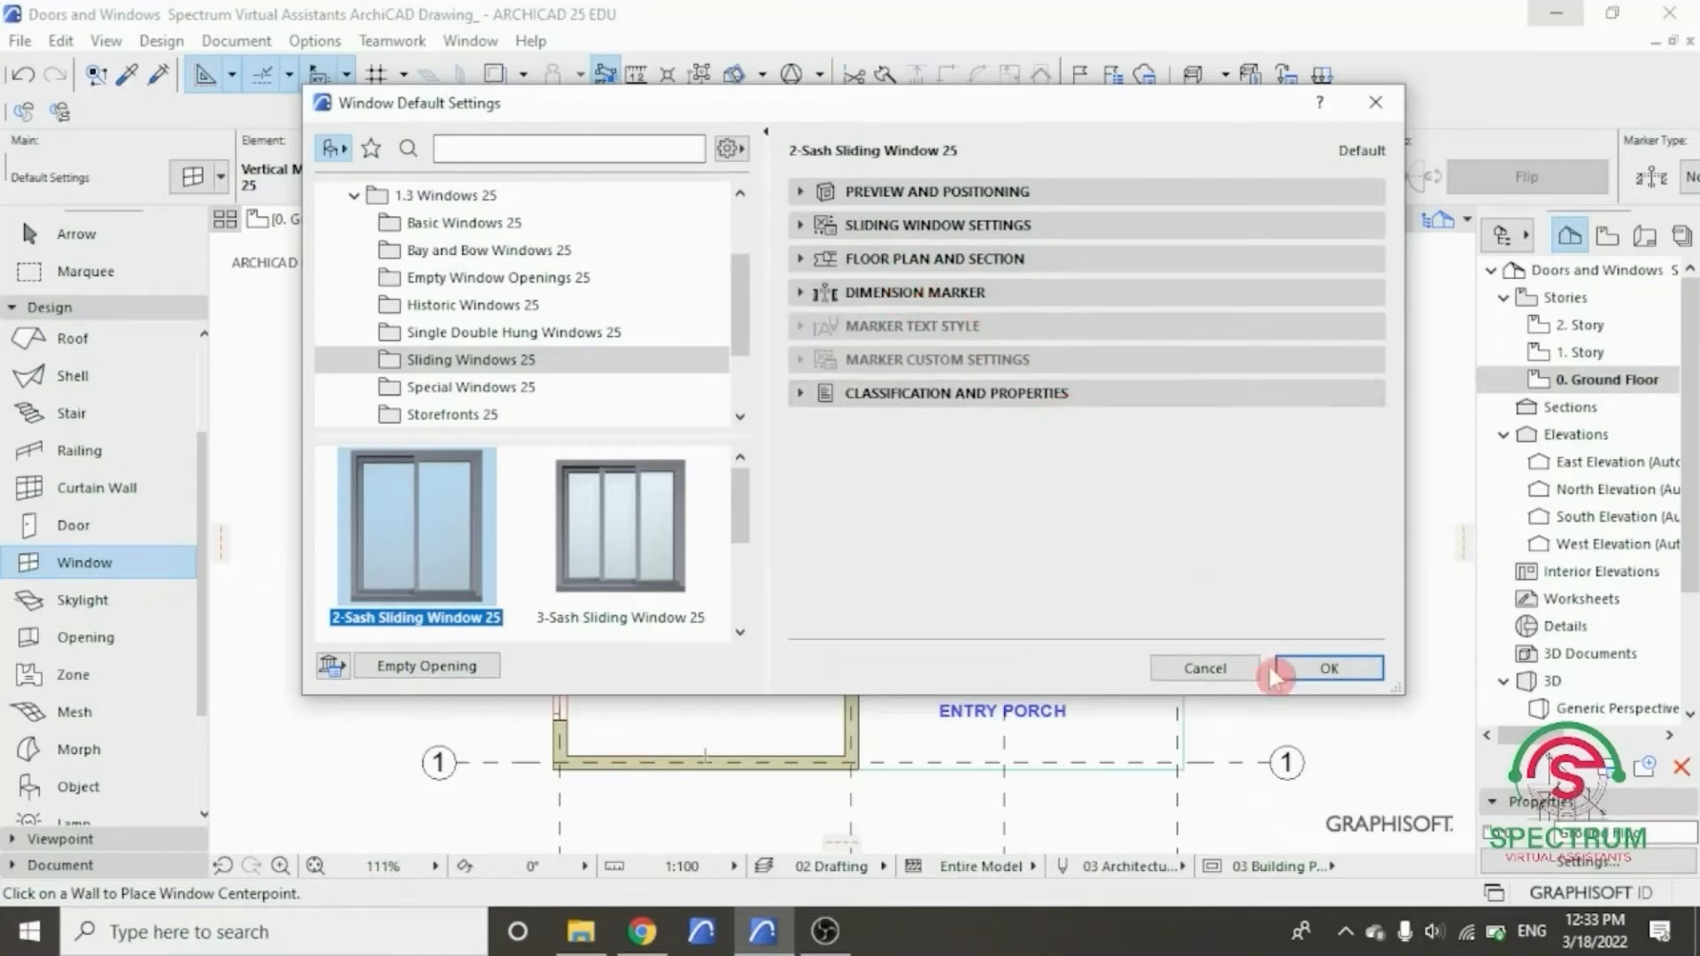
left_click(1325, 670)
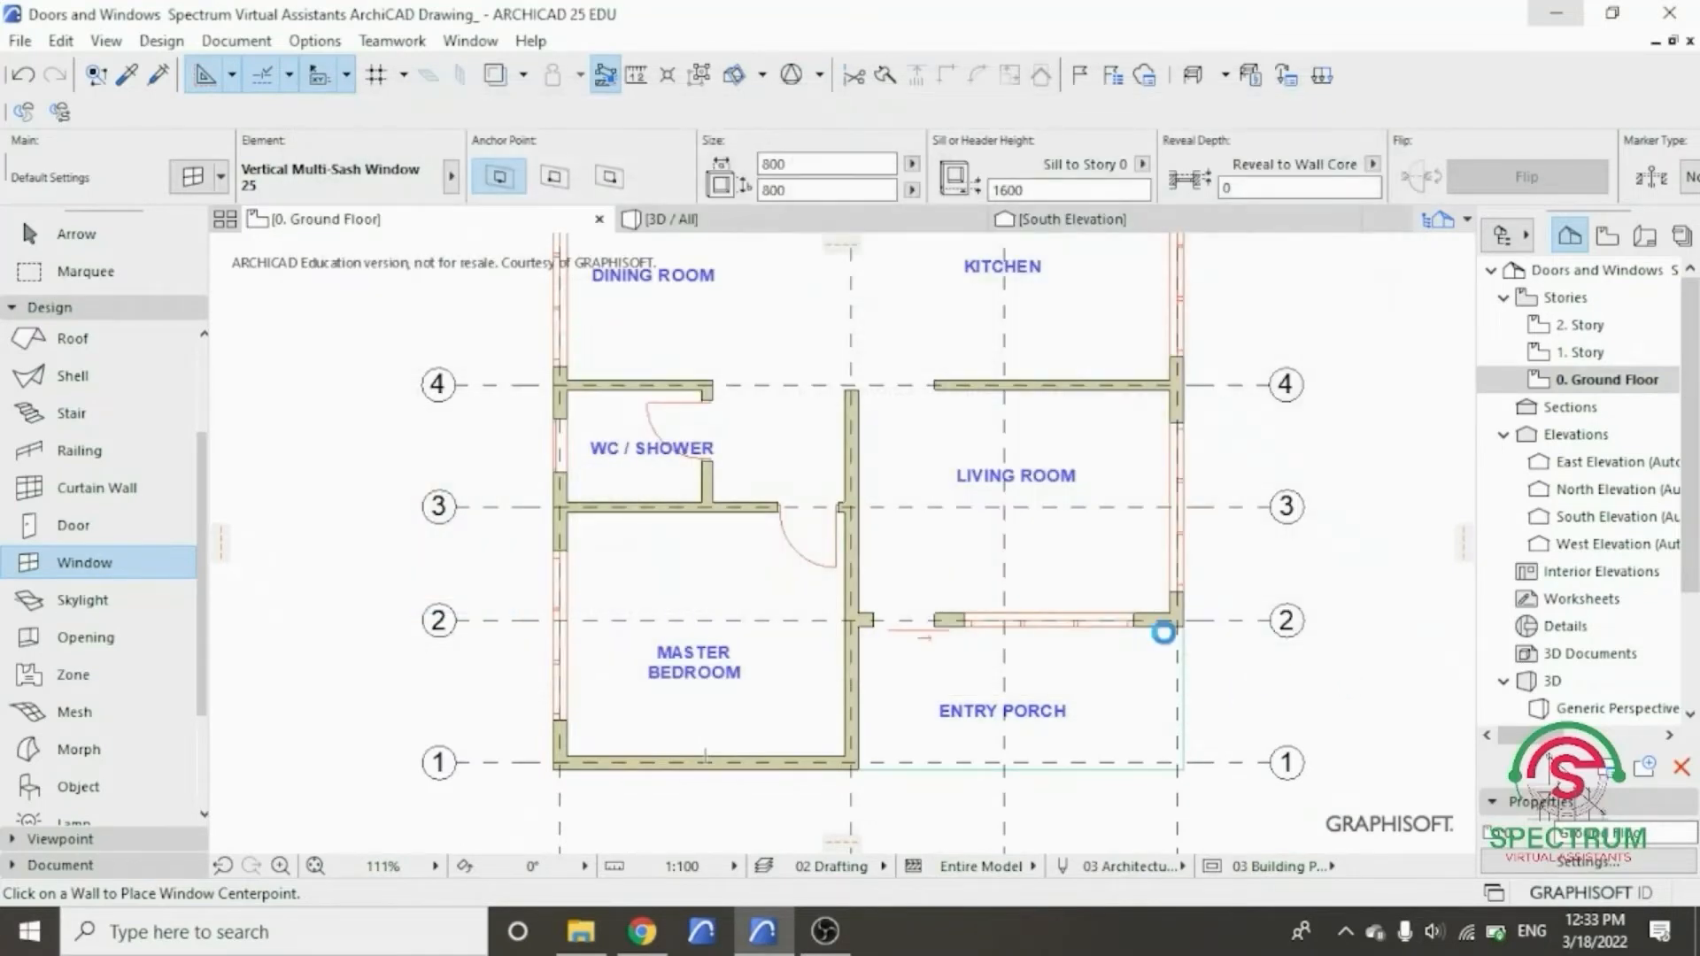
- Place the 1800 x 2900 two-sash sliding window in the Master Bedroom's exterior wall on grid line 1, west of the wall's middle
scroll(647, 802, "up", 3)
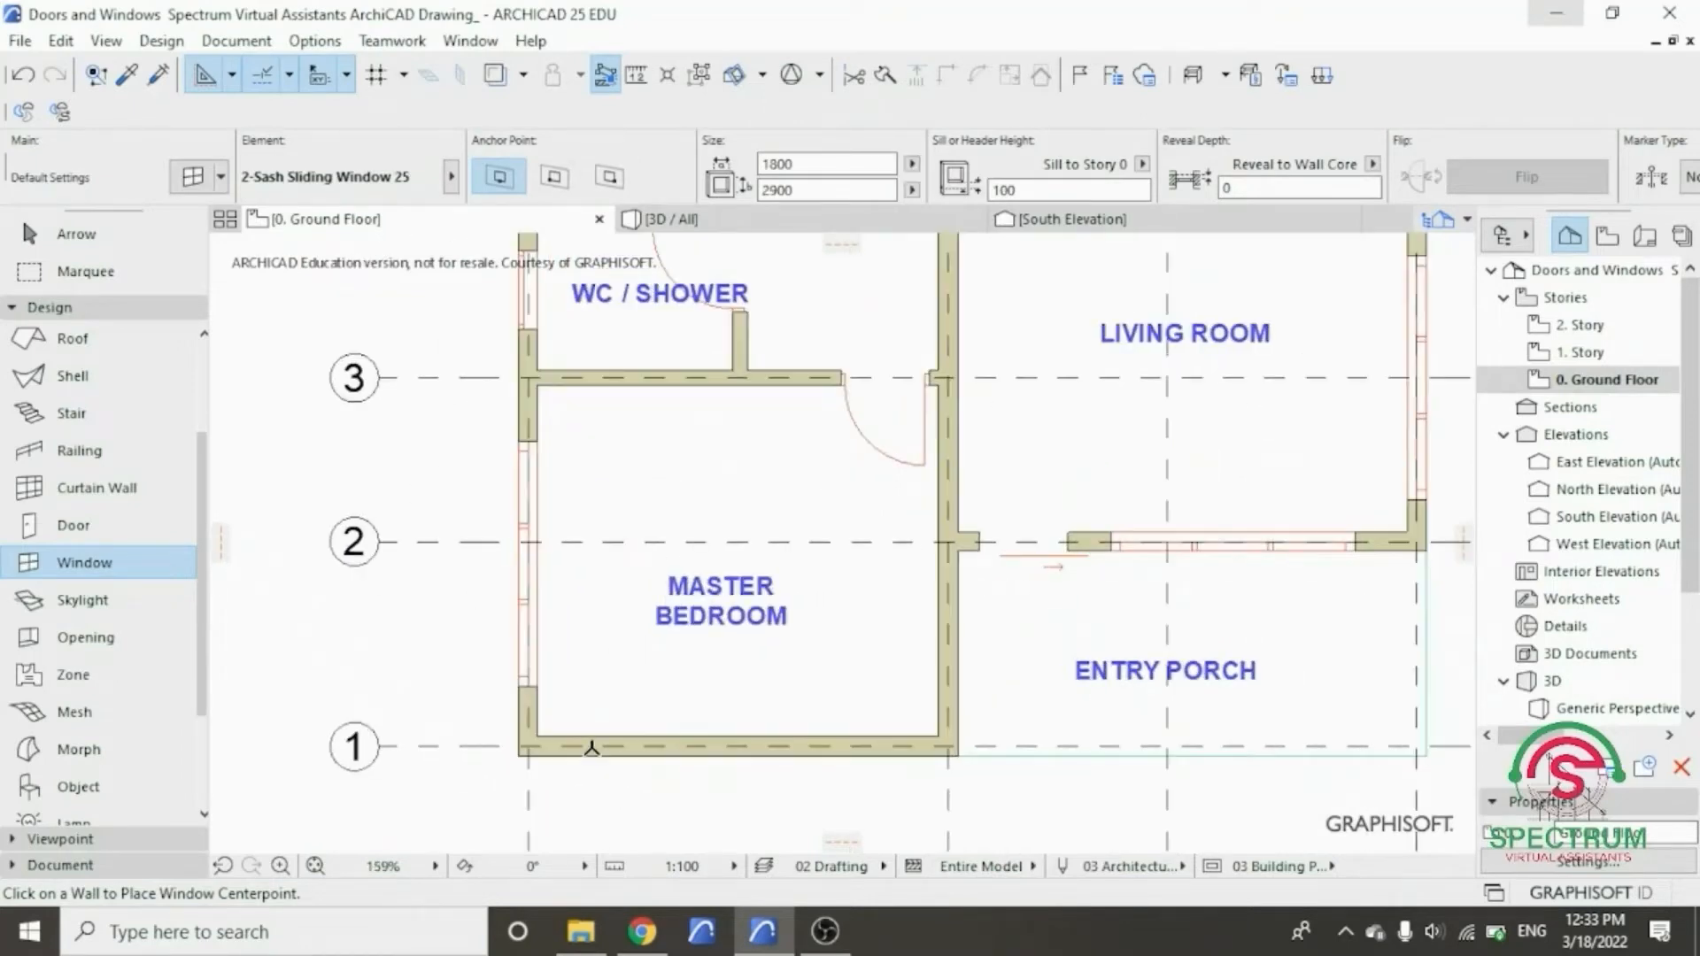
left_click(646, 748)
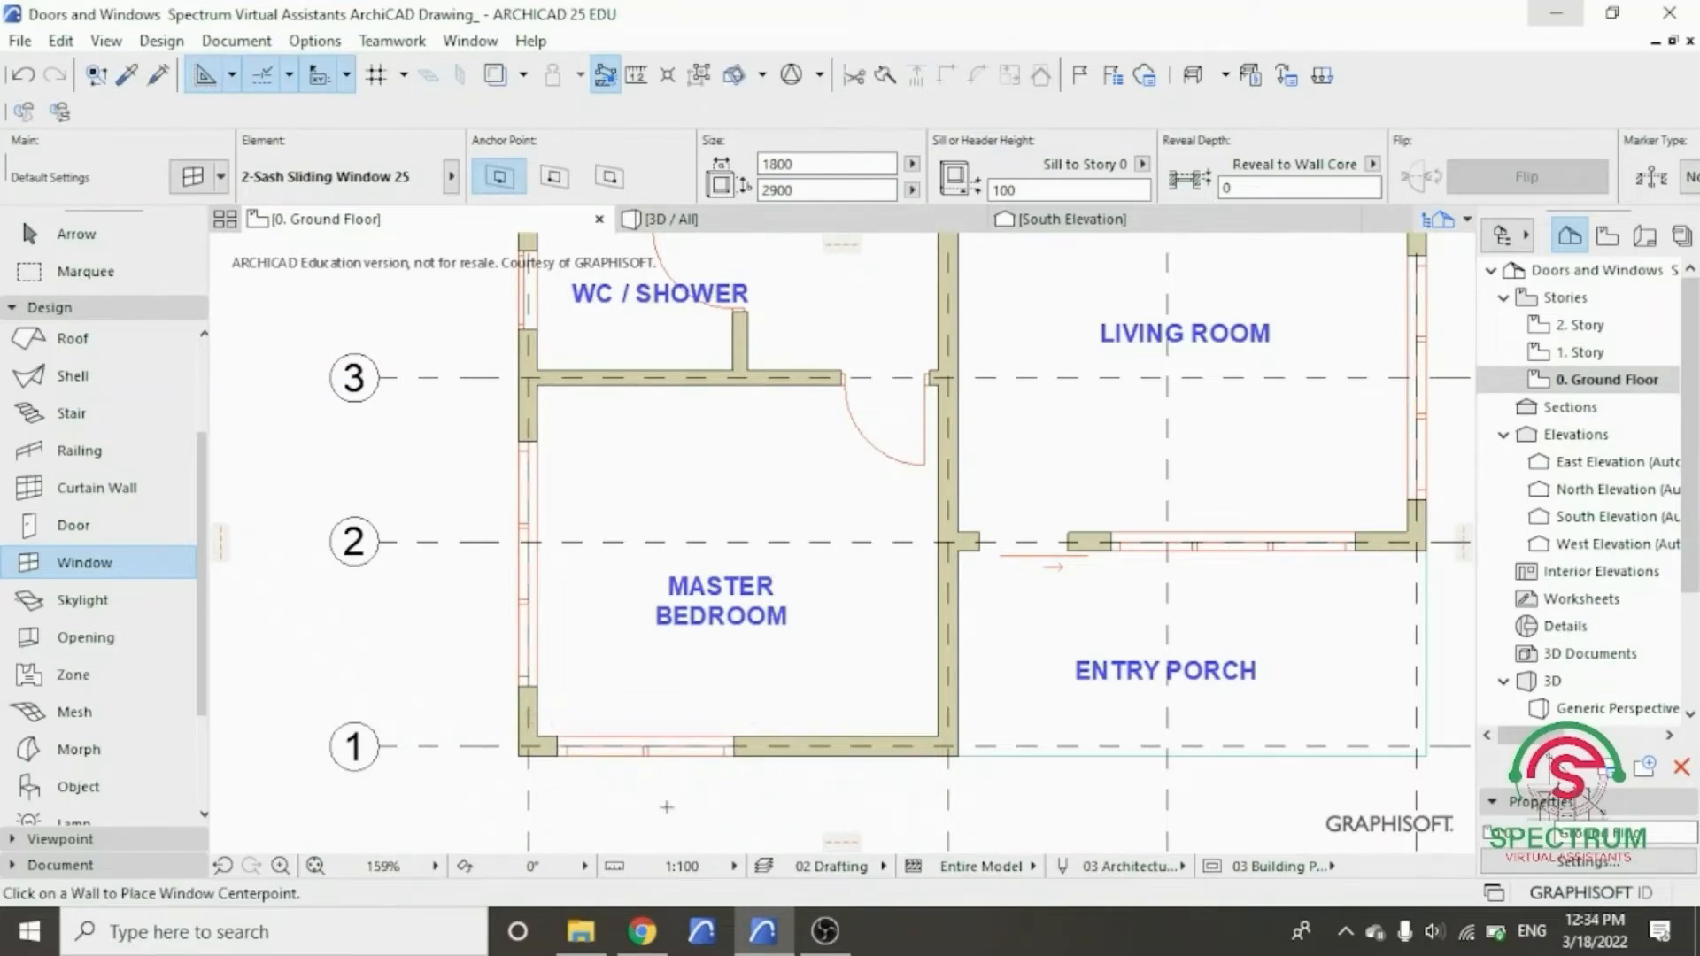
scroll(726, 738, "down", 10)
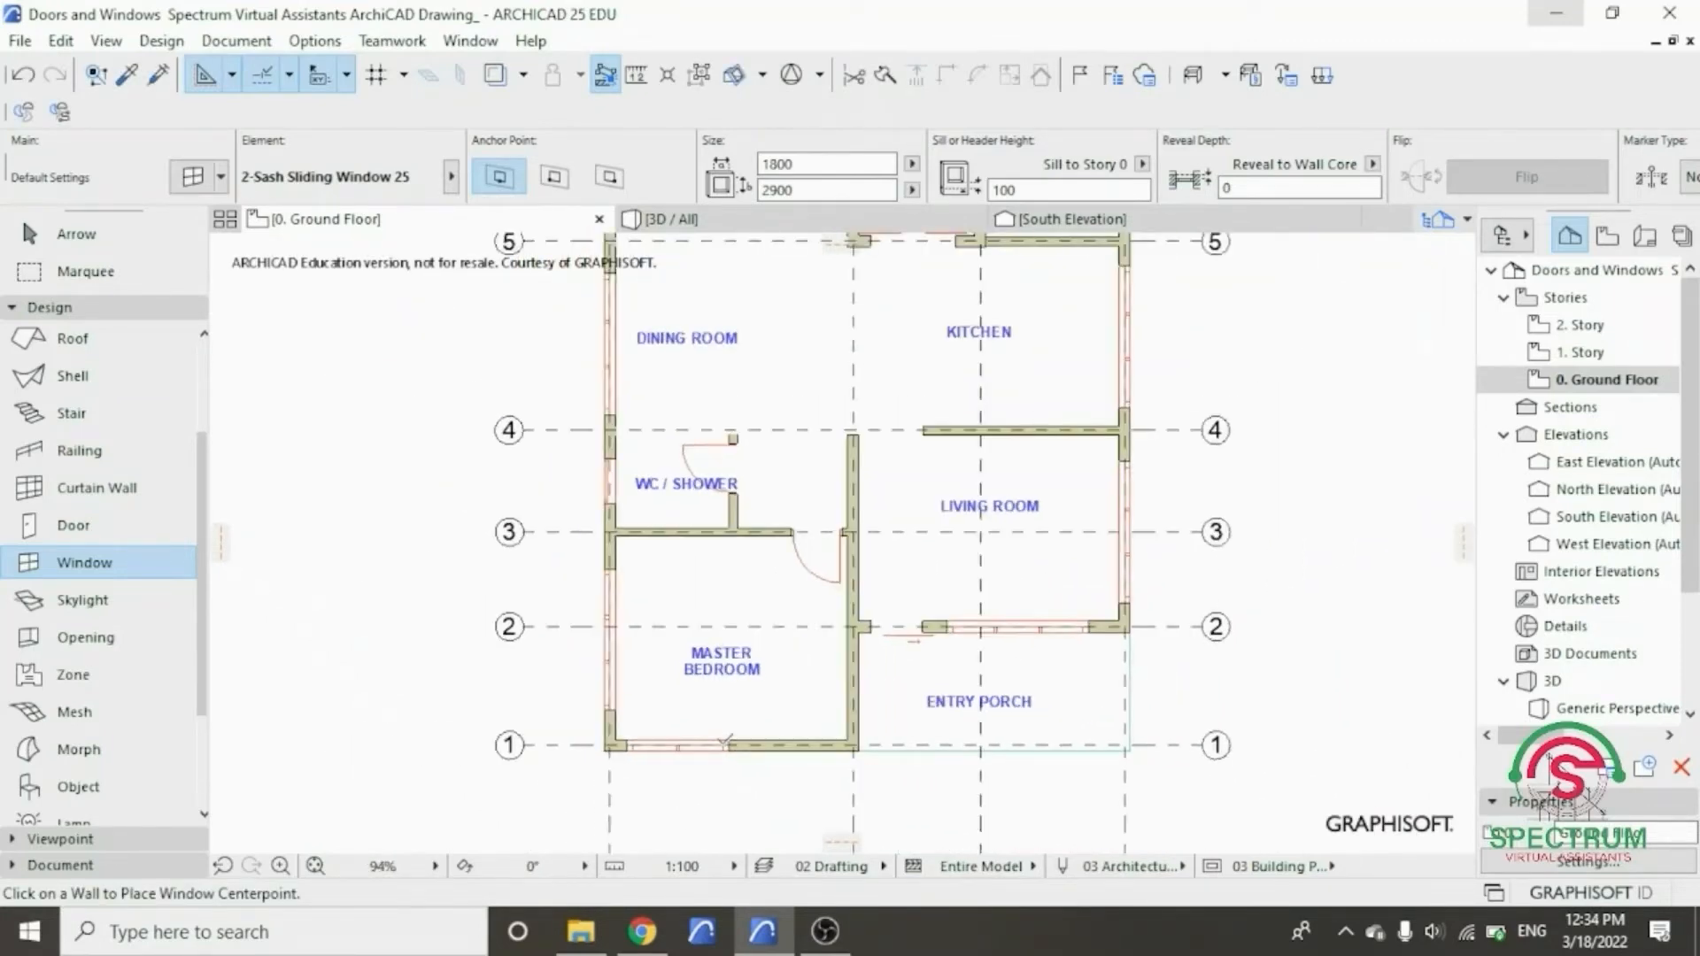
scroll(683, 574, "up", 3)
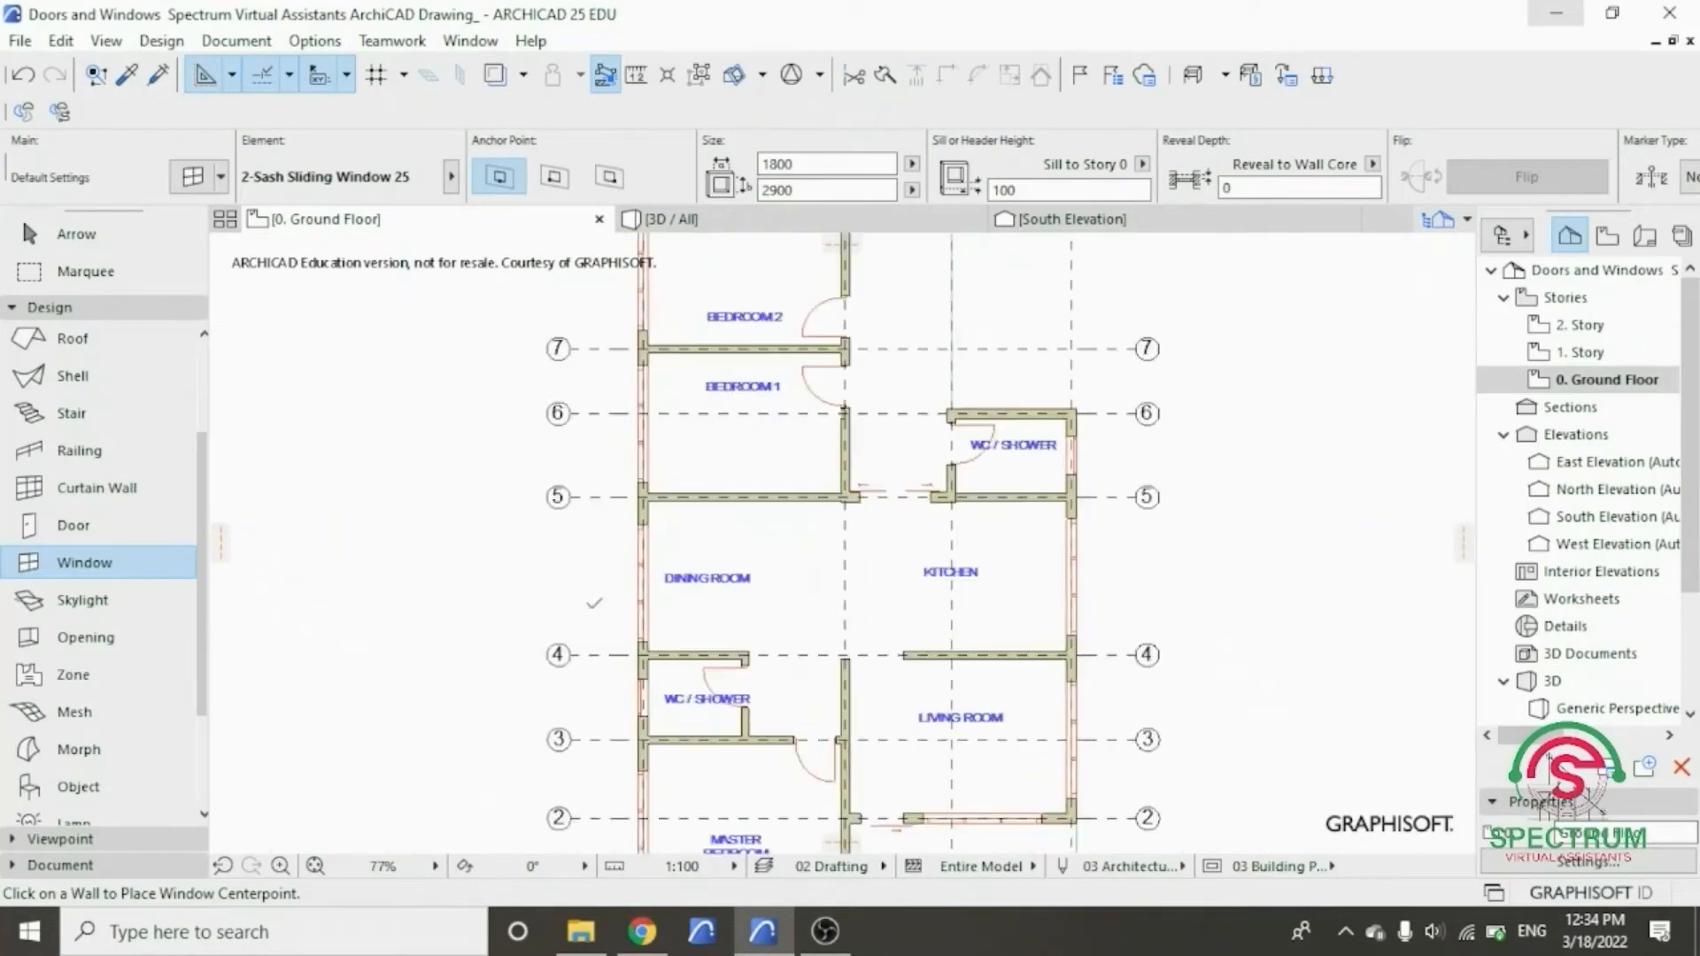
scroll(506, 653, "up", 1)
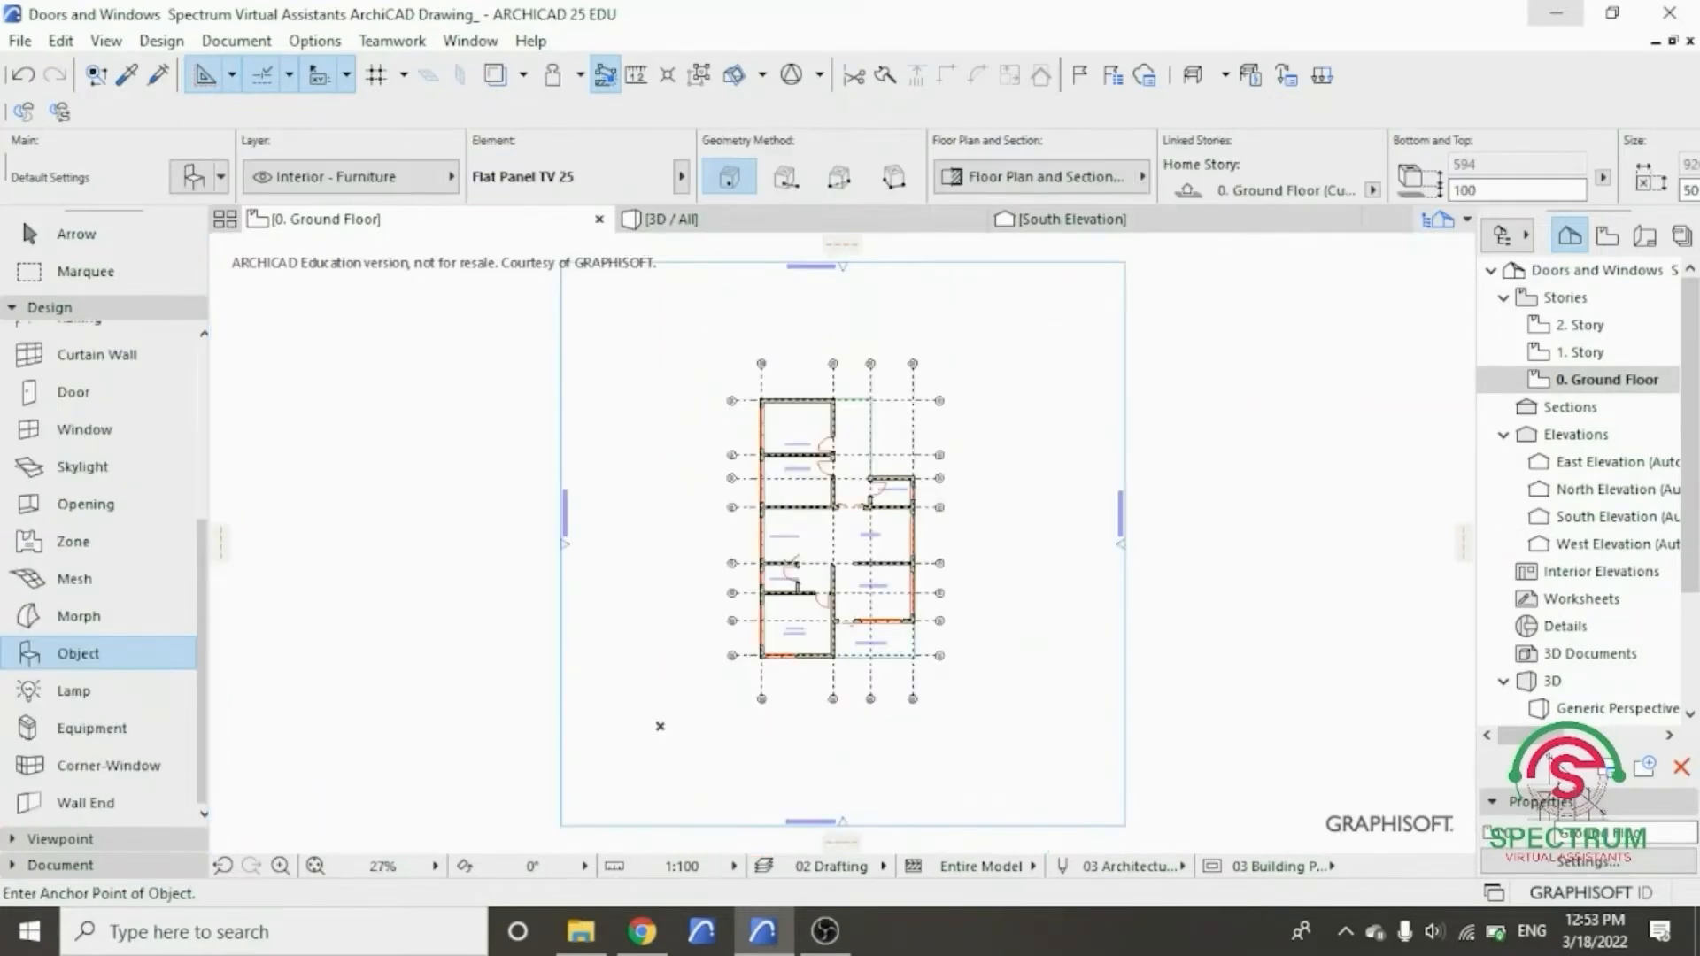
scroll(803, 580, "up", 2)
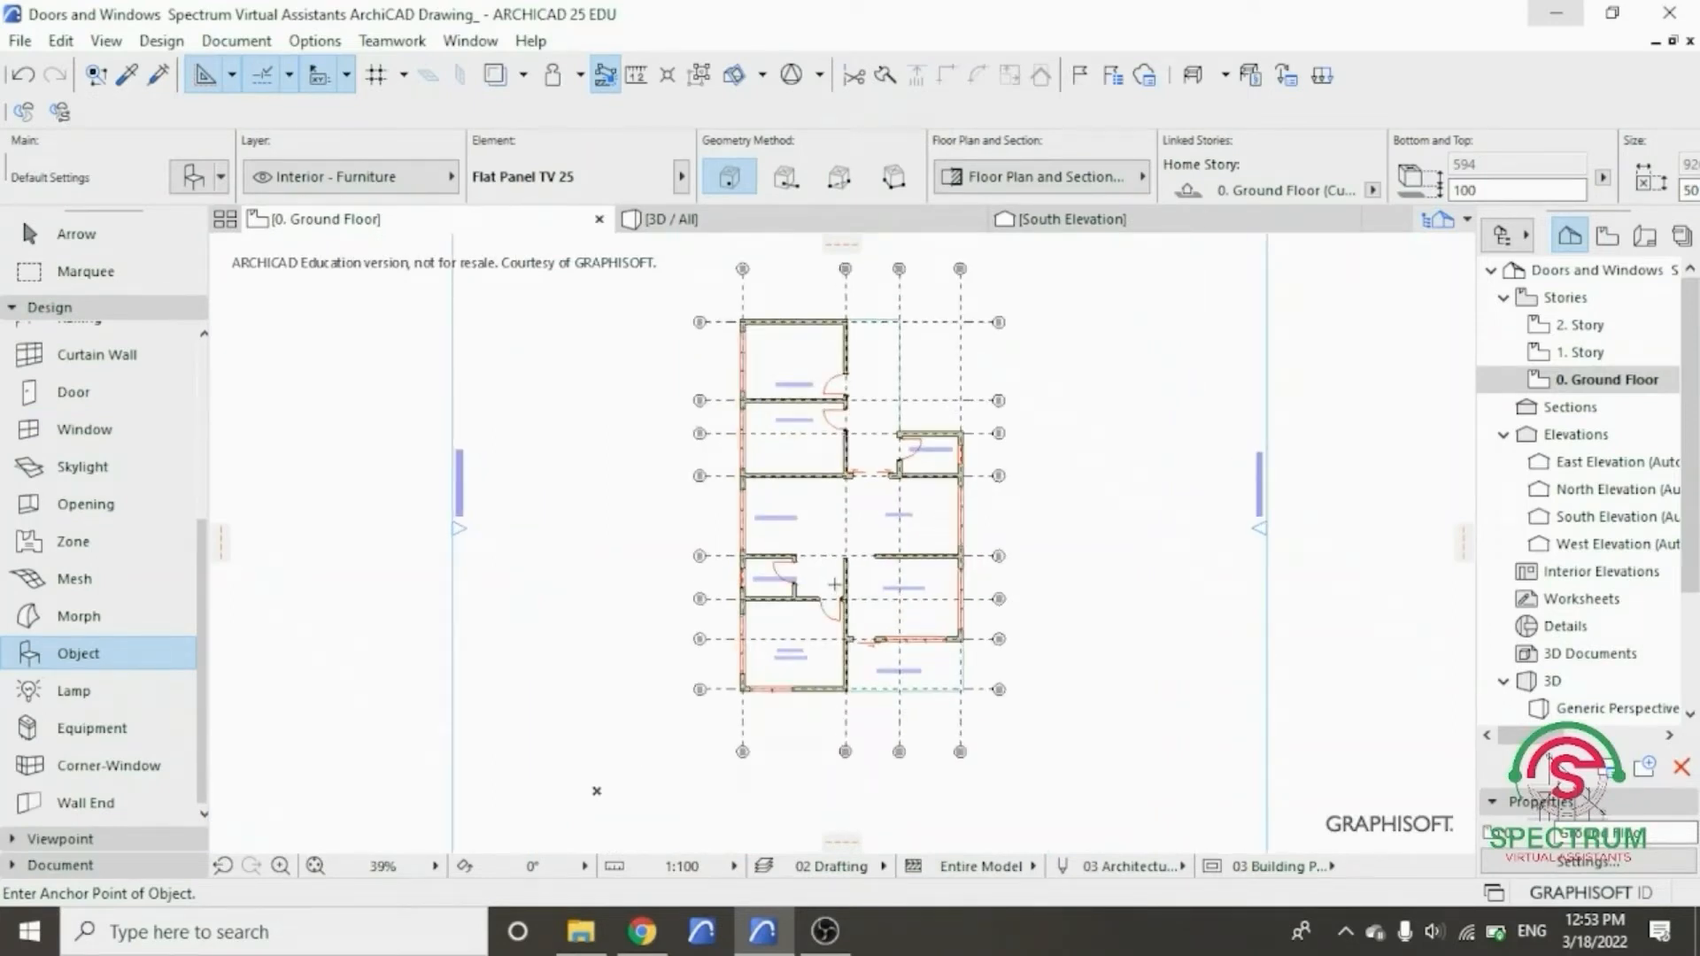
- Open the Object tool's default settings for furnishing the Living Room and browse 1.1 Furnishing 25 to the Couches and Sofas 25 folder
scroll(901, 601, "up", 2)
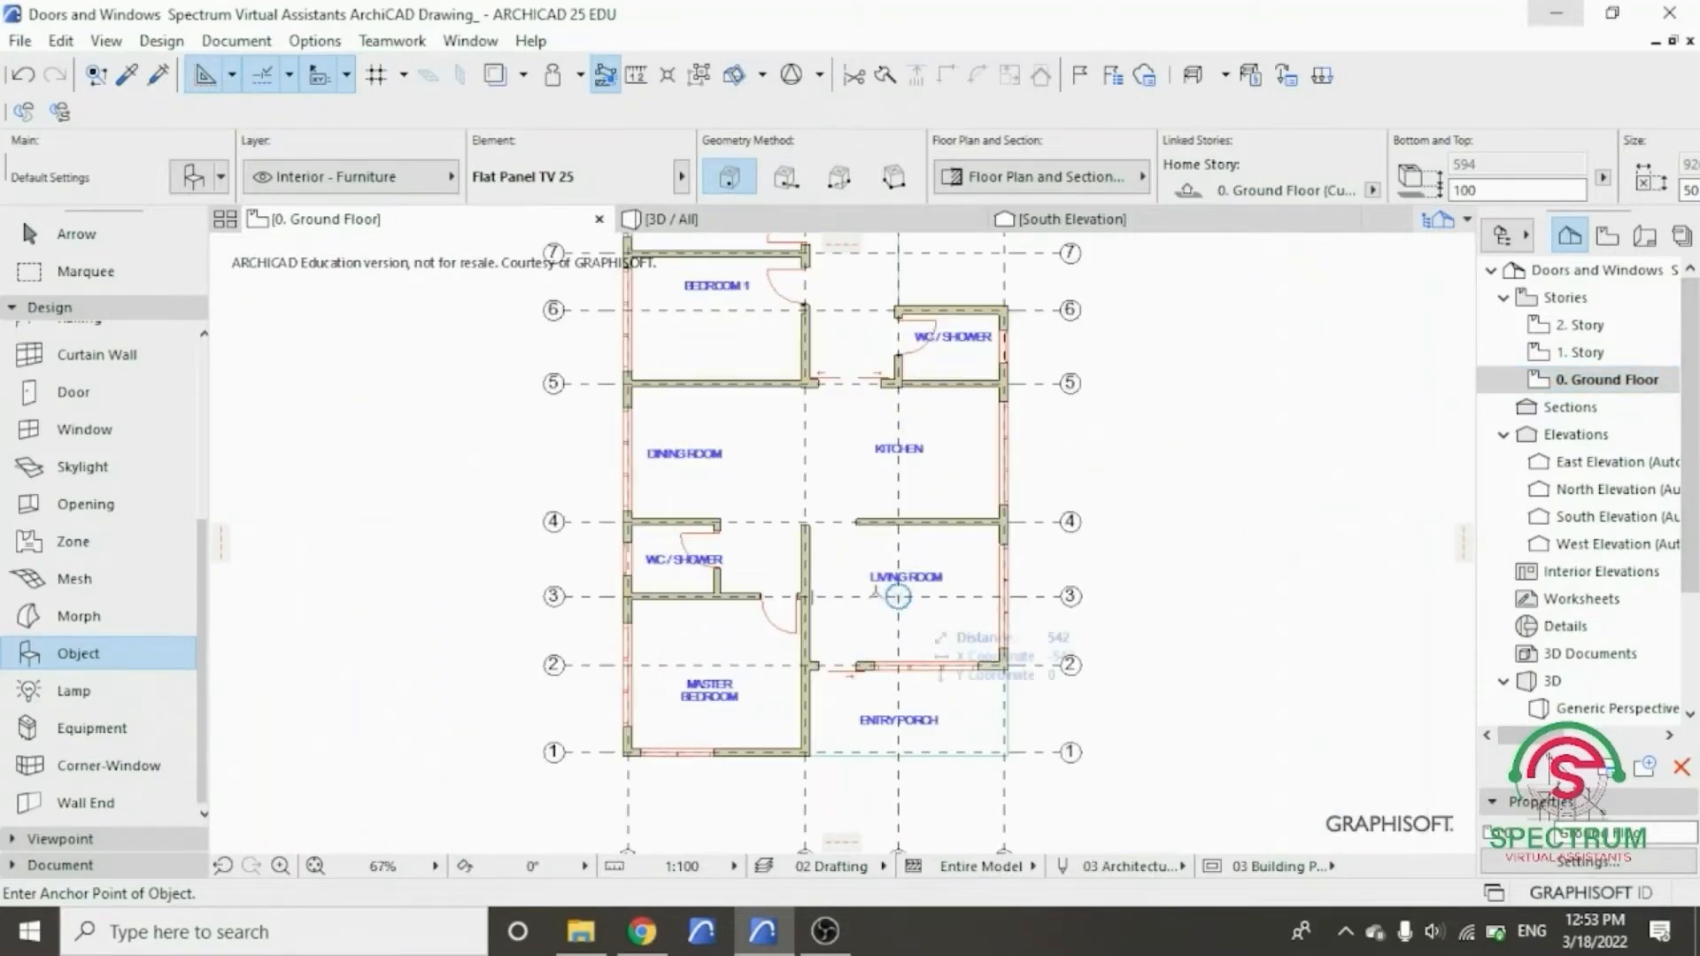
scroll(901, 598, "up", 6)
scroll(851, 576, "up", 1)
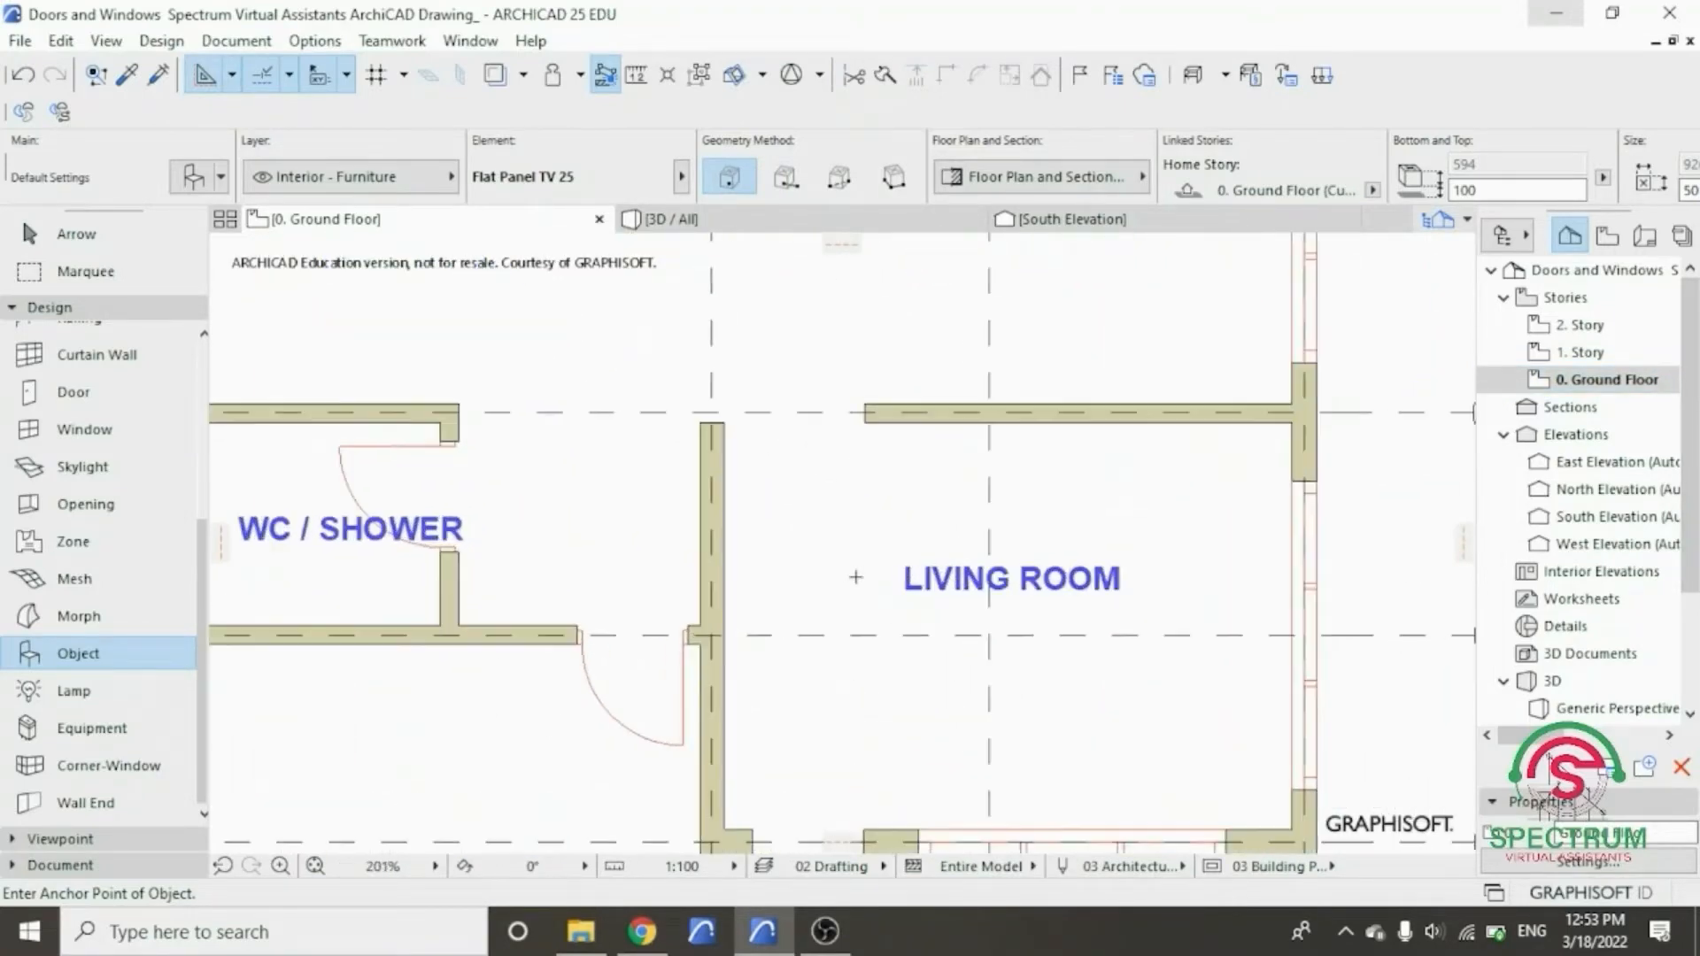
scroll(986, 626, "down", 2)
scroll(1022, 725, "up", 2)
scroll(1021, 725, "up", 1)
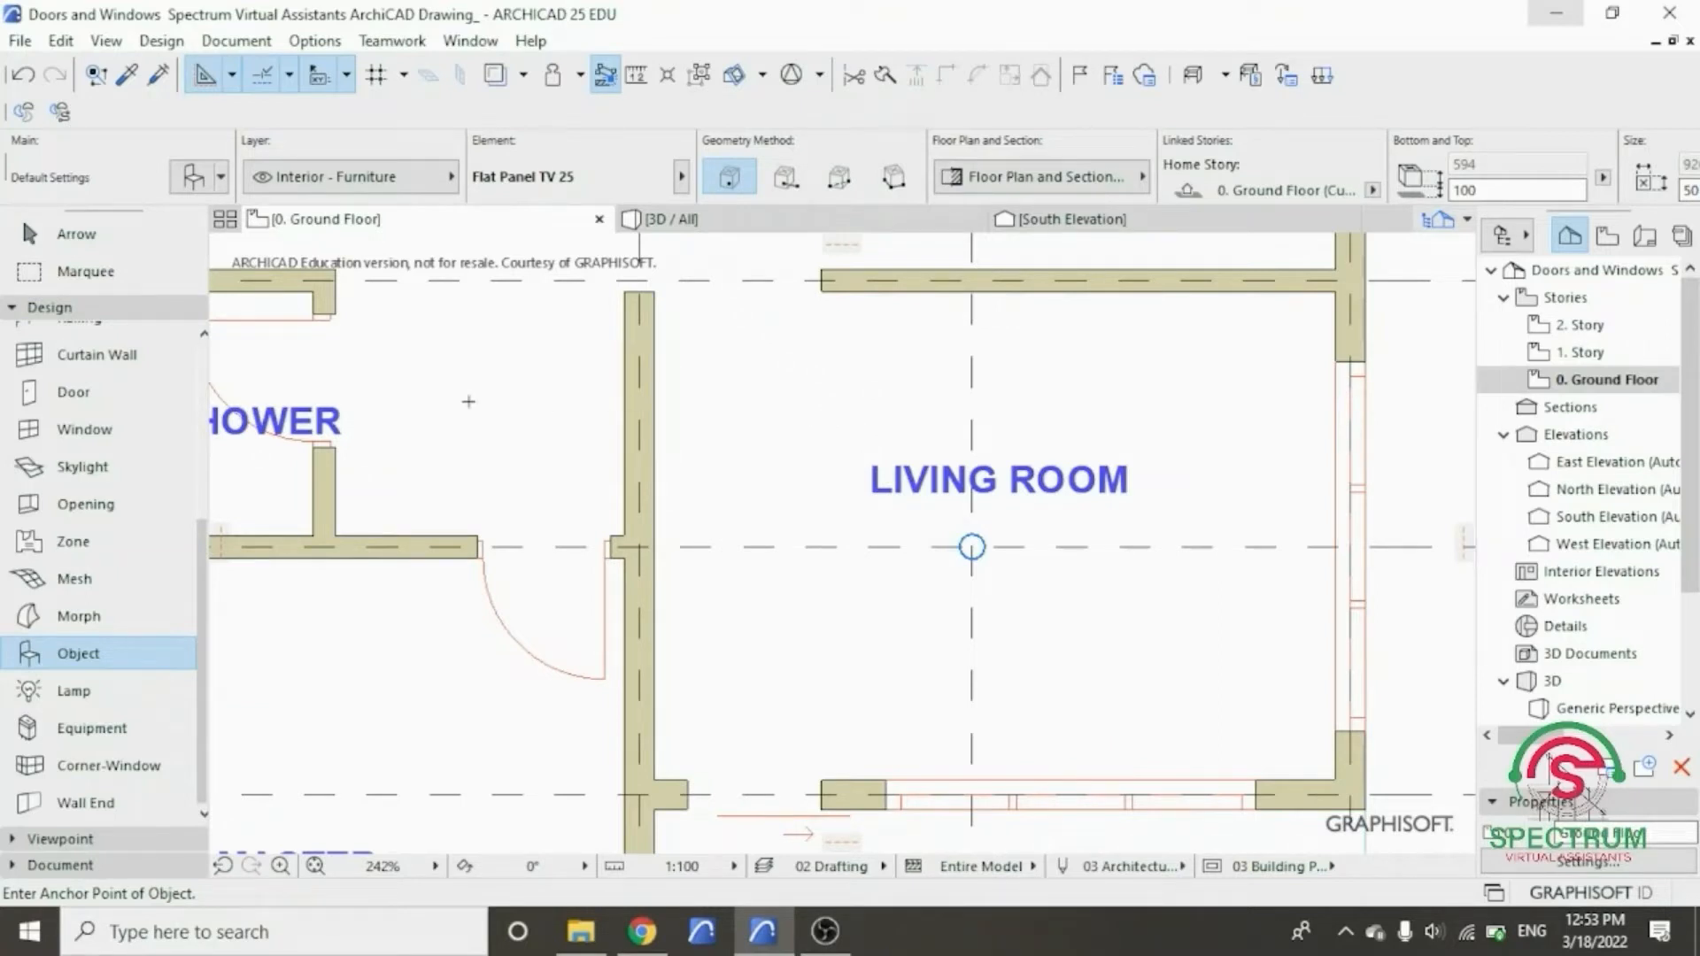
left_click(130, 310)
left_click(130, 311)
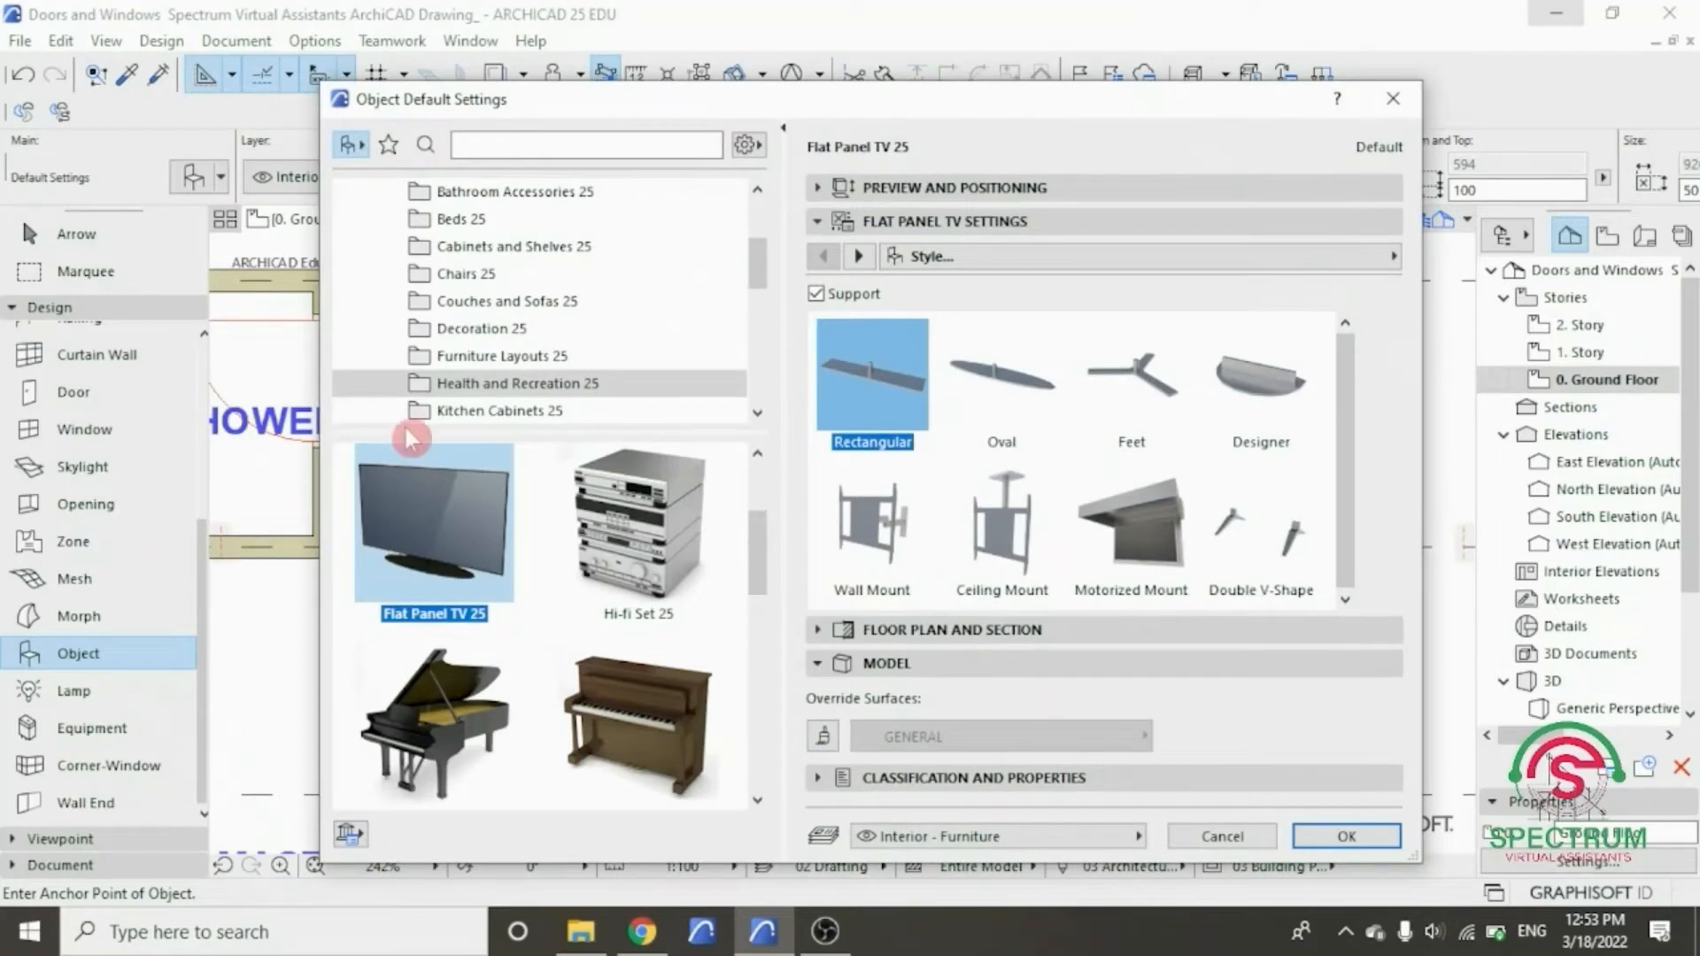
scroll(593, 332, "up", 3)
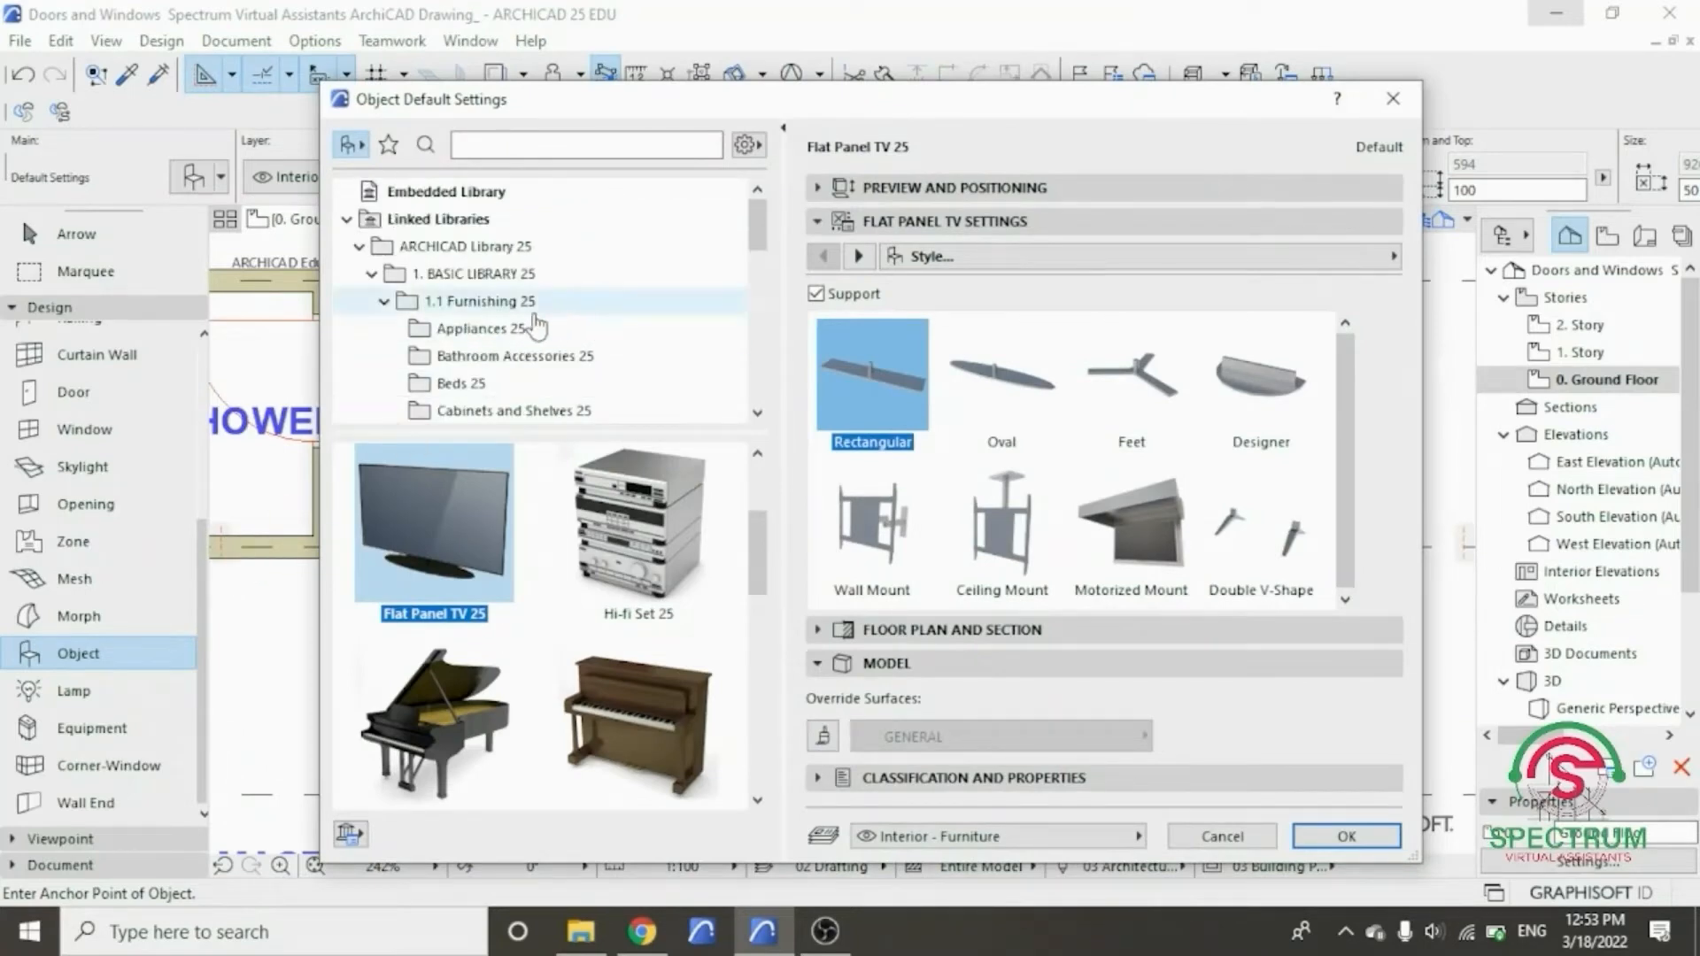
left_click(469, 304)
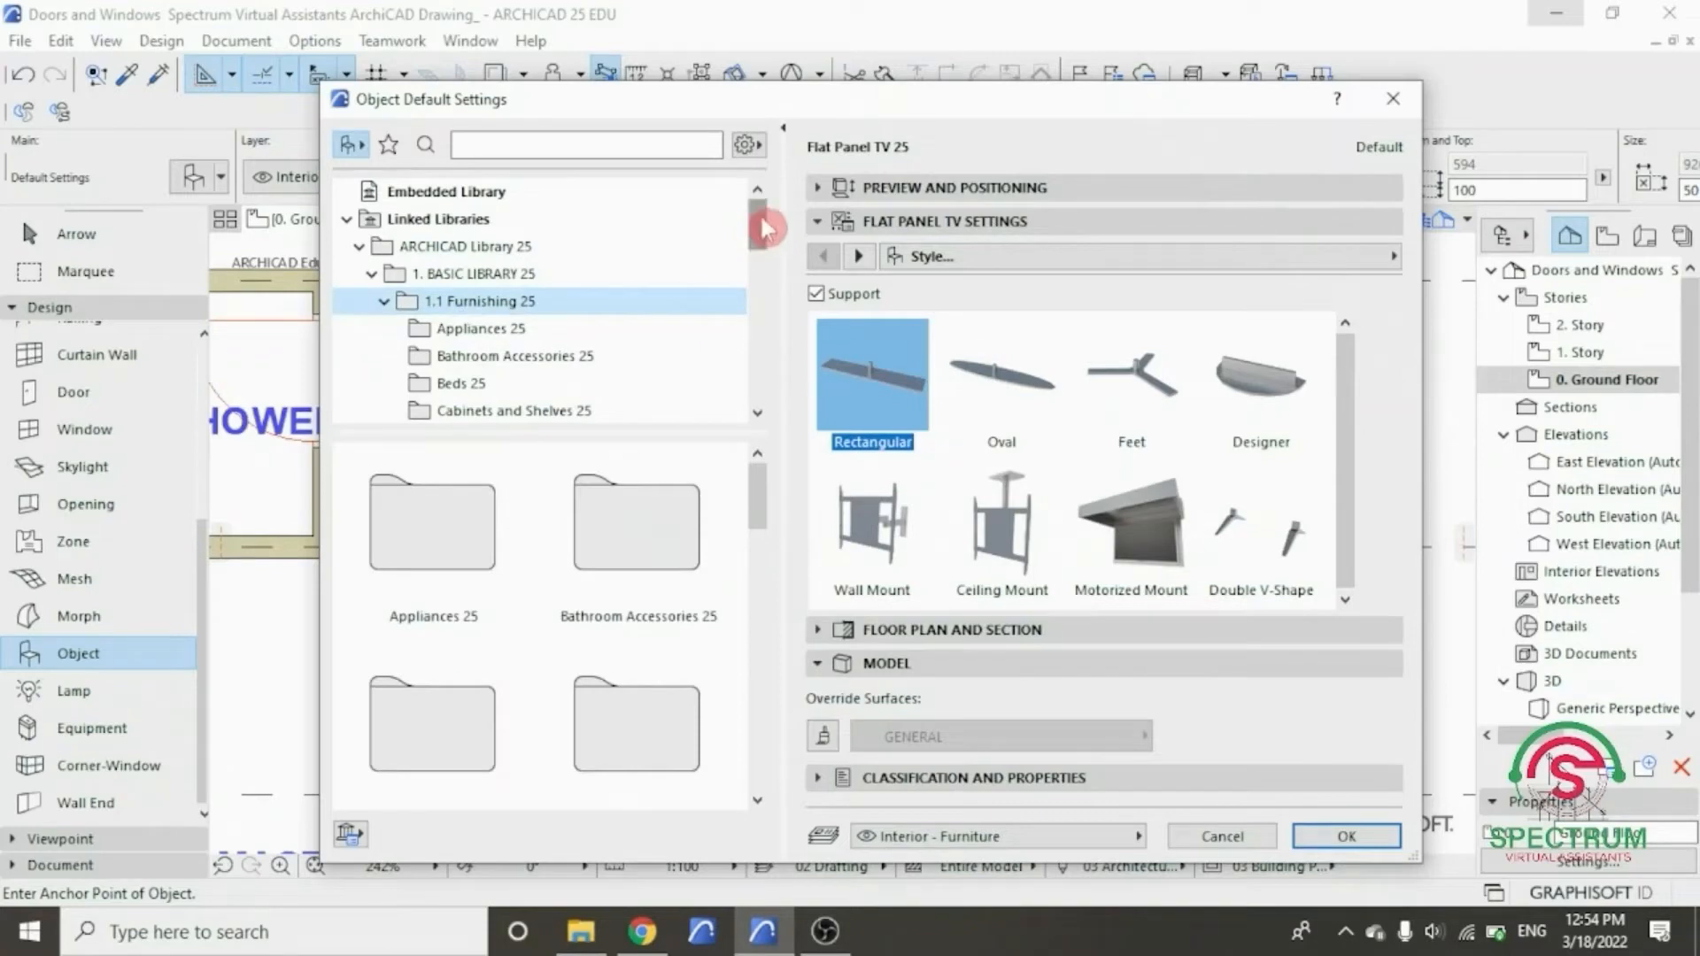
scroll(759, 252, "down", 3)
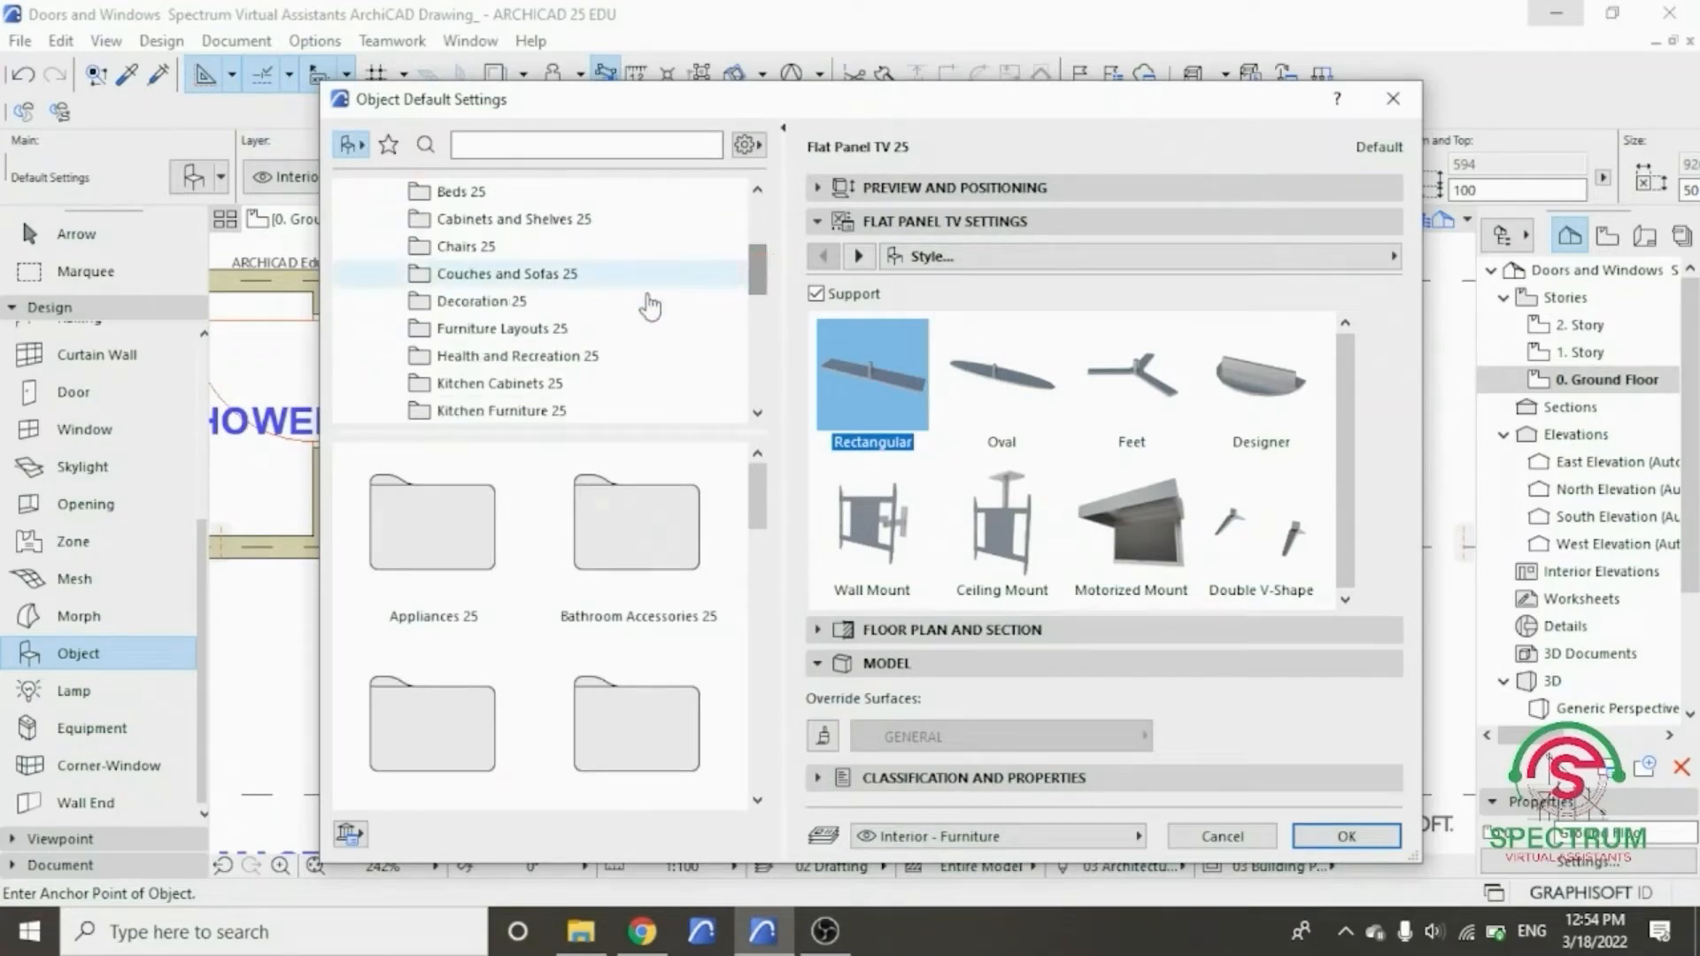
left_click(537, 335)
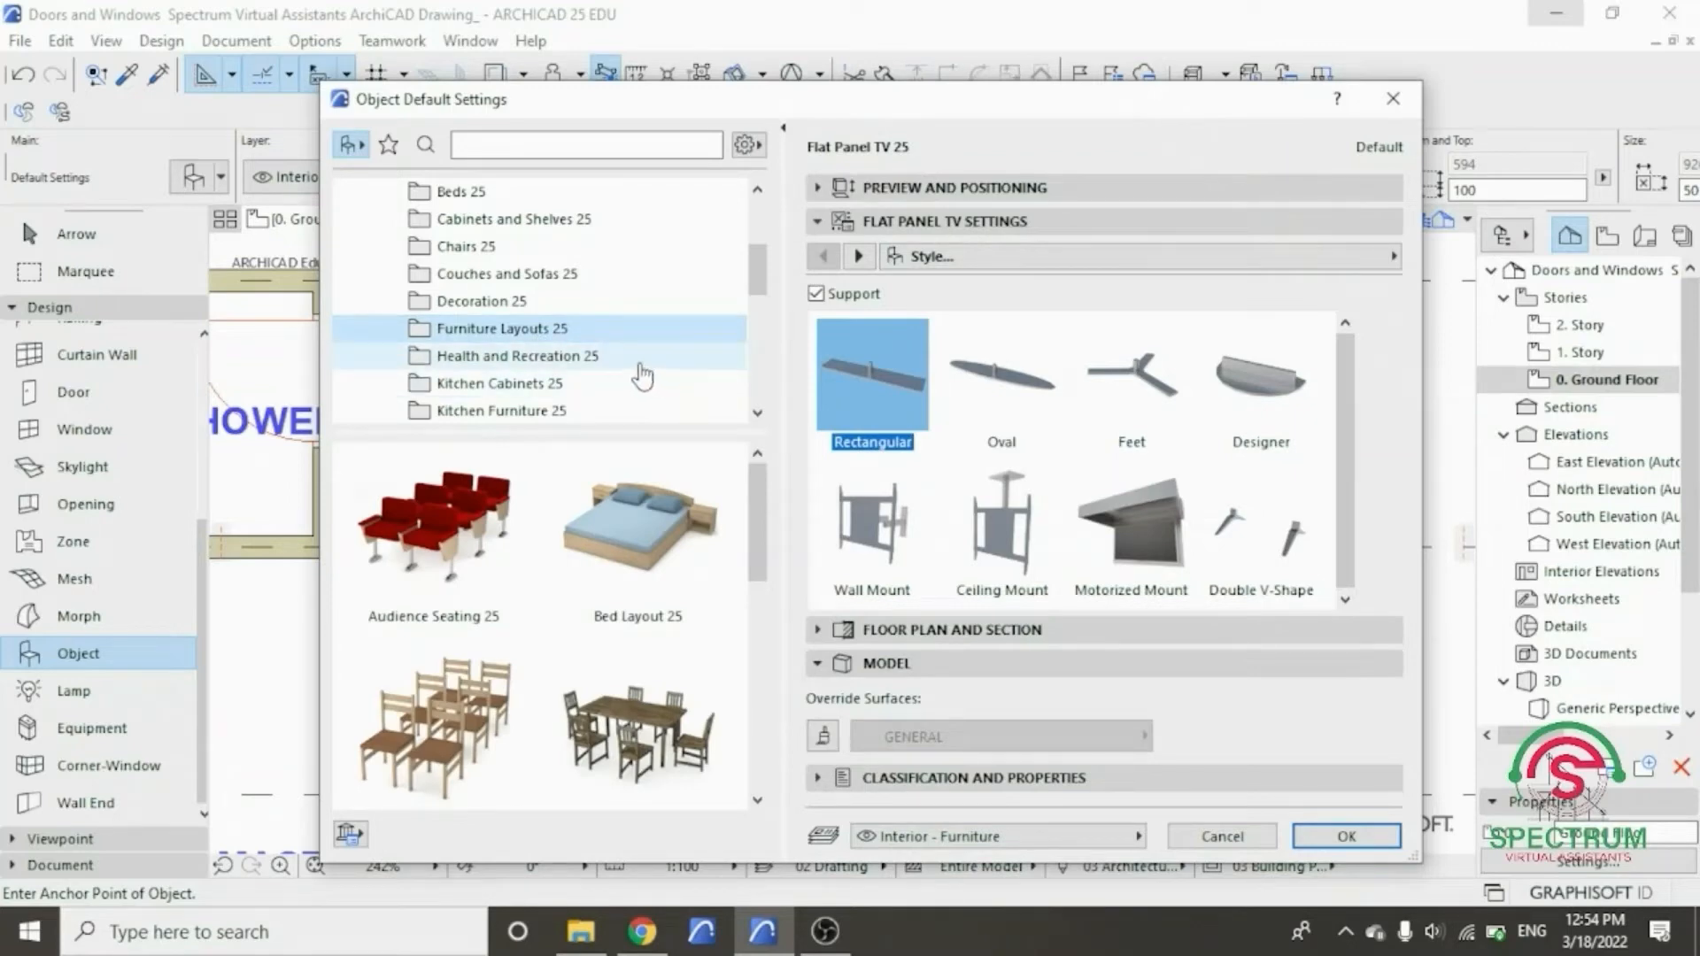
left_click(570, 276)
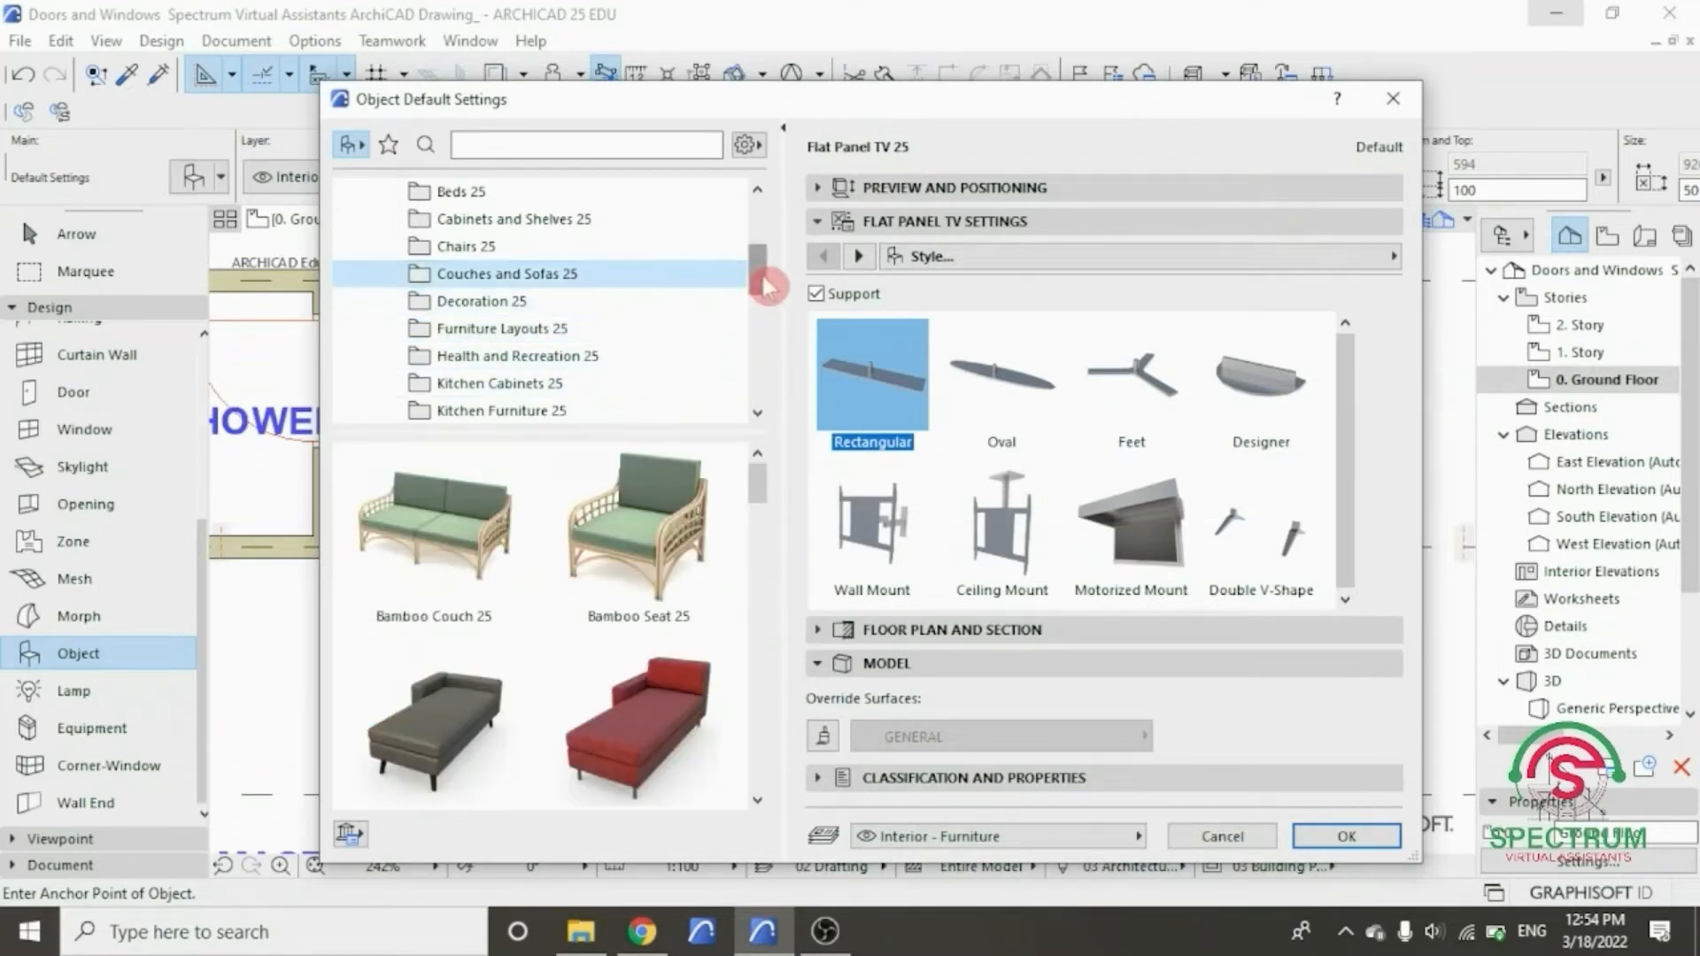
- Choose Sofa L-Shape 02 25 as the object, accept the settings, and place it near the Living Room's lower-right corner
scroll(762, 496, "down", 2)
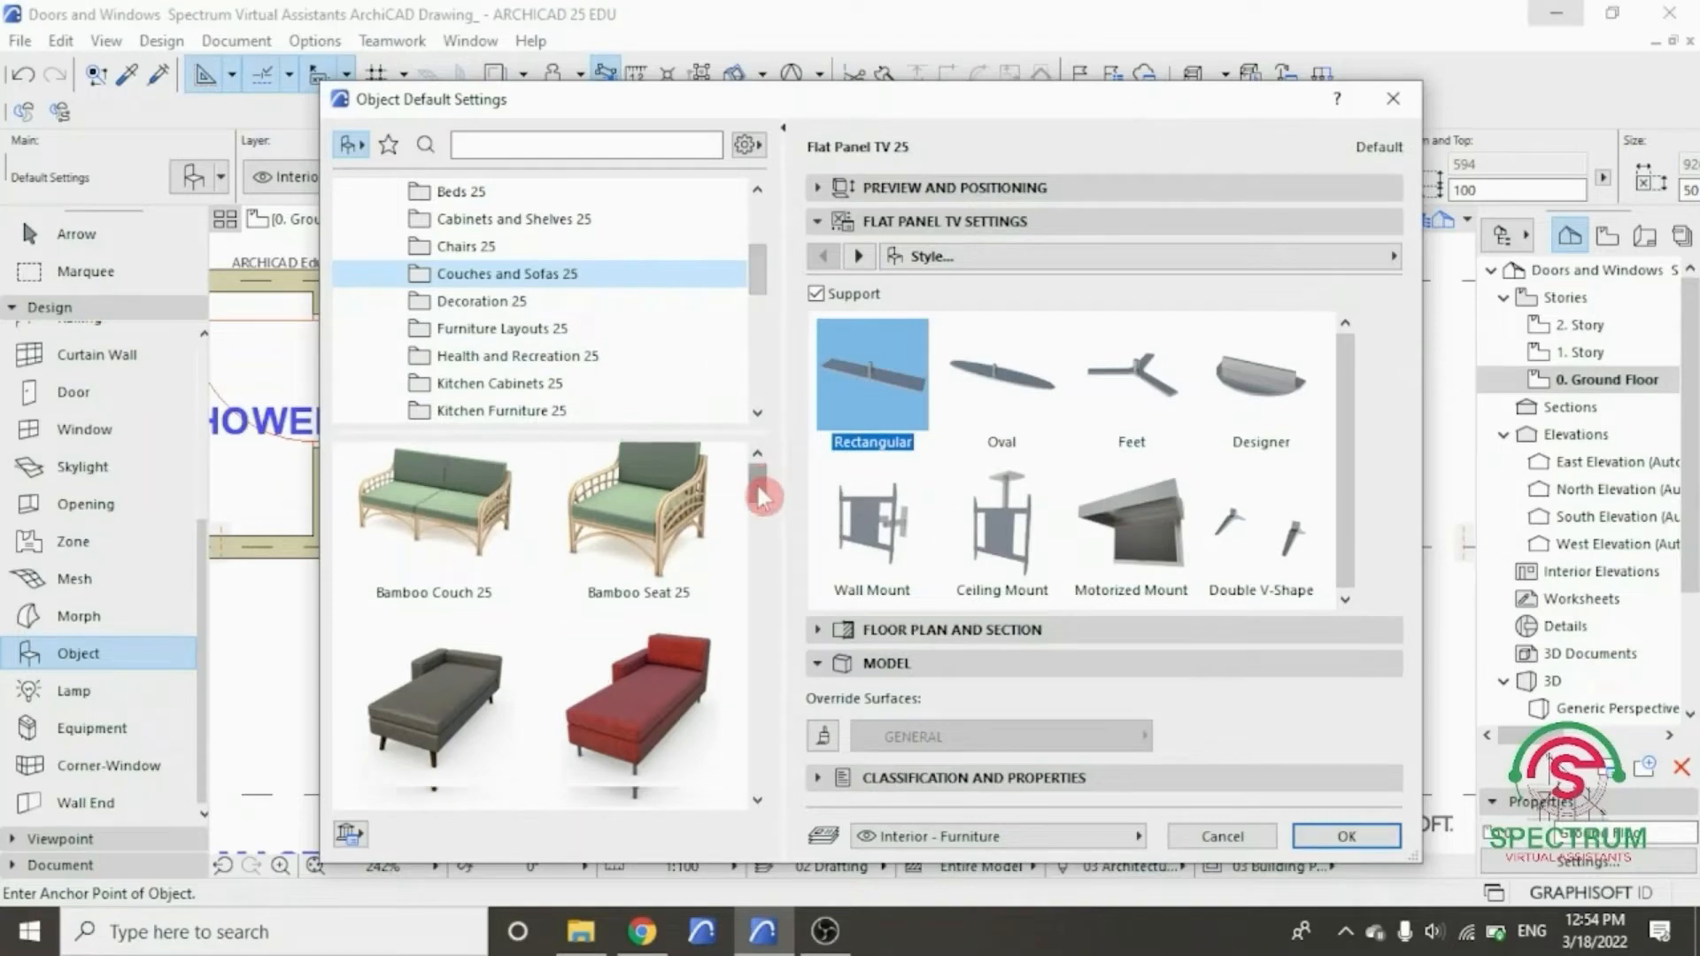
left_click_drag(763, 514, 770, 722)
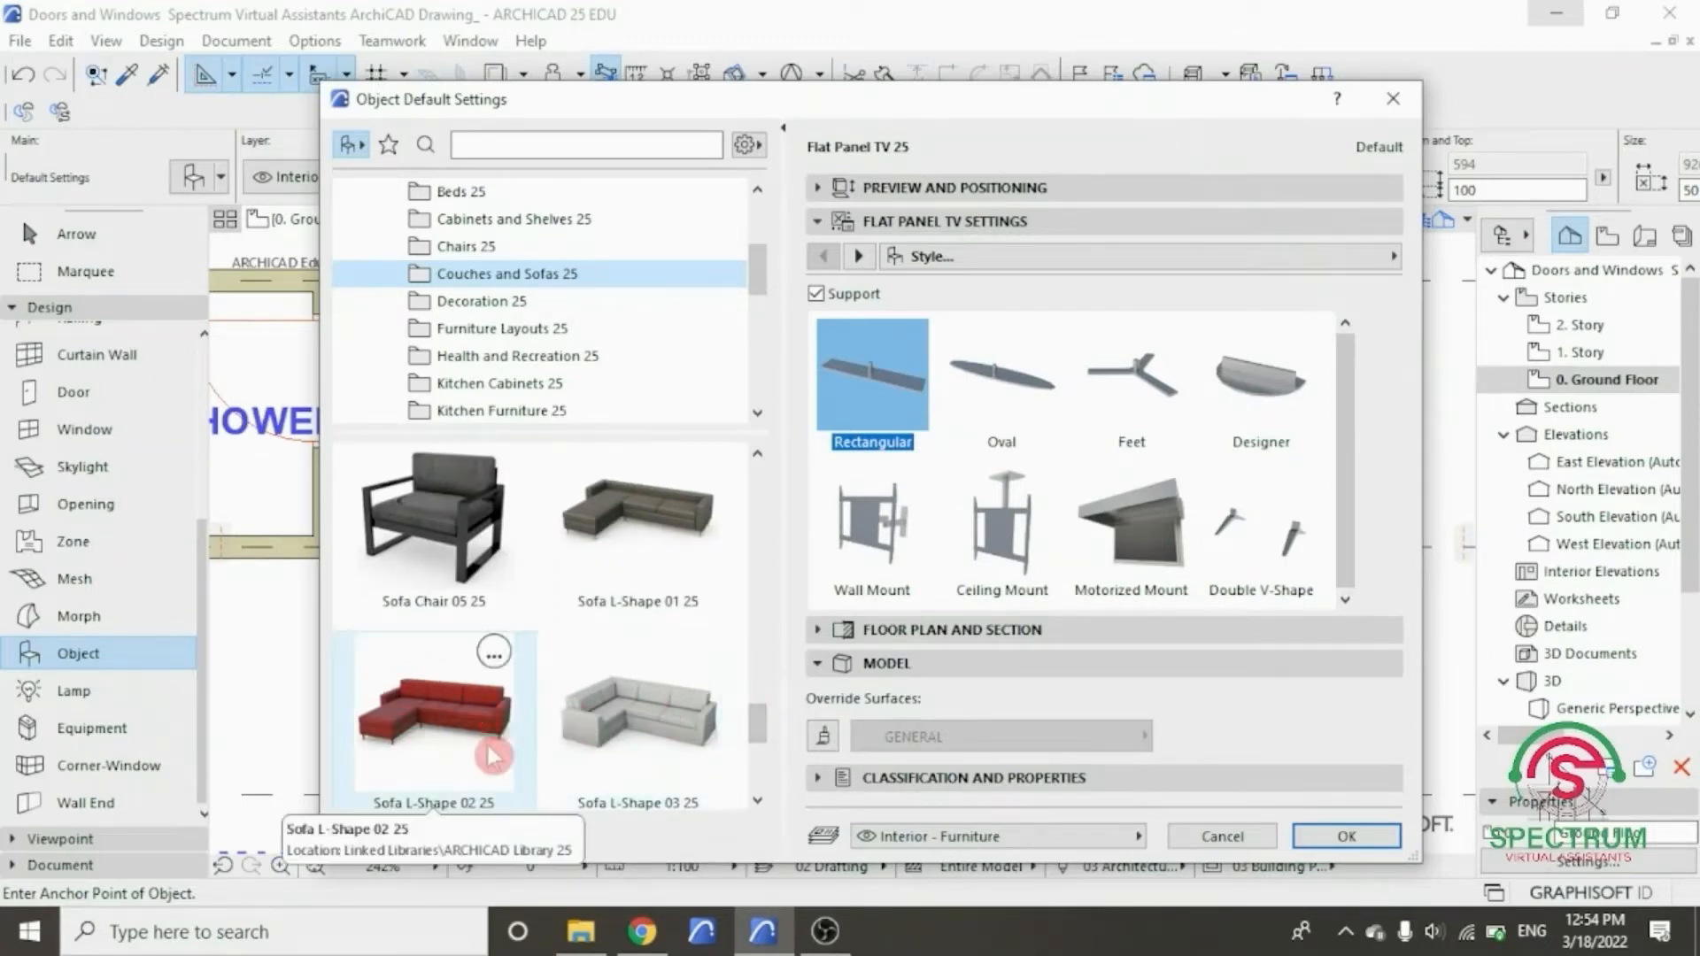
left_click(440, 753)
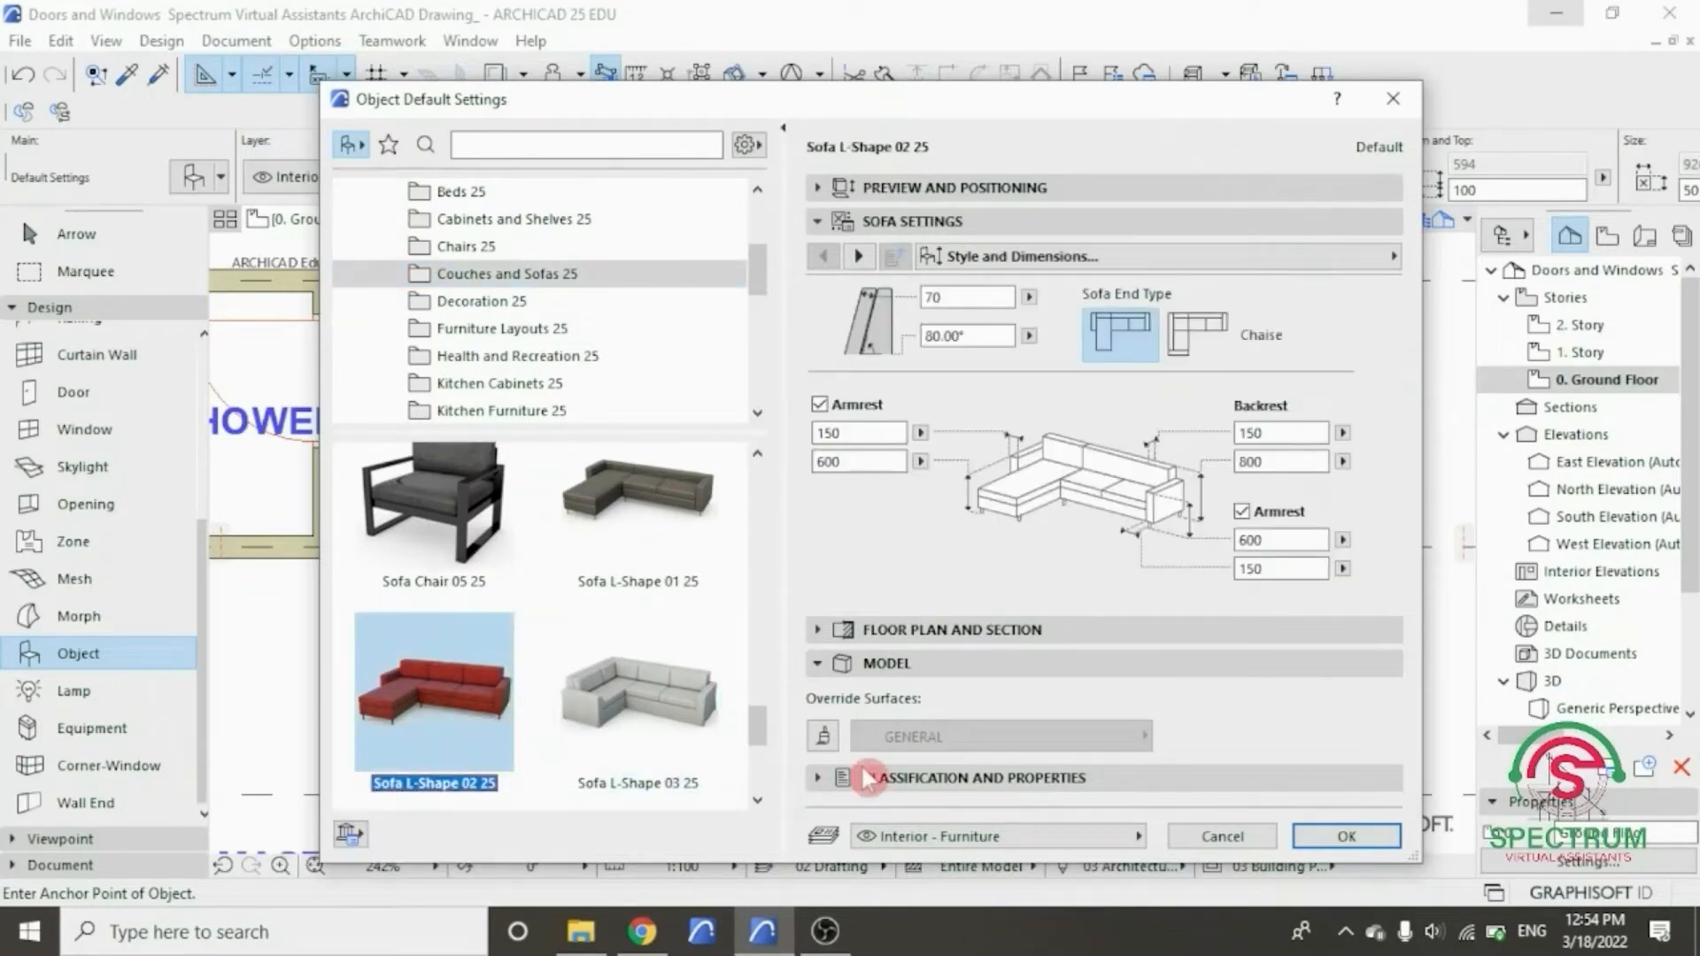
left_click(1289, 841)
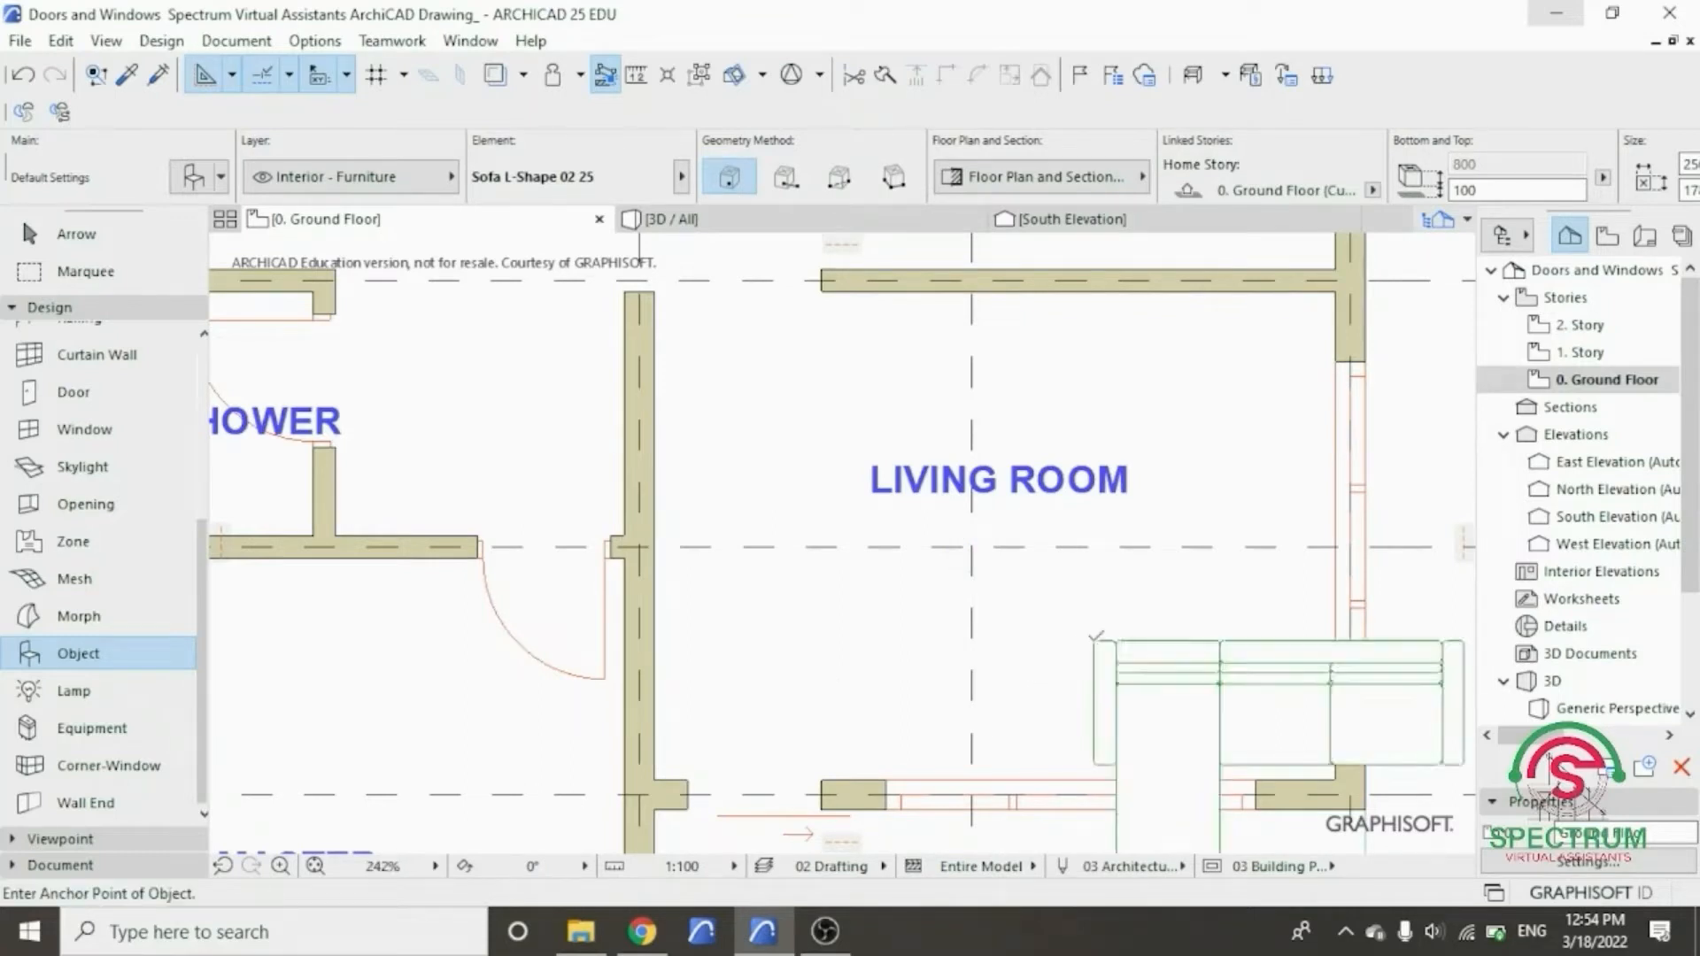
scroll(902, 632, "down", 3)
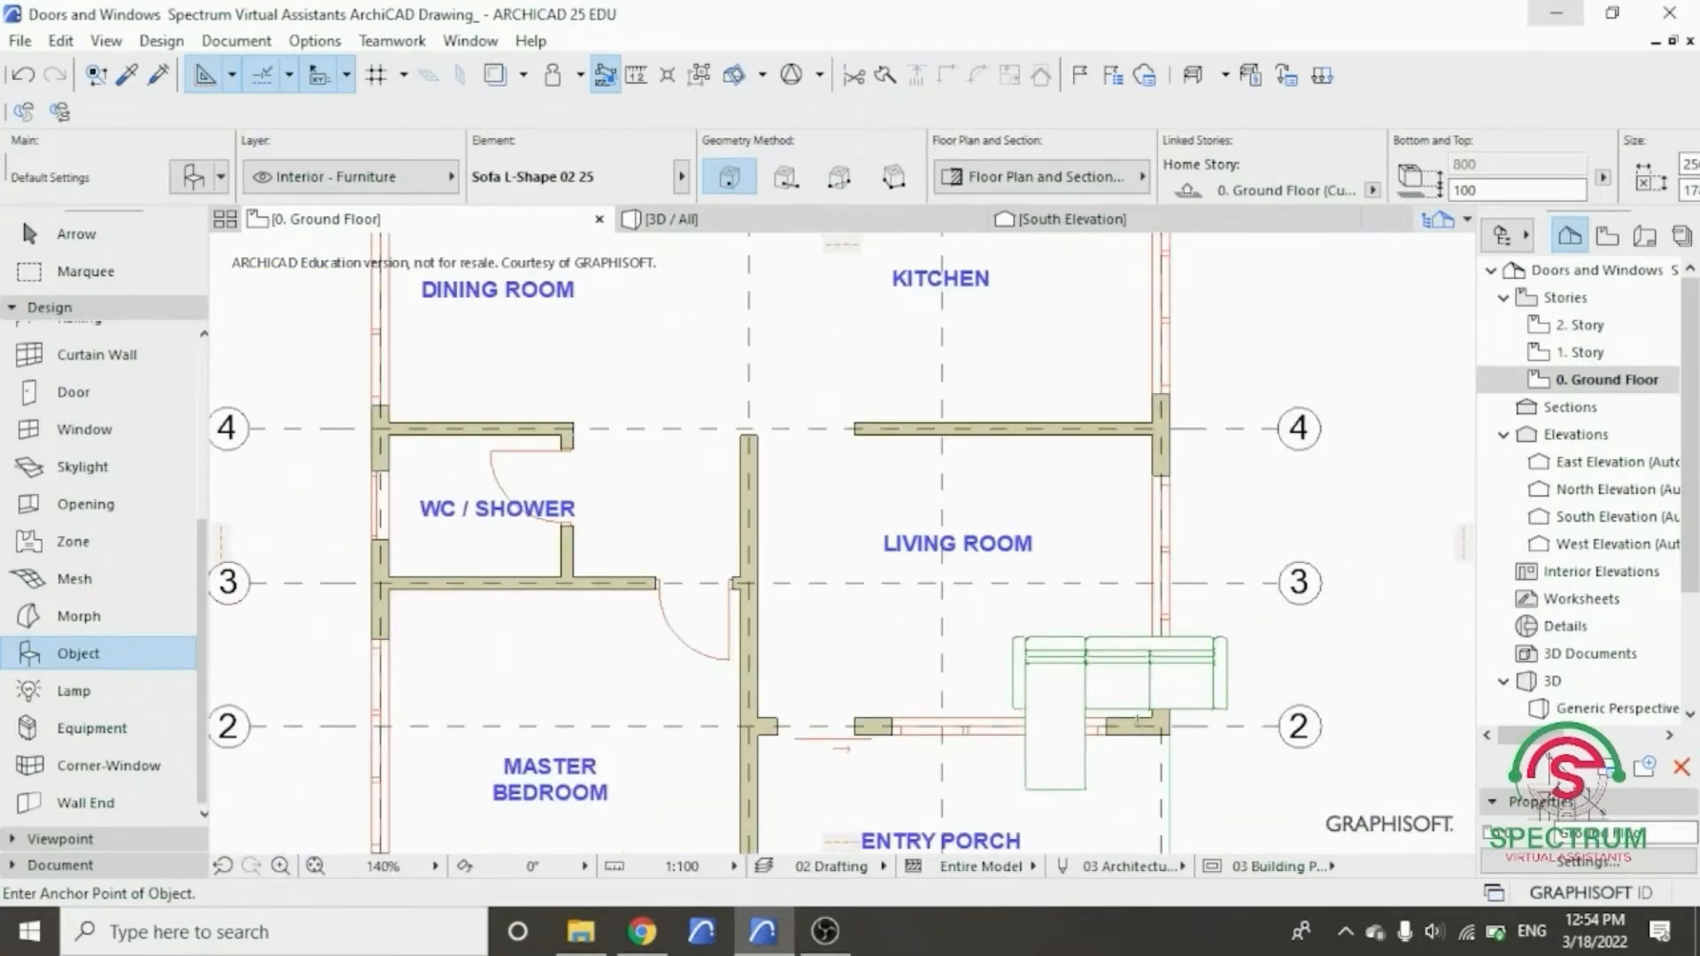
key("Escape")
- Rotate the L-shaped sofa by a half turn about its upper-left back corner so its chaise points up the plan
left_click(1041, 654)
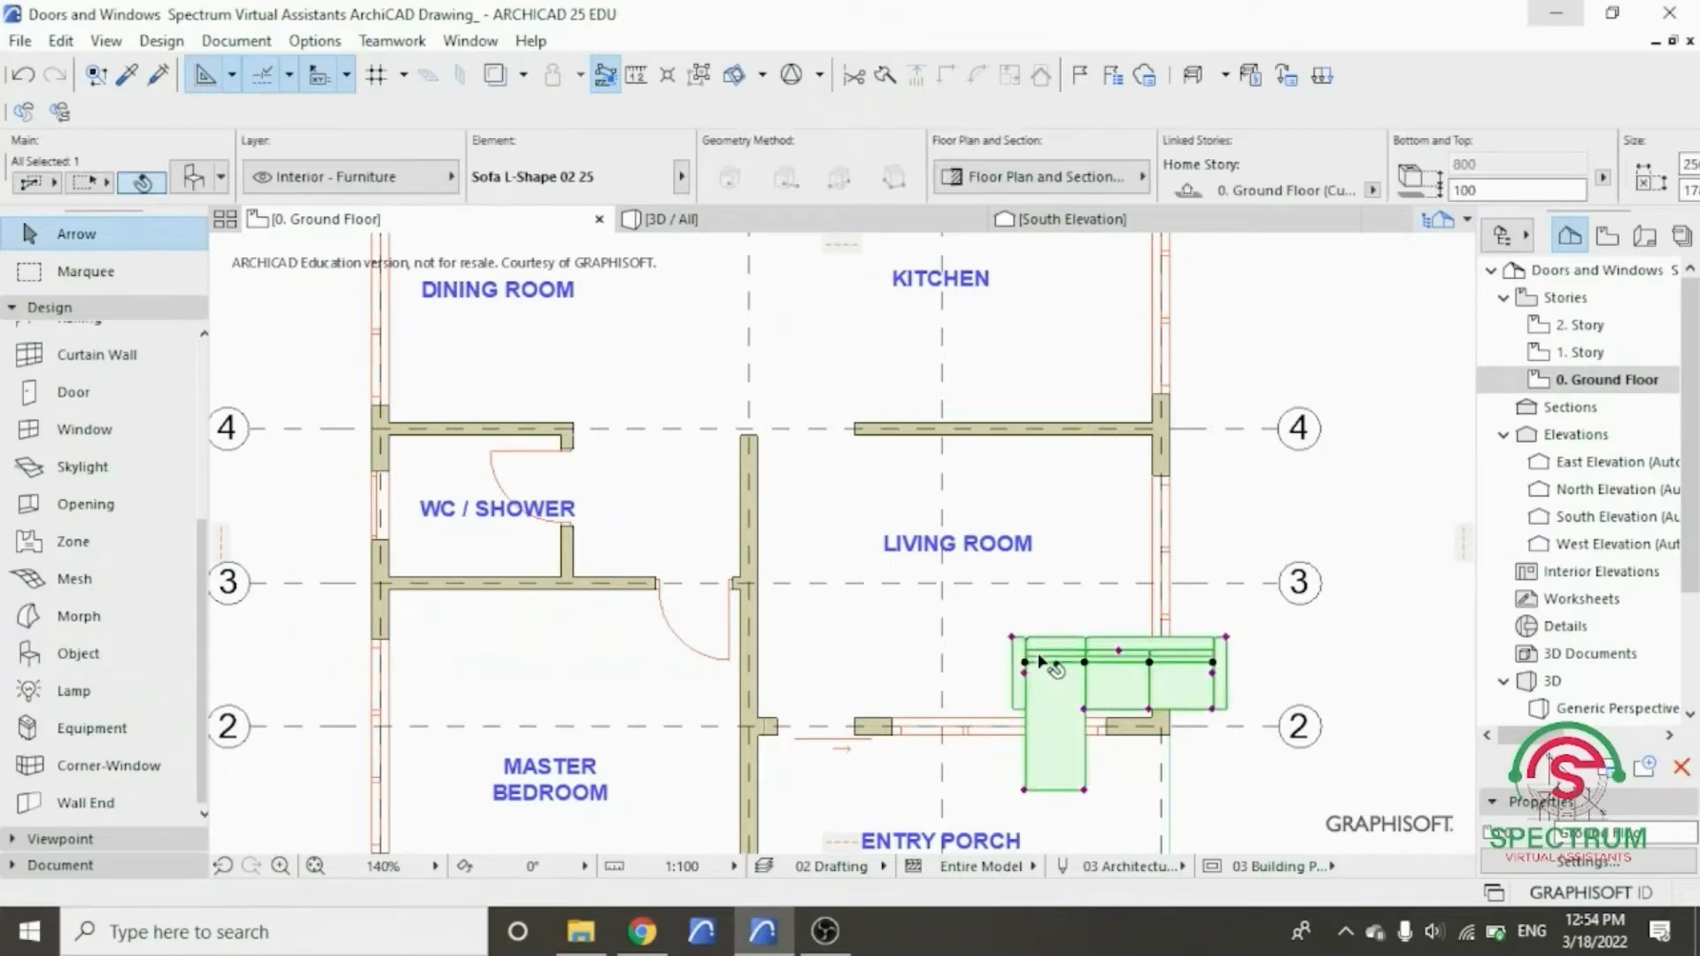
right_click(1041, 657)
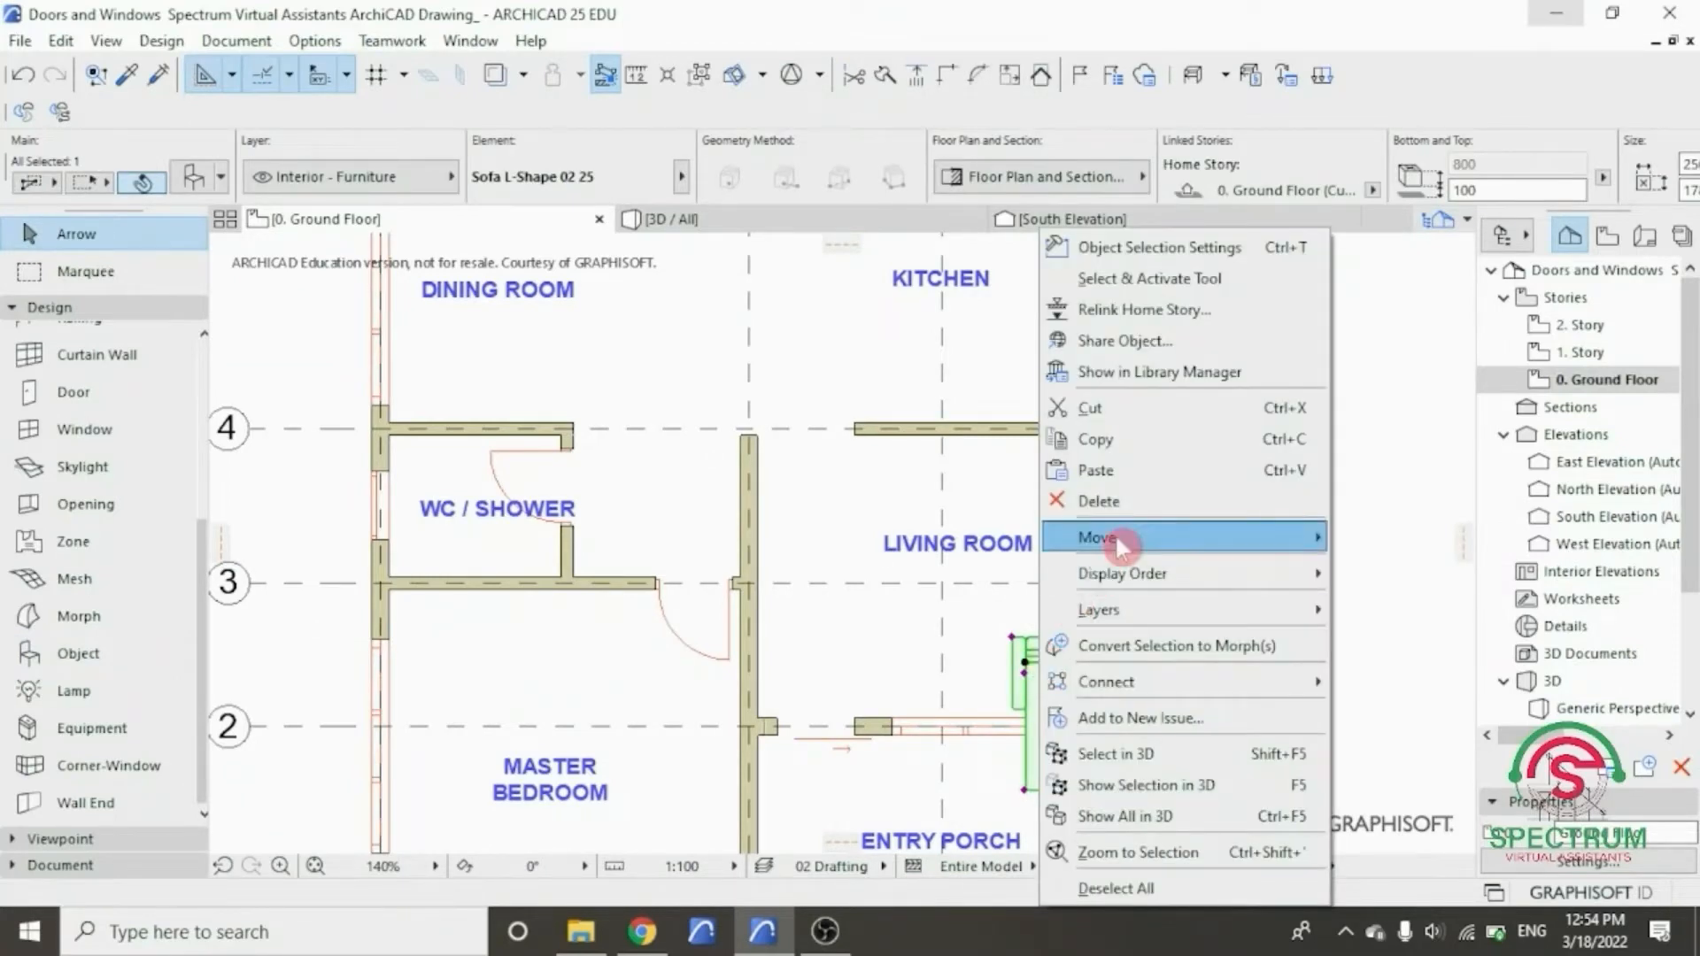
mouse_move(1311, 537)
left_click(1397, 577)
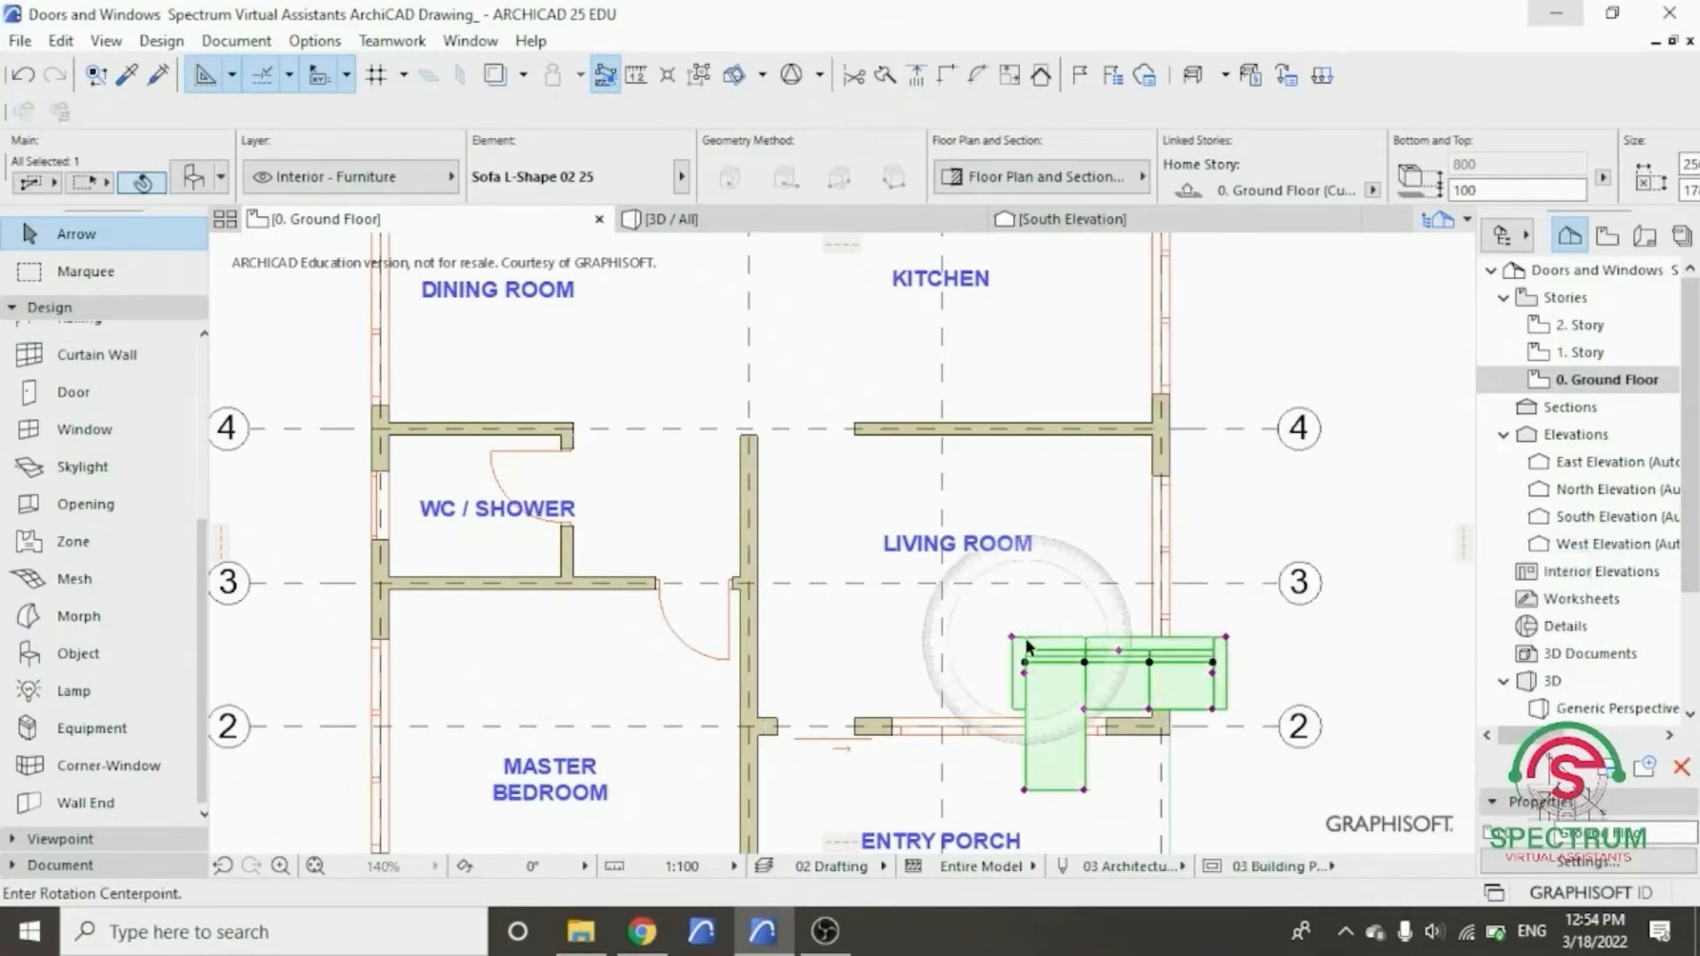
left_click(1011, 635)
left_click(1228, 637)
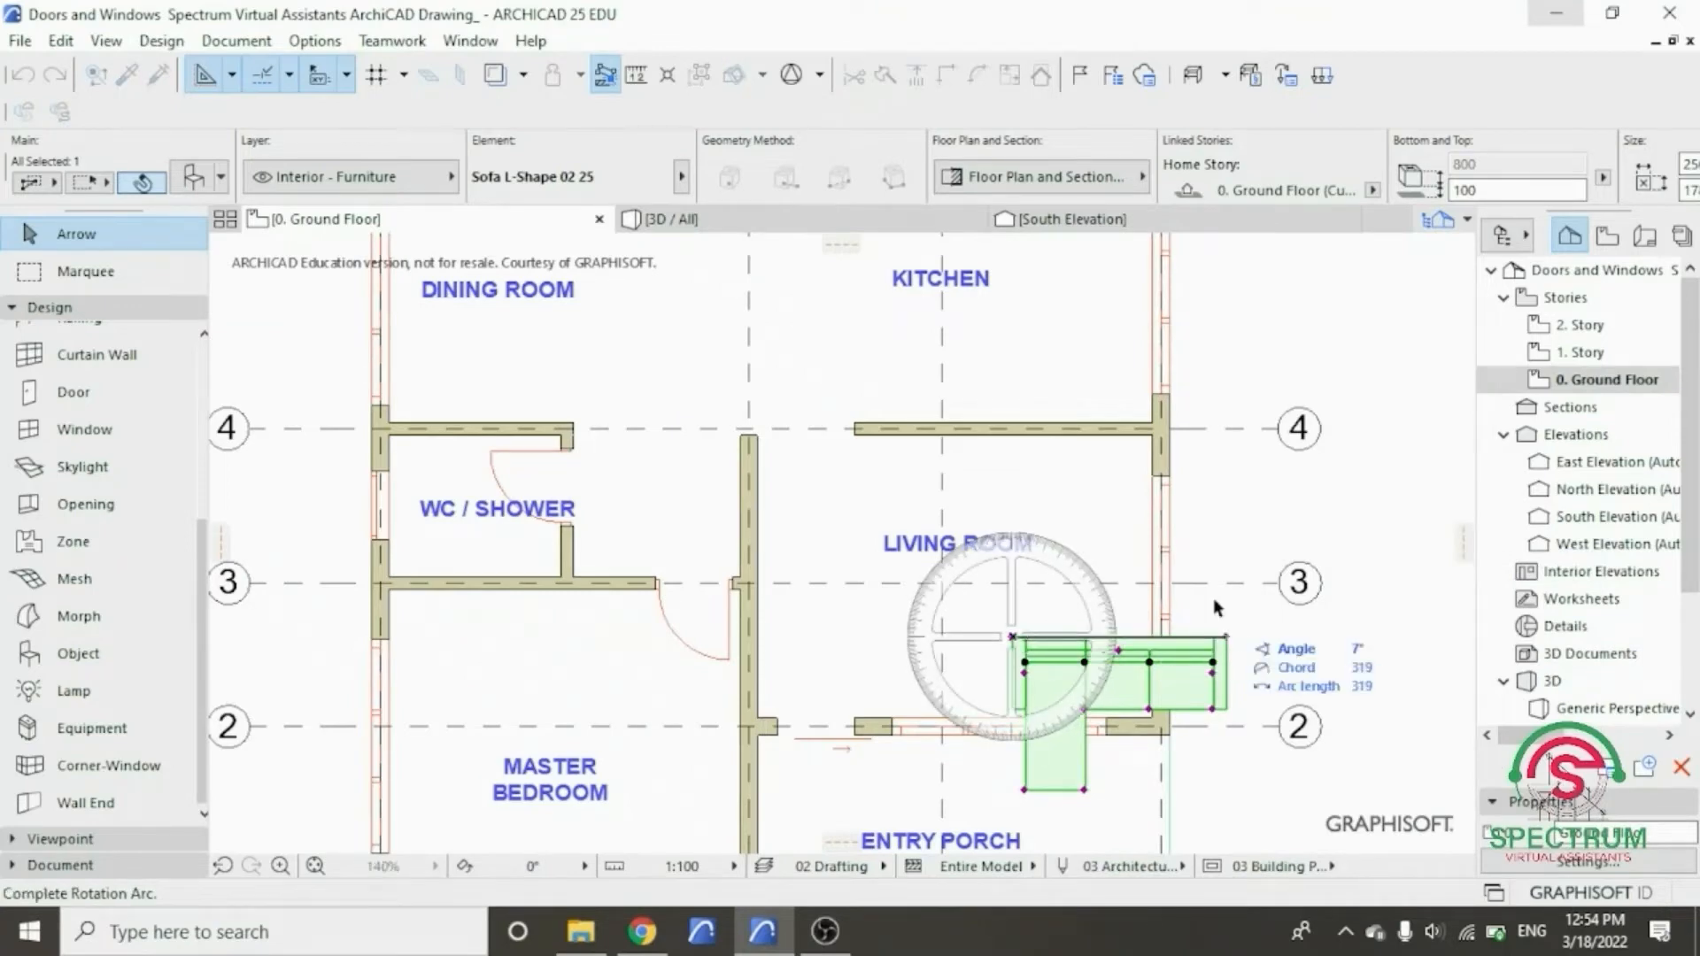
left_click(856, 639)
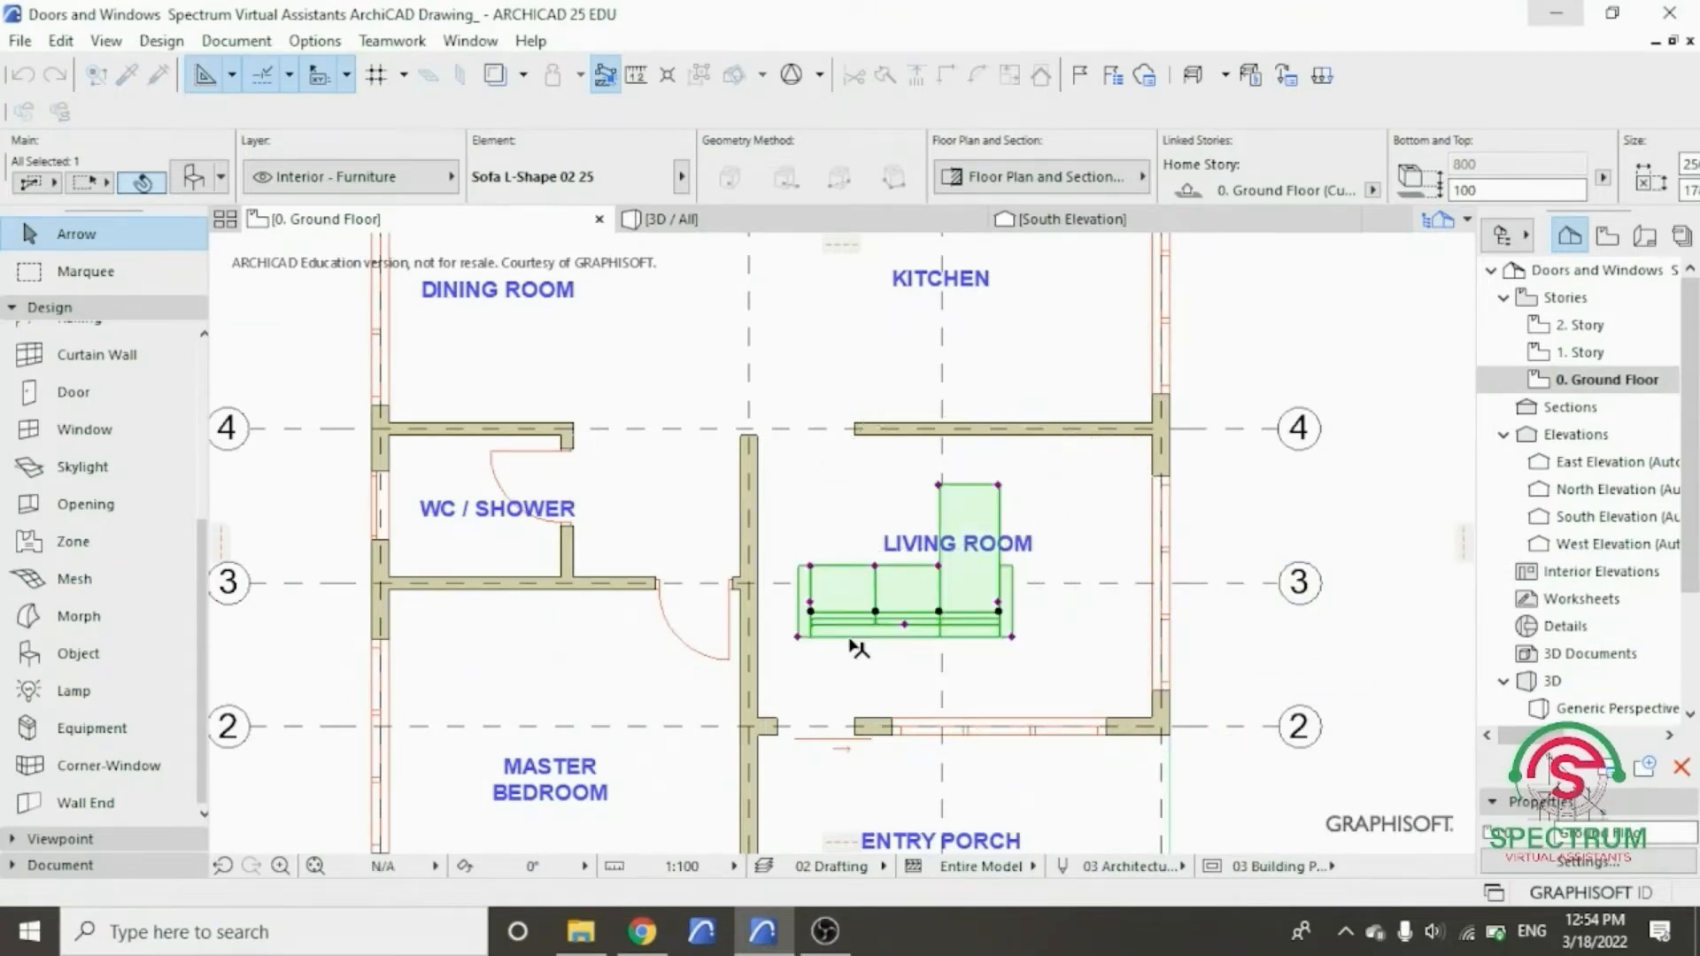
- Move the rotated sofa by its lower-right corner into the Living Room corner beside the windows, with its back to the grid line 2 wall
right_click(1254, 496)
mouse_move(1293, 537)
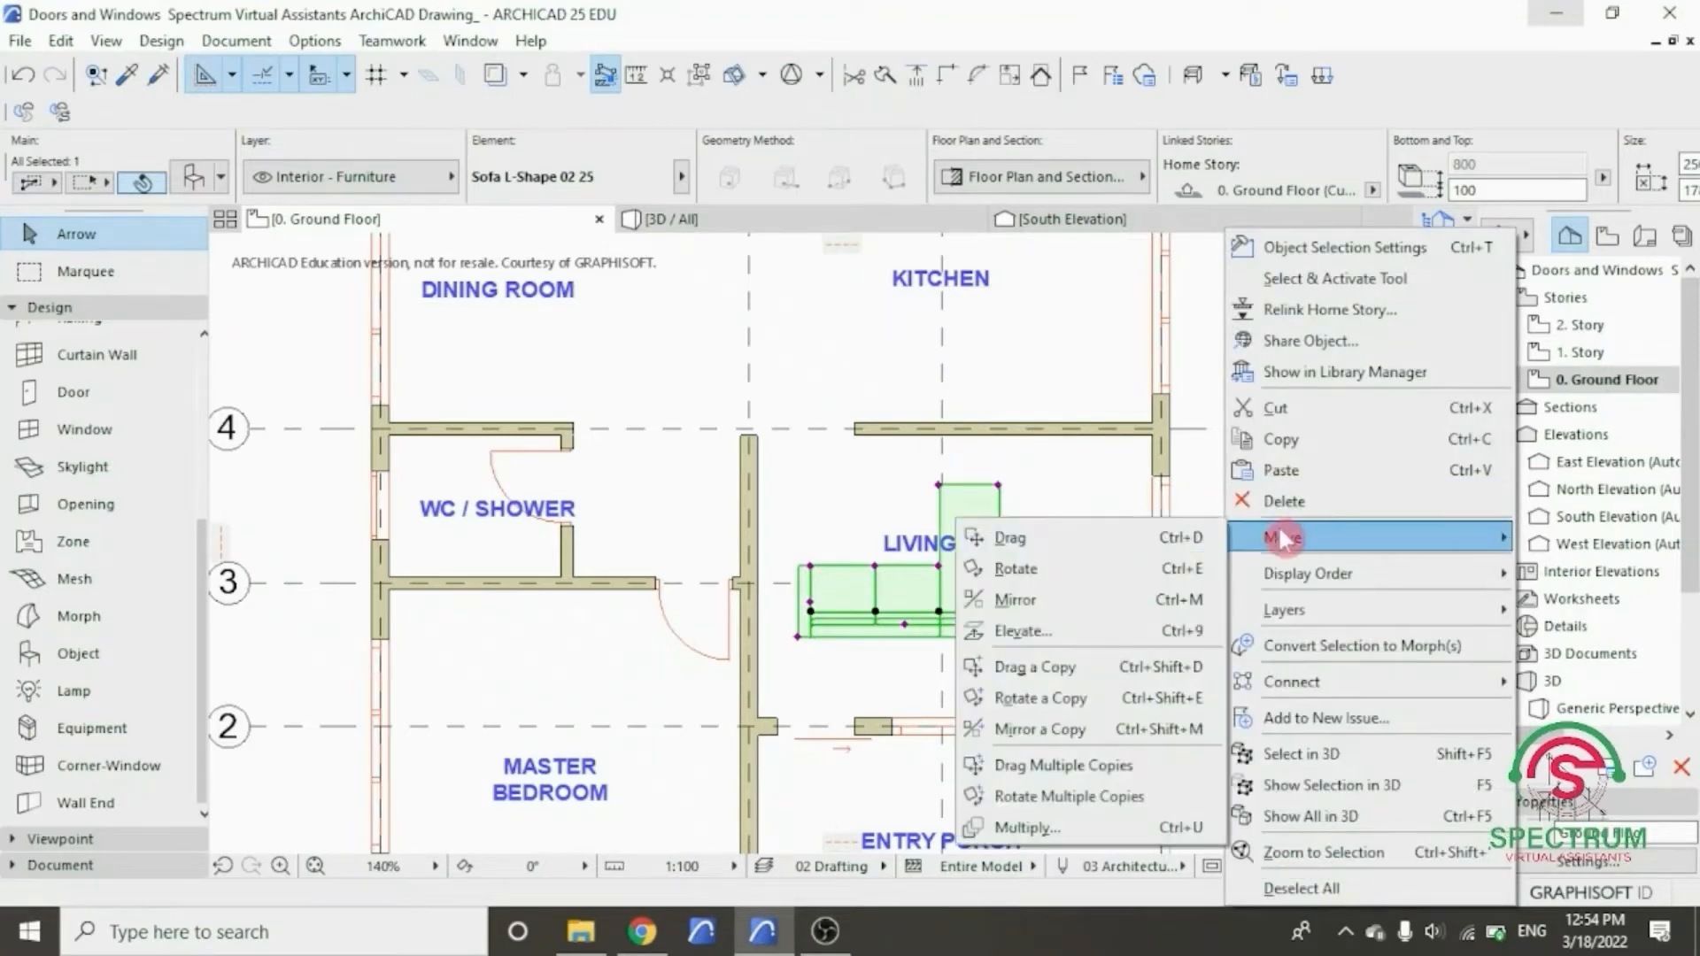
left_click(1140, 553)
left_click(1012, 636)
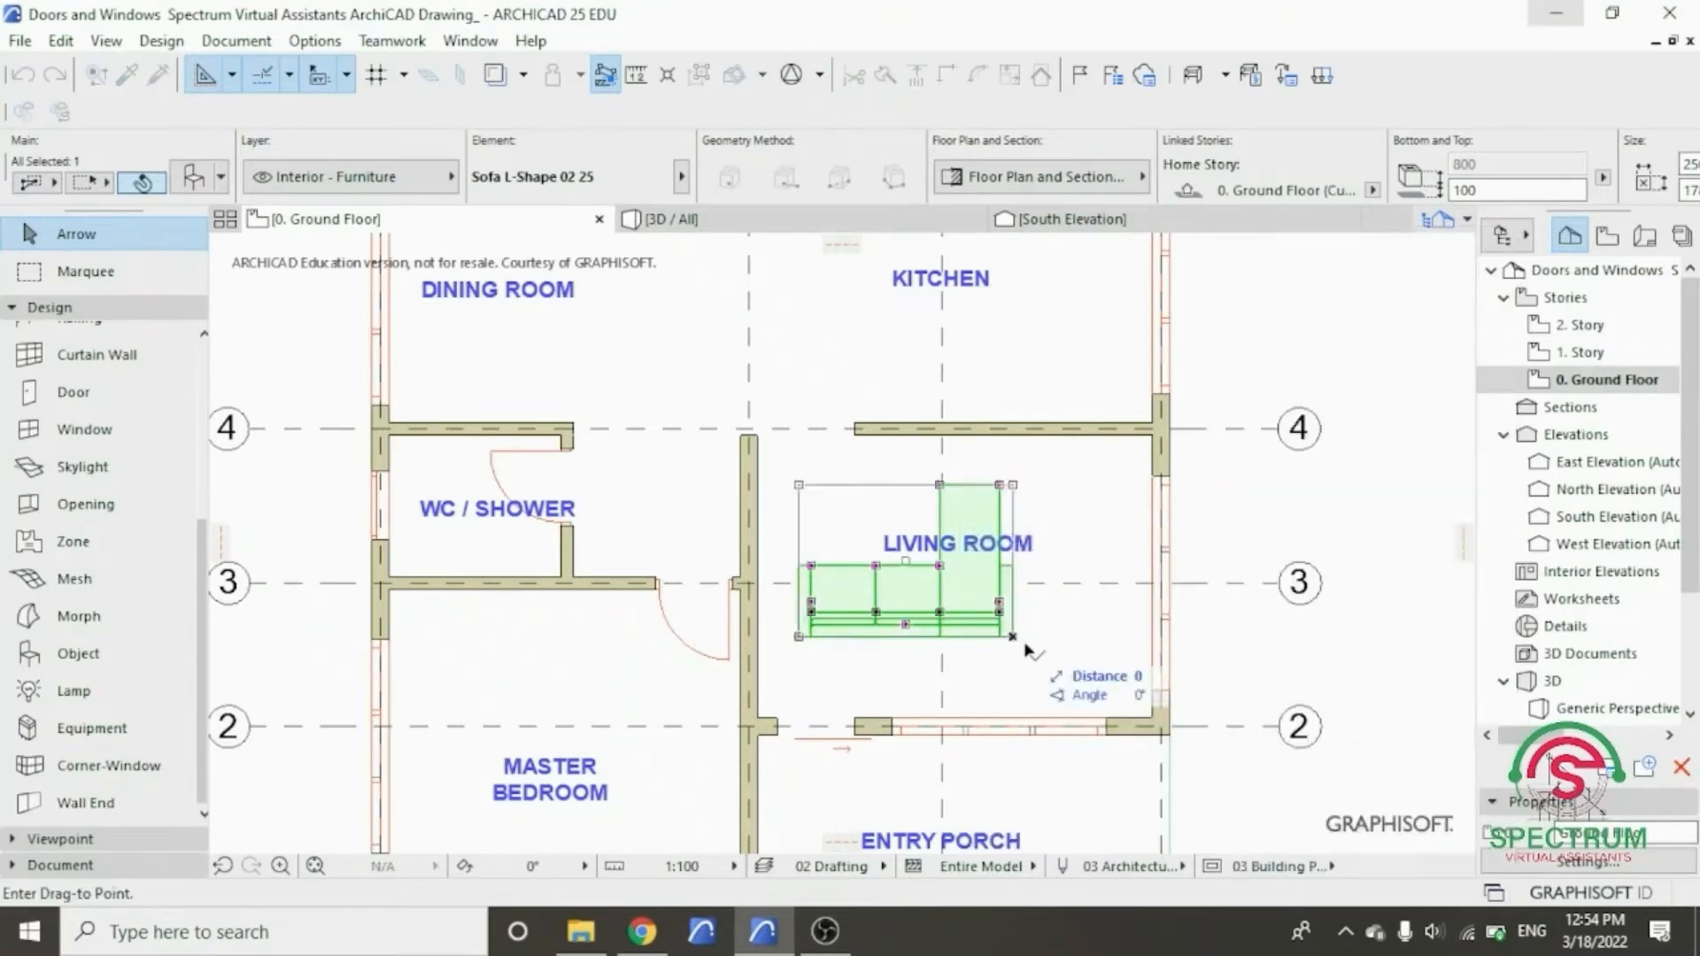
left_click(1123, 701)
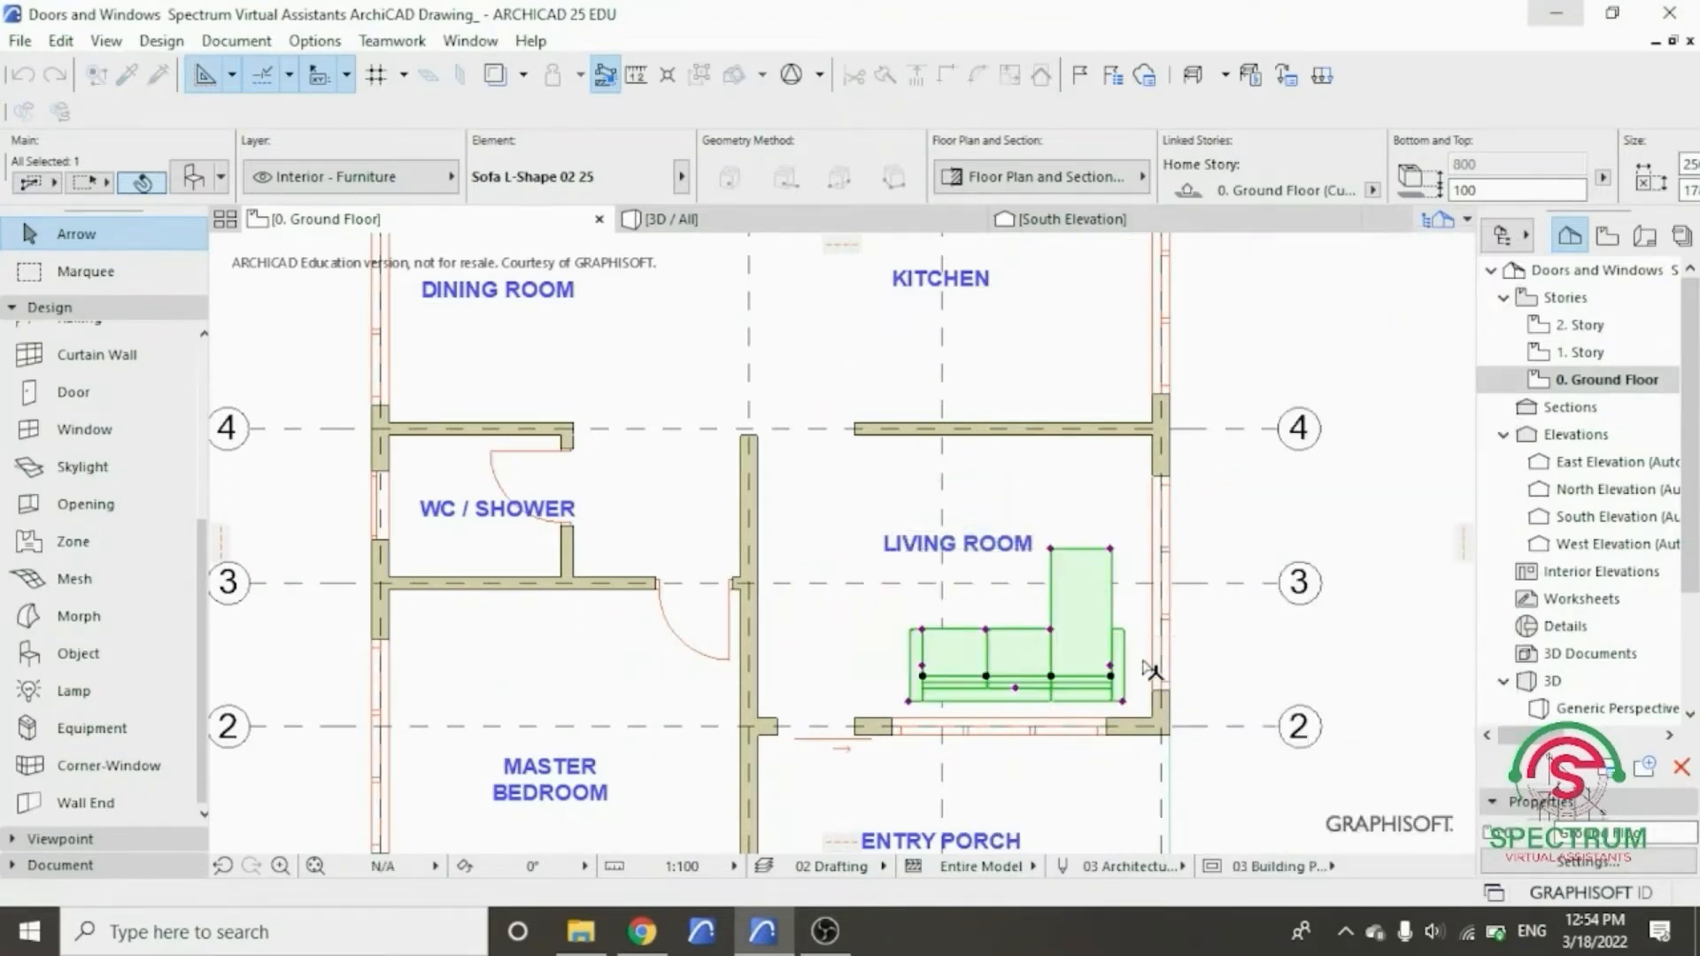
left_click(1284, 527)
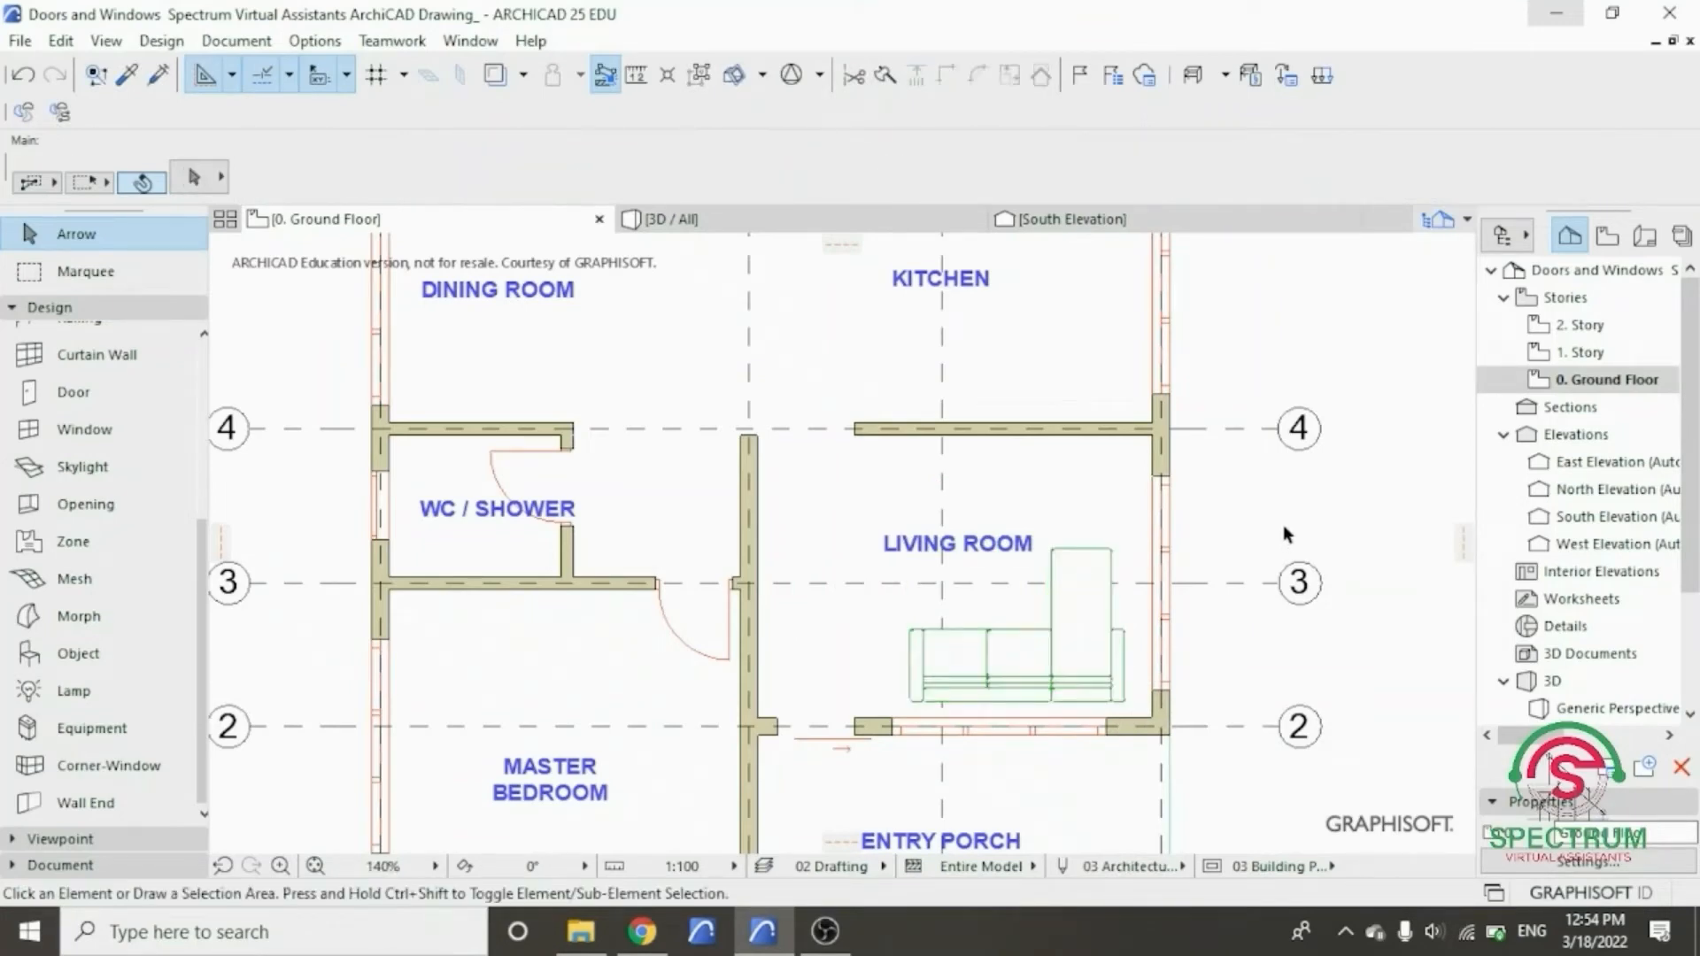
- Show the whole model in 3D and examine the sofa's position against the Living Room windows
right_click(1252, 360)
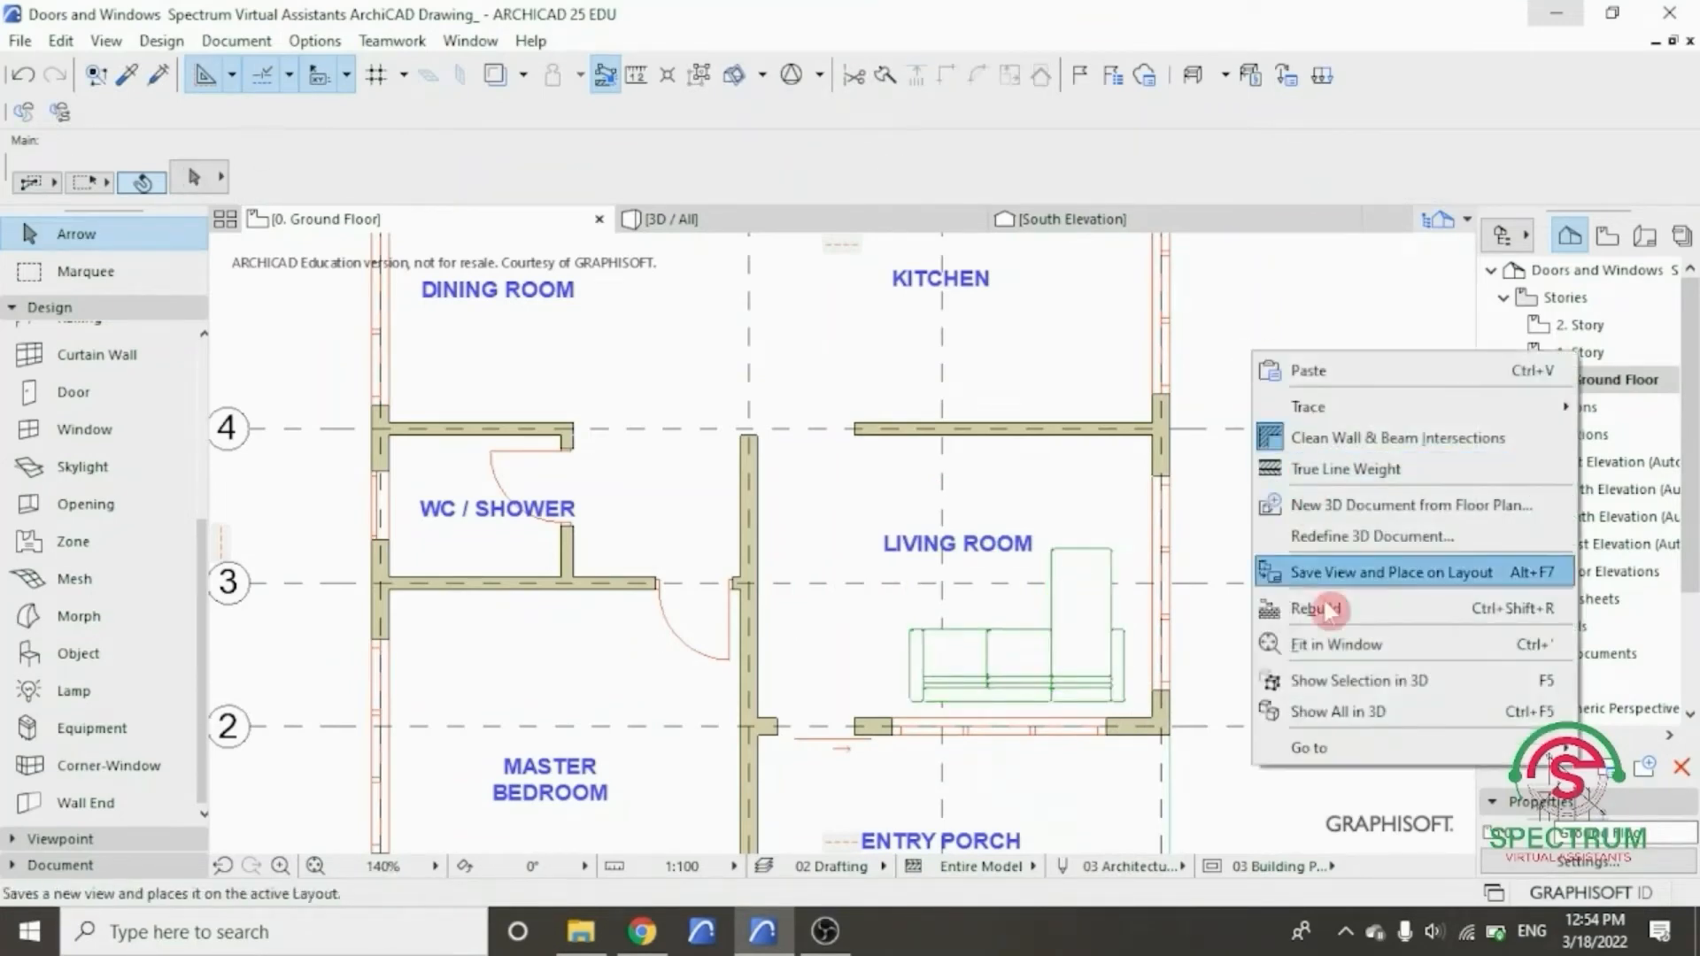
left_click(1328, 711)
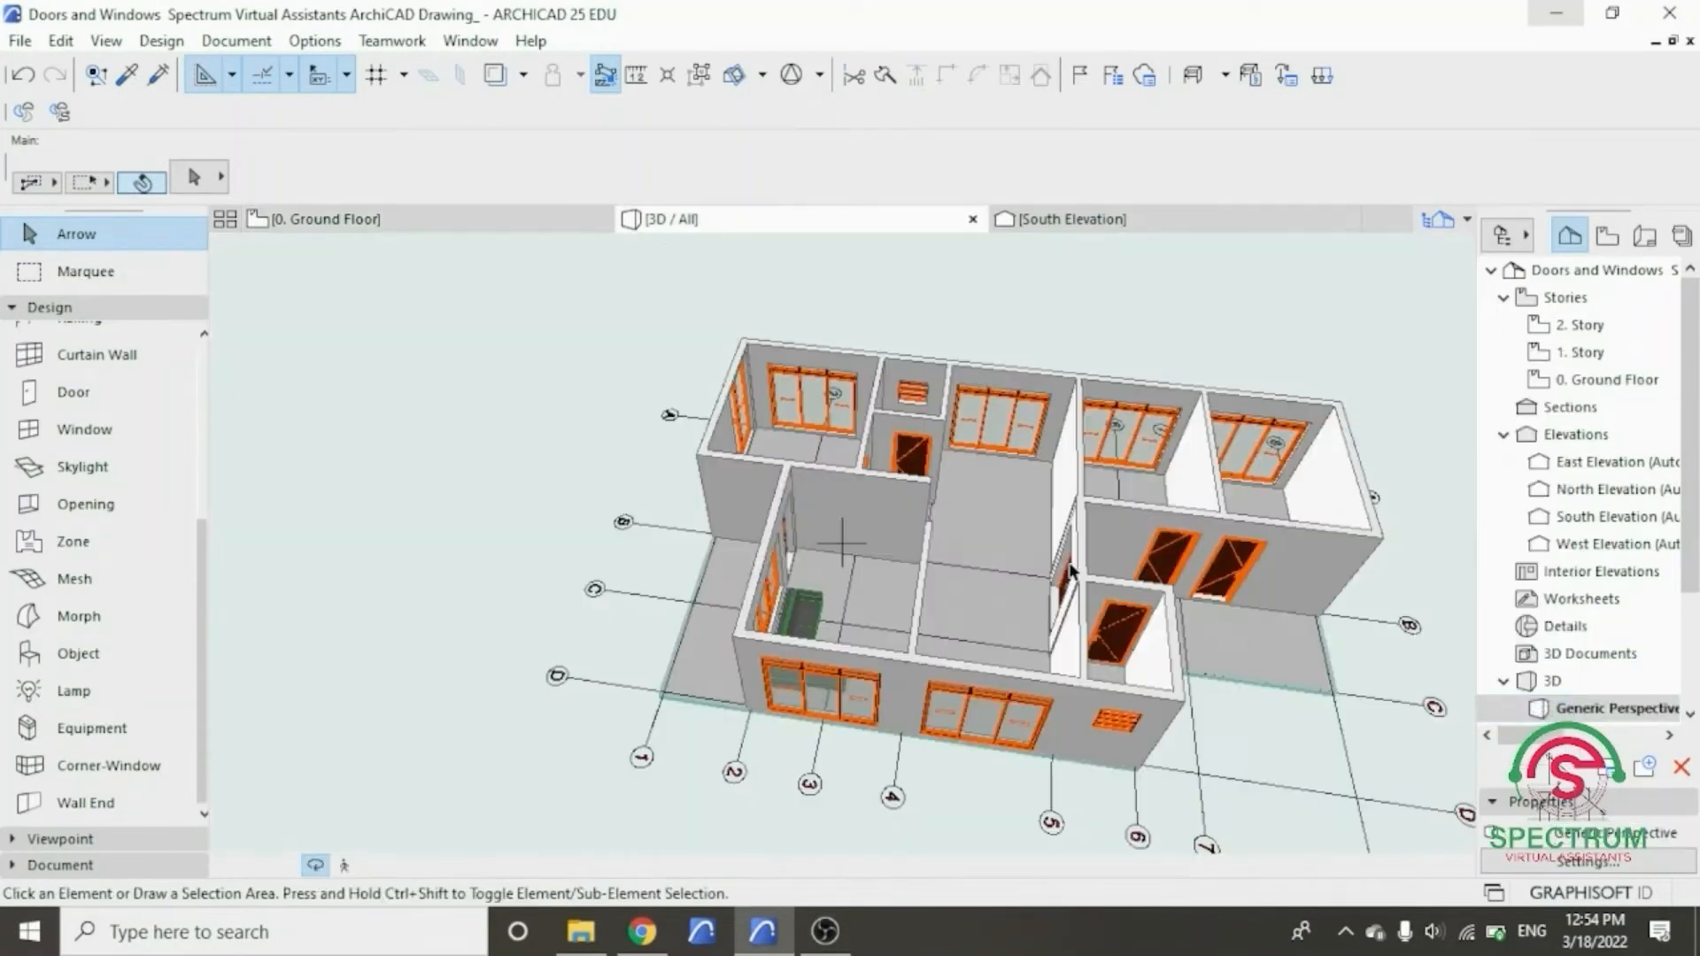
left_click_drag(859, 718, 470, 702)
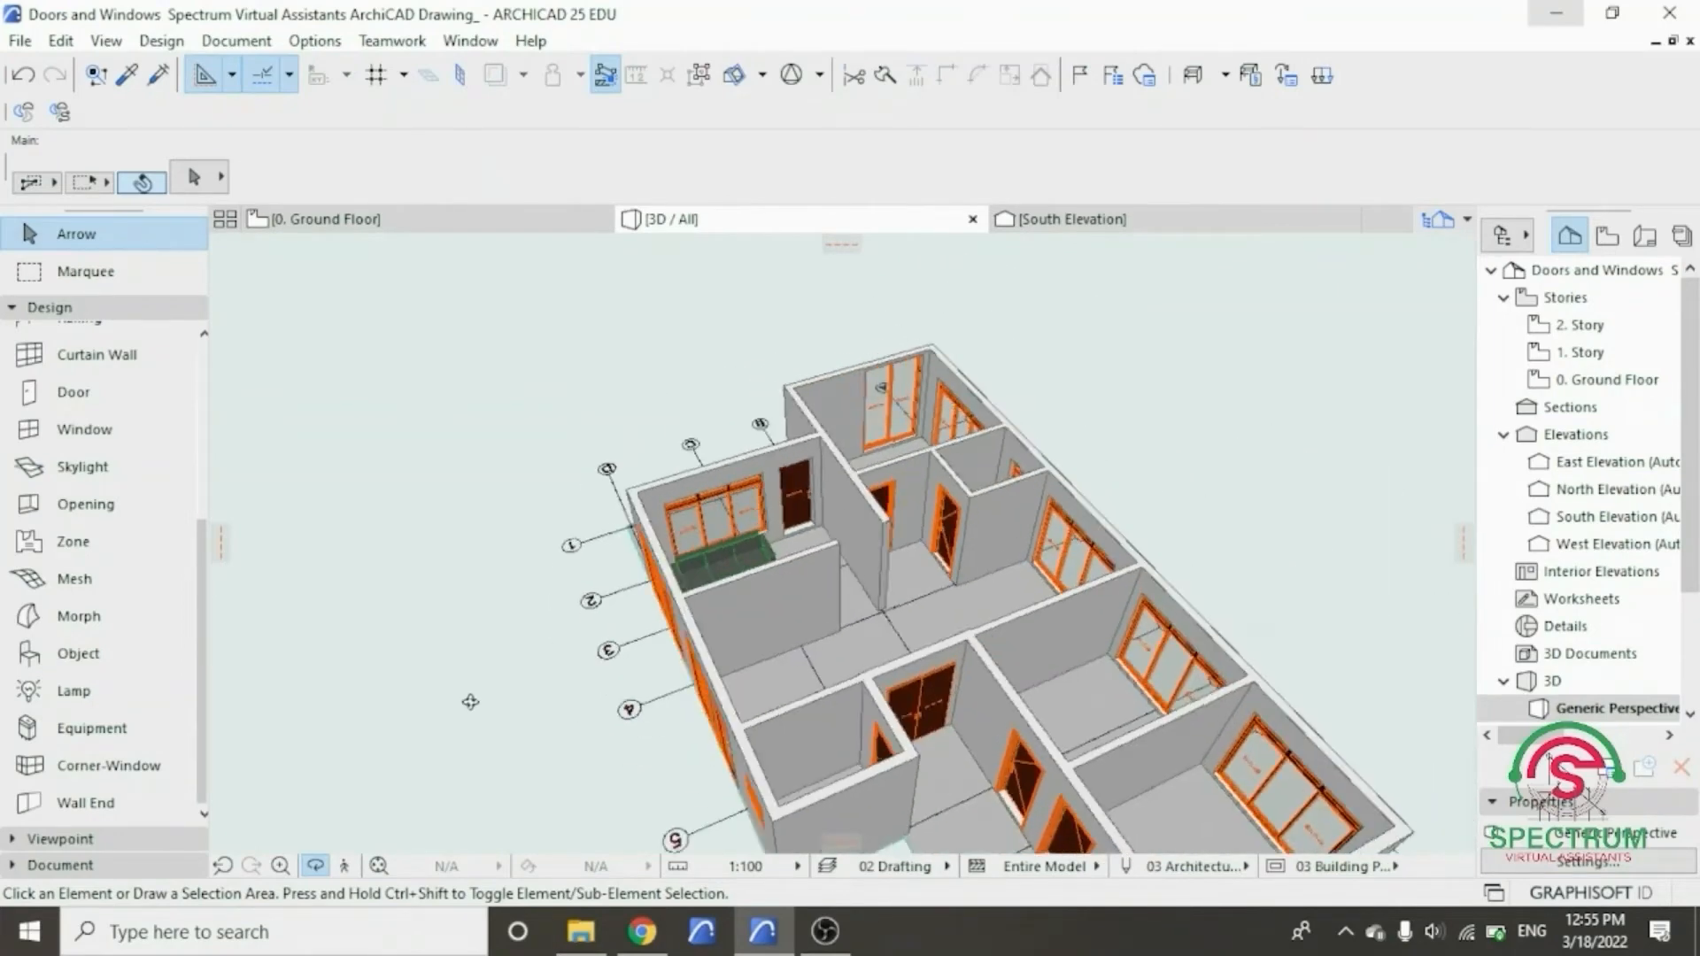
scroll(686, 607, "up", 10)
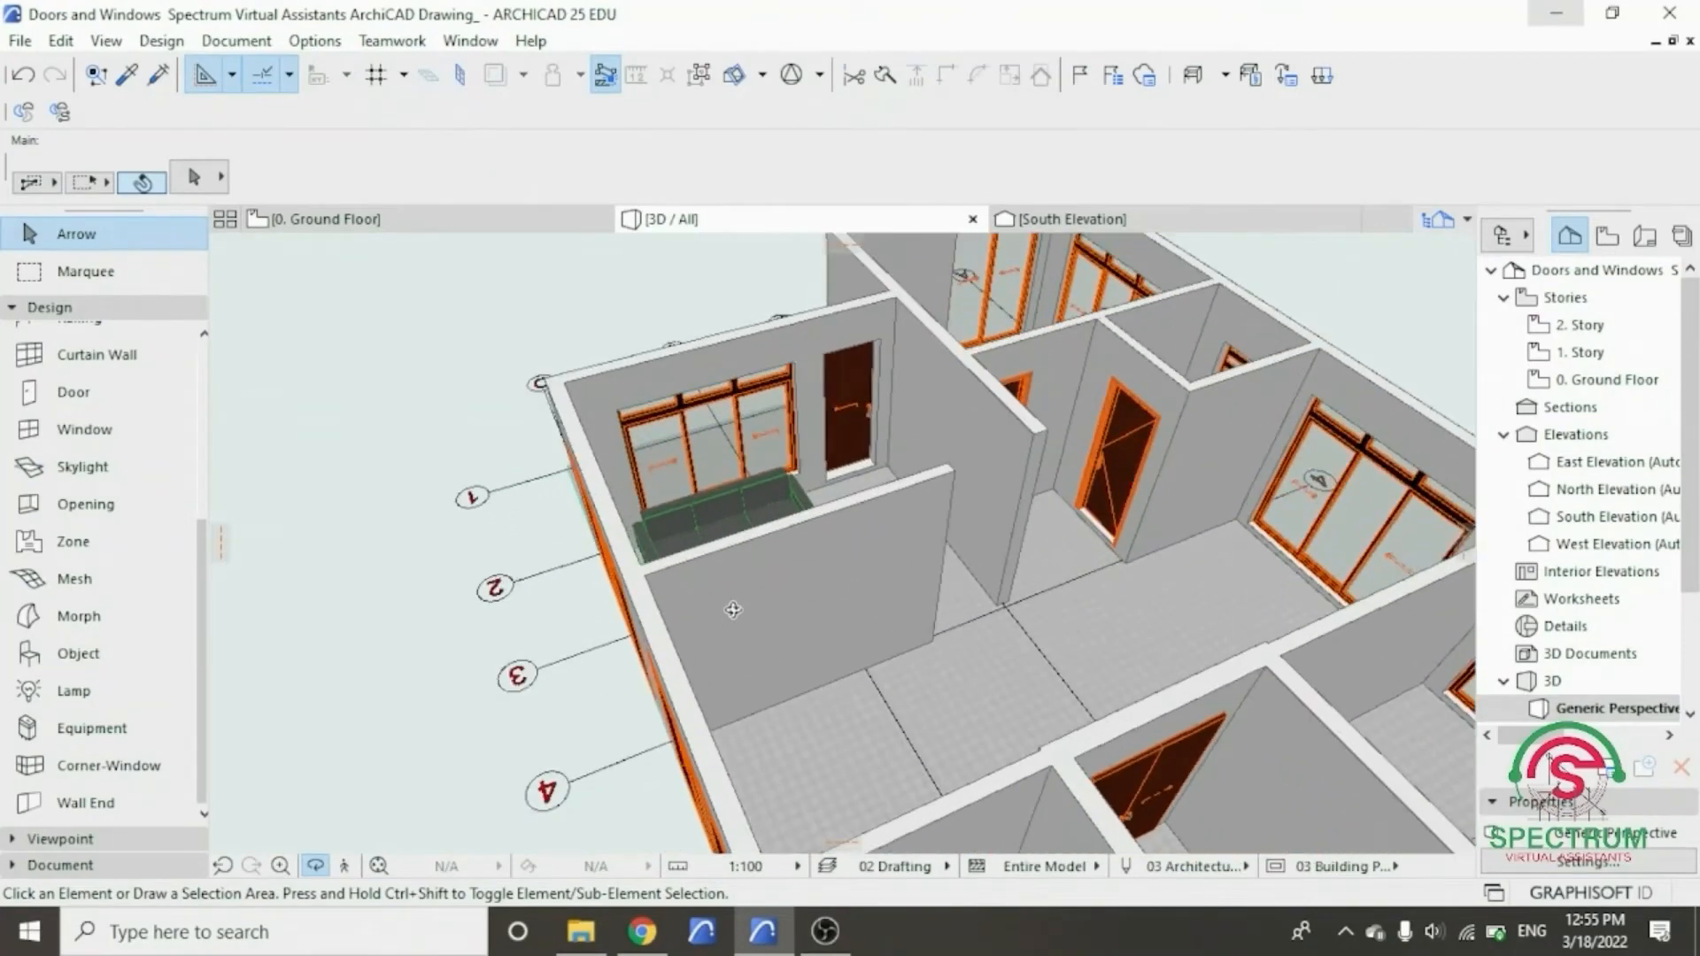
left_click_drag(665, 464, 664, 538)
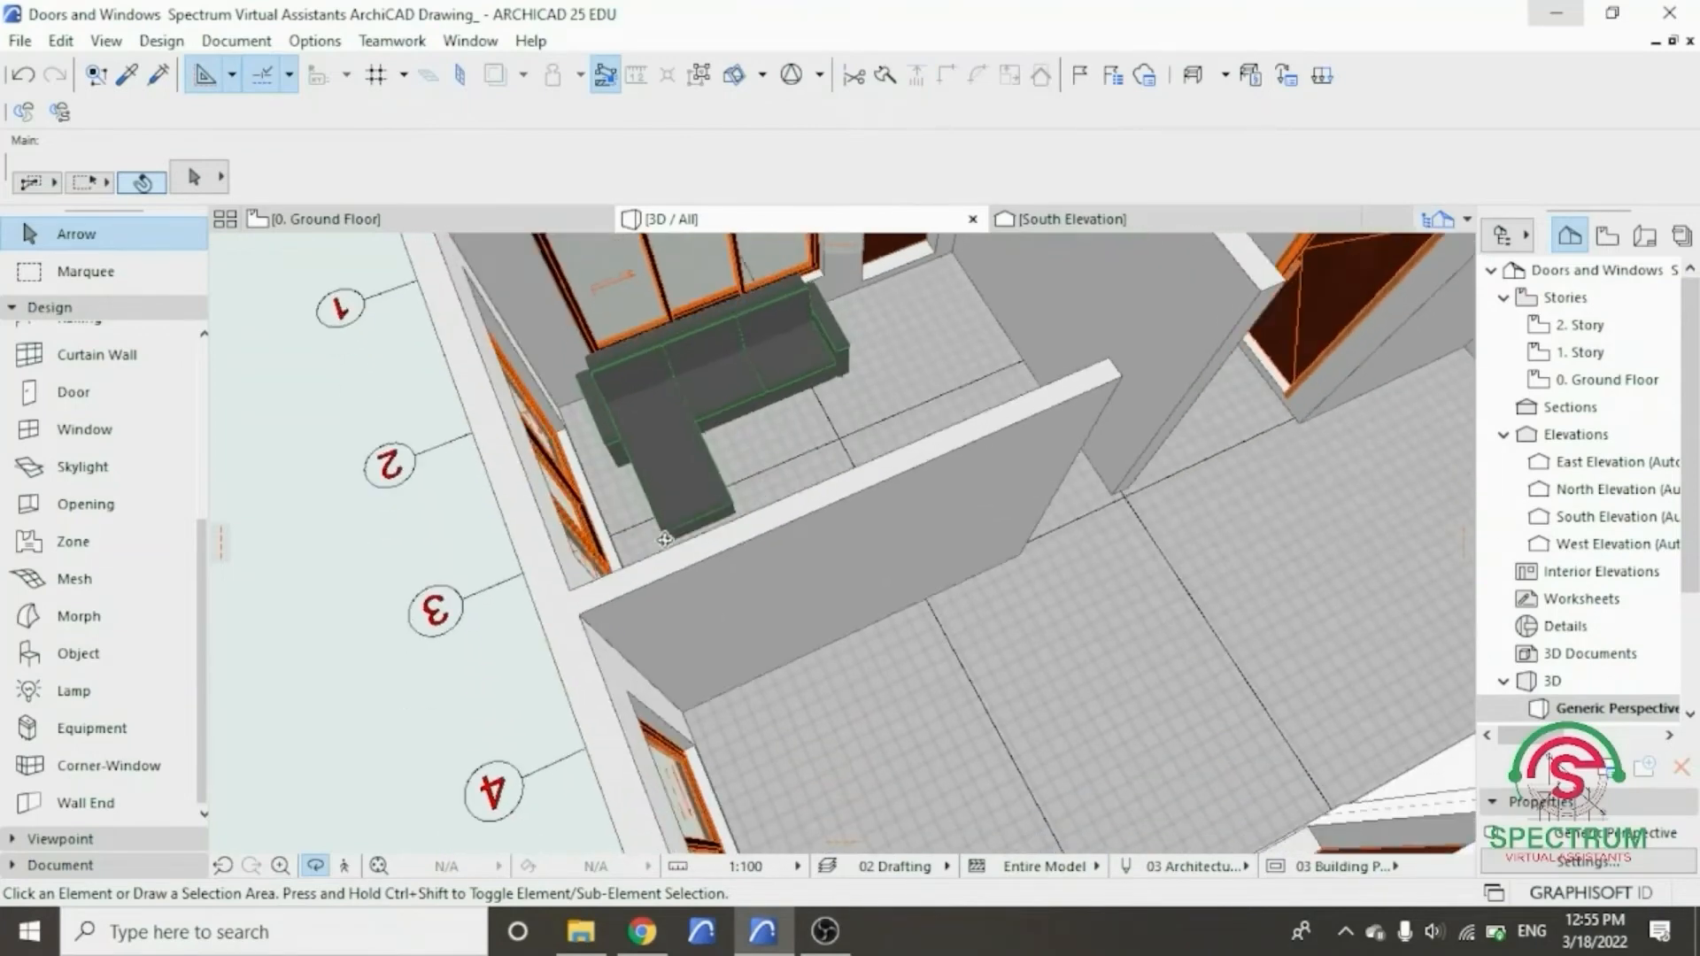
left_click_drag(840, 478, 841, 543)
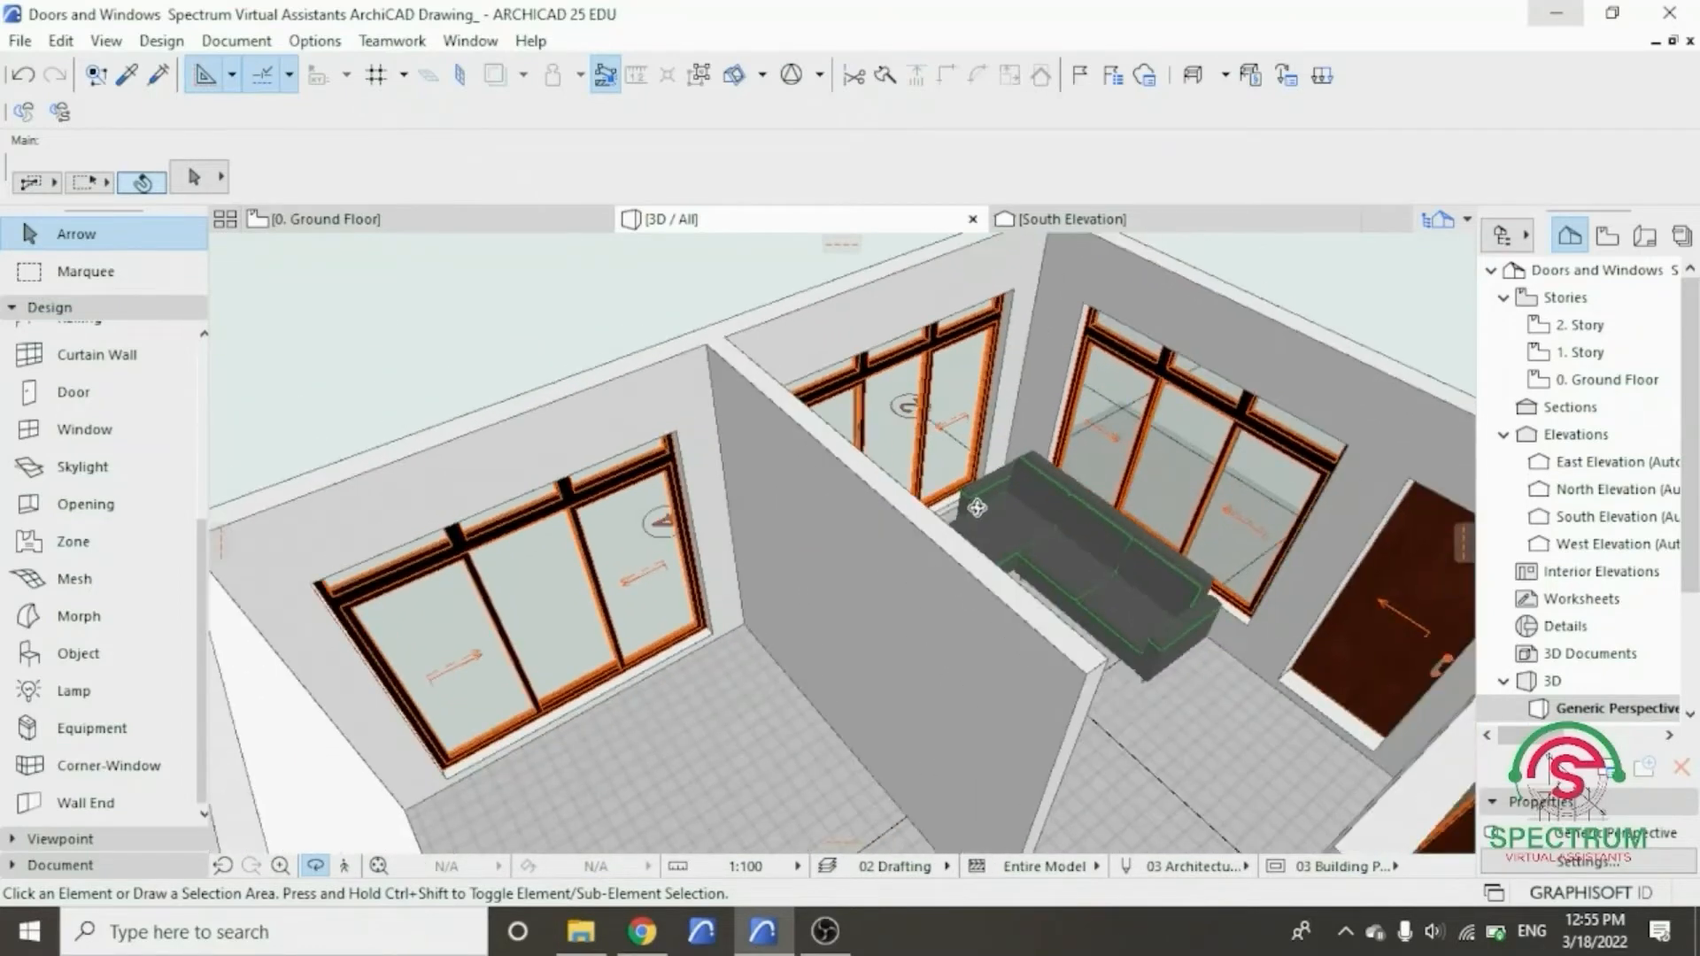
- Return to the Ground Floor plan, search the object library for "table", and set Coffee Table 01 25 as the object to place
left_click(390, 224)
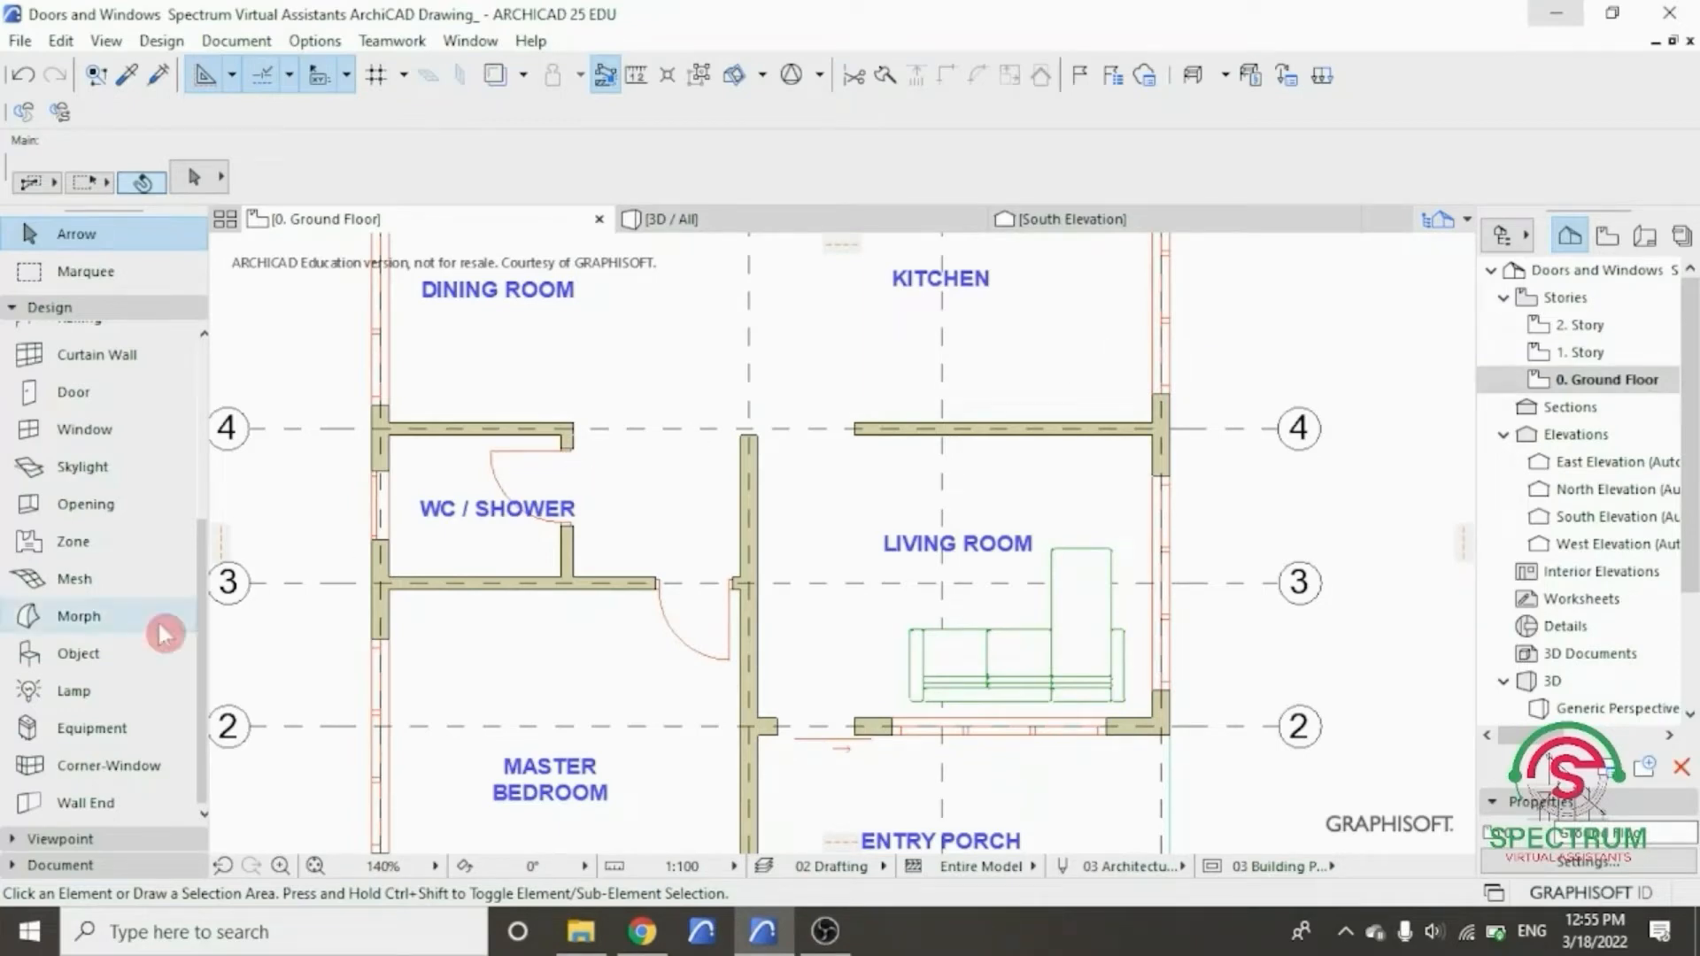
left_click(105, 653)
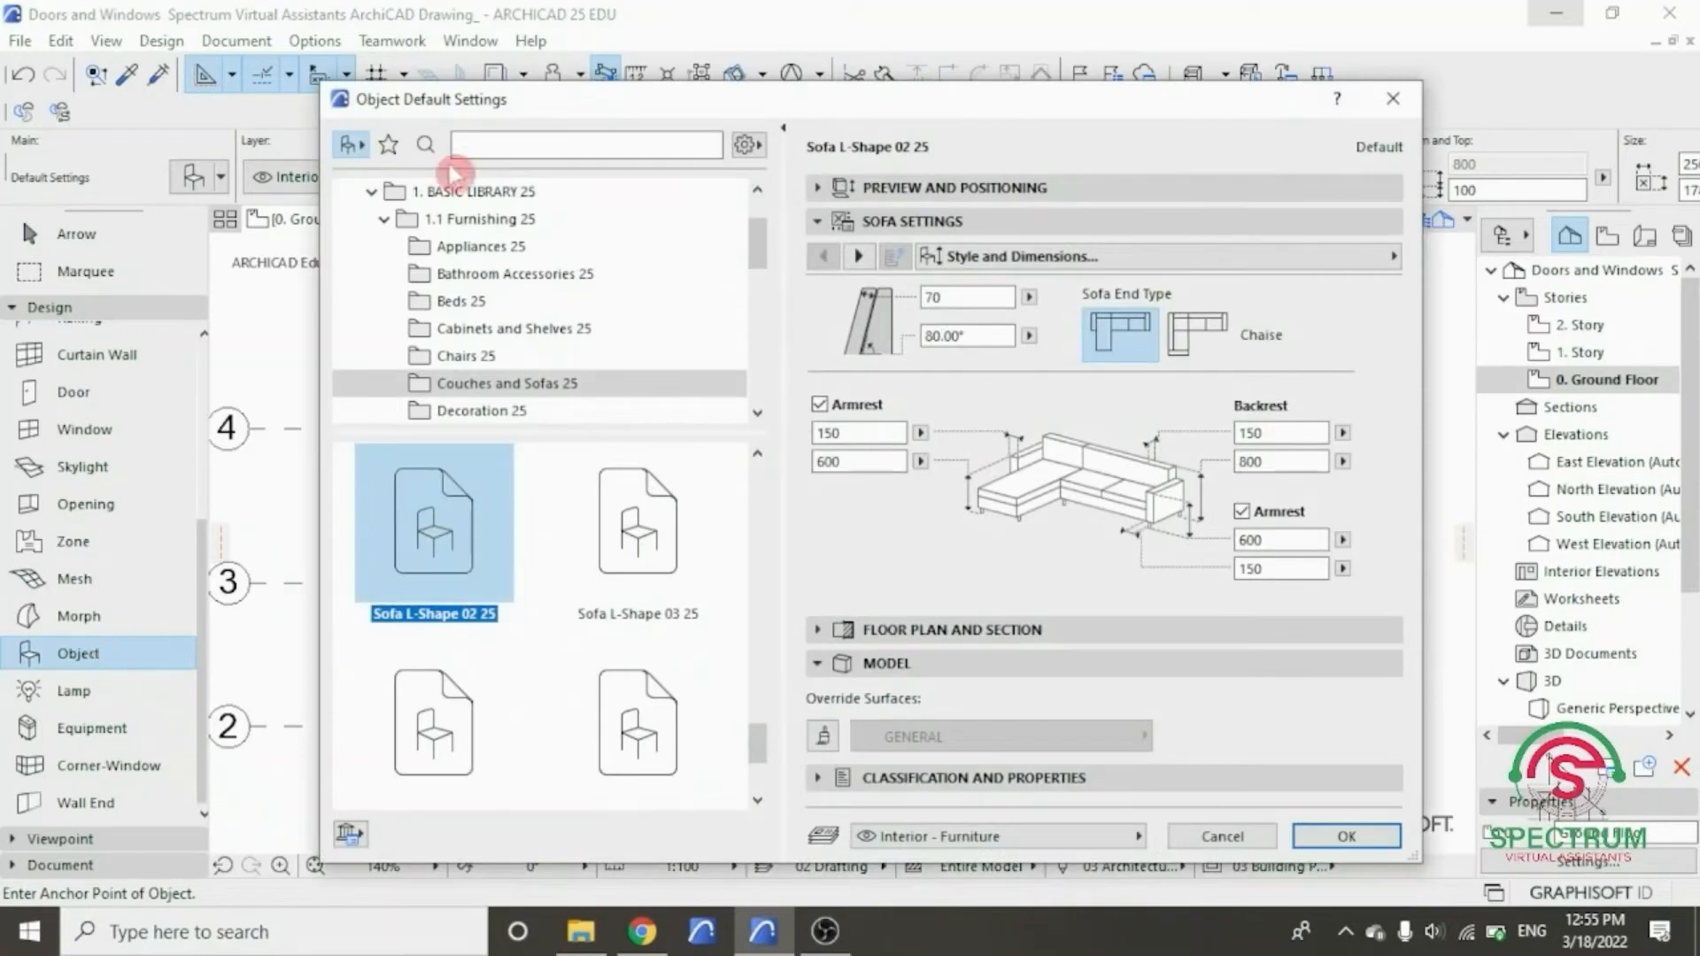
left_click(491, 144)
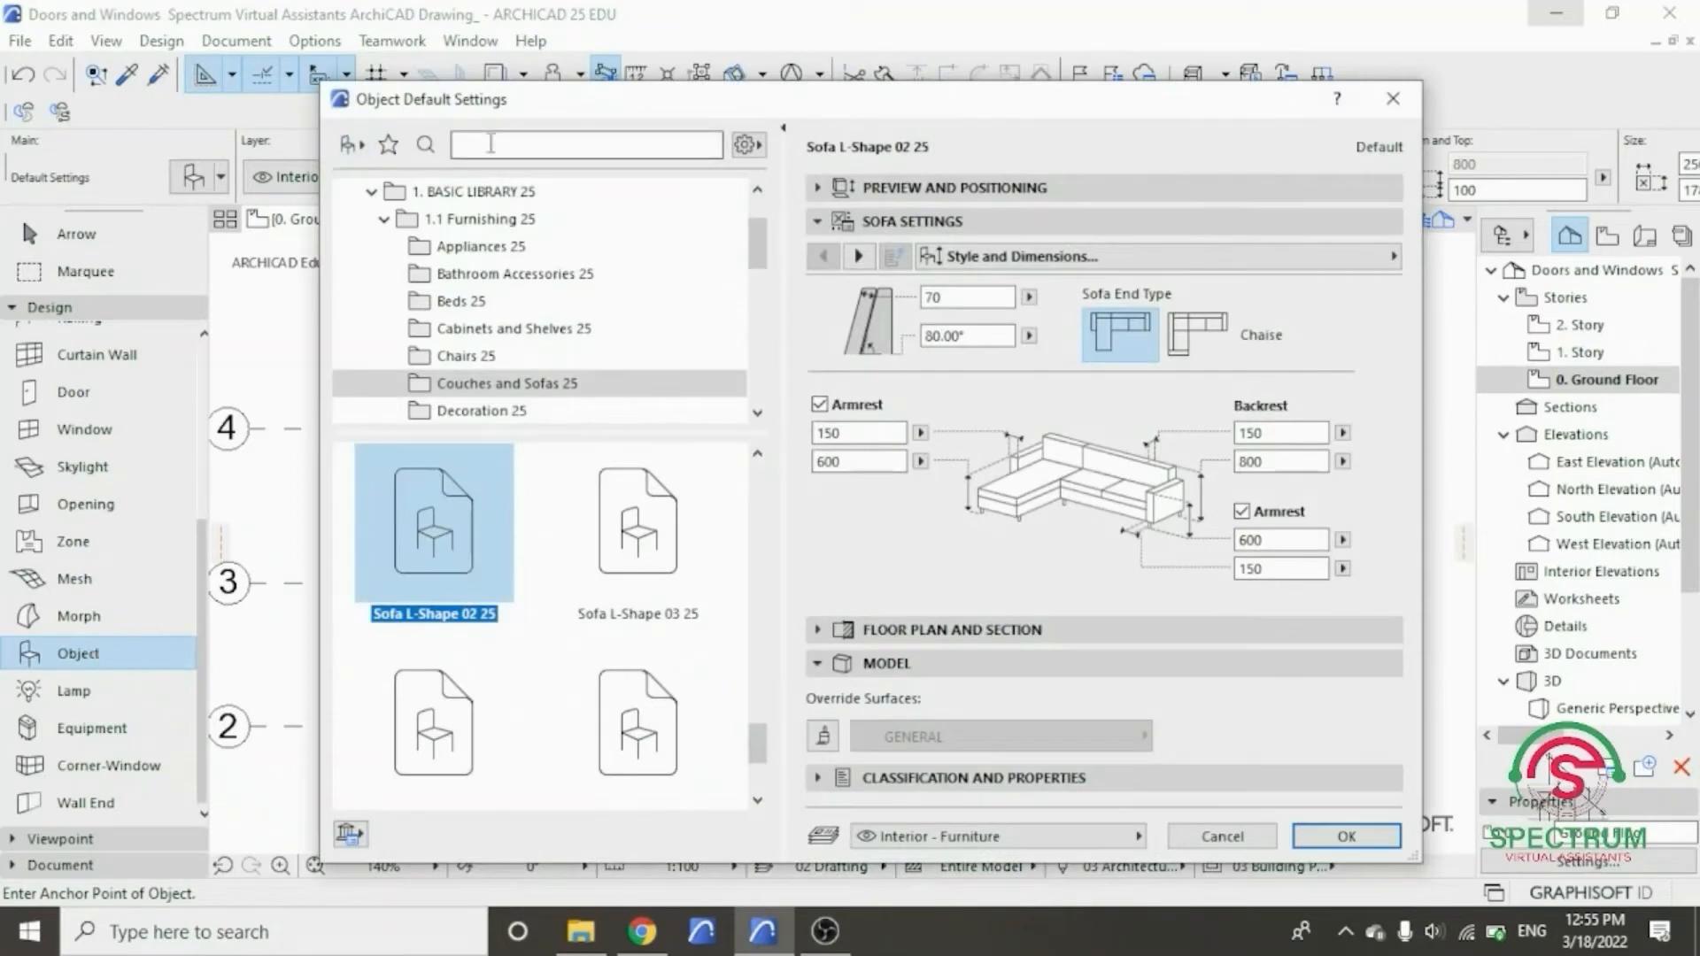
type("tvta")
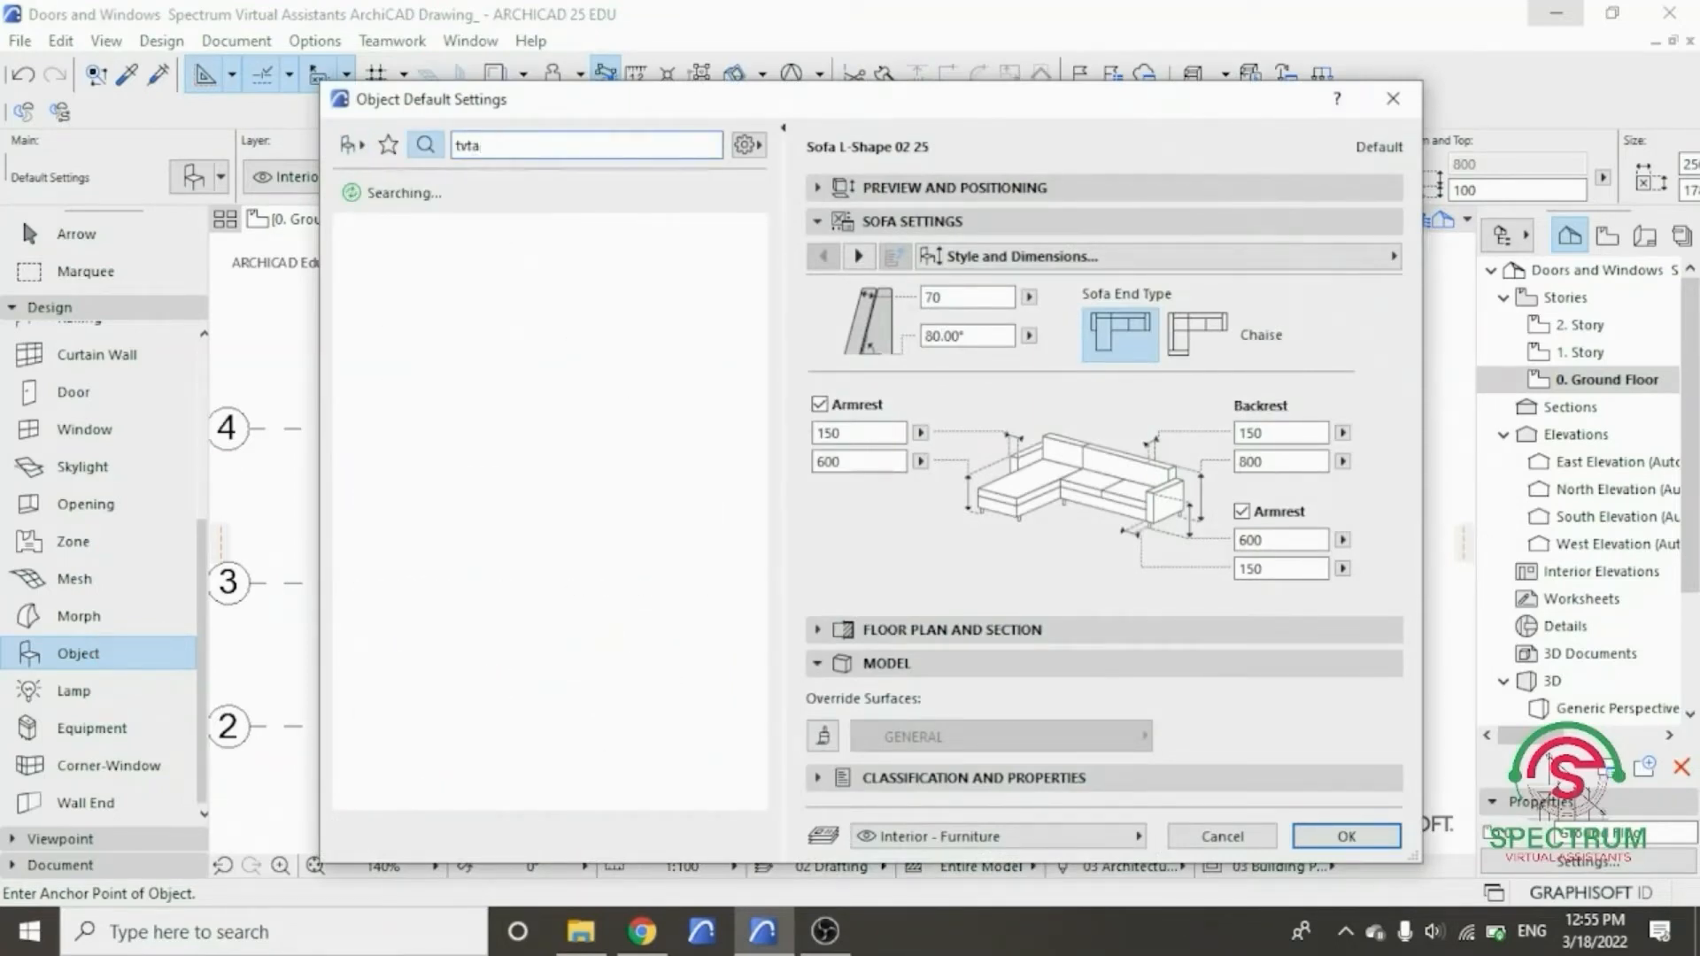
type("table")
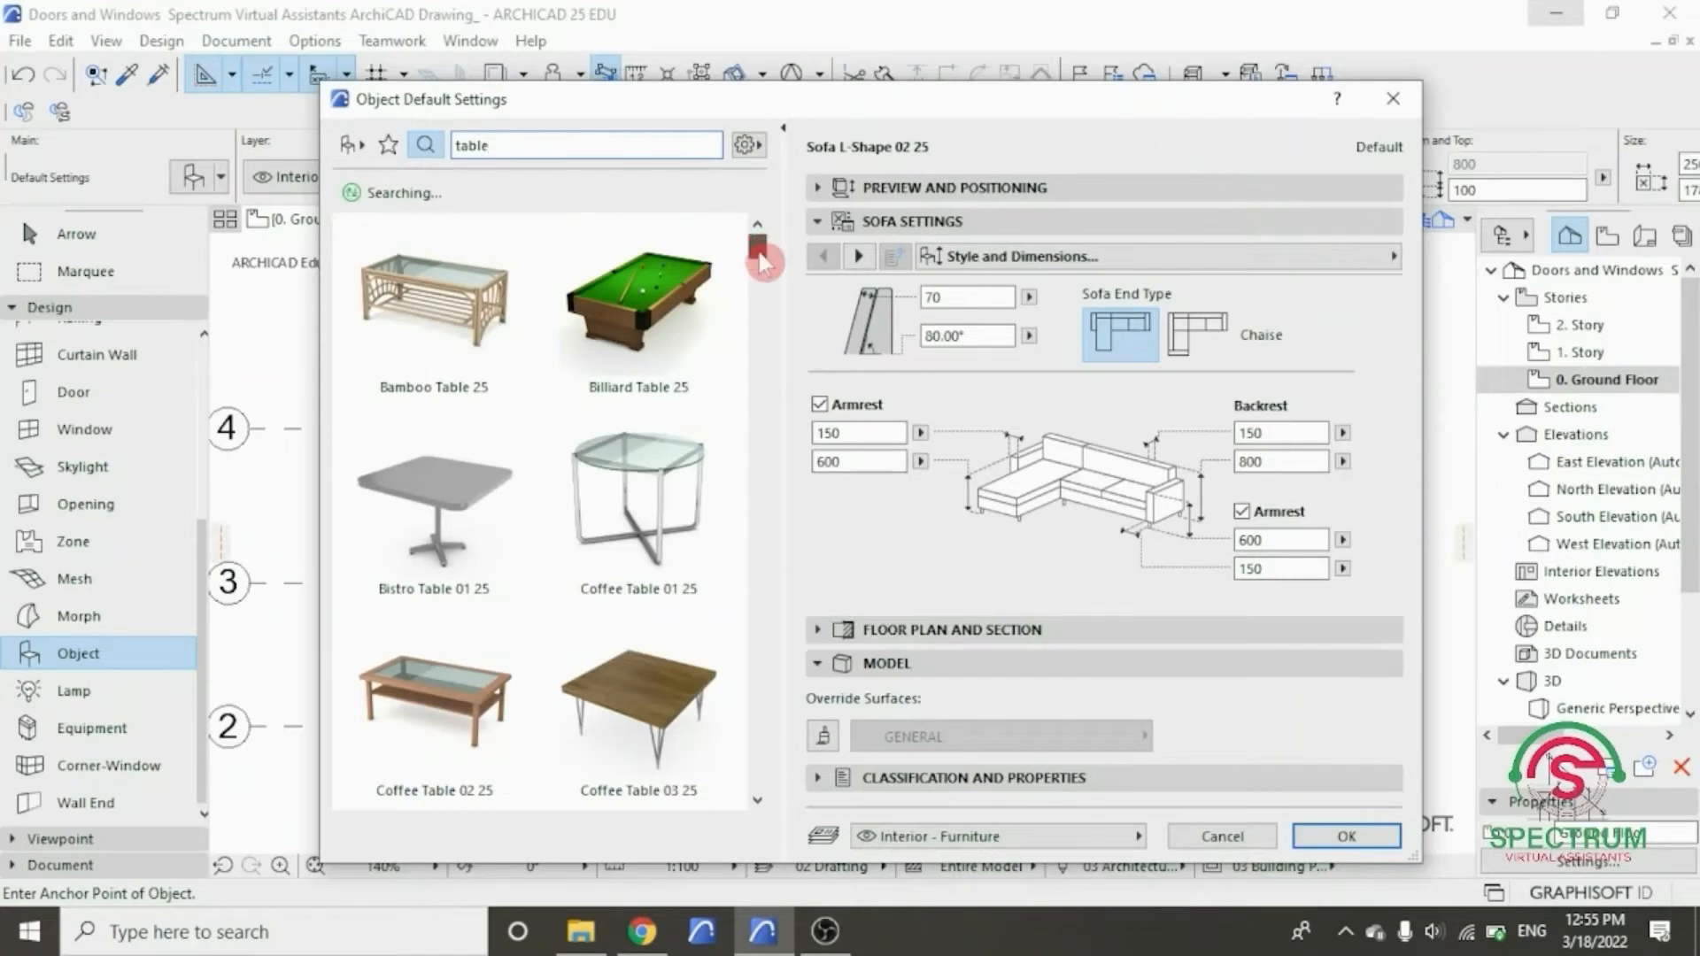
mouse_move(758, 261)
left_mouse_down()
mouse_move(772, 306)
mouse_move(782, 259)
left_mouse_up()
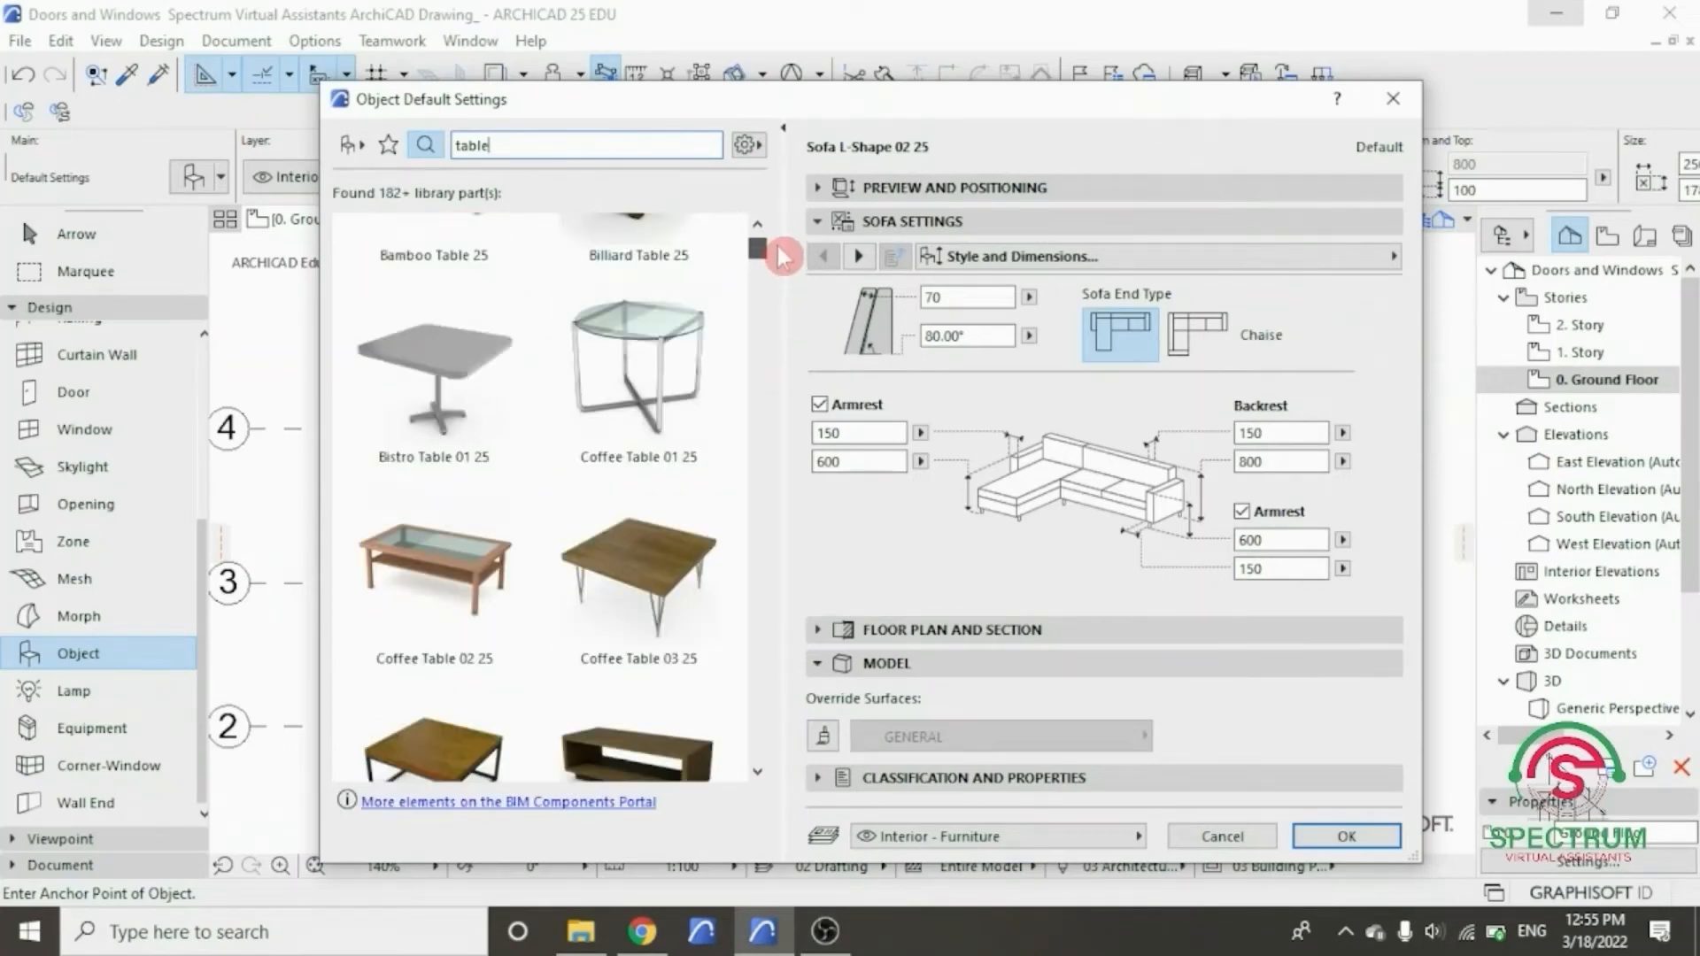
left_click(620, 345)
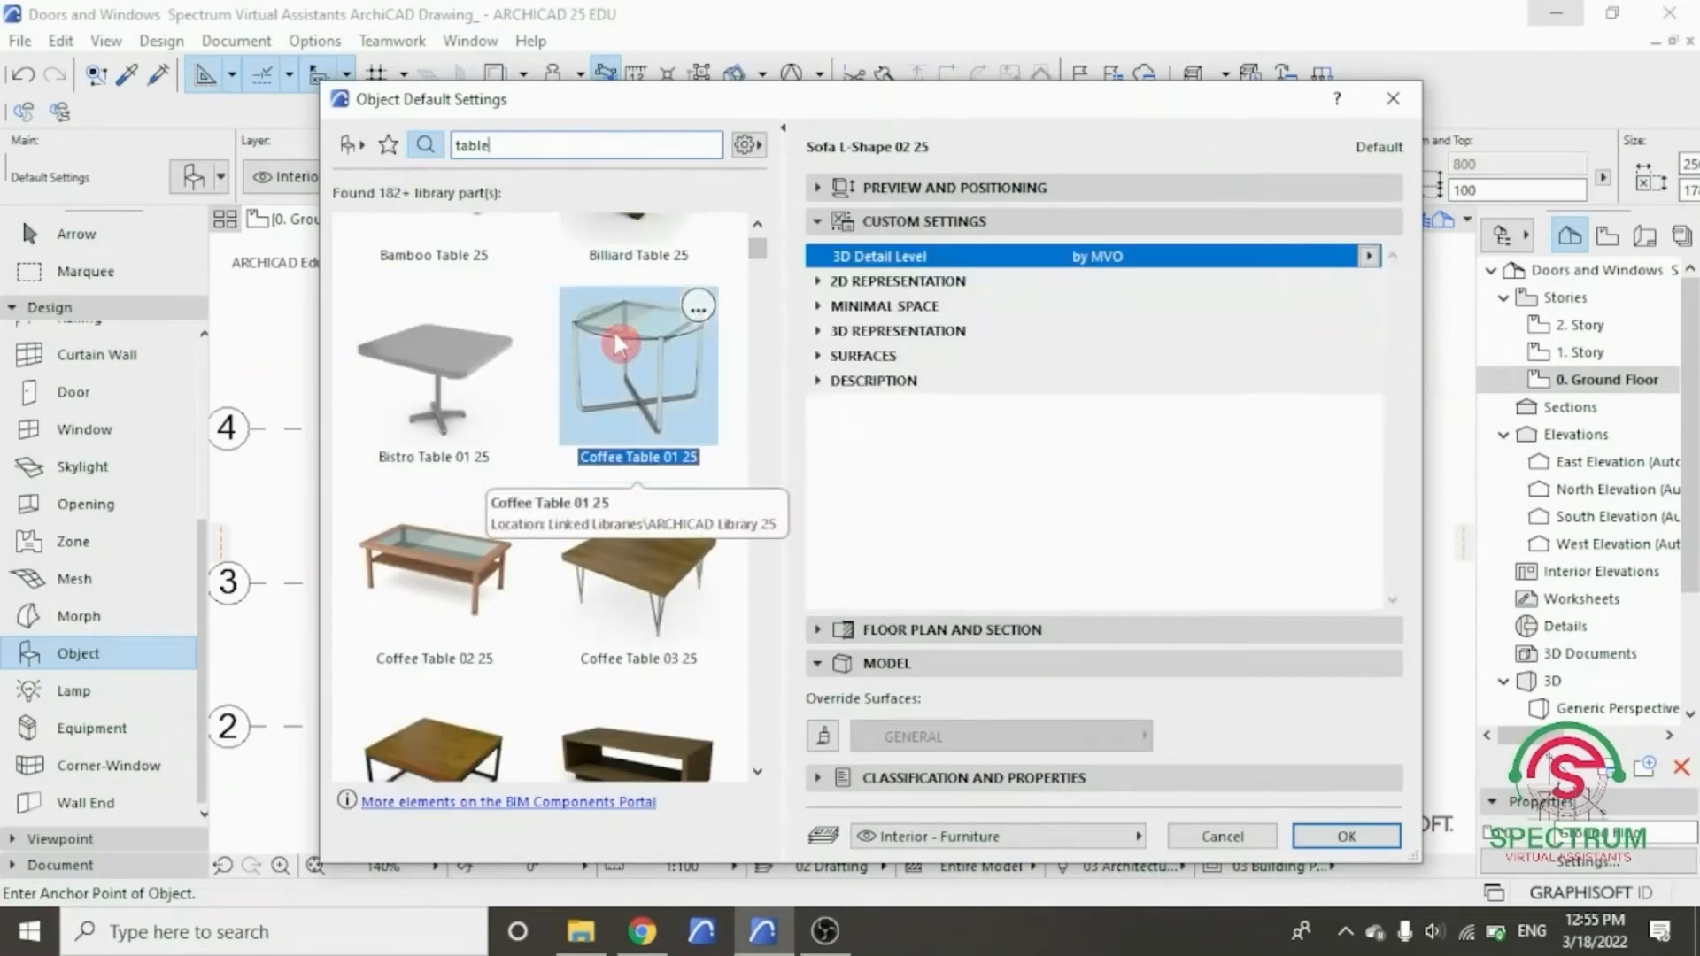
left_click(1342, 832)
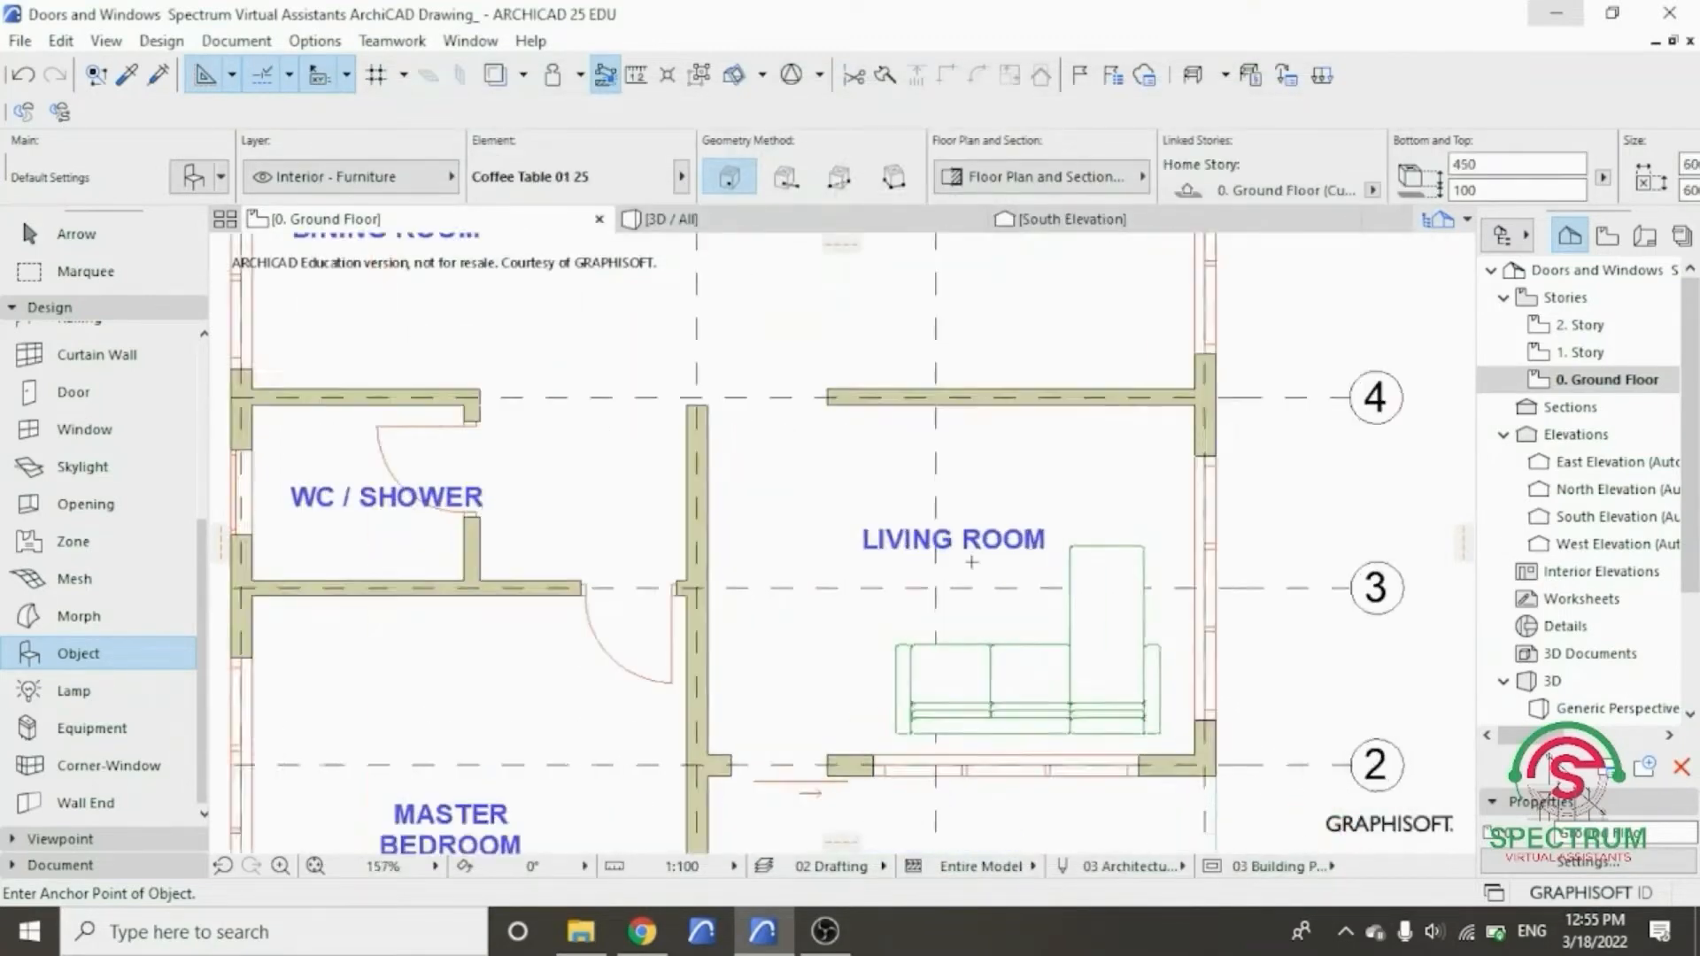
- Place the round coffee table in the Living Room, inside the inner corner of the L-shaped sofa, and finish placing objects
scroll(978, 569, "up", 4)
scroll(983, 580, "up", 2)
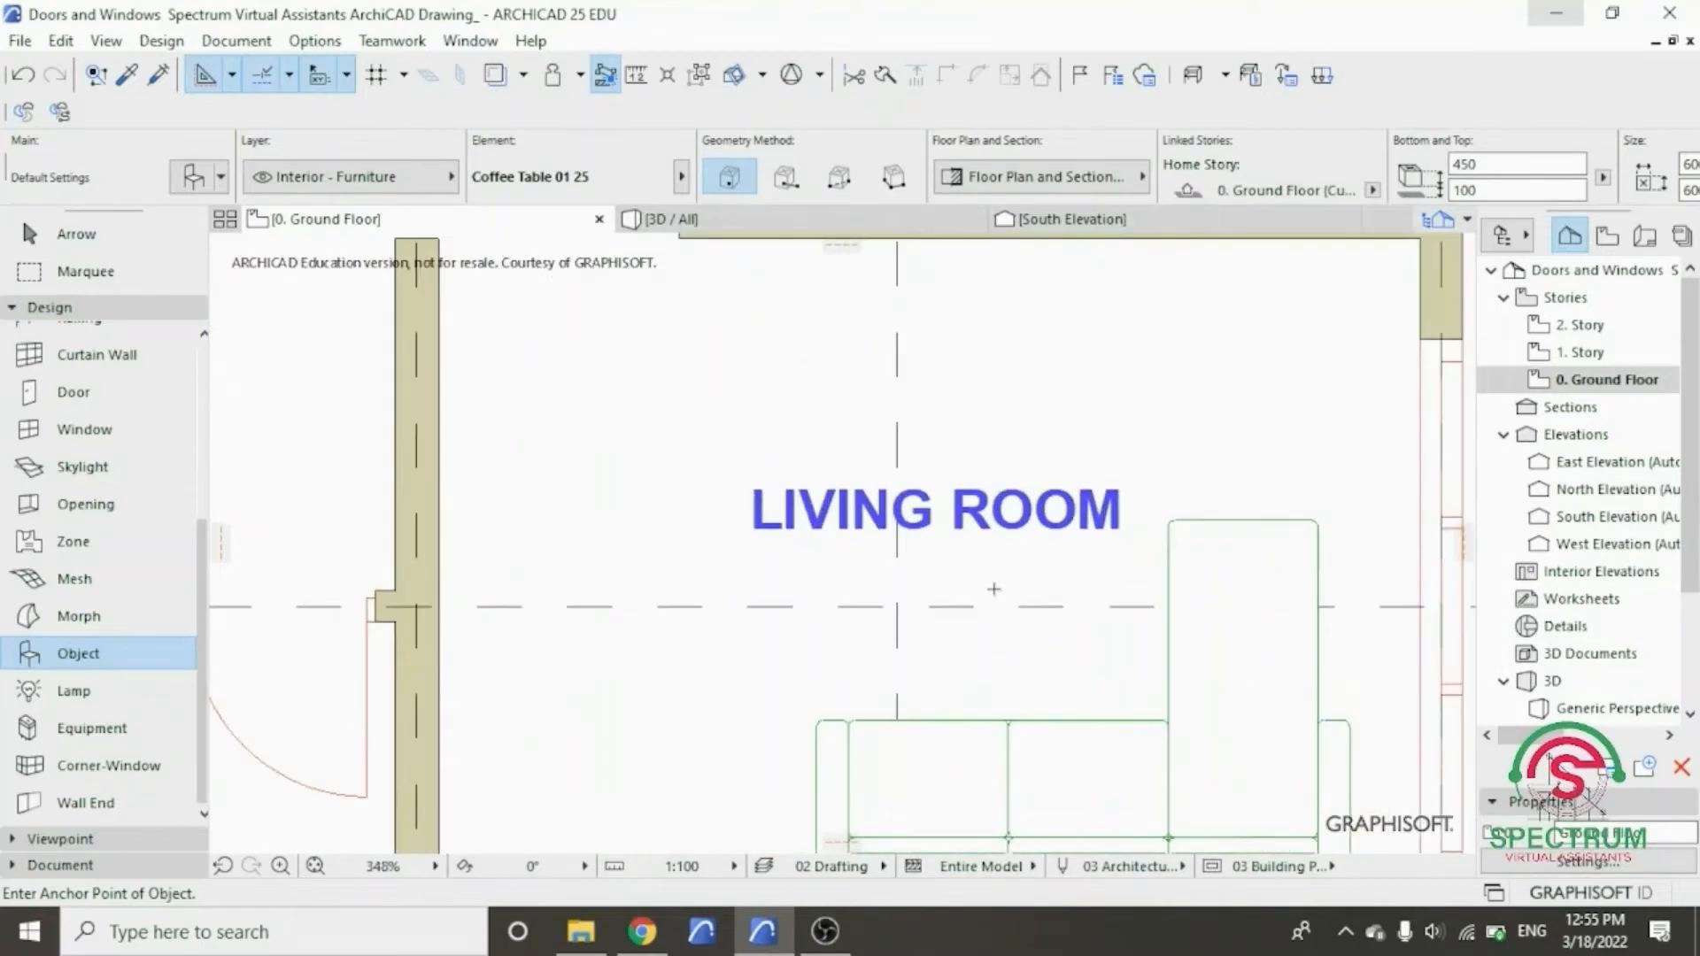
left_click(996, 583)
scroll(780, 518, "down", 4)
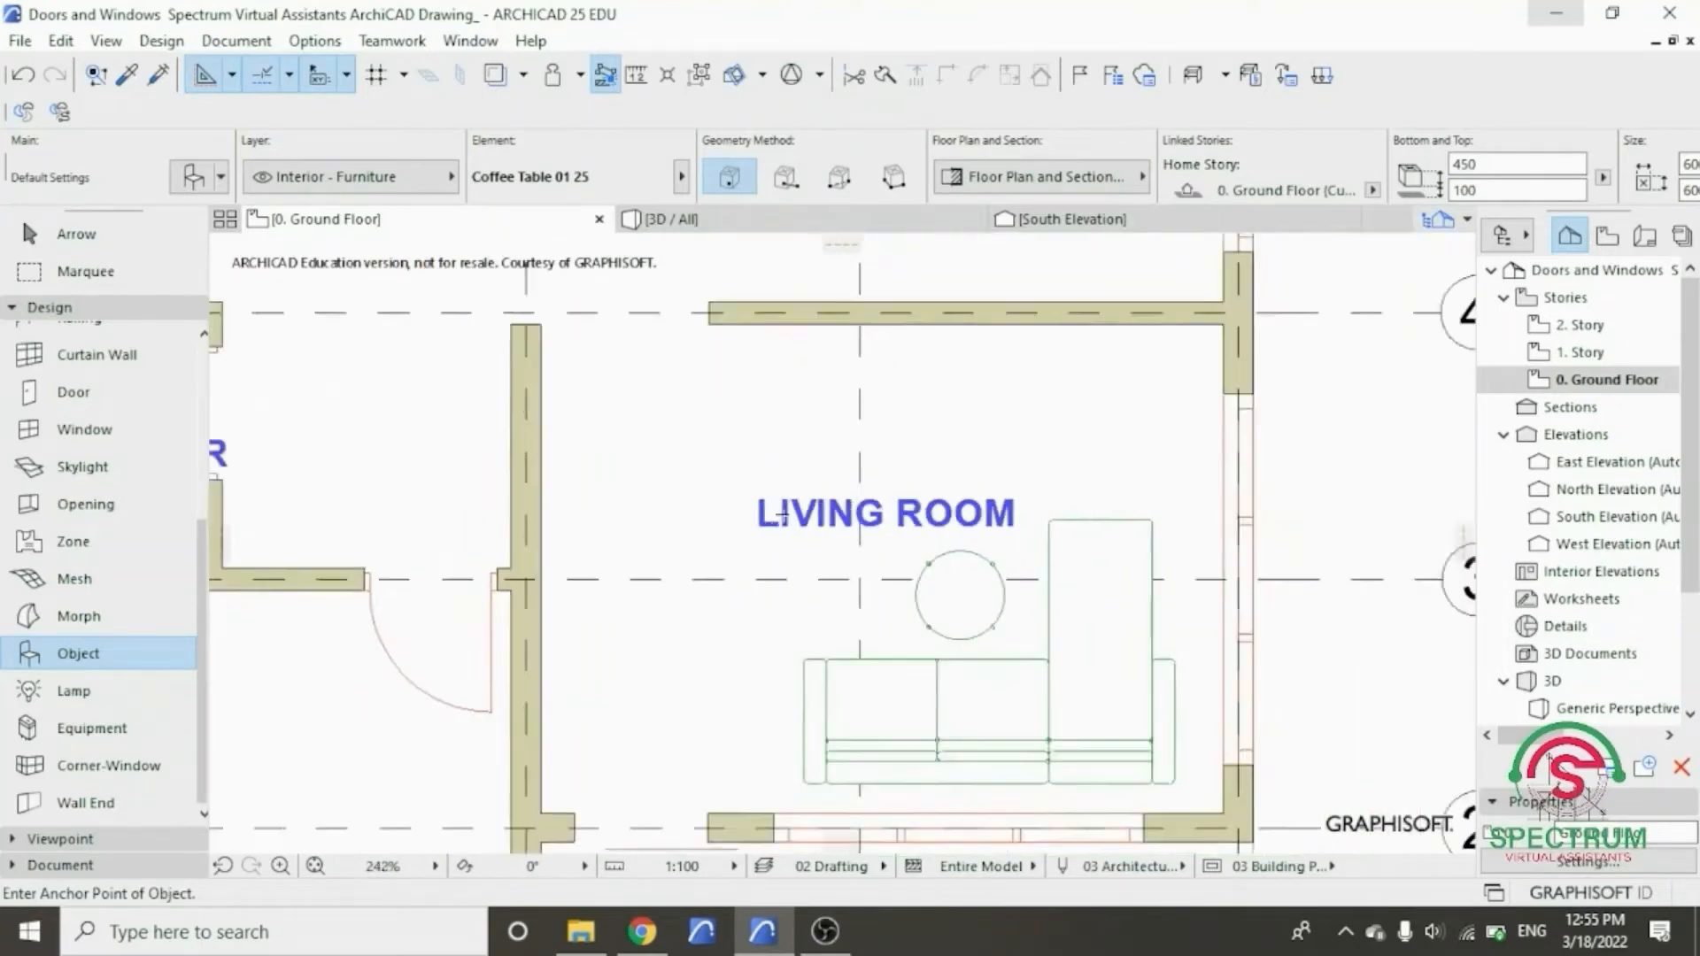
key("Escape")
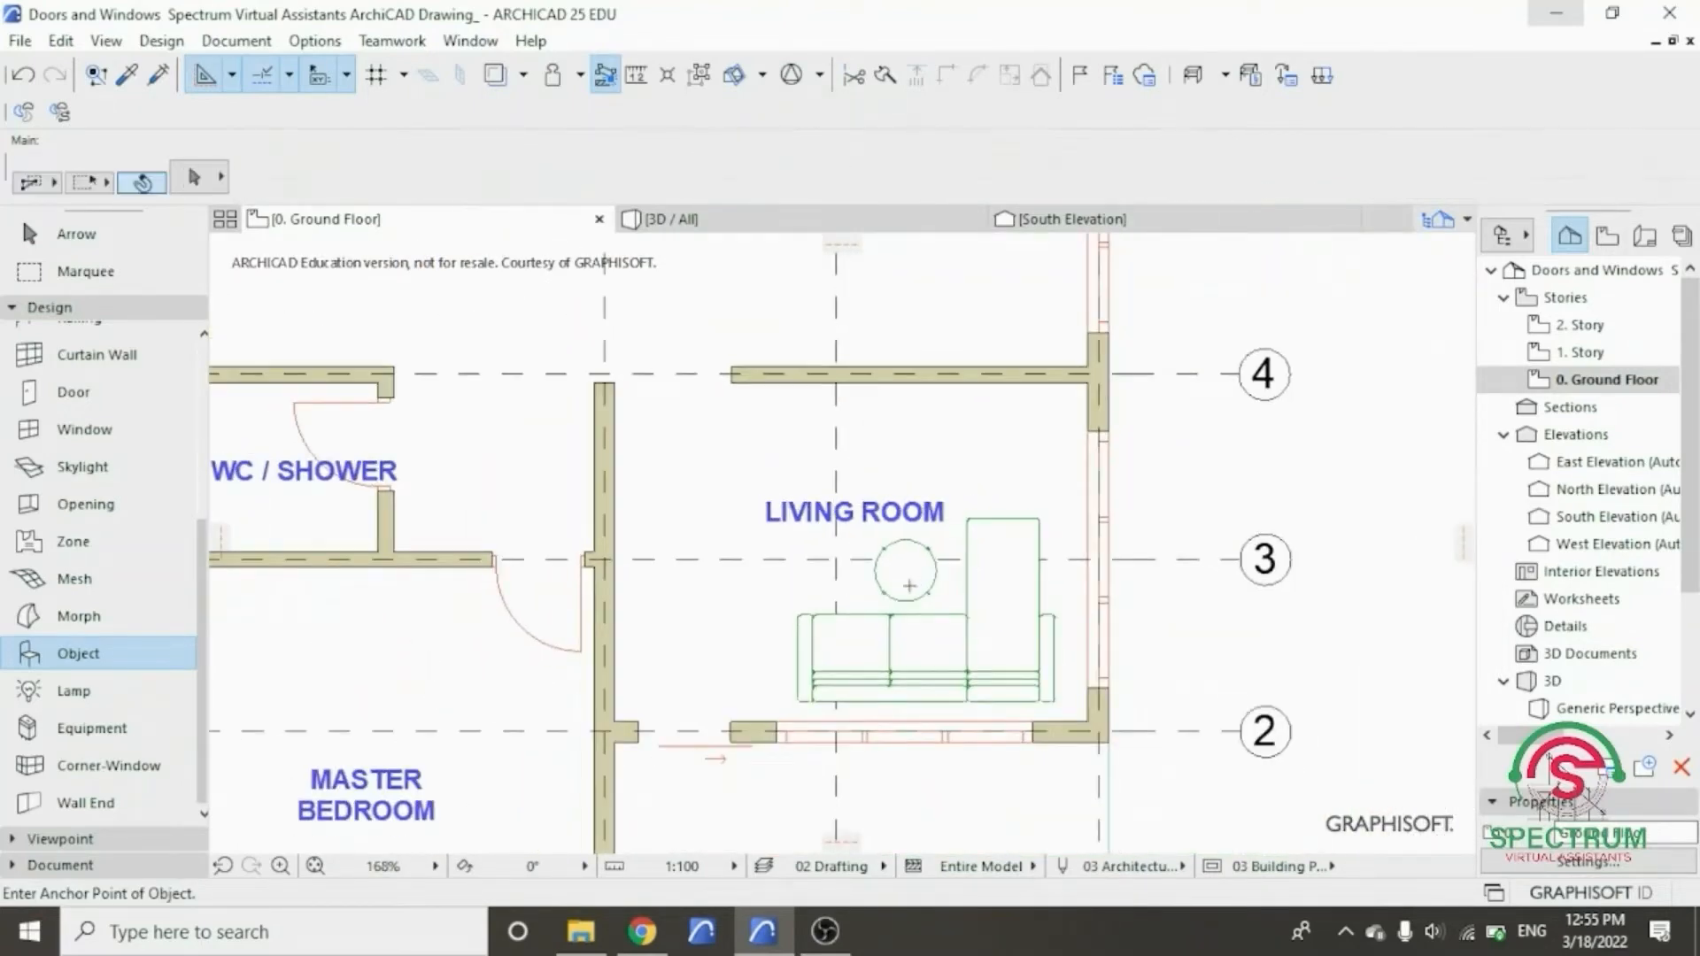
- Move the coffee table by its centre slightly left and up the plan, away from the sofa's chaise and seat
left_click(912, 578)
right_click(913, 578)
mouse_move(984, 539)
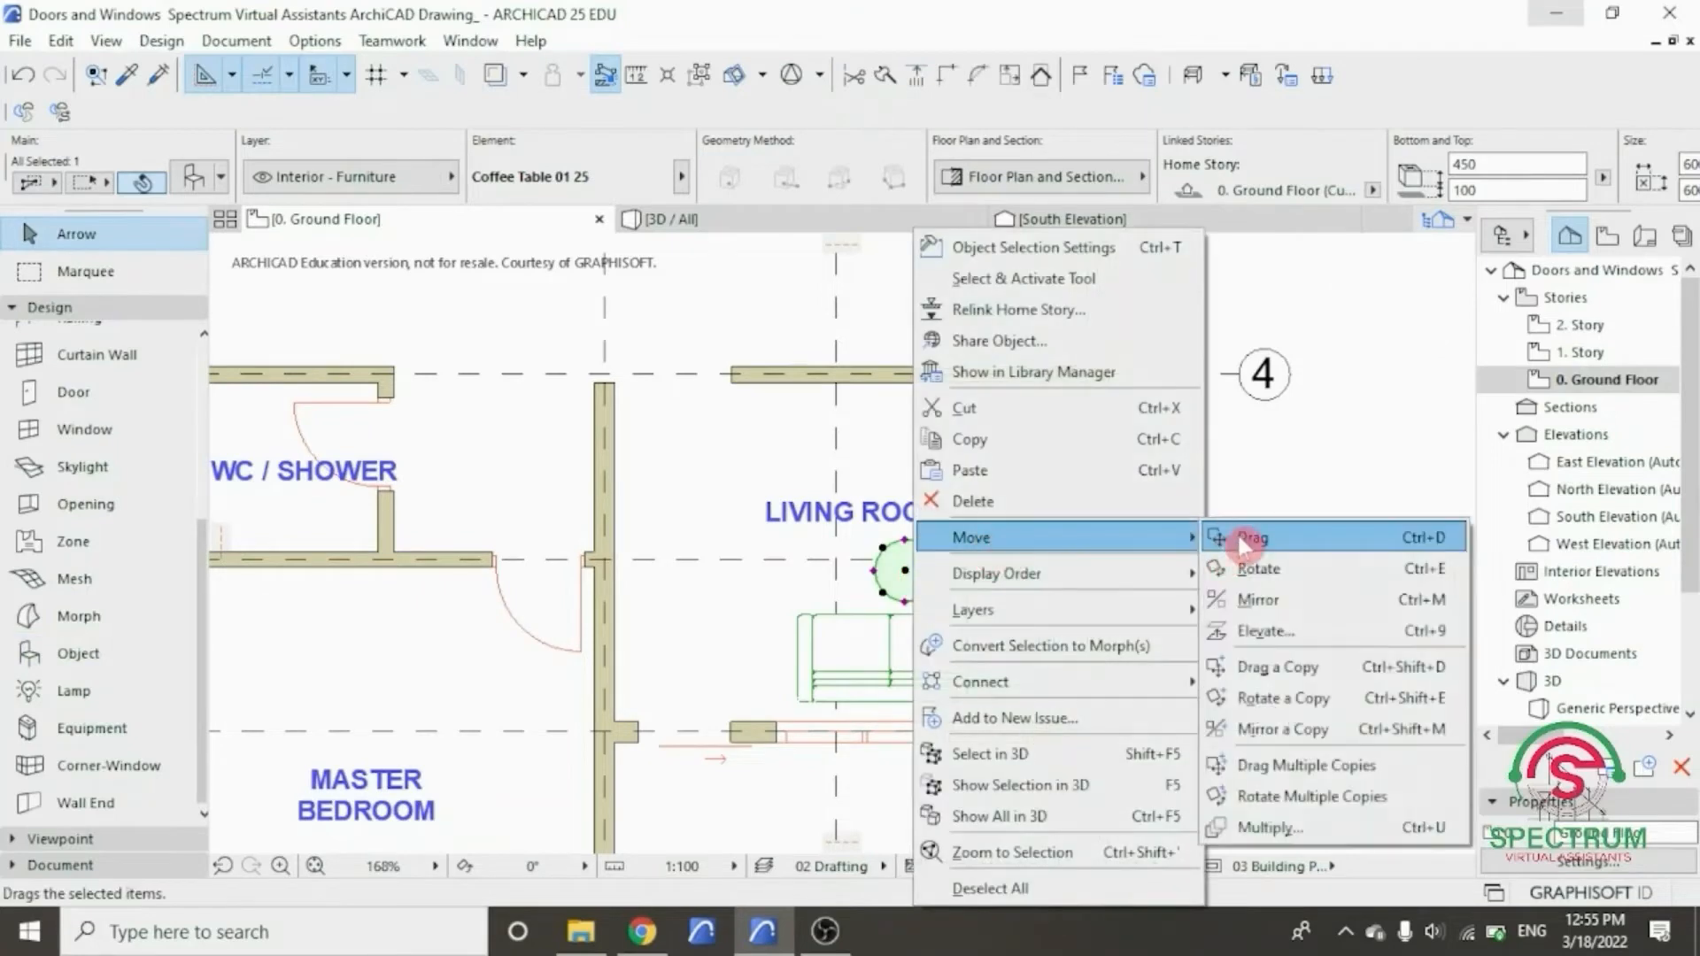
left_click(1275, 553)
scroll(829, 566, "up", 4)
left_click(999, 585)
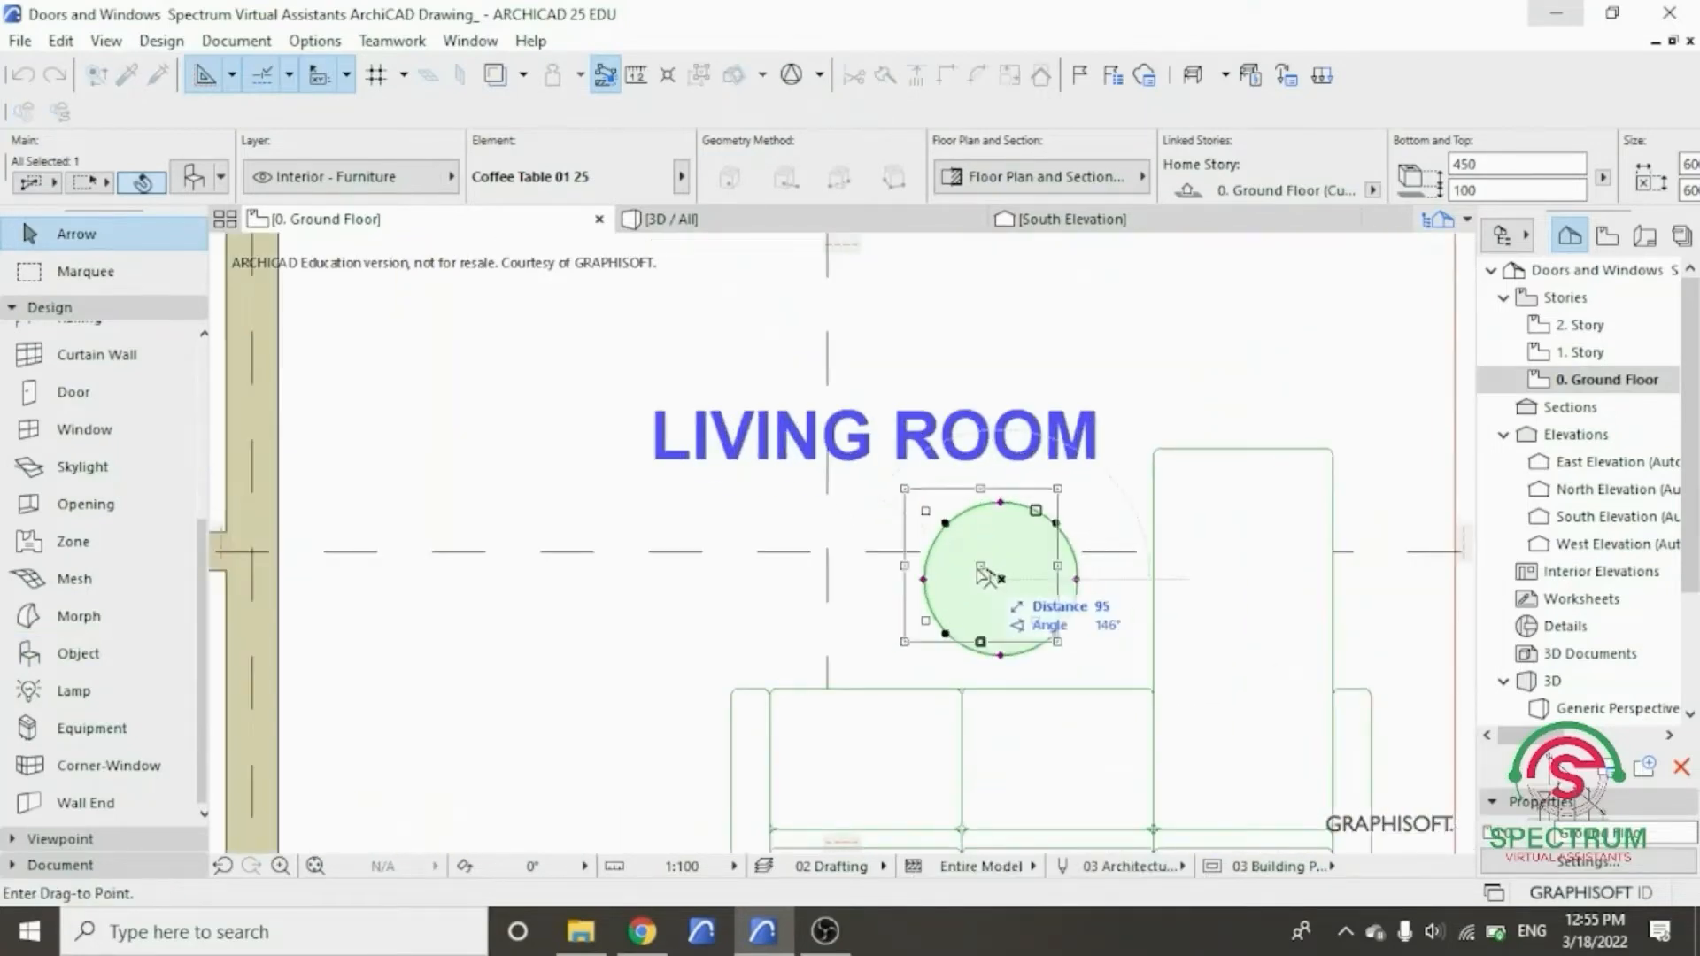
left_click(956, 569)
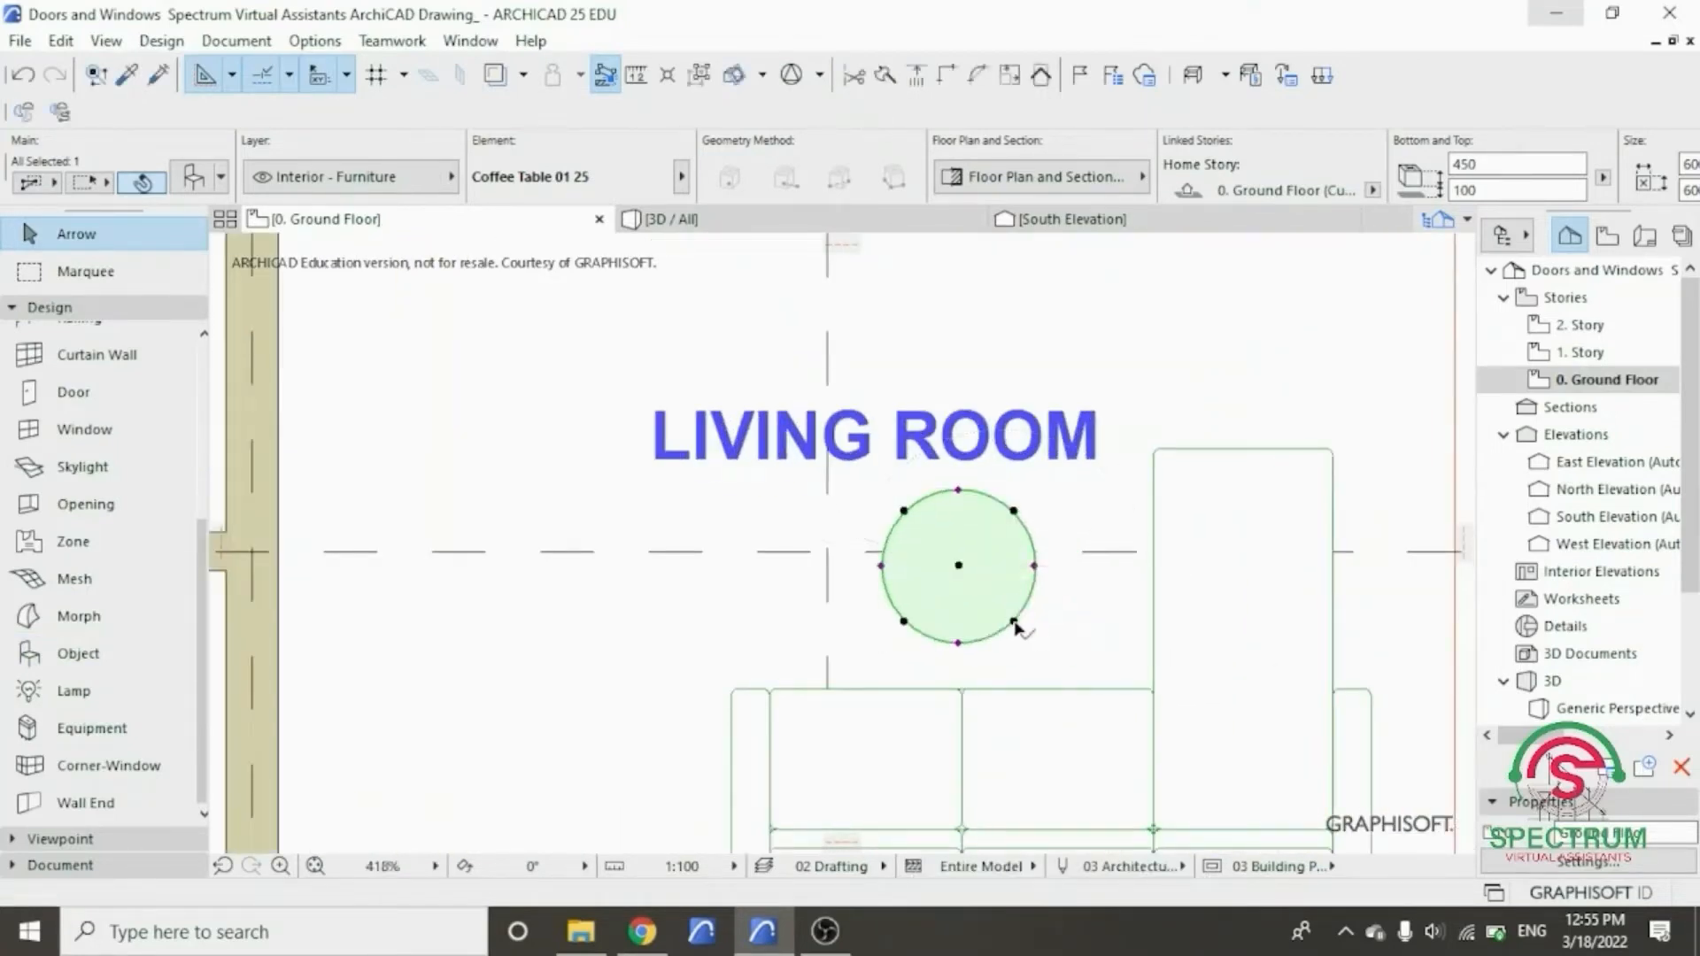
left_click(1016, 621)
key("Escape")
left_click(1015, 512)
key("Escape")
key("Escape")
- Show the whole model in 3D and examine the coffee table's position beside the L-shaped sofa
scroll(929, 600, "down", 3)
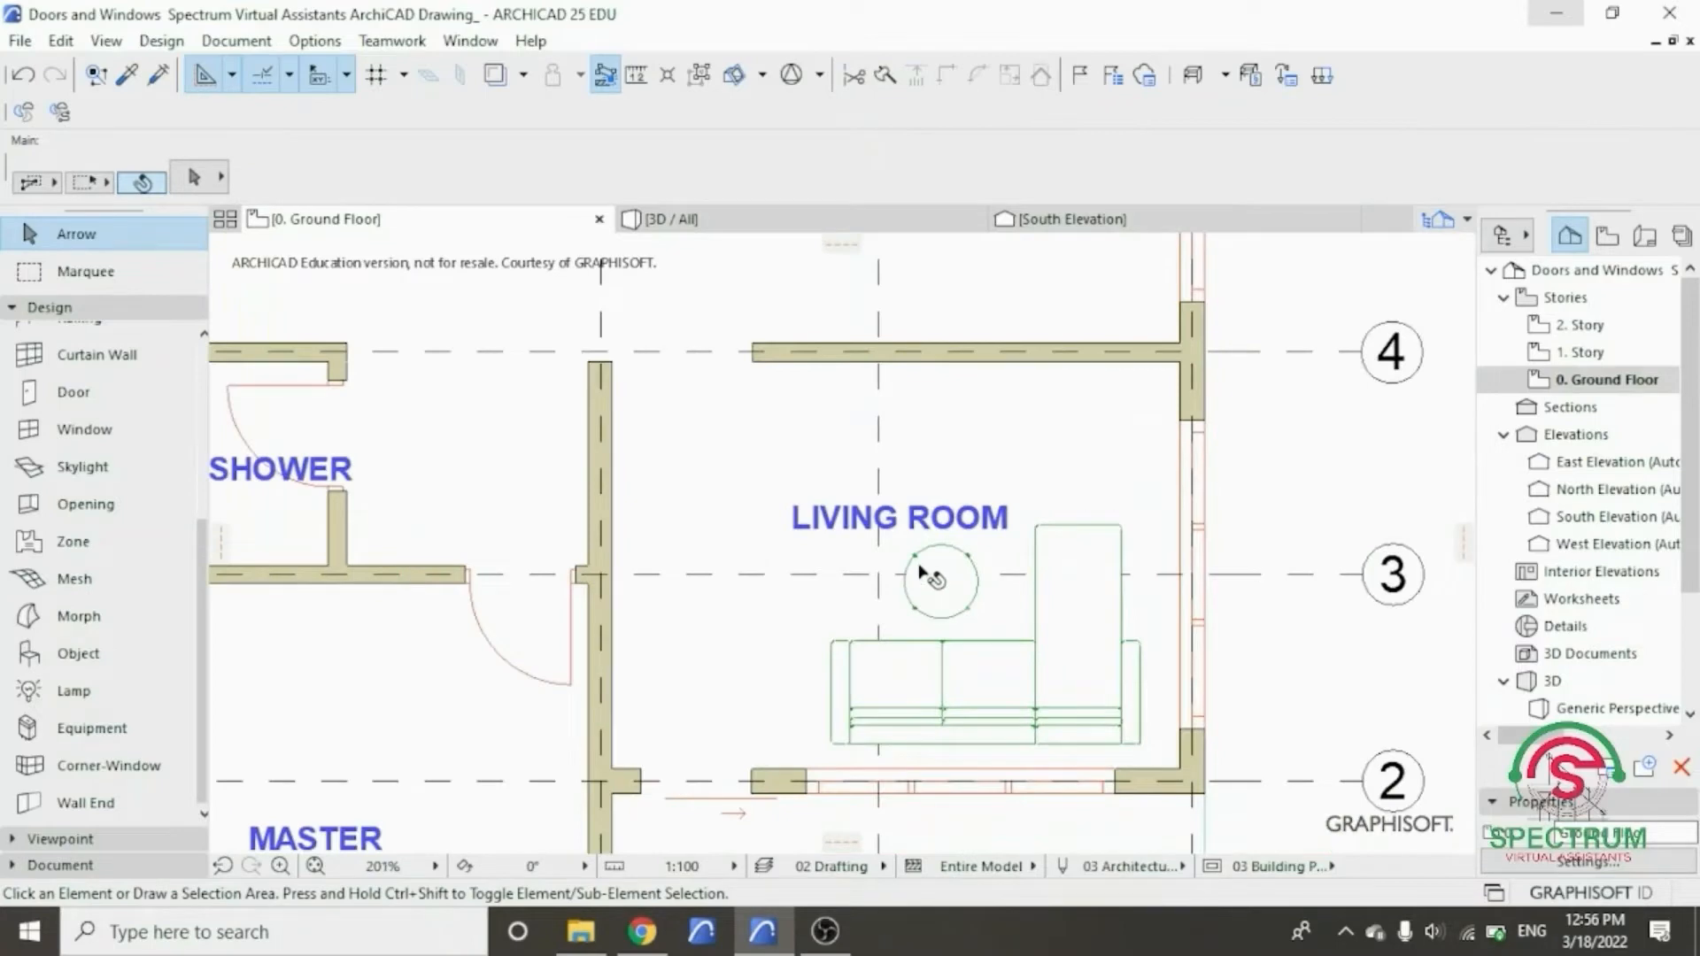
right_click(1261, 297)
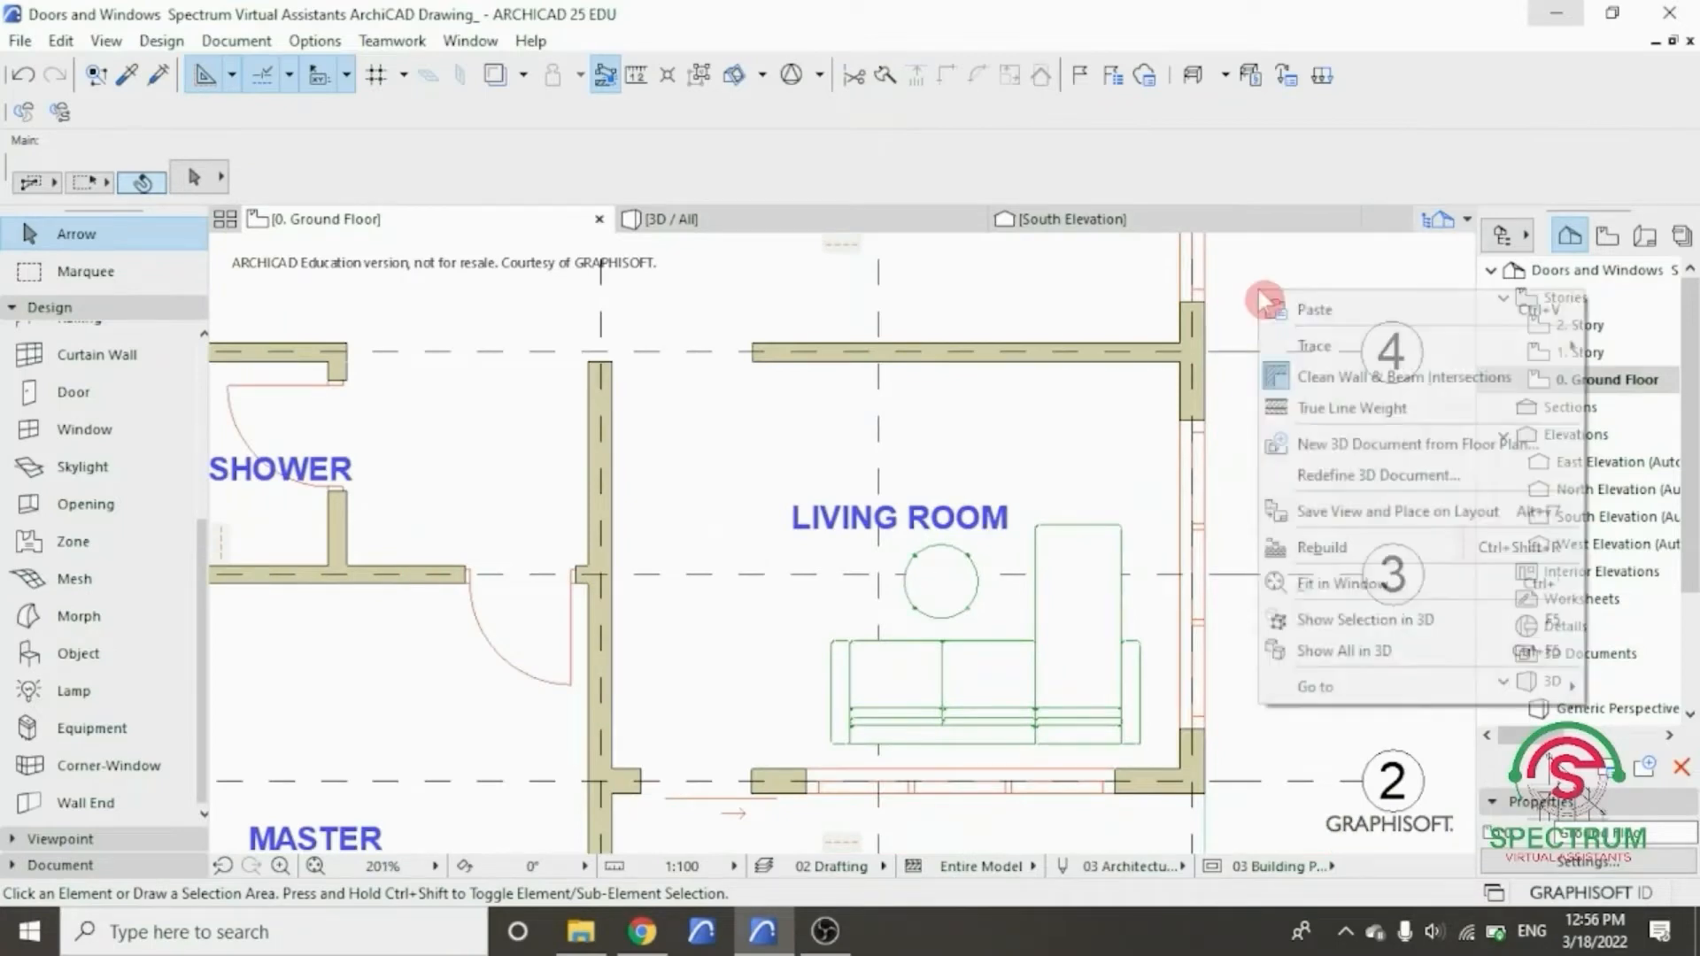
left_click(1320, 651)
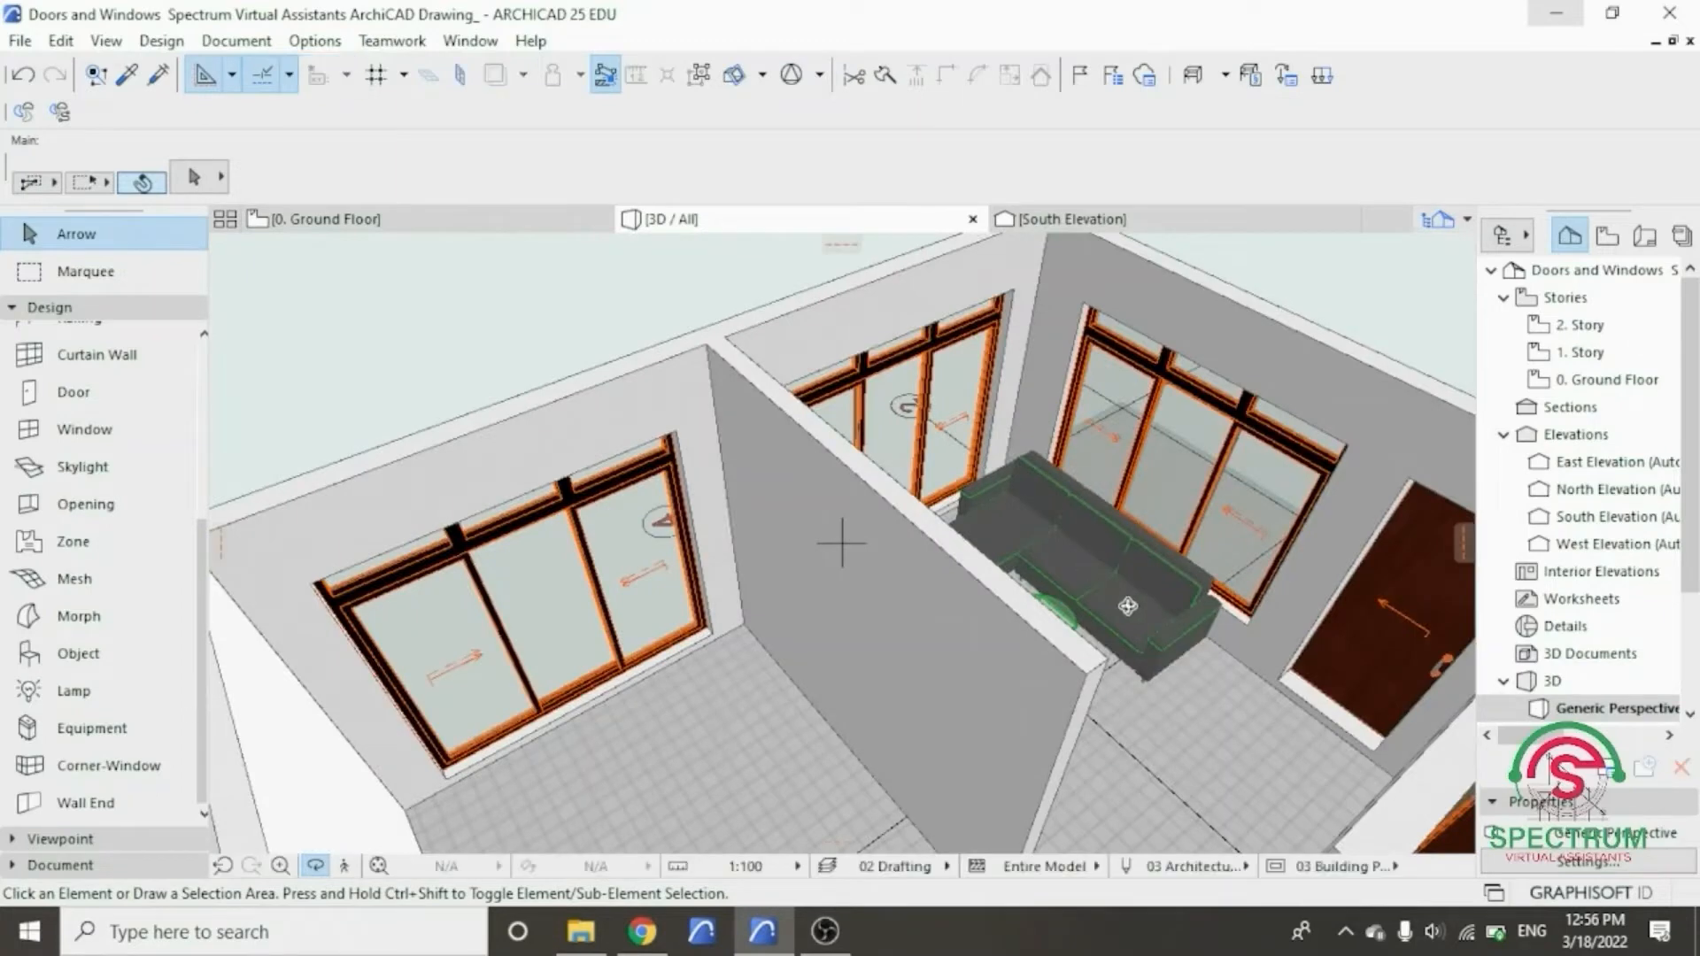
middle_click_drag(1128, 607, 976, 657, "shift")
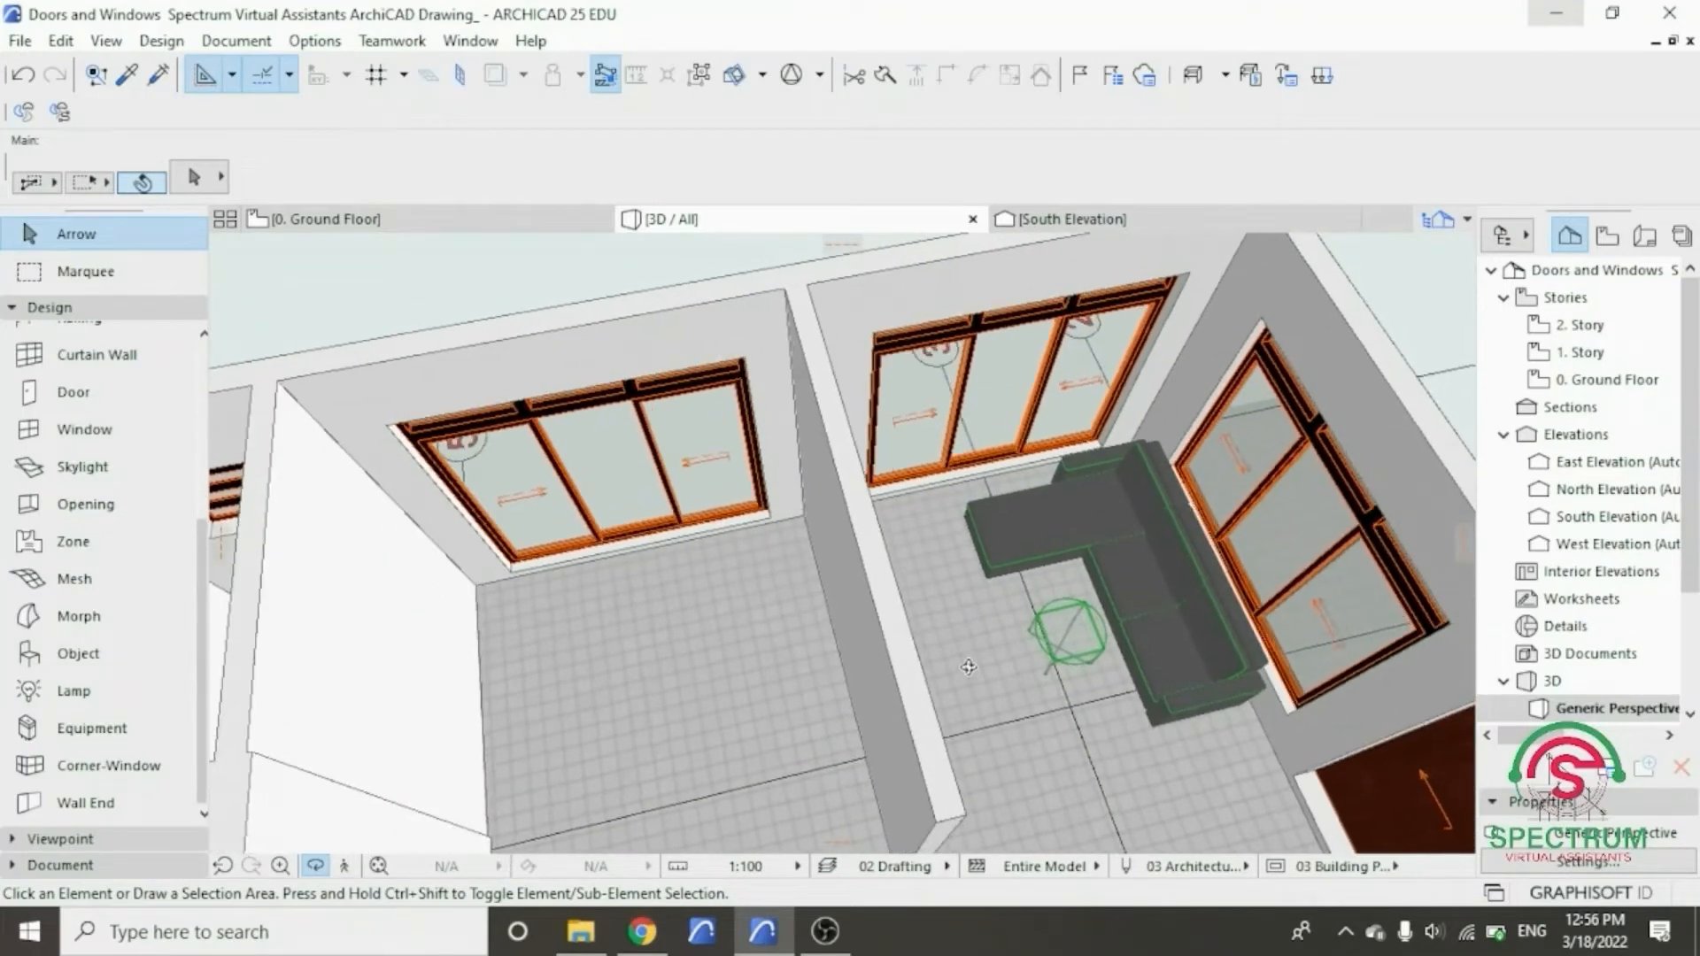
- Return to the Ground Floor plan, search the object library for "tv", and set TV Stand Mounted 25 as the object to place
left_click(434, 228)
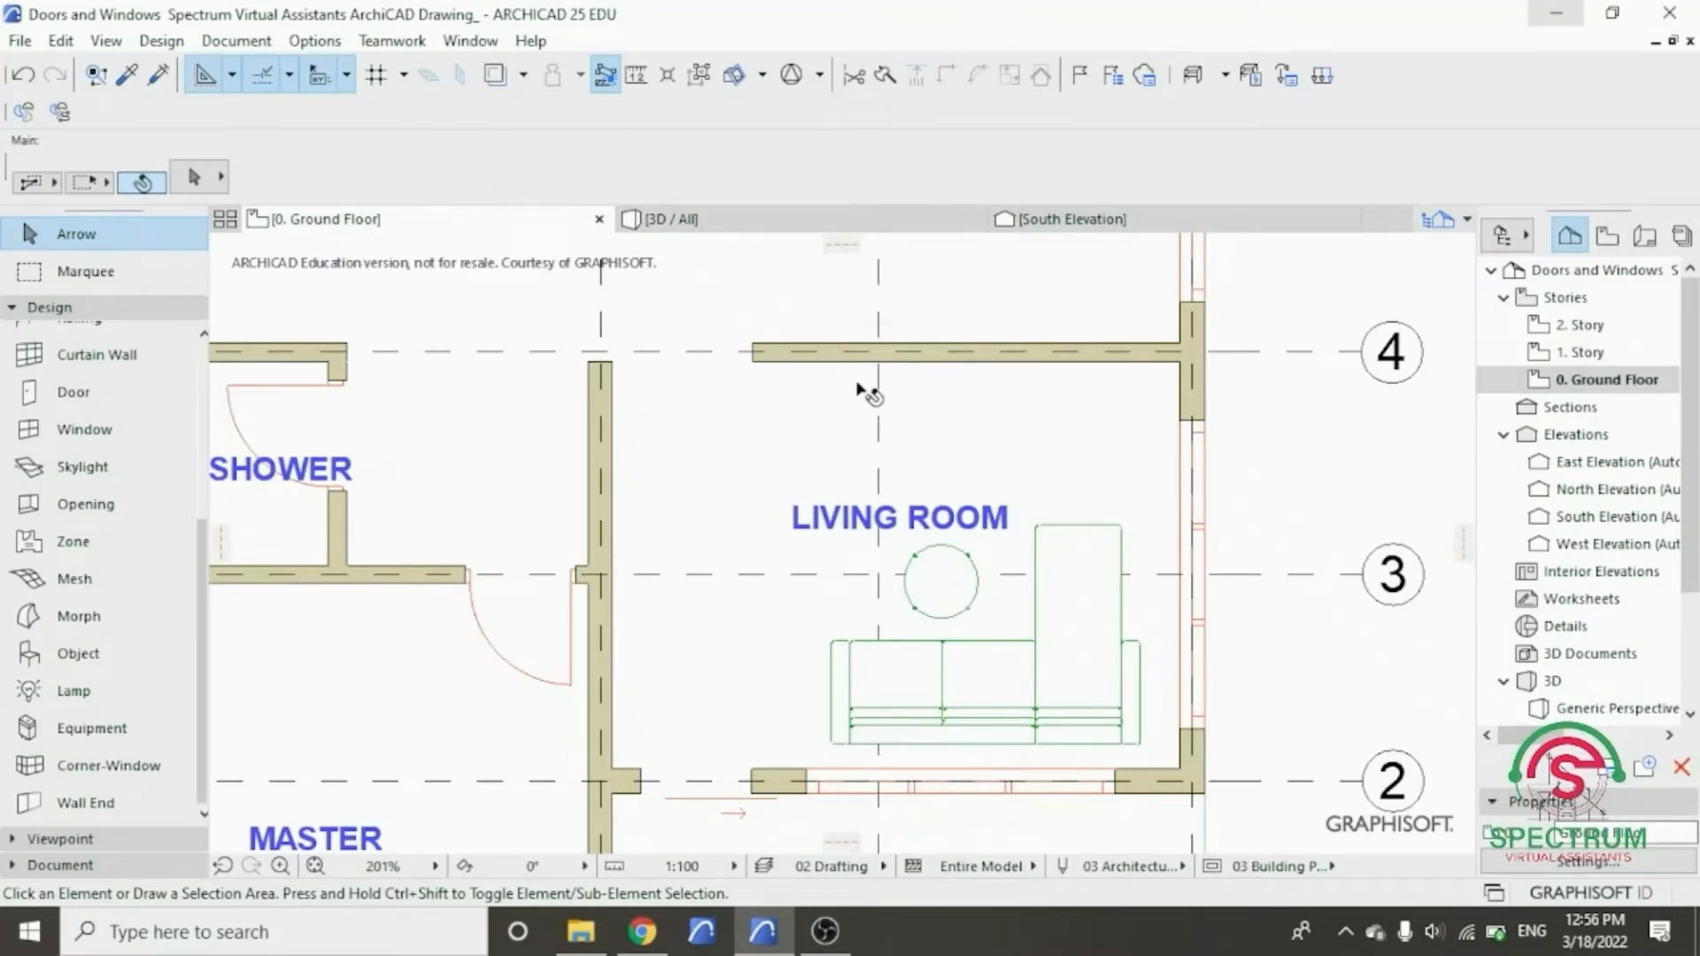
left_click(93, 659)
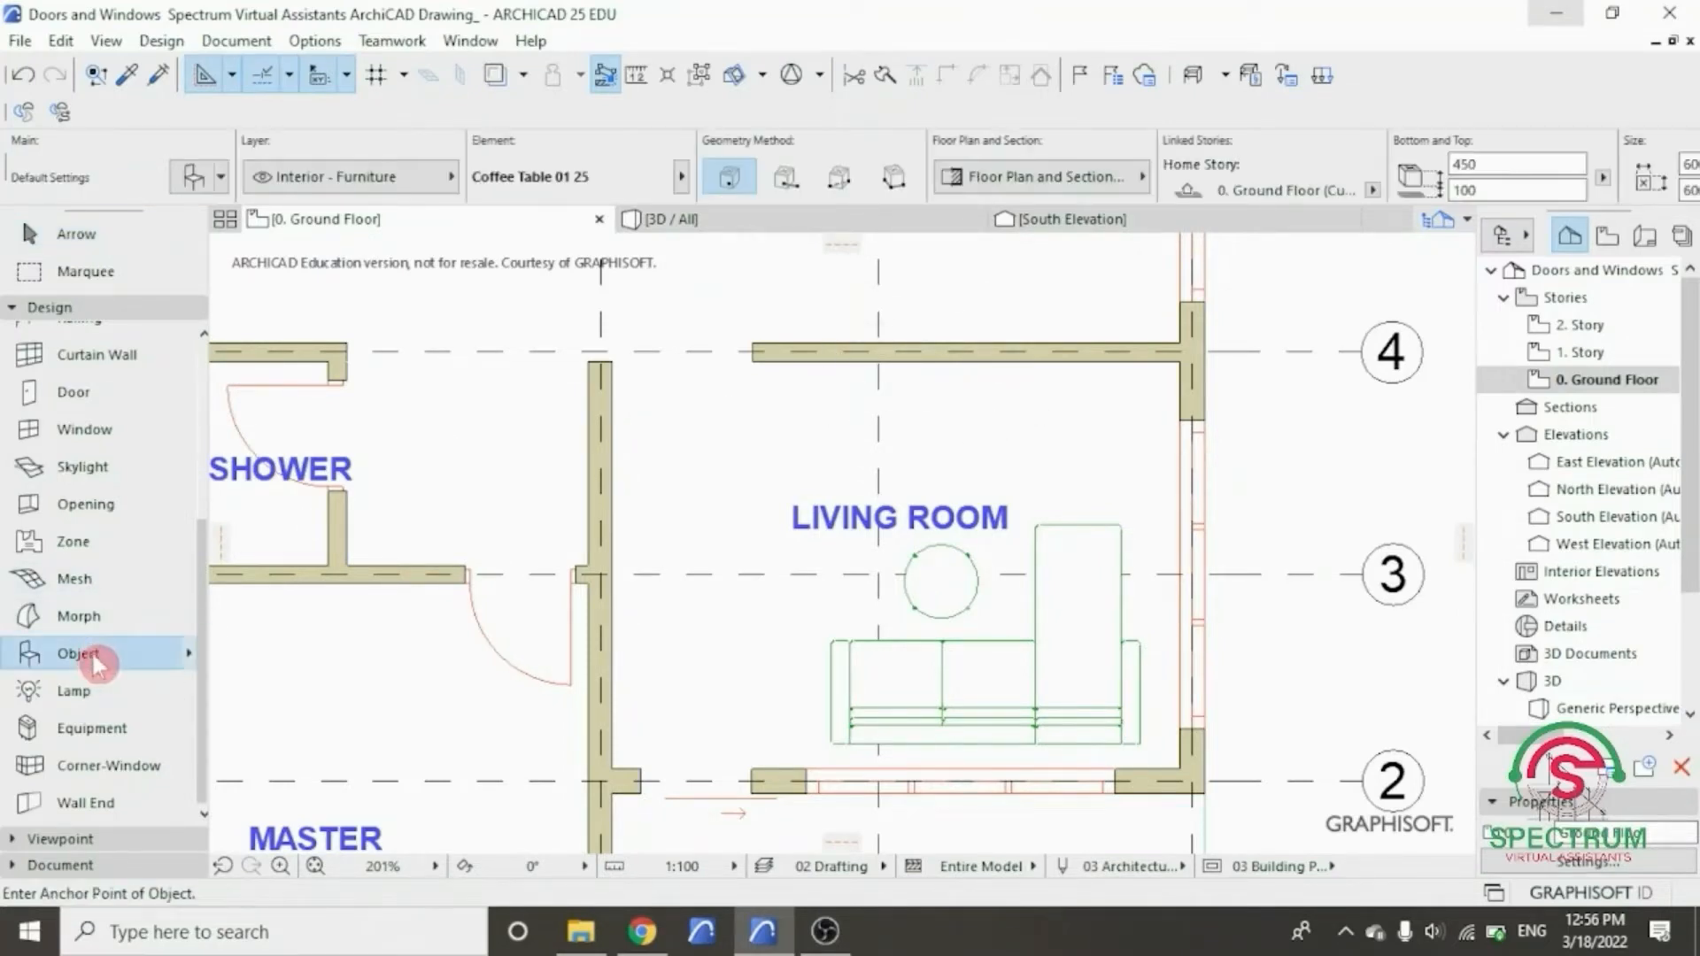
double_click(79, 653)
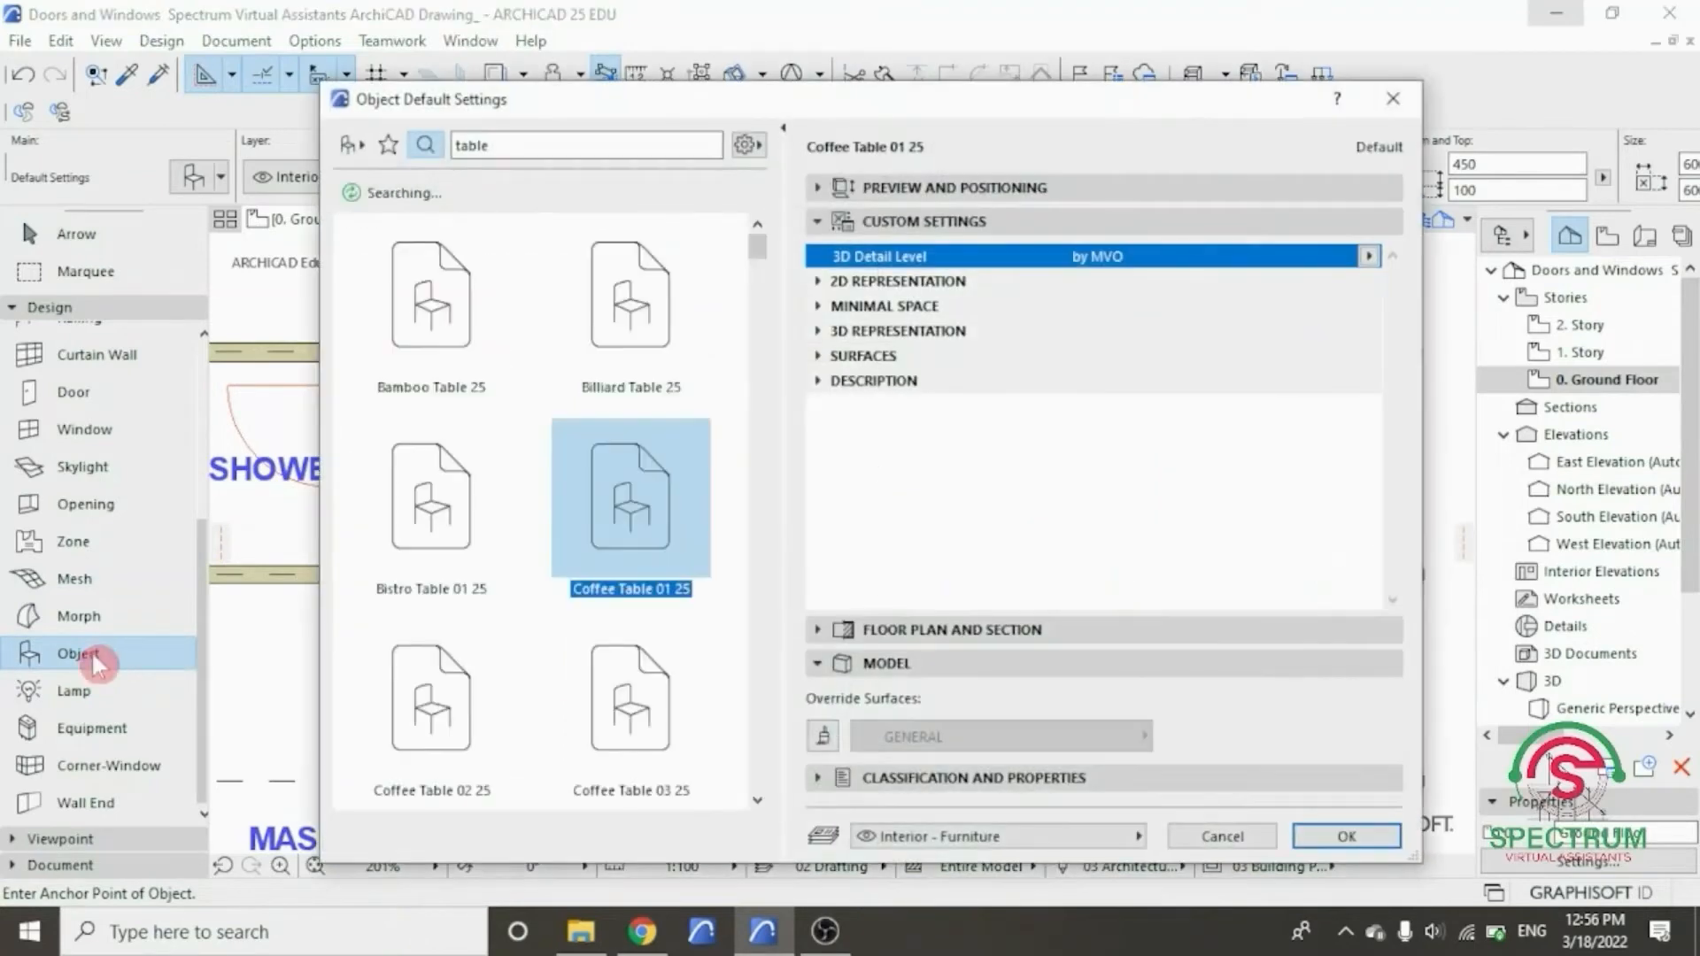
left_click_drag(490, 148, 407, 169)
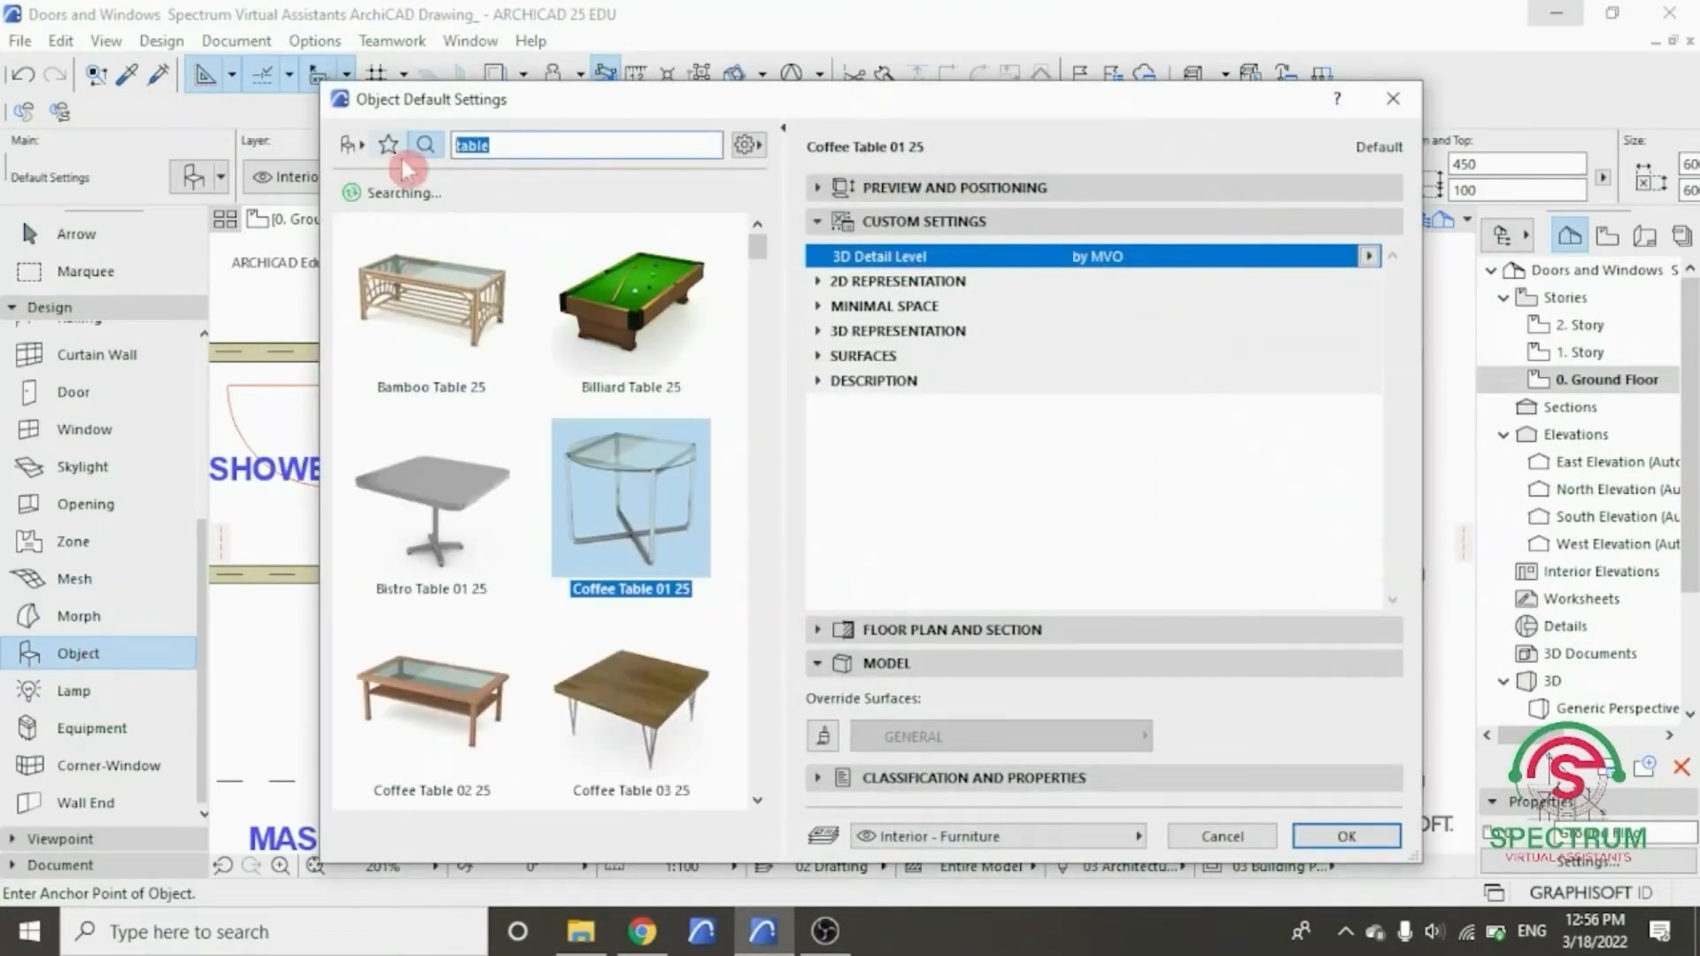
type("tv")
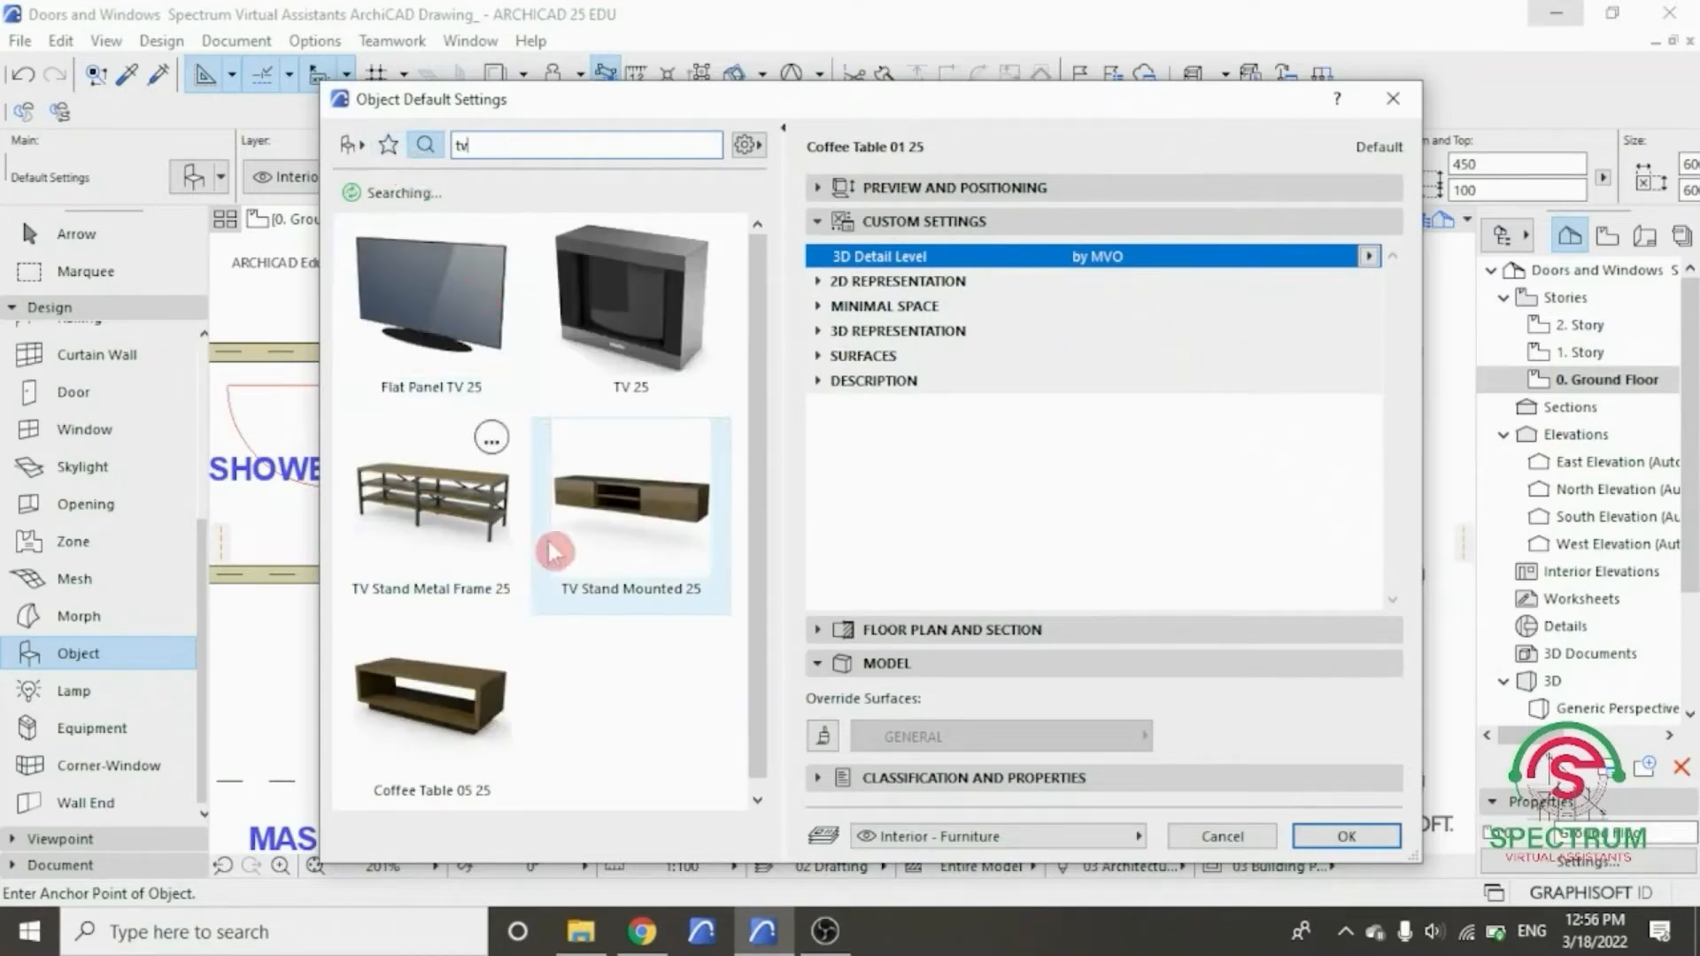
left_click(655, 507)
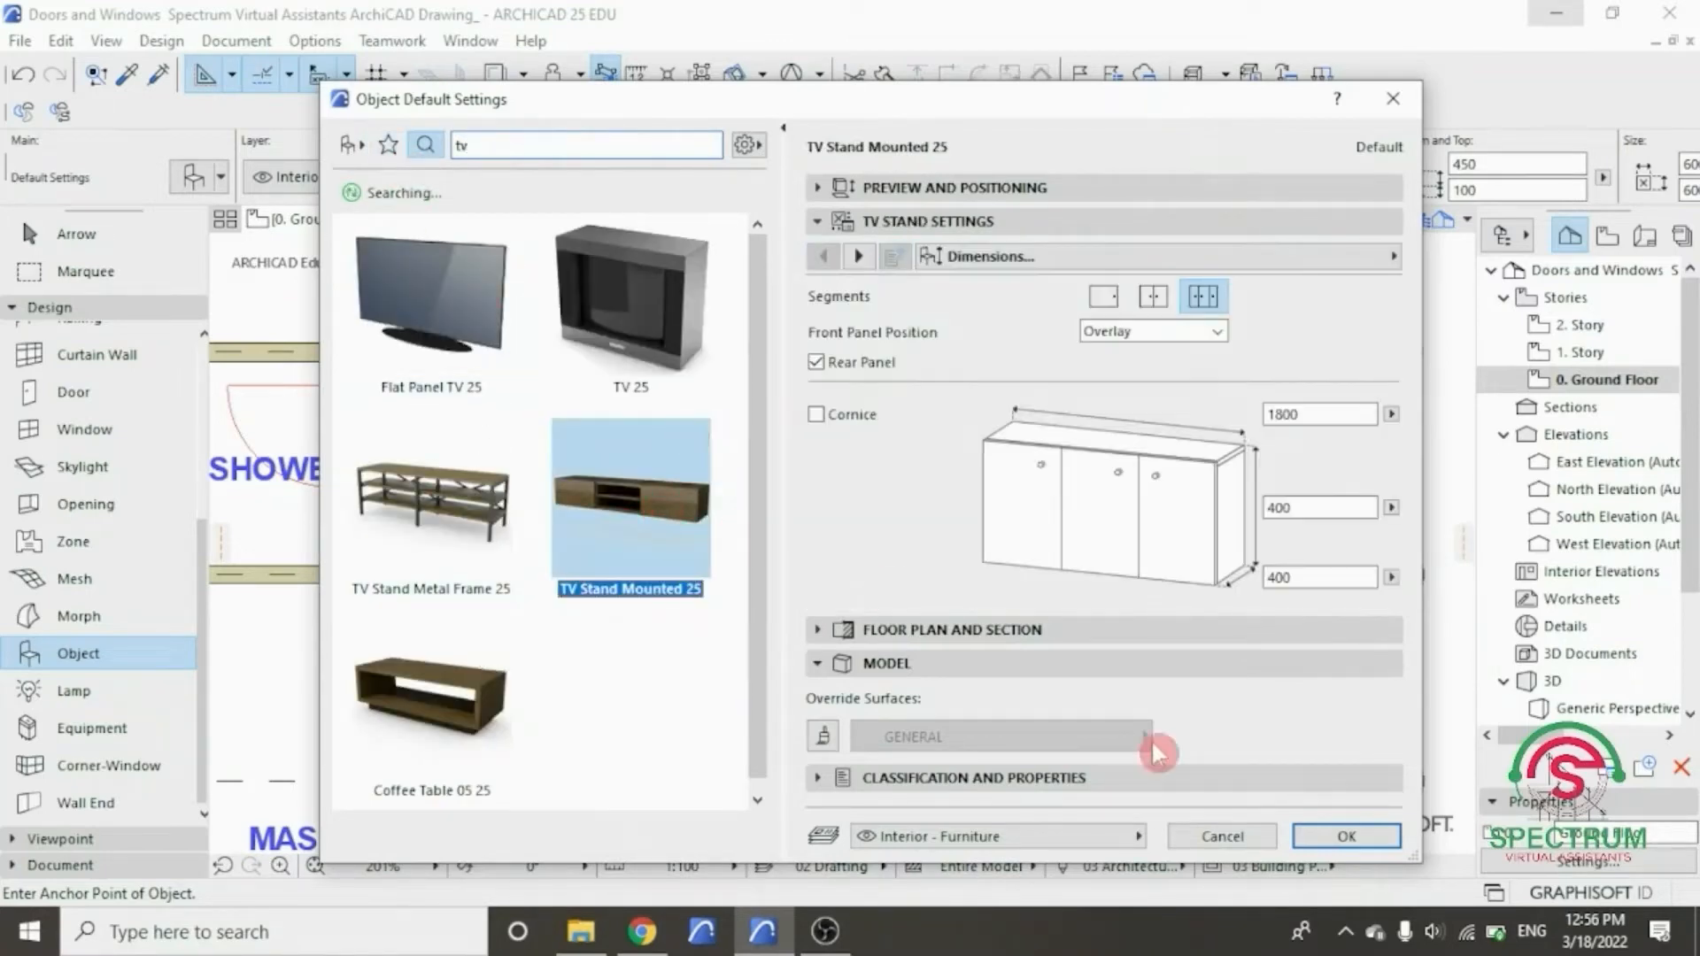
left_click(1348, 838)
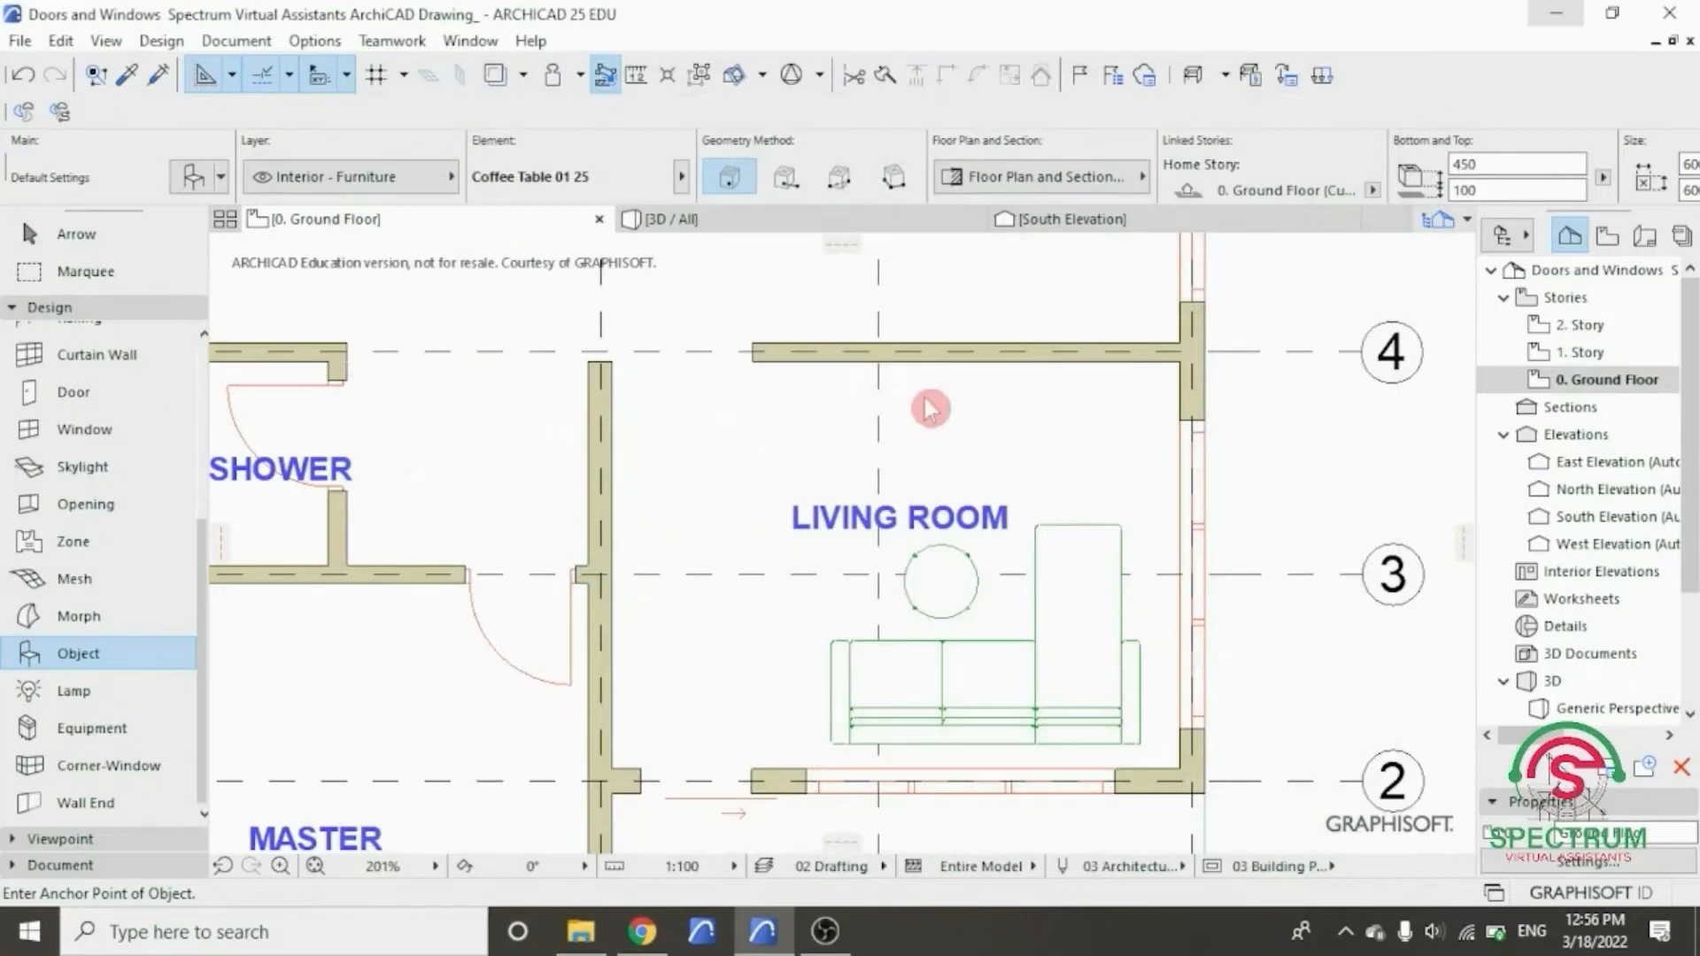
- Place the TV stand along the Living Room side of the grid line 4 wall, facing the sofa
scroll(922, 406, "up", 3)
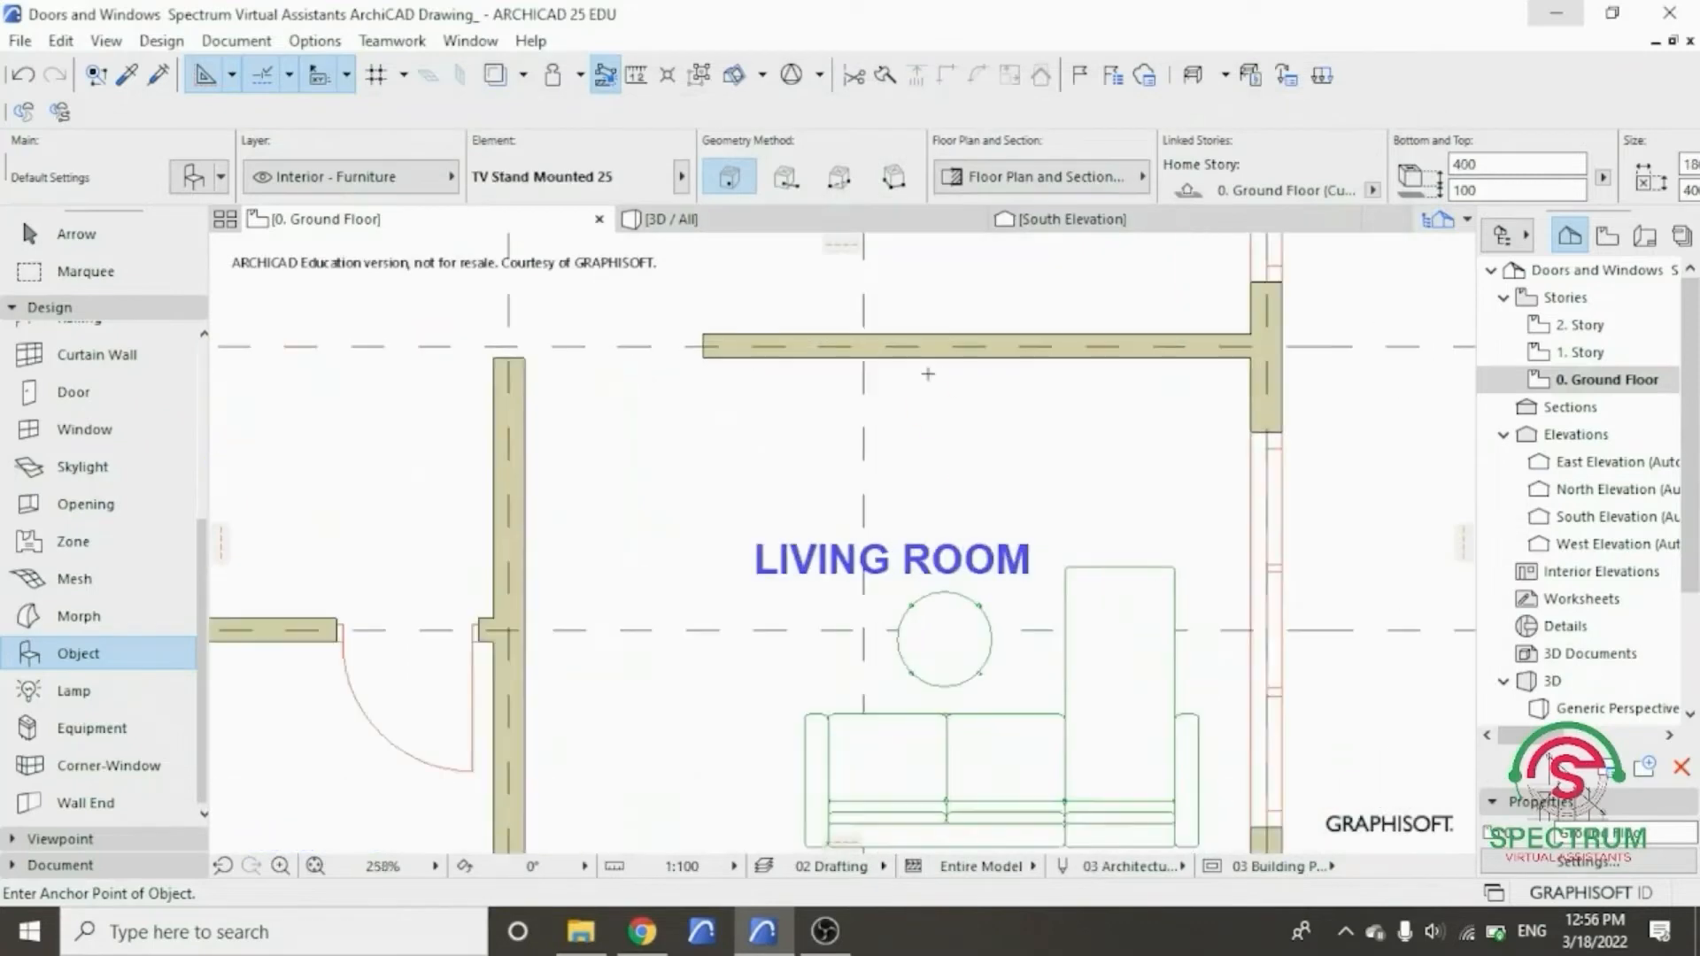
left_click(909, 421)
left_click(1031, 390)
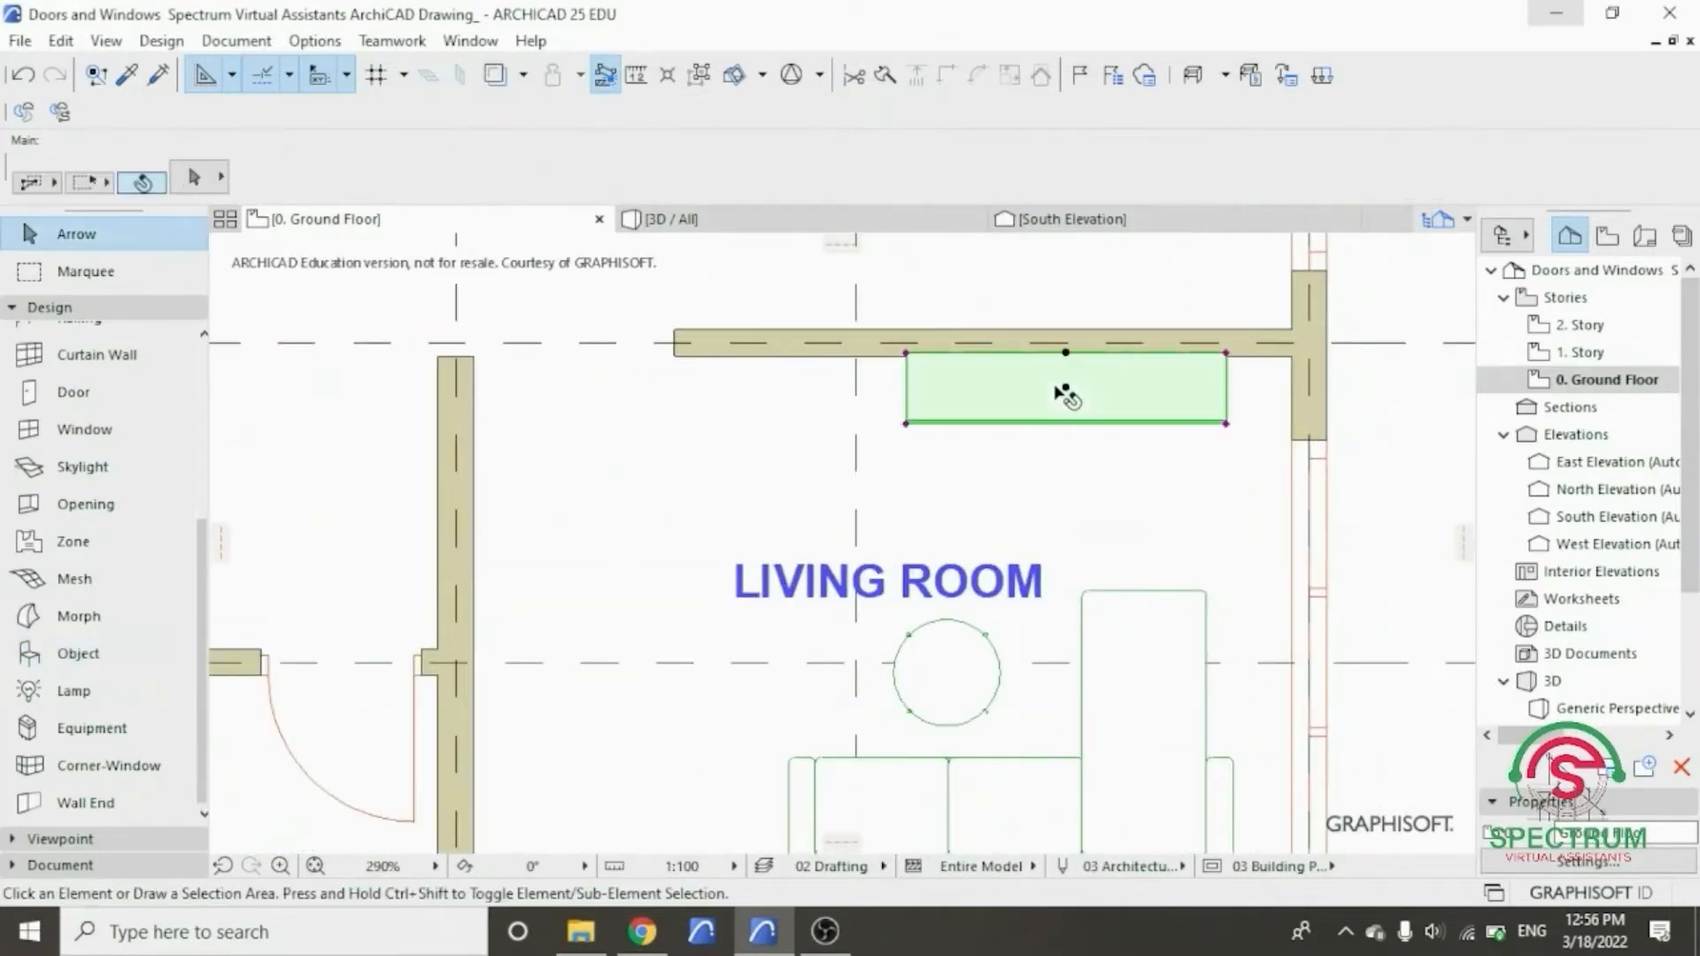
- Move the TV stand by its centre left along the grid line 4 wall, leaving a small gap to the wall, and deselect it
right_click(1063, 390)
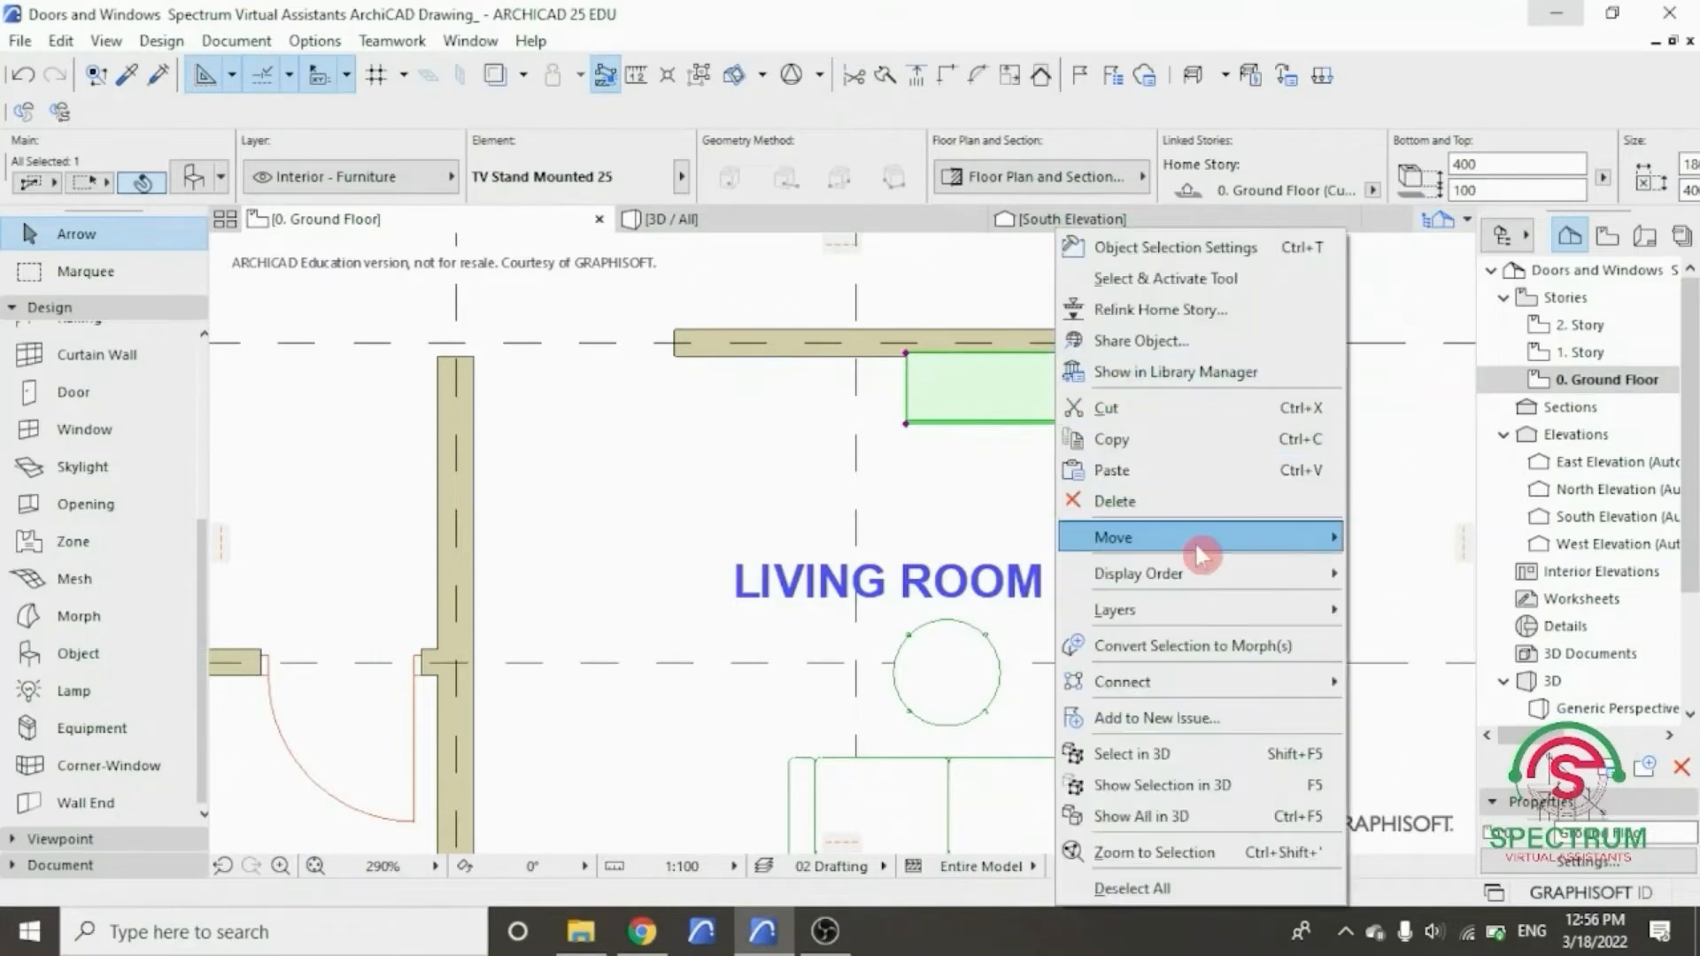
mouse_move(1113, 537)
left_click(1413, 544)
left_click(1067, 389)
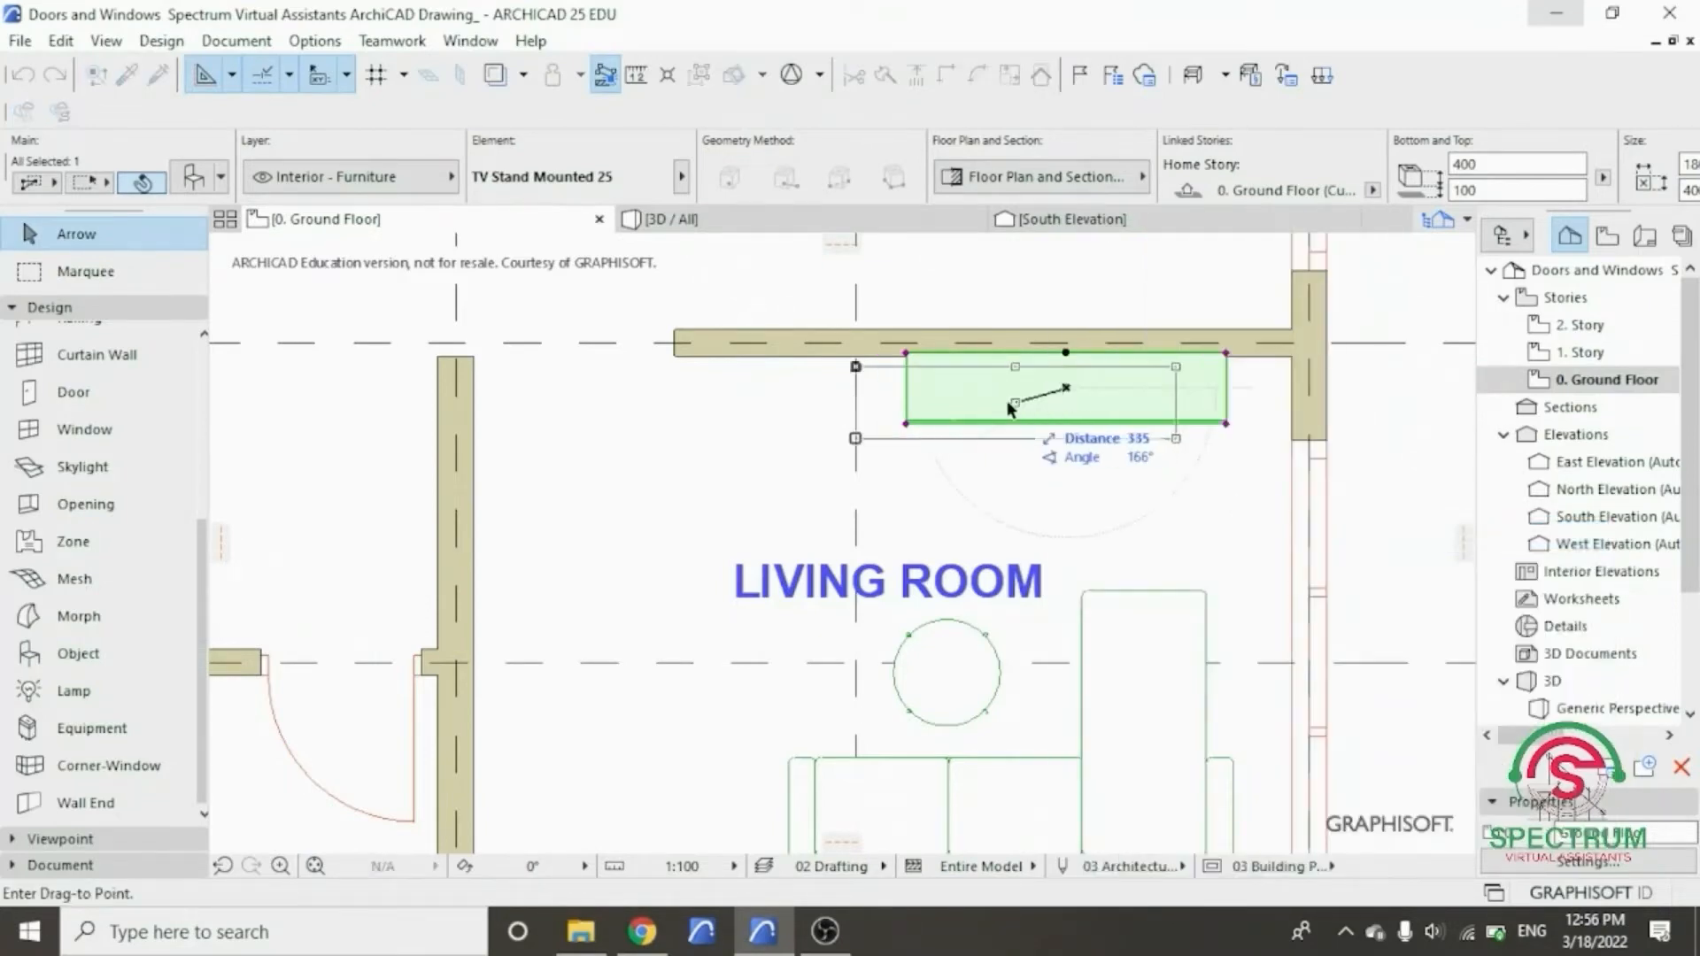
left_click(933, 403)
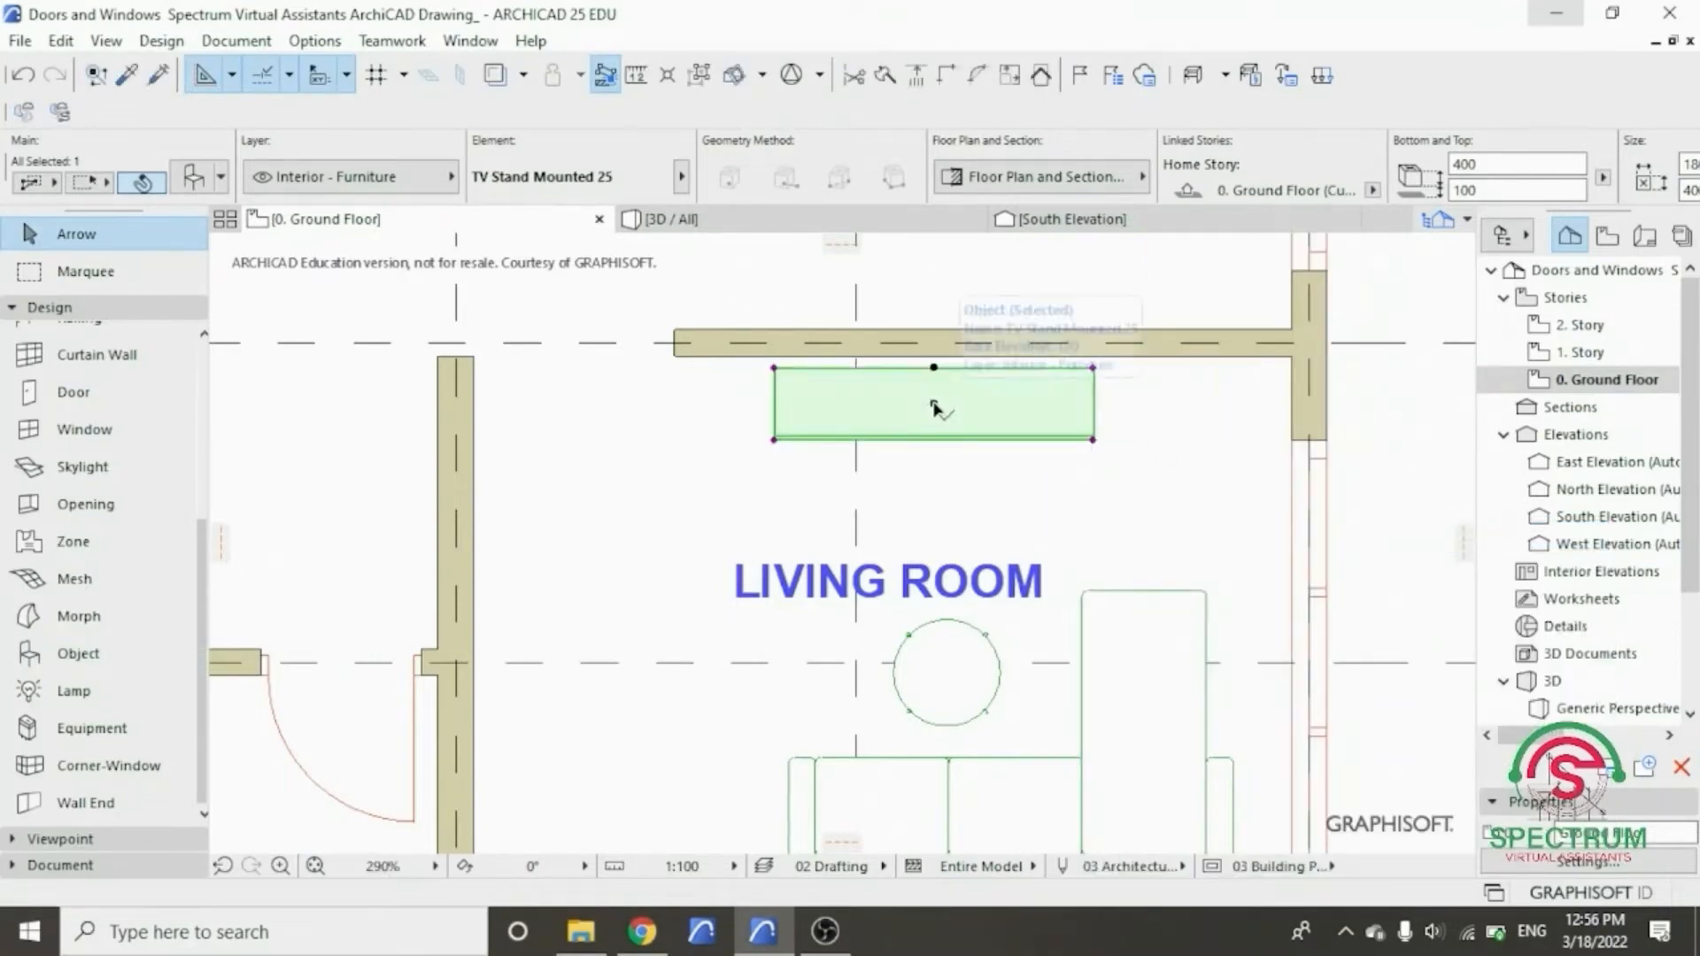
key("Escape")
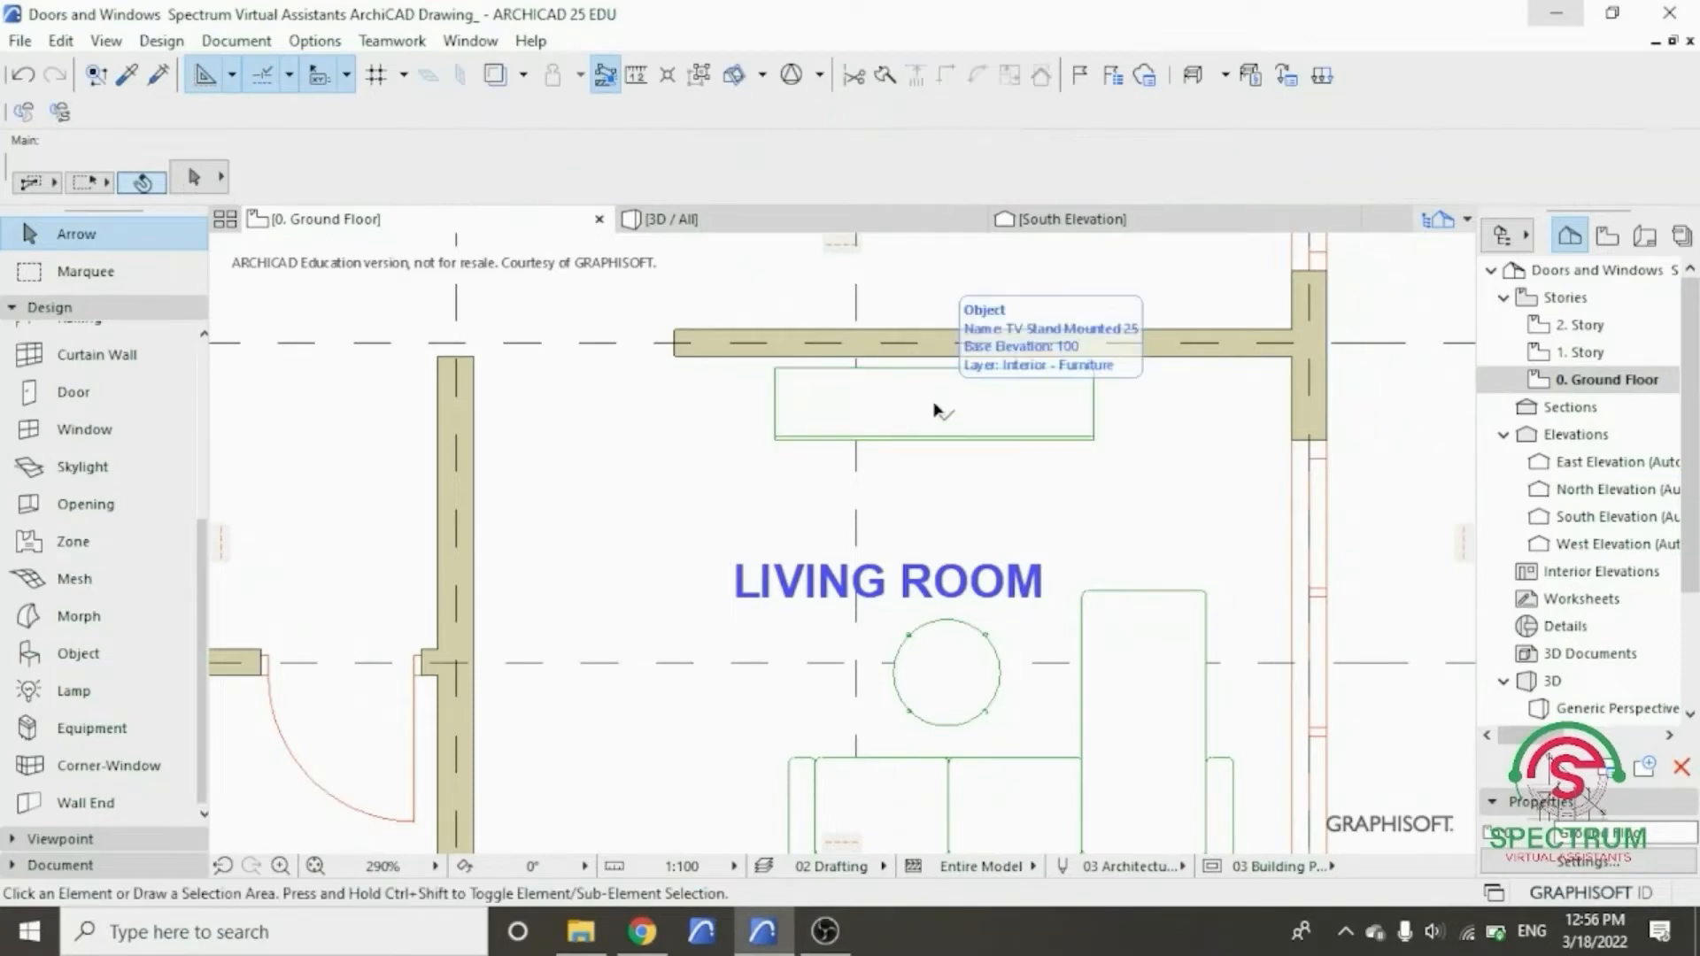
- Show the whole model in 3D to examine the TV stand against its wall, and return to the Ground Floor plan with nothing selected
right_click(1383, 276)
left_click(1470, 643)
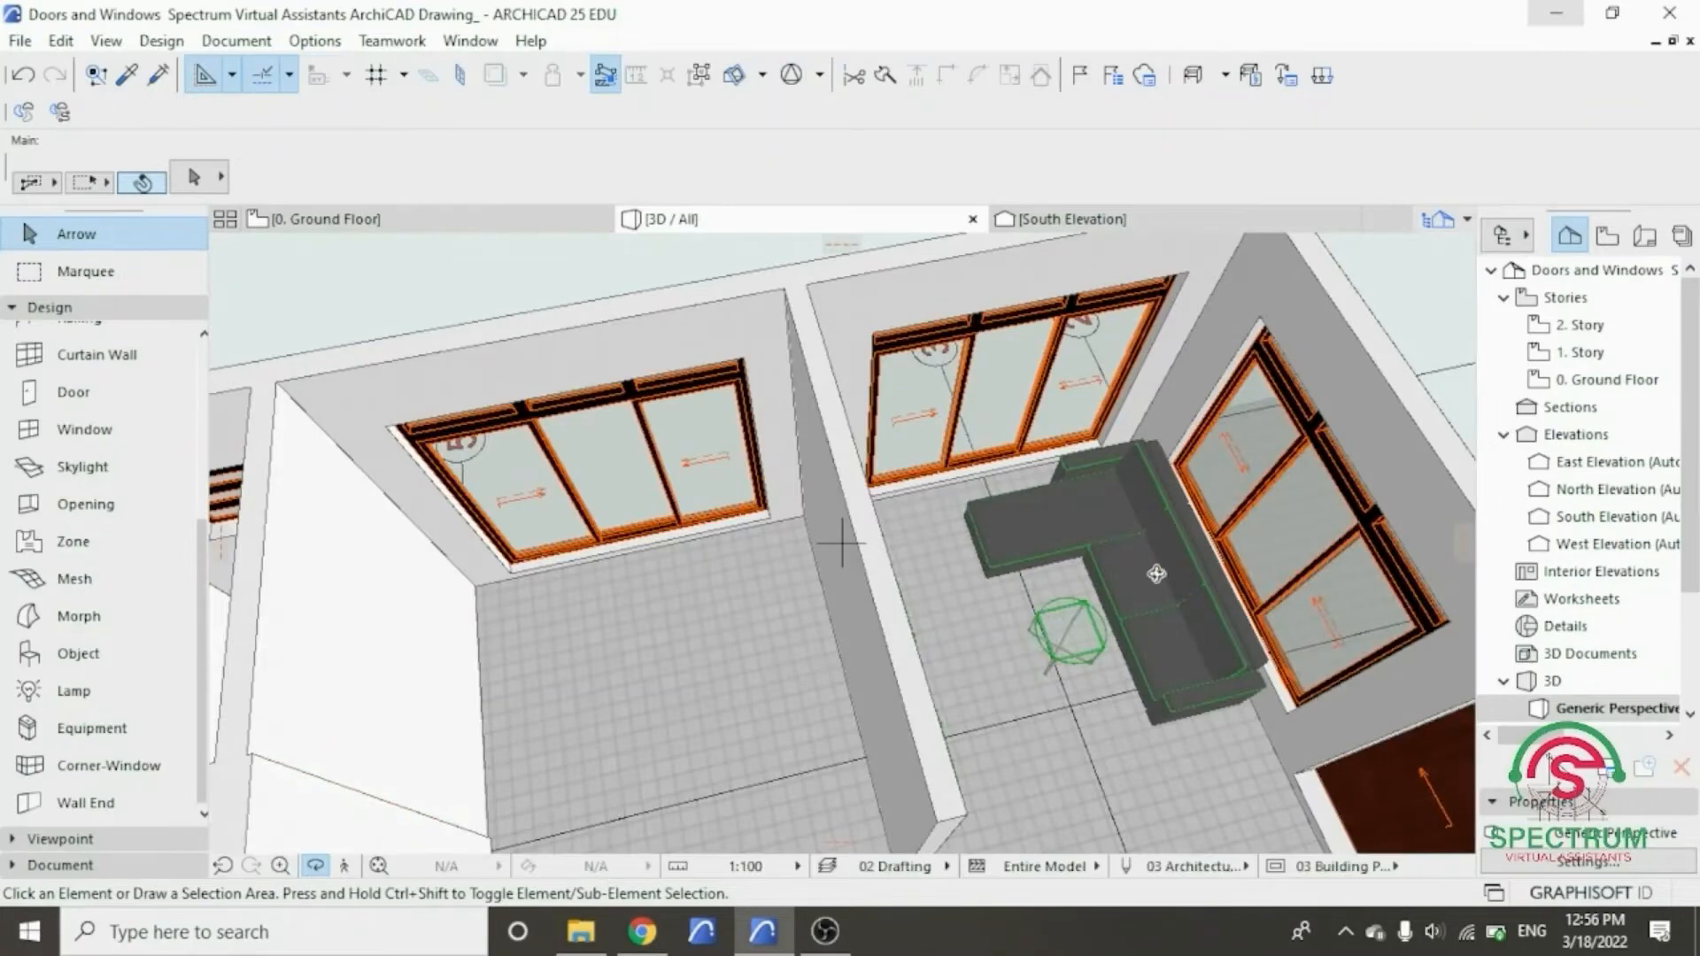
scroll(895, 476, "up", 5)
middle_click_drag(896, 476, 660, 808, "shift")
scroll(762, 732, "up", 5)
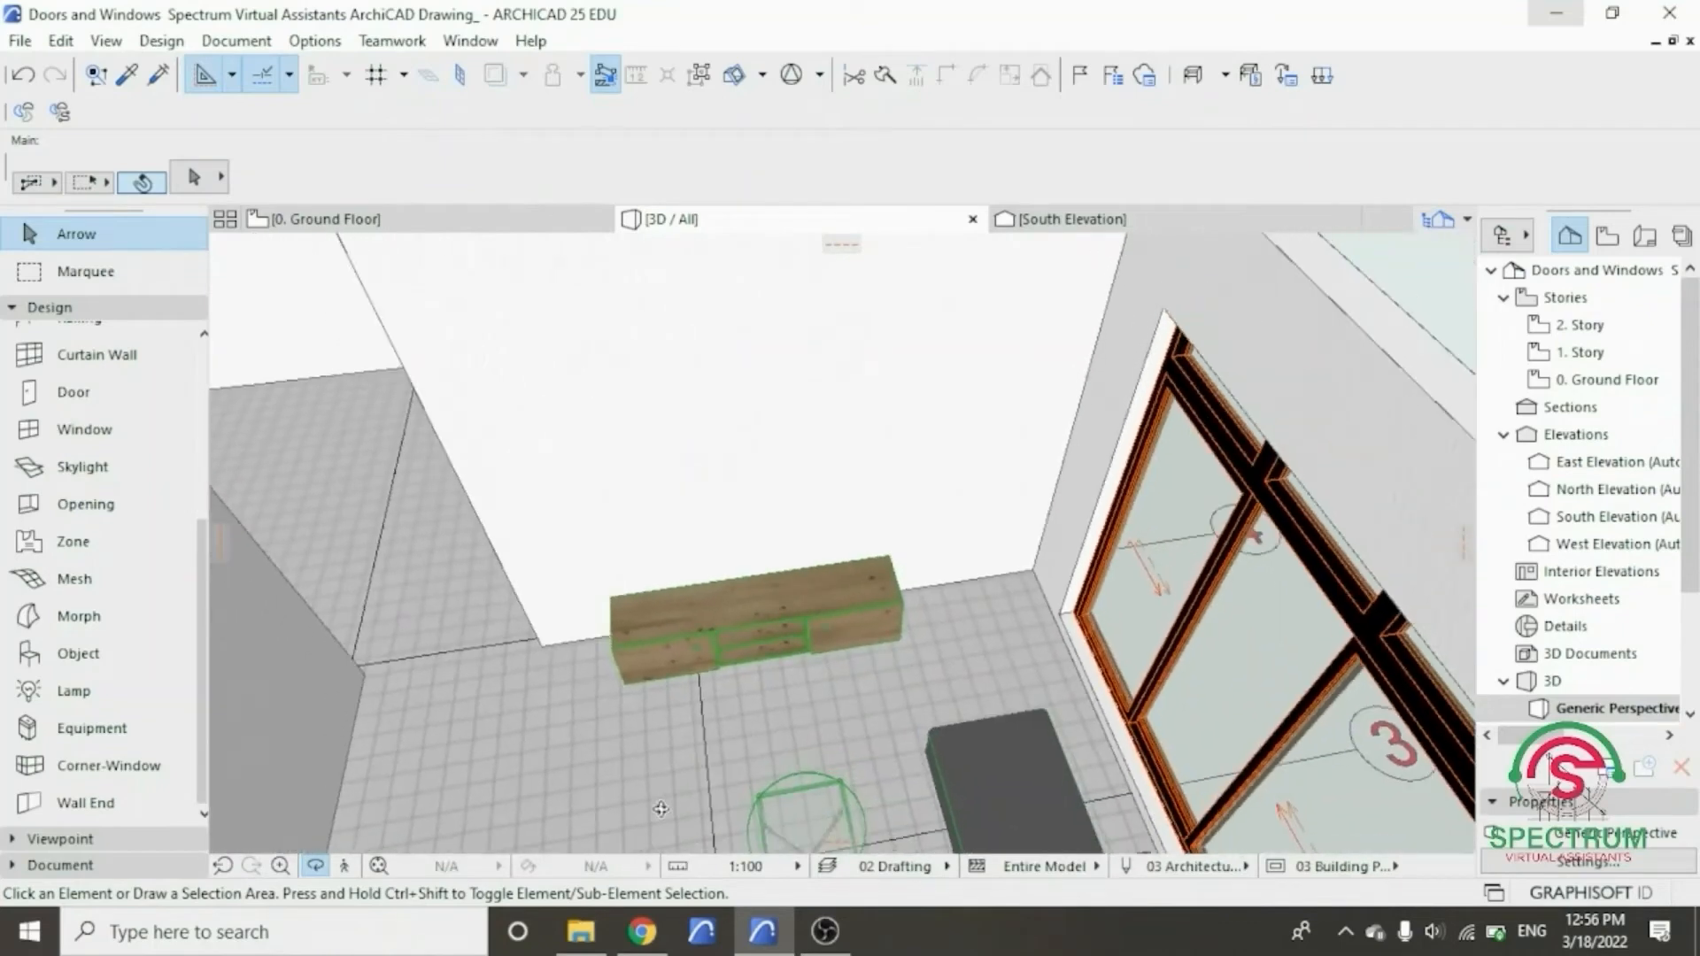
left_click(437, 223)
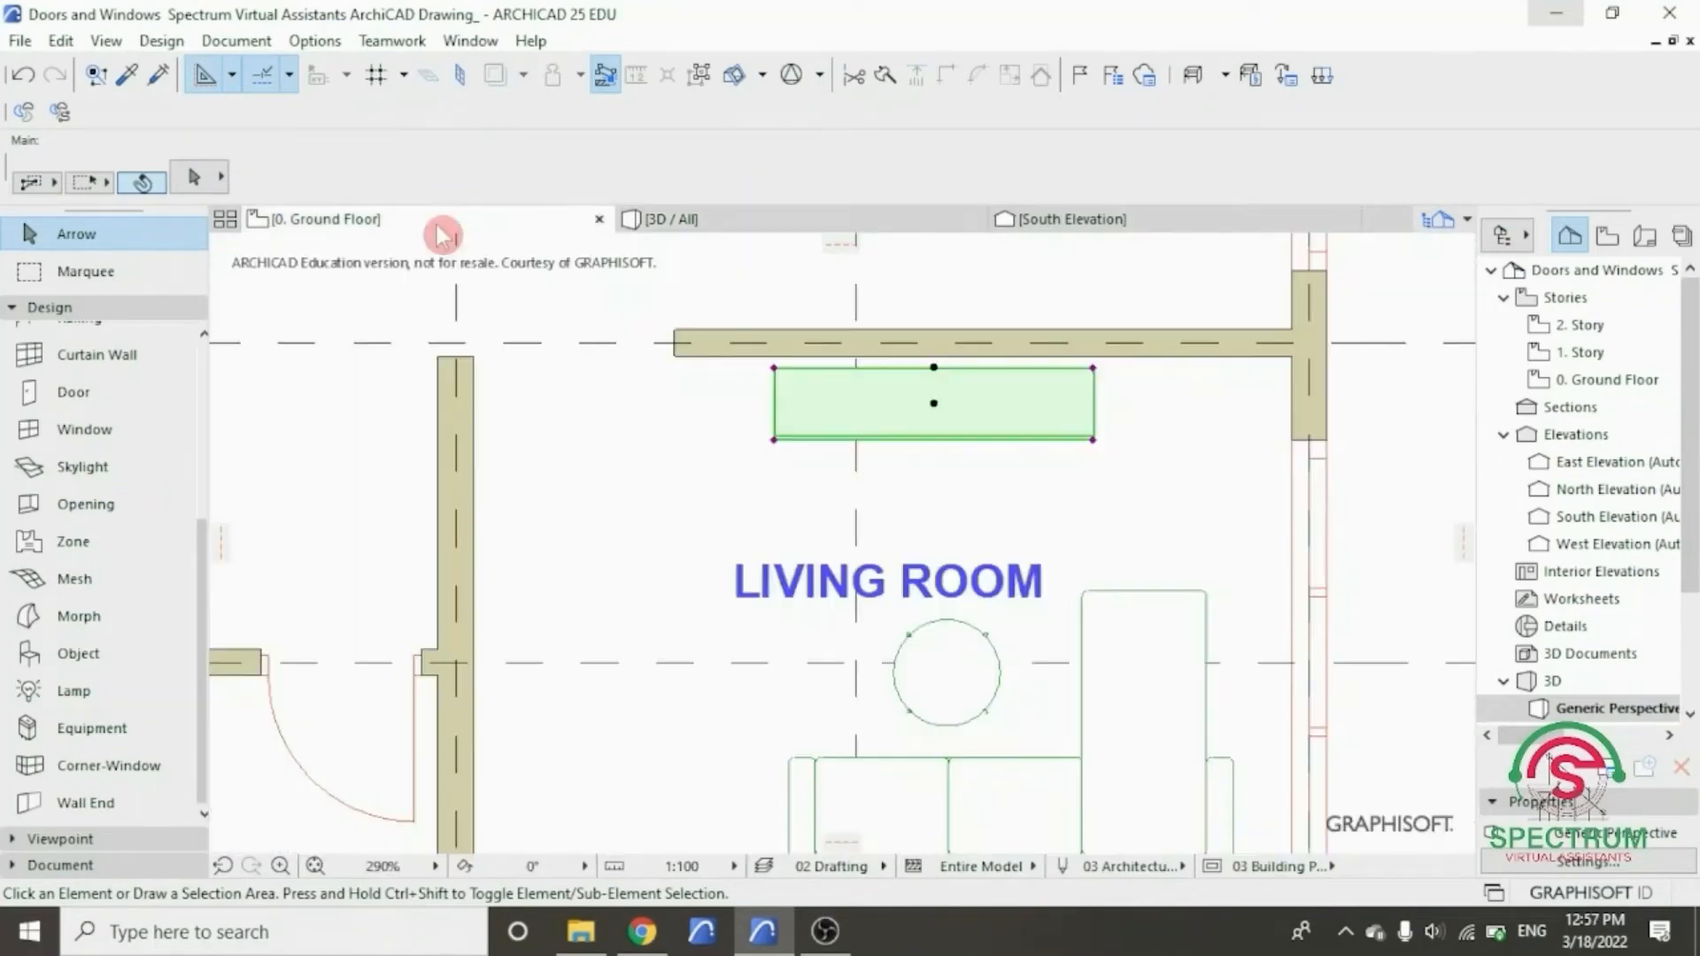
left_click(709, 417)
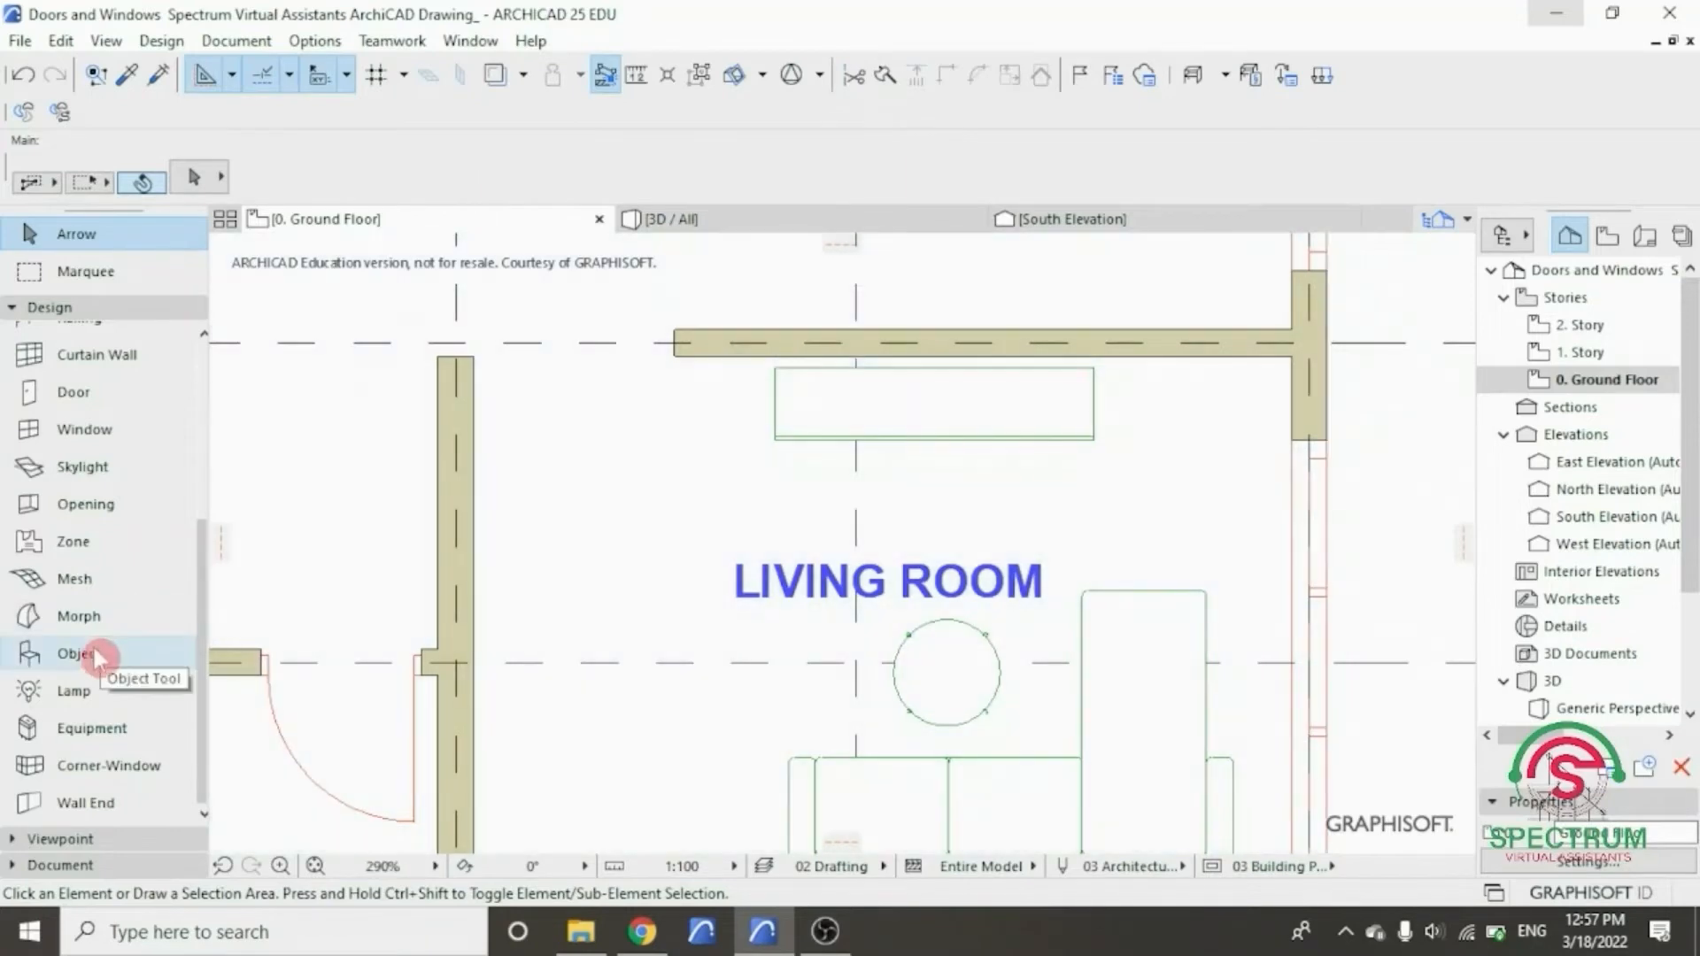
- Set Flat Panel TV 25 as the object to place and put it on the middle of the Living Room TV stand
left_click(80, 654)
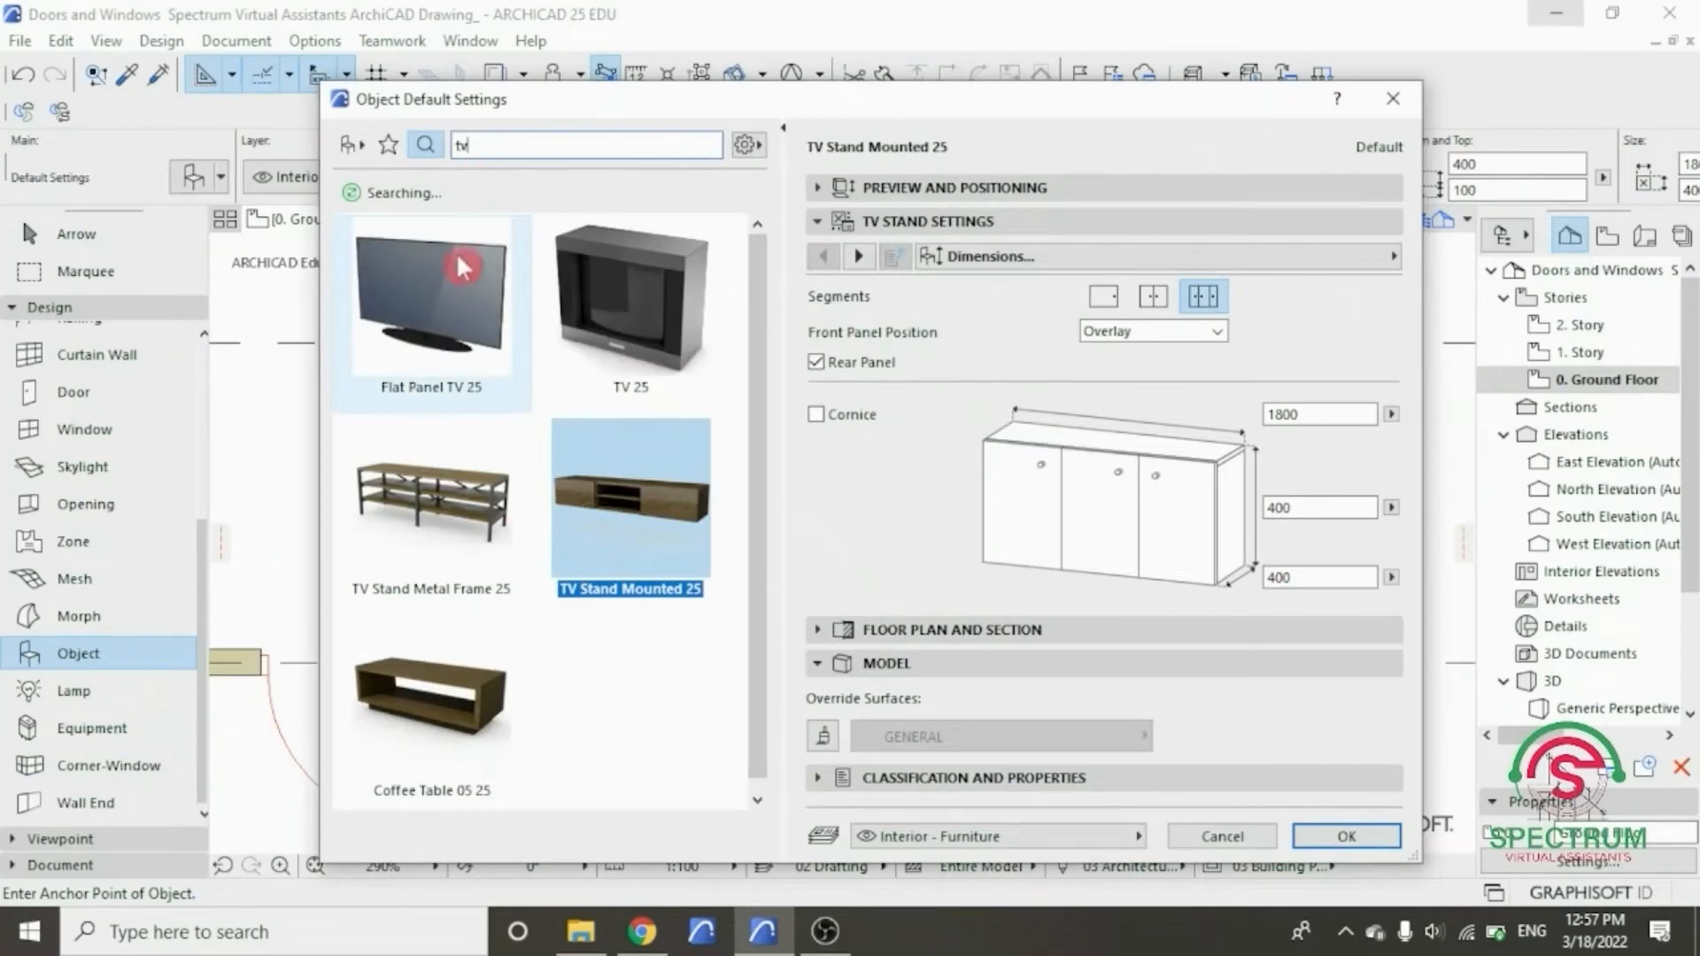
left_click(487, 238)
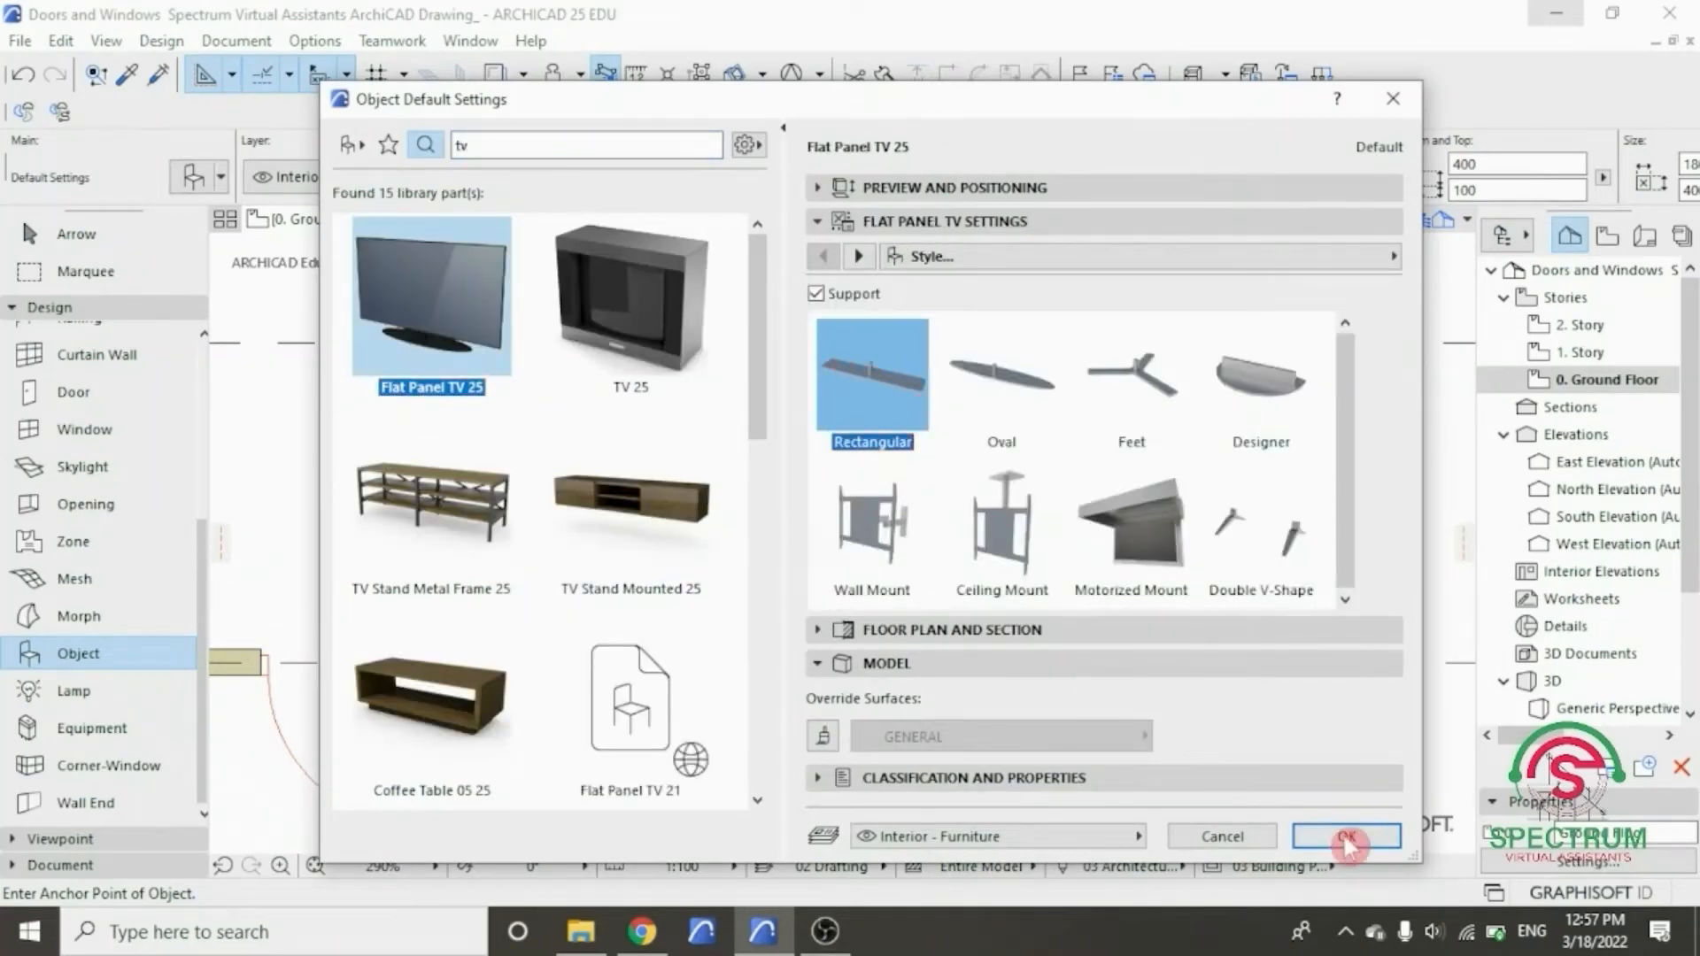
left_click(1315, 835)
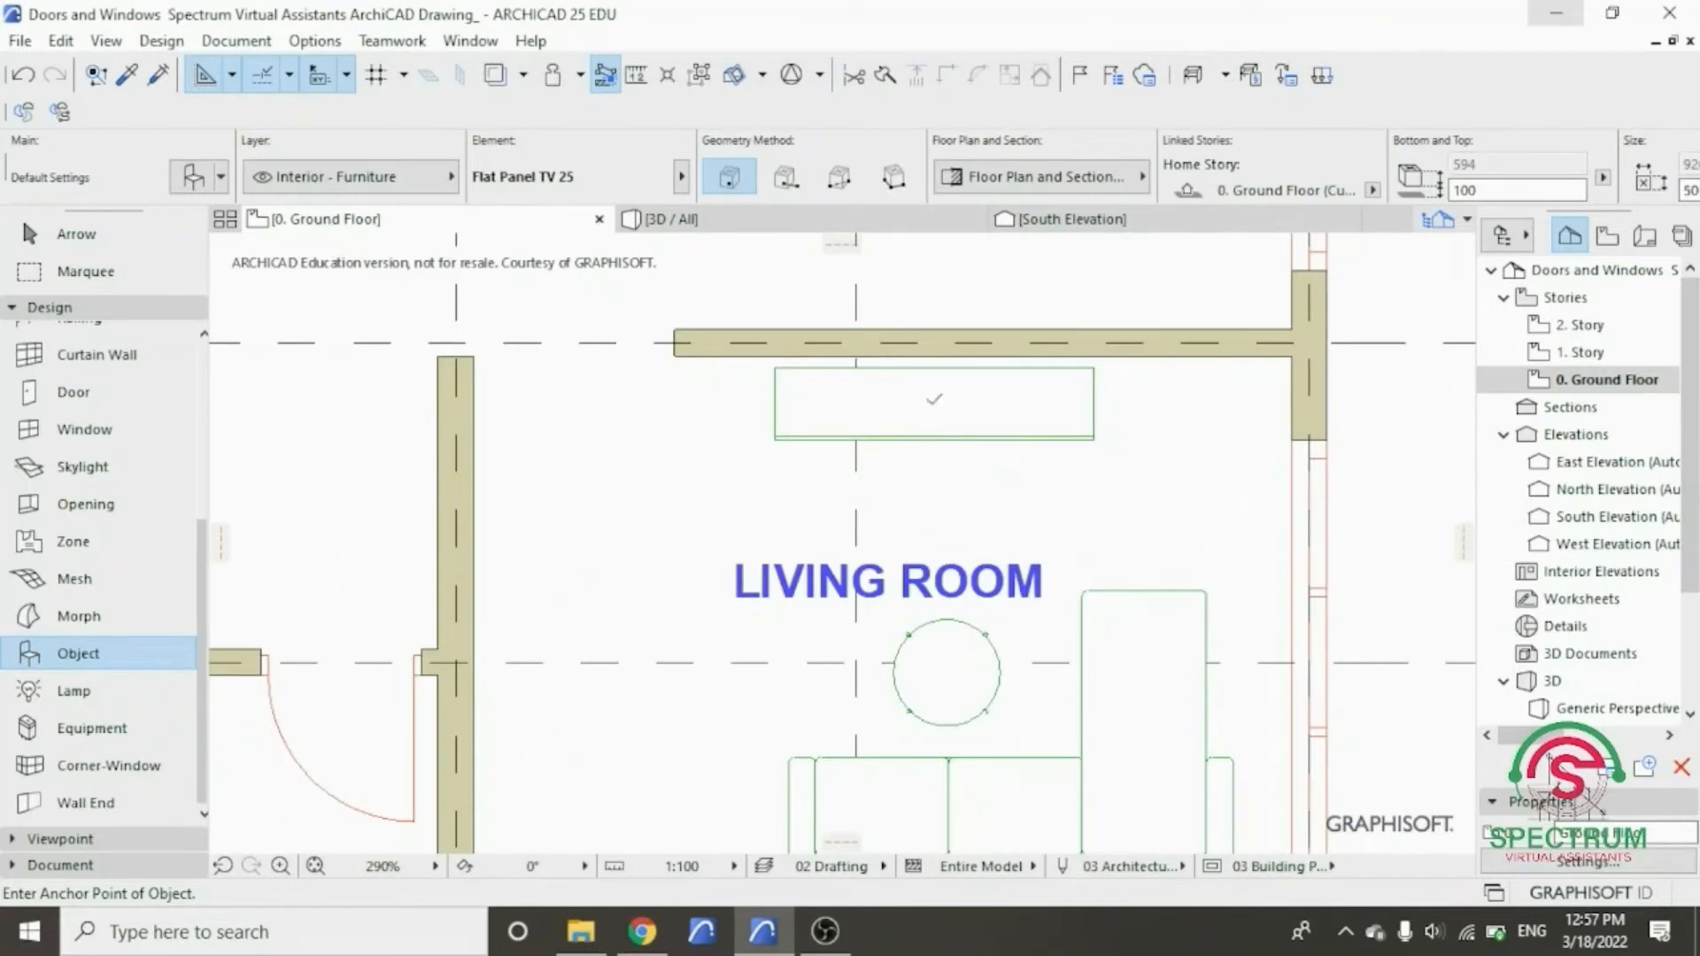
left_click(934, 400)
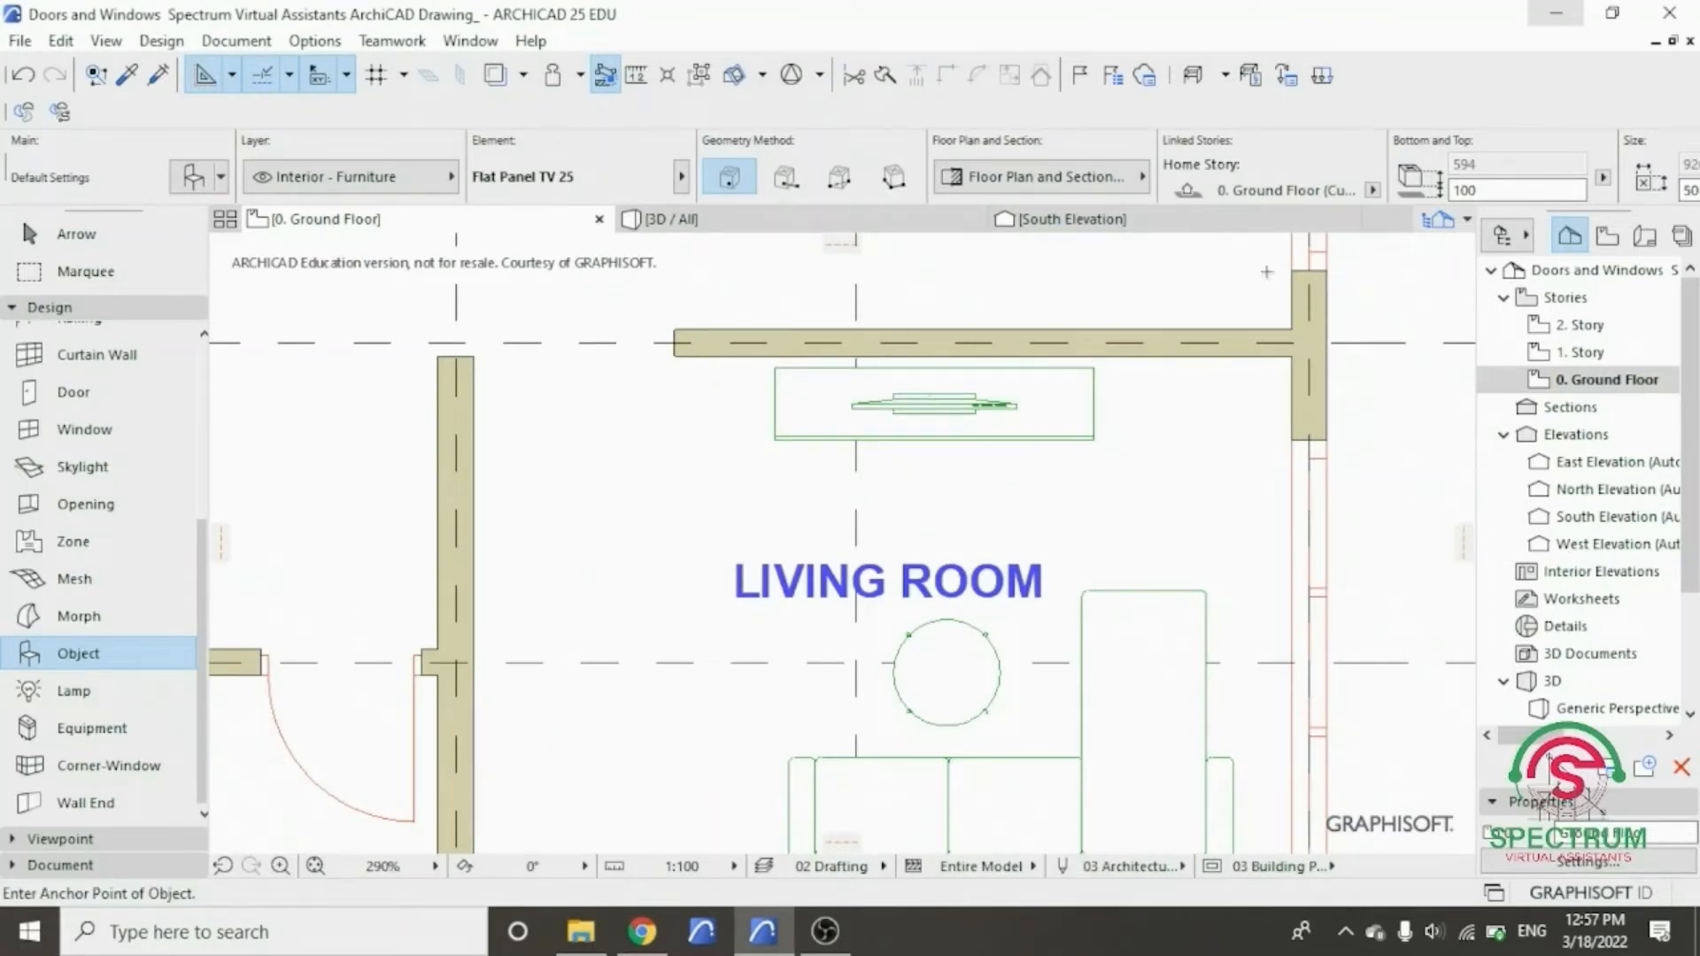
- Show the whole model in 3D and move the flat panel TV straight up to the TV stand's top, at a bottom elevation of about 481 mm
left_click(1487, 185)
right_click(630, 463)
left_click(797, 815)
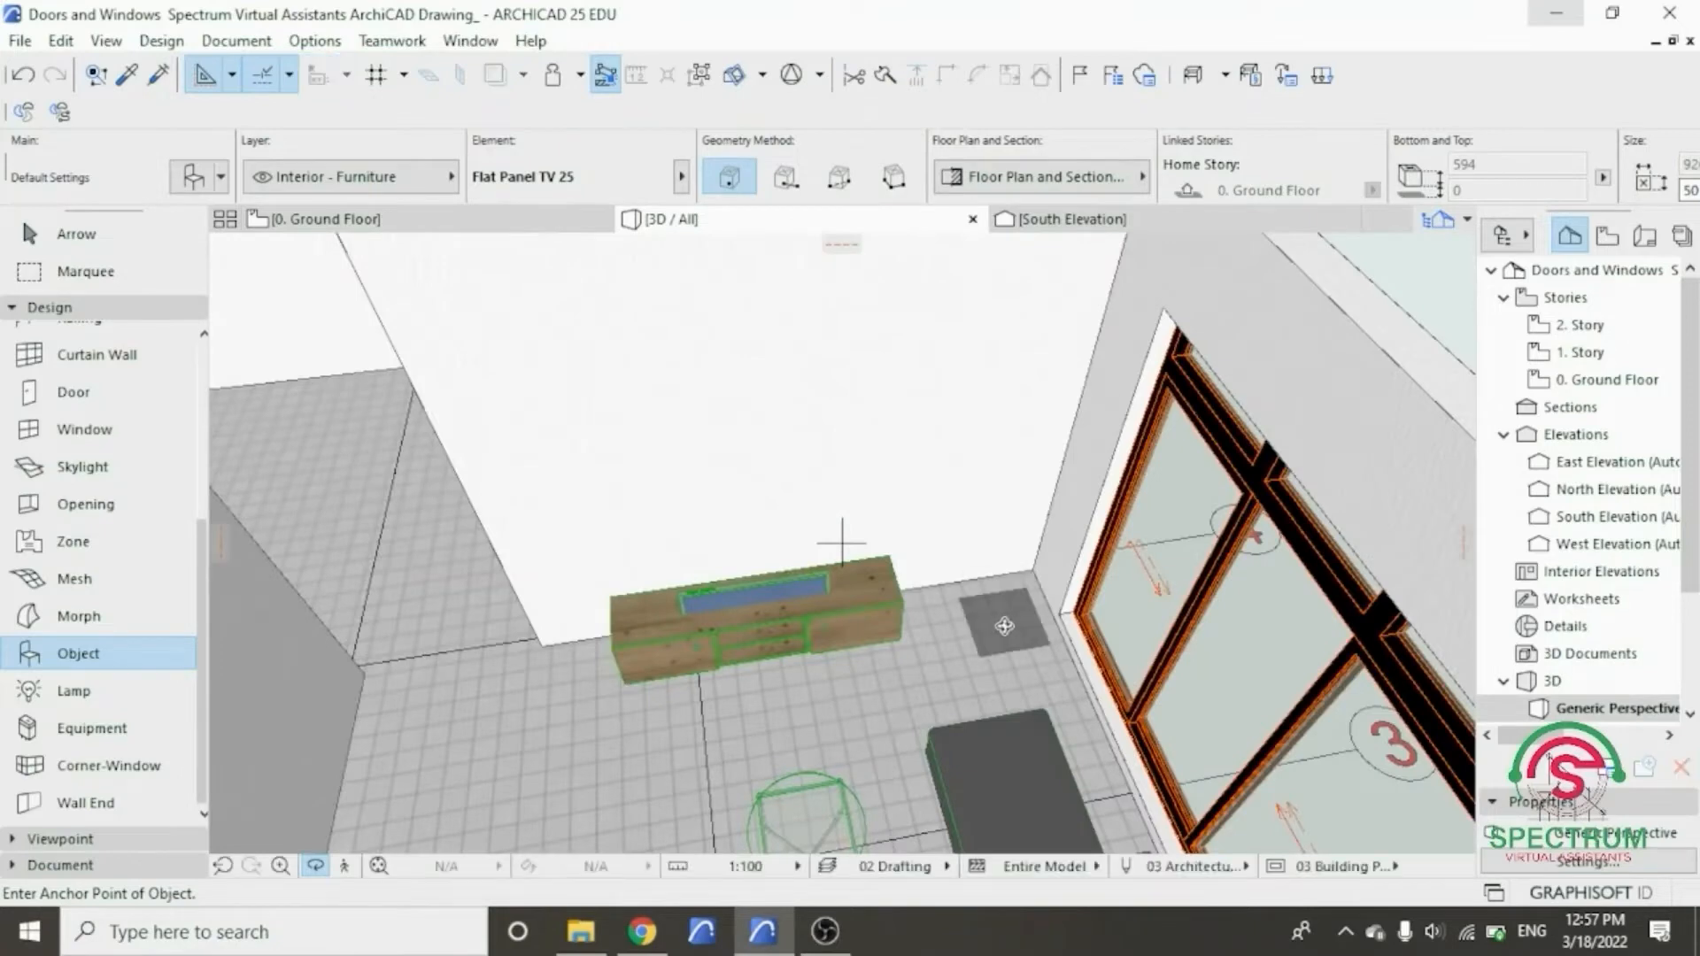
scroll(773, 682, "up", 1)
middle_click_drag(773, 682, 715, 569, "shift")
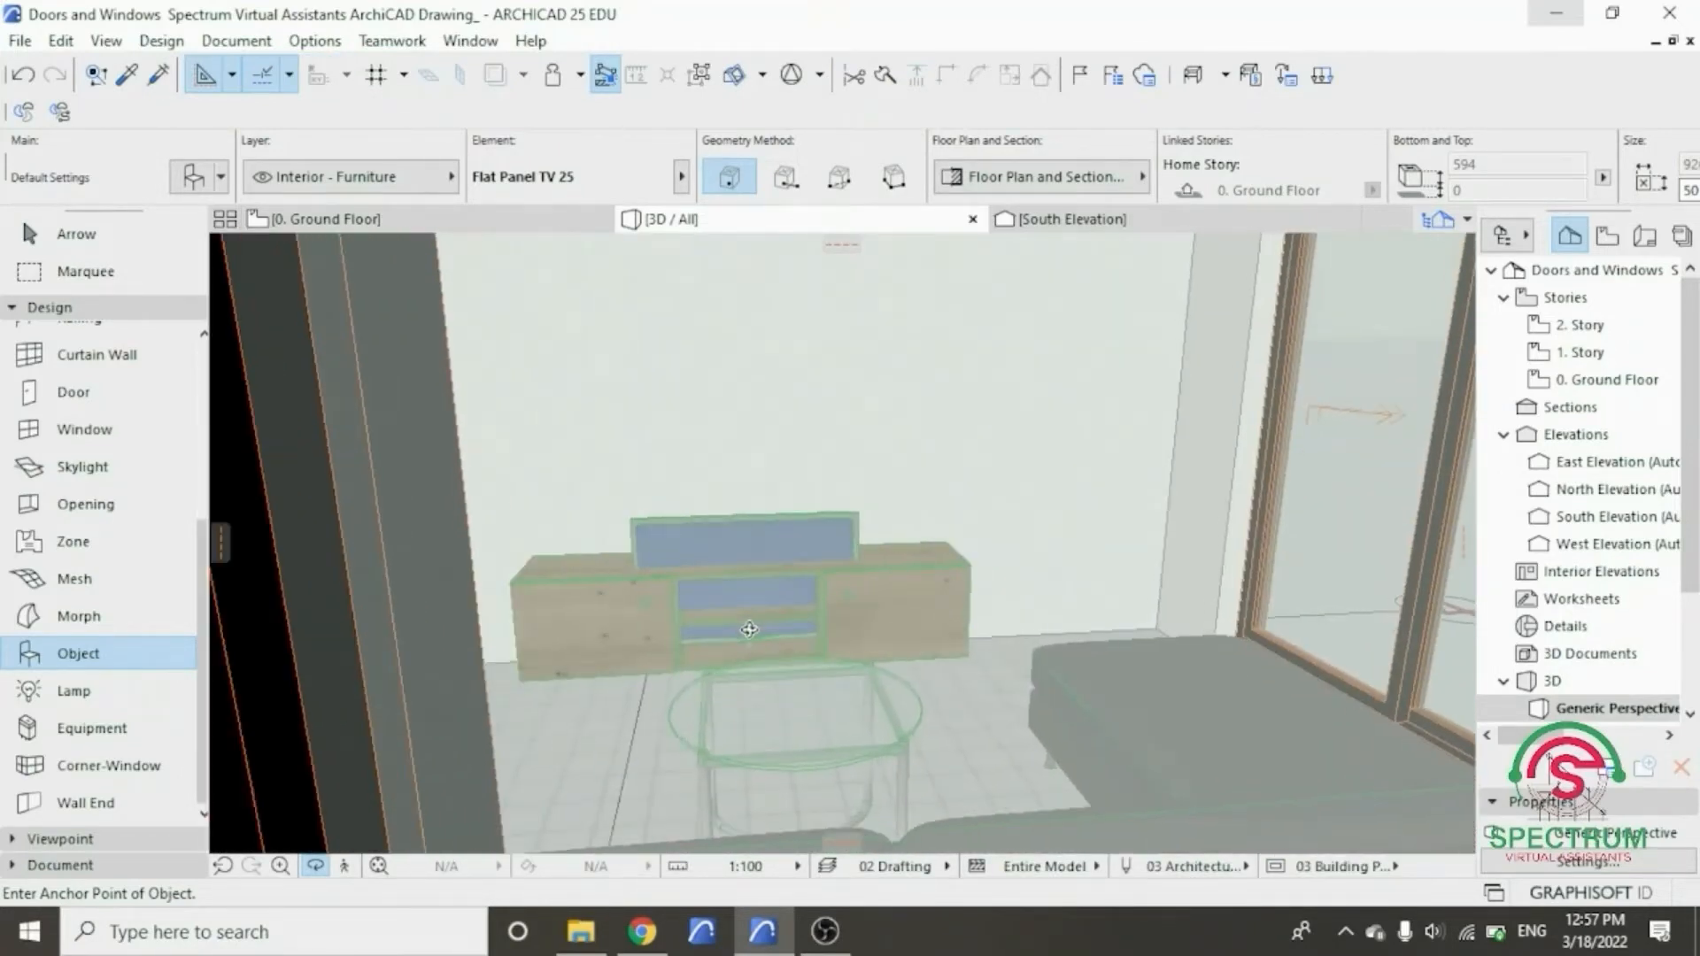
scroll(747, 619, "up", 5)
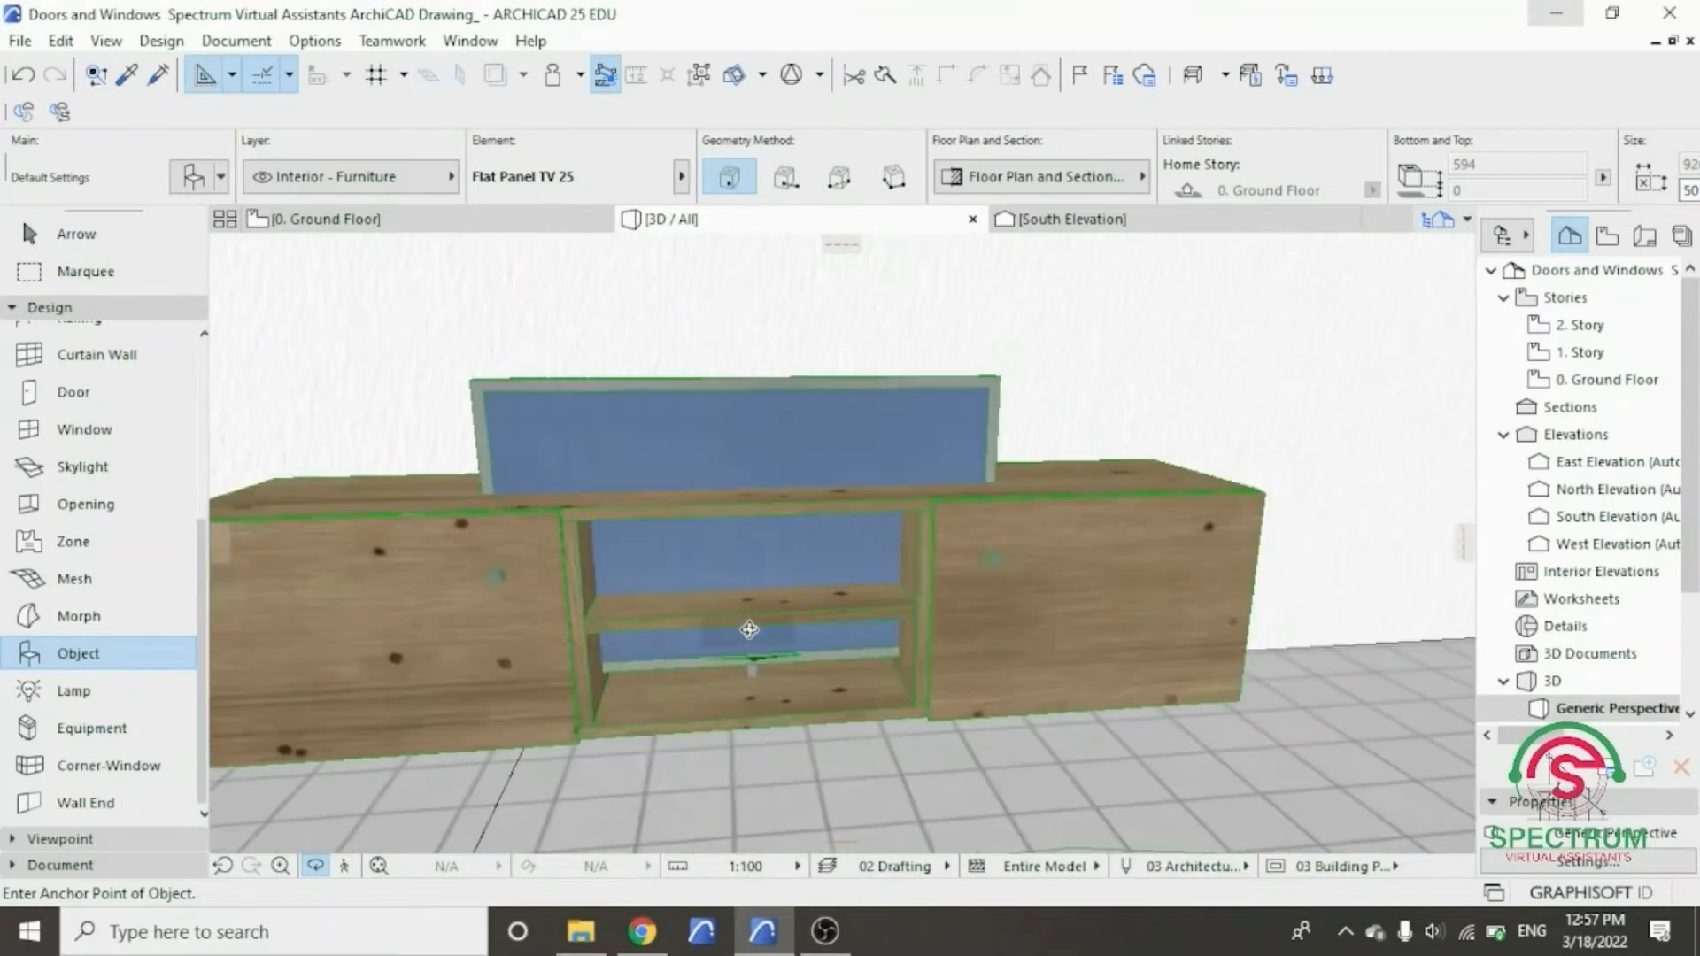
key("Escape")
left_click(755, 660)
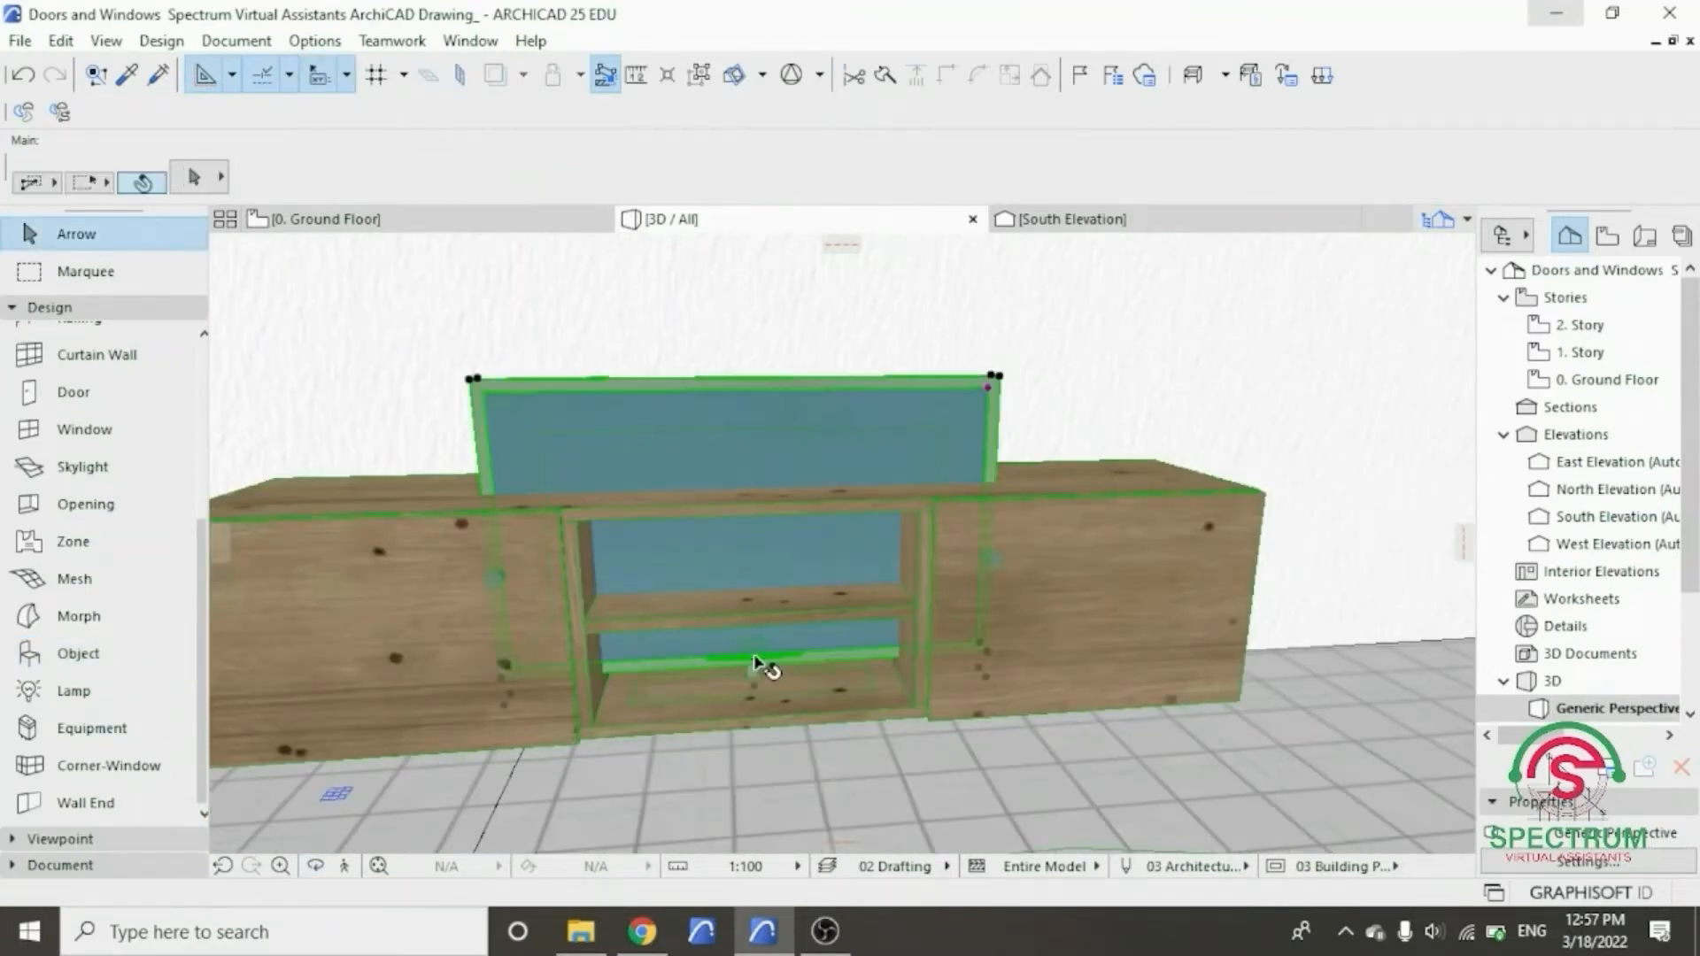
right_click(756, 661)
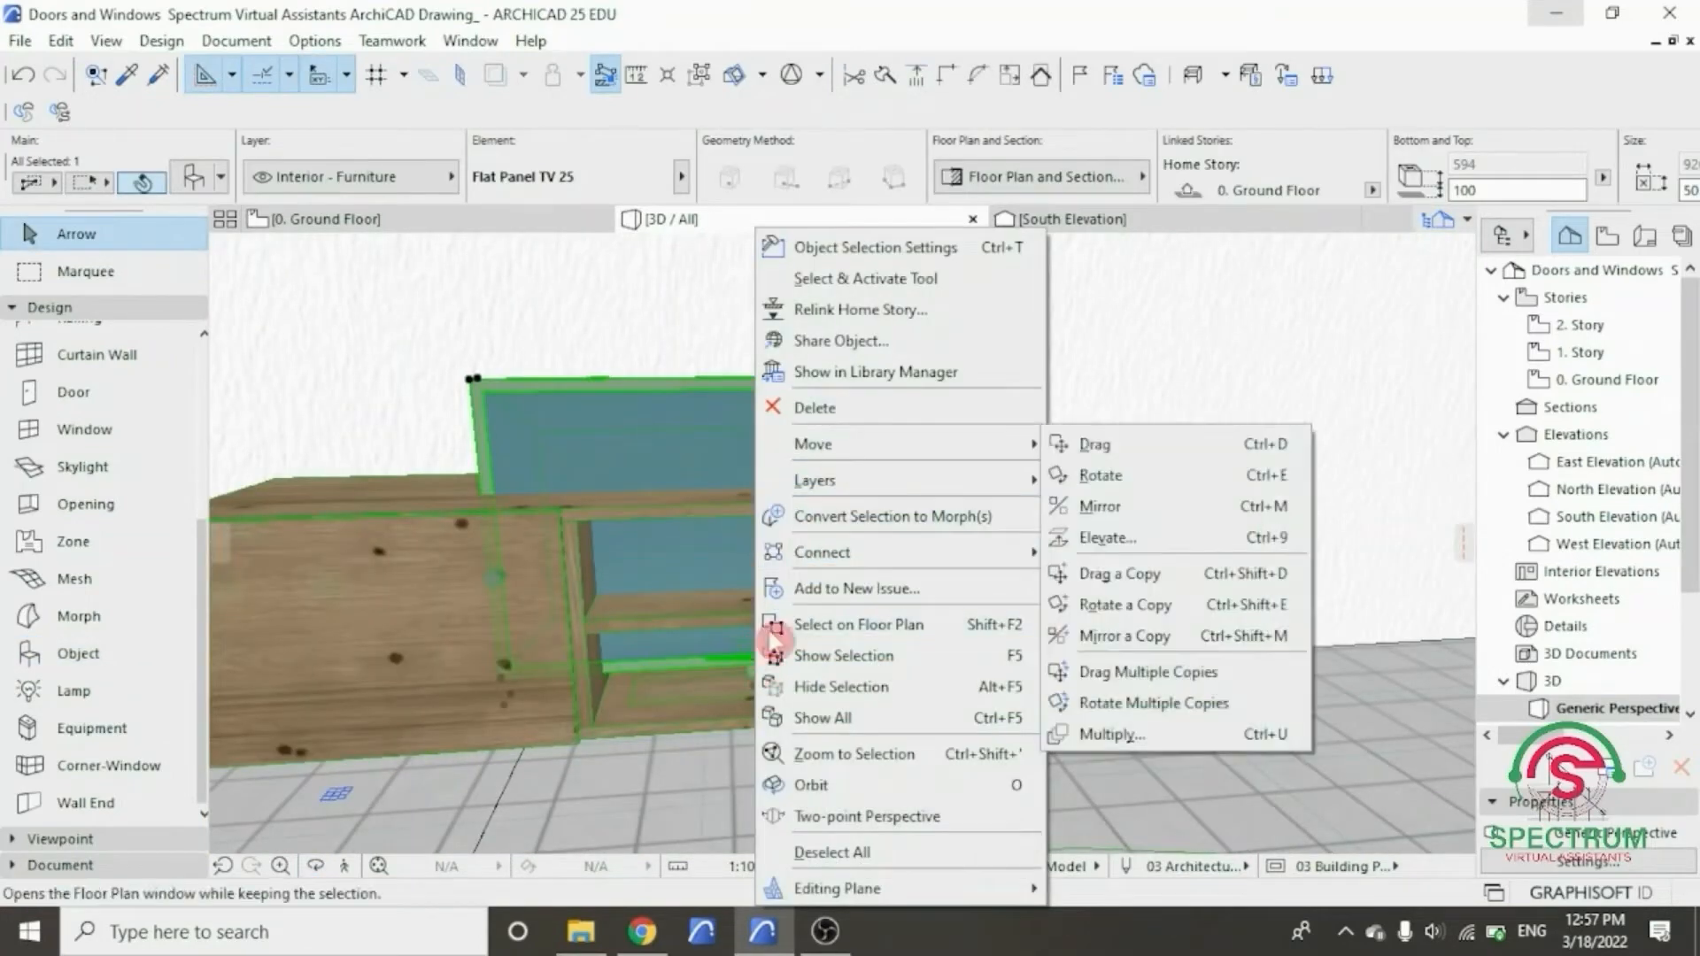
left_click(1096, 443)
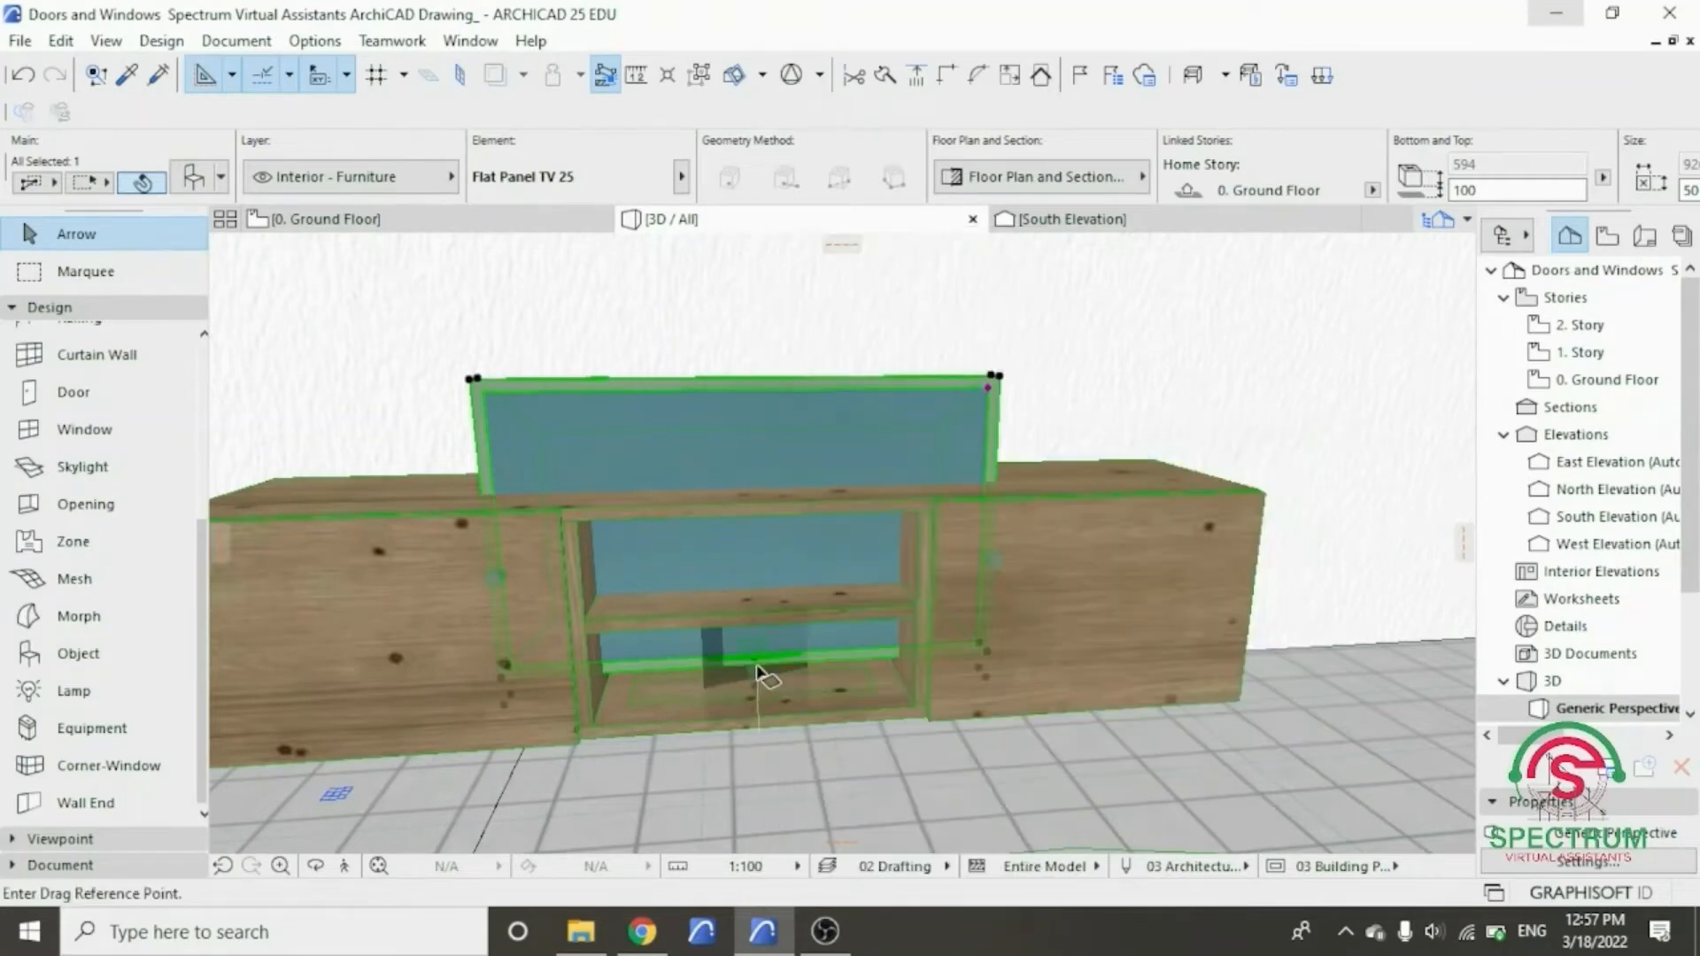
left_click(757, 671)
left_click(757, 485)
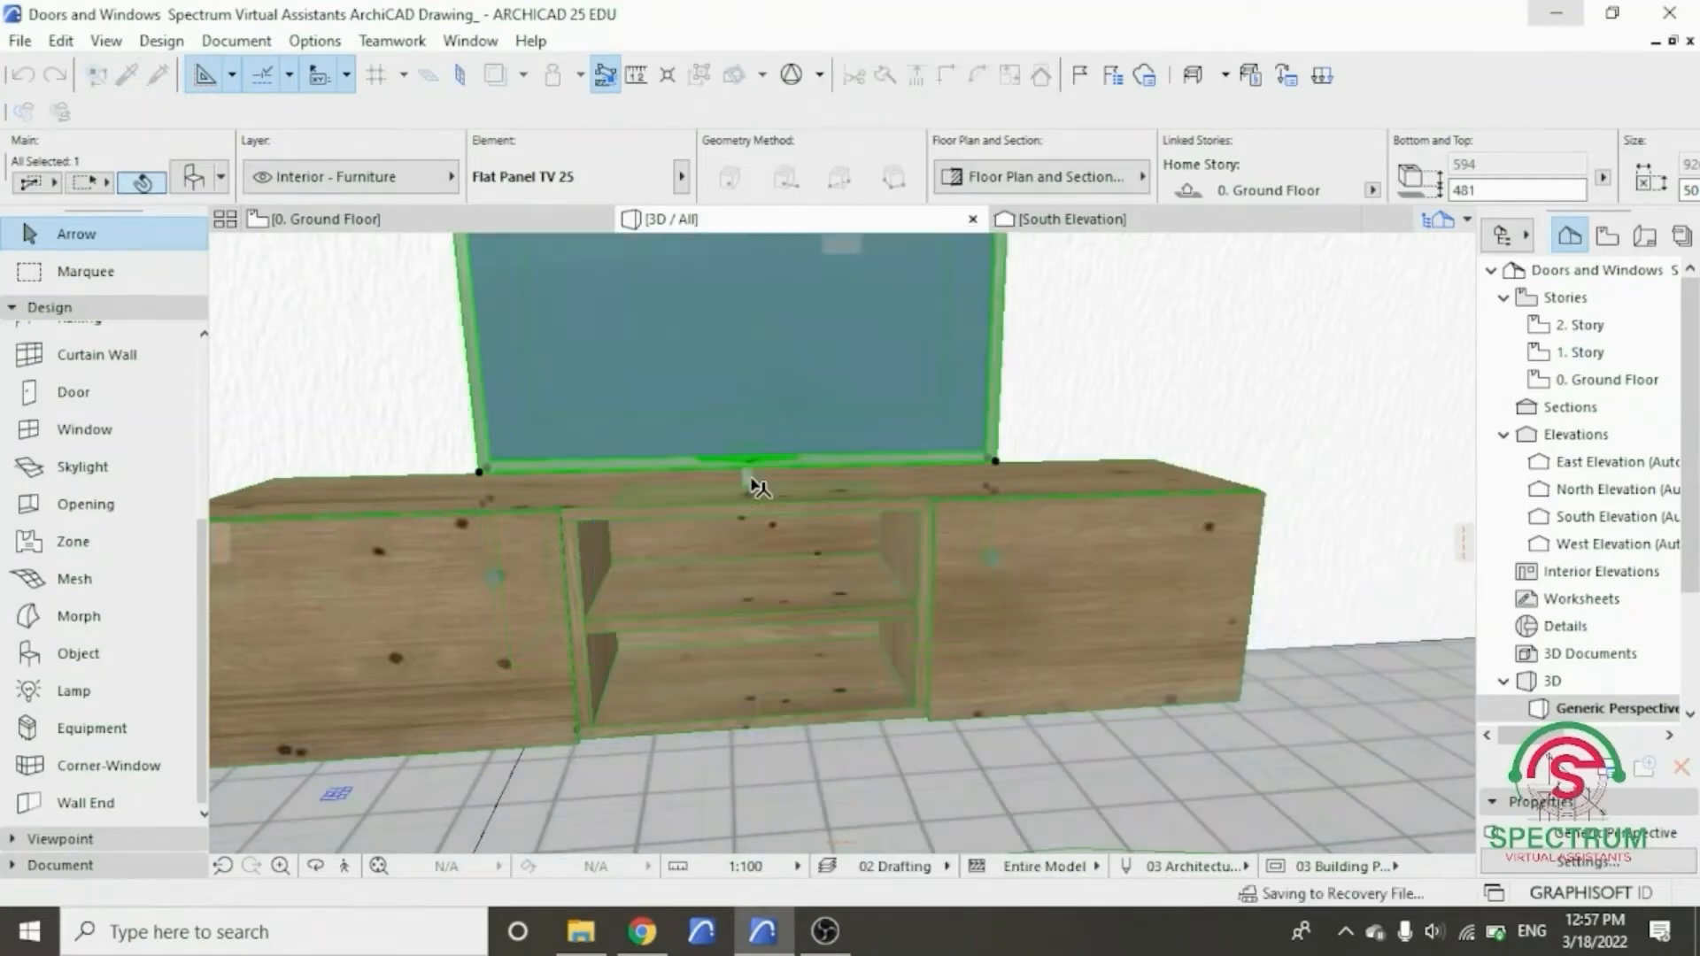
- Fine-tune the TV's height in two vertical moves to a bottom elevation of about 520 mm, resting its base on the stand's top
scroll(753, 496, "up", 3)
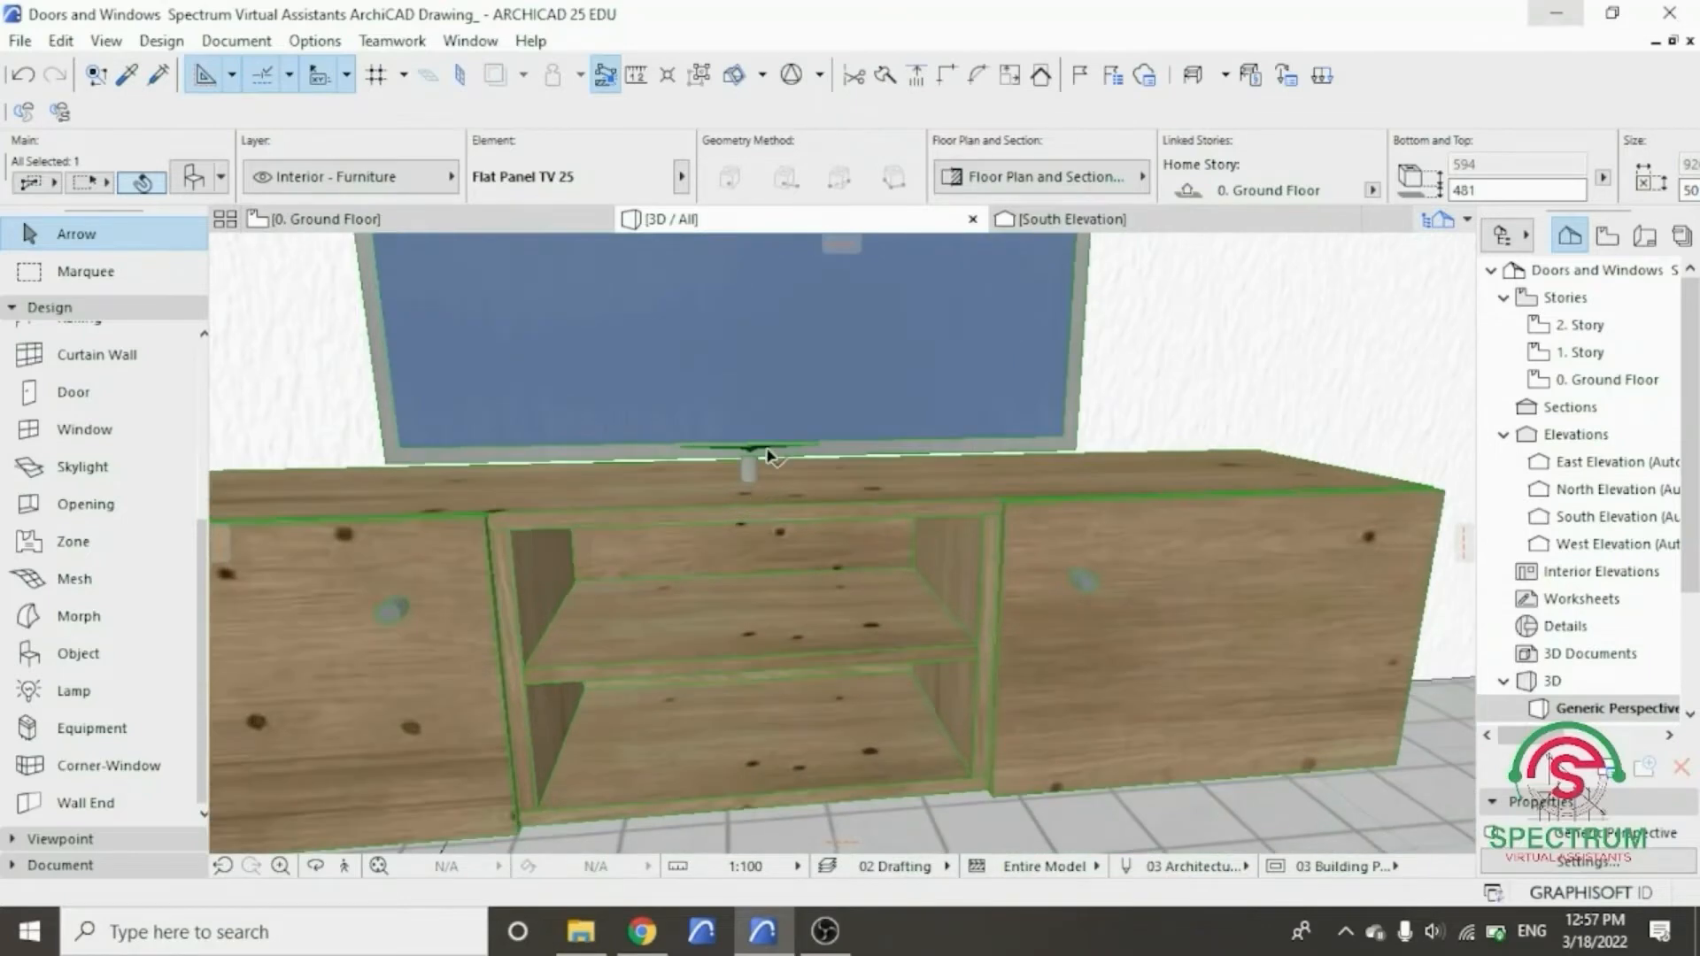
right_click(766, 462)
mouse_move(824, 444)
left_click(1098, 444)
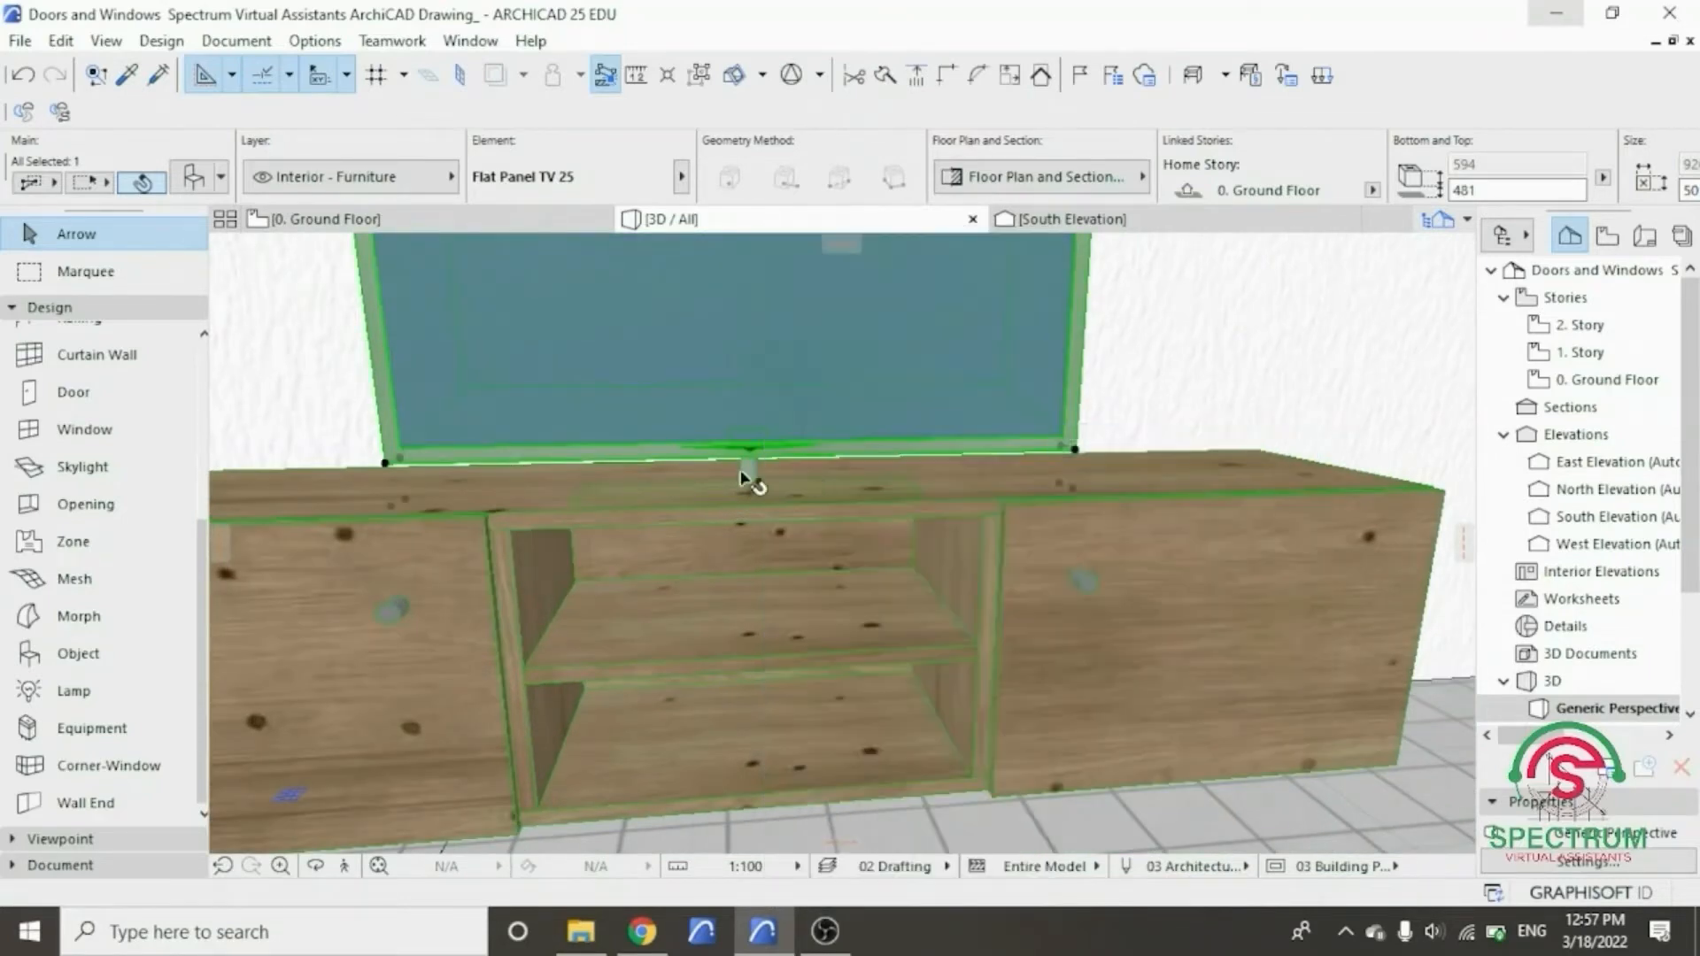
left_click(748, 467)
left_click(751, 440)
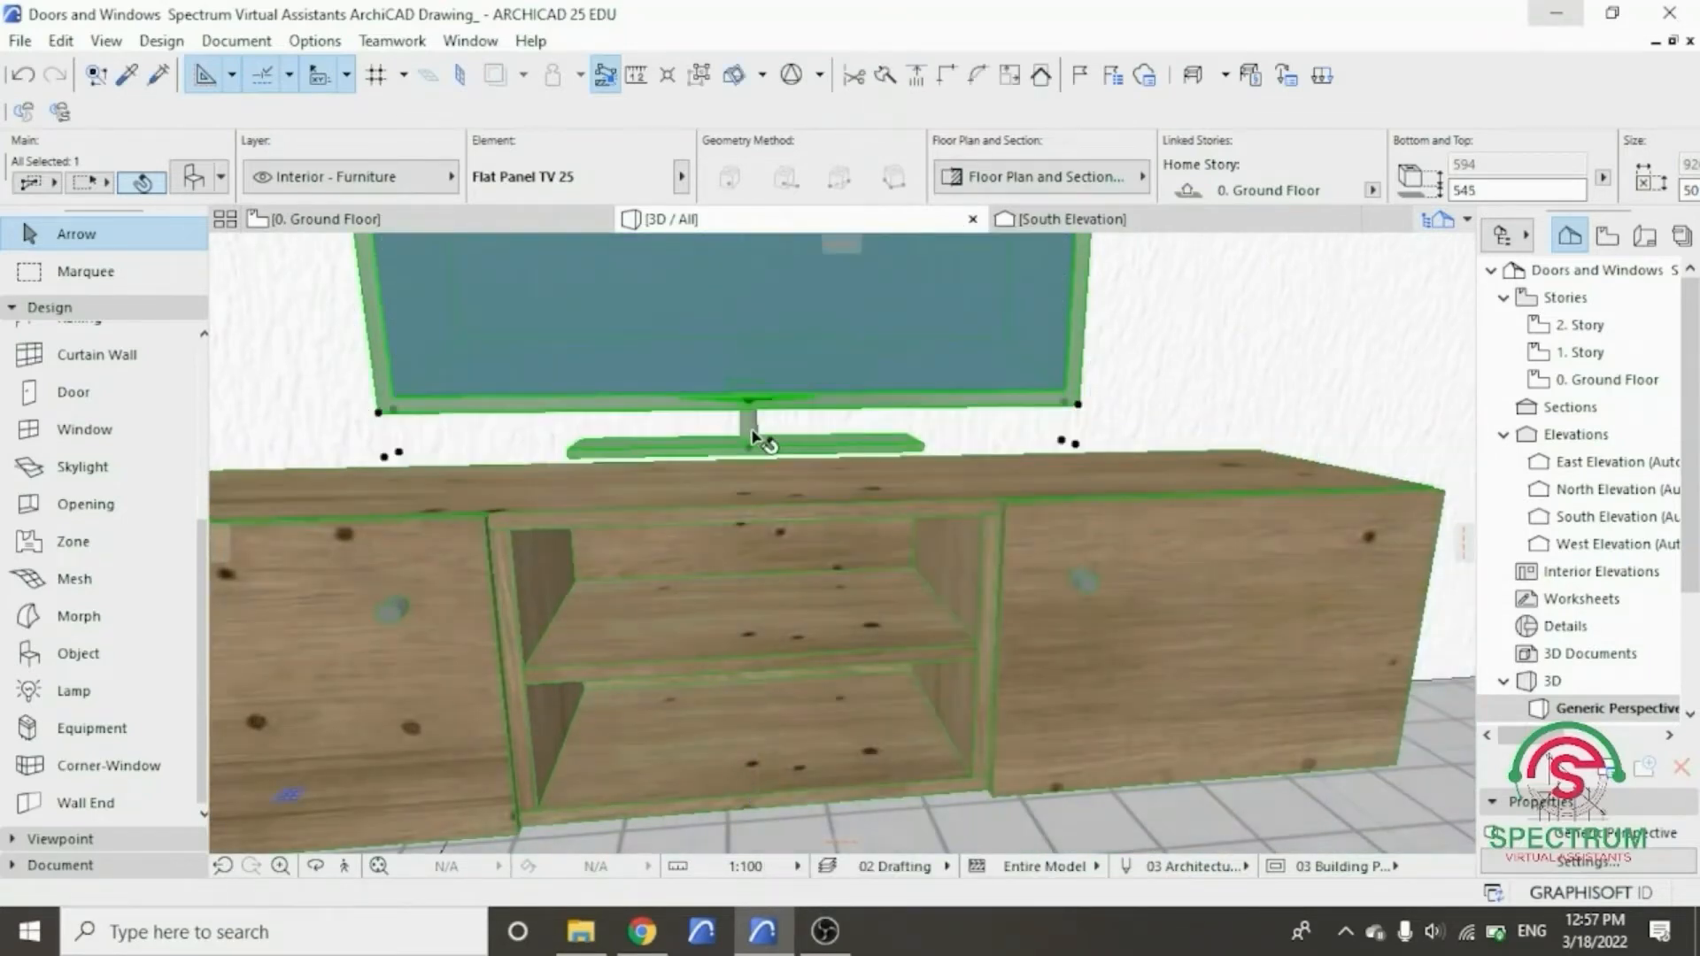
left_click_drag(742, 455, 762, 478)
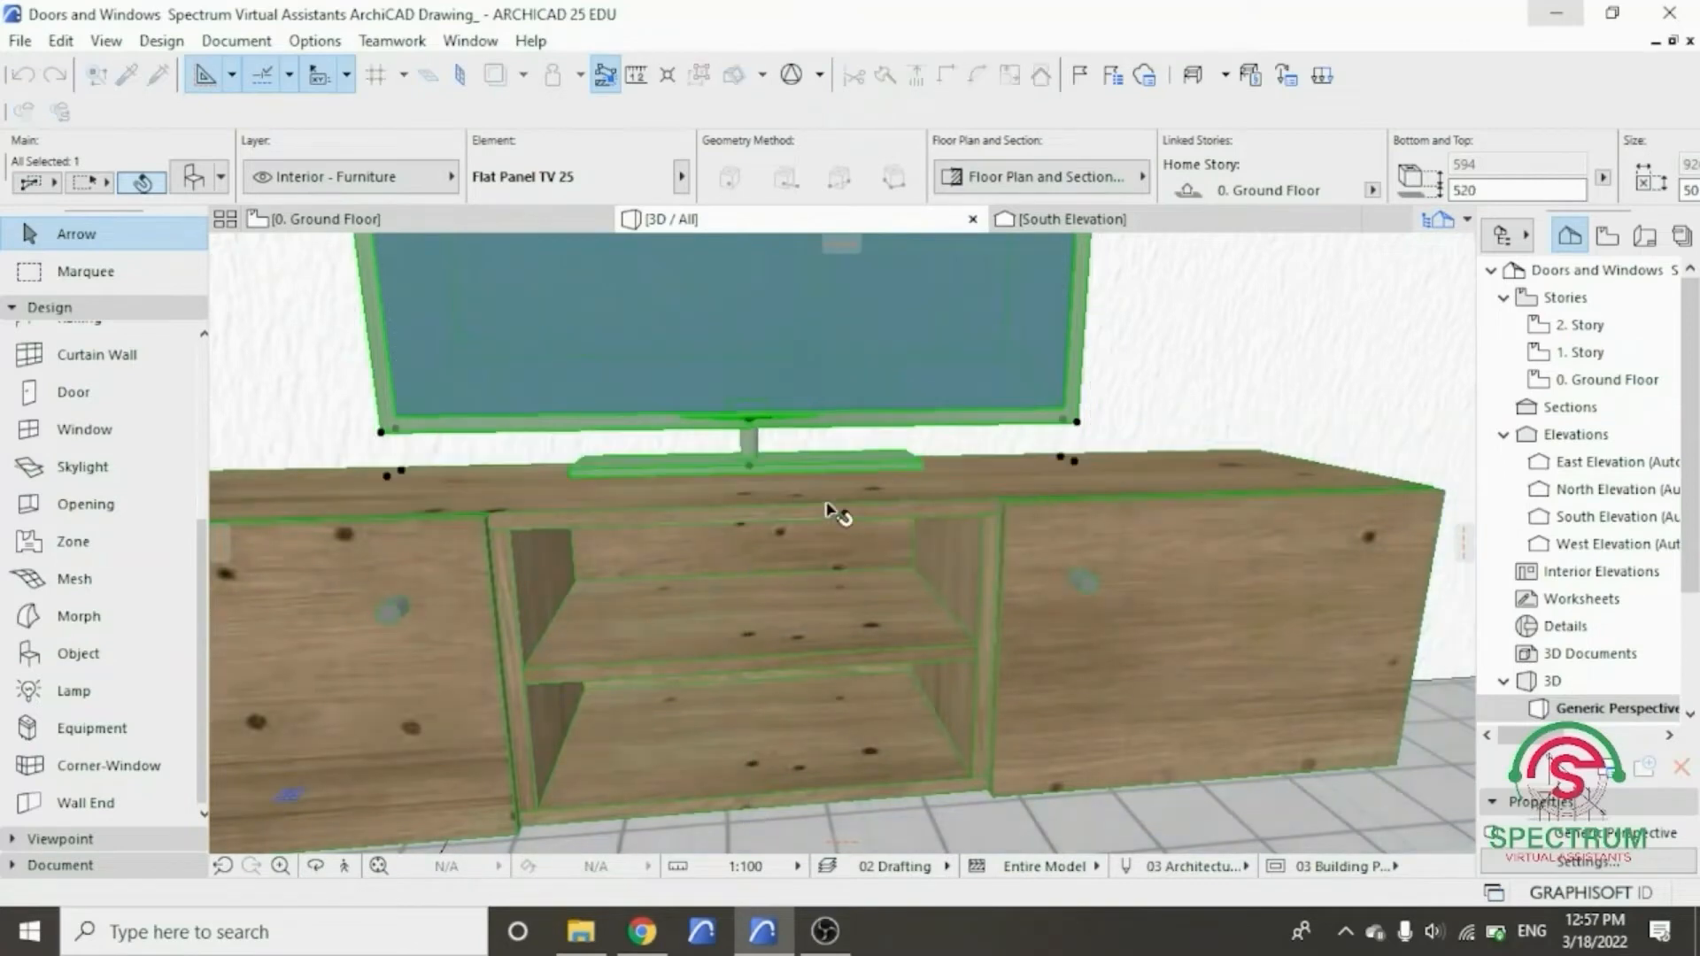
- Examine the placed TV and the whole house from several angles in 3D, and return to the Ground Floor plan
scroll(797, 540, "down", 8)
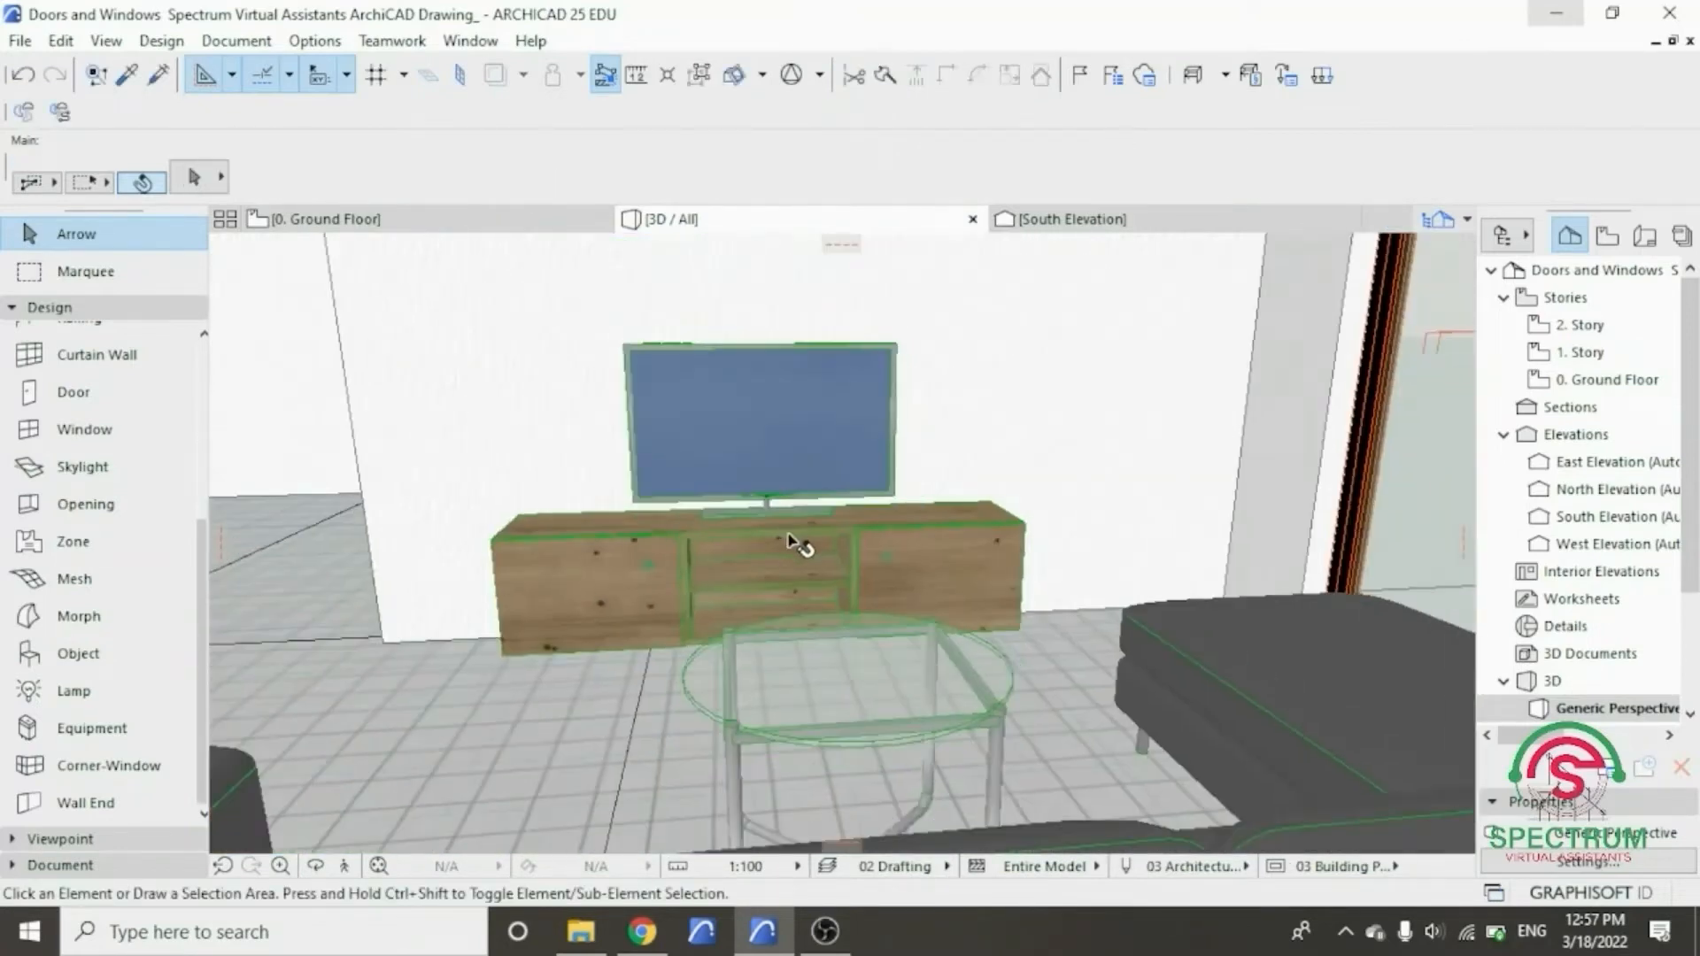
scroll(797, 541, "down", 6)
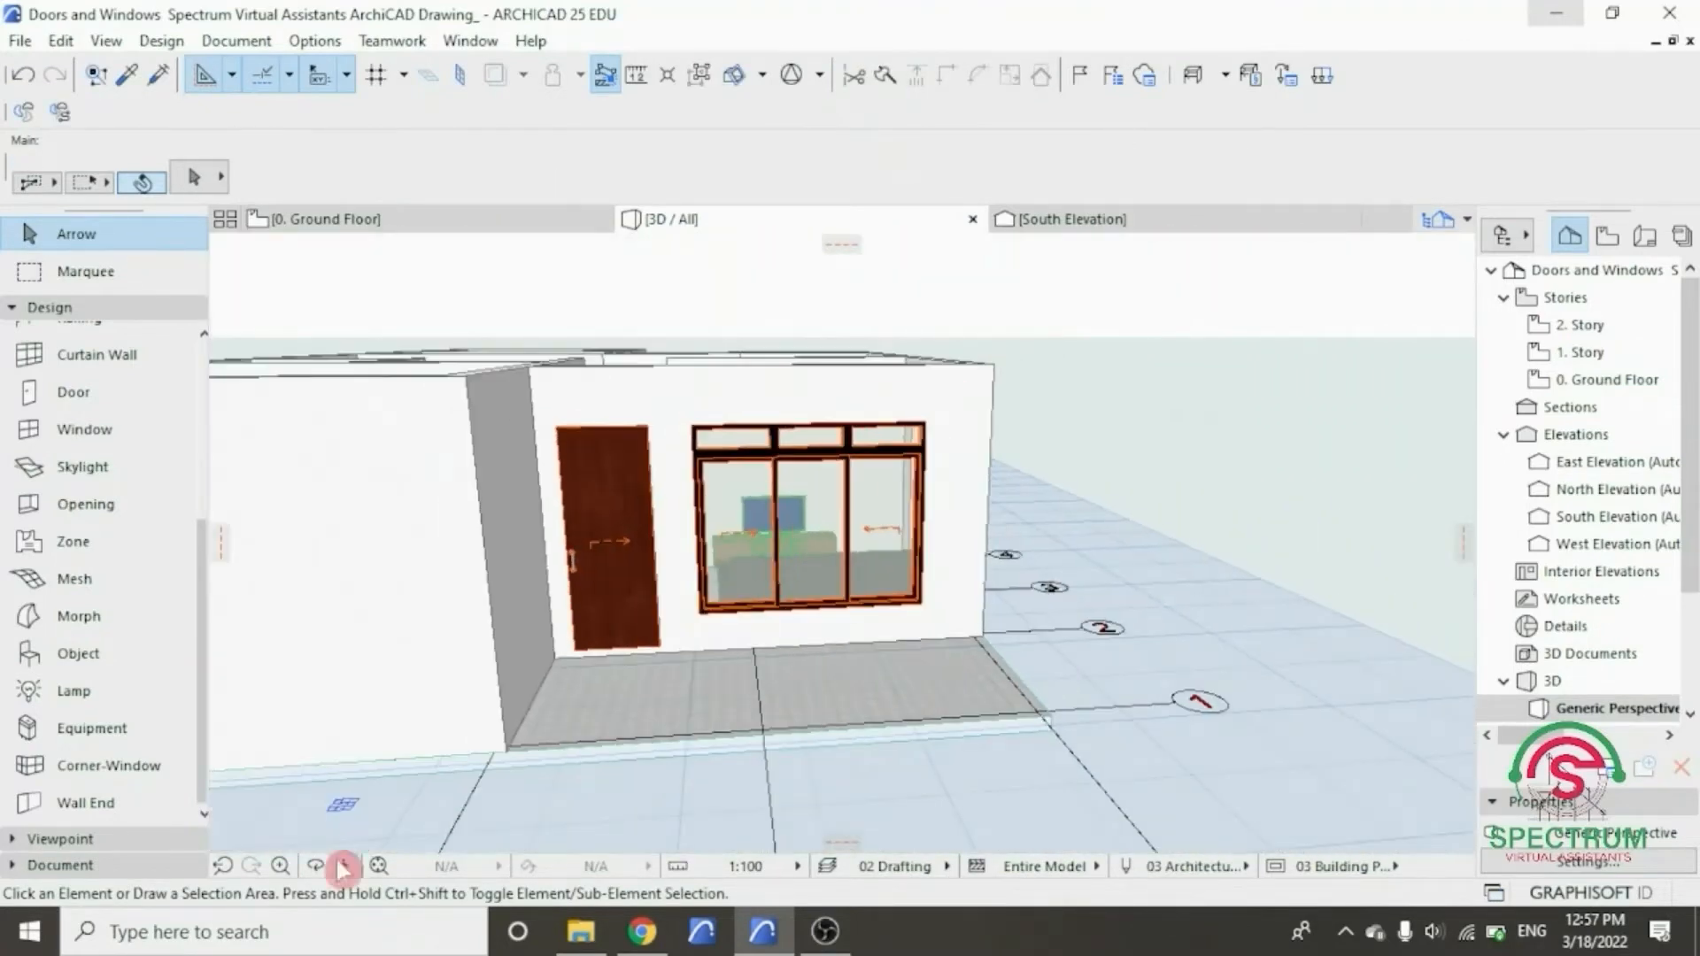
left_click(312, 872)
left_click_drag(847, 361, 500, 512)
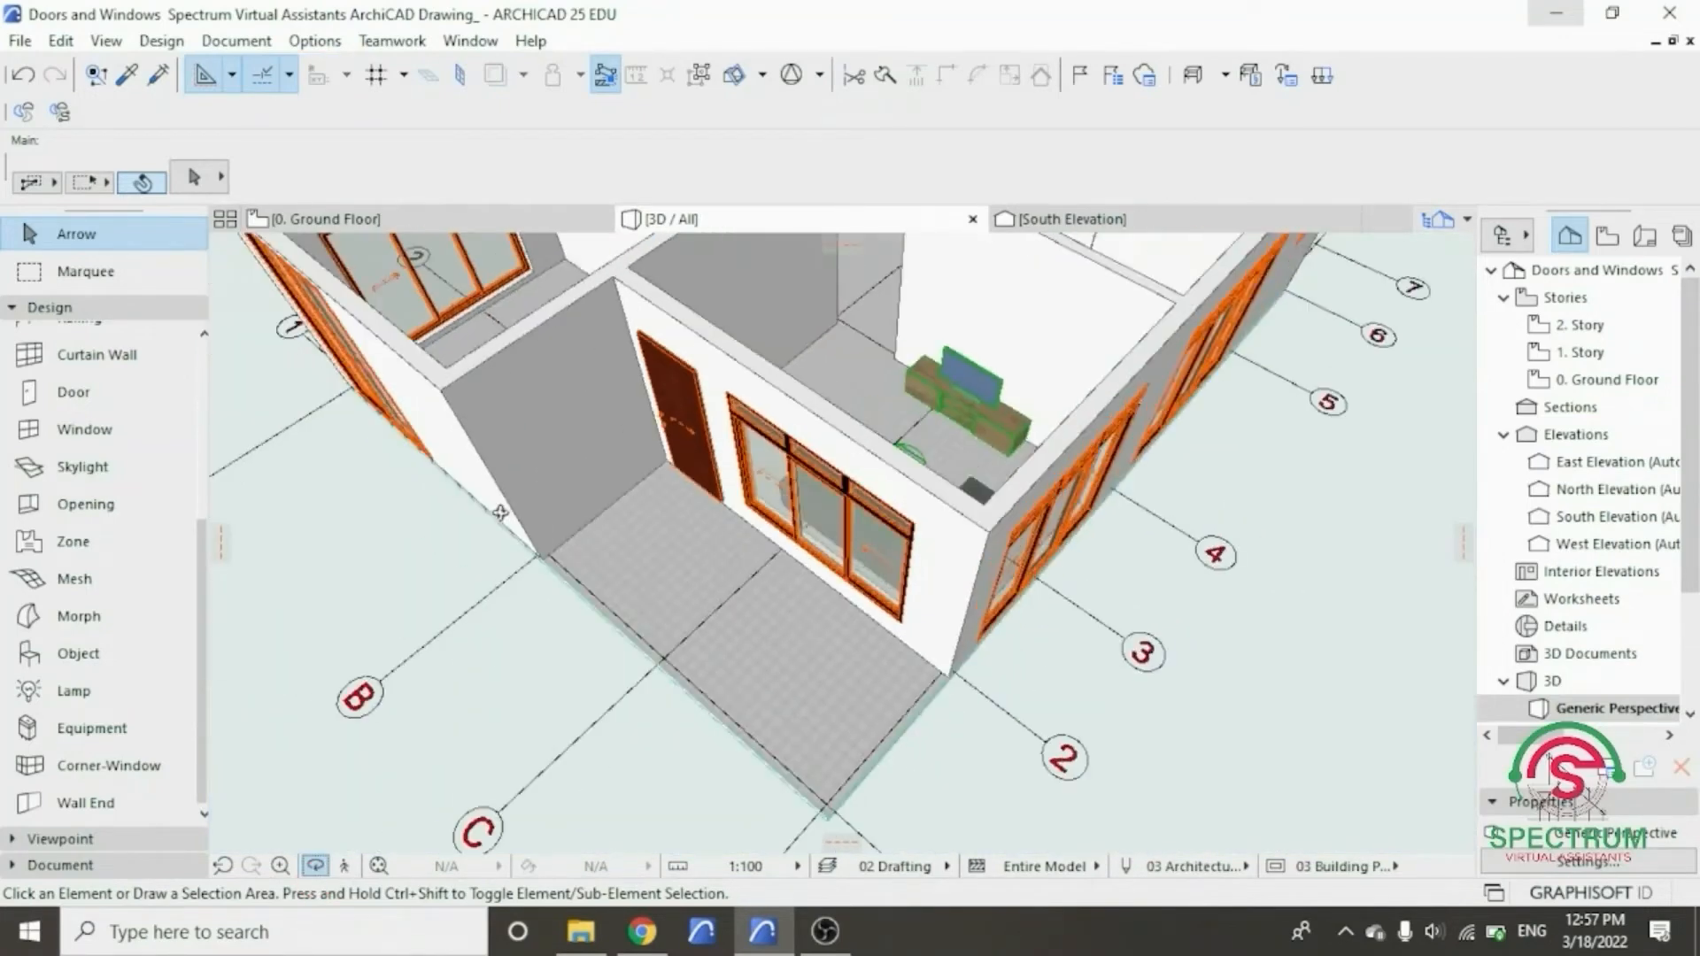
left_click_drag(952, 408, 586, 415)
left_click_drag(957, 452, 1047, 405)
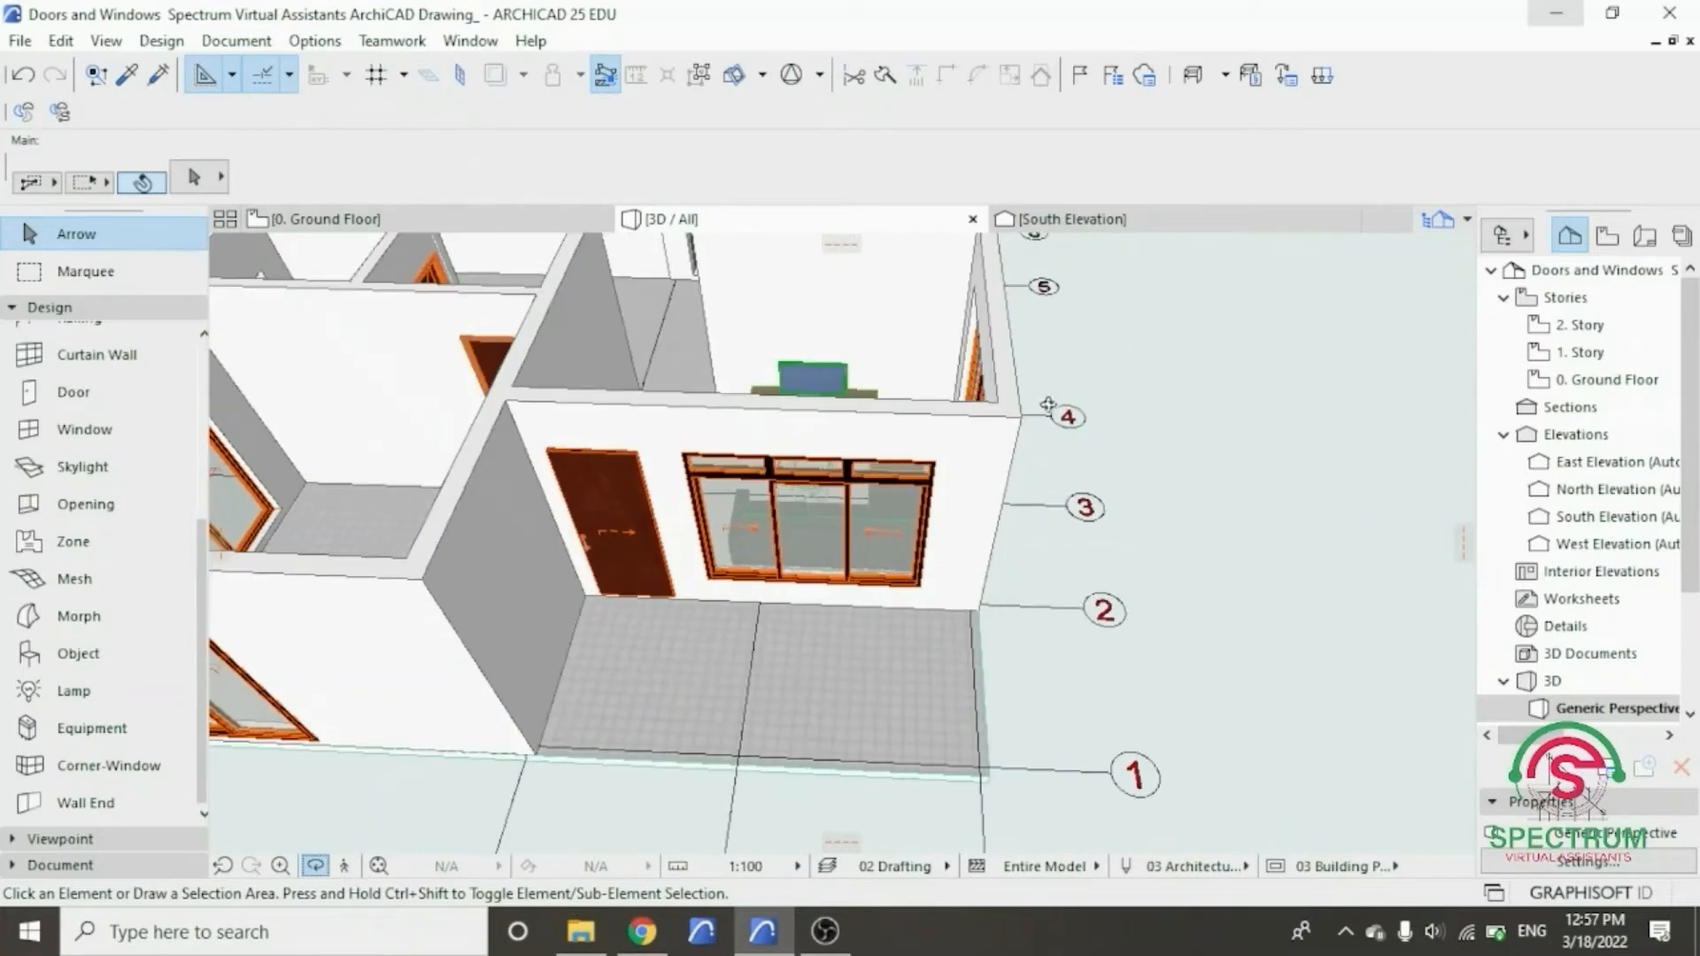
left_click(416, 219)
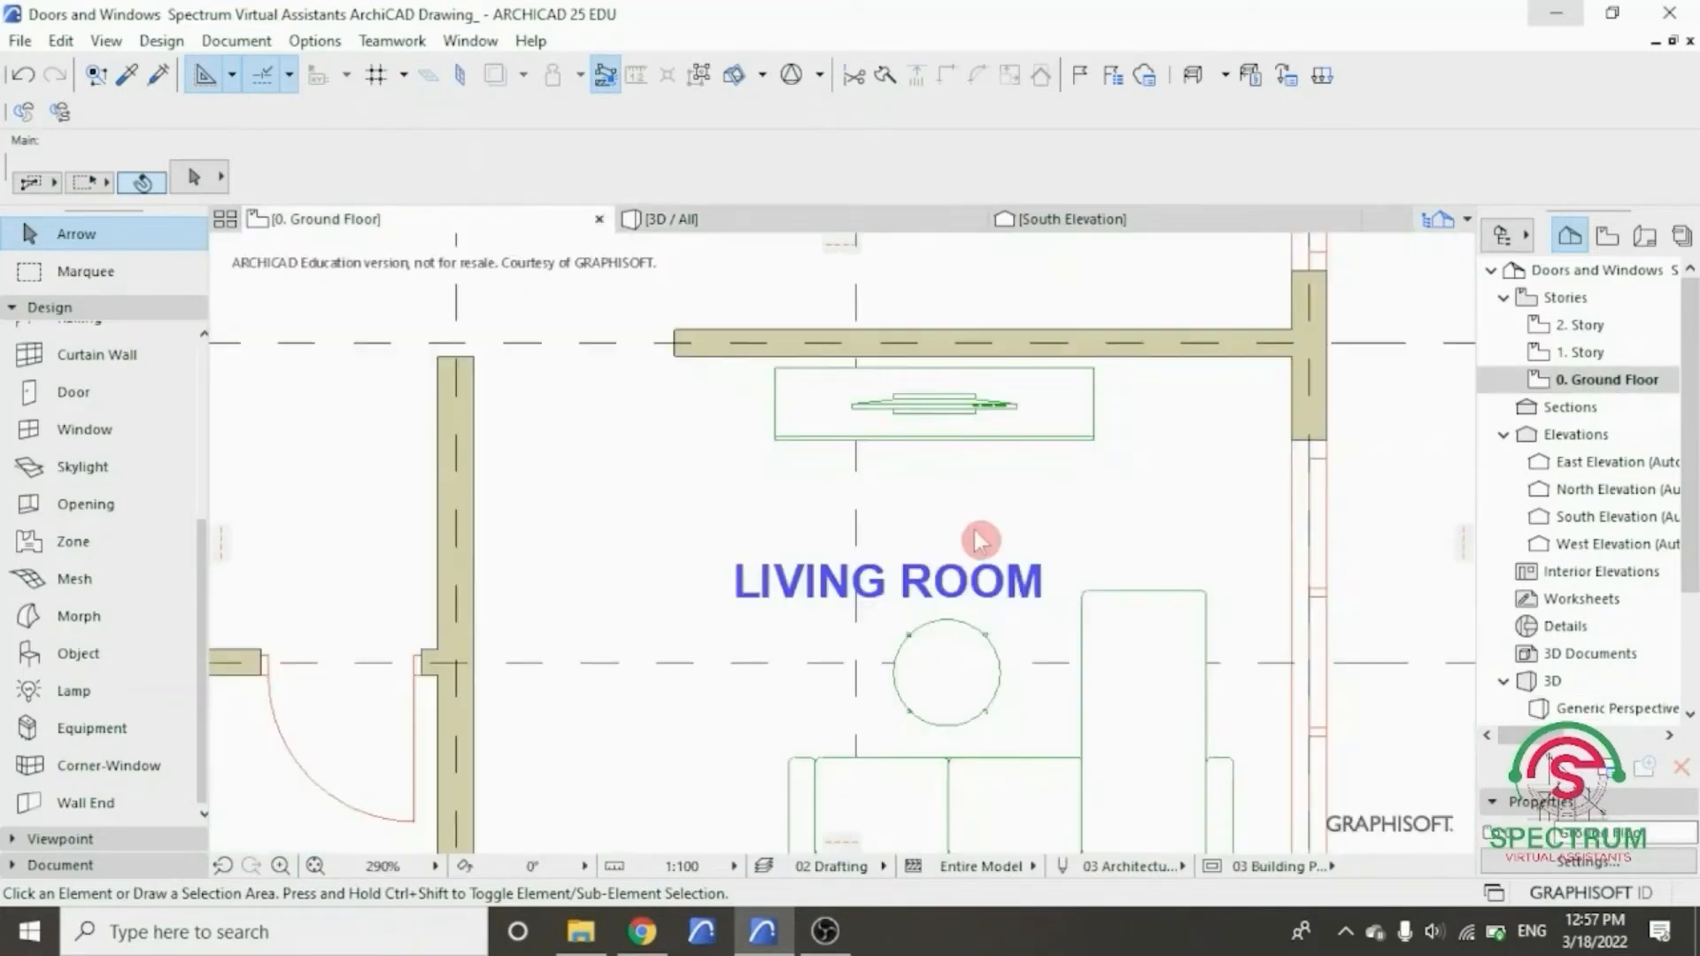
- Browse the 1.1 Furnishing 25 subfolders in the object library and close the object settings without choosing anything
scroll(977, 537, "down", 6)
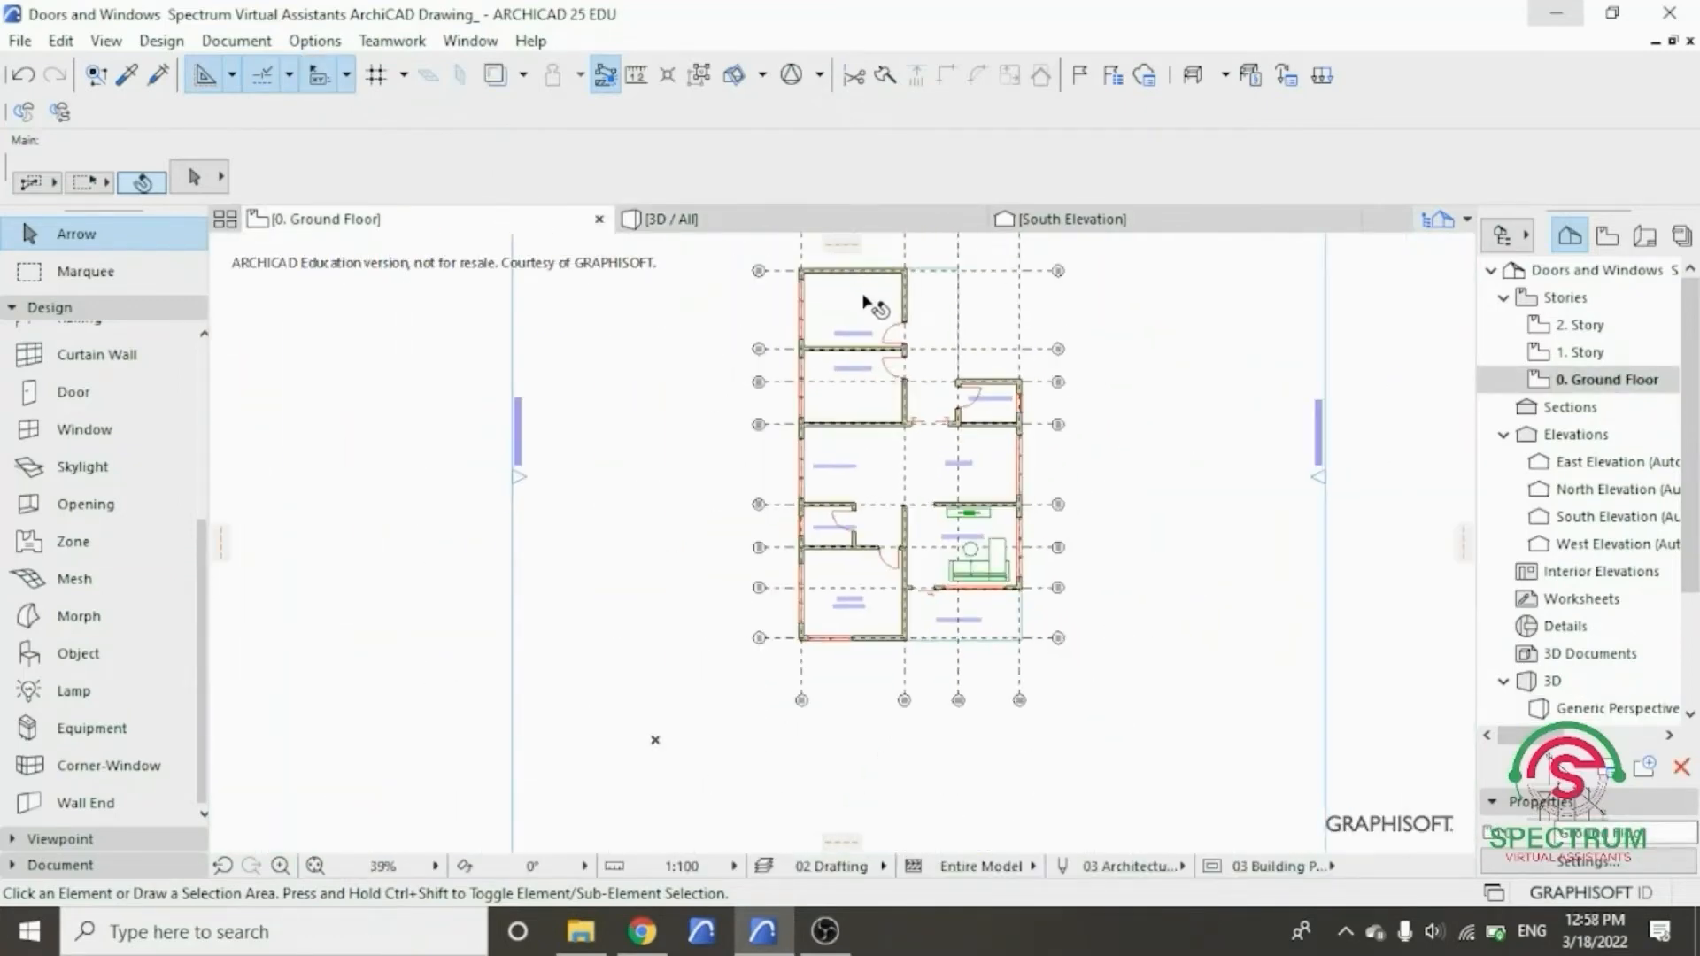
scroll(968, 492, "up", 4)
scroll(876, 407, "down", 5)
scroll(880, 417, "up", 4)
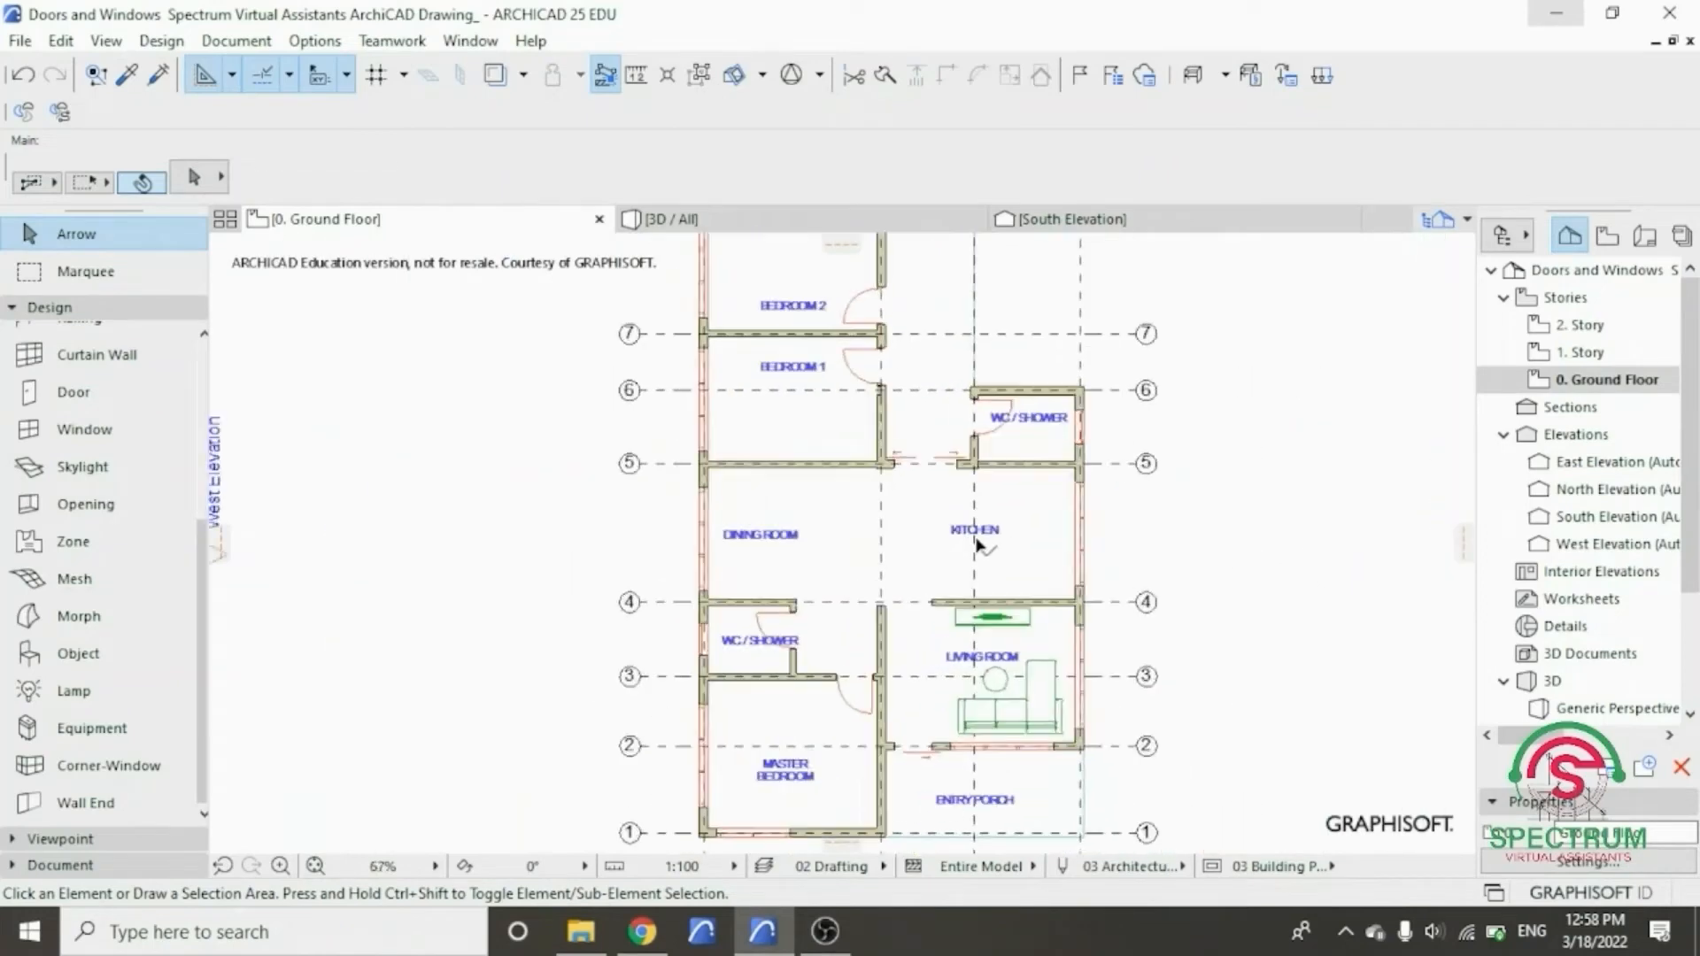
left_click(80, 654)
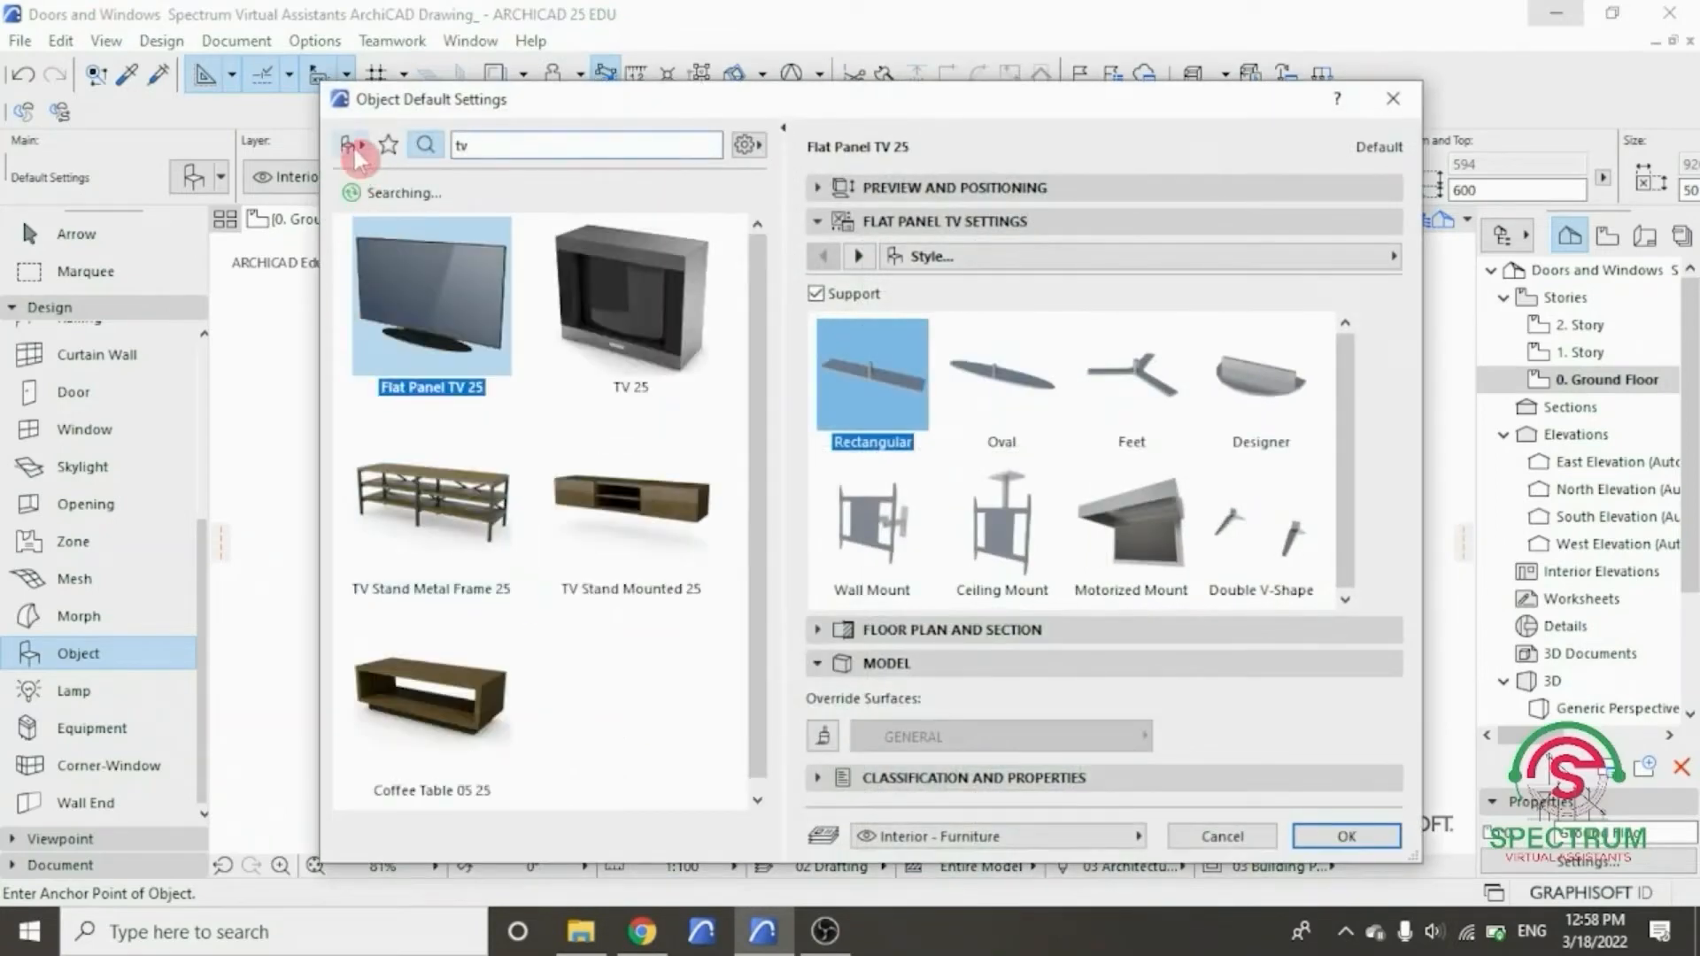
left_click(353, 149)
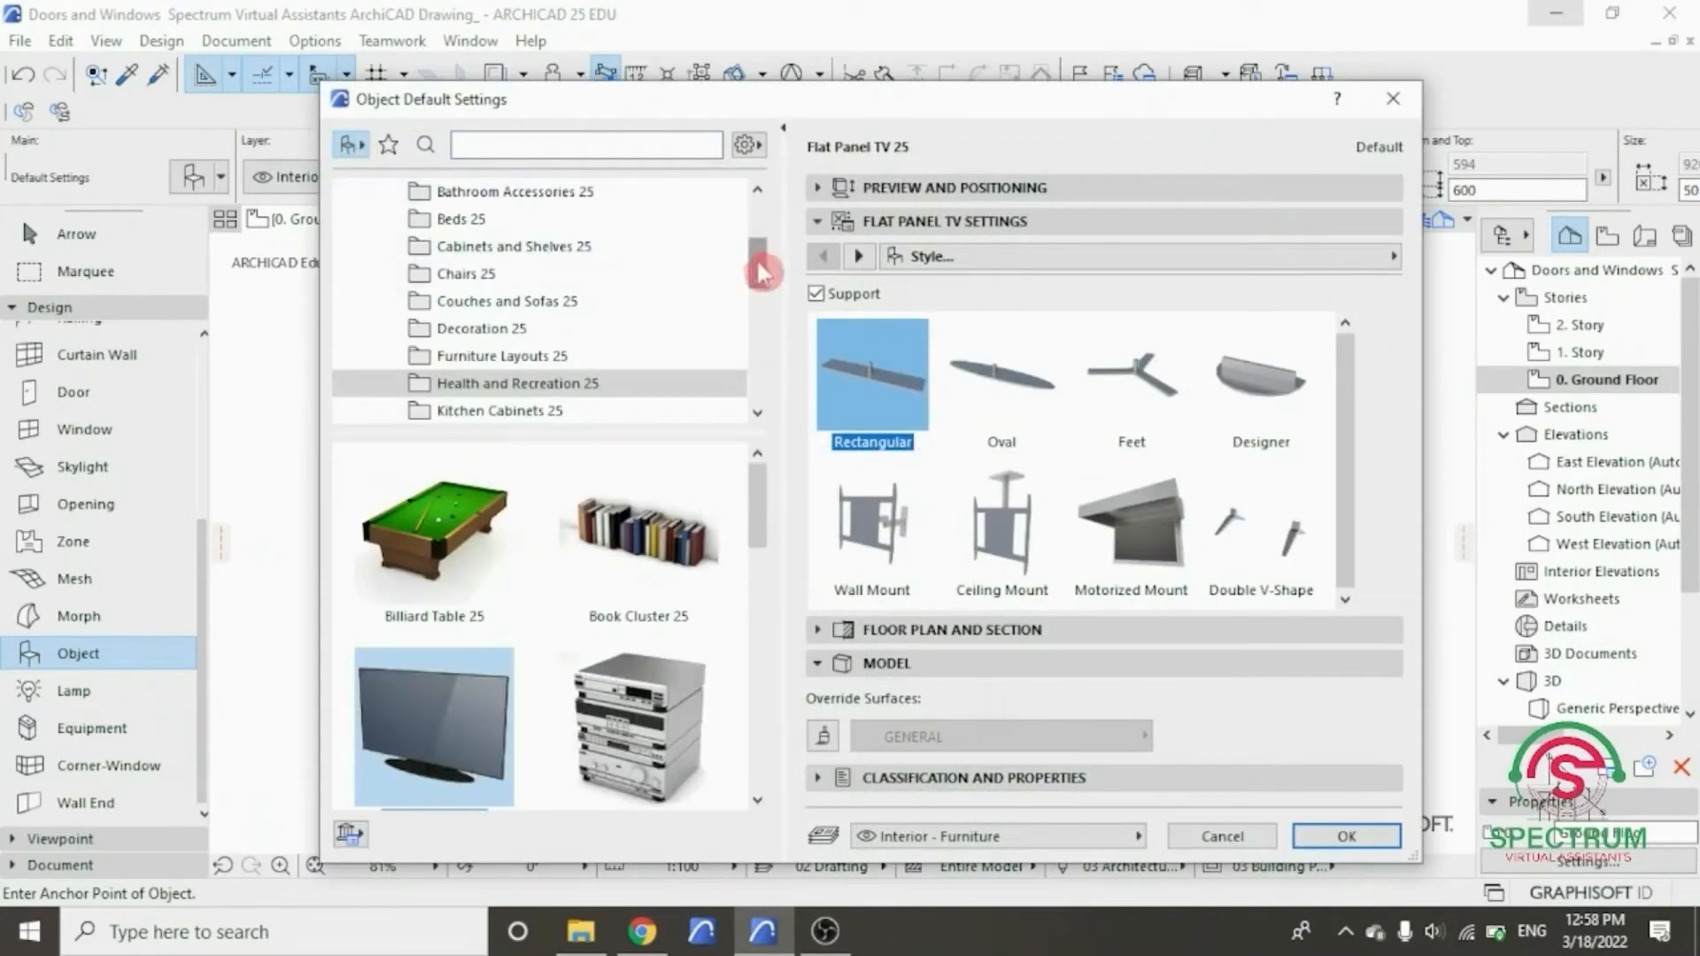
left_click_drag(759, 272, 758, 245)
left_click(486, 275)
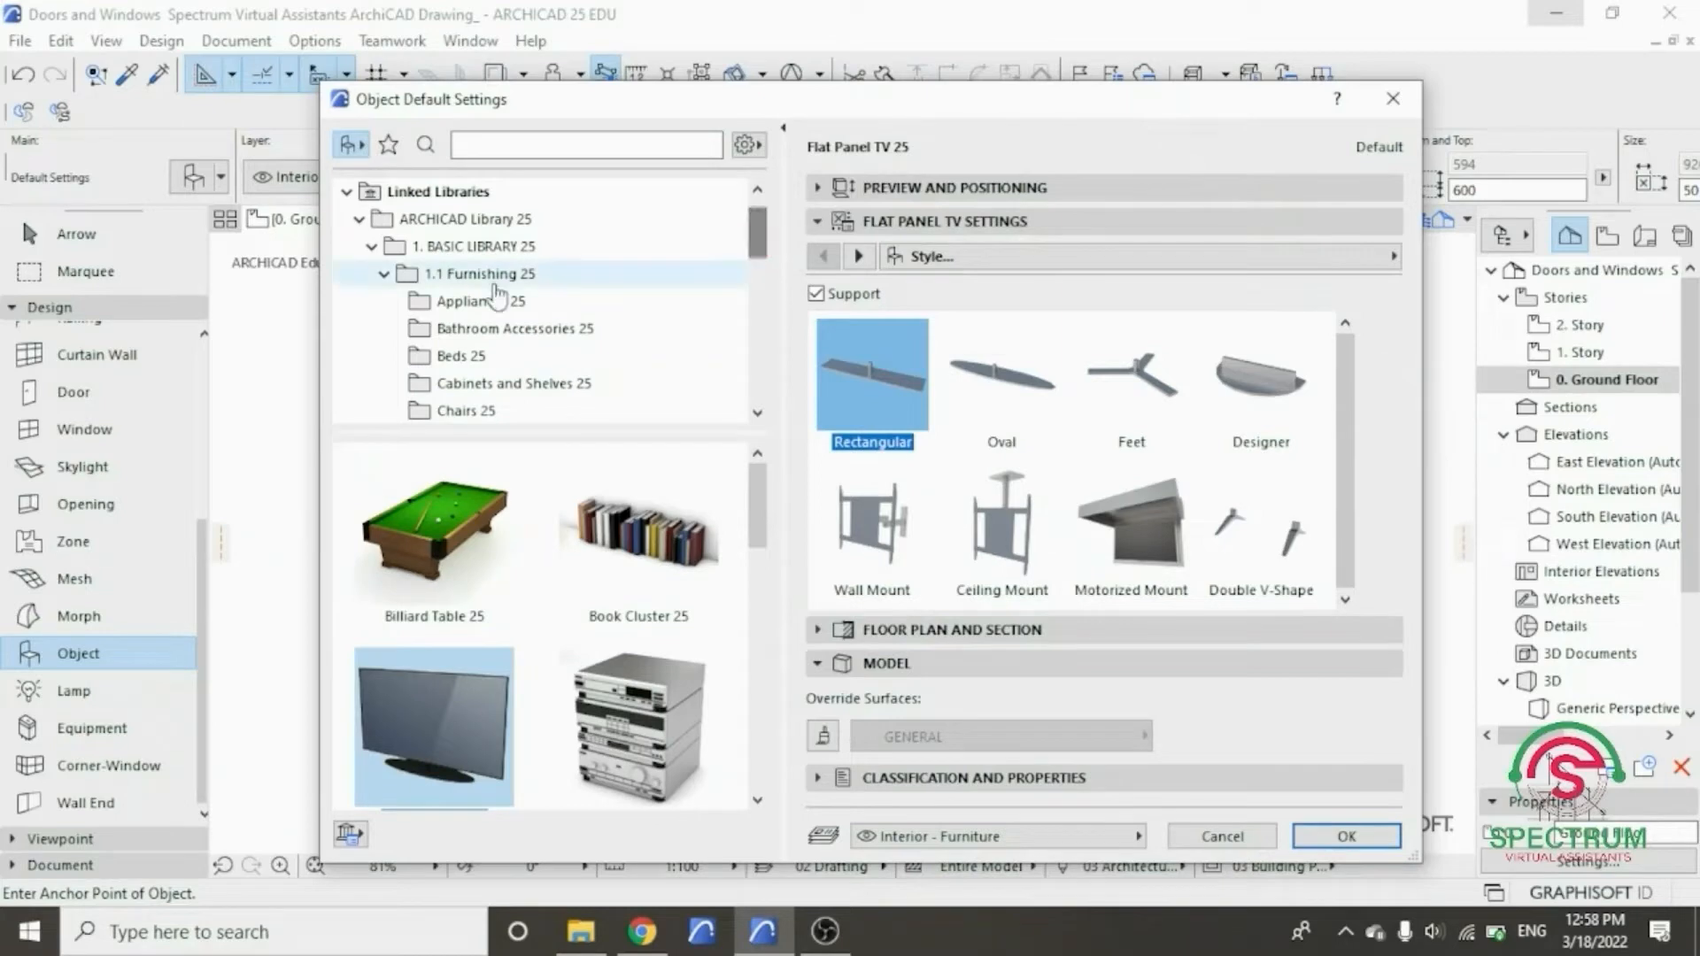
left_click_drag(756, 228, 762, 248)
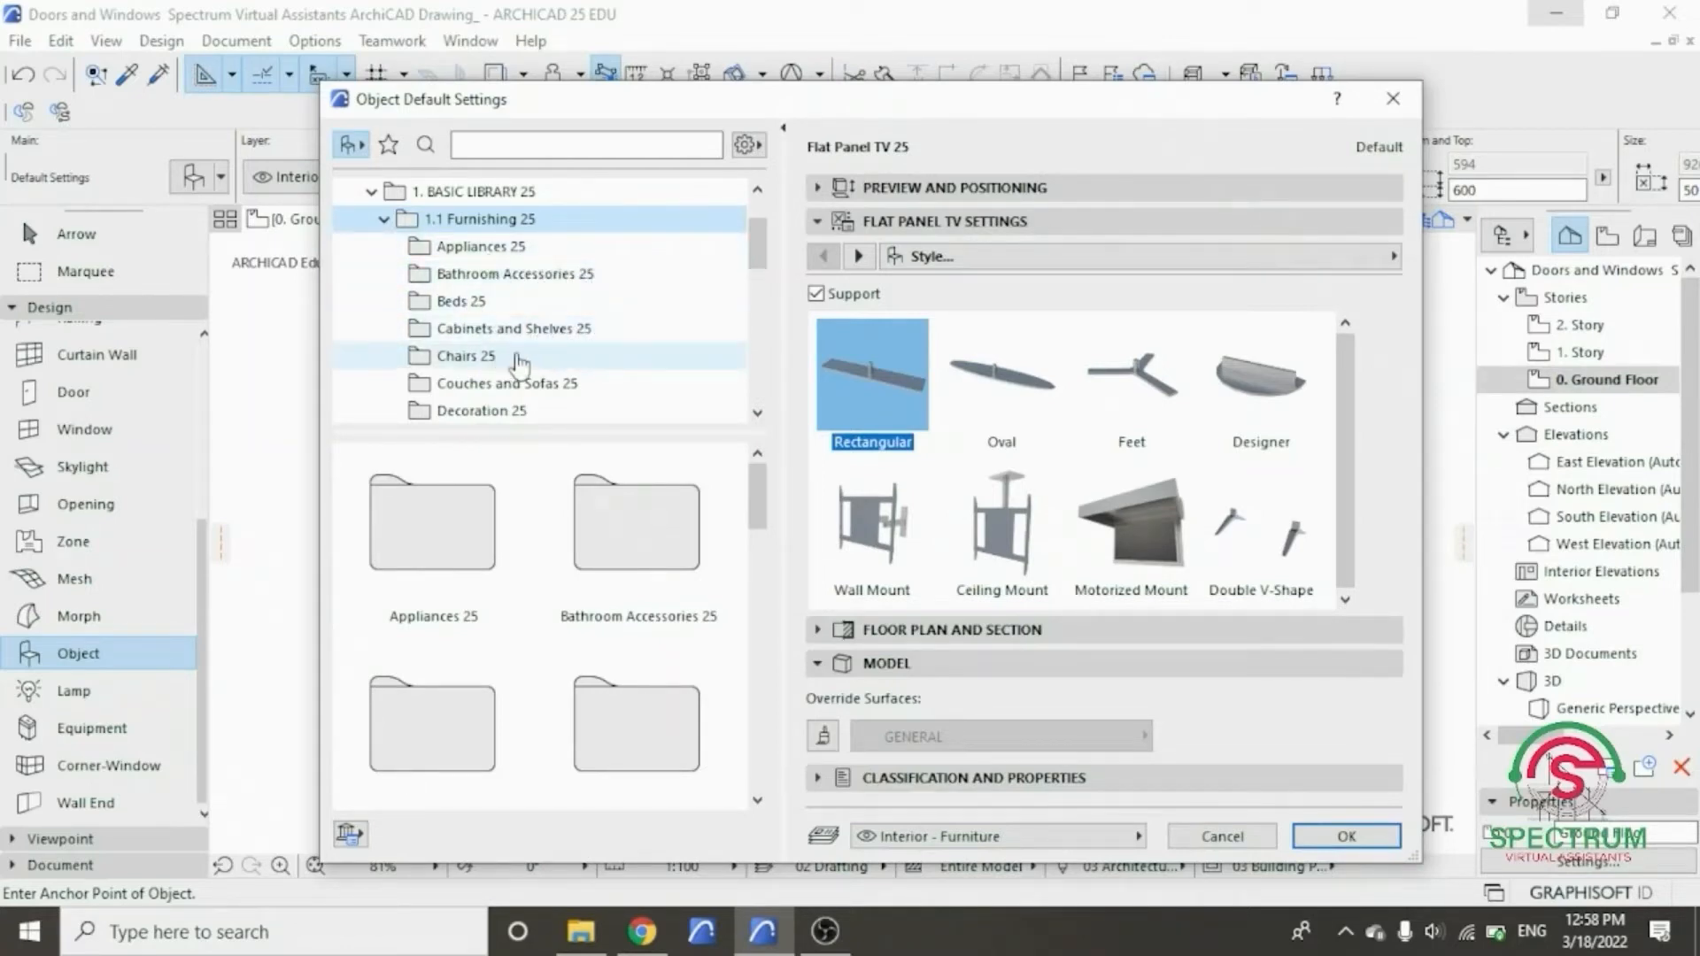
left_click_drag(757, 241, 756, 286)
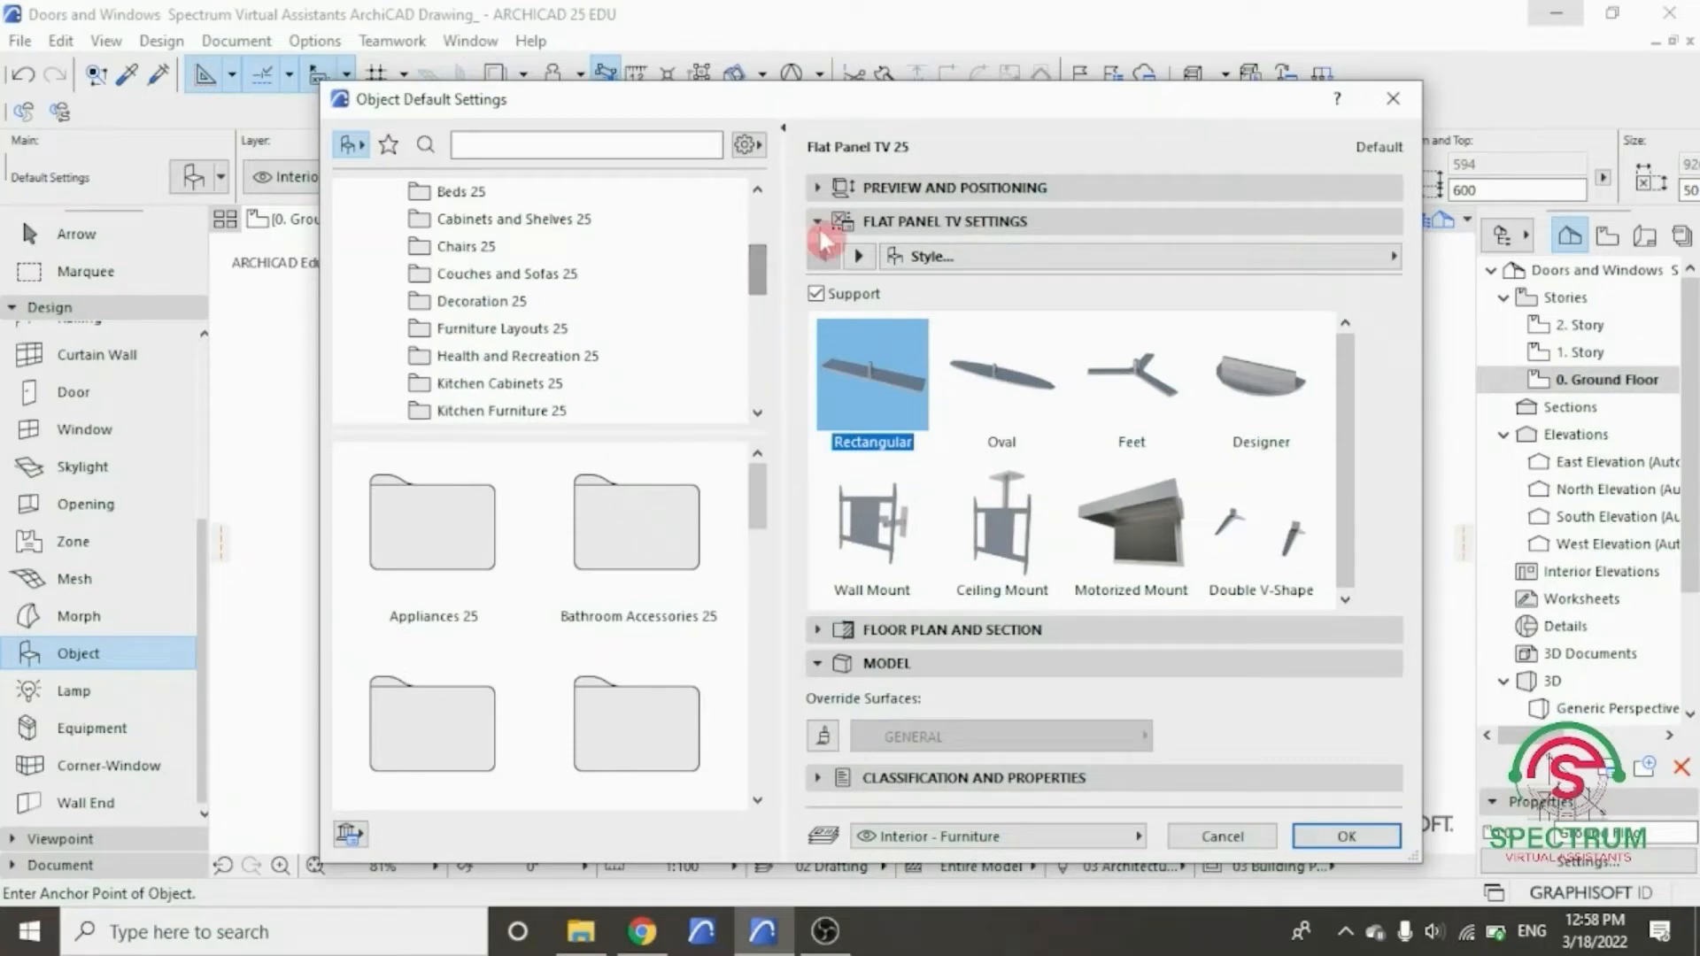
left_click(1394, 99)
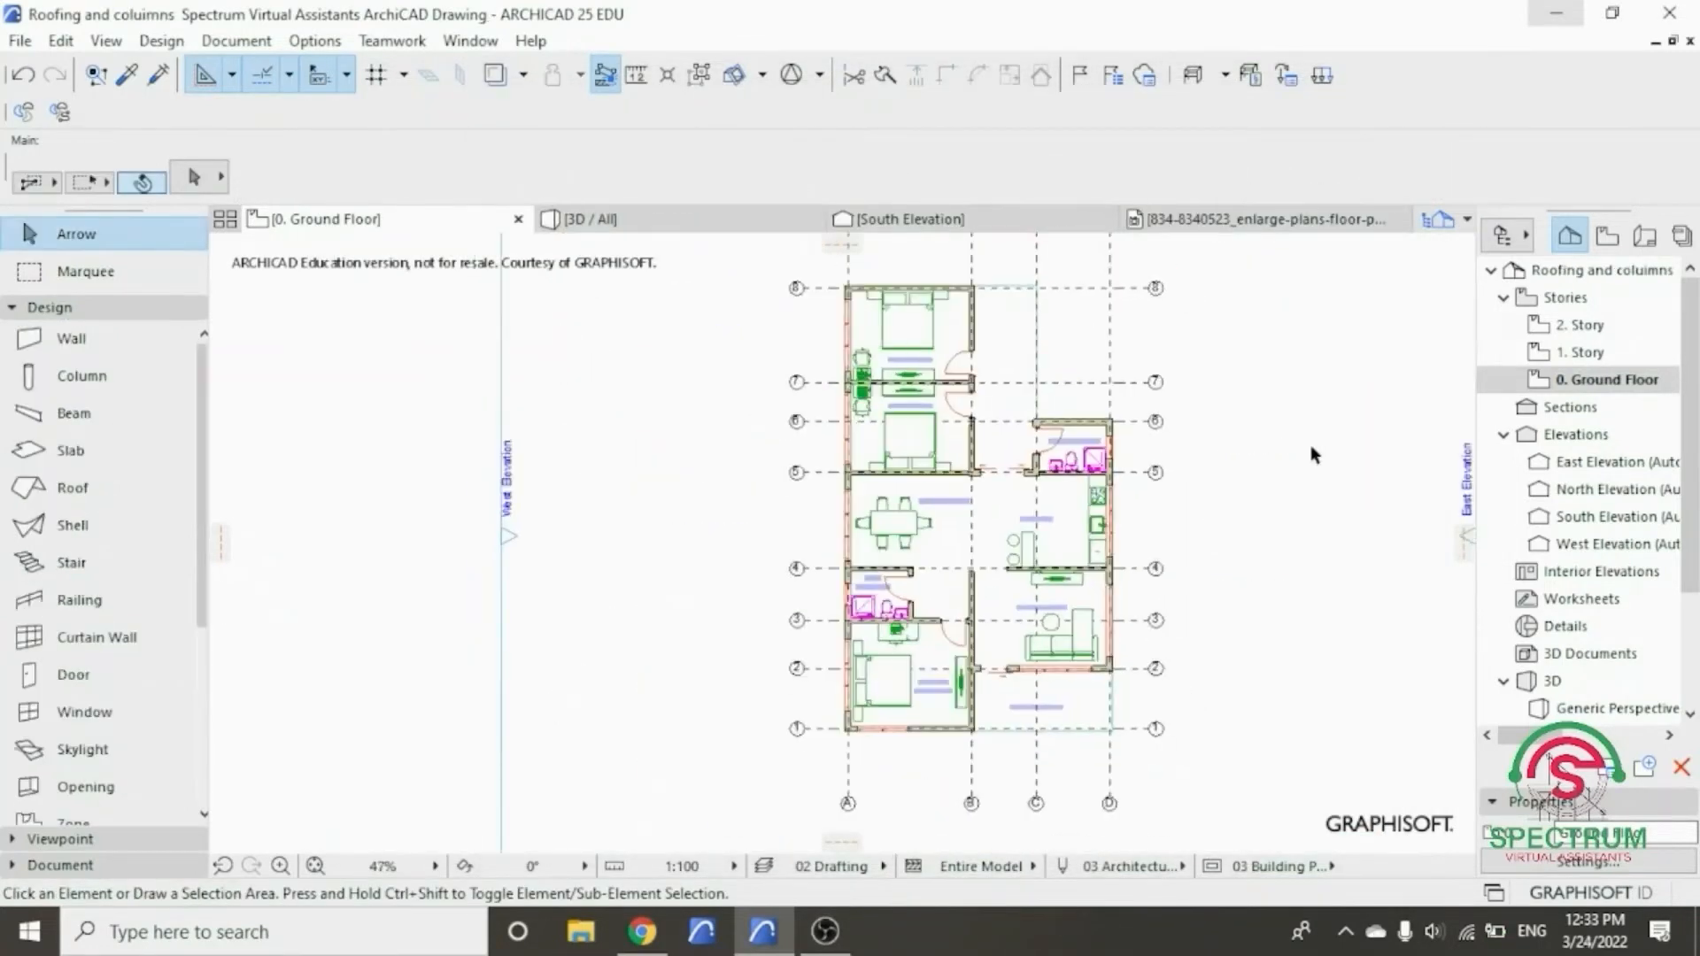
scroll(1310, 444, "up", 2)
scroll(1223, 368, "up", 1)
scroll(1200, 385, "down", 1)
scroll(1200, 385, "down", 1)
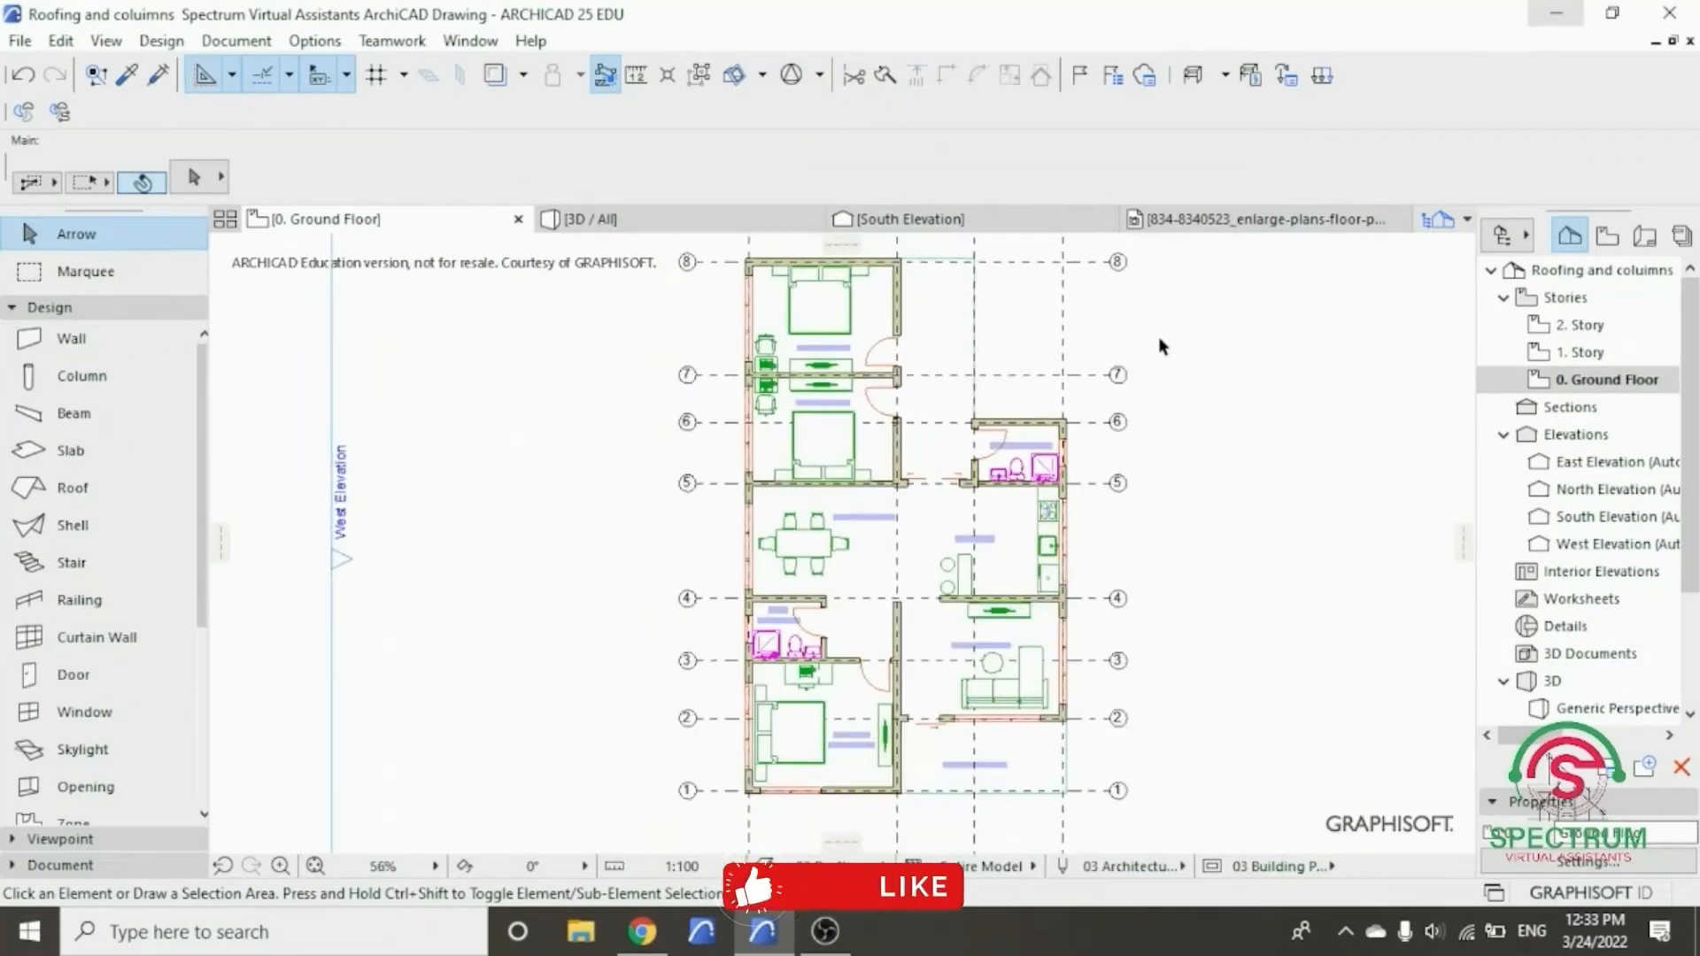
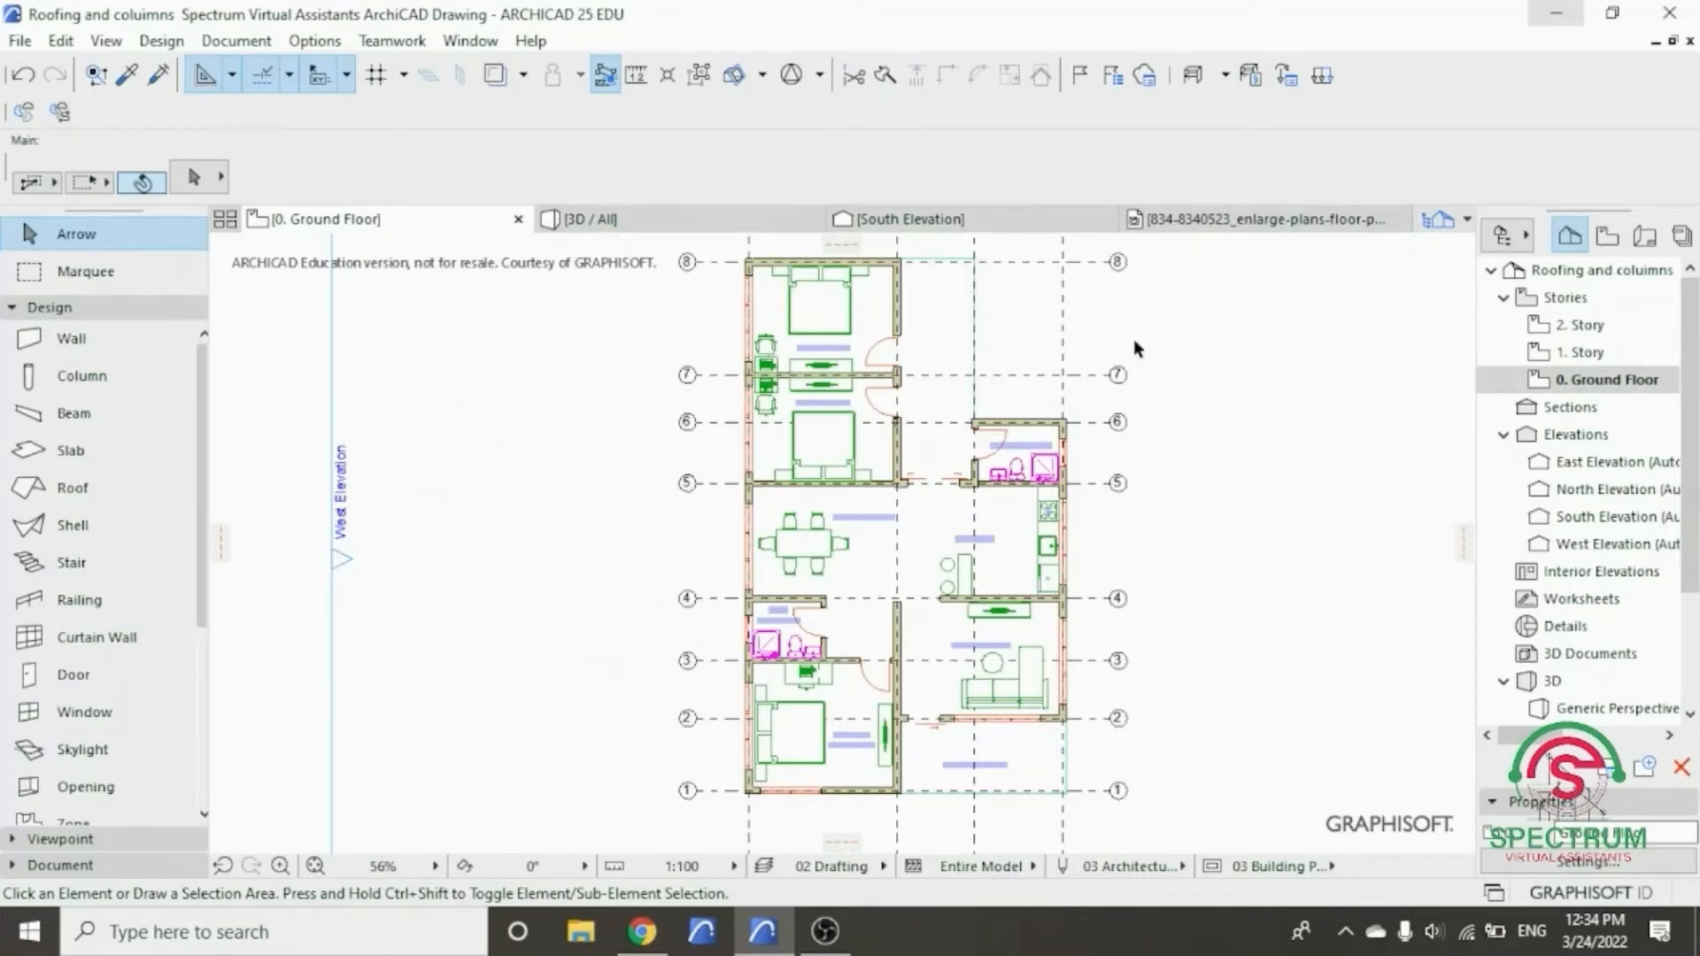
- Open the column default settings and set the core section to 300 by 500 mm, with a core width of 500
left_click(103, 312)
left_click(102, 310)
double_click(71, 381)
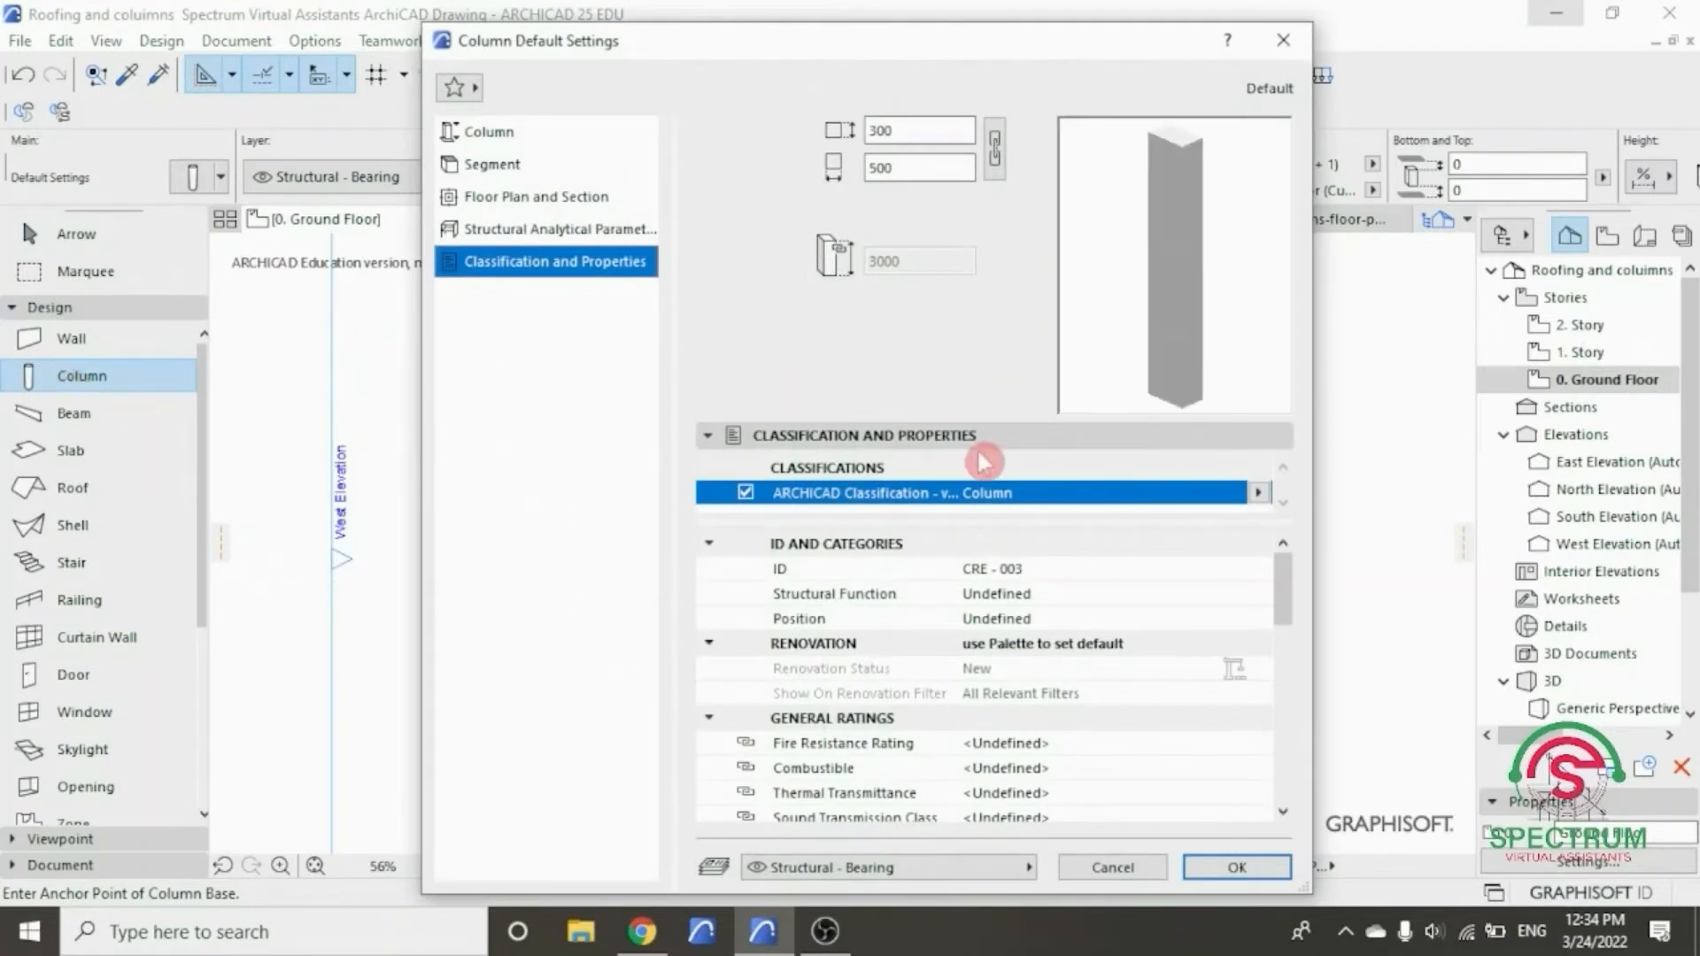
left_click_drag(1308, 892, 1385, 738)
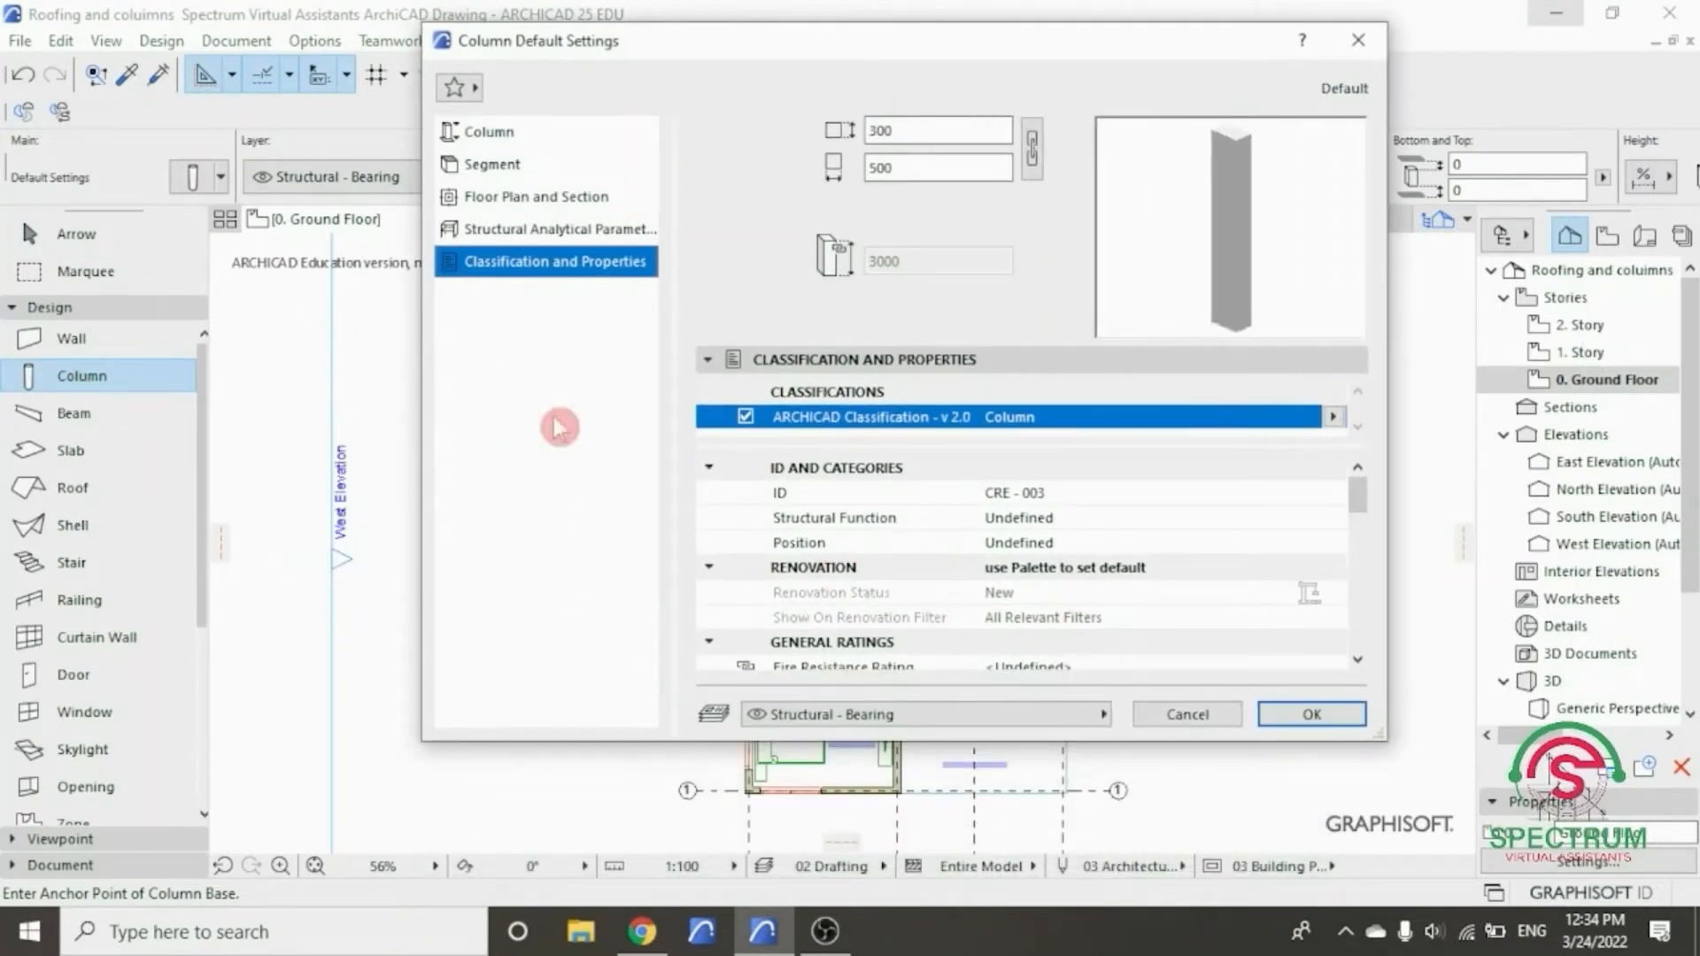
left_click(485, 133)
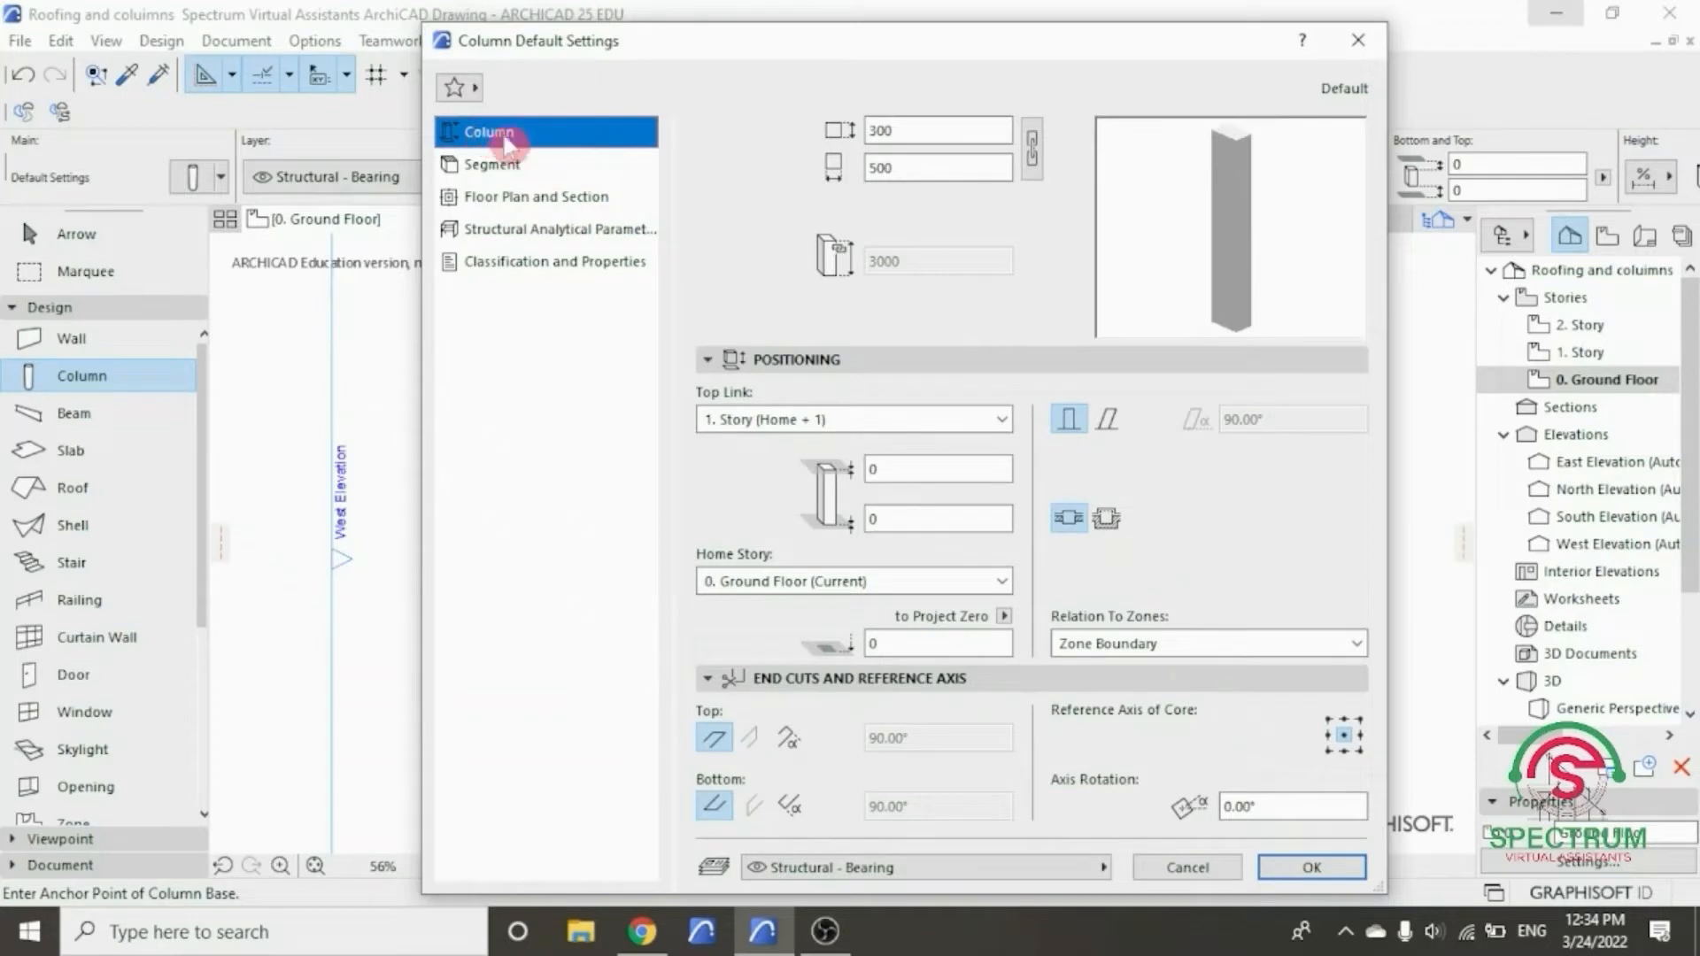
left_click(1030, 141)
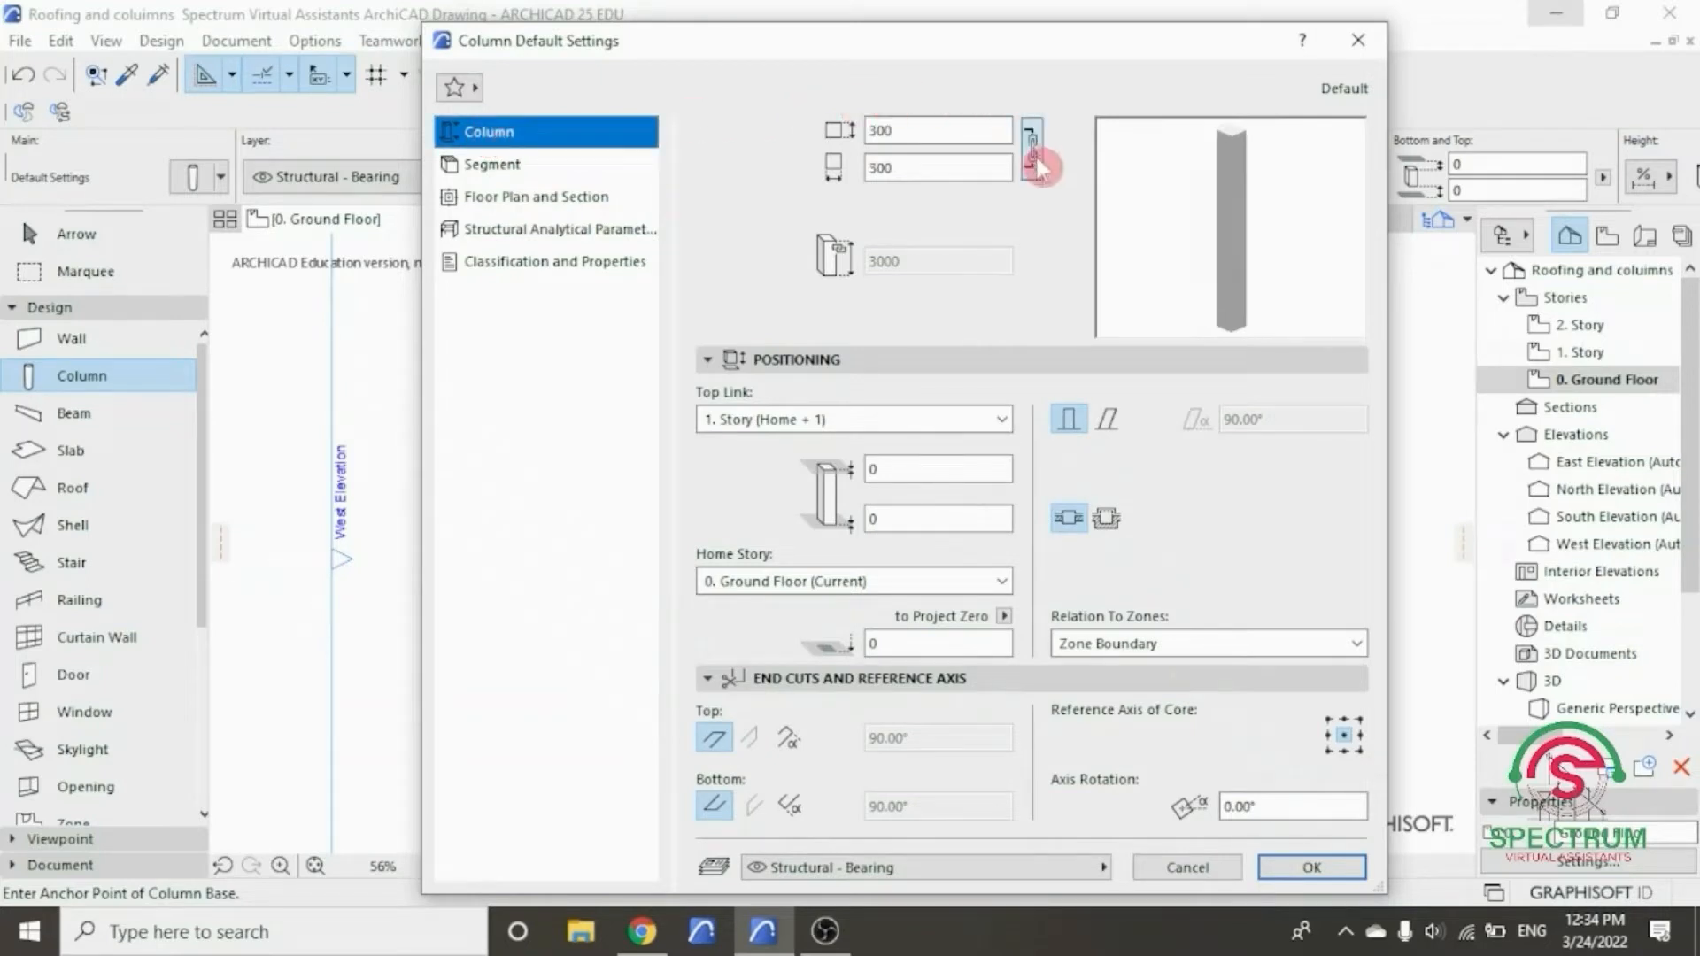
left_click(1031, 155)
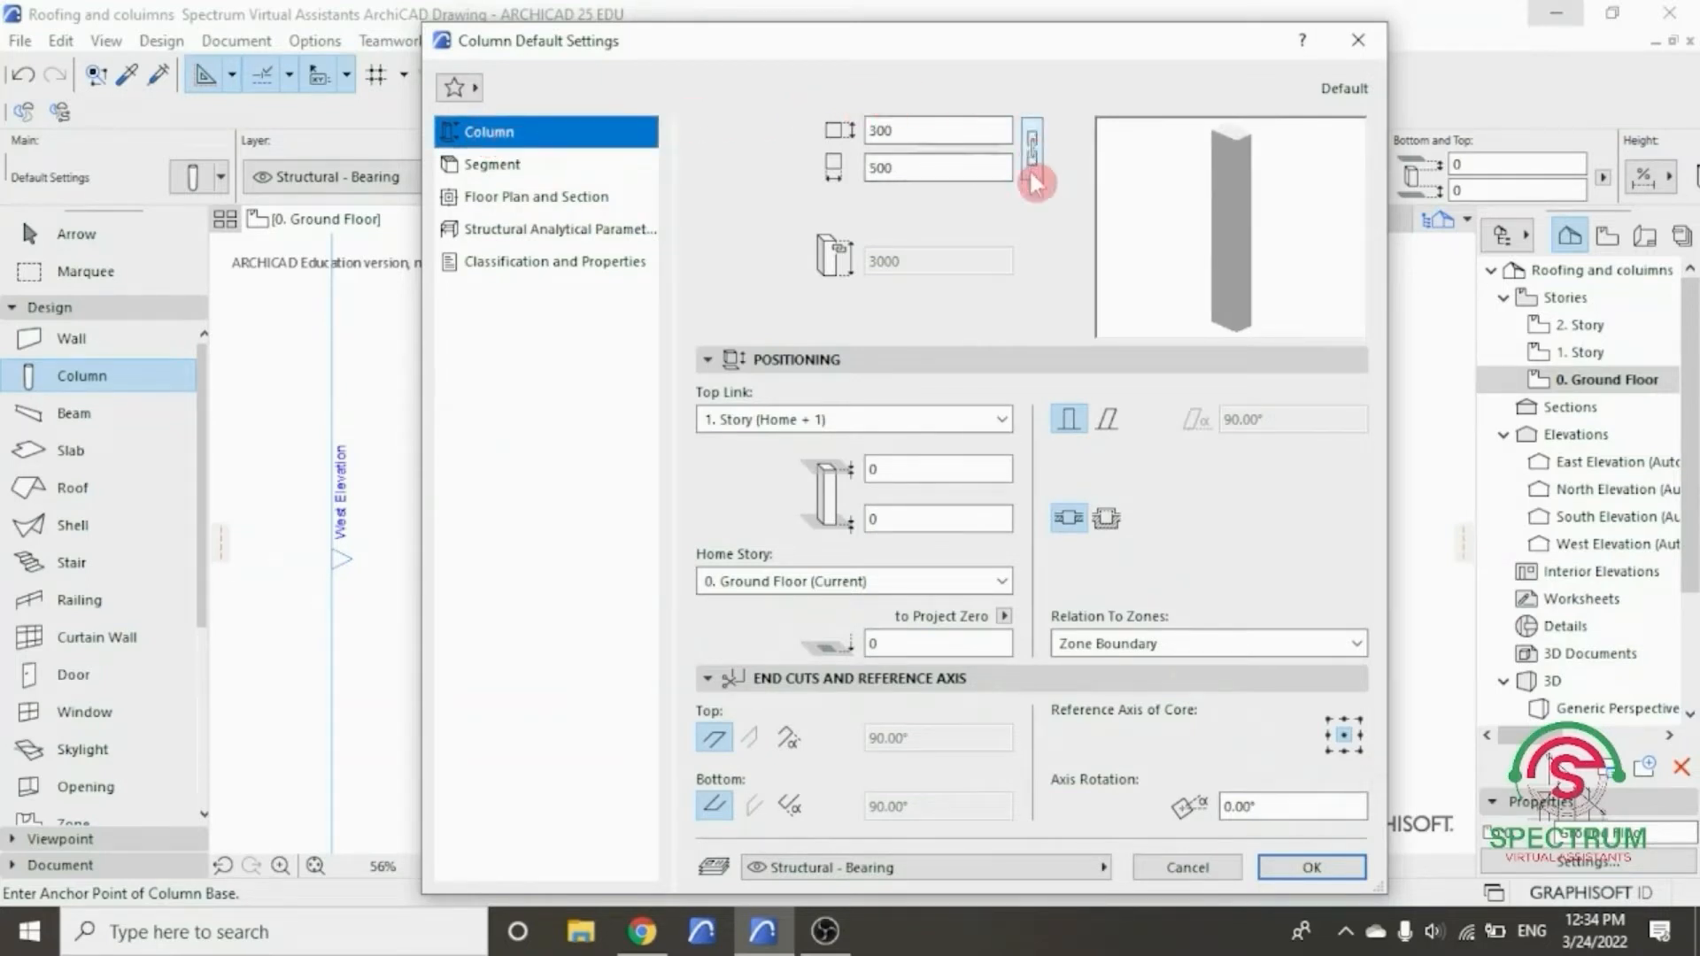
double_click(912, 131)
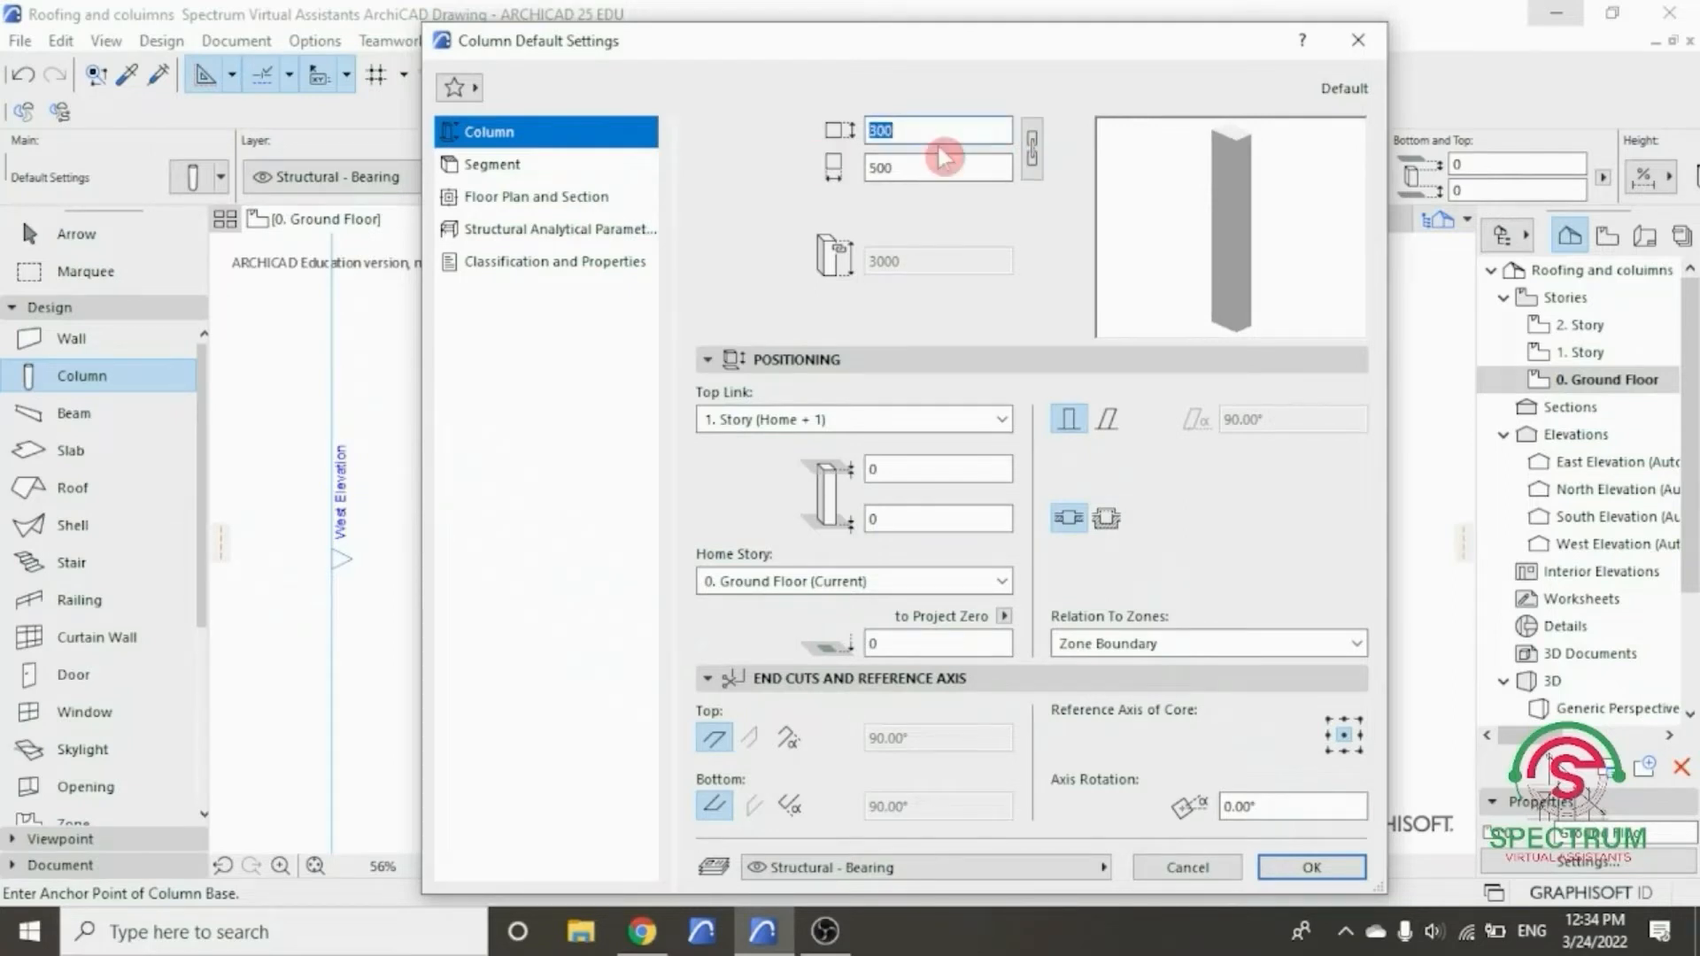
type("300")
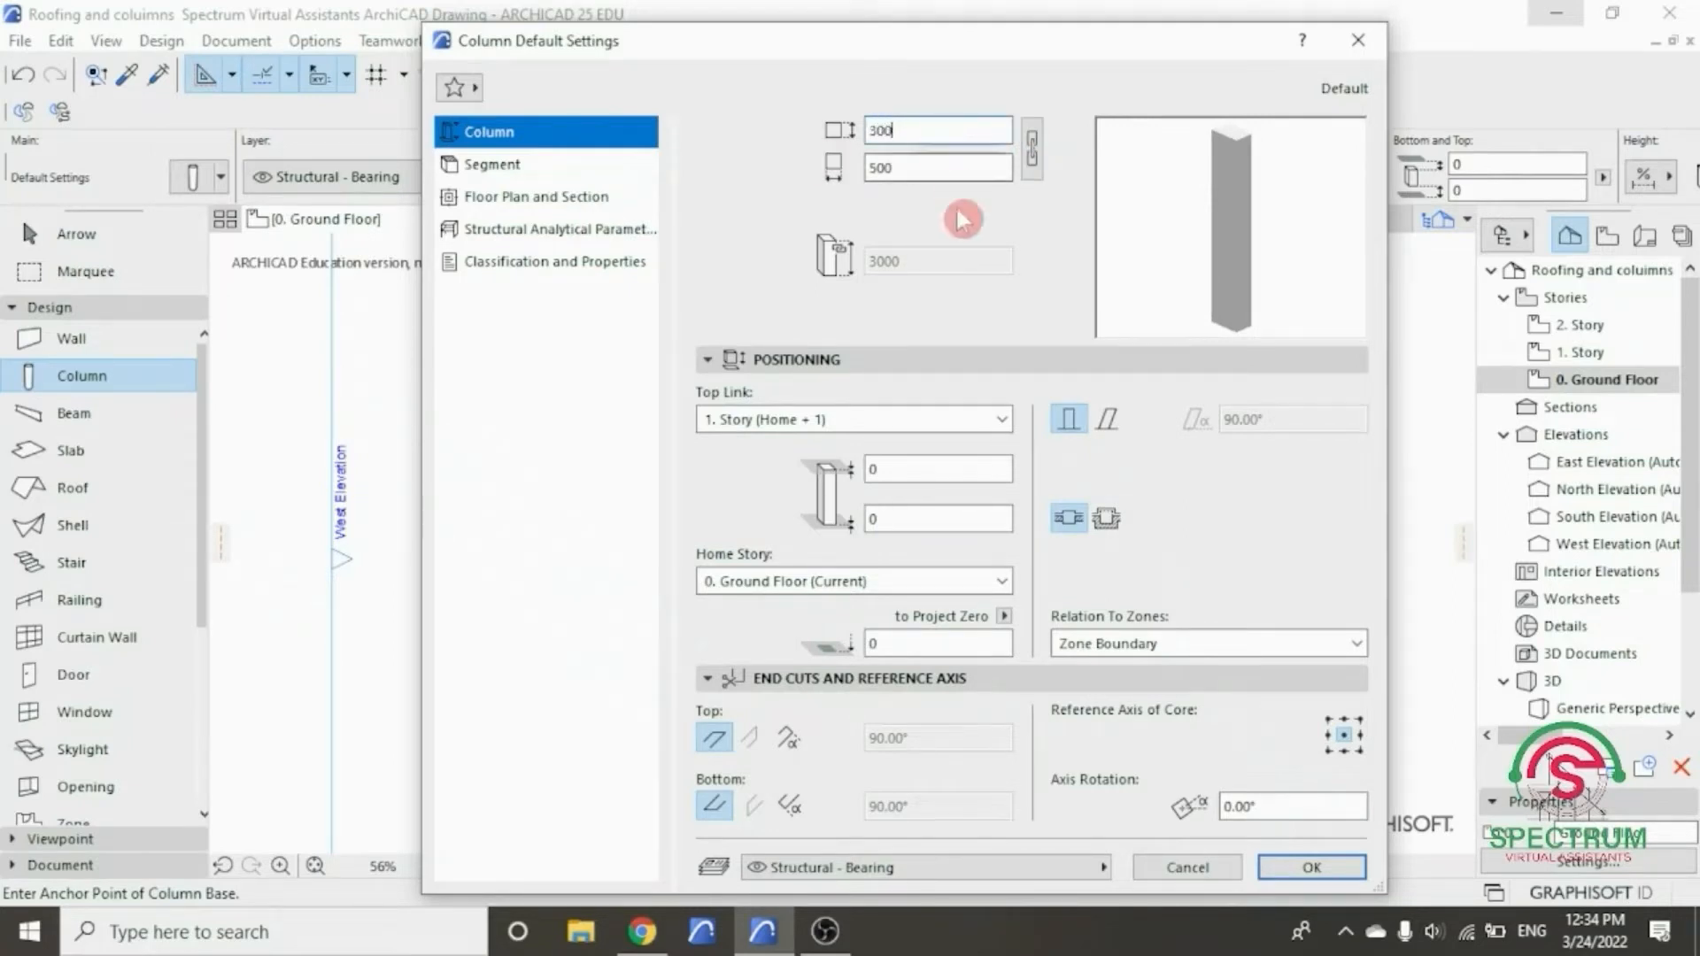
left_click_drag(898, 168, 836, 175)
type("5")
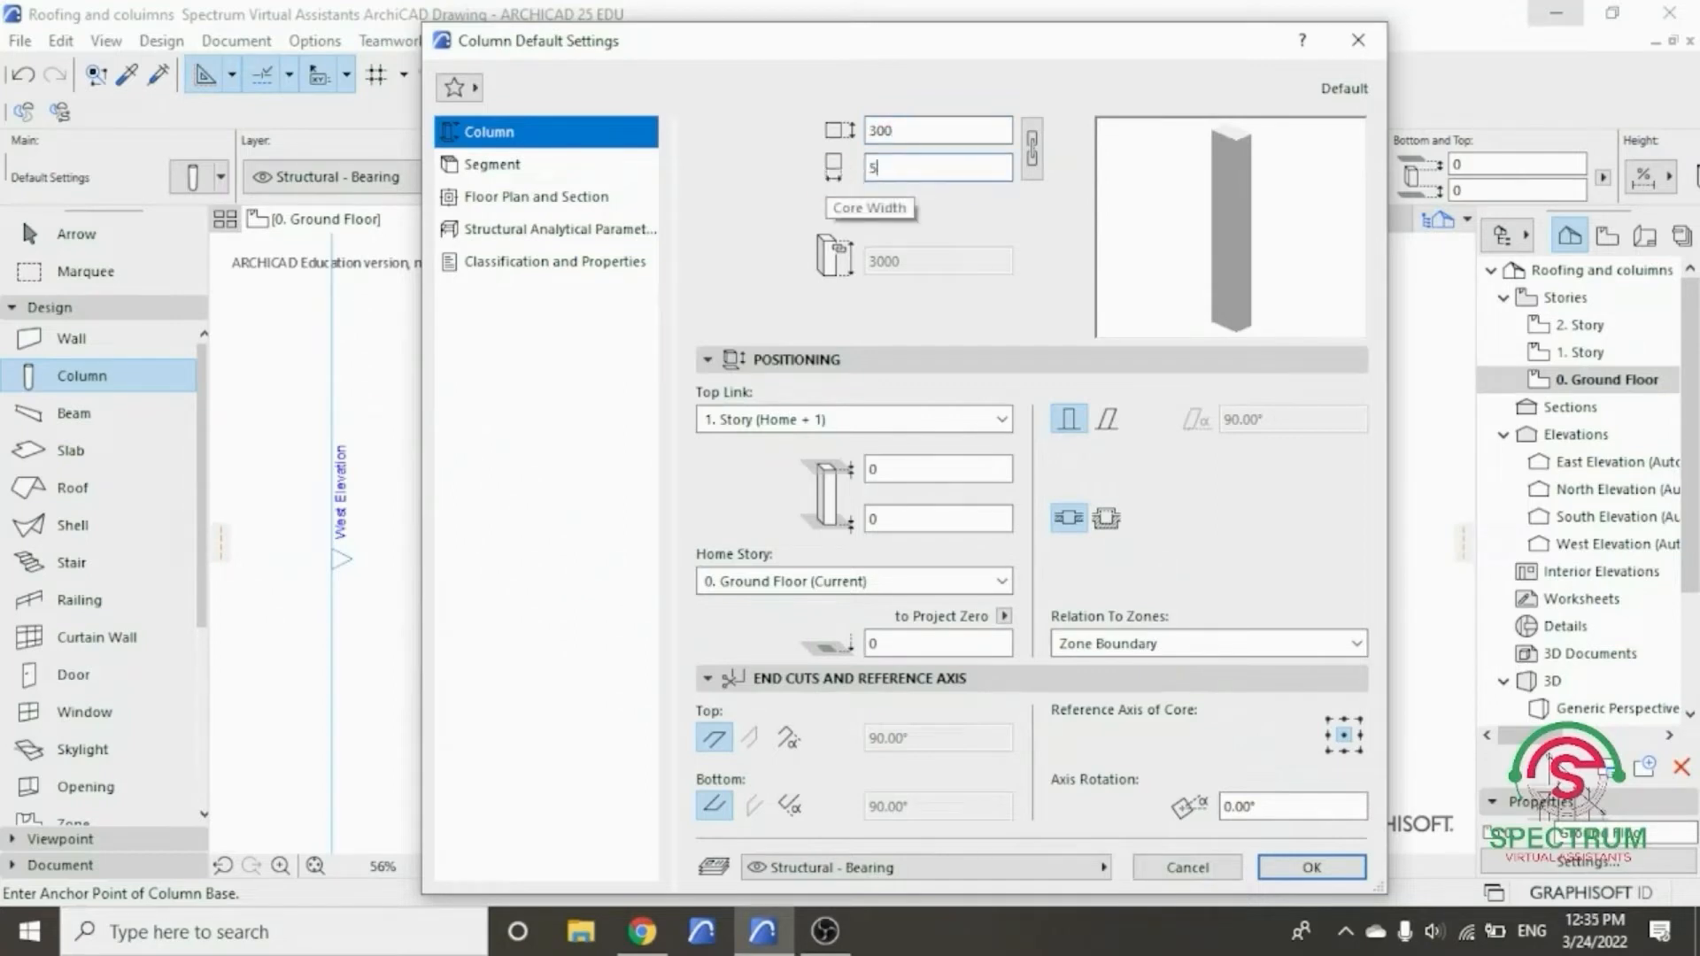
type("00")
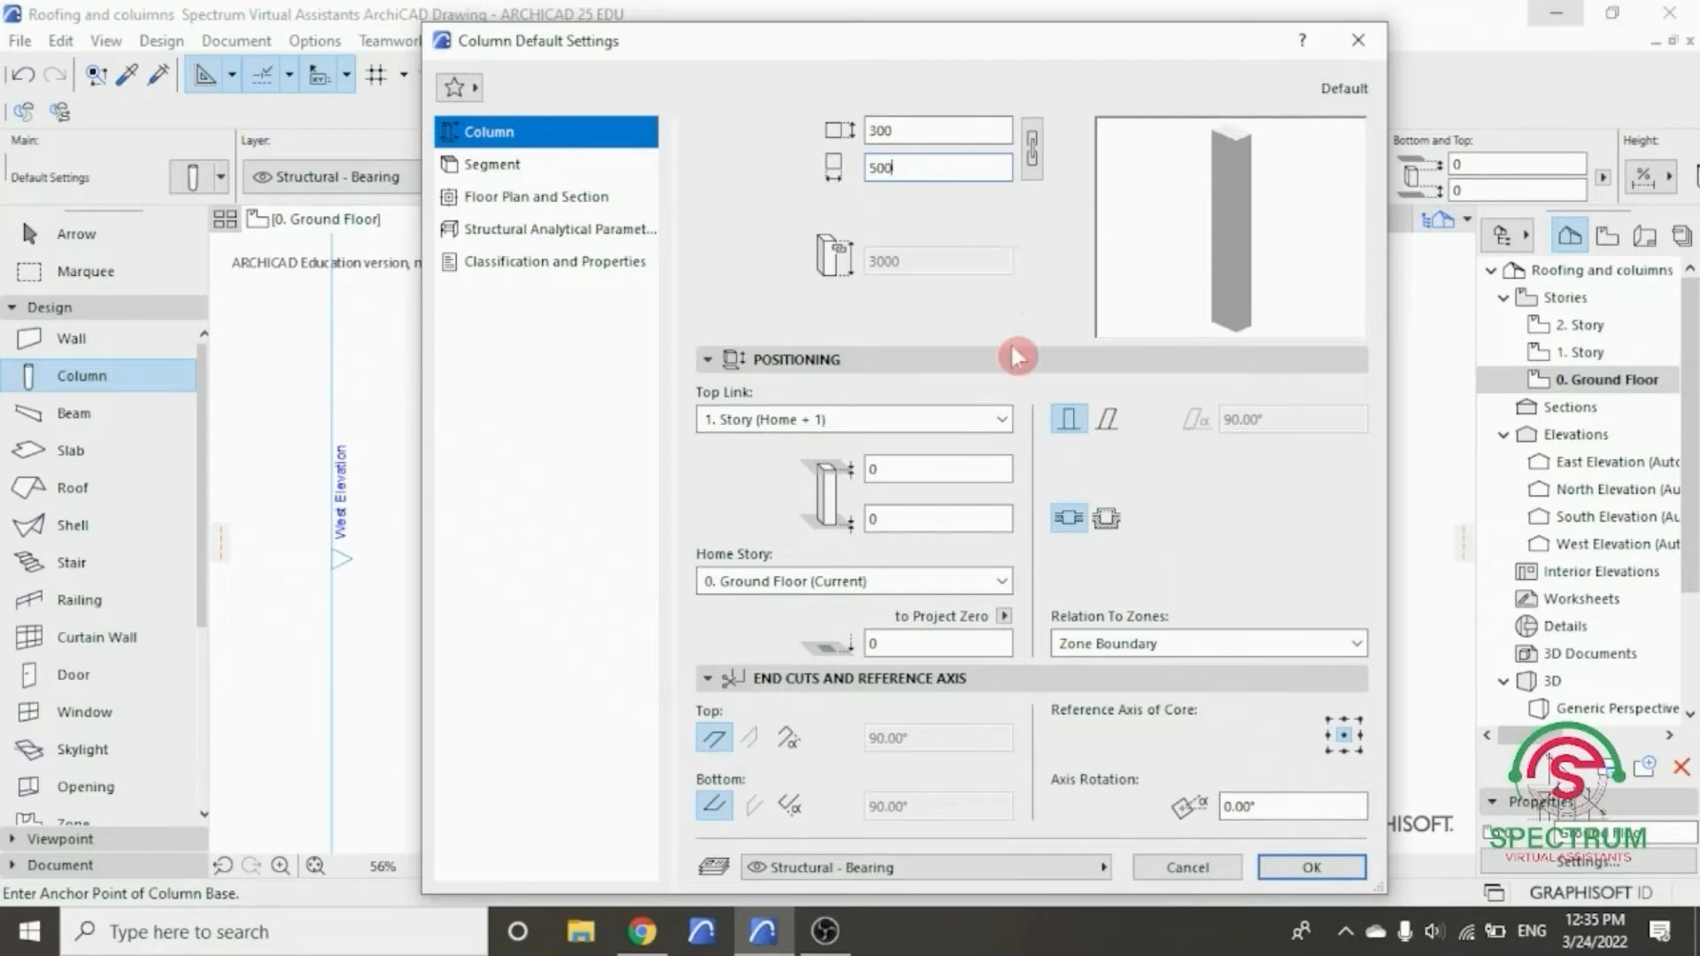
- Set the default column's top link to Not Linked and its height to 3300 mm
left_click(1006, 418)
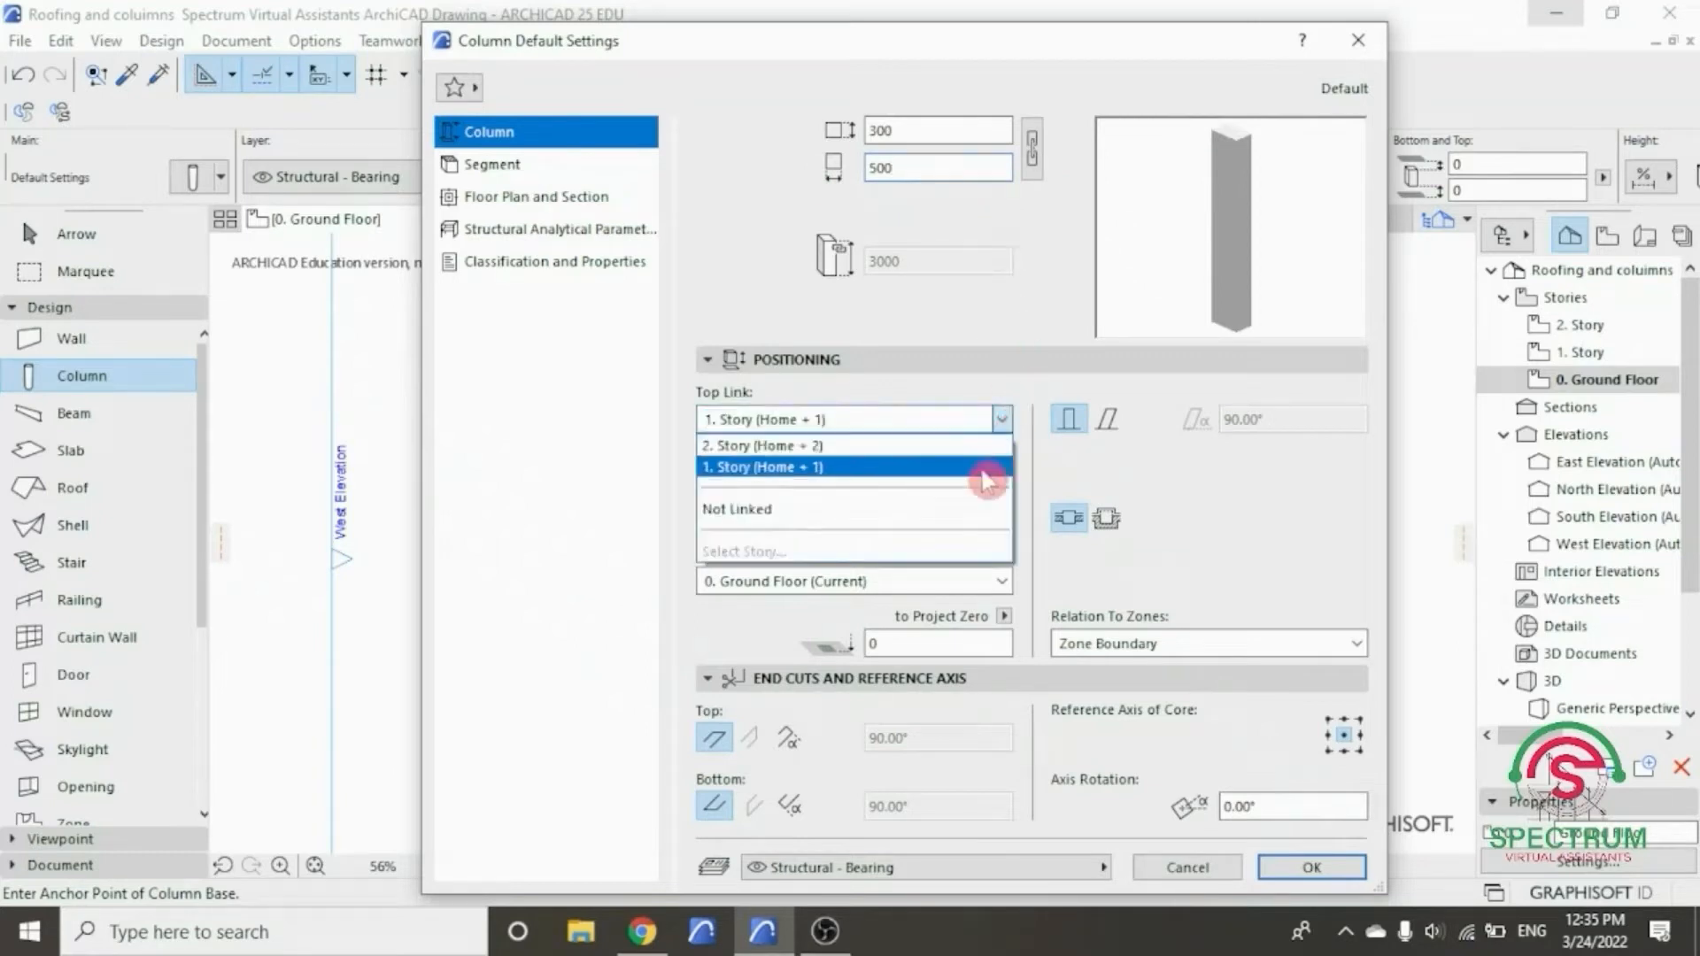
left_click(759, 512)
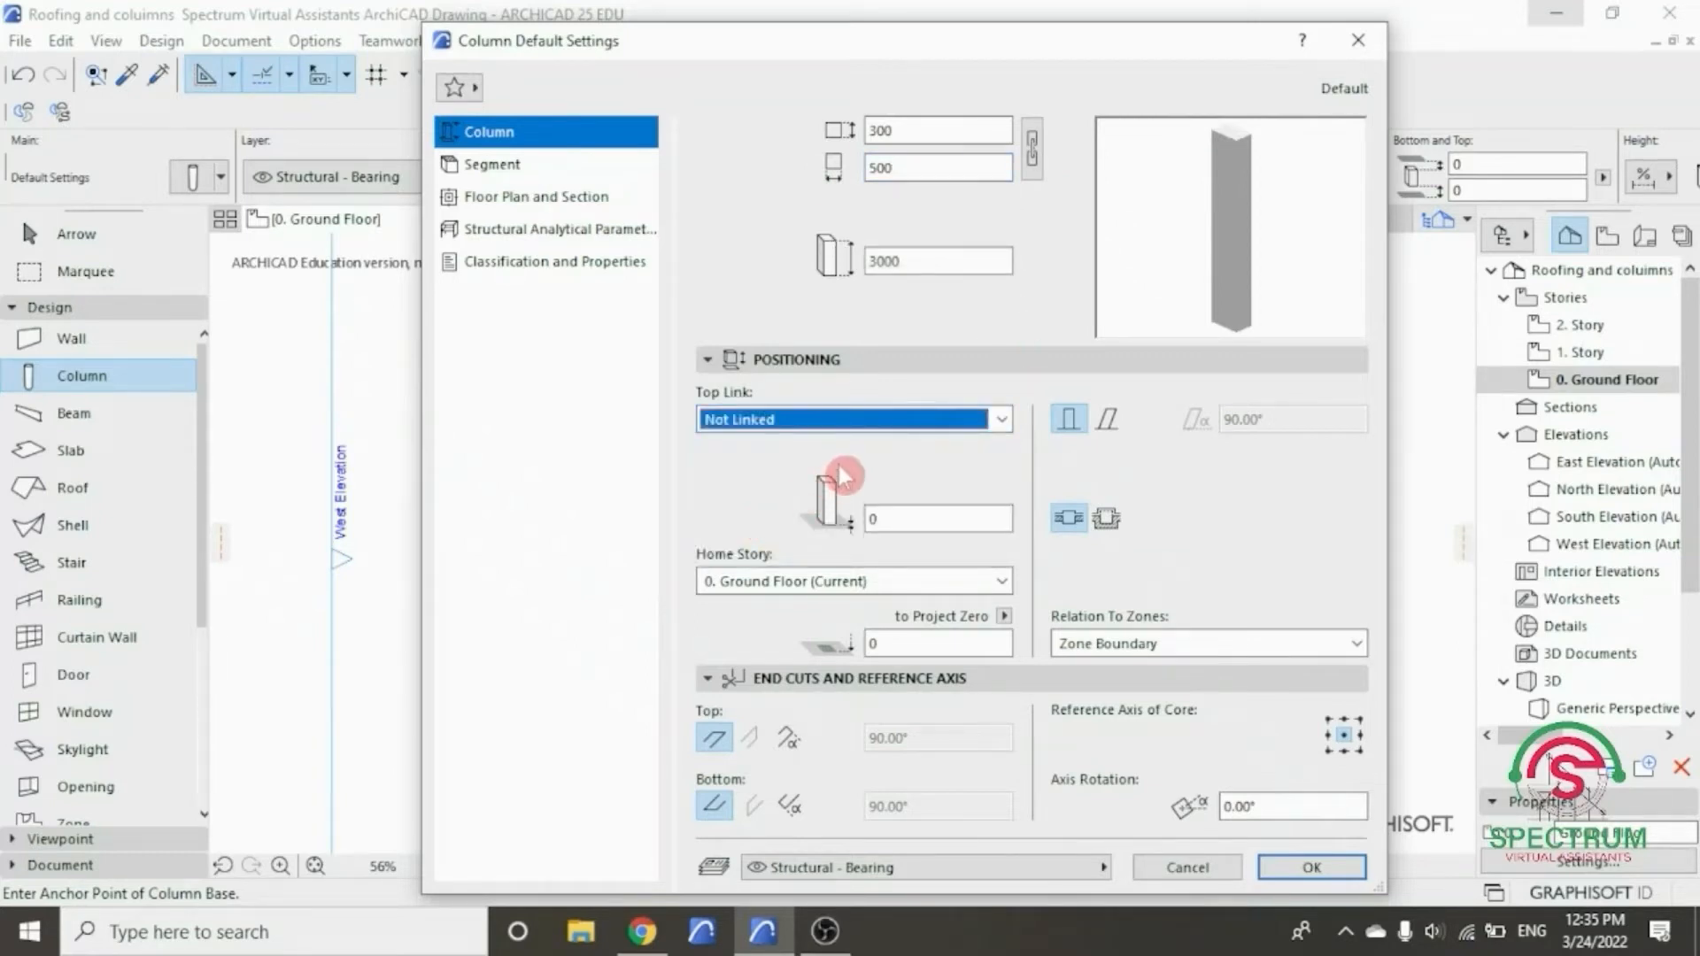
left_click(910, 266)
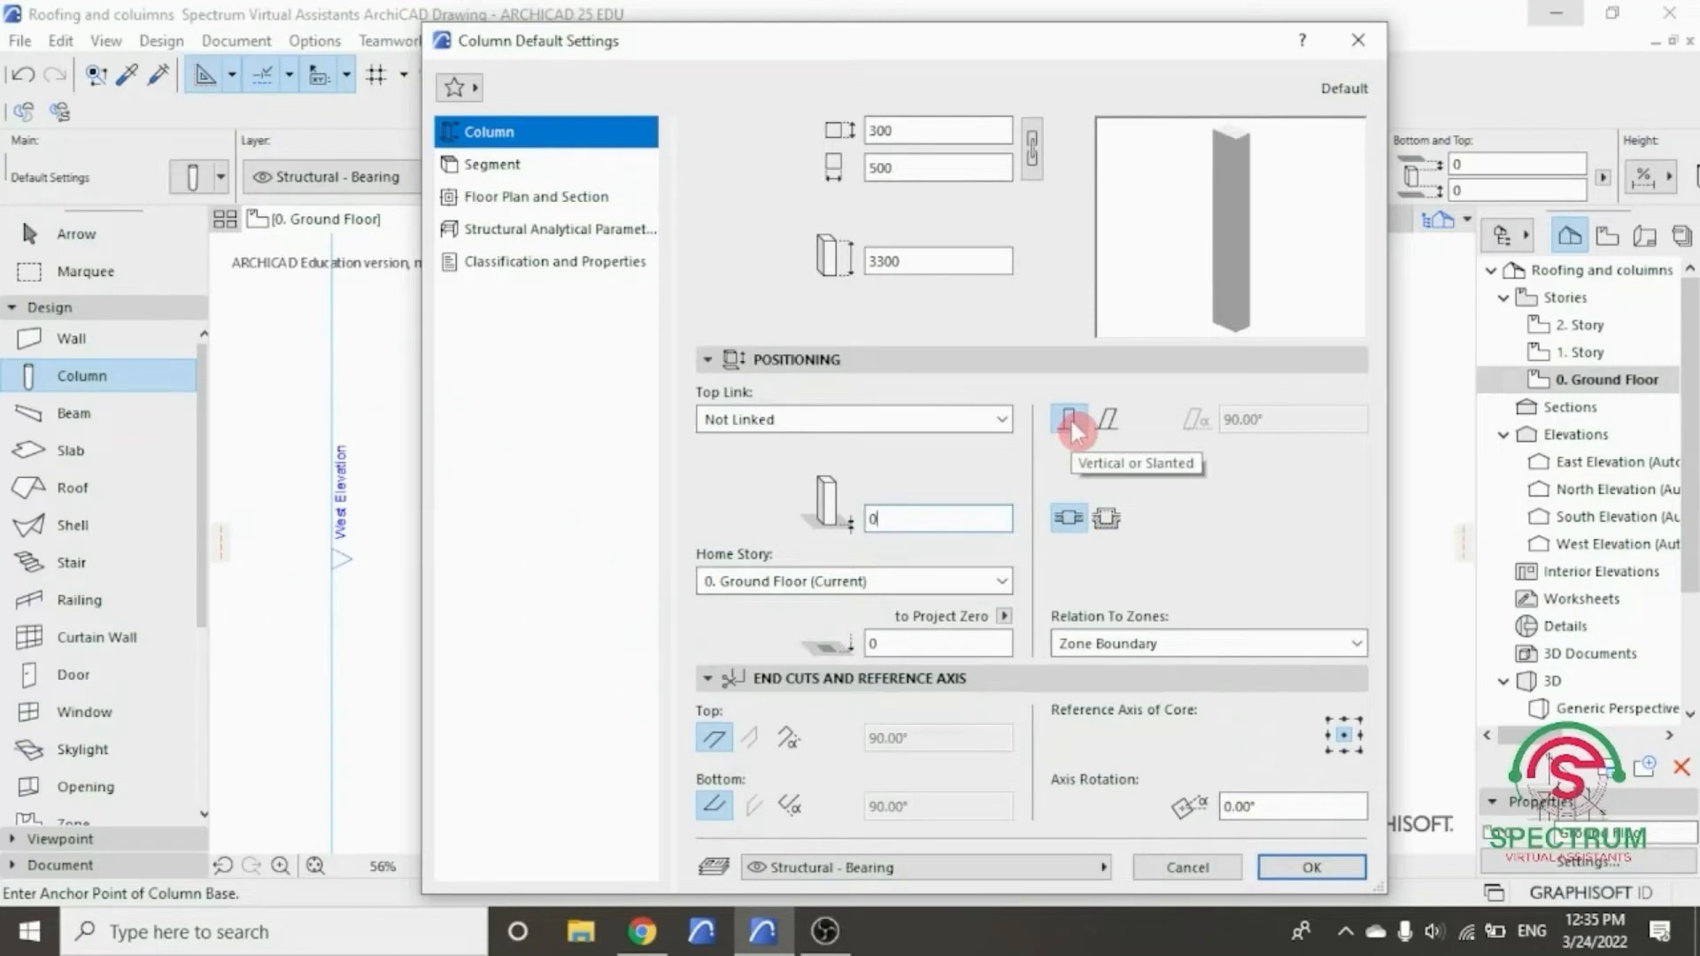
- Choose 0. Ground Floor as the column's home story and Zone Boundary as its relation to zones
left_click(1001, 581)
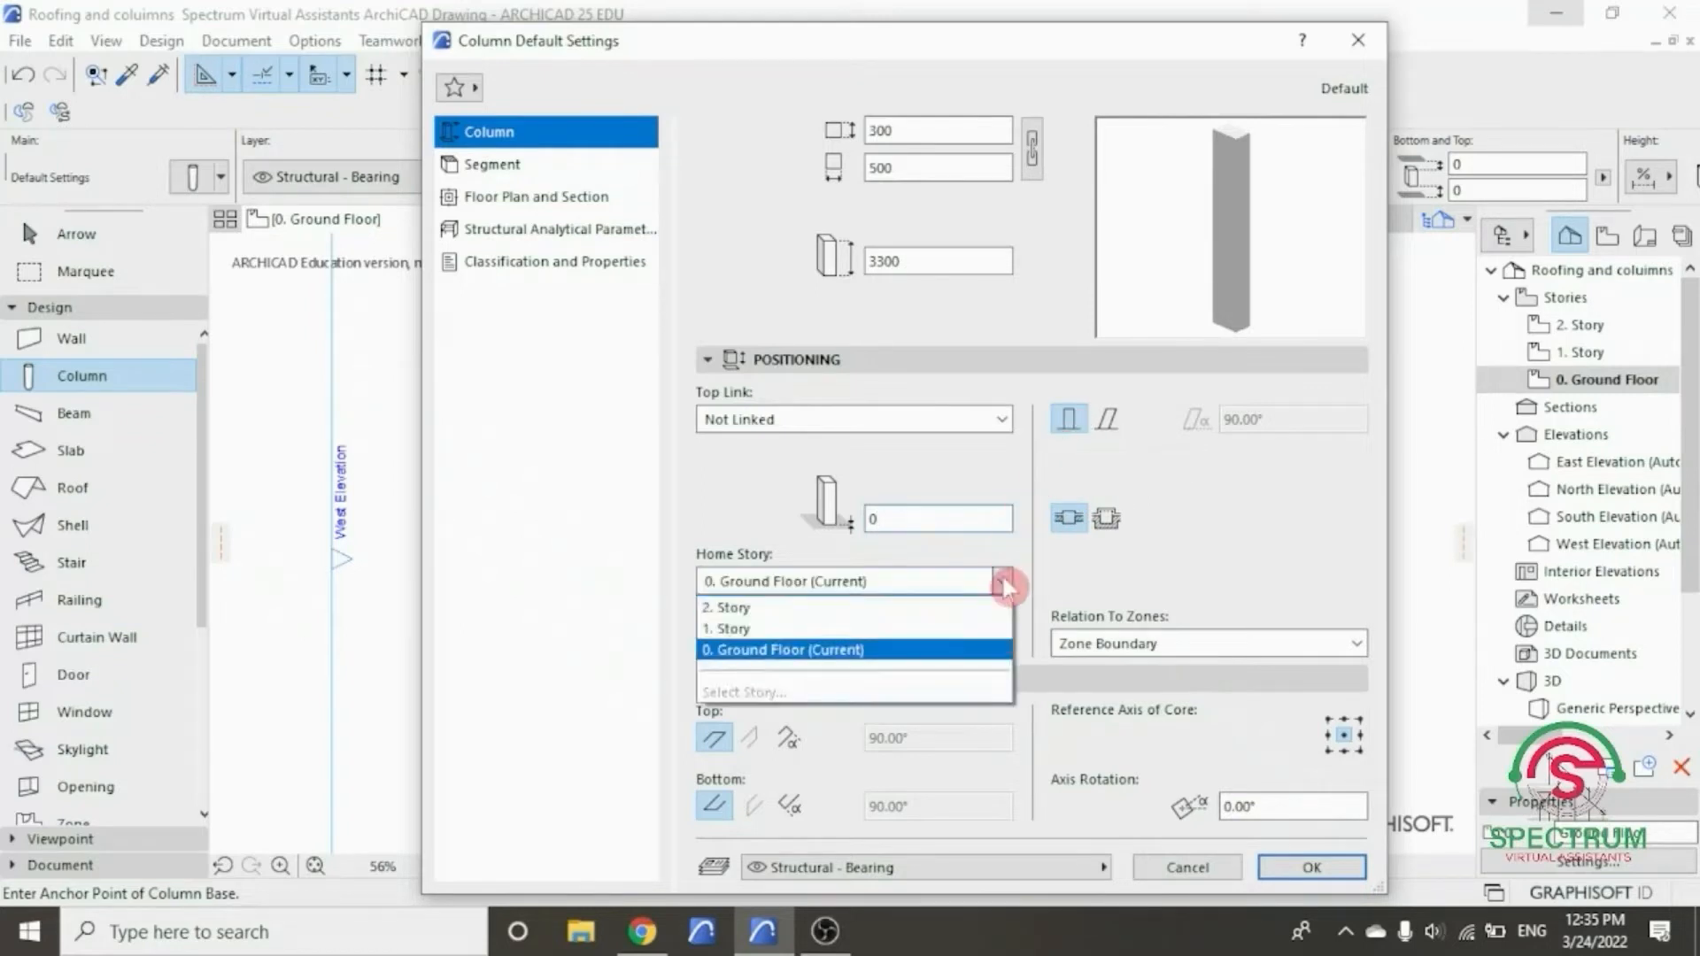
left_click(903, 649)
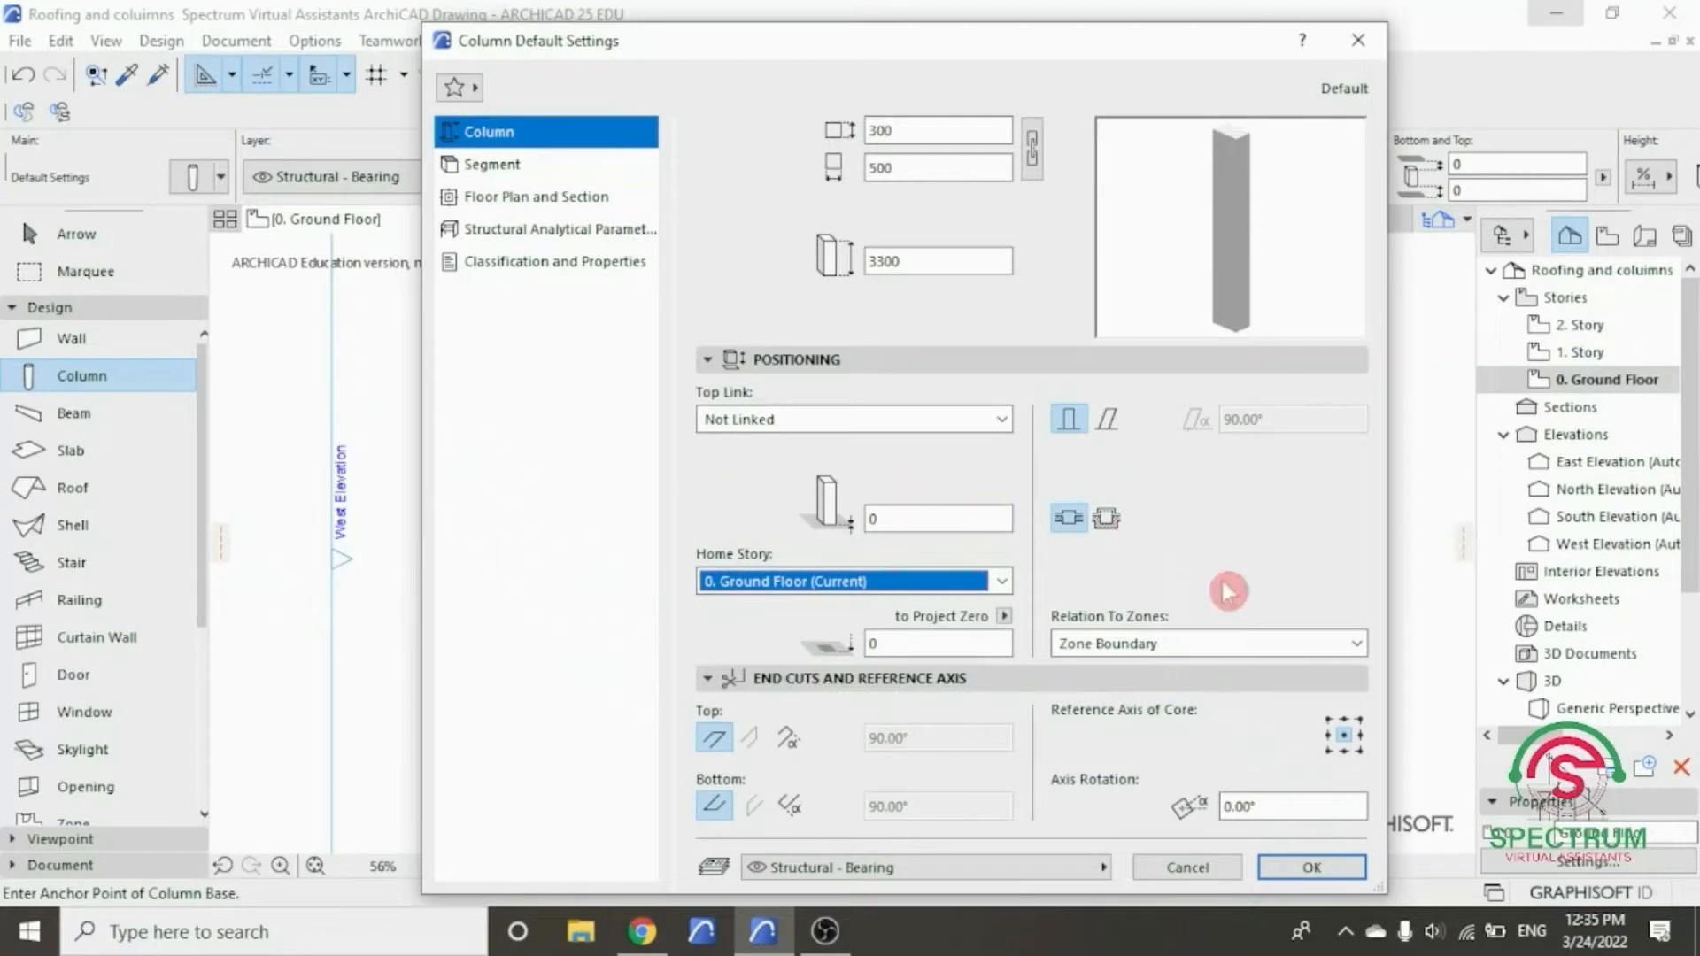
left_click(1356, 644)
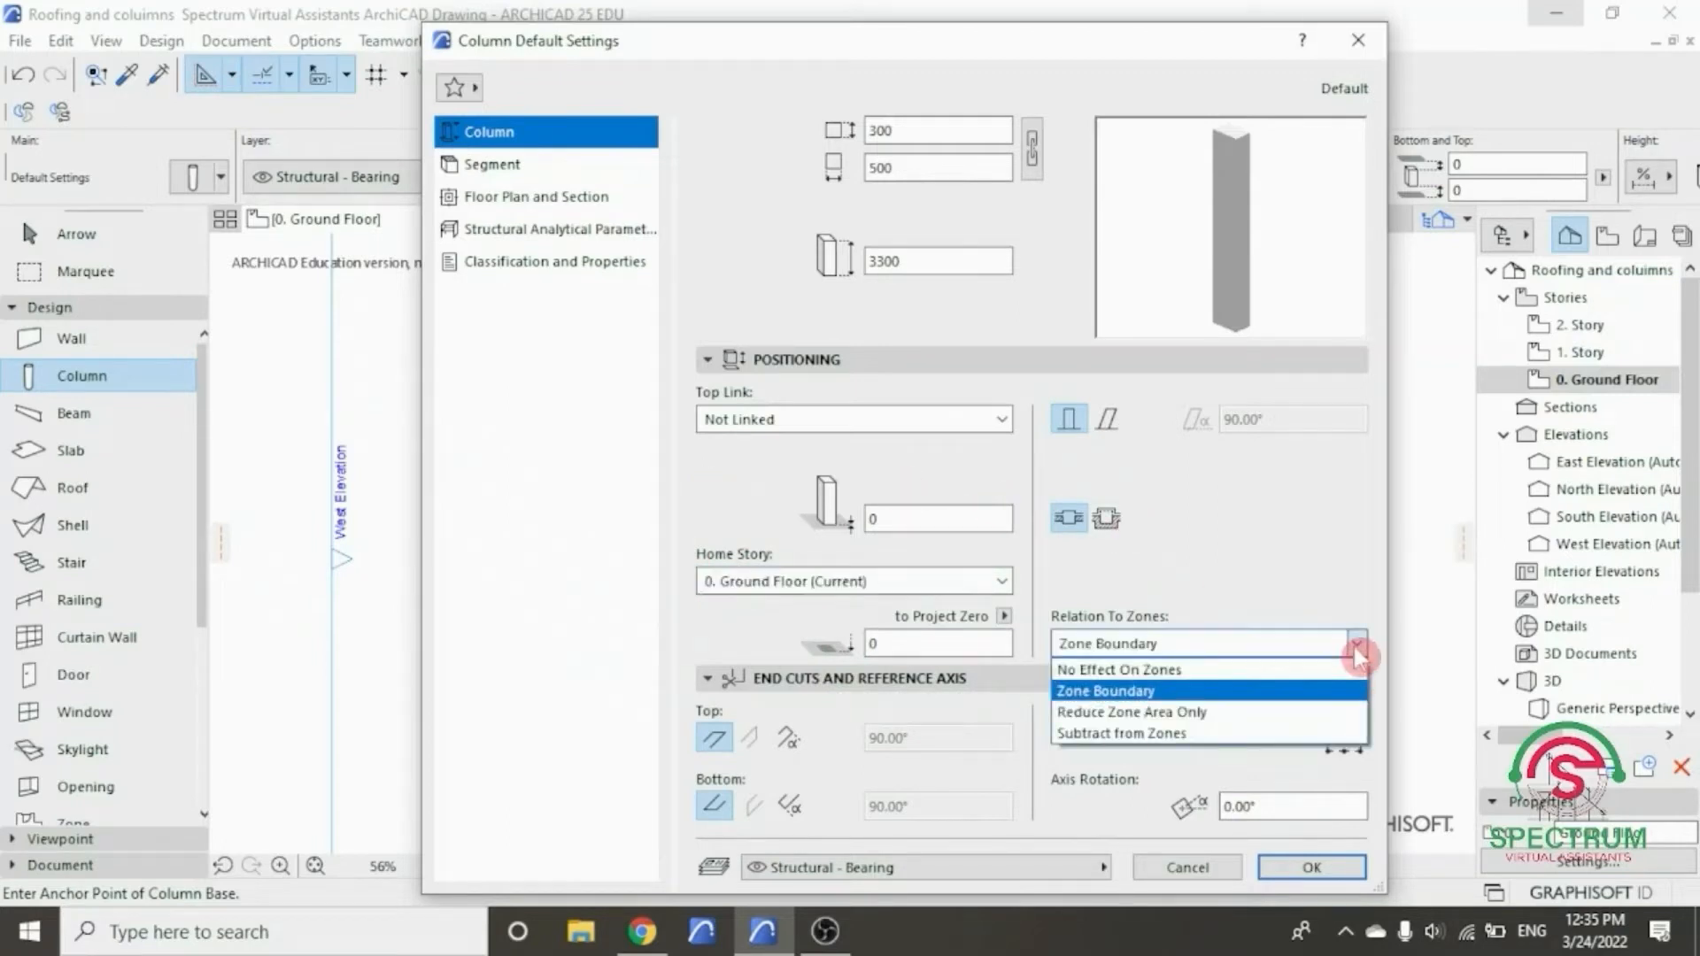
left_click(1353, 647)
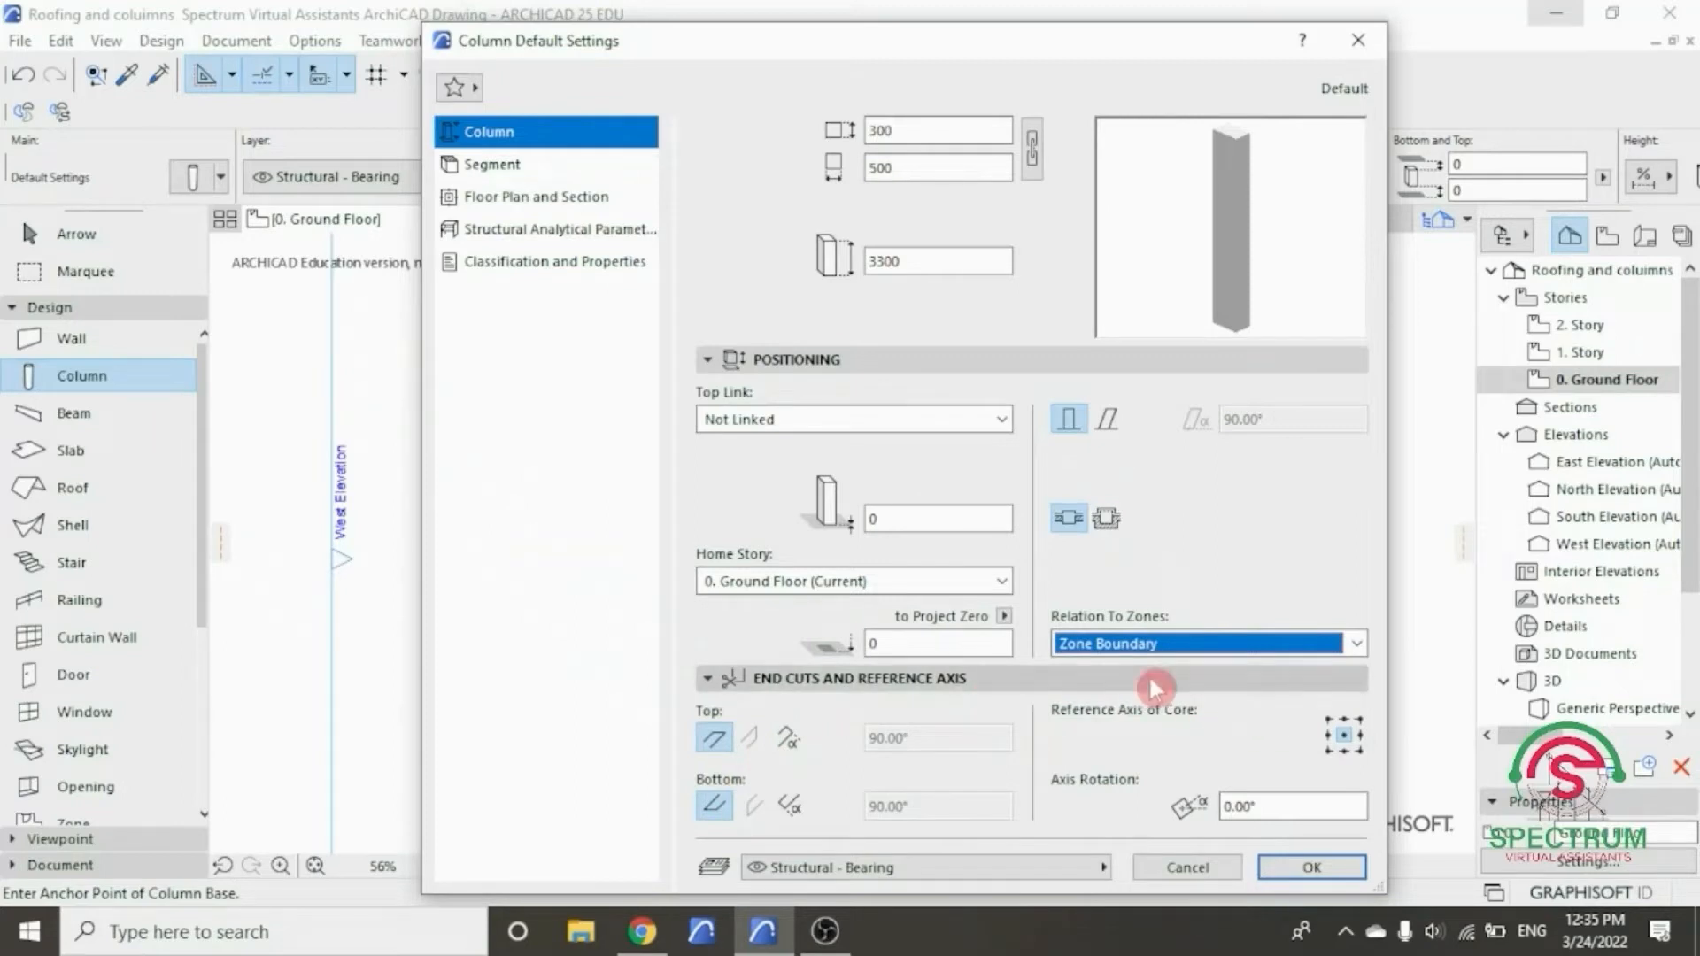
- Choose Stucco - White Rough for both override surfaces of the column segment
left_click(497, 170)
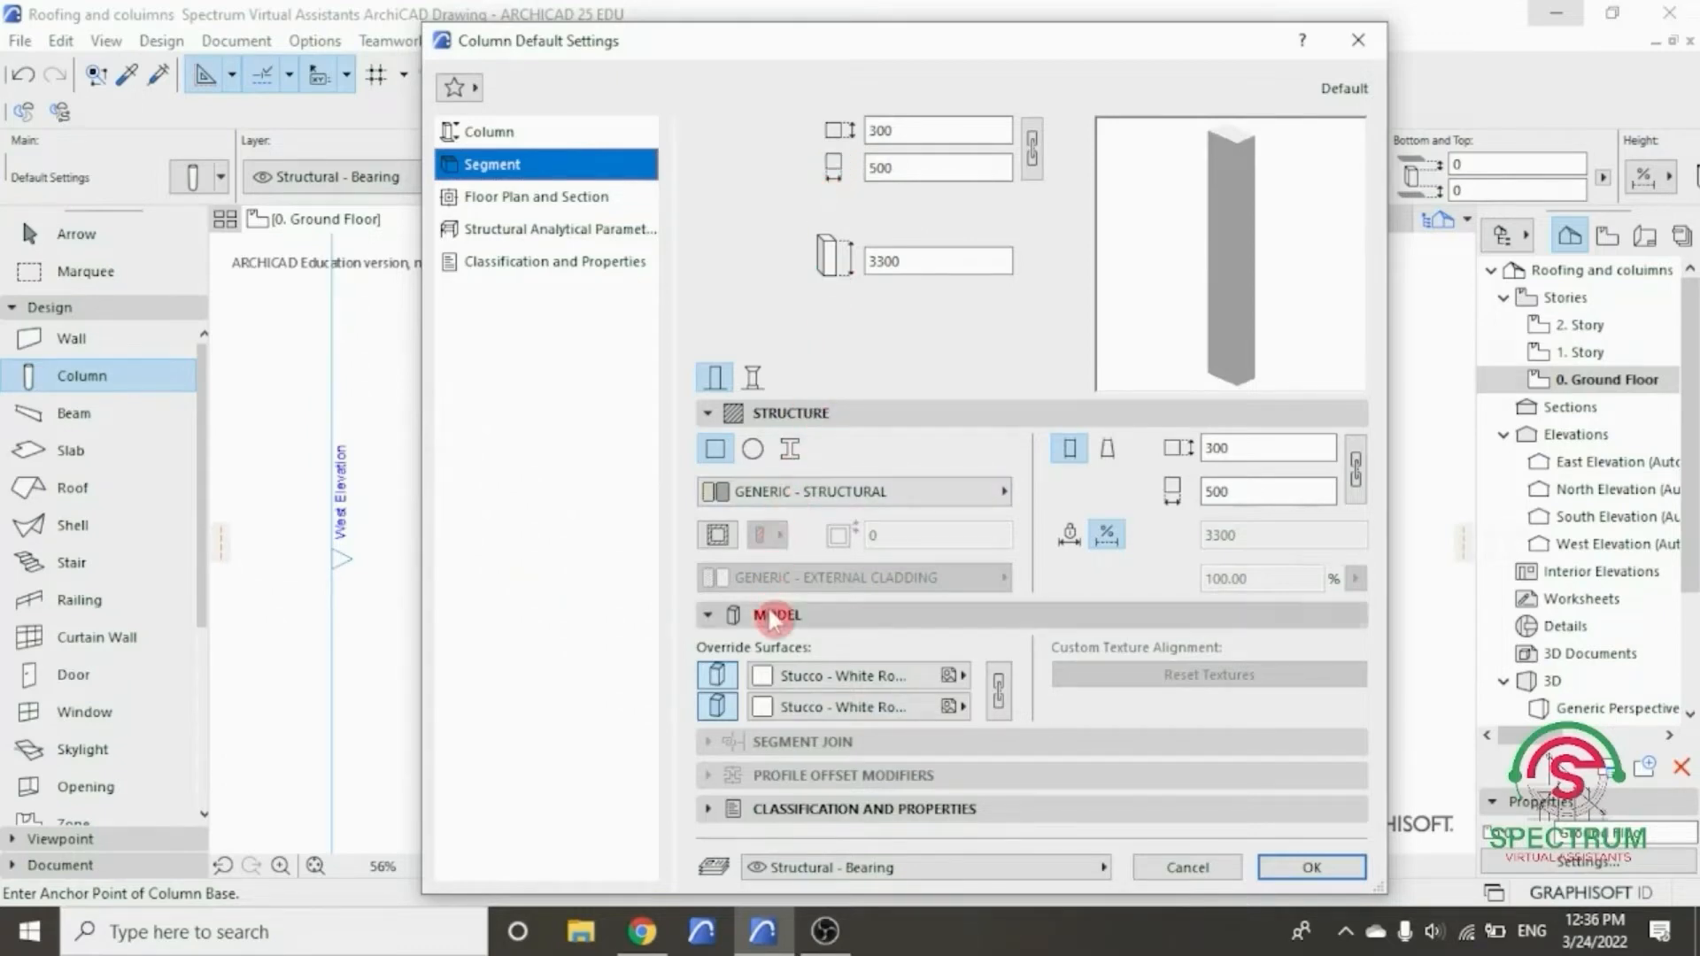
left_click(797, 675)
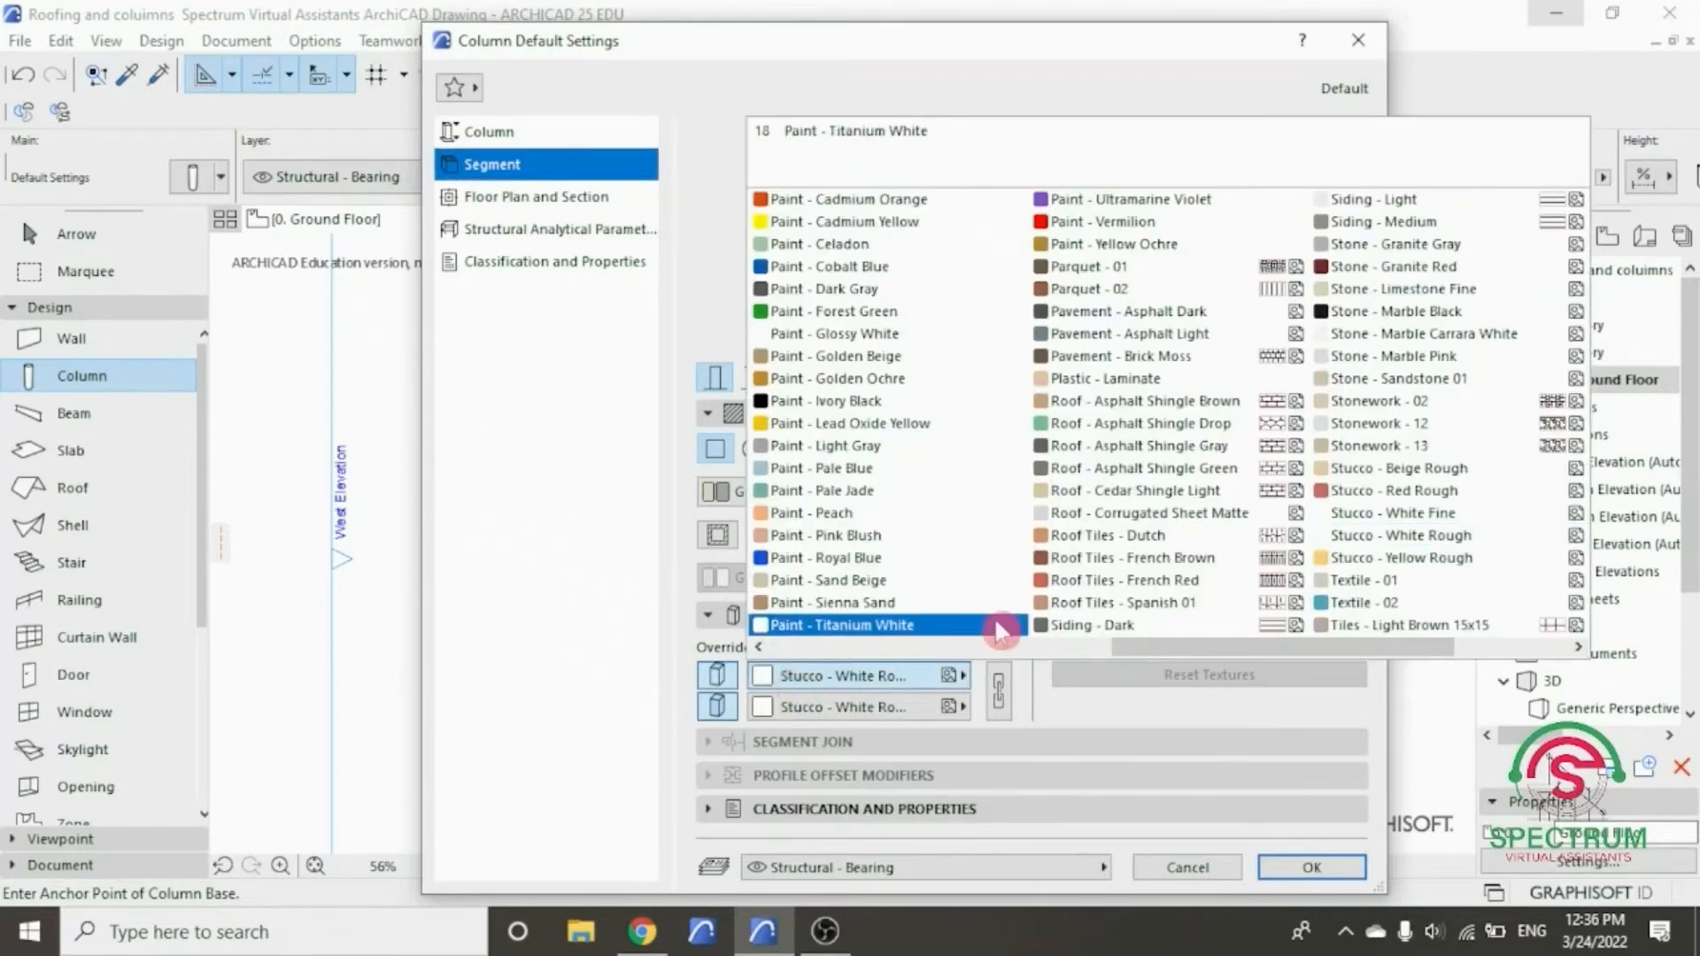
left_click(1332, 535)
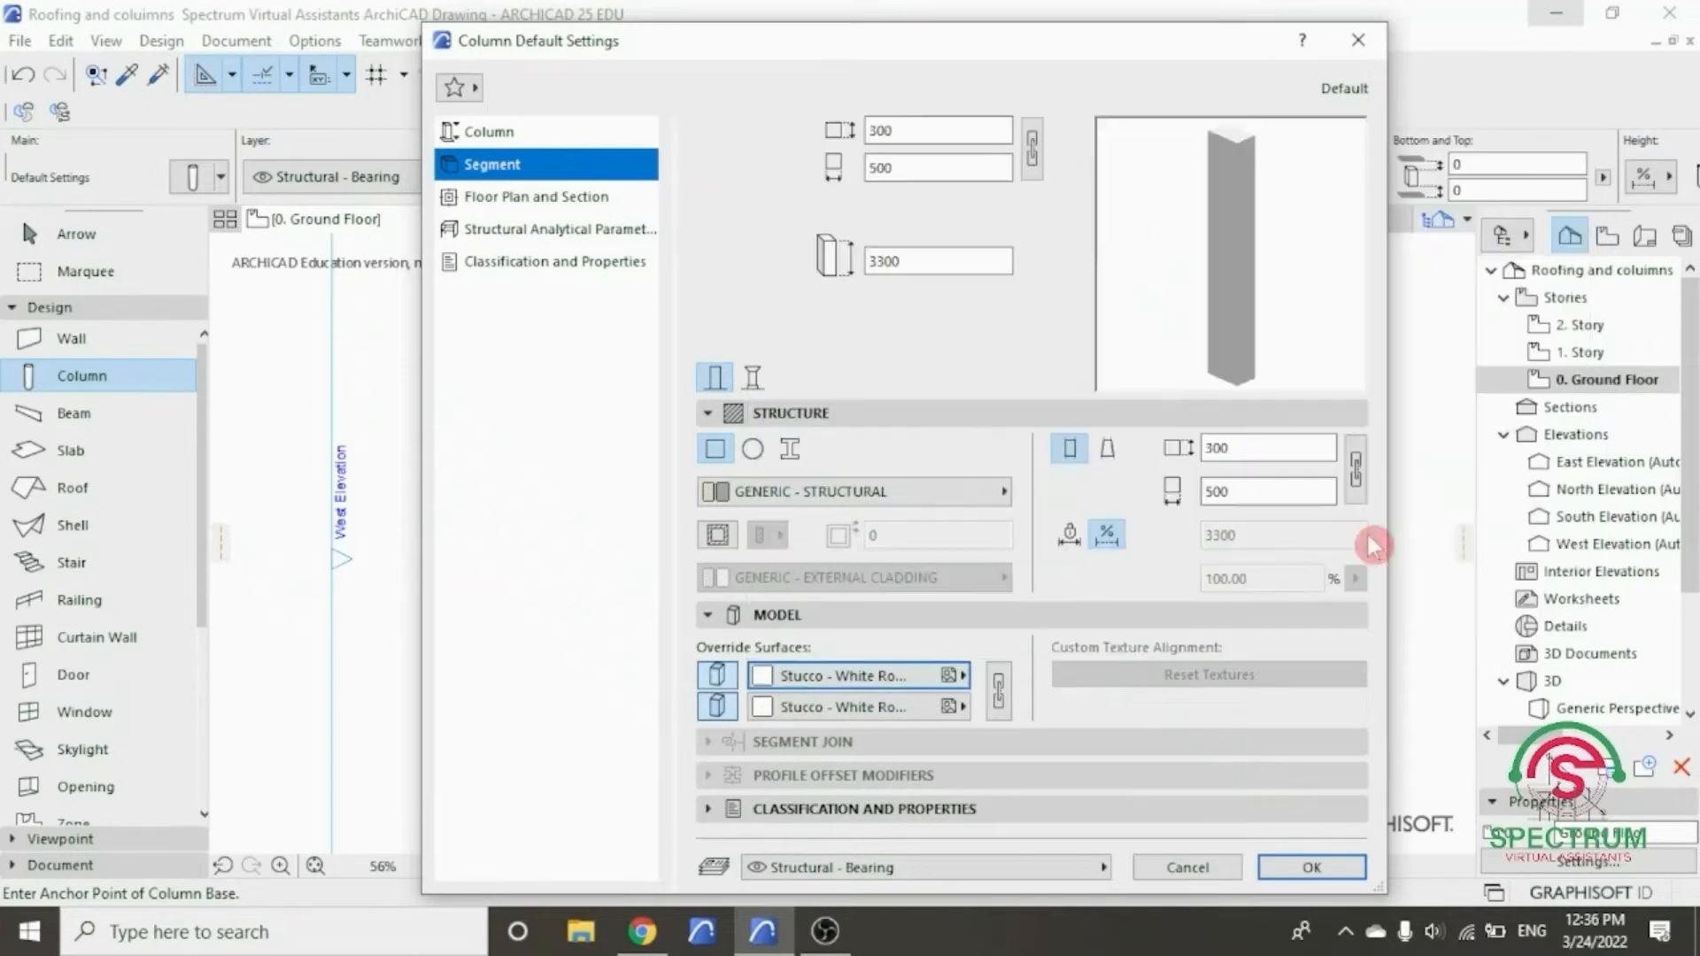
left_click(836, 705)
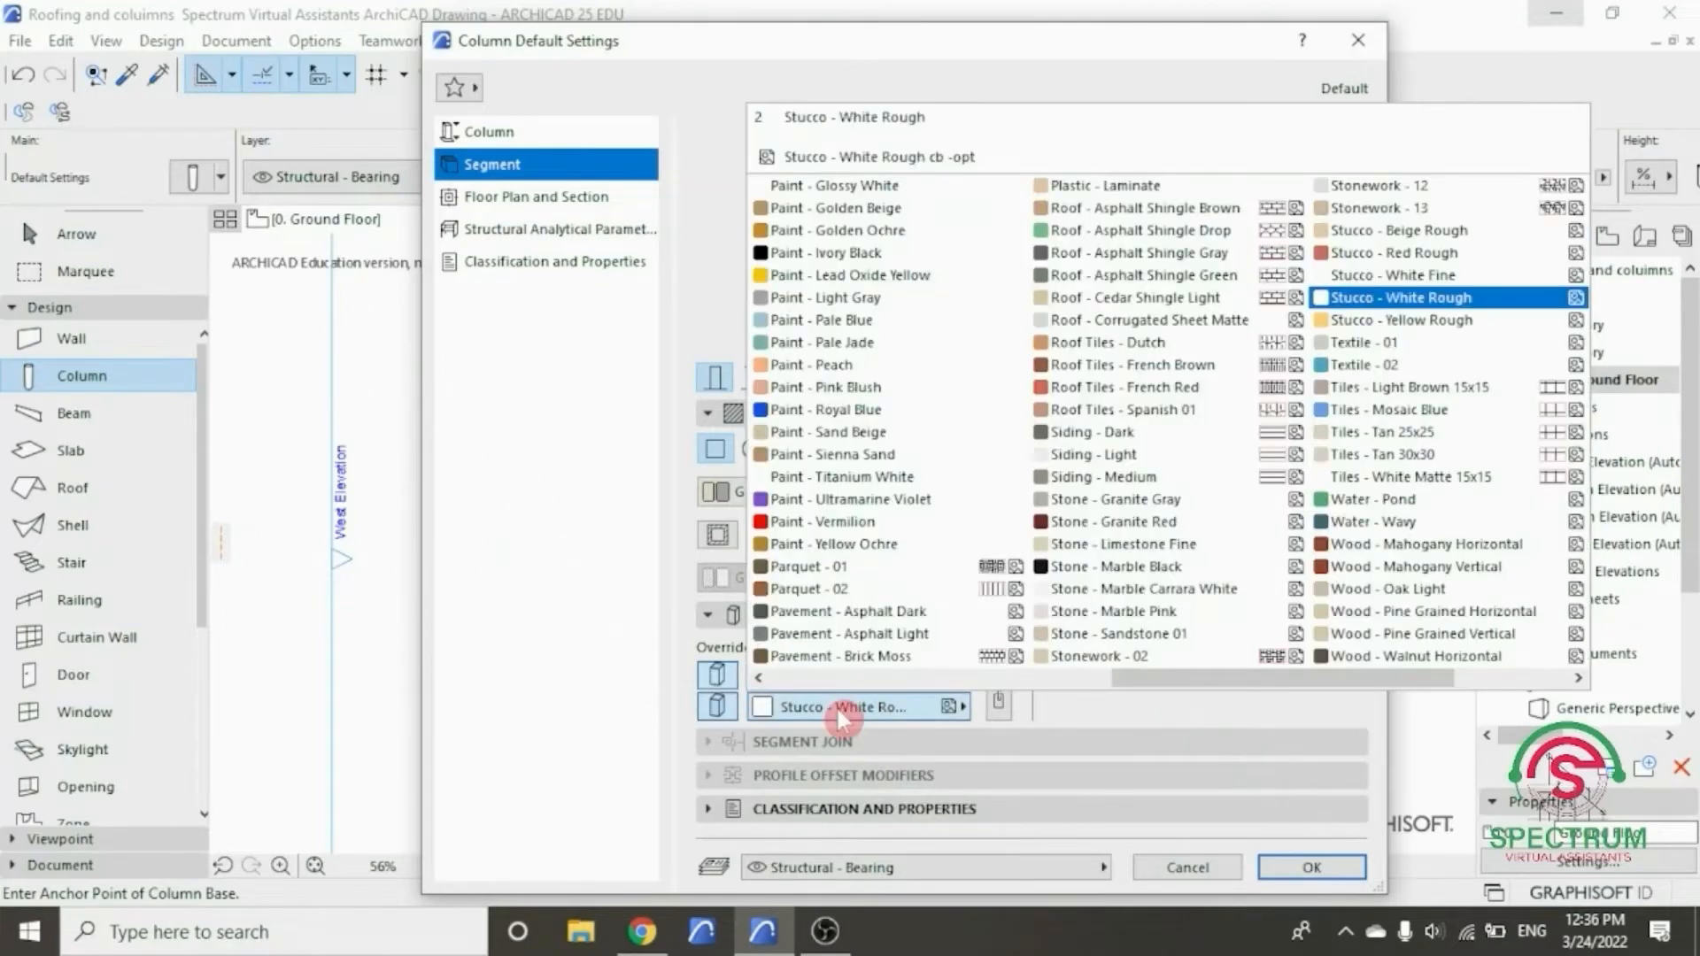
left_click(1361, 302)
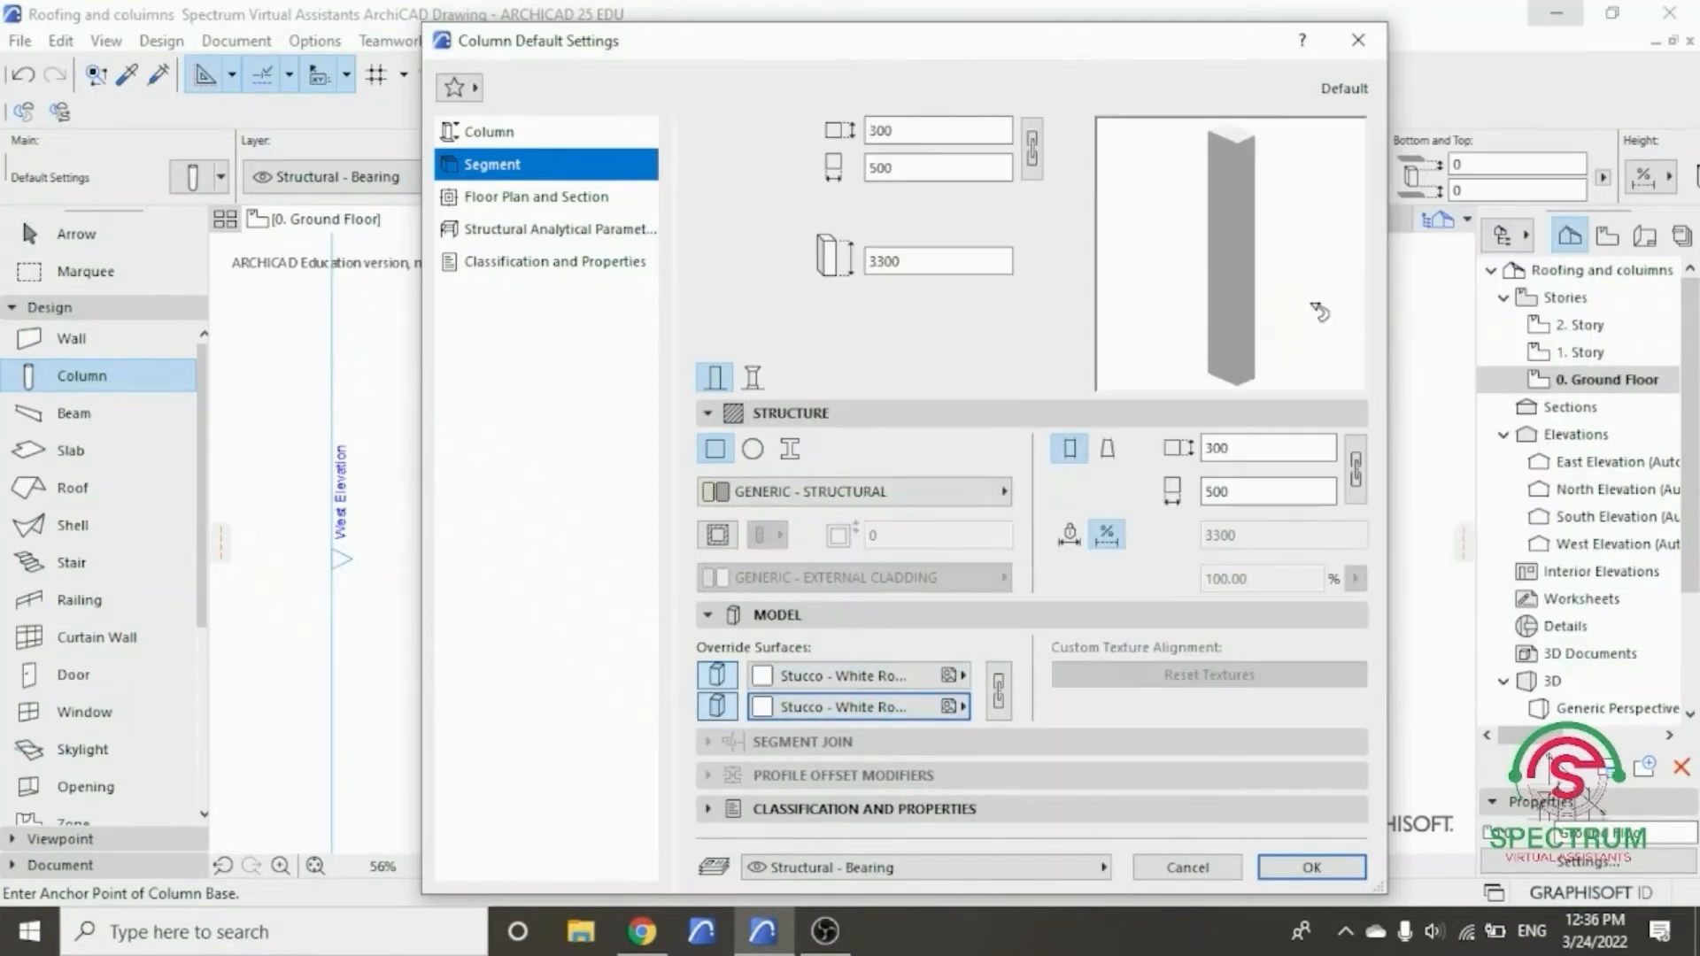
- Review the column's floor plan, structural analytical, classification and IFC settings, and accept the column defaults
left_click(790, 413)
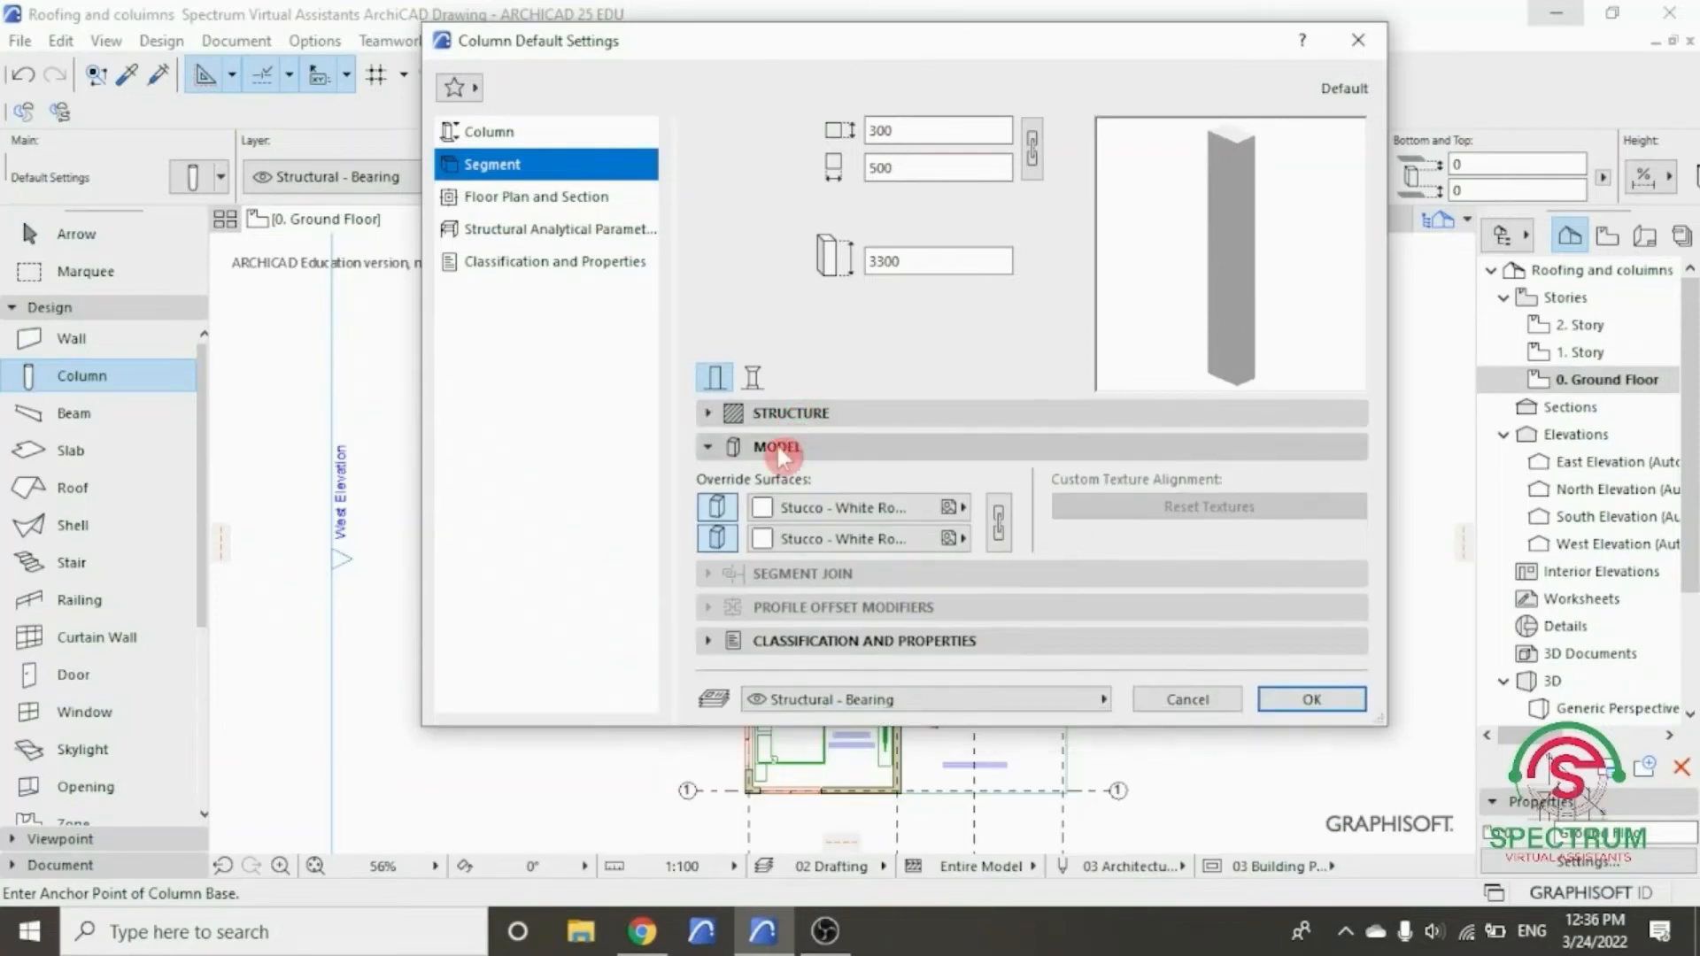
left_click(778, 447)
left_click(777, 550)
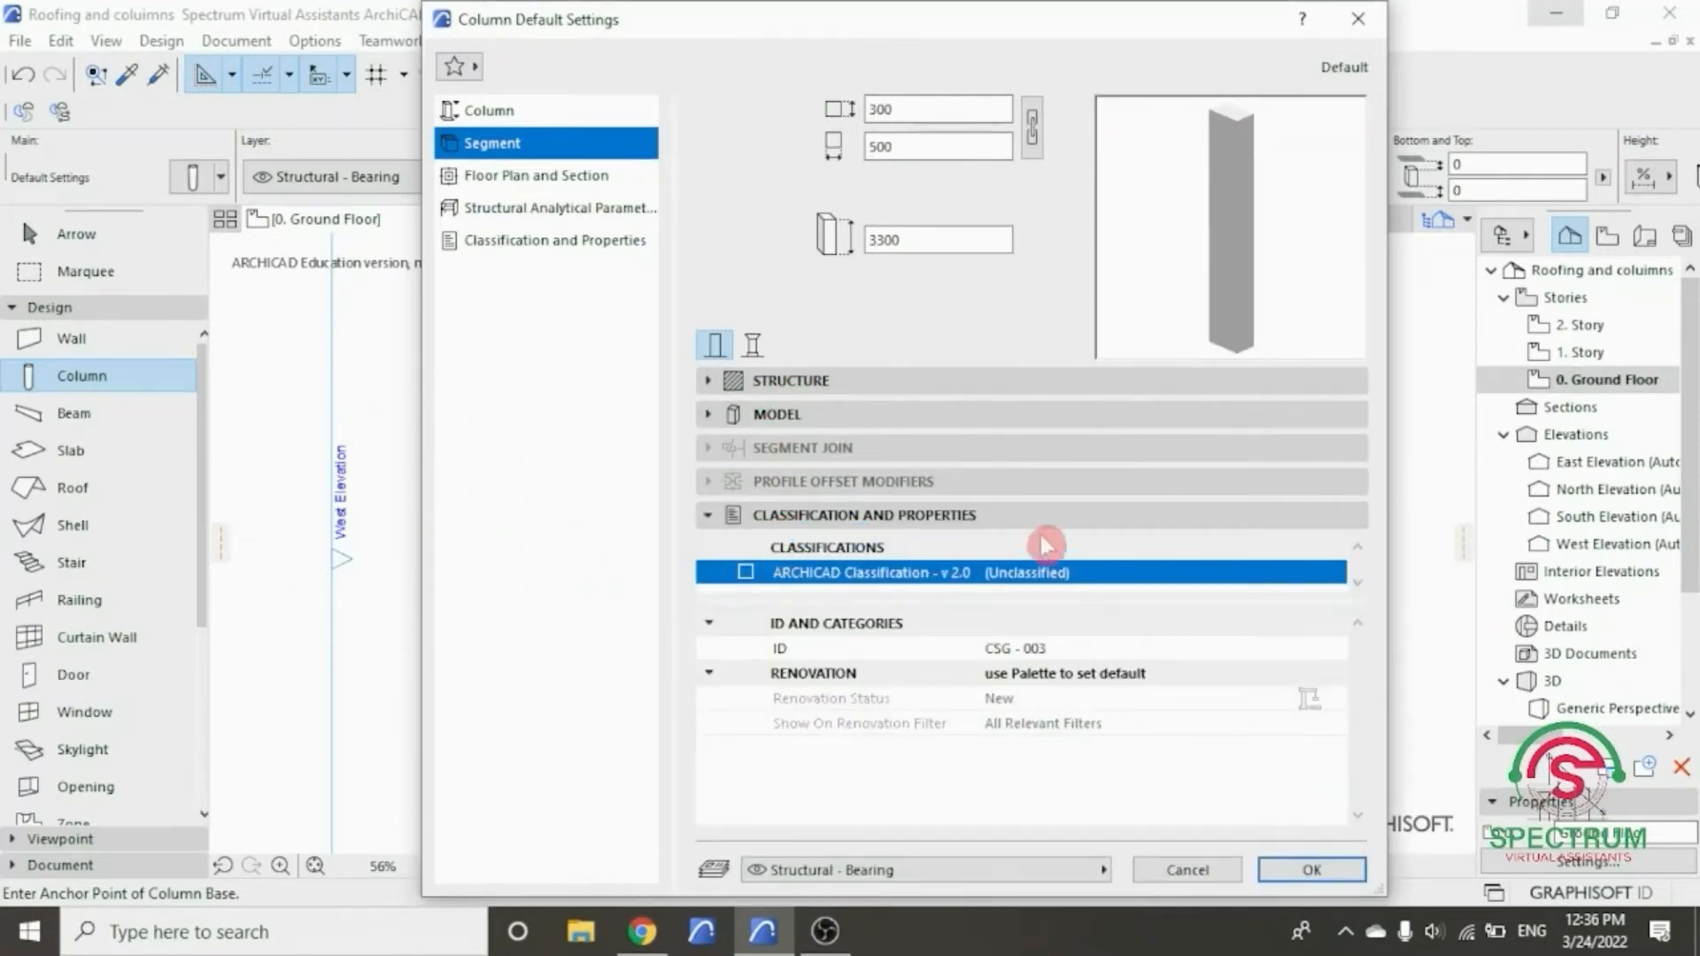
left_click(956, 517)
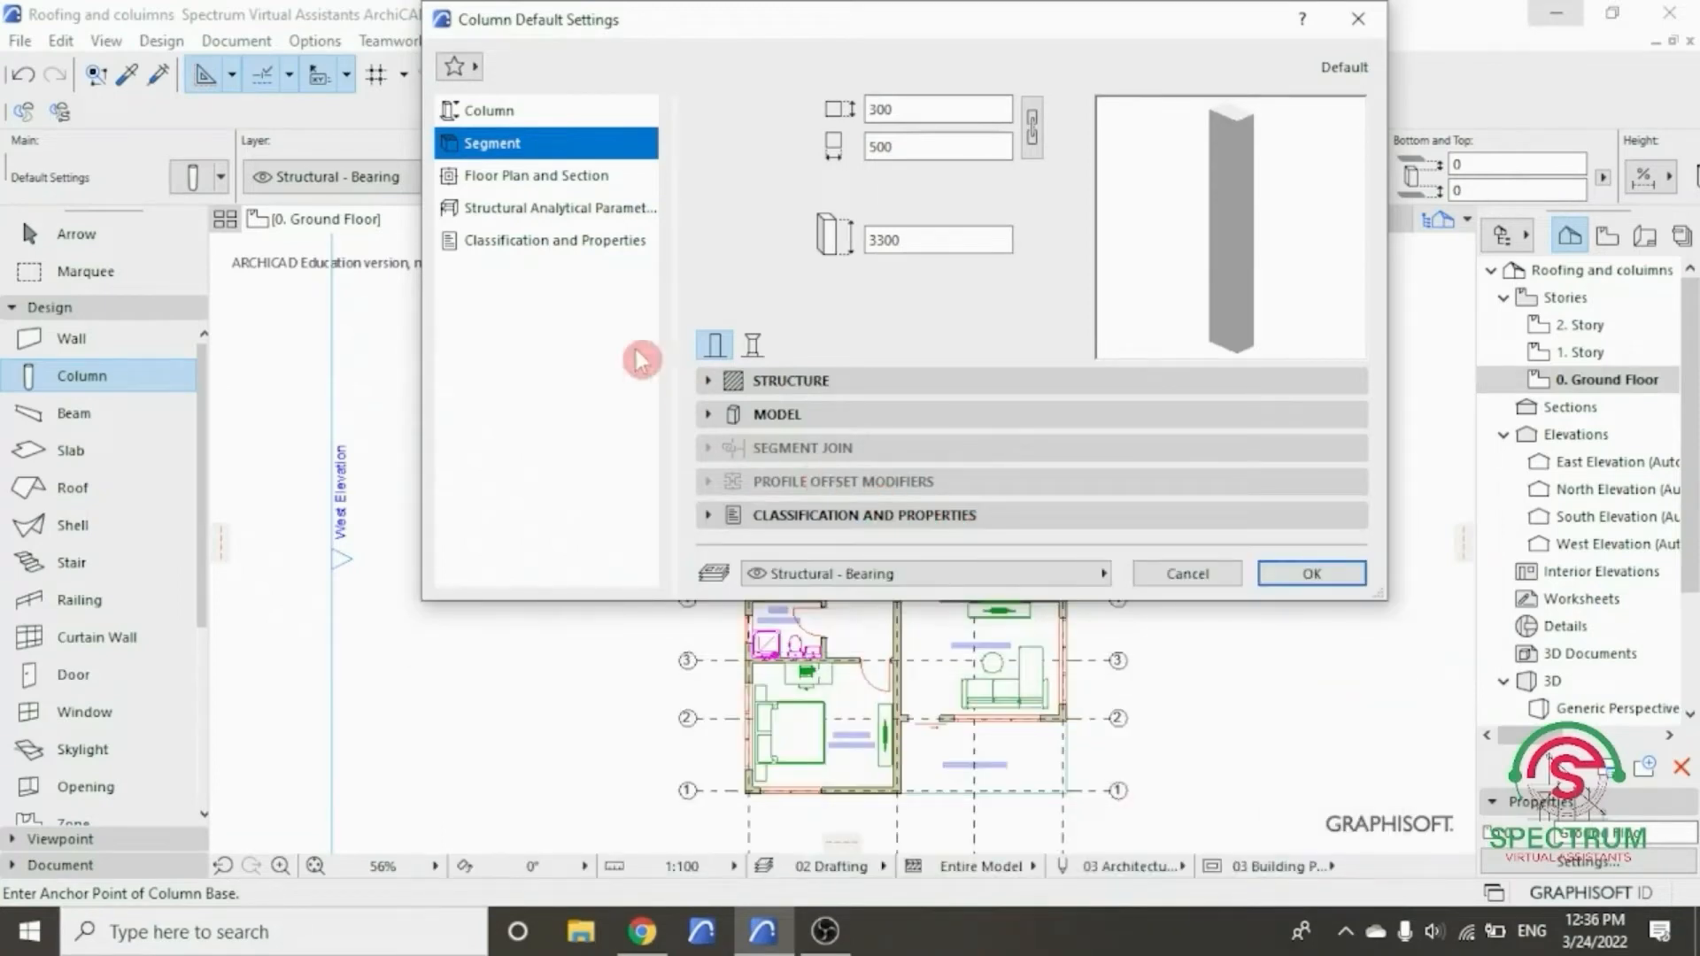
left_click(528, 177)
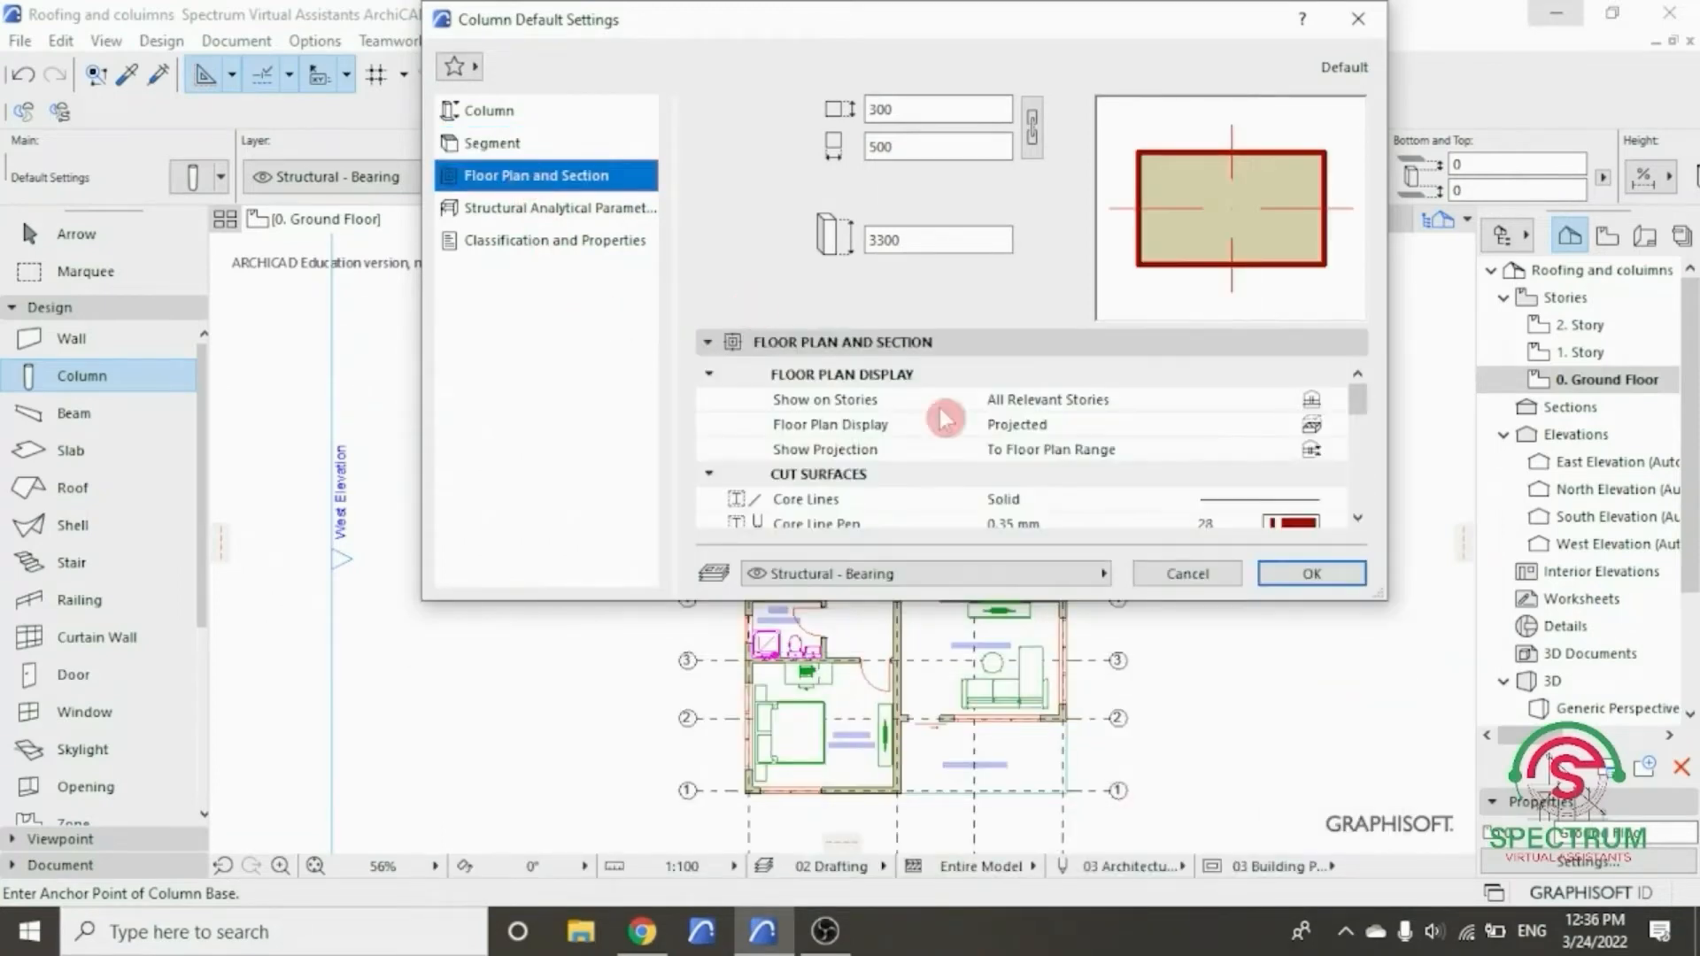
left_click_drag(1383, 596, 1392, 795)
mouse_move(1372, 510)
left_mouse_down()
mouse_move(1394, 647)
mouse_move(1396, 510)
left_mouse_up()
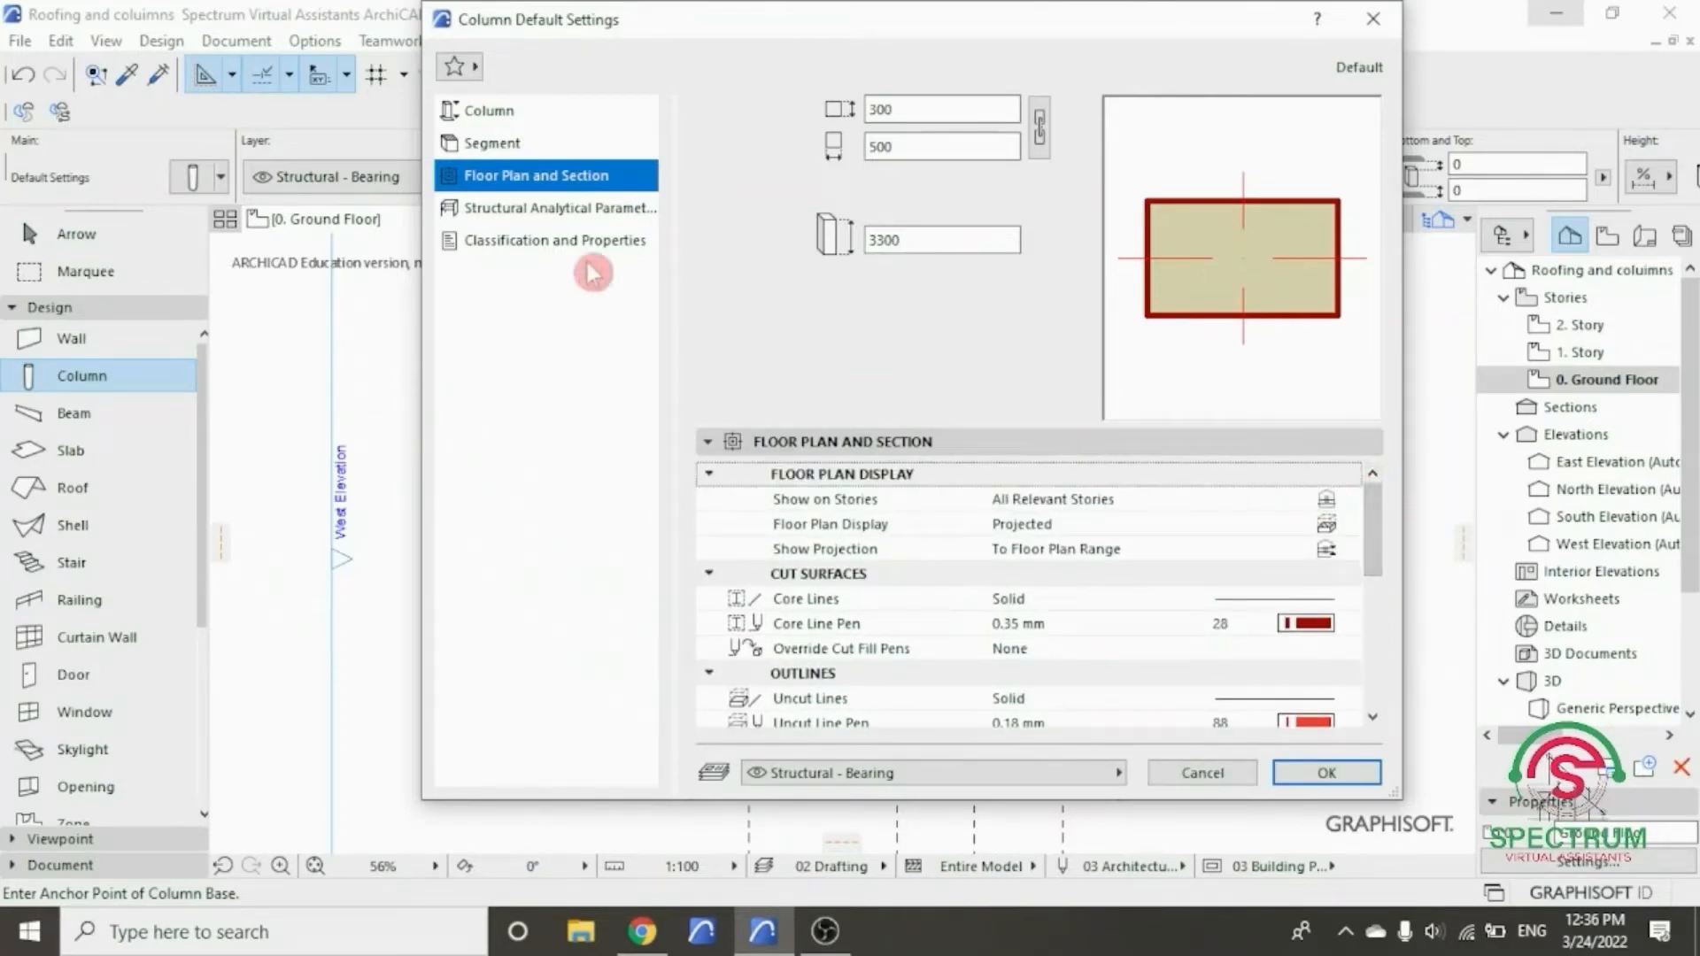
left_click(552, 209)
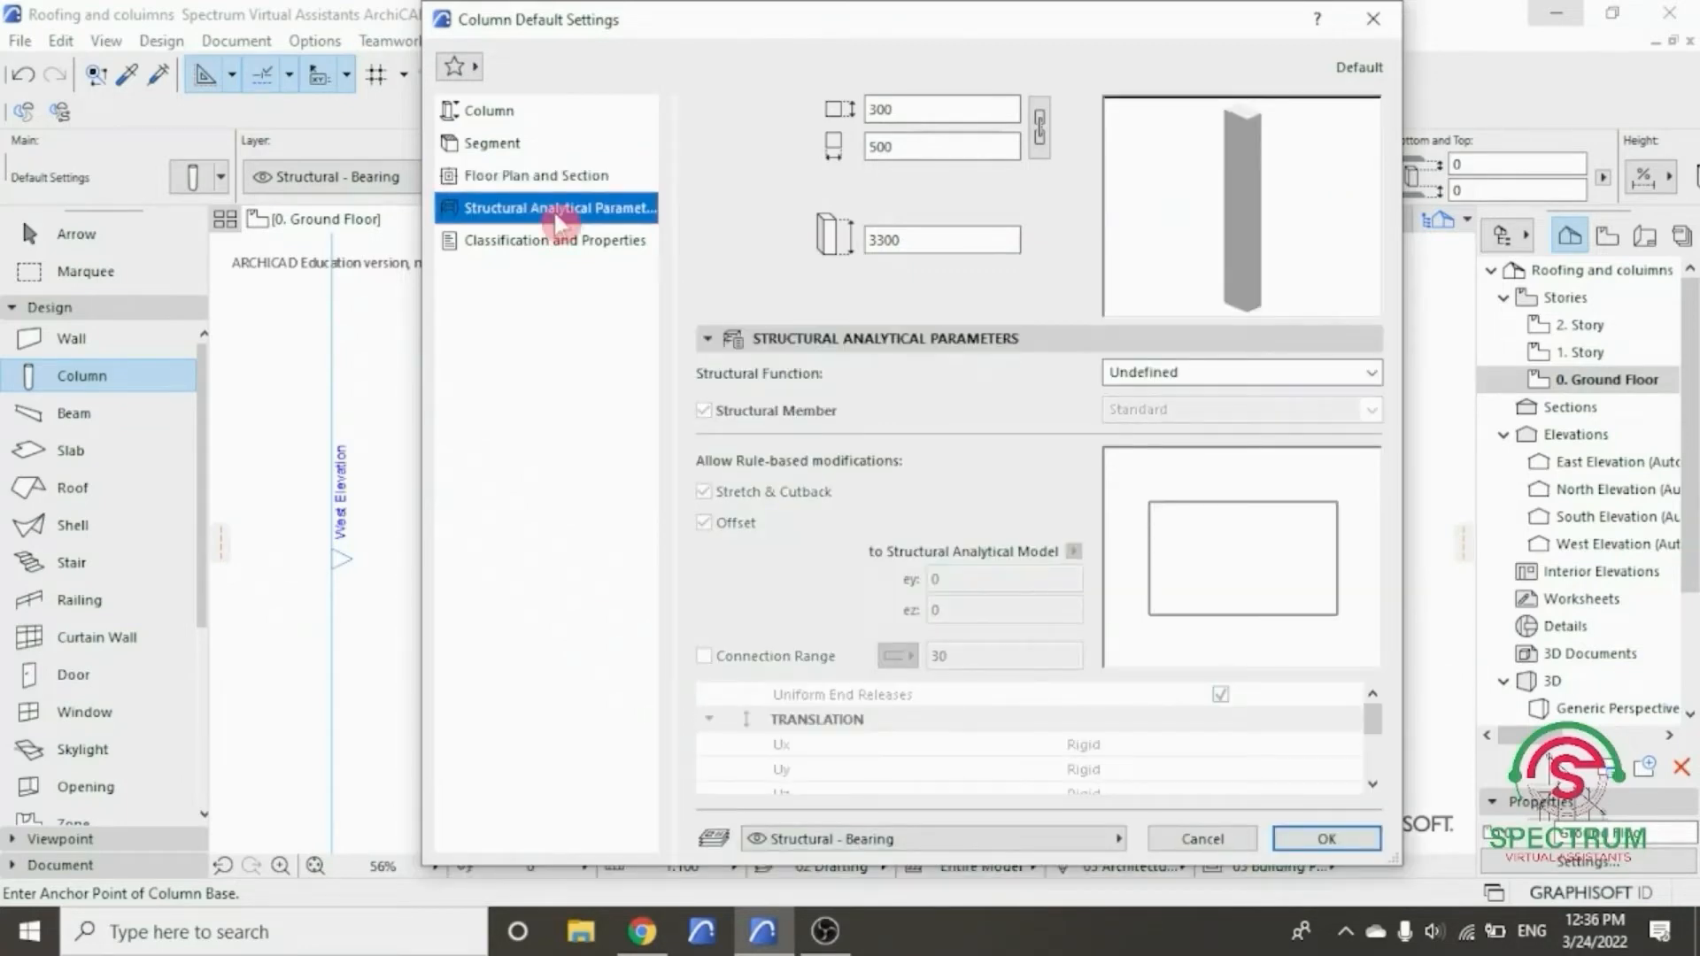
left_click(553, 240)
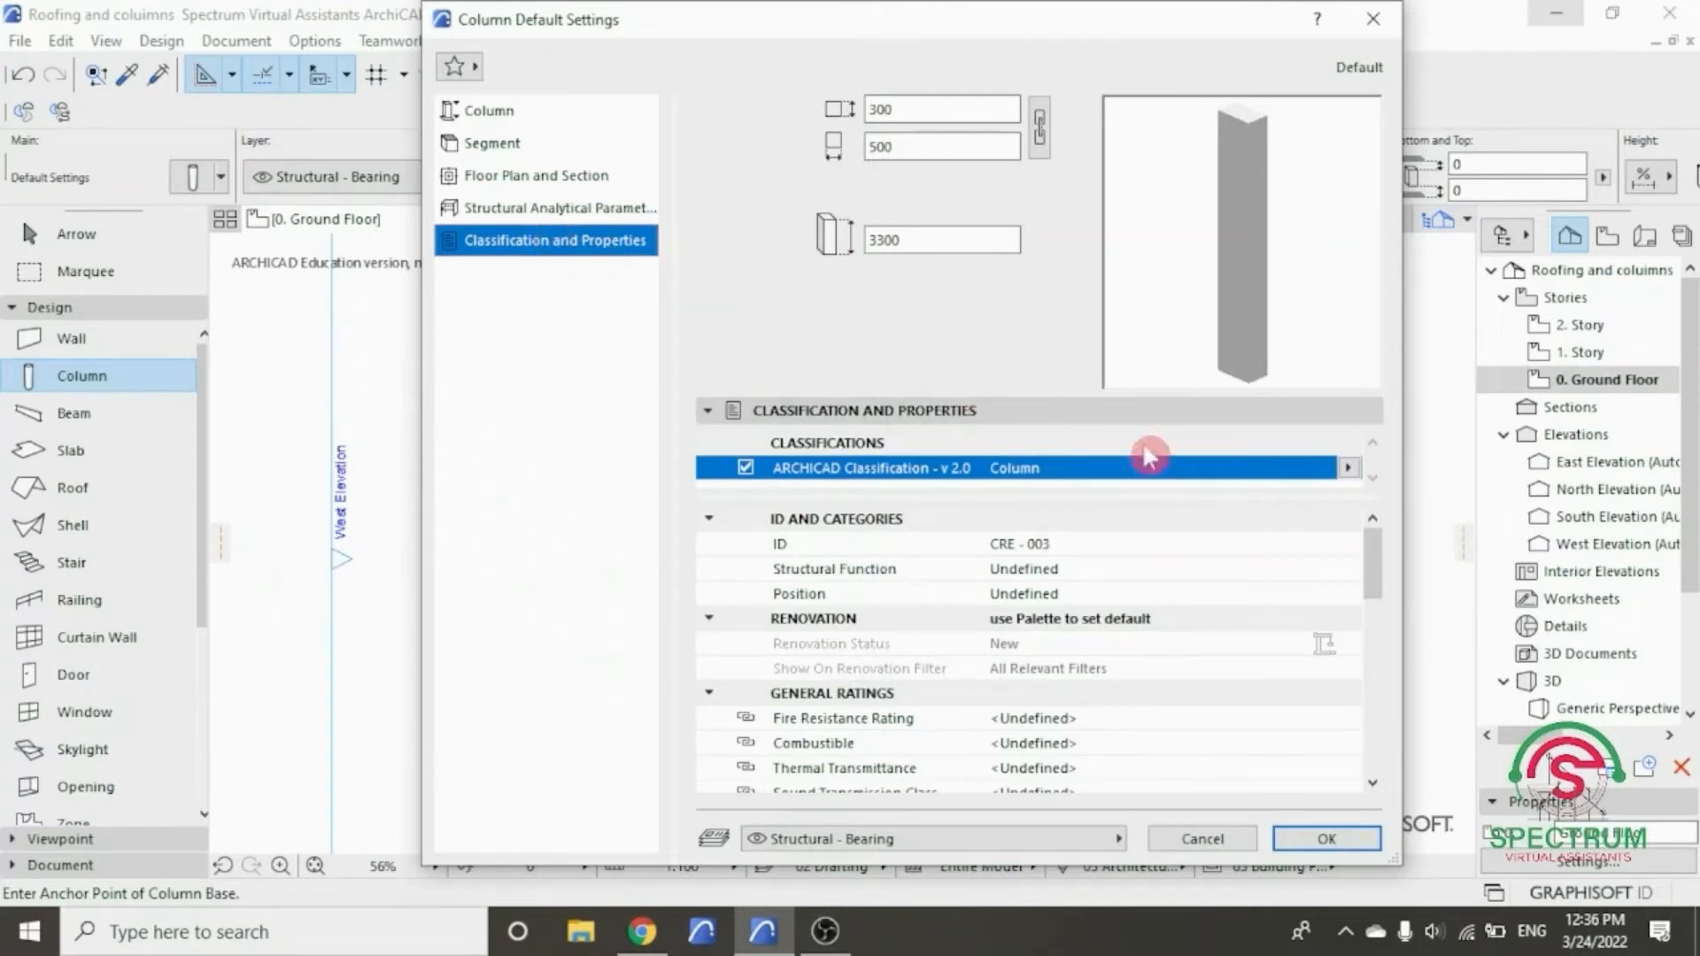
left_click_drag(1377, 560, 1383, 740)
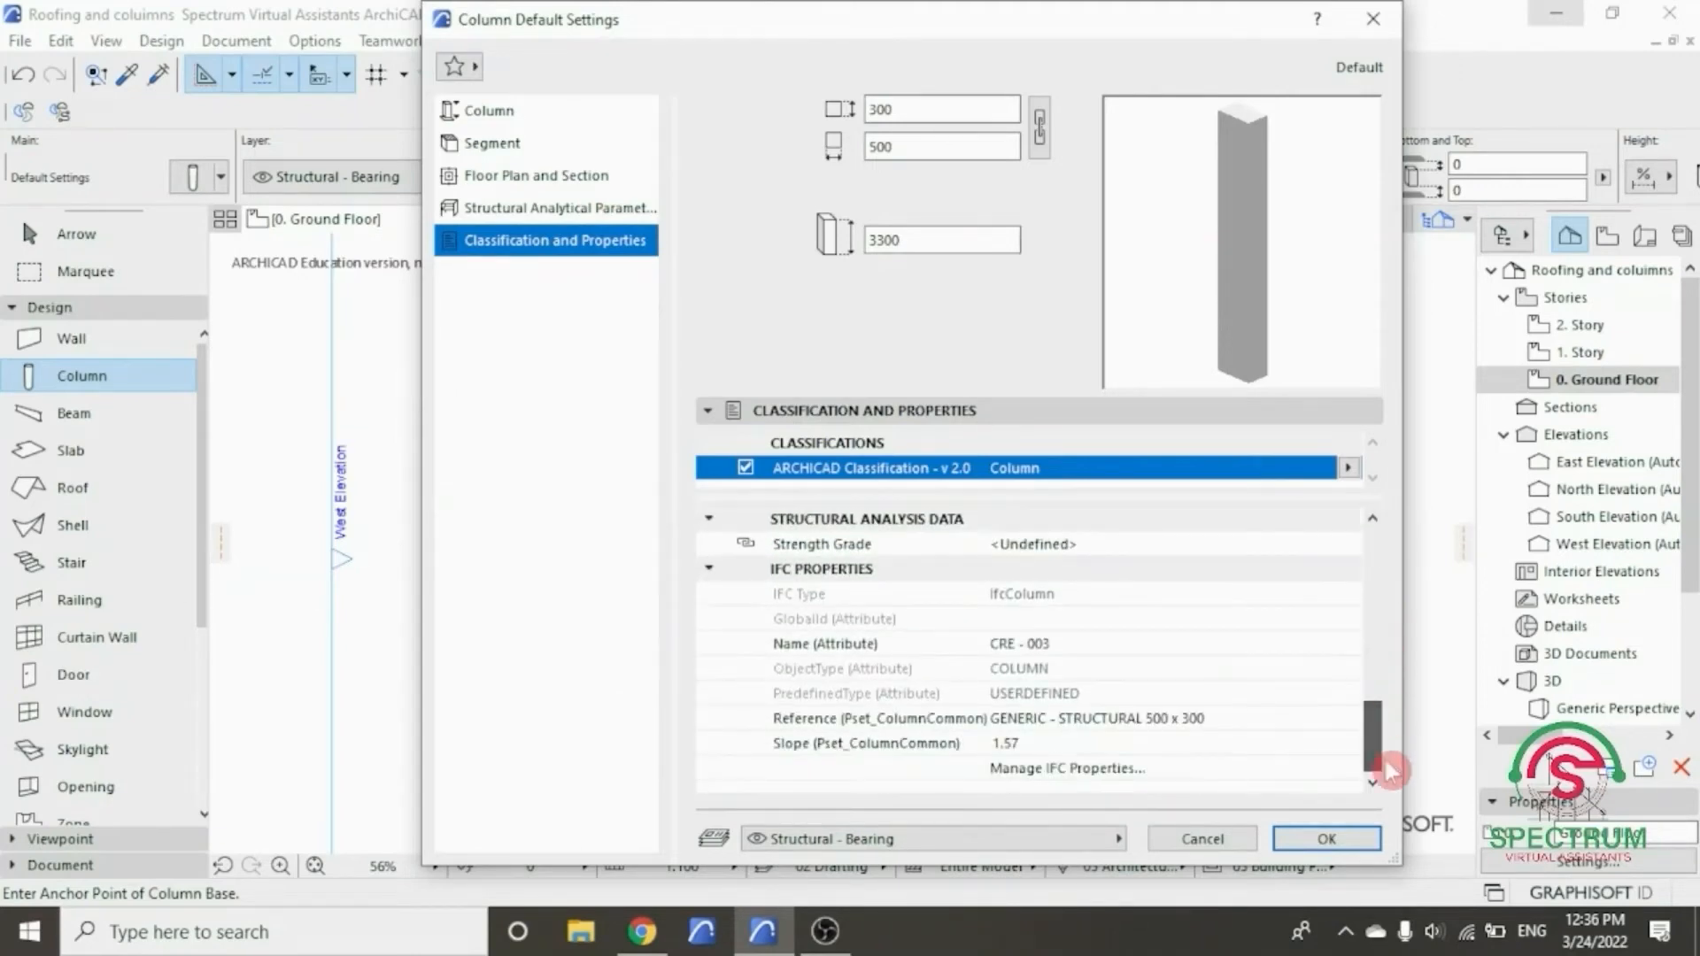
left_click(1315, 841)
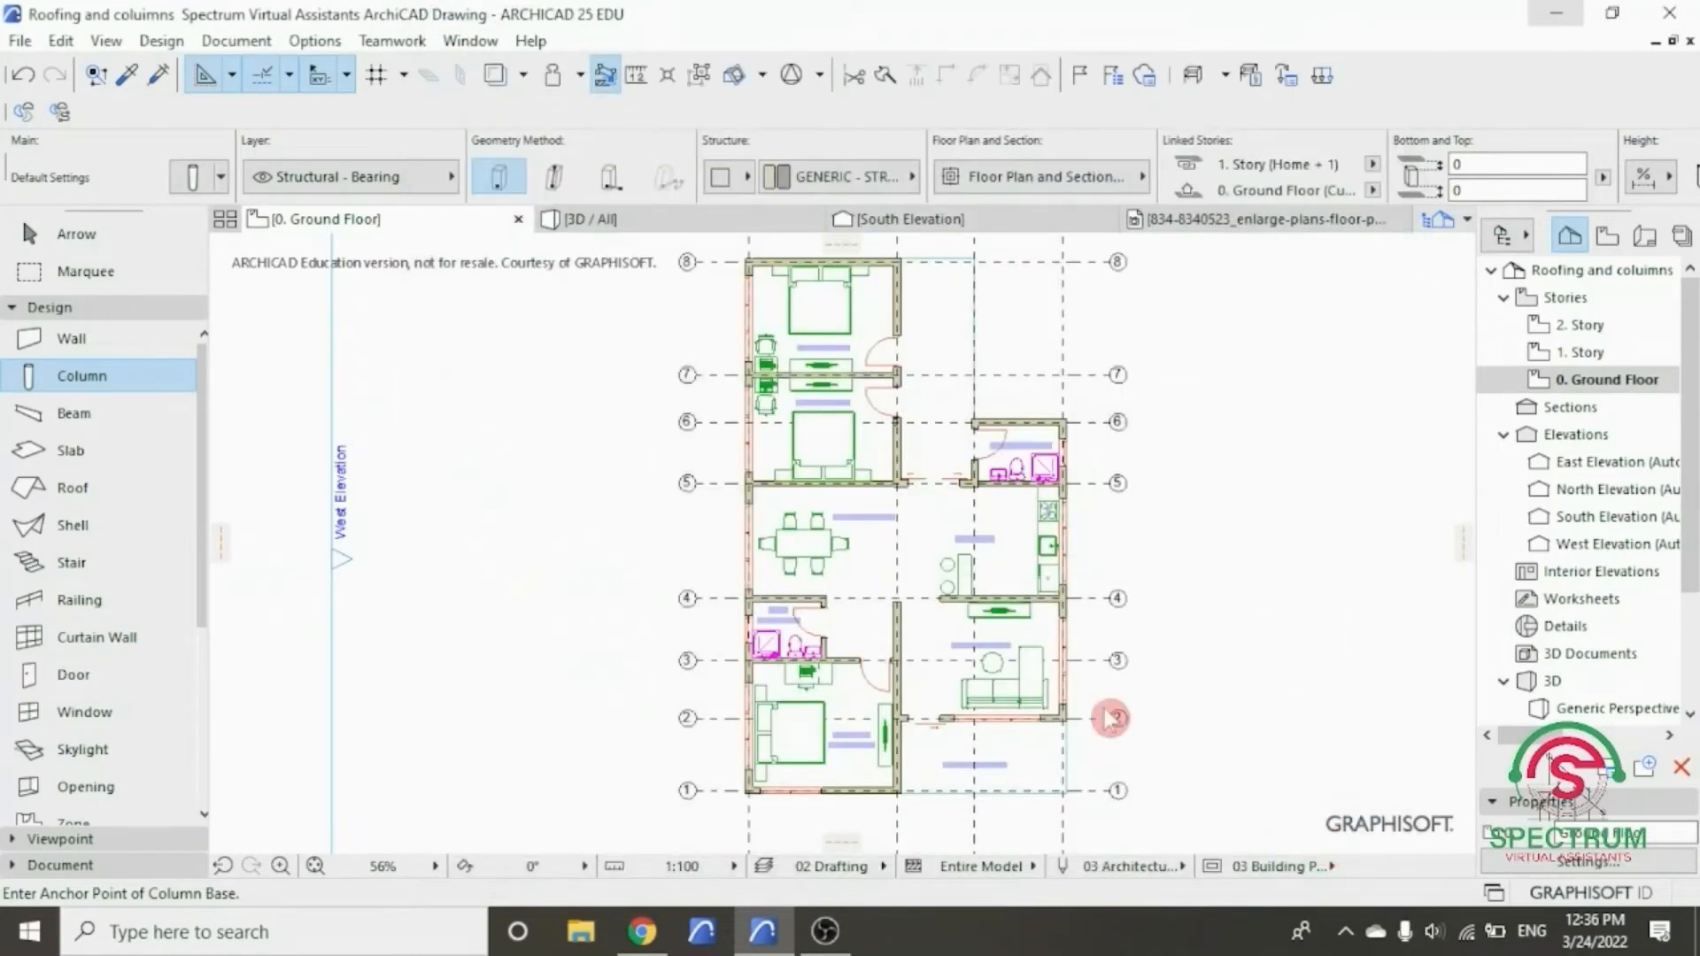
- Place a column at the master bedroom's outer wall corner, near the intersection of grid lines A and 1
scroll(752, 652, "up", 9)
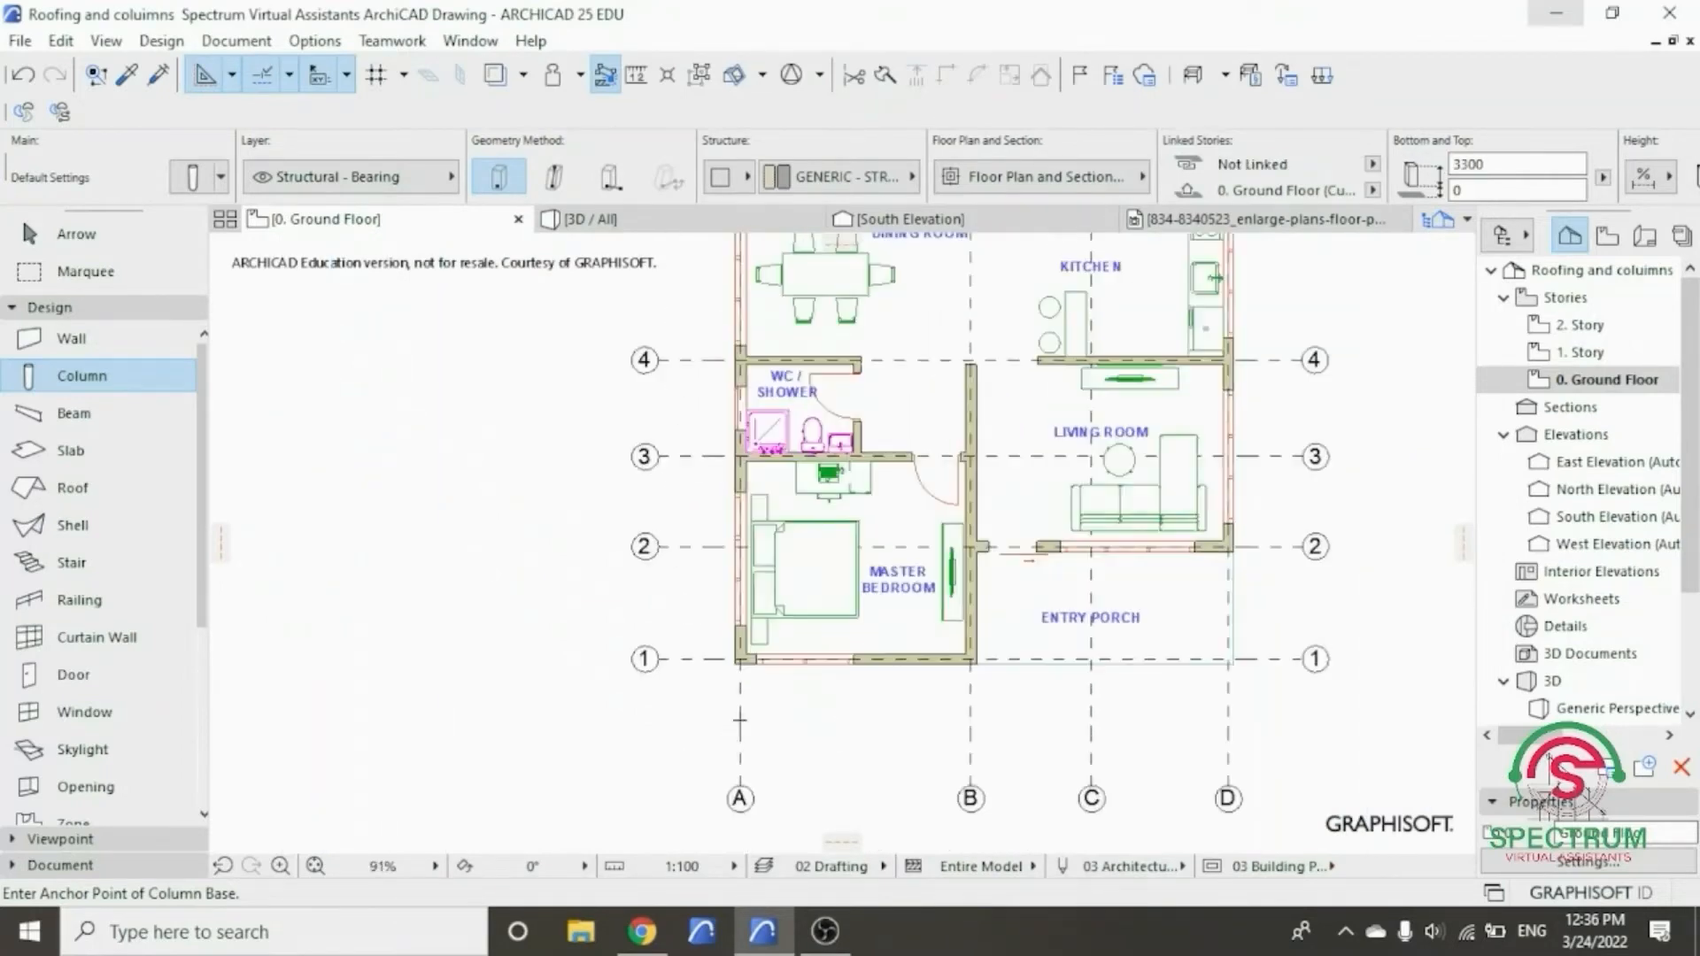
scroll(752, 653, "up", 3)
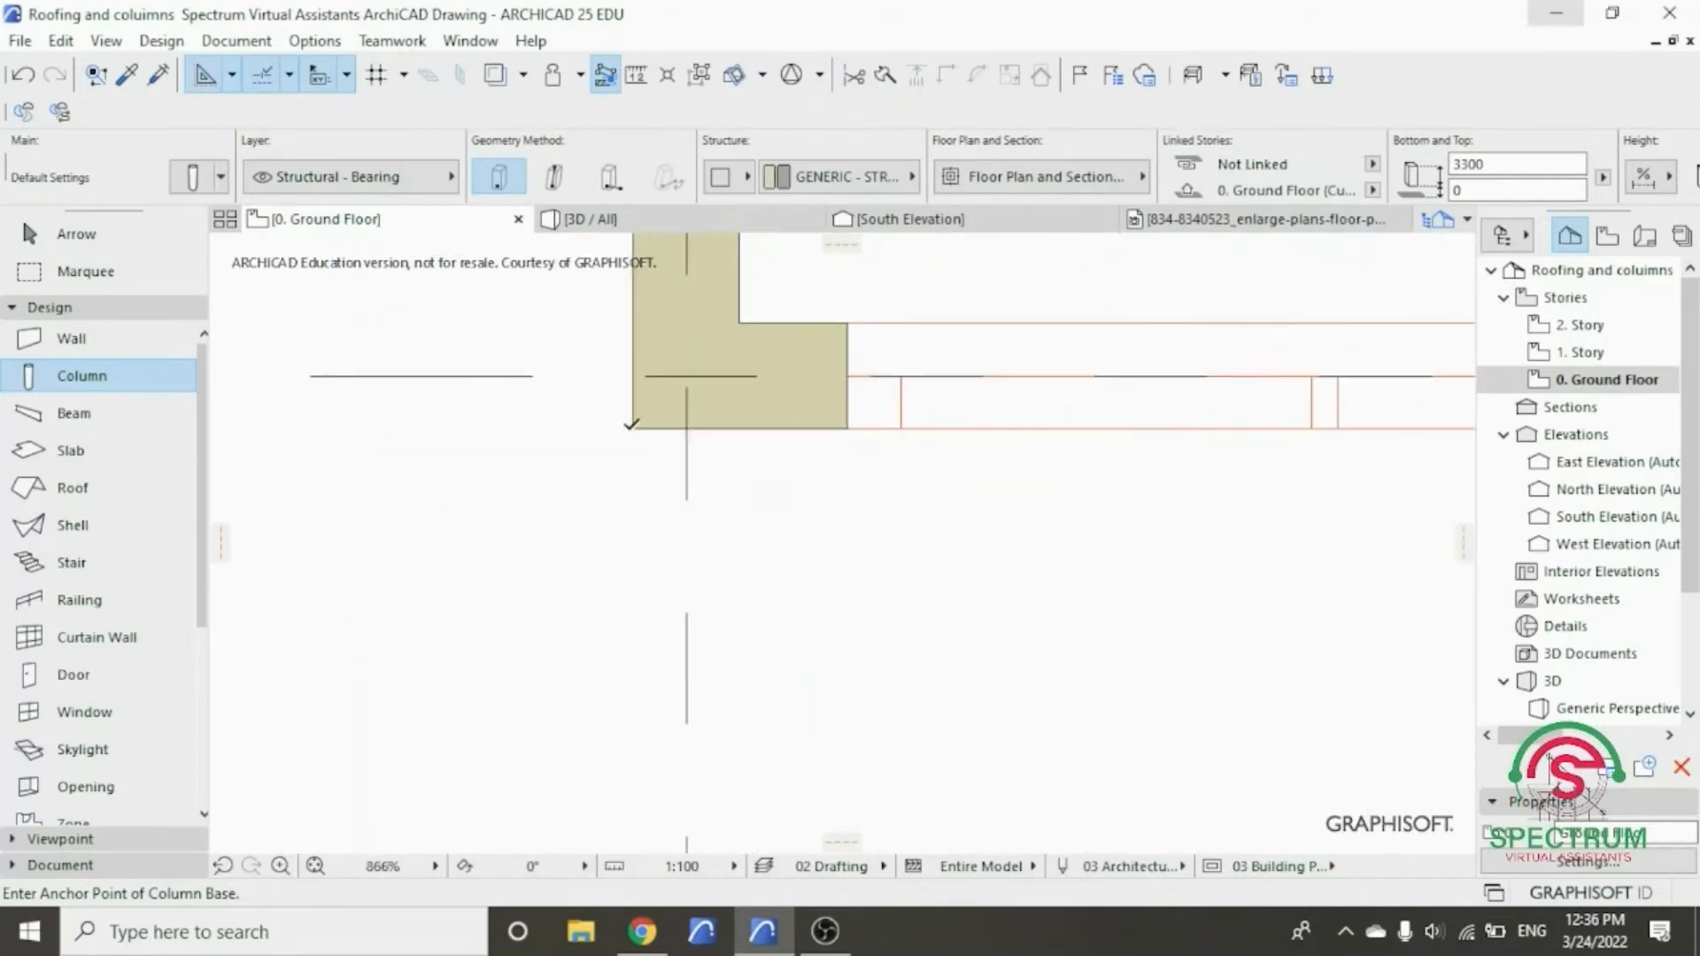
left_click(631, 424)
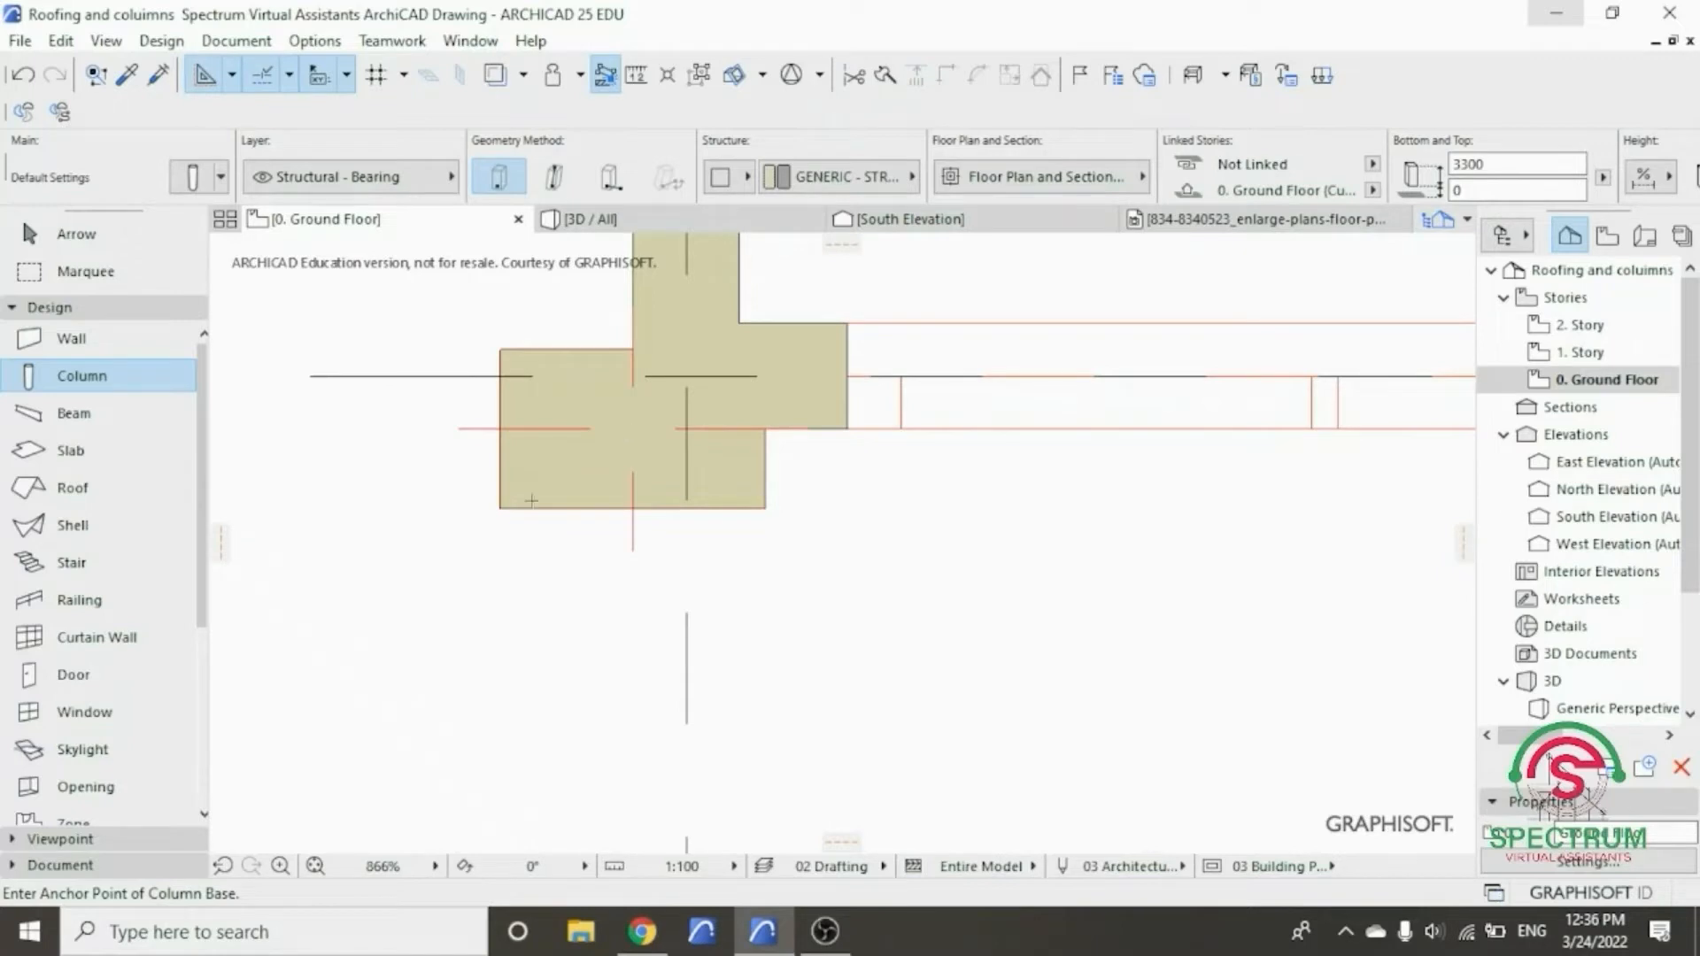
right_click(407, 460)
key("Escape")
key("Escape")
- Rotate the column at the master bedroom's outer corner by 90° about its centre, so its long side runs vertically in plan
left_click(503, 360)
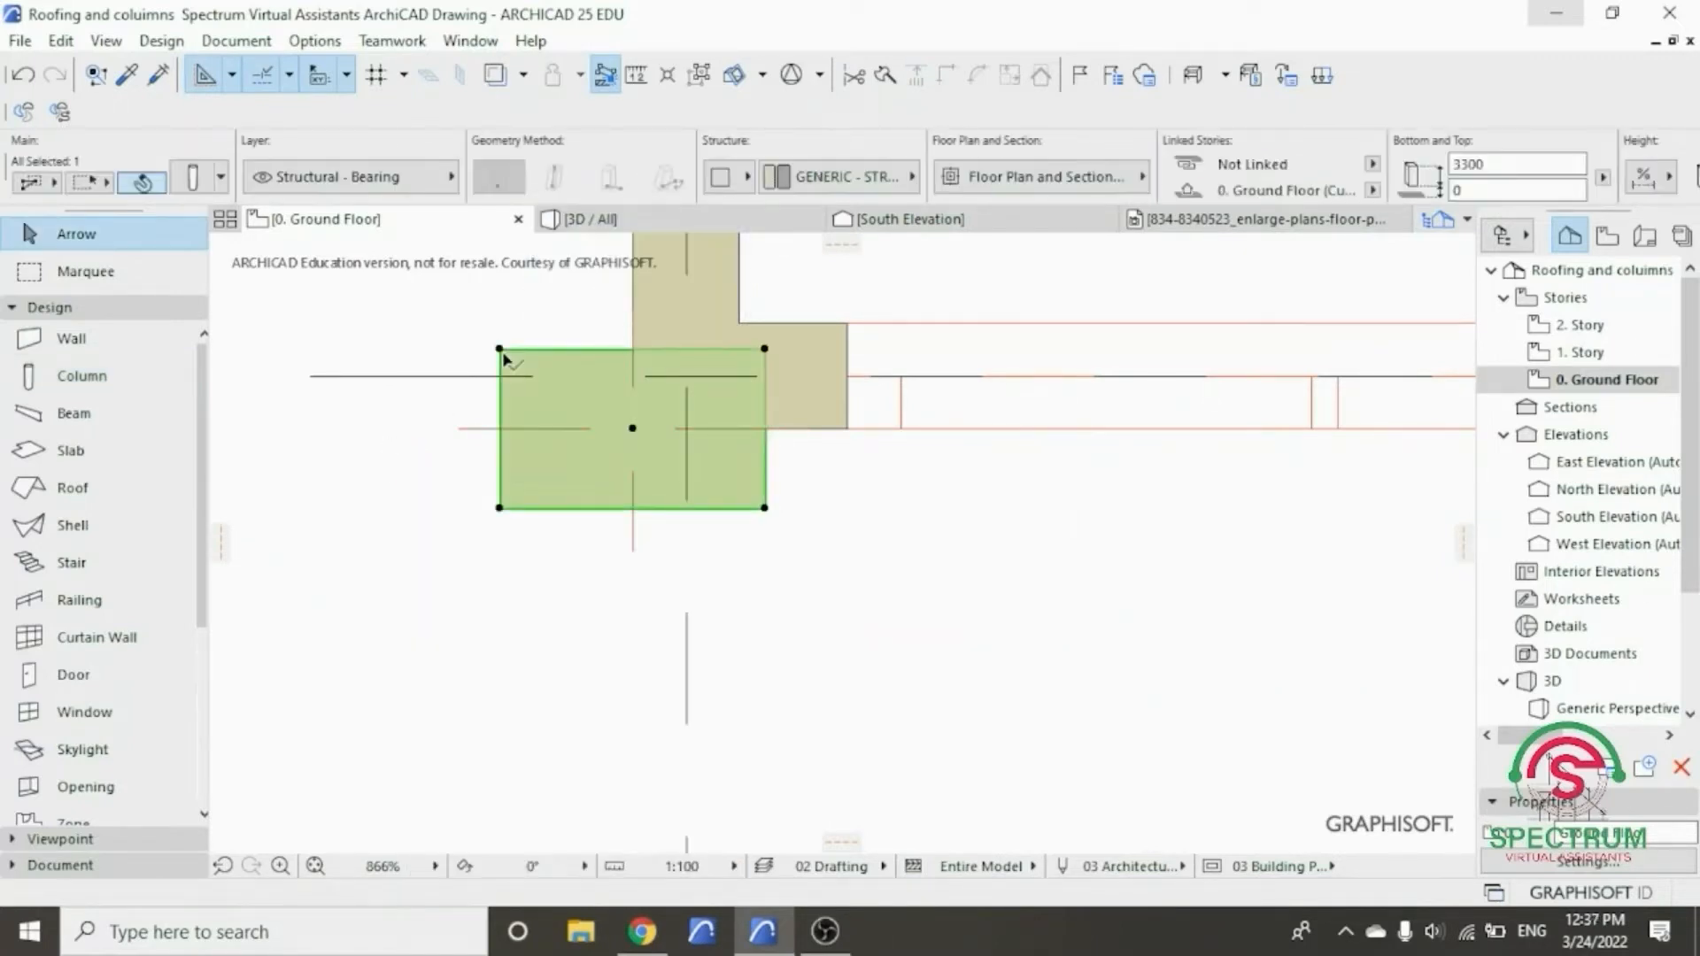
right_click(502, 351)
mouse_move(695, 528)
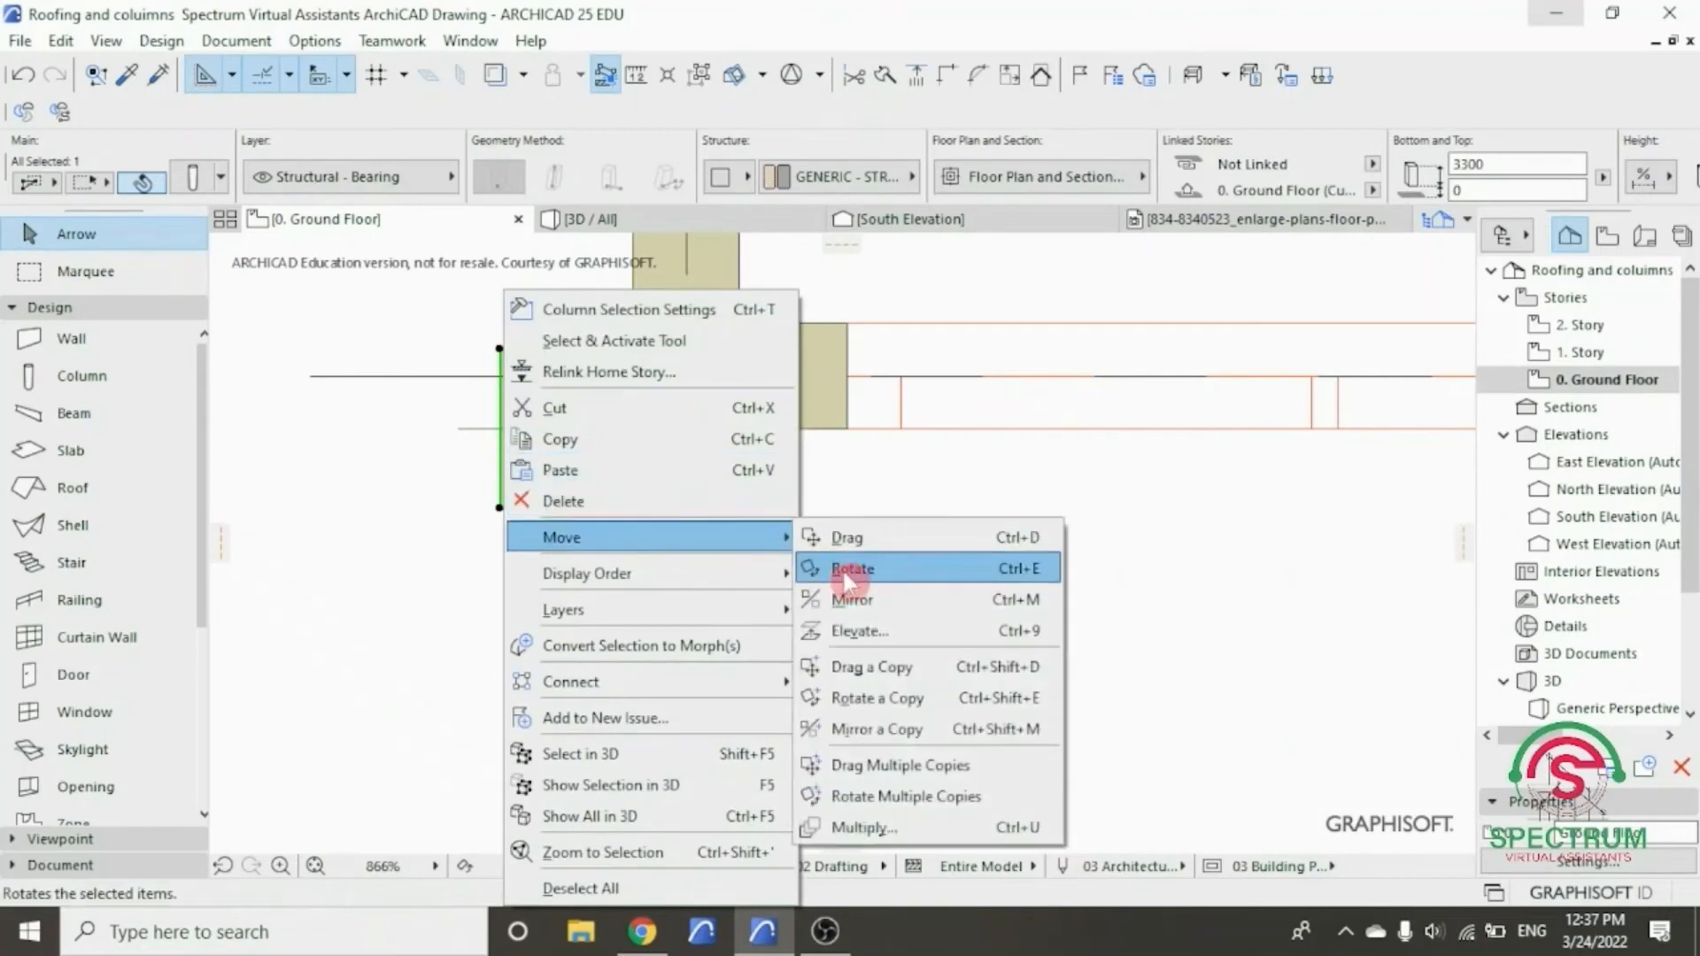
left_click(846, 567)
left_click(632, 429)
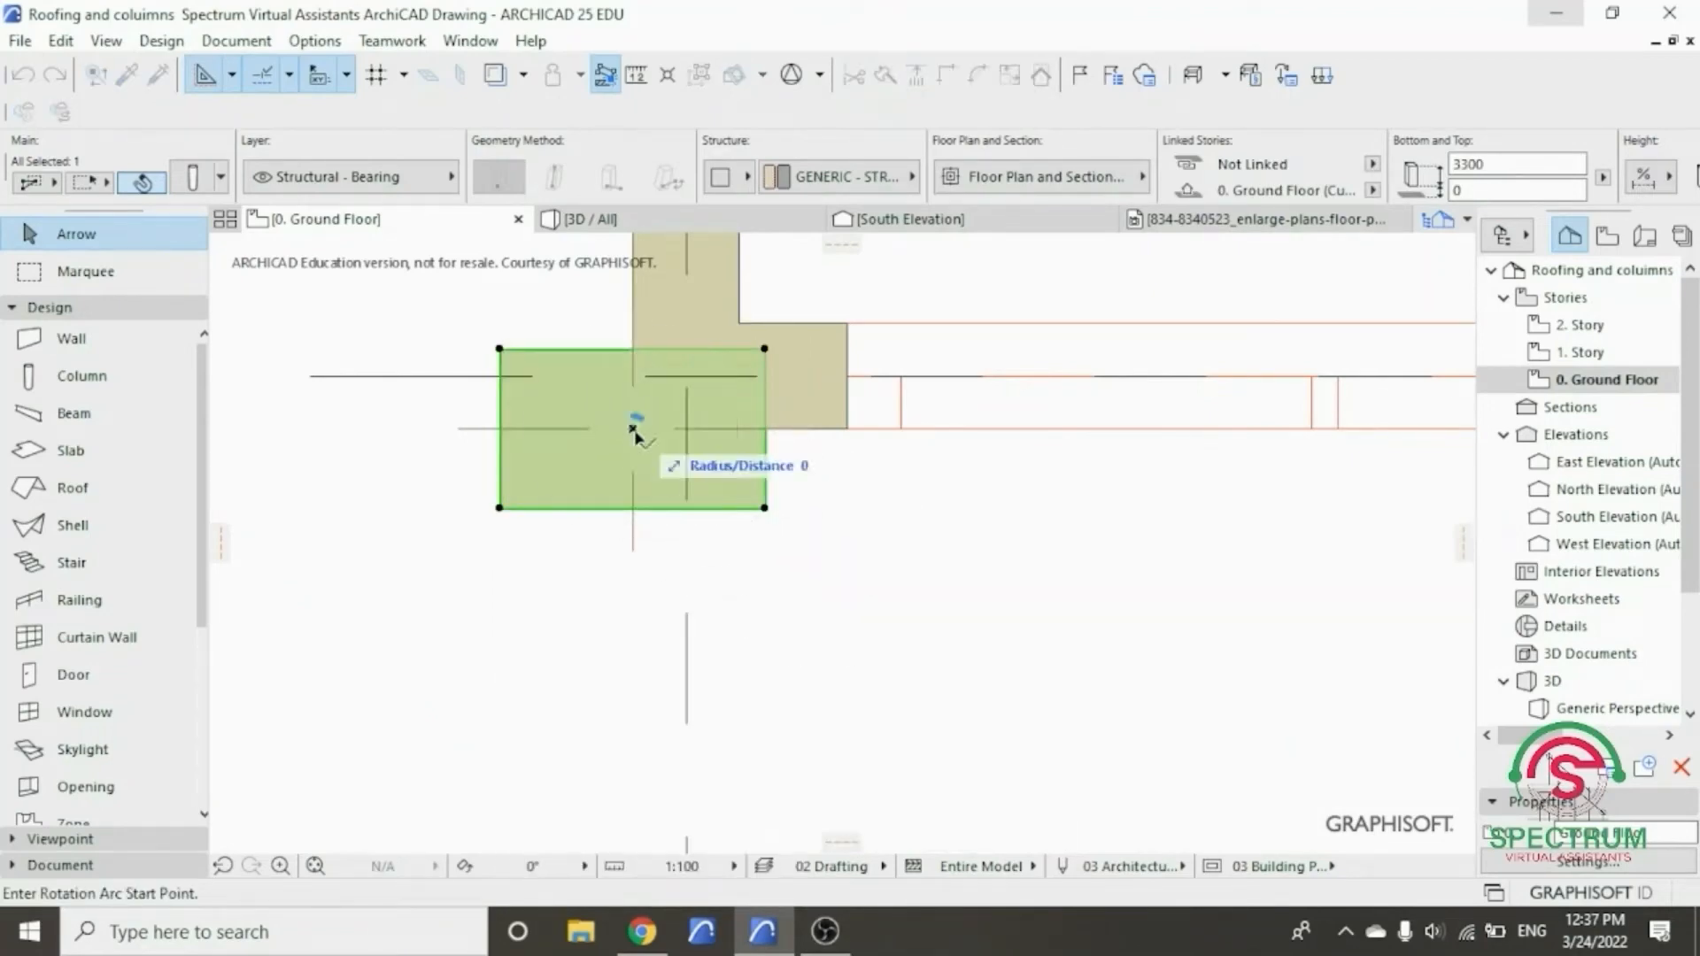
left_click(634, 556)
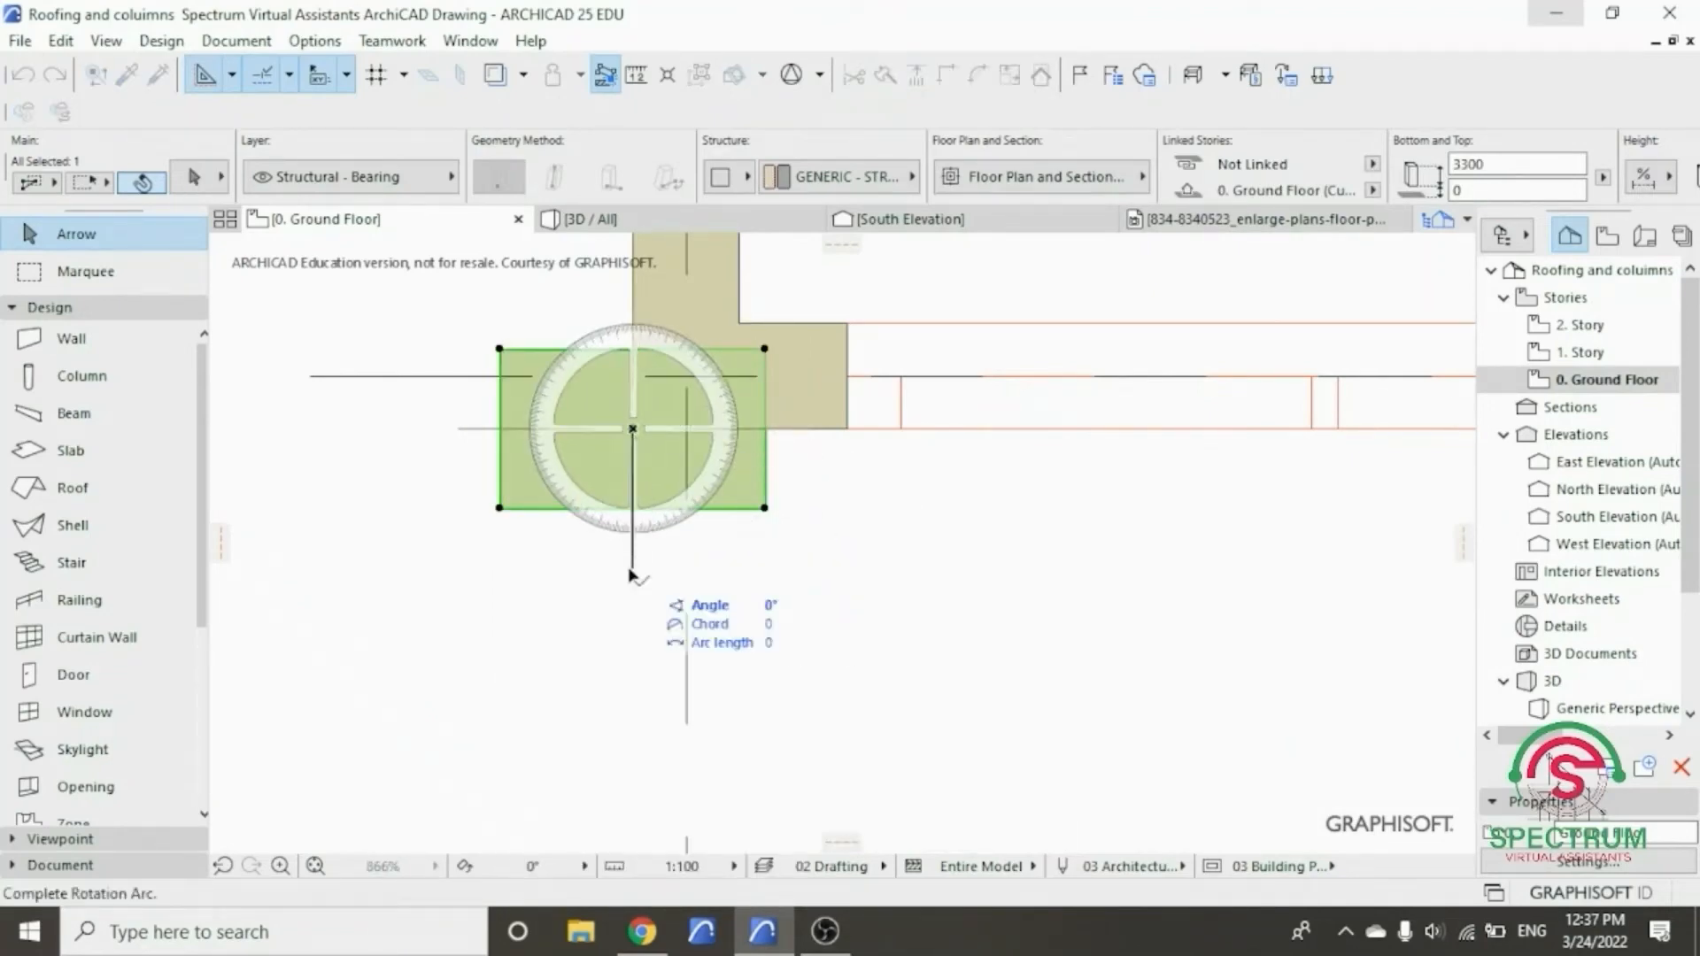
left_click(504, 436)
- Move the rotated column so its upper-left corner meets the outer wall corner near grid lines A and 1, then deselect it
right_click(383, 327)
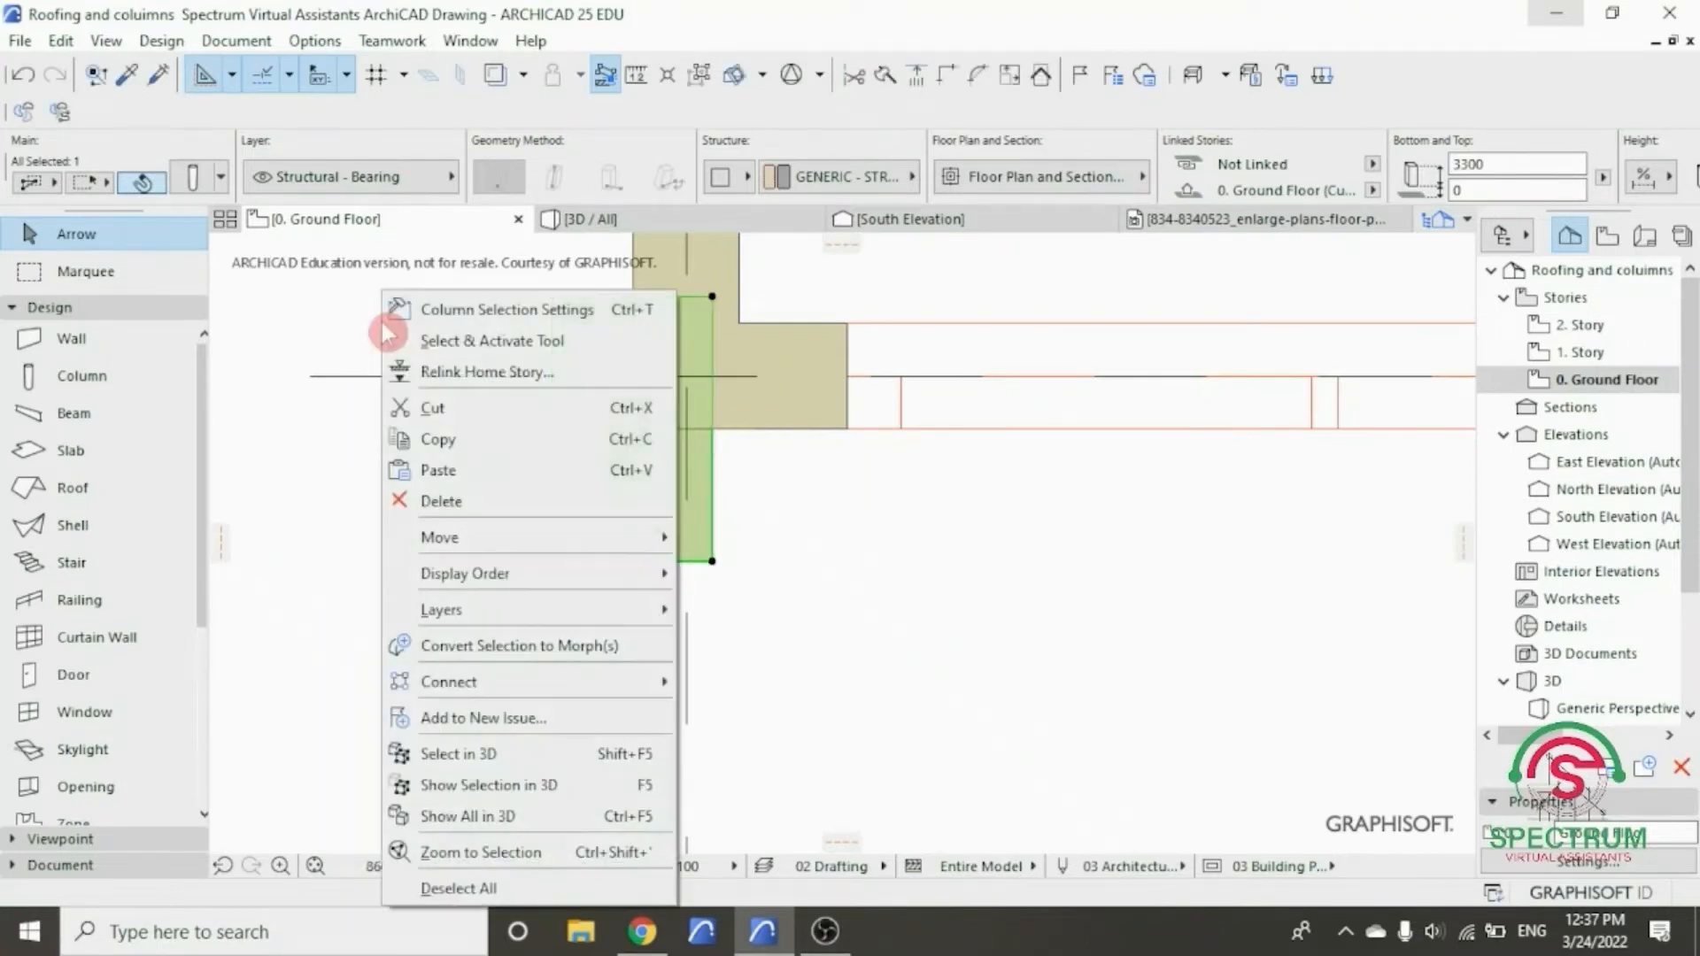
mouse_move(543, 539)
left_click(699, 542)
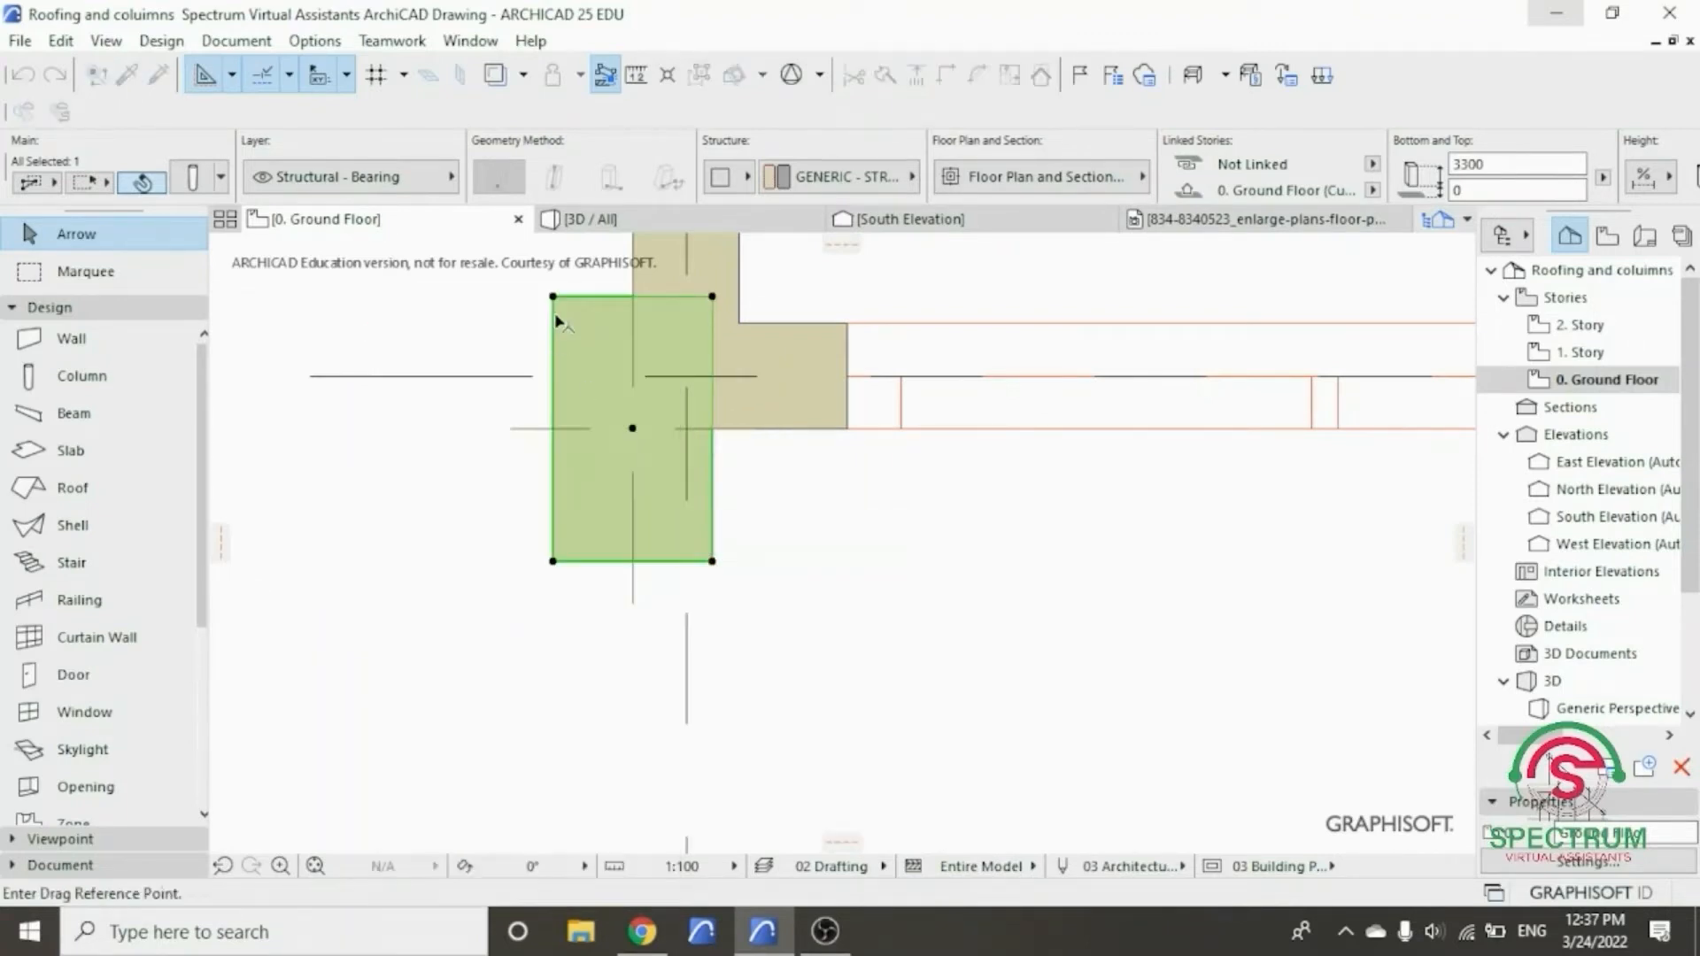
left_click(553, 297)
left_click(633, 428)
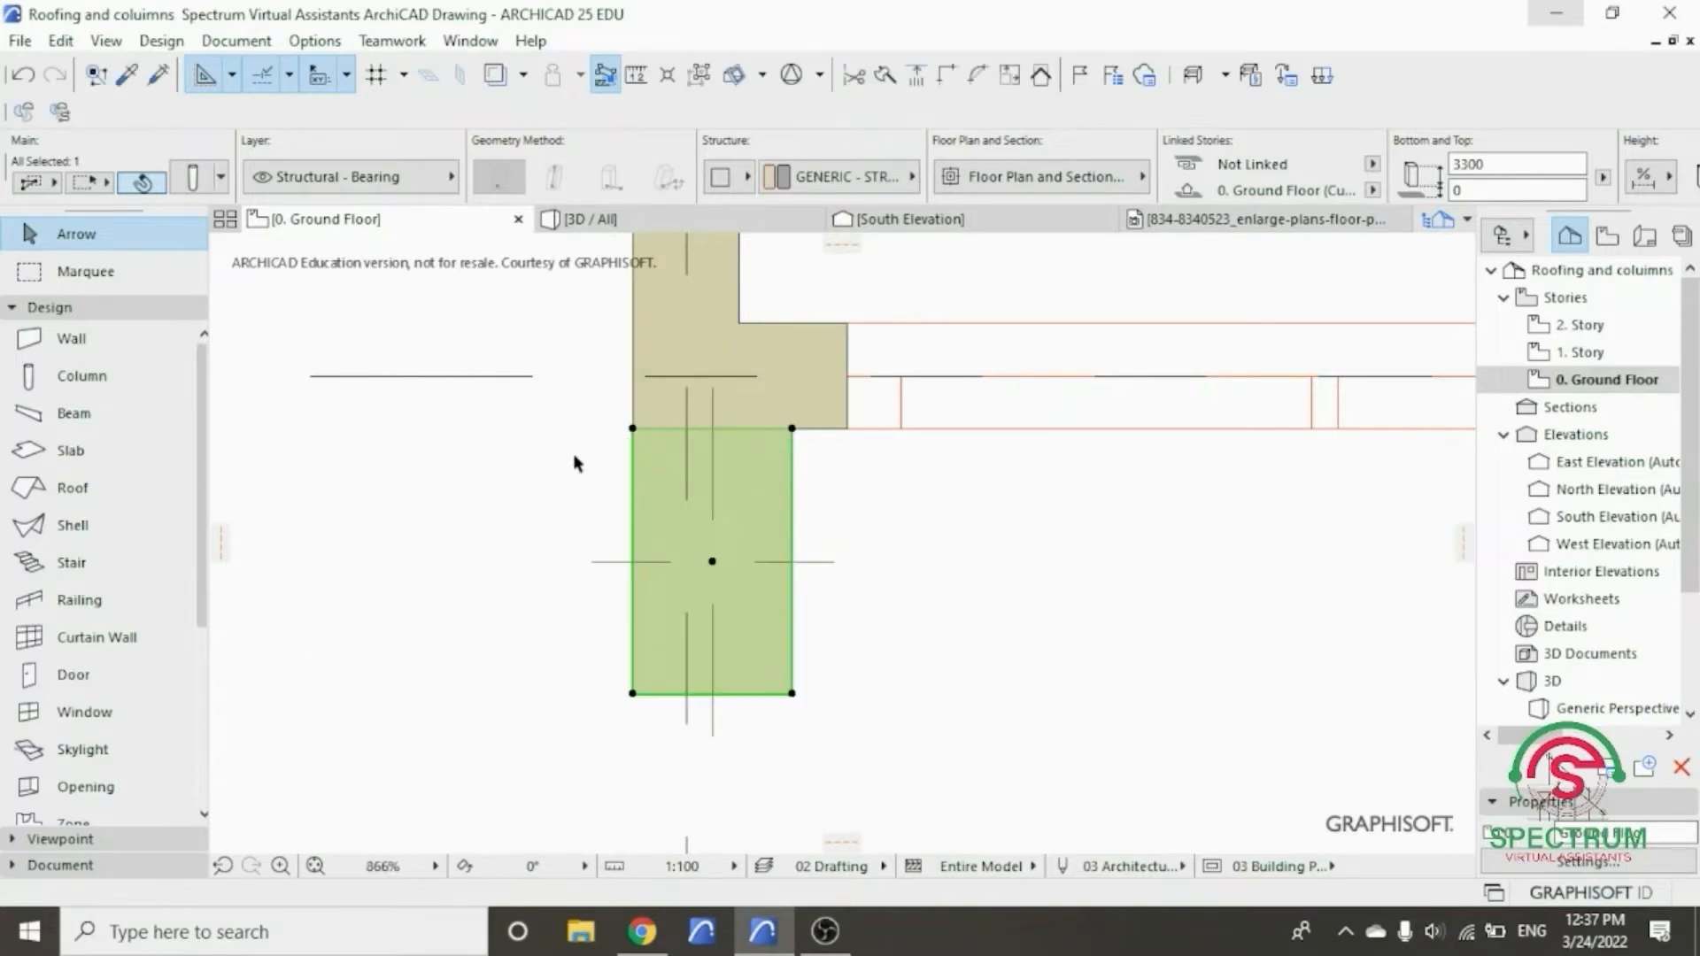
scroll(375, 598, "down", 2)
scroll(375, 599, "down", 3)
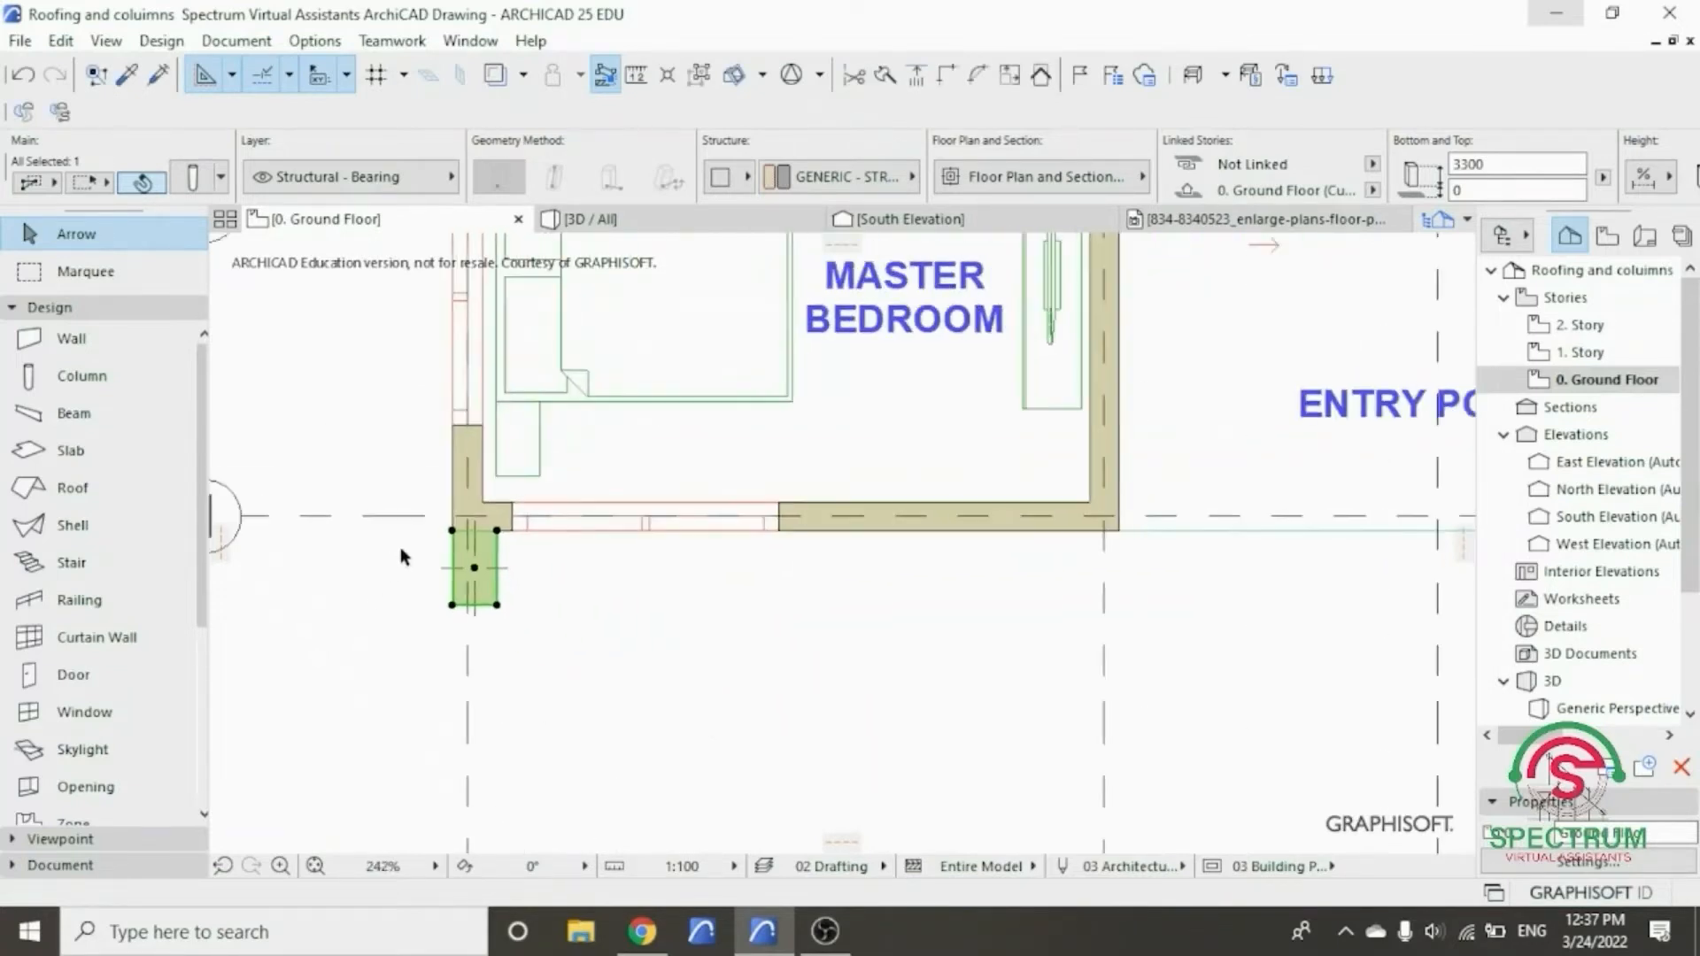
left_click(399, 582)
scroll(392, 576, "down", 2)
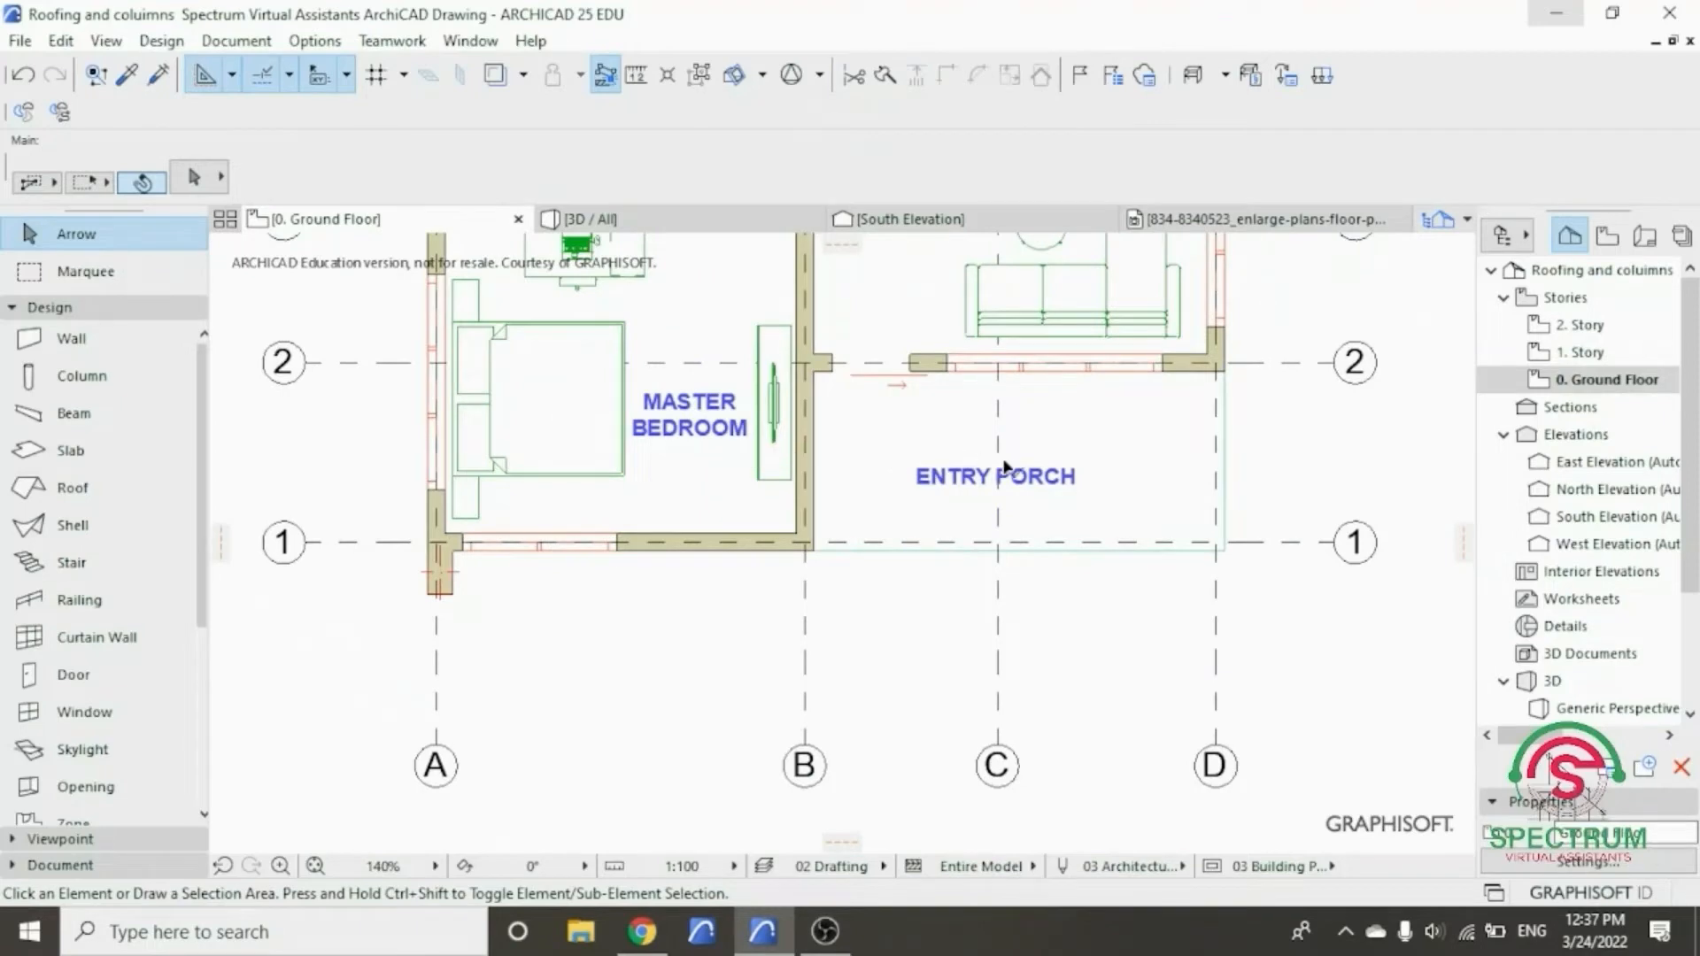
- Set the default column cross-section for the entry porch to 60 by 200 mm
scroll(1195, 467, "up", 2)
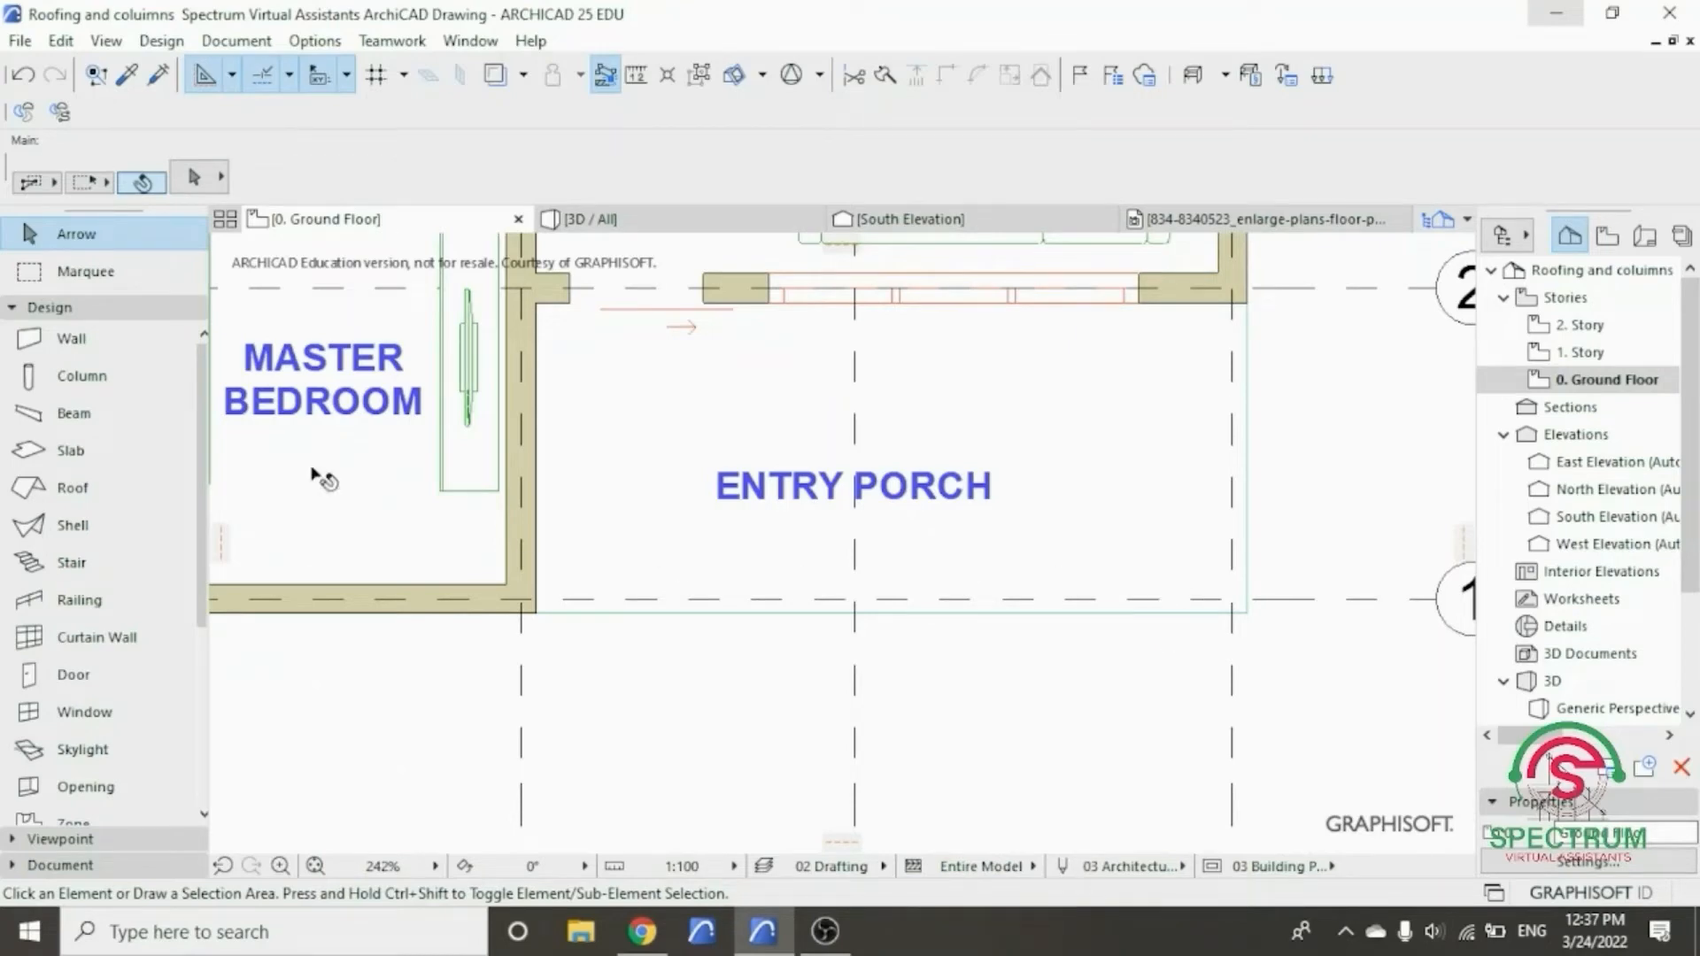
double_click(125, 375)
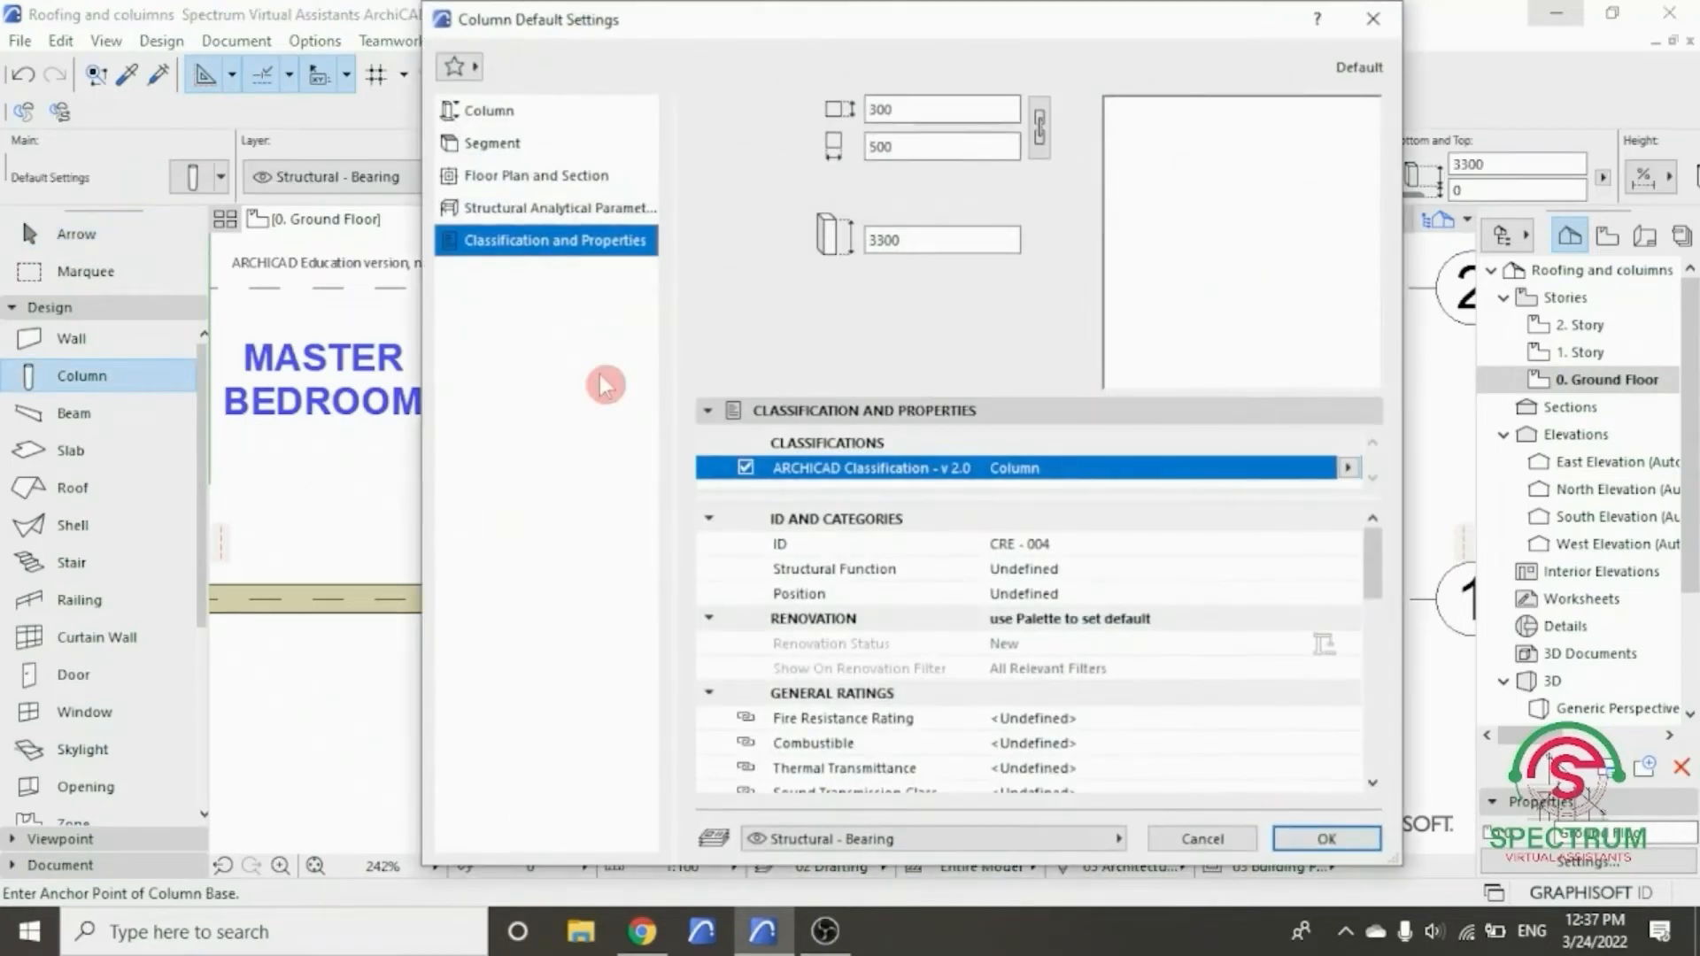
left_click(500, 111)
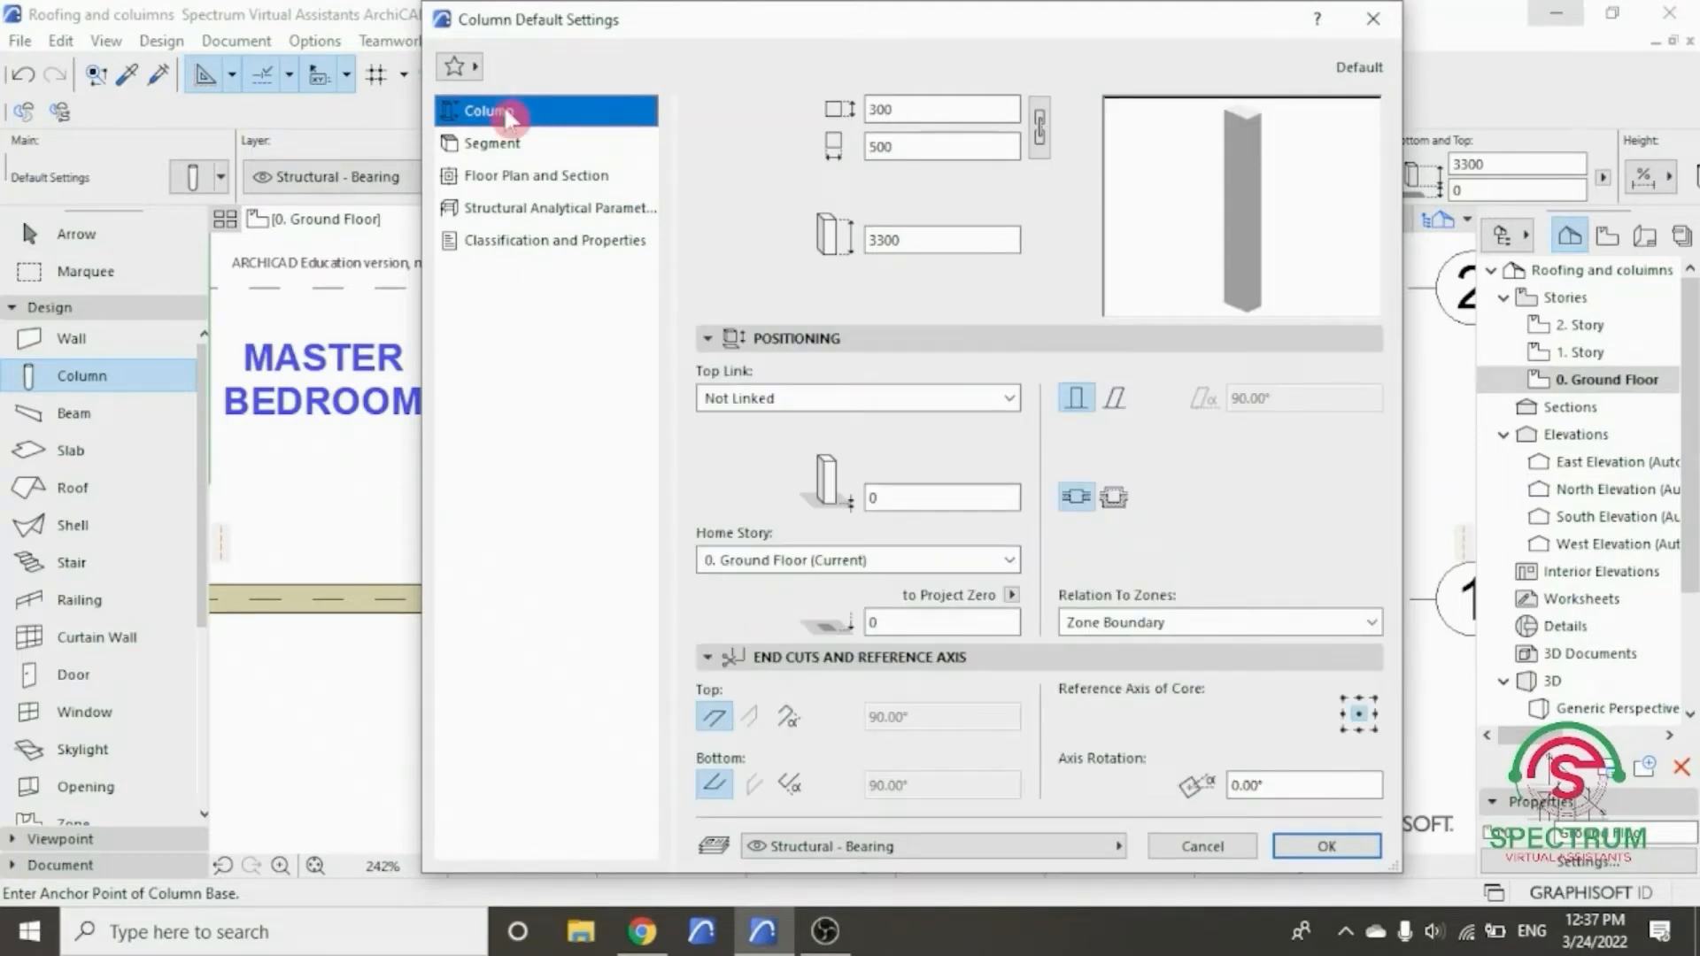
double_click(881, 109)
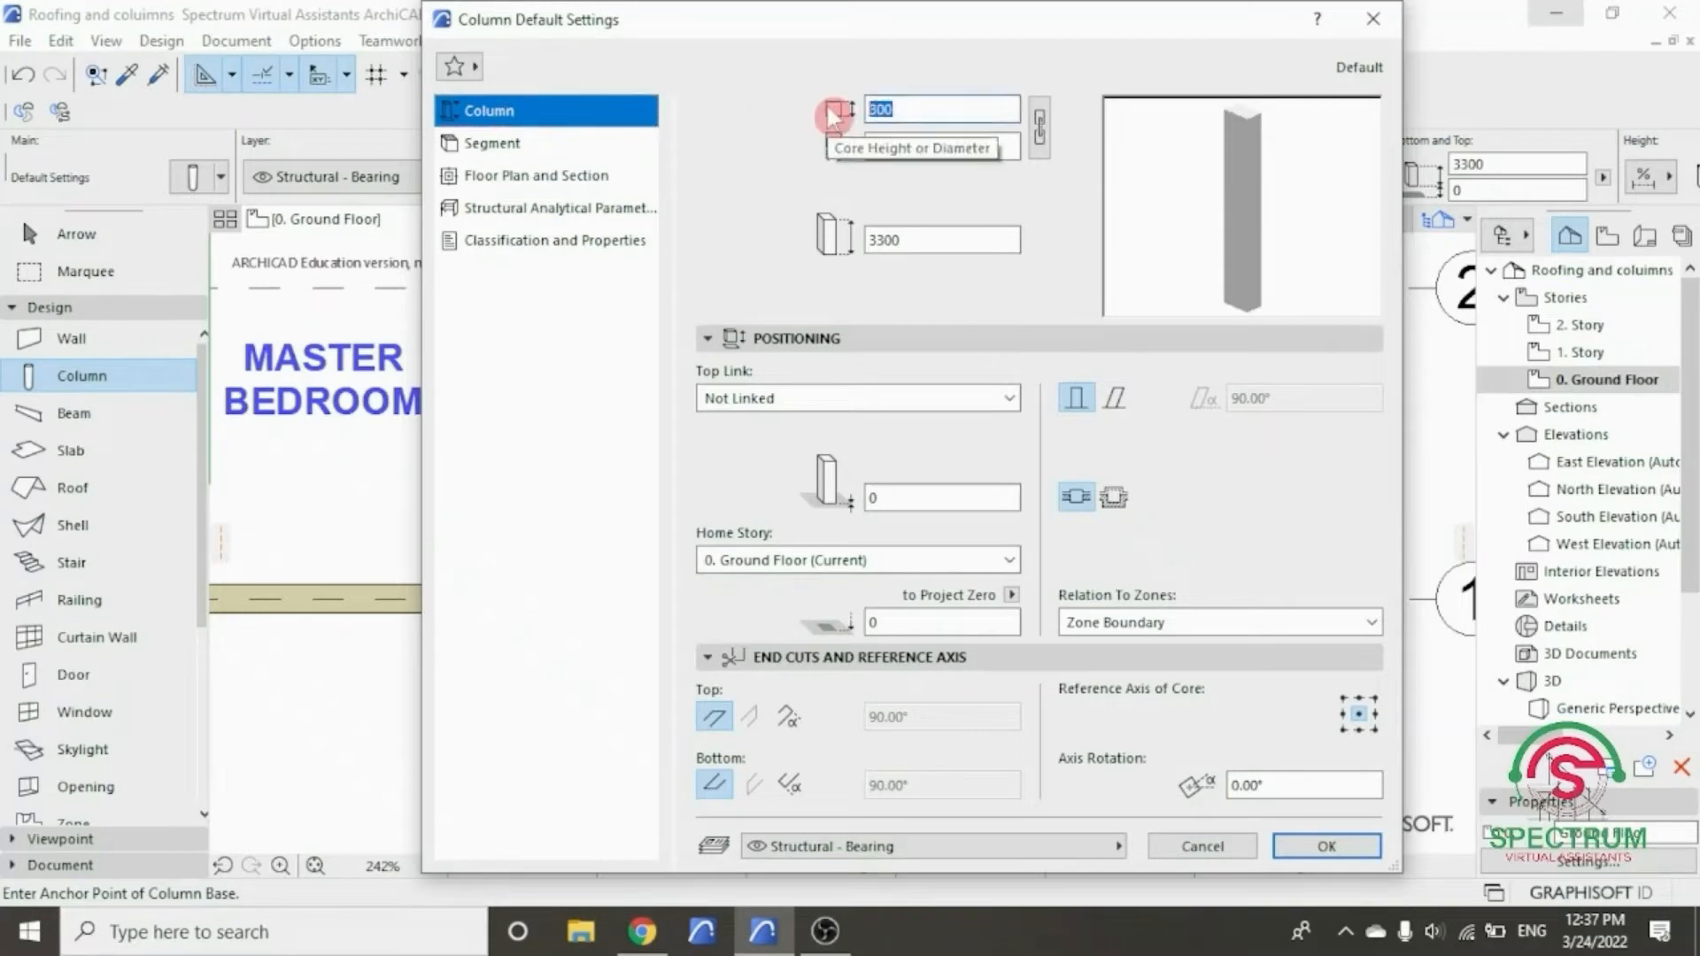
type("60")
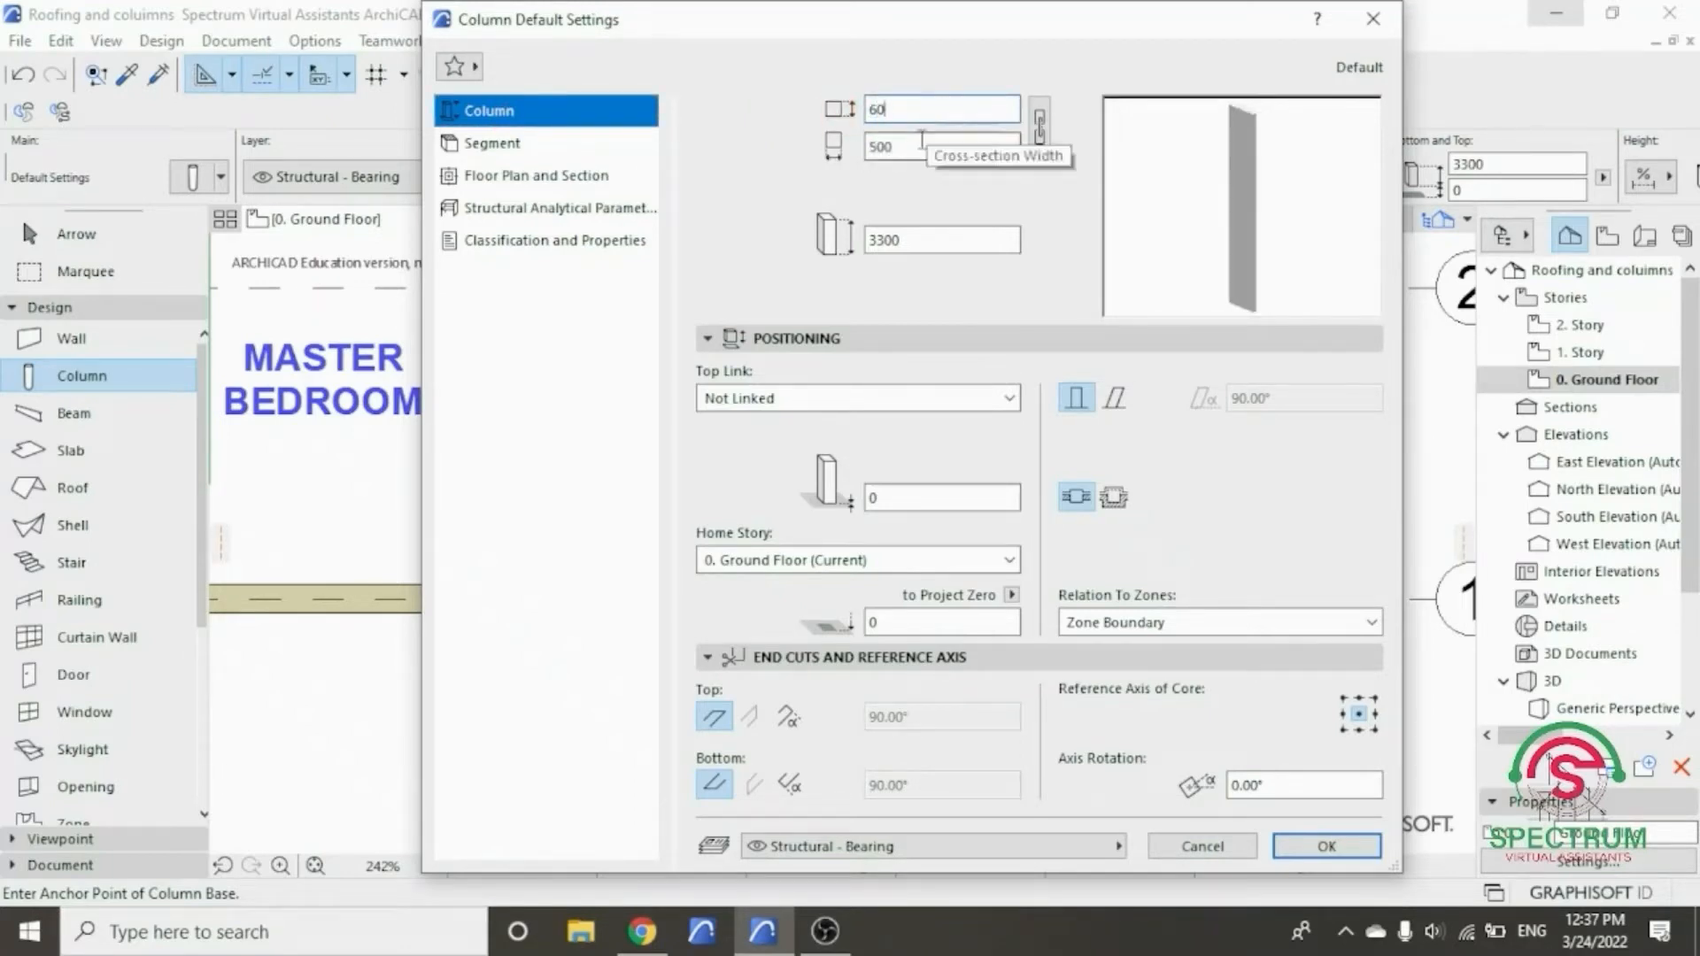
double_click(881, 146)
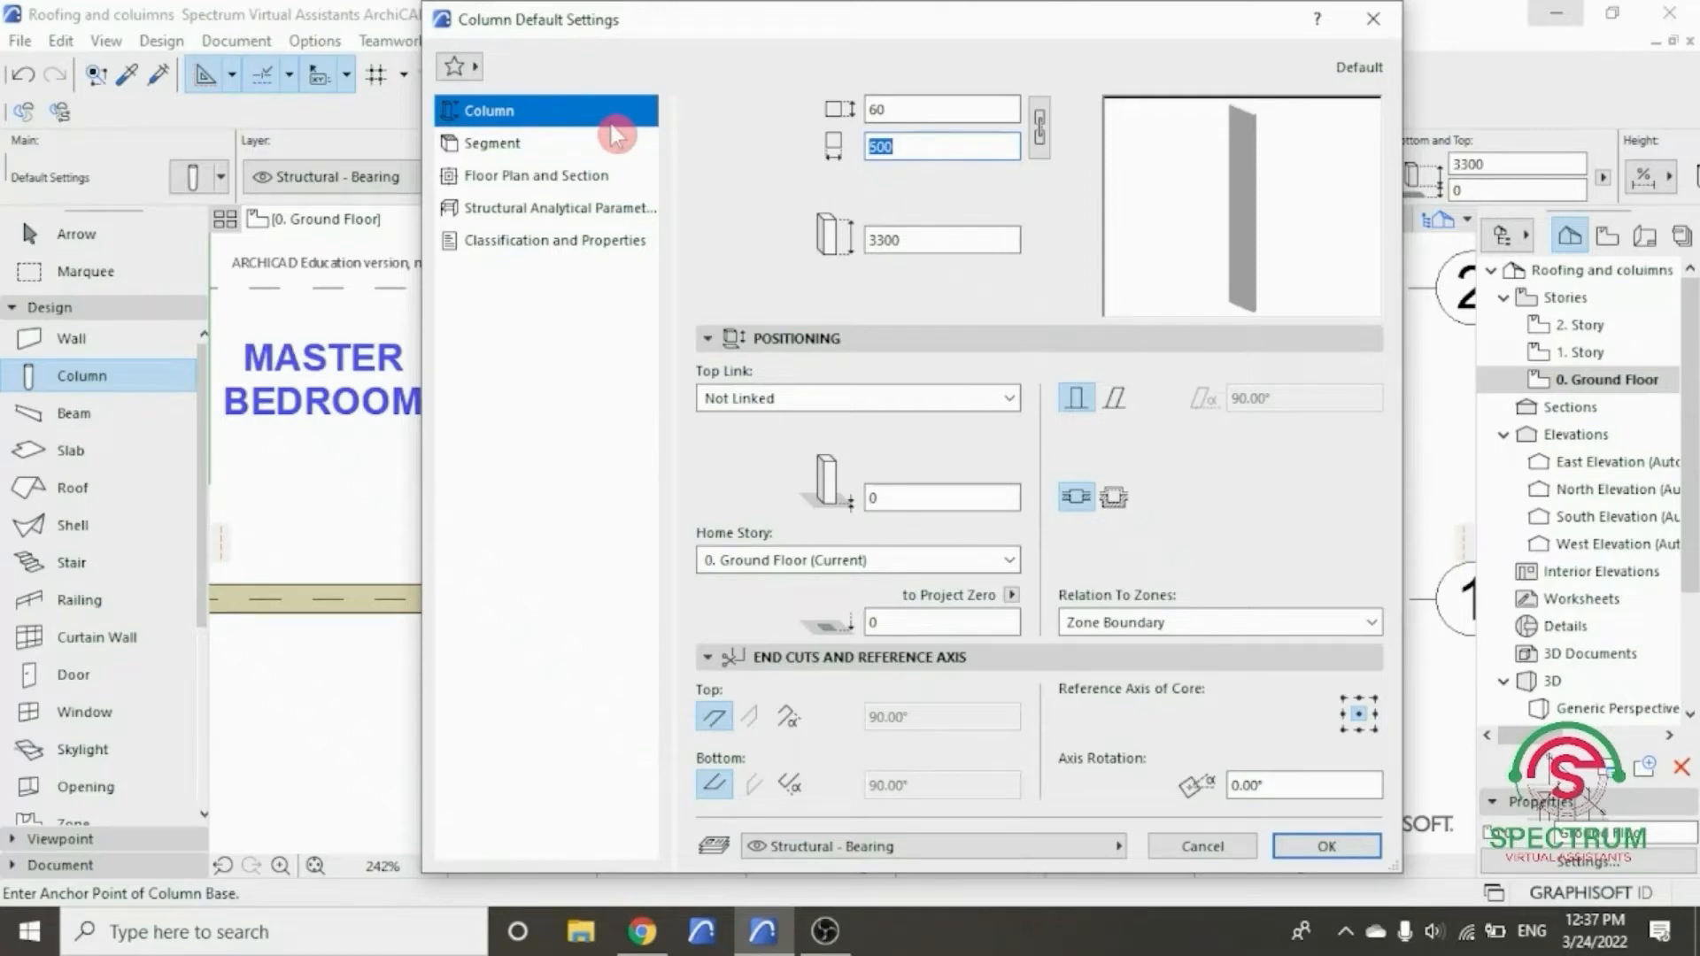
type("2")
left_click(739, 152)
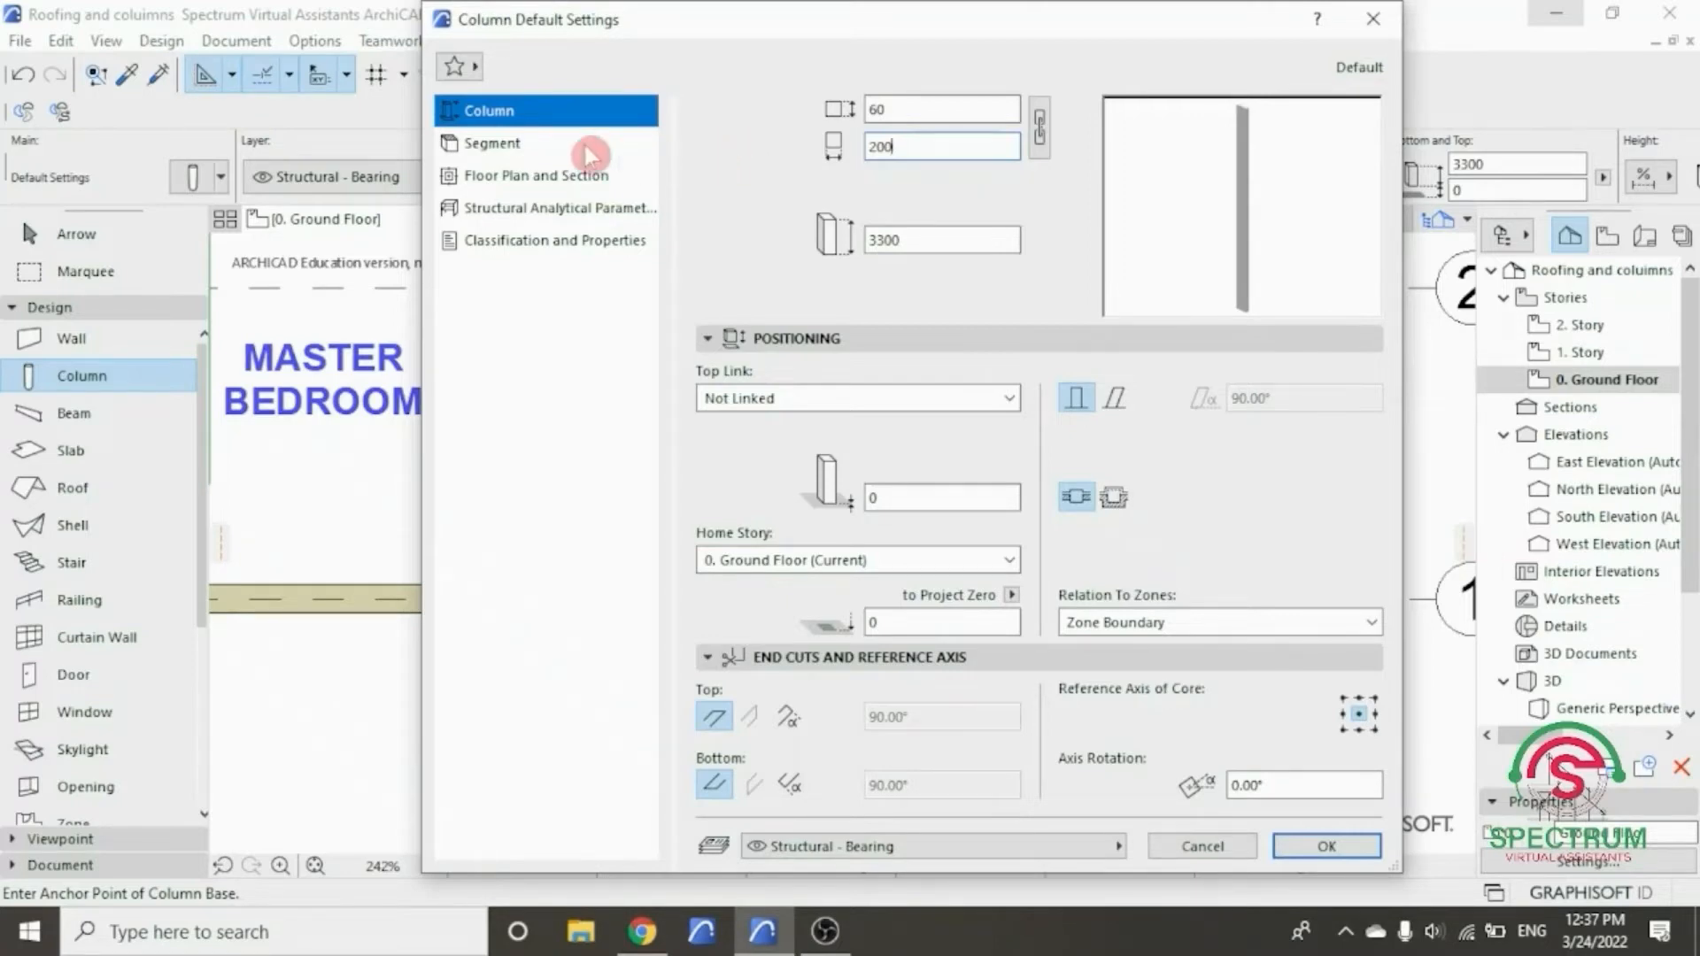
- Choose Wood - Mahogany Horizontal for both override surfaces of the column segment and accept the column defaults
left_click(510, 145)
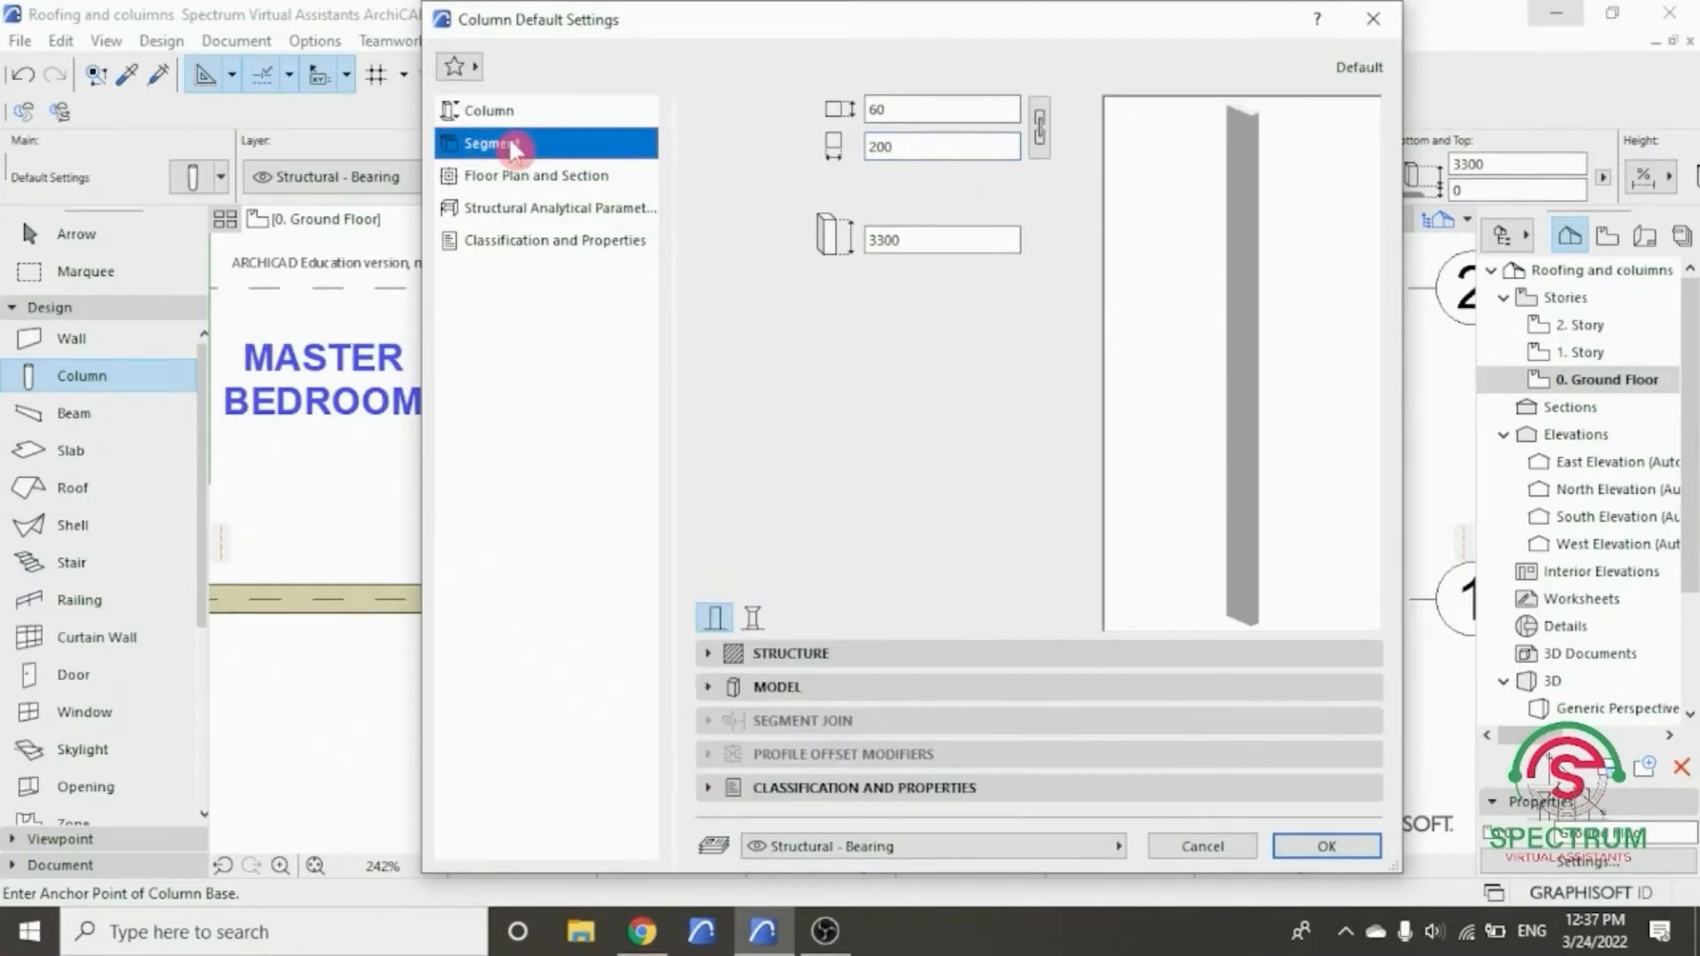
left_click(776, 686)
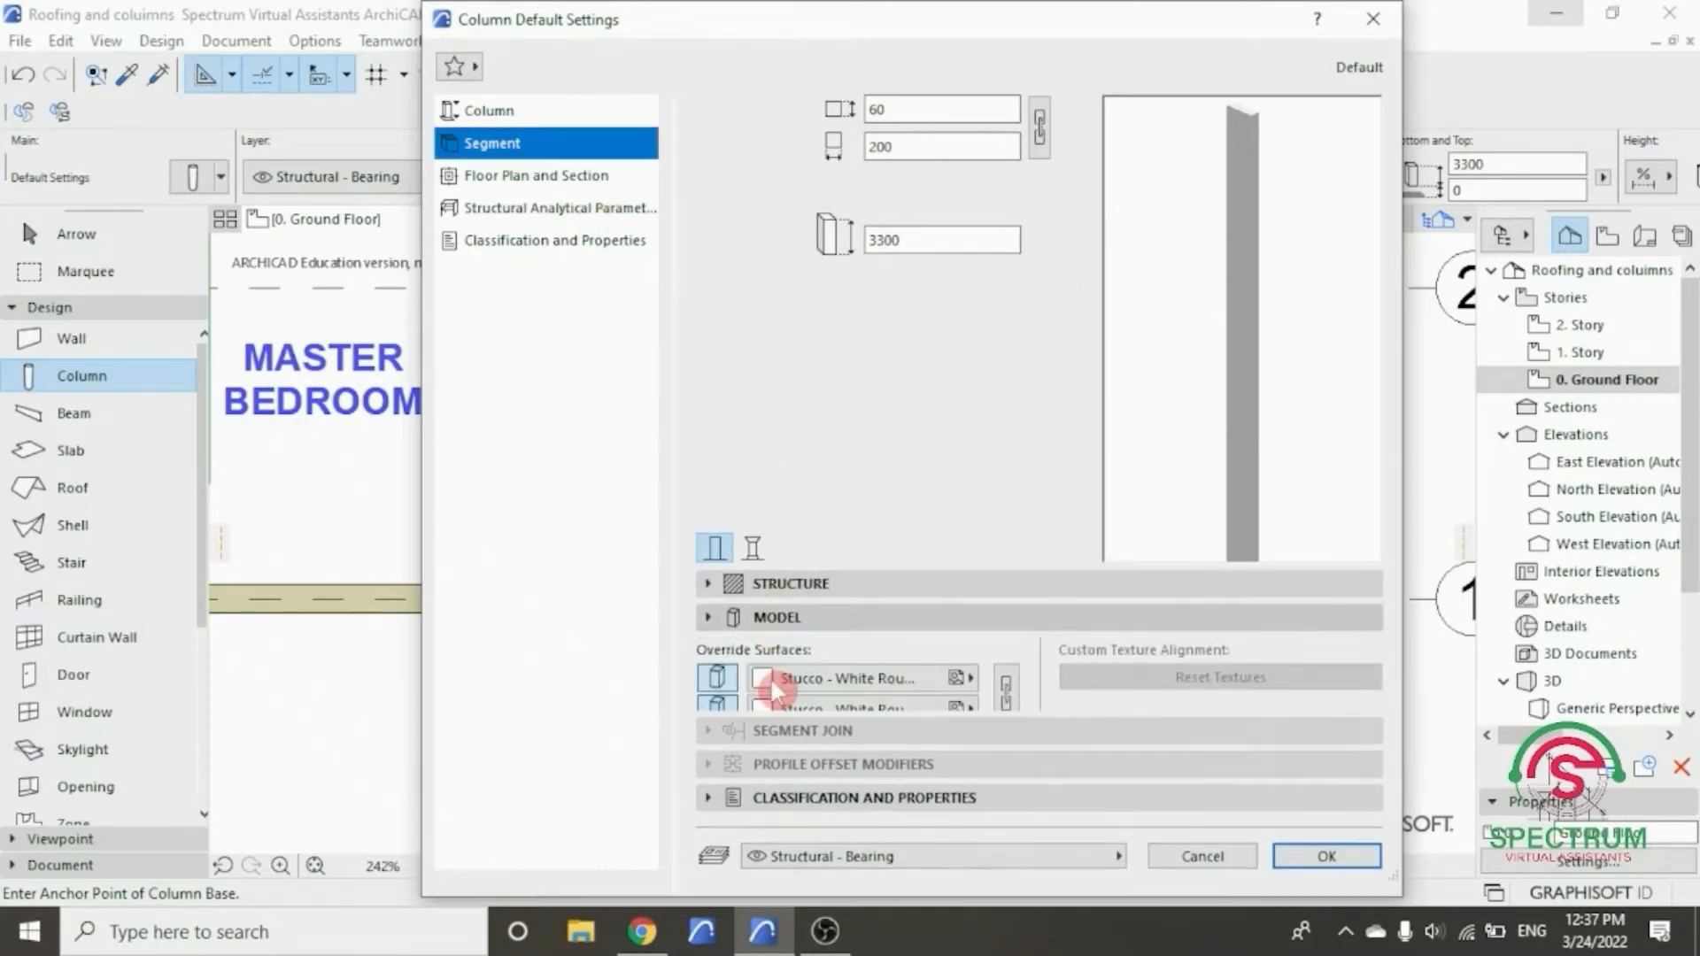
left_click(801, 657)
scroll(962, 537, "right", 1)
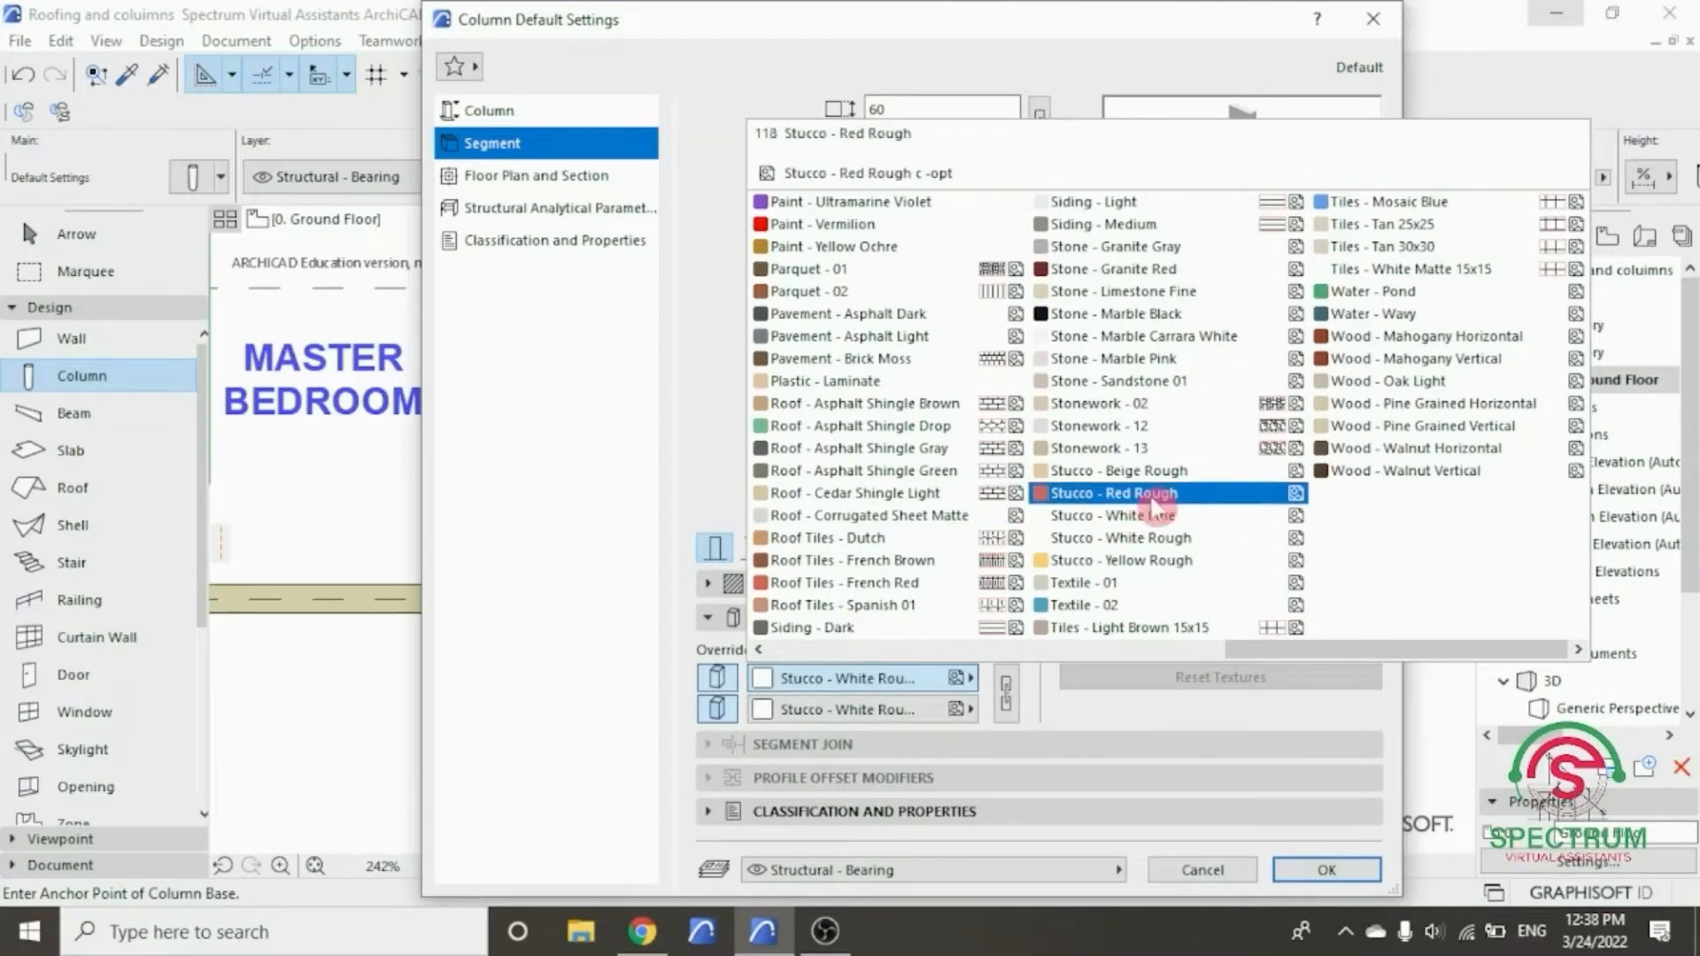
left_click(1371, 344)
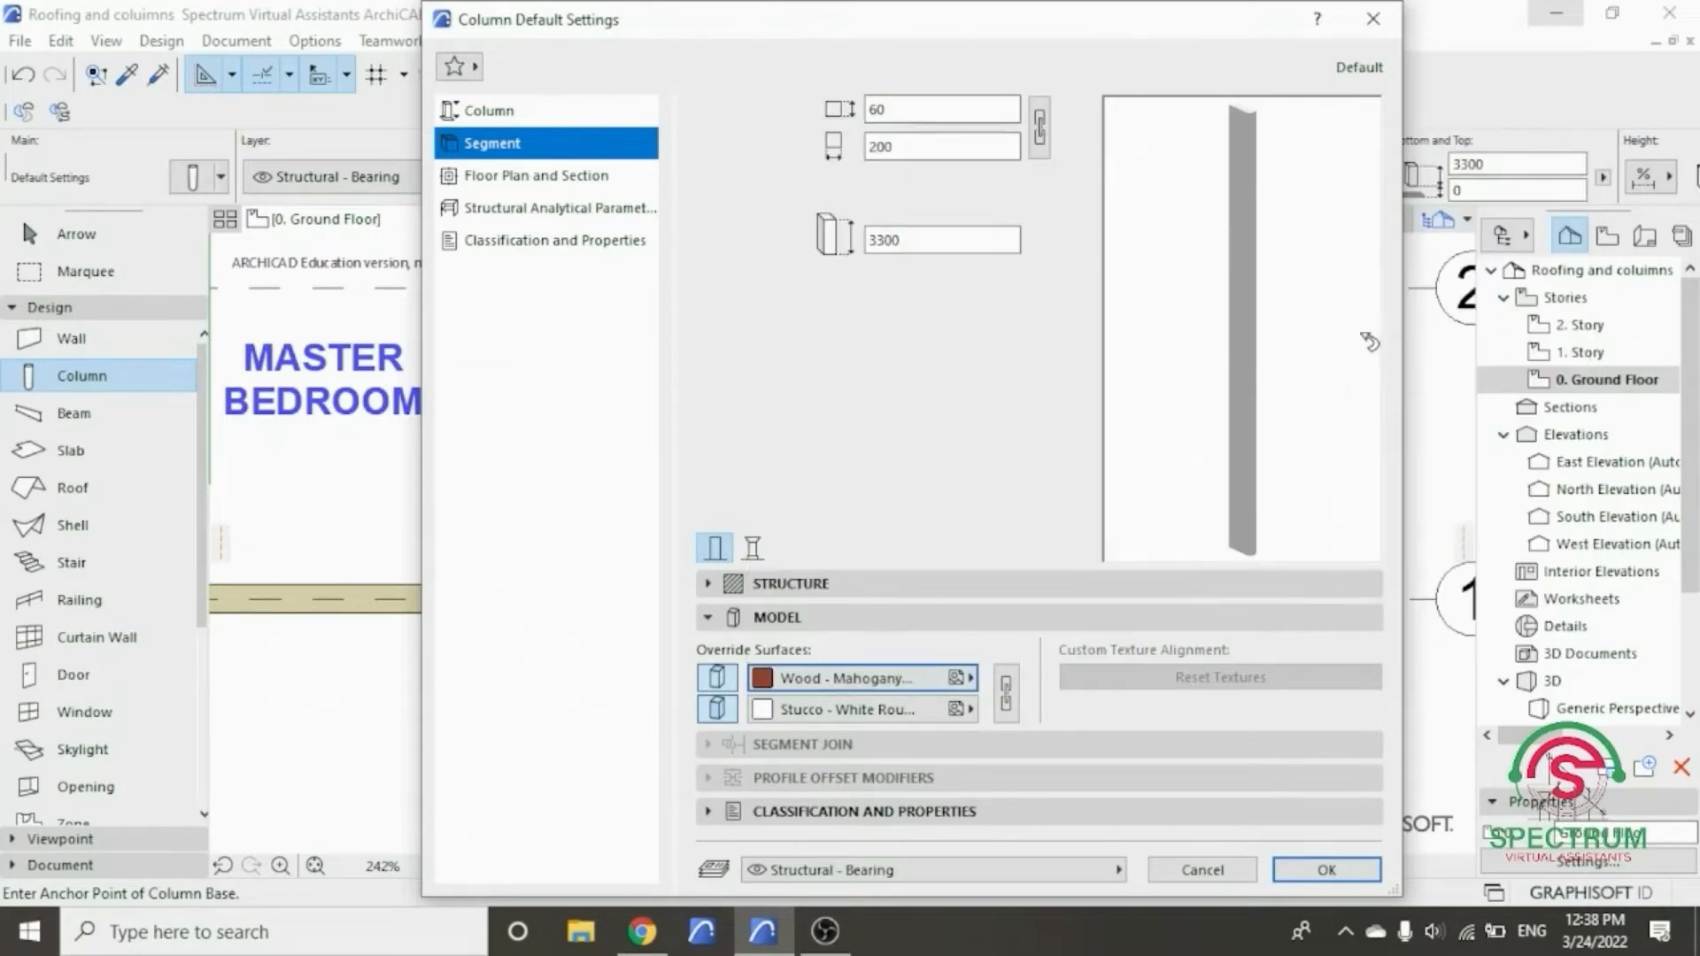
left_click(872, 708)
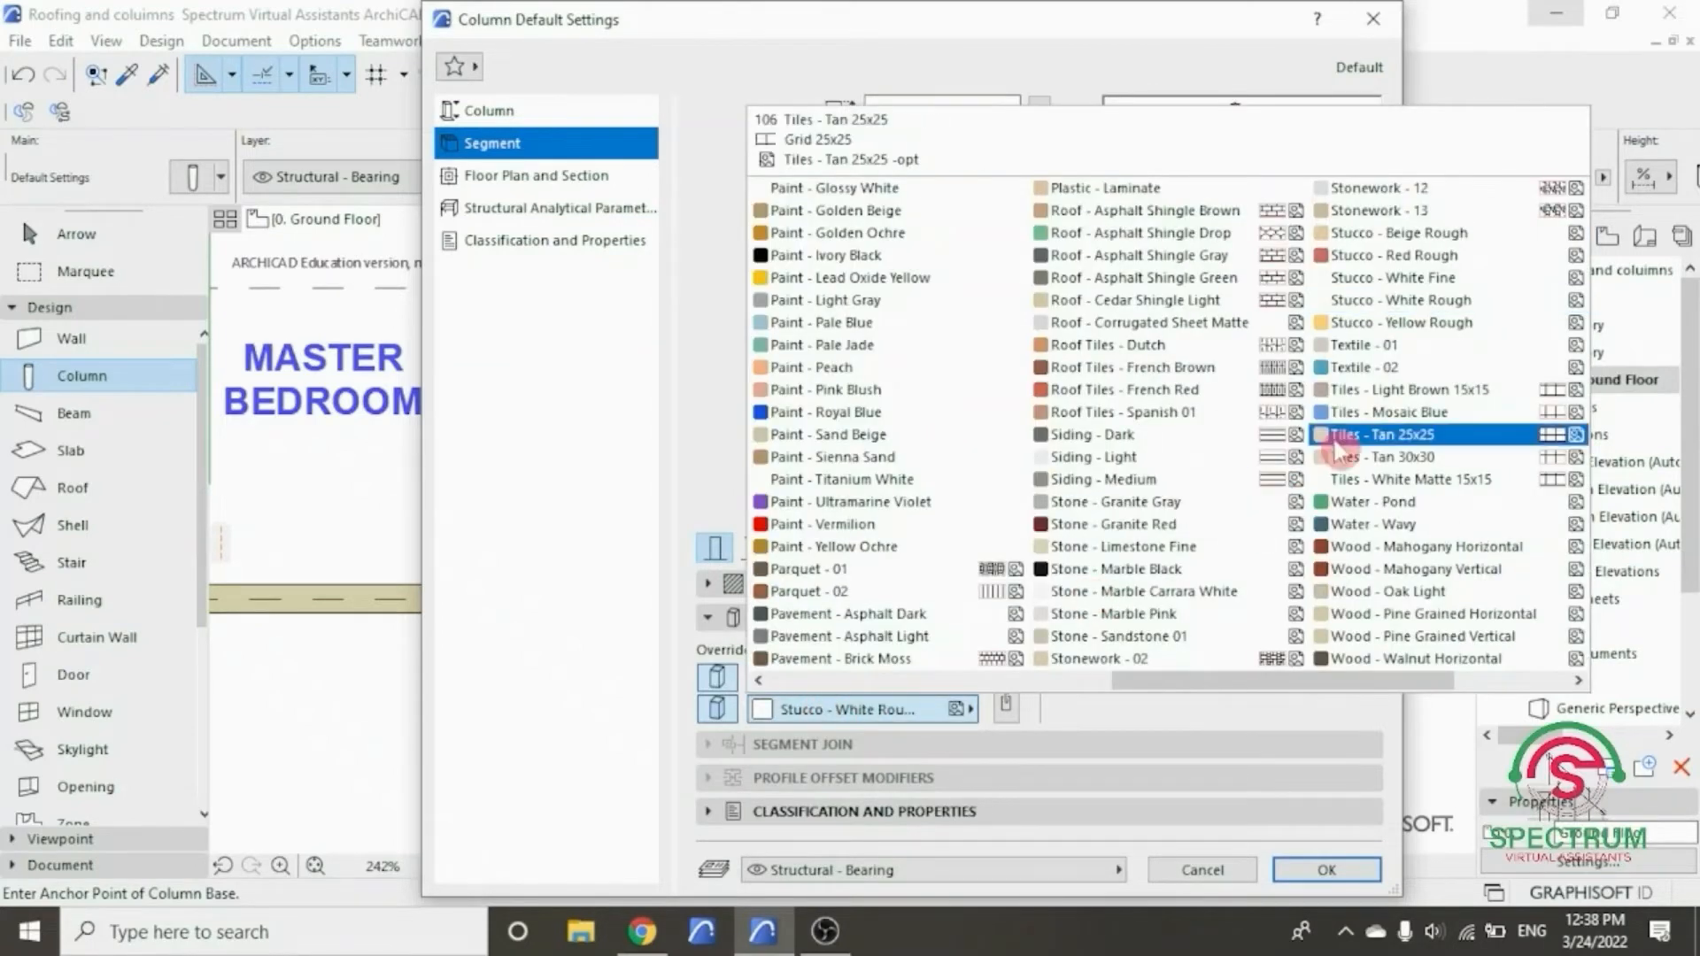
scroll(1333, 460, "down", 1)
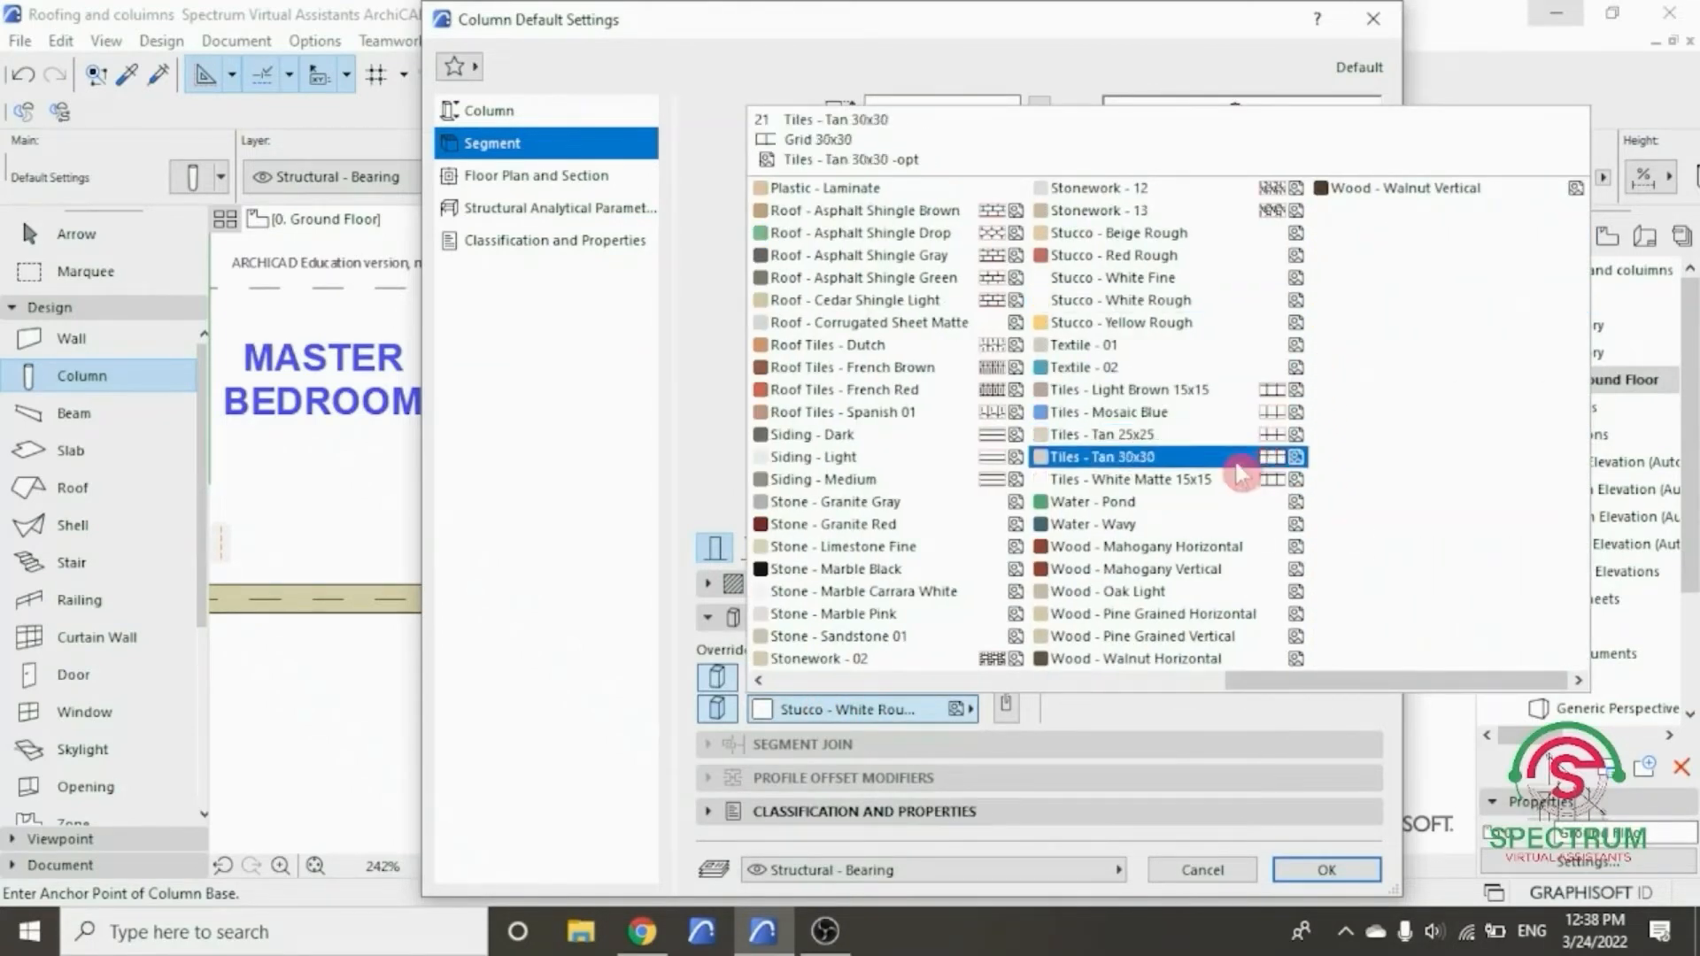
left_click(1202, 547)
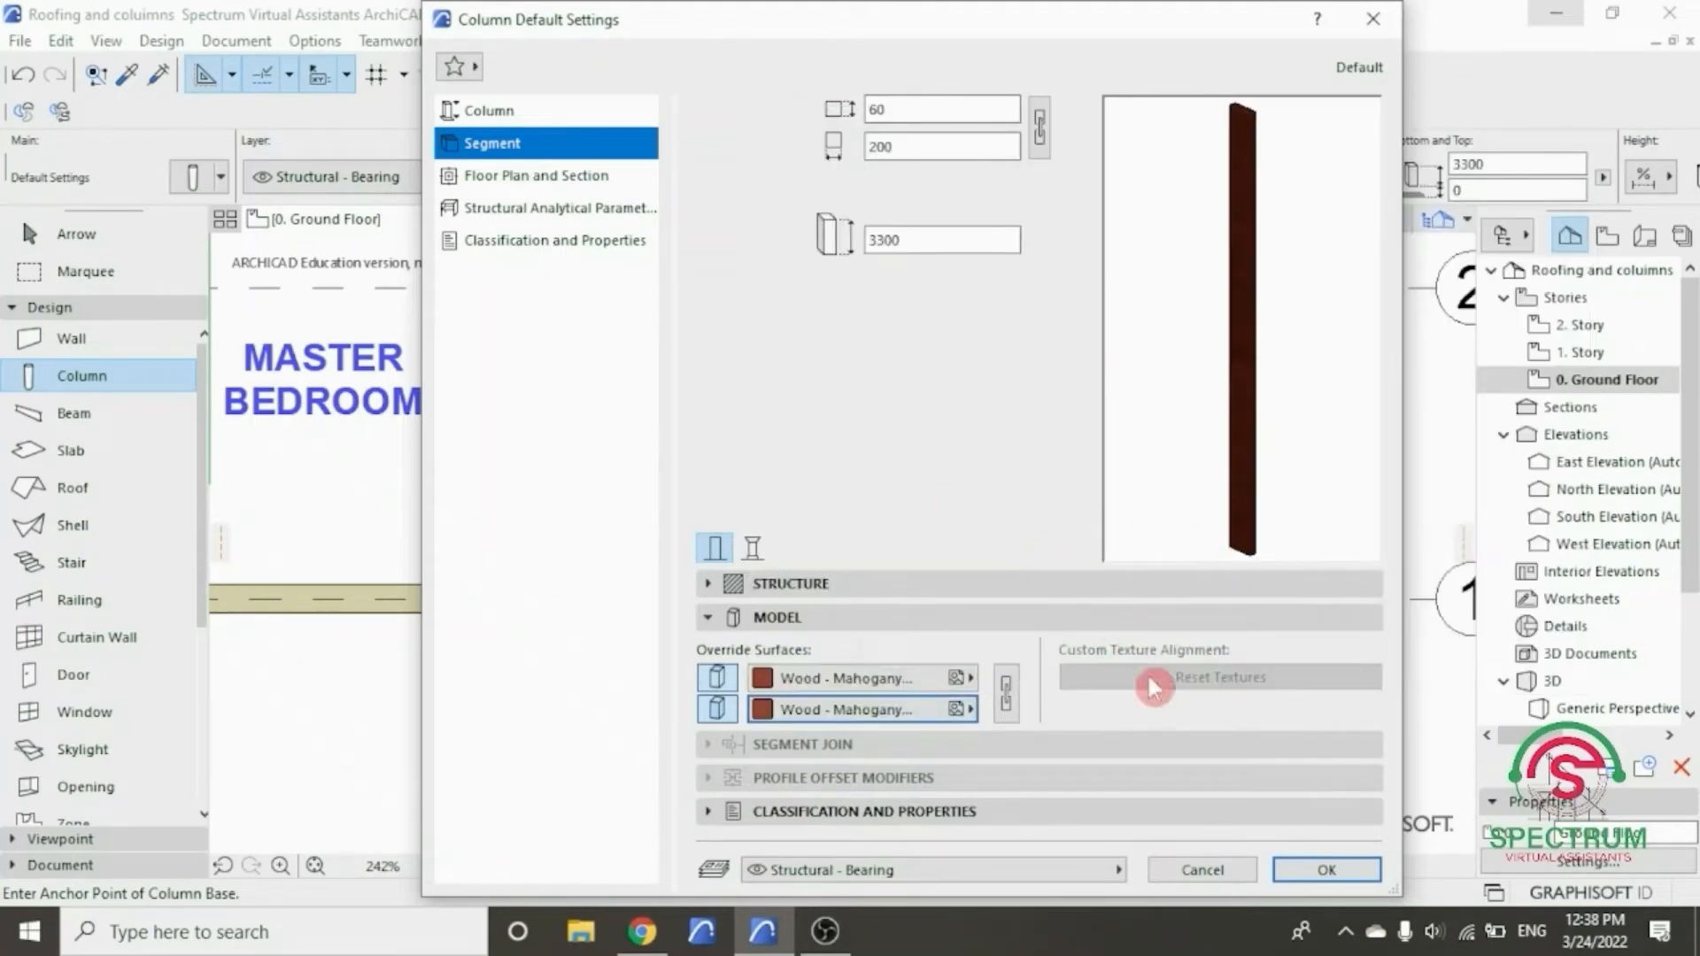
left_click(1333, 868)
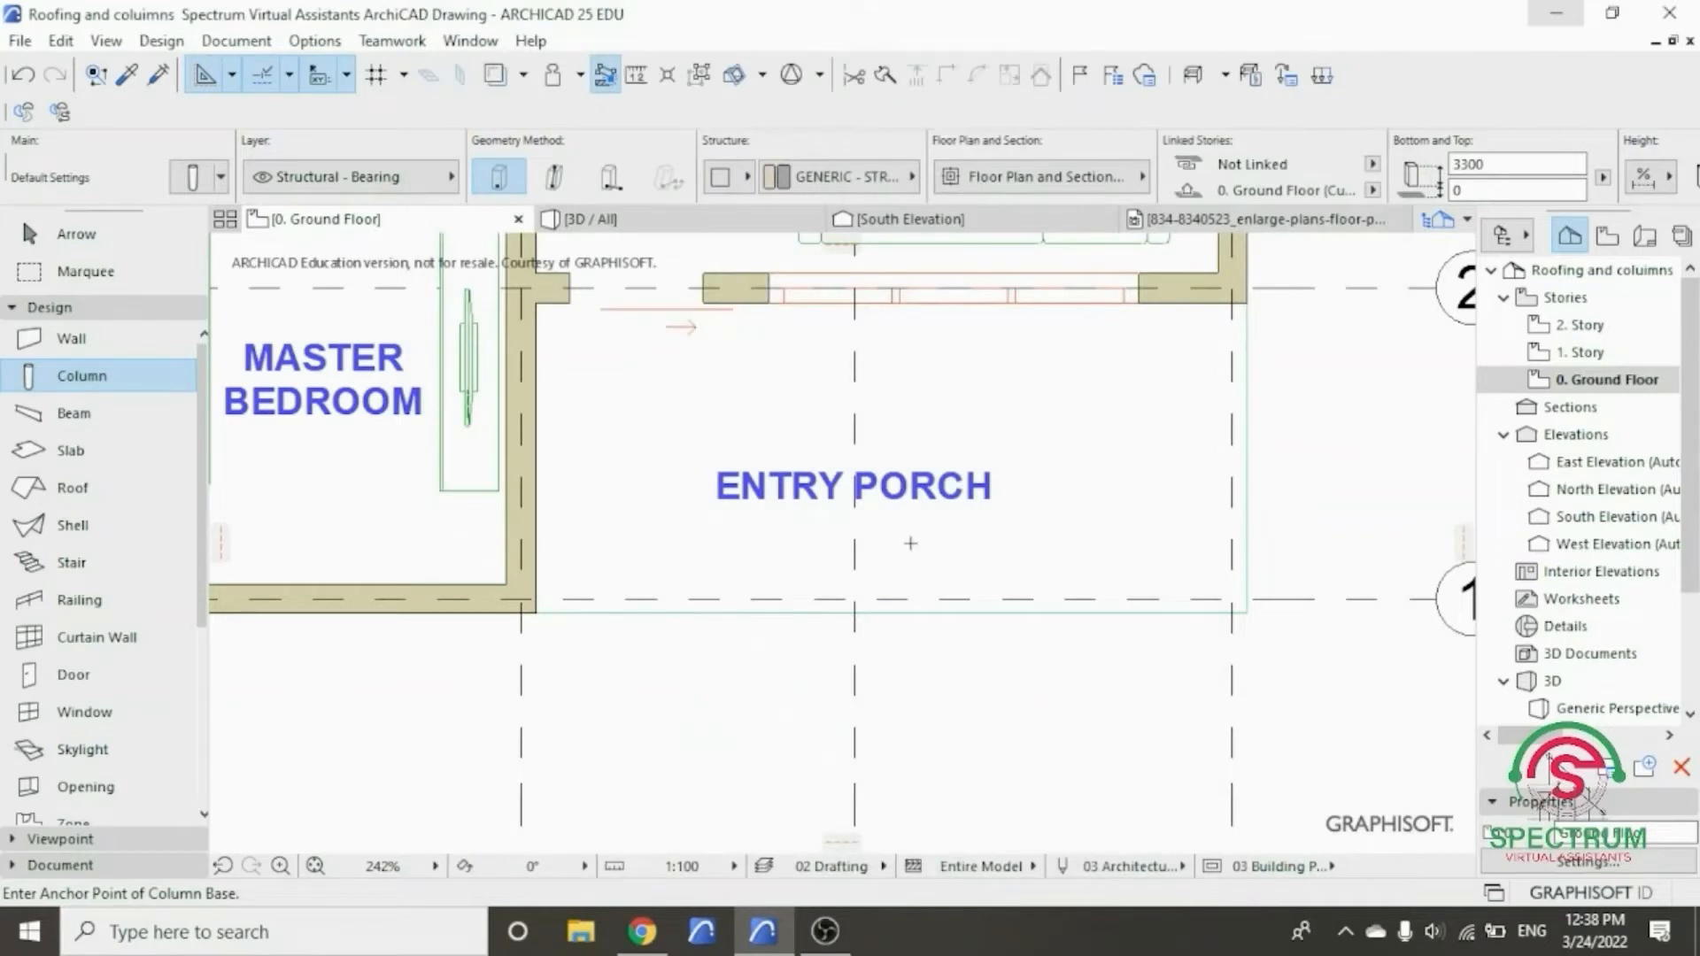
- Place a 60 by 200 mm column at the entry porch slab's outer corner, near the intersection of grid lines D and 1
scroll(1142, 582, "up", 3)
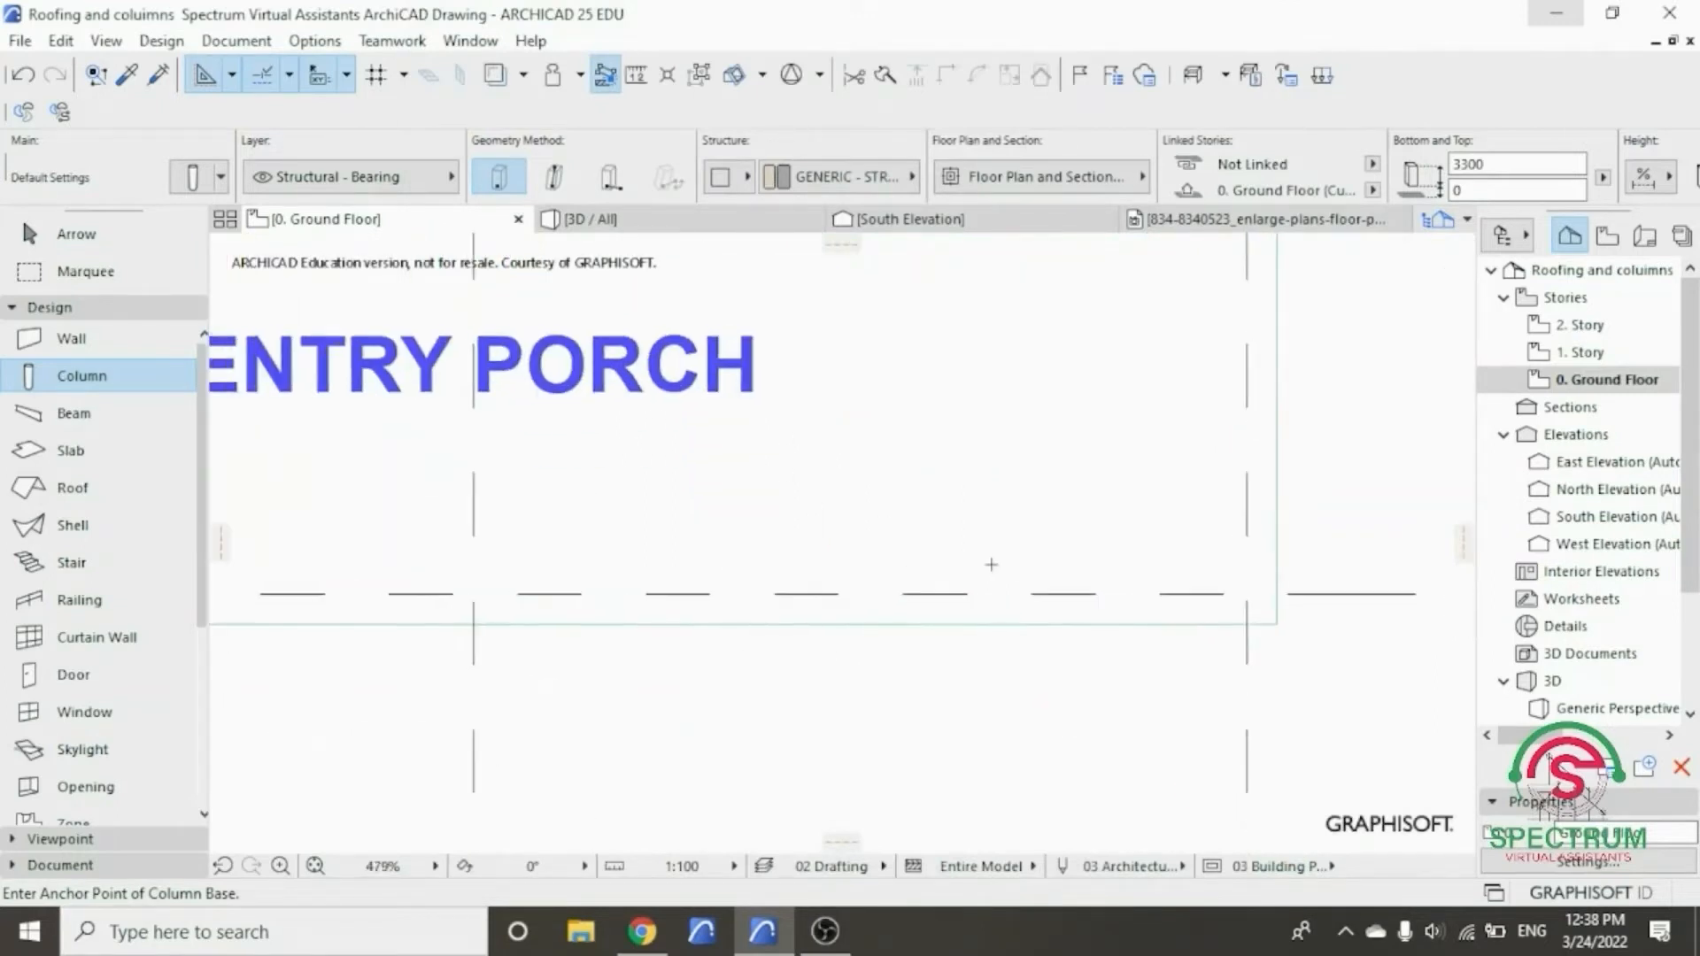
scroll(1184, 574, "down", 3)
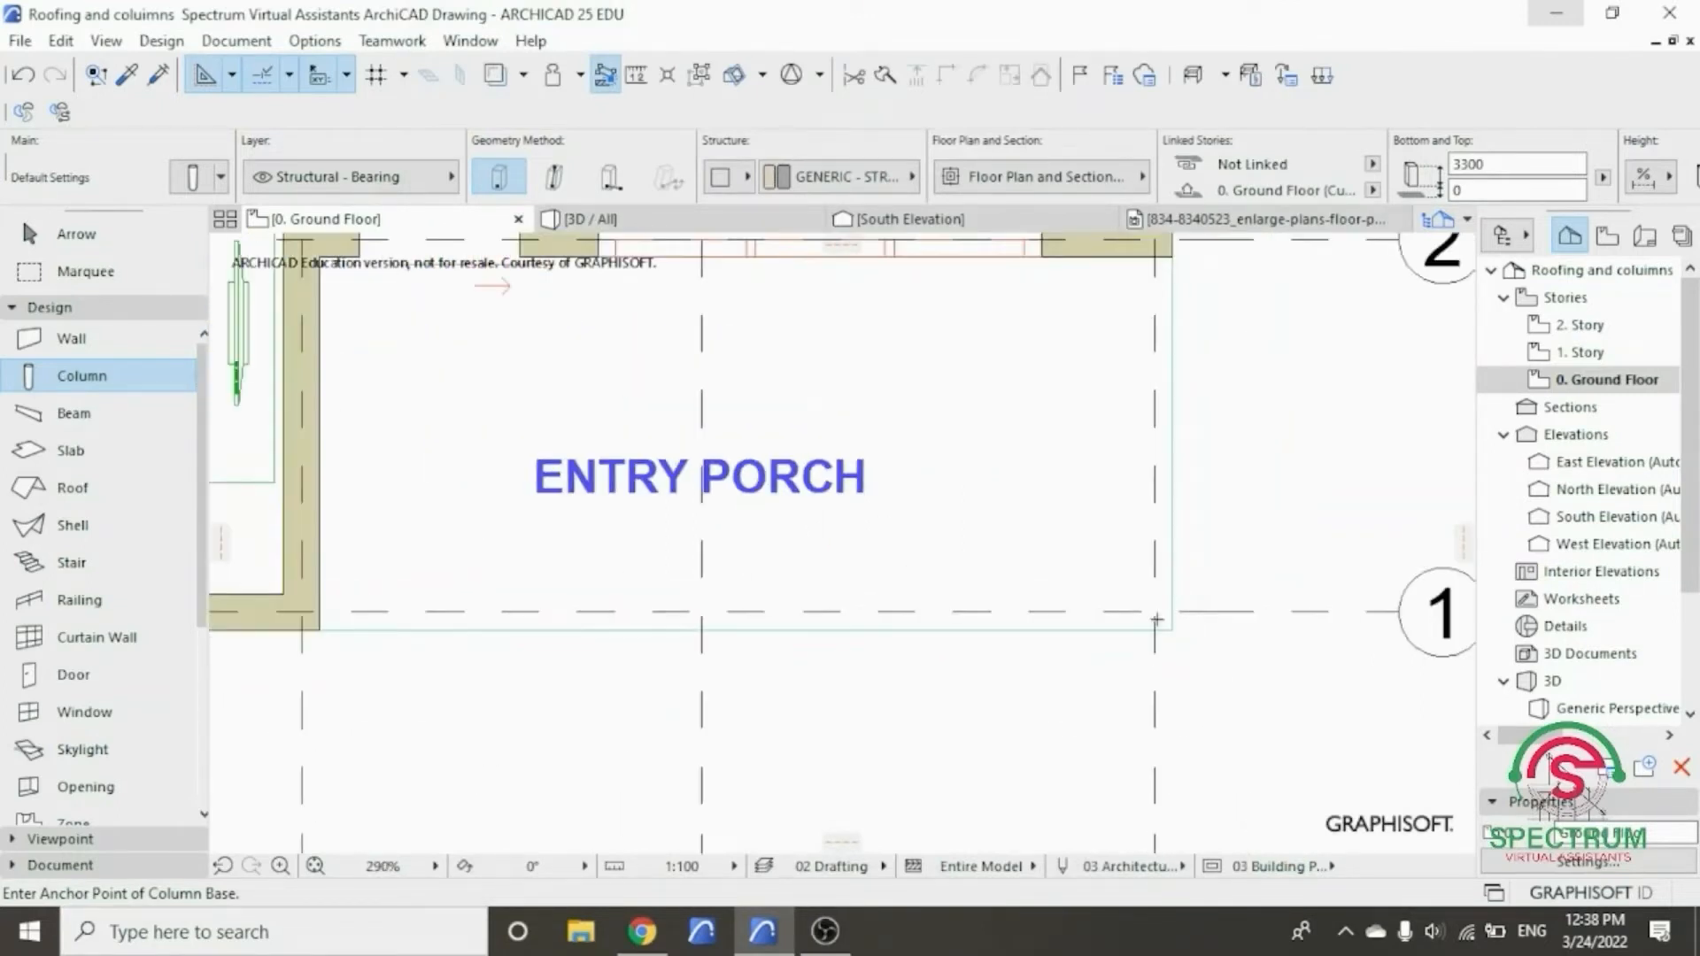
scroll(1155, 620, "up", 4)
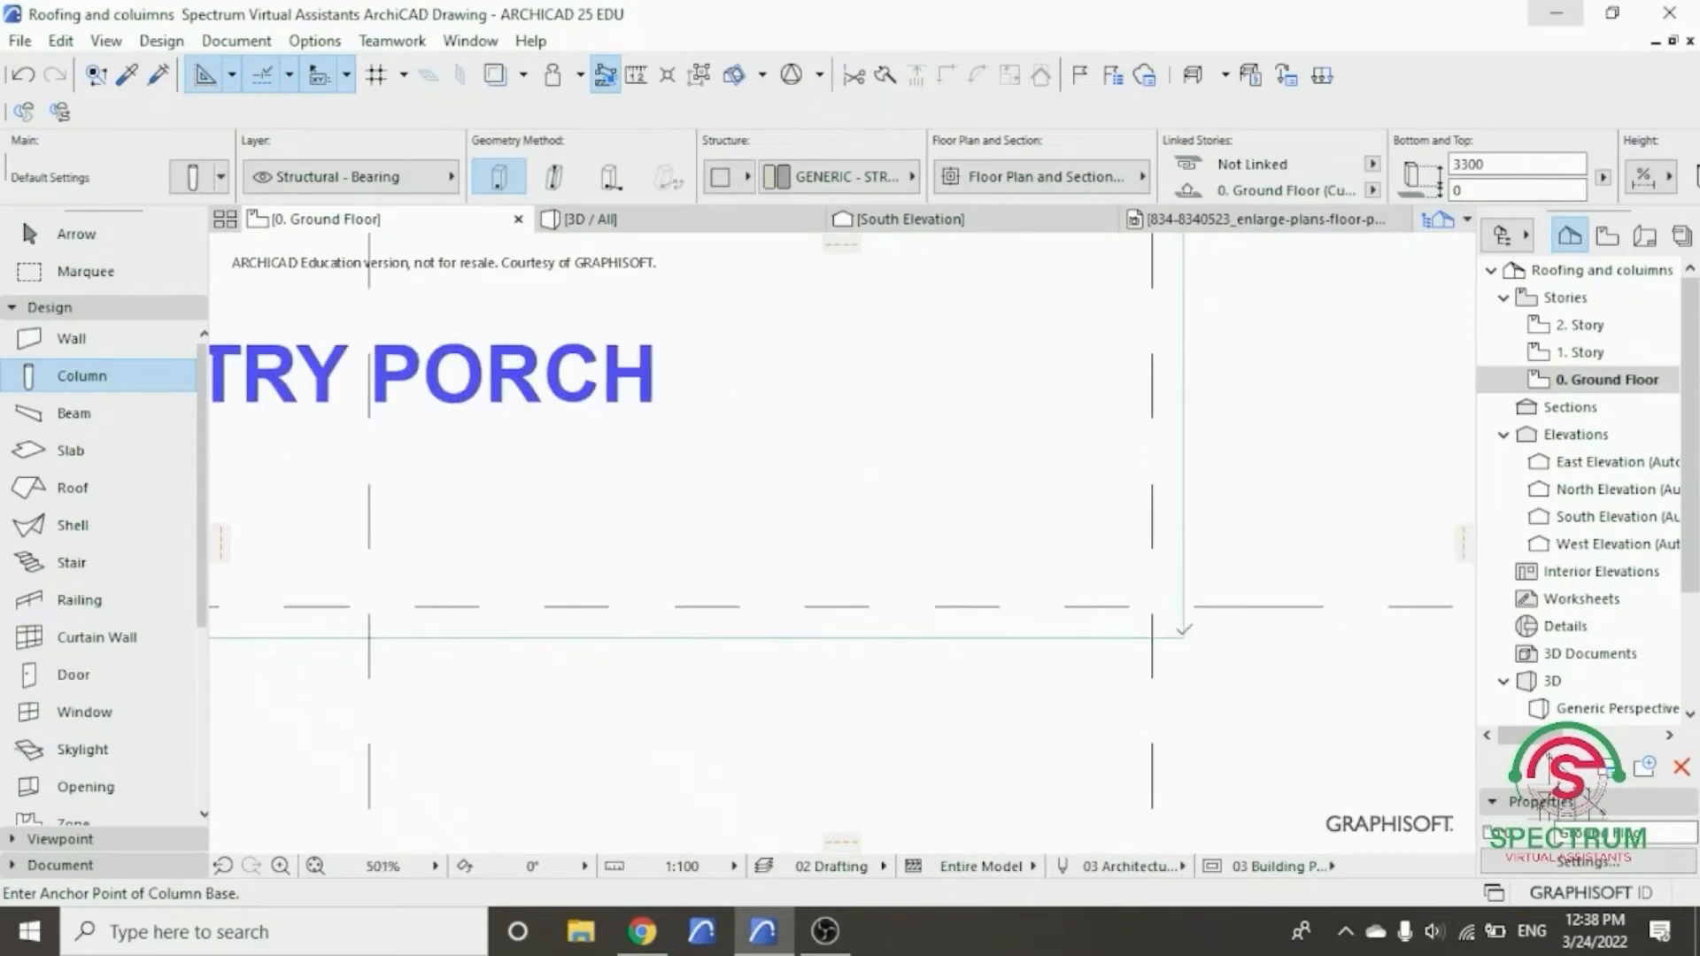
left_click(1184, 637)
scroll(1225, 622, "up", 4)
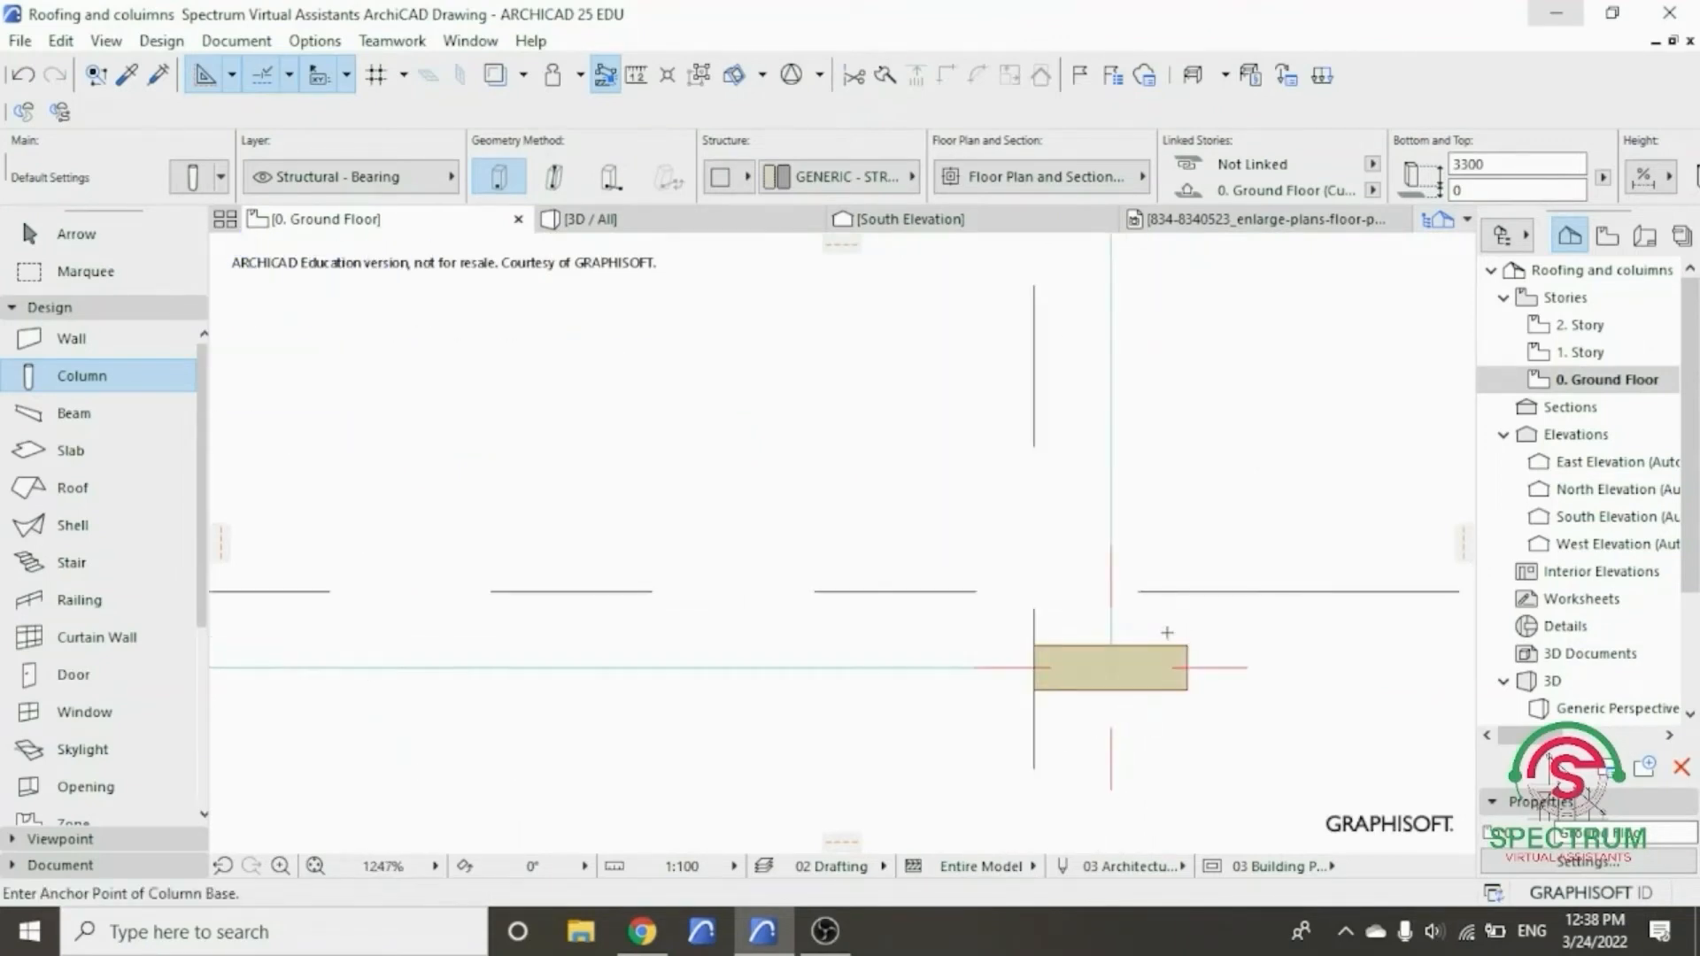
key("Escape")
- Rotate the entry porch column 90° about its centre
left_click(1213, 630)
right_click(1167, 656)
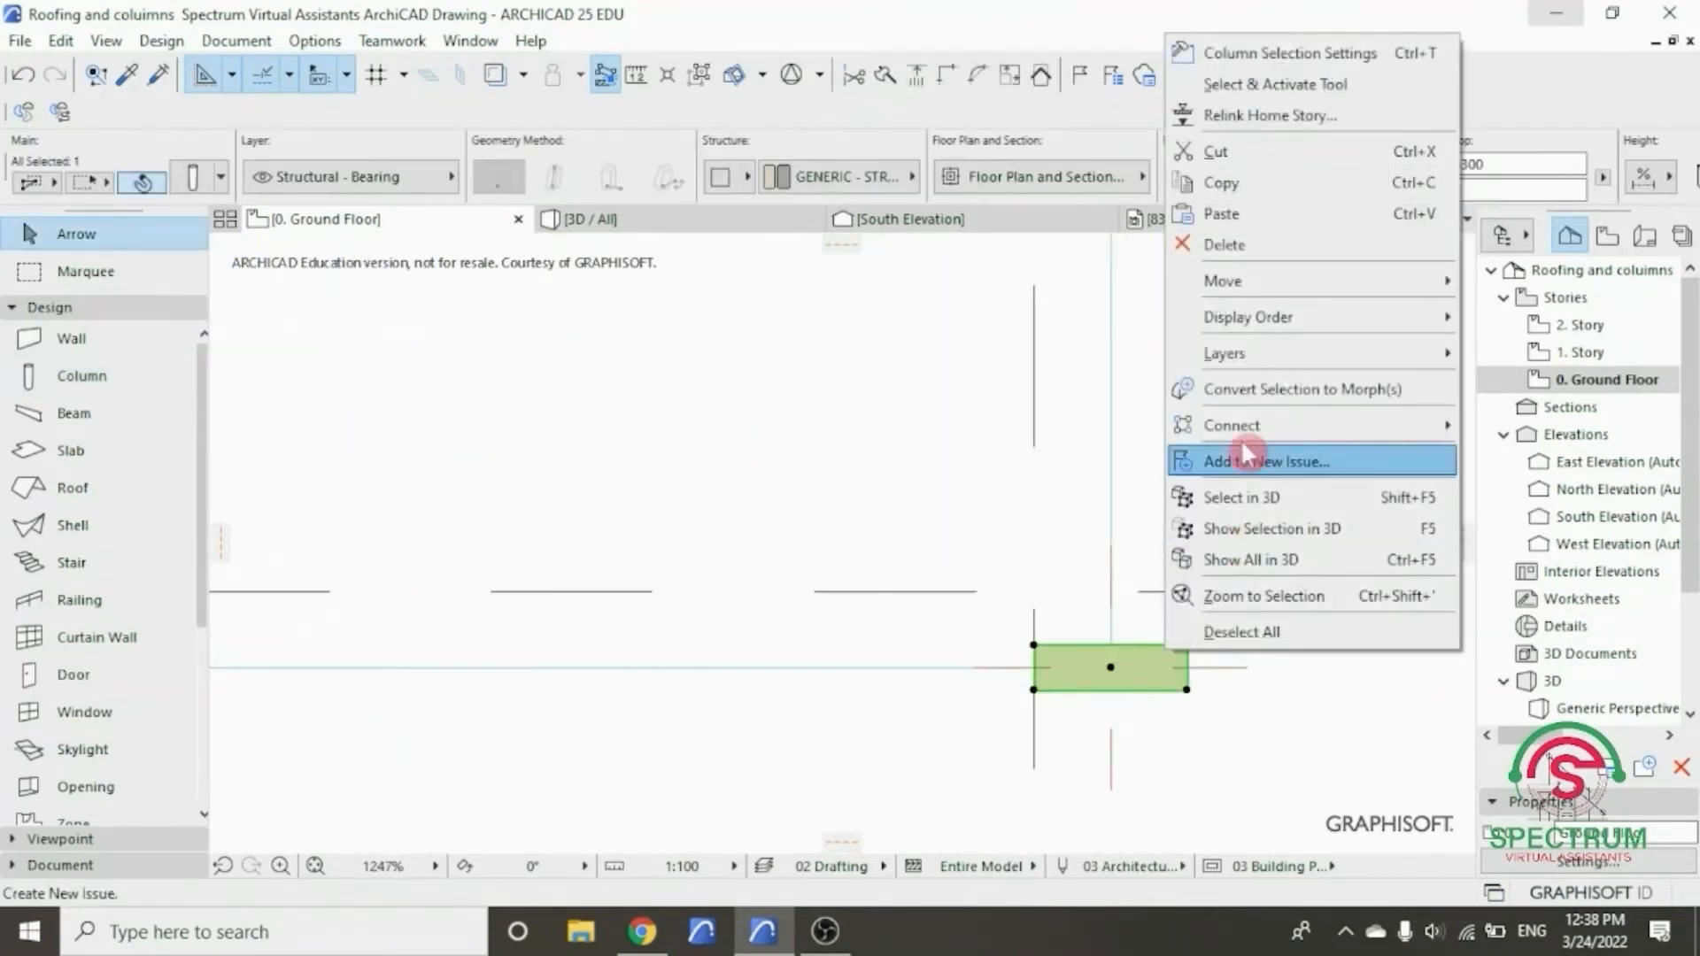
mouse_move(1212, 277)
left_click(974, 312)
left_click(1111, 667)
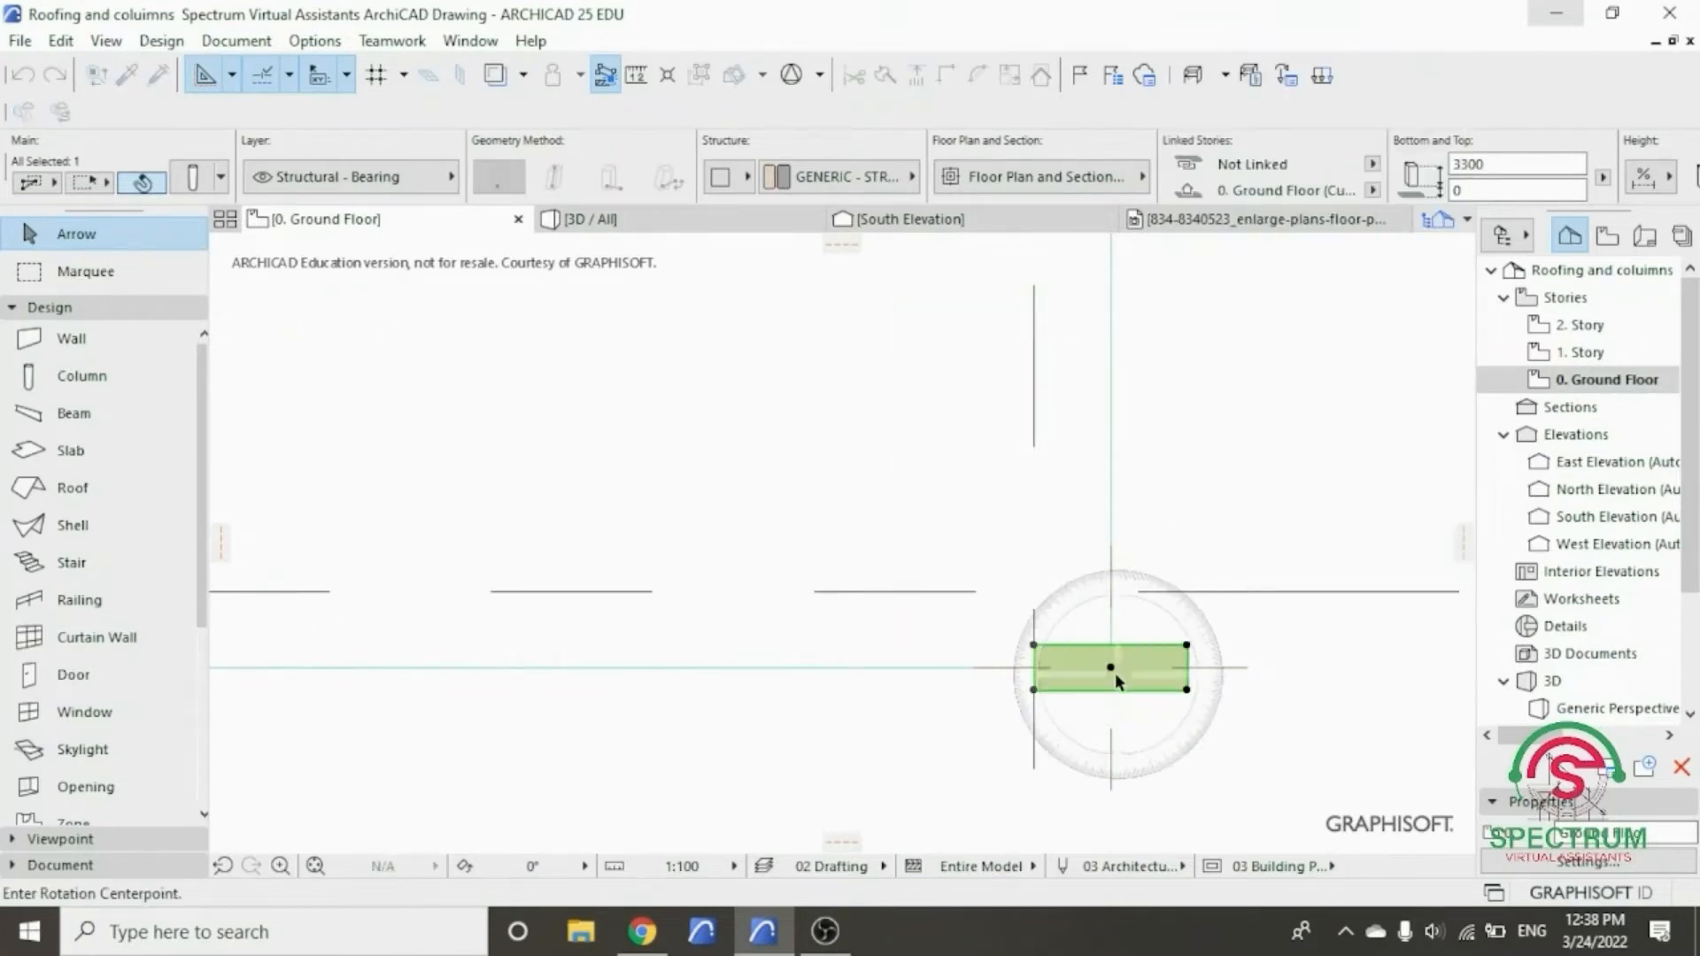
left_click(1252, 667)
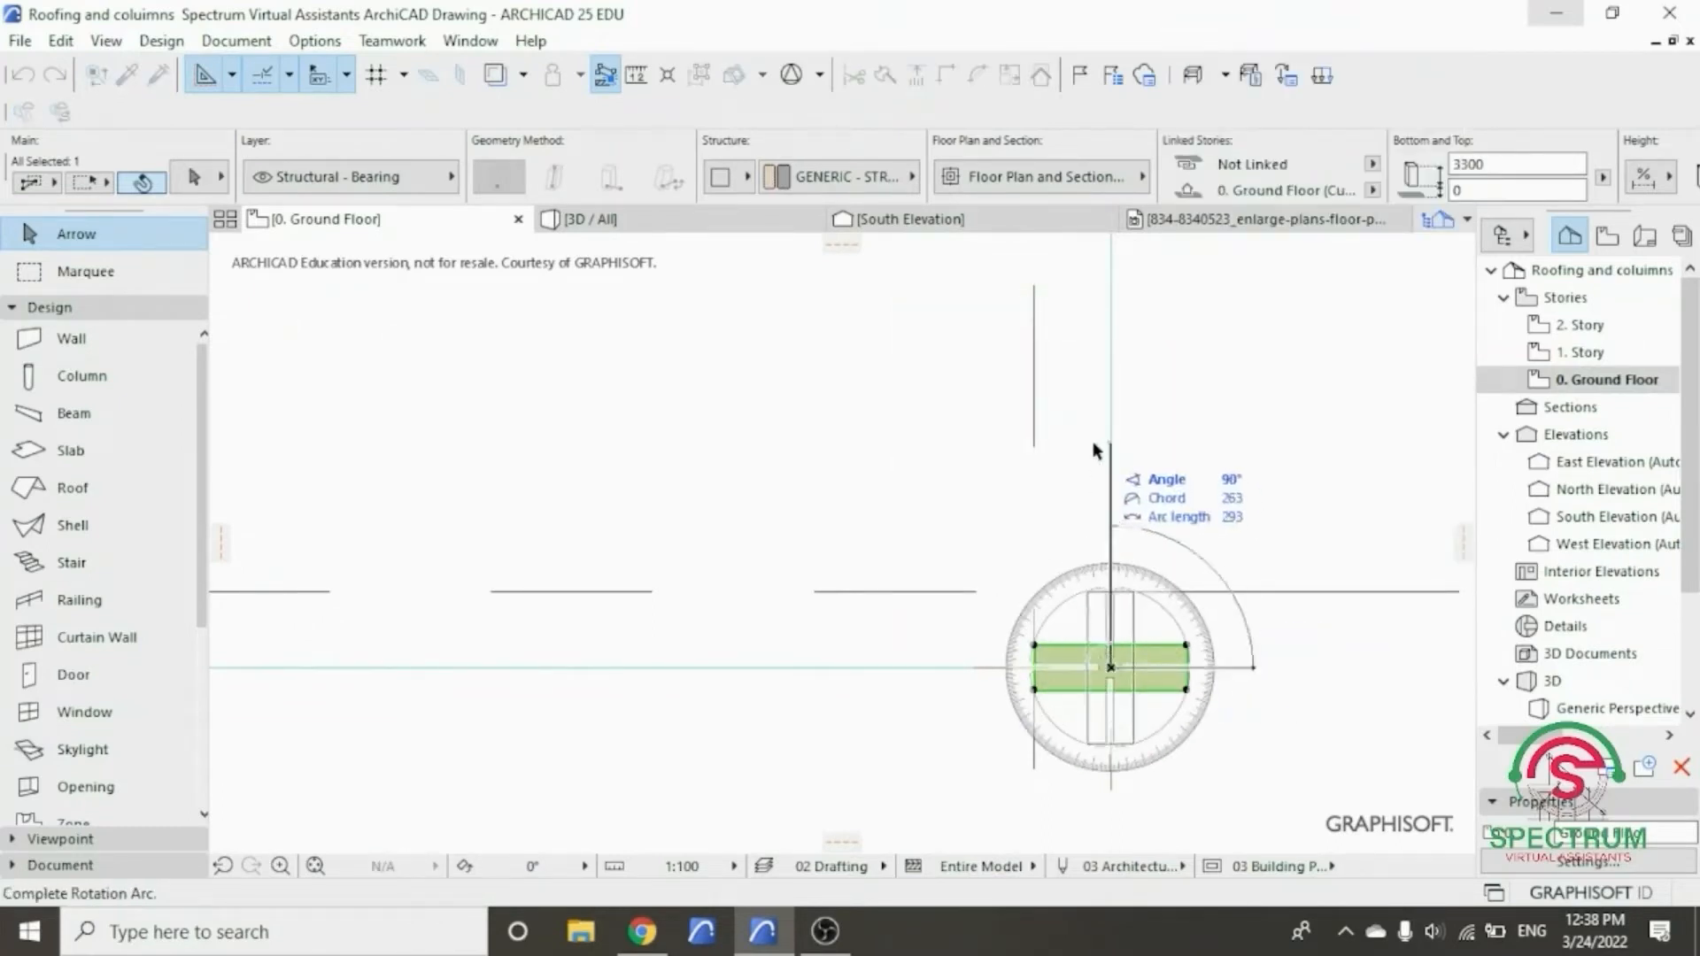
left_click(1110, 458)
- Move the porch column so its lower-right corner meets the slab's outer corner
right_click(1238, 408)
mouse_move(1328, 537)
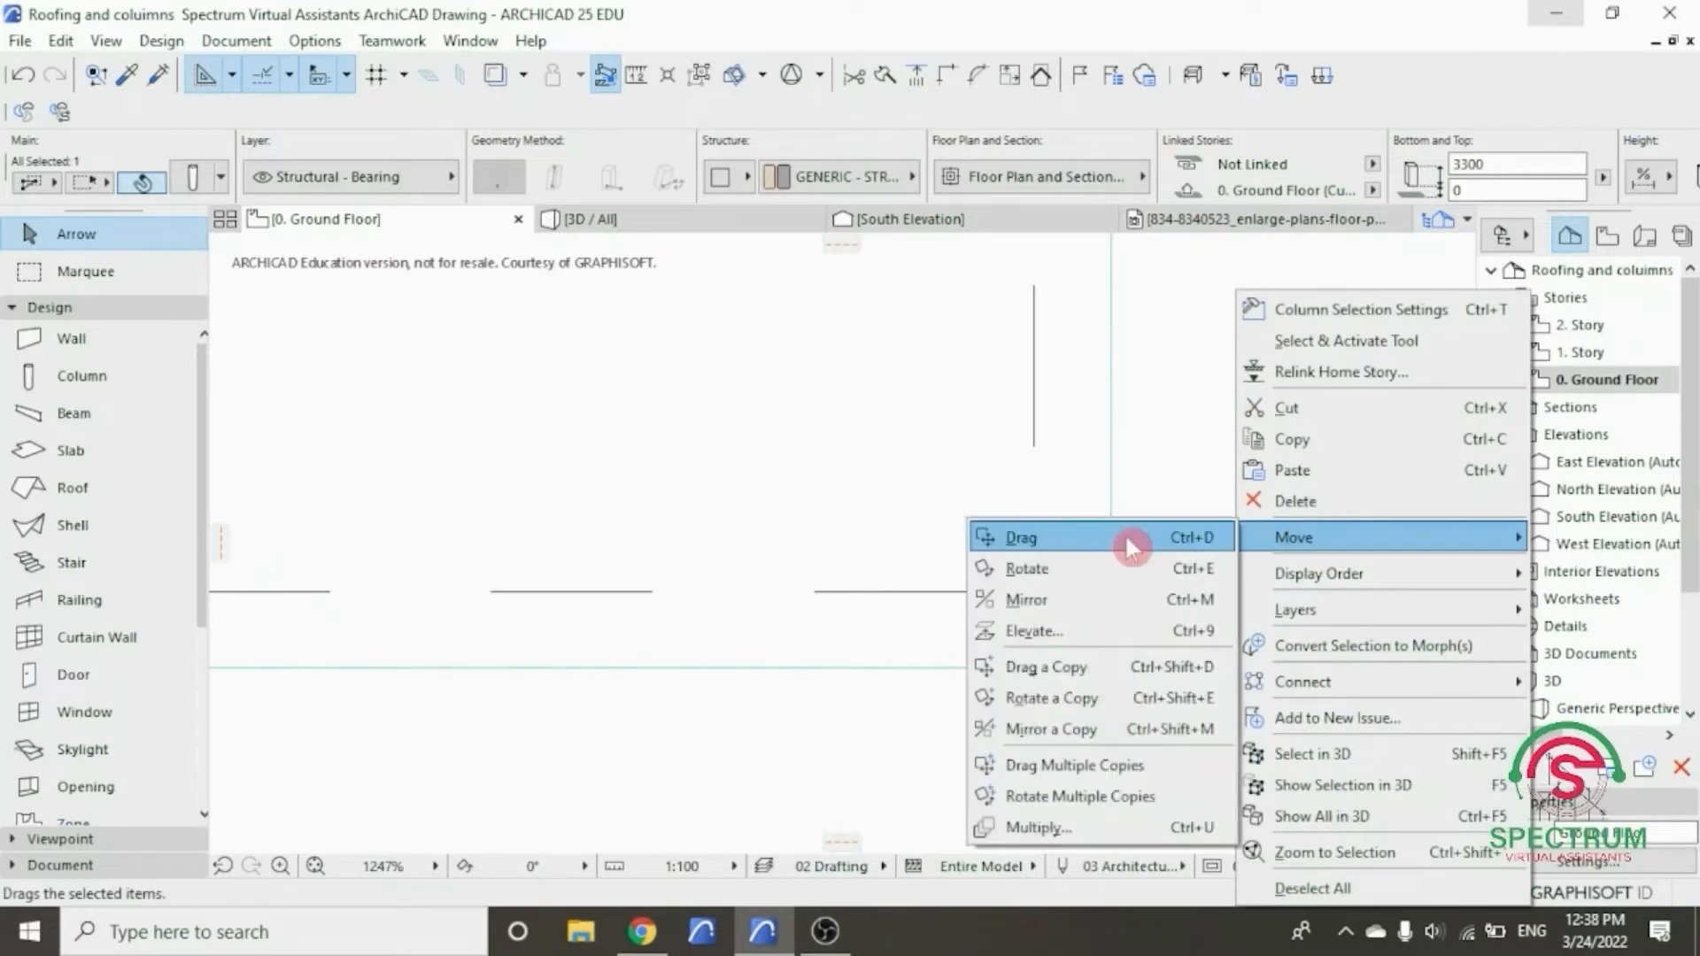
left_click(1117, 538)
left_click(1133, 744)
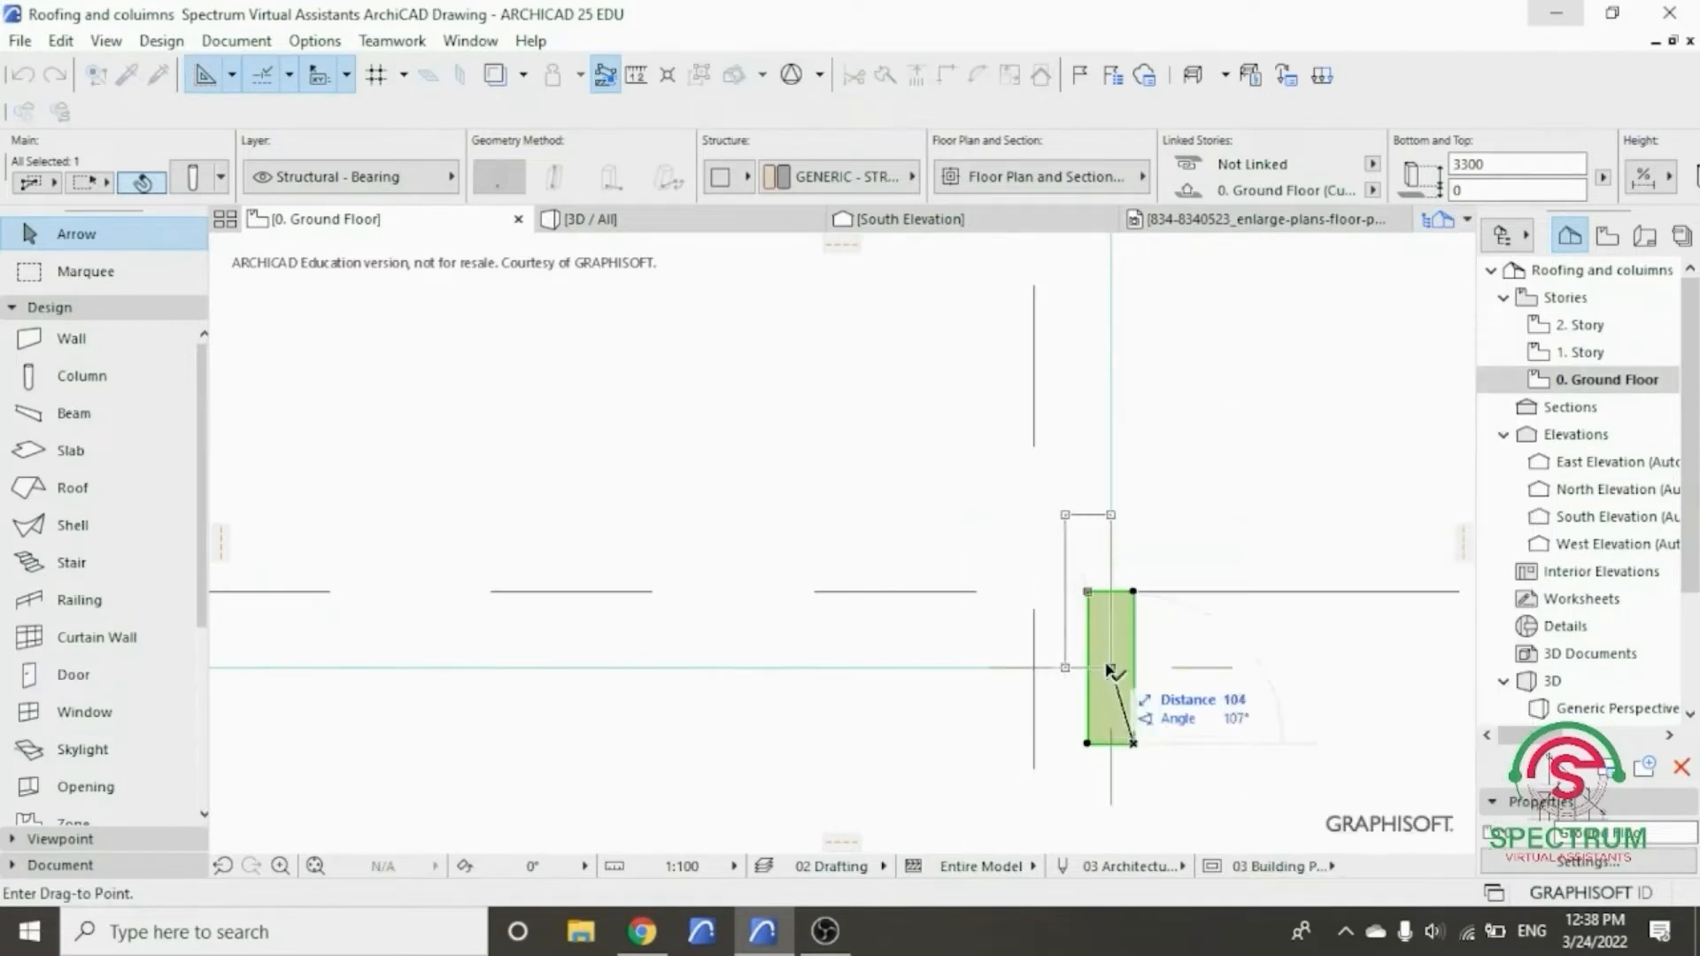
left_click(1102, 681)
scroll(979, 596, "down", 5)
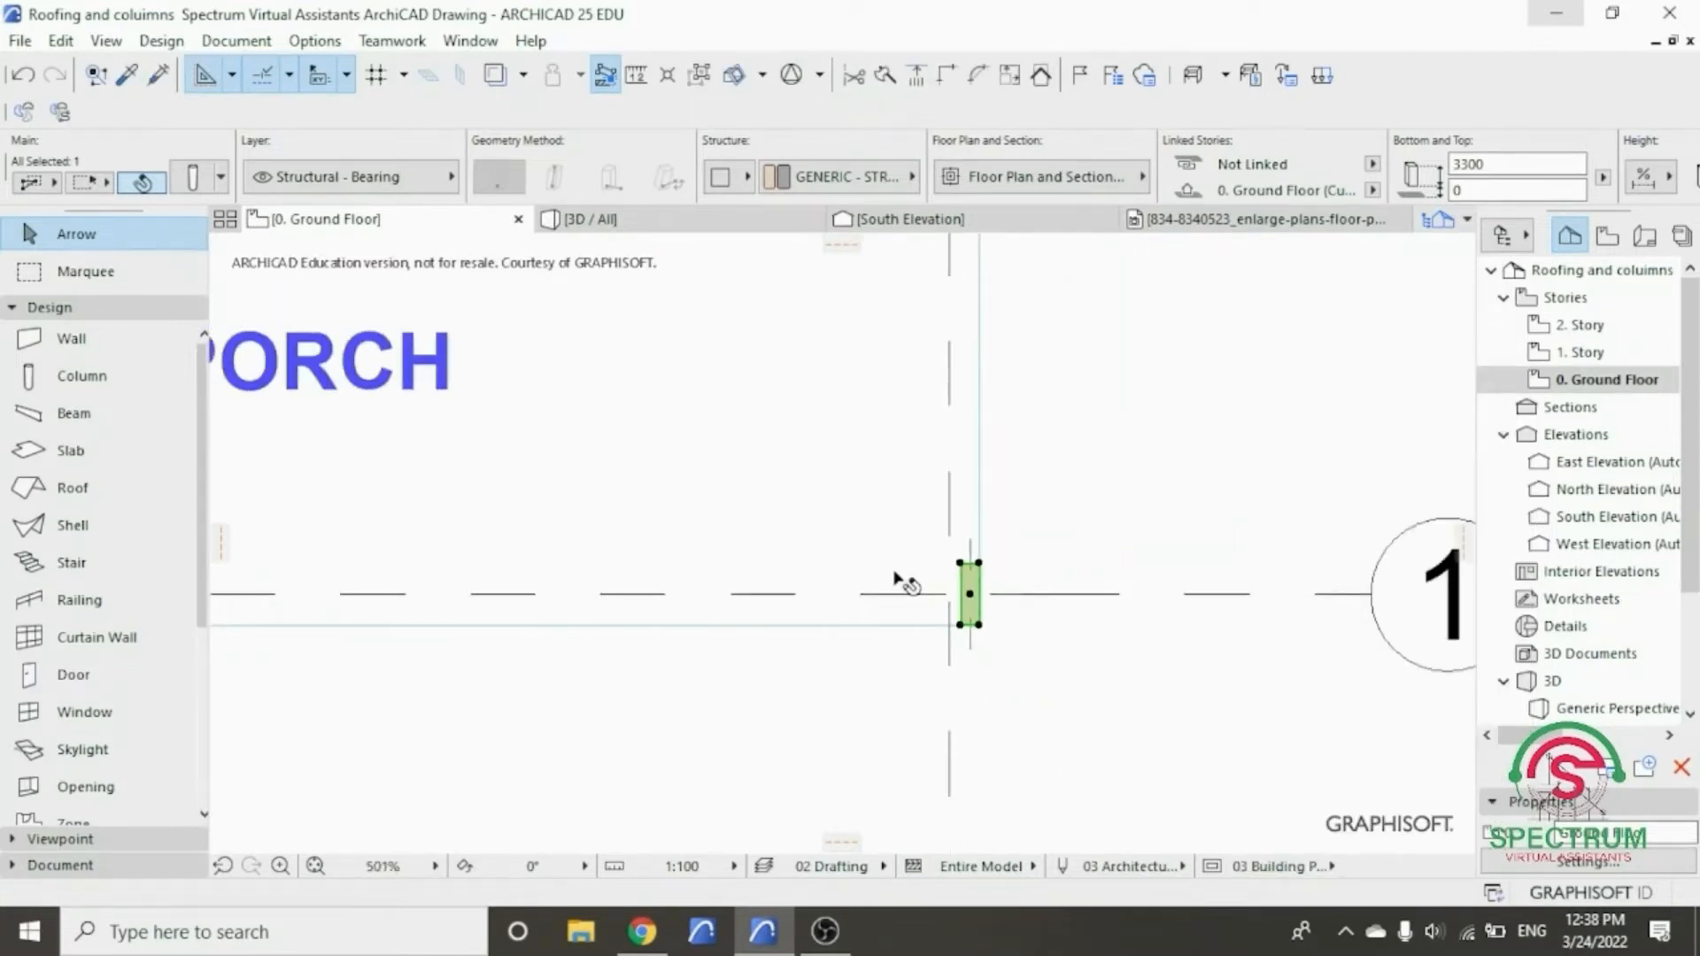
- Move the porch column along the slab's edge so it is centred on grid line D
scroll(916, 580, "up", 2)
right_click(1116, 443)
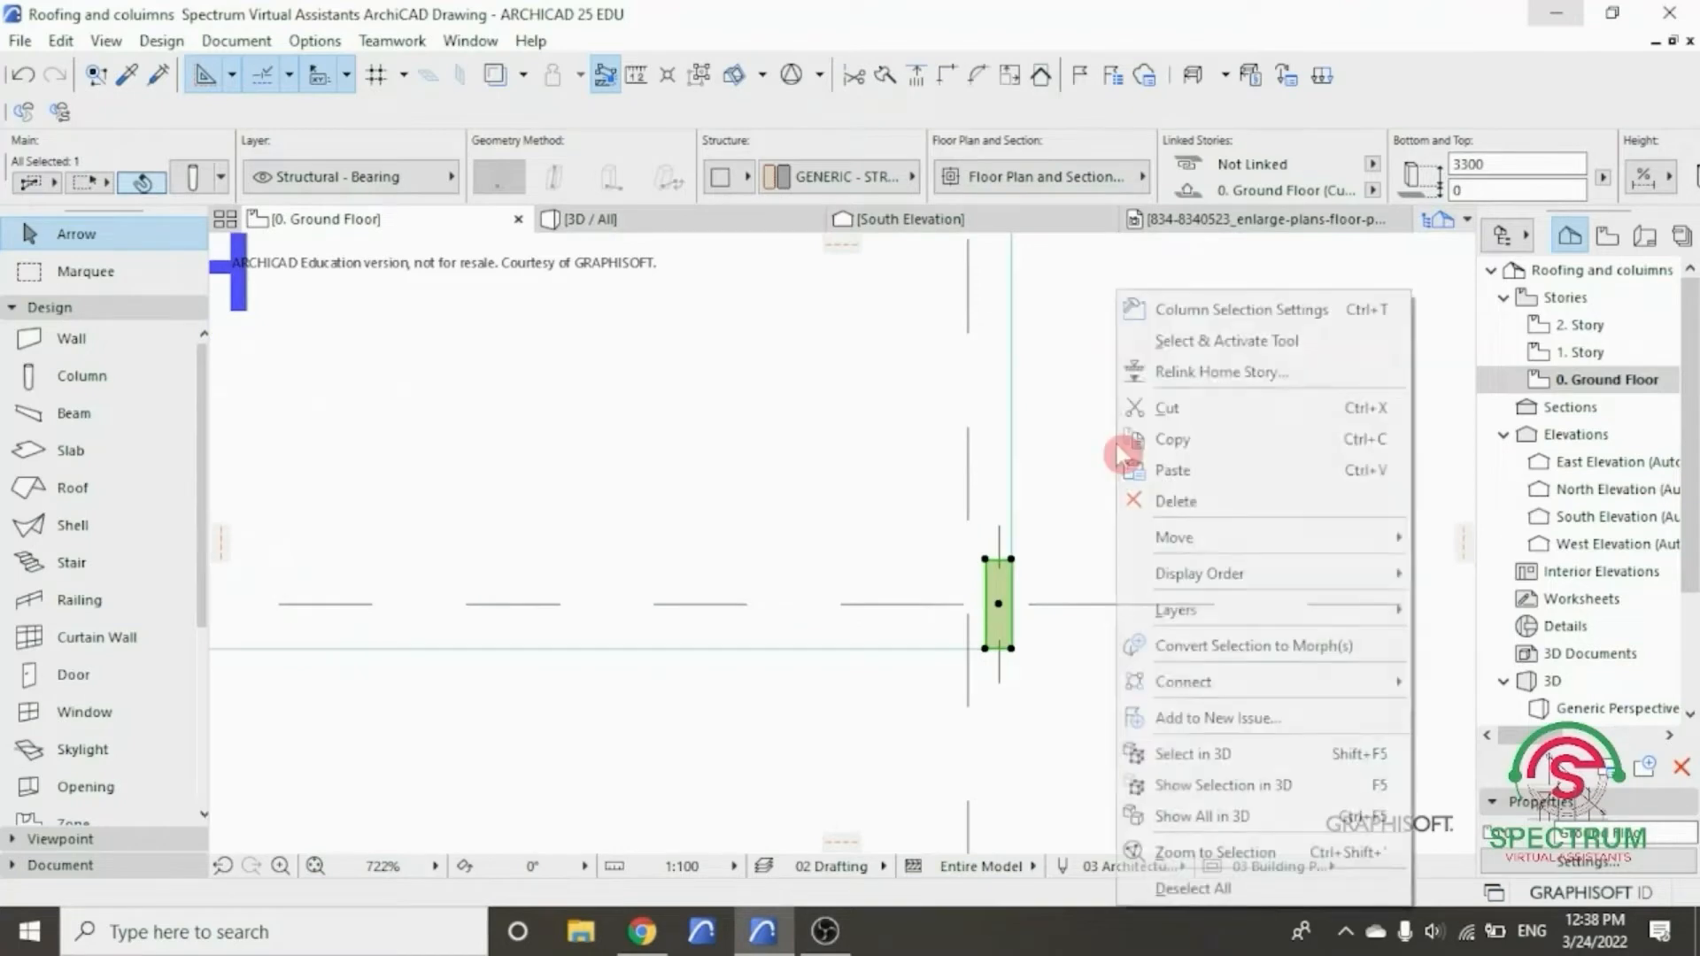
mouse_move(1207, 537)
left_click(1437, 537)
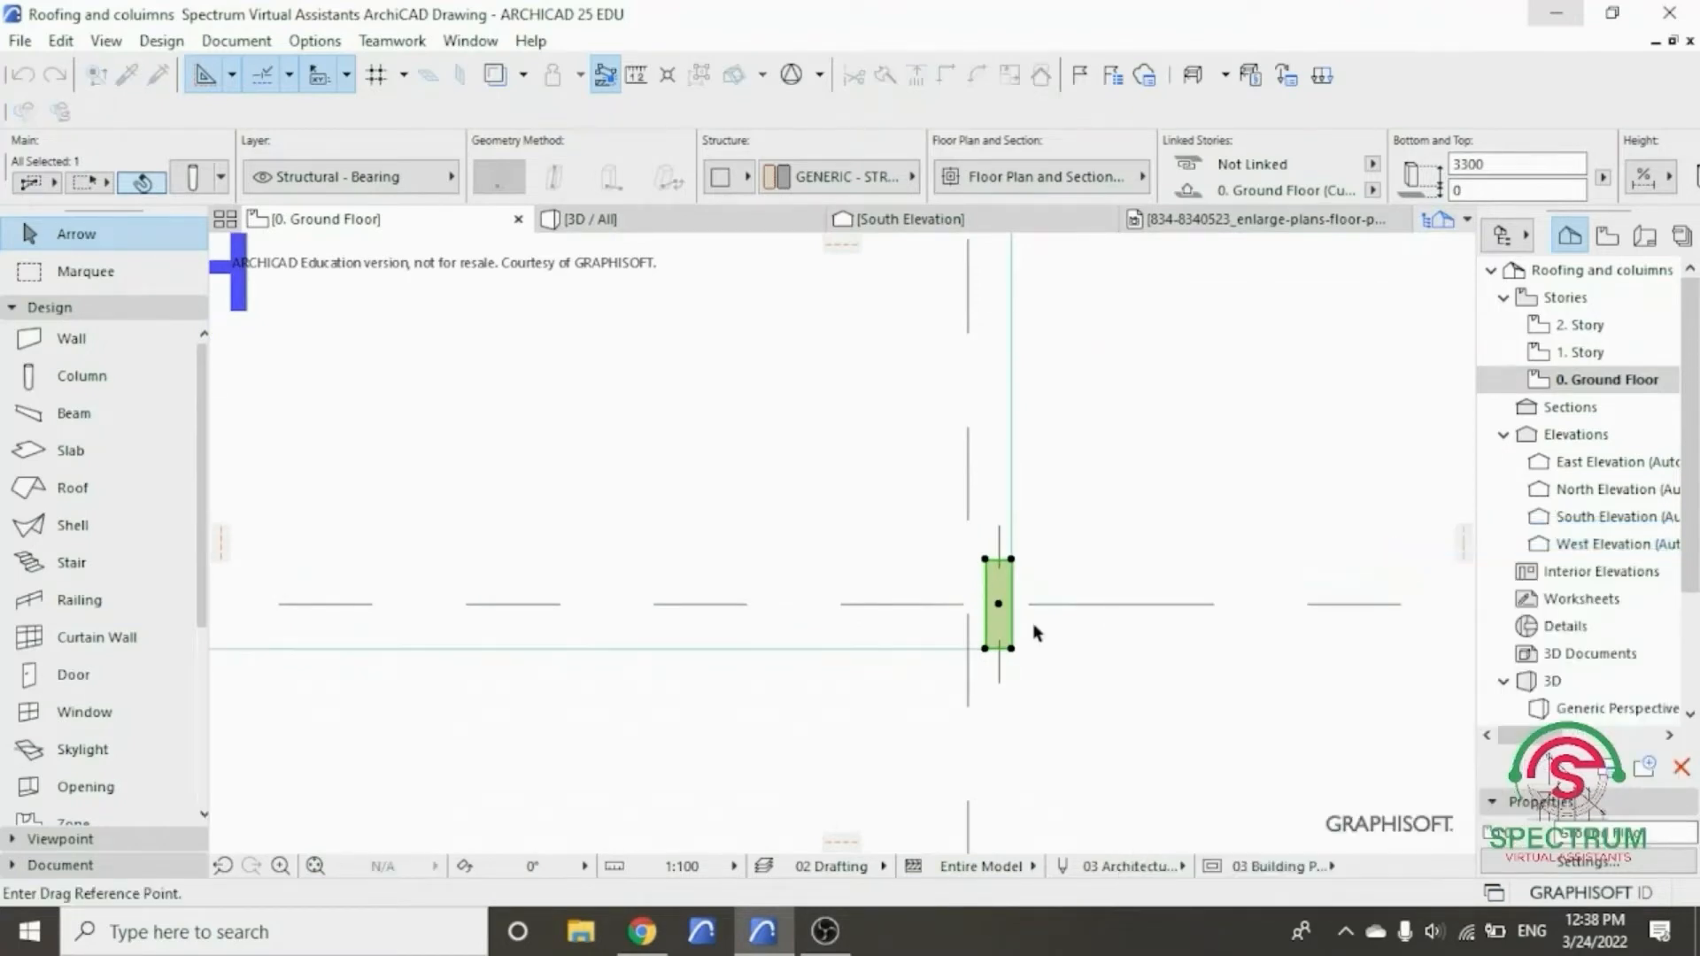
left_click(1012, 648)
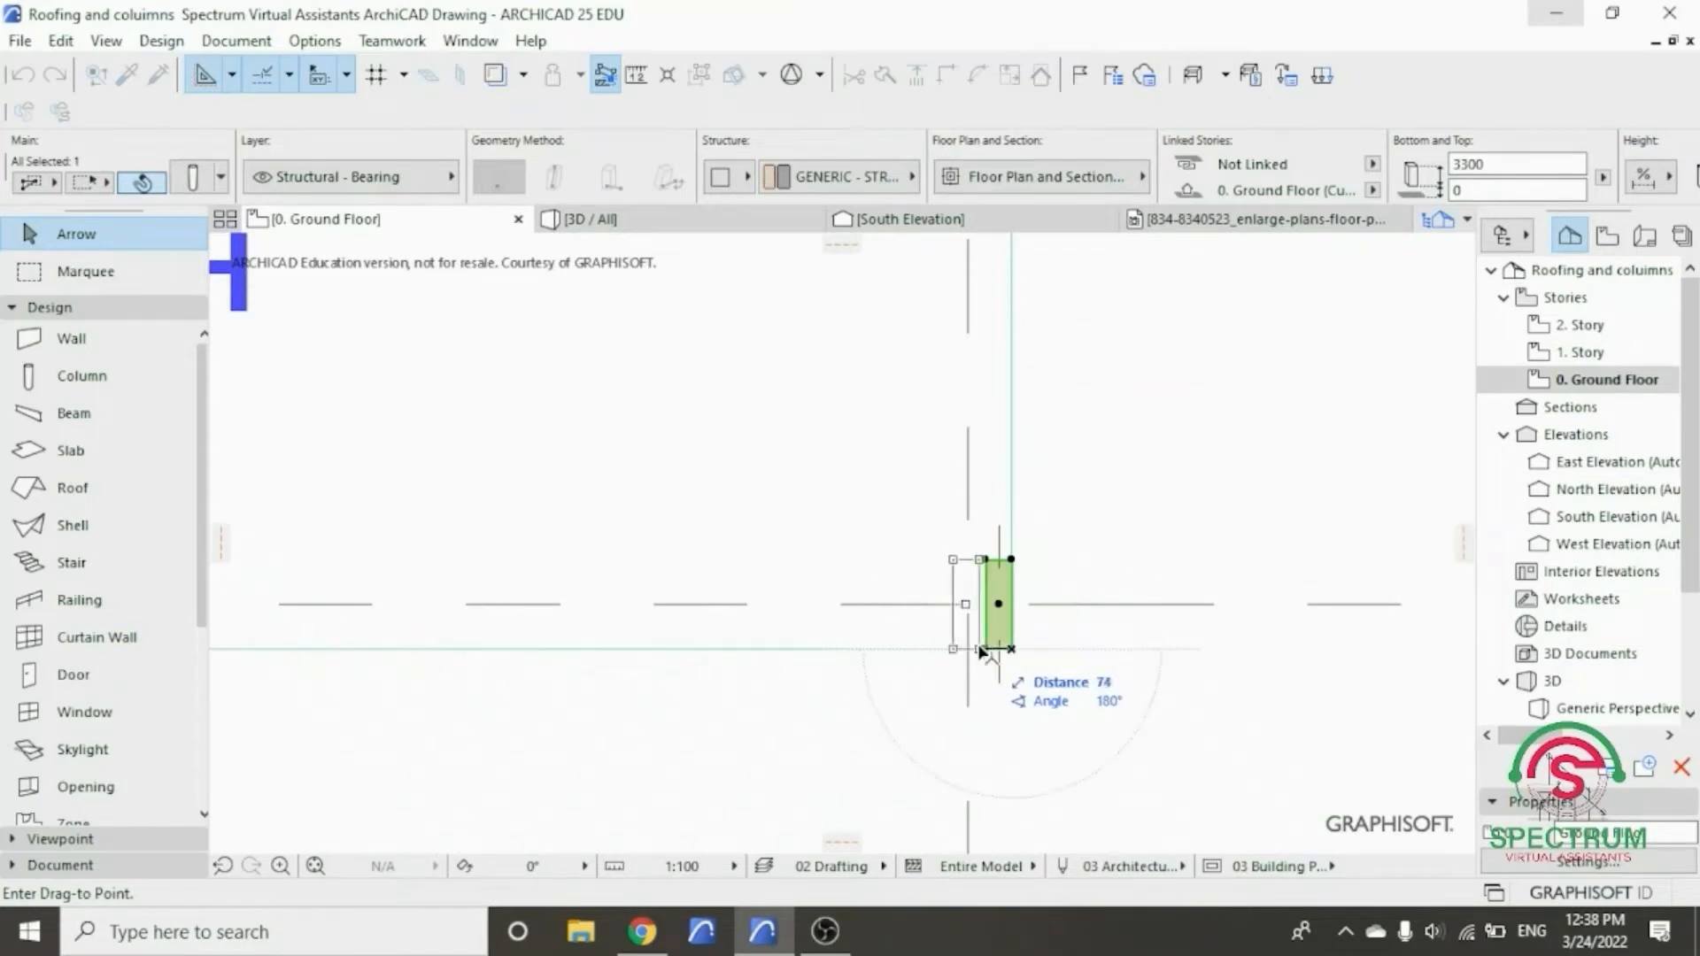
left_click(982, 651)
scroll(971, 608, "up", 5)
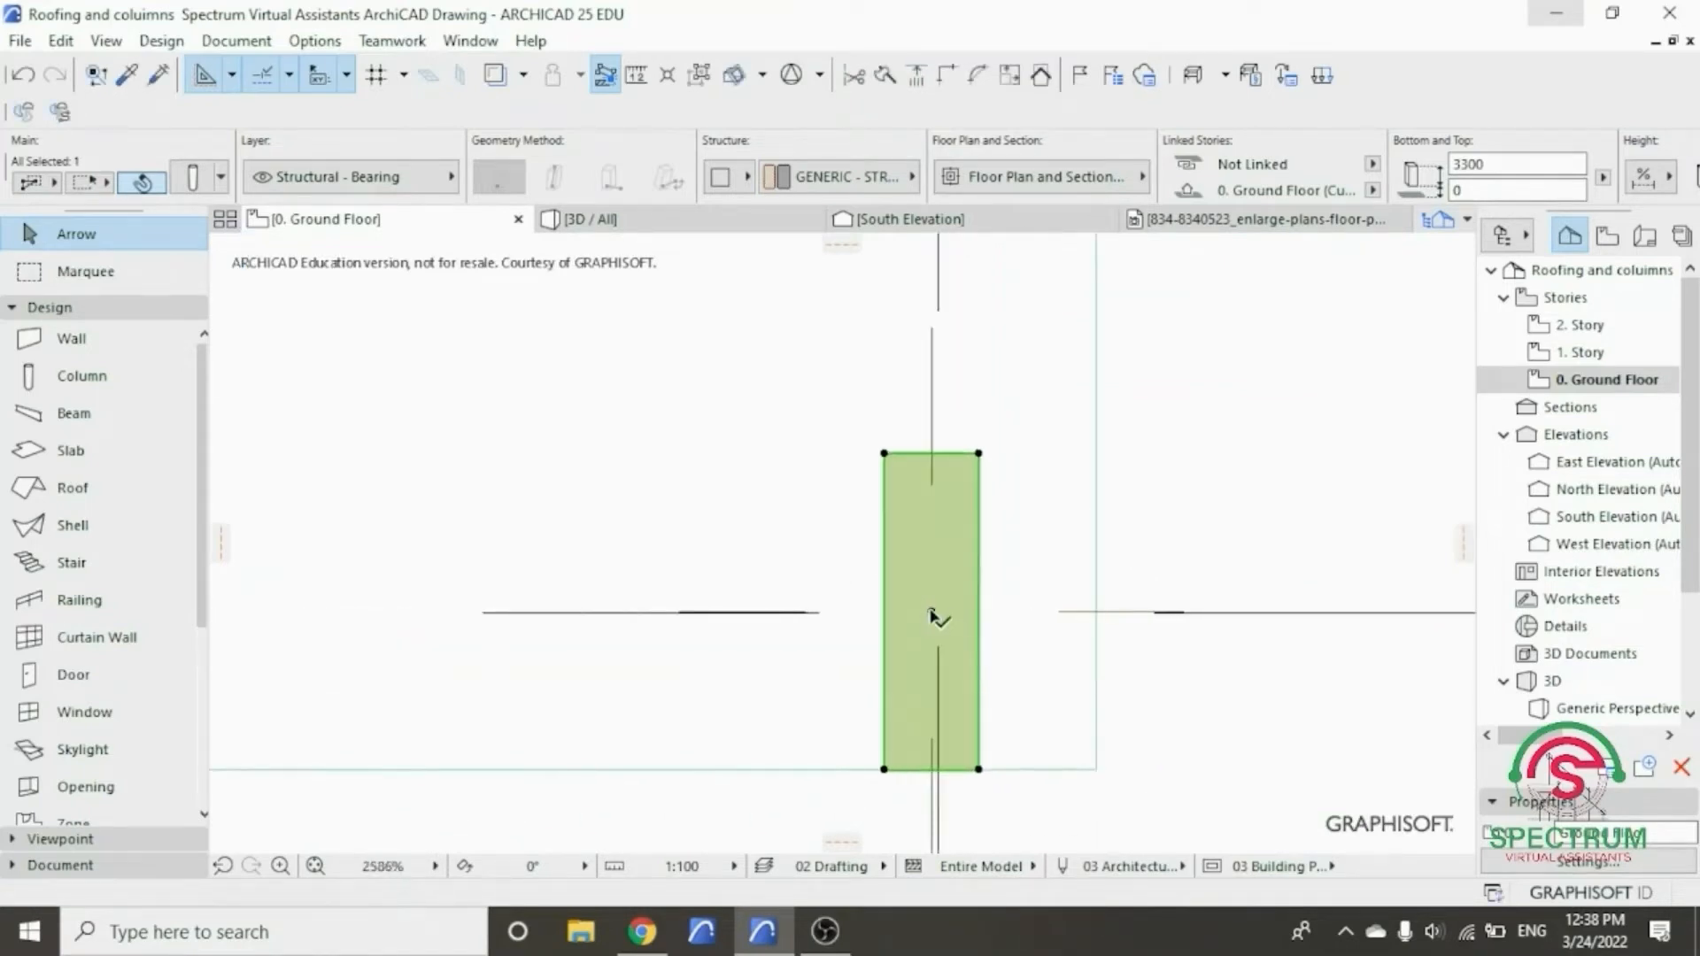
left_click(931, 611)
left_click(937, 612)
scroll(974, 603, "down", 6)
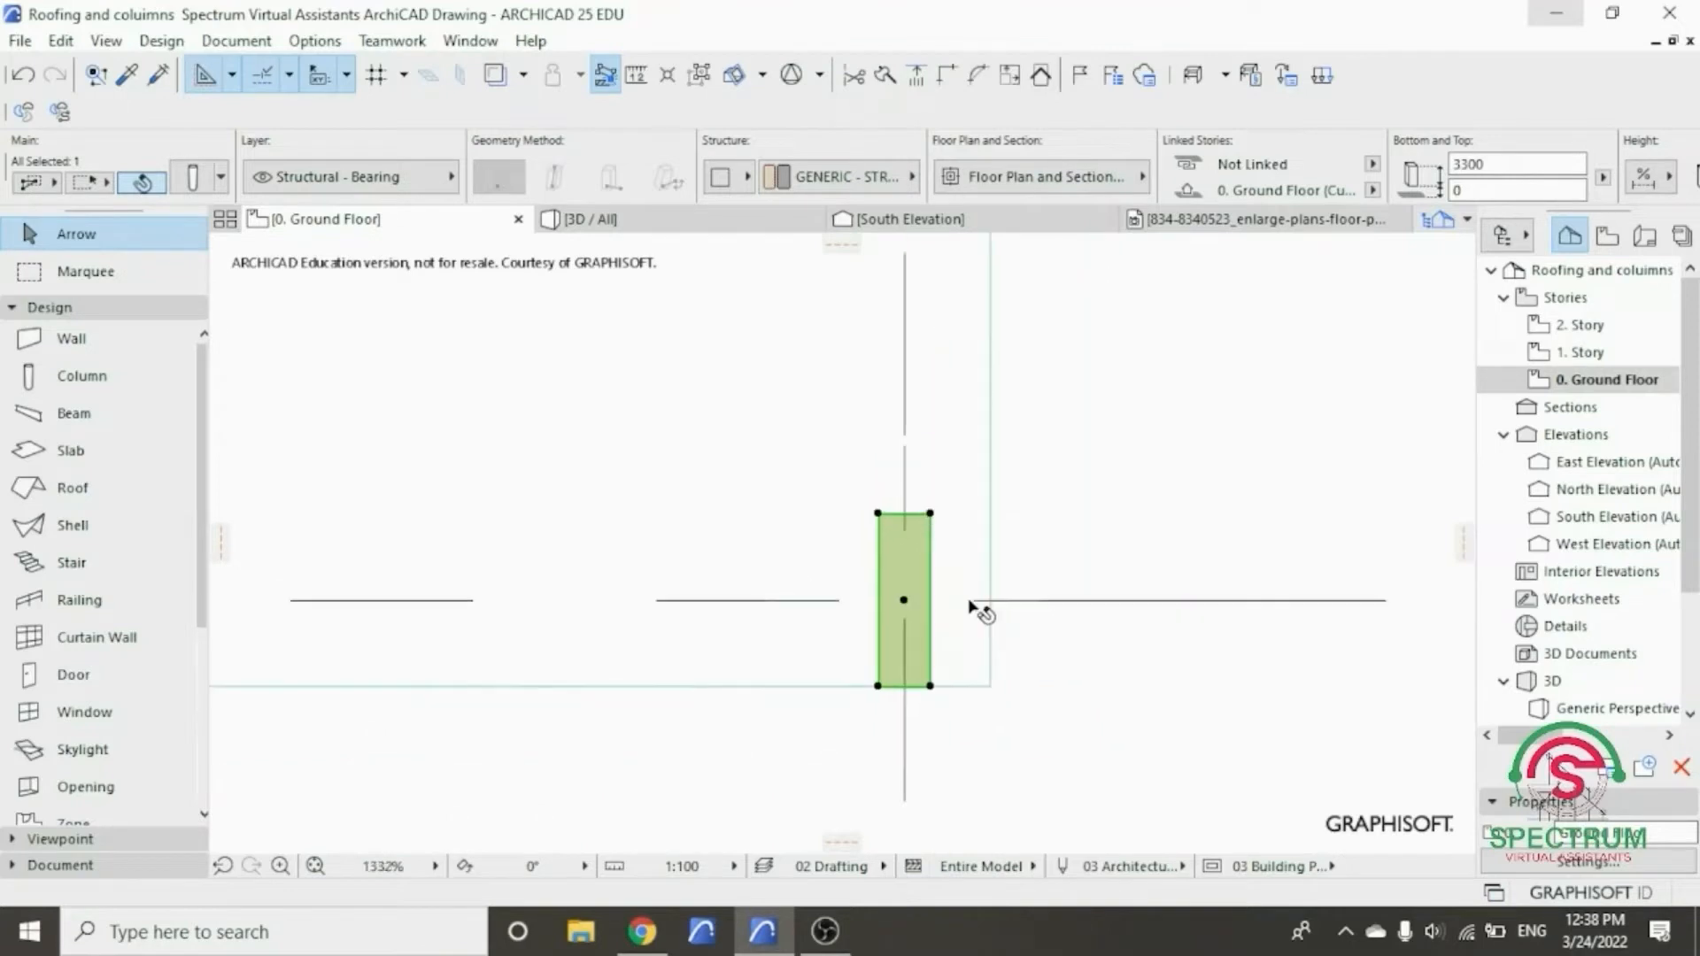
scroll(1018, 584, "up", 2)
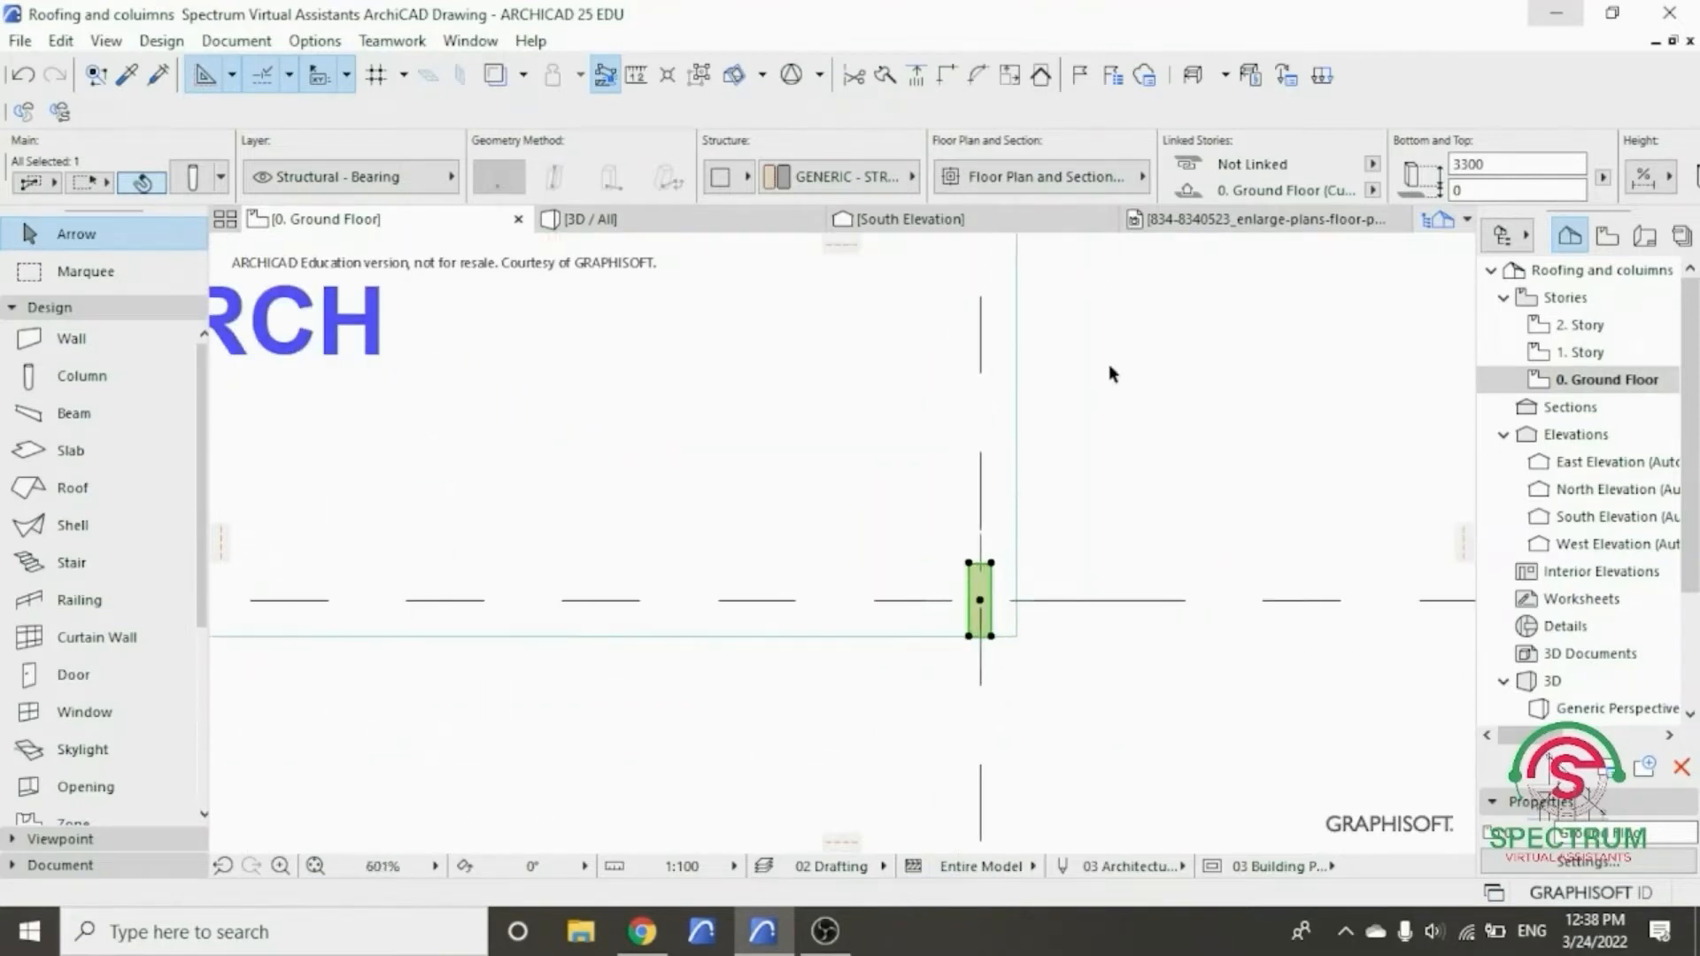
- Place a copy of the porch column 60 mm away at 180°, directly against the original along grid line 1
right_click(1112, 370)
mouse_move(1198, 540)
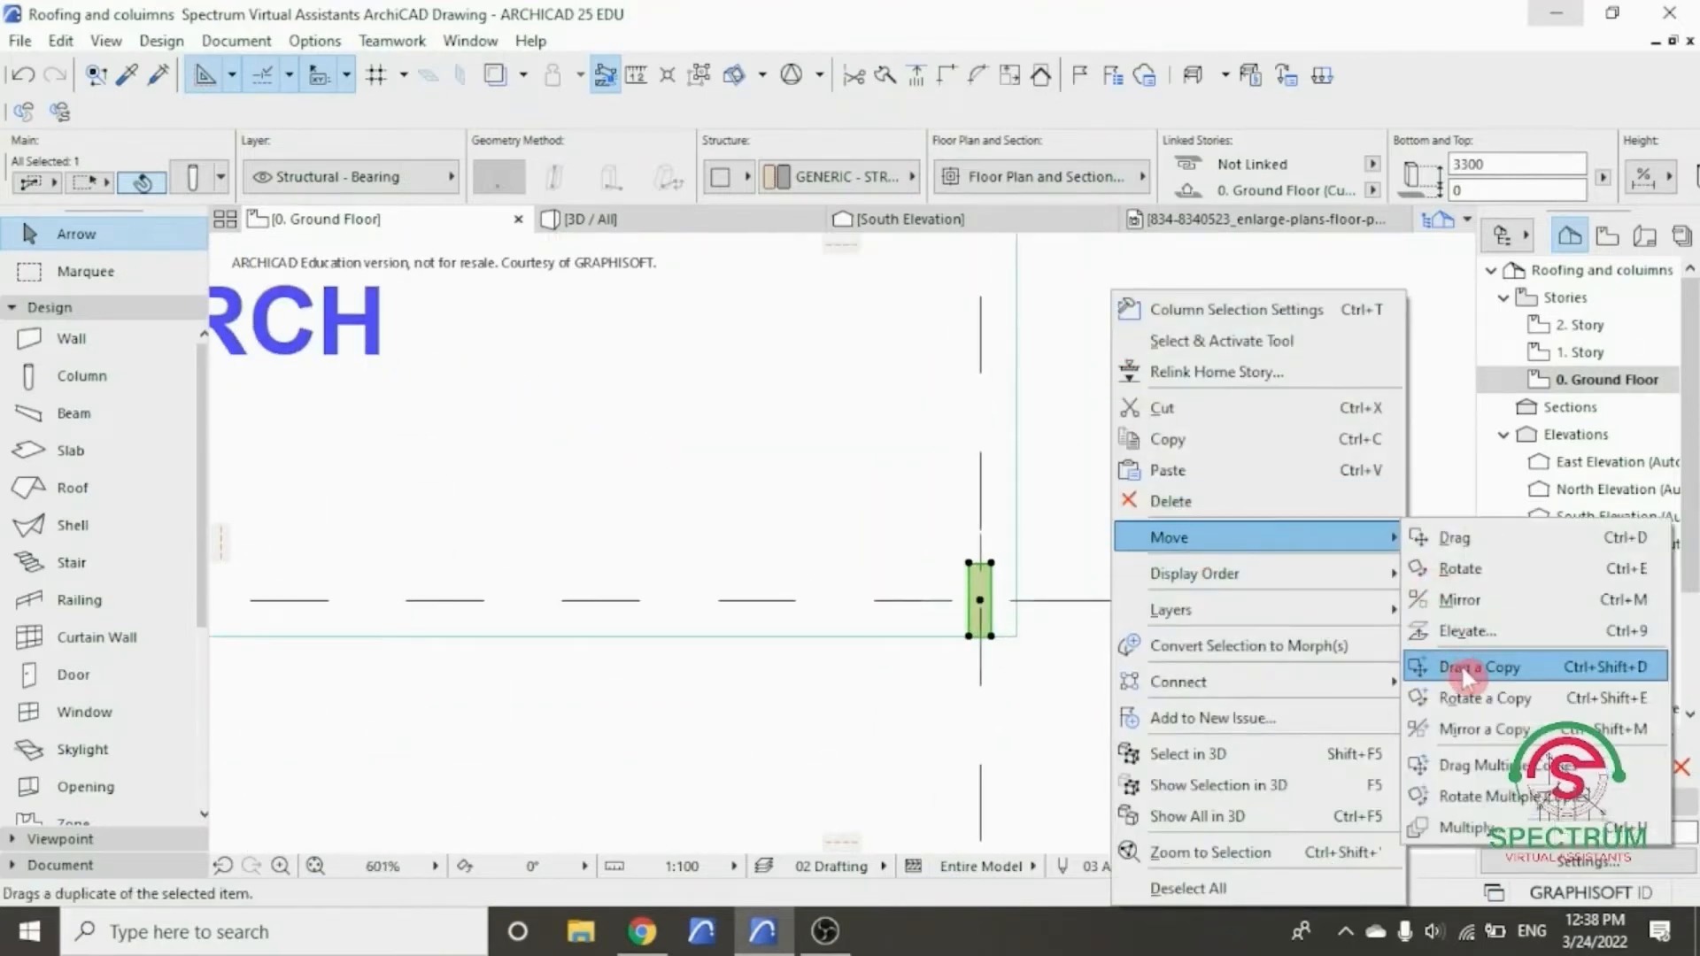
left_click(1470, 667)
scroll(995, 665, "up", 4)
left_click(1035, 618)
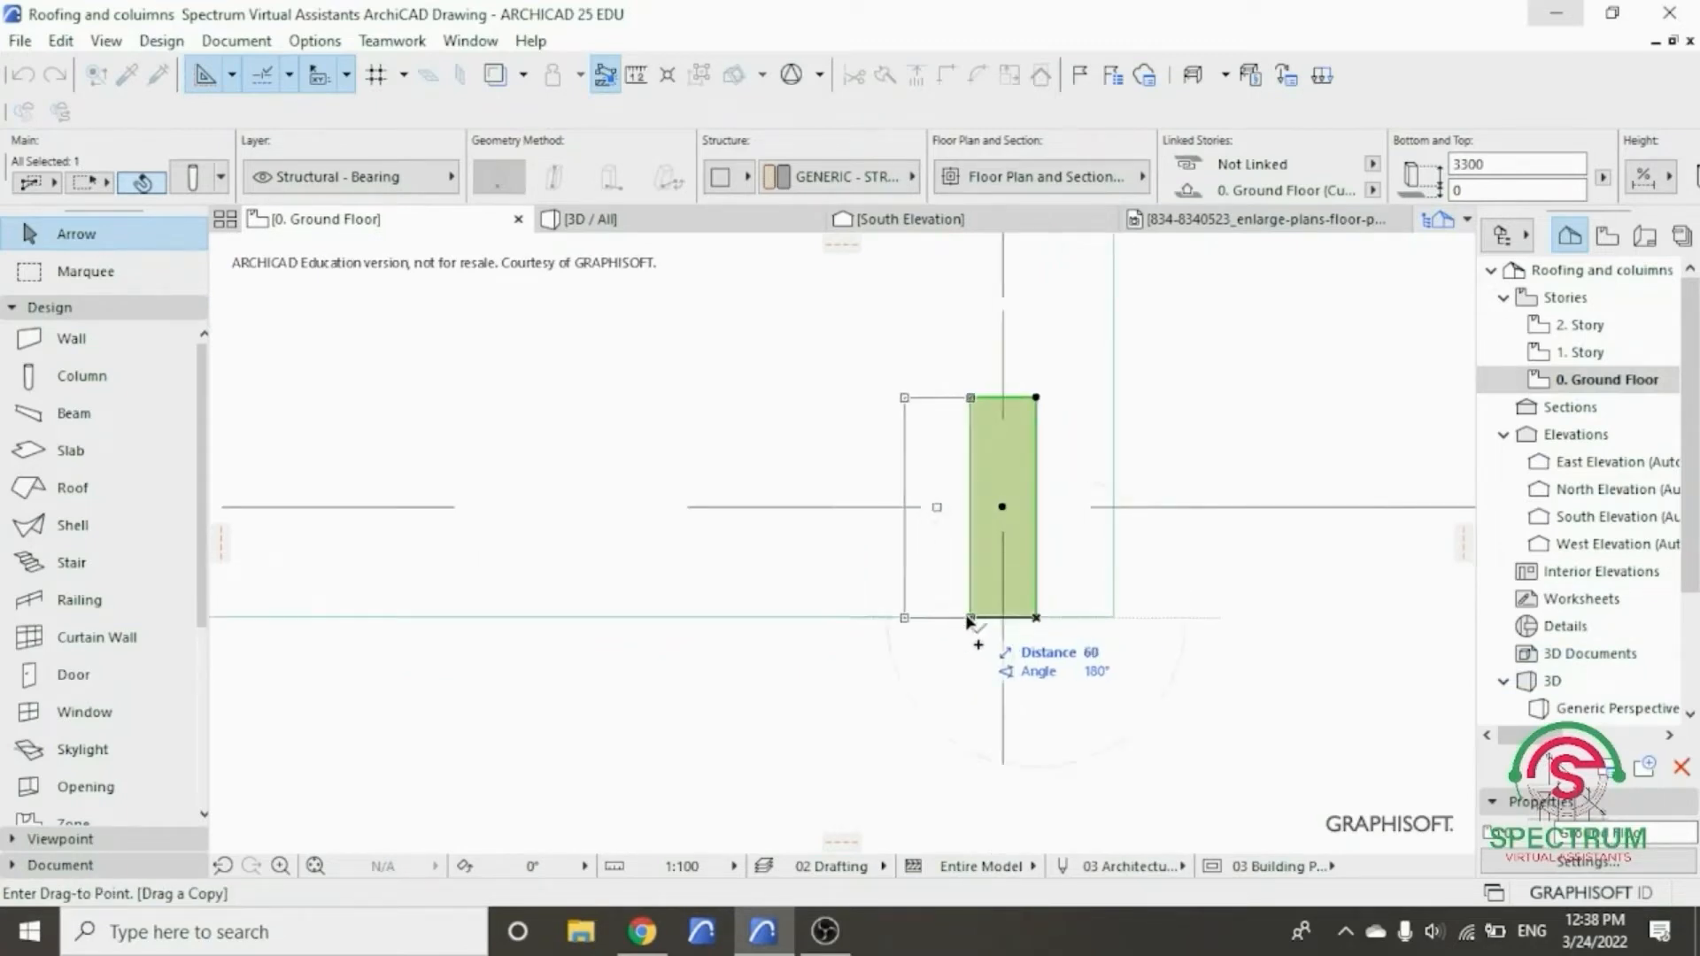
left_click(970, 617)
- Move the copied column 200 mm away from the original along grid line 1, toward grid line C
right_click(1178, 292)
mouse_move(1237, 540)
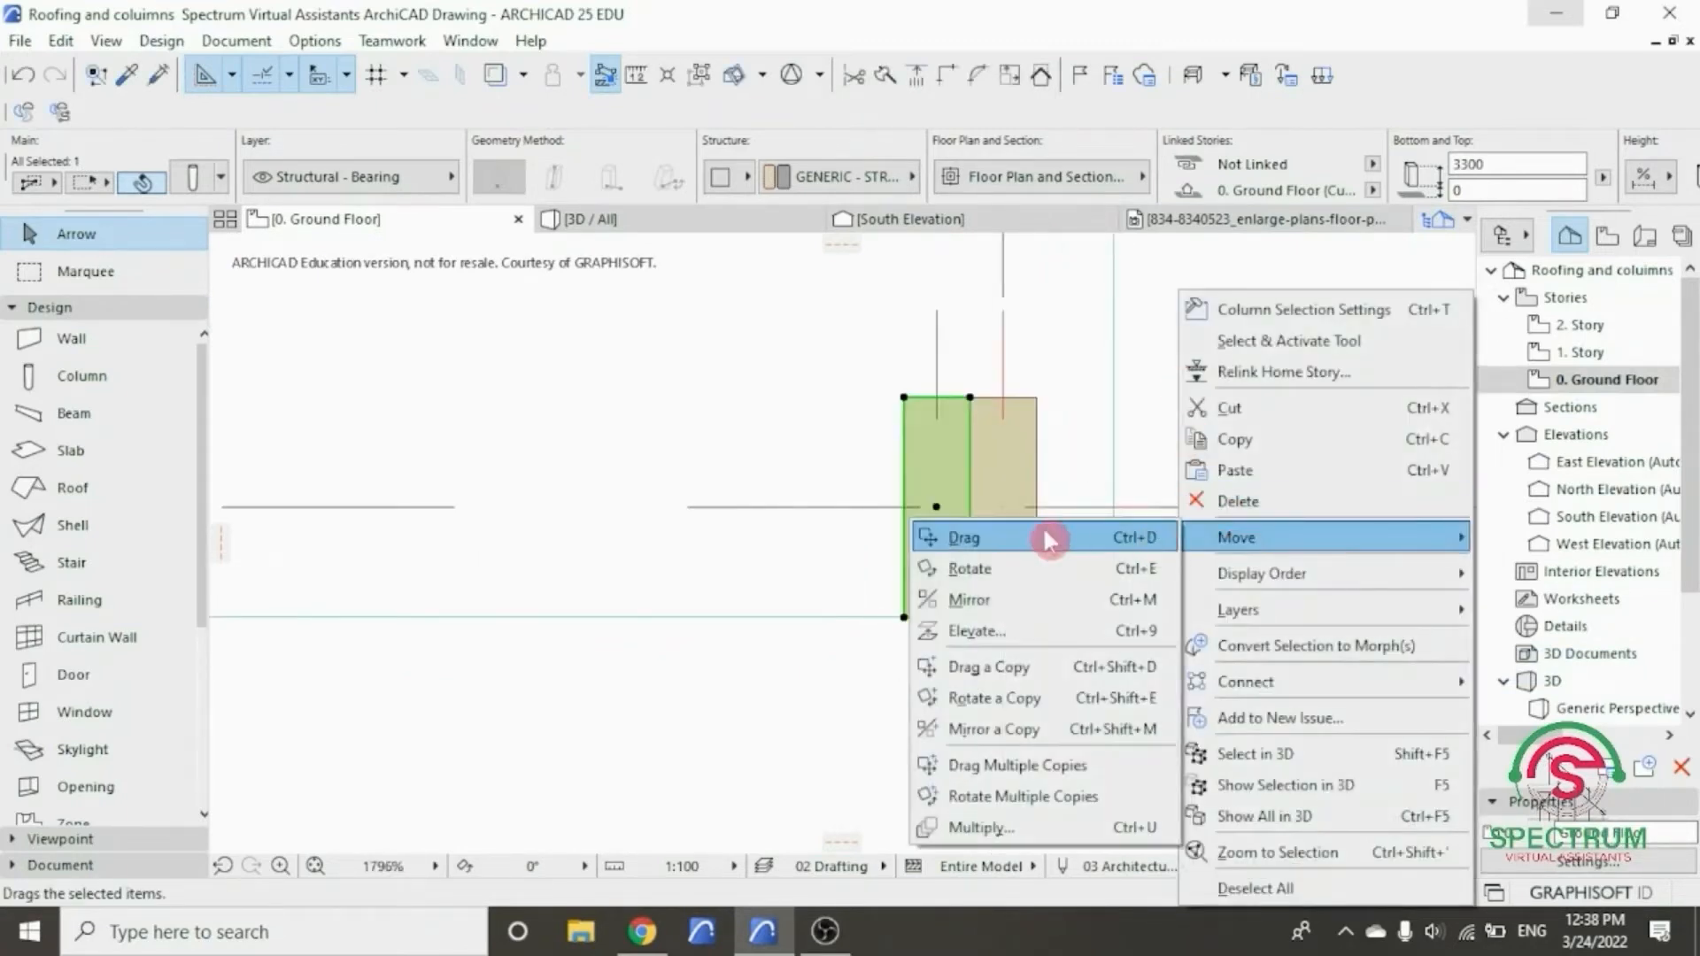
left_click(992, 537)
left_click(970, 617)
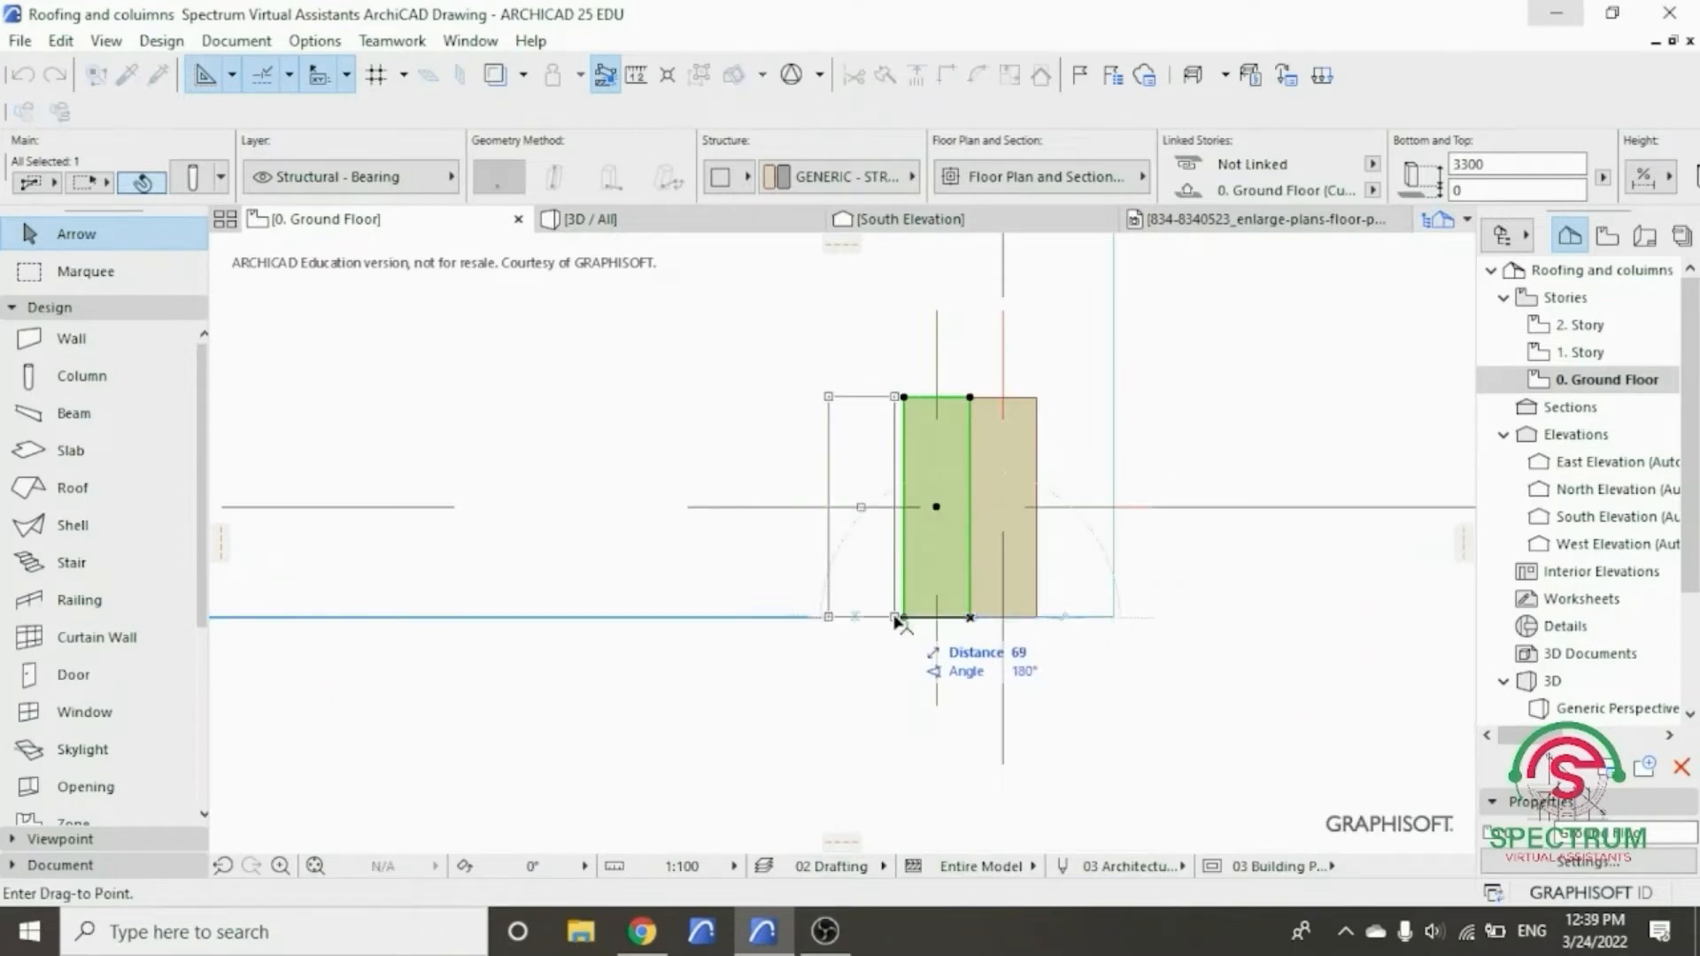
type("2")
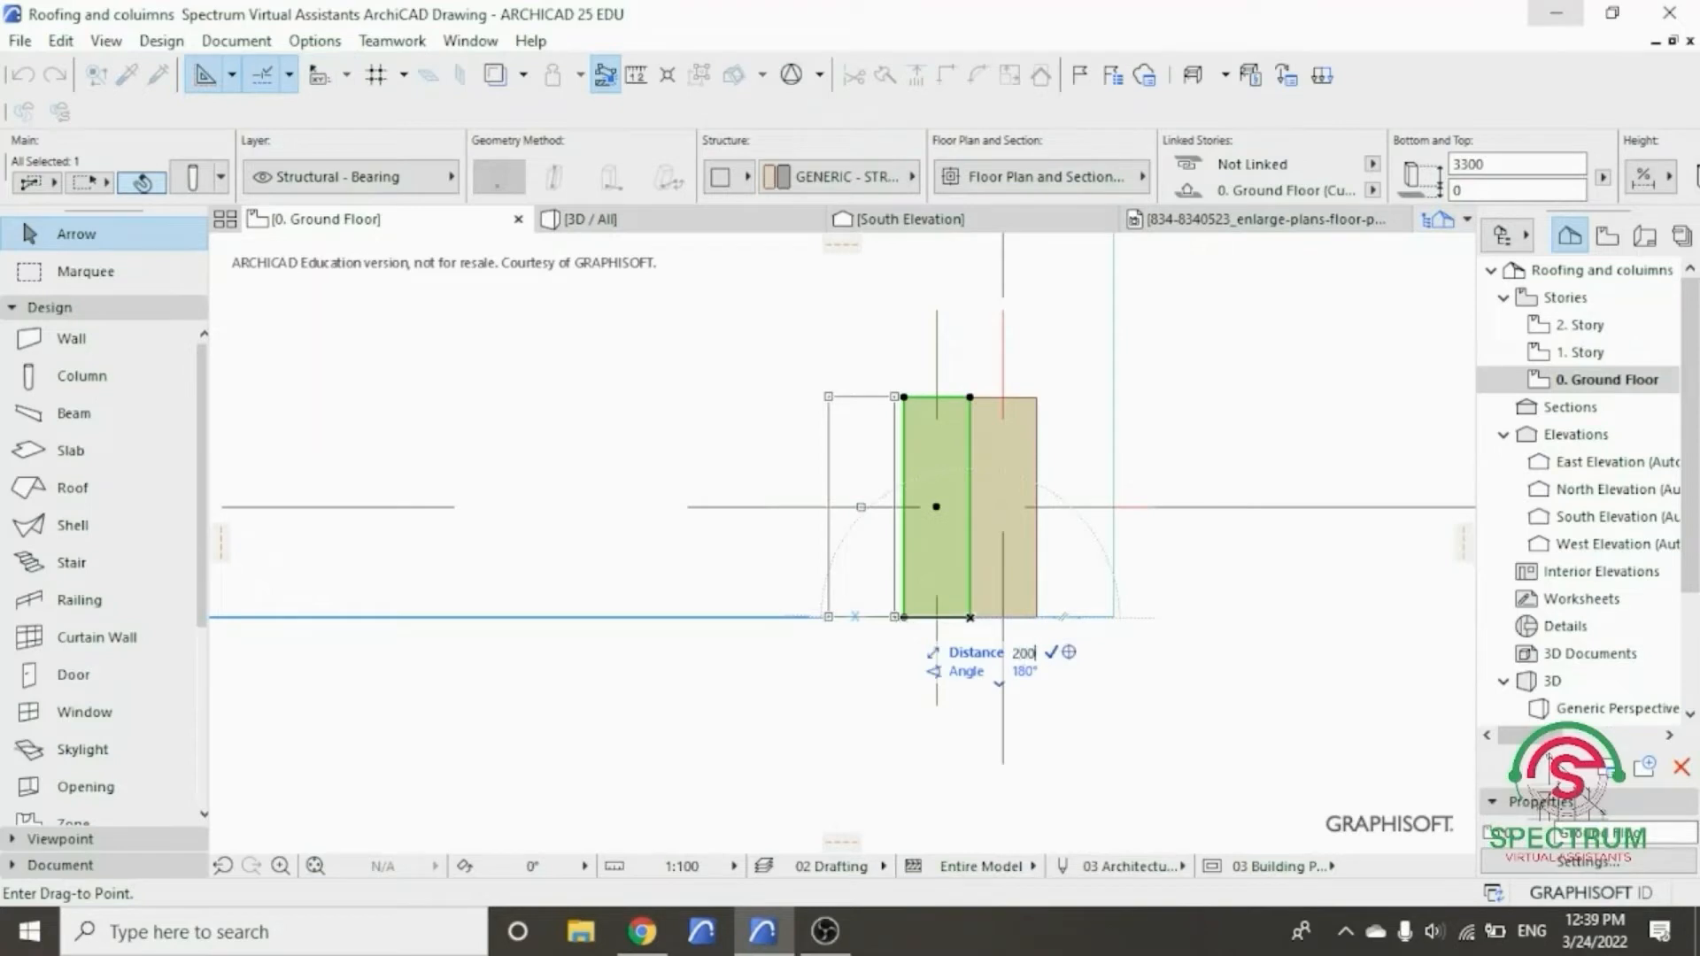
type("00")
key("Return")
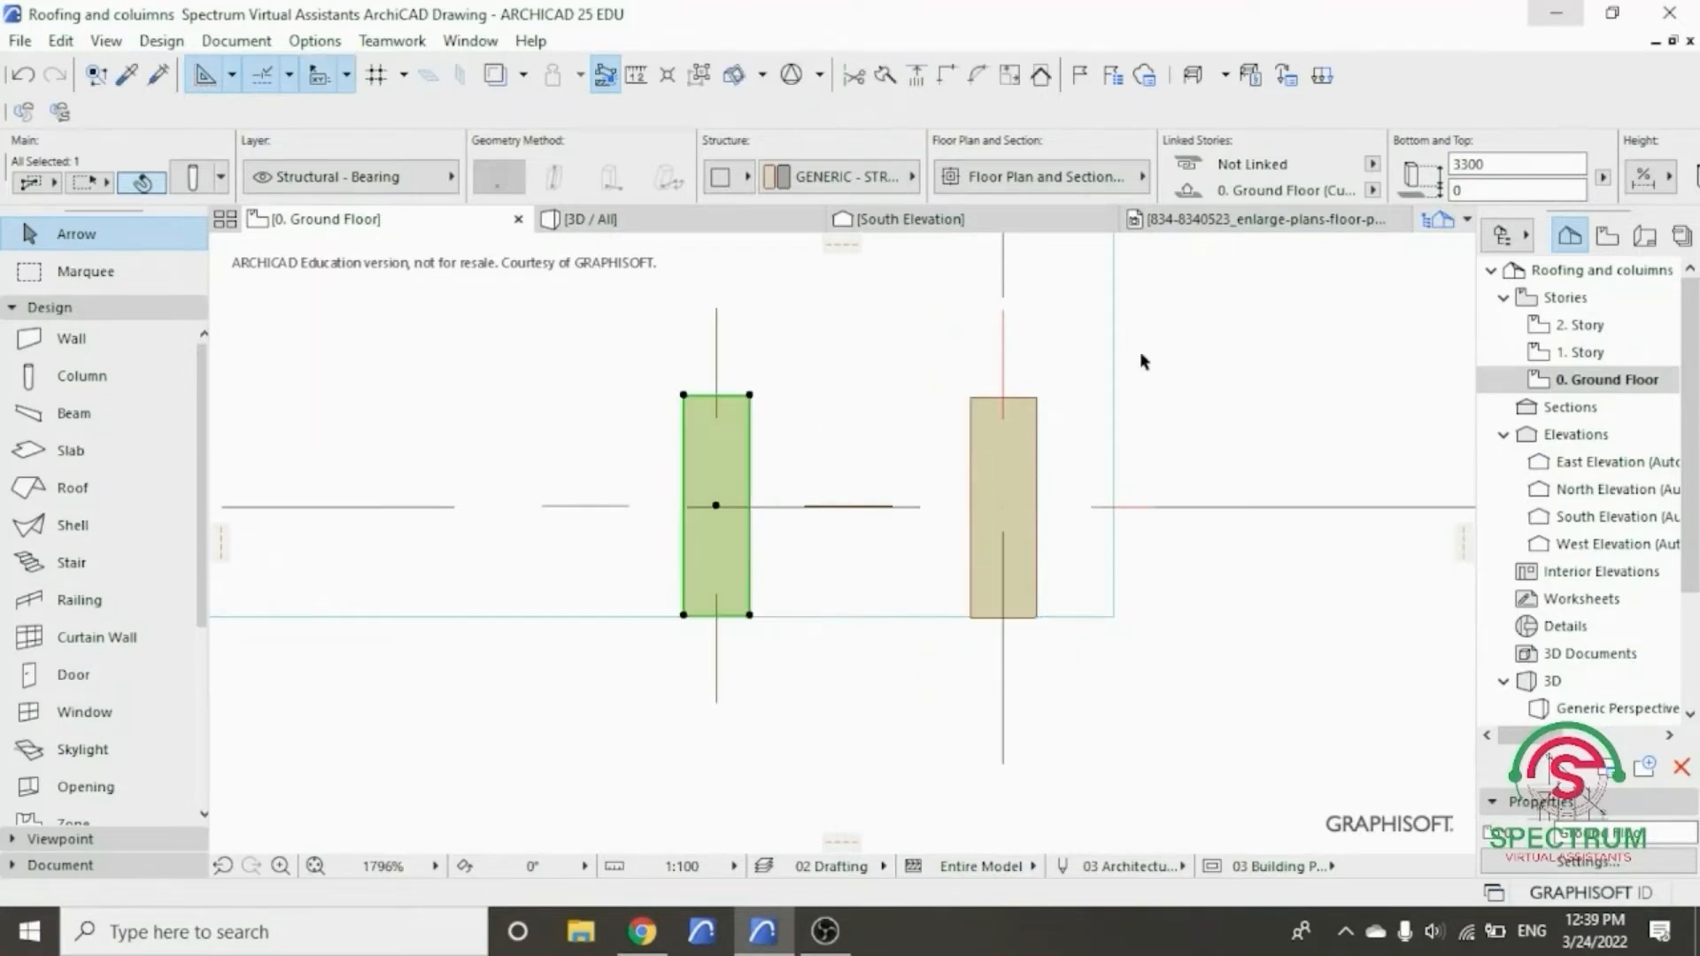
- Copy the second porch column toward grid line C, using the first two columns' matching corners to set the spacing
right_click(1200, 363)
mouse_move(1257, 537)
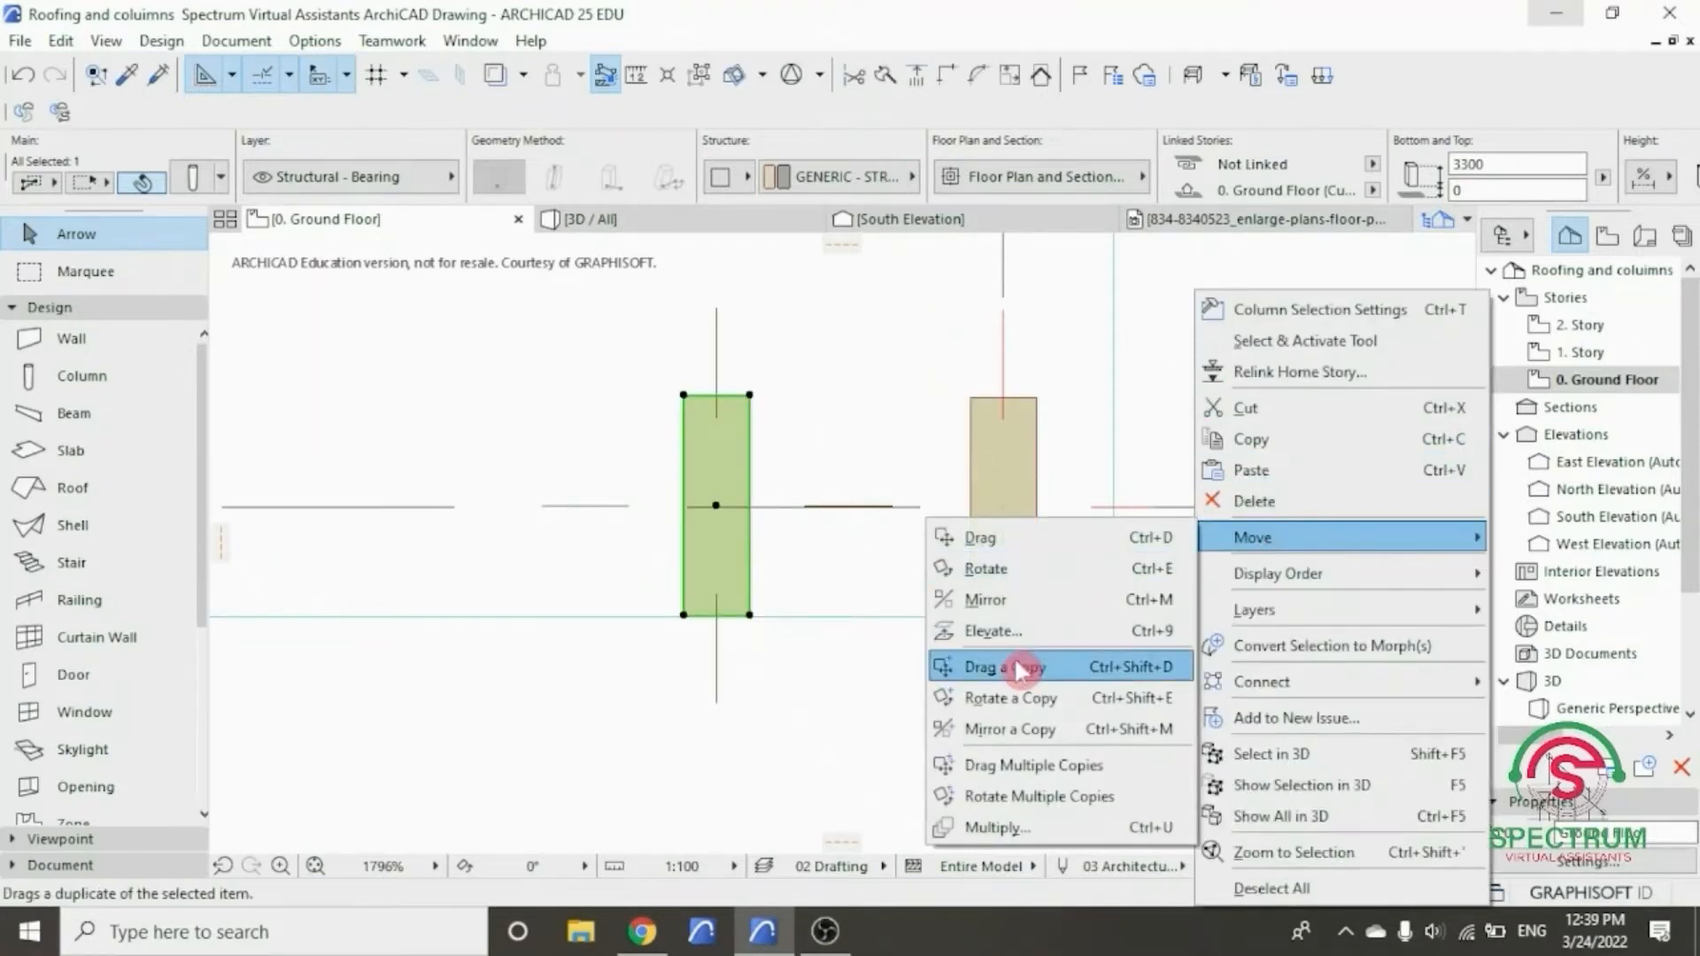
left_click(1107, 672)
left_click(971, 618)
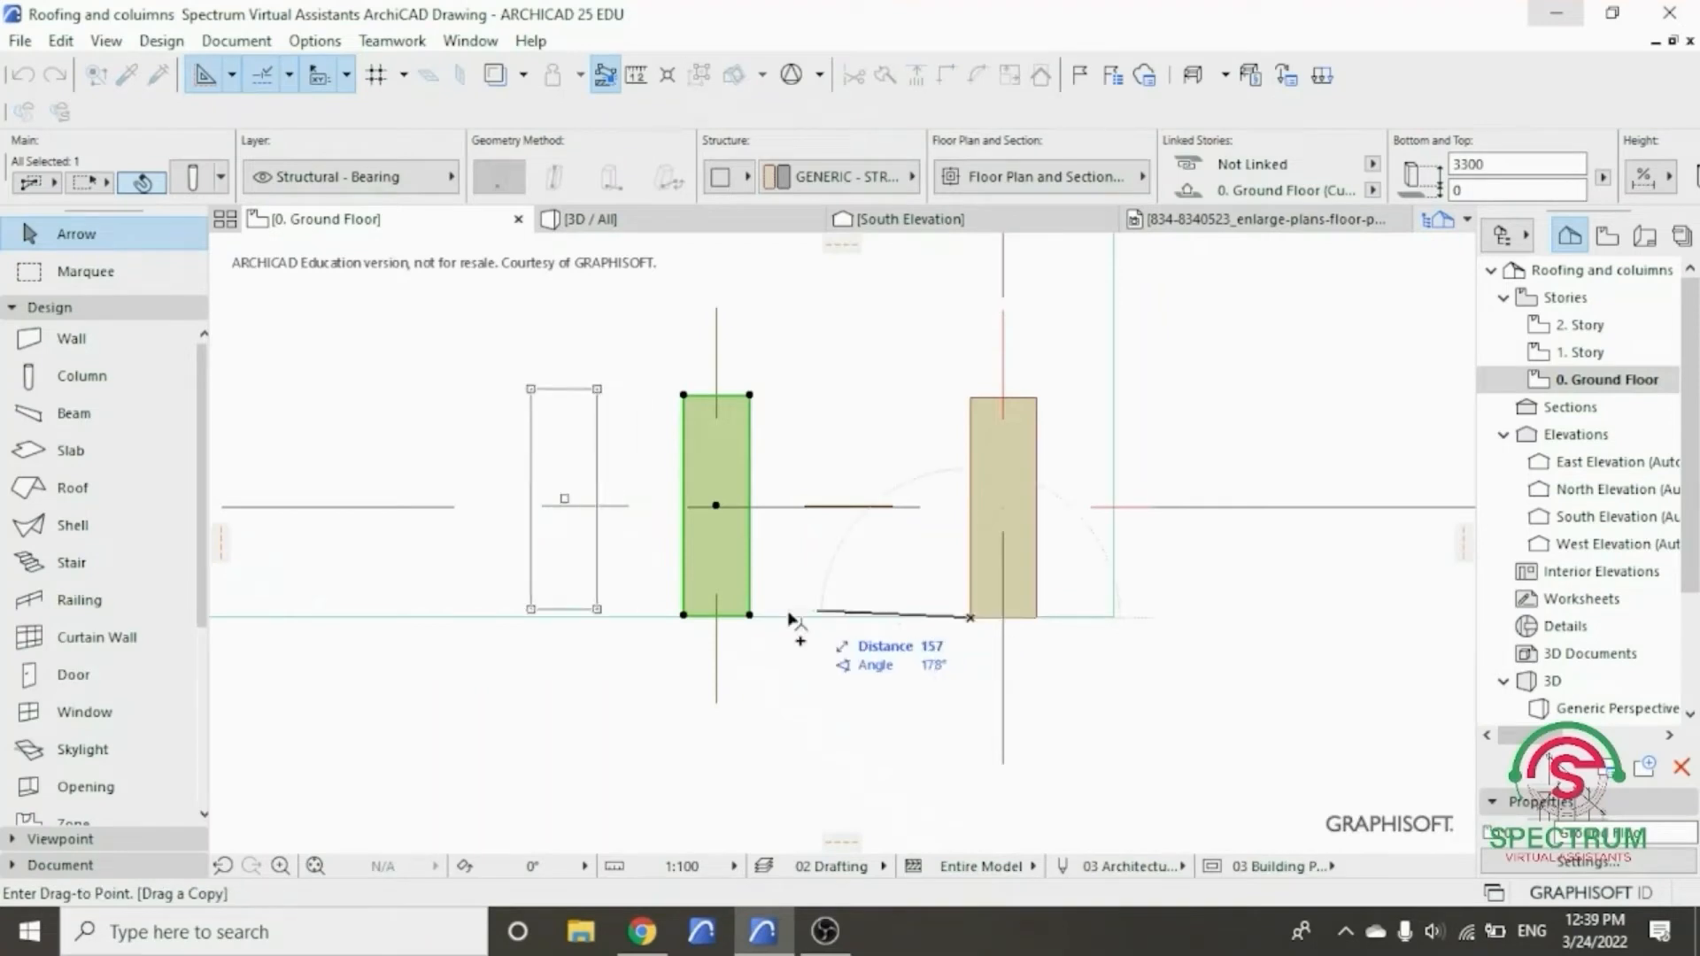
left_click(689, 619)
scroll(769, 649, "down", 2)
scroll(768, 649, "down", 3)
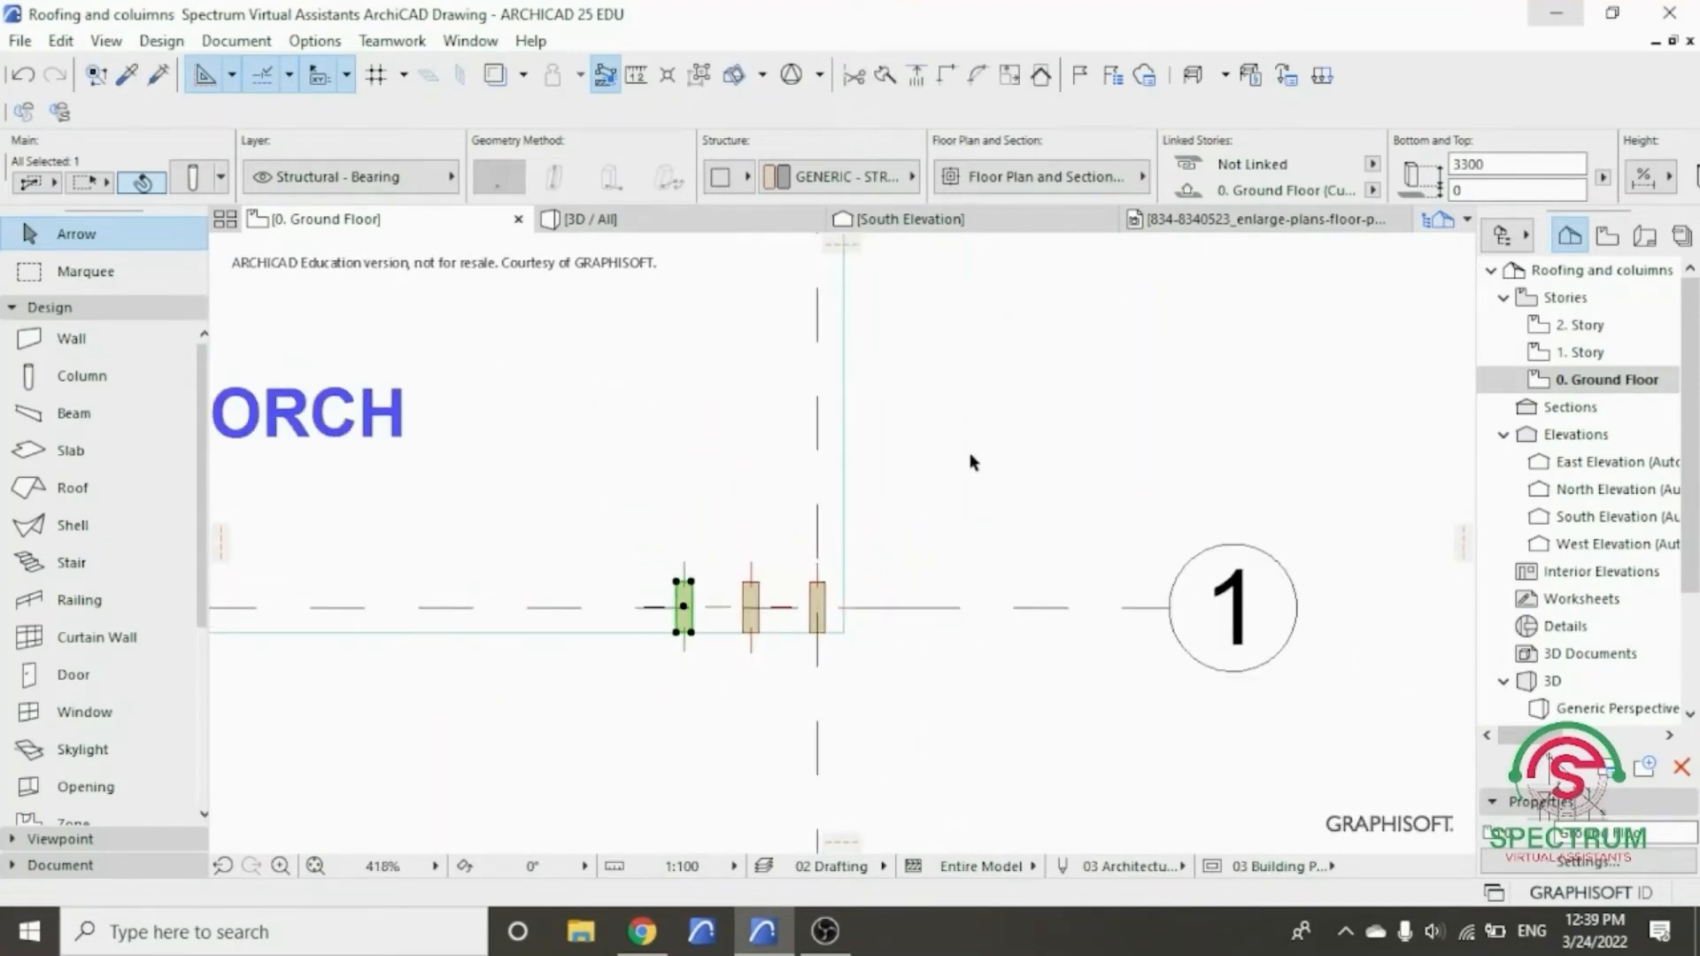
right_click(974, 461)
mouse_move(1087, 542)
left_click(1308, 655)
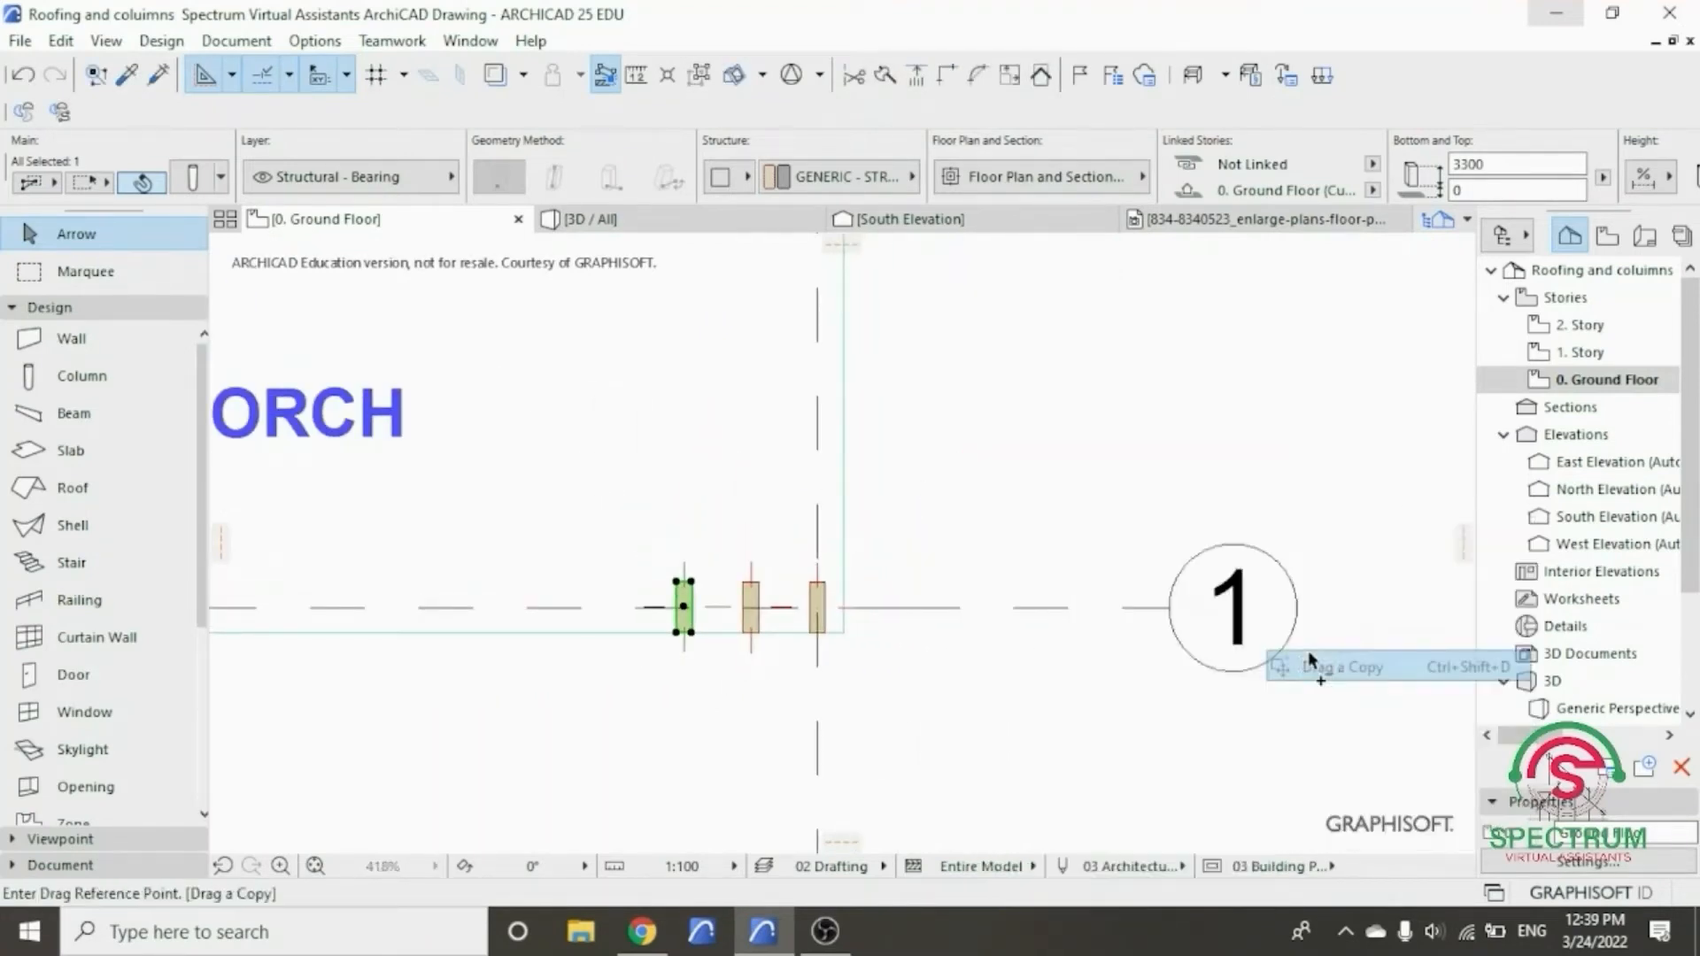
right_click(1003, 513)
left_click(1062, 595)
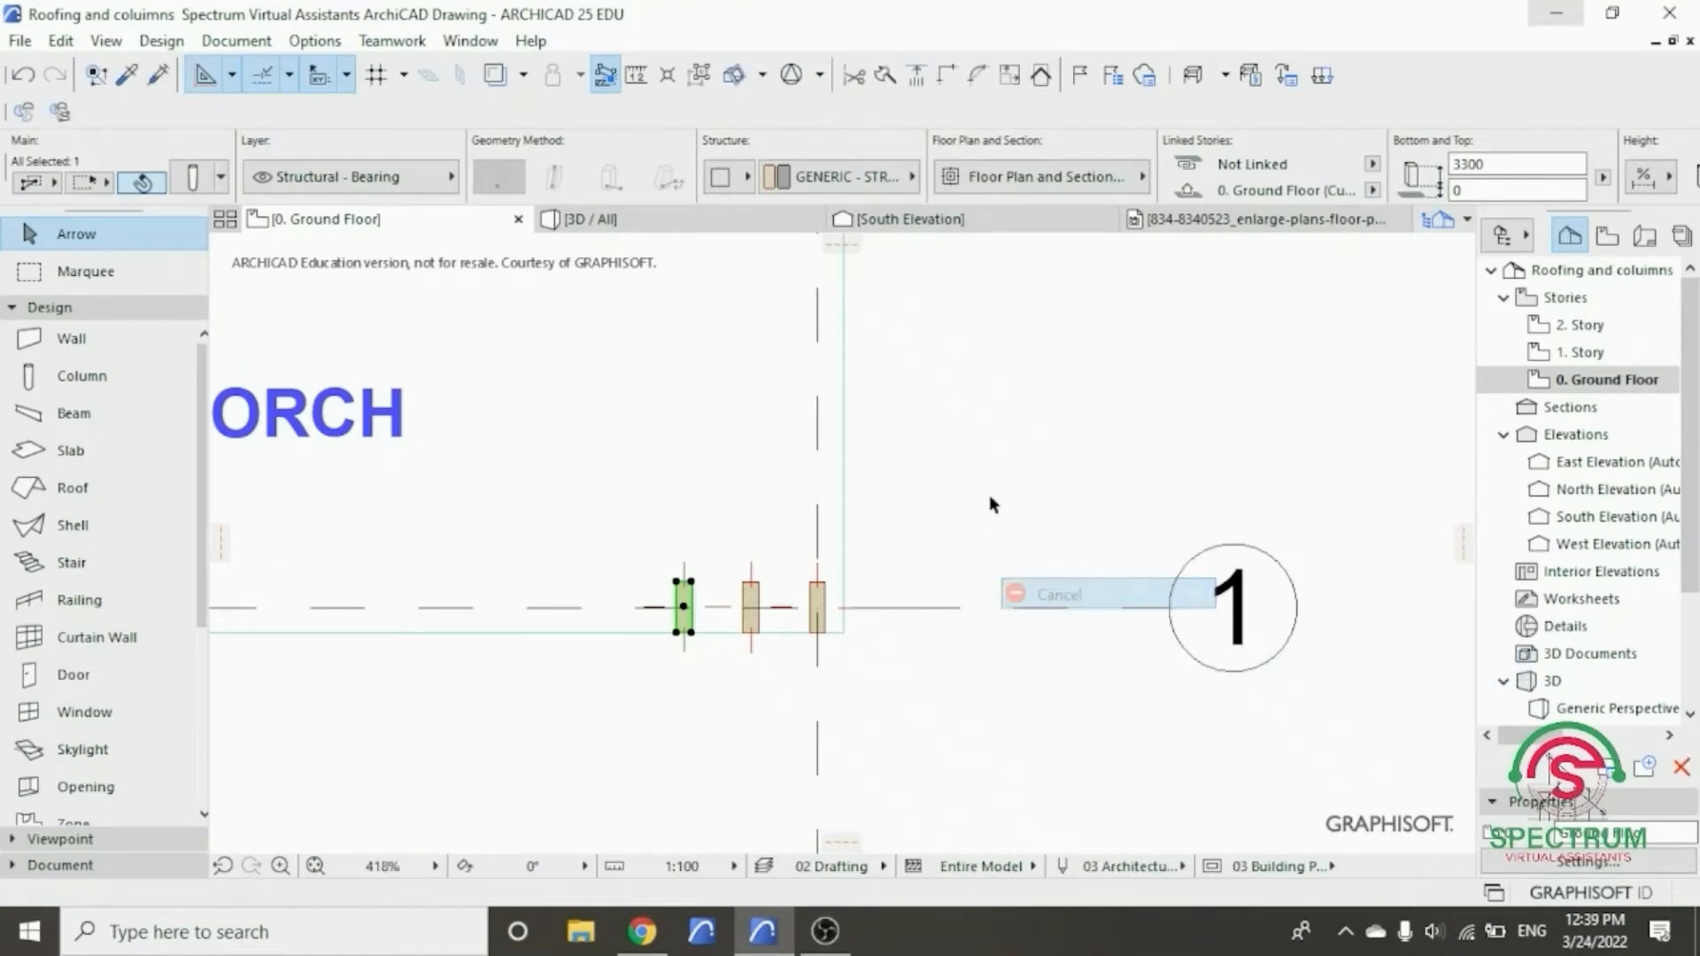
- Add a fourth porch column by copying the third toward grid line C at the same spacing
right_click(962, 441)
mouse_move(1023, 537)
left_click(1315, 667)
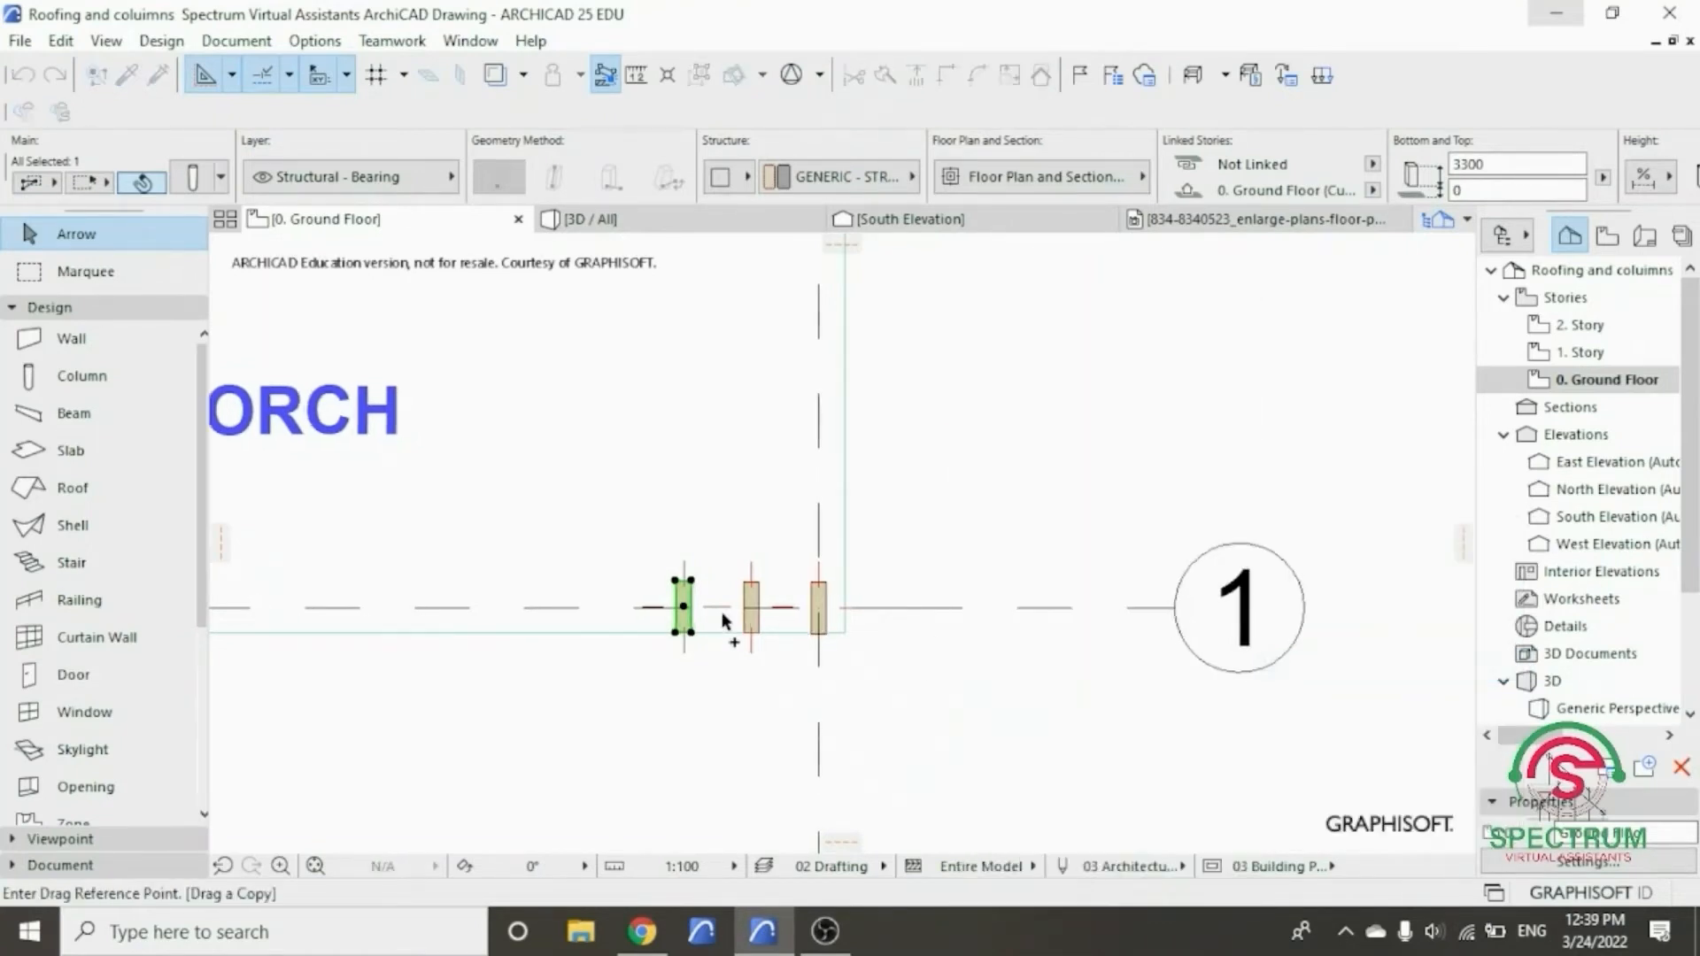
scroll(721, 612, "up", 3)
left_click(644, 658)
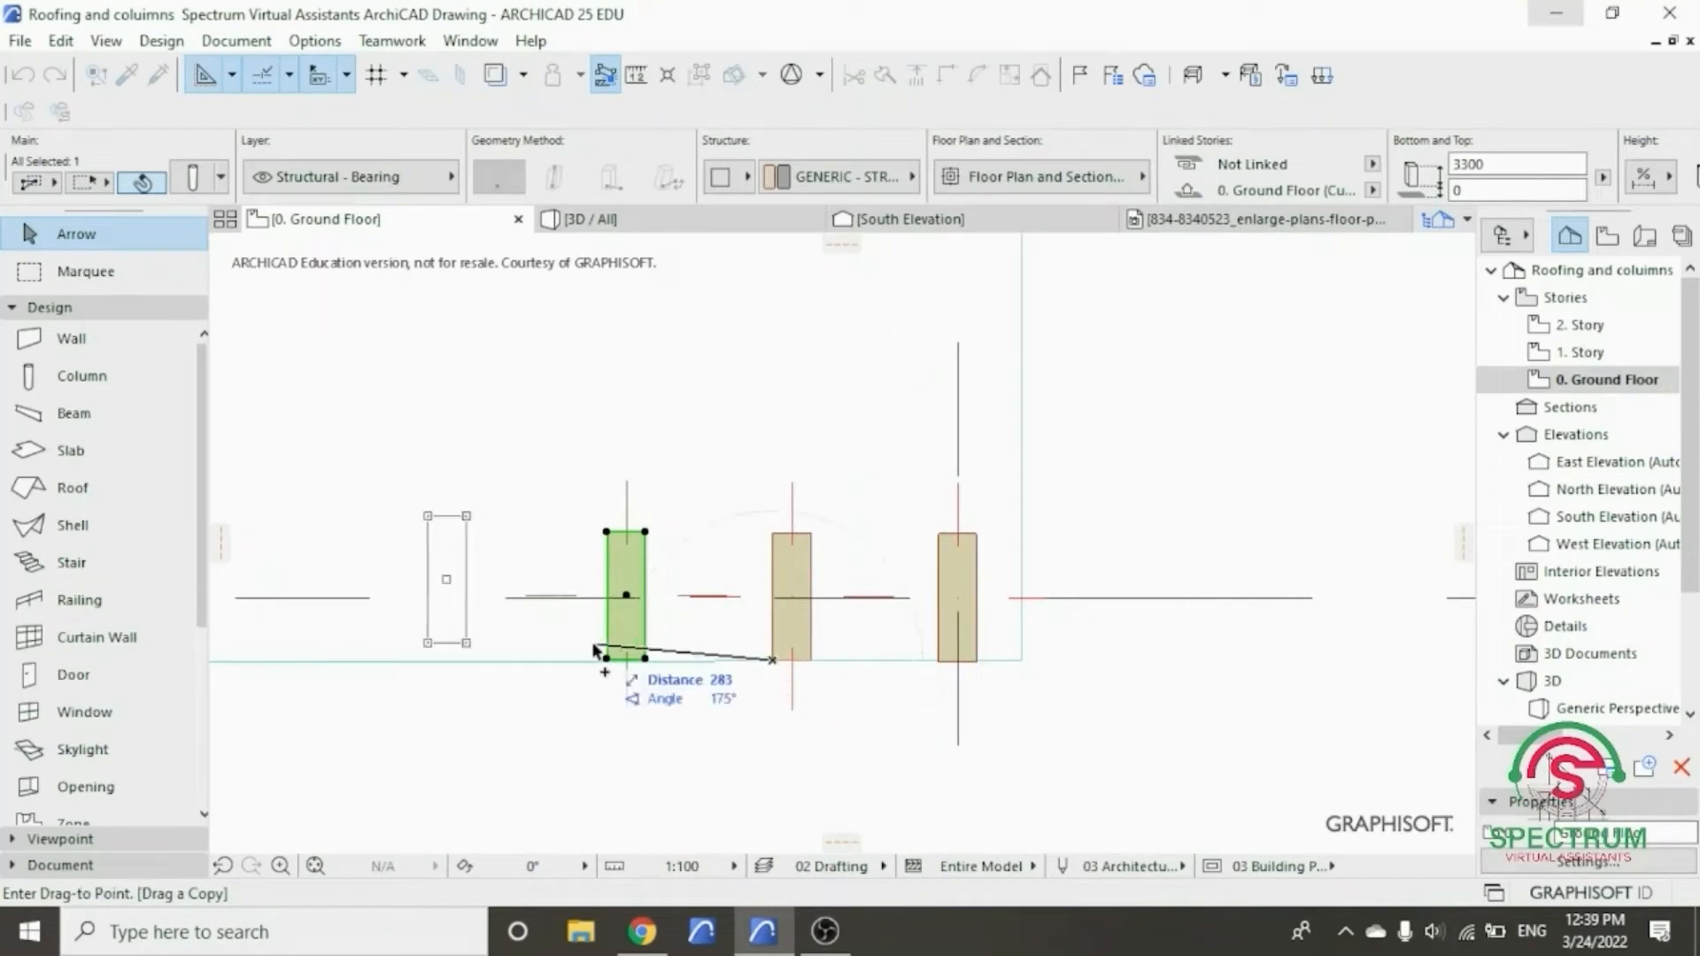
left_click(479, 658)
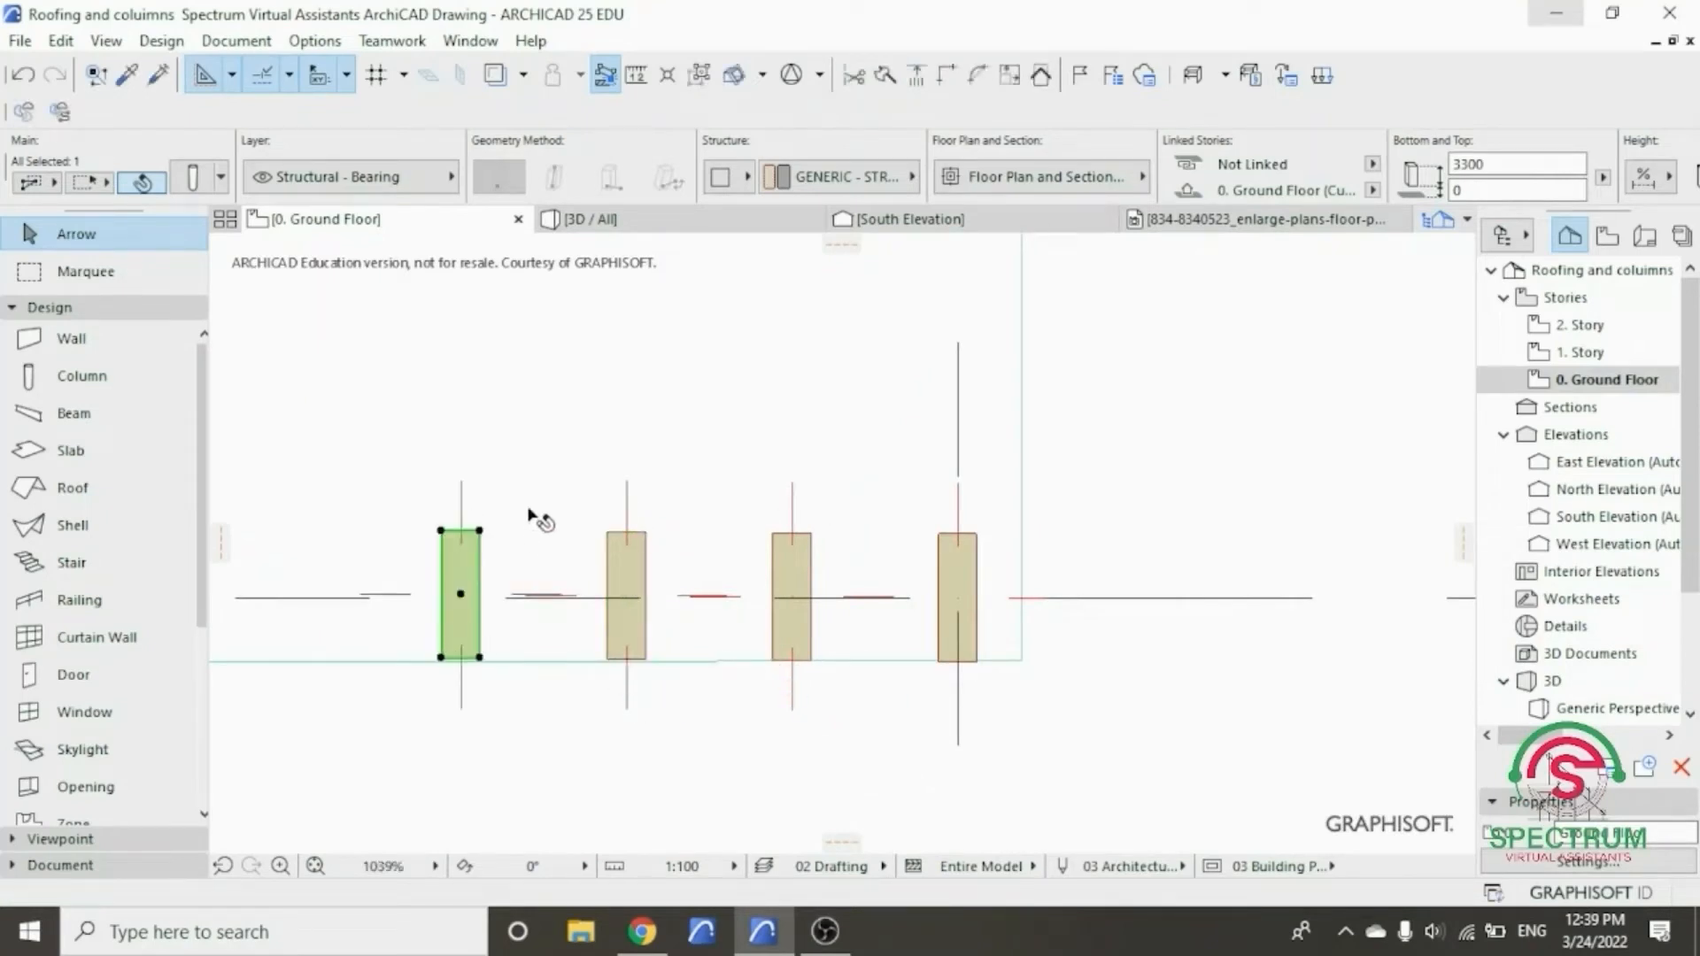
- Copy the fourth porch column 260 mm toward grid line C as the fifth in the row, and clear the selection
right_click(456, 457)
mouse_move(704, 536)
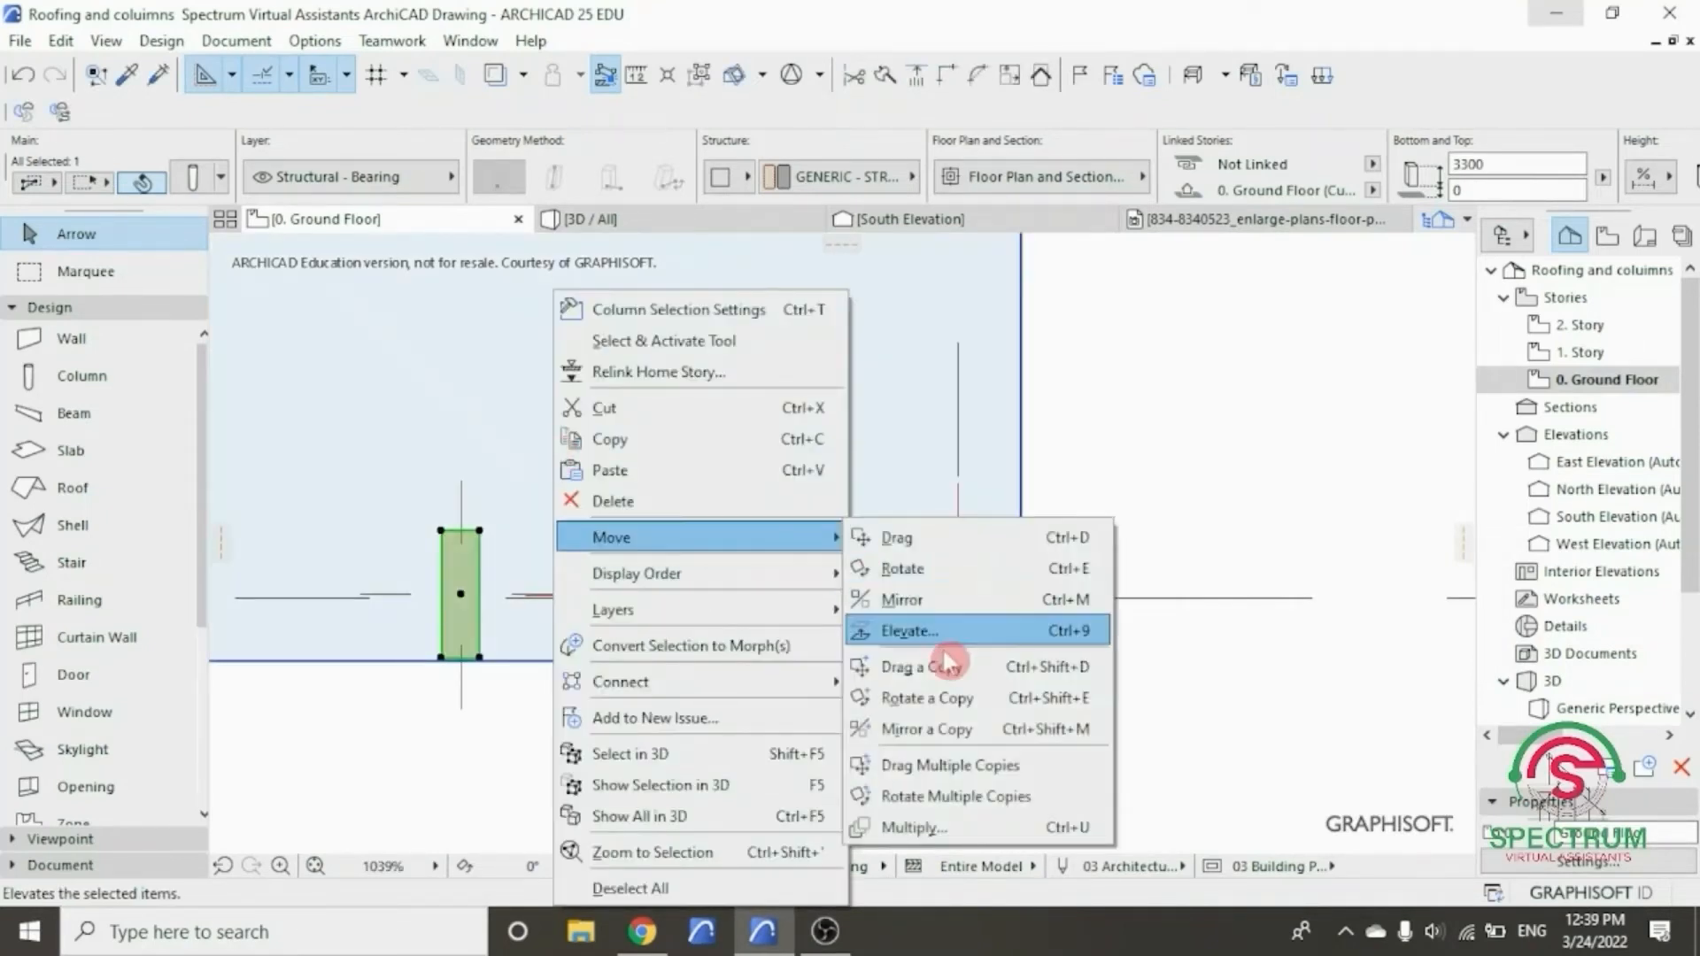
left_click(930, 562)
left_click(626, 659)
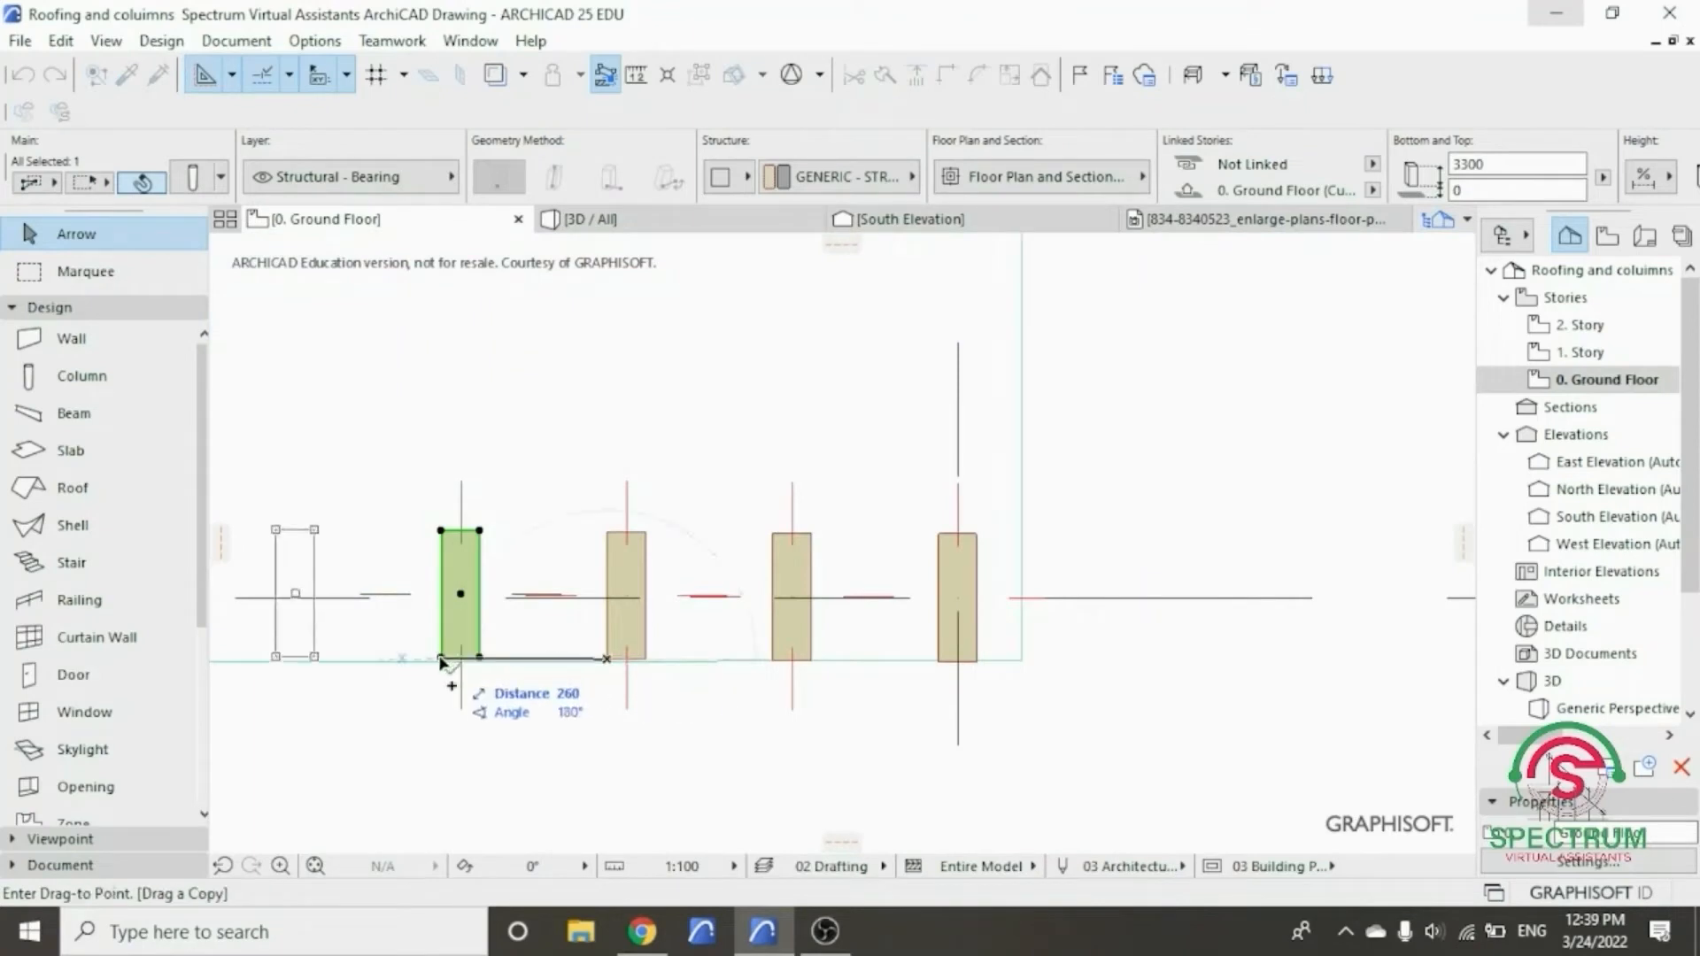
left_click(460, 659)
scroll(943, 673, "down", 5)
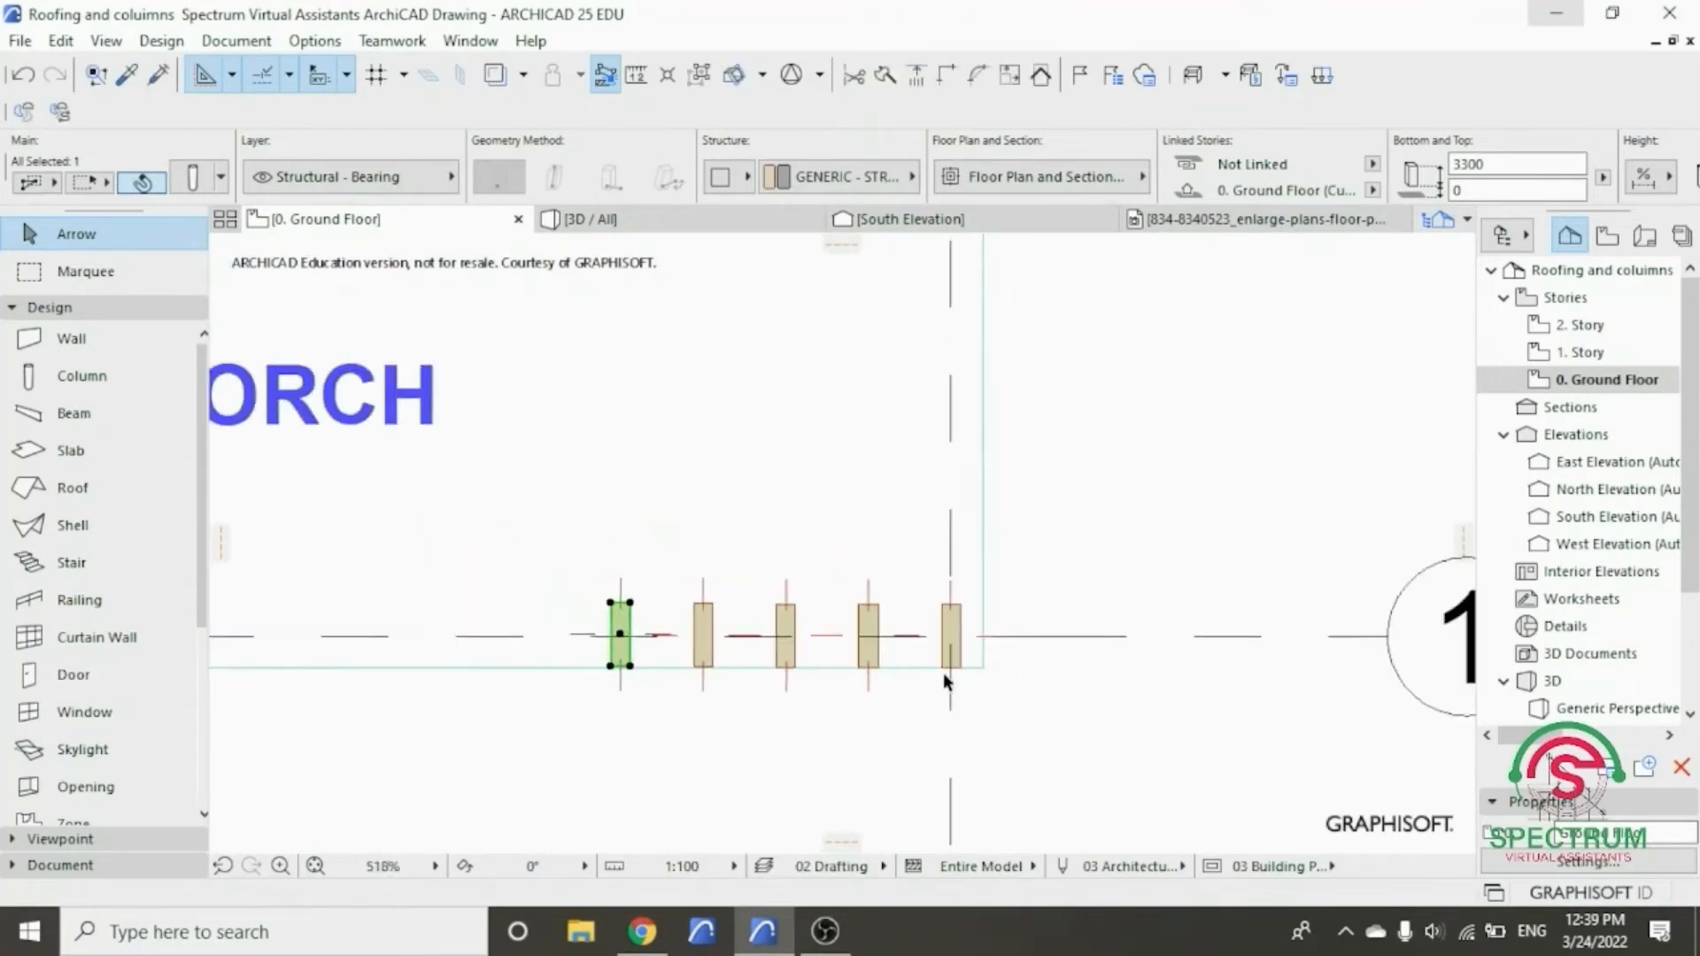
left_click(1076, 567)
- Set the slab defaults to 150 mm thickness, home story 0. Ground Floor and building material Concrete - Structural
scroll(1098, 603, "down", 2)
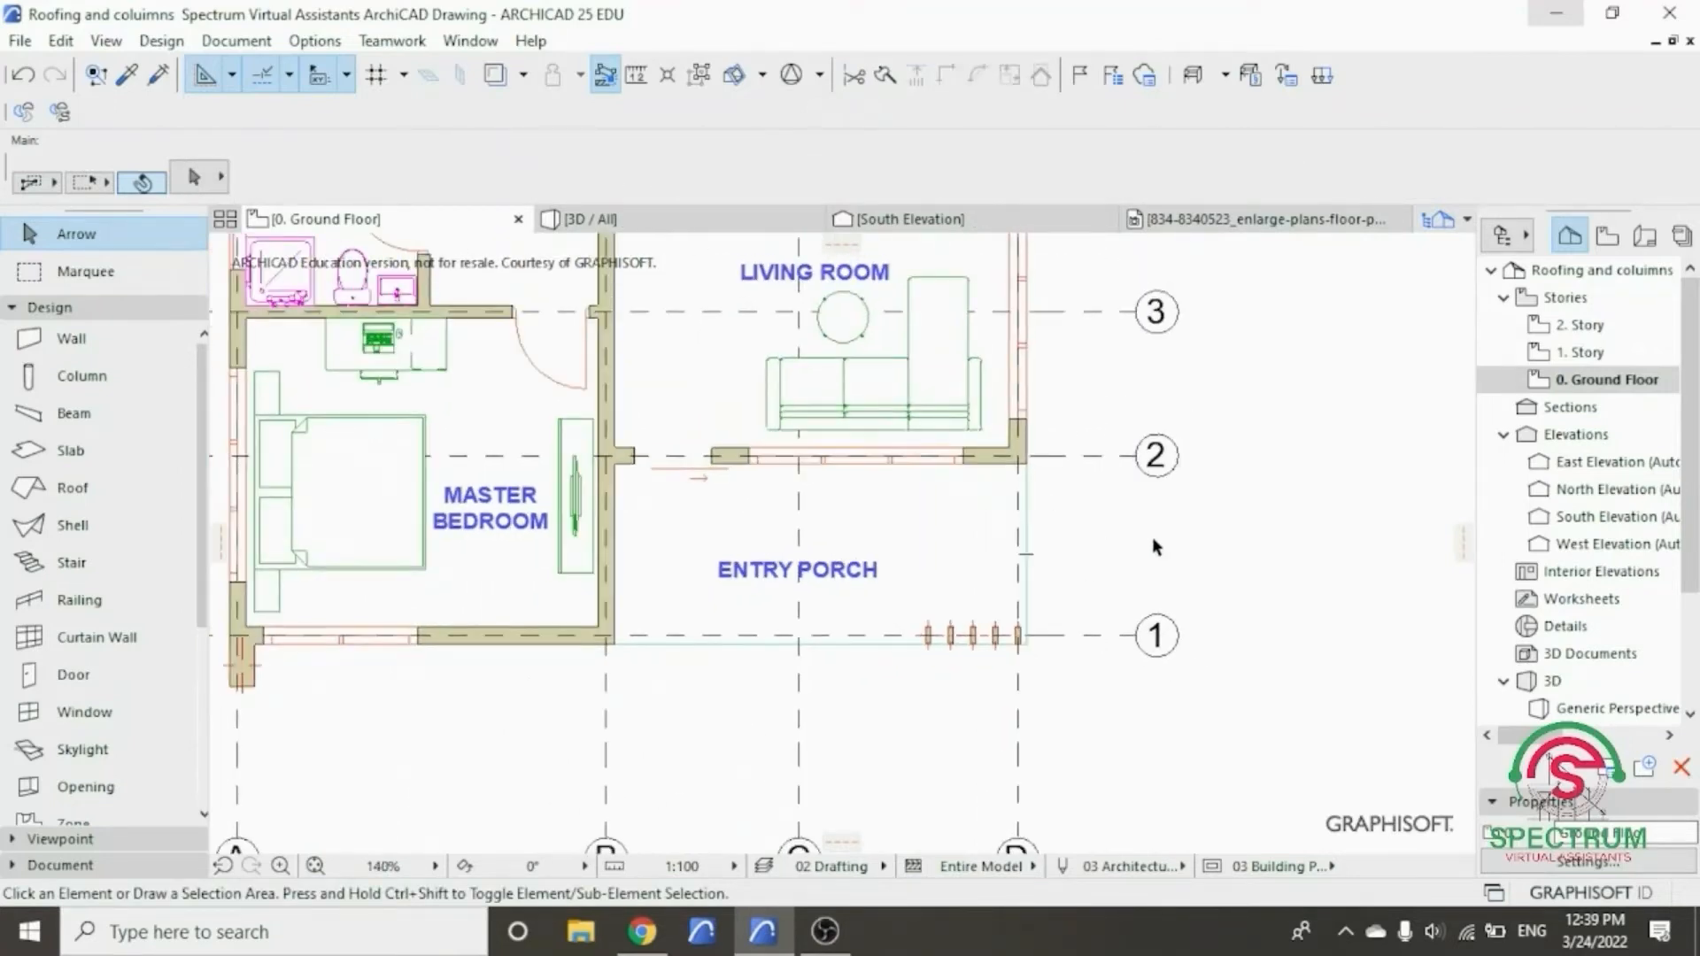
scroll(1169, 568, "down", 2)
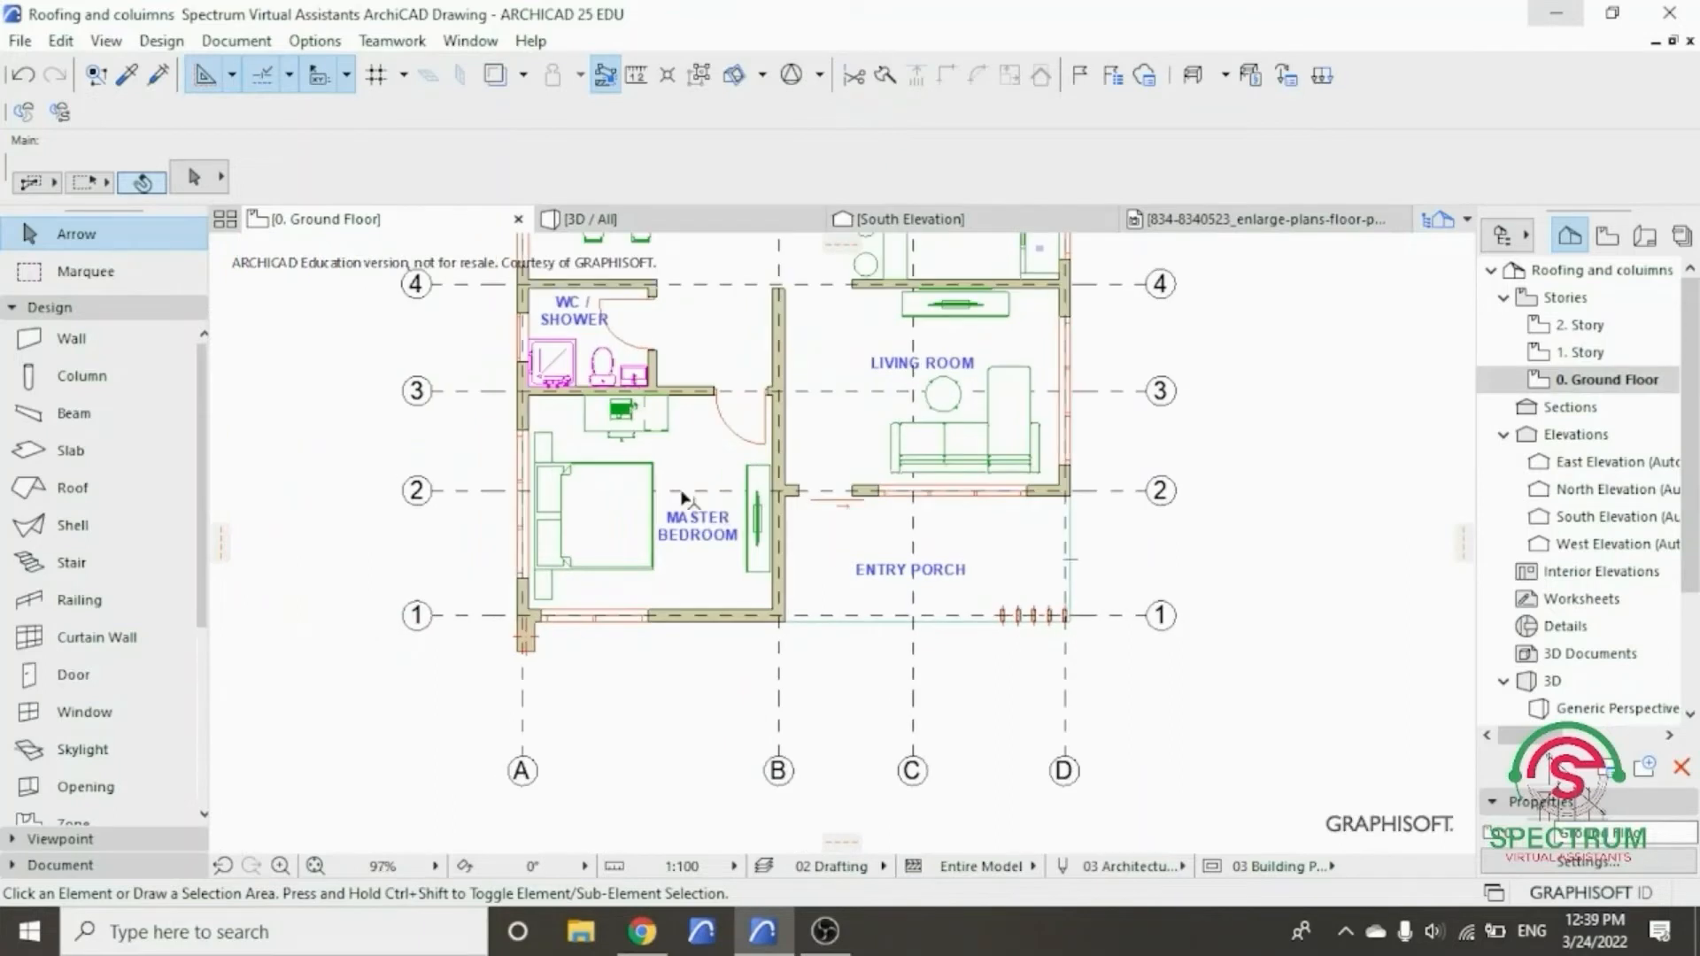
scroll(683, 498, "up", 2)
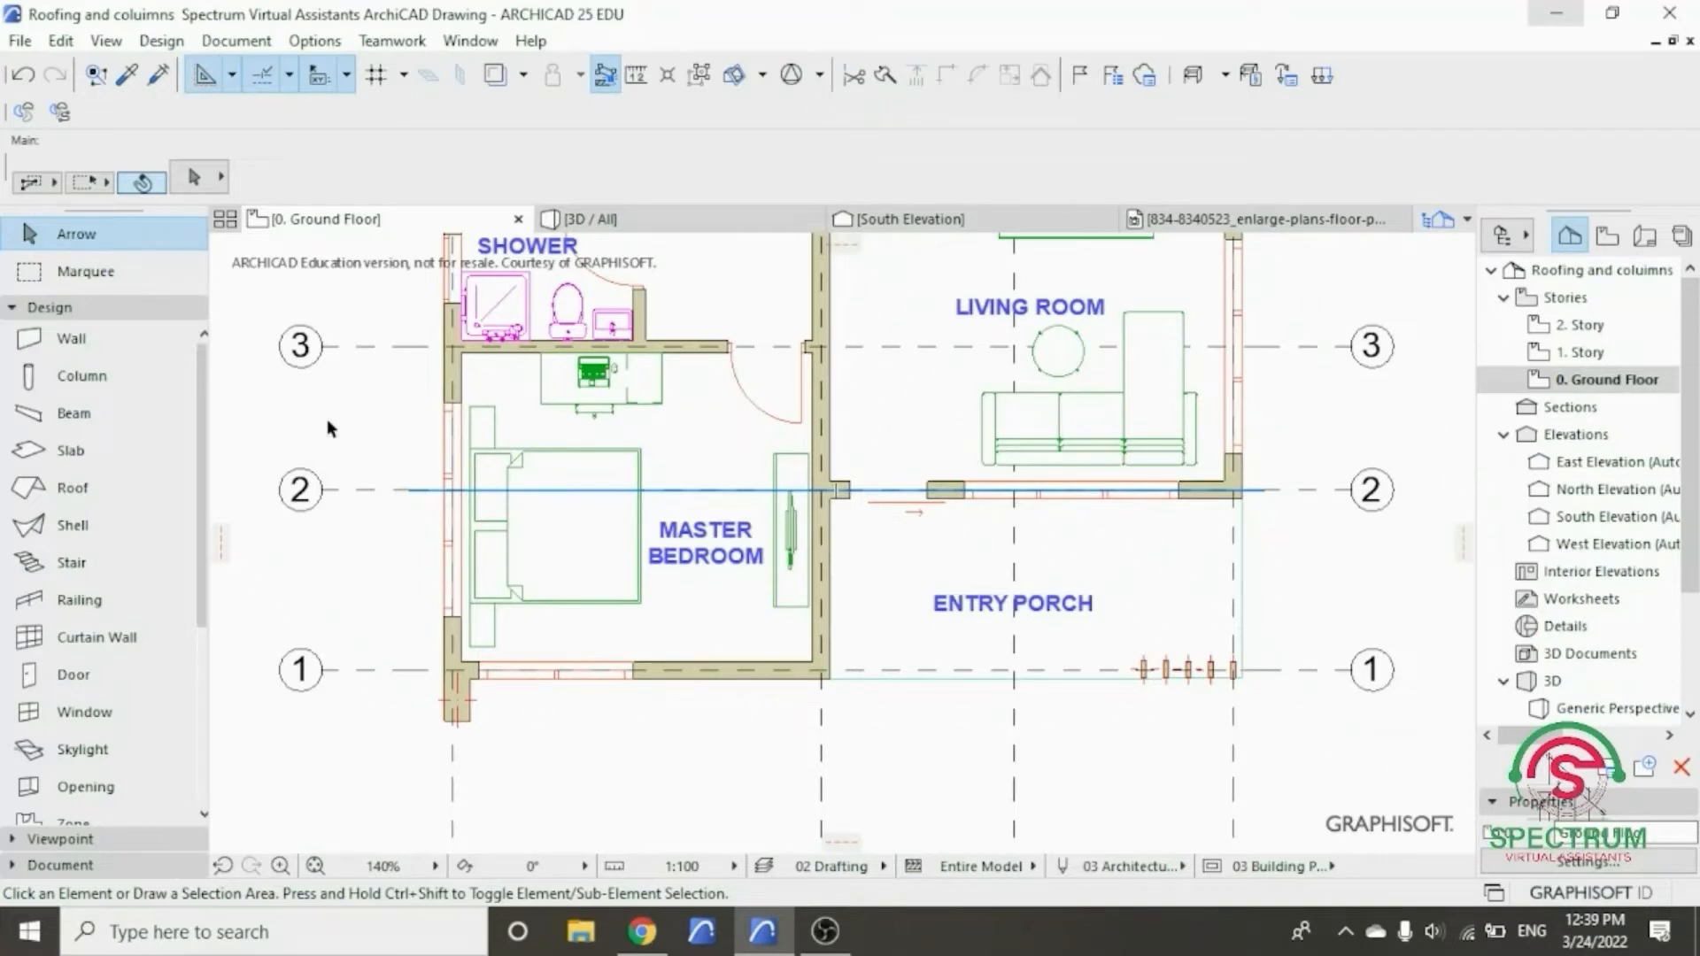
left_click(102, 310)
left_click(101, 310)
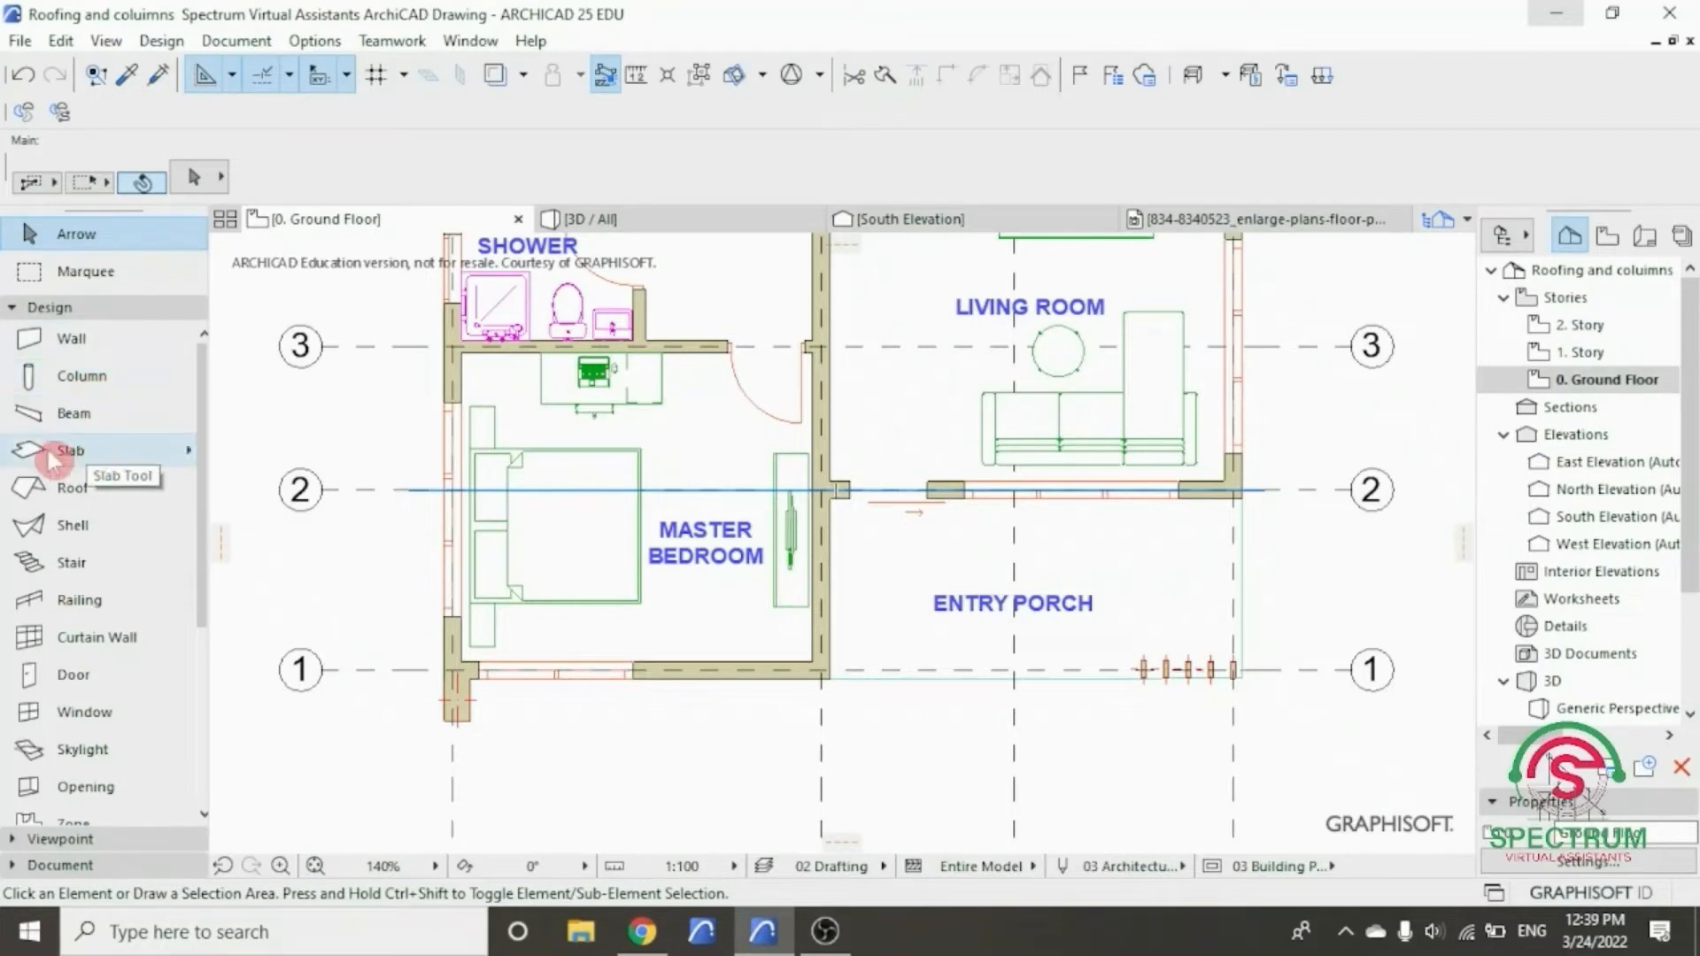
double_click(93, 459)
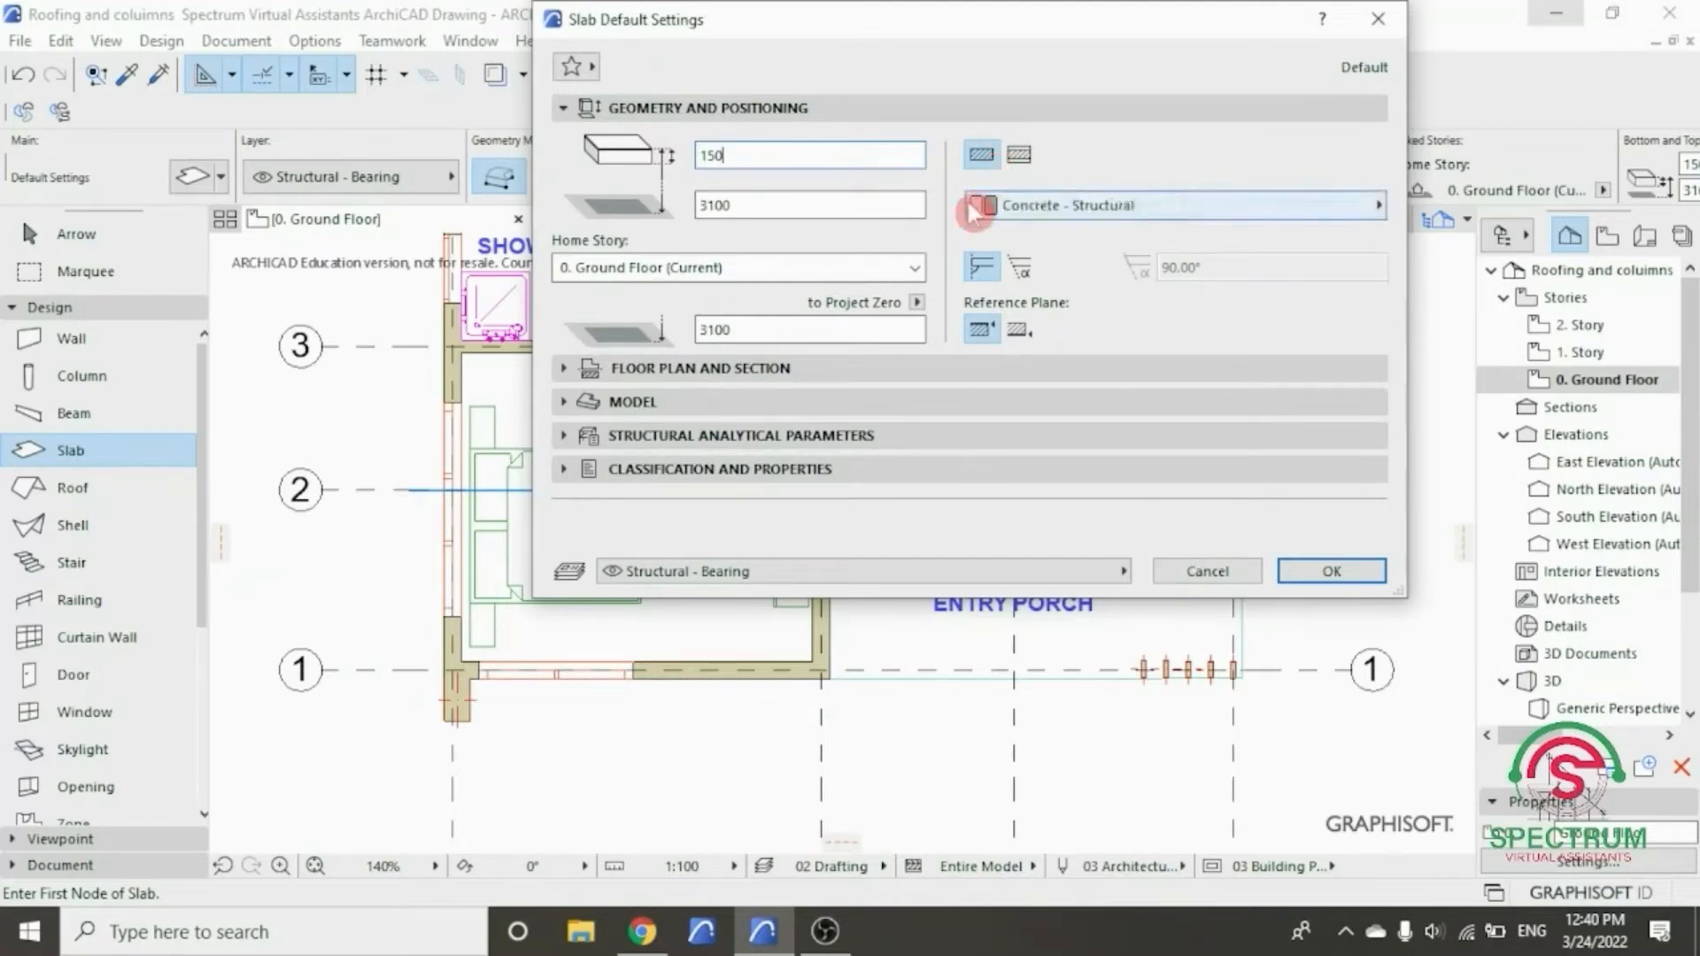
left_click(918, 267)
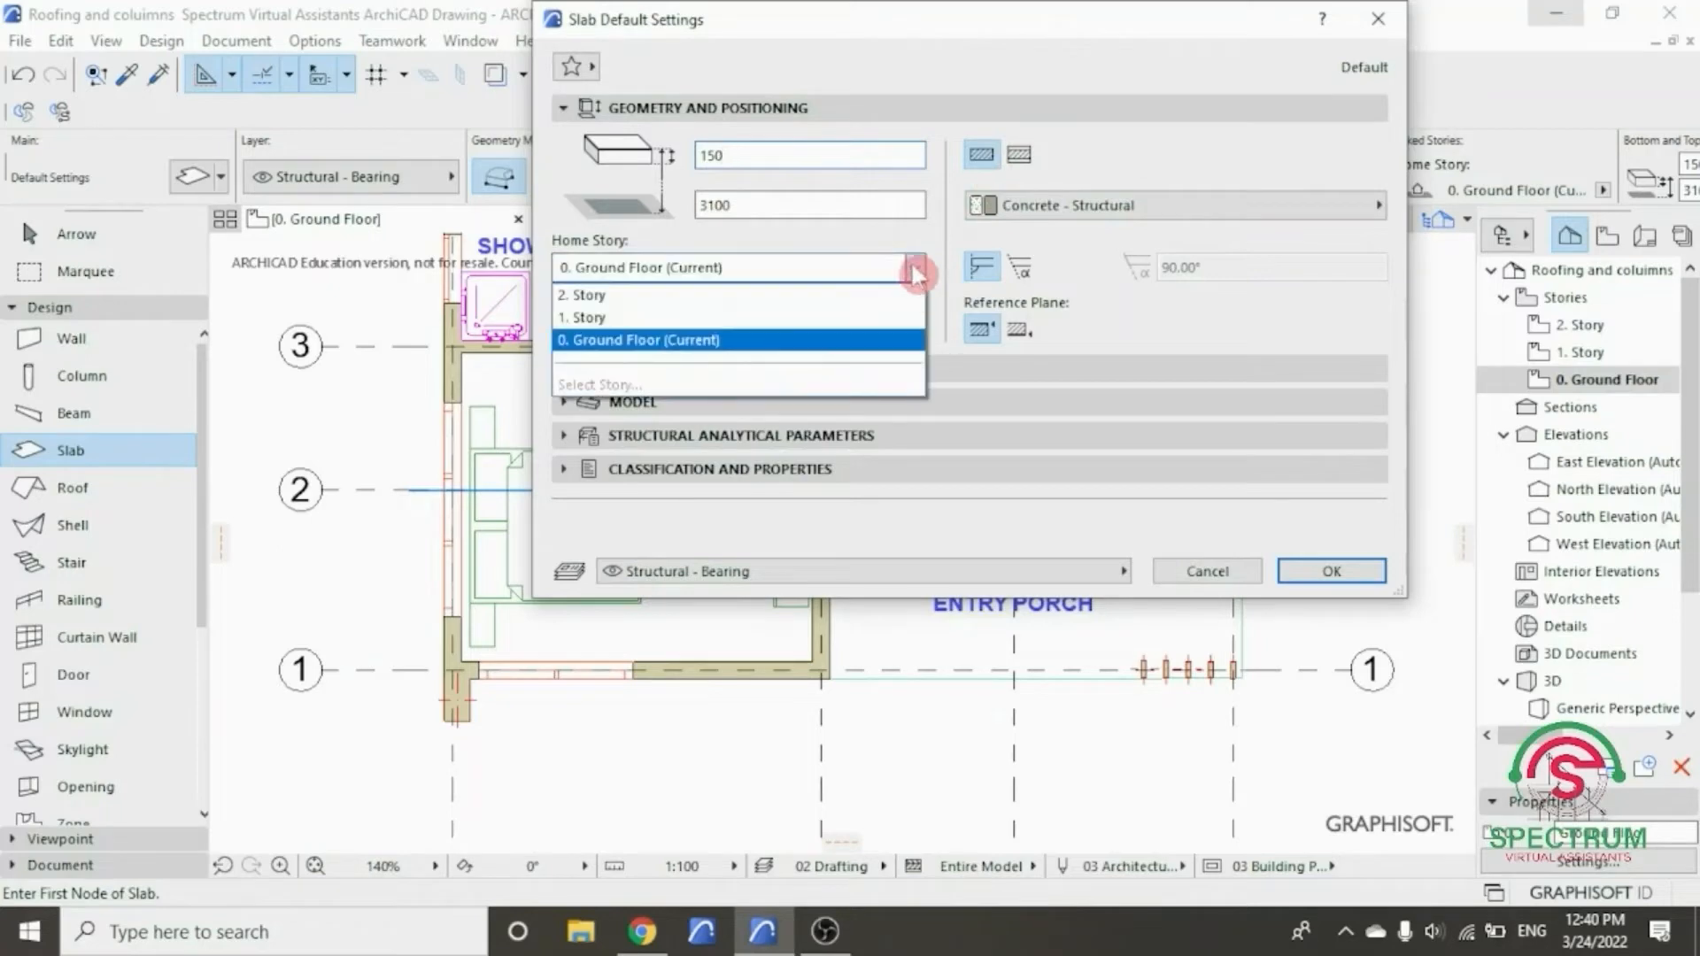
left_click(869, 340)
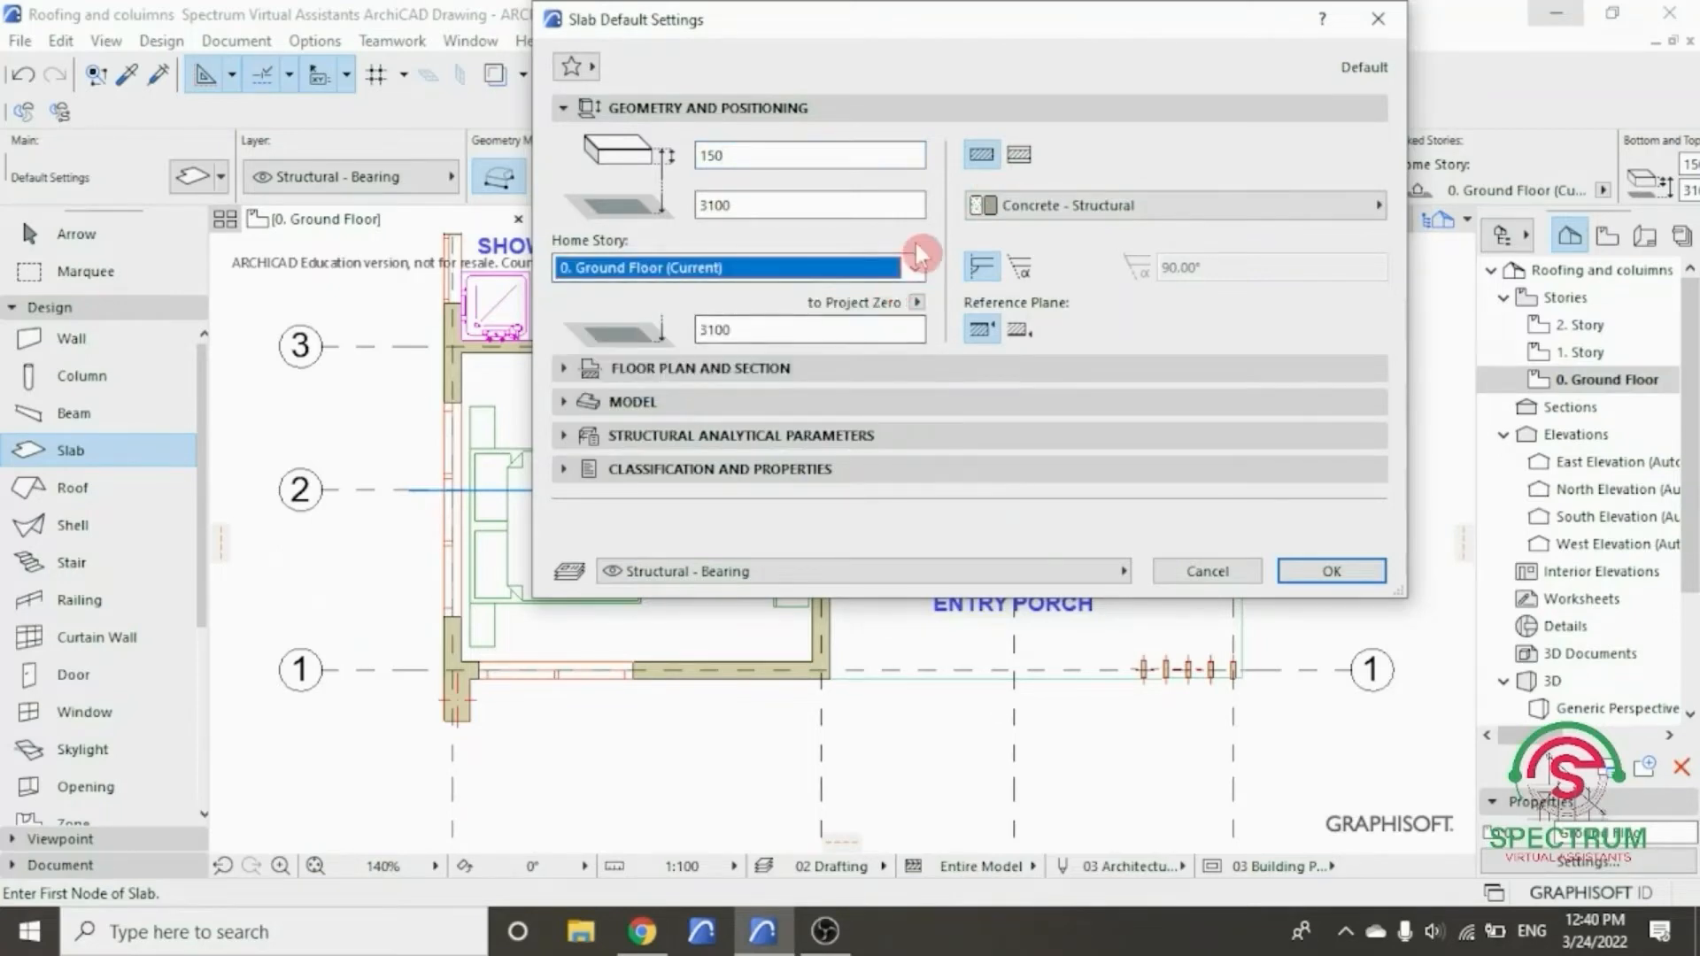
left_click(1087, 207)
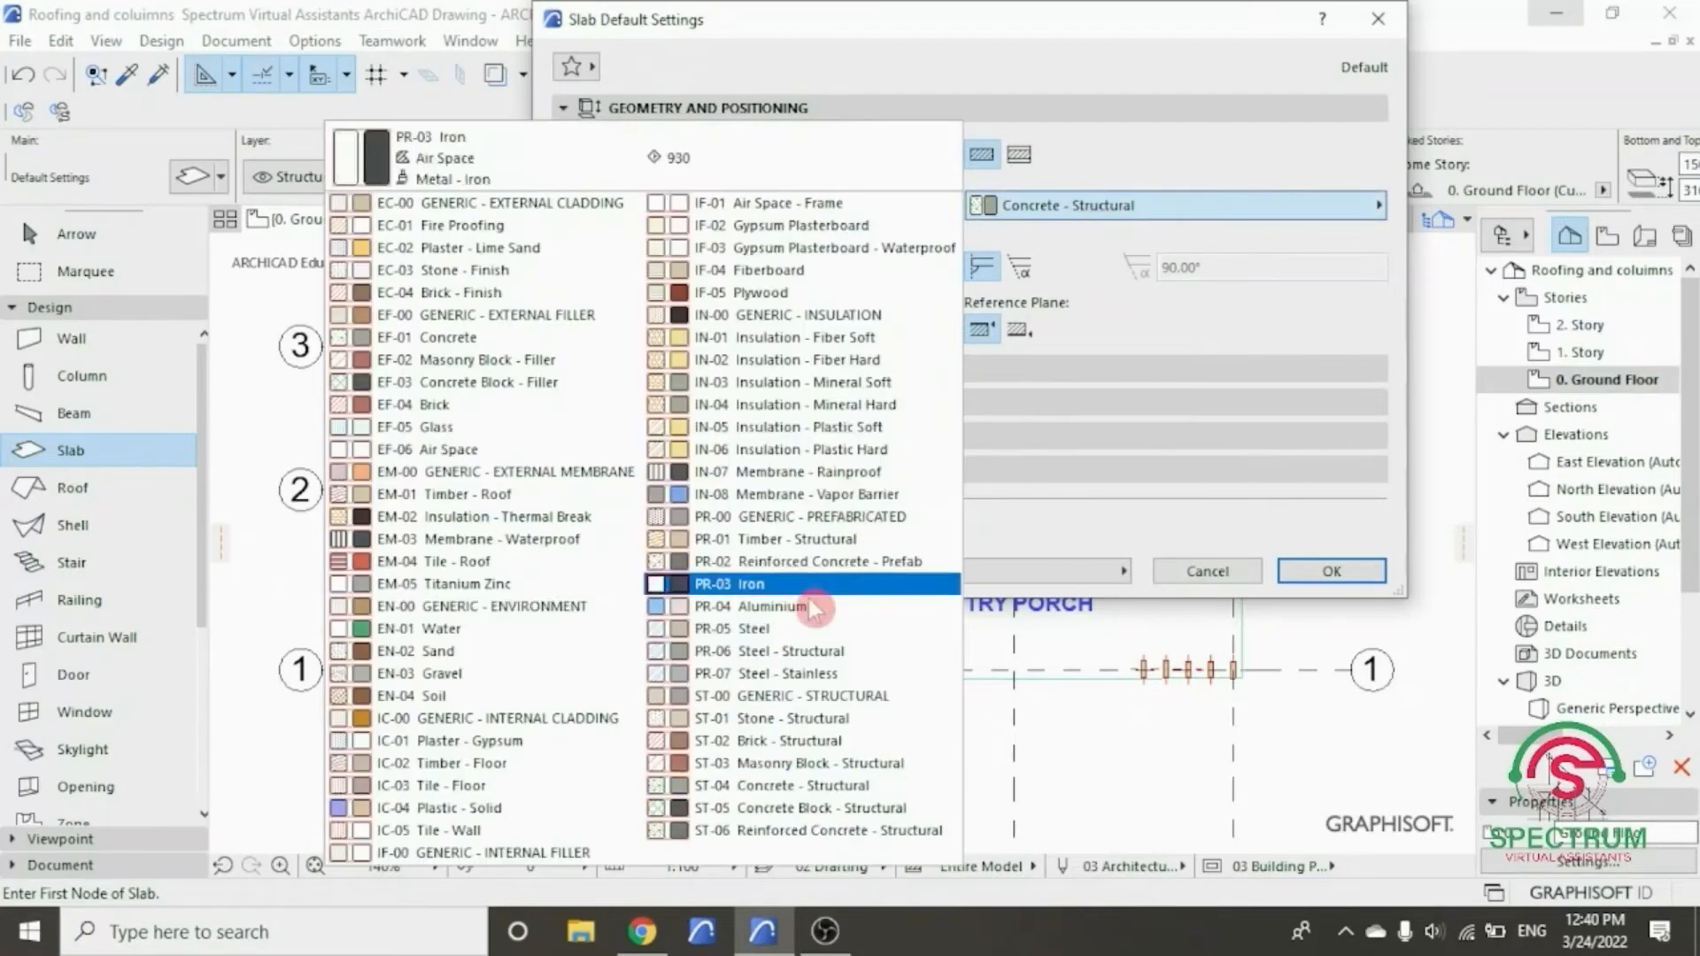
left_click(780, 786)
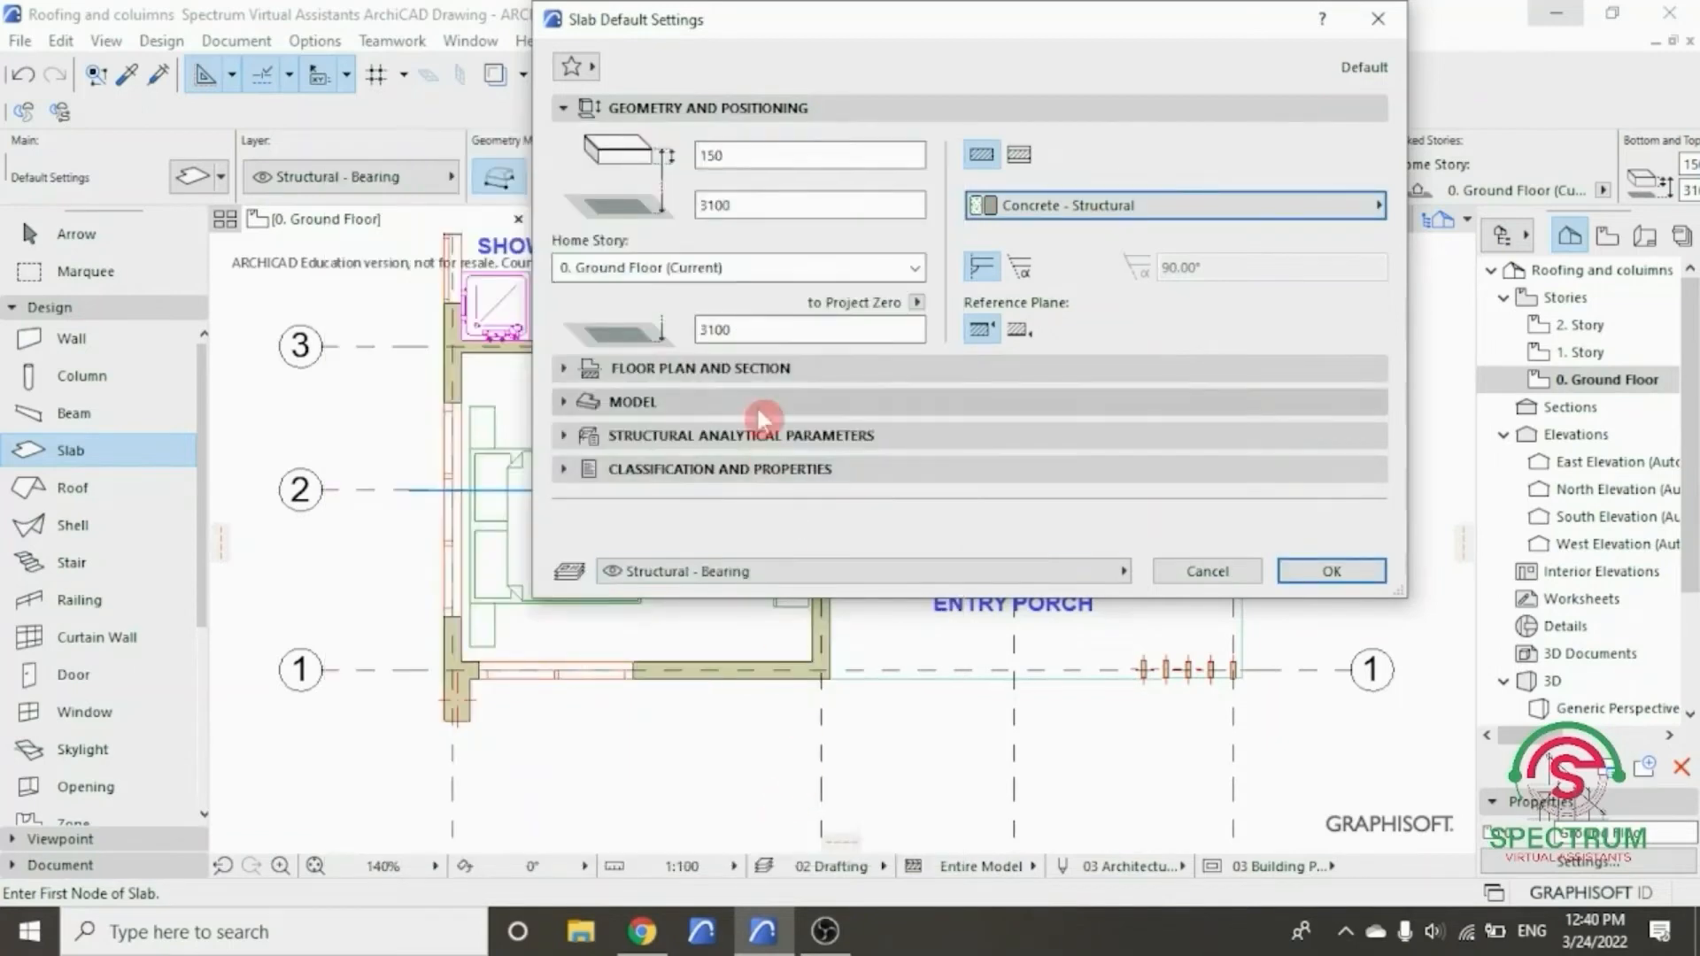
- Examine the slab default settings for floor plan and section display and the surface choices for the top face
left_click(655, 110)
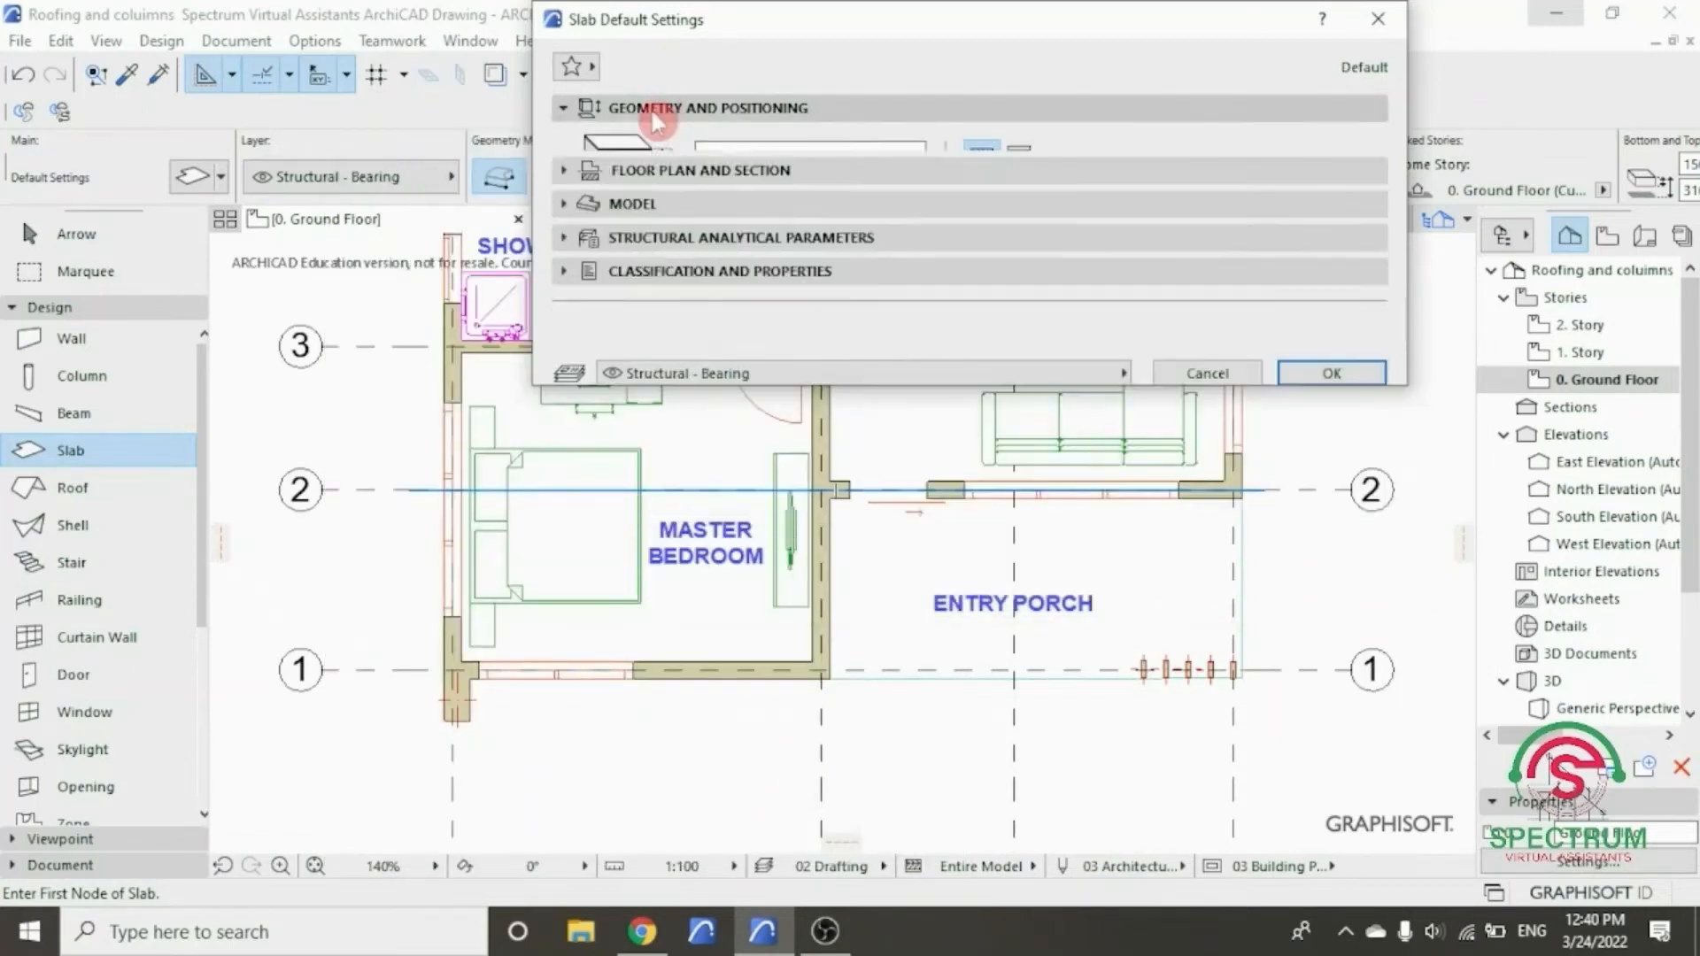
left_click(646, 145)
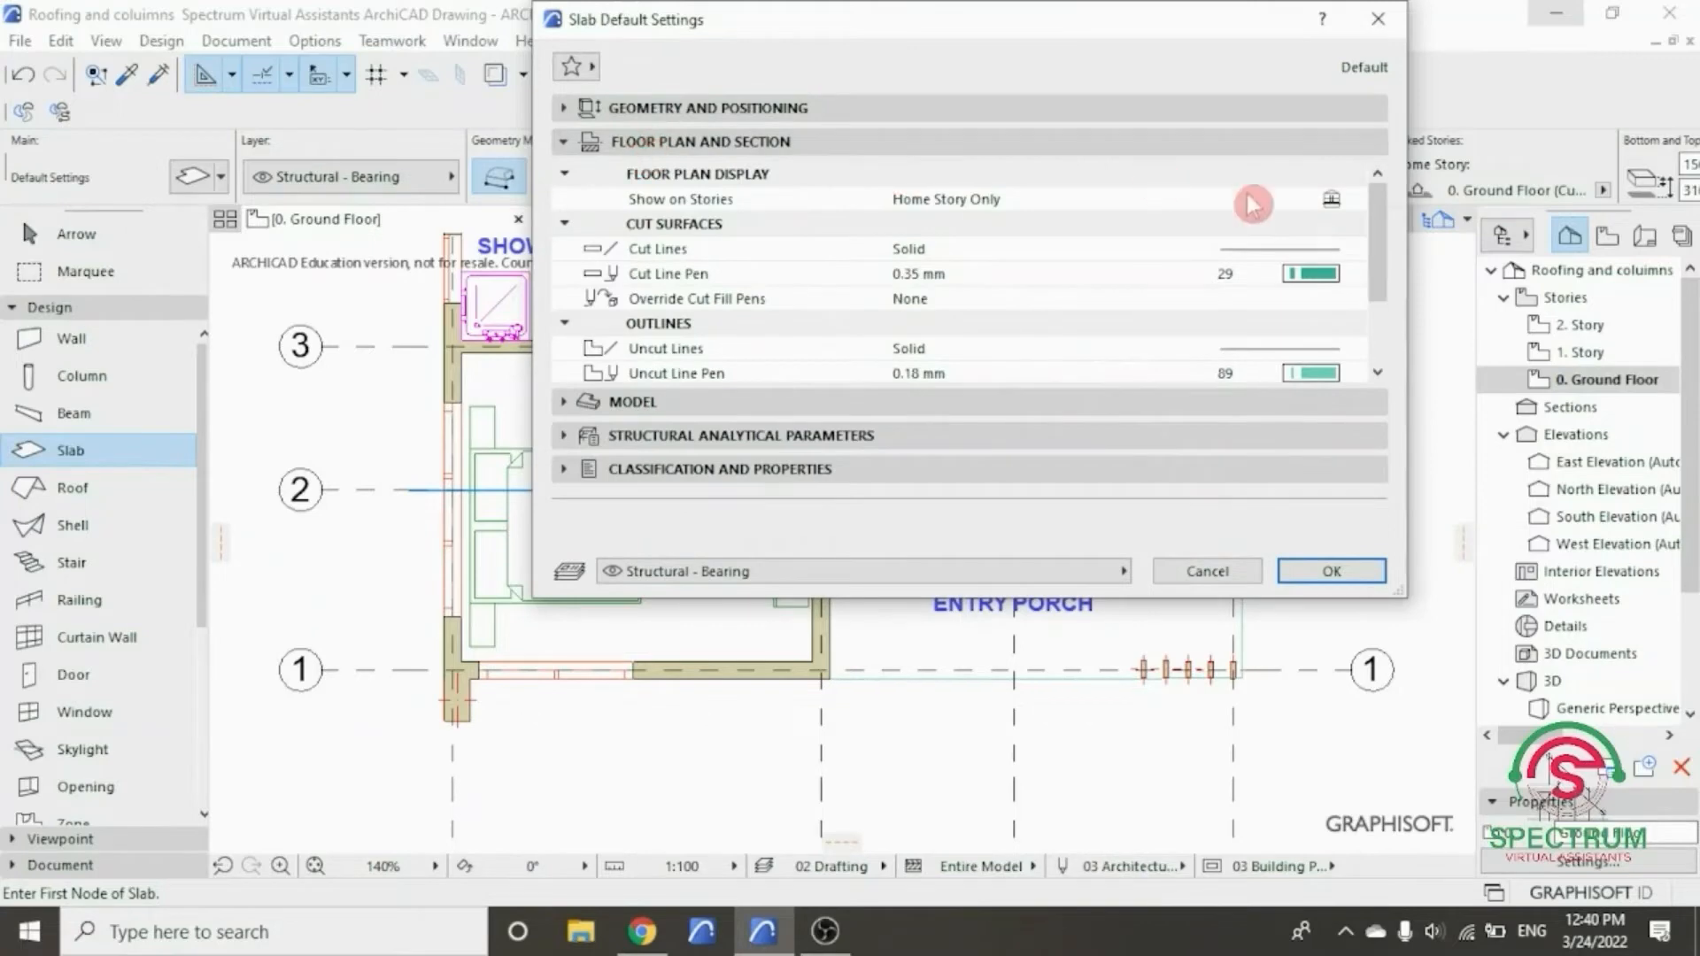
mouse_move(1380, 215)
left_mouse_down()
mouse_move(1384, 277)
mouse_move(1381, 190)
left_mouse_up()
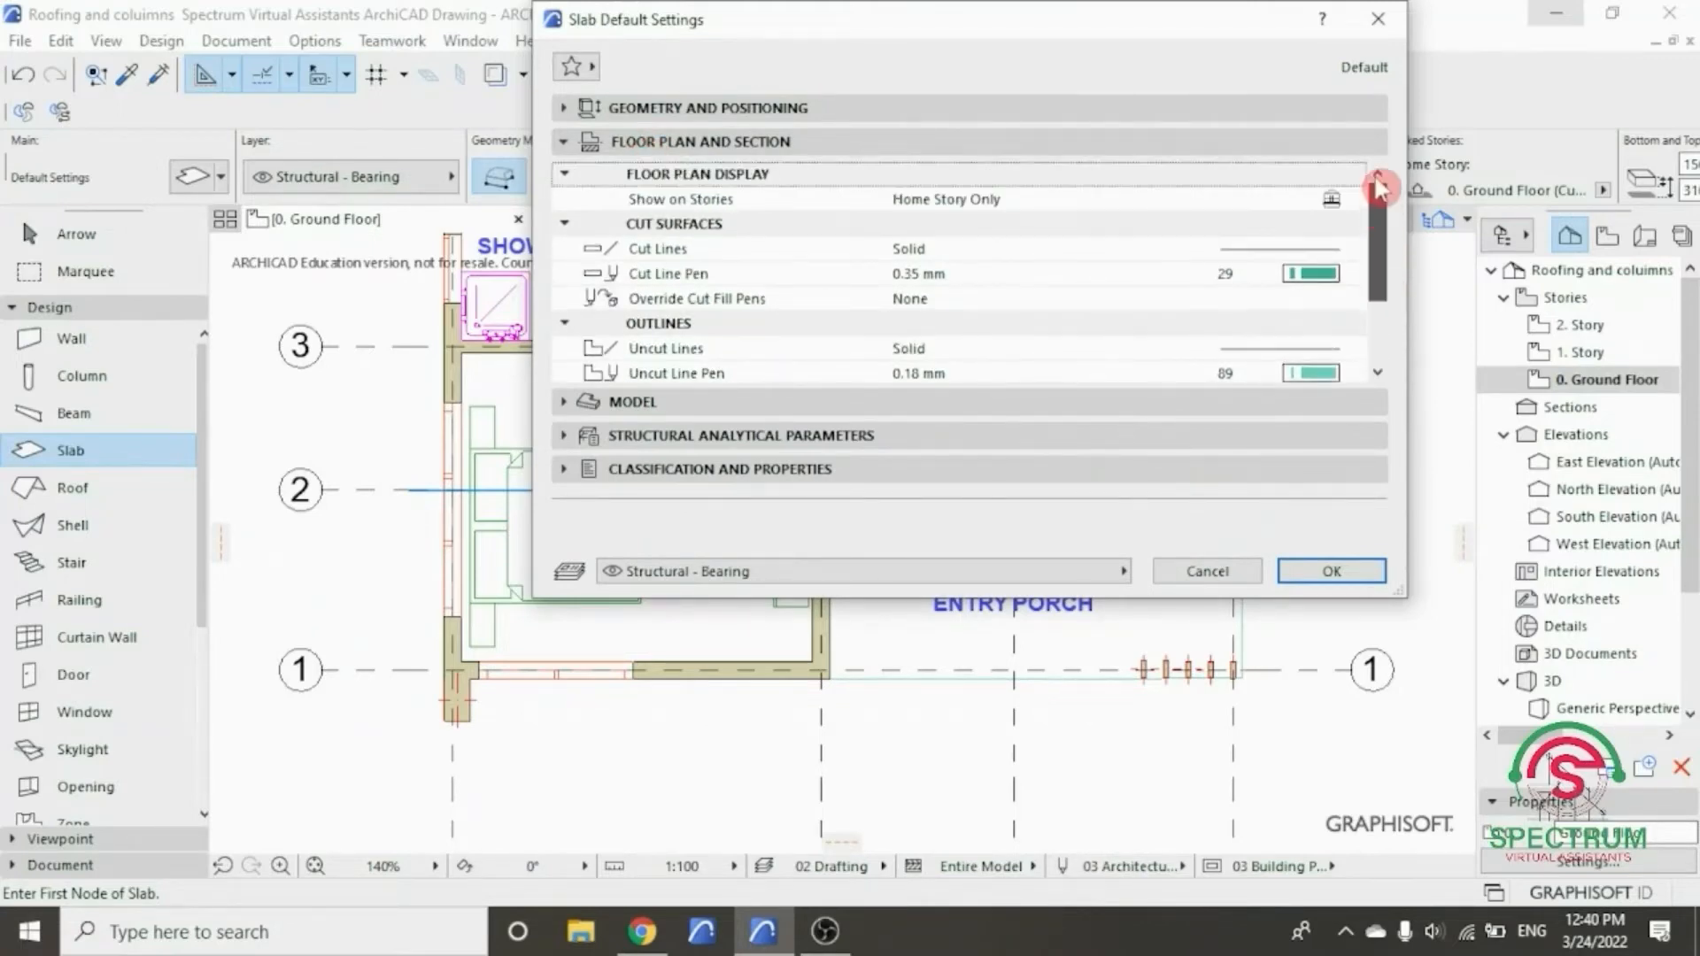
left_click(983, 142)
left_click(688, 182)
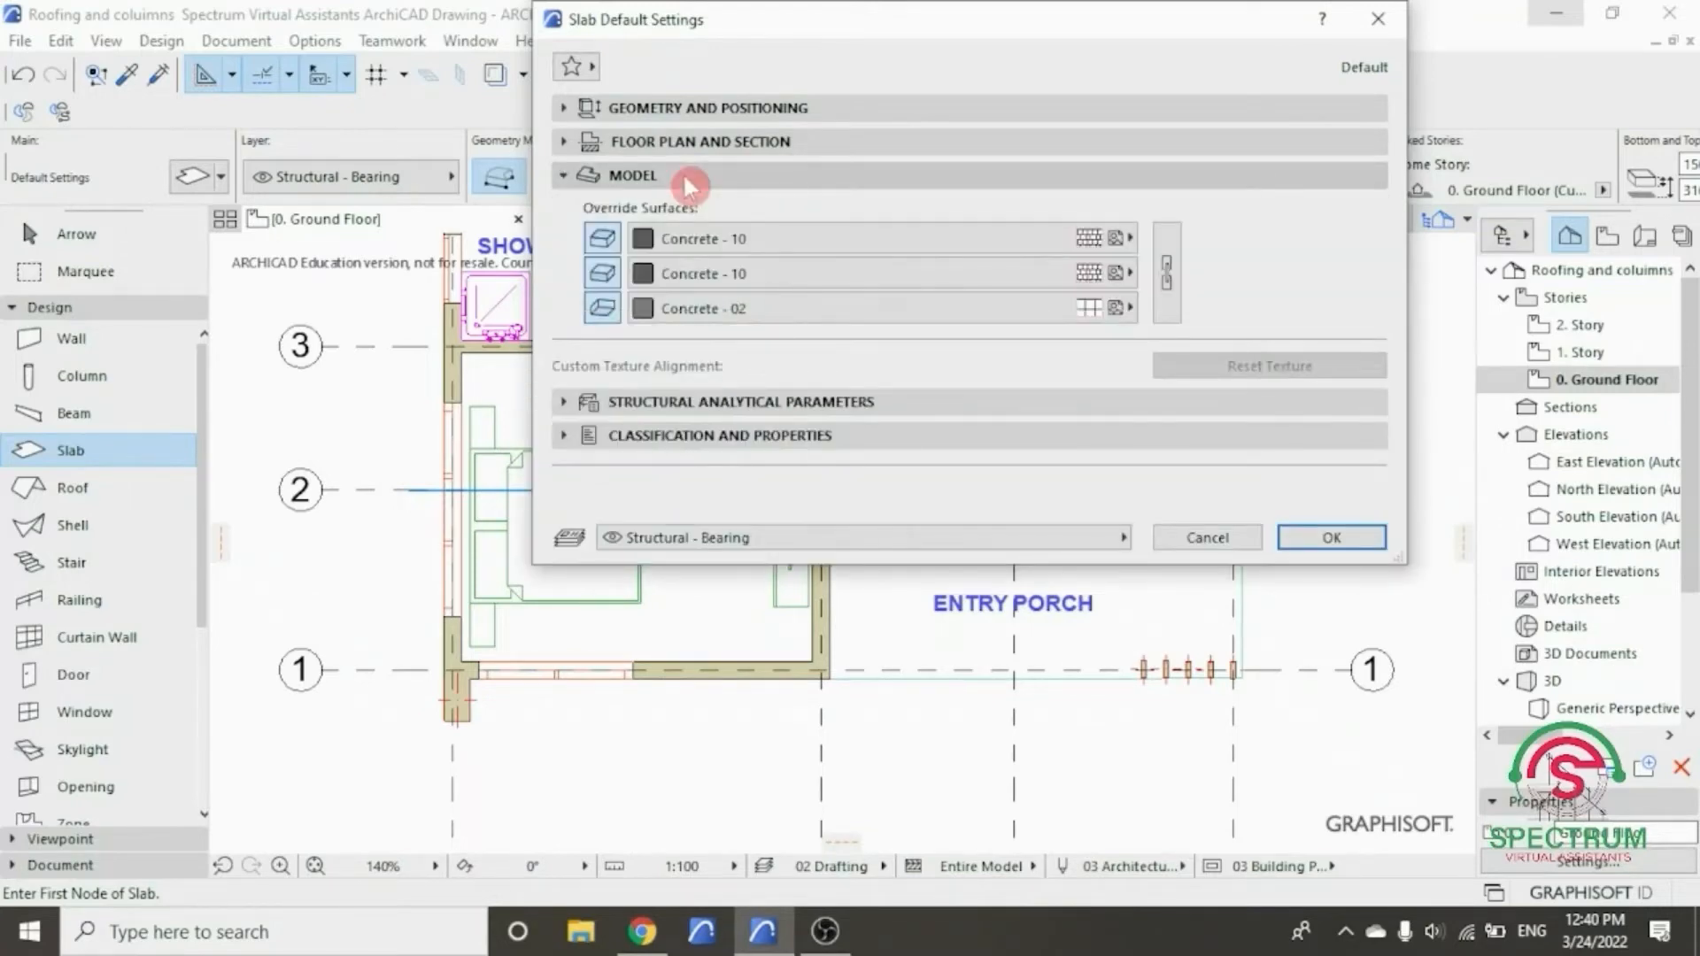
left_click(689, 246)
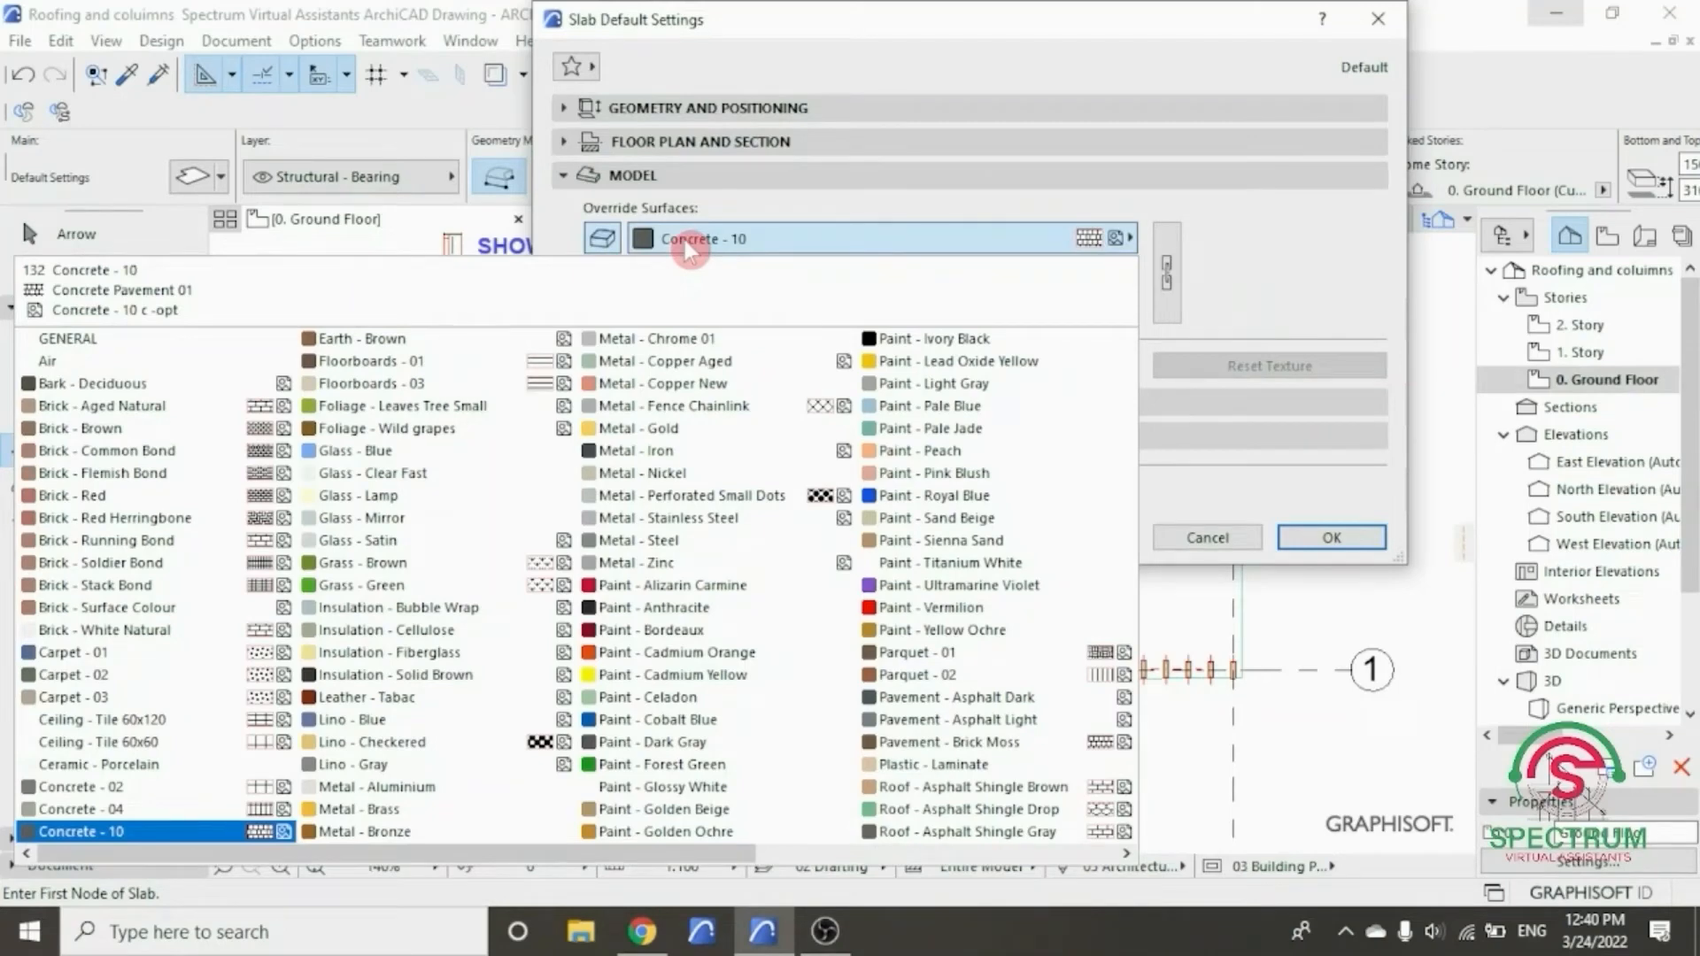
left_click(142, 831)
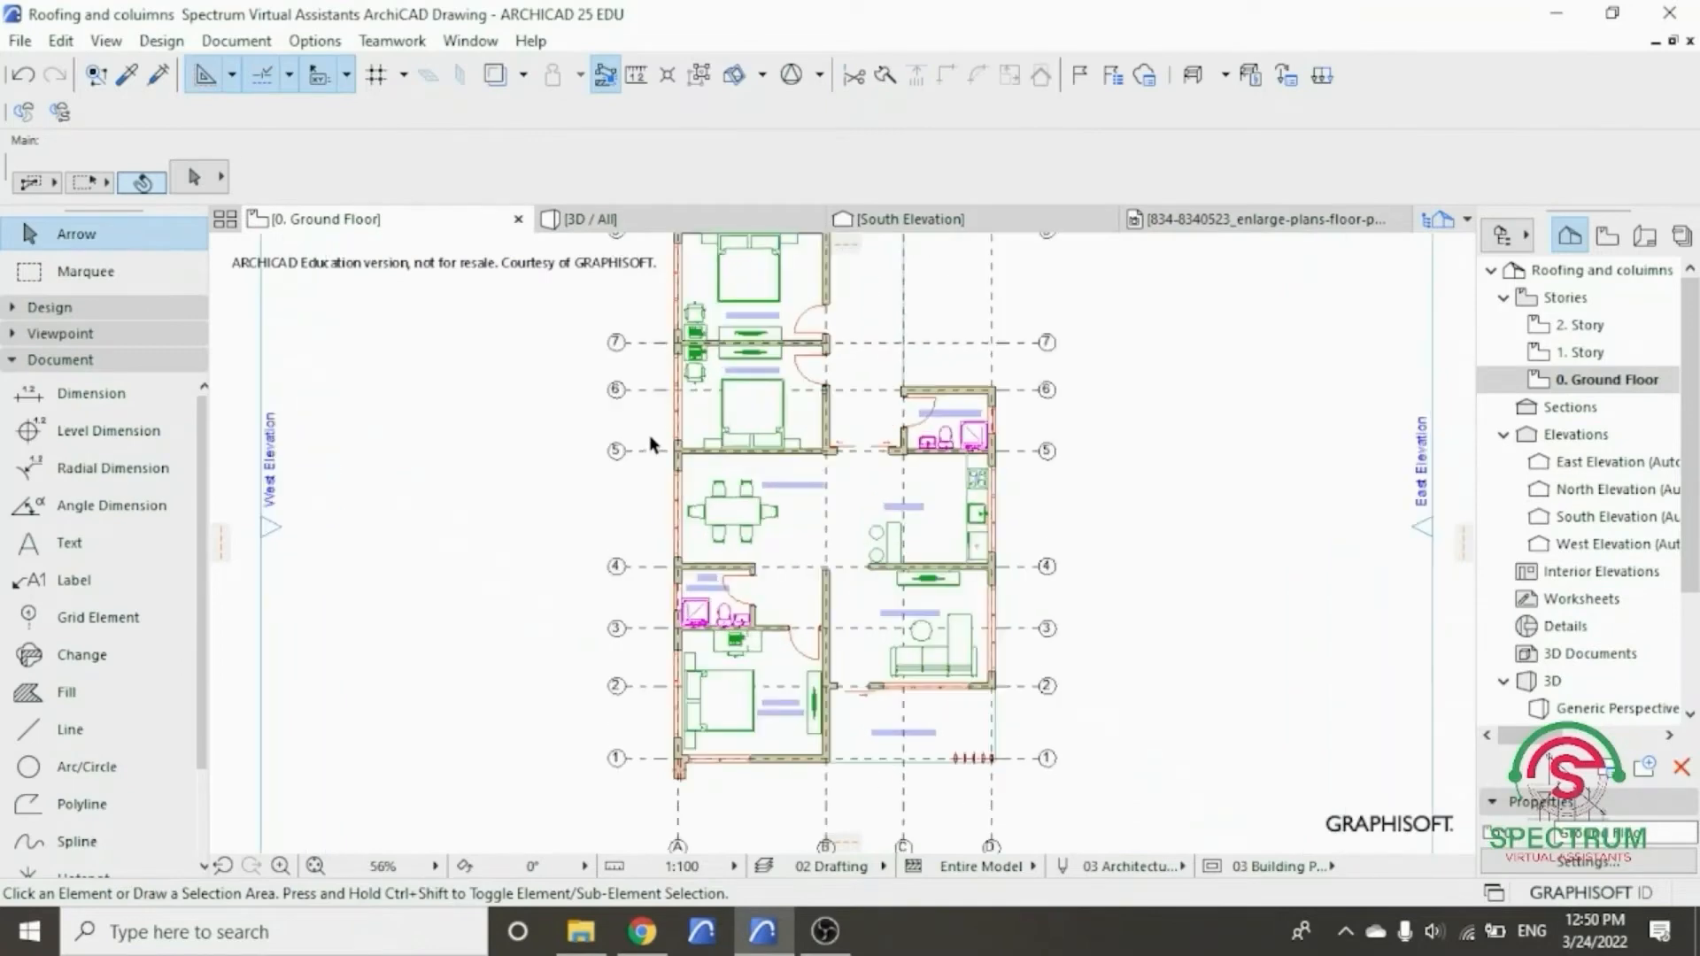
- In the slab default settings, set the thickness to 300 and the offset to the home story to 3300
scroll(650, 434, "up", 3)
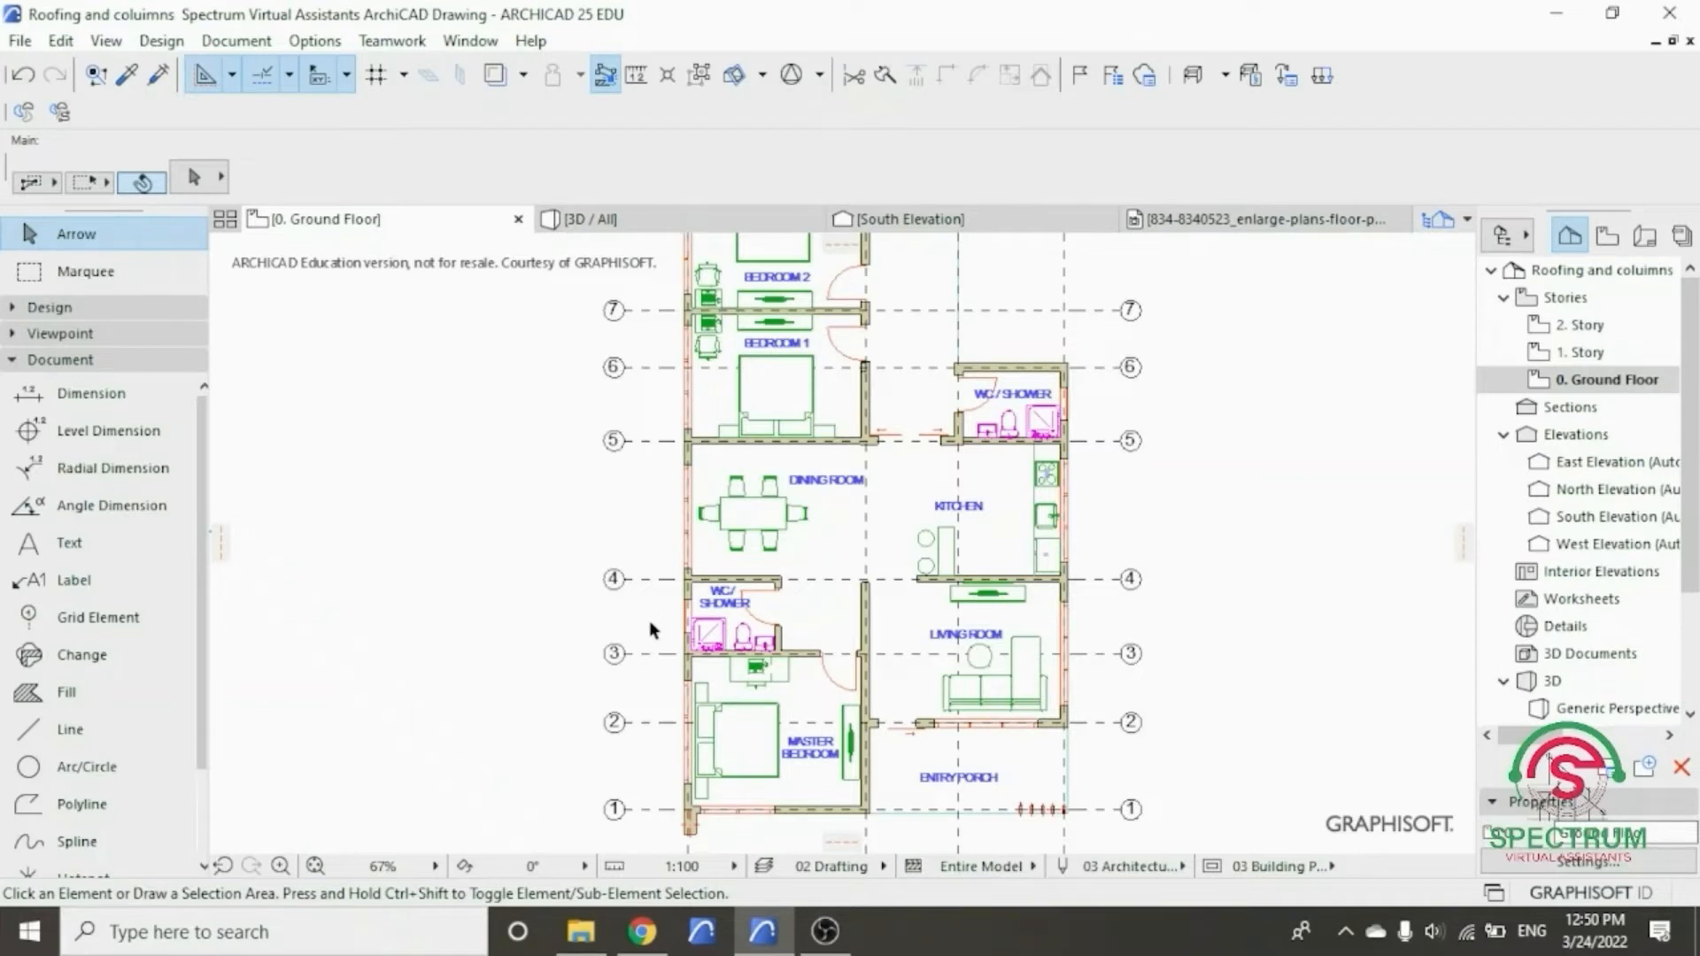
left_click(147, 310)
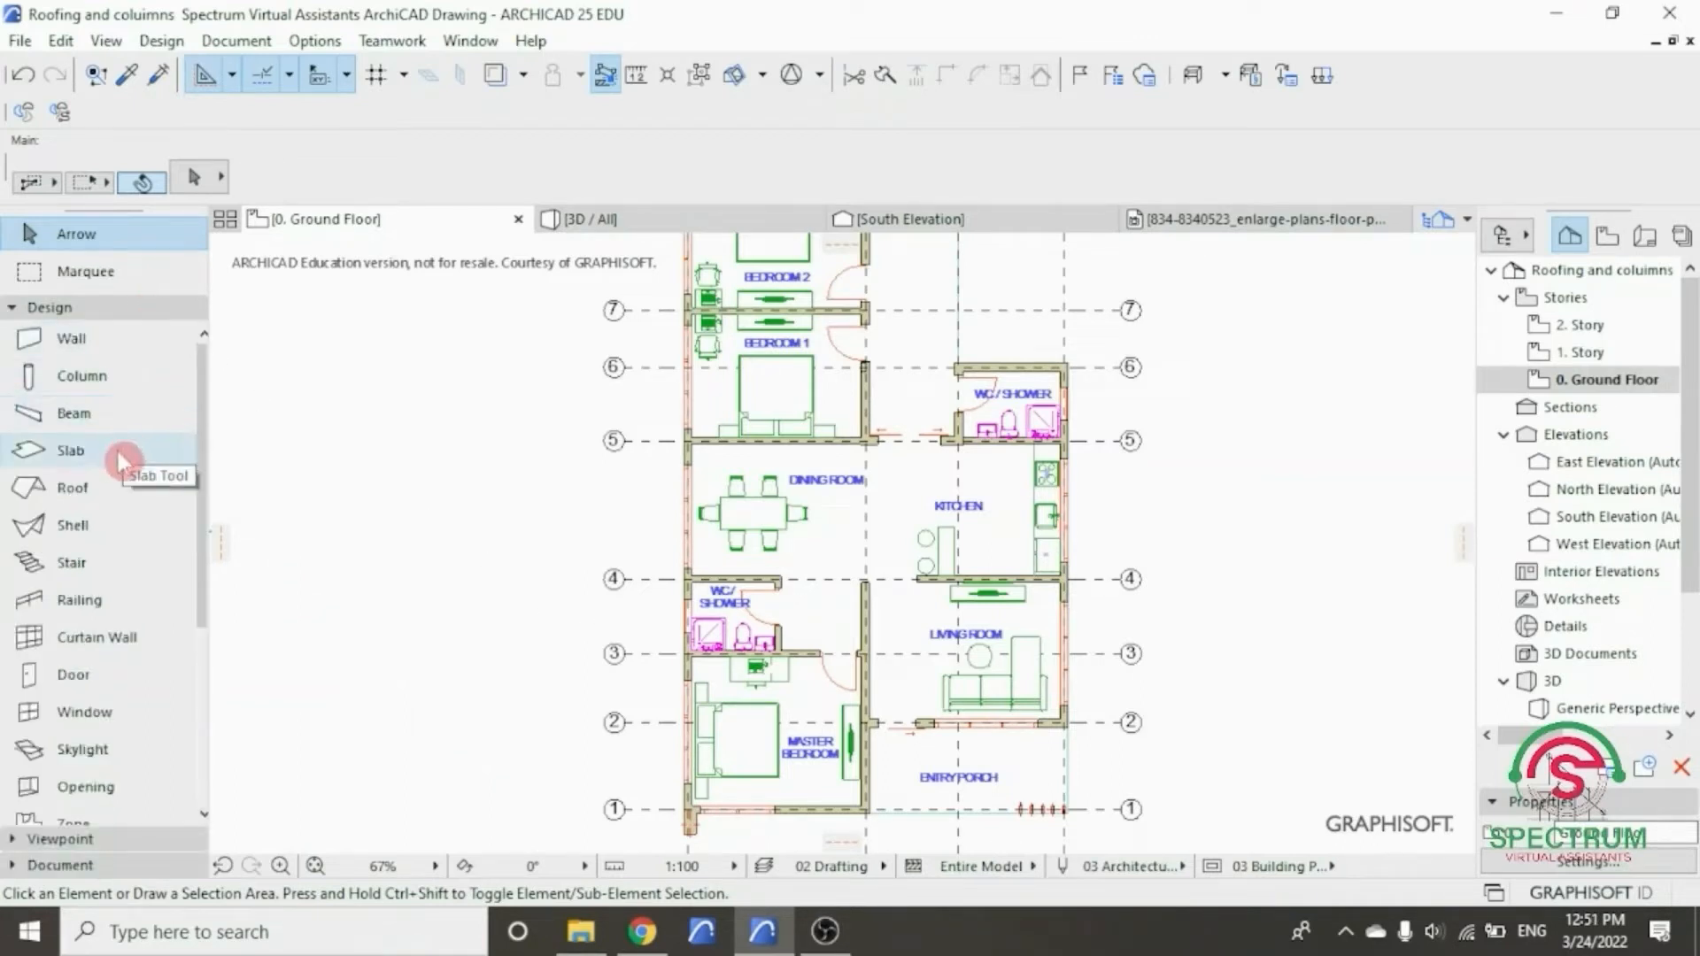
left_click(69, 453)
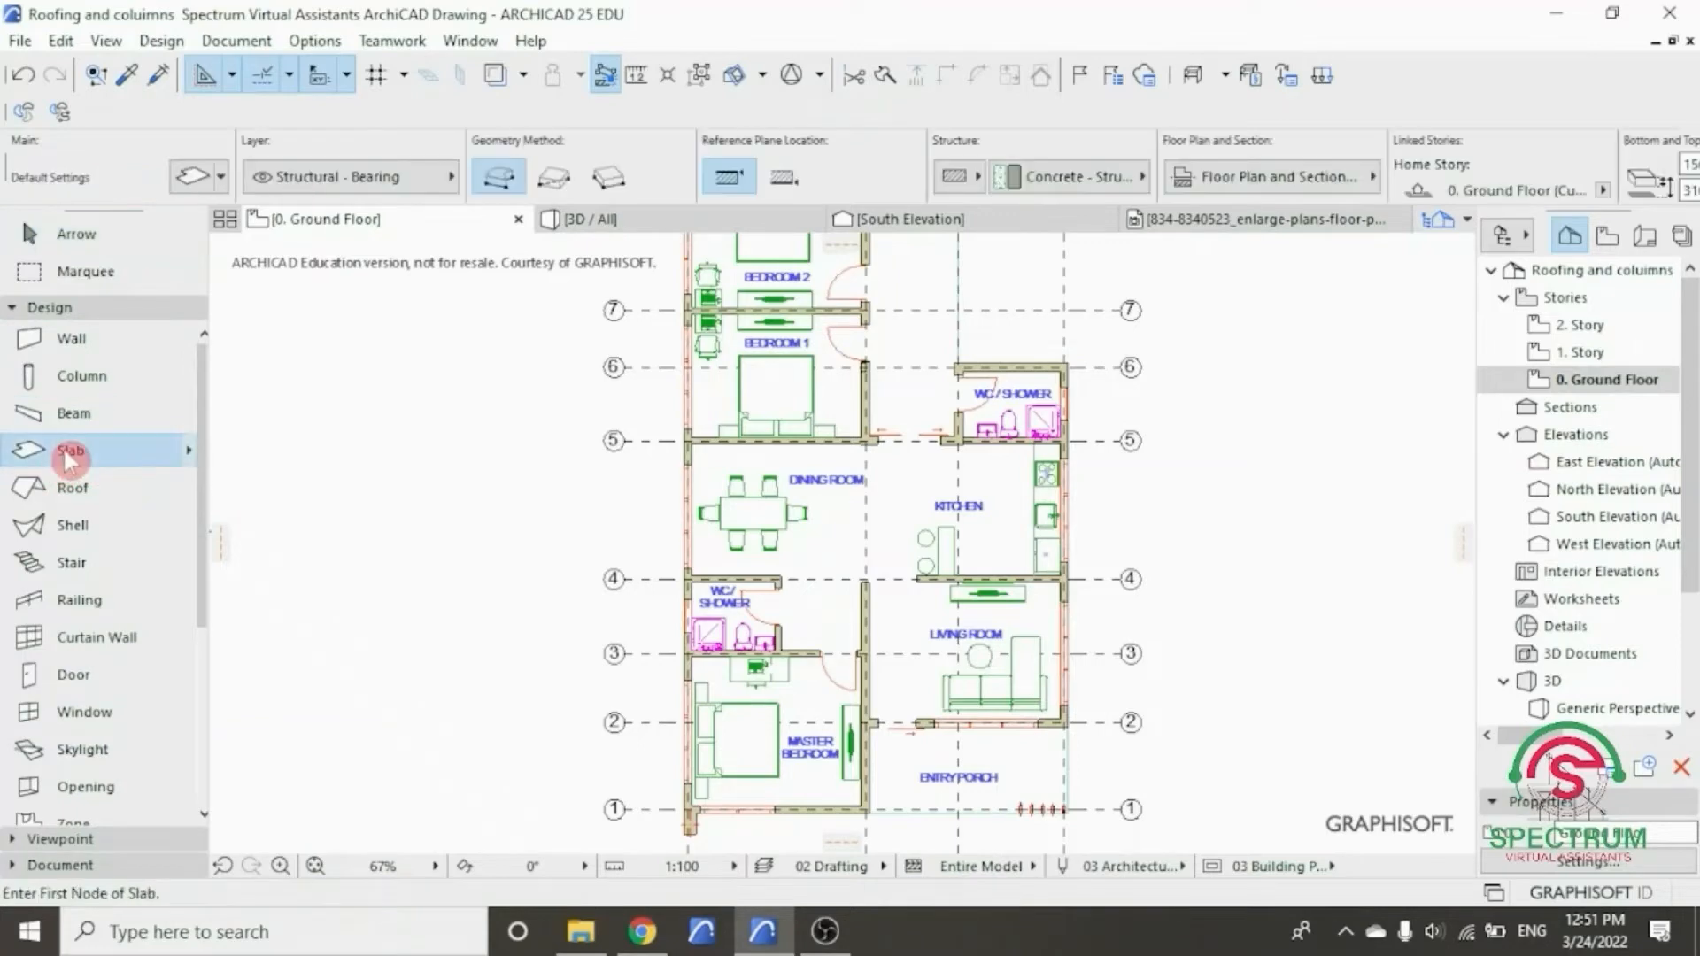
double_click(69, 454)
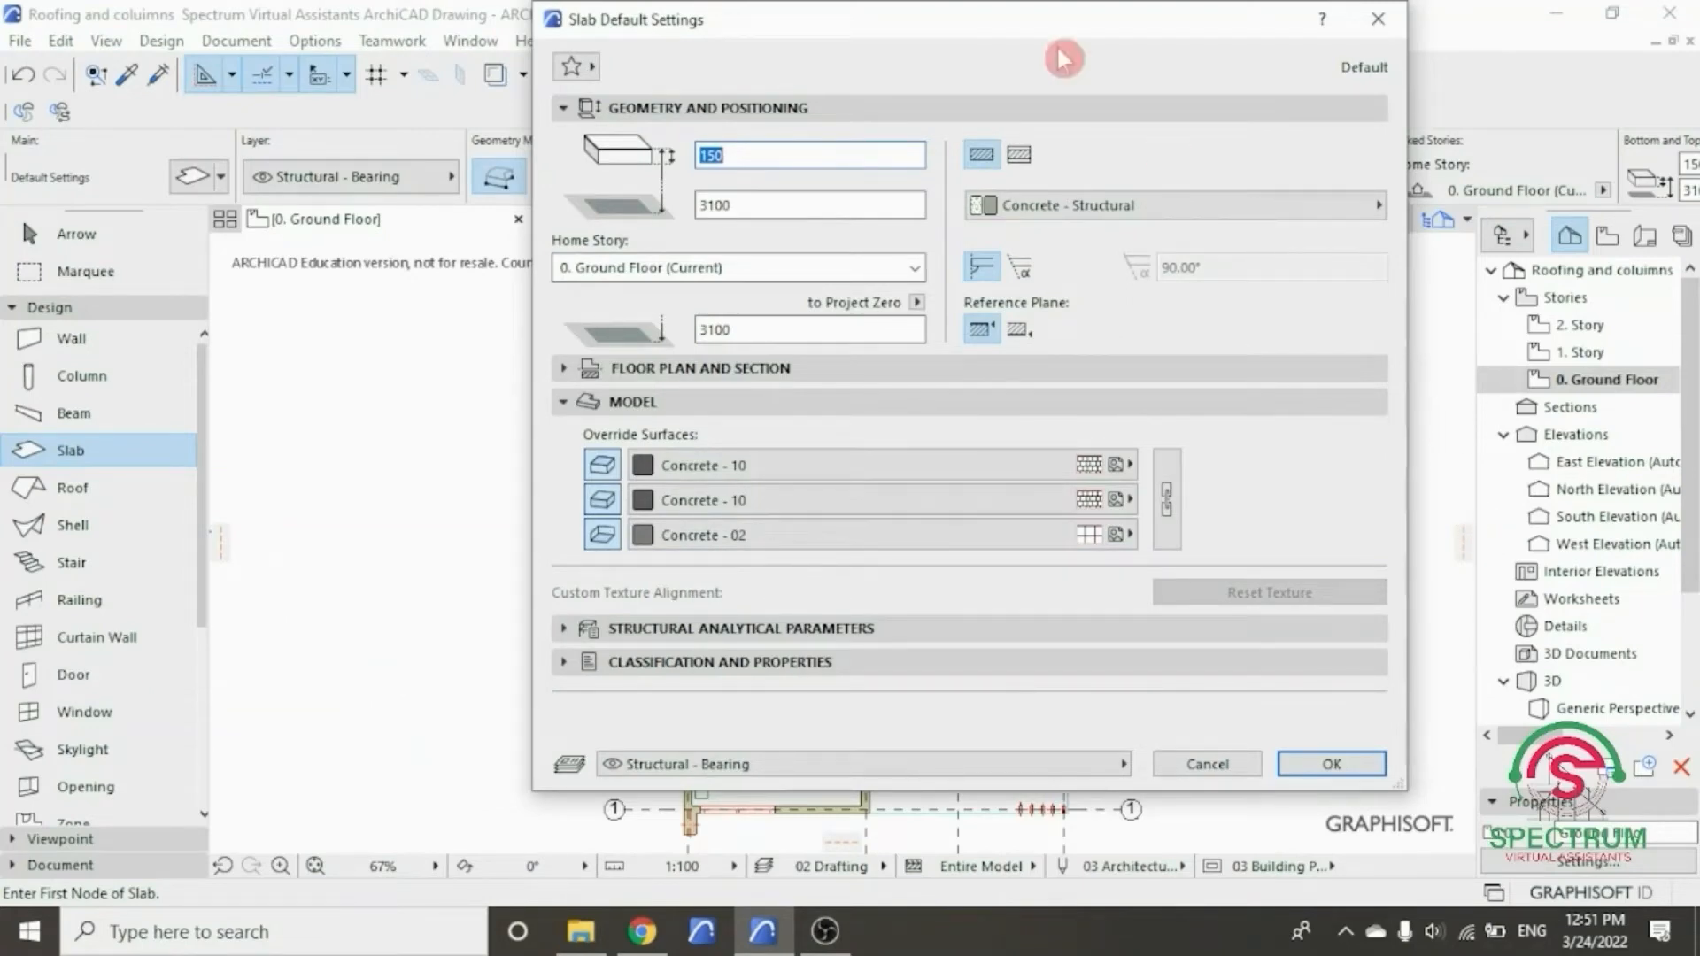
left_click_drag(1058, 22, 1017, 96)
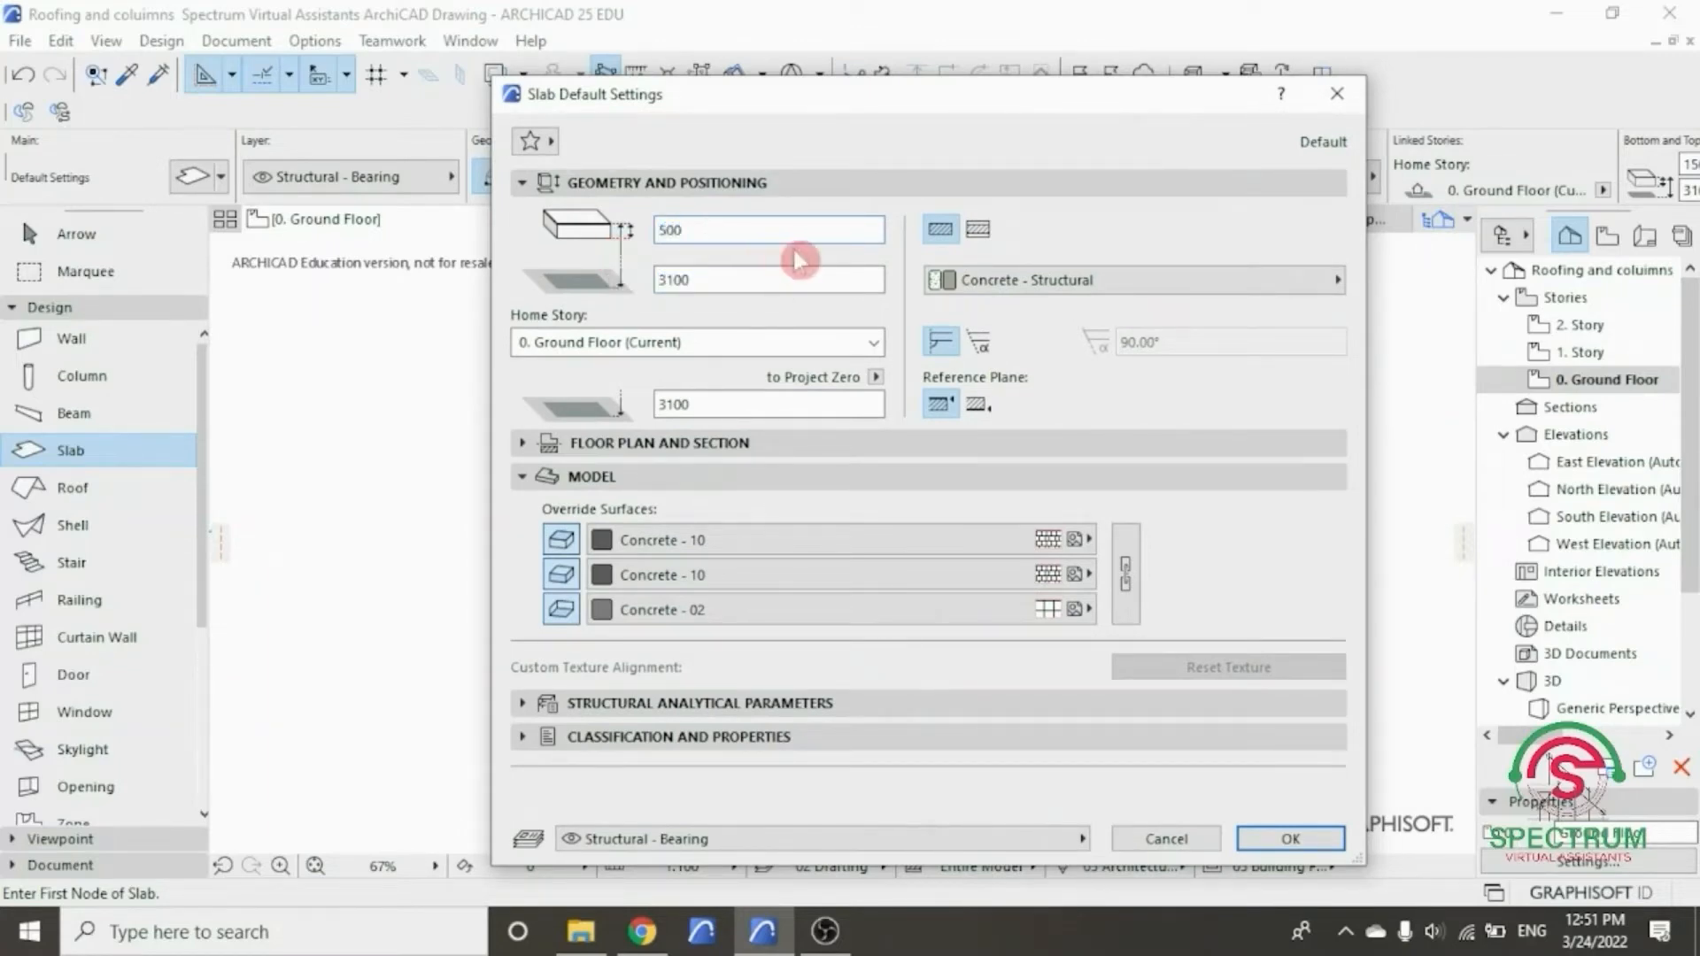
left_click_drag(699, 235, 611, 244)
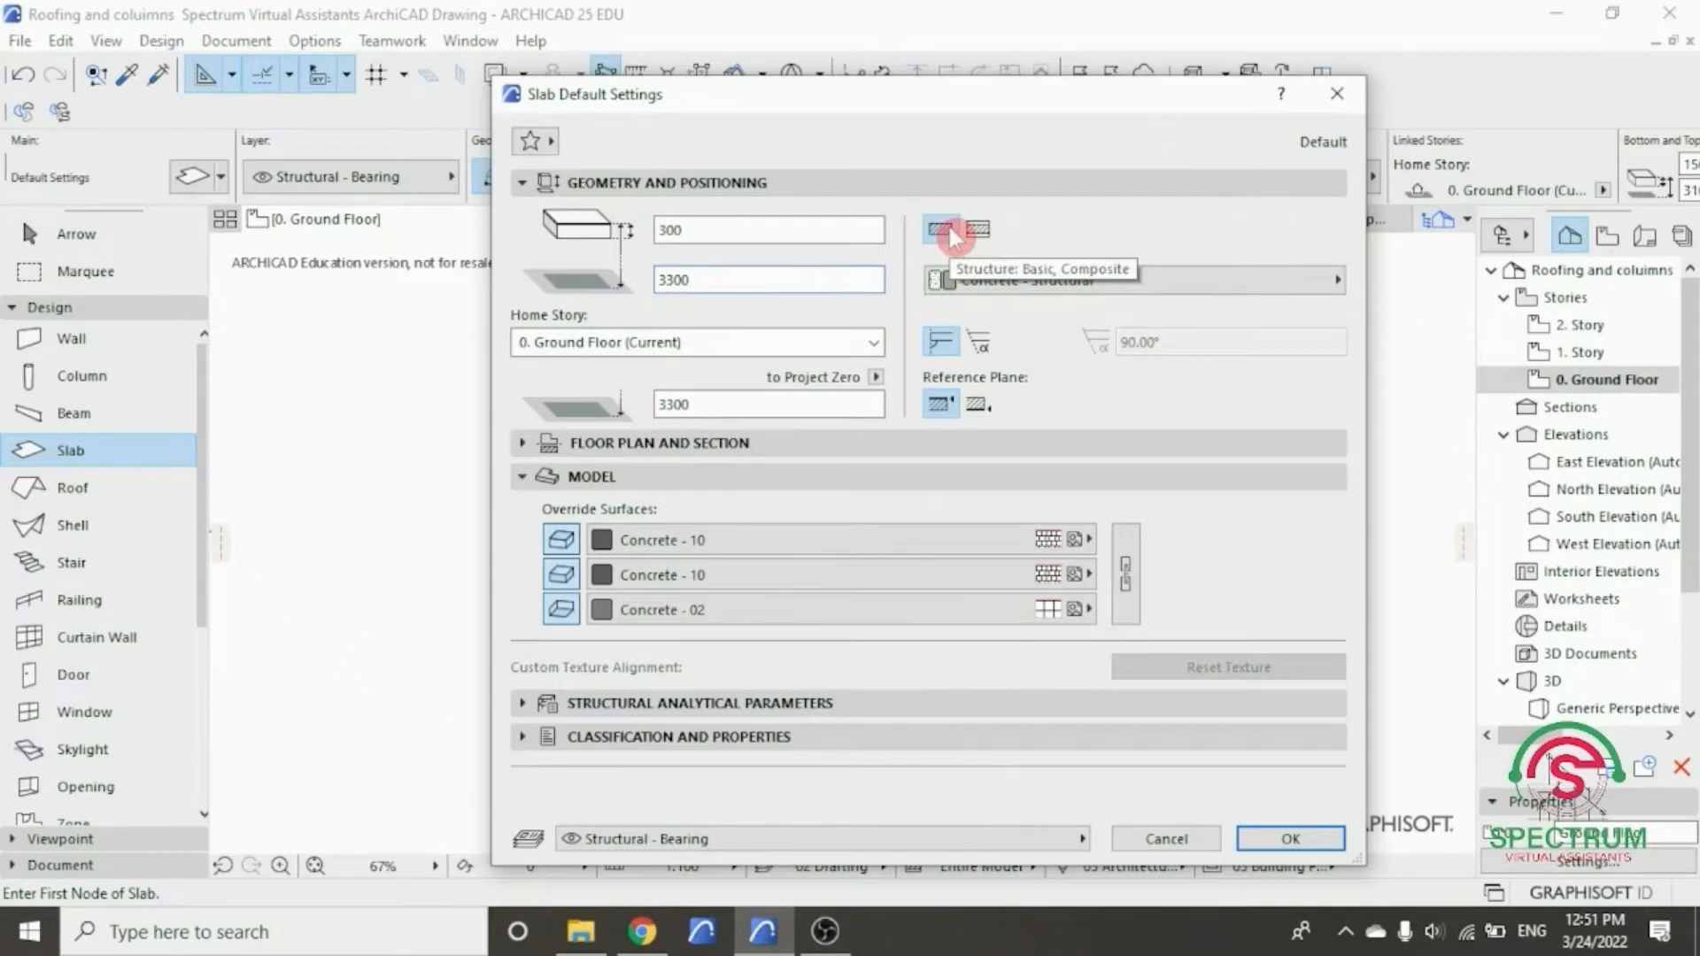
- Examine the slab's building material choices, home story options, and floor plan and section settings
left_click(990, 294)
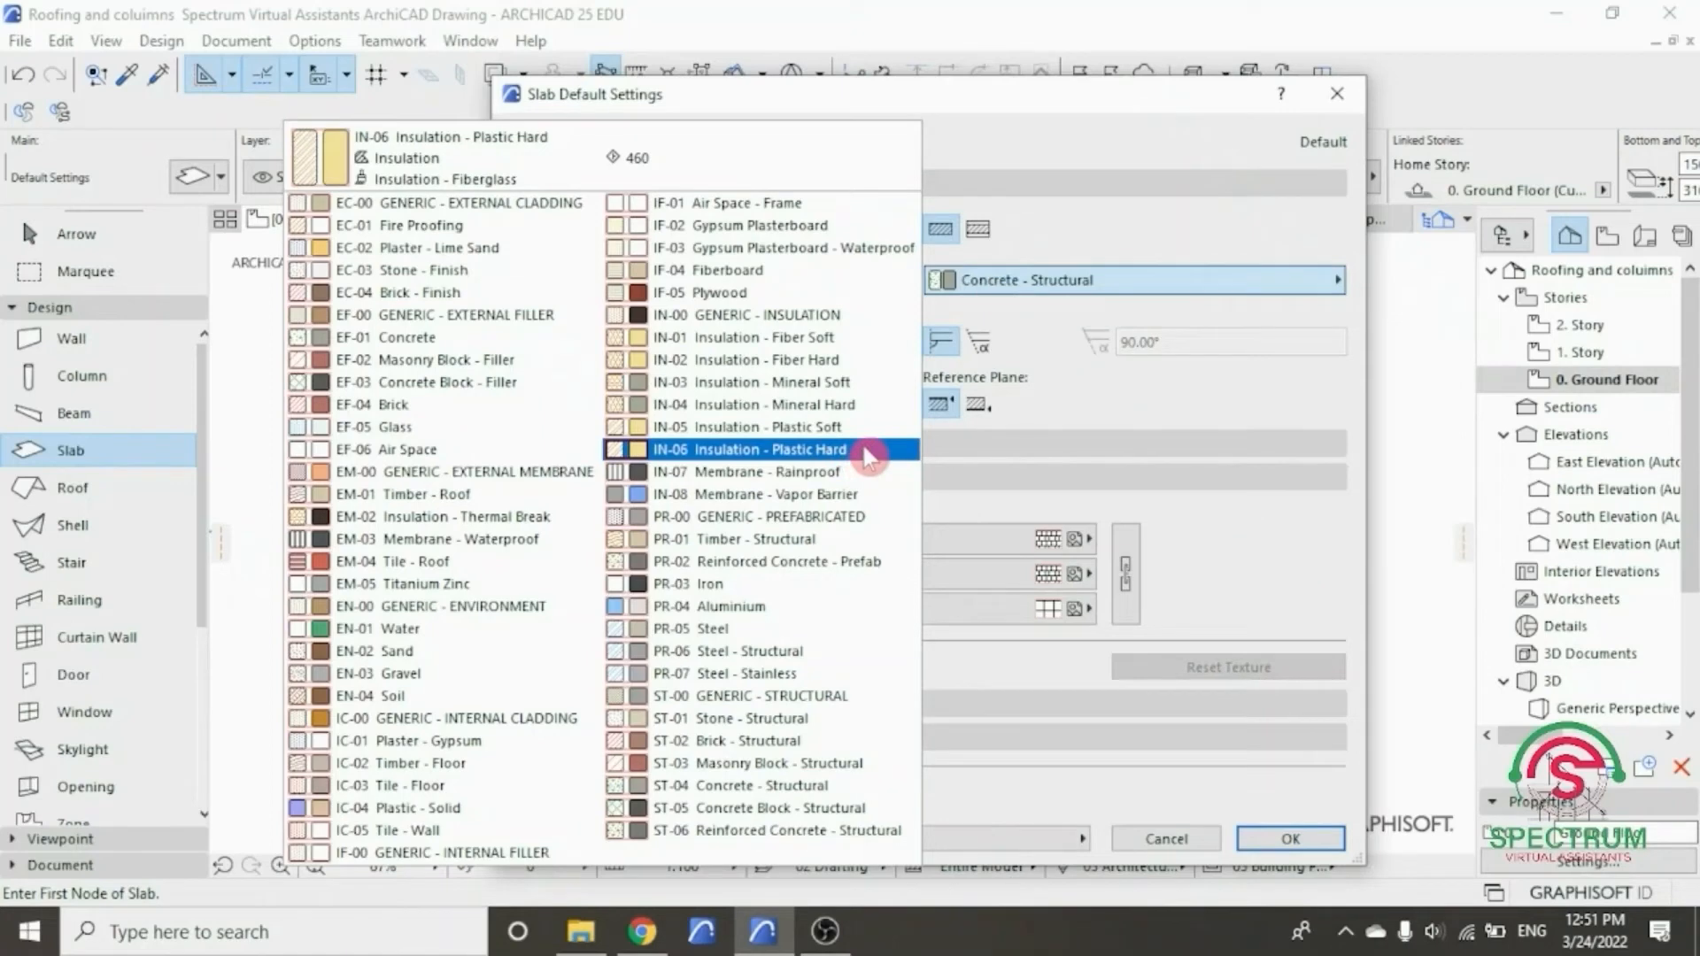
left_click(1009, 294)
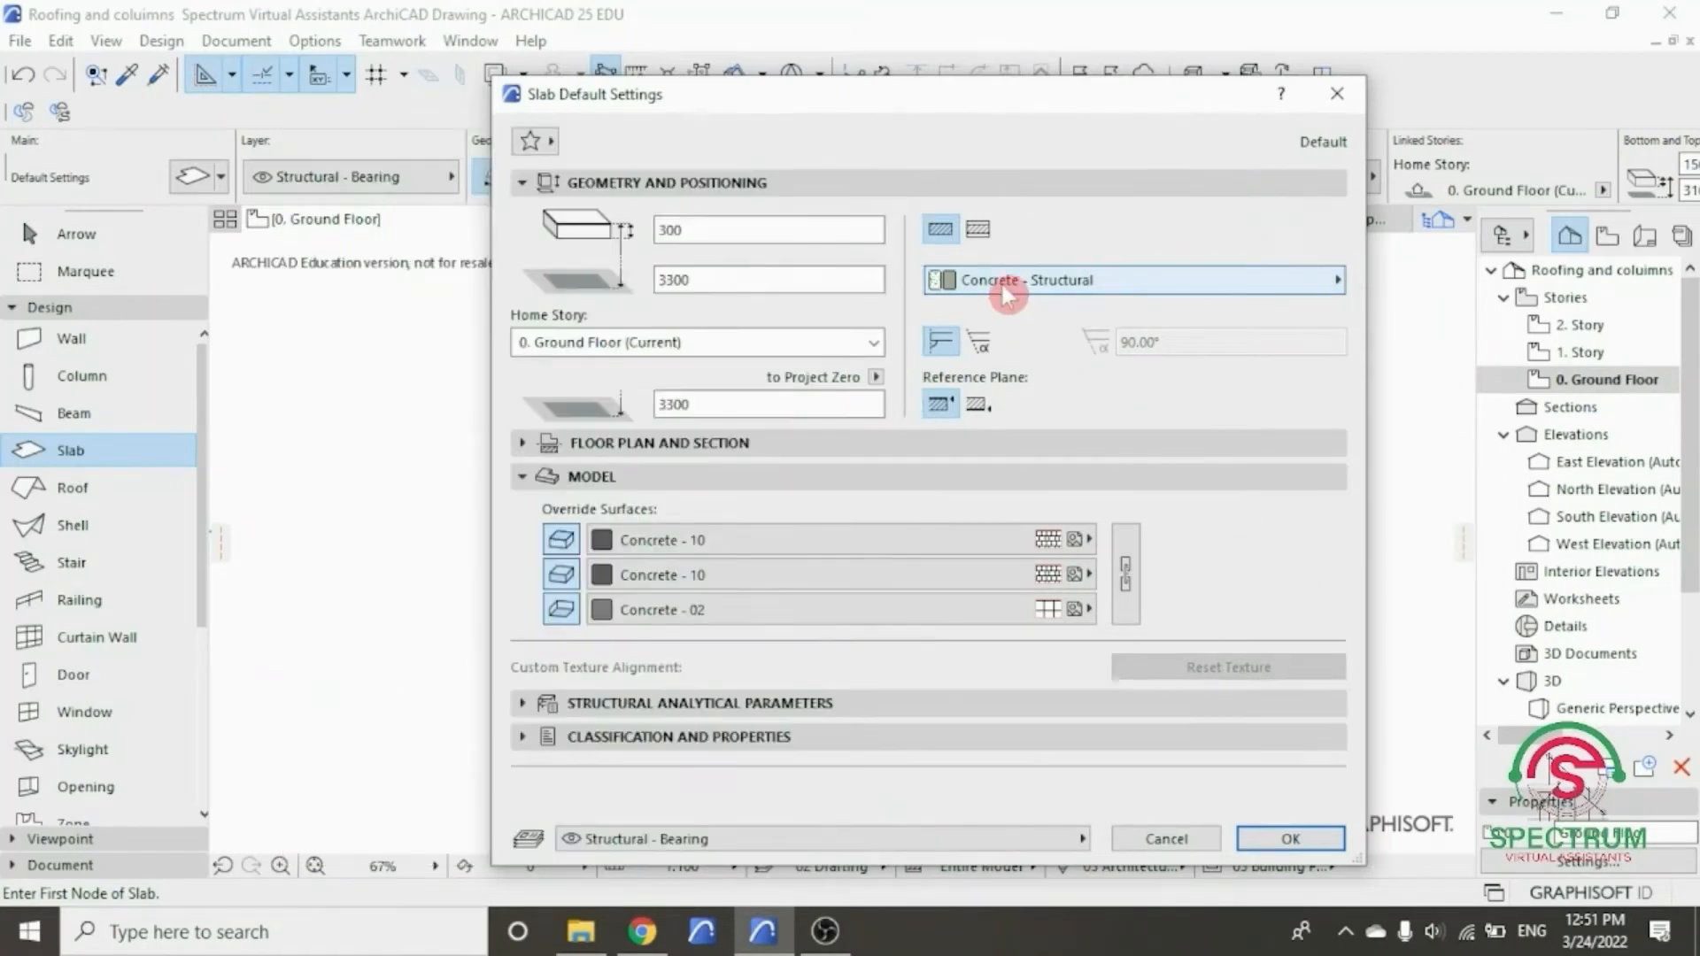
left_click(872, 344)
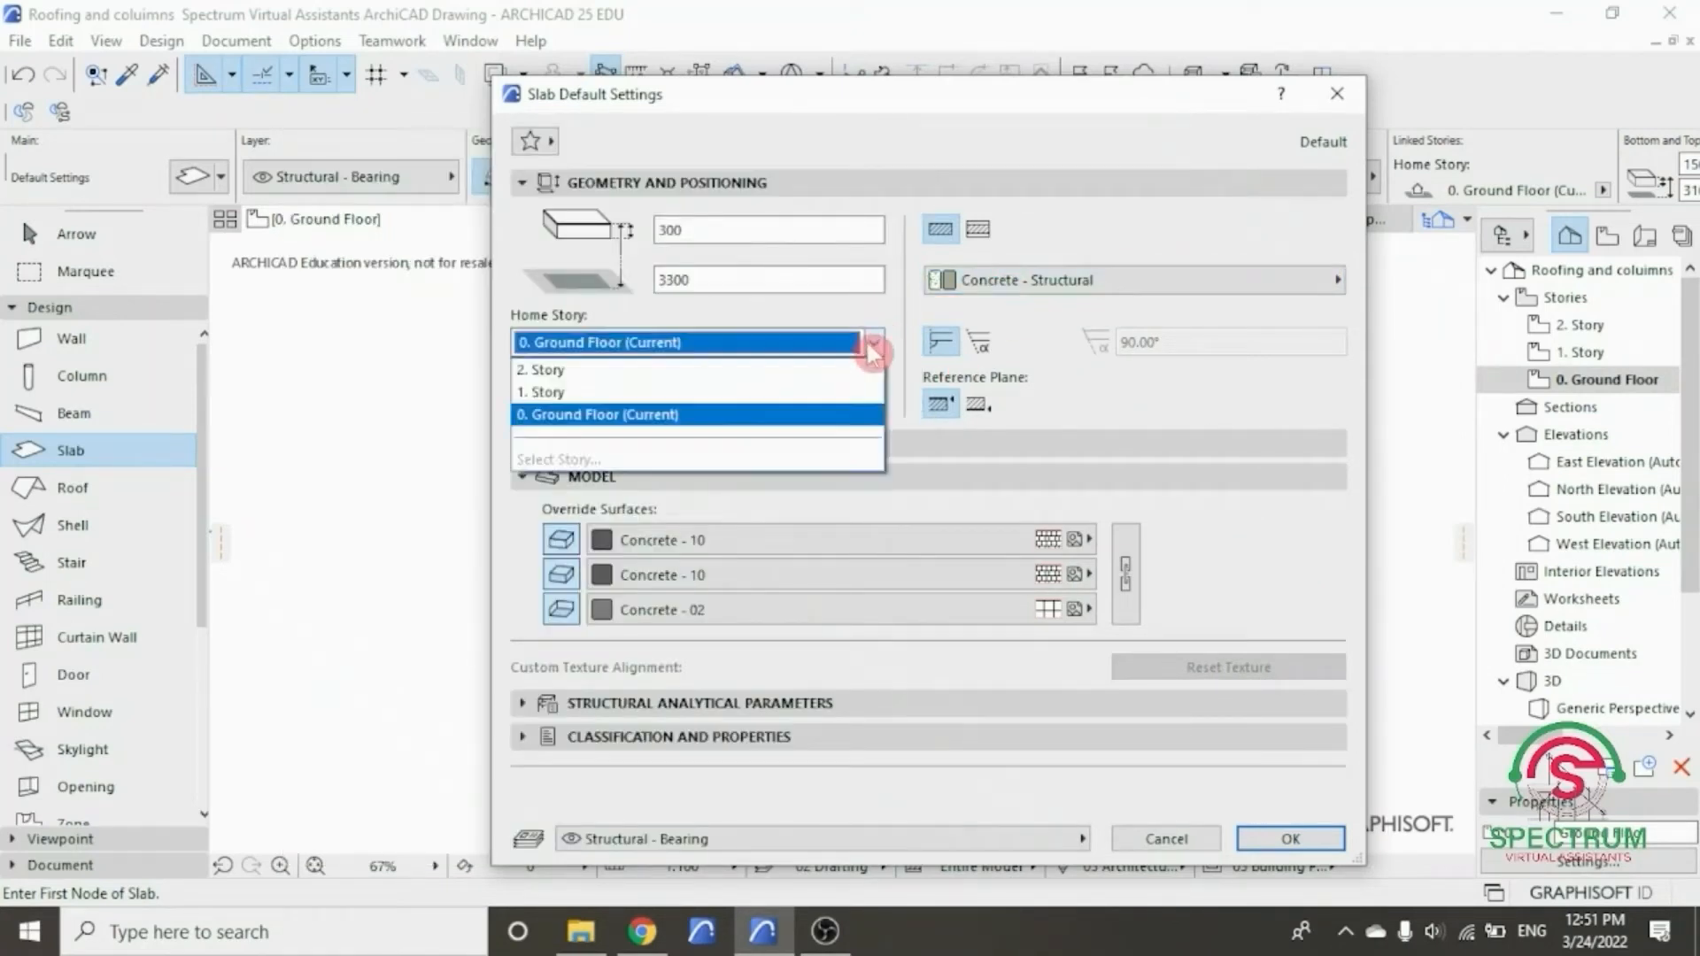
left_click(848, 416)
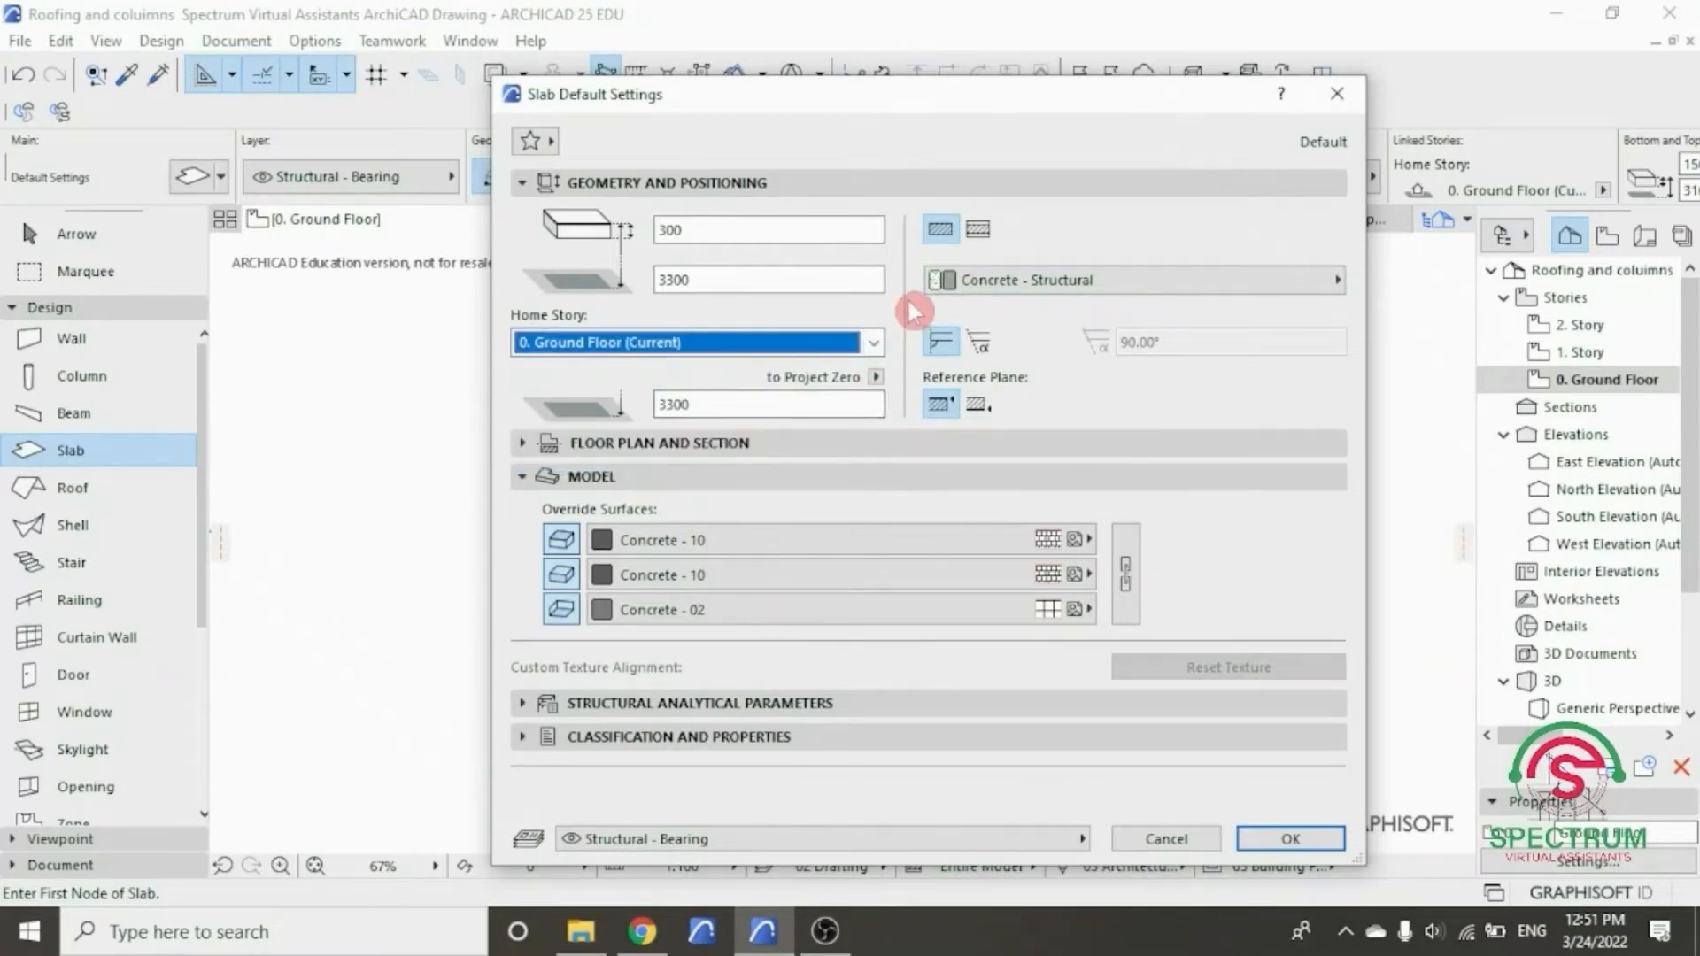
left_click(880, 181)
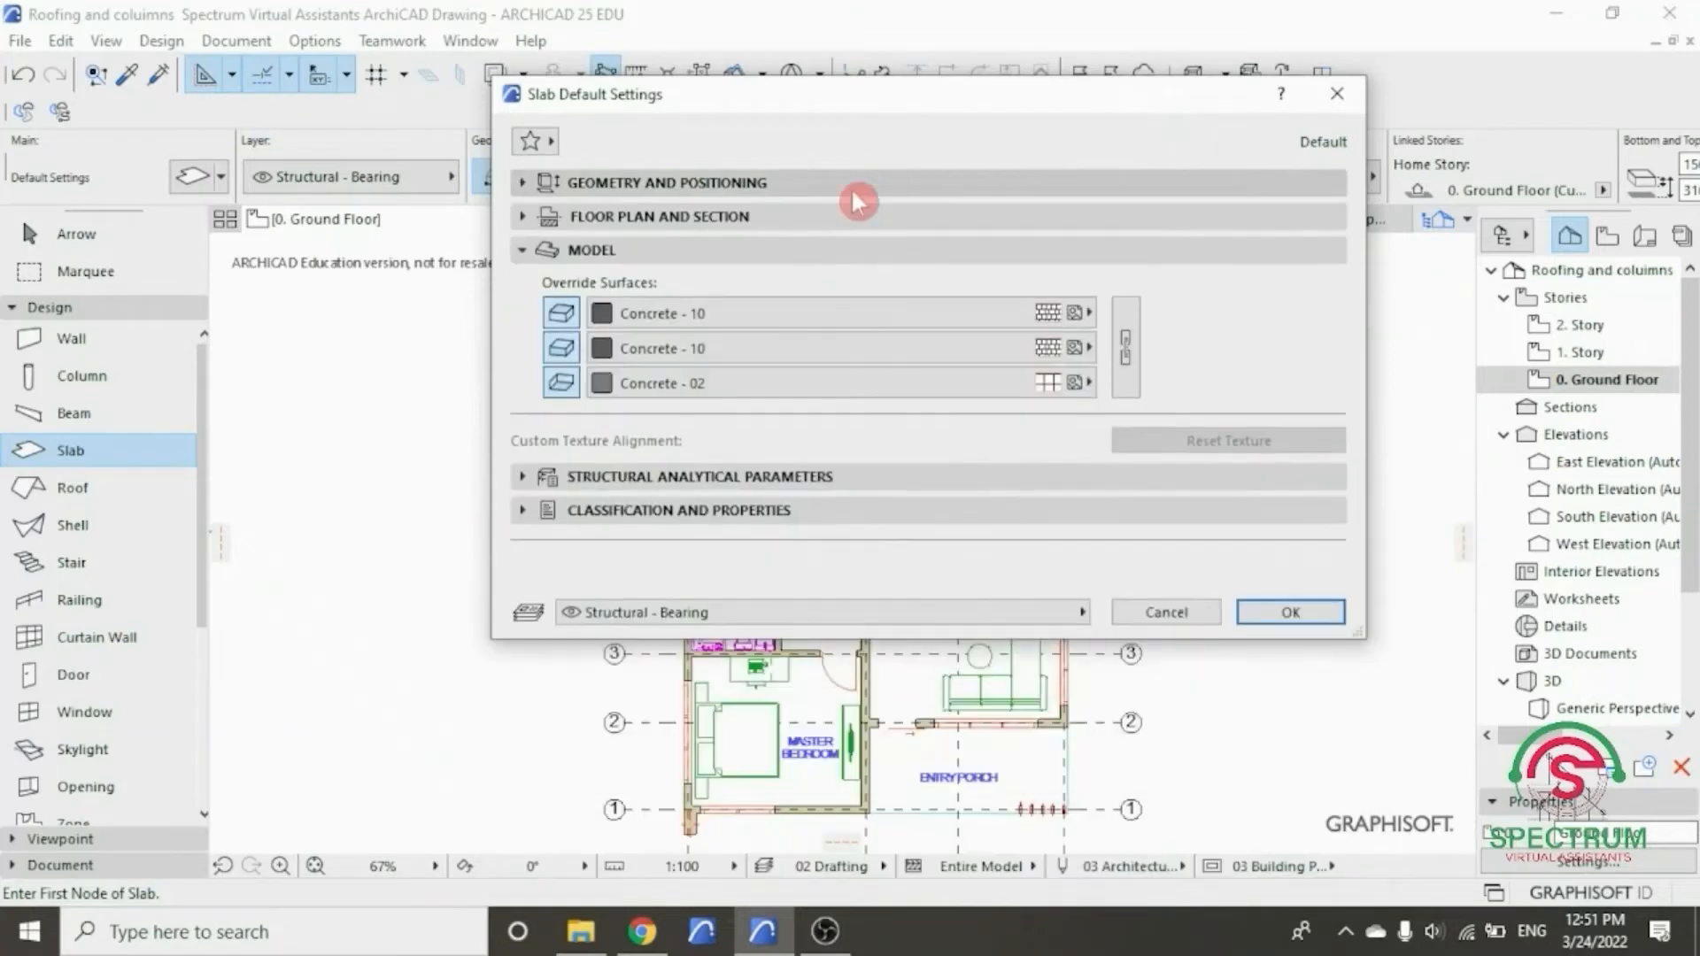
left_click(741, 220)
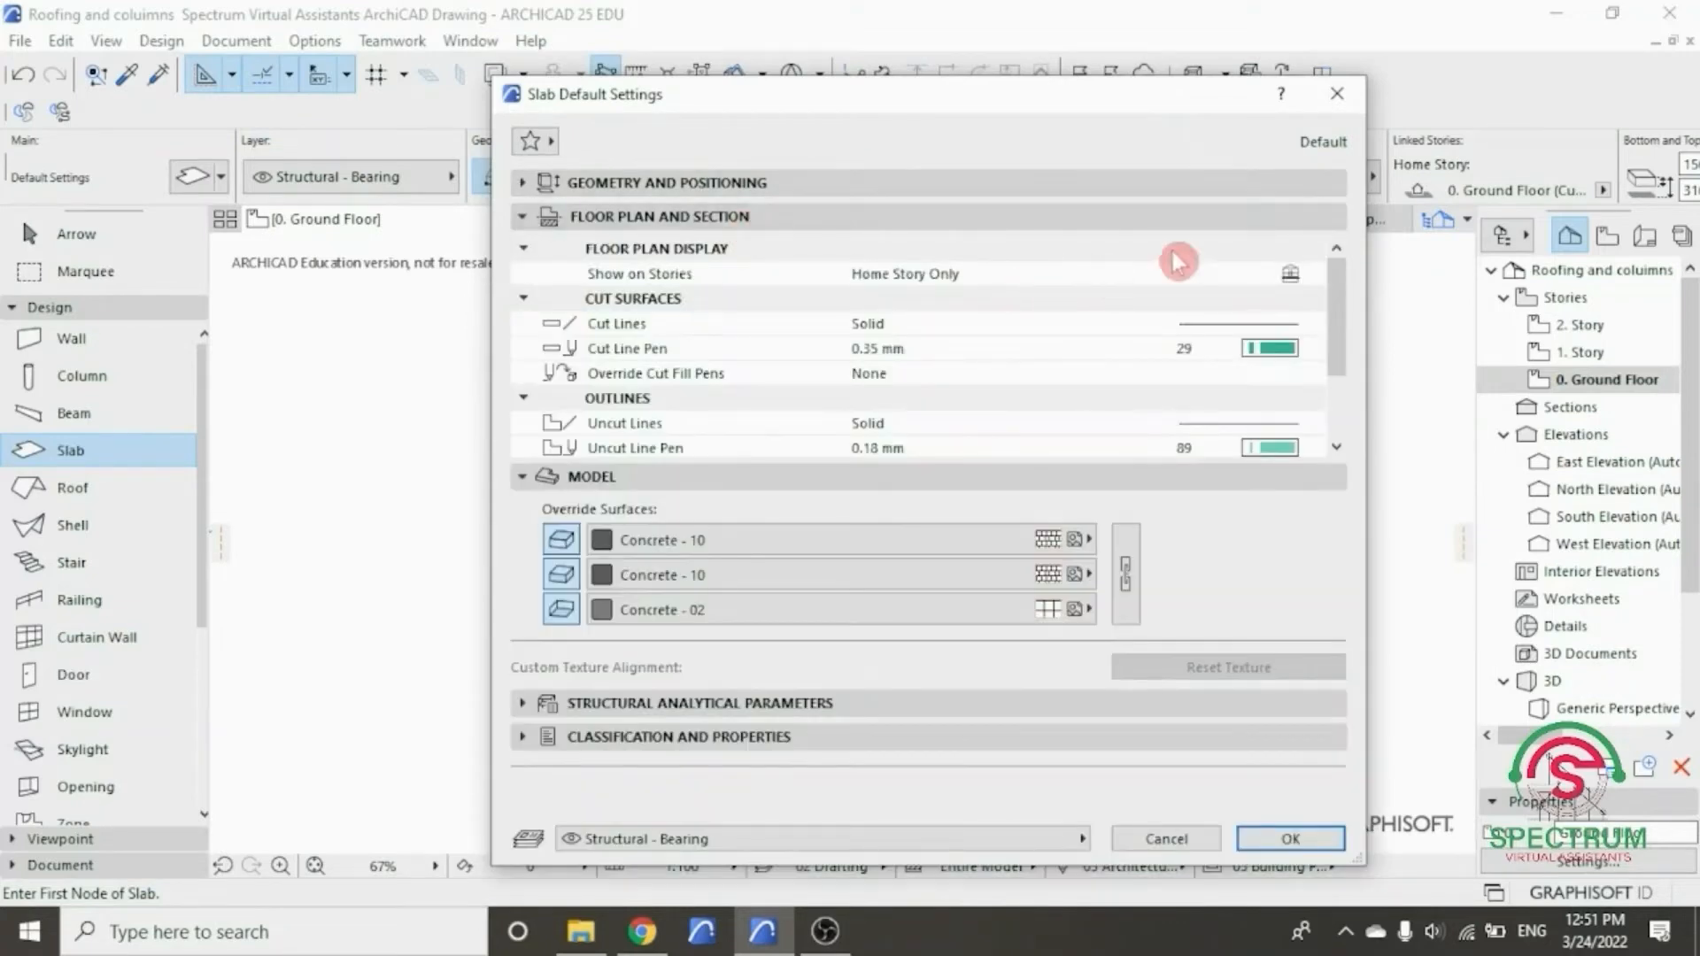
mouse_move(1341, 279)
left_mouse_down()
mouse_move(1341, 341)
mouse_move(1330, 265)
left_mouse_up()
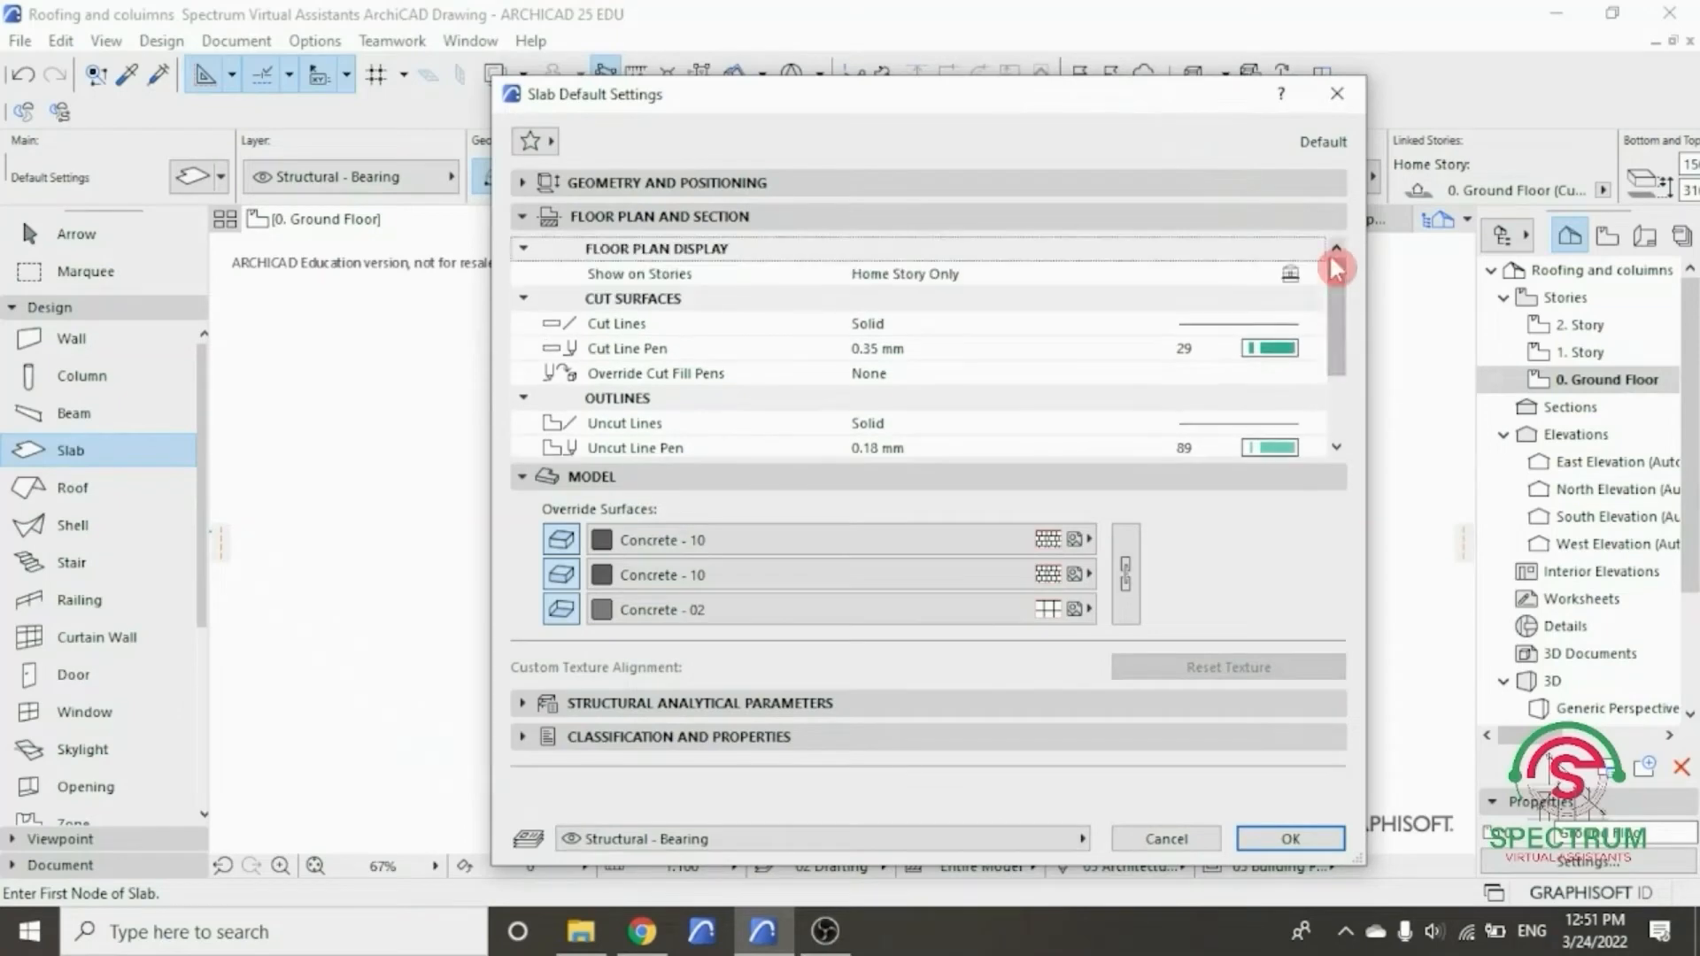
left_click(964, 220)
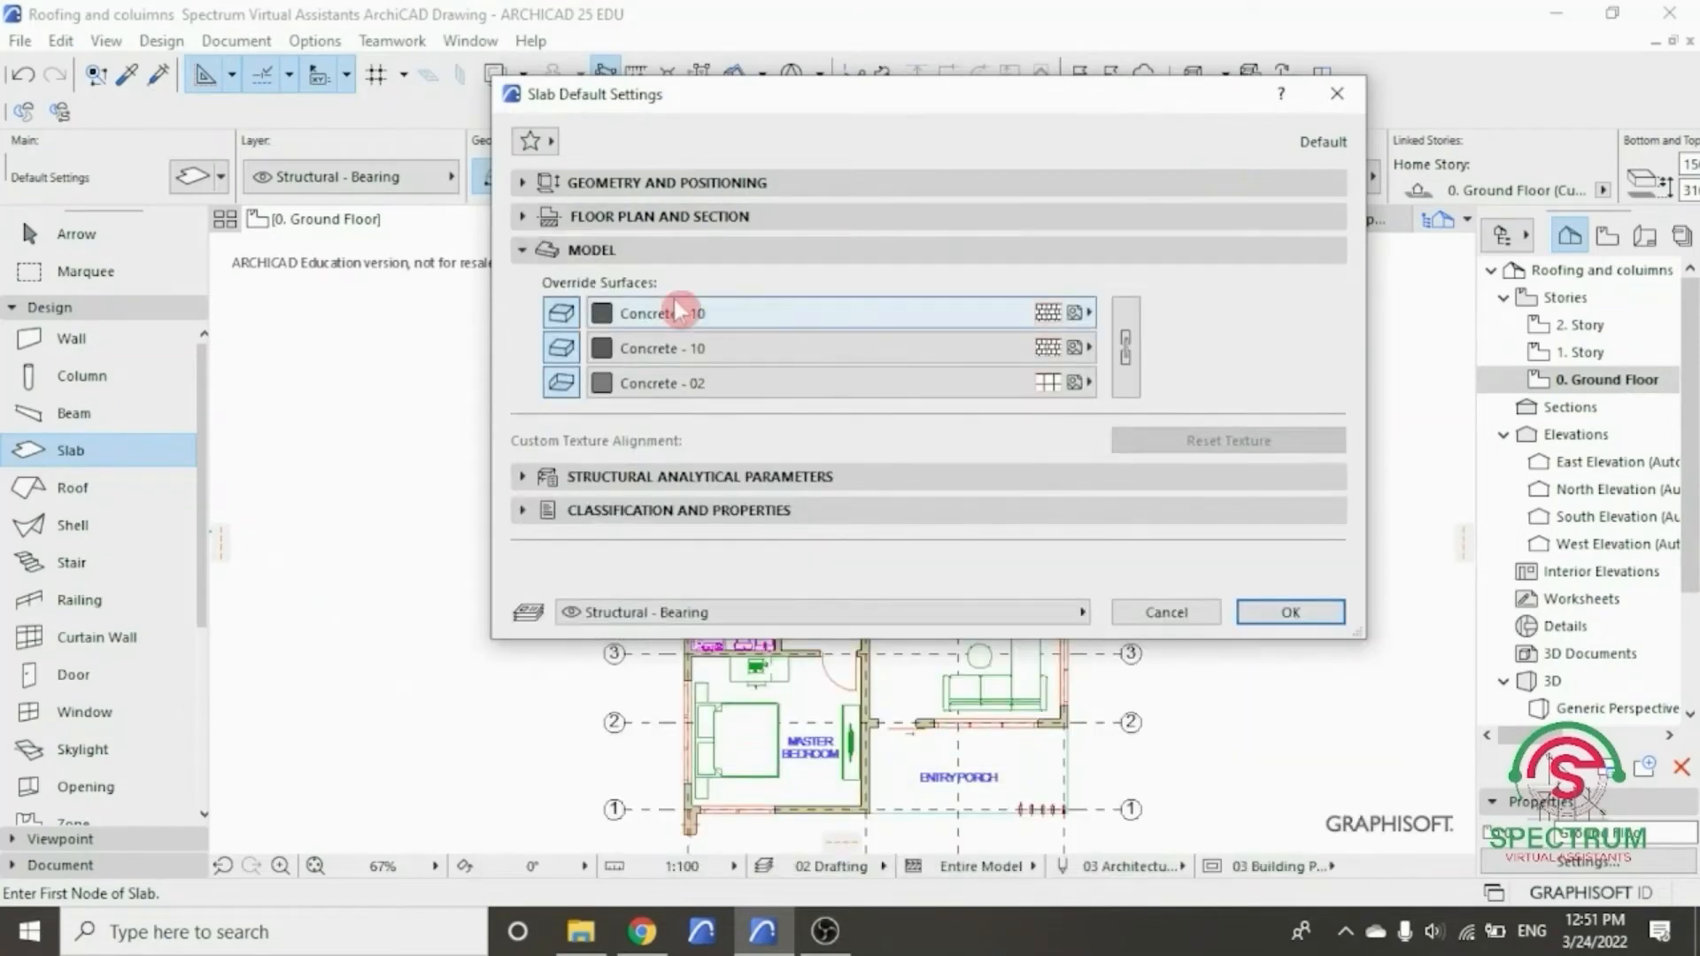
- Override the slab's top, edge and bottom surfaces with Stucco - White Rough
left_click(686, 257)
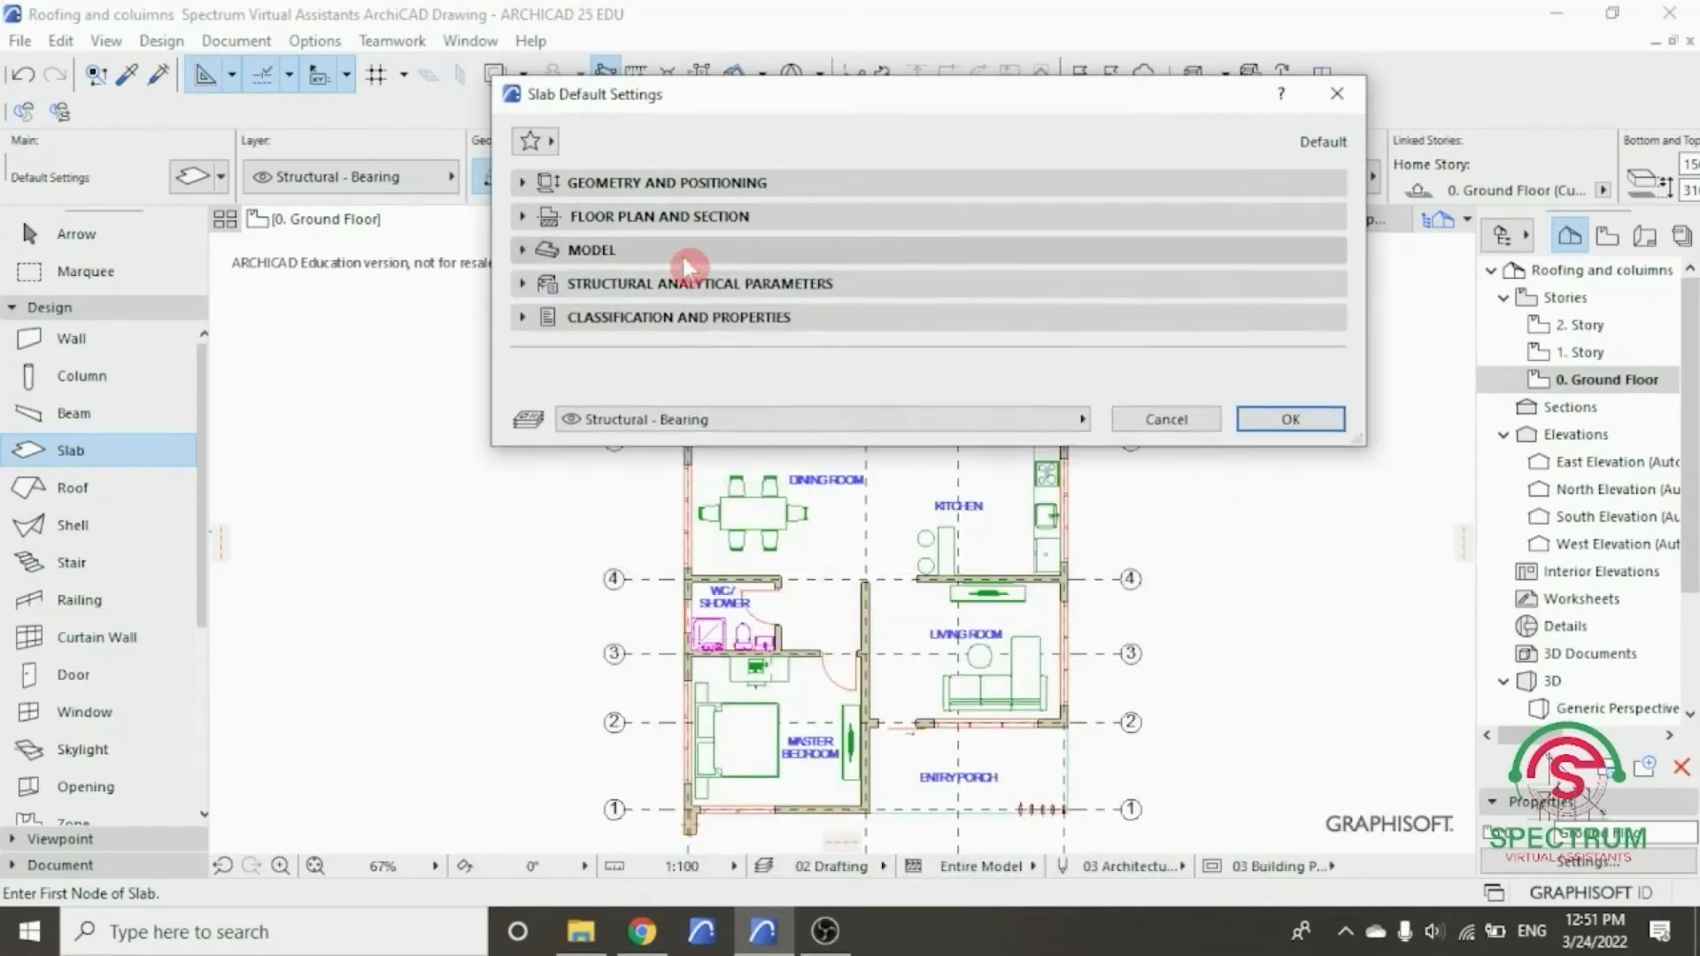
left_click(686, 252)
left_click(686, 314)
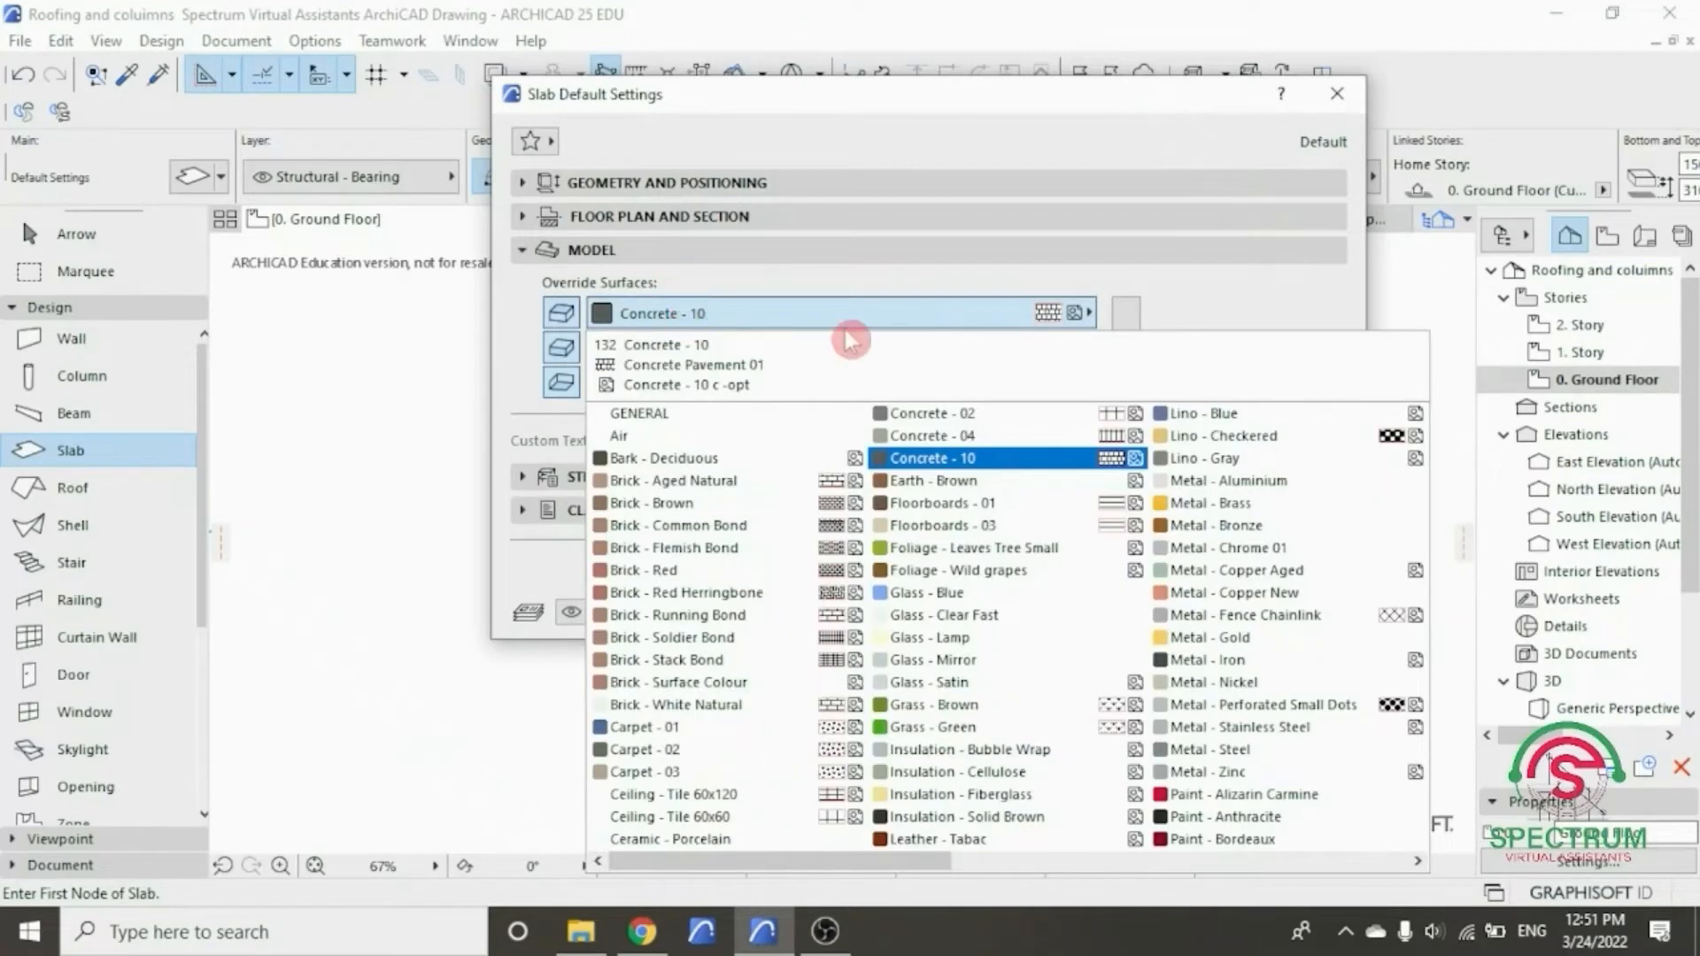
left_click_drag(907, 877, 1352, 868)
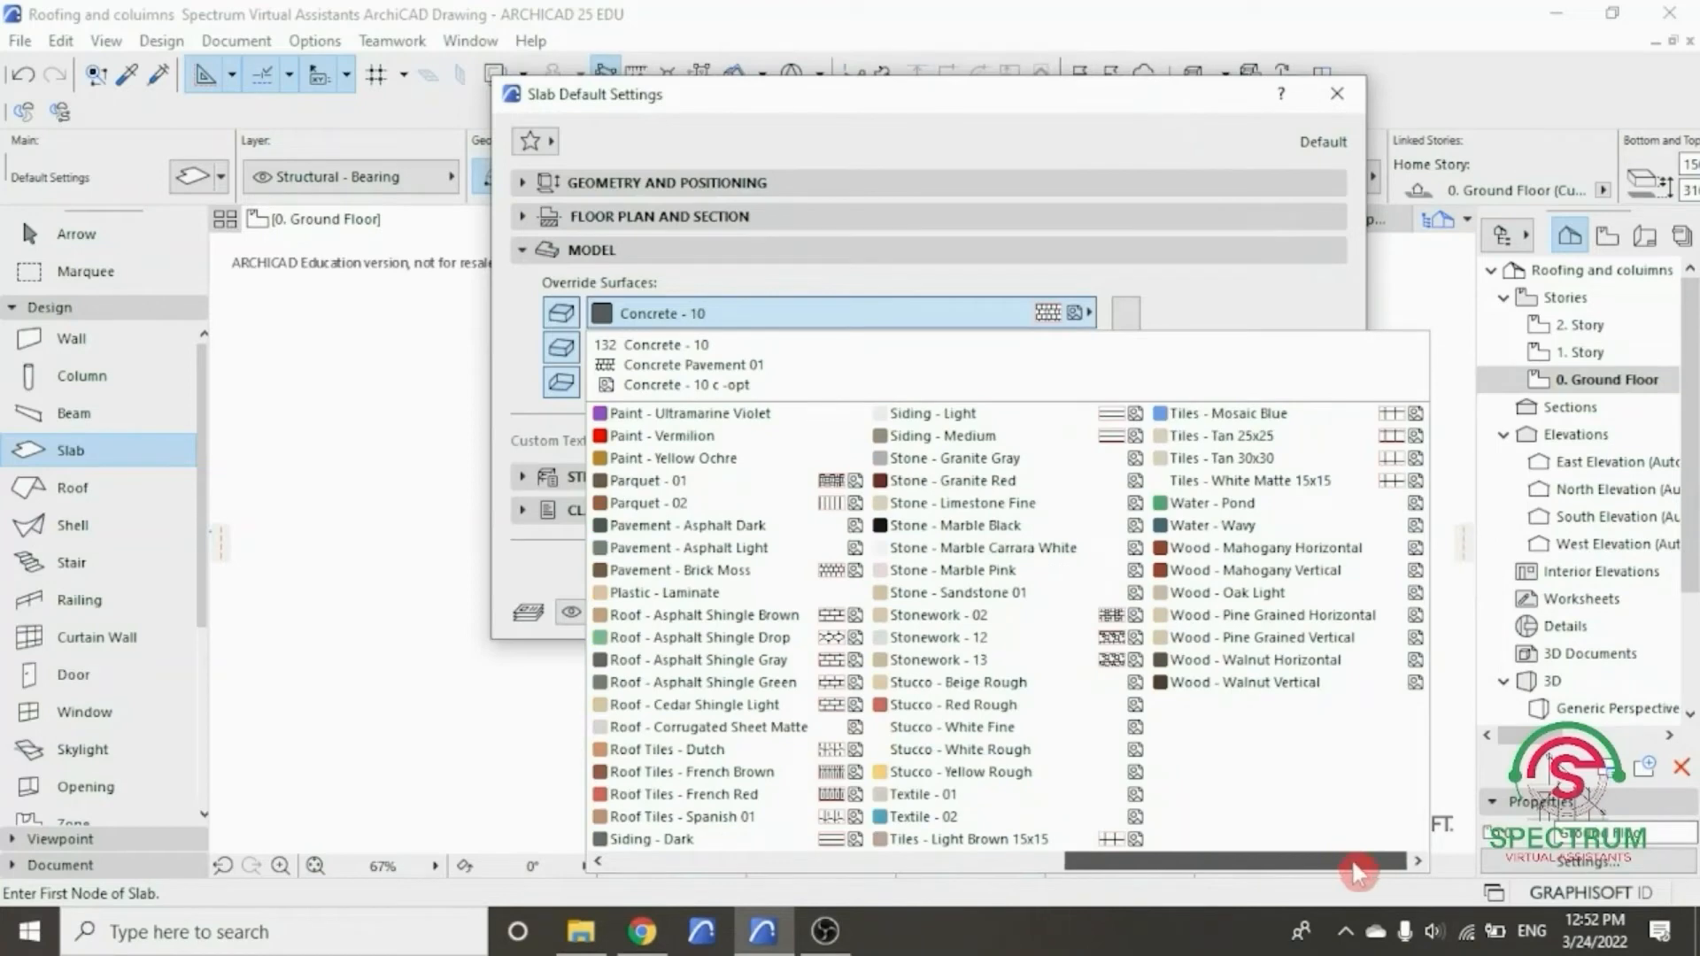
left_click(958, 749)
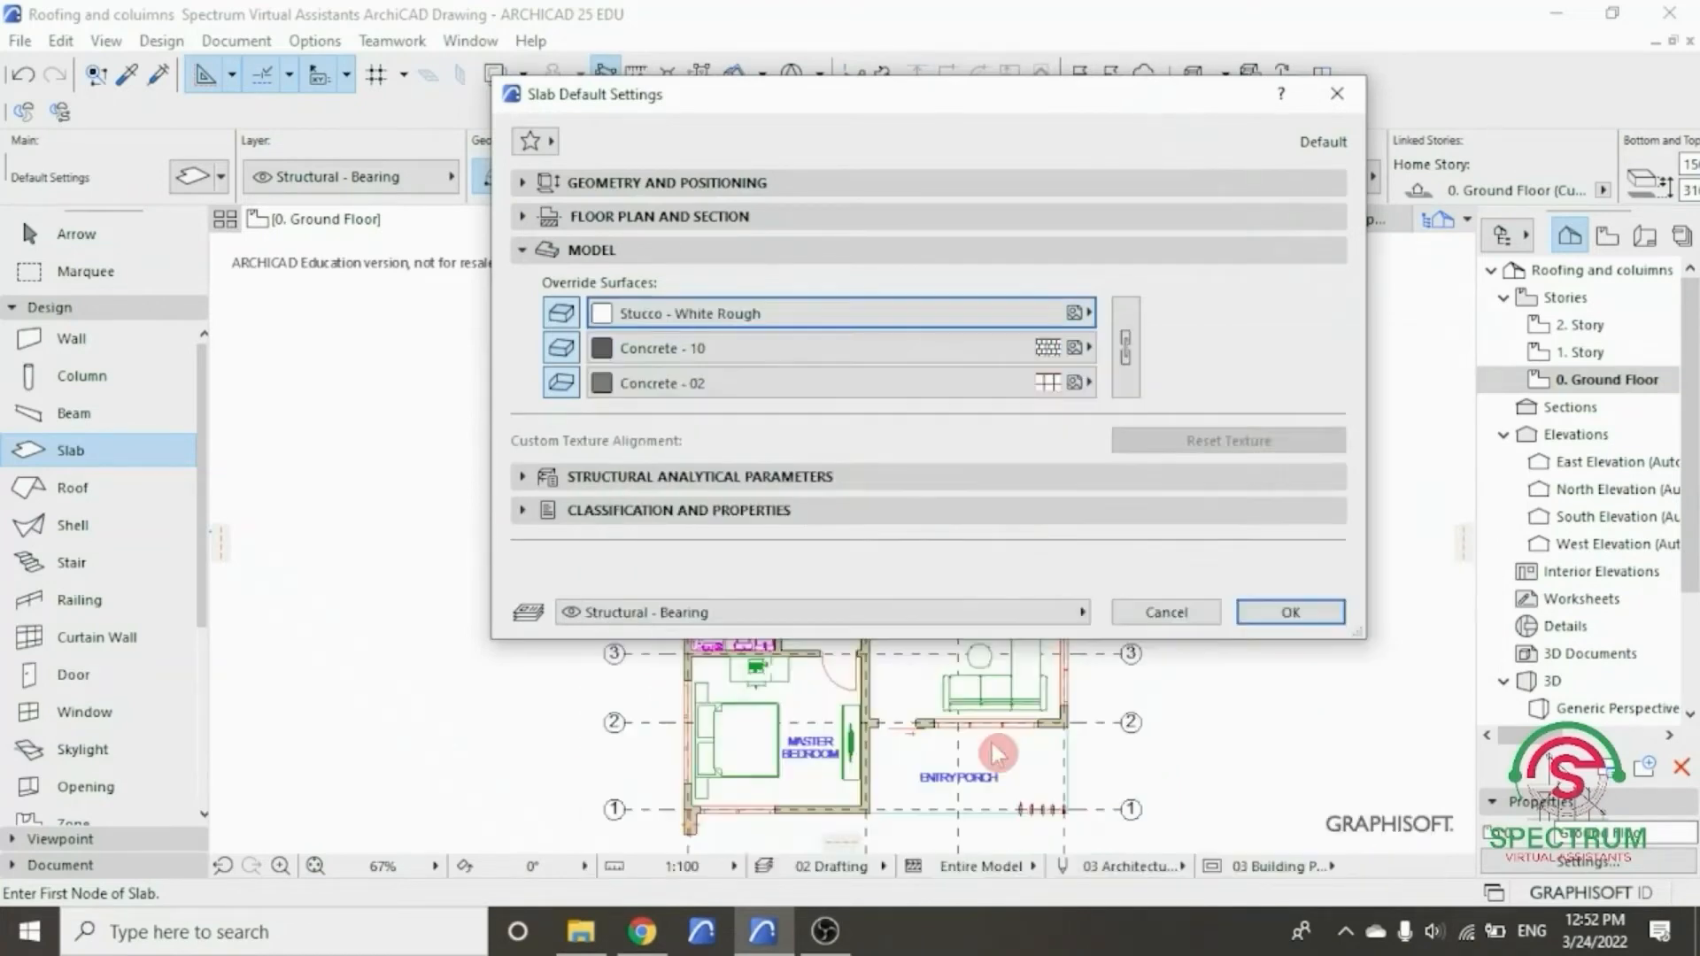
left_click(694, 355)
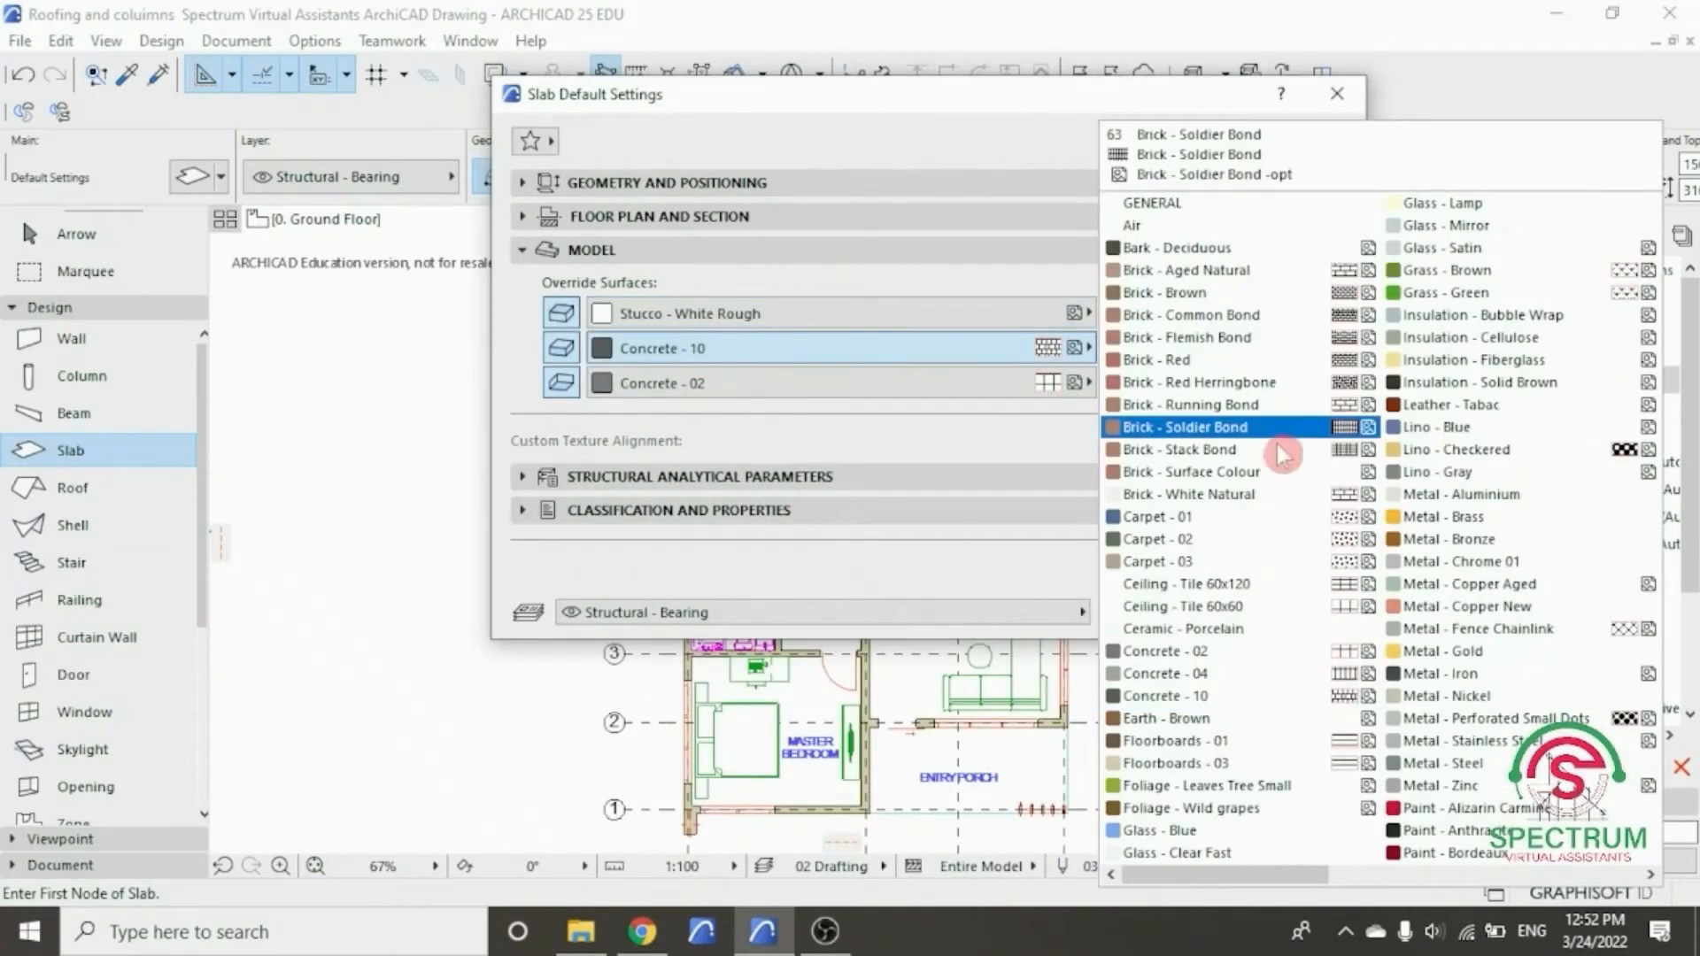
scroll(1337, 580, "down", 5)
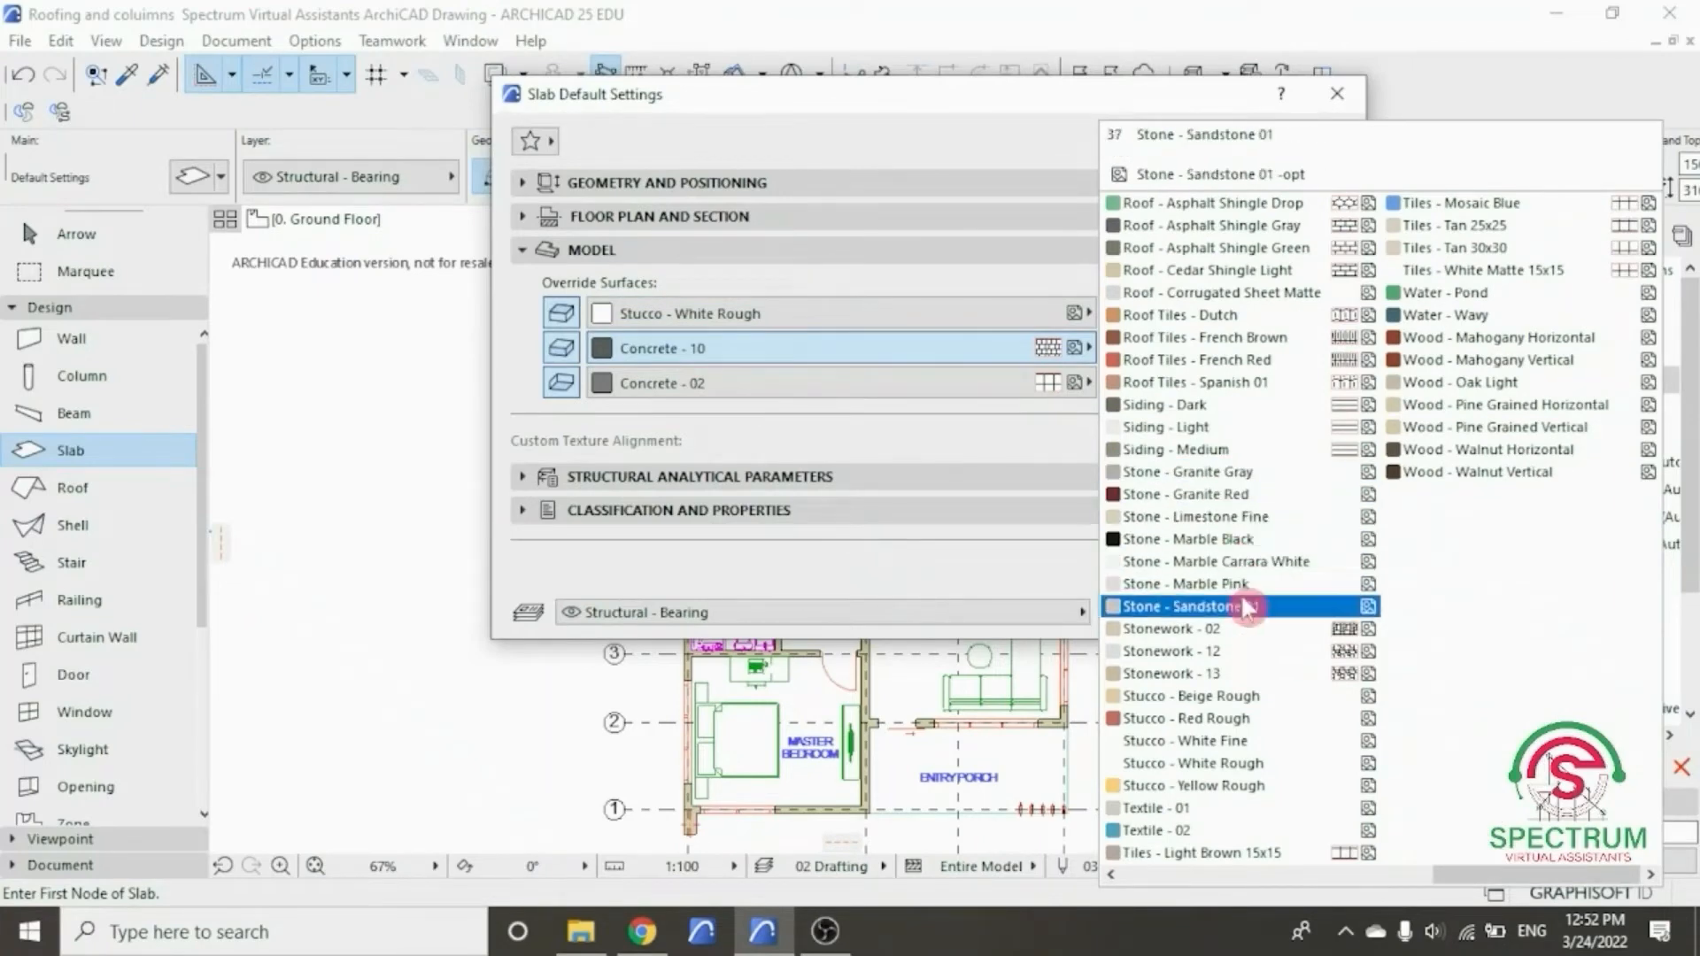
left_click(1243, 764)
left_click(719, 395)
scroll(1252, 607, "down", 5)
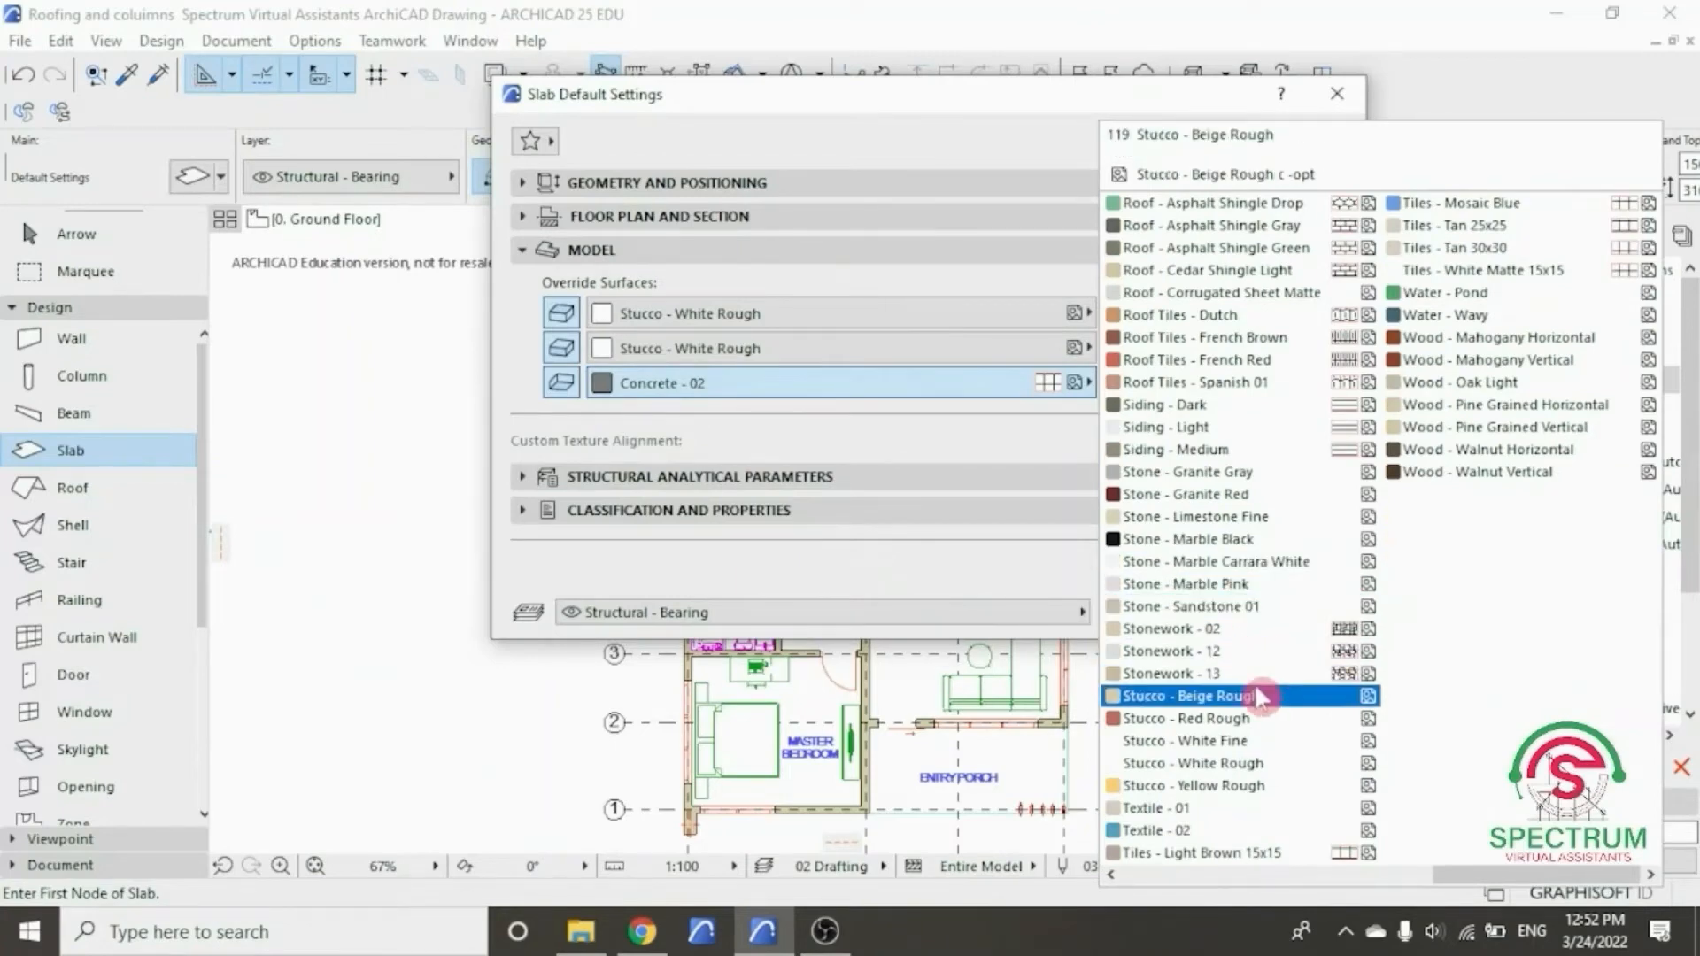
left_click(1259, 767)
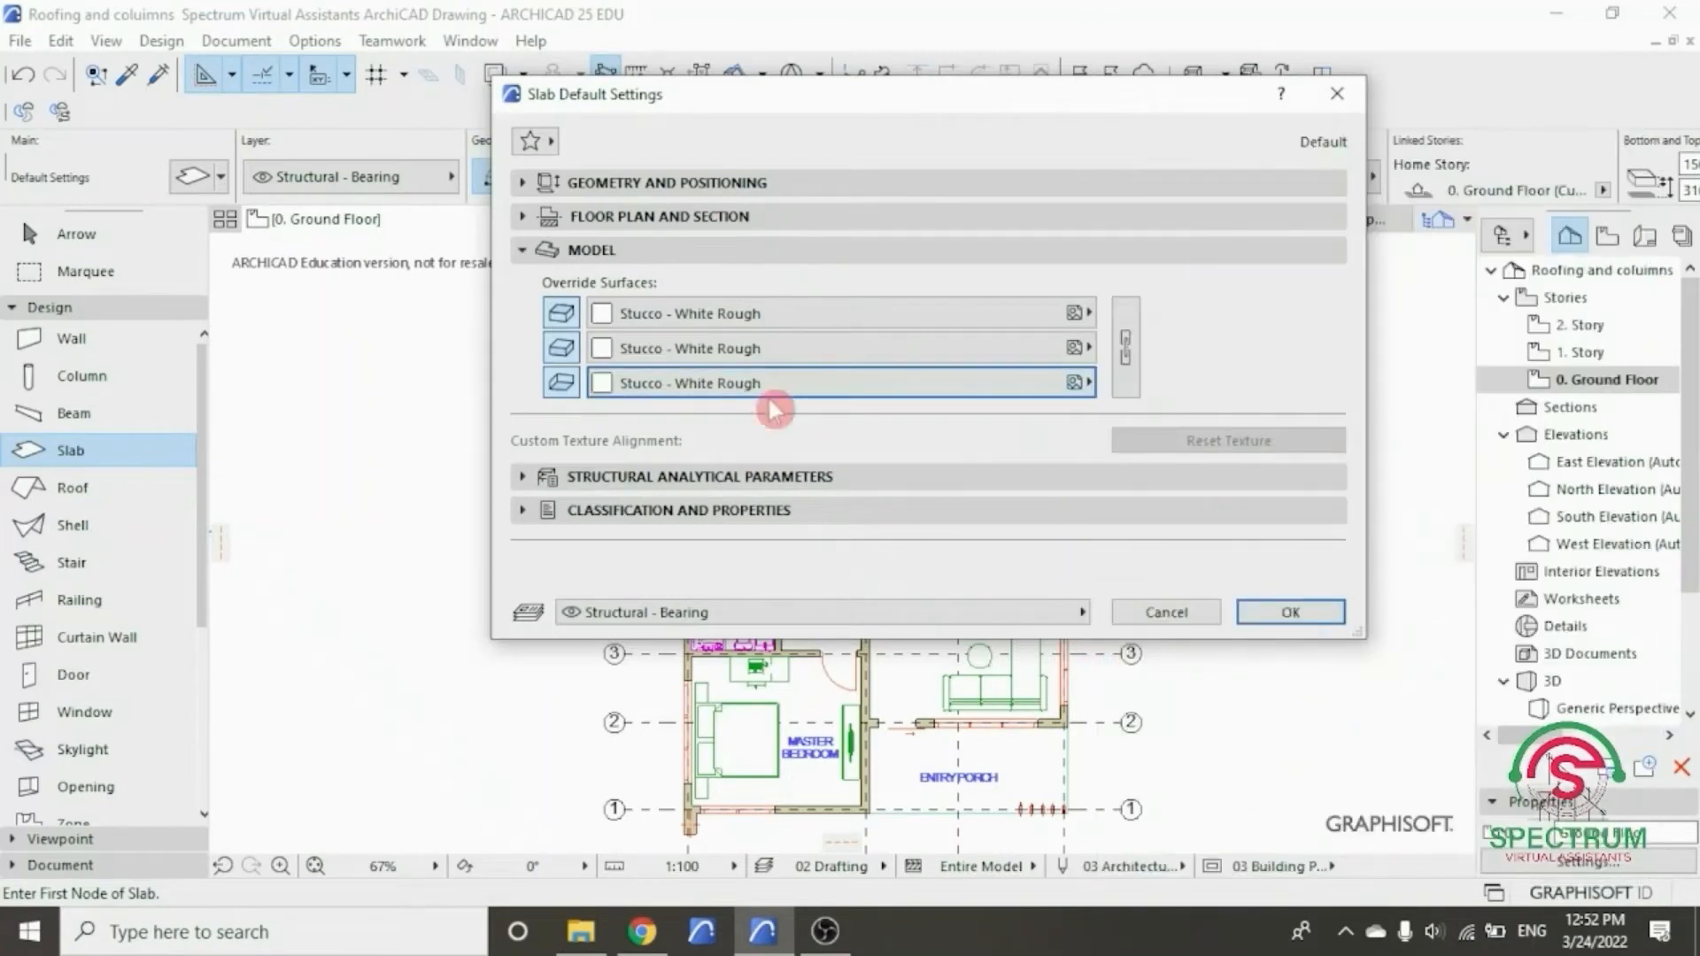
- Check the slab's structural analytical parameters and classification properties, and accept the default settings
left_click(634, 250)
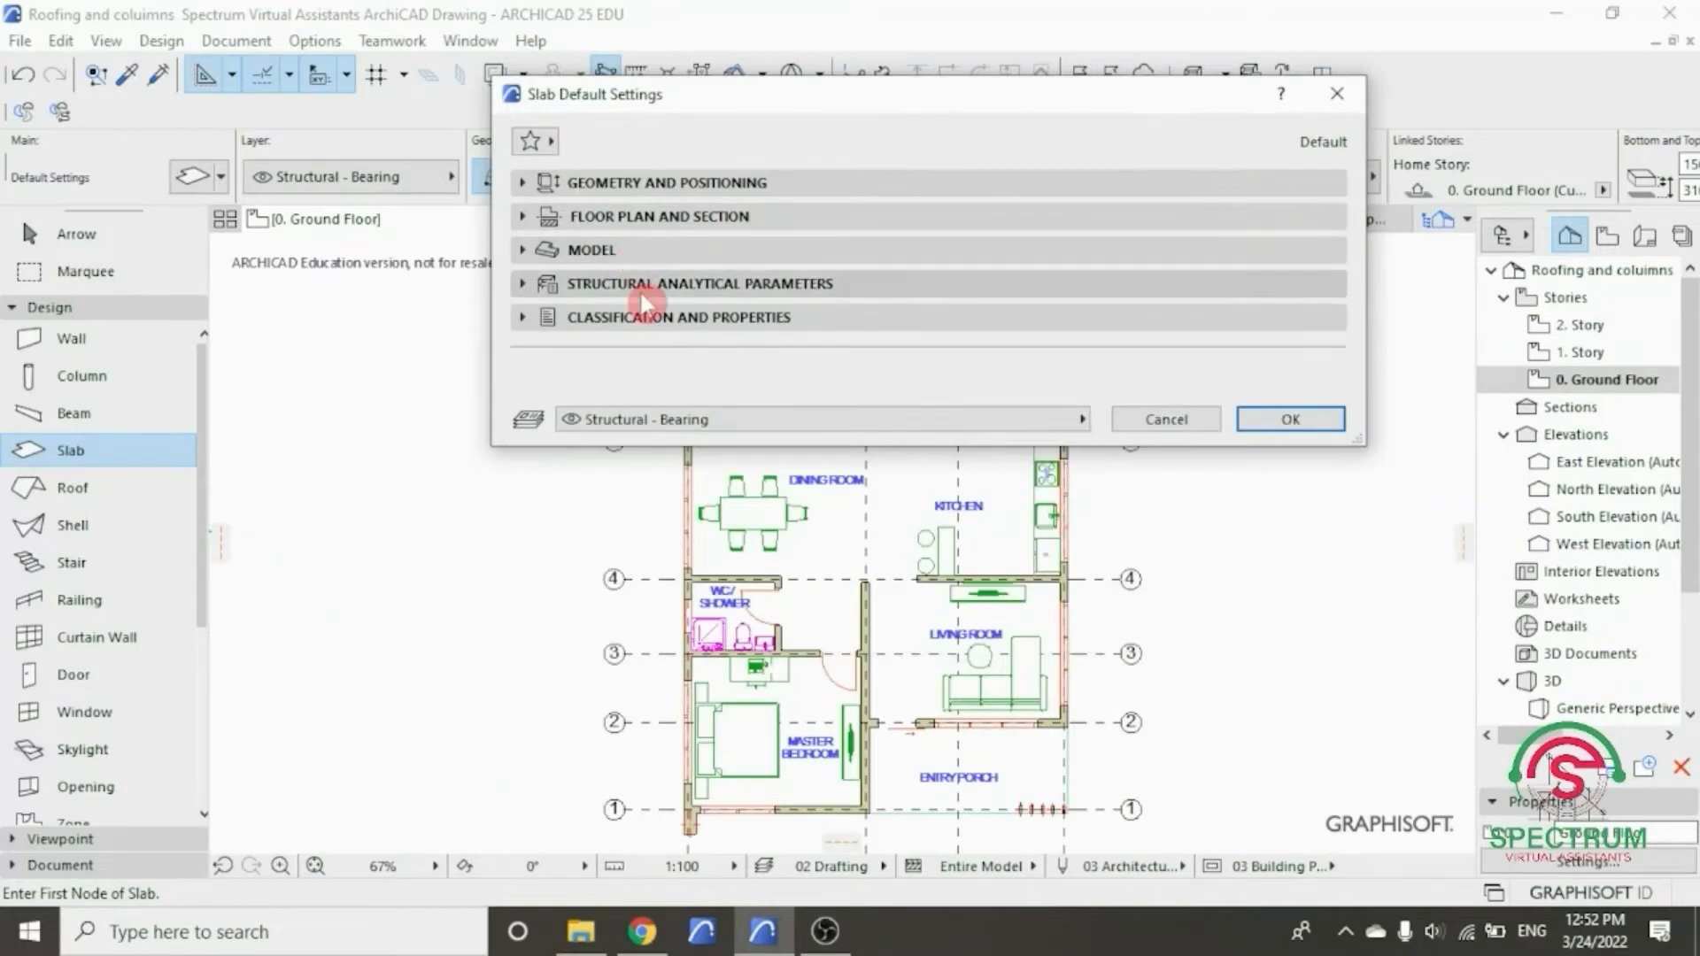
left_click(624, 281)
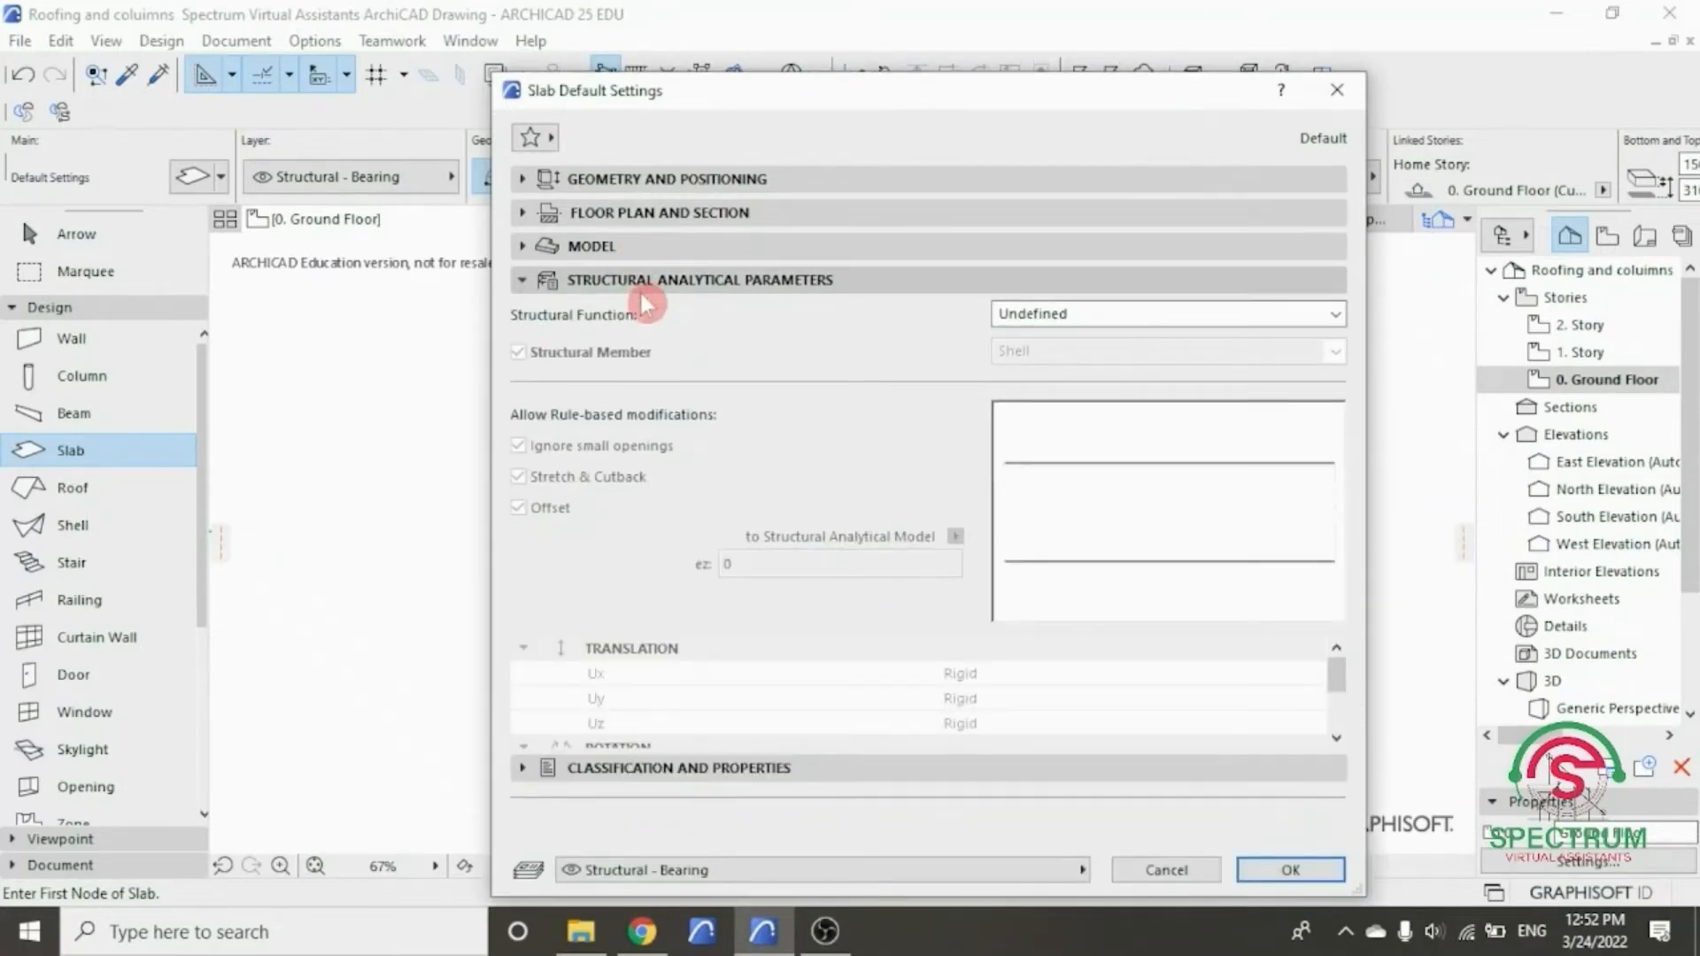
left_click(639, 281)
left_click(645, 315)
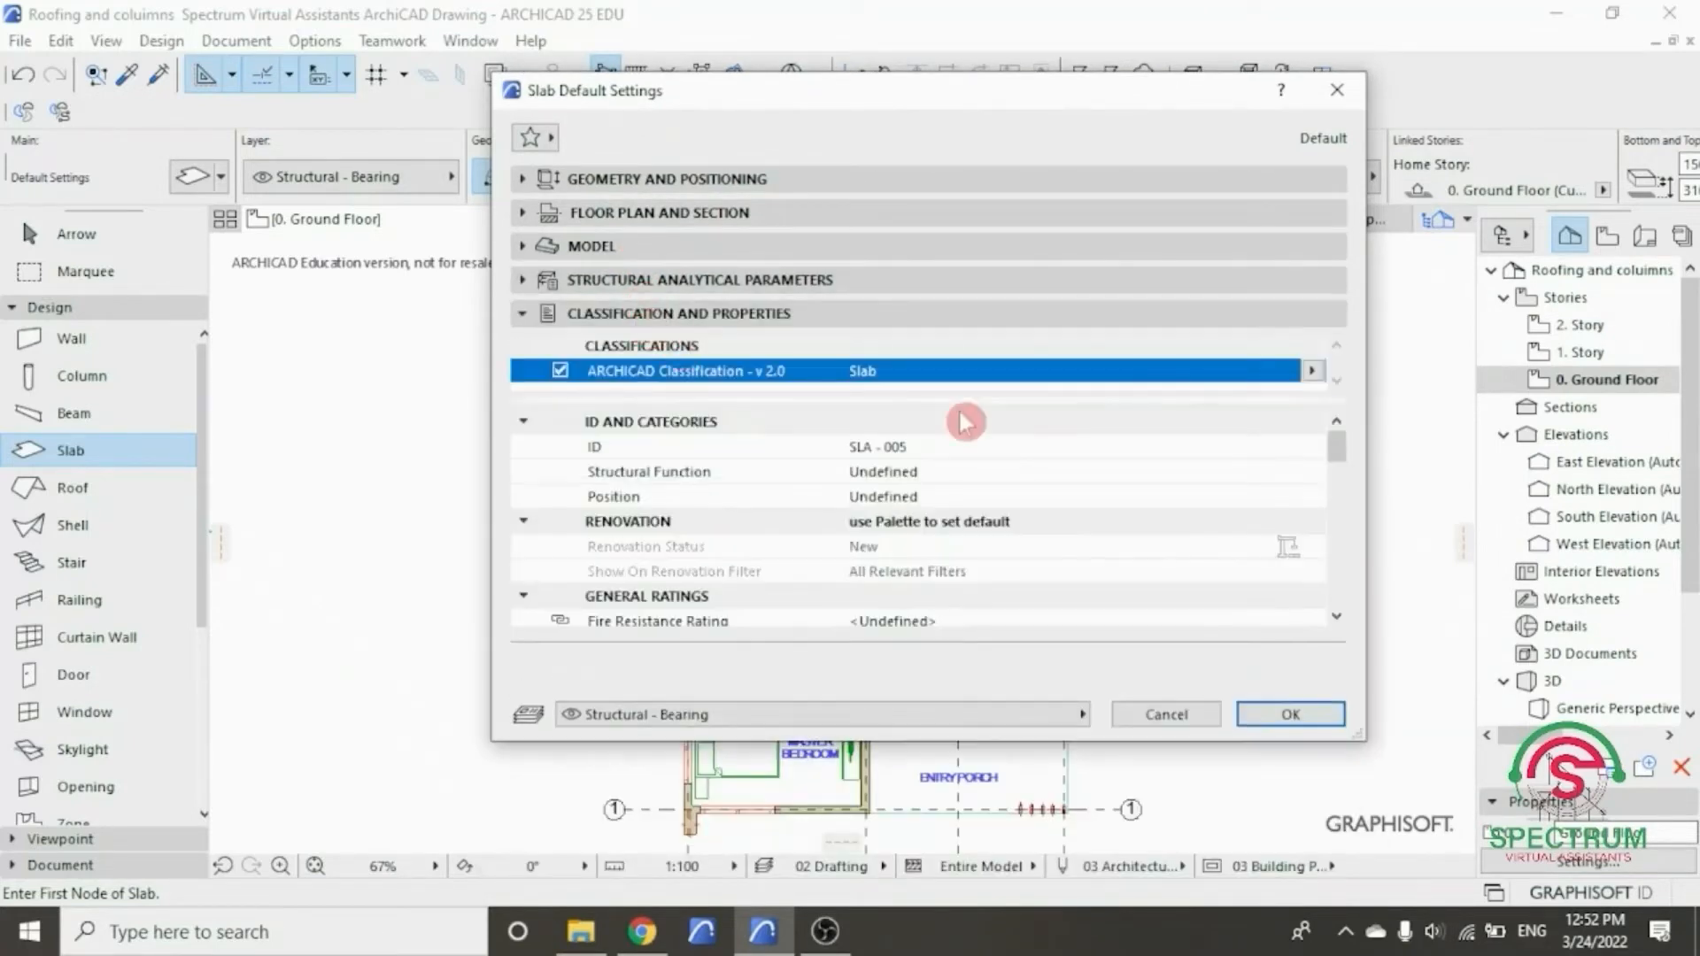
mouse_move(1338, 458)
left_mouse_down()
mouse_move(1354, 591)
mouse_move(1362, 452)
left_mouse_up()
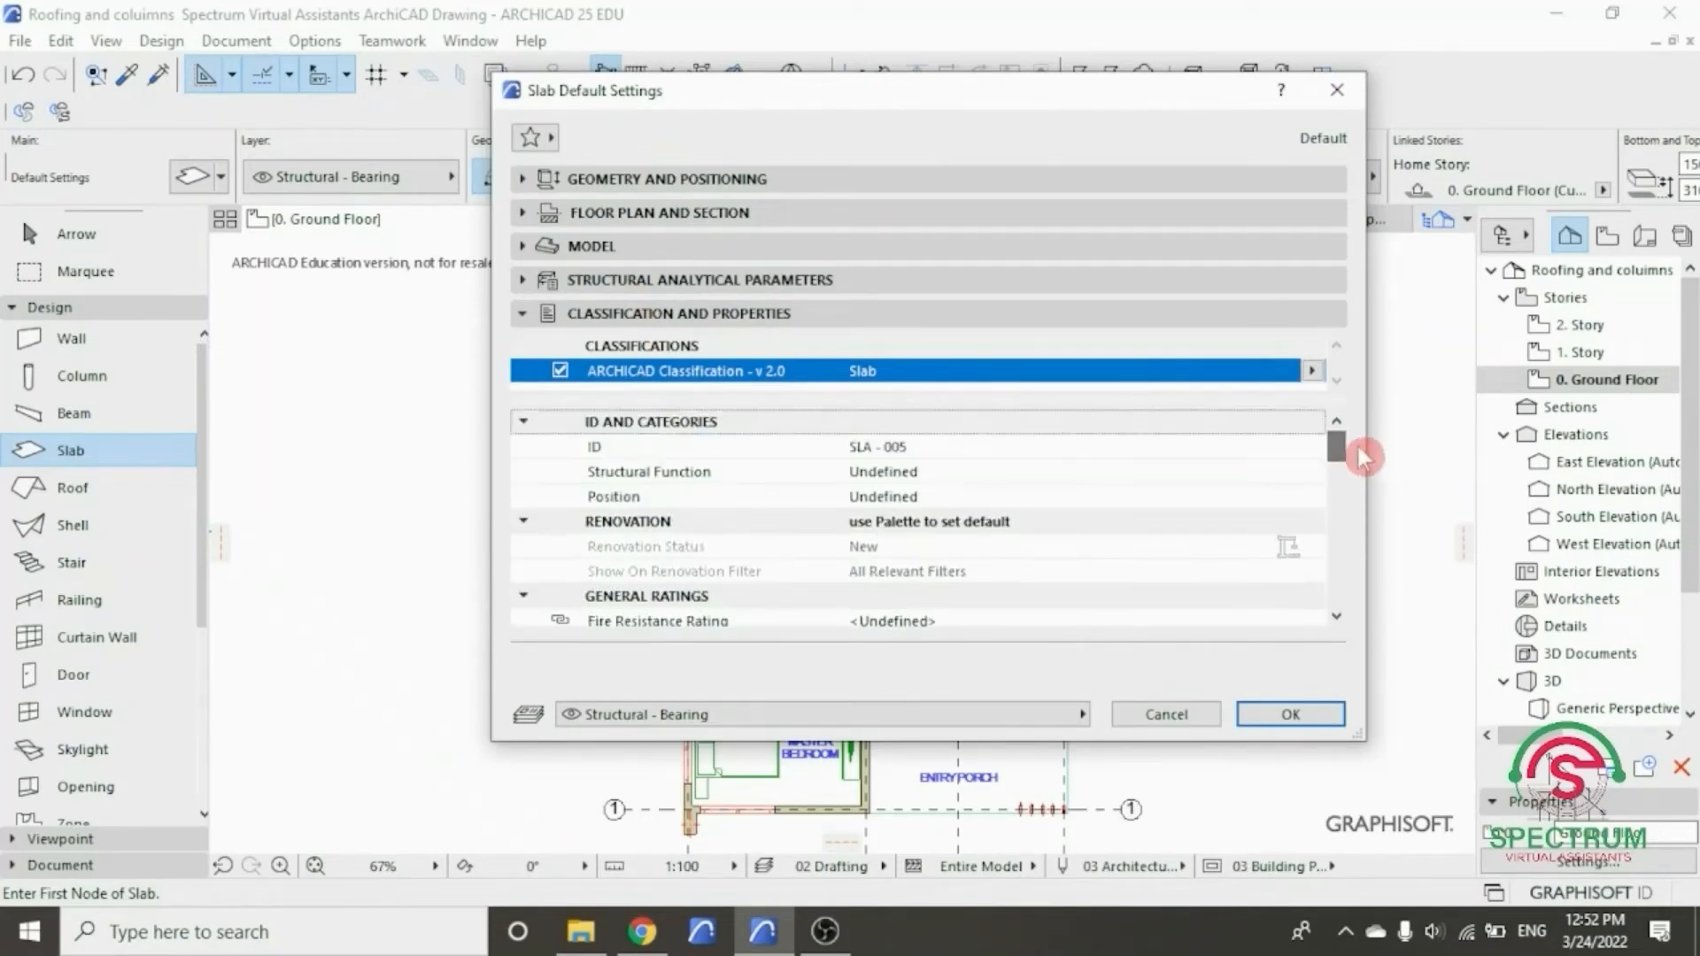
left_click(1290, 713)
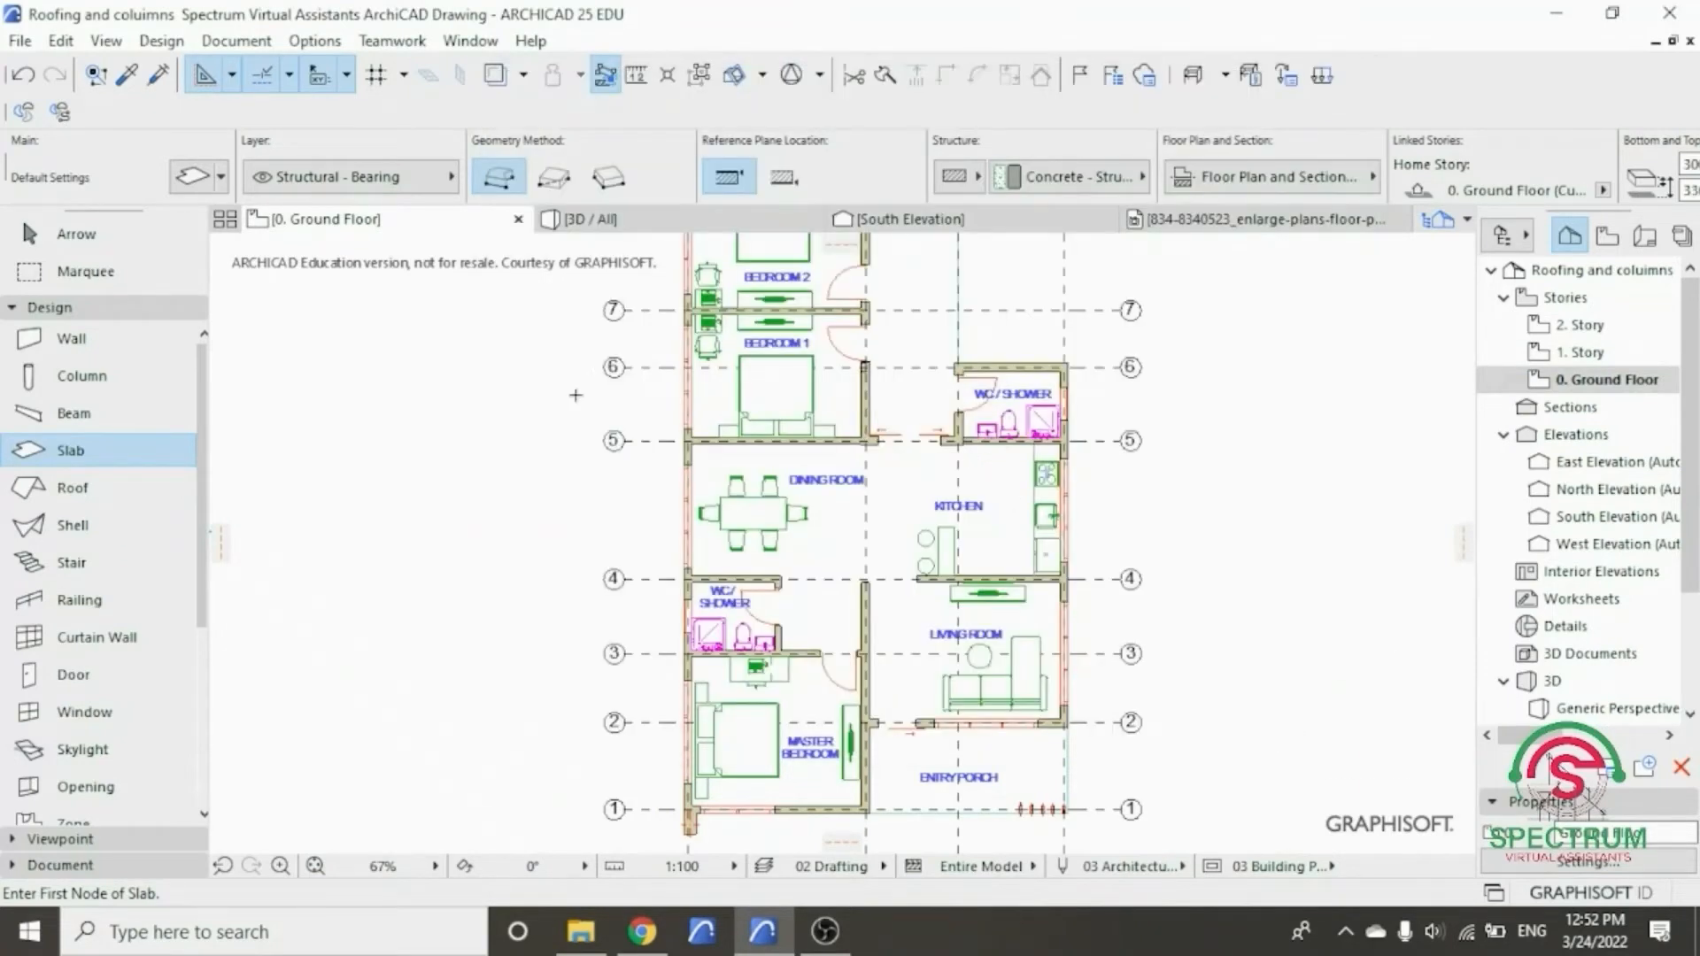
- Start the slab outline at the projecting wall's outer corner below grid A/1 and draw its 9300 front edge towards grid D
scroll(575, 395, "down", 2)
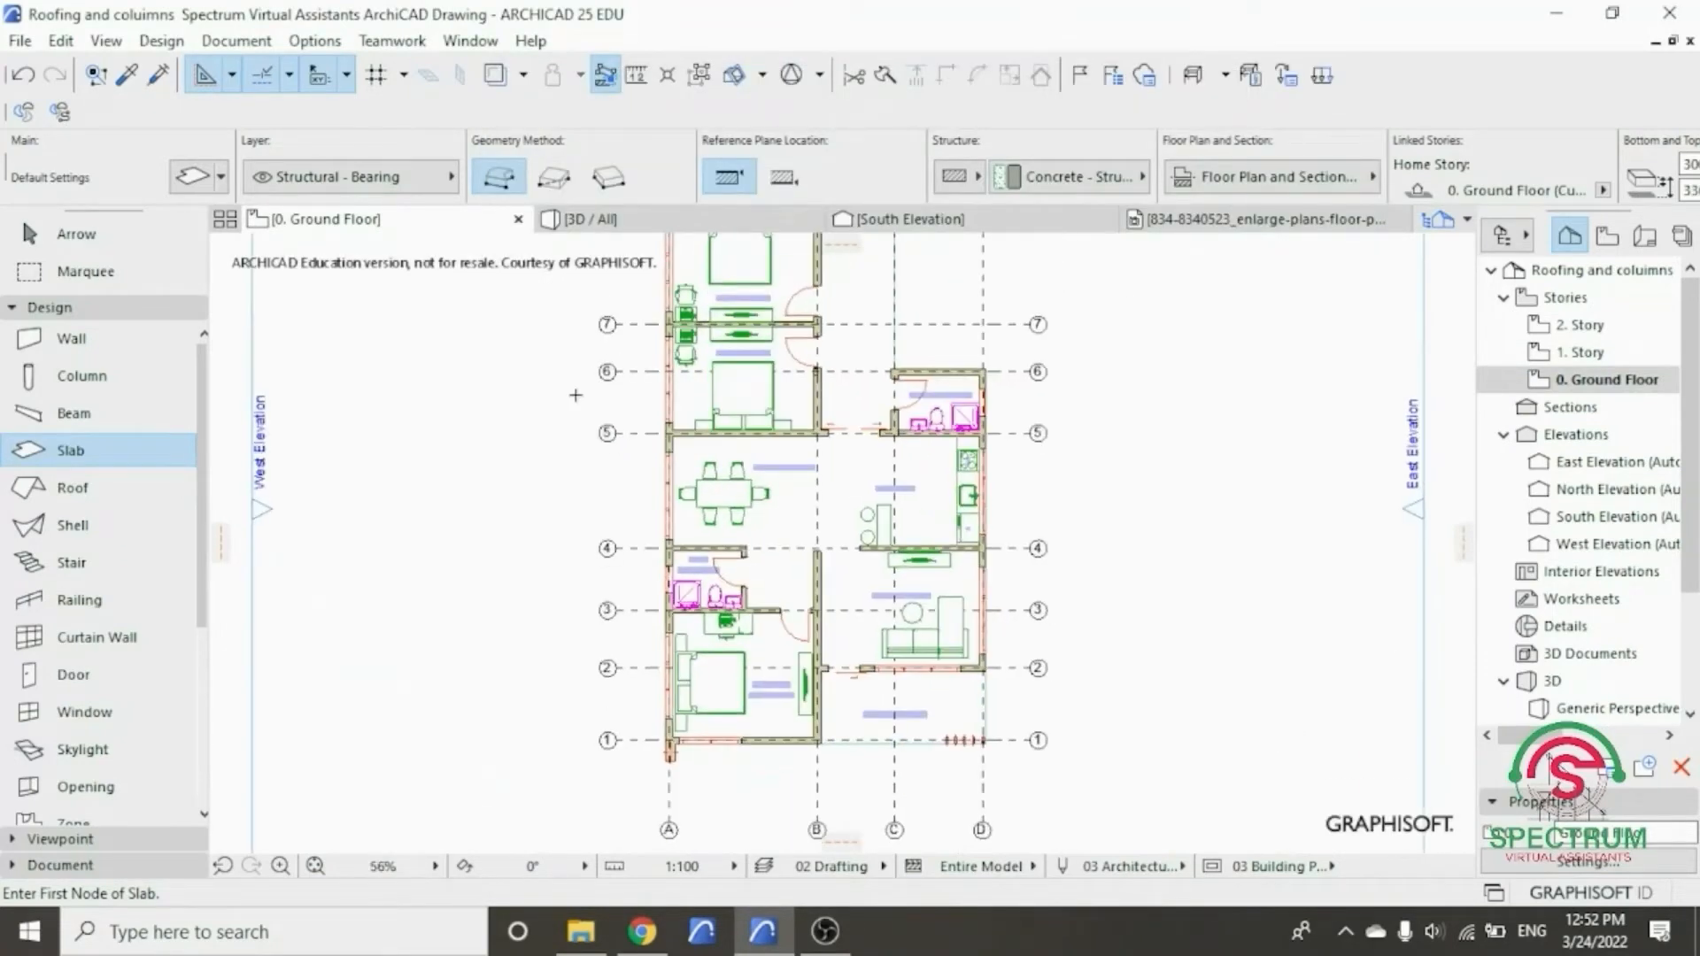
left_click(498, 182)
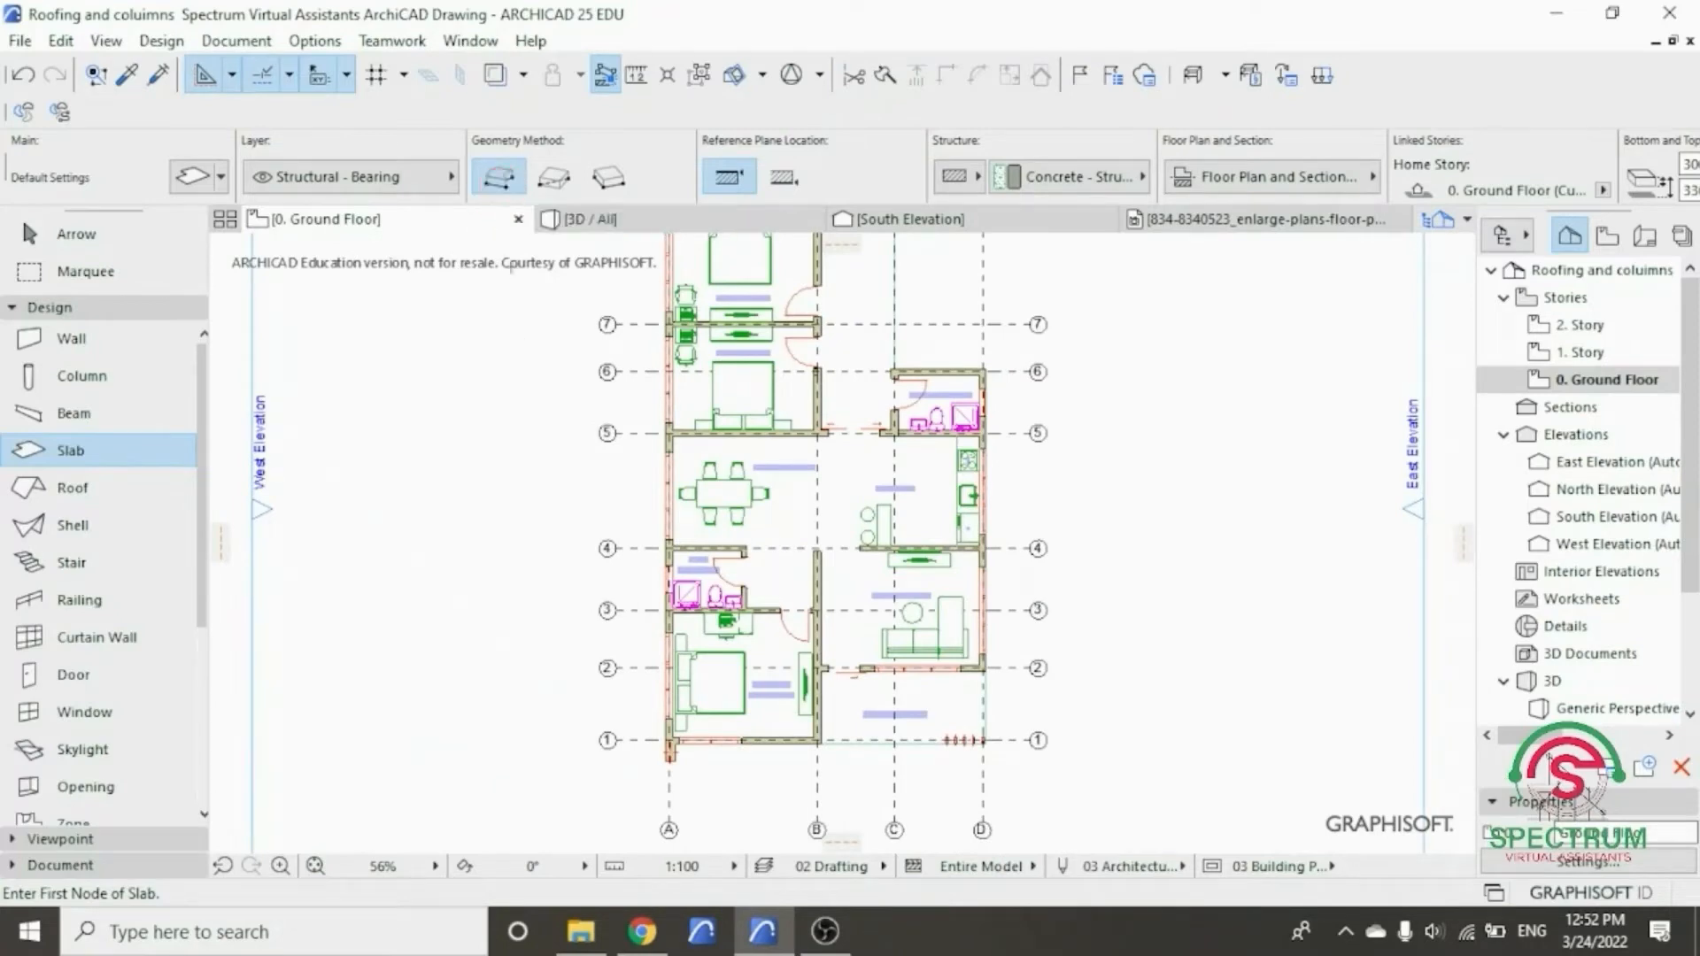
scroll(694, 762, "up", 10)
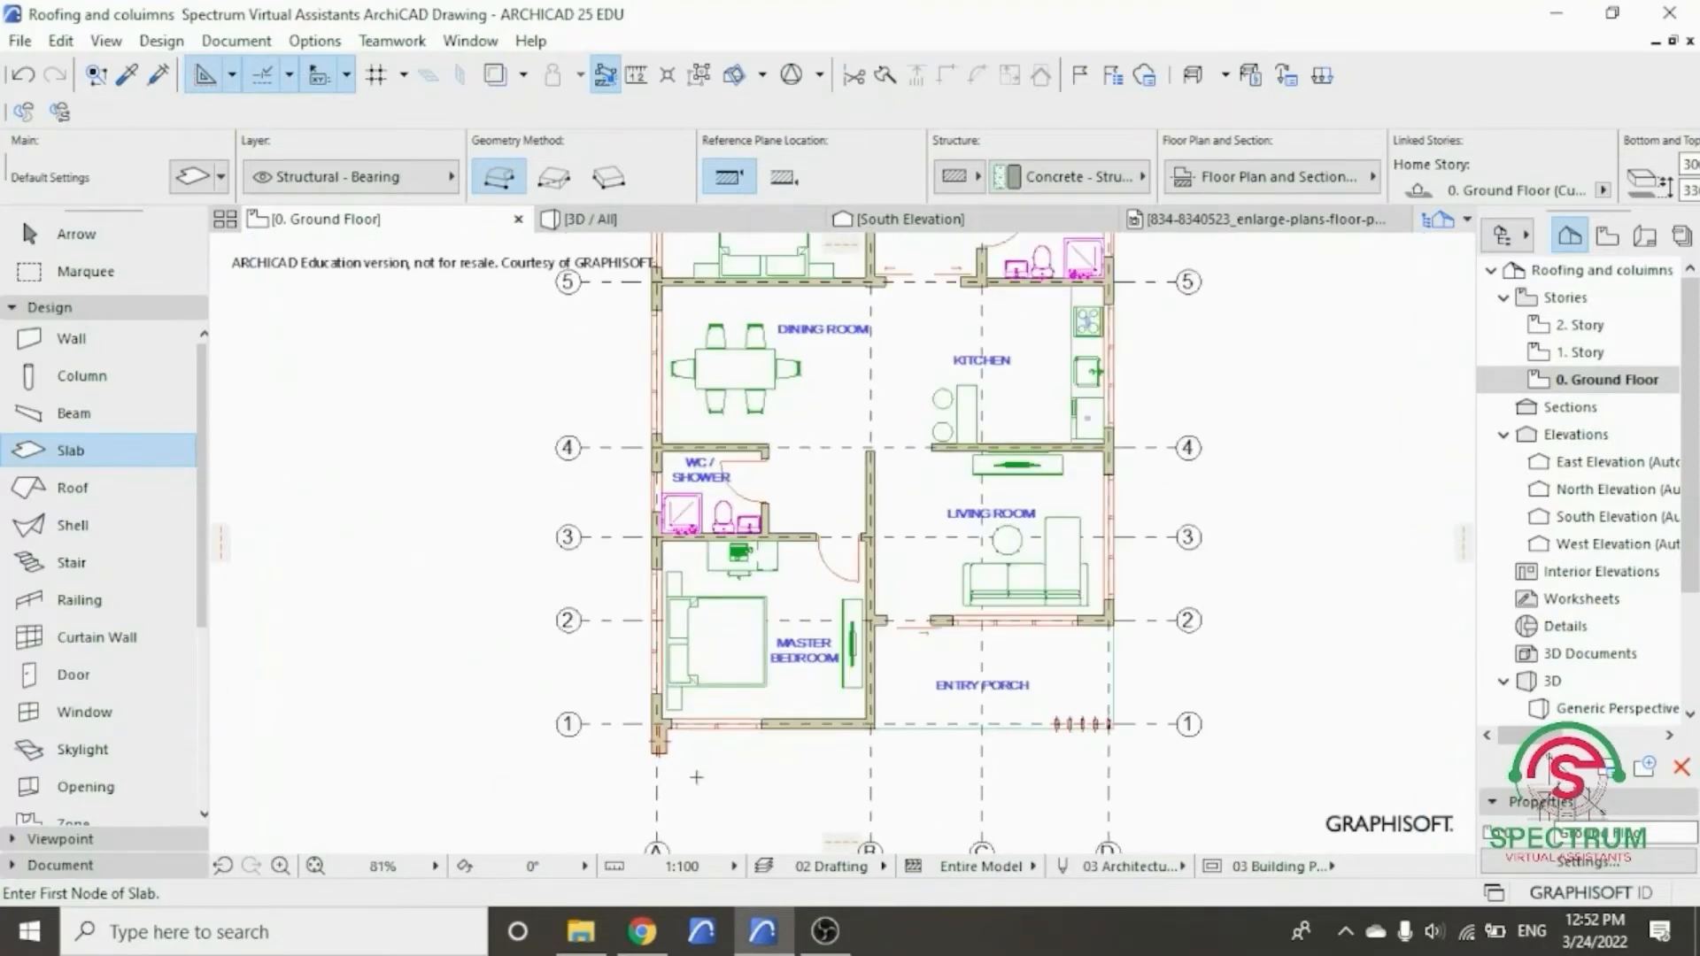
scroll(642, 755, "up", 2)
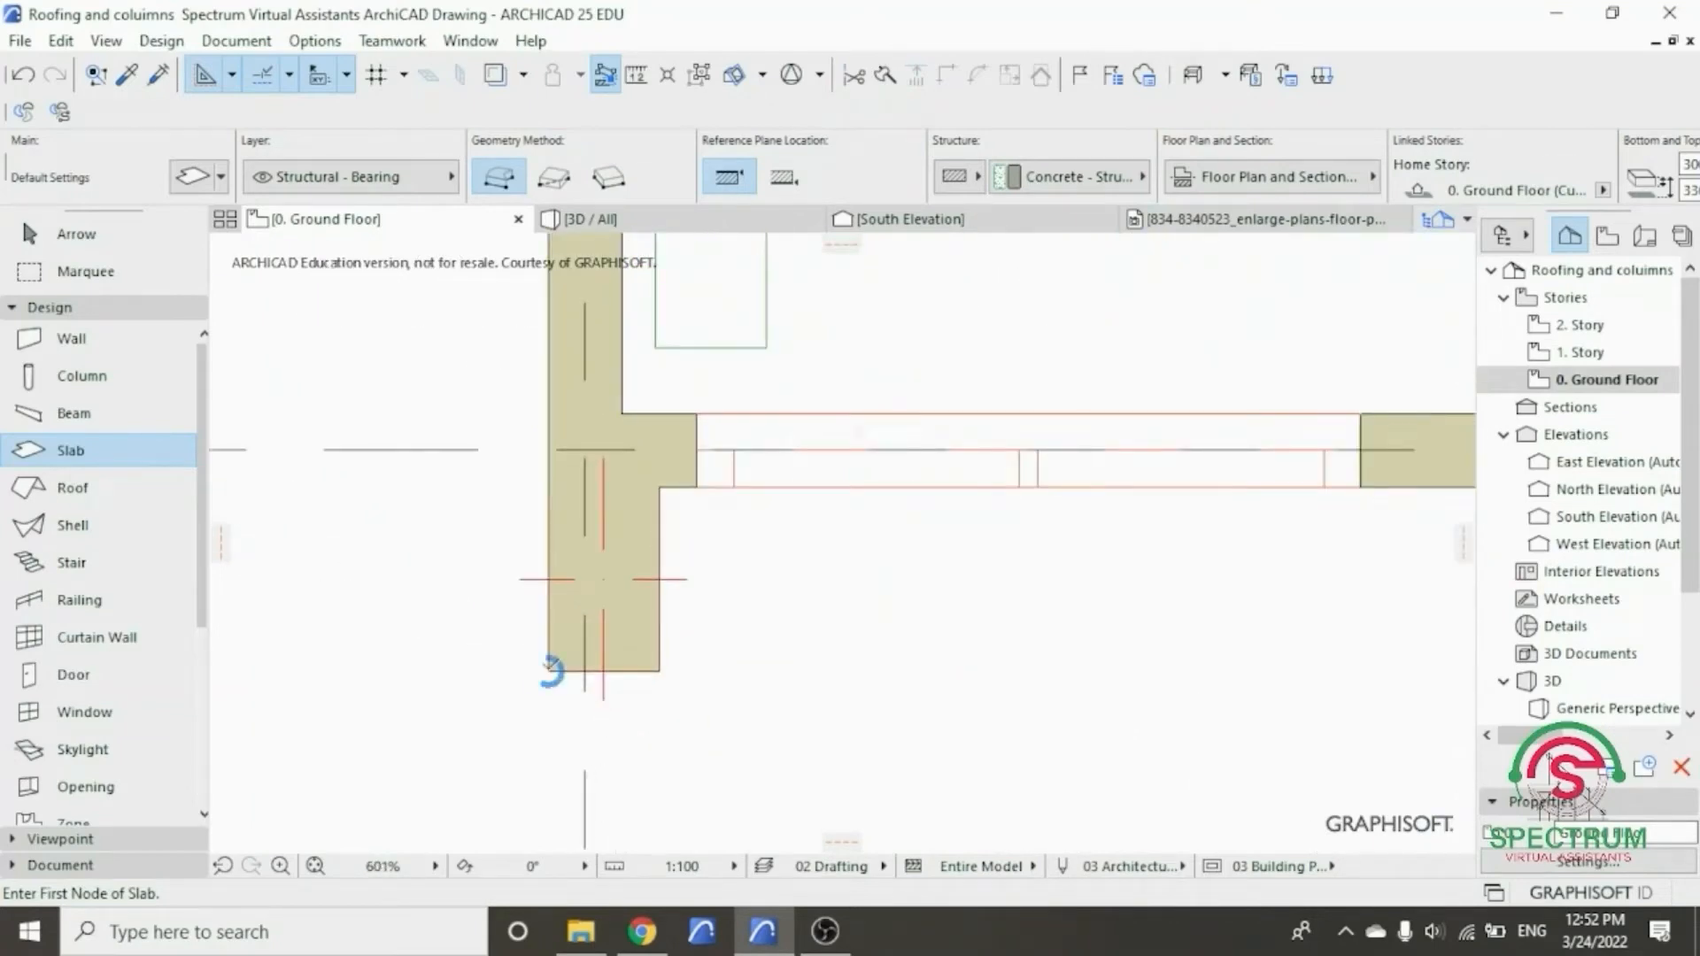
left_click(551, 671)
scroll(567, 673, "down", 10)
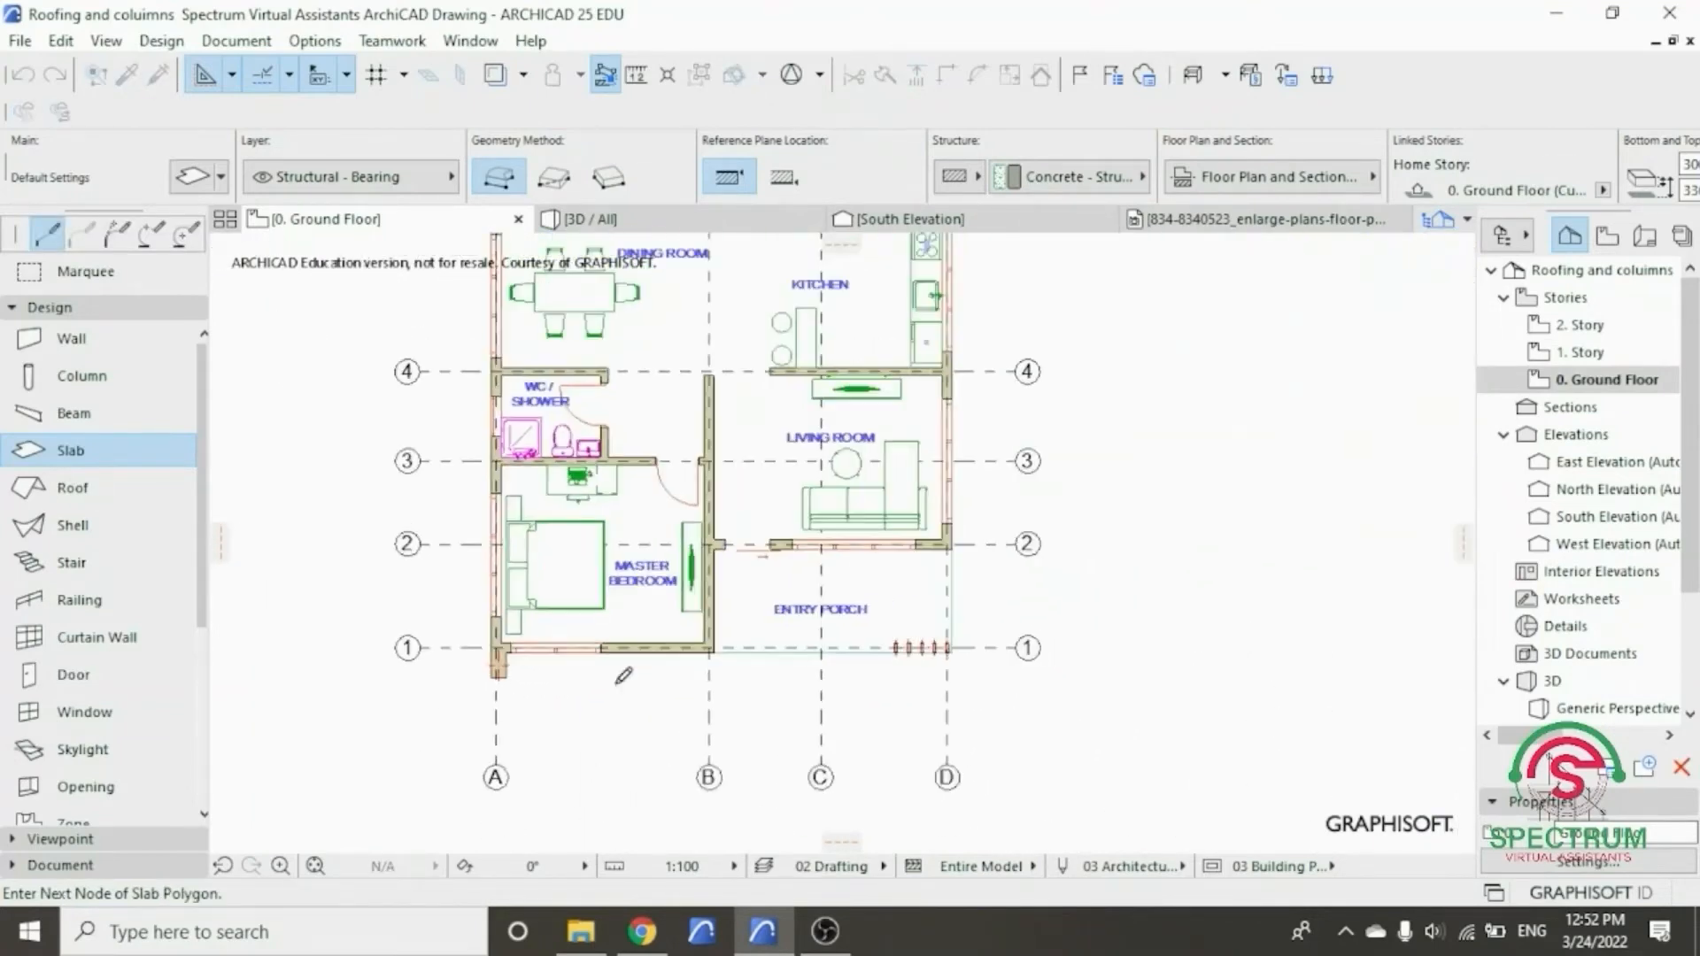
scroll(955, 680, "up", 6)
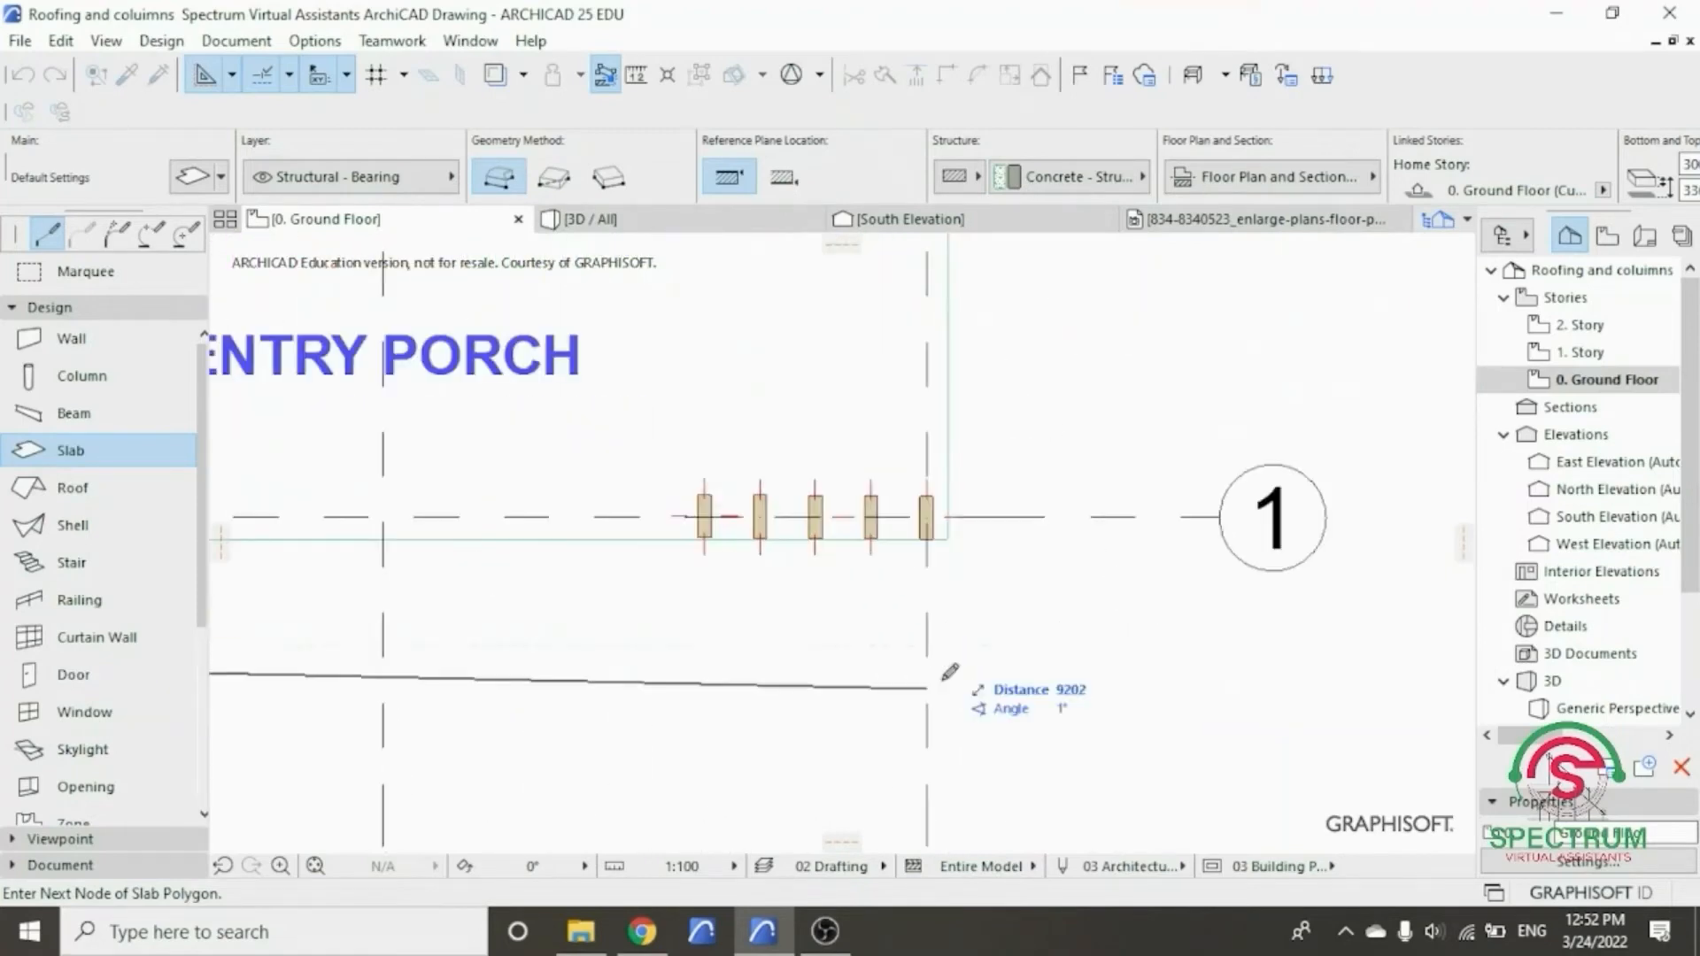
left_click(947, 647)
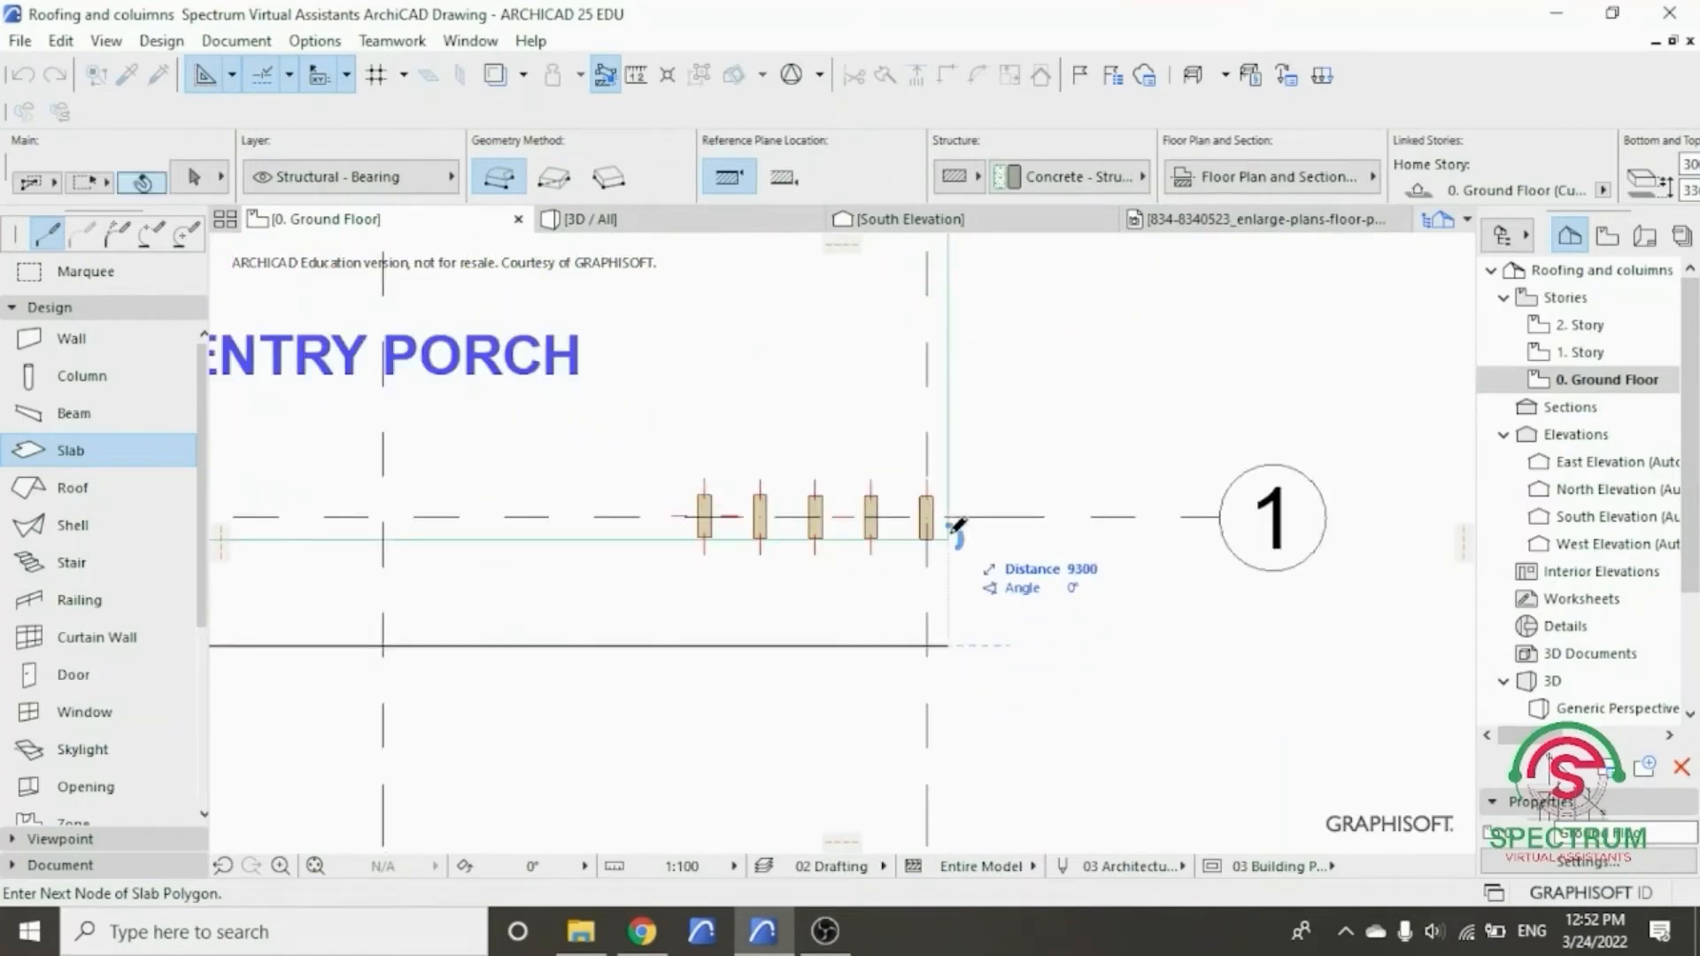
- Continue the slab outline to the living room's outer corner at grids D/2, and along its front wall 4800 to the master bedroom wall
scroll(954, 611, "down", 5)
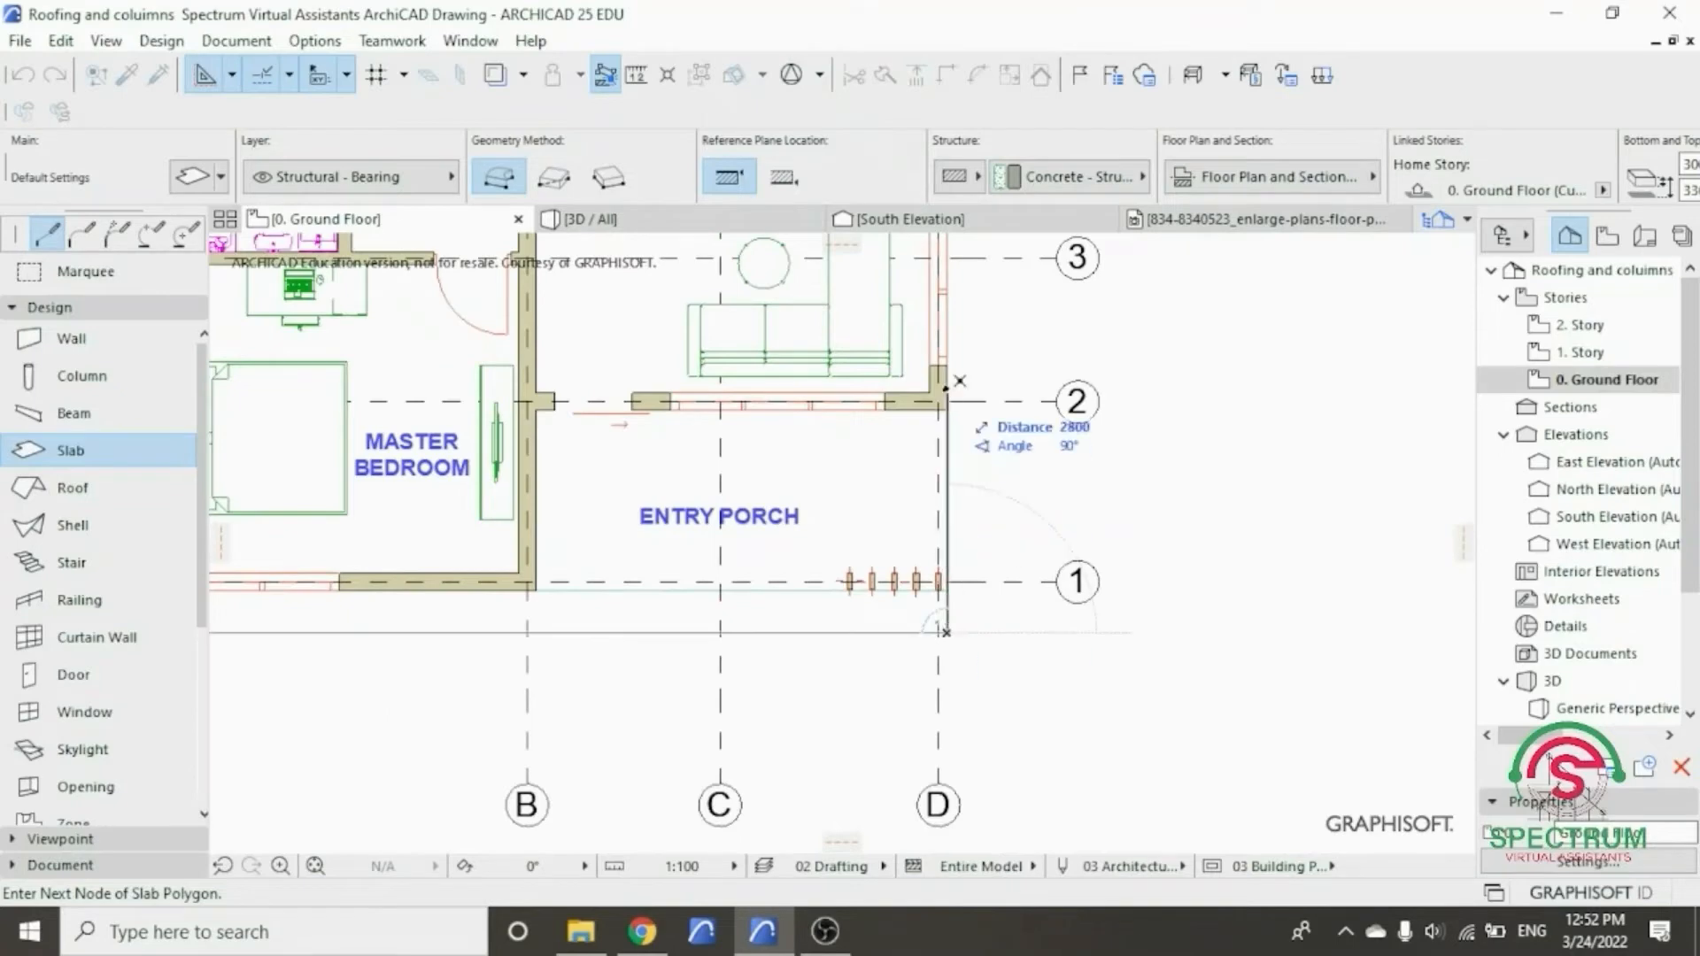
scroll(946, 390, "up", 4)
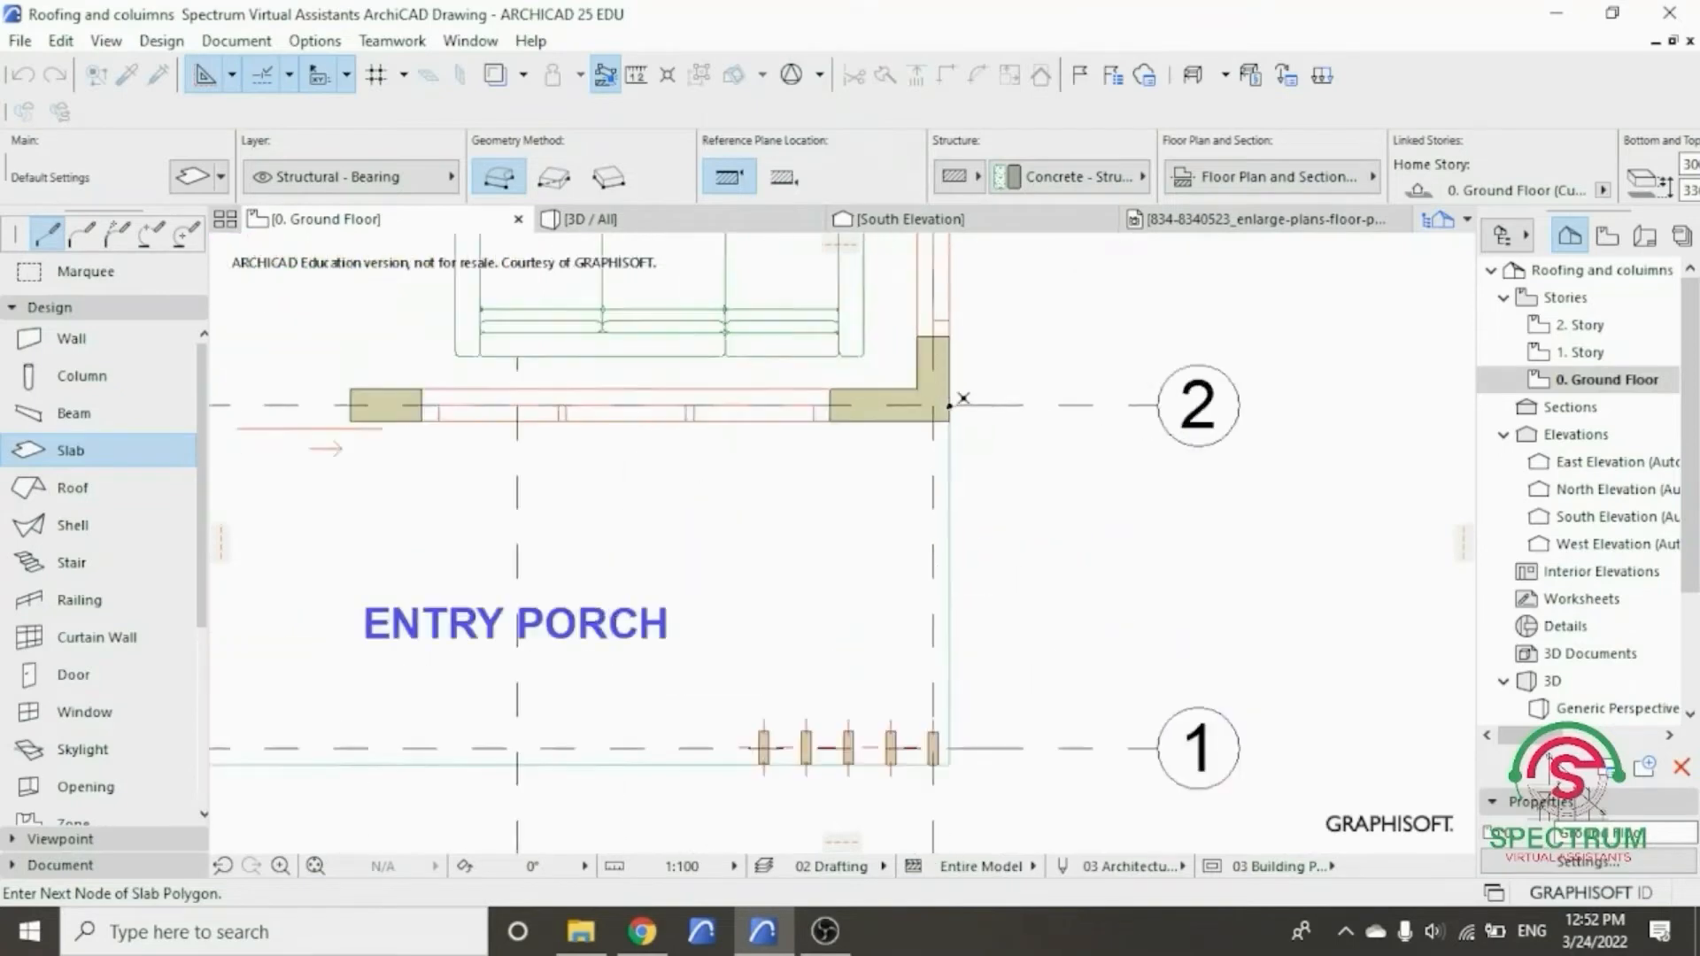
left_click(954, 429)
scroll(956, 429, "down", 4)
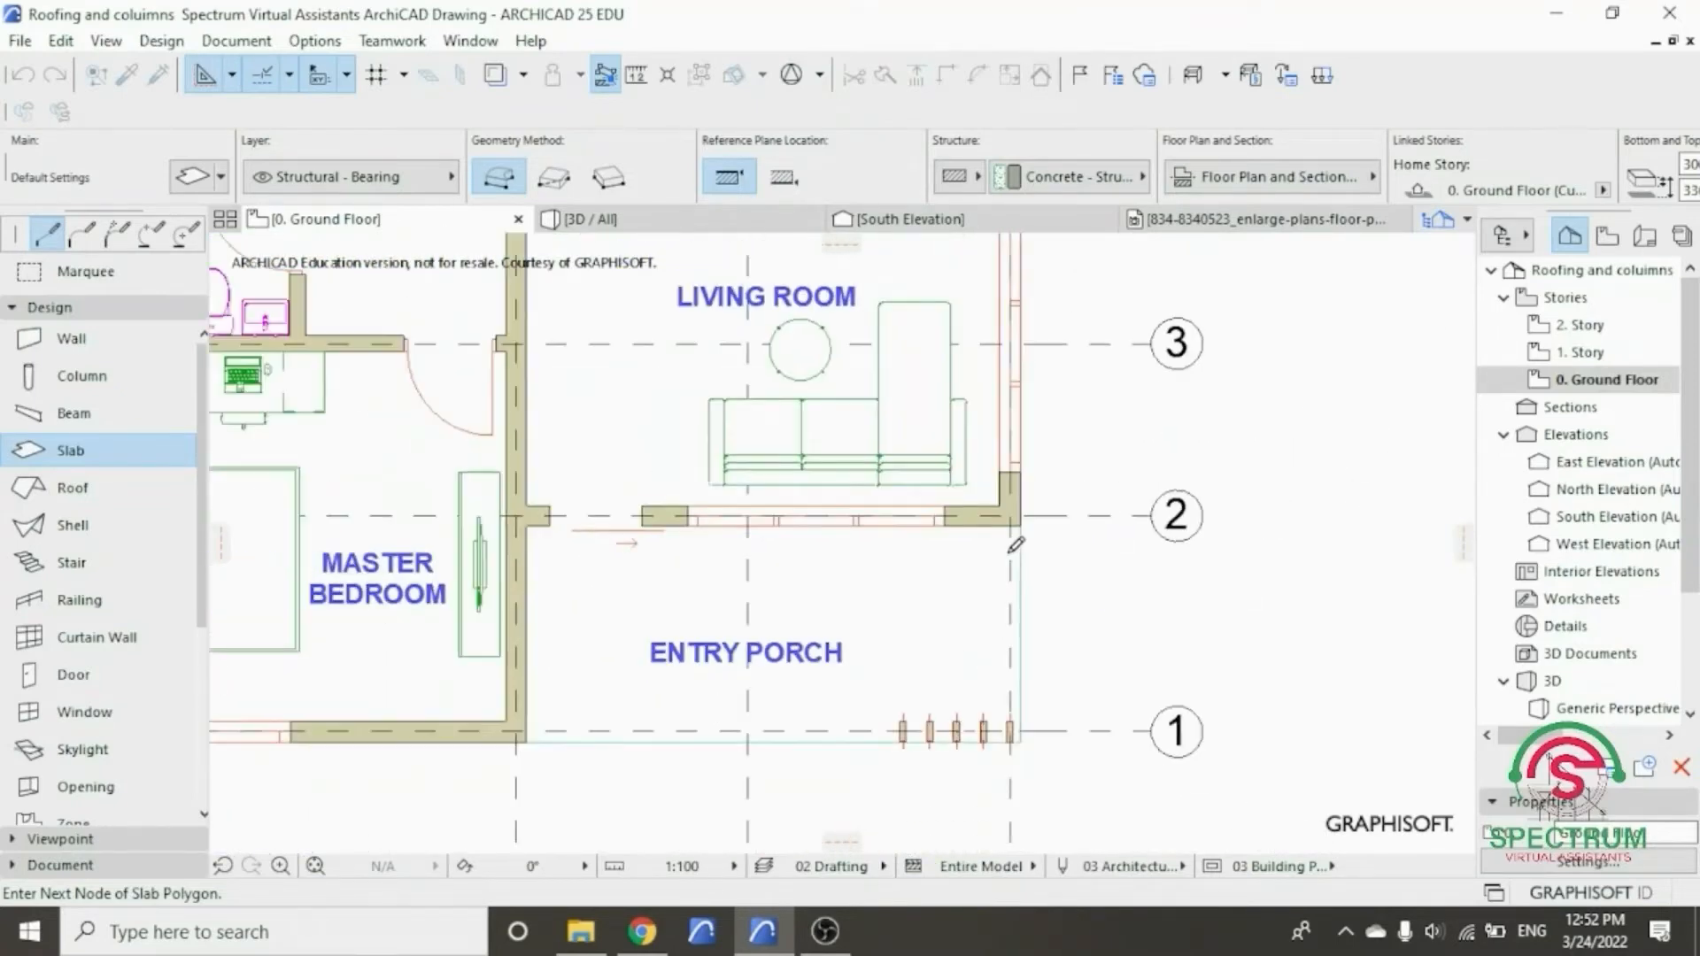
scroll(558, 522, "up", 4)
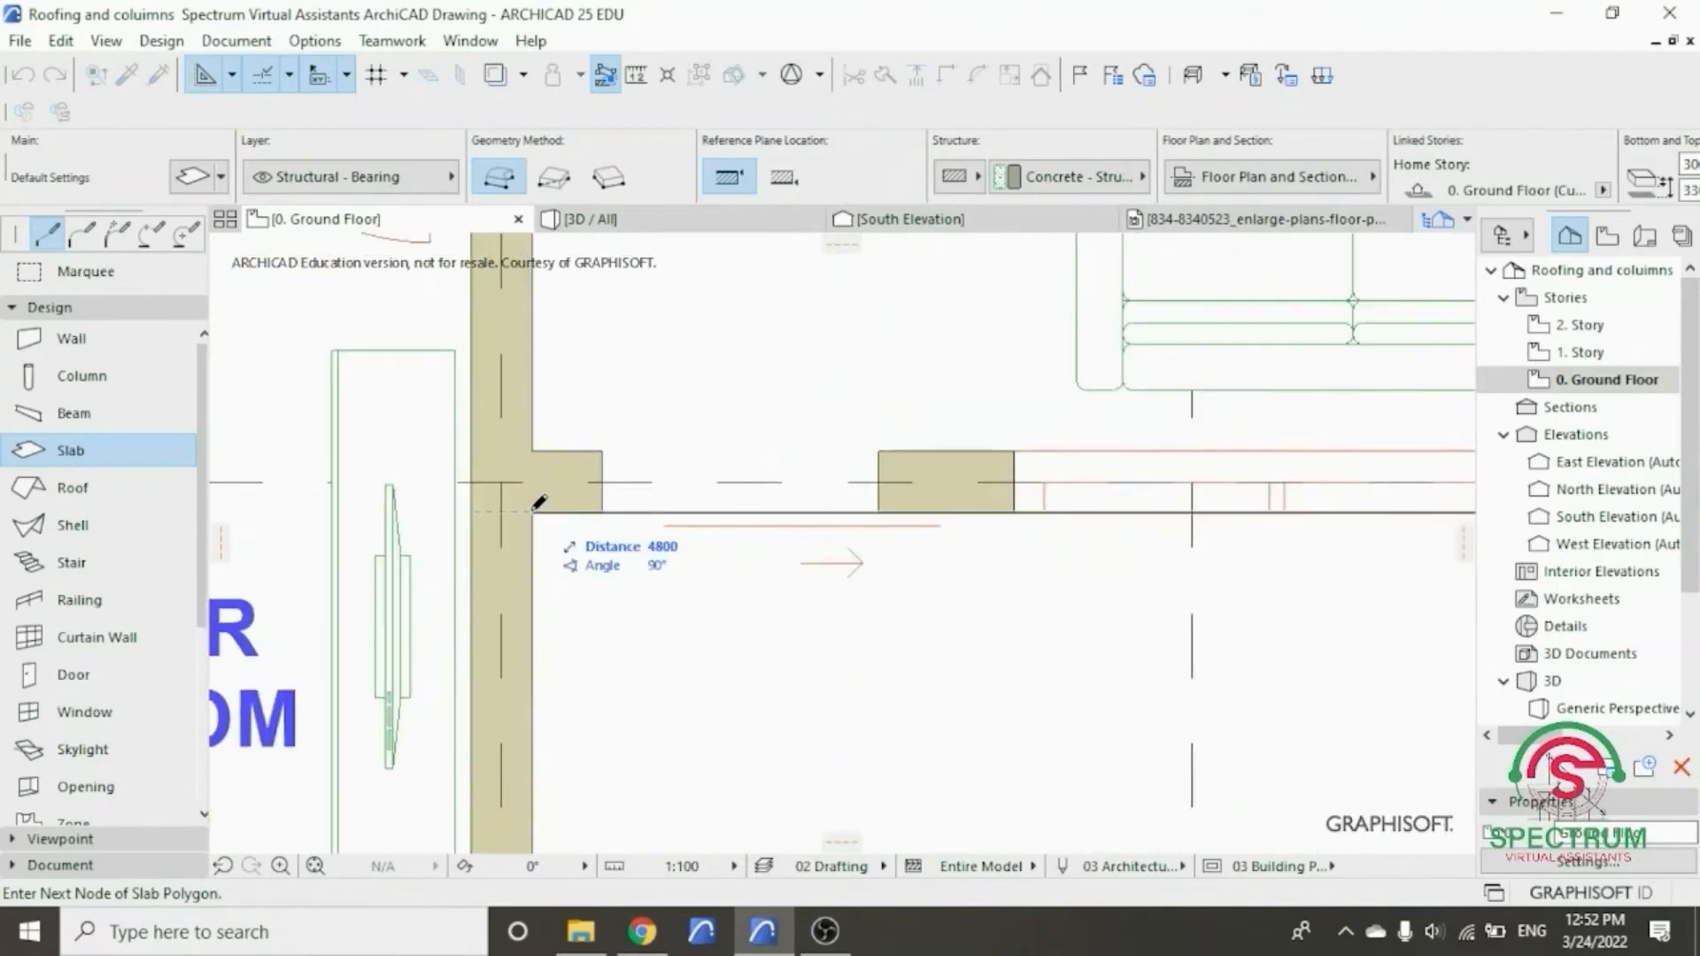
left_click(532, 511)
- Close the slab outline along the master bedroom's outer walls with edges of 2100, 4500 and 500 back to the start corner
scroll(534, 509, "down", 5)
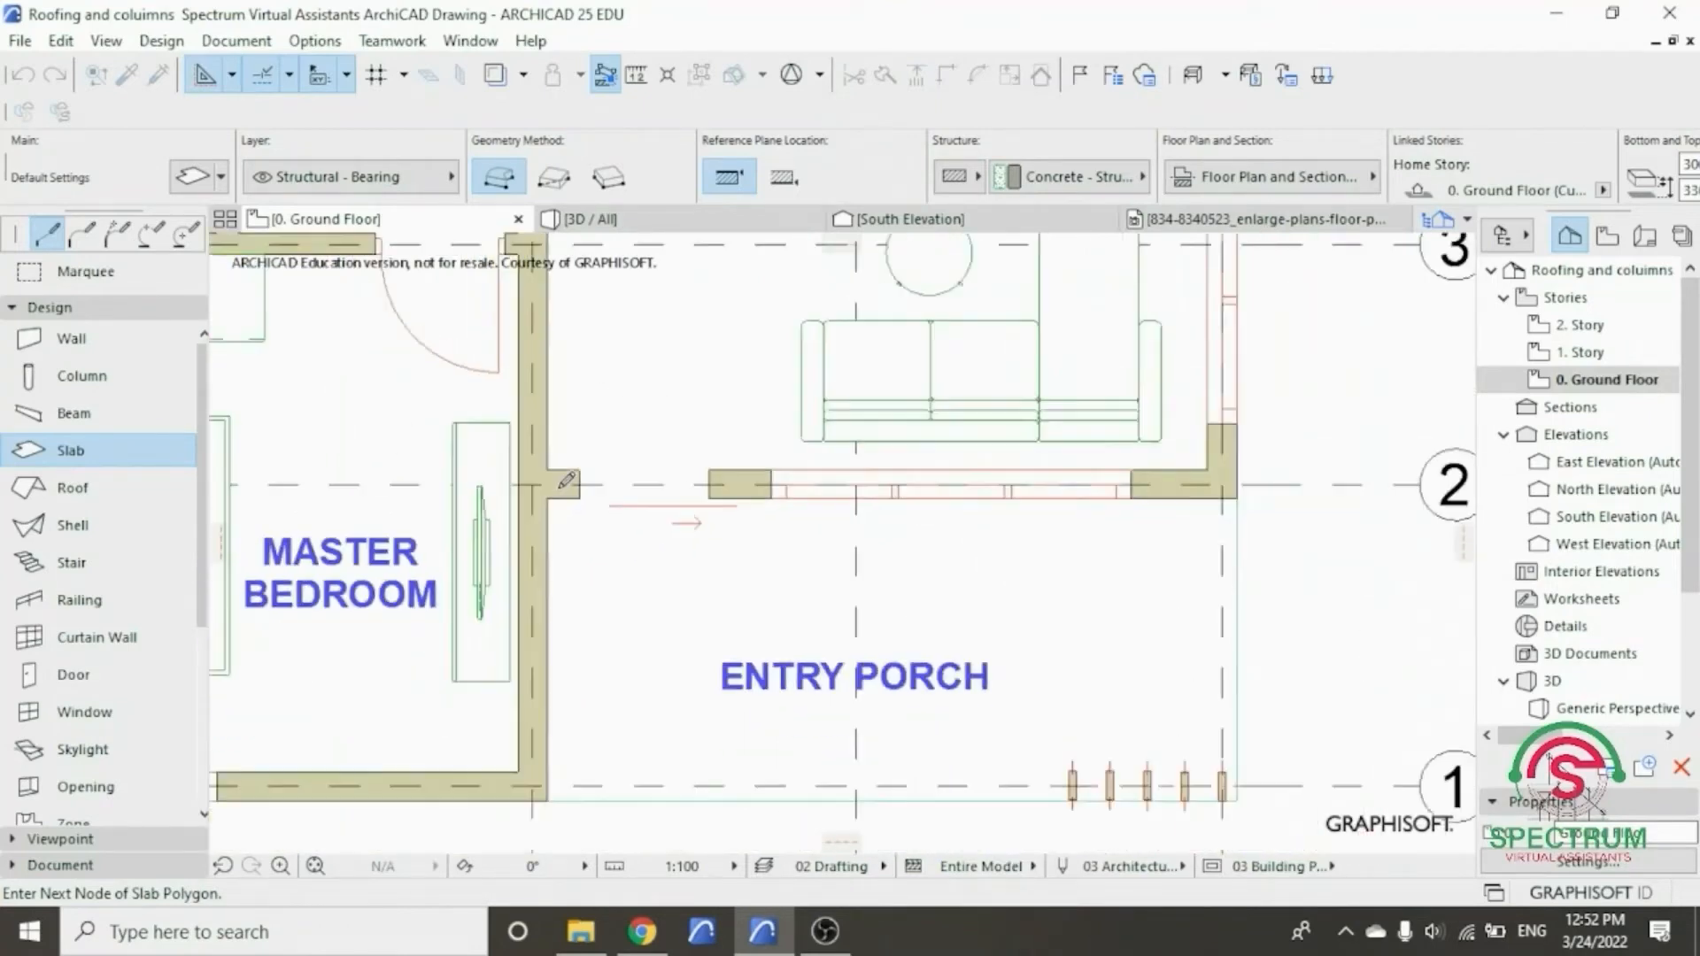
scroll(553, 666, "up", 2)
scroll(564, 673, "up", 2)
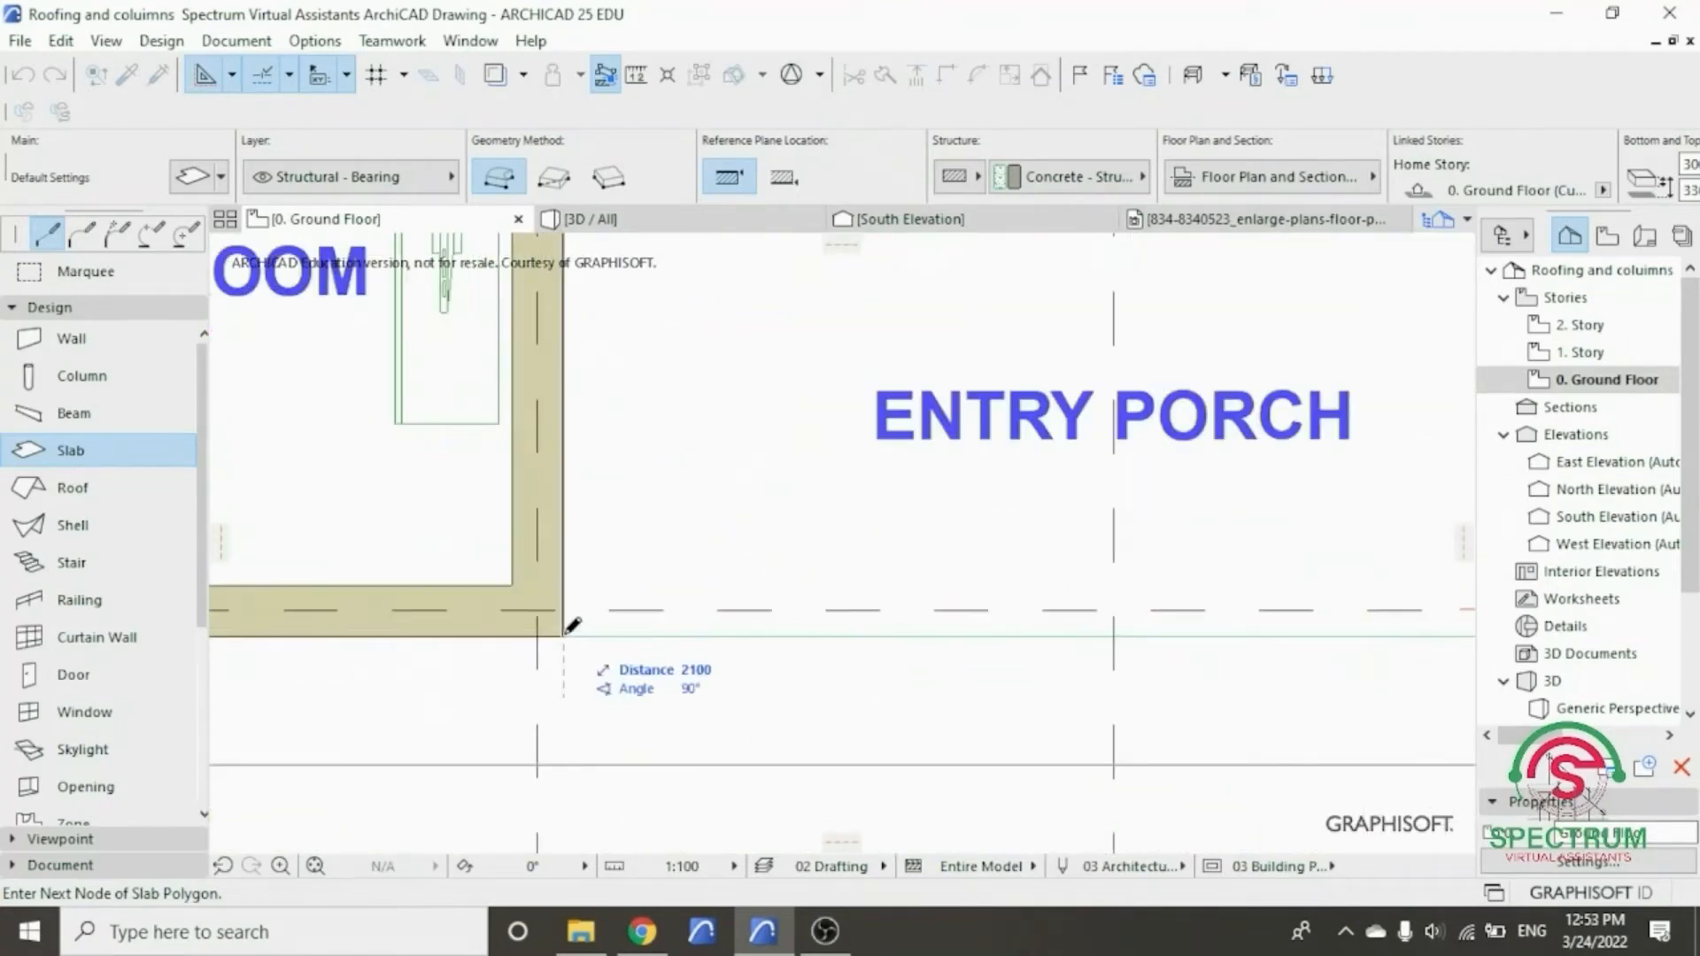
scroll(563, 635, "down", 3)
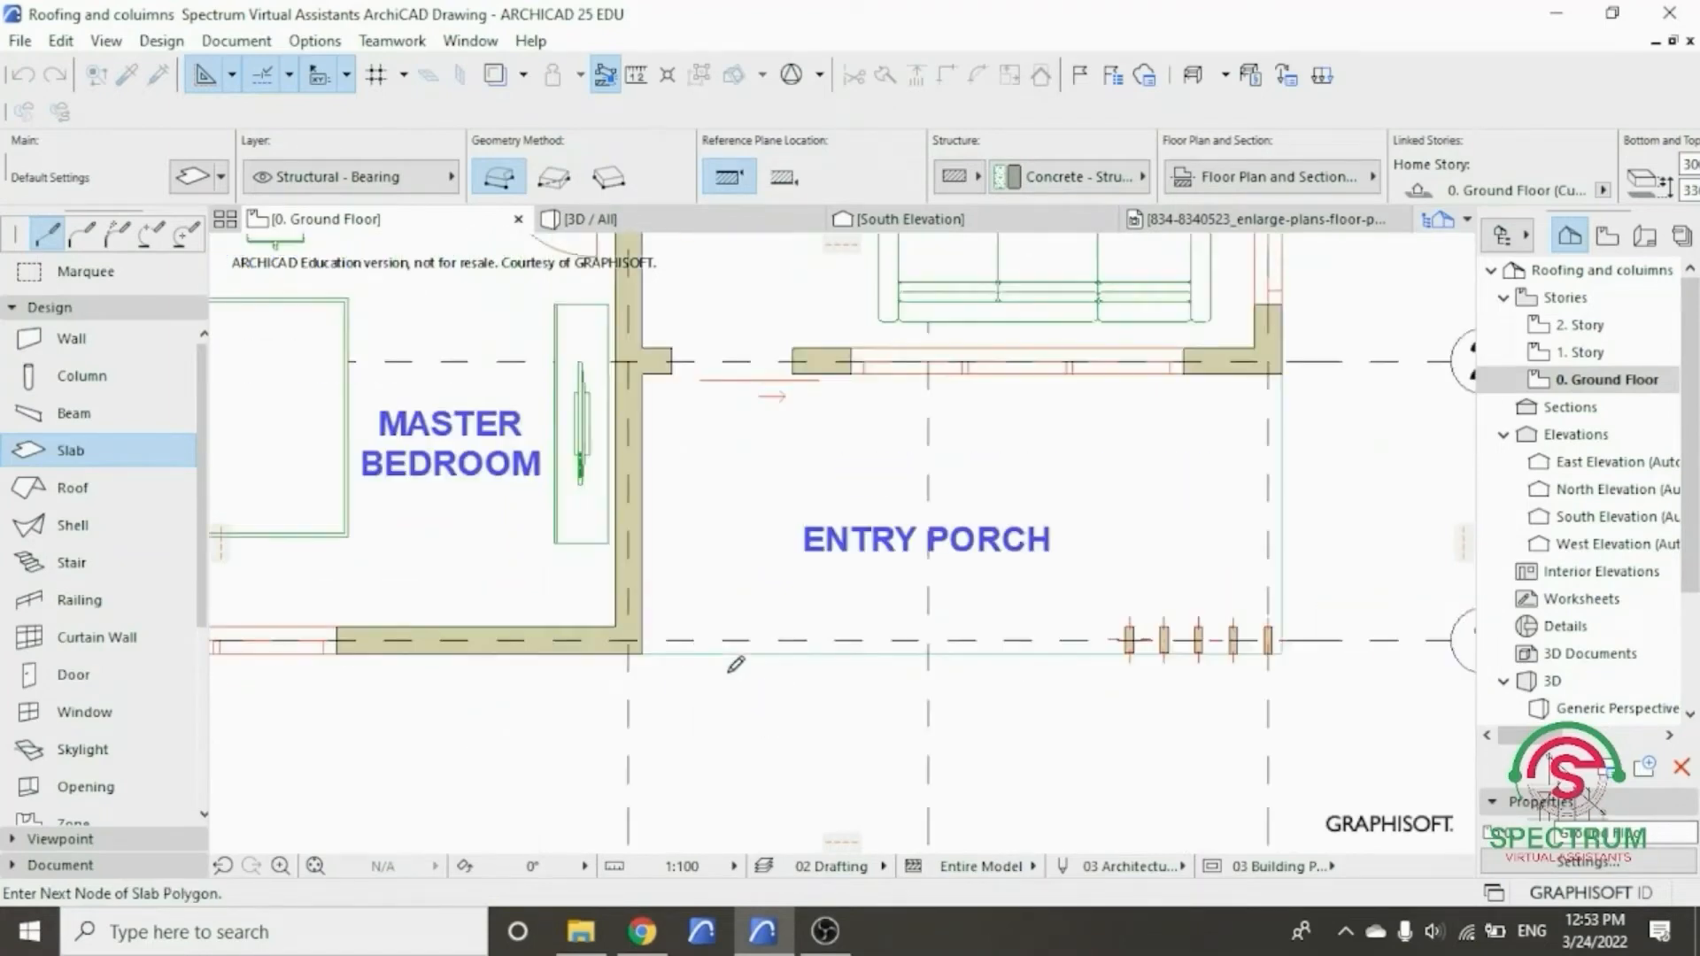
scroll(277, 653, "up", 4)
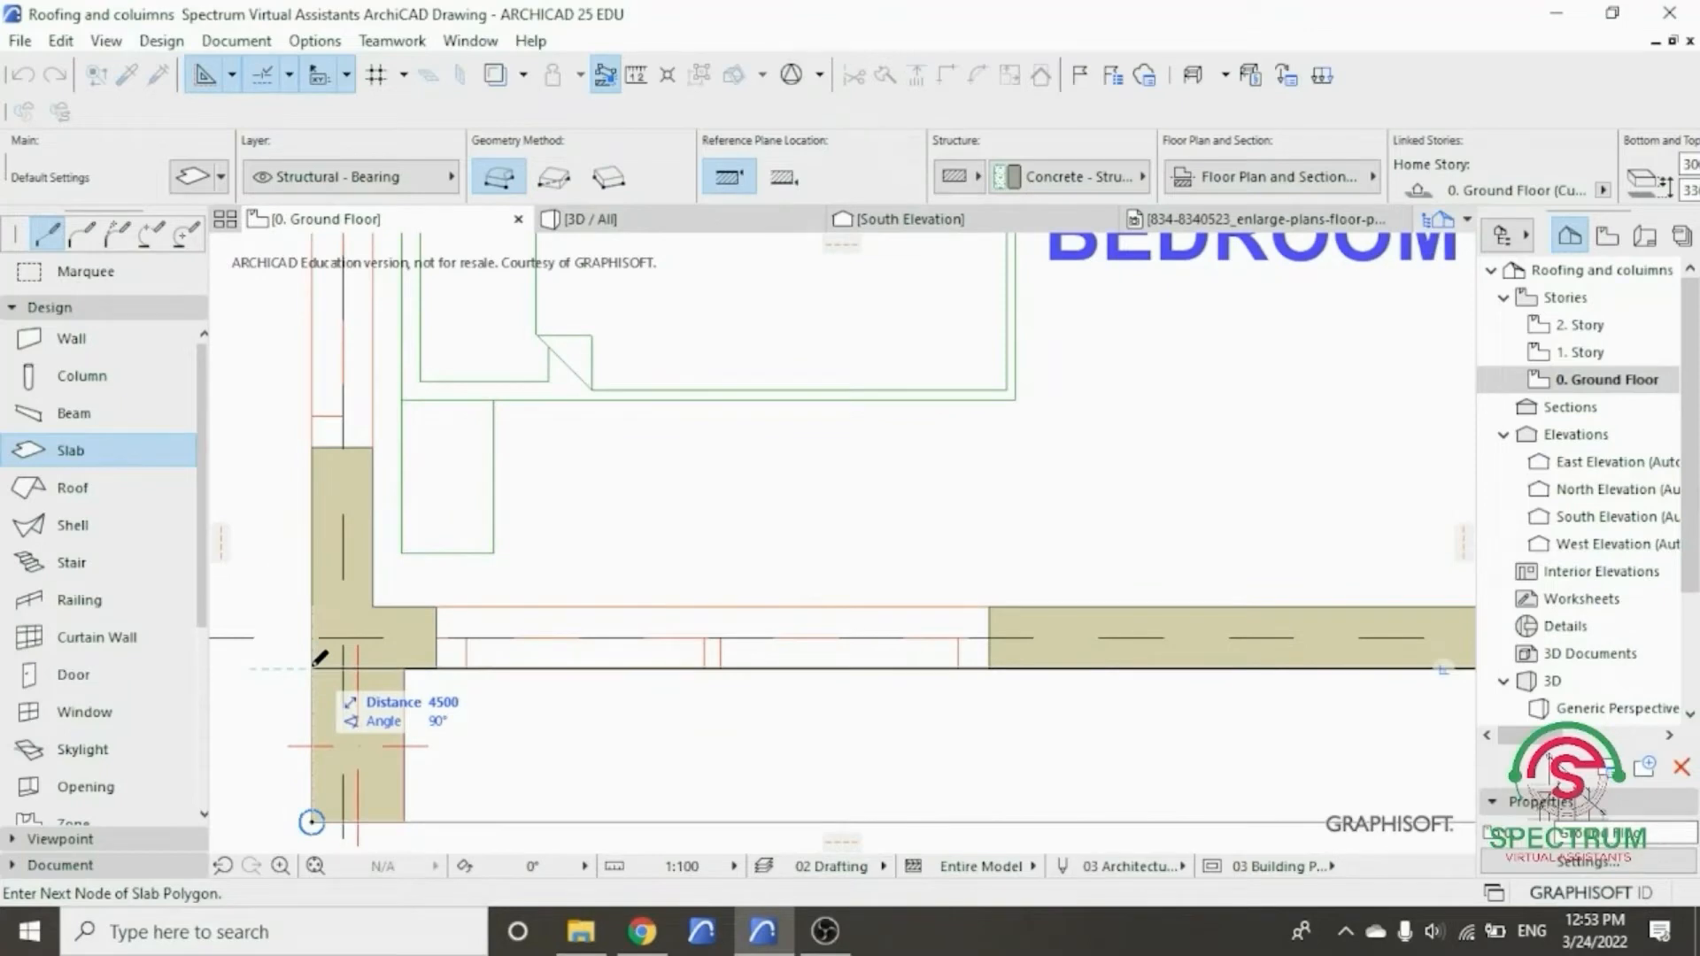
left_click(312, 668)
scroll(317, 692, "down", 3)
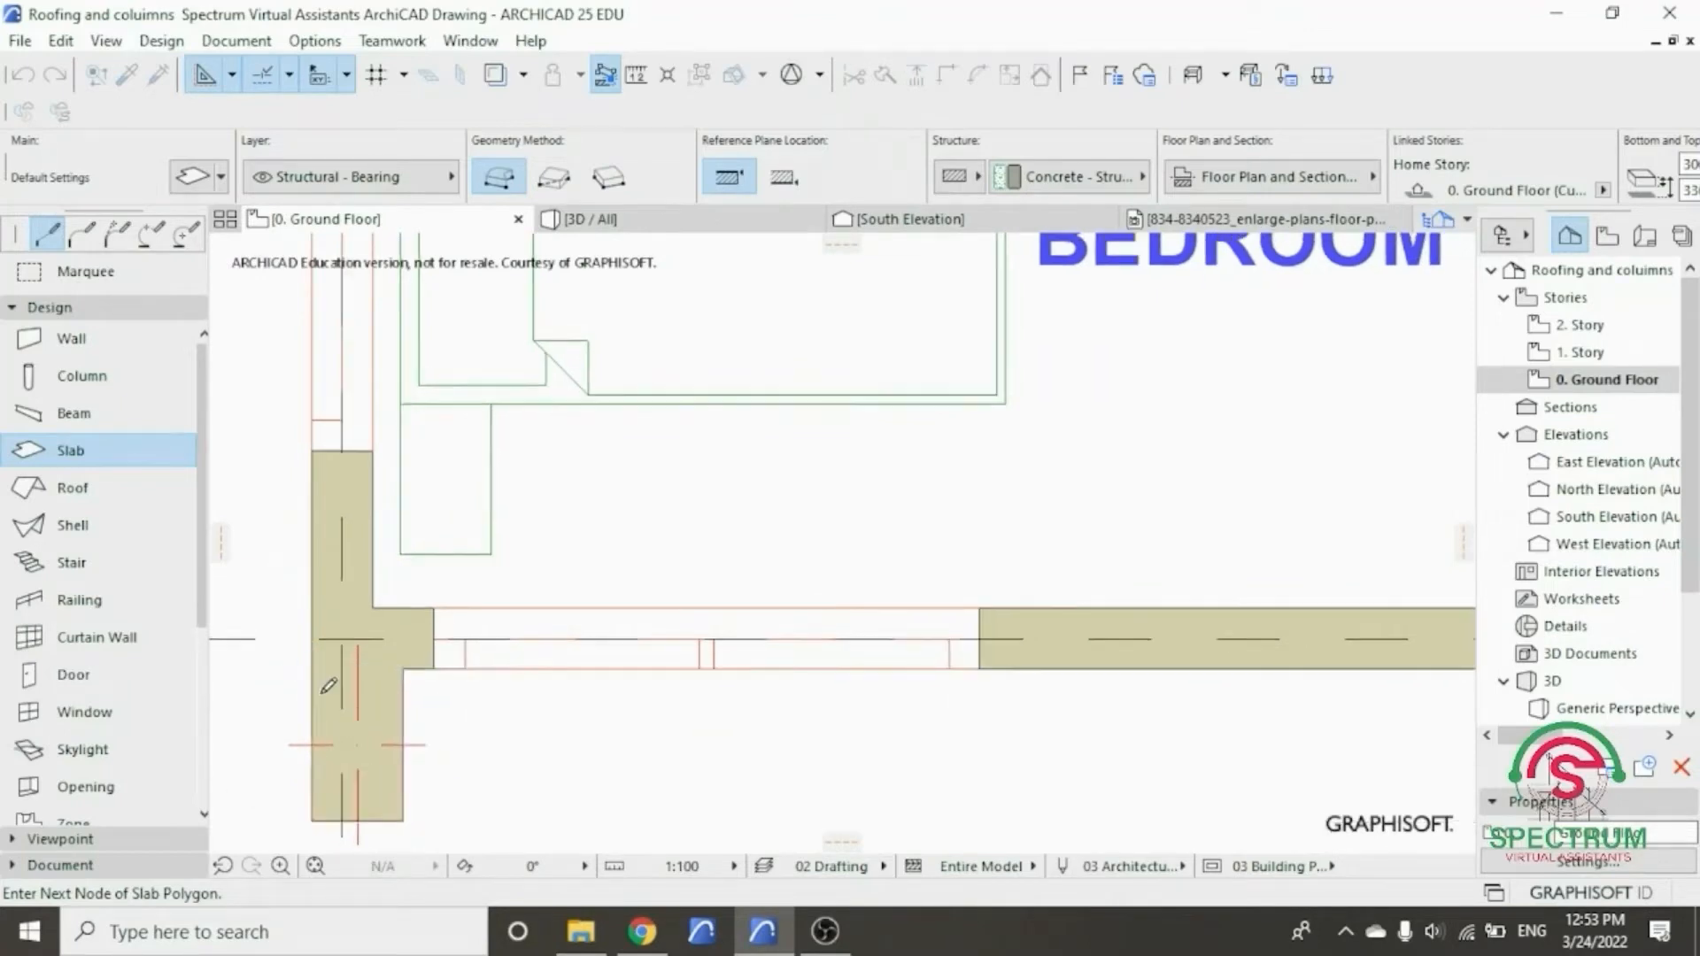
scroll(313, 761, "up", 5)
scroll(330, 708, "up", 3)
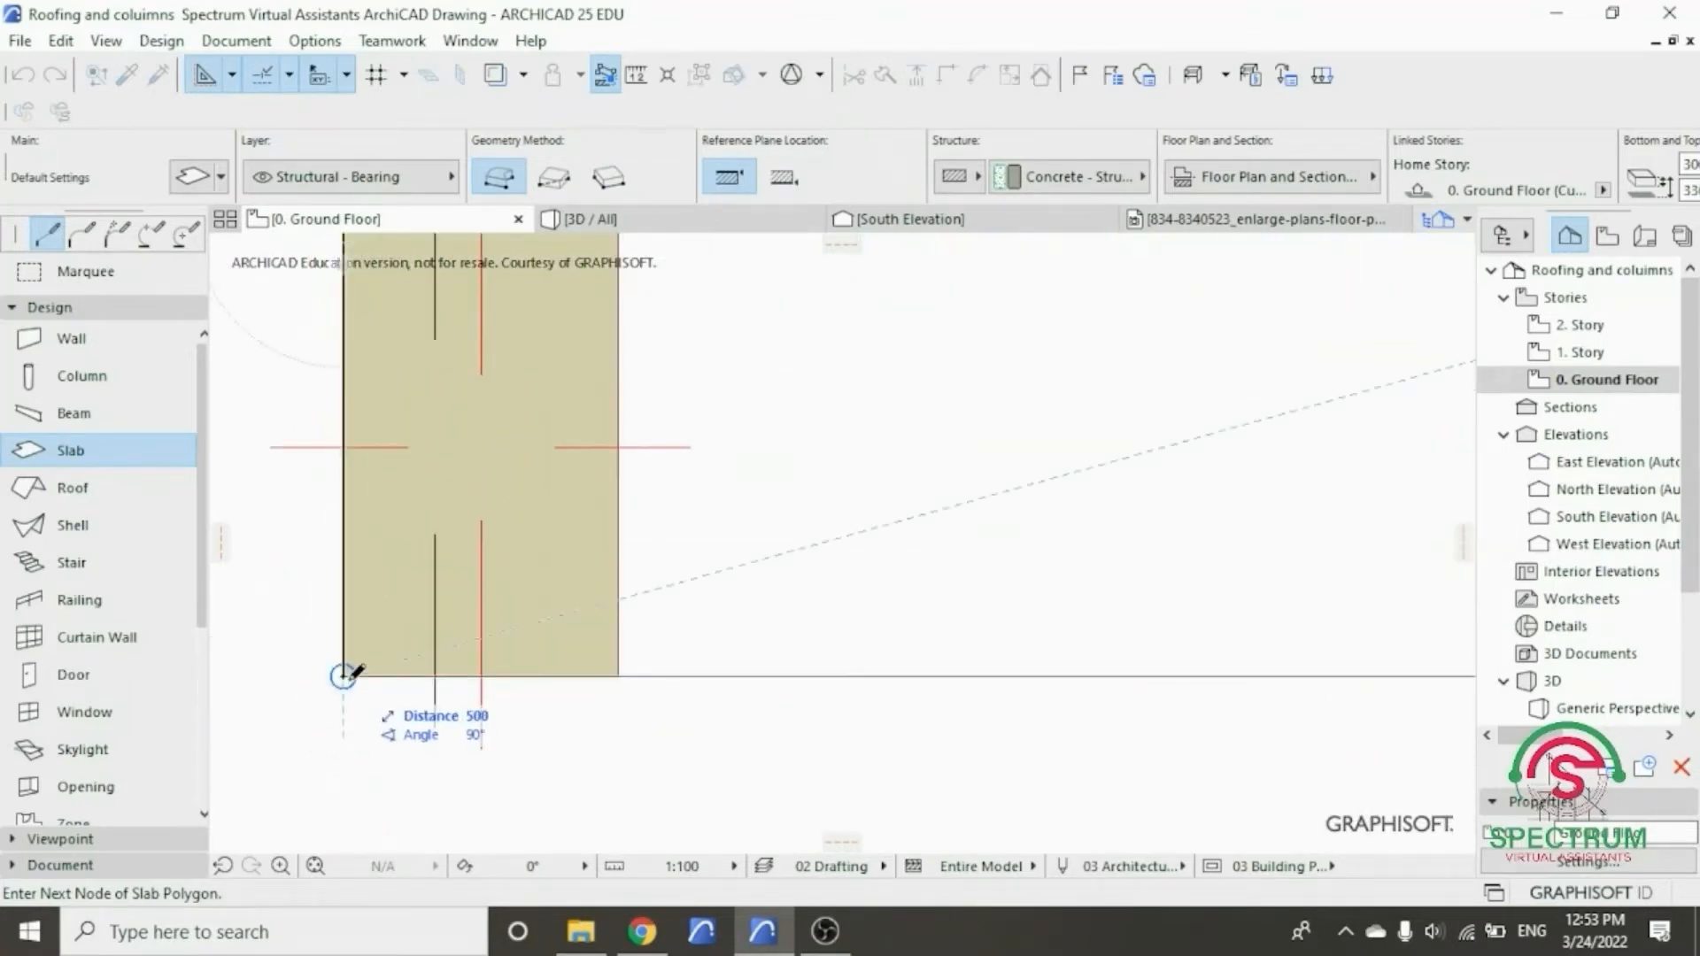
left_click(344, 675)
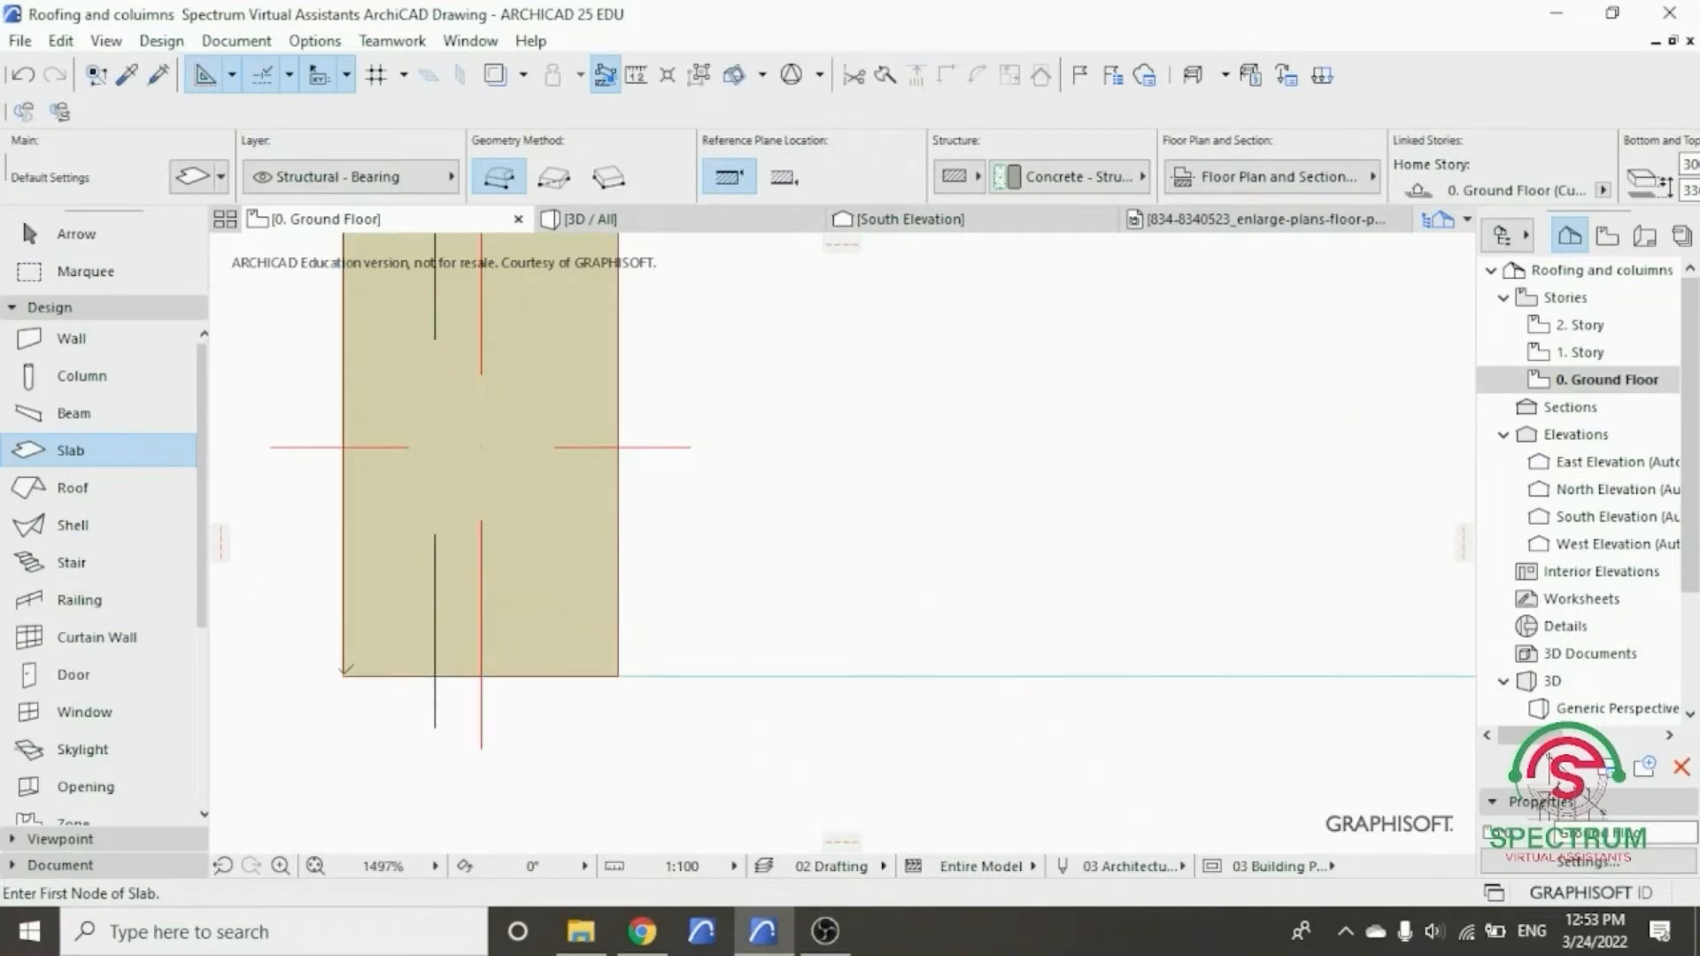
- Inspect the new slab over the entrance front in the 3D view
scroll(533, 769, "down", 10)
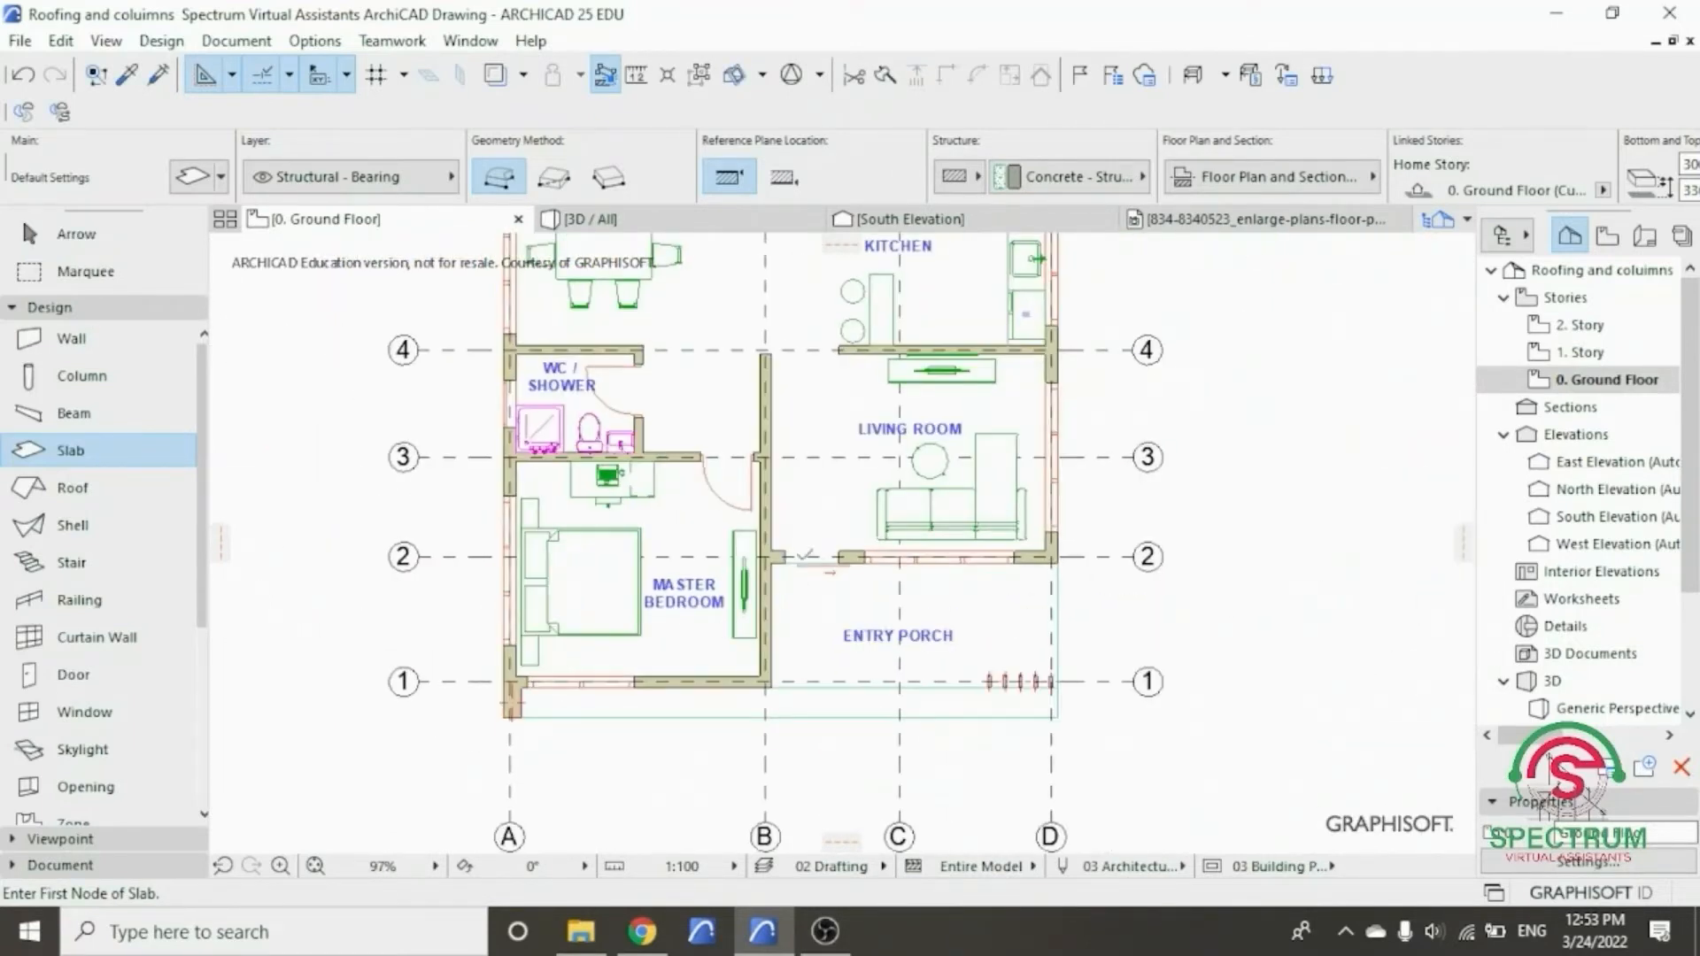
left_click(744, 220)
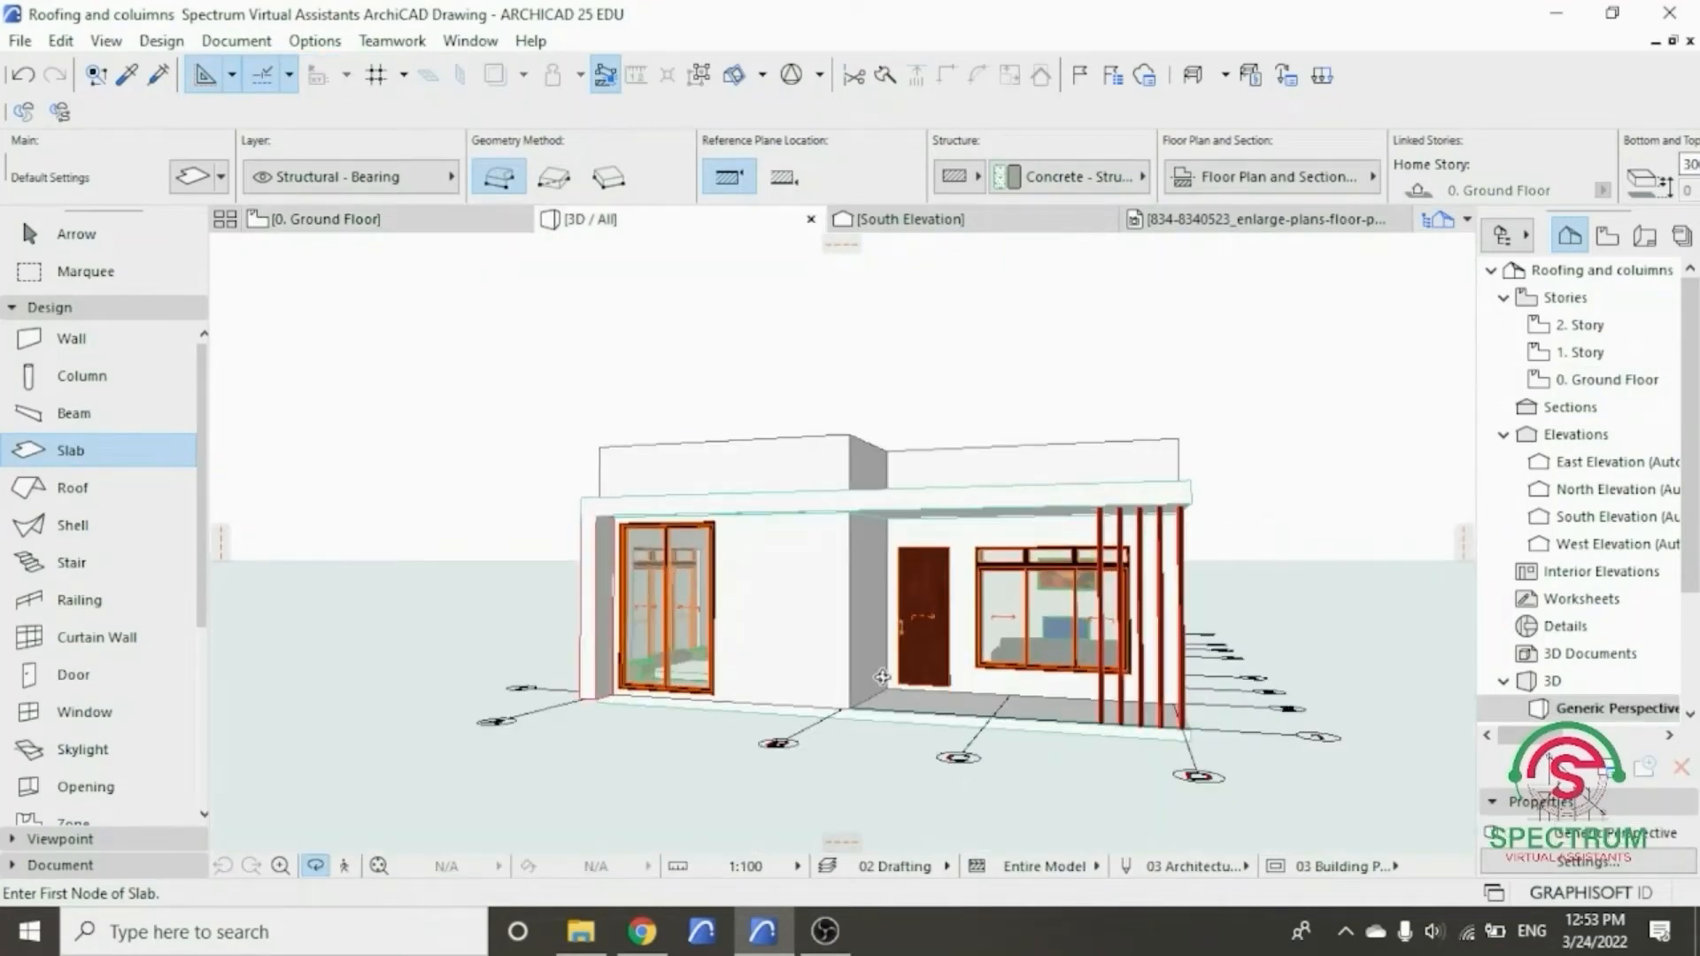
middle_click_drag(885, 680, 979, 542, "shift")
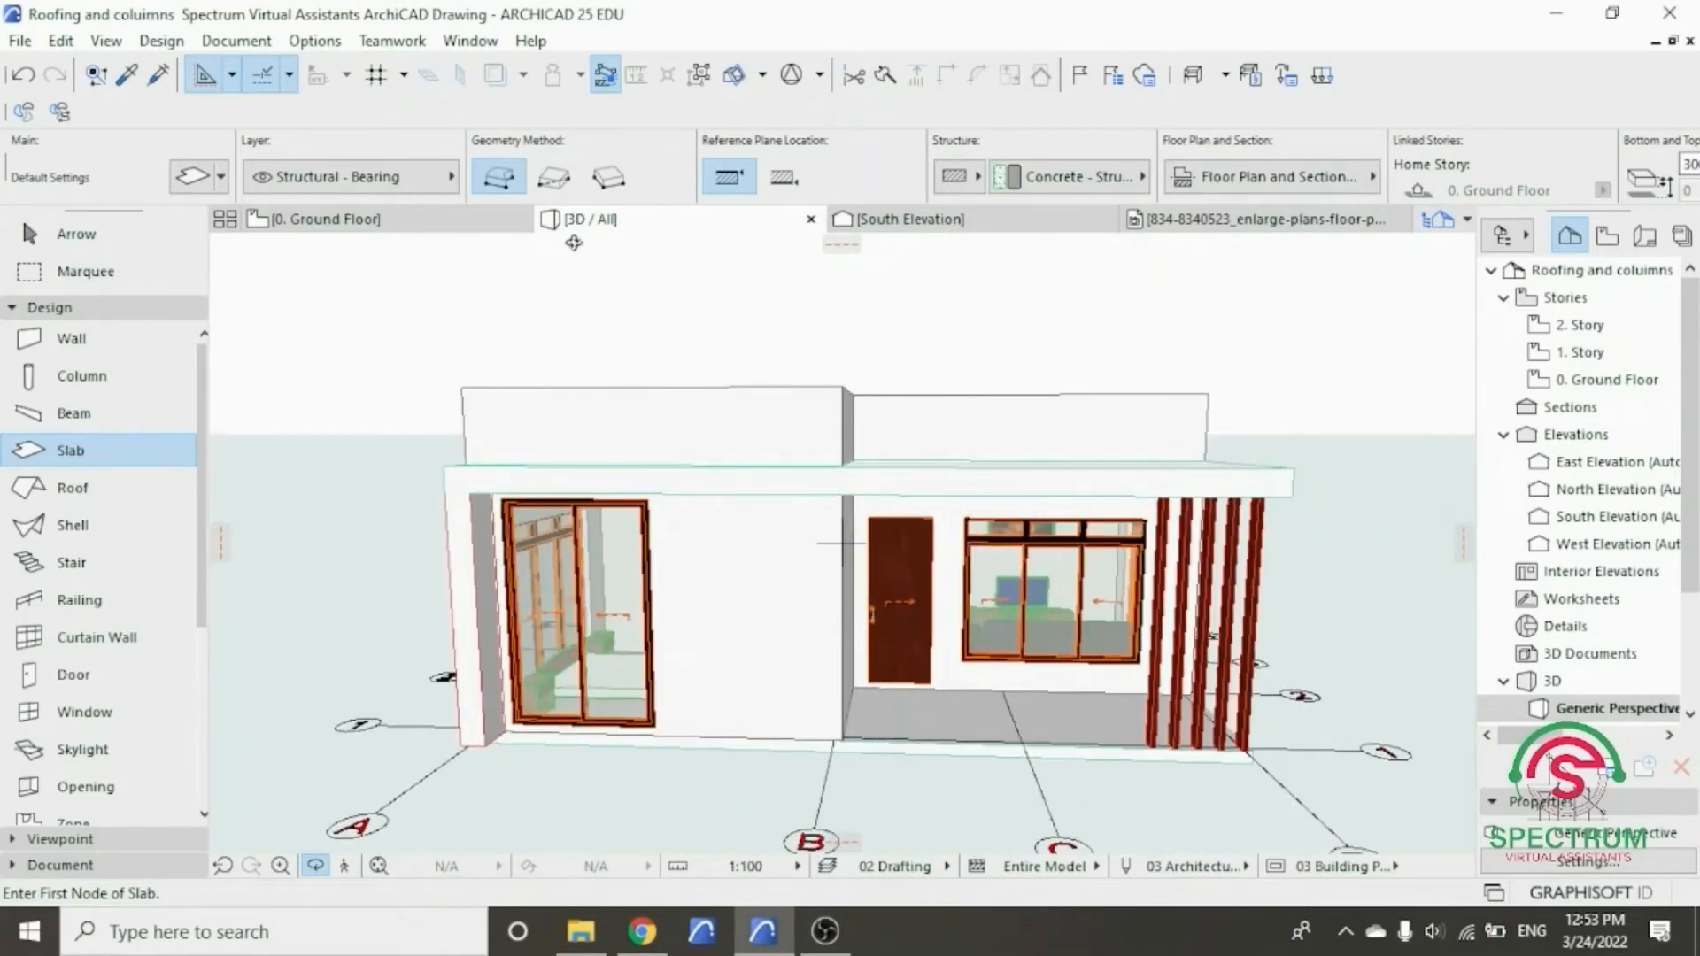
- Return to the ground floor plan and look over the whole building layout
left_click(399, 219)
scroll(809, 607, "down", 7)
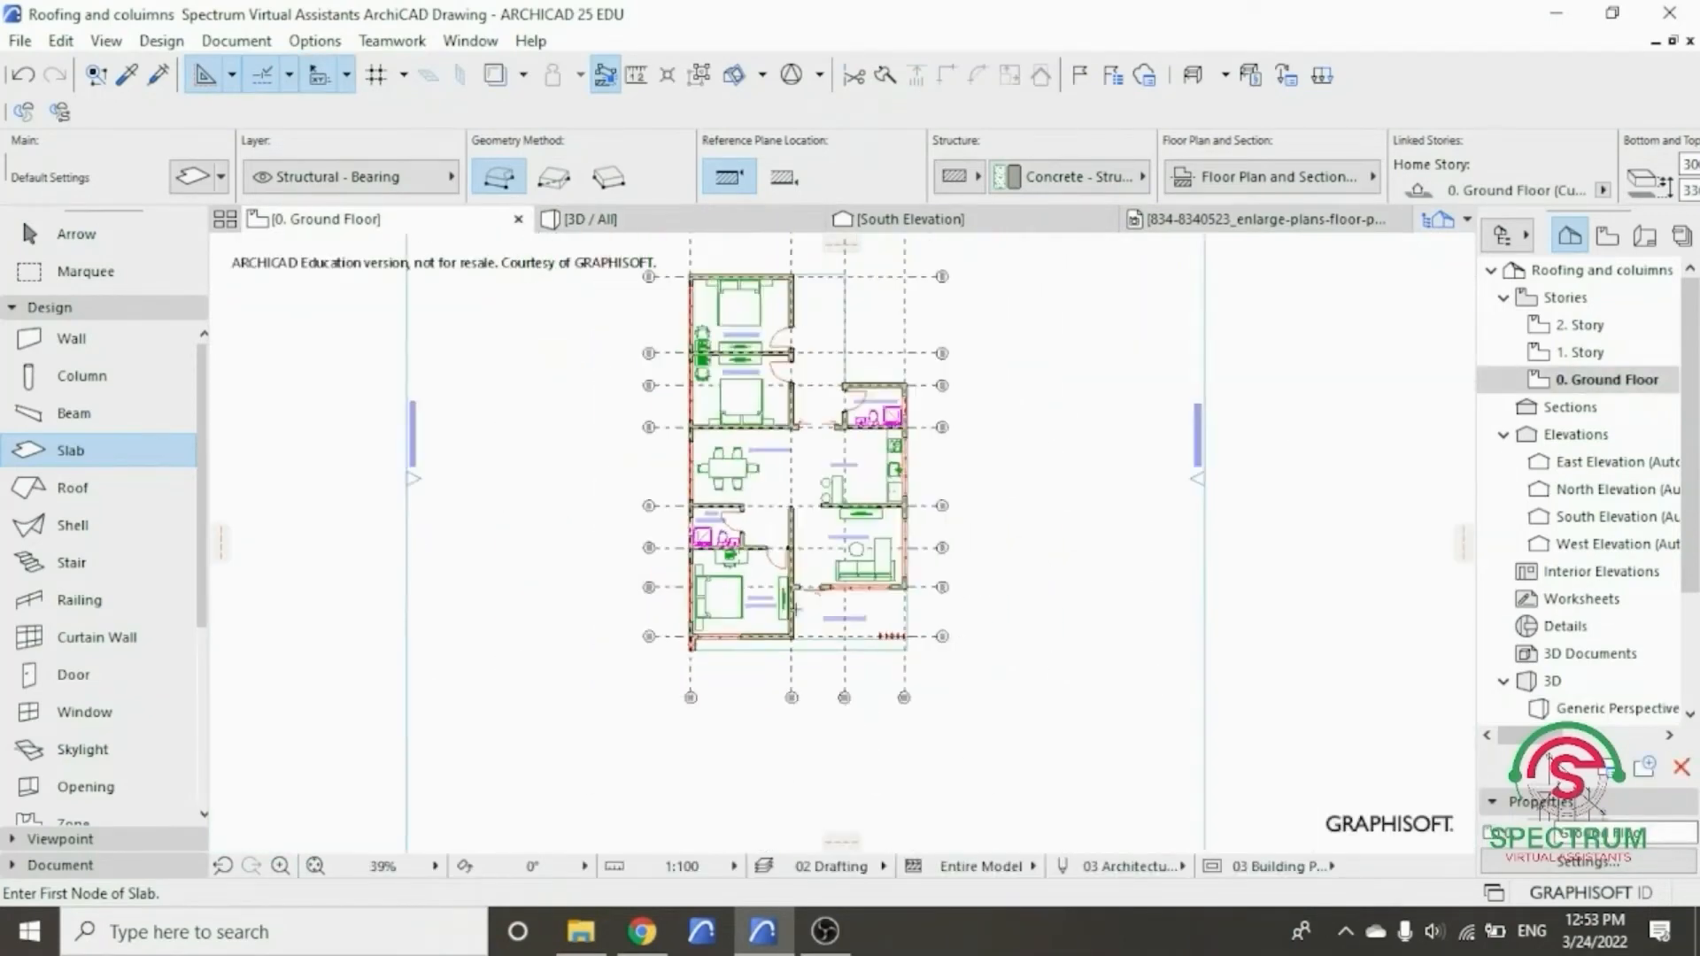
scroll(732, 410, "up", 2)
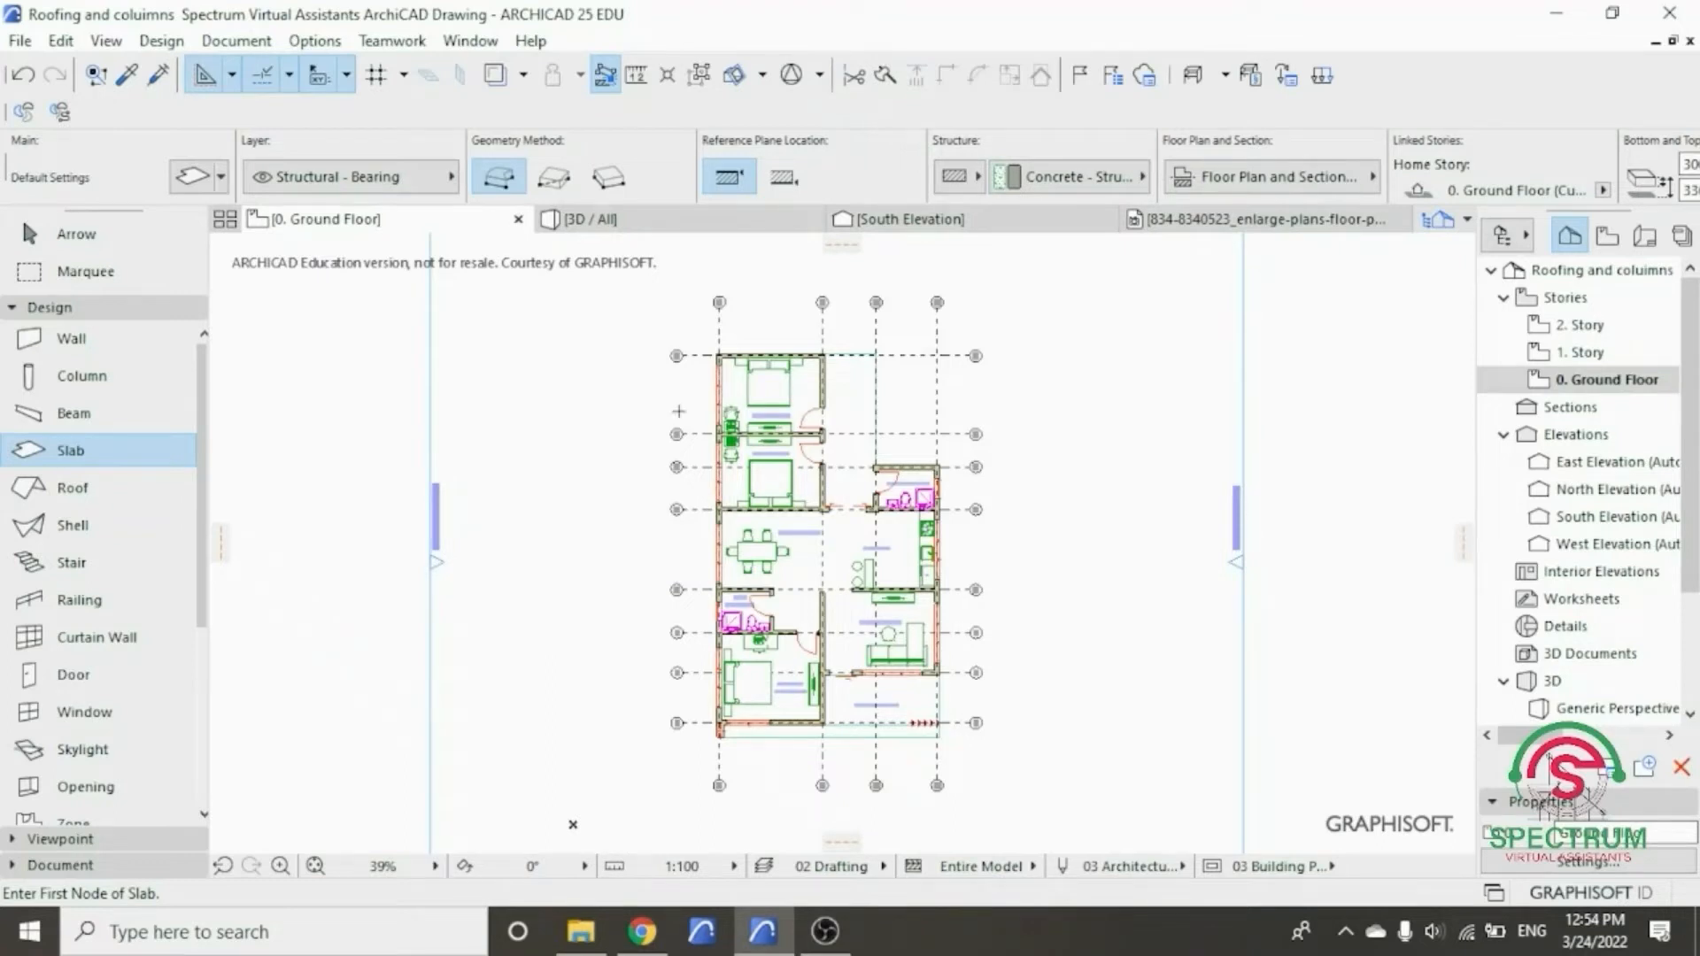
scroll(679, 411, "up", 3)
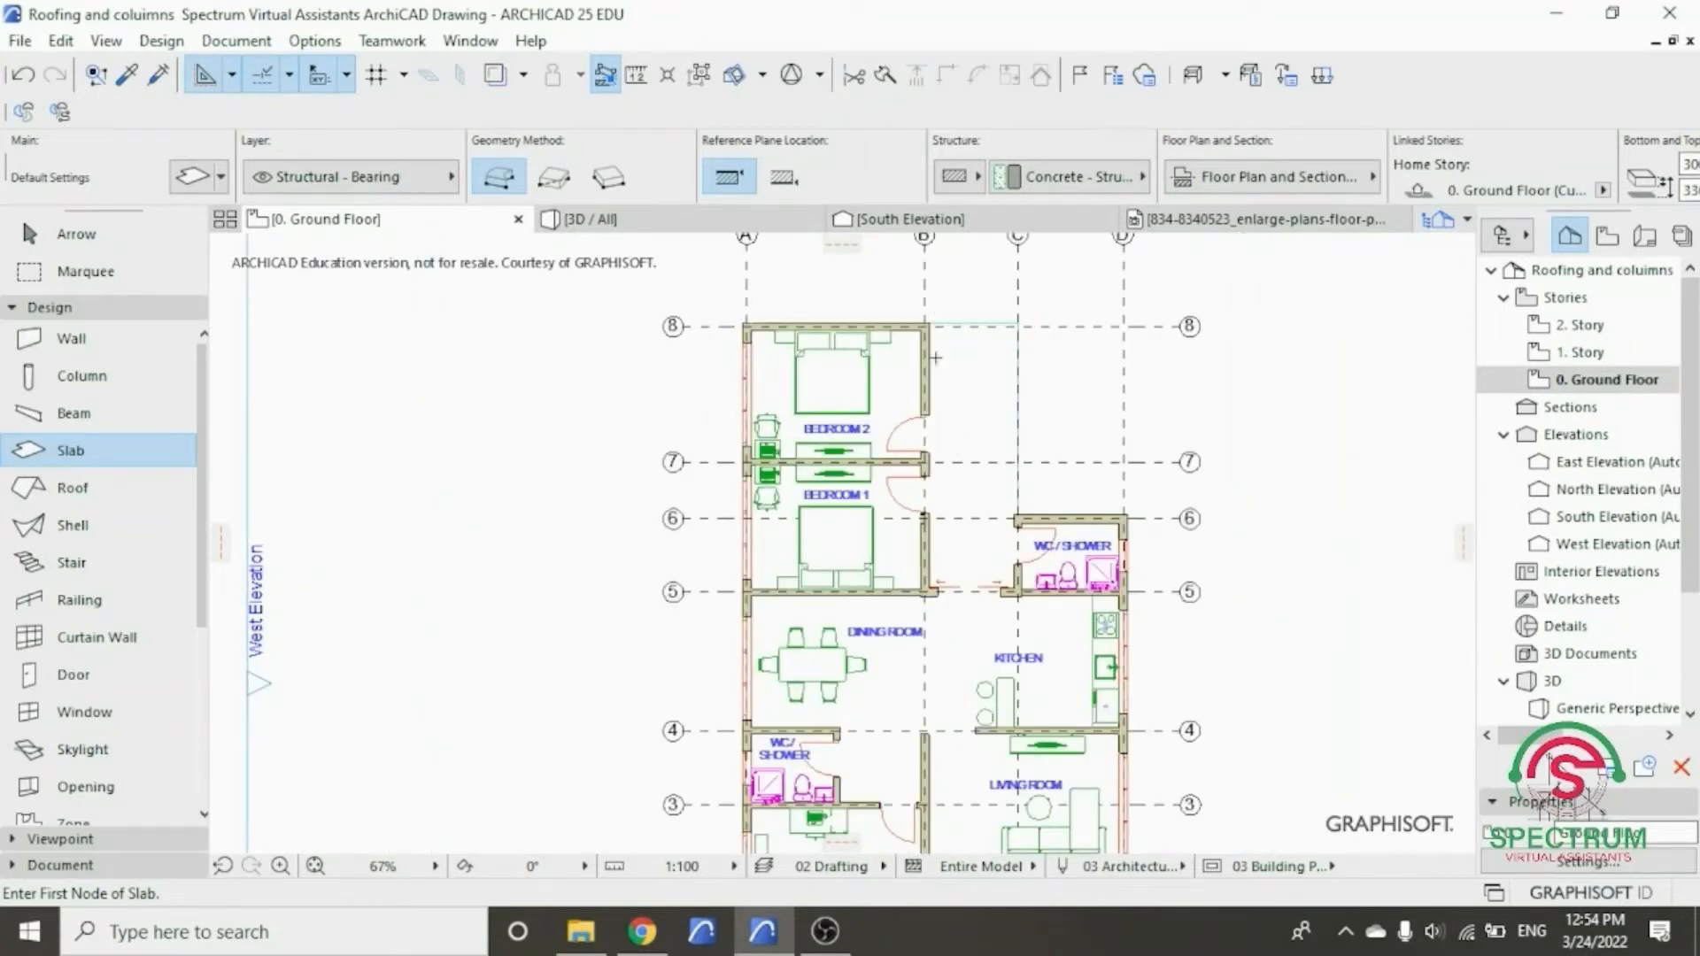
scroll(607, 355, "down", 3)
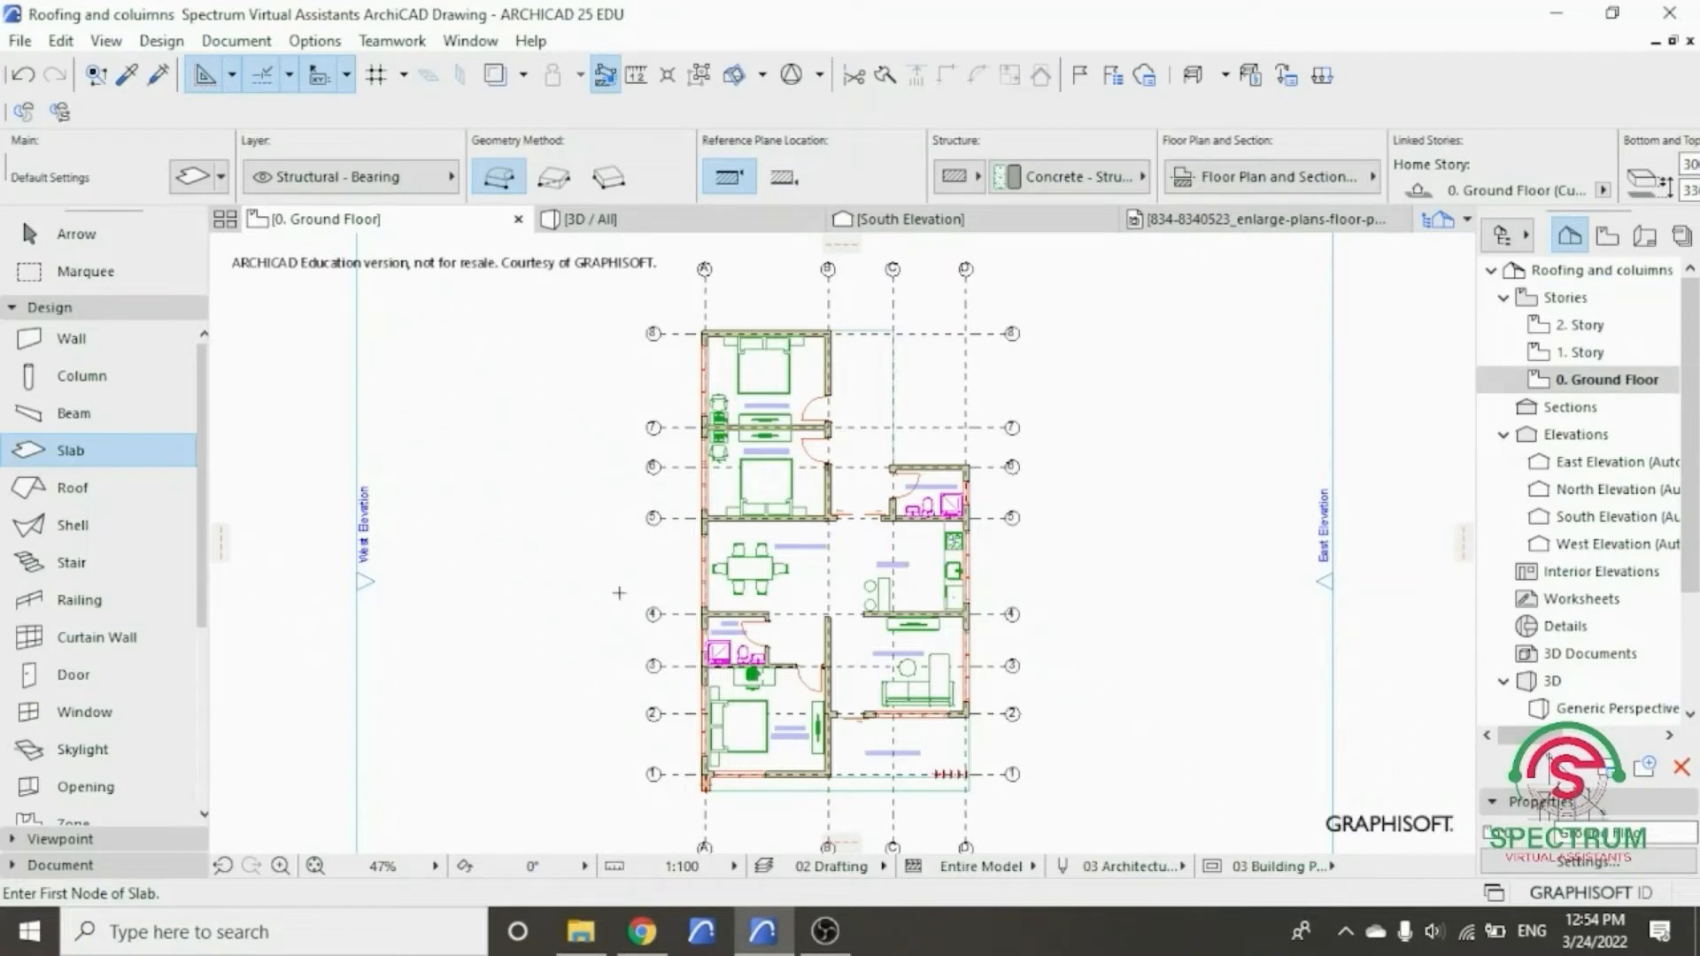
scroll(599, 563, "up", 1)
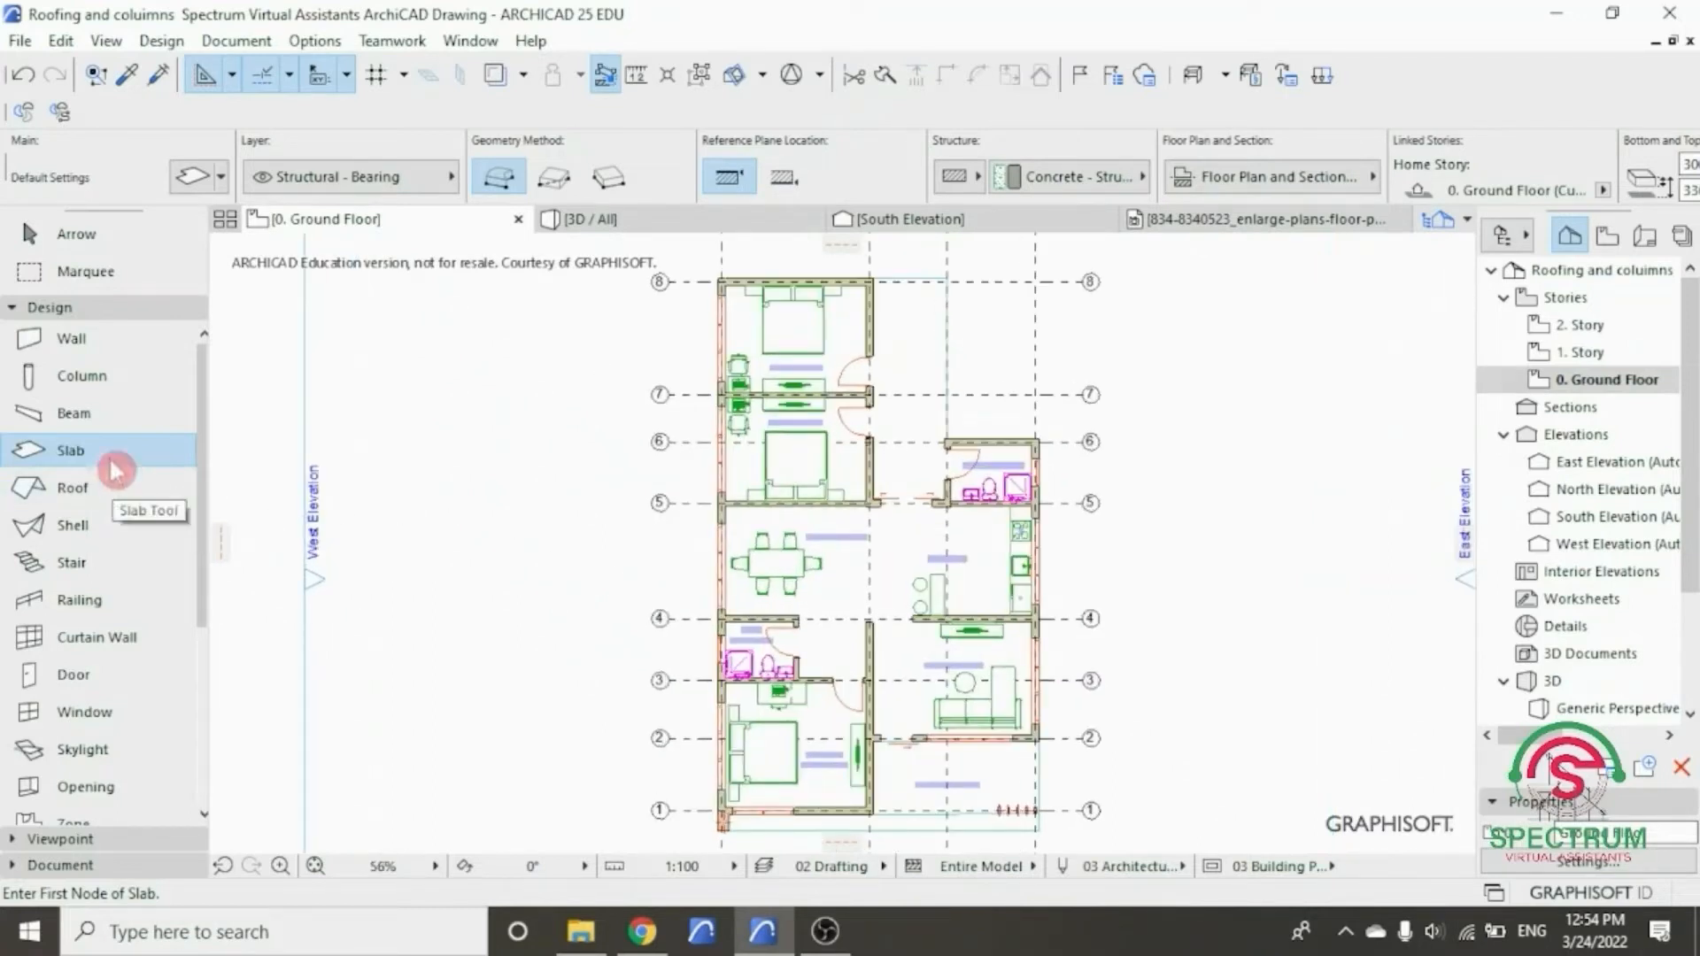
left_click(77, 307)
left_click(81, 312)
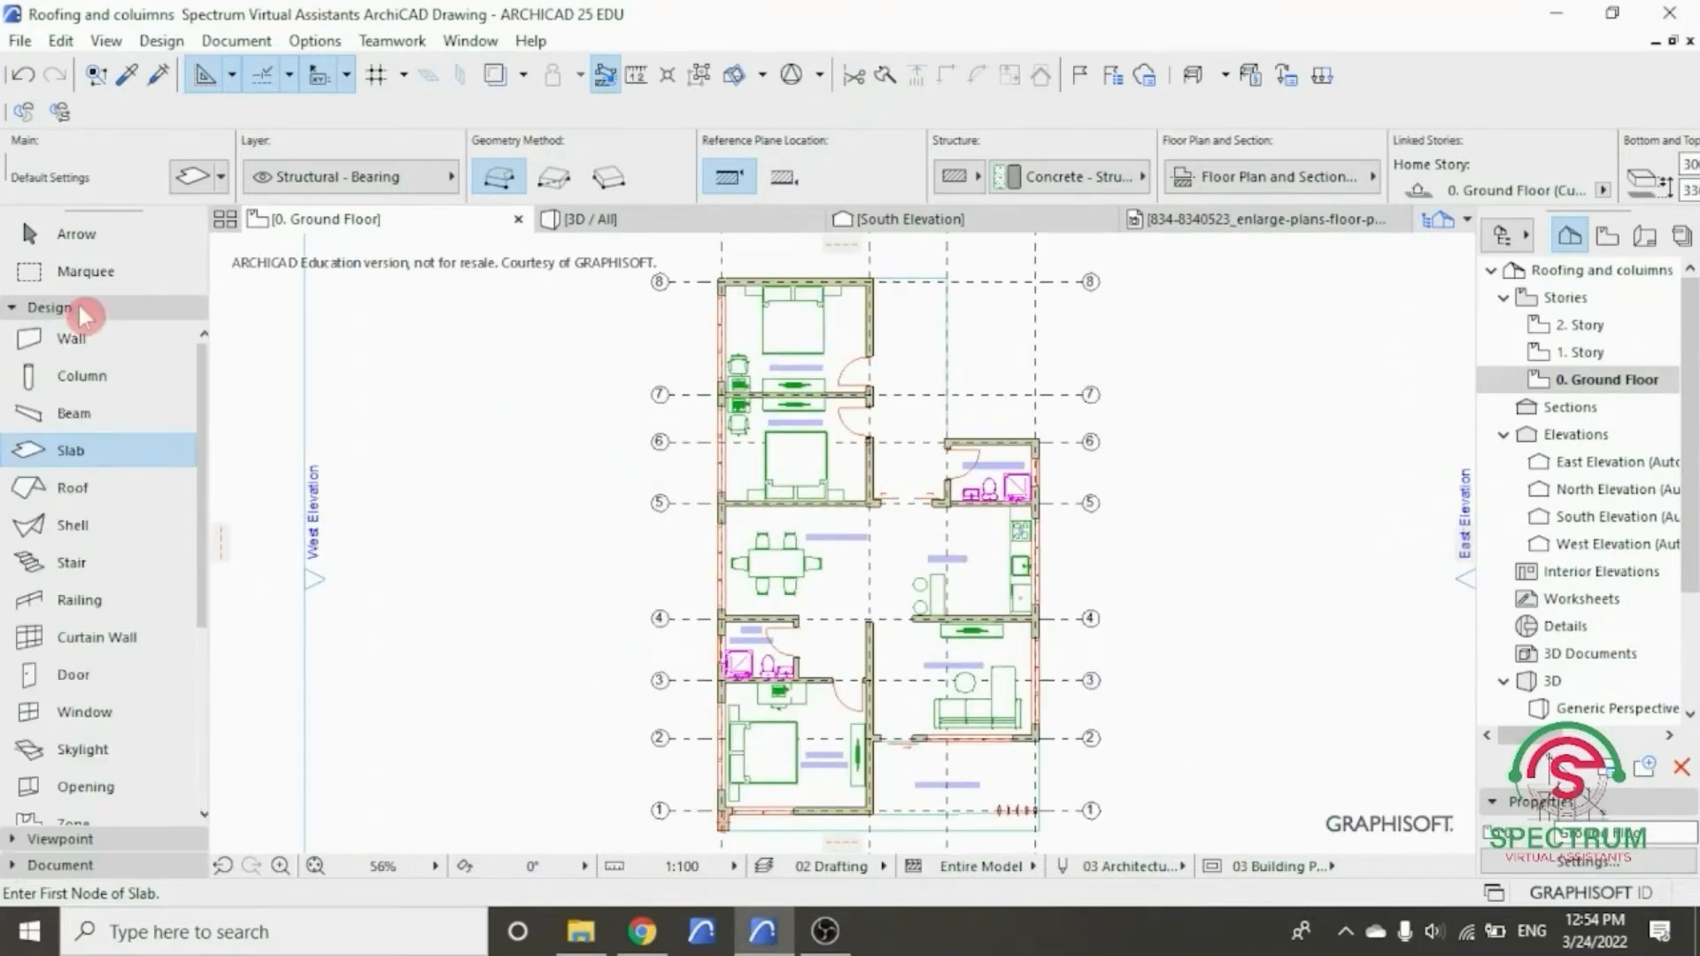
double_click(70, 457)
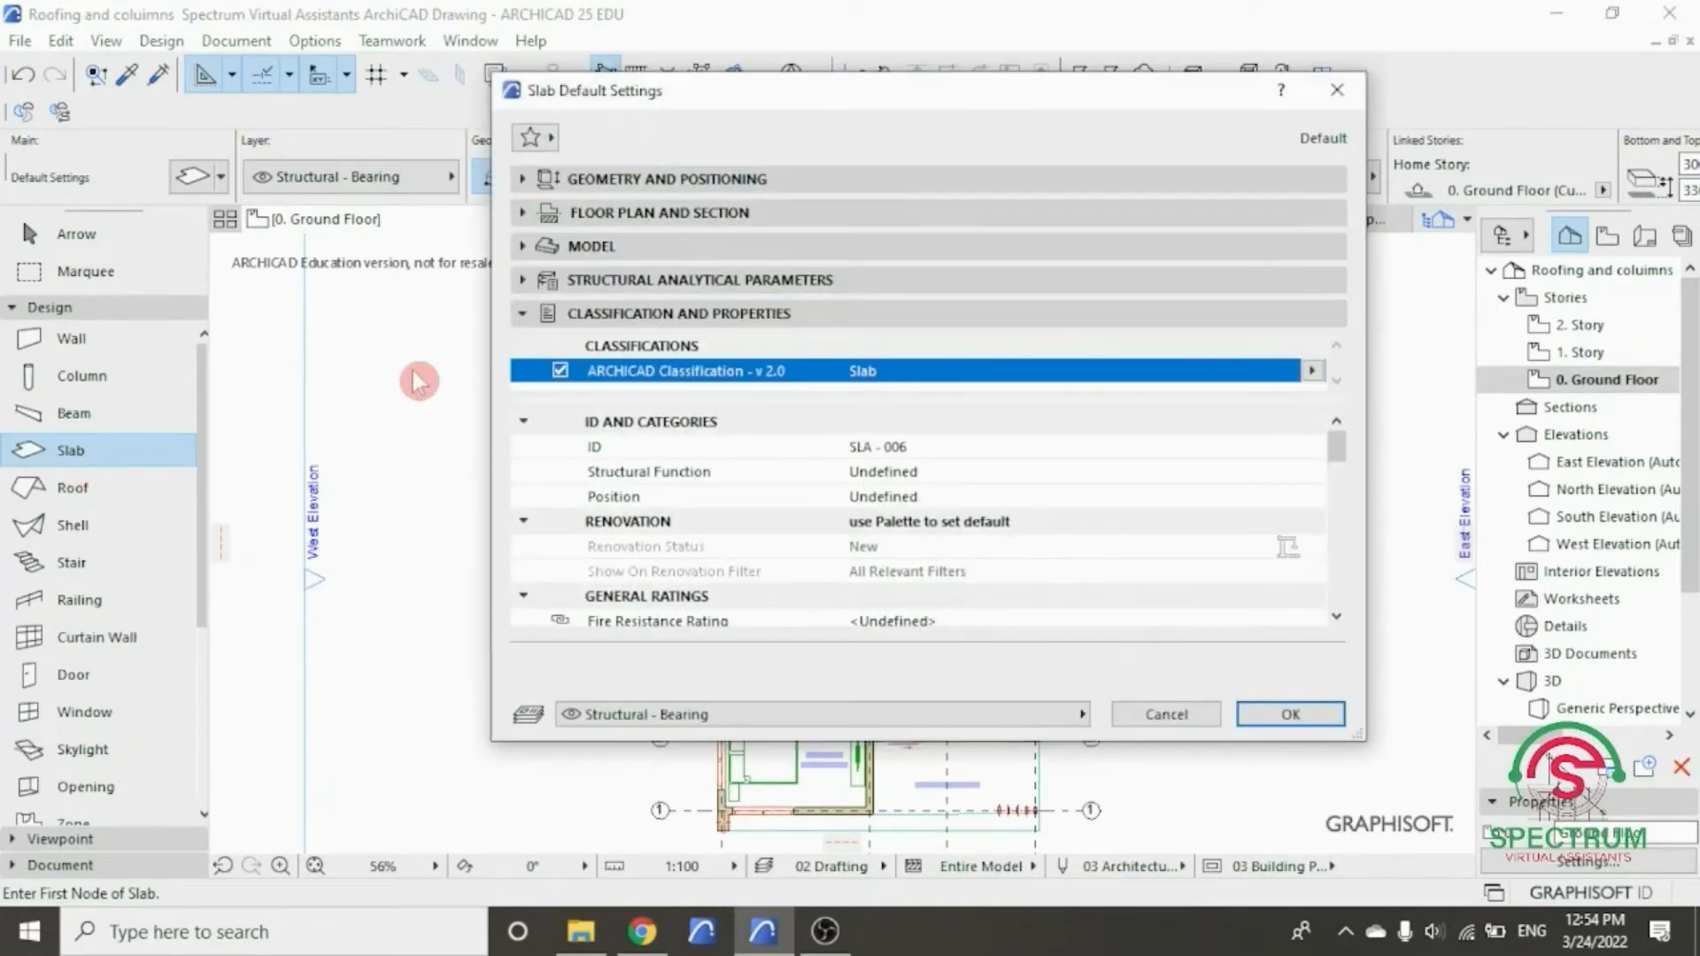
left_click(1337, 89)
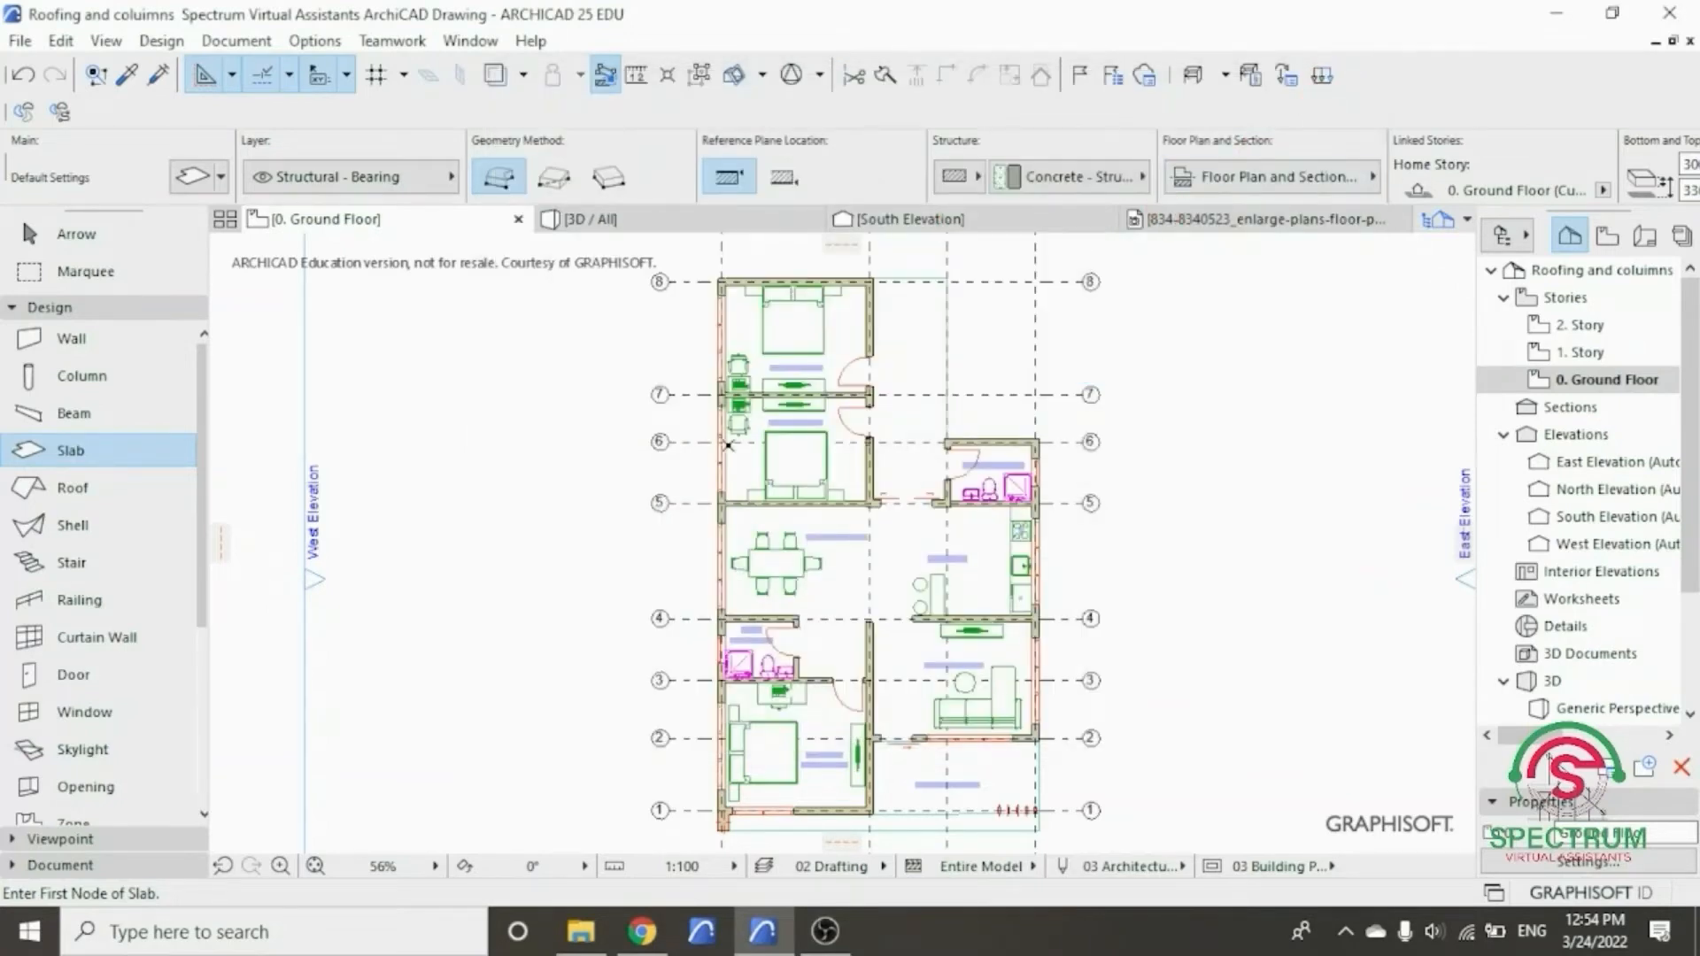
scroll(711, 578, "up", 2)
scroll(737, 521, "up", 2)
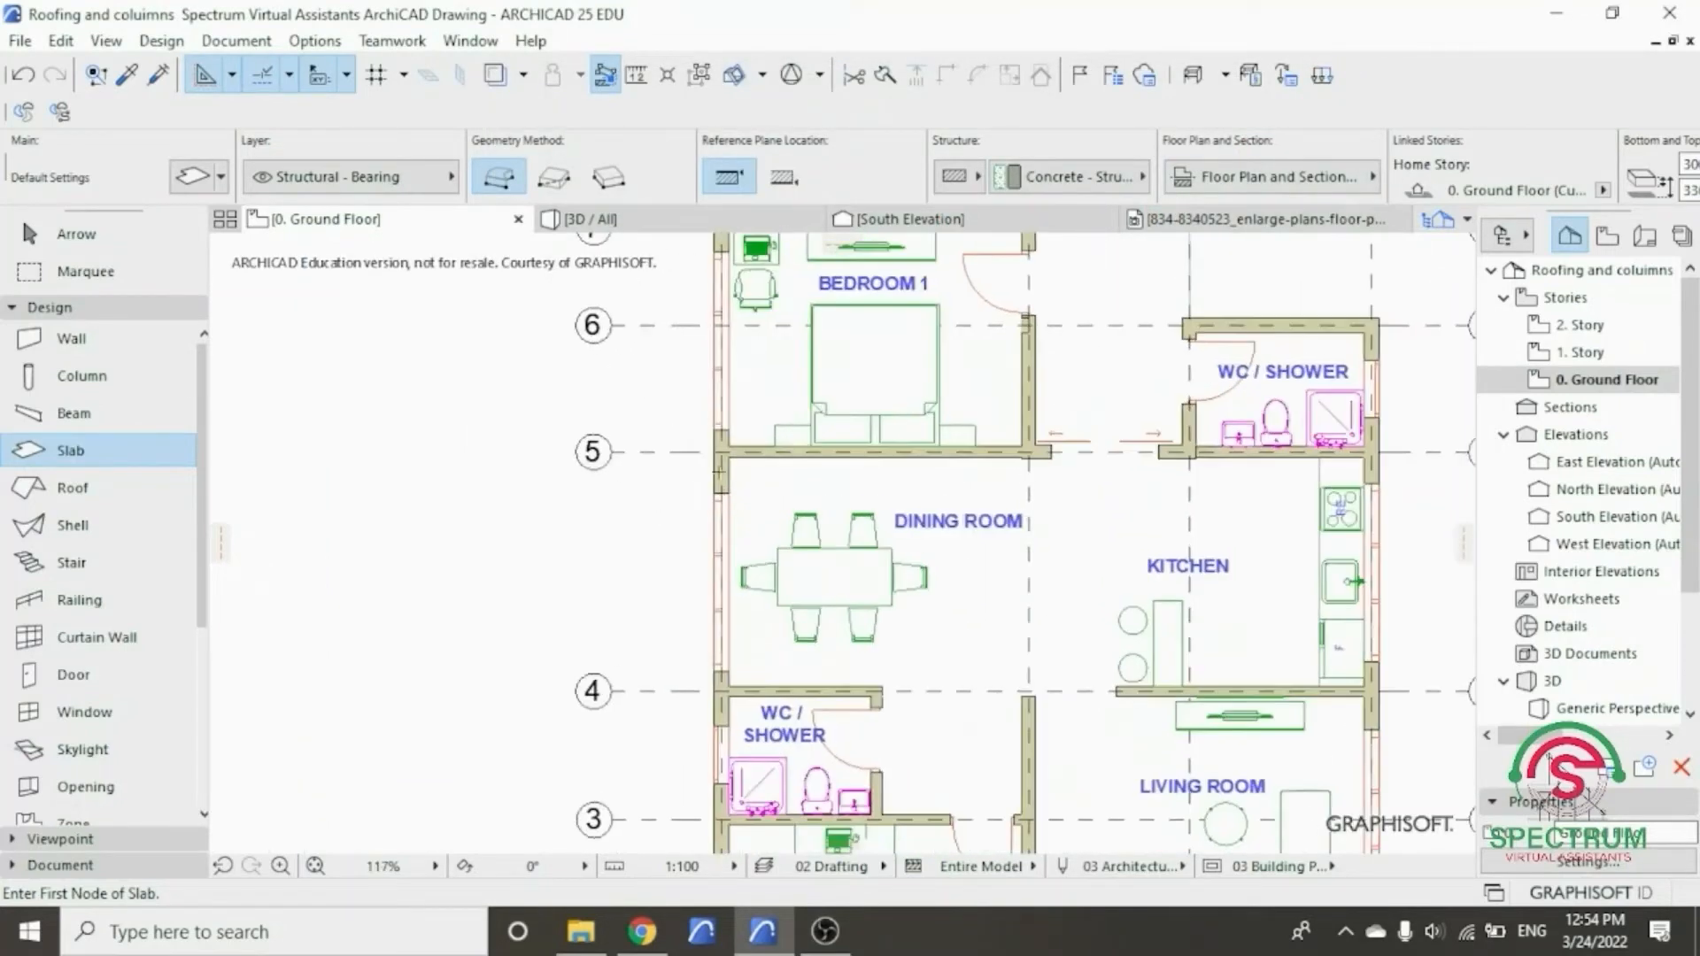
scroll(518, 399, "down", 5)
key("Escape")
scroll(567, 350, "up", 1)
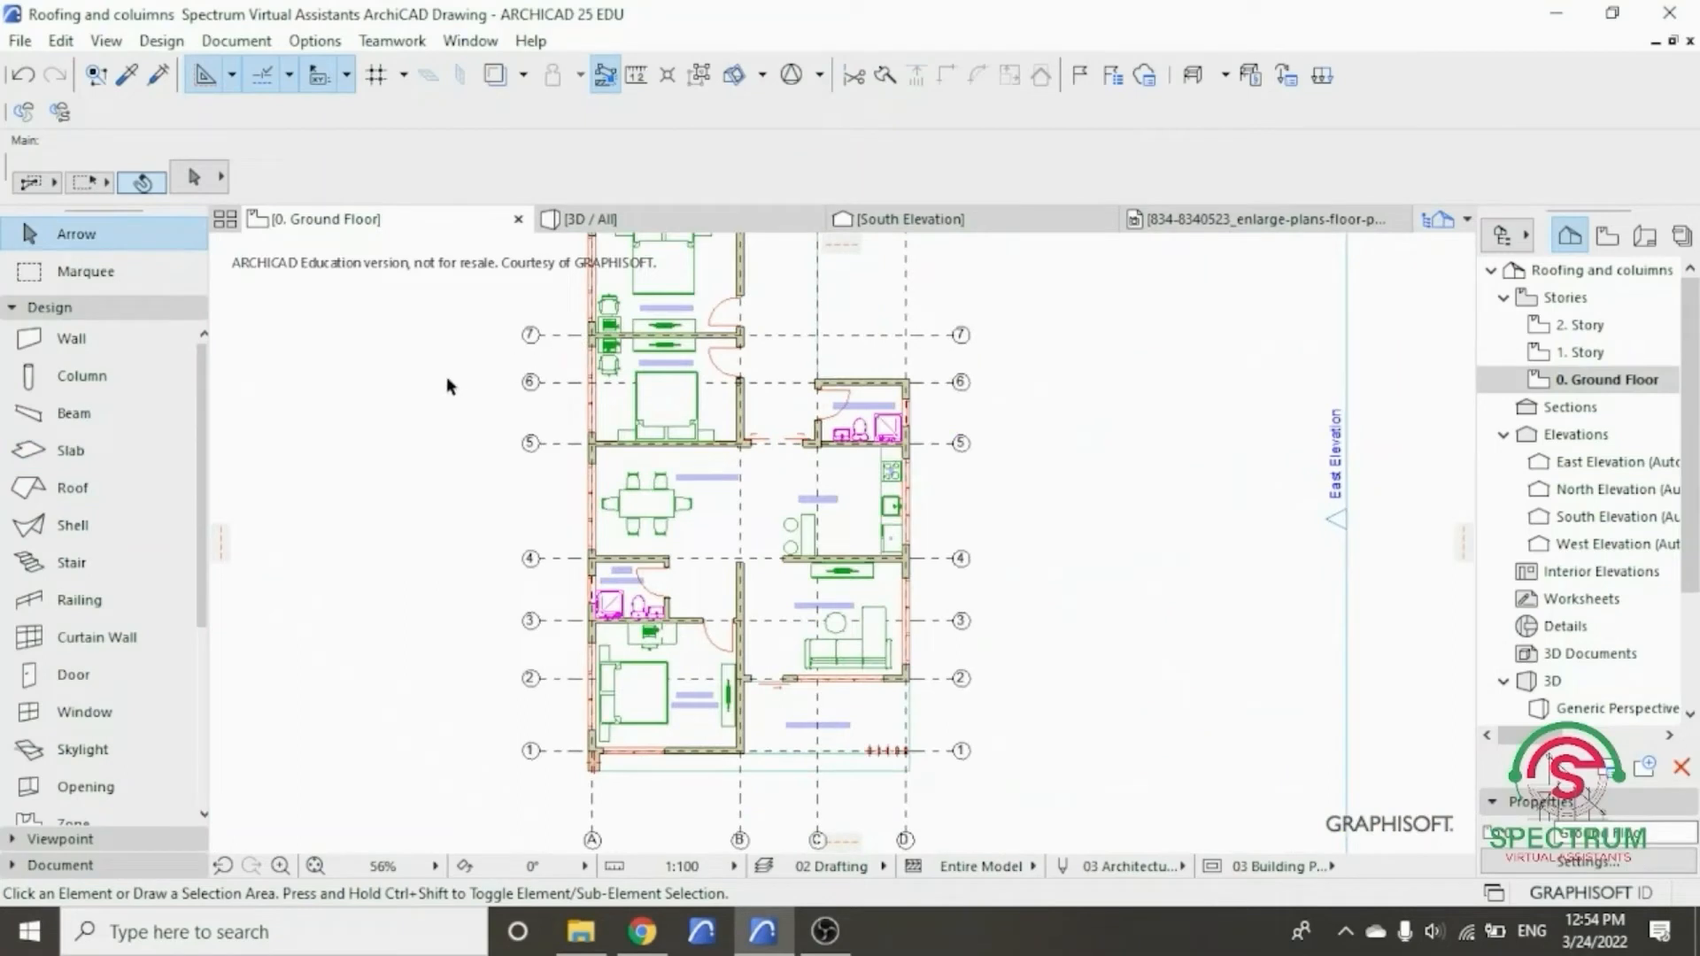
left_click(108, 329)
left_click(108, 317)
left_click(107, 311)
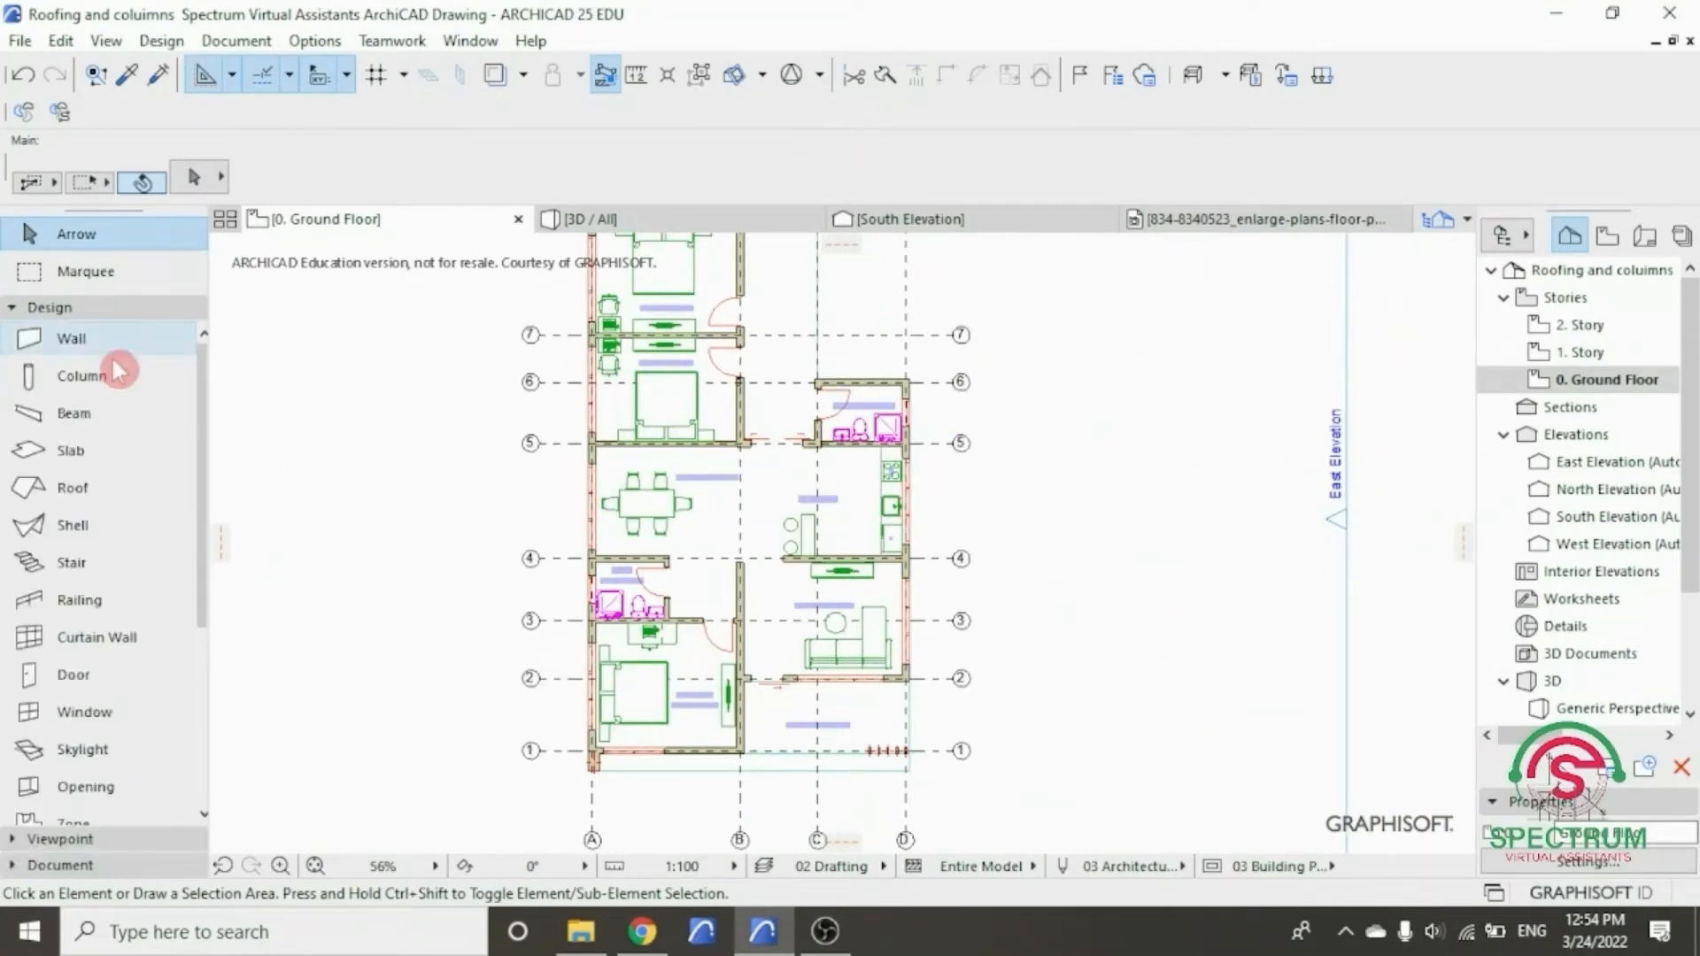
- Set the default slab offset to the ground floor home story to 4200
left_click(107, 458)
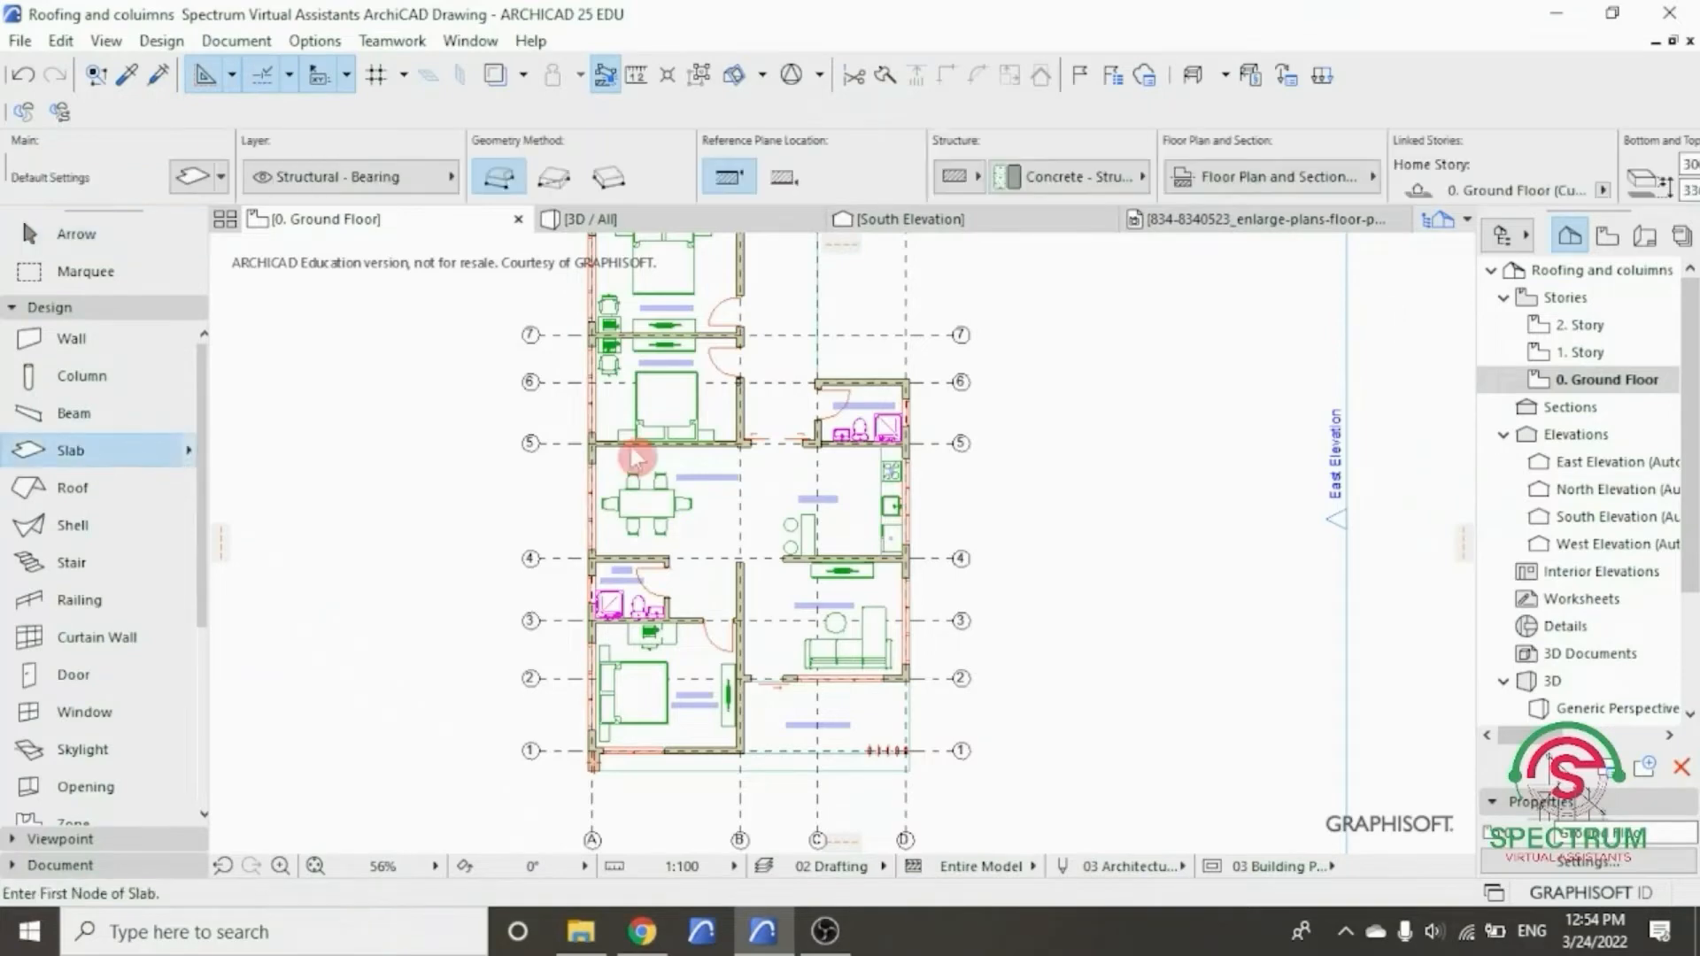
key("ctrl+t")
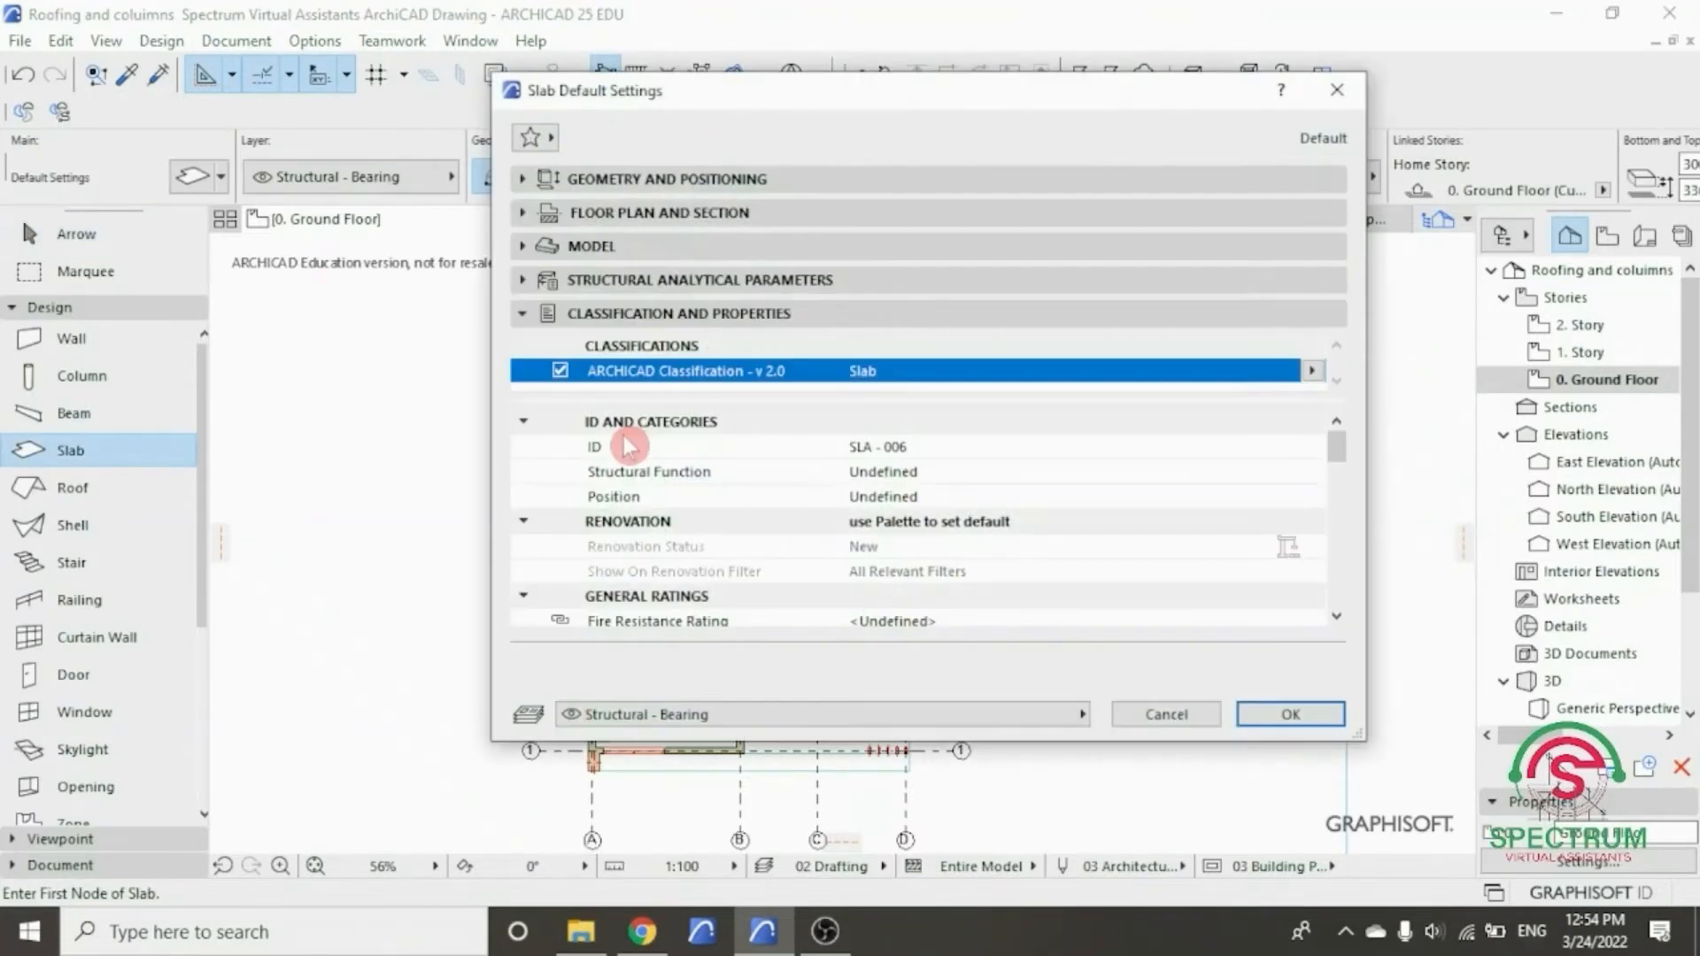
left_click(676, 181)
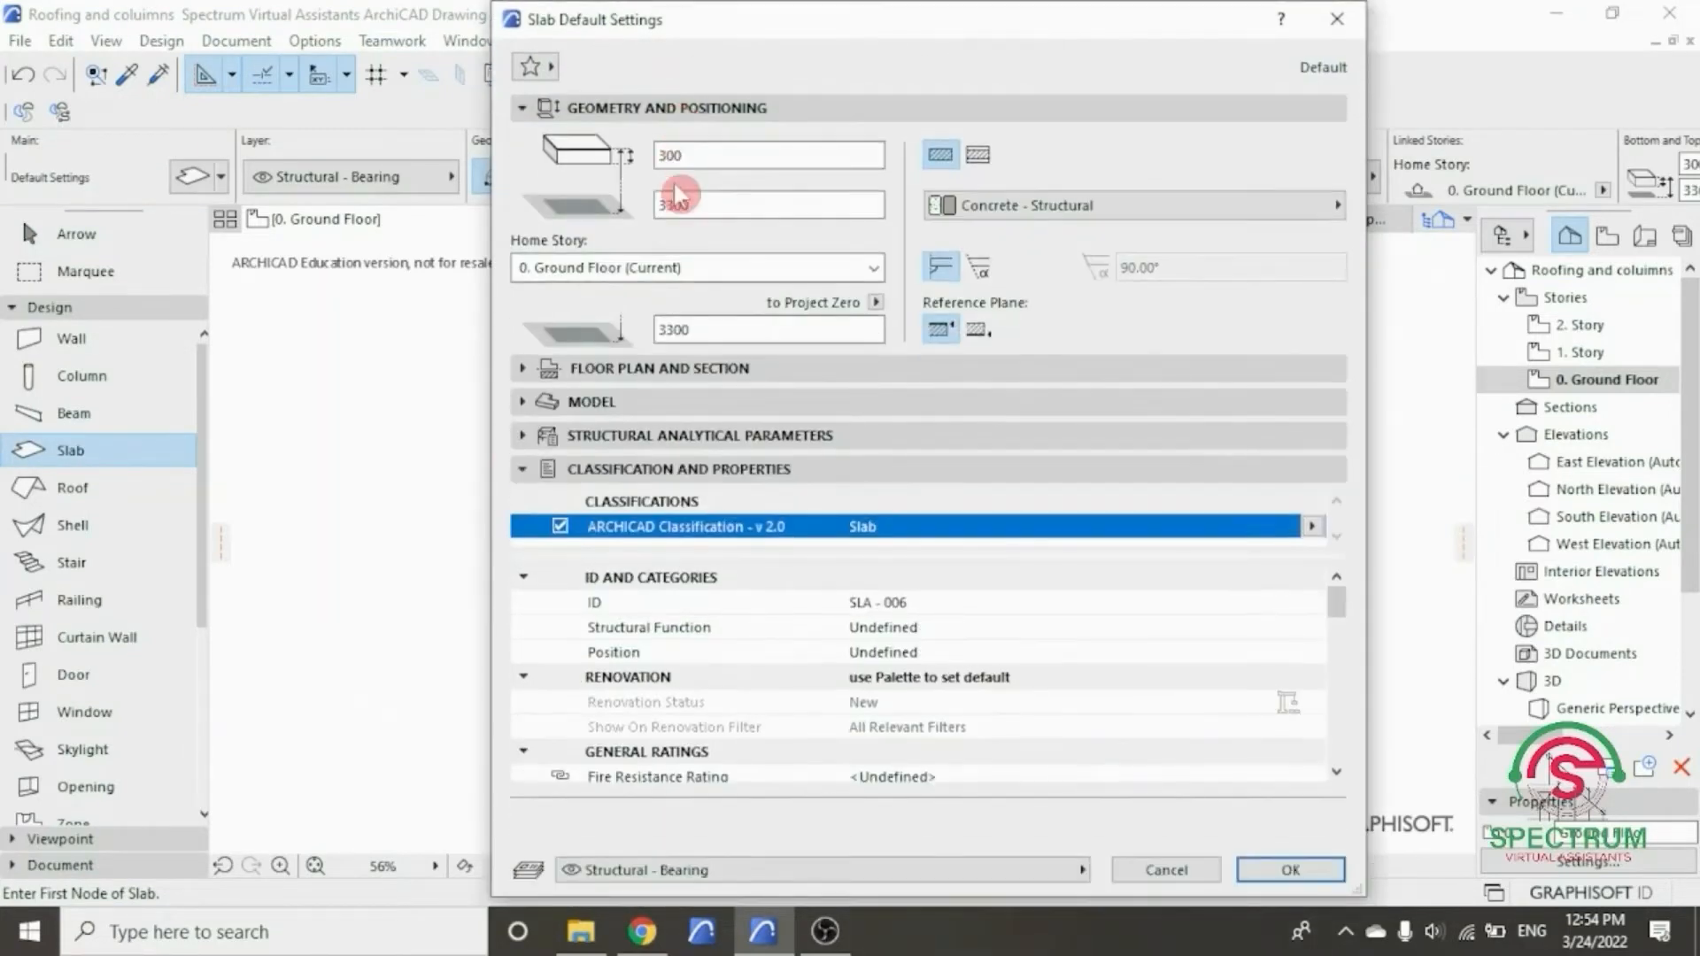
double_click(678, 206)
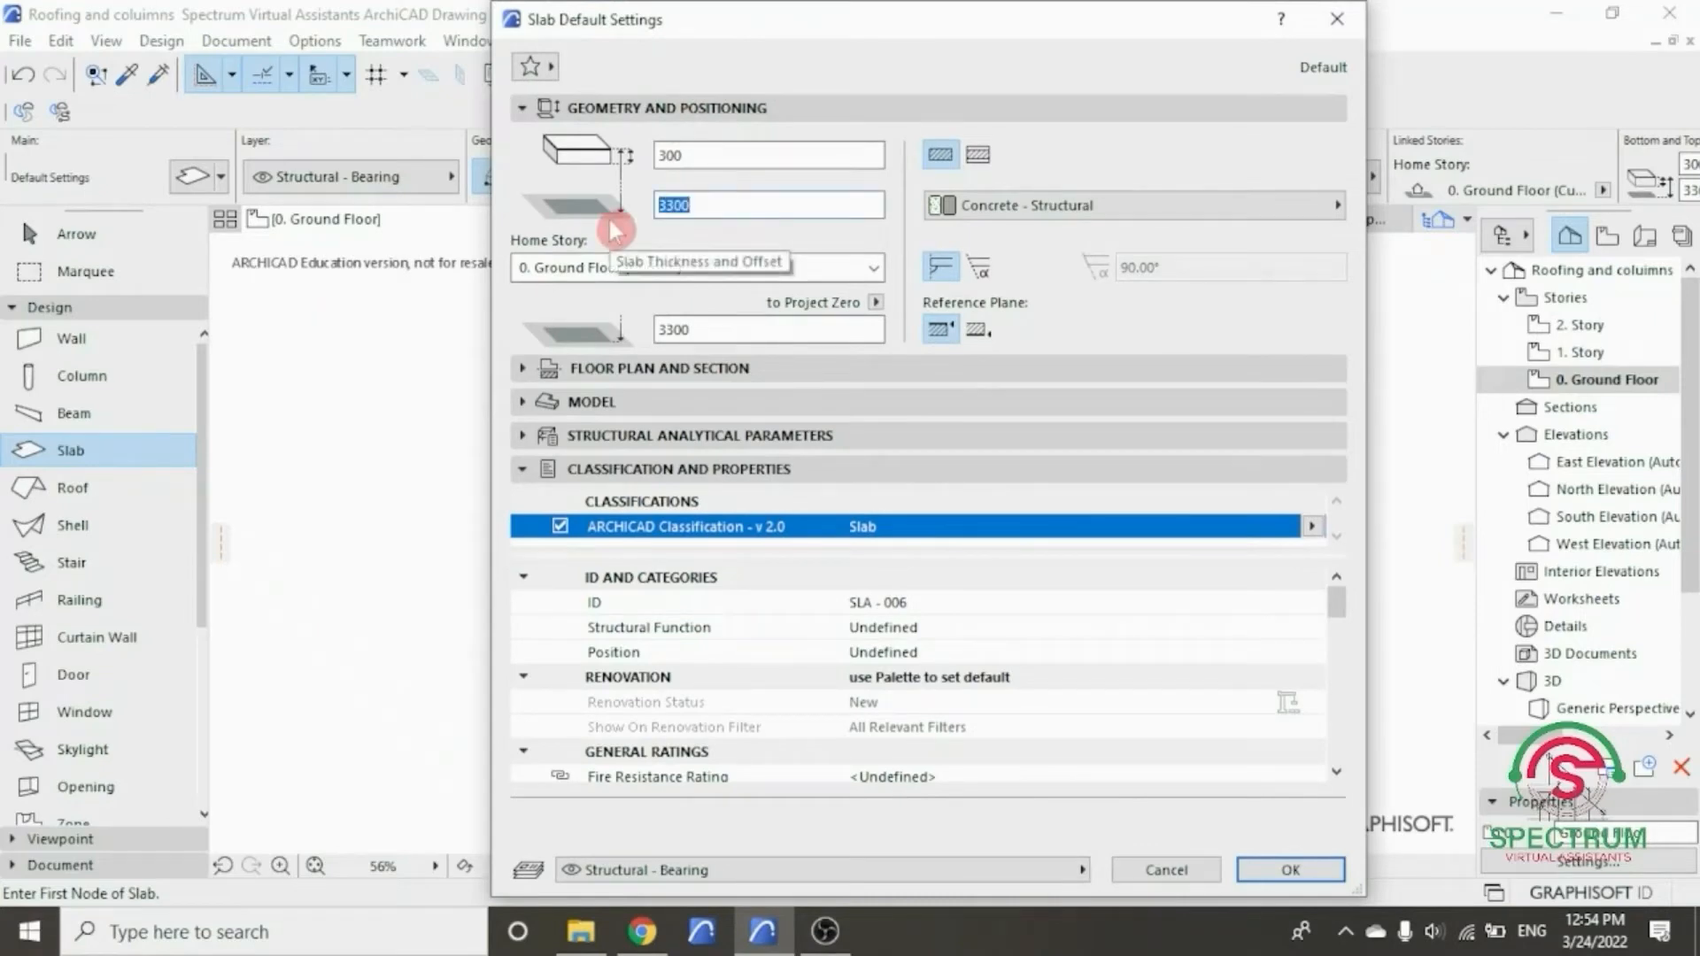
type("42")
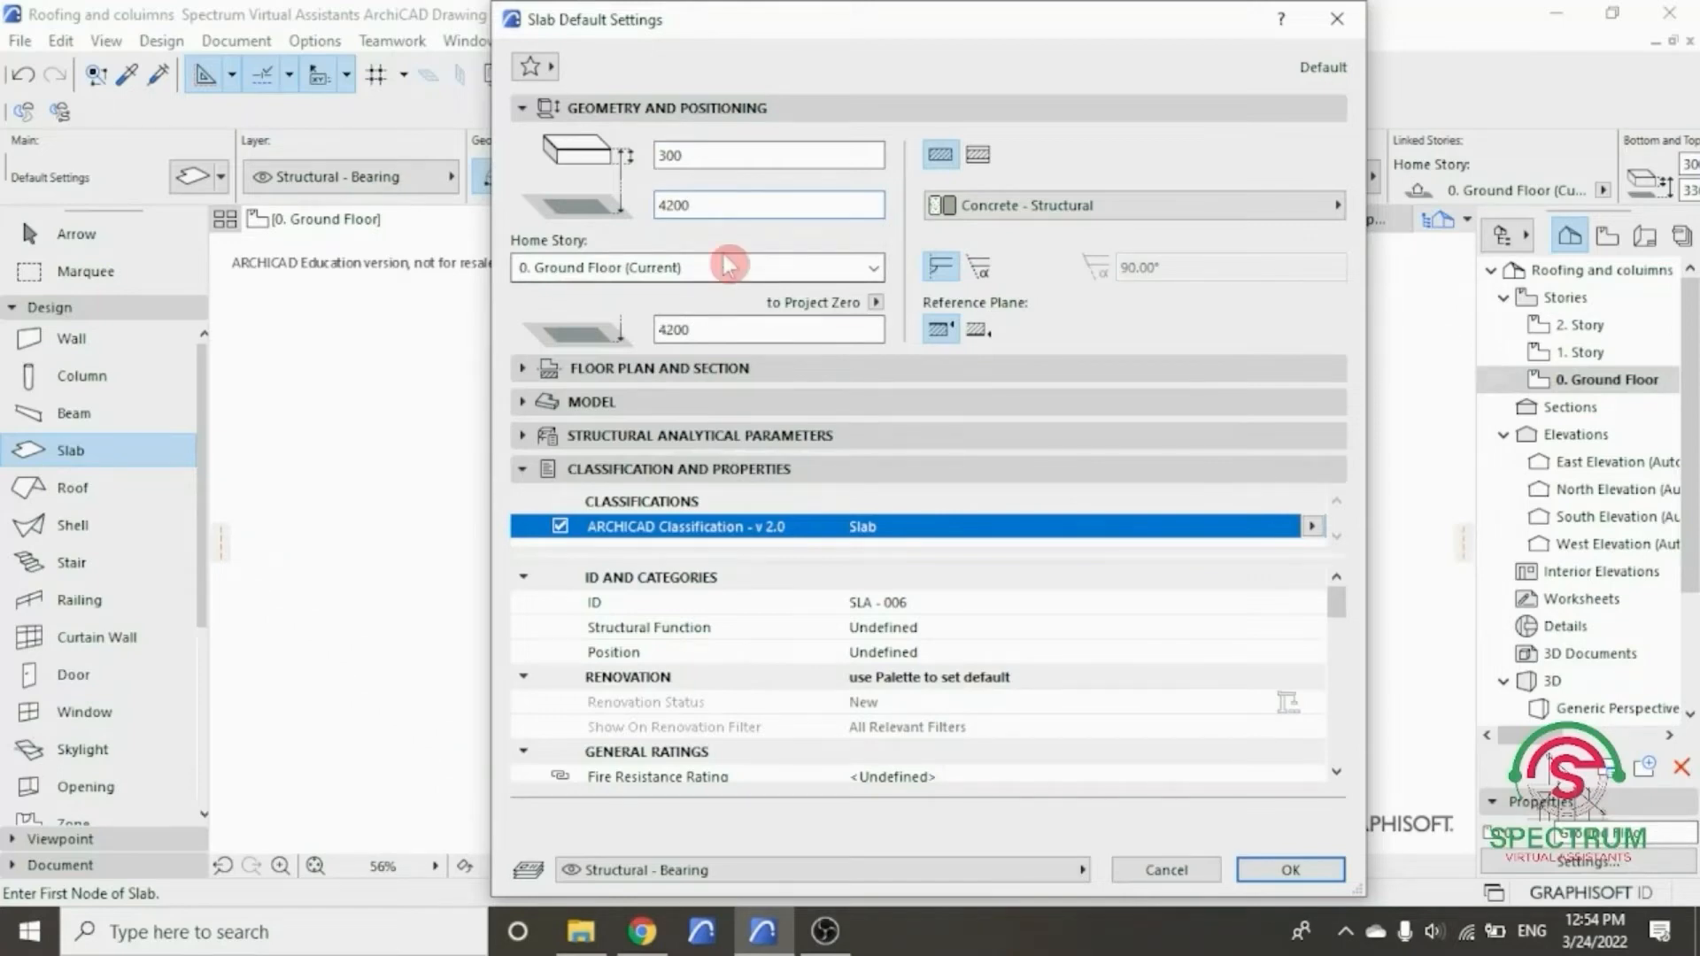
- Override the default slab's top surface with Concrete - 02 and apply the slab settings
left_click(689, 410)
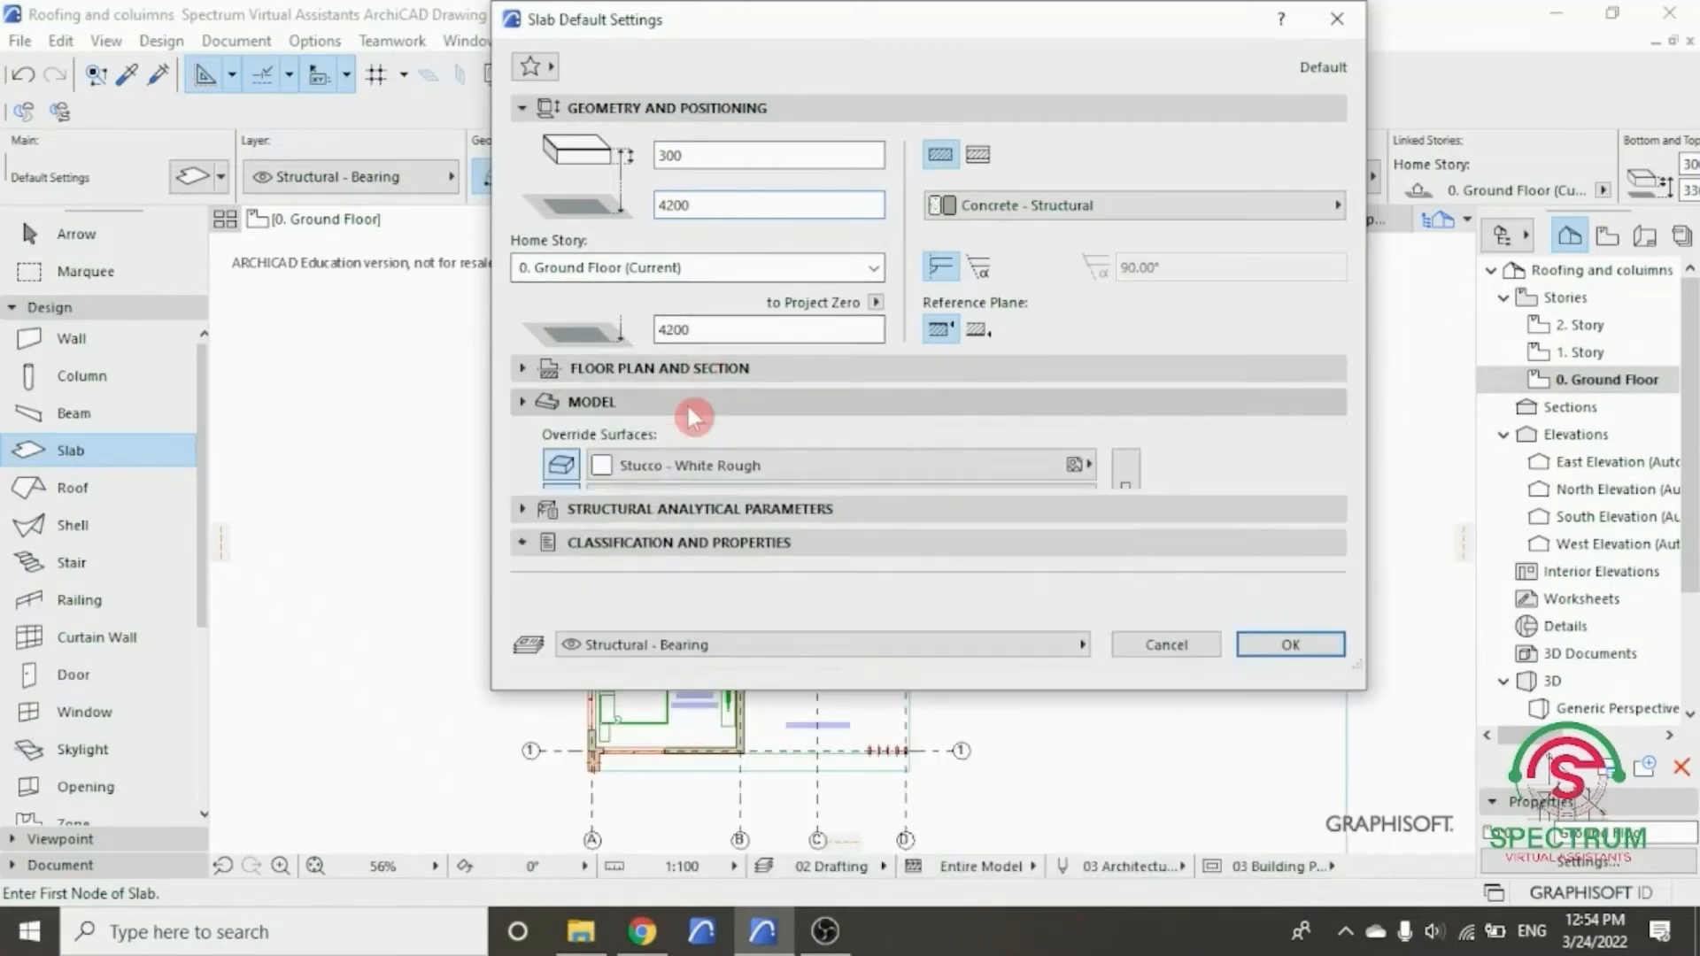
left_click(651, 475)
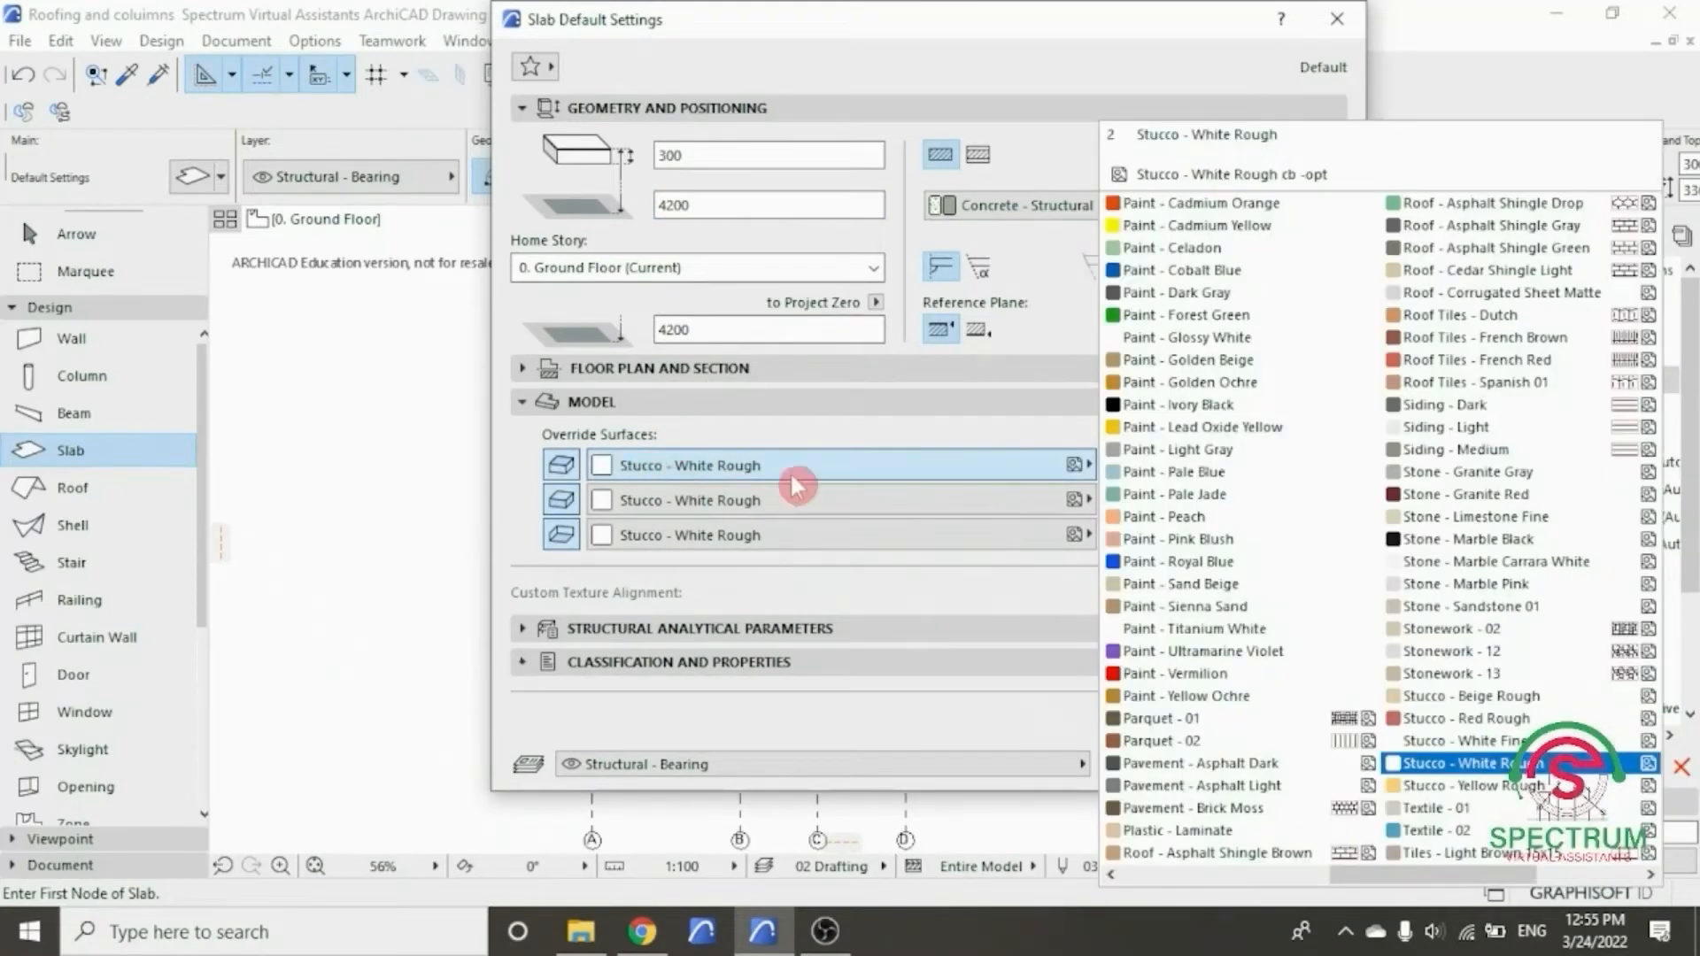
scroll(1282, 469, "down", 1)
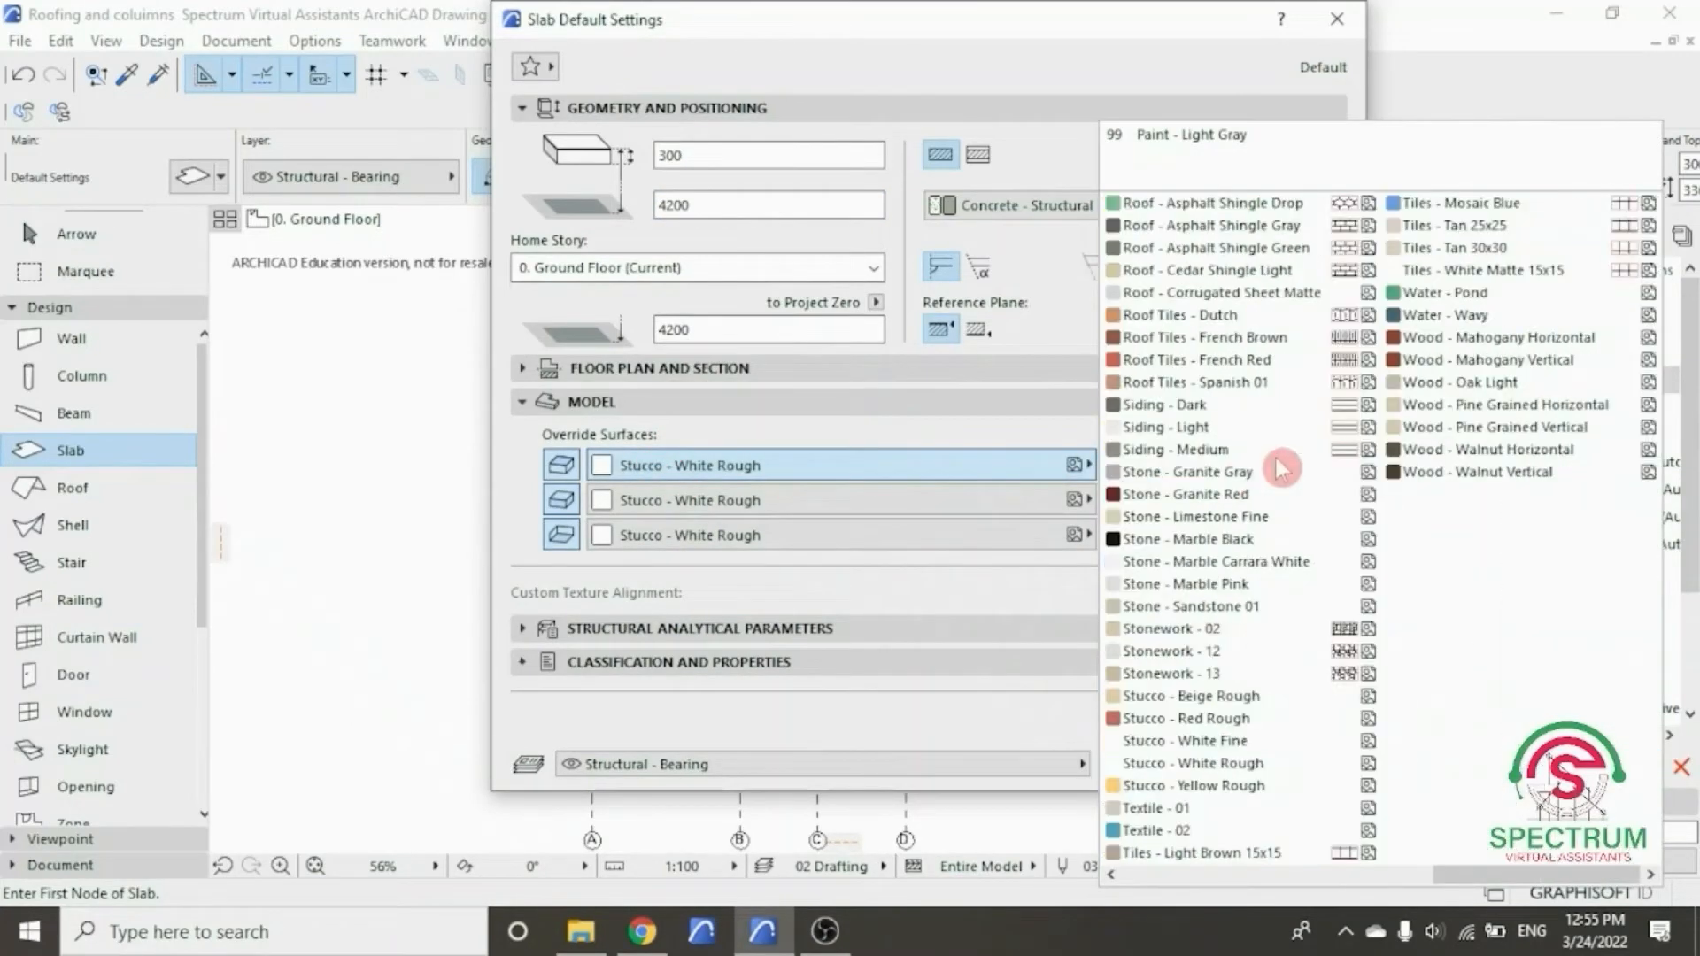
scroll(1280, 471, "up", 2)
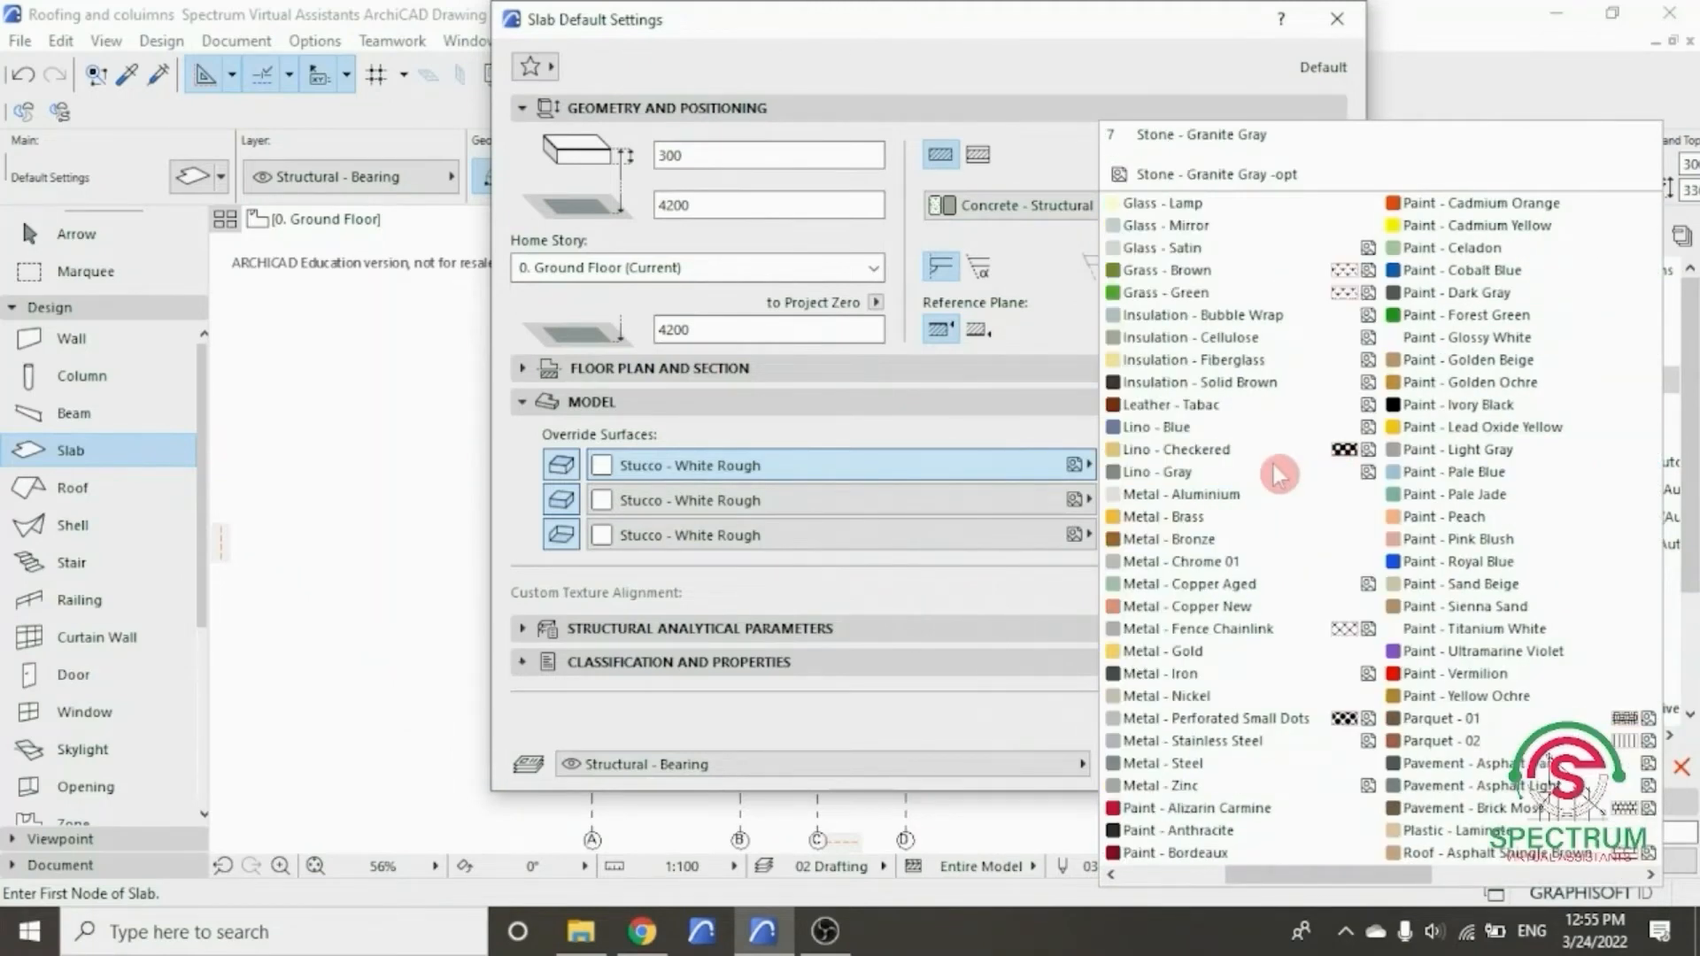
scroll(1280, 474, "up", 1)
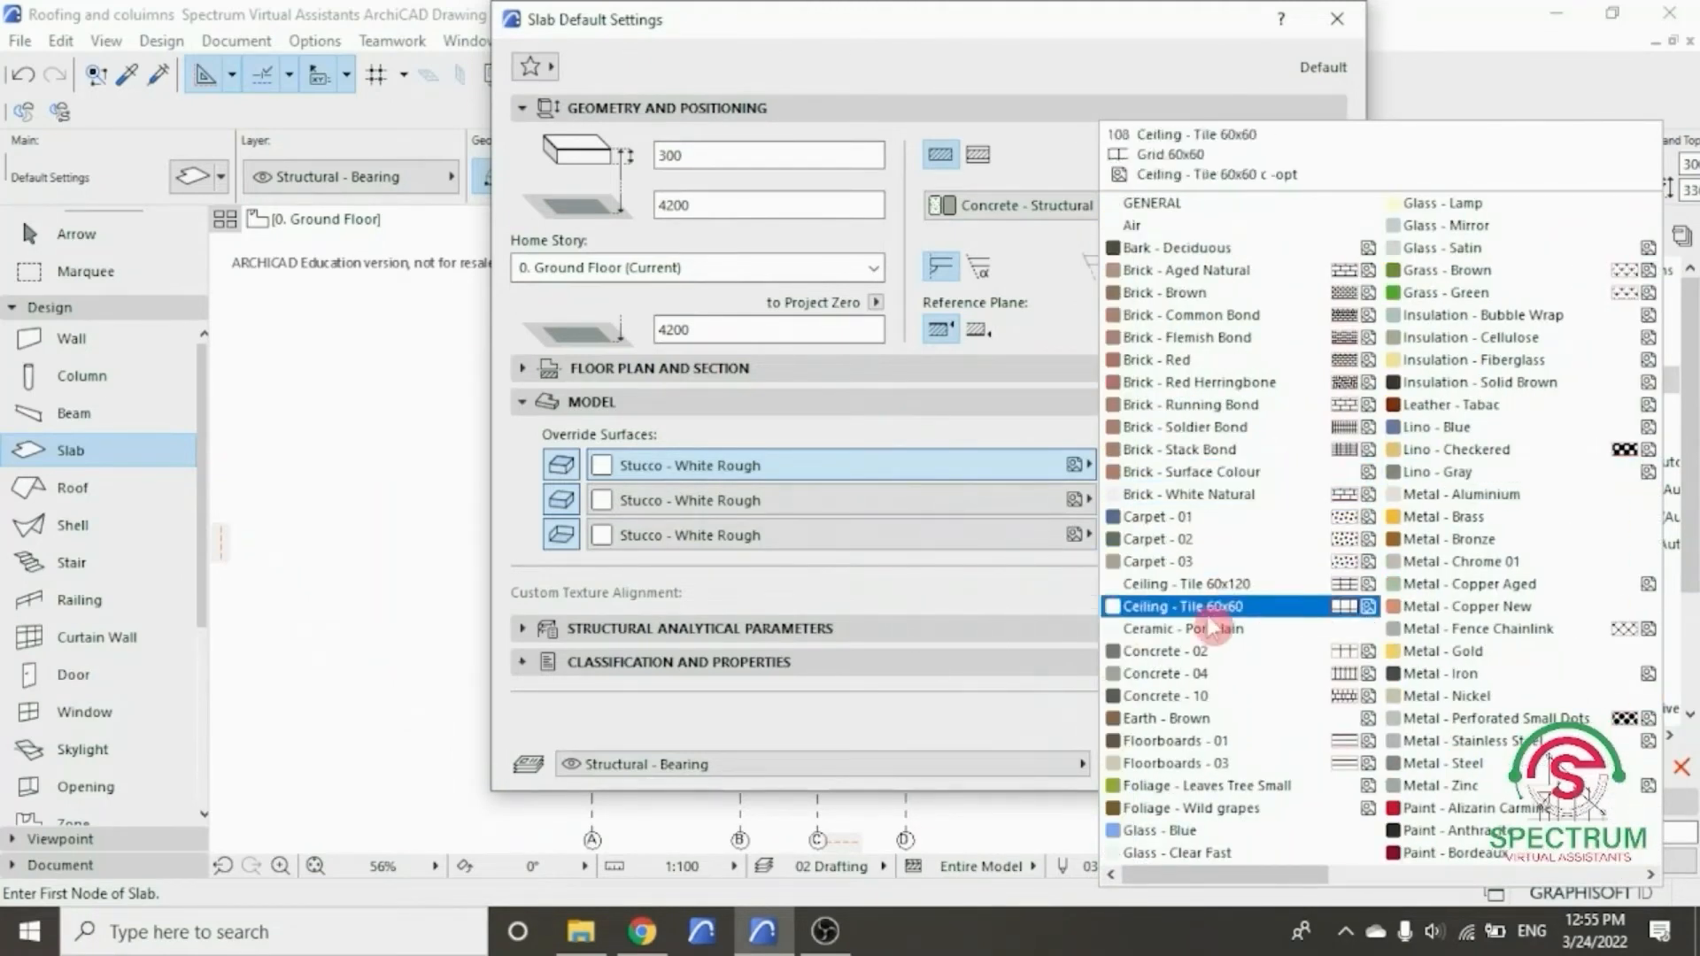
left_click(1187, 652)
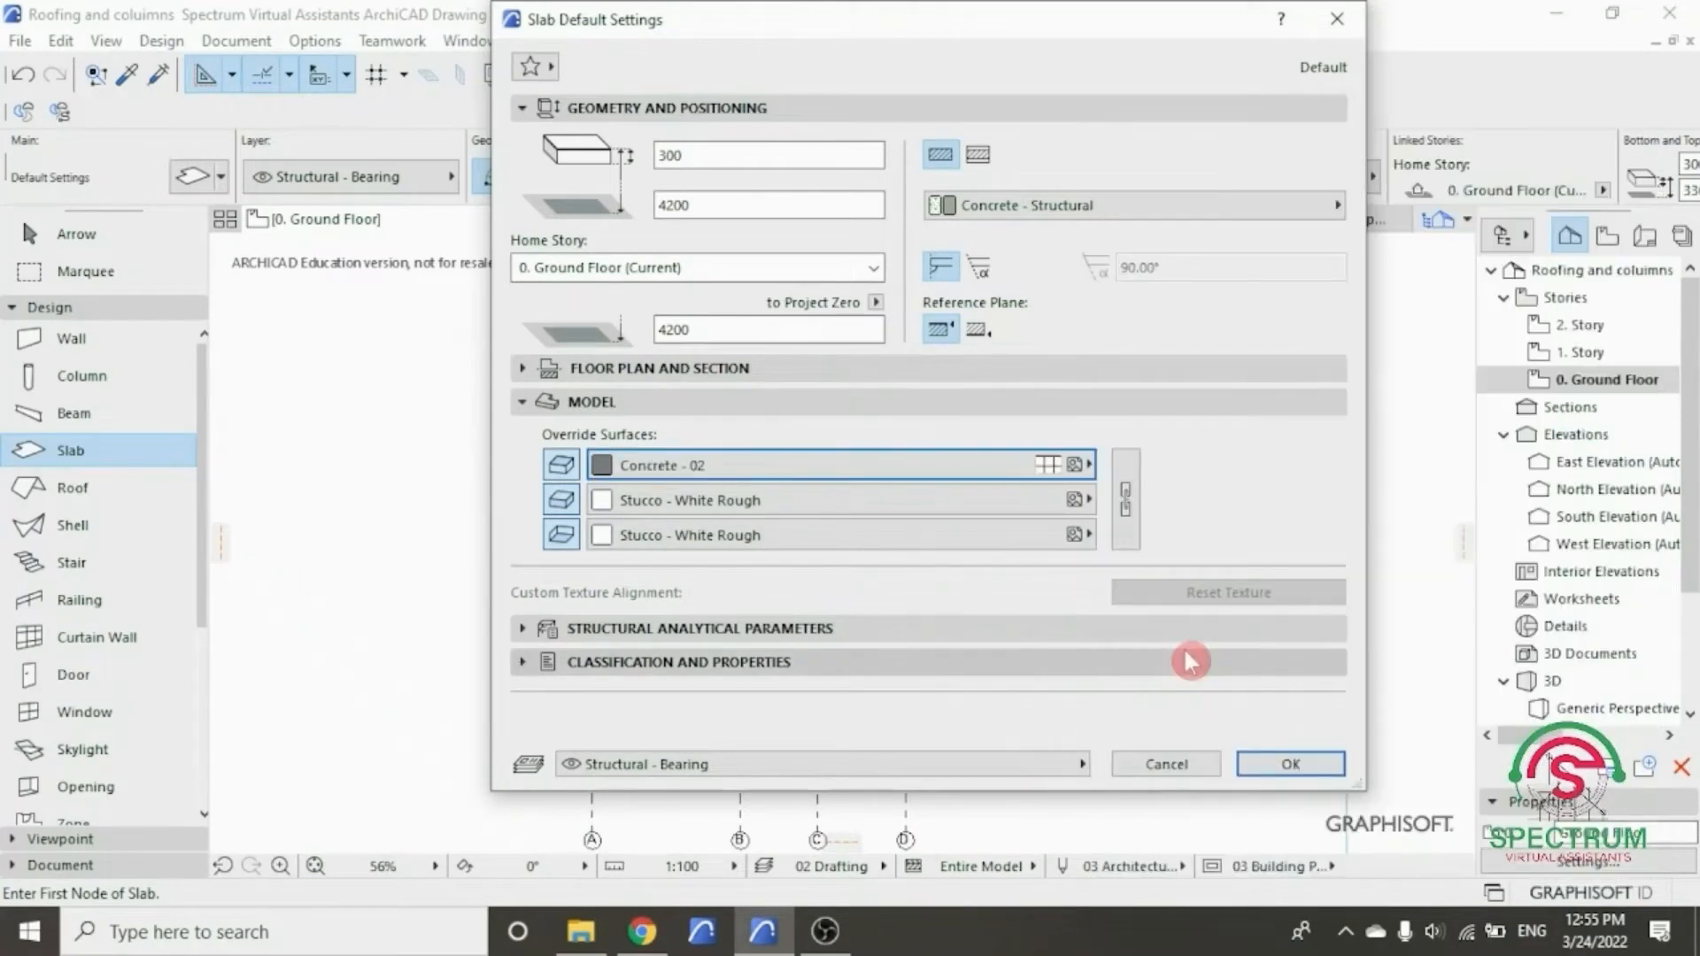
left_click(1275, 773)
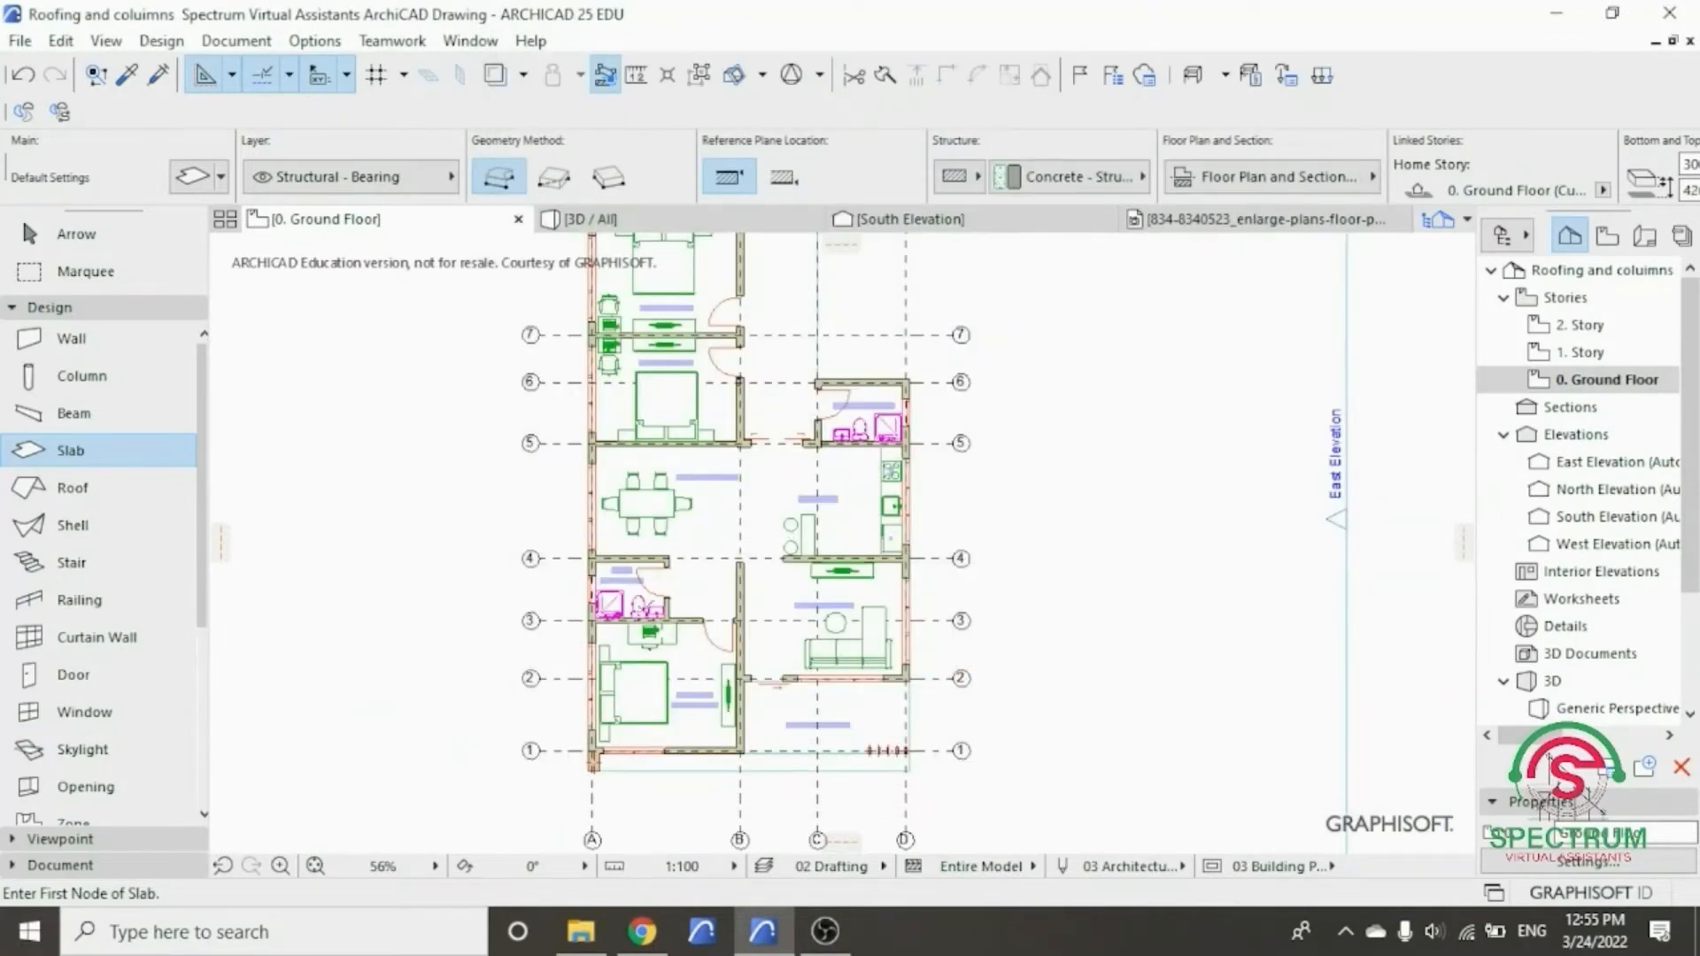
- Start a slab outline at the master bedroom's outer corner at grids B/1 and run it 4500 along the front wall to A/1
scroll(586, 779, "up", 5)
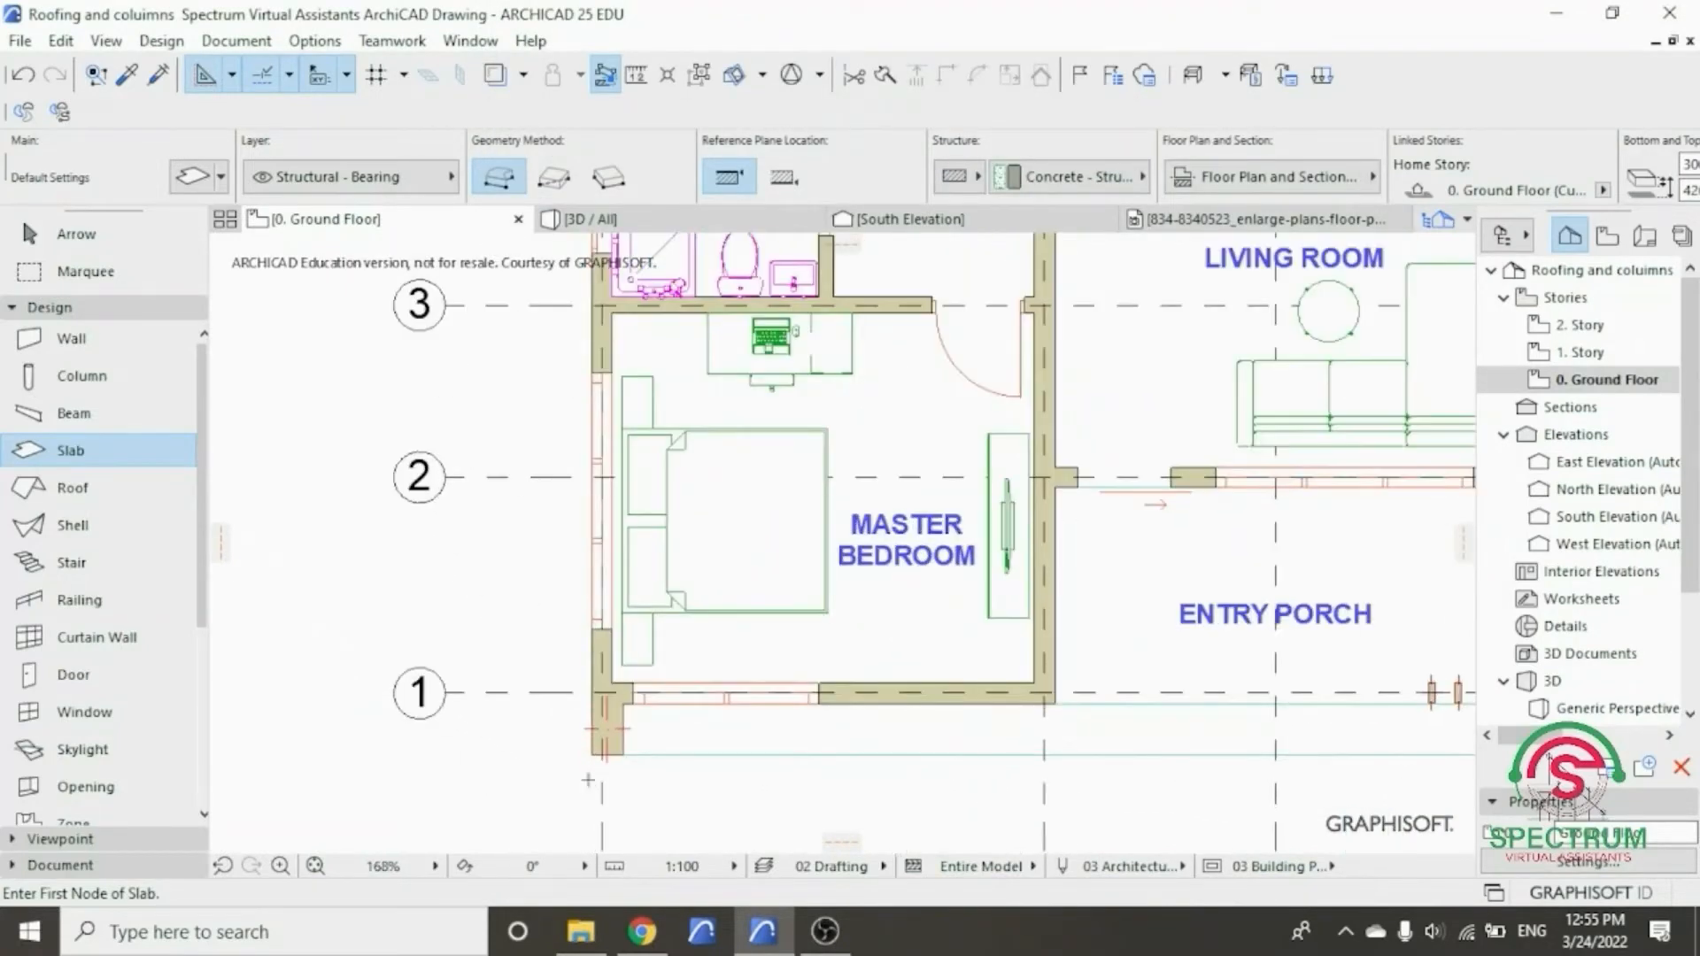
scroll(552, 702, "down", 4)
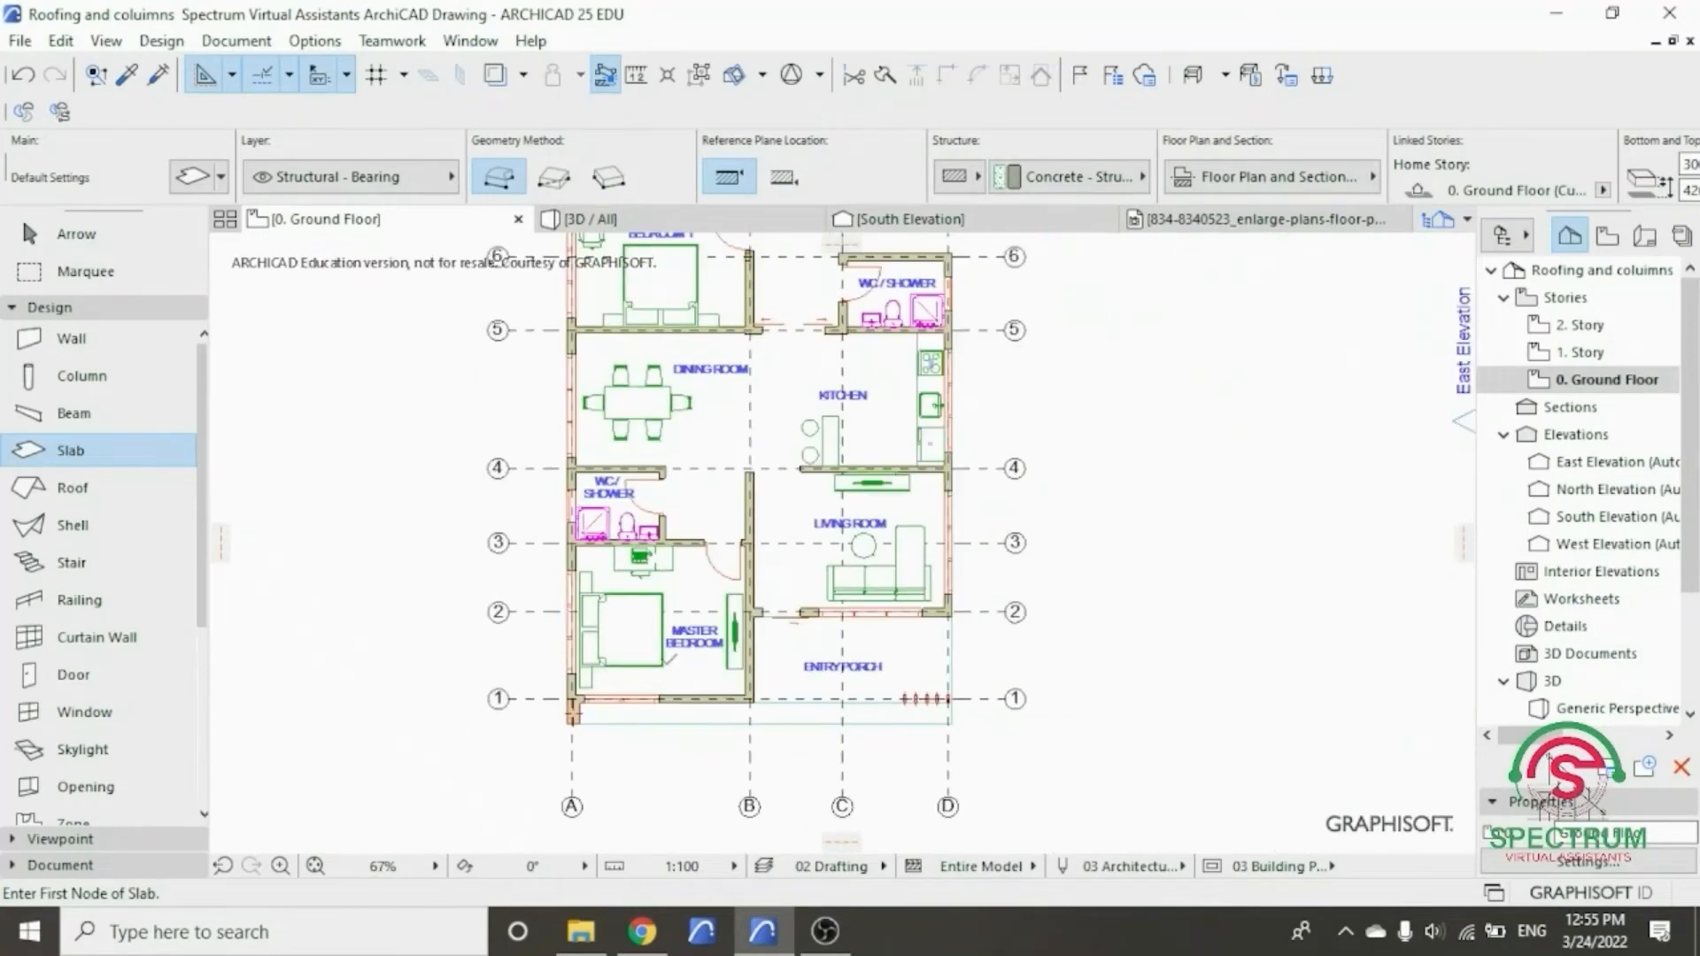
scroll(753, 701, "up", 6)
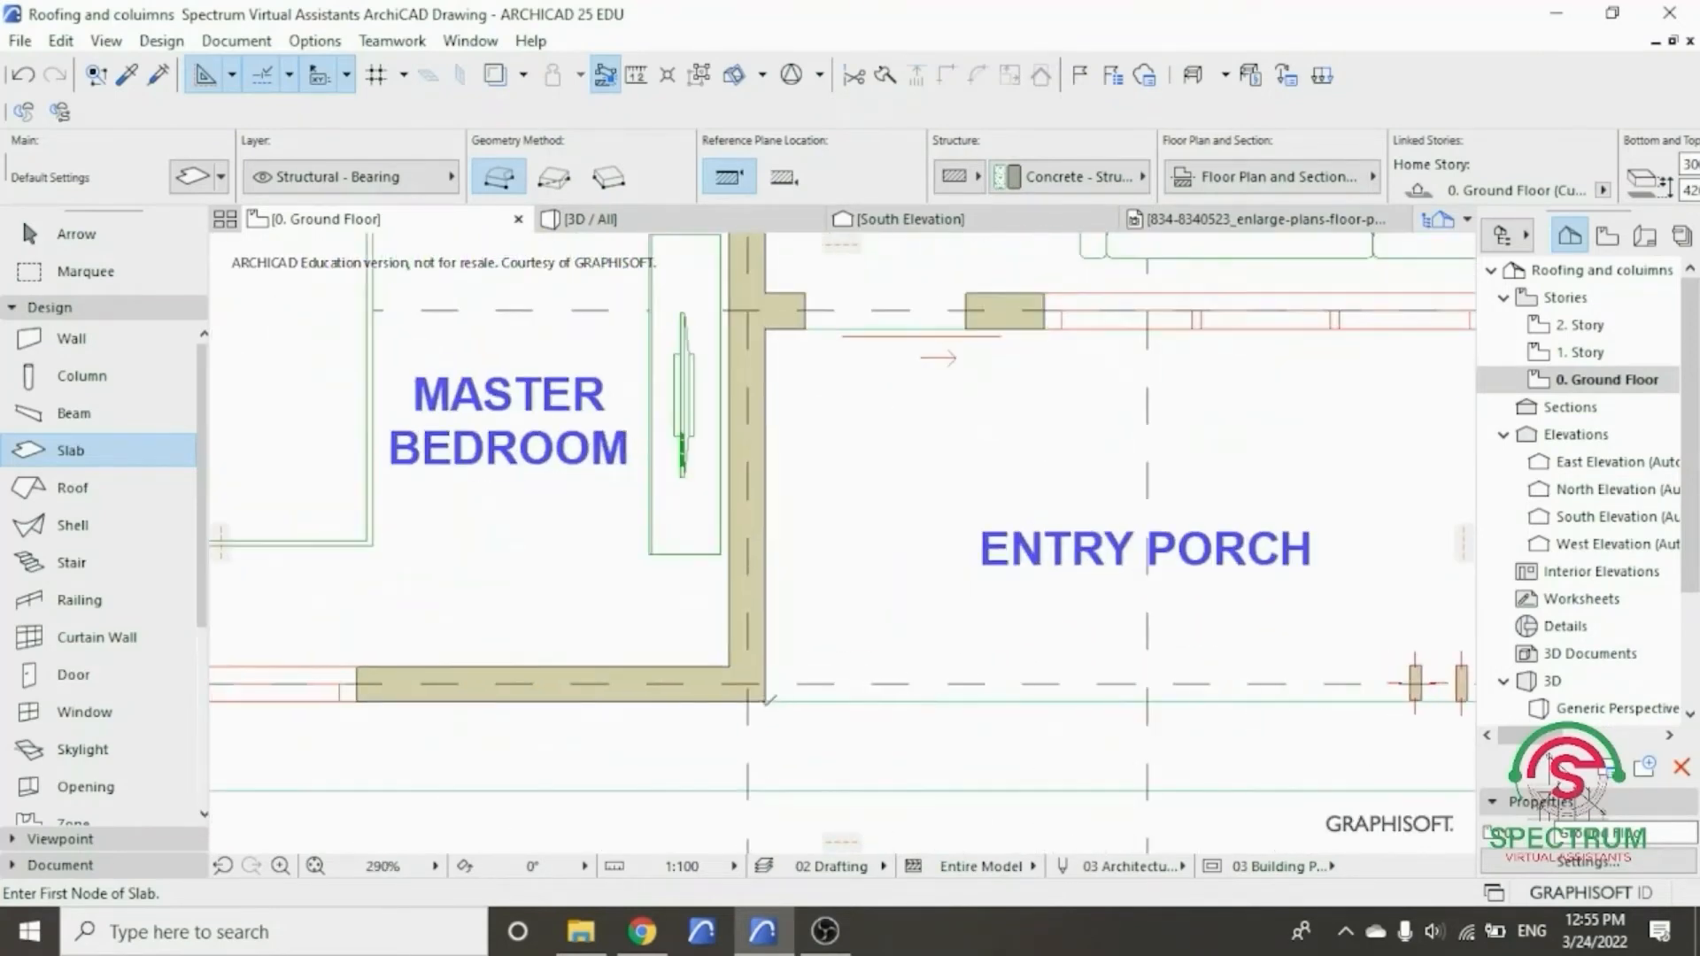
left_click(764, 702)
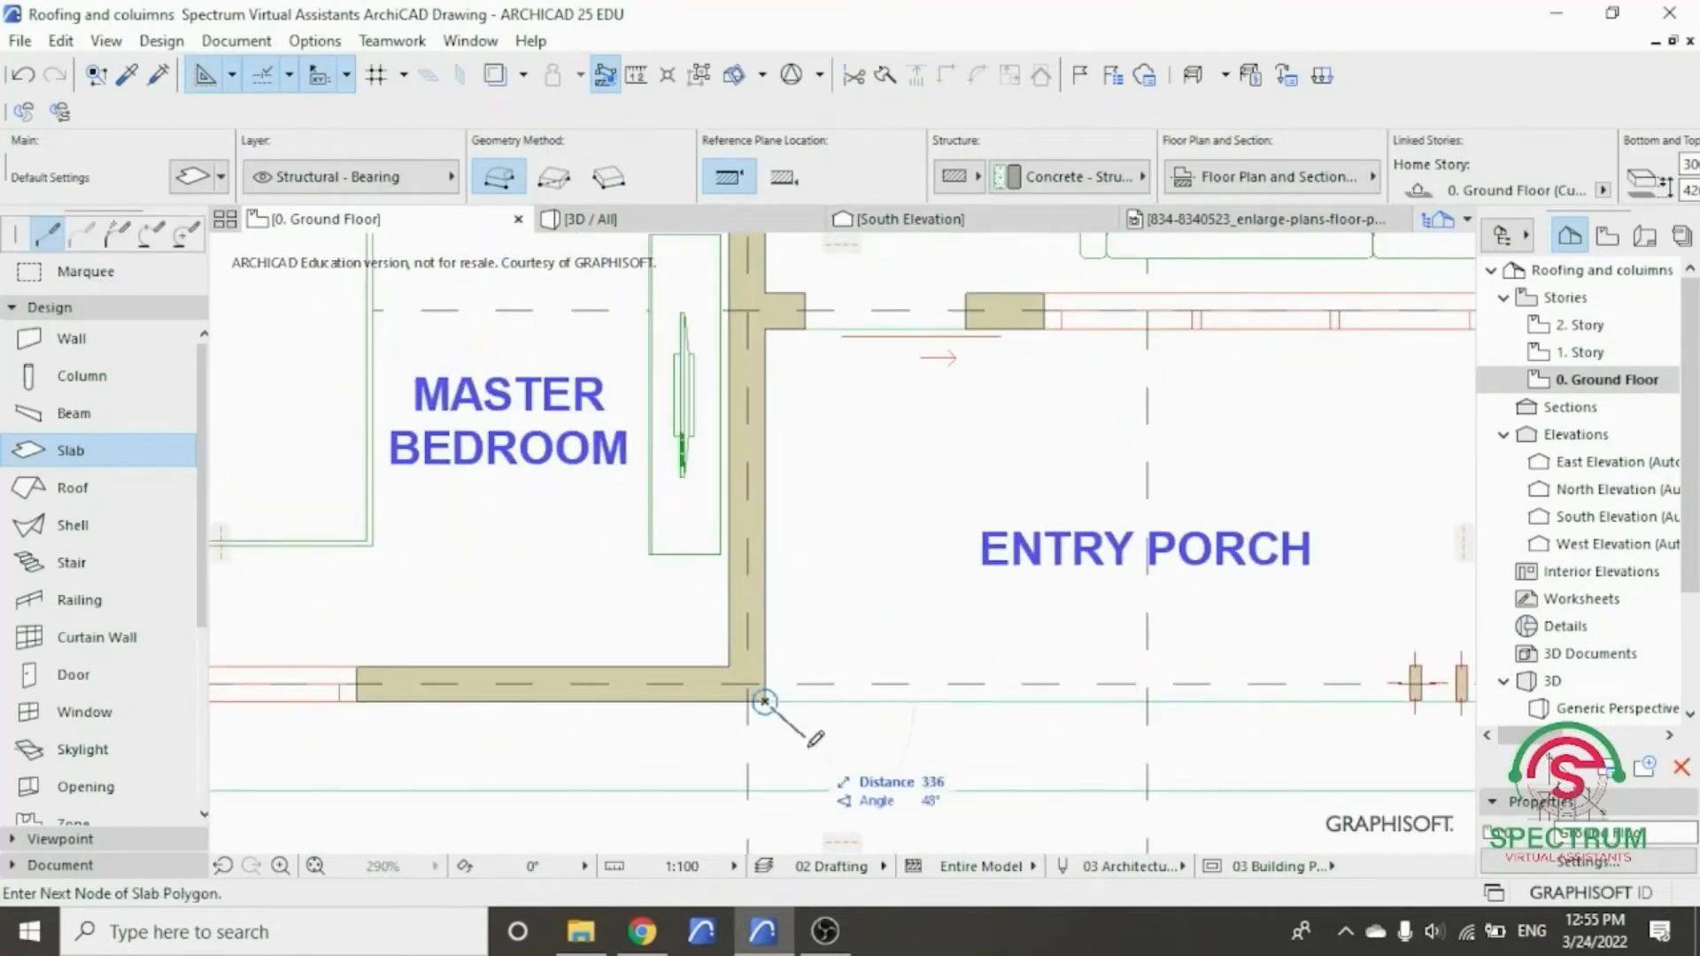
scroll(771, 708, "down", 4)
scroll(466, 719, "up", 3)
scroll(467, 719, "up", 2)
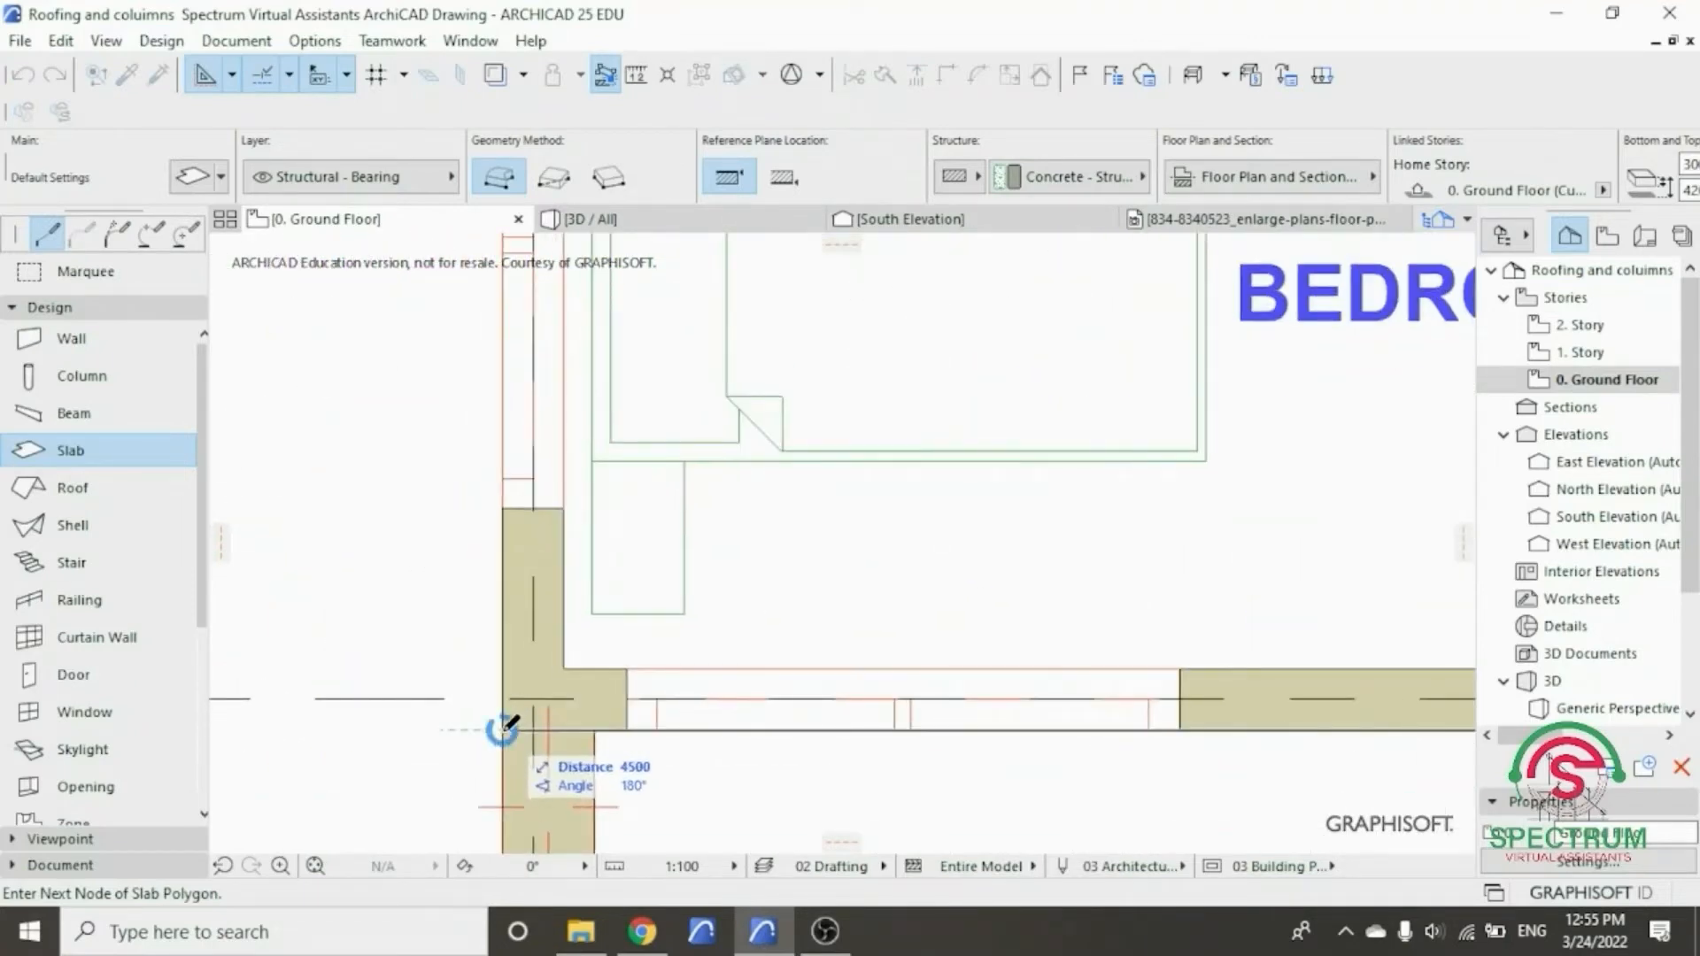
- Continue the slab outline along the outer face of the grid A wall to Bedroom 2's corner at A/8
scroll(558, 751, "down", 3)
scroll(558, 751, "down", 5)
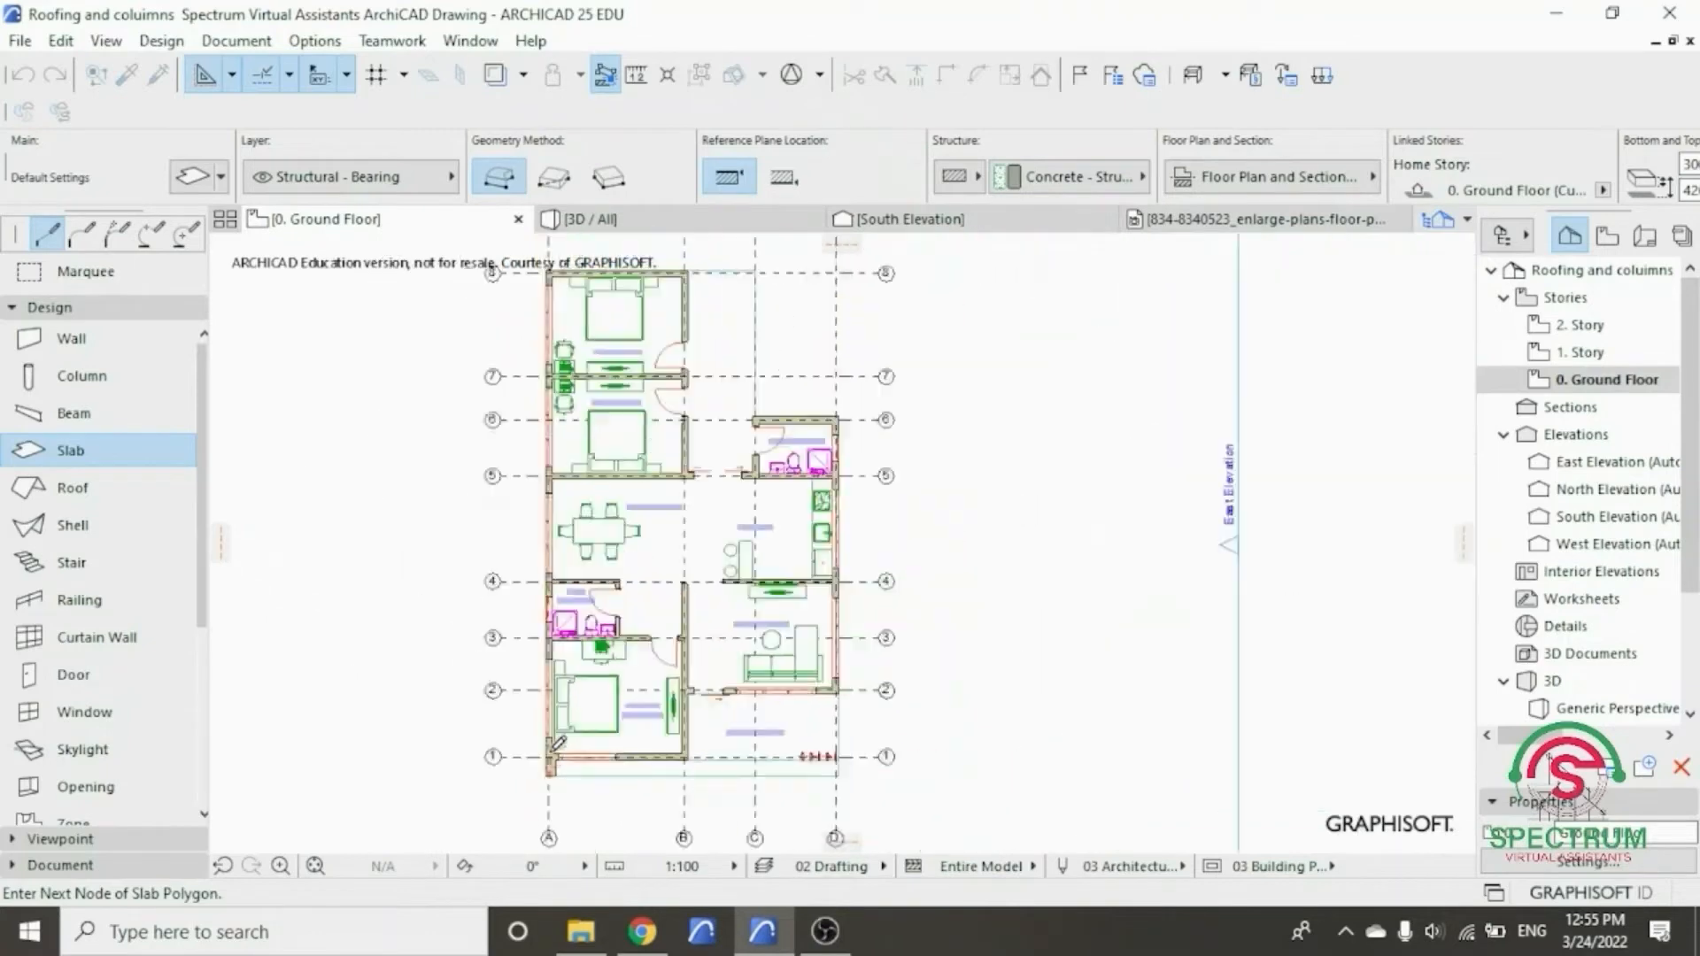
scroll(532, 311, "up", 5)
scroll(558, 394, "up", 2)
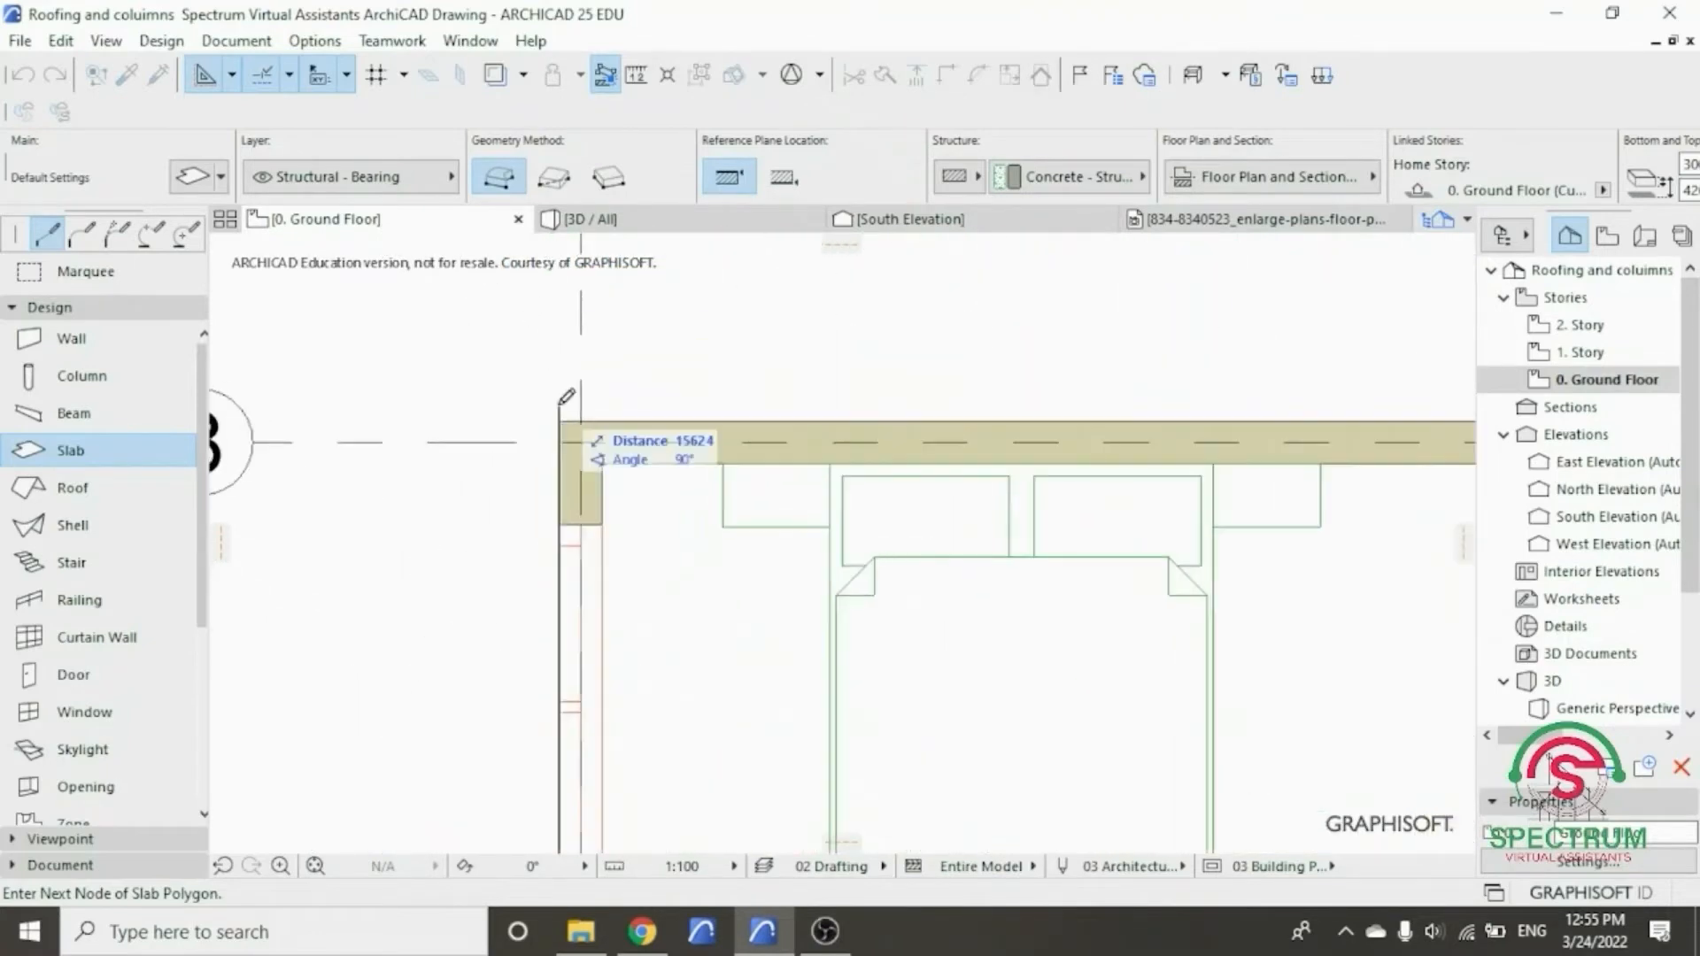
left_click(564, 411)
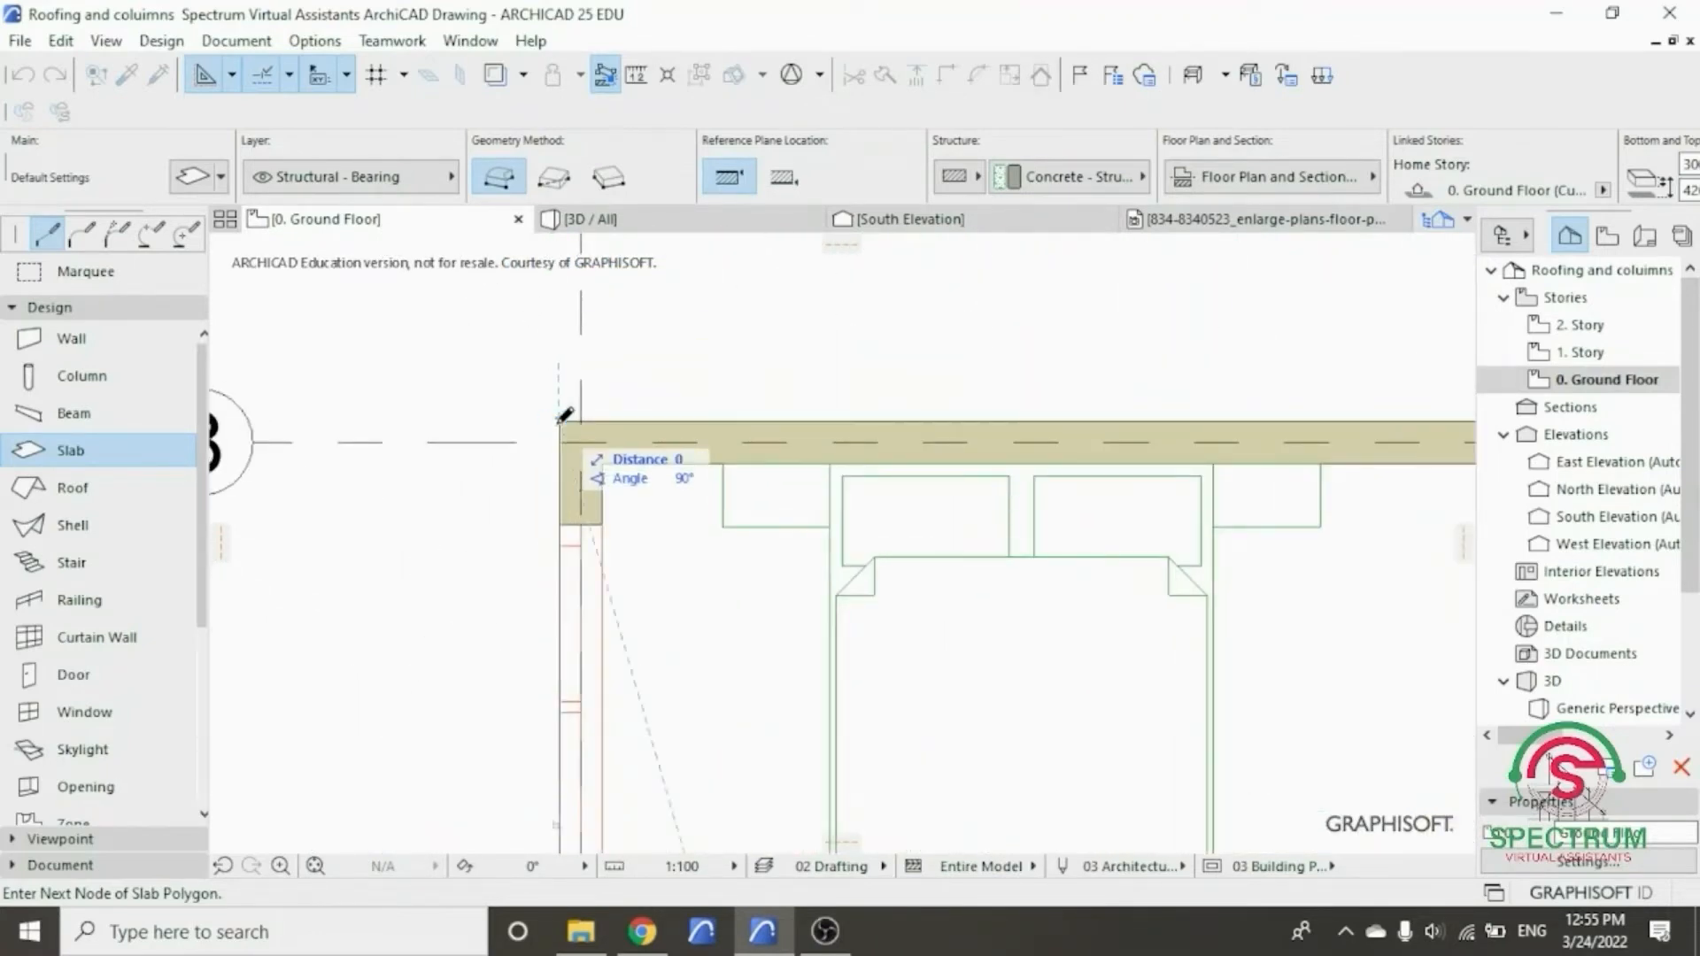
- Continue the slab outline 4500 along Bedroom 2's rear wall to the outer corner at grids B/8
scroll(455, 383, "down", 4)
scroll(752, 404, "up", 3)
scroll(754, 401, "up", 1)
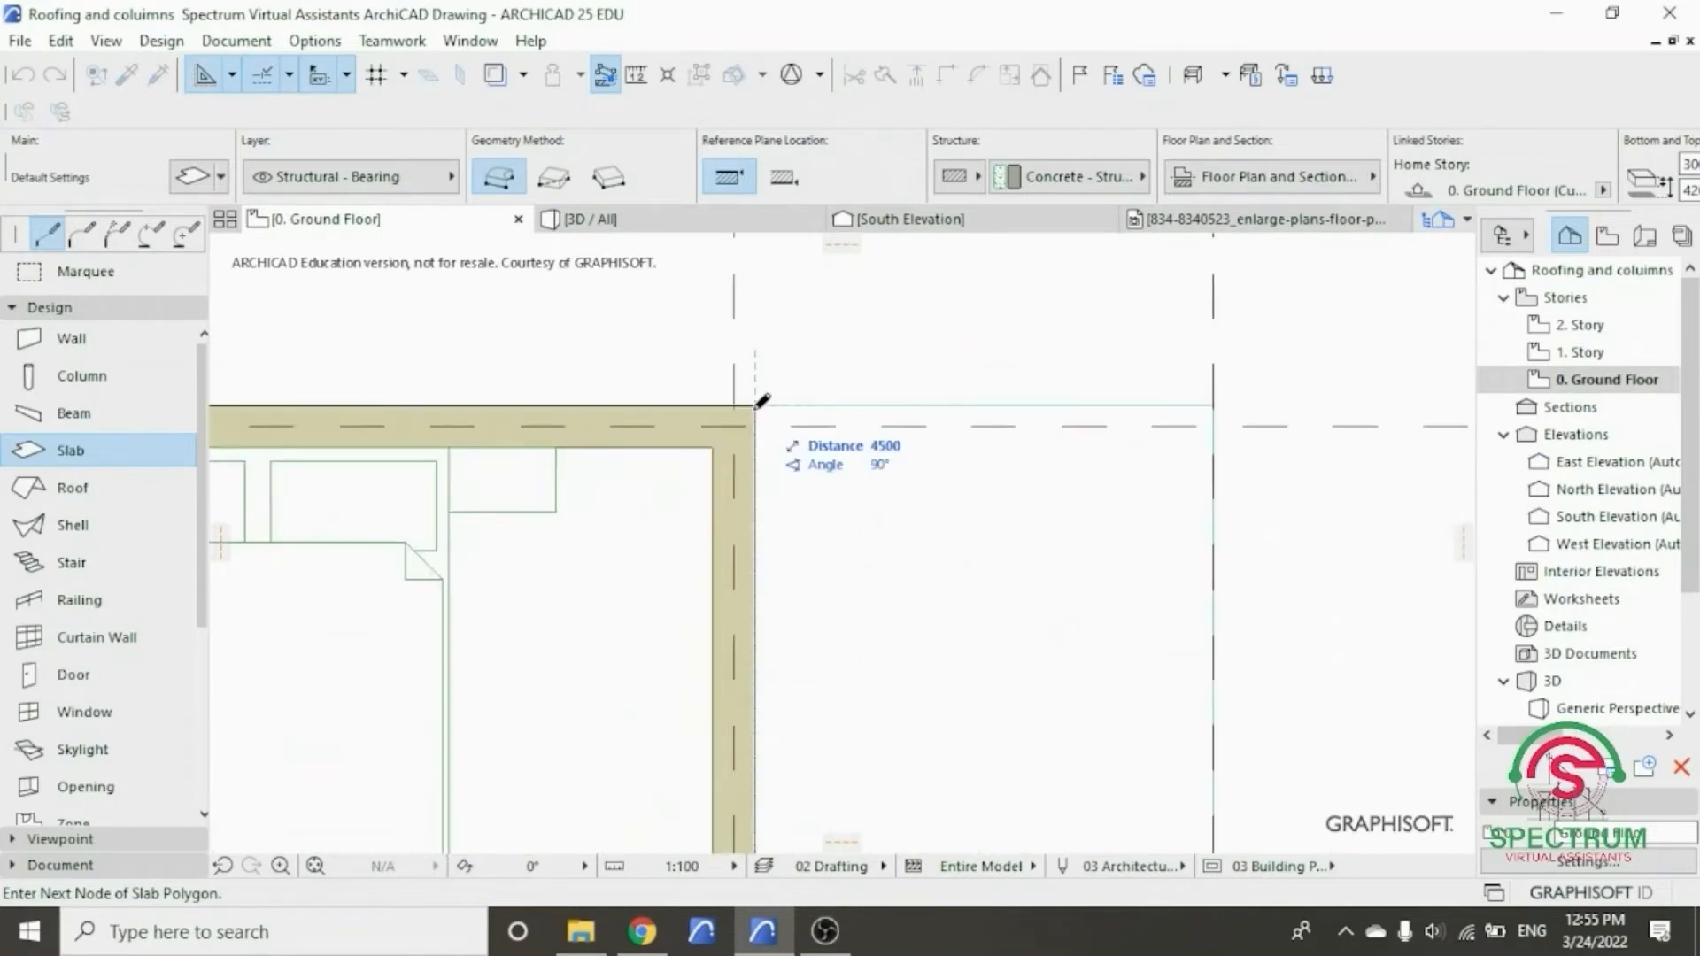
scroll(761, 395, "down", 1)
scroll(760, 397, "down", 2)
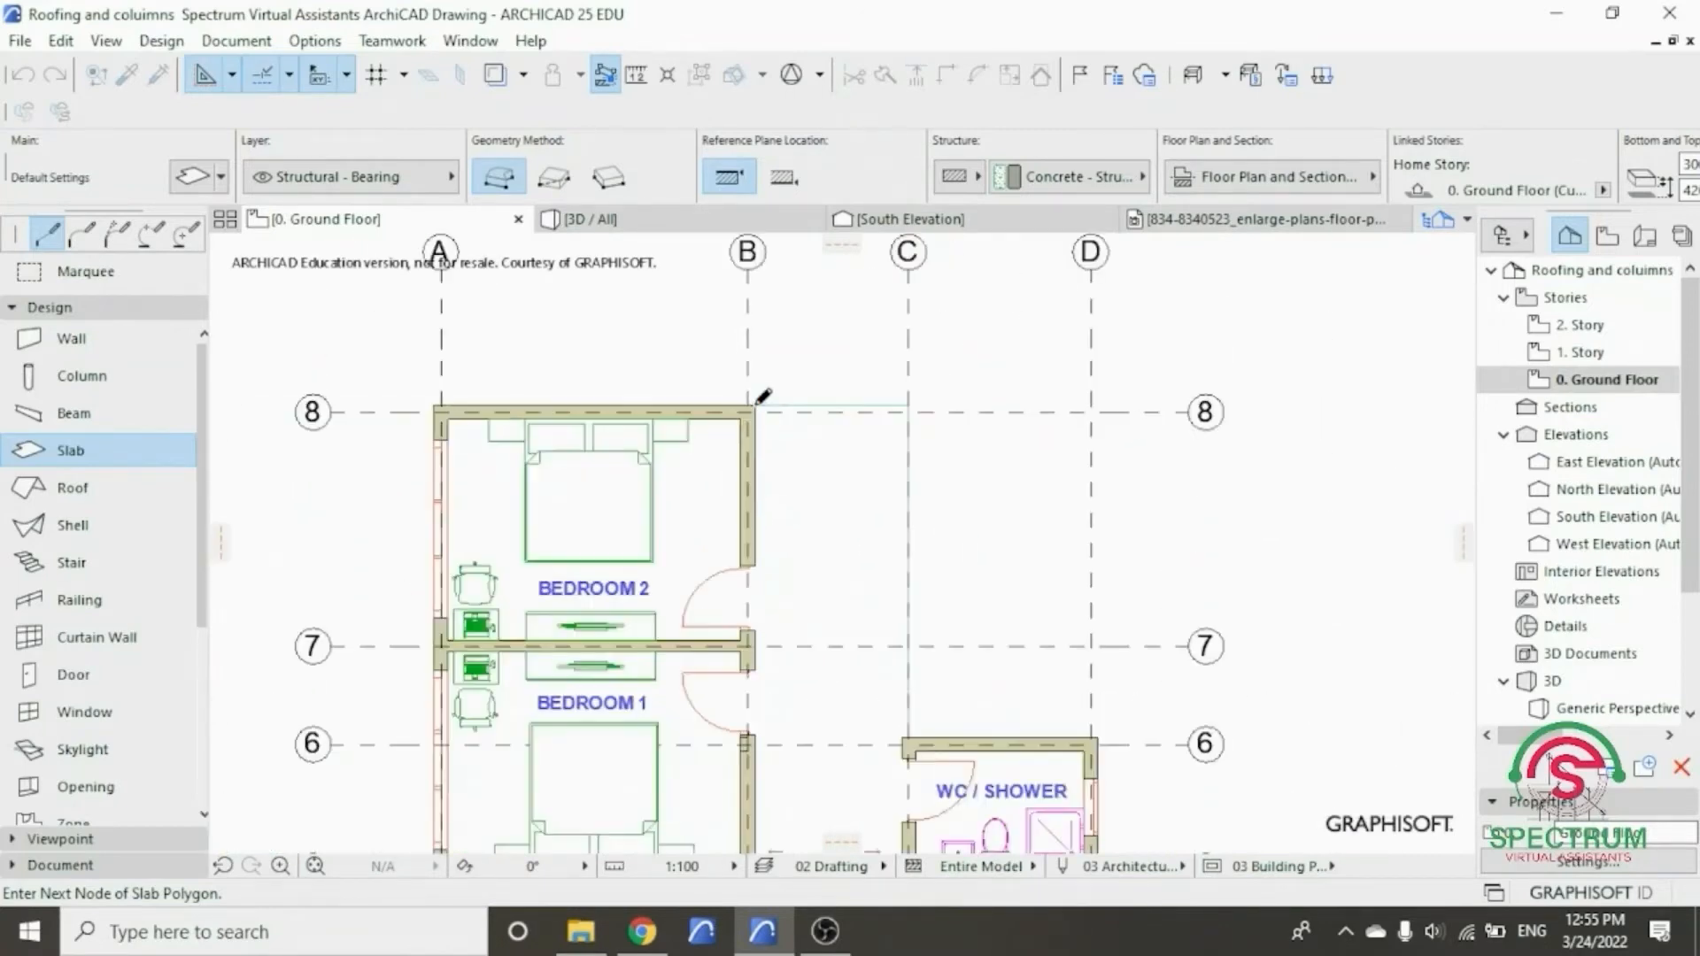
left_click(760, 398)
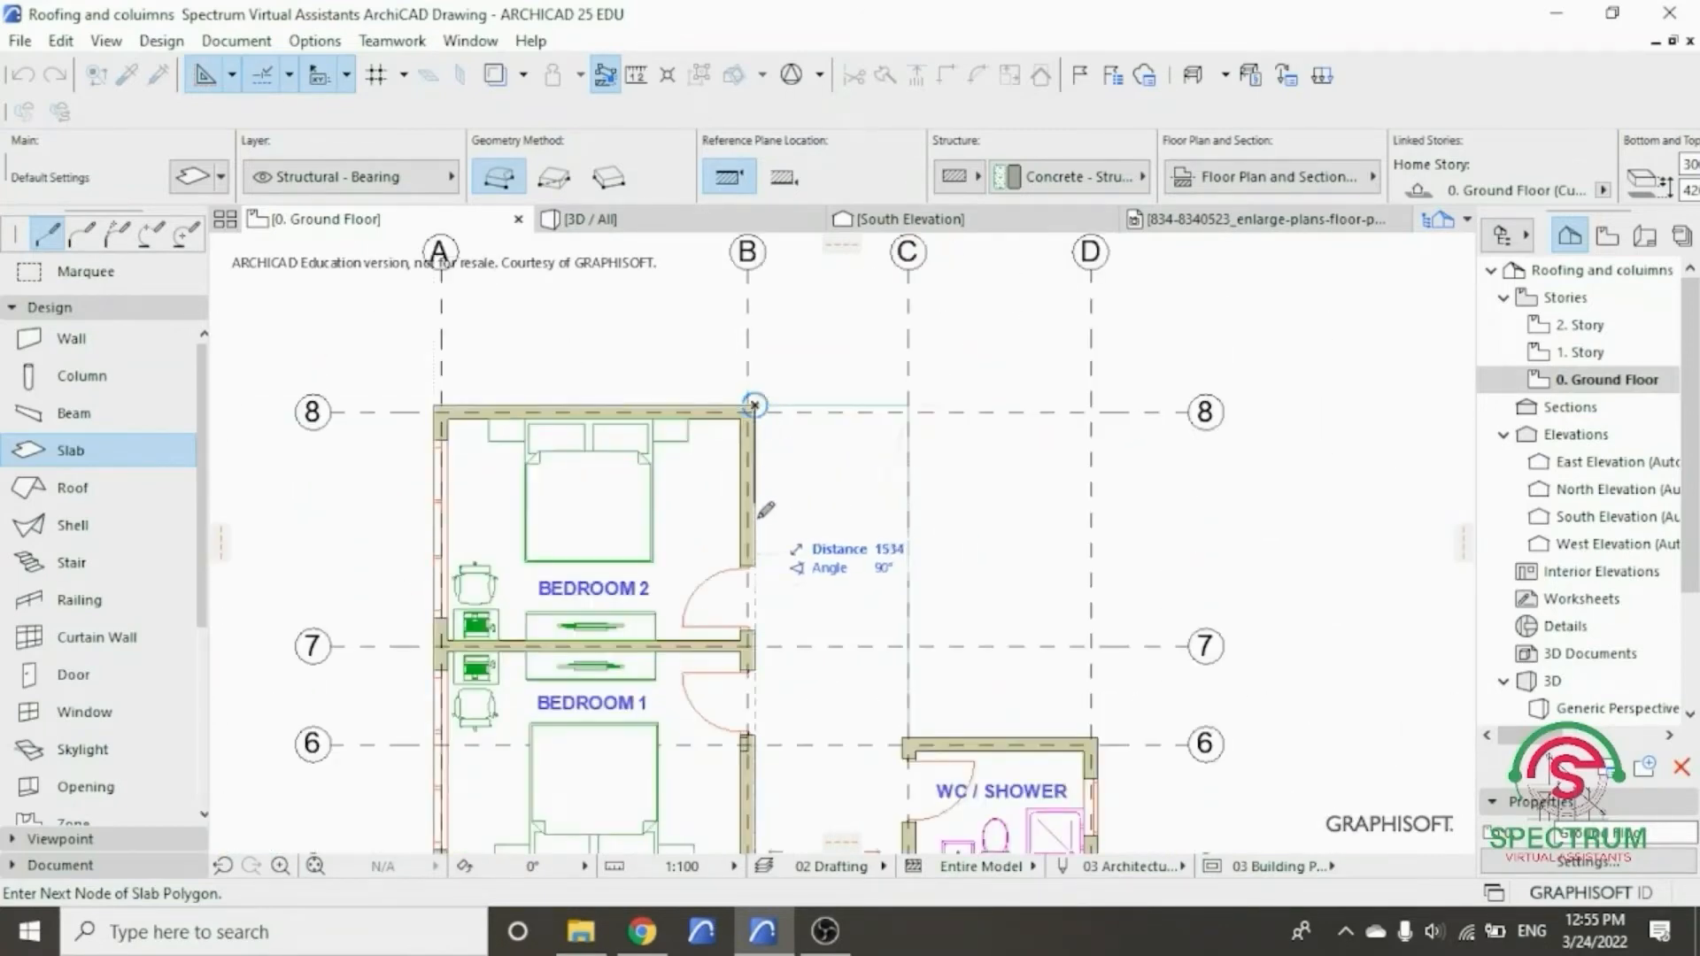
- Run the slab outline 4650 along the bedrooms' grid B wall to the line of the WC/shower's outer wall at grid 6
scroll(759, 531, "down", 2)
scroll(761, 637, "up", 1)
scroll(762, 704, "up", 4)
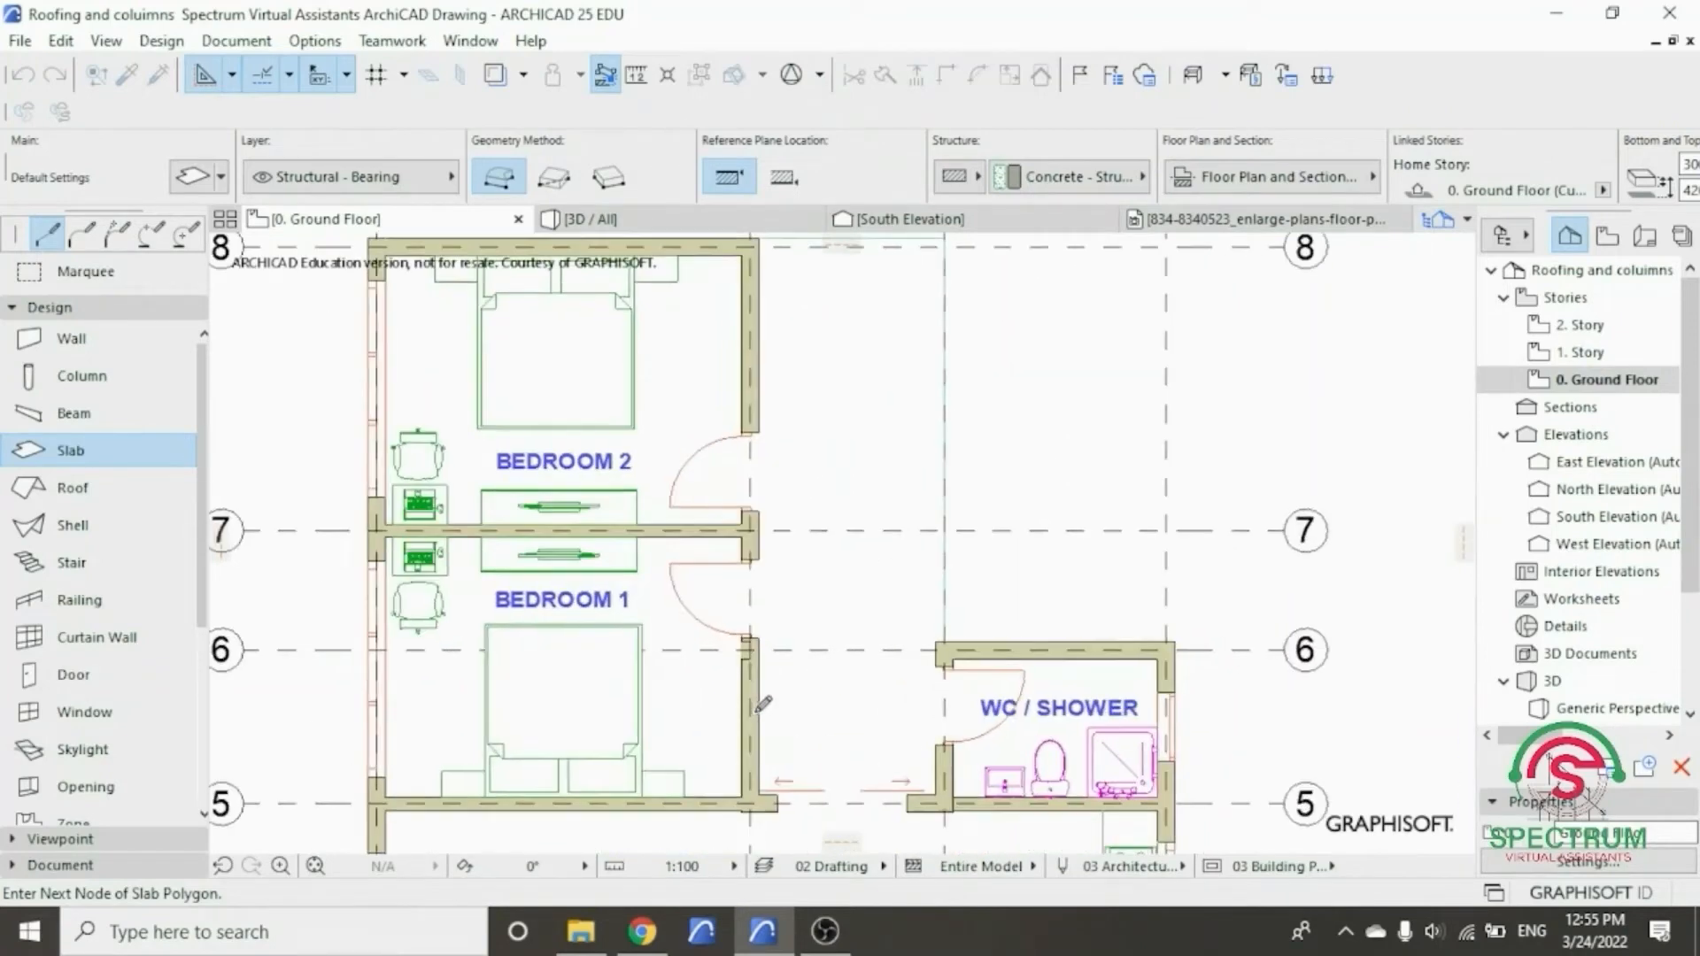
scroll(772, 672, "down", 3)
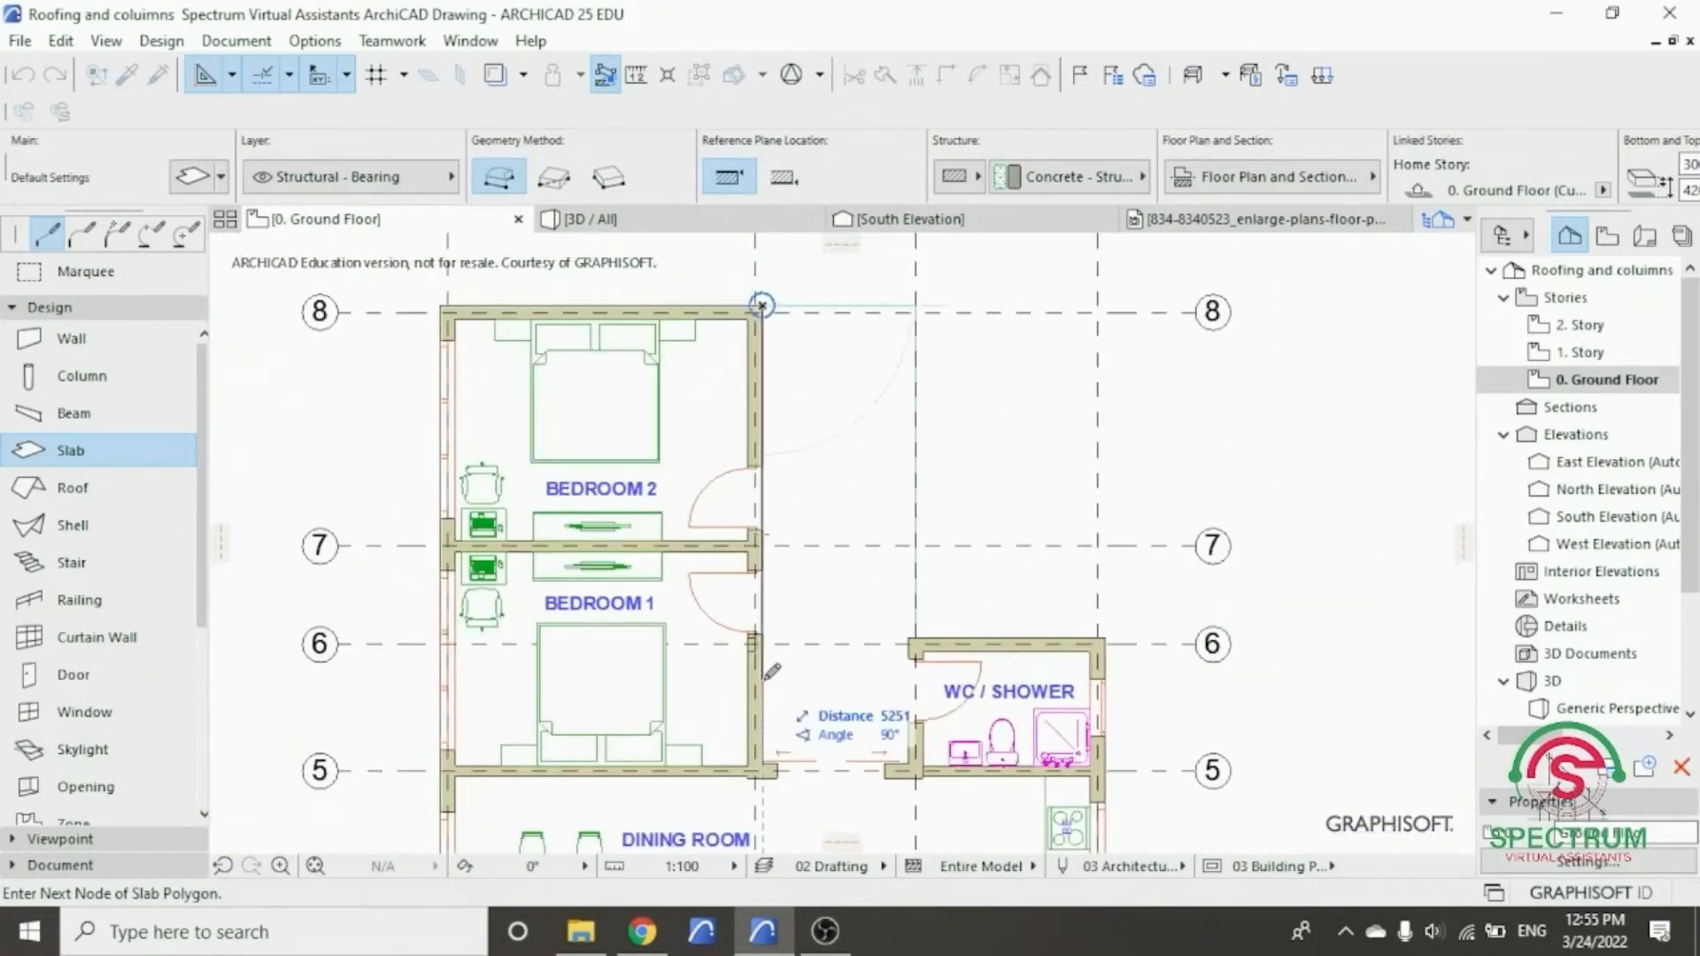
scroll(770, 664, "up", 4)
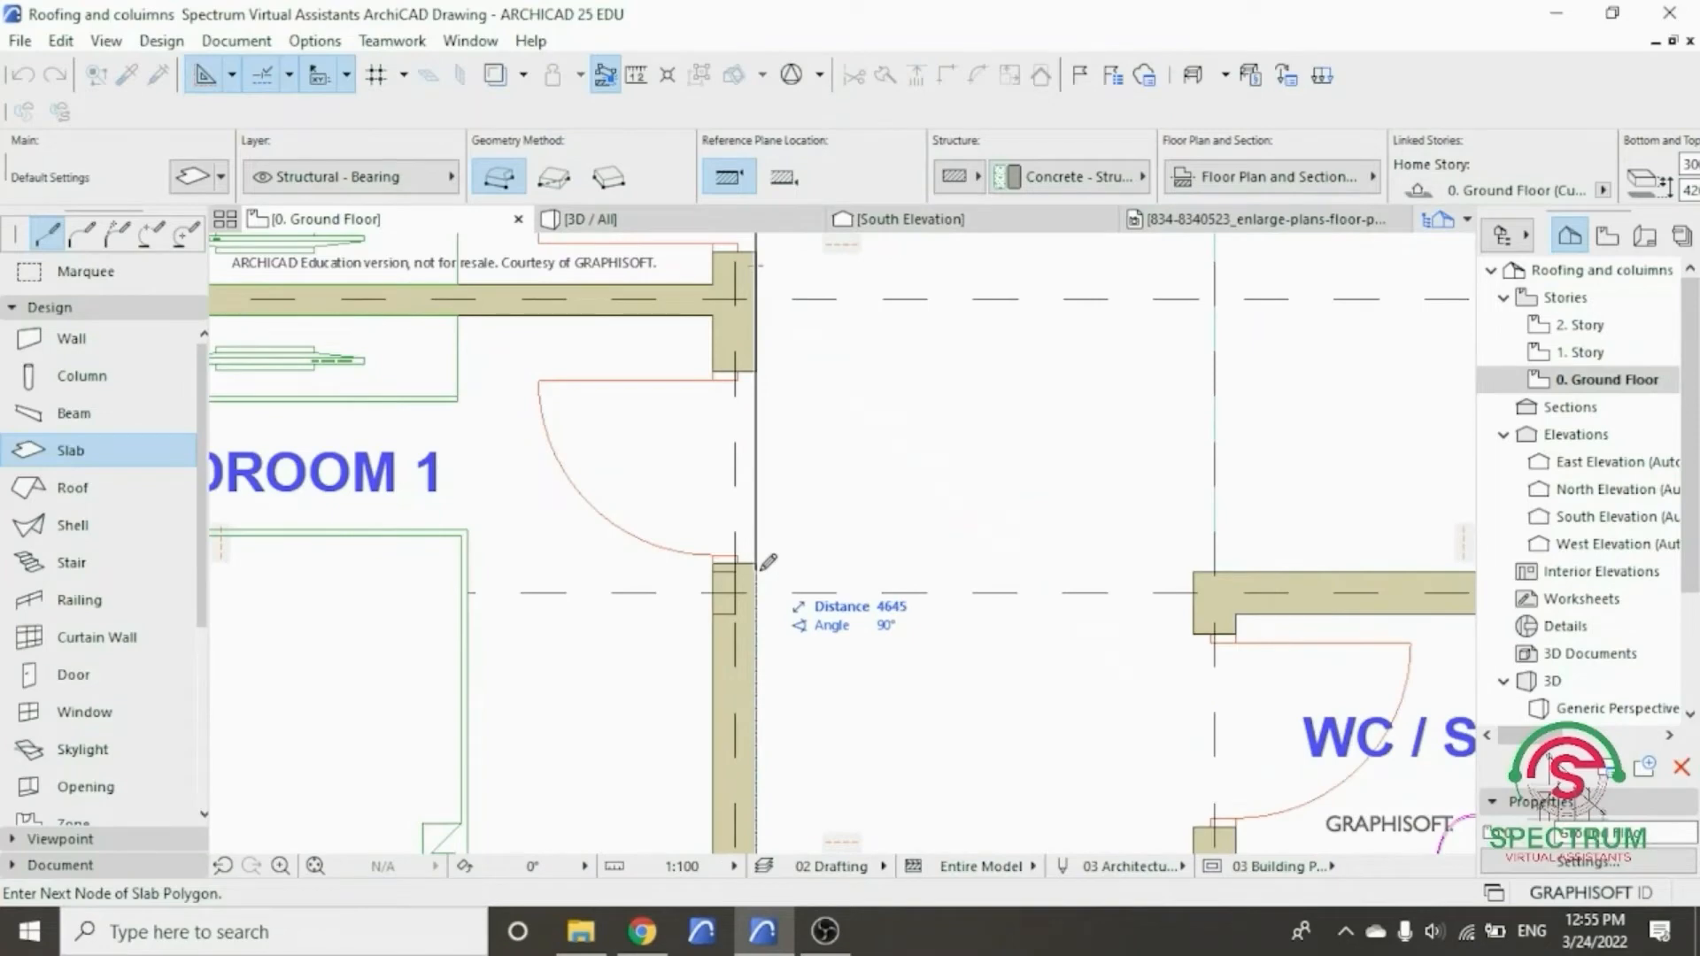
left_click(765, 571)
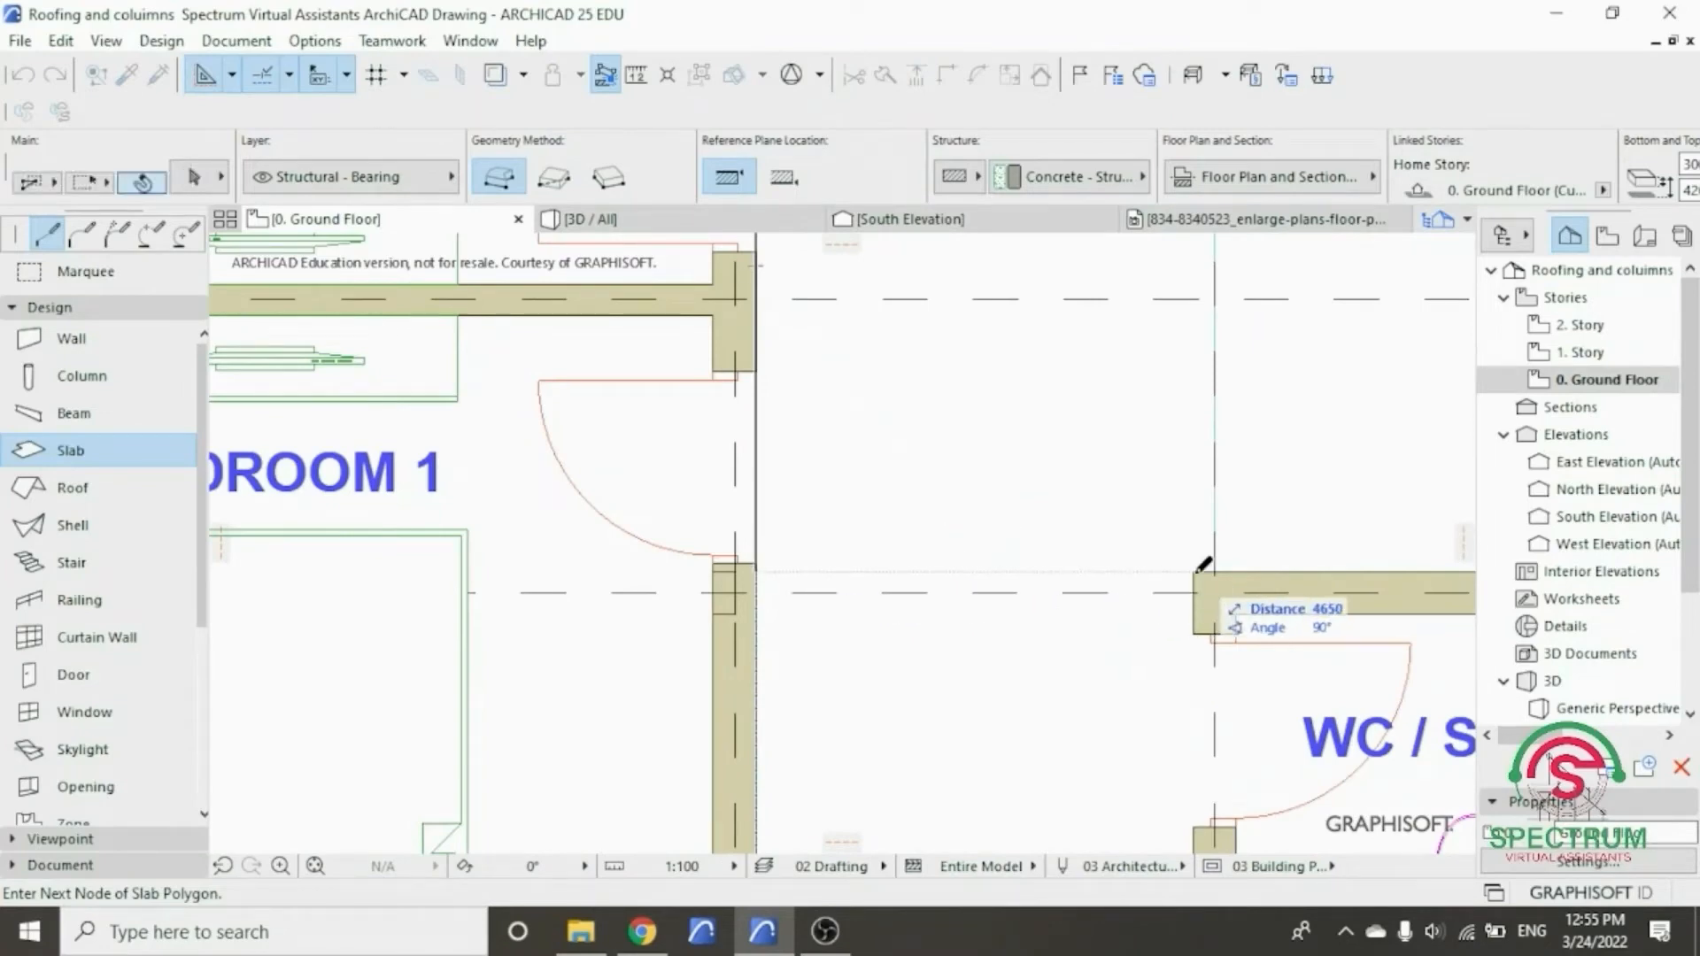
- Extend the slab outline across to the WC/shower's outer corner at D/6 and along the grid D wall to the living room corner at D/2
left_click(1194, 572)
scroll(859, 562, "down", 3)
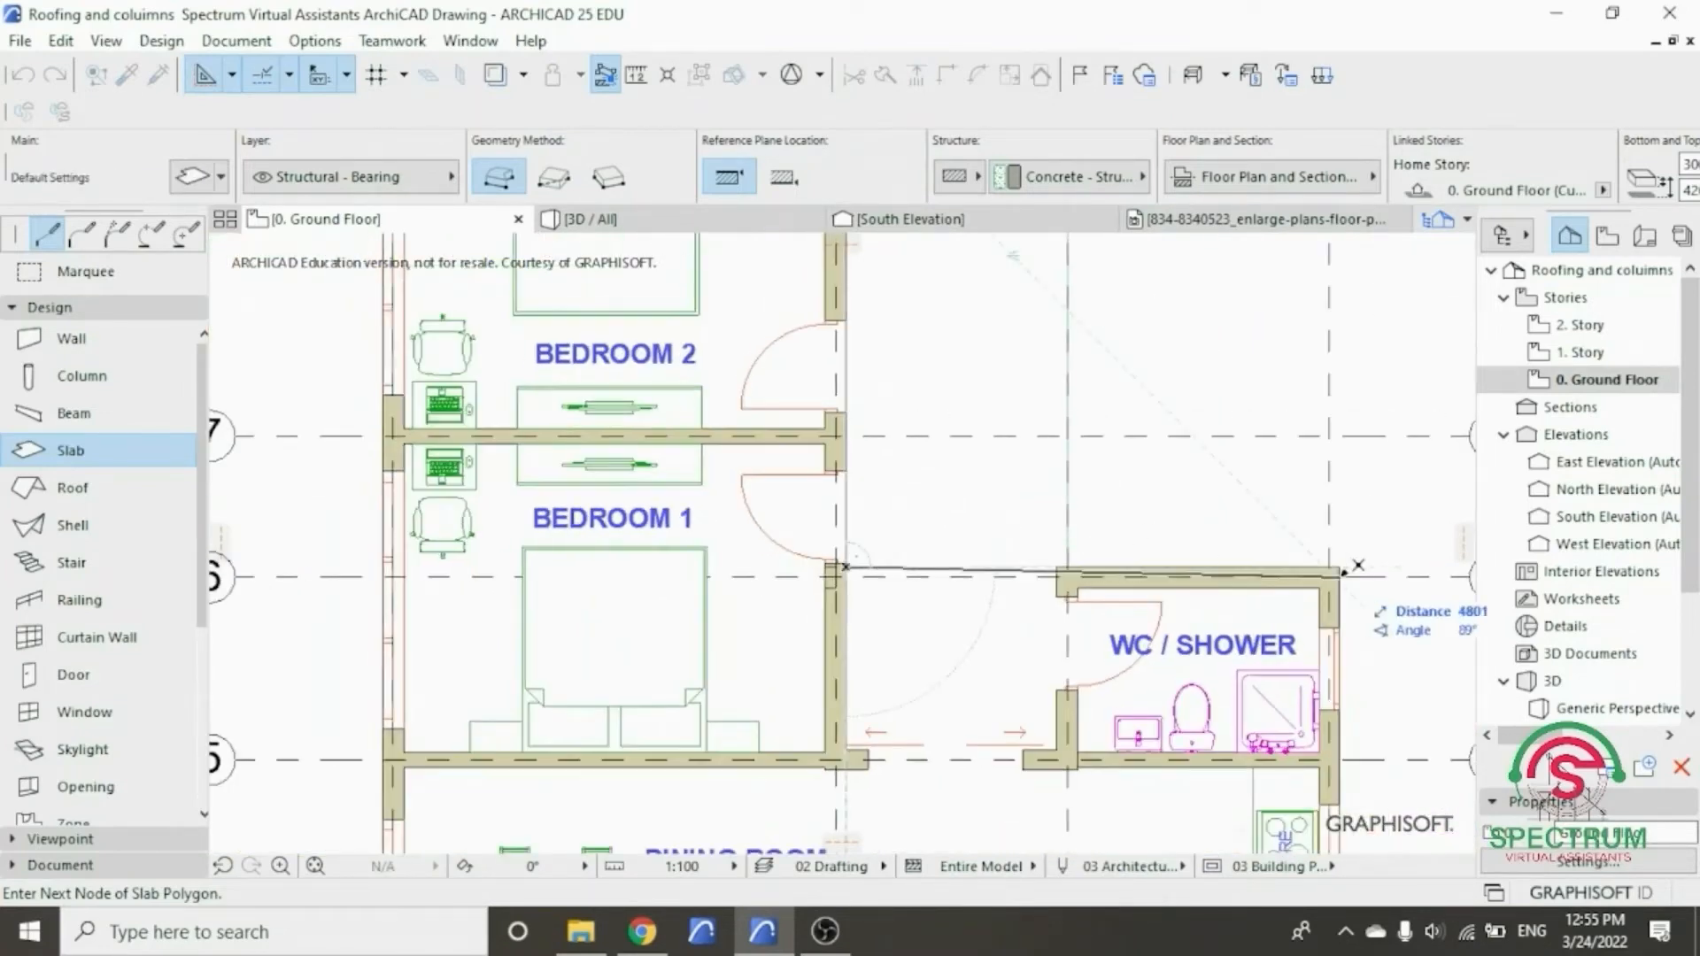
scroll(1090, 505, "down", 5)
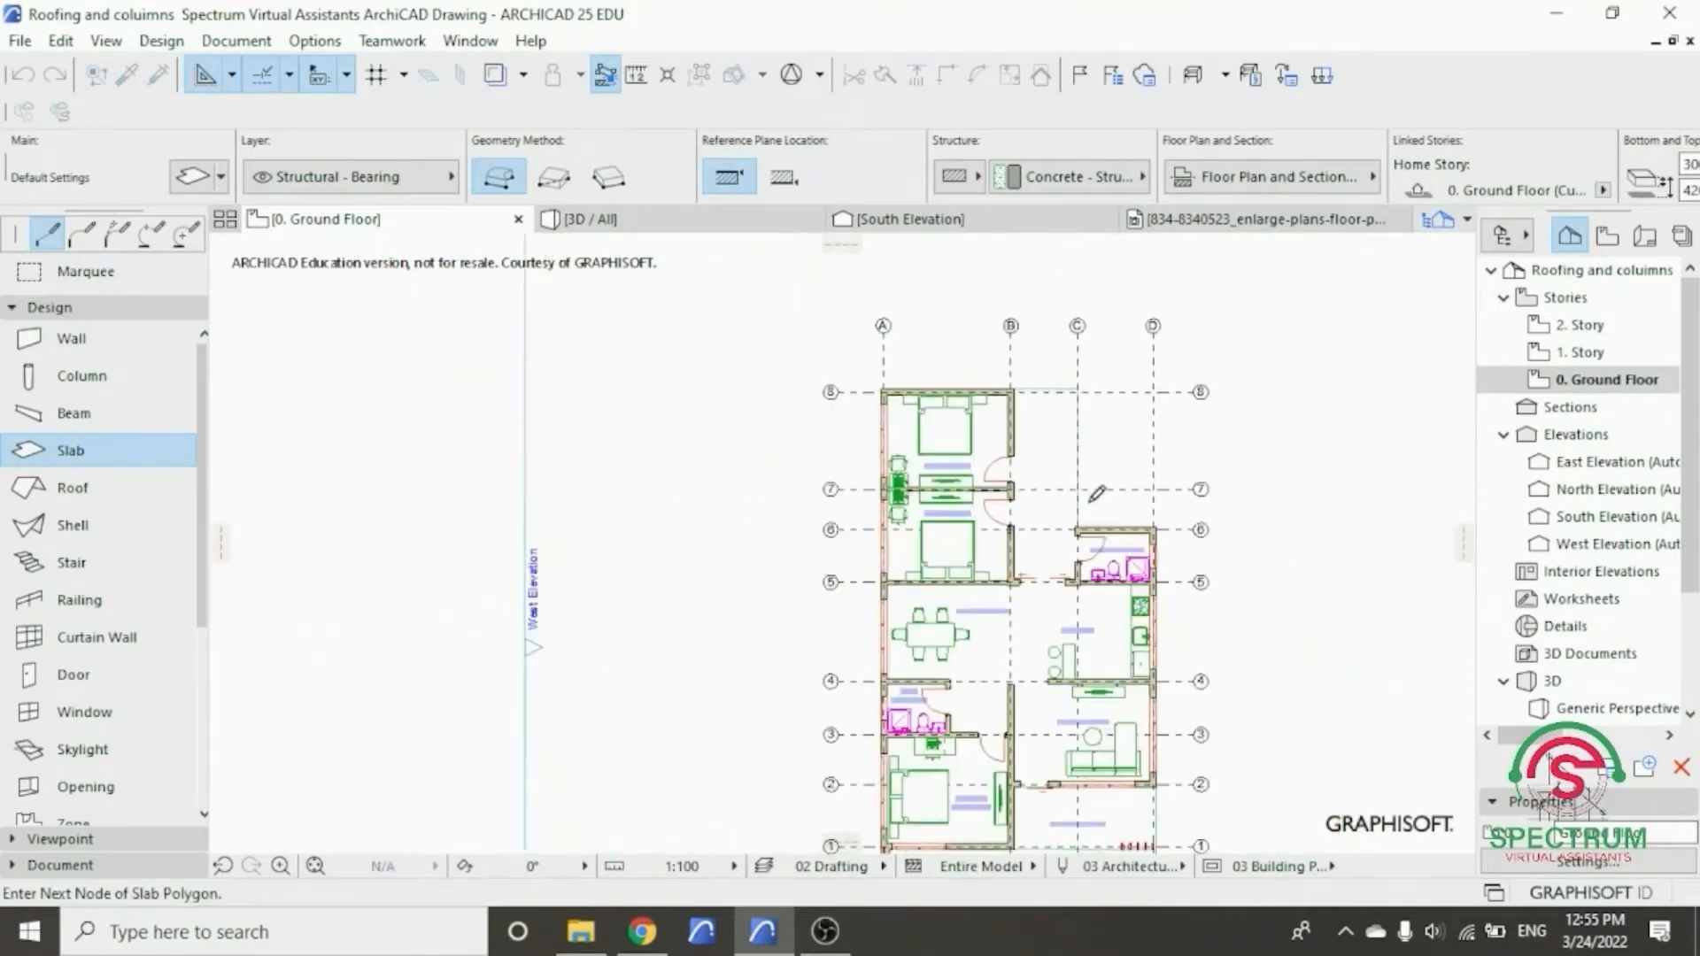
scroll(1166, 711, "up", 2)
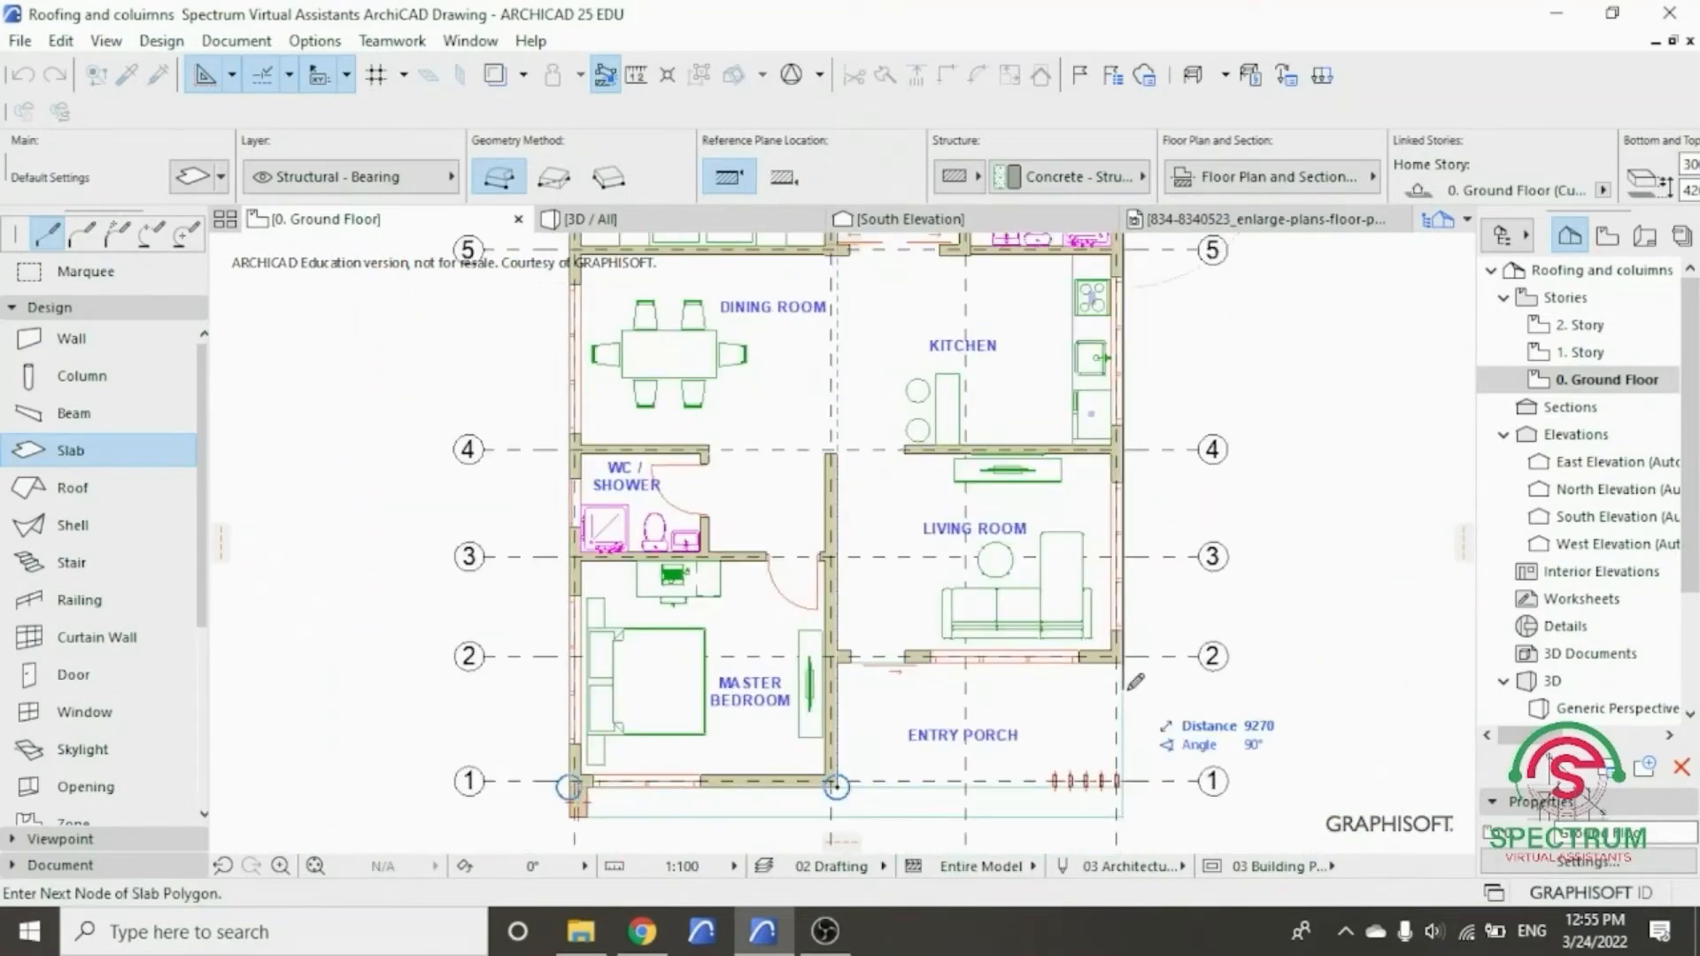
scroll(1129, 678, "up", 5)
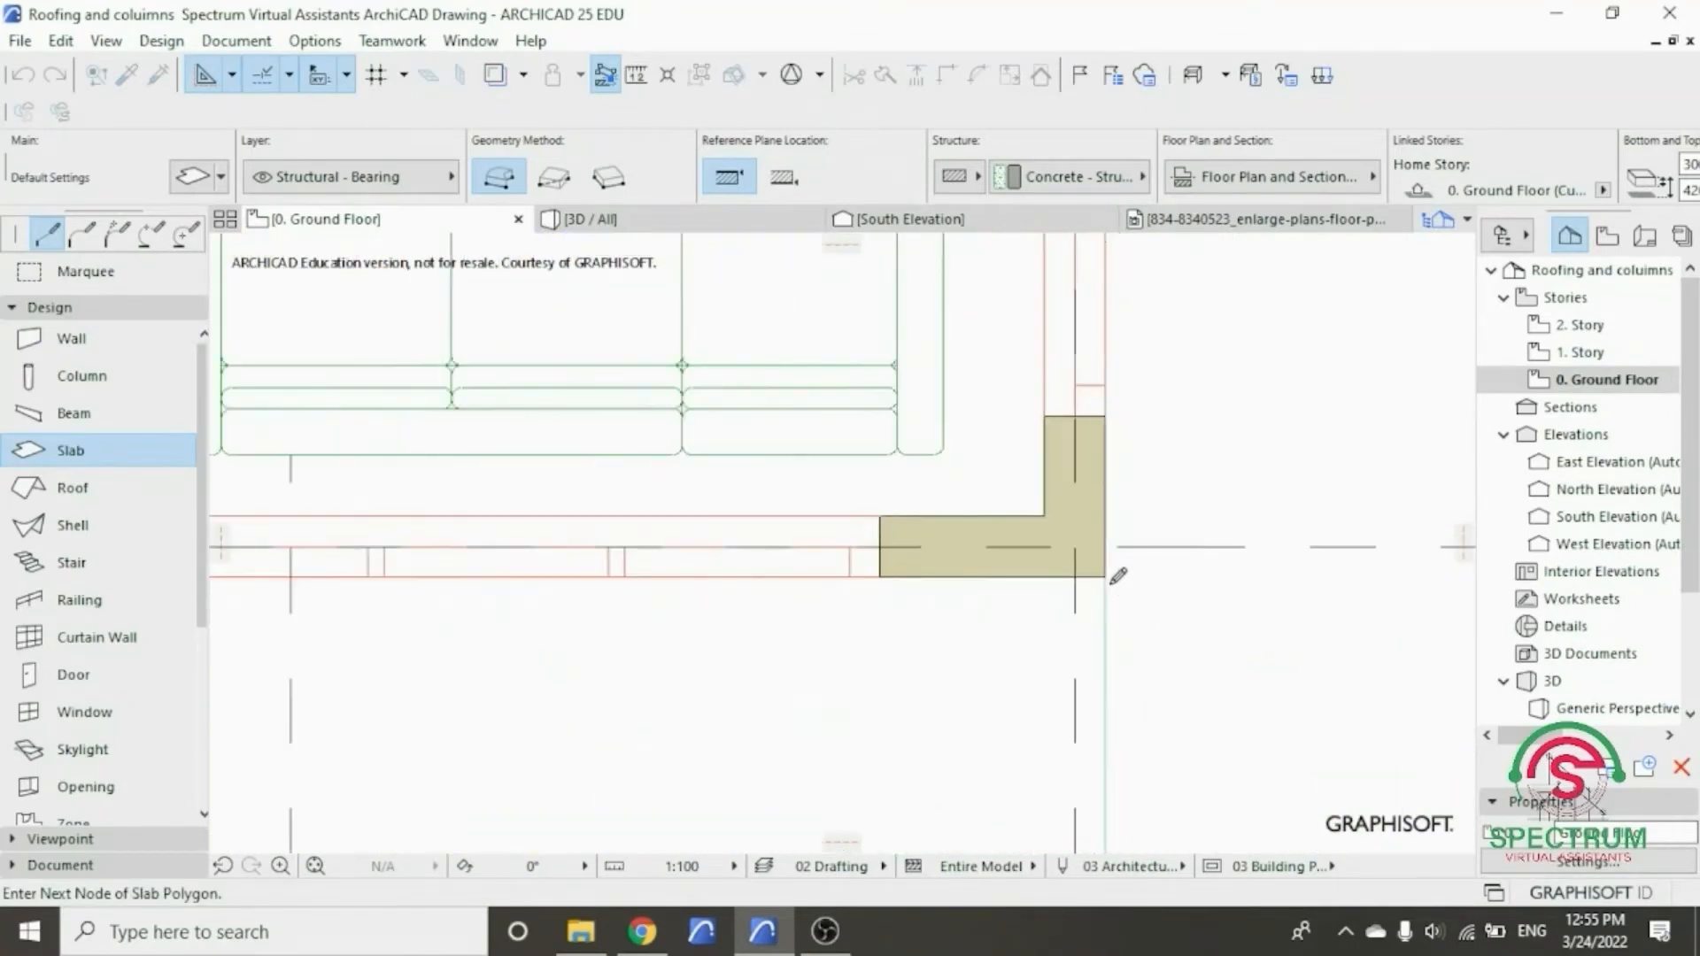
scroll(1187, 619, "down", 3)
scroll(683, 607, "down", 1)
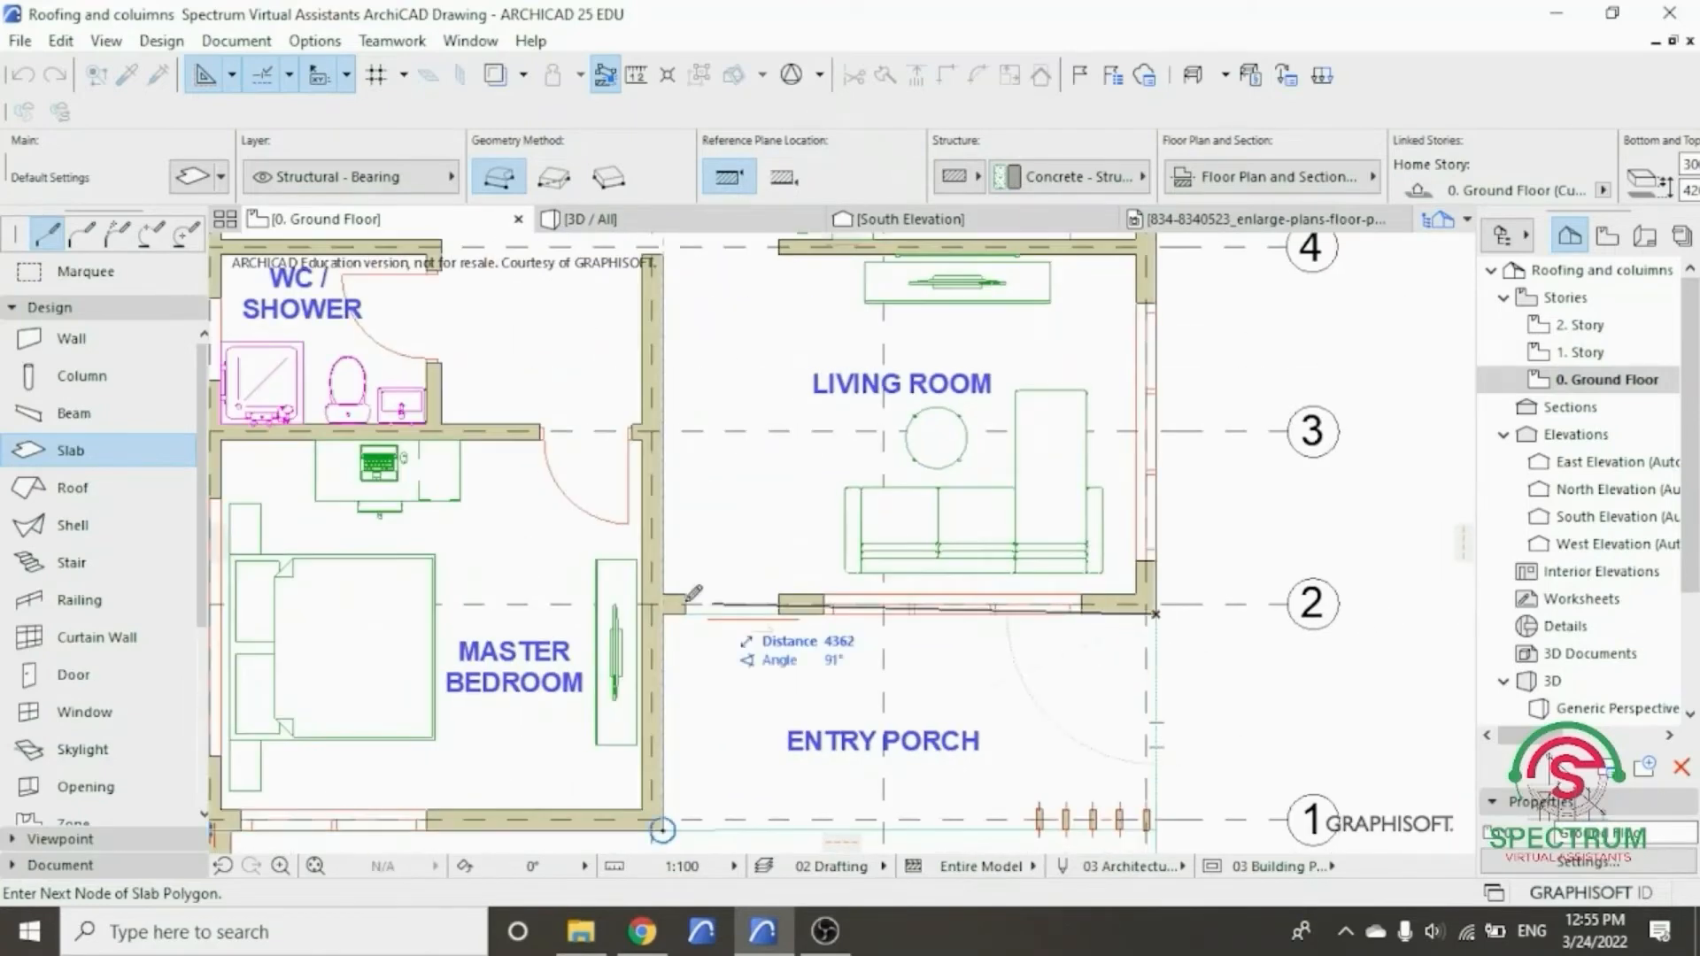
- Close the slab outline along the living room's front wall to the master bedroom wall and 2100 back to the start corner
scroll(664, 606, "up", 4)
scroll(659, 611, "up", 3)
left_click(693, 615)
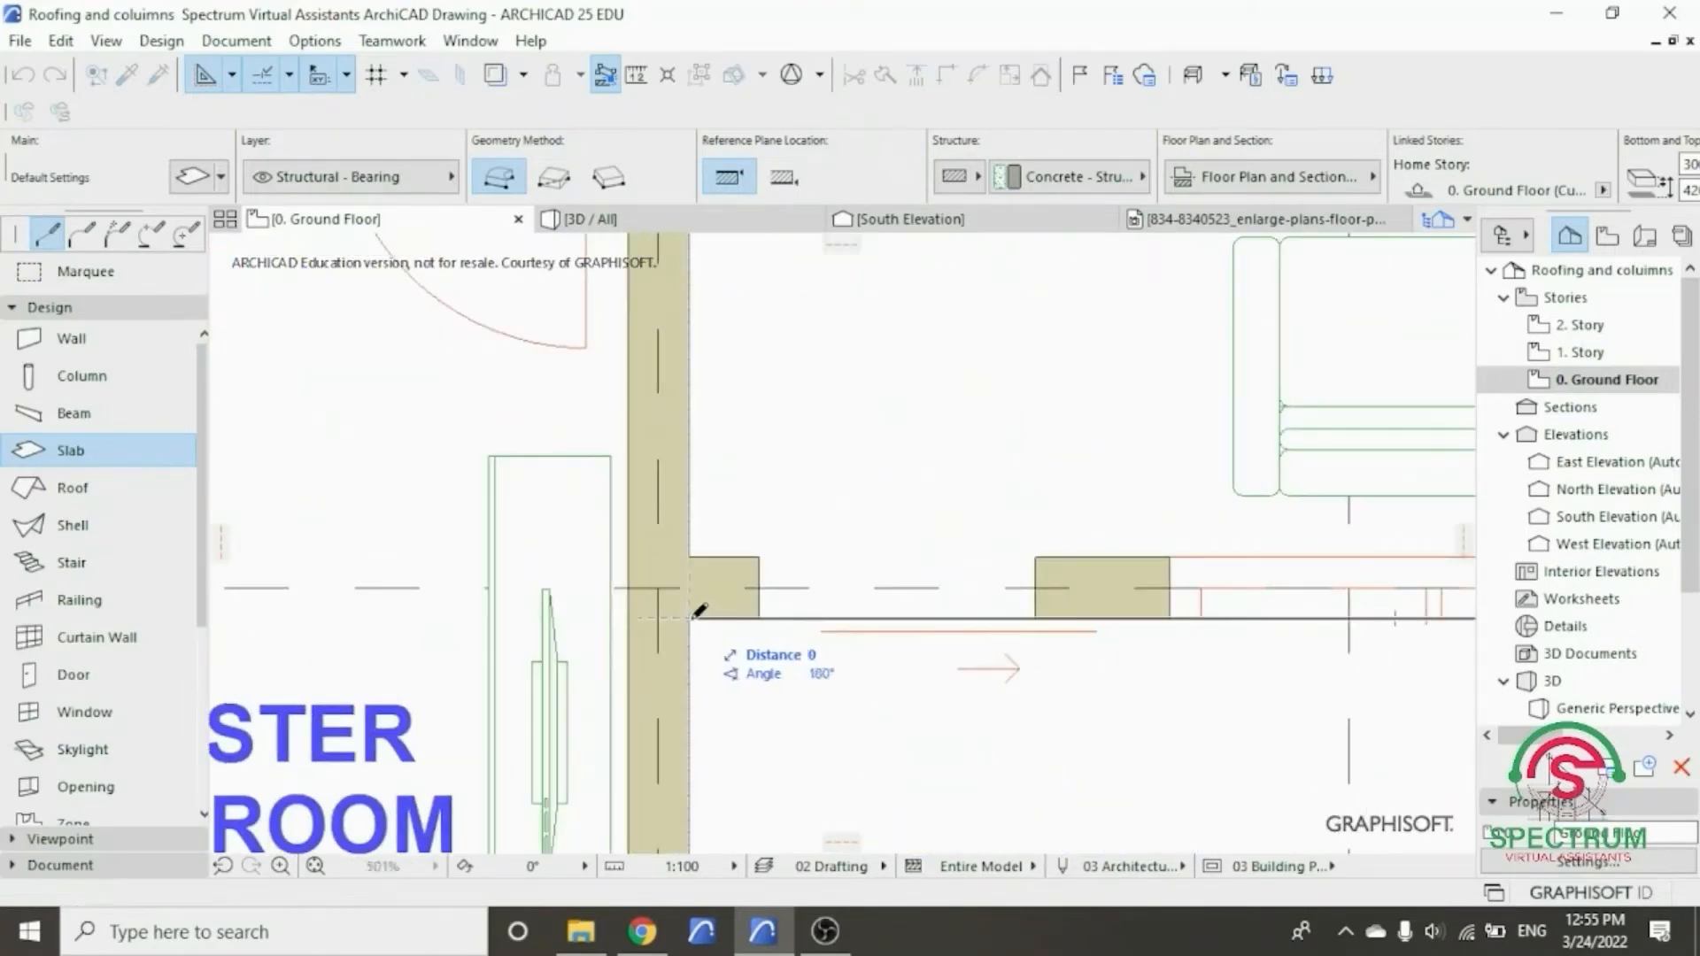
scroll(768, 494, "down", 2)
scroll(777, 485, "down", 3)
scroll(756, 659, "up", 3)
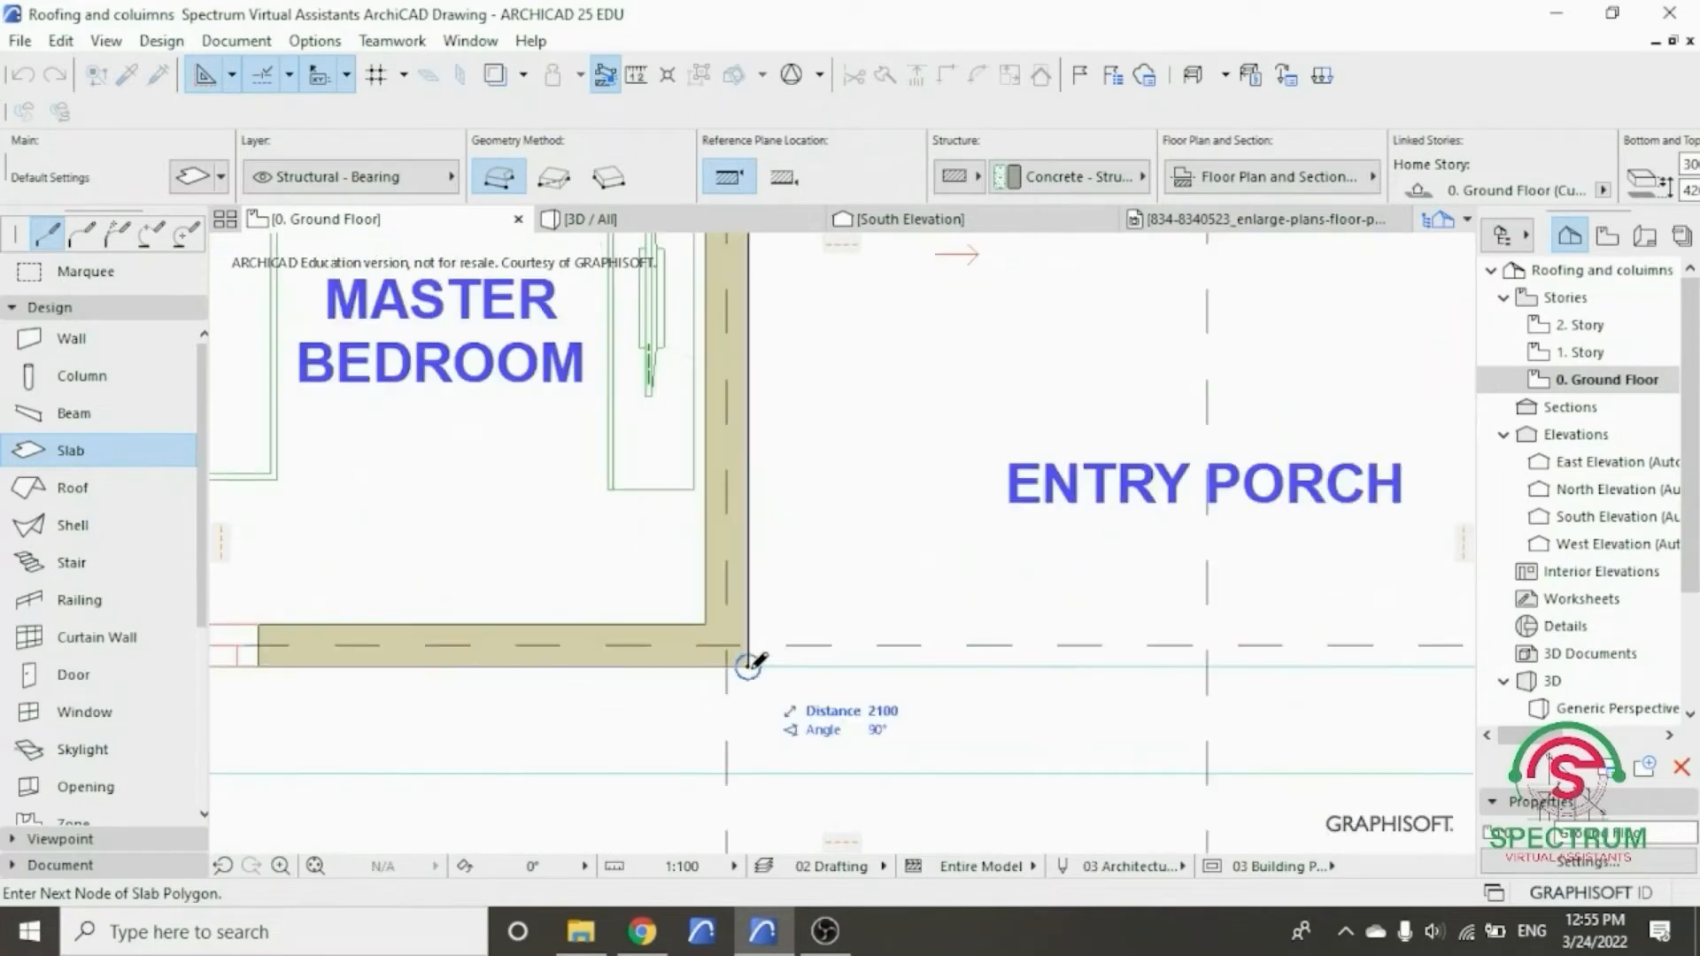
left_click(743, 662)
scroll(842, 678, "down", 3)
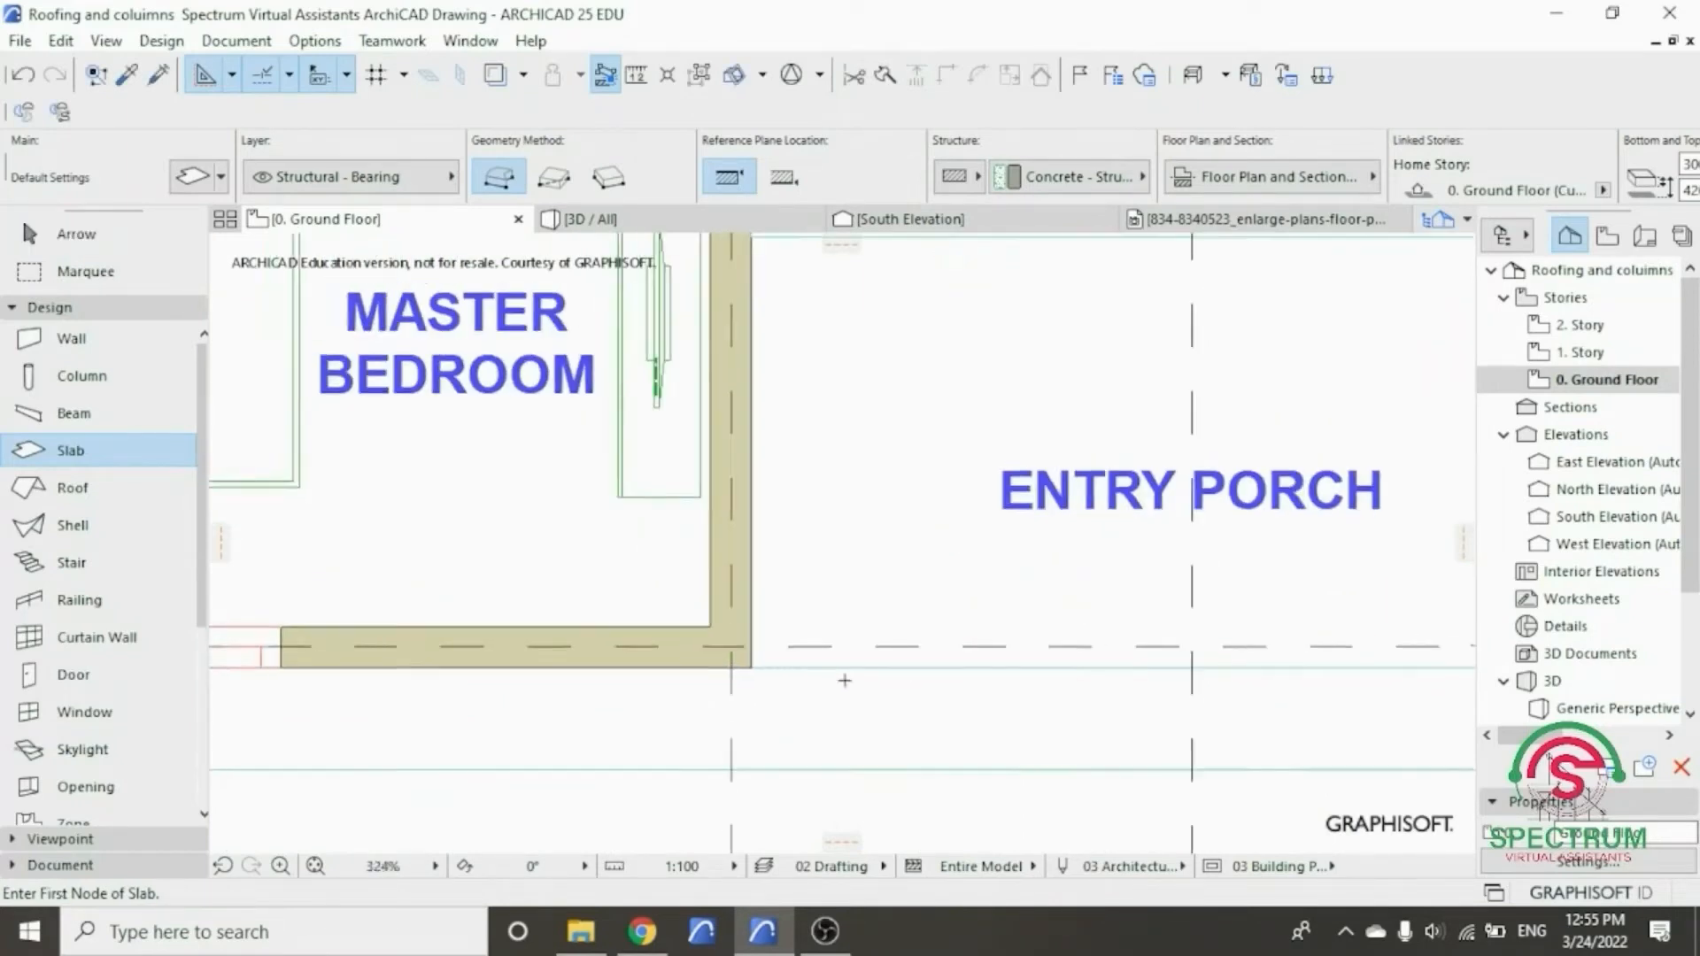
- Examine the new roof slab and front canopy in the 3D view from the front and from above
scroll(844, 679, "down", 3)
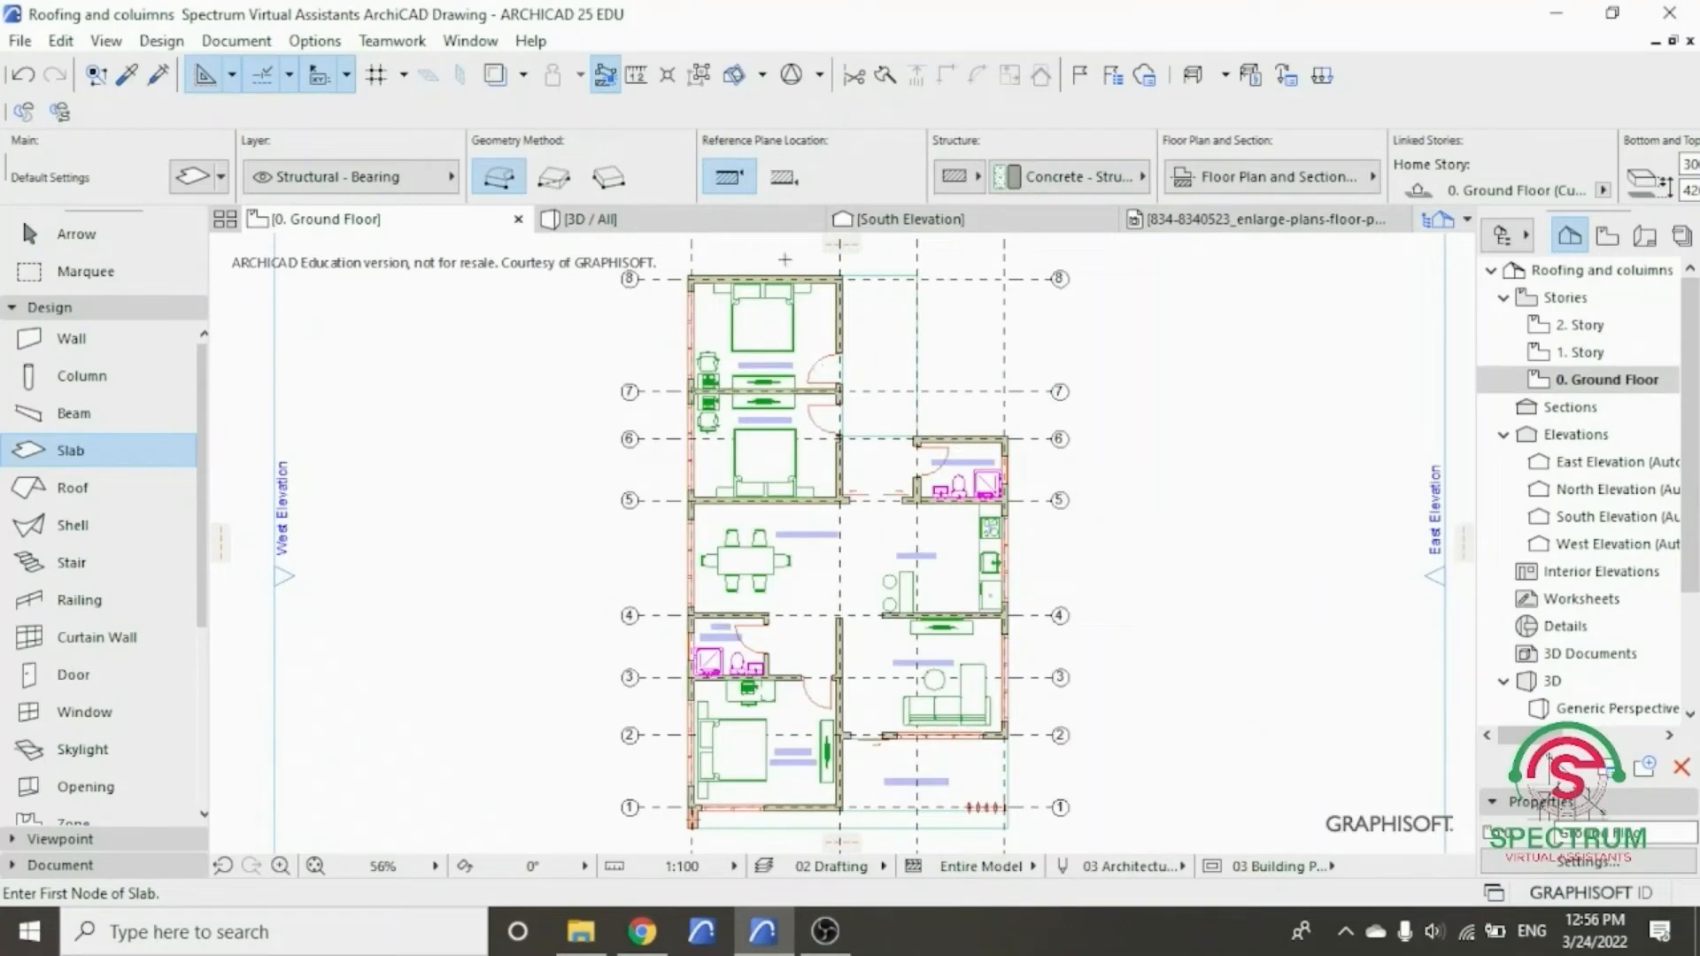
left_click(778, 221)
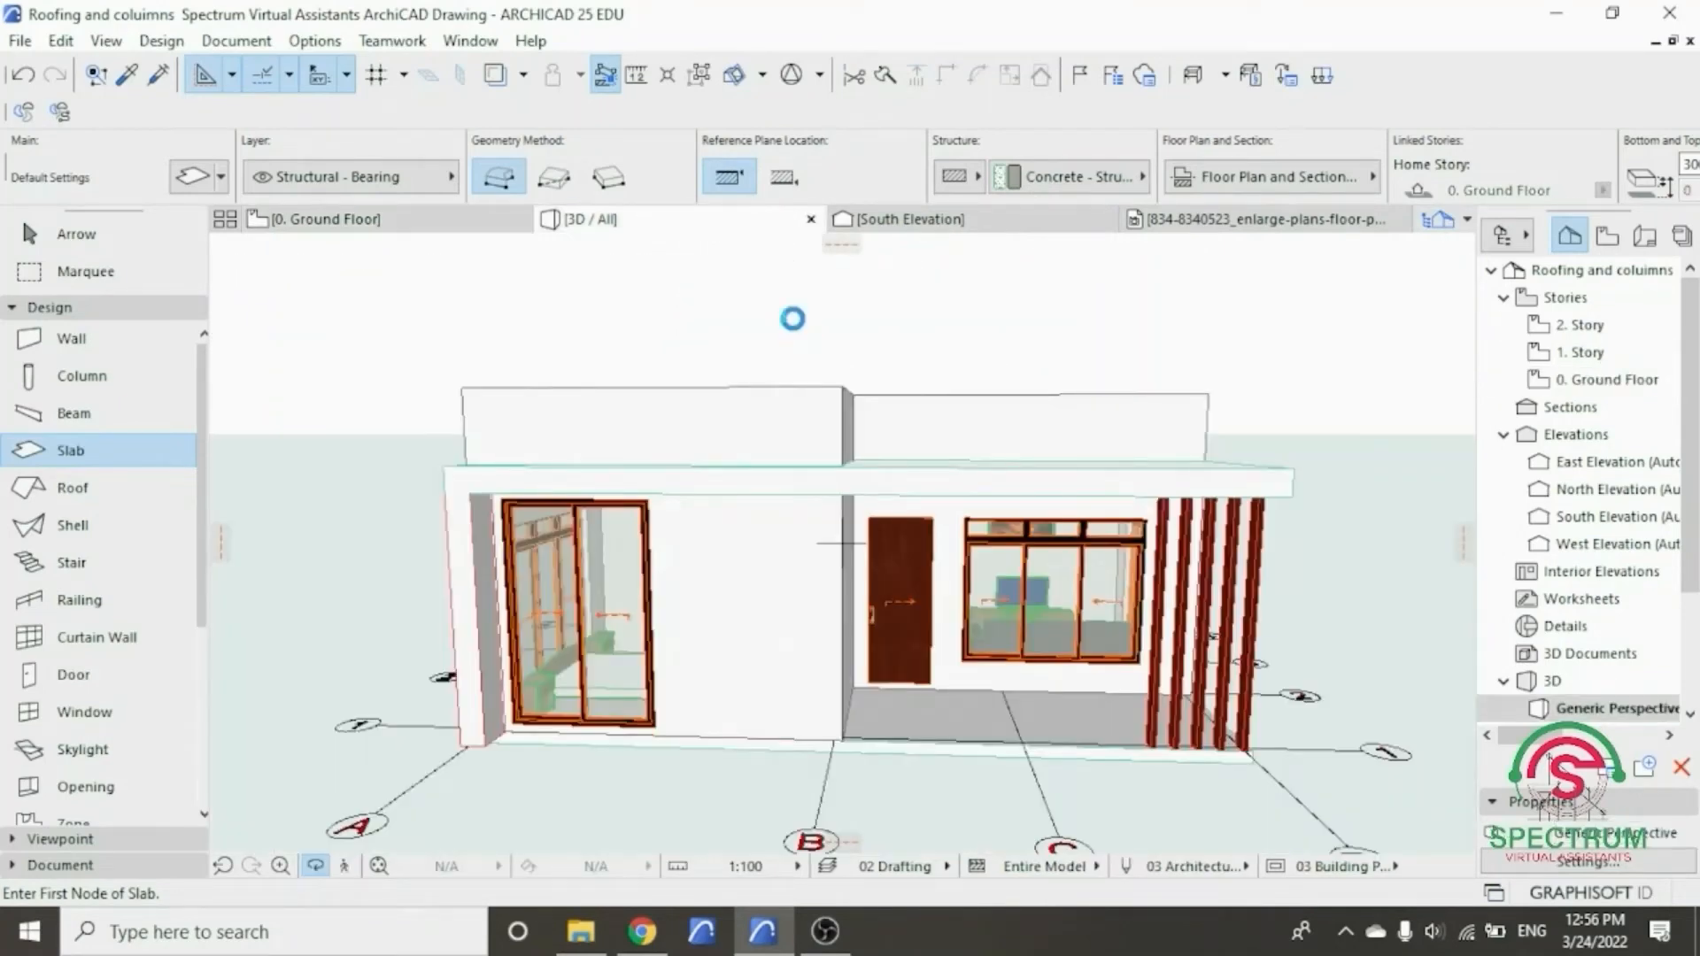
middle_click_drag(858, 349, 810, 496, "shift")
scroll(794, 528, "down", 3)
middle_click_drag(888, 395, 654, 335, "shift")
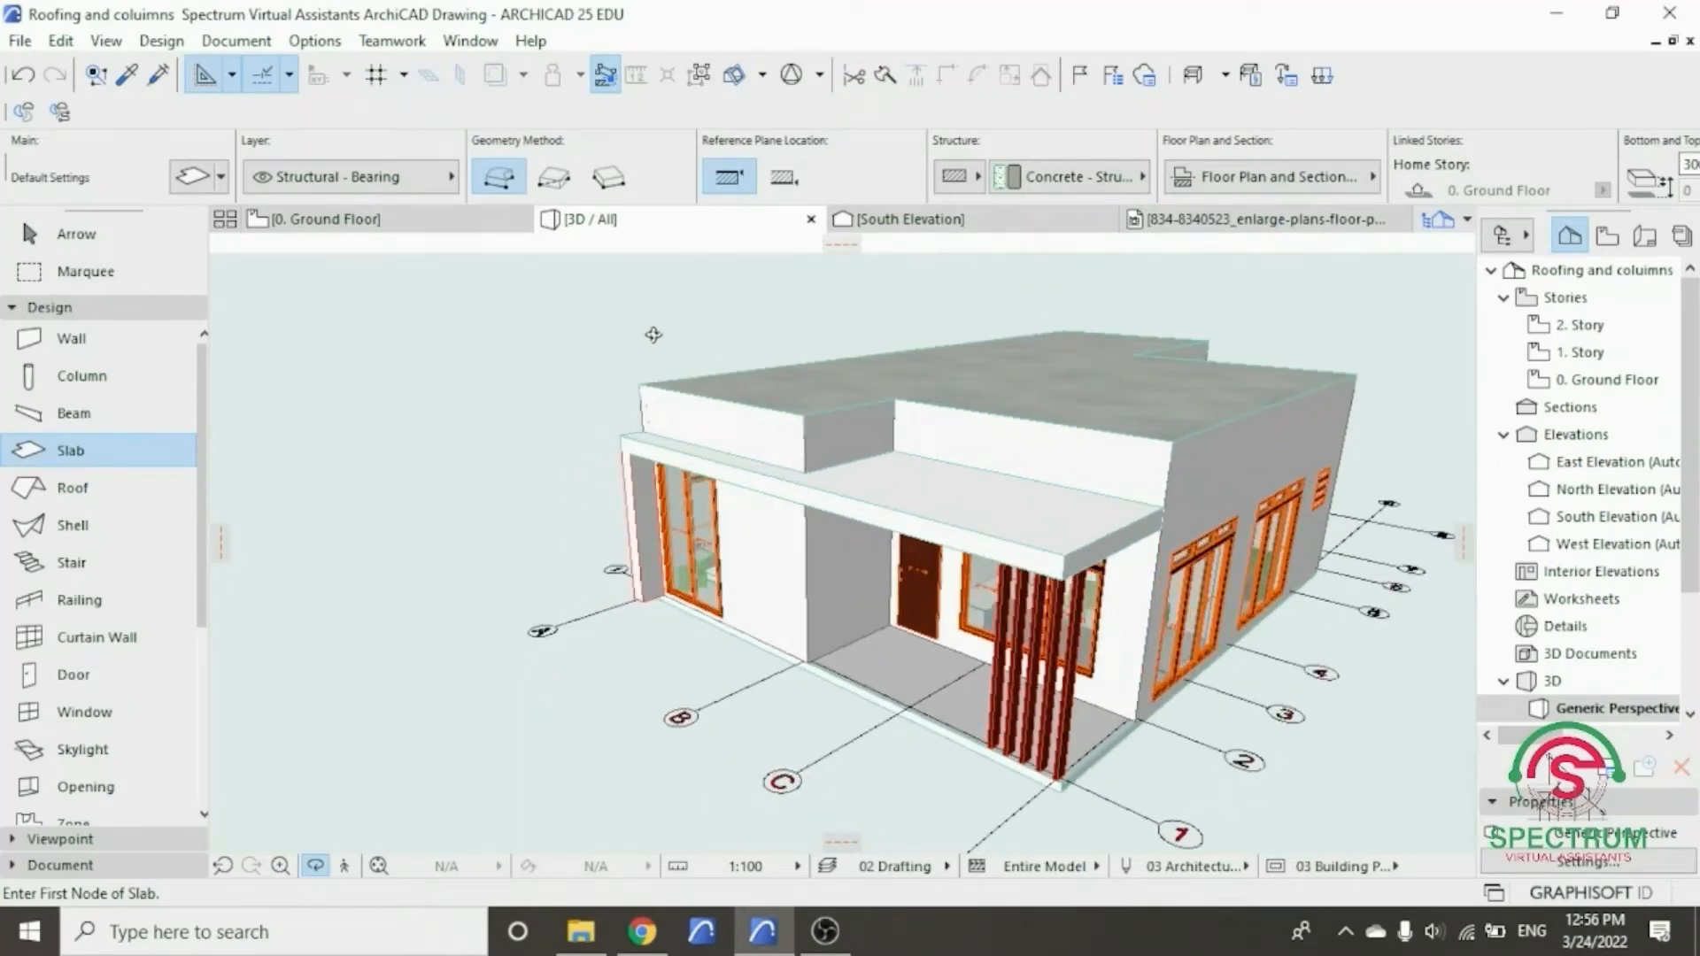
middle_click_drag(654, 335, 788, 412, "shift")
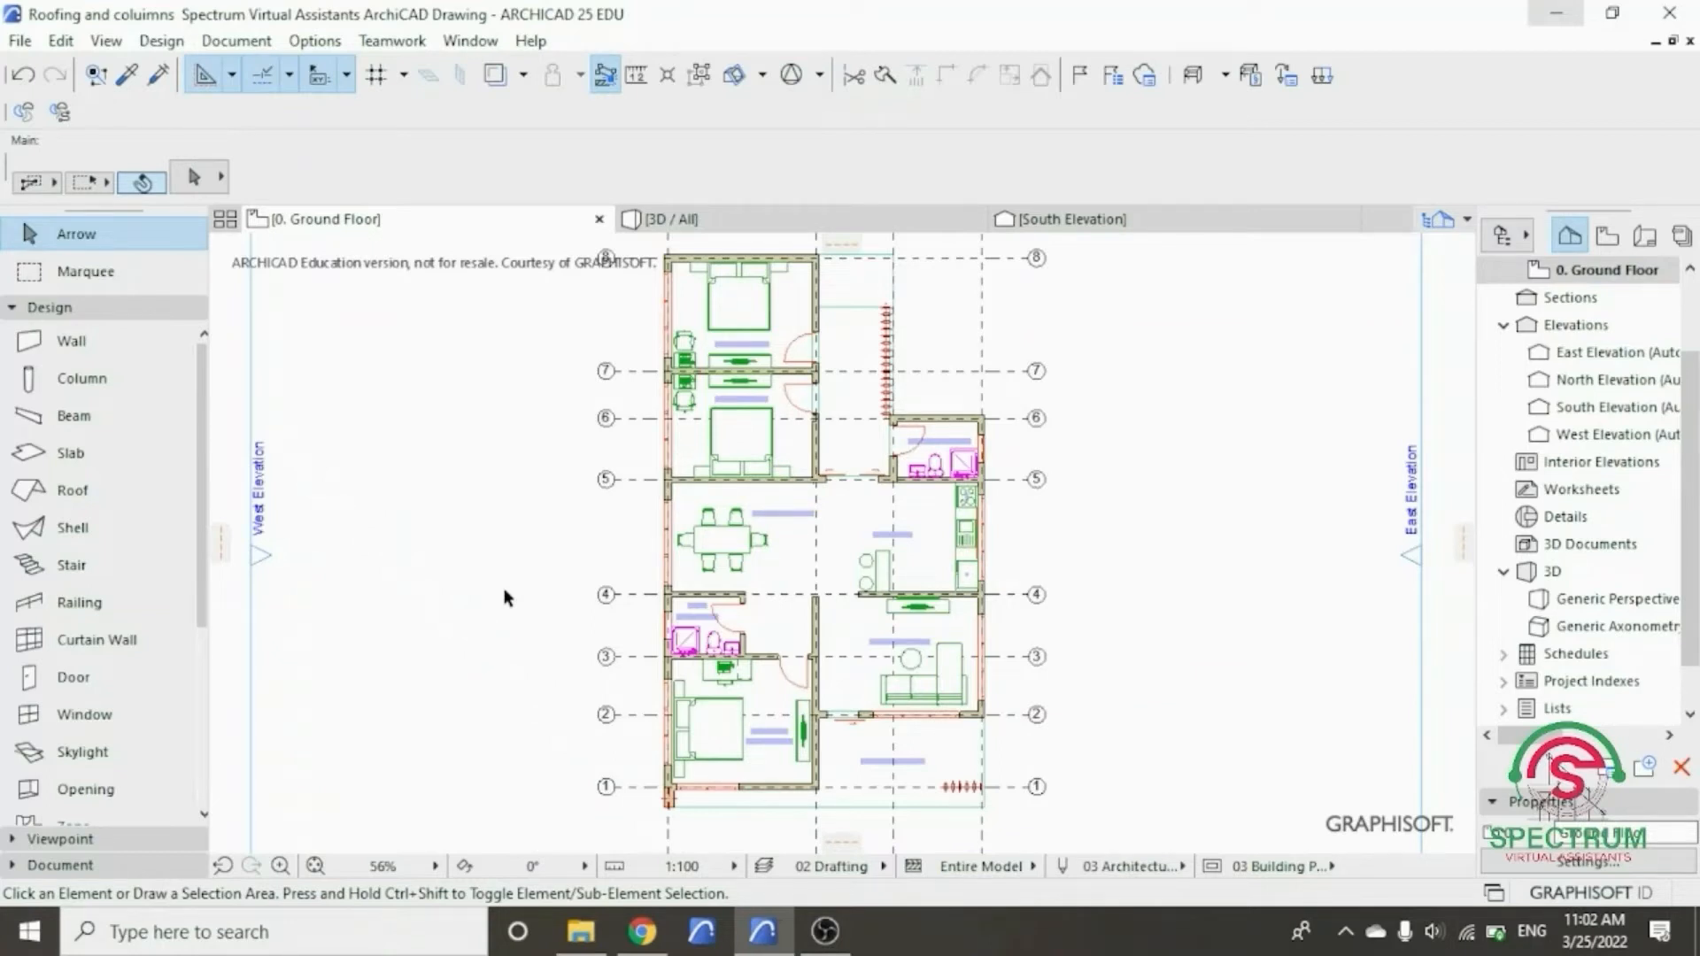
- Inspect the house's parapets, roof surface and front canopy in 3D from several angles
scroll(772, 795, "up", 5)
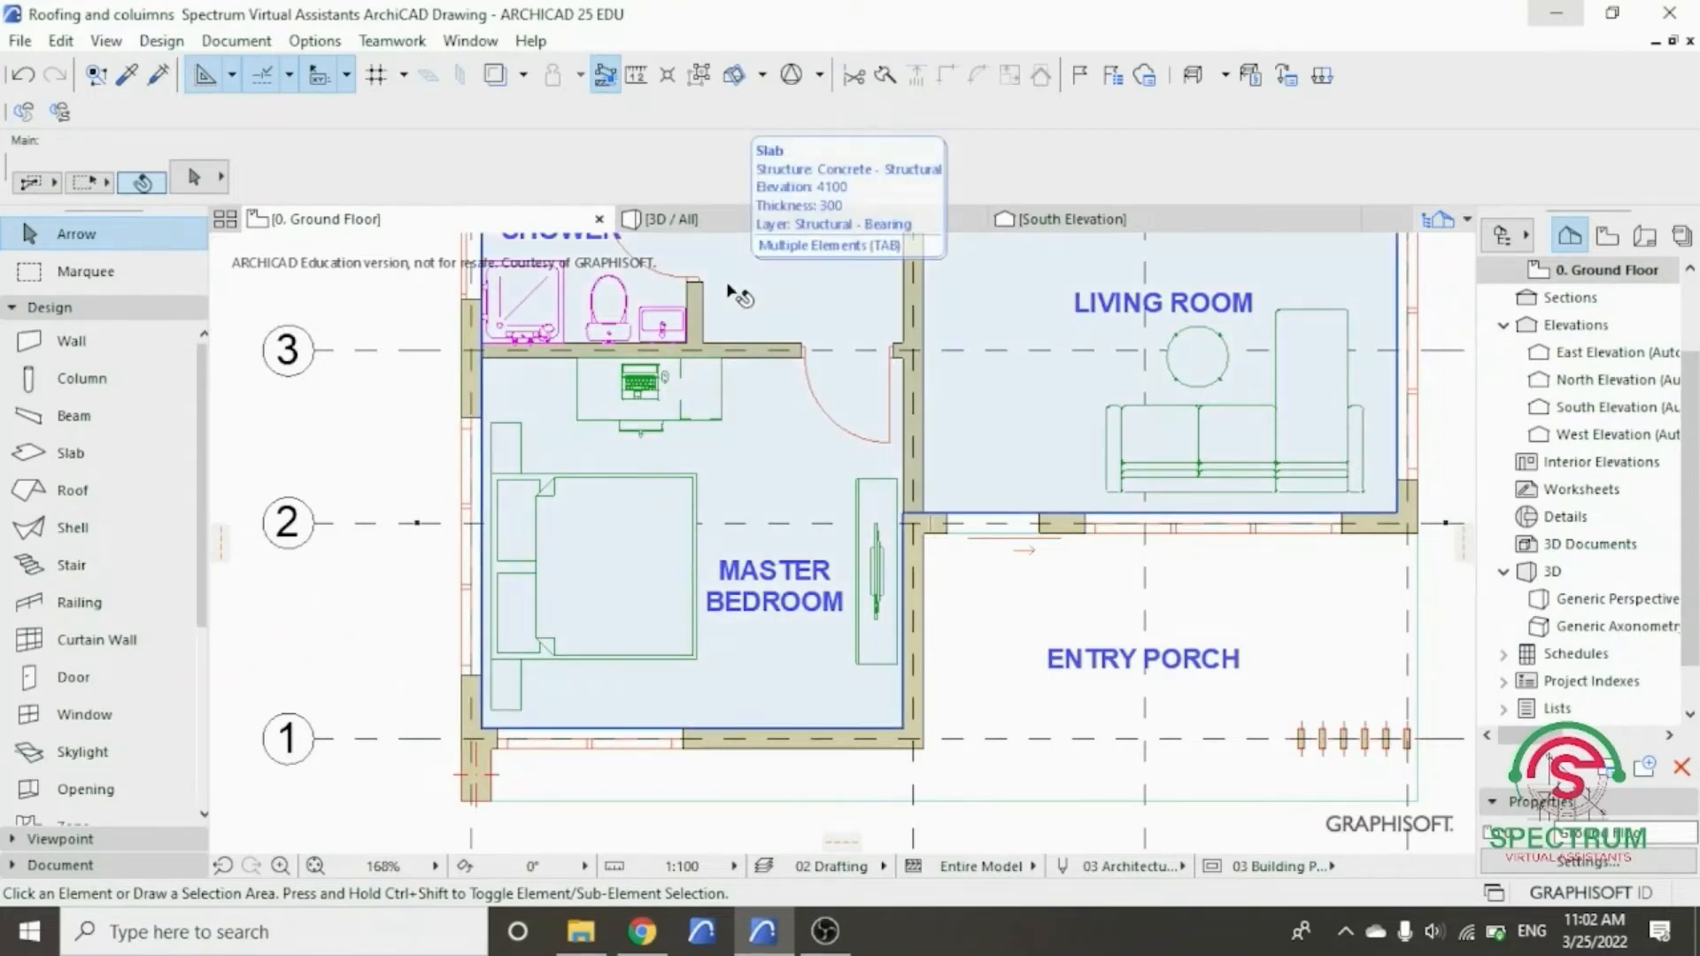
left_click(736, 224)
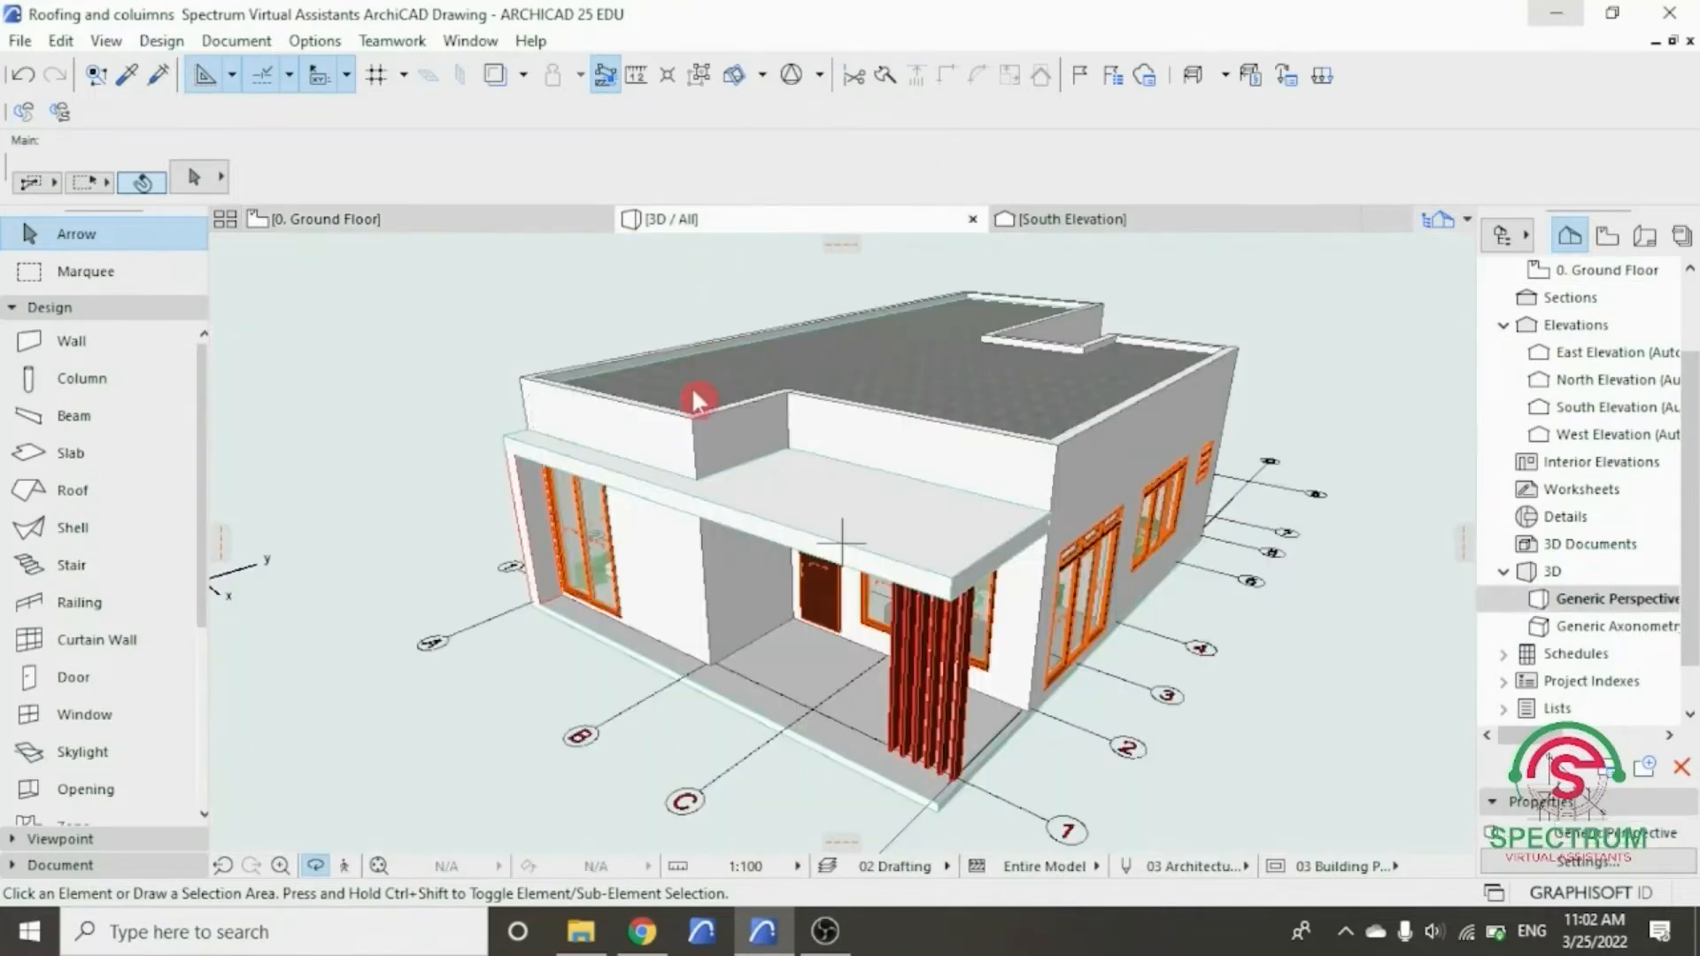
scroll(678, 525, "up", 6)
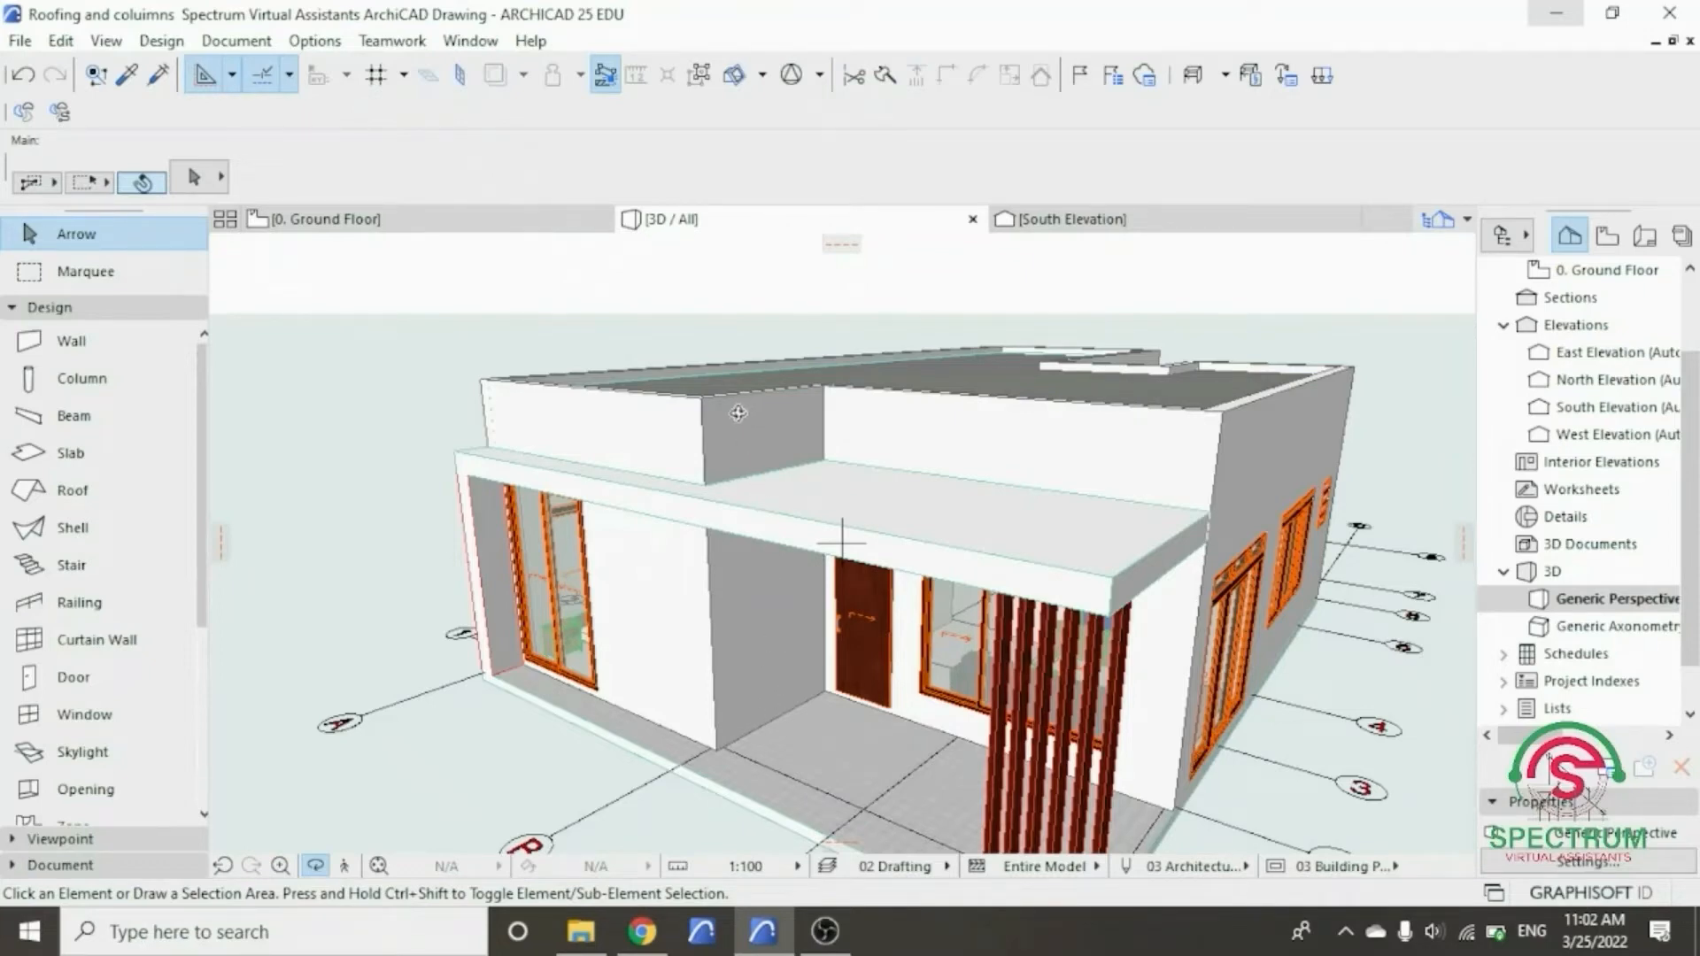
left_click_drag(638, 447, 784, 414)
scroll(844, 417, "down", 3)
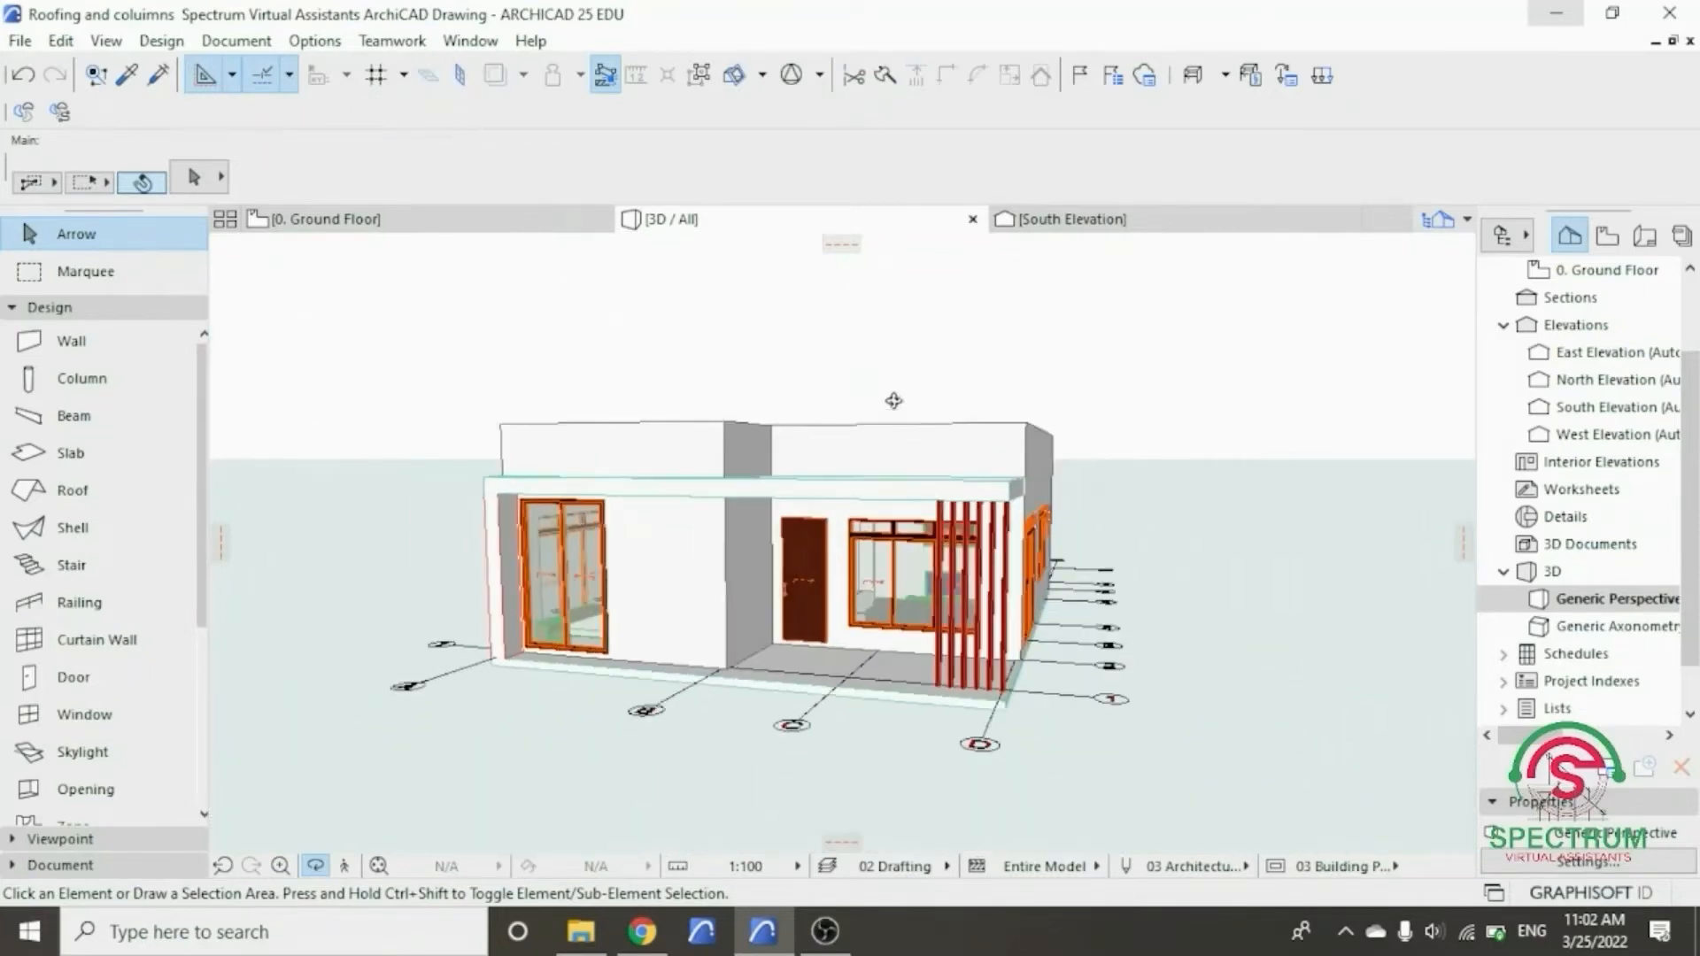
left_click_drag(898, 401, 809, 491)
scroll(828, 478, "down", 2)
scroll(838, 272, "up", 1)
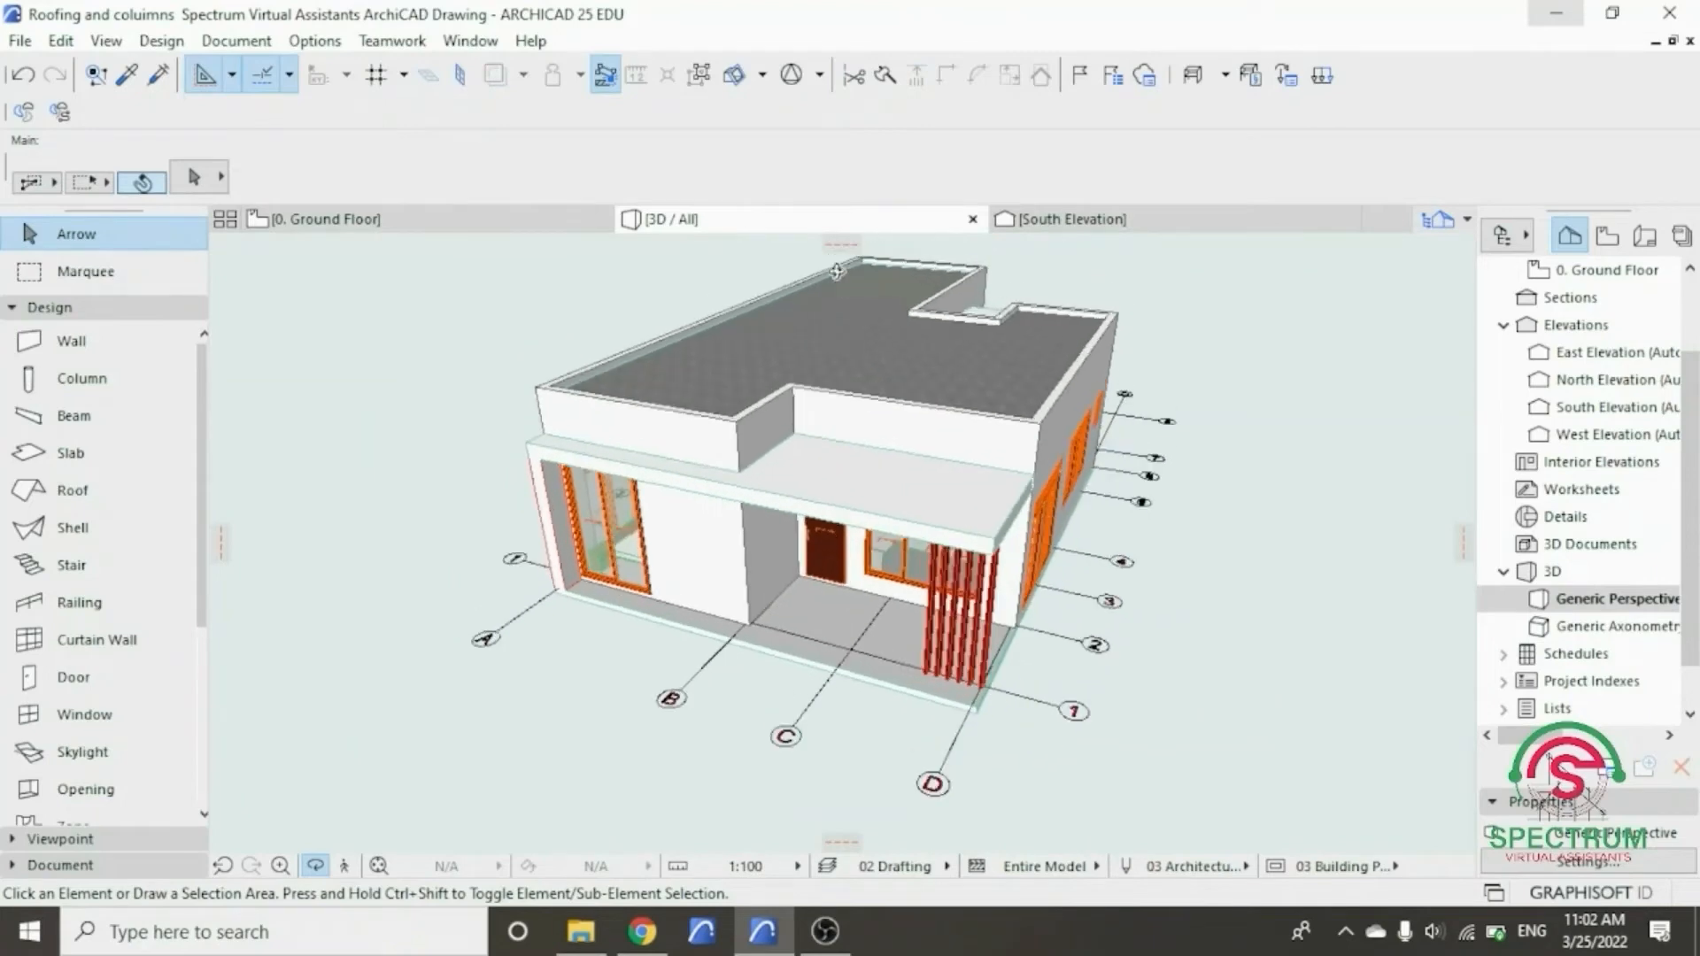
scroll(823, 372, "up", 4)
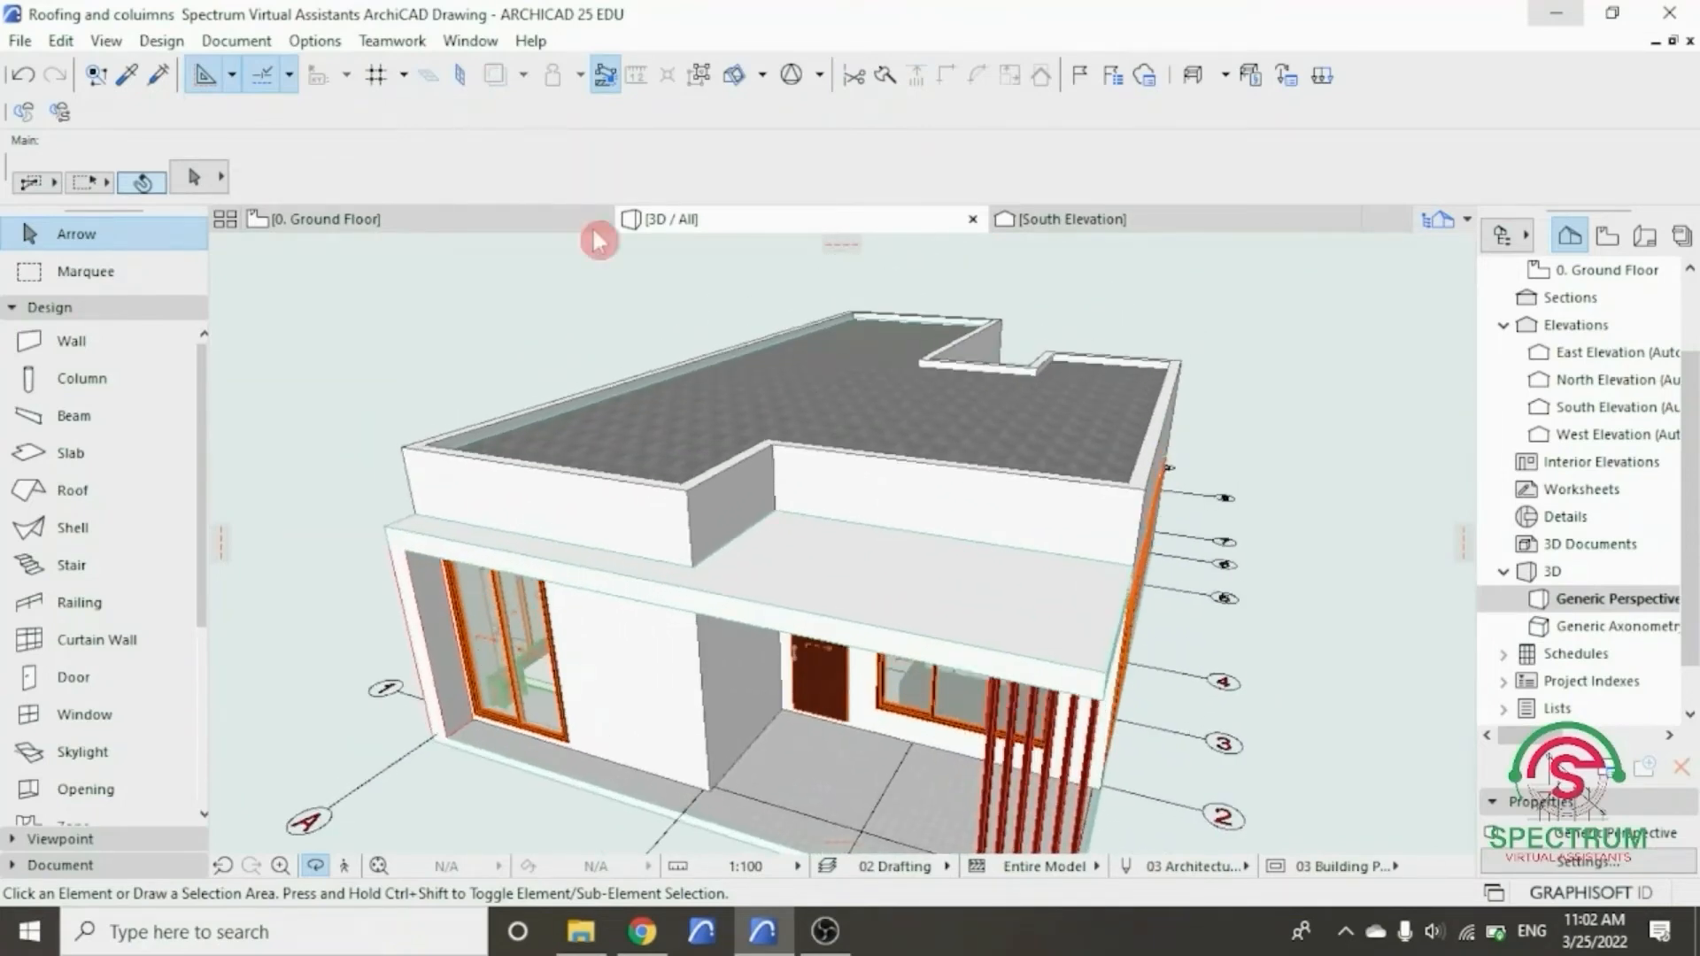
- Return to the ground floor plan and open the Wall tool's default geometry and positioning settings
left_click(412, 219)
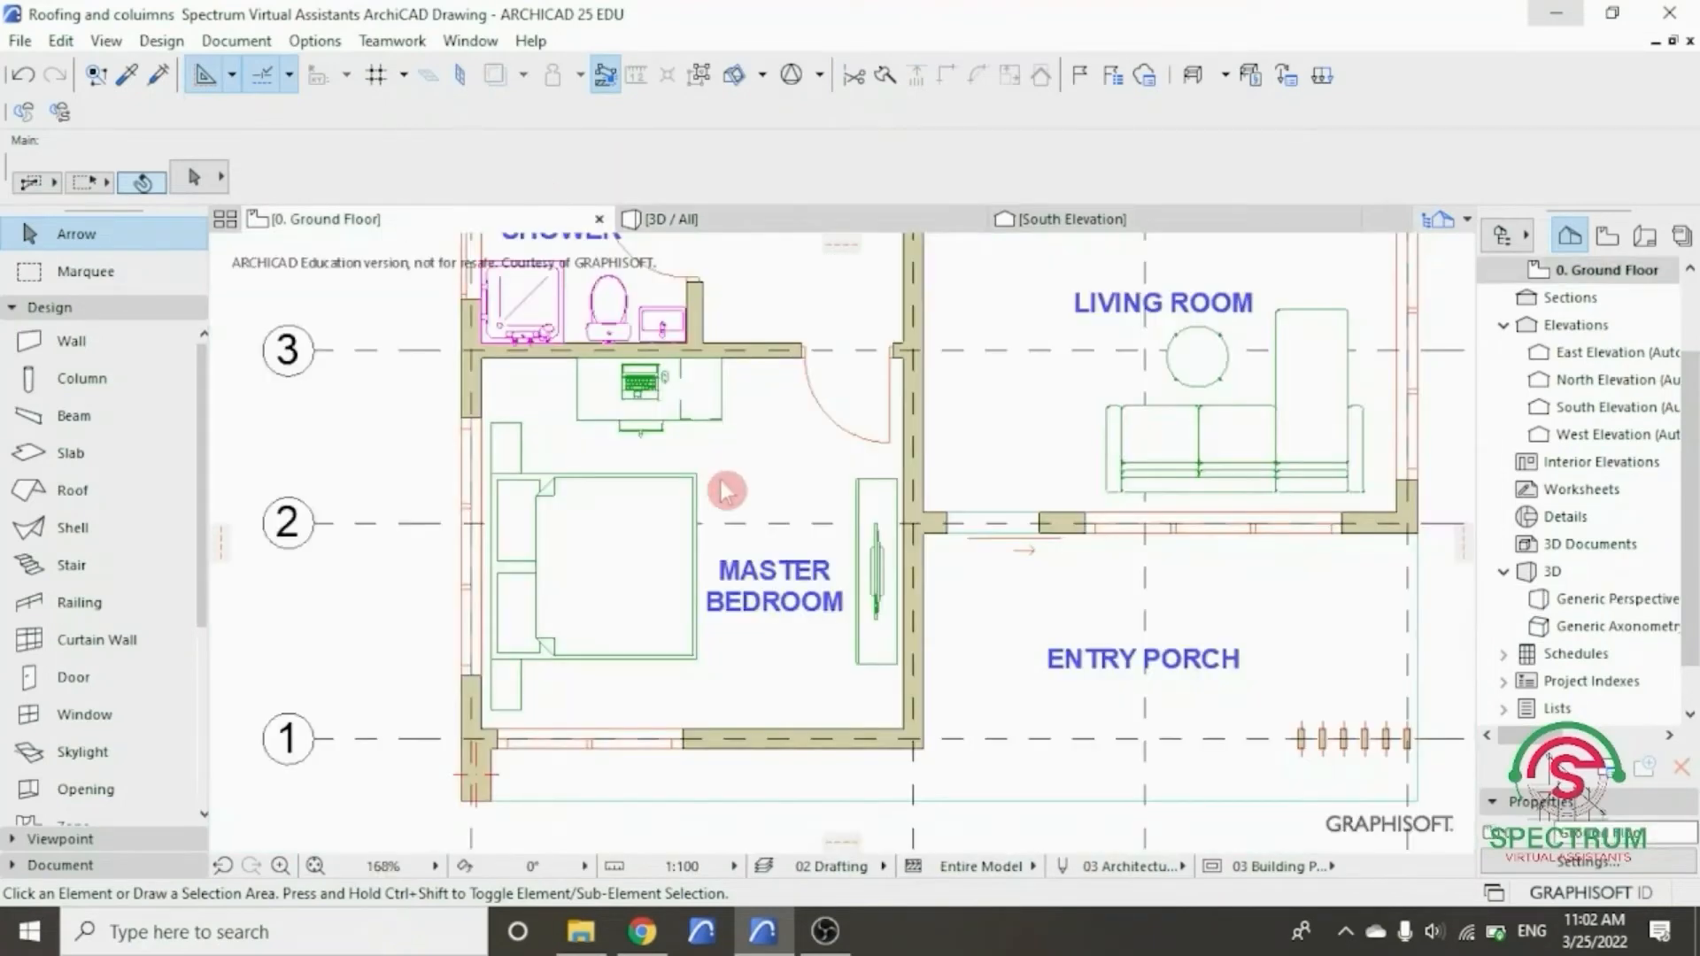
scroll(762, 541, "down", 5)
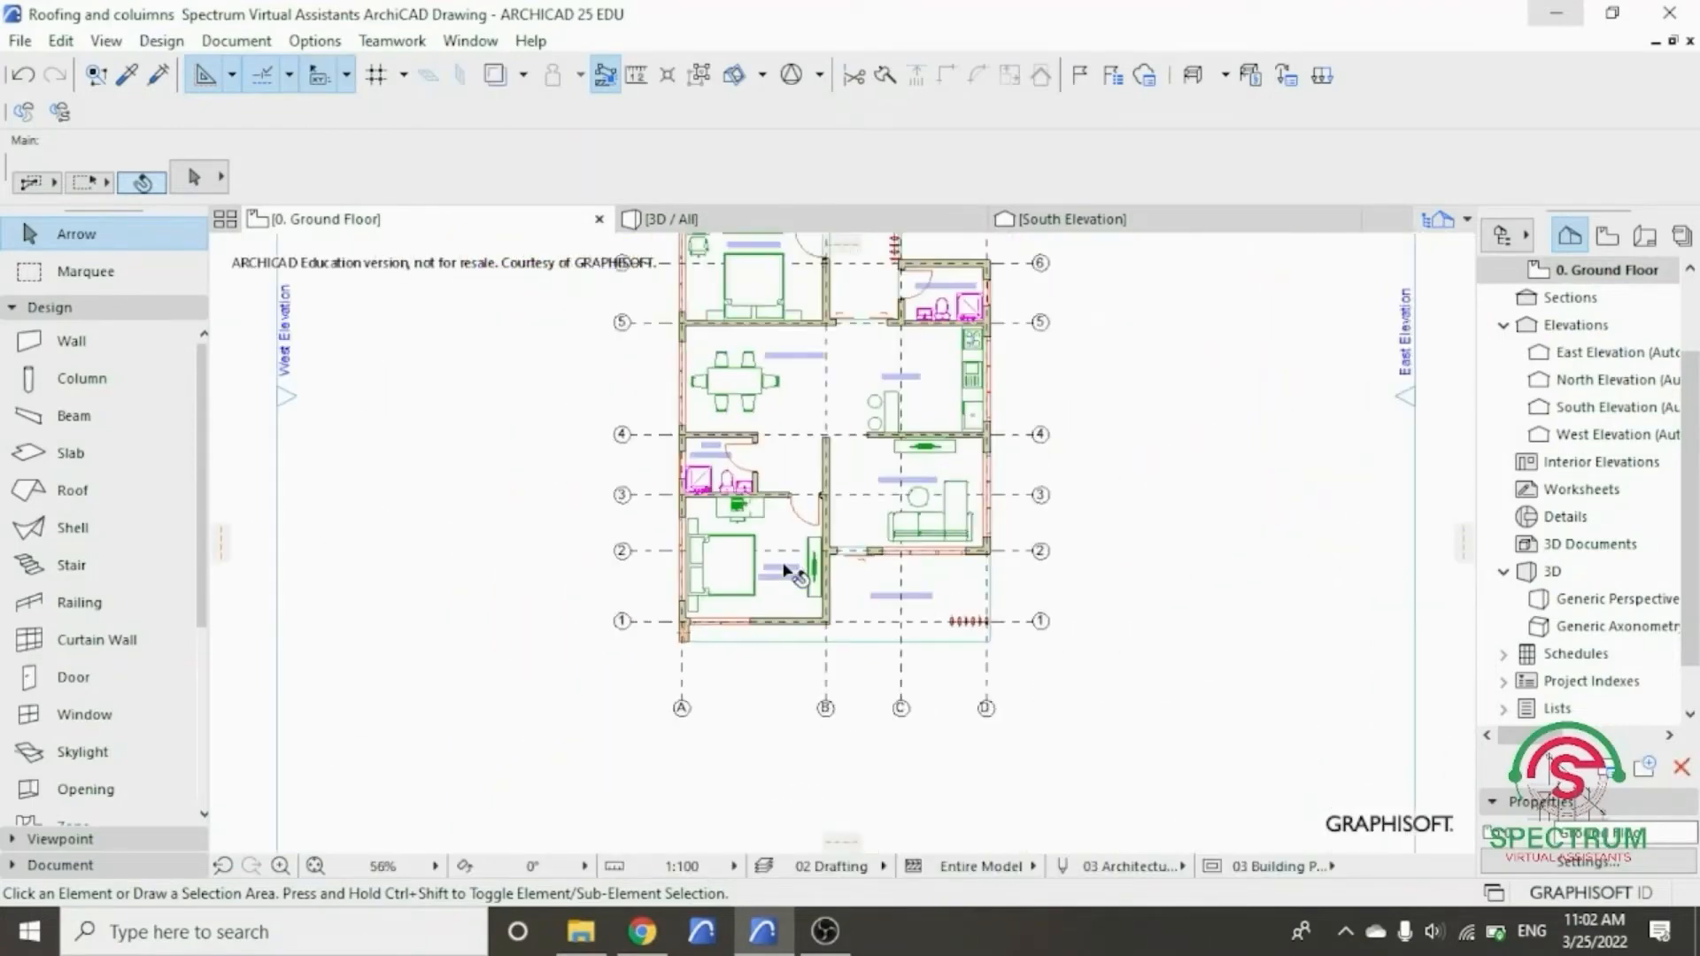
scroll(753, 455, "down", 3)
scroll(752, 363, "up", 3)
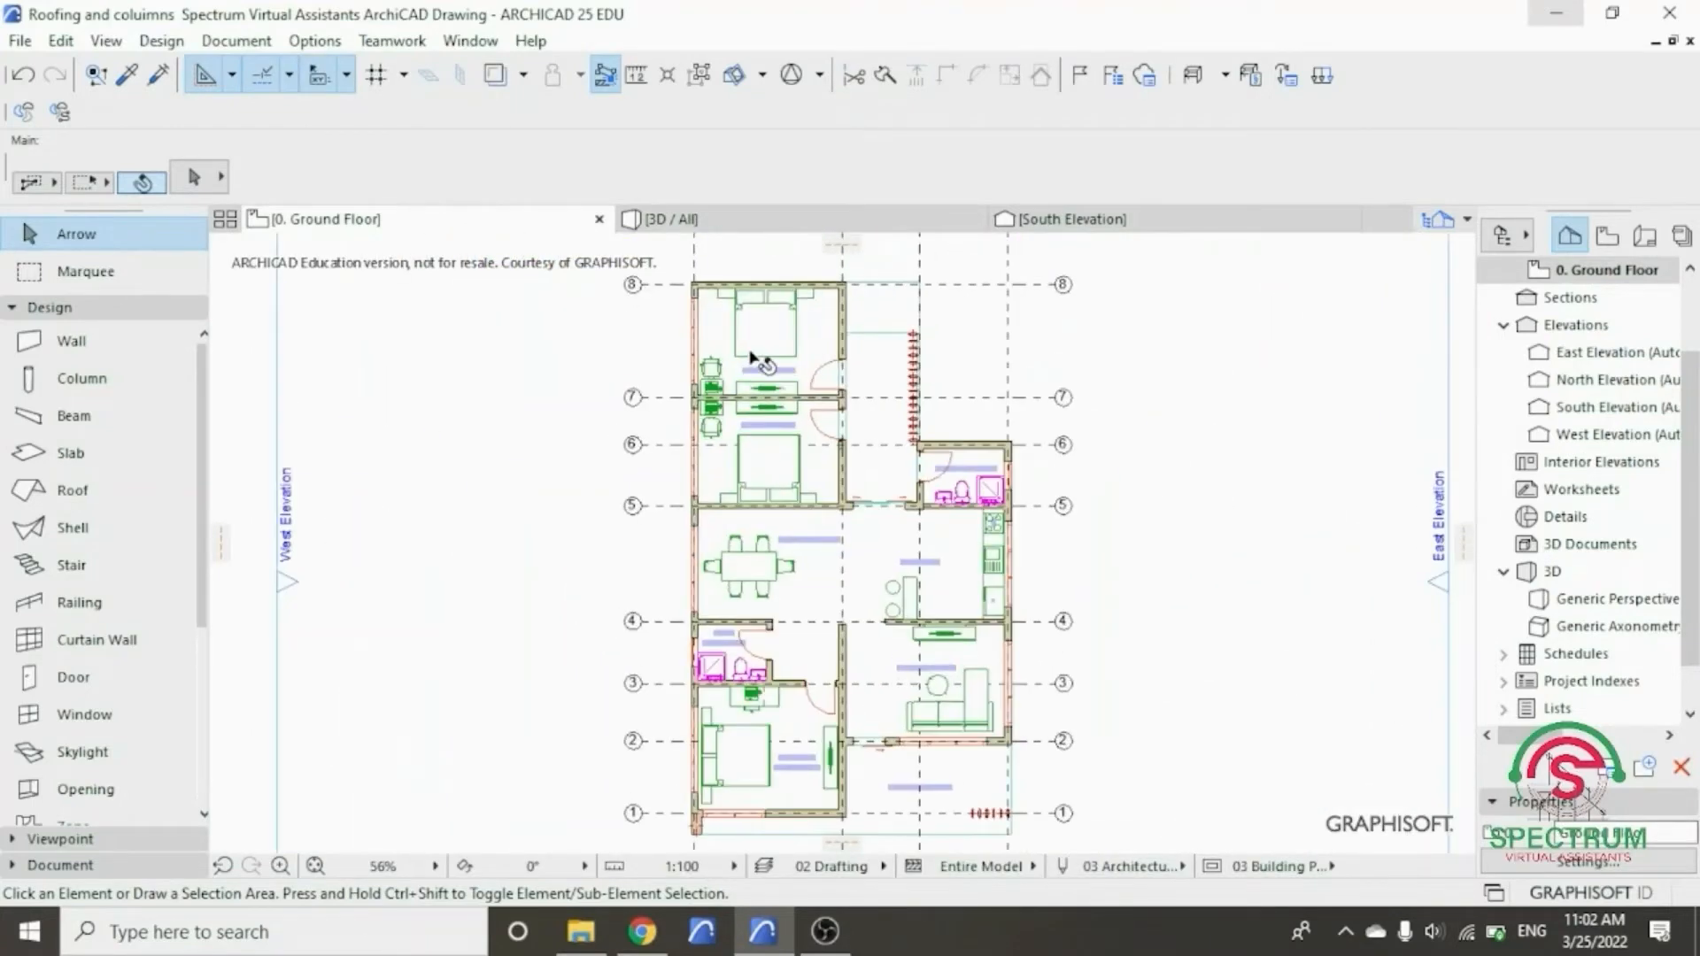
left_click(136, 314)
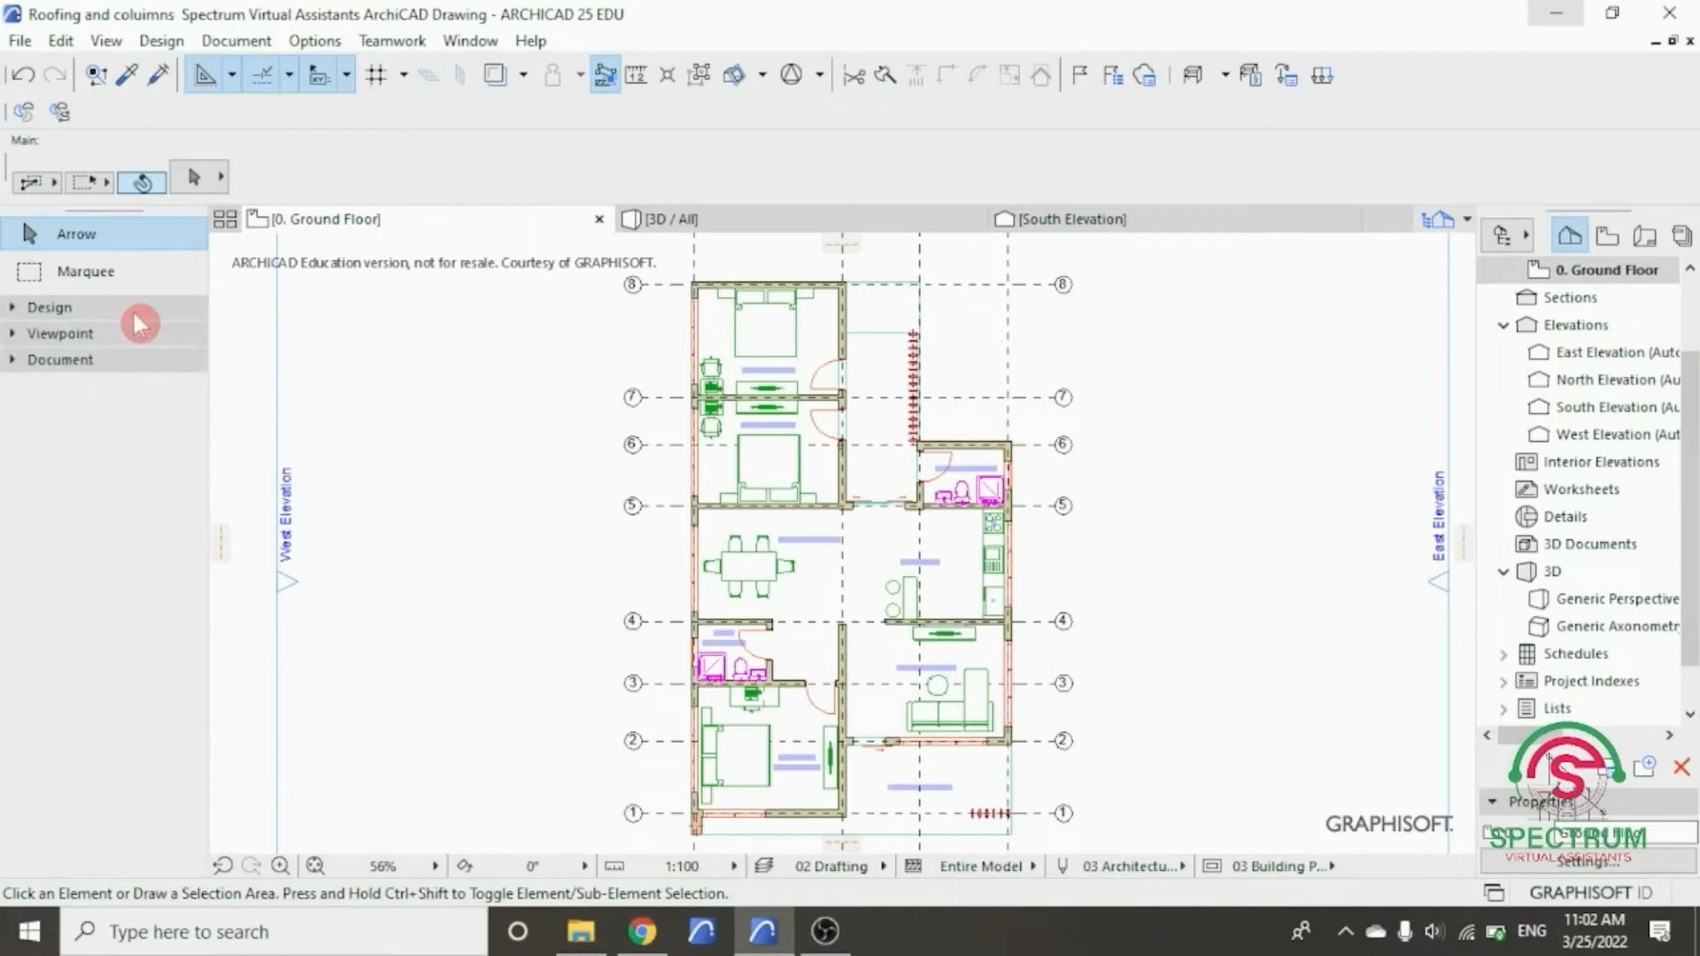
left_click(138, 317)
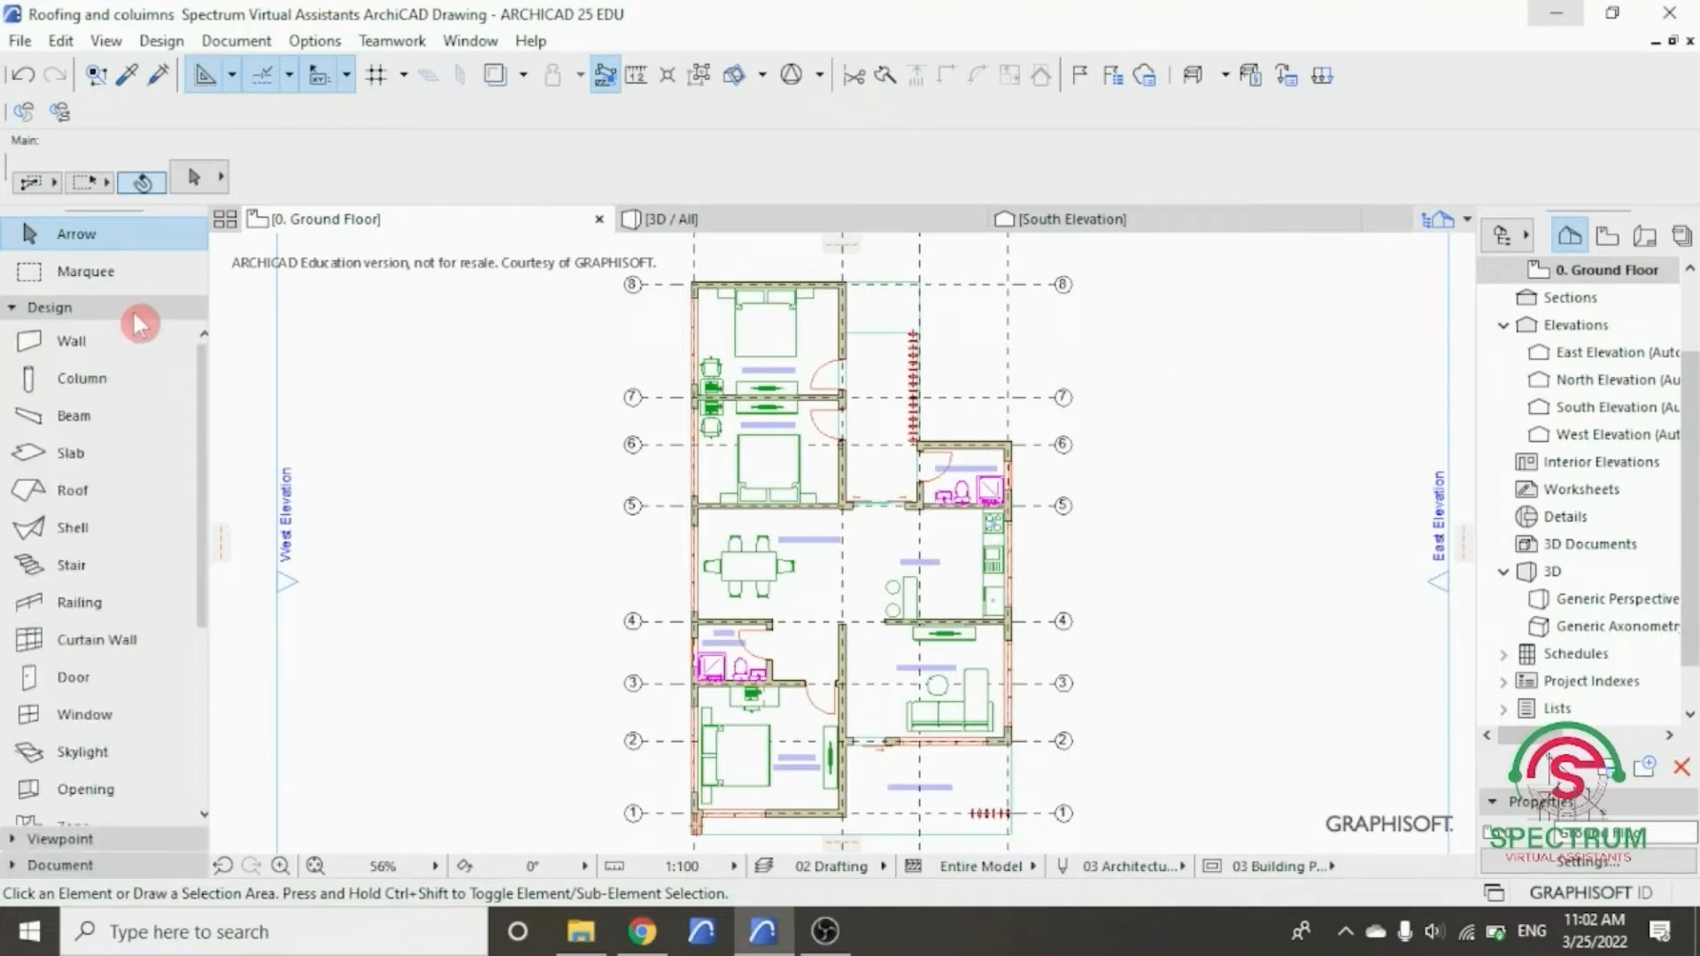
left_click(88, 348)
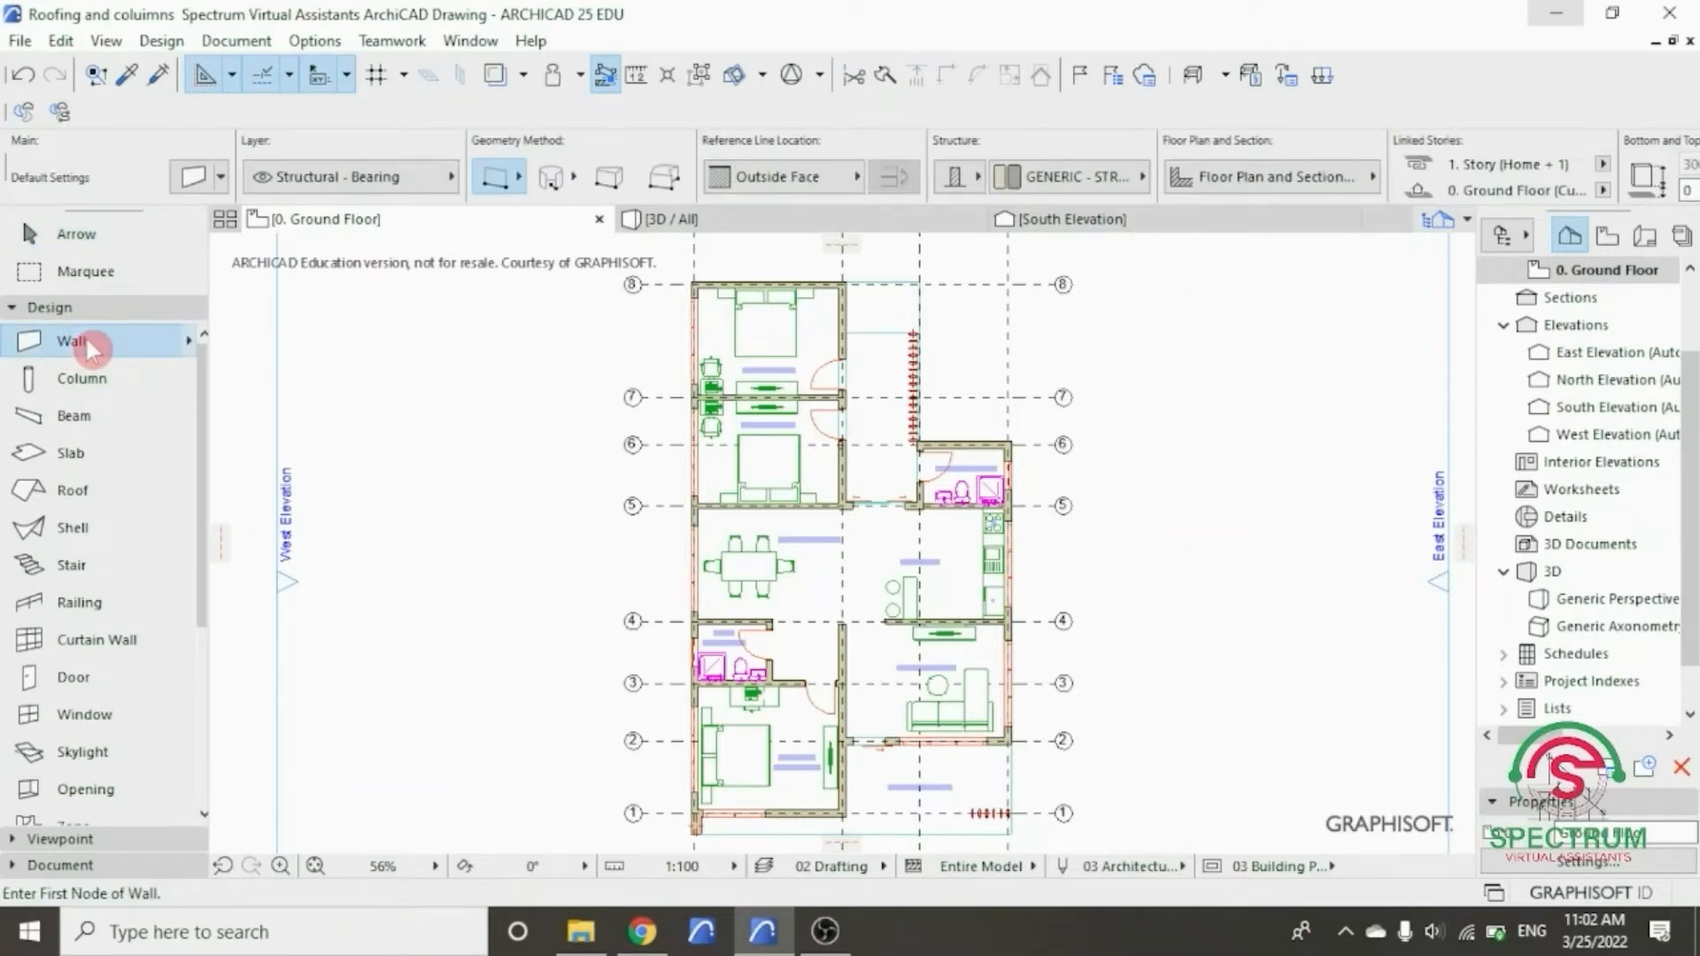
double_click(89, 348)
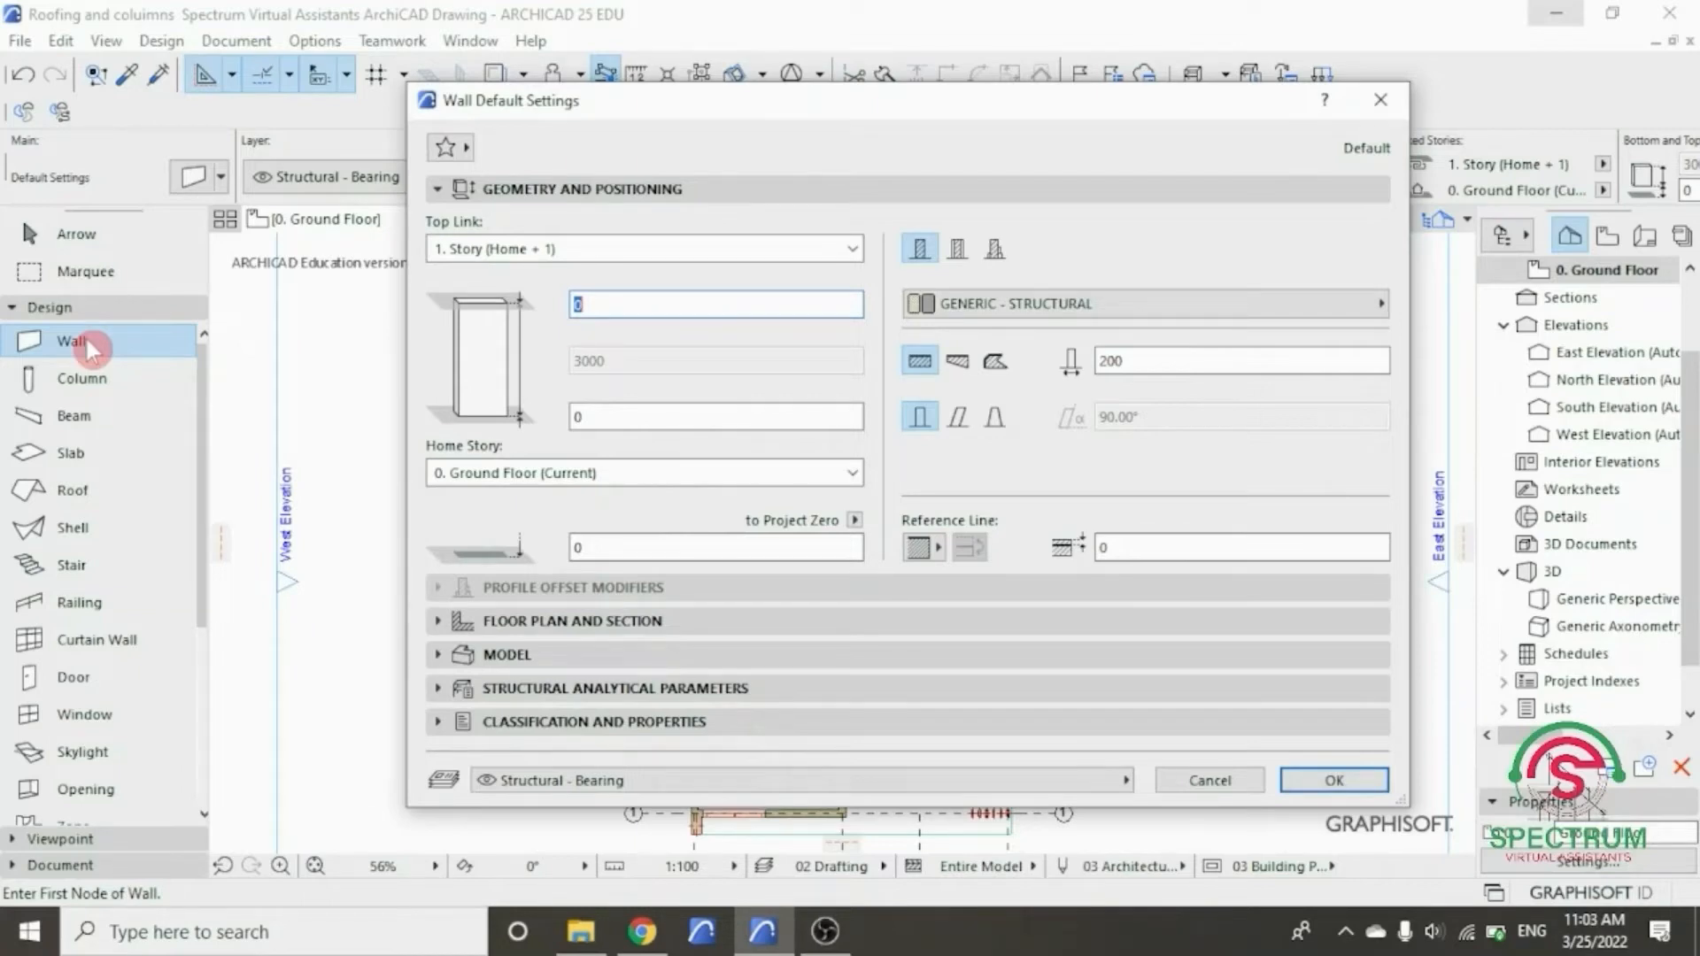
left_click(728, 195)
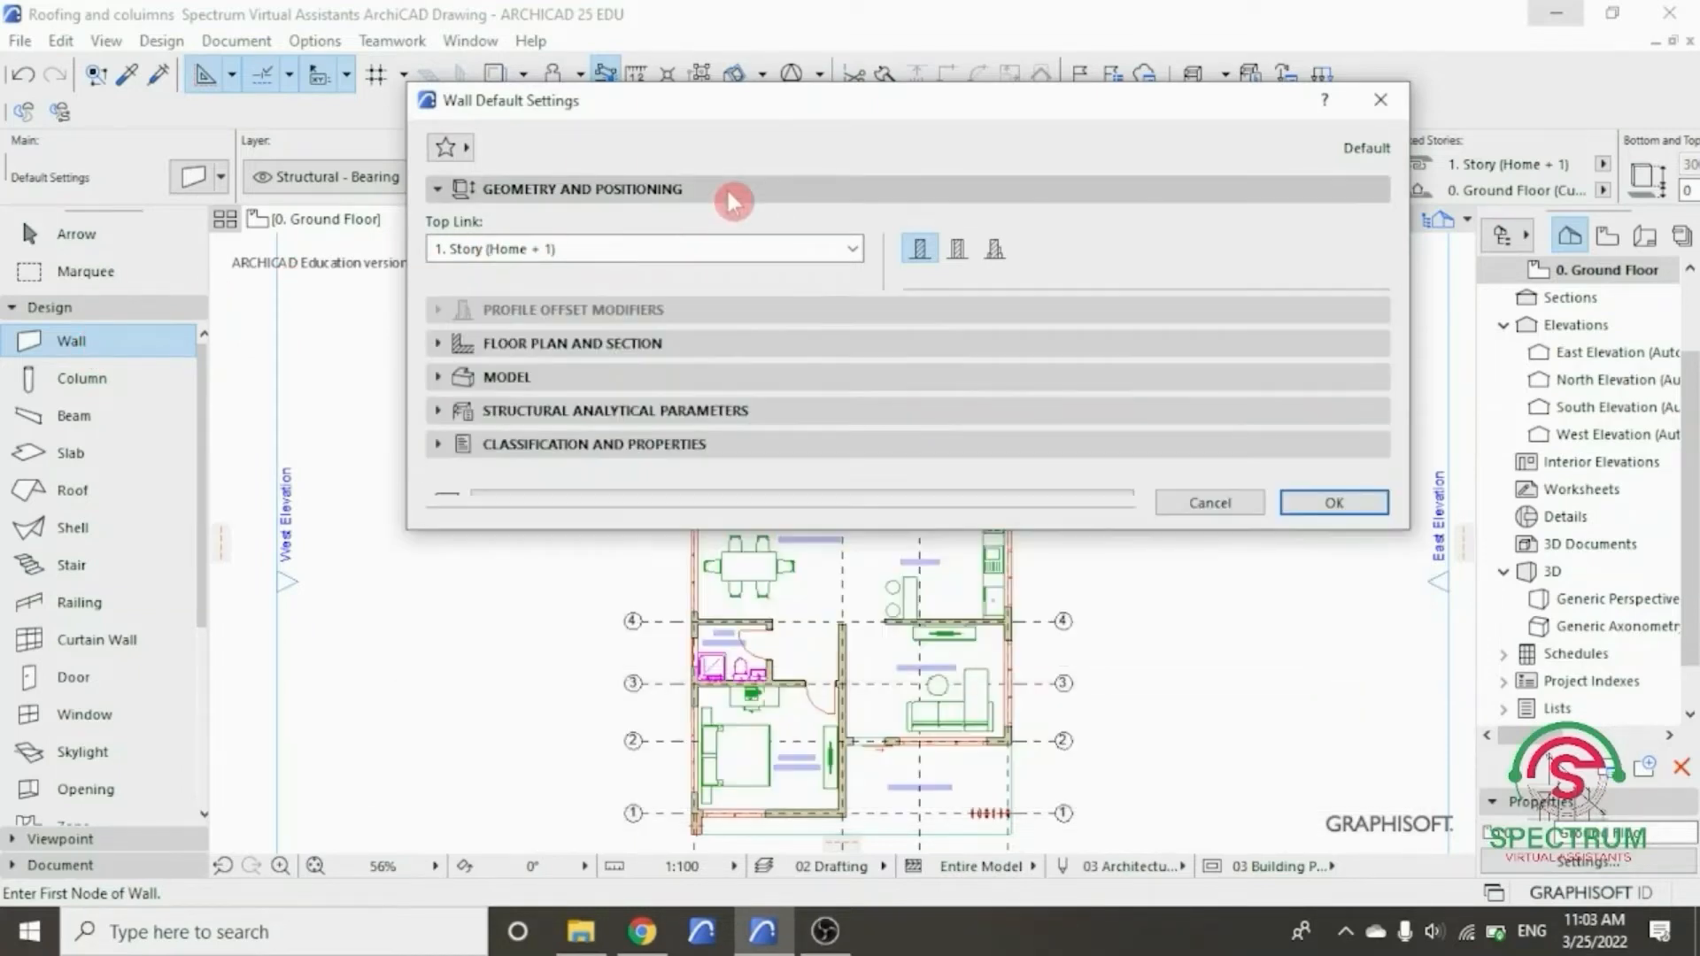
left_click(729, 190)
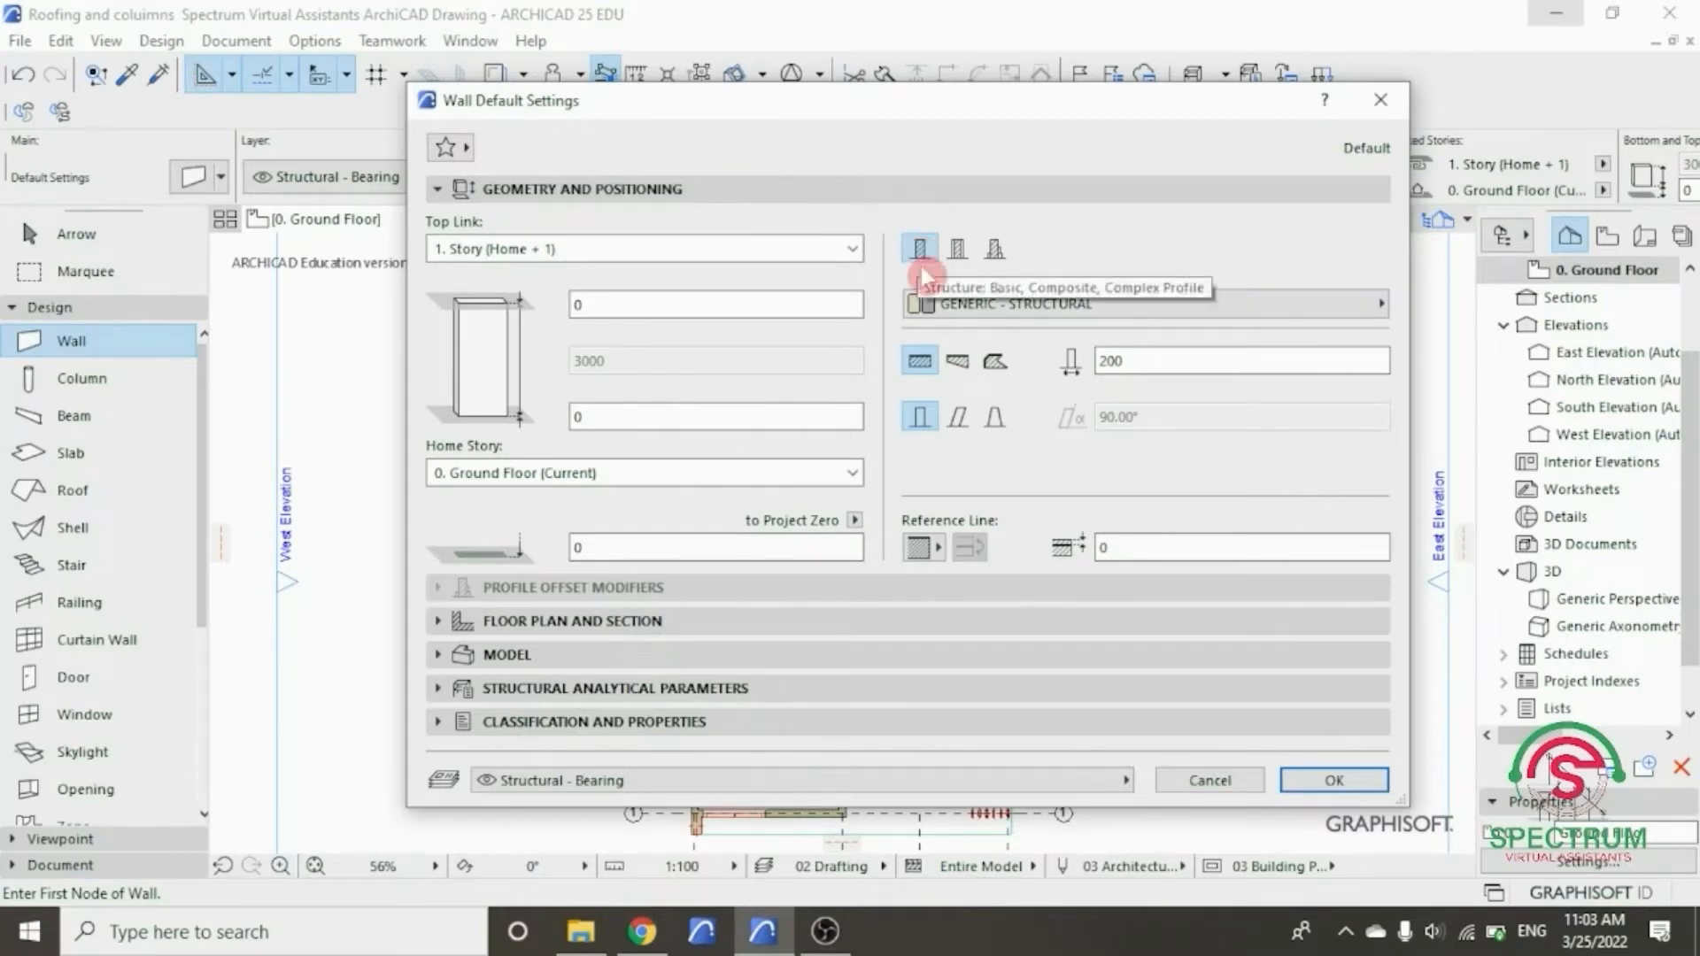
- Set the wall defaults to a Not Linked top, height 150, thickness 75 and home story 0. Ground Floor
left_click(850, 248)
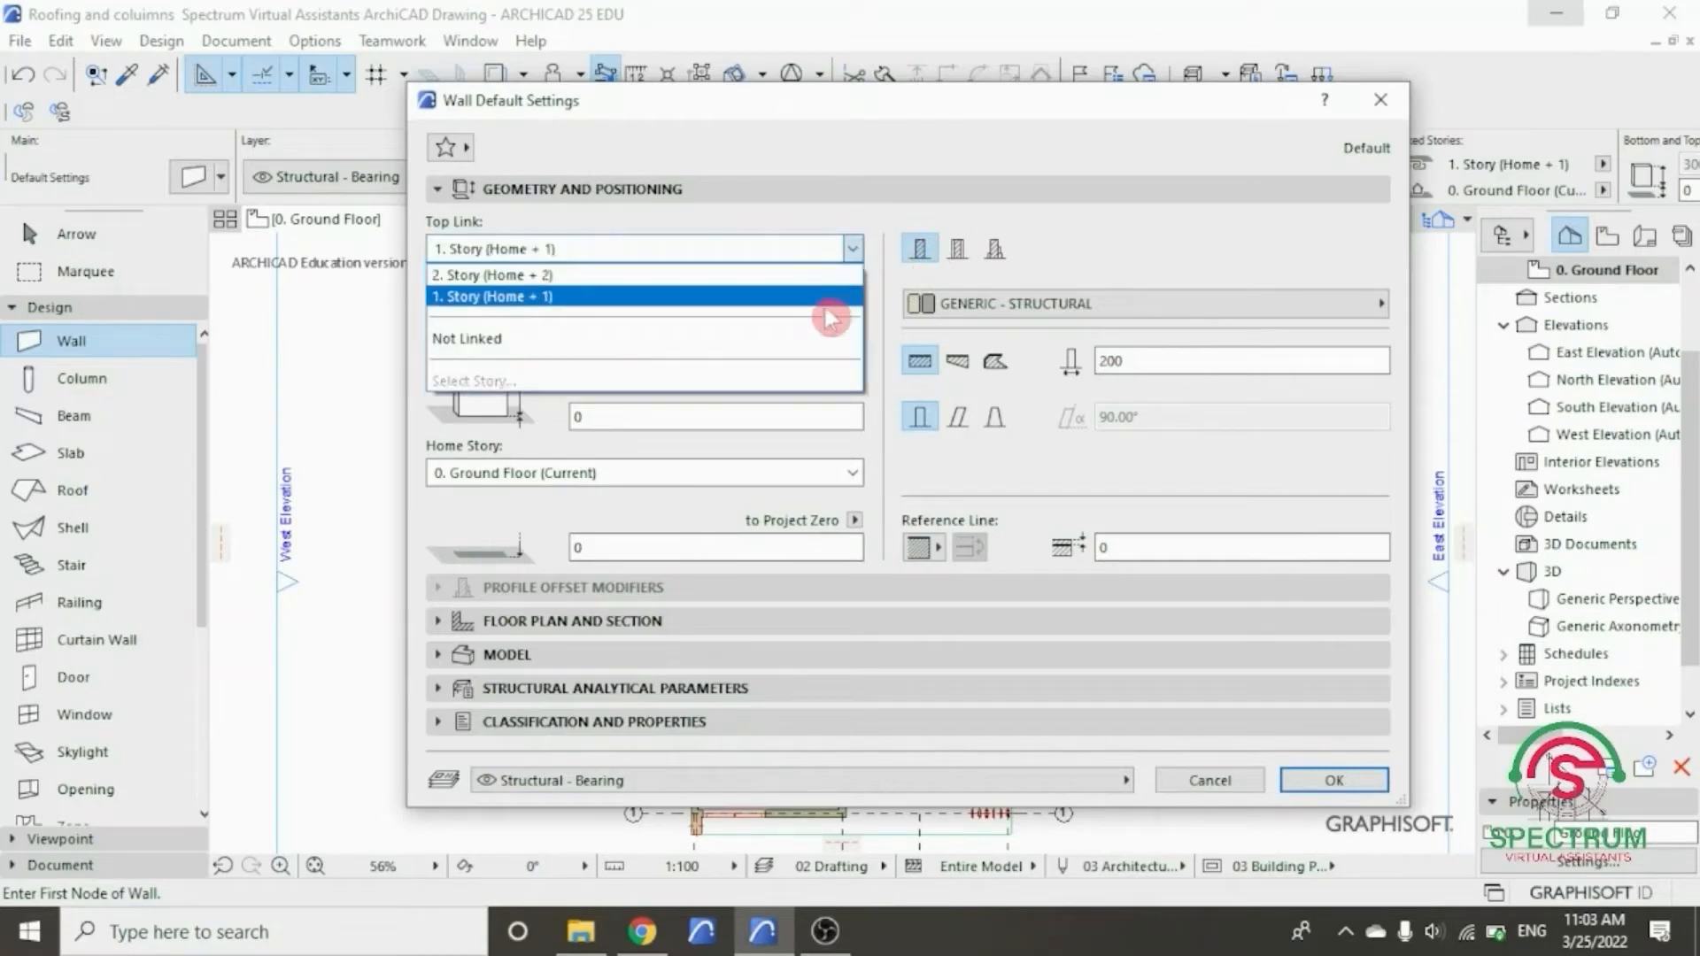
left_click(758, 340)
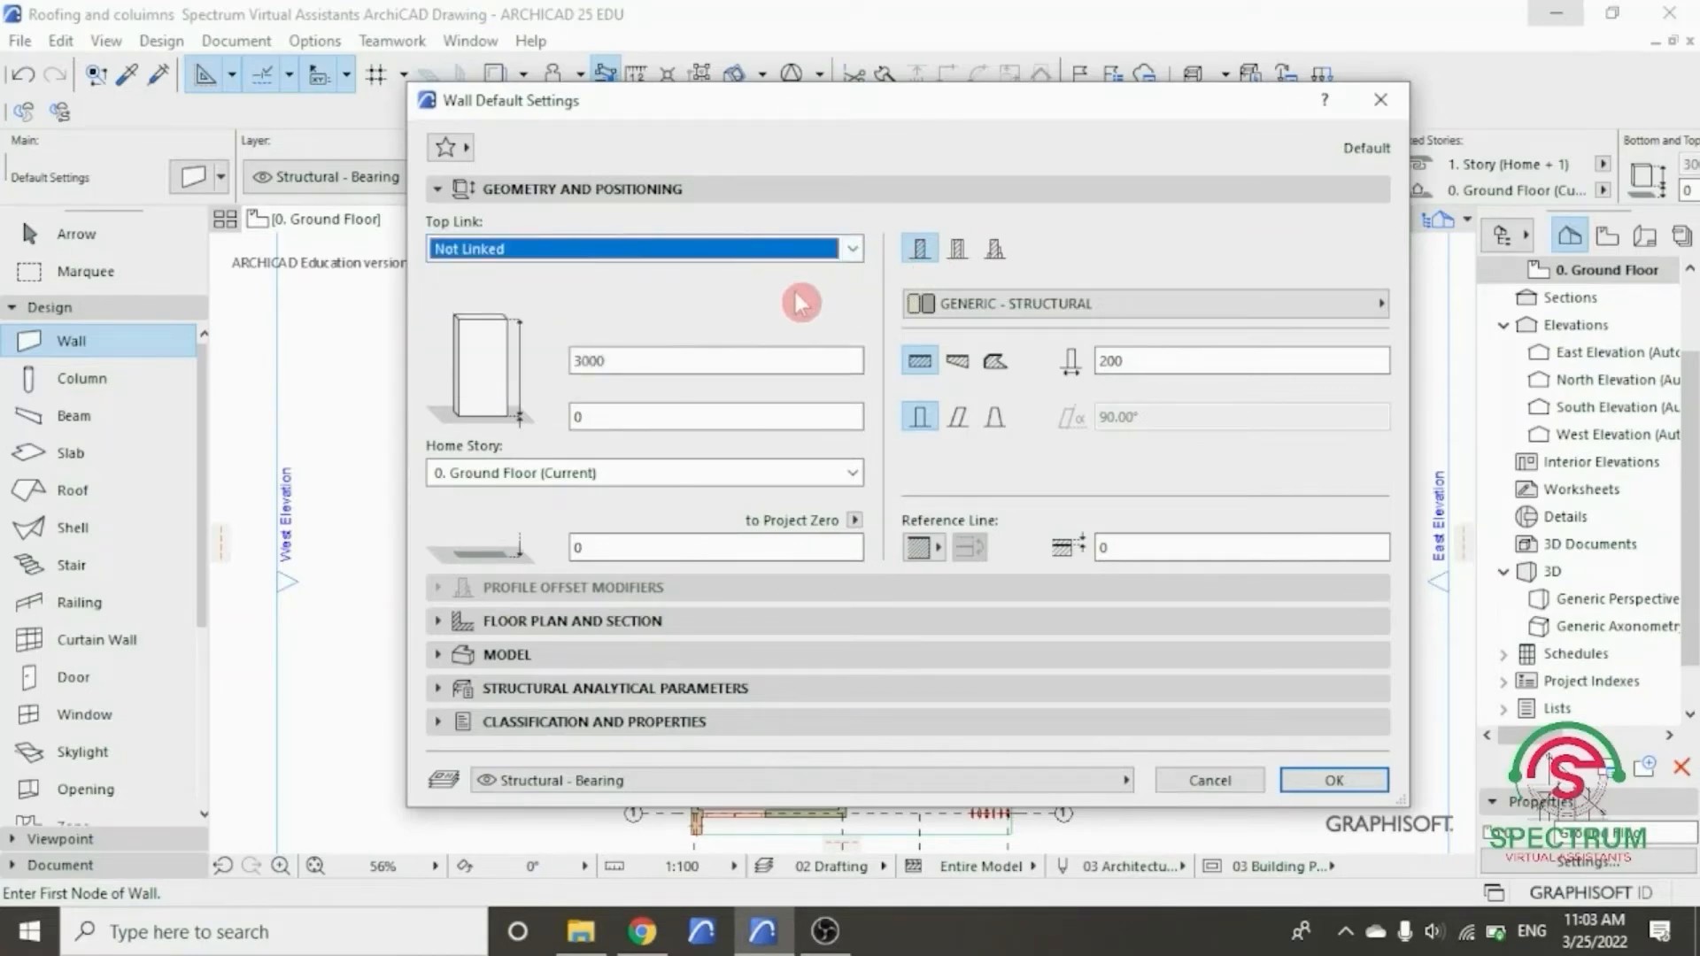
left_click(624, 363)
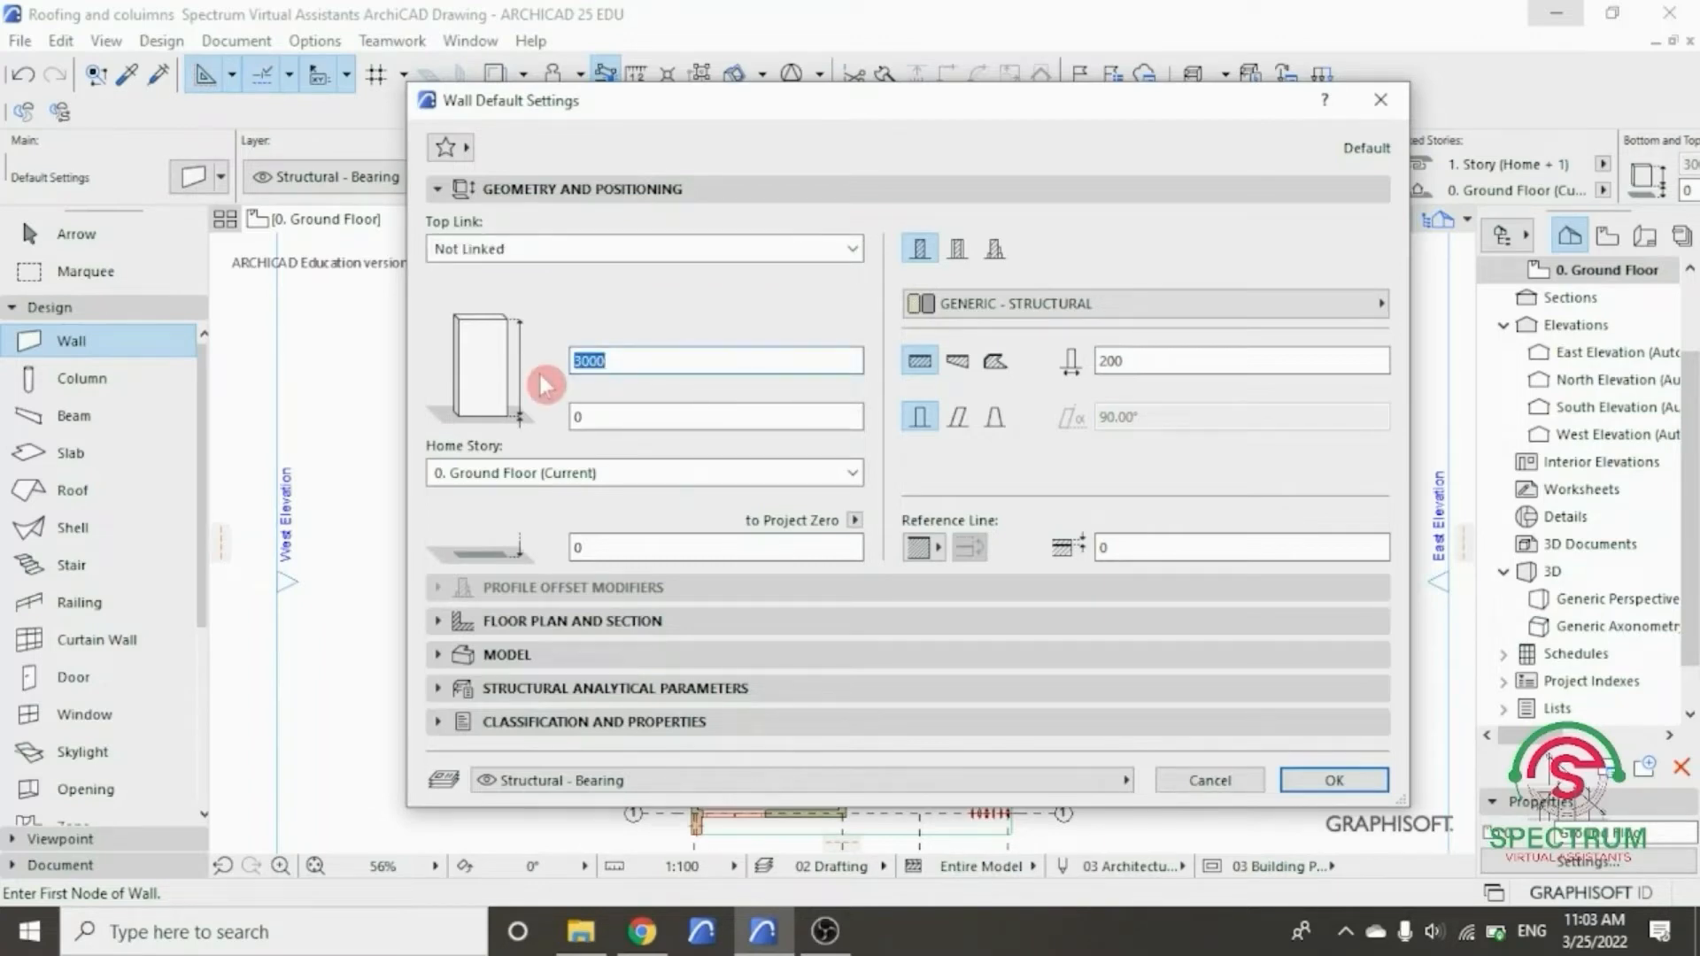
type("150")
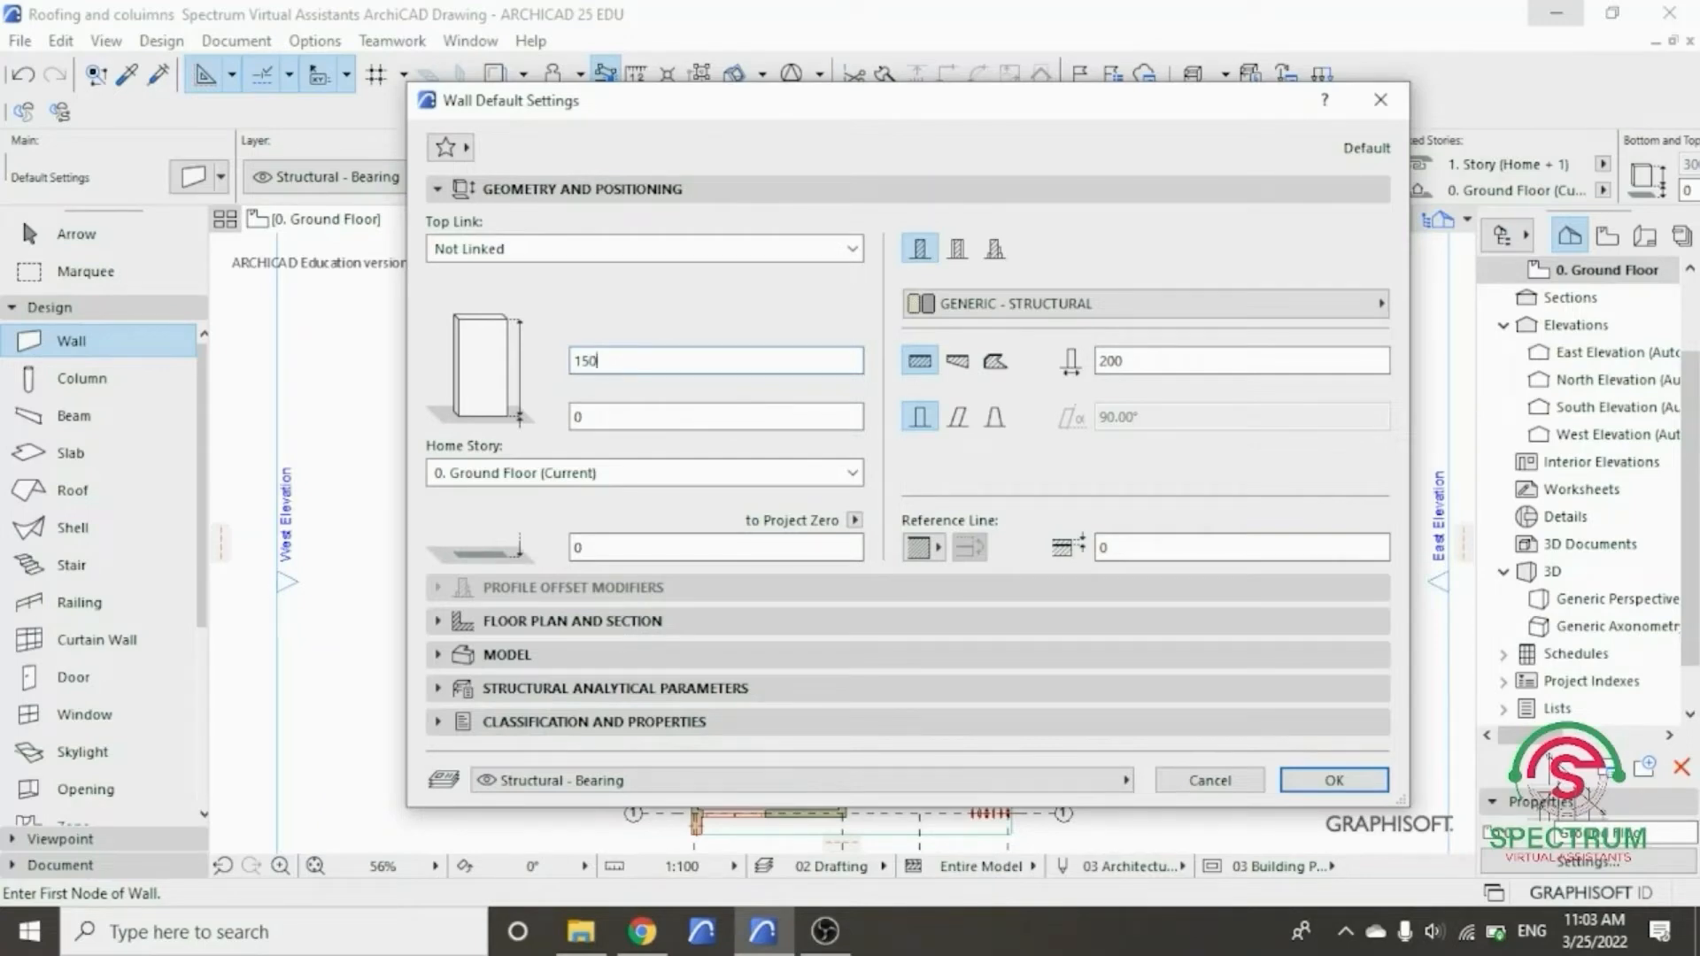
left_click_drag(1143, 358, 1071, 377)
type("5")
left_click(722, 485)
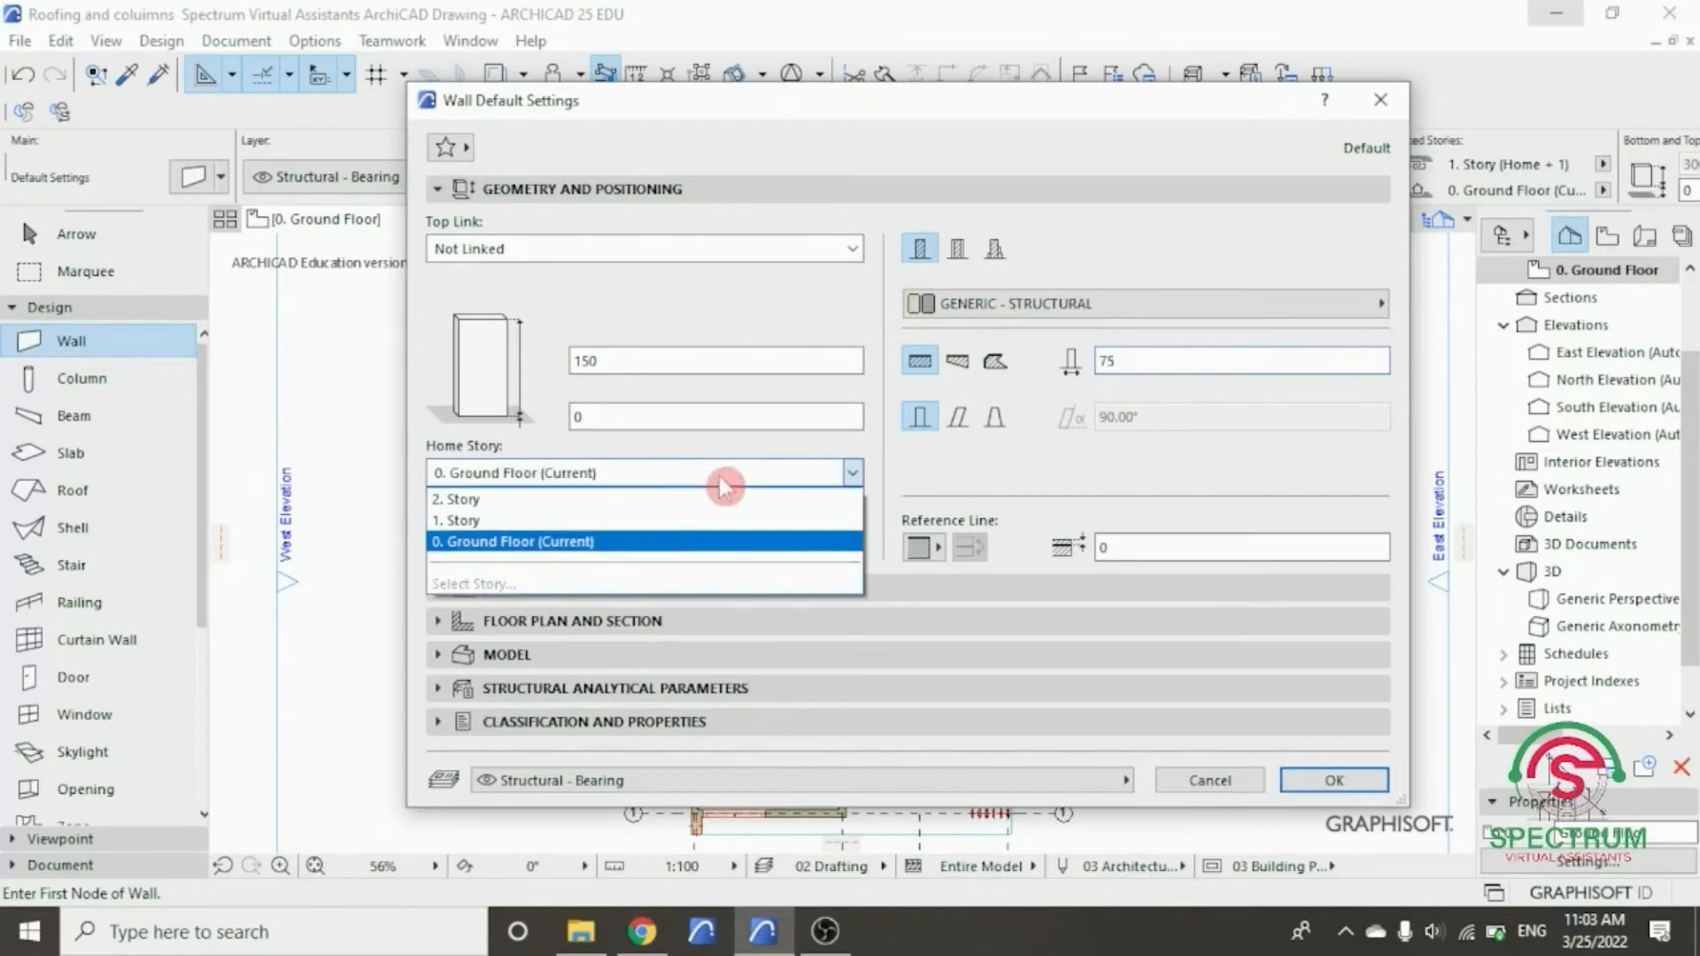
left_click(656, 542)
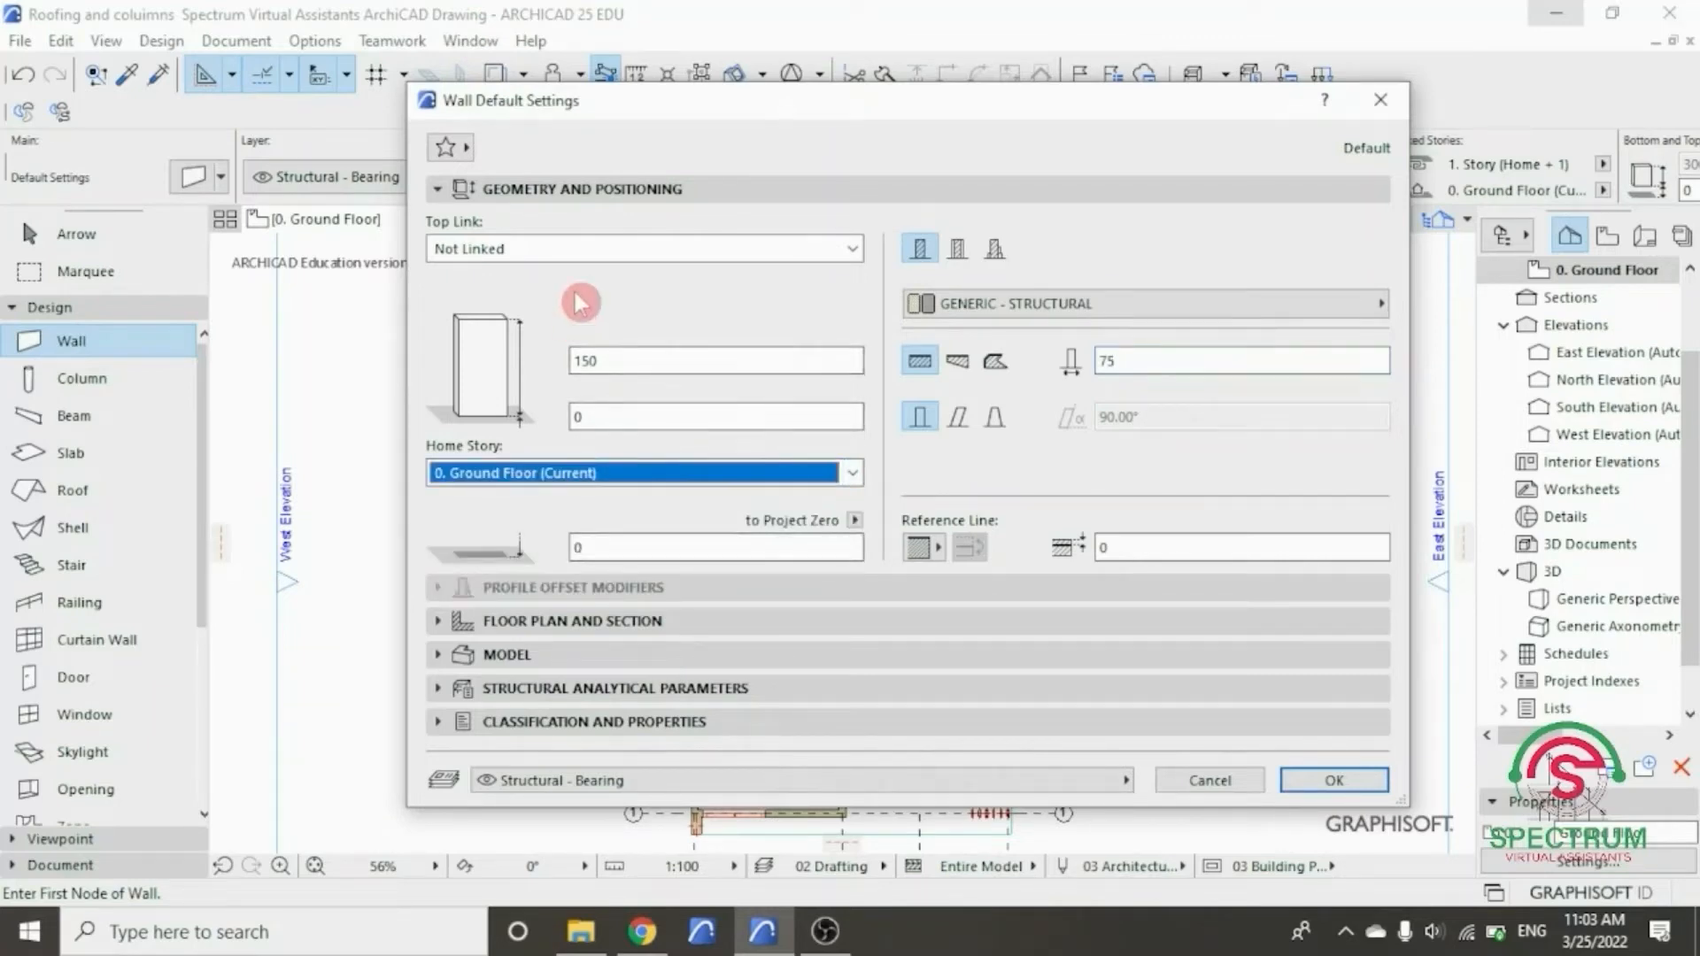
- Check the wall's floor plan display options and set all three override surfaces to Wood - Mahogany Horizontal
left_click(577, 191)
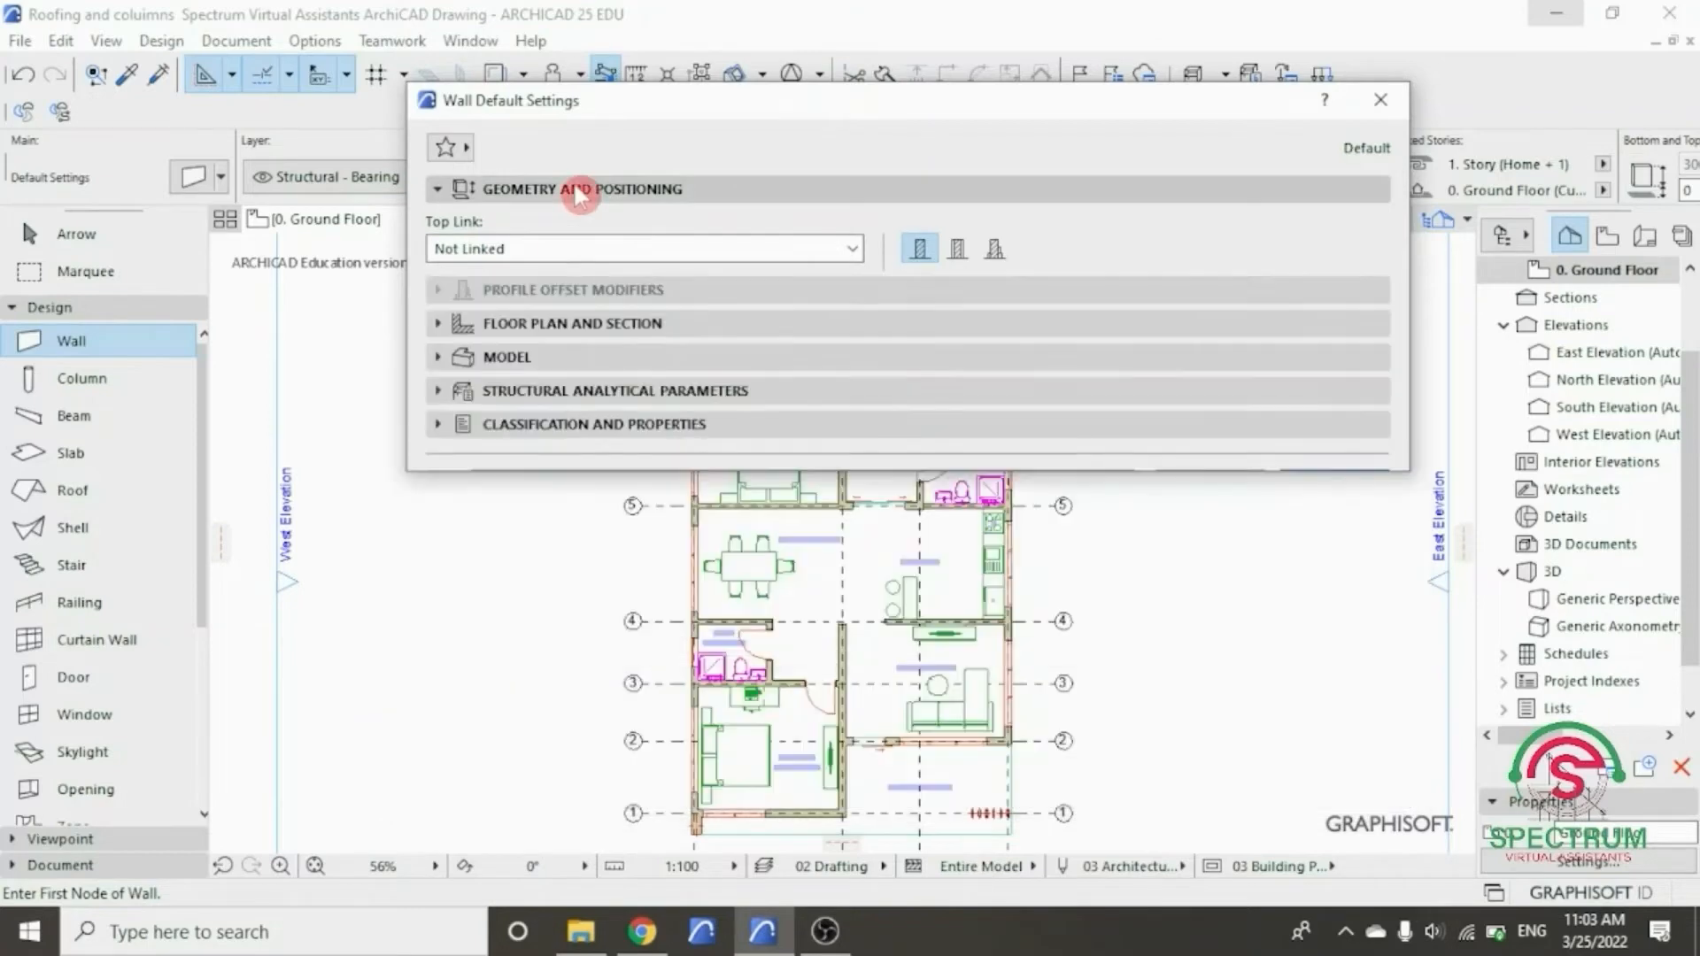
left_click(571, 256)
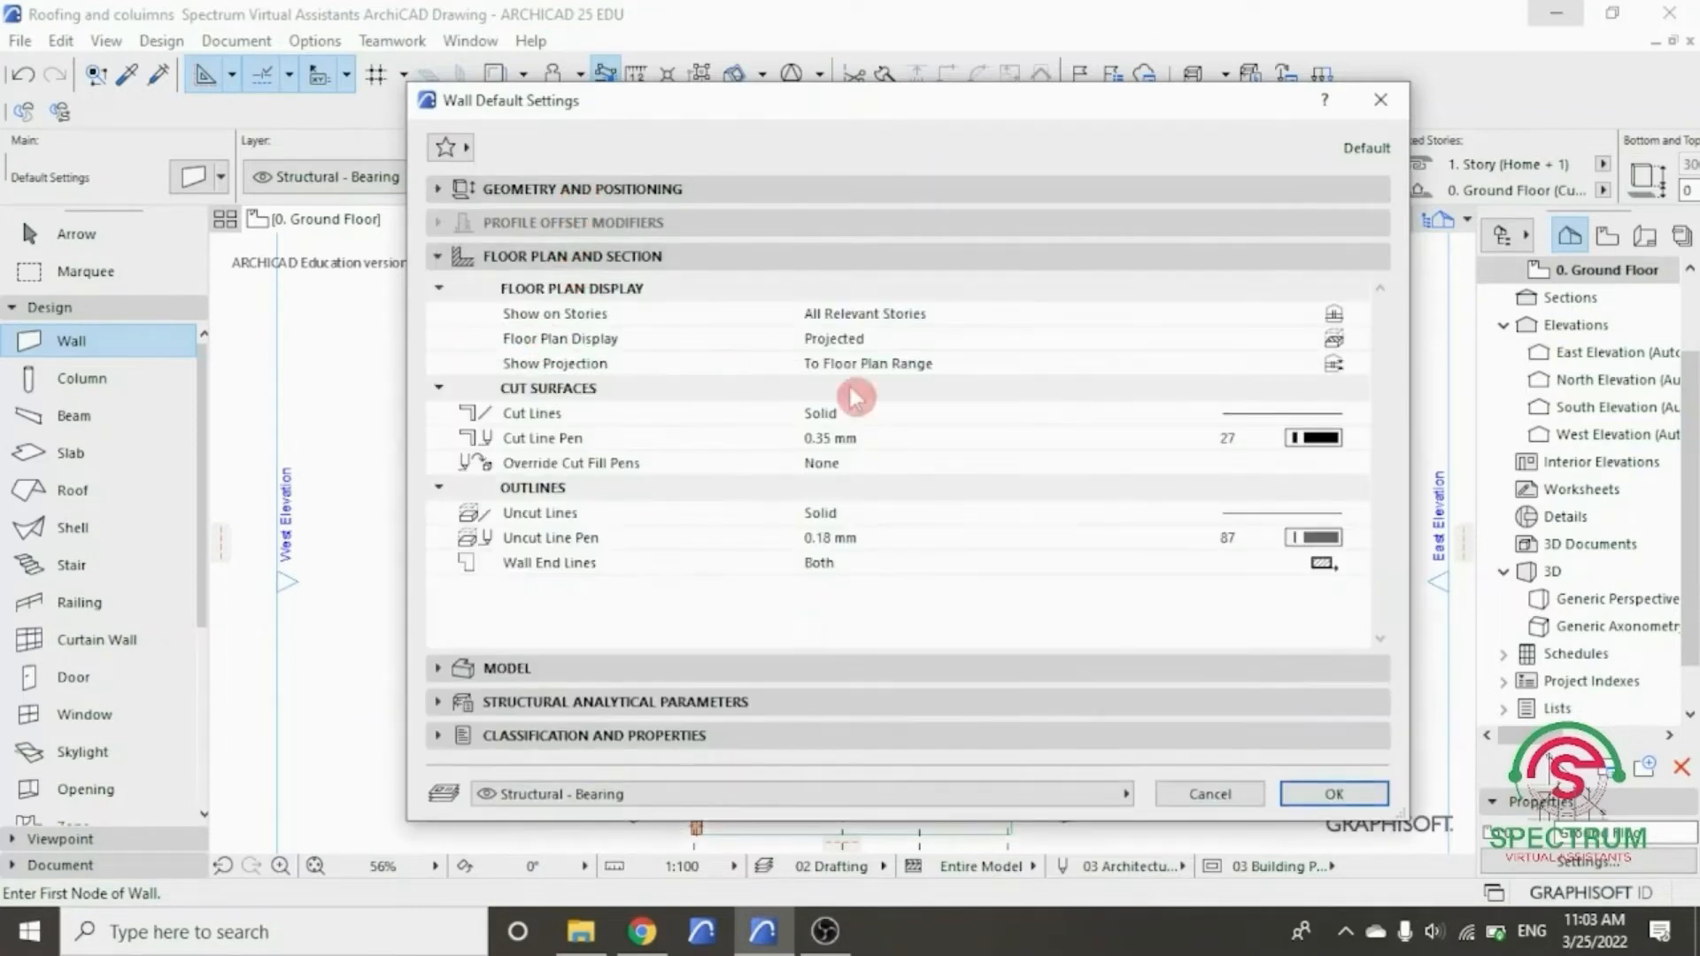
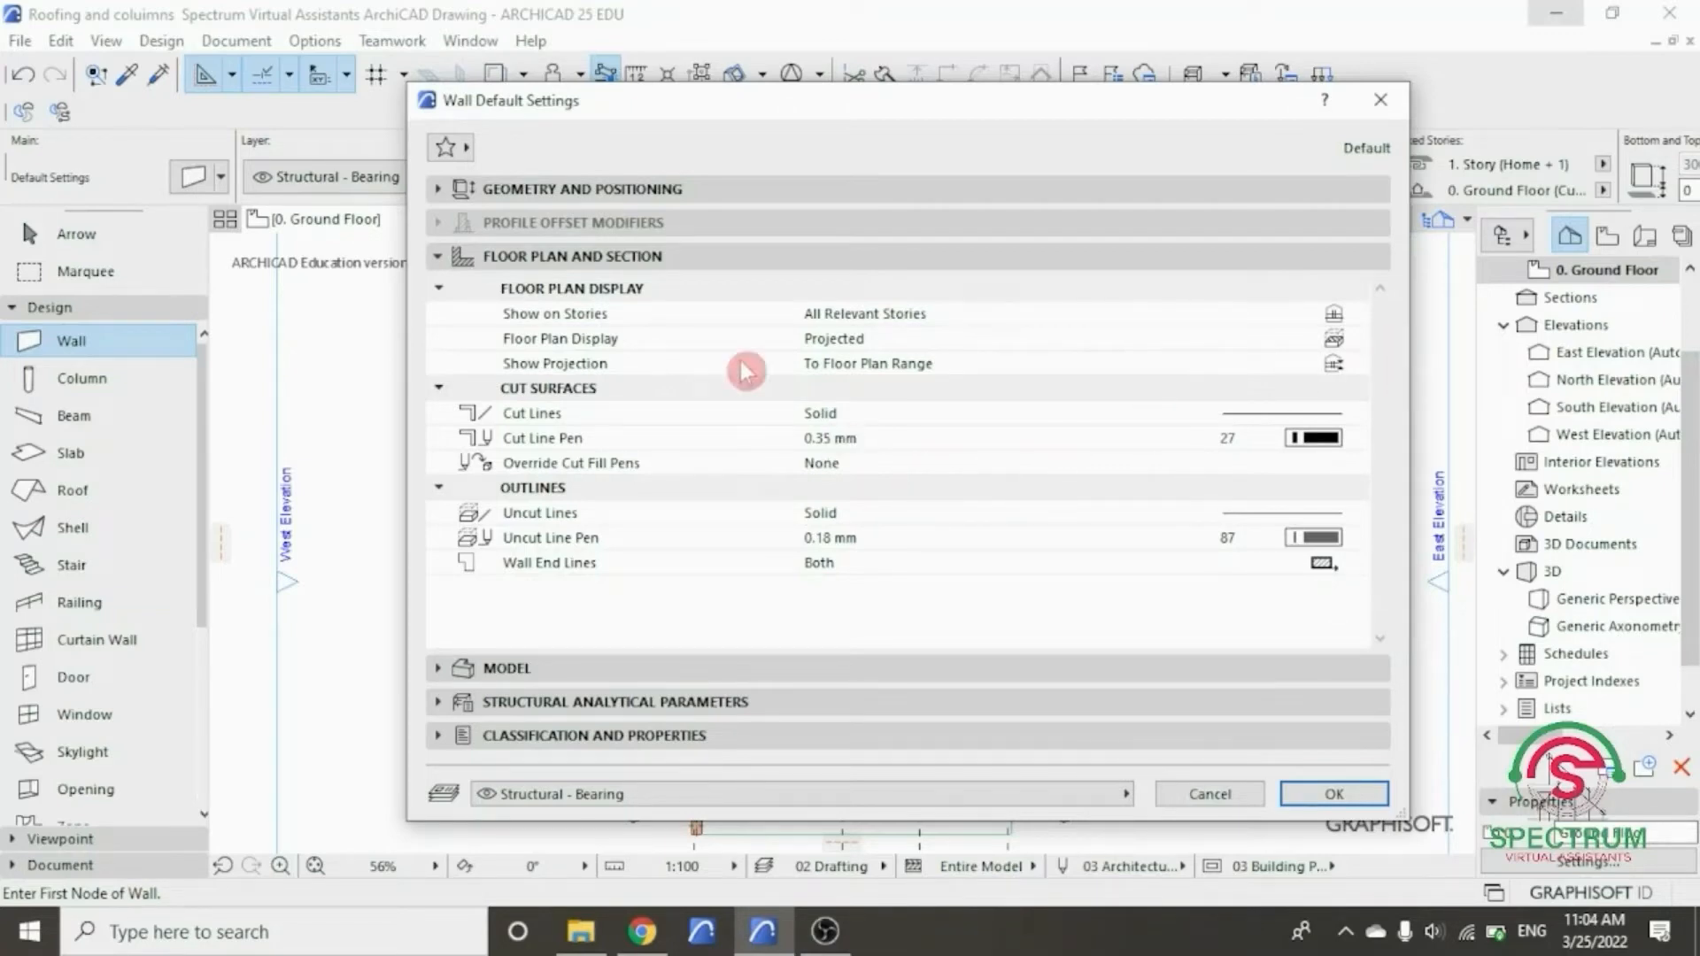
left_click(664, 256)
left_click(595, 290)
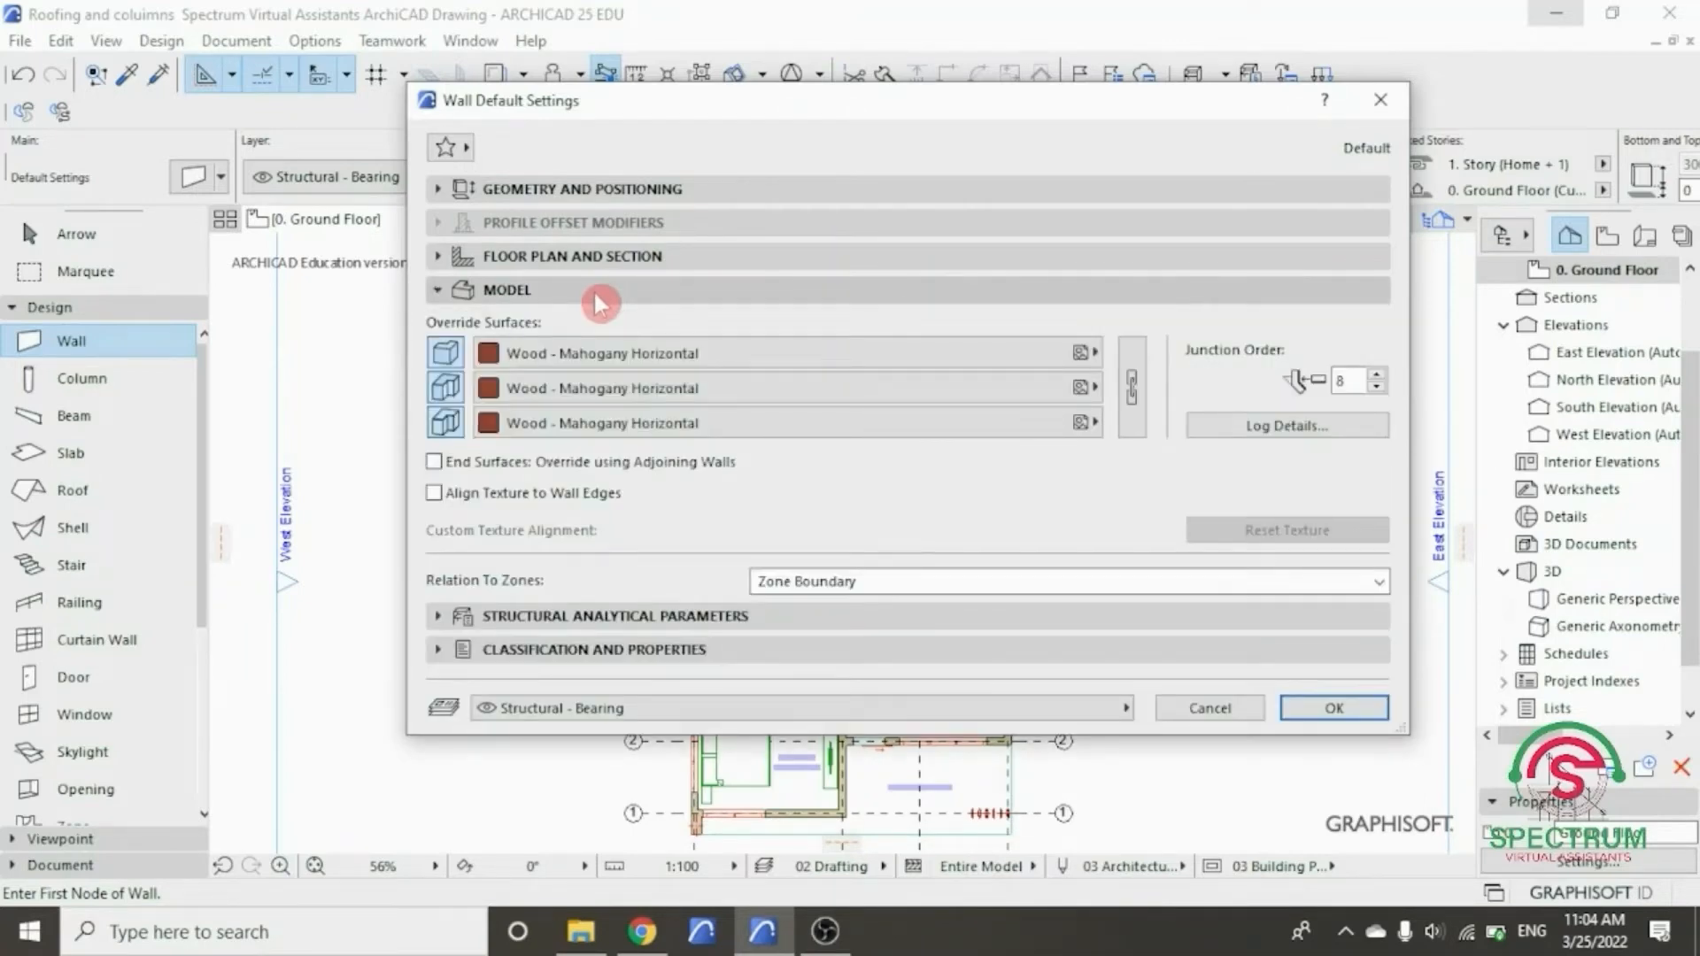
left_click(665, 354)
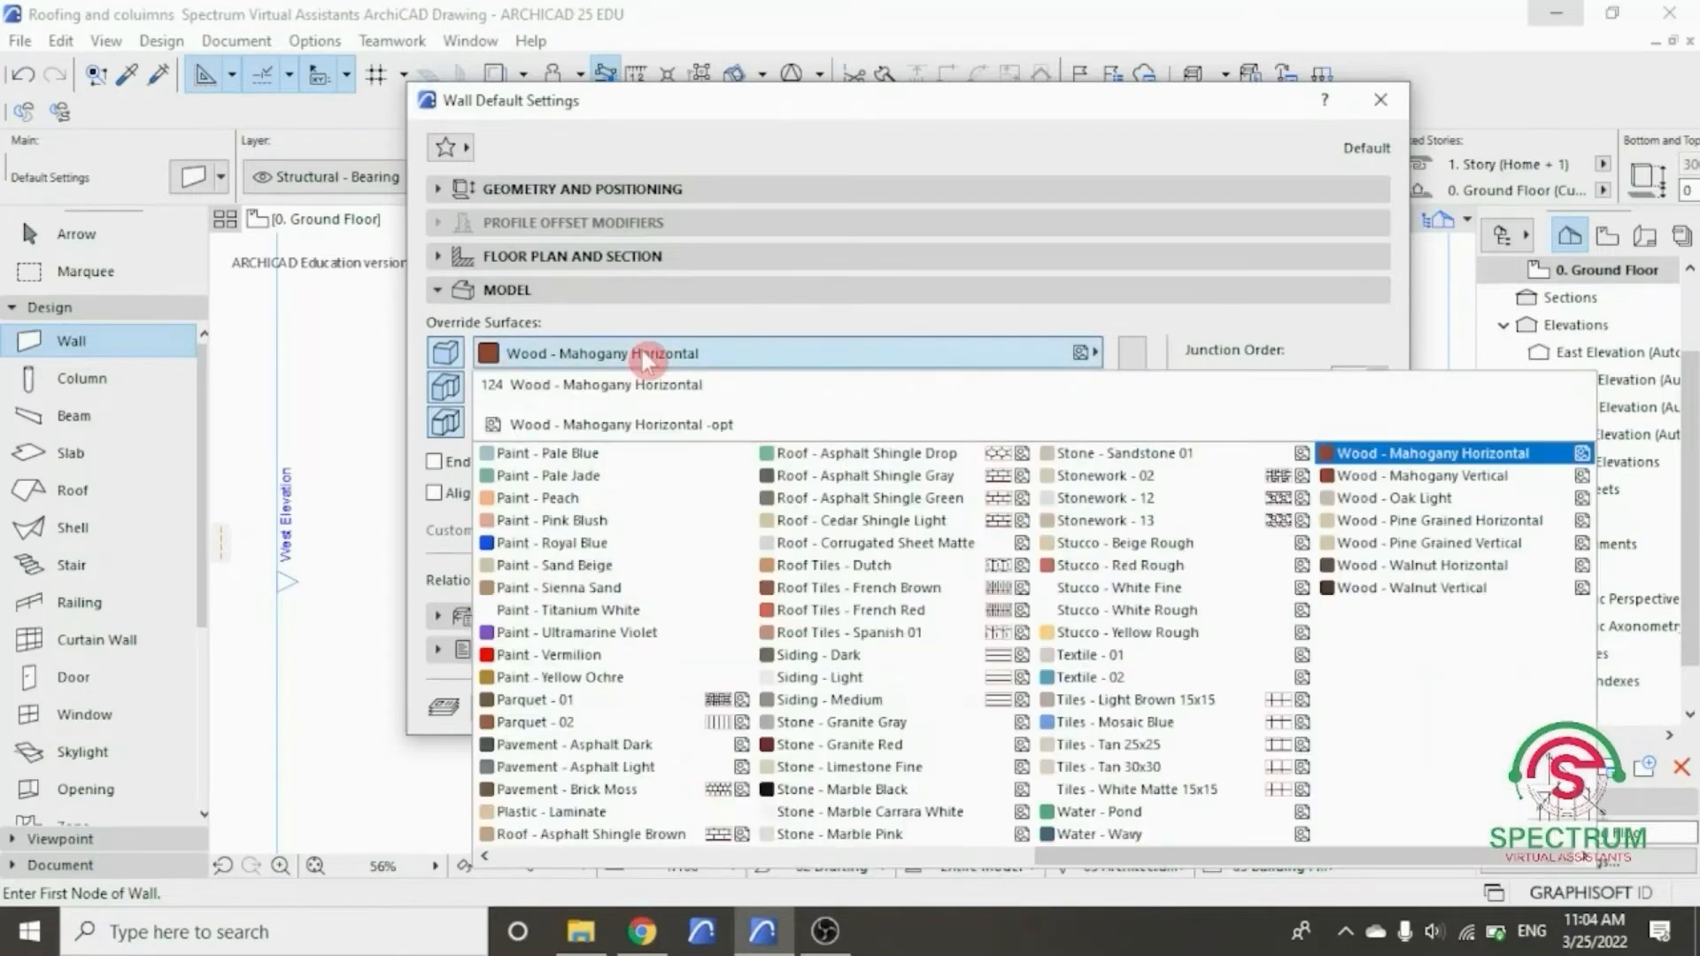
left_click(1388, 462)
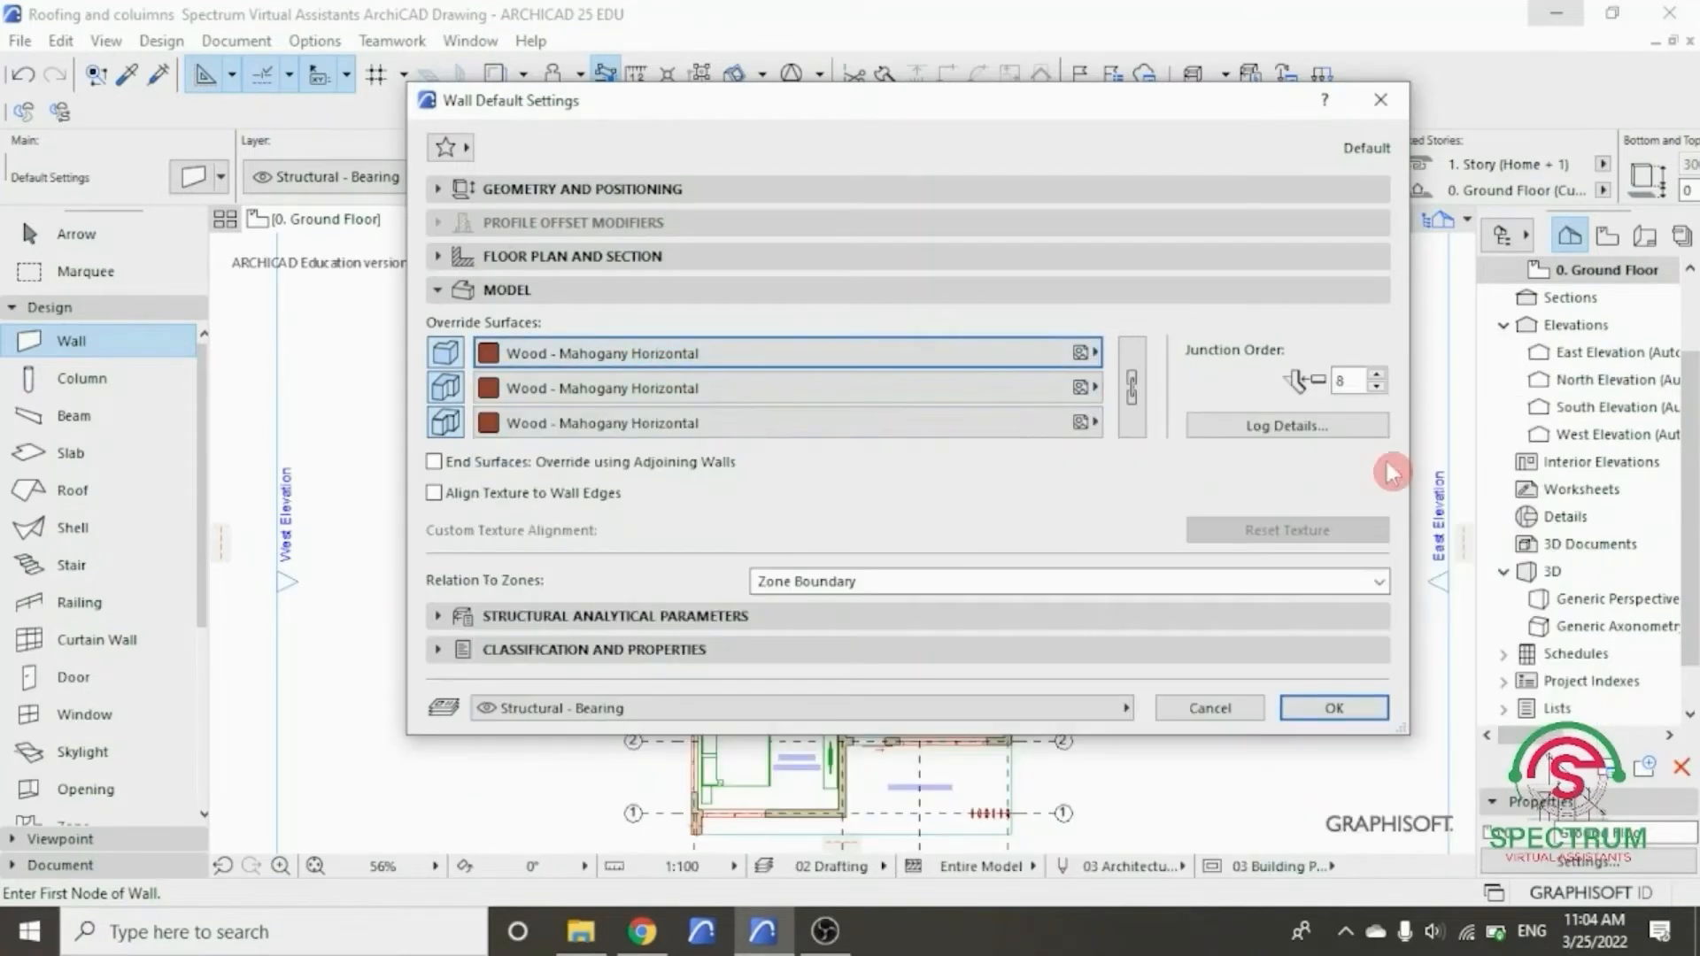
left_click(819, 392)
left_click(1392, 646)
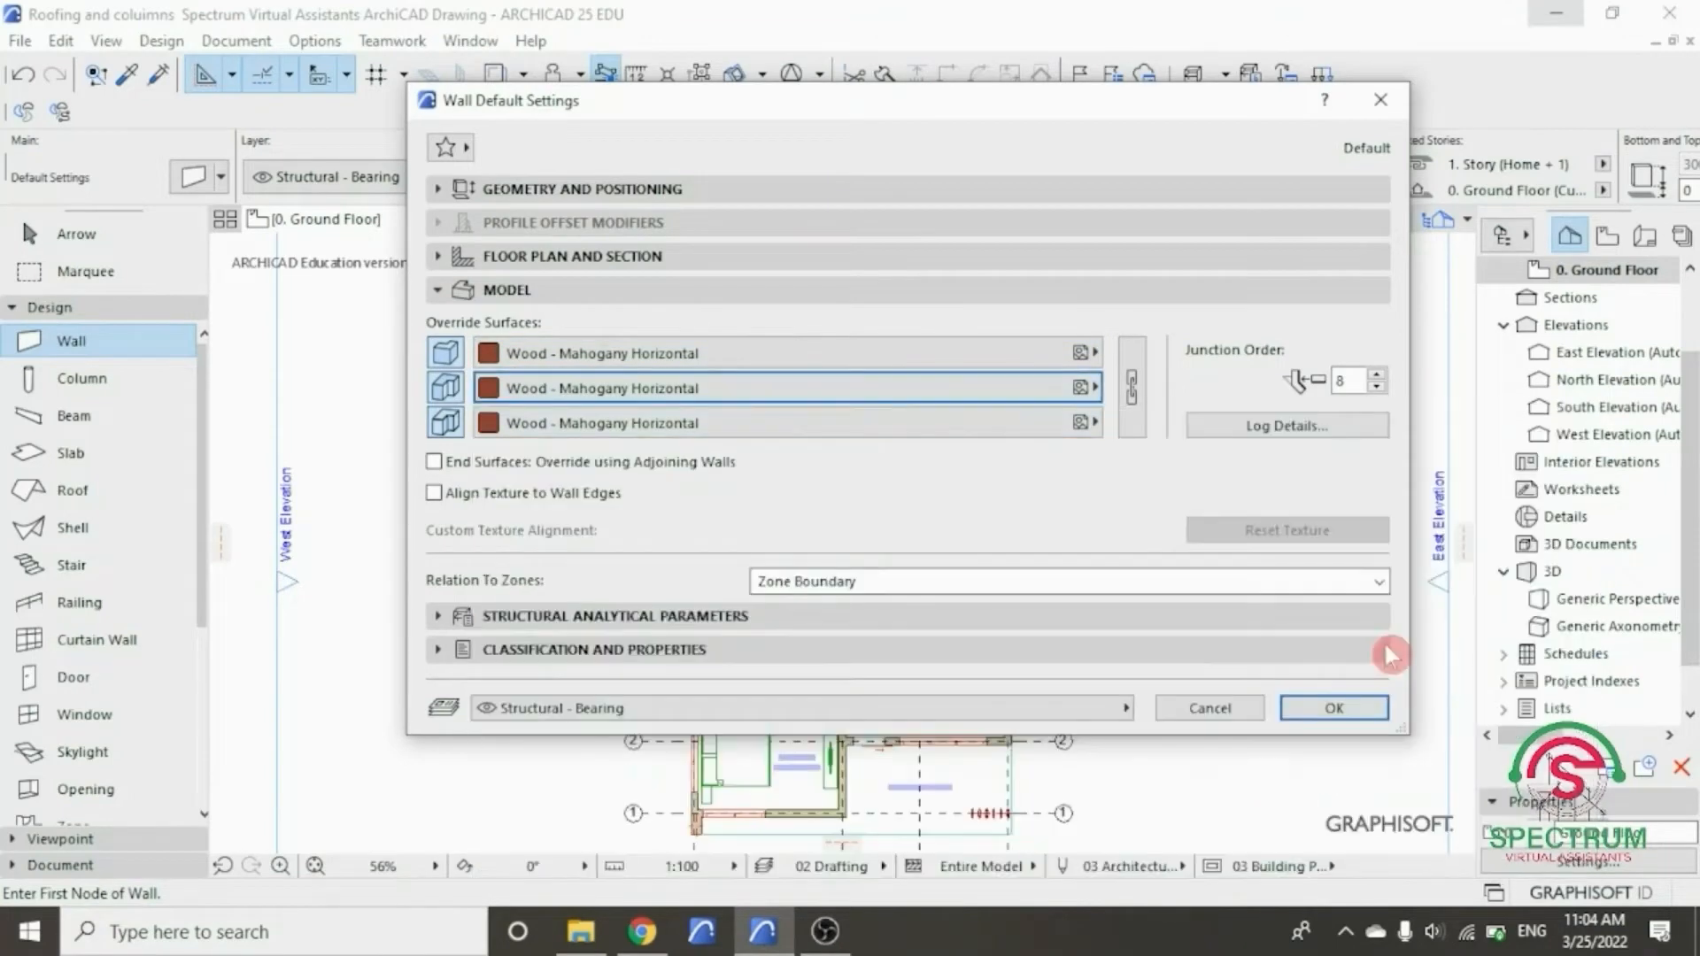
left_click(696, 424)
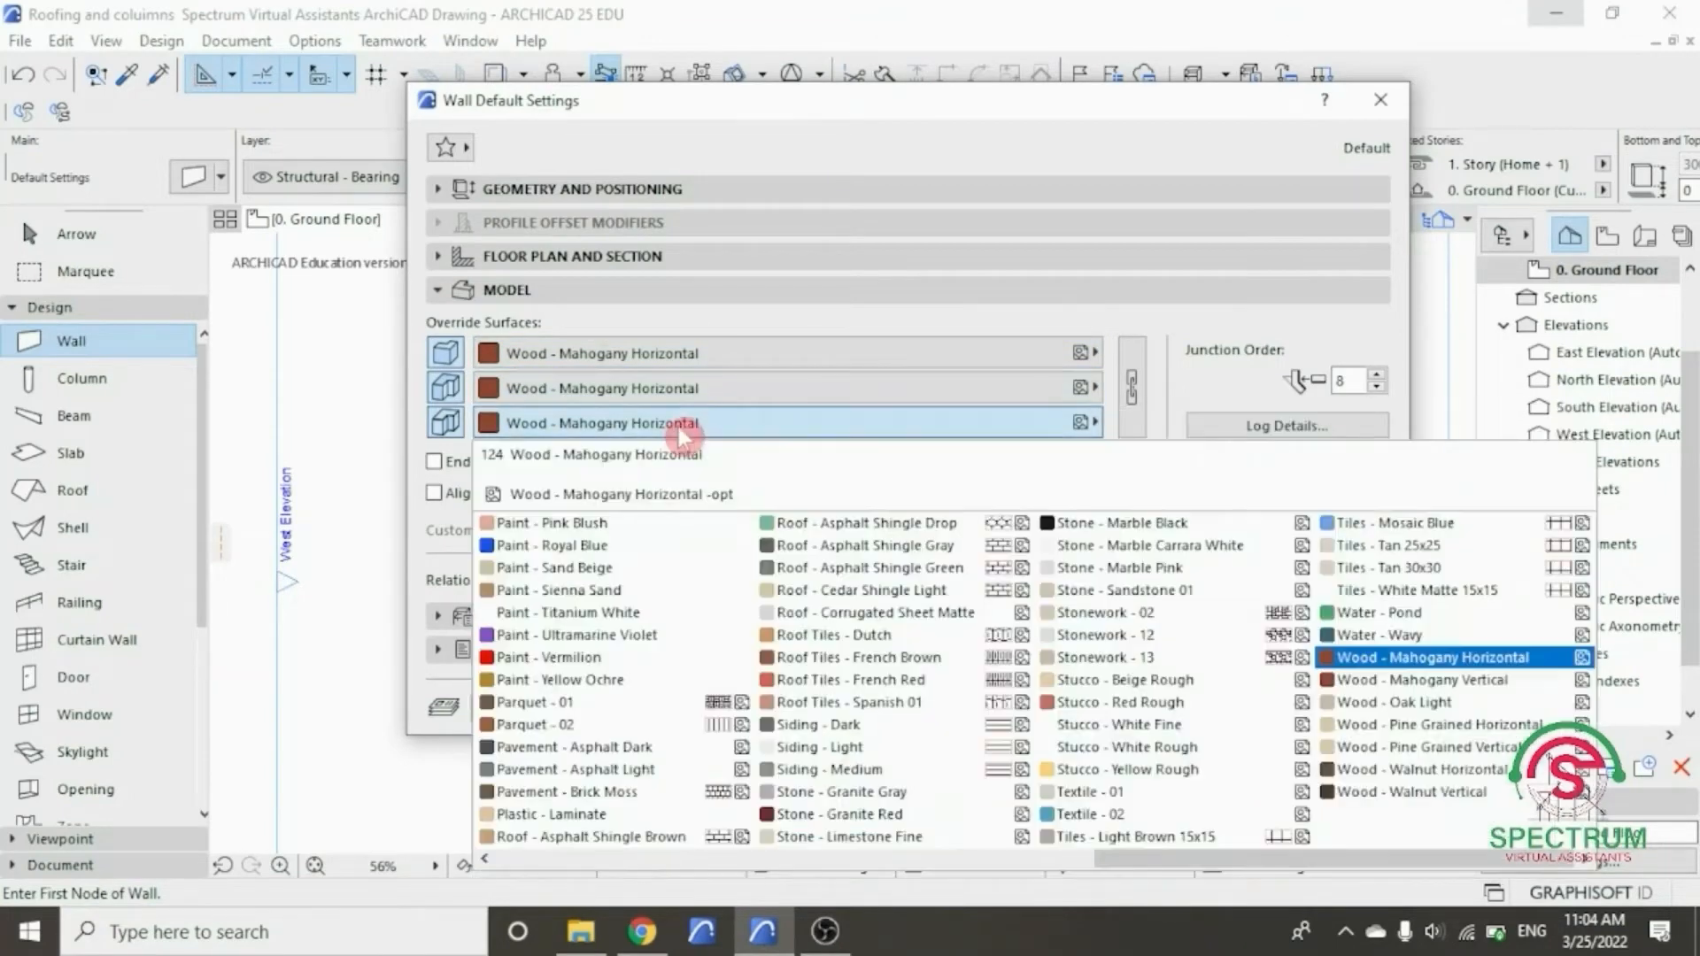
left_click(1381, 657)
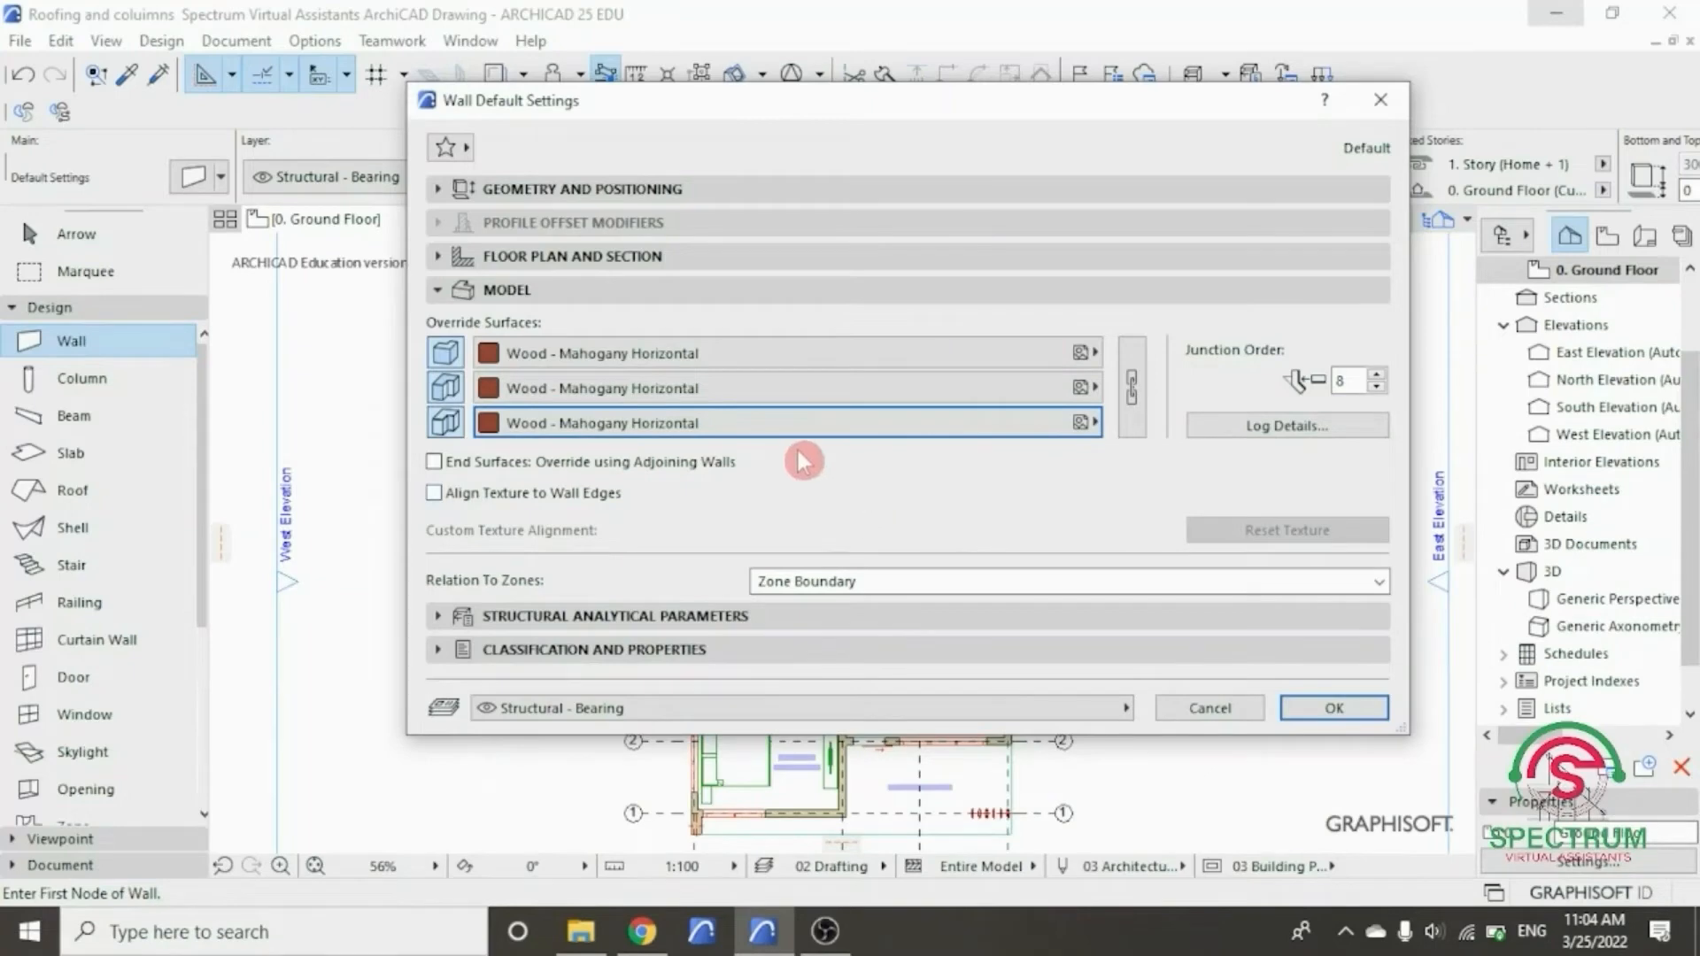
- Review the wall's structural analytical and classification settings, and accept the wall defaults
left_click(671, 292)
left_click(625, 323)
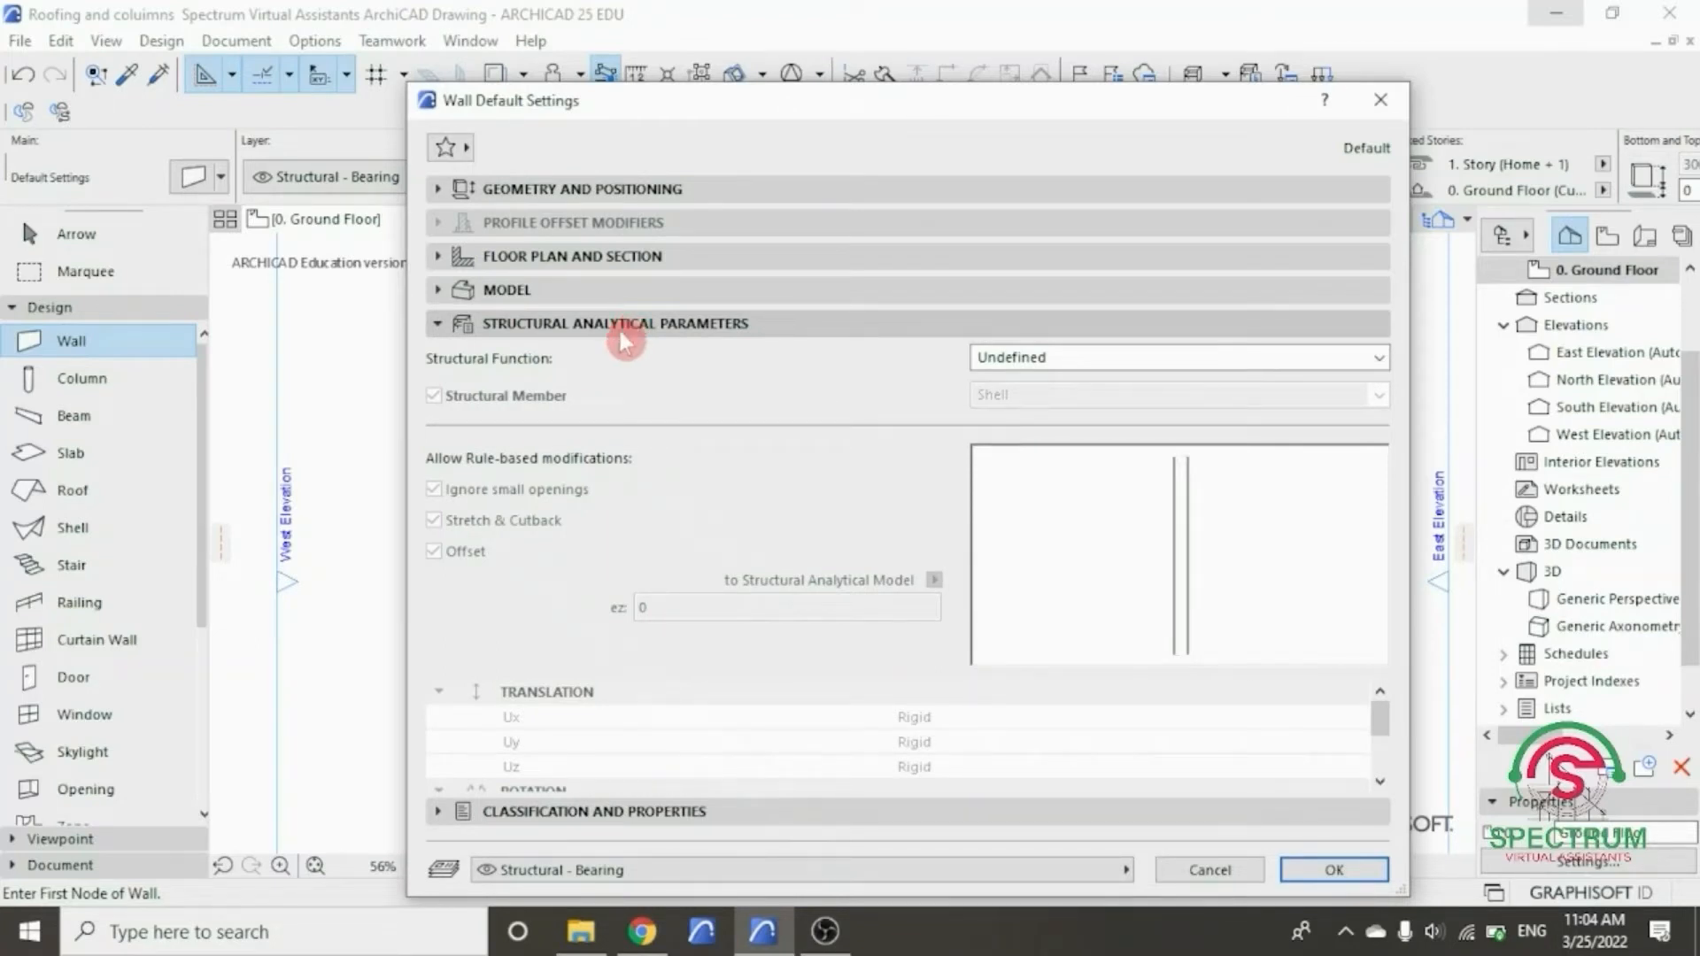
left_click(618, 325)
left_click(625, 358)
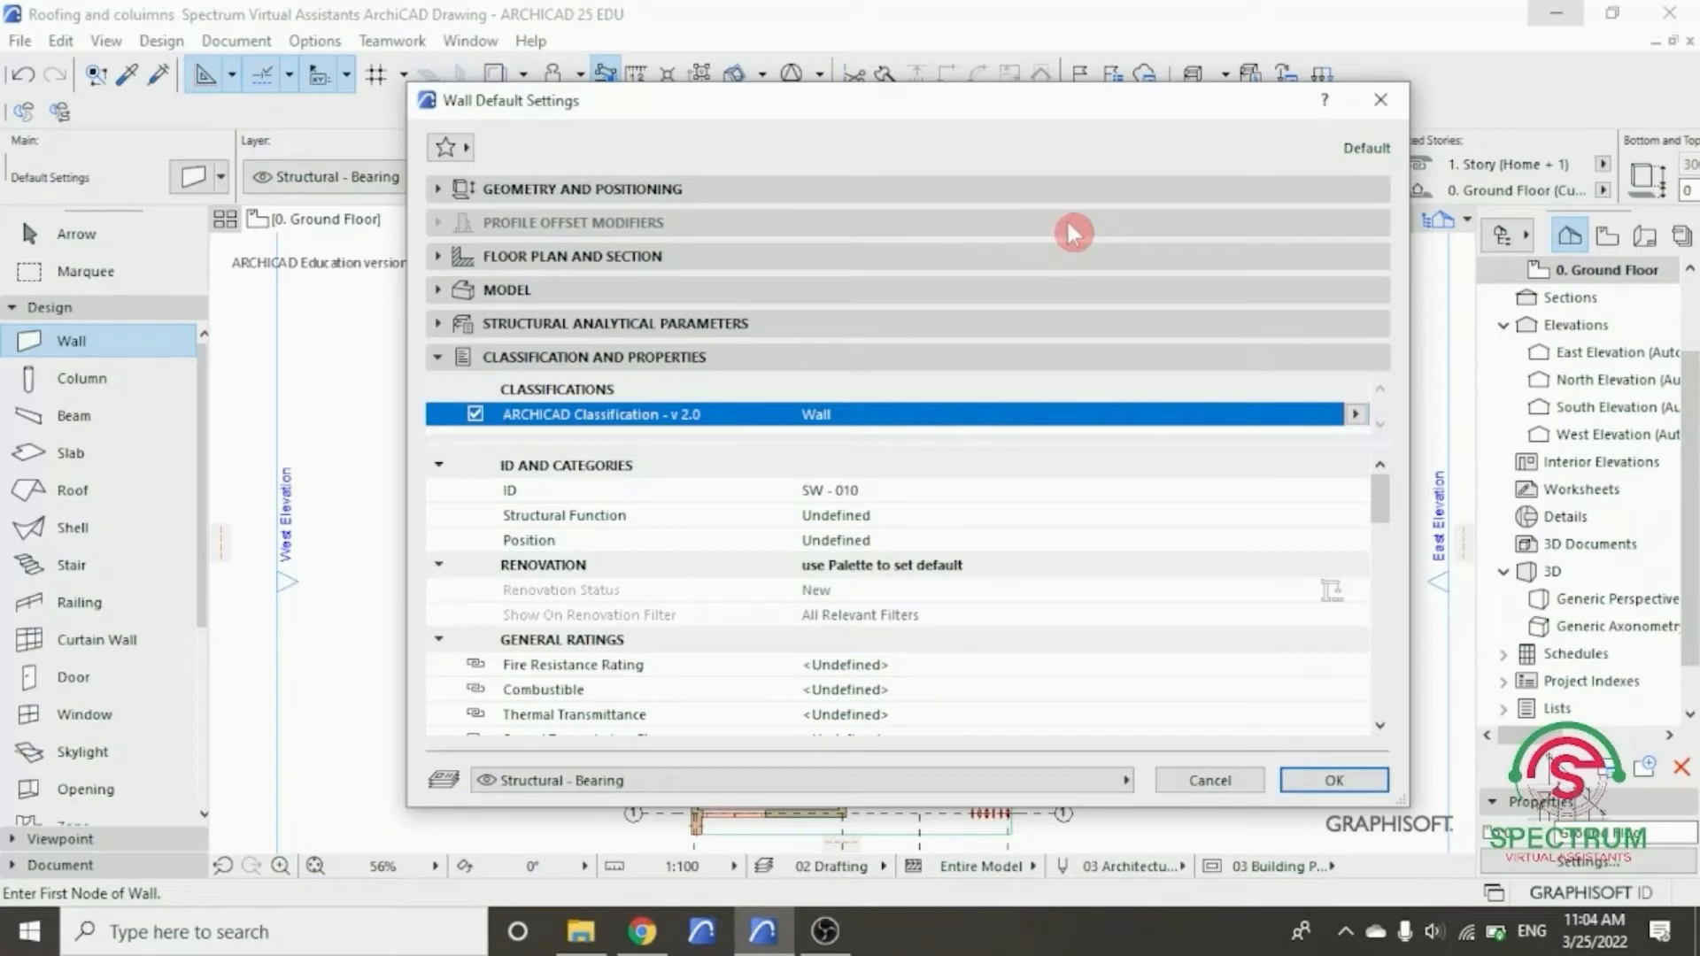
mouse_move(1380, 496)
left_mouse_down()
mouse_move(1403, 689)
mouse_move(1397, 496)
left_mouse_up()
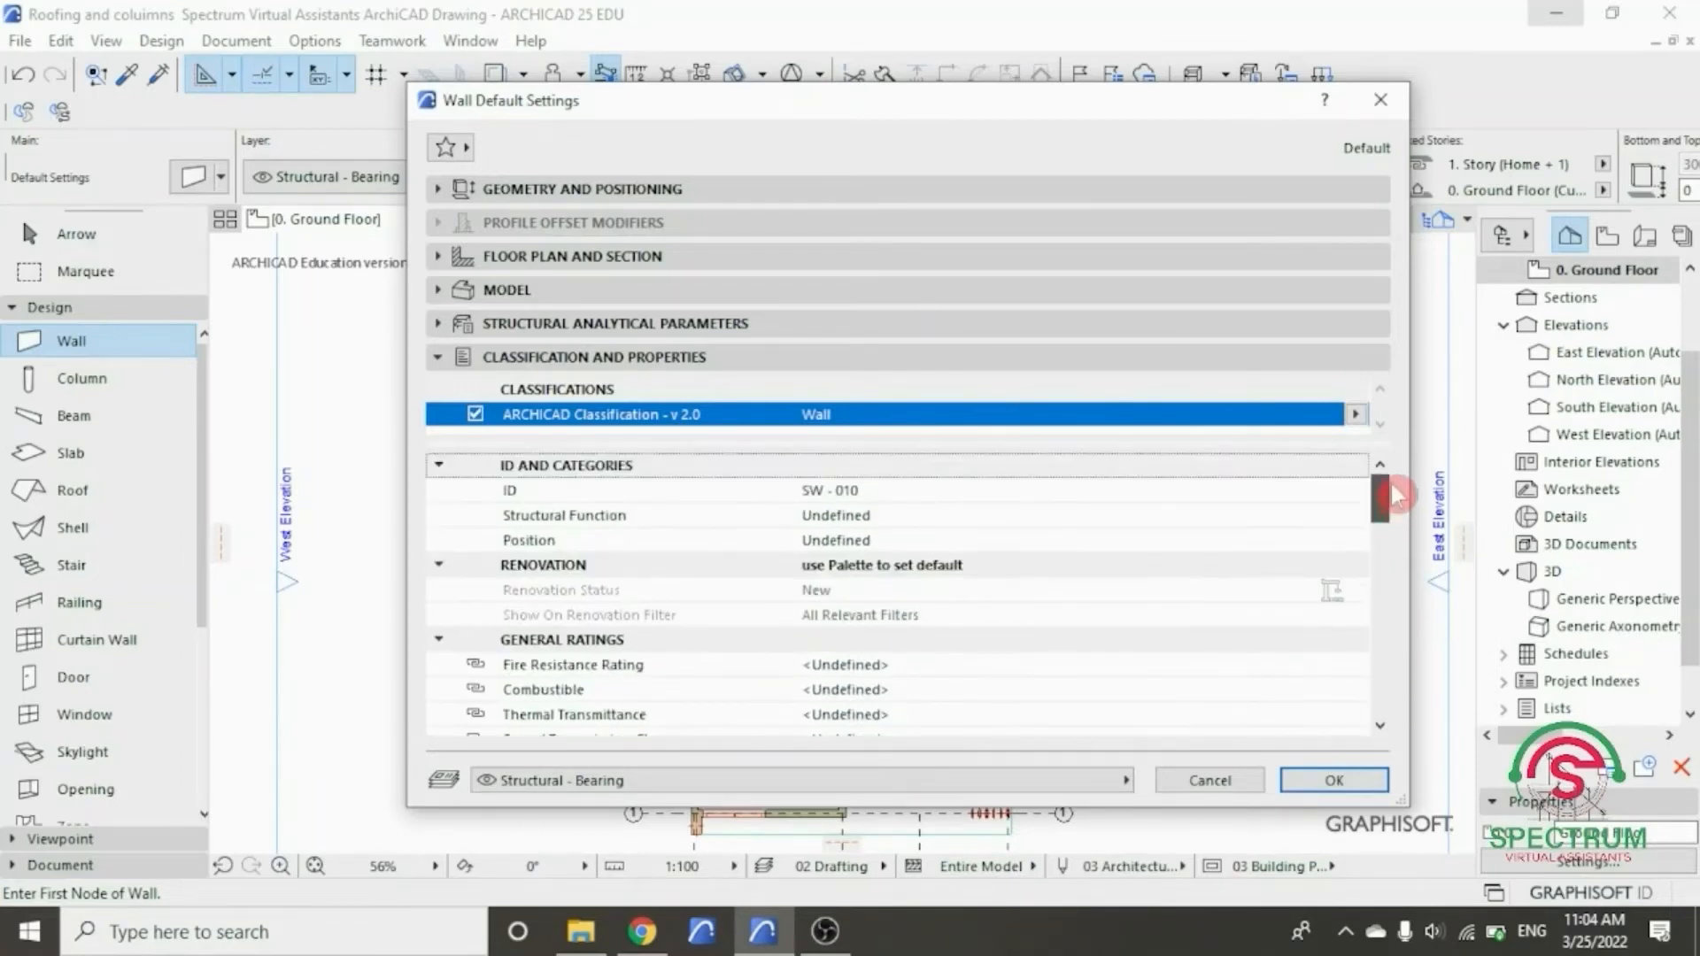
left_click(1335, 783)
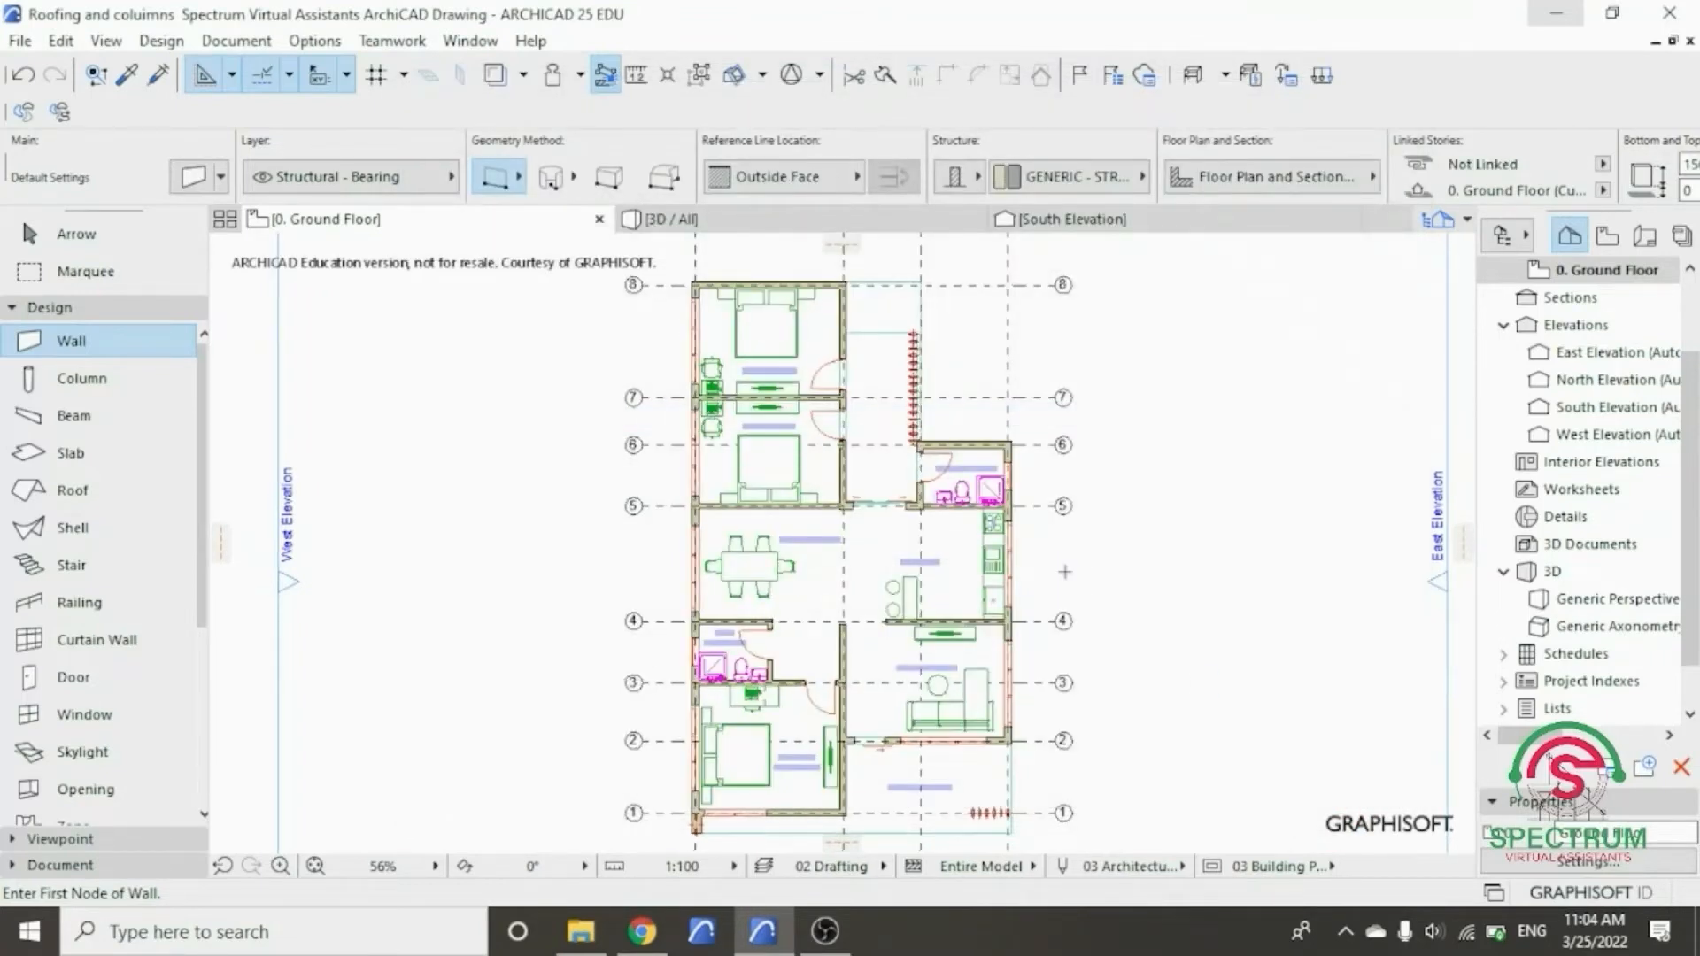
- Draw a 2300-long wall at 180° along the outer face of the master bedroom's front wall, starting from its entry porch corner
scroll(1065, 572, "down", 2)
scroll(924, 757, "up", 3)
scroll(896, 744, "up", 6)
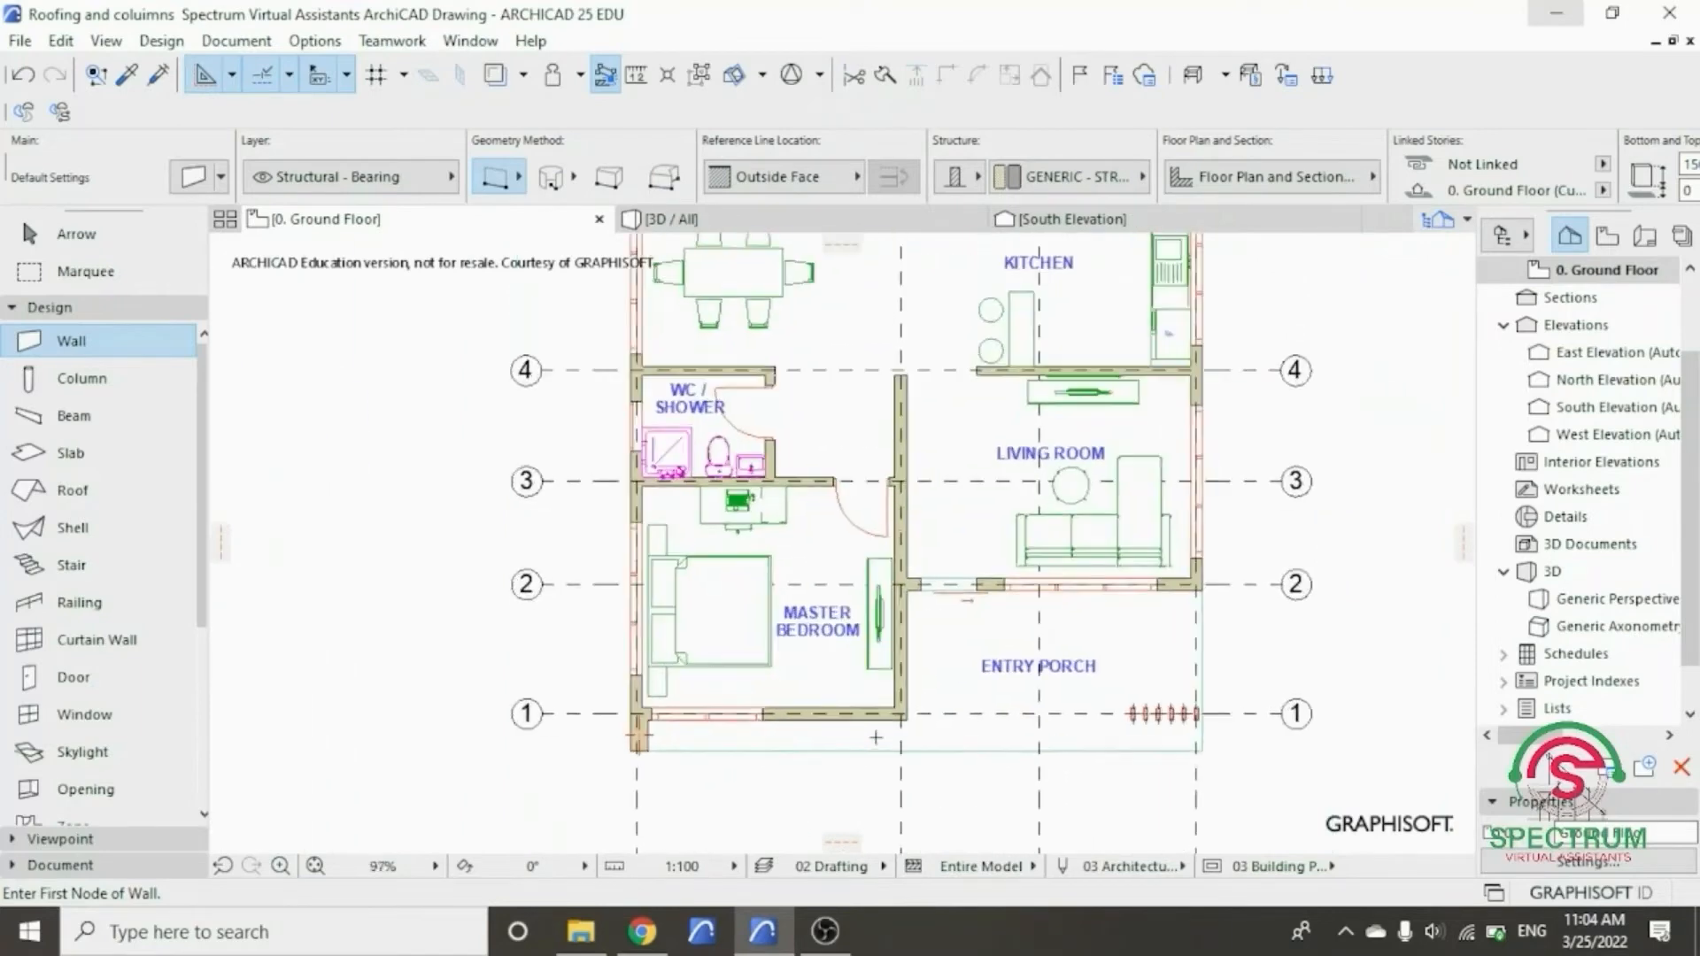
scroll(876, 738, "up", 2)
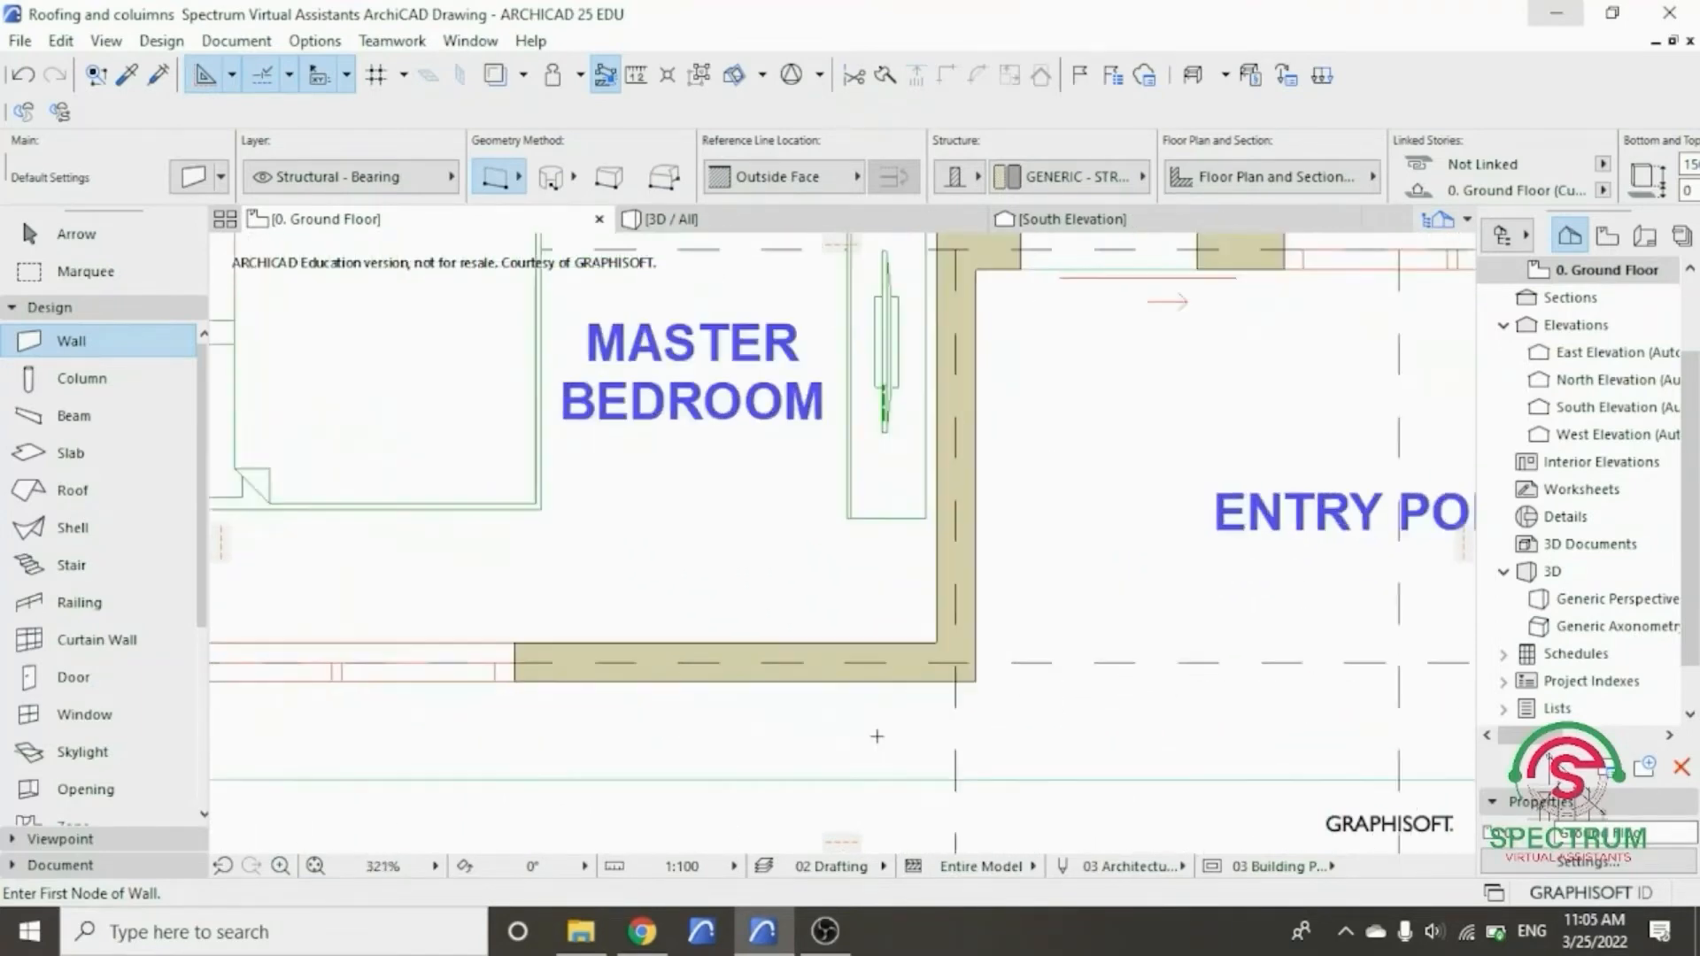
left_click(983, 678)
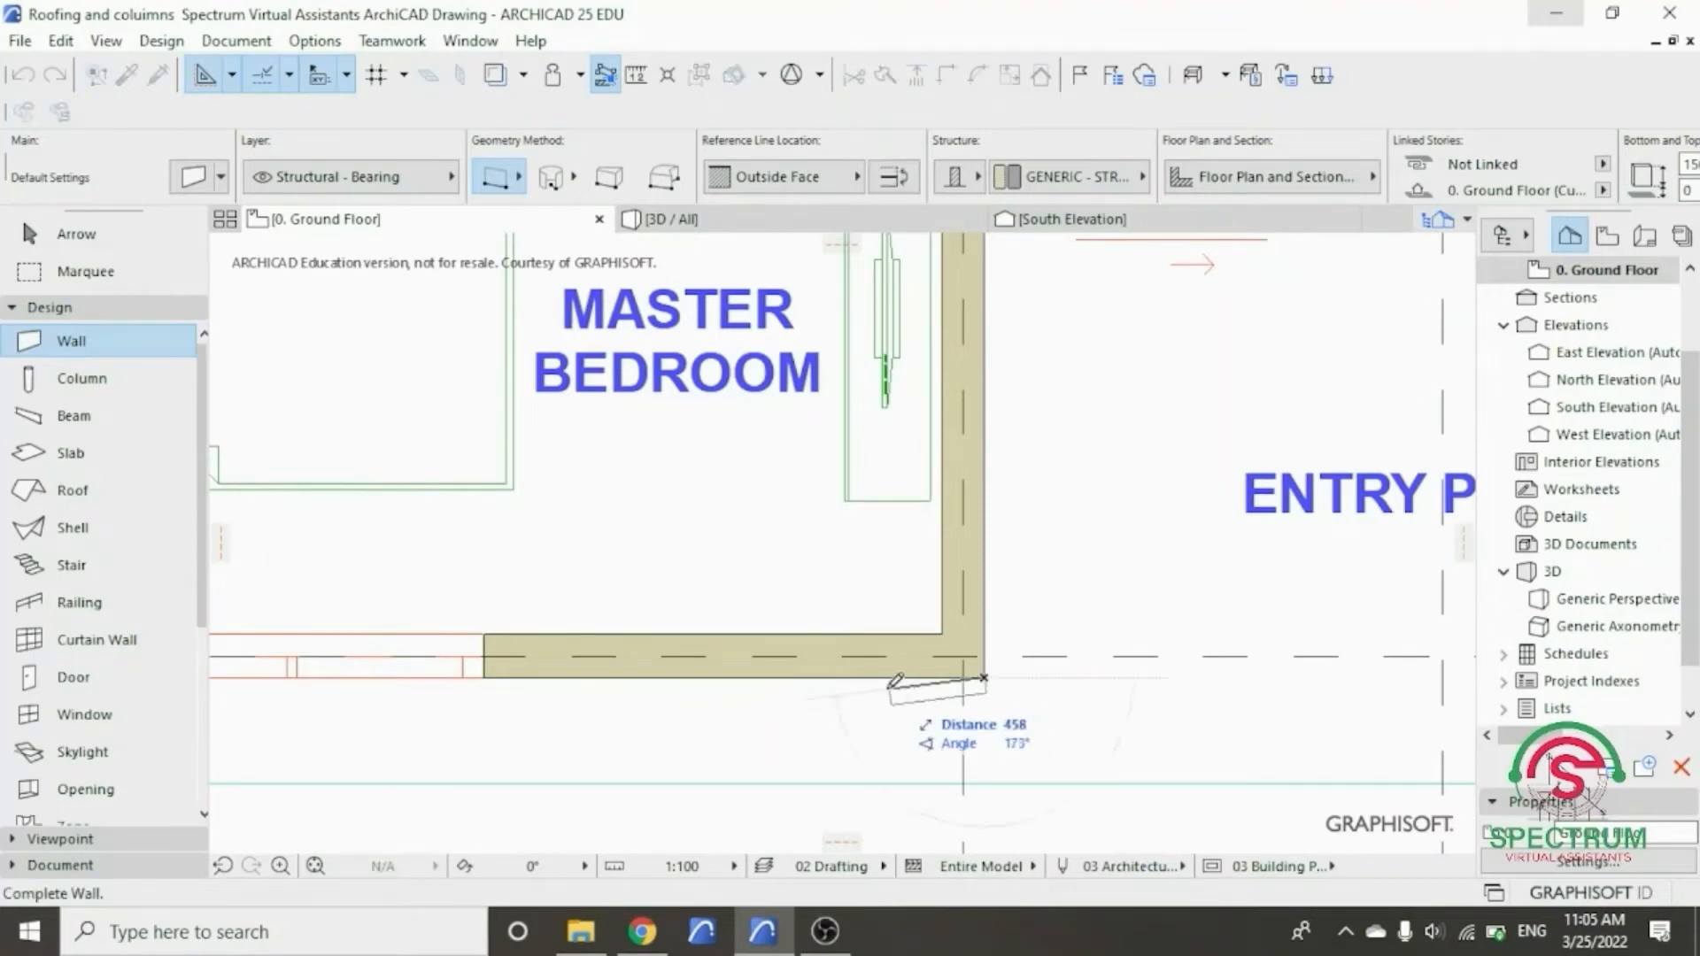
scroll(529, 683, "up", 2)
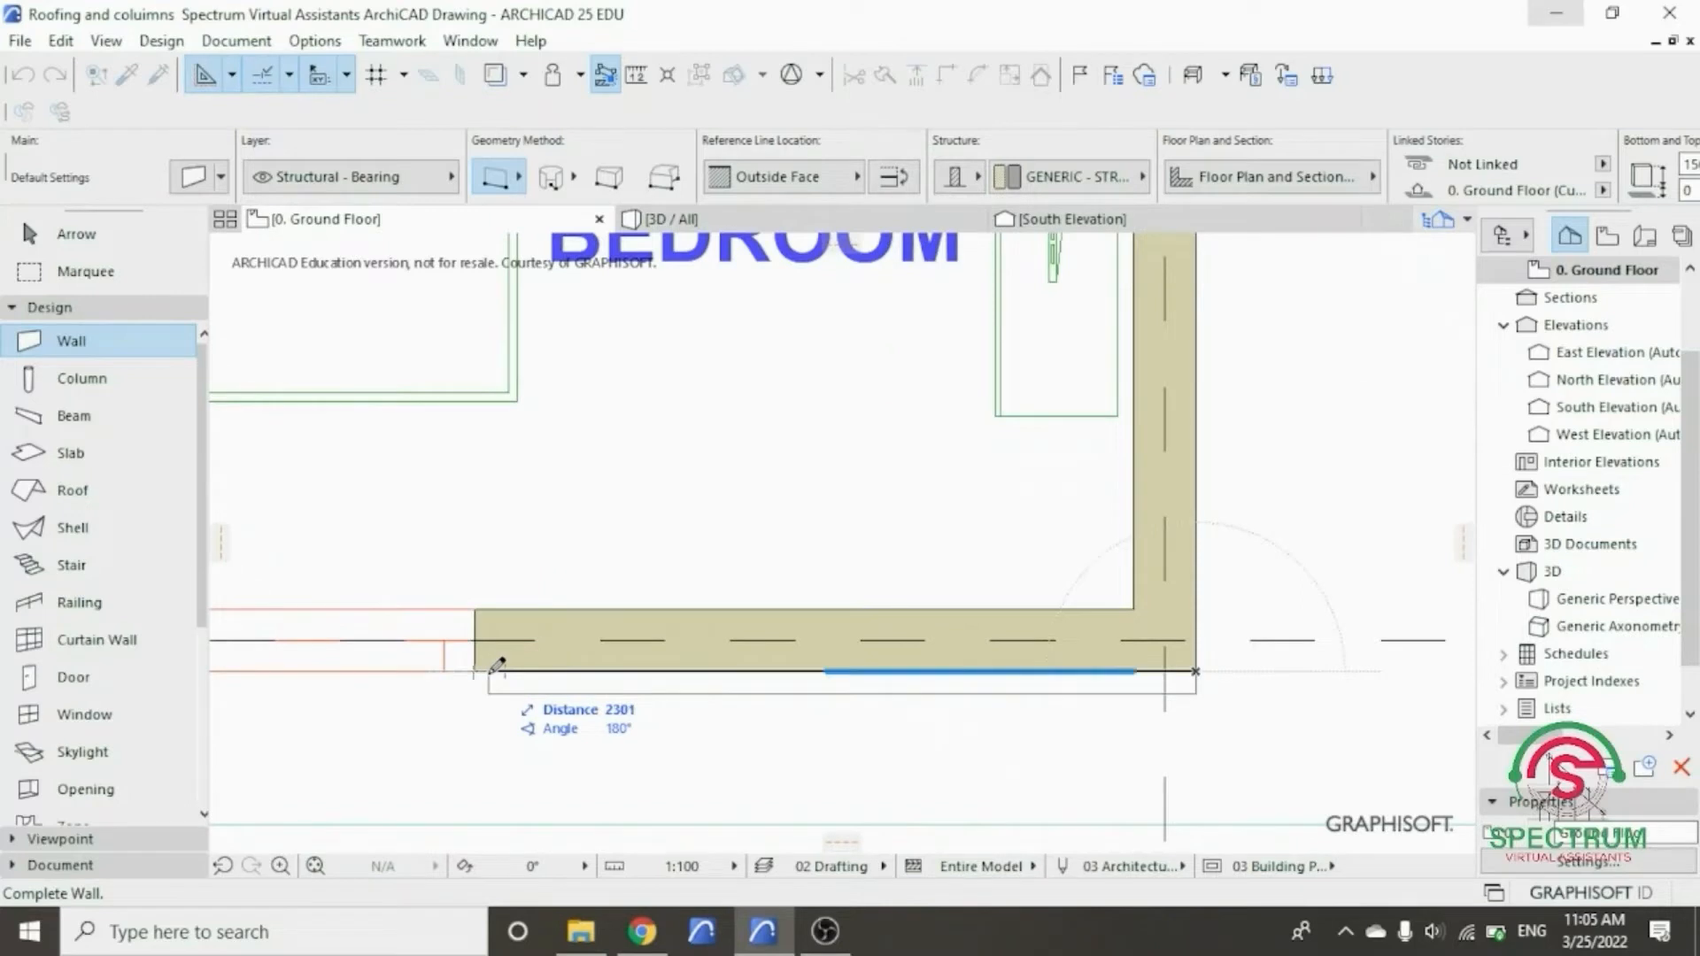
scroll(497, 665, "up", 1)
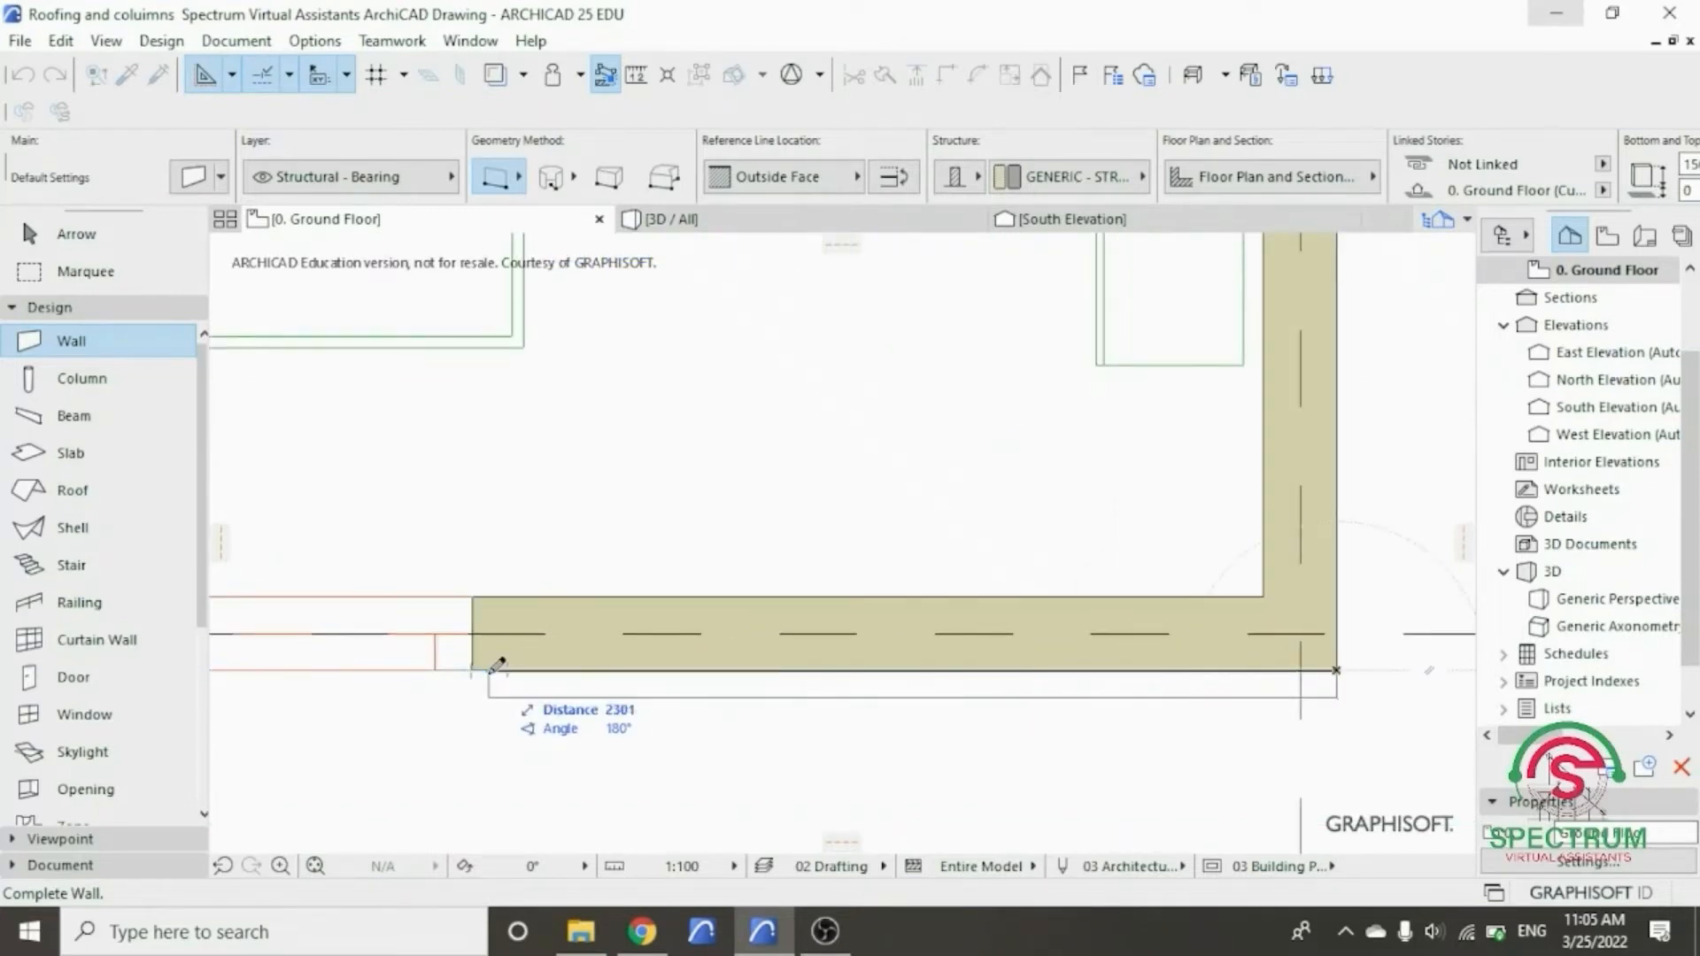
type("23")
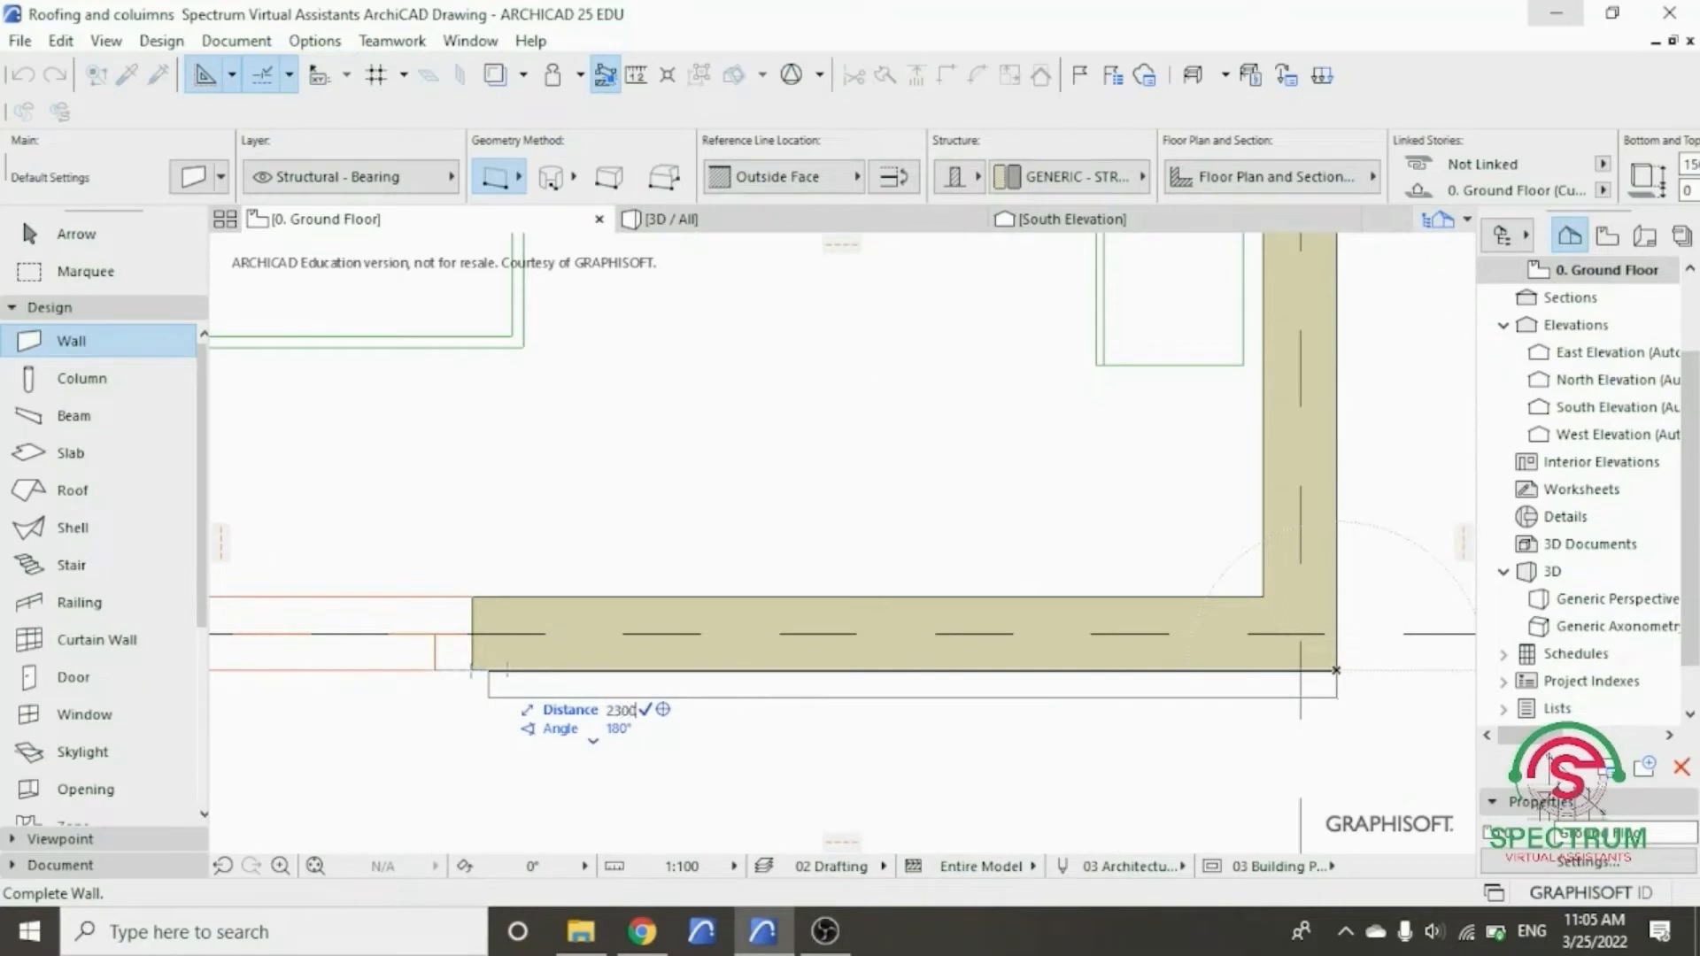
key("Return")
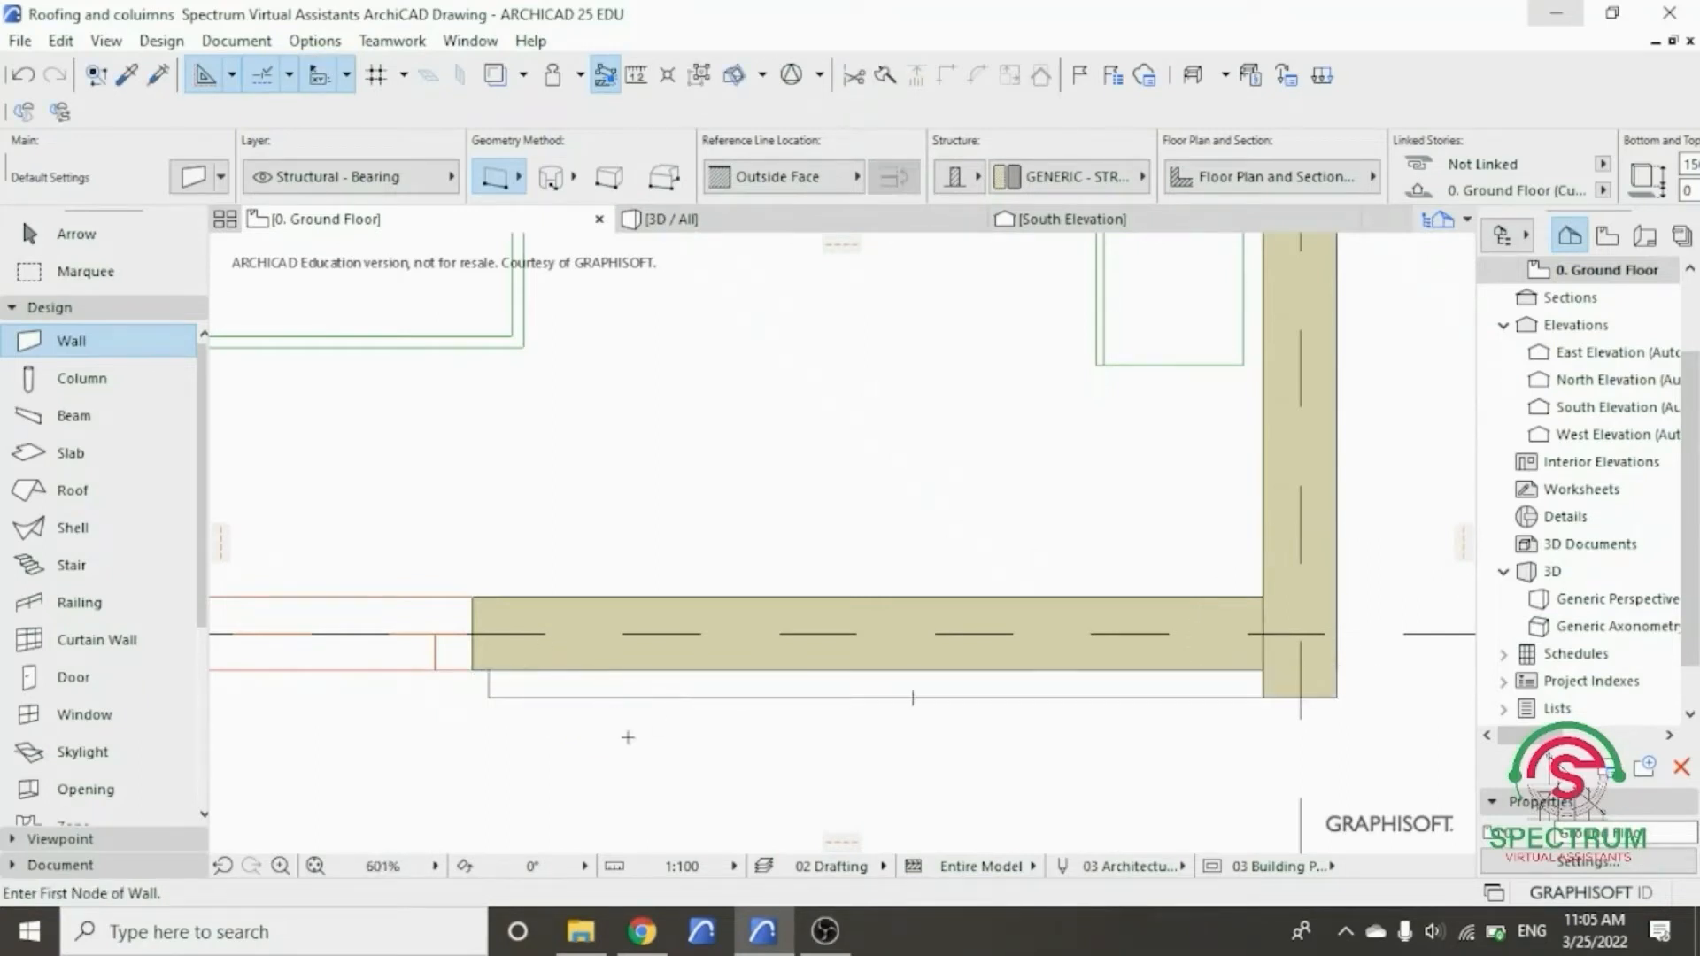
- Mirror a copy of the thin front wall about a vertical axis through the bedroom's outer porch corner
scroll(627, 738, "down", 5)
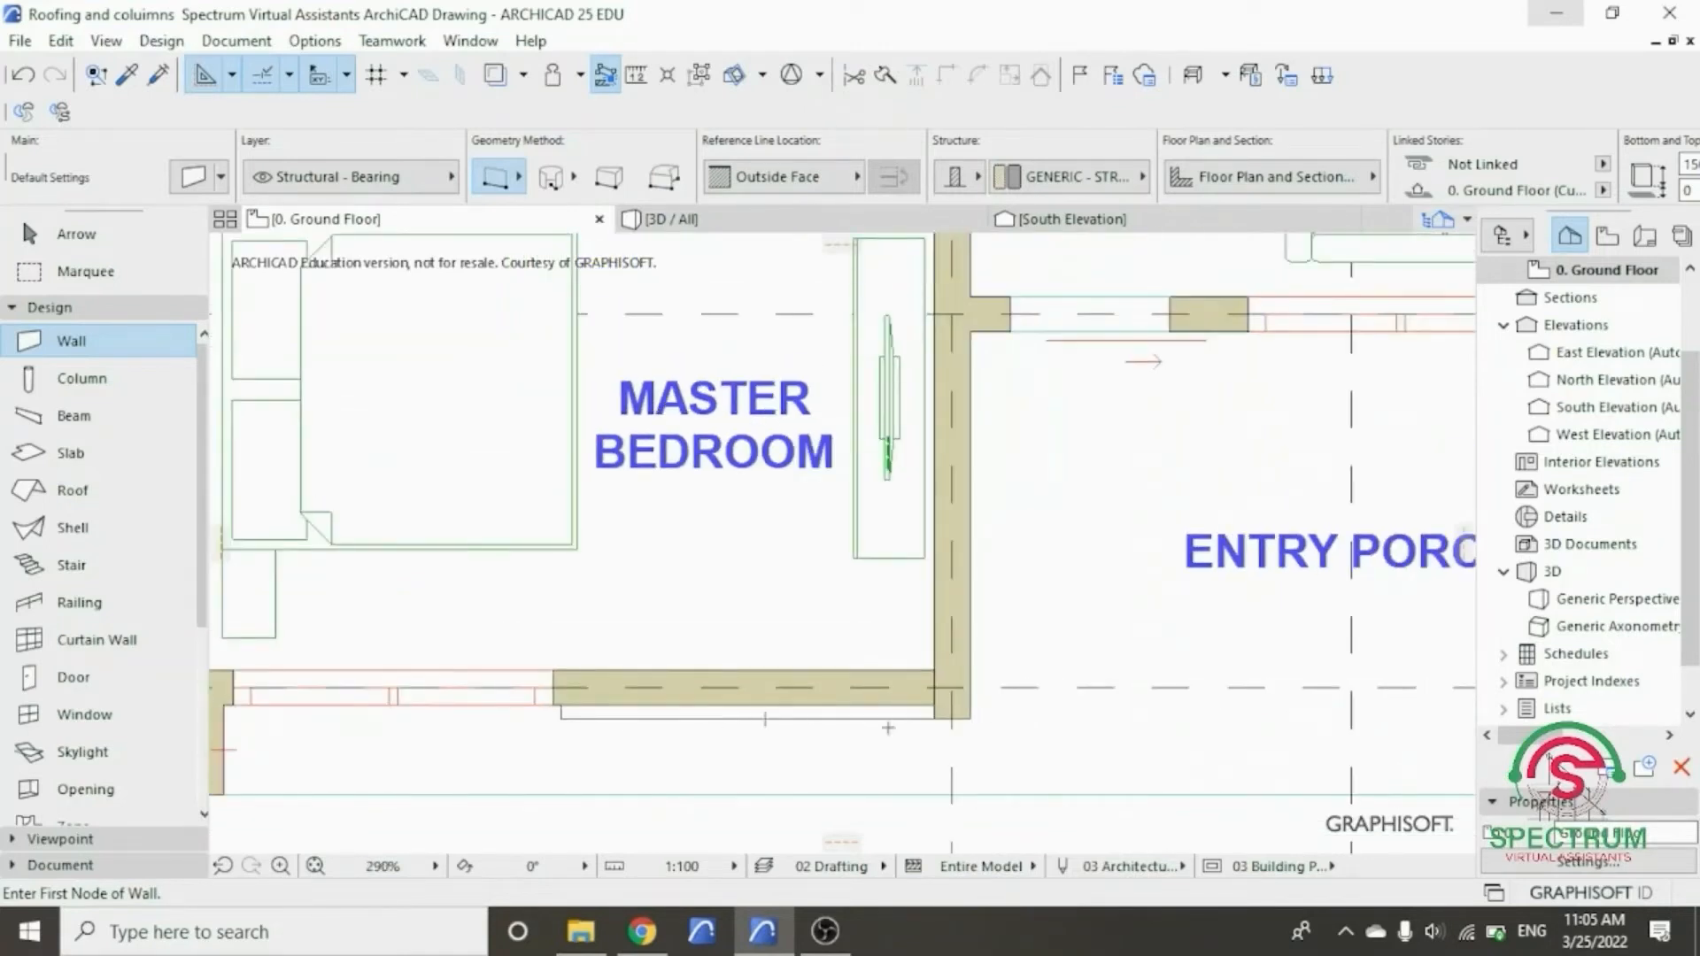
scroll(924, 731, "up", 4)
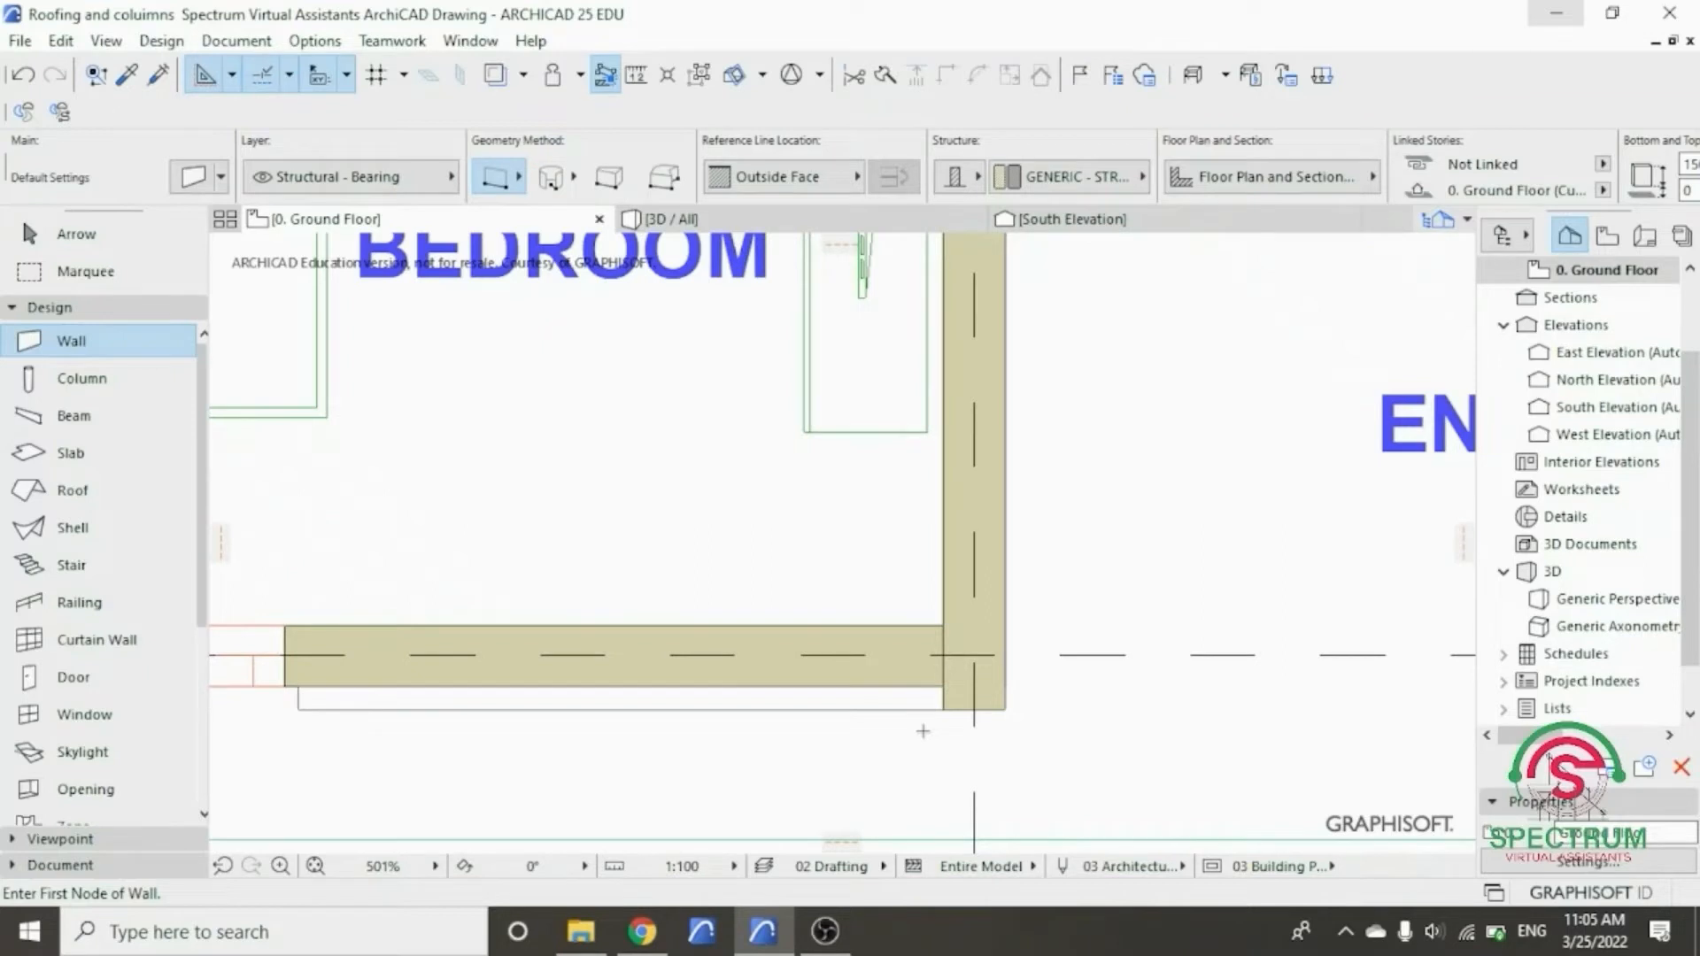
key("Escape")
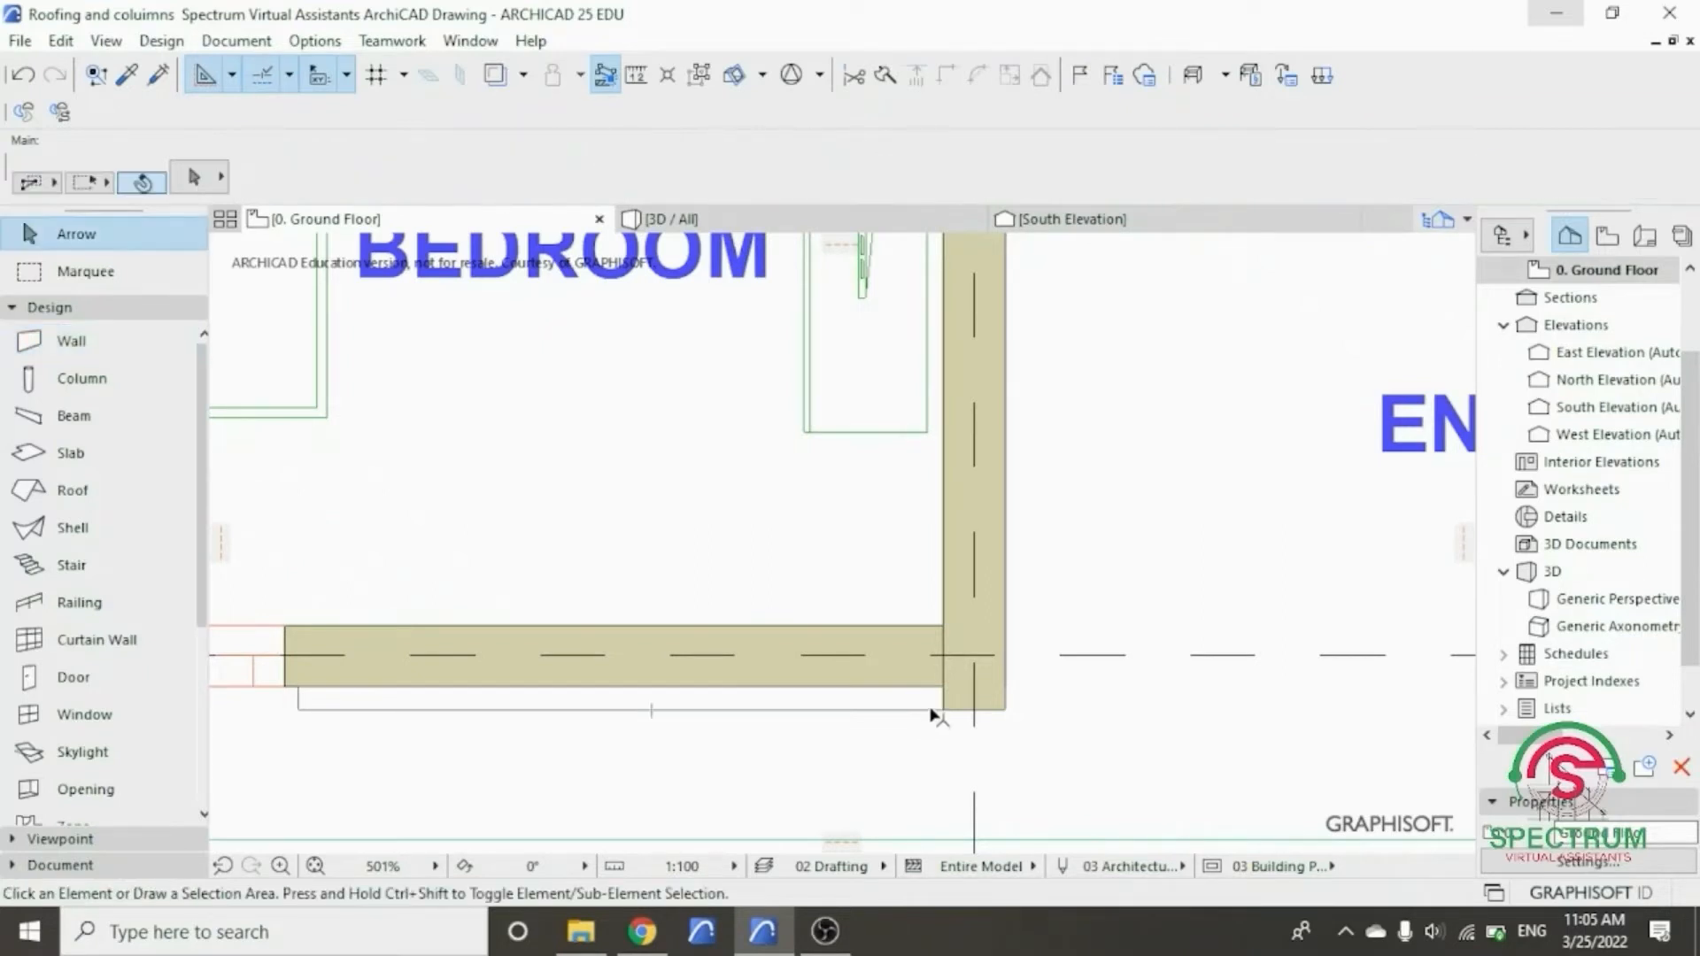
left_click(928, 709)
right_click(923, 700)
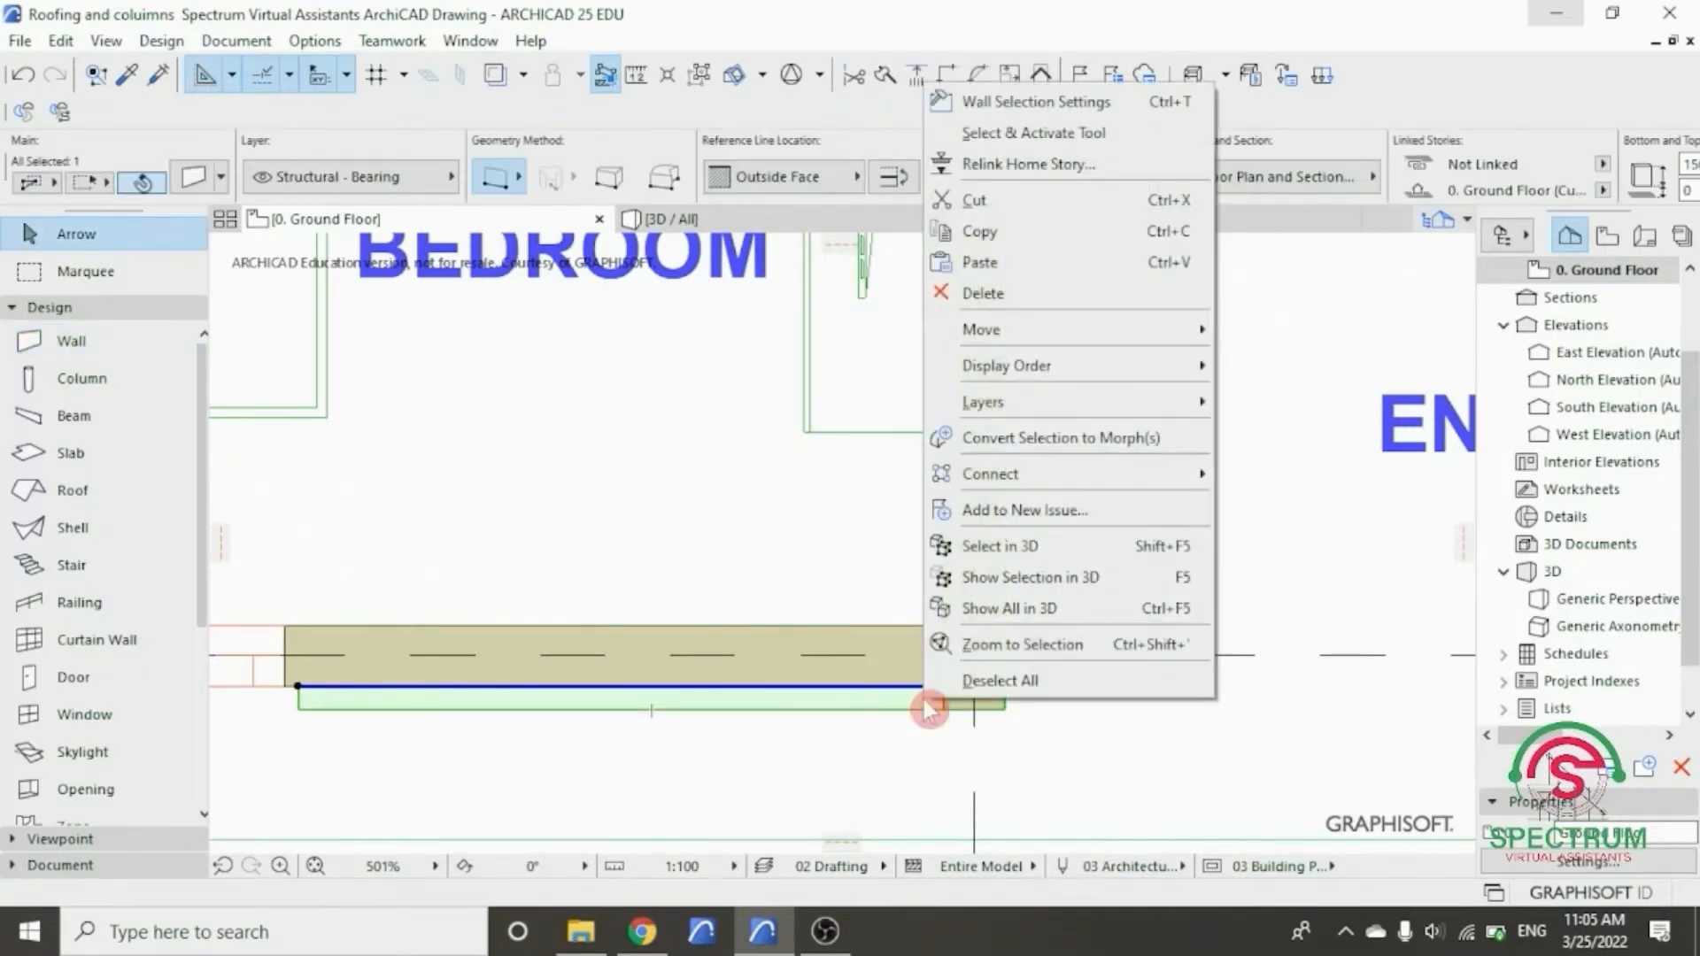
mouse_move(1092, 329)
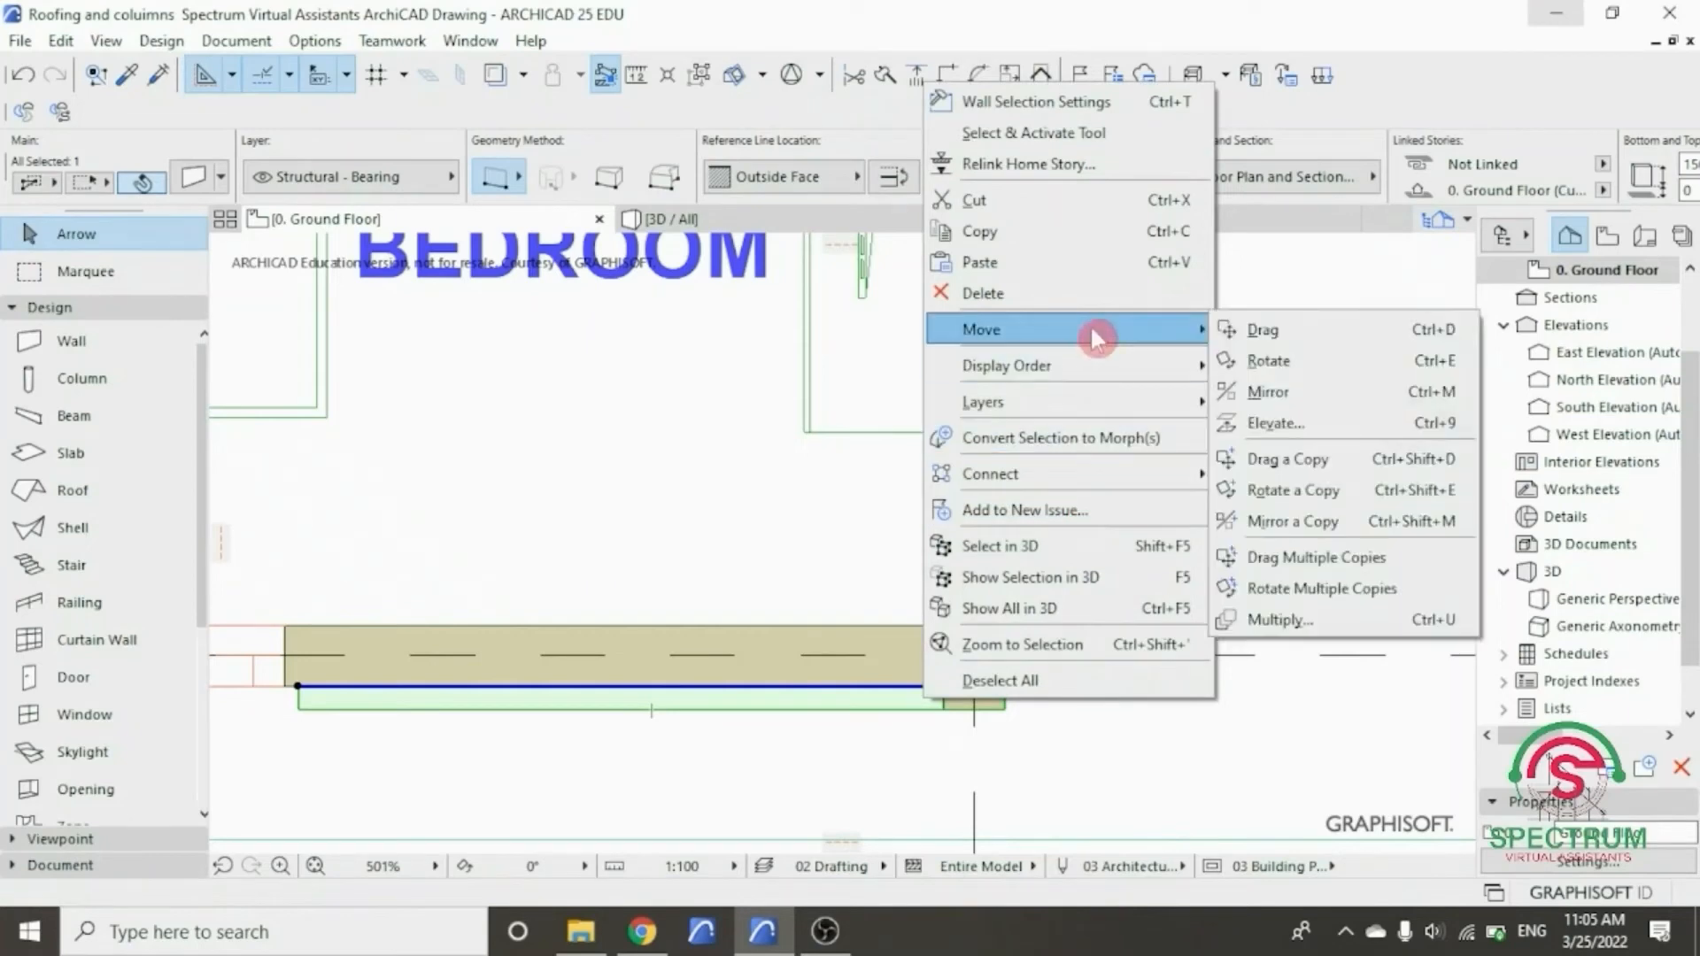
left_click(1325, 525)
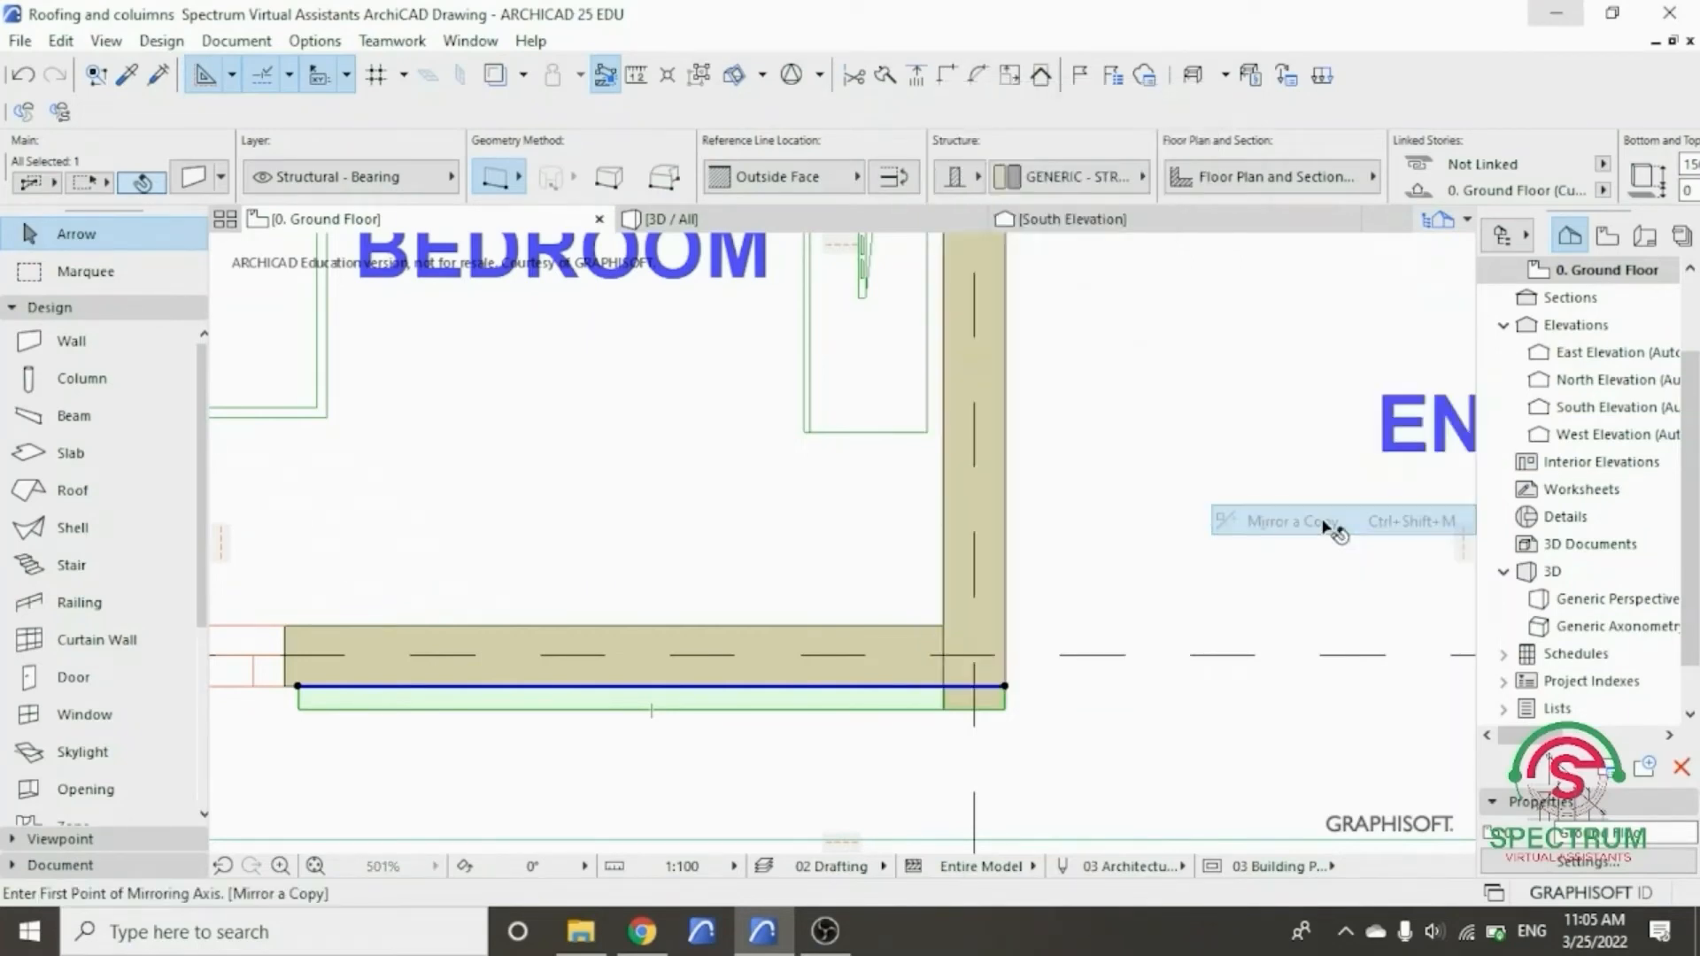
left_click(1004, 686)
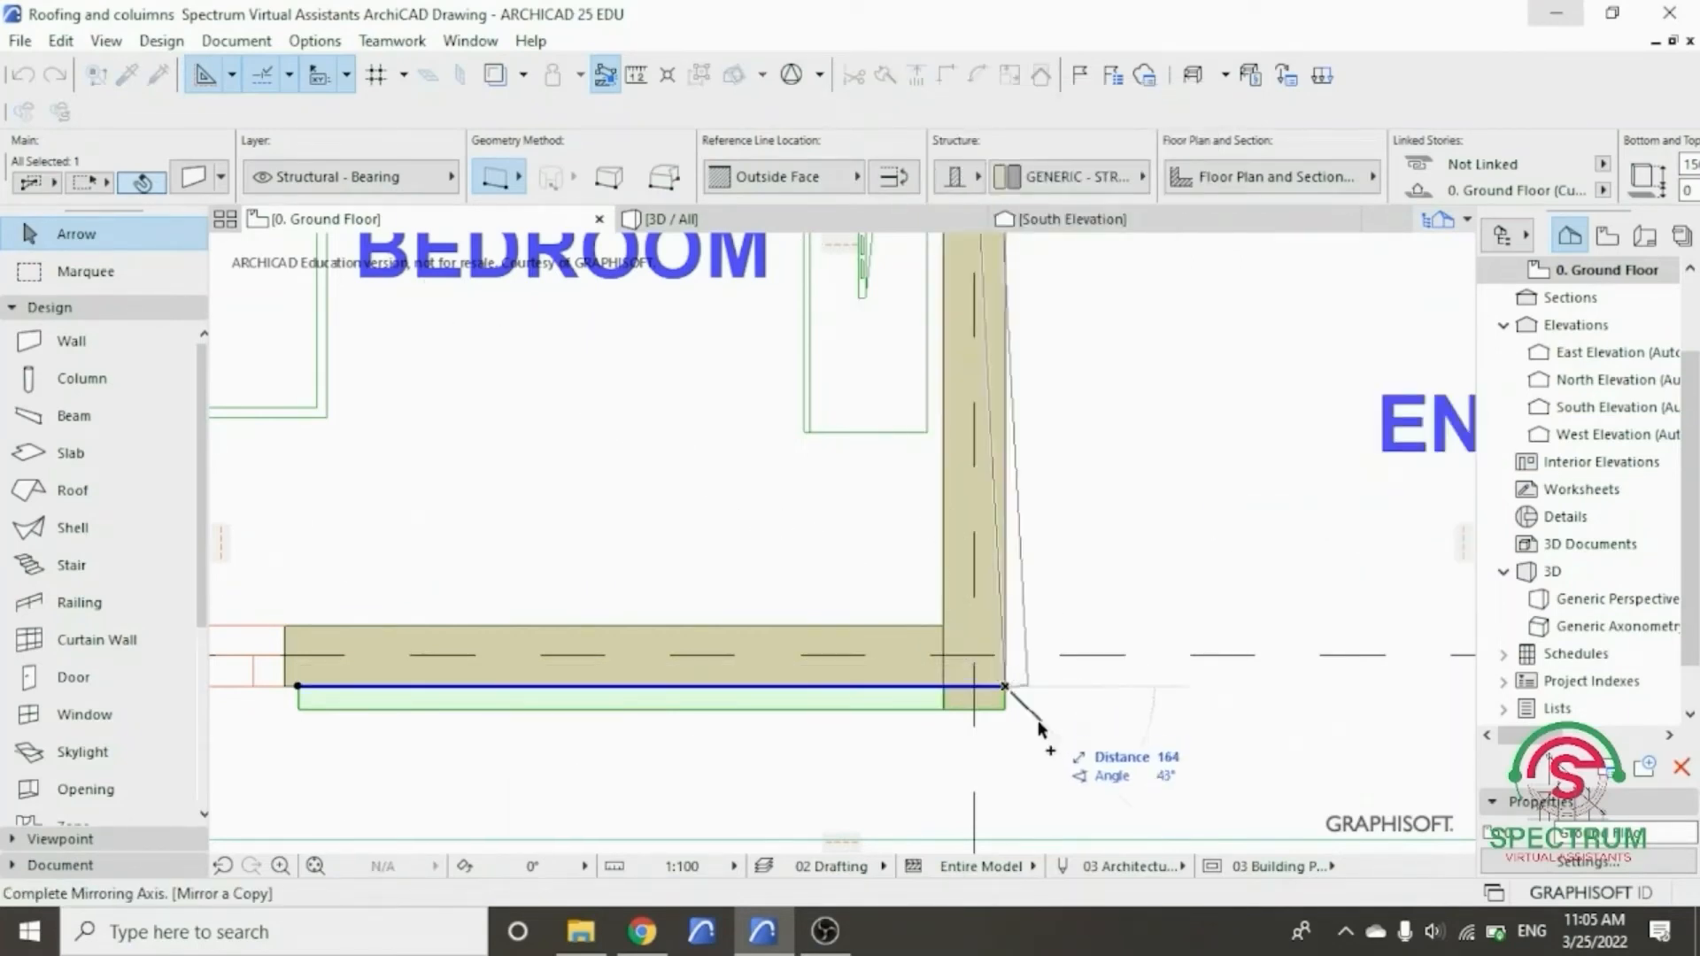
left_click(1005, 726)
scroll(675, 695, "down", 3)
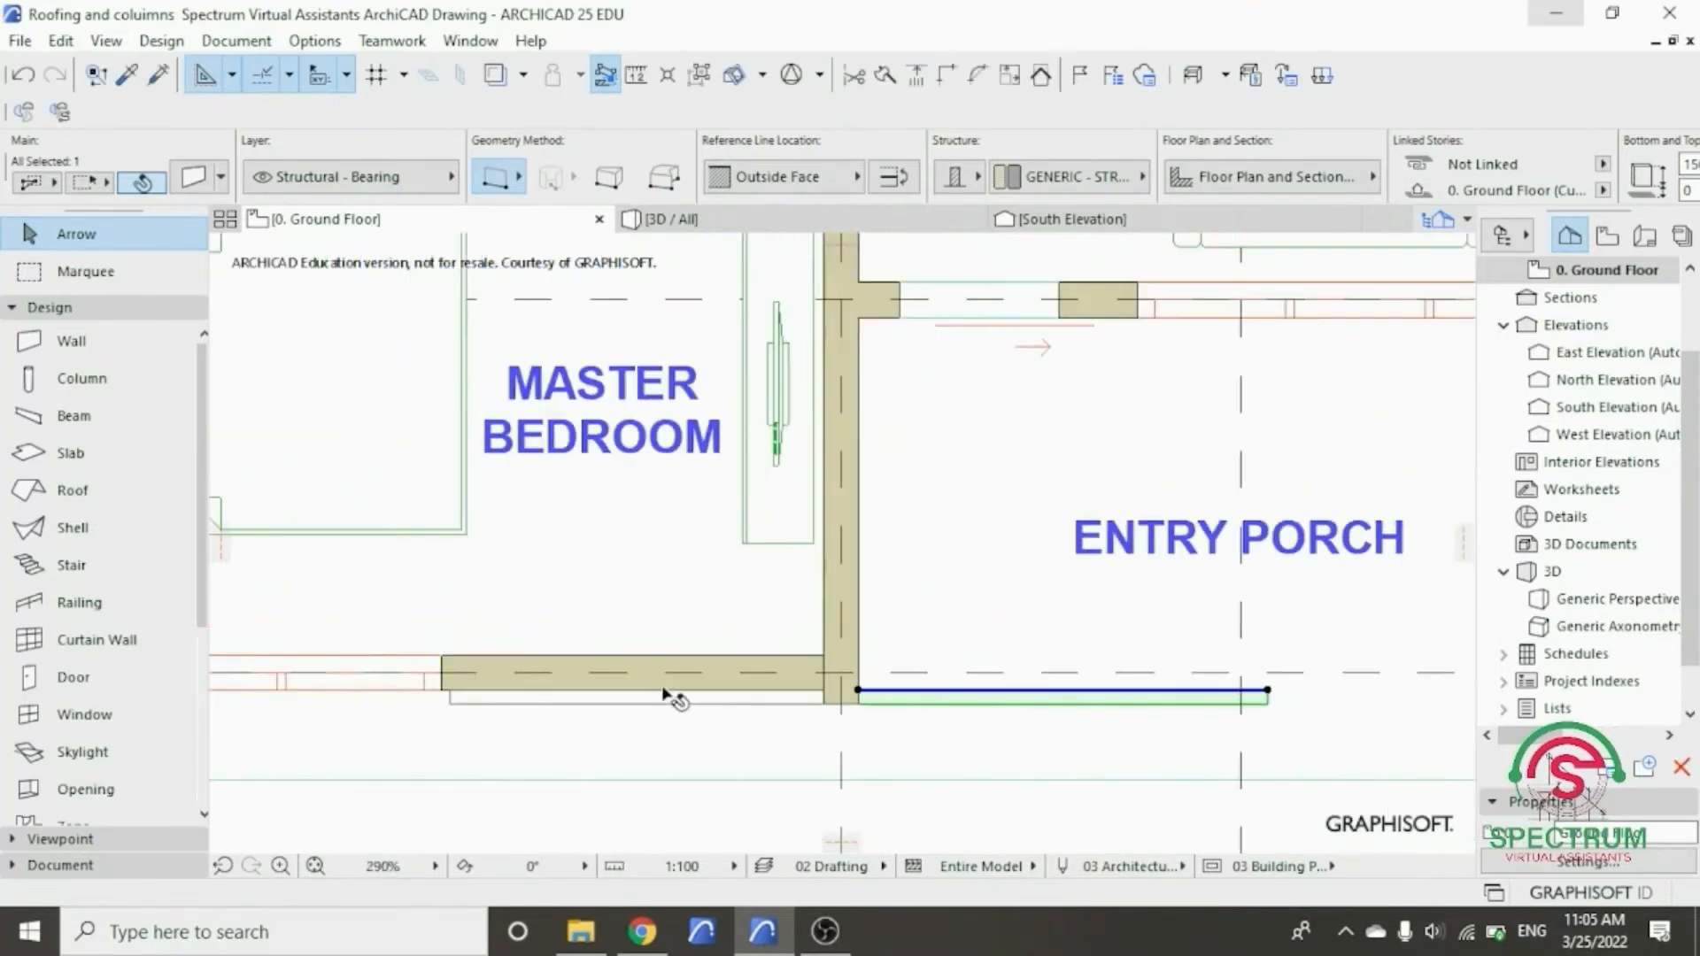
- Rotate the mirrored wall 90° about the bedroom corner so it lies along the entry porch side of the bedroom wall
right_click(879, 701)
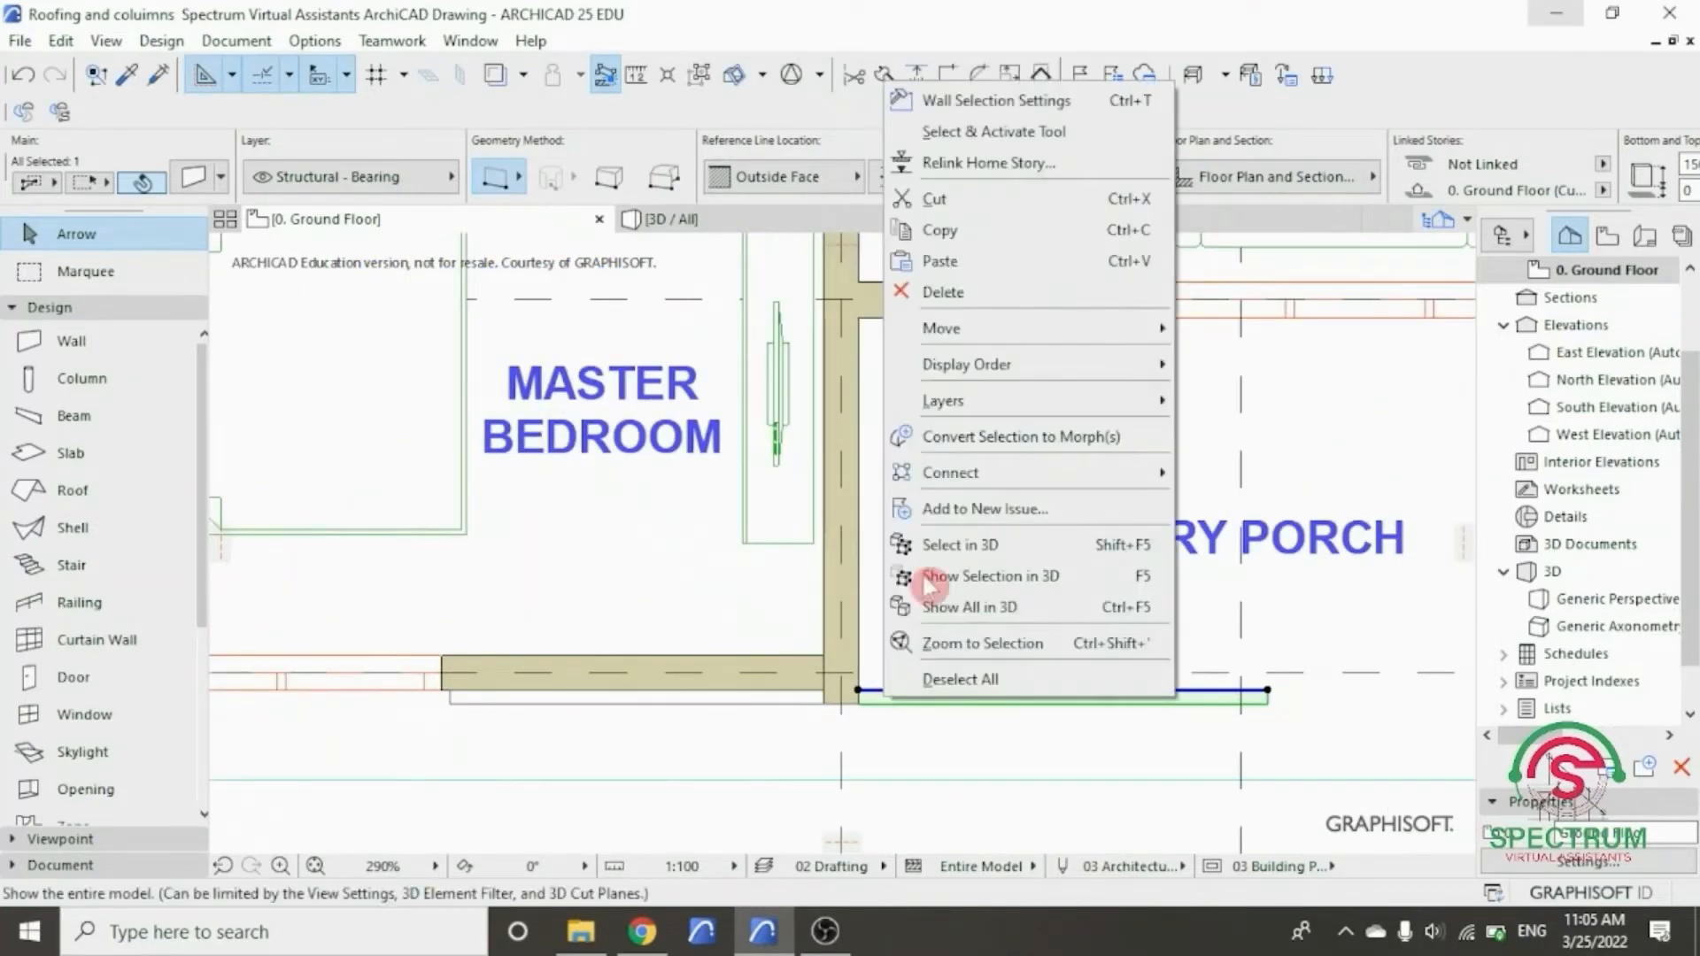
mouse_move(968, 328)
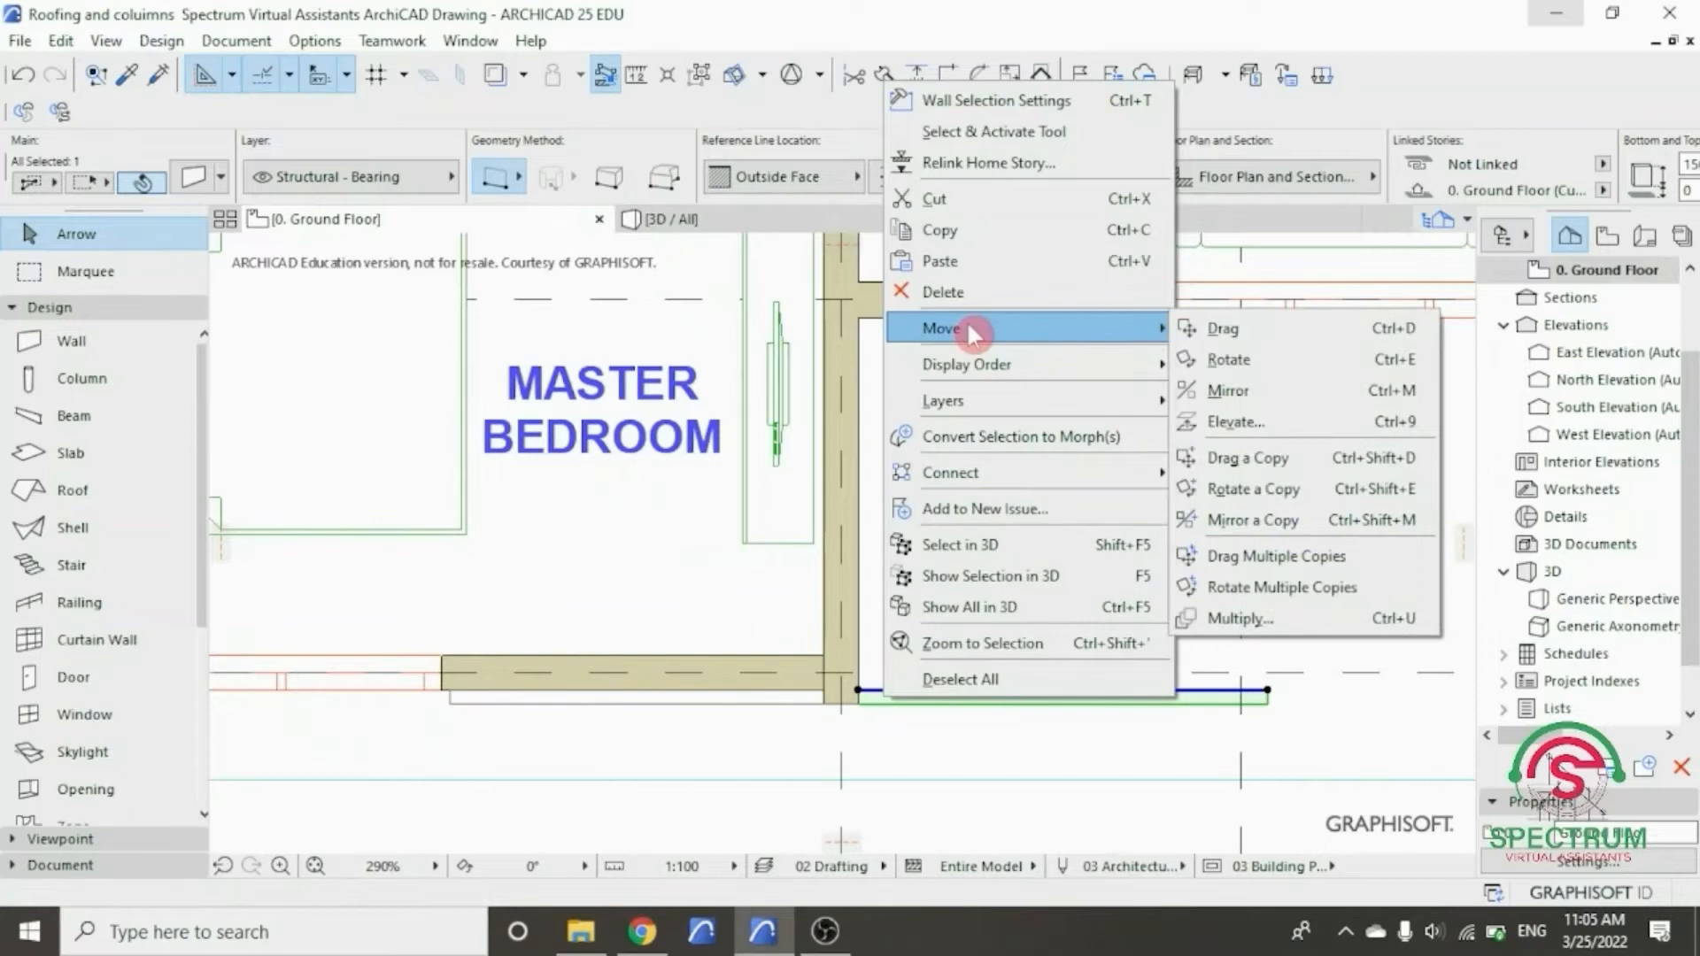
left_click(1257, 360)
left_click(858, 689)
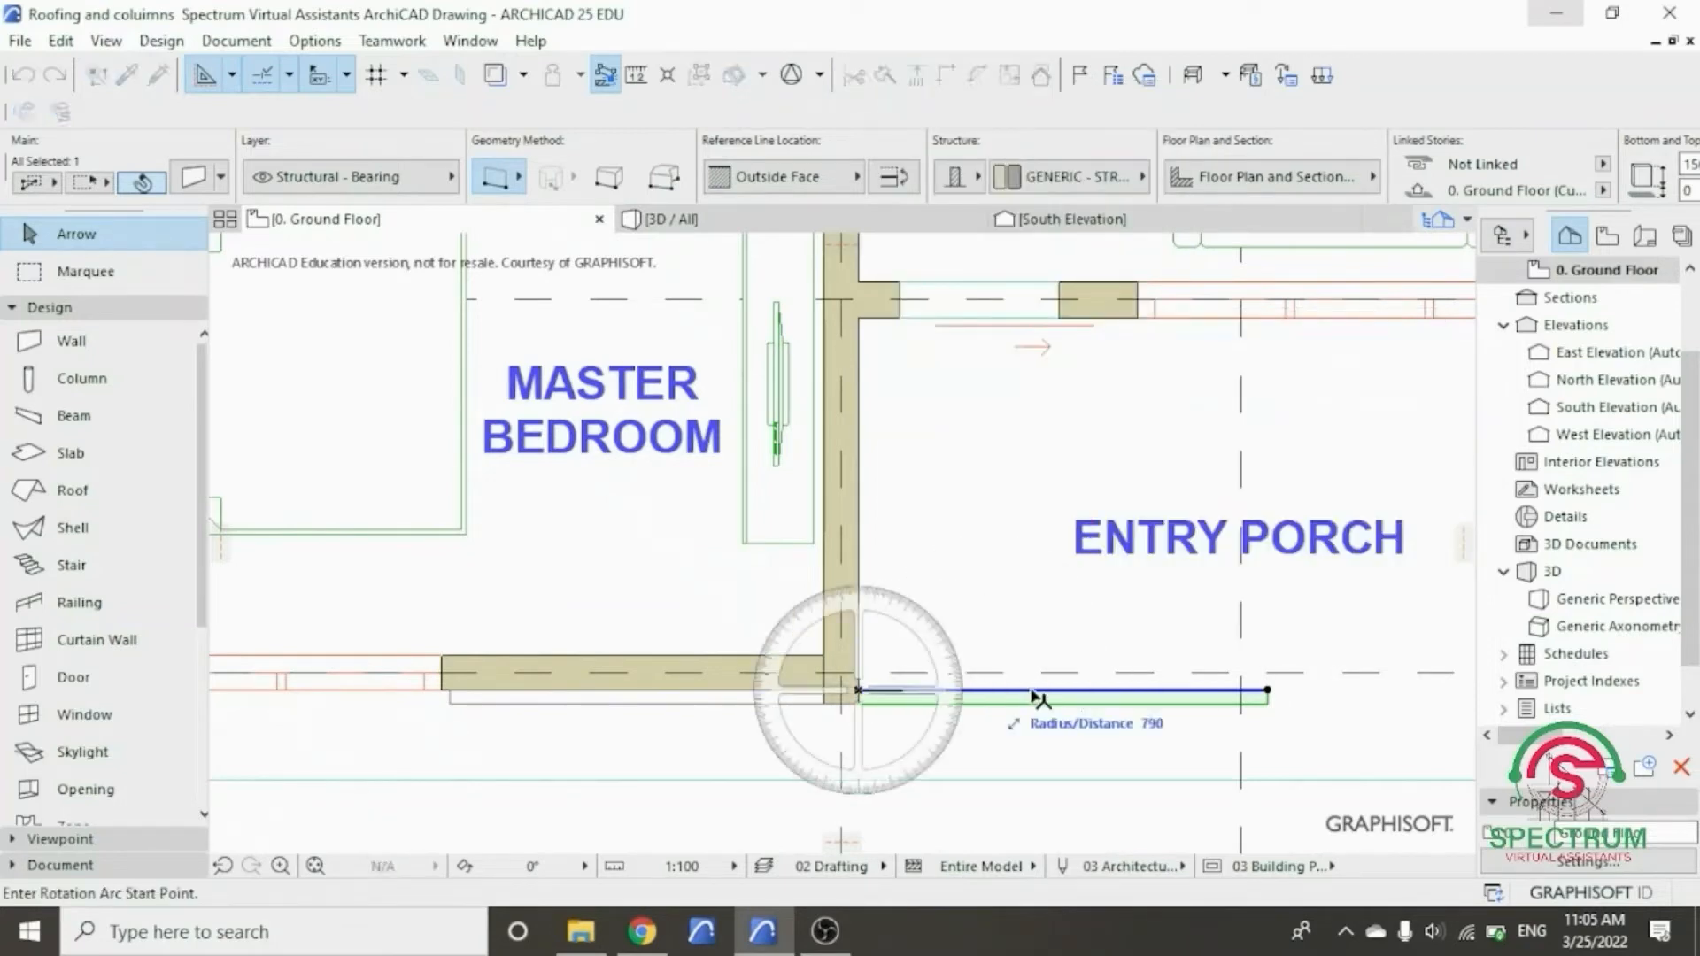
left_click(1269, 691)
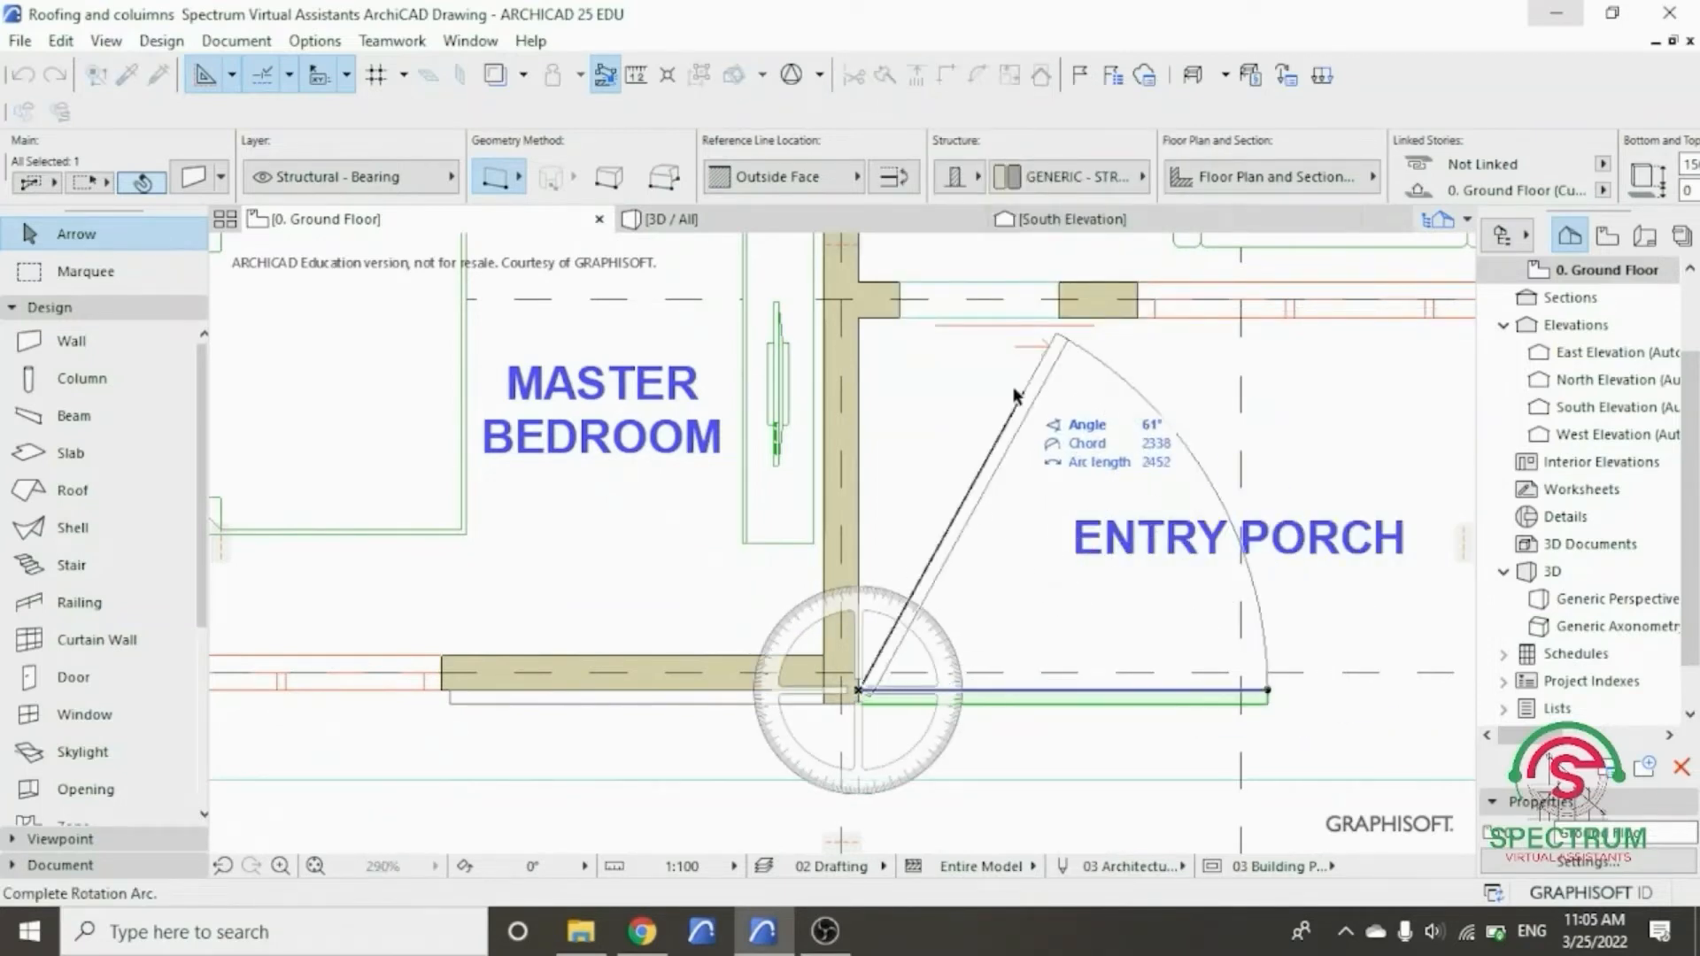
left_click(861, 331)
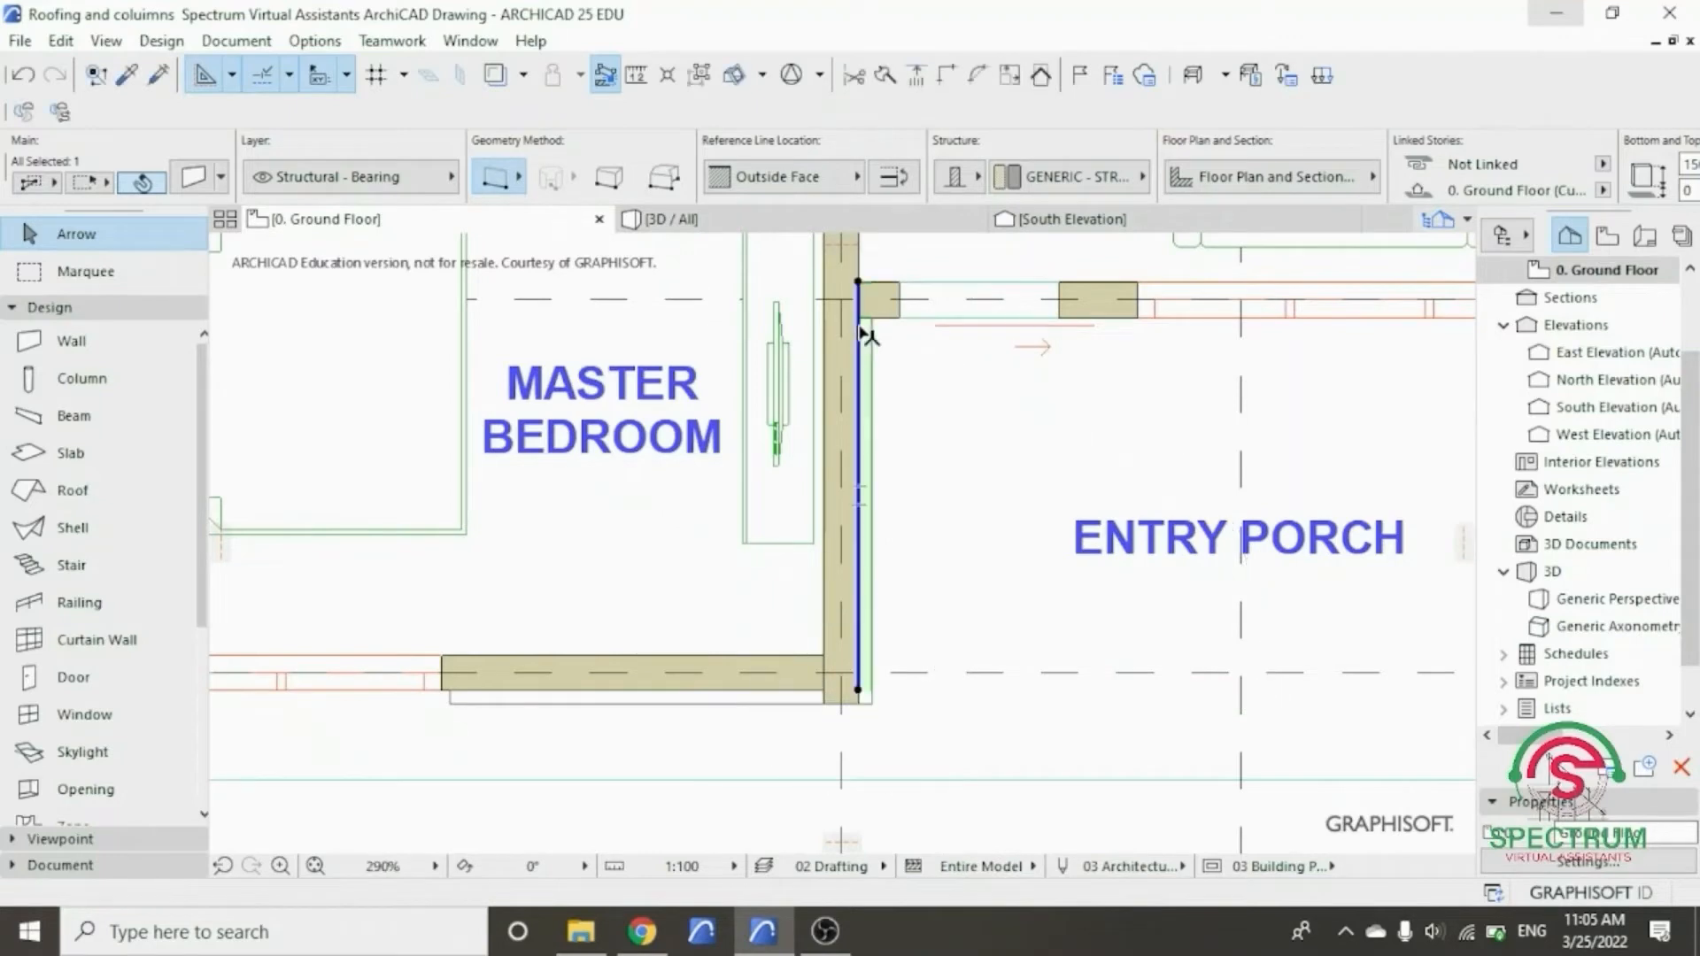
- Shorten the porch-side wall so its upper end stops at the outer face of the living room's front wall, and deselect it
left_click(857, 286)
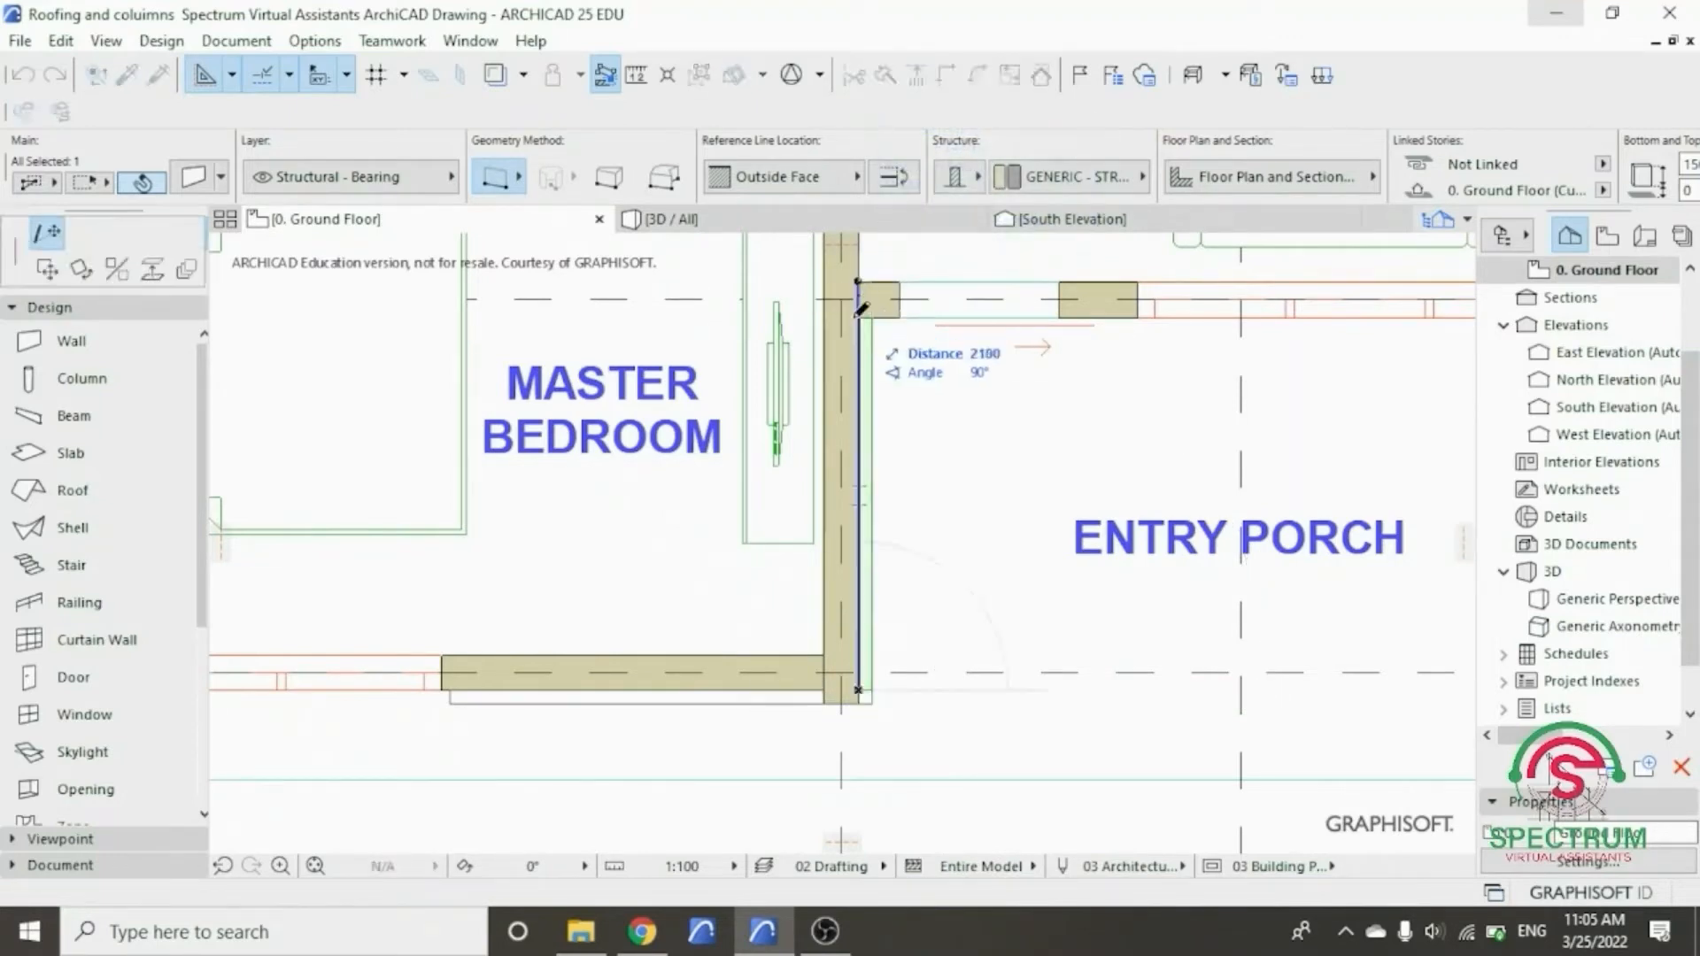
left_click(856, 317)
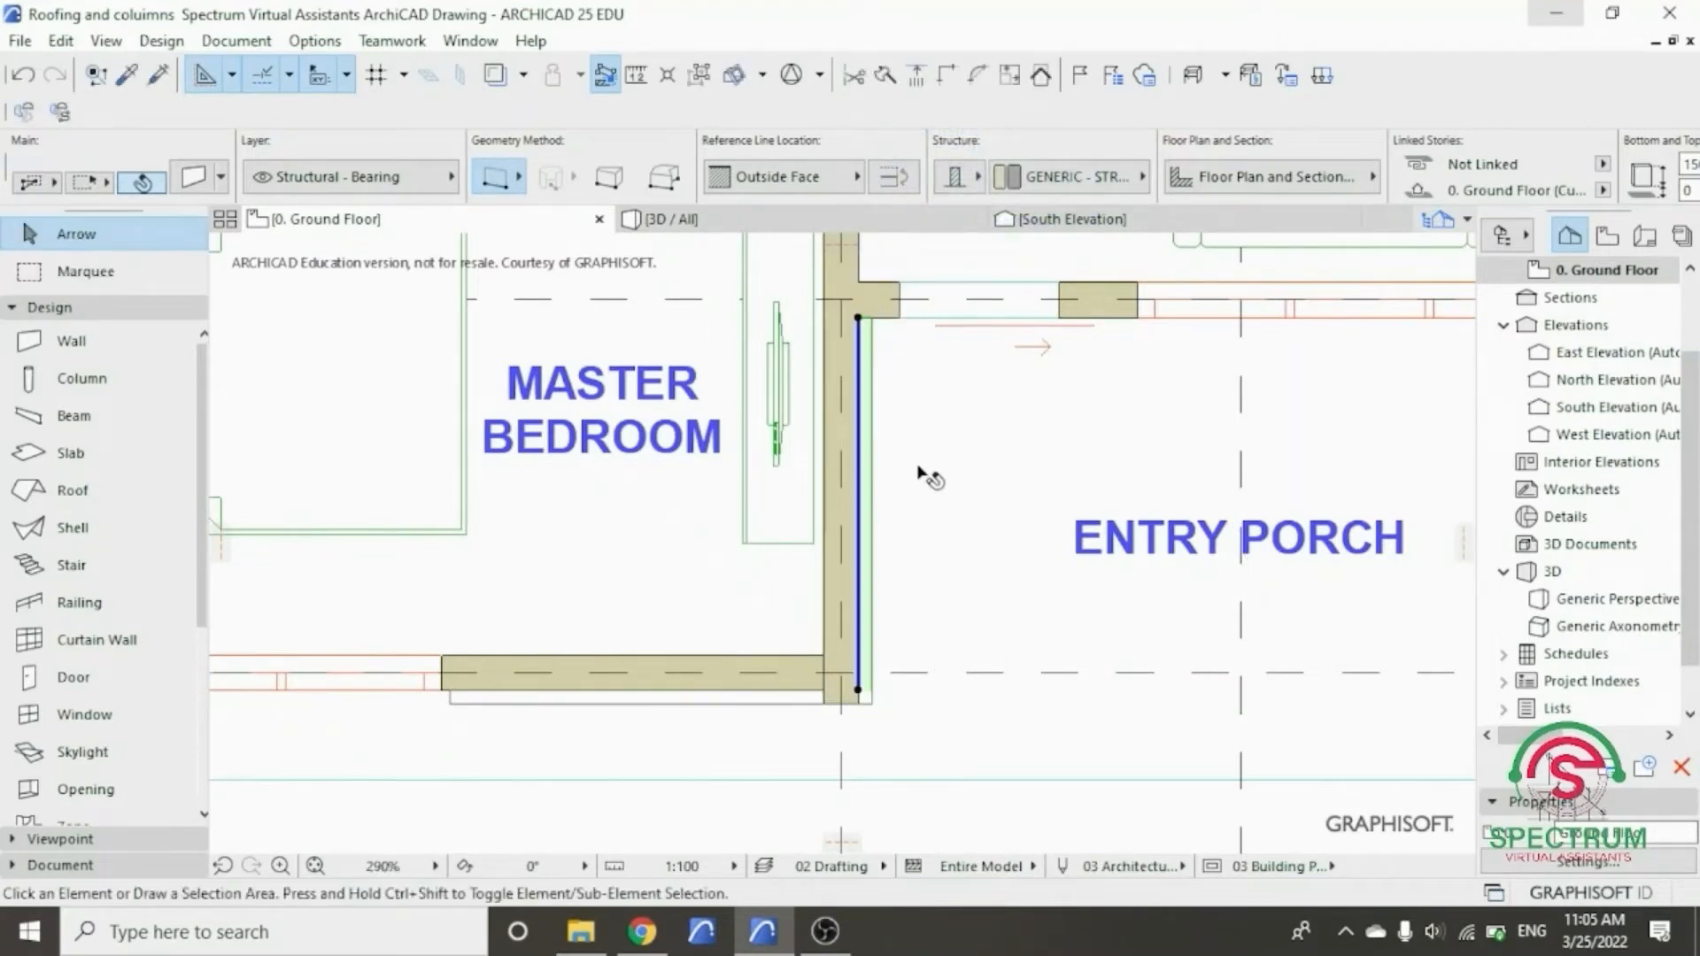
key("Escape")
scroll(880, 478, "down", 2)
scroll(884, 429, "up", 2)
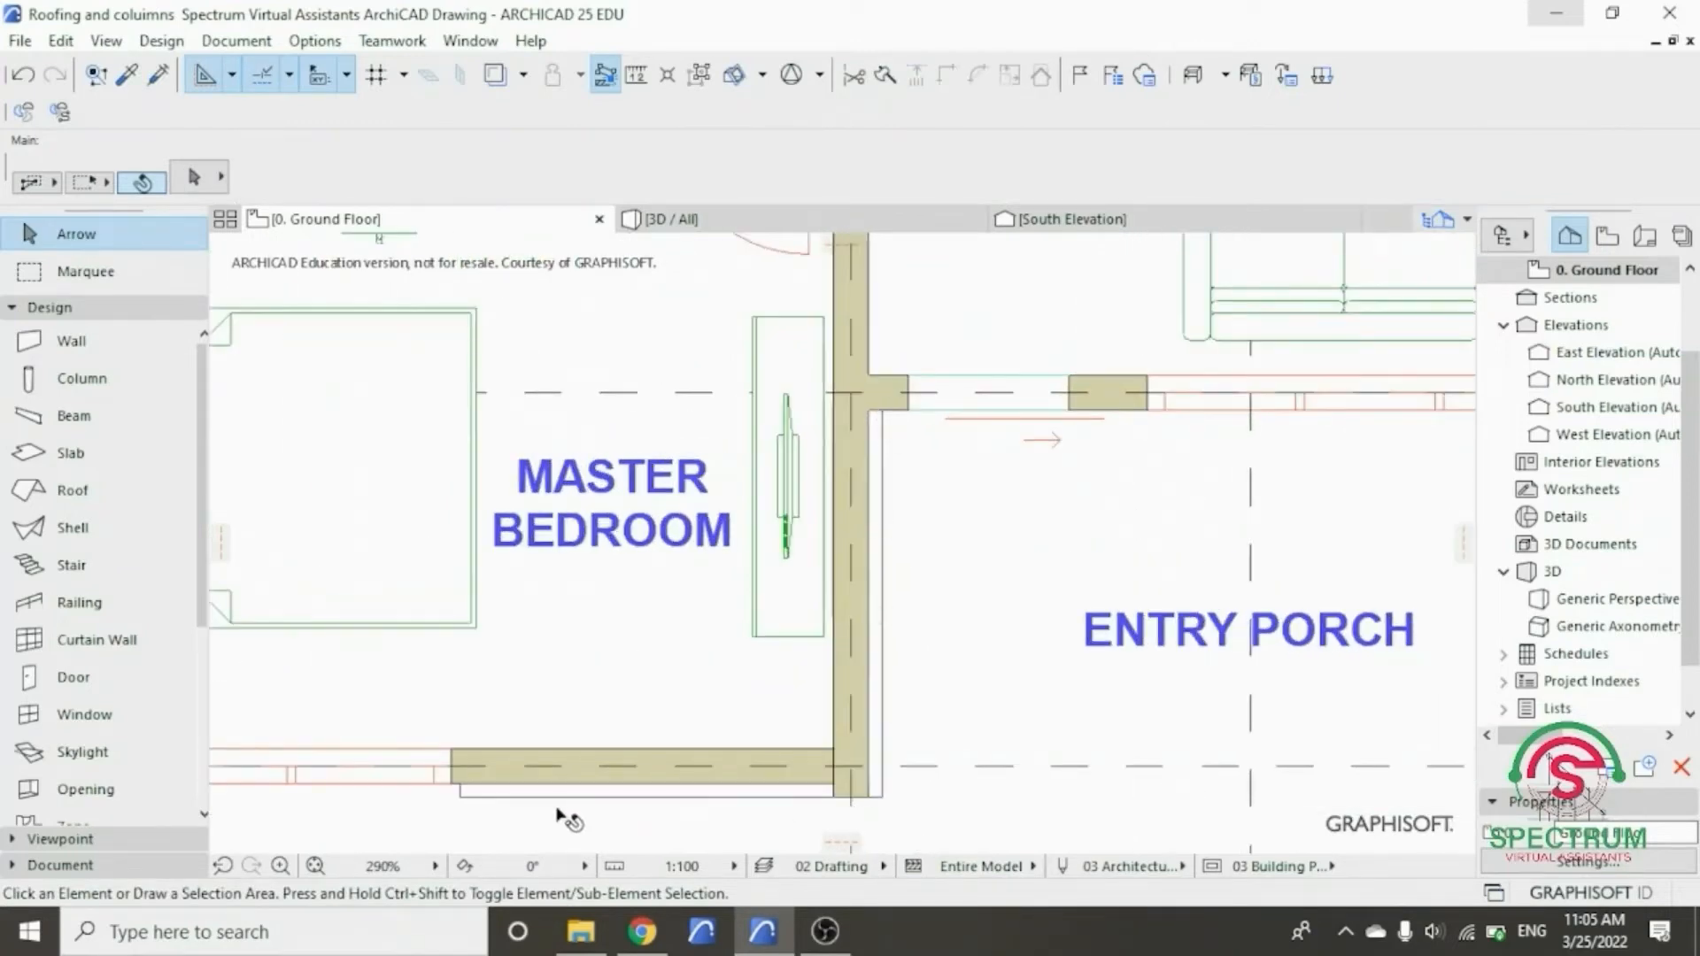
- Inspect the mahogany base walls around the bedroom corner and the front facade in 3D
left_click(742, 229)
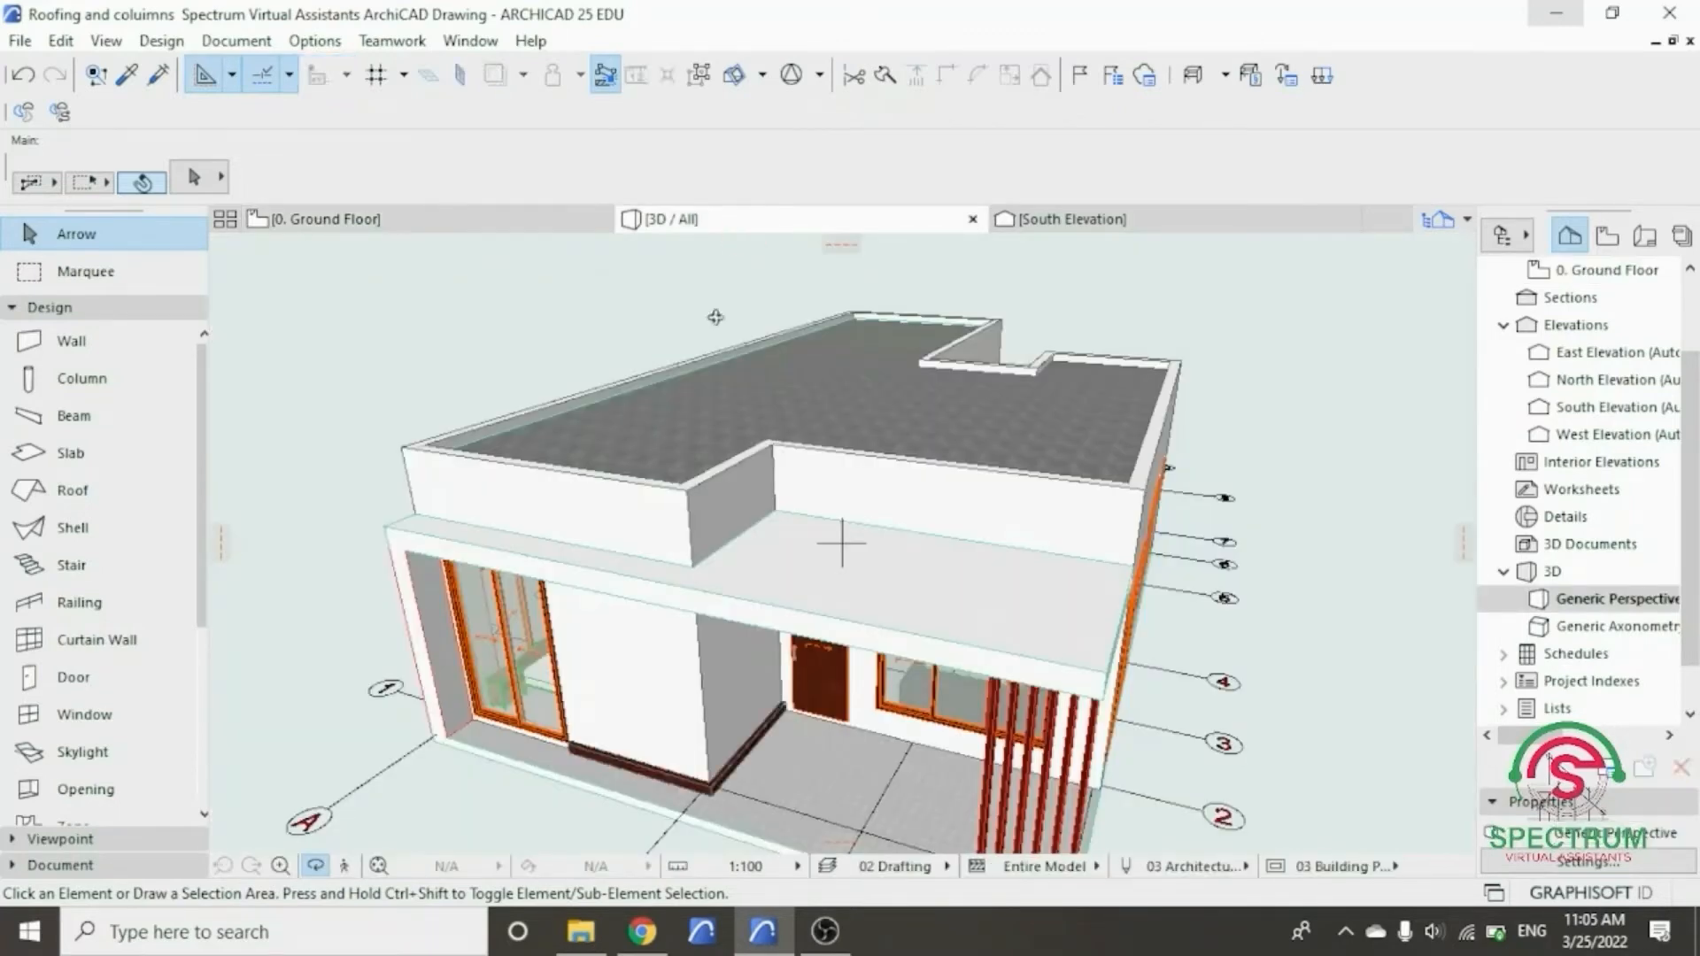
left_click_drag(669, 629, 664, 580)
scroll(669, 830, "up", 6)
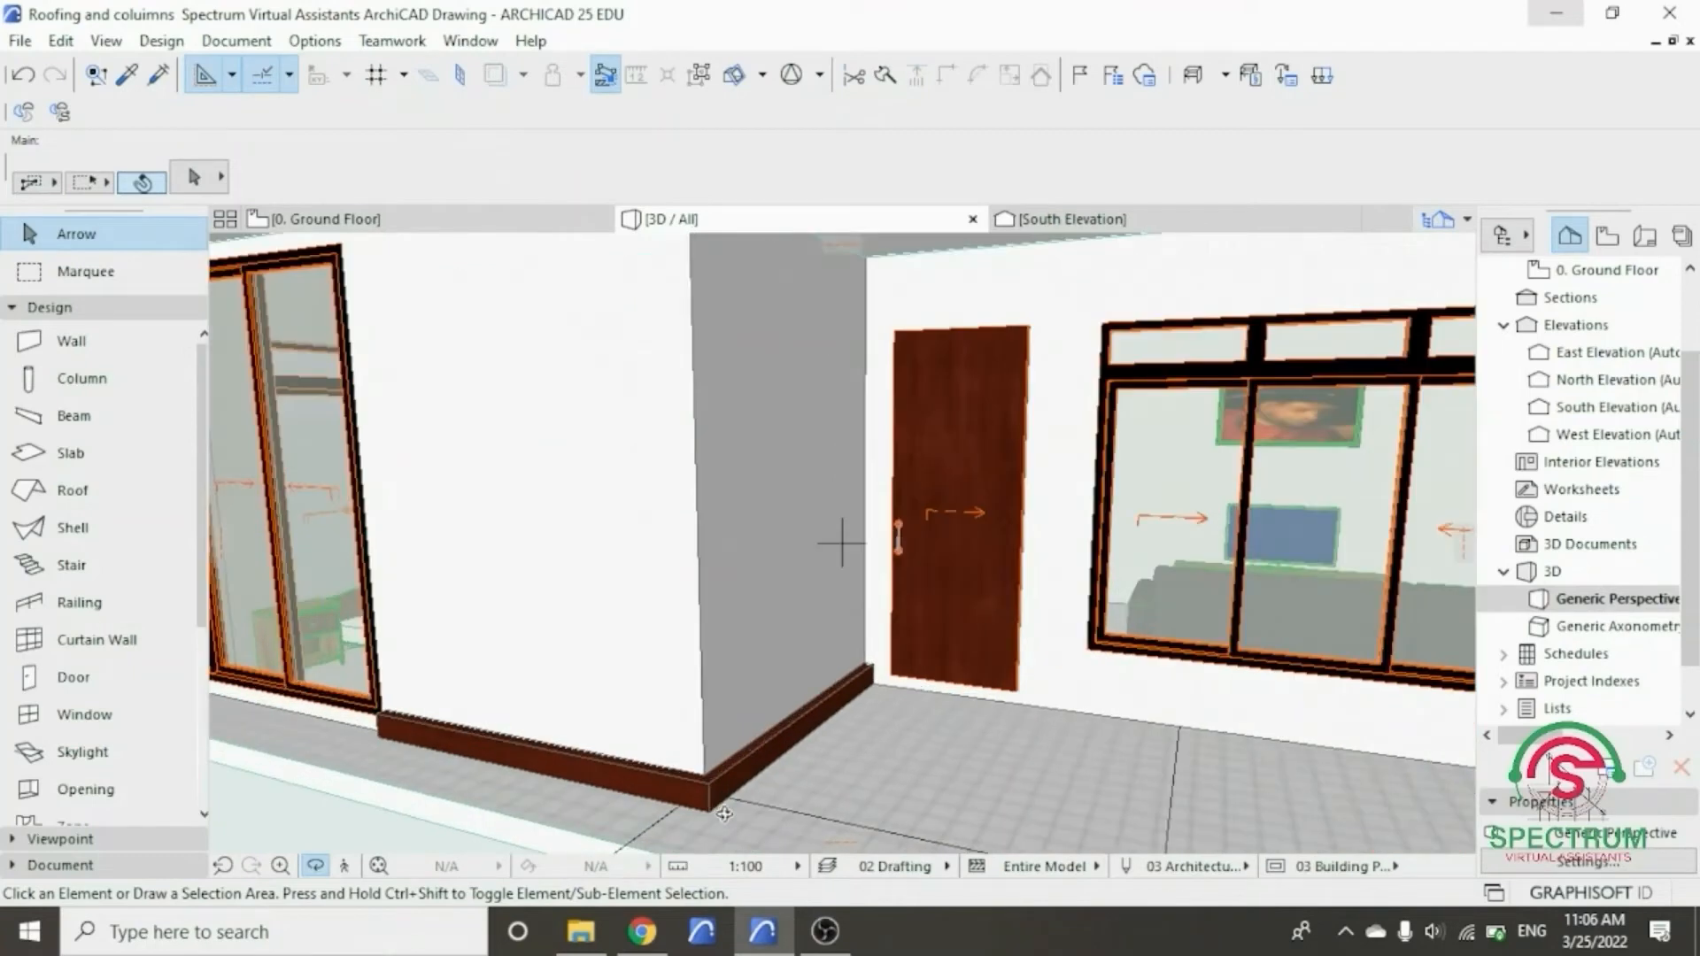
scroll(724, 812, "down", 6)
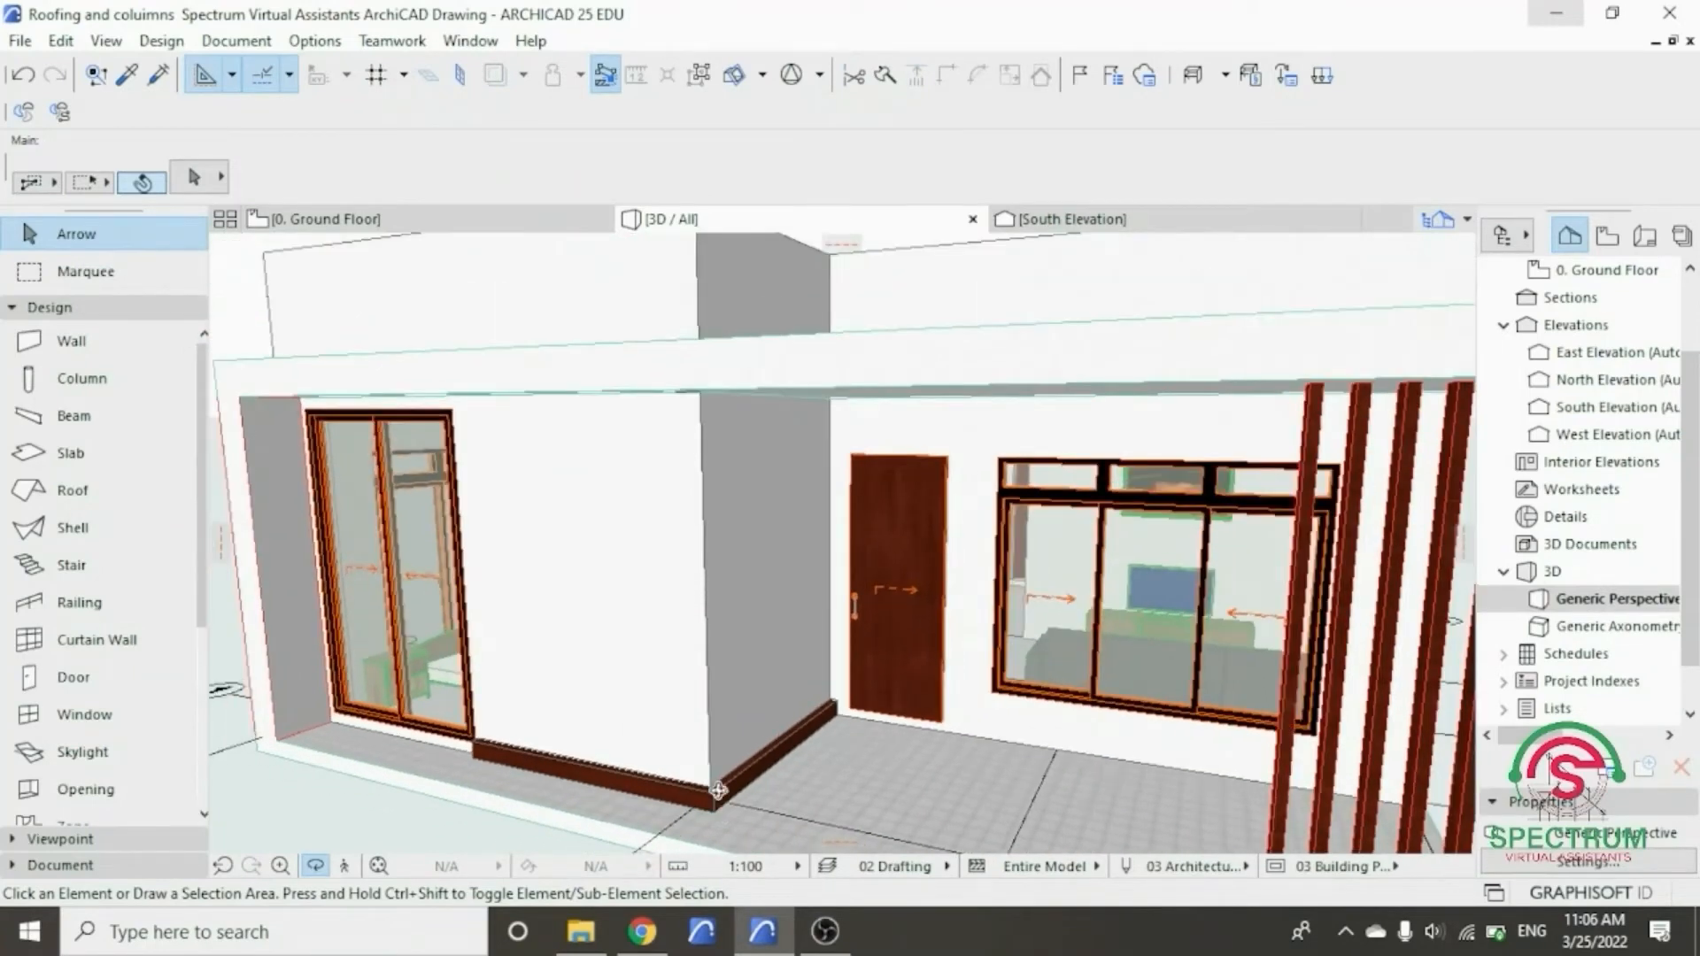
scroll(718, 791, "down", 3)
left_click_drag(646, 680, 719, 704)
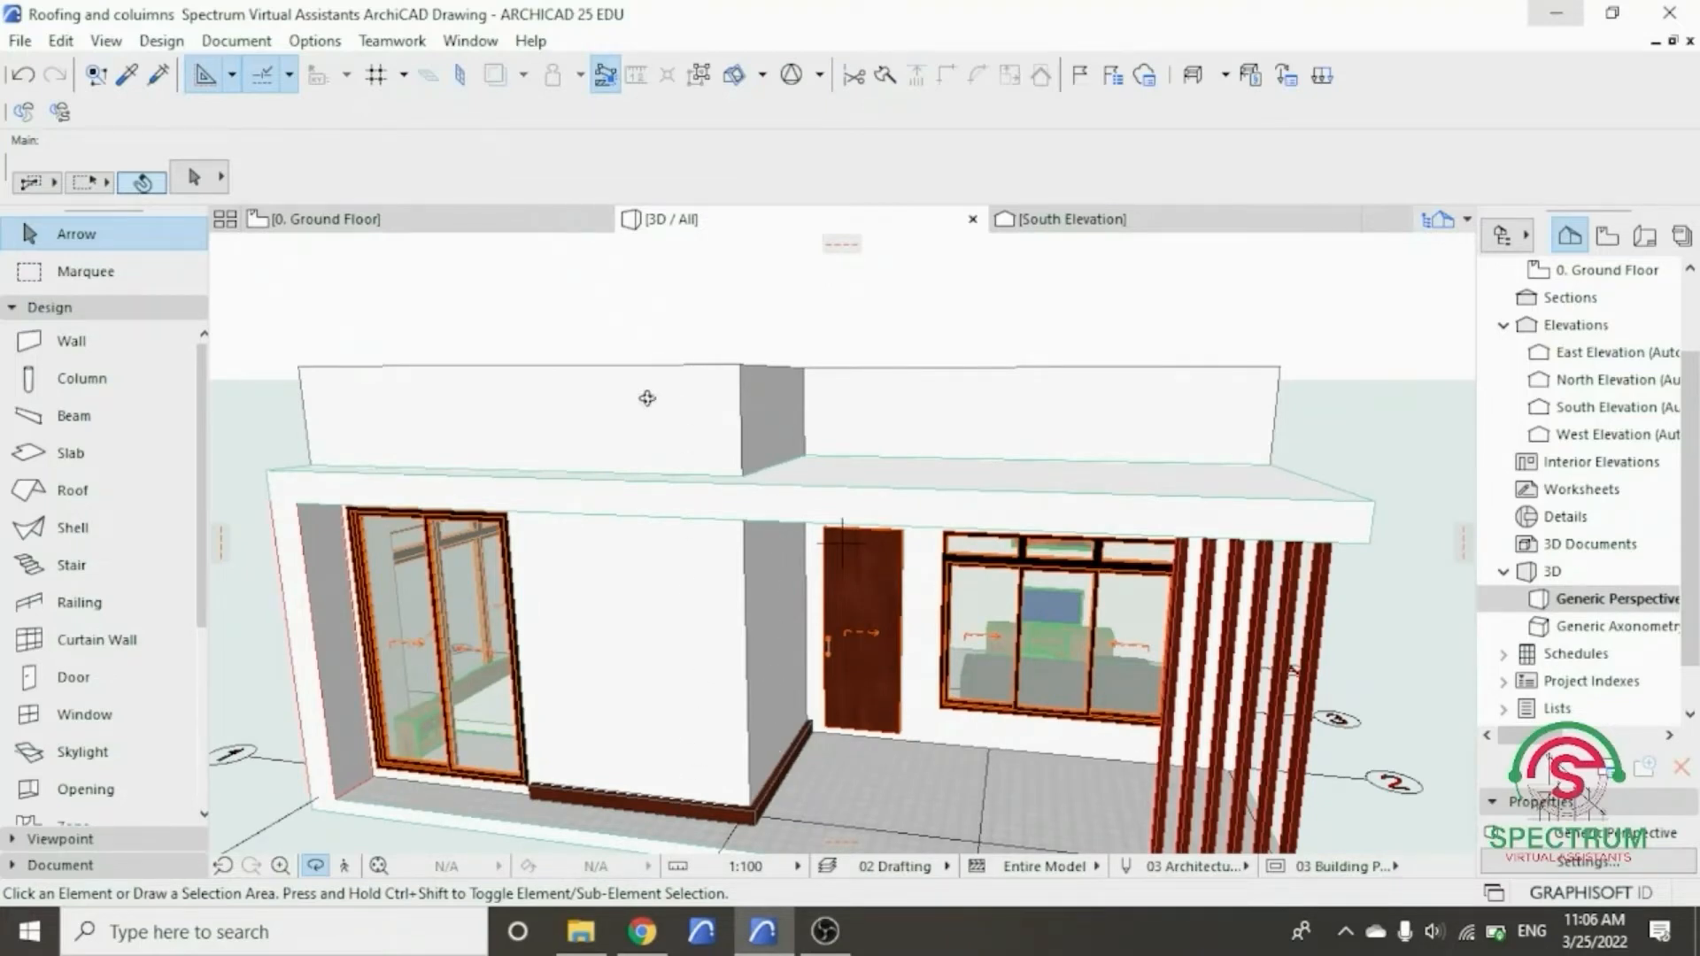
scroll(642, 400, "down", 2)
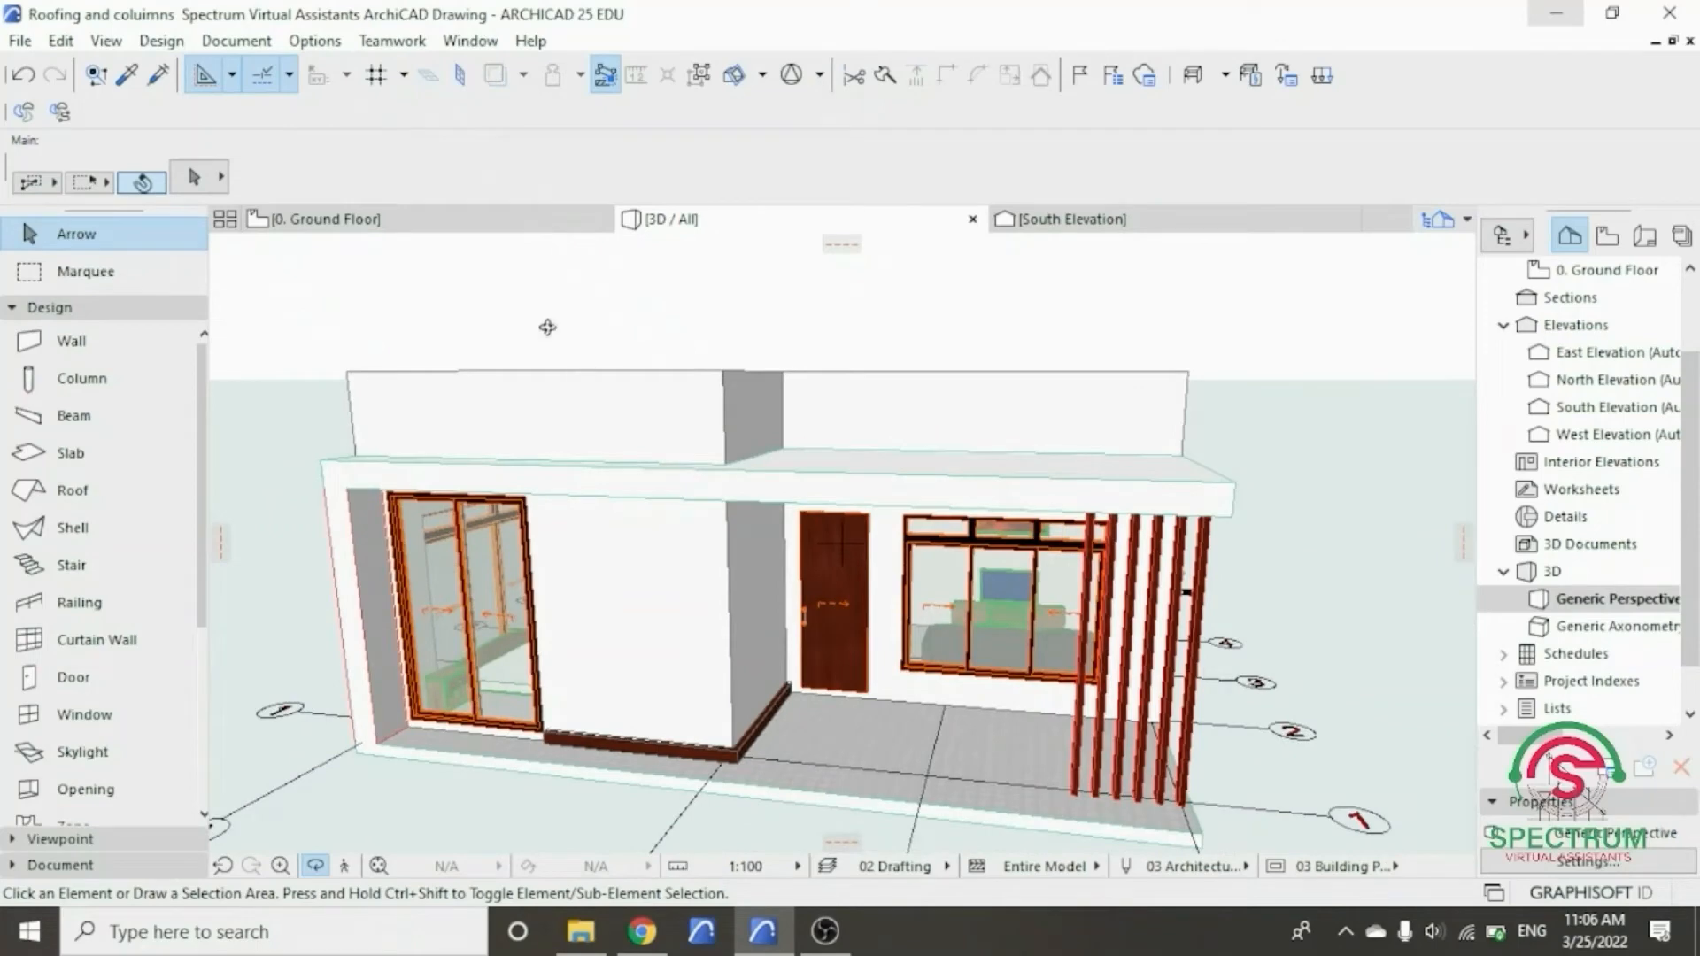
- Open the South Elevation with the current view settings from its marker on the ground floor plan
left_click(505, 223)
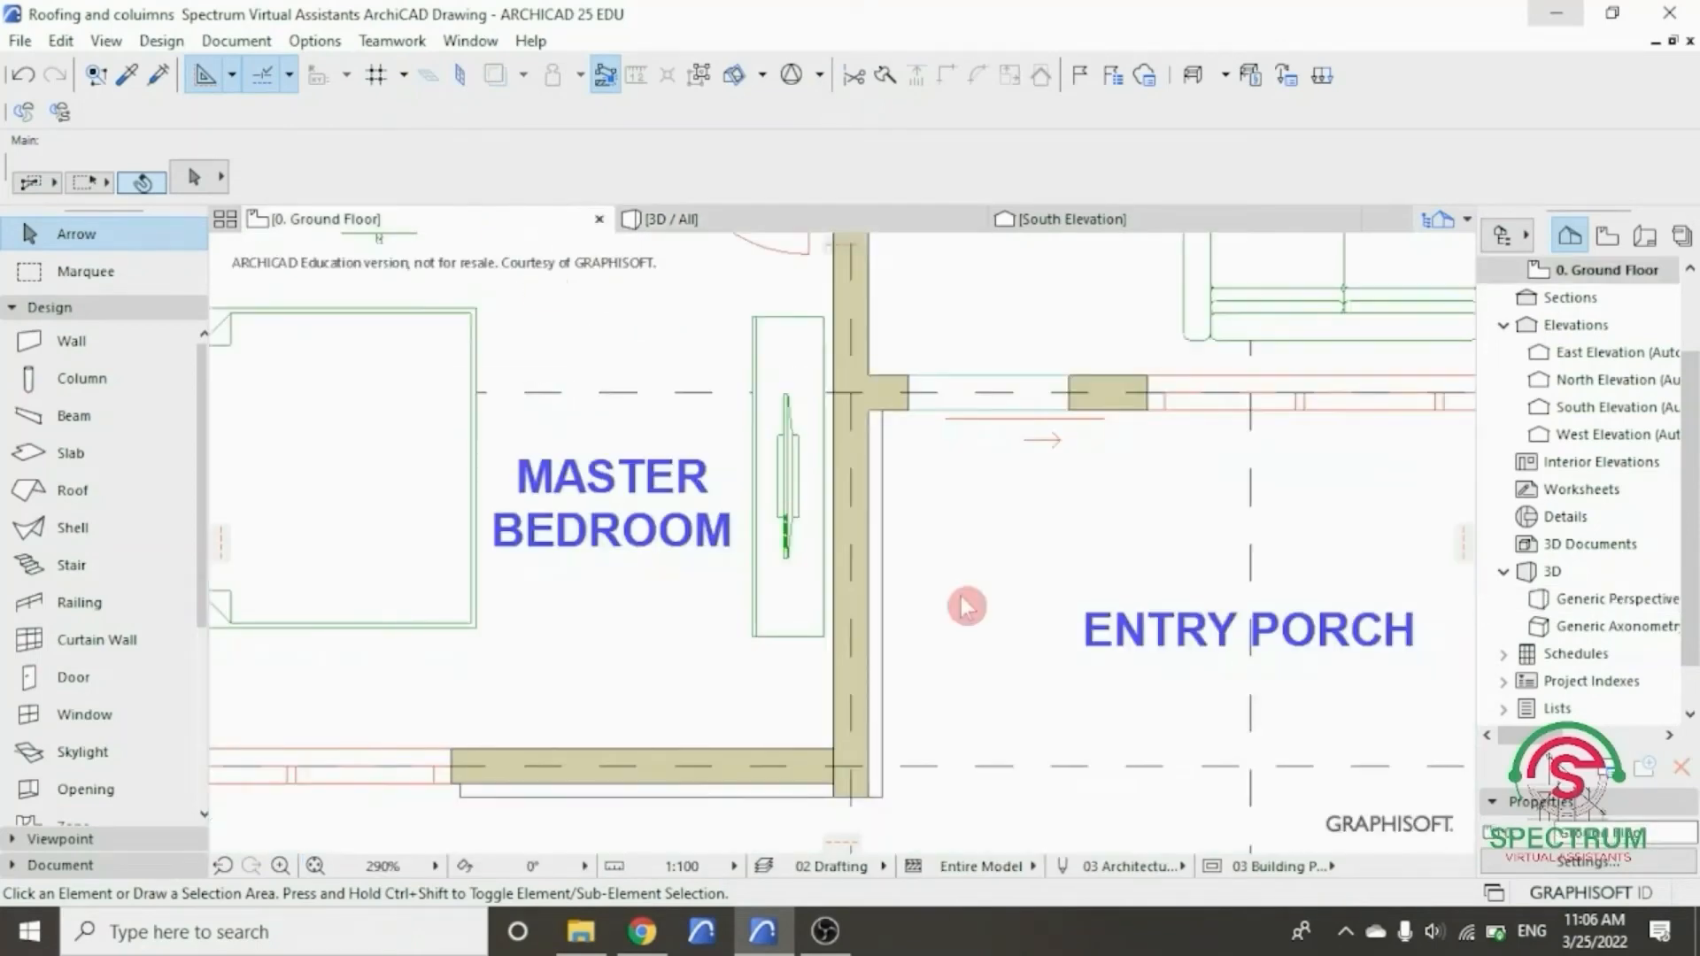
scroll(933, 584, "down", 8)
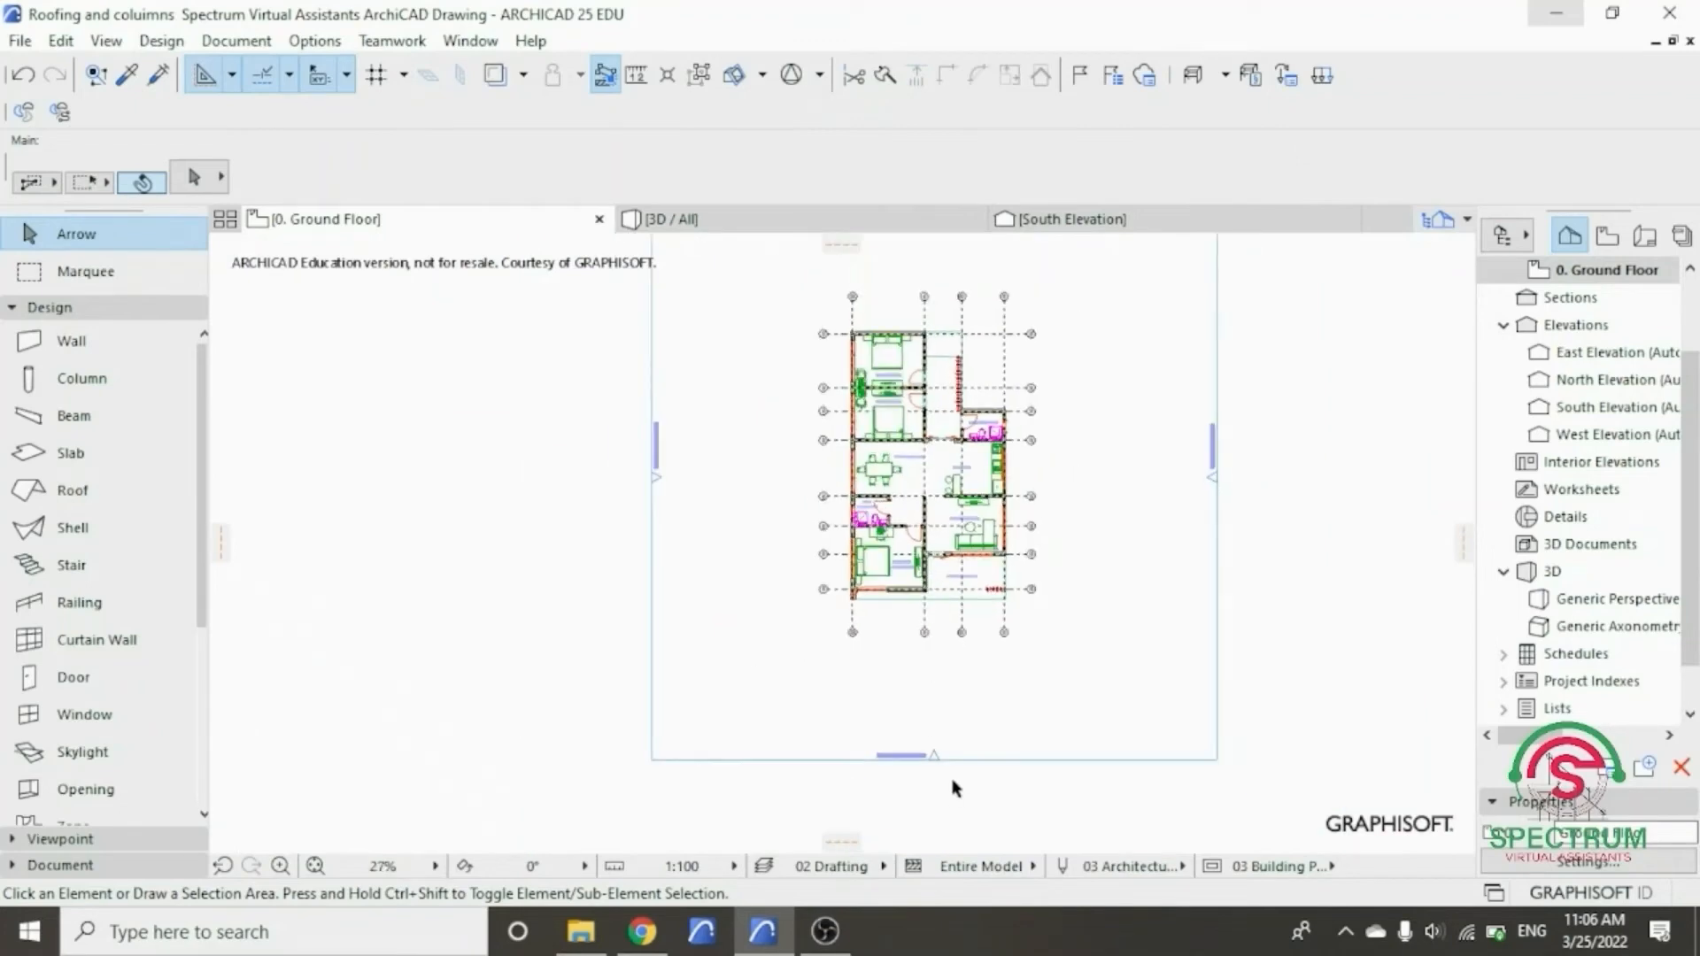
scroll(985, 746, "up", 2)
left_click(993, 743)
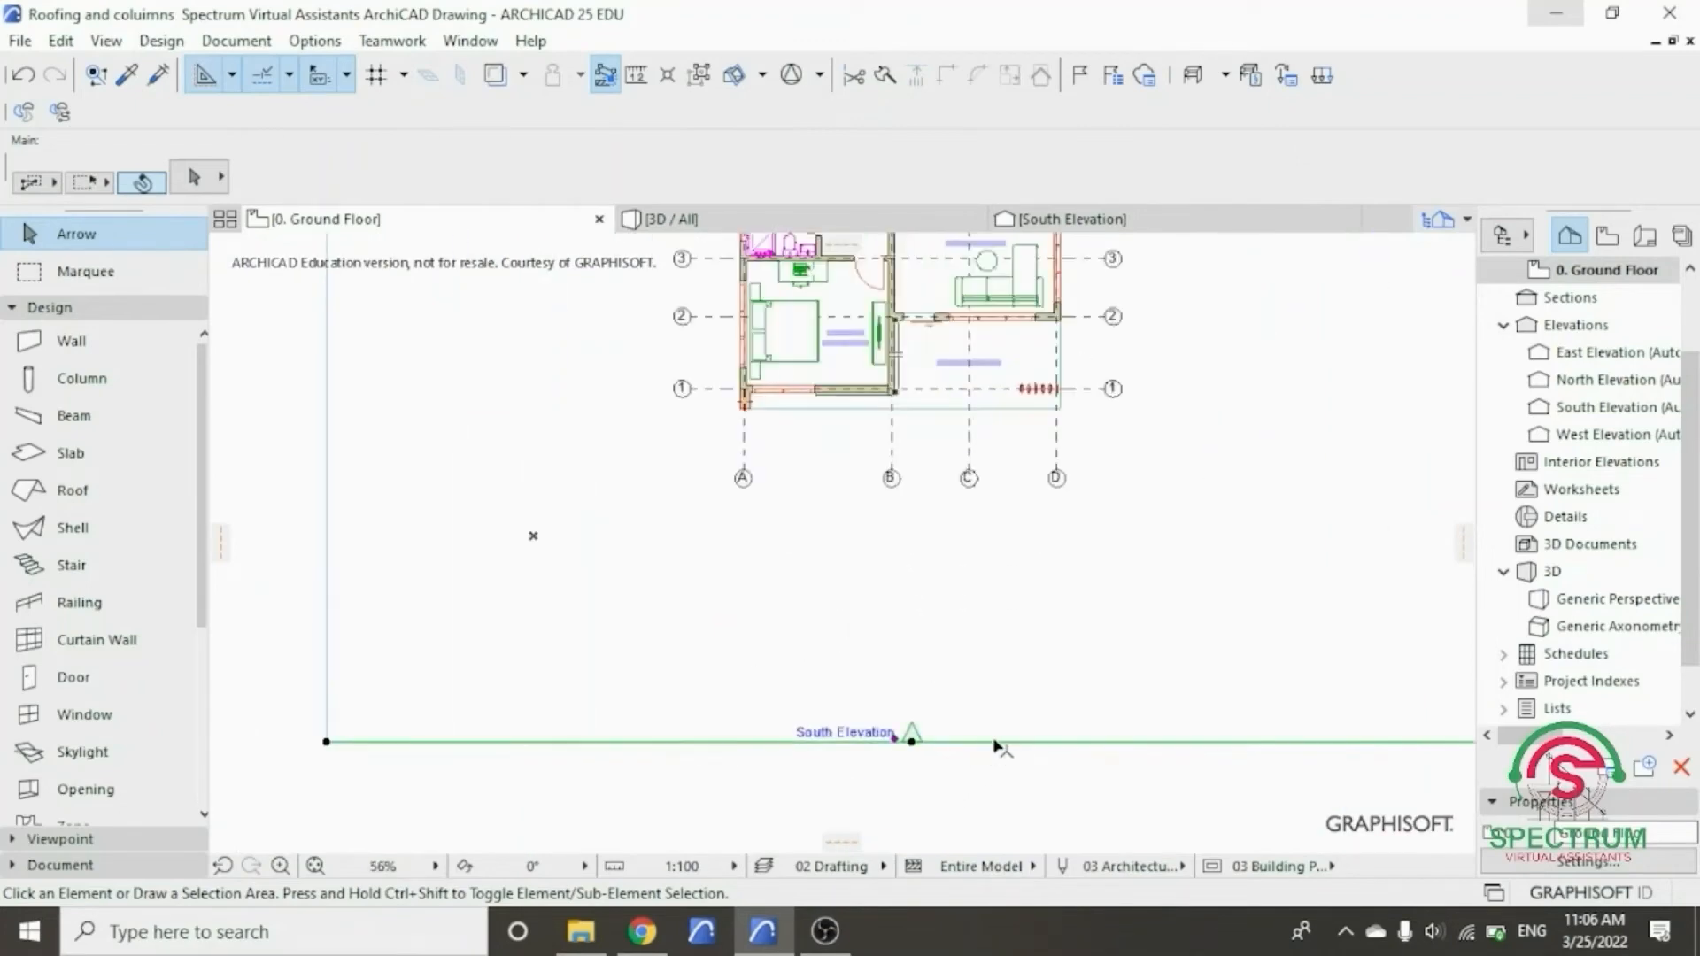
right_click(1061, 662)
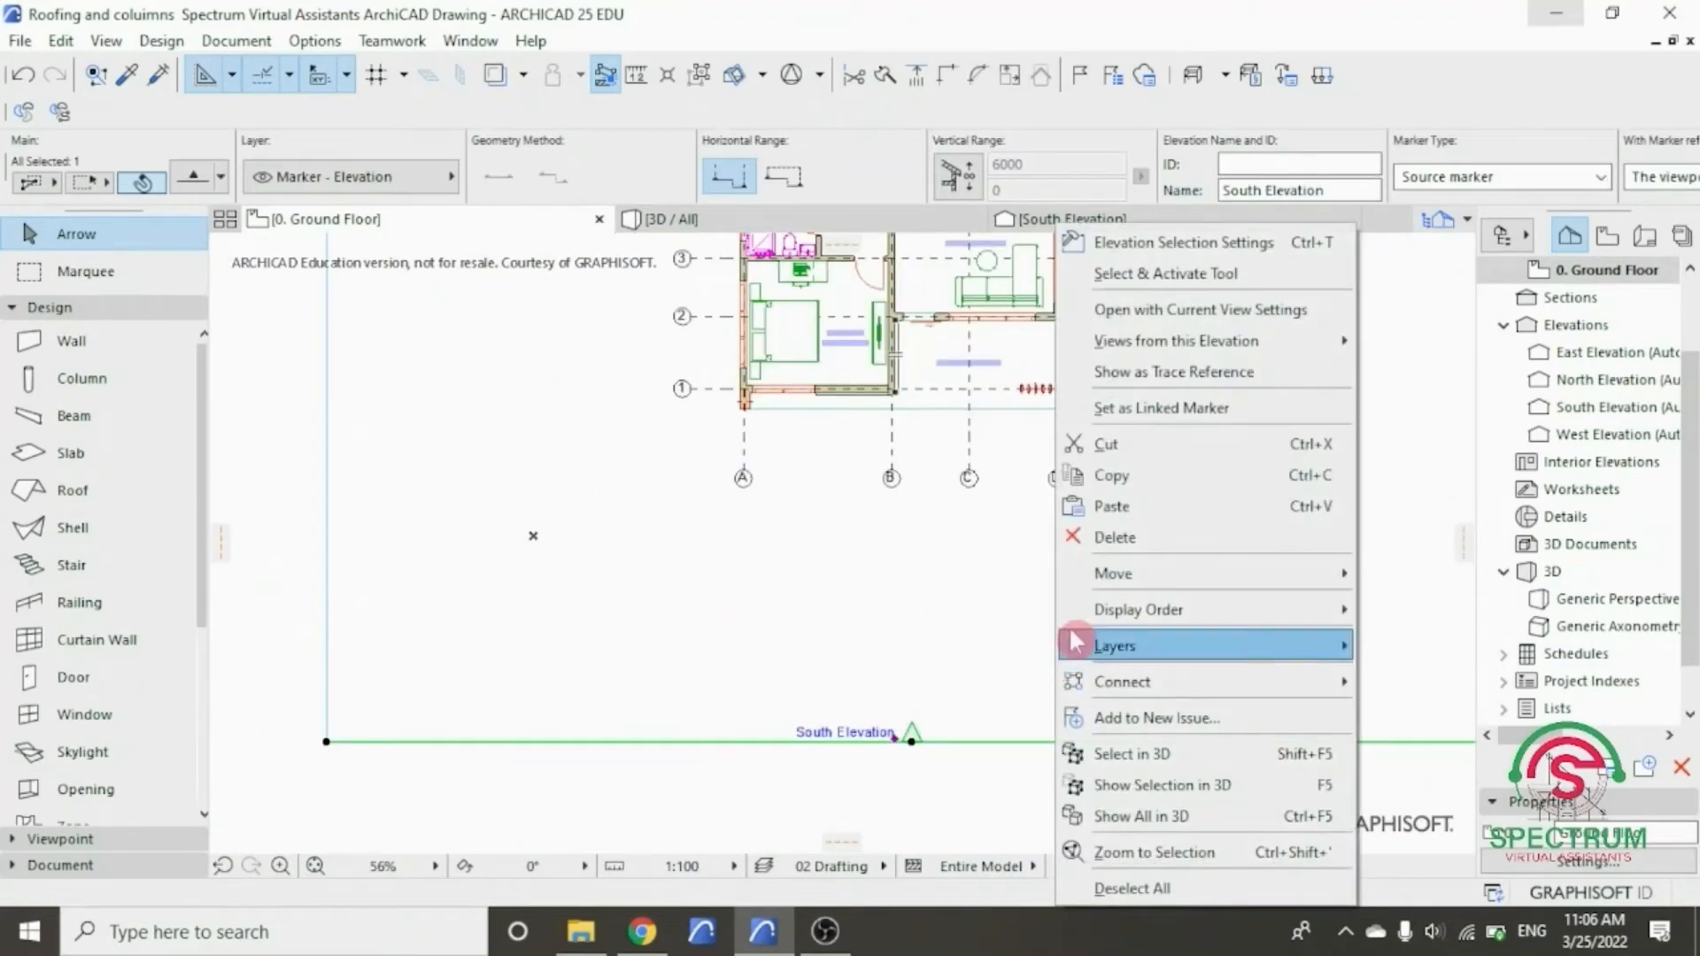
left_click(1158, 308)
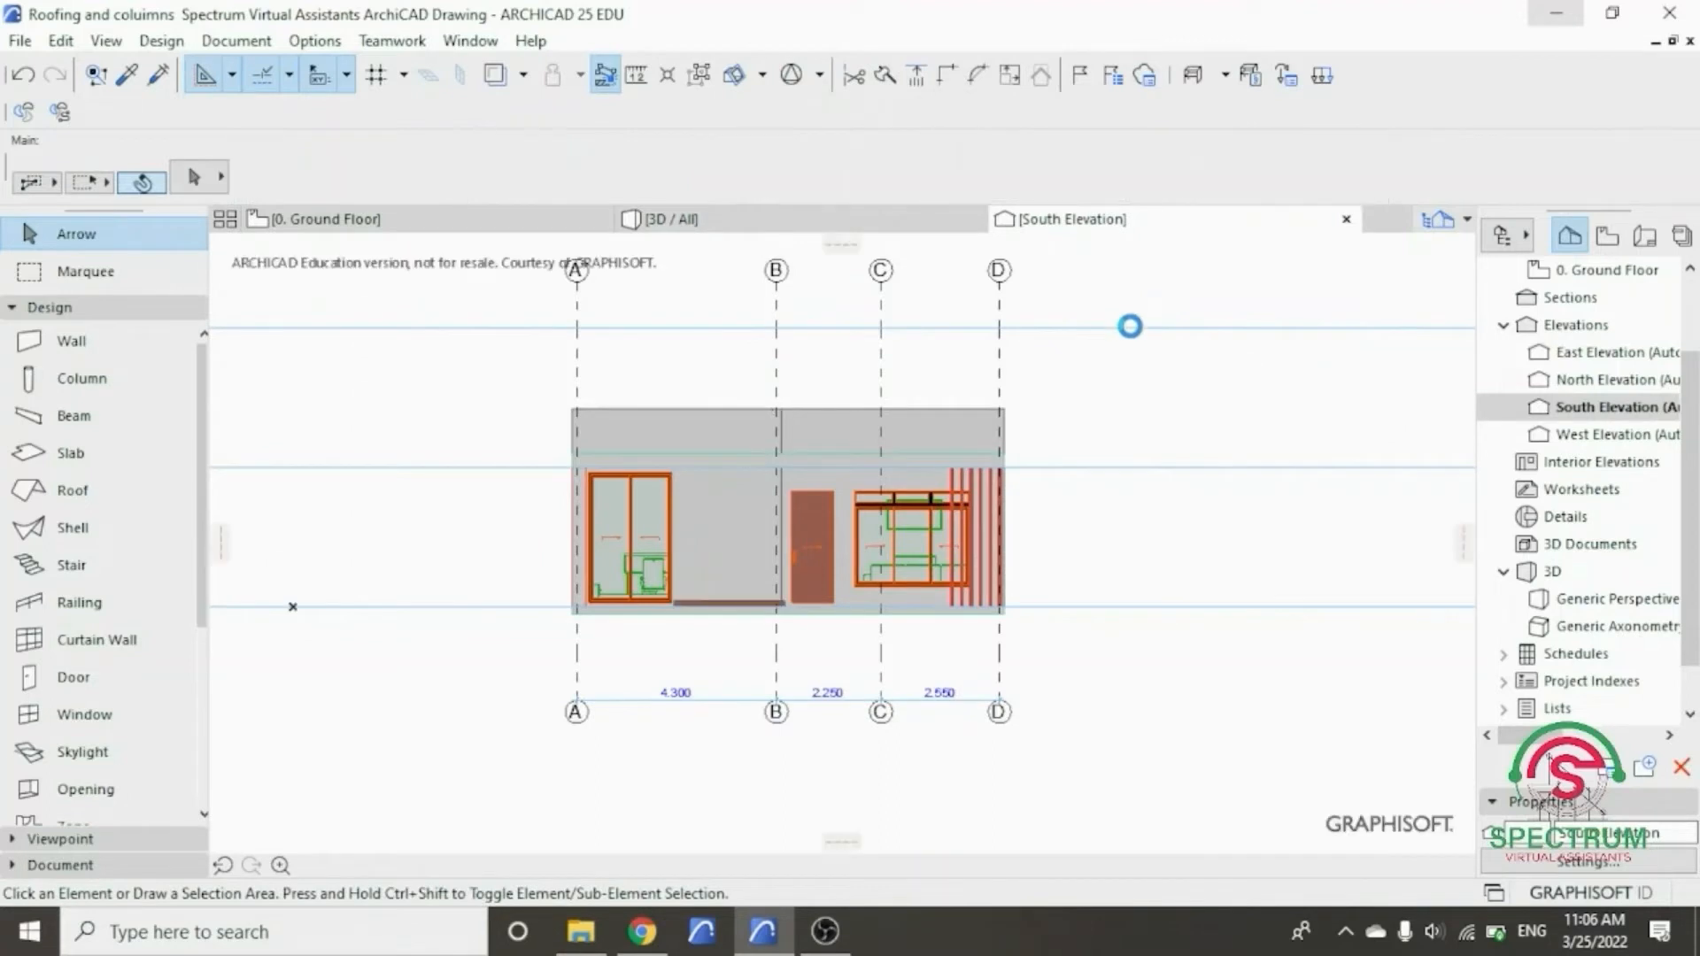
- Drag a copy of the front mahogany base wall straight up so it sits directly on the original's top edge
scroll(729, 602, "up", 8)
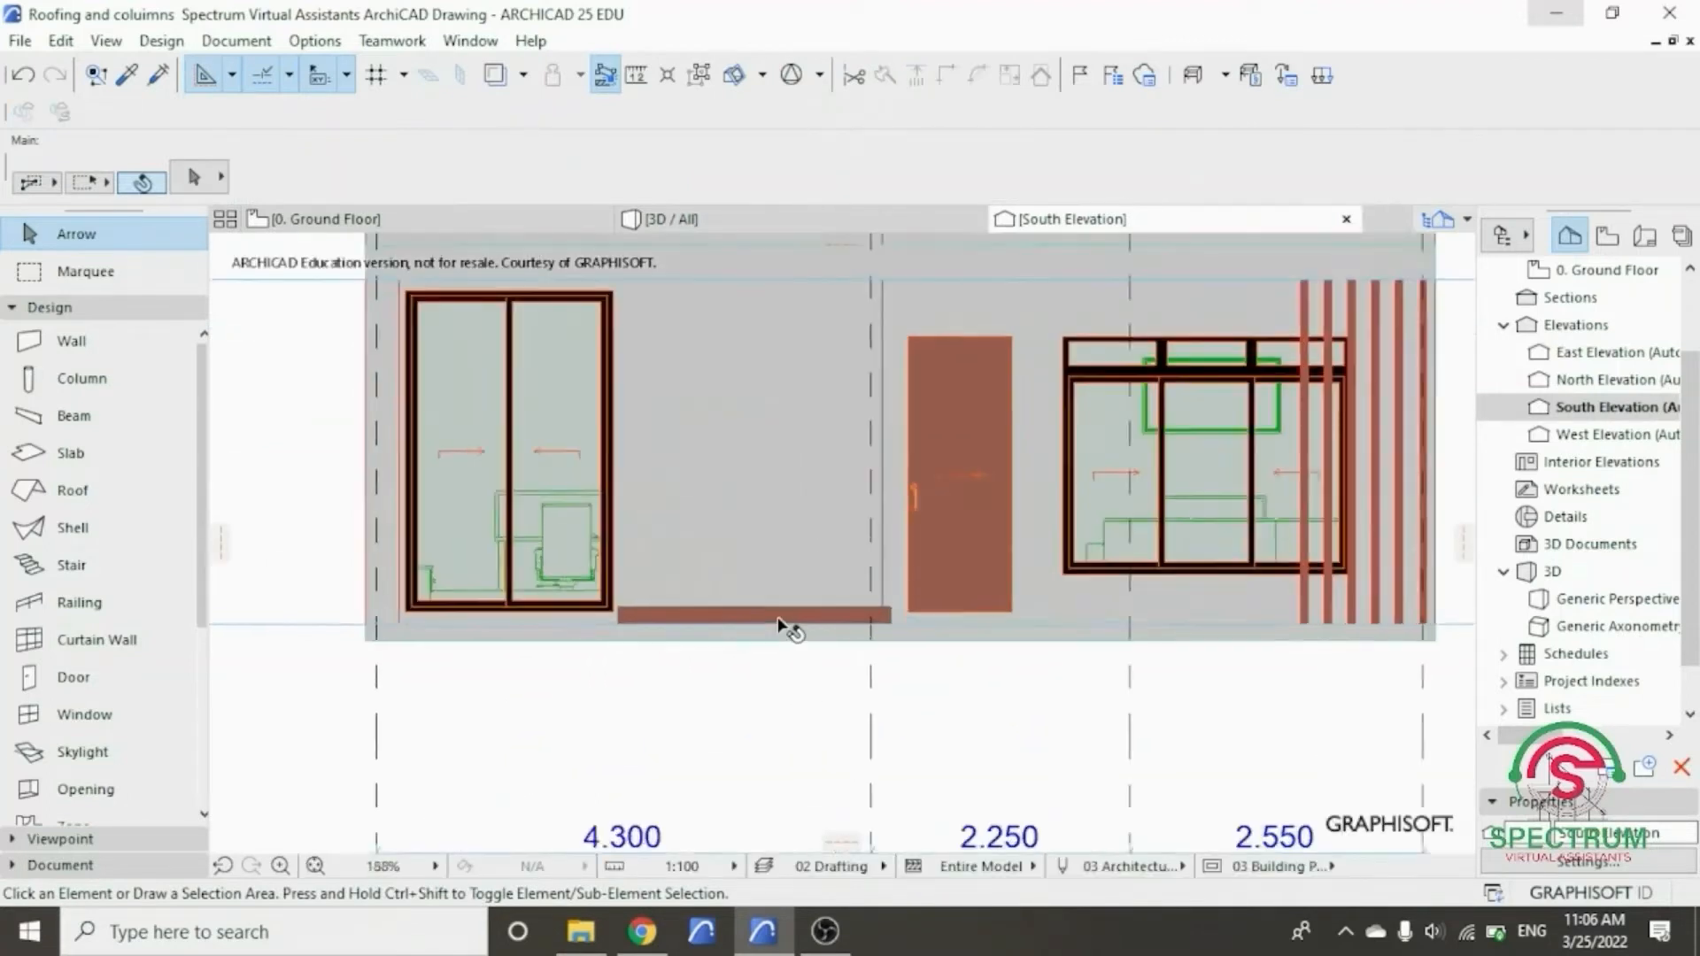
scroll(823, 633, "up", 4)
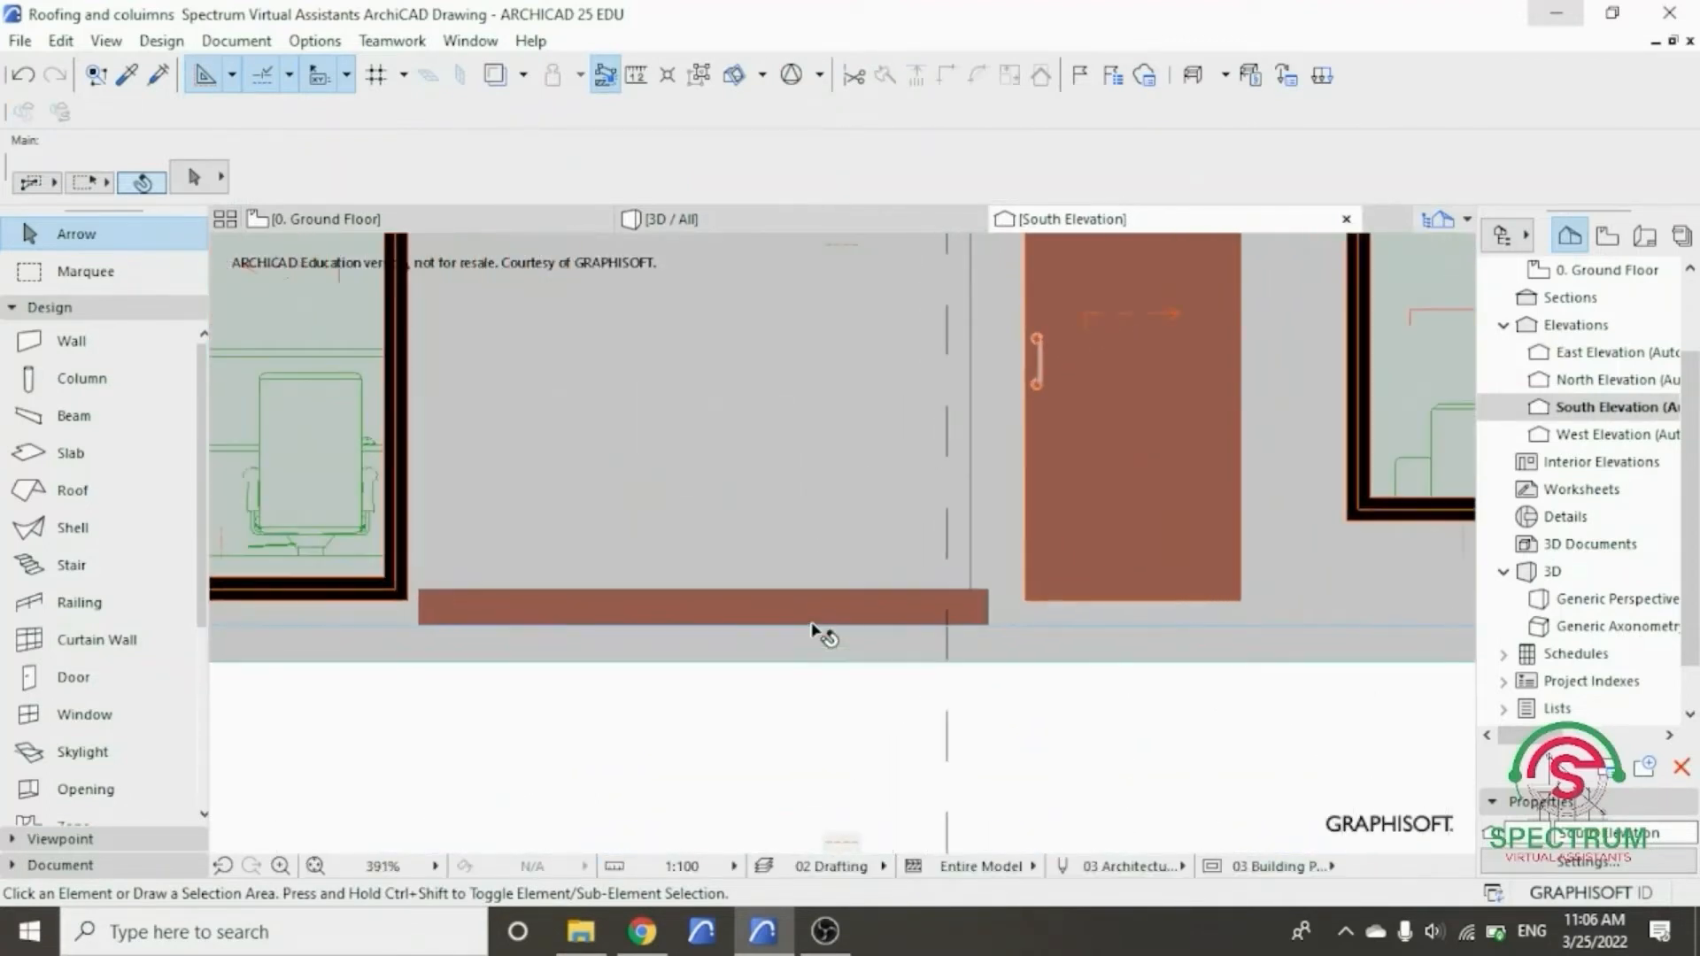
left_click(881, 580)
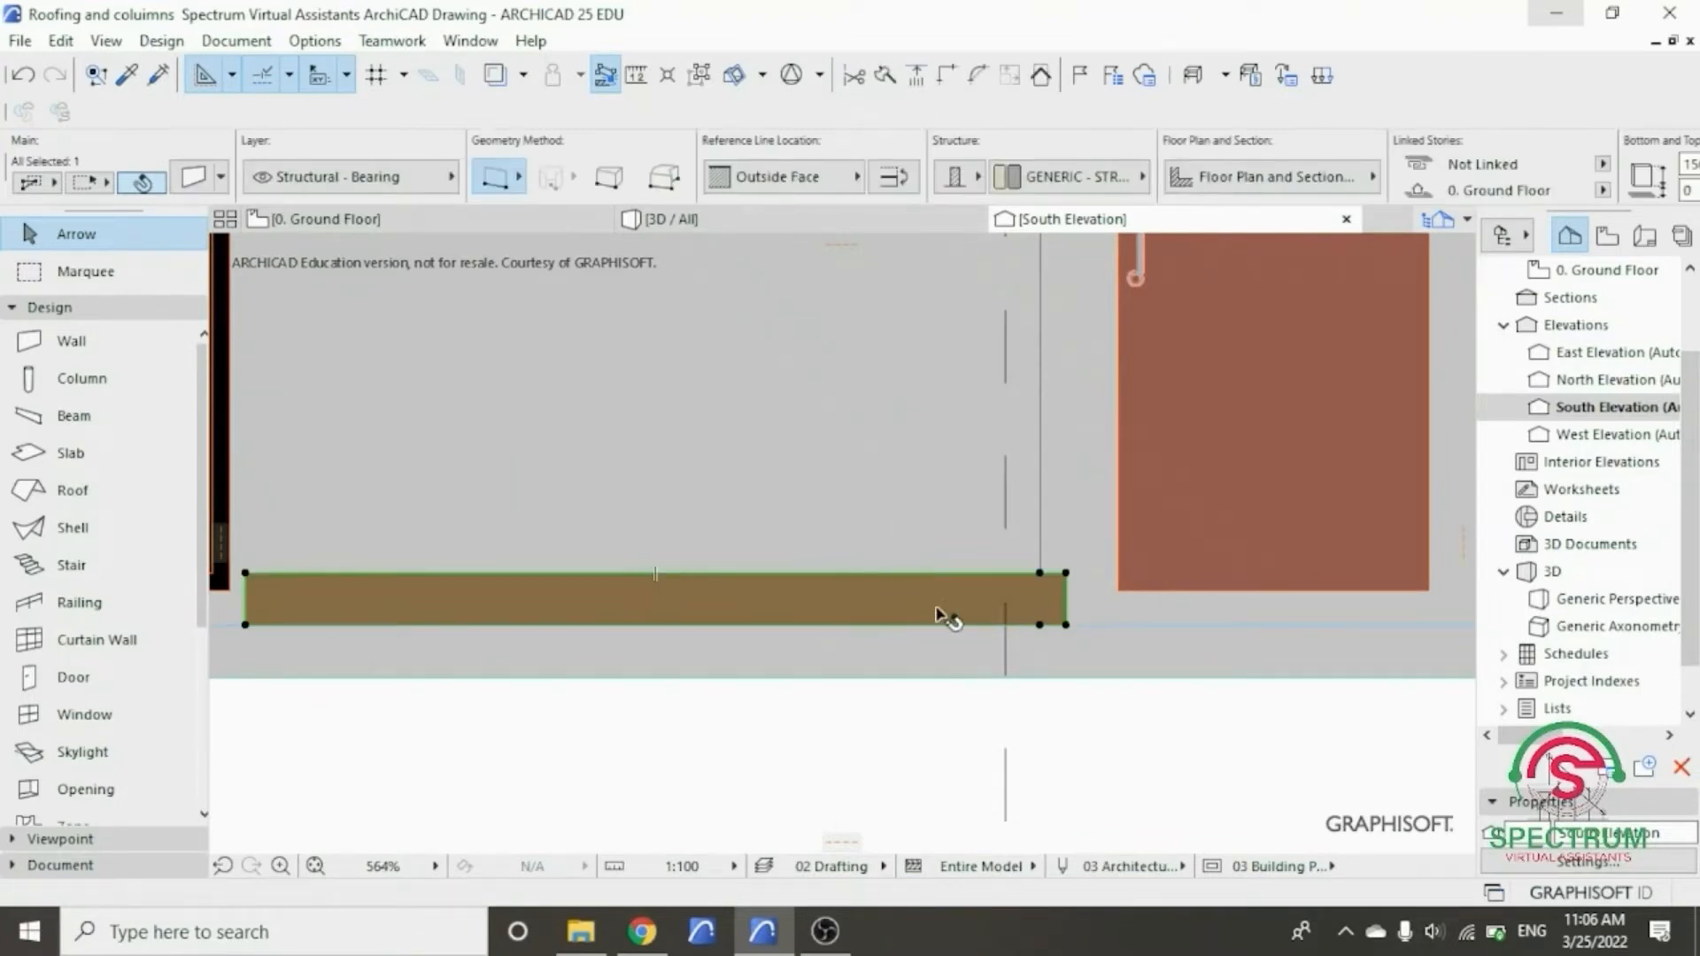
right_click(790, 610)
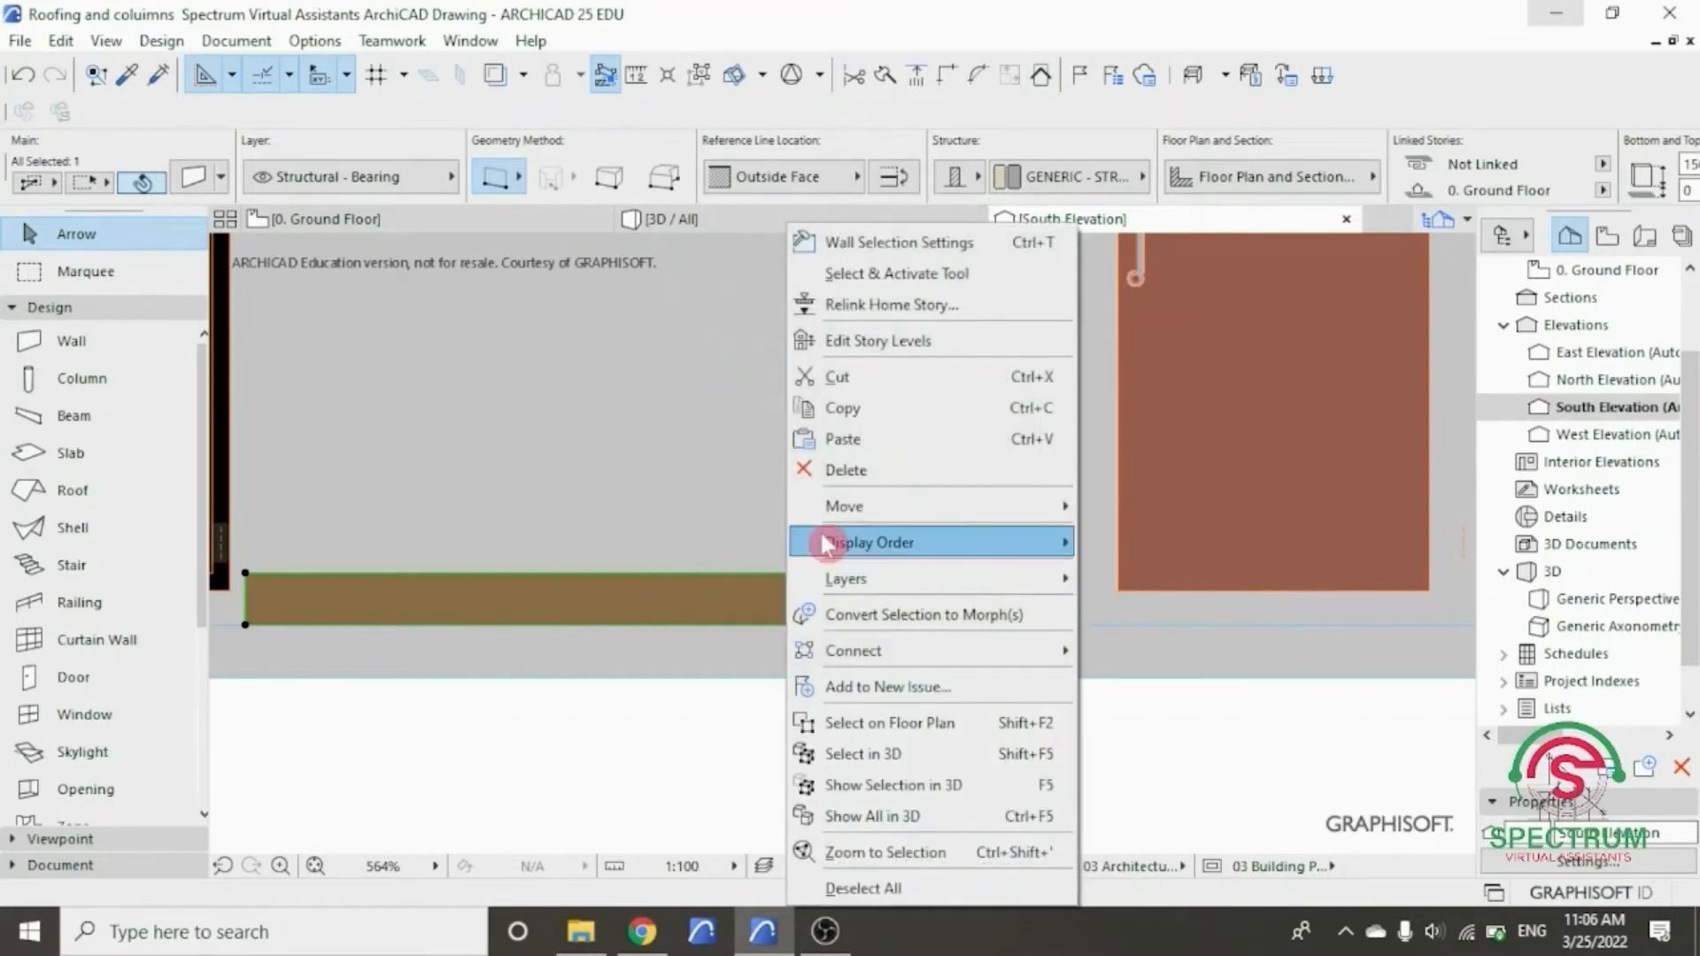
mouse_move(810, 512)
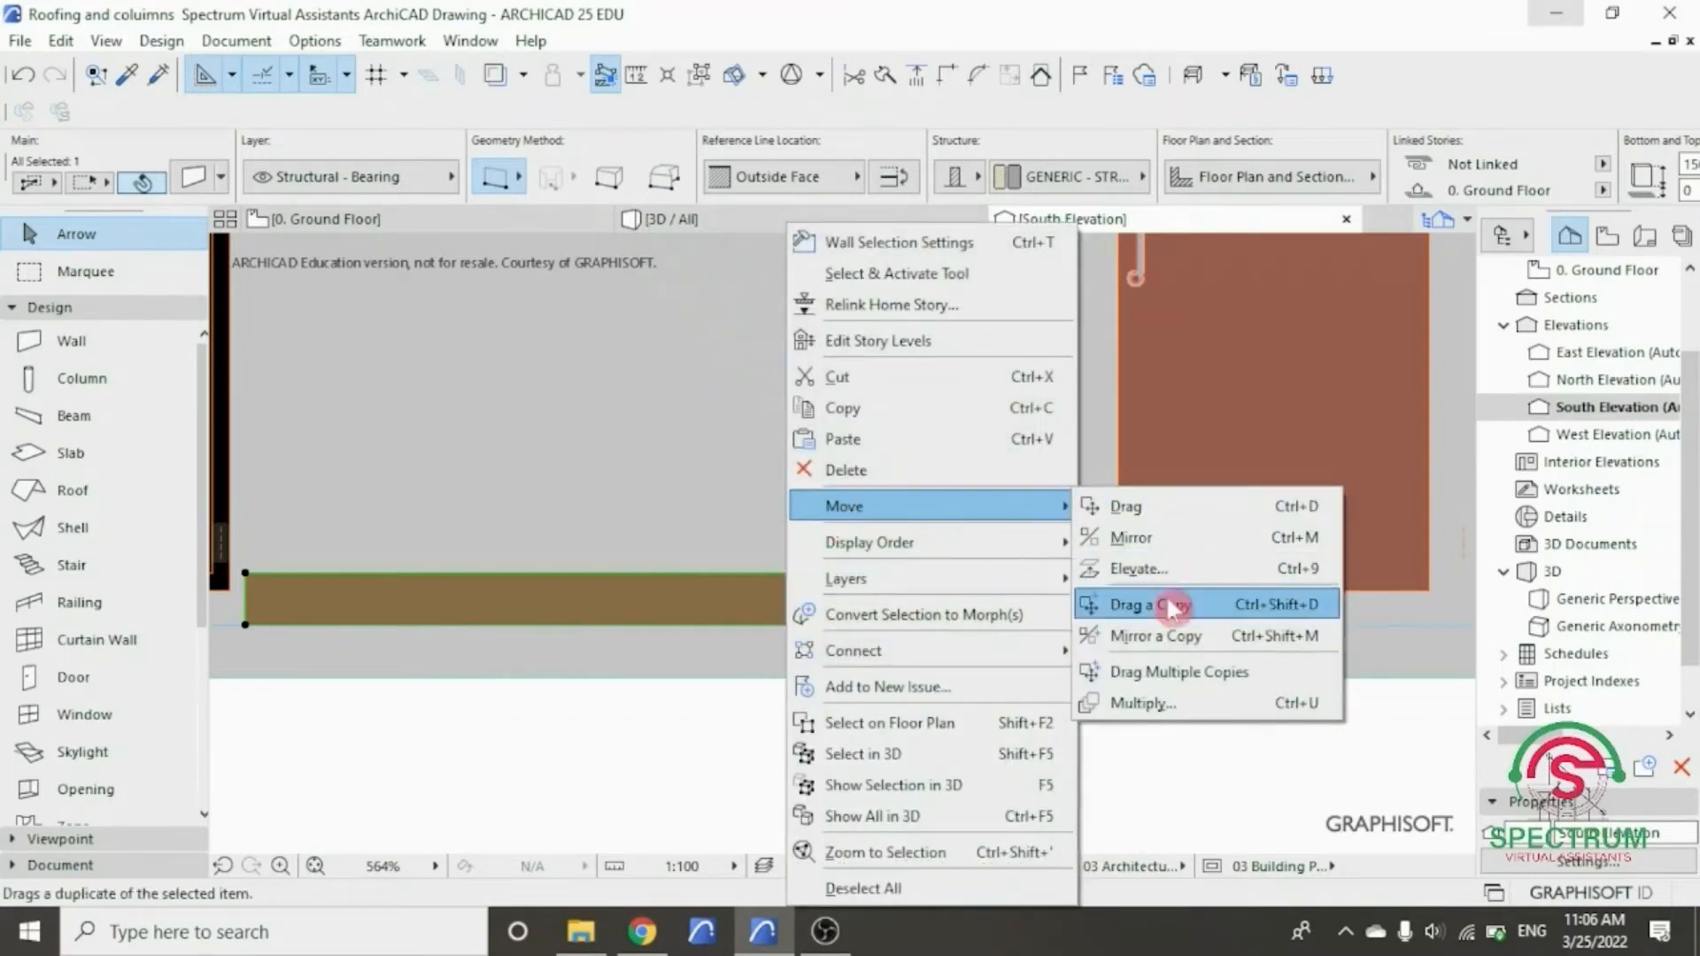
left_click(1142, 604)
scroll(1044, 625, "up", 2)
scroll(1046, 622, "up", 2)
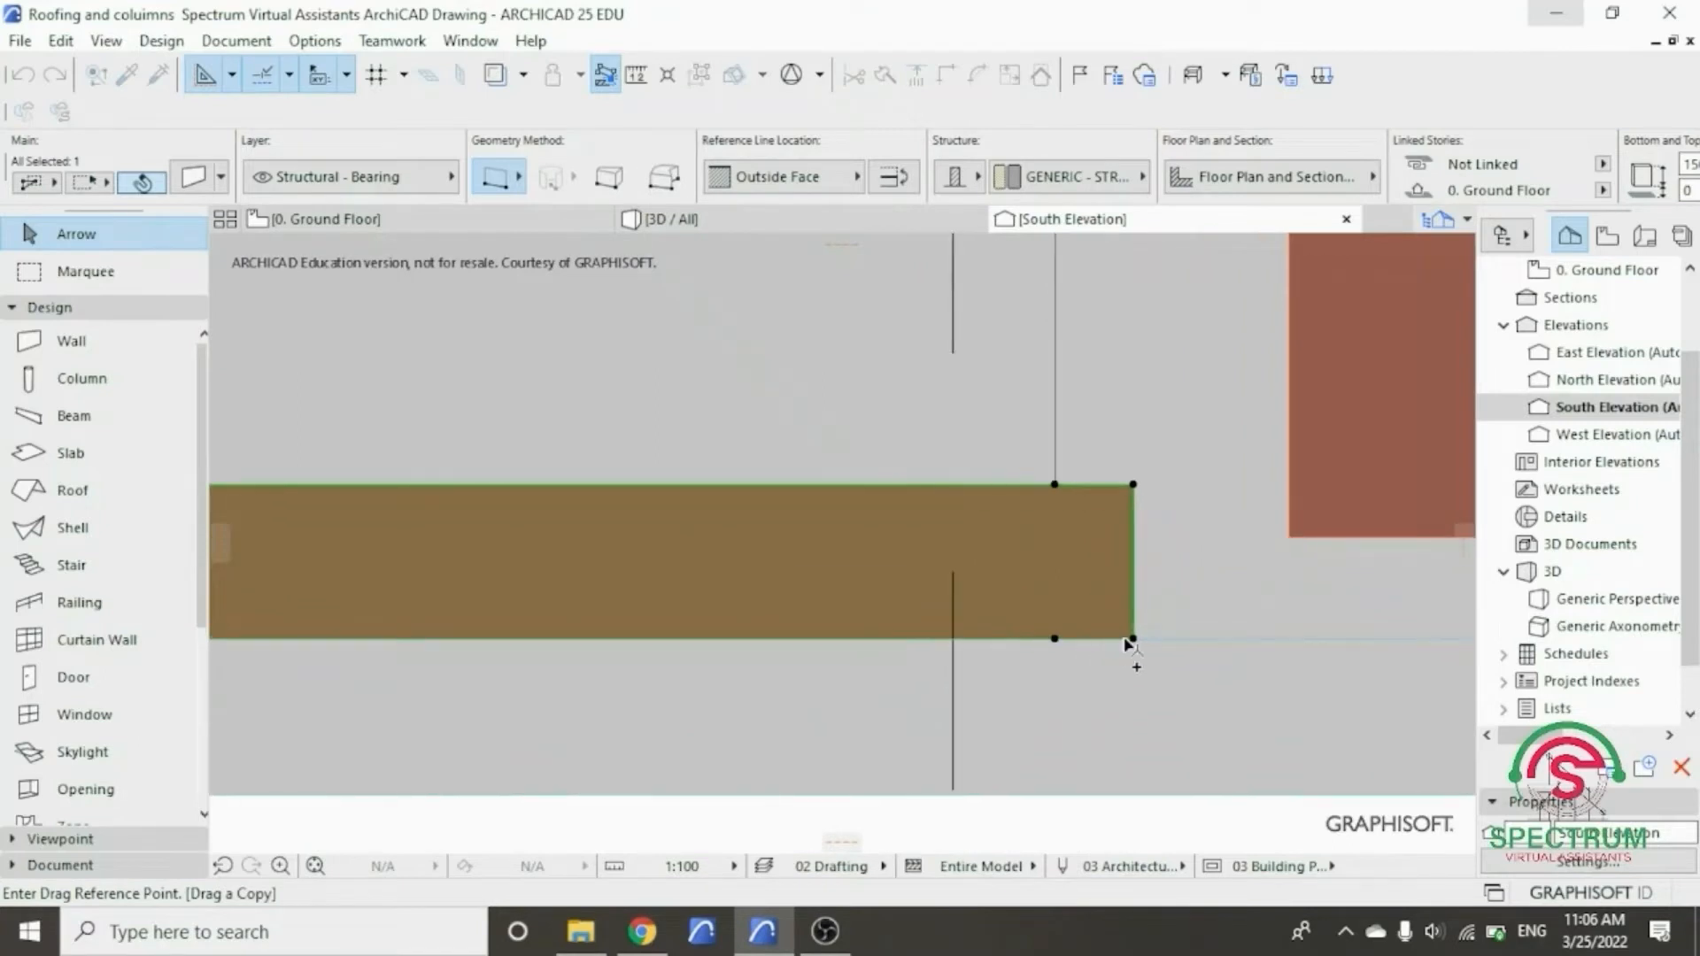
left_click(1134, 639)
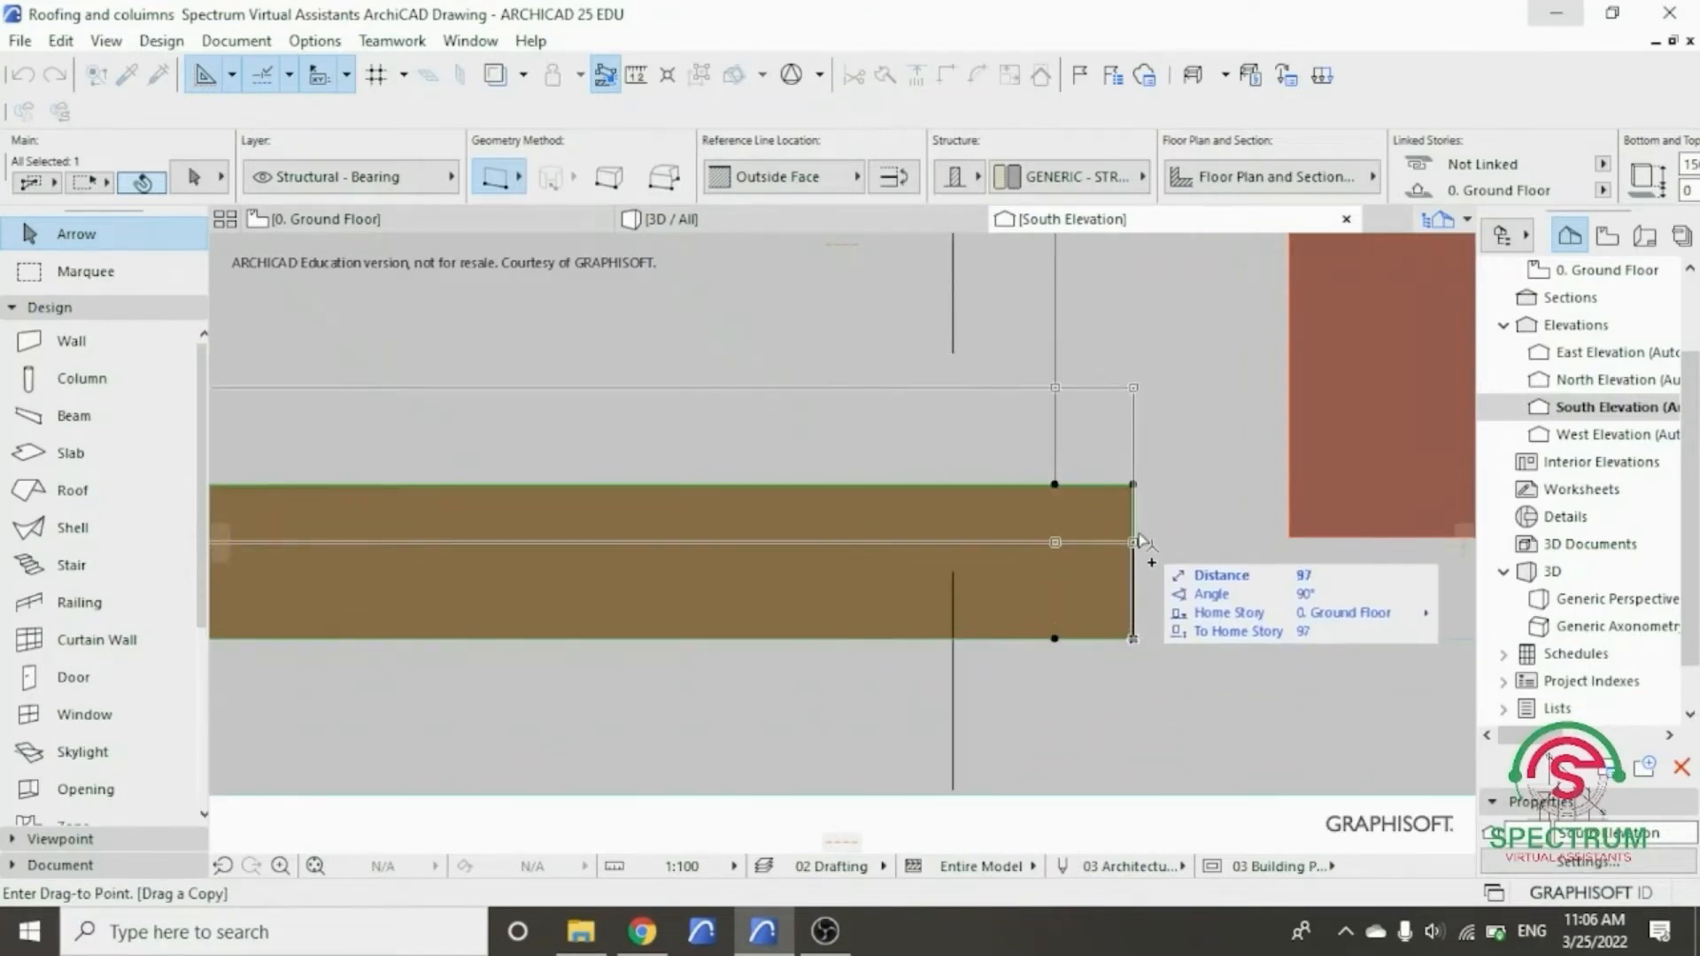
left_click(1135, 486)
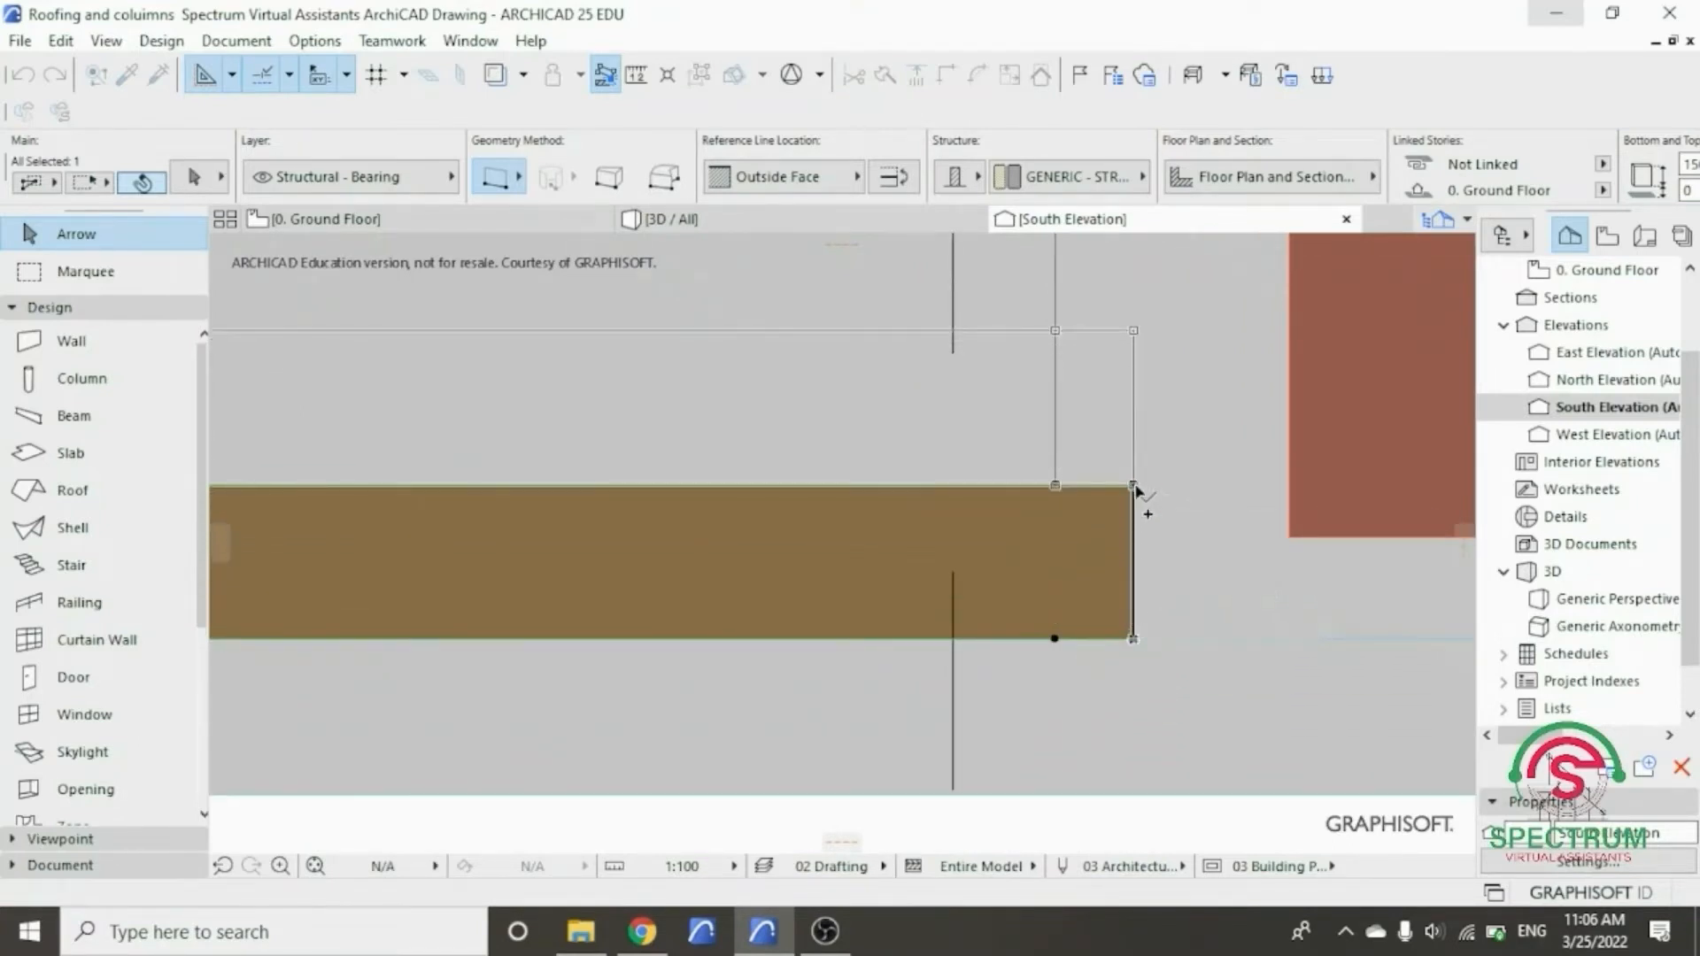
- Move the upper base wall copy up 8 mm to leave a narrow gap above the lower wall, and deselect it
scroll(1107, 647, "down", 3)
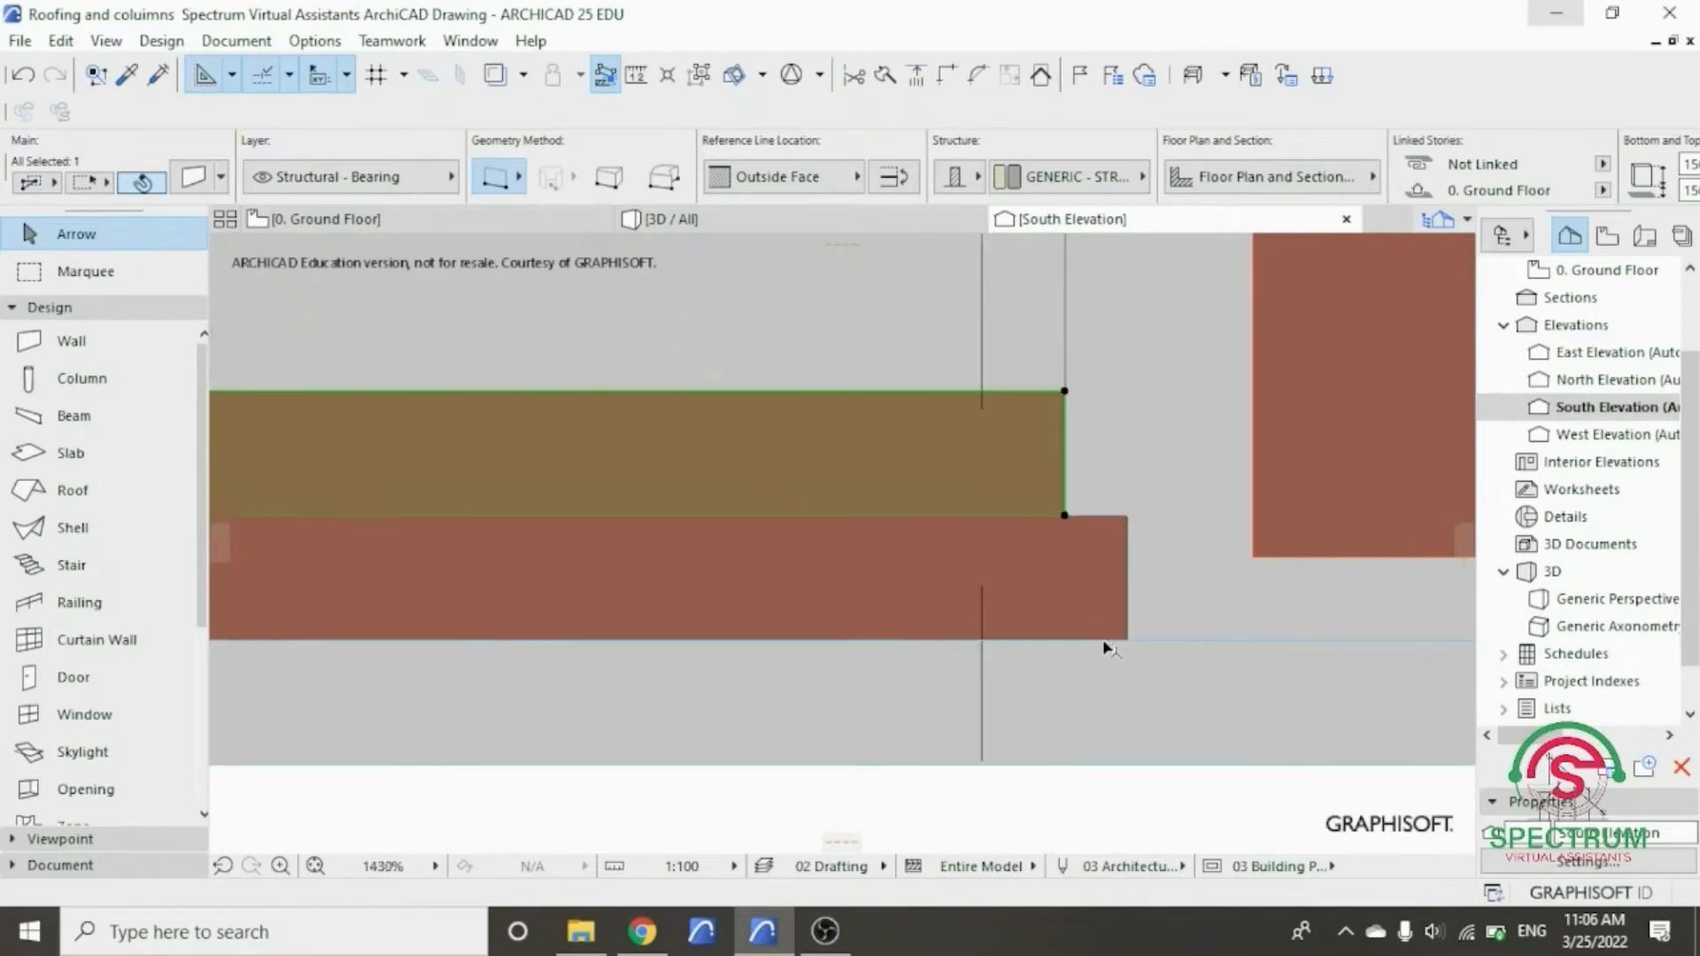
scroll(1107, 649, "down", 2)
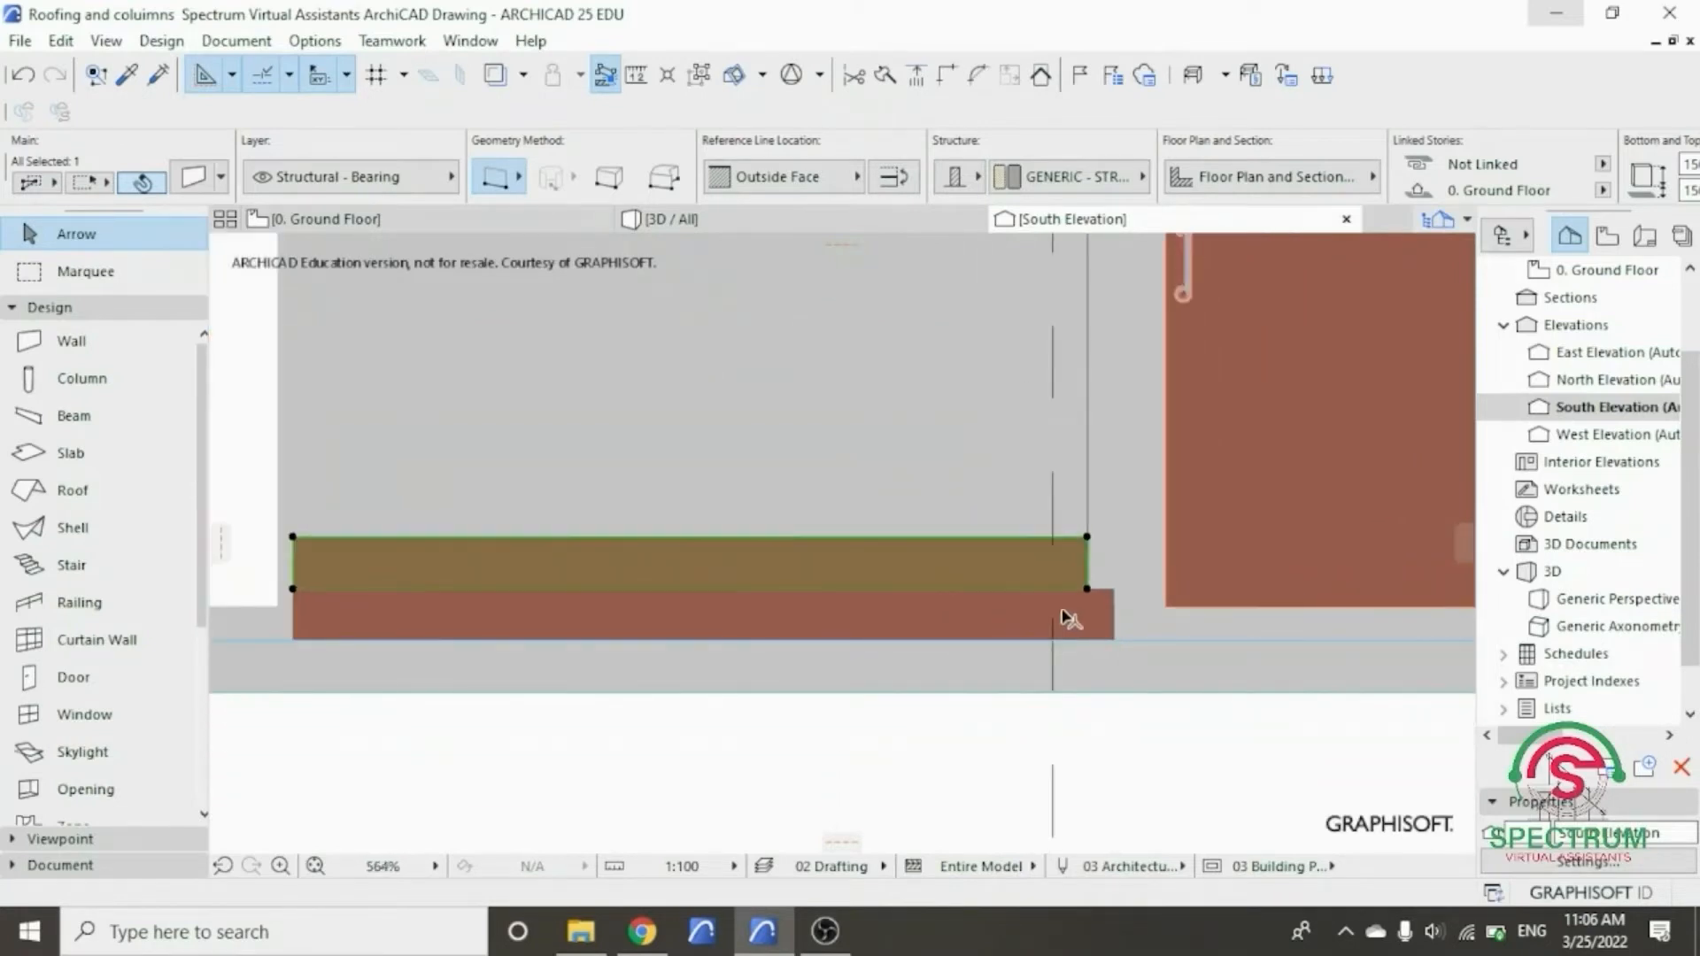
right_click(1027, 574)
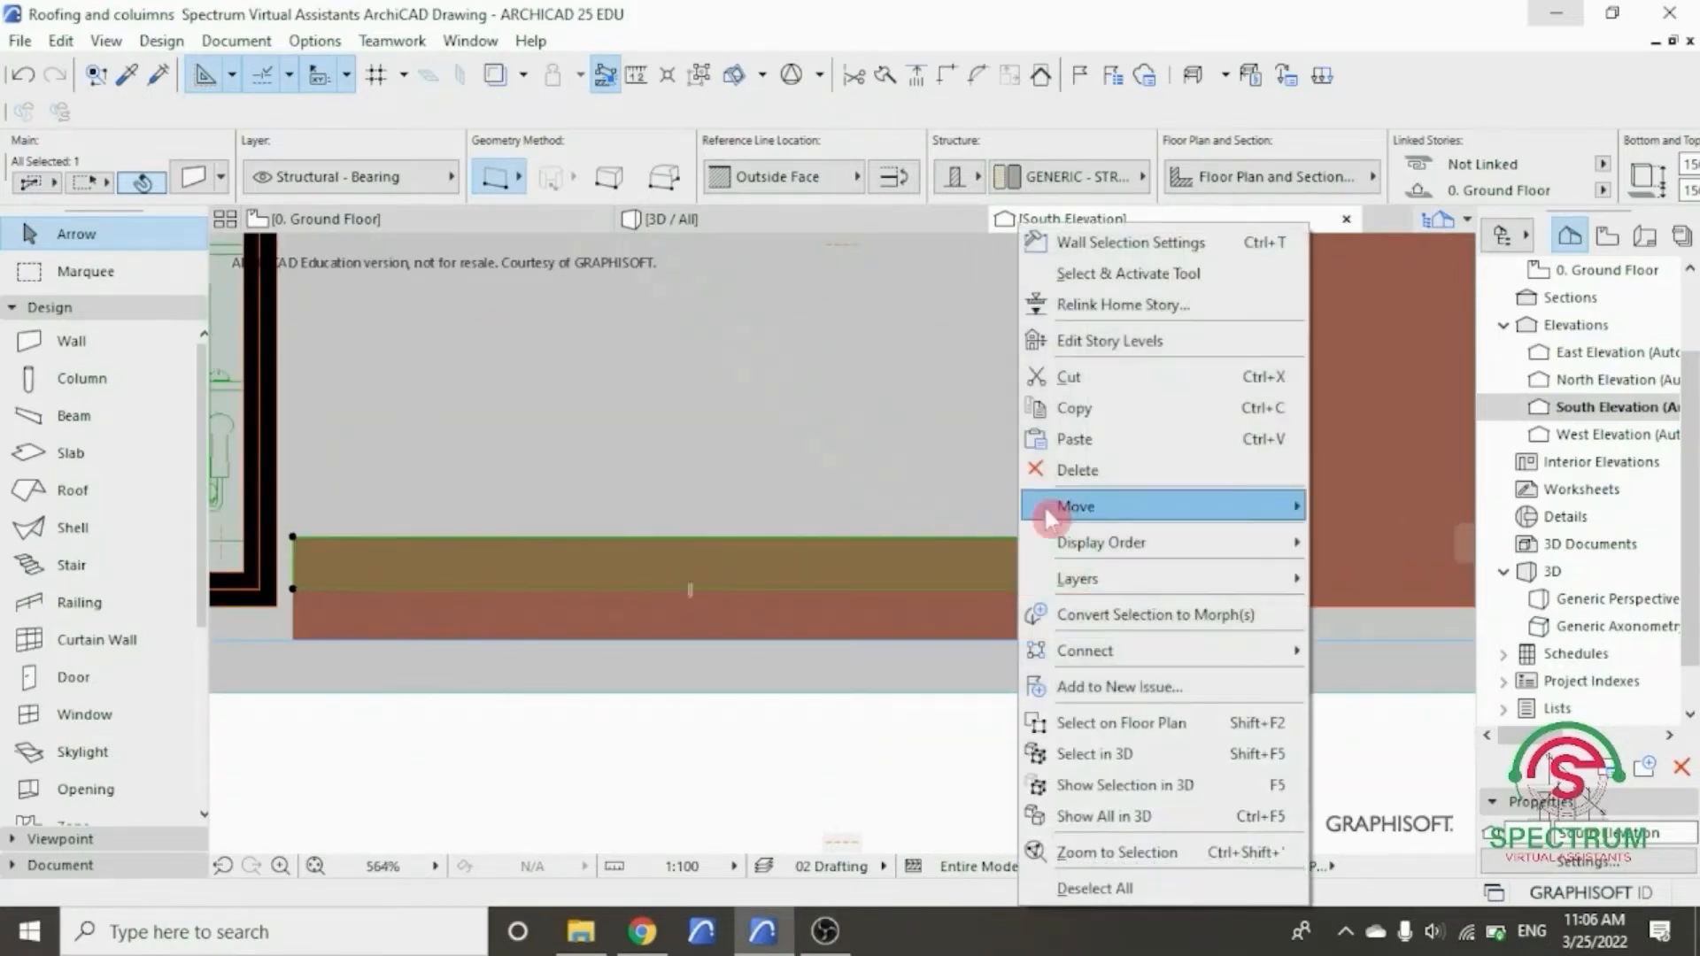
mouse_move(1074, 509)
left_click(1353, 514)
scroll(1086, 588, "up", 6)
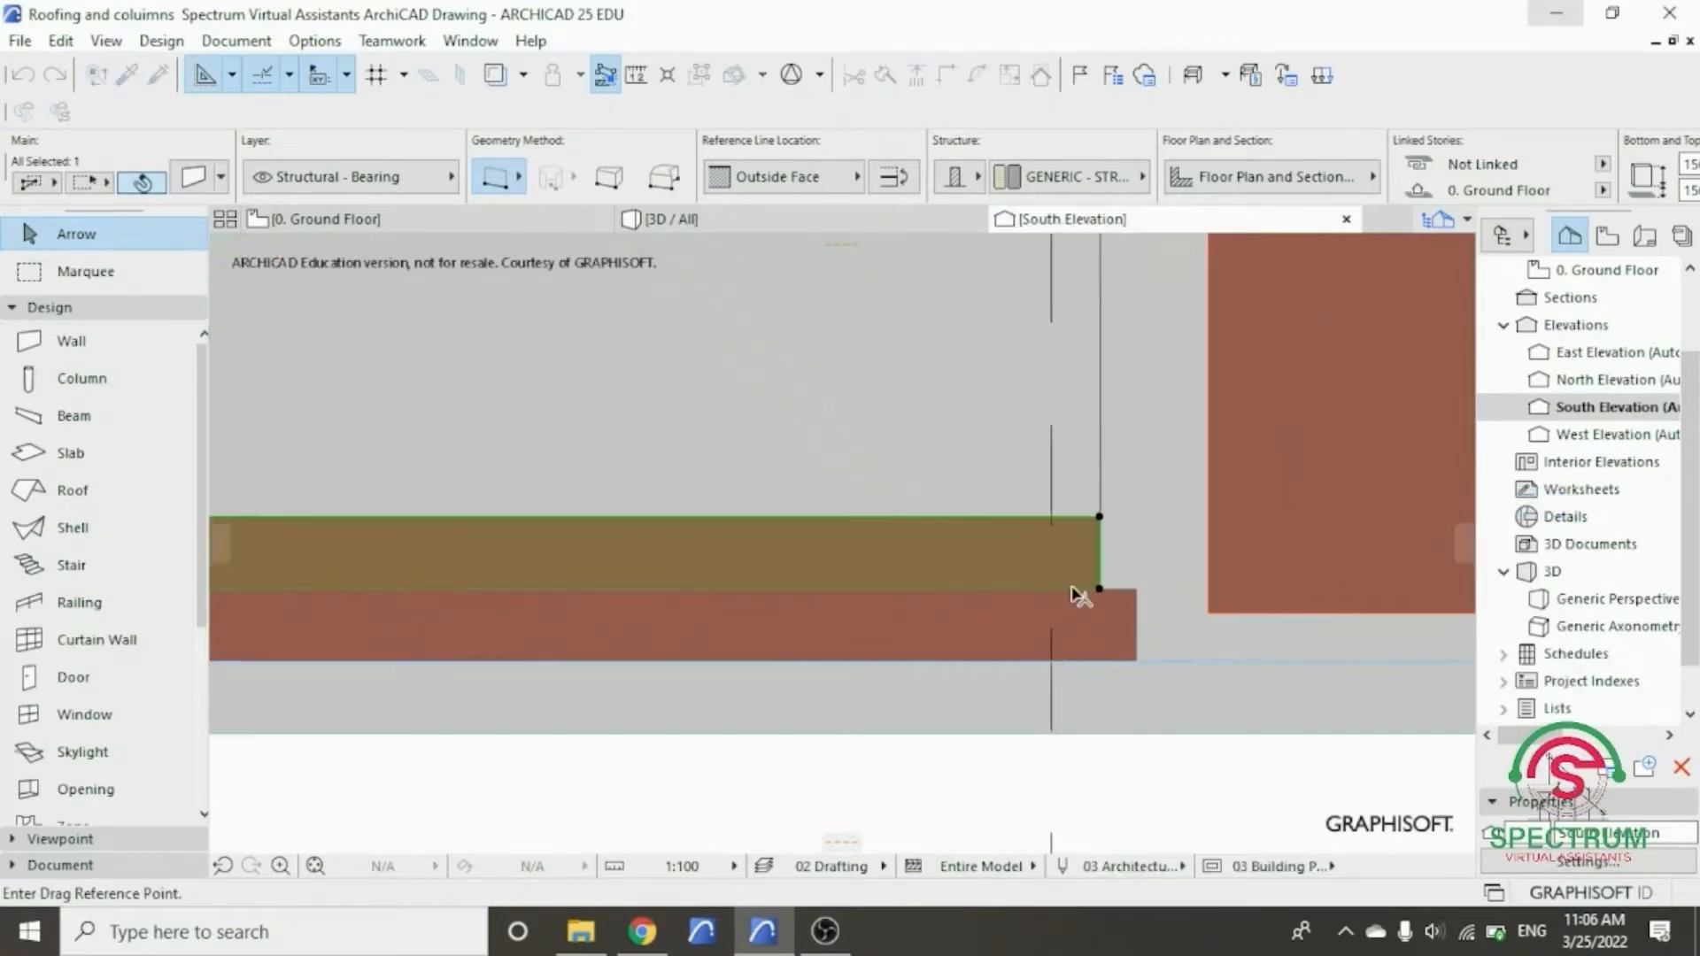
left_click(1123, 586)
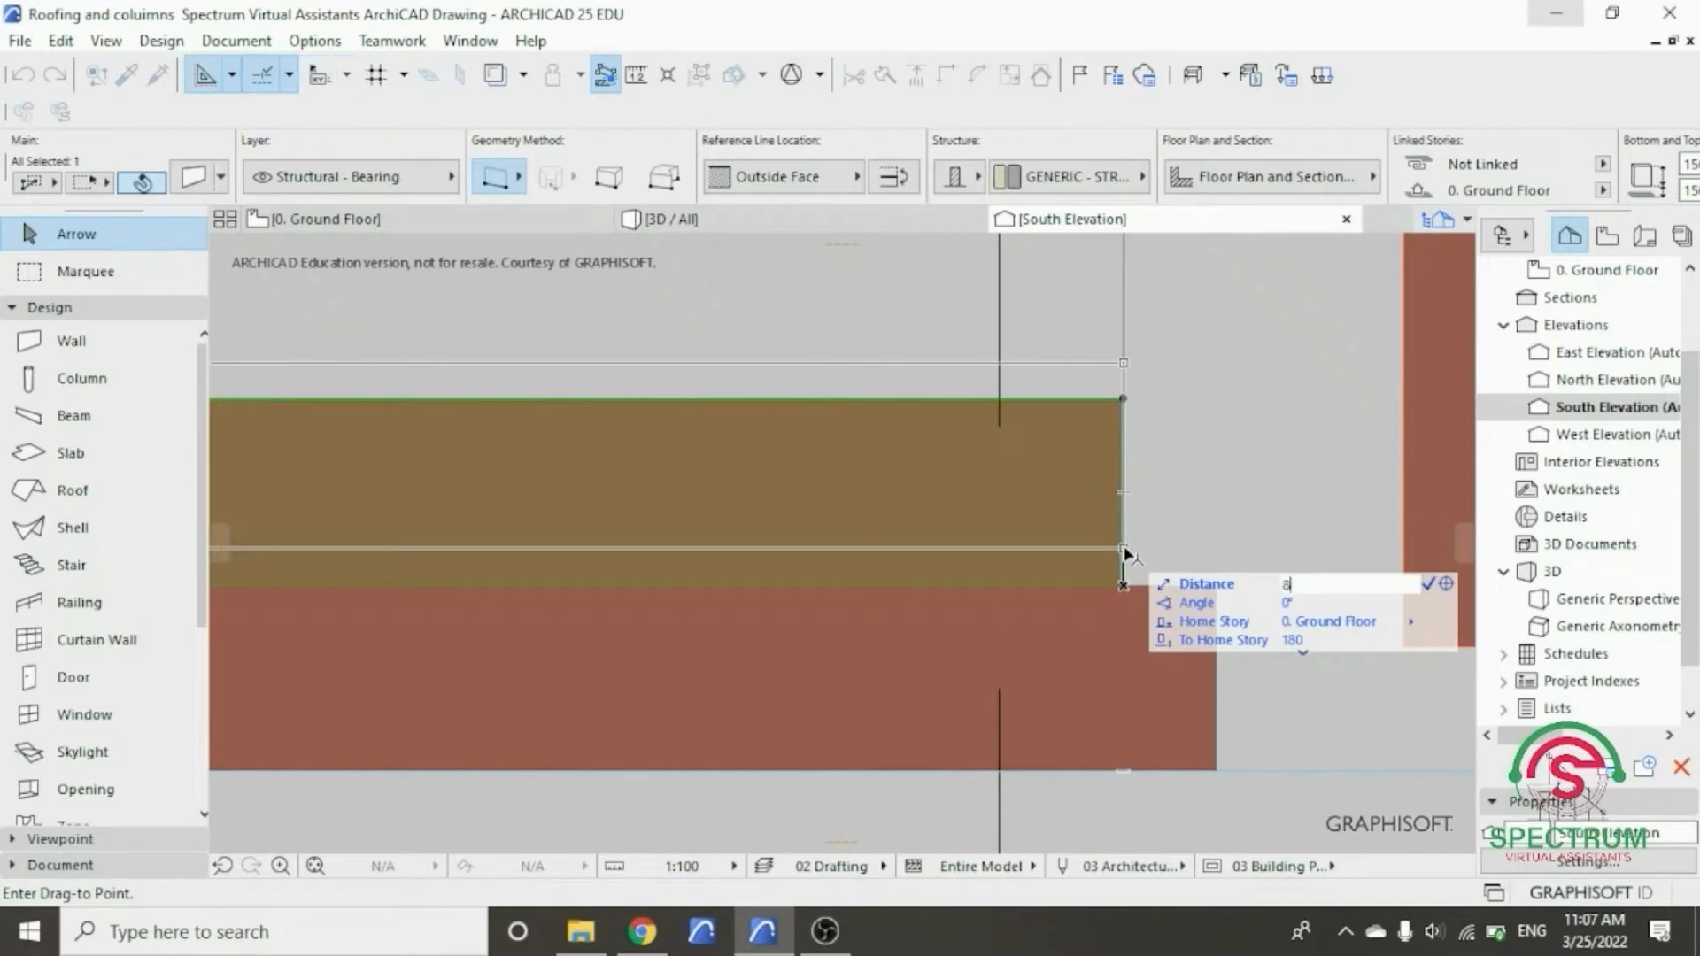
left_click(1123, 575)
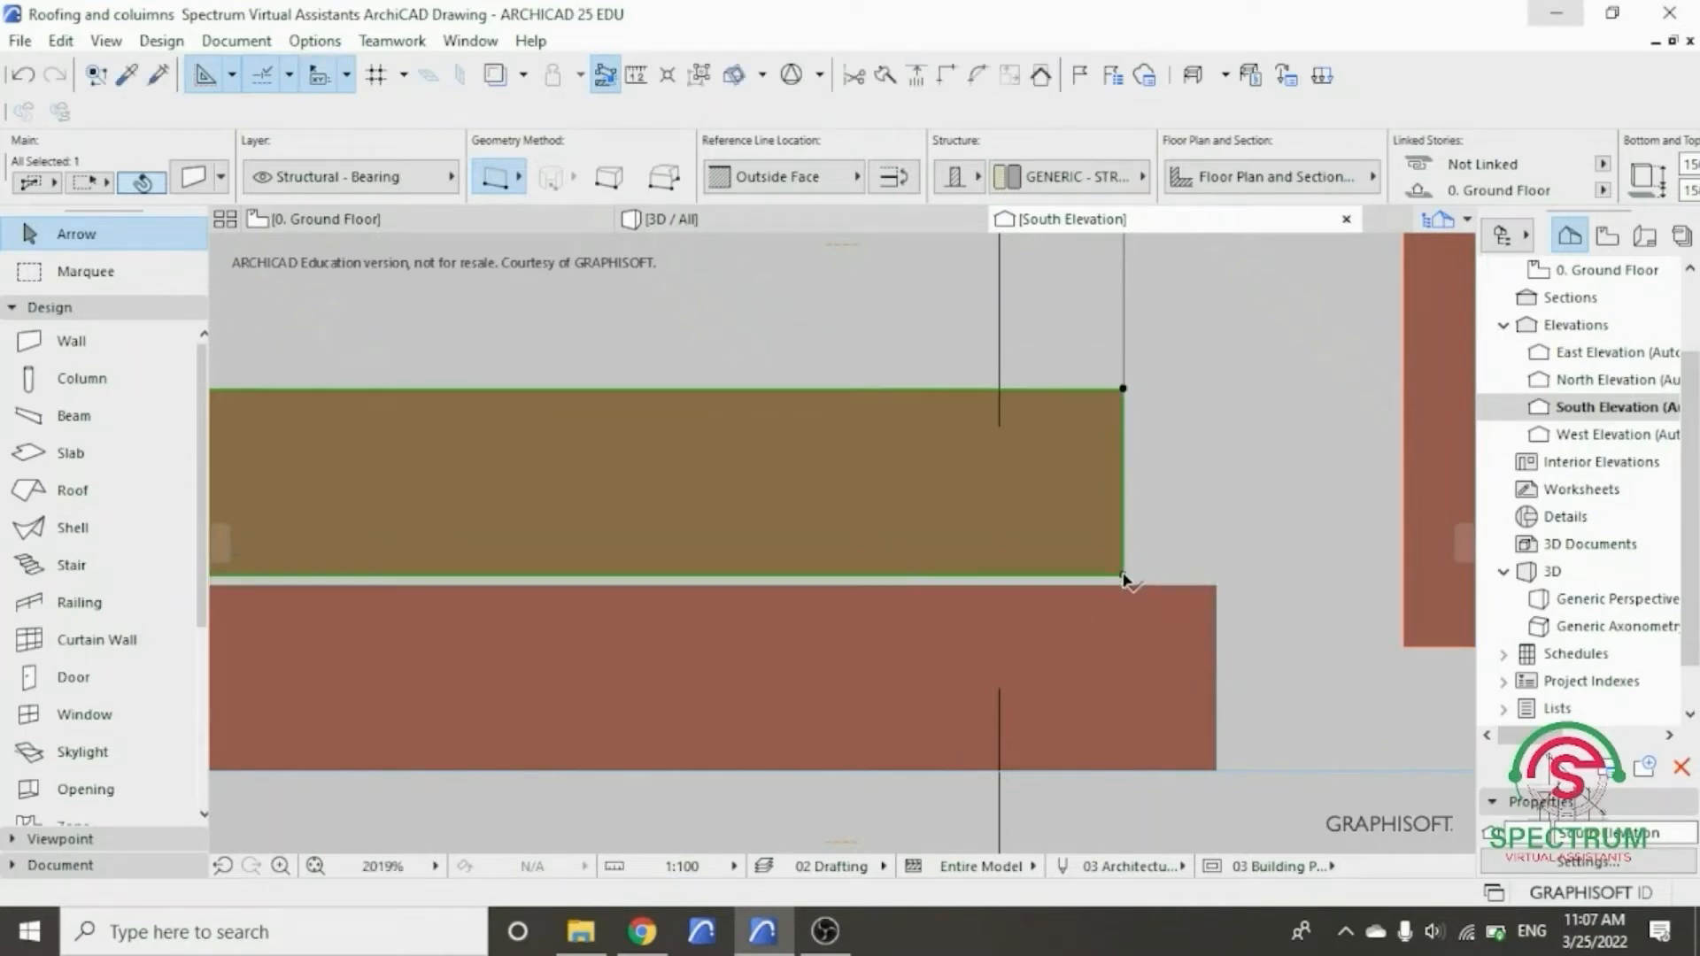
left_click(1207, 596)
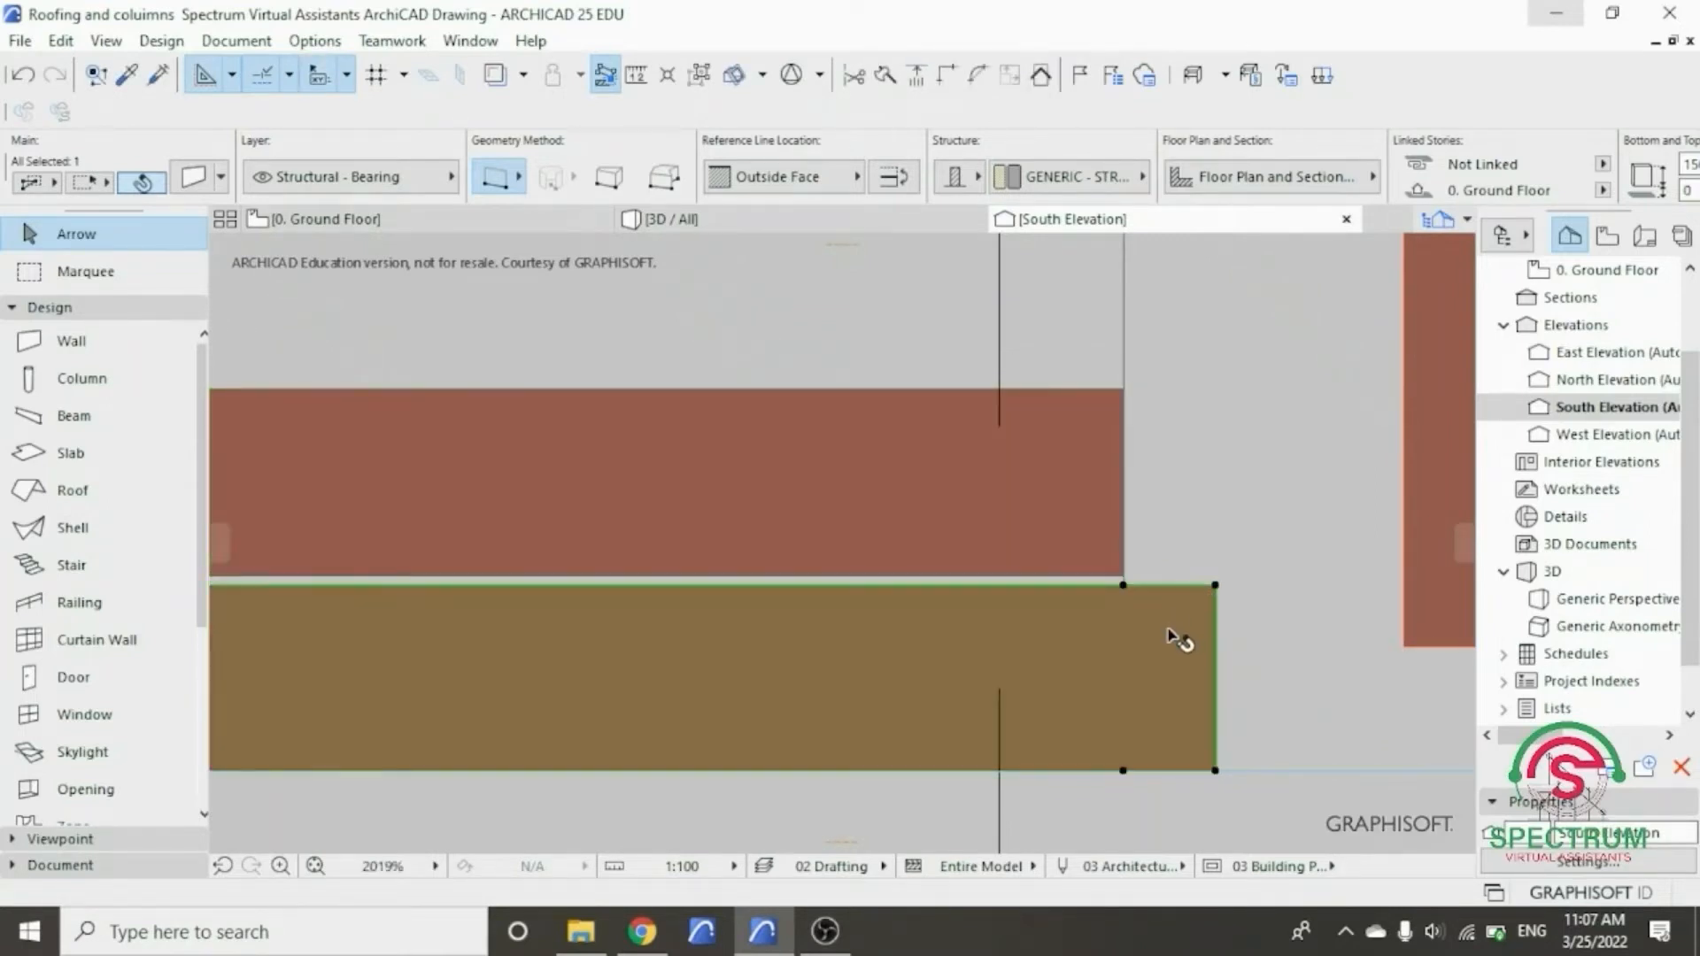
scroll(1169, 631, "down", 6)
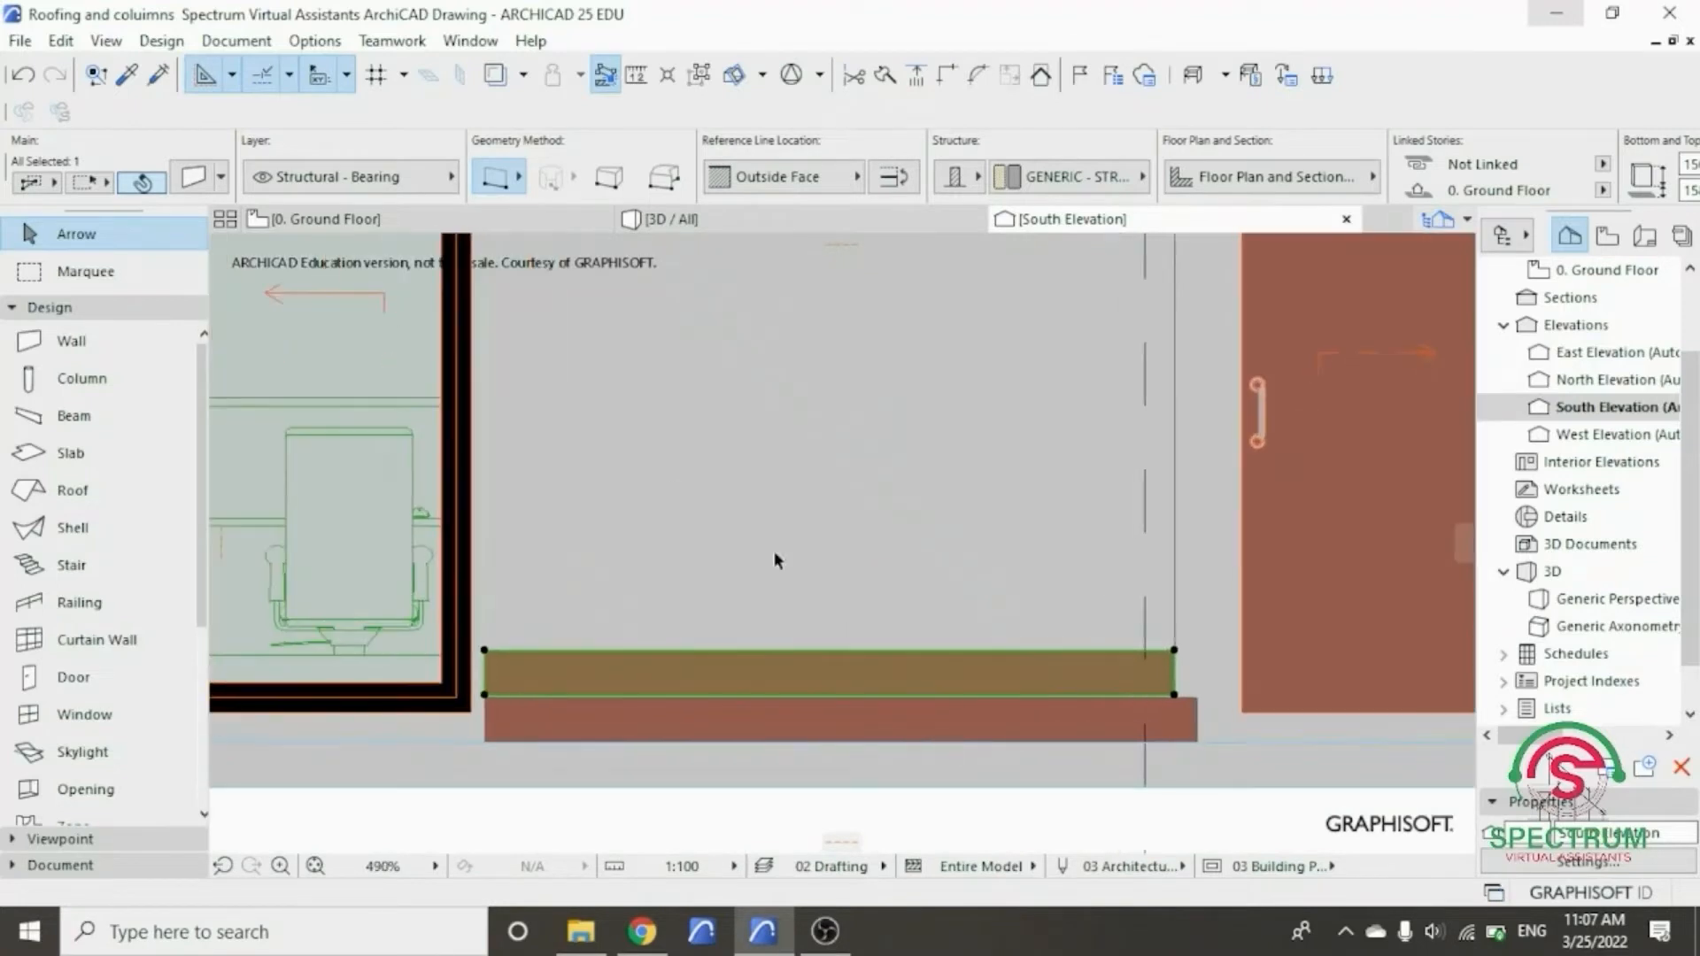
key("ctrl+z")
key("Escape")
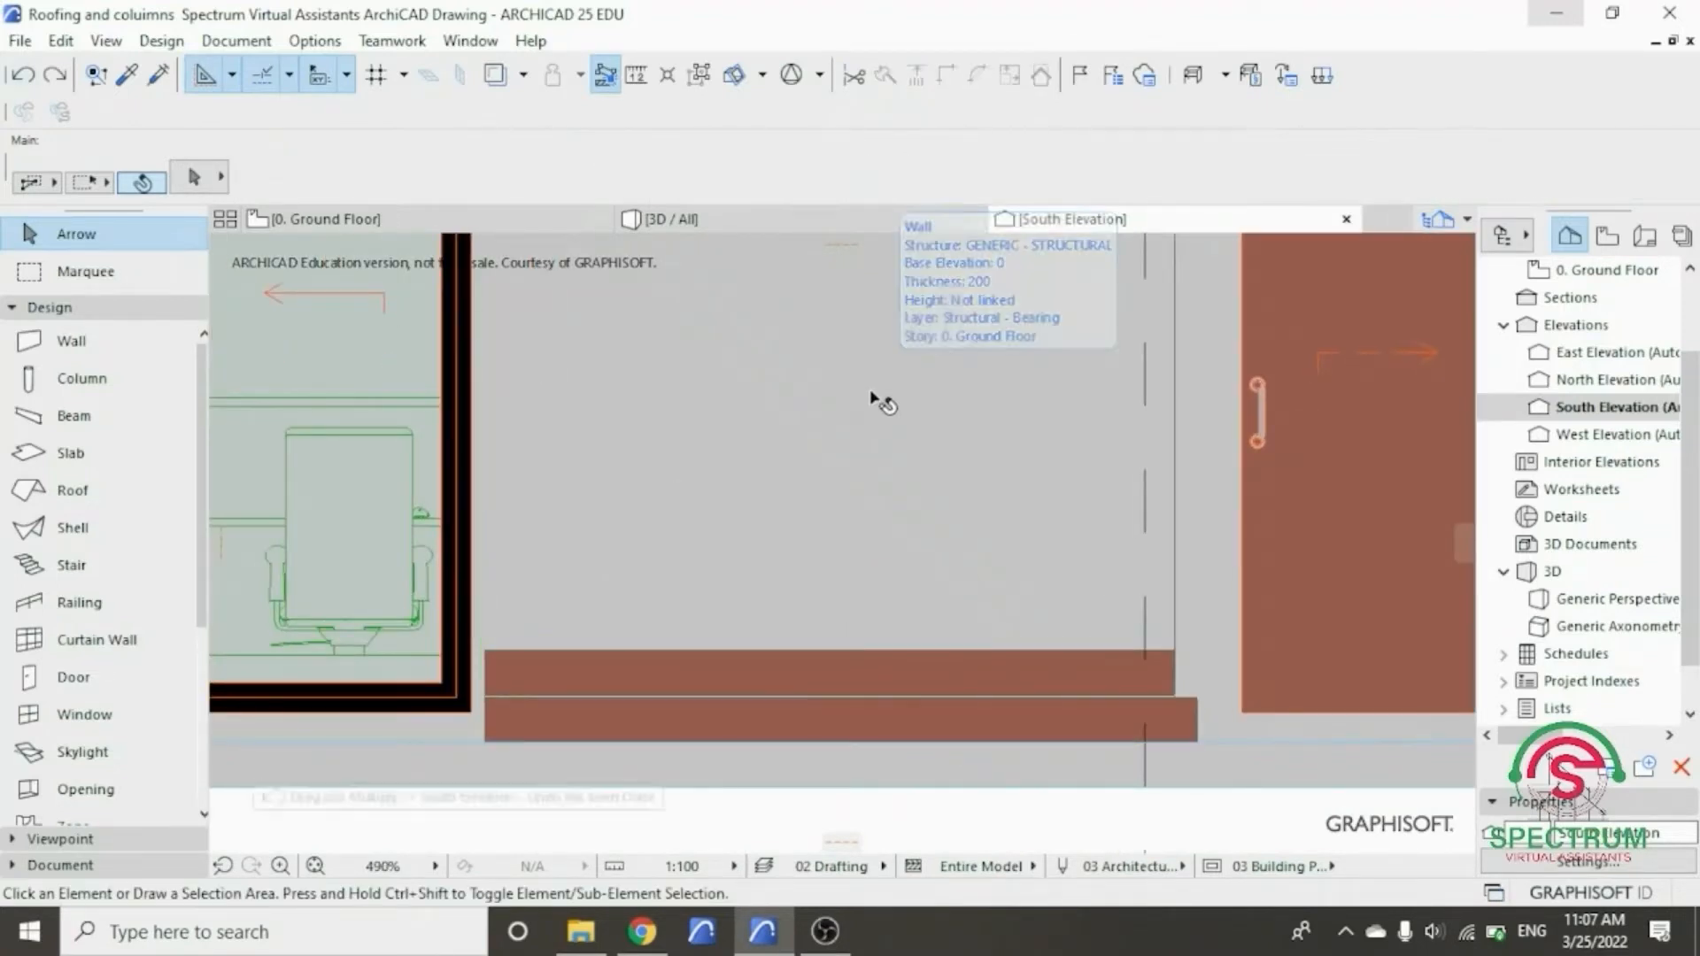
- Inspect the stacked base walls at the bedroom's front corner up close in 3D
left_click(735, 229)
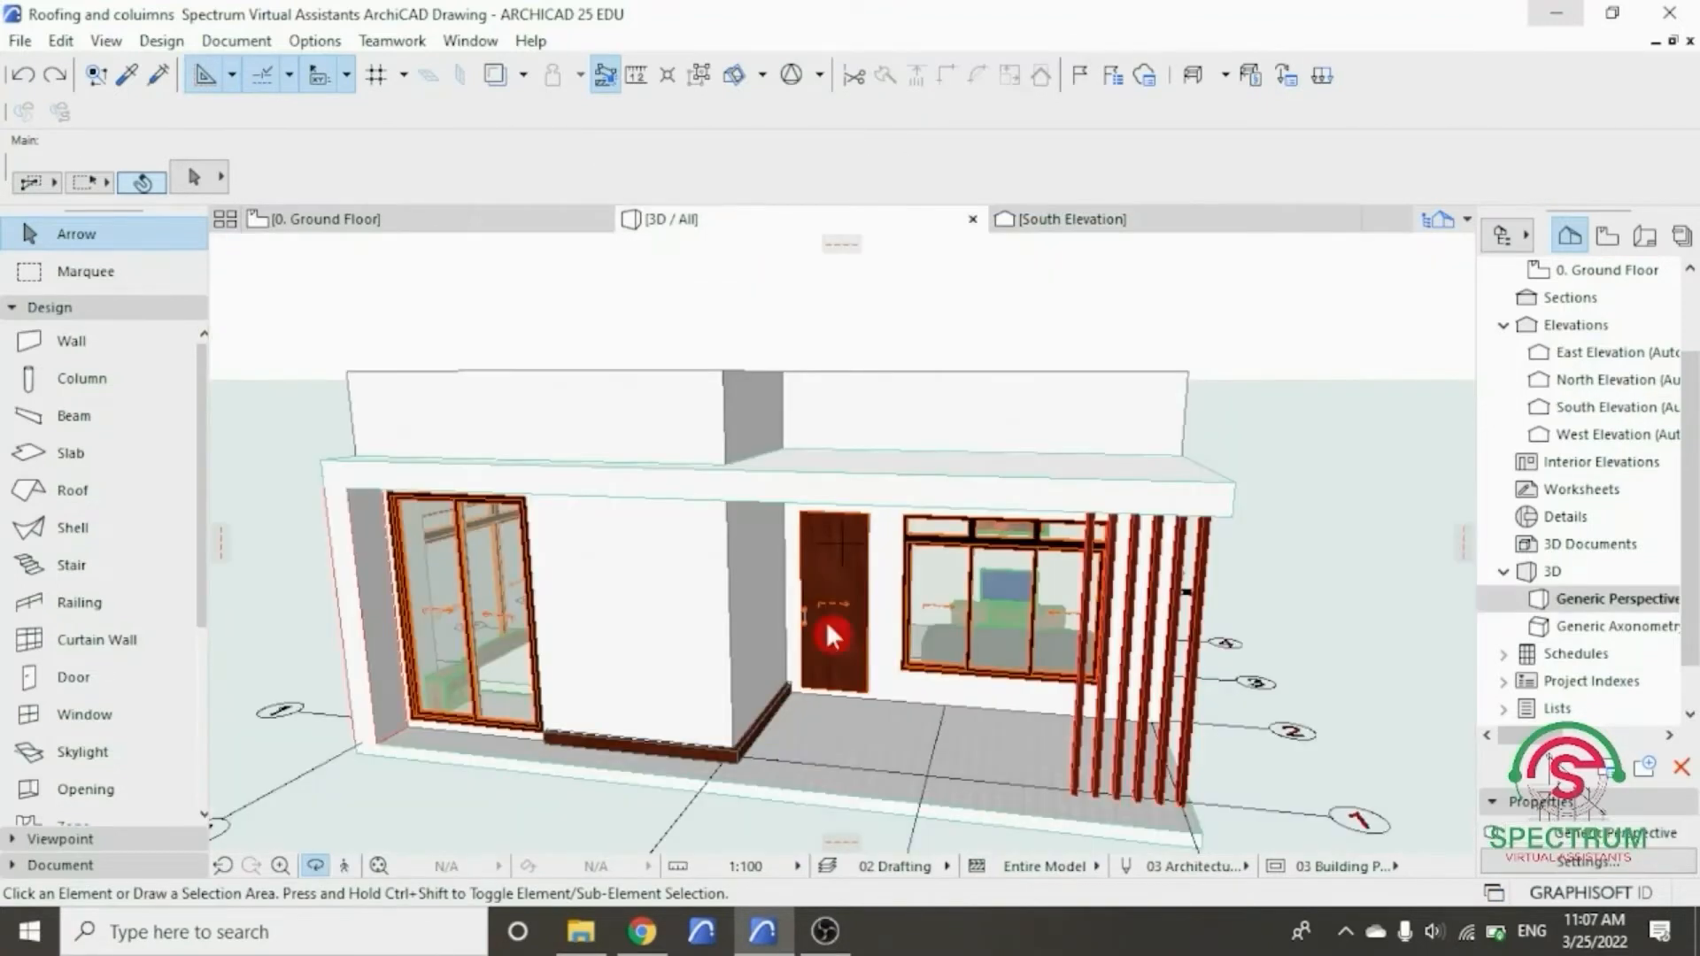
scroll(742, 754, "up", 10)
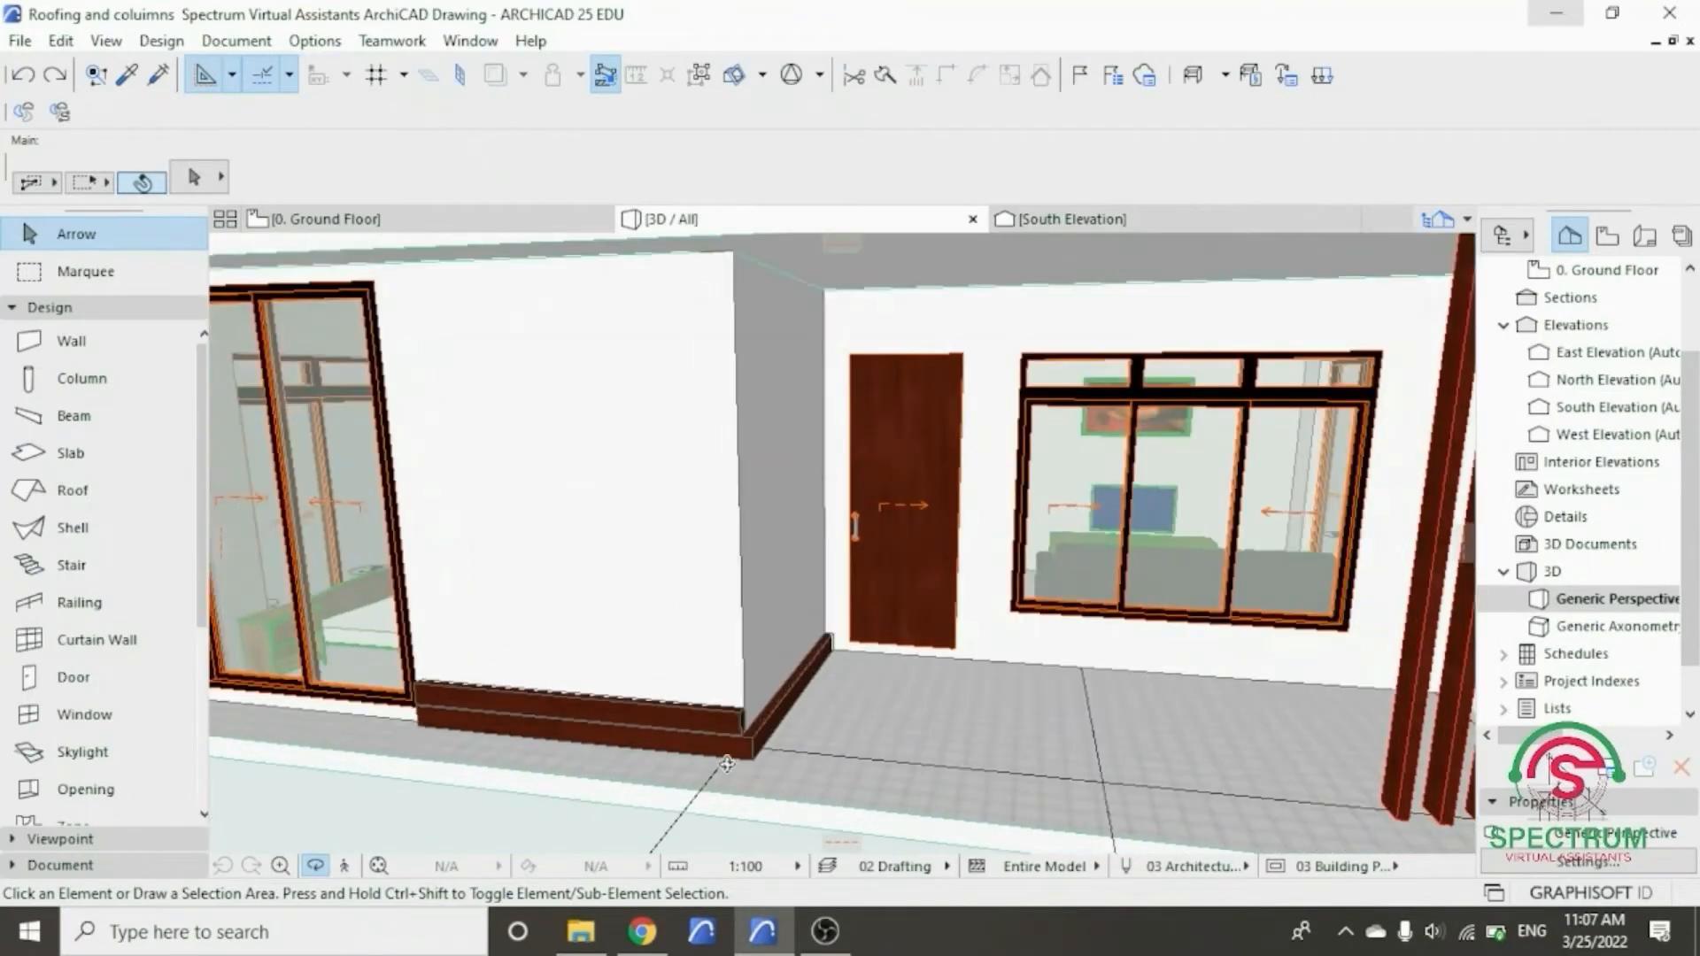
scroll(773, 757, "up", 4)
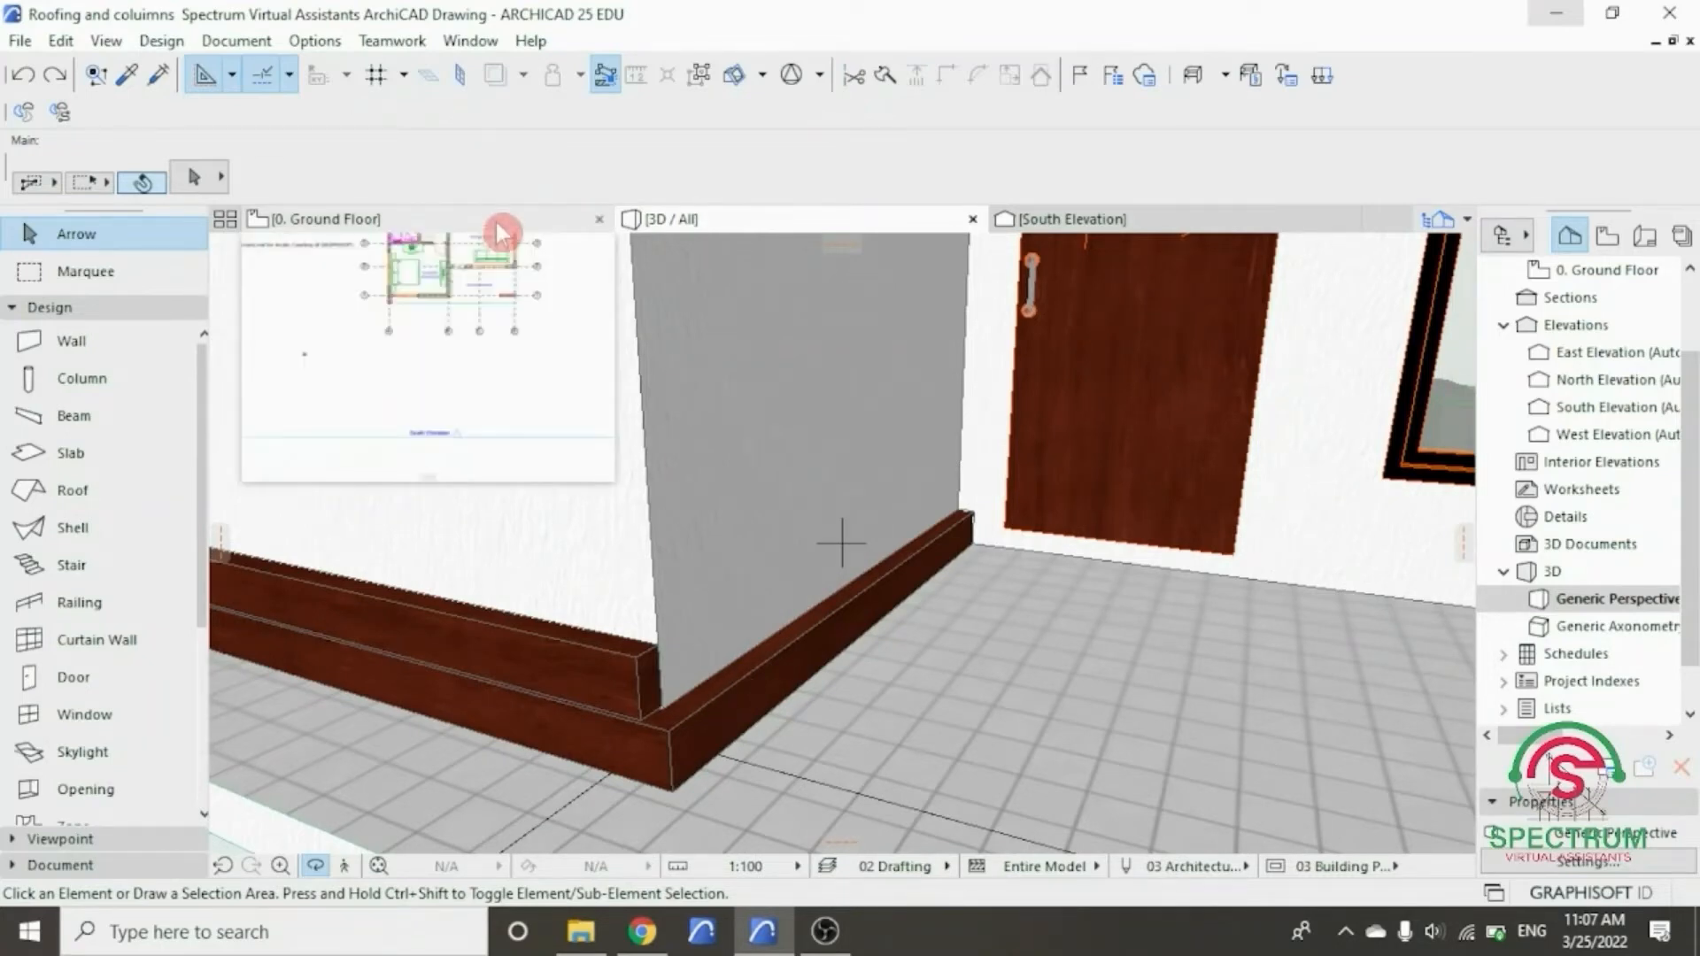
- Open the East Elevation with the current view settings from its marker on the ground floor plan
left_click(501, 233)
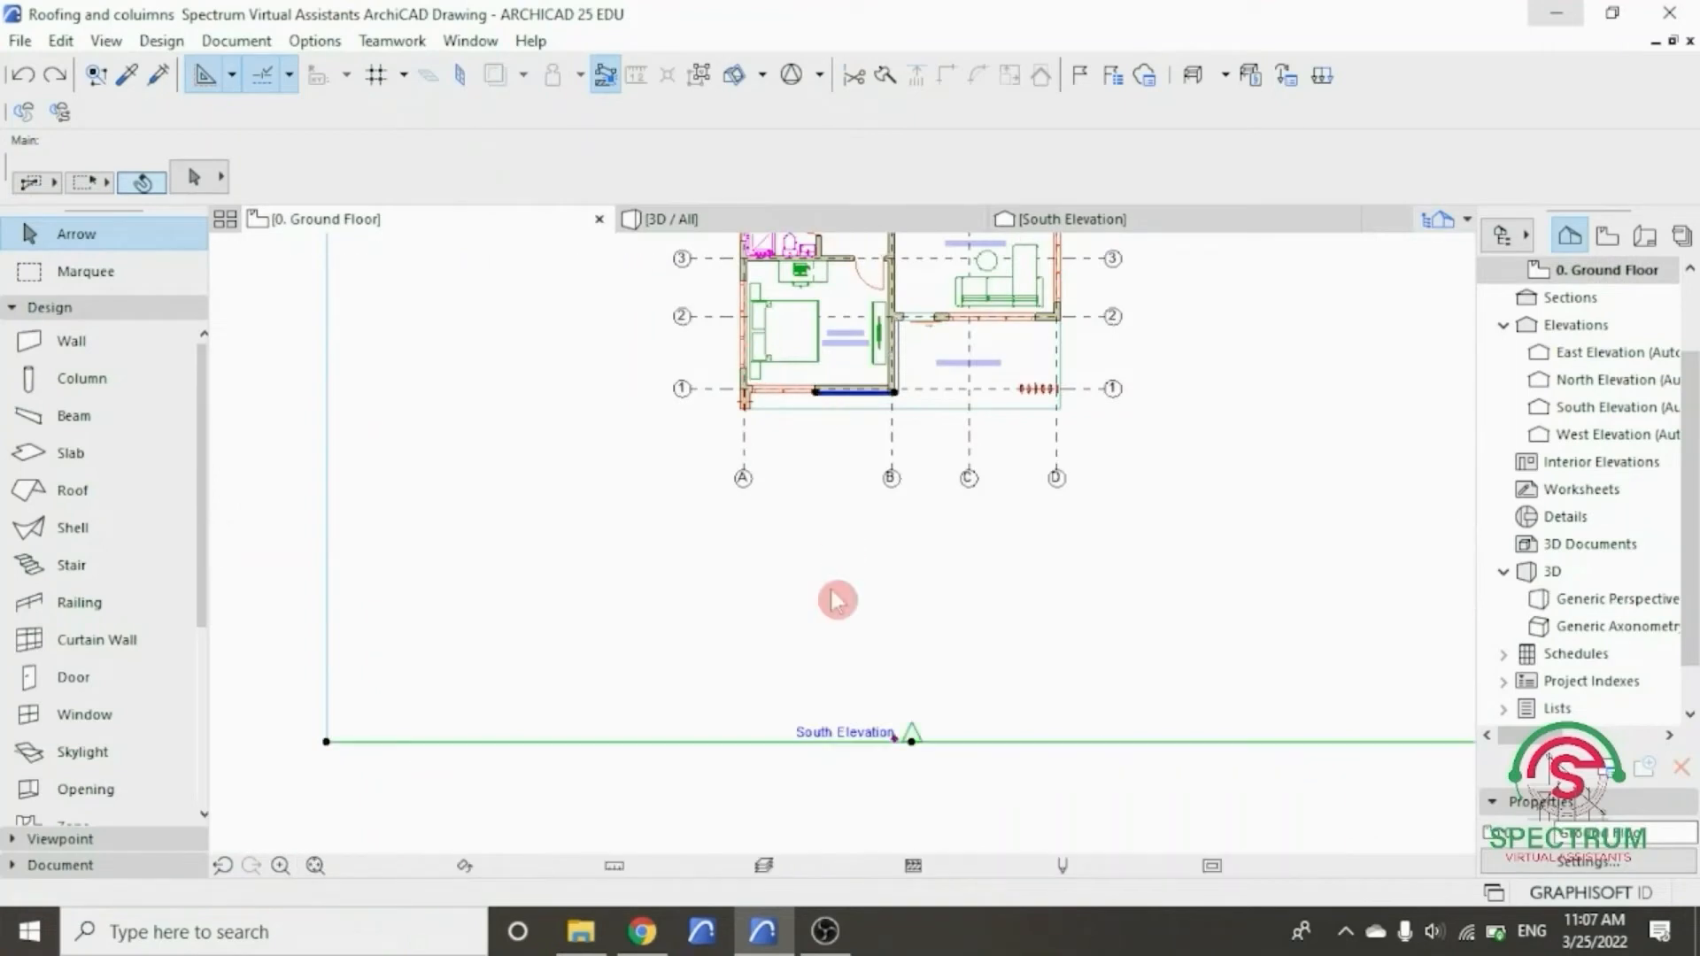
scroll(831, 590, "down", 6)
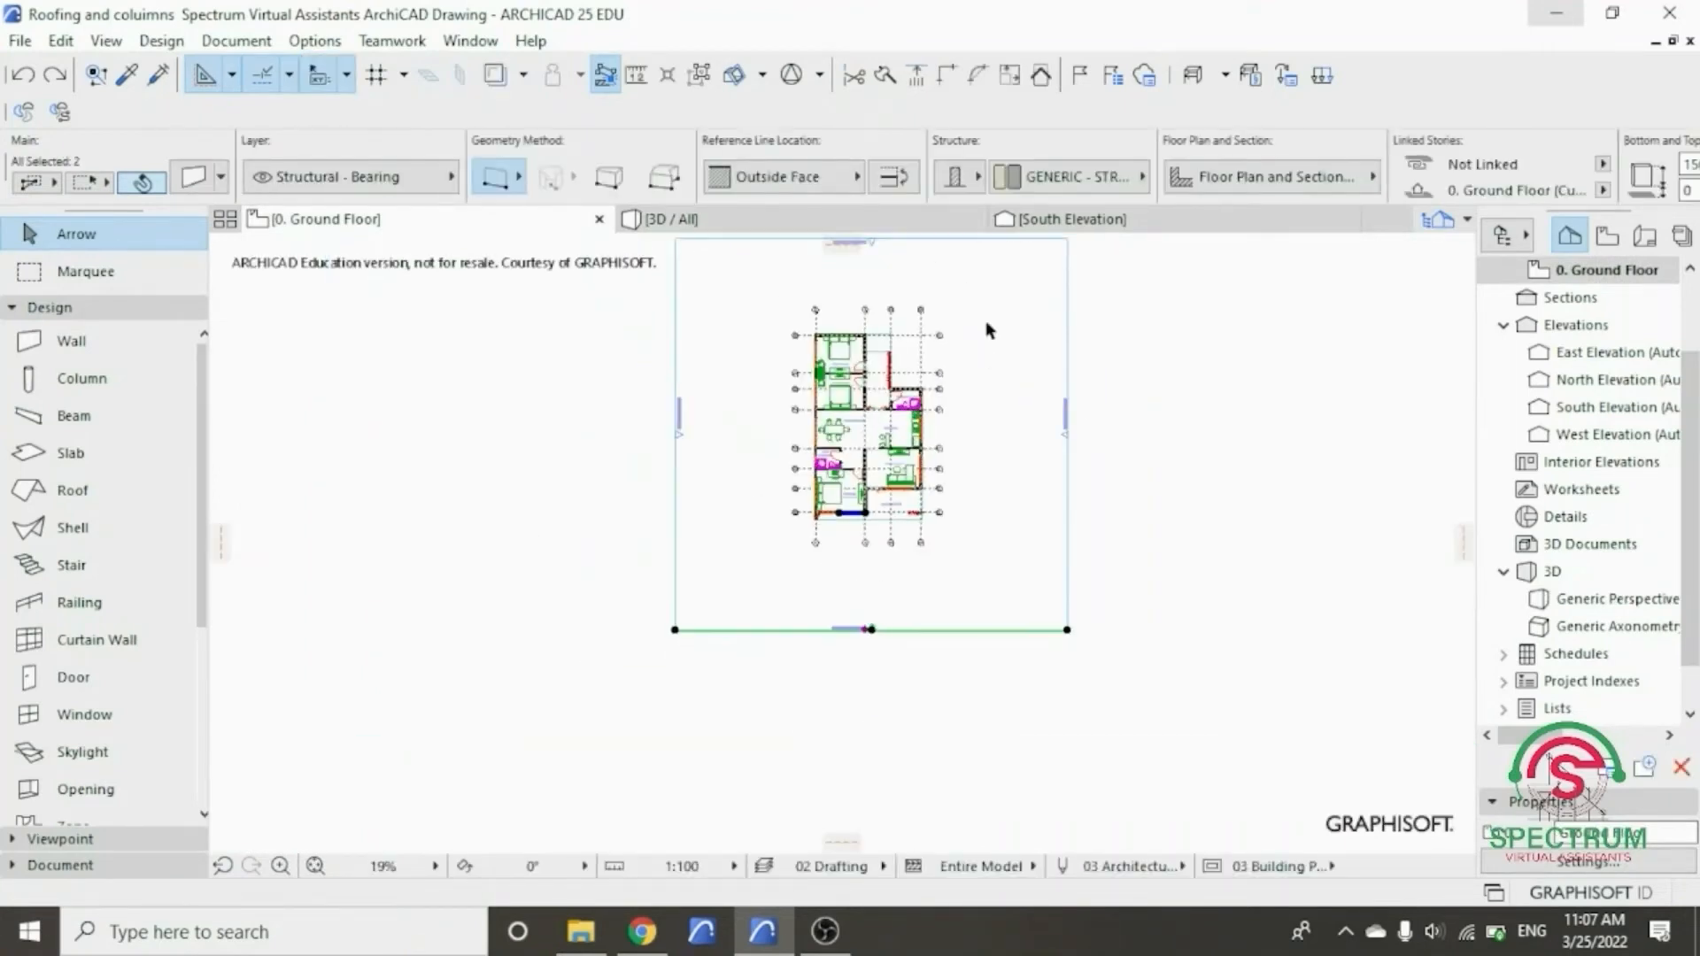
scroll(987, 323, "up", 5)
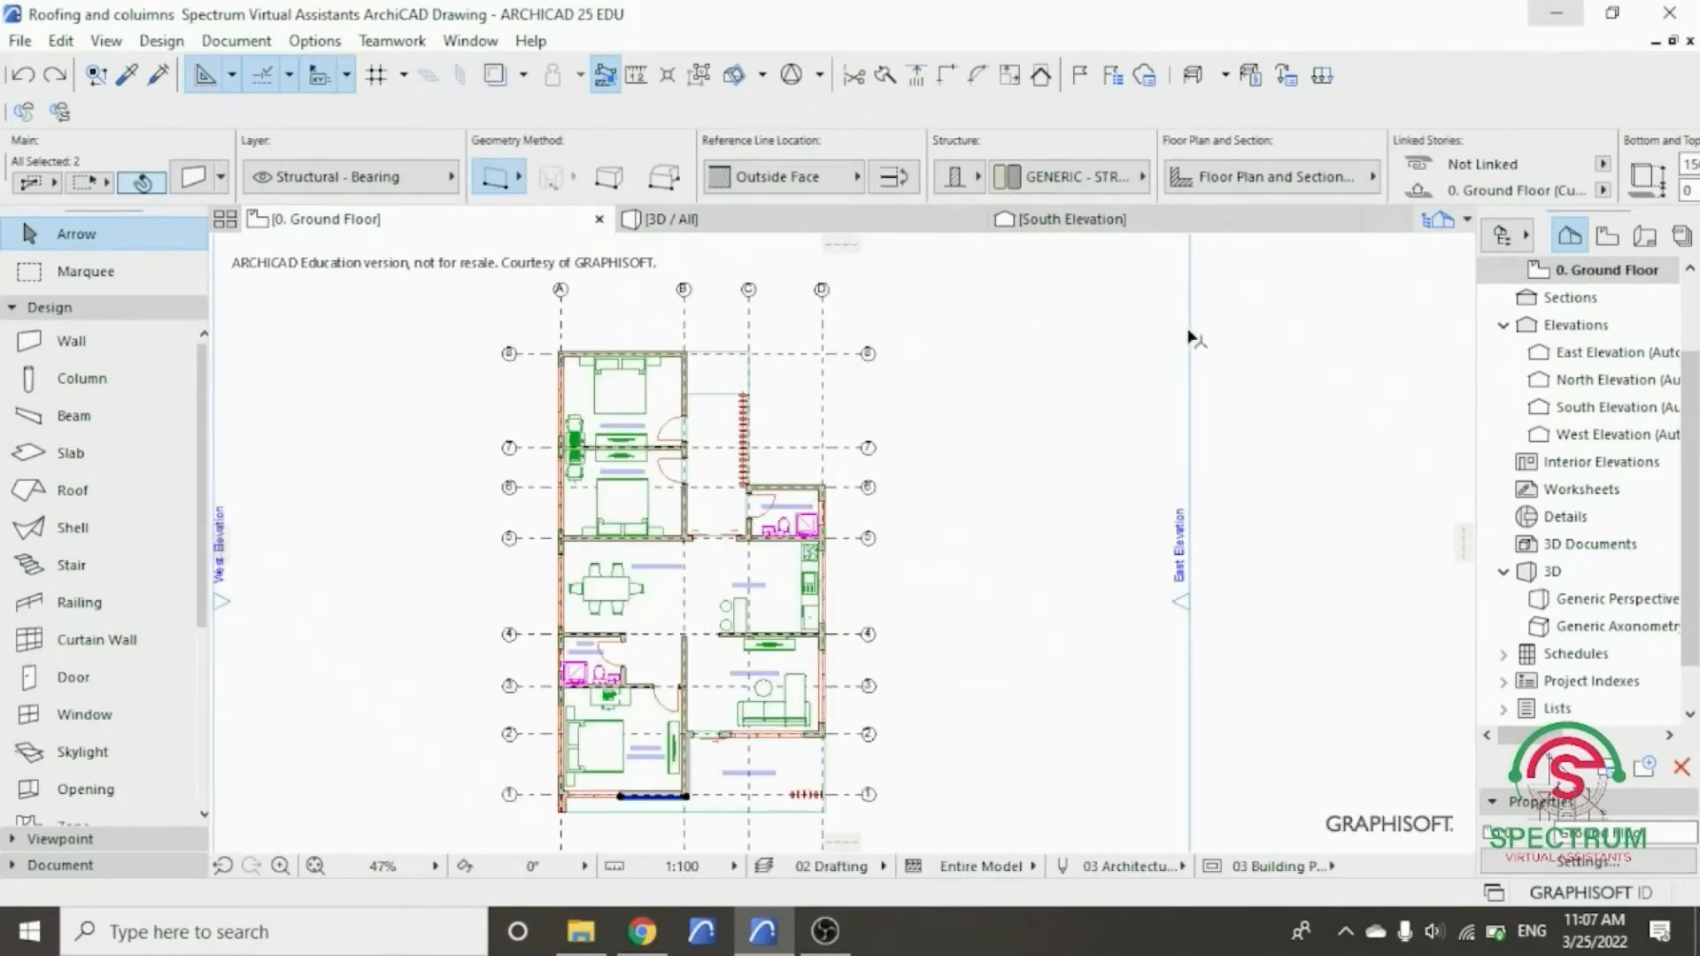
right_click(1252, 333)
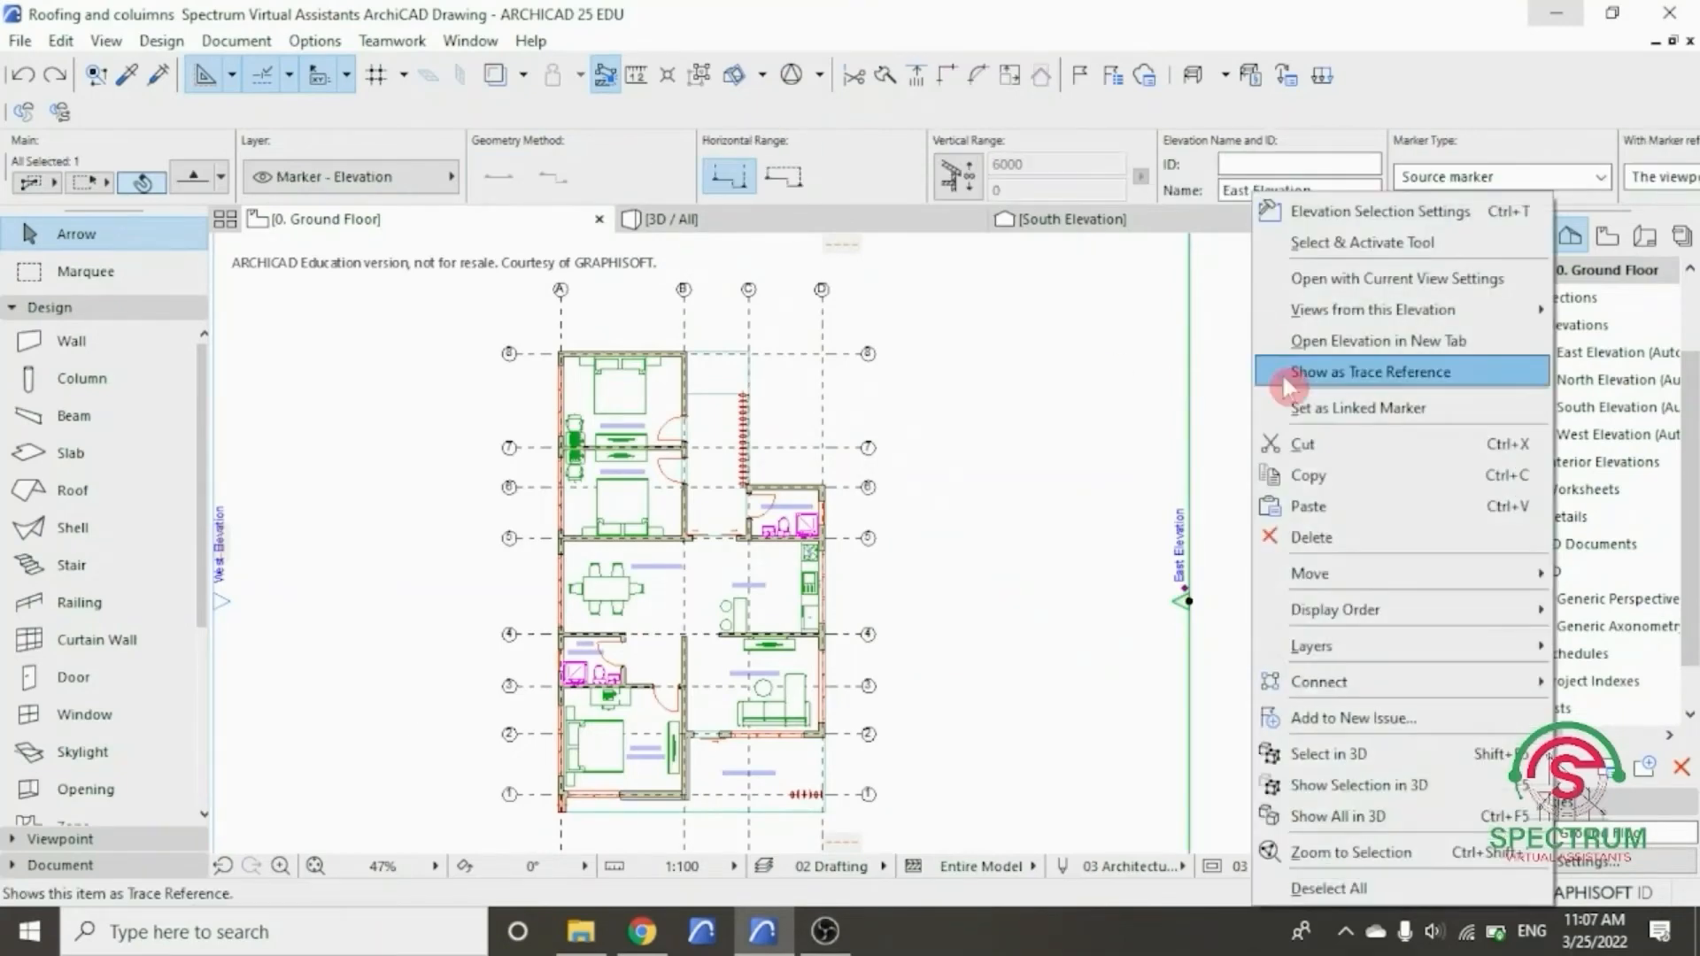
mouse_move(1328, 576)
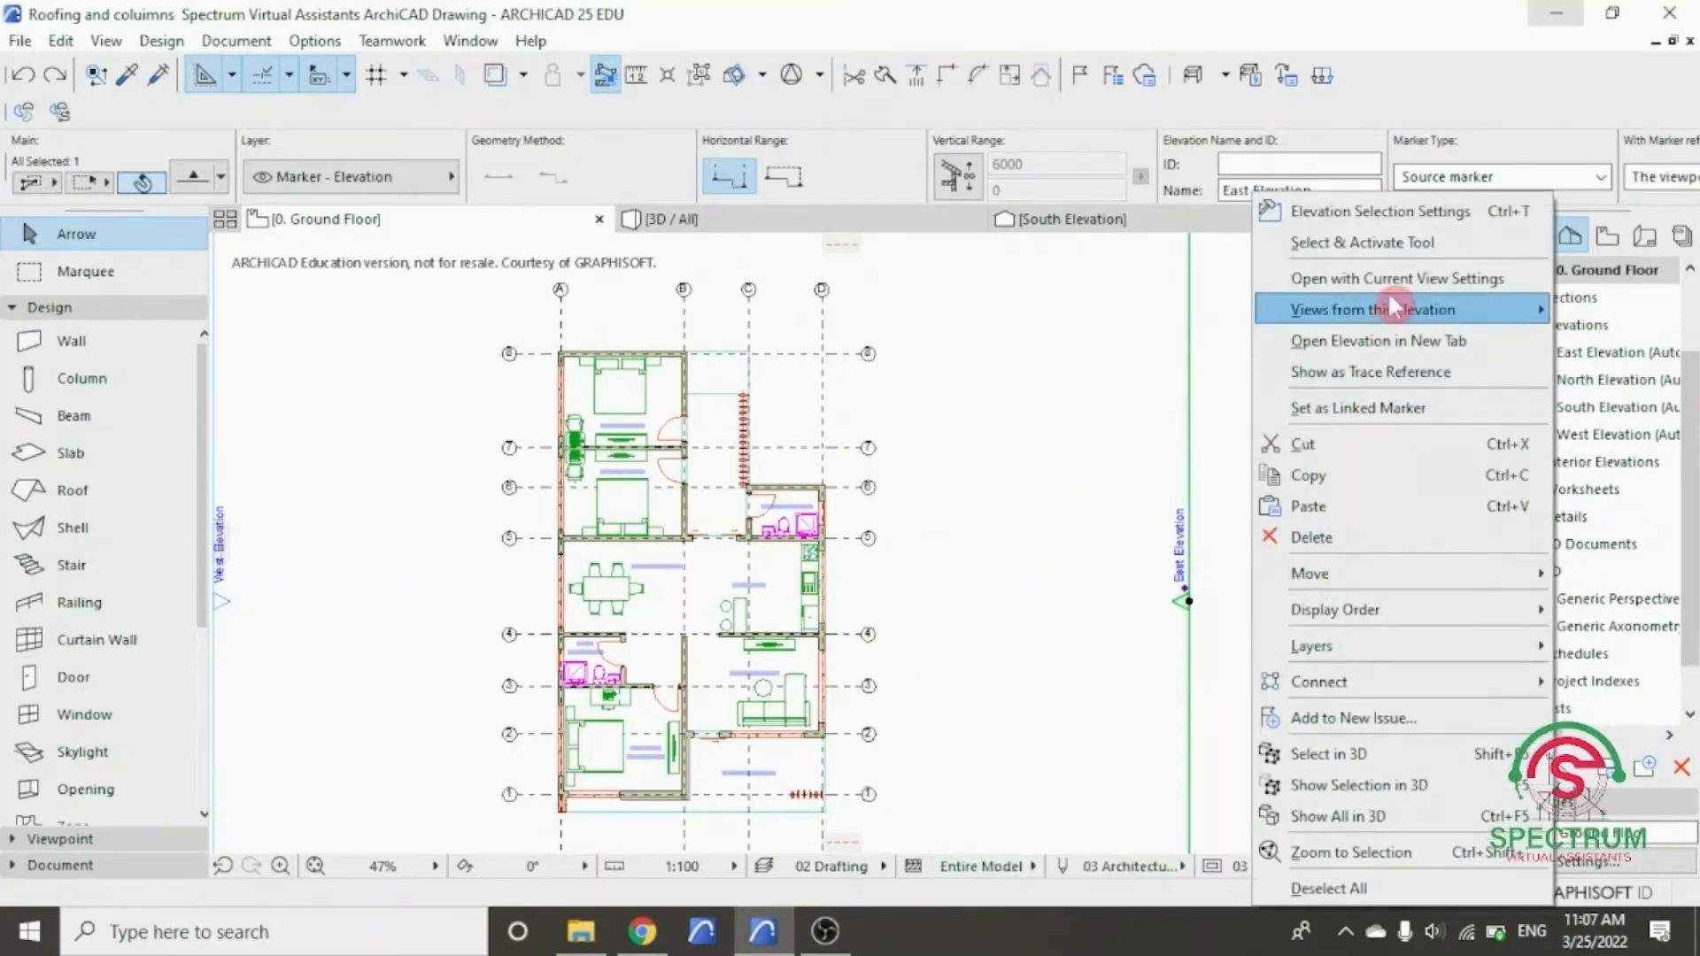
left_click(1363, 278)
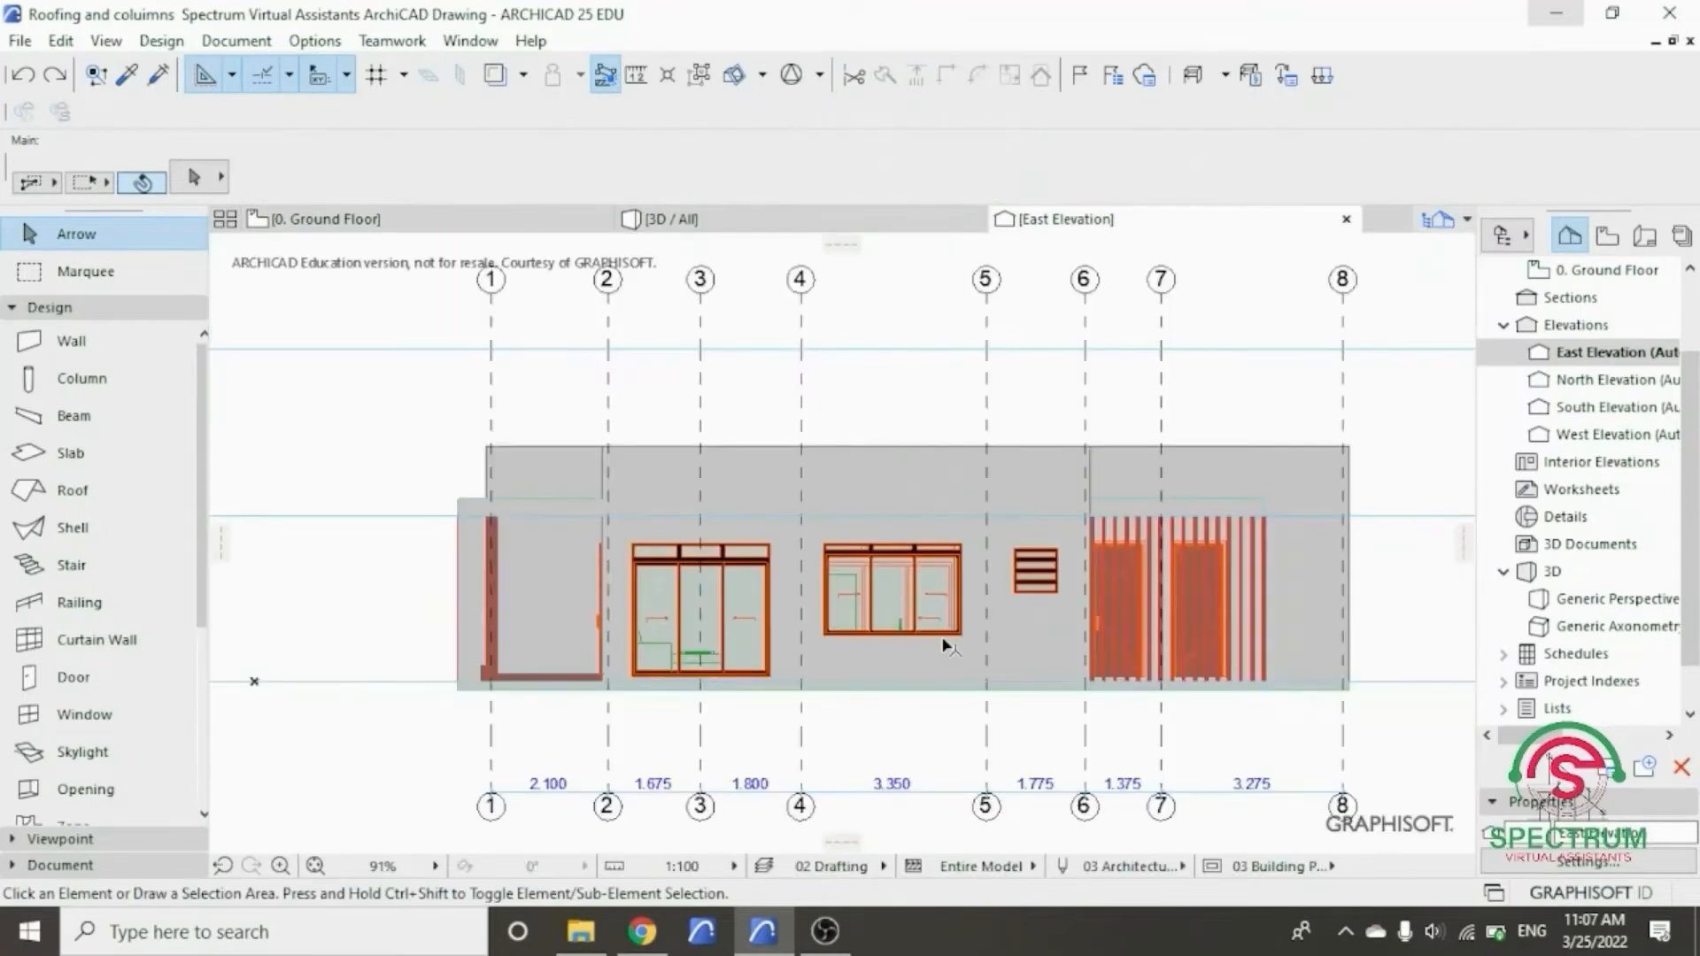
- In the East Elevation, drag a copy of the side mahogany base wall 158 mm straight up, leaving an 8 mm gap above the original
scroll(505, 637, "up", 7)
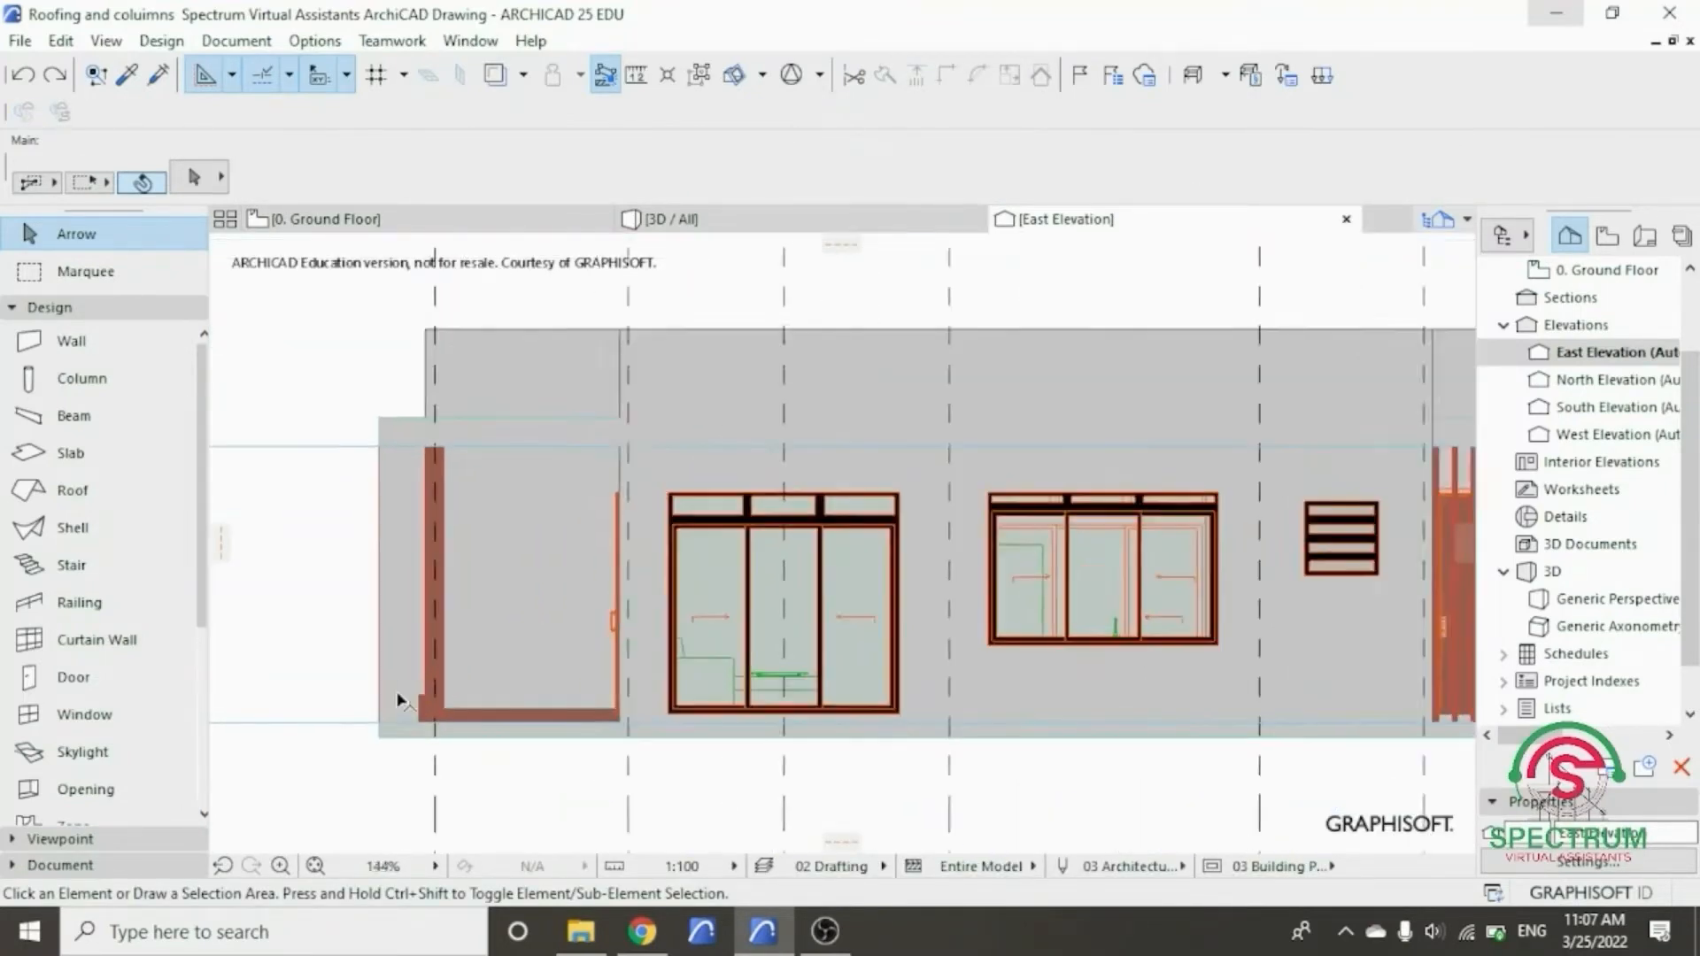
scroll(459, 735, "up", 4)
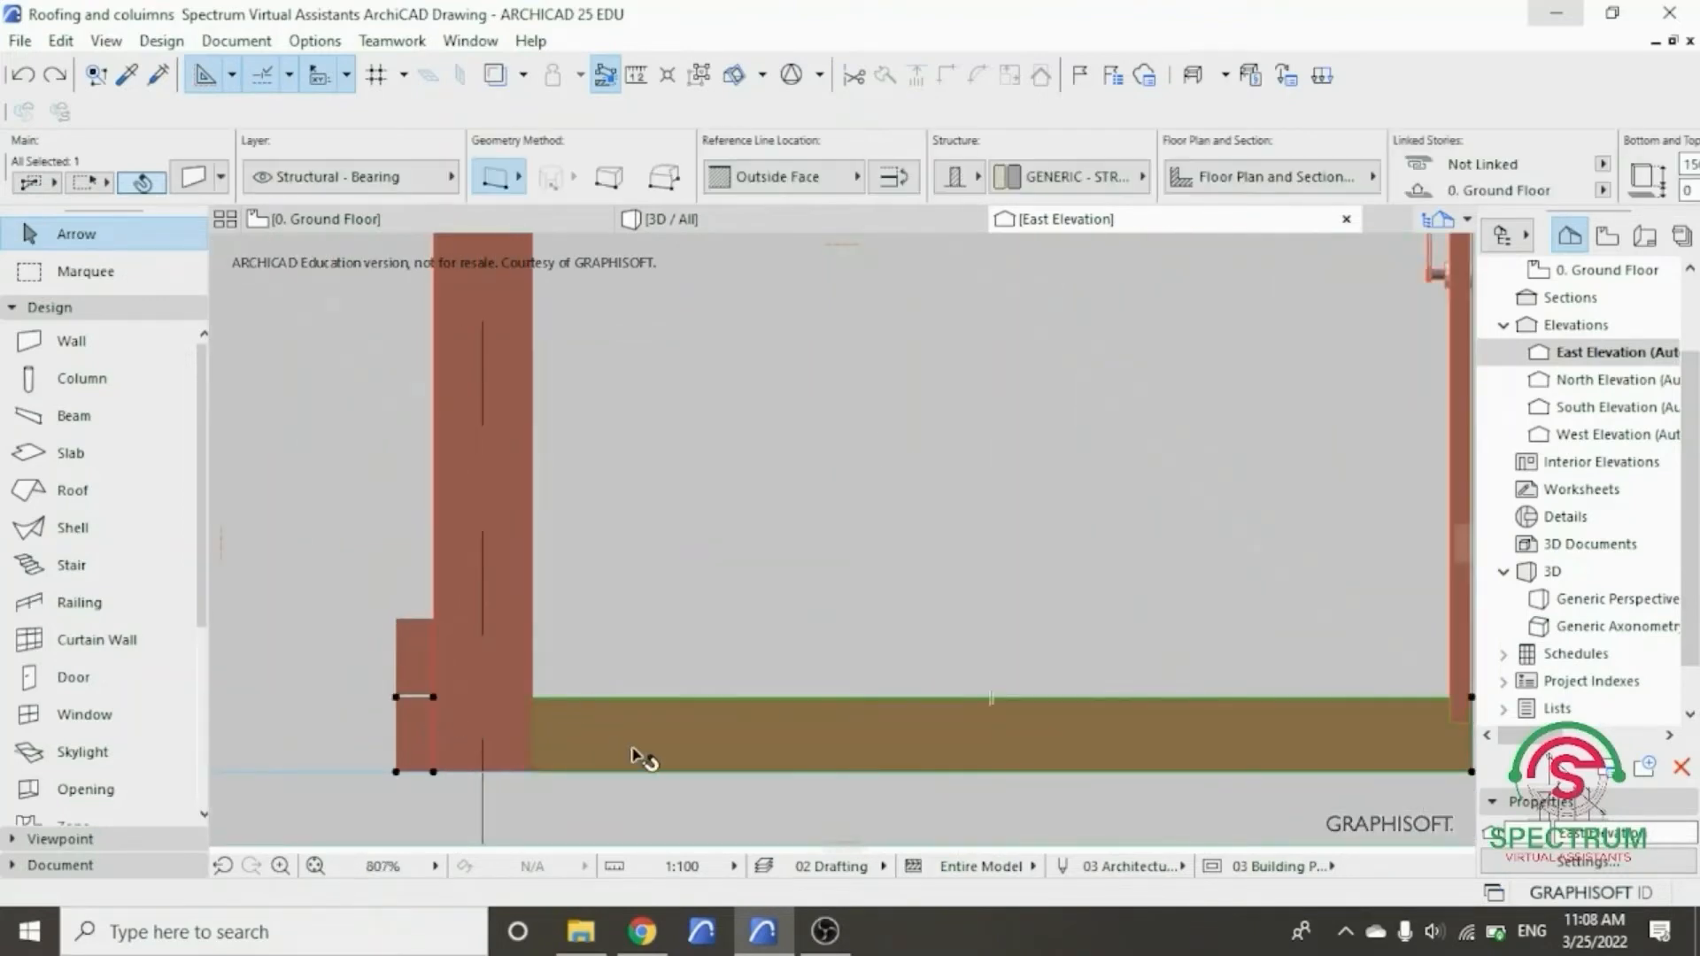
scroll(642, 759, "down", 4)
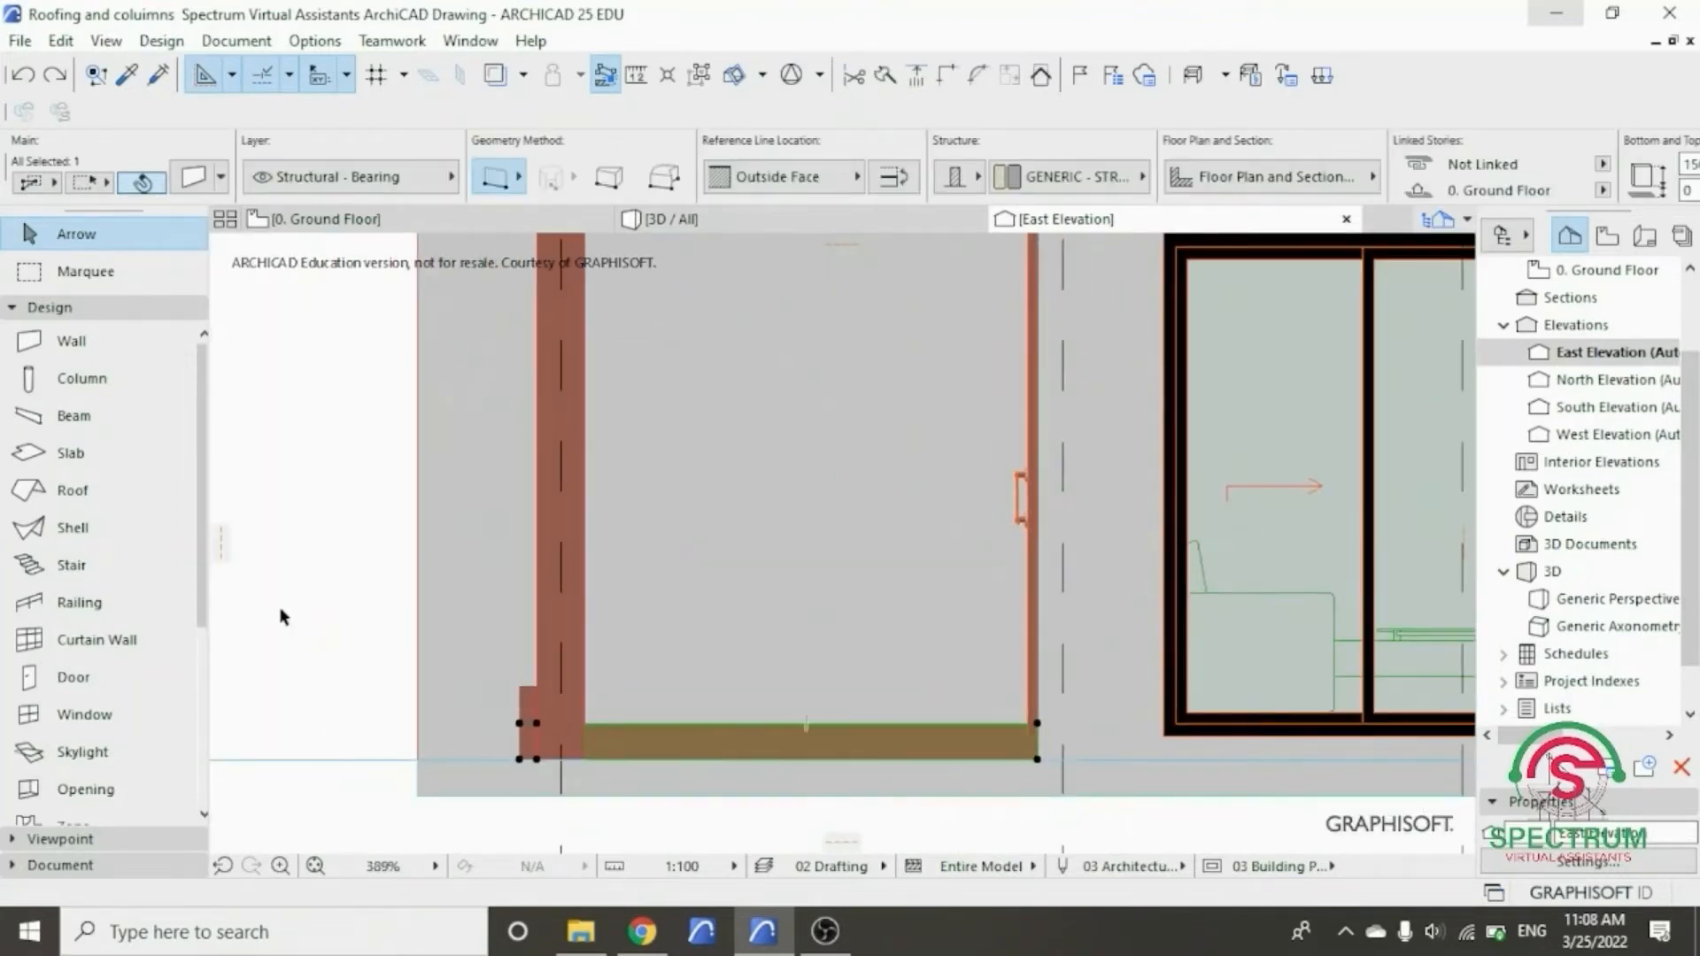
right_click(283, 617)
mouse_move(371, 512)
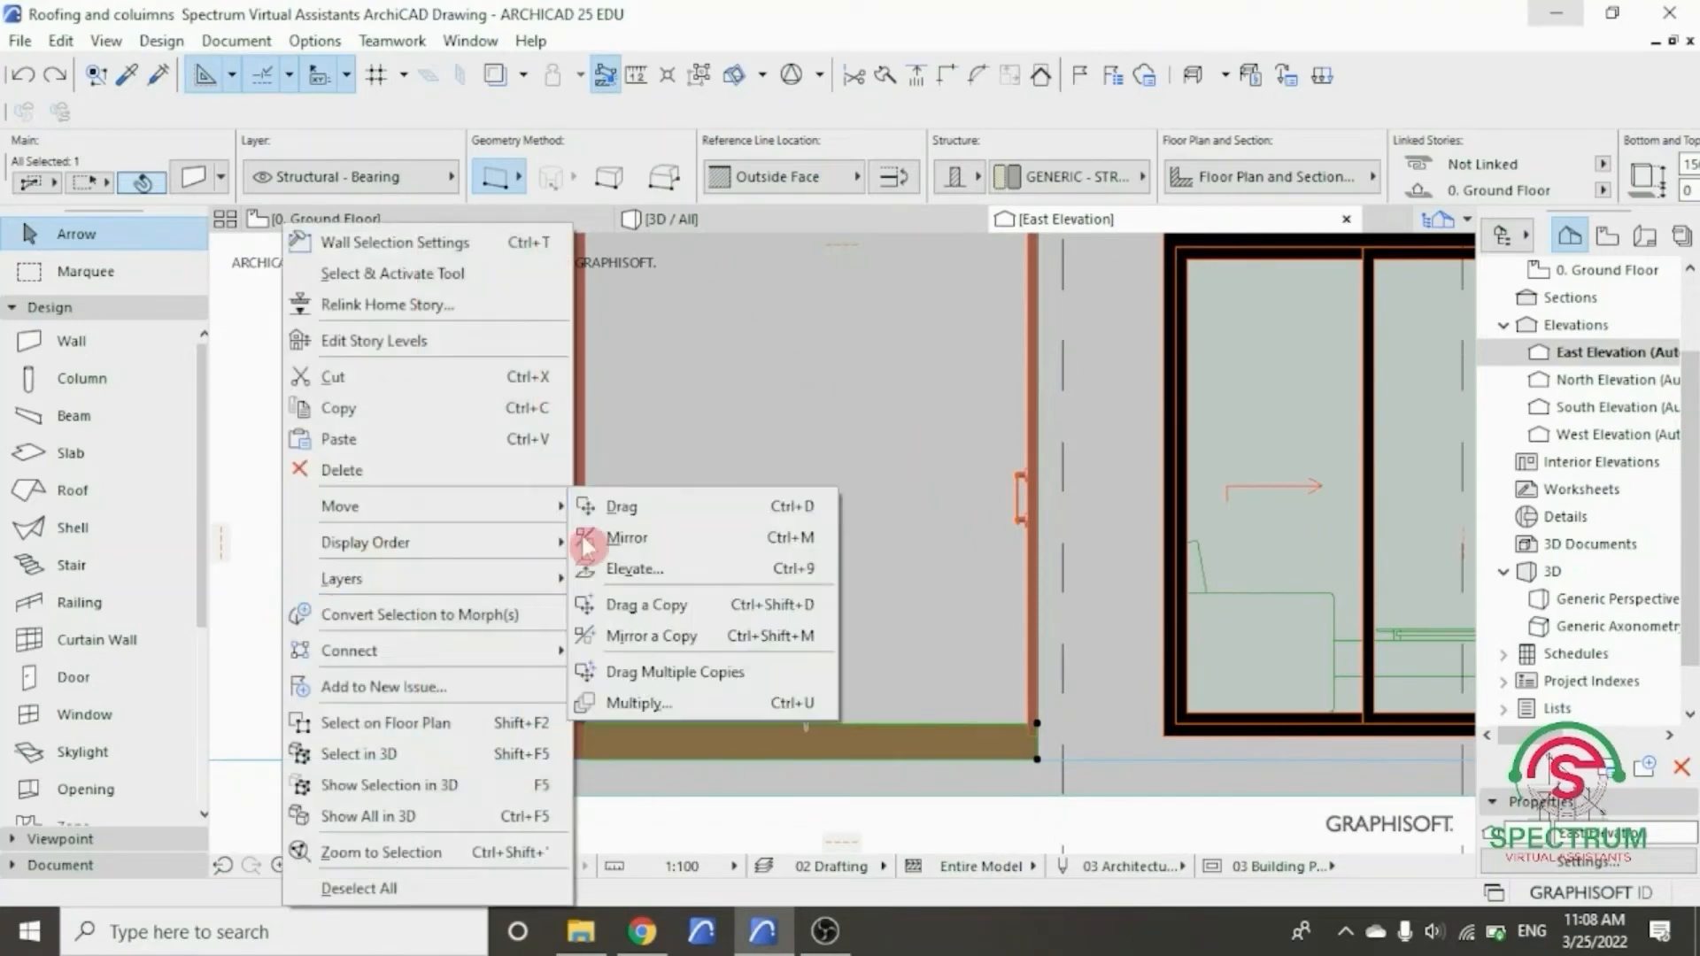
left_click(649, 603)
scroll(501, 738, "up", 3)
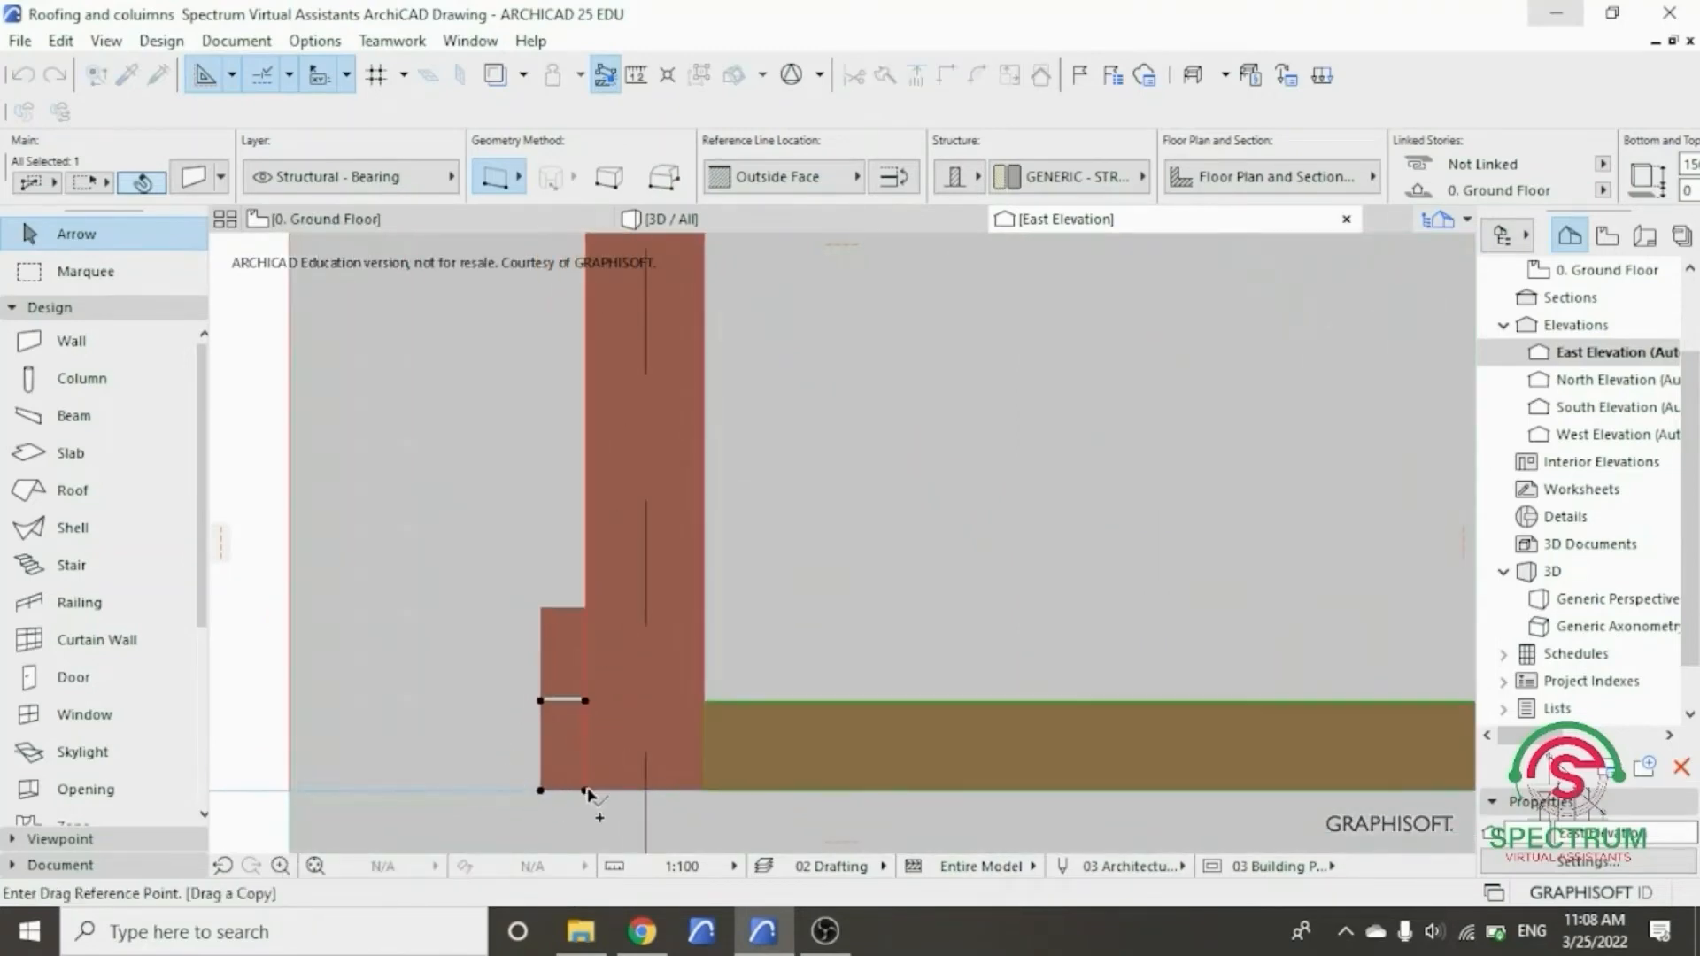
left_click(584, 791)
scroll(586, 702, "up", 4)
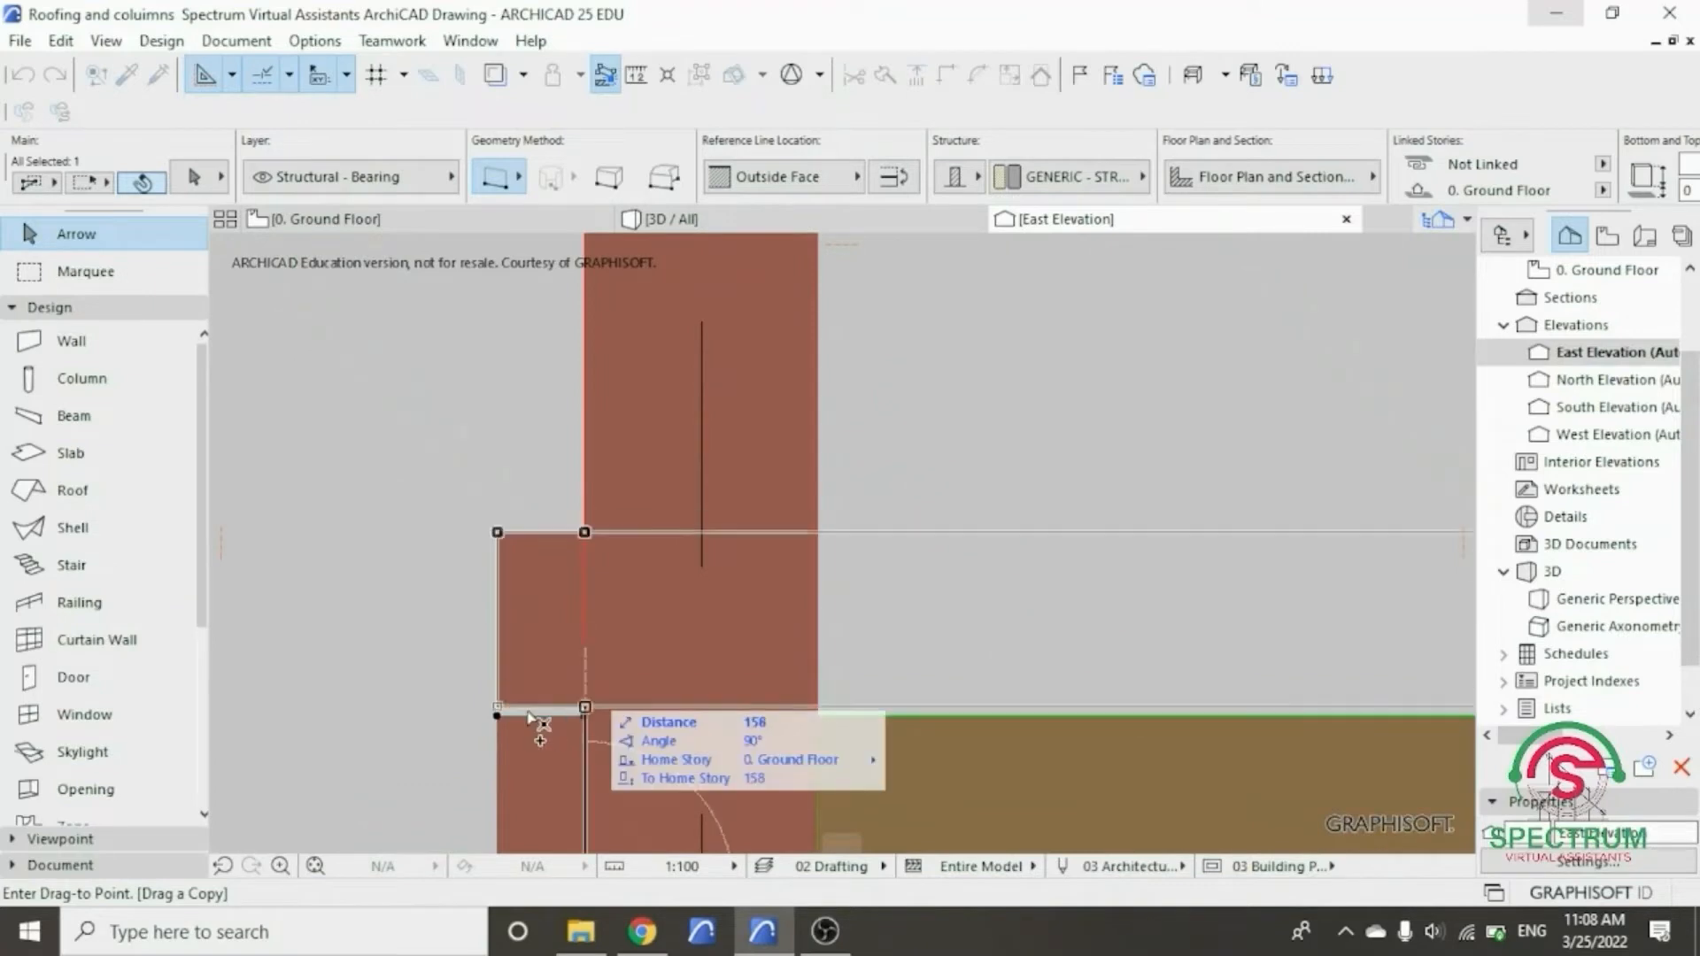
scroll(498, 711, "up", 4)
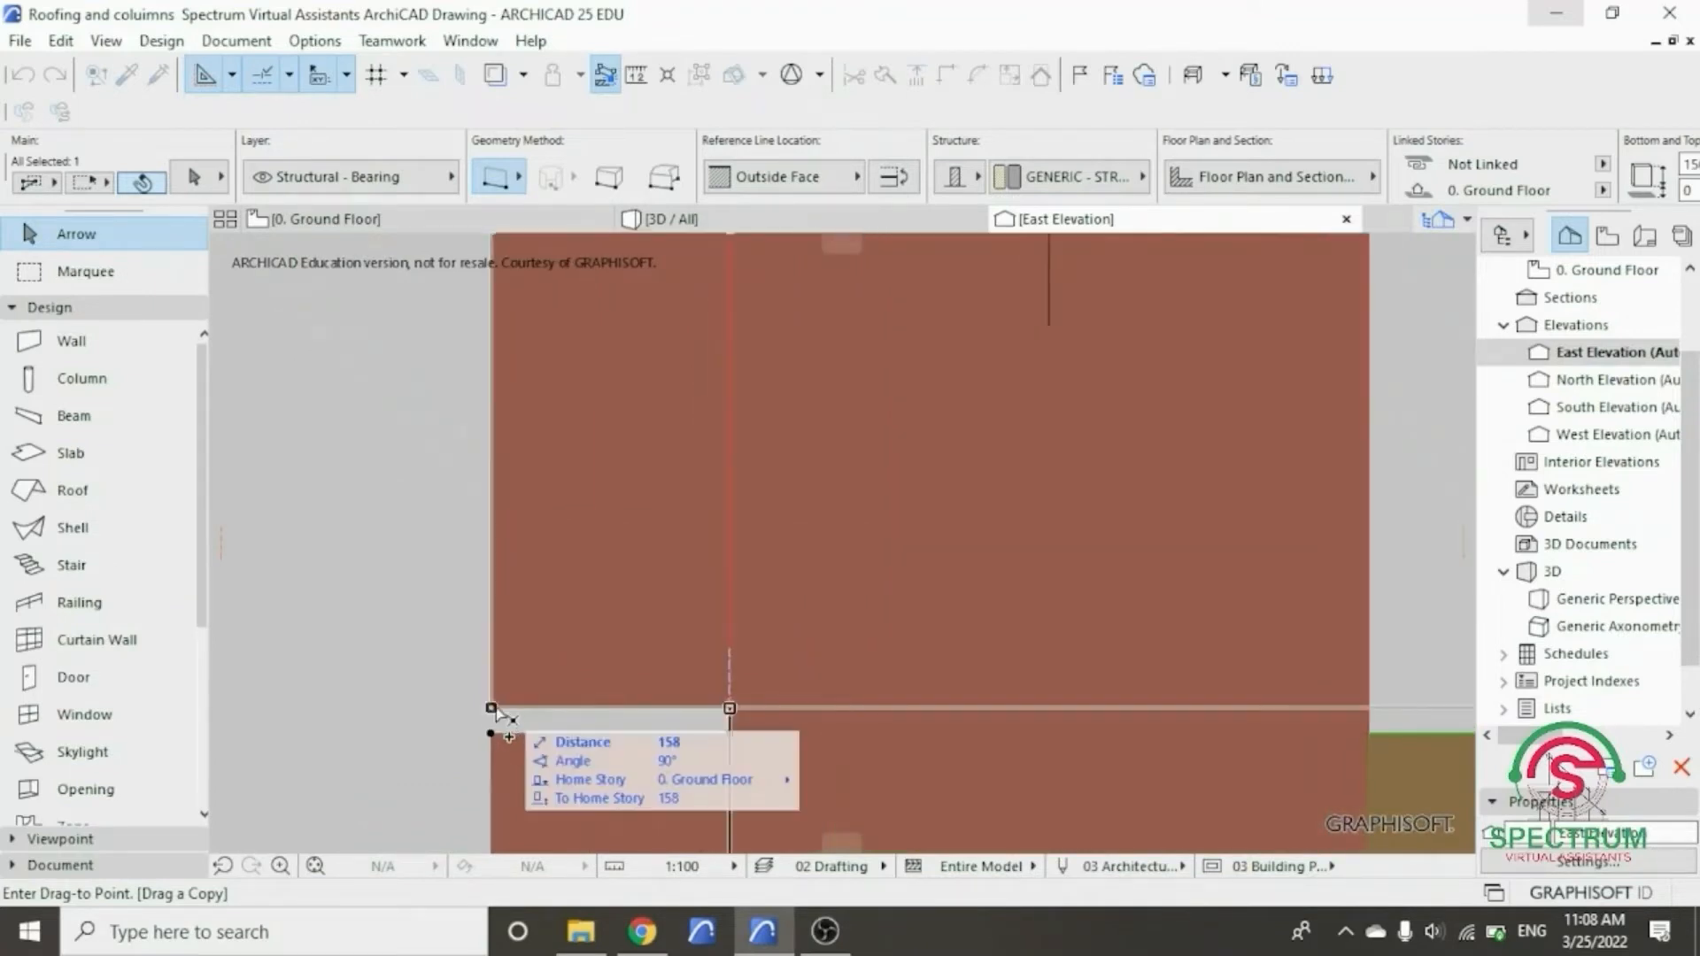
scroll(509, 725, "down", 9)
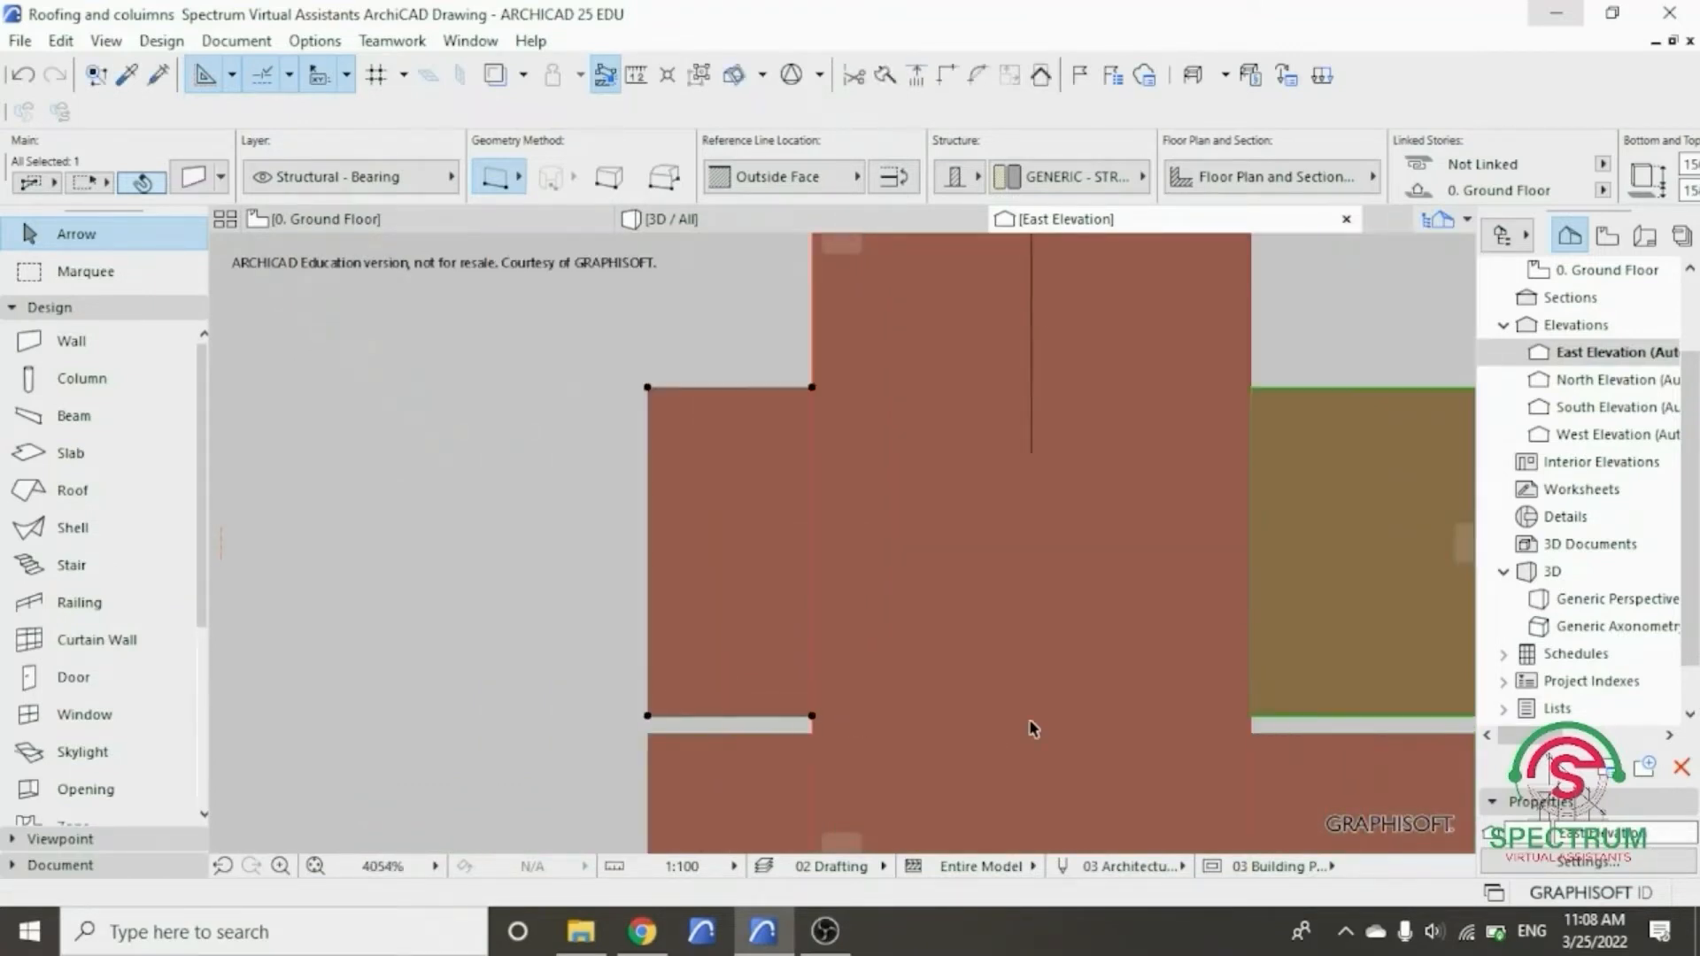
scroll(1037, 707, "down", 5)
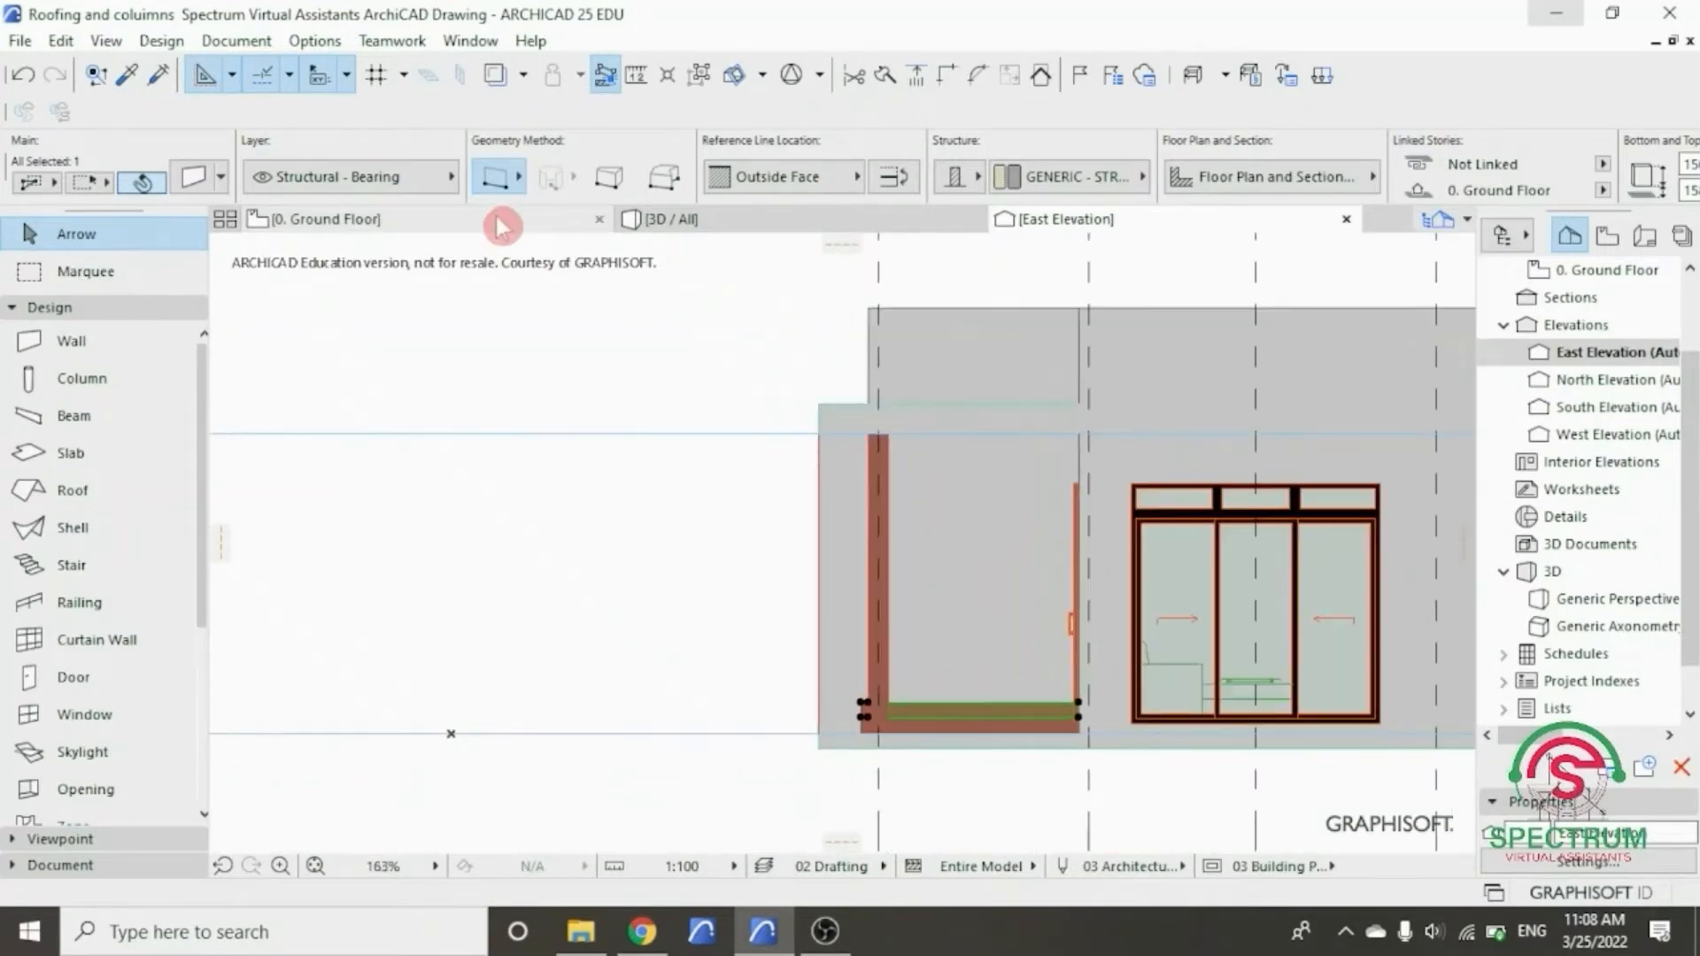
- Inspect the double base bands at the bedroom's front corner in 3D, from close up out to the whole front facade
left_click(664, 219)
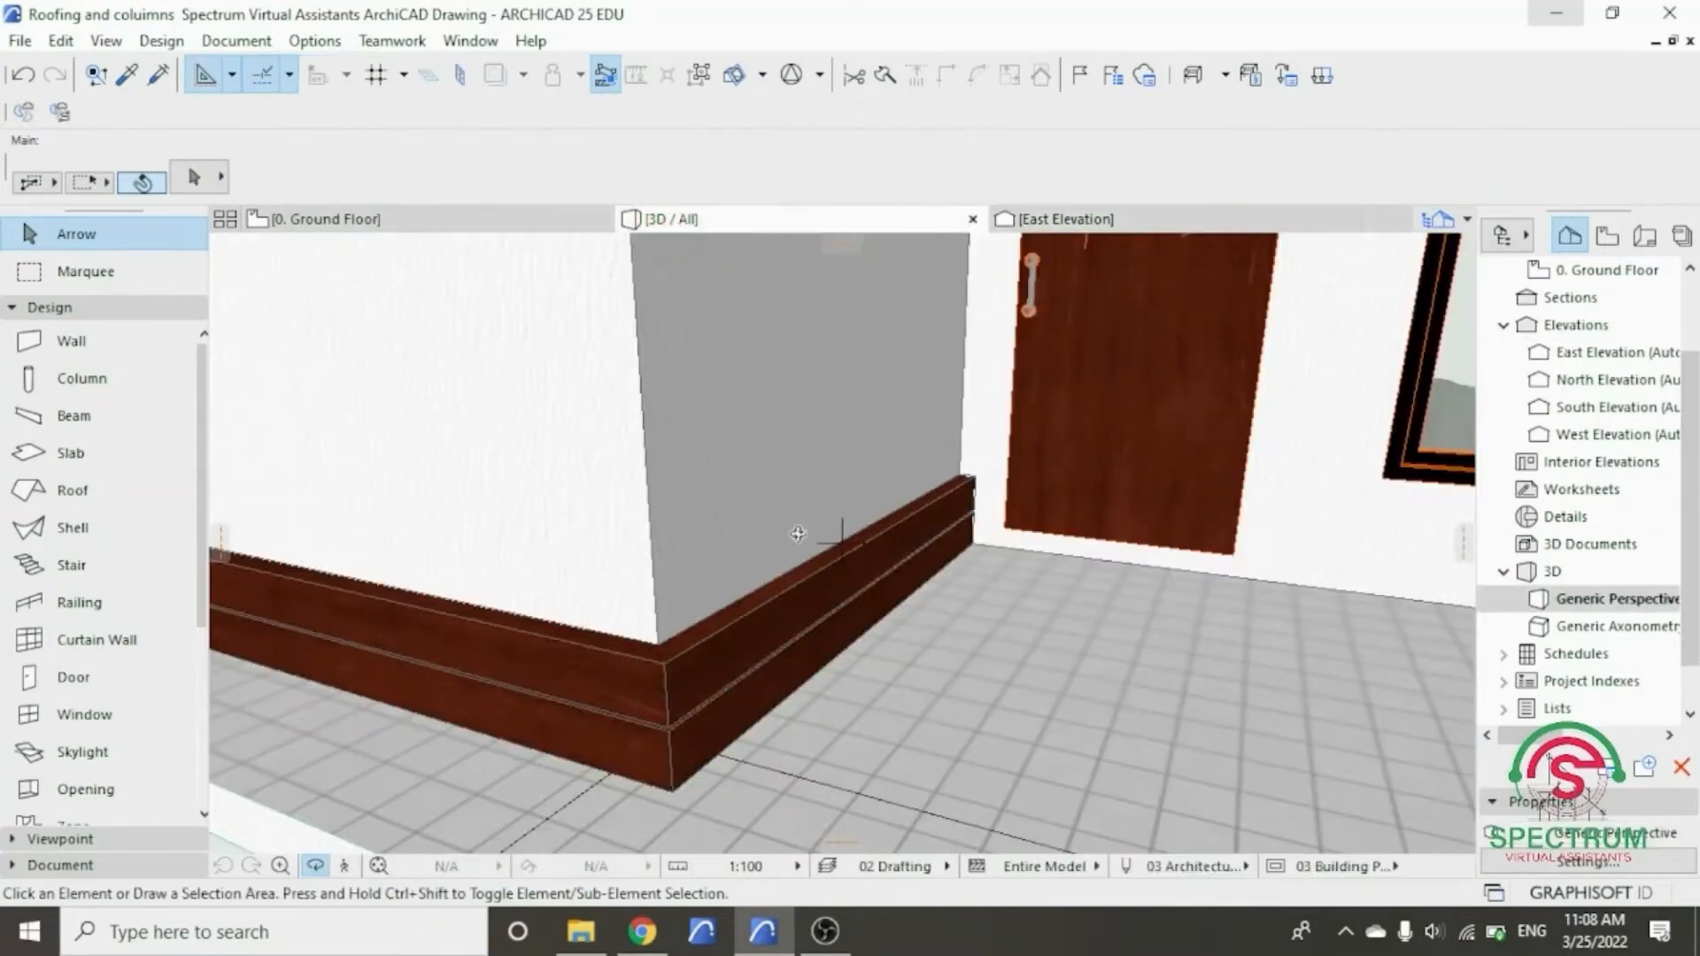
scroll(798, 533, "down", 6)
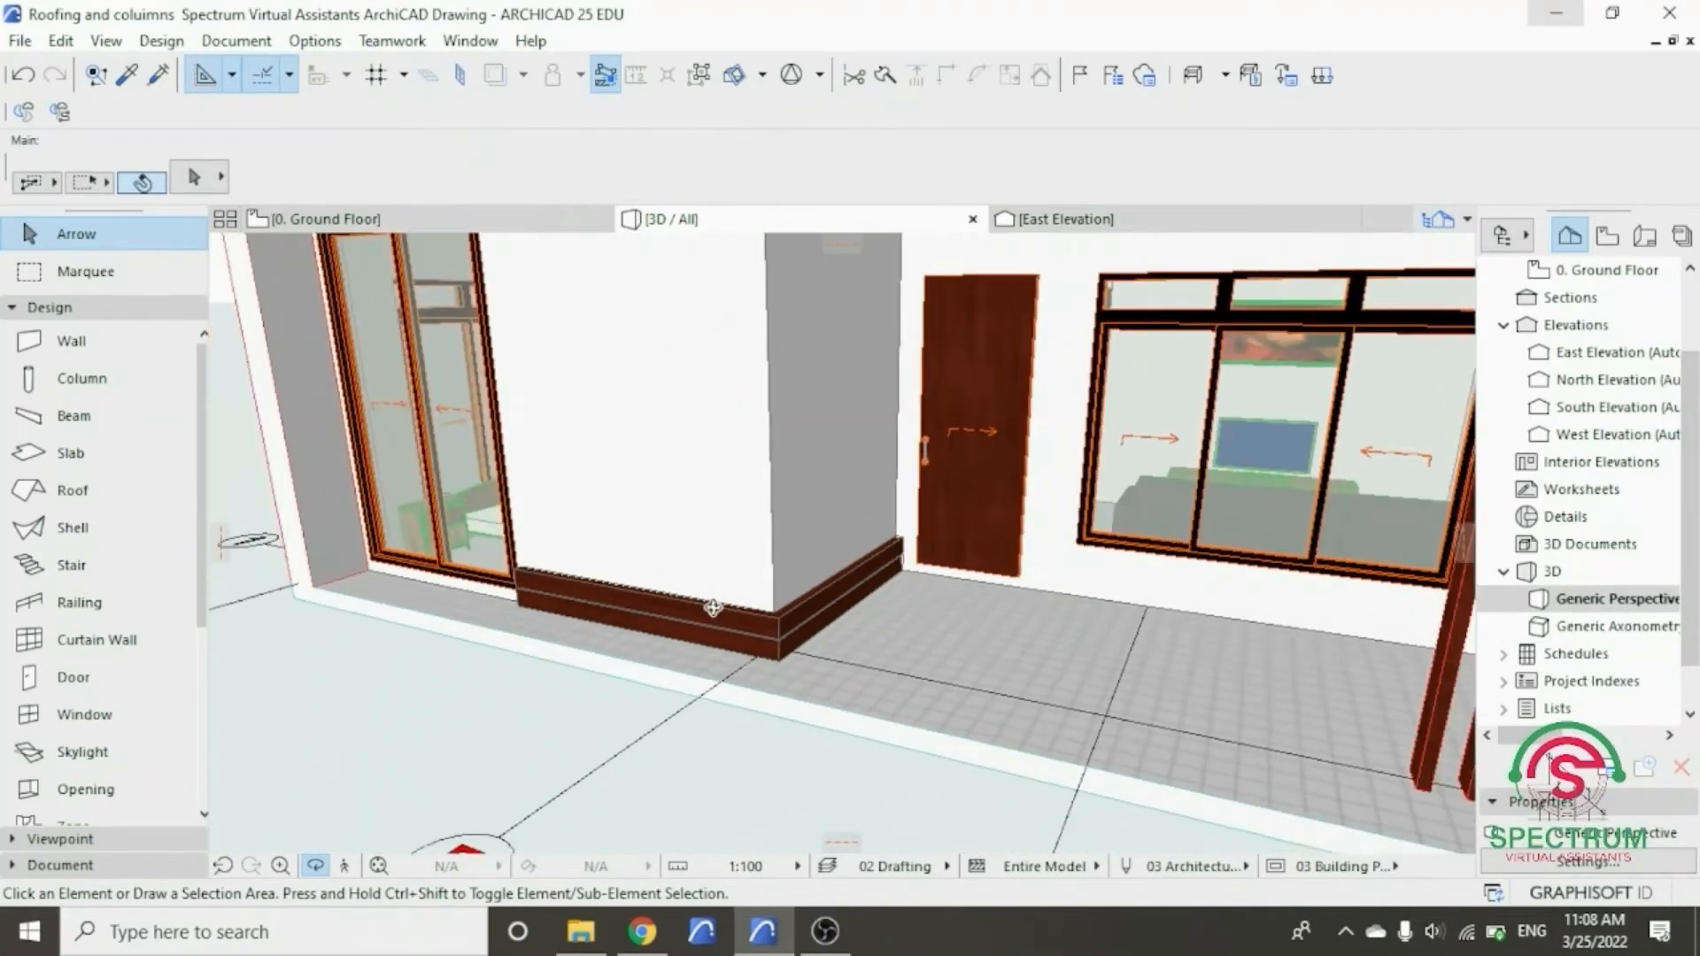
scroll(713, 608, "down", 5)
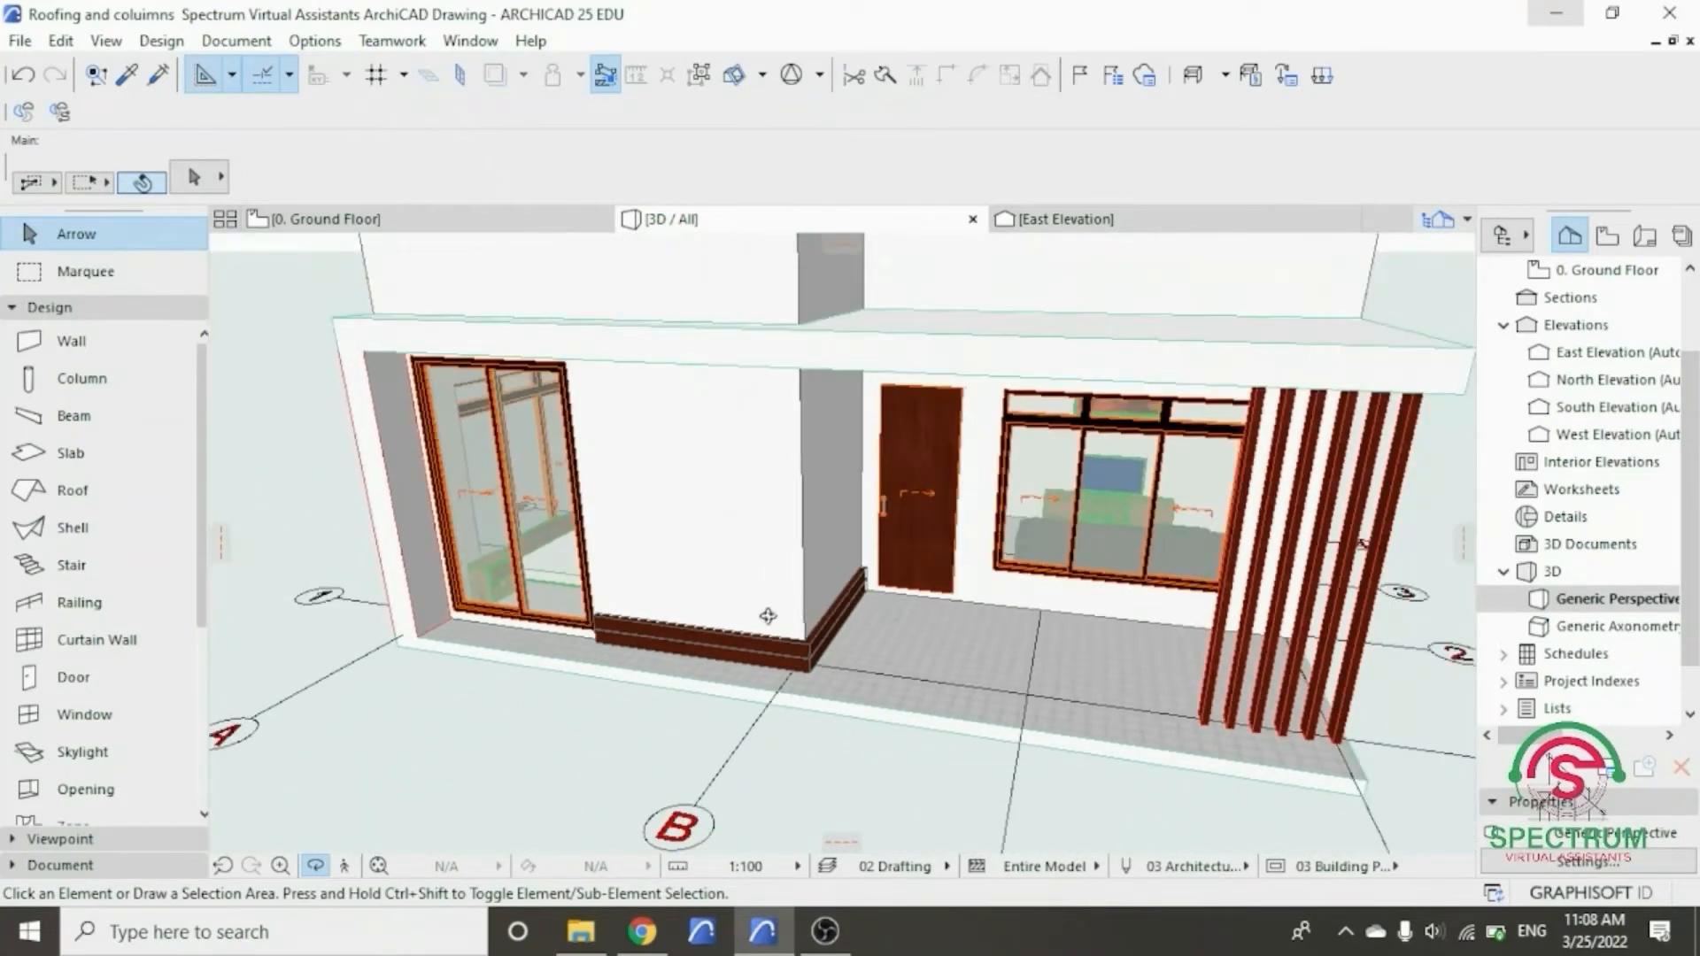
scroll(752, 565, "down", 4)
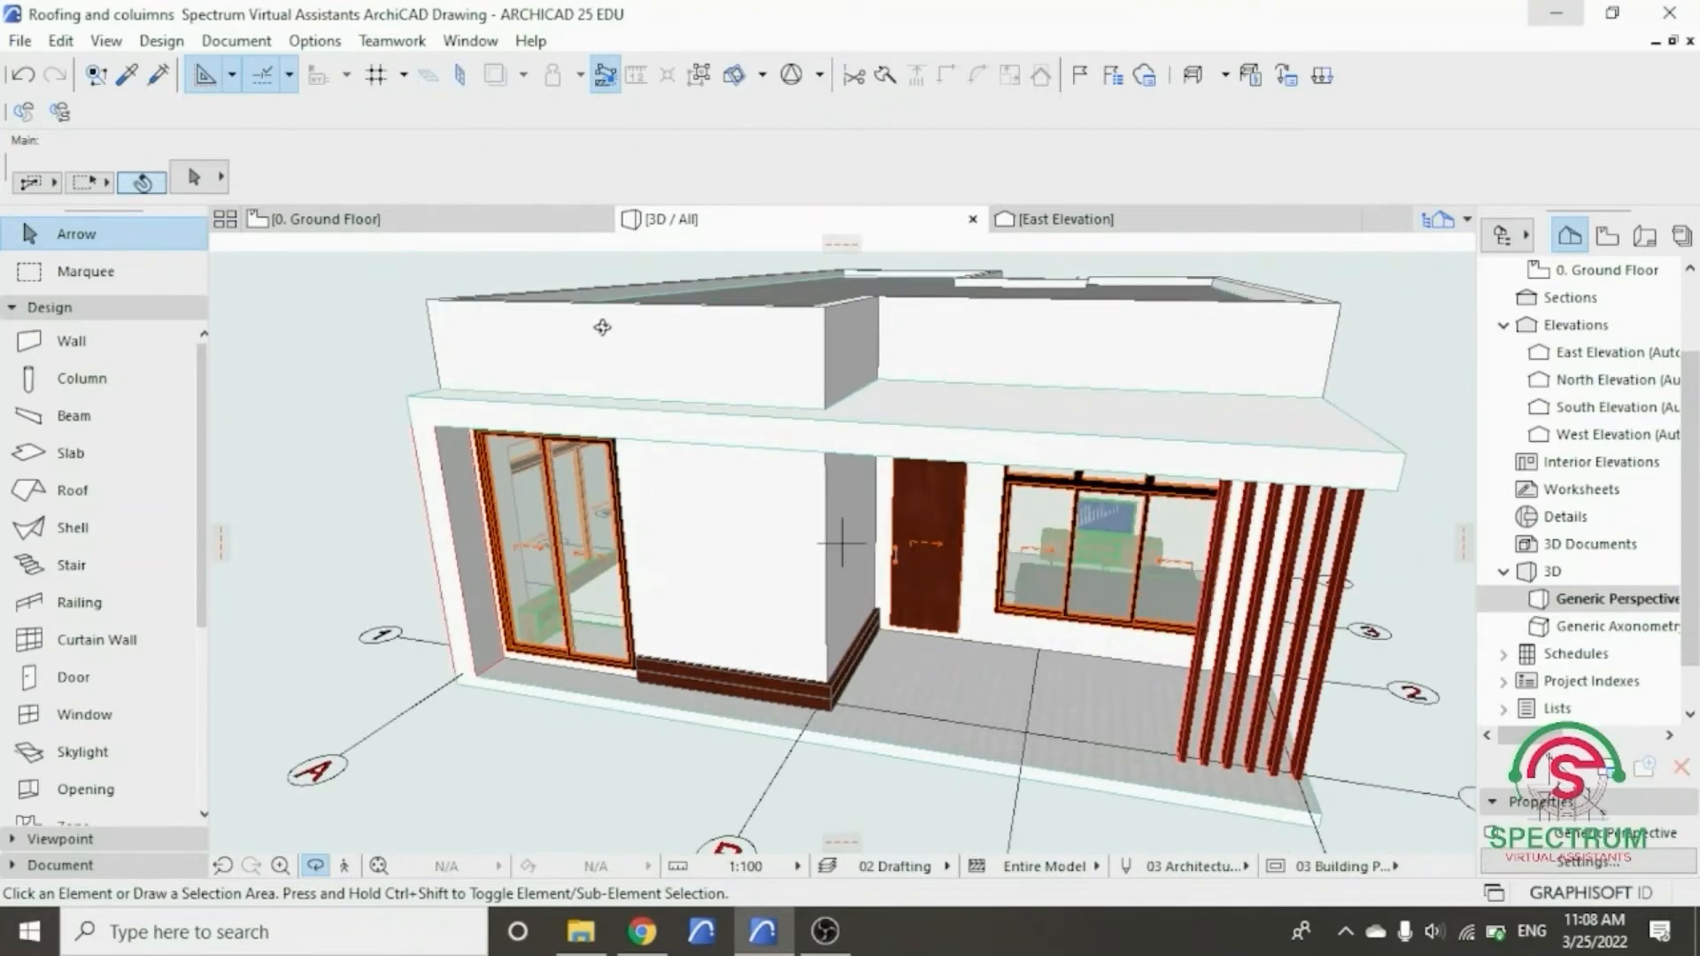
- Examine the front and side base walls where they meet at the master bedroom's front corner on the ground floor plan
left_click(553, 223)
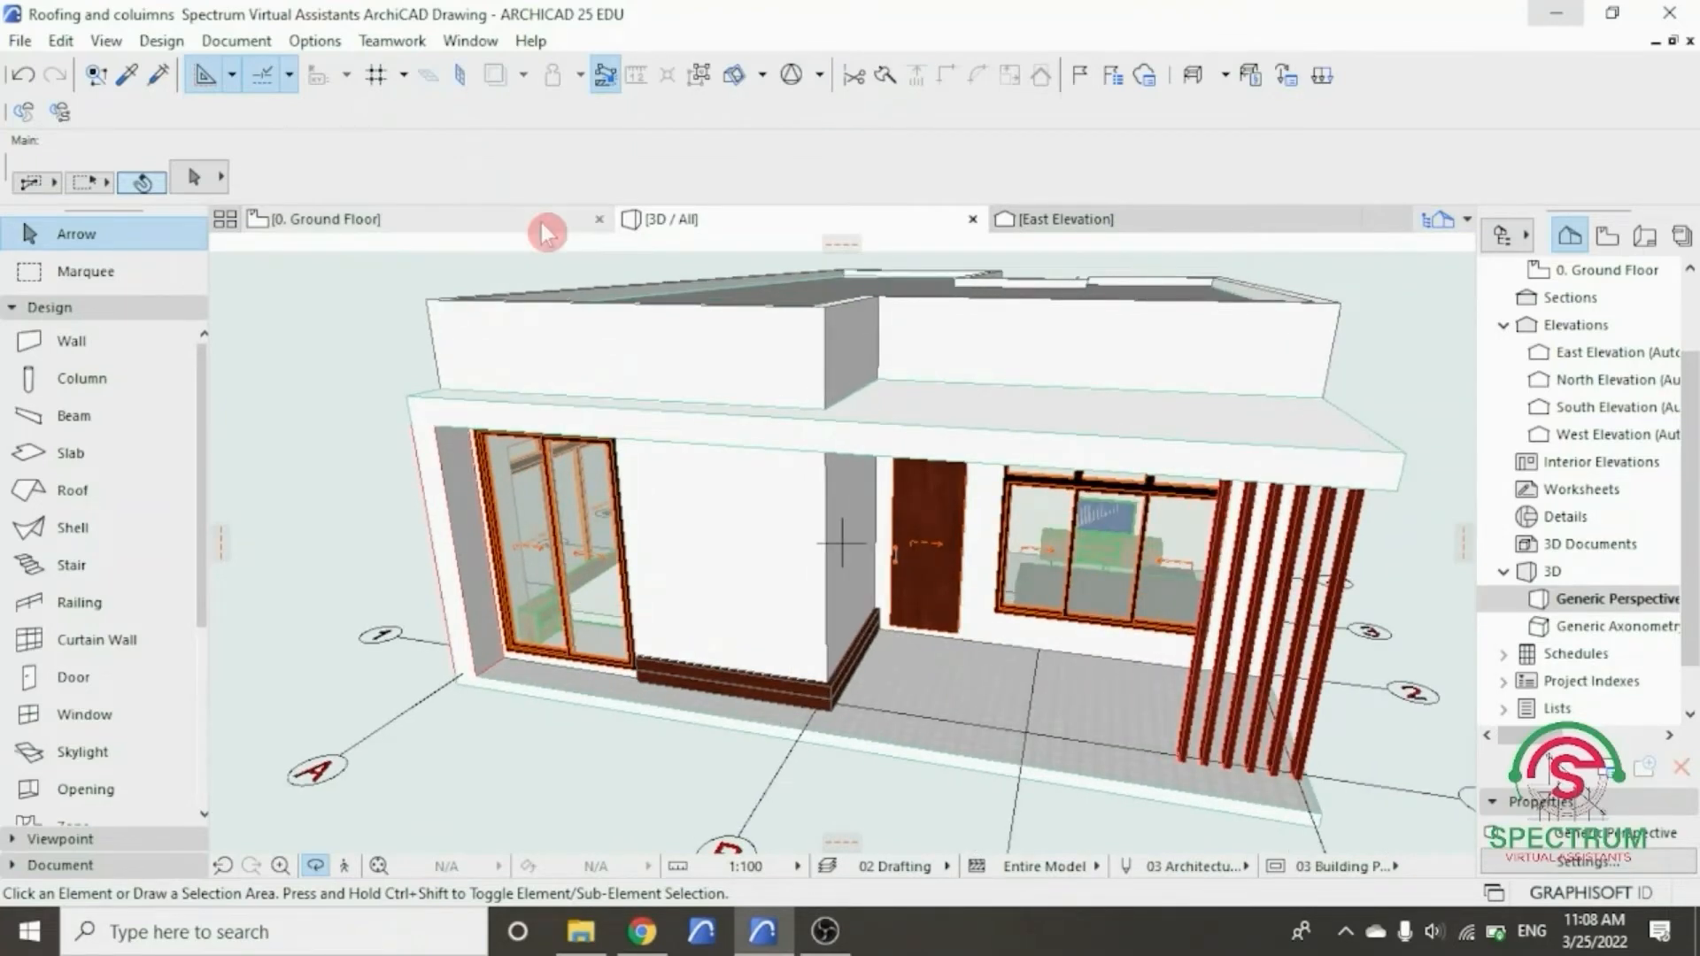
scroll(889, 390, "down", 1)
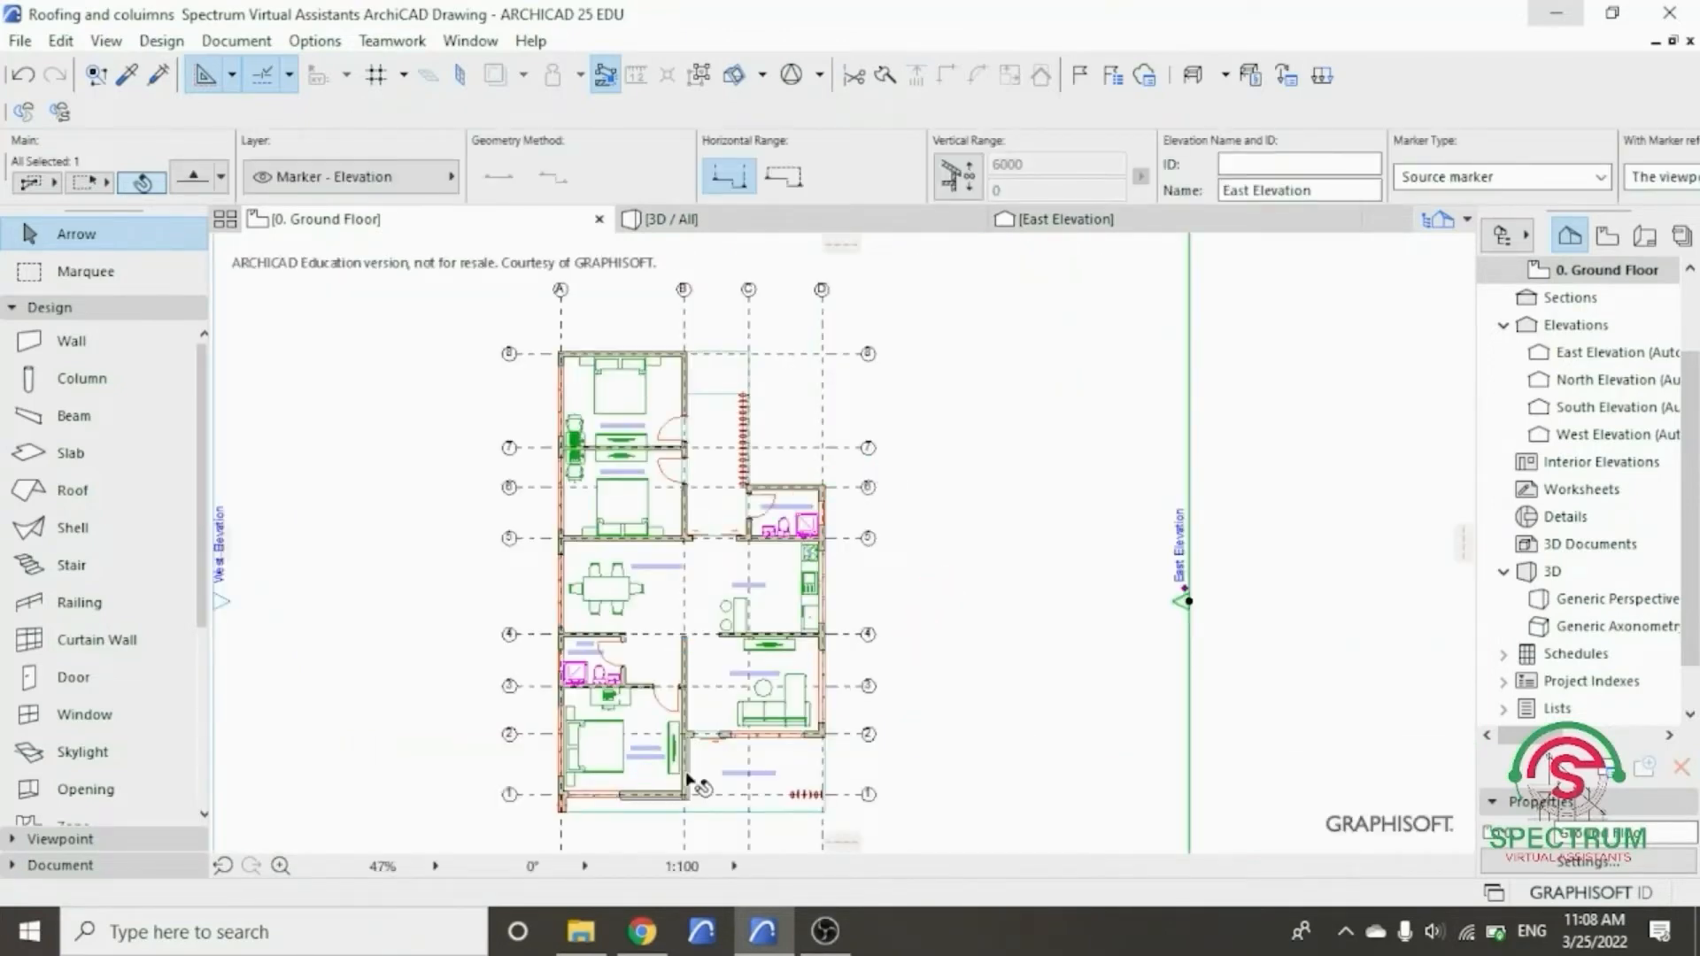
scroll(682, 801, "up", 5)
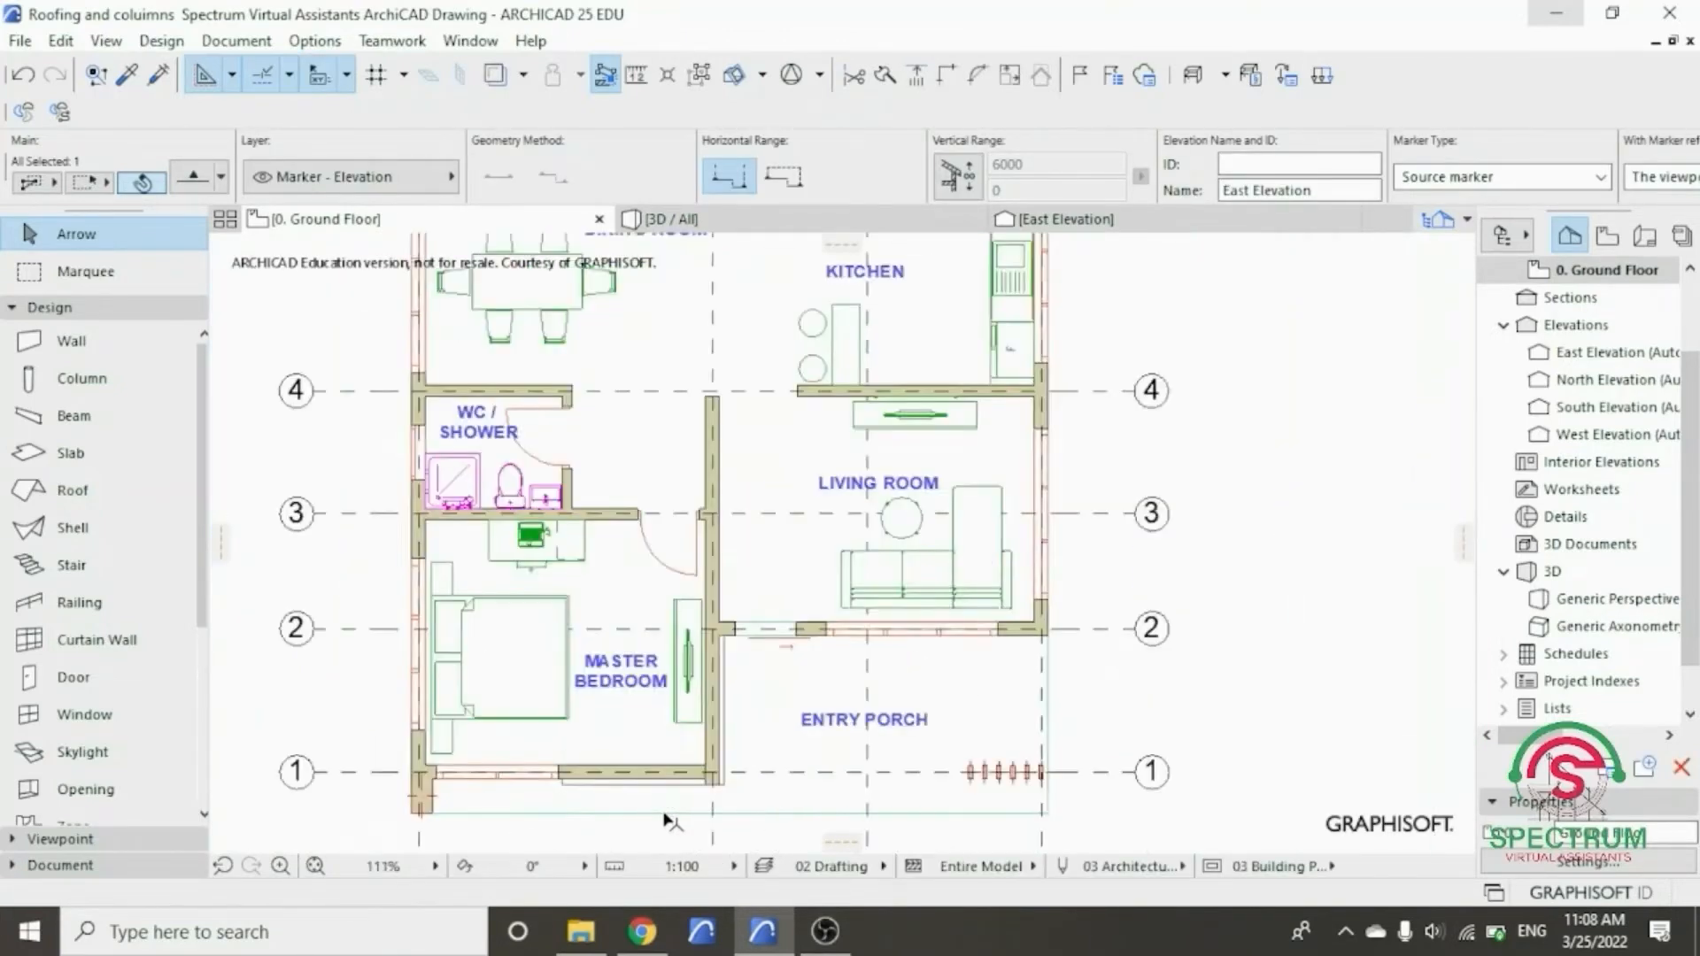
scroll(681, 801, "up", 2)
left_click(784, 711)
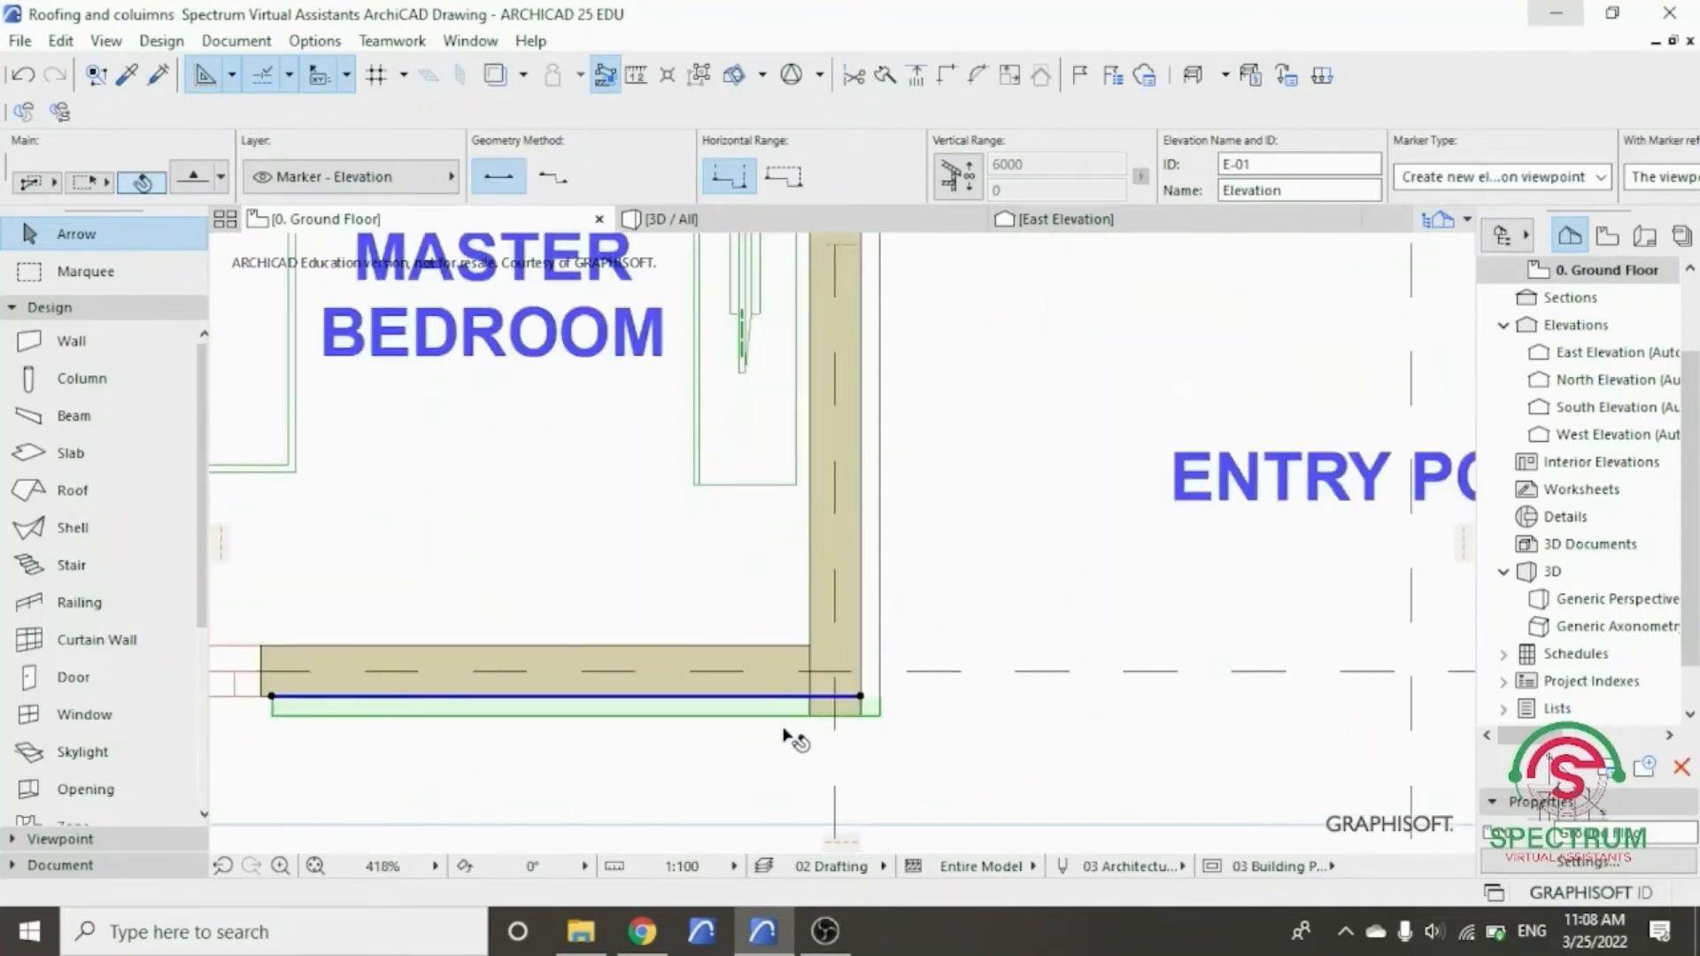
scroll(872, 698, "up", 2)
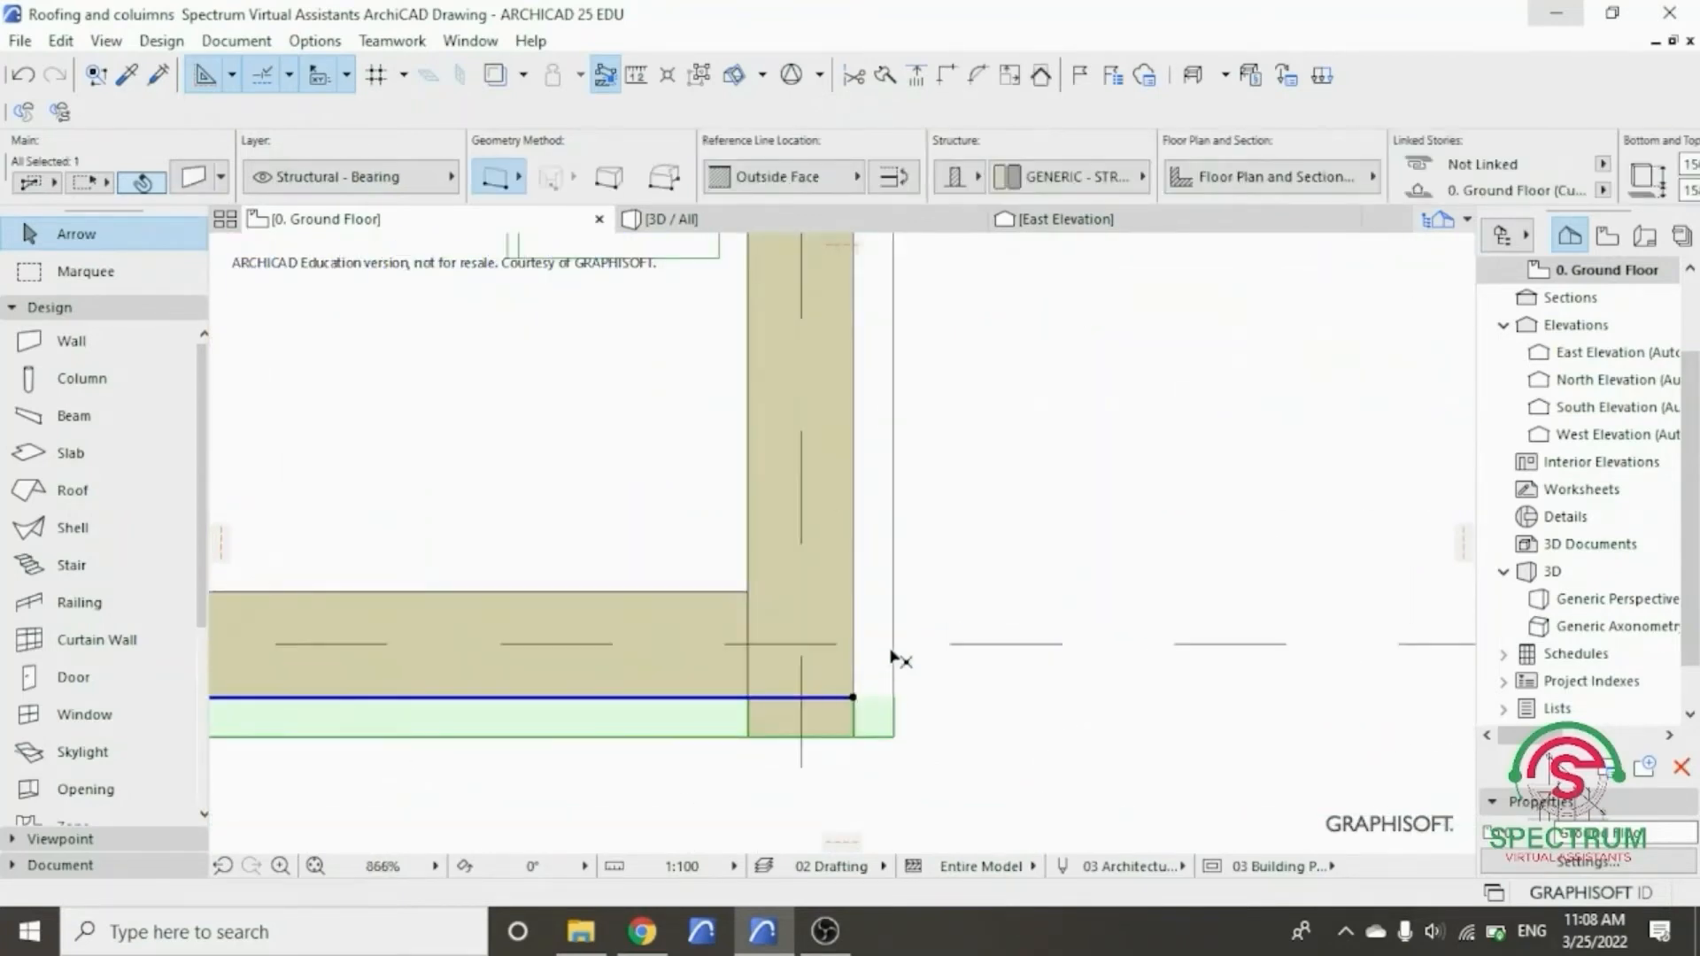
left_click(894, 651)
left_click(867, 716)
scroll(678, 529, "down", 10)
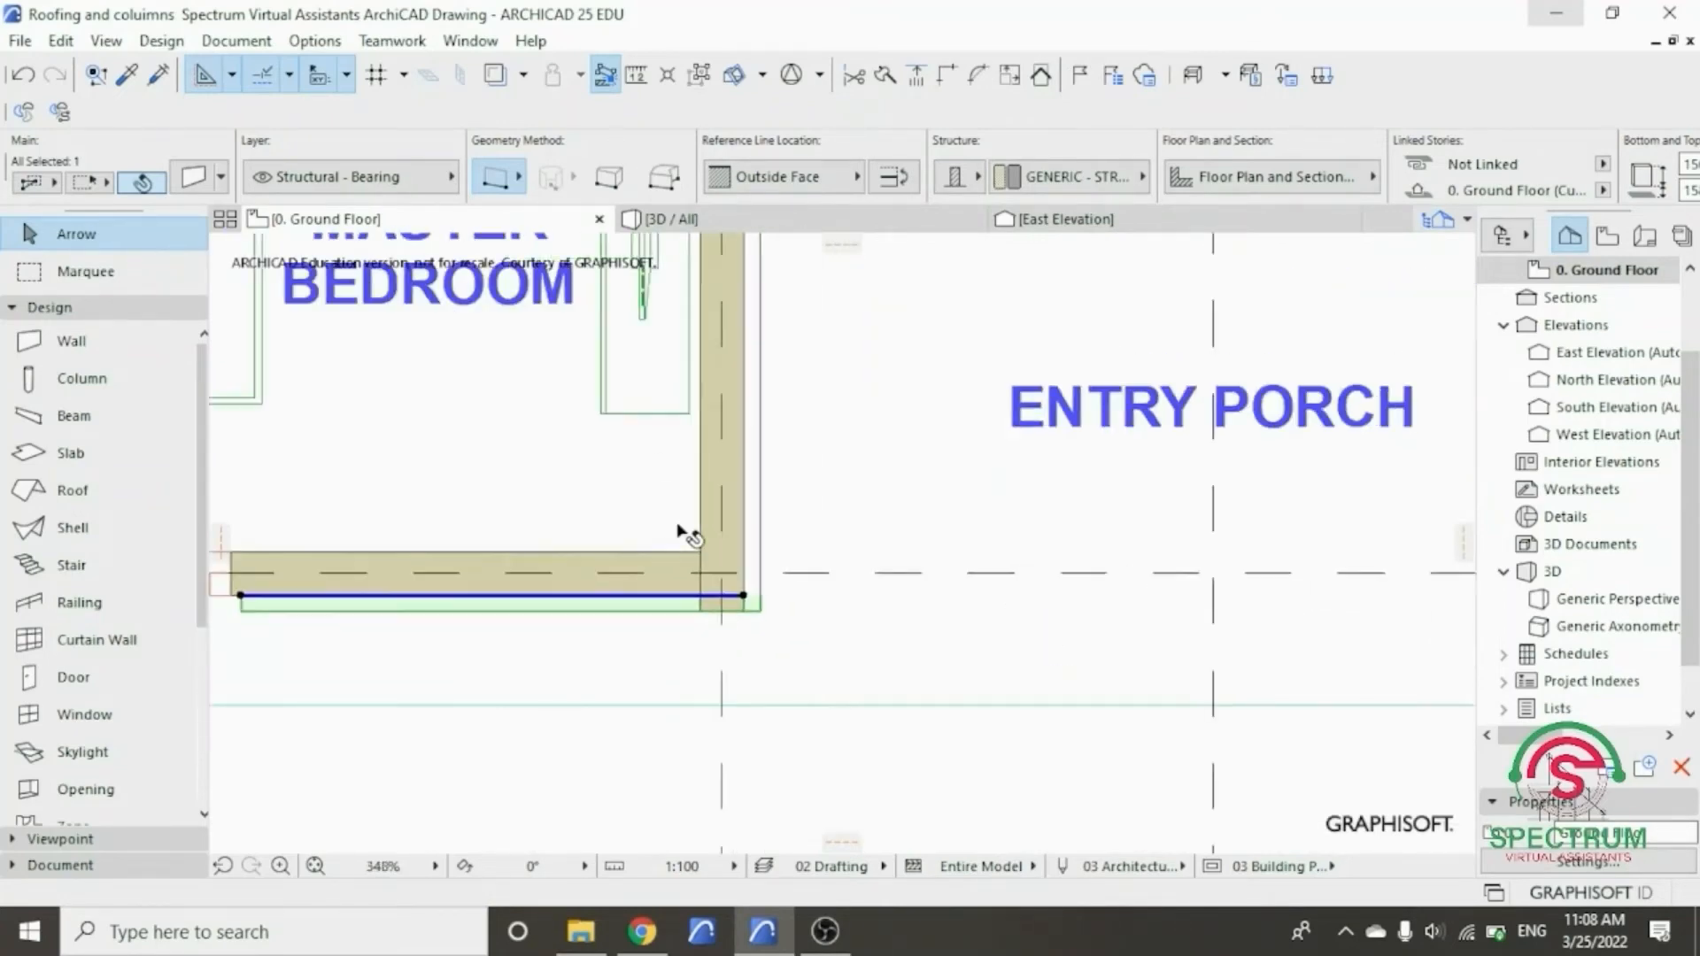
- Open the South Elevation with the current view settings from its marker on the ground floor plan
scroll(687, 539, "down", 2)
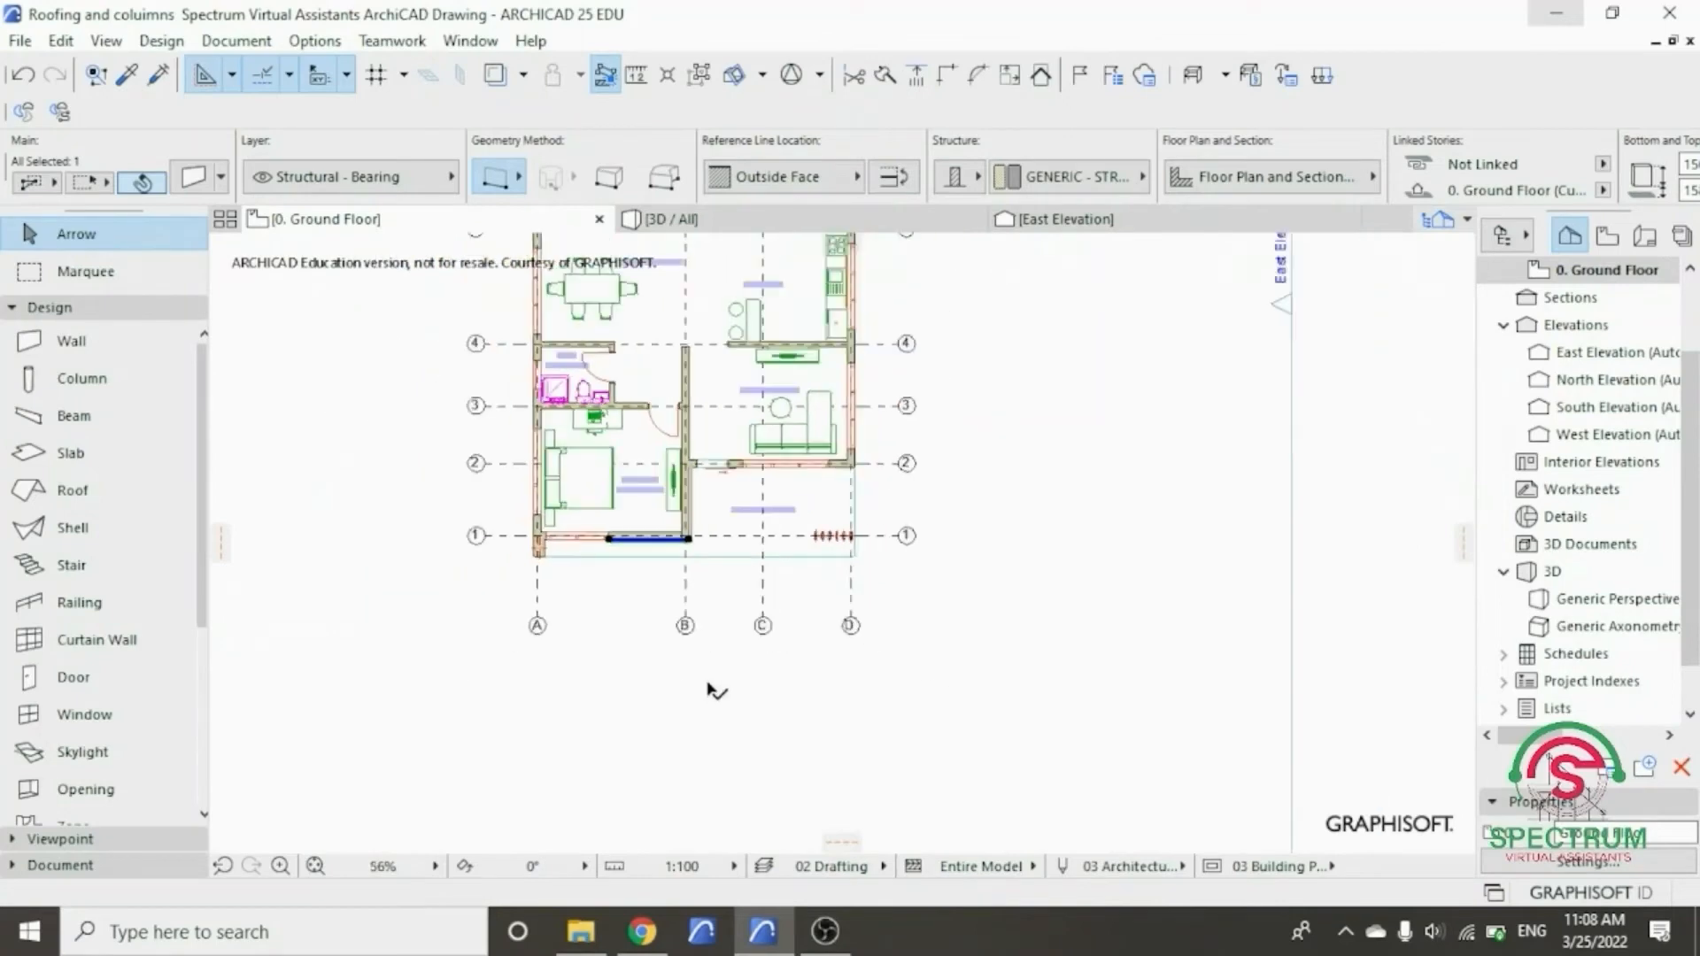
scroll(698, 620, "down", 2)
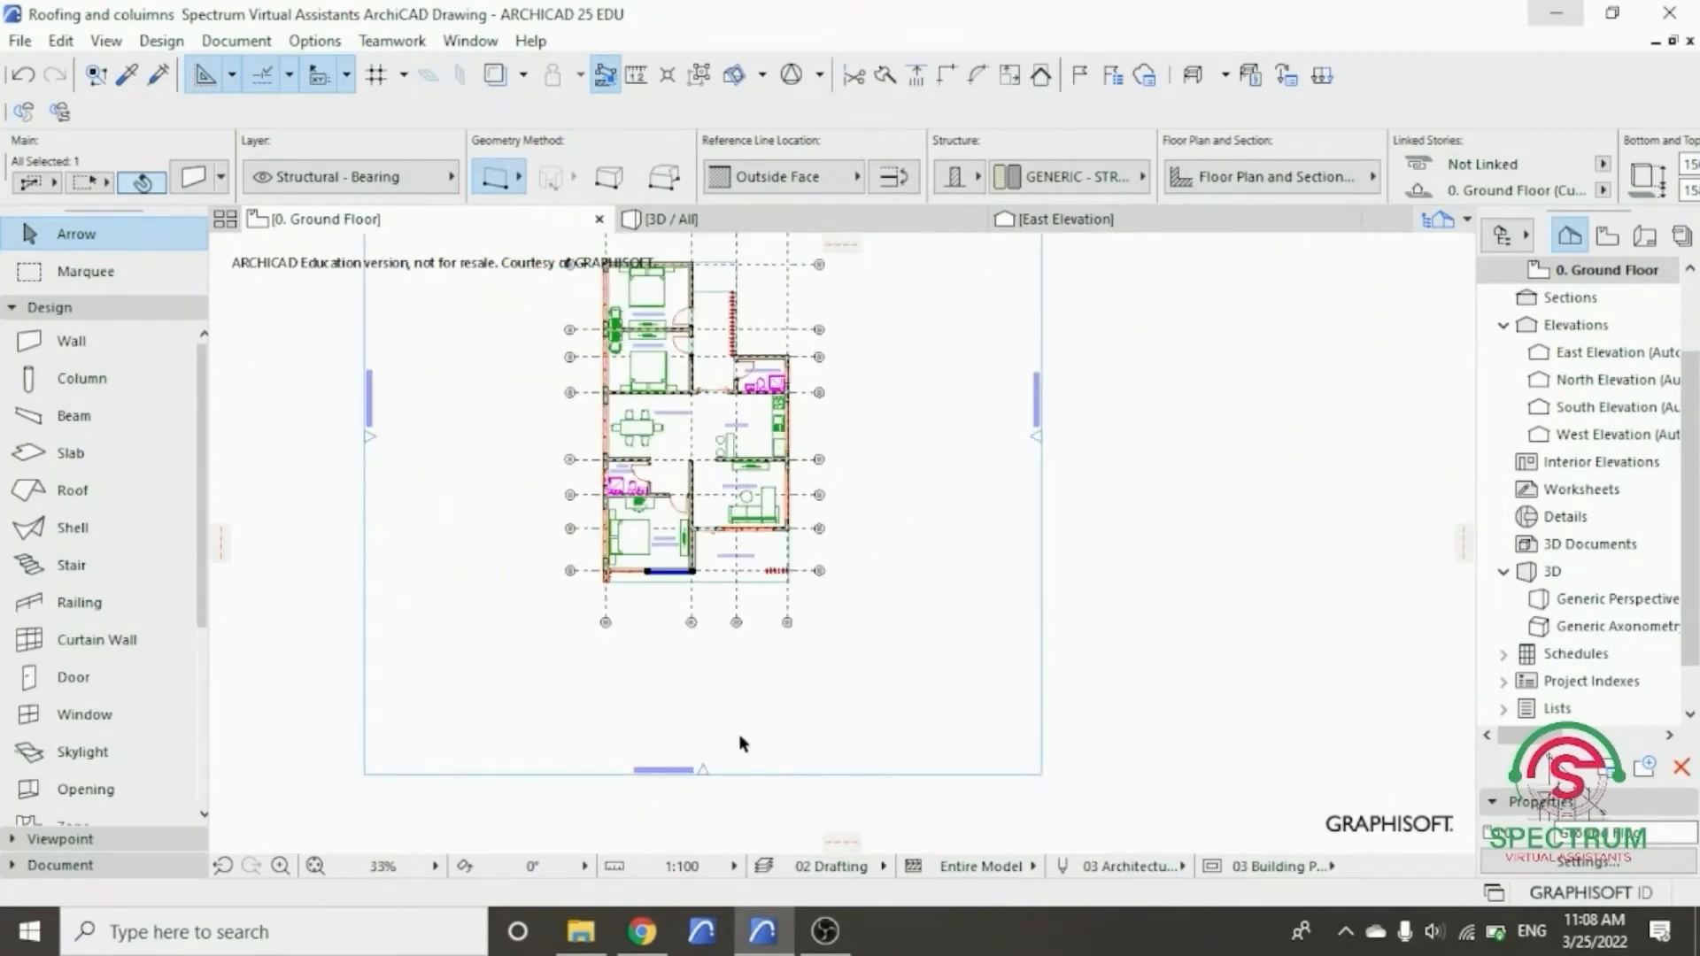
right_click(852, 737)
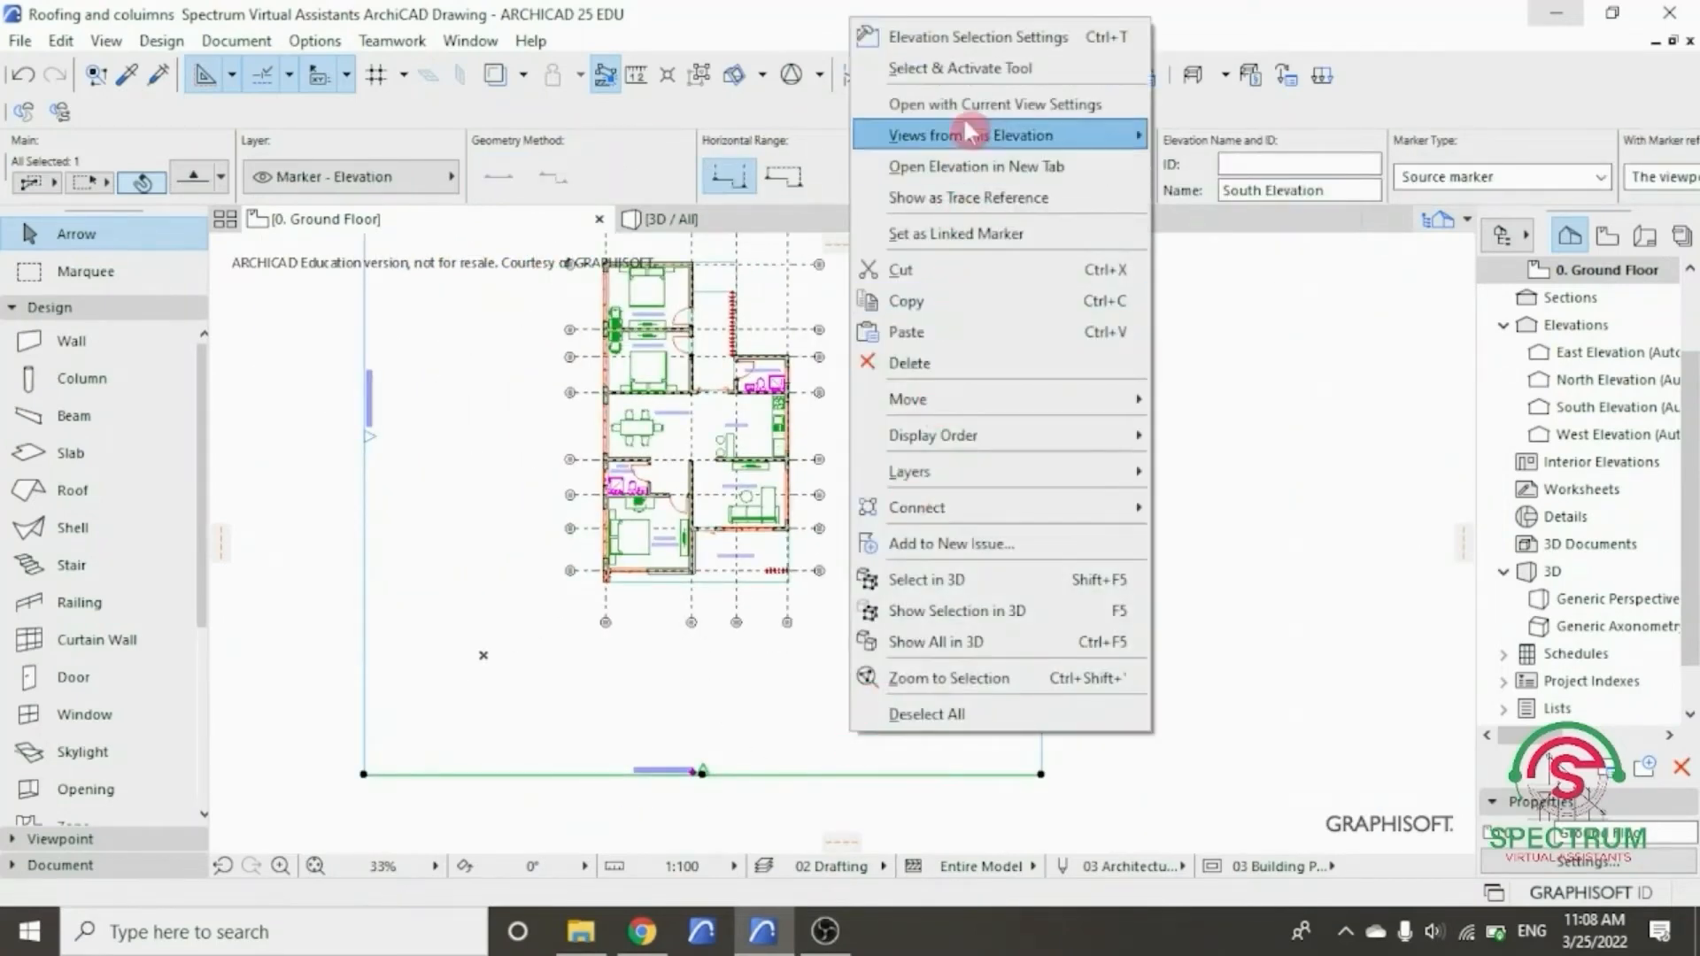
left_click(930, 104)
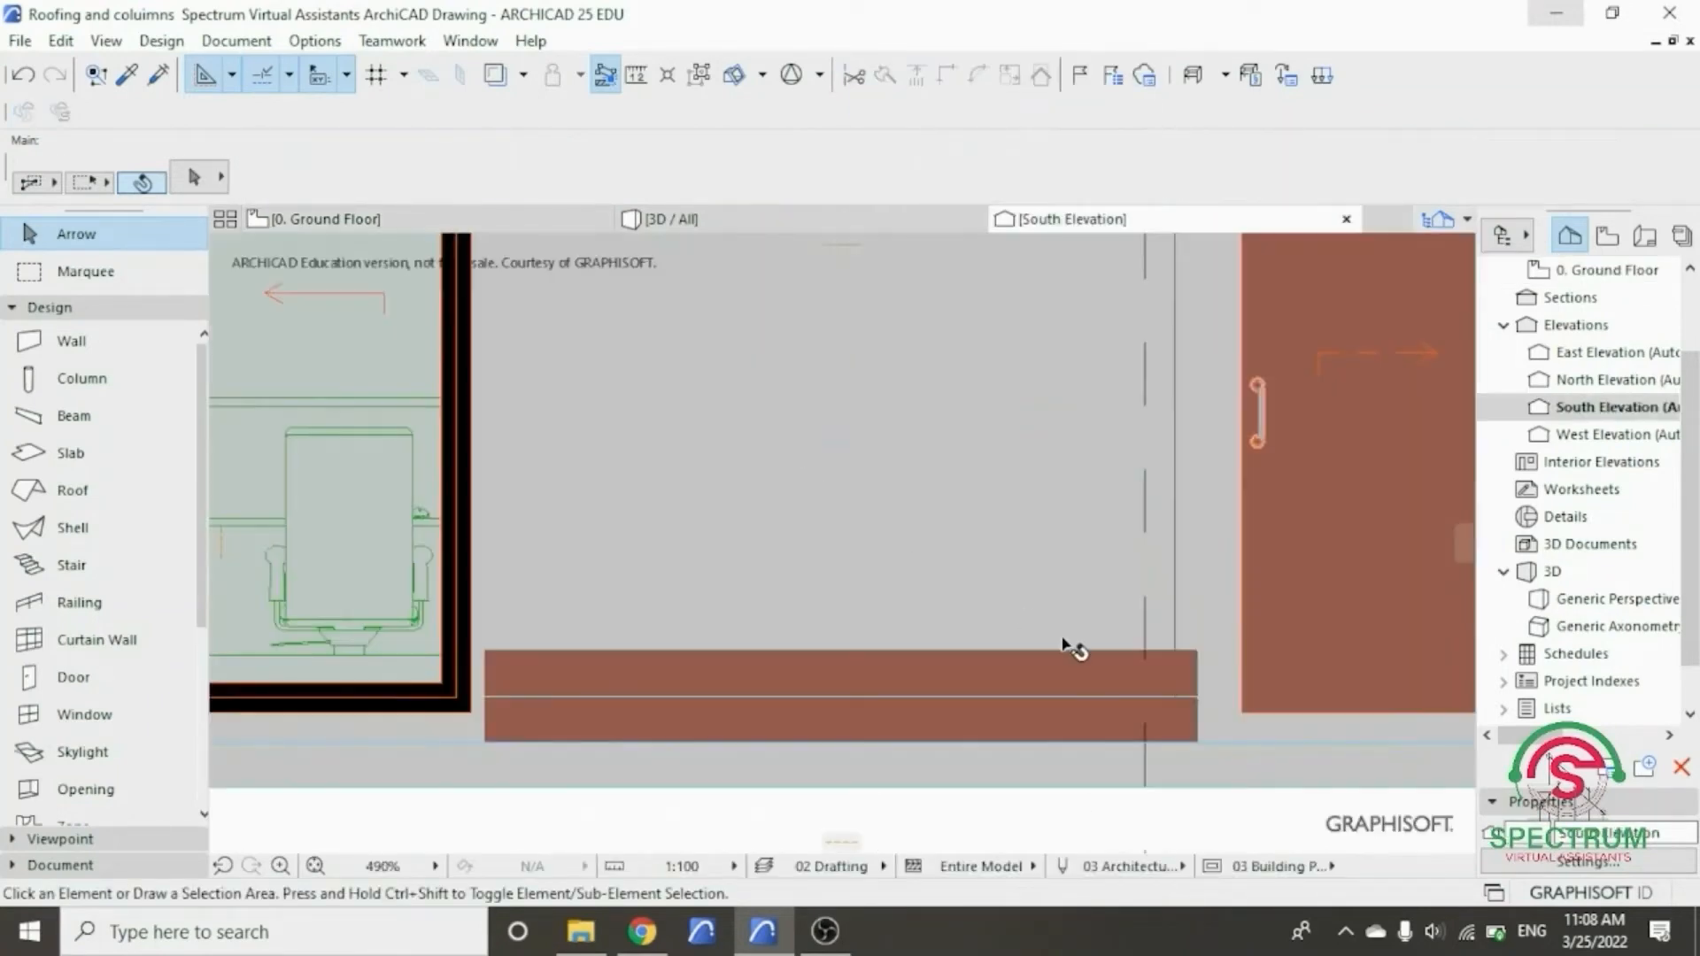
- Drag multiple copies of the upper front base band from the lower wall's top corner, placing the first copy 158 mm straight up
left_click(1087, 670)
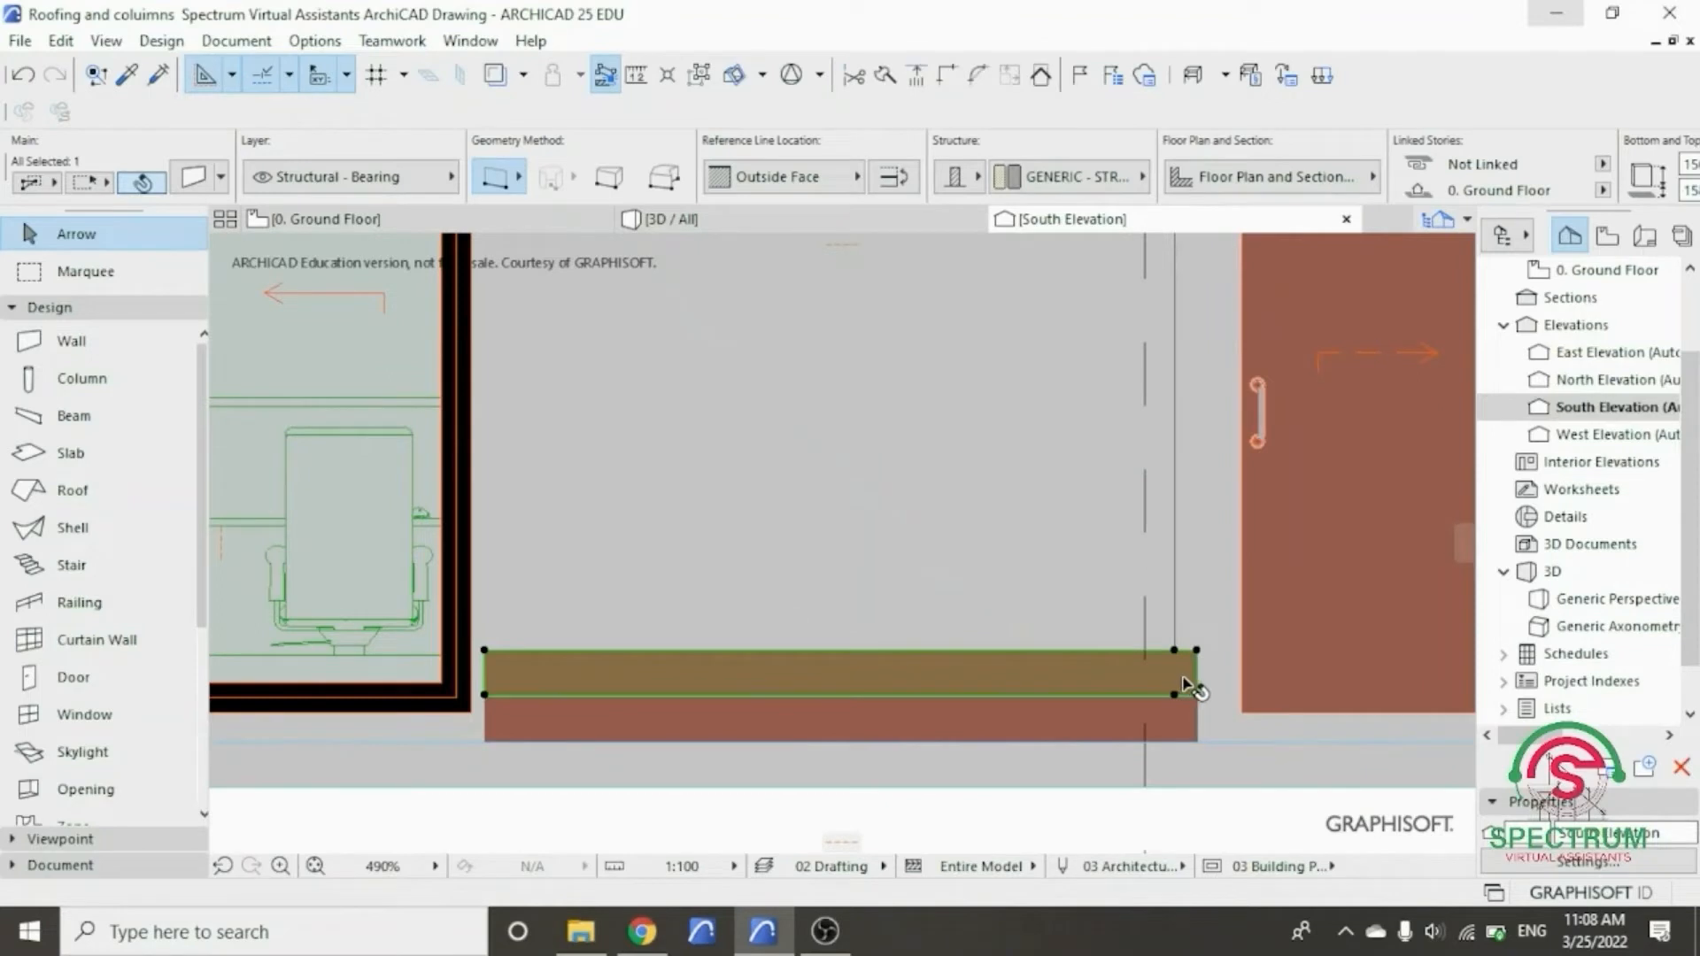
scroll(801, 664, "down", 4)
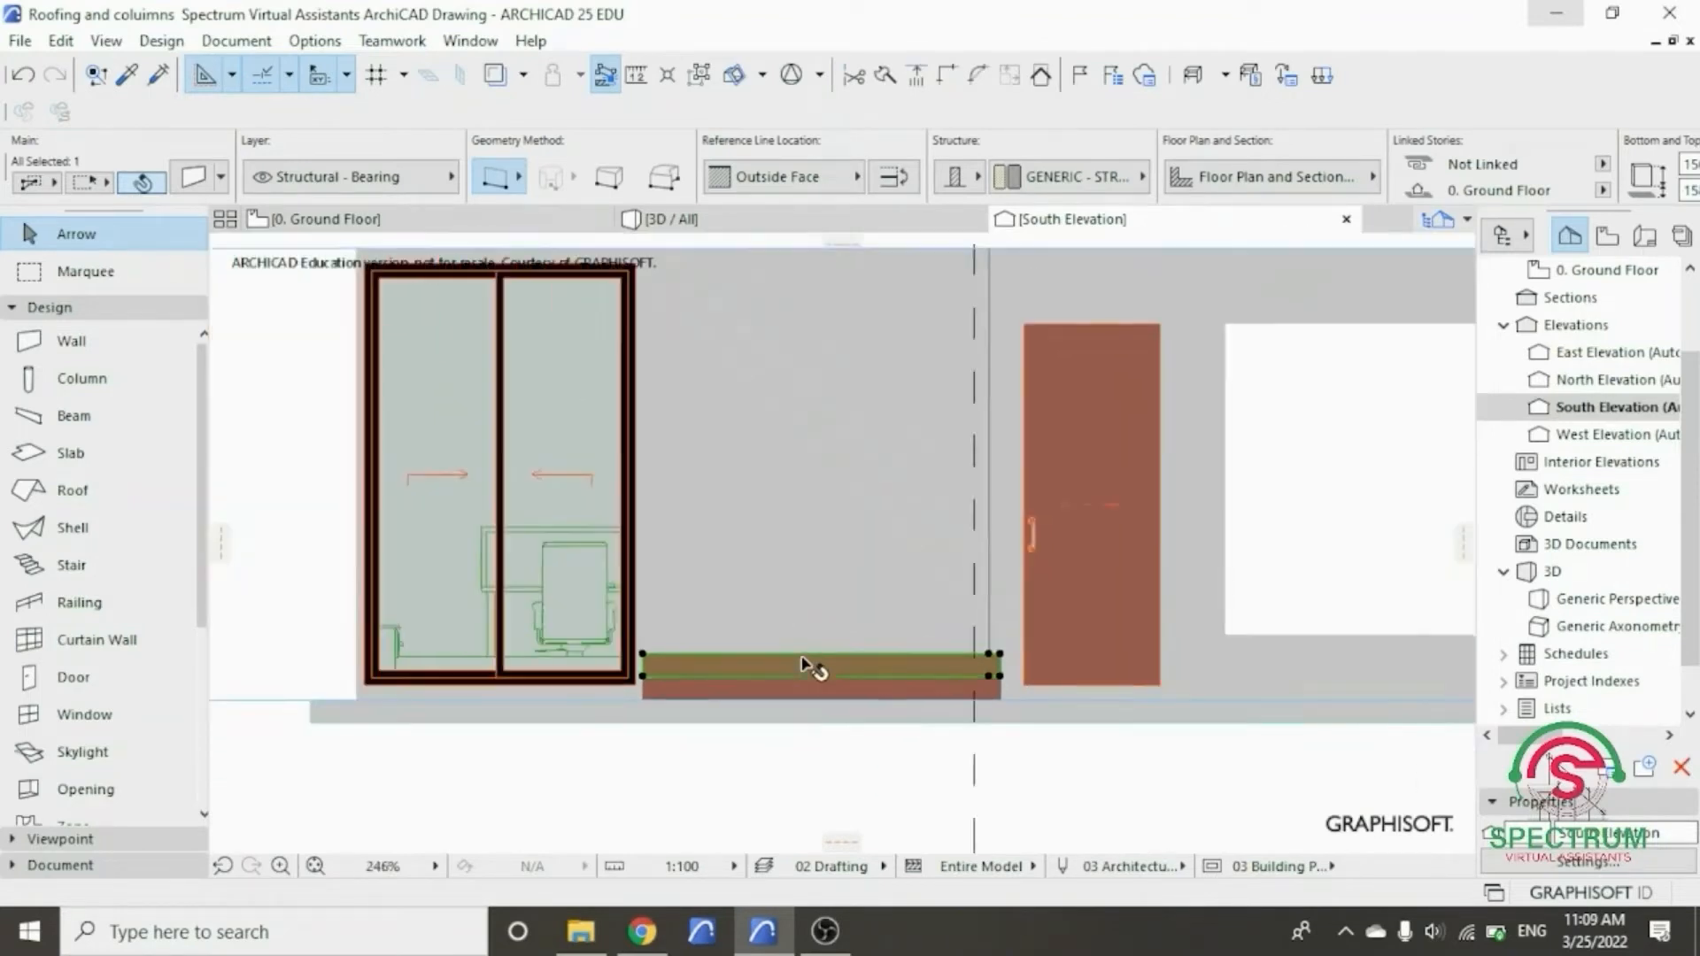
right_click(262, 350)
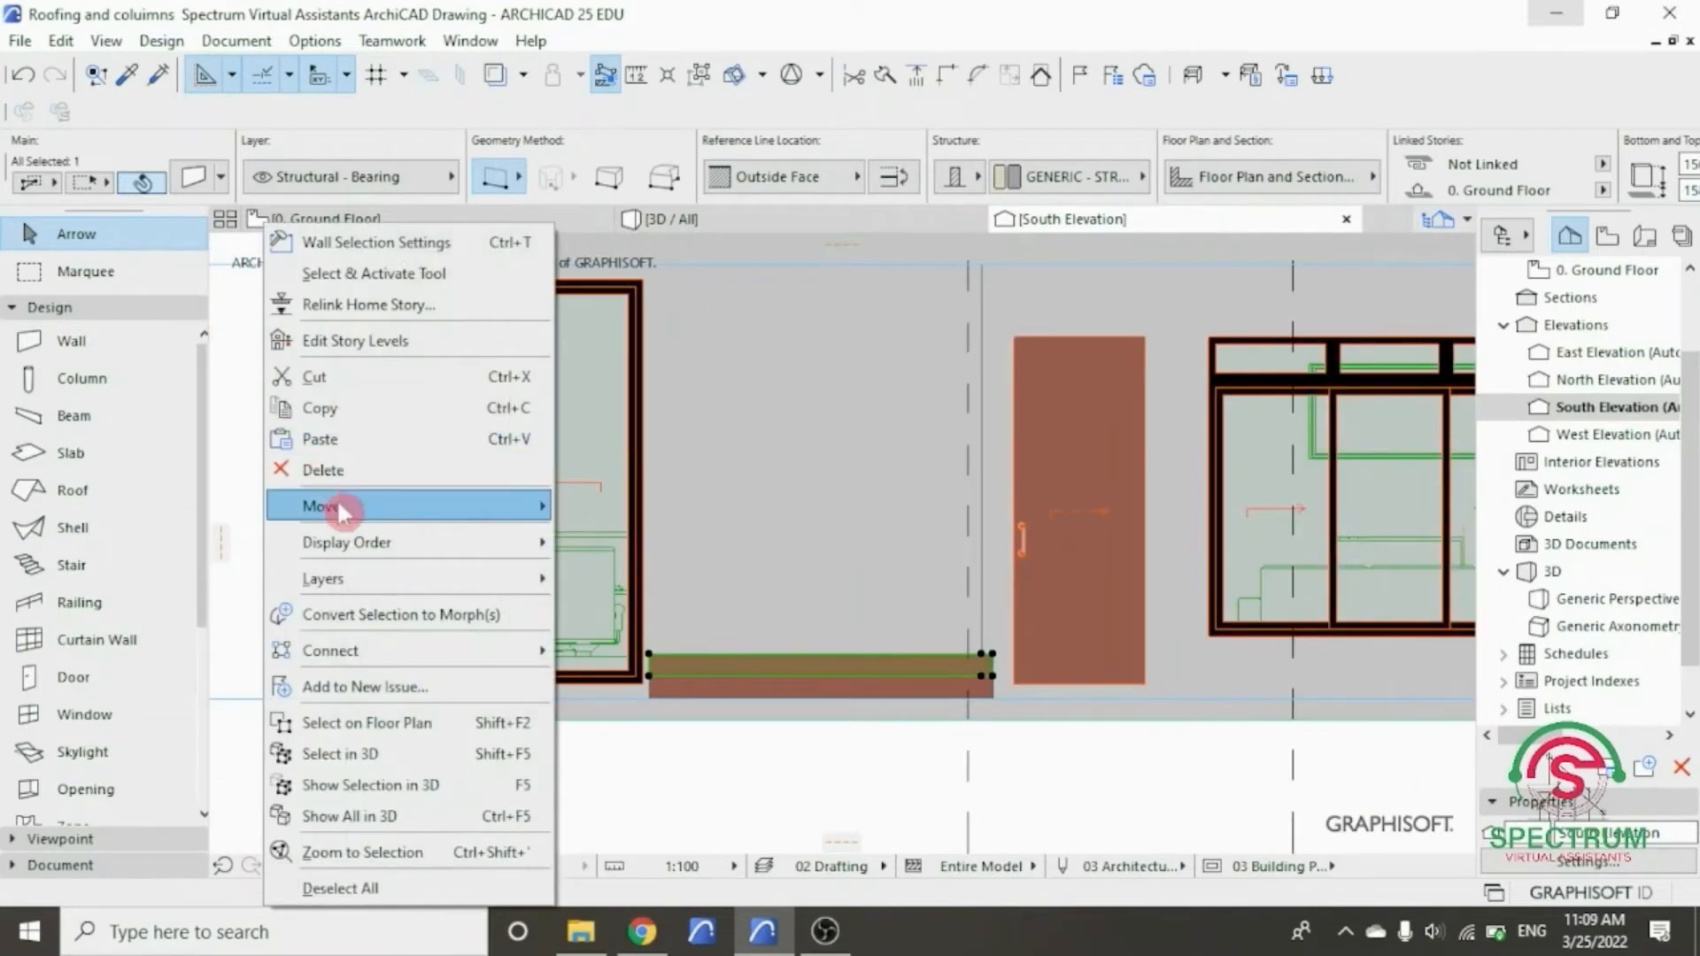
mouse_move(336, 499)
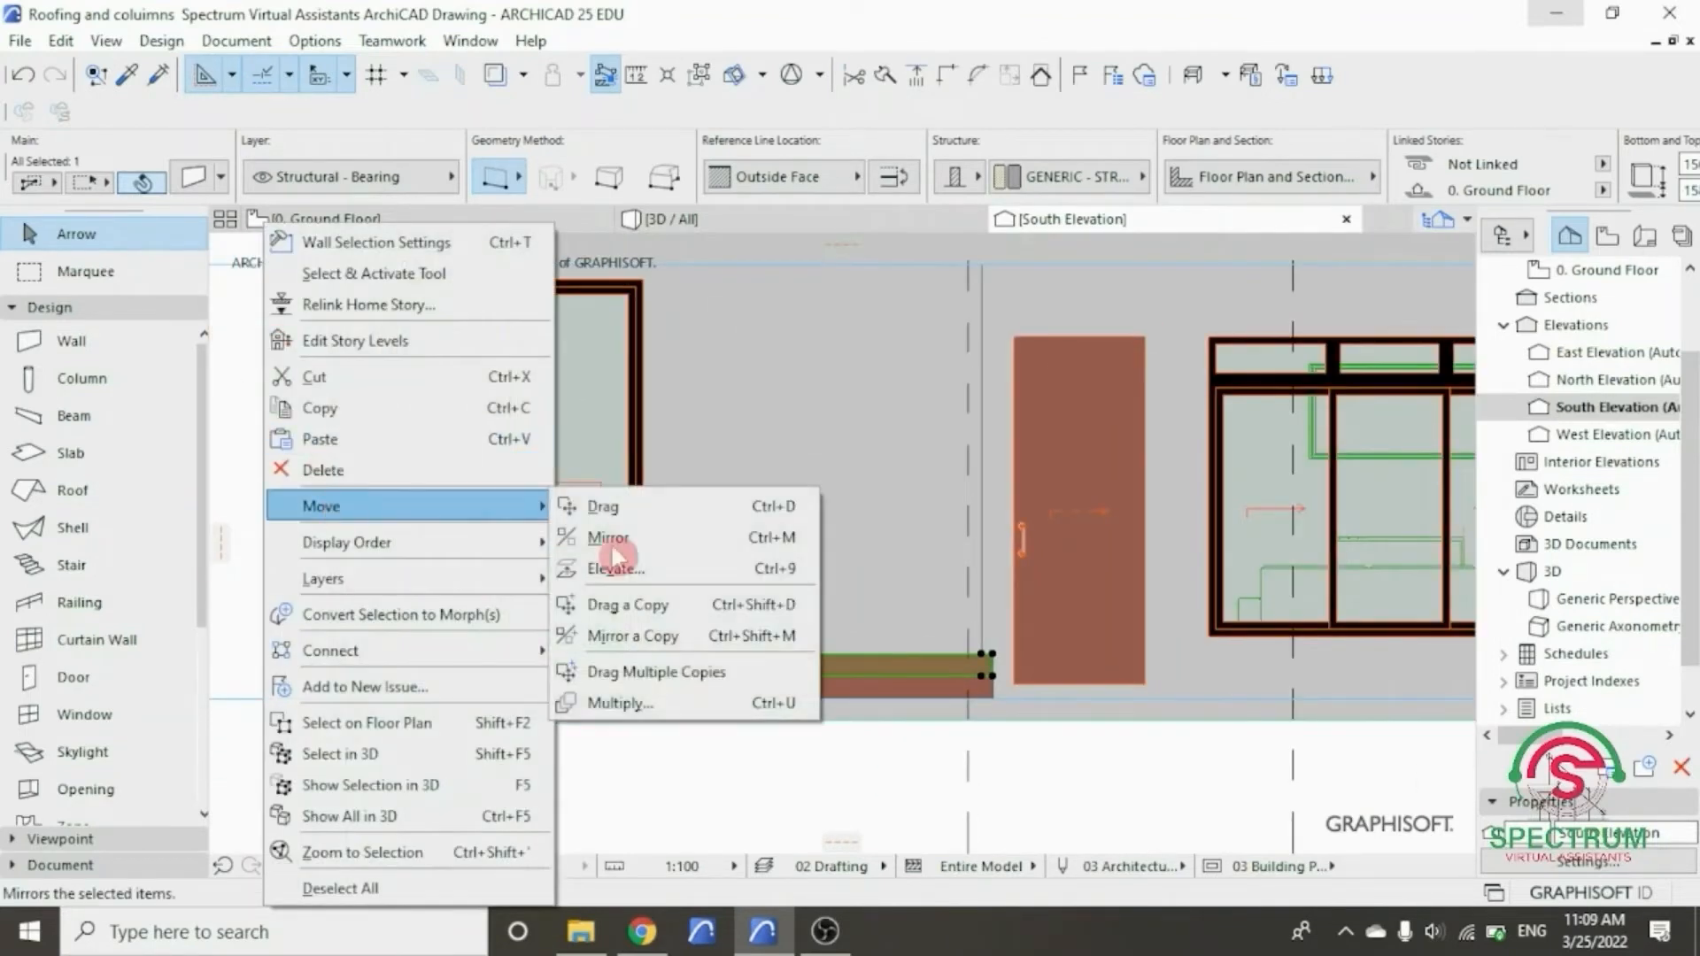
left_click(656, 673)
scroll(974, 676, "up", 10)
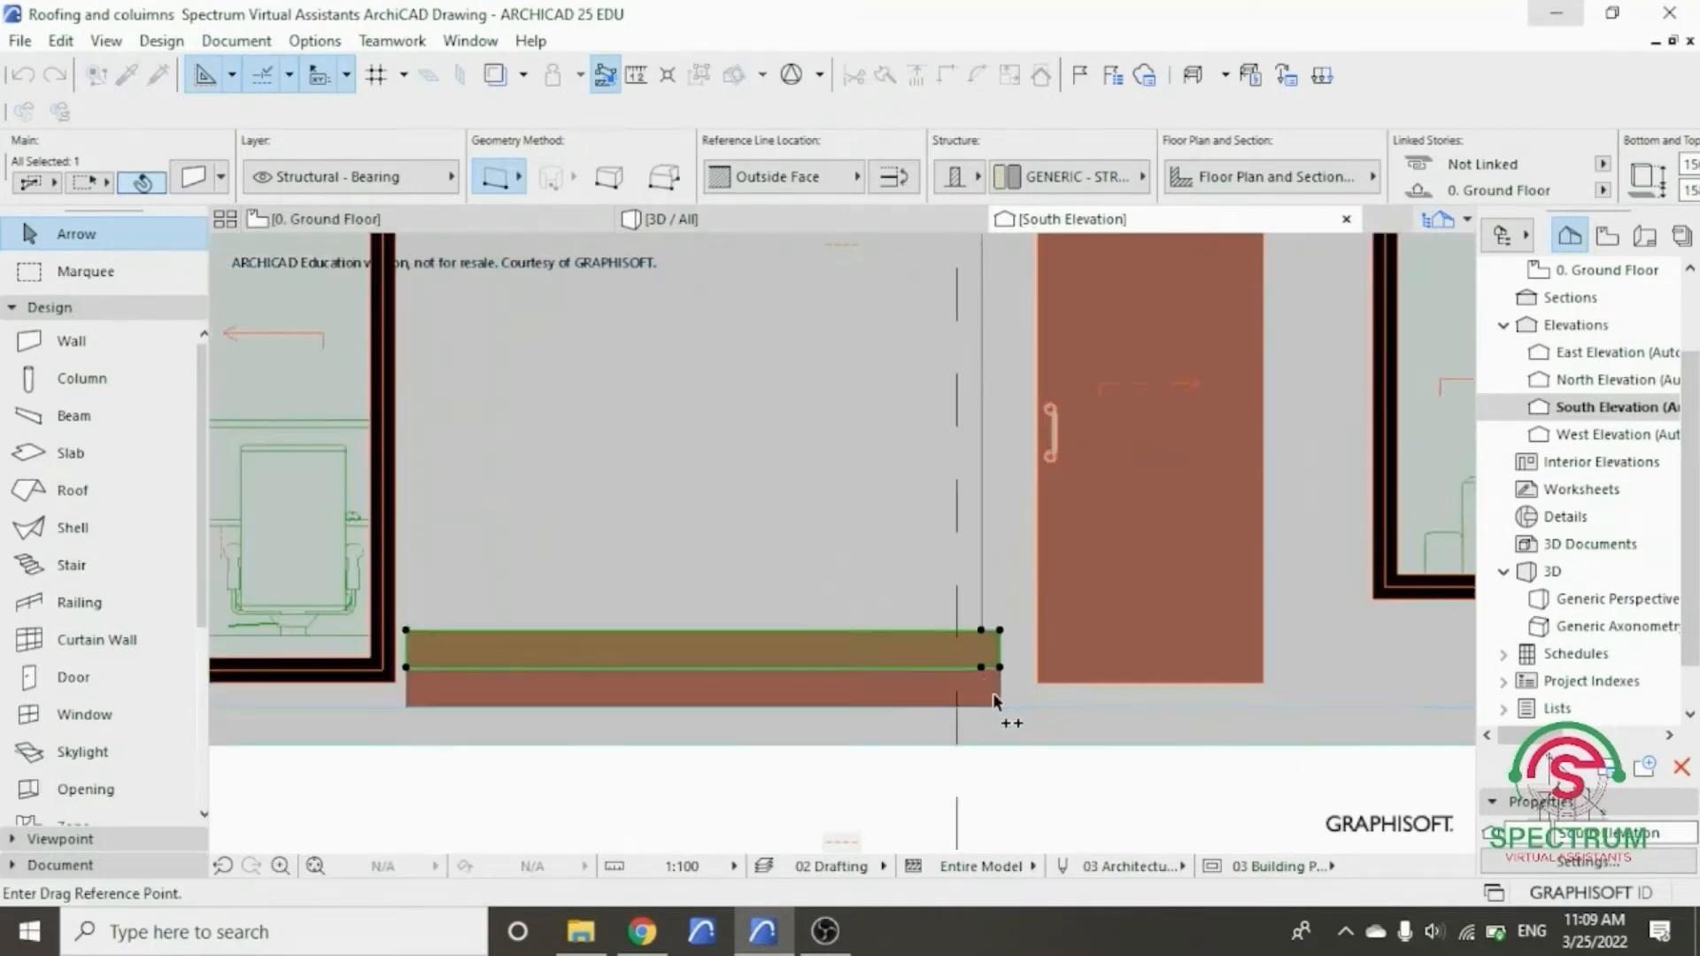
scroll(1017, 625, "up", 3)
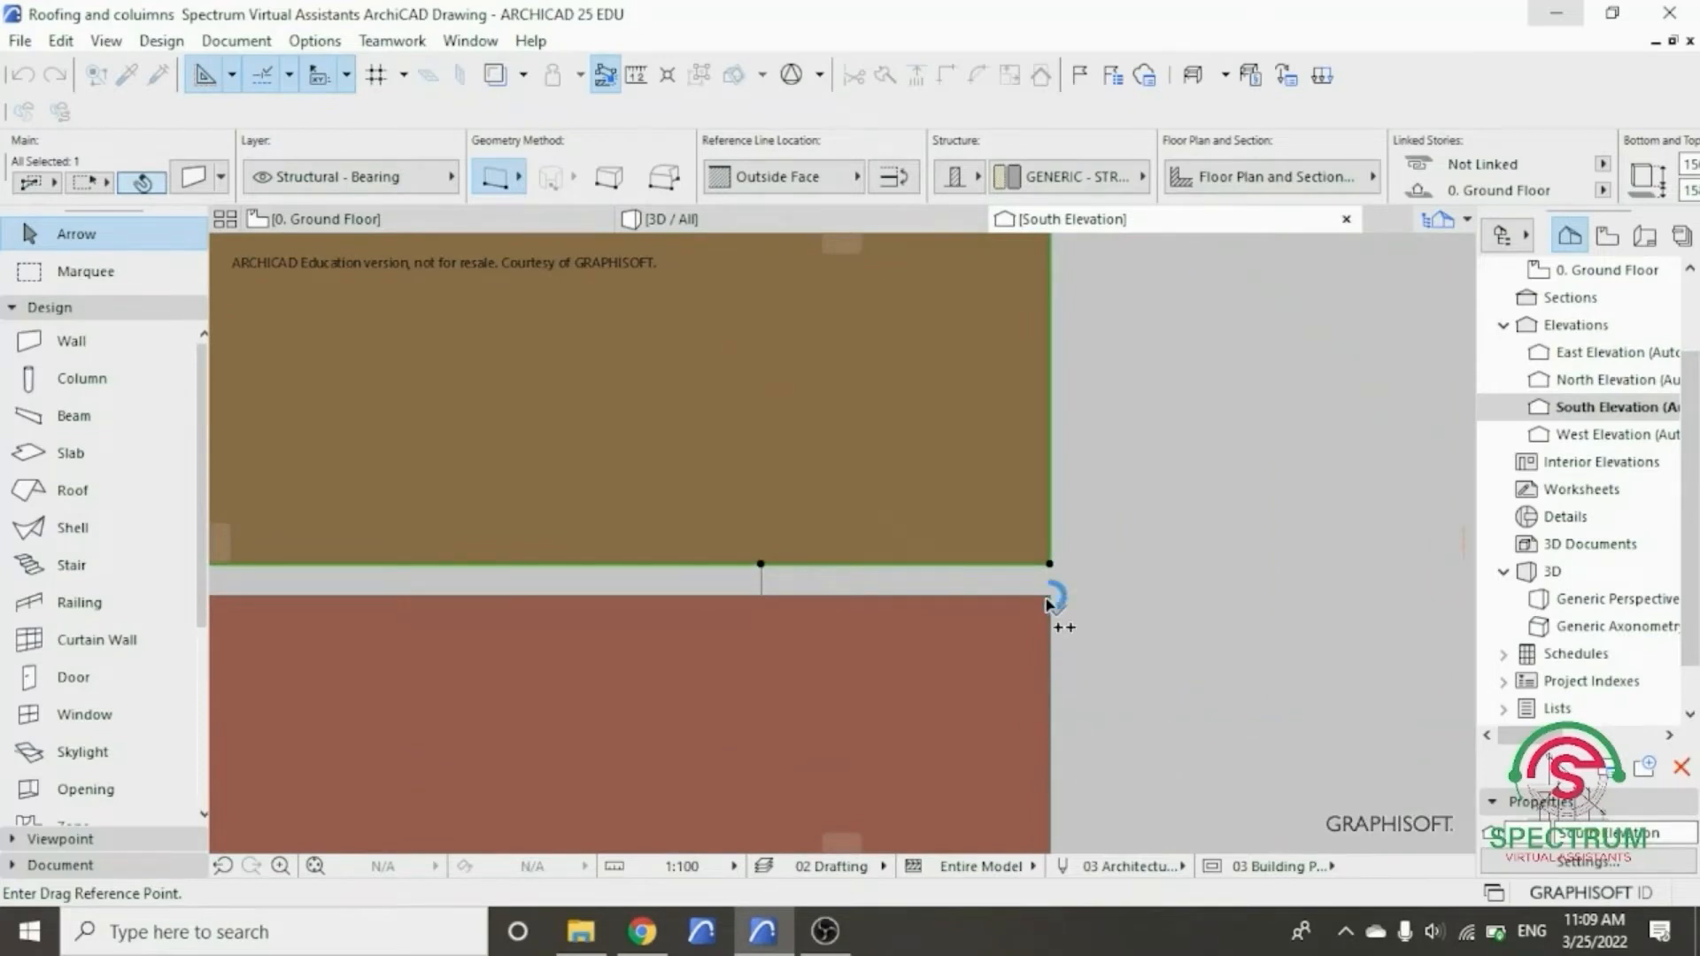
left_click(1047, 601)
scroll(1001, 708, "down", 3)
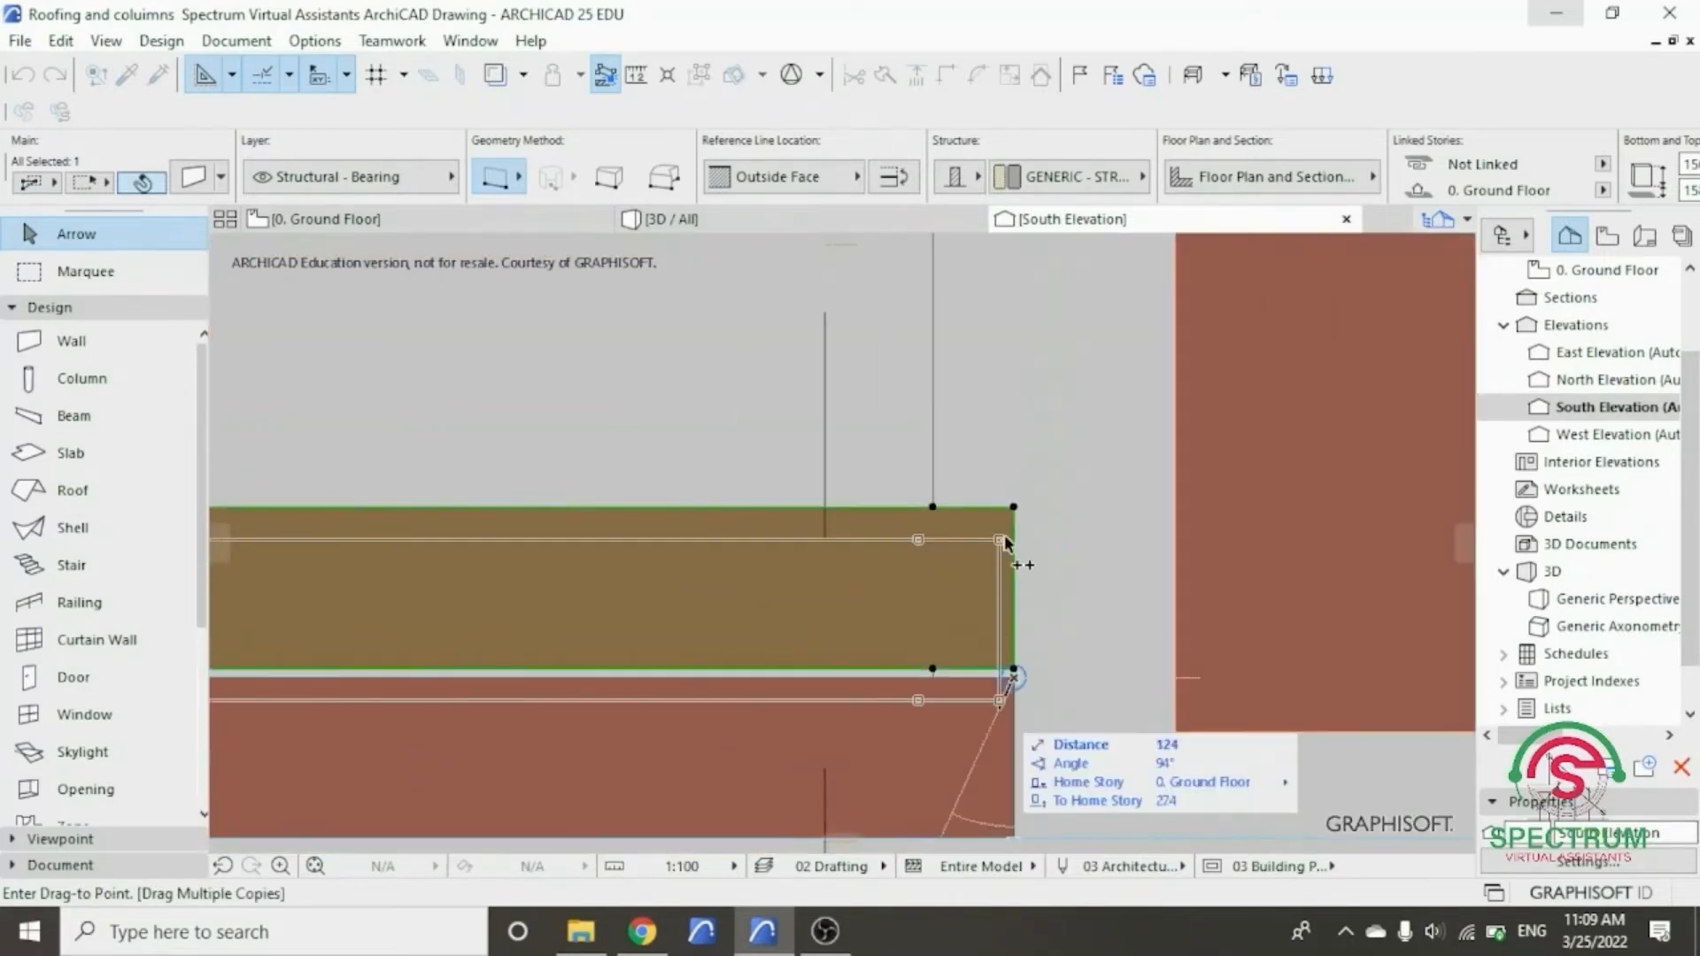
scroll(1013, 515, "up", 5)
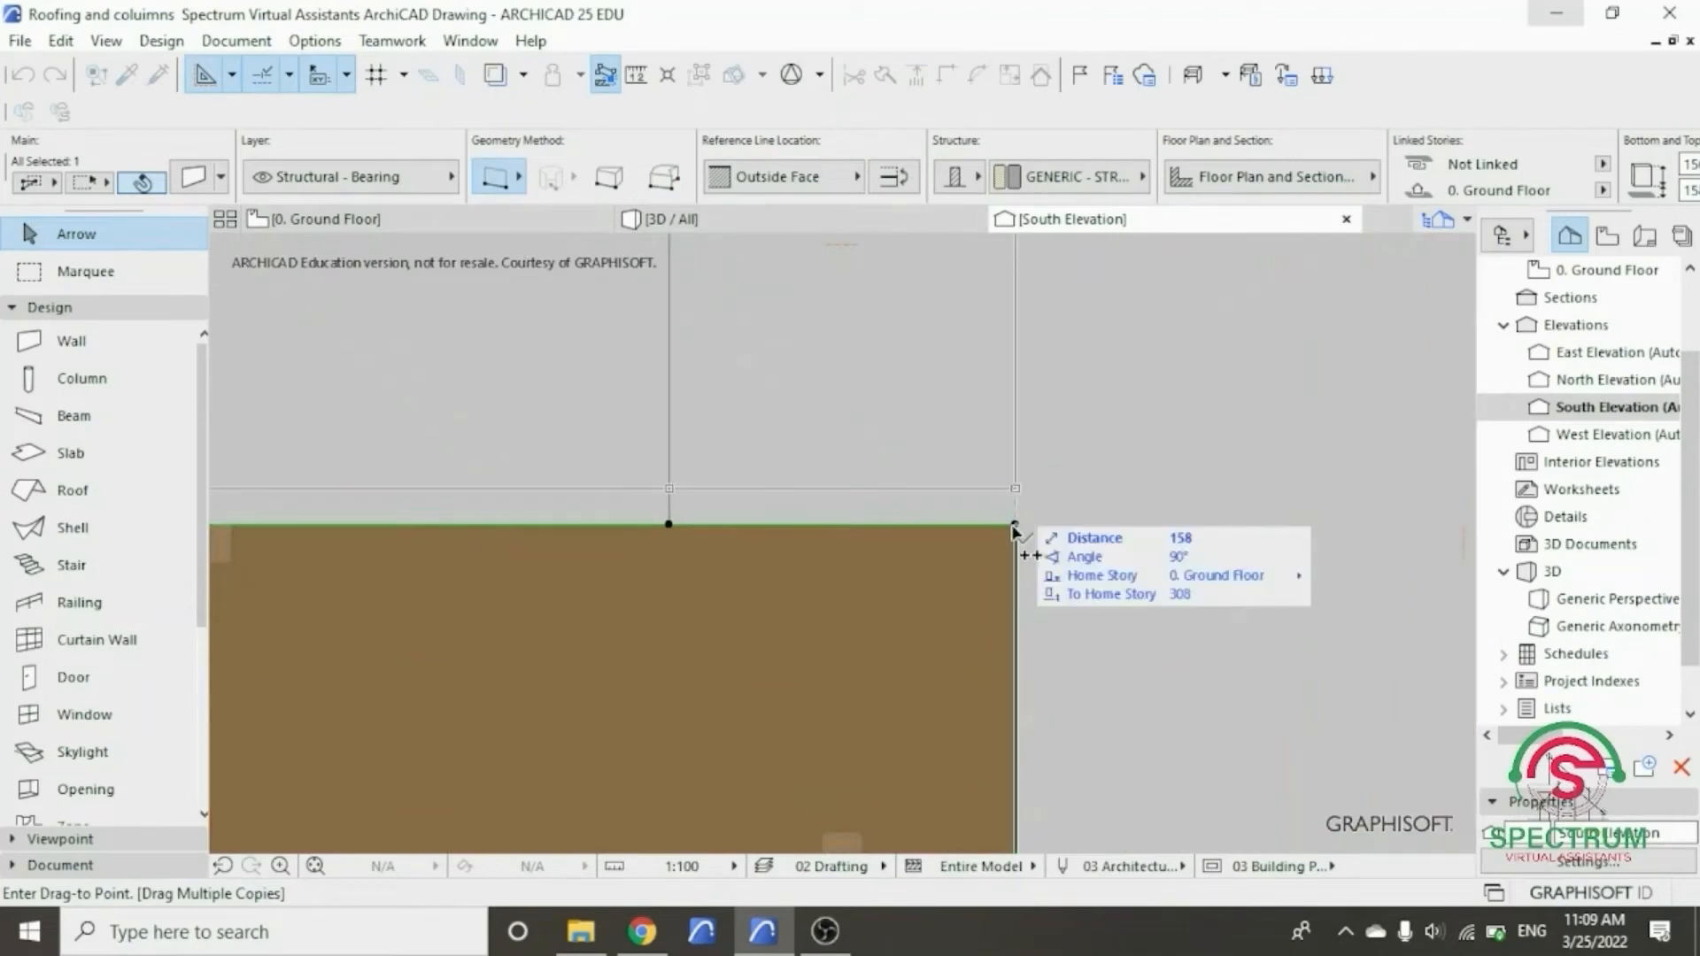
left_click(1015, 525)
left_click(1019, 680)
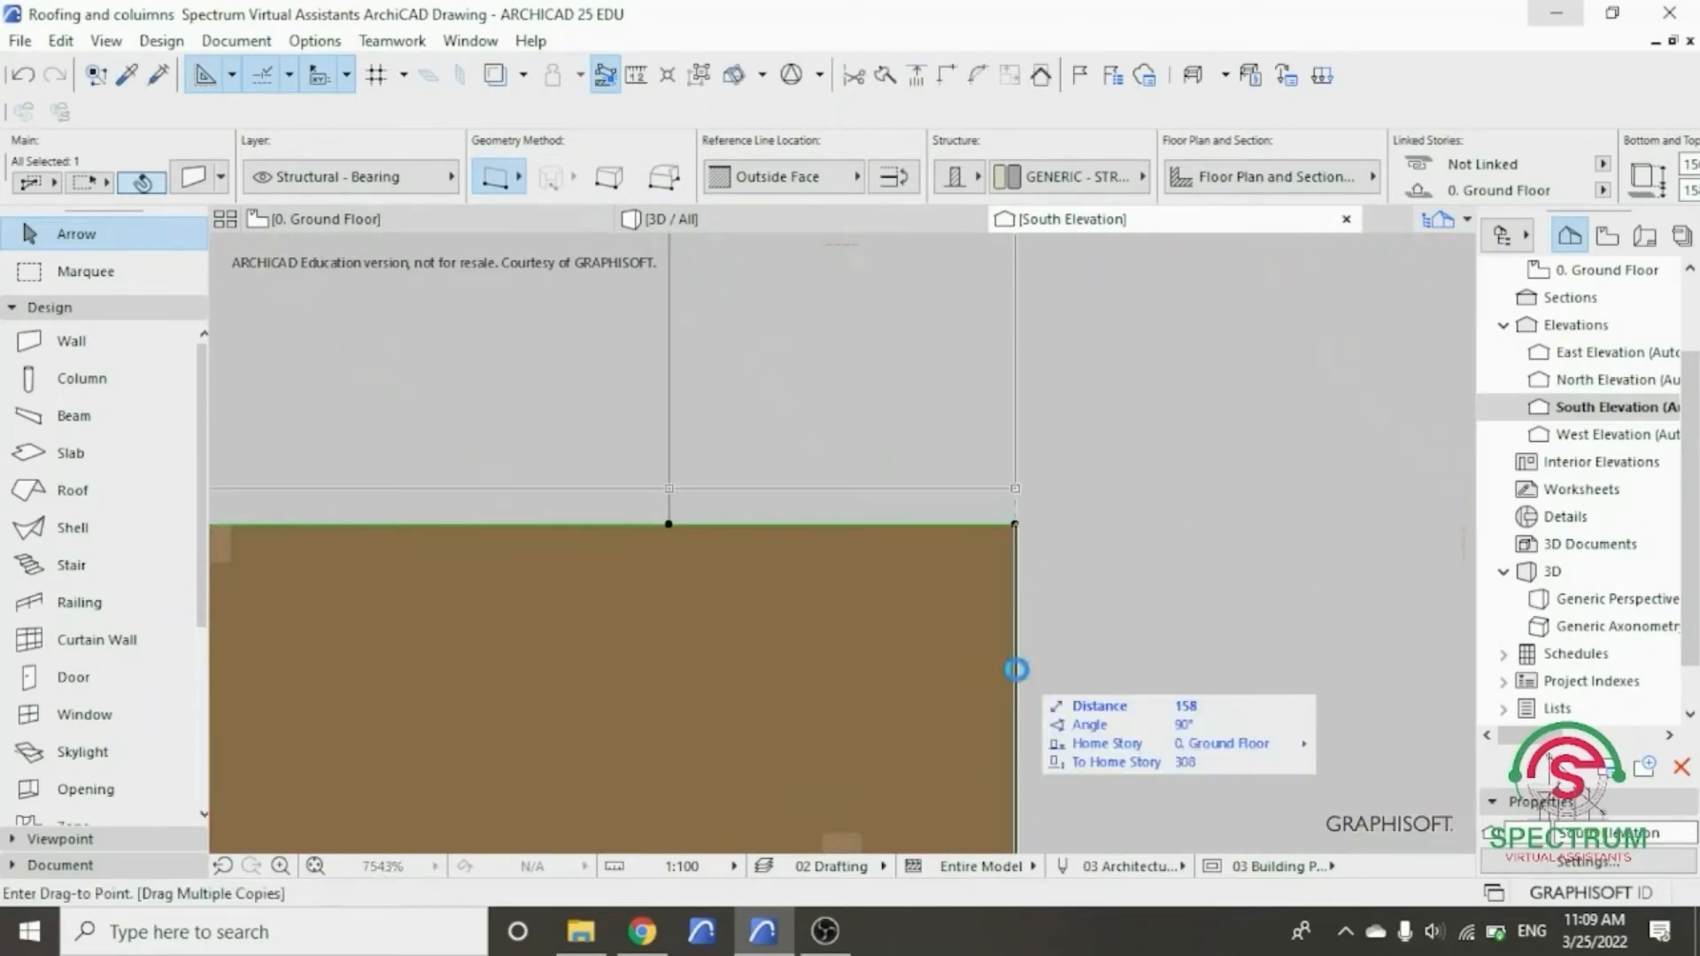
- Place the second copy of the upper front base band 316 mm straight up, at the top outer corner of the previous copy
scroll(1098, 678, "down", 5)
scroll(1100, 684, "down", 2)
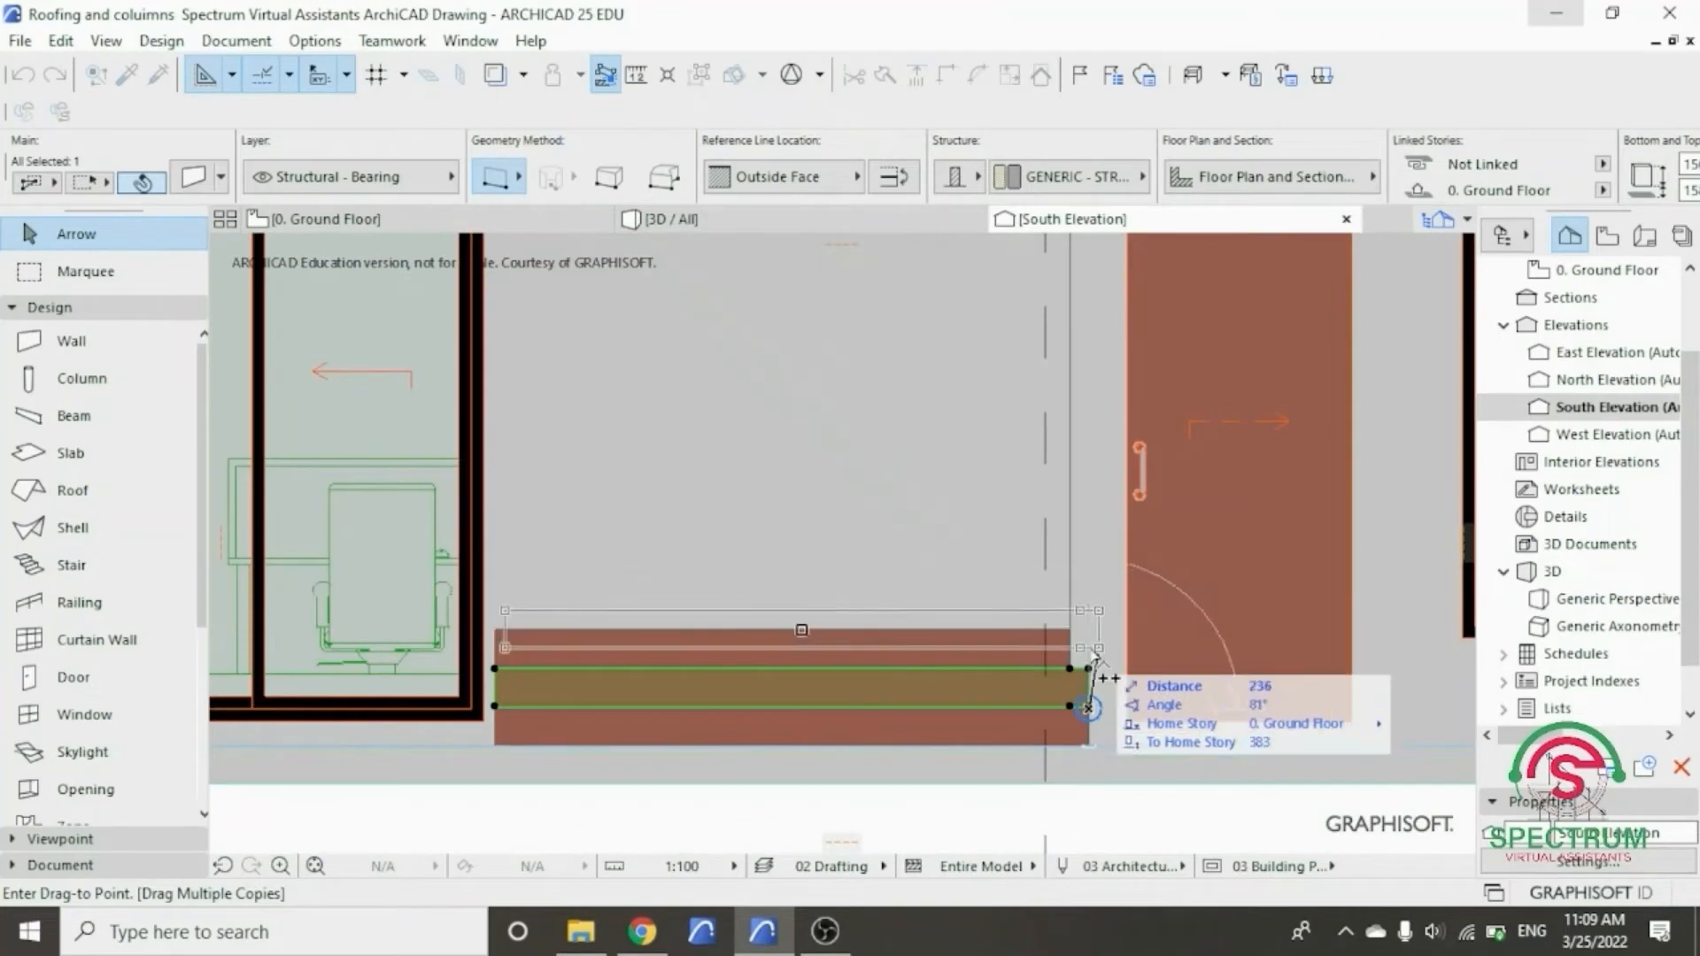
scroll(1094, 653, "up", 3)
scroll(1091, 653, "up", 2)
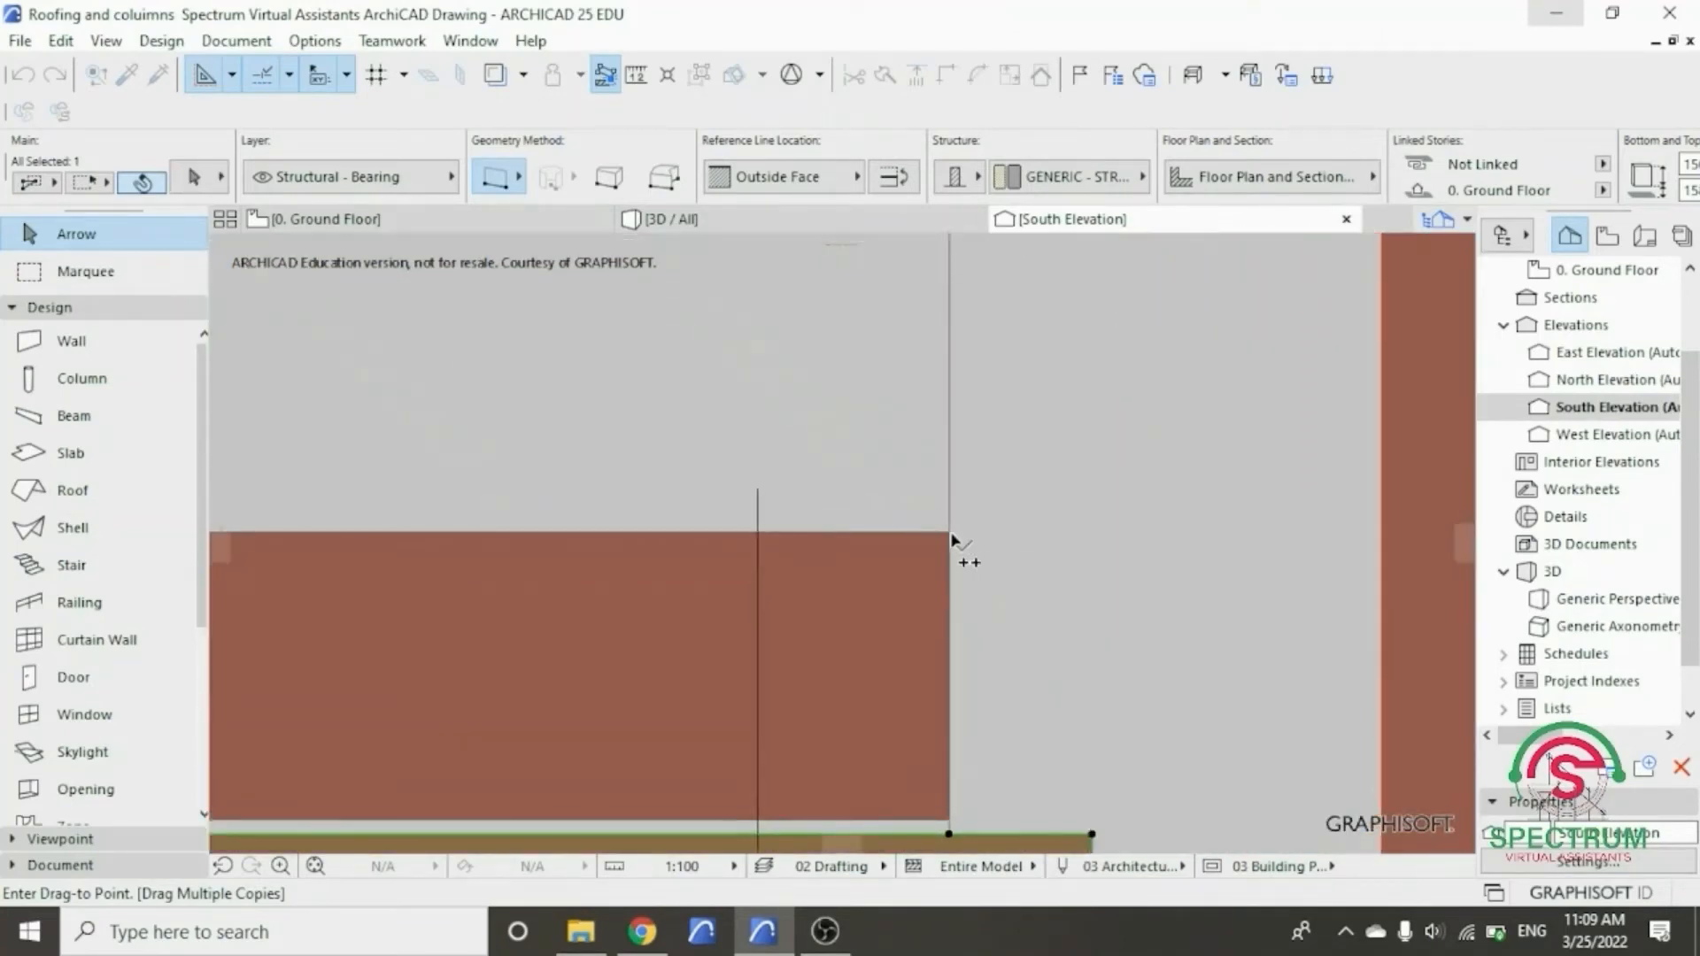
scroll(952, 538, "up", 2)
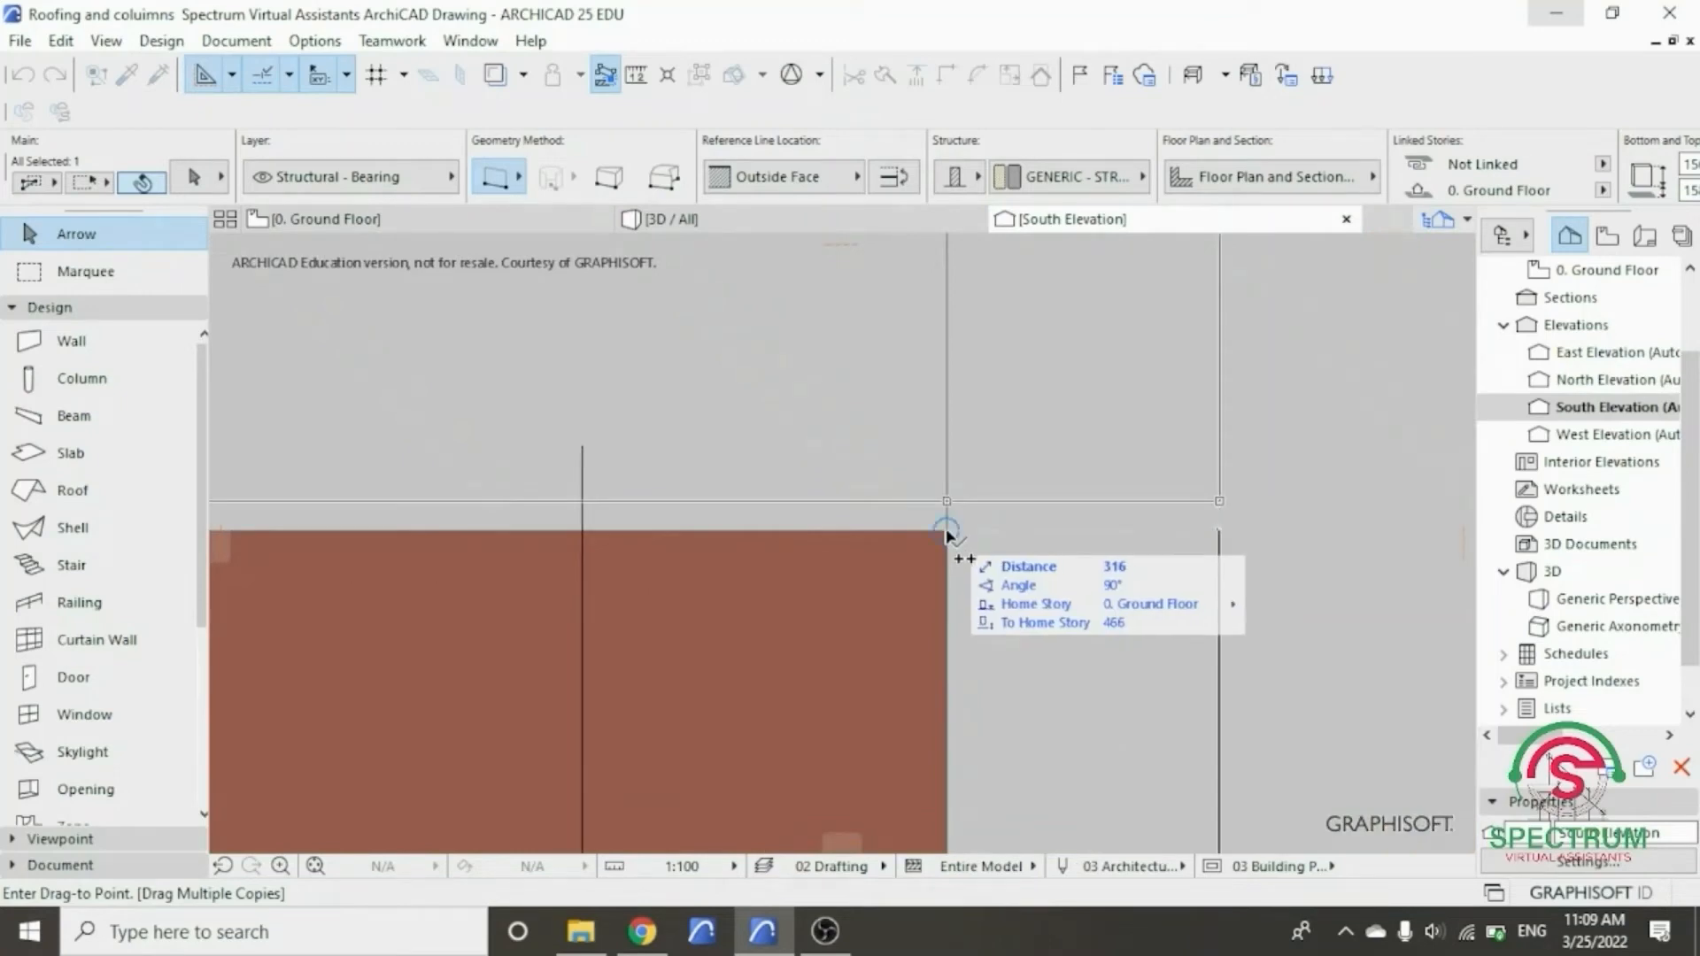
left_click(946, 529)
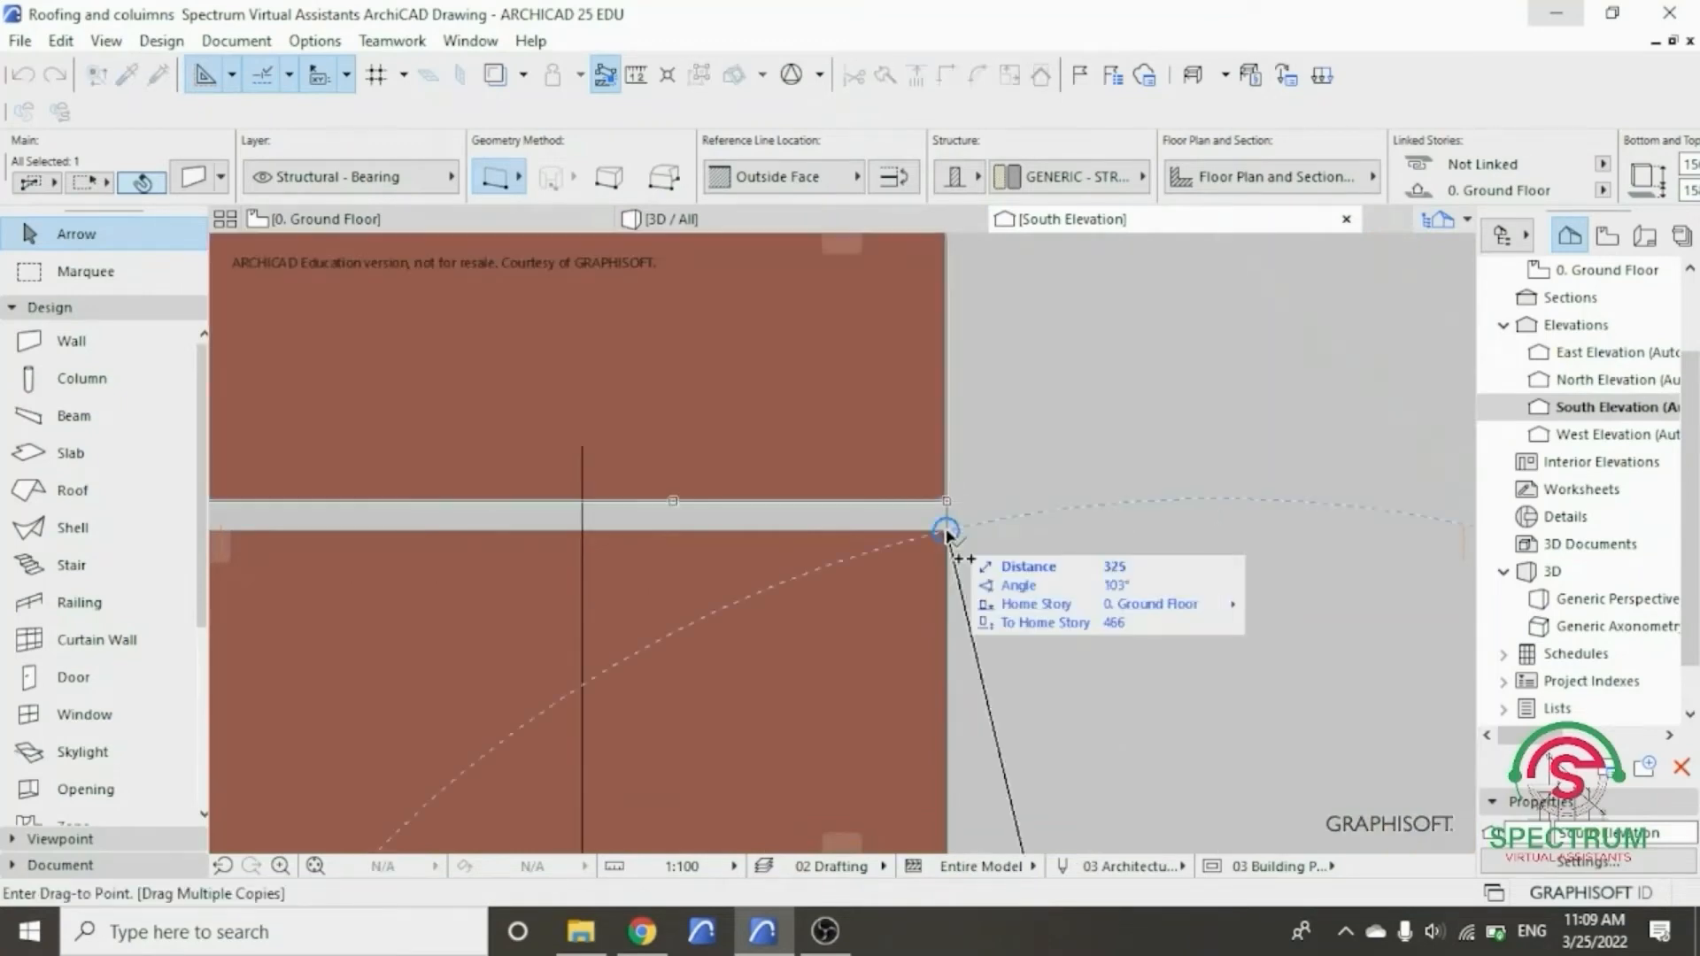
- Place the third copy of the front band 474 mm straight up on the stack and finish the multiple-copy drag
scroll(1049, 602, "down", 5)
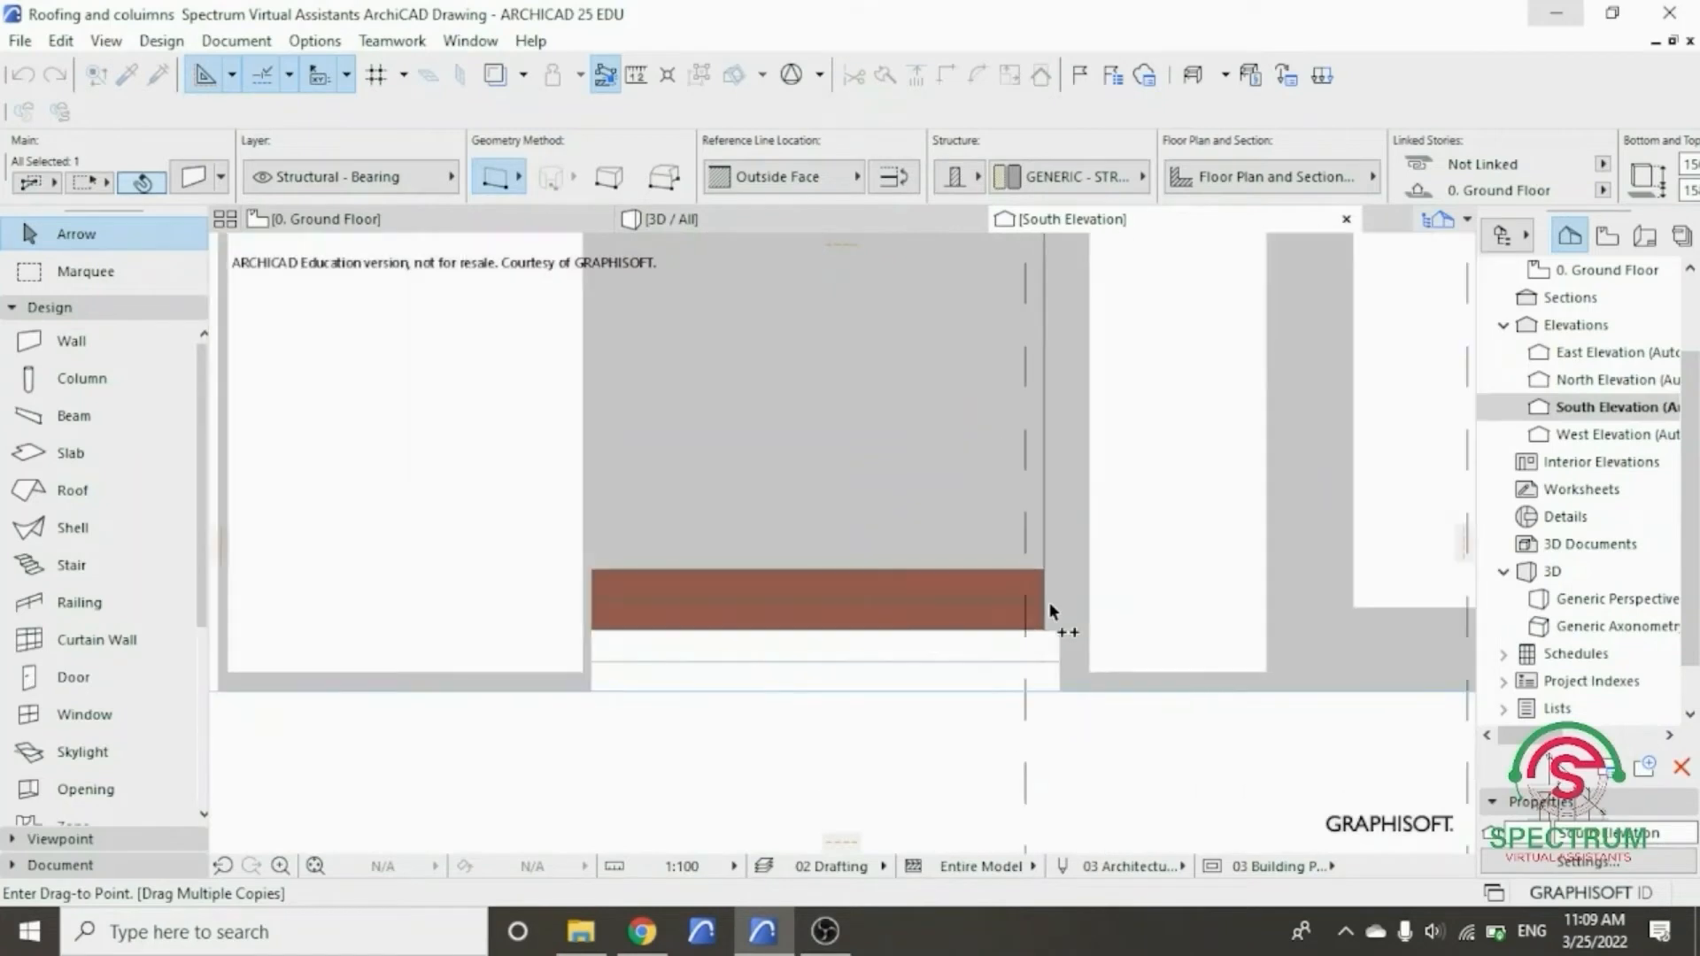
scroll(1052, 585, "up", 5)
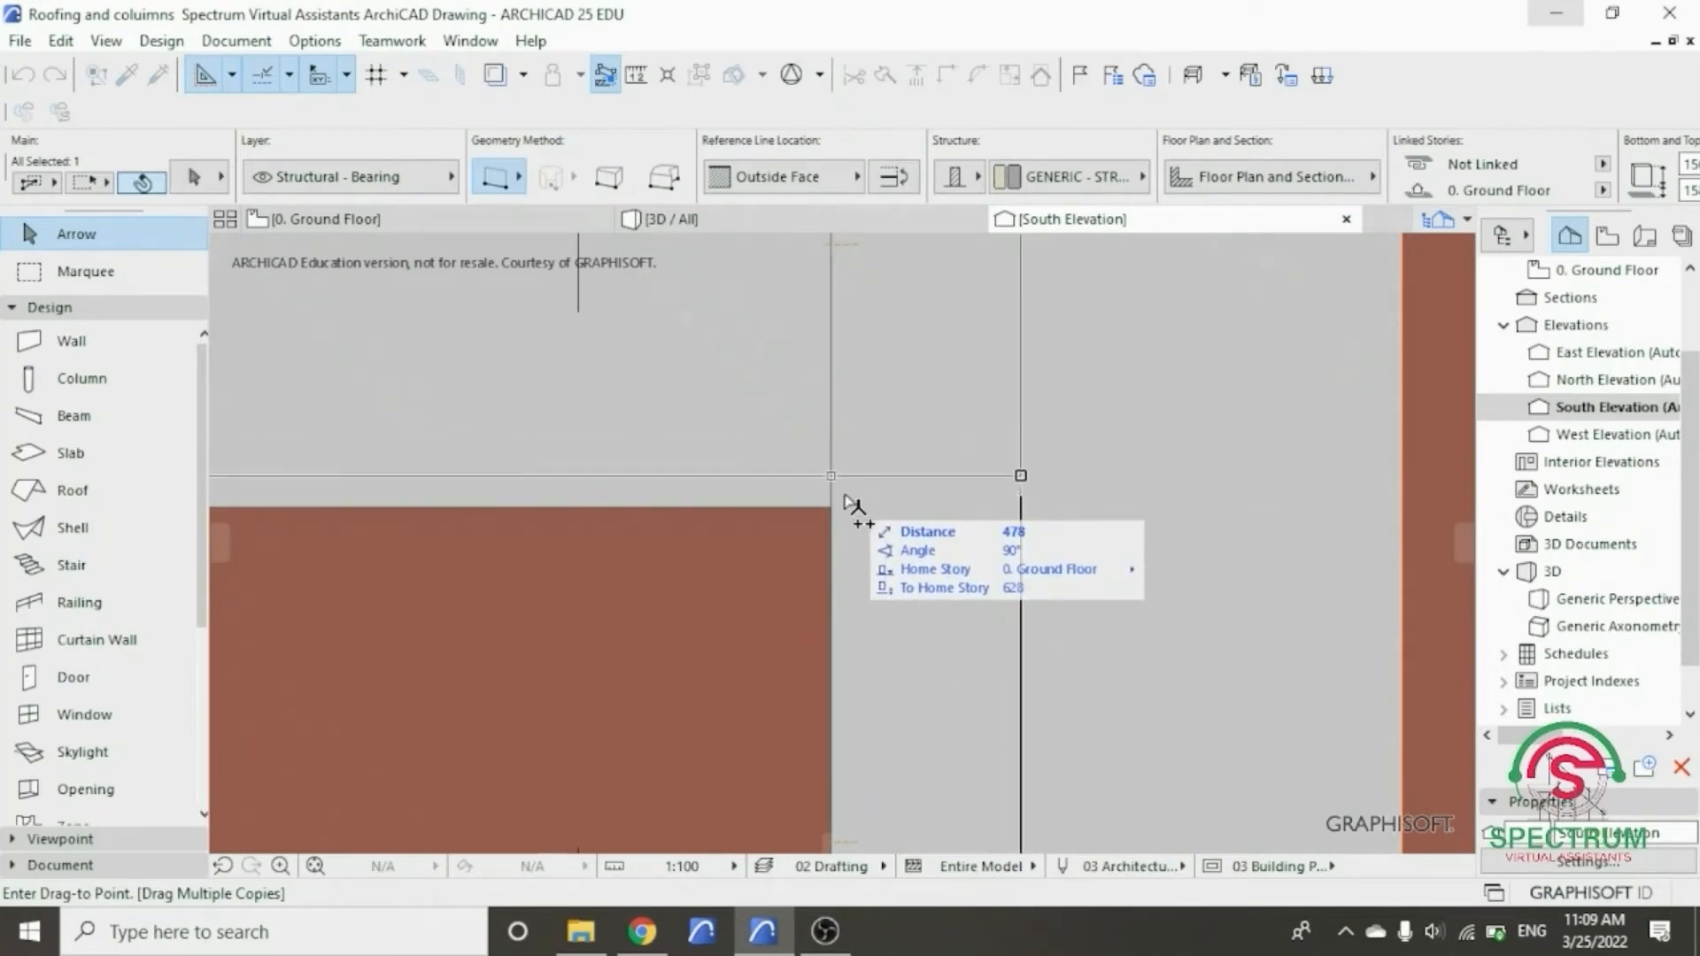
left_click(832, 511)
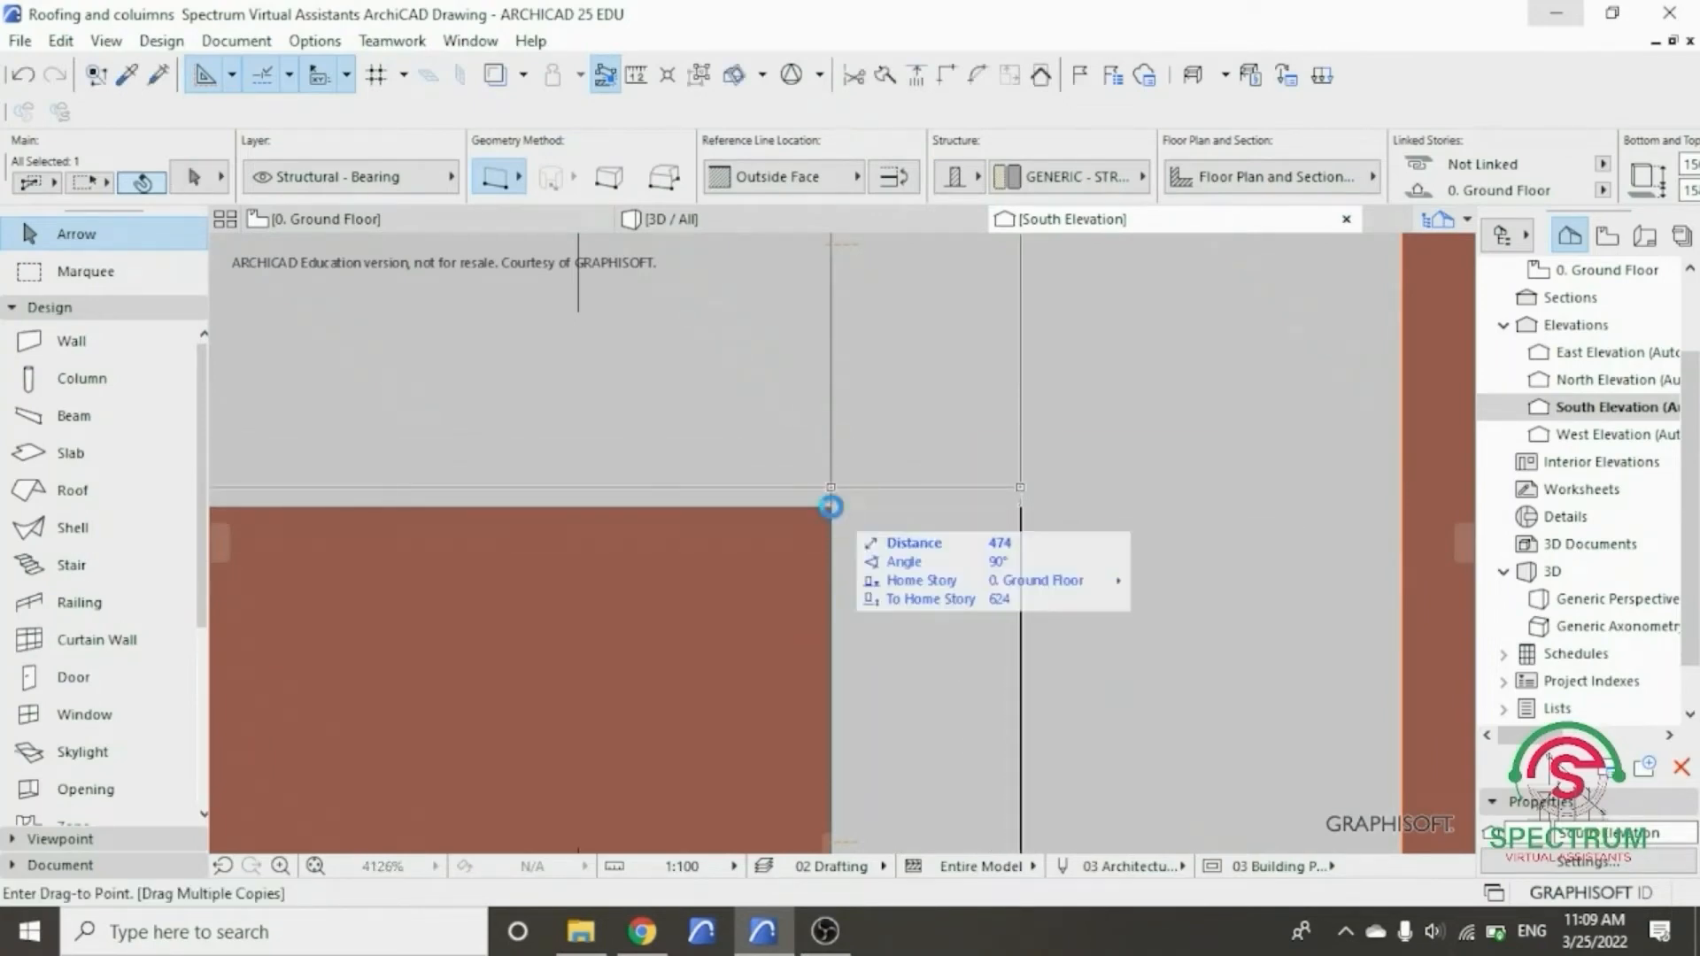
scroll(955, 588, "down", 5)
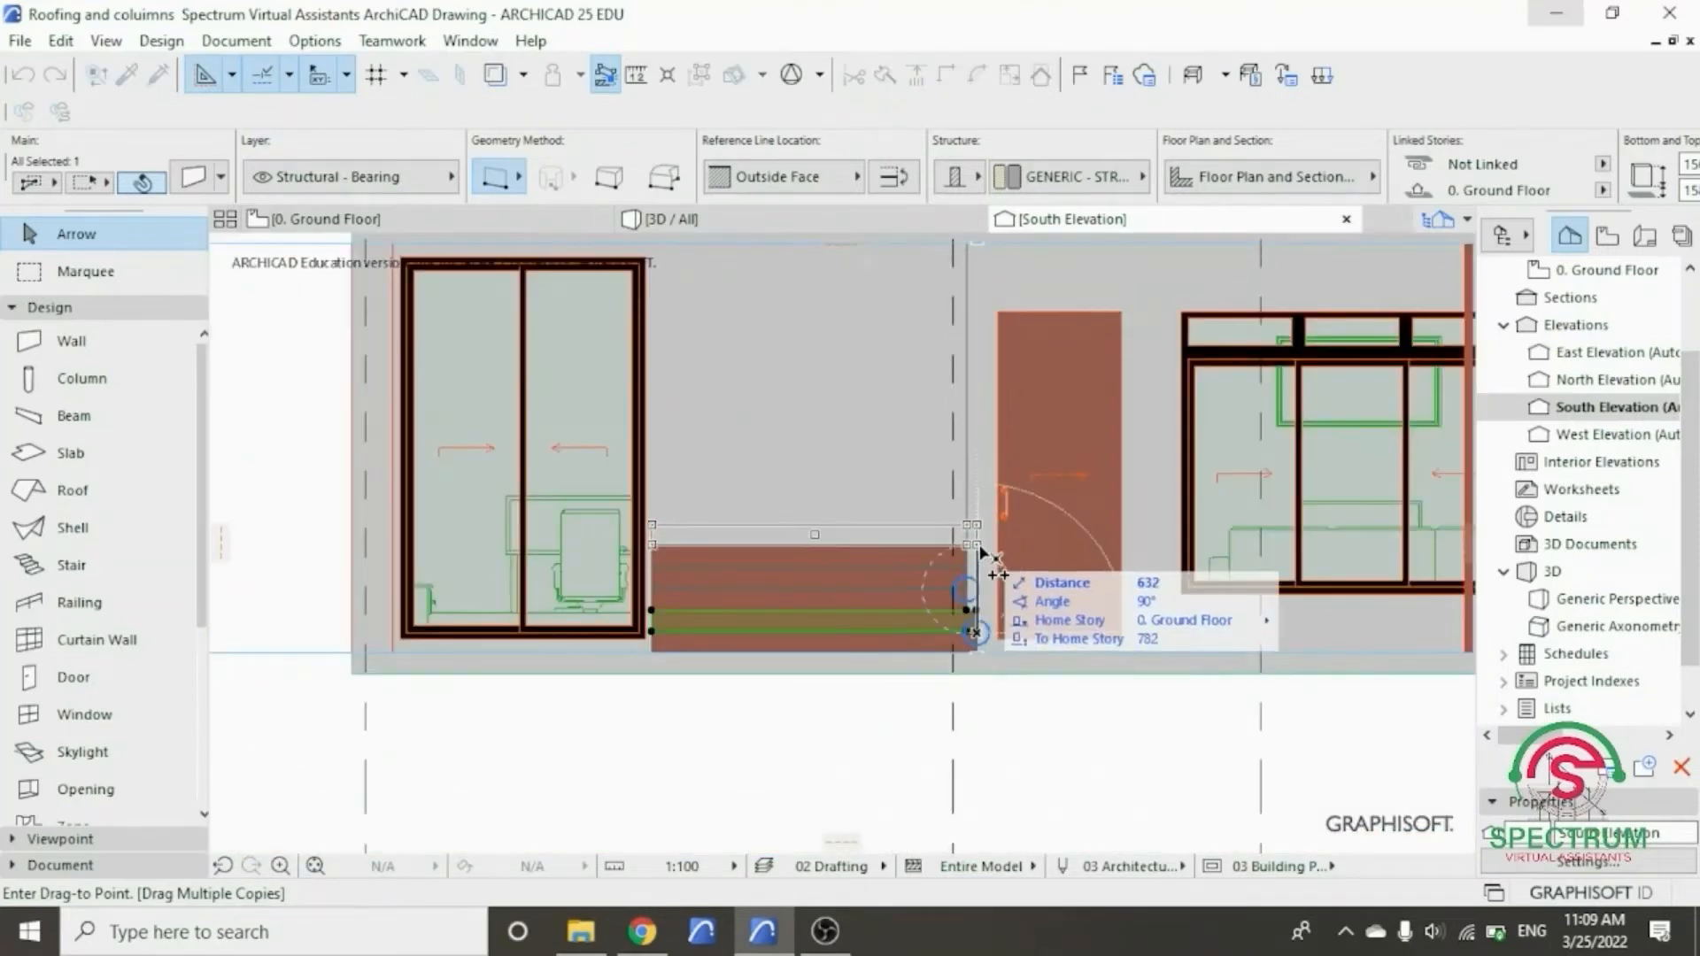
left_click(977, 551)
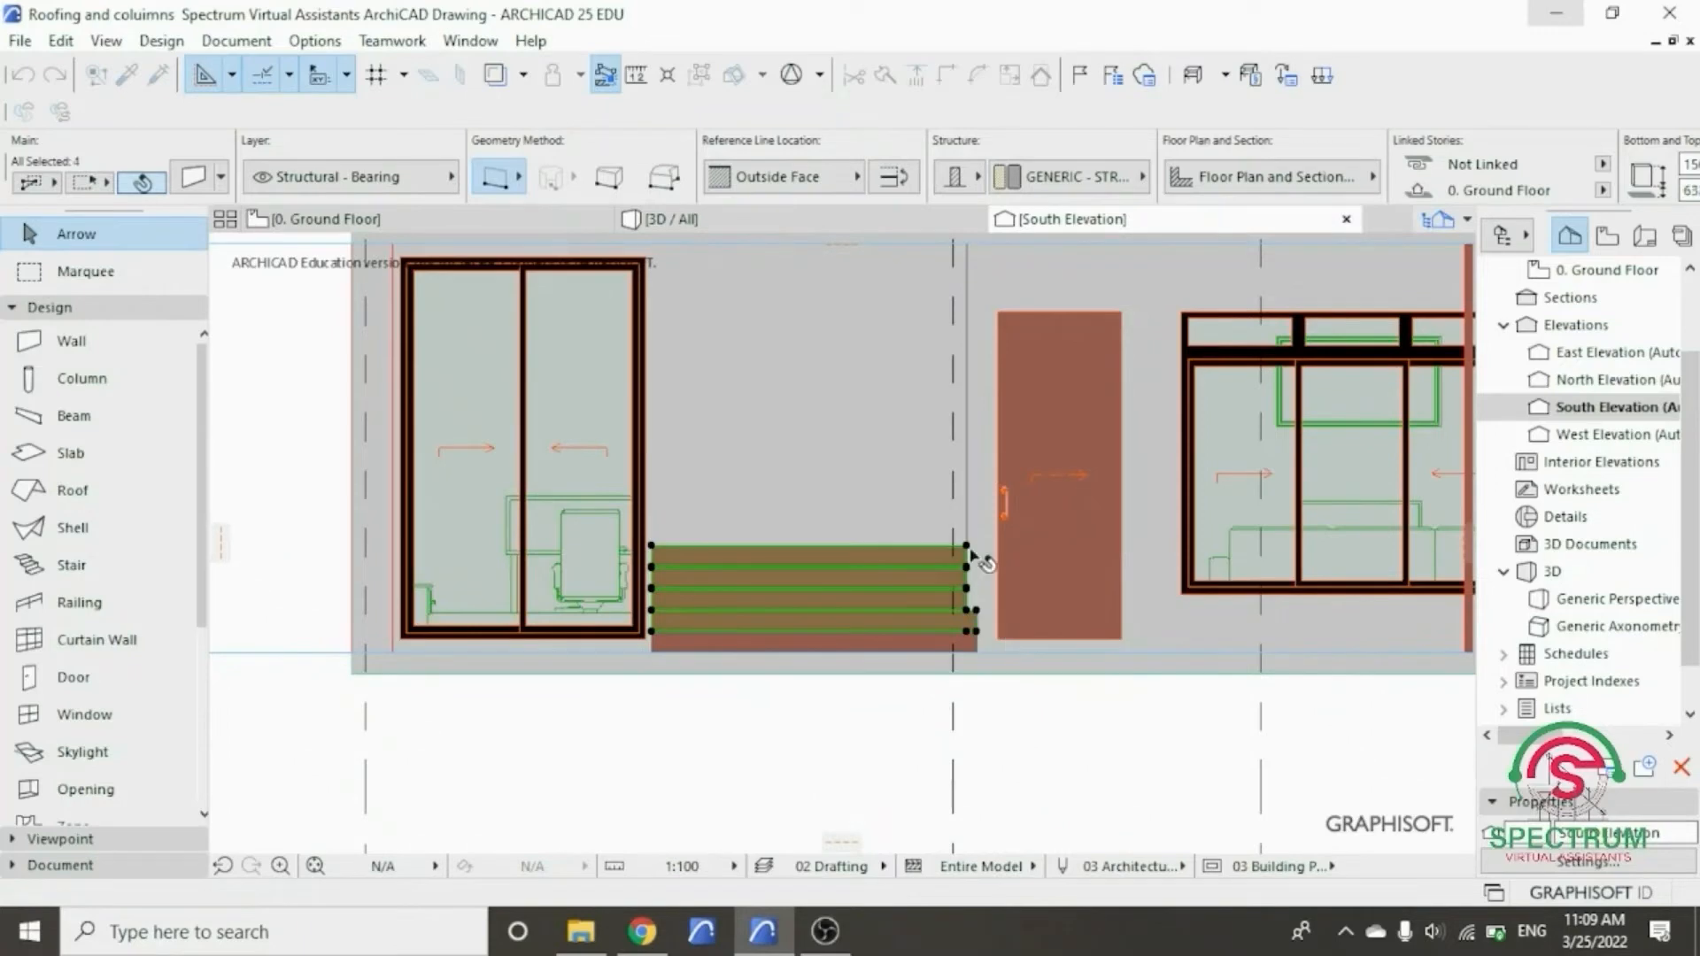
- Drag multiple copies of the four selected front bands from the inner corner below the lowest selected band, placing the first set directly above the stack
right_click(814, 735)
mouse_move(885, 334)
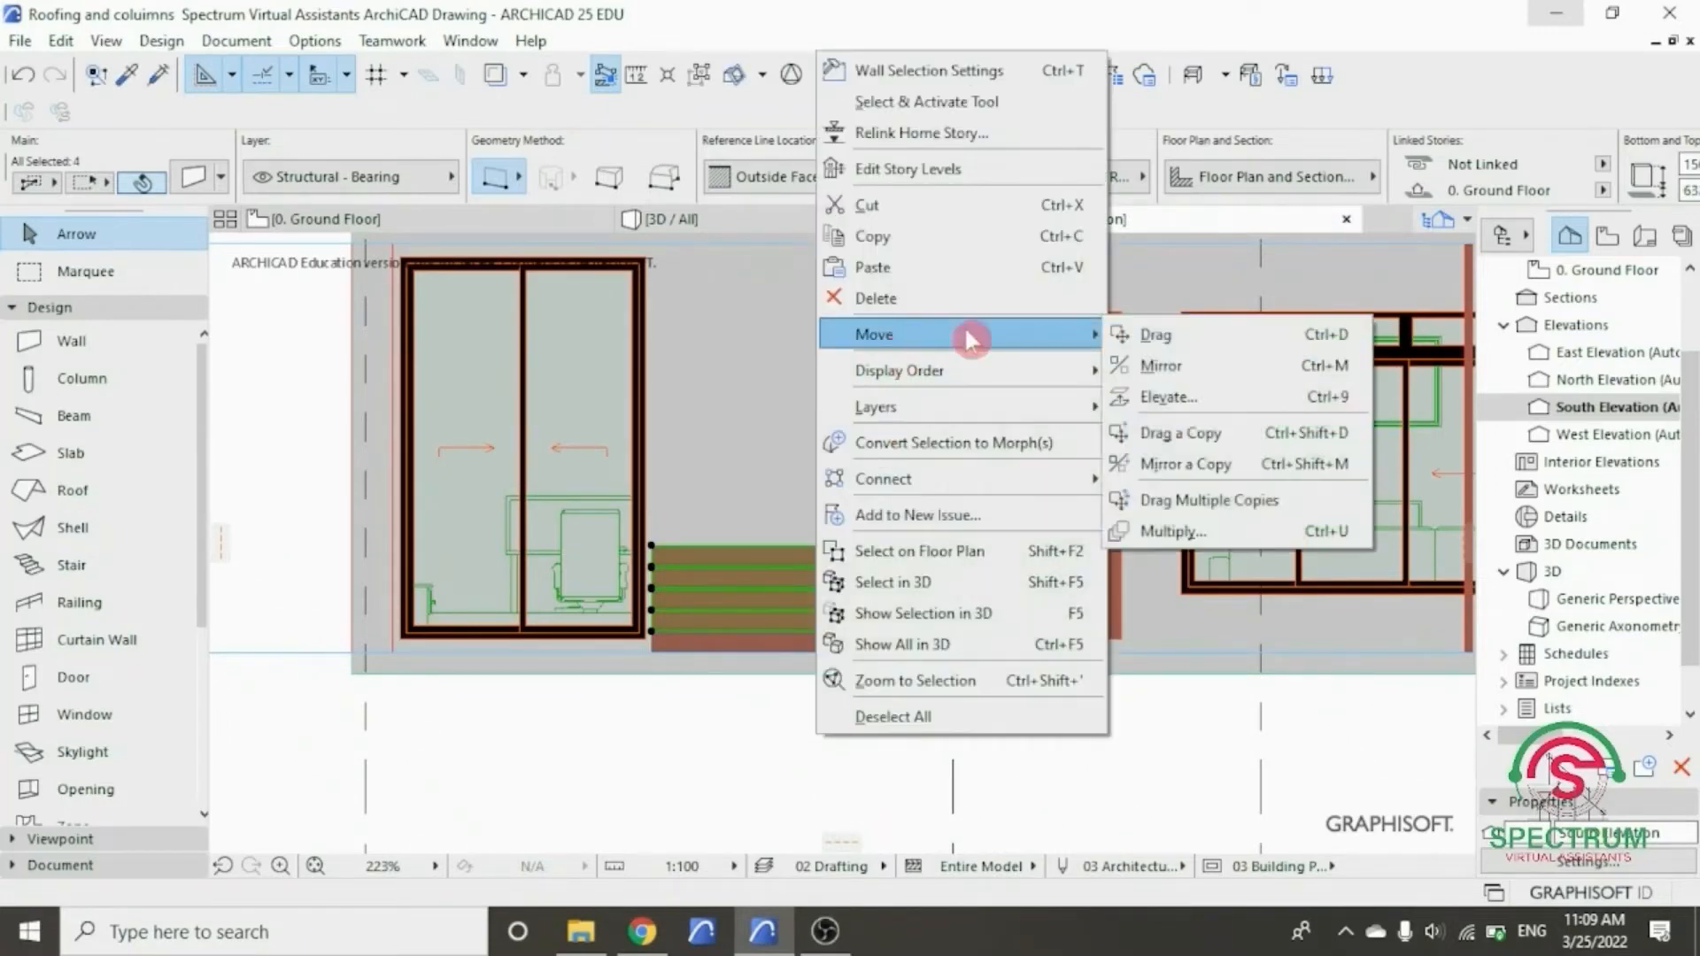
left_click(1199, 503)
scroll(973, 620, "up", 5)
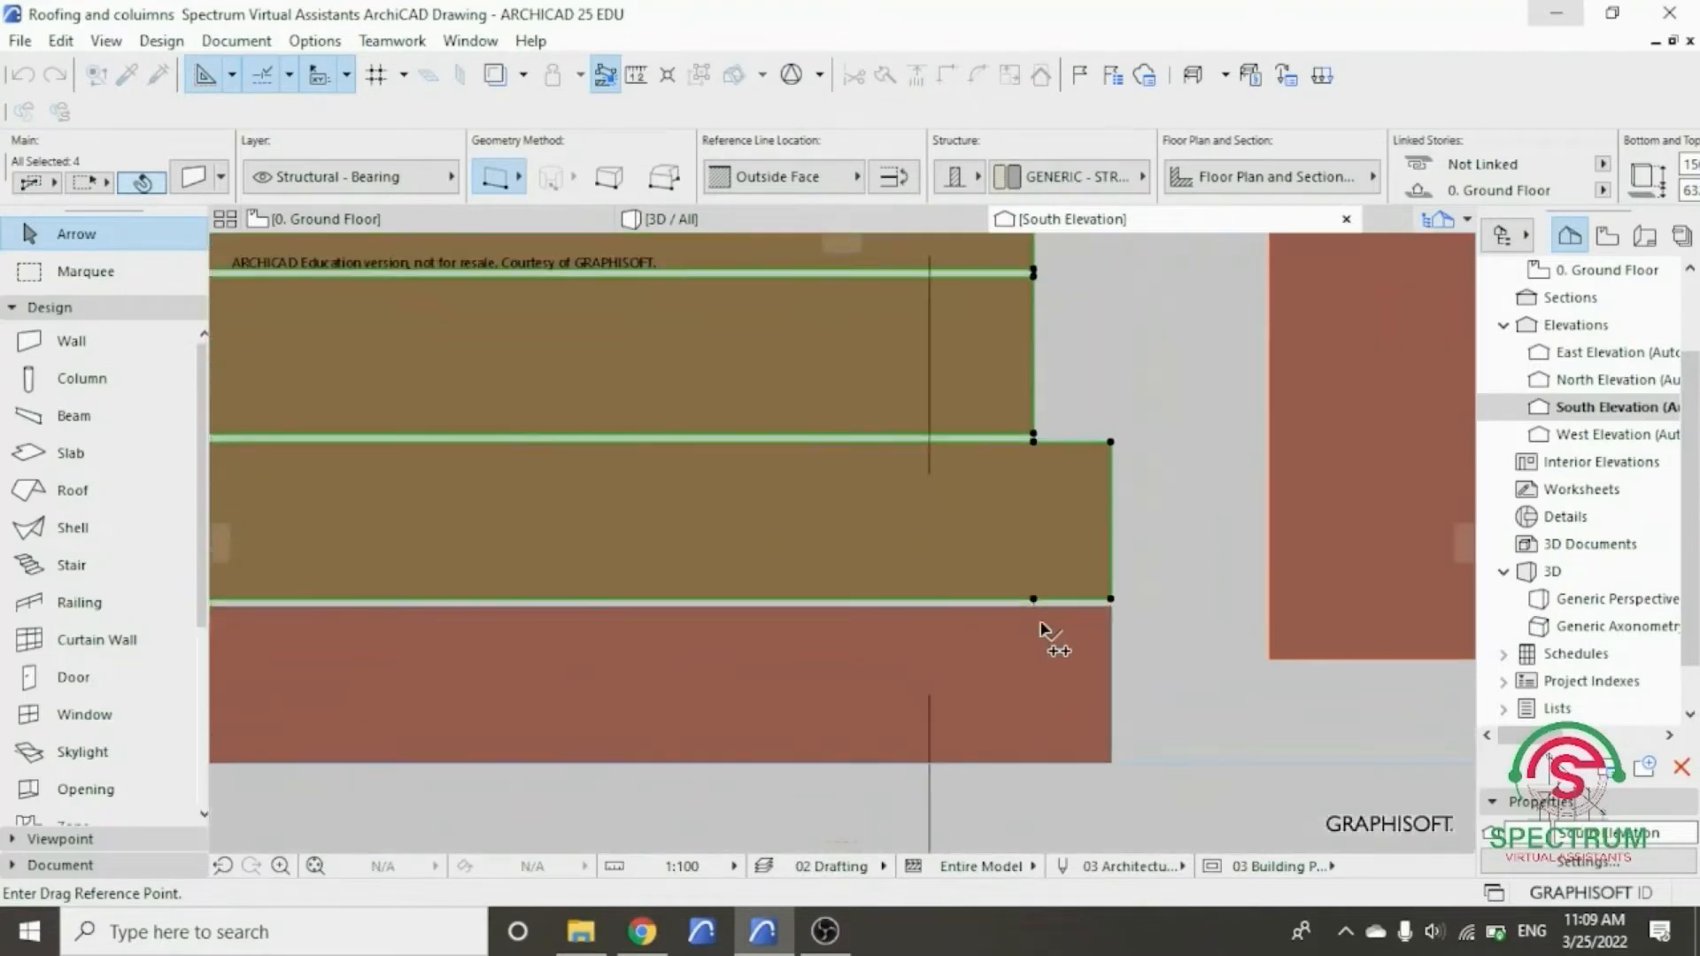
scroll(1042, 630, "up", 2)
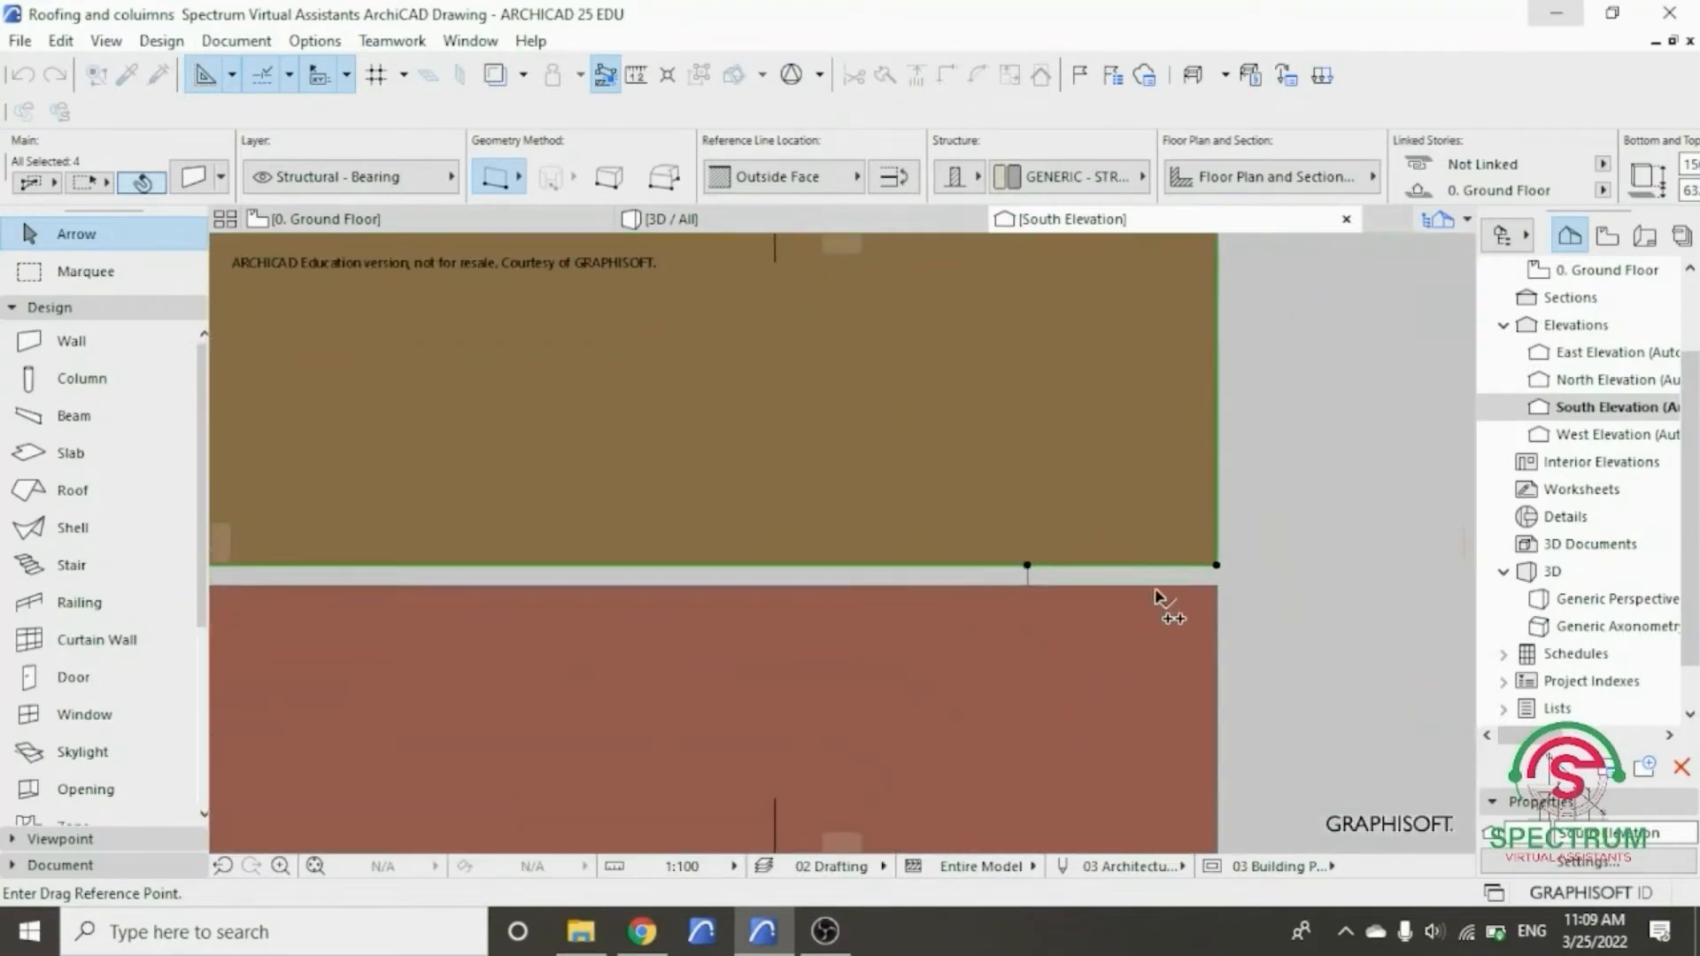
left_click(1027, 566)
scroll(1054, 722, "down", 6)
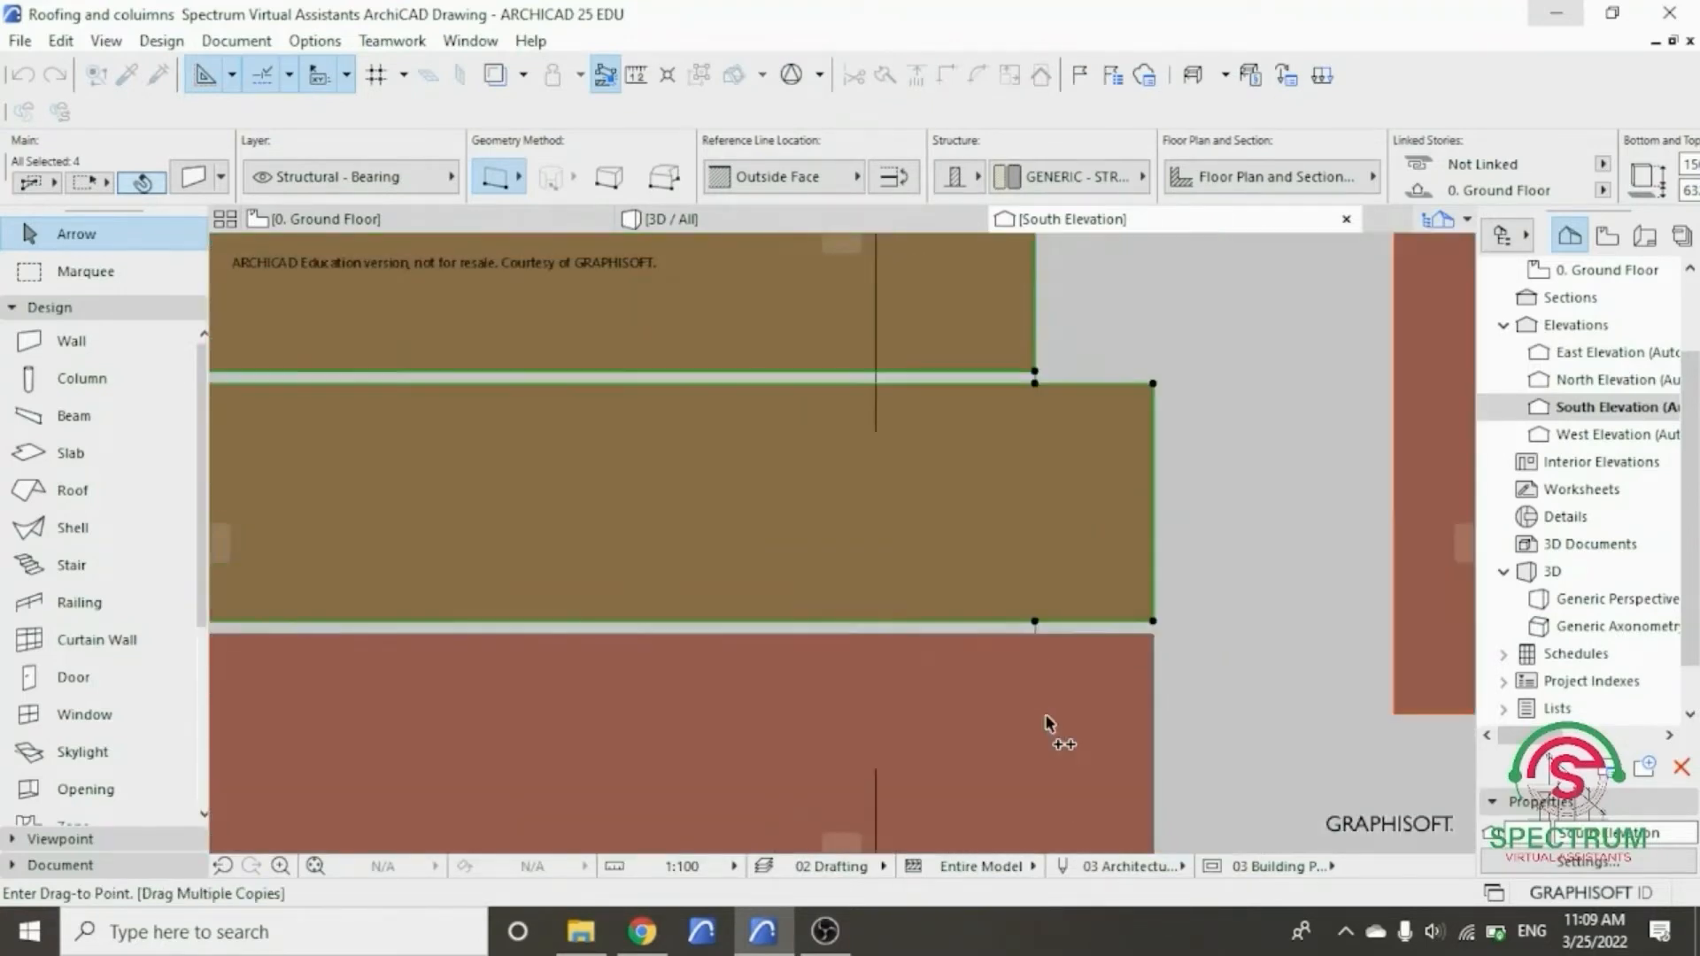
scroll(1050, 501, "up", 5)
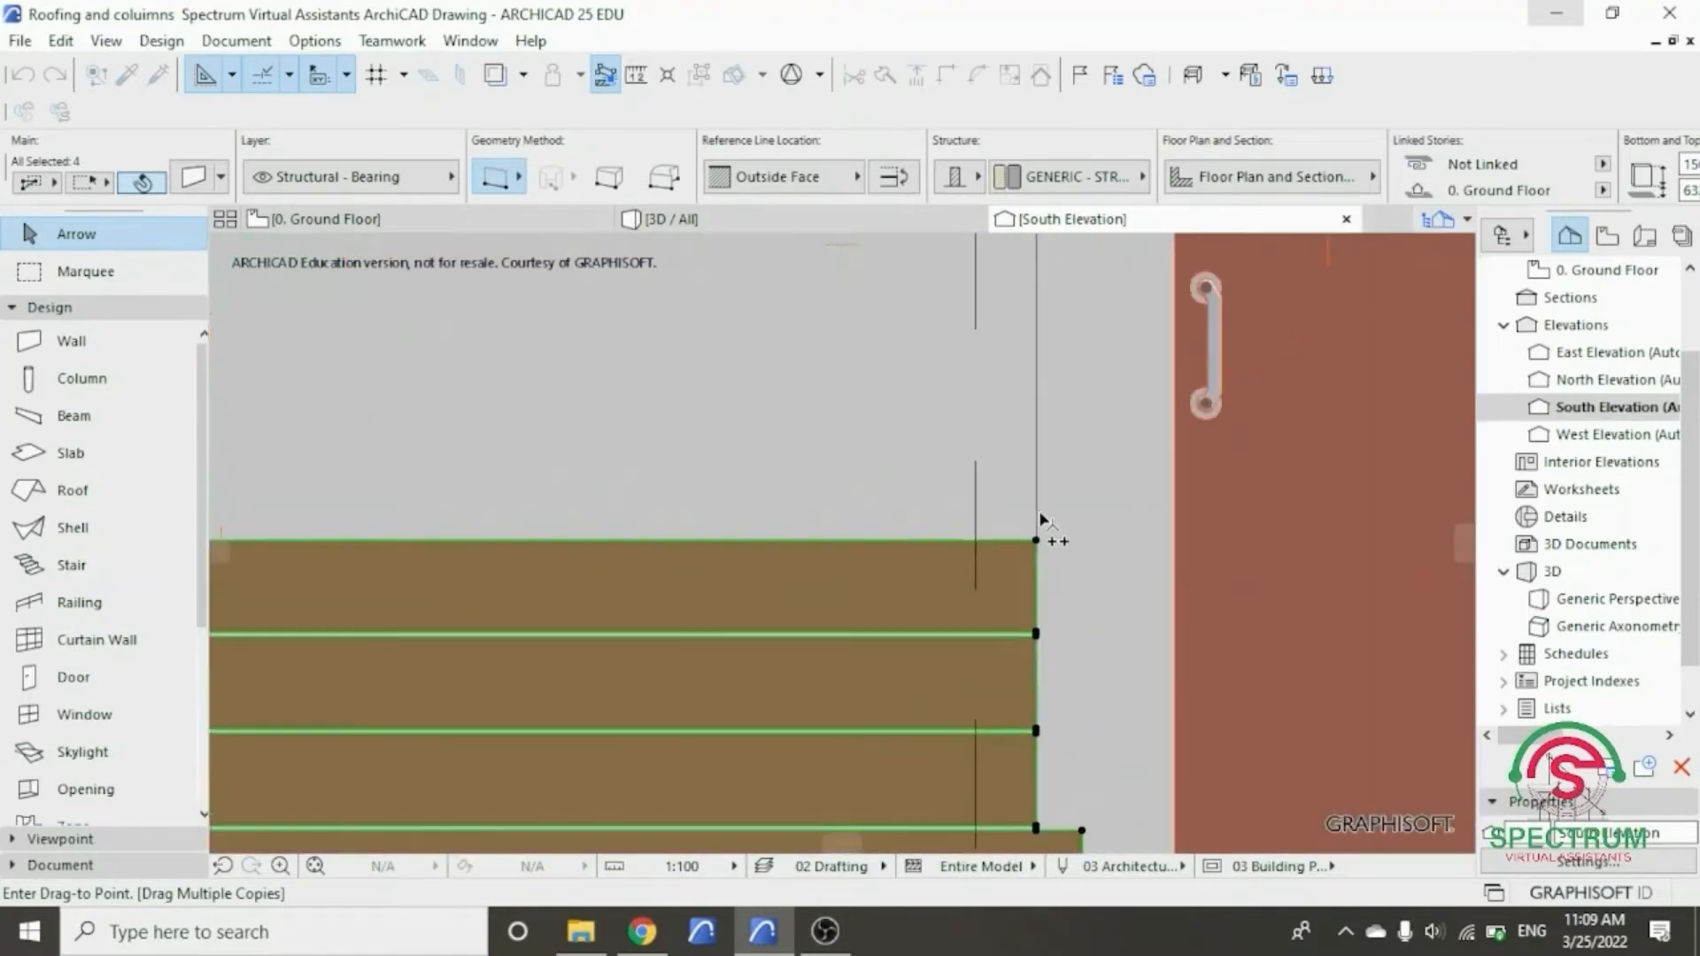
scroll(1003, 767, "up", 5)
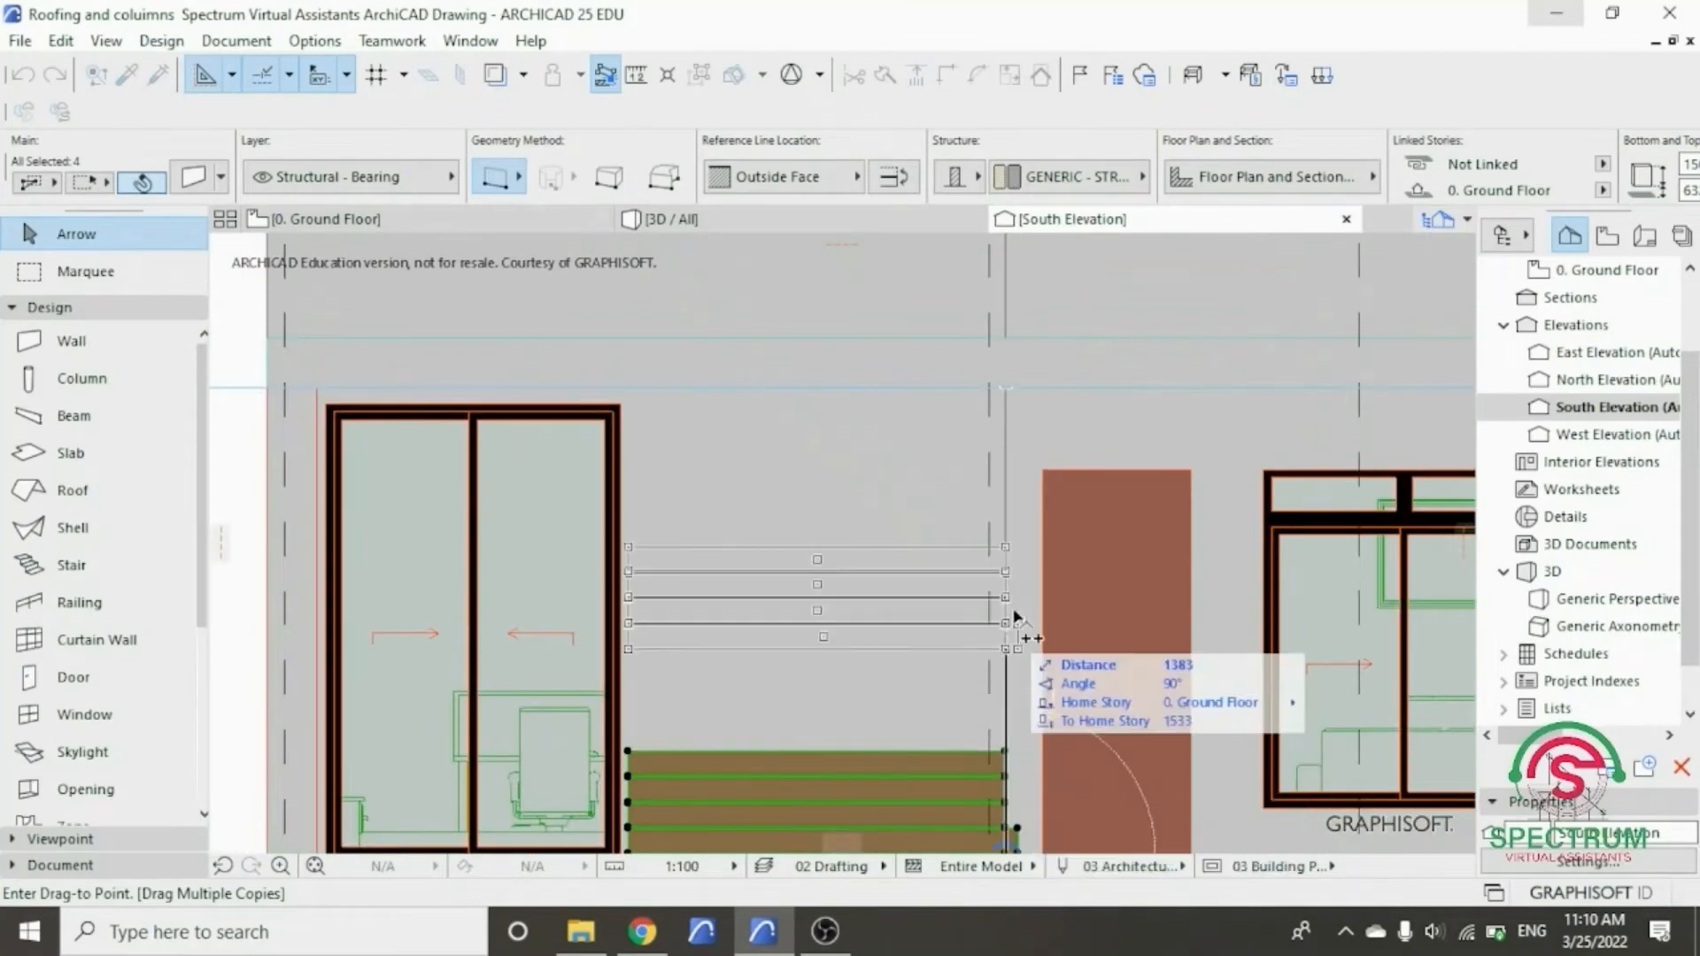
scroll(1006, 751, "up", 3)
scroll(1006, 755, "up", 4)
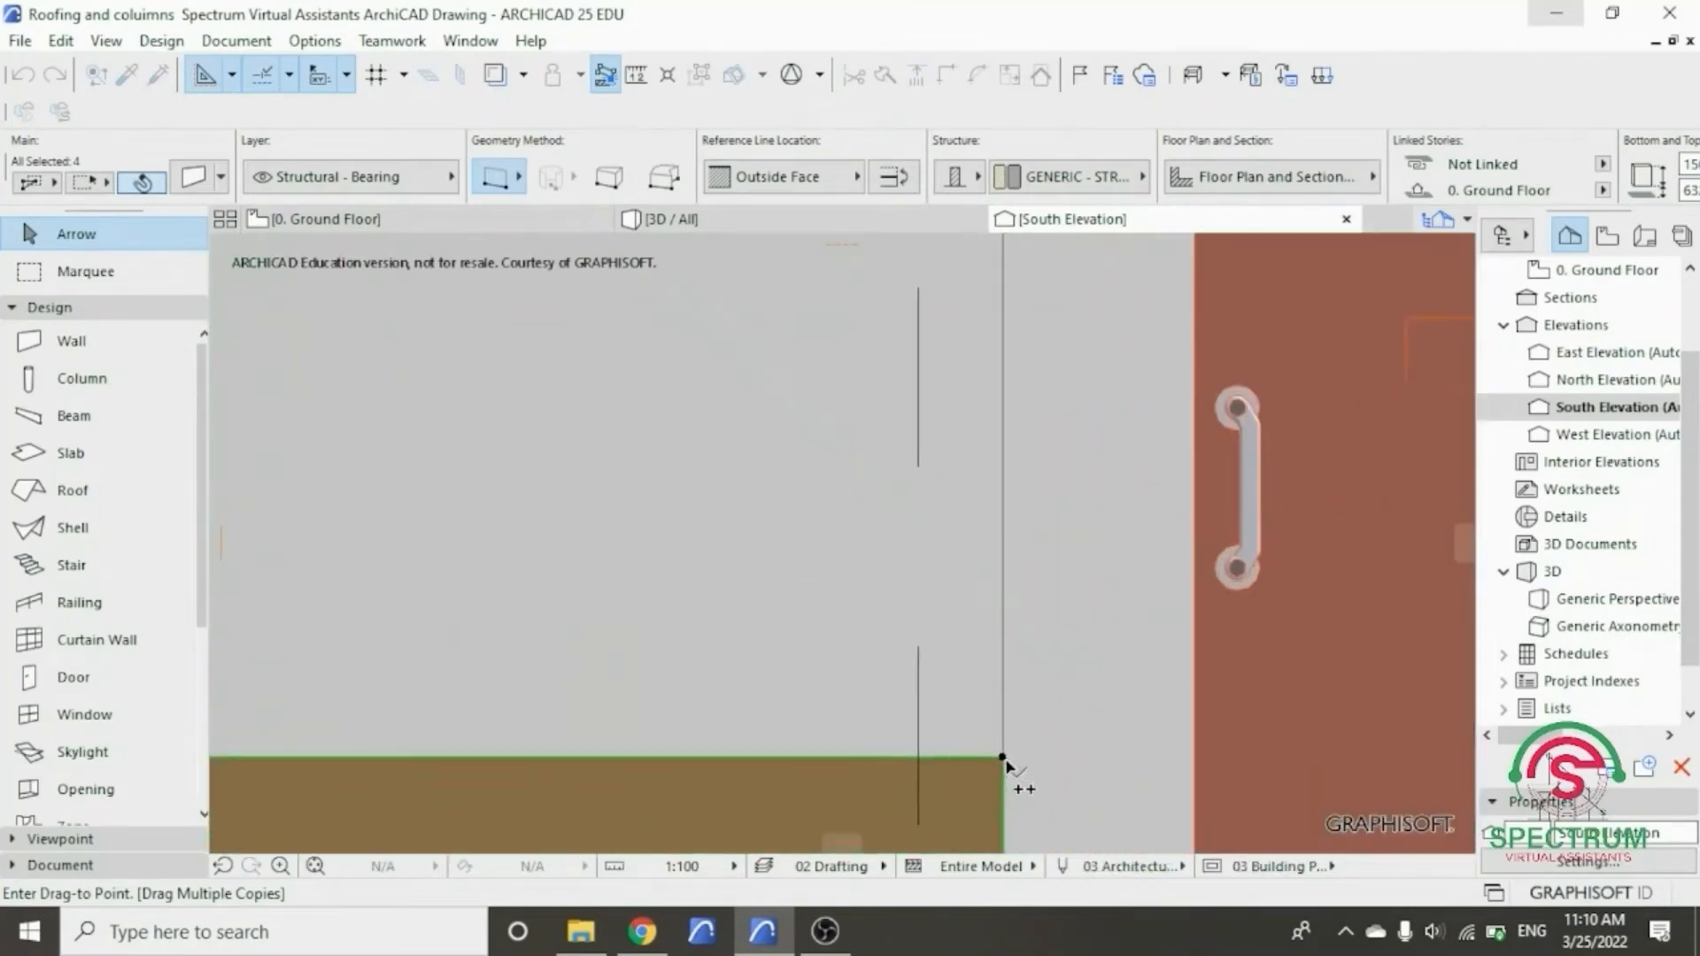
left_click(1000, 755)
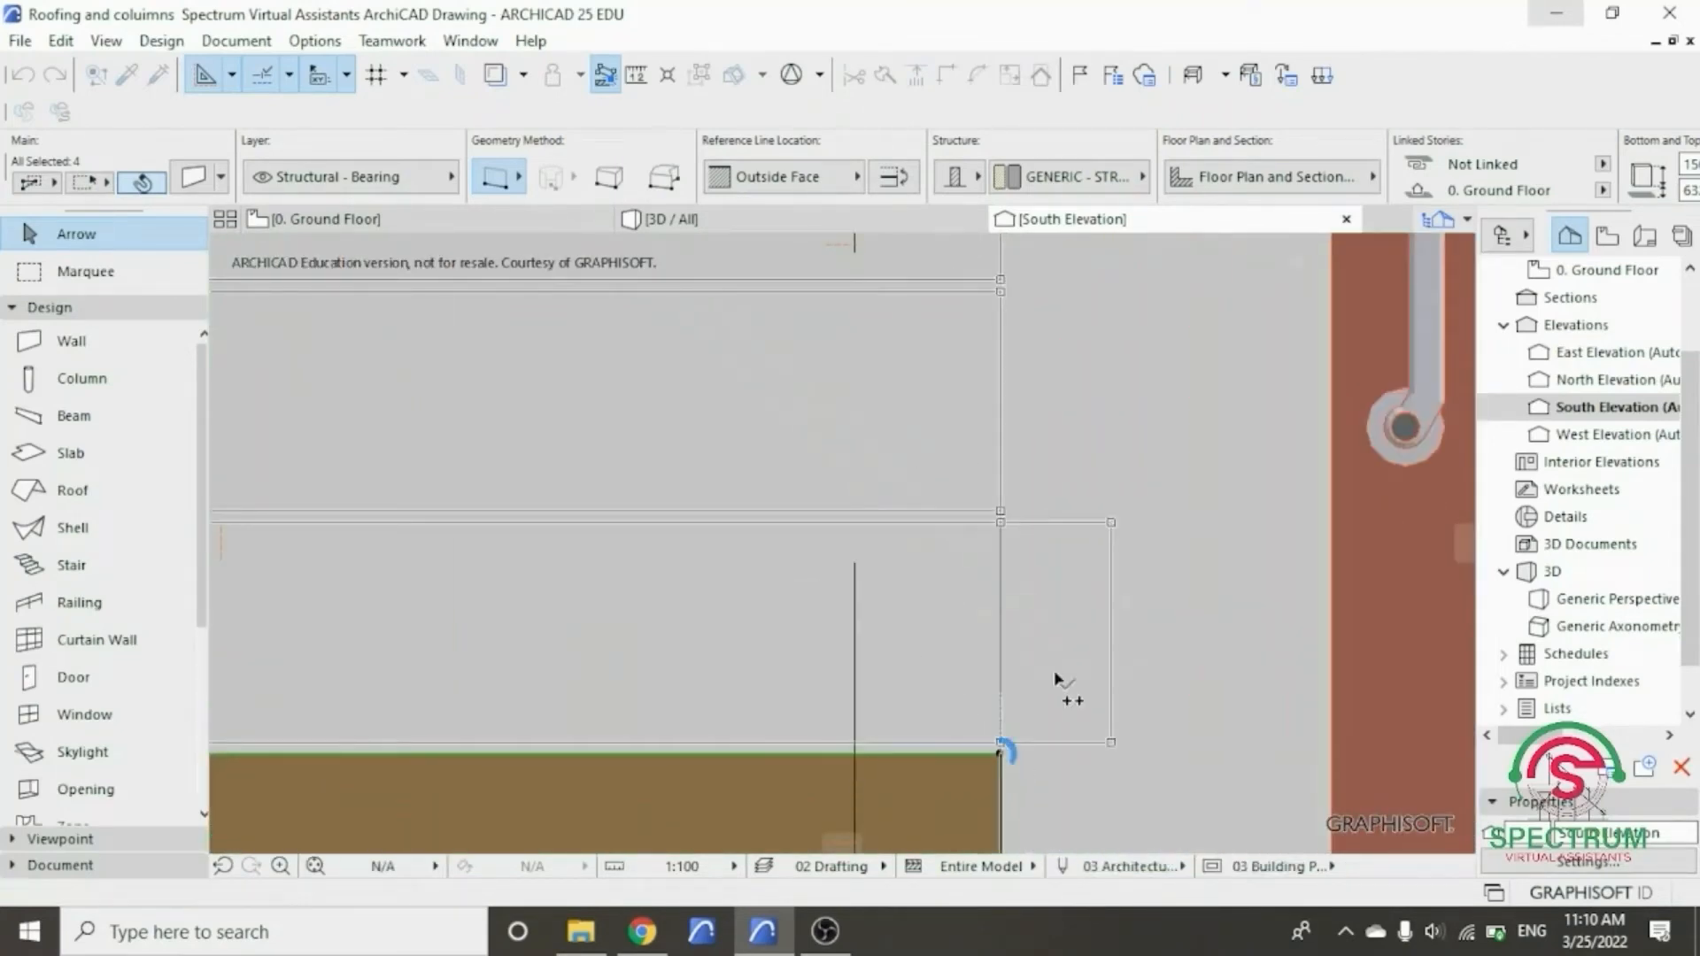
- Place the second and third copies of the four-band set straight up on the front stack, the third at 1896 mm
scroll(1087, 620, "down", 5)
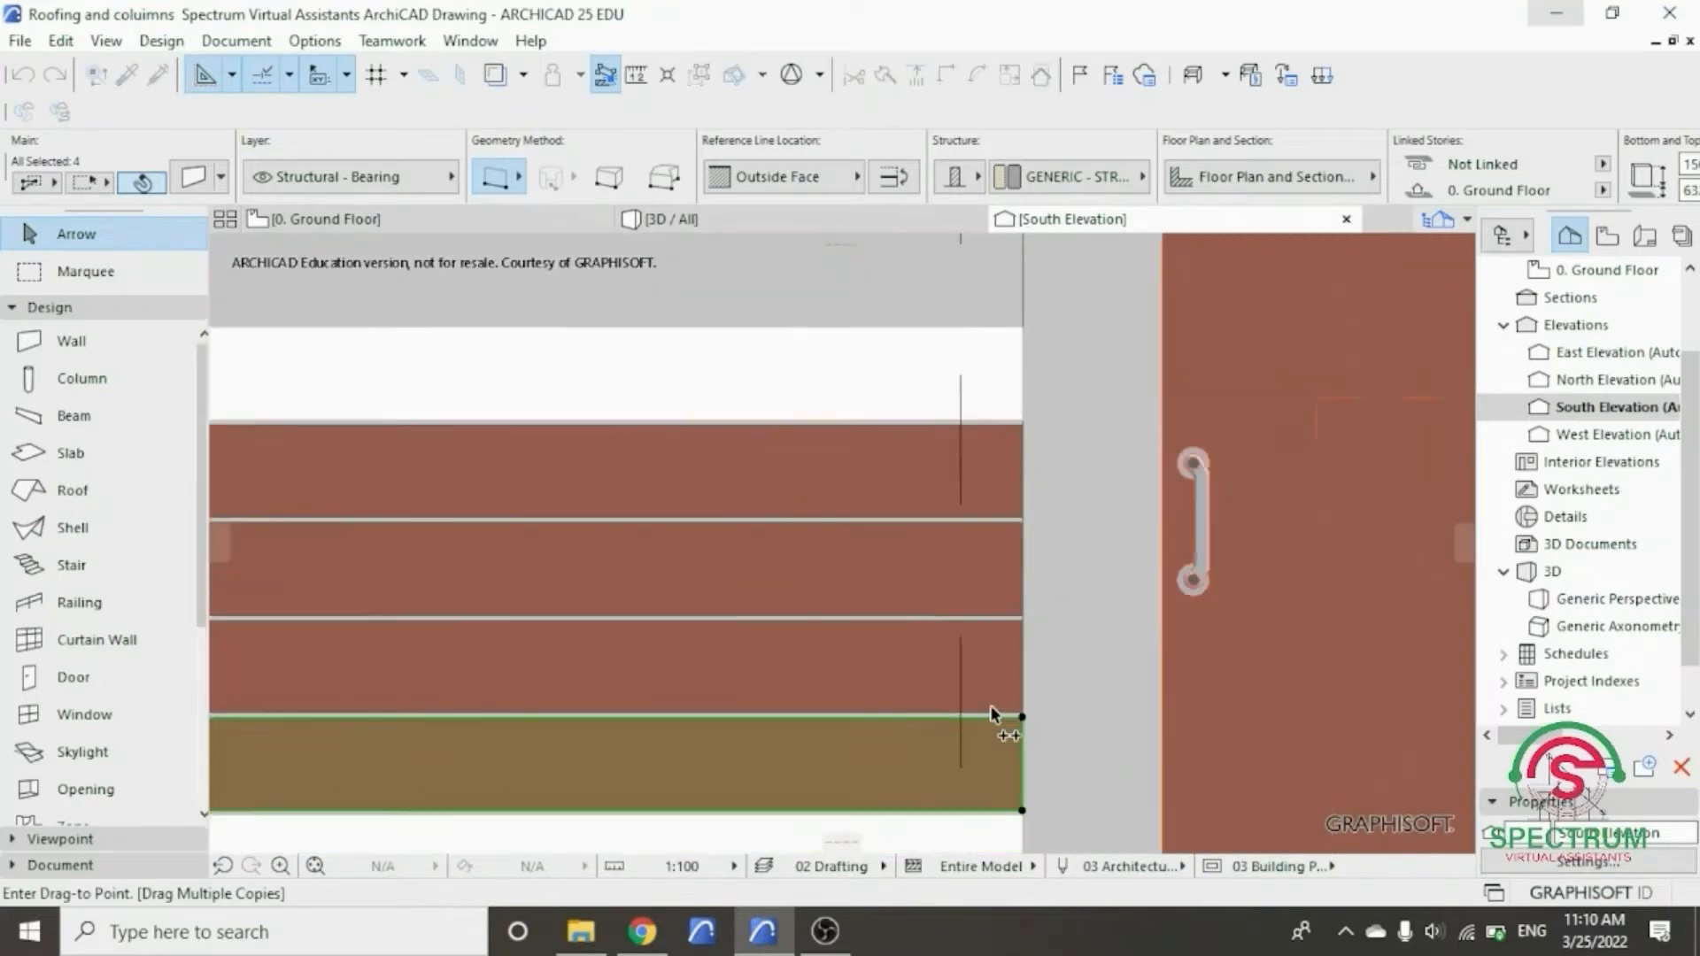
scroll(1001, 709, "down", 3)
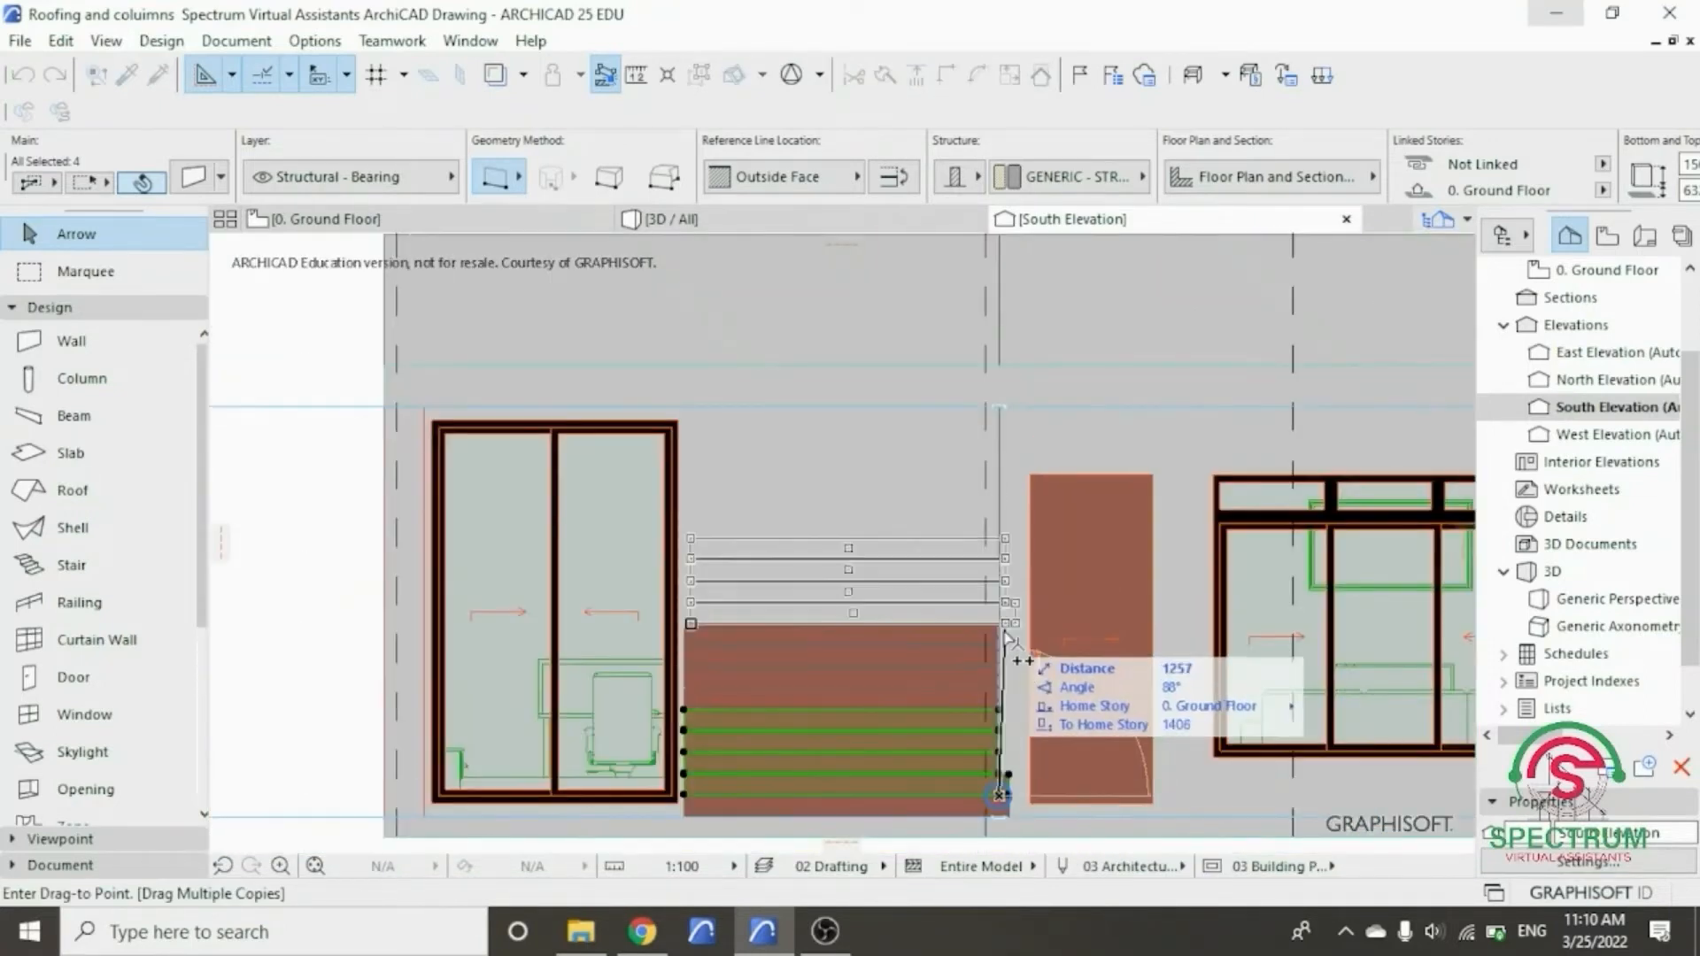
scroll(1002, 635, "up", 5)
scroll(1002, 638, "up", 3)
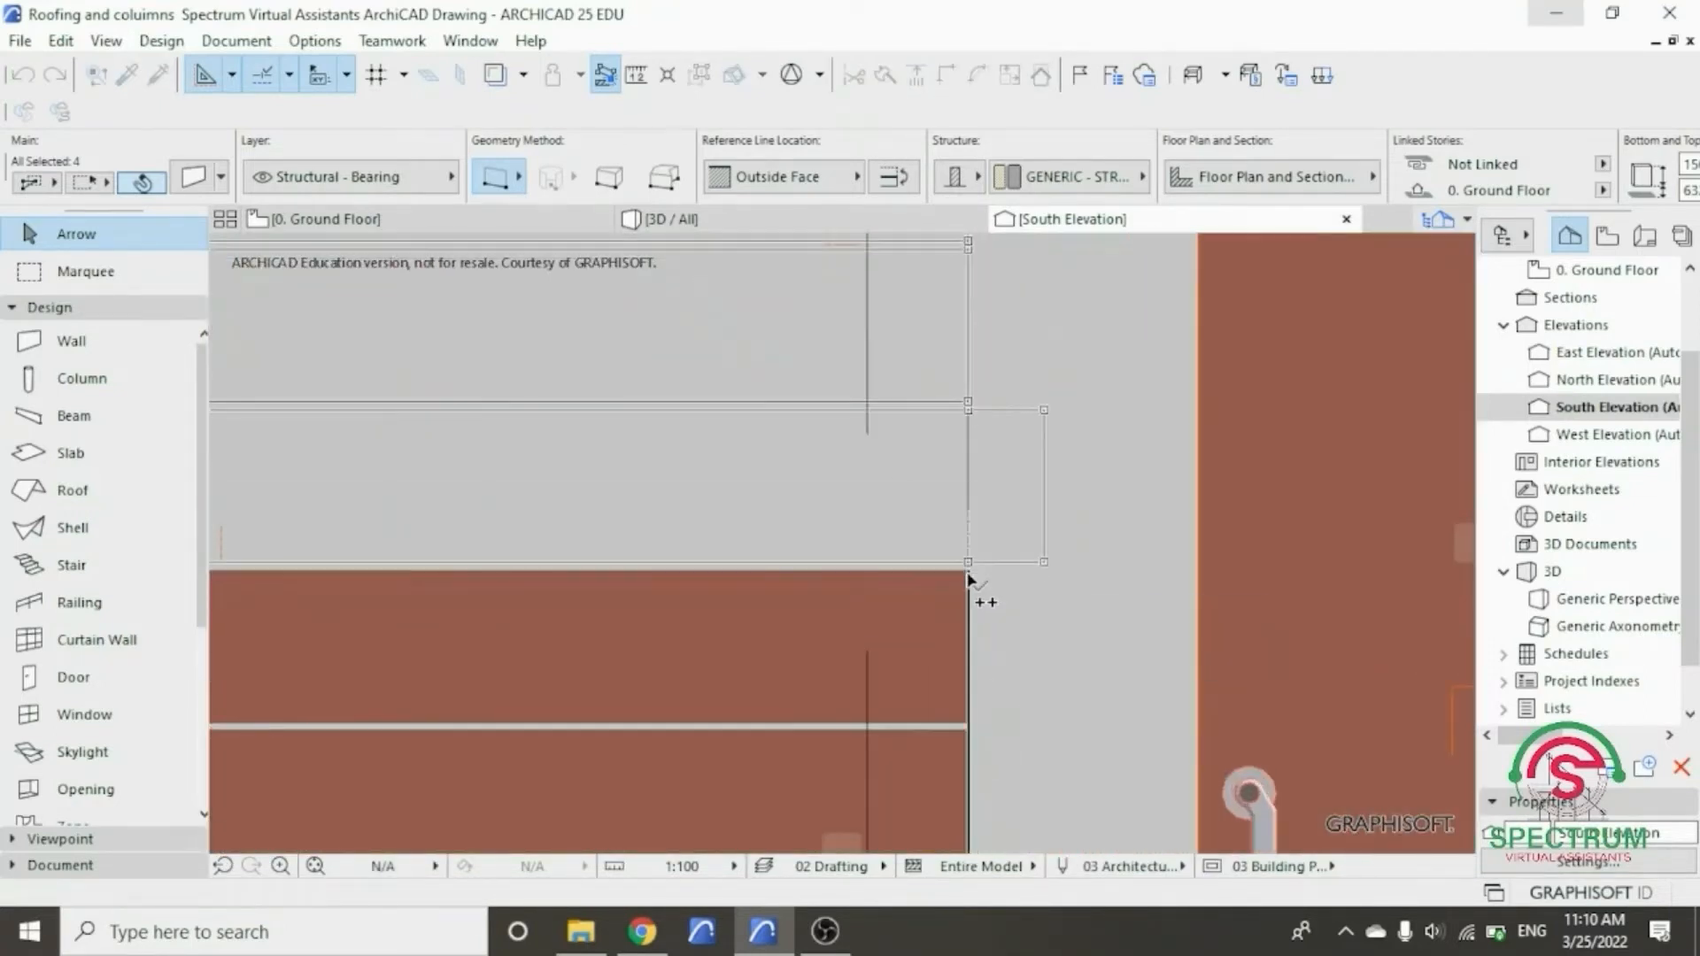
scroll(1048, 639, "down", 6)
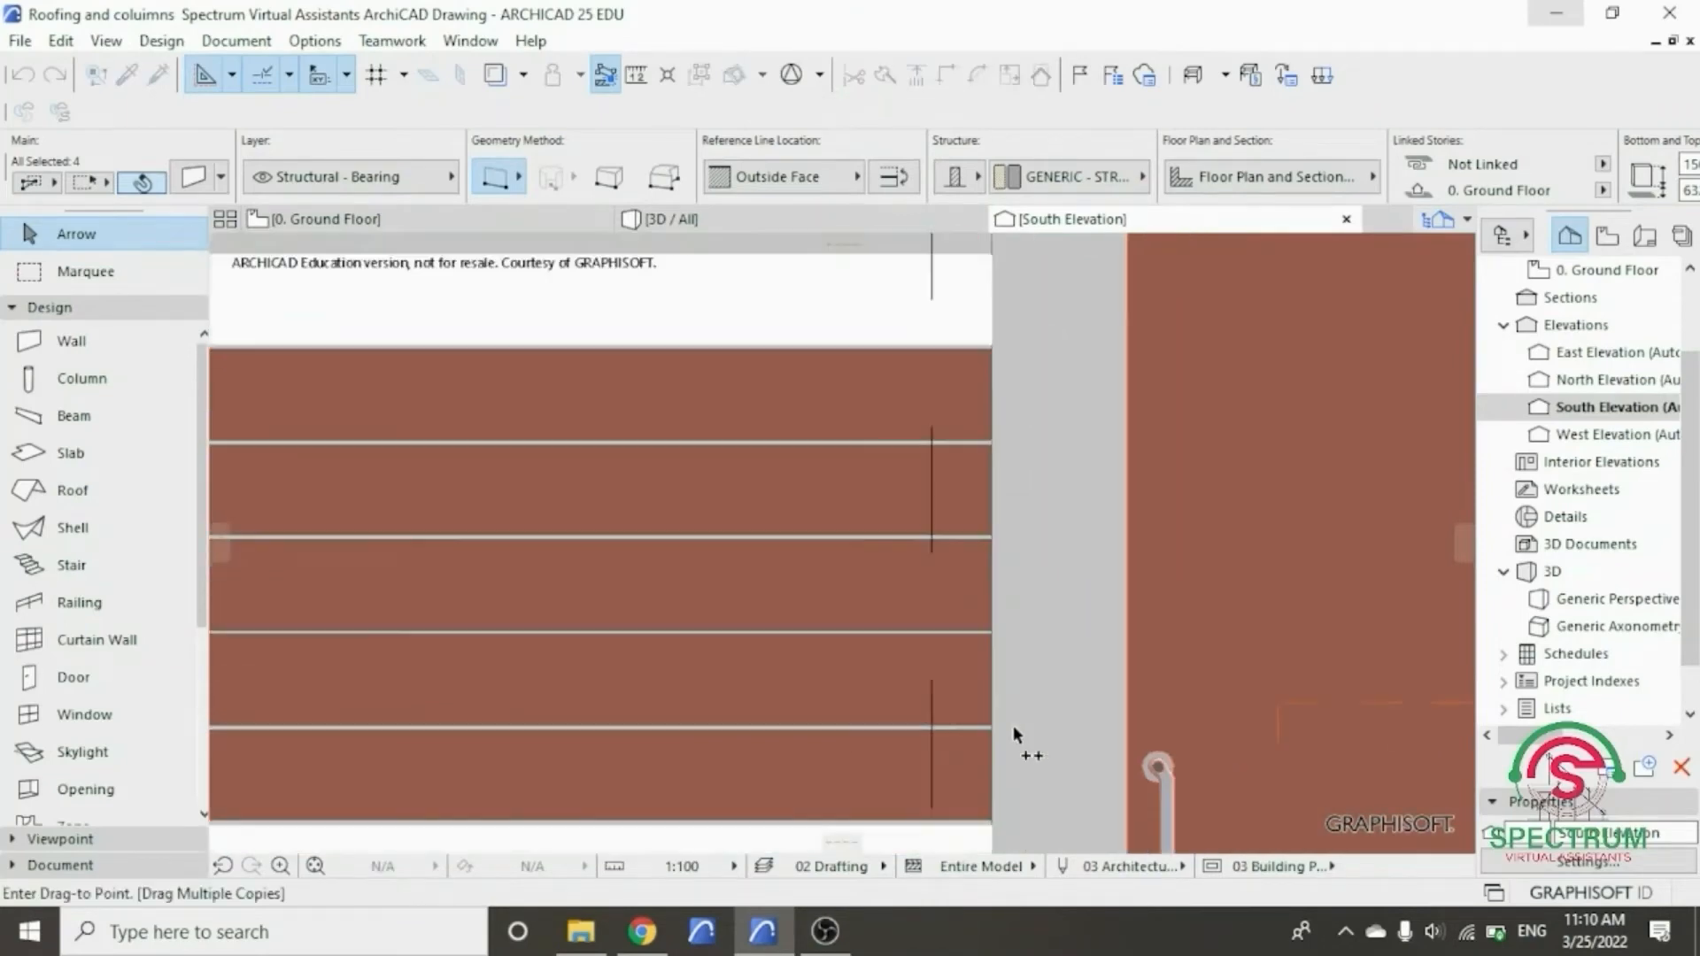
scroll(927, 611, "down", 2)
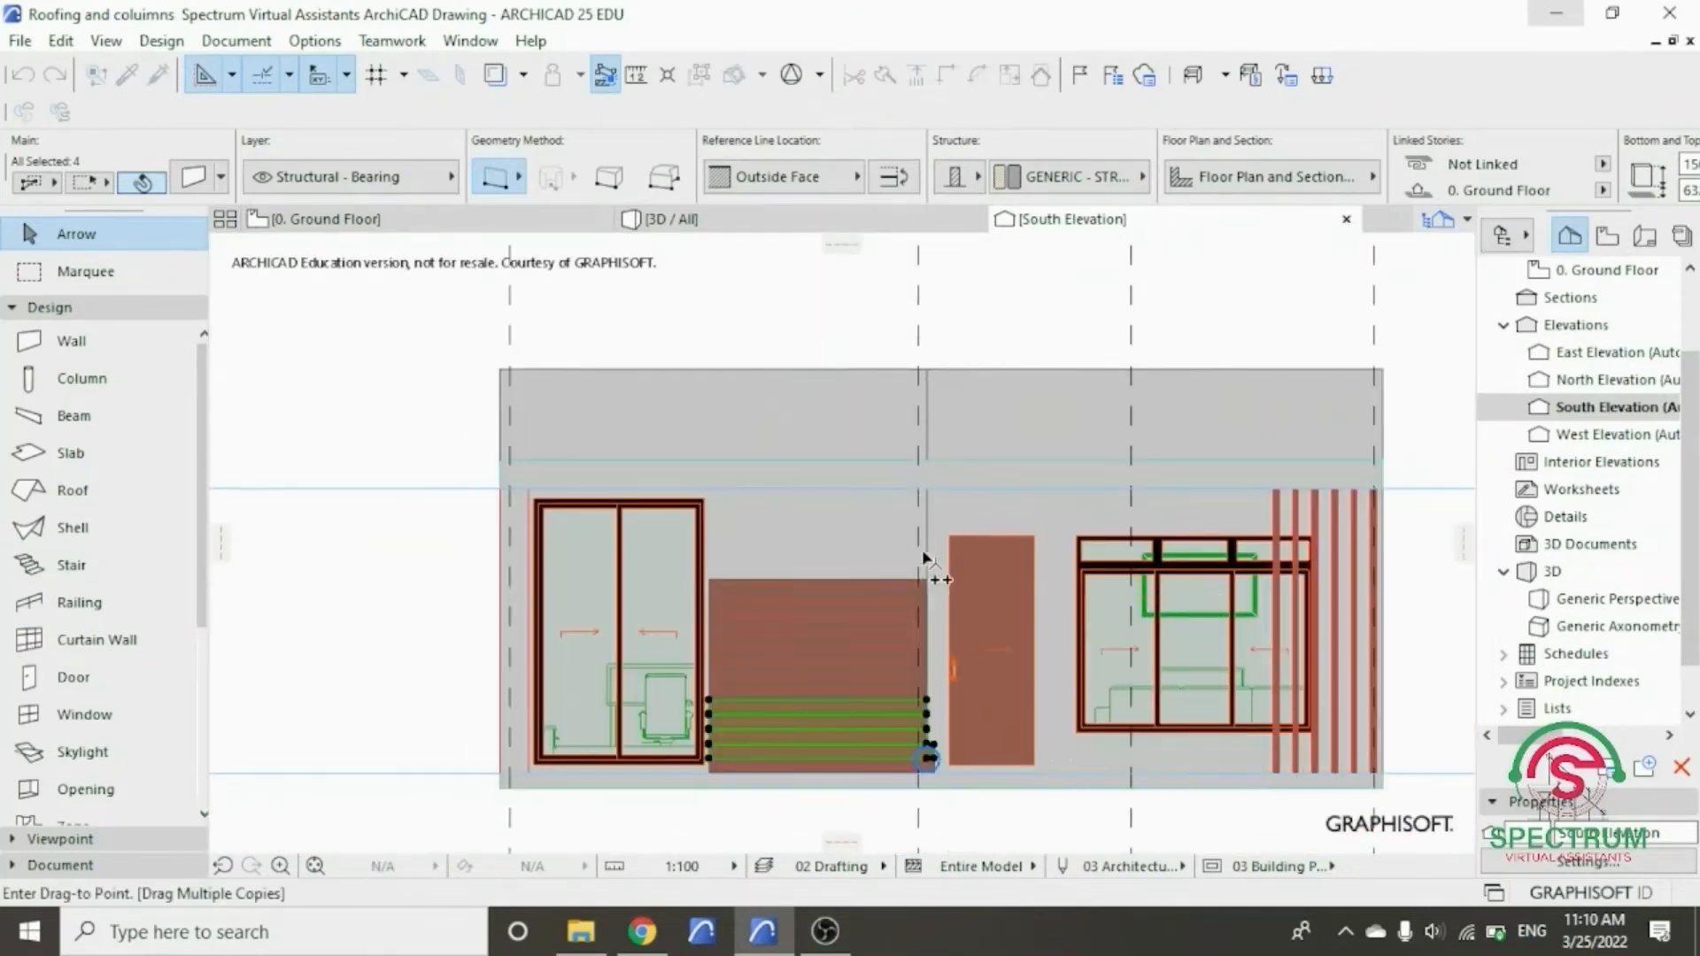
scroll(935, 620, "up", 5)
scroll(934, 636, "up", 2)
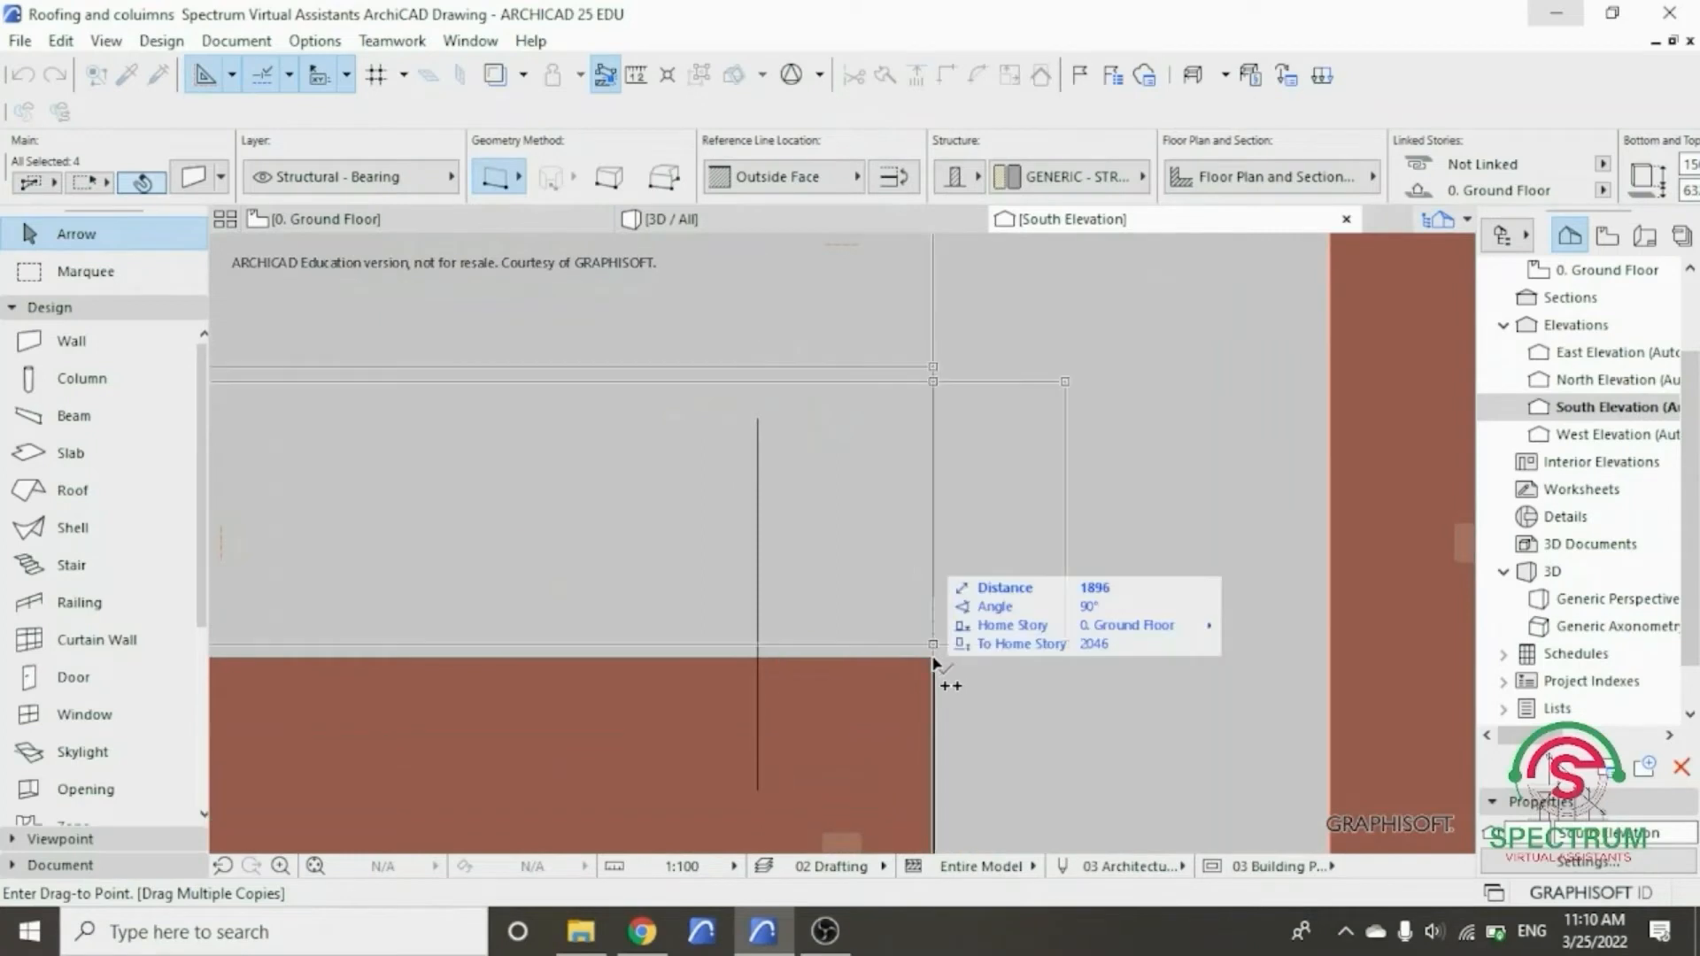
scroll(1222, 607, "down", 5)
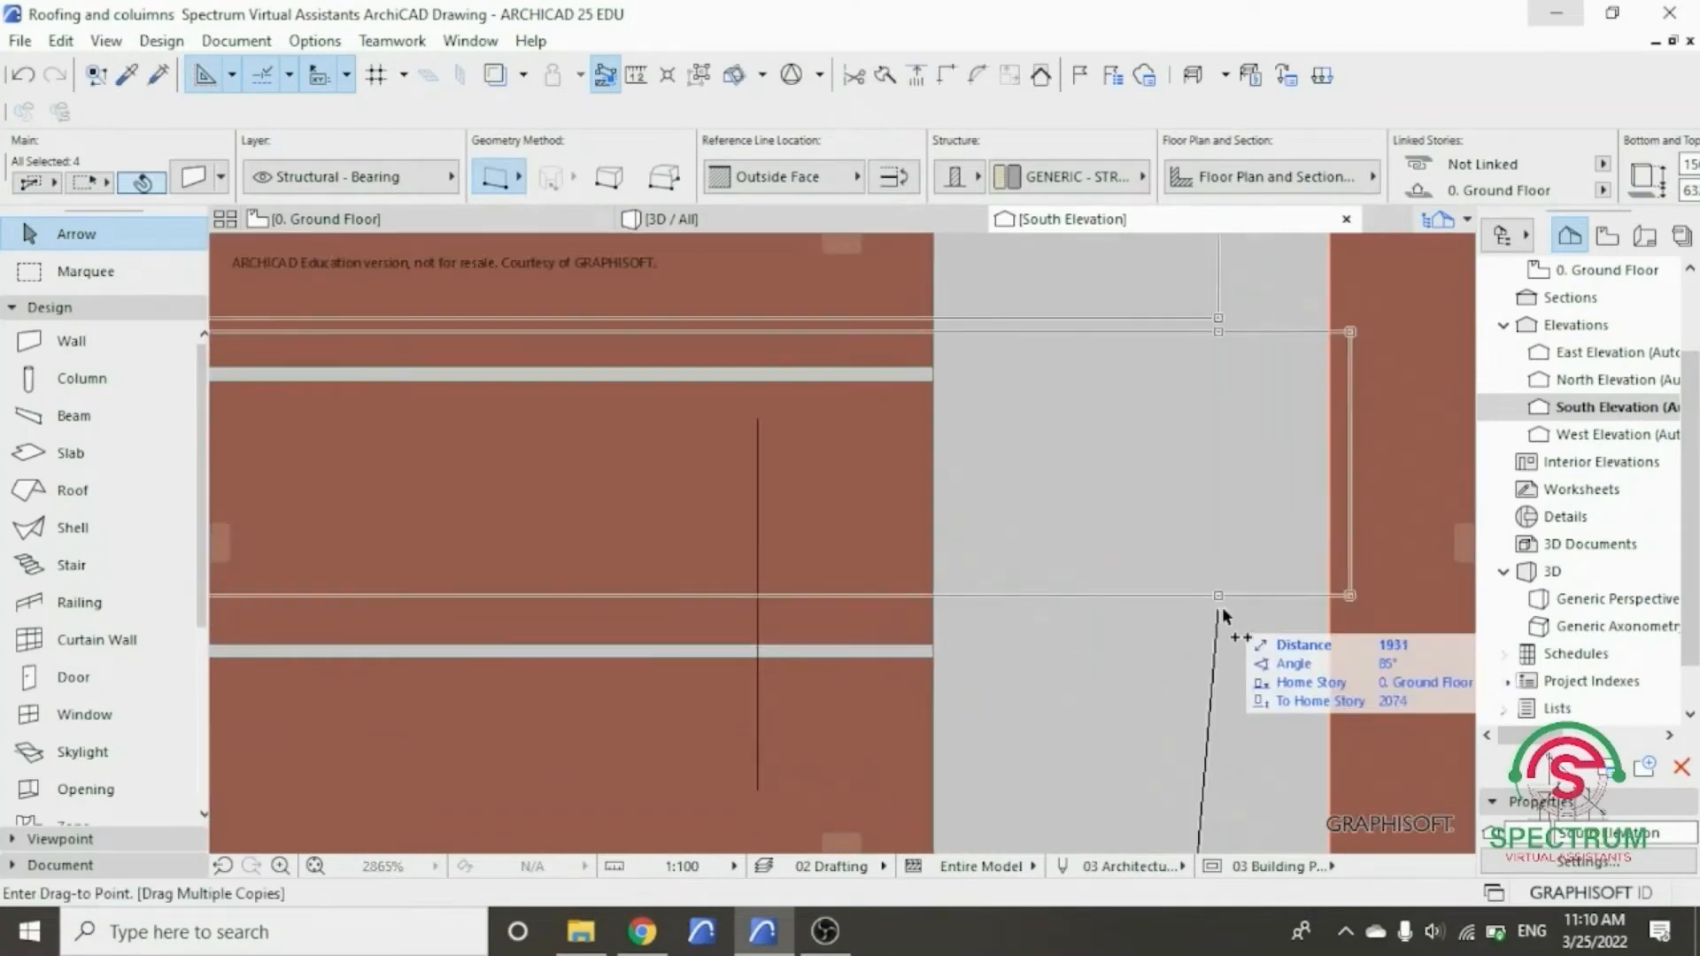
- Place the fourth and fifth copies of the four-band set straight up on the front stack, the fifth at 3160 mm
scroll(1220, 616, "down", 5)
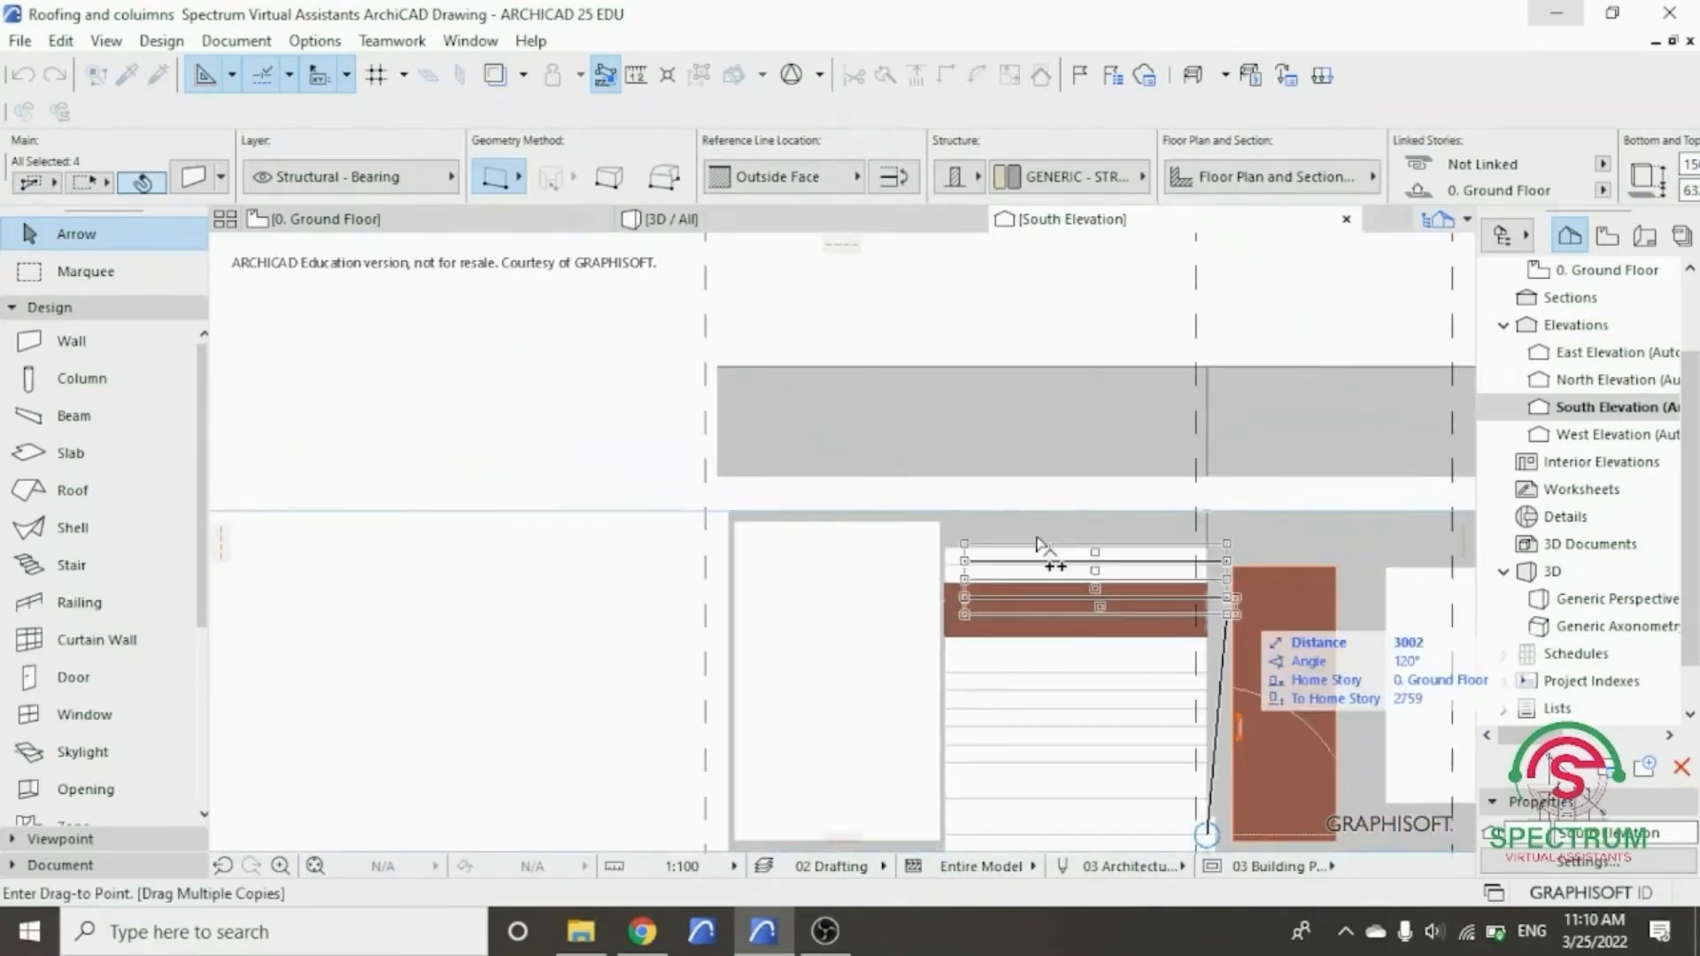
scroll(1121, 543, "up", 6)
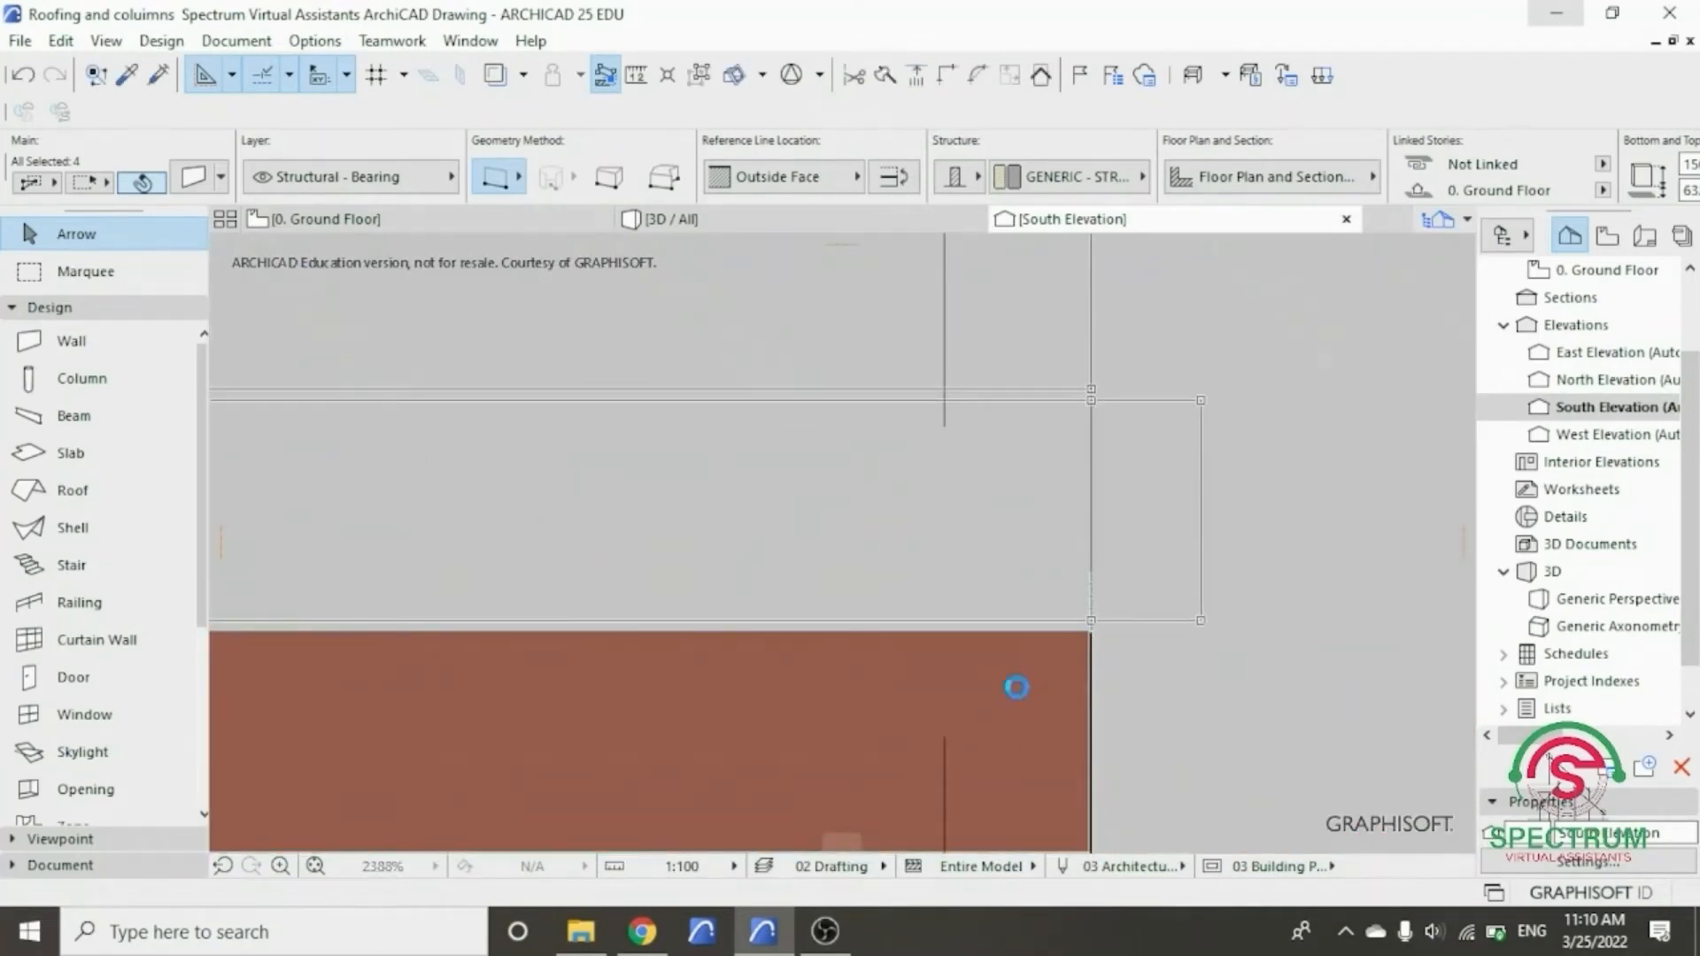
scroll(1016, 688, "down", 5)
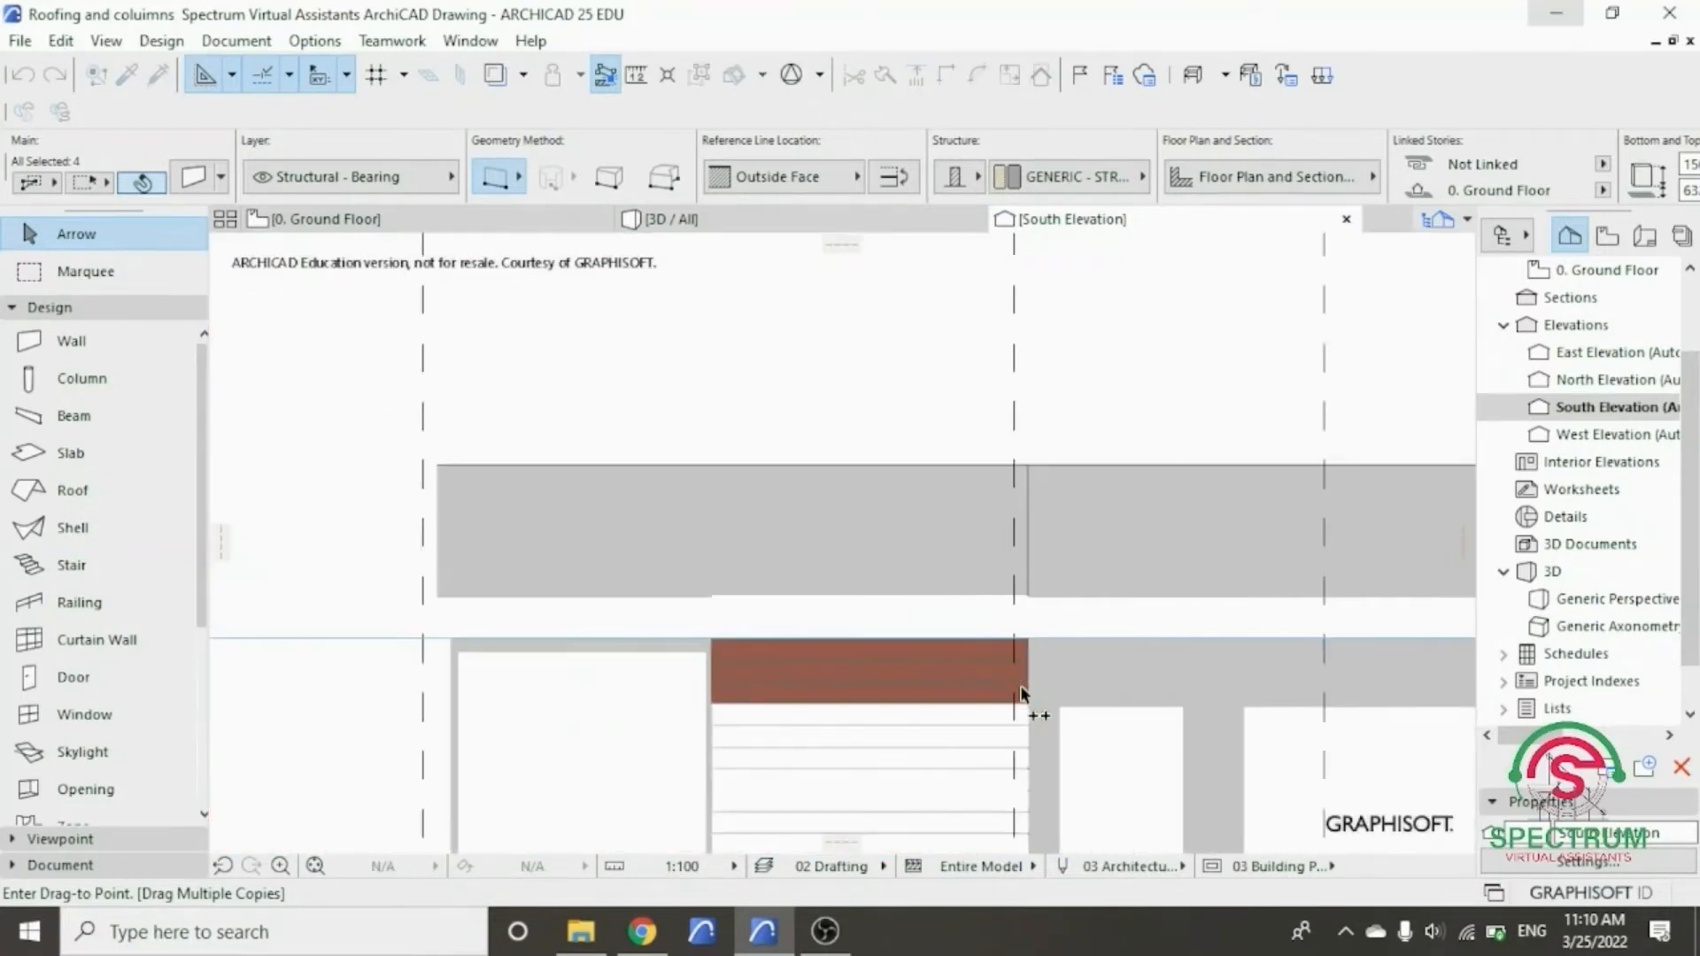
scroll(1021, 693, "up", 4)
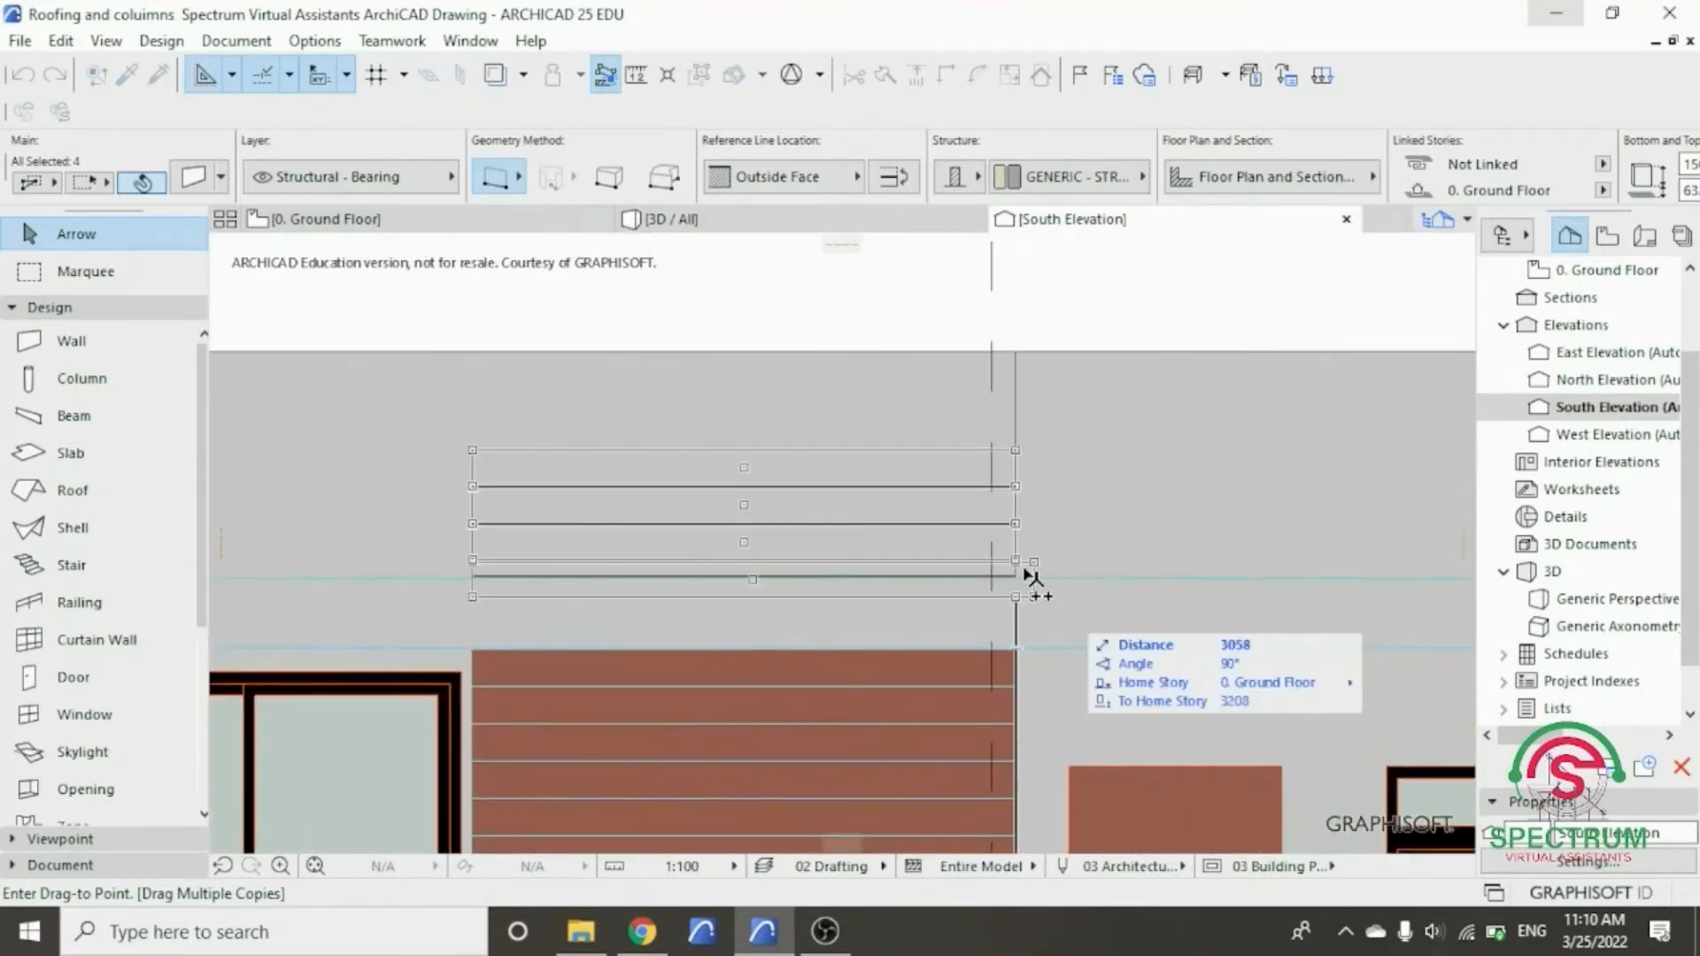
scroll(1024, 578, "up", 5)
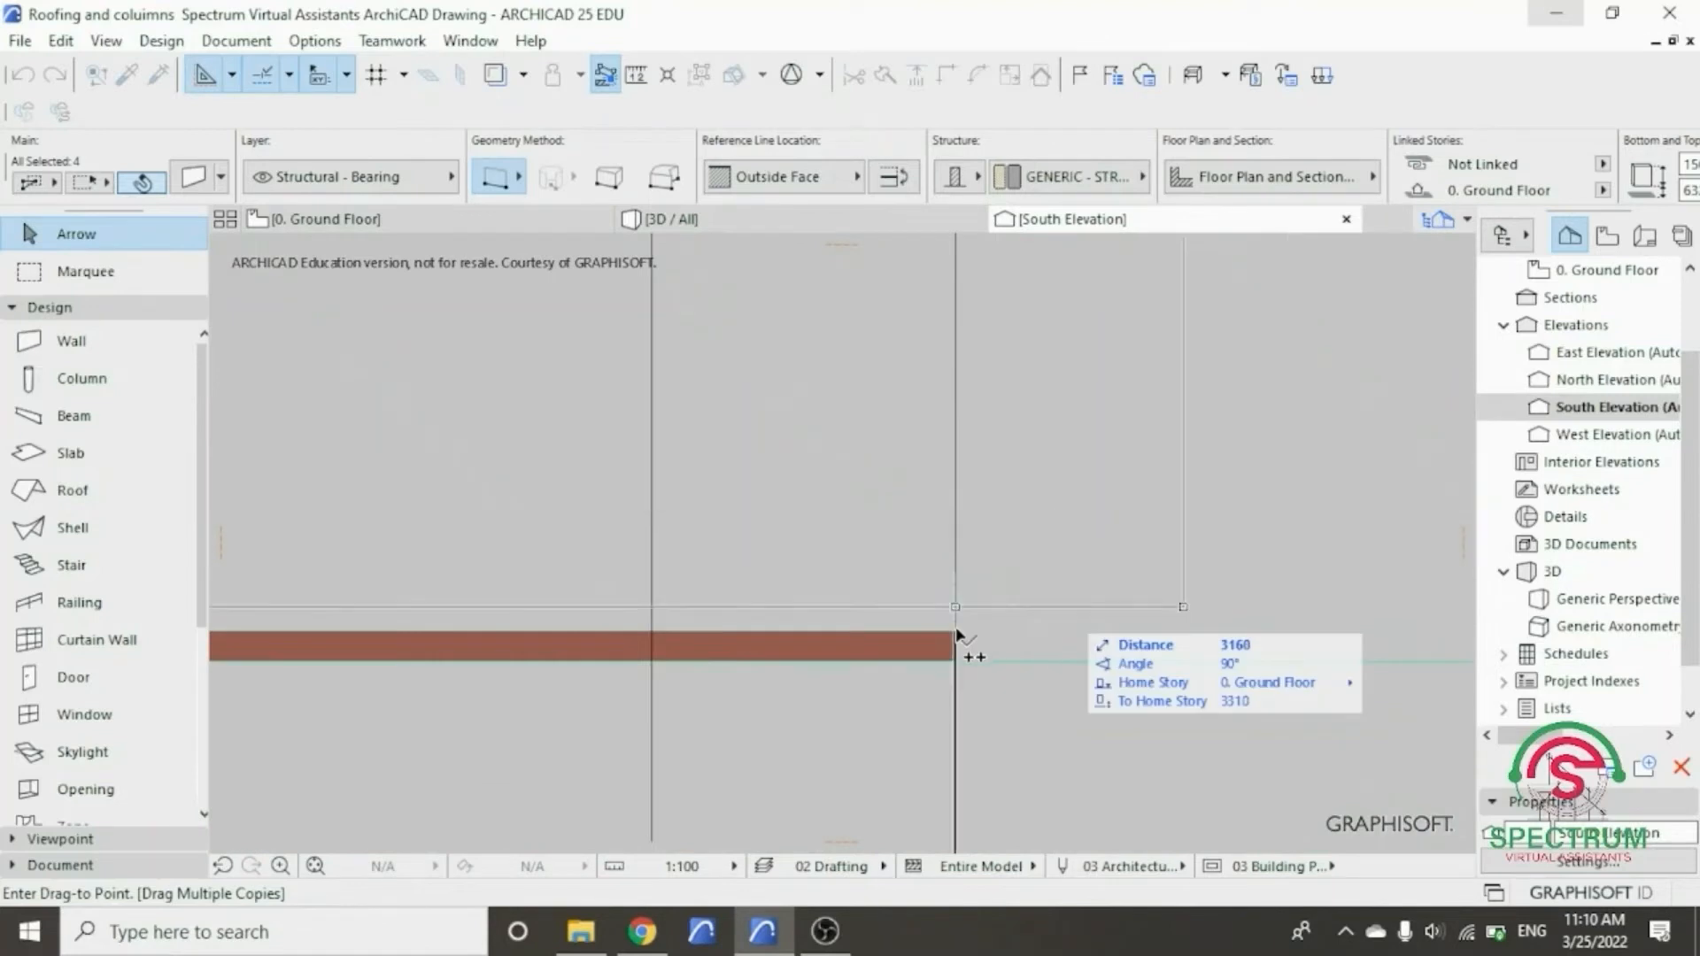
left_click(955, 634)
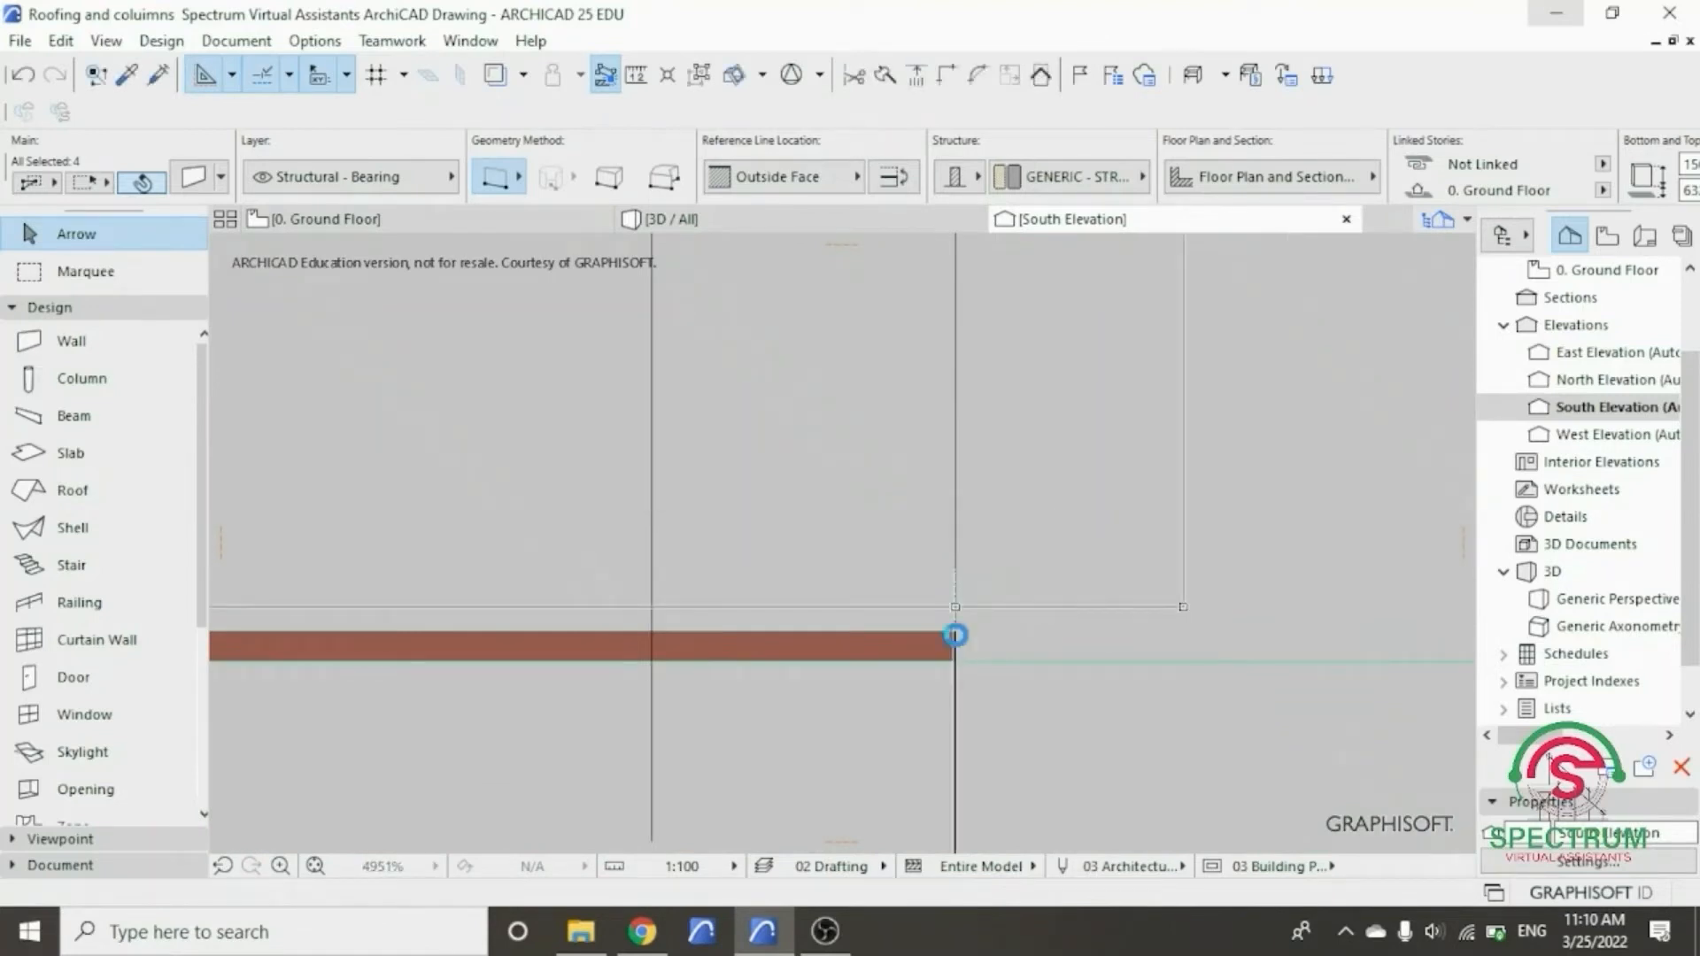
scroll(944, 731, "down", 4)
scroll(942, 729, "down", 5)
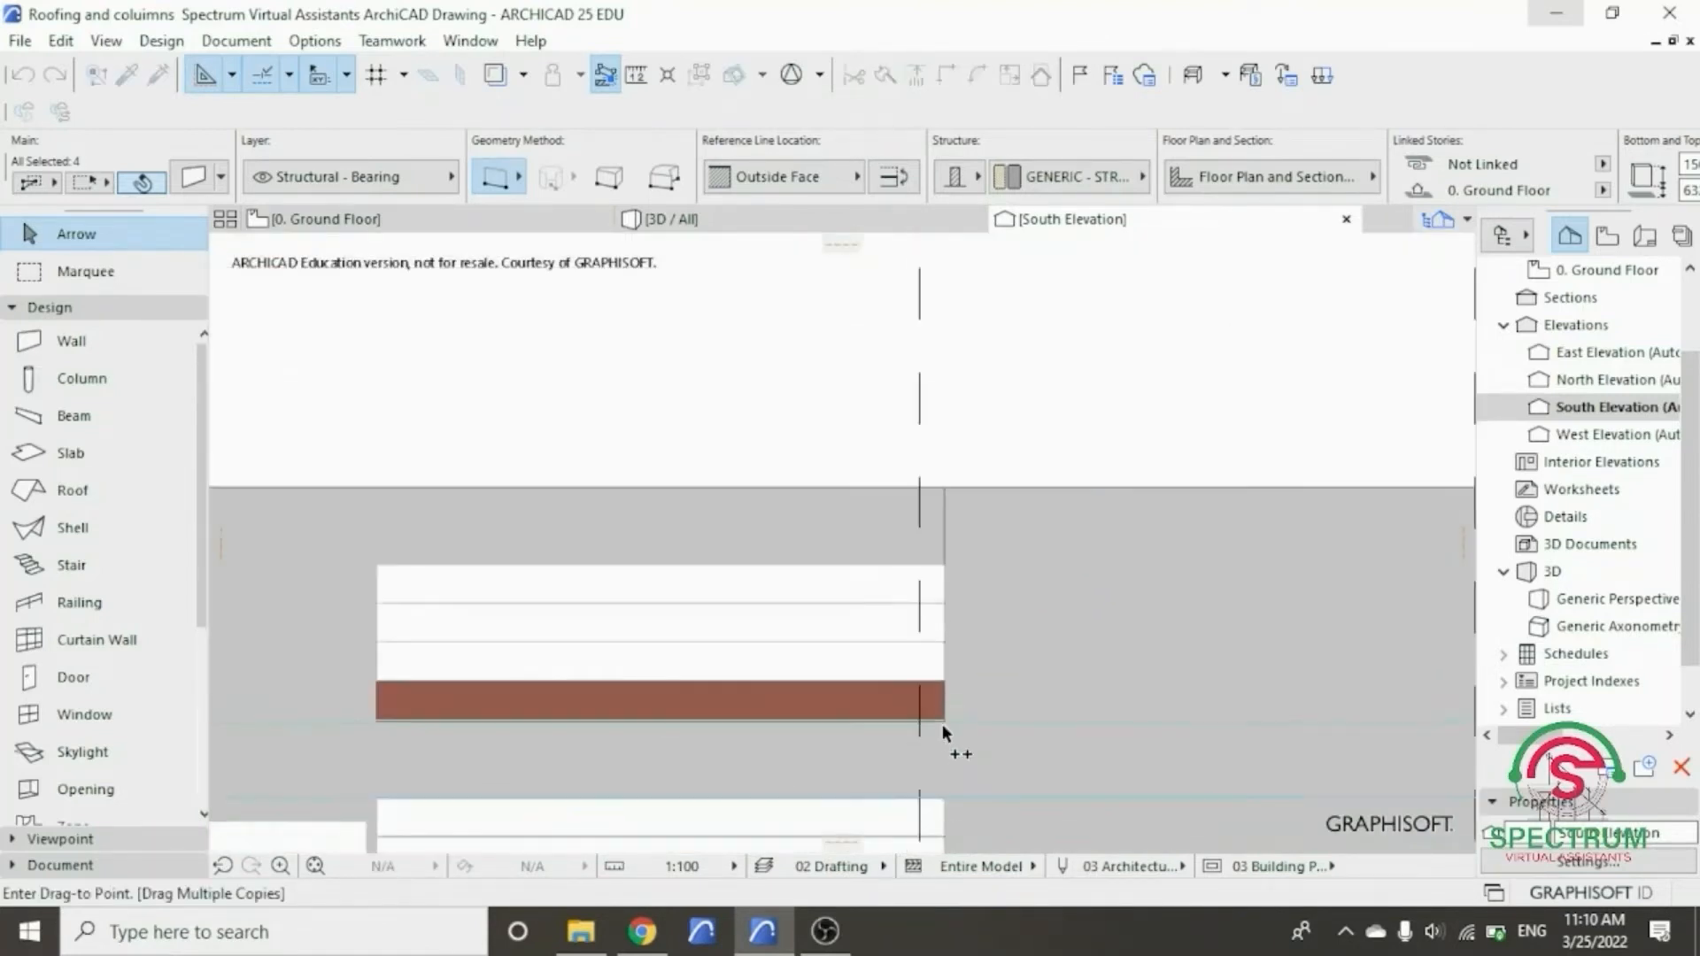
- Place the sixth four-band set on top of the front stack, finish the multiple-copy drag and deselect the bands
scroll(944, 588, "up", 6)
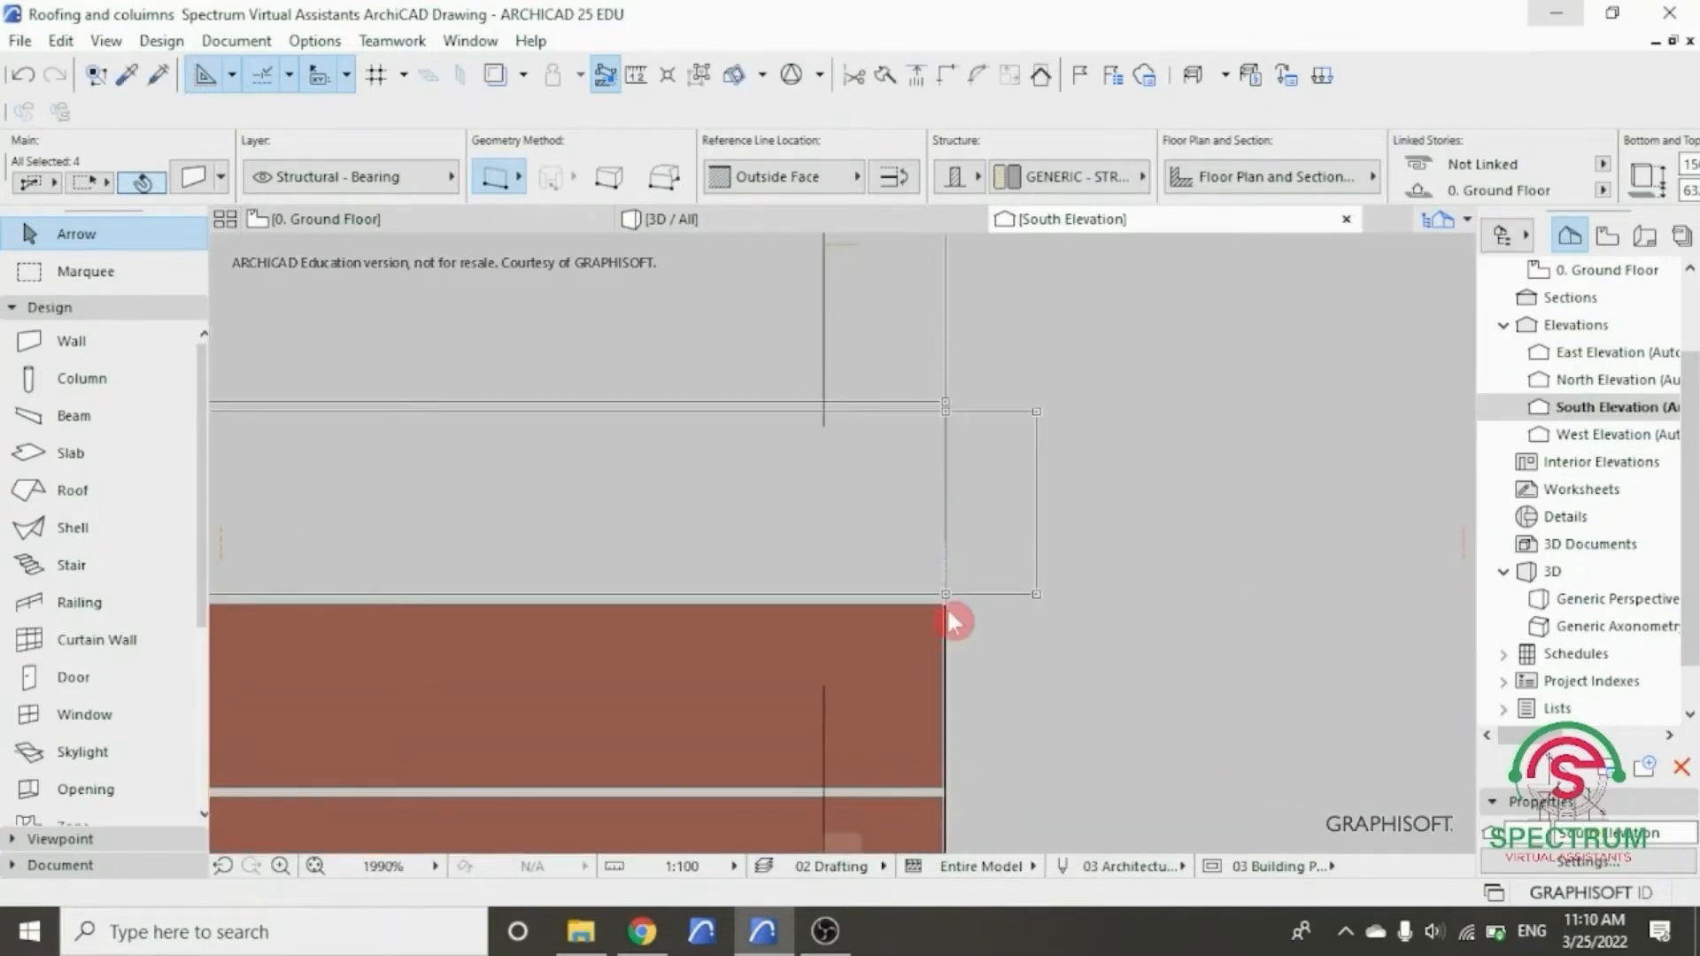
scroll(949, 731, "down", 5)
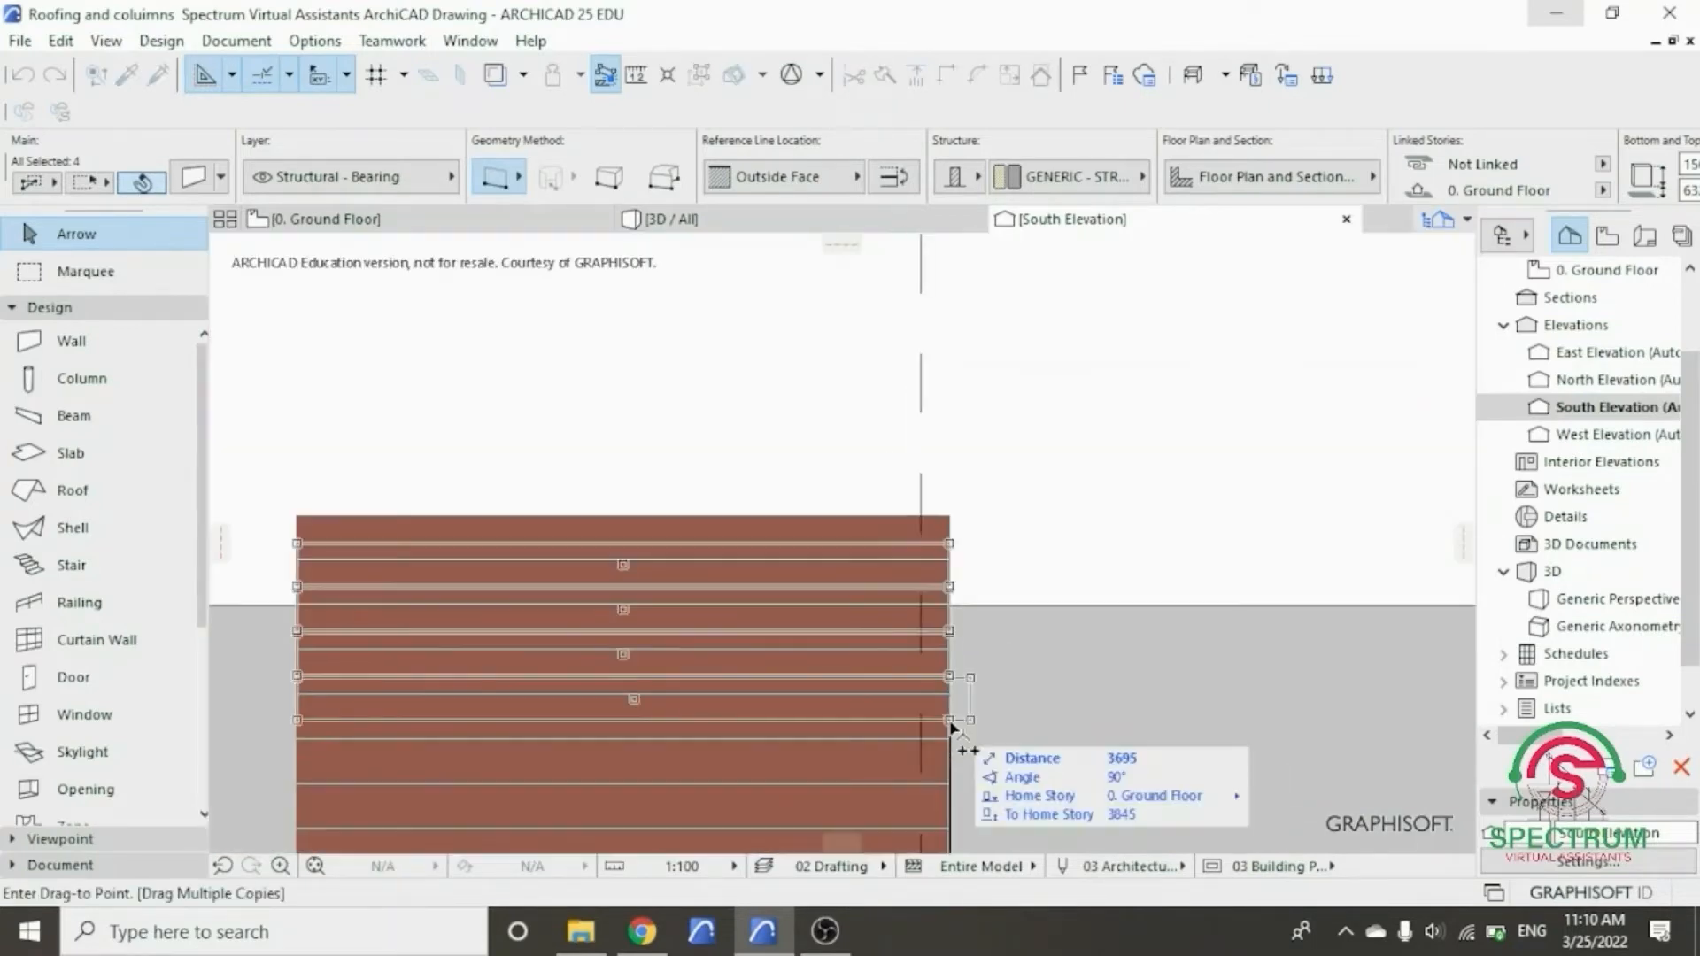
left_click(952, 714)
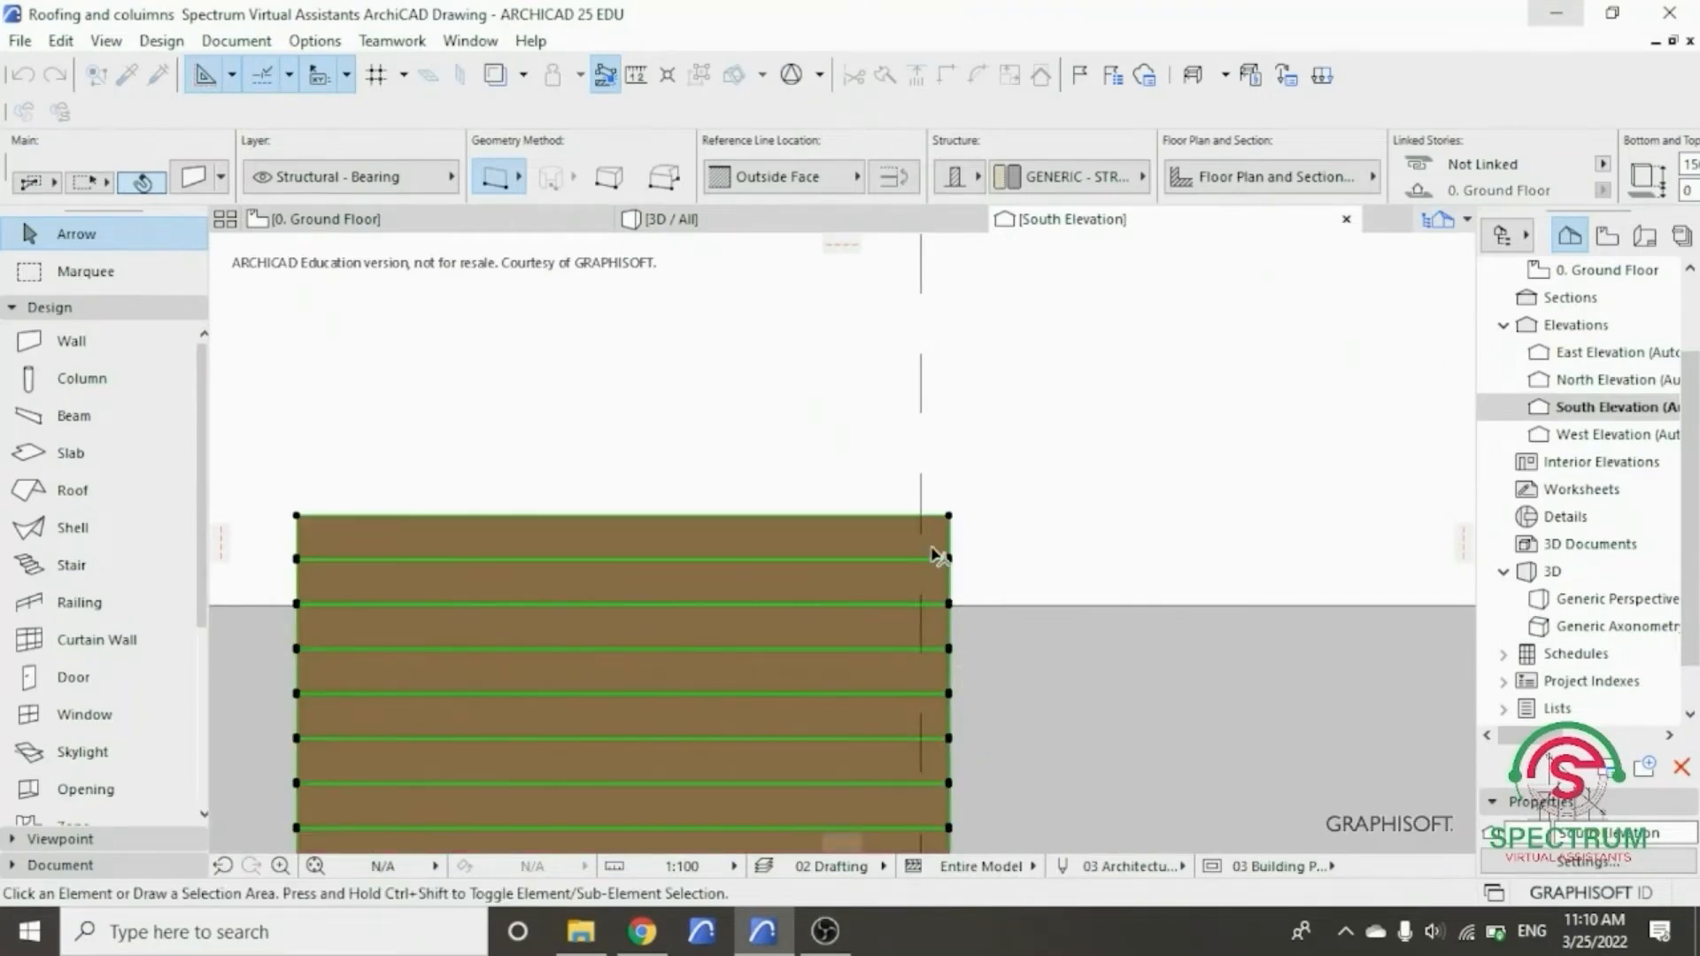
key("Escape")
- Delete the two topmost bands of the front stack that rise above the parapet wall
scroll(938, 557, "up", 5)
left_click(961, 512)
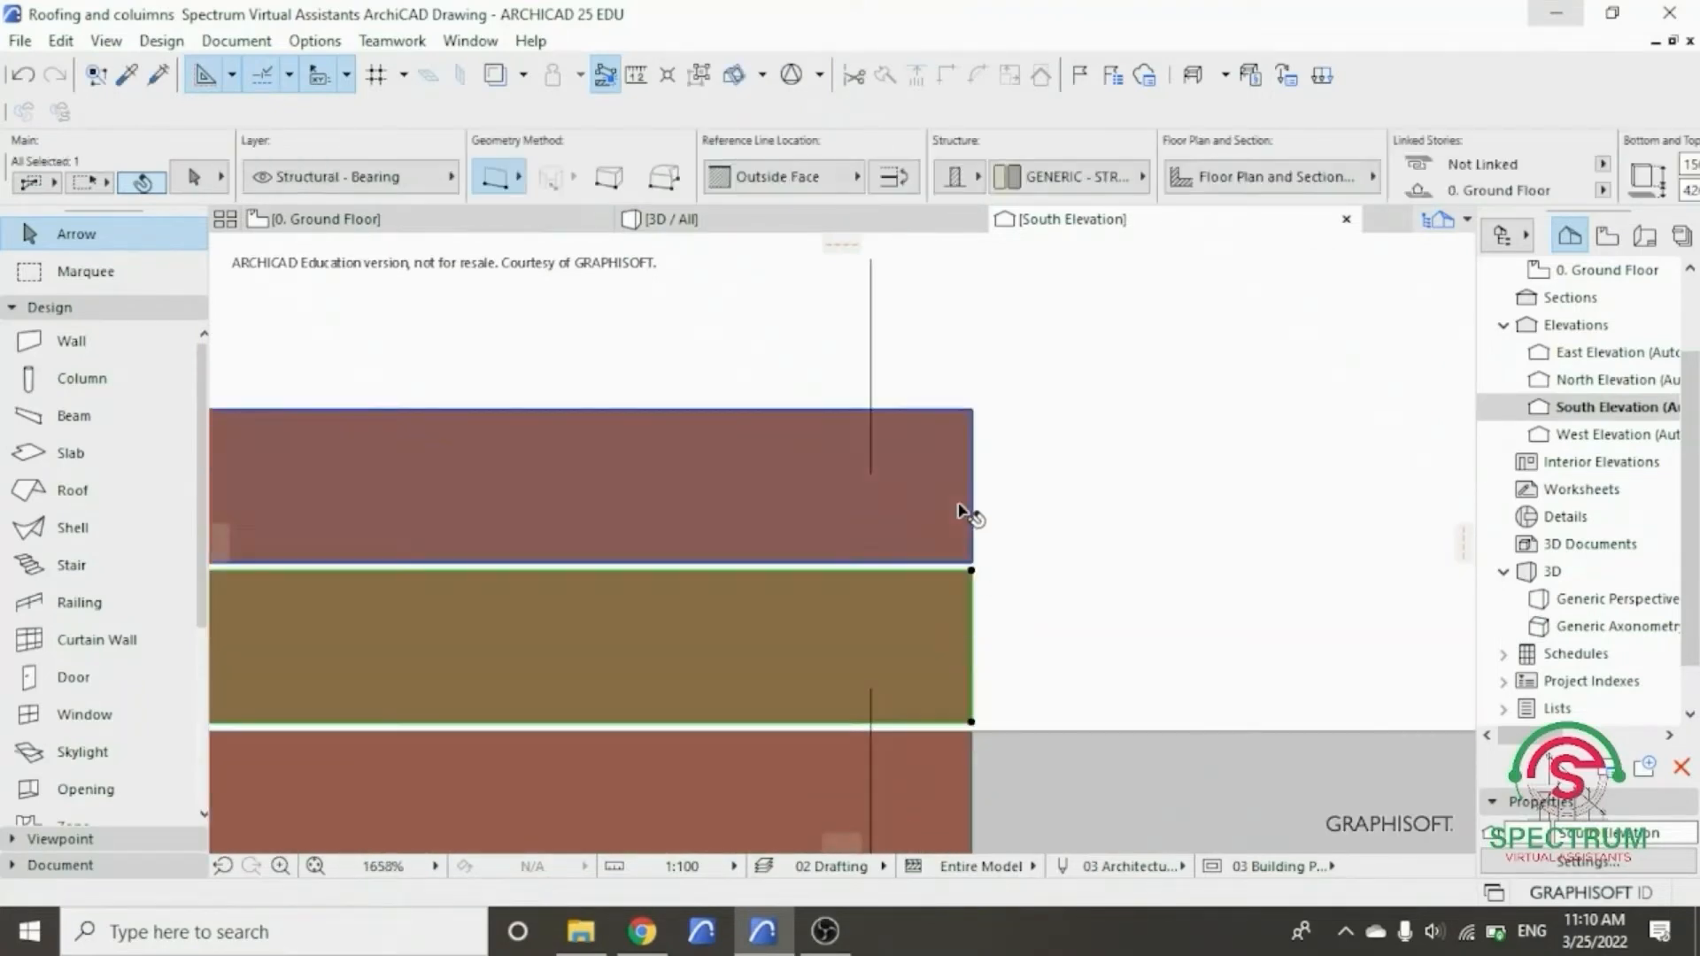
key("Delete")
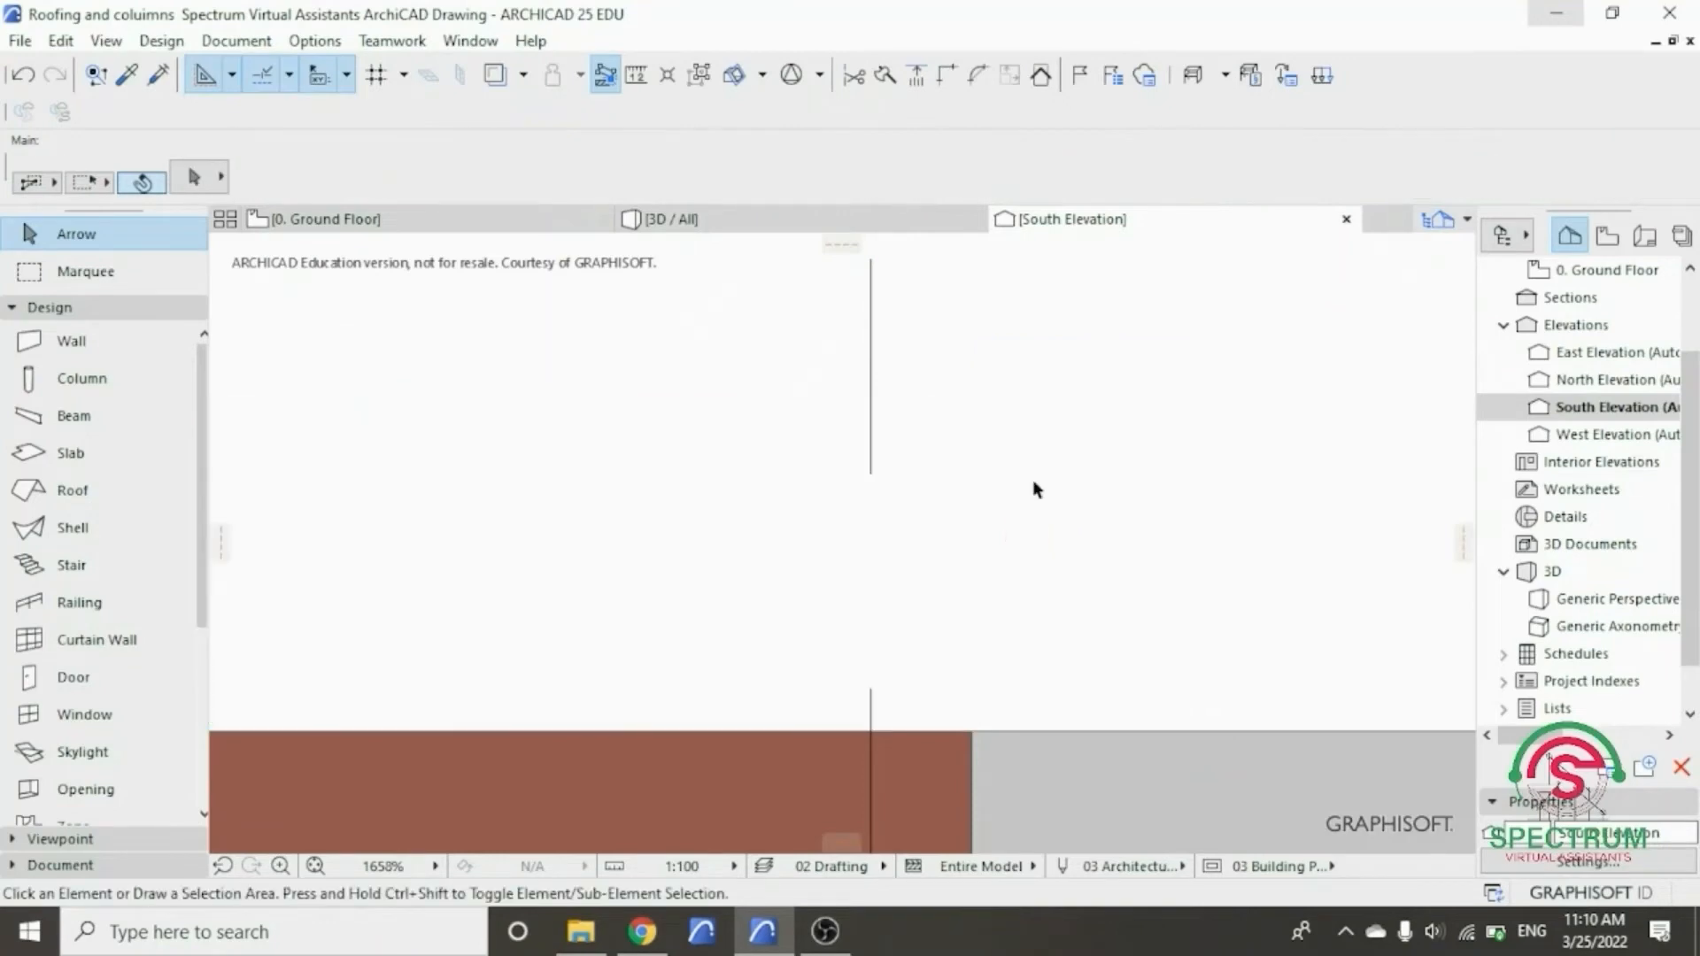
- Examine the banded front facade in the South Elevation and from the front and side in the 3D view
scroll(1029, 487, "down", 1)
left_click(315, 866)
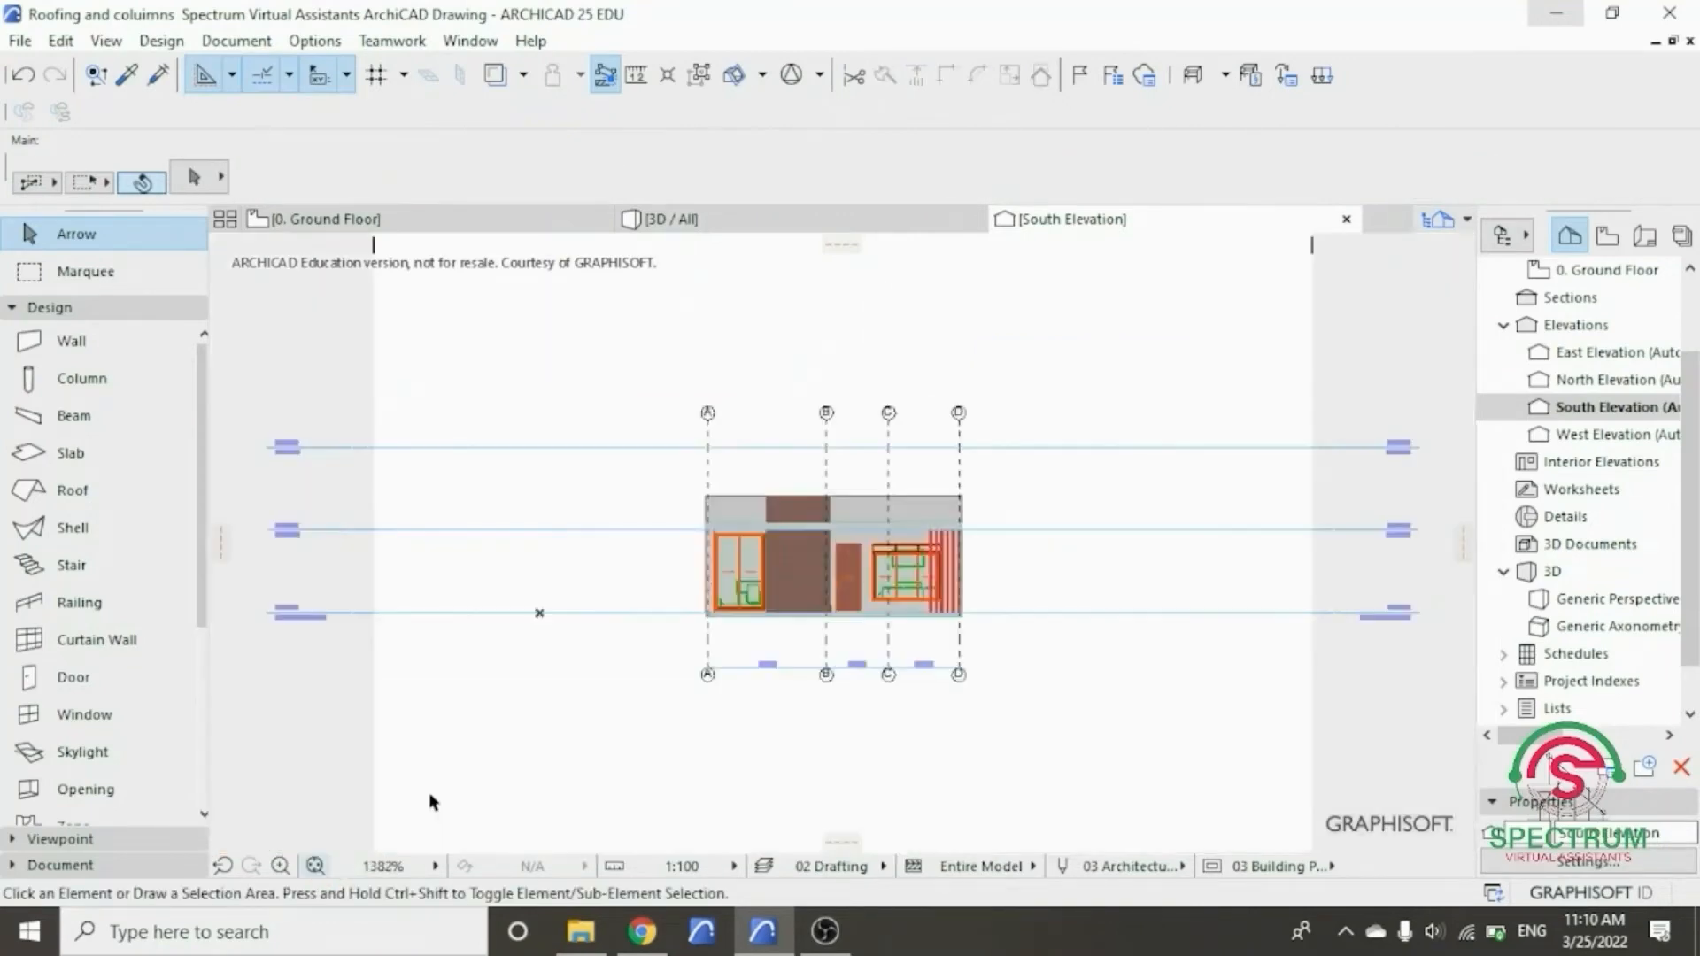
scroll(813, 582, "up", 5)
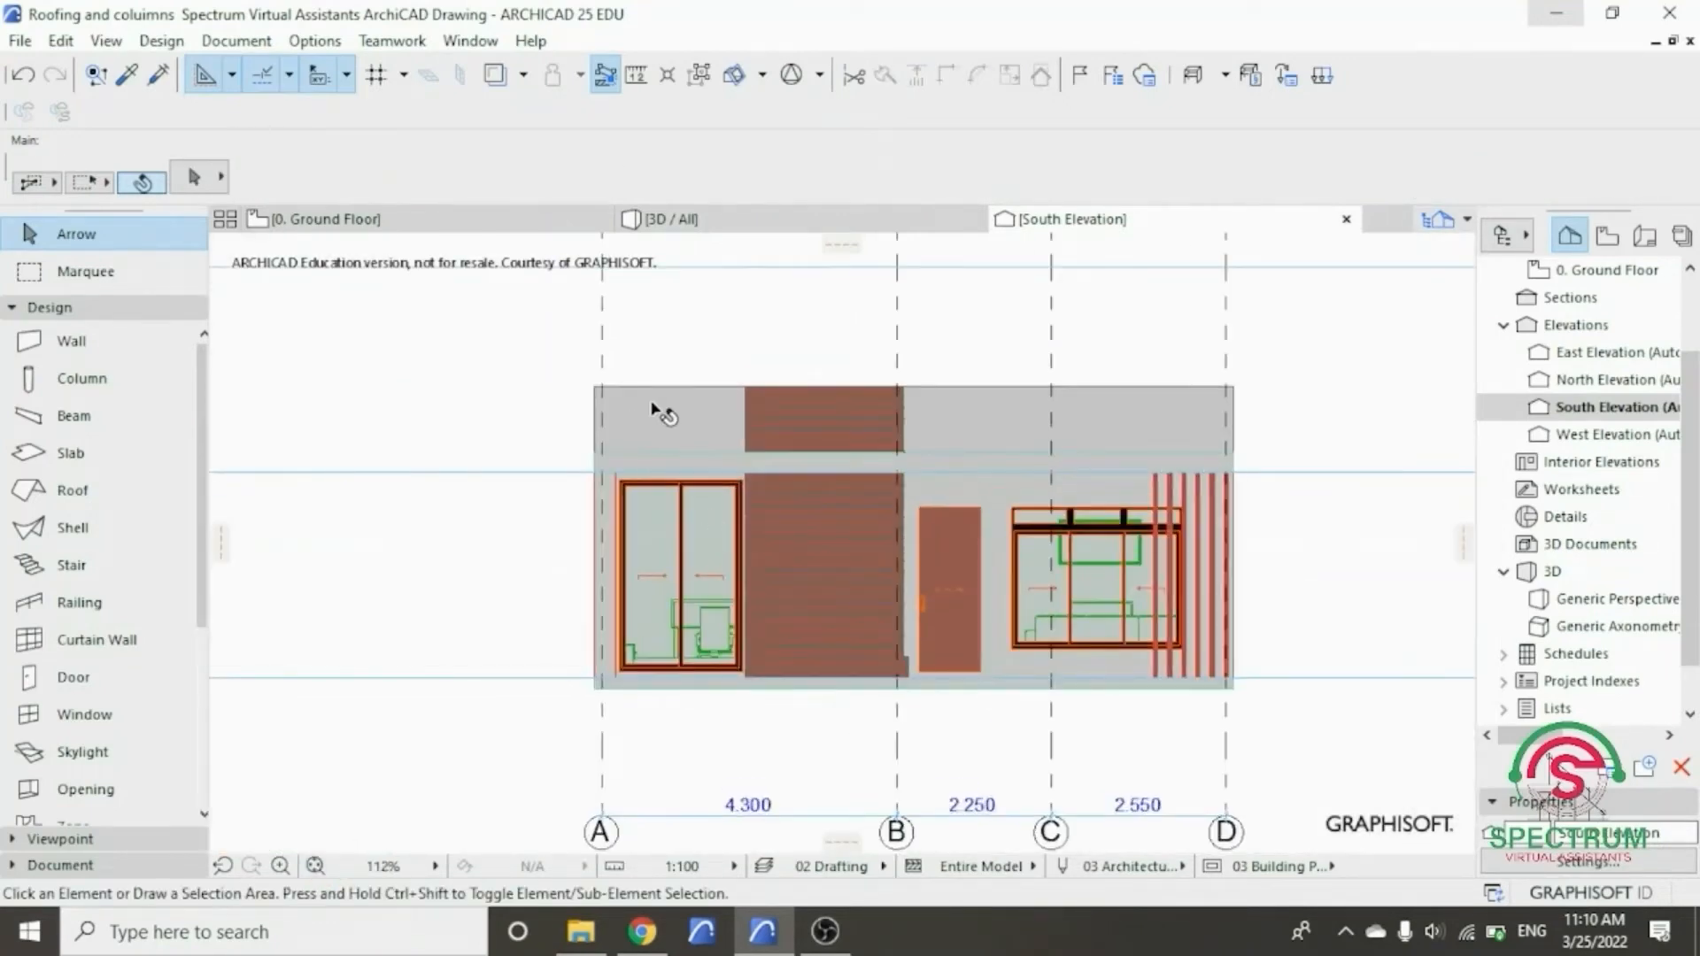
scroll(654, 406, "up", 2)
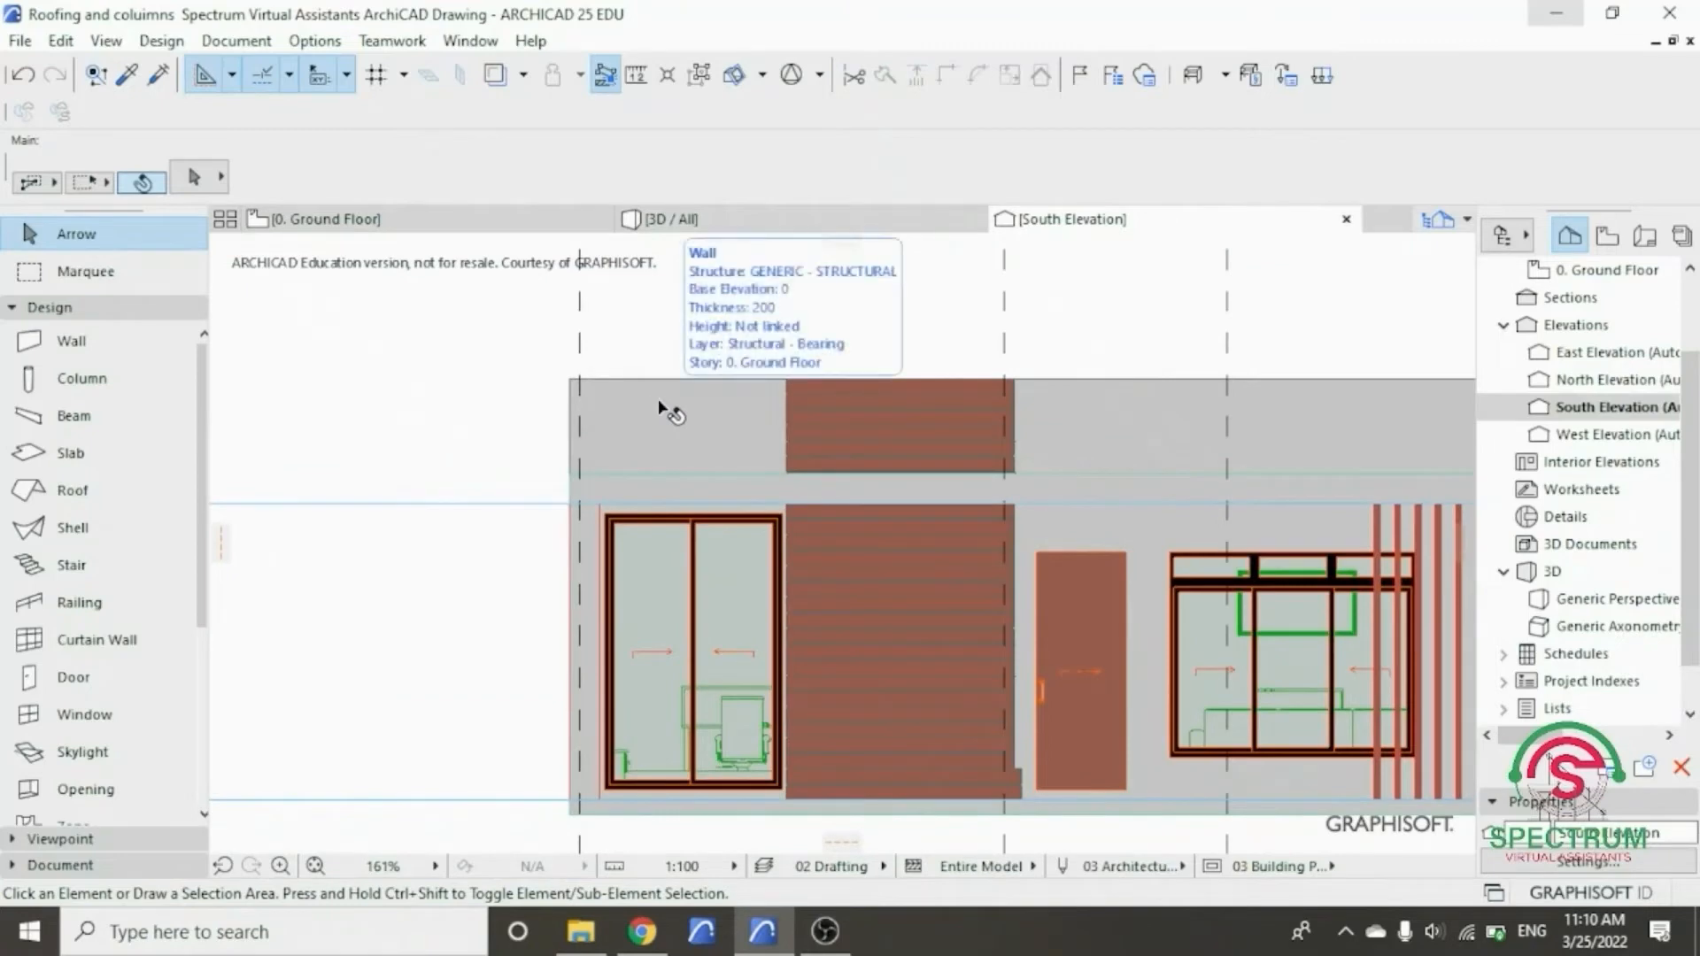
scroll(466, 460, "down", 3)
scroll(773, 383, "up", 2)
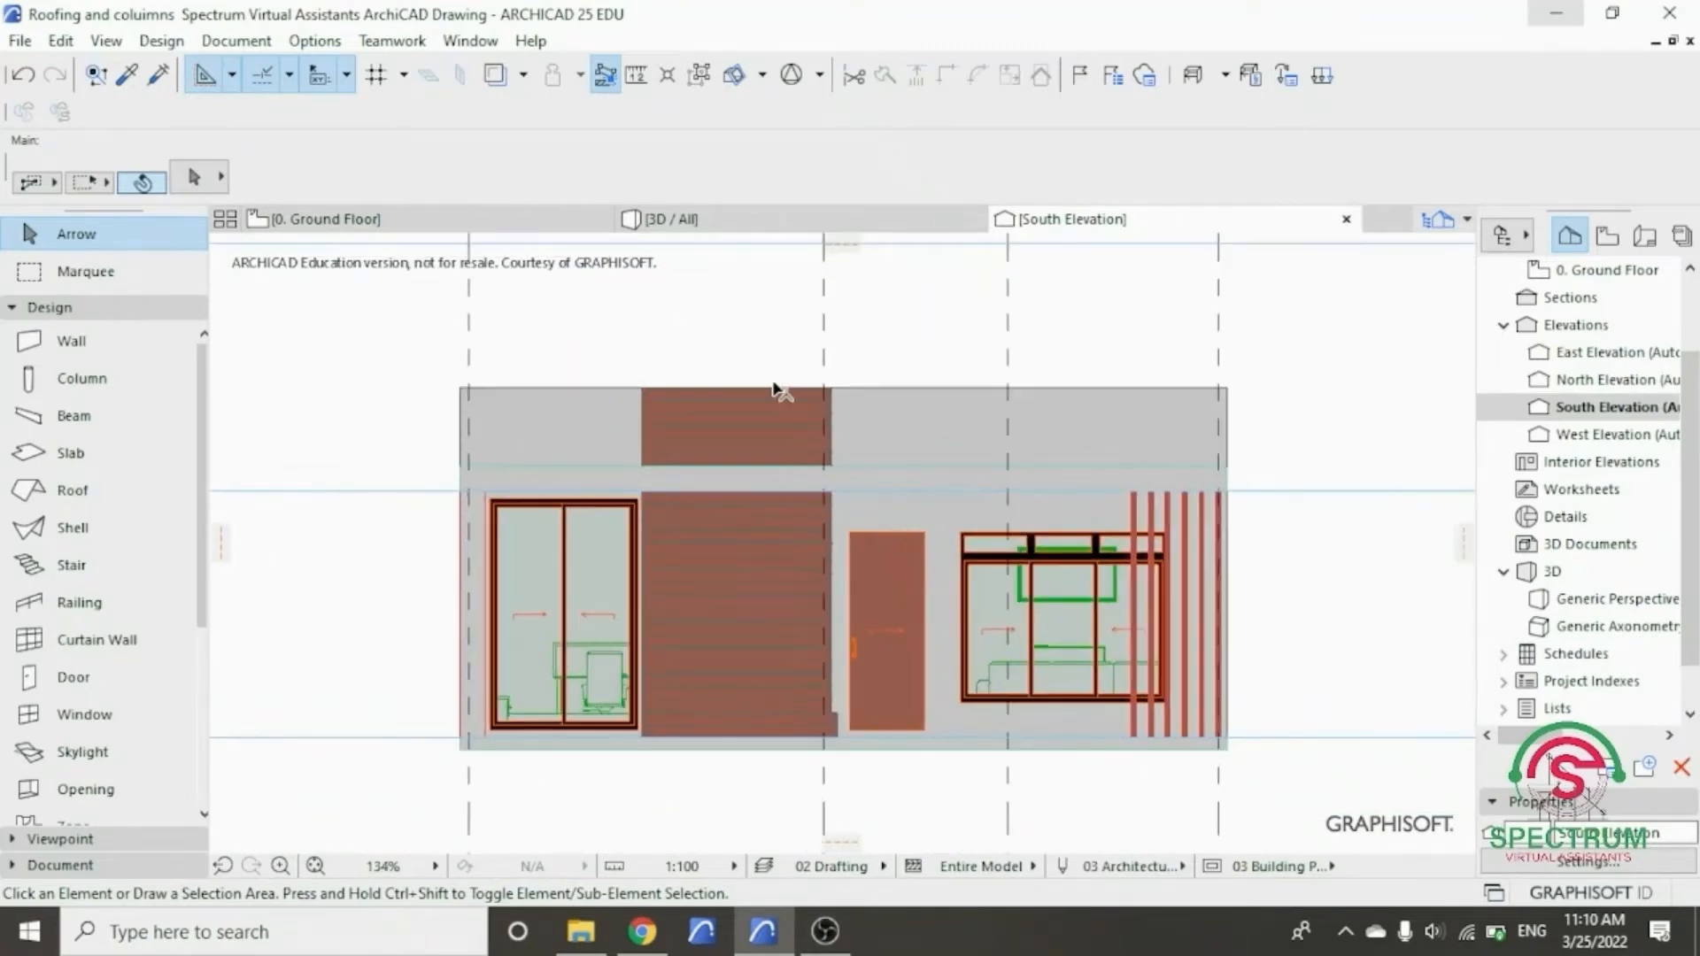
left_click(700, 222)
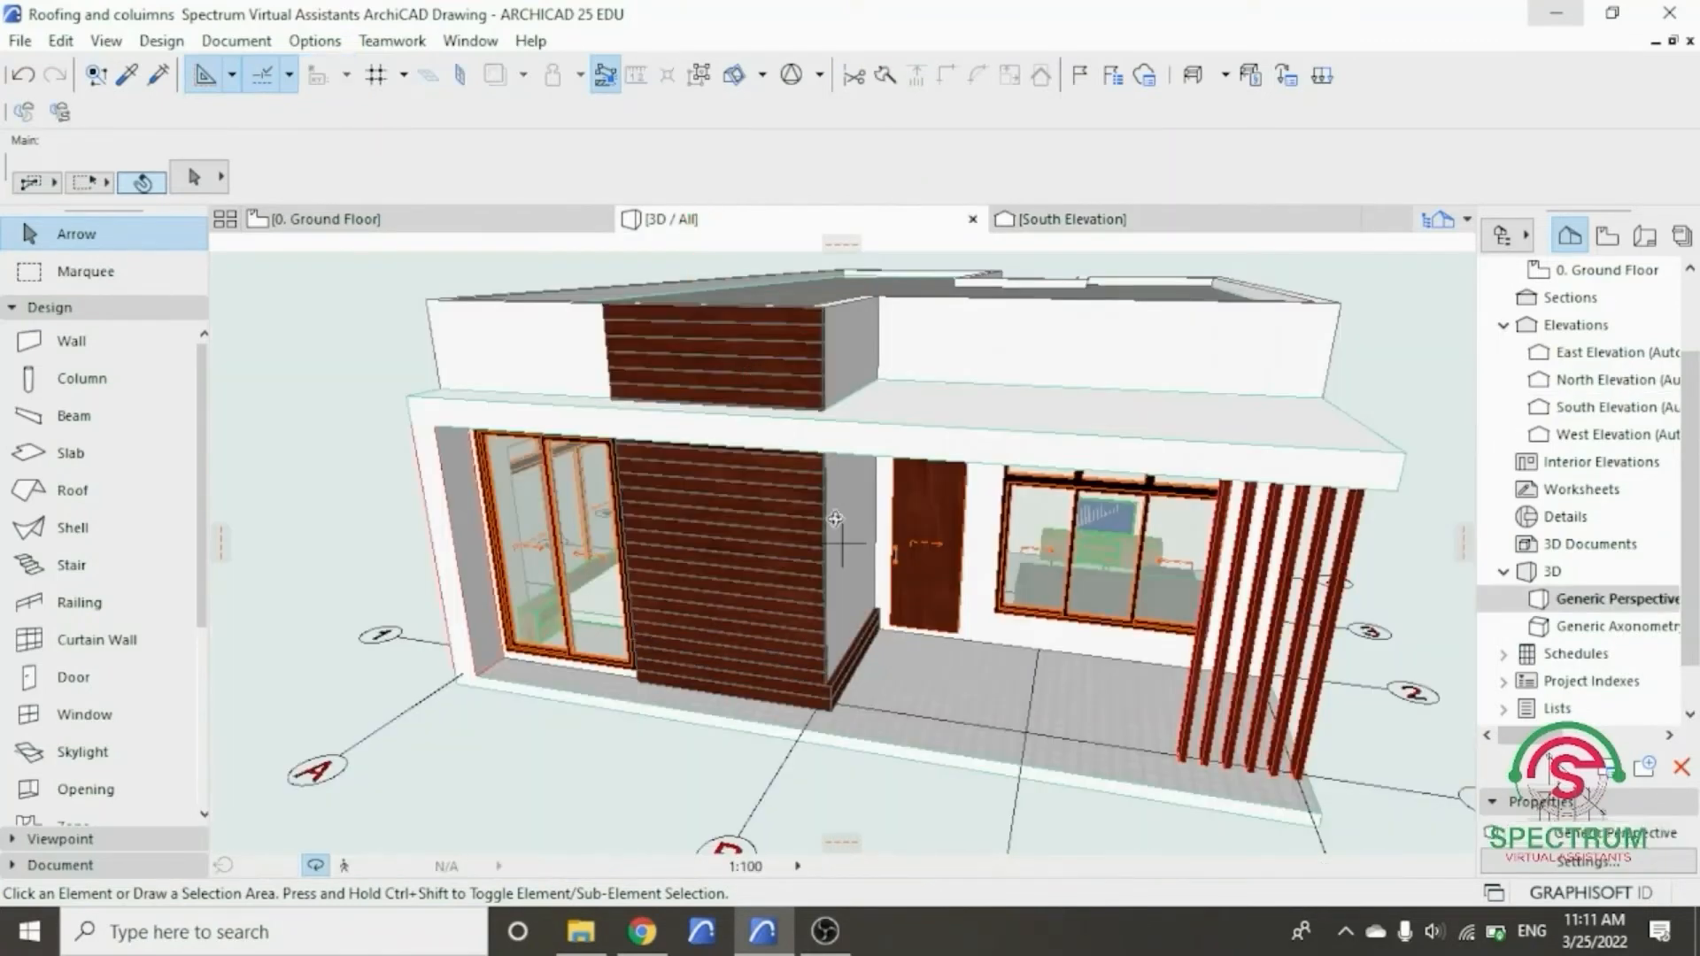
middle_click_drag(794, 539, 512, 388, "shift")
middle_click_drag(775, 399, 868, 388, "shift")
middle_click_drag(651, 497, 687, 561, "shift")
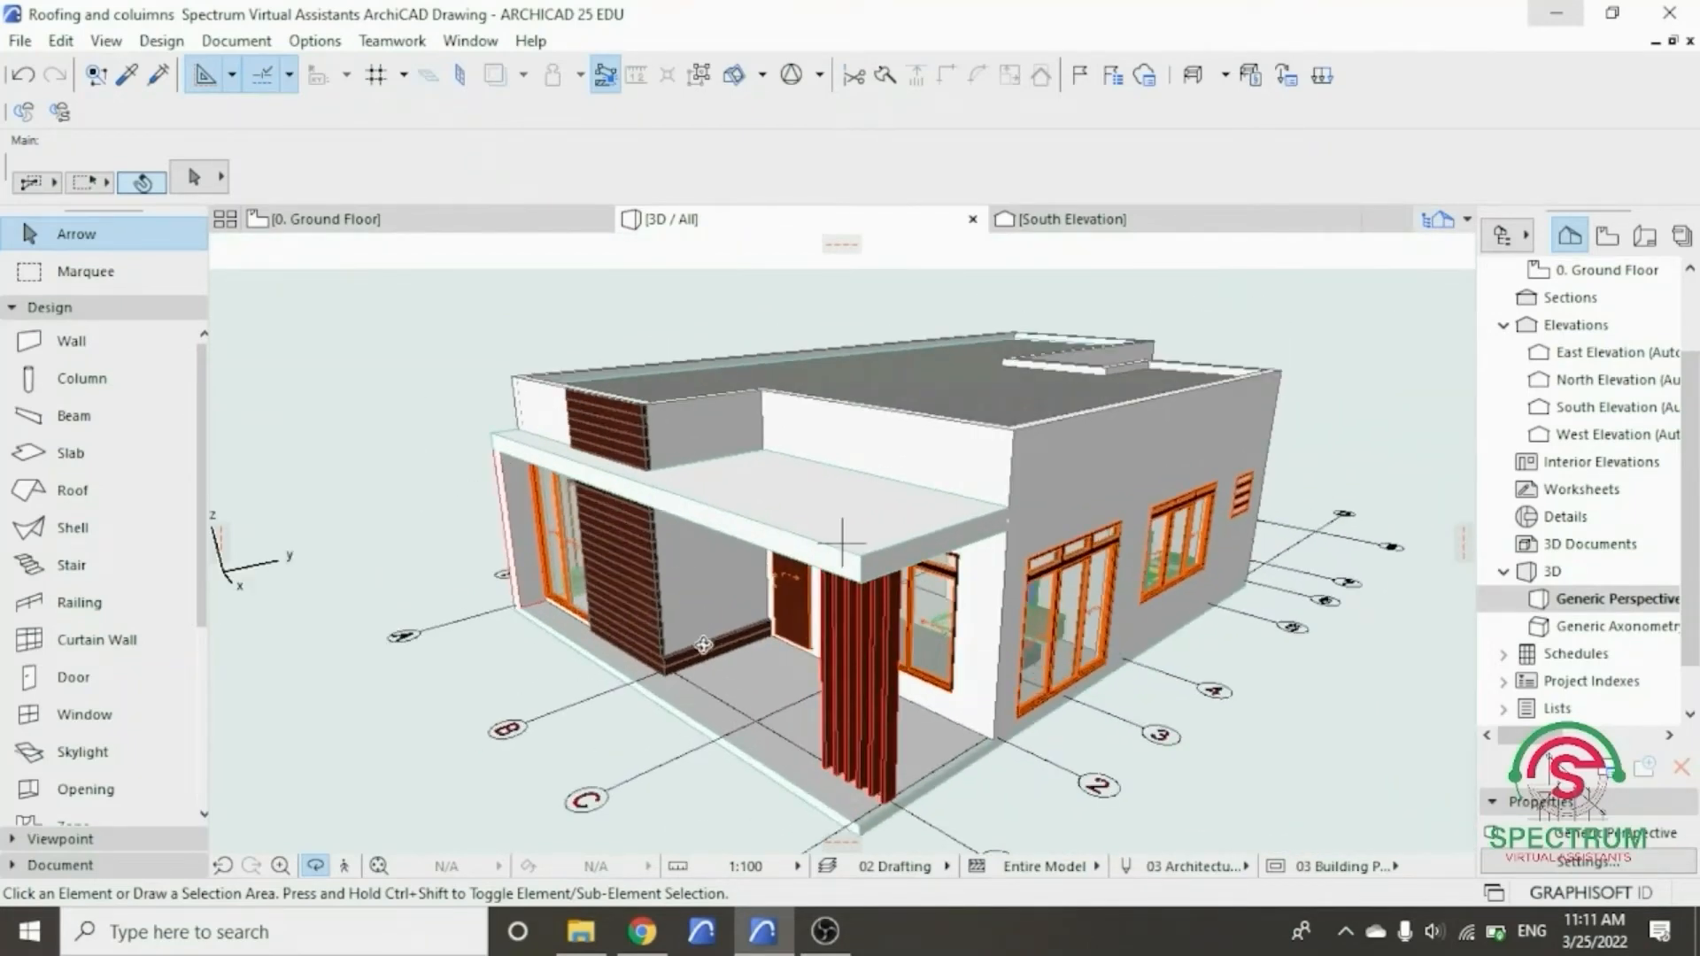
middle_click_drag(690, 445, 748, 434, "shift")
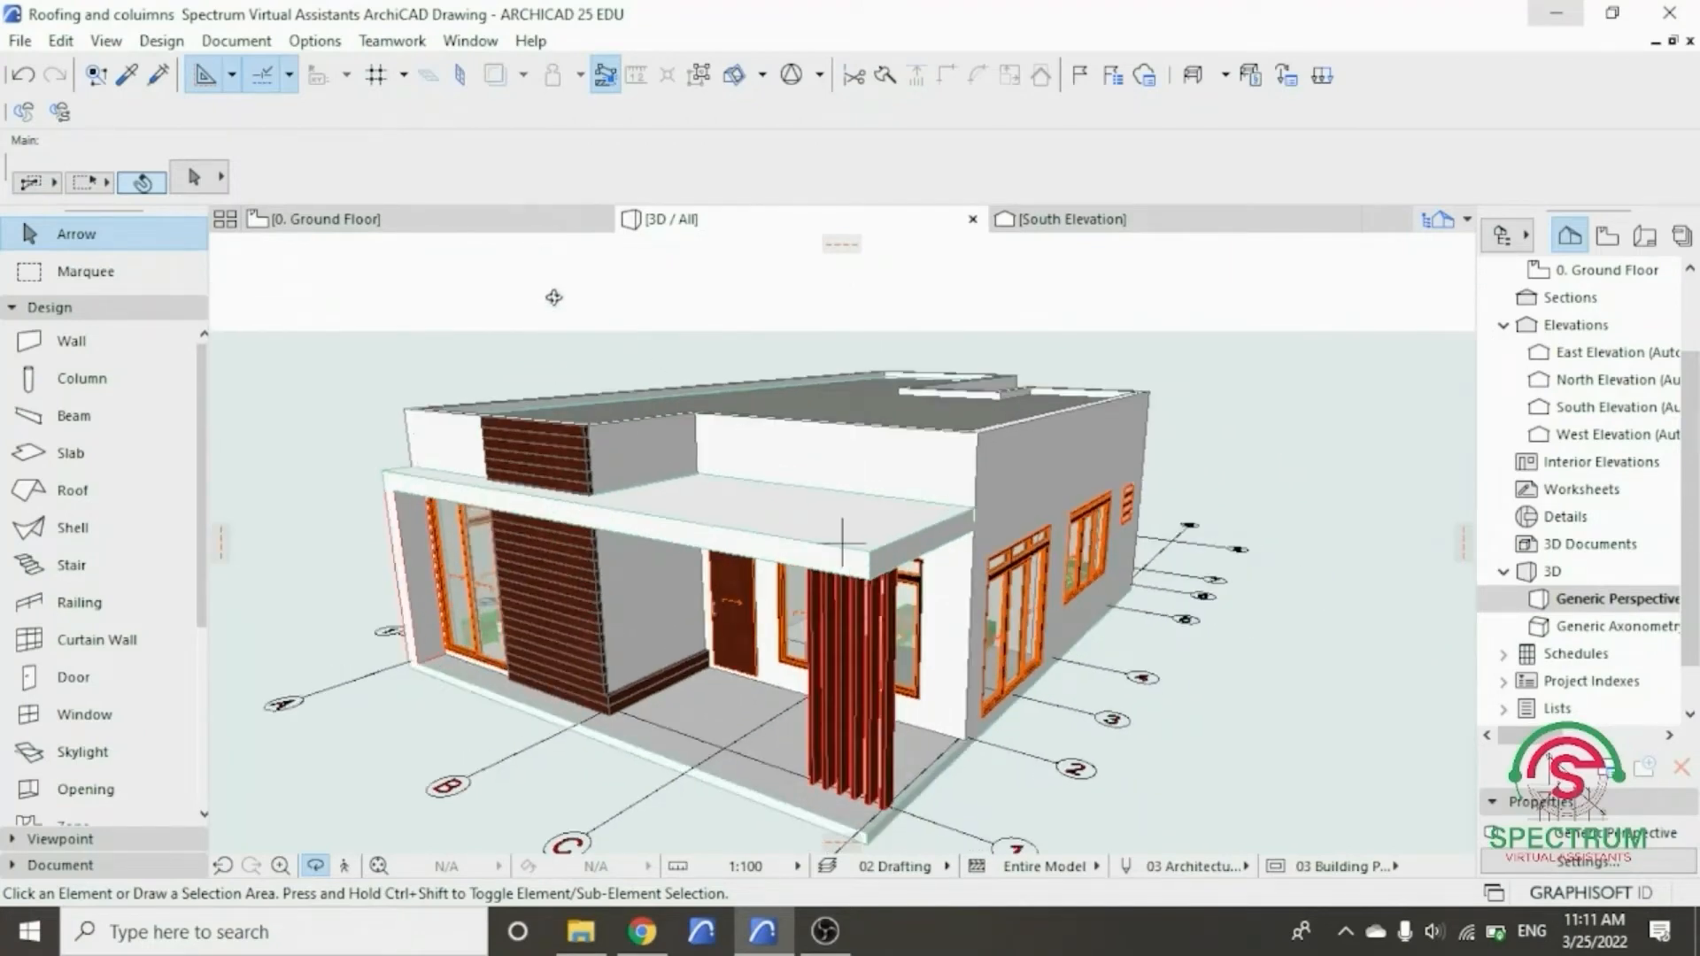
- Open the East Elevation from its marker on the ground floor plan
left_click(456, 219)
scroll(639, 588, "down", 10)
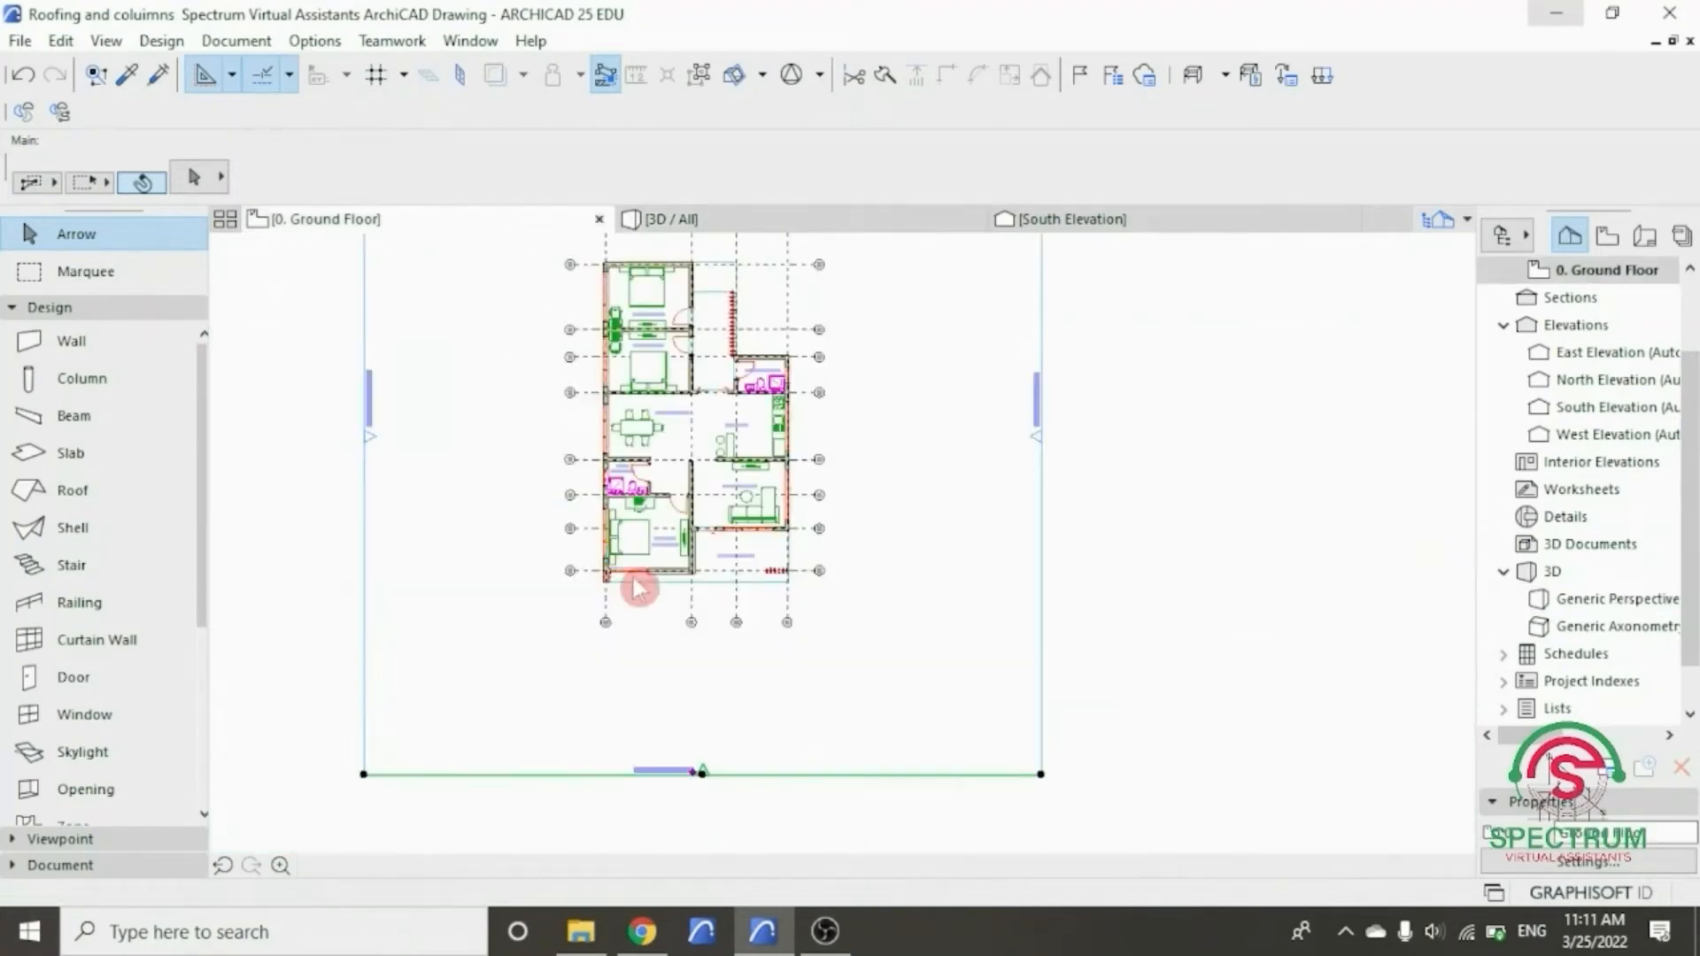
left_click(809, 494)
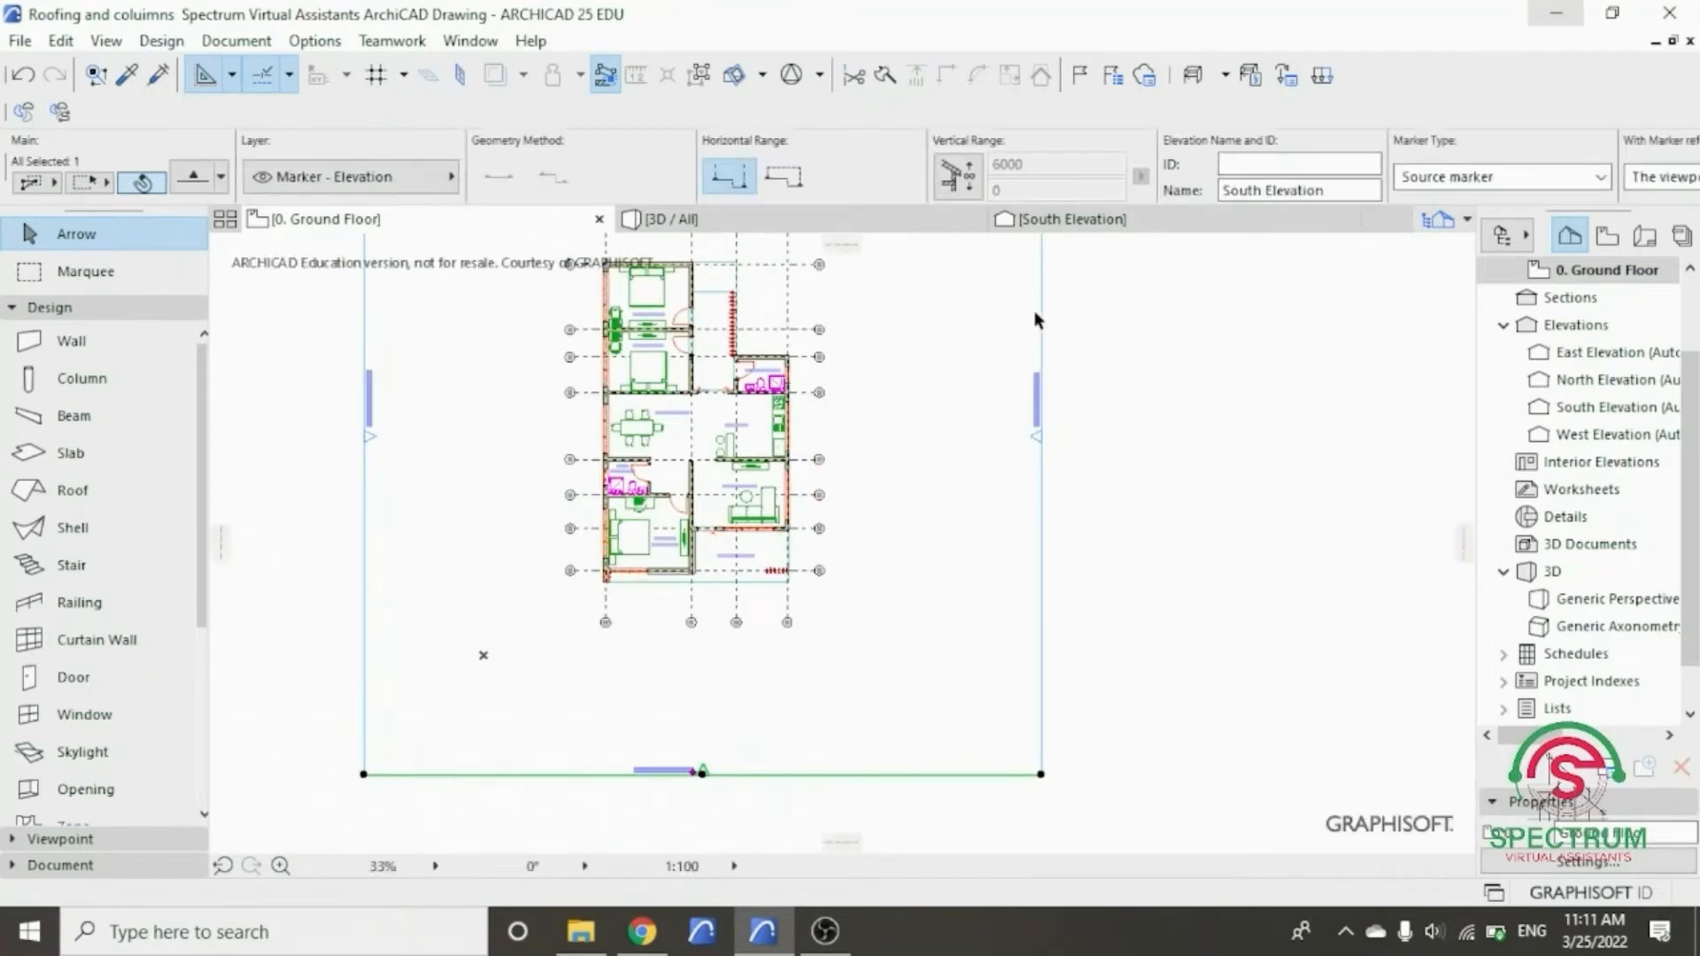
scroll(1048, 316, "down", 2)
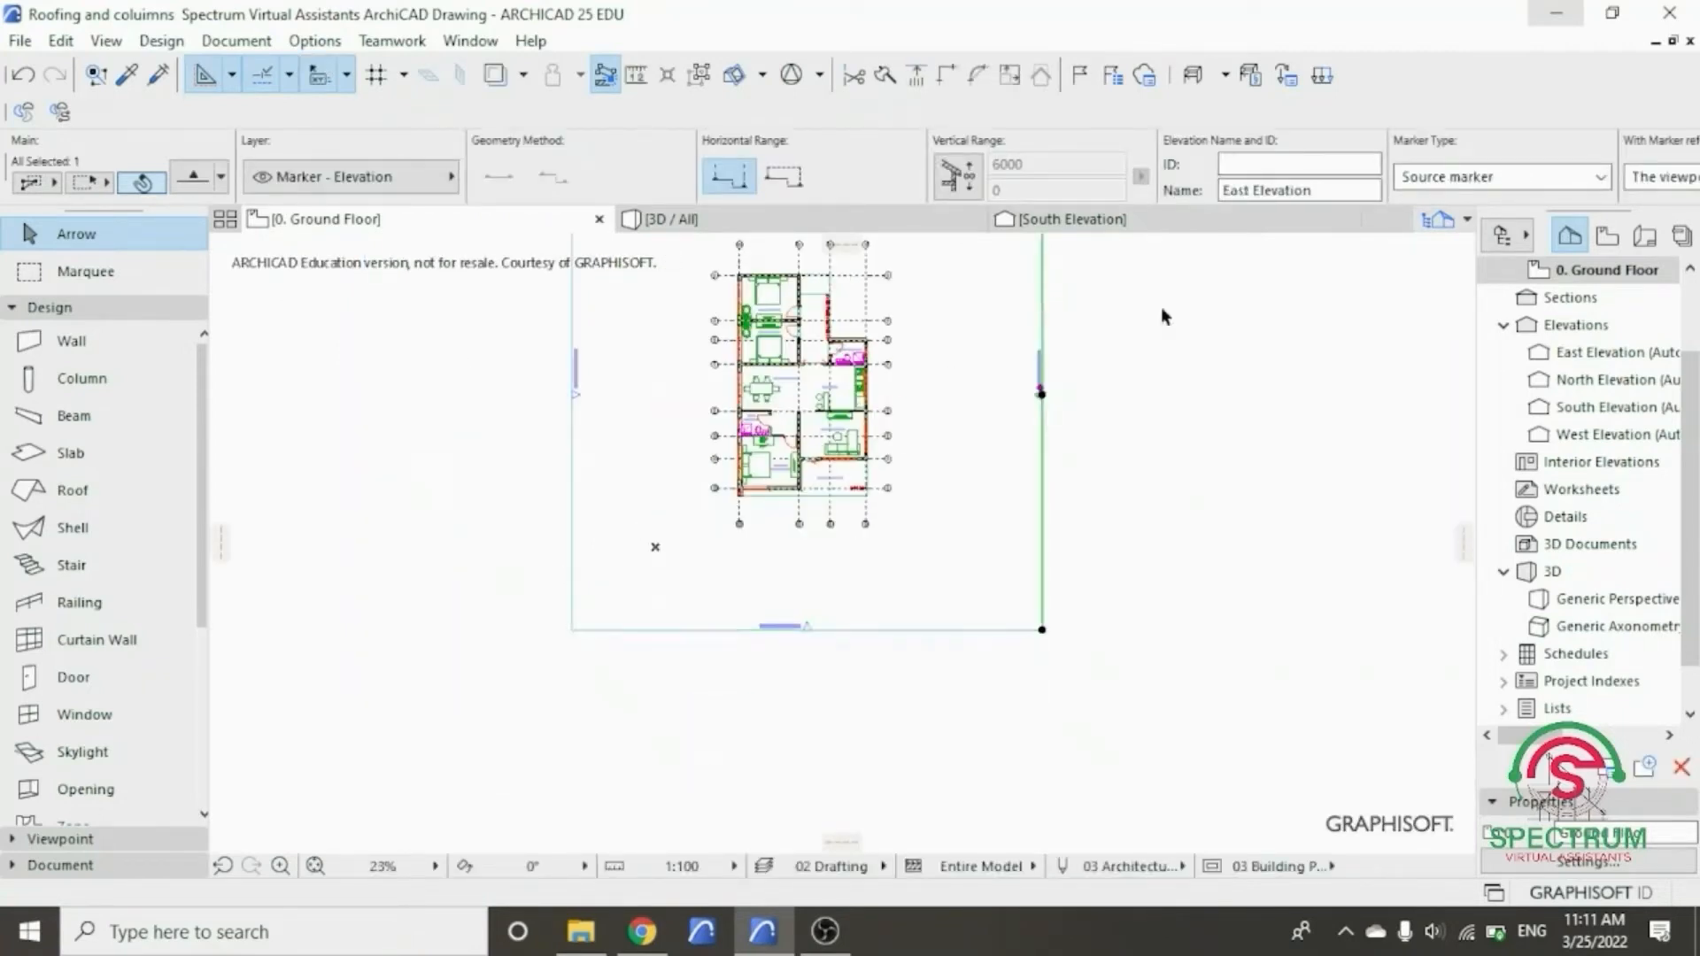
right_click(1164, 317)
left_click(1265, 281)
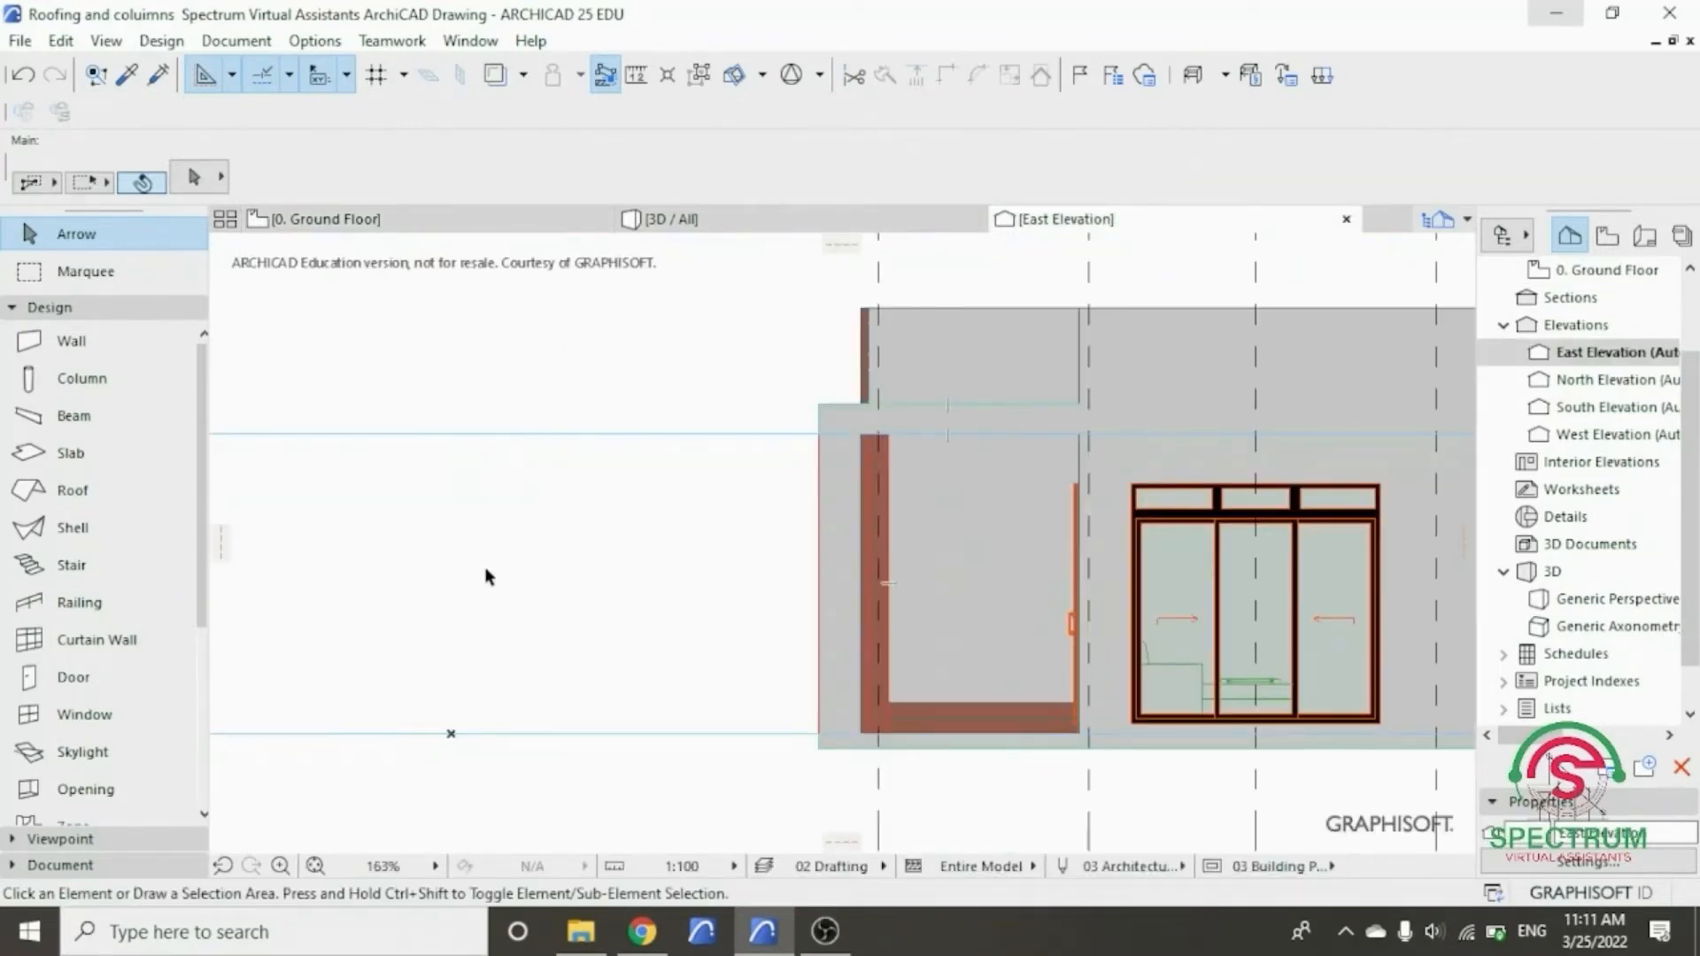
- Examine how the side bands meet the front stack at the bedroom corner in the East Elevation
scroll(521, 569, "down", 1)
scroll(782, 614, "up", 15)
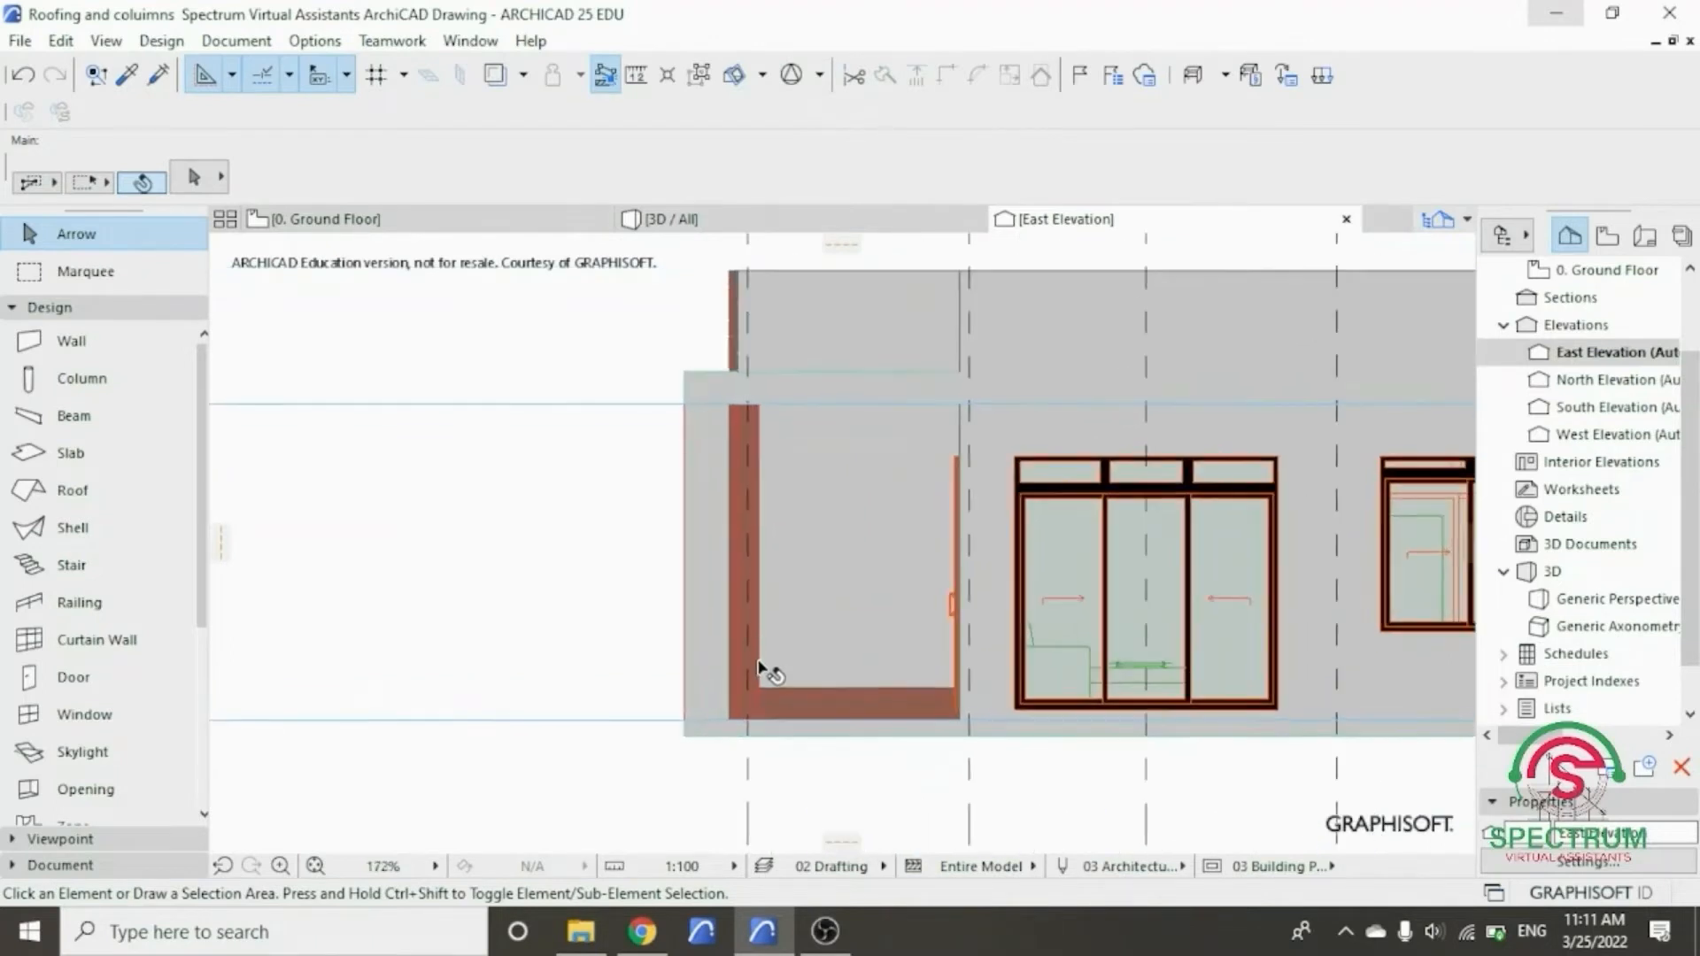
scroll(782, 733, "up", 3)
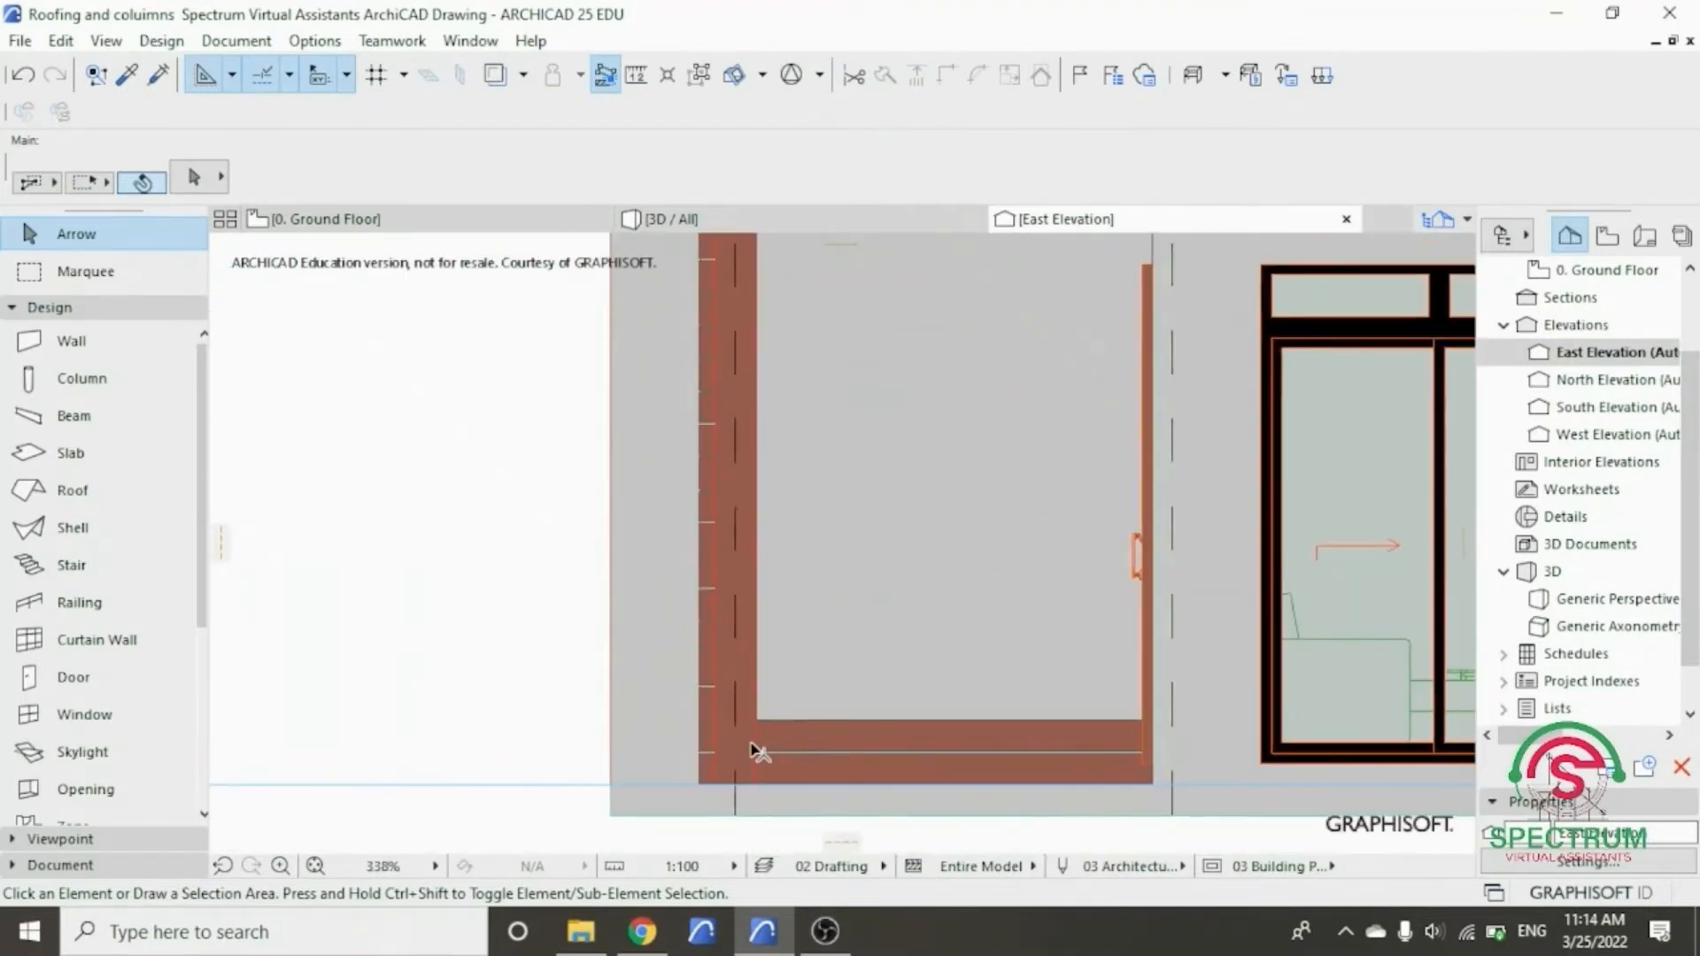
scroll(761, 732, "up", 8)
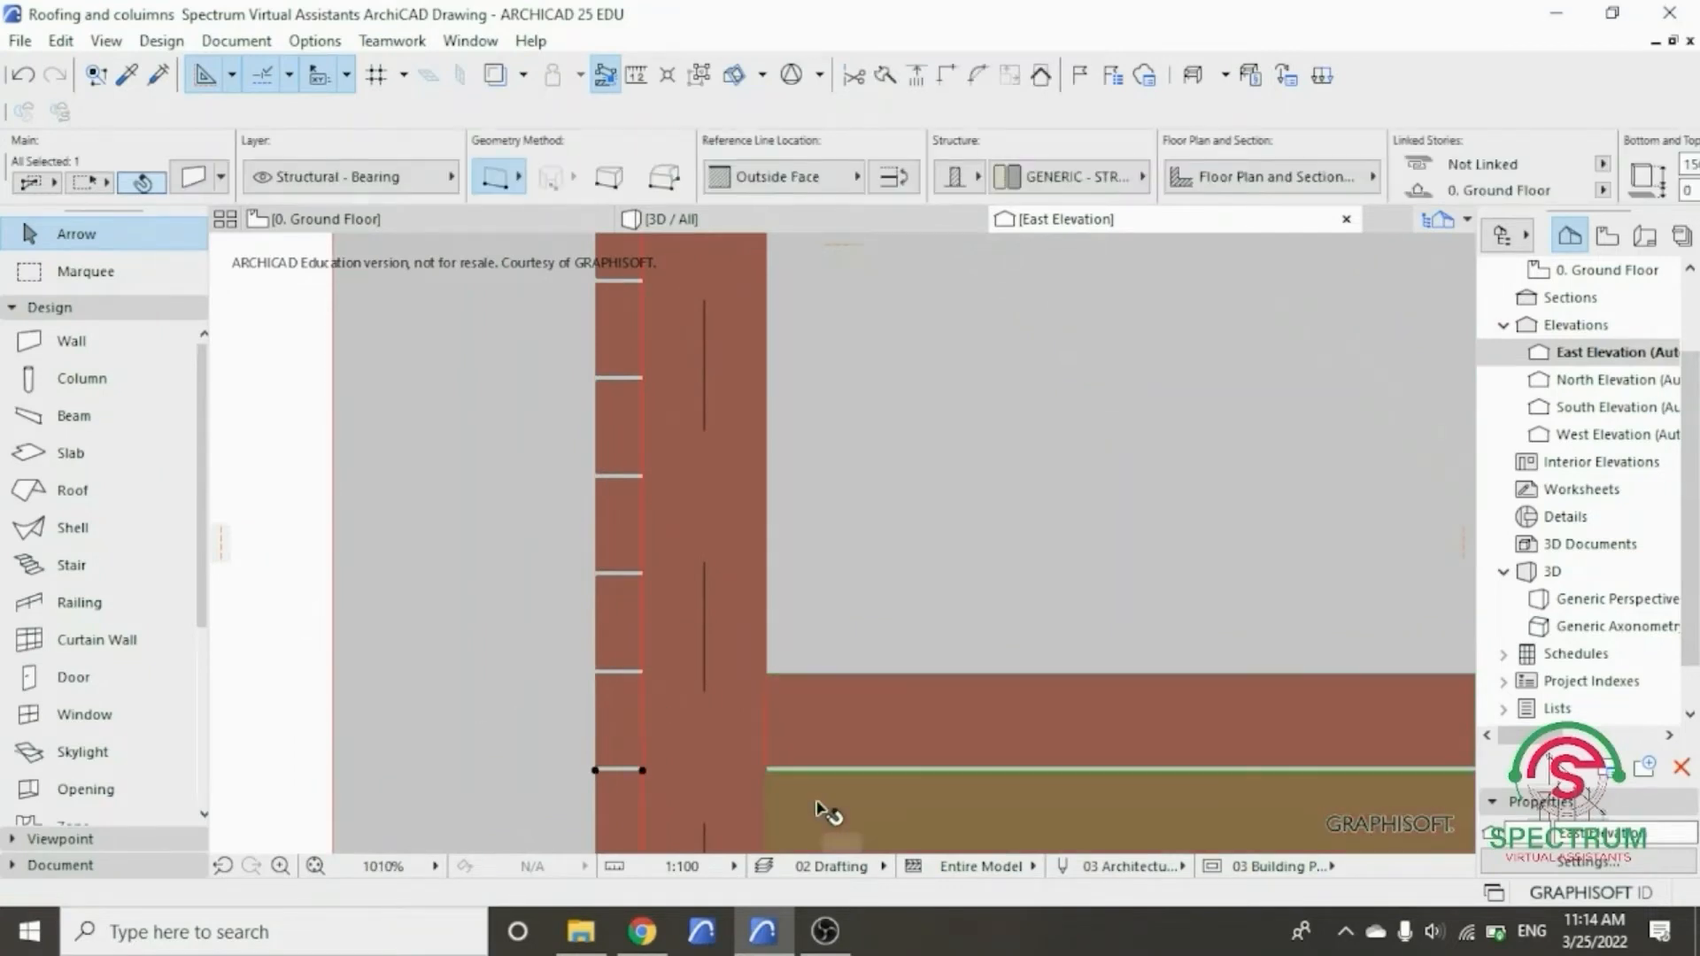
scroll(627, 567, "down", 10)
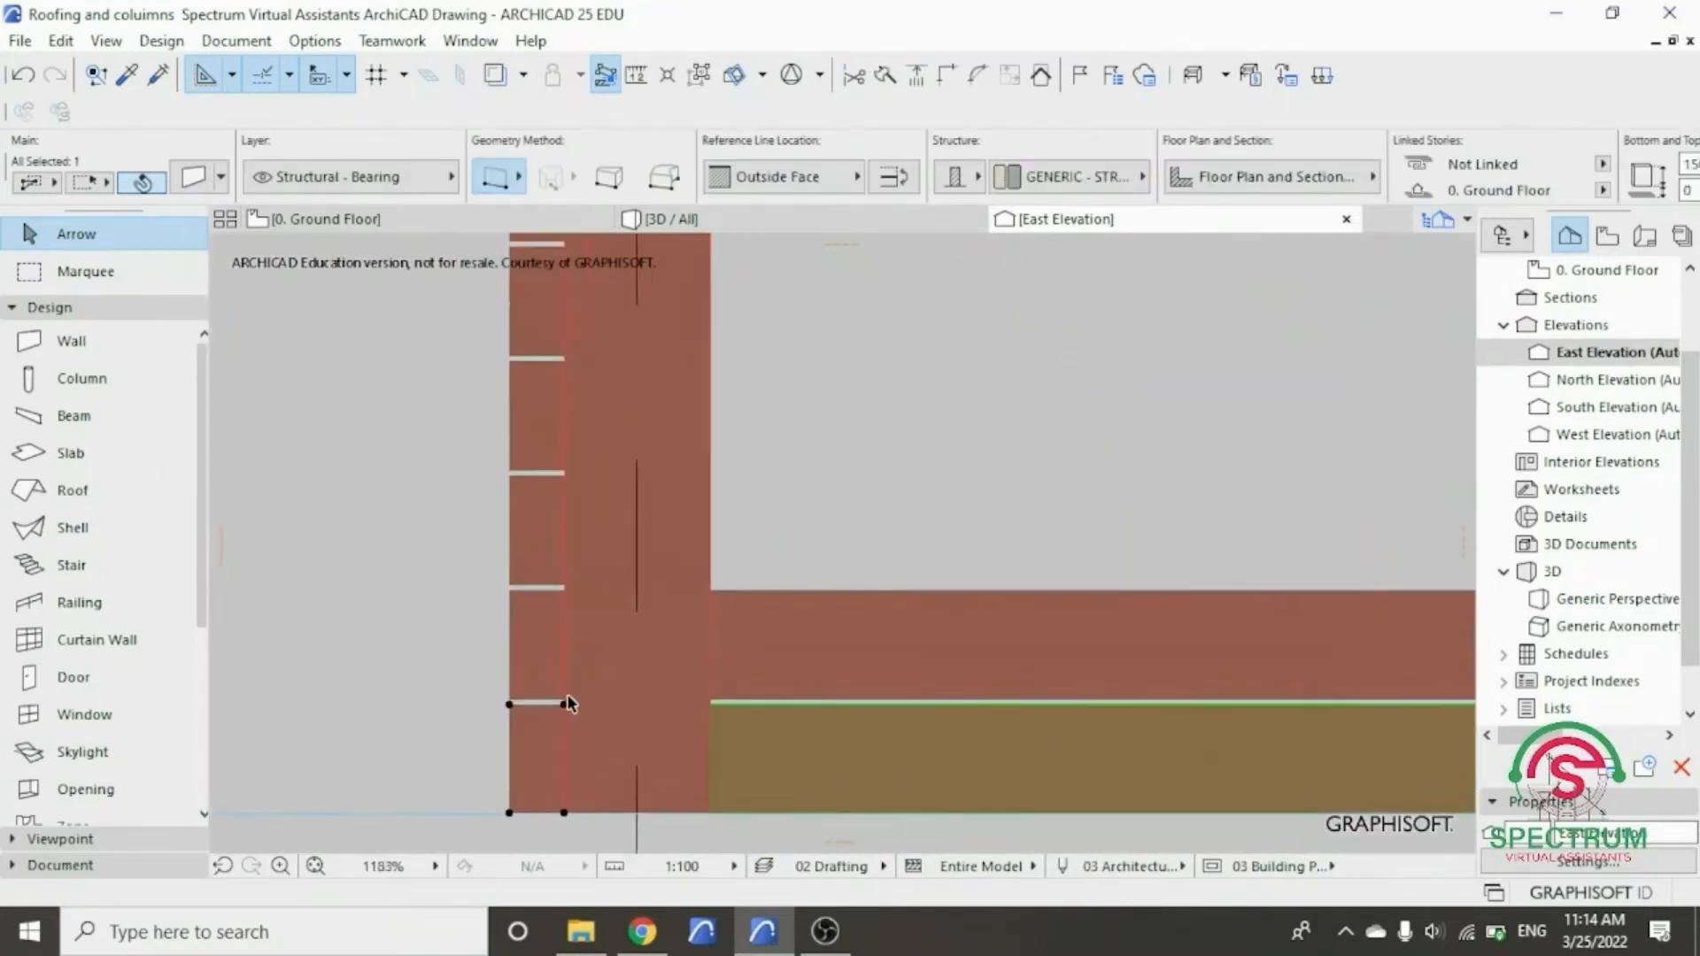
scroll(563, 719, "down", 4)
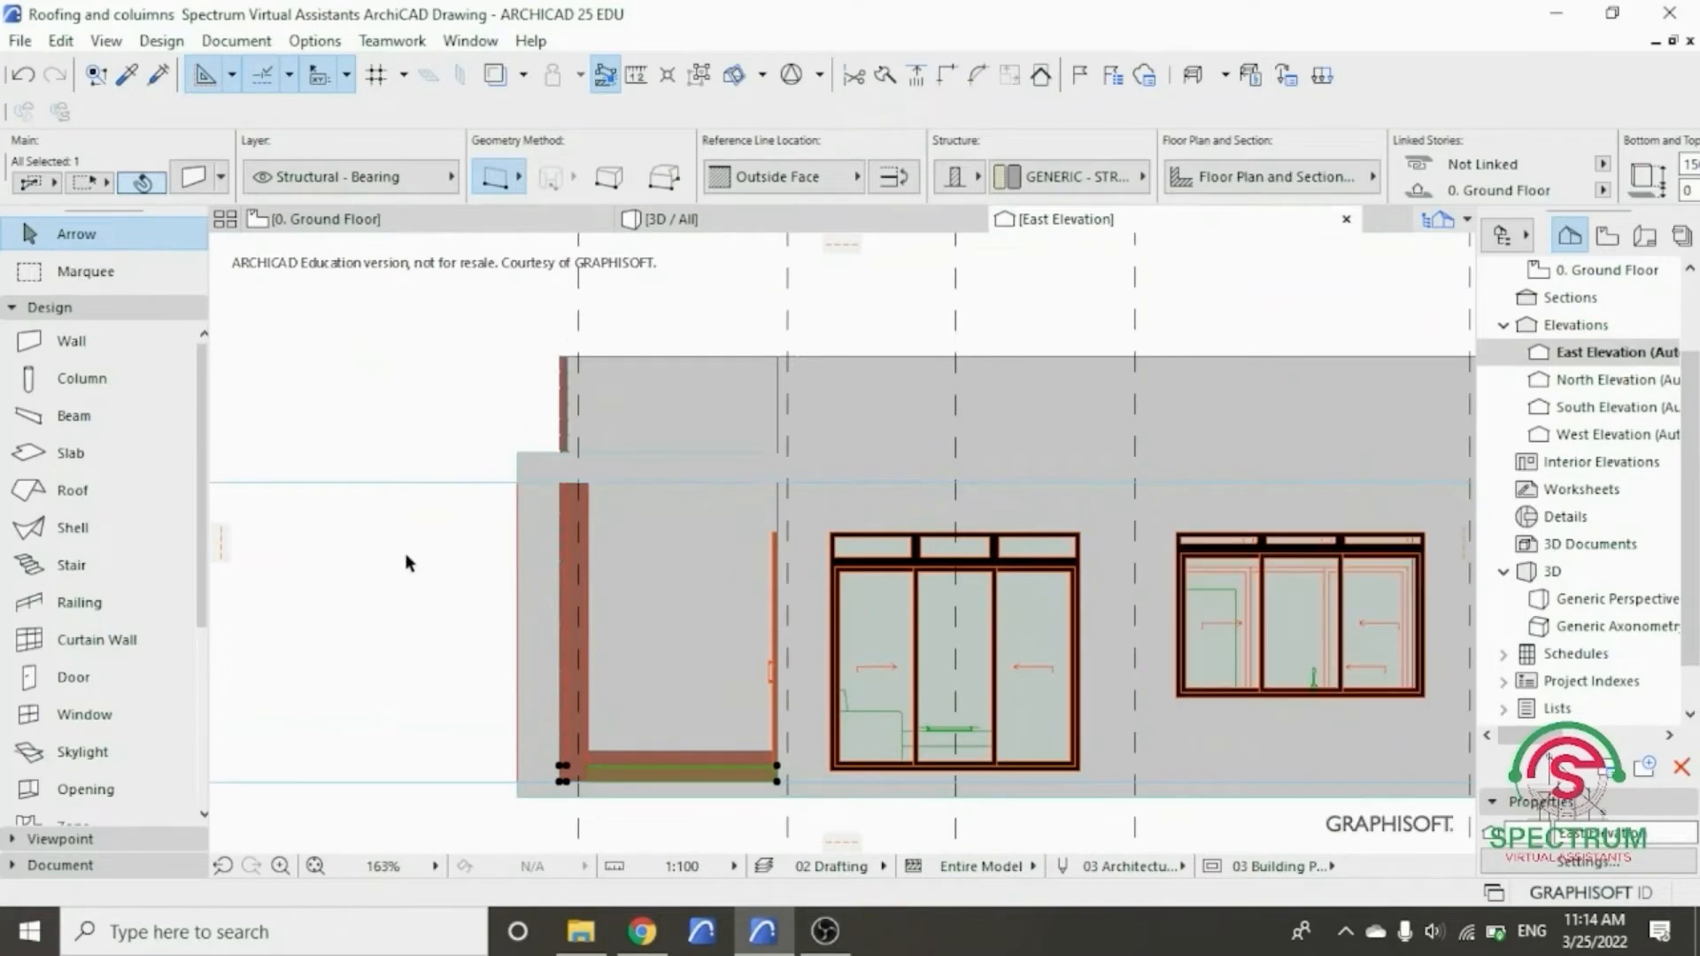
left_click(407, 564)
- Drag a copy of the second side band straight up as a third band, keeping the same gap as the bands below
scroll(571, 808, "up", 10)
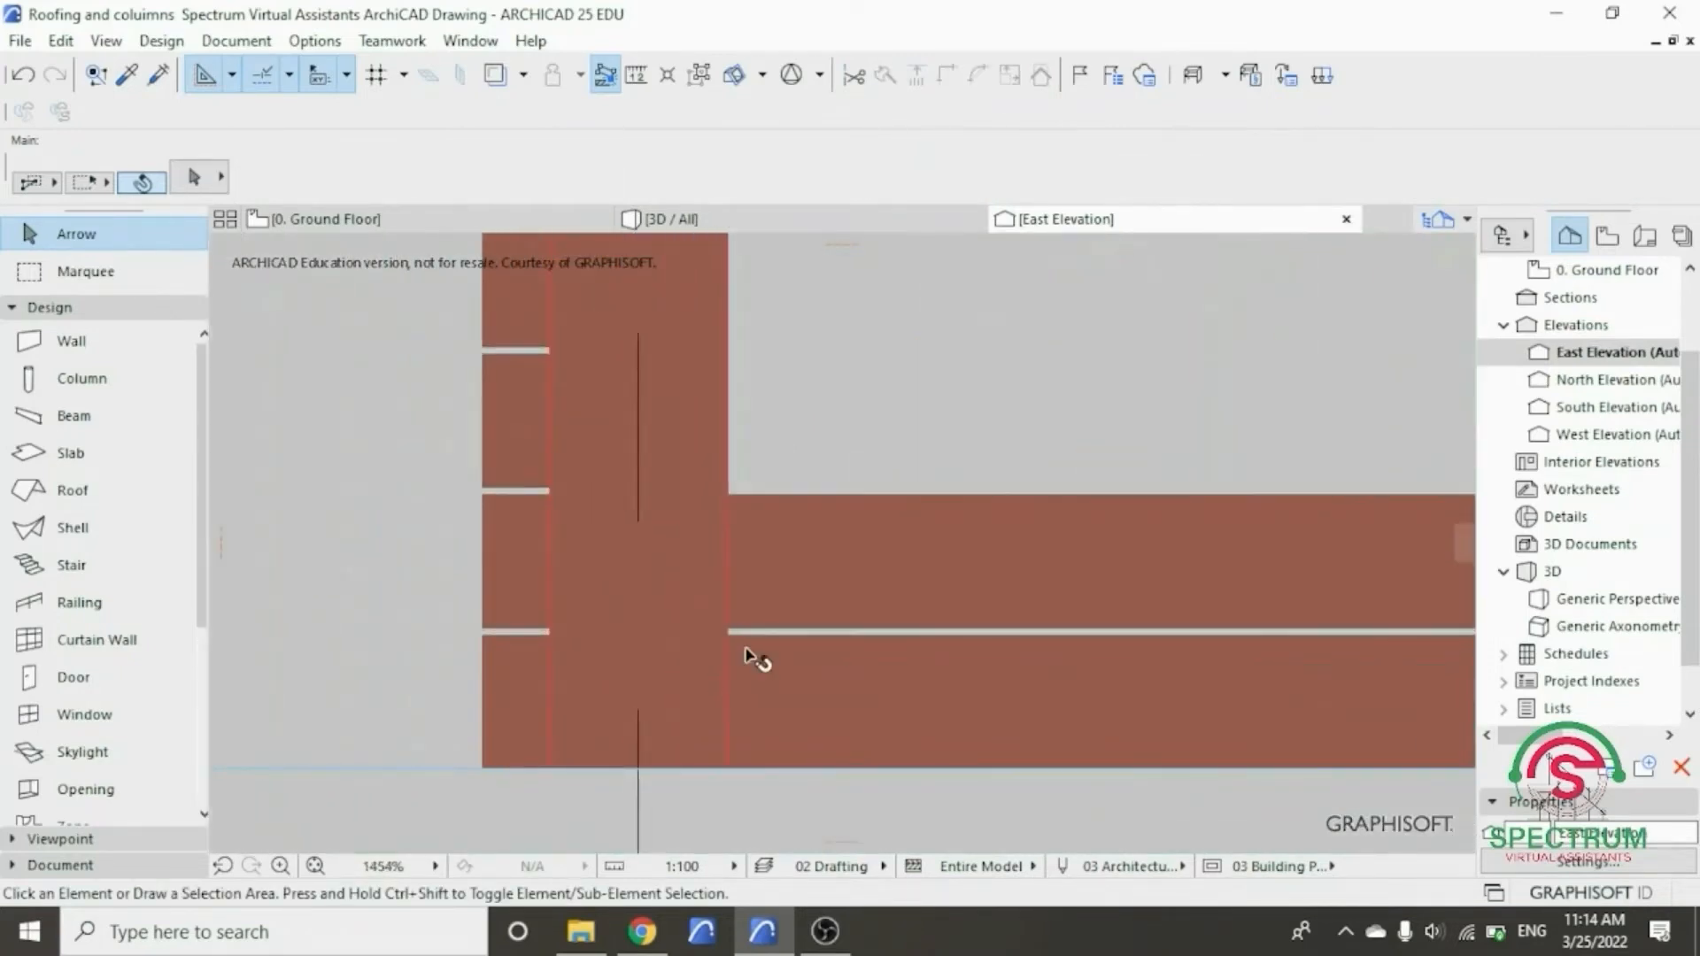
left_click(534, 617)
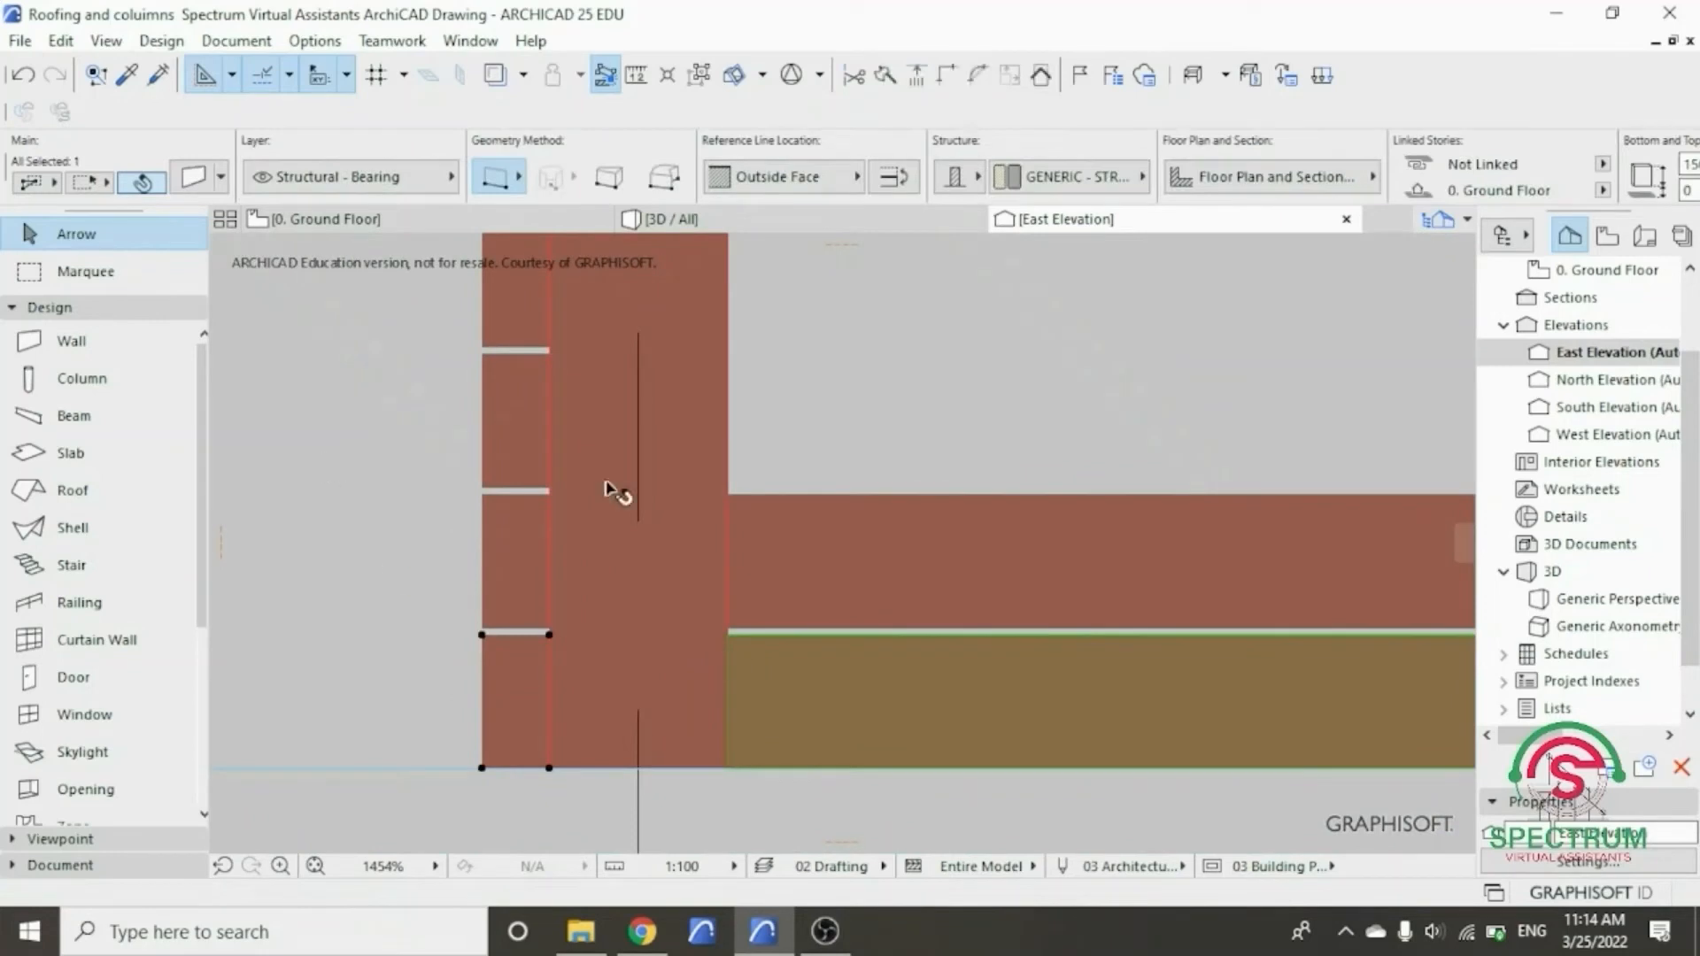
left_click(770, 535)
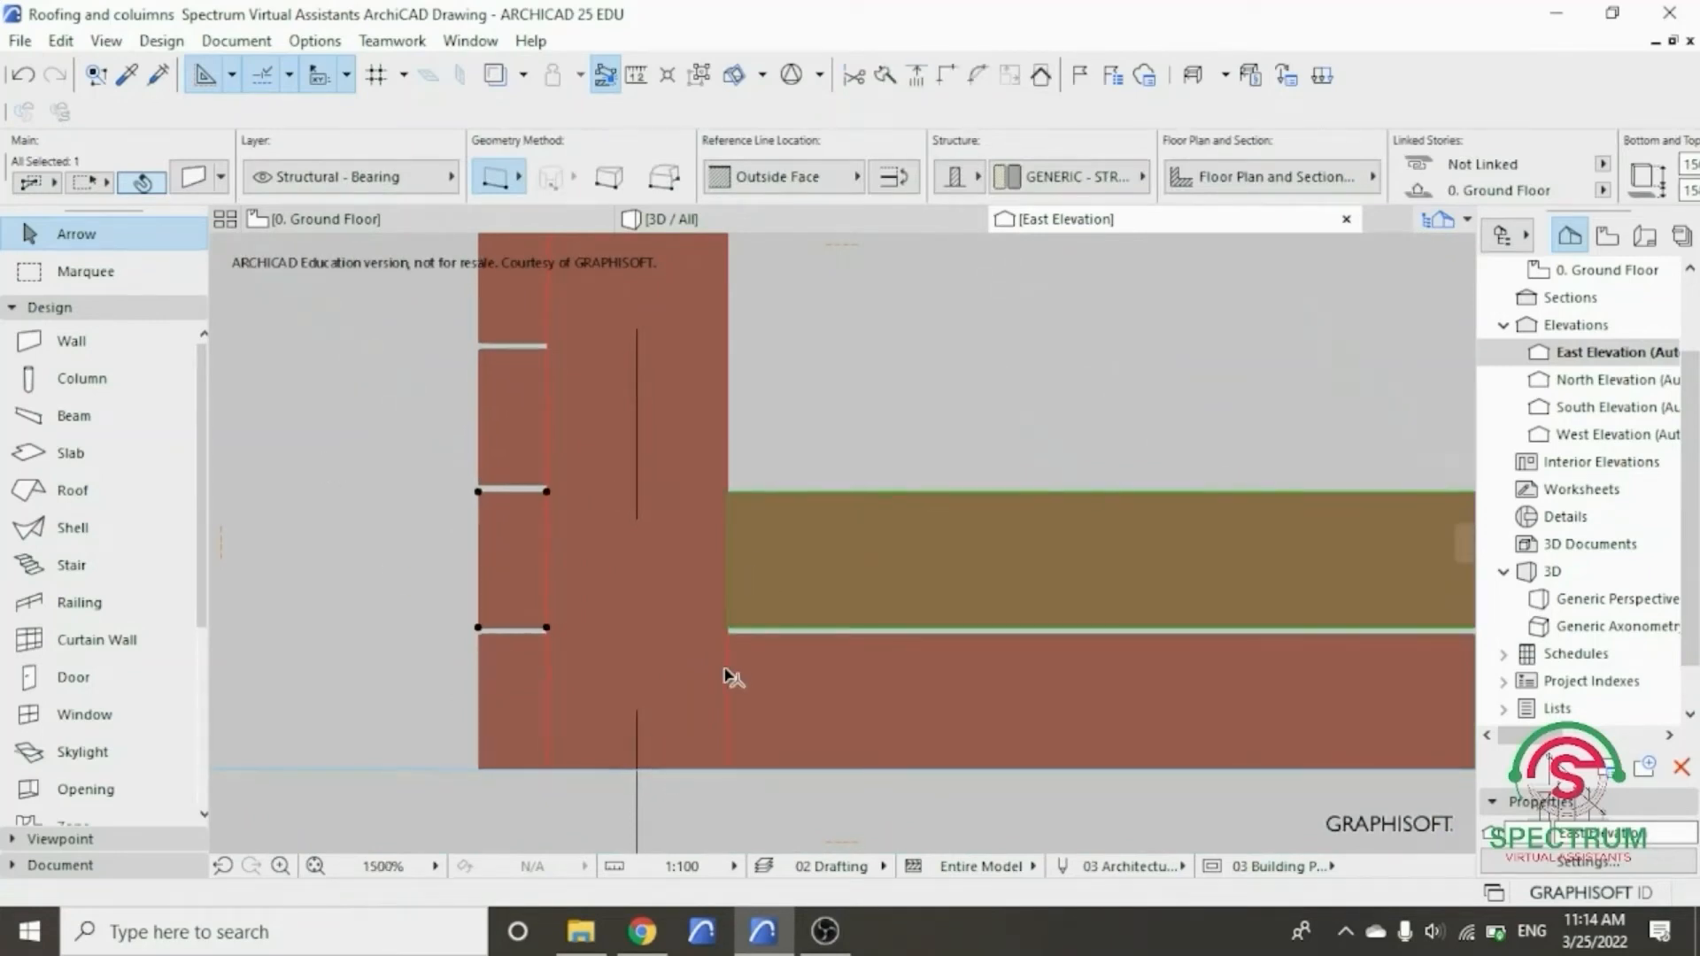
scroll(723, 682, "up", 2)
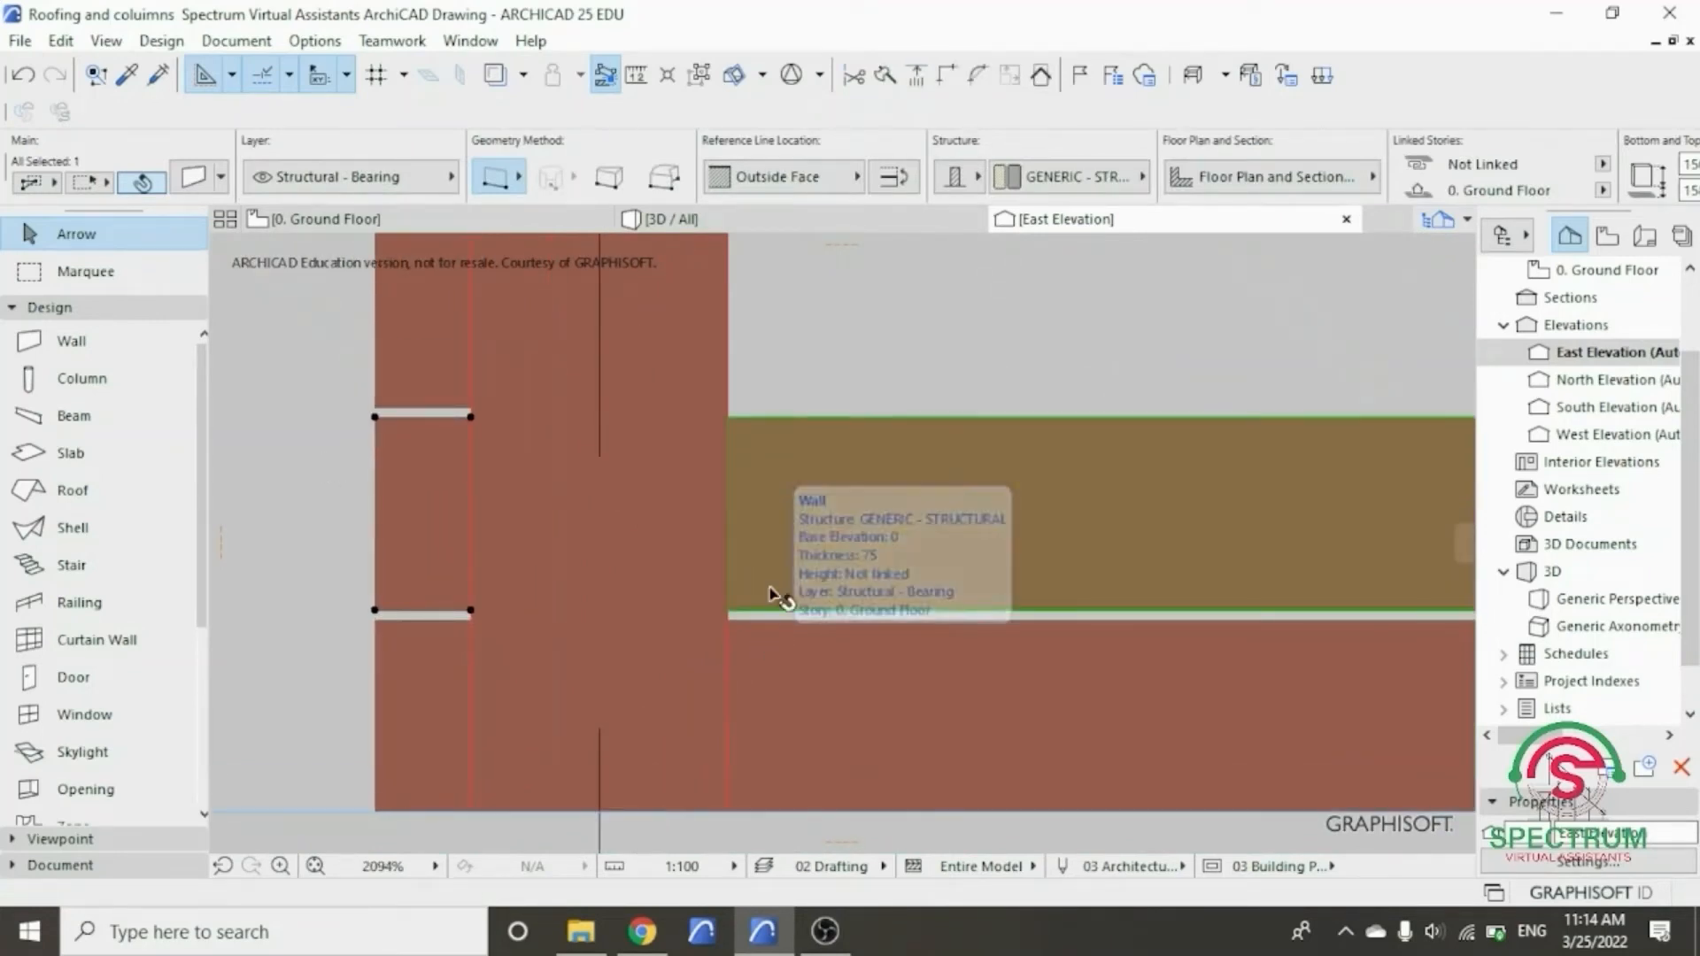
right_click(310, 438)
mouse_move(392, 520)
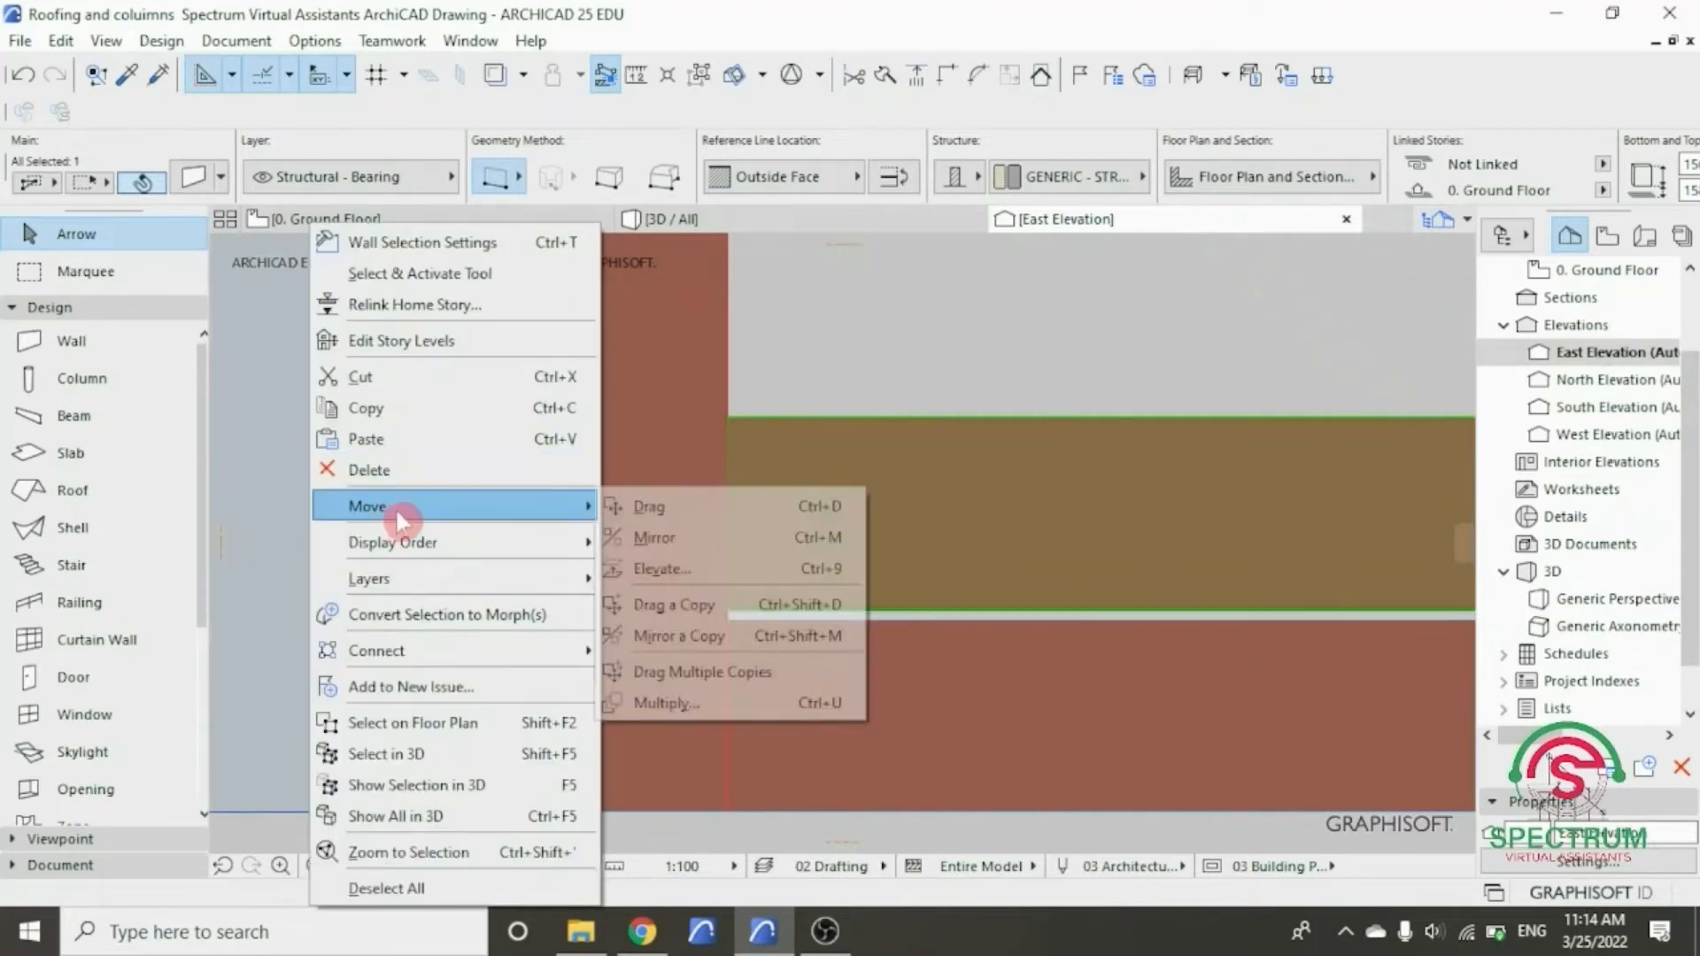
left_click(692, 605)
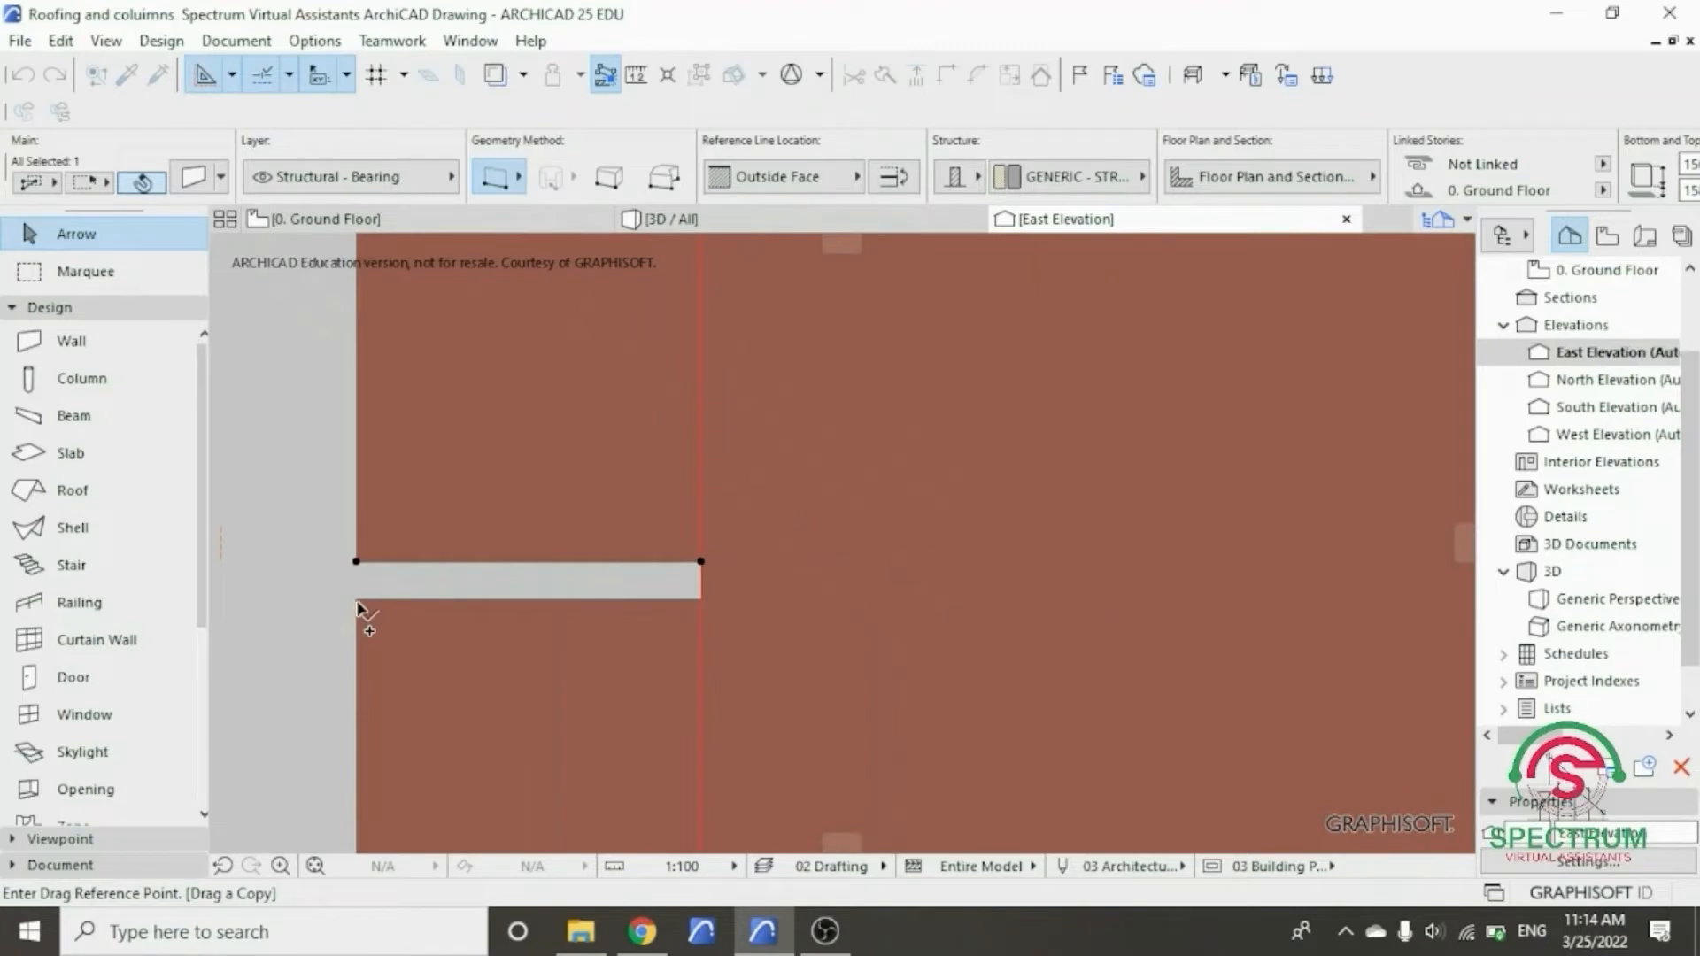
left_click(357, 600)
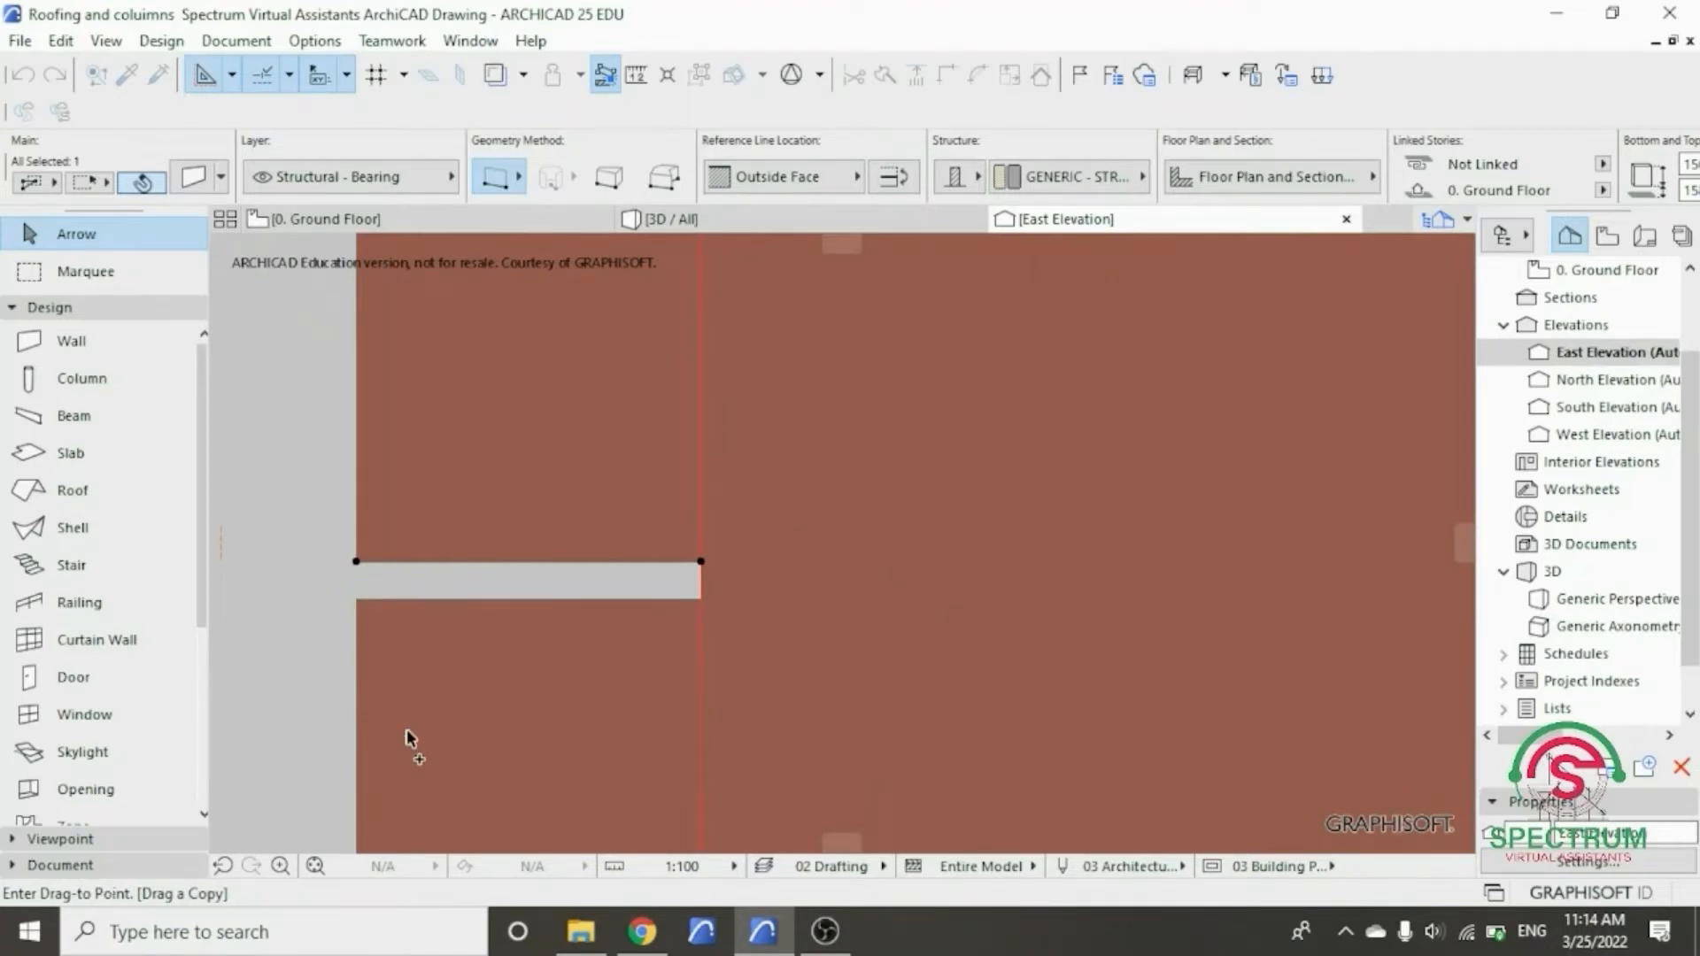
scroll(406, 730, "down", 3)
scroll(394, 442, "up", 5)
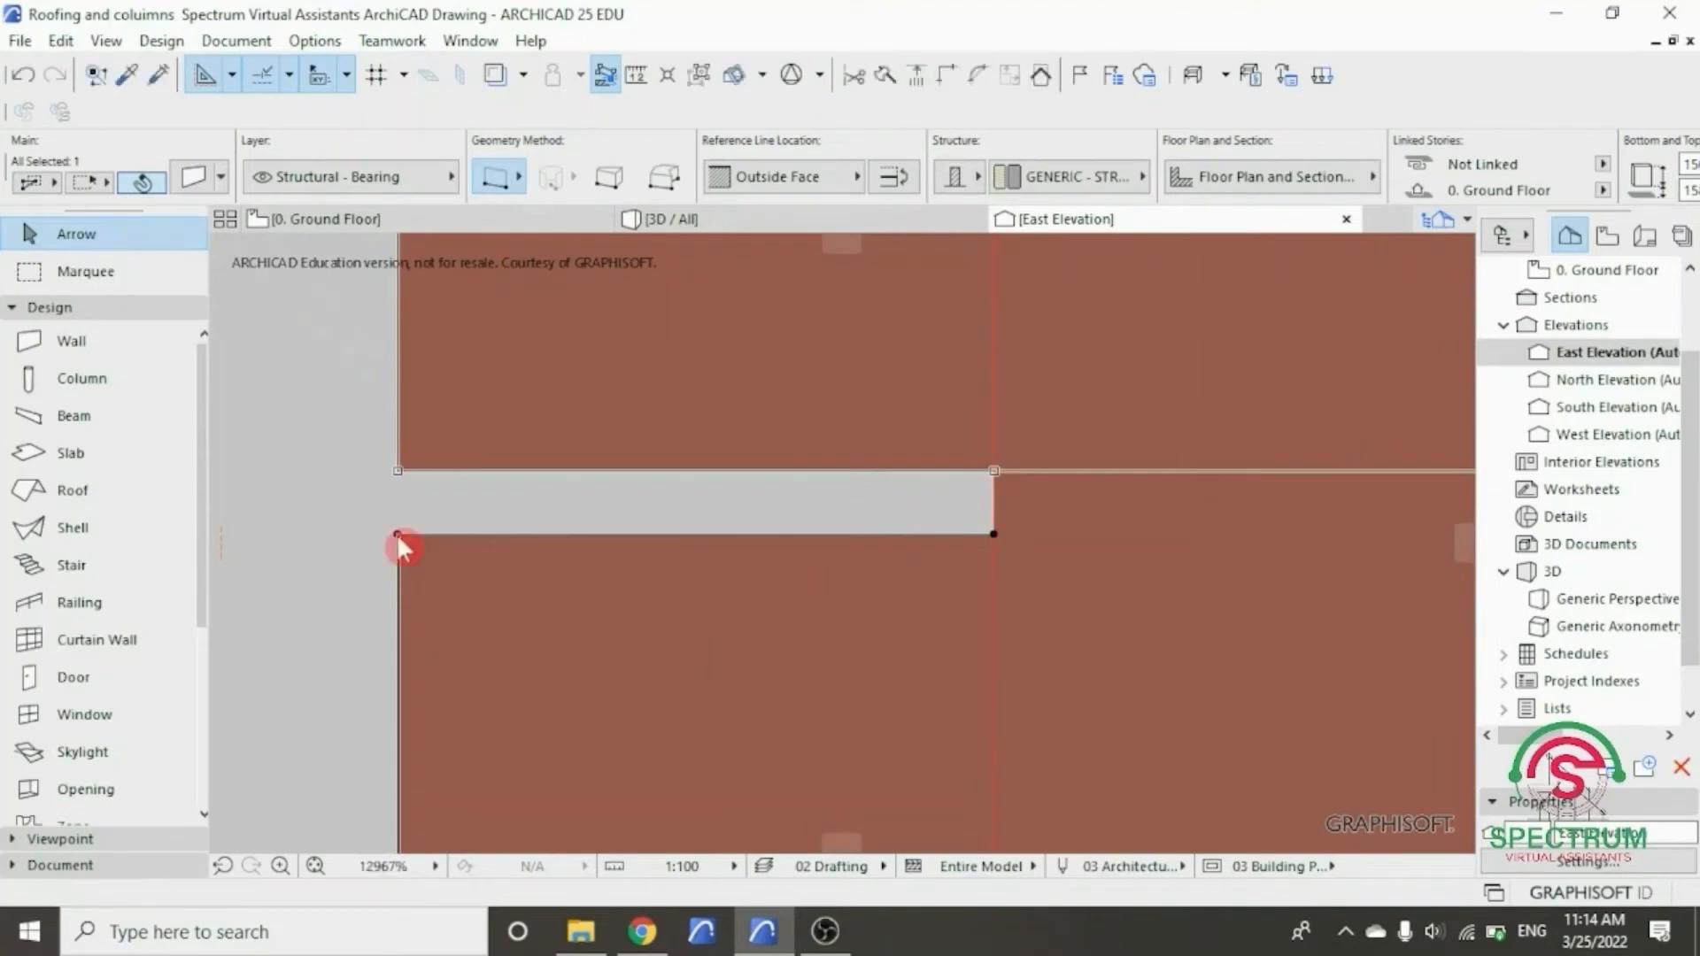
scroll(505, 642, "down", 5)
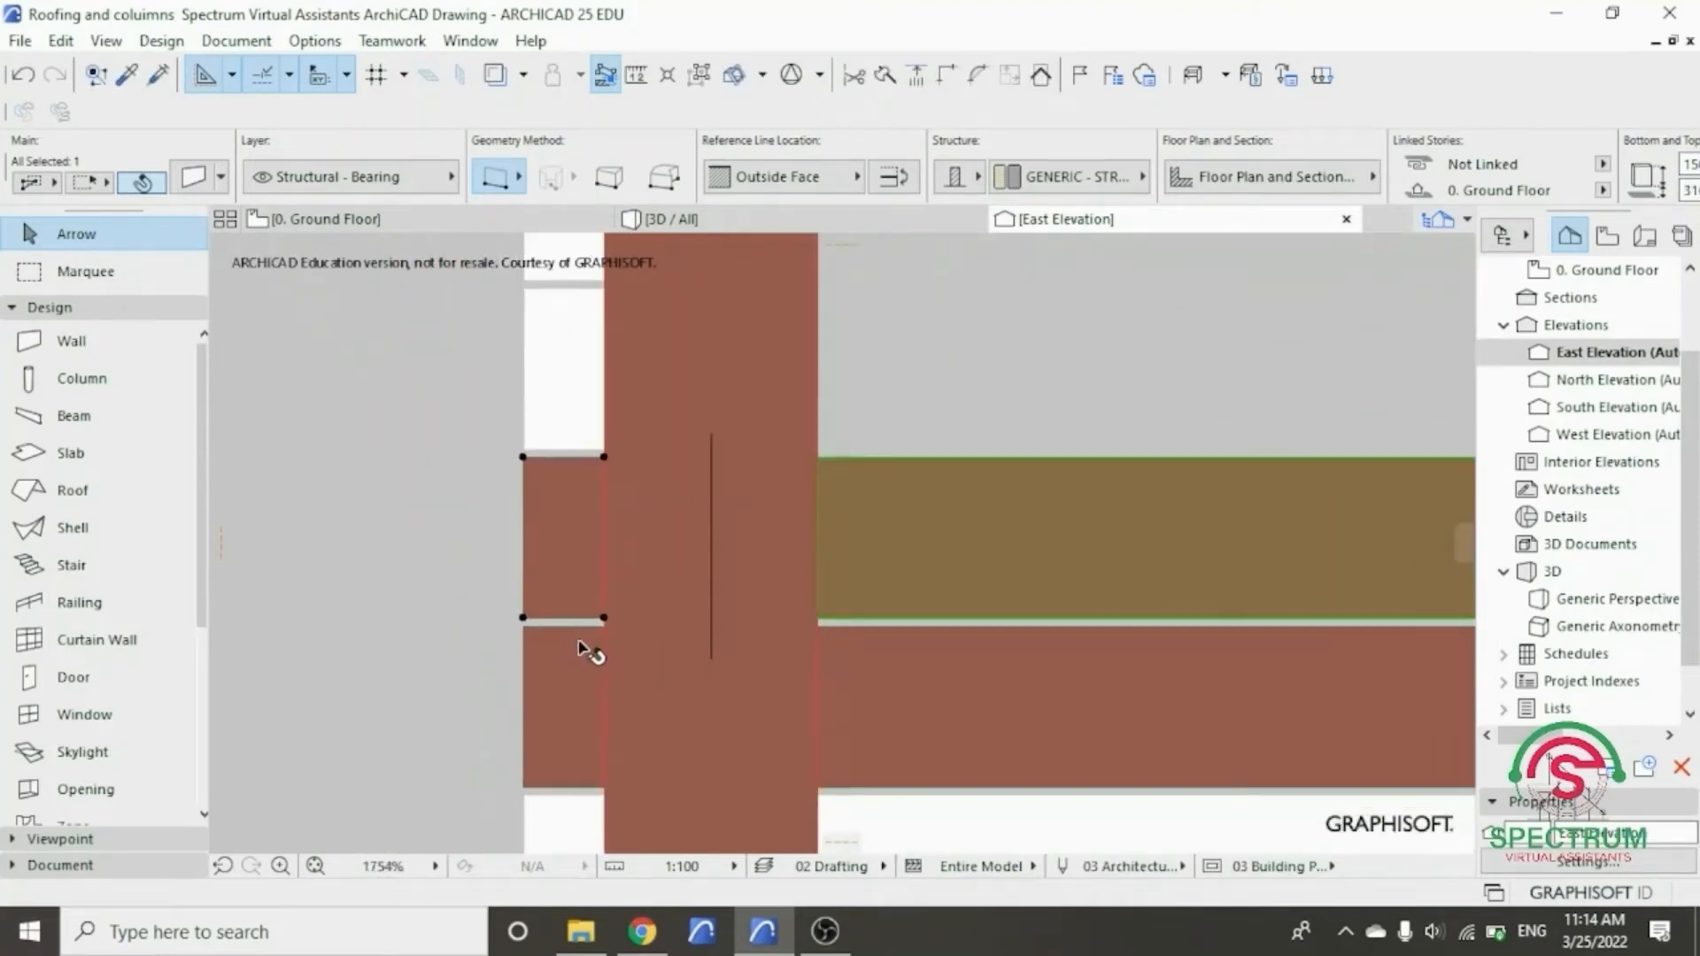
scroll(443, 569, "down", 2)
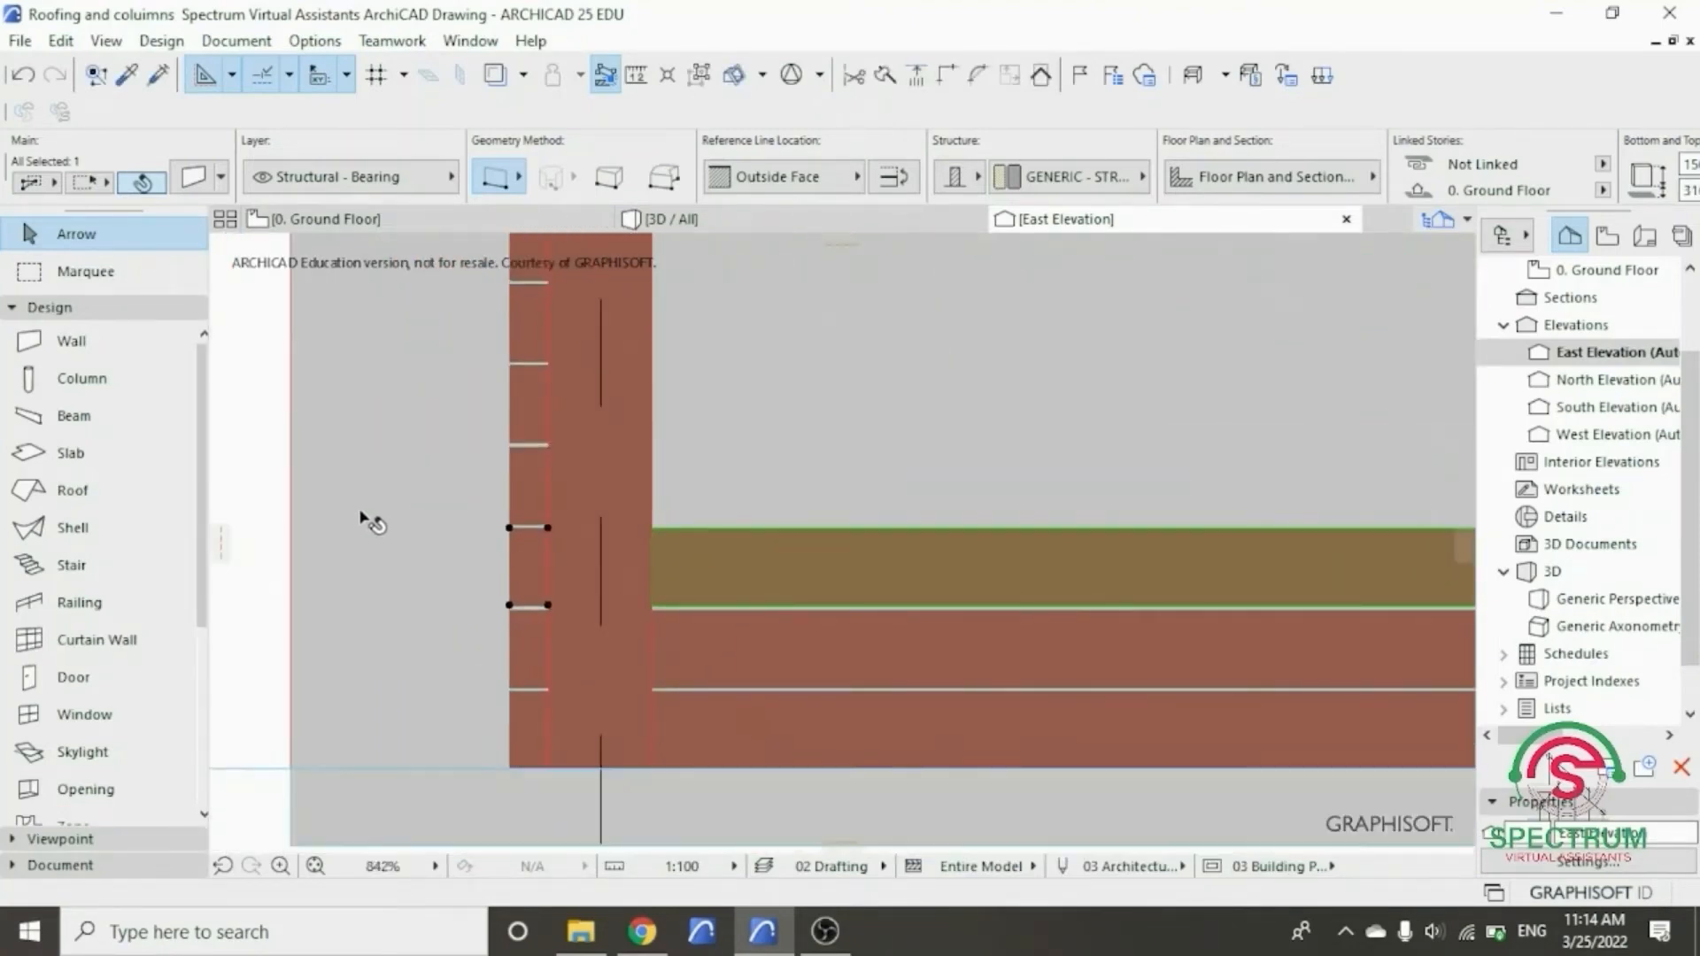
right_click(359, 409)
mouse_move(436, 506)
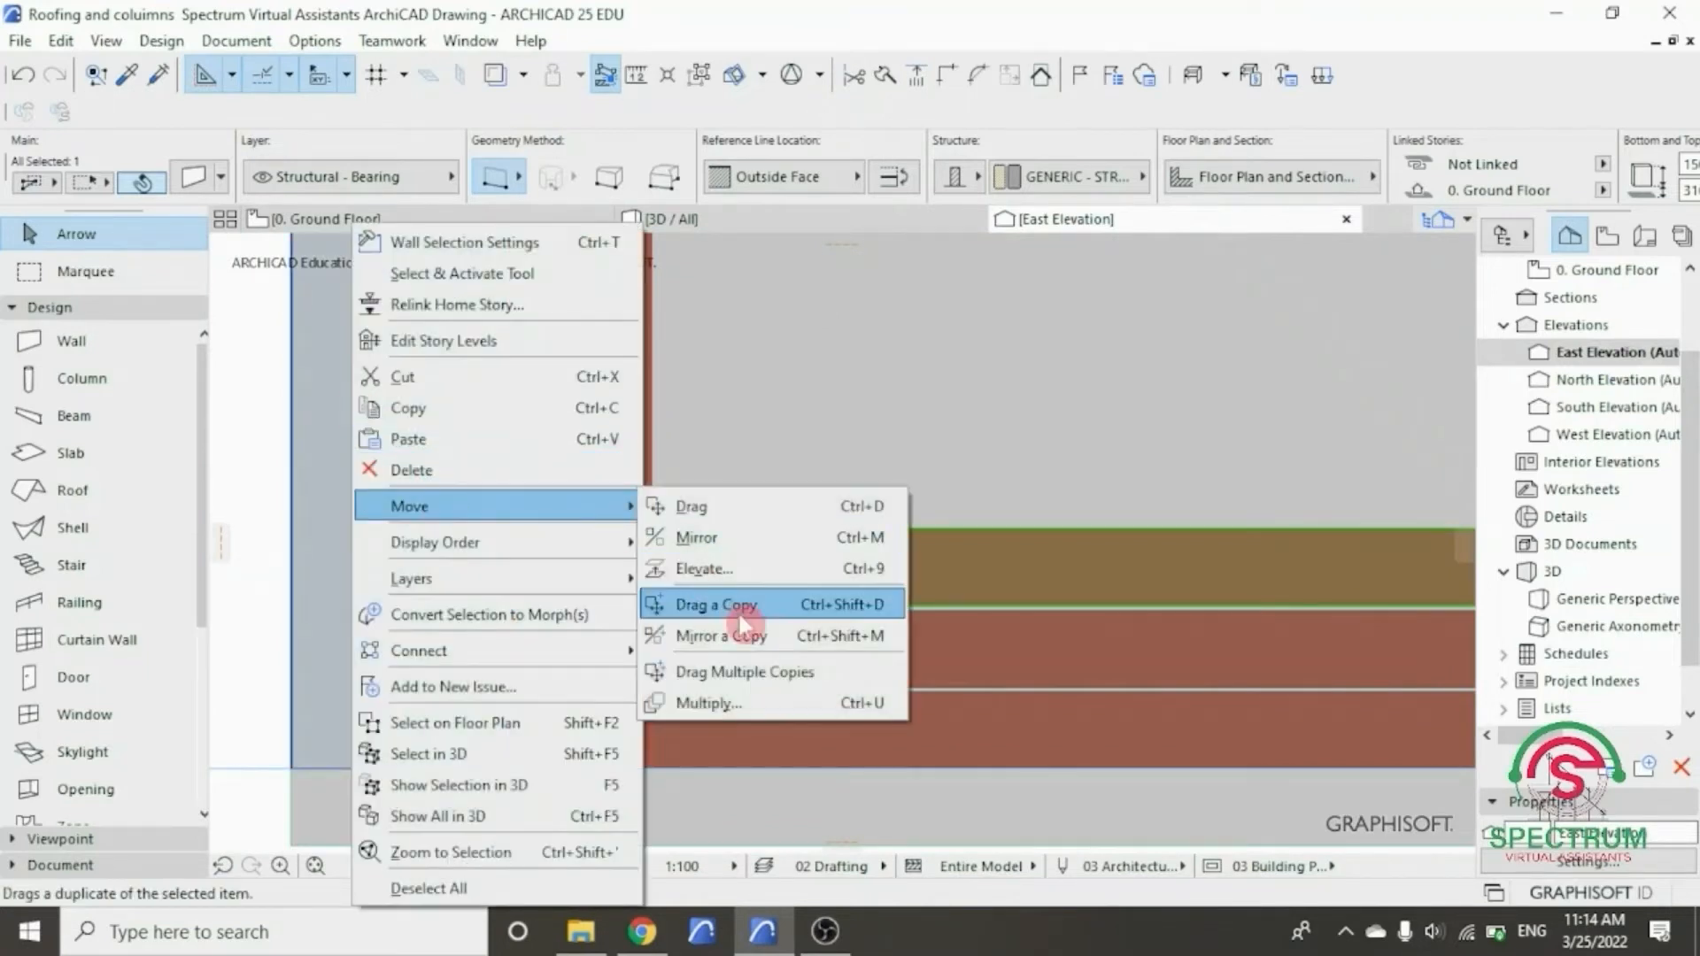
left_click(735, 675)
scroll(522, 541, "up", 4)
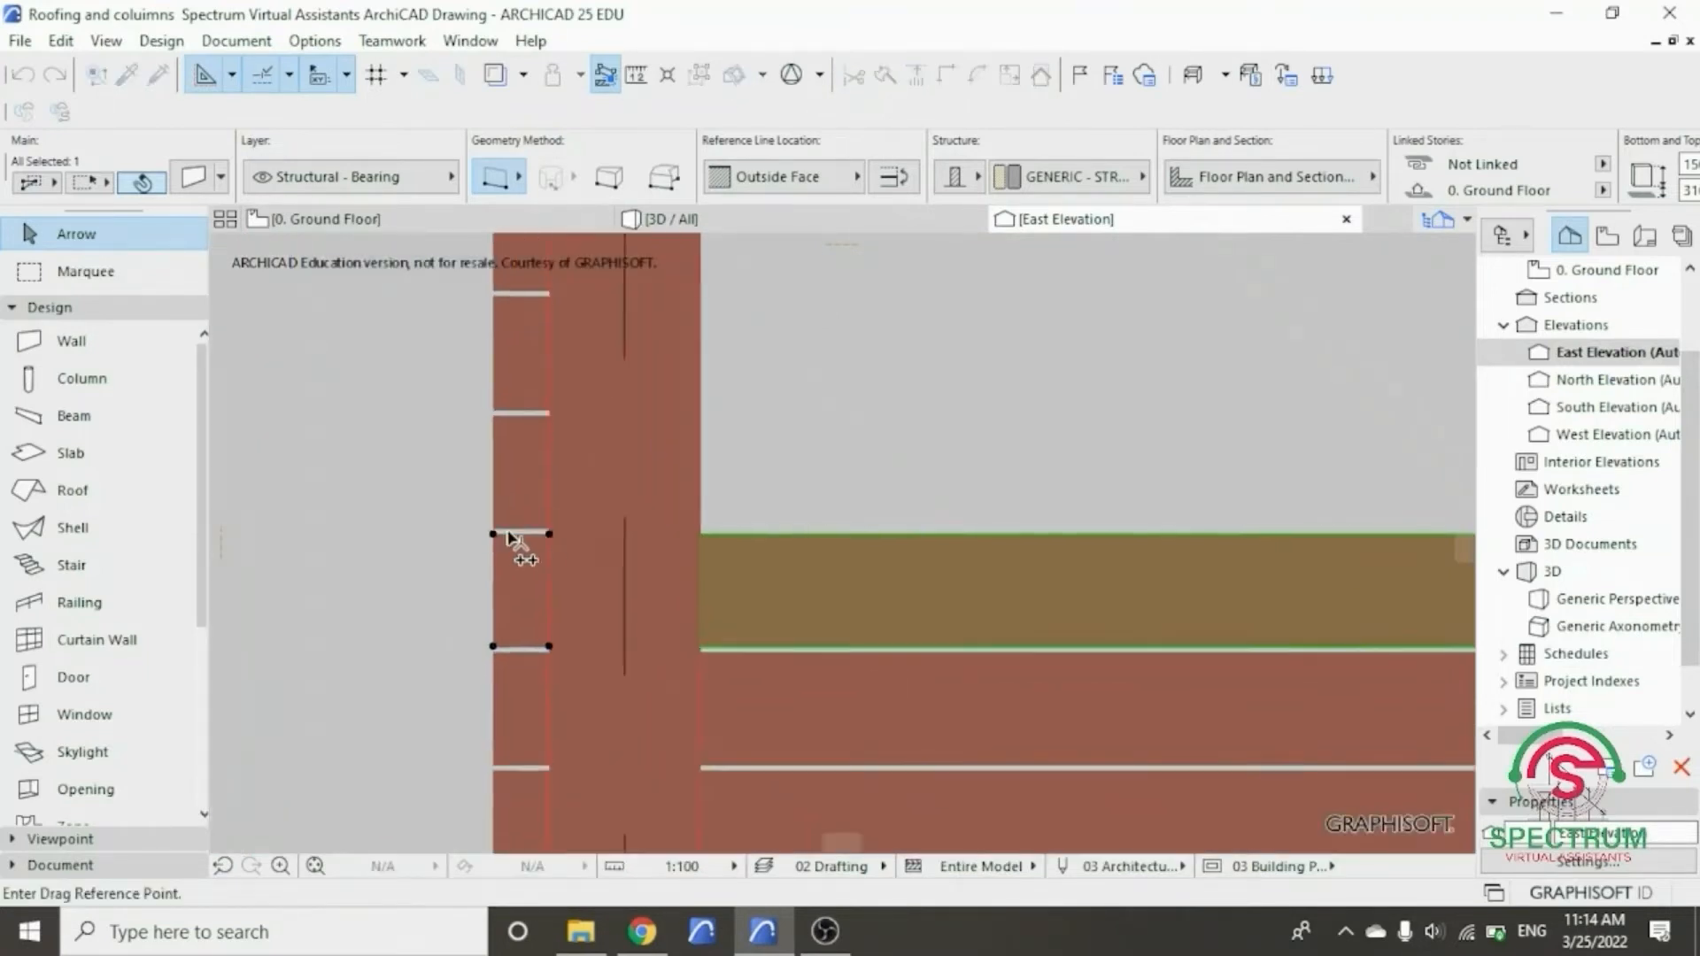
left_click(467, 532)
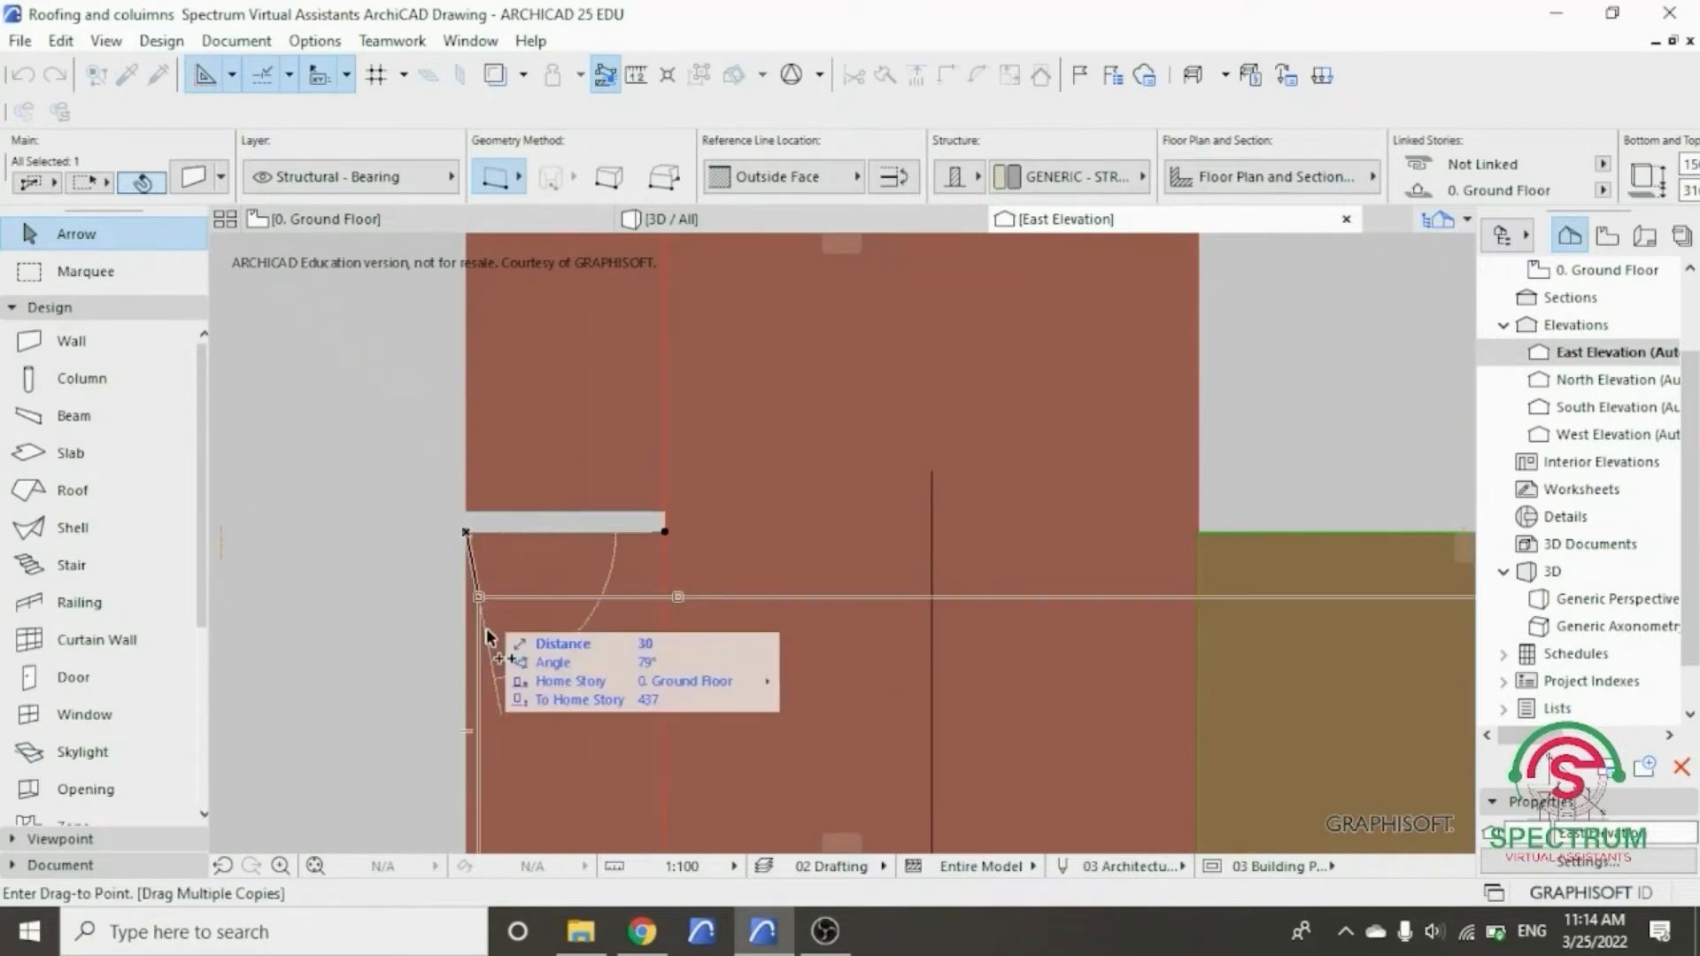
scroll(567, 602, "down", 3)
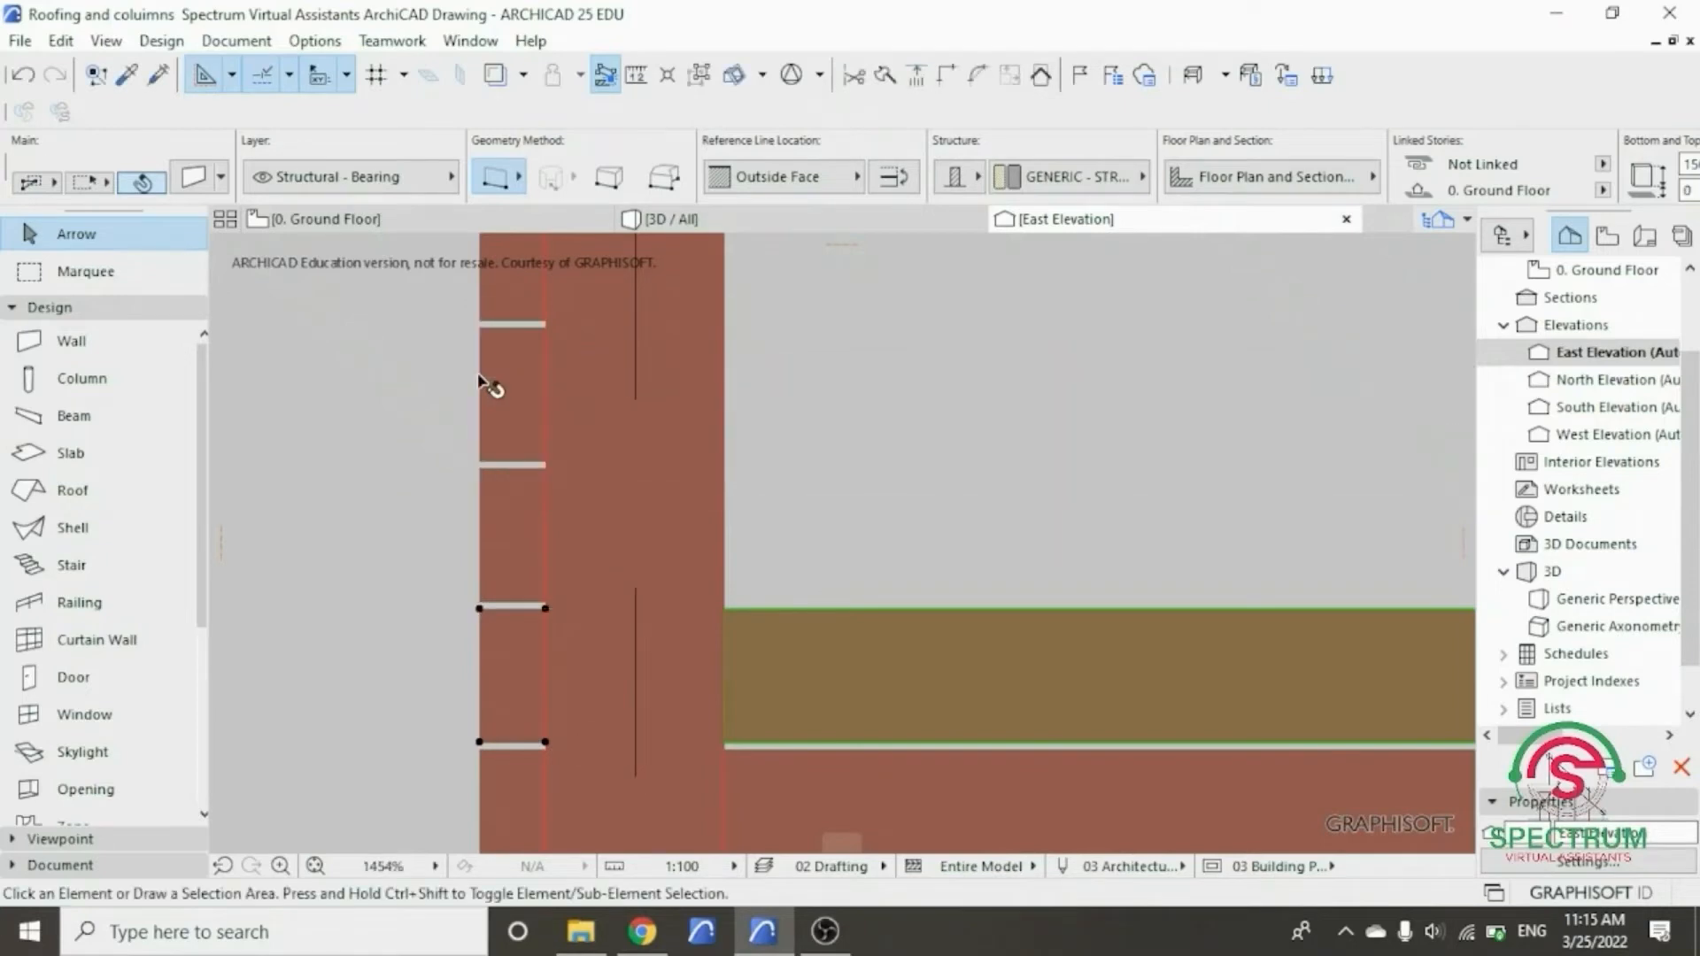
key("Escape")
scroll(596, 562, "down", 2)
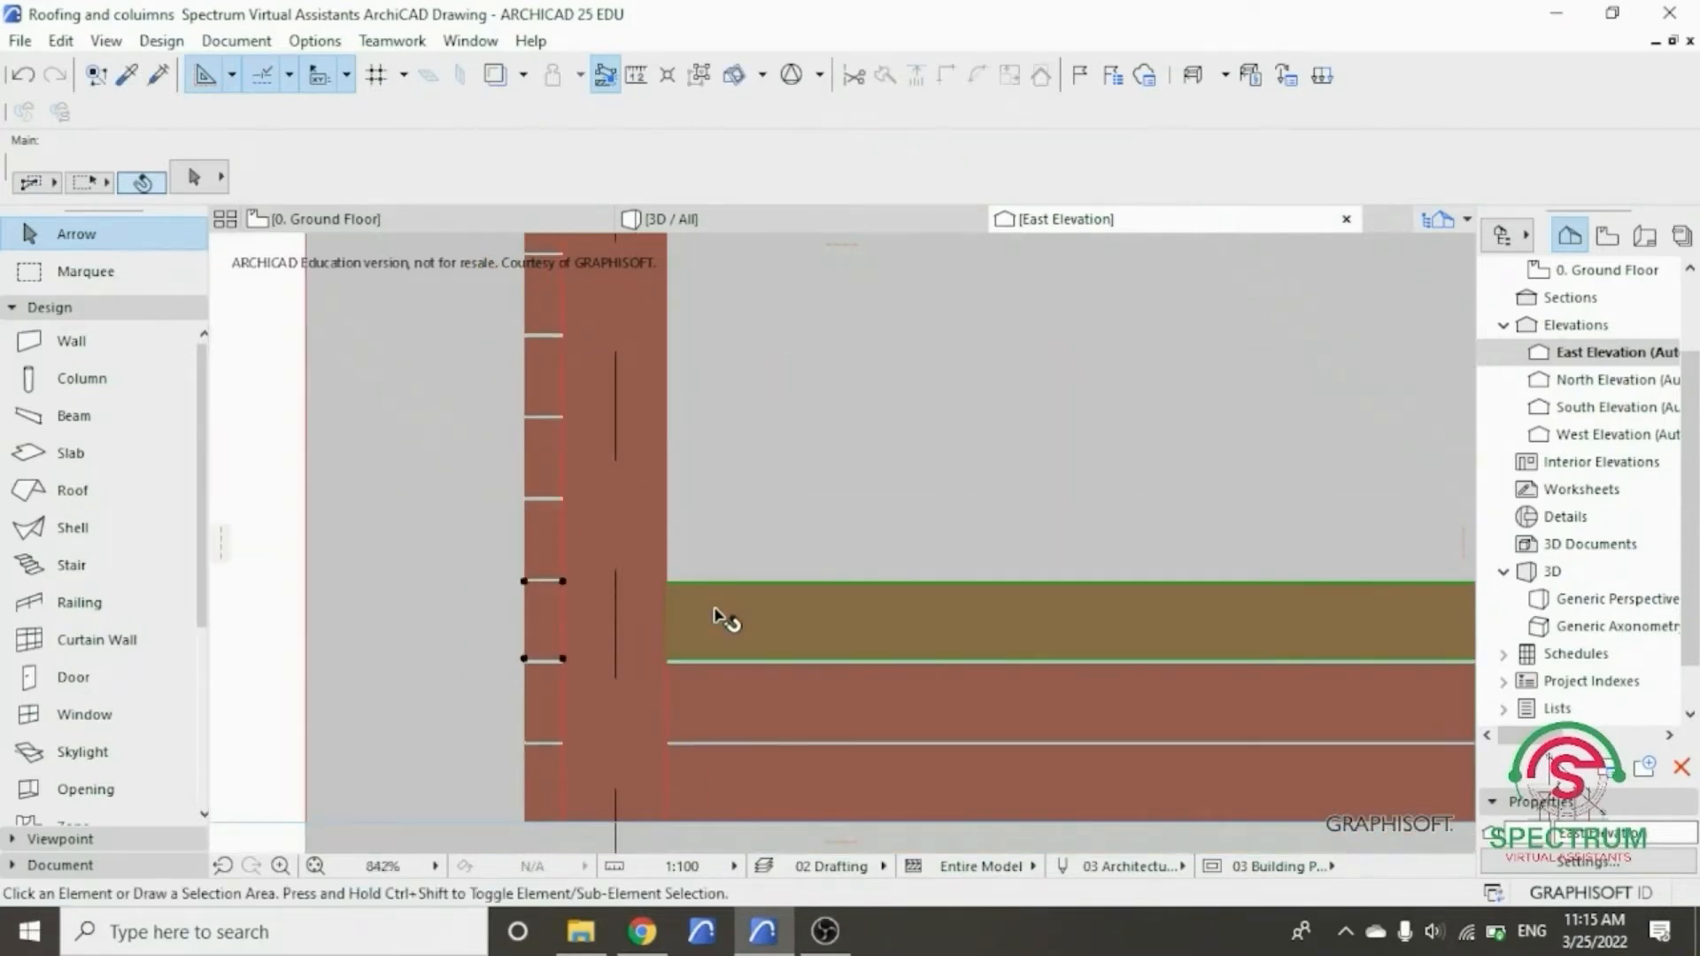
- Start dragging multiple copies of the upper two side bands and place the first pair directly above, keeping the same gap
left_click(724, 620)
left_click(721, 706, "shift")
right_click(716, 701)
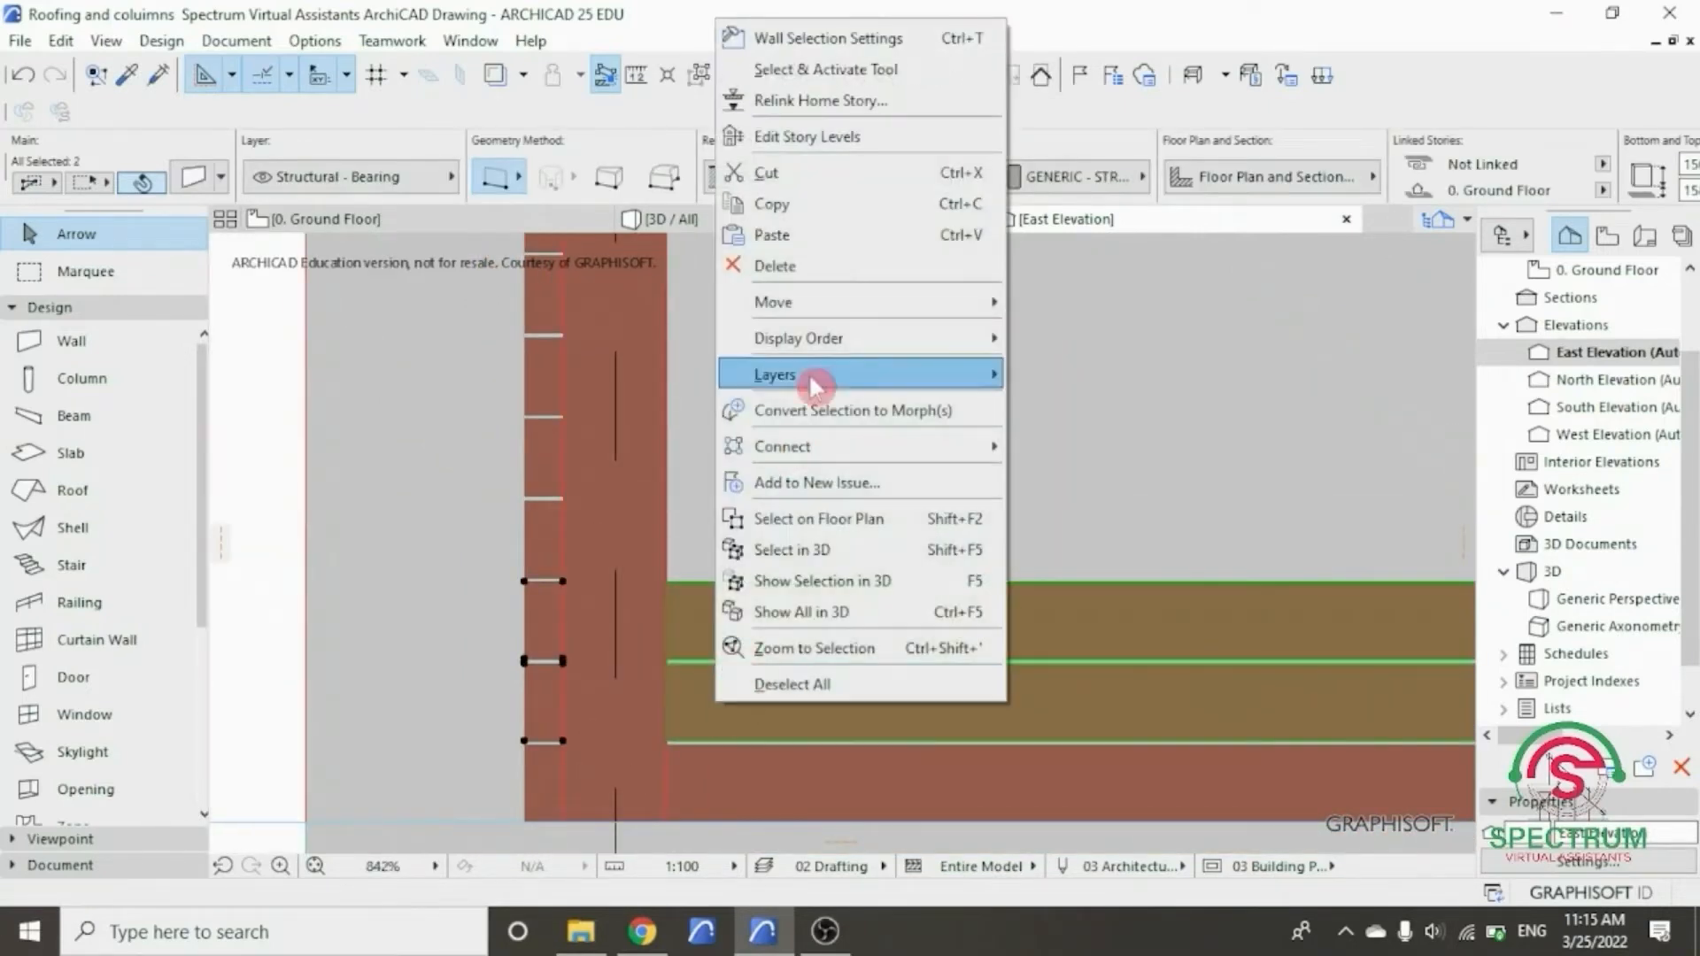
mouse_move(832, 314)
left_click(1088, 469)
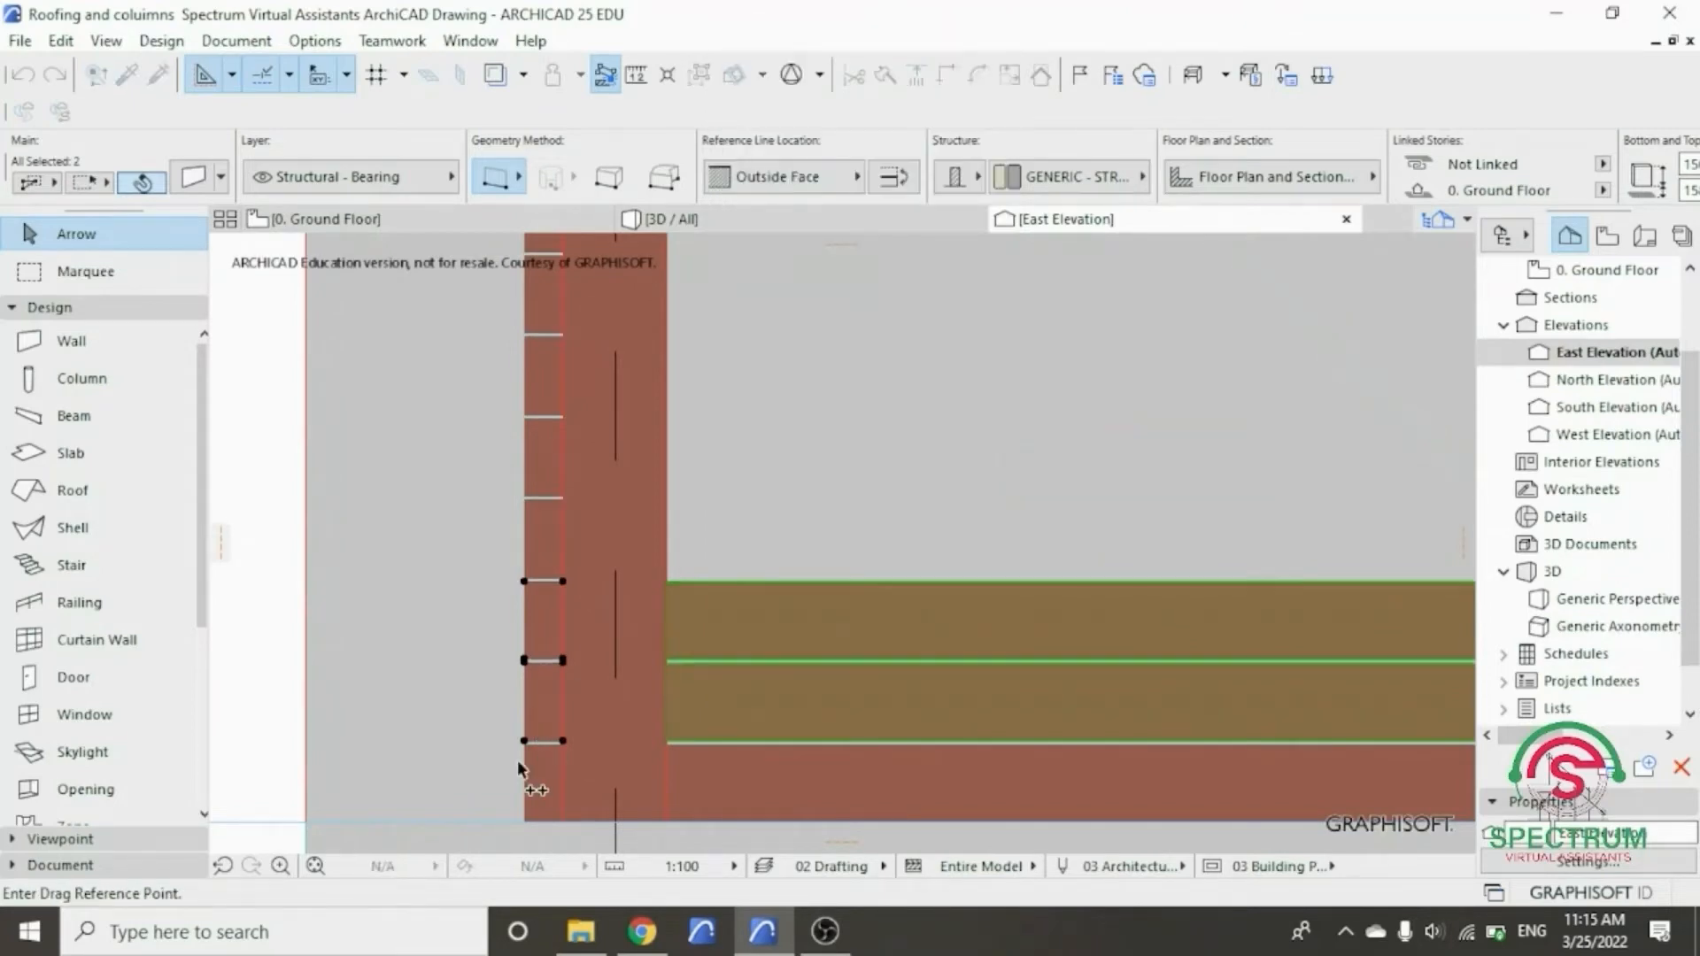
scroll(519, 765, "up", 5)
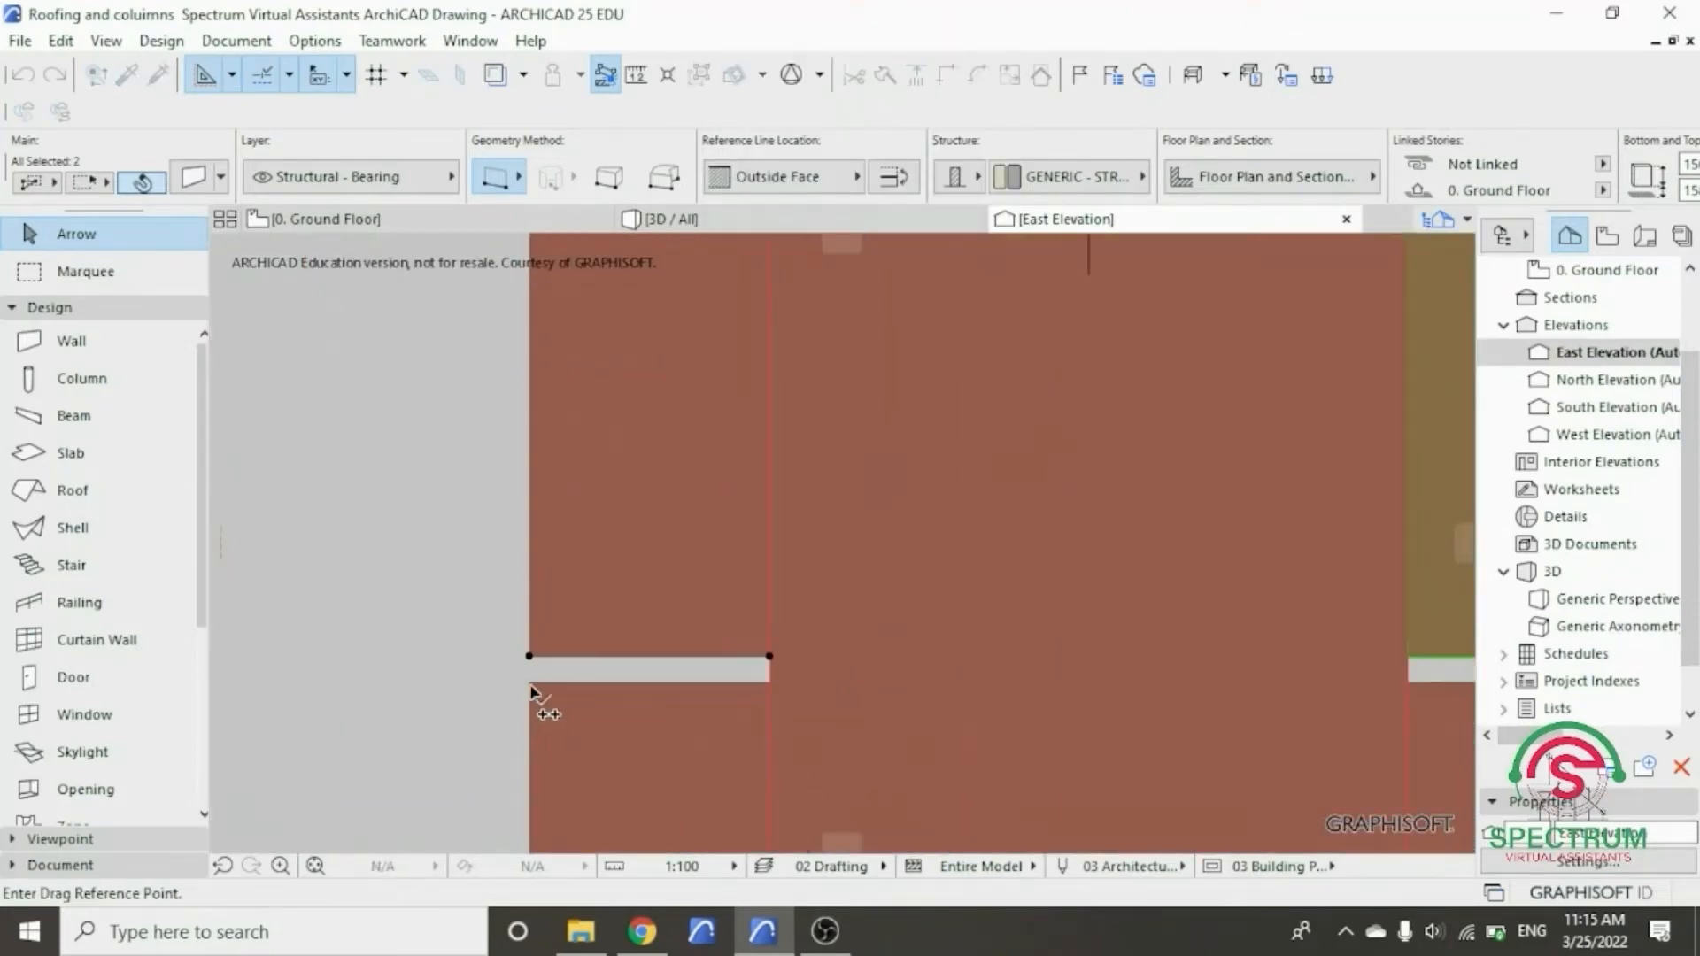
left_click(530, 683)
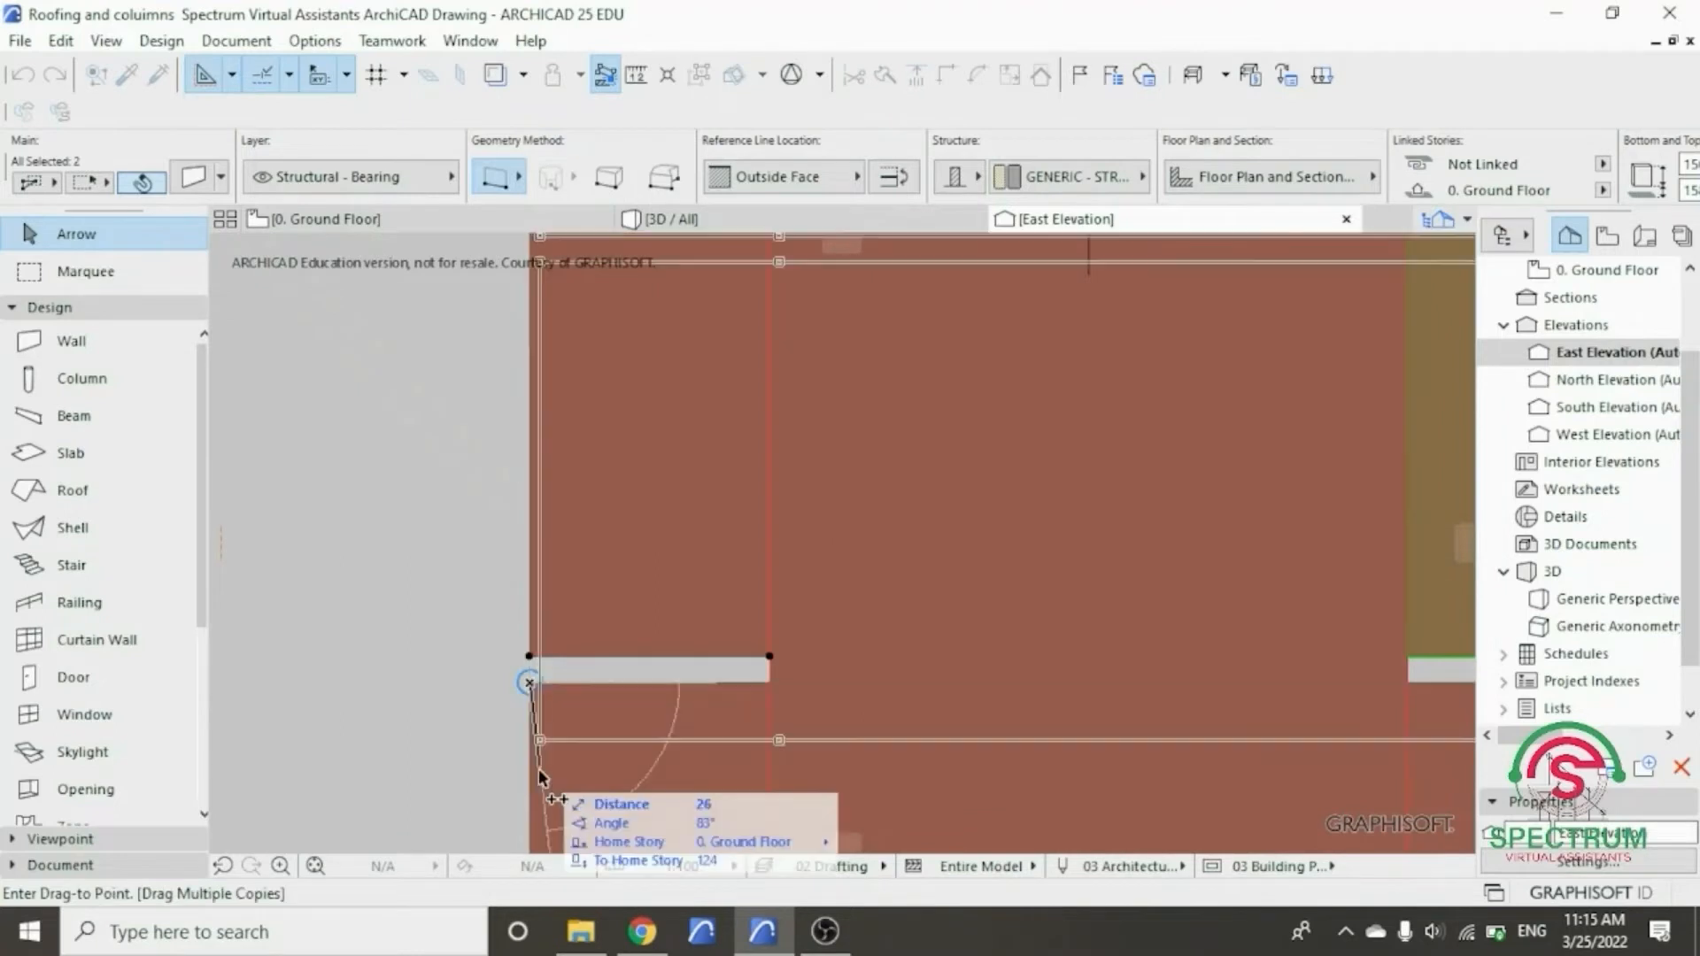
scroll(540, 772, "down", 4)
scroll(544, 554, "up", 6)
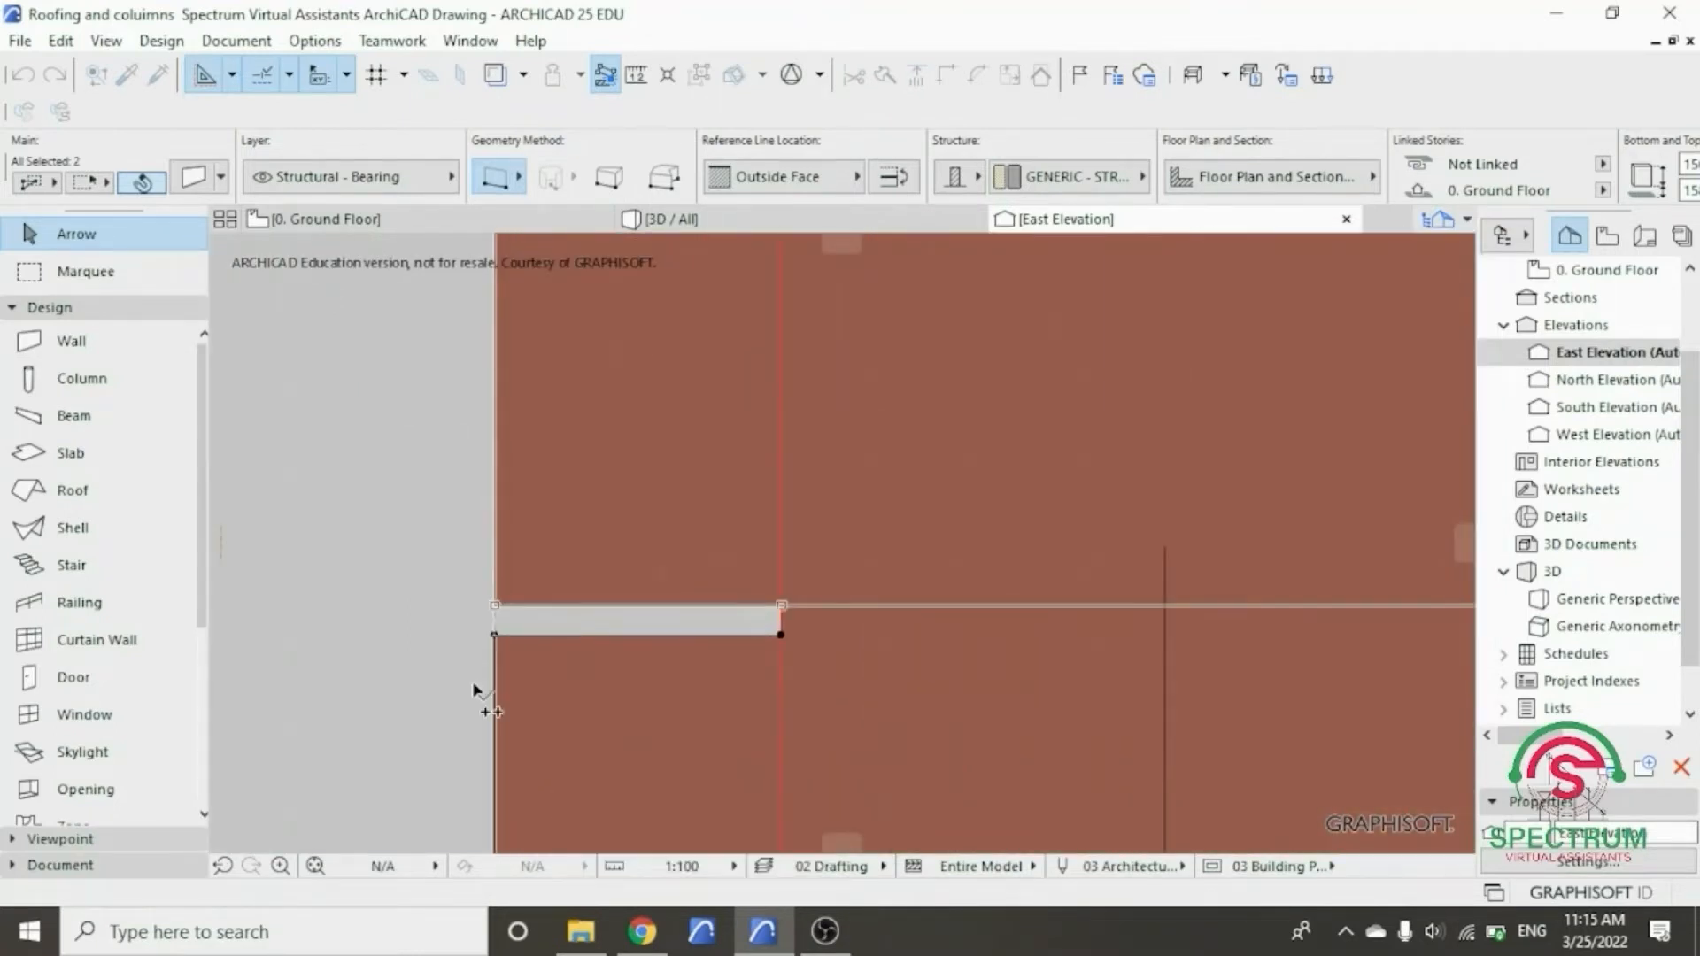
- Add more copies of the band pair up the lower part of the side wall, aligning each with the front stack's joints
scroll(514, 767, "down", 5)
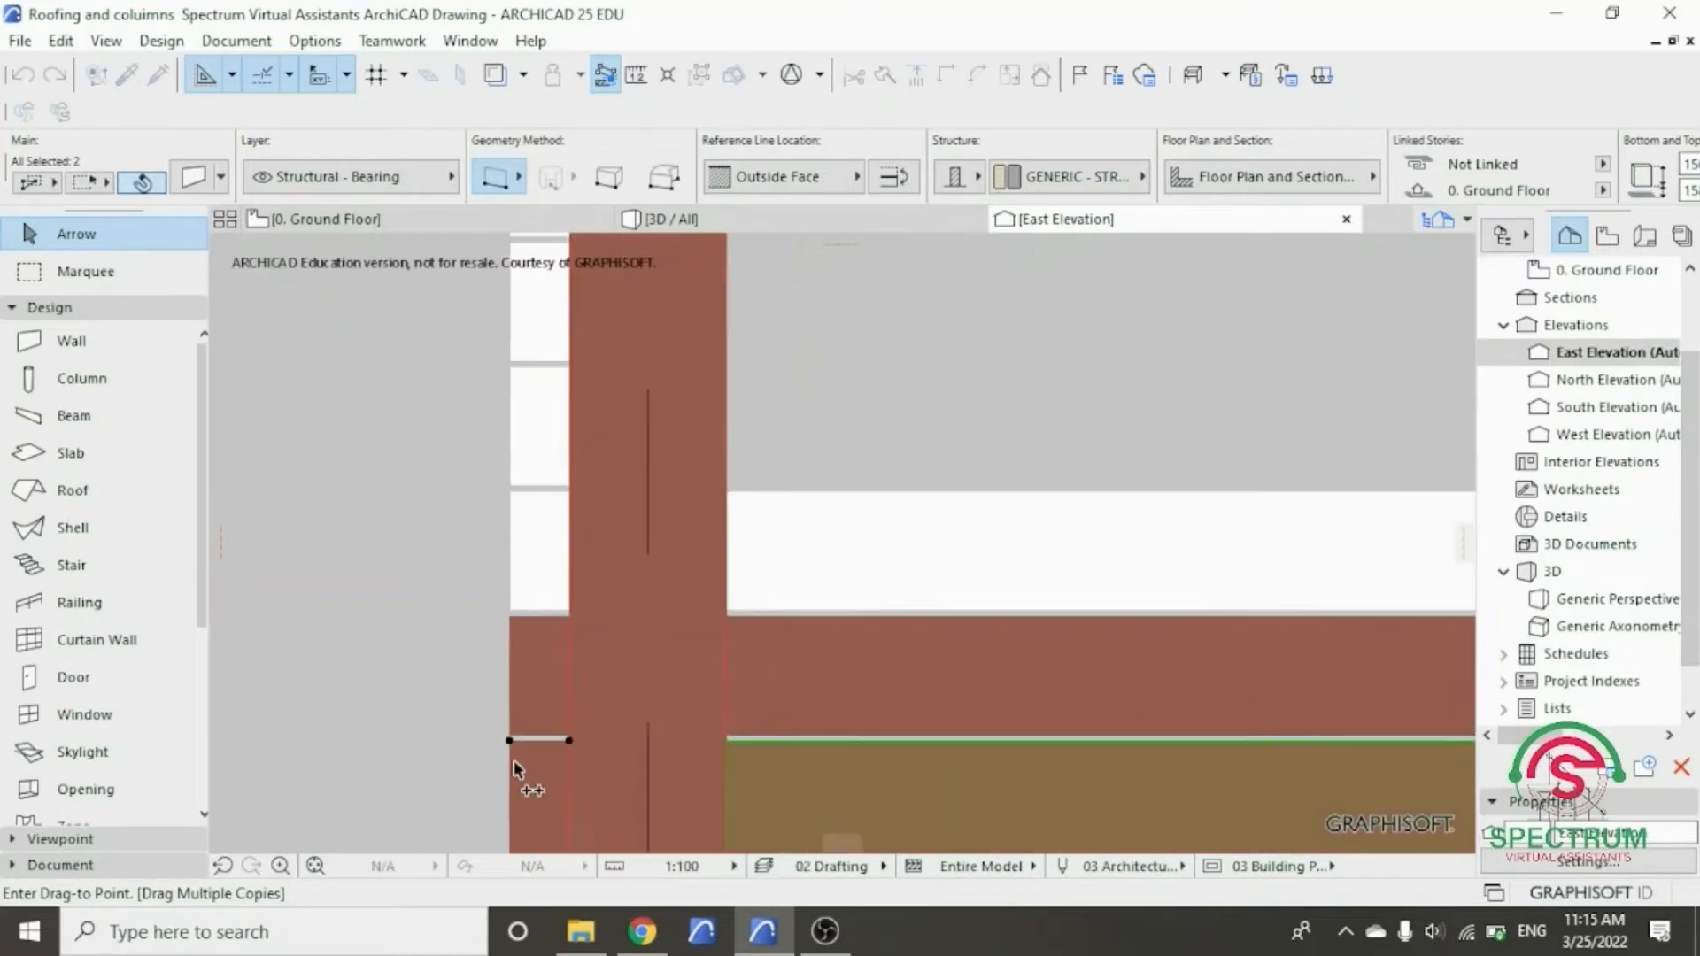
scroll(521, 719, "up", 5)
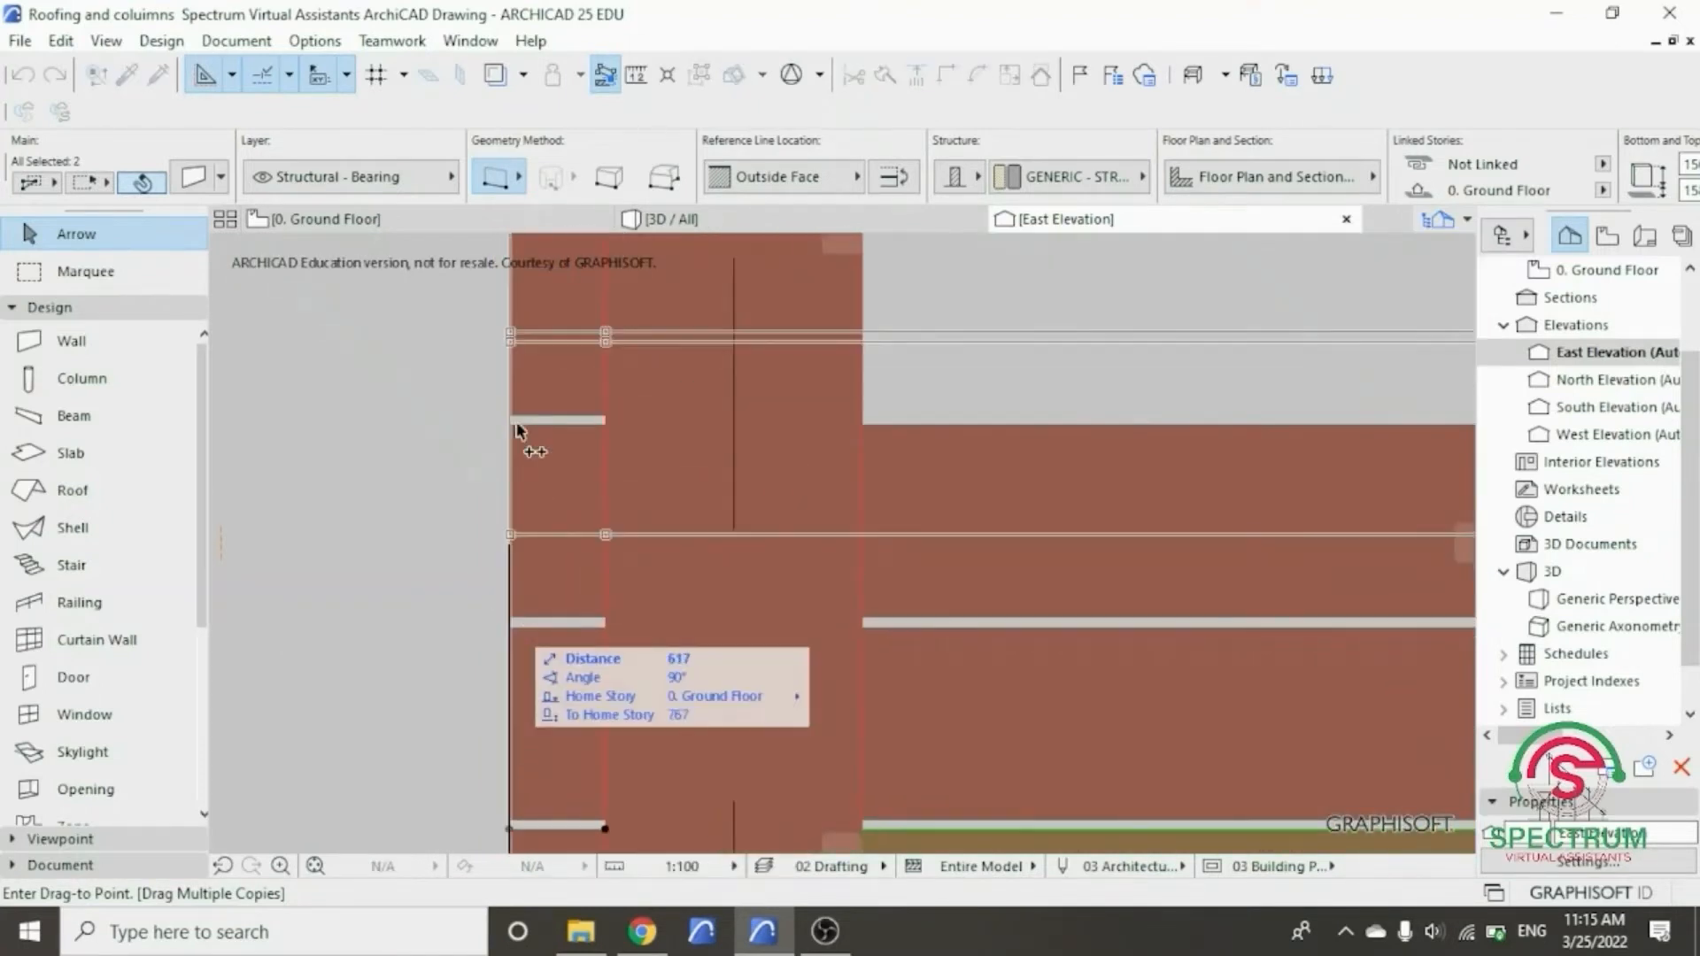
scroll(501, 432, "up", 3)
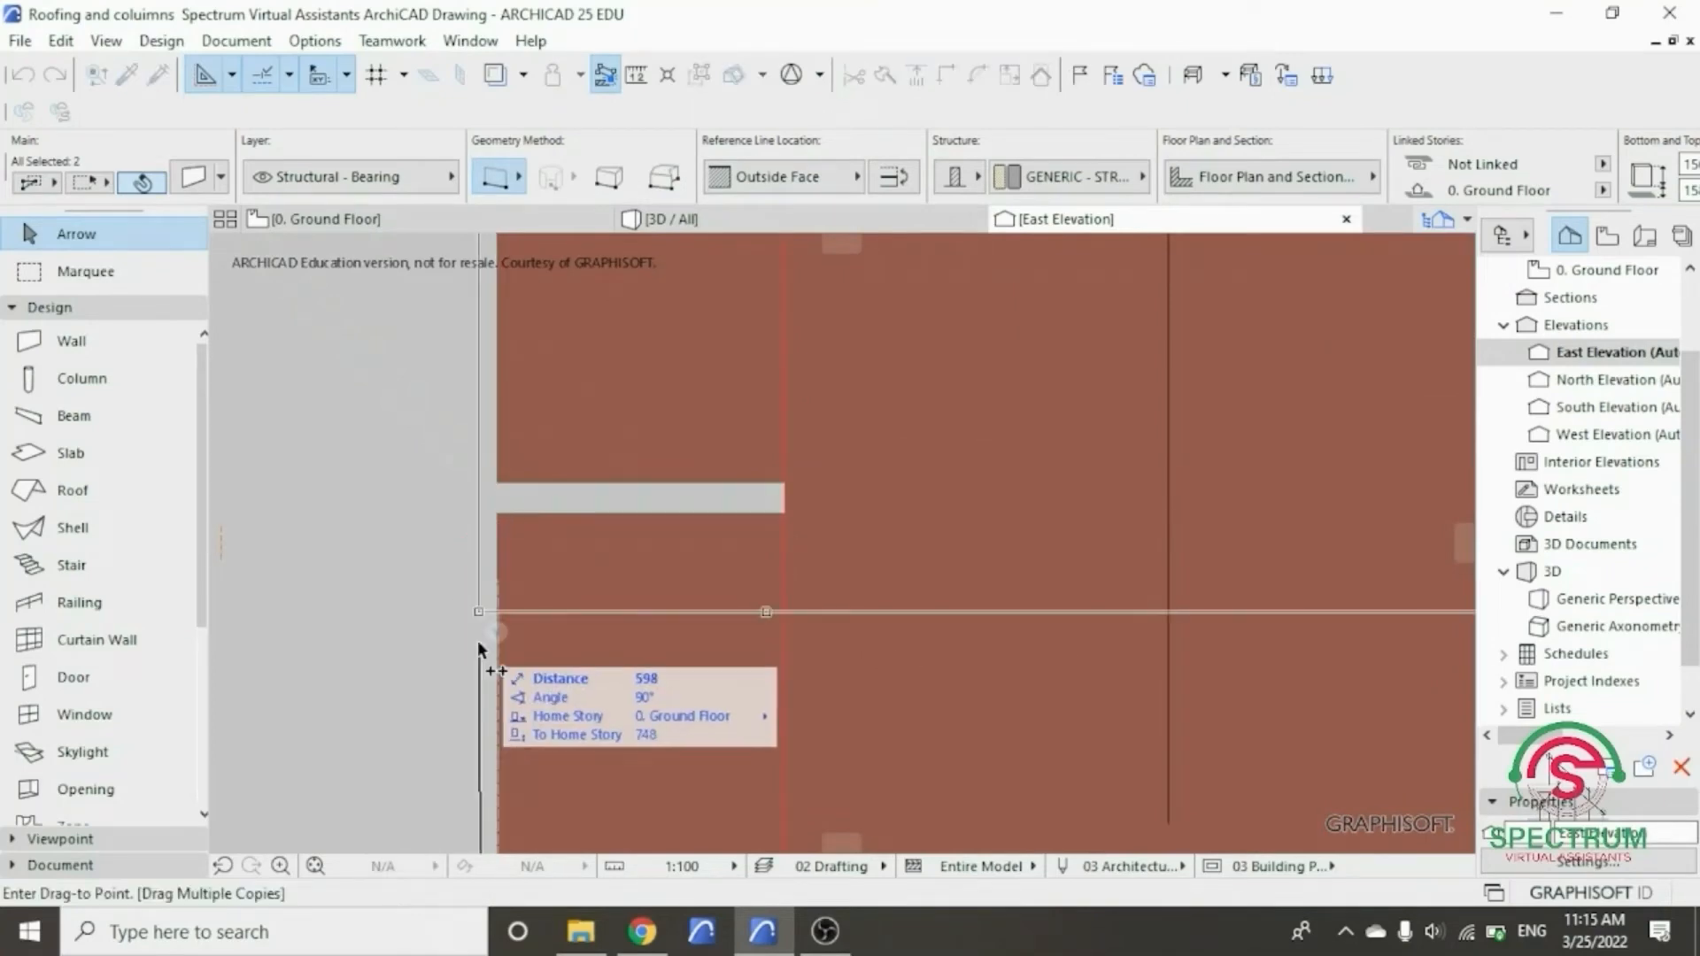
scroll(491, 655, "down", 4)
scroll(494, 680, "down", 2)
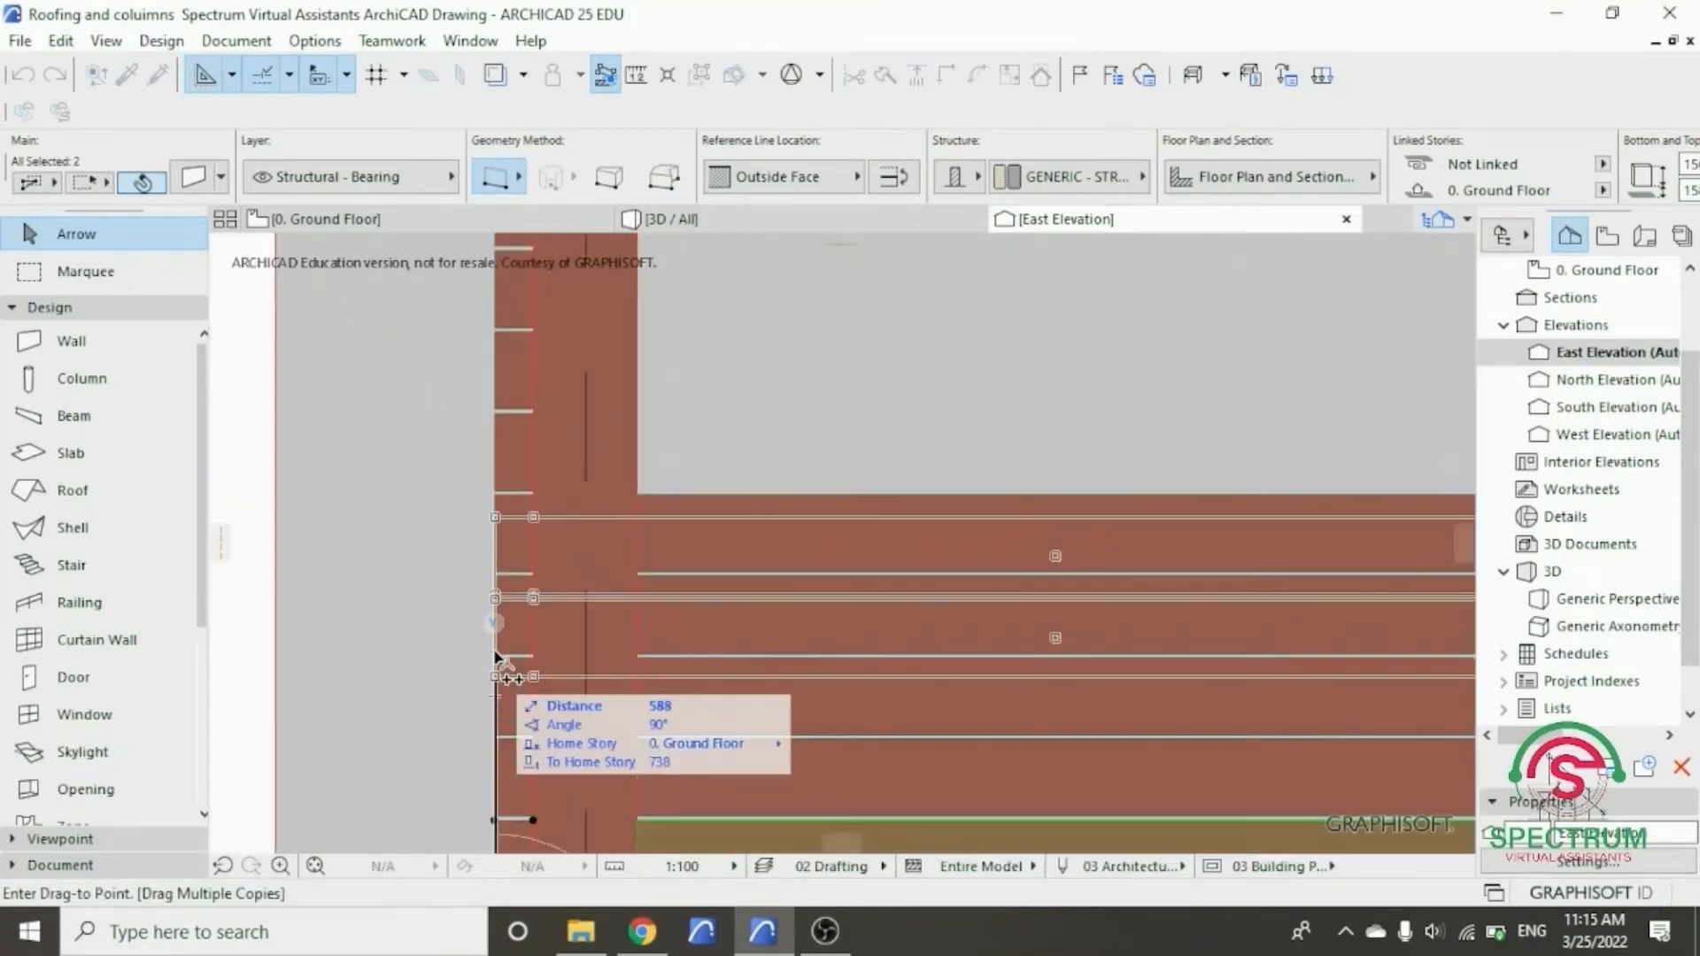
scroll(508, 462, "up", 5)
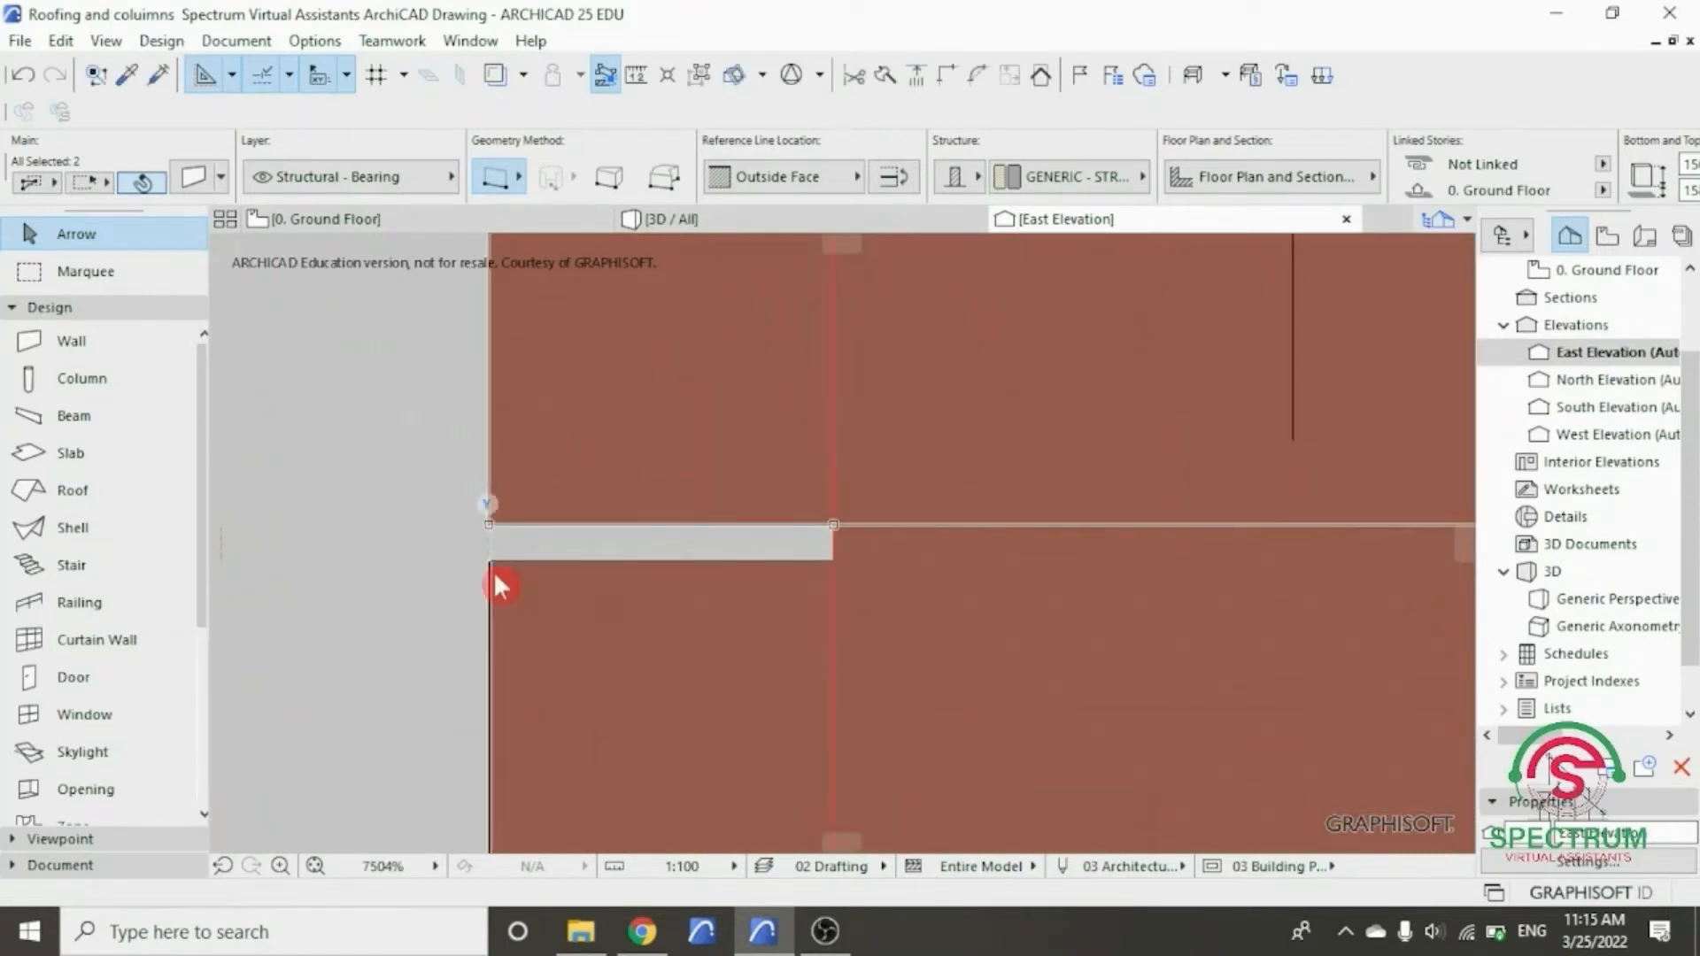
scroll(496, 639, "down", 3)
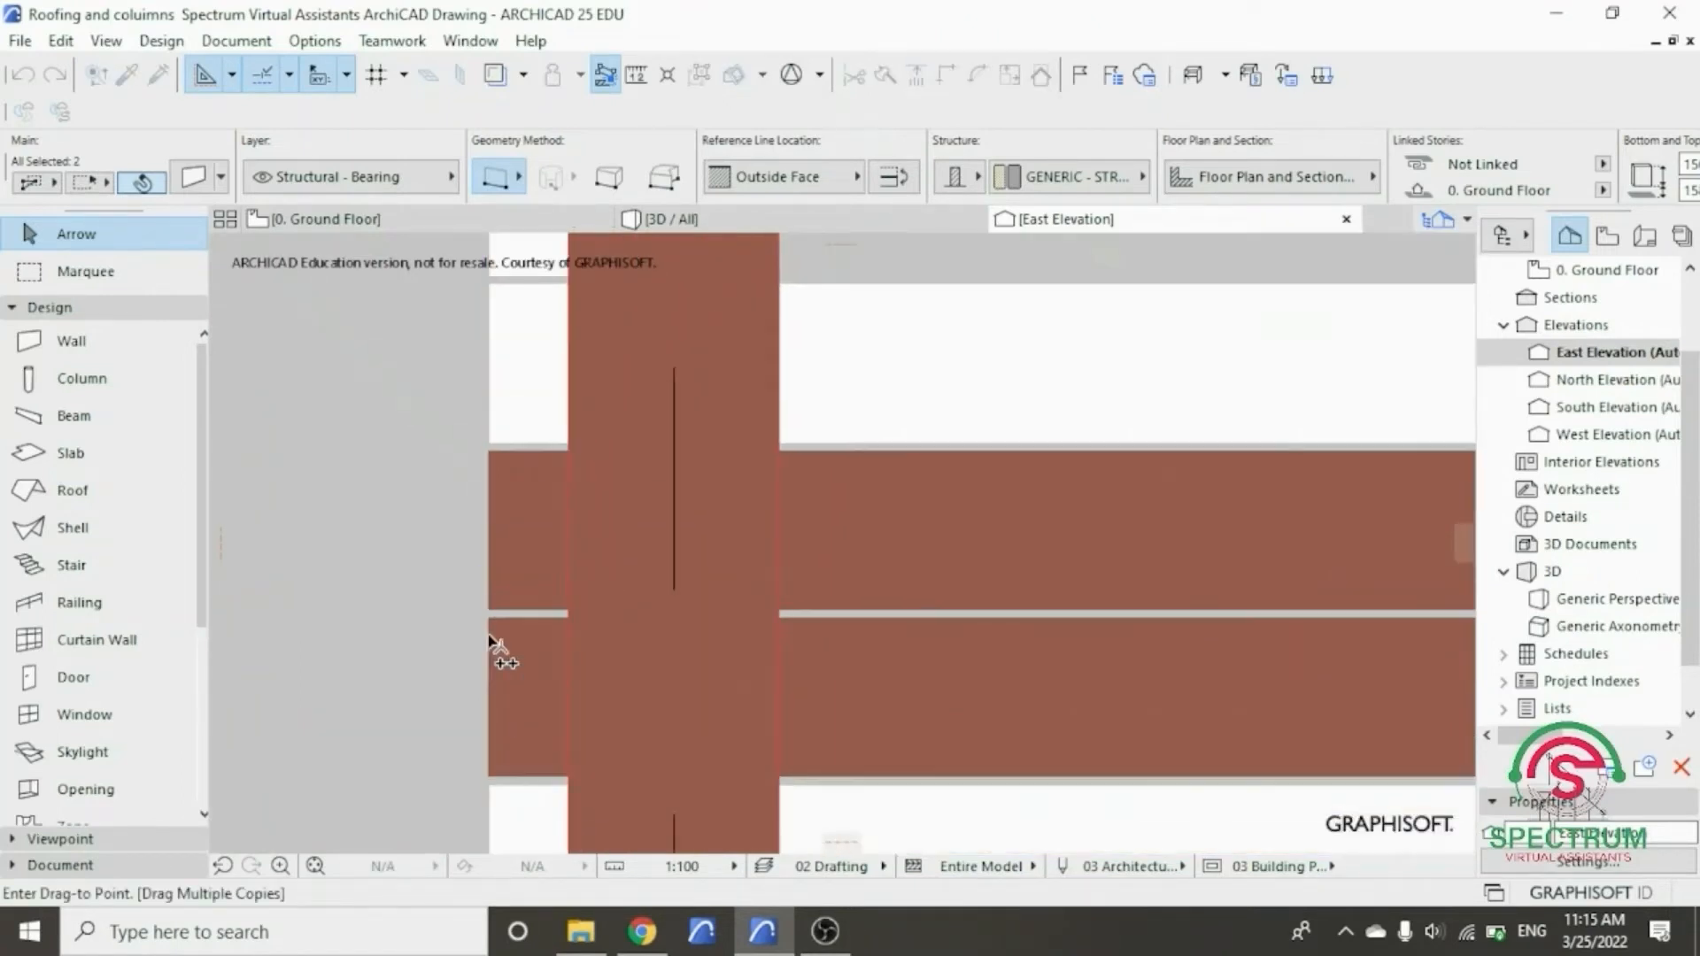
scroll(498, 485, "up", 5)
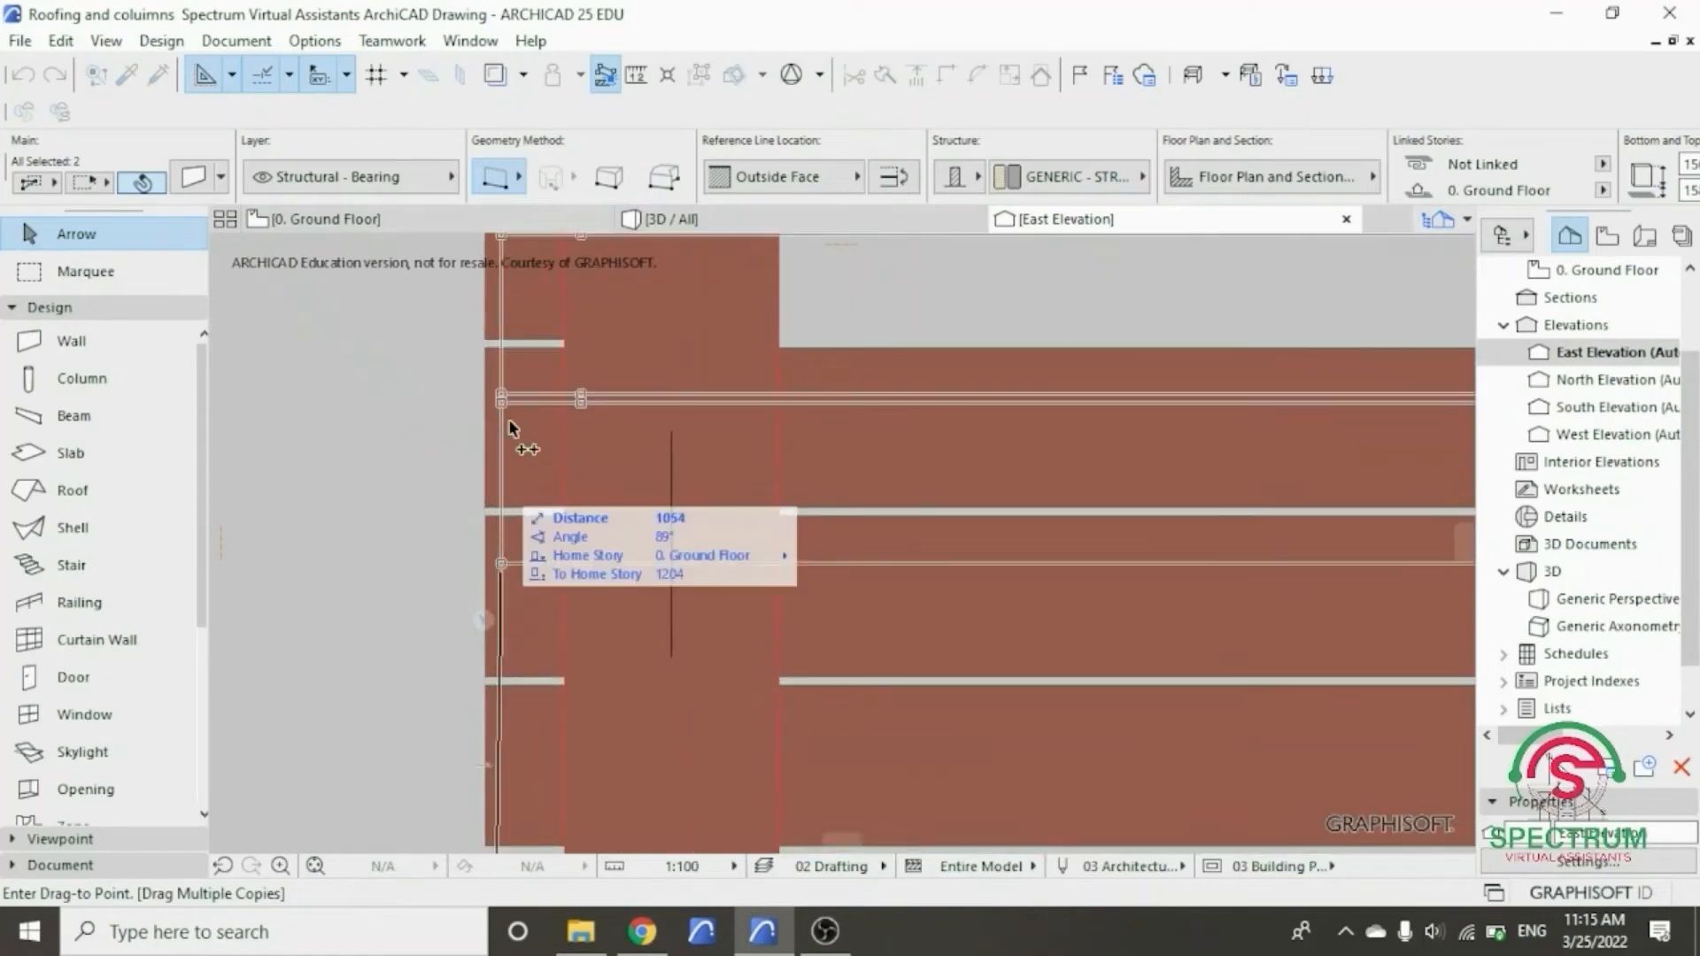
scroll(492, 367, "up", 3)
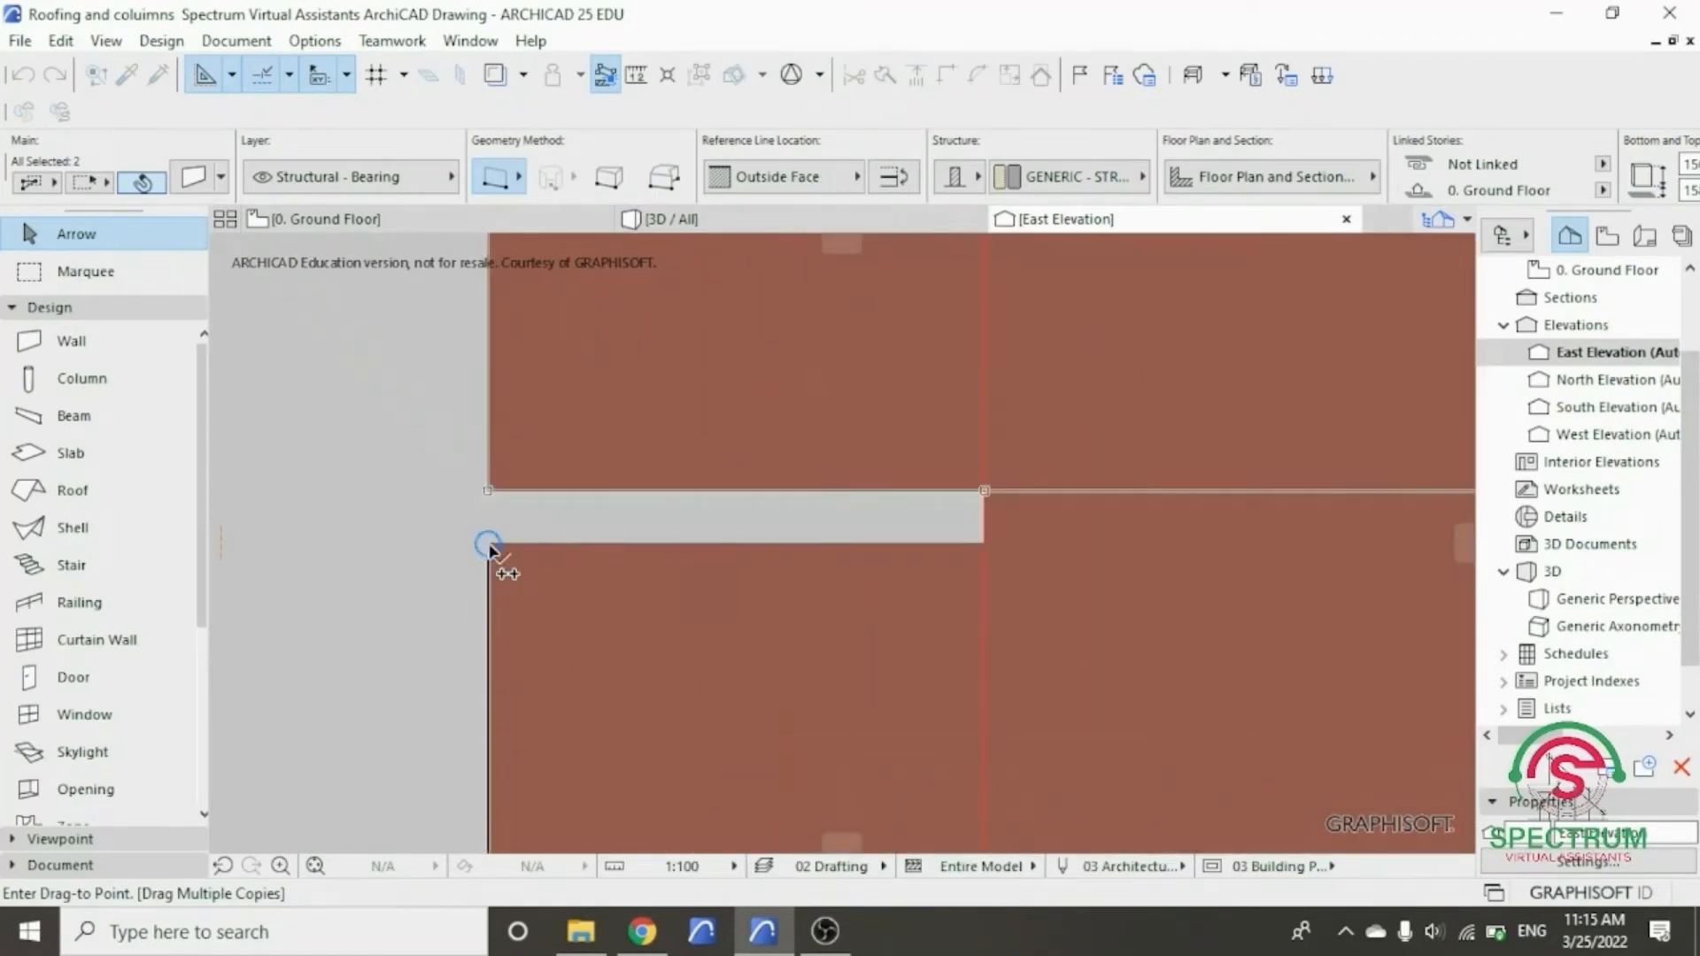
- Continue stacking the band pair at the front stack's joints until a copy sits 1896 above the original pair
scroll(506, 639, "down", 2)
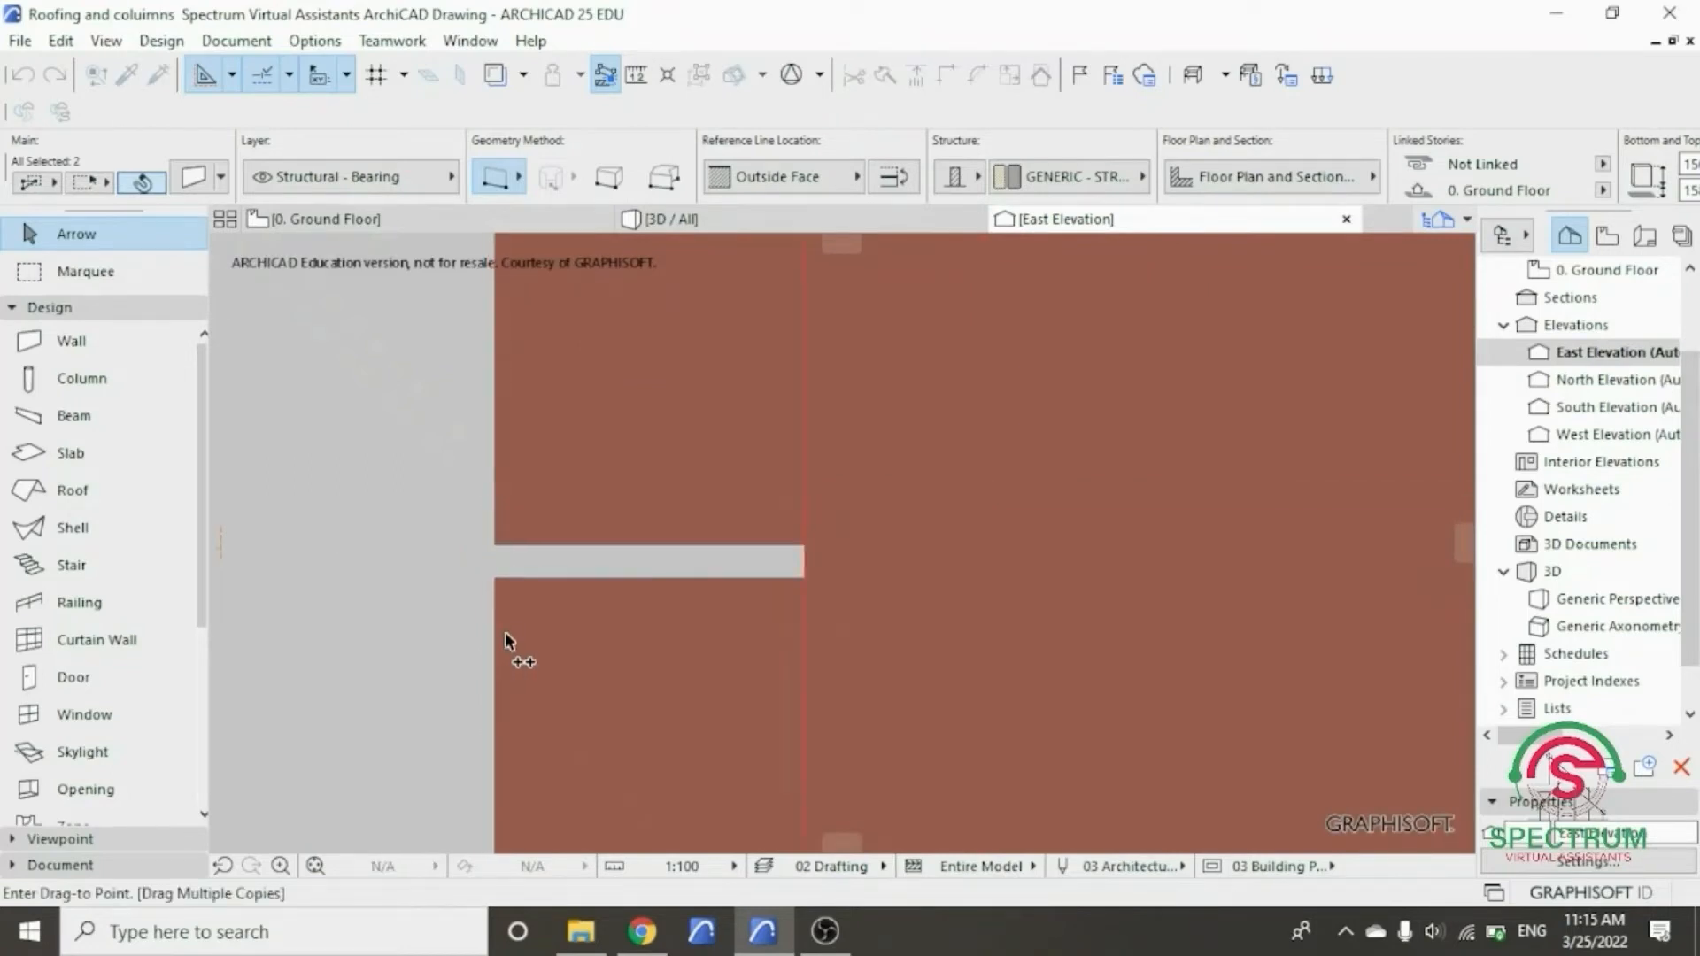
scroll(506, 637, "down", 4)
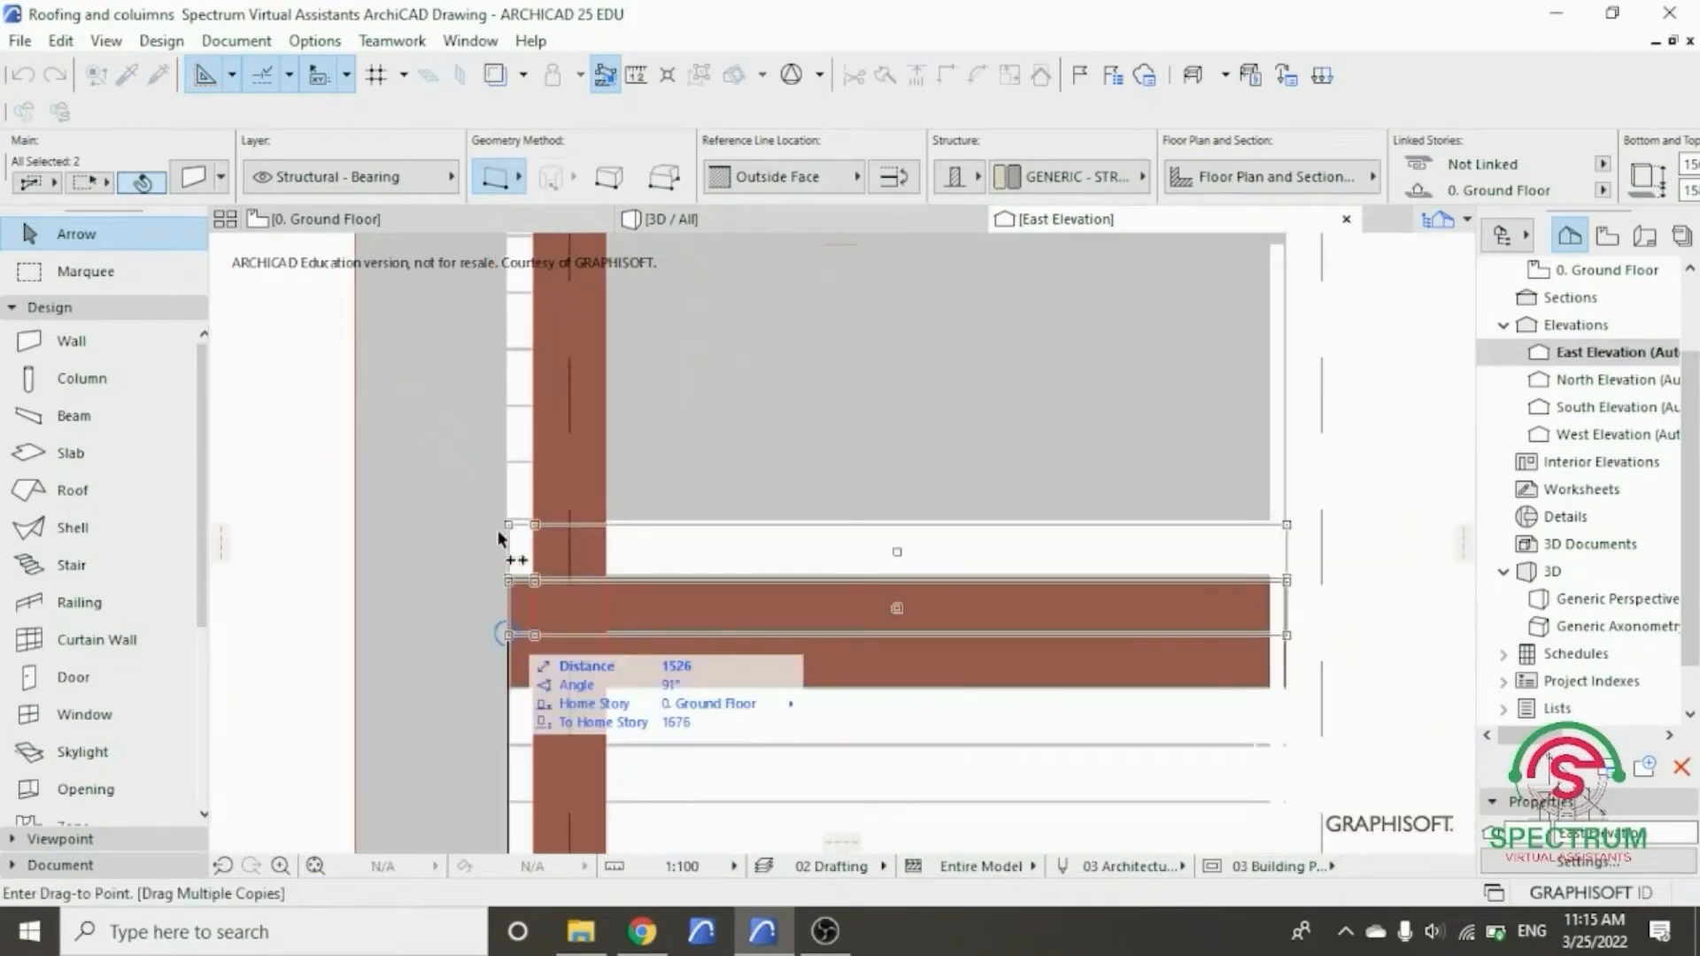
scroll(500, 538, "up", 5)
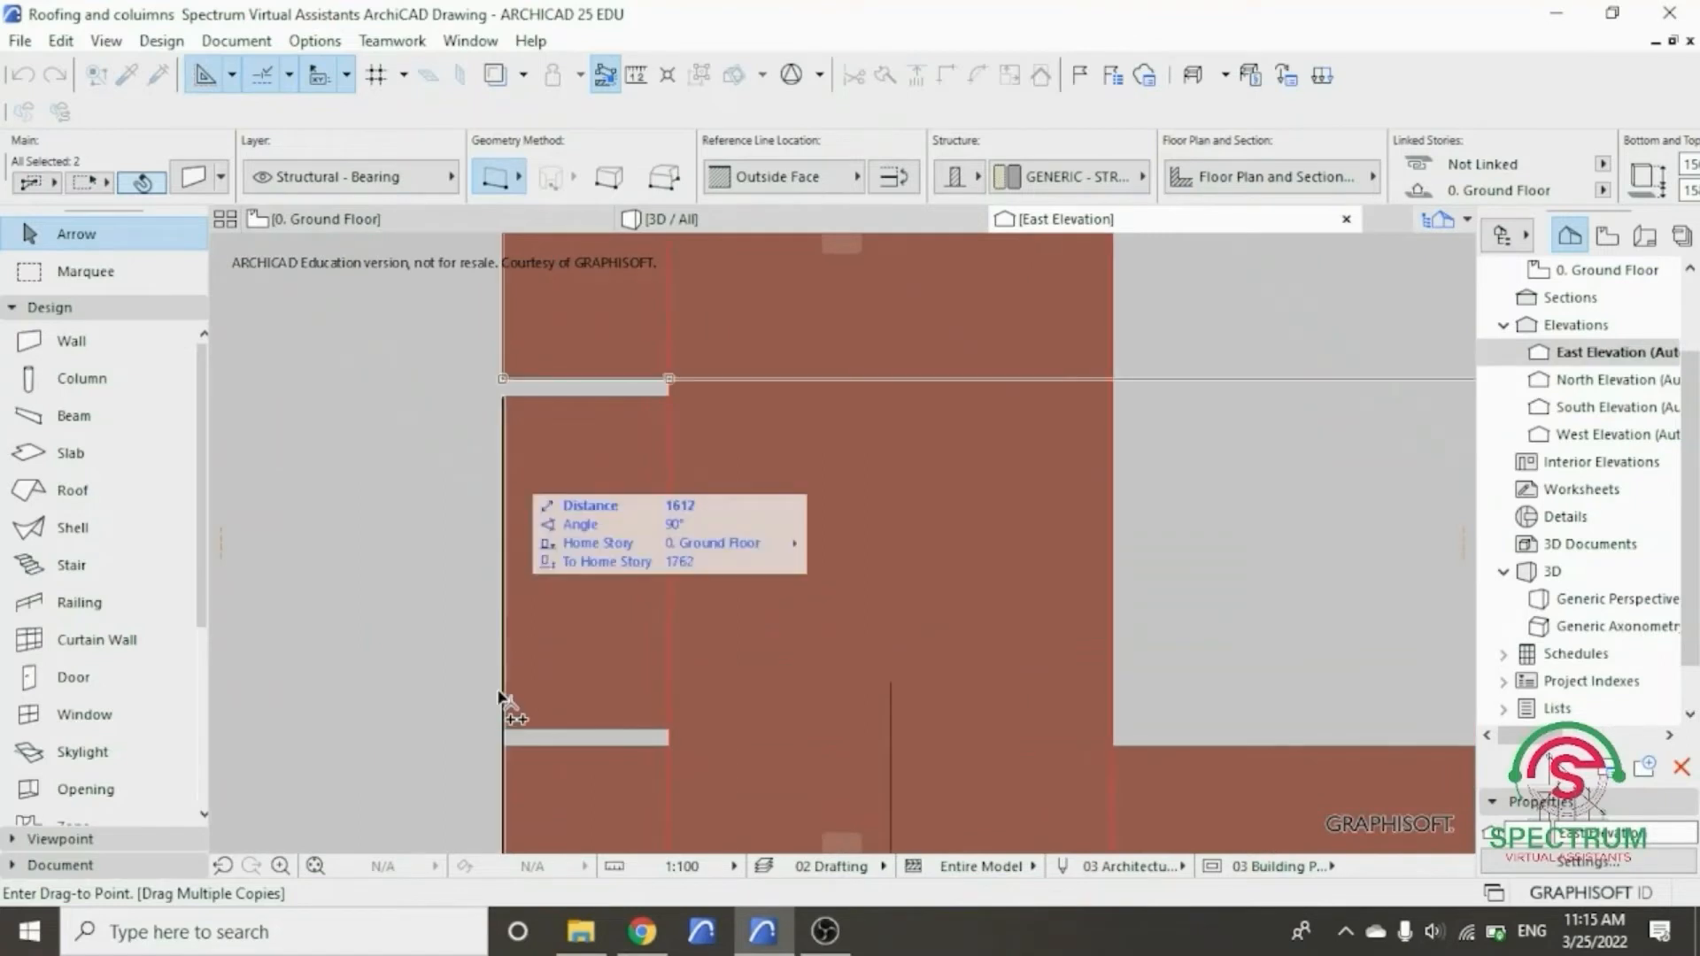
scroll(514, 758, "up", 2)
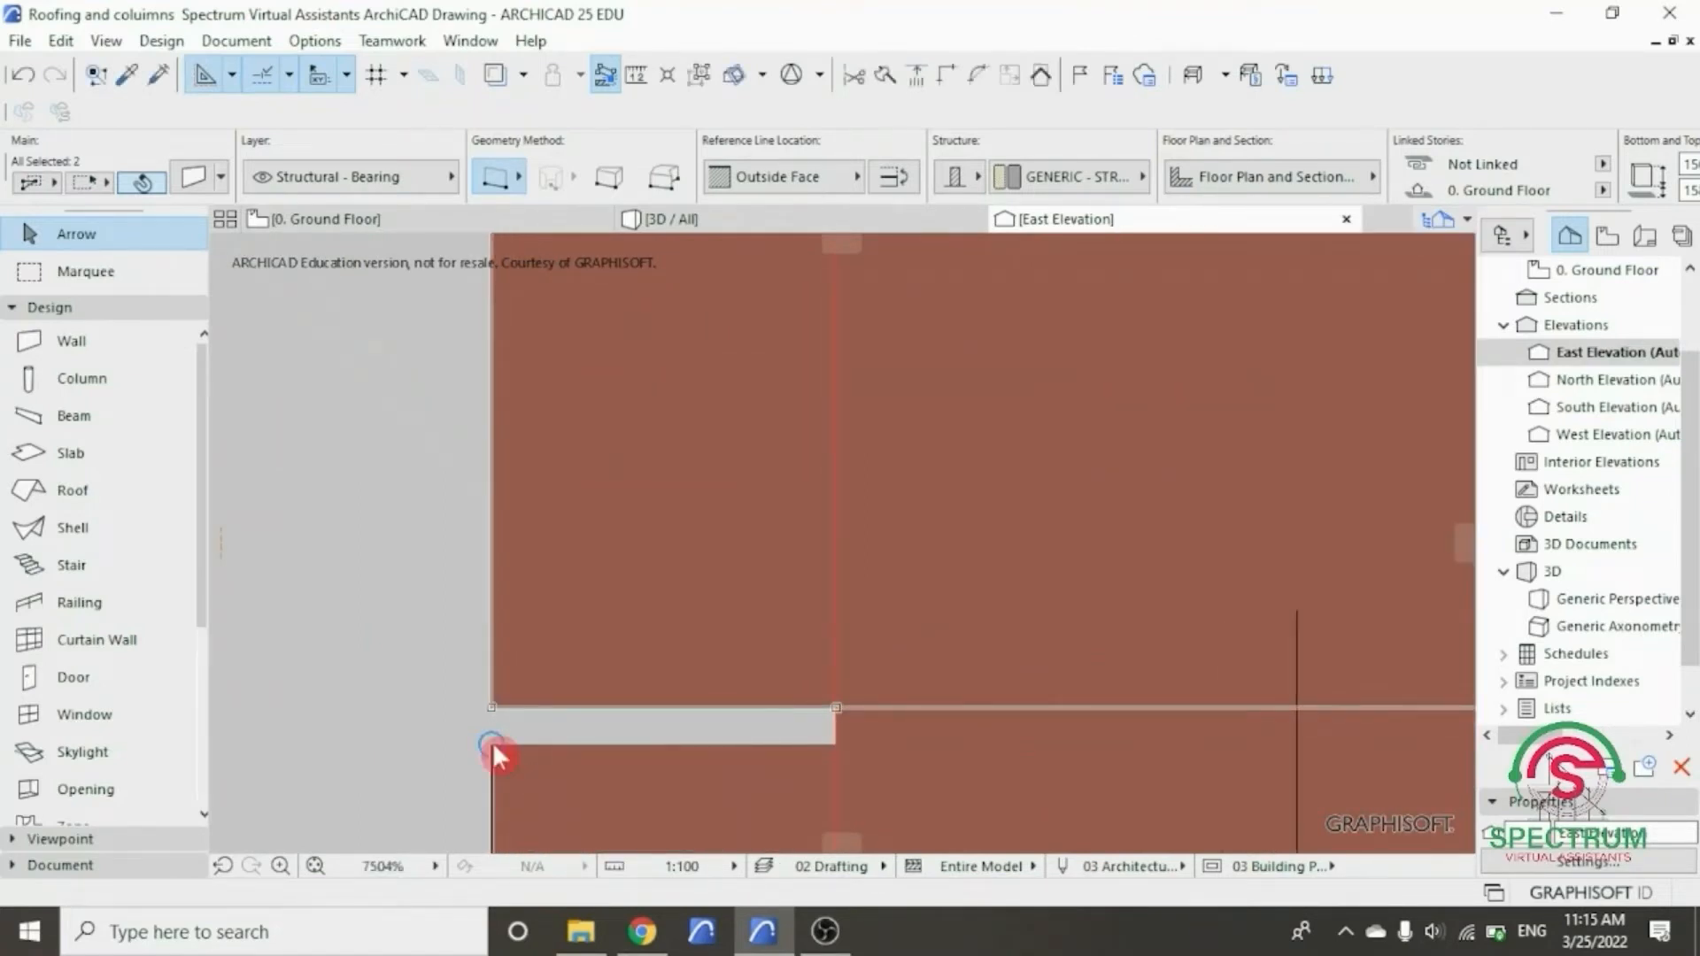
scroll(493, 742, "down", 1)
scroll(518, 748, "down", 4)
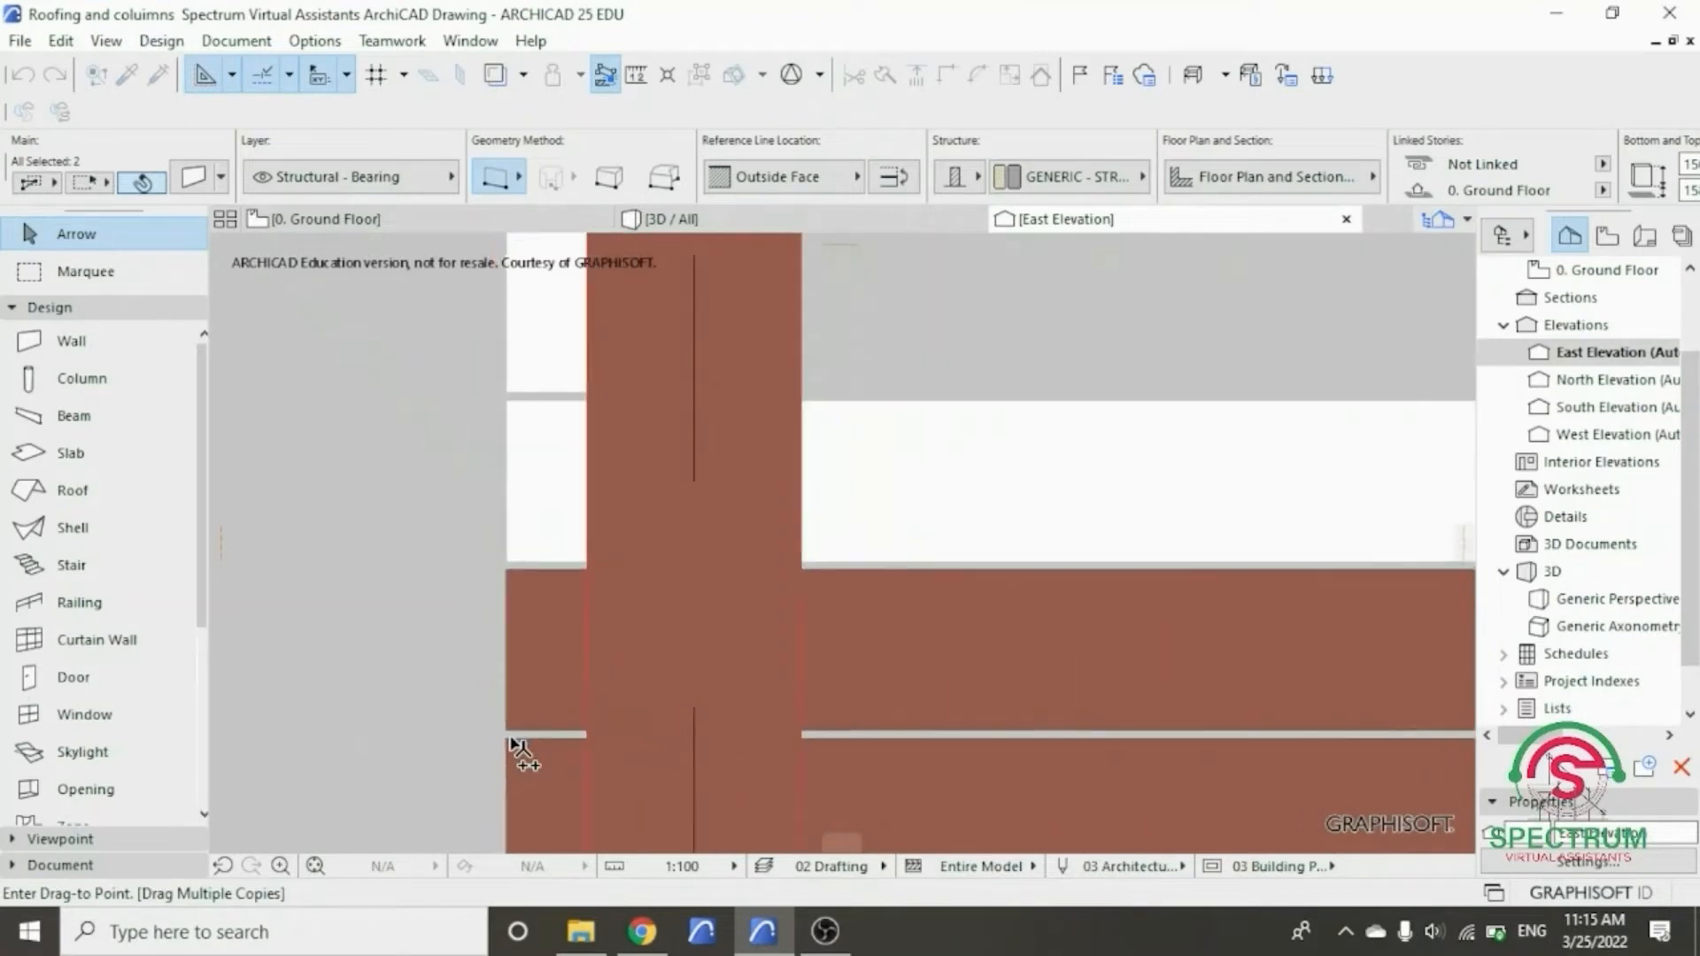
scroll(513, 425, "up", 4)
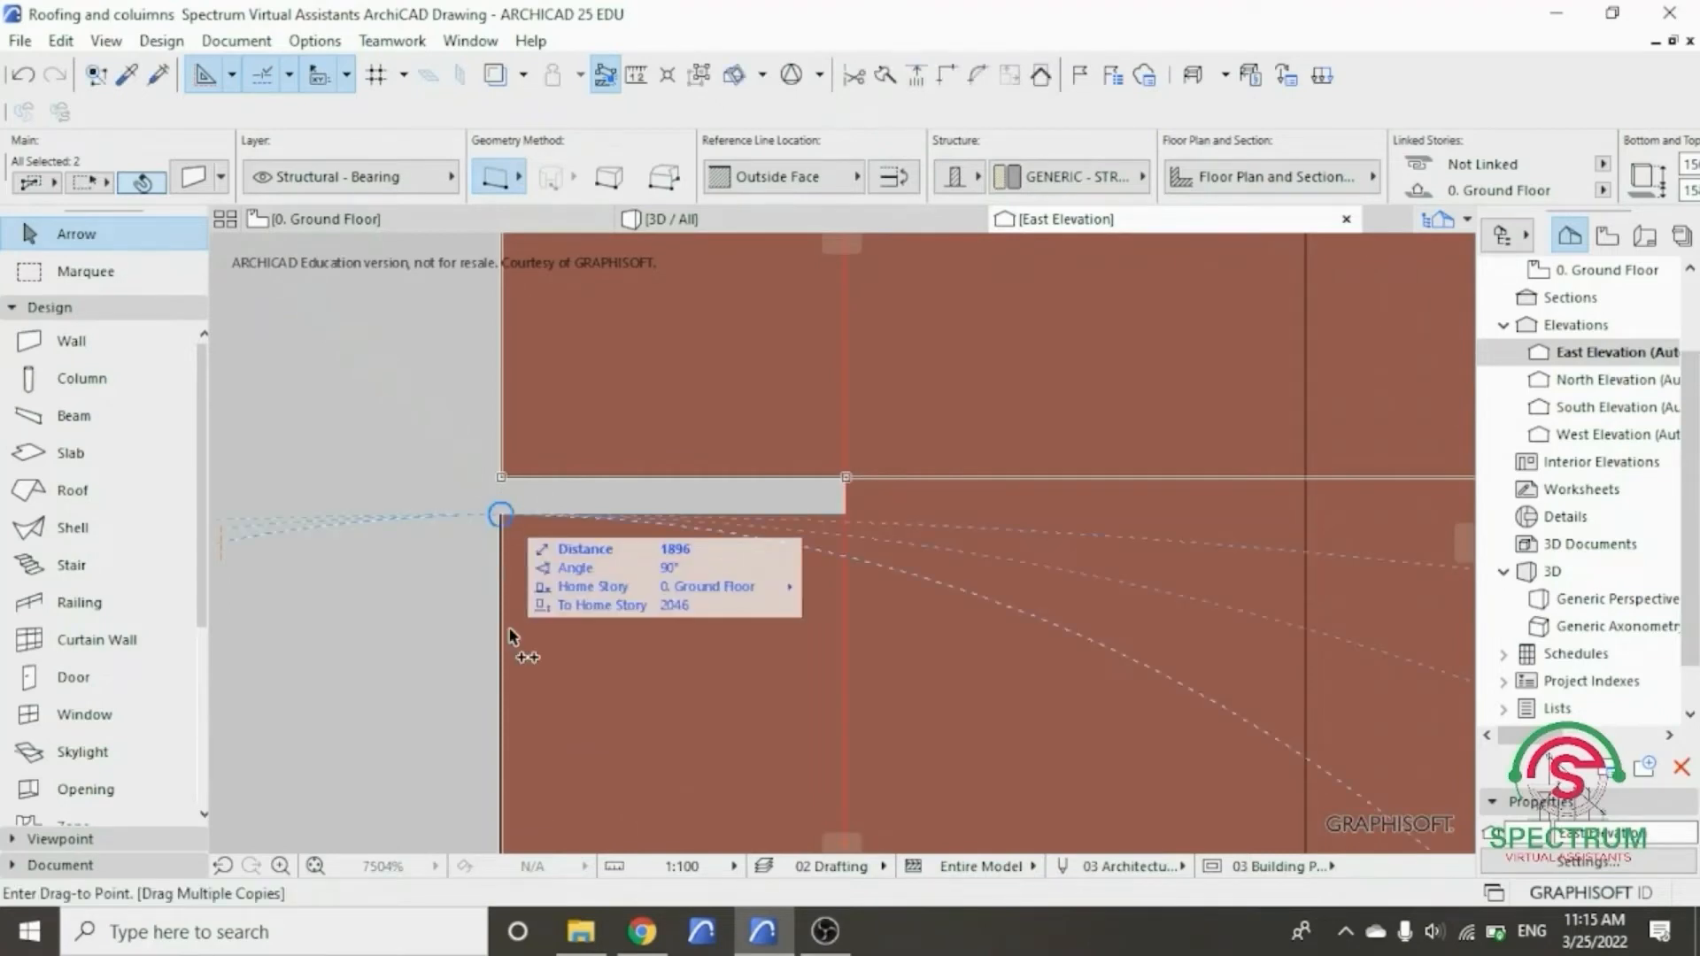
- Place further band pair copies at the next joints, filling the side wall up to the upper story line
scroll(511, 677, "down", 2)
scroll(510, 673, "down", 4)
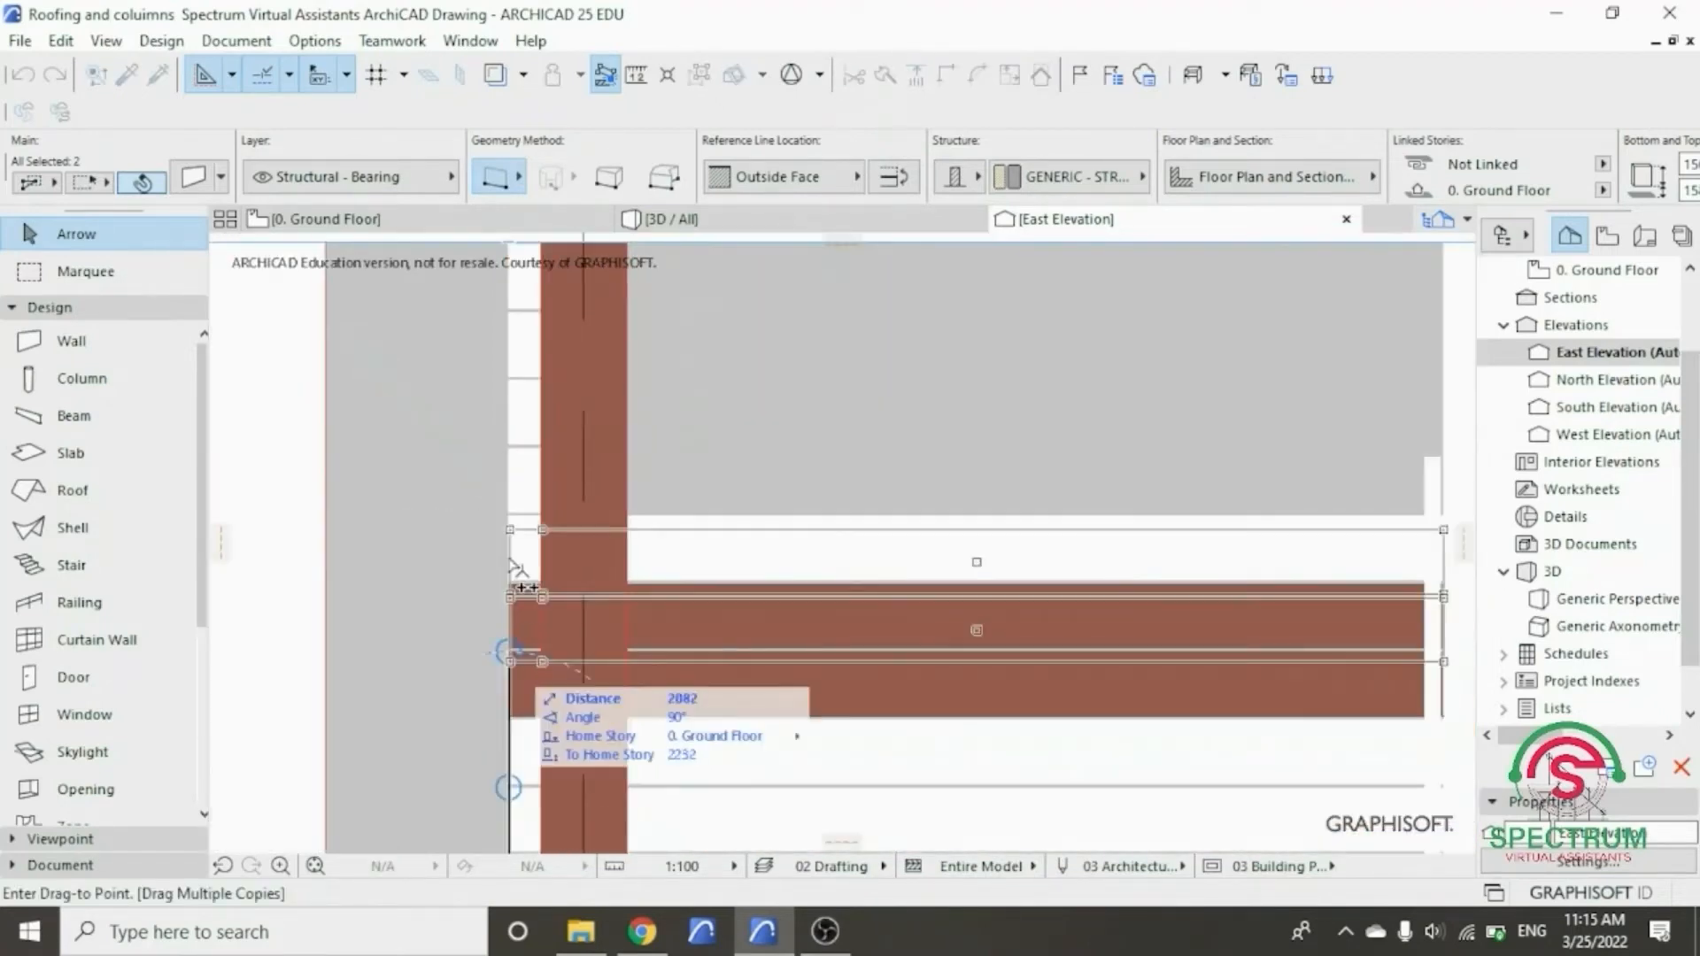
scroll(512, 487, "up", 5)
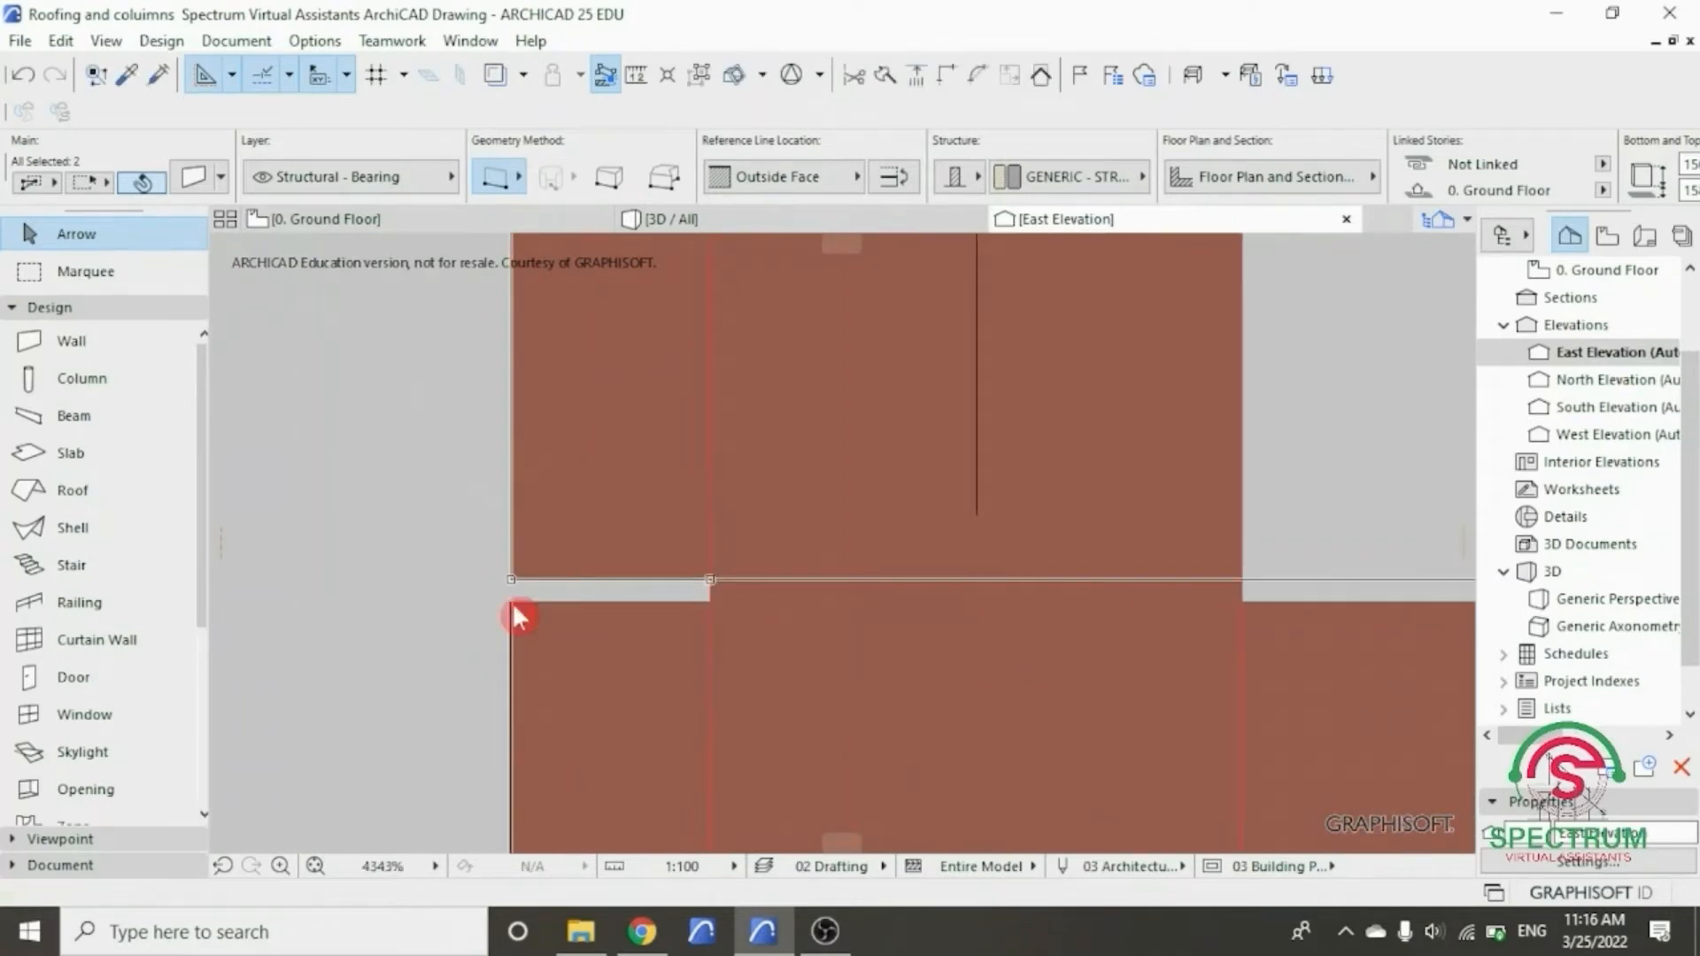
scroll(512, 607, "down", 2)
scroll(512, 654, "down", 4)
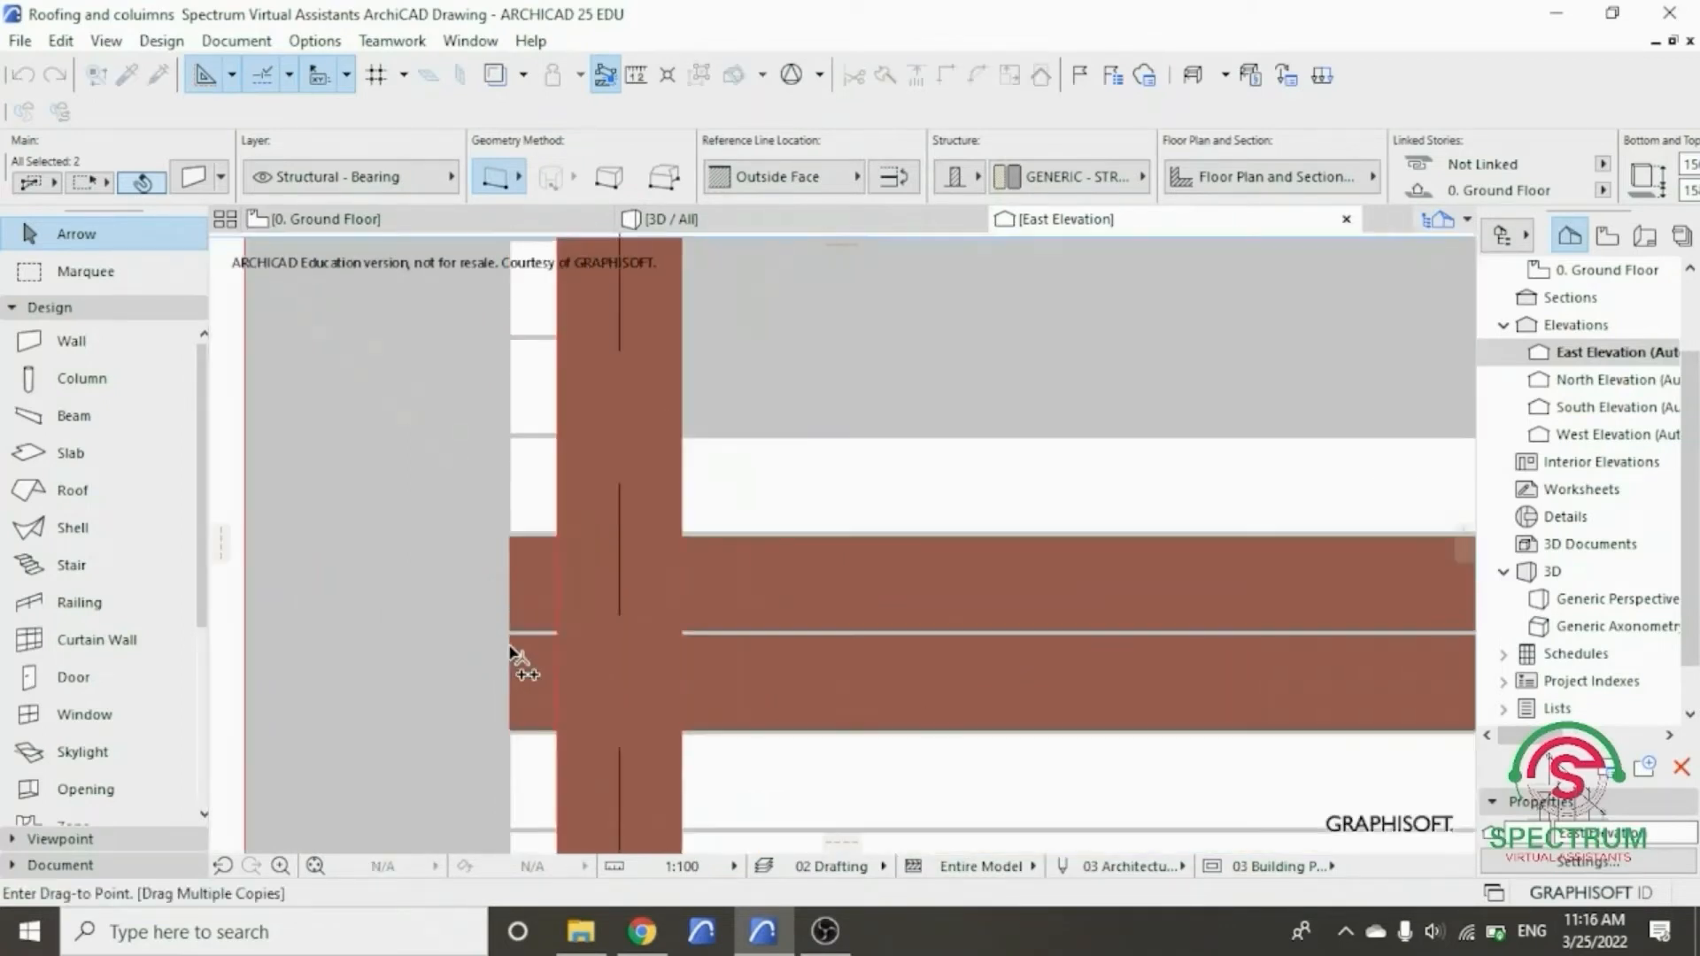
scroll(514, 522, "up", 5)
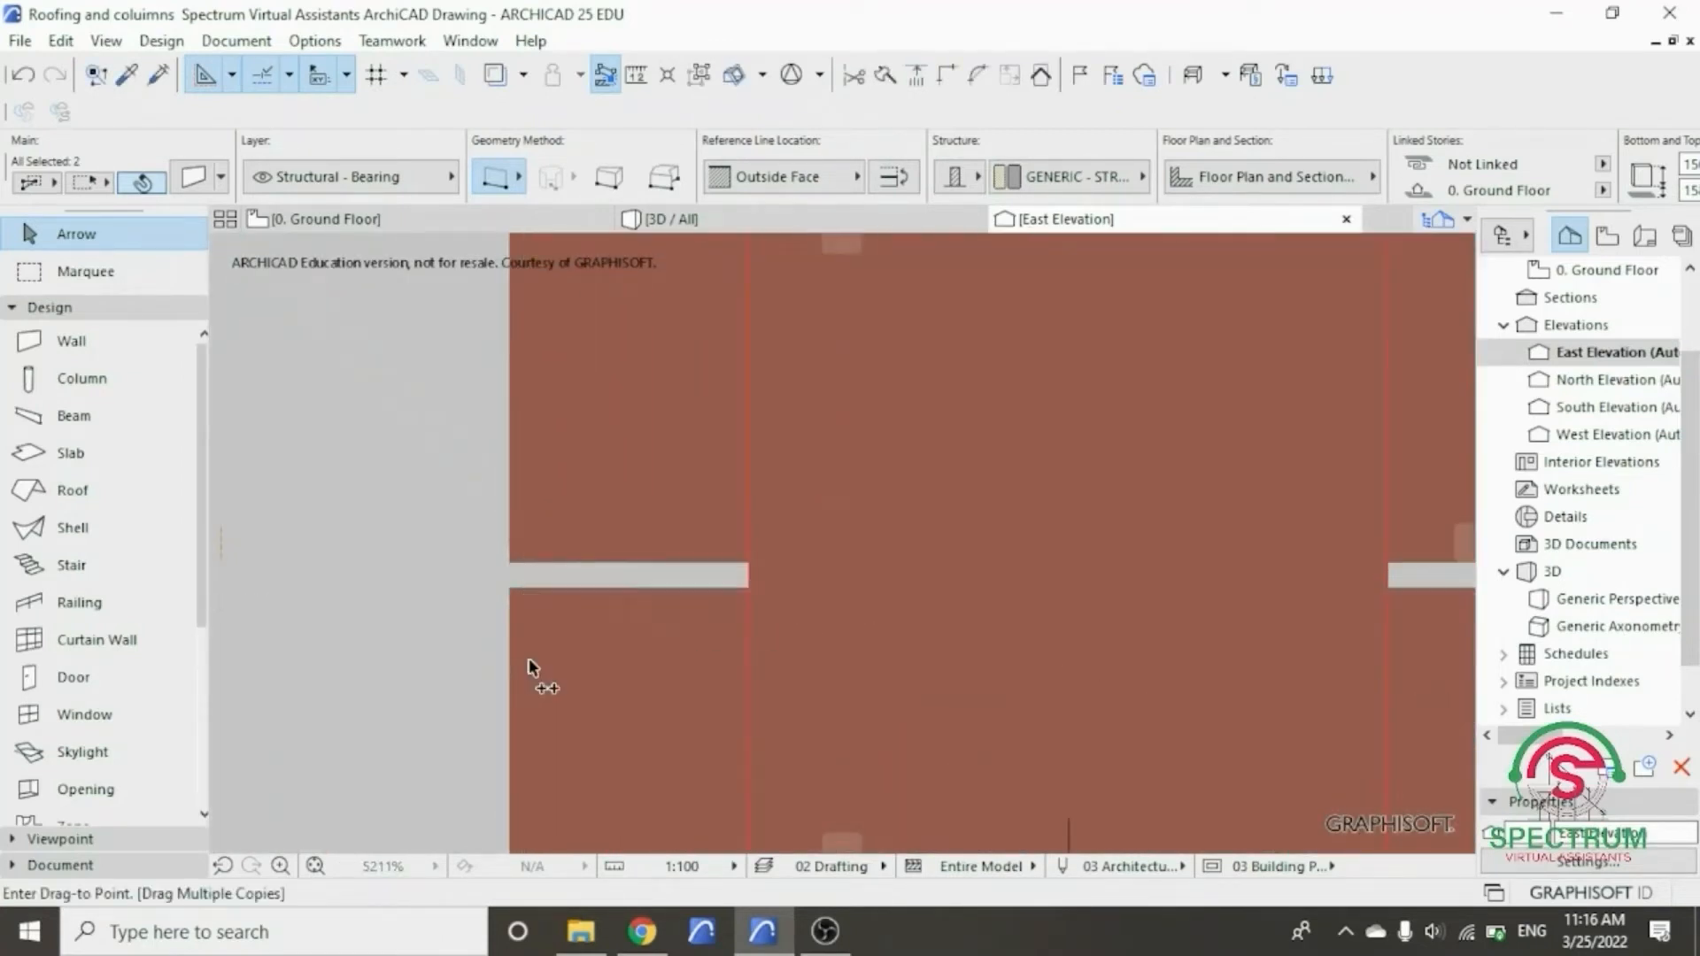
- Carry the band pair copies past the projecting grey slab, aligning them with the front bands above it
scroll(531, 672, "down", 4)
scroll(531, 665, "up", 3)
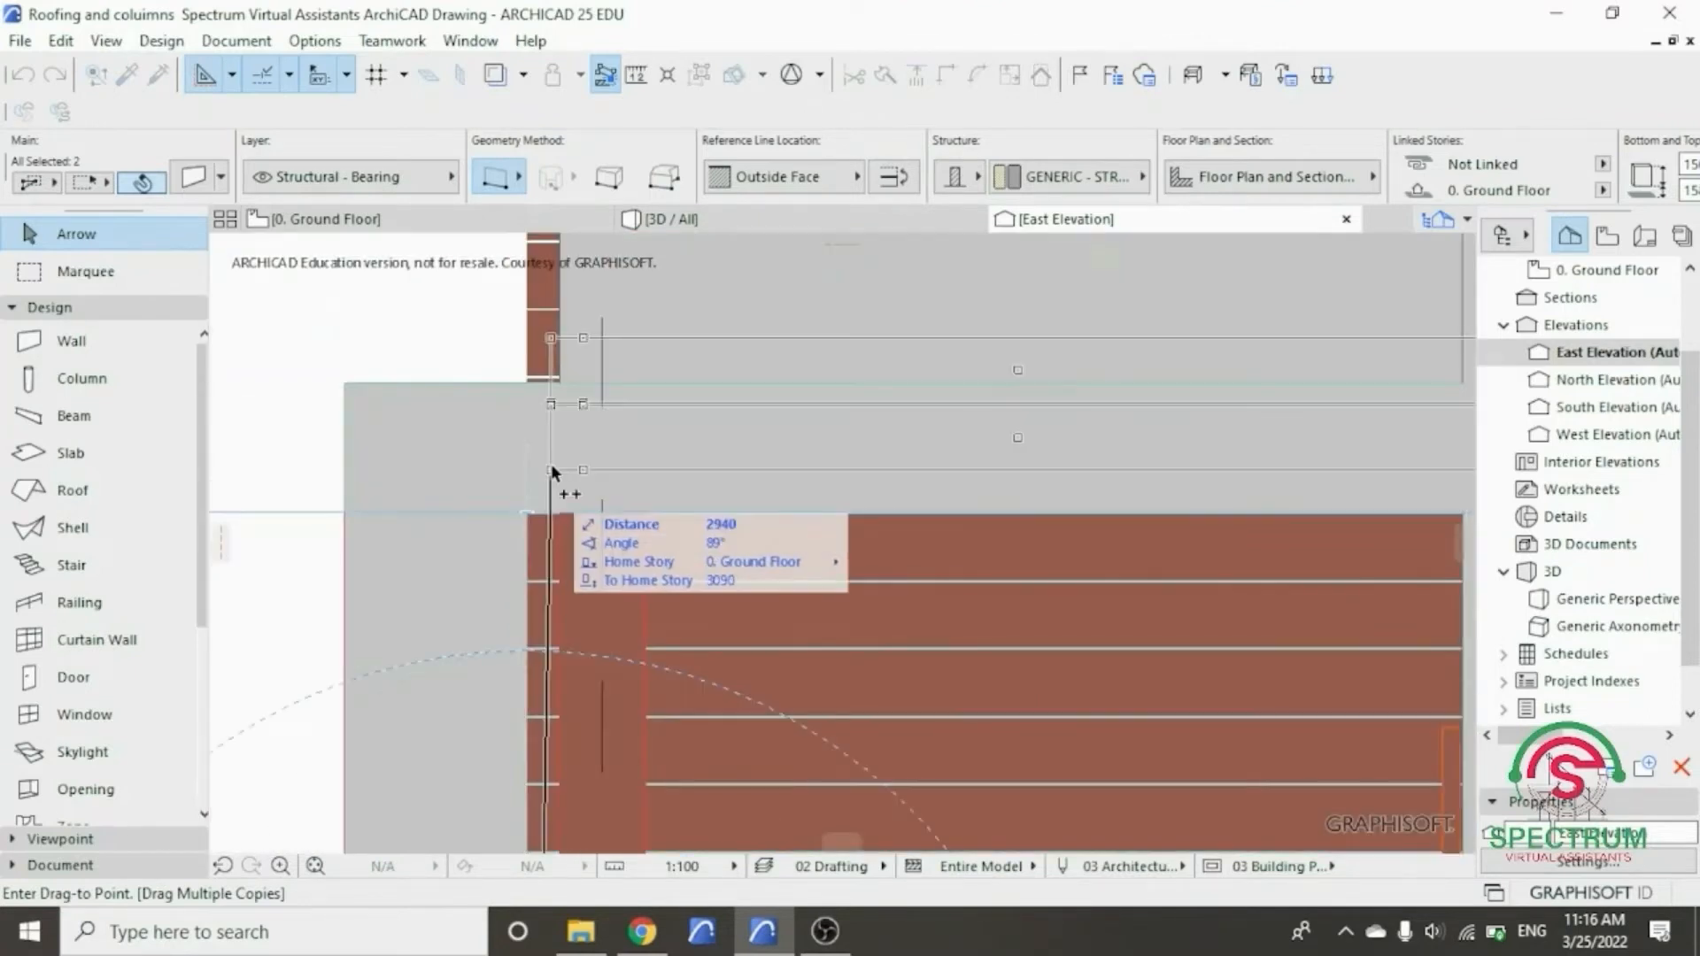
scroll(511, 590, "down", 7)
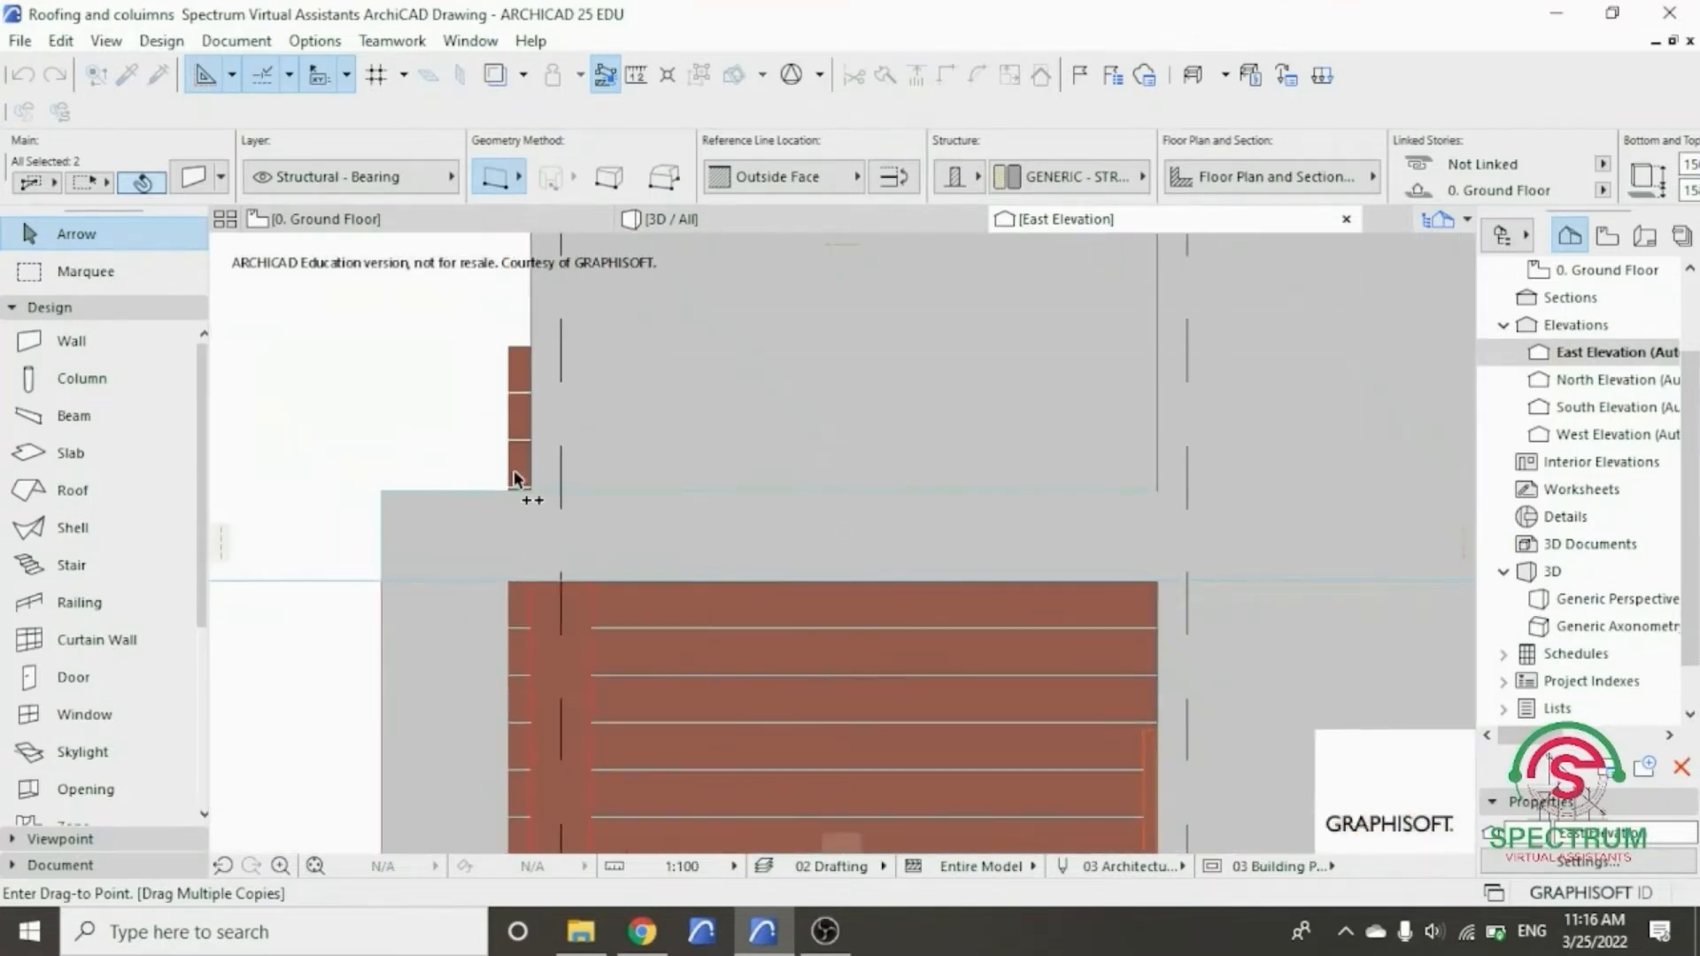
scroll(506, 490, "up", 6)
scroll(509, 496, "up", 6)
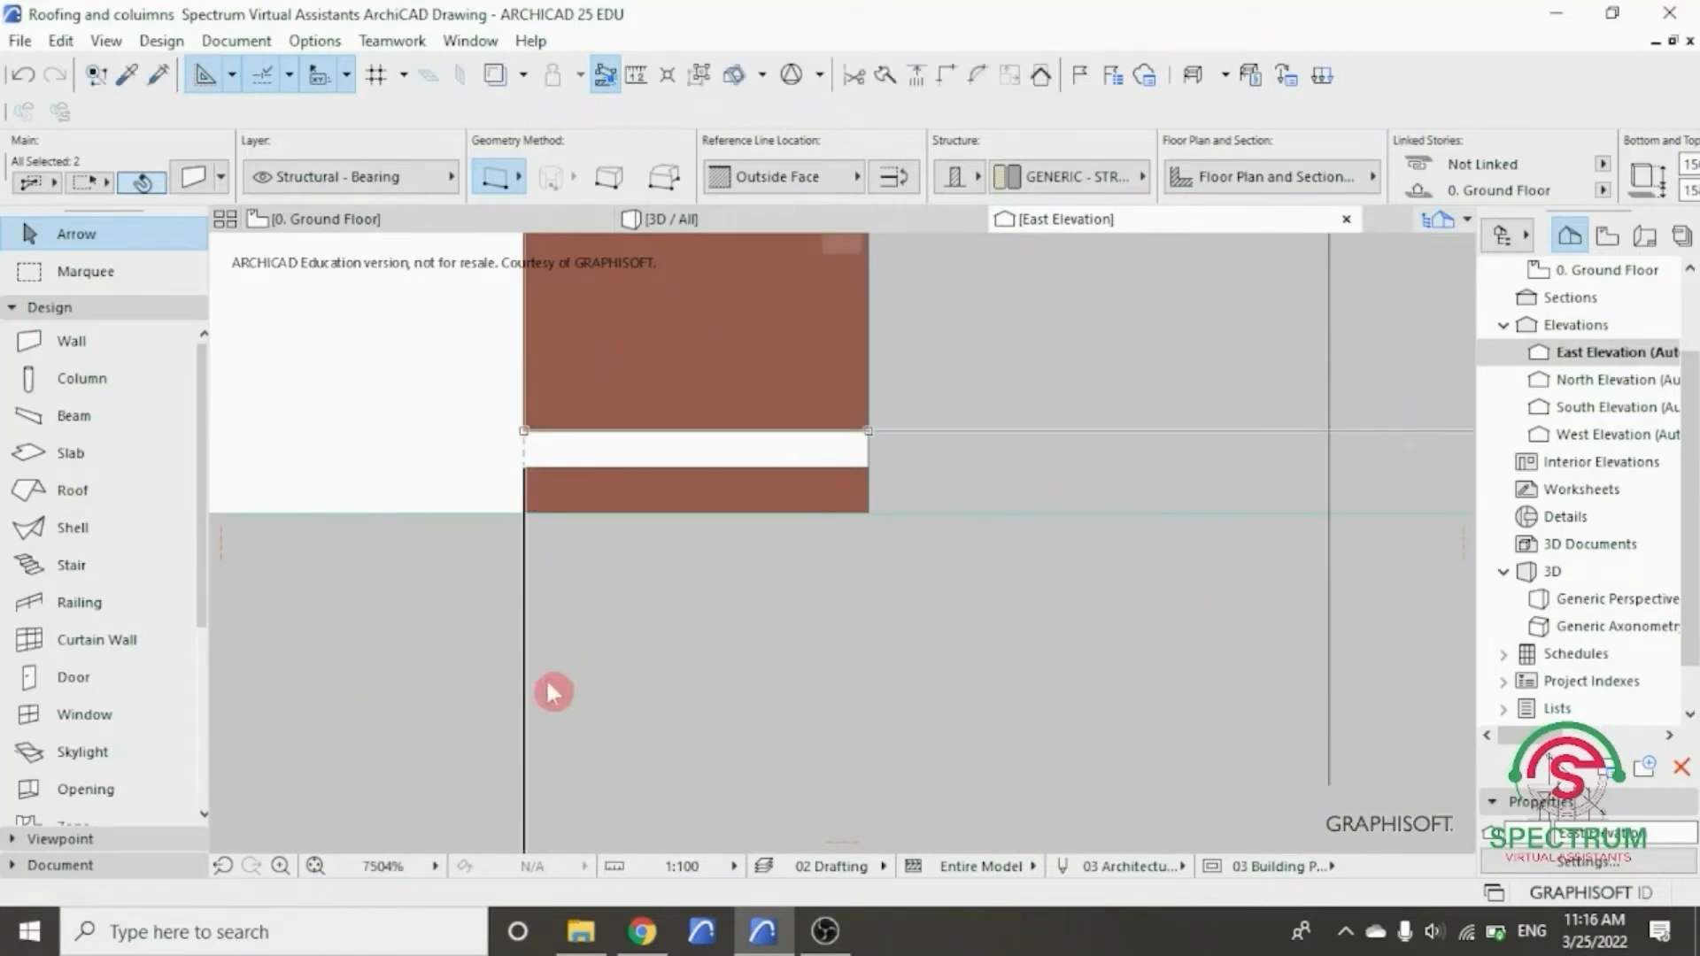
scroll(542, 704, "up", 3)
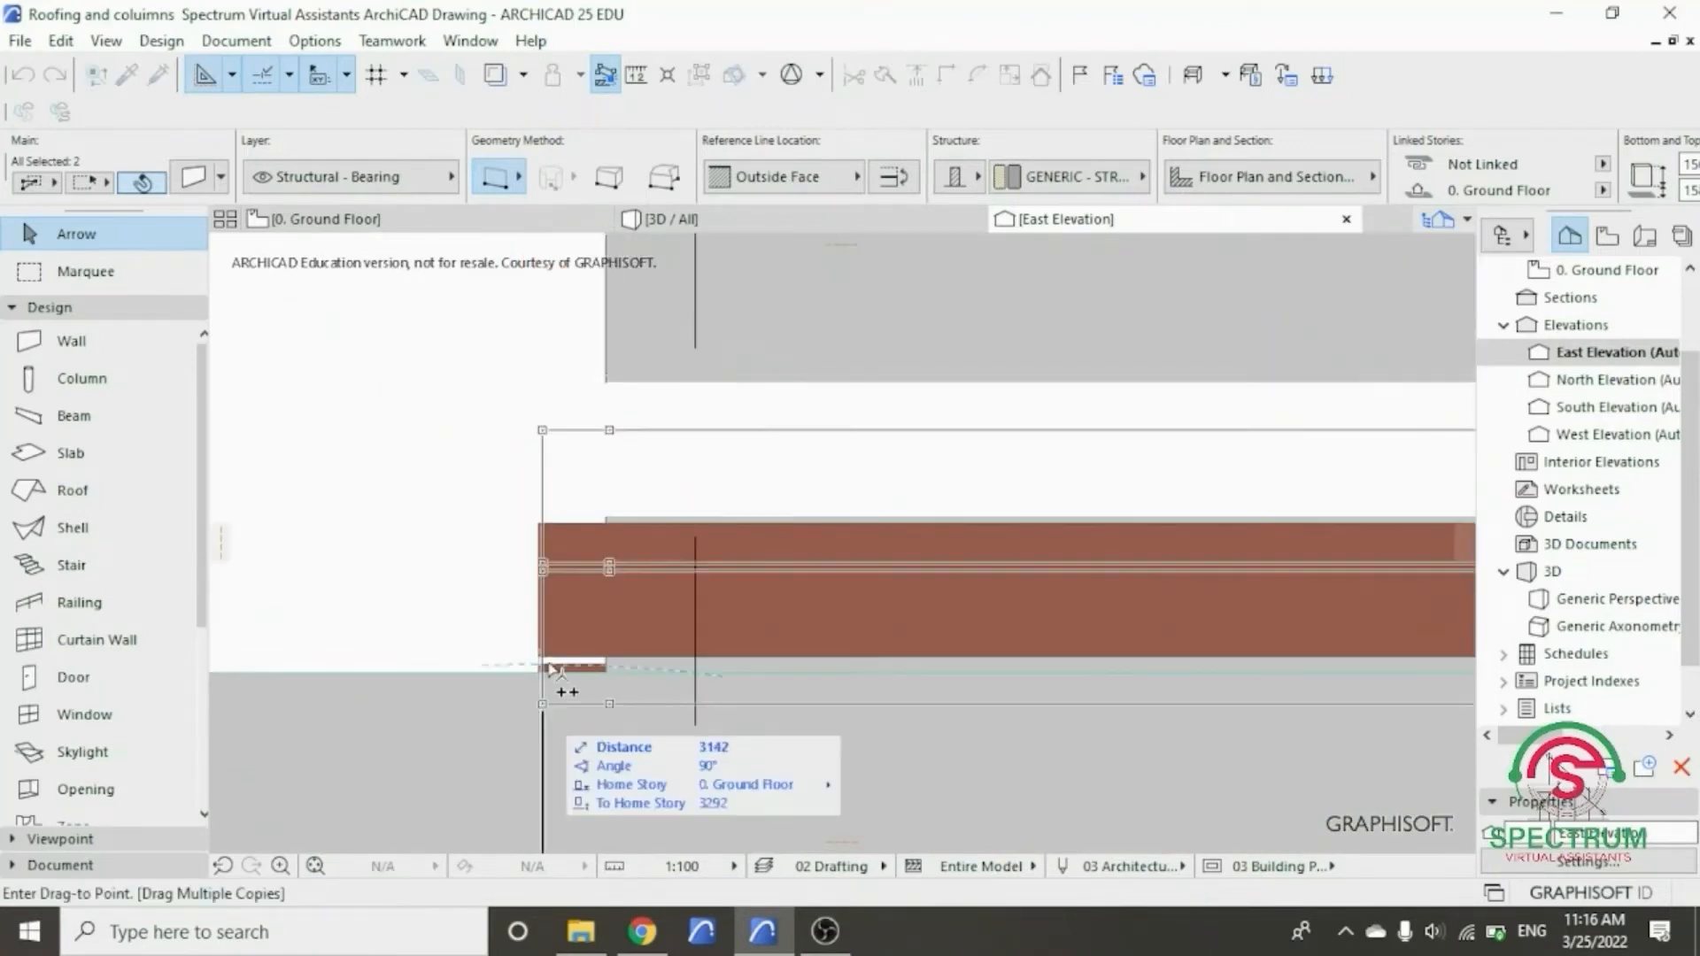
scroll(549, 666, "up", 6)
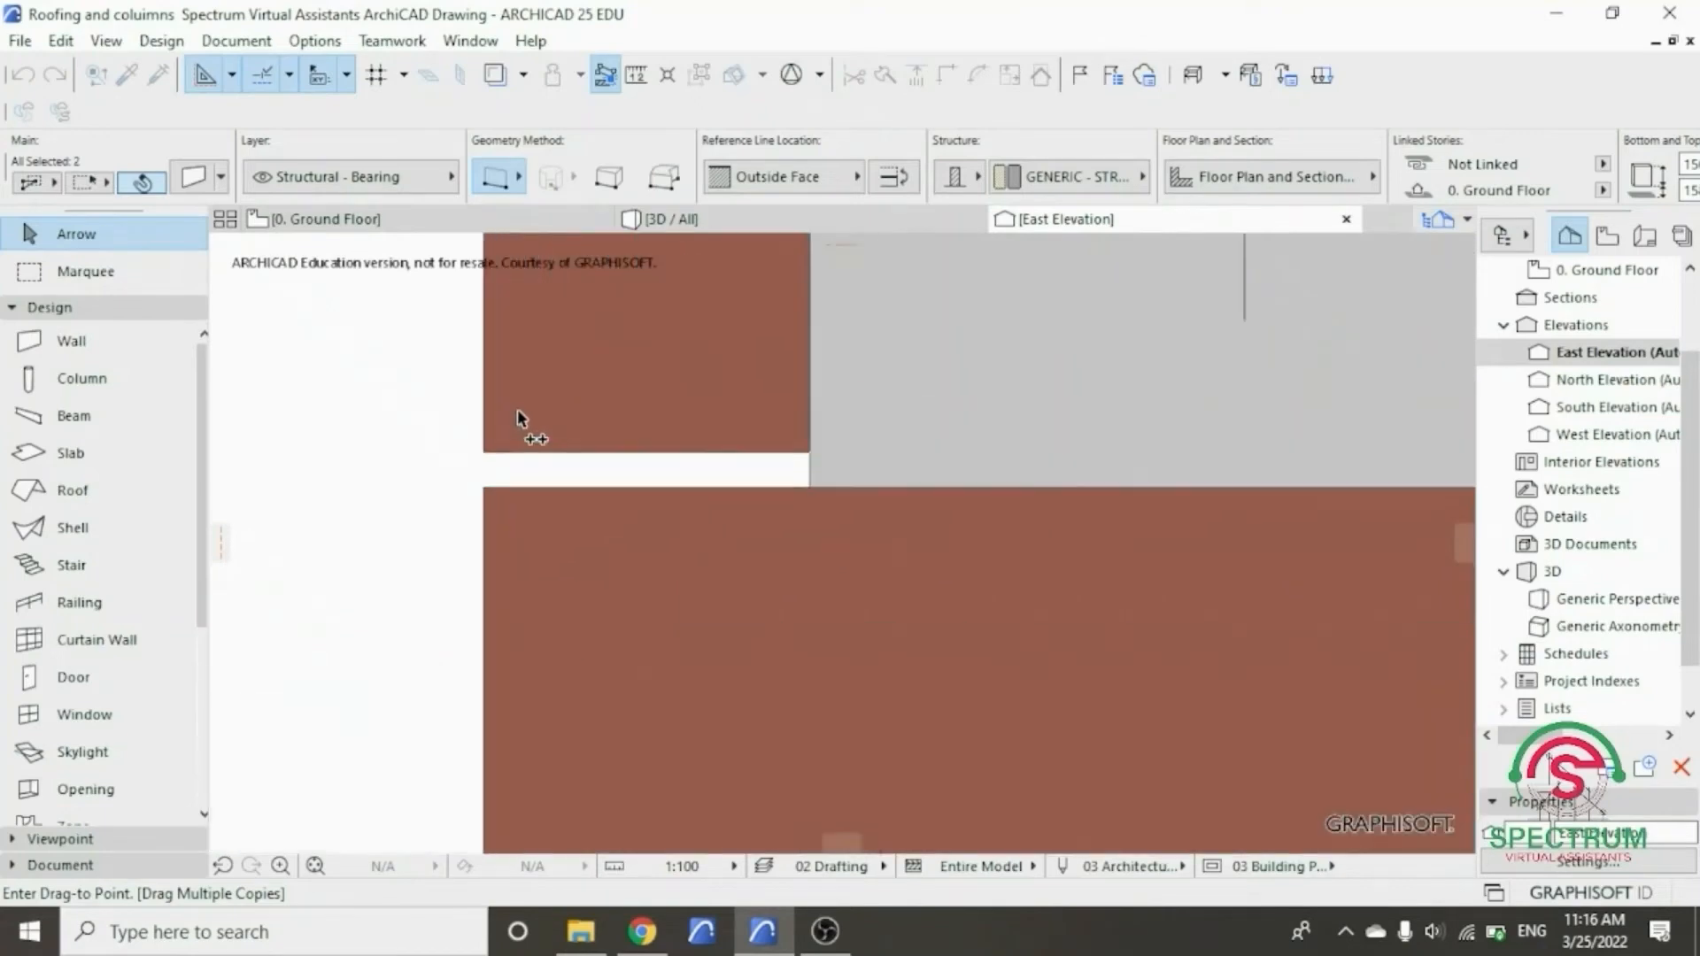
scroll(517, 416, "up", 2)
left_click(475, 517)
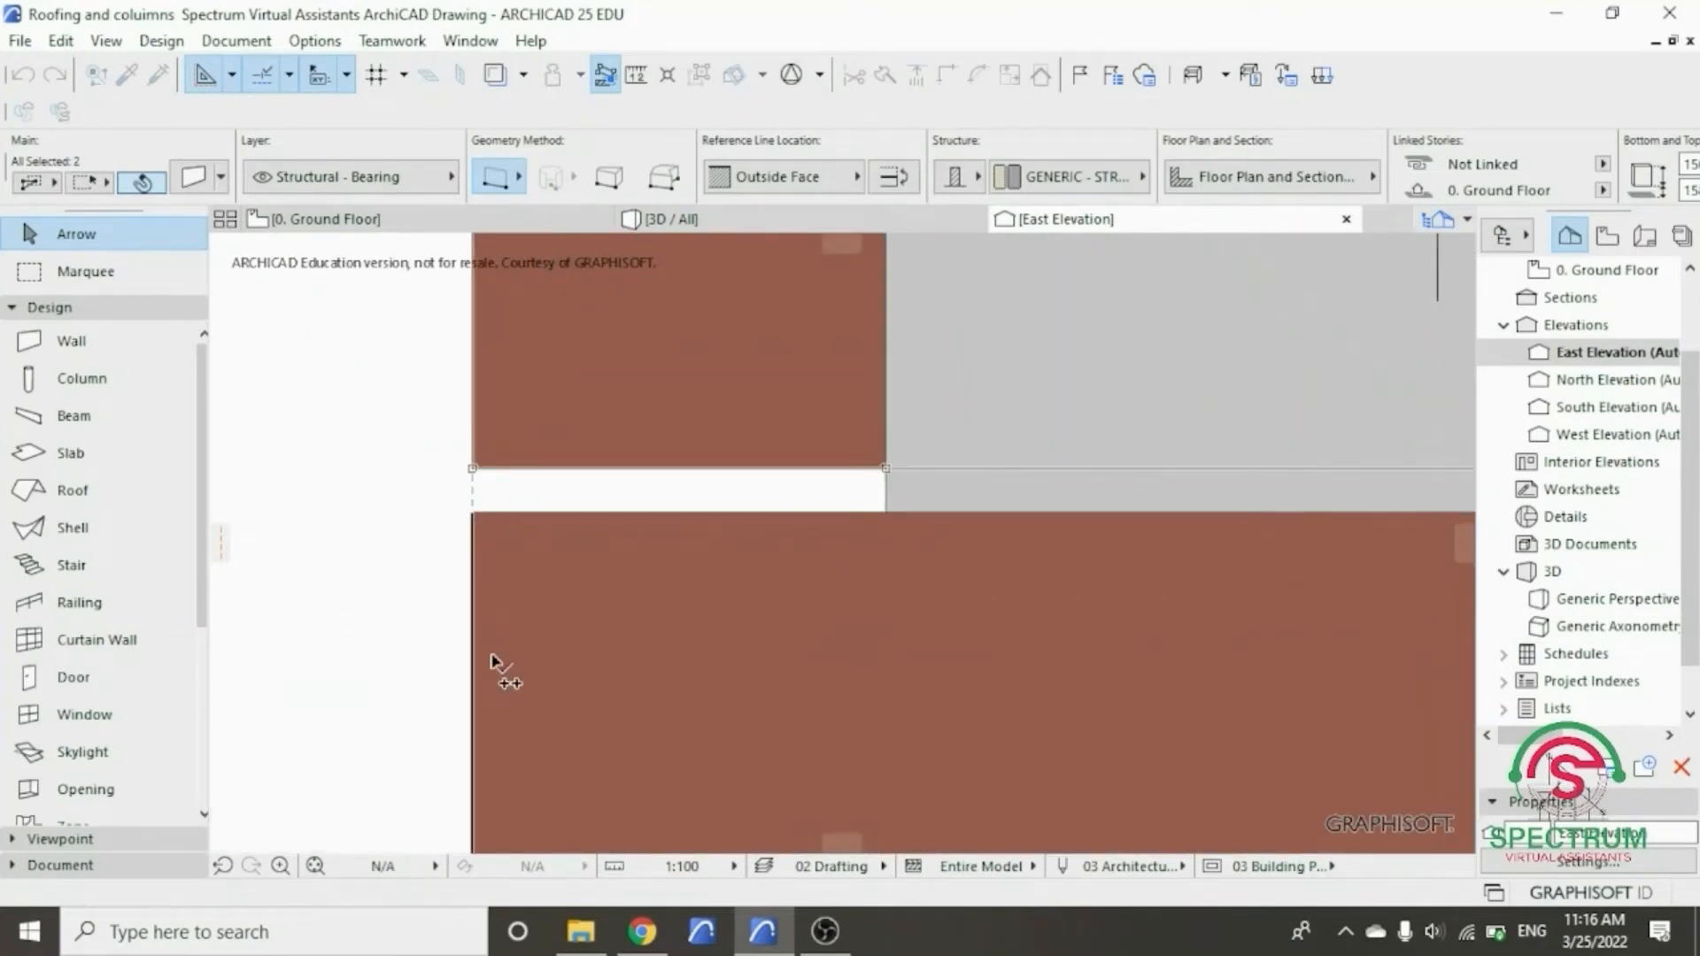
- Place the last band pair level with the top of the front stack, end the copying and fit the whole elevation in view
scroll(509, 688, "down", 8)
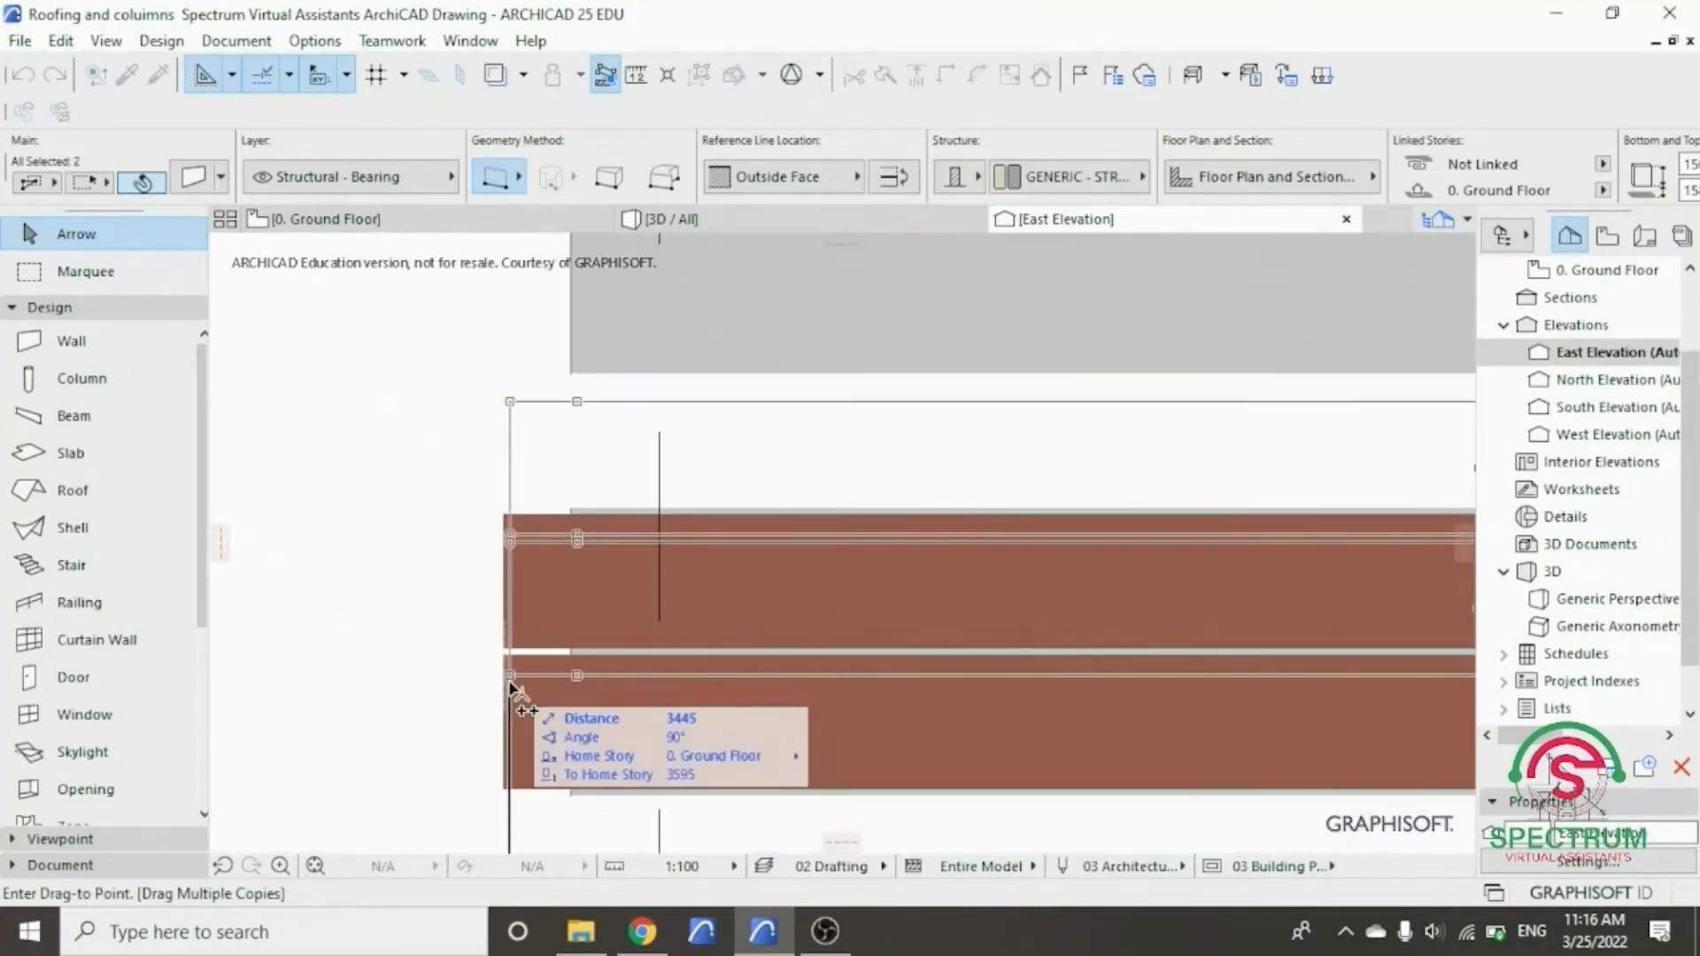
scroll(515, 695, "down", 3)
scroll(513, 571, "up", 6)
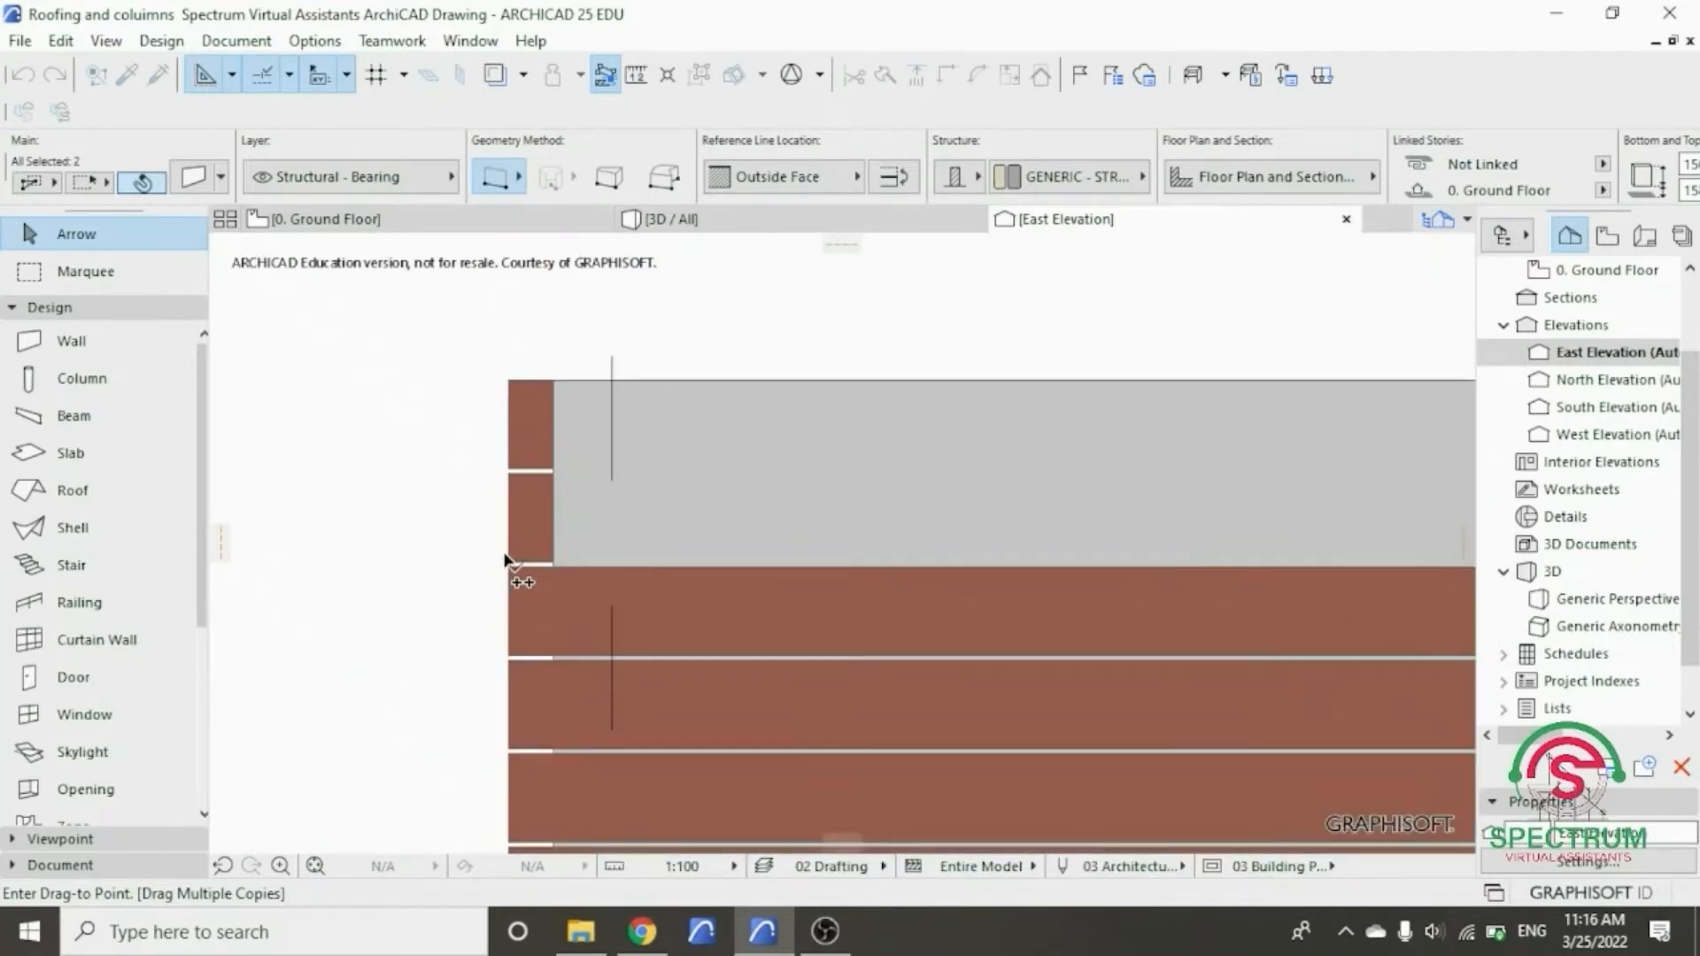
scroll(518, 580, "up", 3)
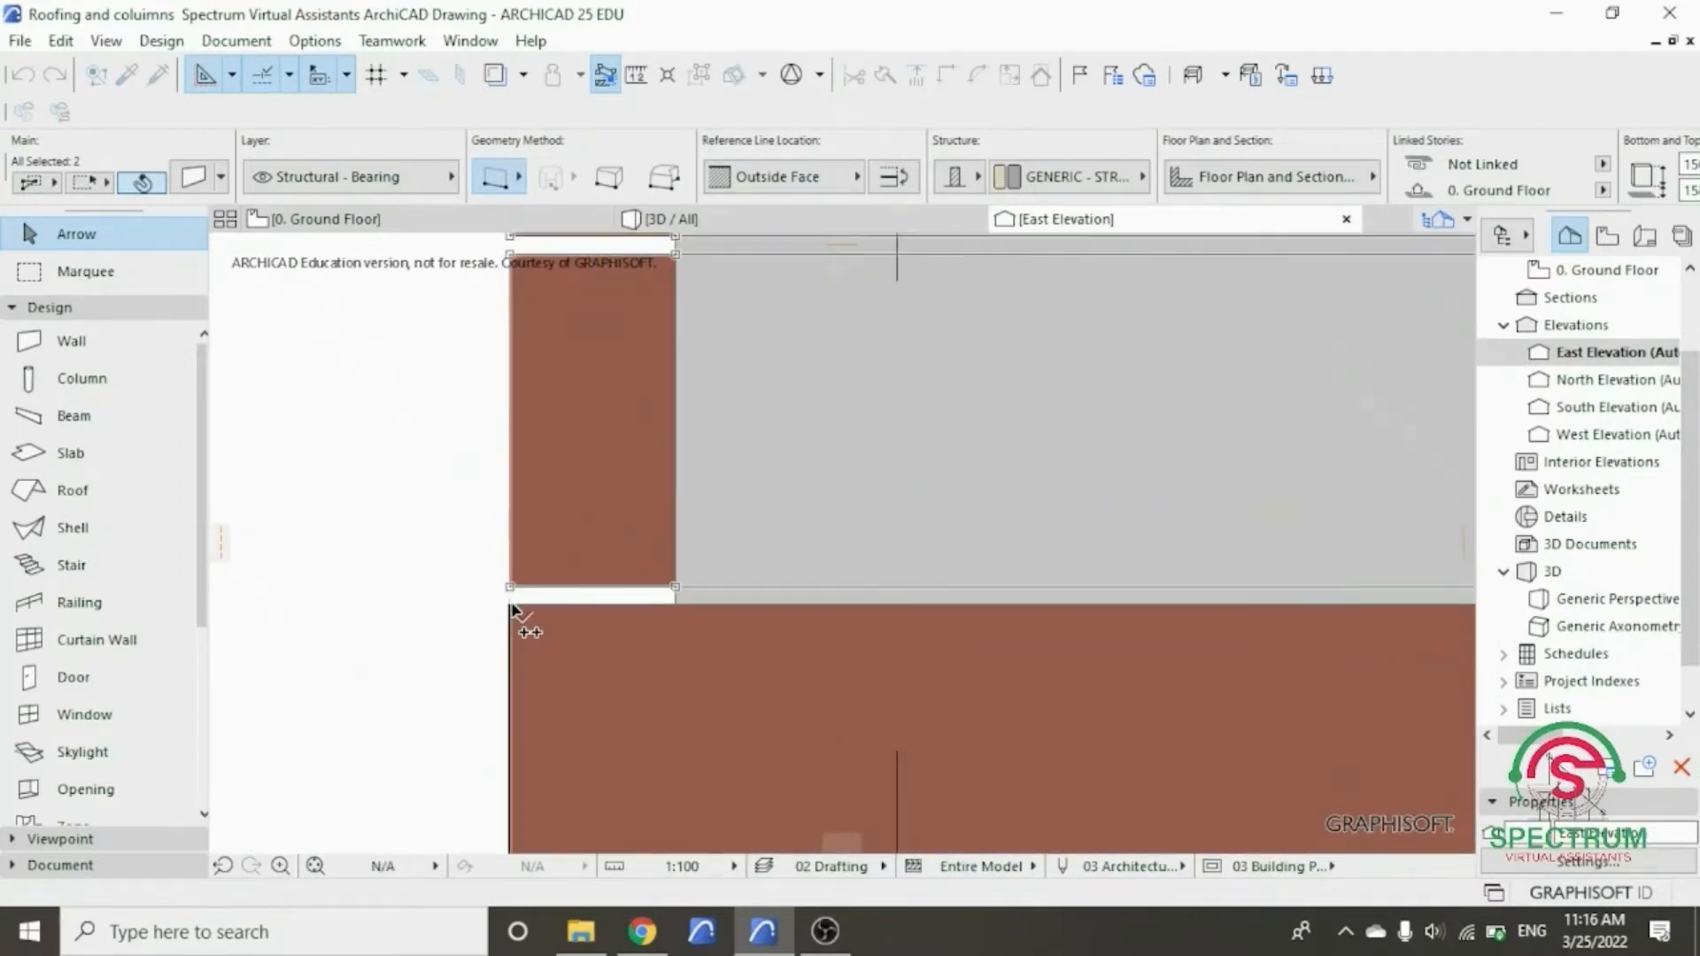
scroll(529, 665, "down", 5)
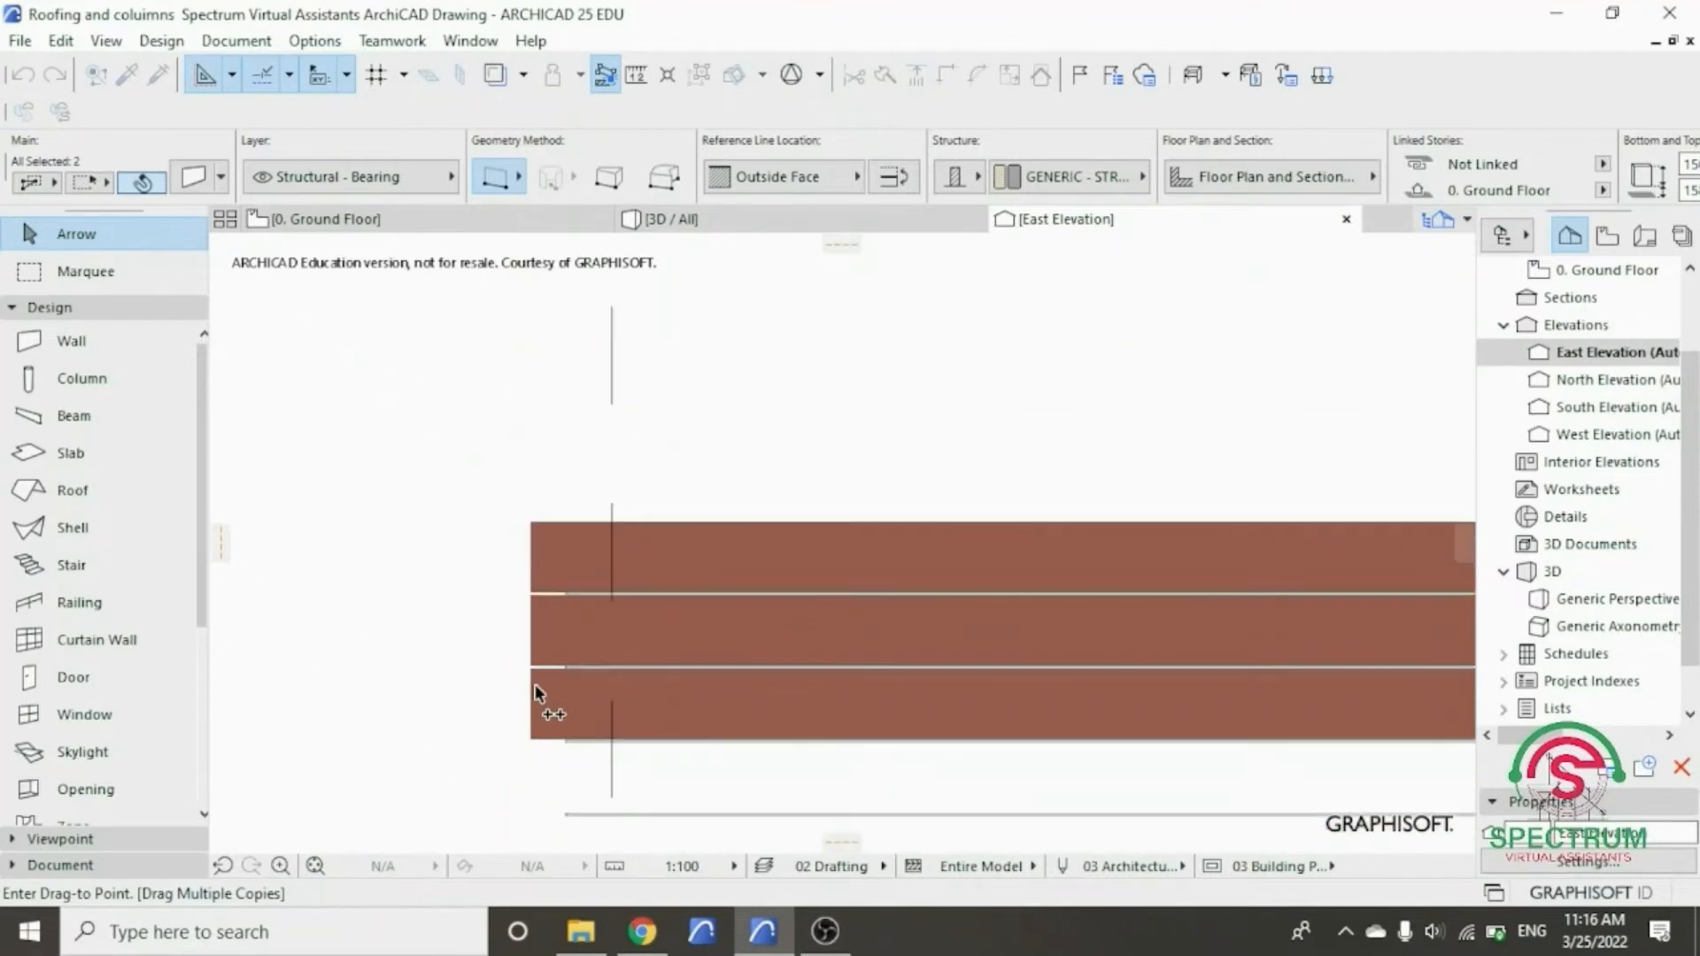
key("Escape")
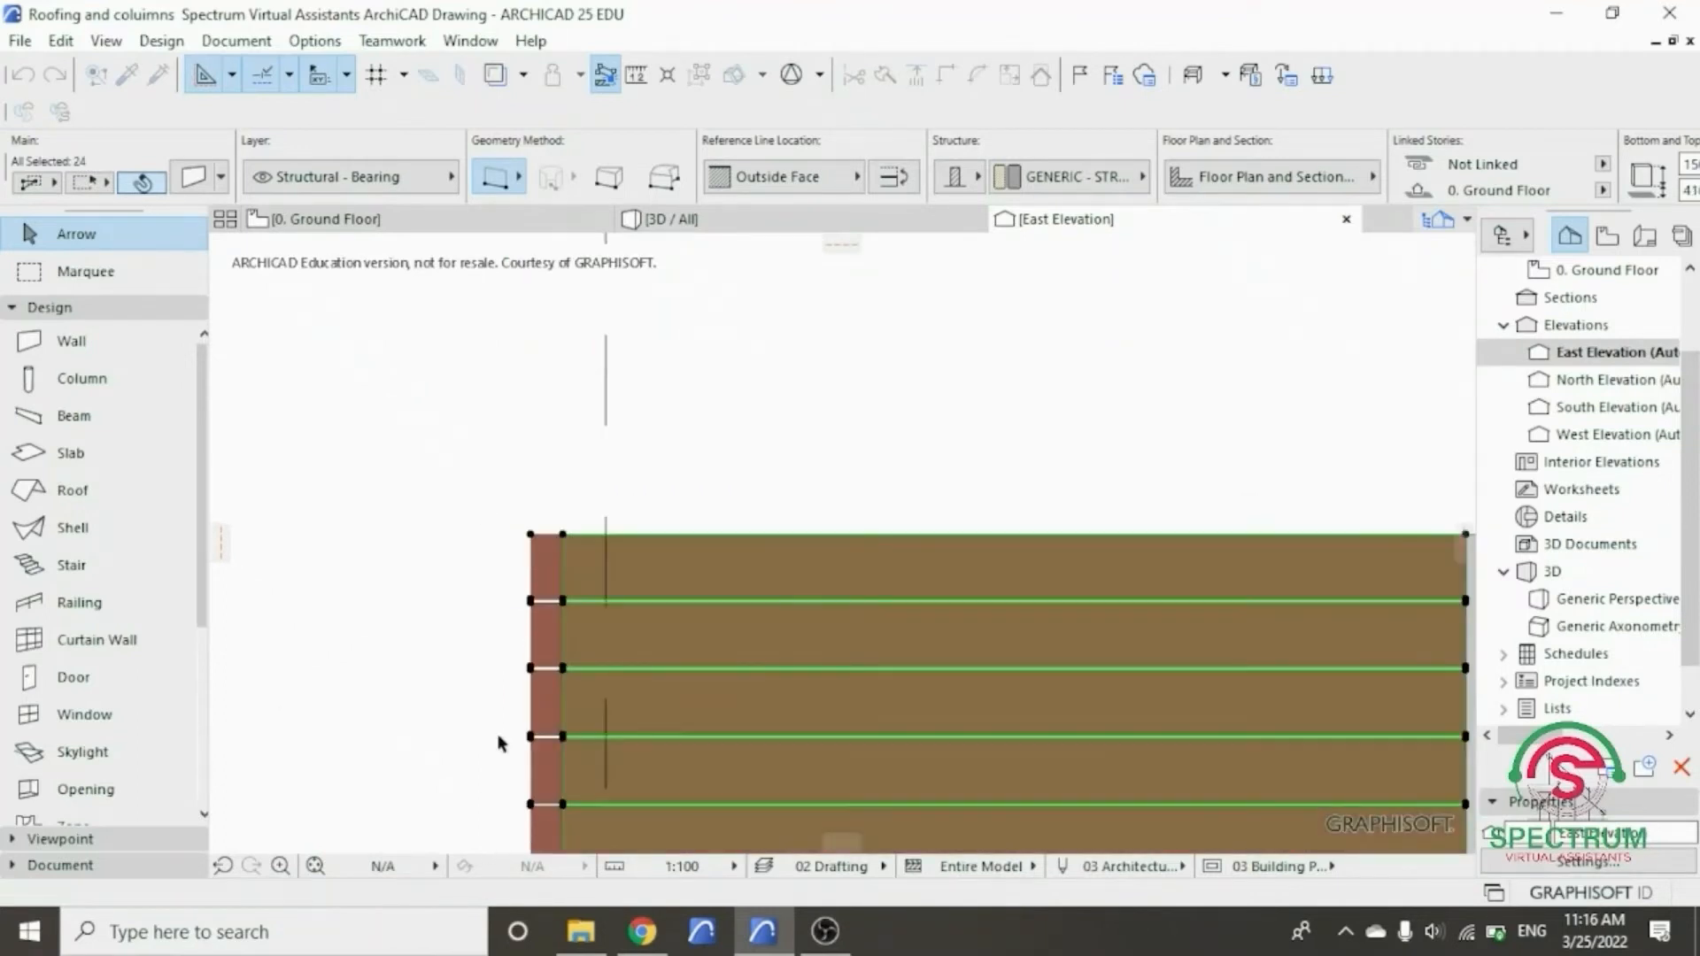
left_click(331, 864)
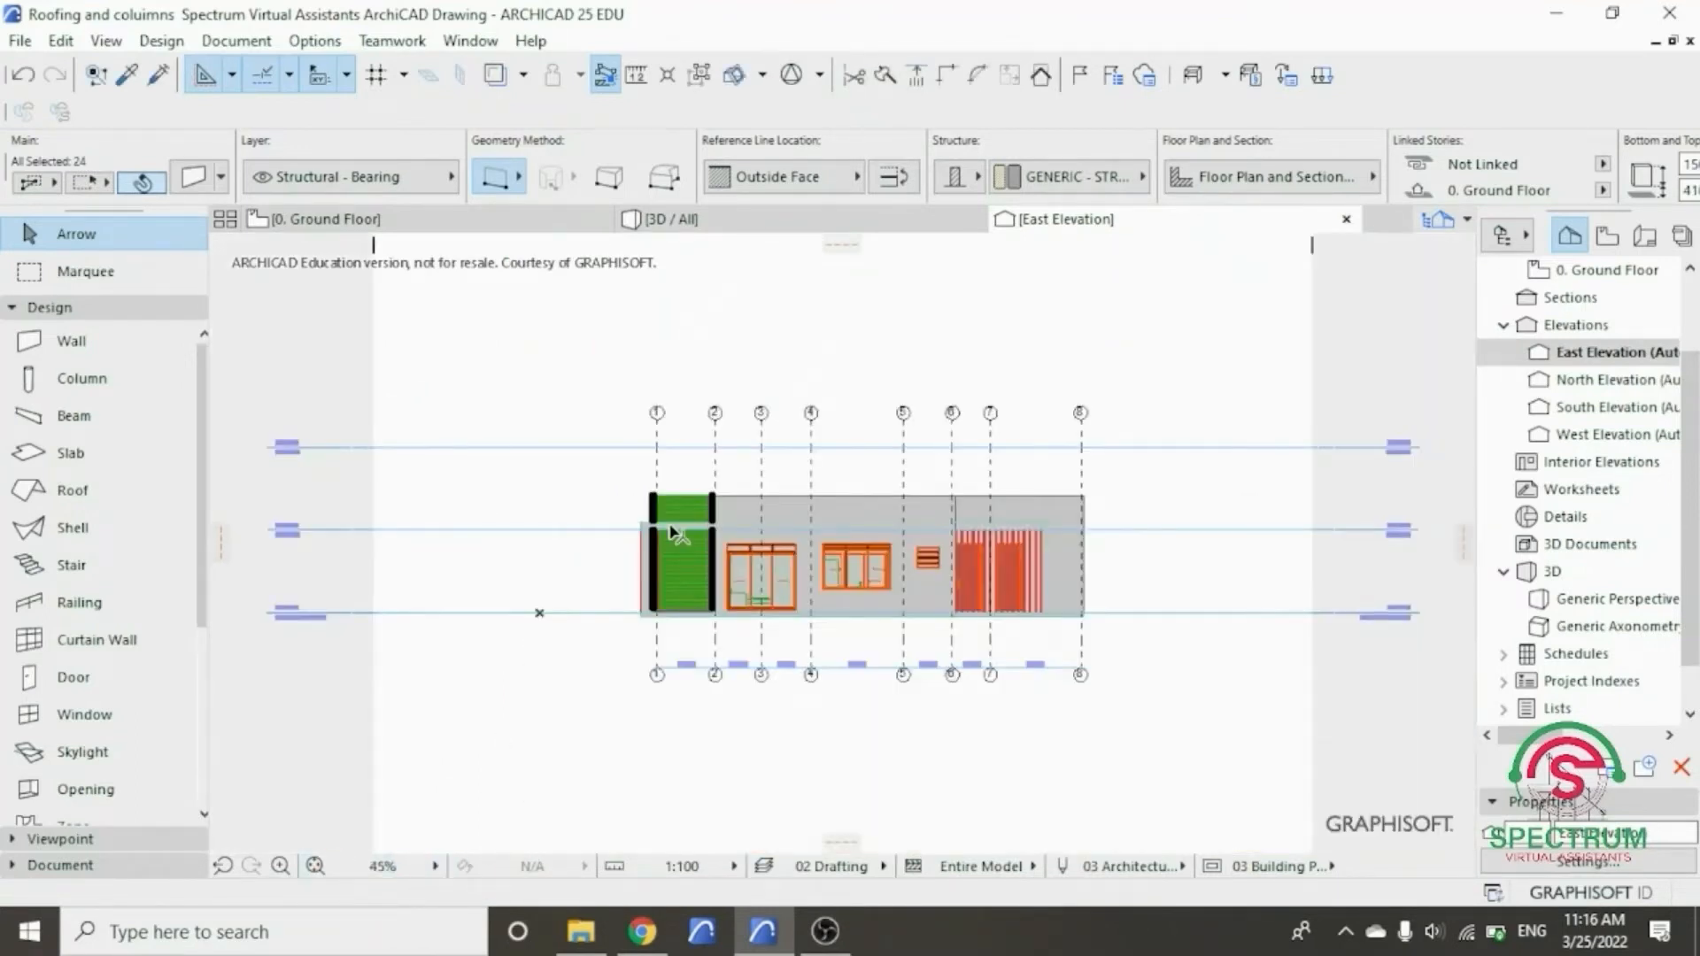
- Deselect the wall bands and examine the completed mahogany cladding around the bedroom corner in the 3D view
left_click(619, 494)
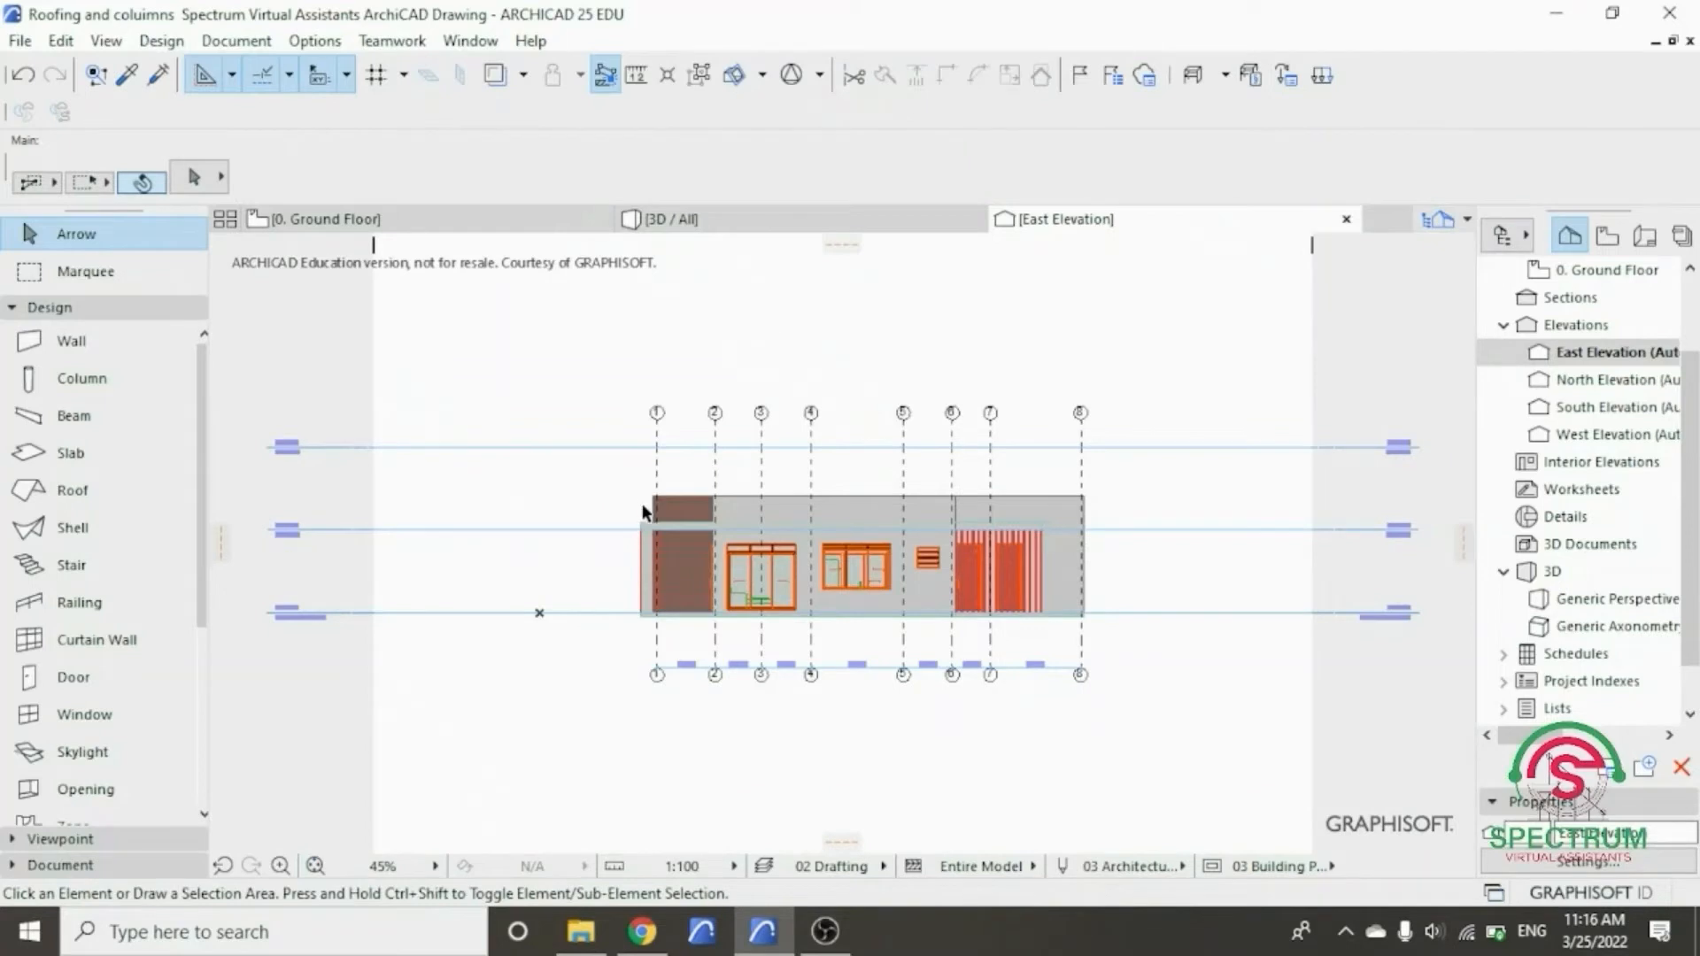
scroll(673, 536, "up", 2)
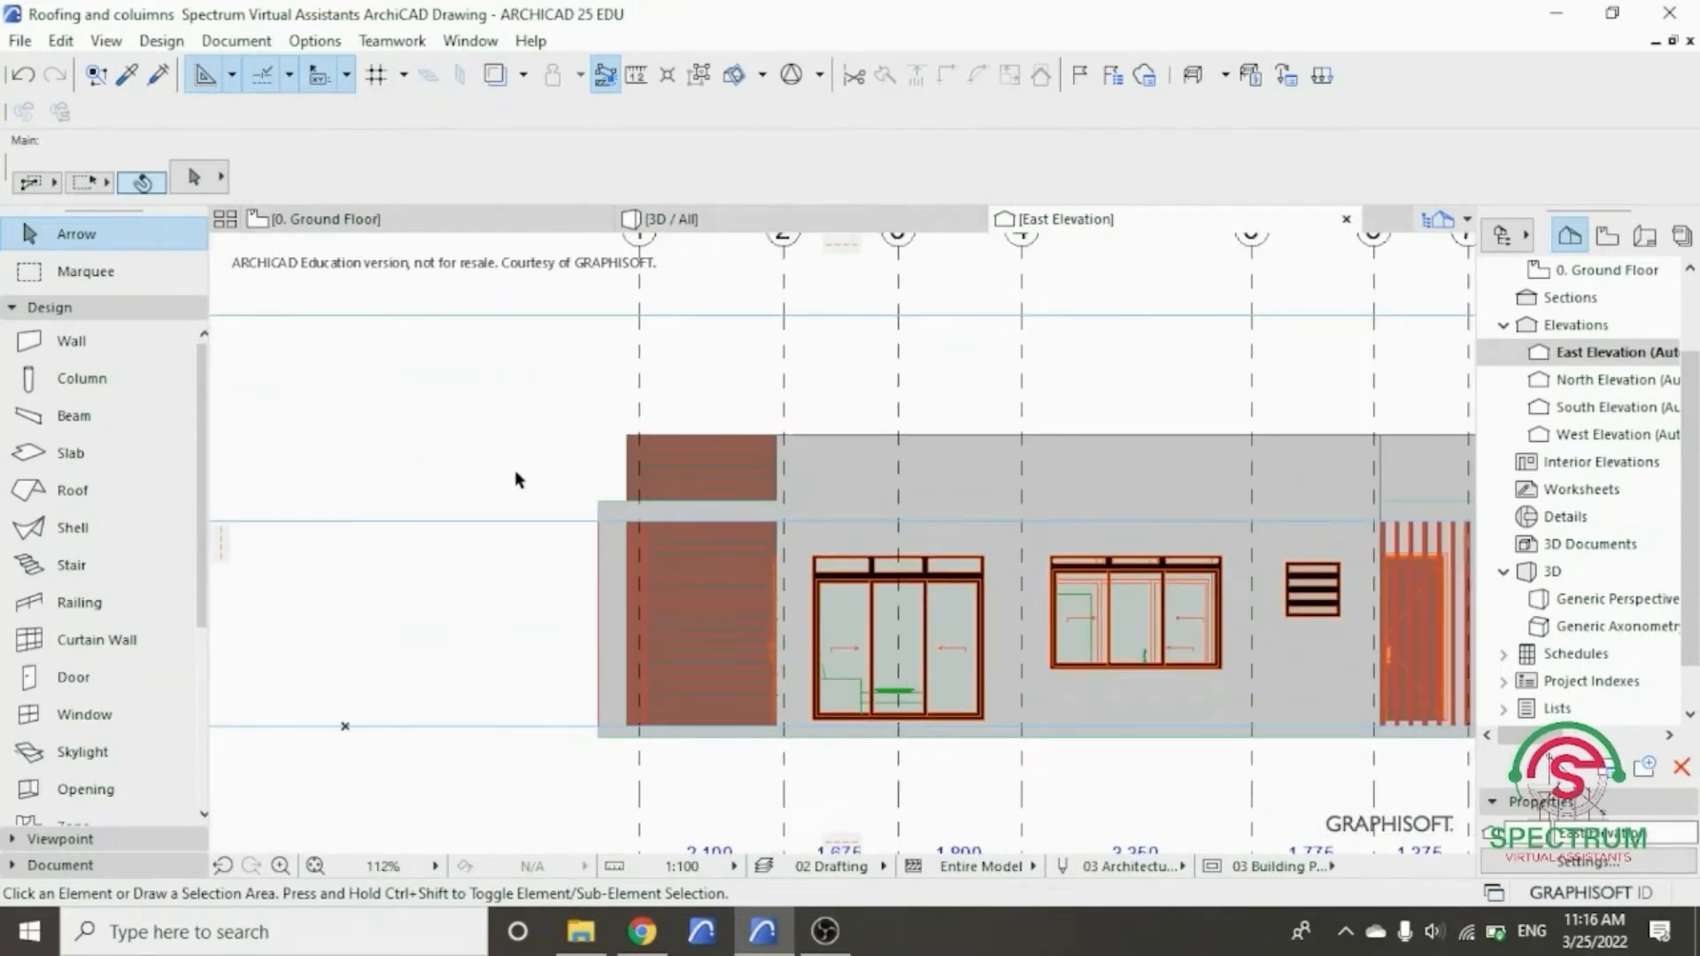
left_click(666, 220)
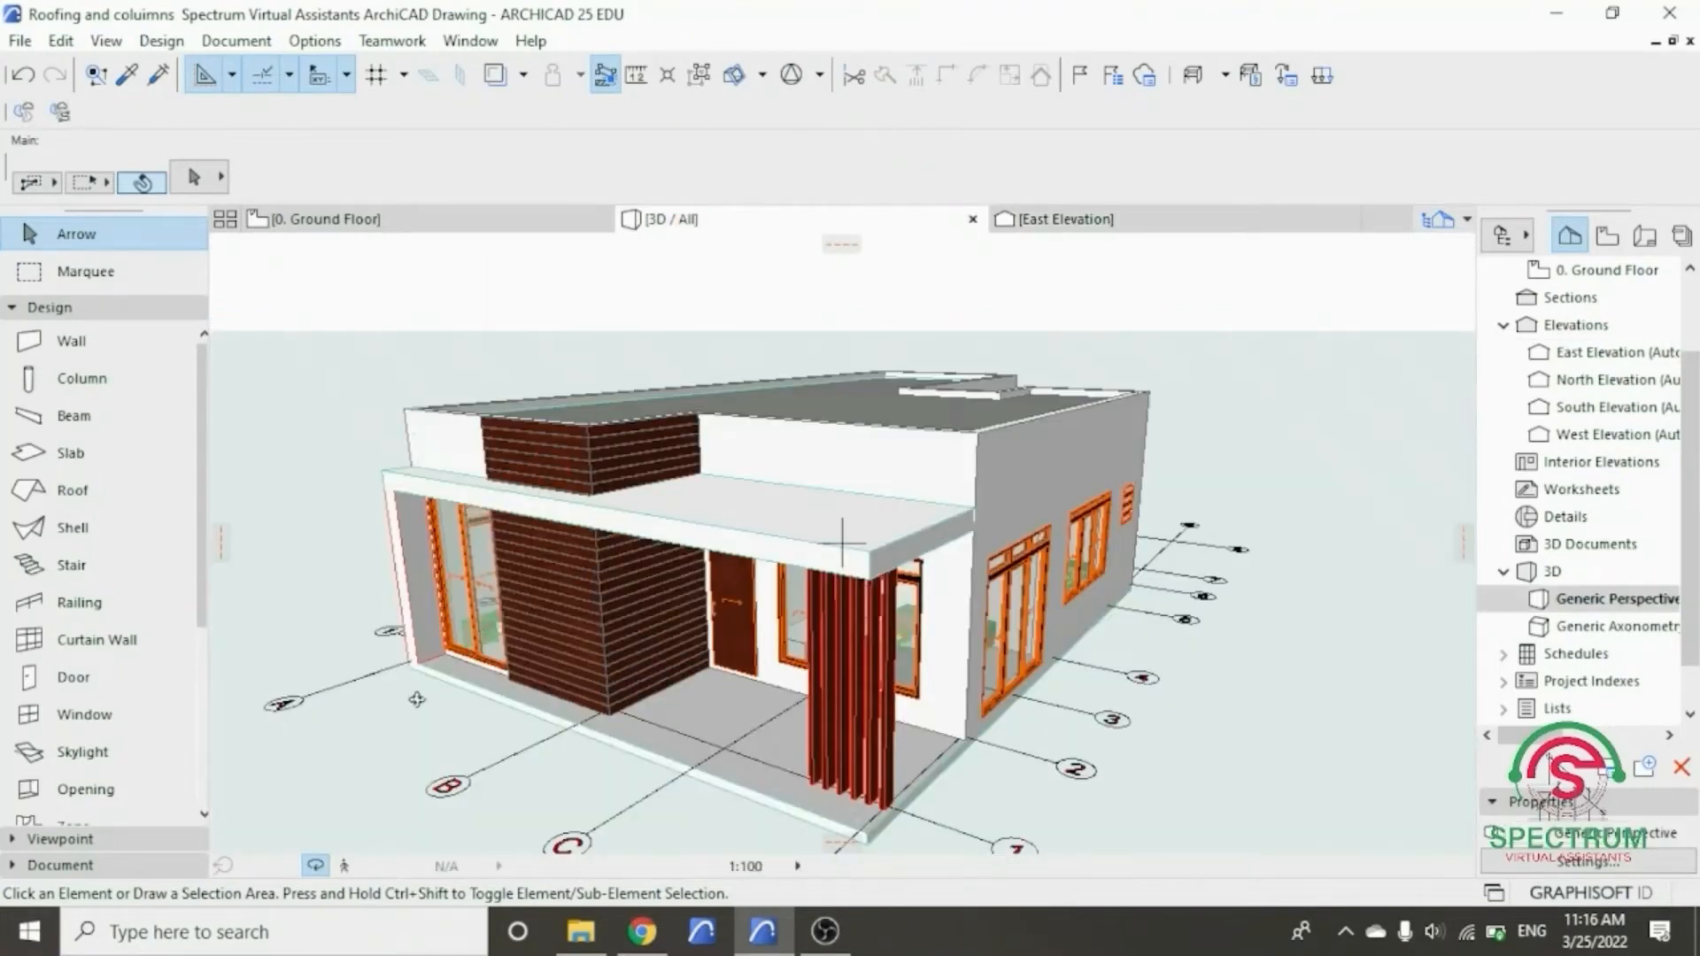
left_click_drag(448, 696, 948, 470)
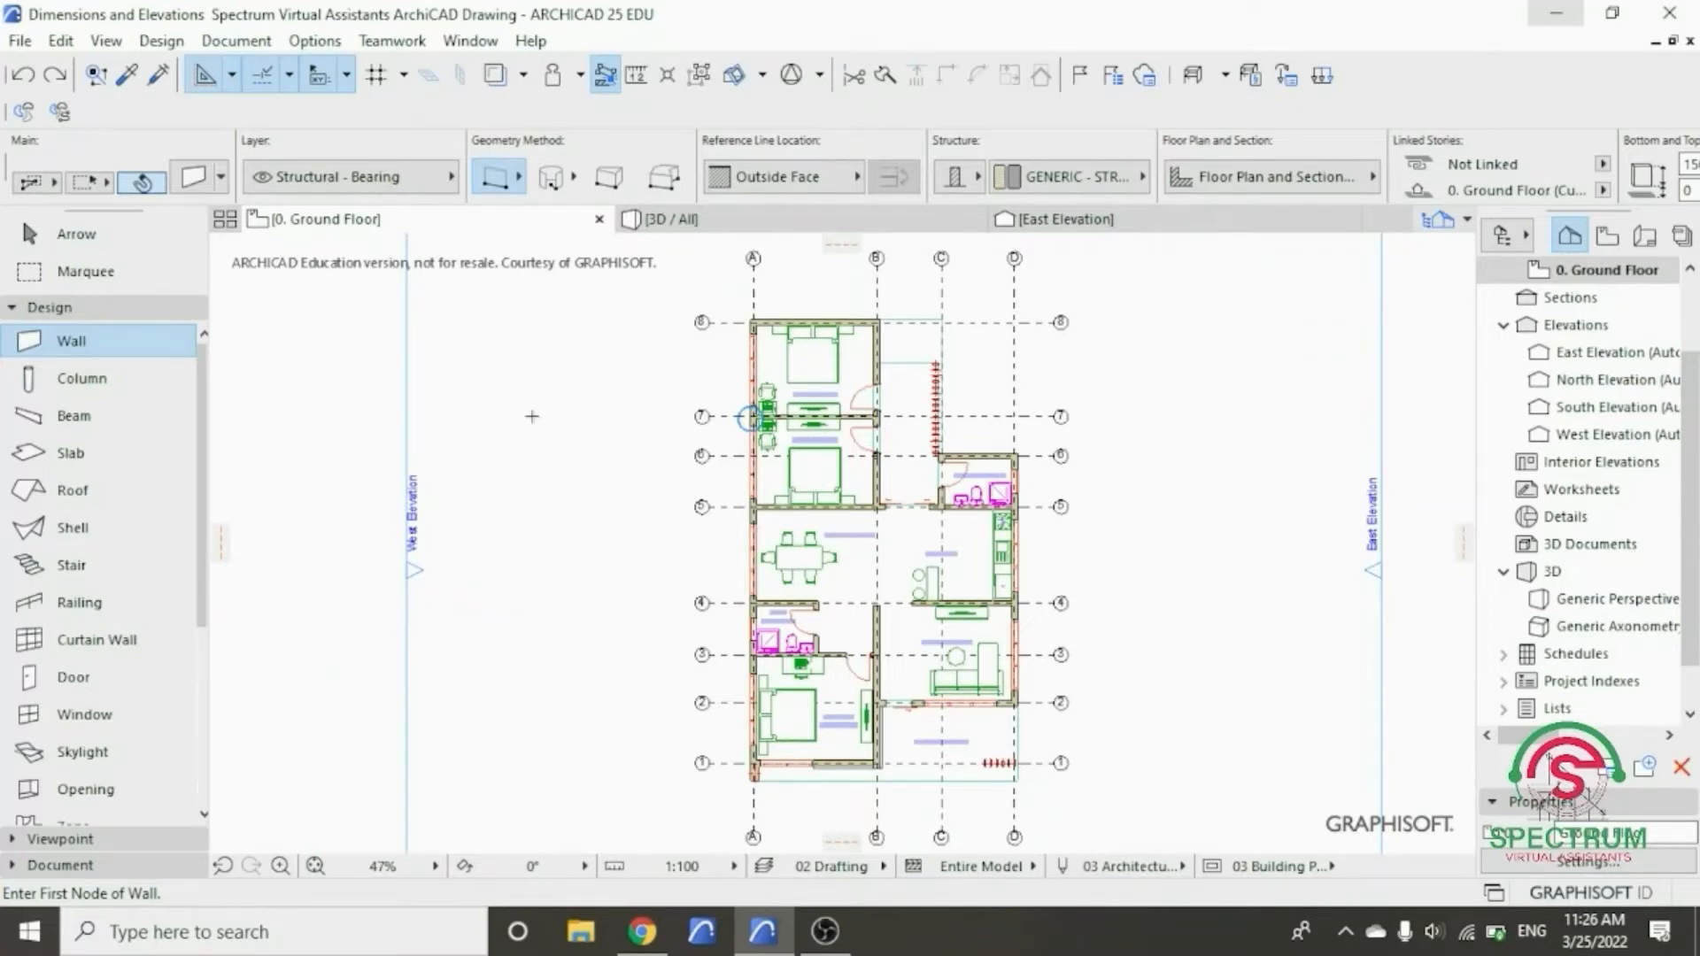
- Activate the Dimension tool on the ground floor plan and open its default settings
scroll(832, 544, "up", 5)
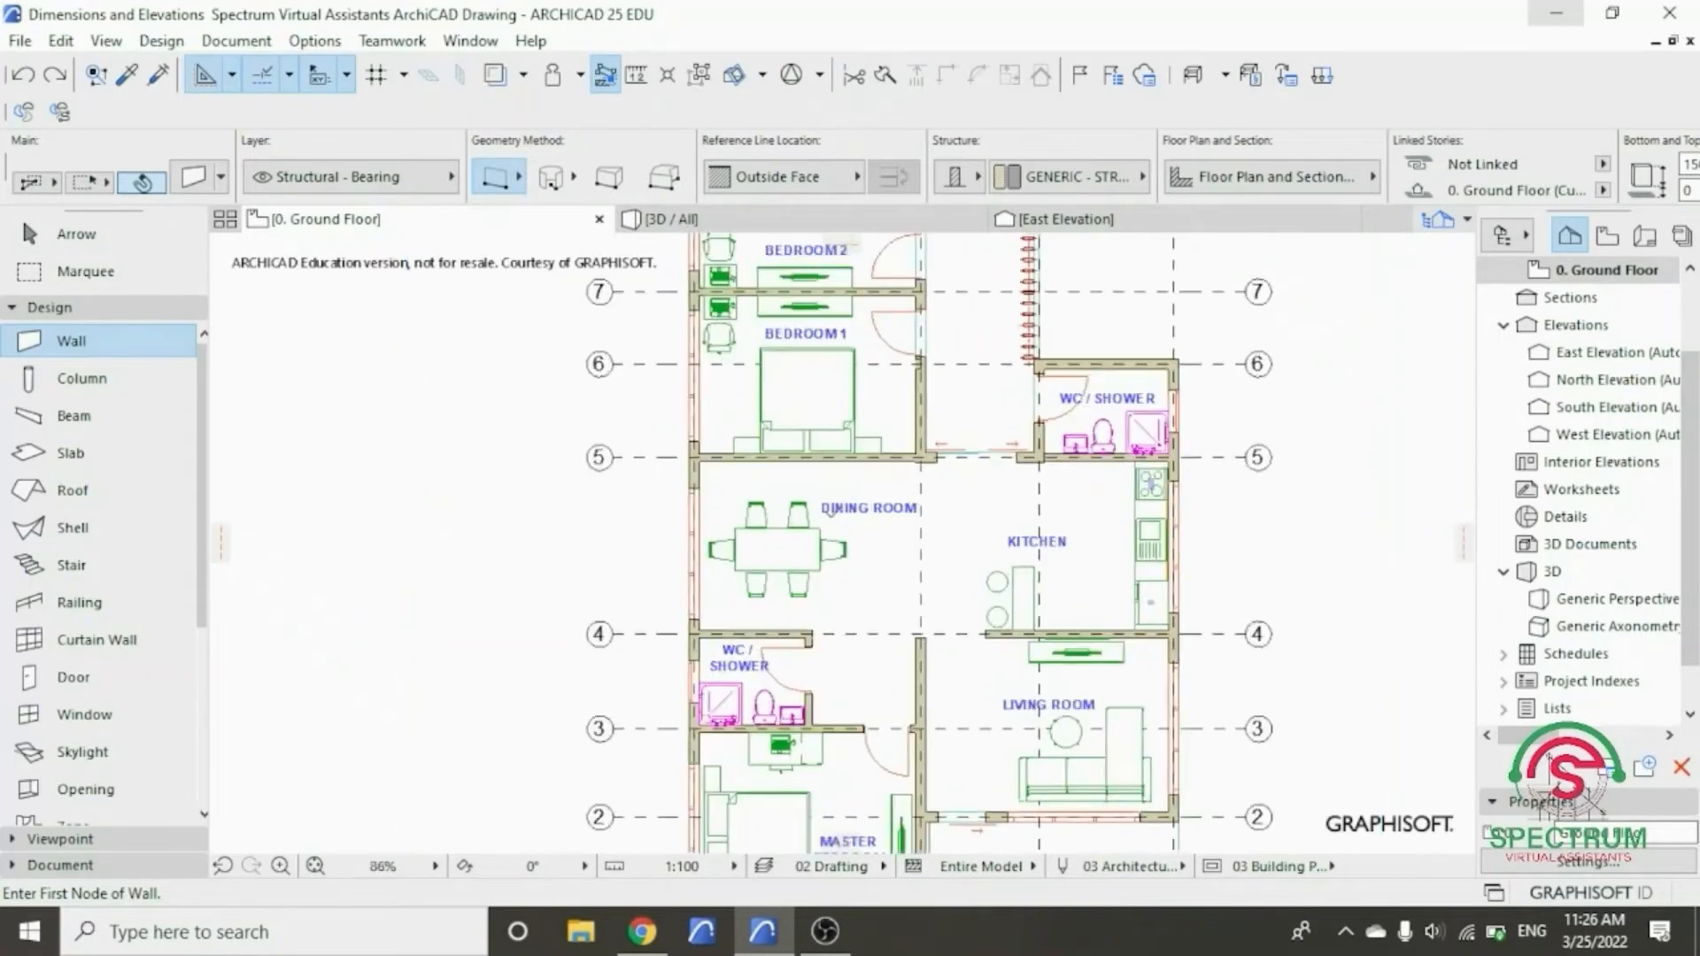
scroll(678, 485, "down", 5)
scroll(624, 606, "up", 4)
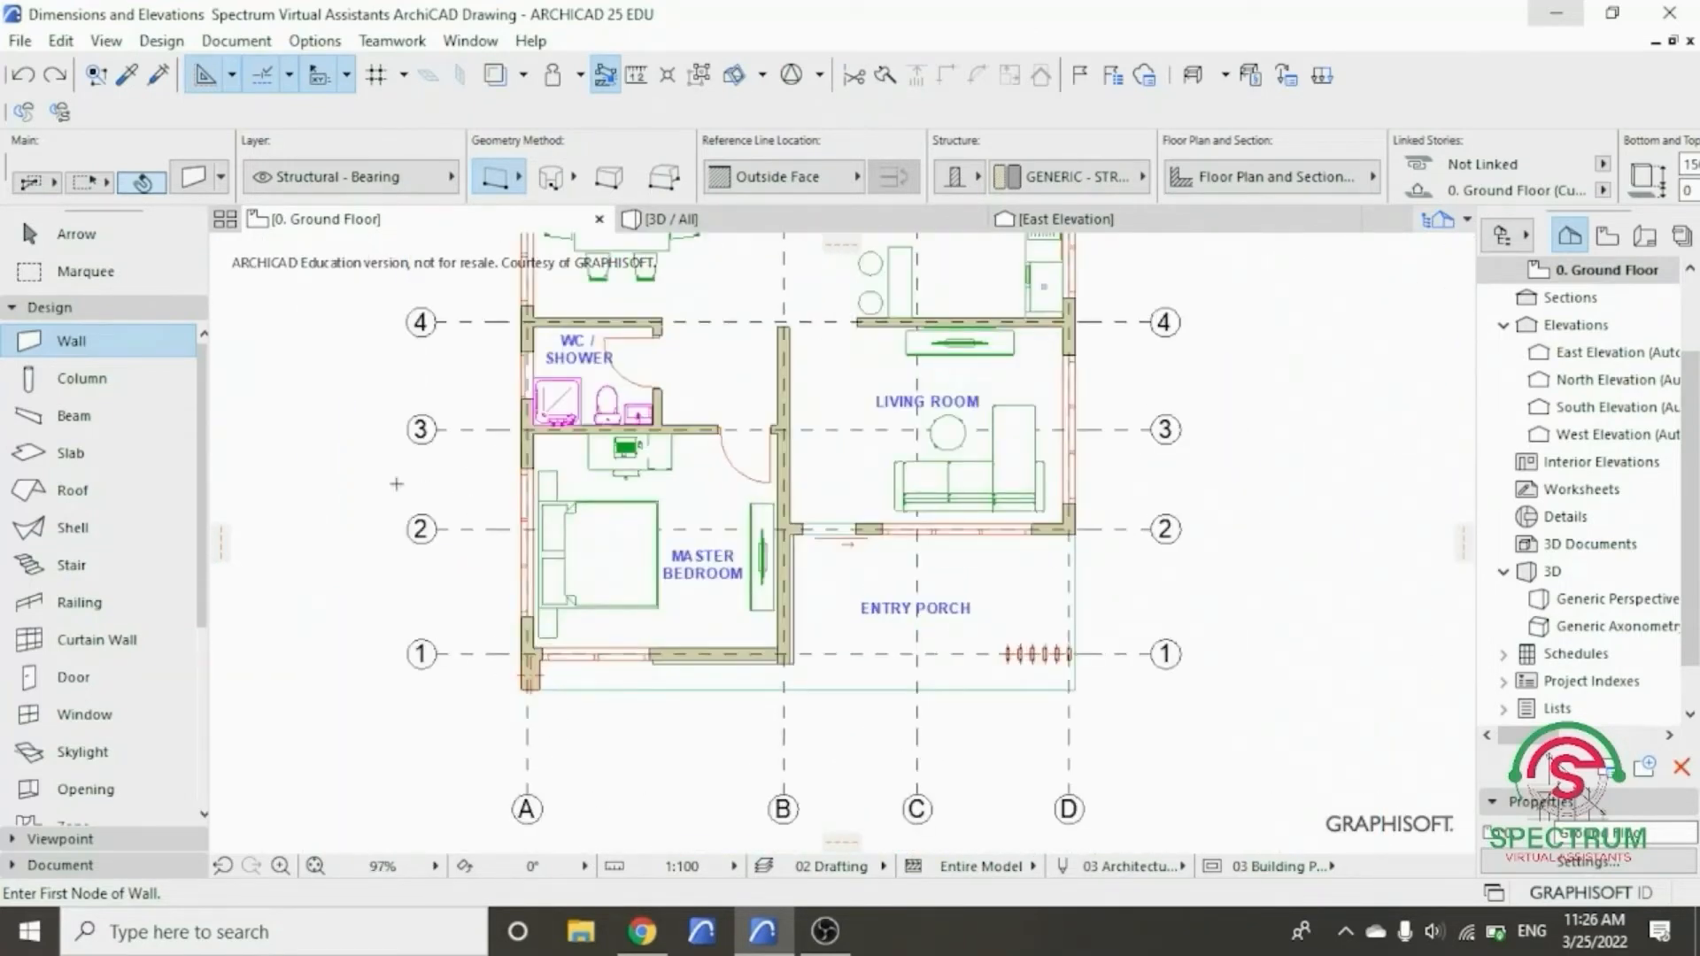
left_click(111, 336)
left_click(105, 310)
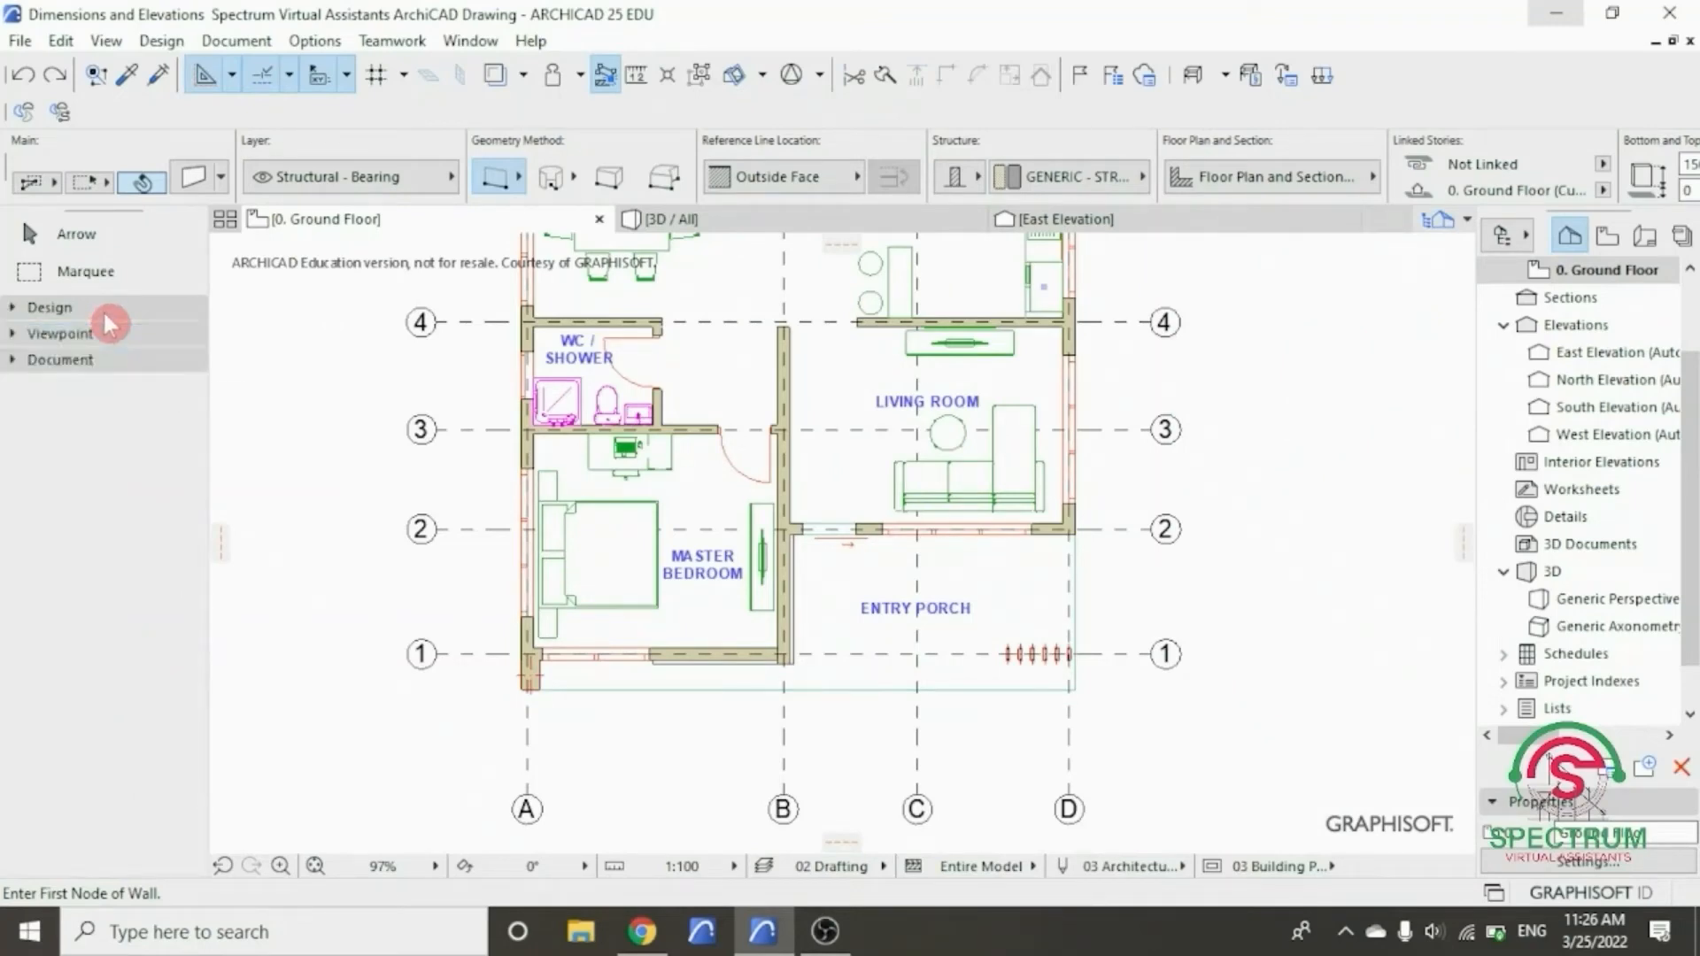
left_click(93, 361)
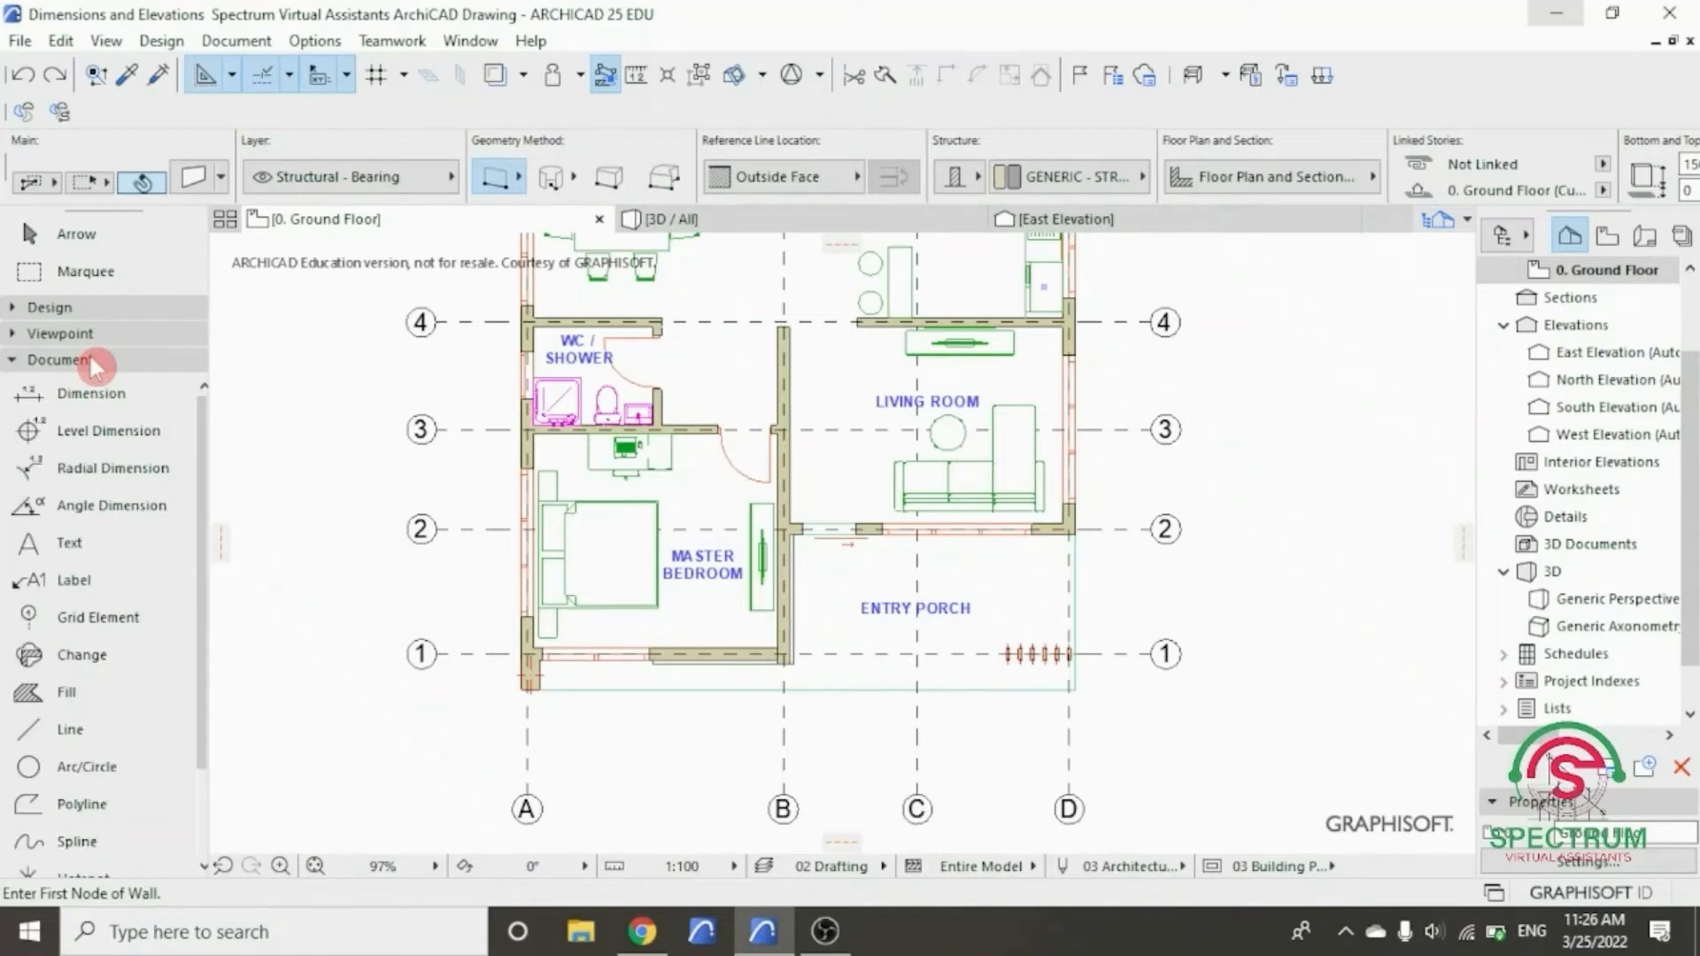
left_click(82, 403)
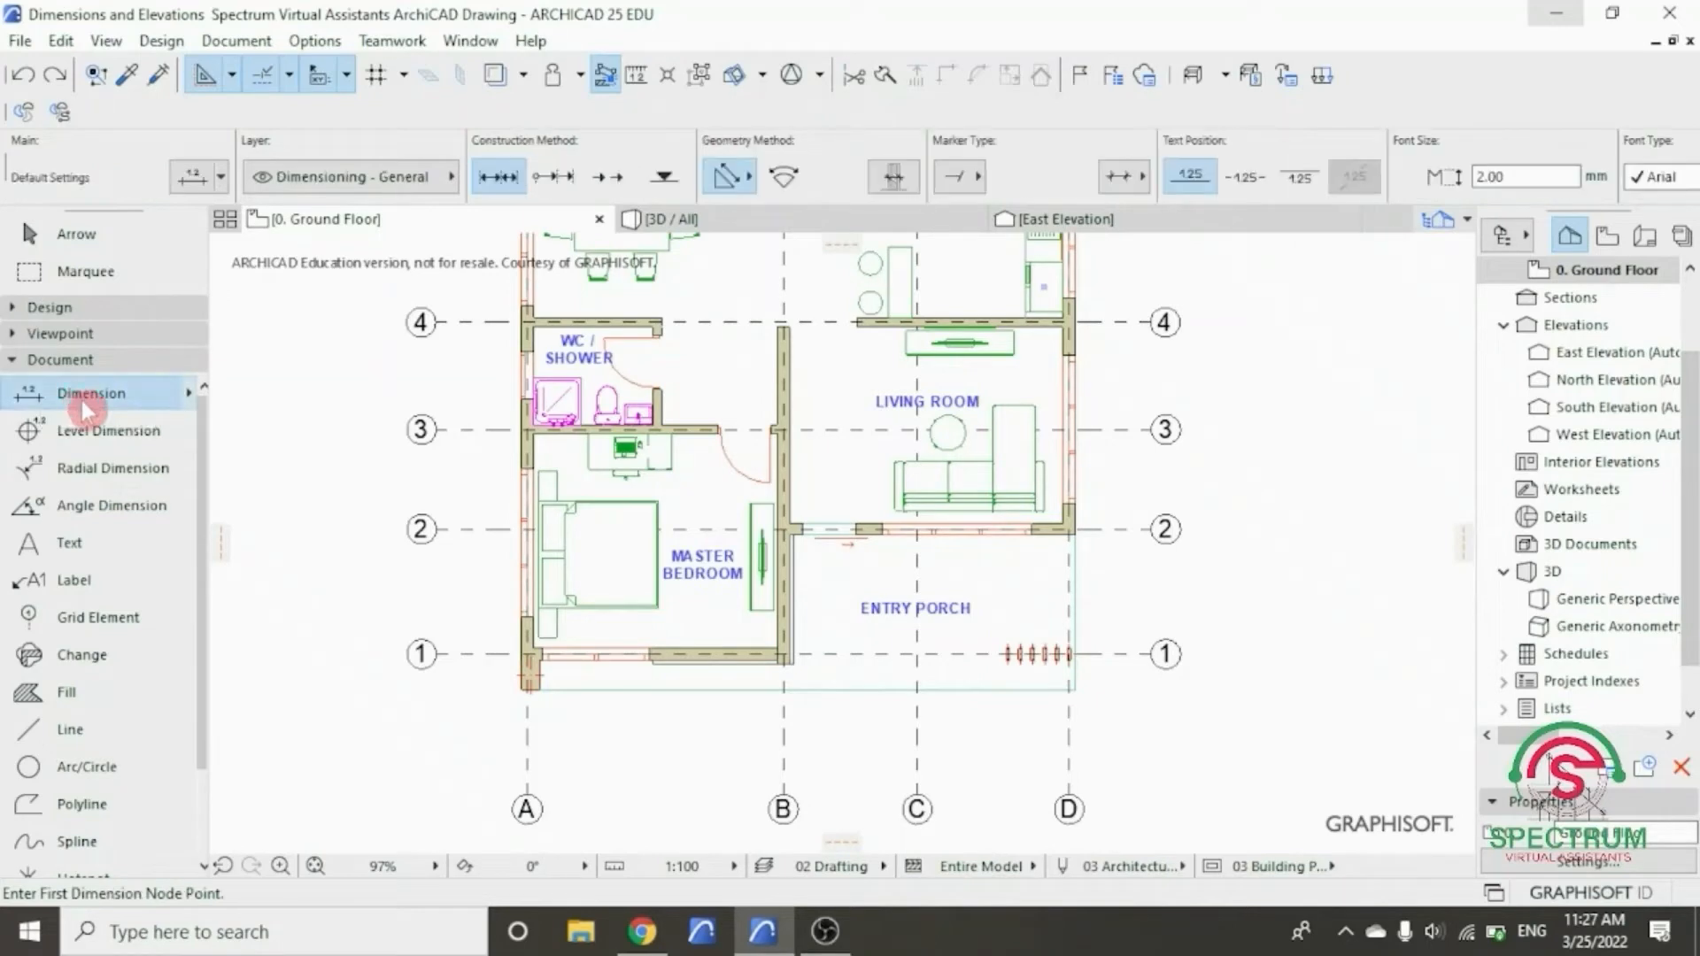
double_click(84, 409)
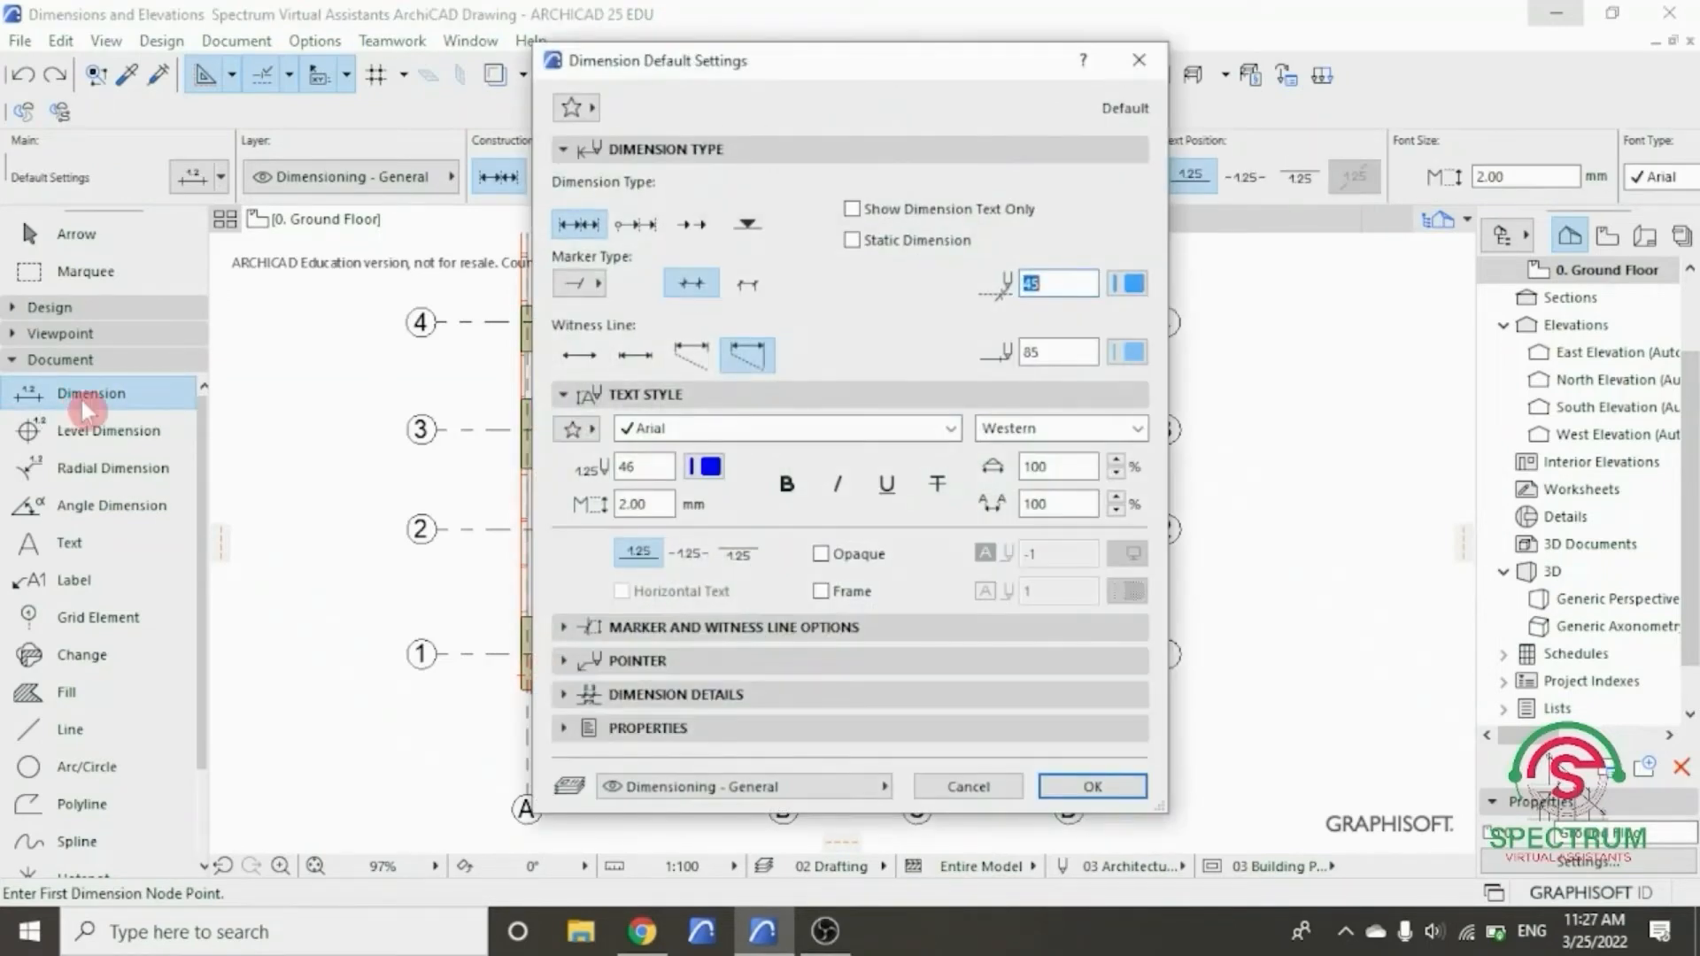
- Enlarge the dimension settings dialog and choose the diagonal slash as the marker type
left_click_drag(1166, 811, 1204, 850)
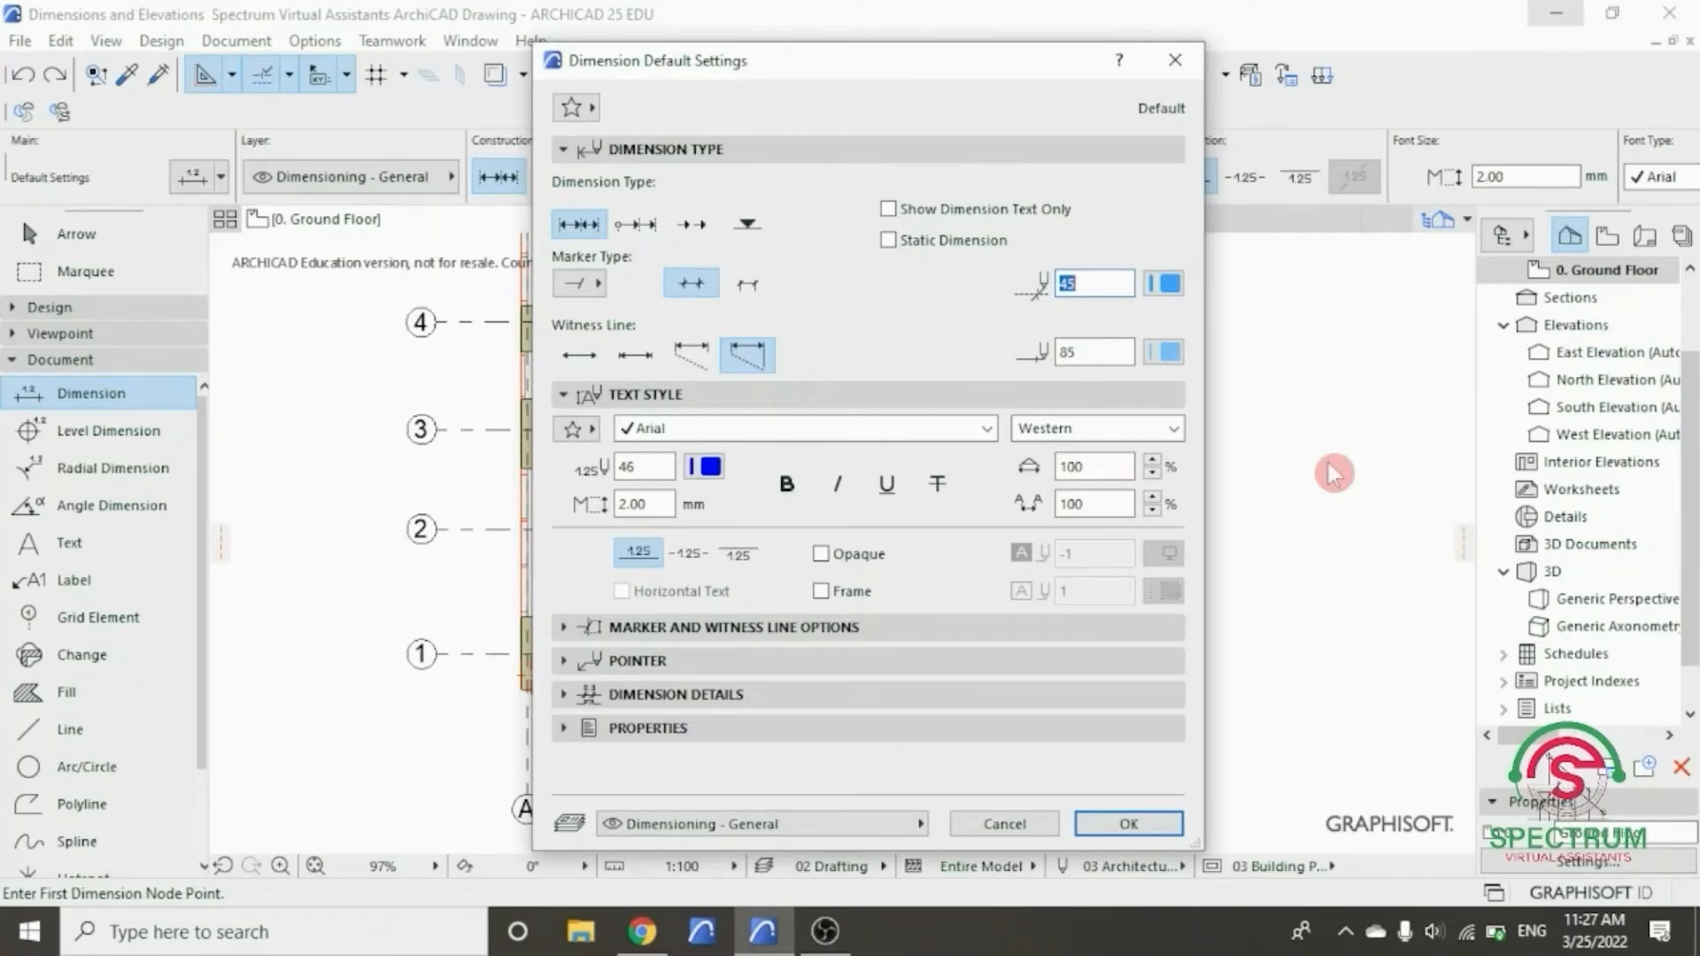
left_click(731, 149)
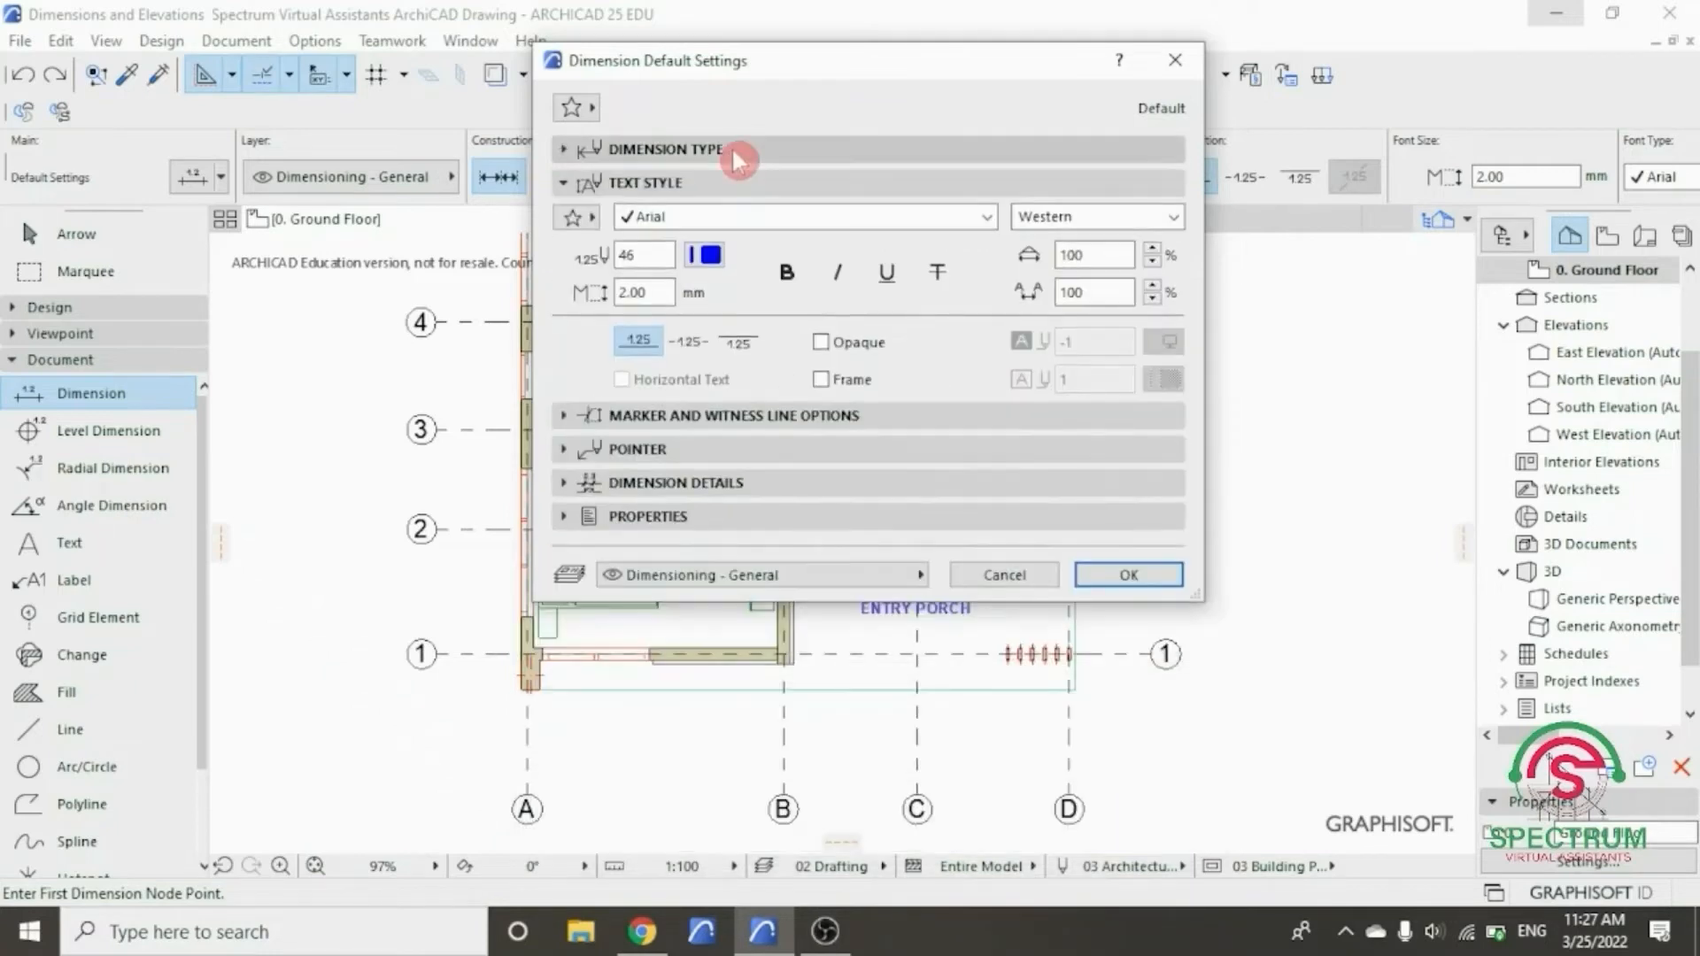
left_click(731, 149)
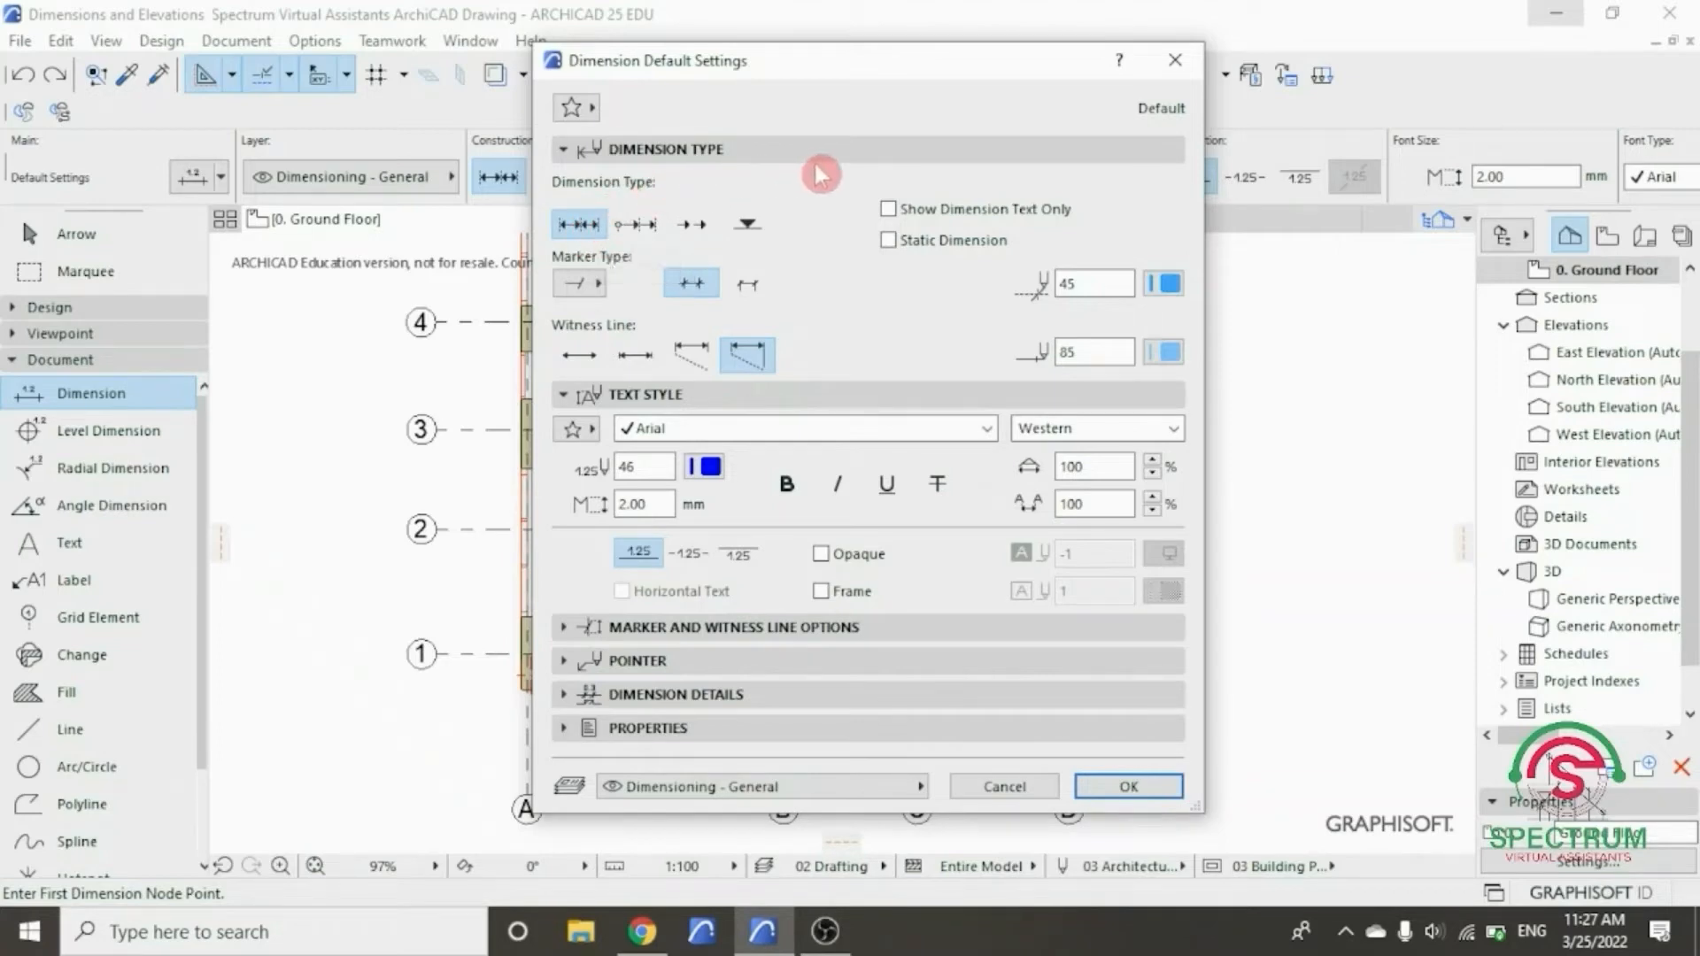
left_click(599, 284)
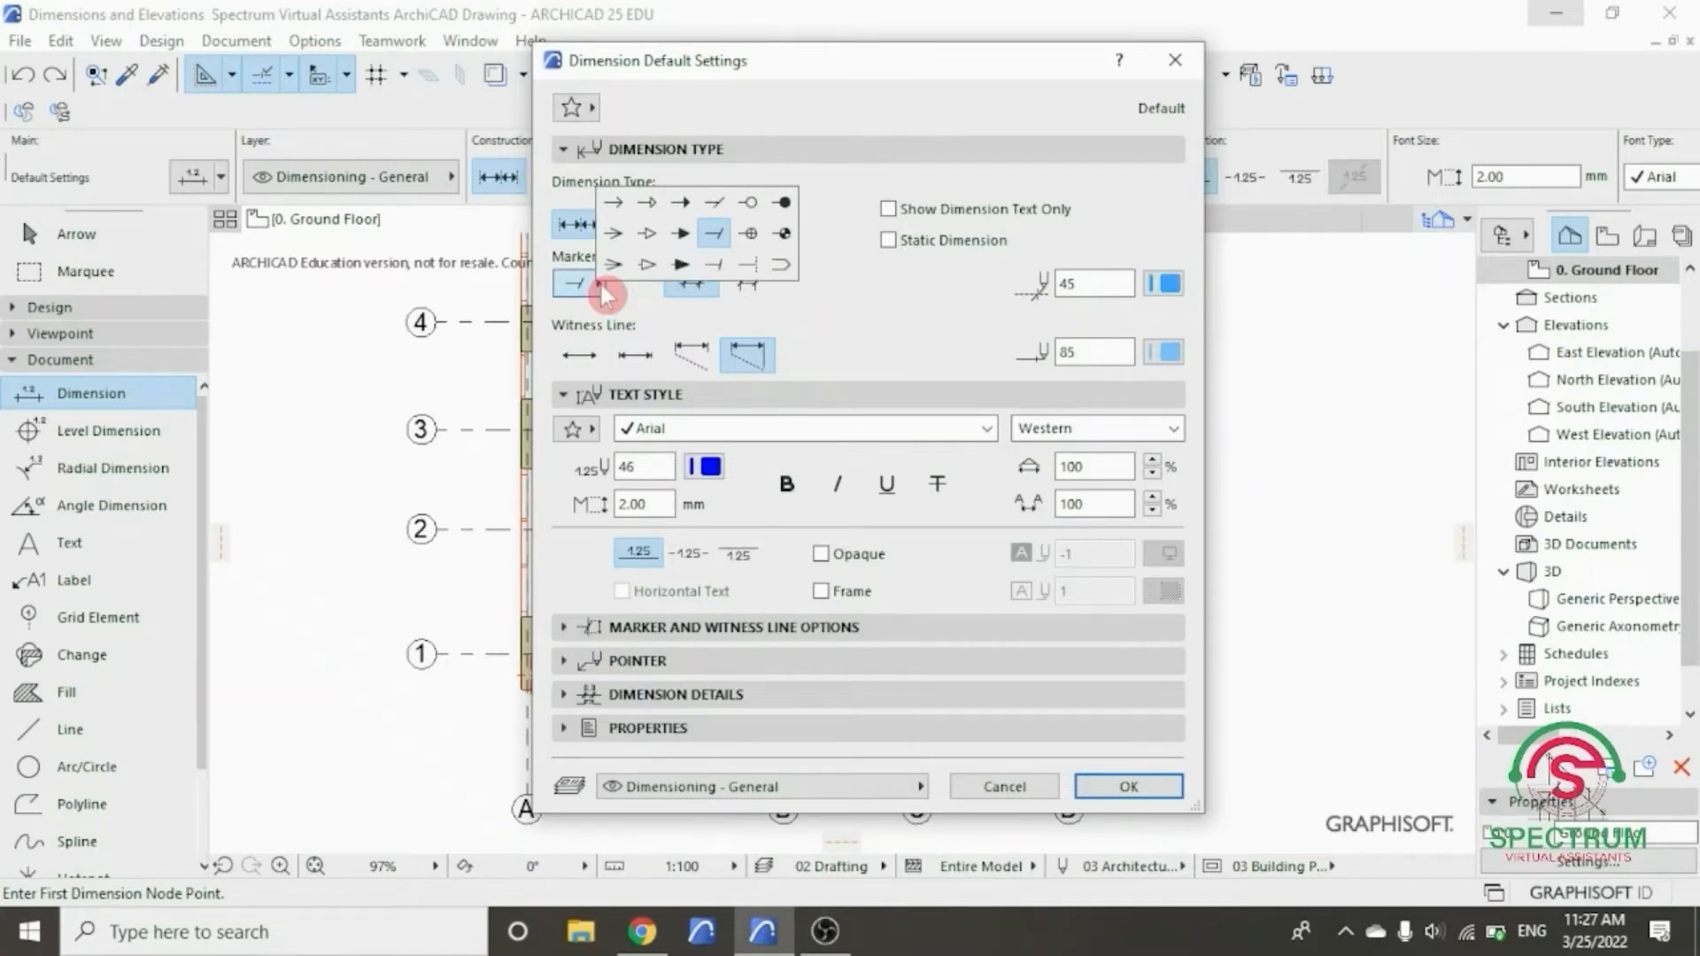
left_click(715, 240)
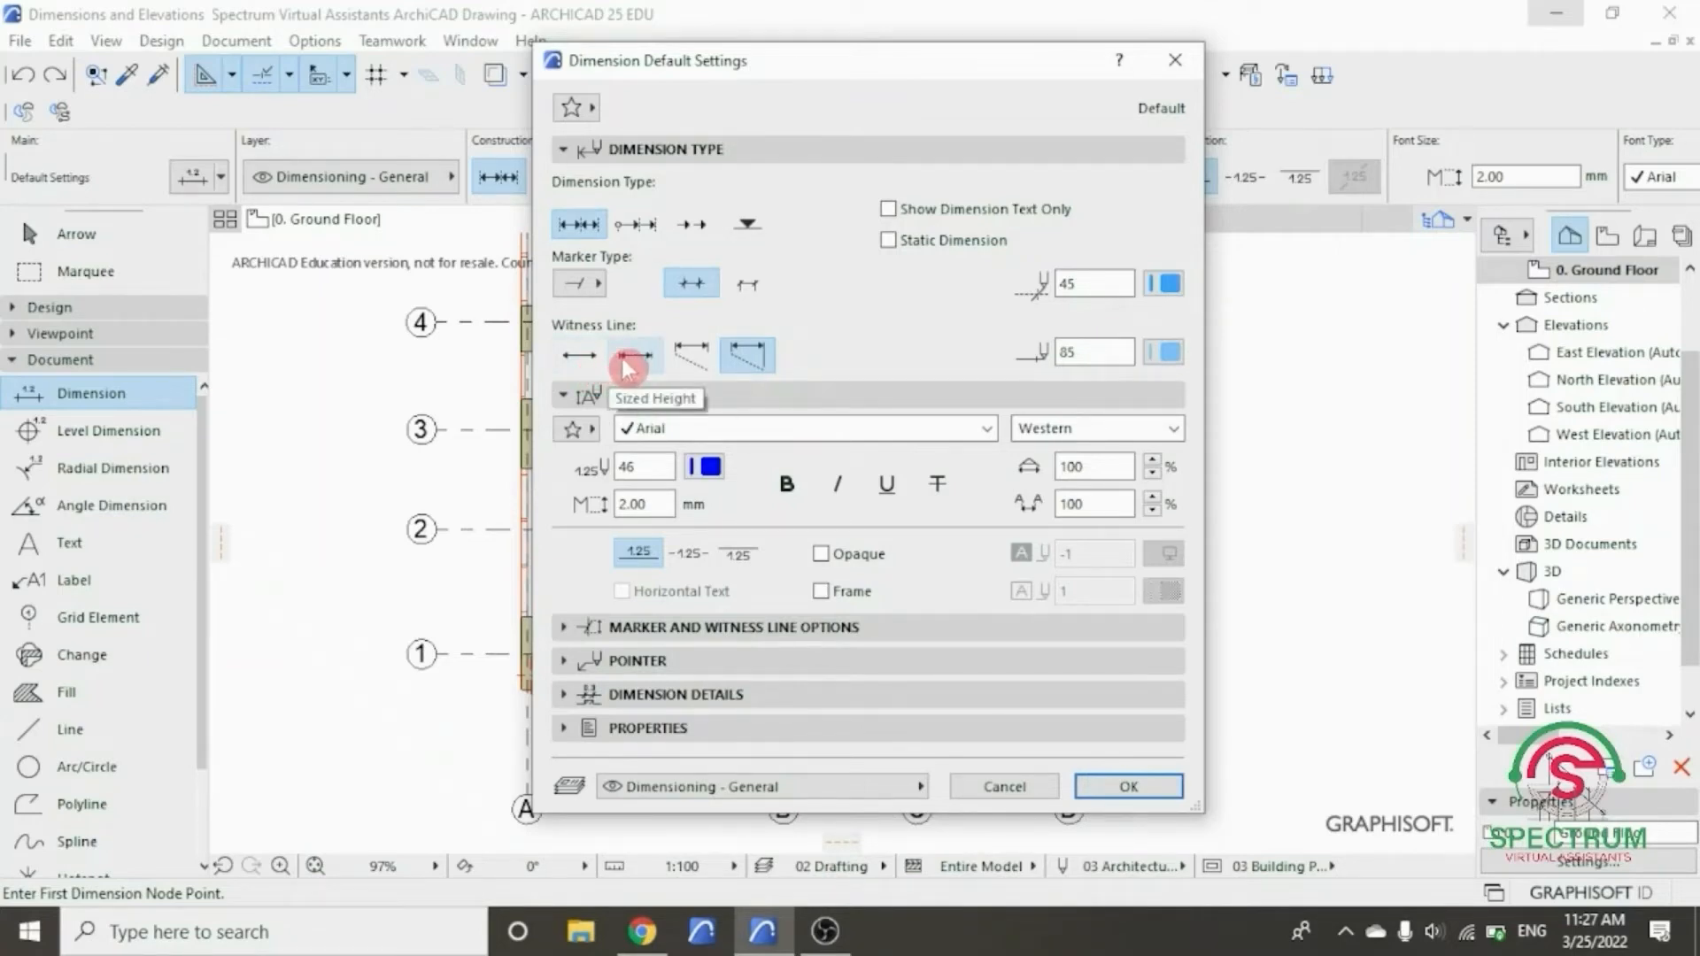
- Set the dimension marker pen to 45 and the dimension line pen to 85
left_click(1171, 290)
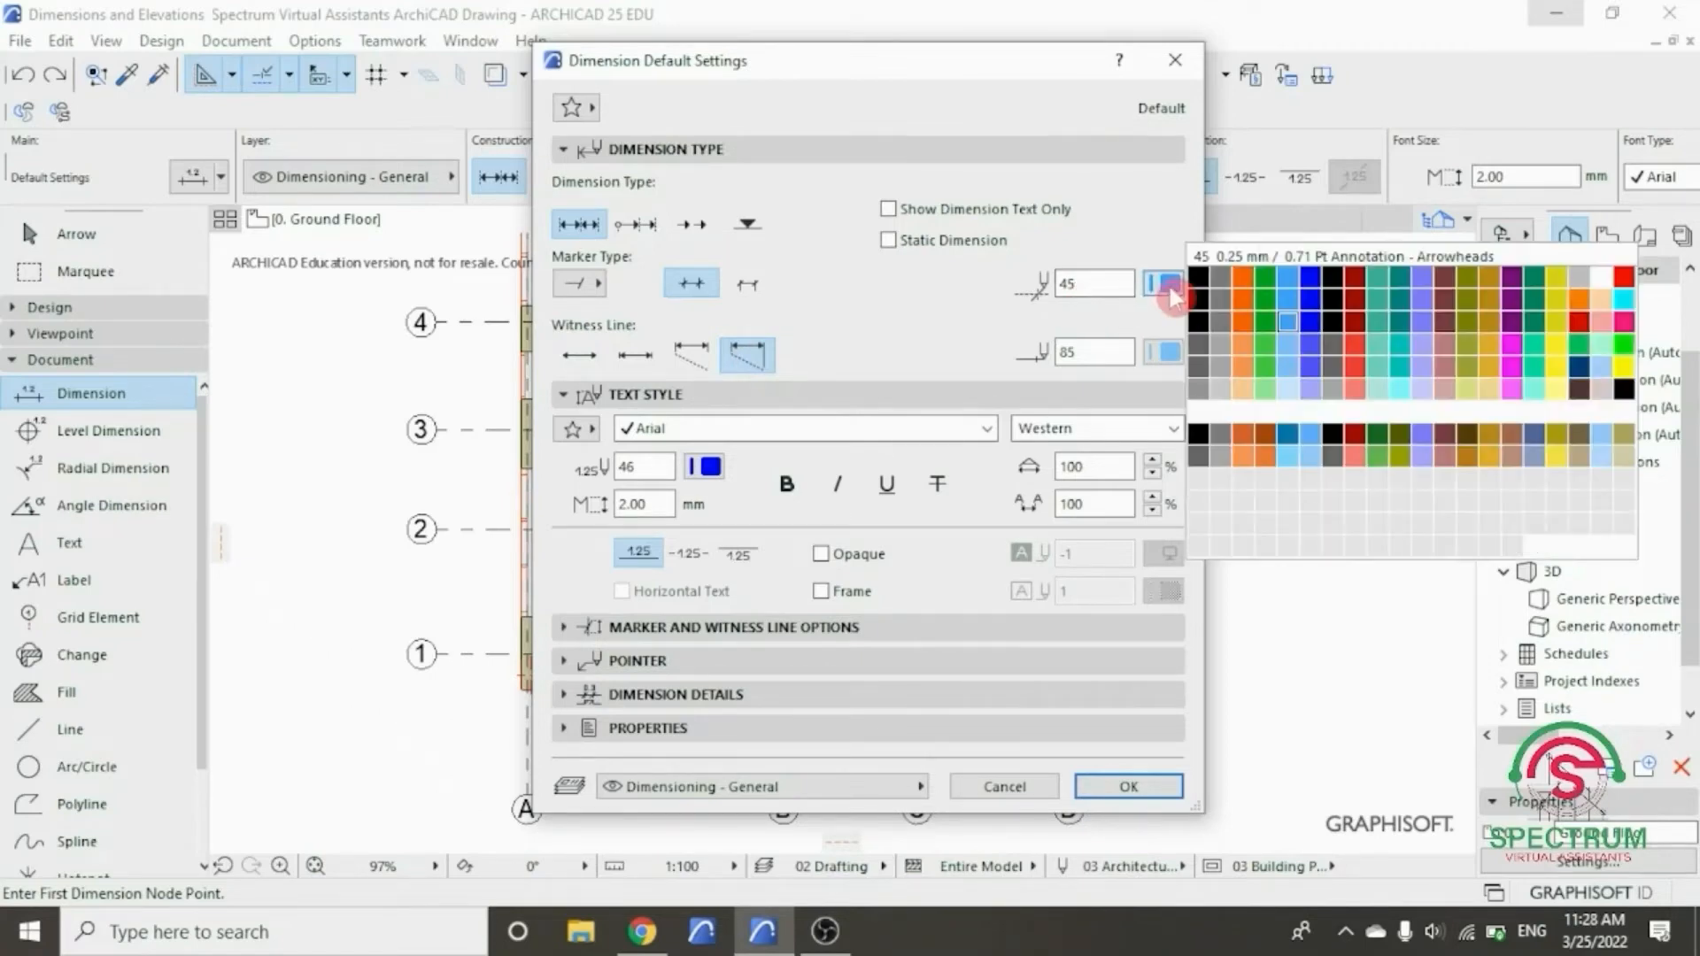
left_click(1293, 323)
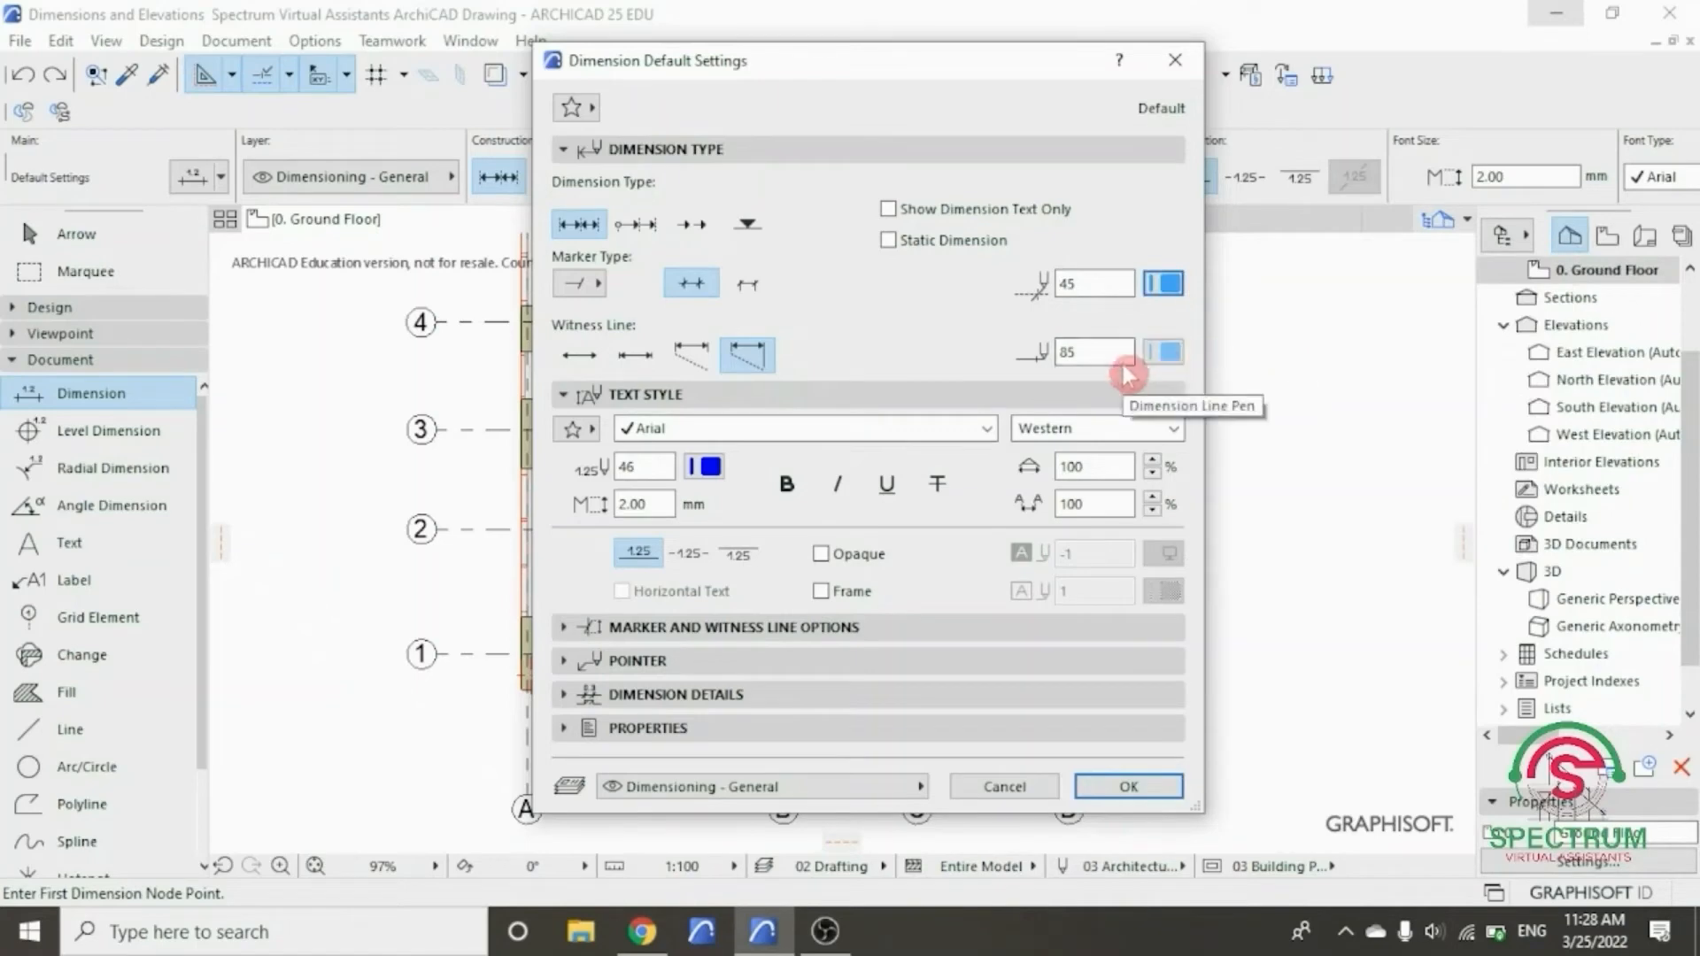
left_click(1167, 352)
left_click(1289, 436)
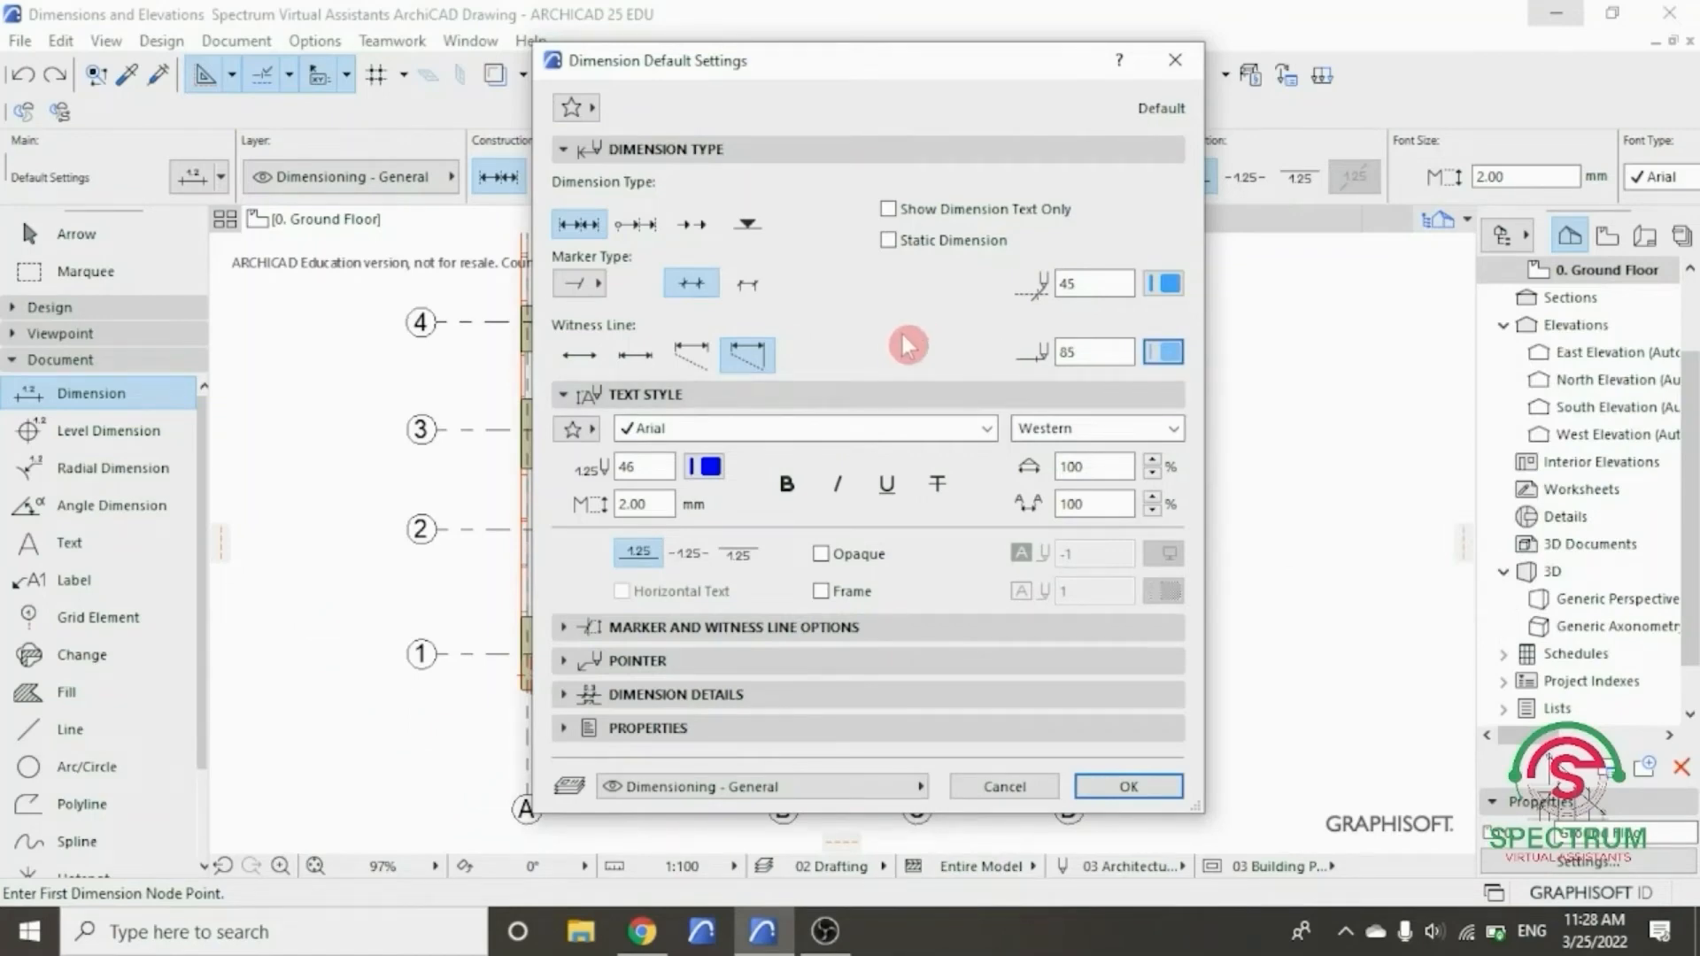
- Set the dimension text style to Arial with Western script and text pen 46
left_click(795, 151)
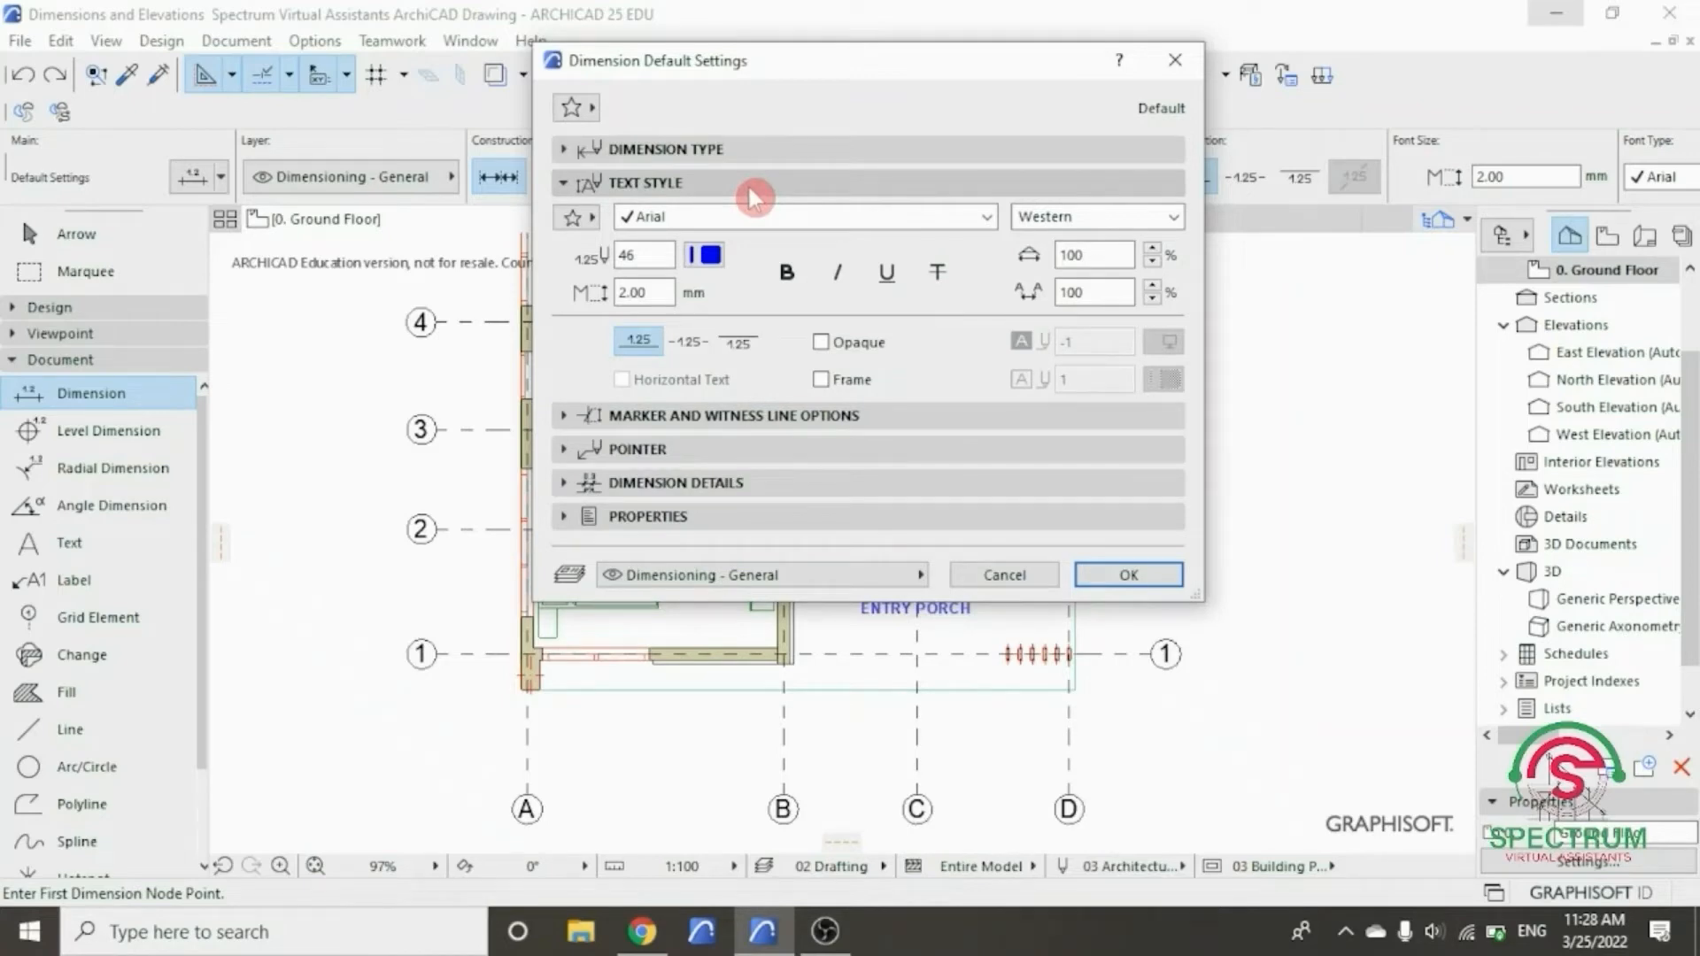
left_click(985, 216)
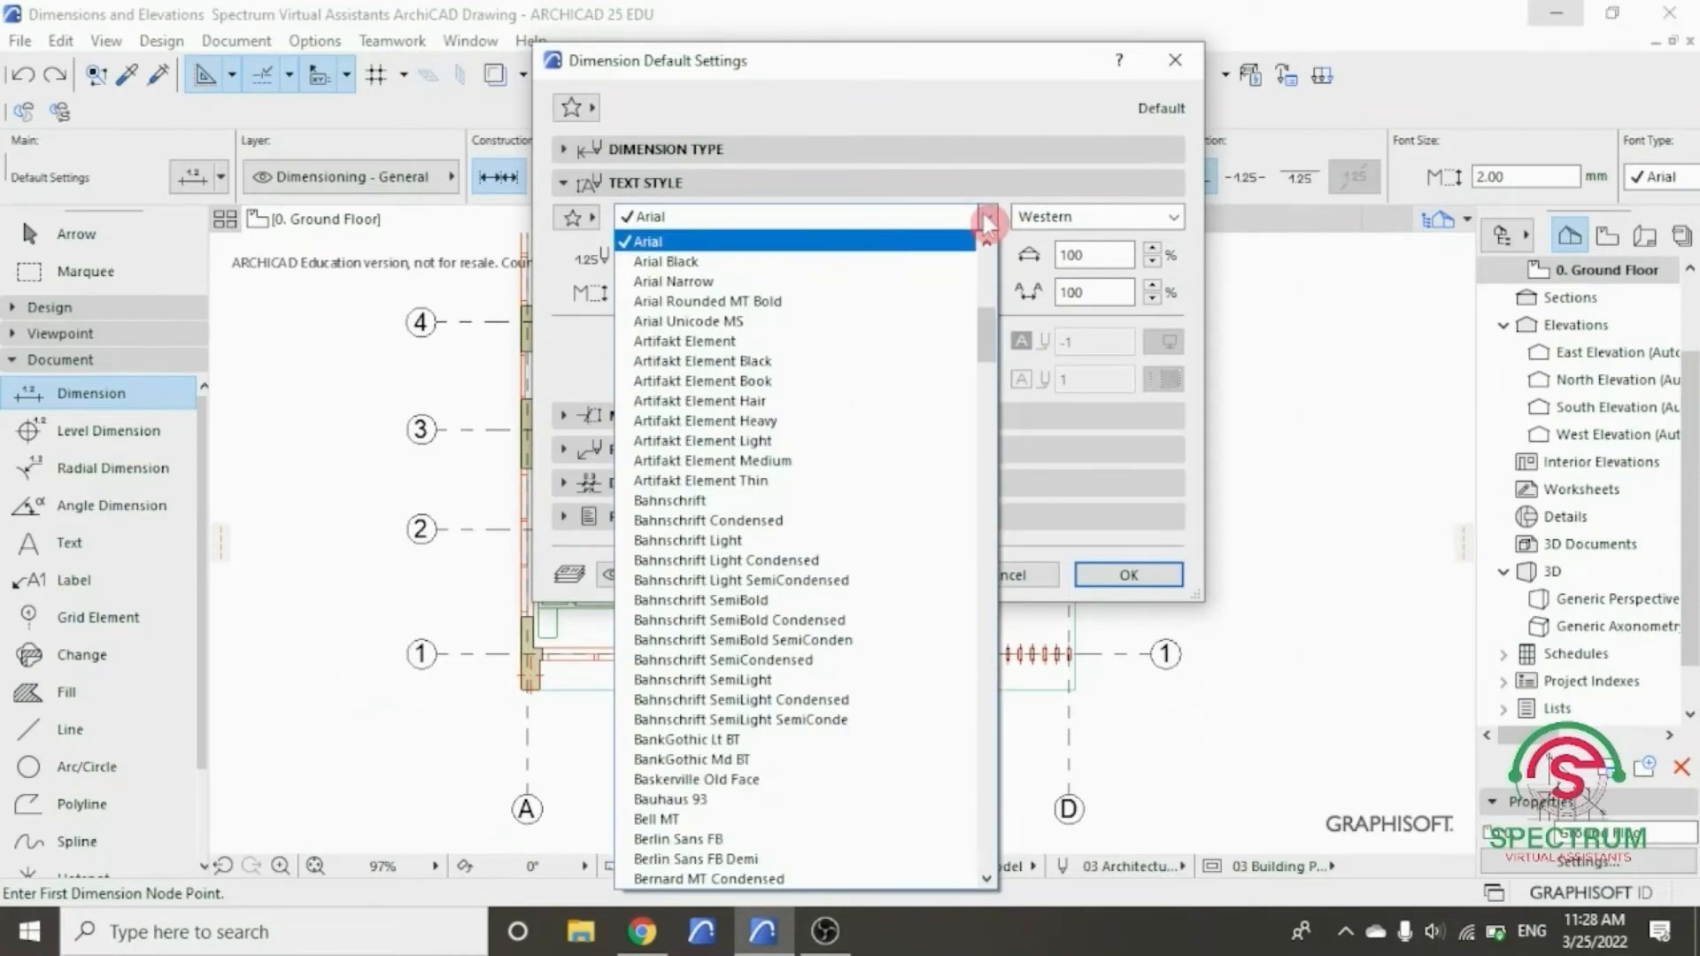
left_click(801, 248)
left_click(1174, 223)
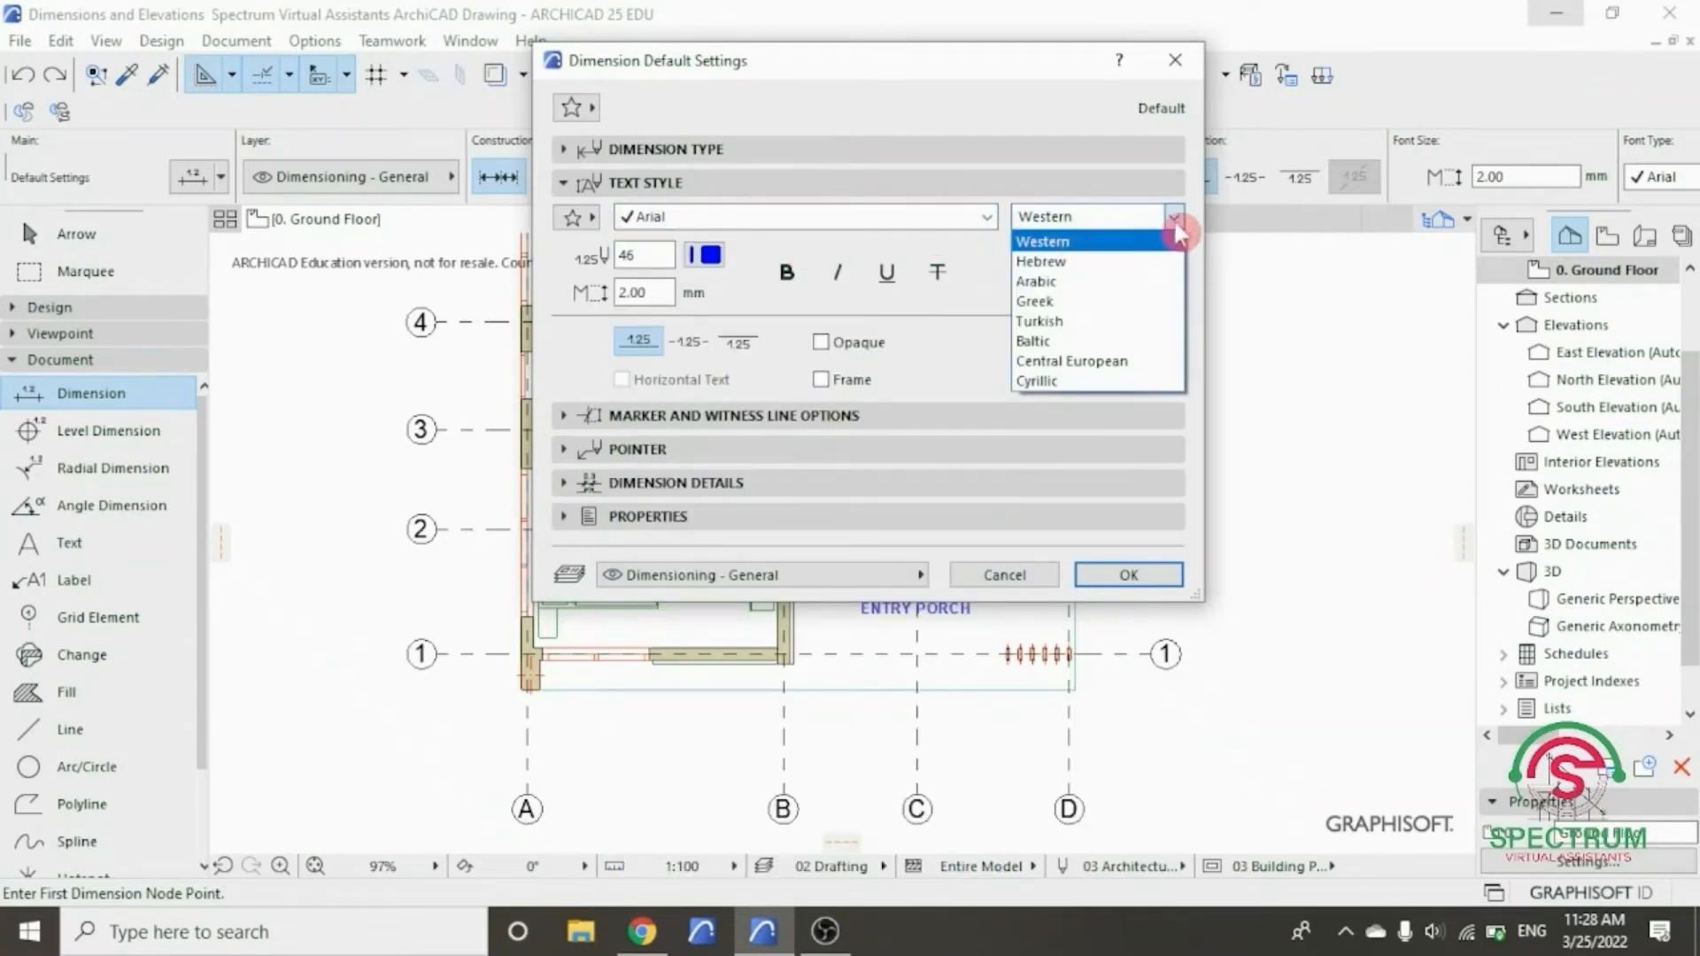
left_click(1173, 220)
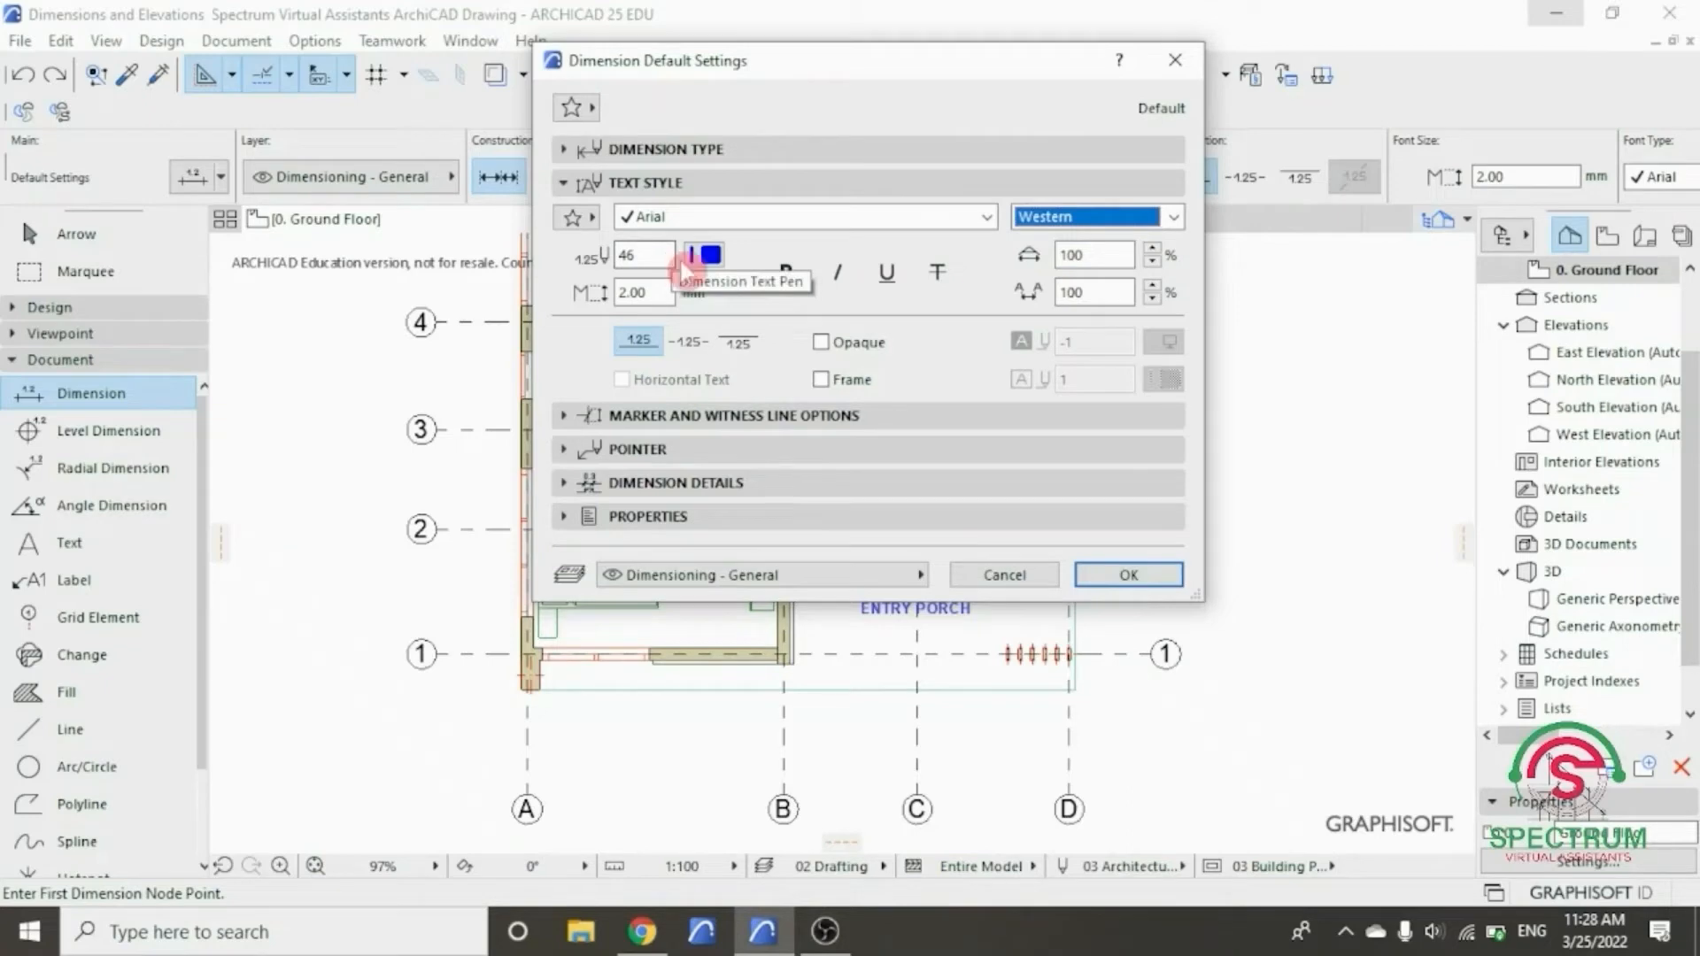
left_click(708, 257)
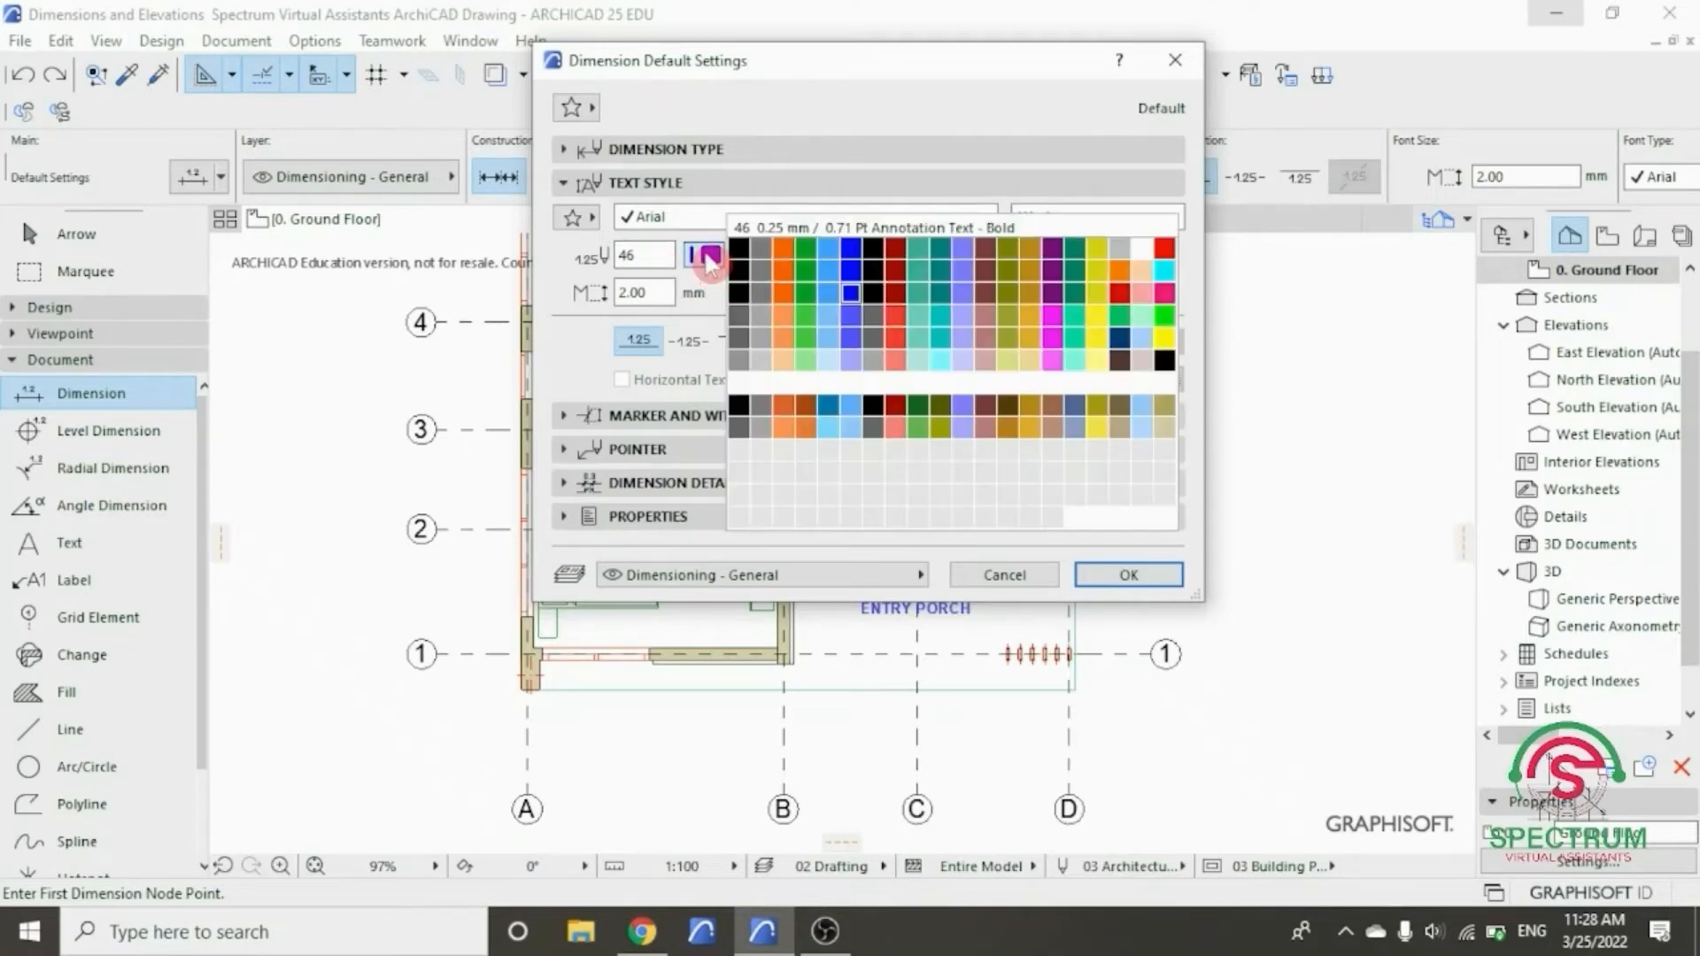
left_click(852, 289)
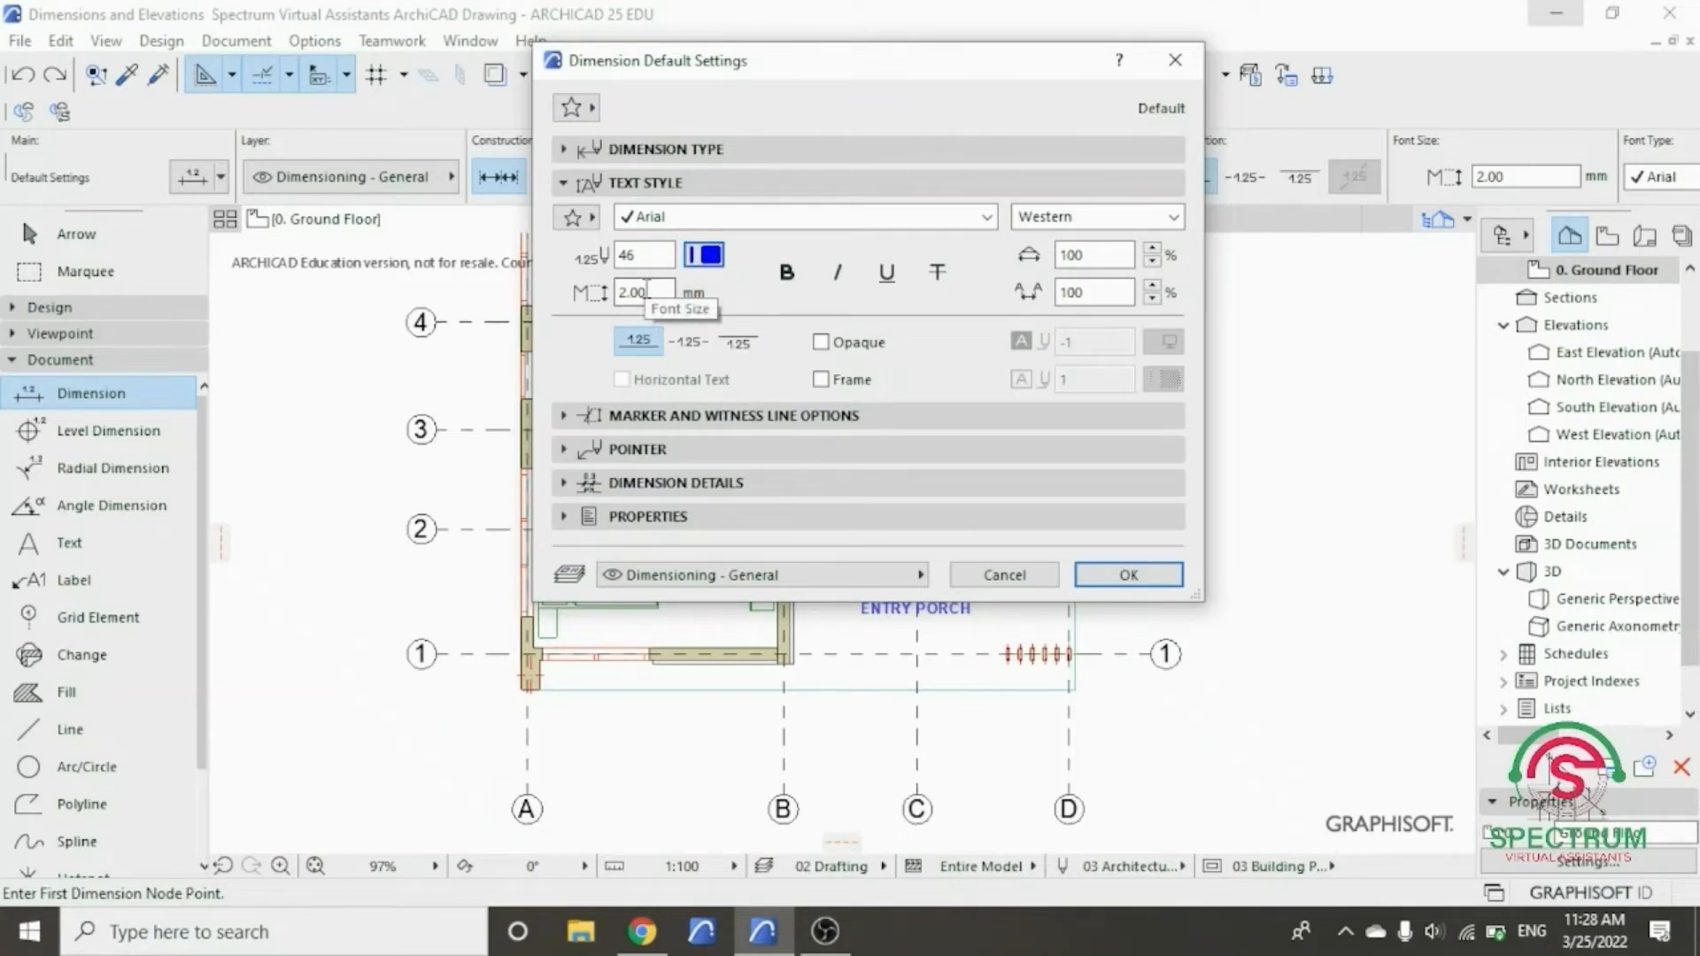
- Examine the bold, italic, underline and strikethrough text styles and the marker size and witness line gap options
left_click(785, 276)
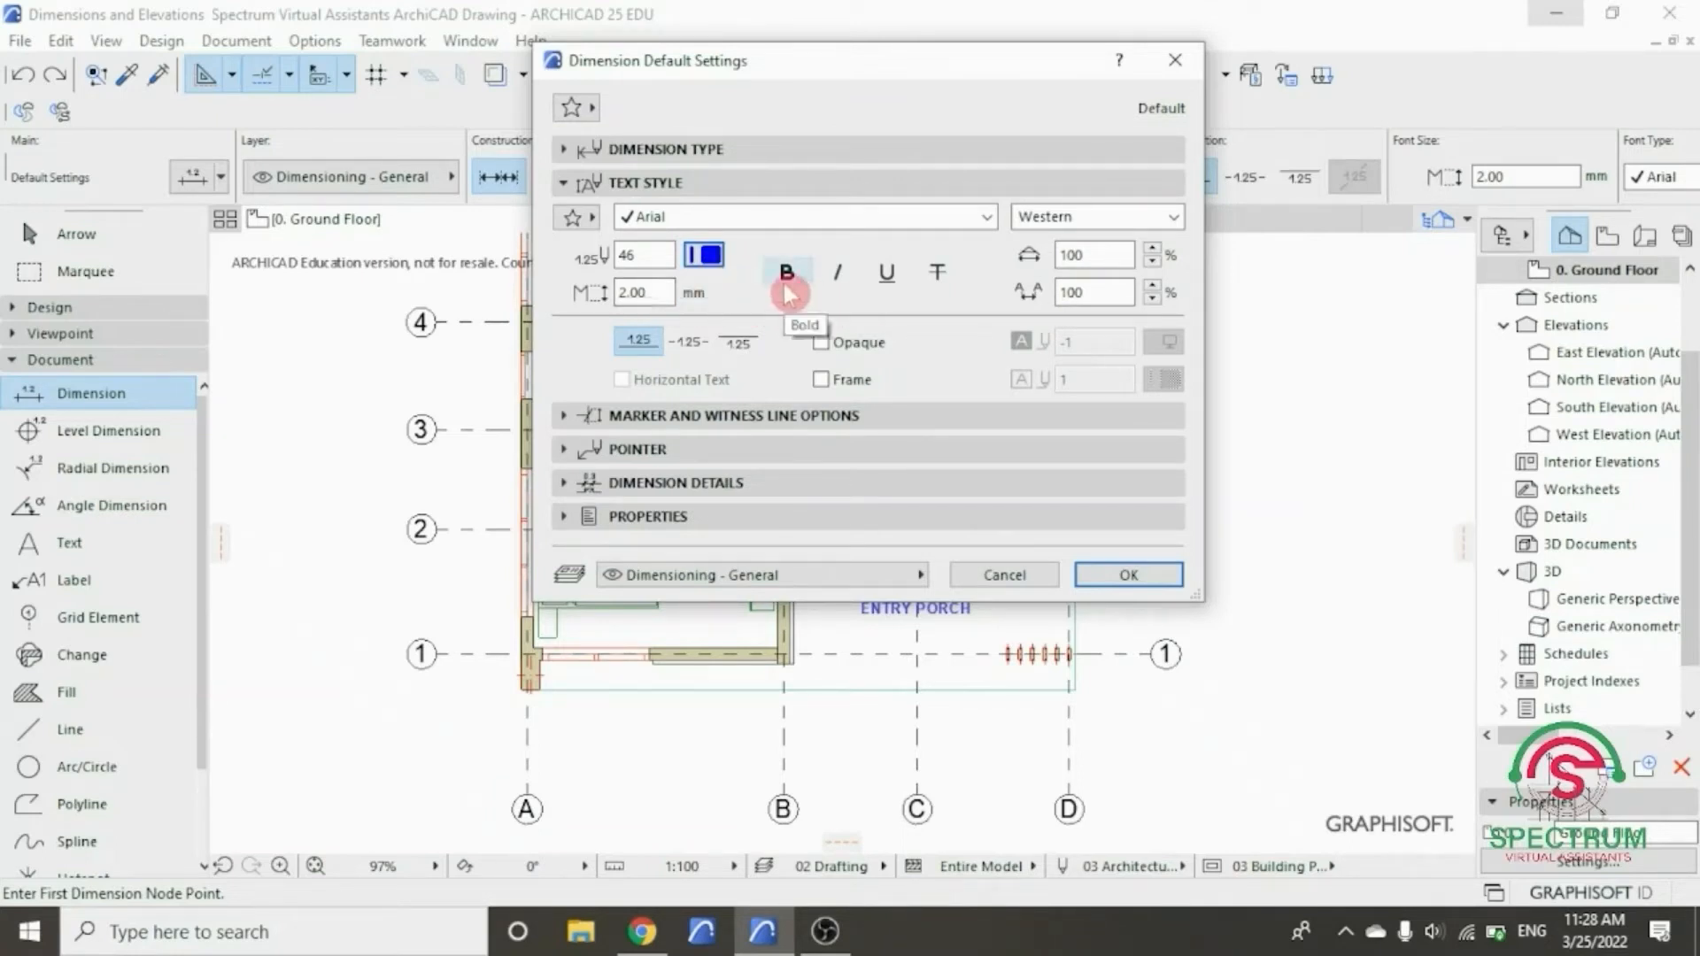
left_click(828, 288)
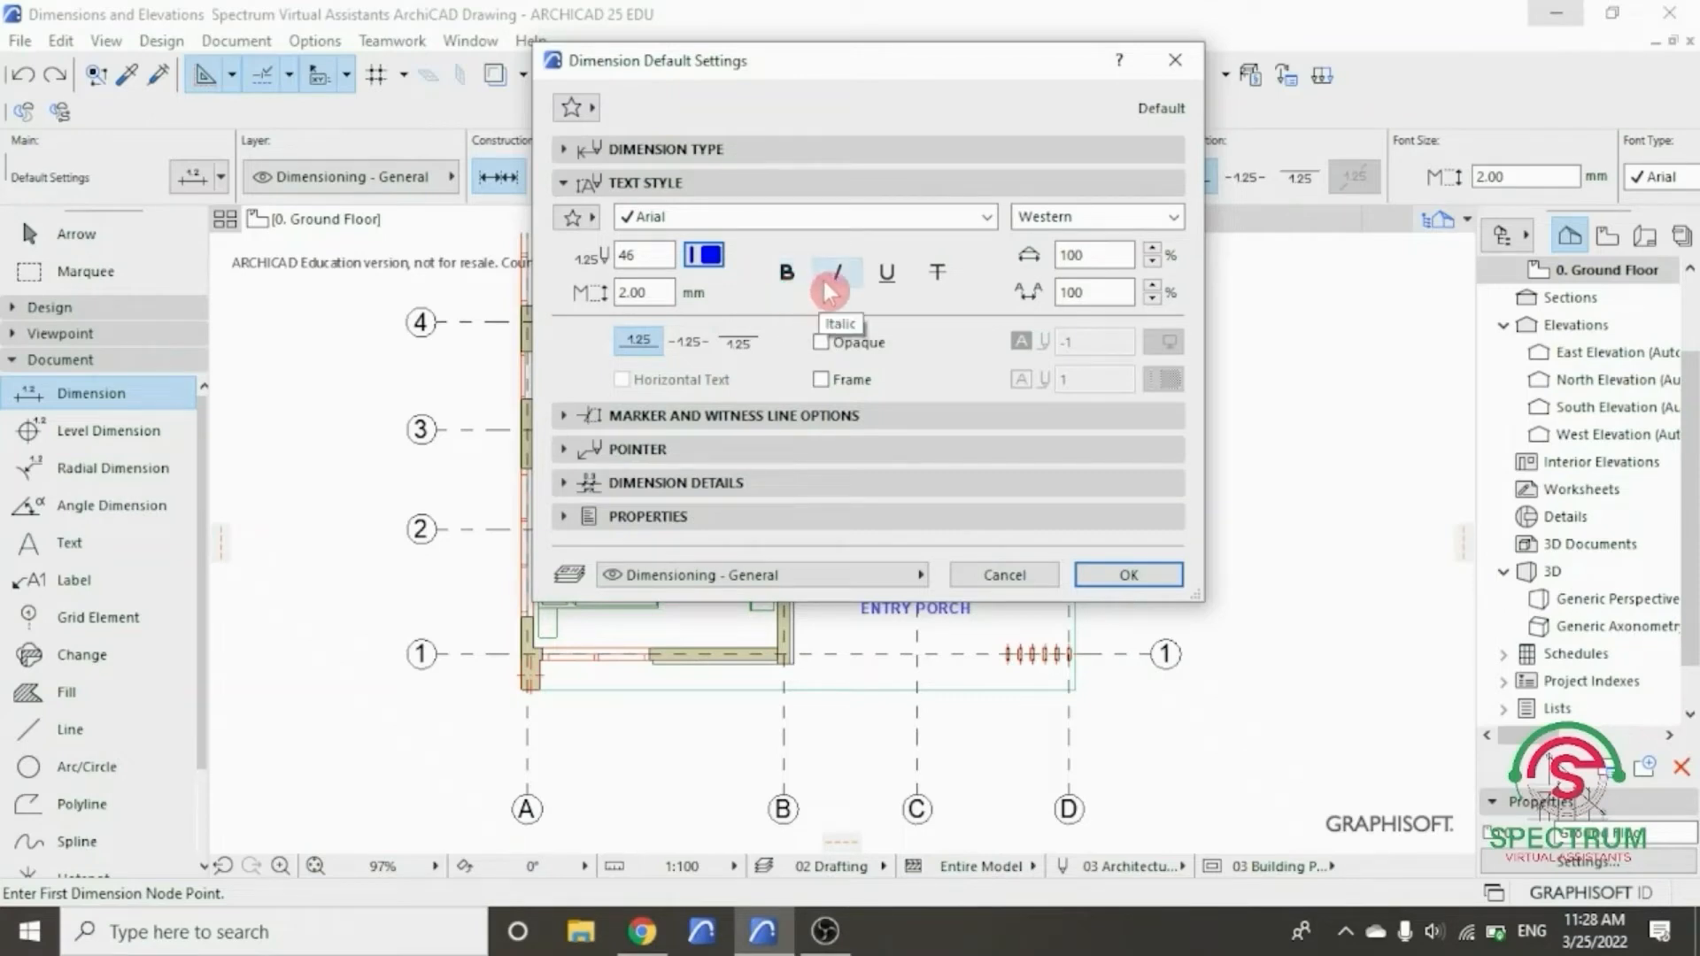
left_click(883, 297)
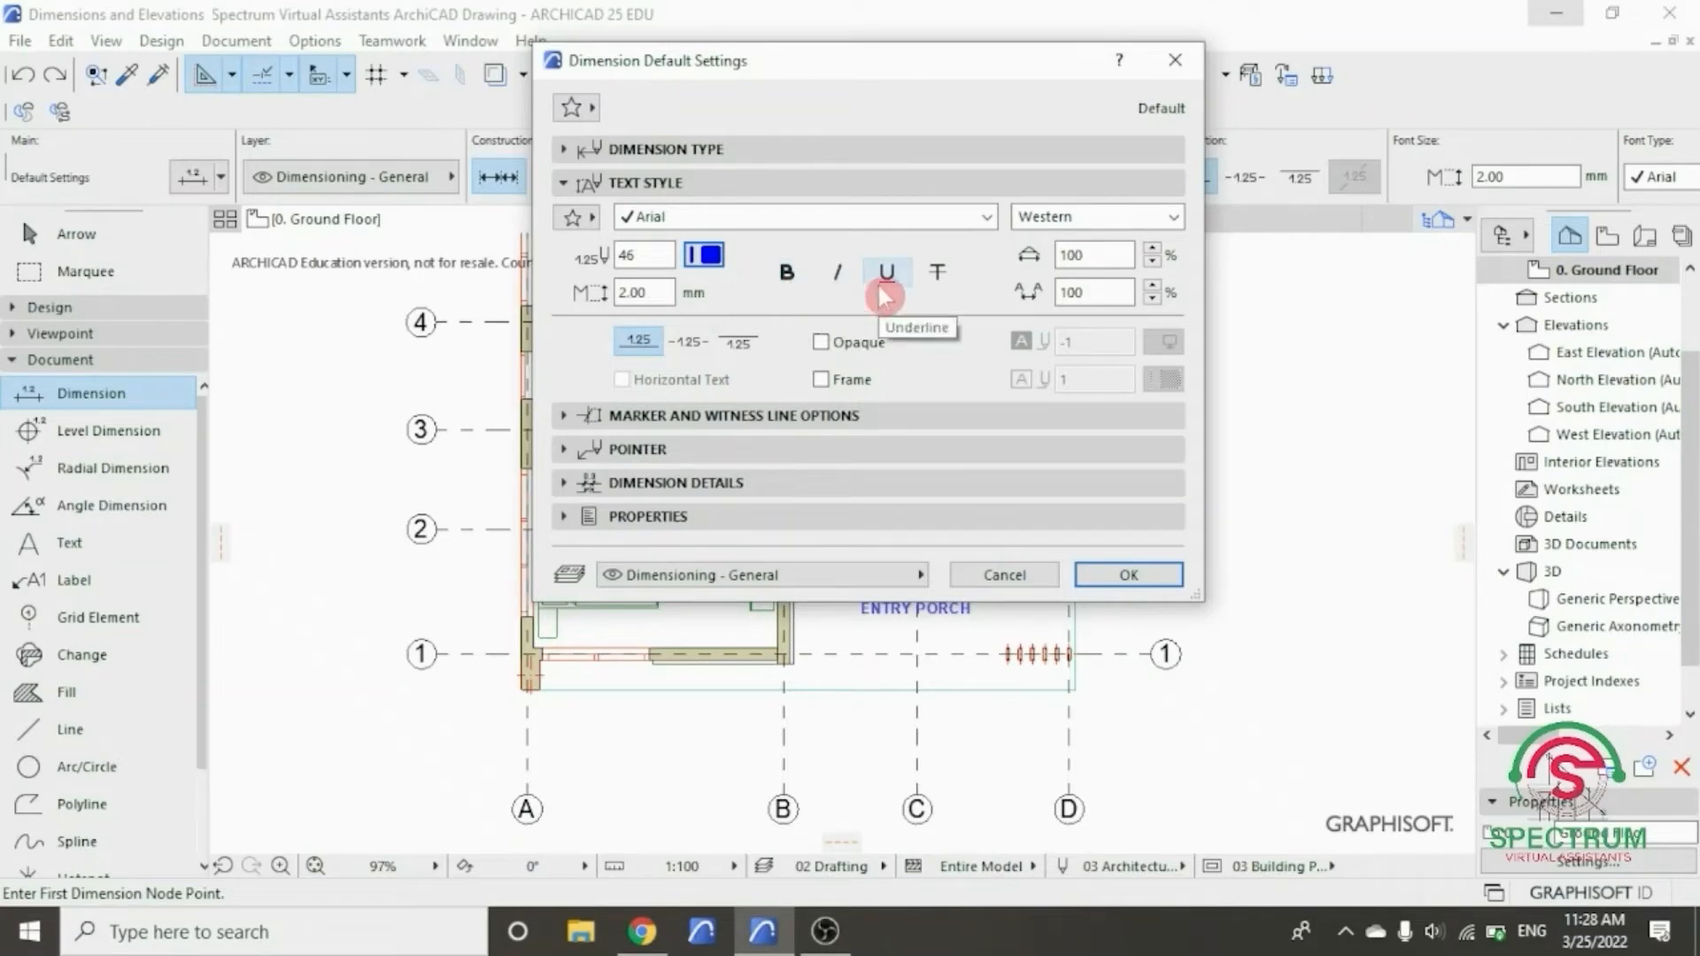
left_click(933, 281)
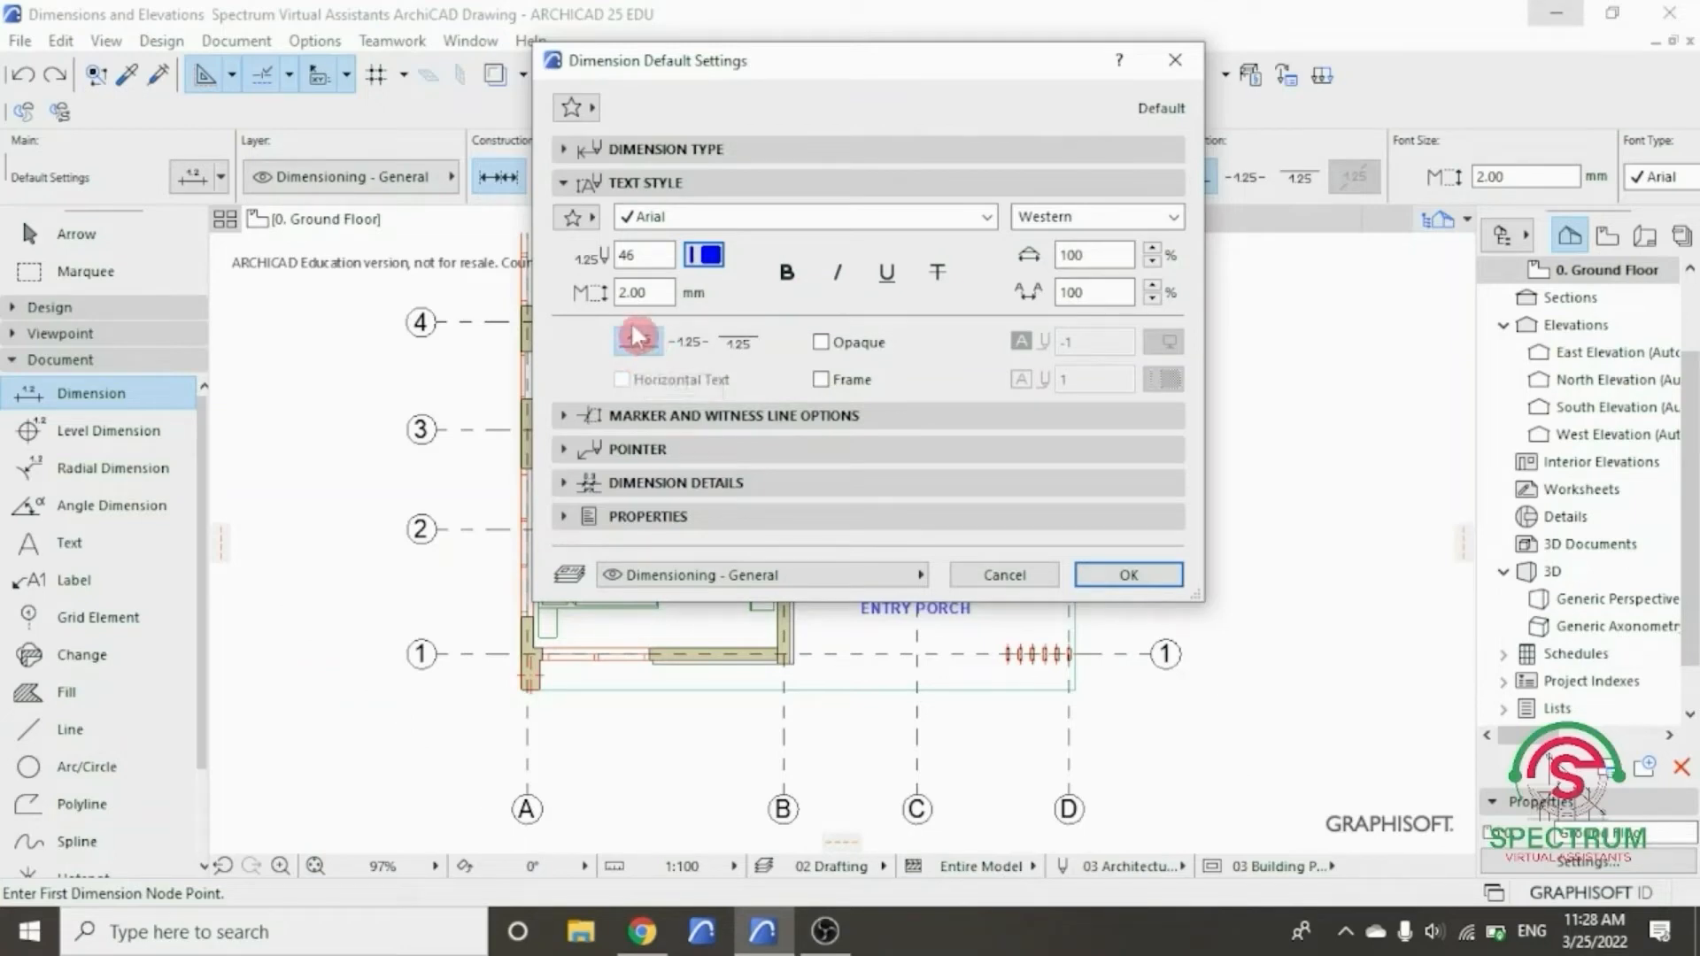
left_click(653, 181)
left_click(654, 219)
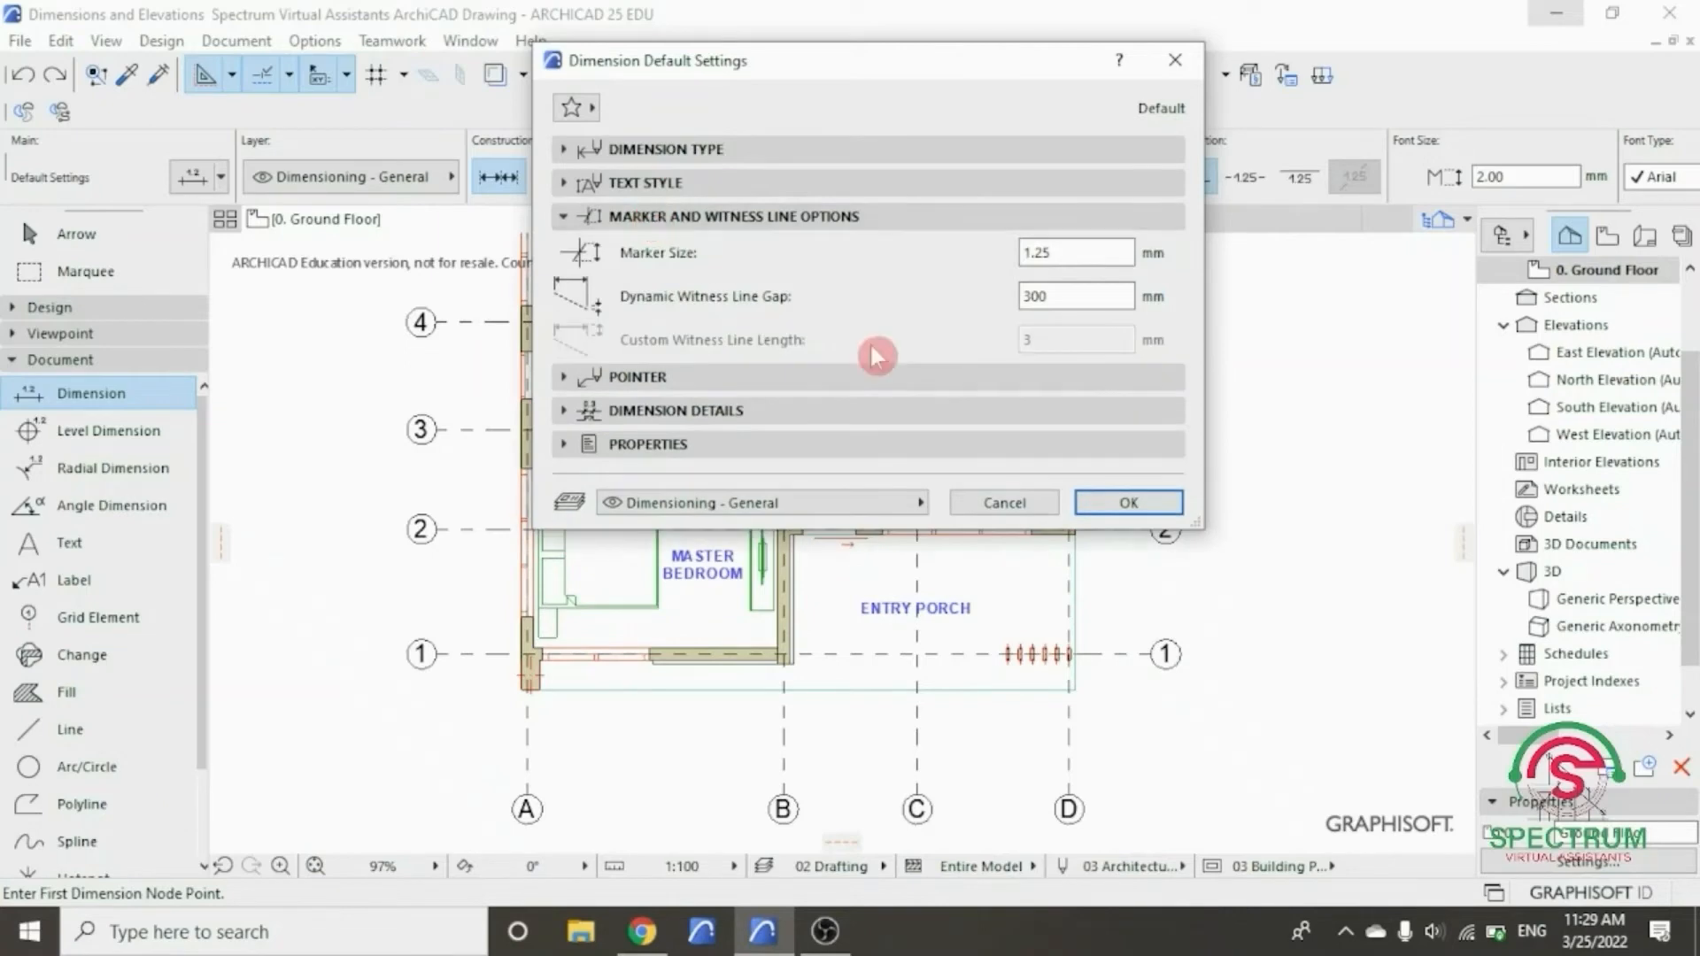
left_click_drag(1203, 533, 1343, 698)
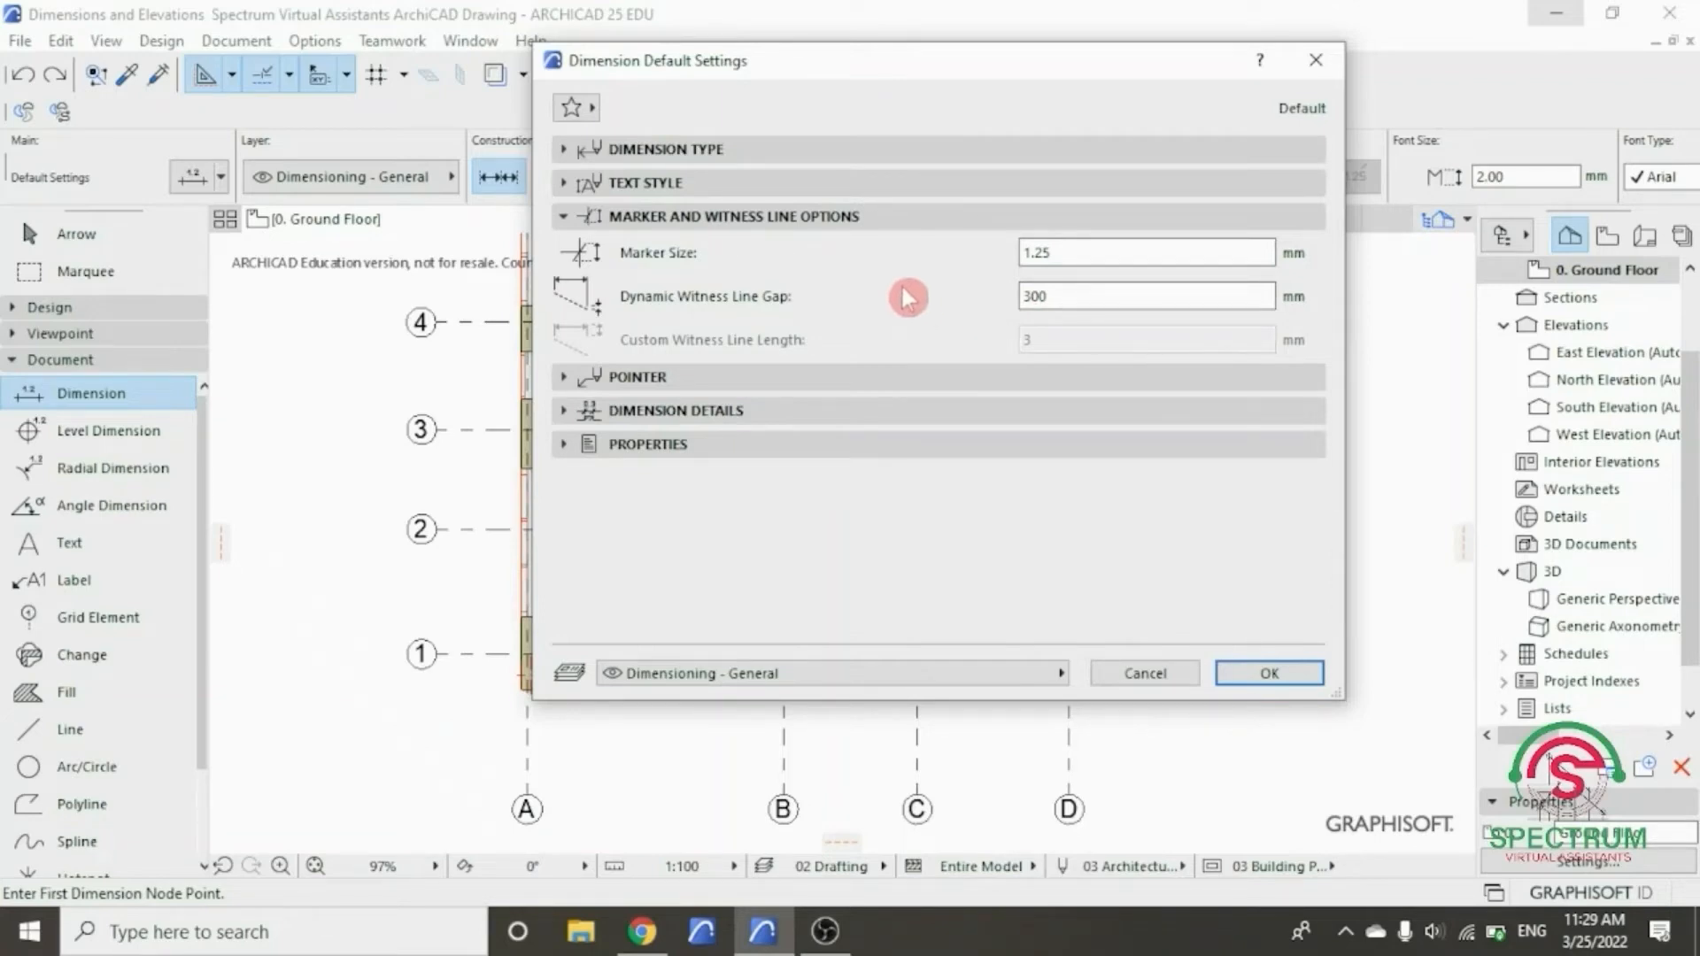
left_click(843, 221)
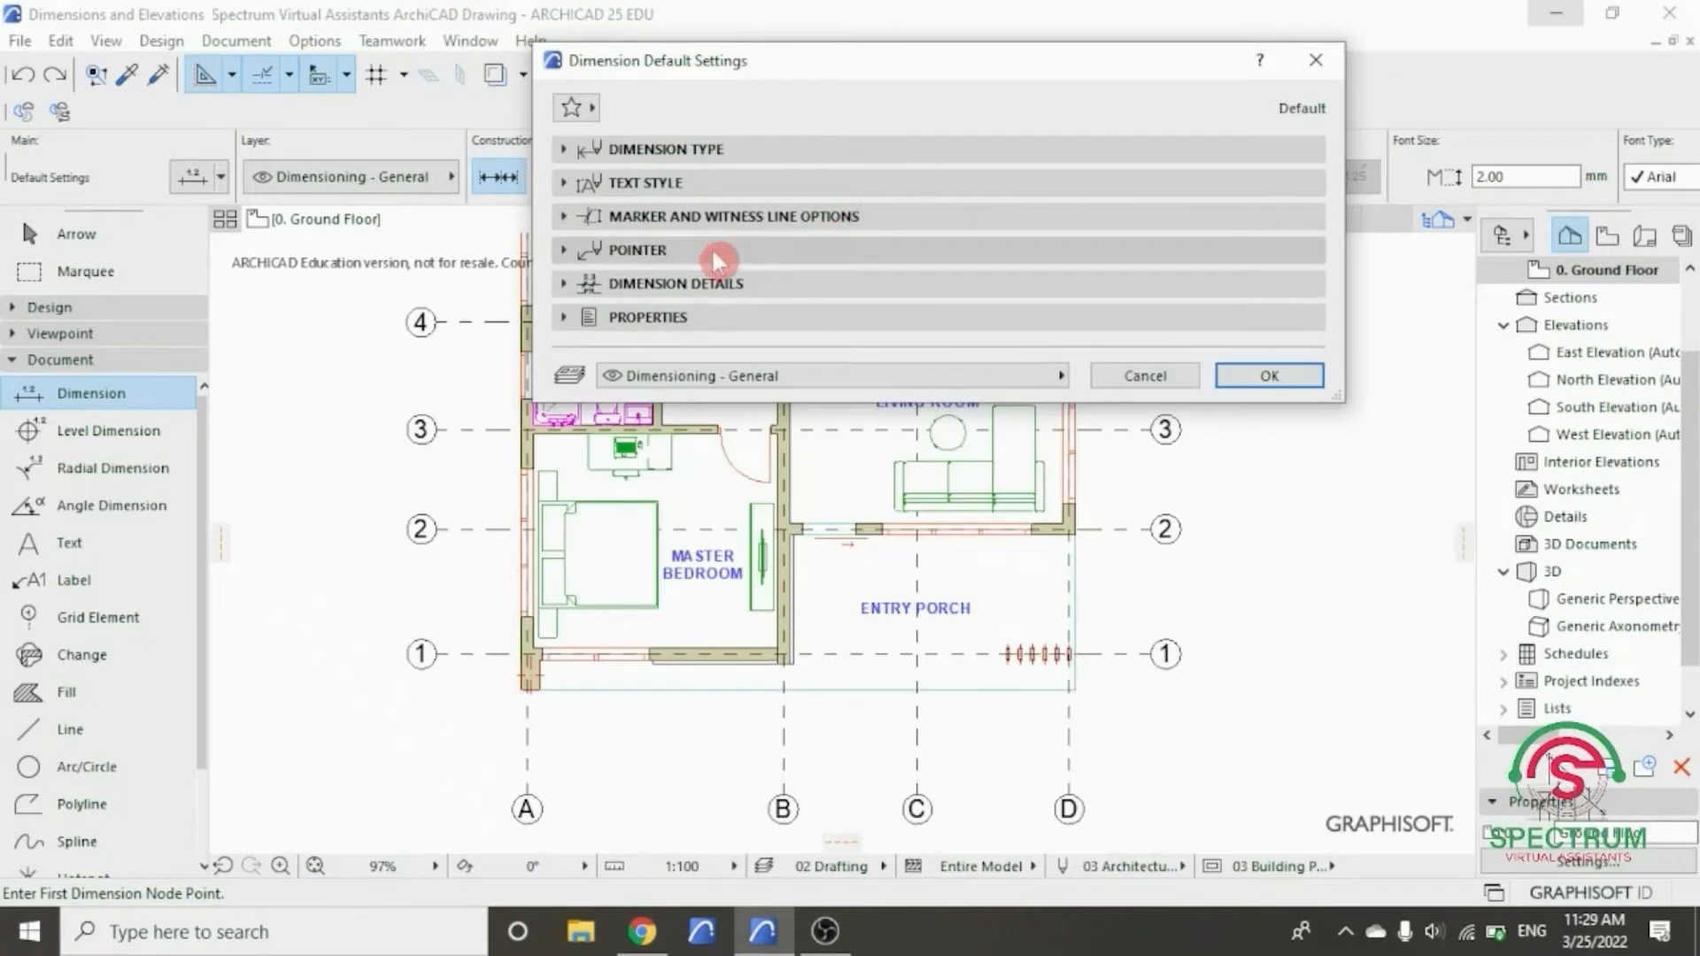
- Set the dimension pointer line to the Solid line type with pen 85
left_click(706, 250)
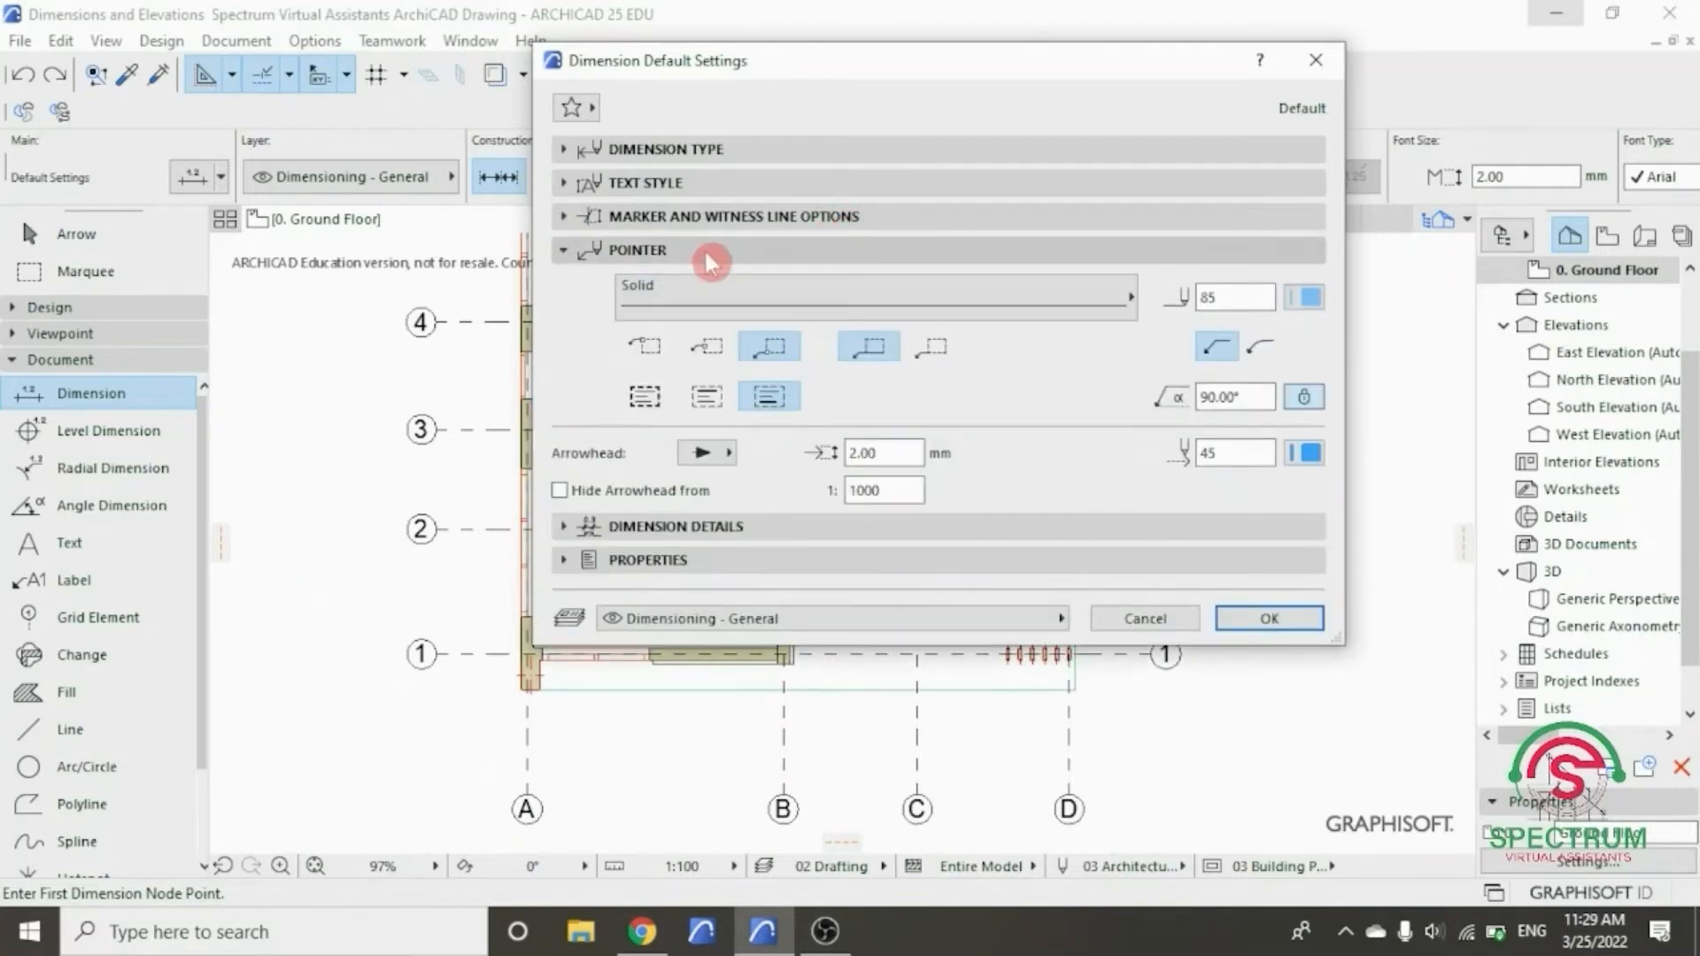
left_click(920, 301)
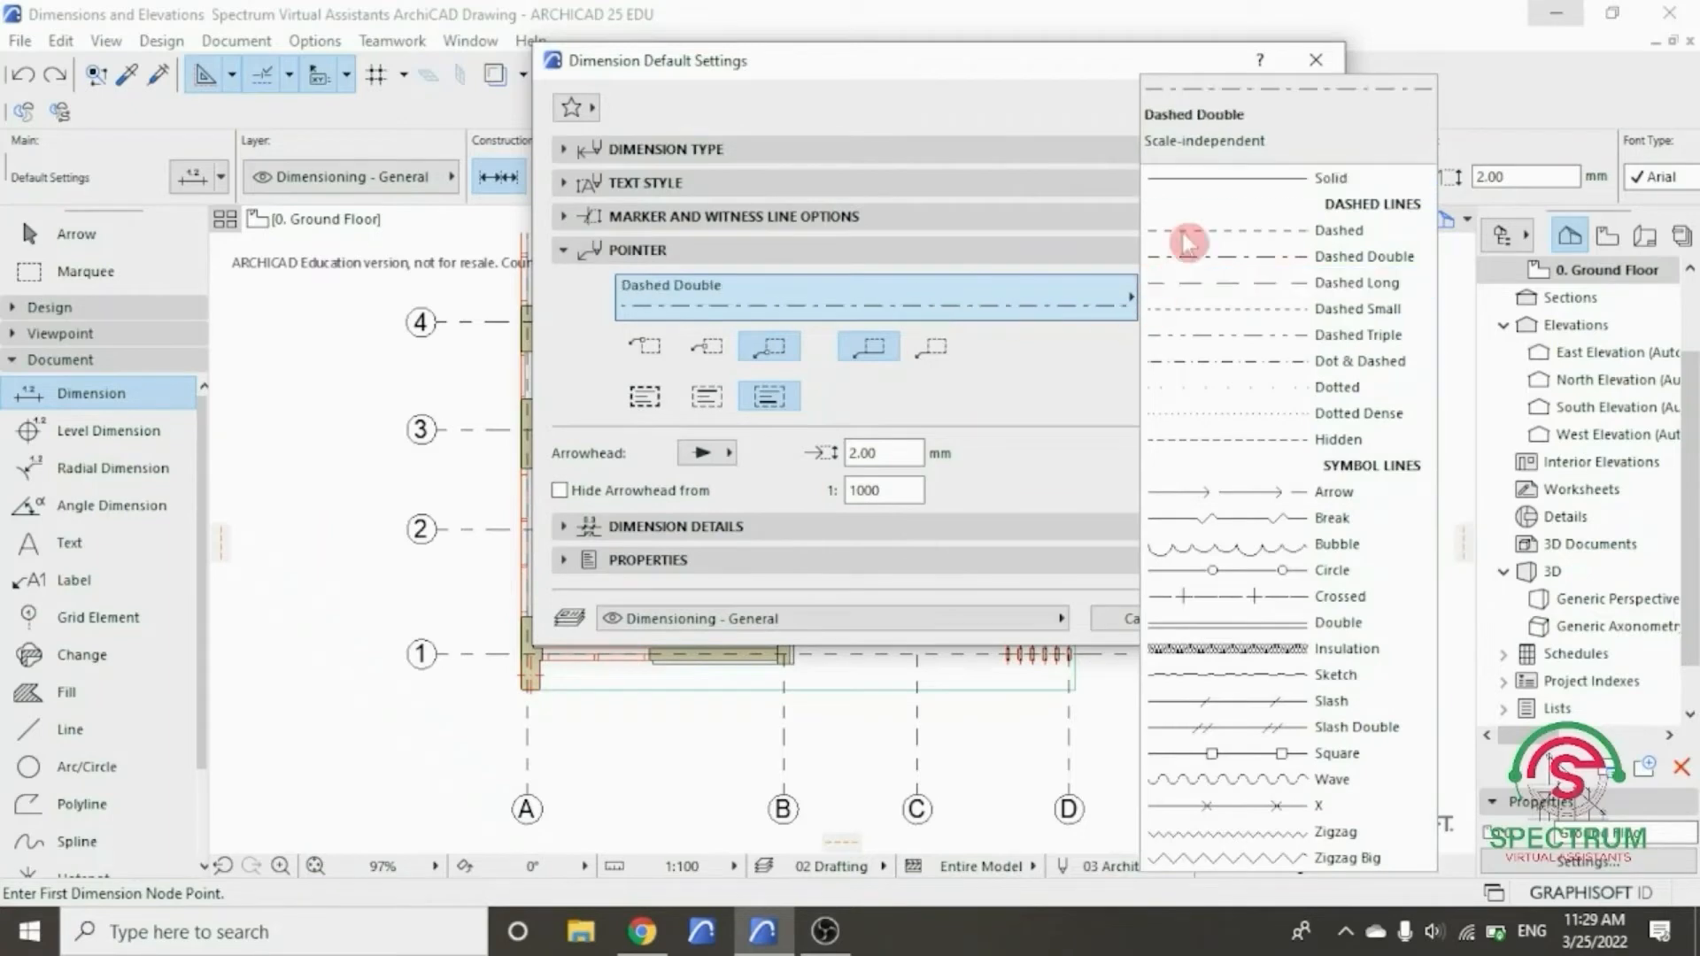
left_click(1194, 180)
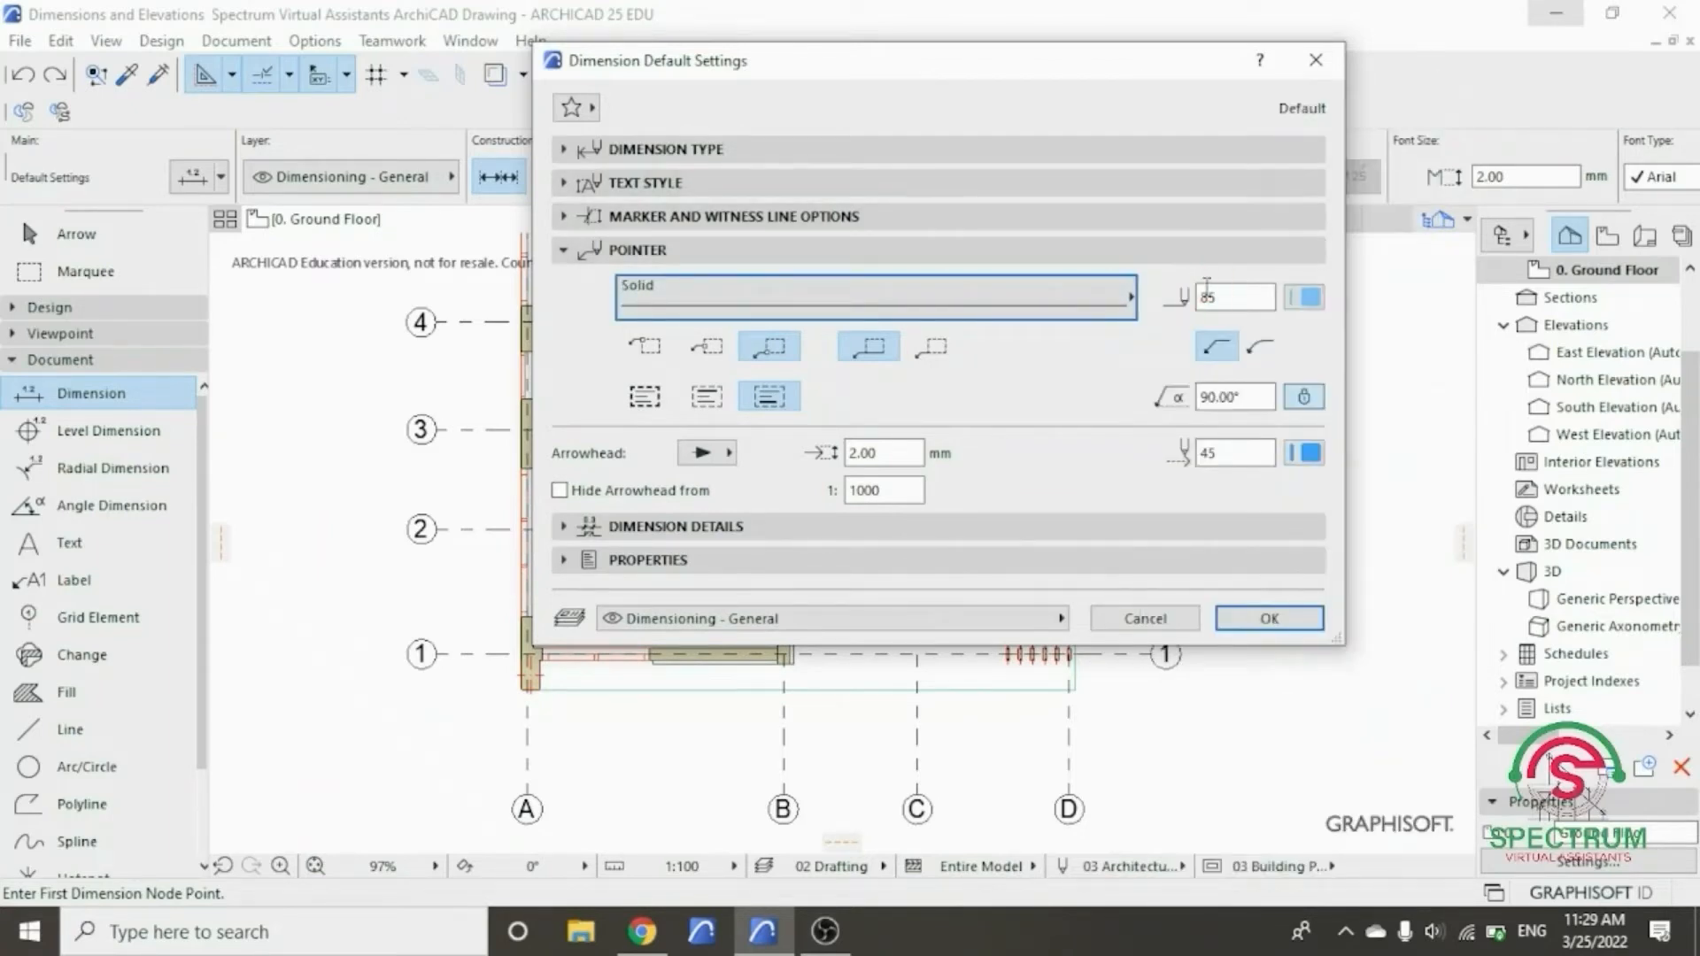
left_click(1307, 297)
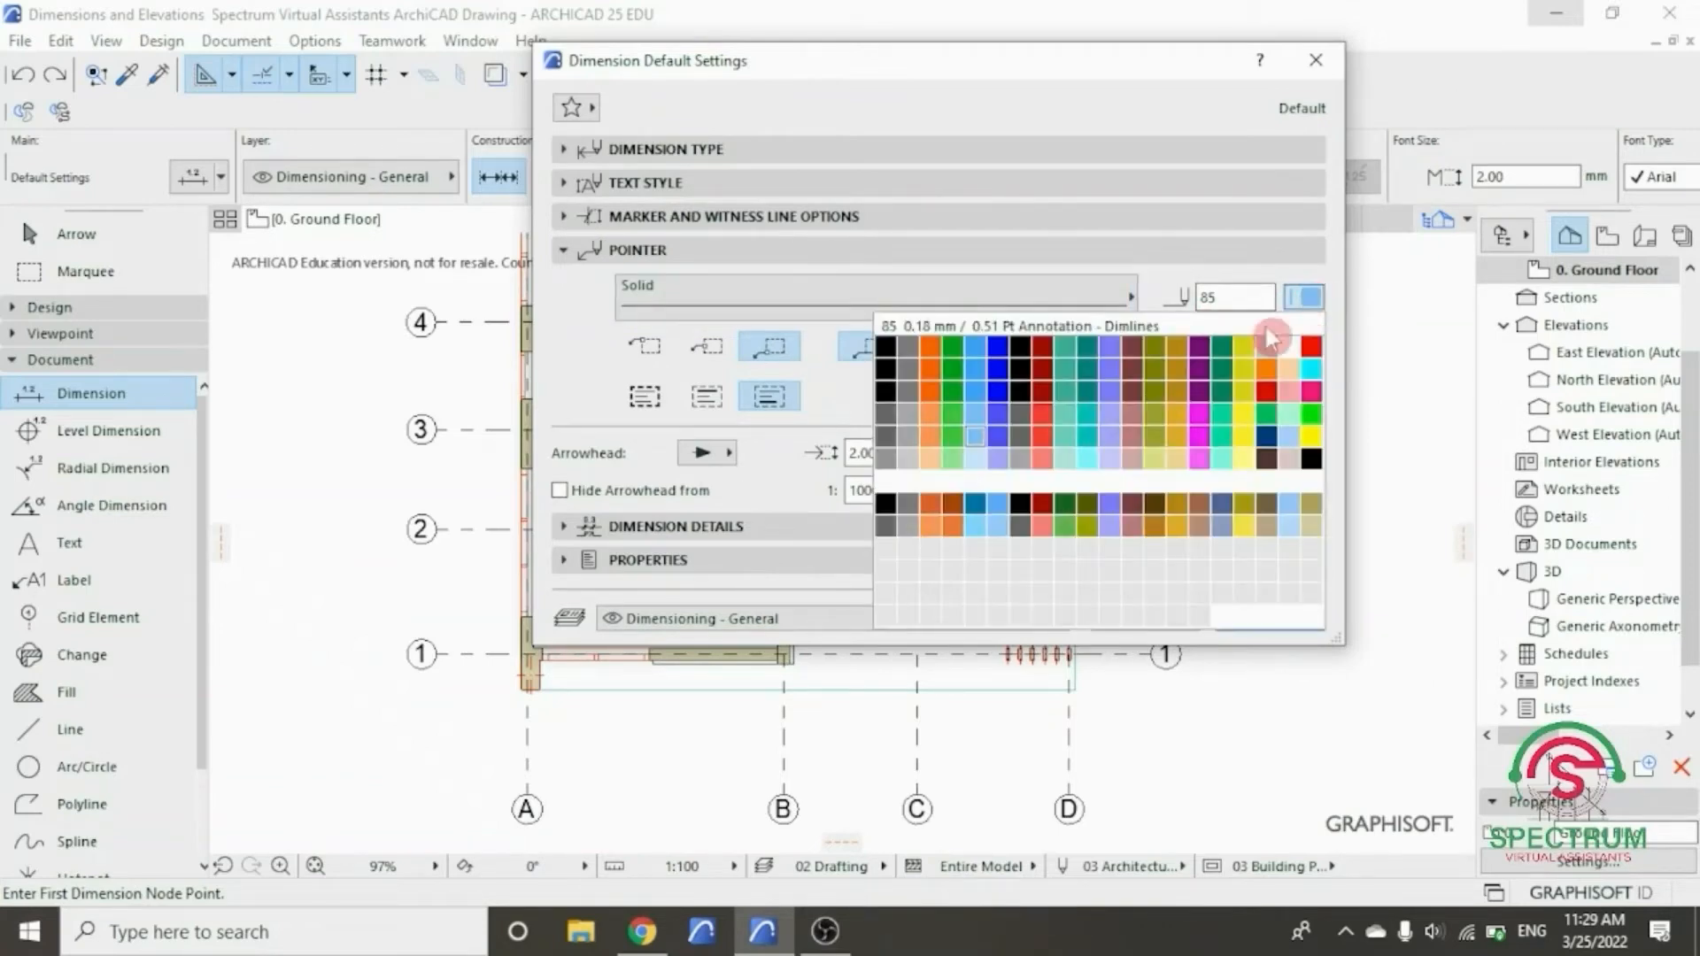
left_click(977, 434)
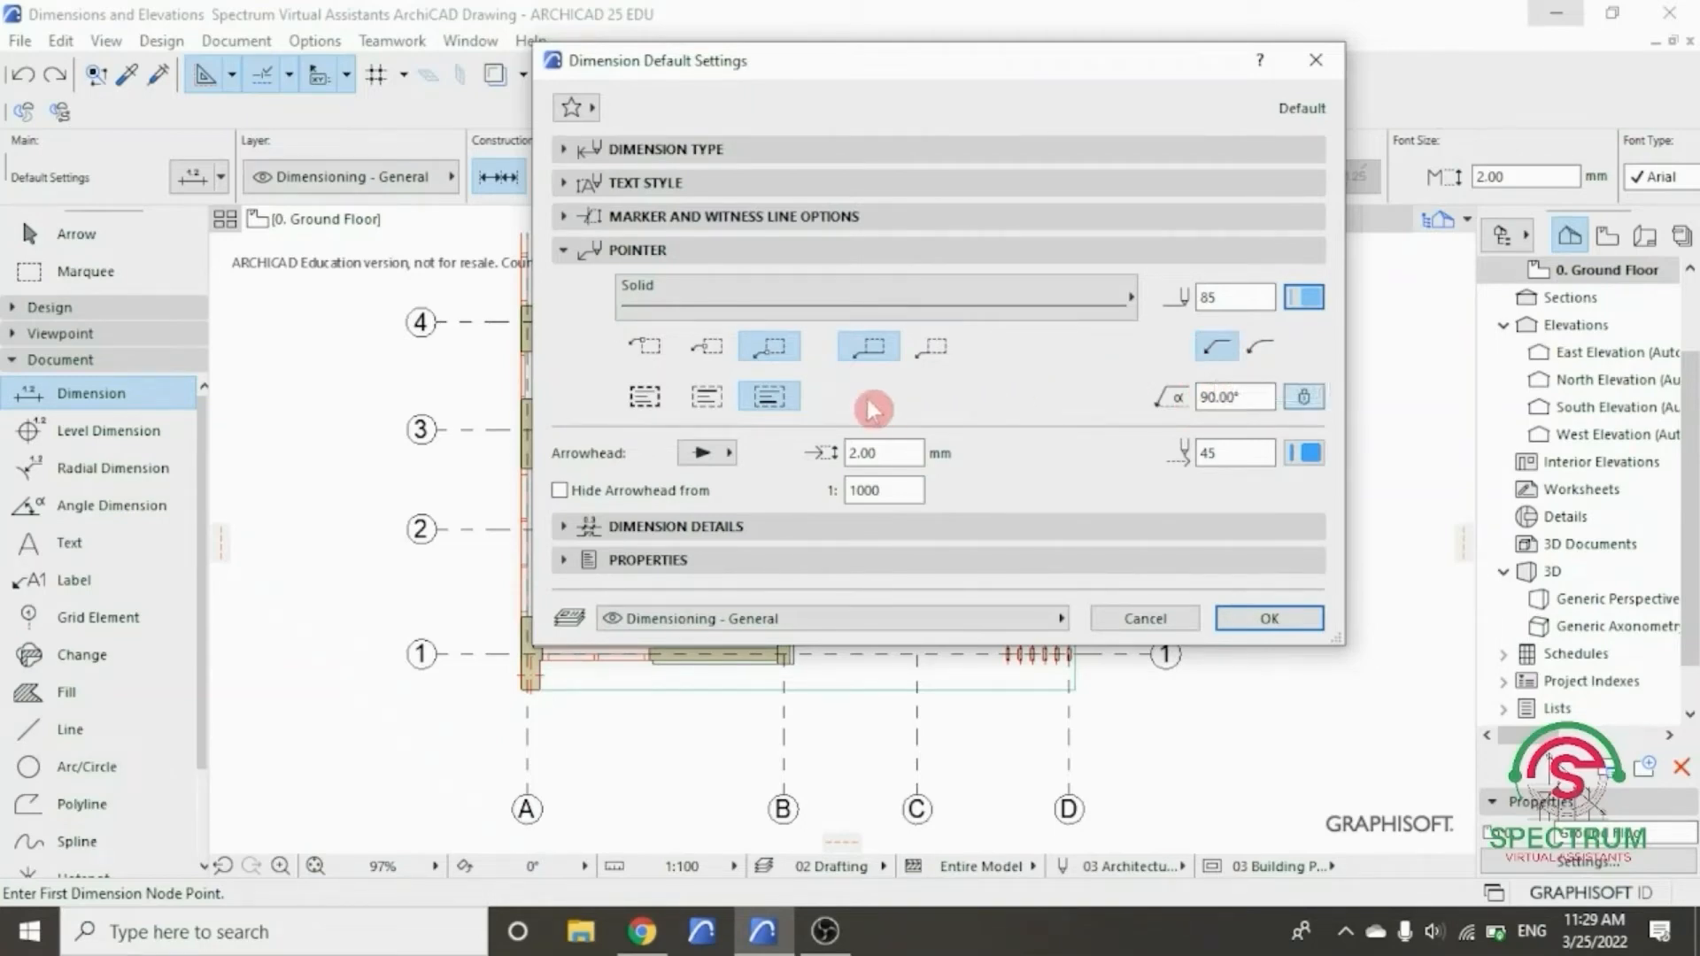
- Choose the filled triangular arrowhead for the dimension pointer and set the arrowhead pen to 45
left_click(726, 458)
left_click(800, 443)
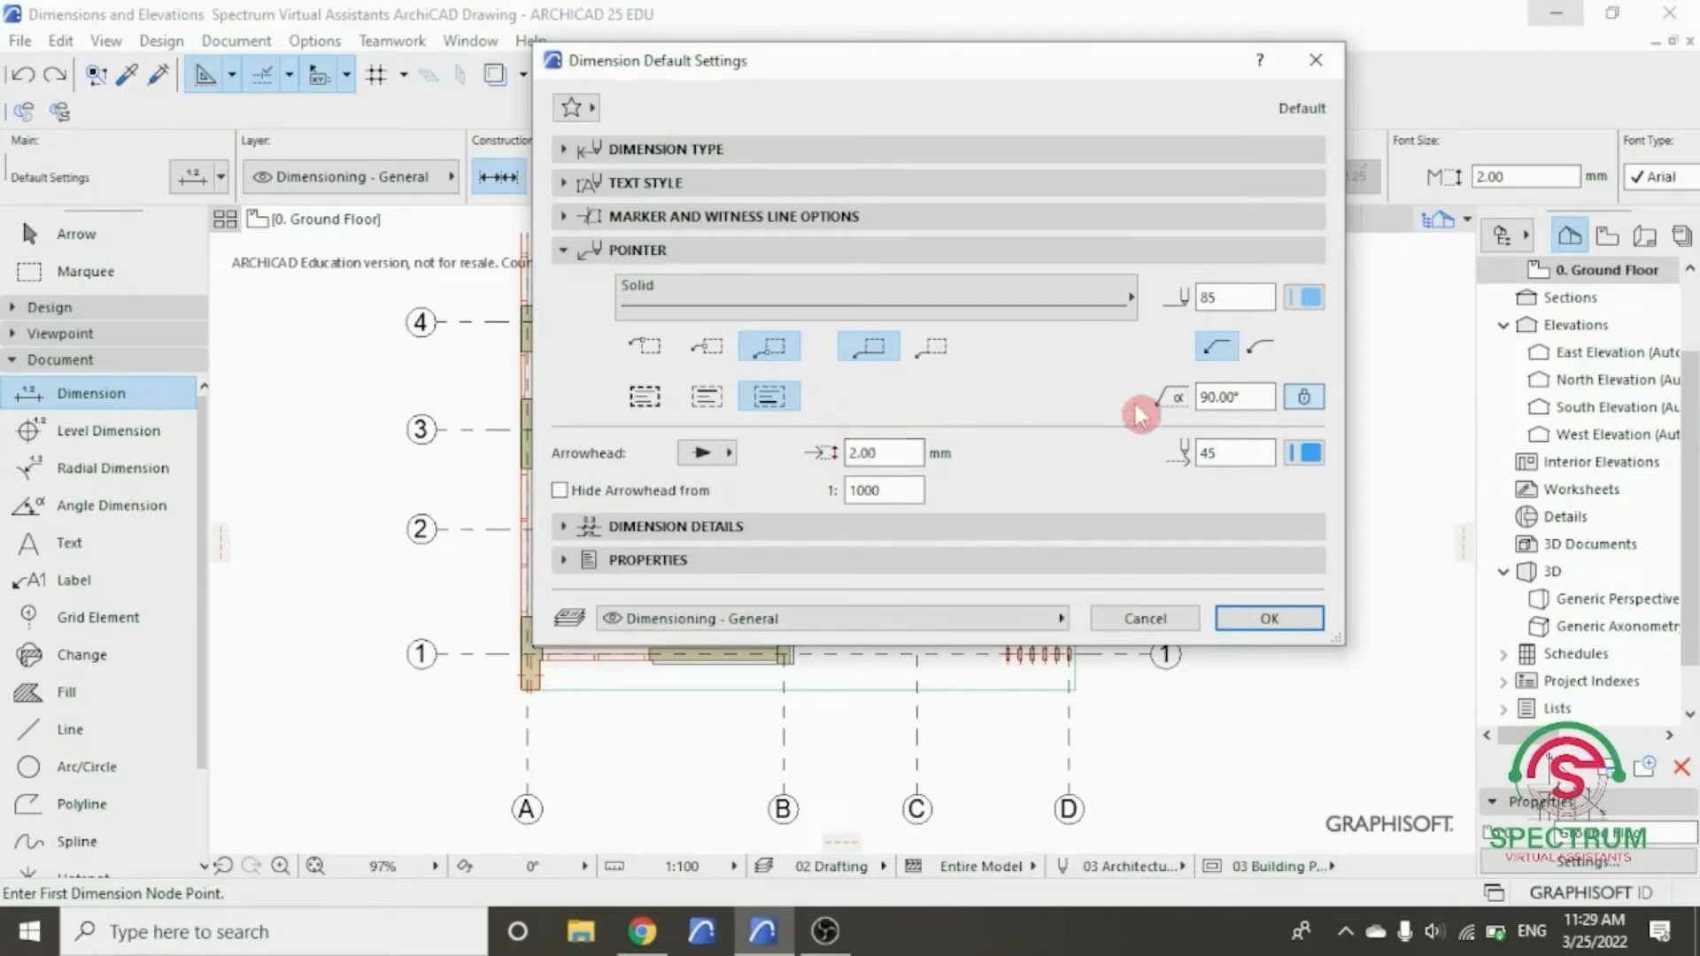
left_click(1310, 454)
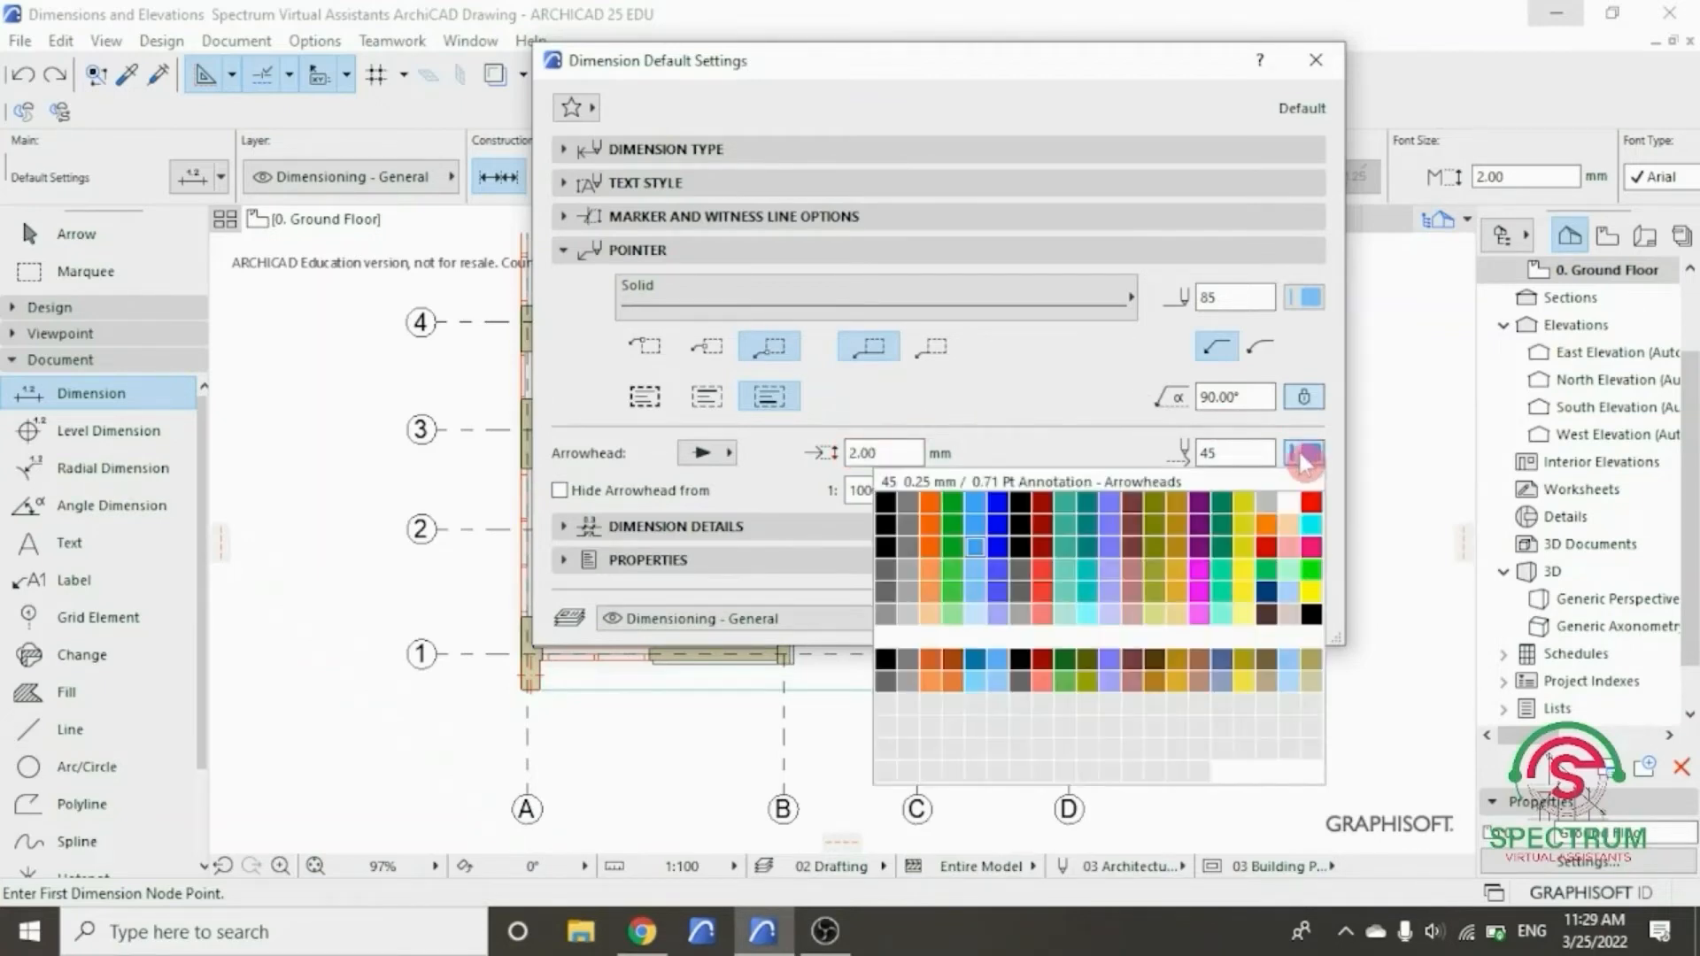
left_click(976, 562)
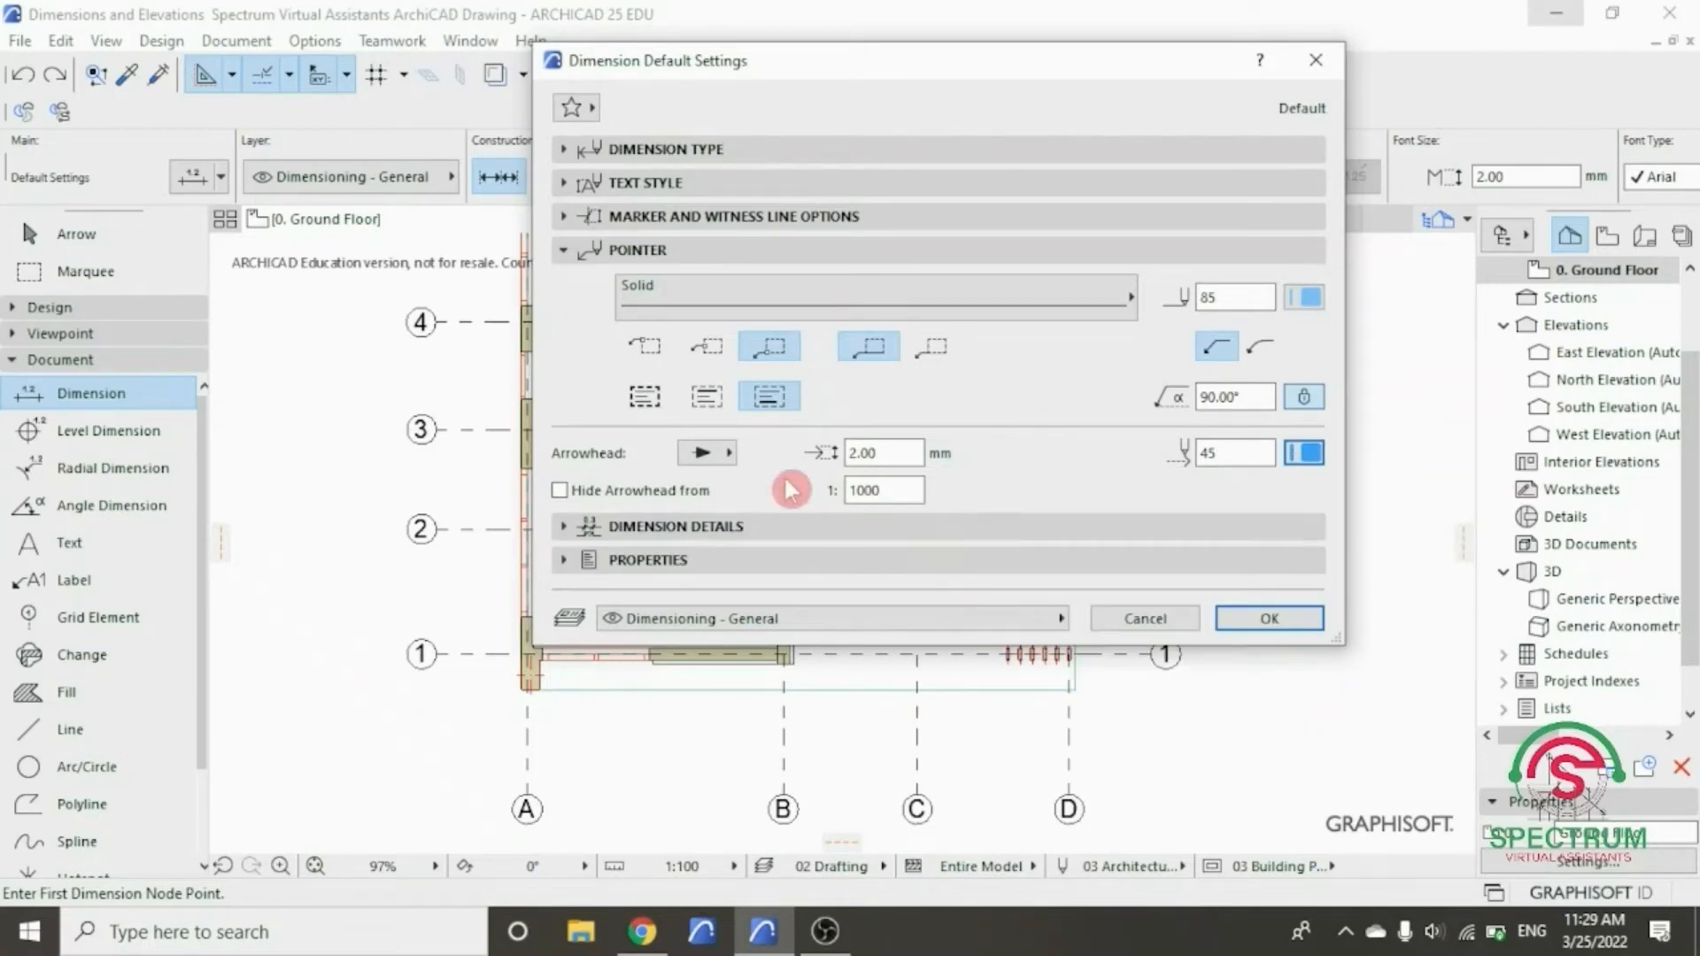
left_click(737, 252)
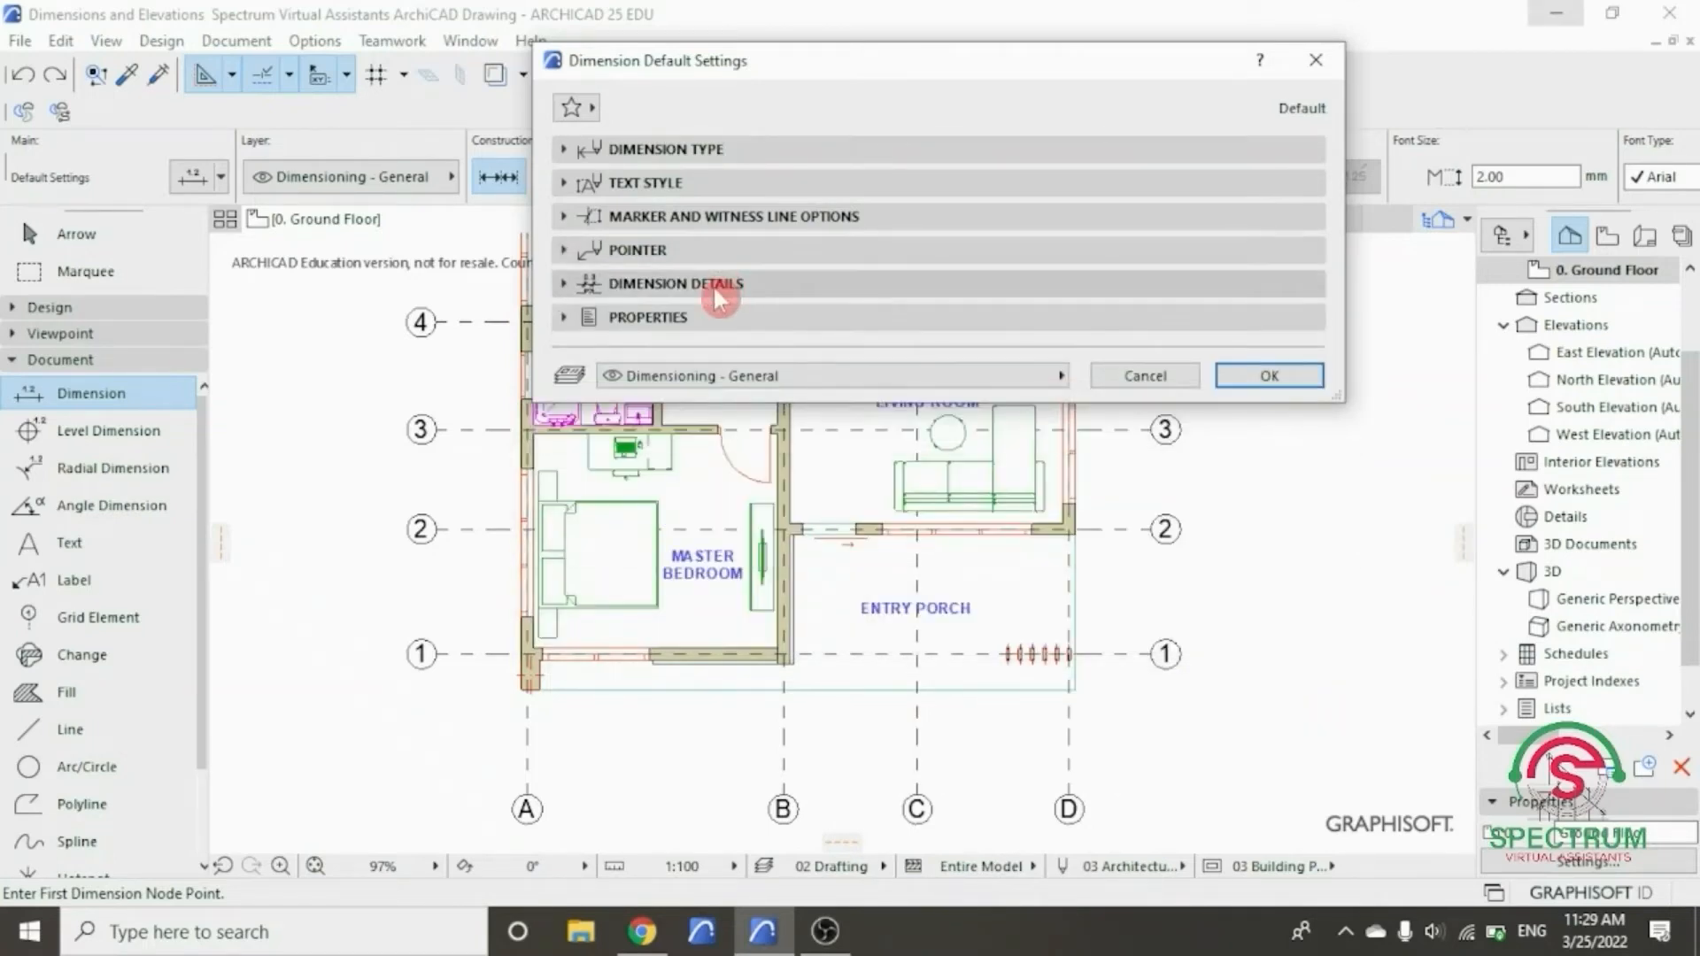
- Review the dimension details and renovation properties, and accept the dimension default settings
left_click(738, 281)
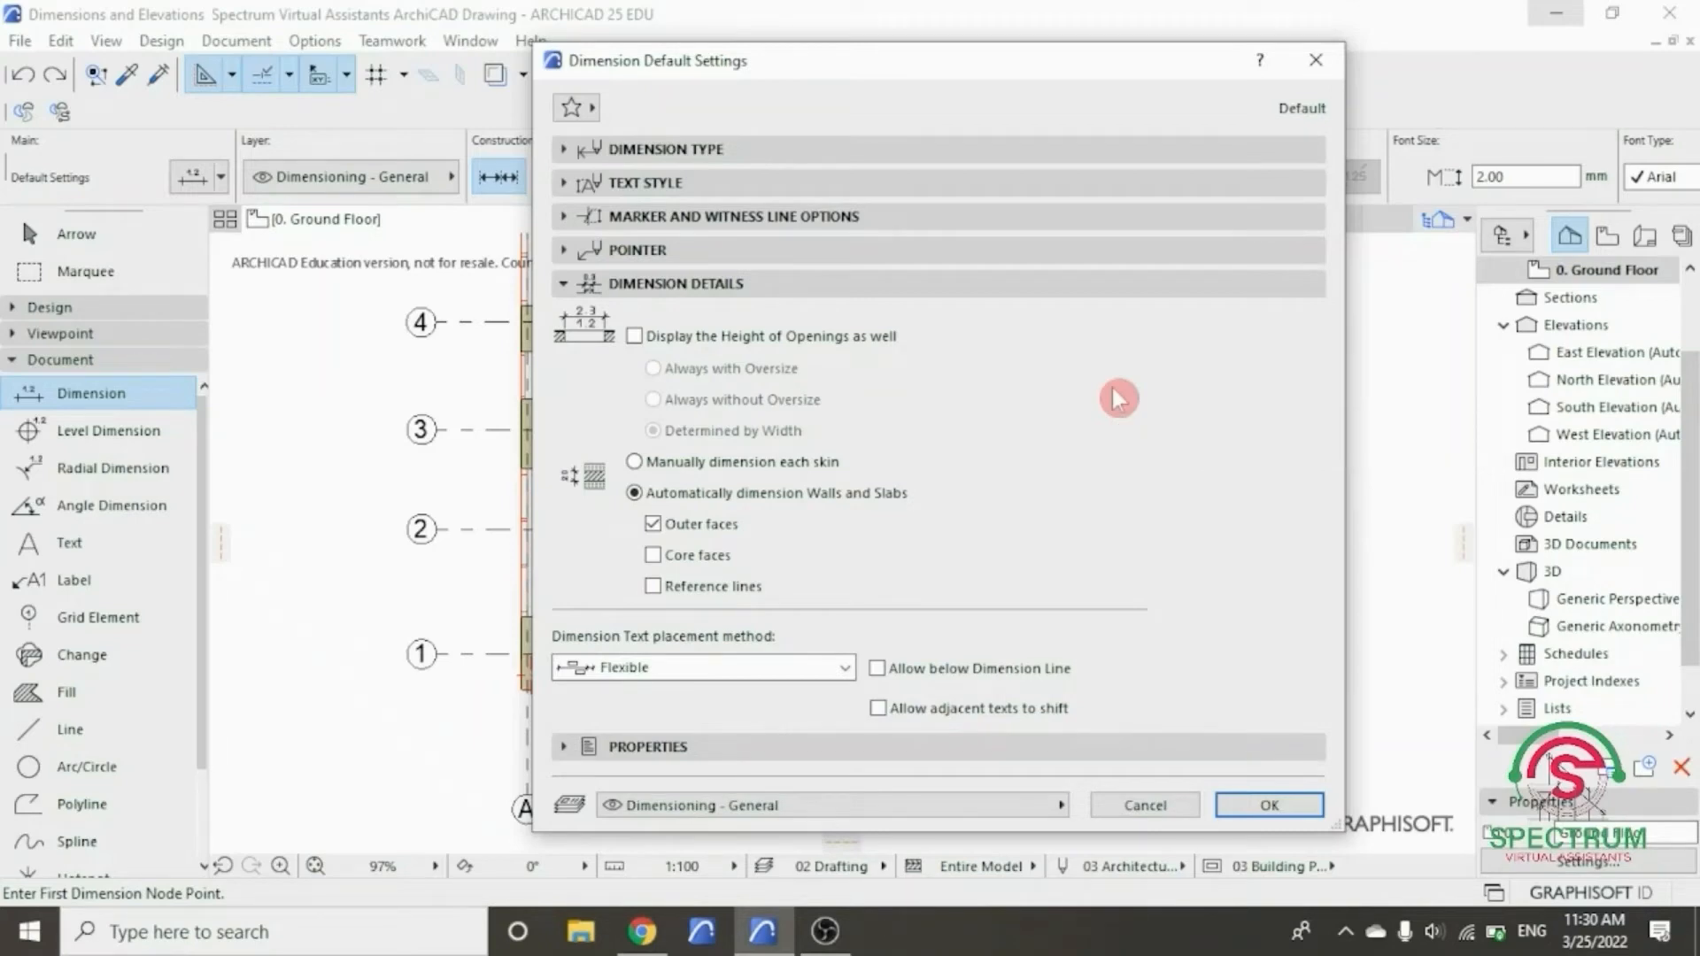
left_click(885, 286)
left_click(866, 320)
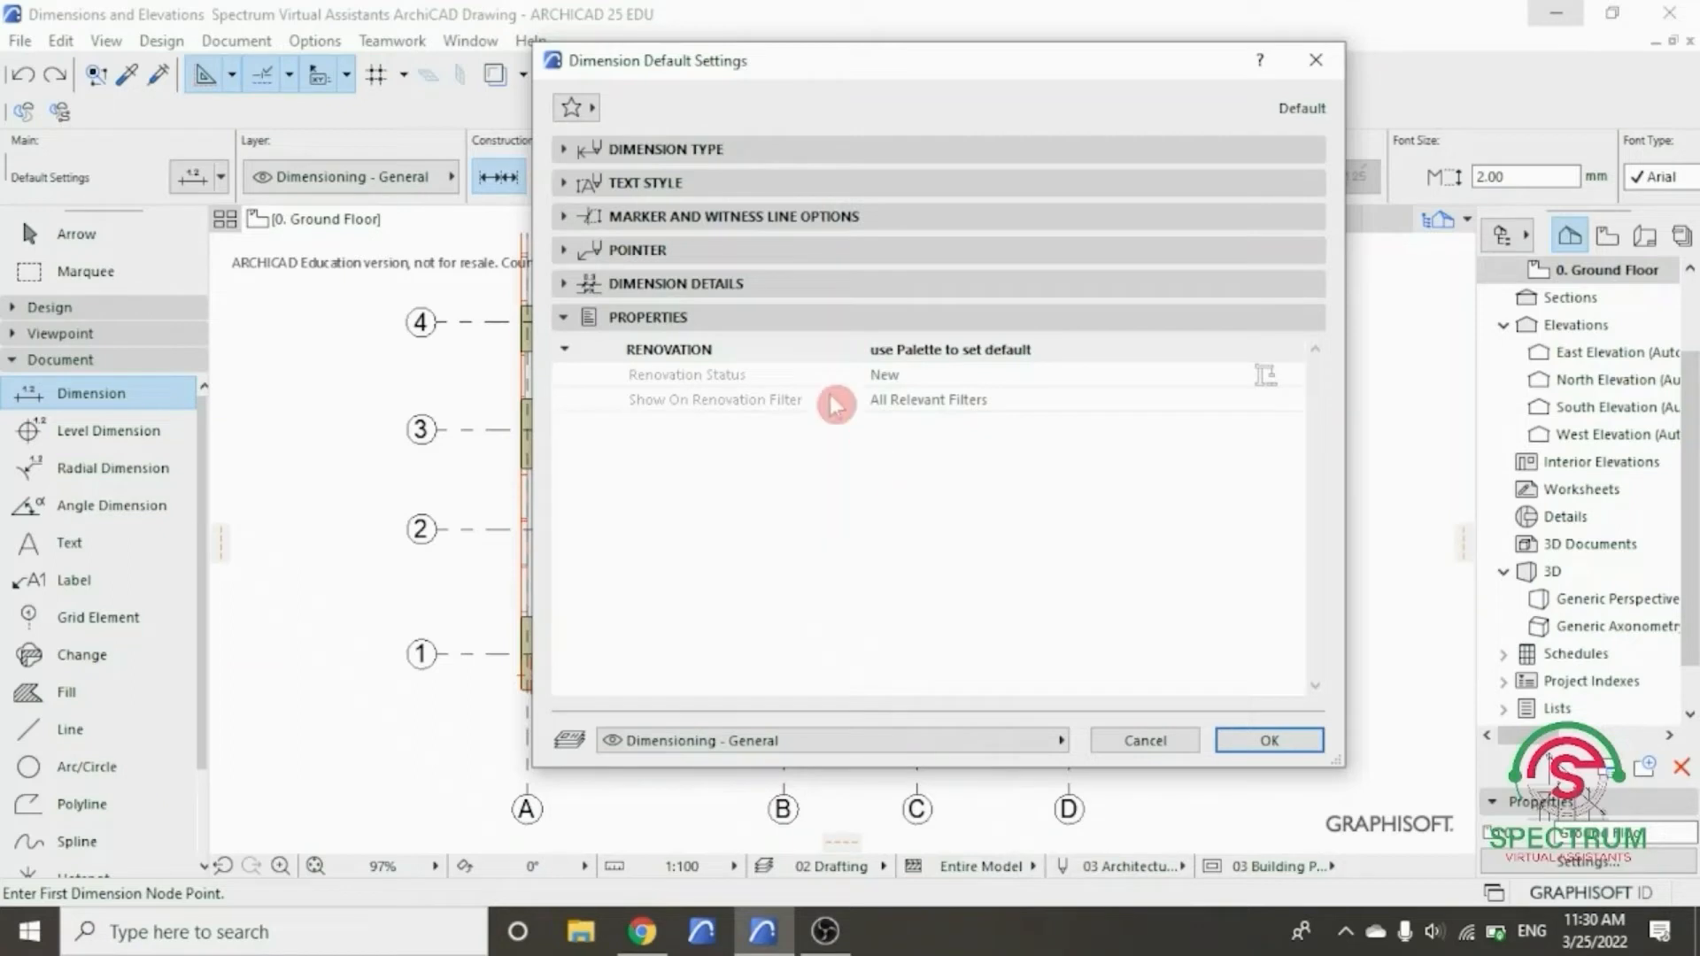
left_click(813, 319)
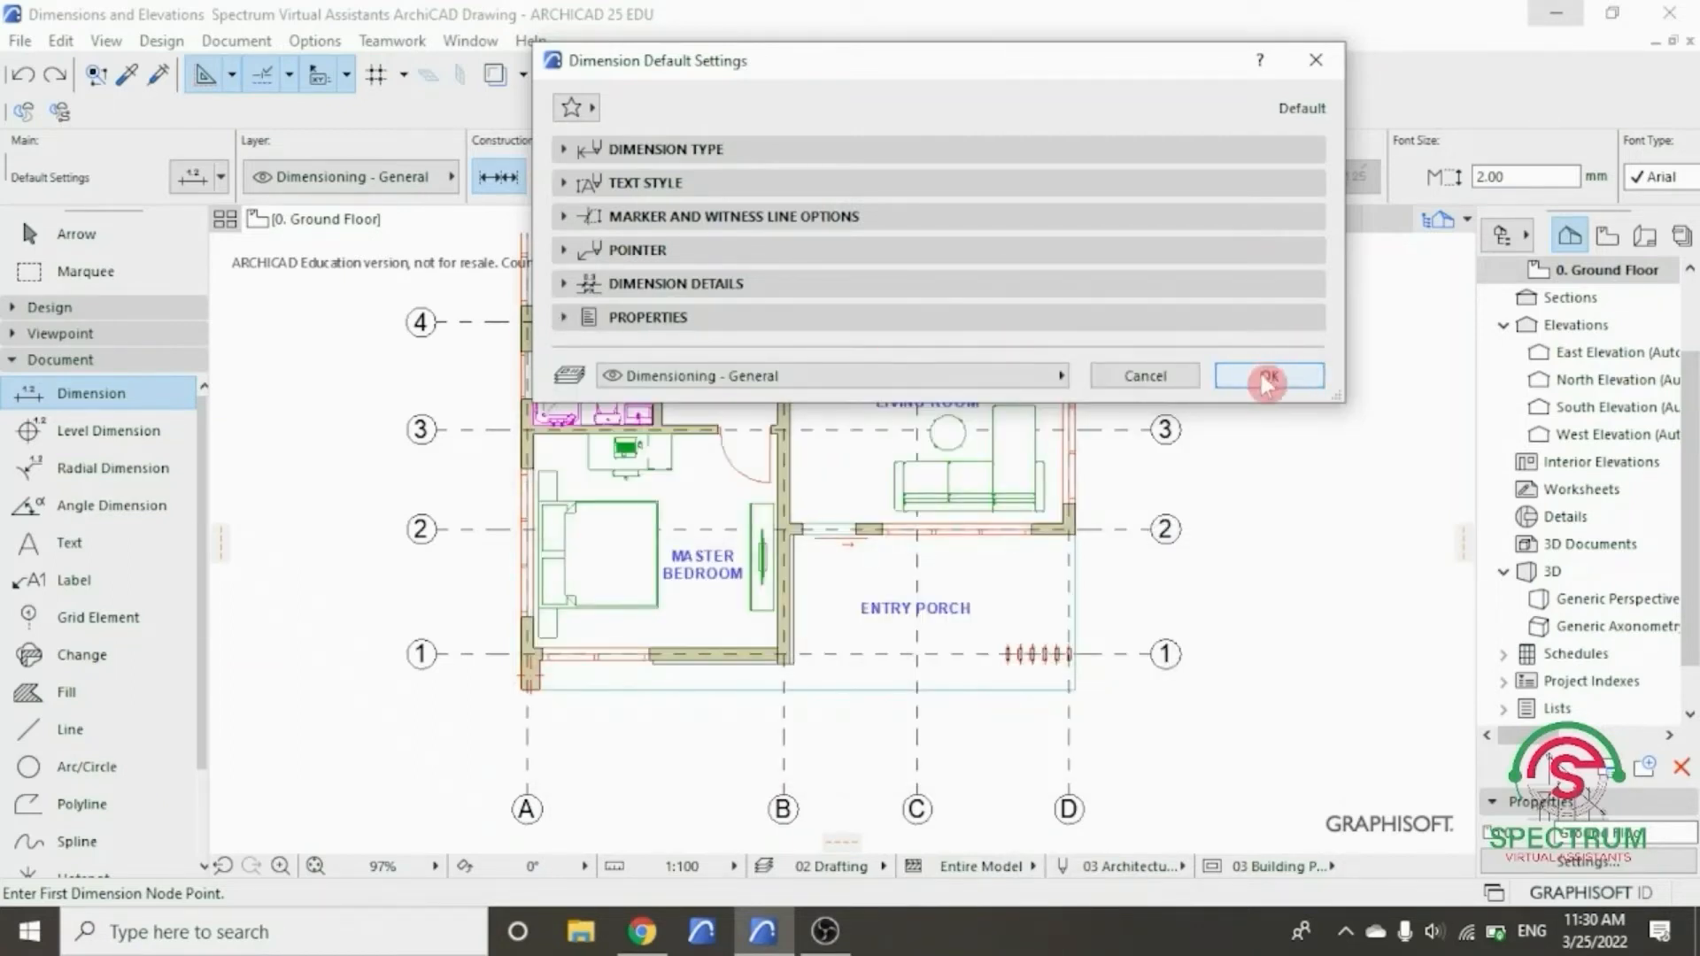
left_click(1268, 379)
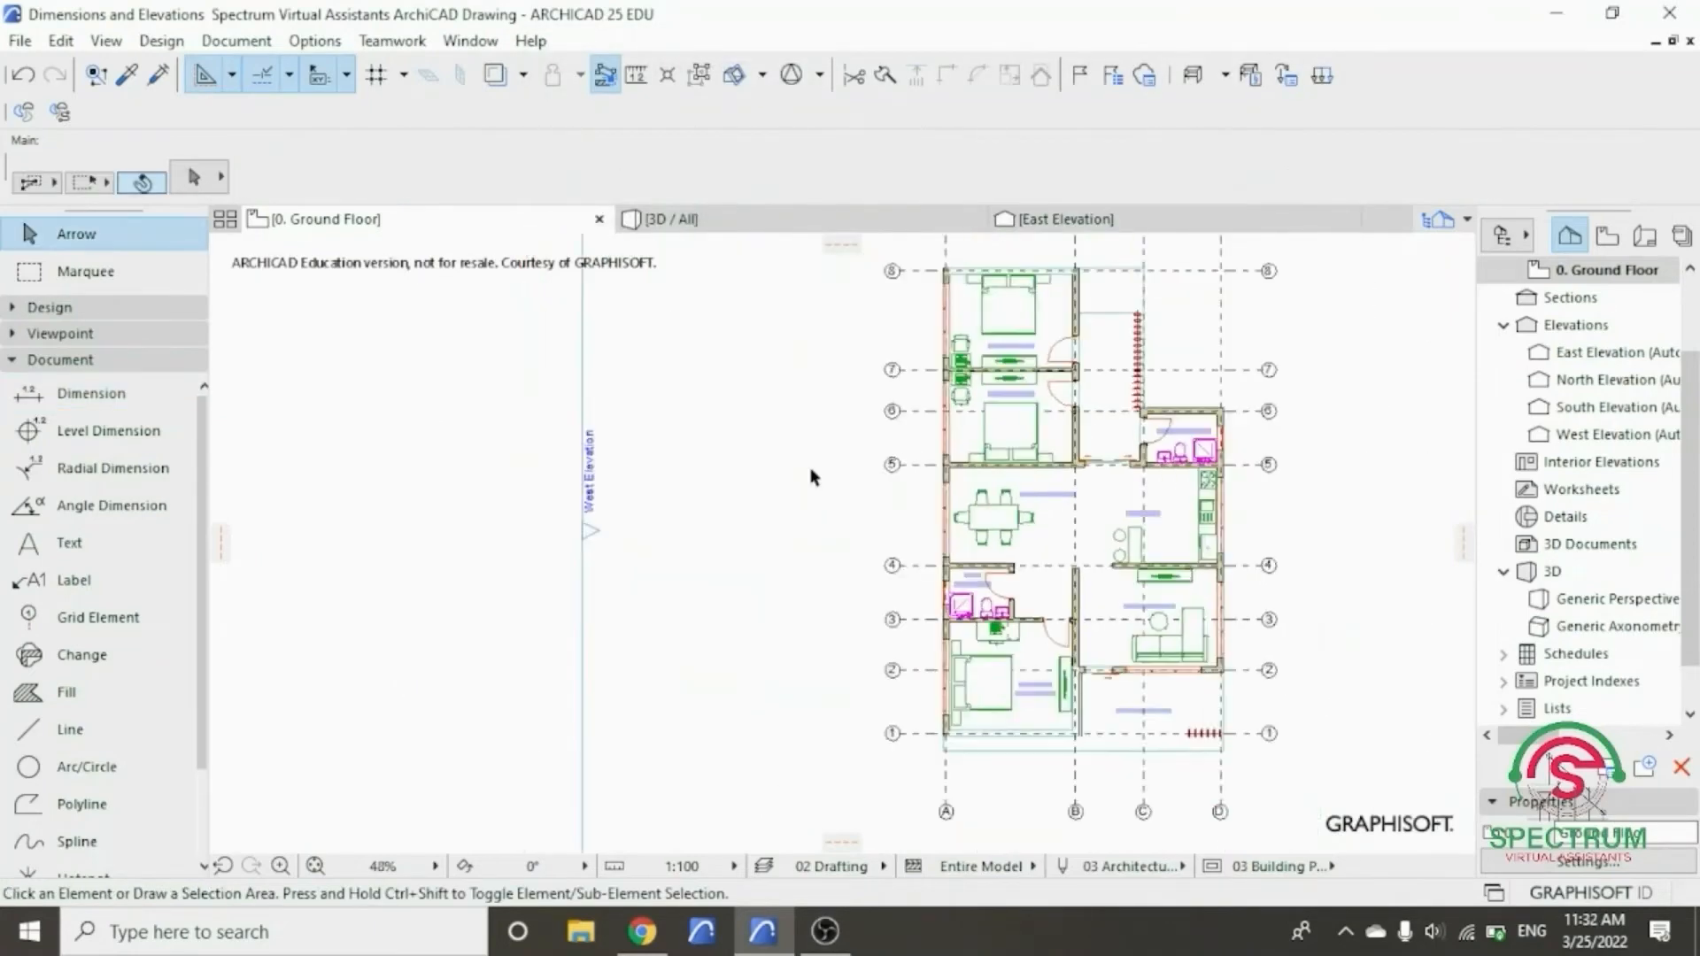
- Start a linear dimension chain at the master bedroom's window wall on grid line 1
scroll(1016, 419, "down", 2)
scroll(1017, 418, "up", 2)
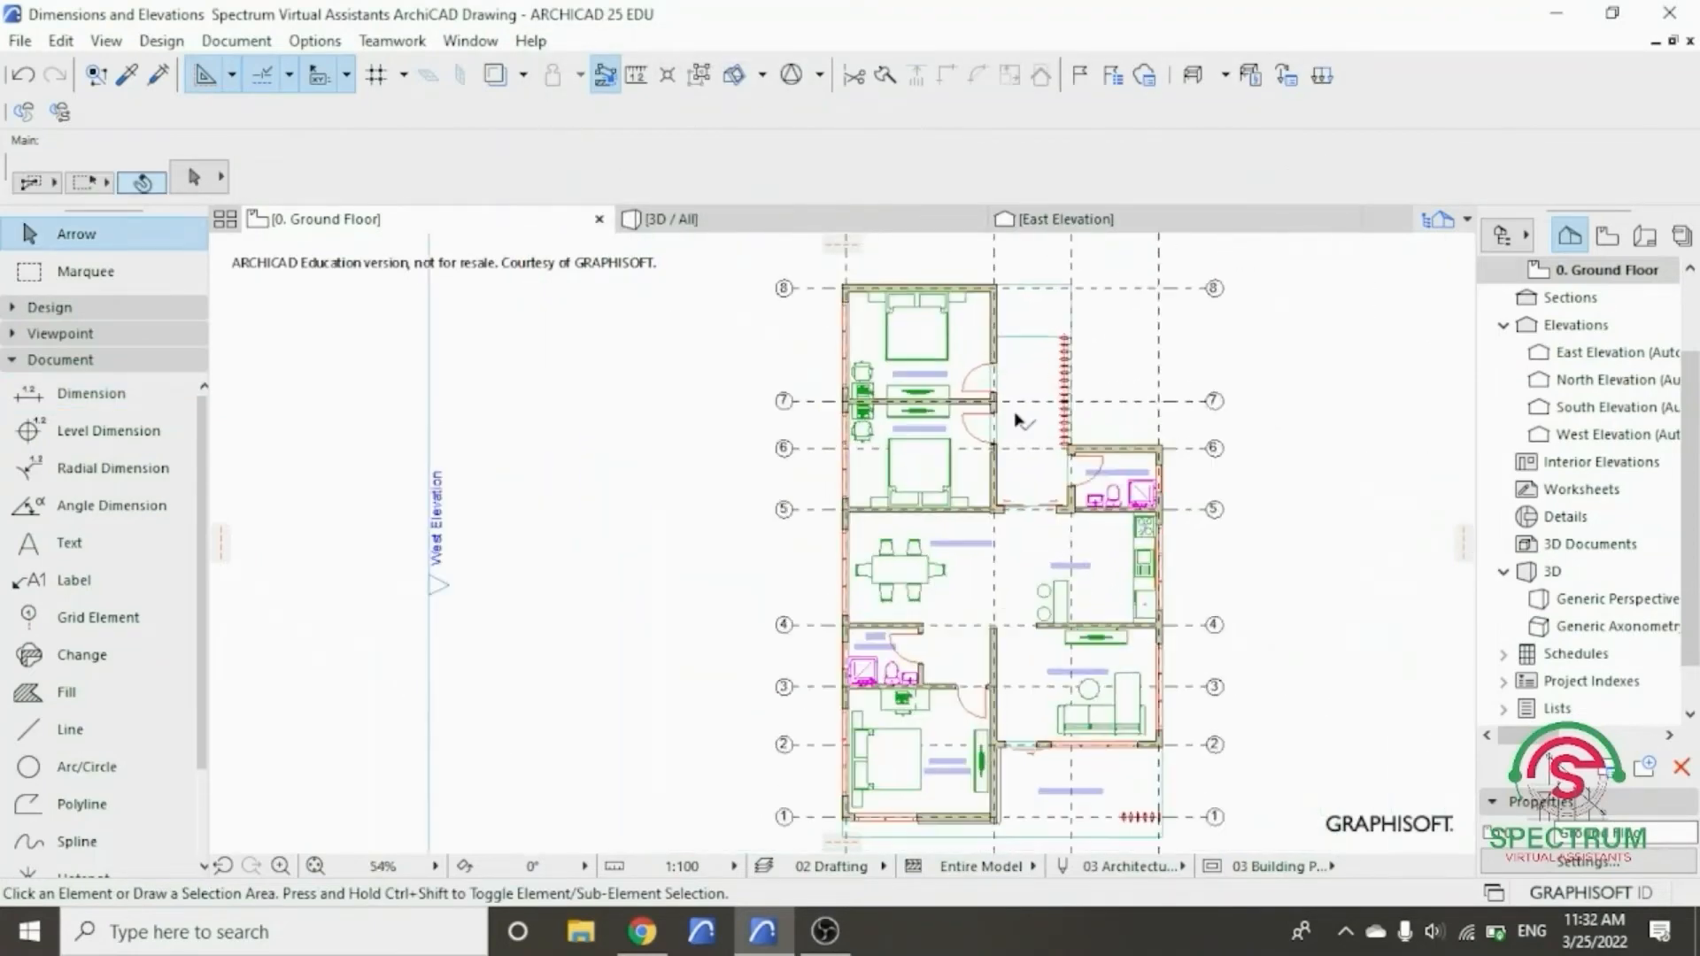
scroll(1023, 420, "up", 1)
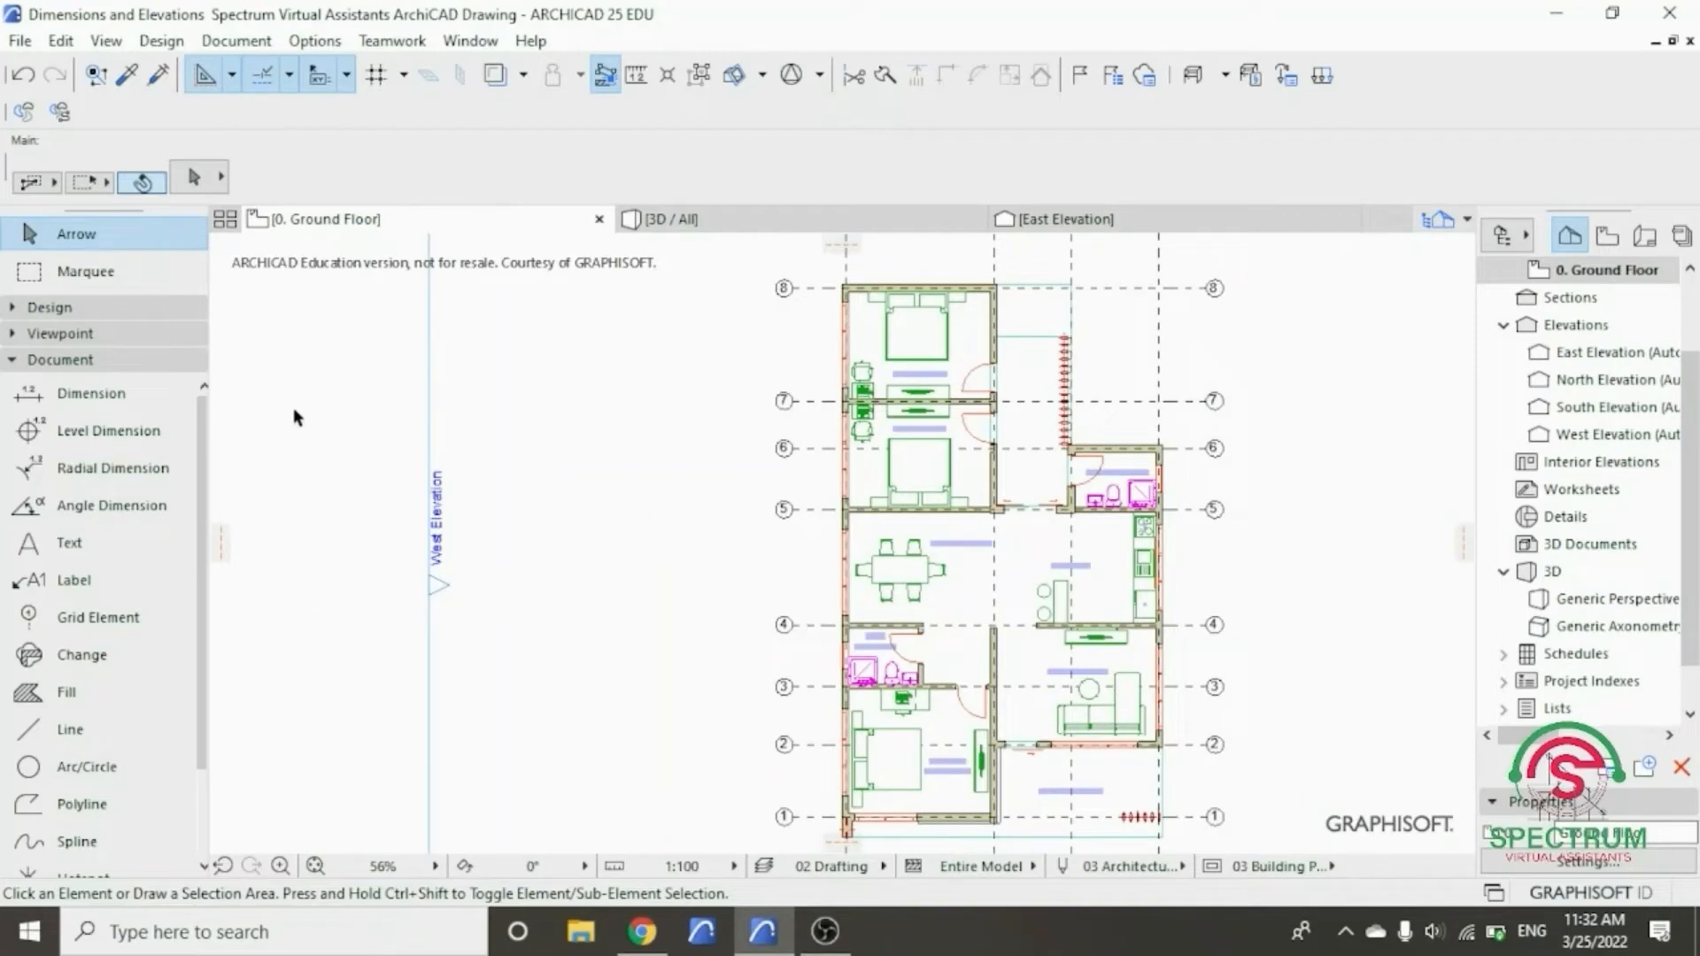
left_click(94, 407)
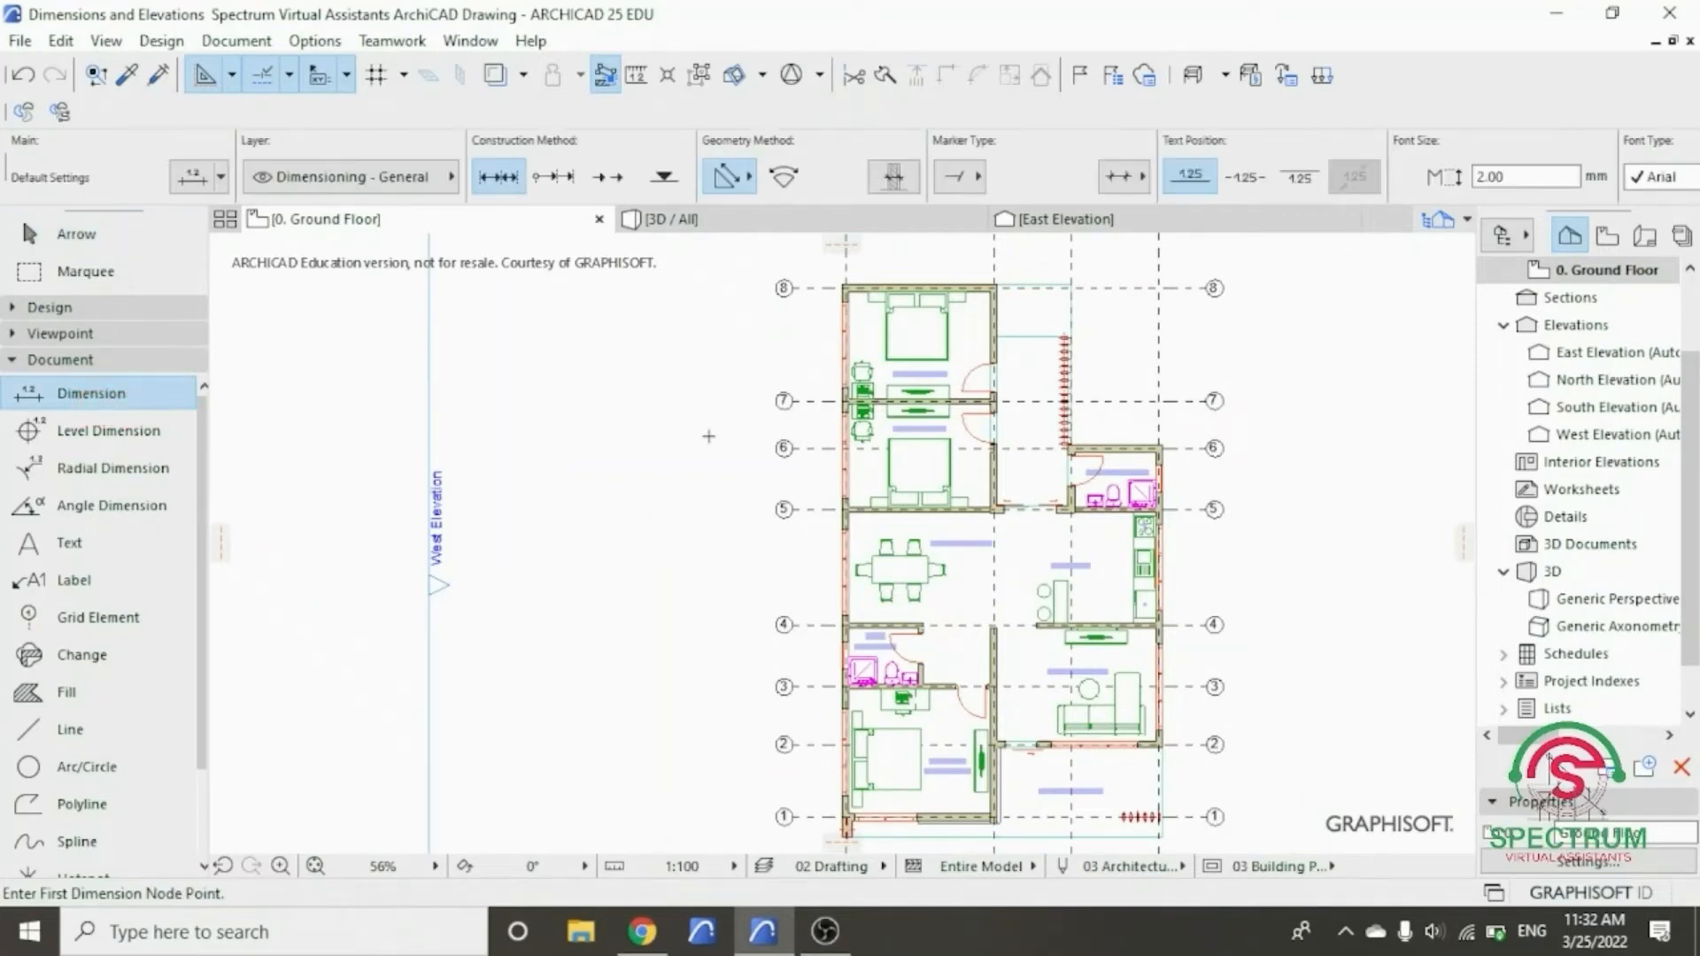
scroll(708, 436, "down", 3)
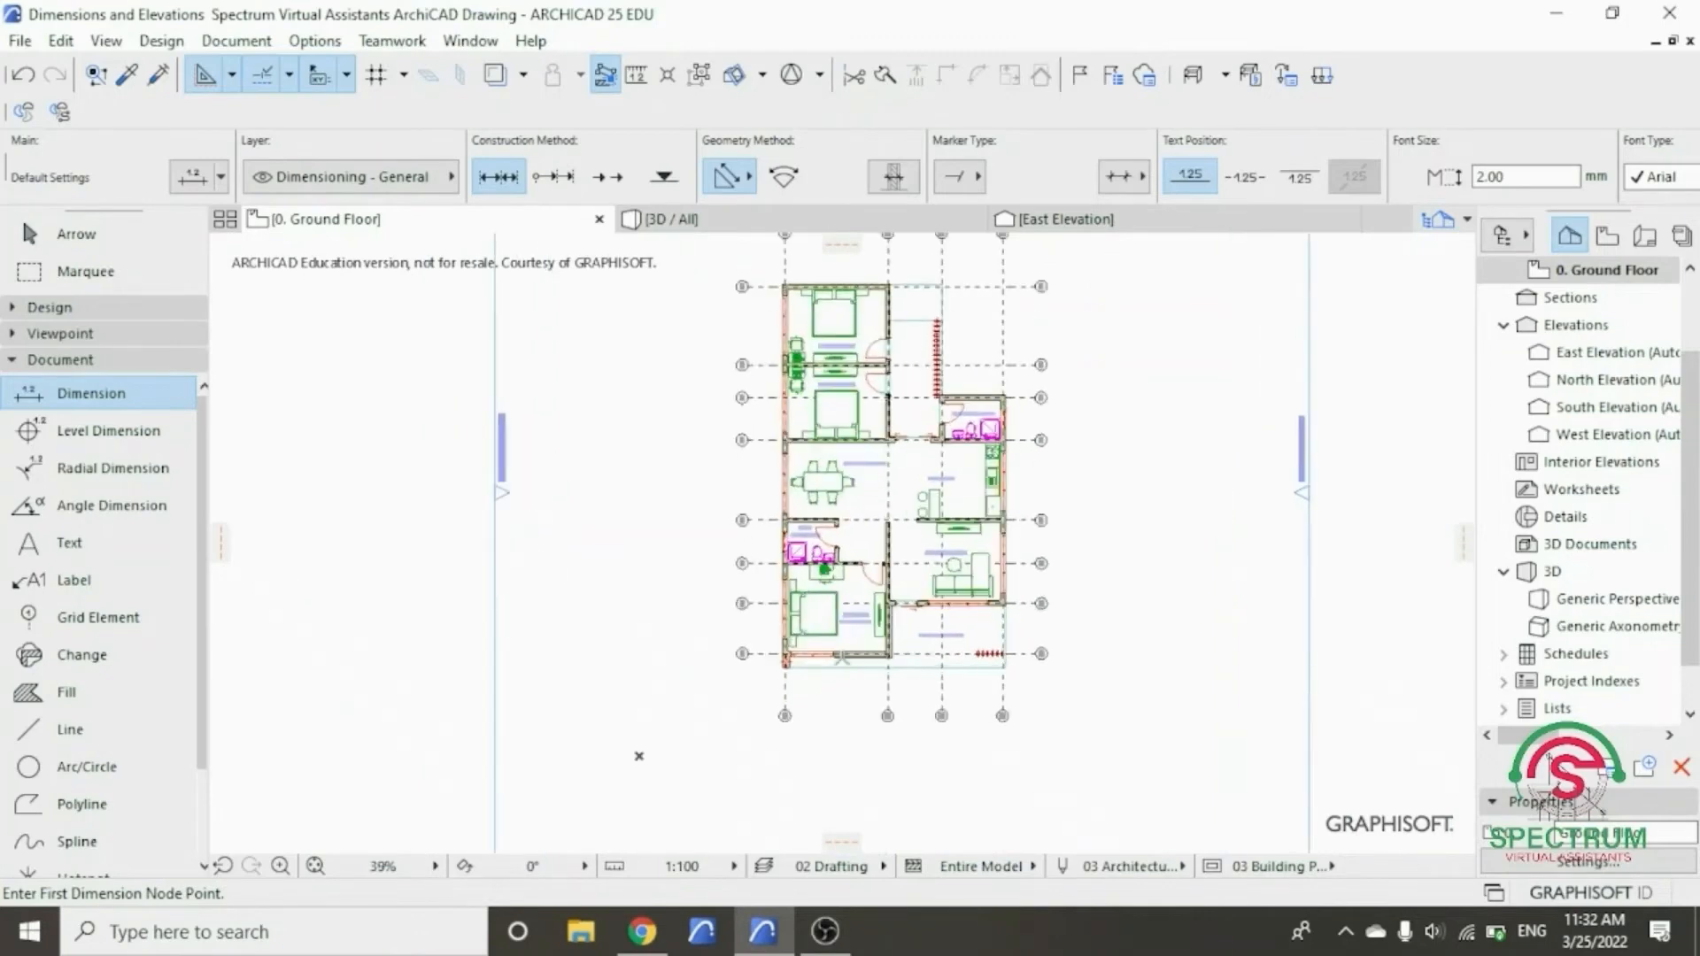
scroll(830, 655, "up", 10)
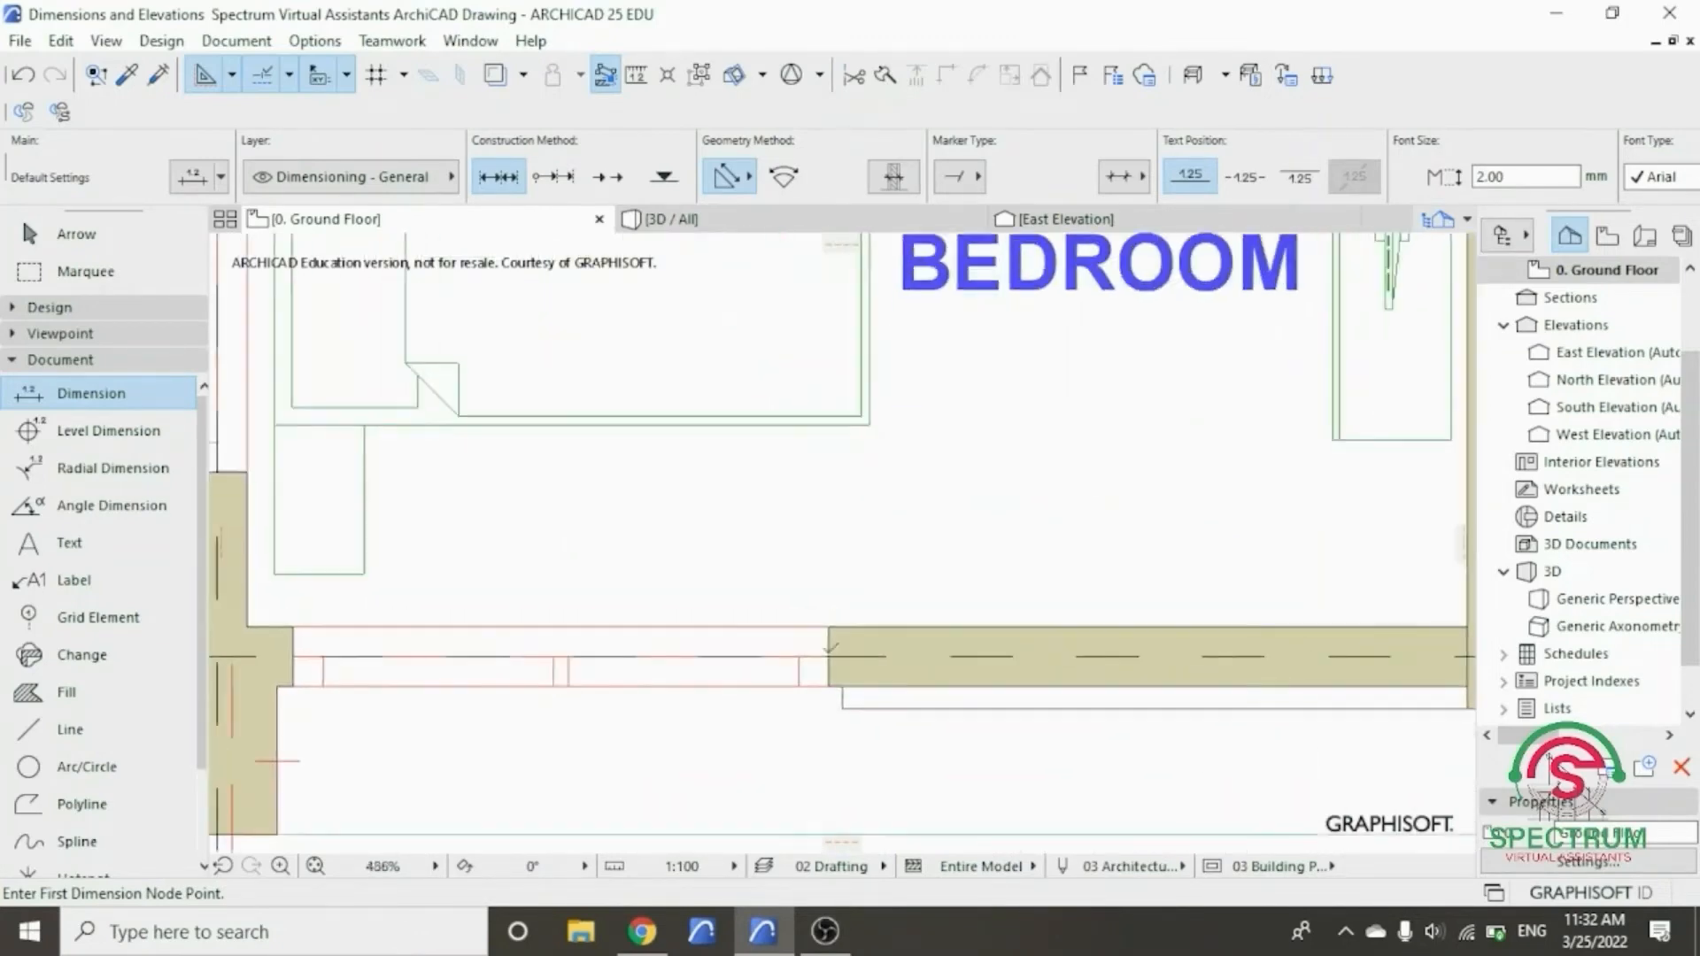
scroll(830, 649, "up", 1)
scroll(238, 620, "up", 2)
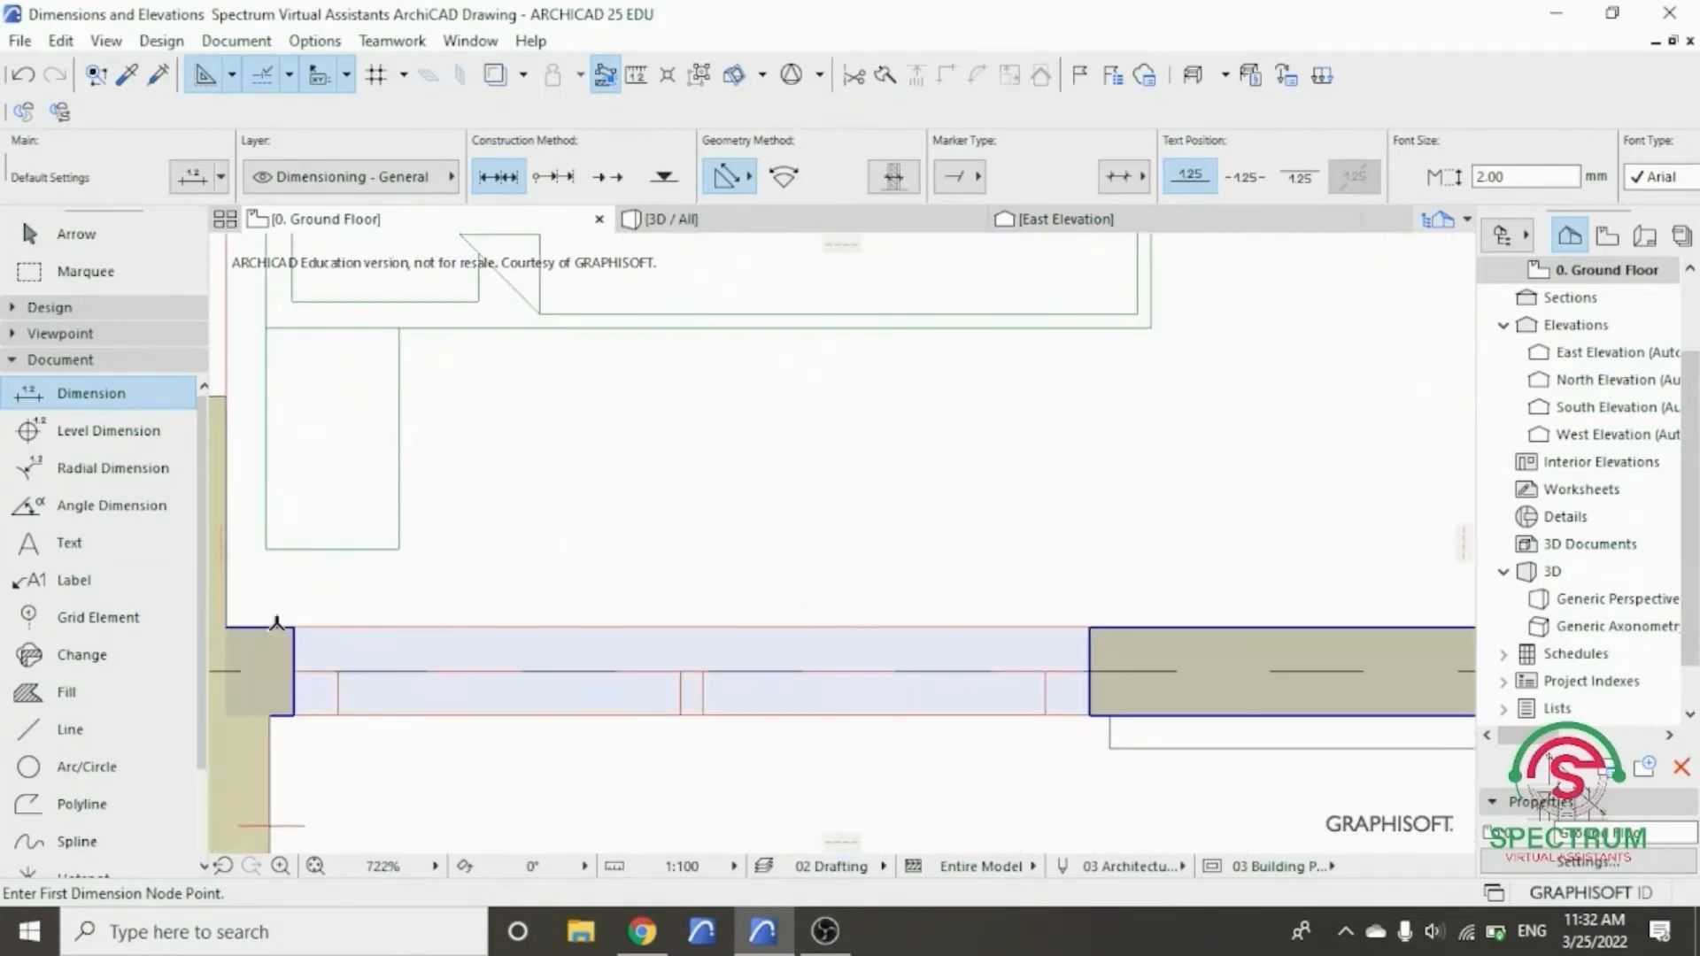
left_click(285, 623)
- Add the walls on grid lines 3 and 4, below and above the master bedroom's WC / Shower, to the dimension chain
scroll(332, 628, "down", 6)
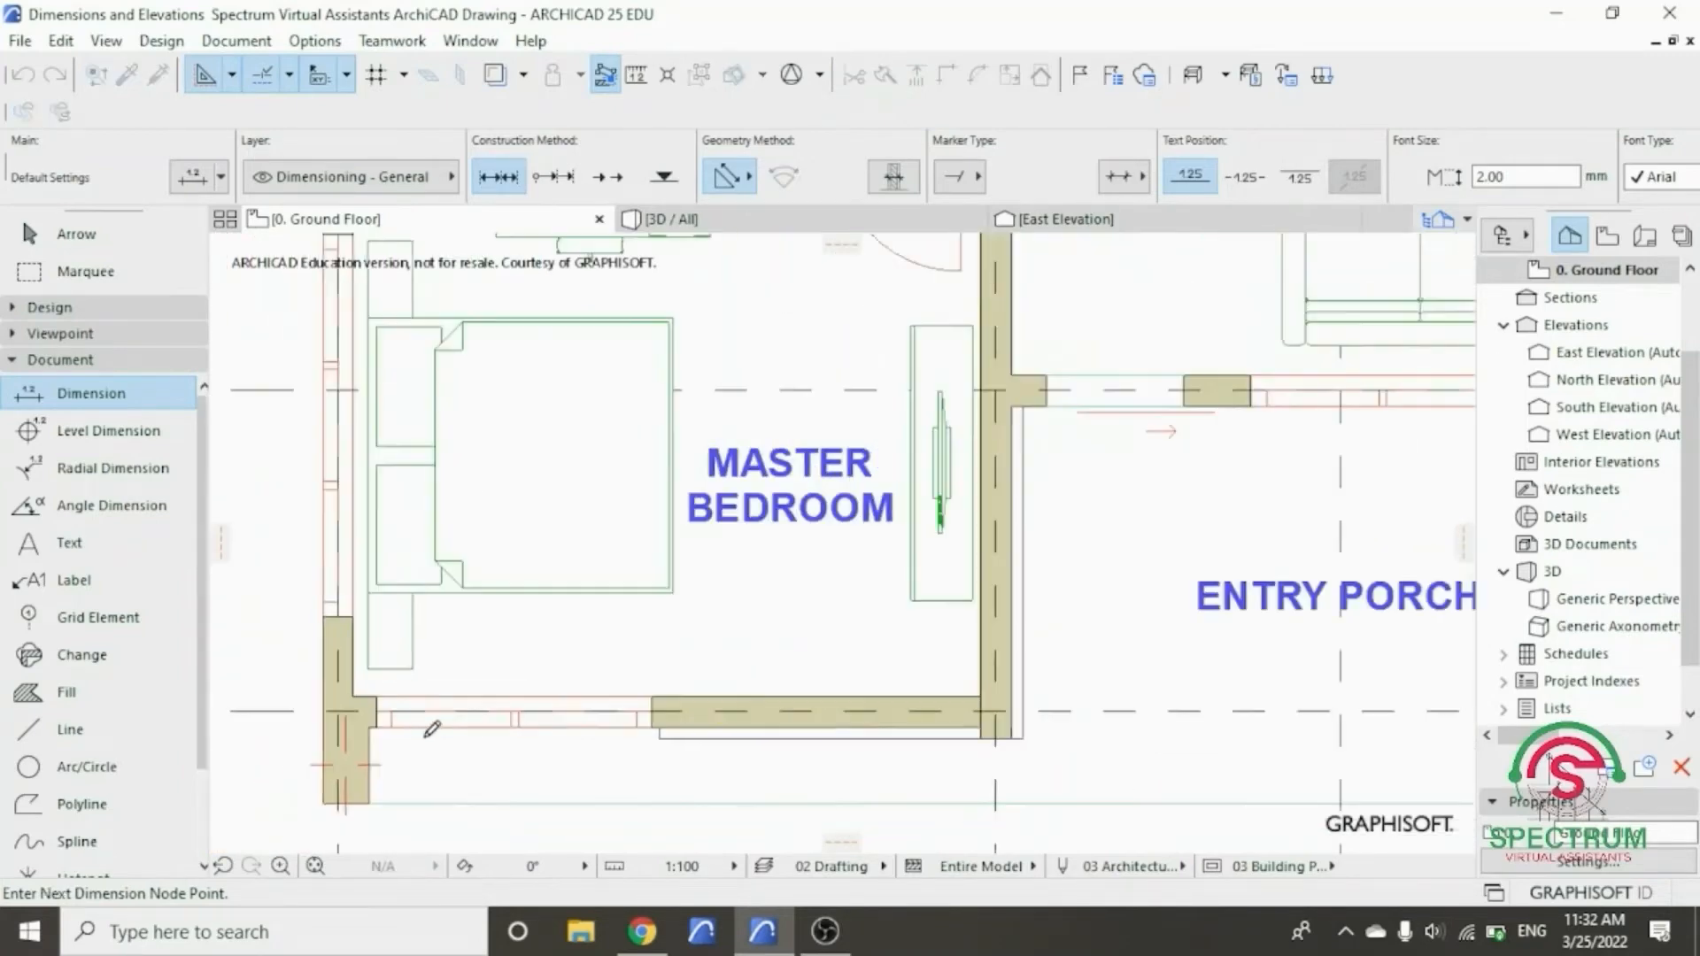
scroll(405, 448, "up", 7)
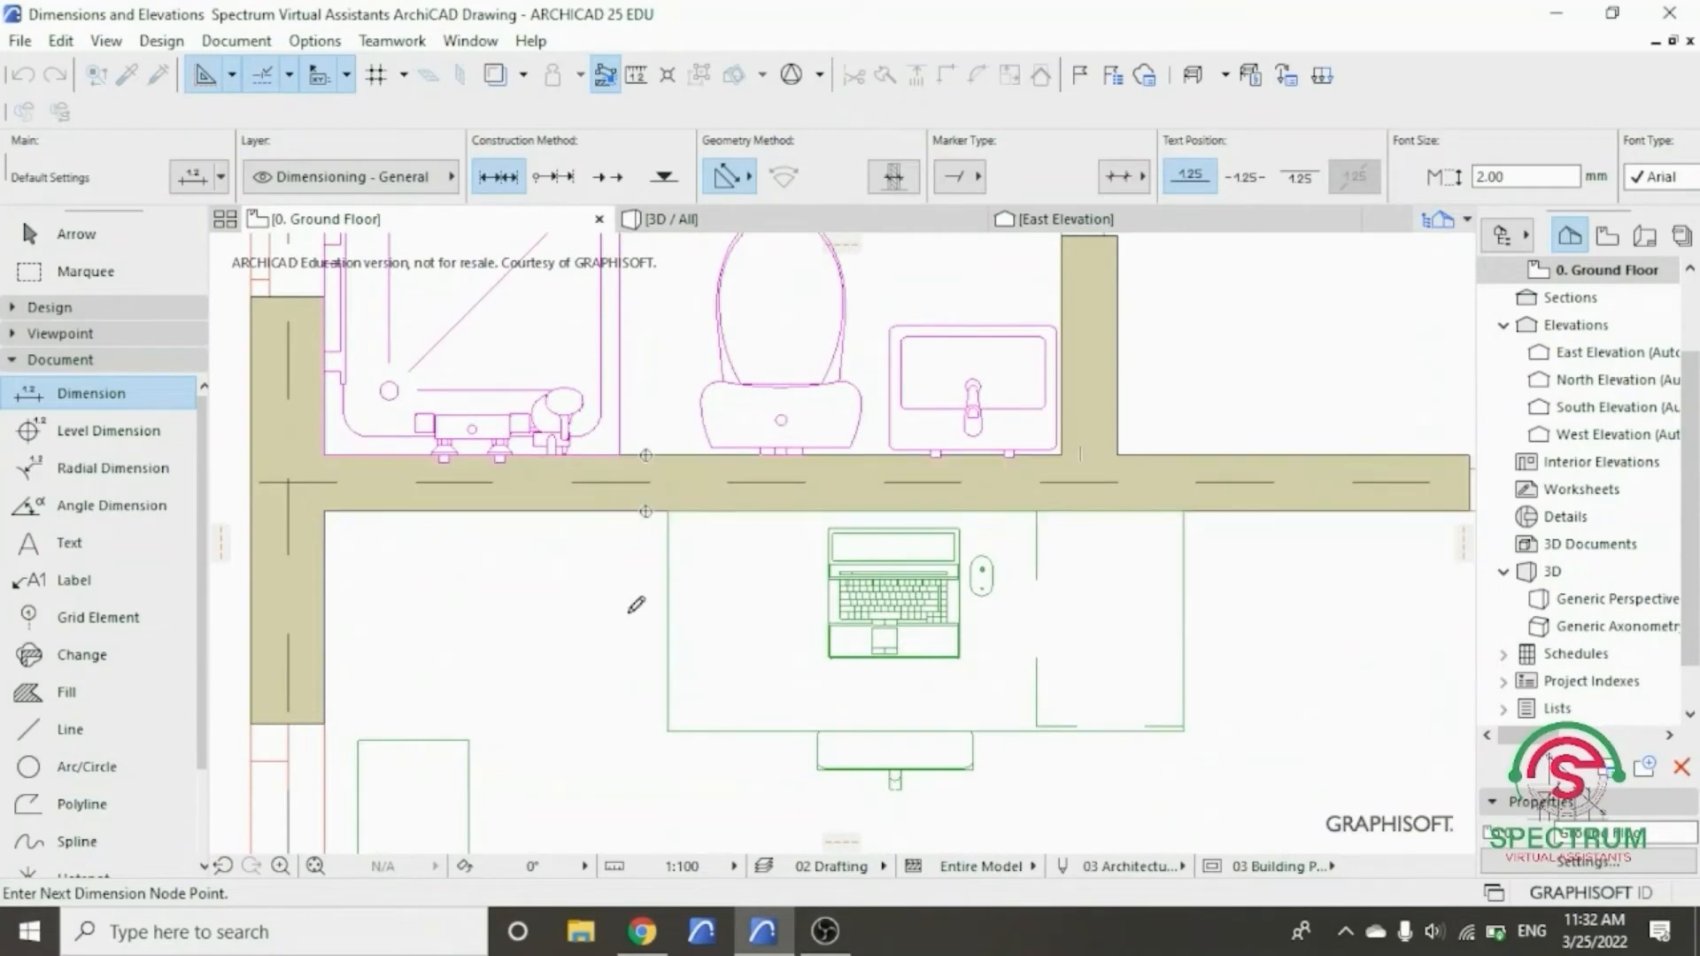
scroll(634, 620, "down", 5)
scroll(608, 407, "up", 5)
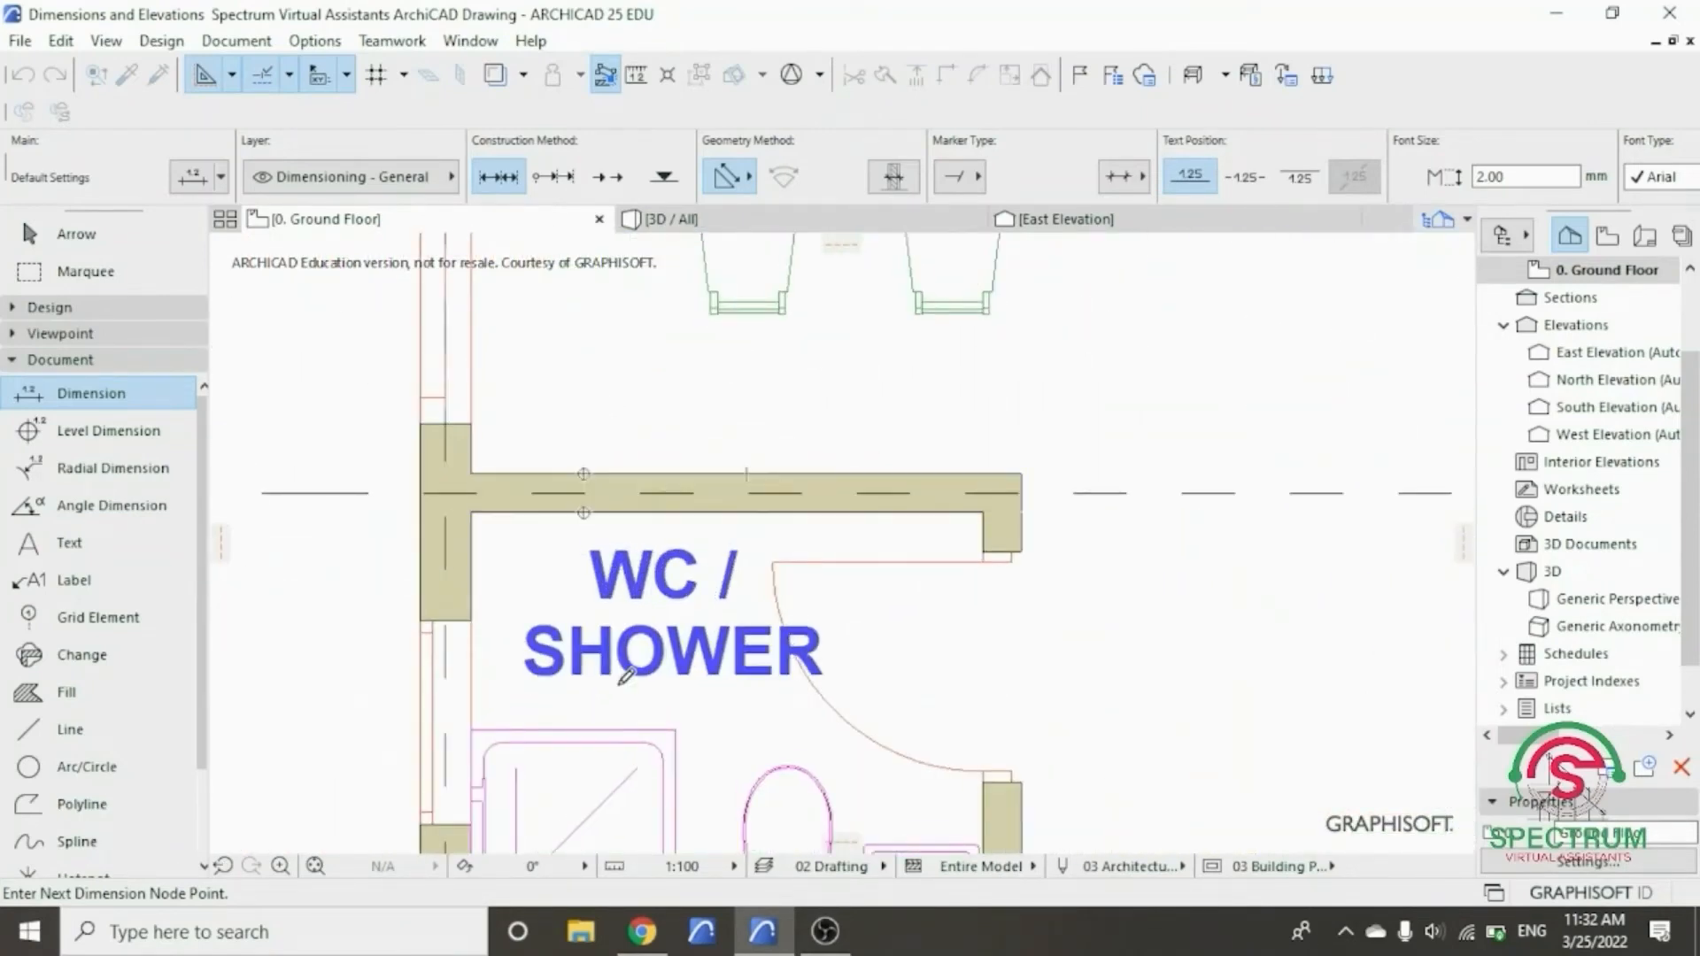
scroll(627, 672, "down", 5)
- Add the walls on grid lines 5, 7 and 8 around Bedroom 1 and Bedroom 2 to the dimension chain
scroll(589, 363, "up", 5)
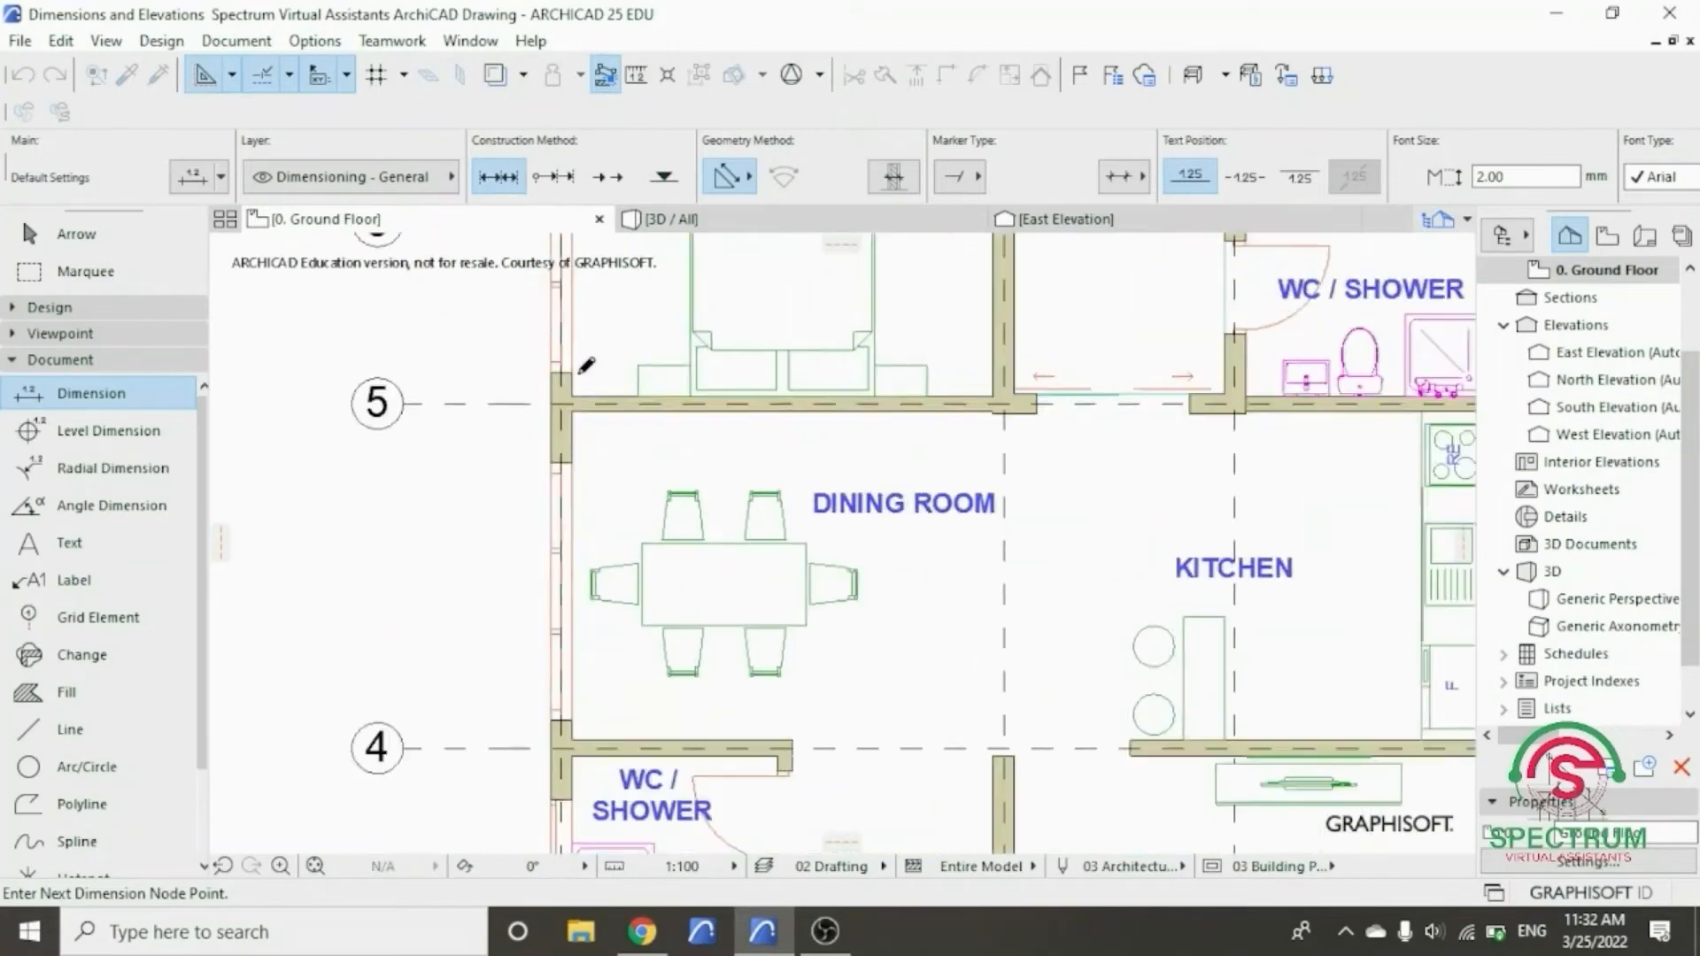
scroll(608, 627, "down", 5)
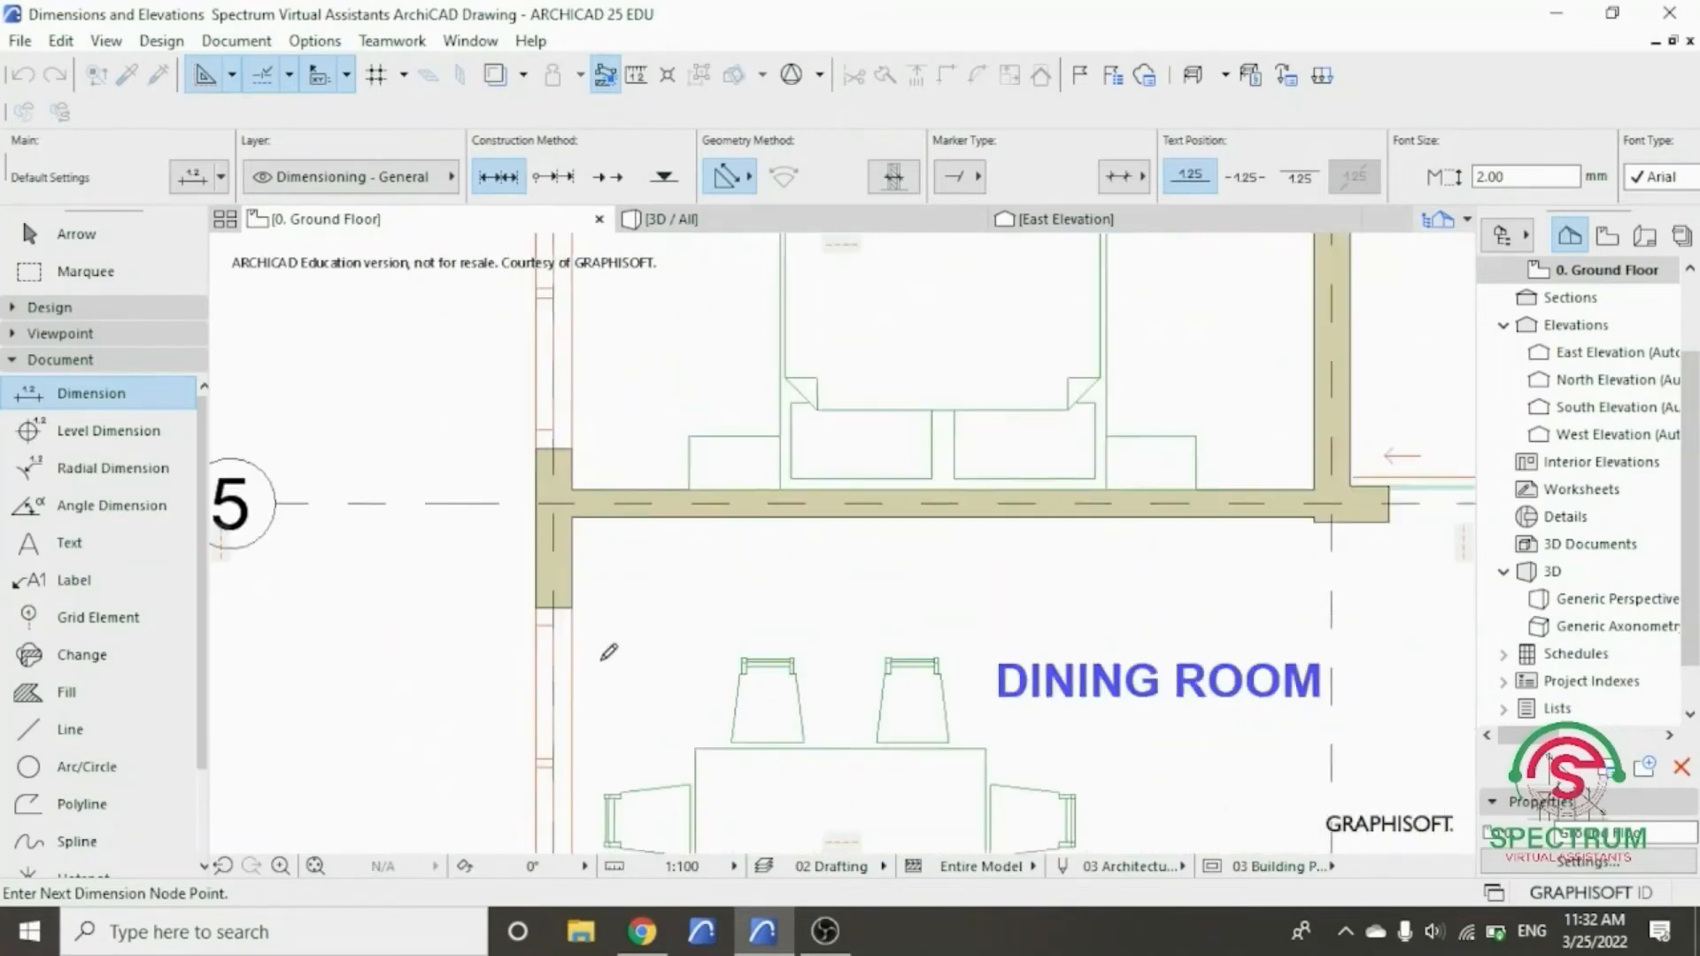
scroll(625, 351, "up", 5)
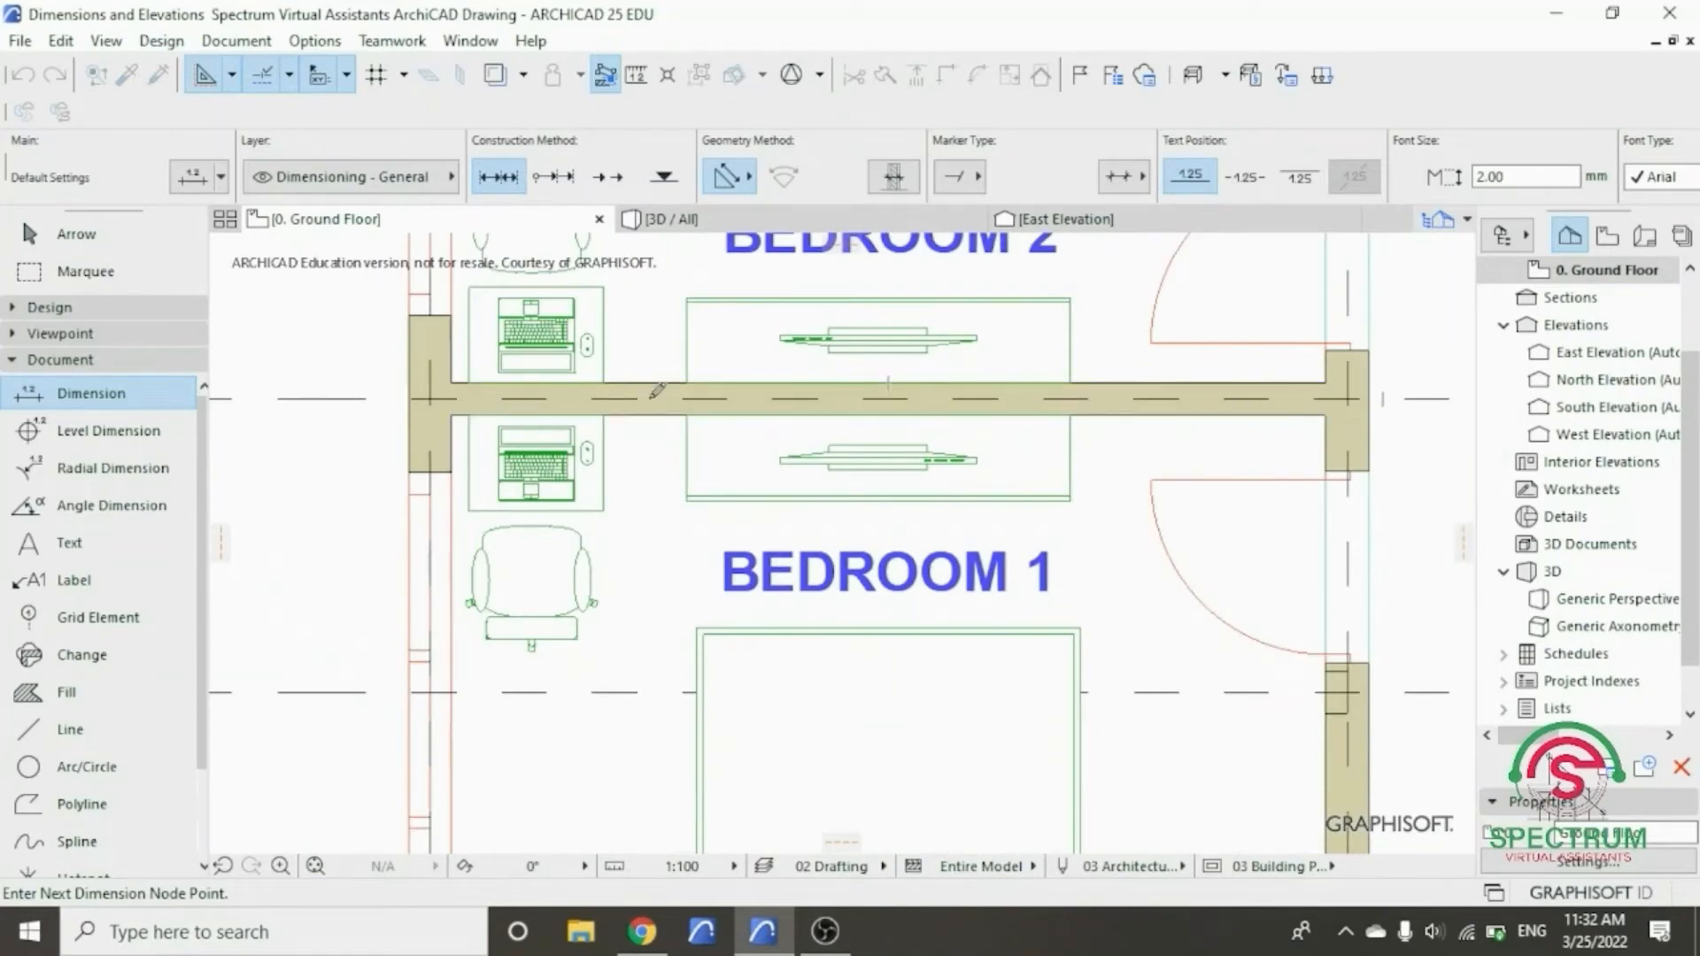
scroll(636, 549, "down", 5)
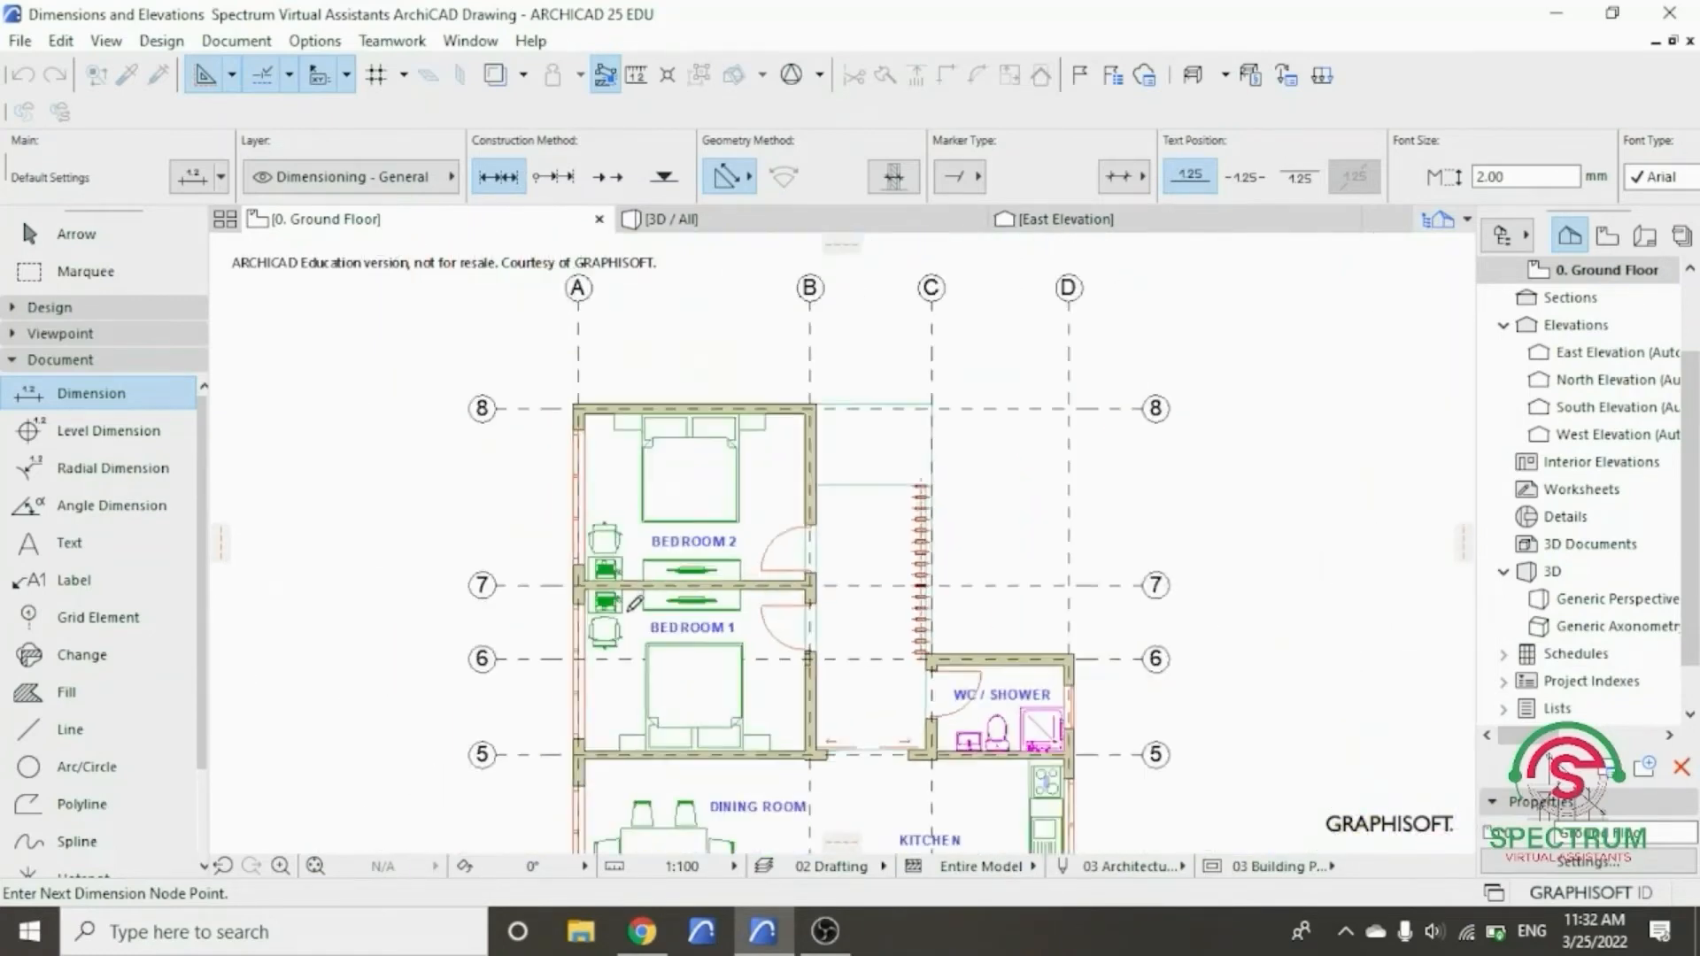
scroll(617, 406, "up", 5)
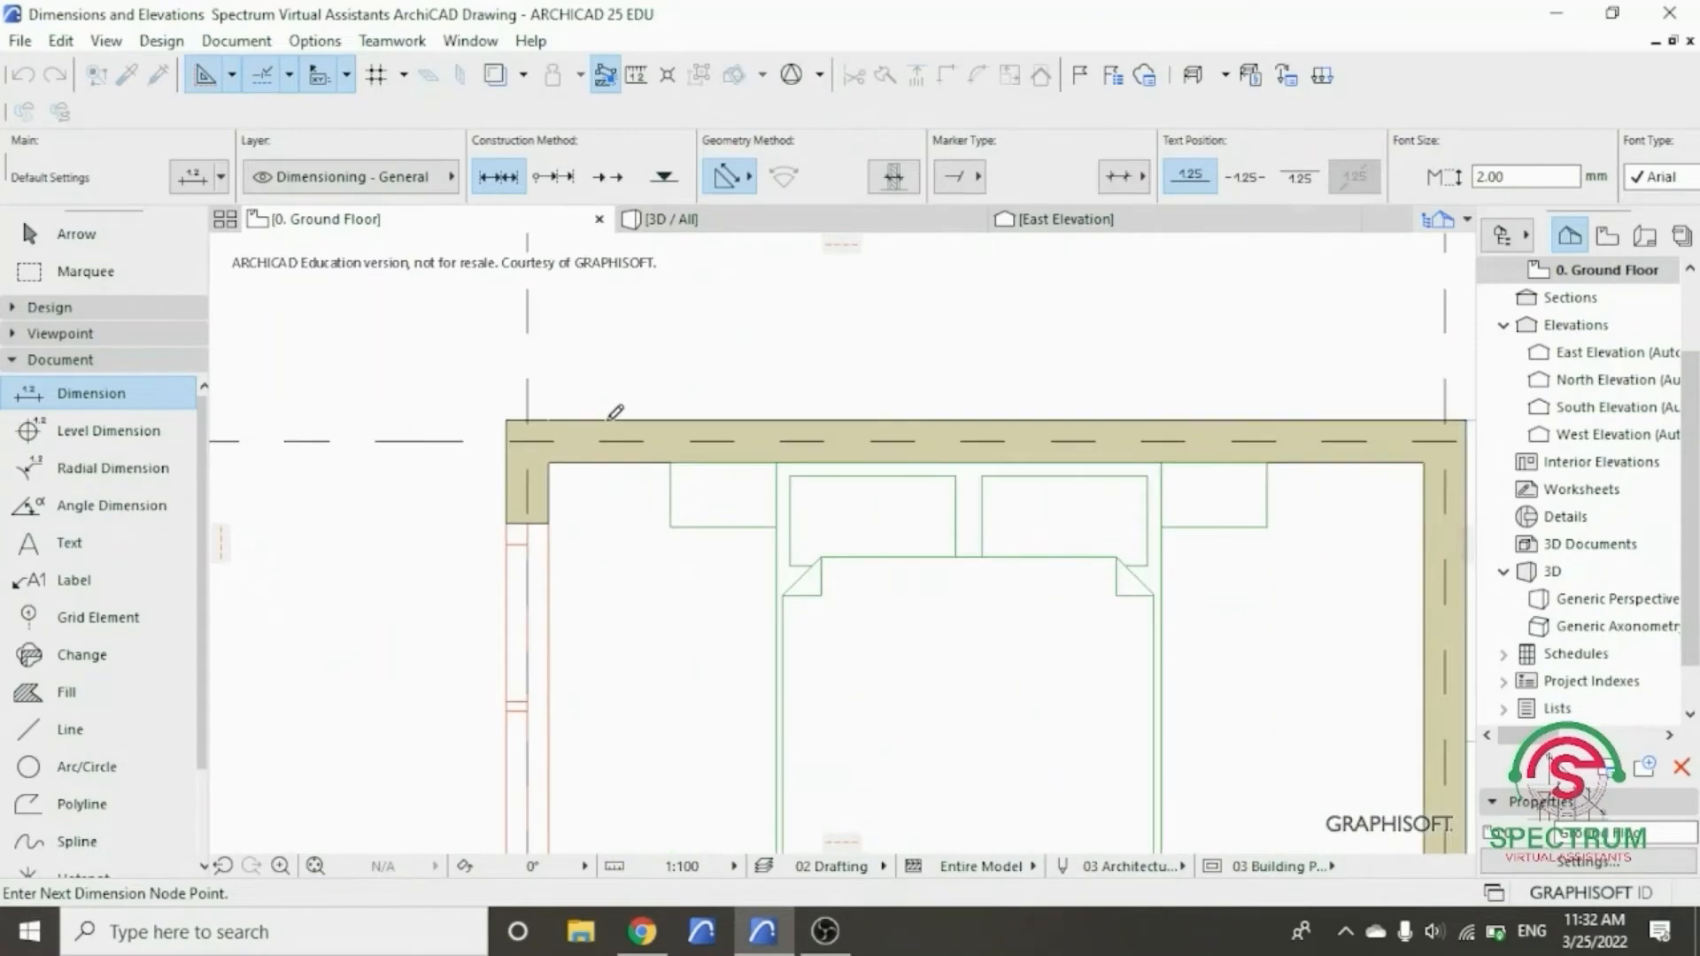
scroll(908, 394, "down", 5)
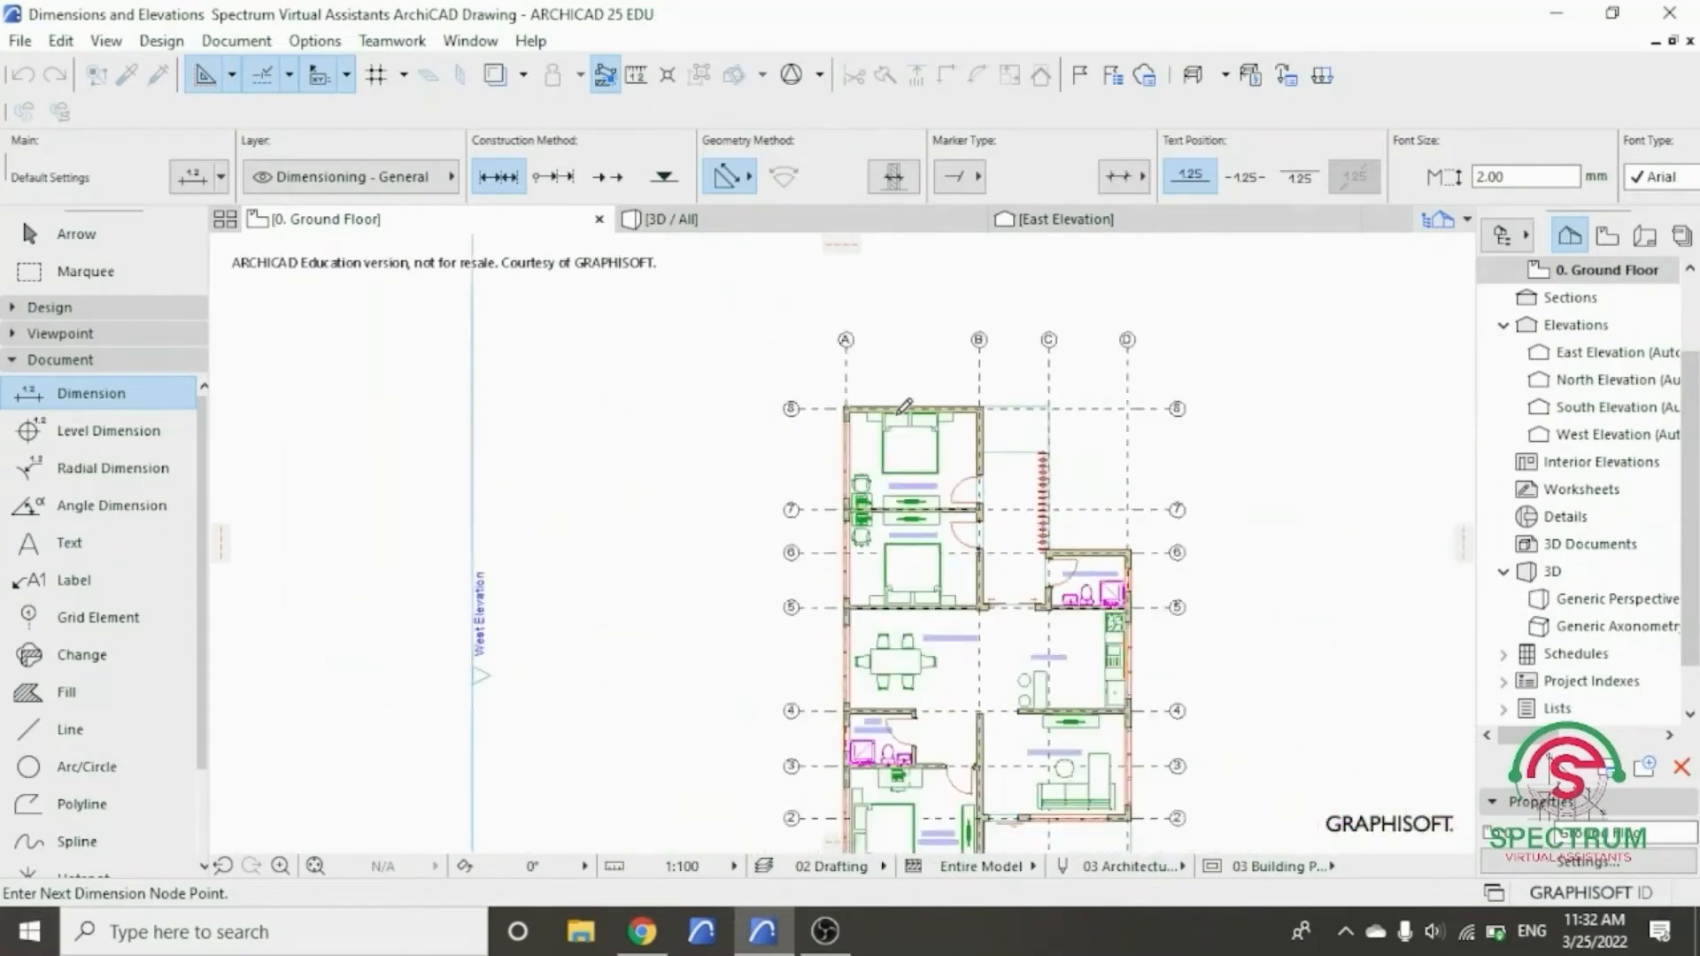
- Finish the dimension chain and place its vertical dimension line on the plan's west side, just outside the grid bubbles
scroll(898, 412, "down", 2)
scroll(805, 671, "up", 4)
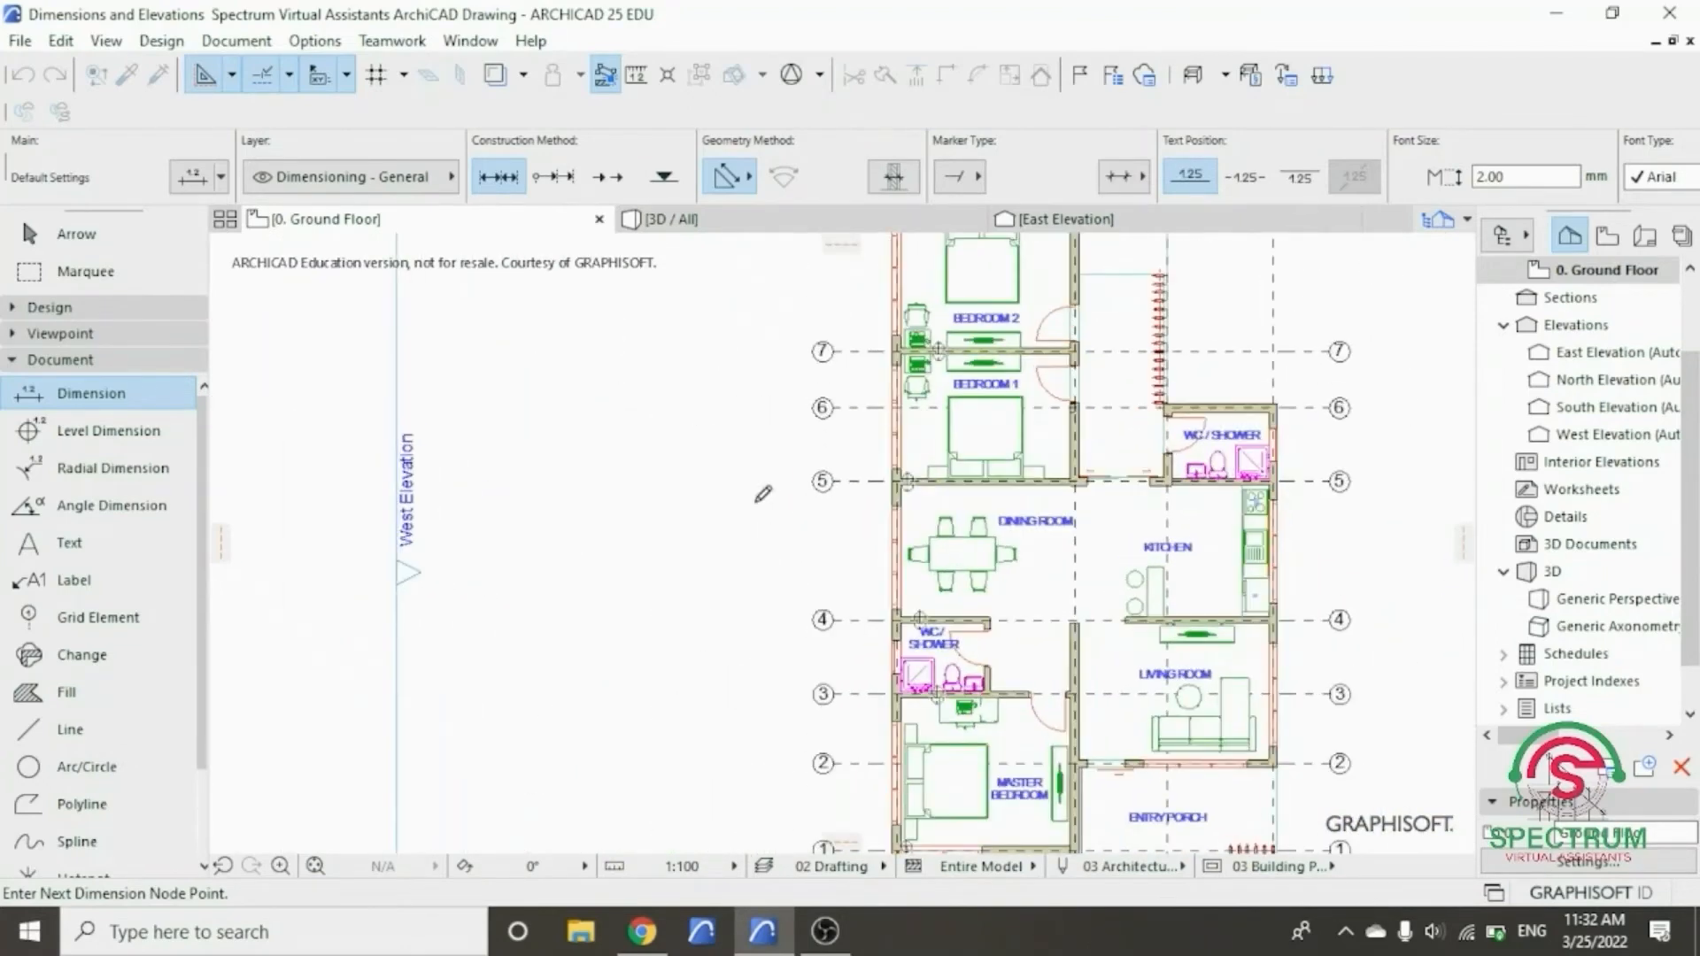
scroll(735, 541, "up", 2)
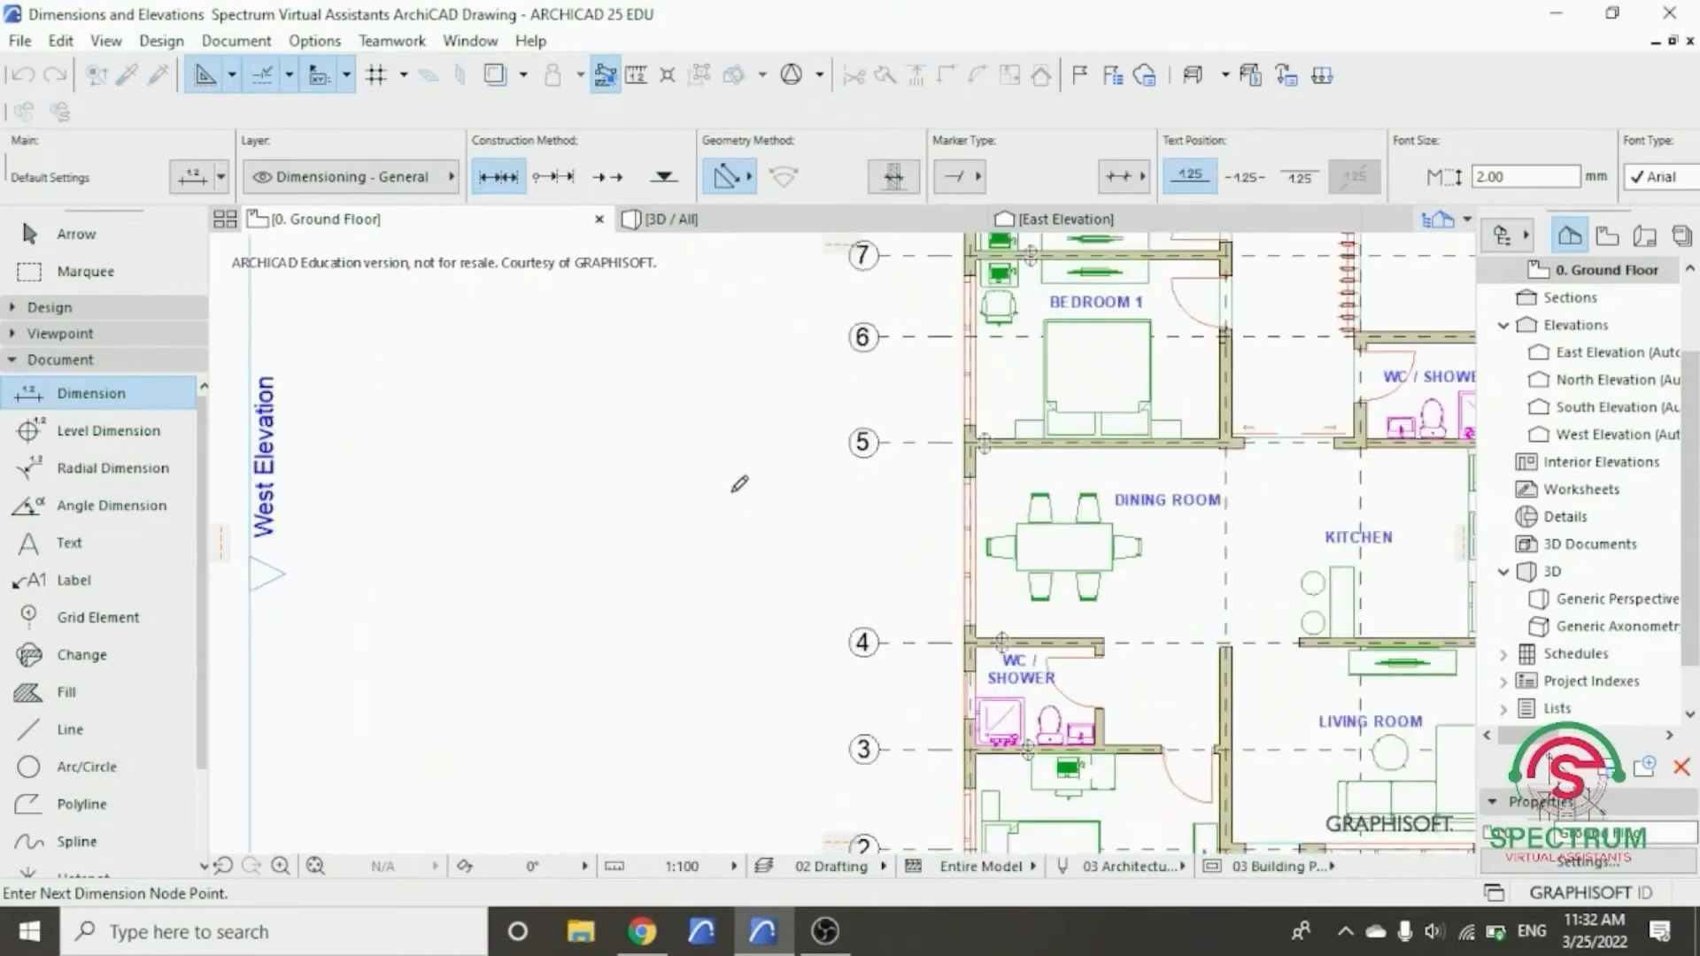
double_click(739, 484)
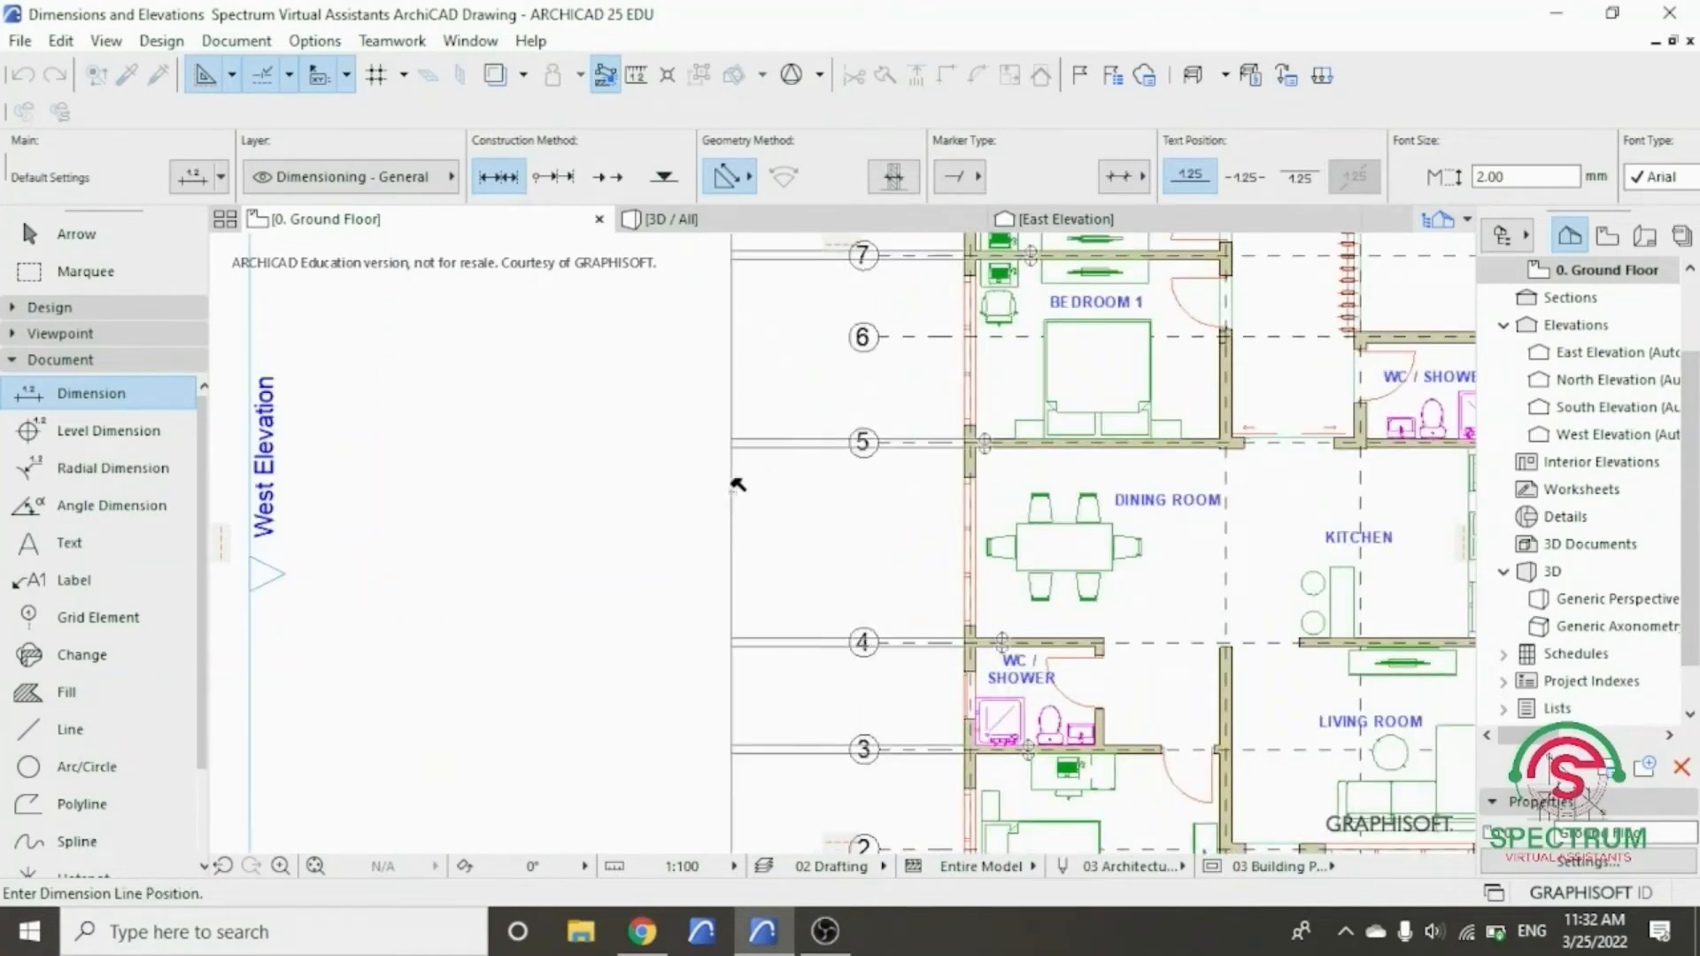
scroll(744, 515, "down", 3)
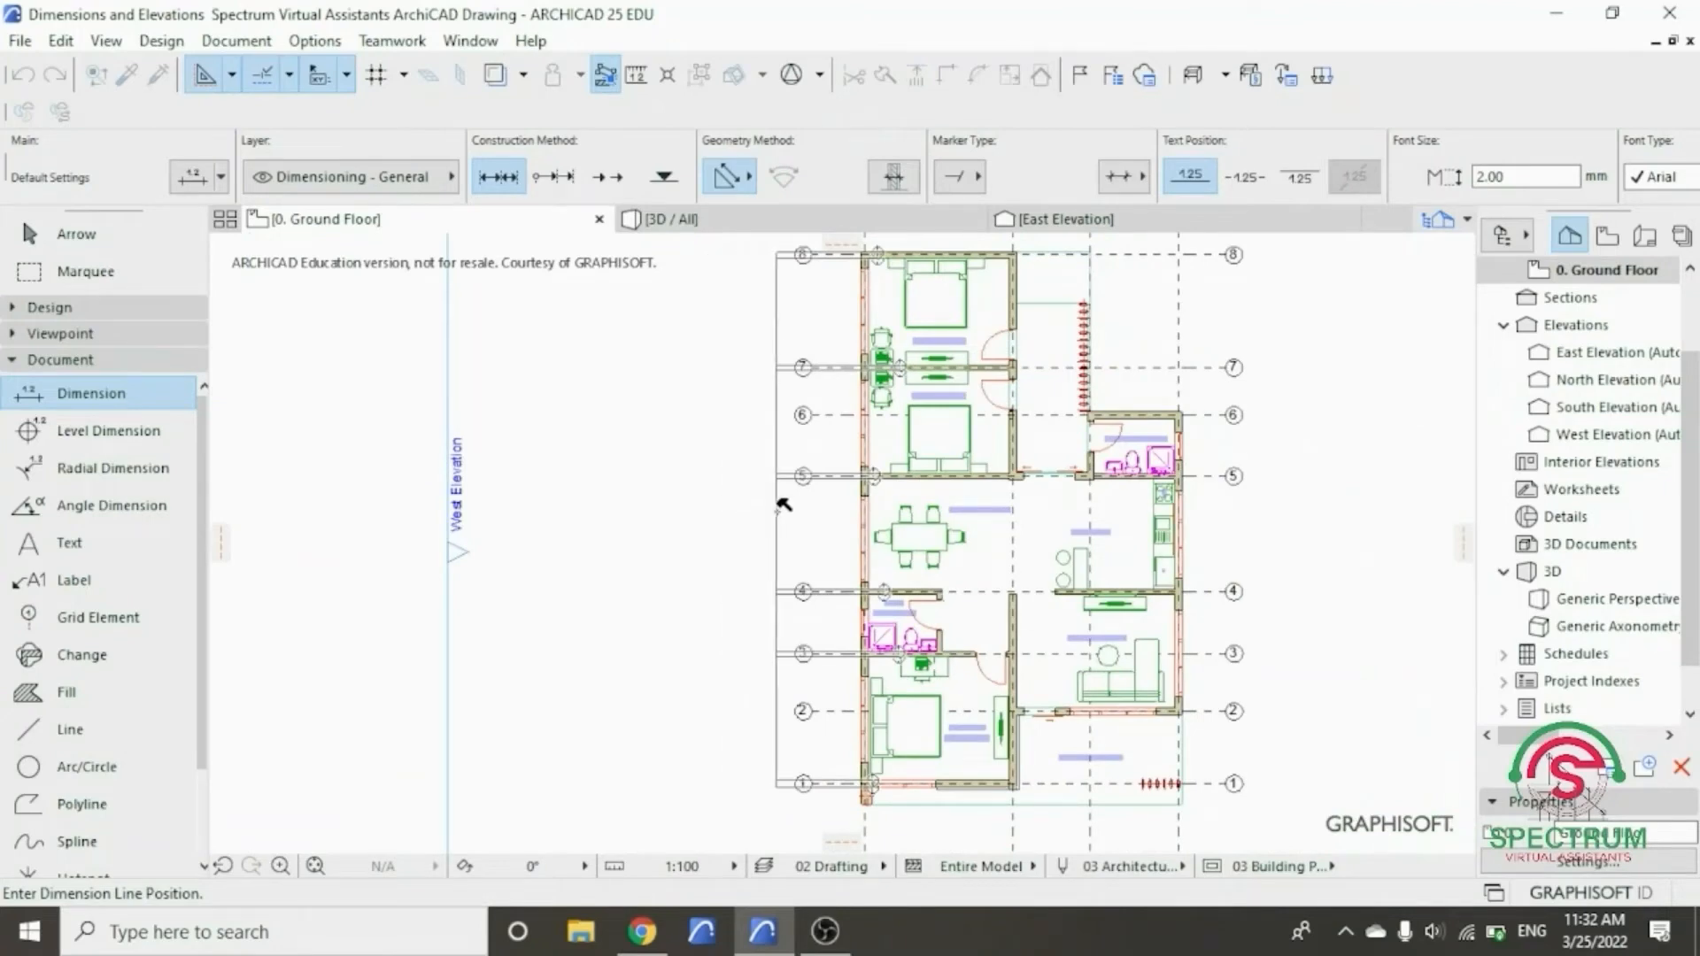
left_click(782, 506)
scroll(749, 531, "up", 4)
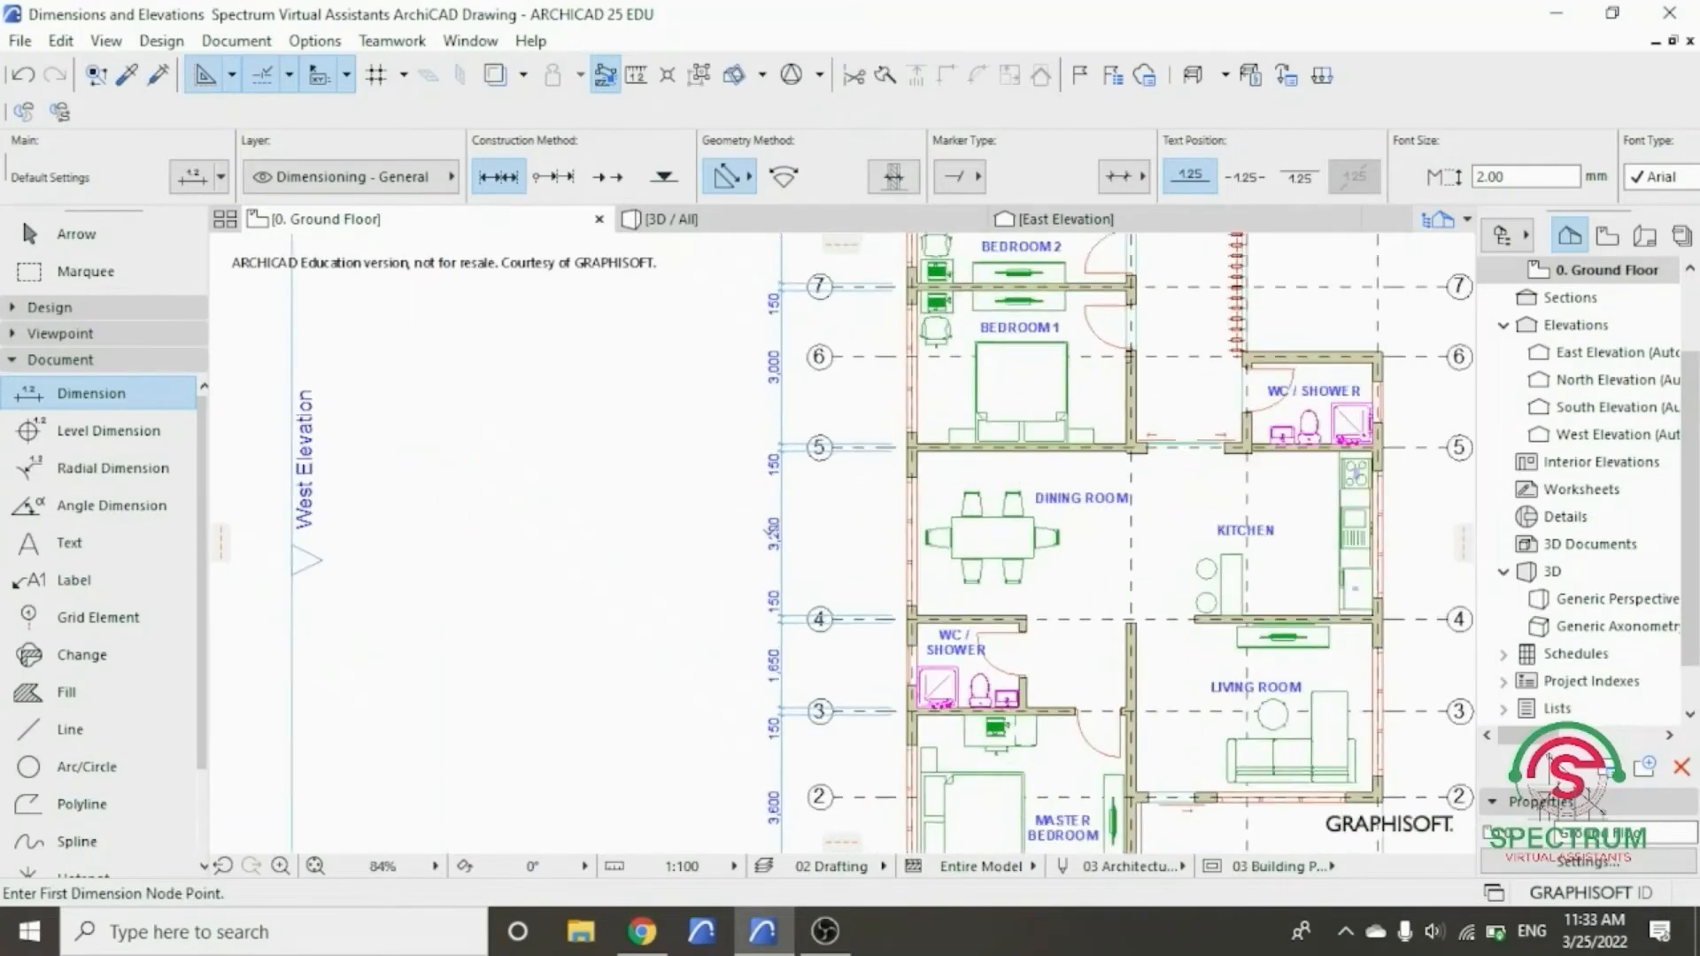
scroll(742, 531, "up", 1)
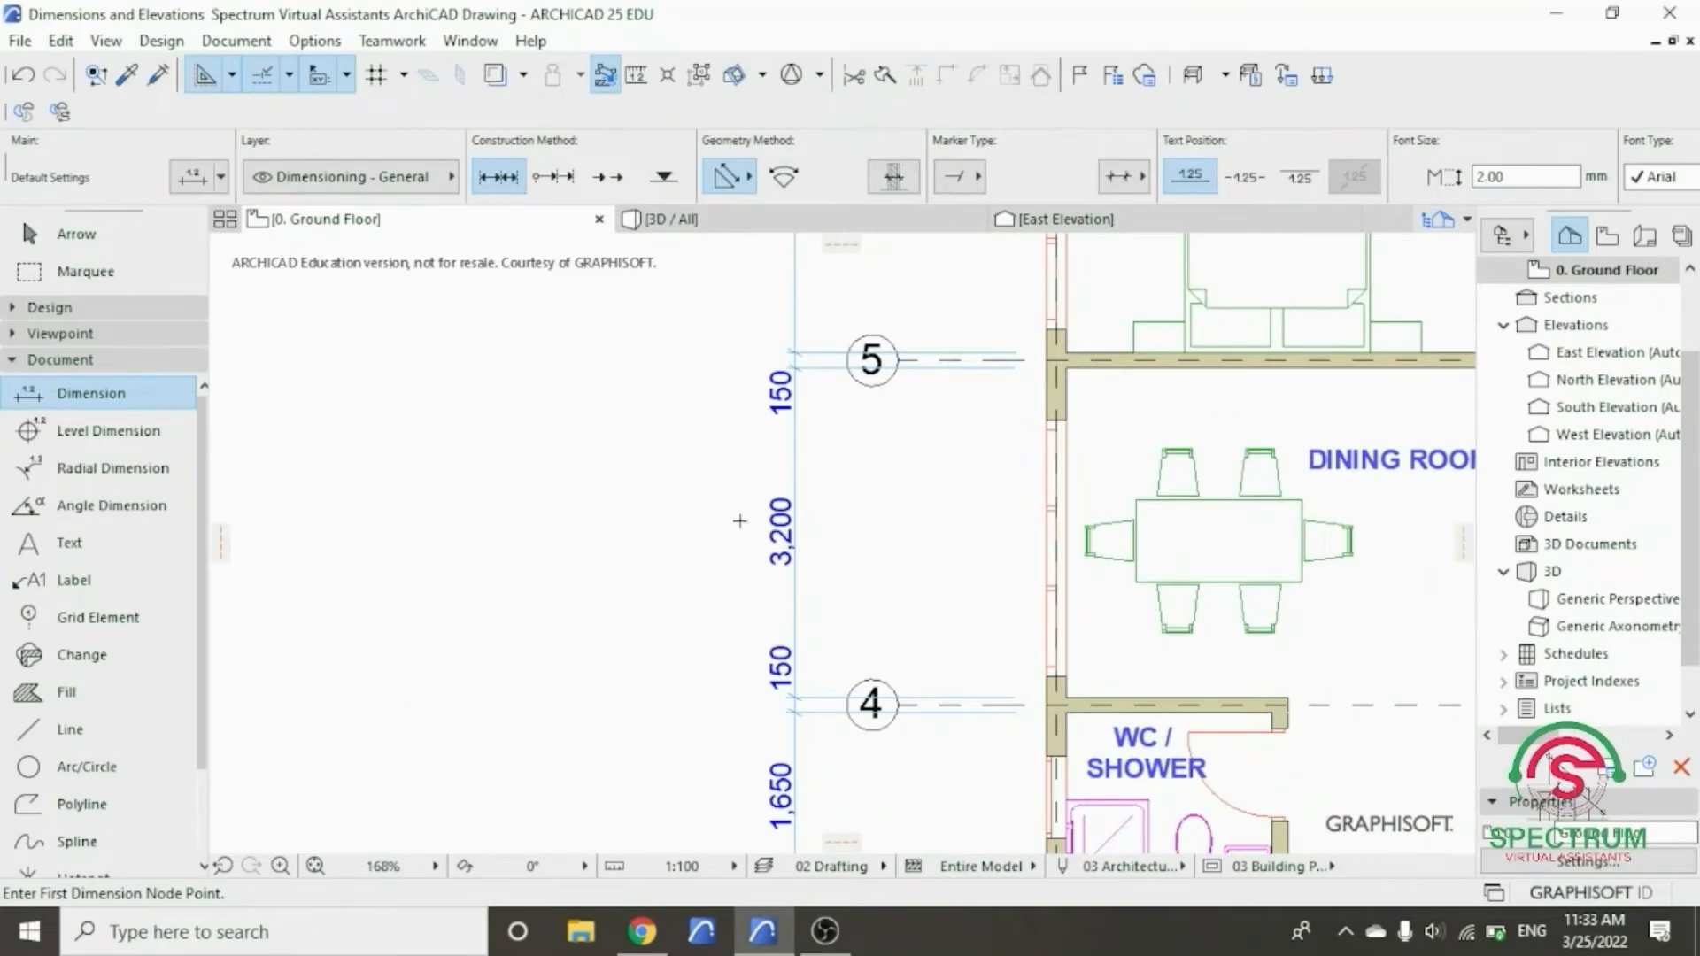
scroll(739, 521, "down", 8)
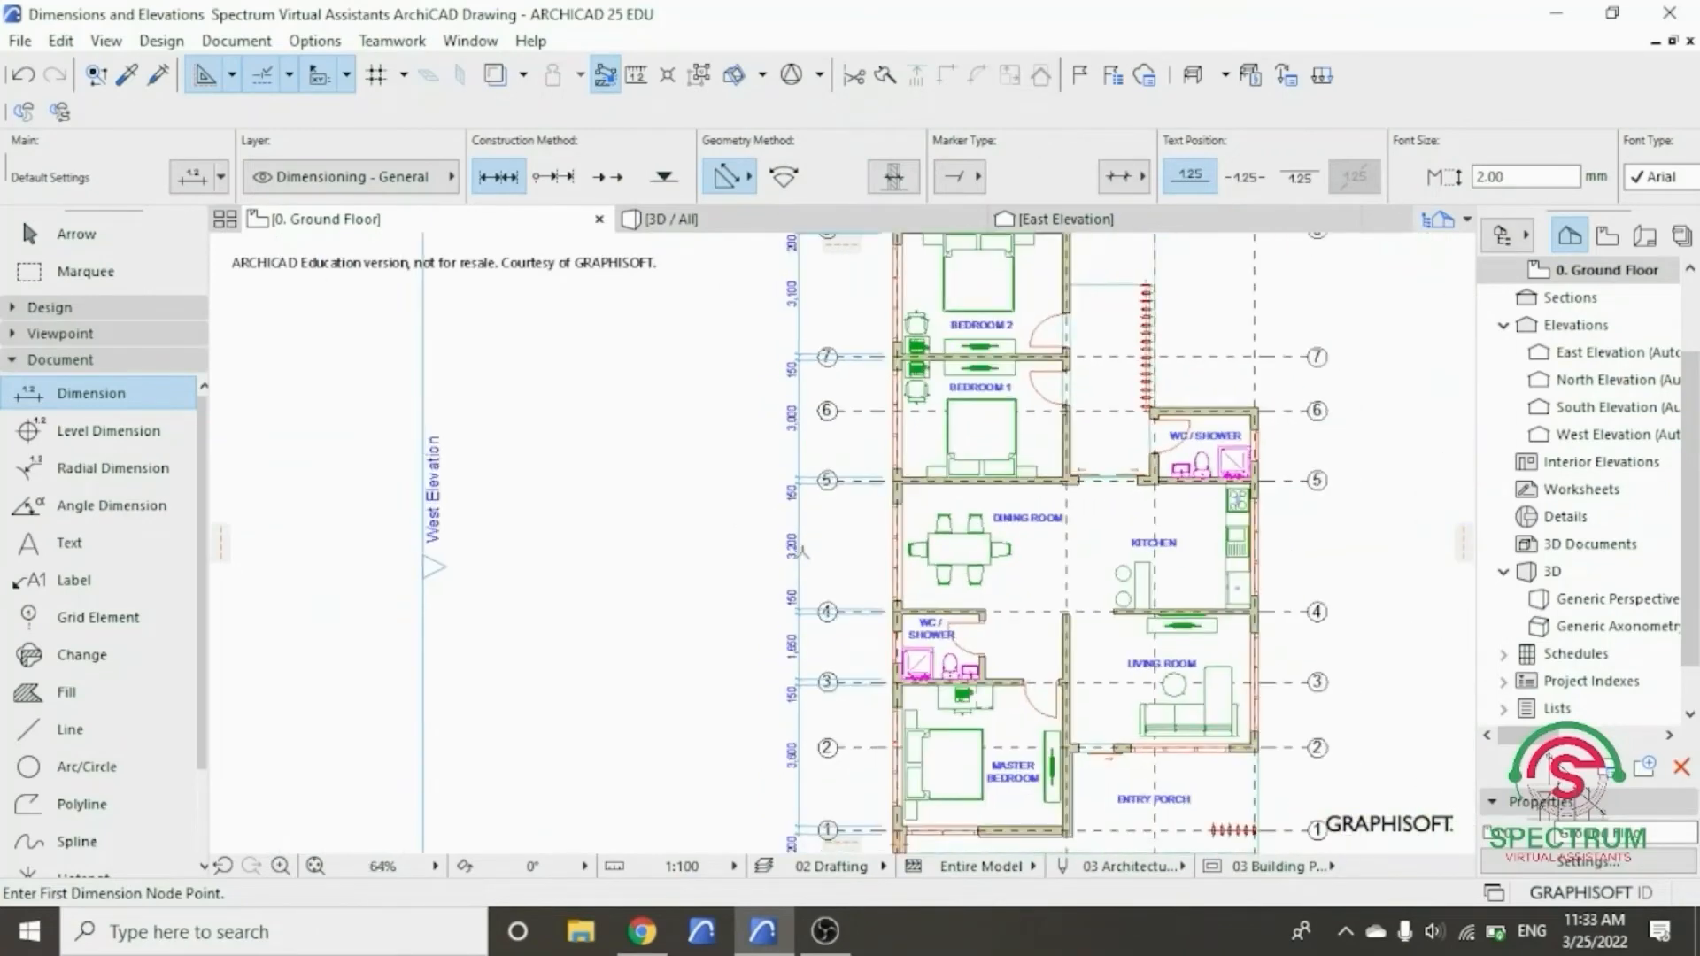
scroll(1000, 571, "up", 1)
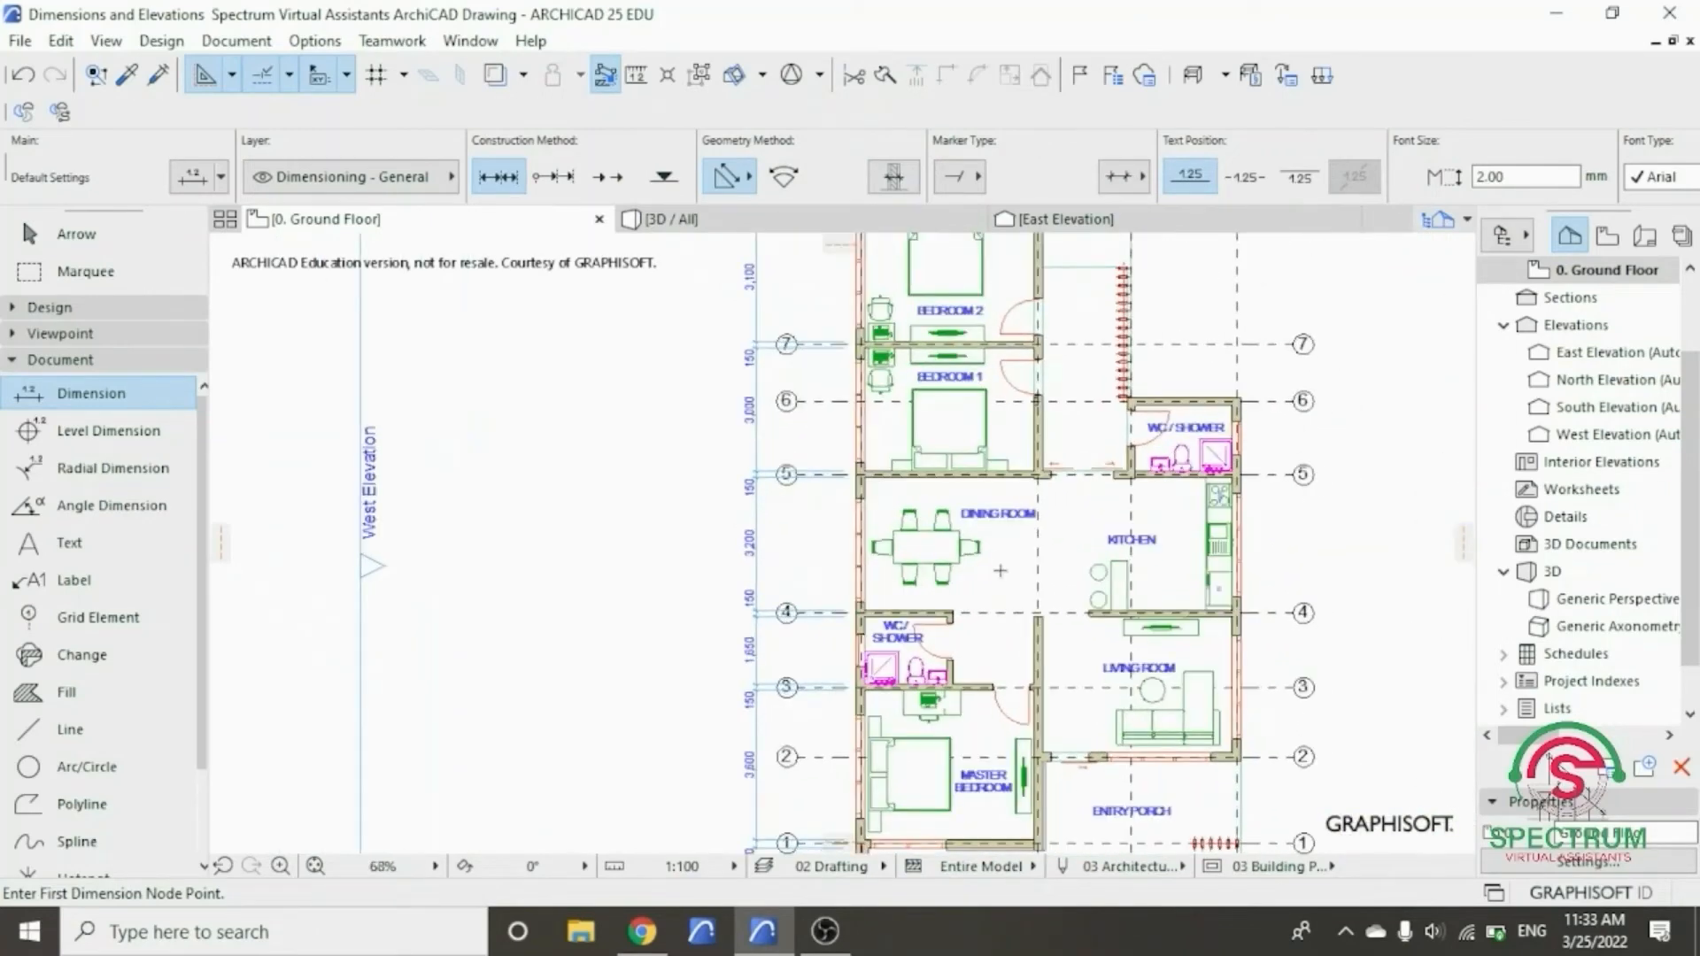
- Delete the existing vertical dimension chain along the west side of the ground floor plan
scroll(1000, 571, "up", 1)
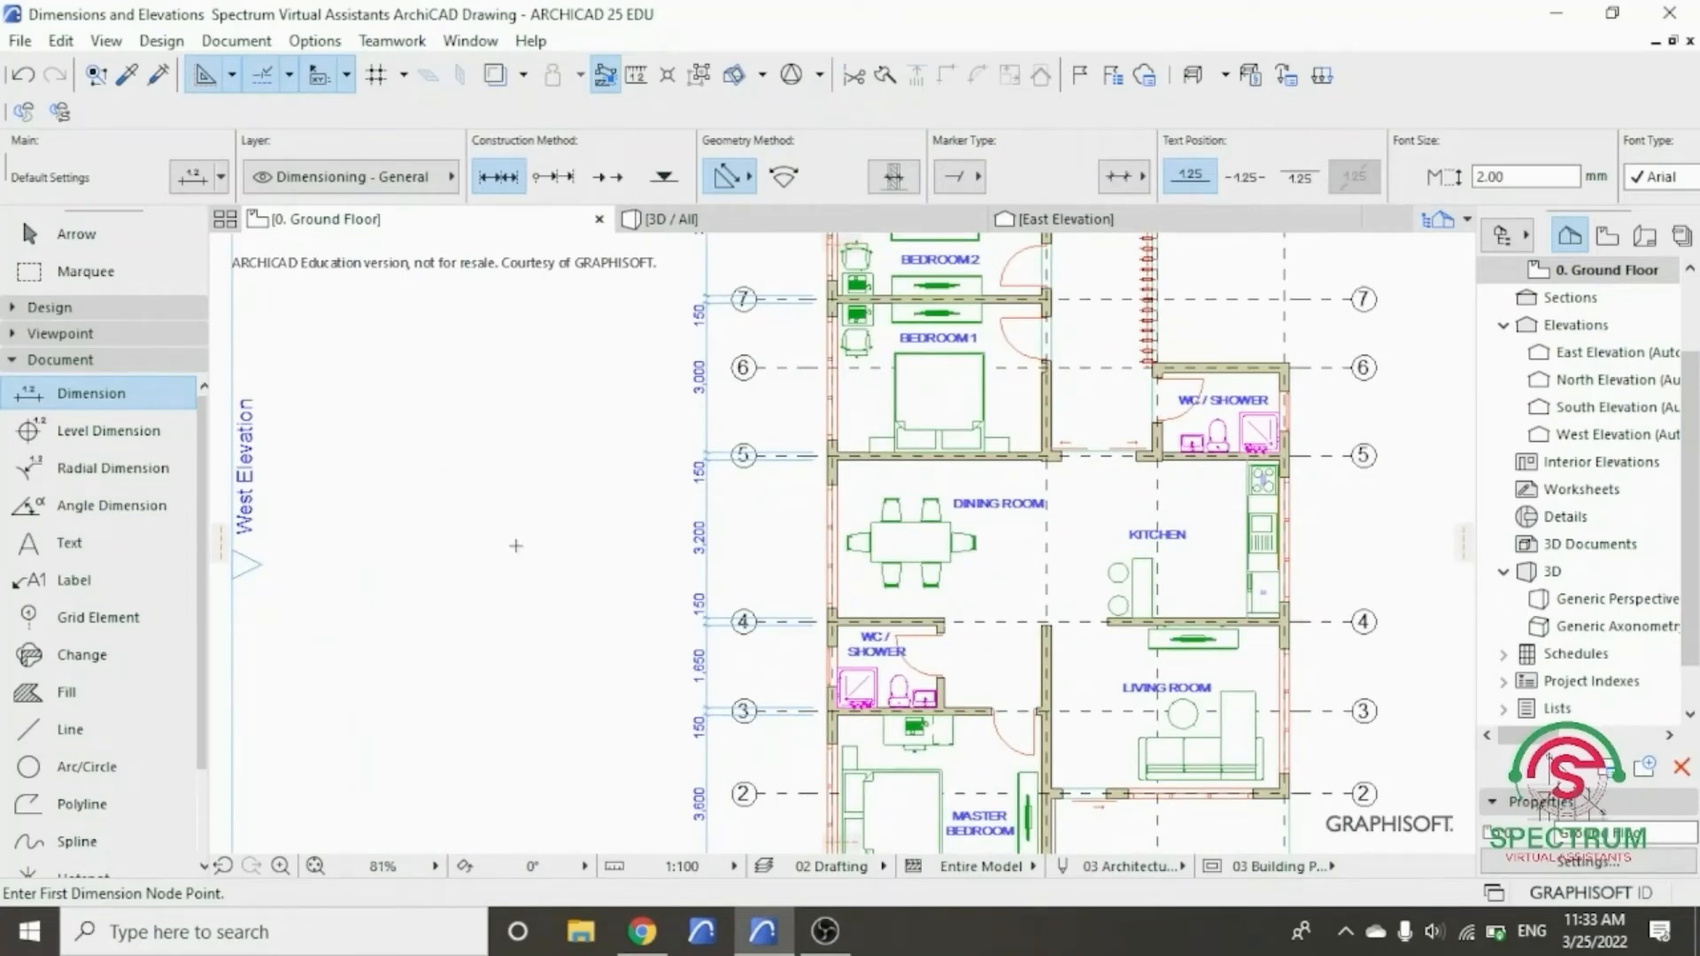
key("Escape")
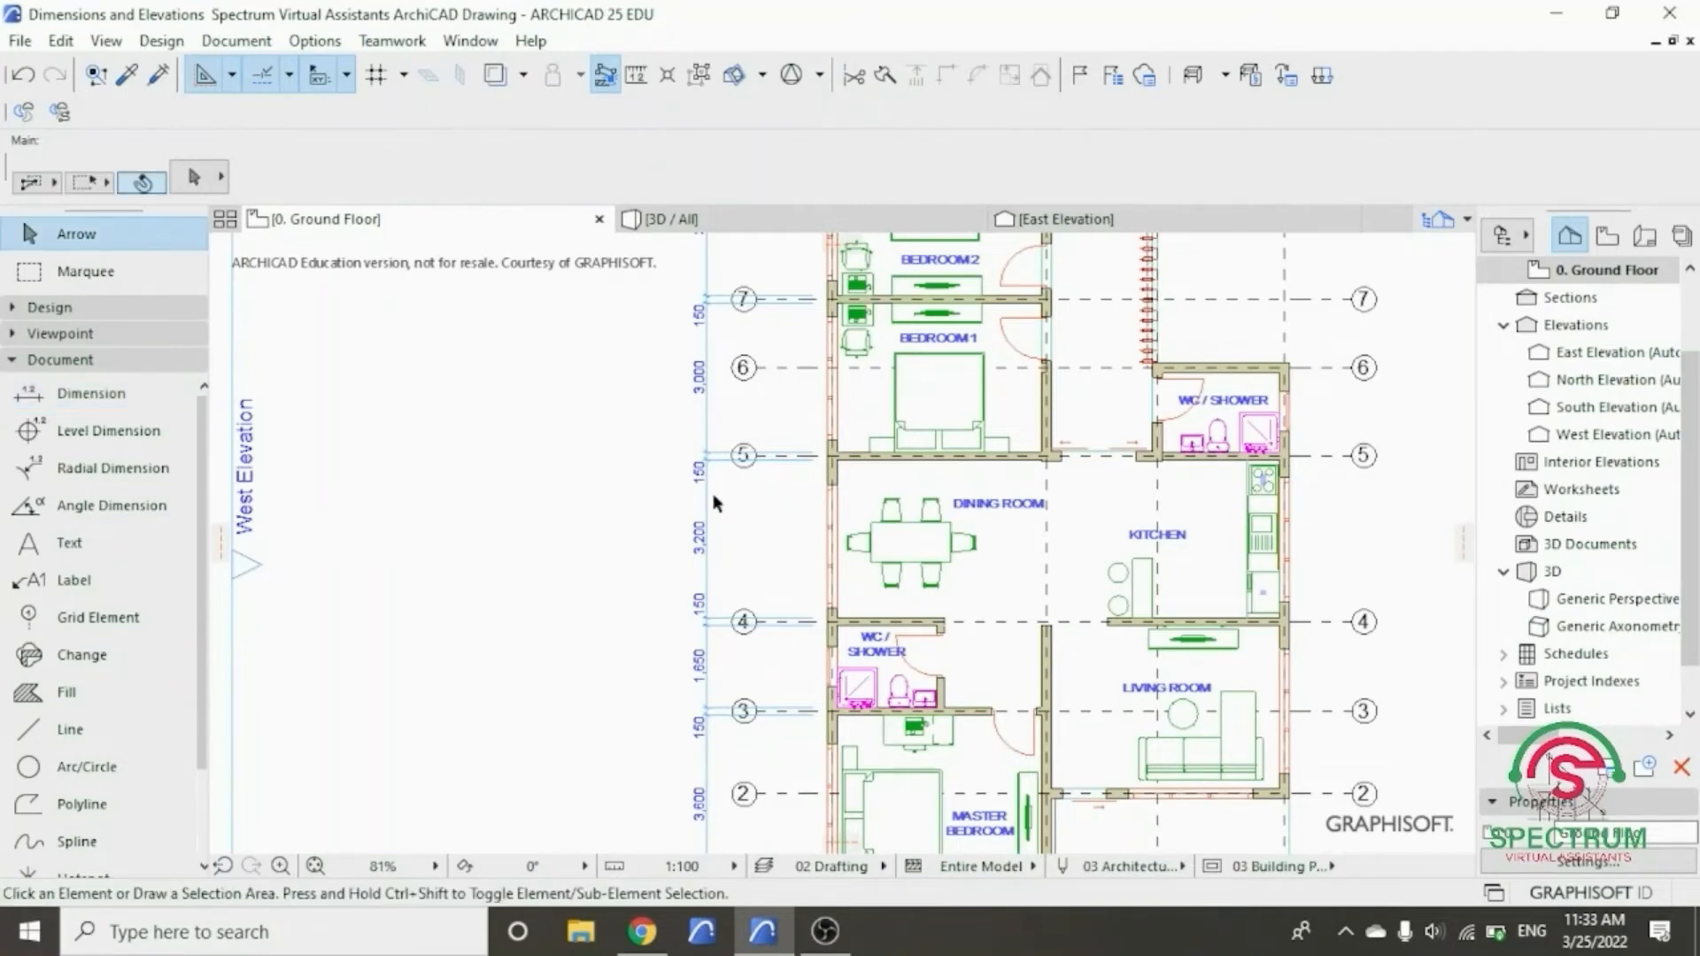
left_click(709, 500)
right_click(558, 463)
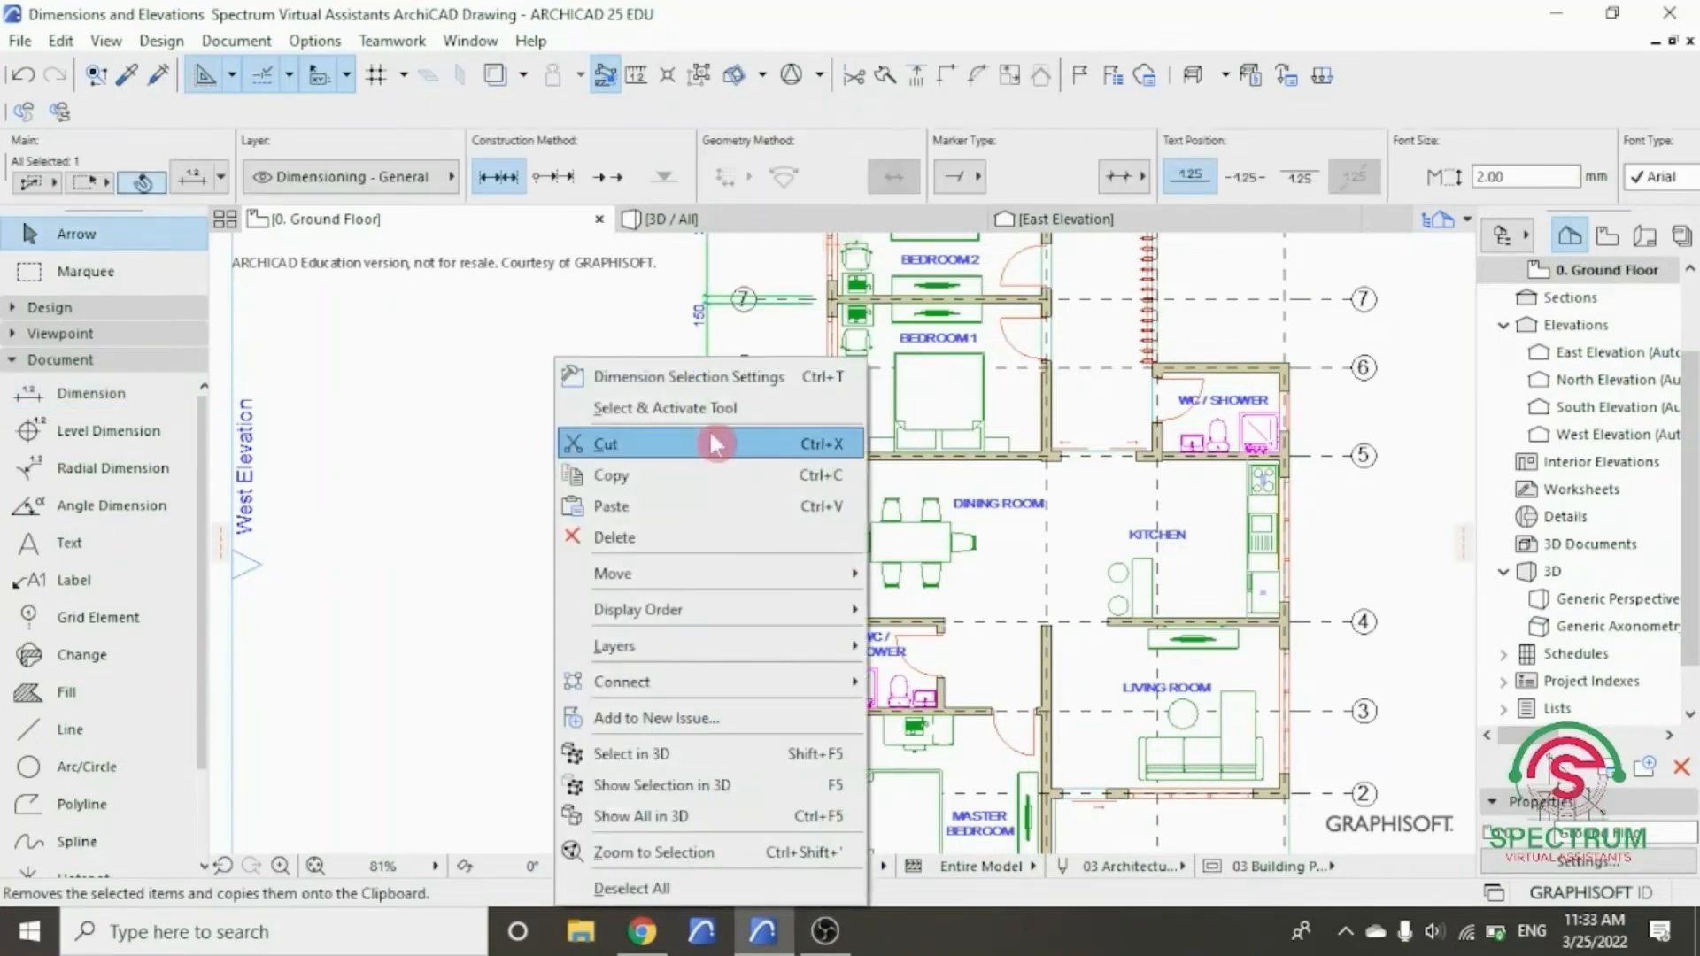
left_click(676, 532)
scroll(676, 532, "down", 5)
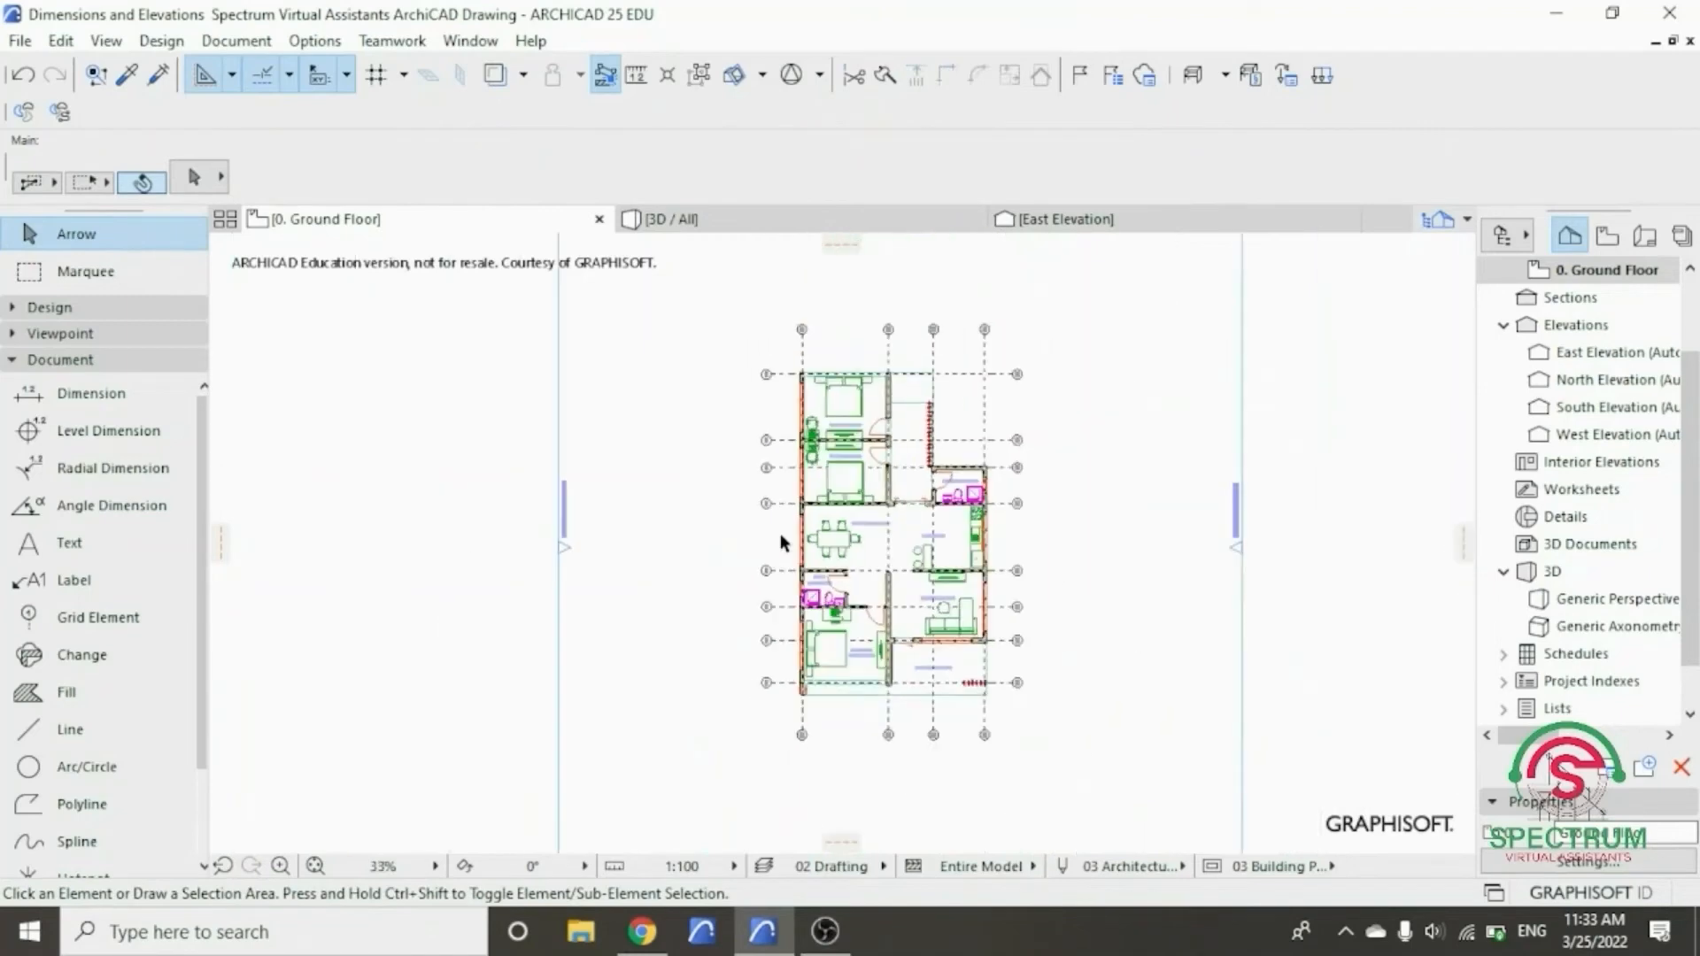
scroll(676, 523, "up", 2)
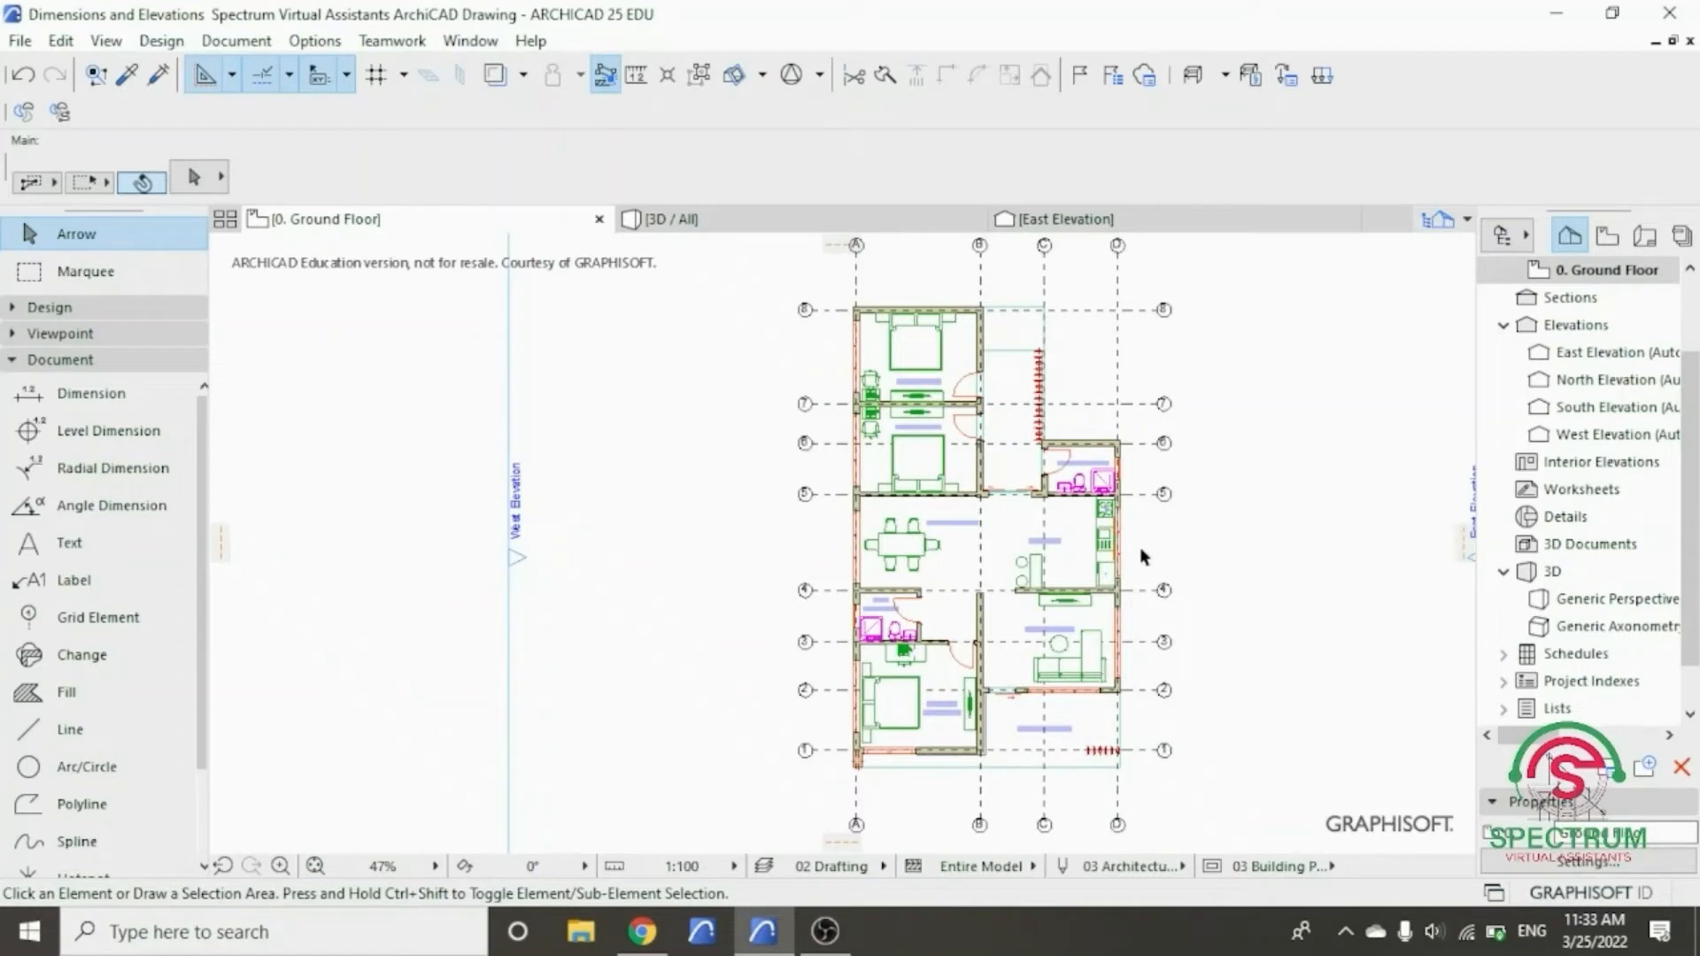
- Select all the walls of the ground floor plan using the Wall tool's select-all command
left_click(102, 307)
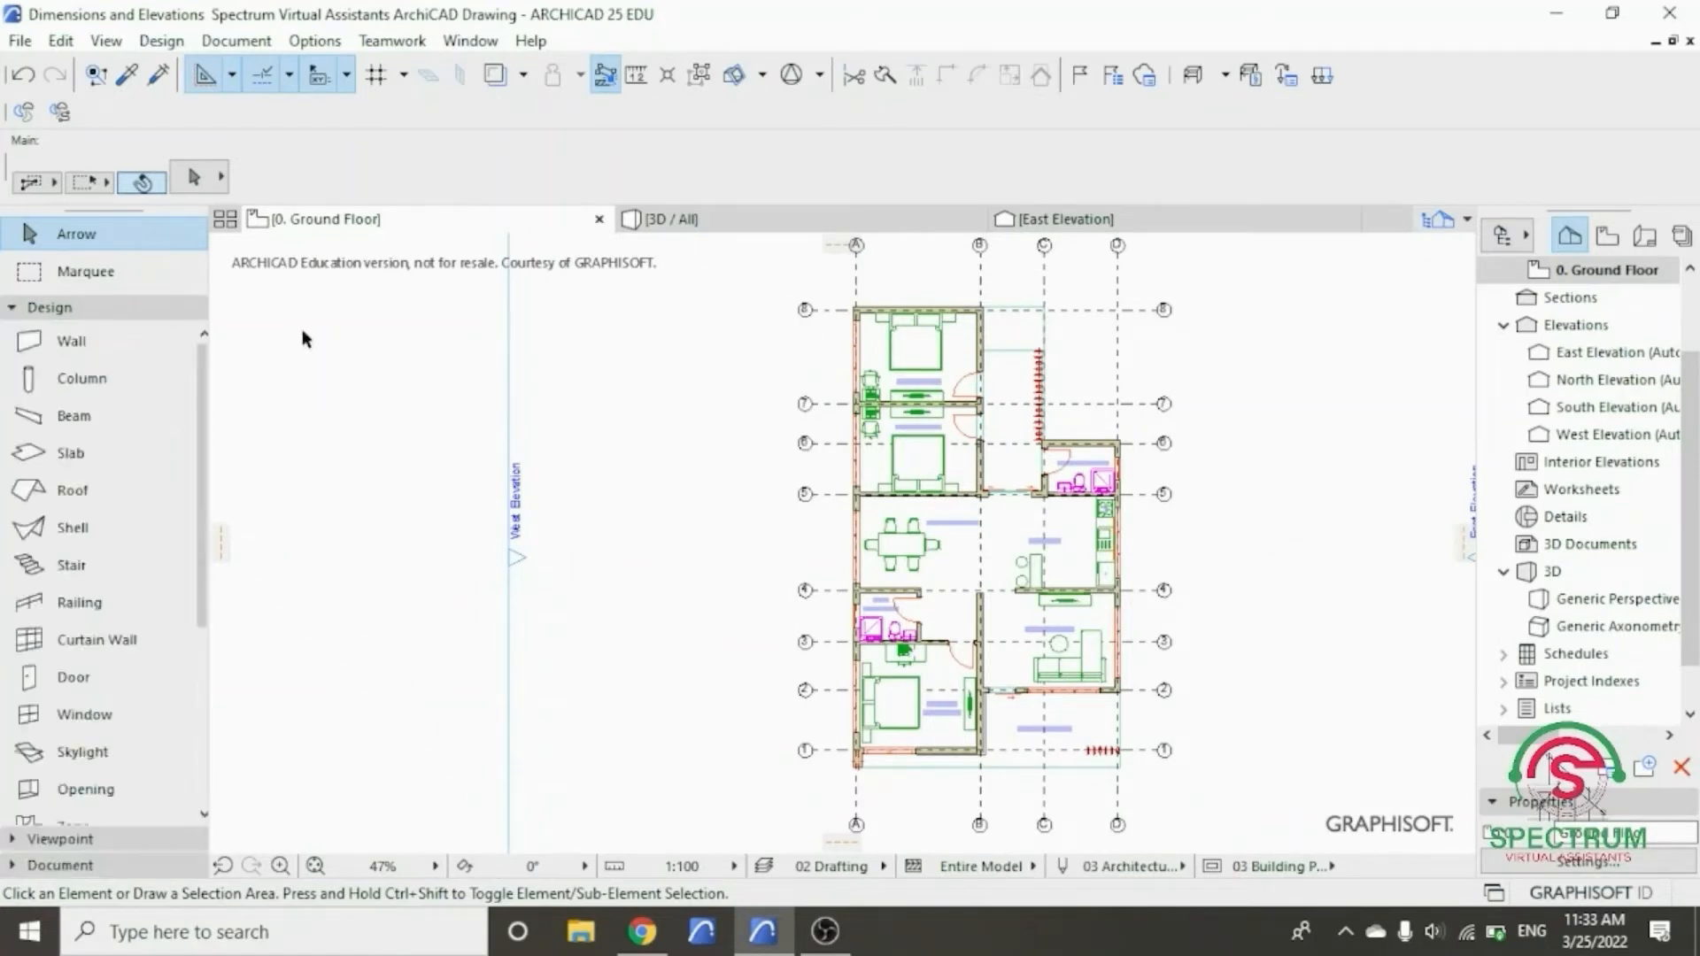
left_click(80, 345)
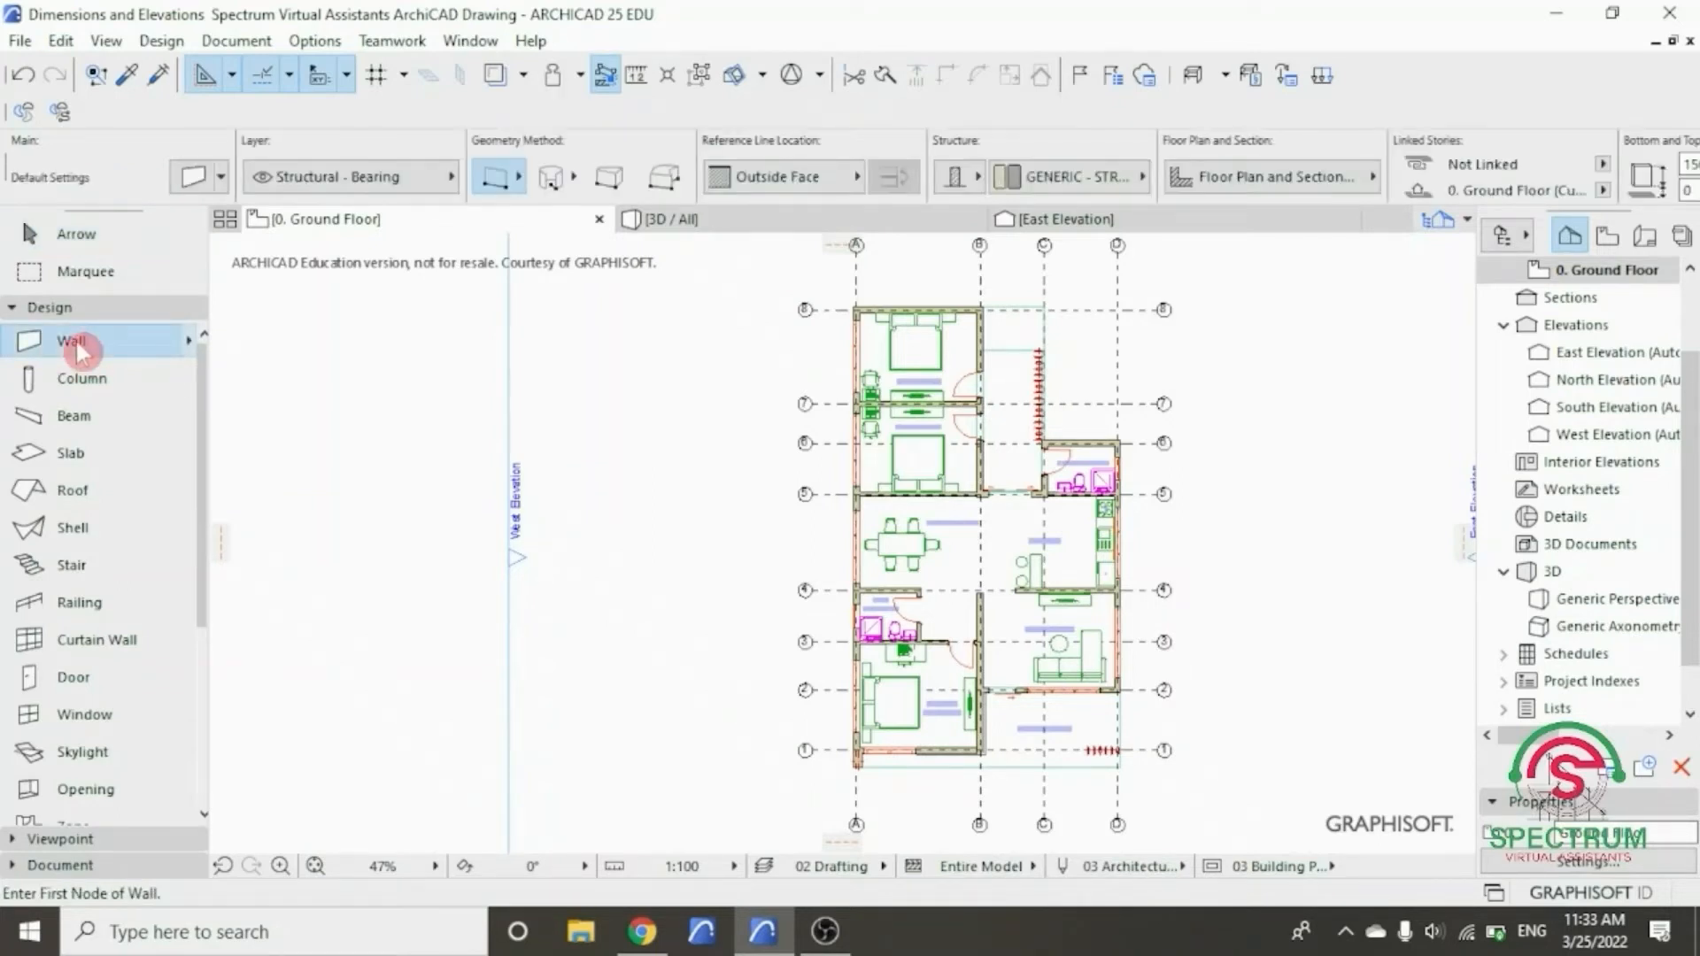
left_click(59, 42)
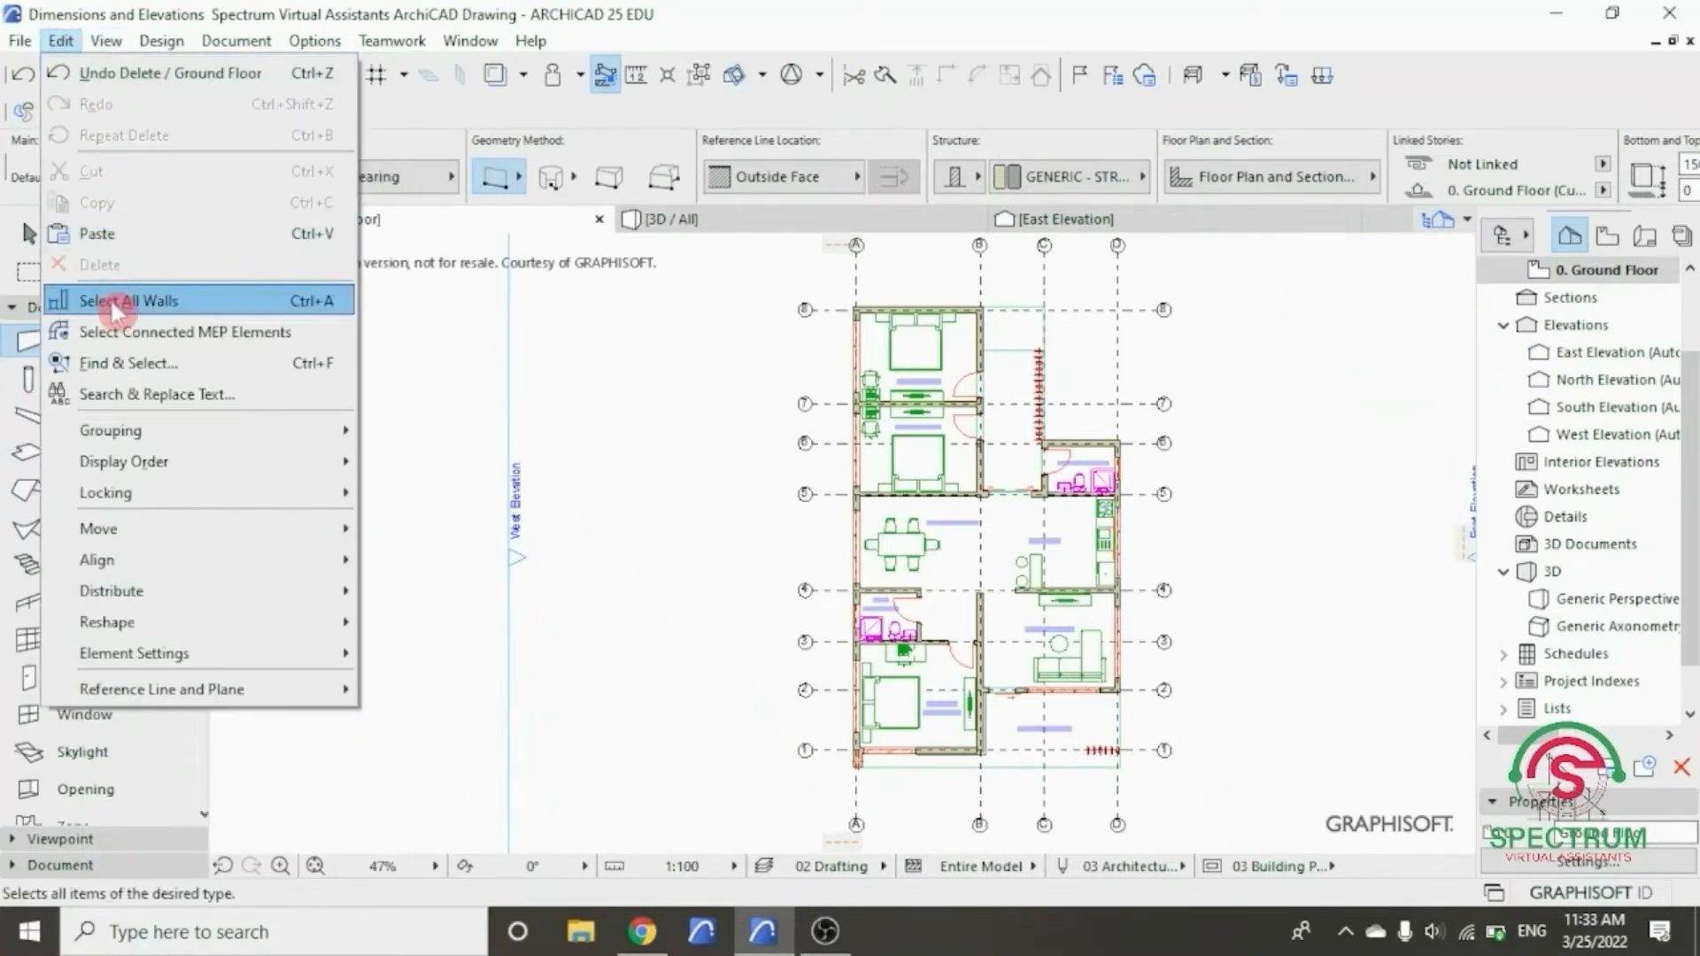
left_click(140, 303)
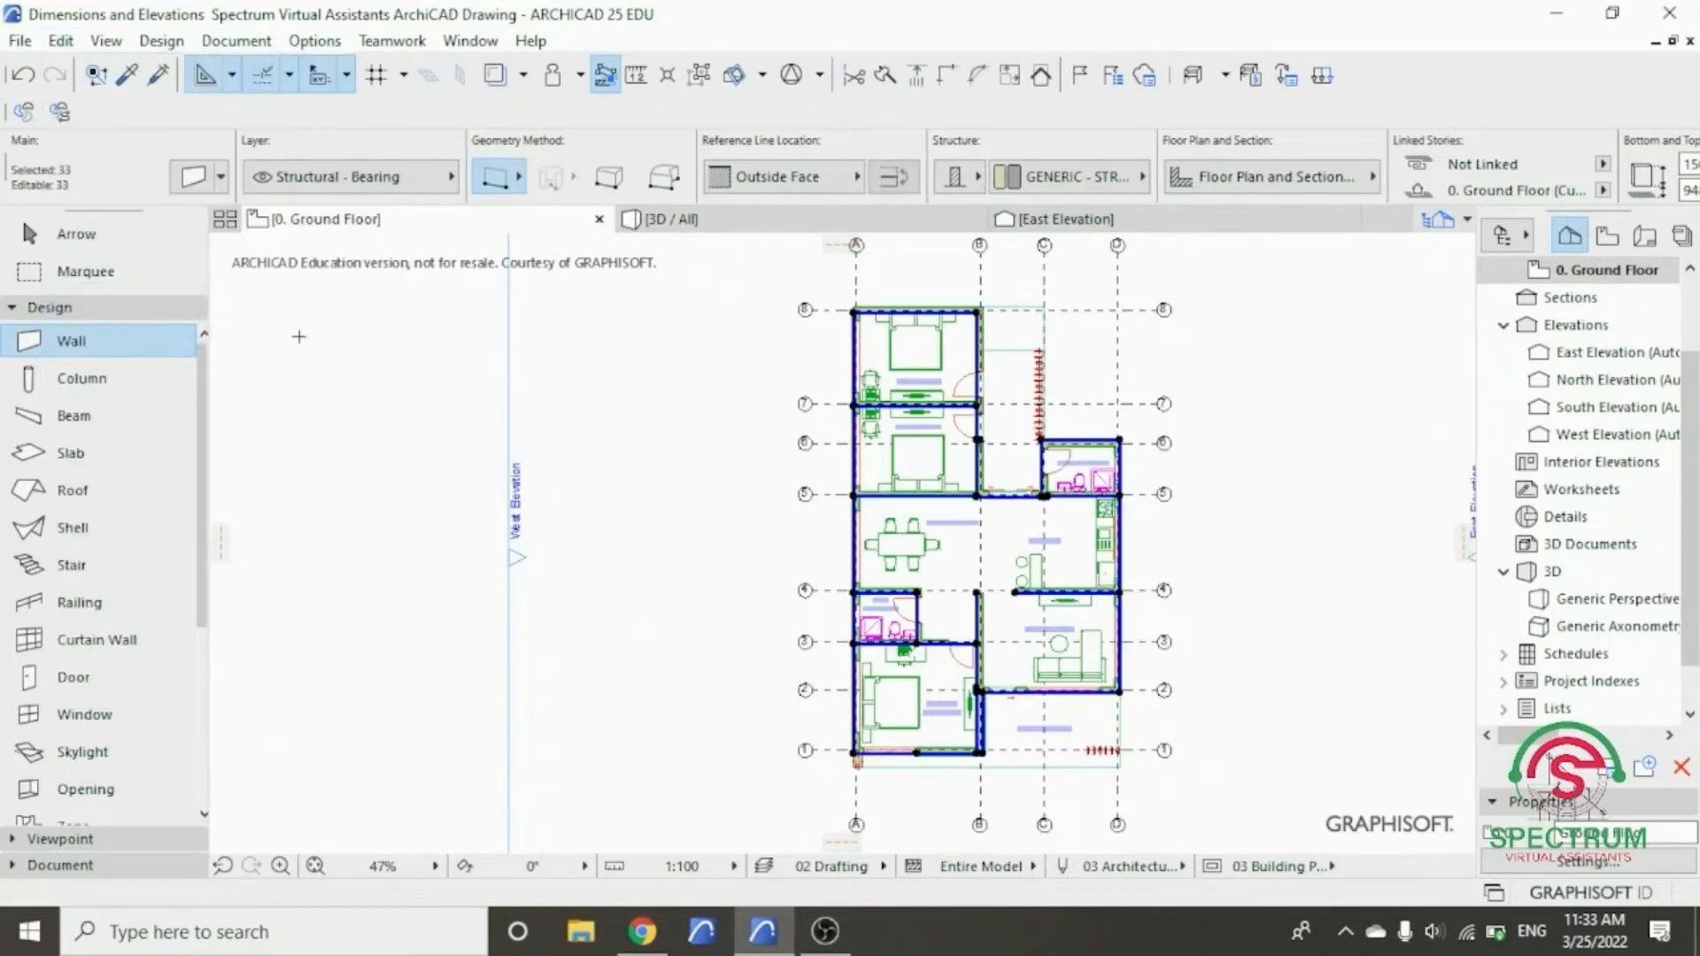
scroll(810, 298, "up", 2)
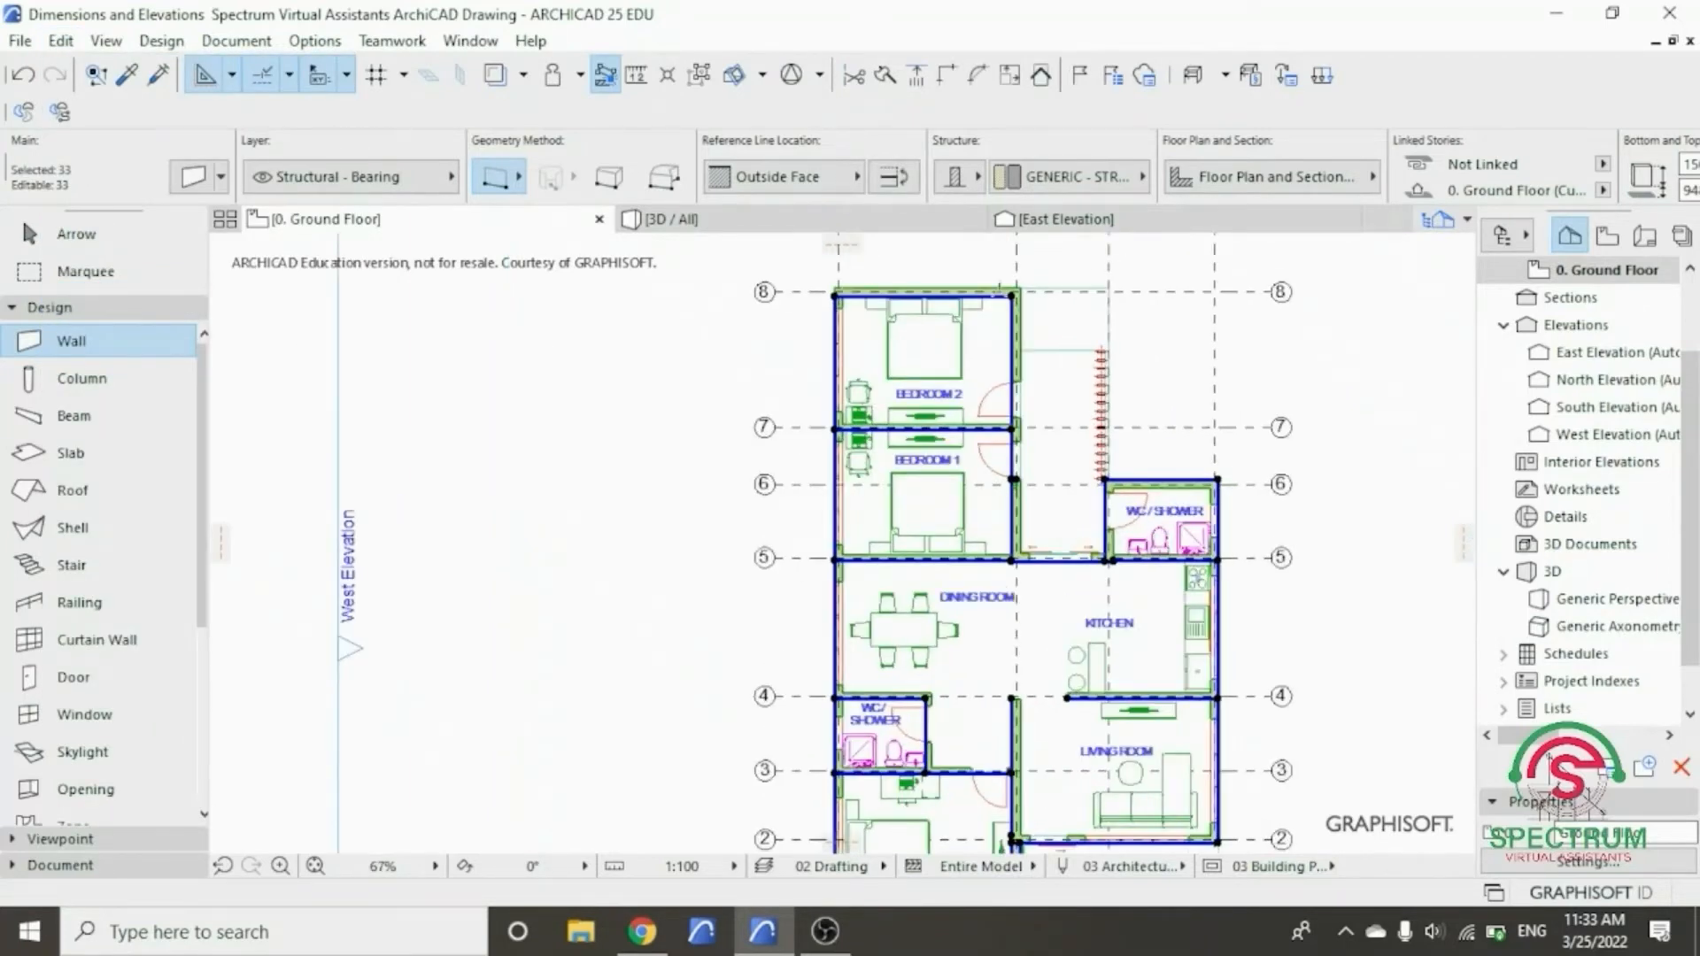
scroll(1121, 478, "down", 3)
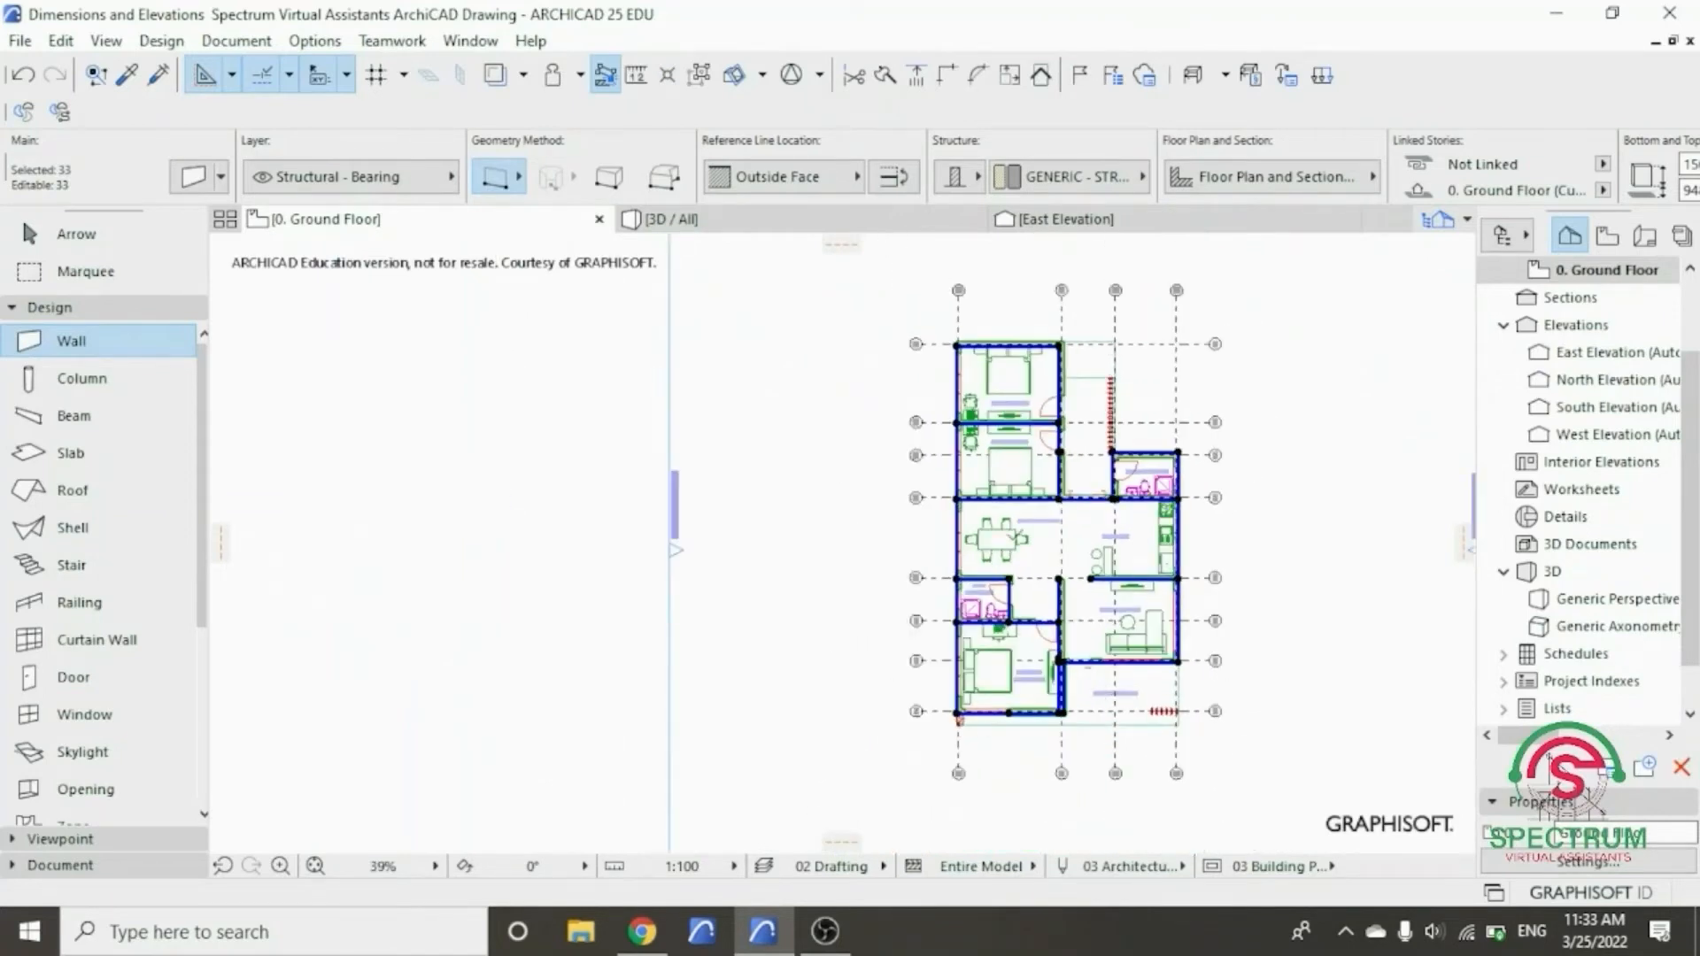
scroll(974, 505, "up", 2)
scroll(1191, 530, "down", 2)
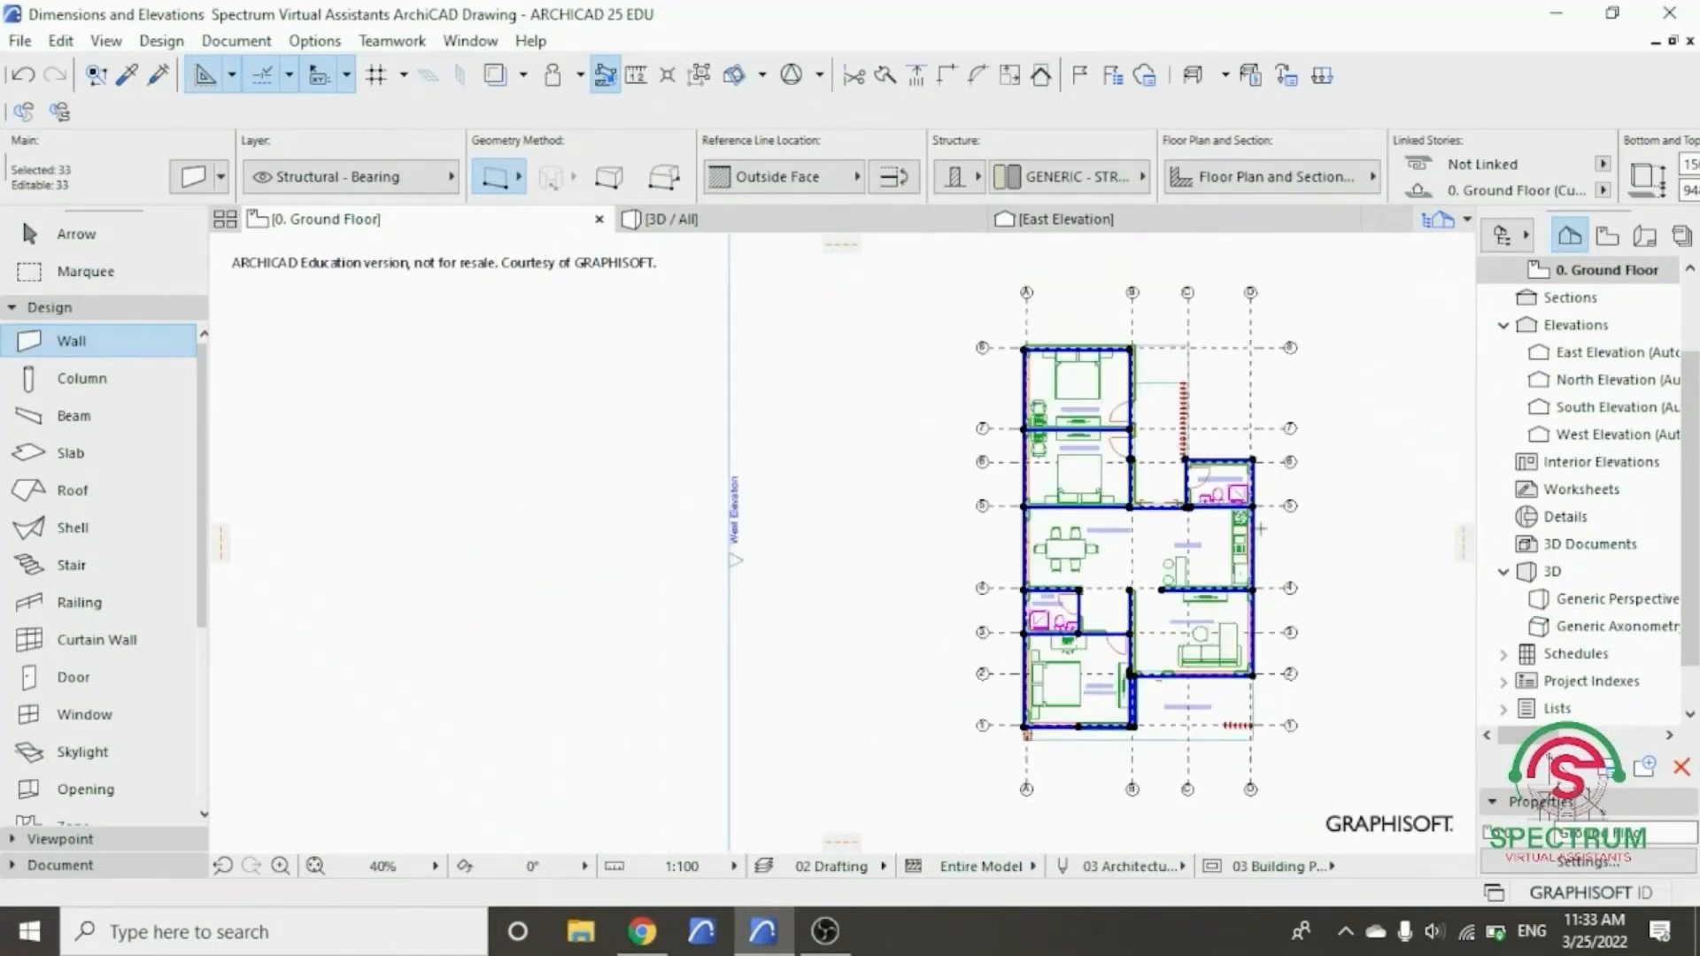
scroll(1340, 535, "up", 4)
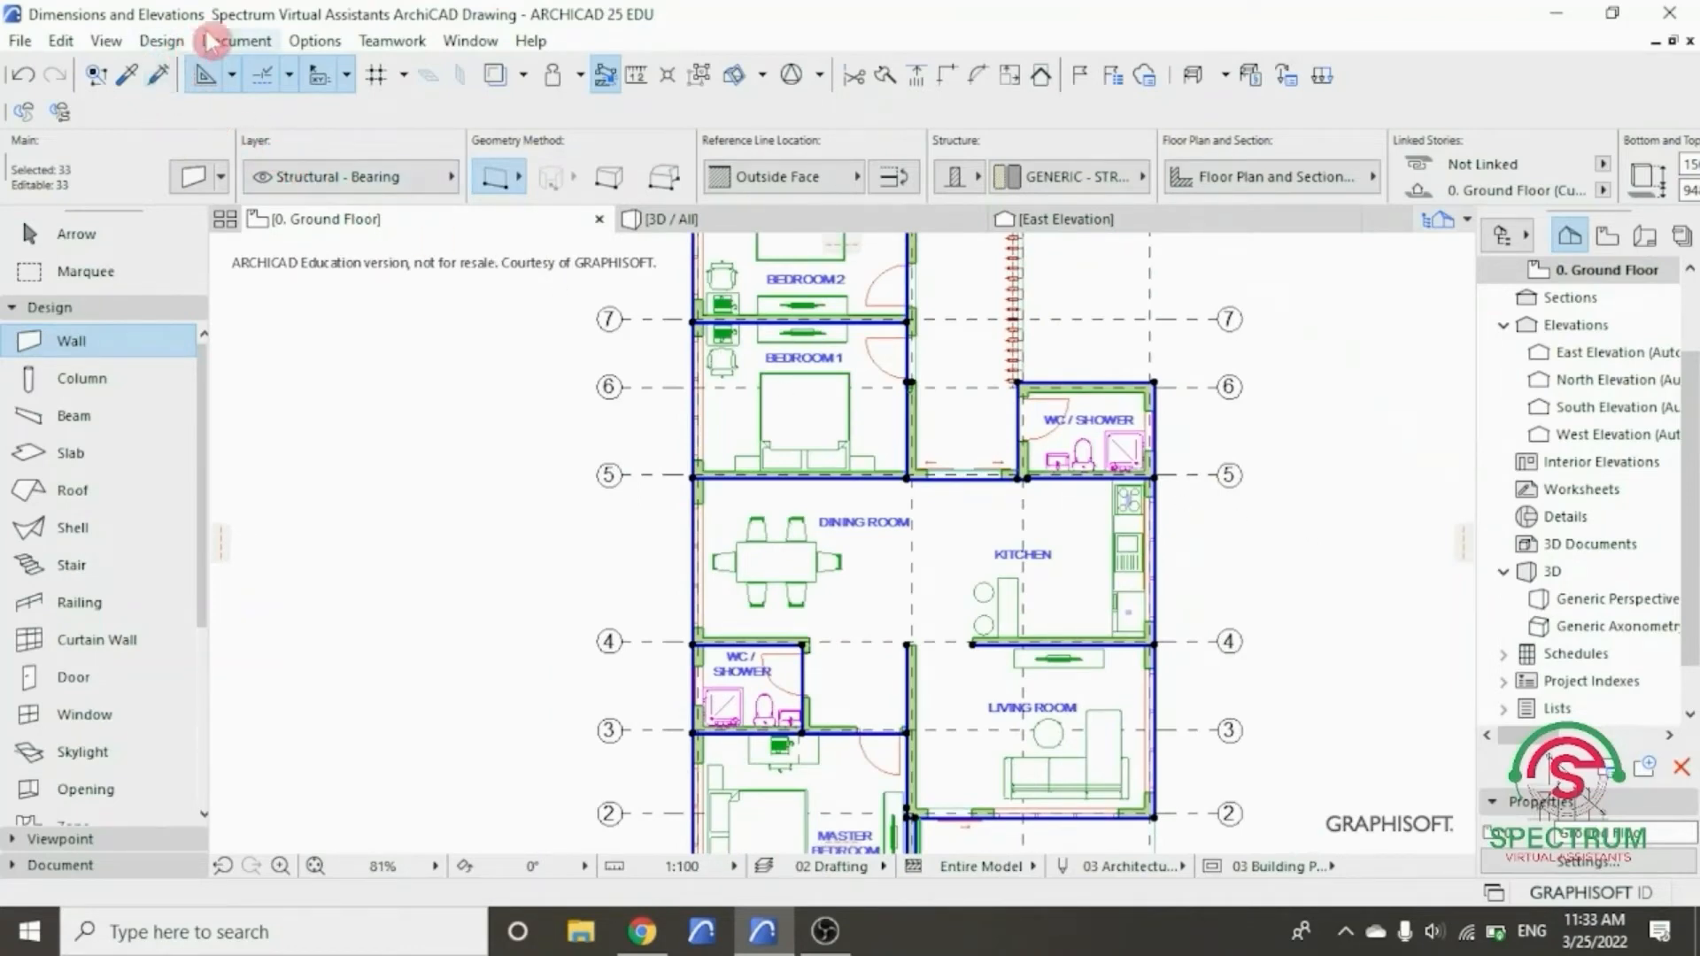
- Open the automatic Exterior Dimensioning settings for the selected walls
left_click(237, 42)
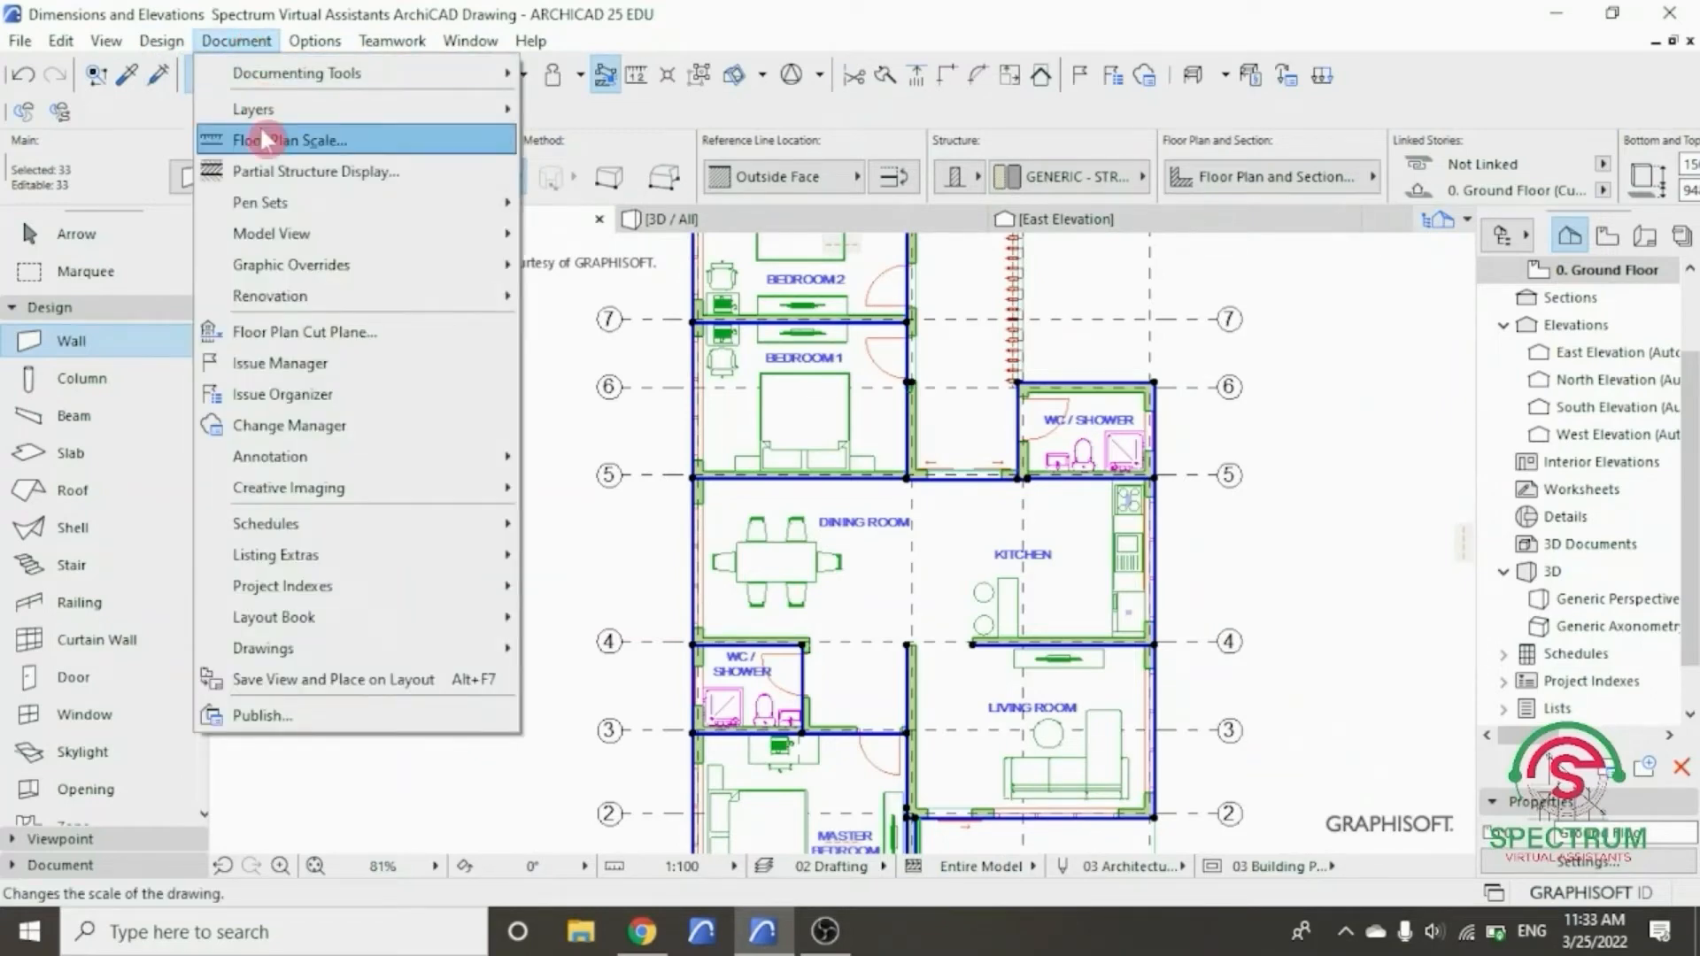
mouse_move(280, 451)
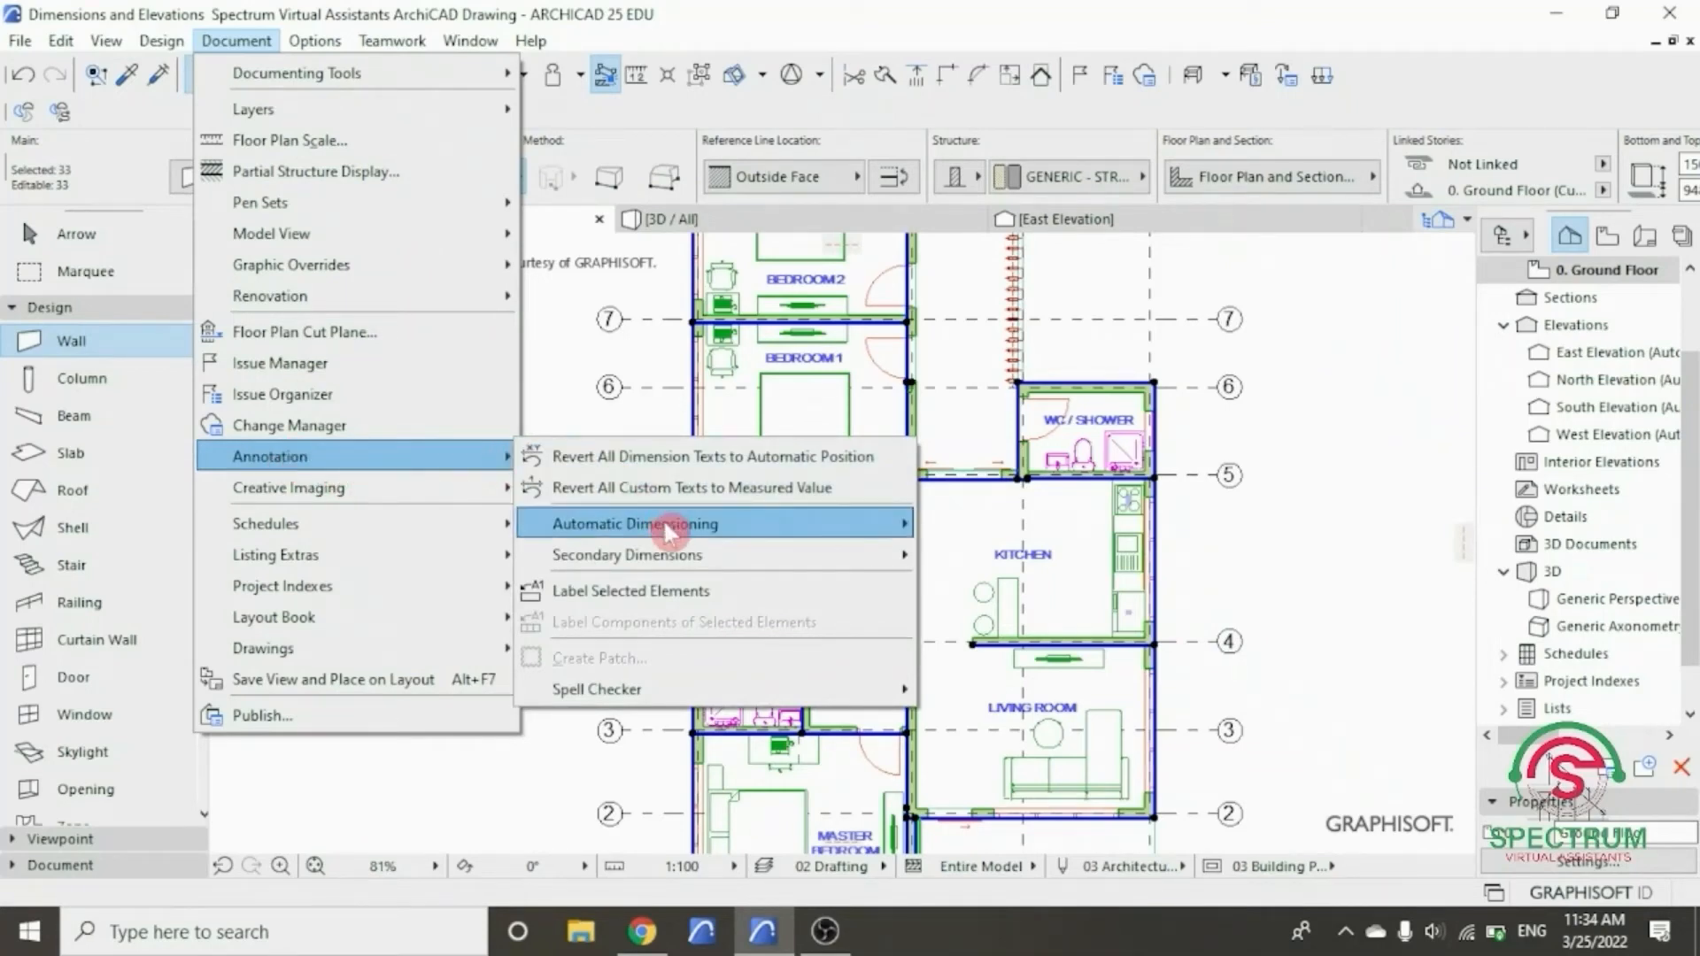
mouse_move(651, 526)
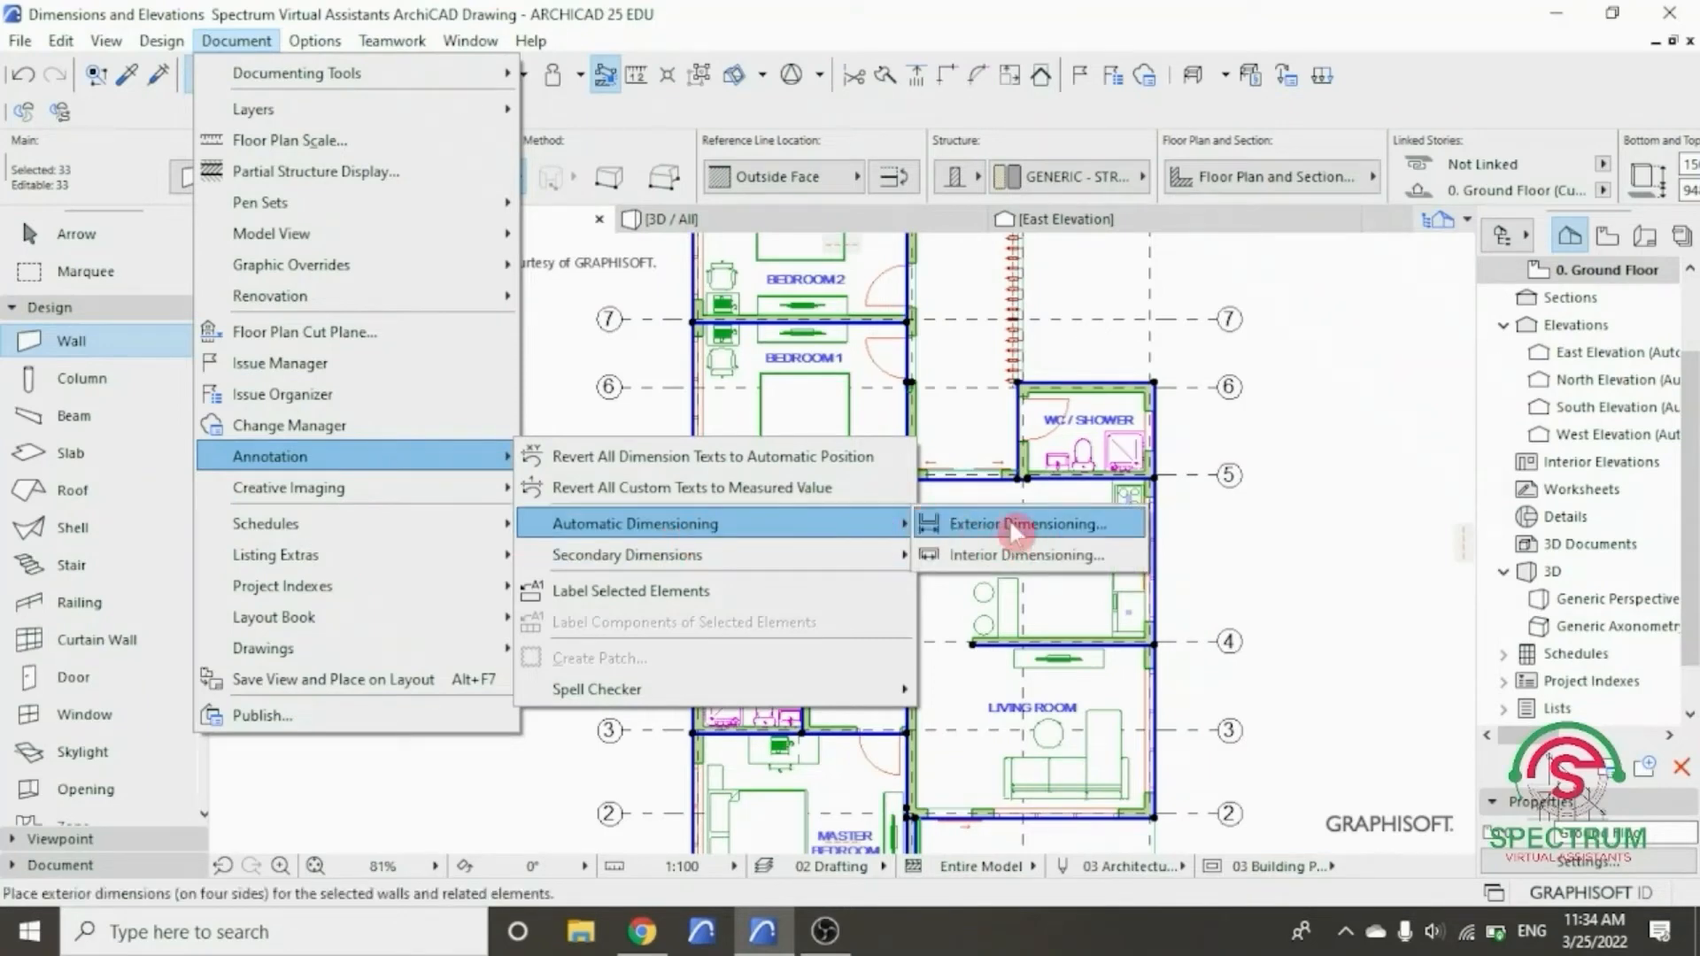
left_click(982, 524)
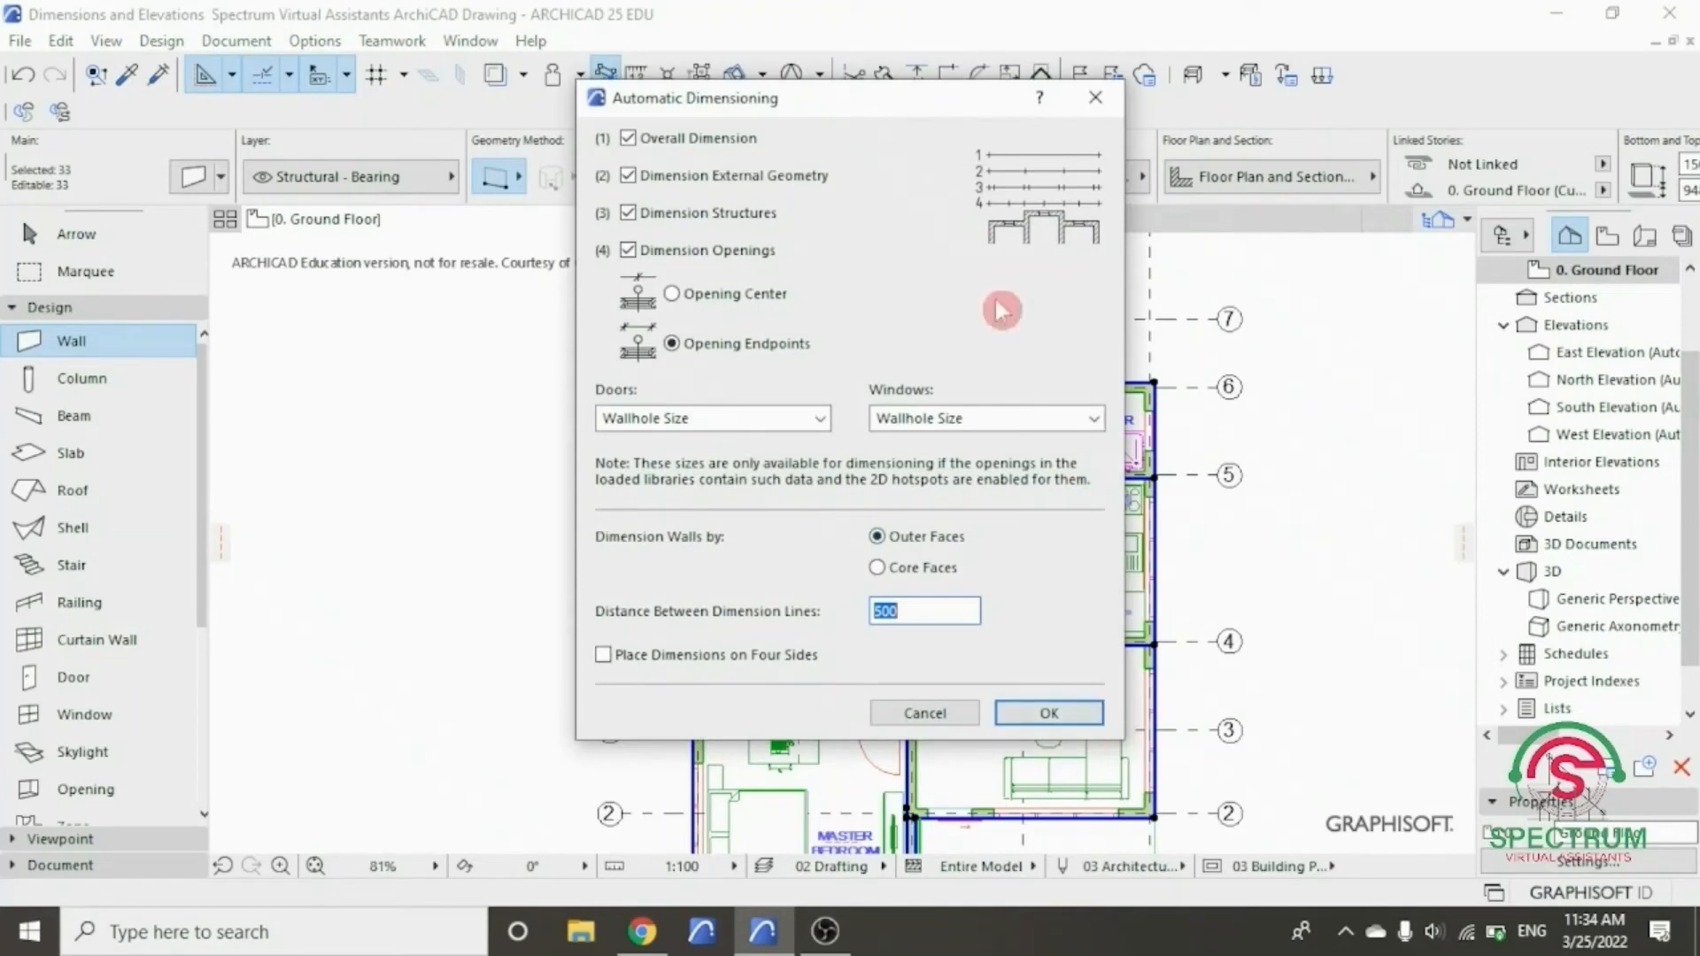
left_click_drag(921, 110, 937, 162)
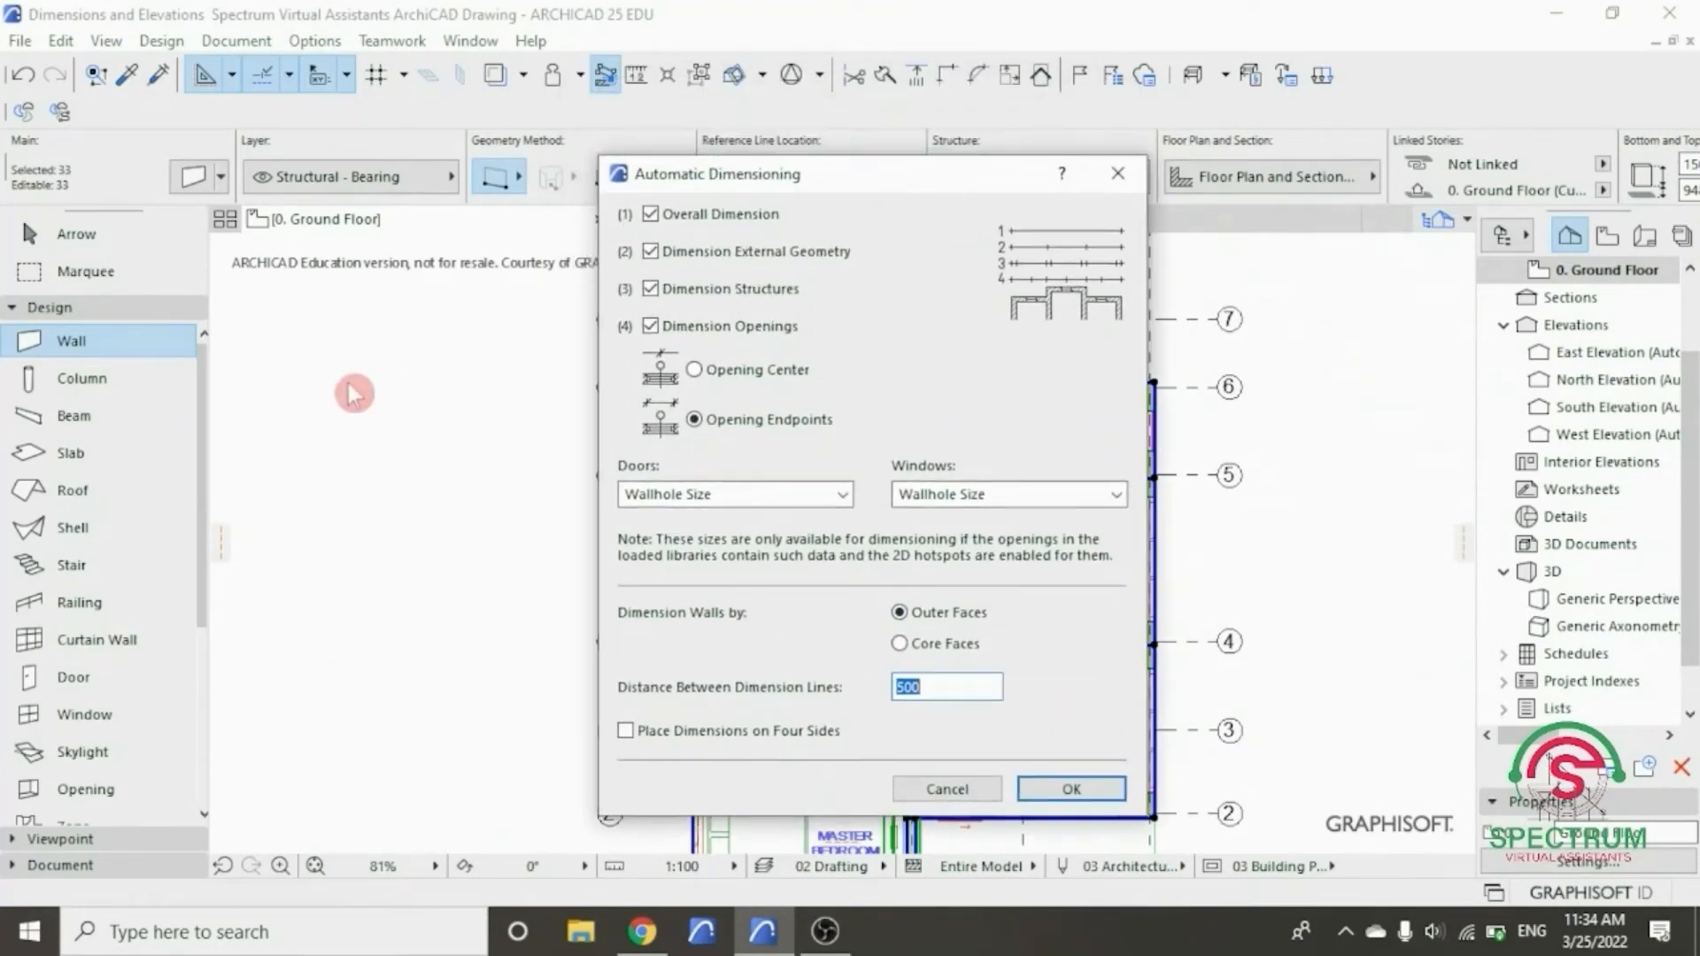
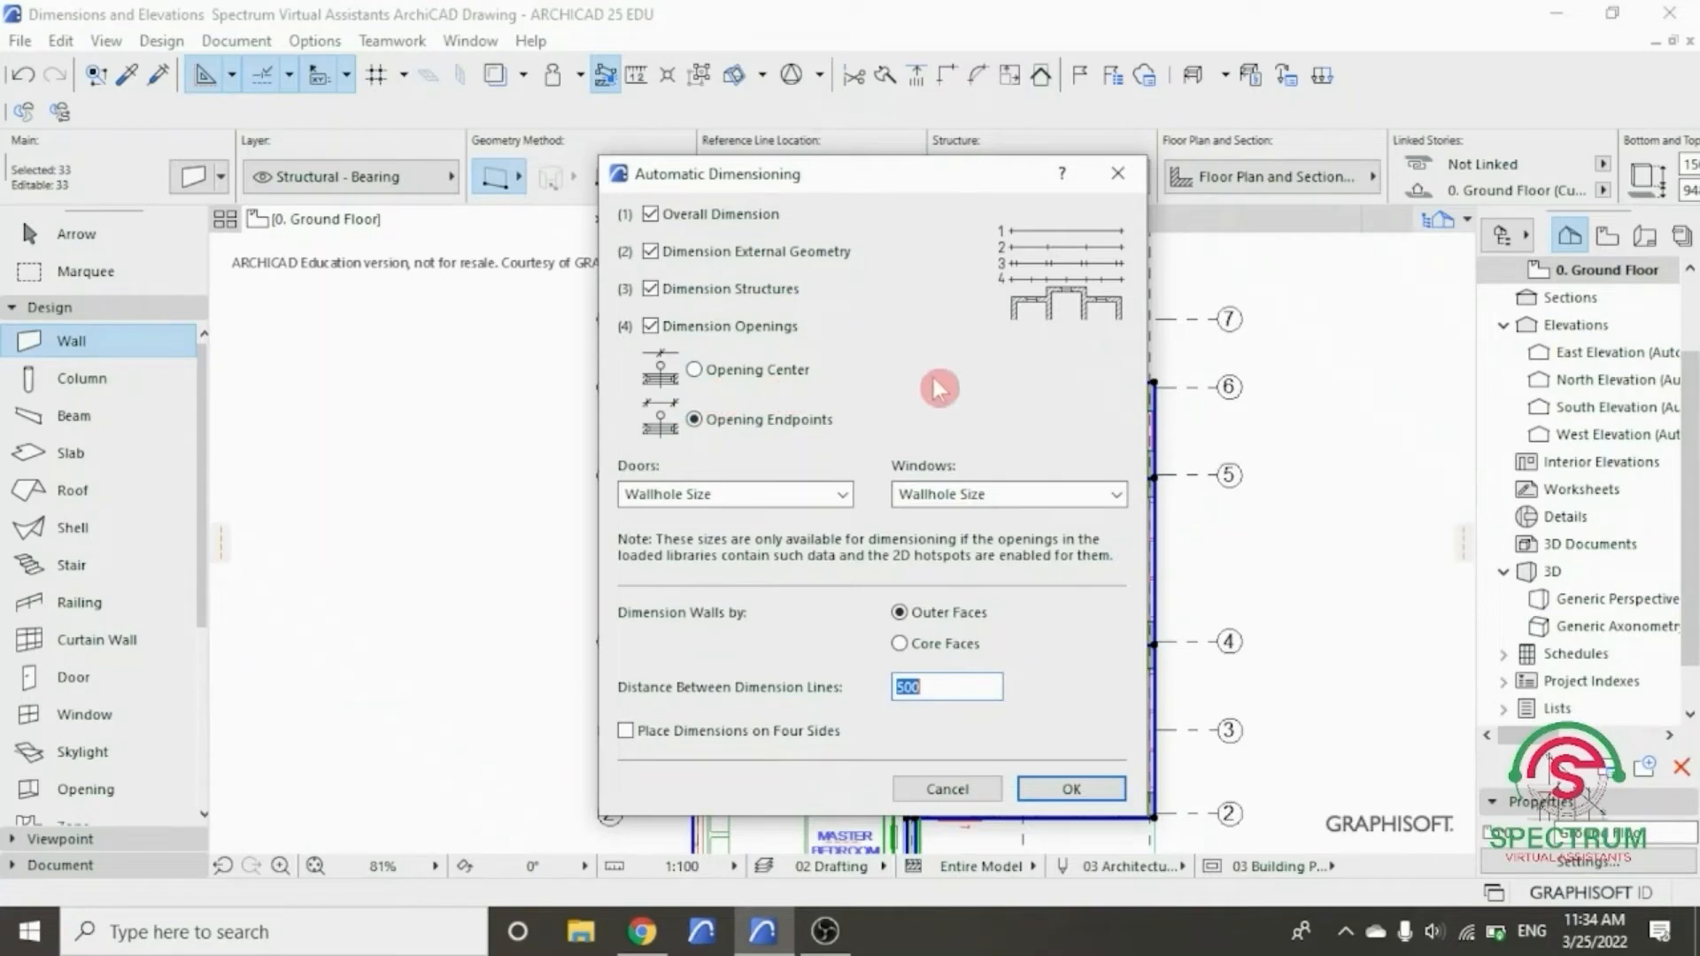
- Keep Wallhole Size for doors and windows, enable placing dimensions on four sides, and accept the automatic dimensioning settings
left_click(841, 496)
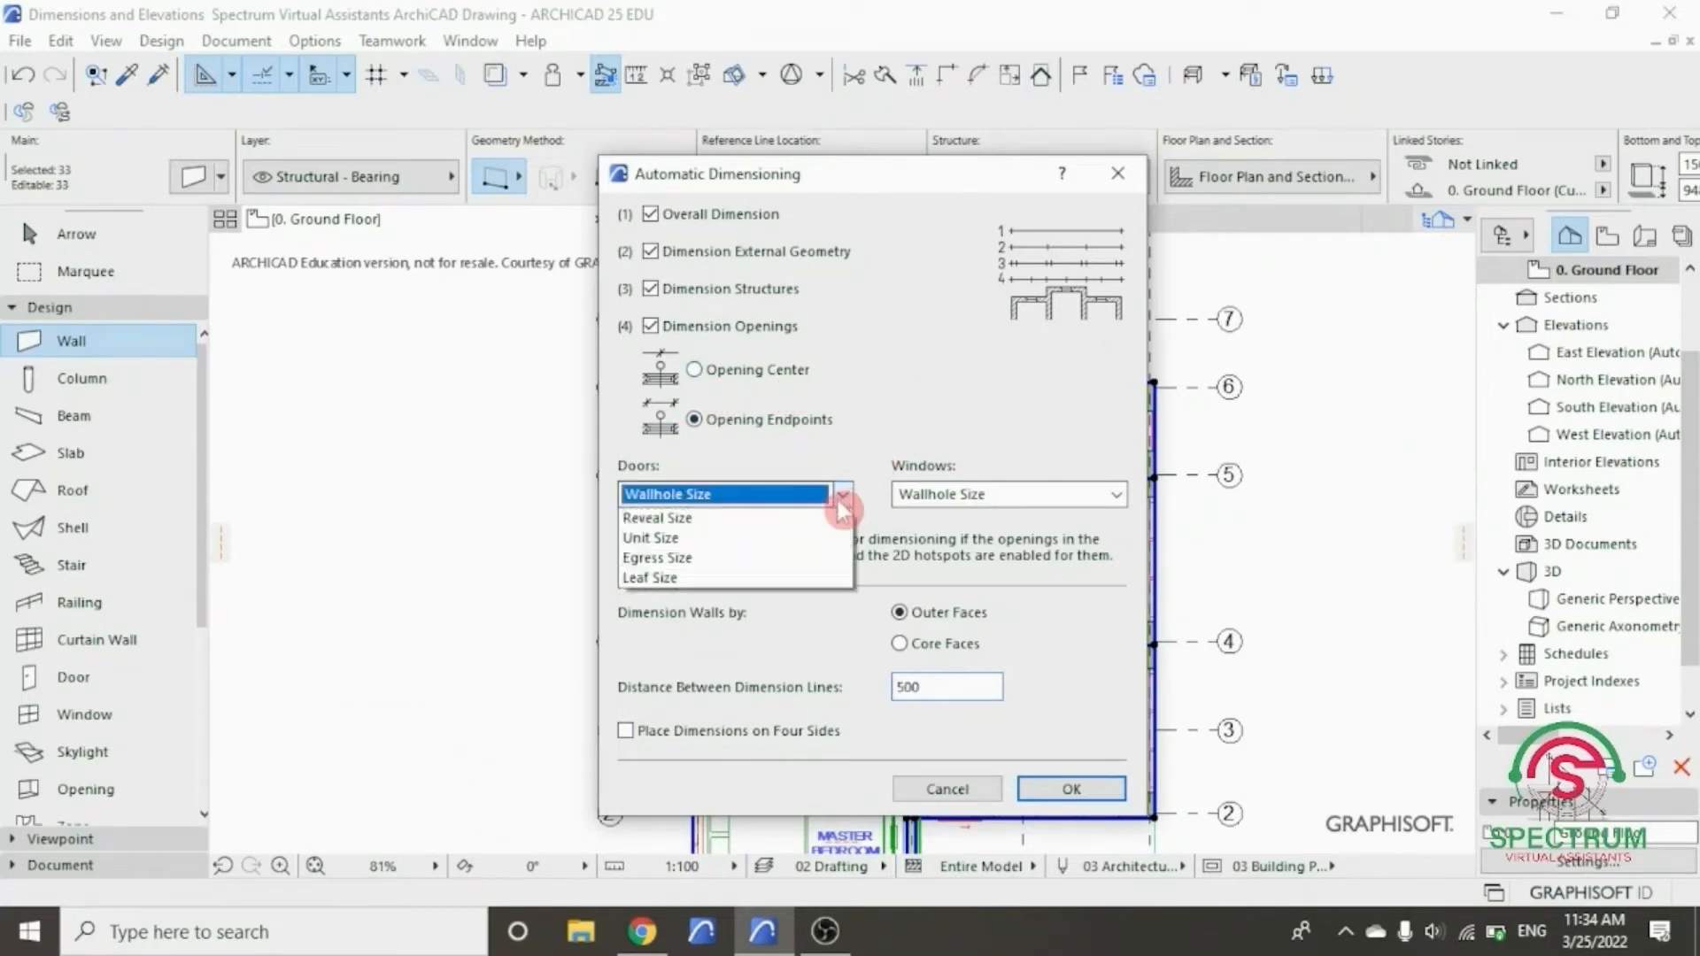
left_click(841, 507)
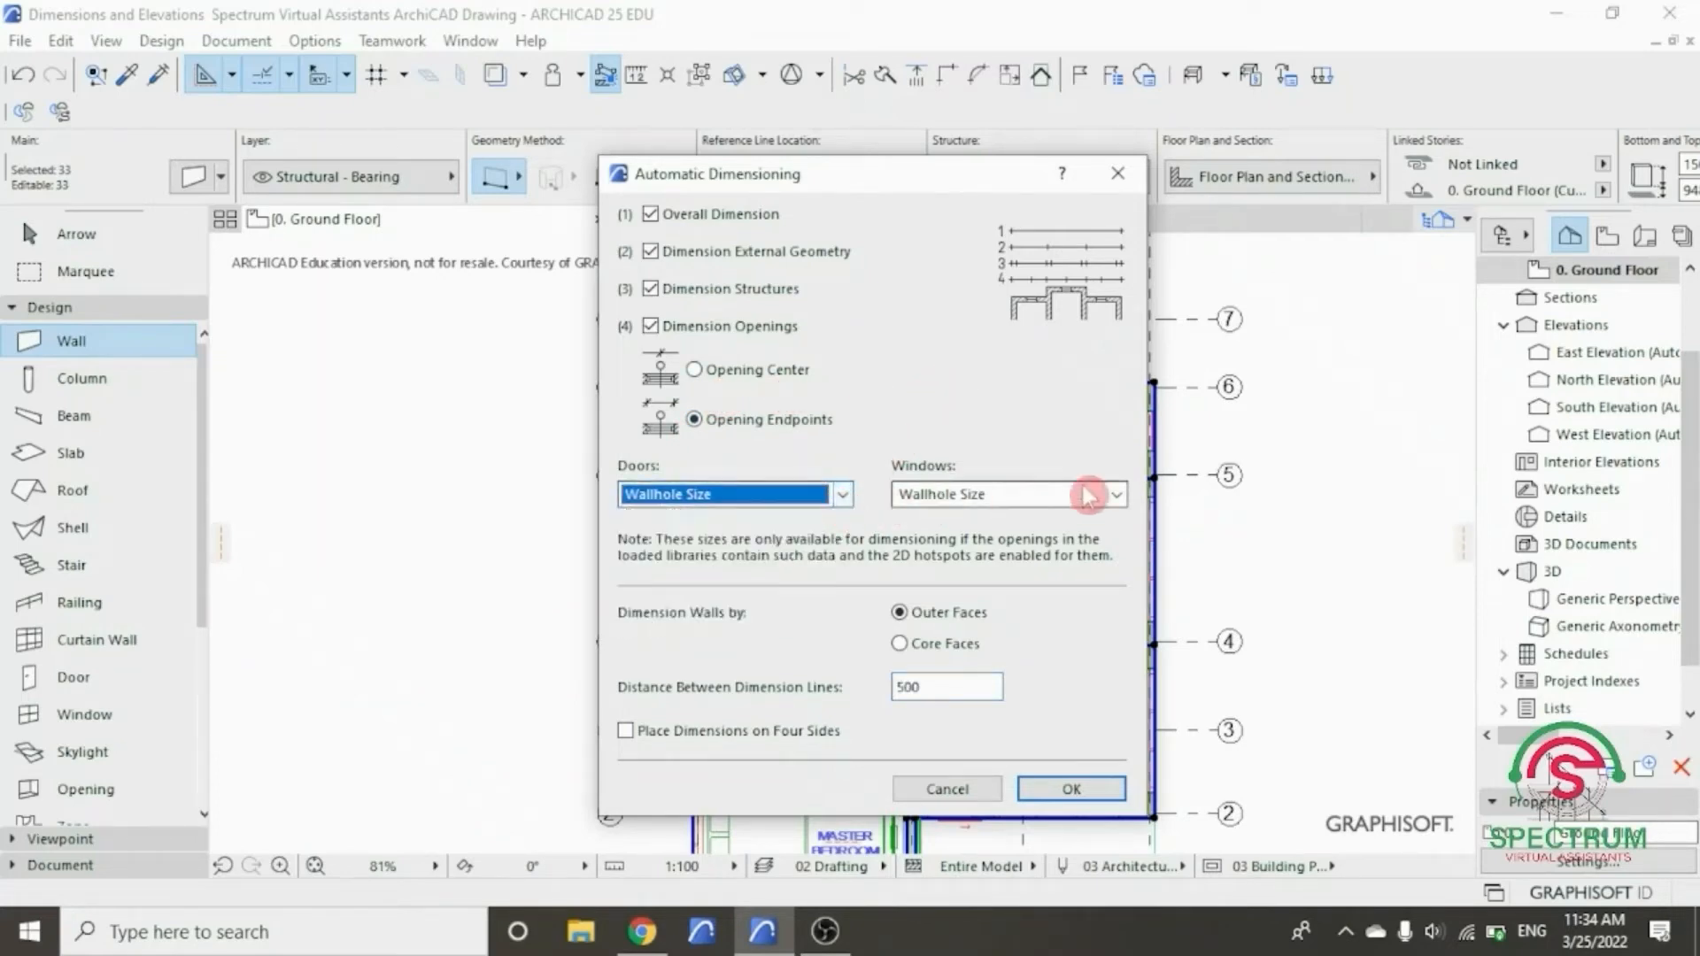
left_click(1117, 501)
left_click(1118, 498)
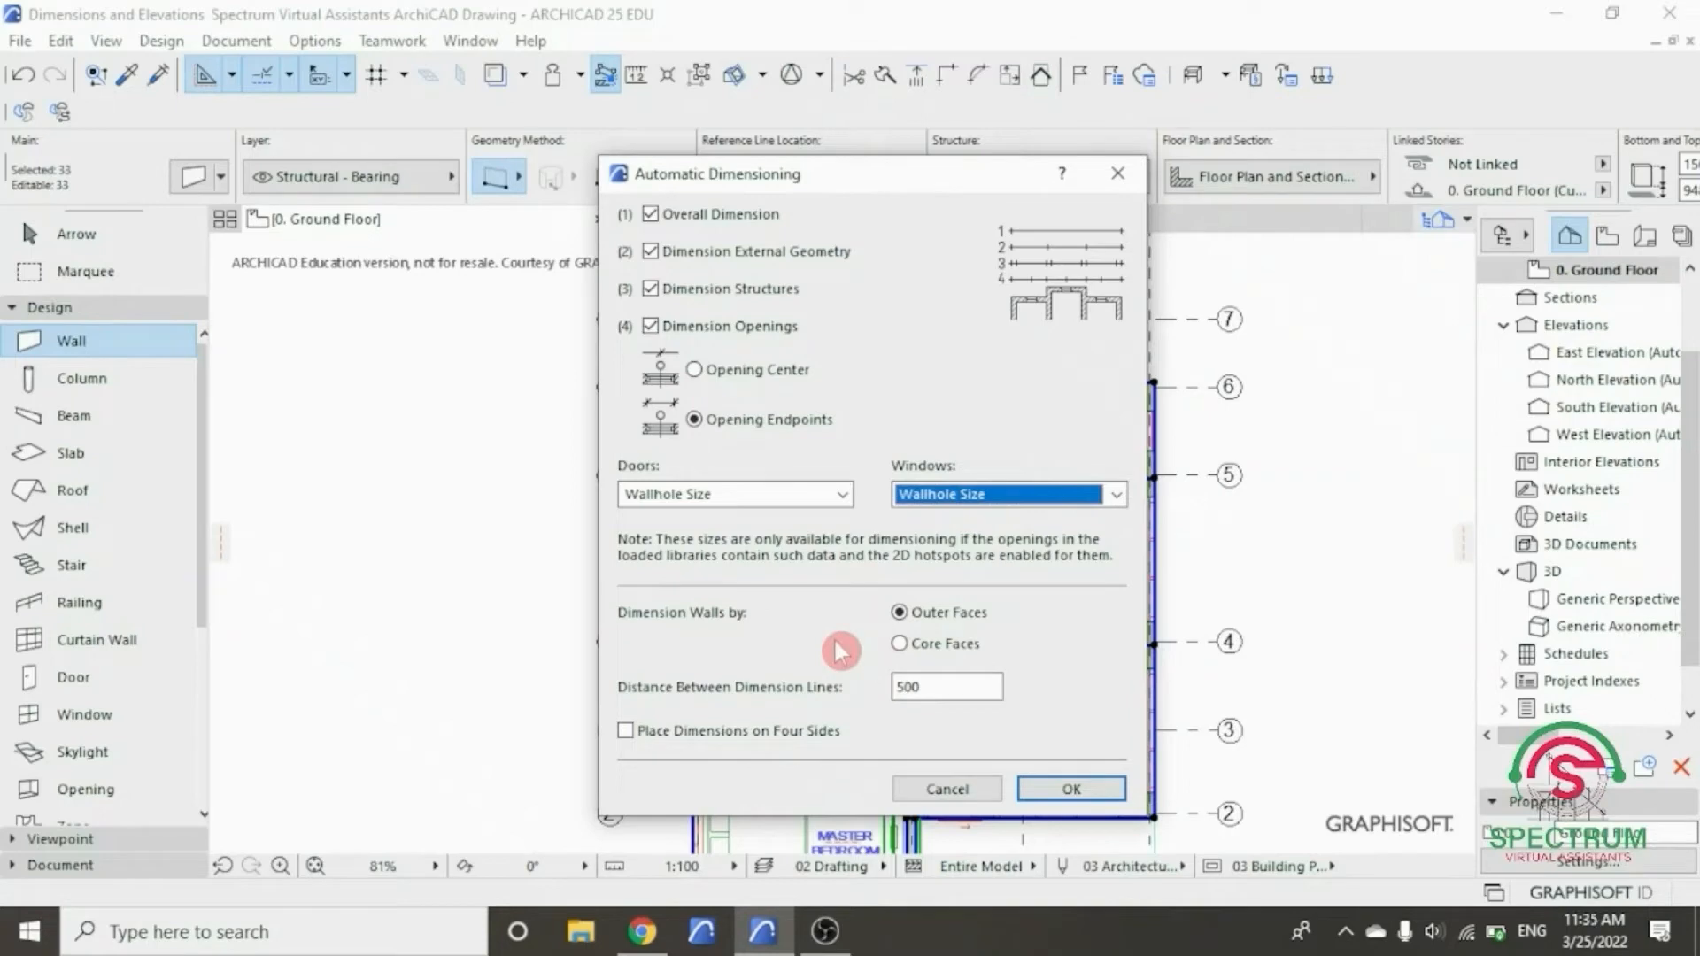
left_click(628, 732)
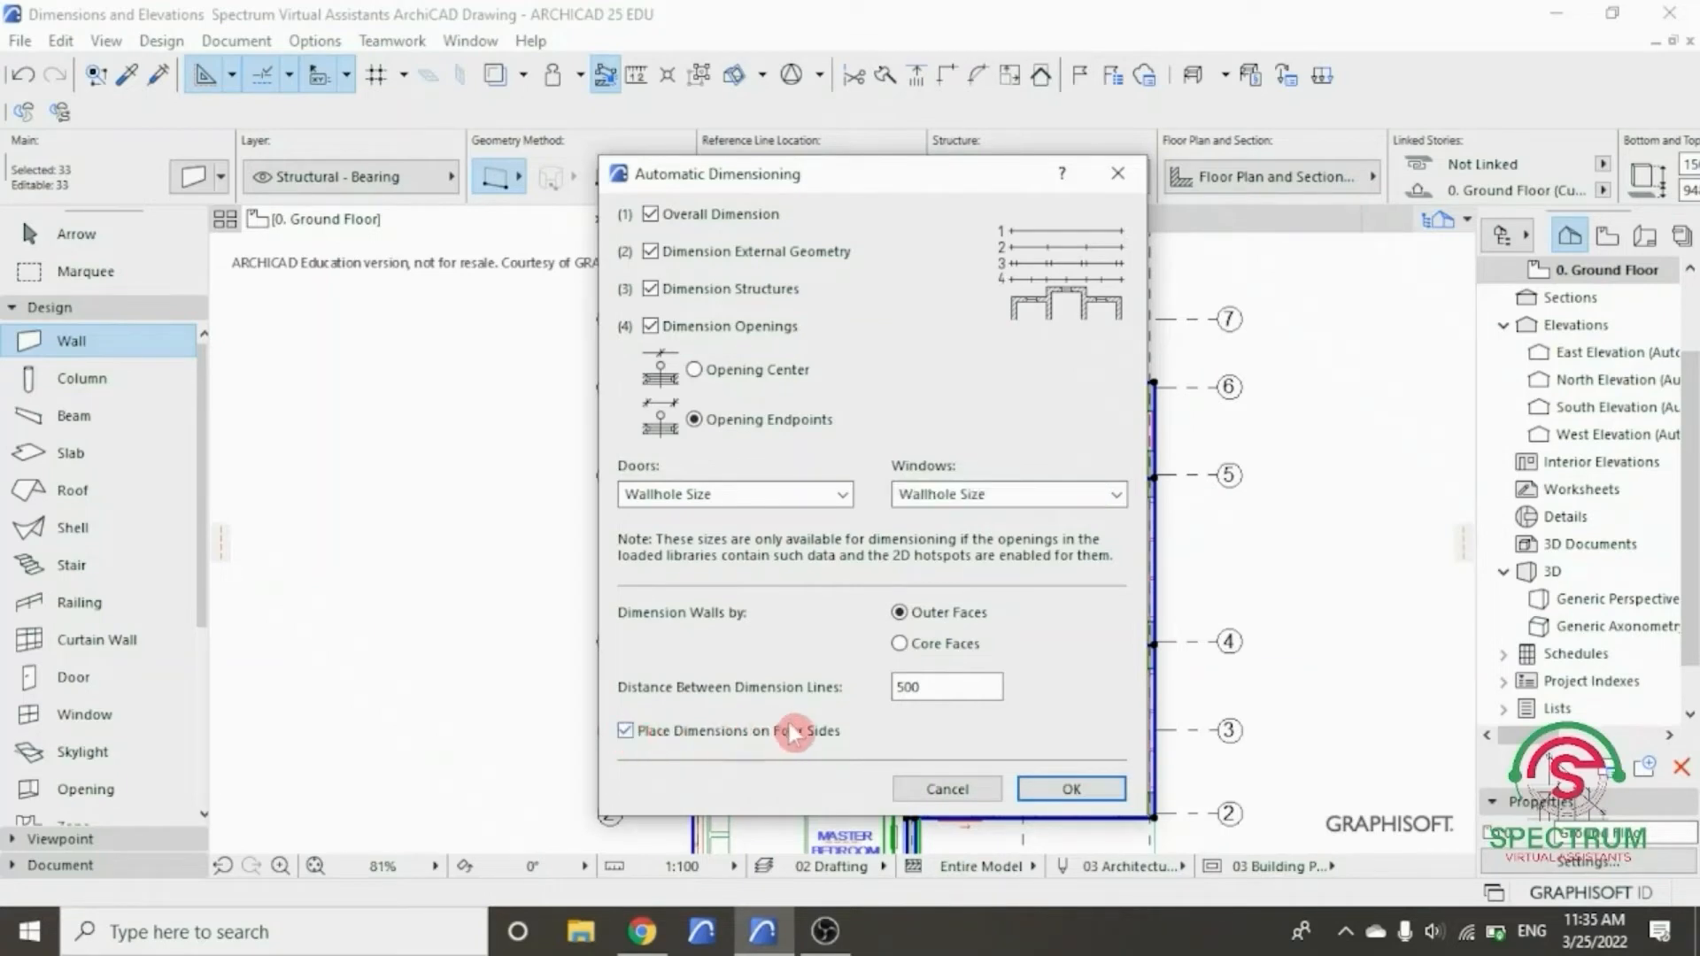
left_click(1071, 789)
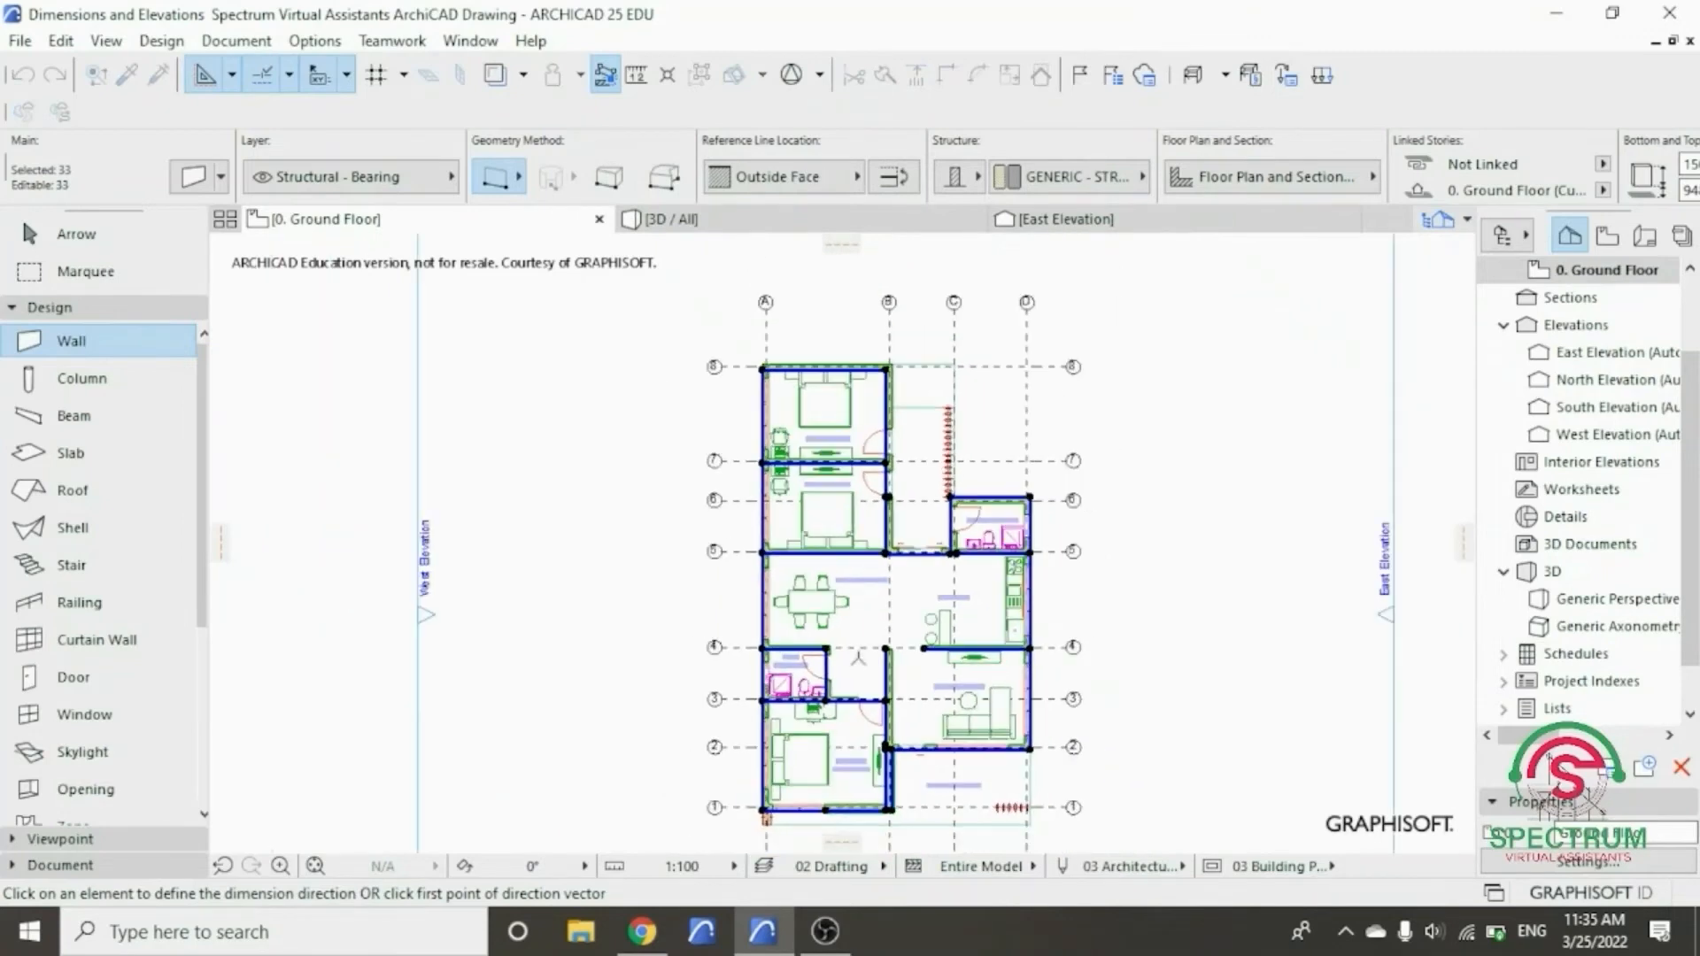
- Define a horizontal dimension direction above the plan and place the exterior dimension chains around the building
scroll(859, 660, "down", 6)
scroll(781, 742, "up", 3)
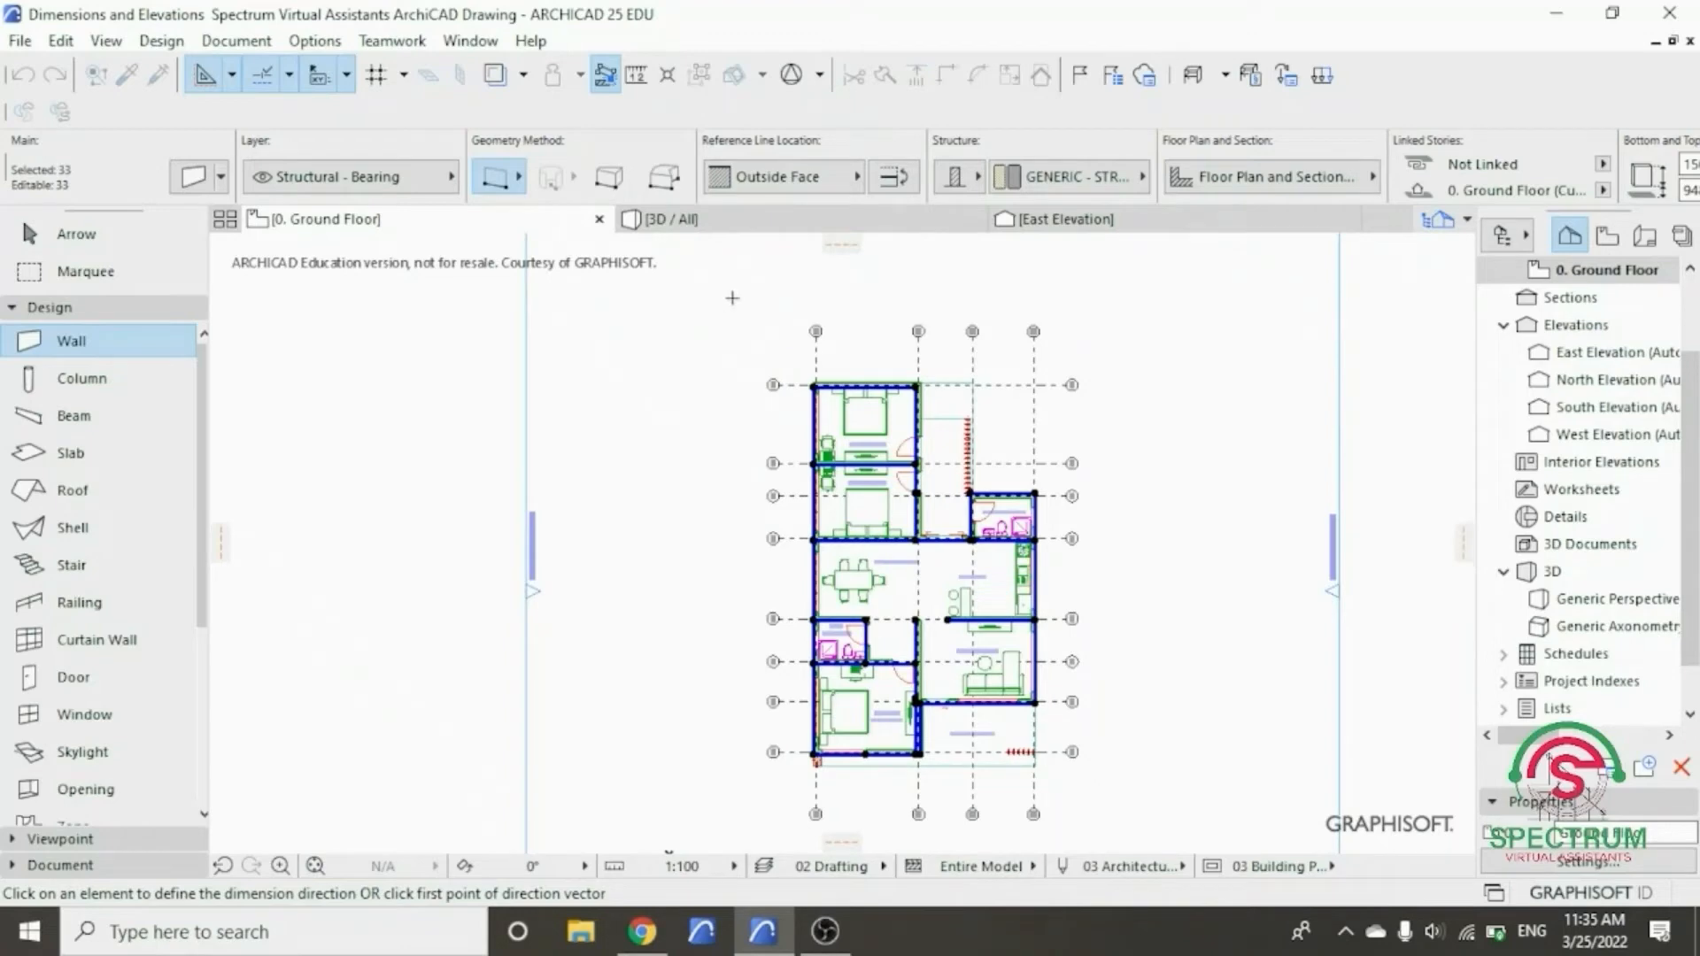
left_click(724, 301)
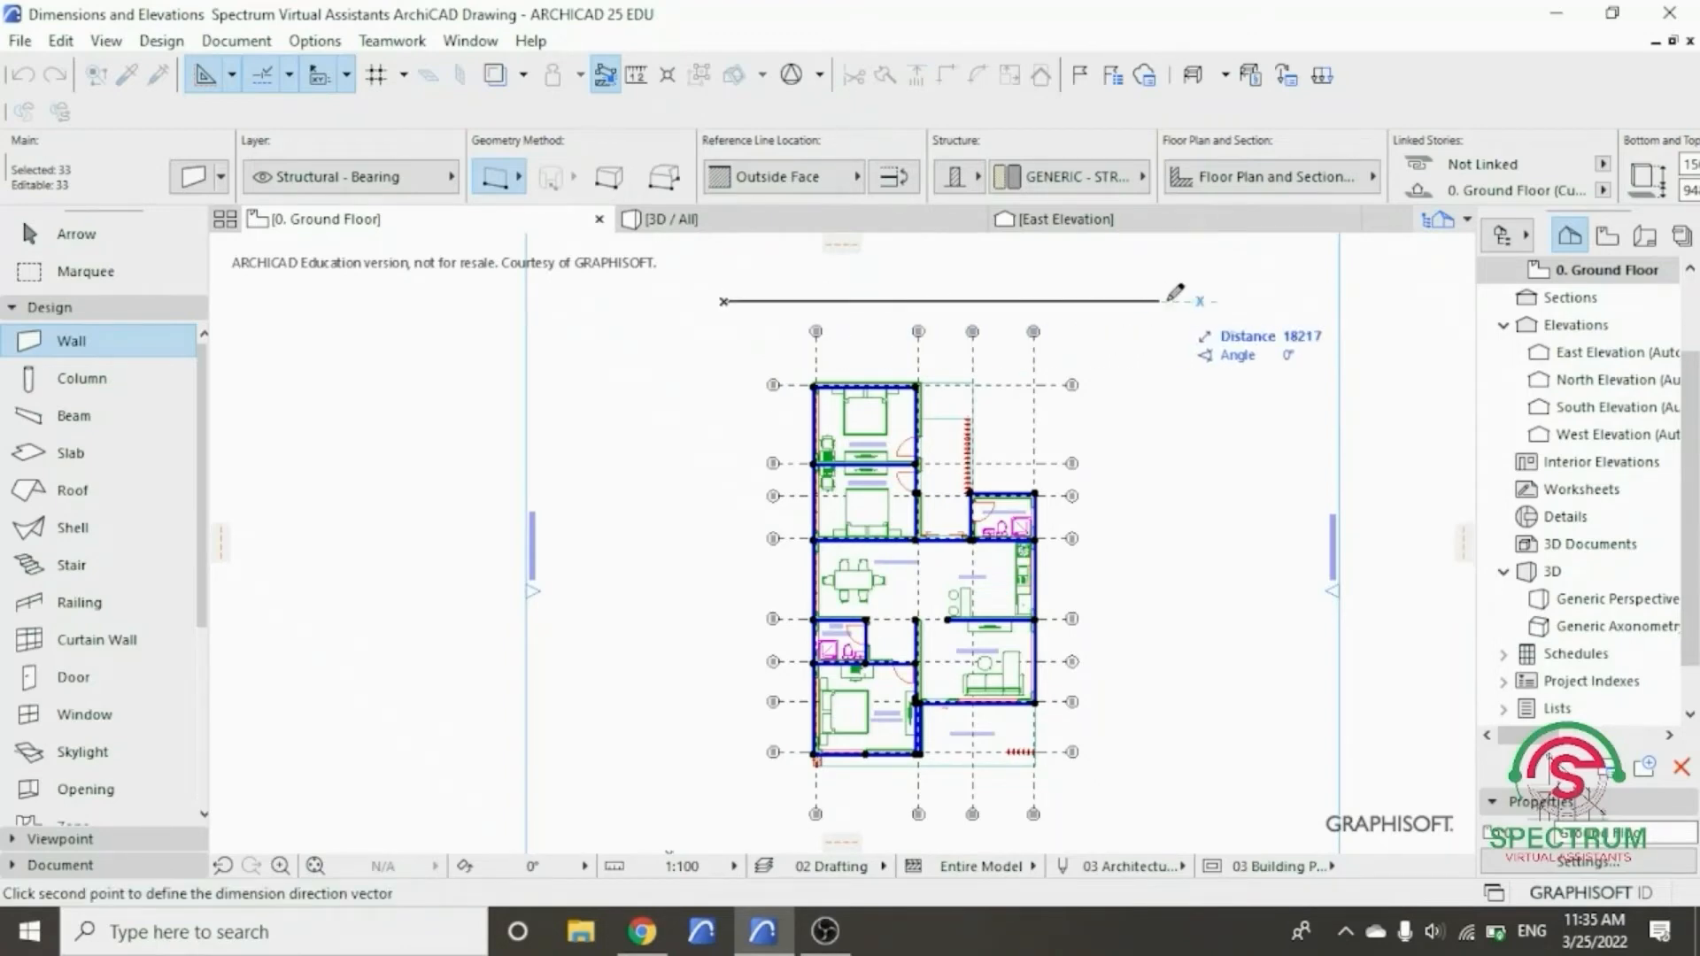
left_click(1184, 301)
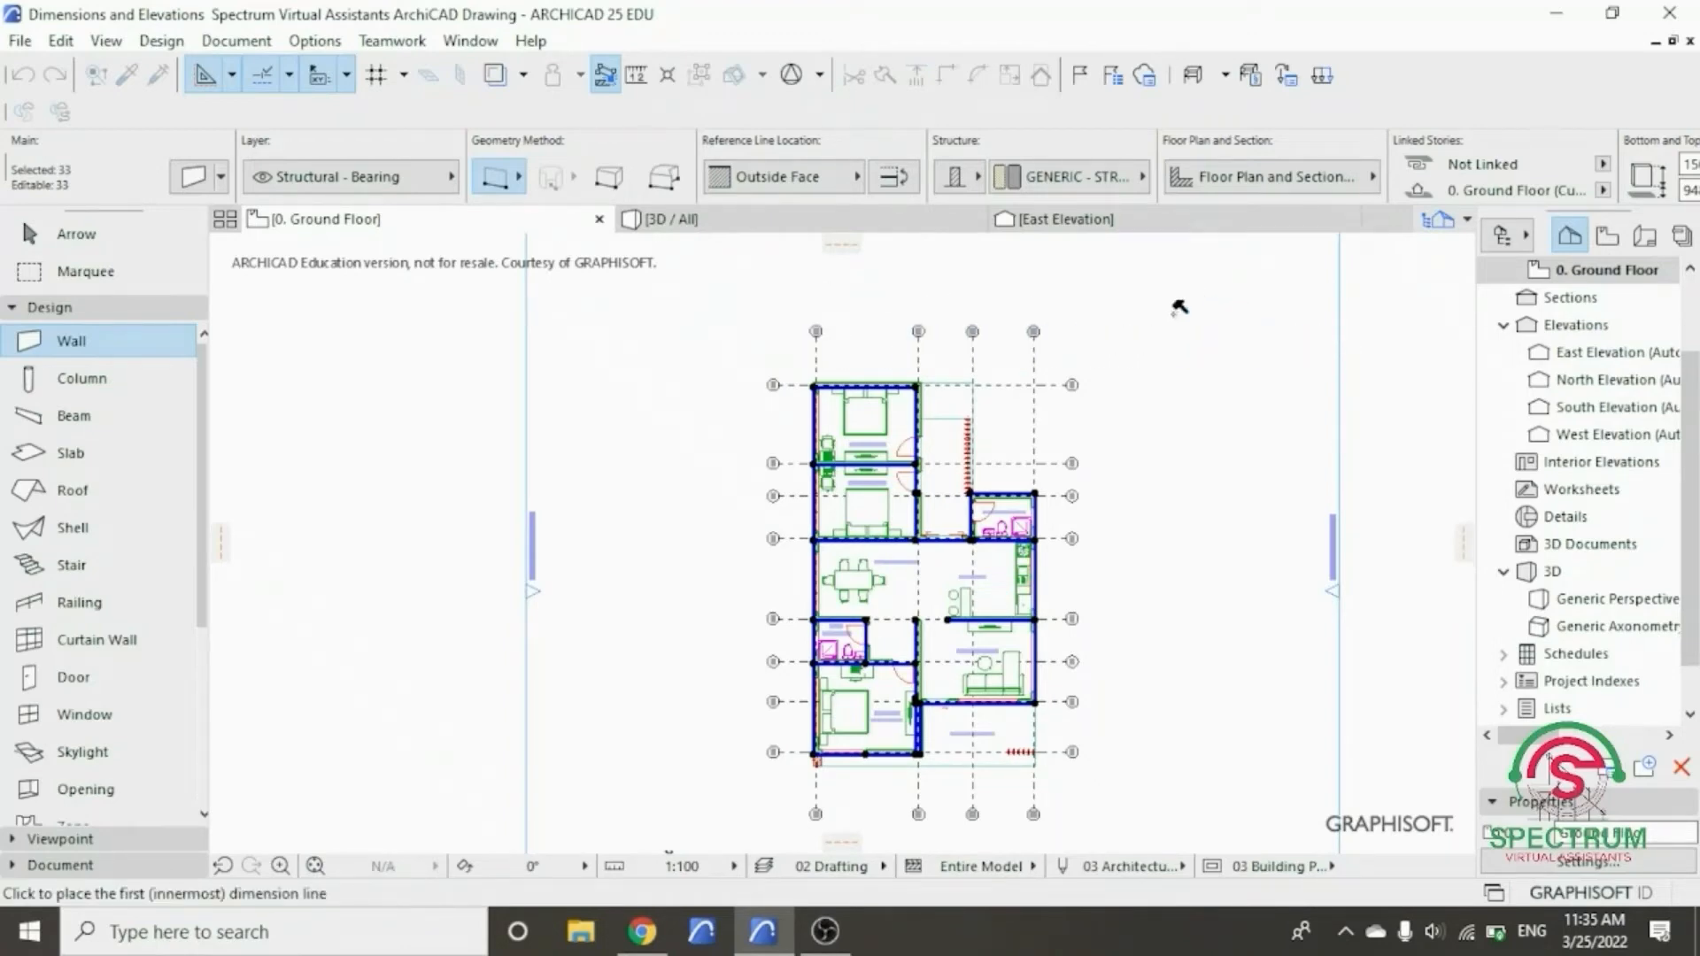
scroll(1180, 310, "down", 3)
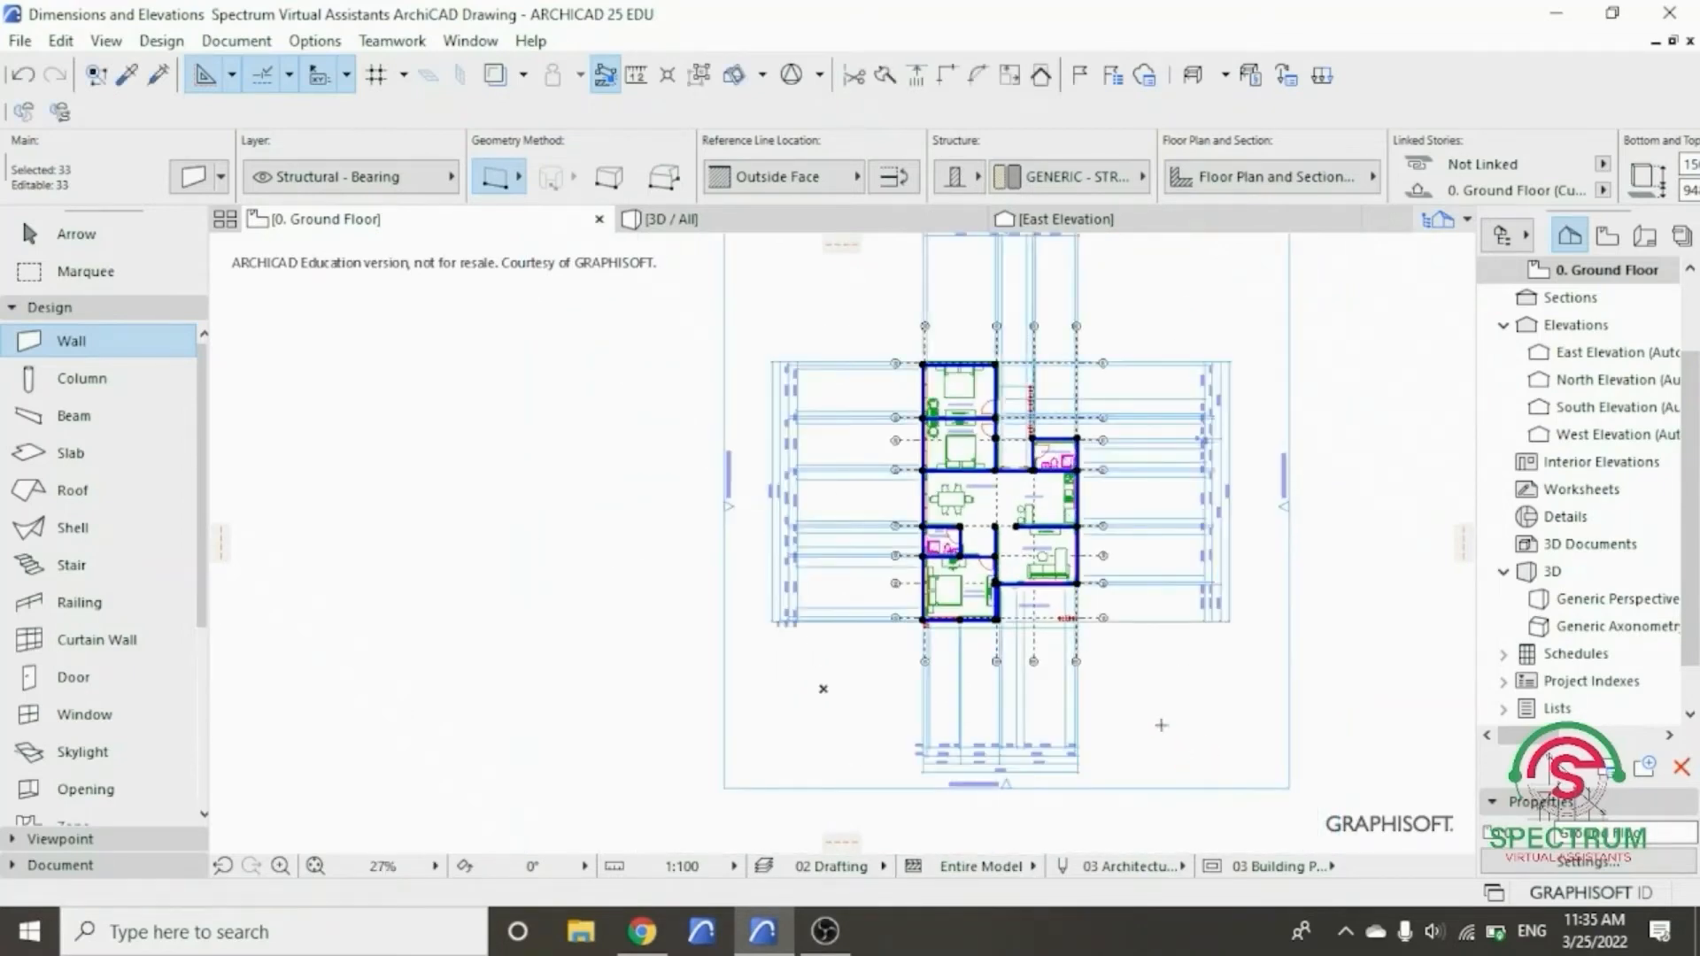
scroll(1140, 694, "down", 1)
scroll(1123, 298, "up", 4)
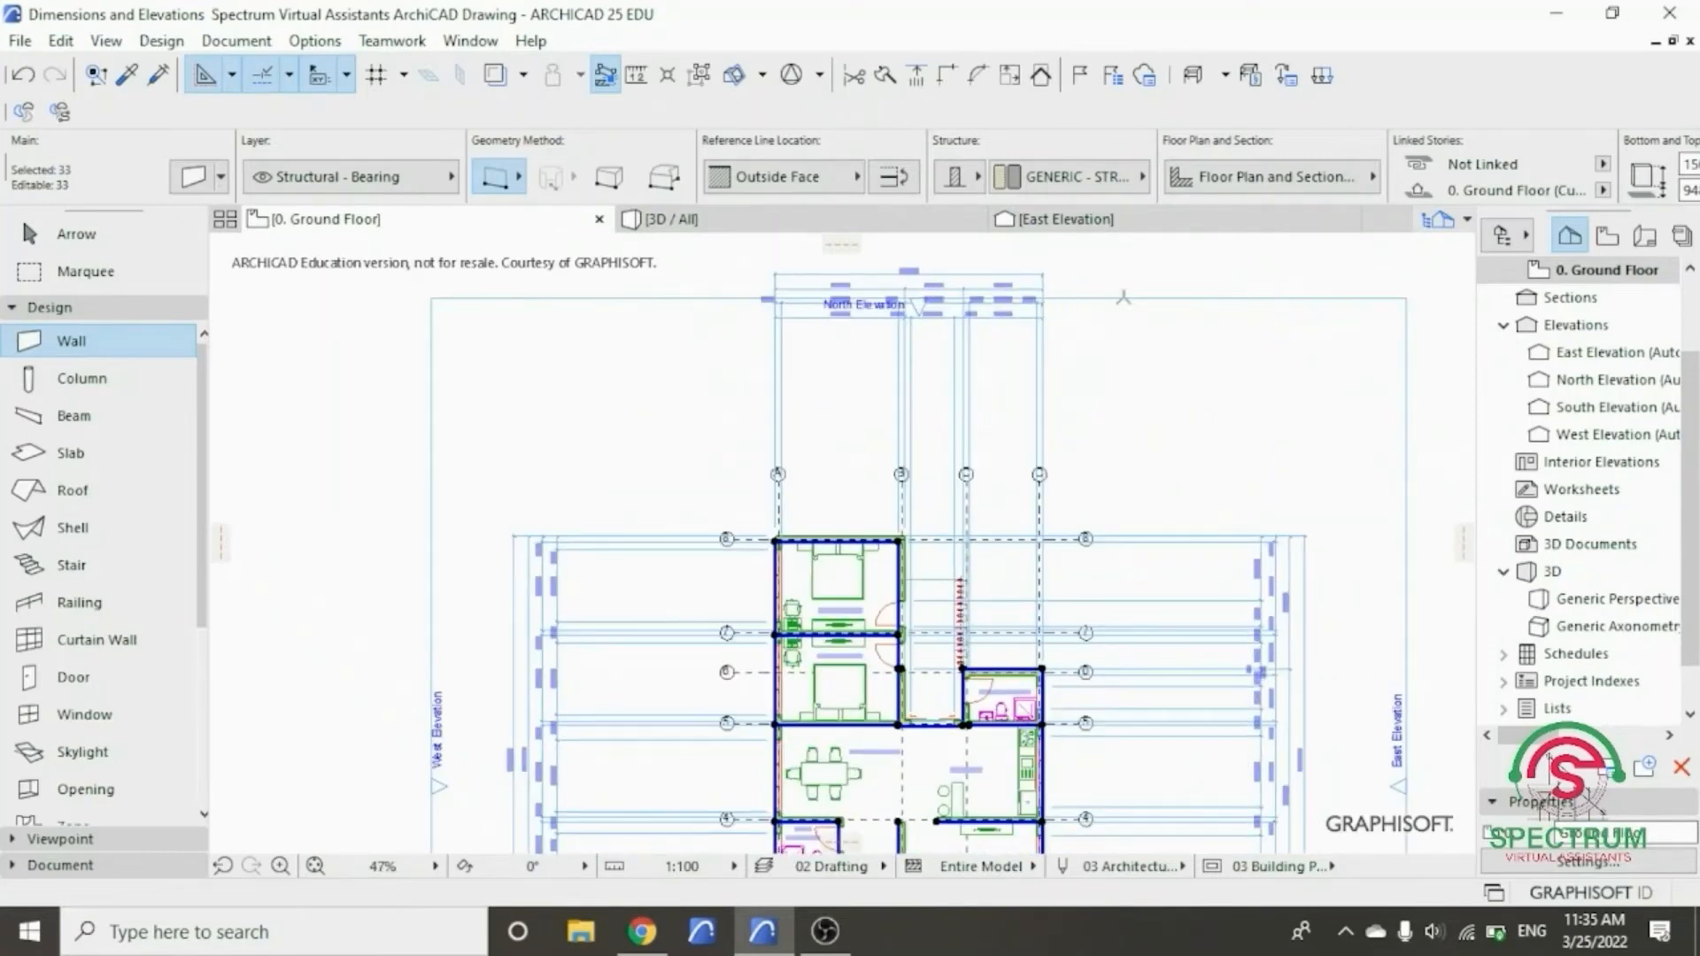
scroll(1124, 297, "down", 3)
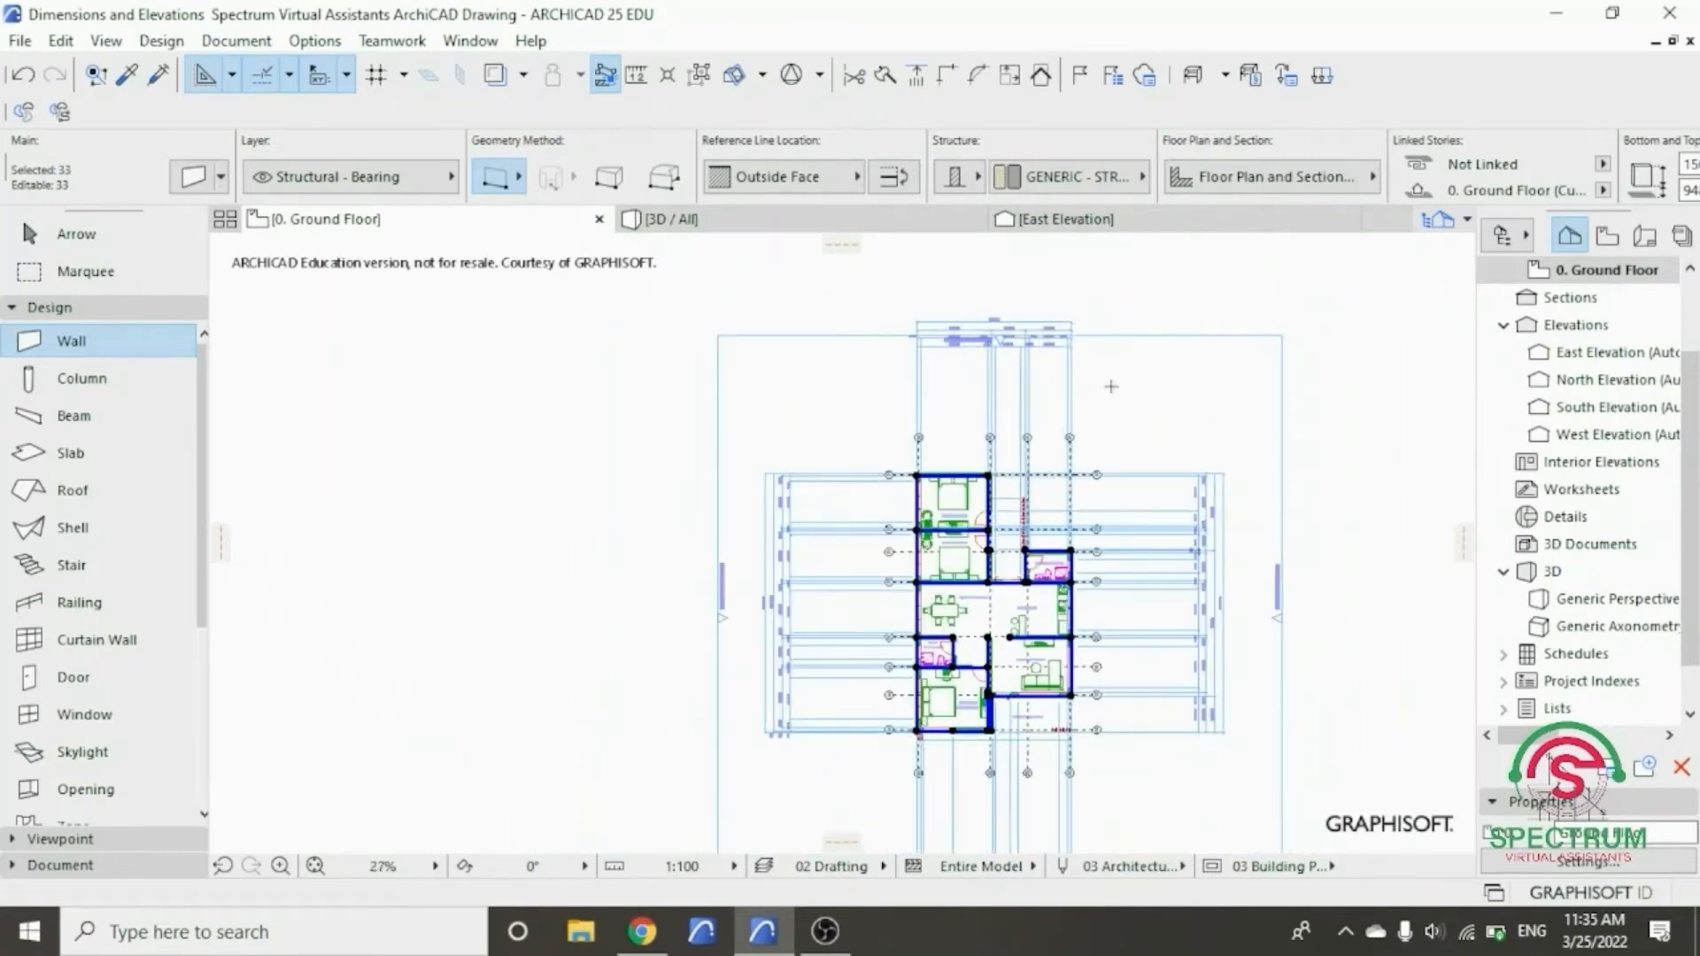
- Deselect the walls and move the four dimension chains on the west side of the plan closer to the building
scroll(808, 536, "up", 4)
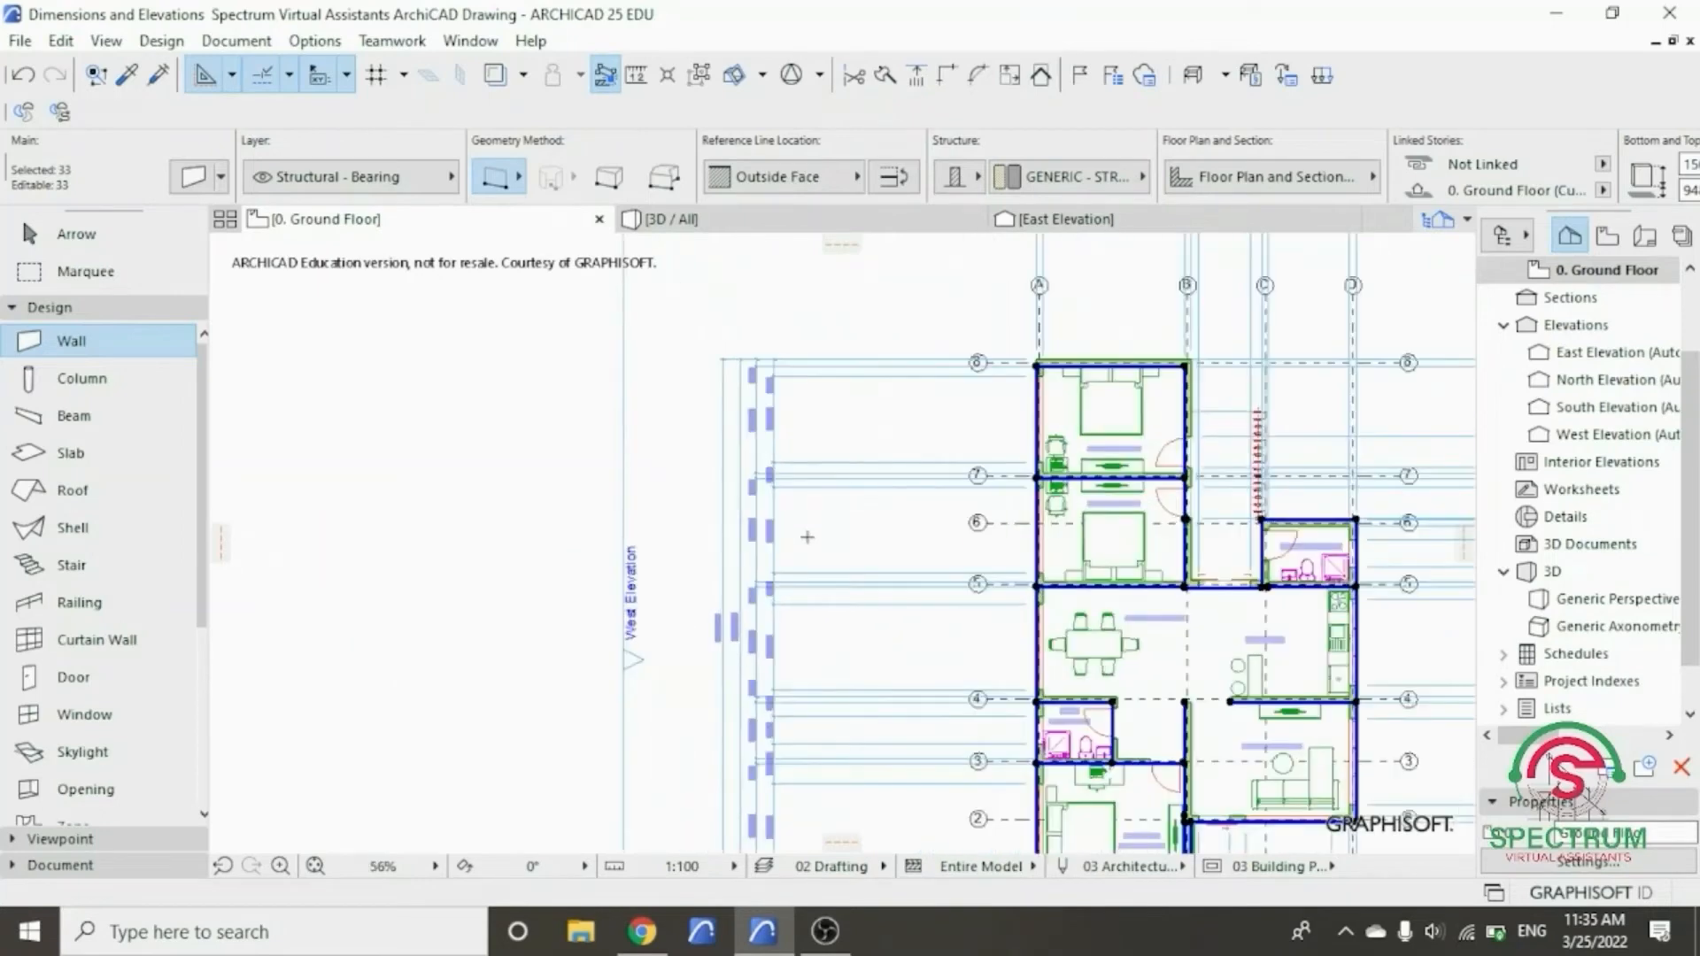
scroll(807, 537, "up", 2)
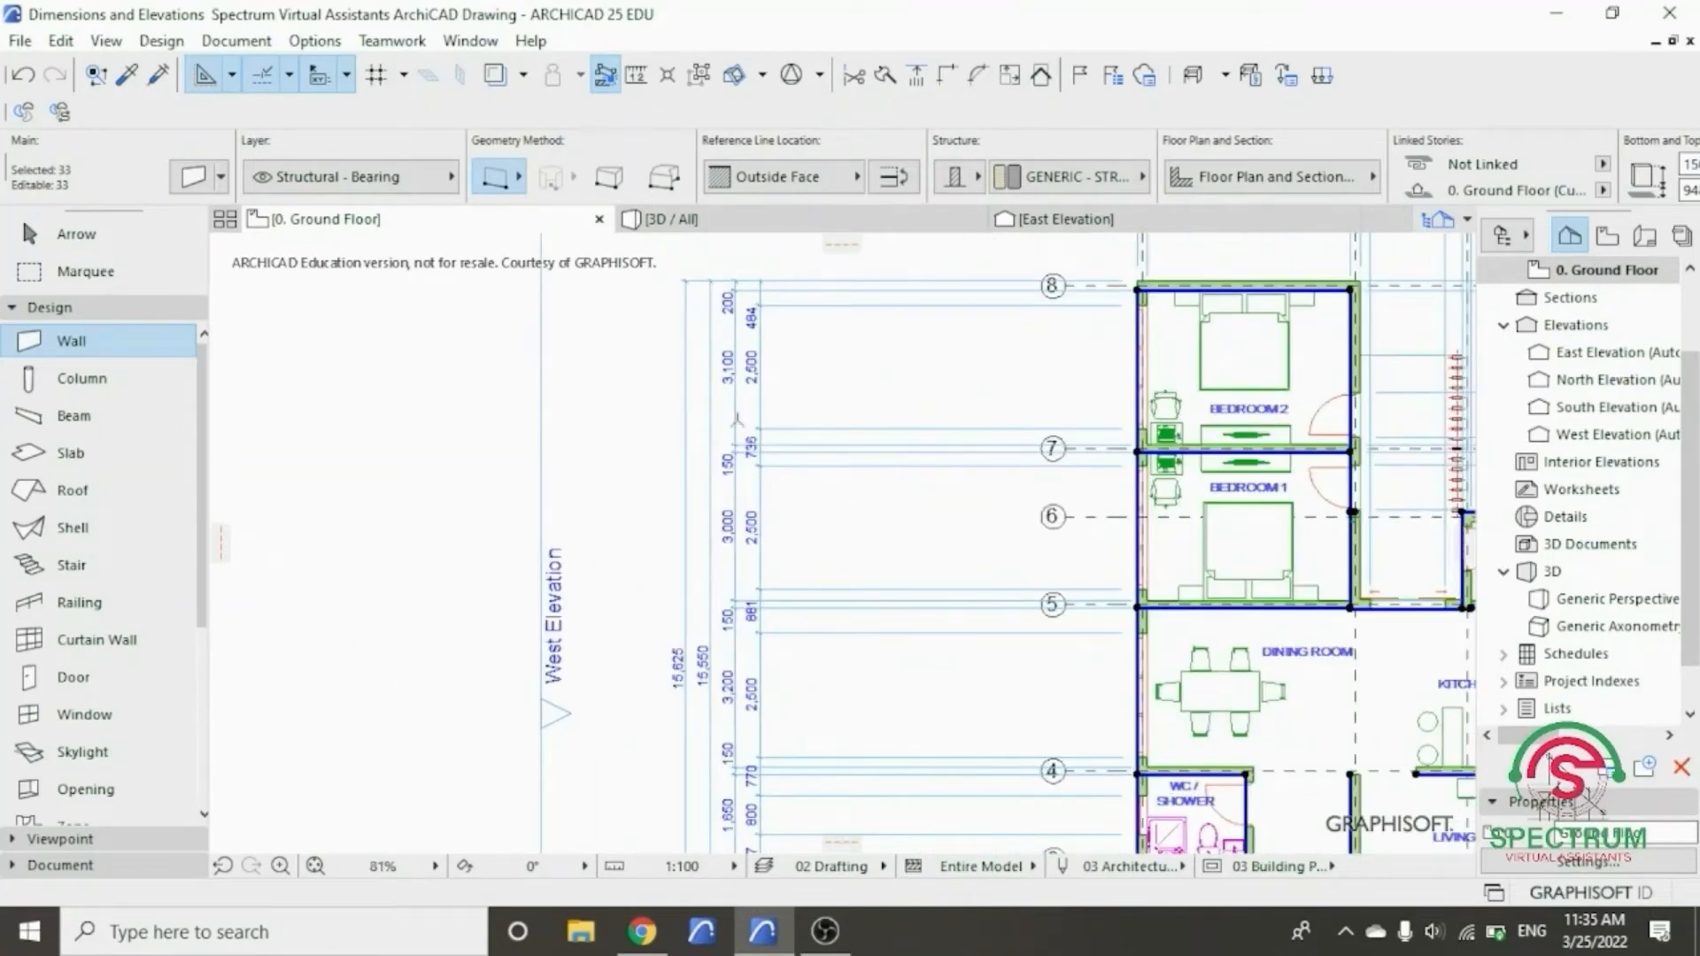
key("Escape")
key("Escape")
left_click_drag(824, 549, 671, 287)
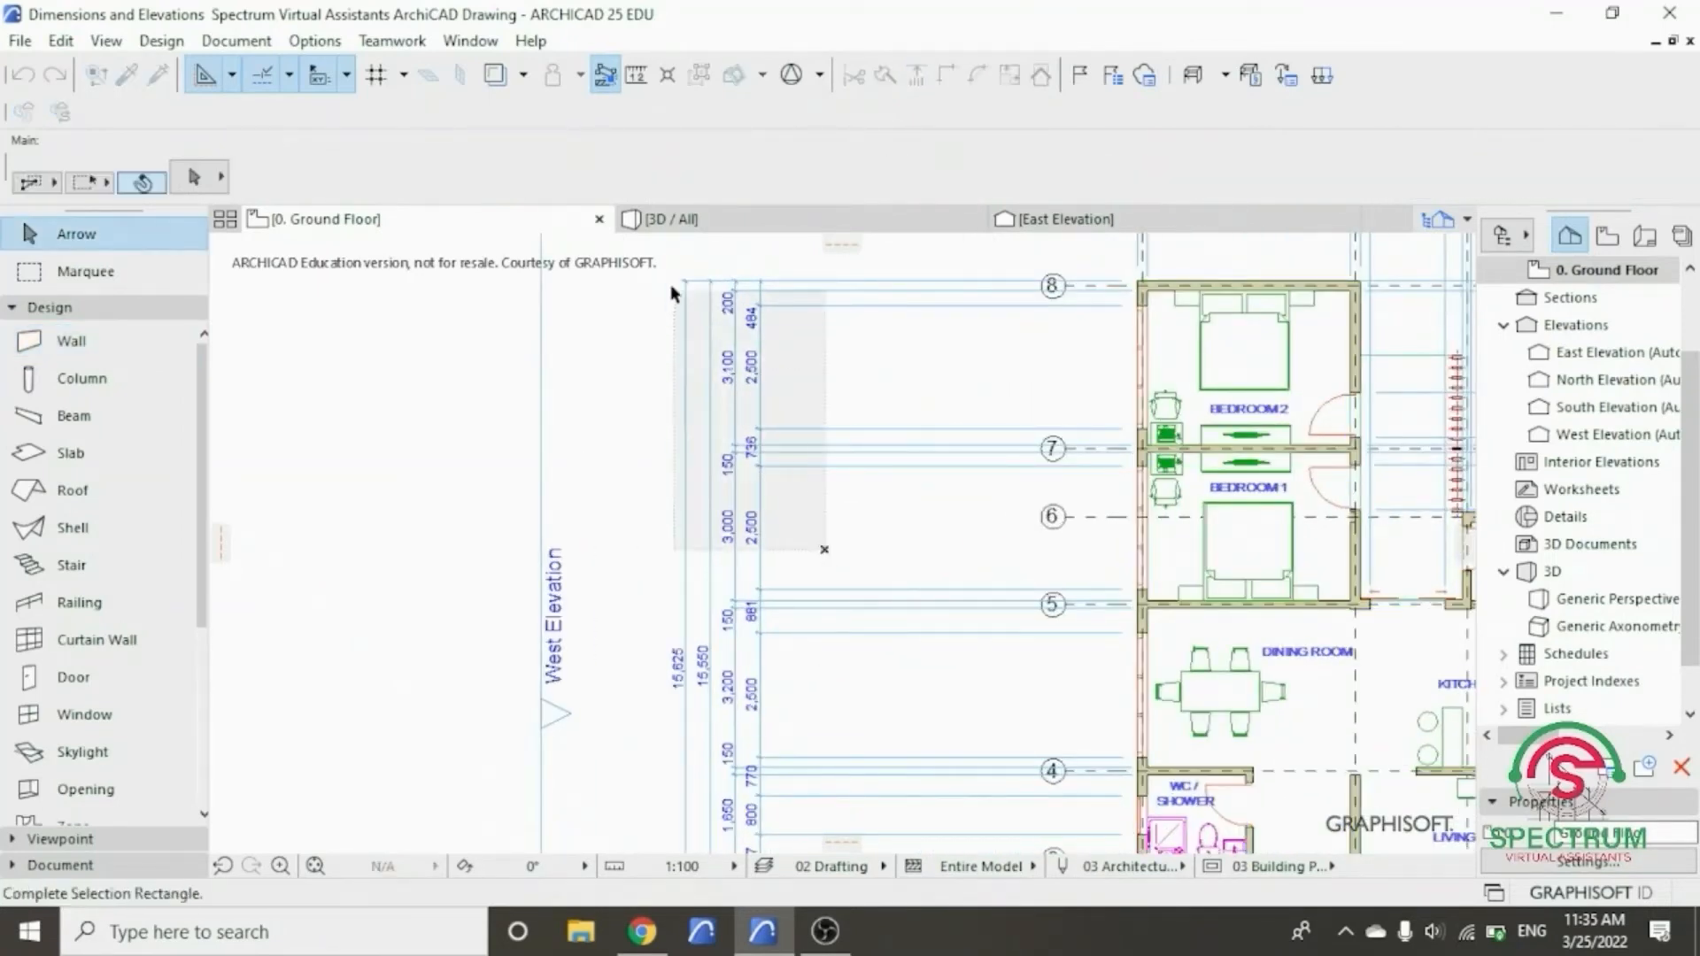
left_click(673, 293)
right_click(634, 337)
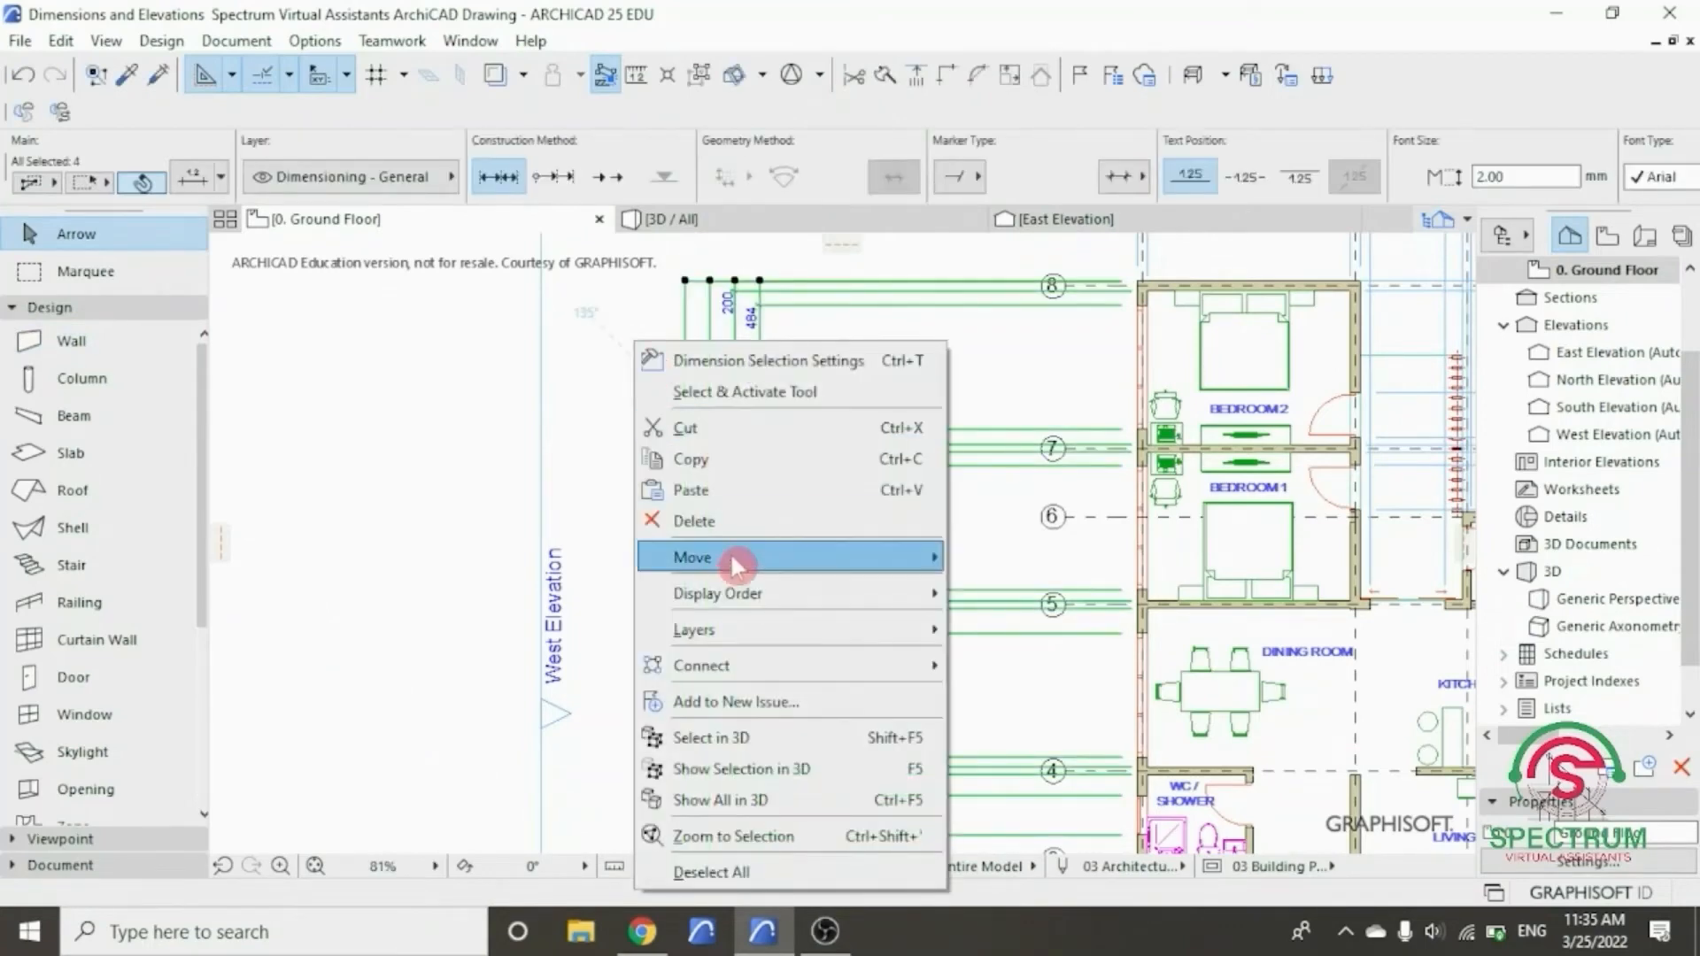
mouse_move(915, 567)
left_click(983, 558)
left_click(760, 676)
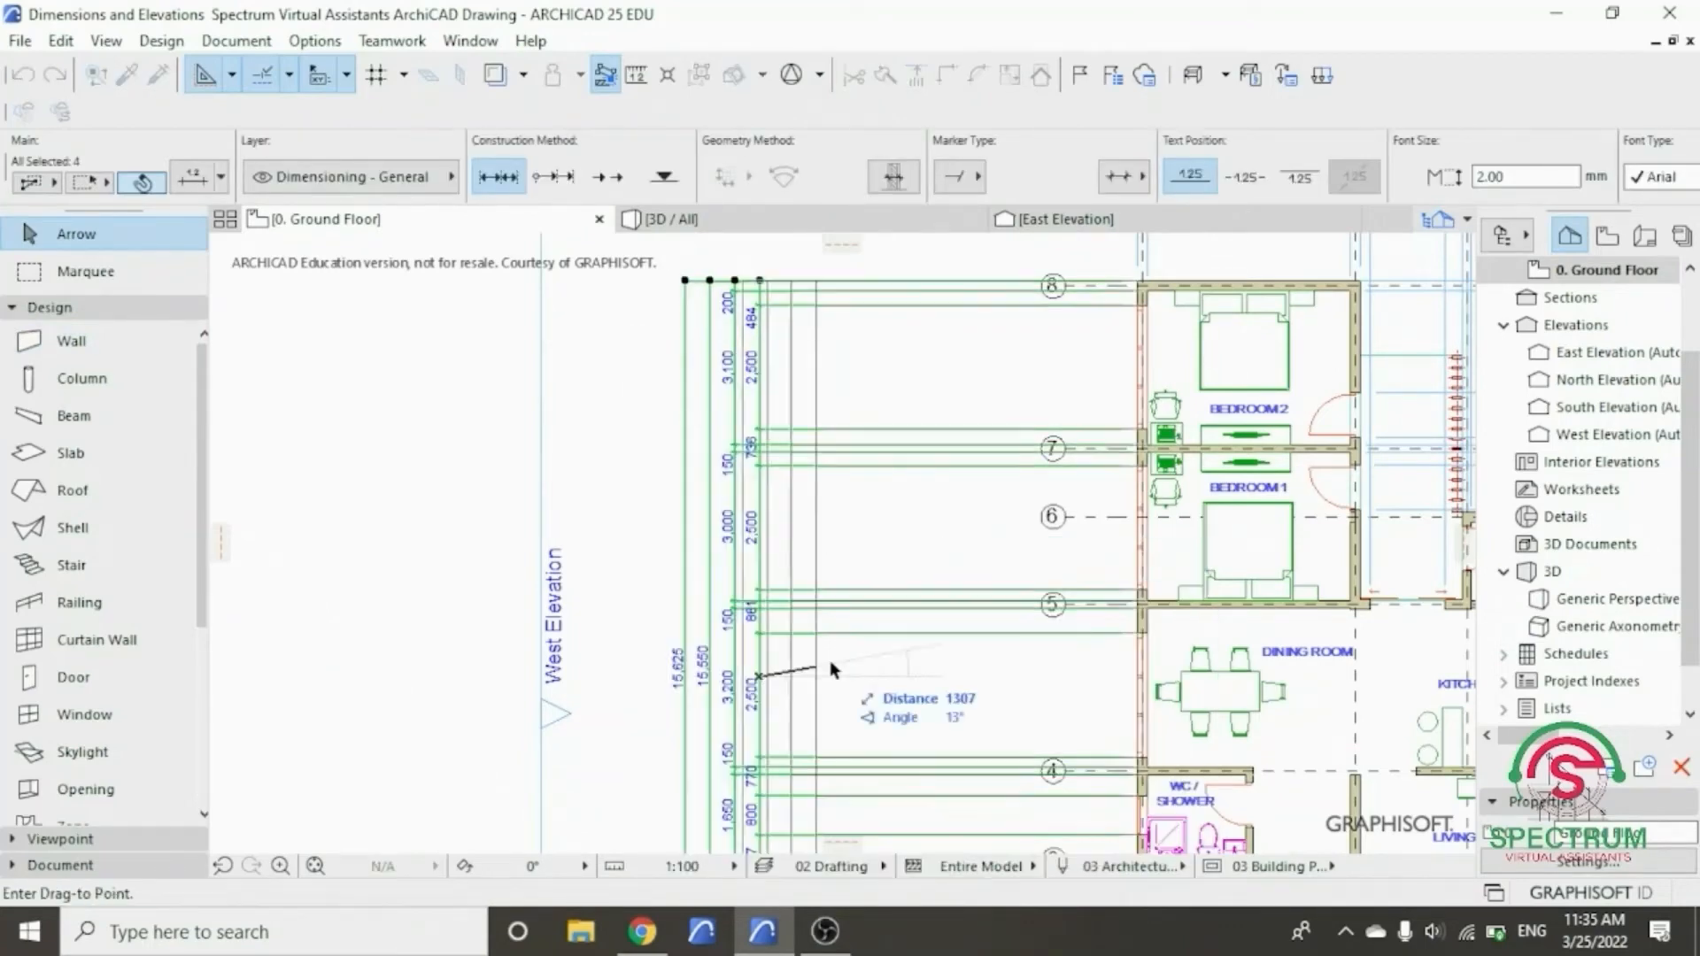
left_click(1014, 683)
- Move the four dimension chains above the plan about 4,055 mm toward the building, excluding the north elevation marker line from the selection
scroll(688, 677, "down", 2)
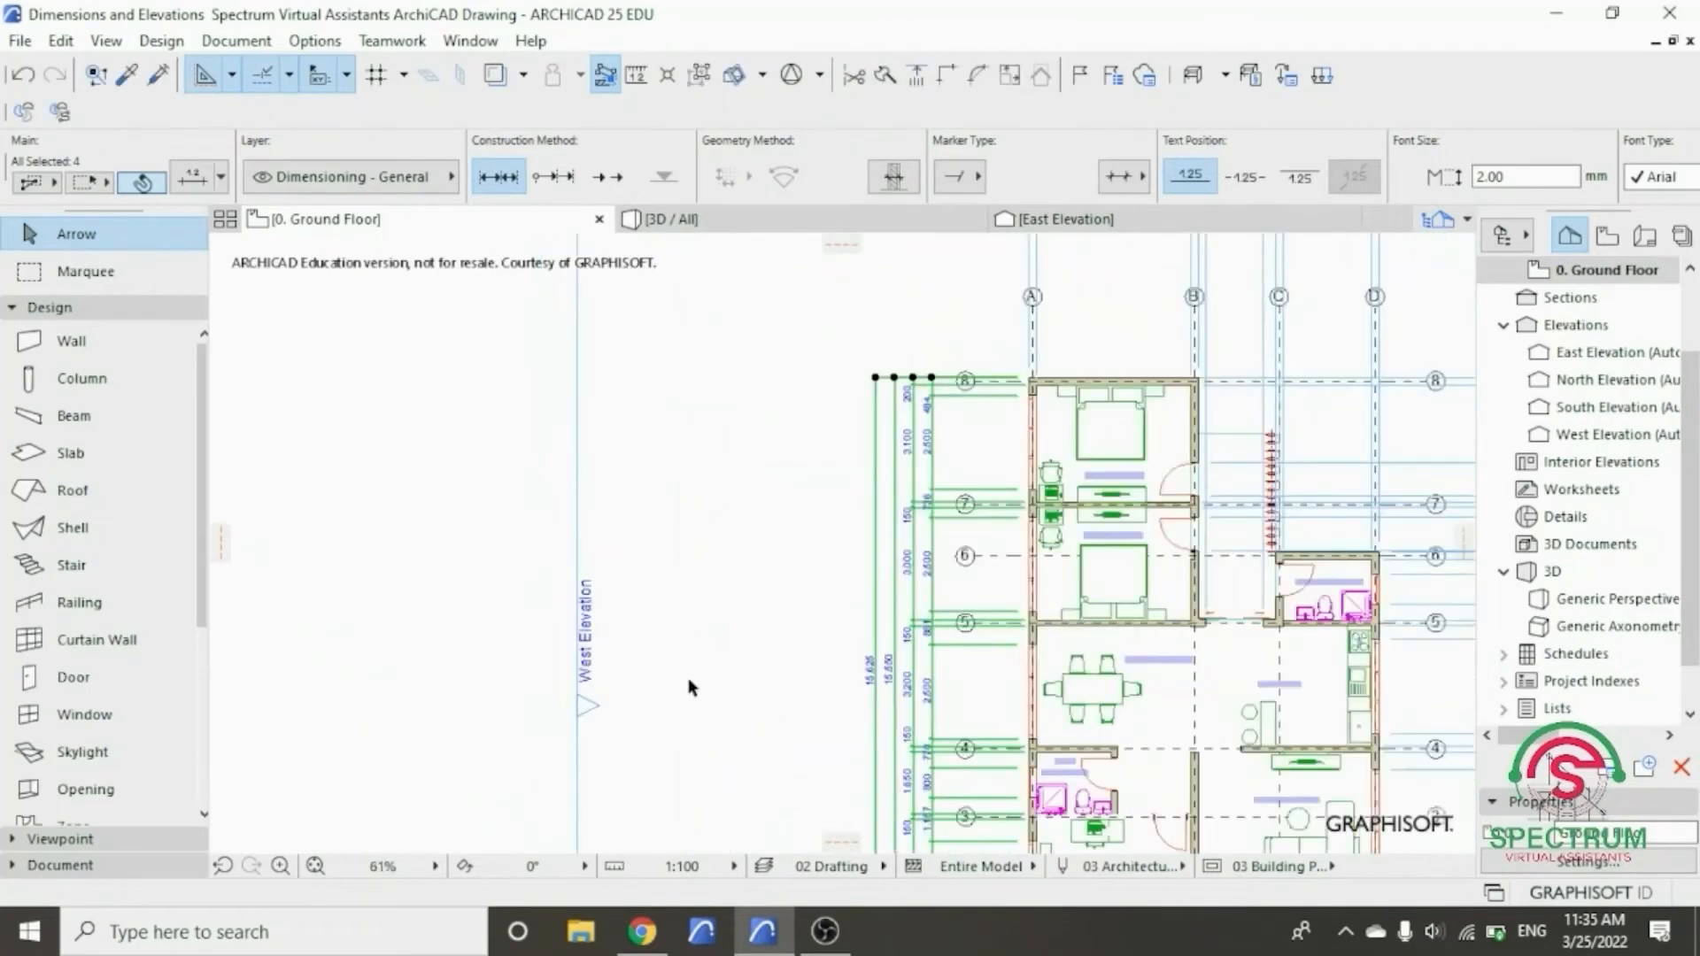
scroll(688, 677, "down", 2)
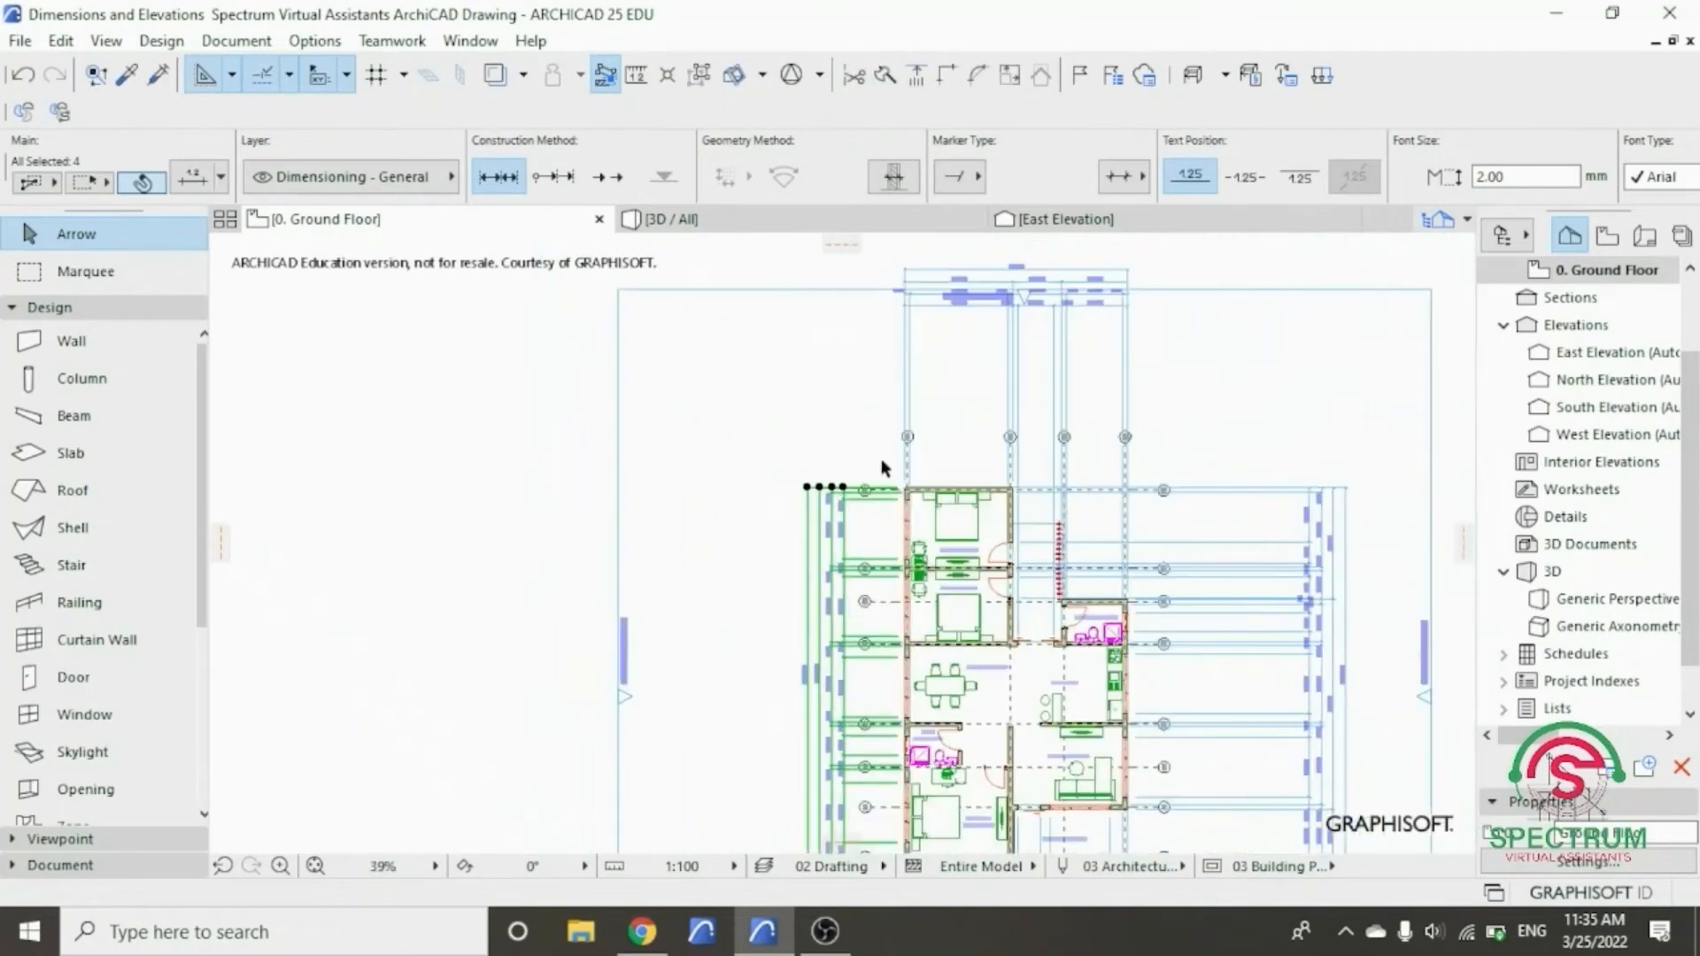
left_click(1168, 346)
left_click(906, 264)
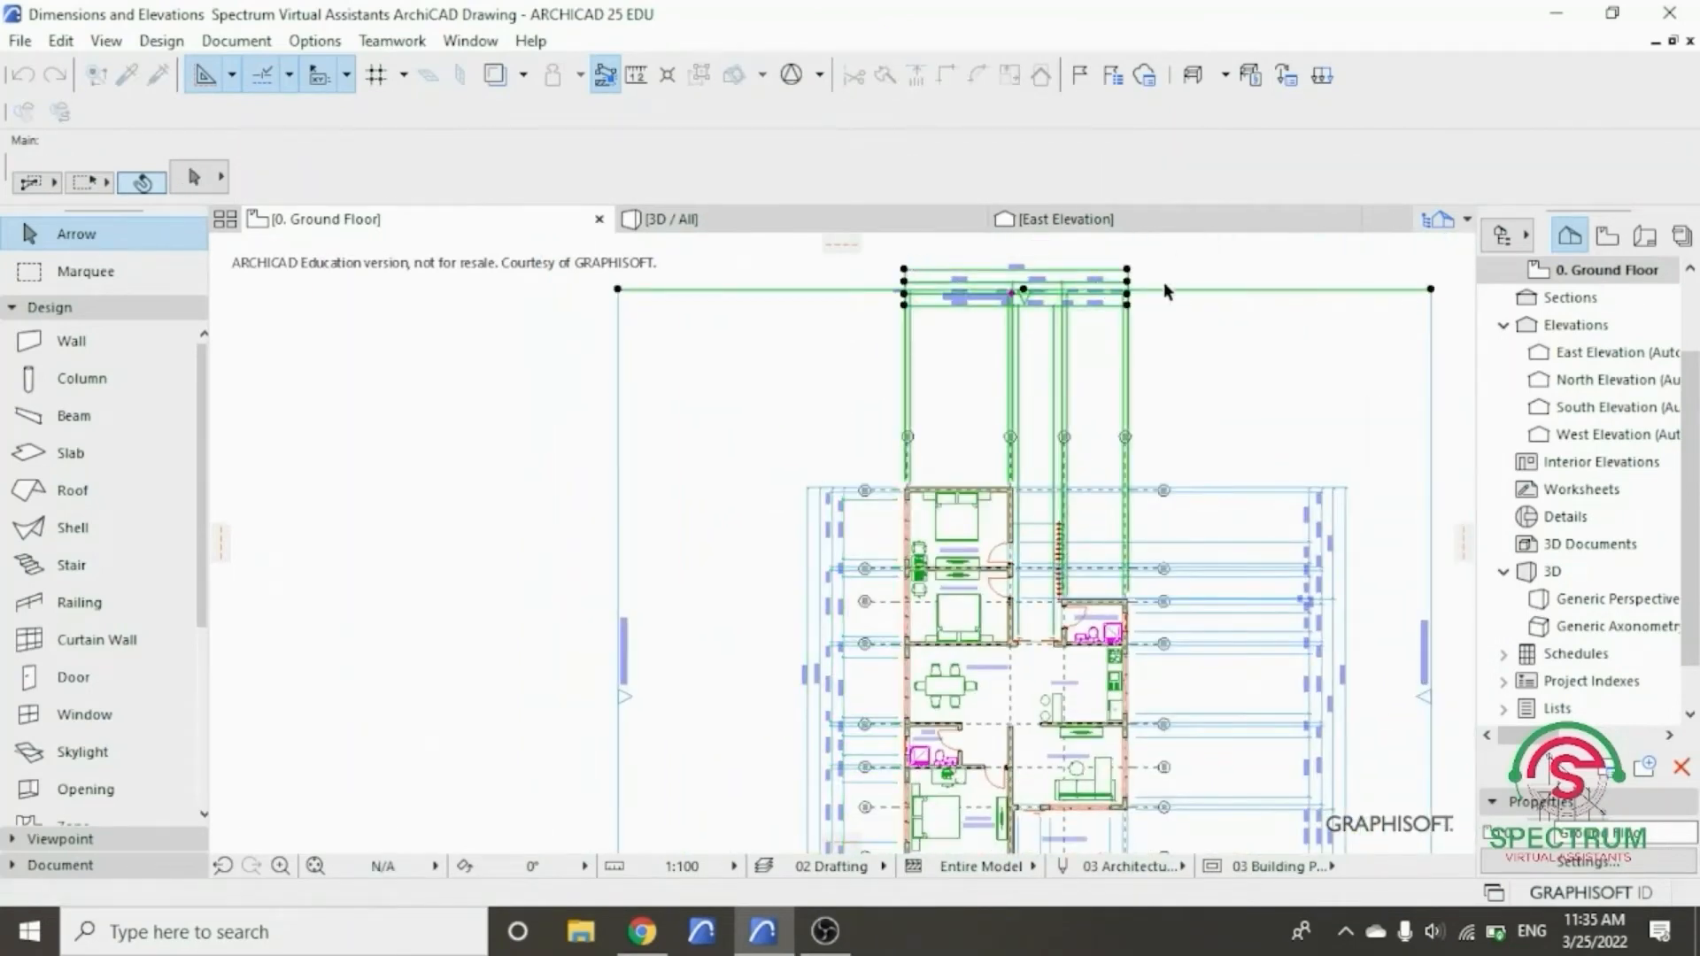
left_click(1165, 290, "shift")
right_click(720, 381)
left_click(770, 538)
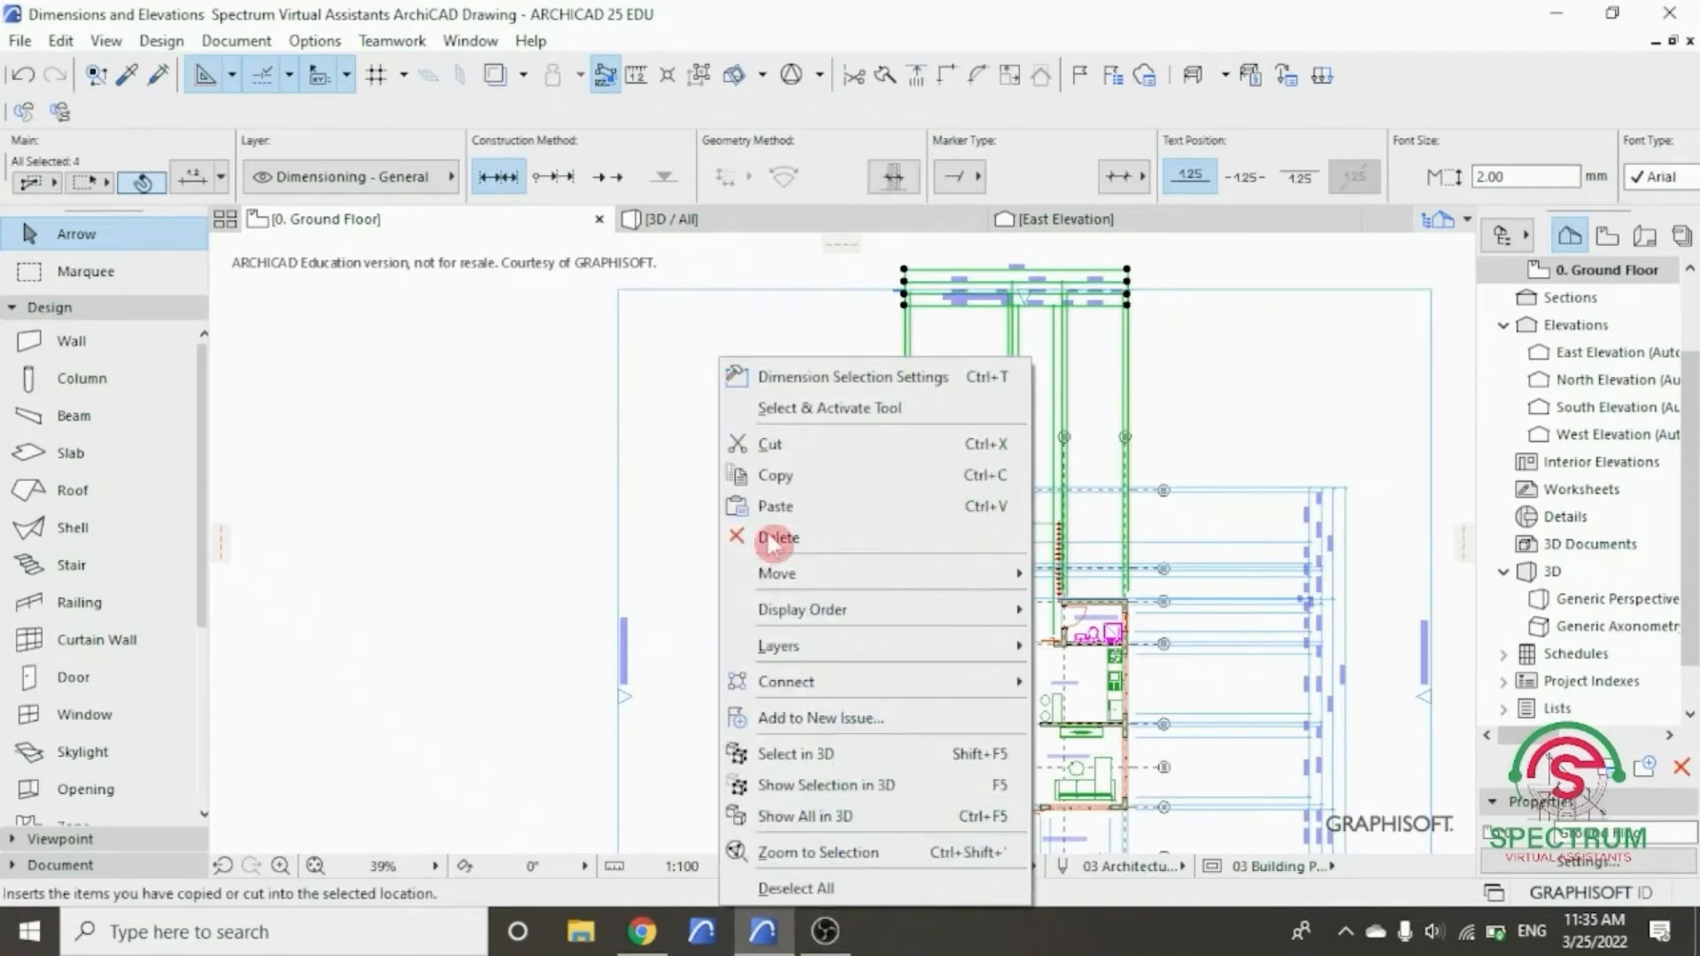
mouse_move(885, 574)
left_click(1173, 573)
left_click(959, 306)
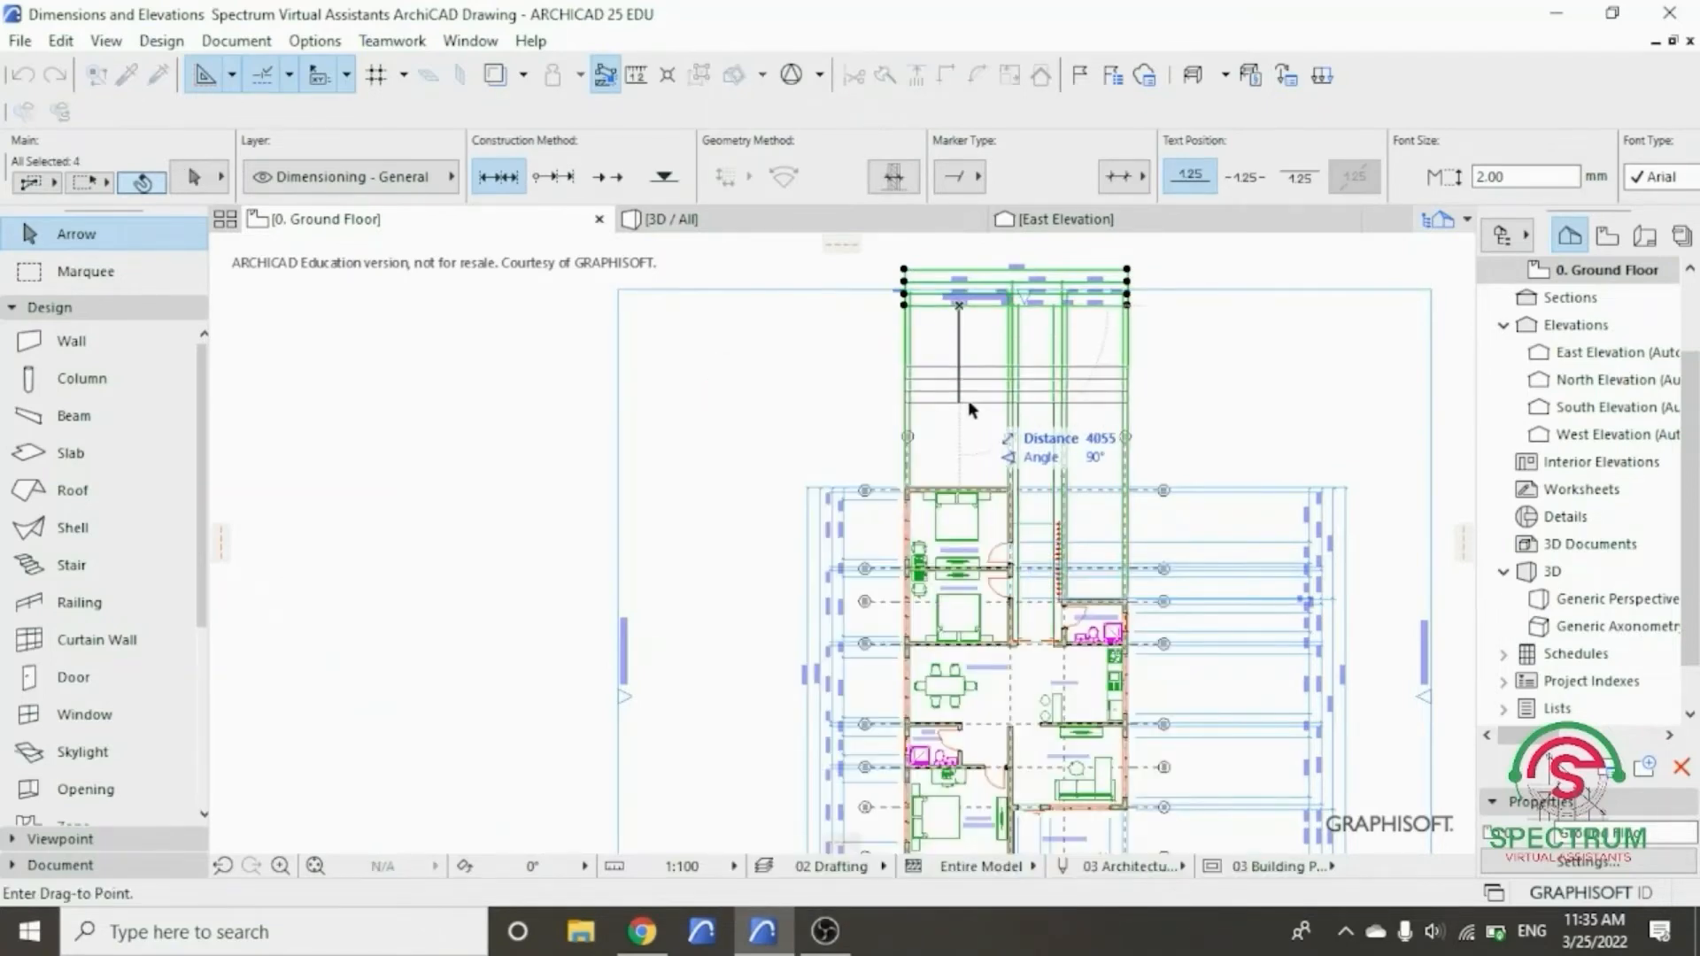
left_click(971, 403)
- Move the four dimension chains on the east side horizontally closer to the building and clear the selection
scroll(929, 385, "down", 3)
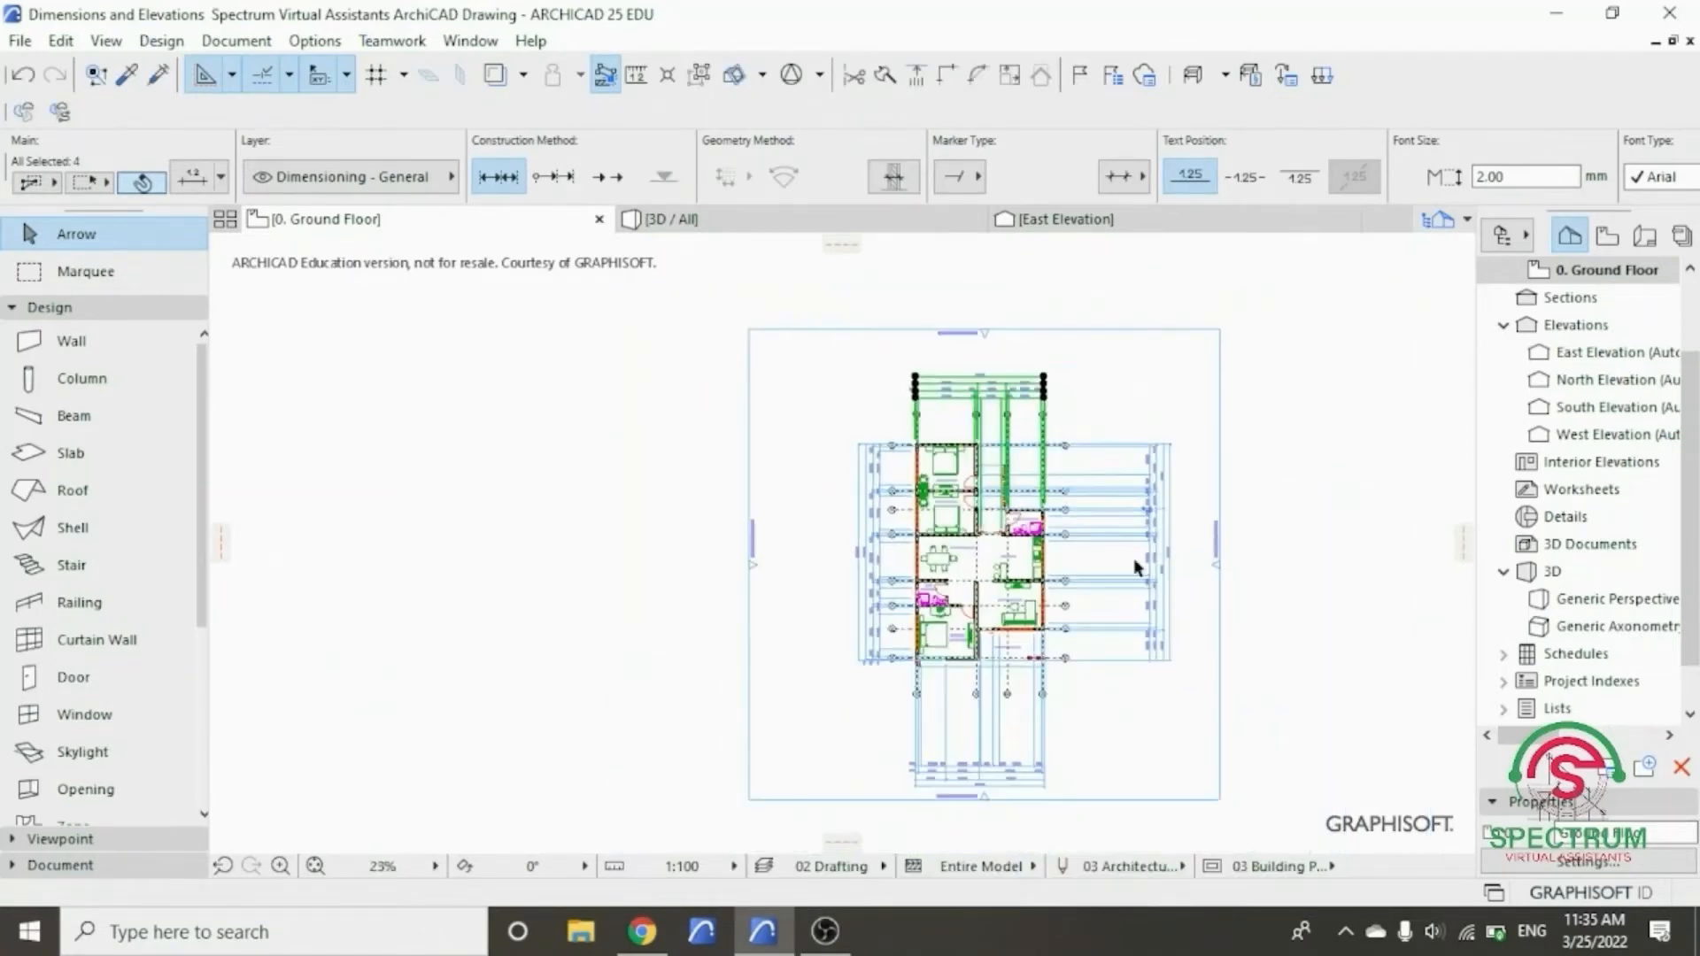
left_click(1198, 628)
left_click(1114, 453)
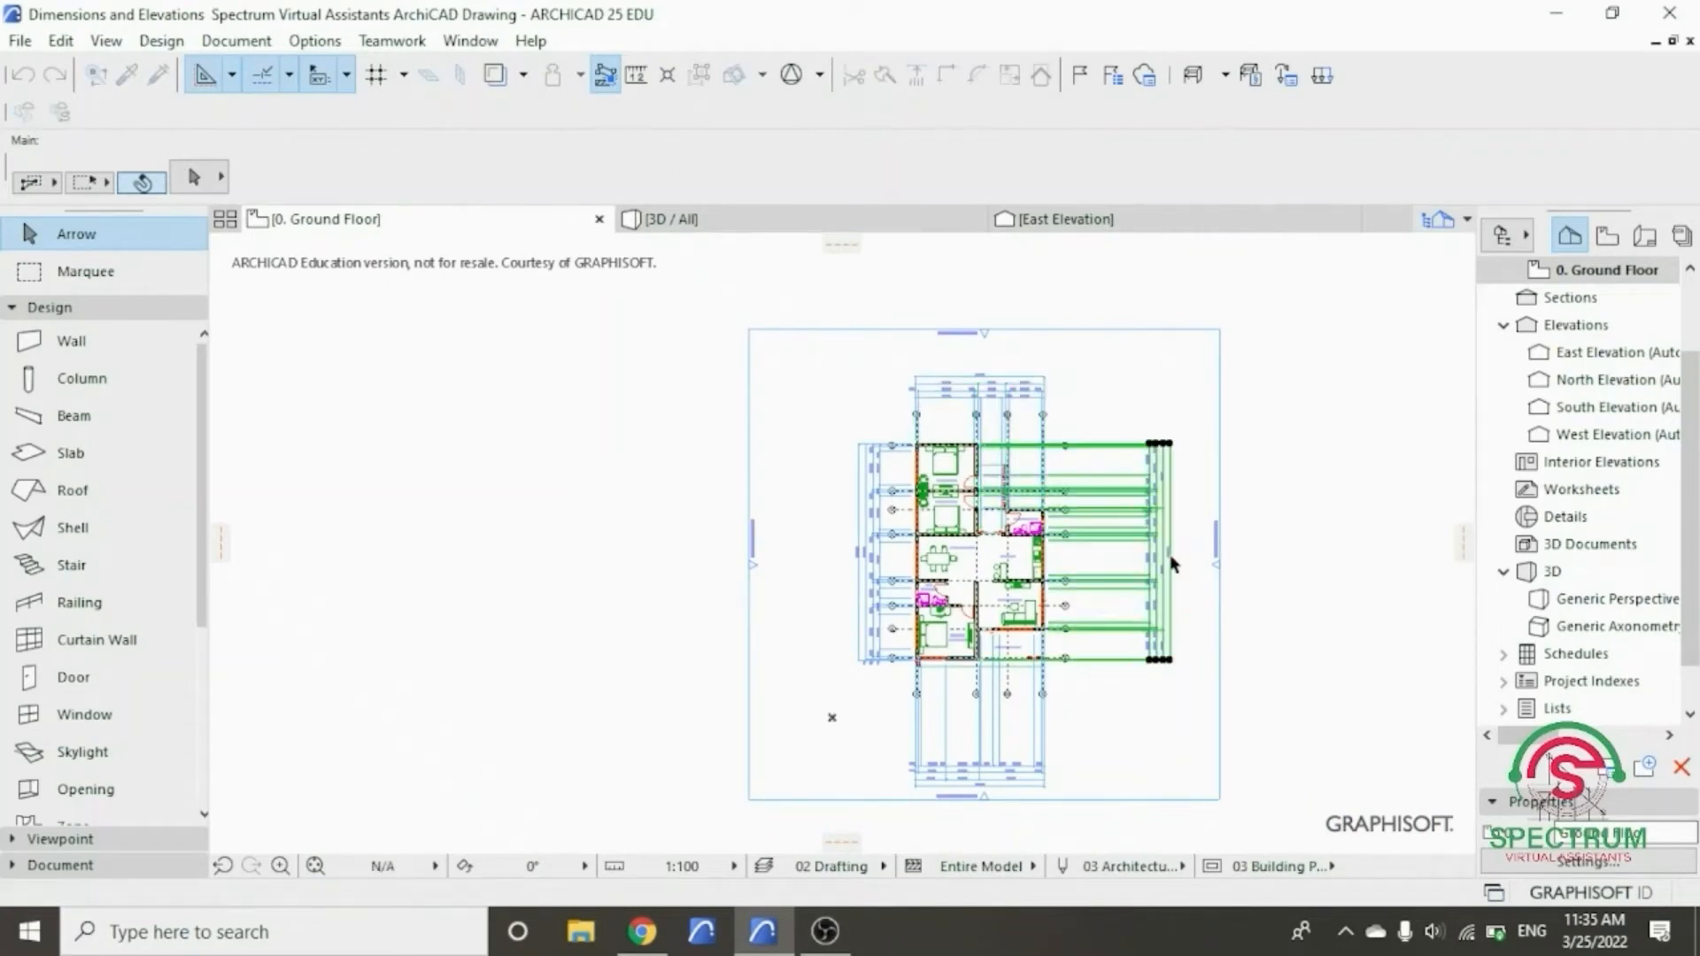
scroll(1171, 554, "up", 5)
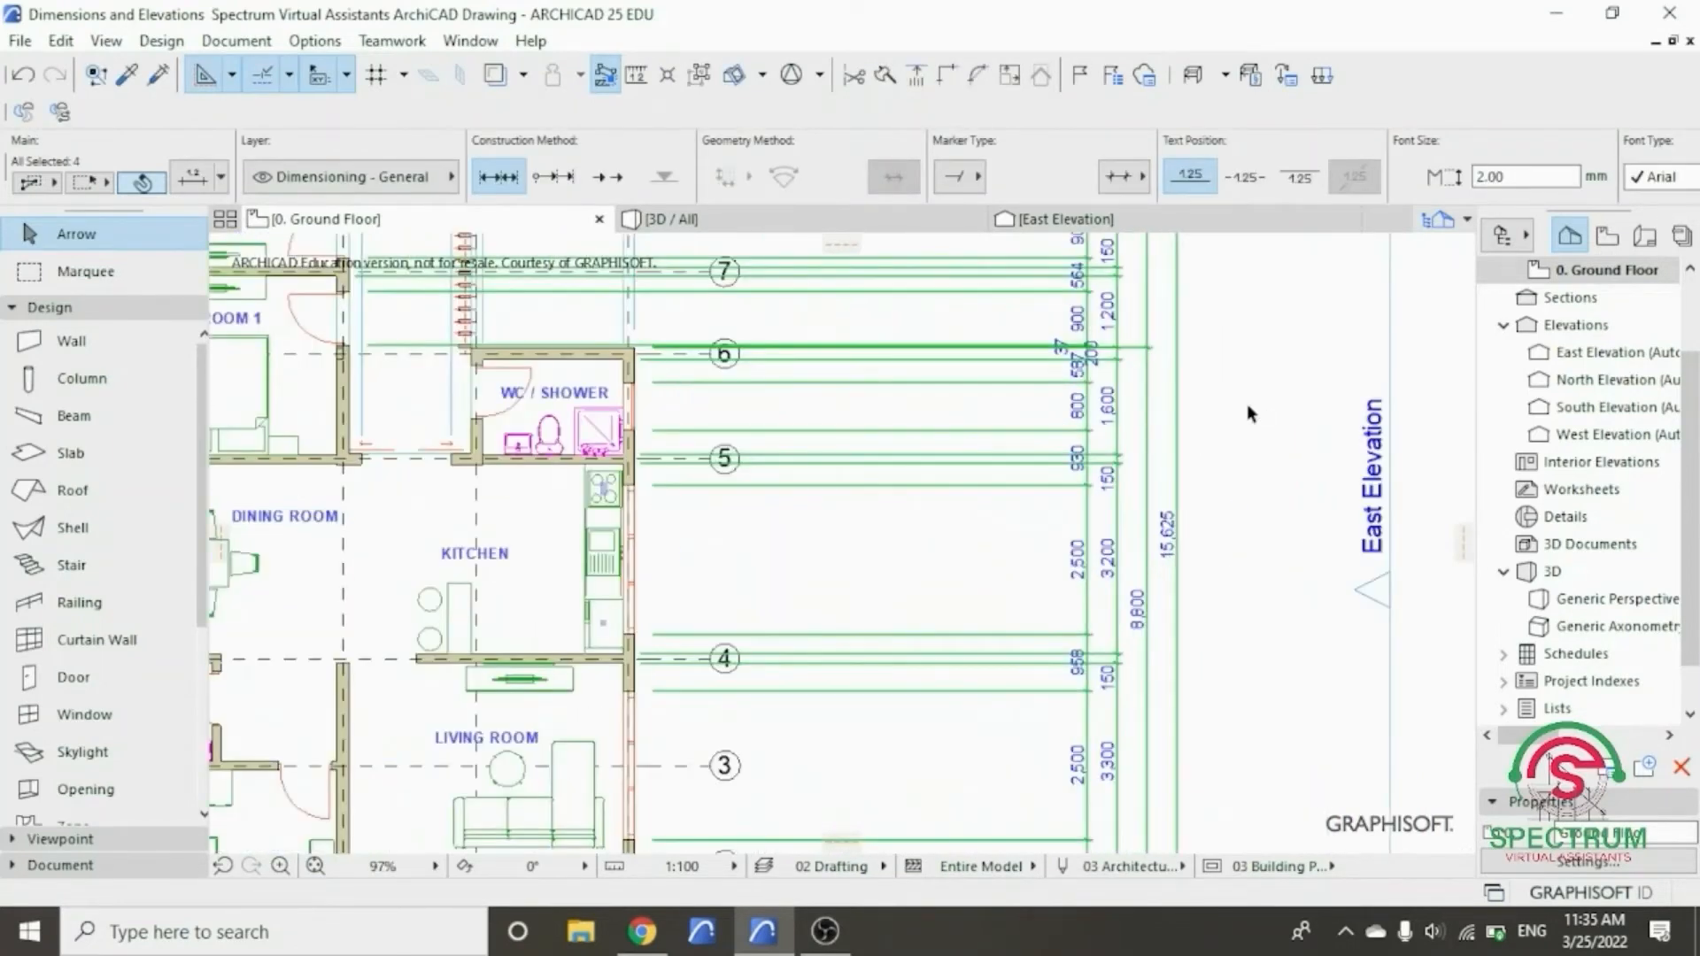
right_click(1247, 404)
mouse_move(1290, 569)
left_click(1027, 568)
left_click(1087, 517)
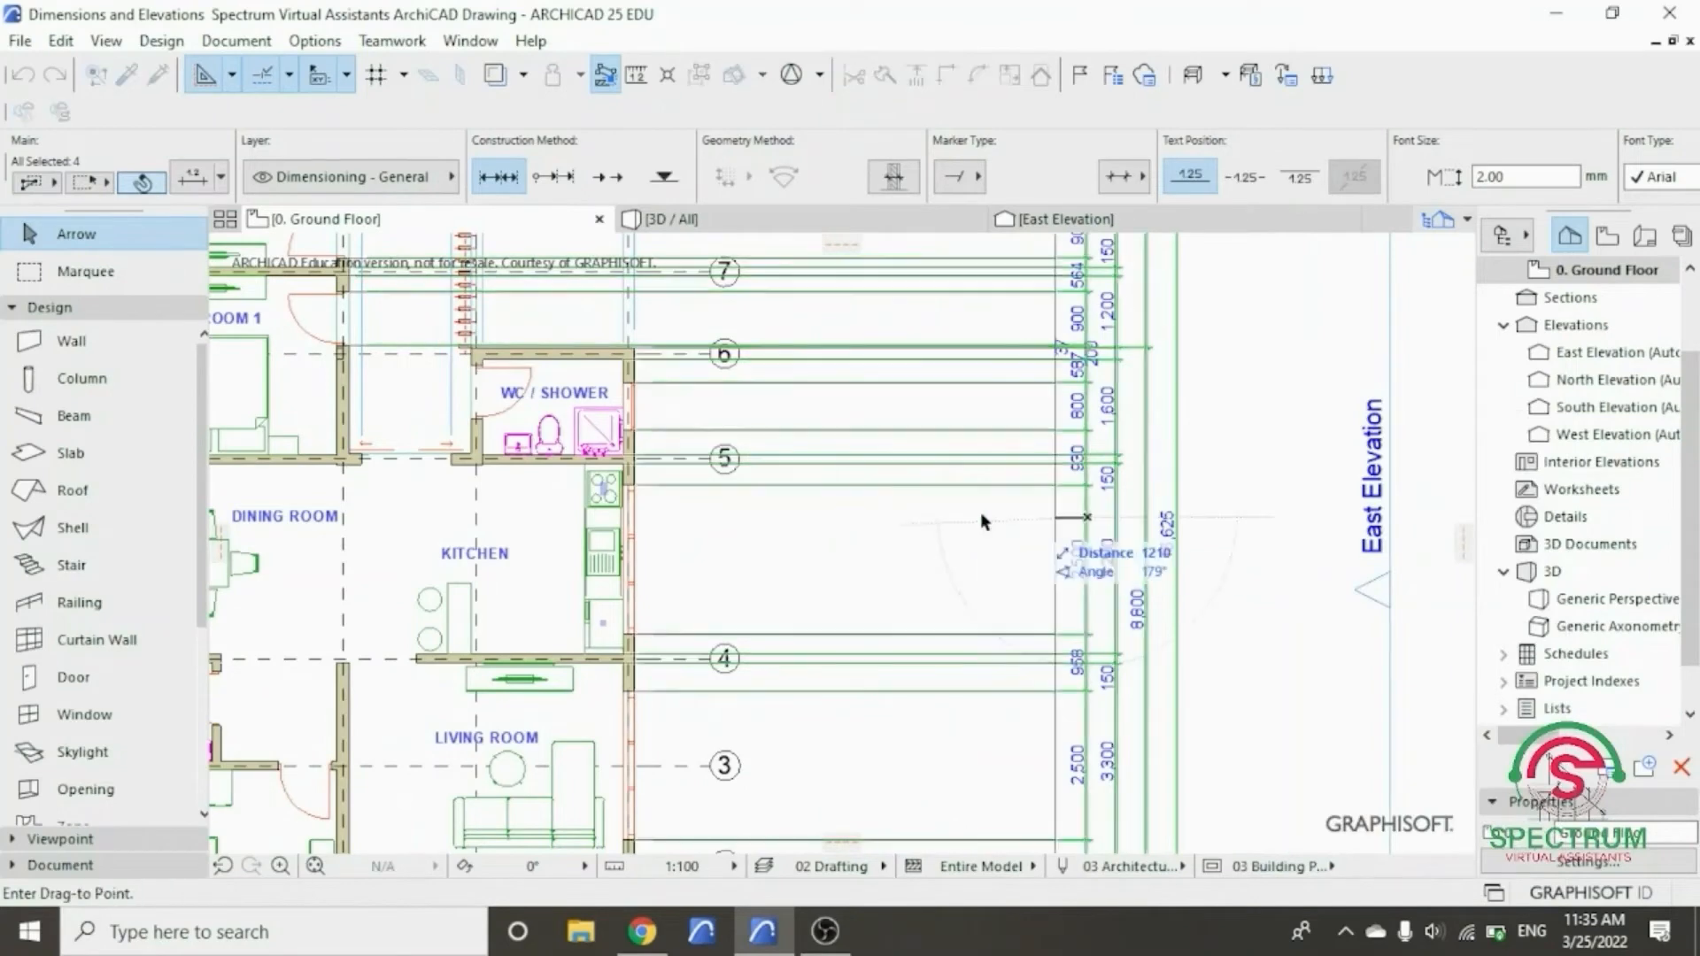
left_click(792, 501)
key("Escape")
- Move the four dimension chains below the plan up toward the building and clear the selection
scroll(890, 494, "down", 2)
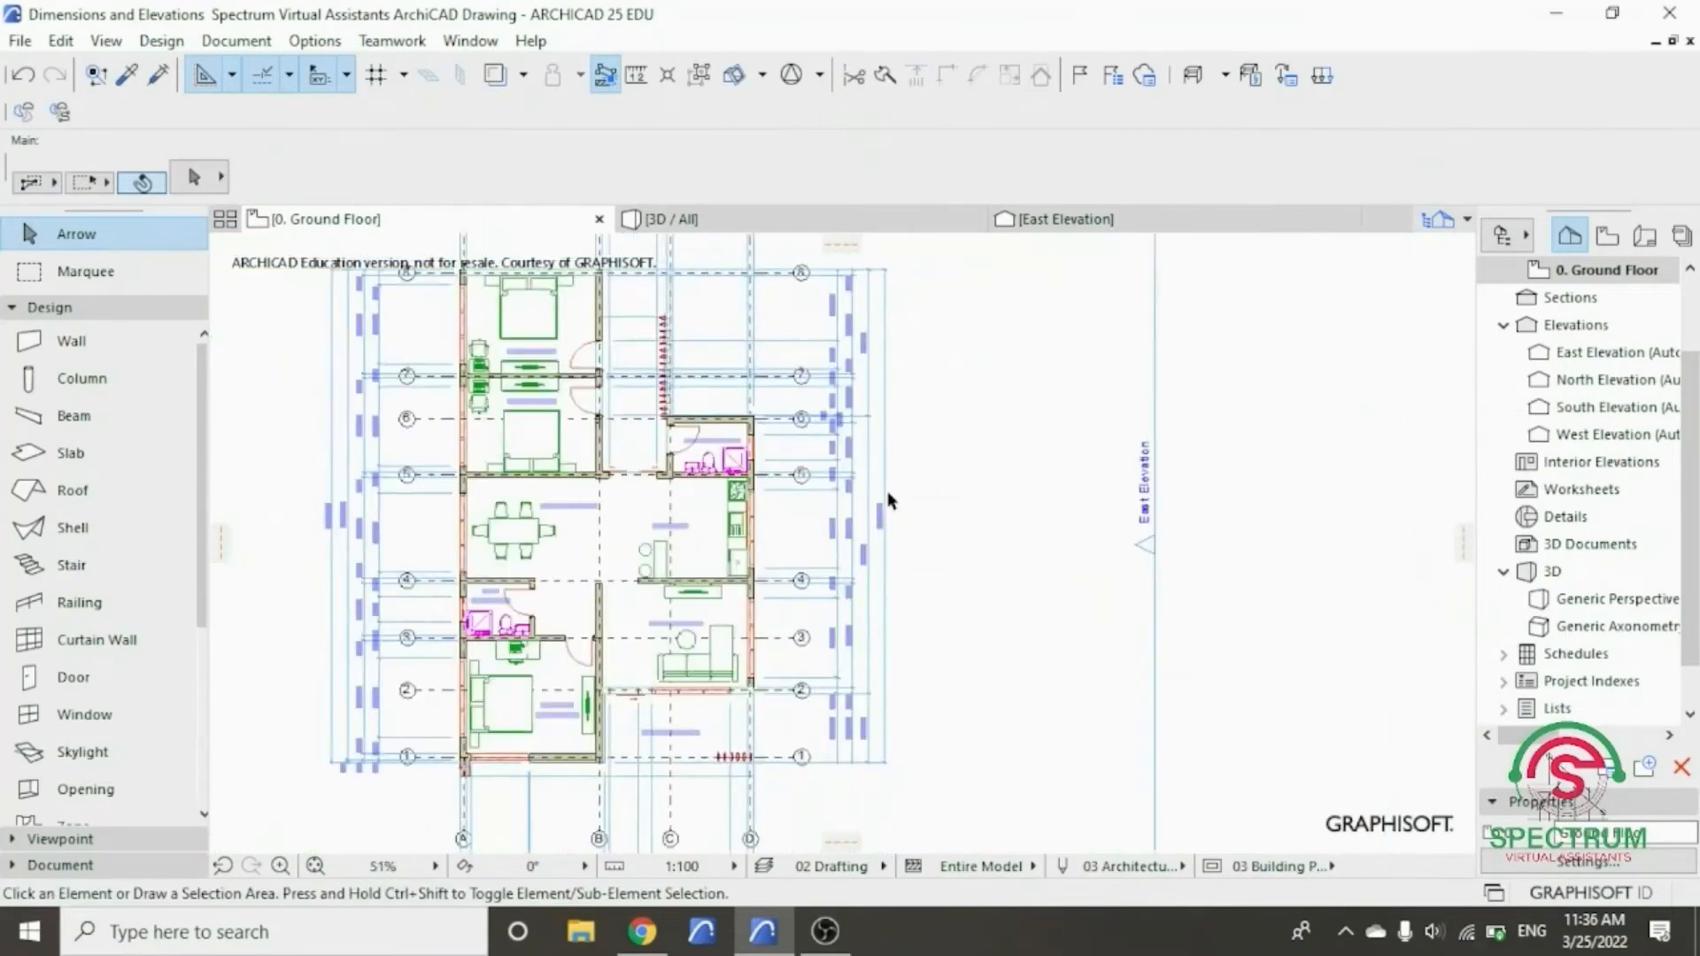
scroll(888, 494, "down", 3)
scroll(835, 790, "up", 2)
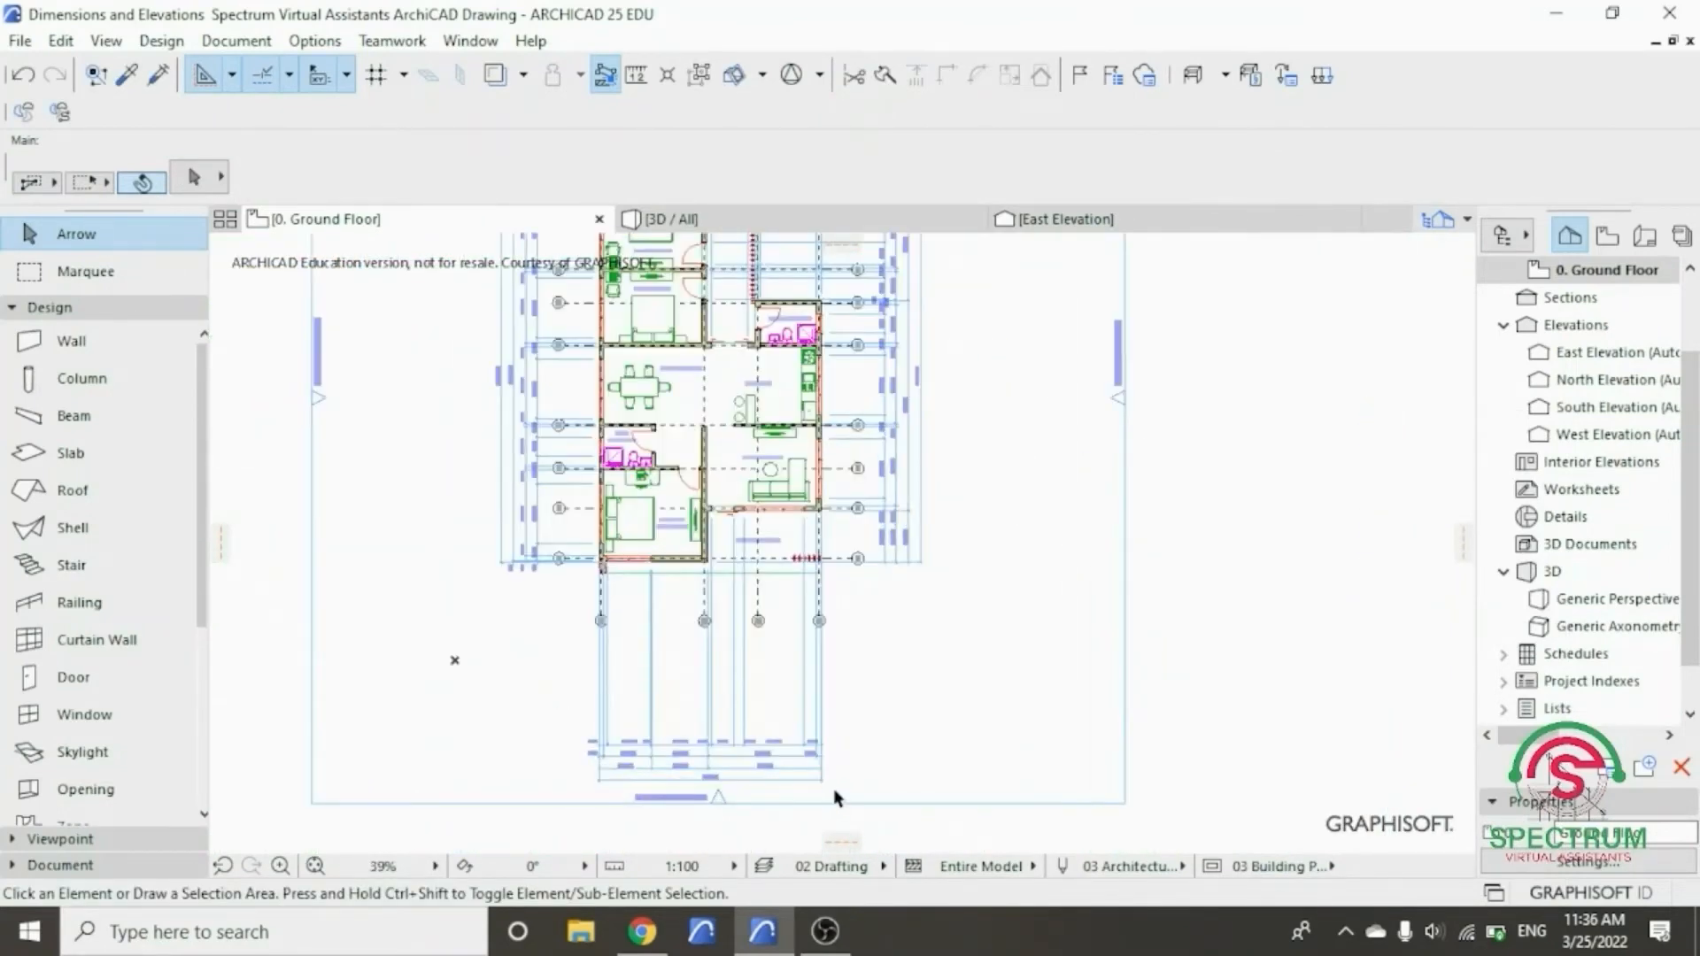
left_click_drag(832, 788, 560, 675)
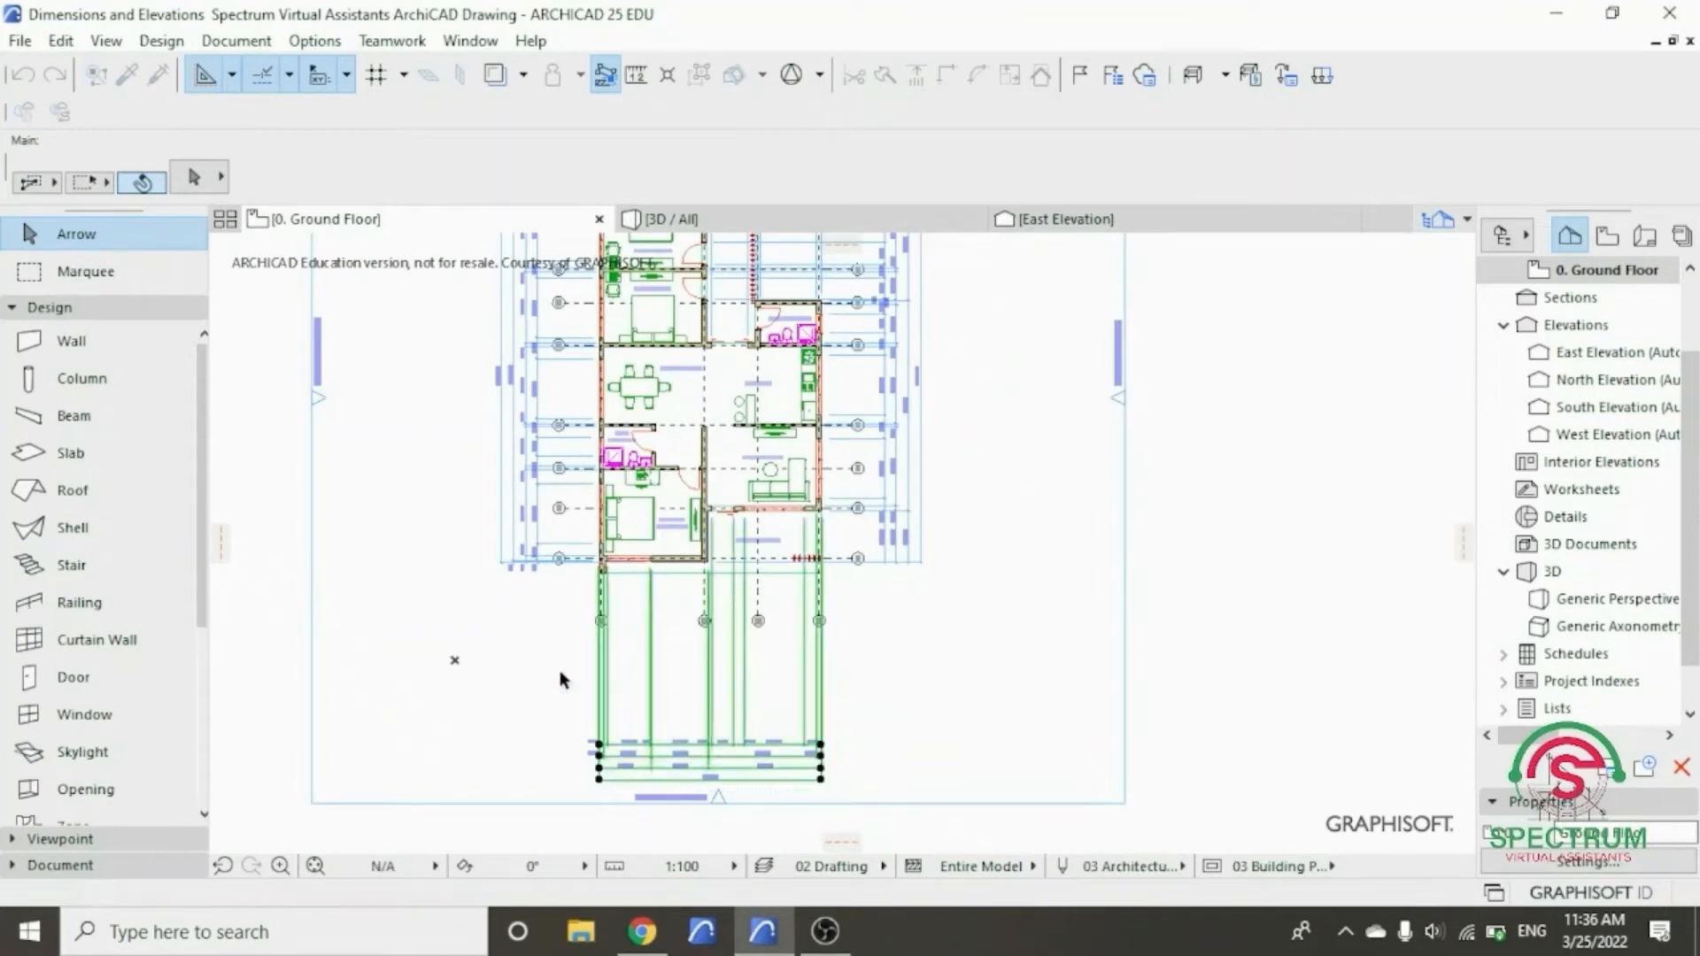
right_click(478, 619)
mouse_move(595, 292)
left_click(834, 286)
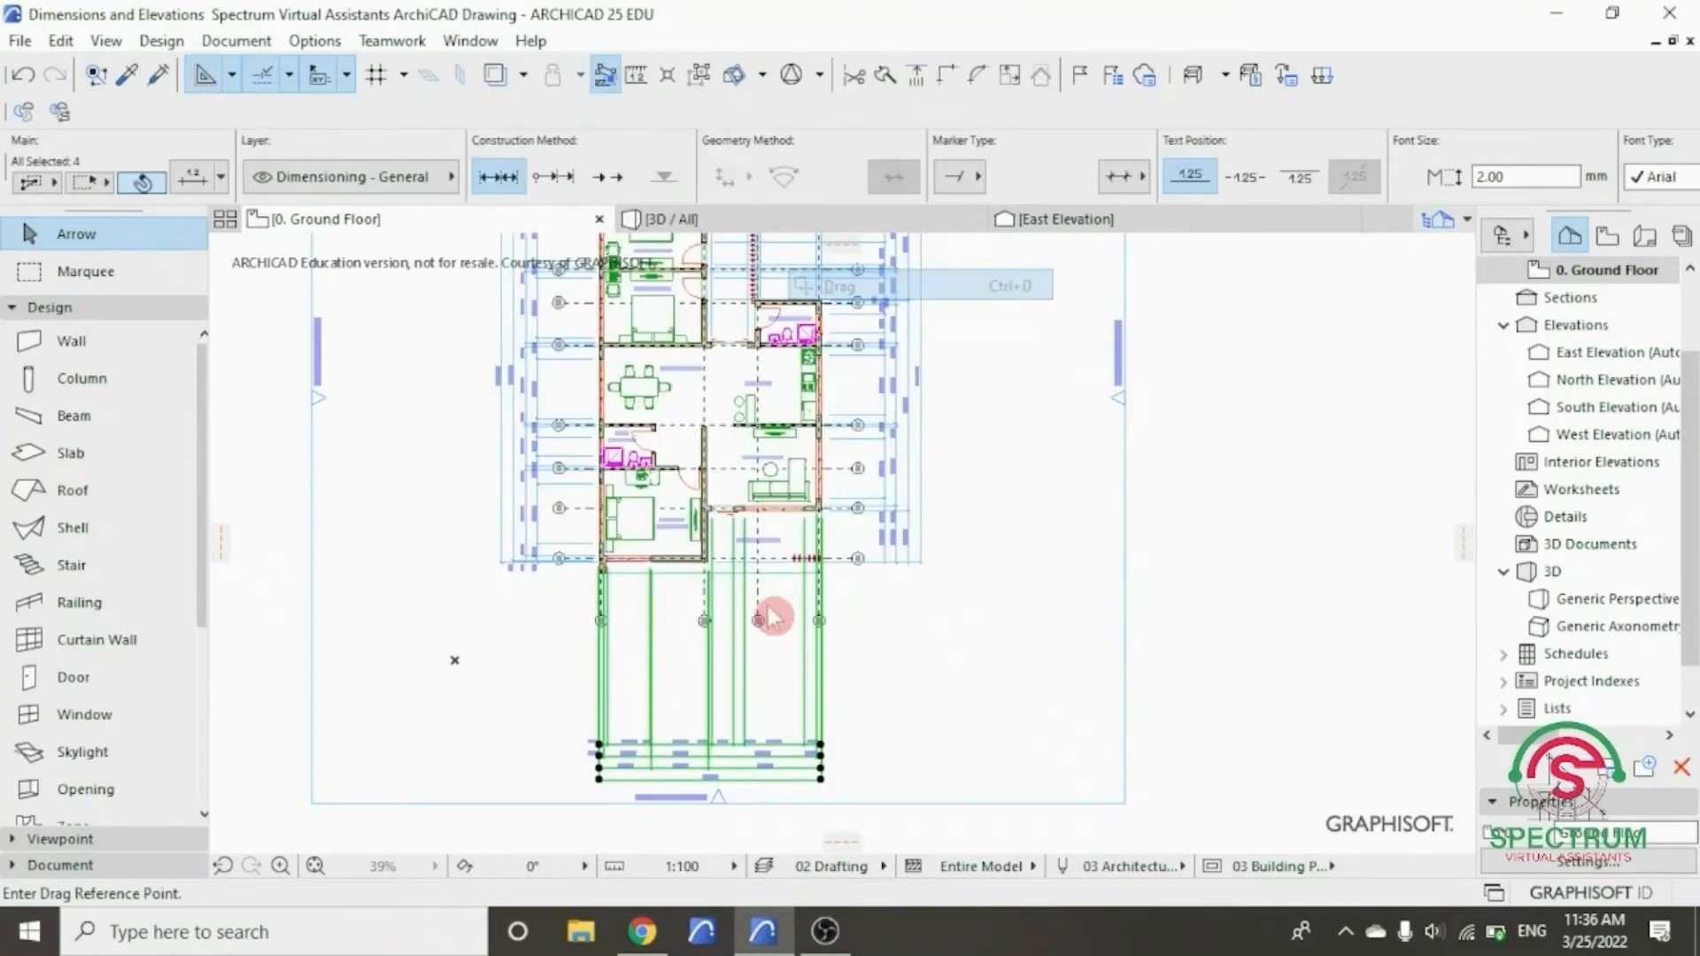
left_click(718, 747)
left_click(726, 655)
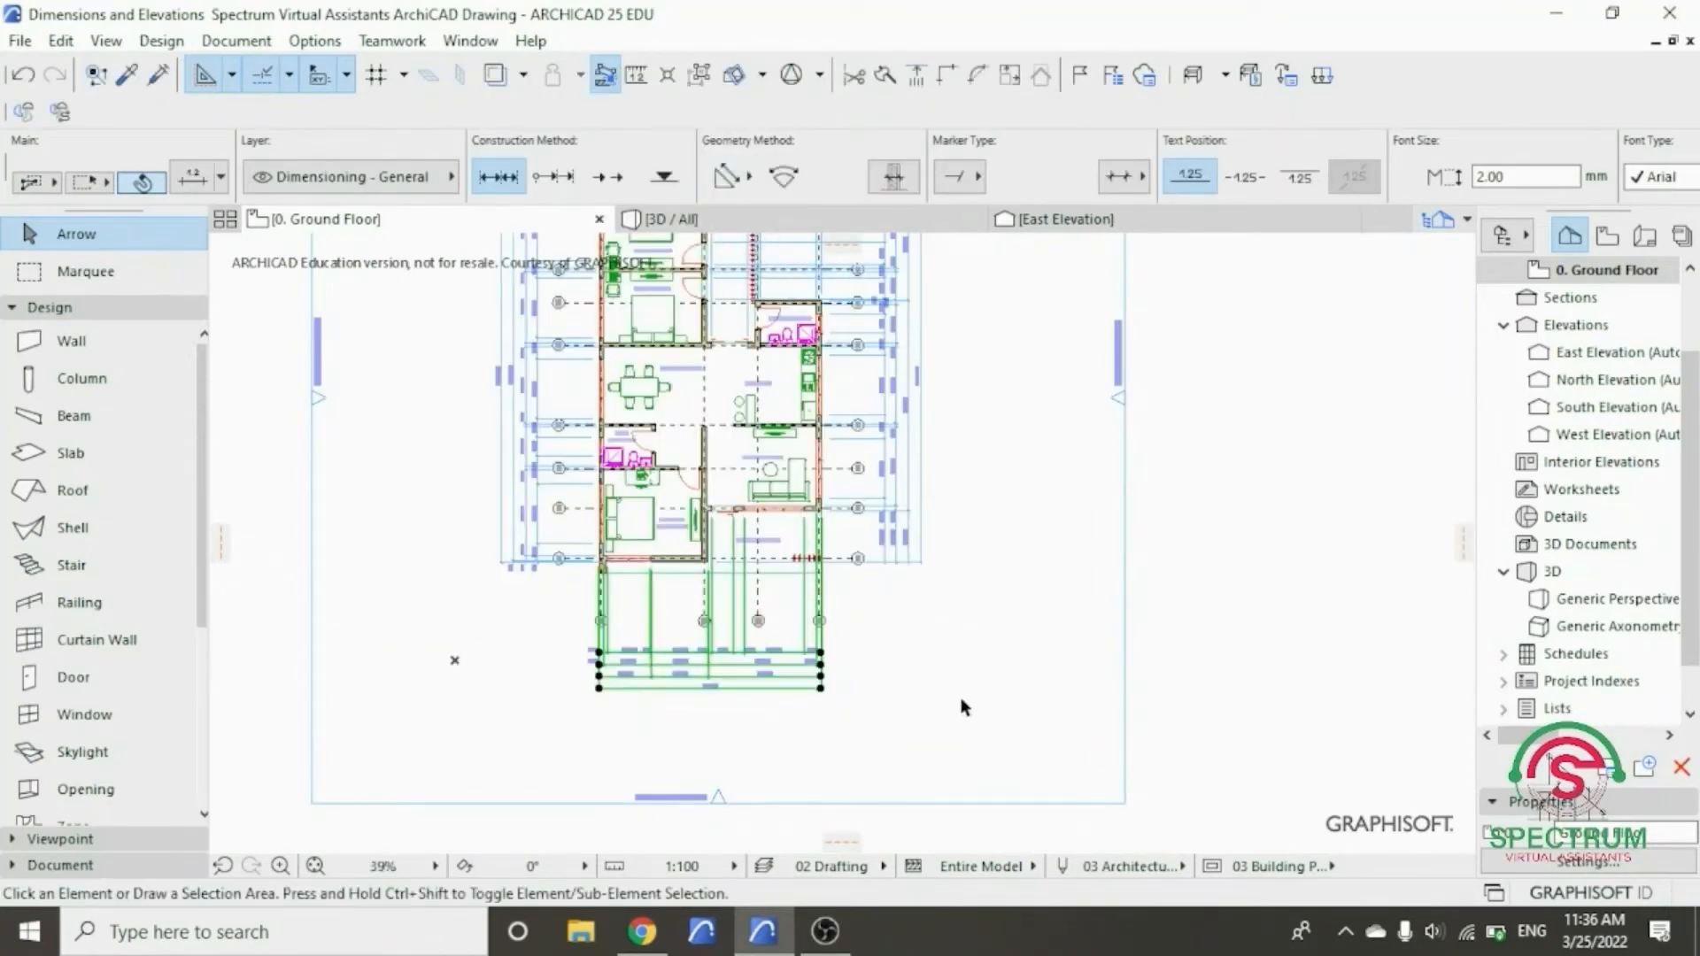
left_click(962, 703)
scroll(961, 708, "down", 2)
scroll(656, 359, "up", 4)
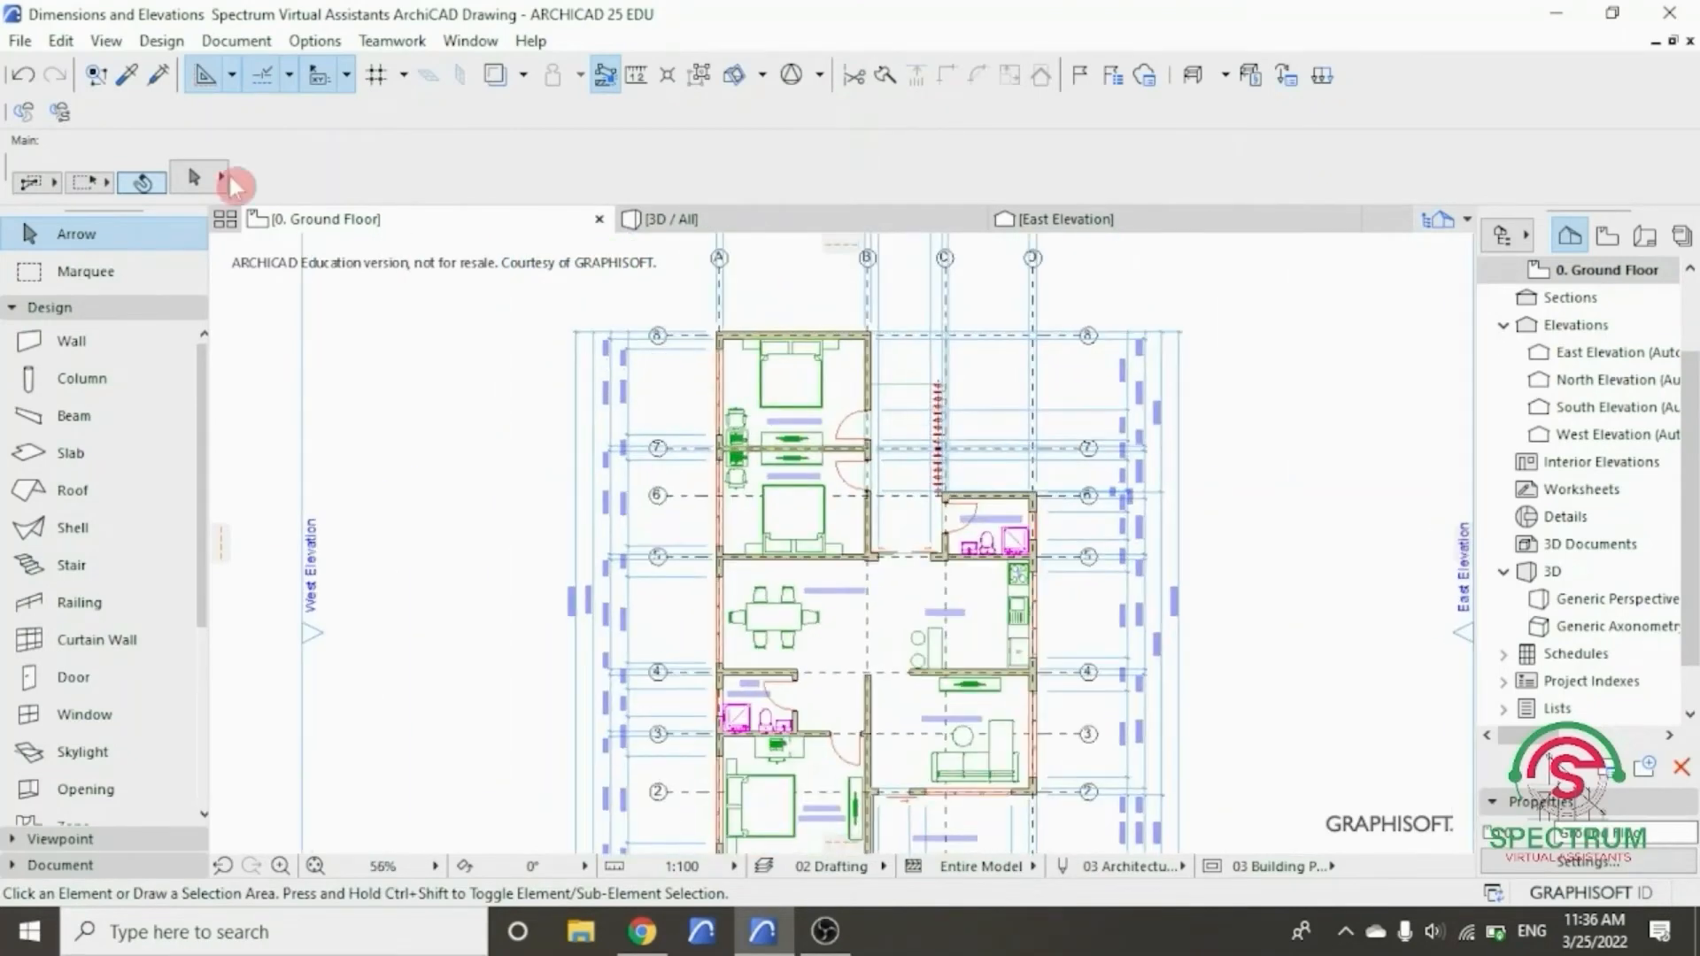
left_click(20, 41)
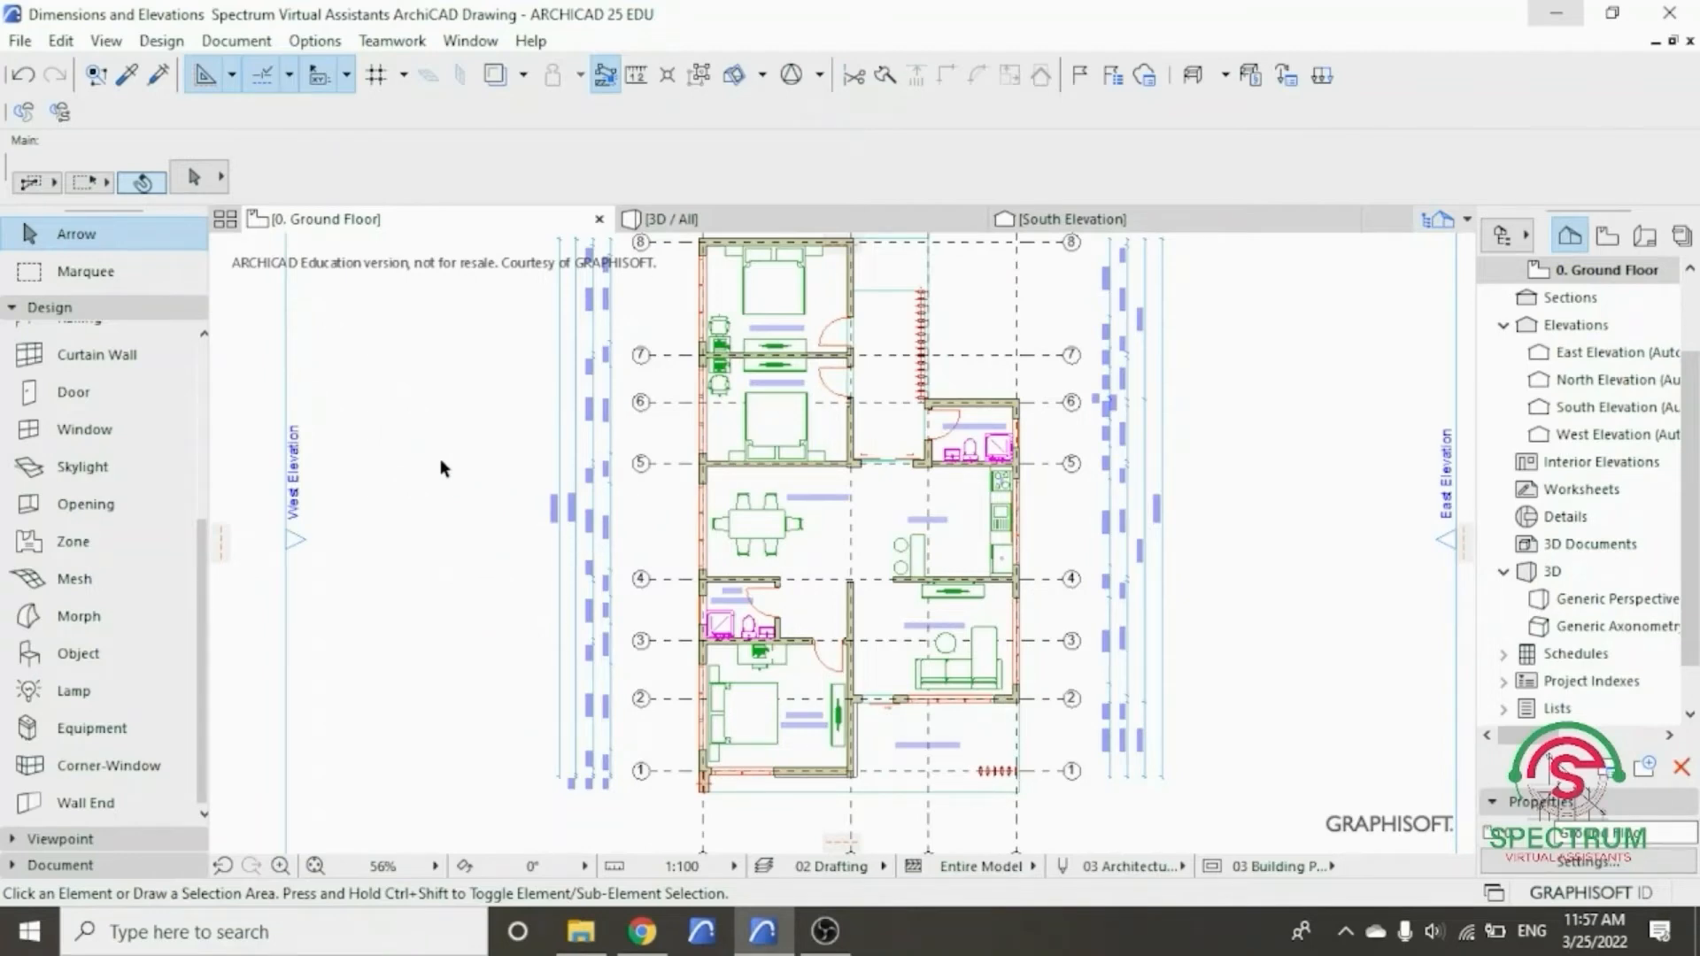
- Select the South Elevation marker line below the plan and open its elevation with the current view settings
scroll(837, 610, "down", 5)
scroll(837, 779, "up", 8)
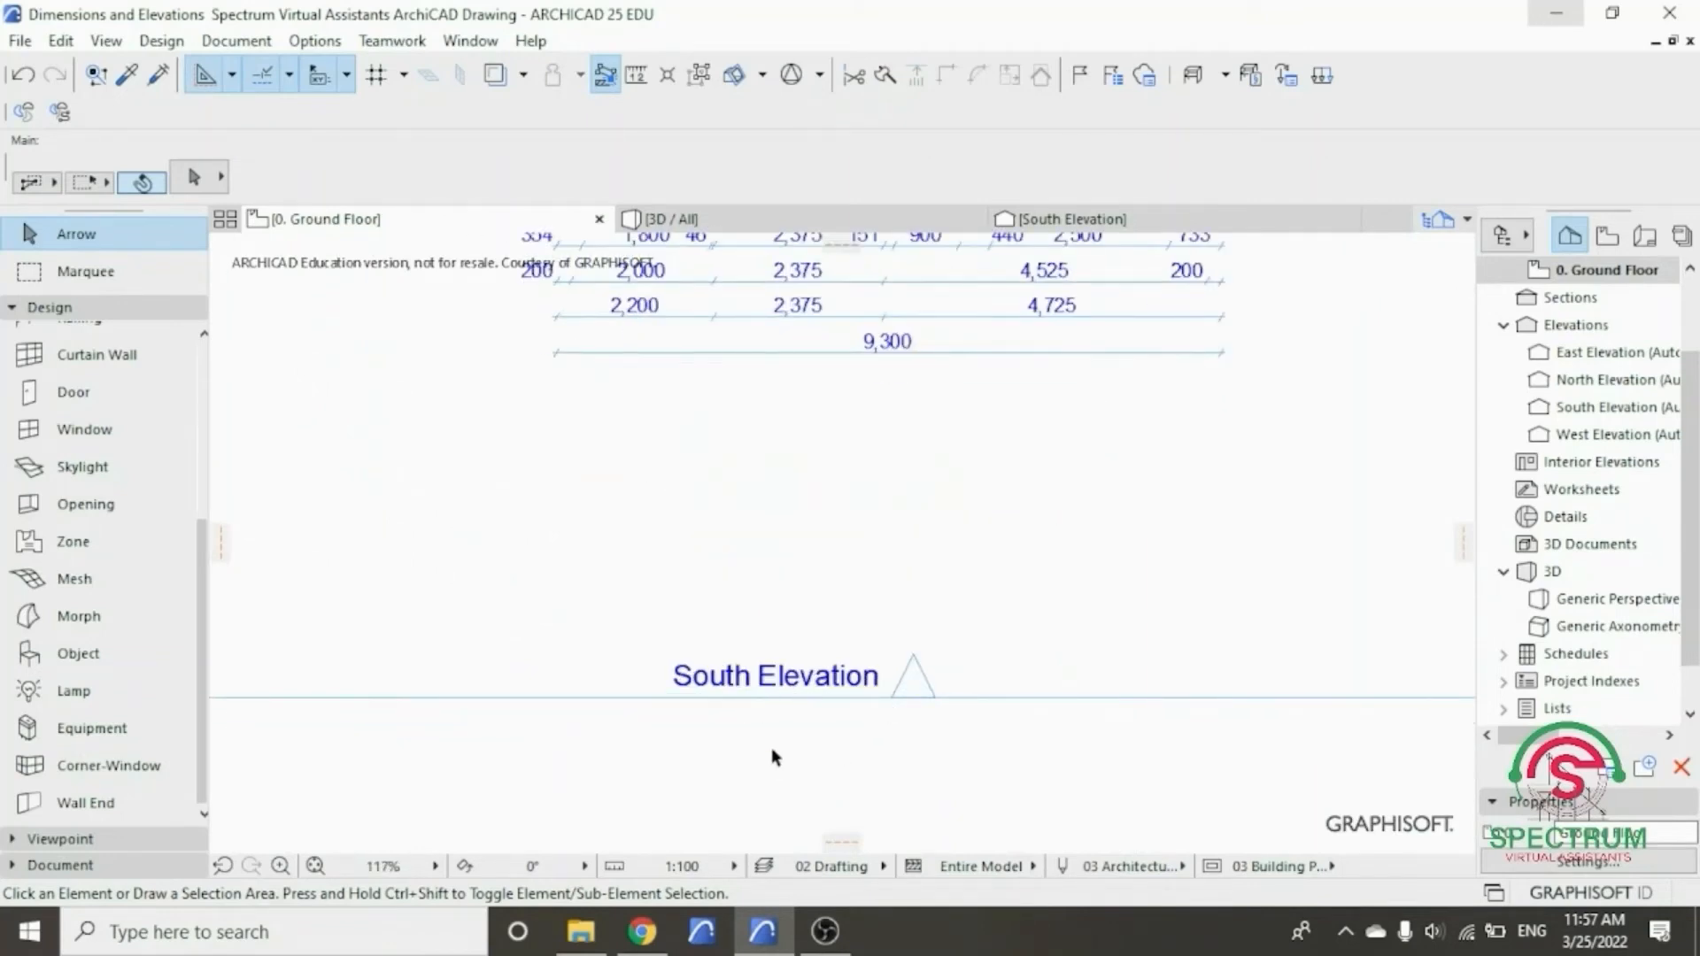
scroll(772, 747, "down", 3)
left_click(905, 724)
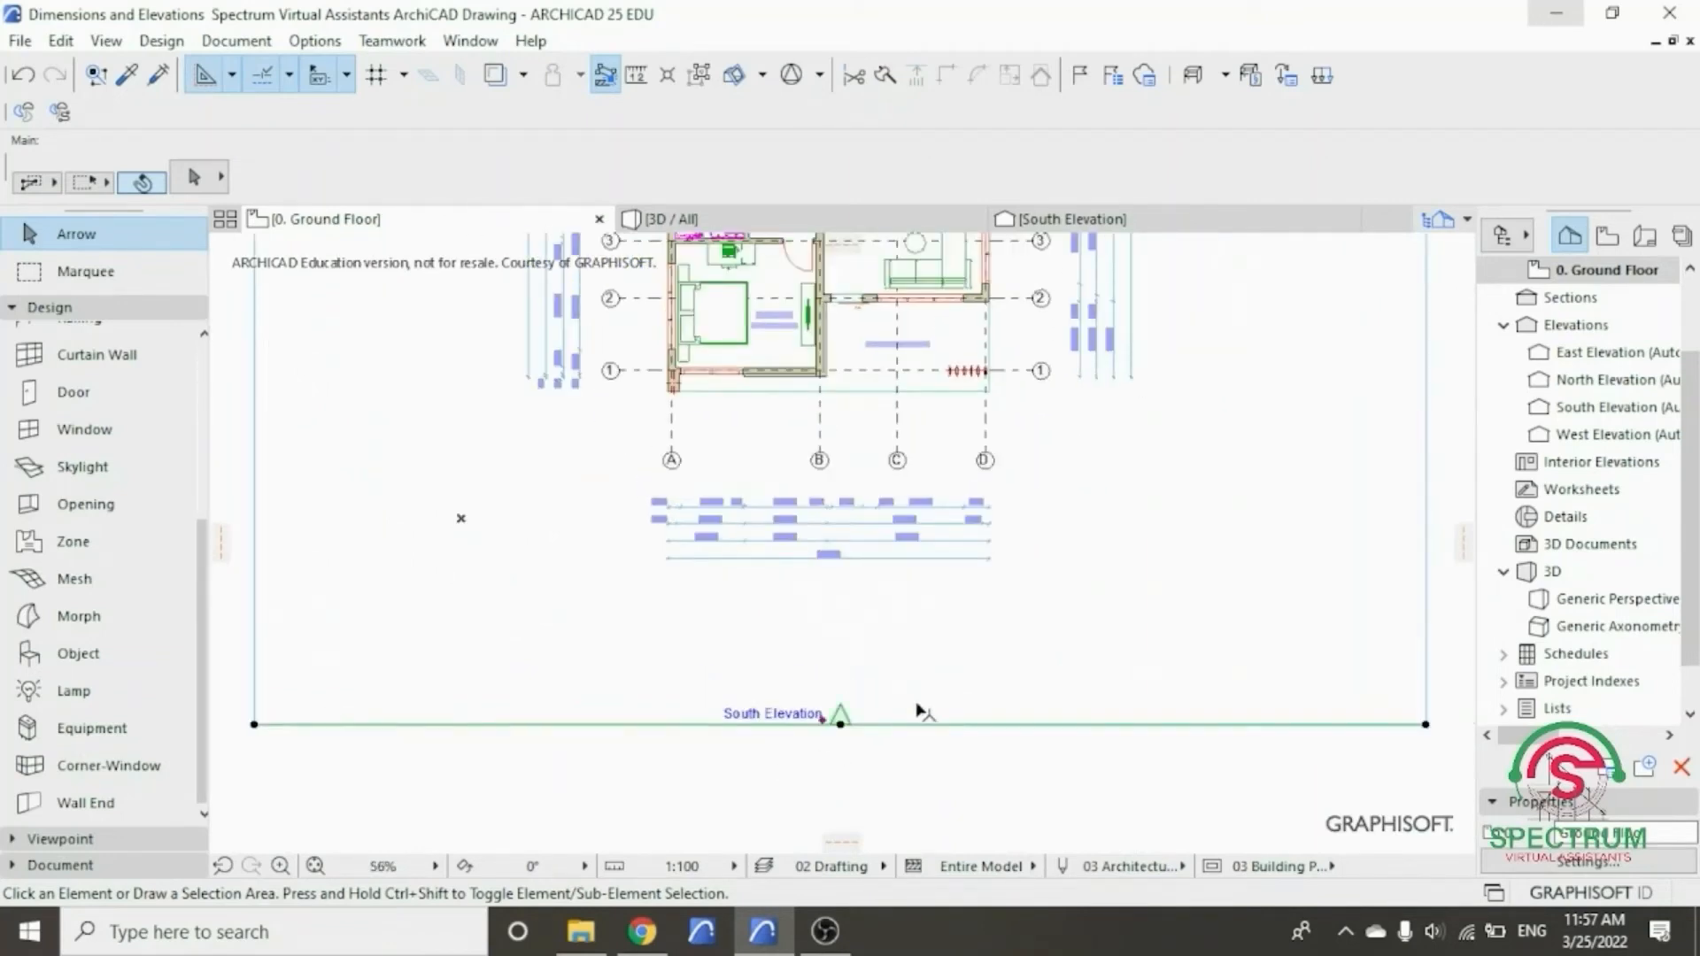
right_click(1043, 600)
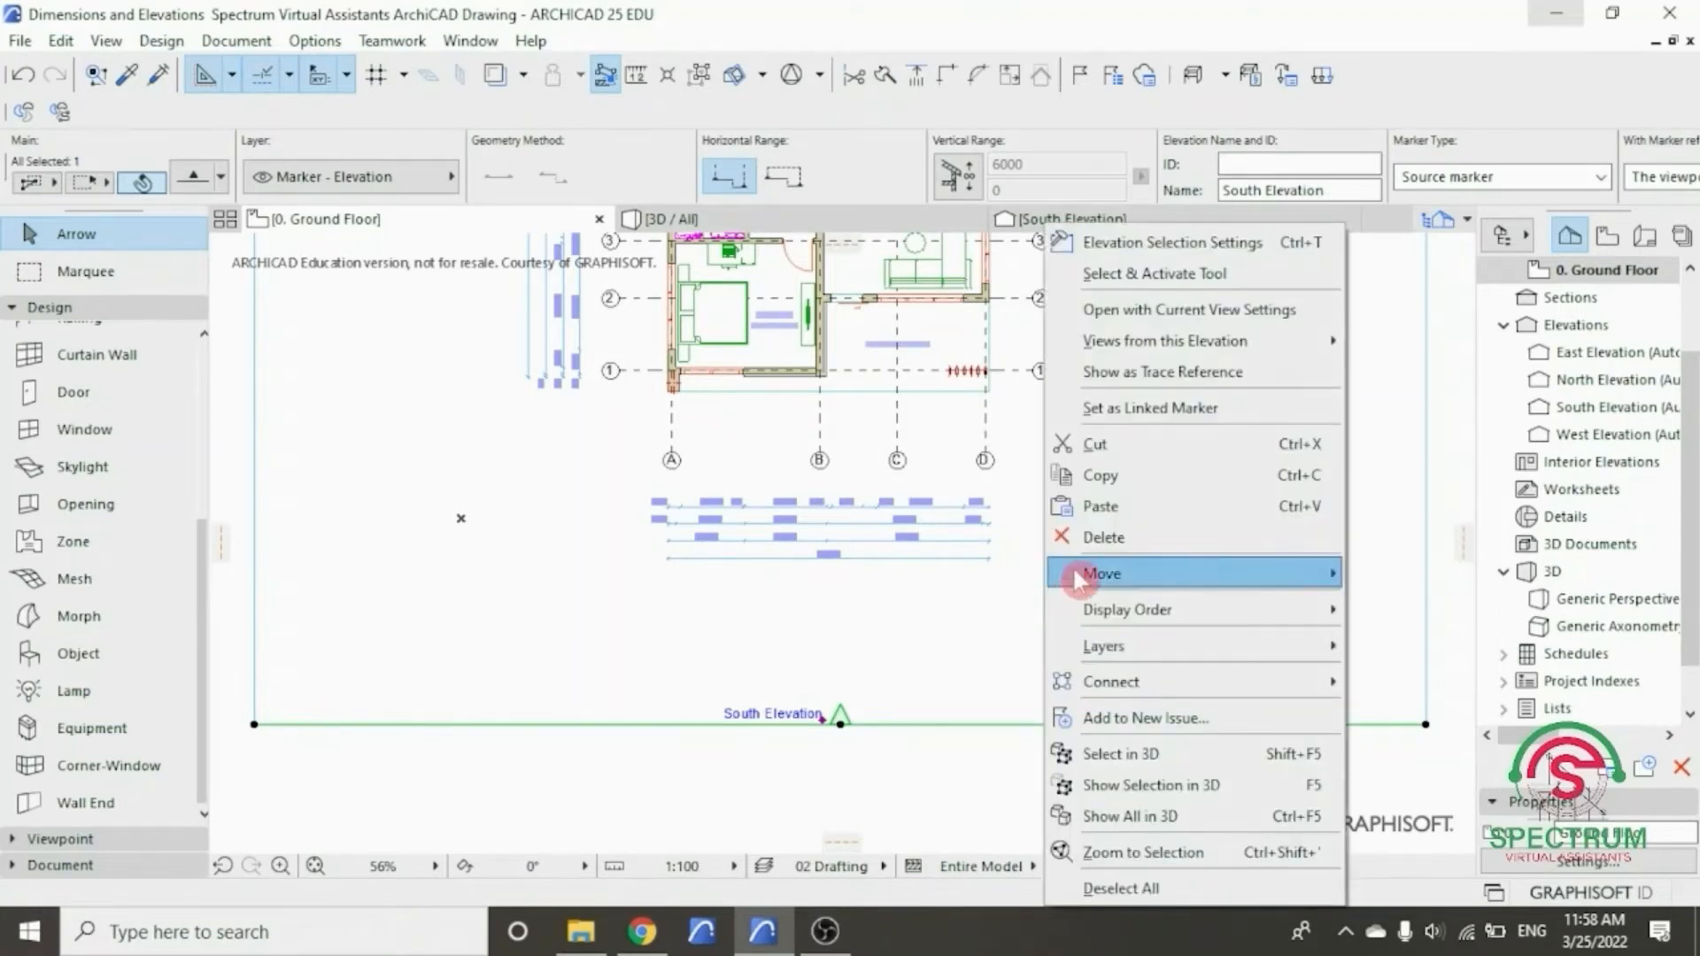
left_click(1144, 312)
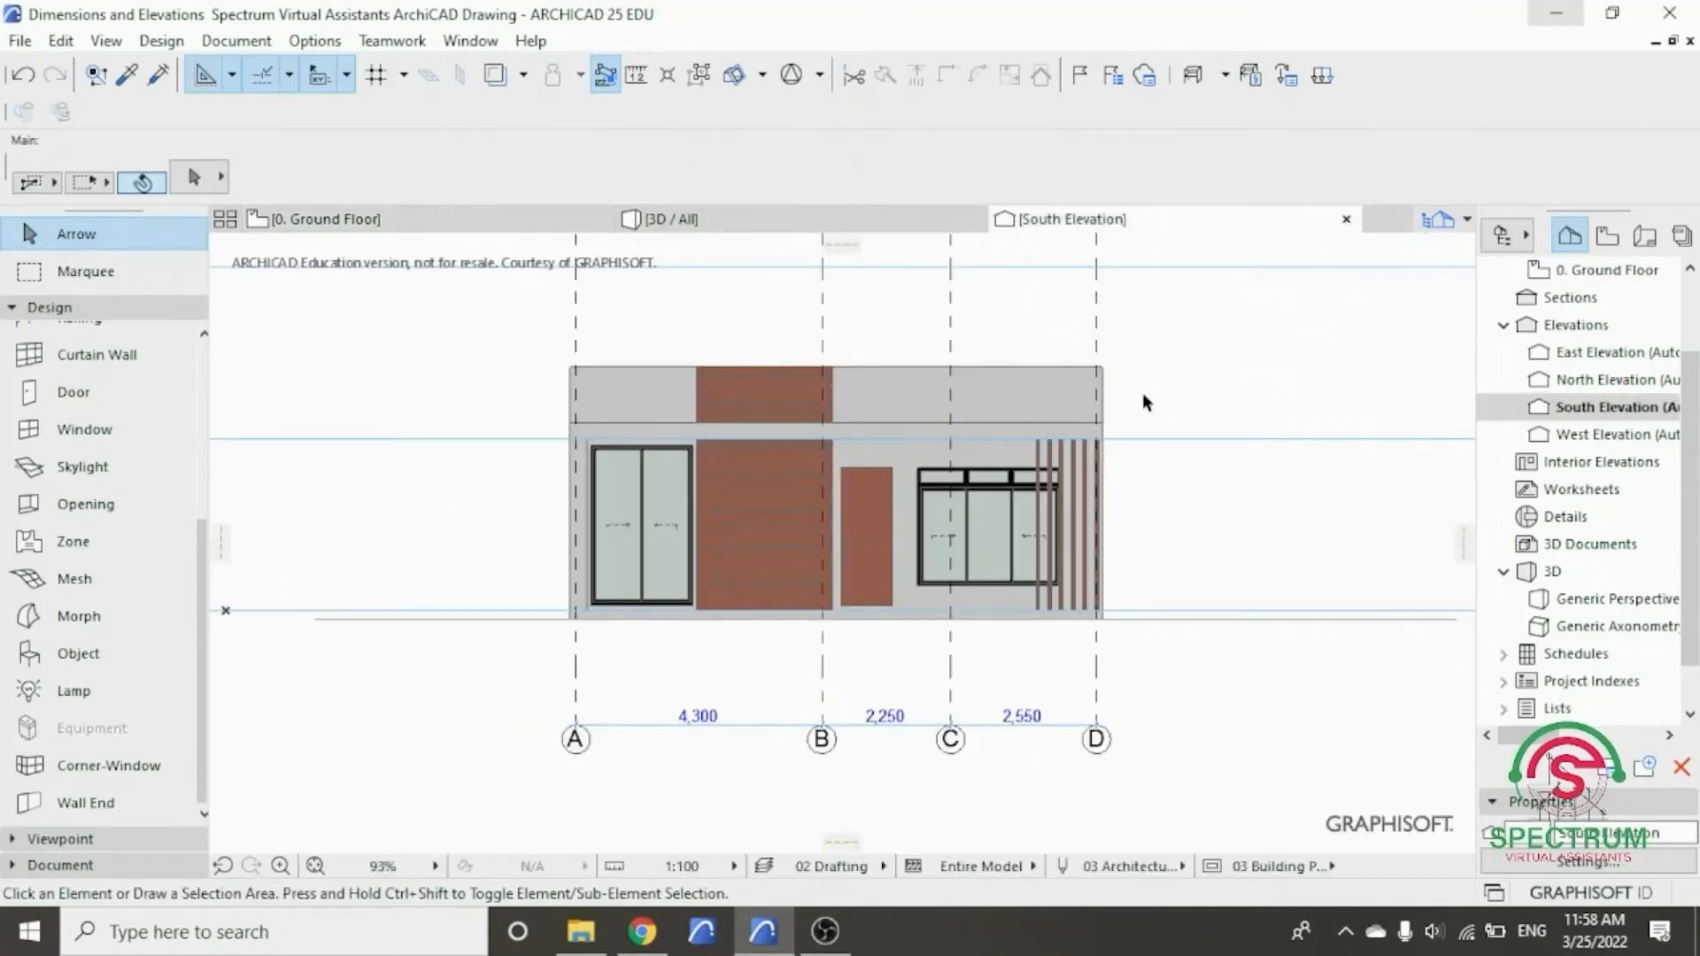
- In the South Elevation's model appearance settings, set the Cut Fill to Surface - Color Fill, Shaded and accept the settings
scroll(763, 478, "up", 2)
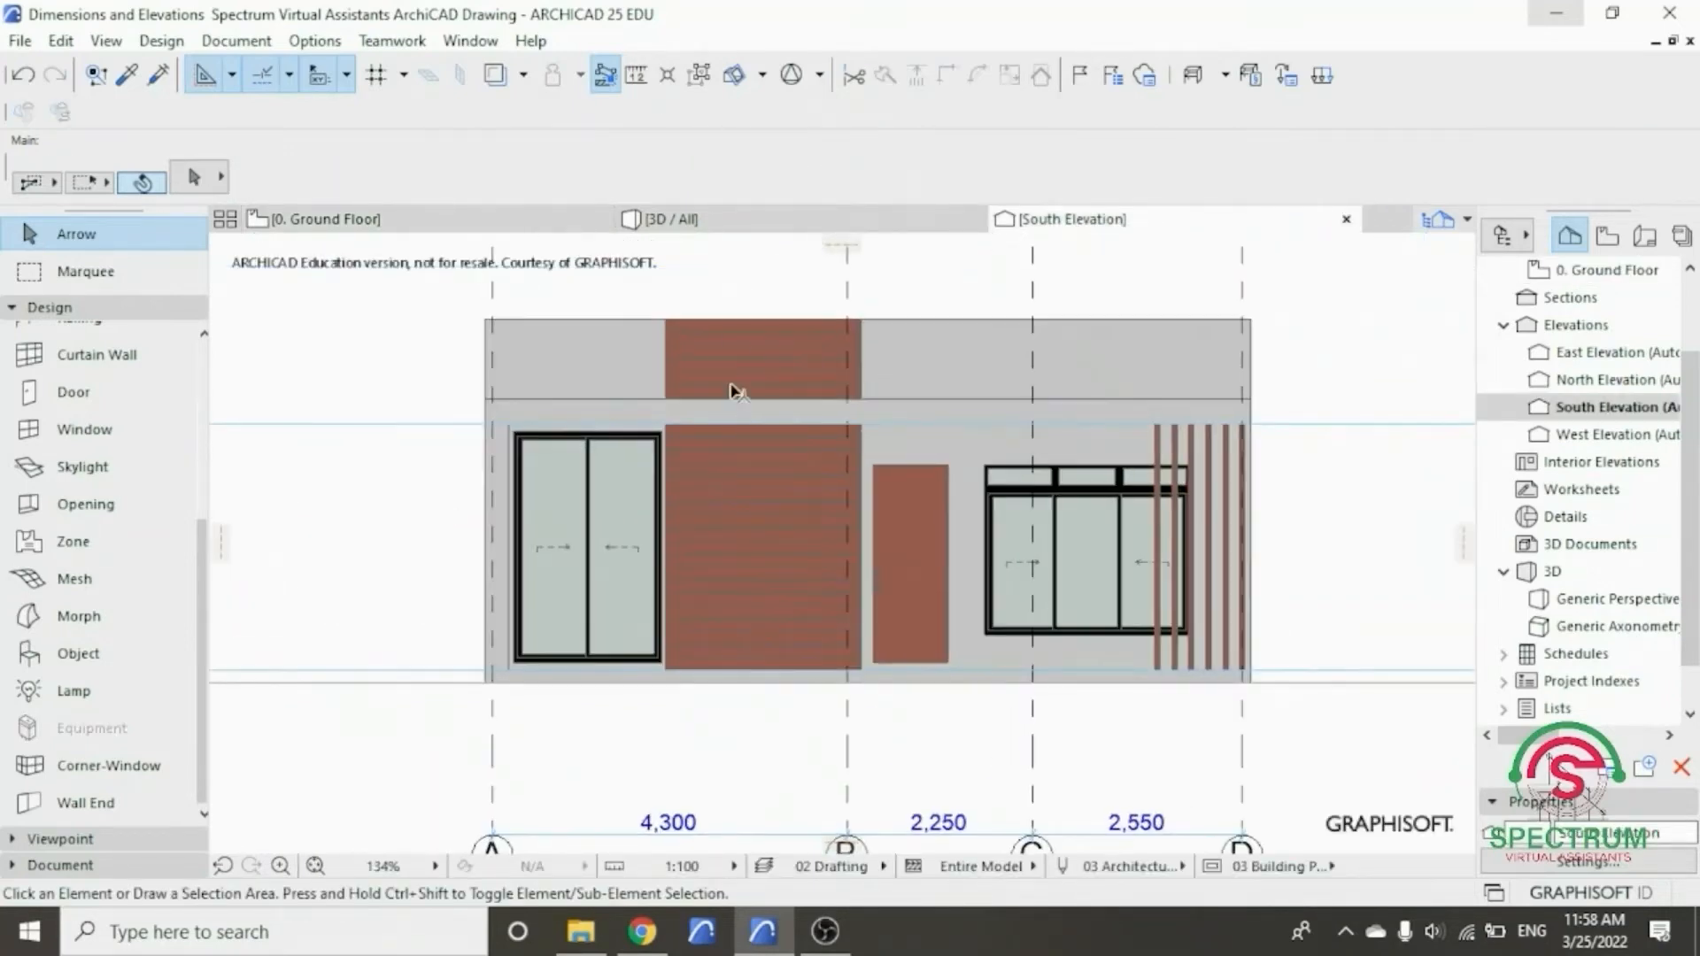
scroll(731, 325, "up", 1)
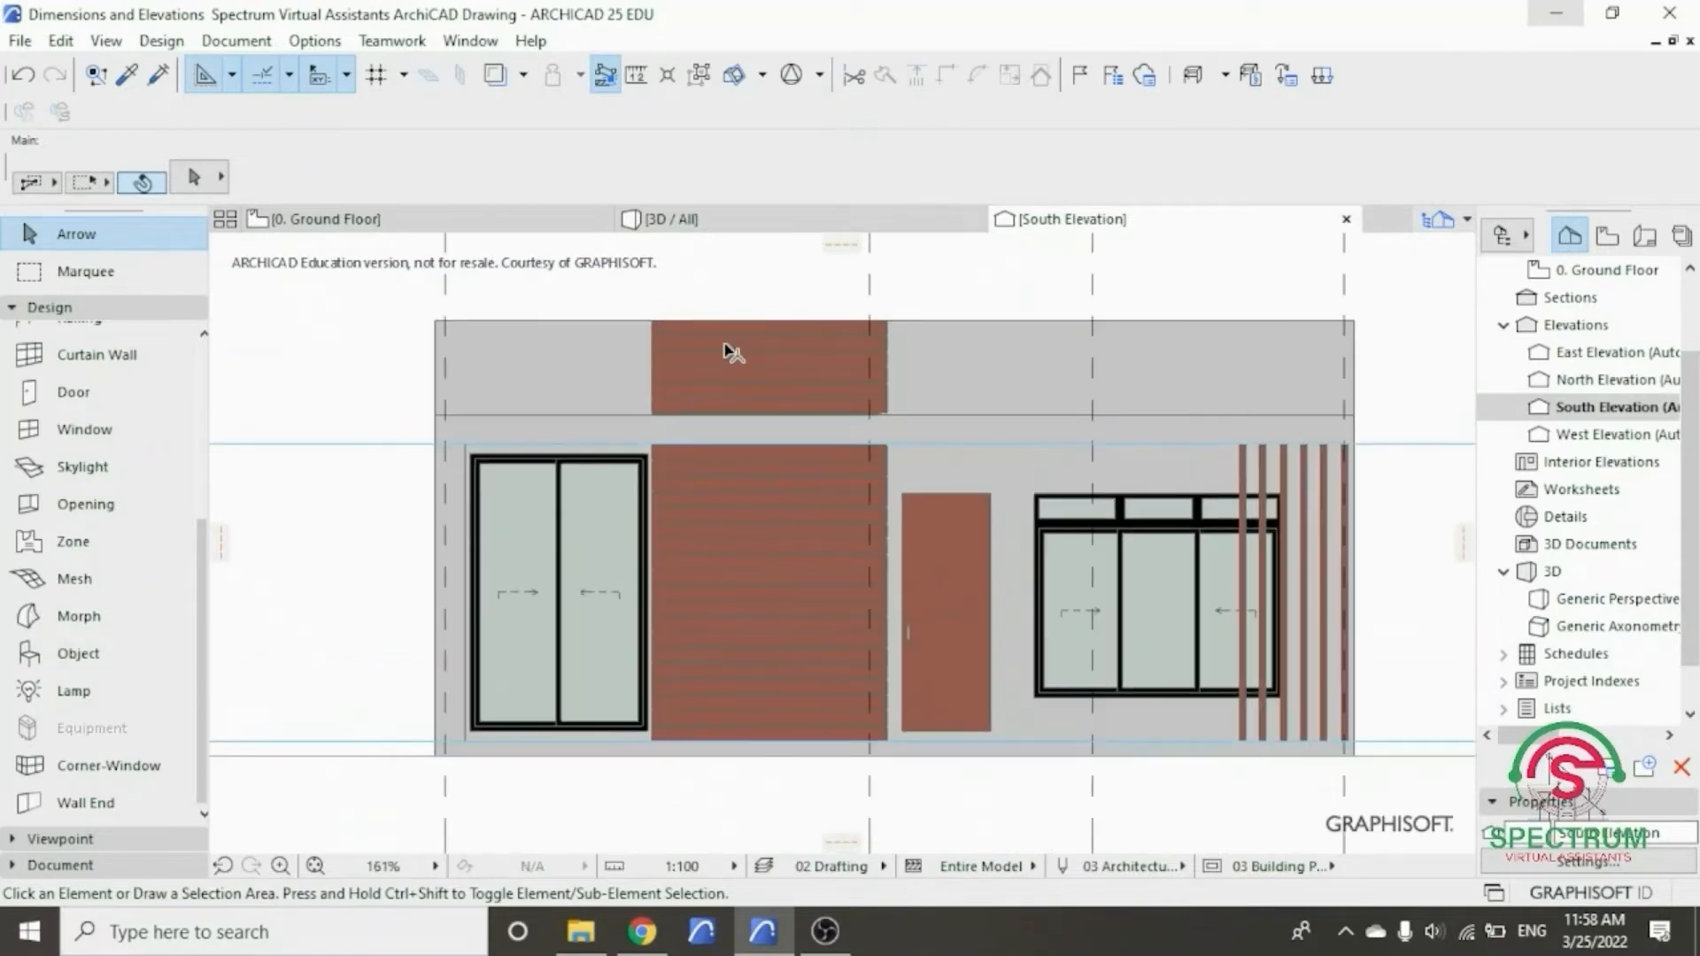
right_click(346, 379)
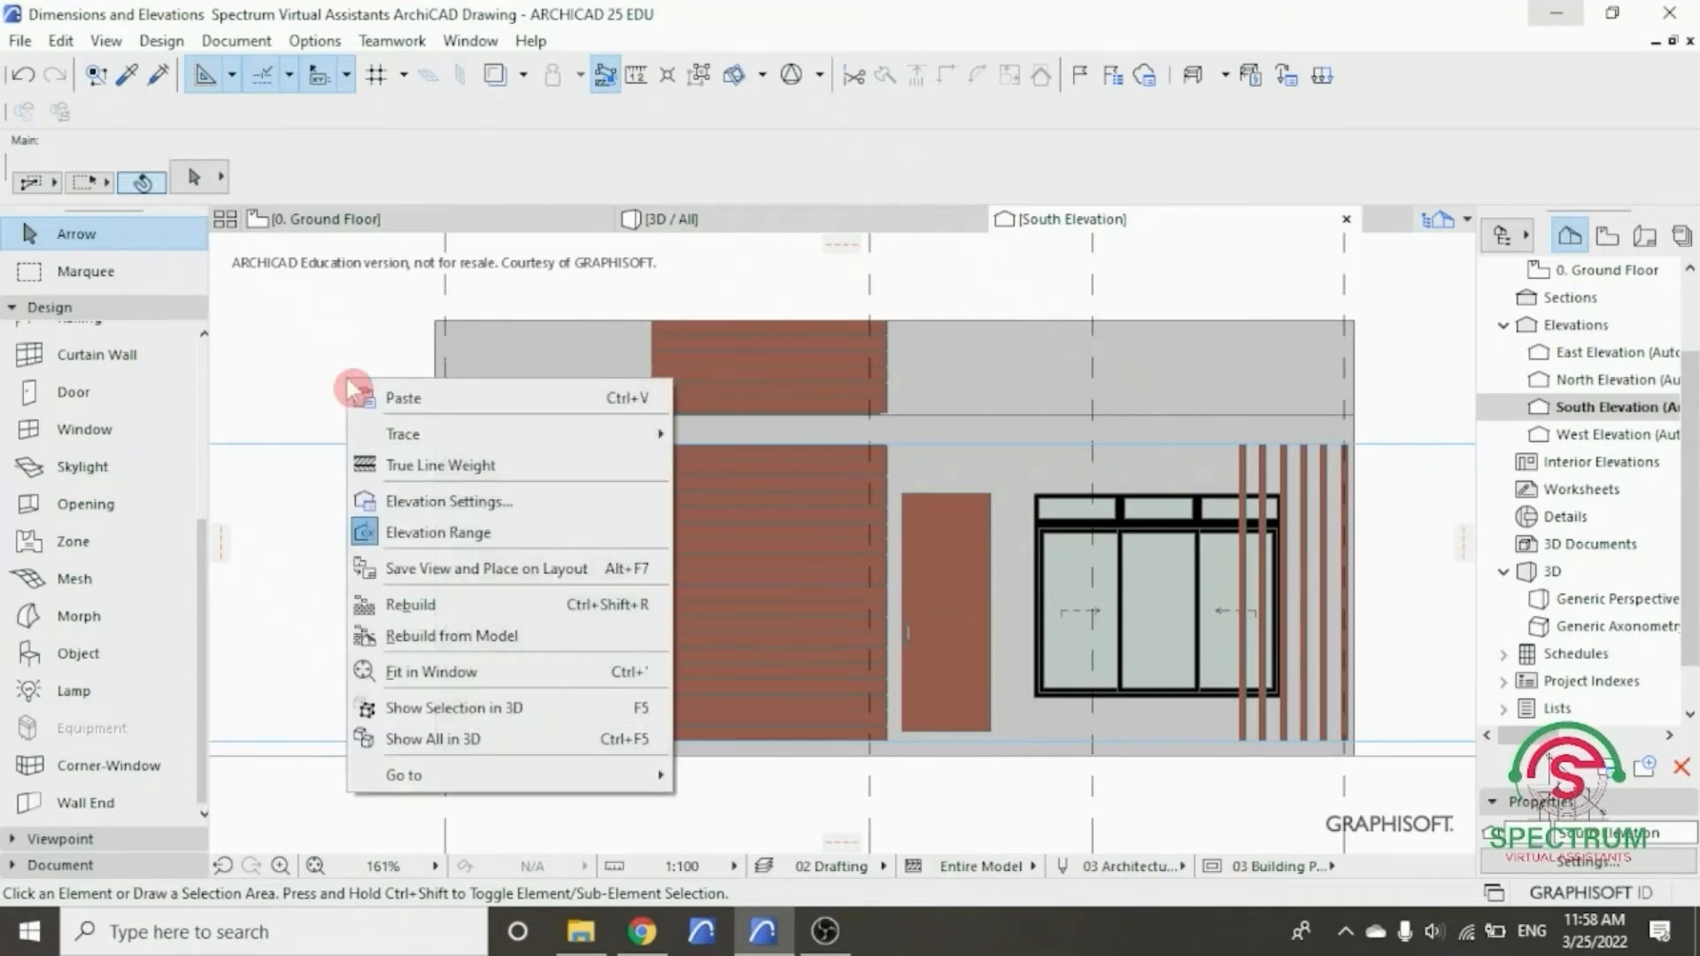
left_click(440, 516)
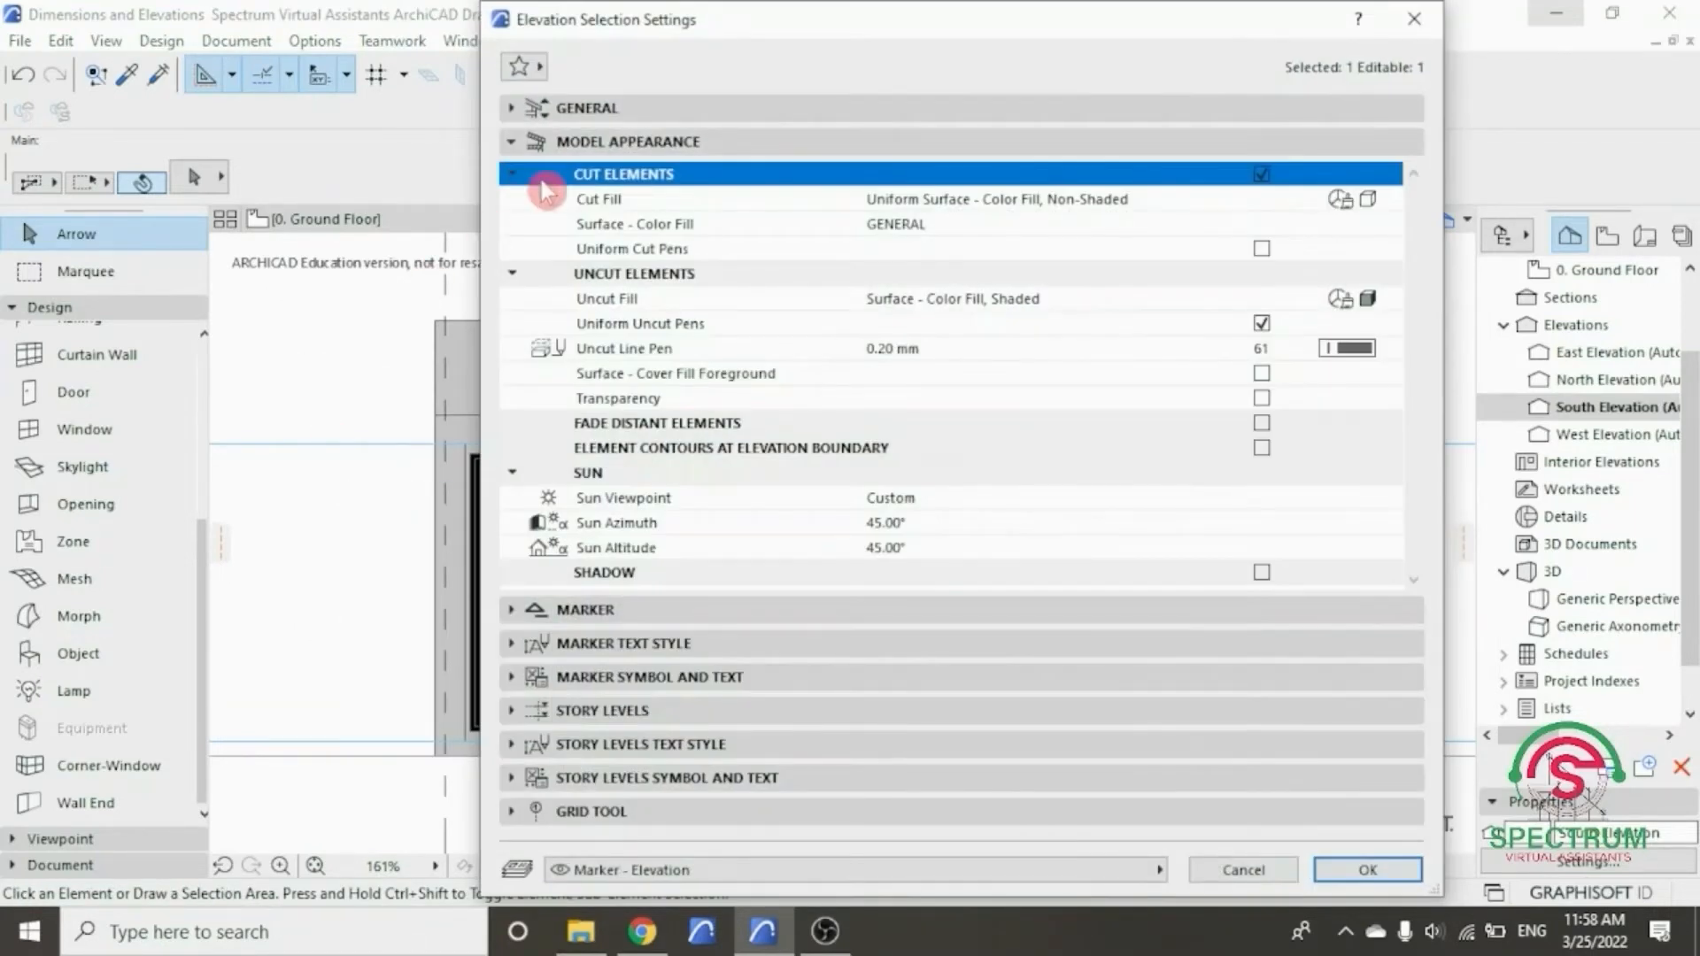
left_click(572, 142)
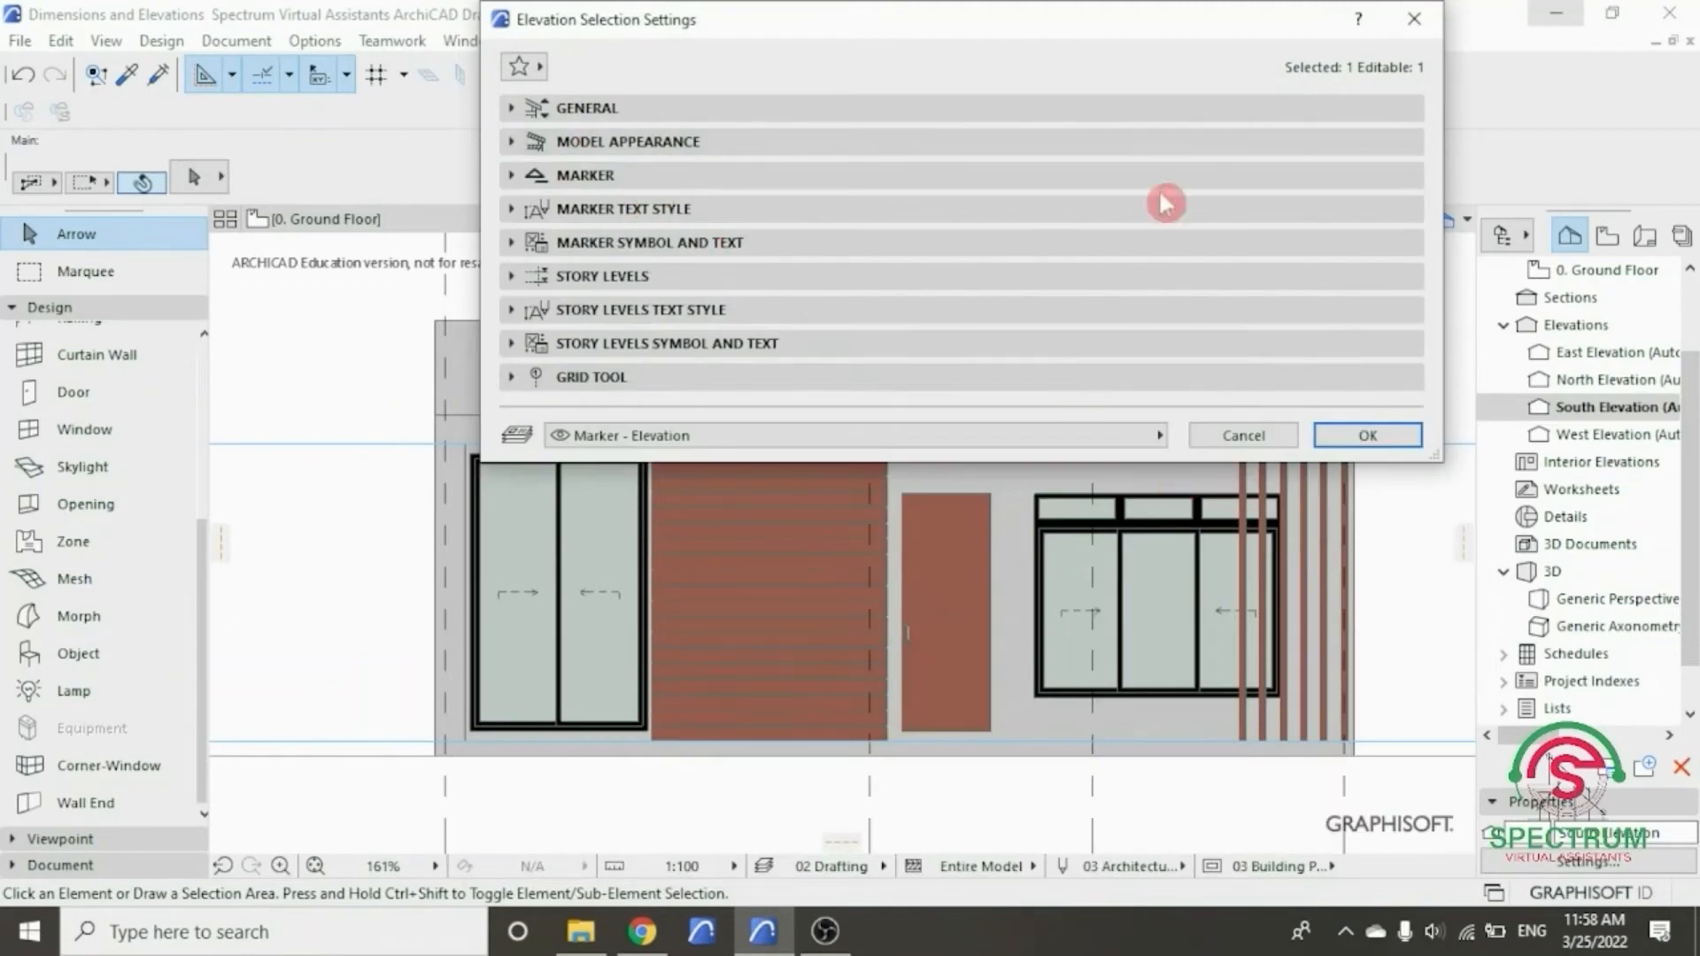
left_click_drag(1074, 31, 1028, 141)
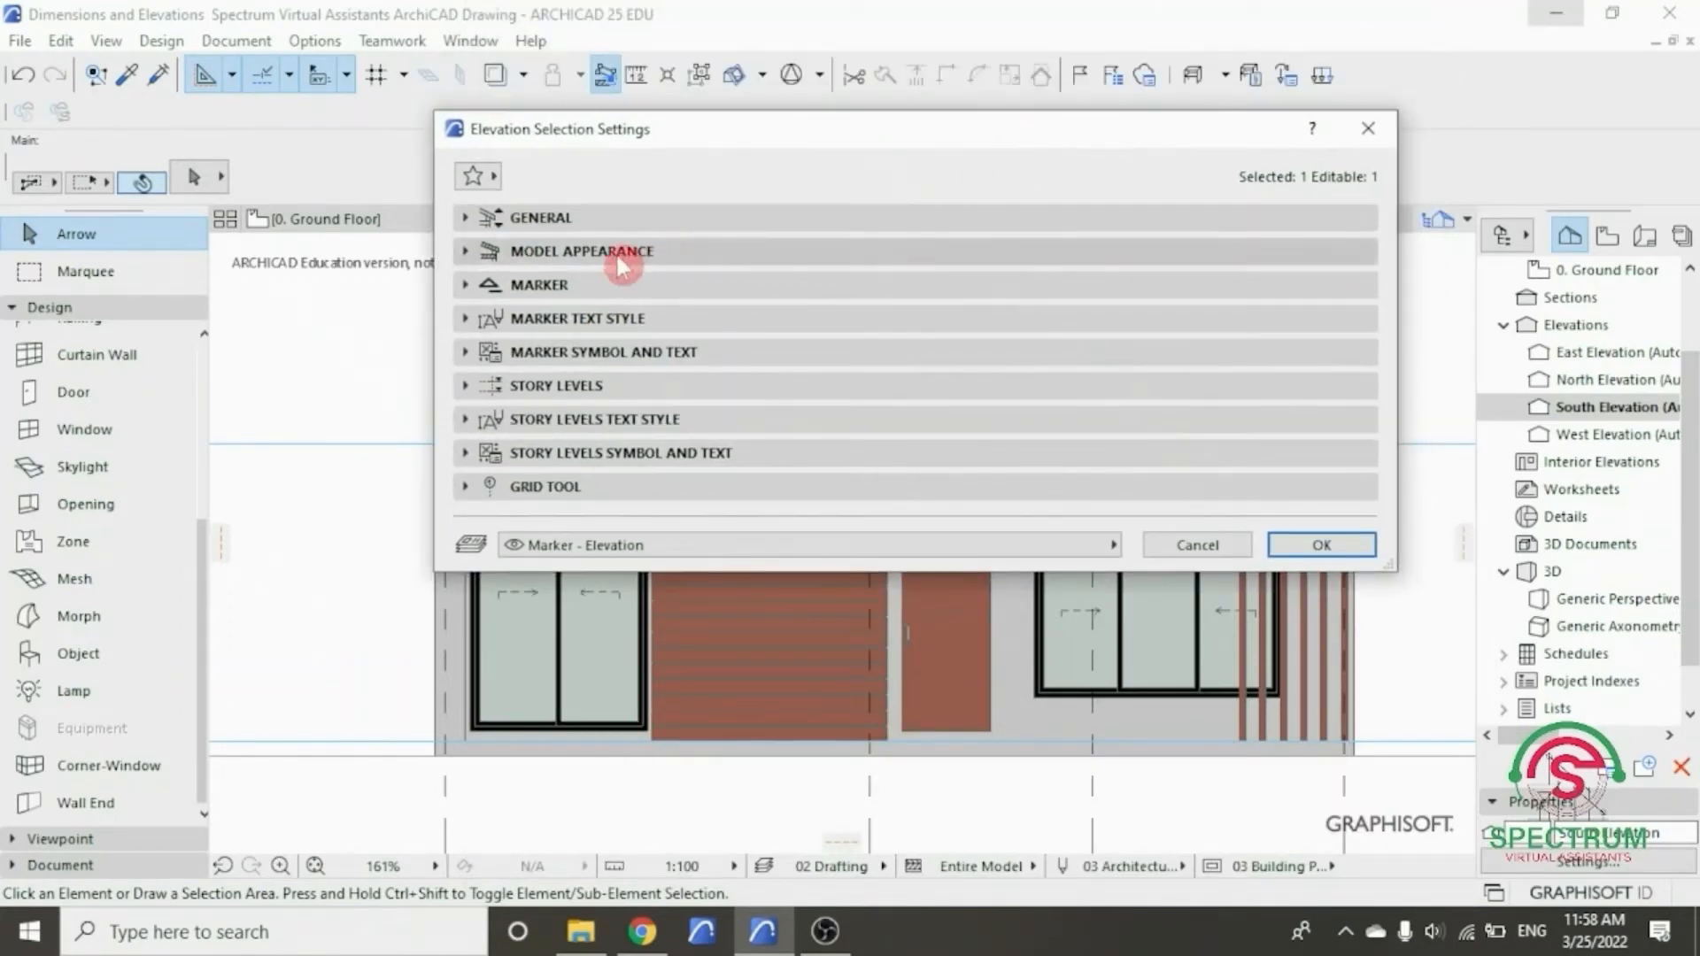
left_click(562, 250)
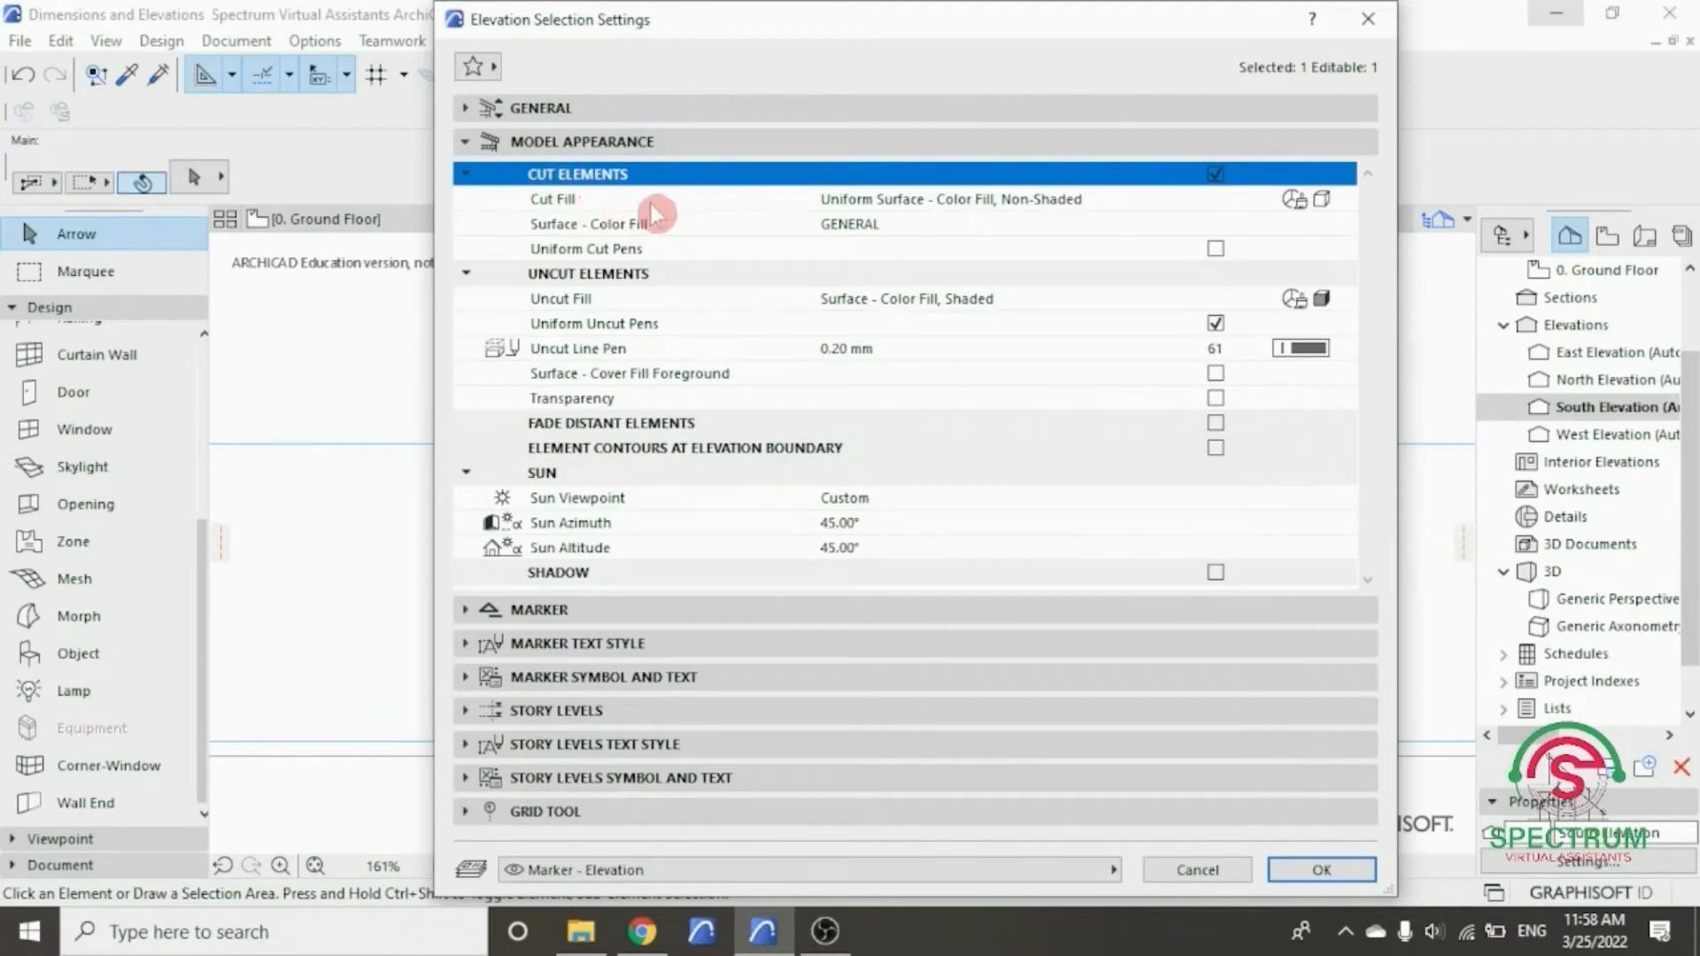
left_click(1294, 203)
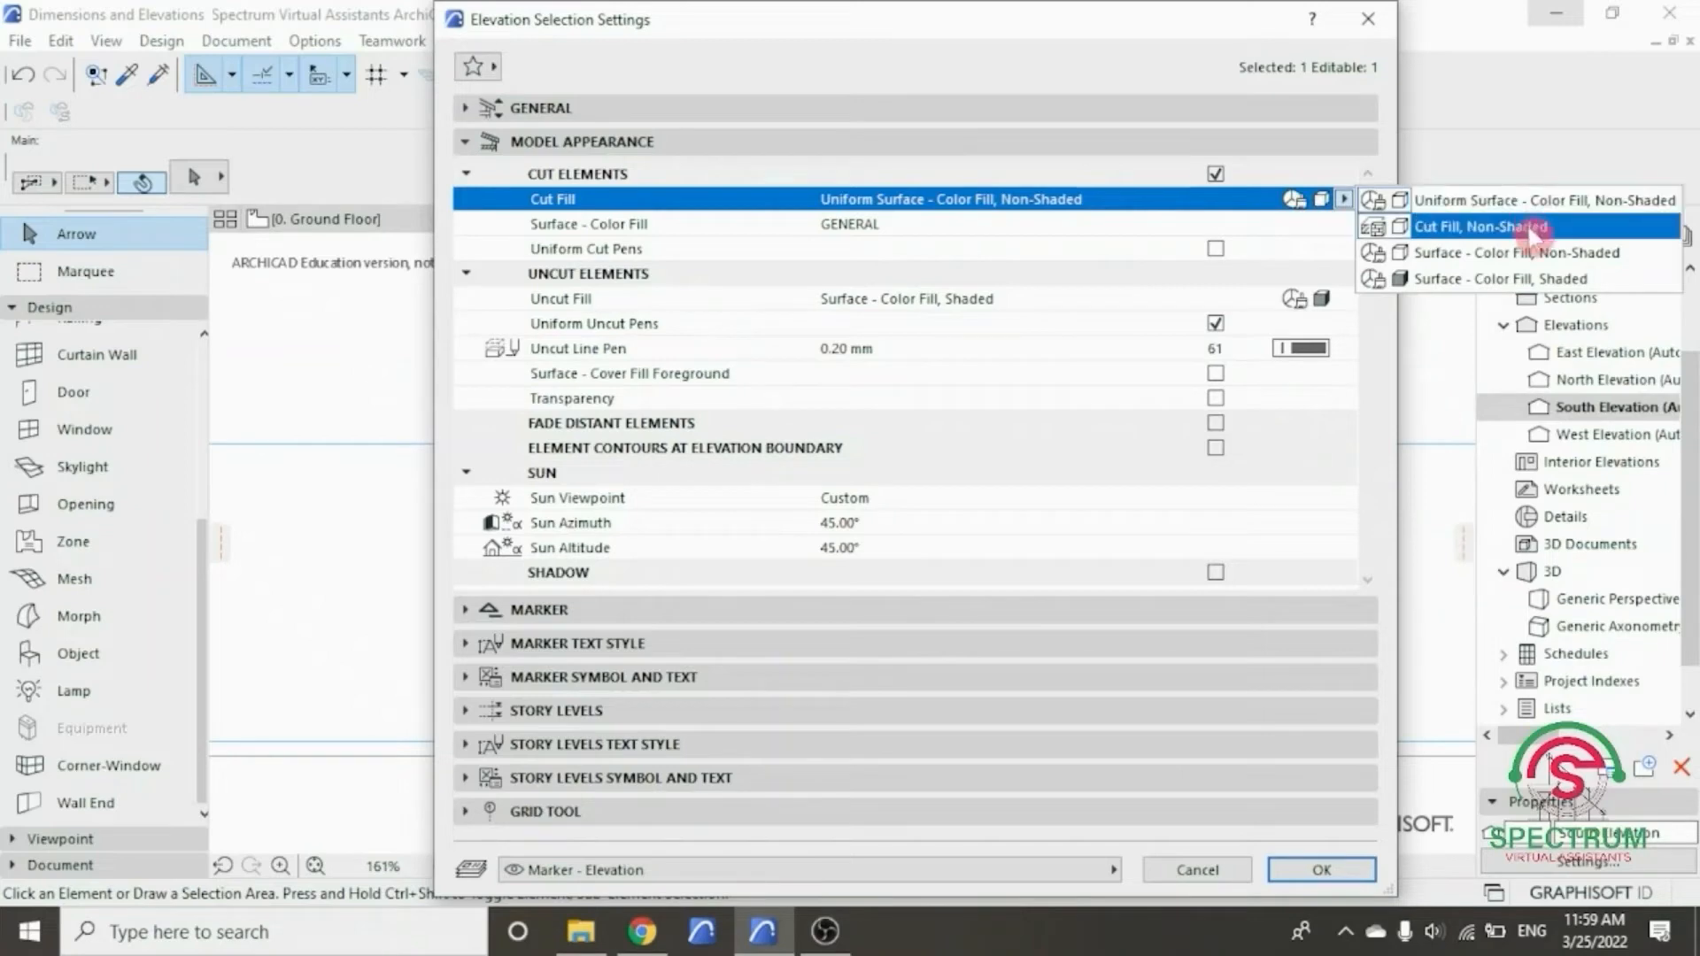
left_click(1539, 279)
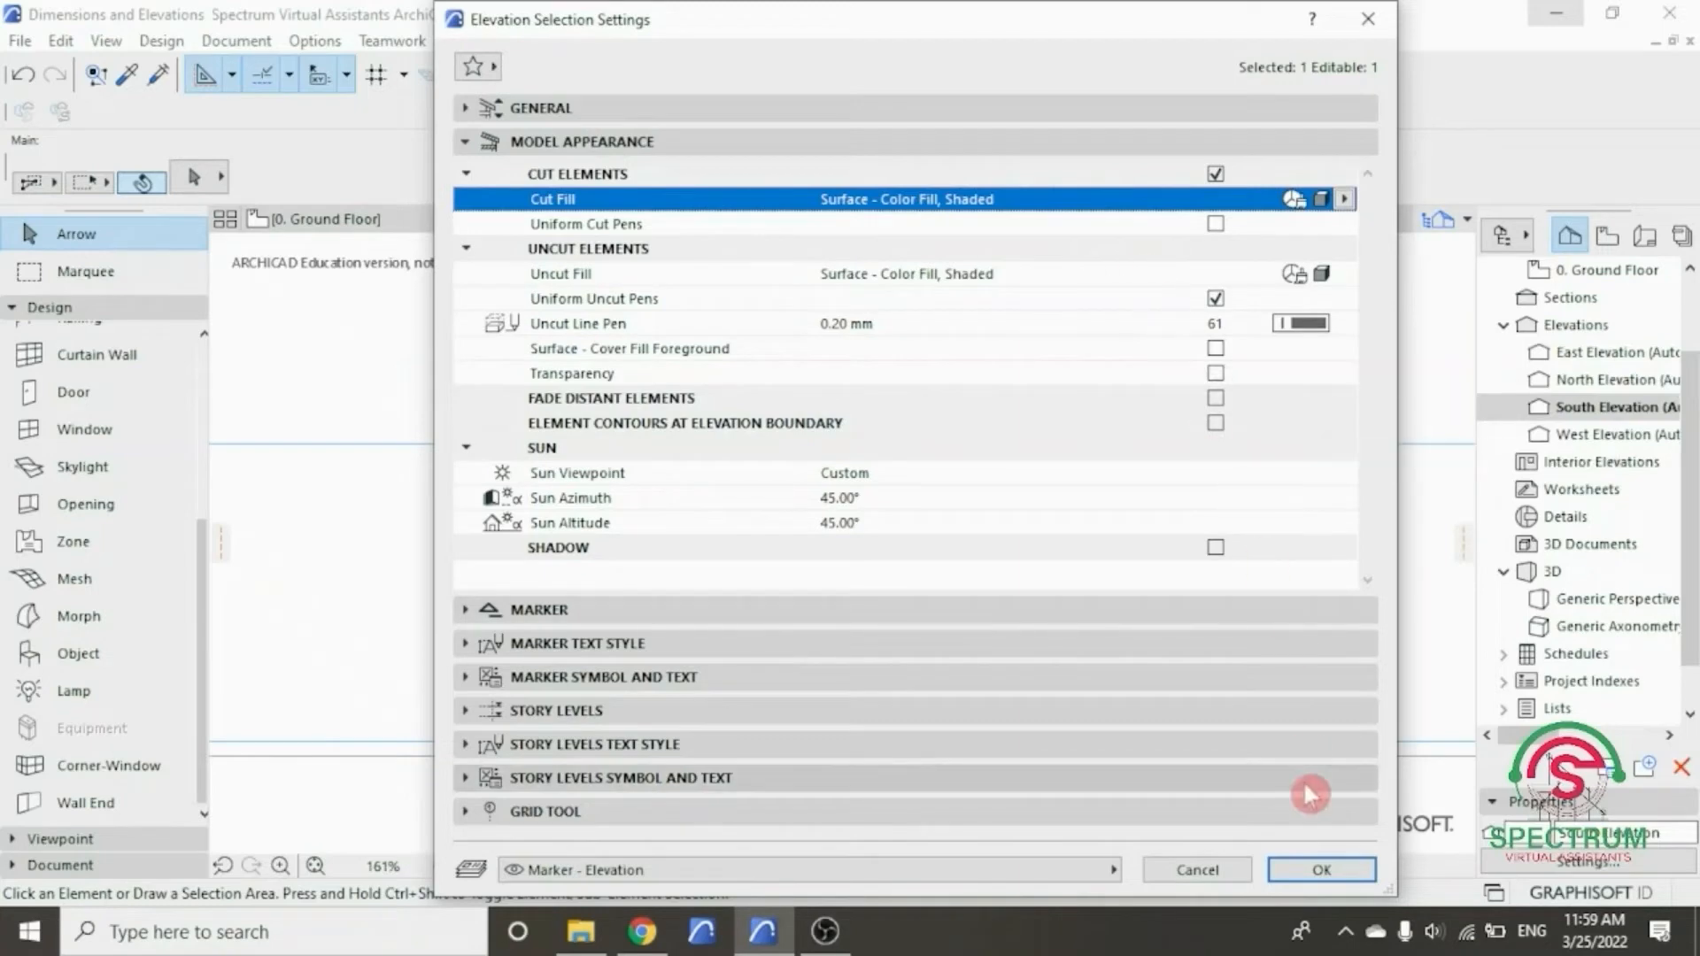
left_click(1319, 867)
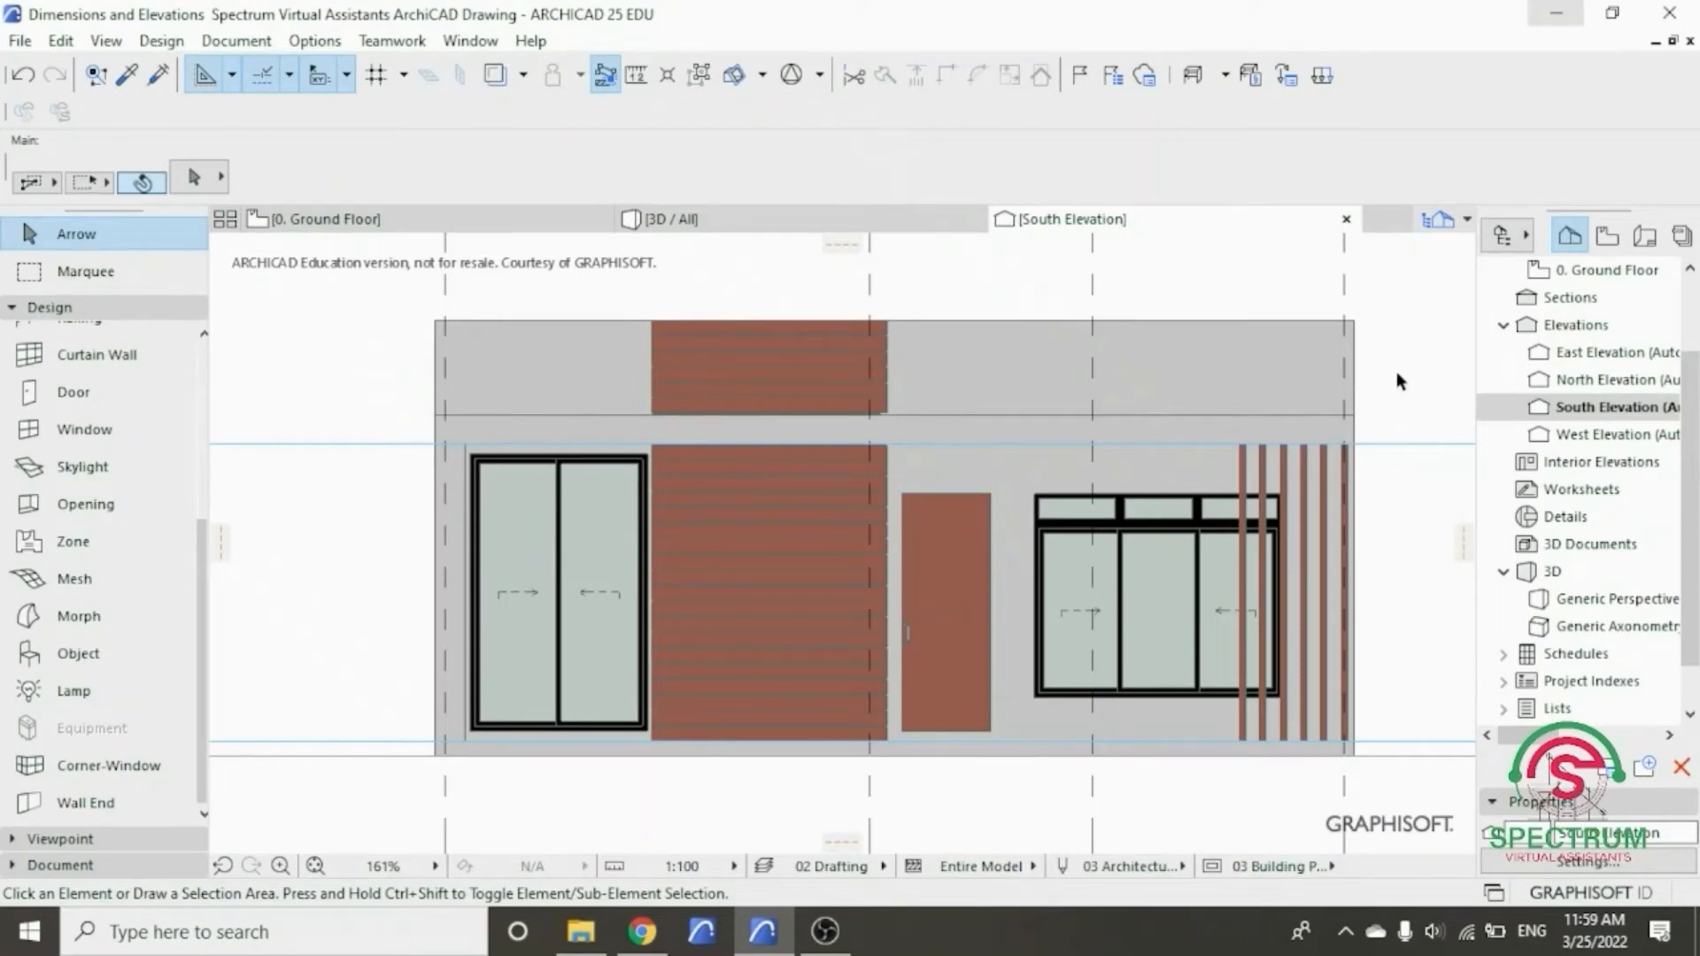
- In the South Elevation's model appearance settings, set the Uncut Fill to Surface - Texture Fill, Shaded and accept
right_click(1390, 329)
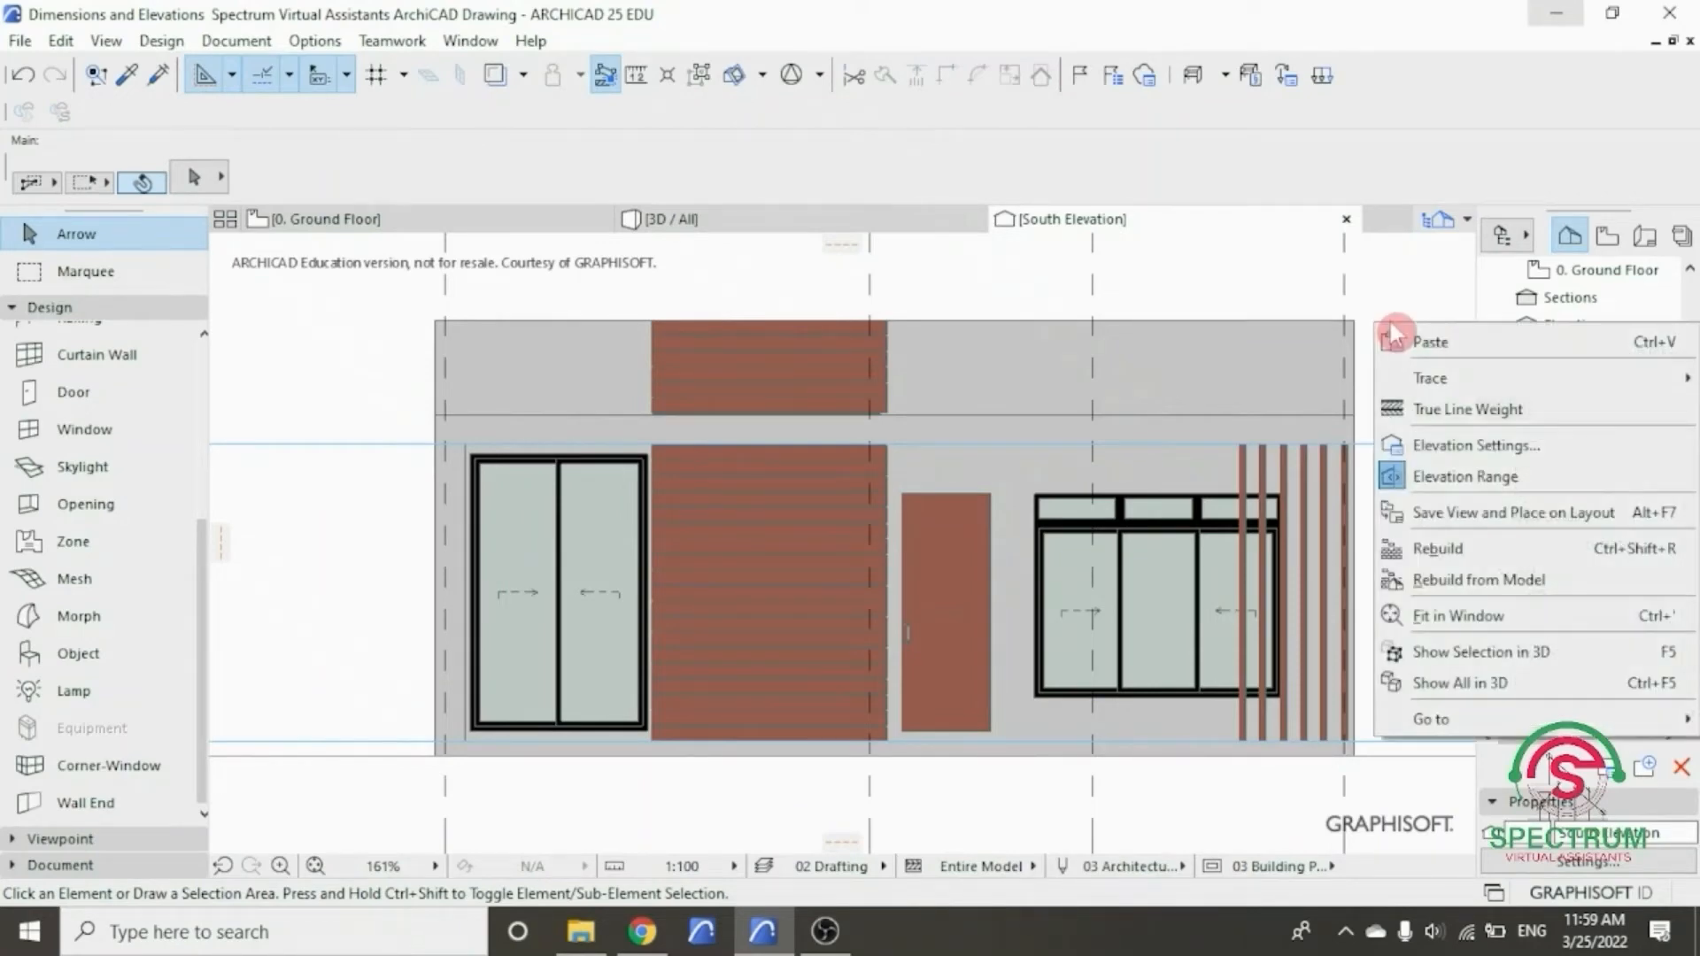
left_click(1439, 447)
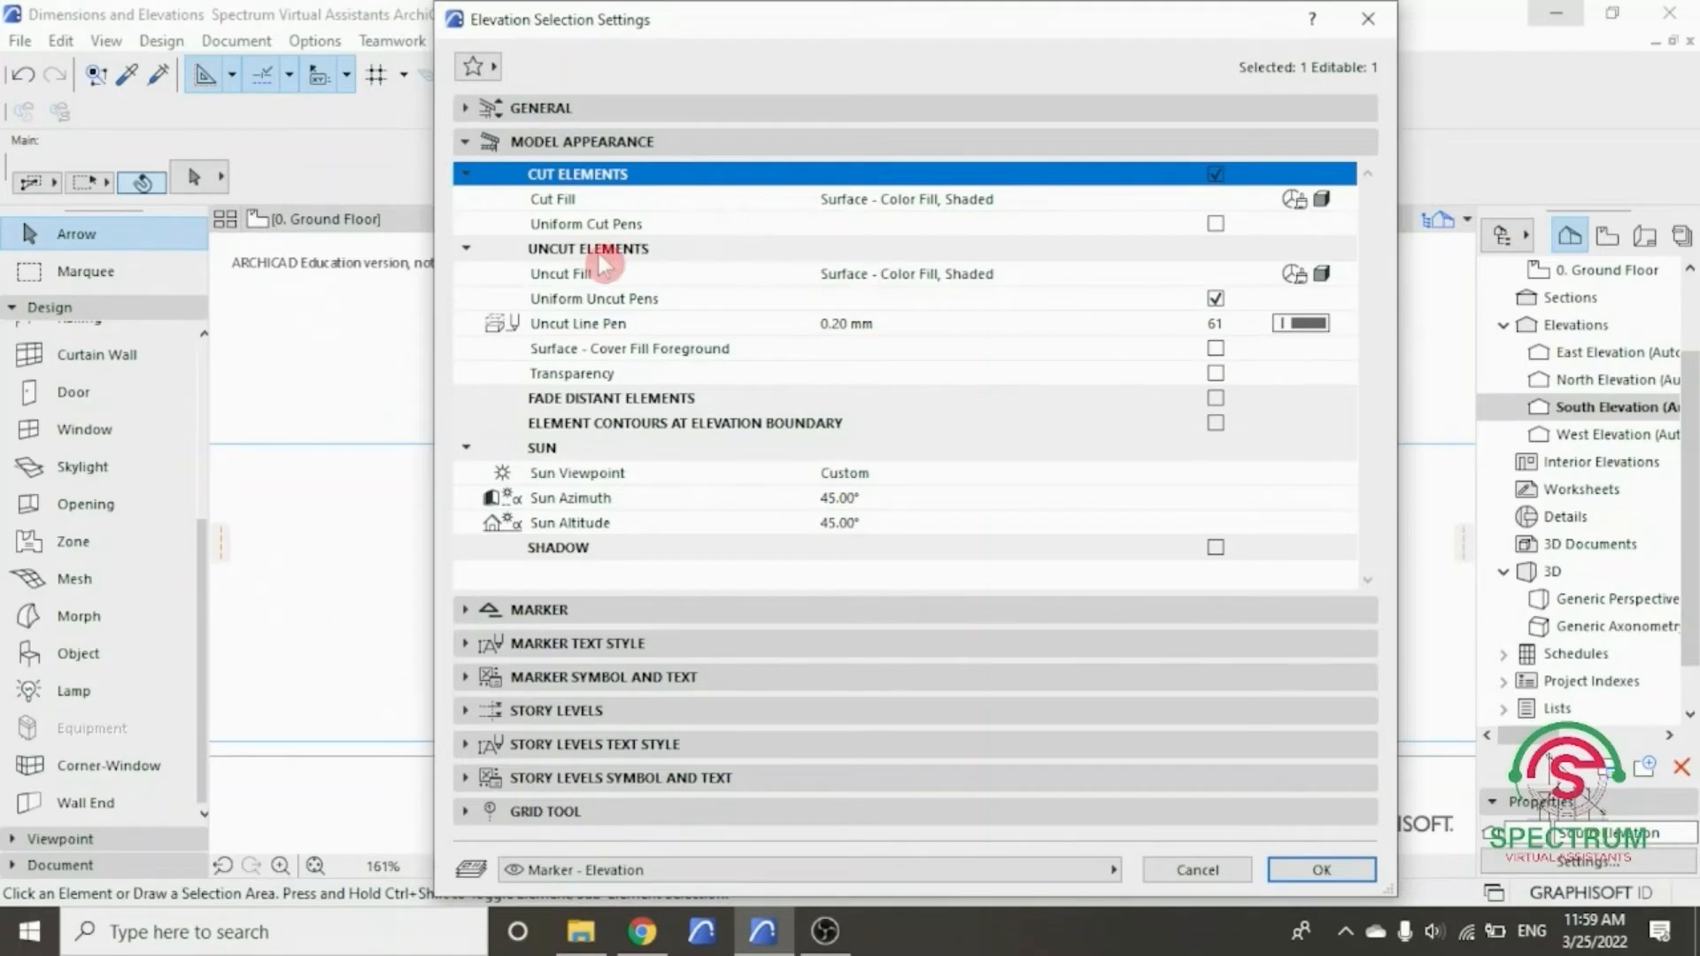
left_click(1295, 276)
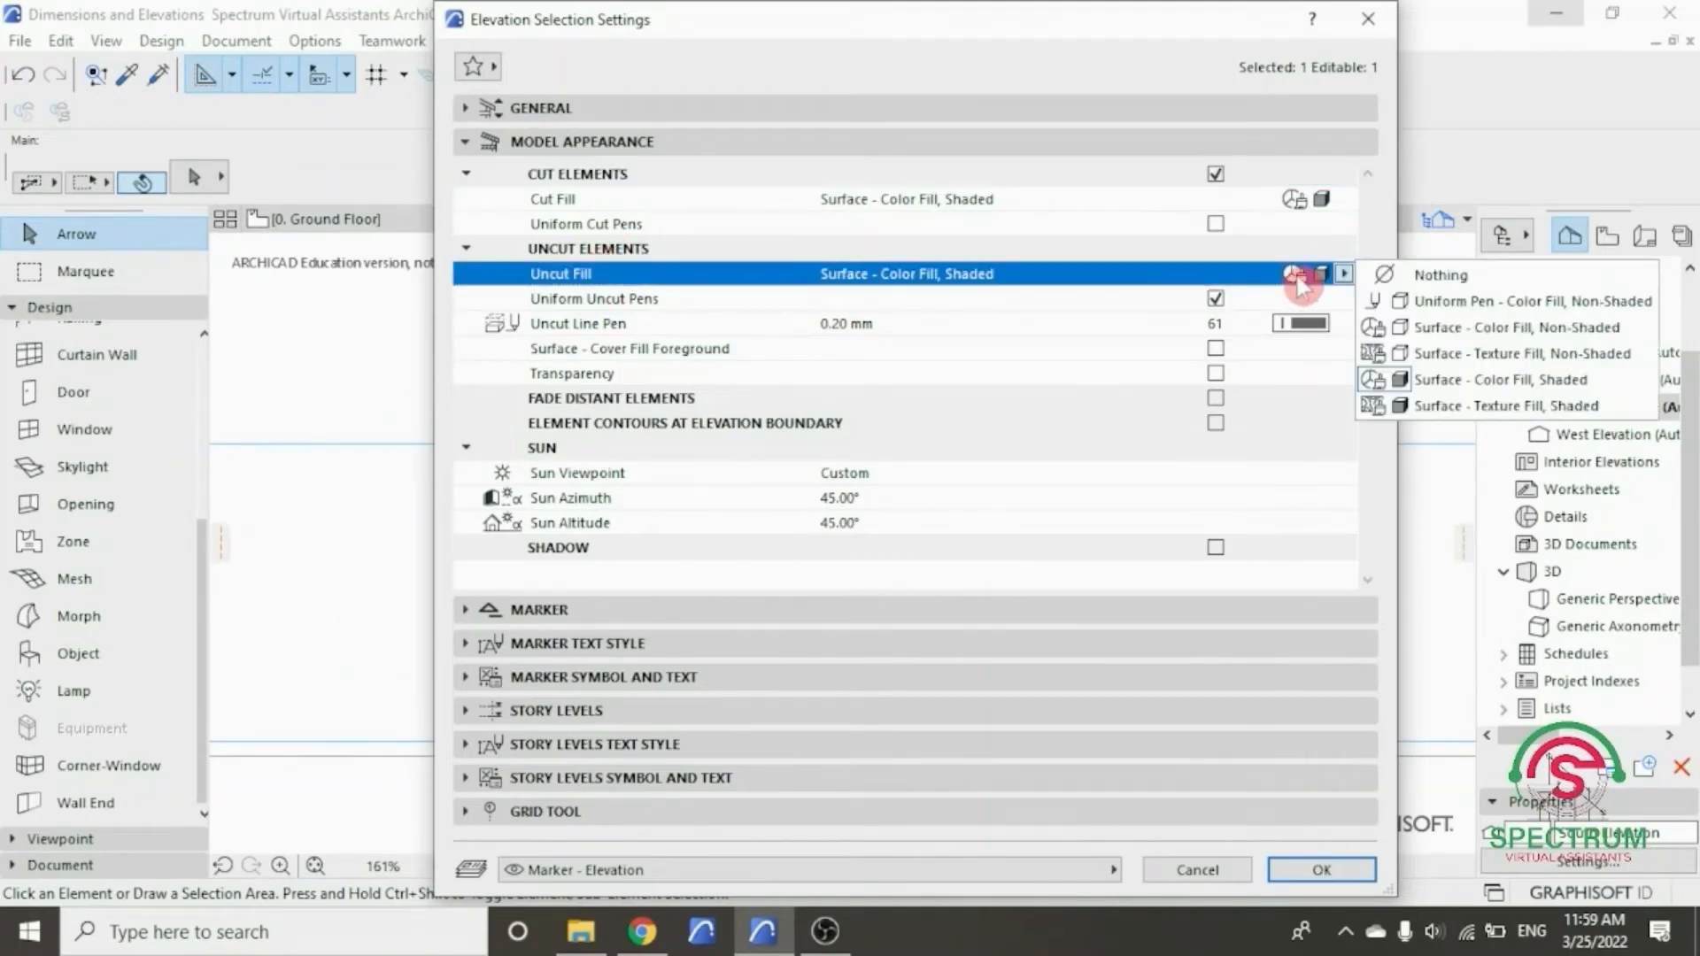
left_click(1443, 409)
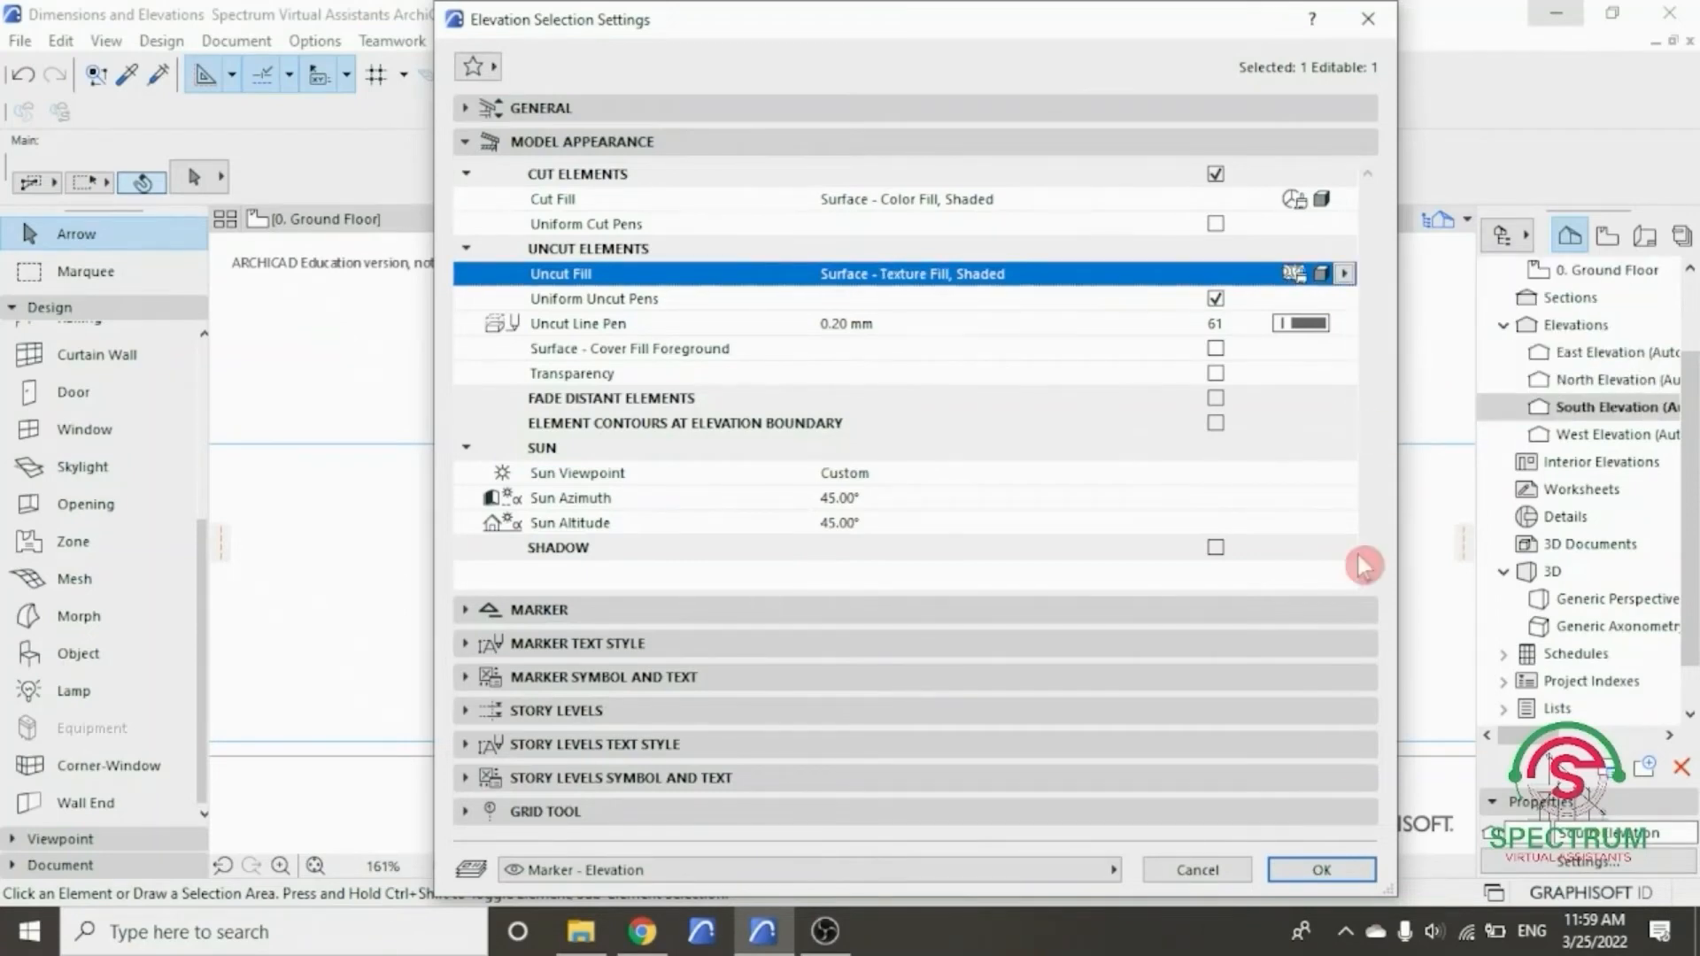
left_click(1319, 872)
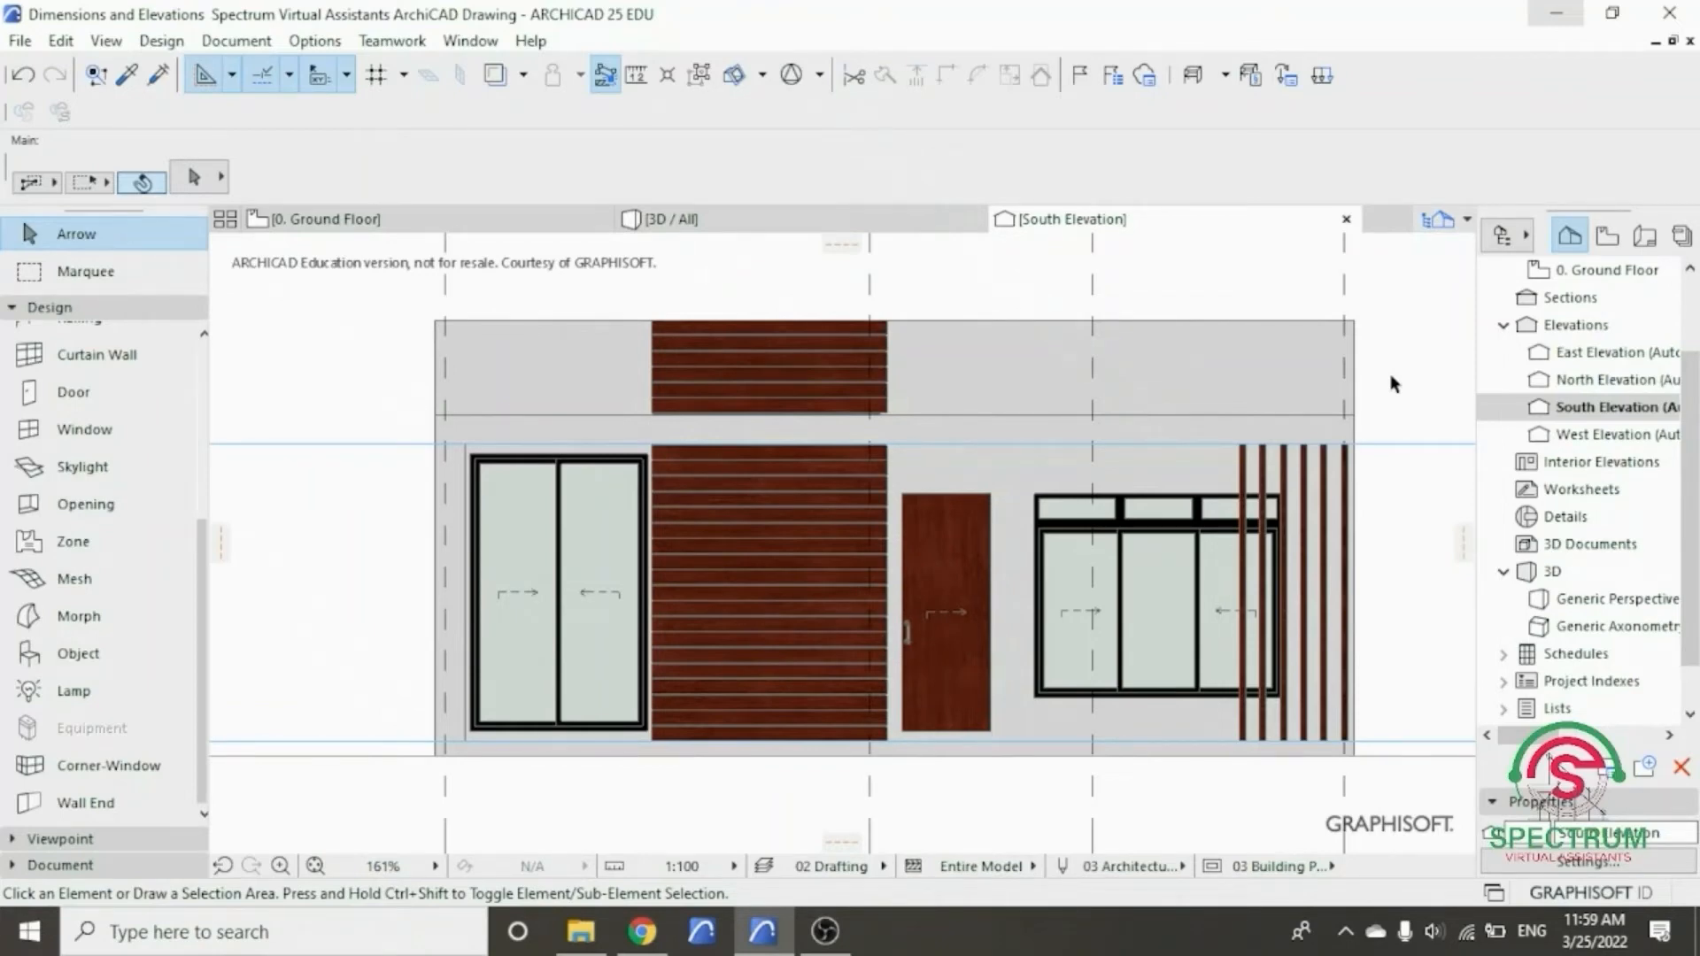
- Set the South Elevation's Uncut Line Pen to pen 81 (0.18 mm) and accept the elevation settings
right_click(1394, 384)
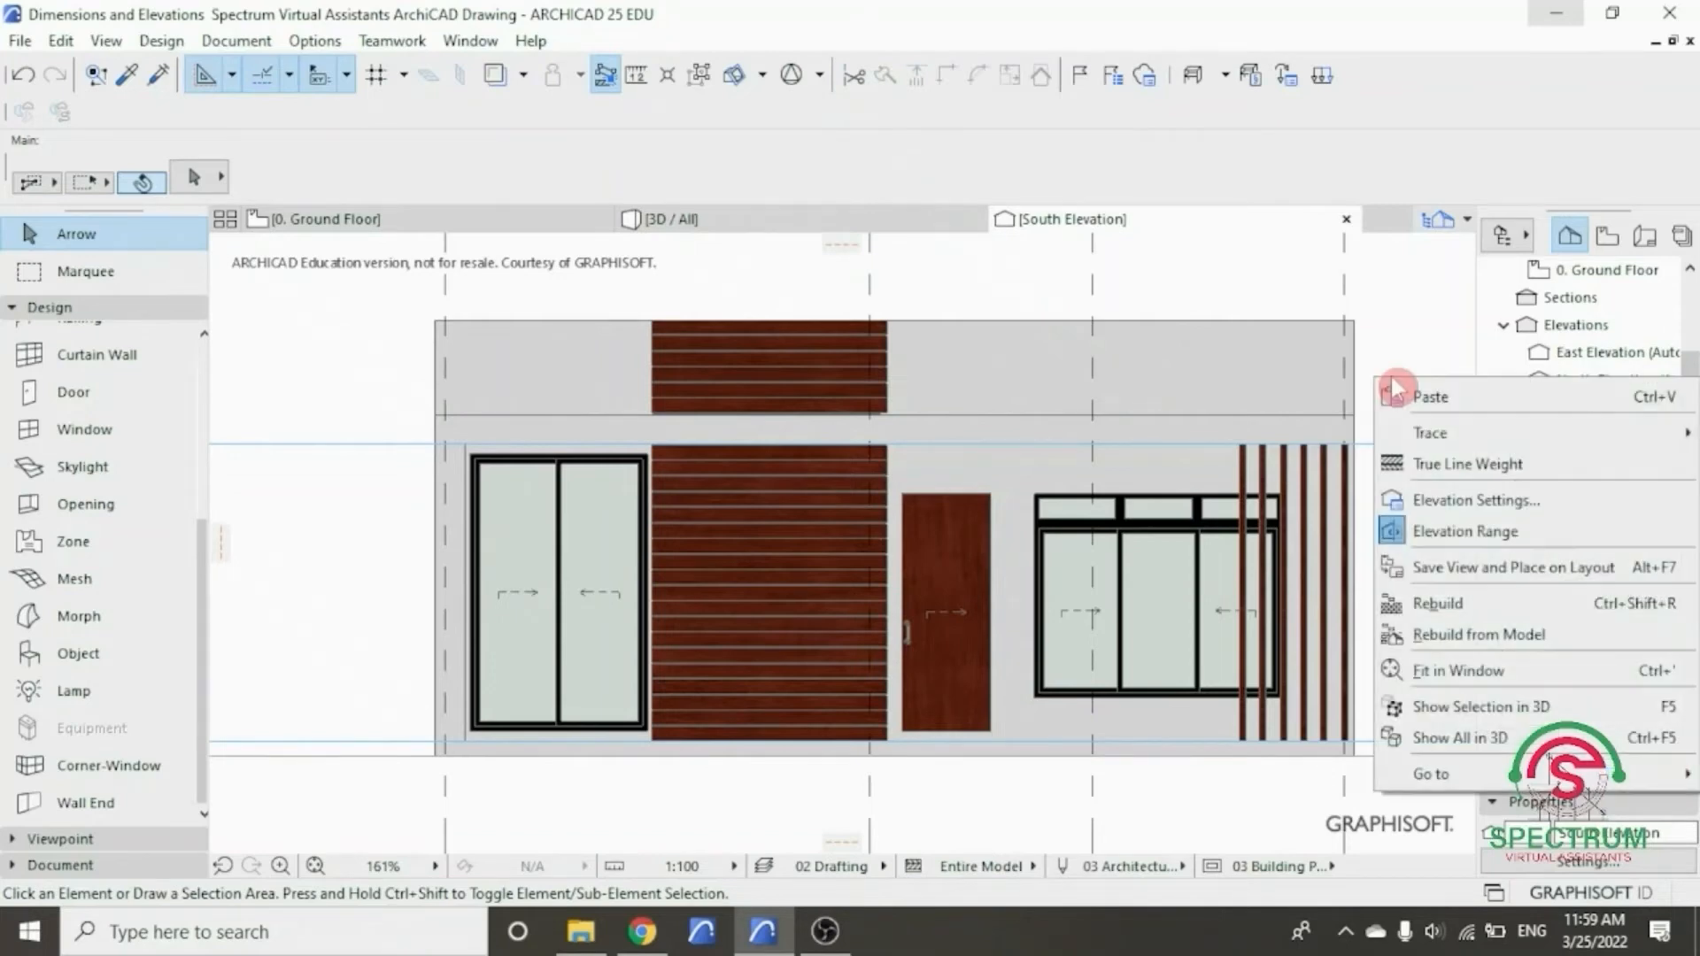
left_click(1470, 501)
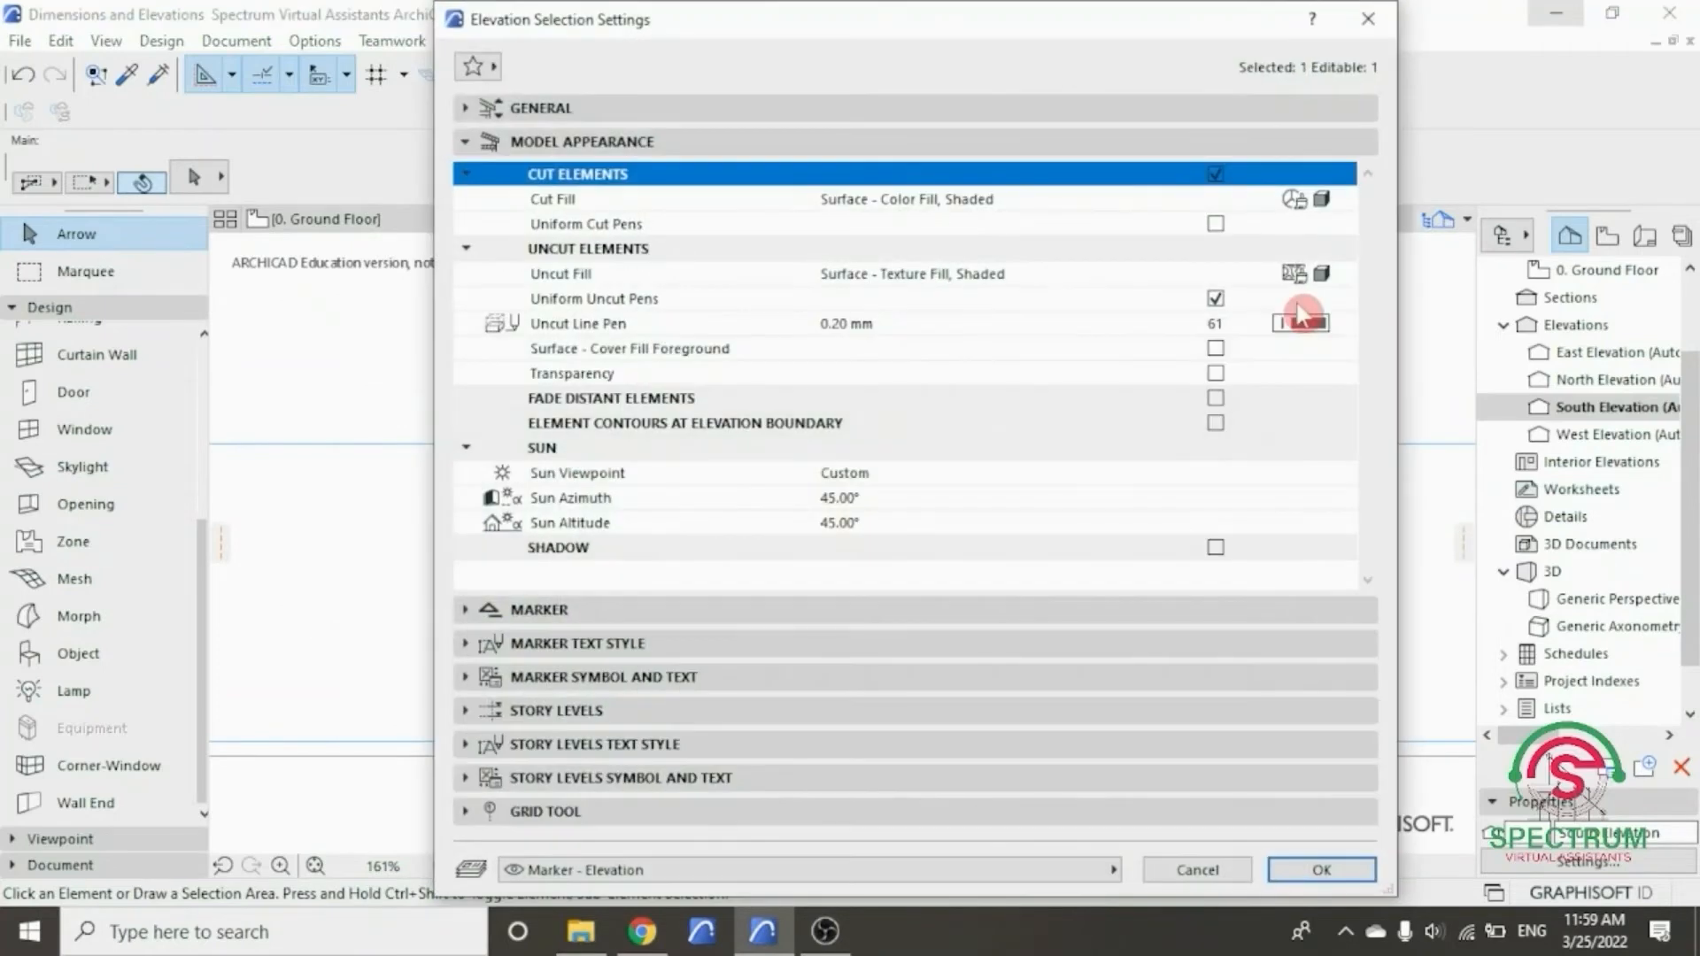
left_click(1321, 339)
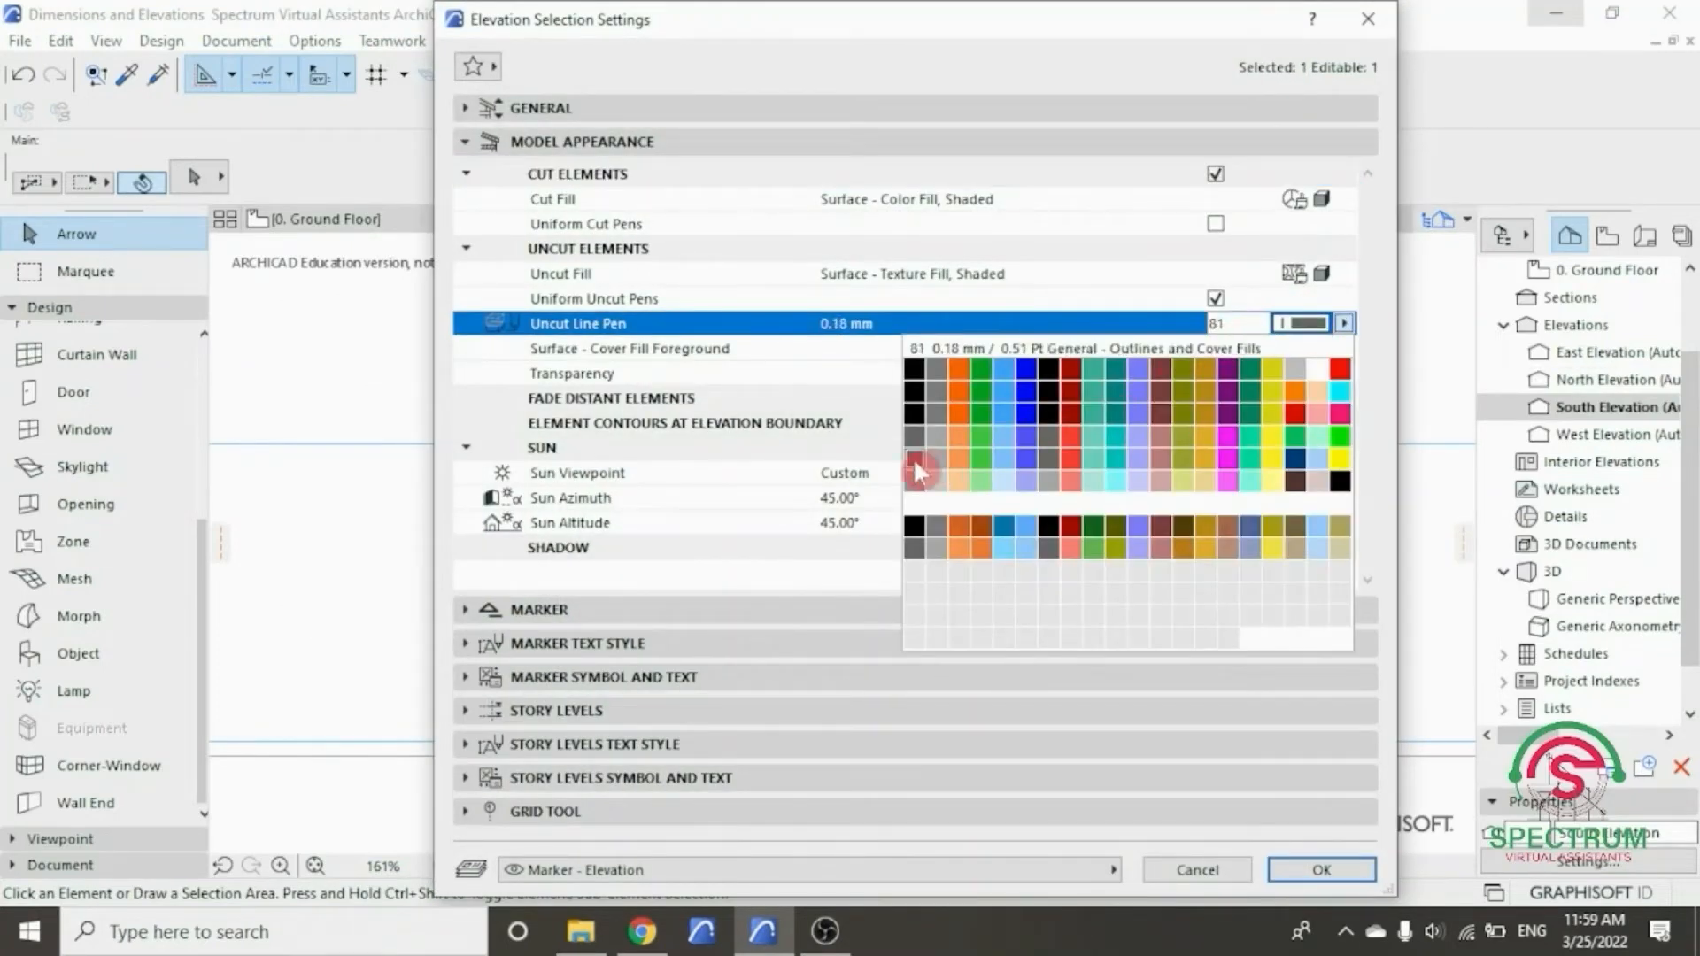
left_click(912, 457)
left_click(1318, 868)
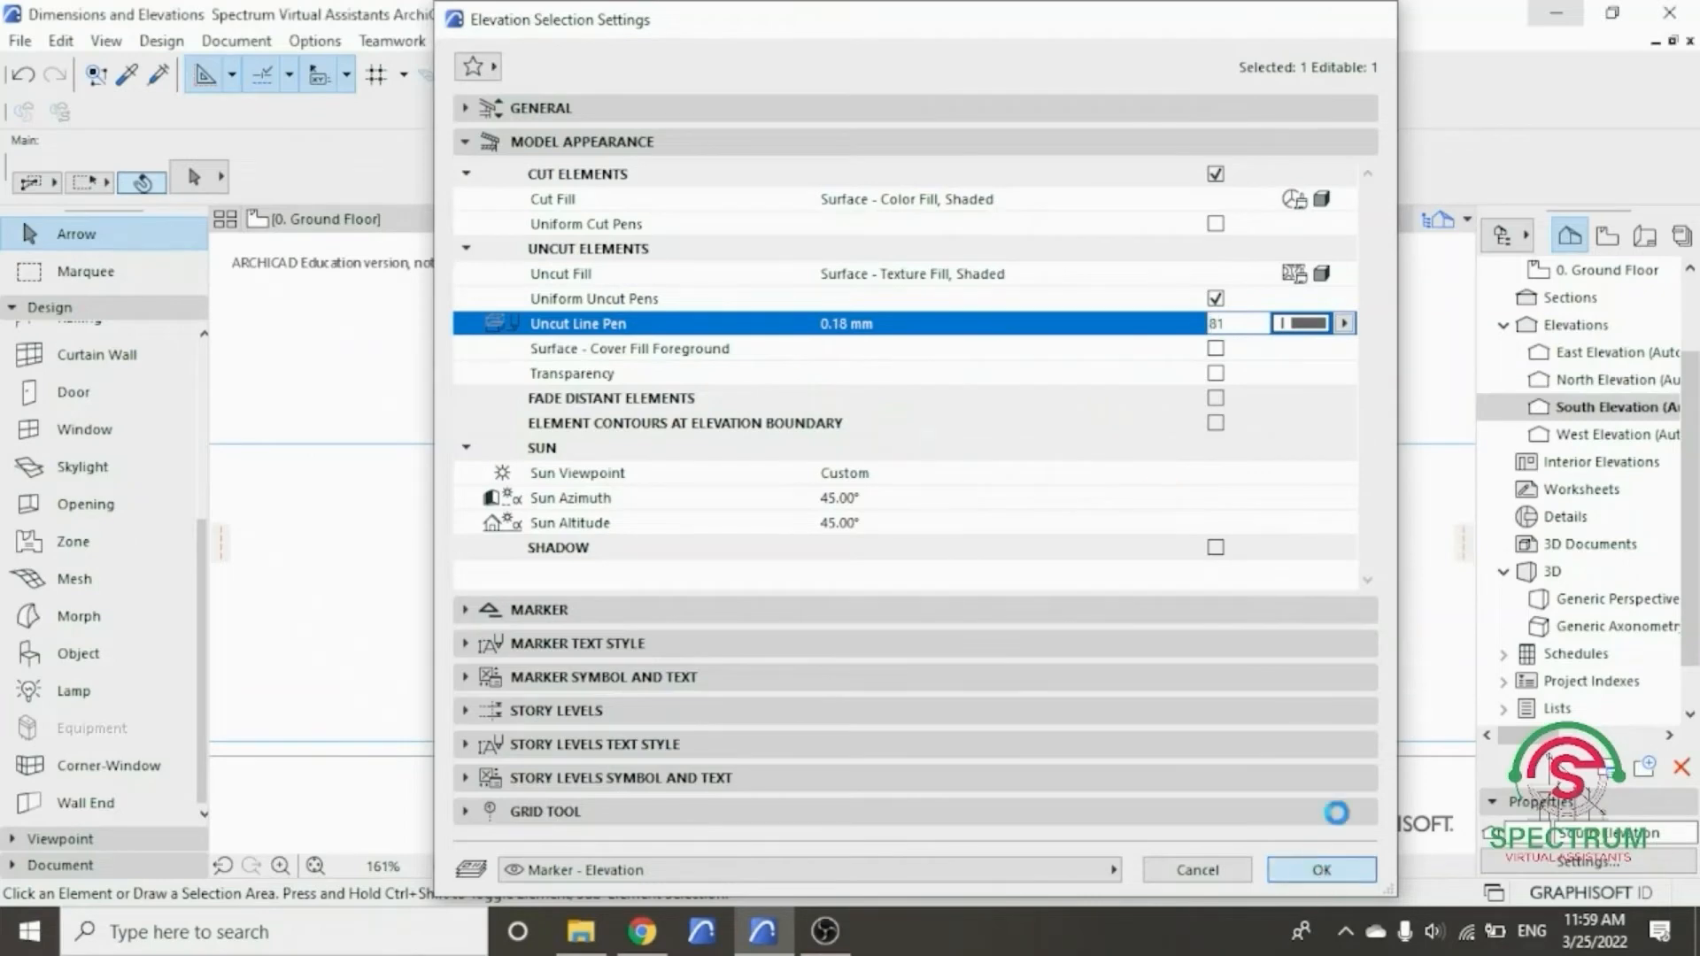
- Enable Transparency for the uncut elements in the South Elevation's settings and accept
right_click(1414, 378)
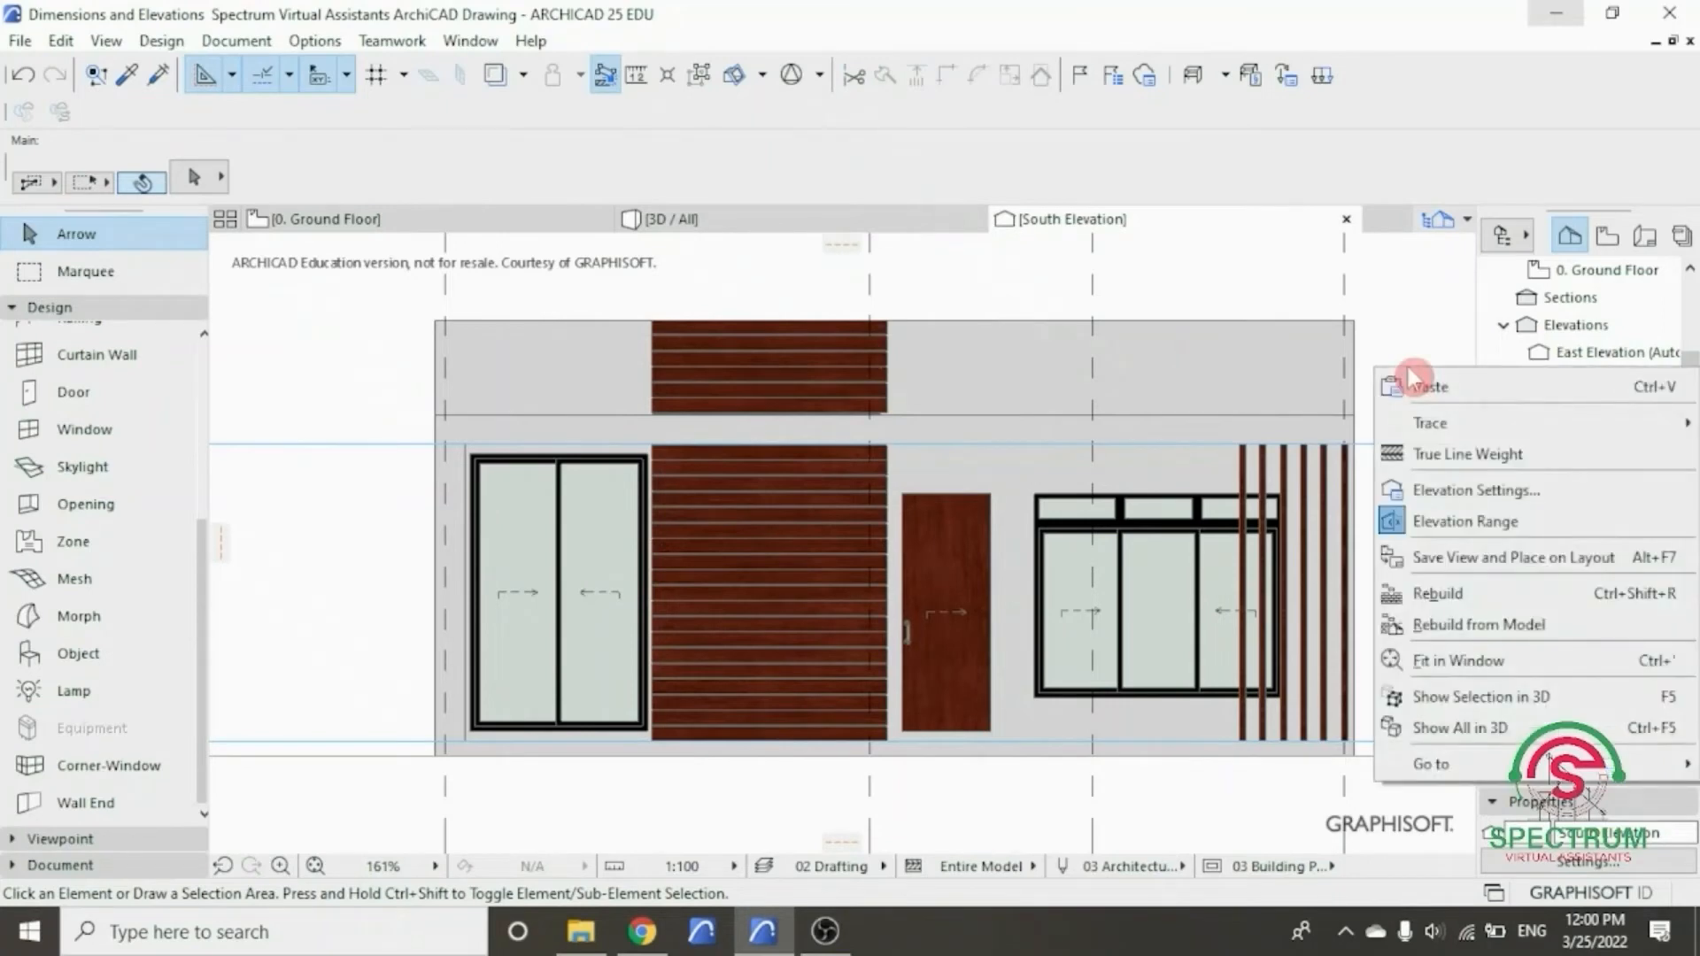
left_click(1424, 487)
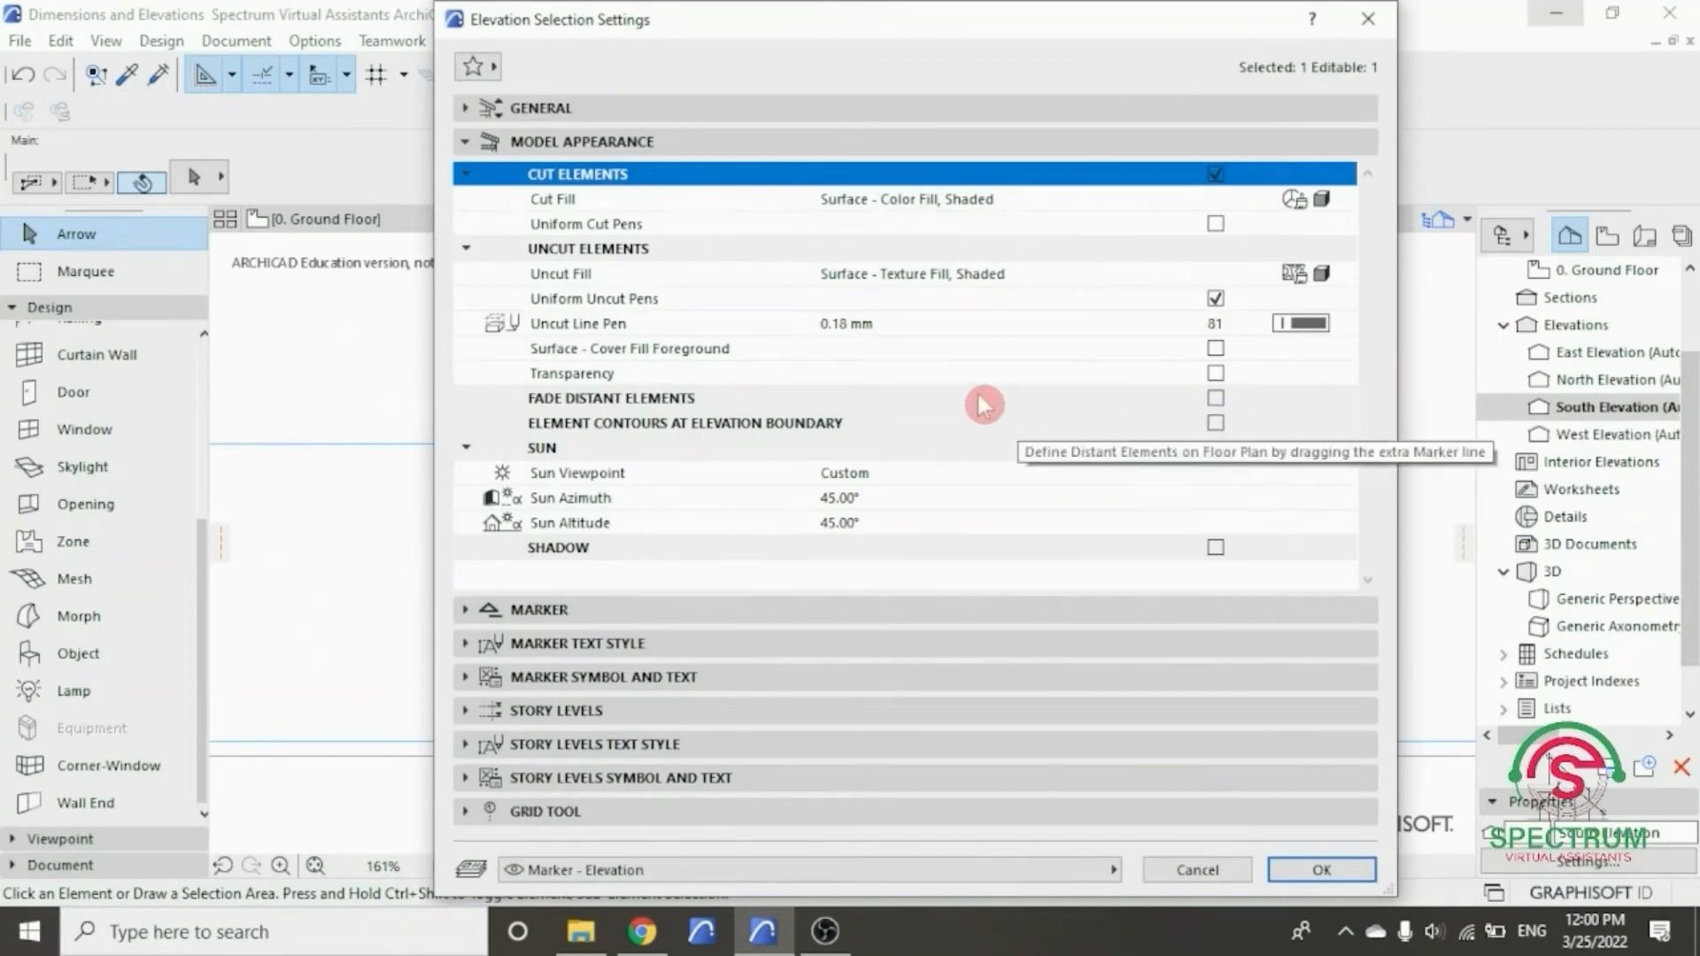
left_click(1215, 374)
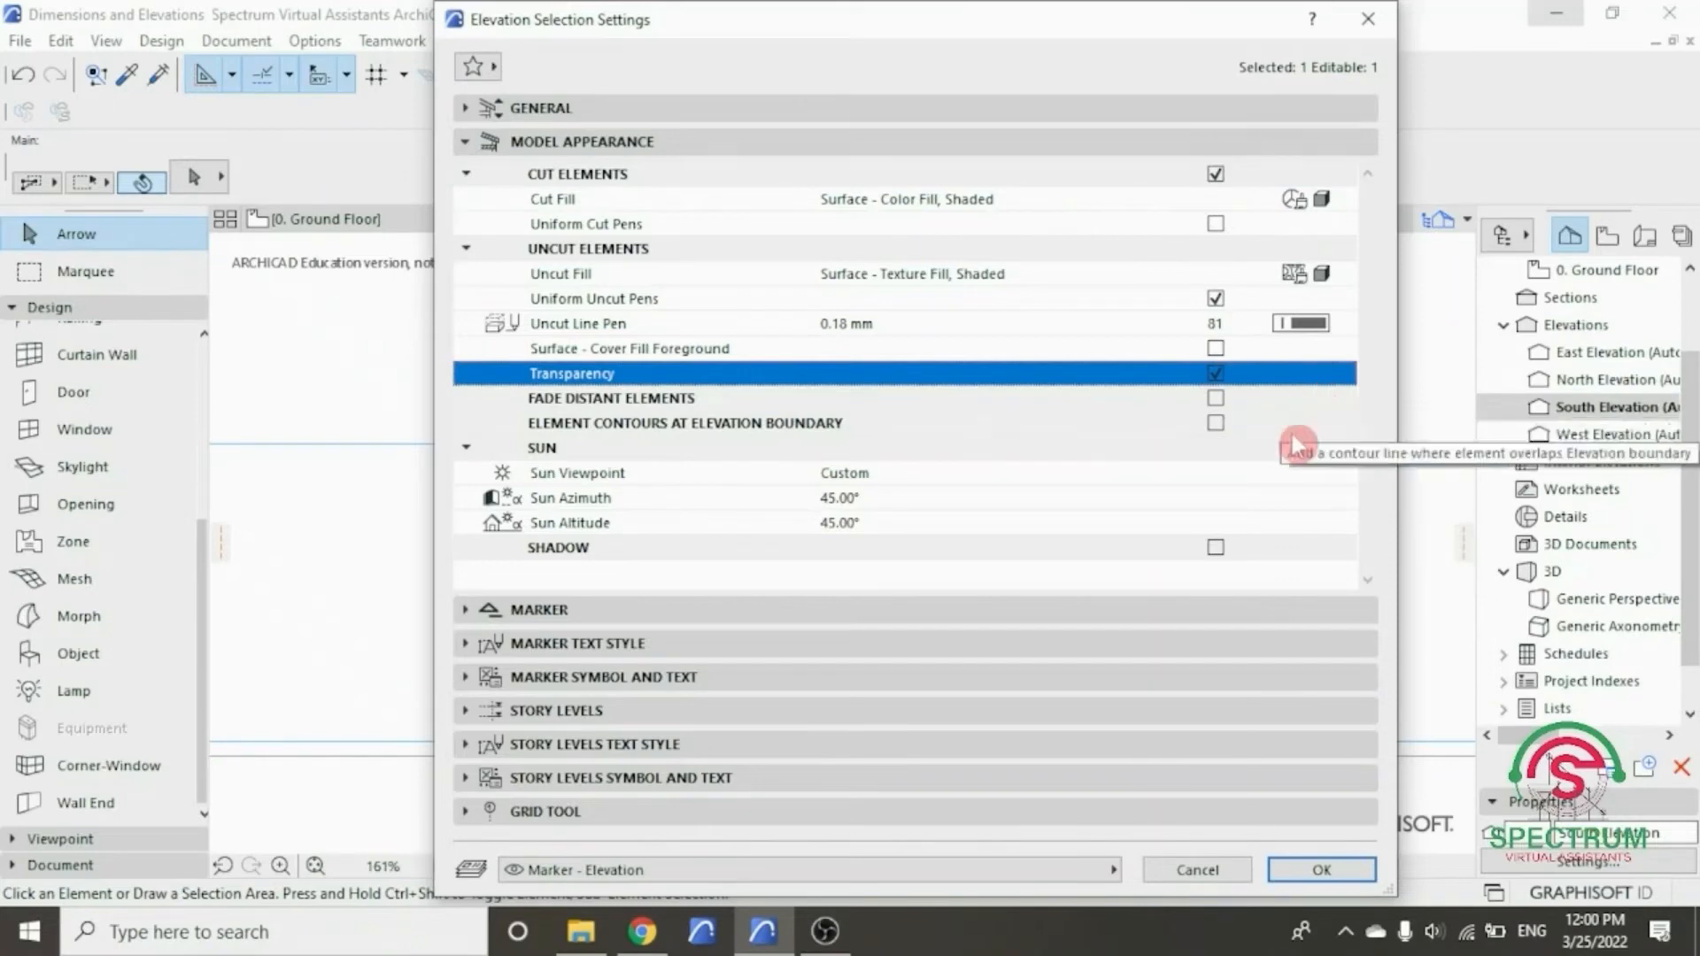
left_click(1317, 872)
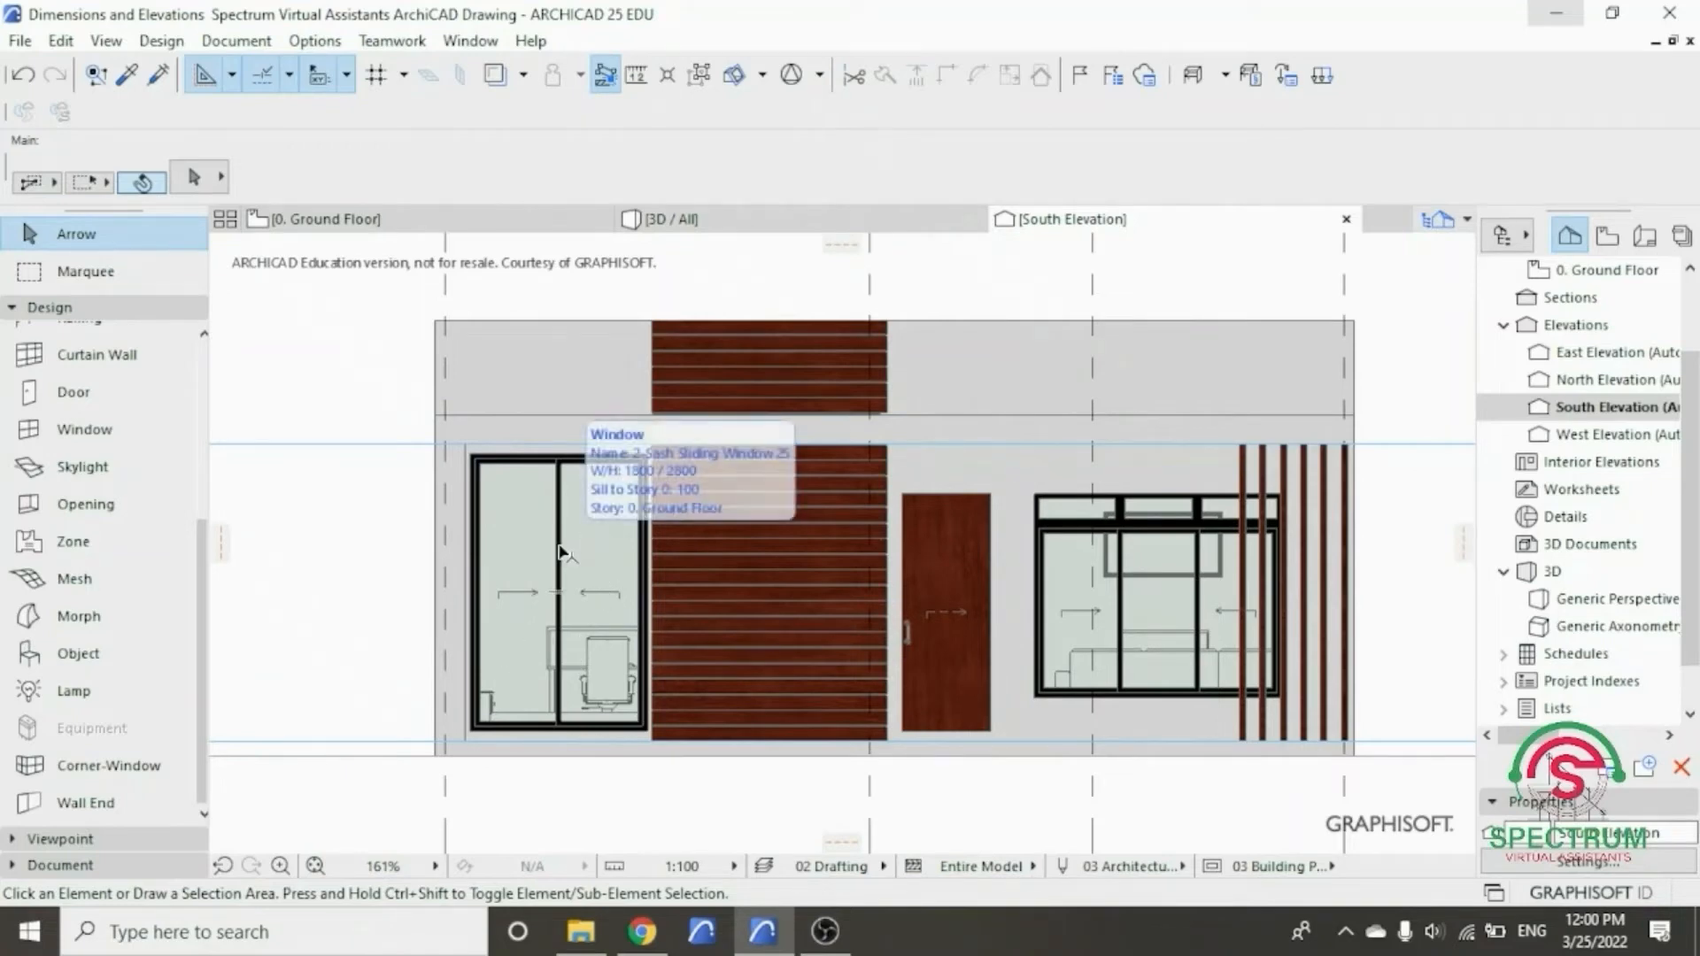
left_click(561, 552)
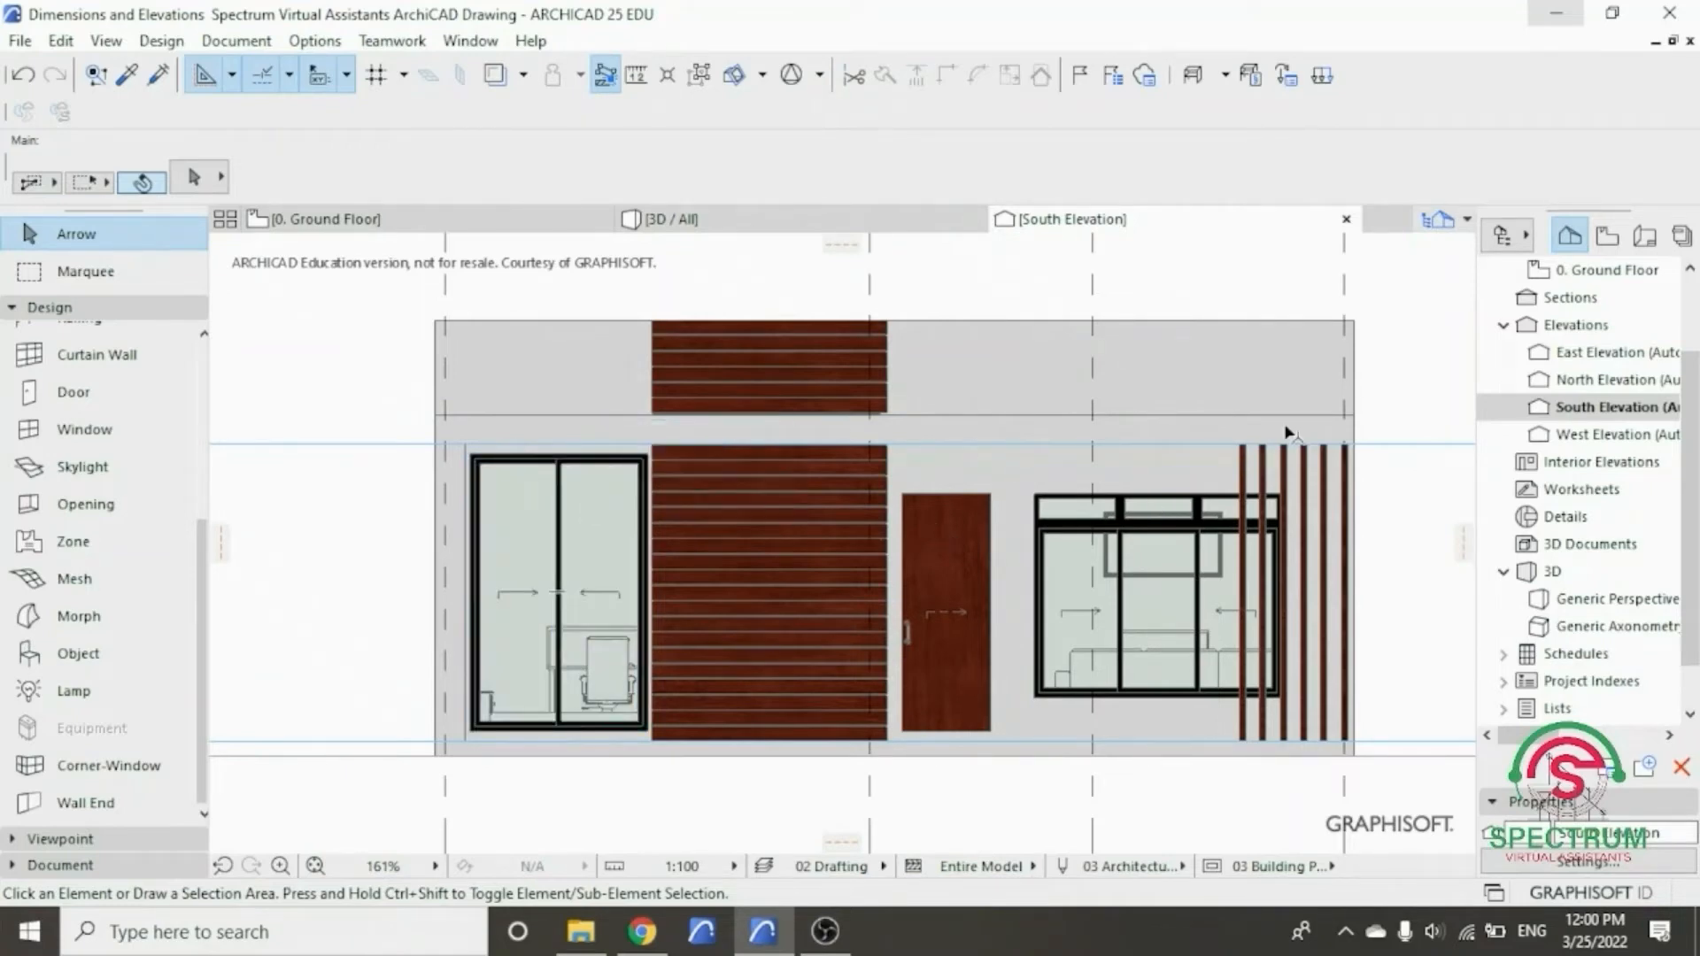
- Turn on Shadow in the South Elevation's model appearance settings and accept
right_click(1402, 290)
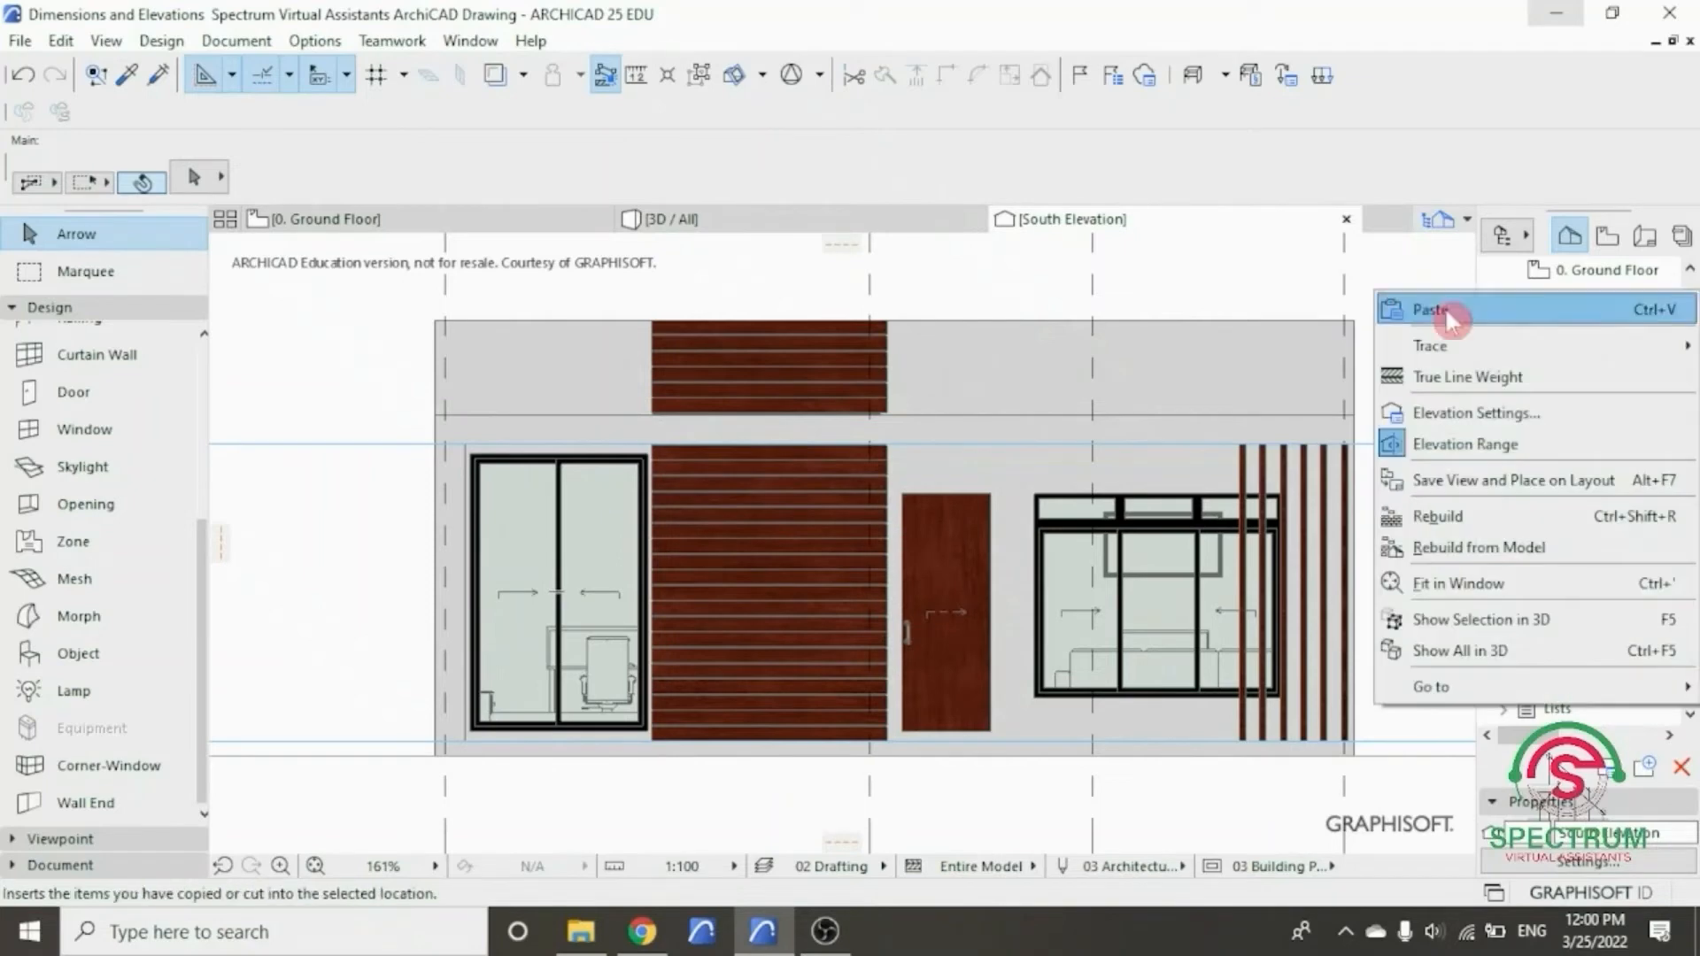
left_click(1464, 414)
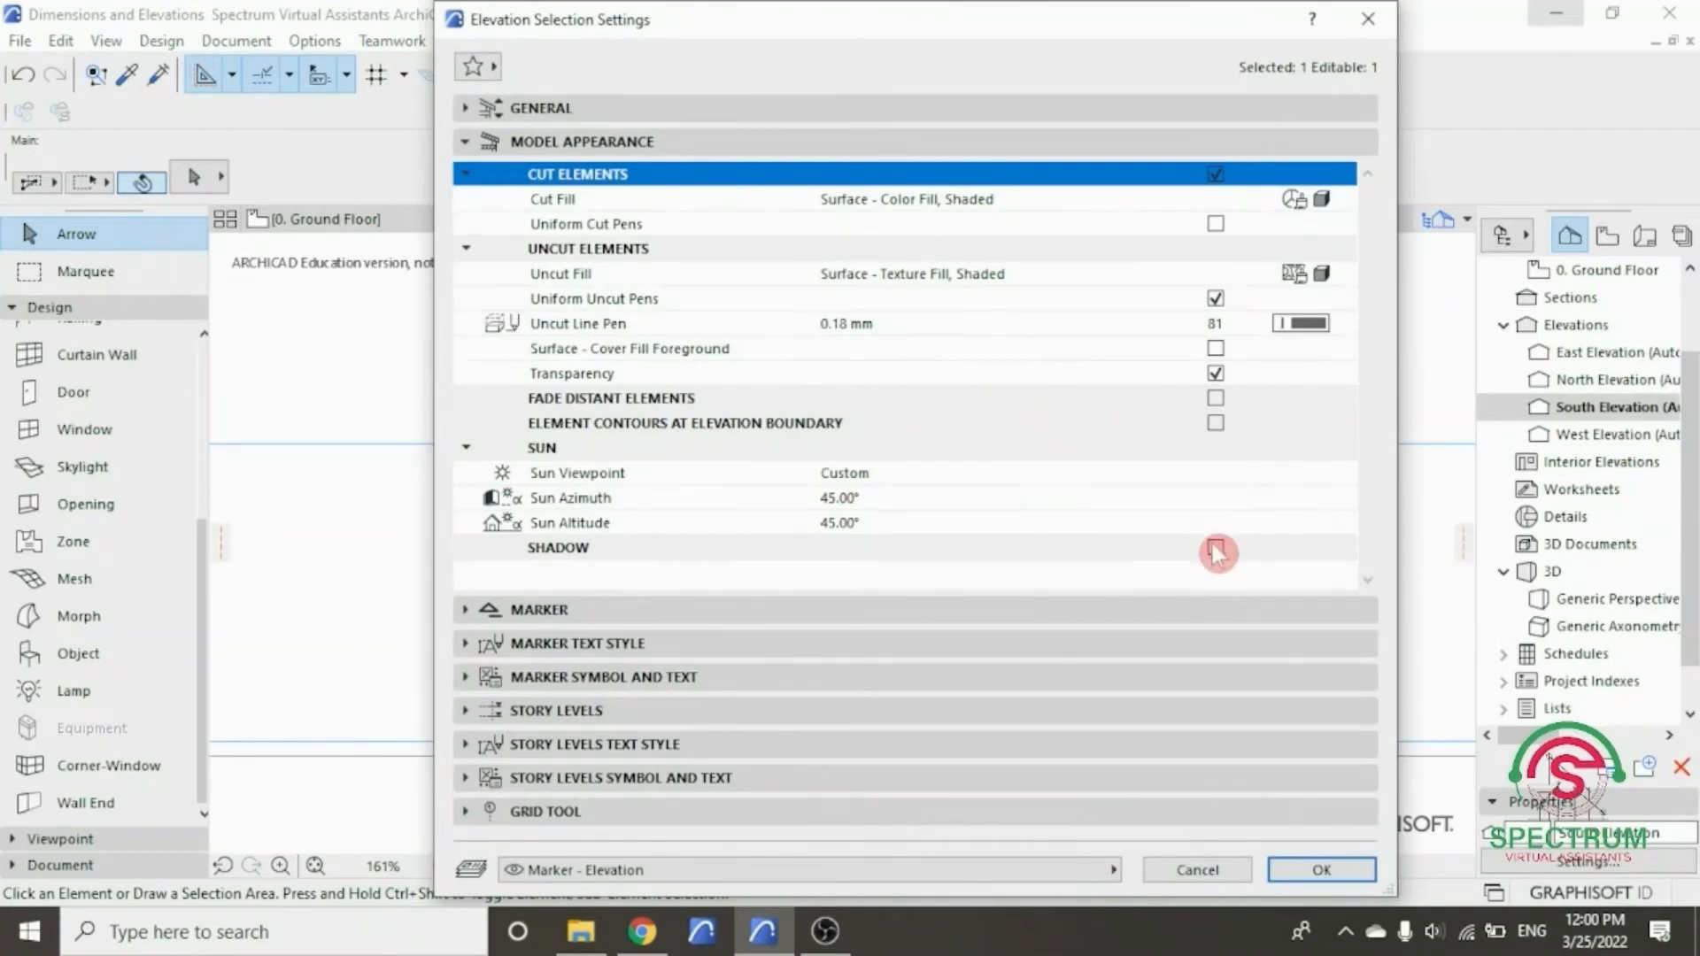
left_click(1216, 548)
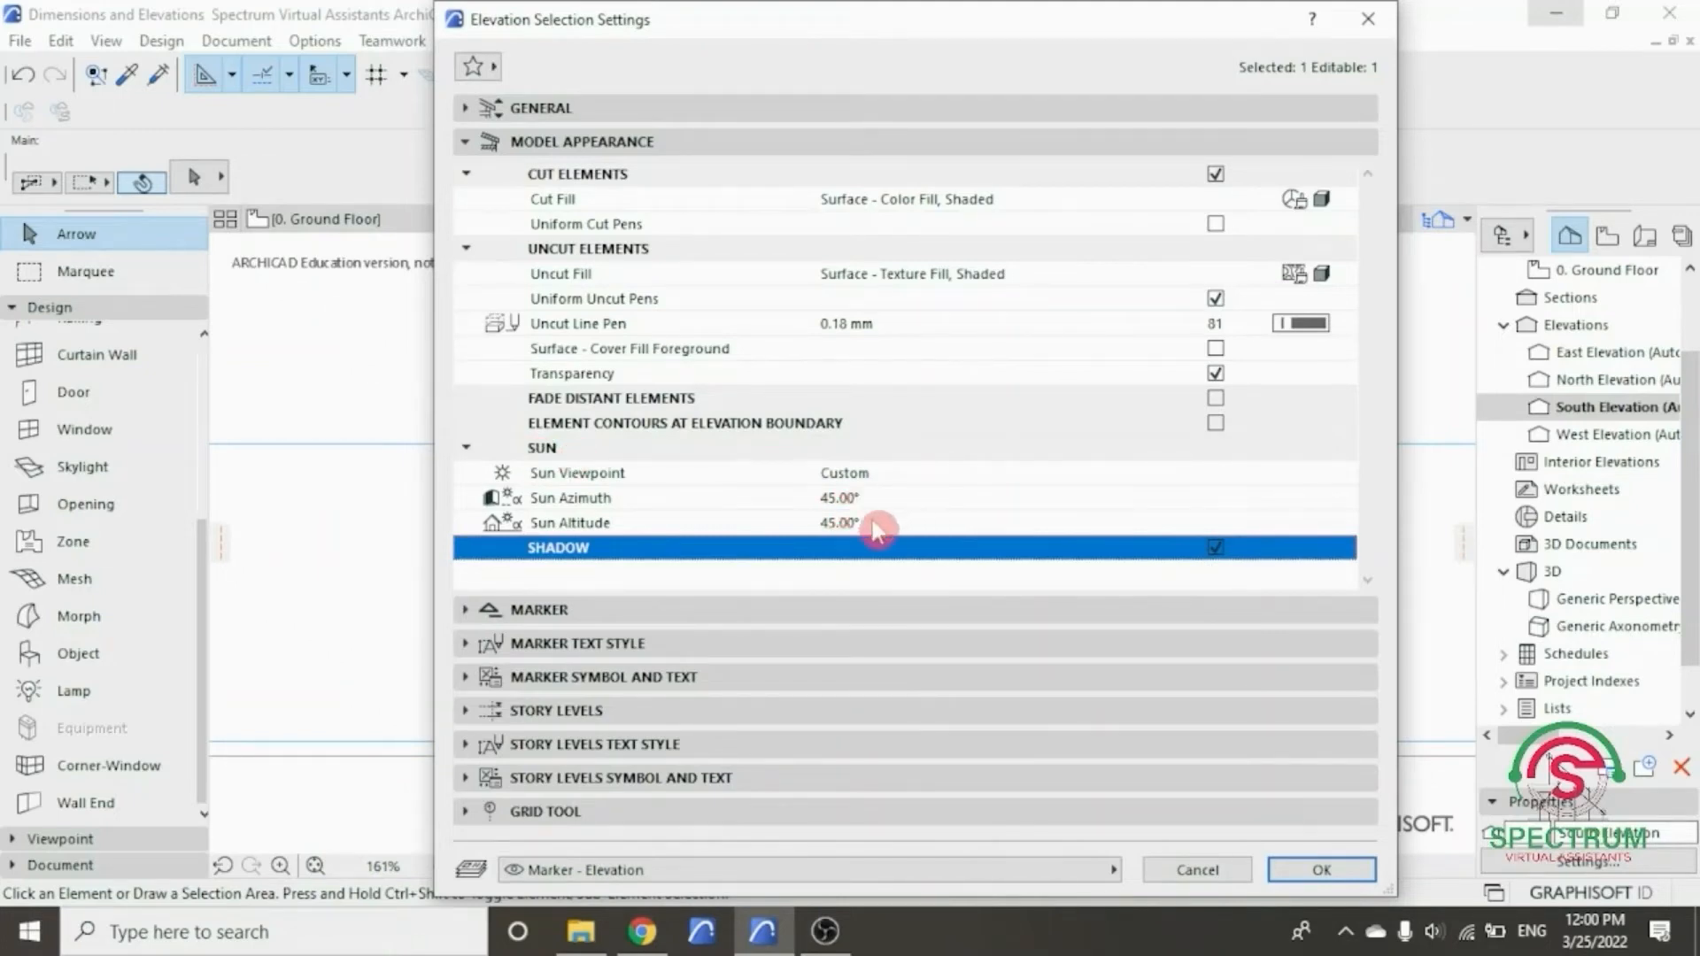
left_click(1322, 871)
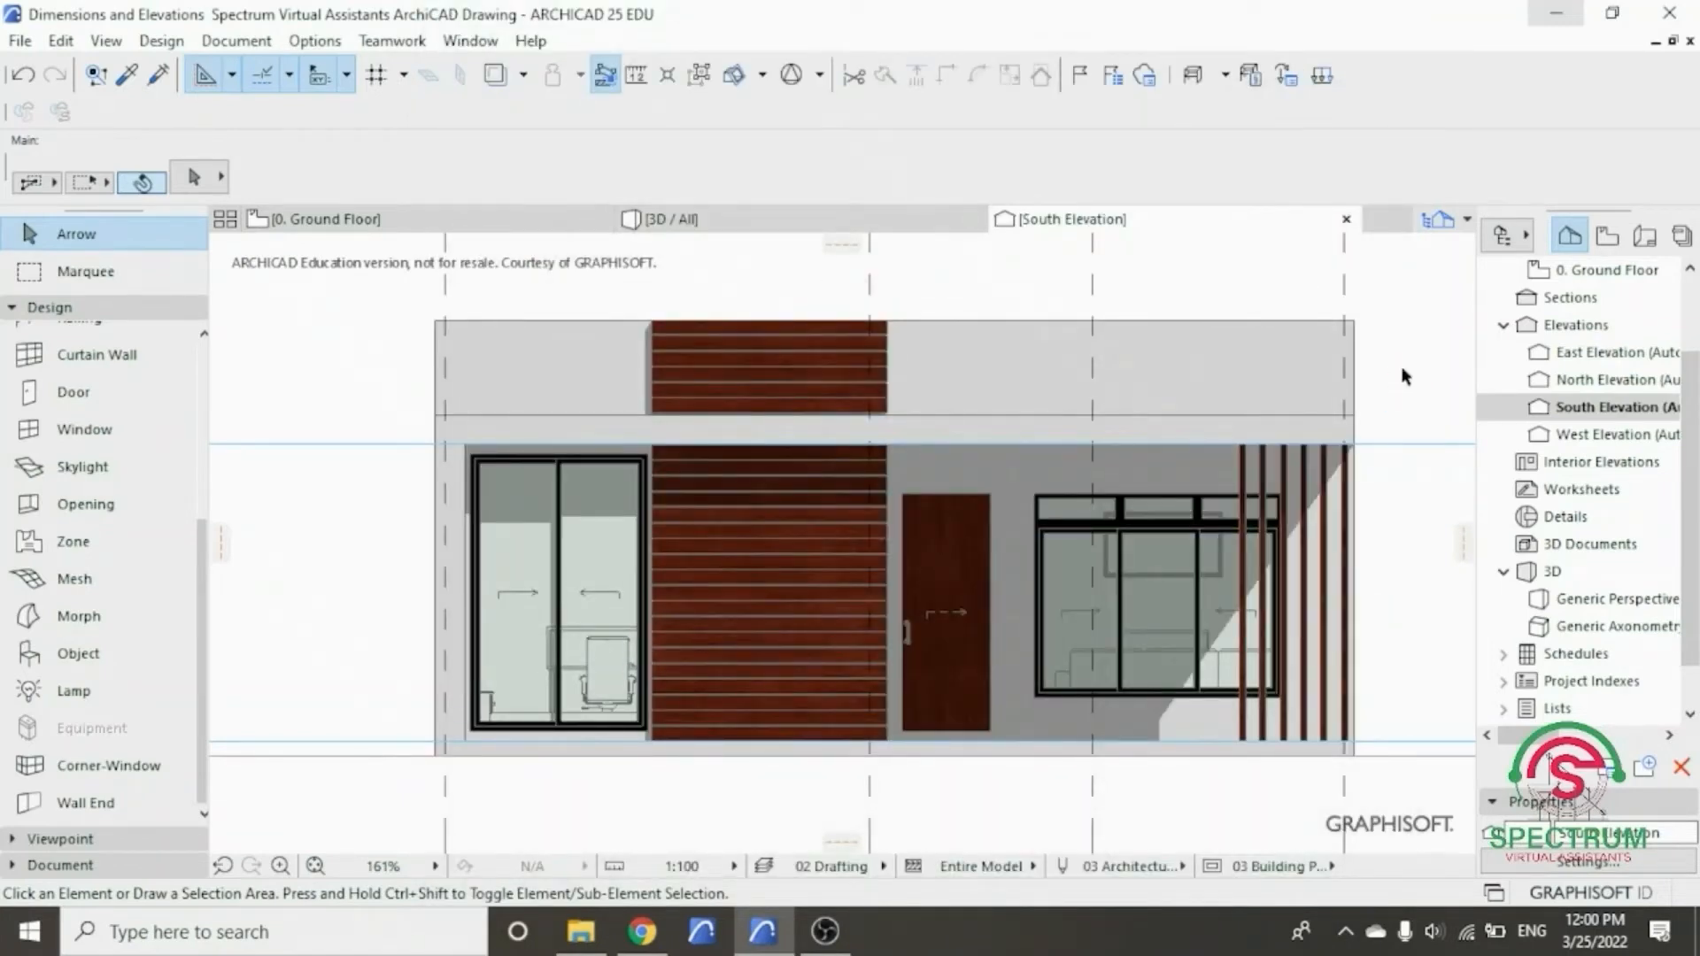
- Open the Object tool's default settings, search the library for "people" and choose Walking Couple Contour 25
scroll(1267, 447, "down", 1)
scroll(1395, 509, "up", 1)
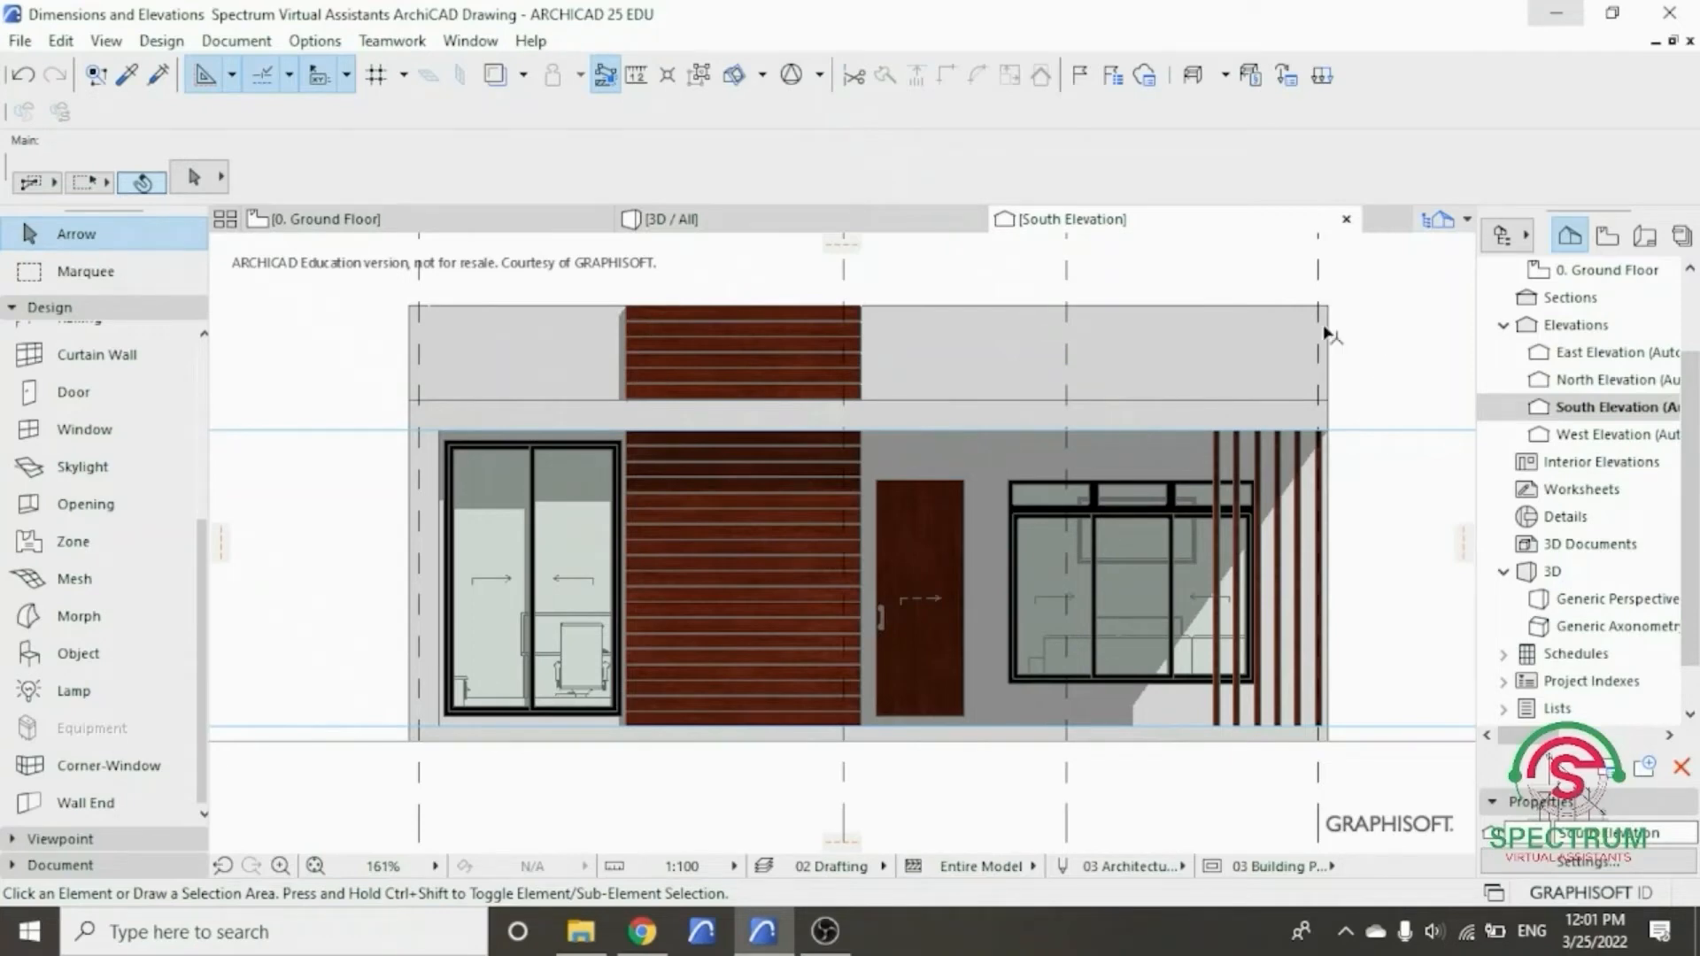
left_click(62, 310)
left_click(64, 312)
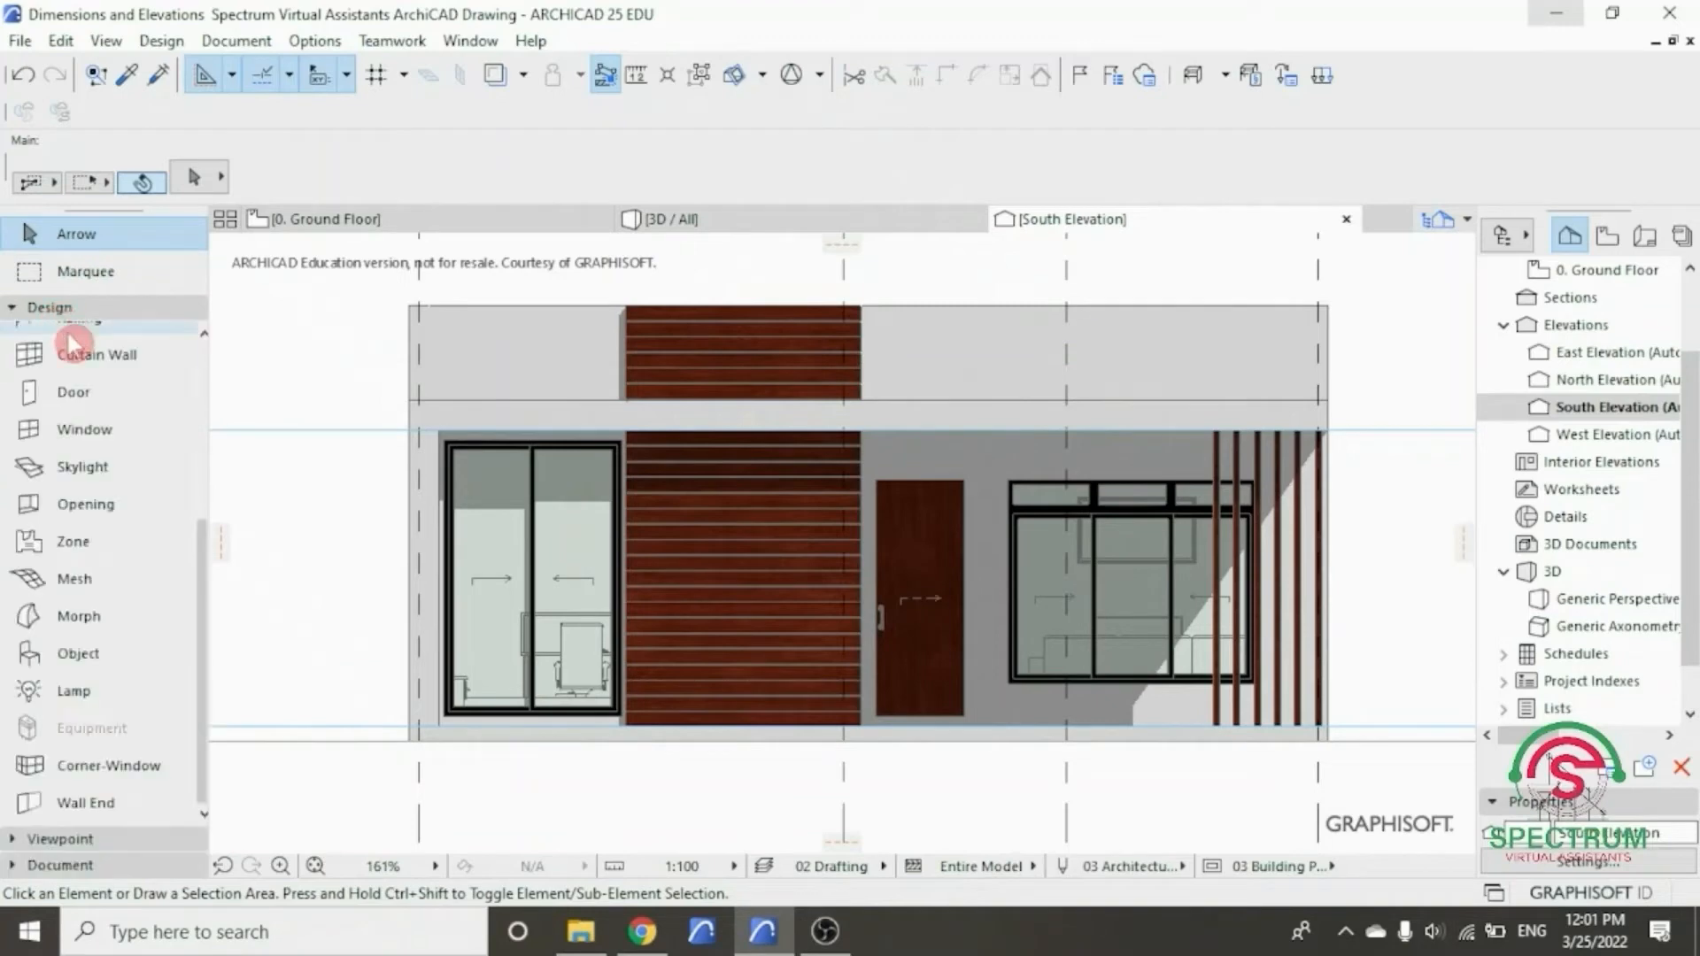
left_click(78, 655)
key("ctrl+t")
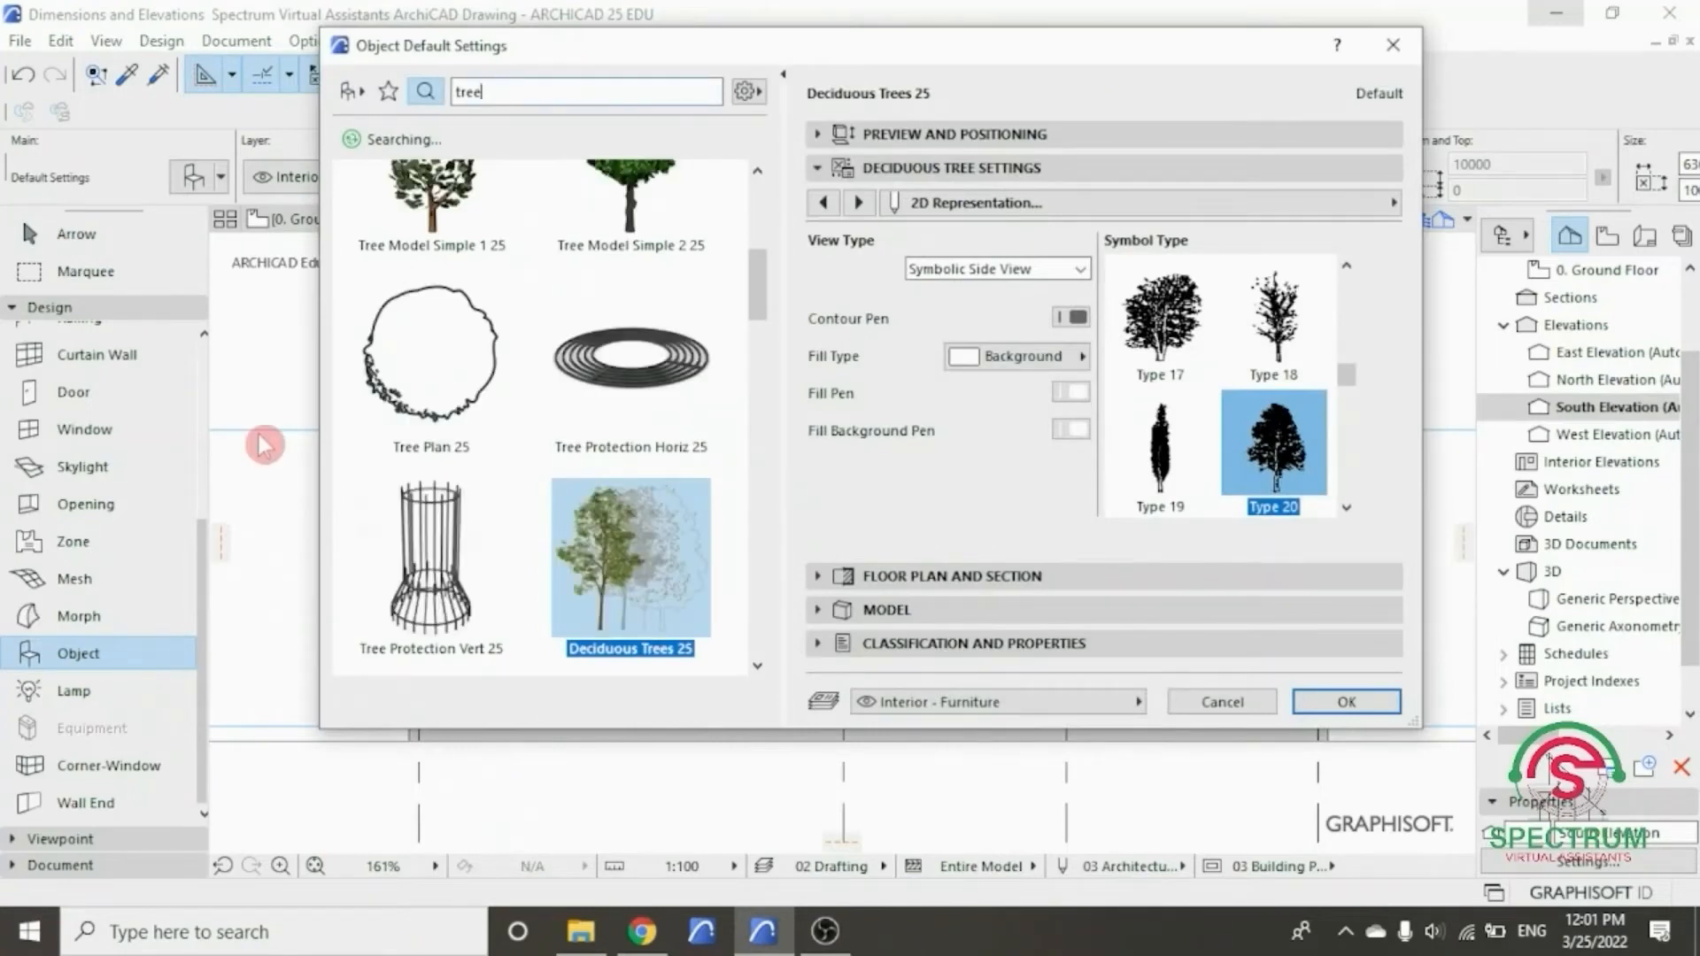
double_click(487, 92)
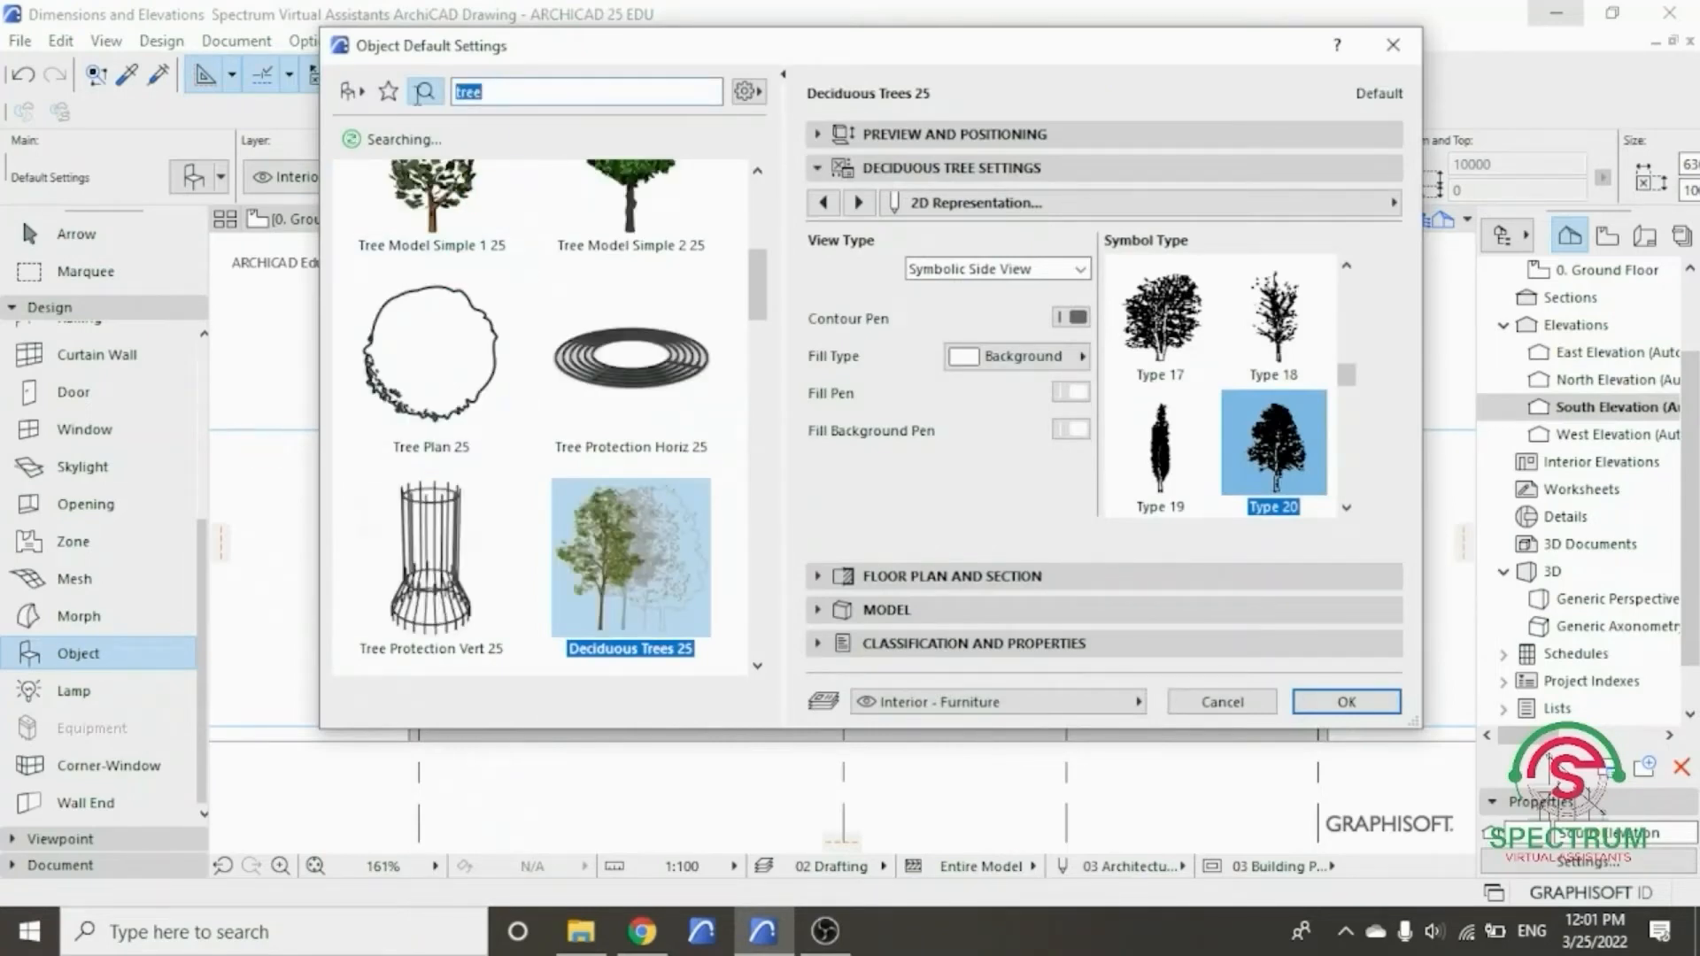
type("people")
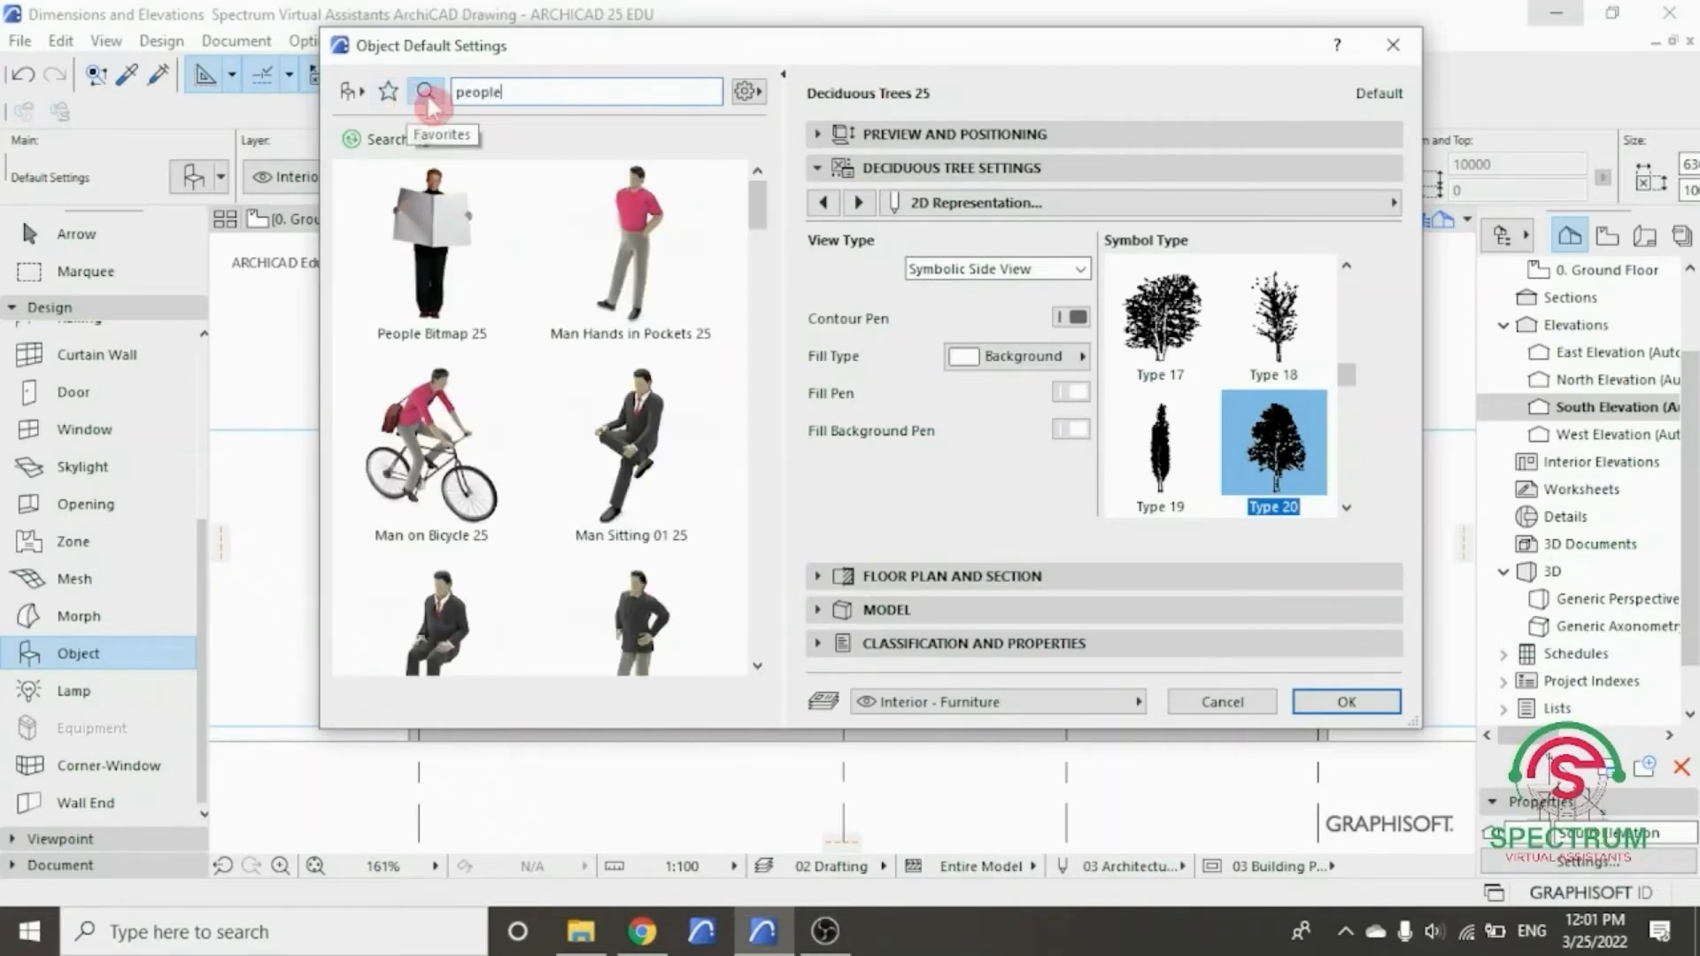
scroll(755, 230, "down", 3)
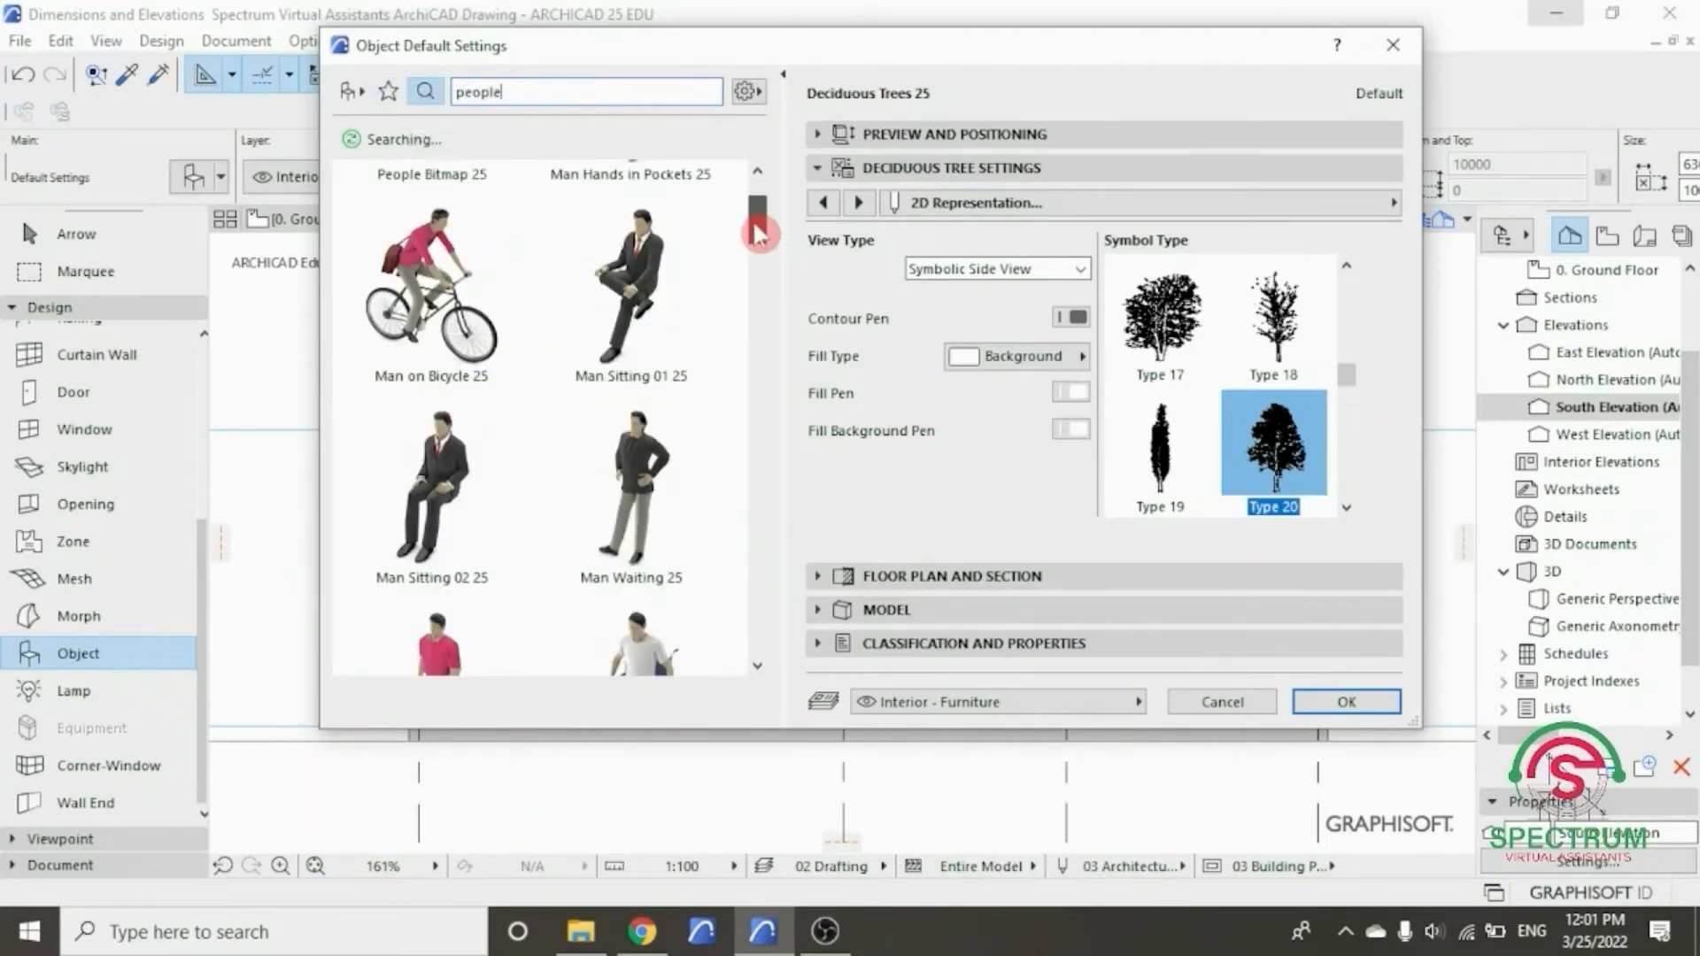
left_click_drag(756, 232, 797, 375)
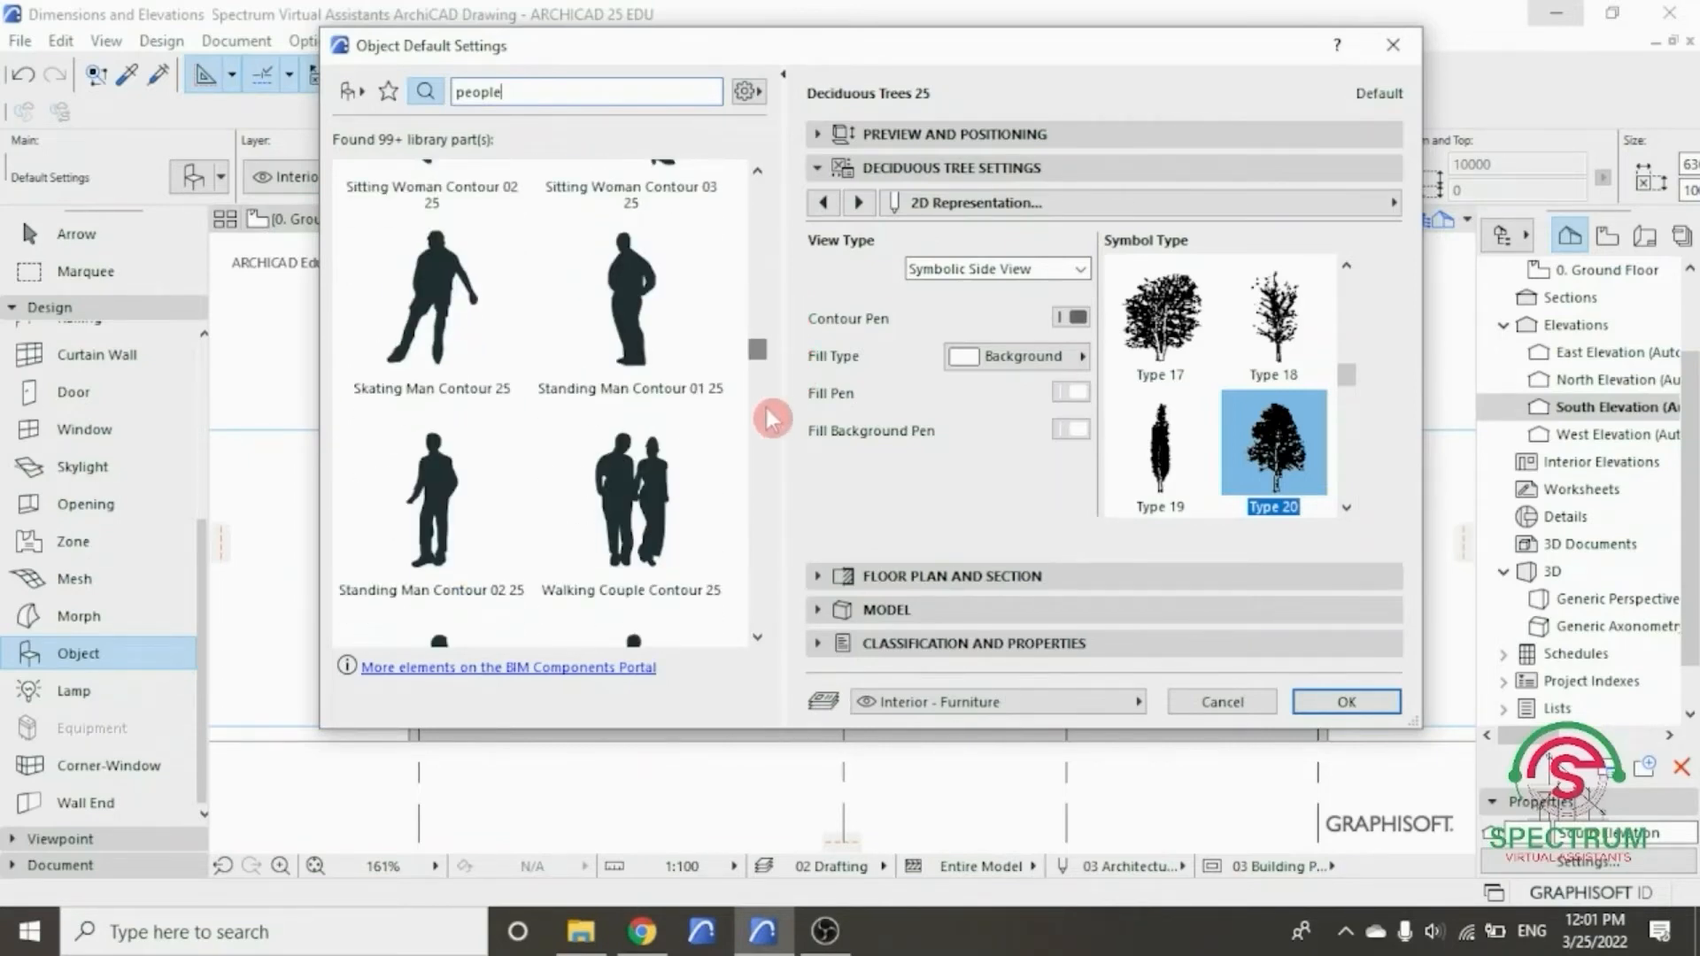
left_click(666, 485)
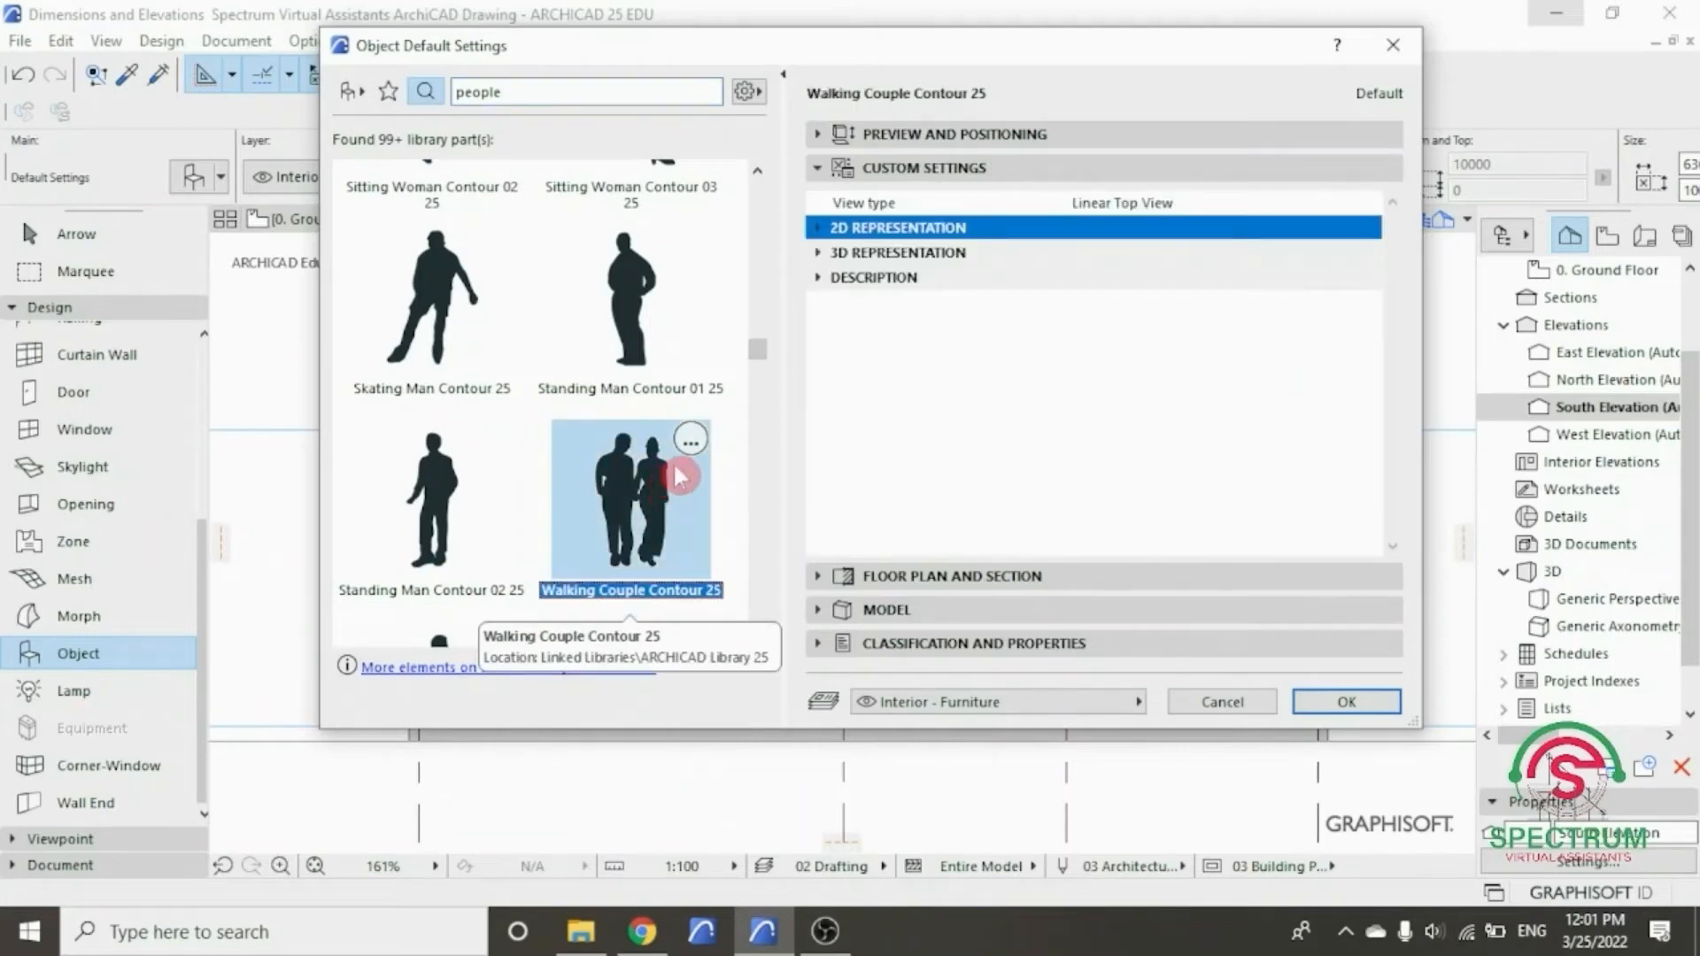
- Review the walking couple object's positioning, 2D and 3D representation, floor plan and section, and model settings
left_click(925, 142)
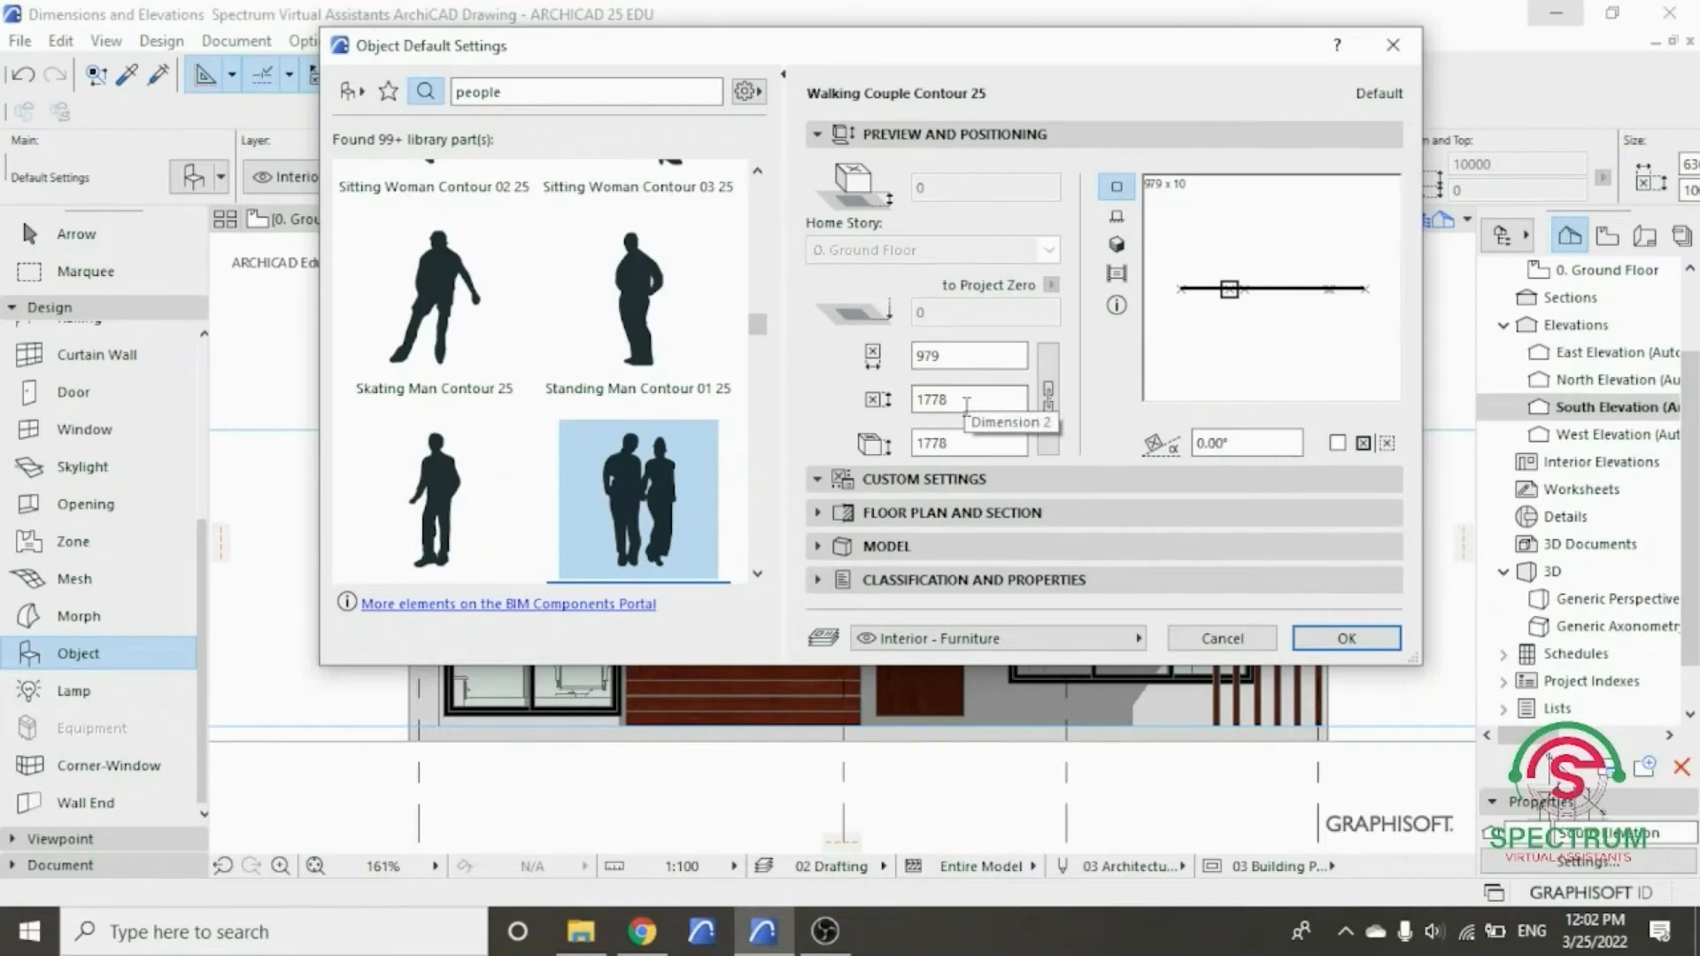
left_click(972, 471)
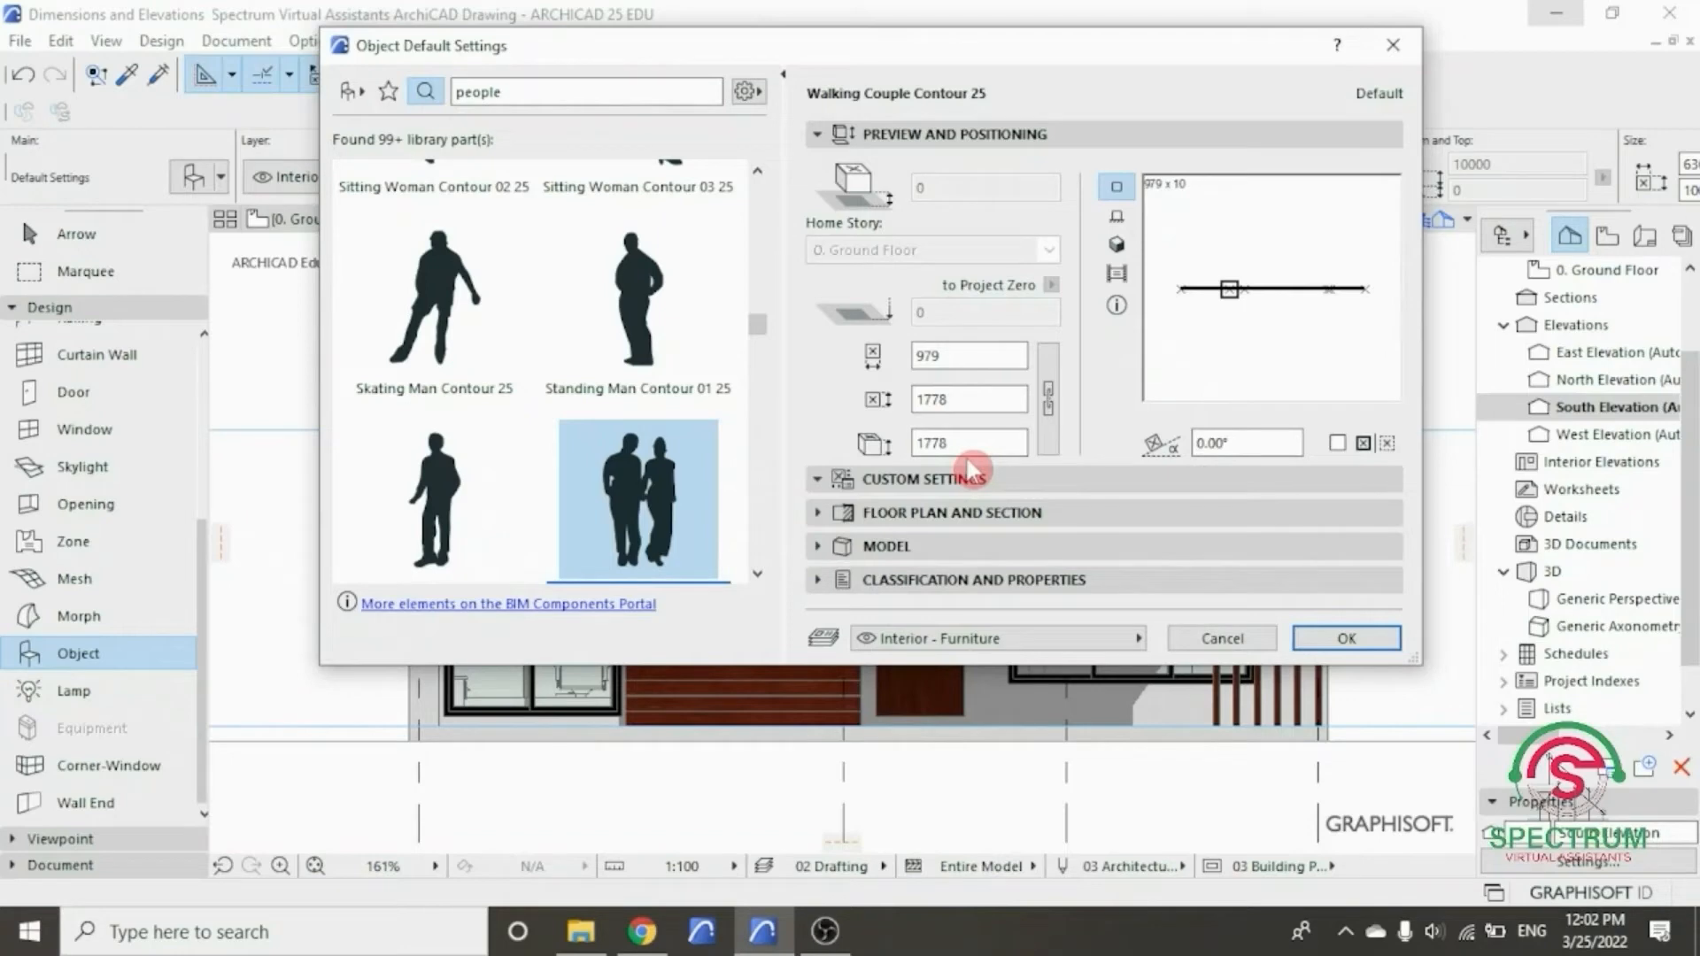
left_click(968, 136)
left_click(963, 169)
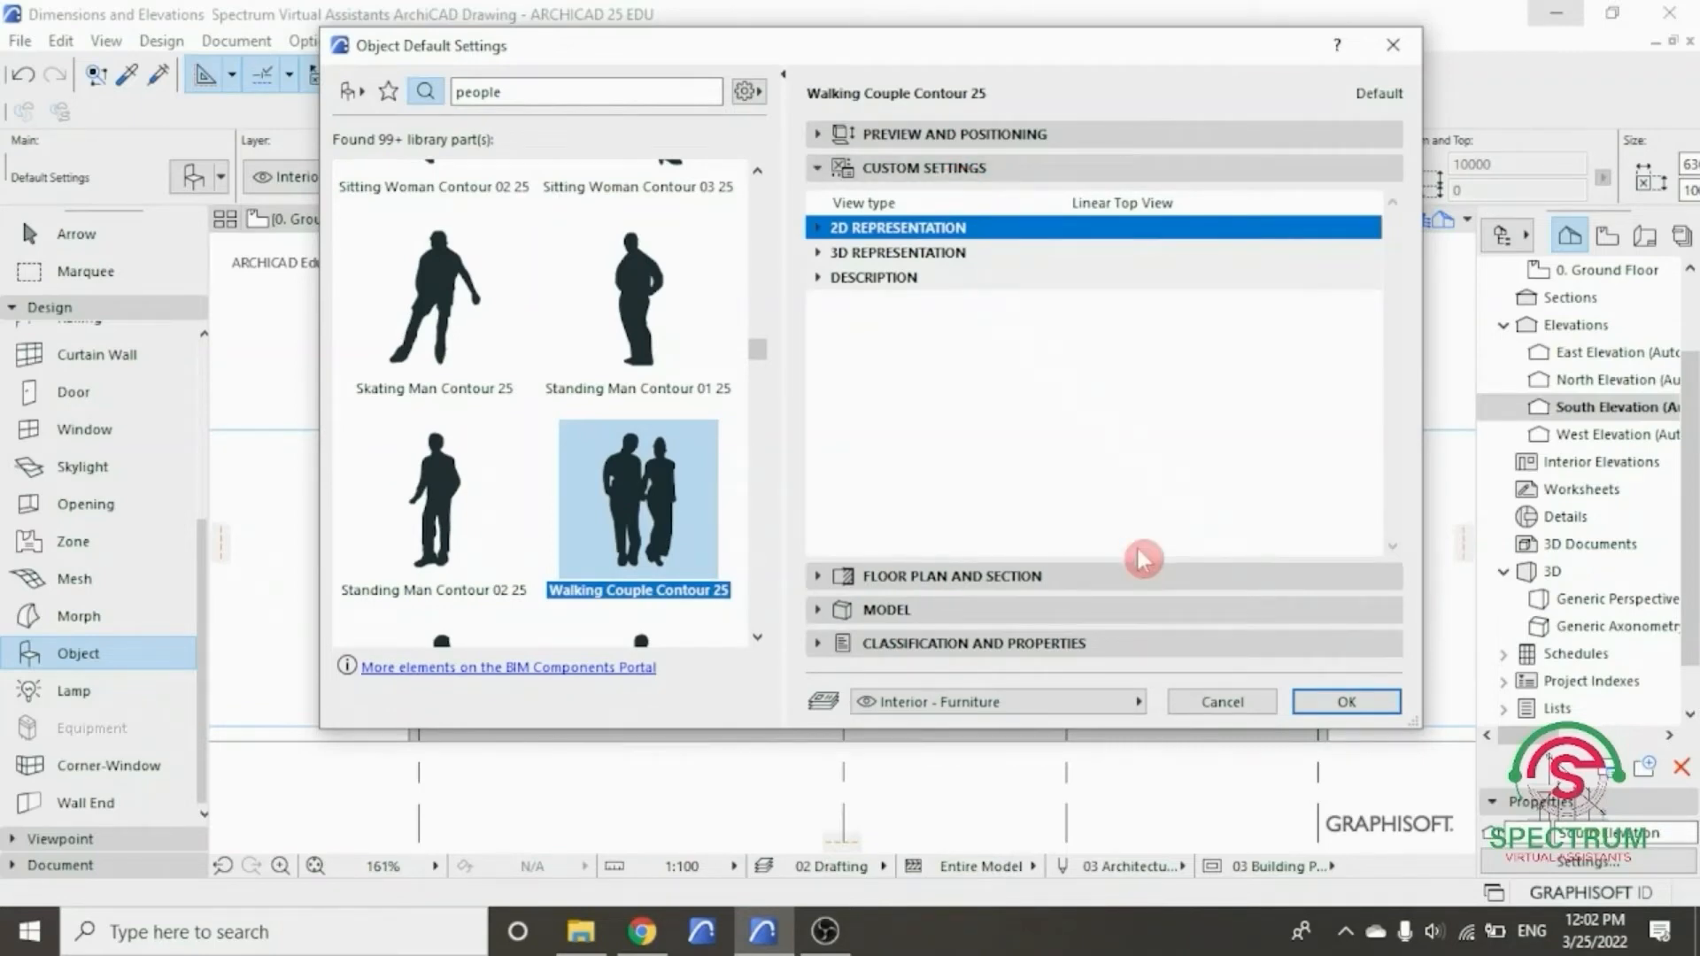
left_click(828, 230)
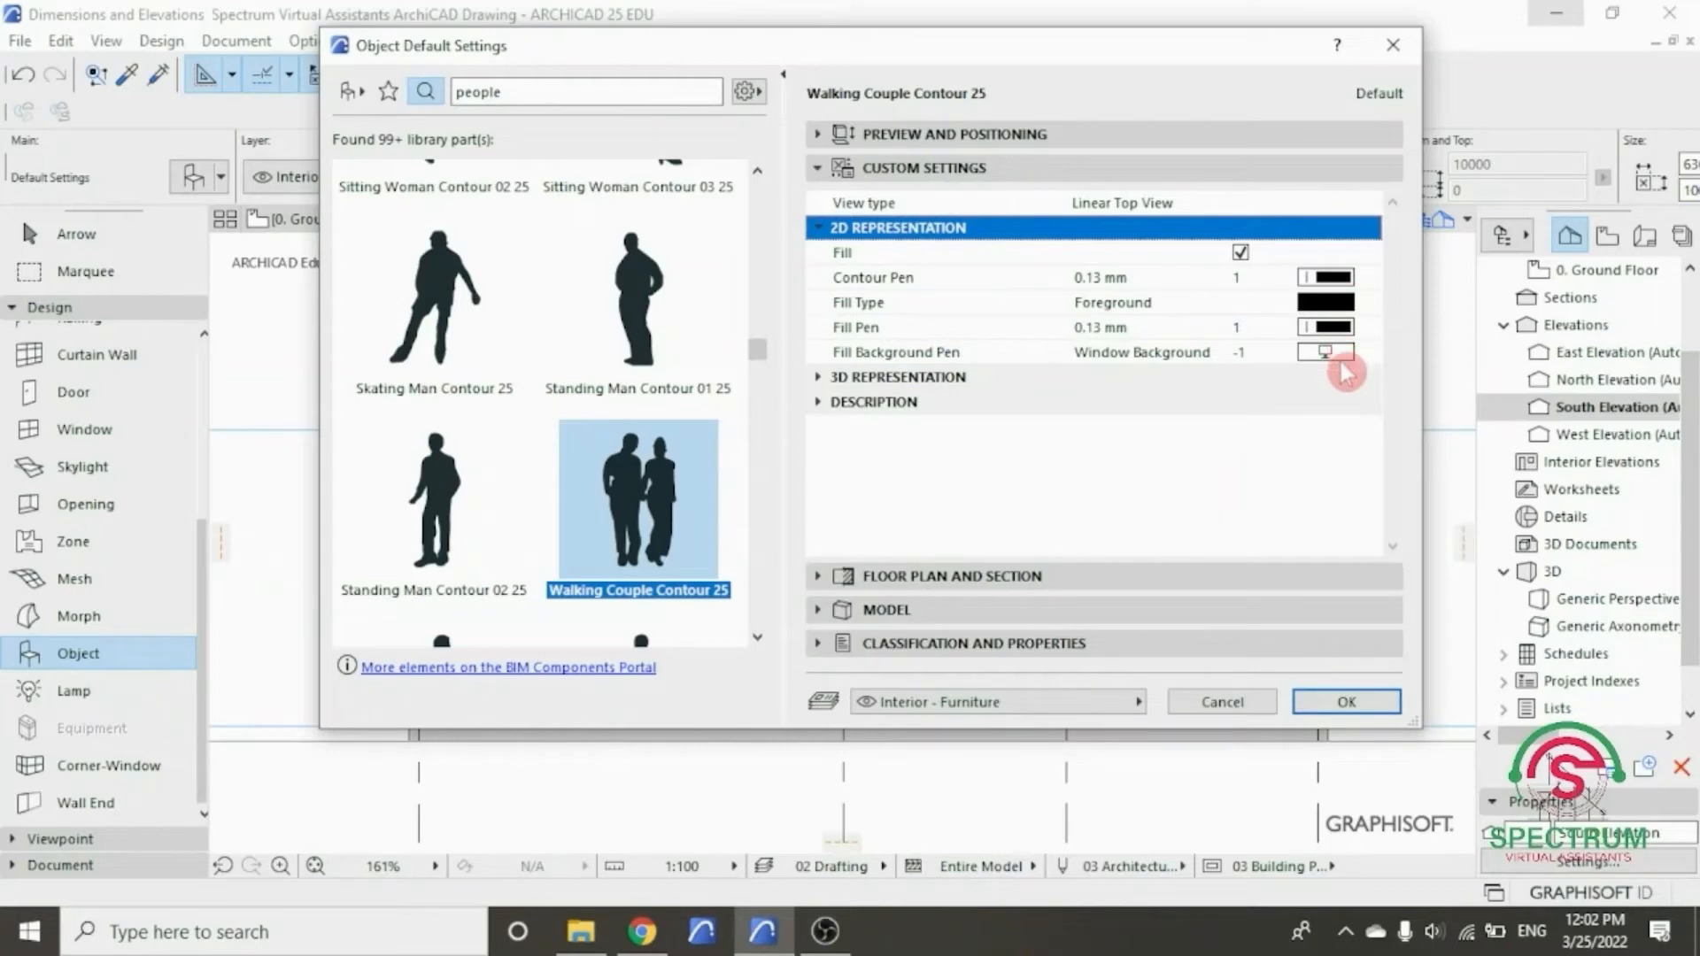
left_click(819, 379)
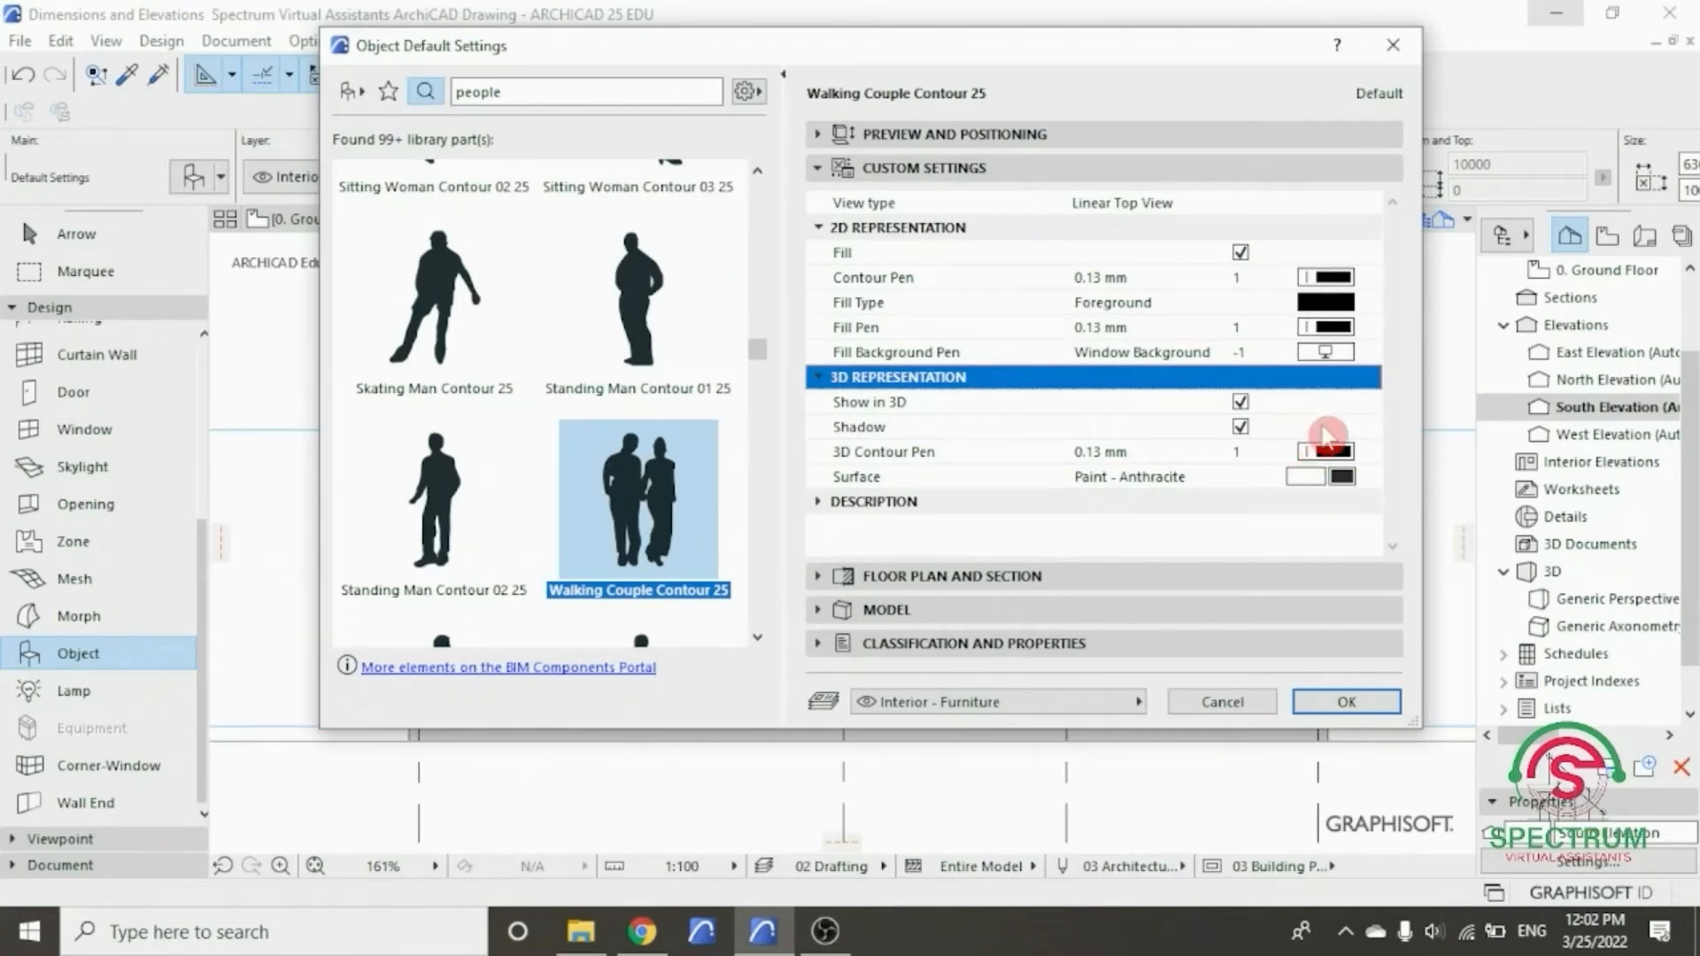
left_click(1256, 170)
left_click(953, 202)
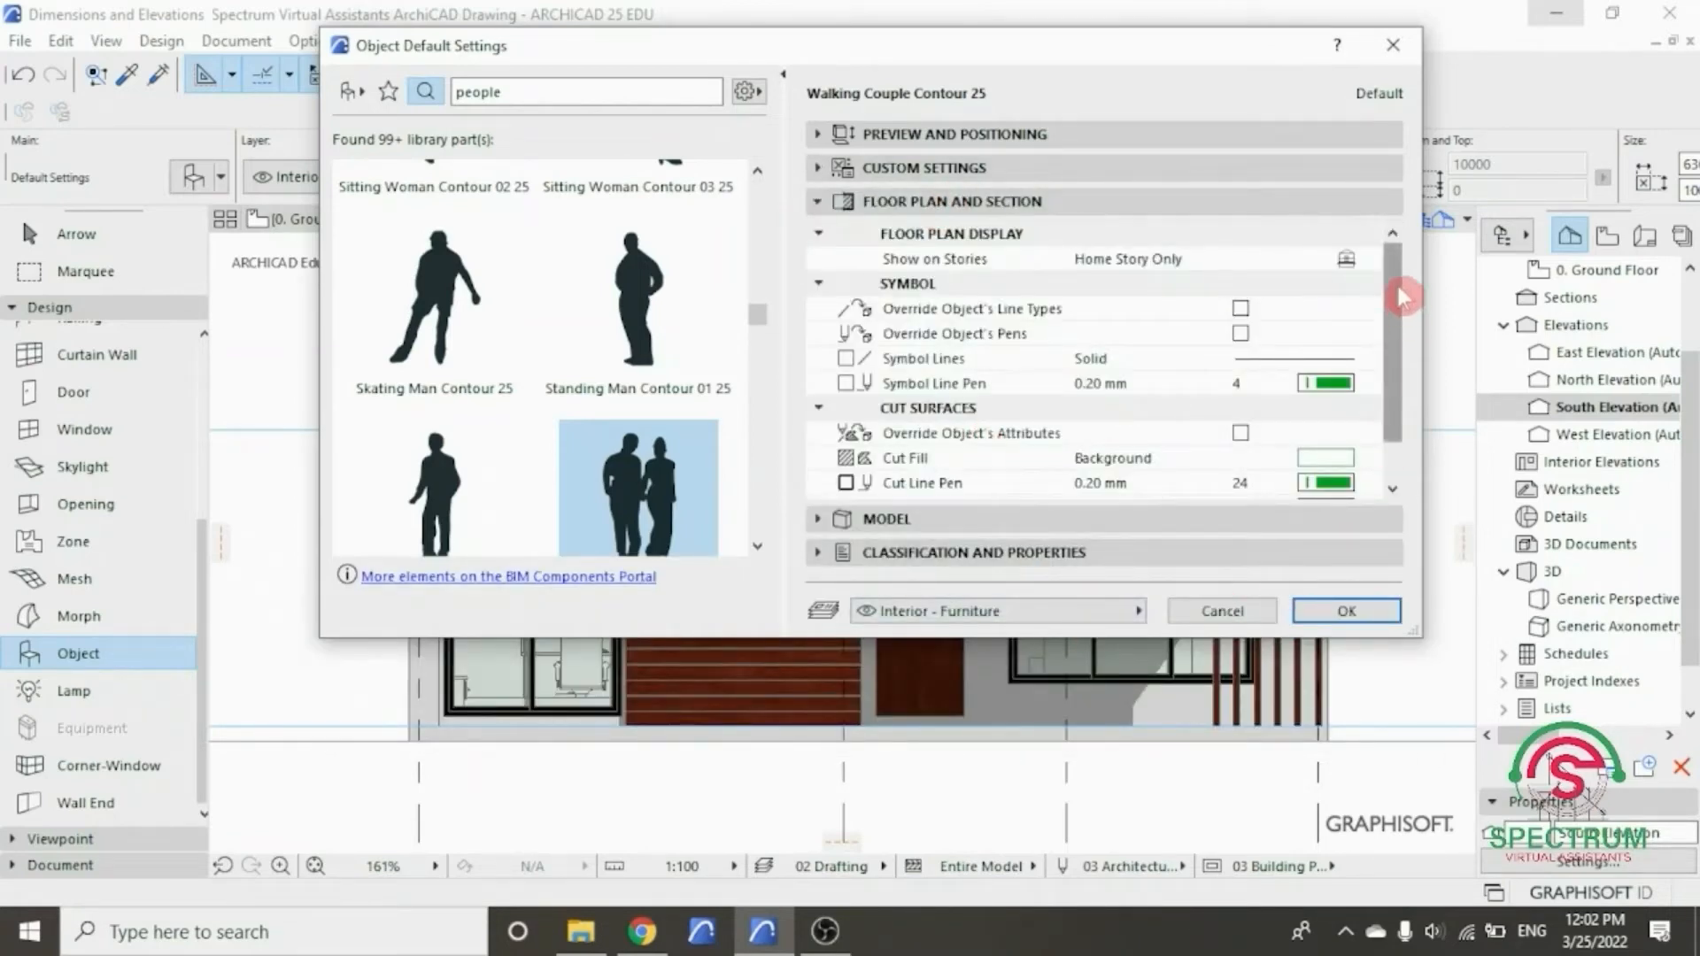
scroll(1399, 319, "down", 1)
scroll(1401, 321, "down", 1)
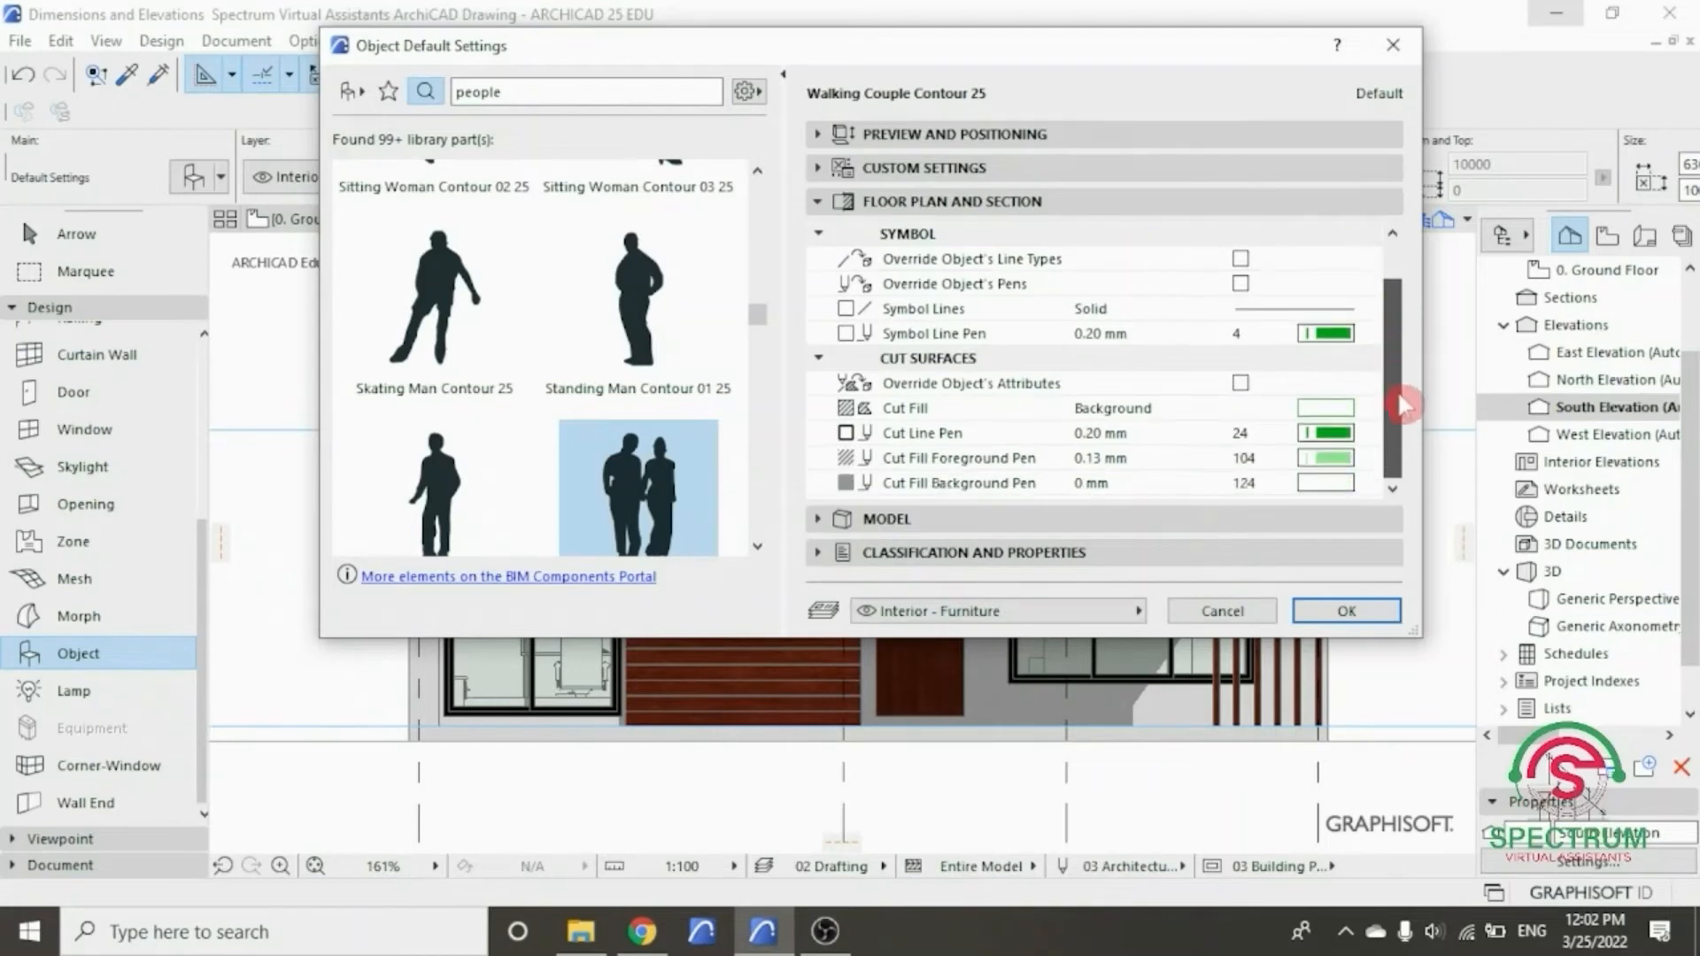
scroll(1399, 318, "up", 2)
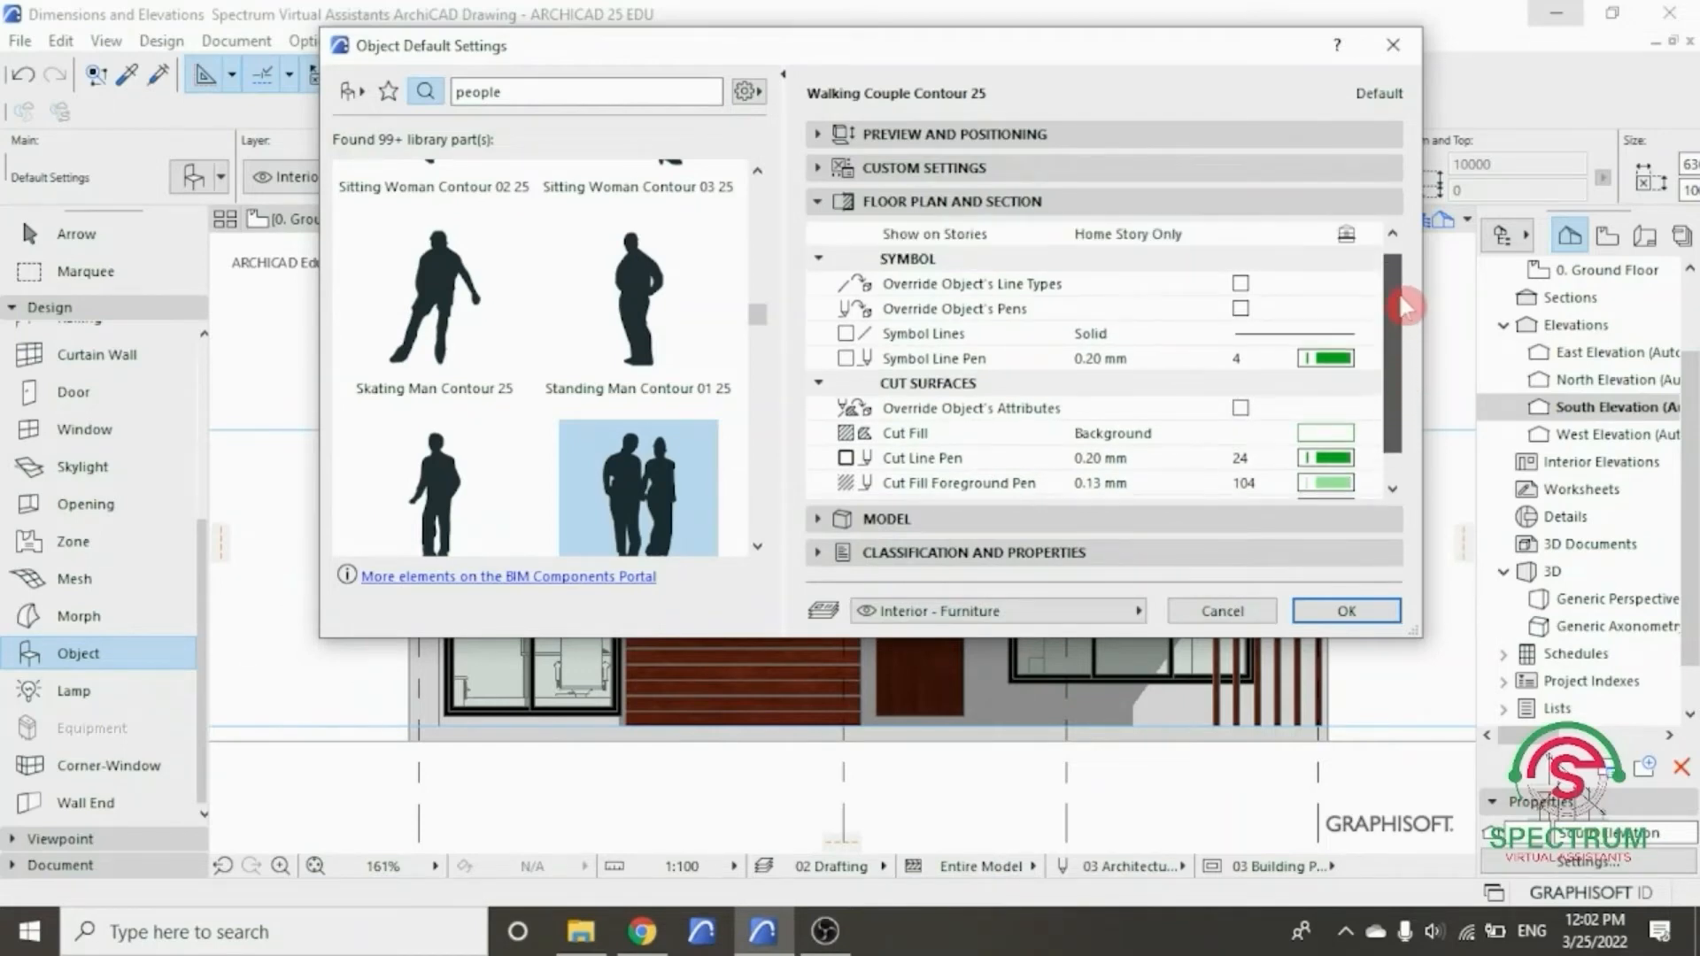
left_click(946, 203)
left_click(939, 238)
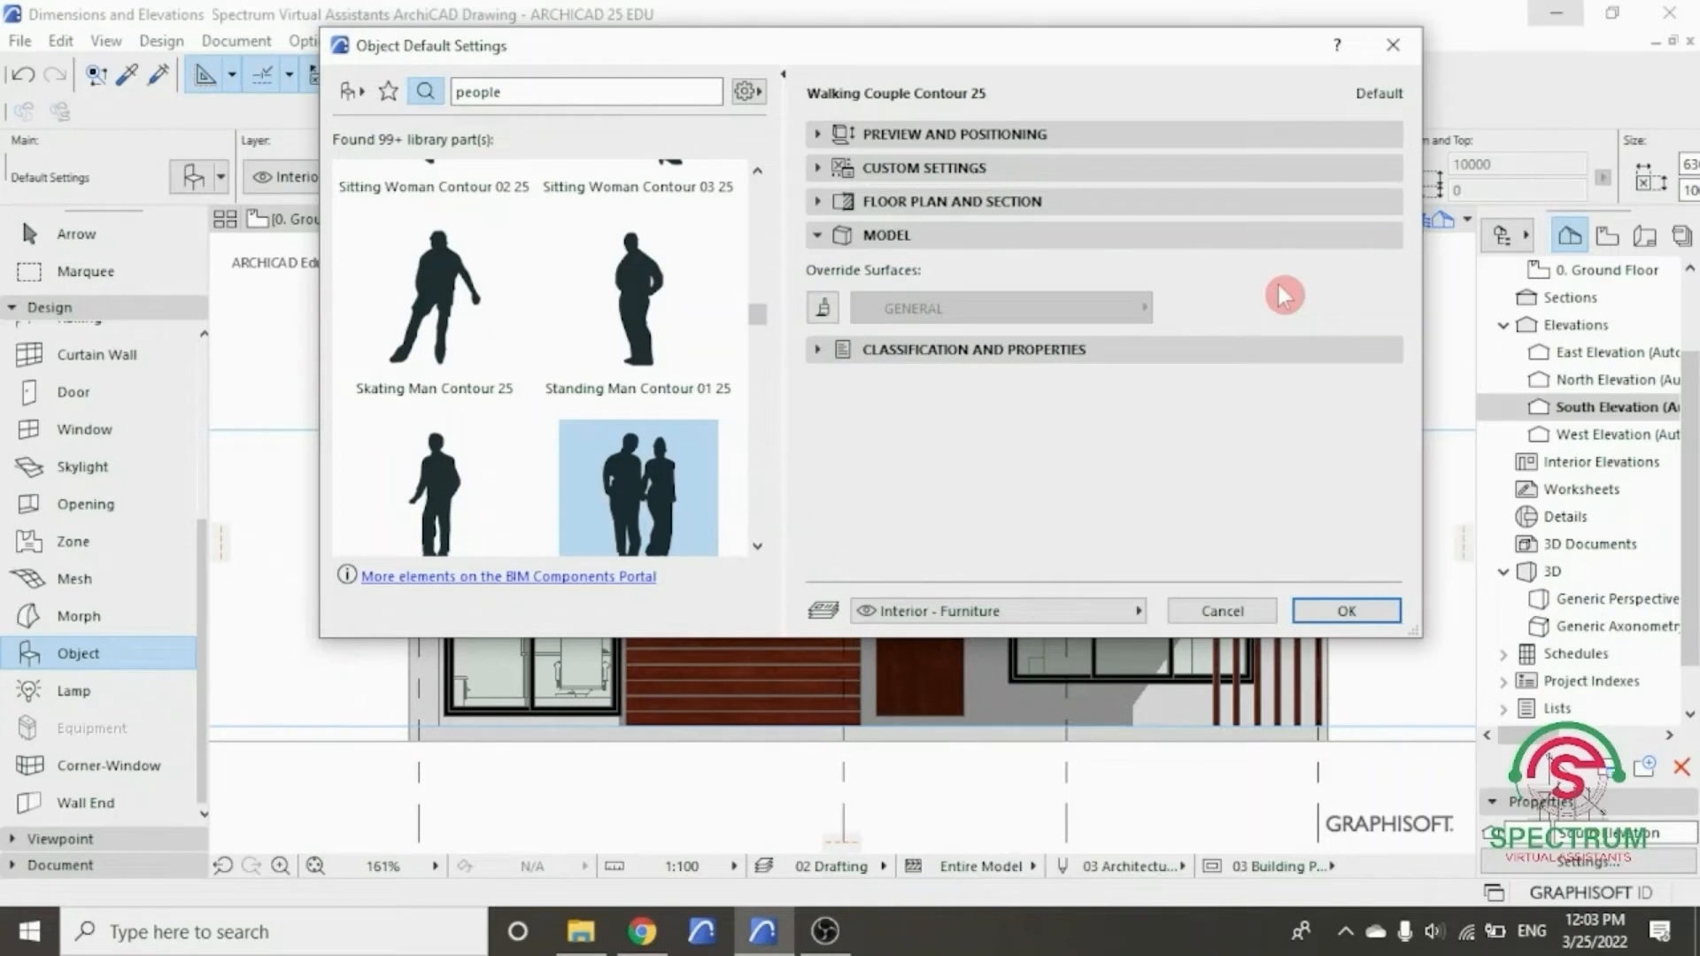
- Review the walking couple object's classification and properties and accept the Object tool's default settings
left_click(1153, 353)
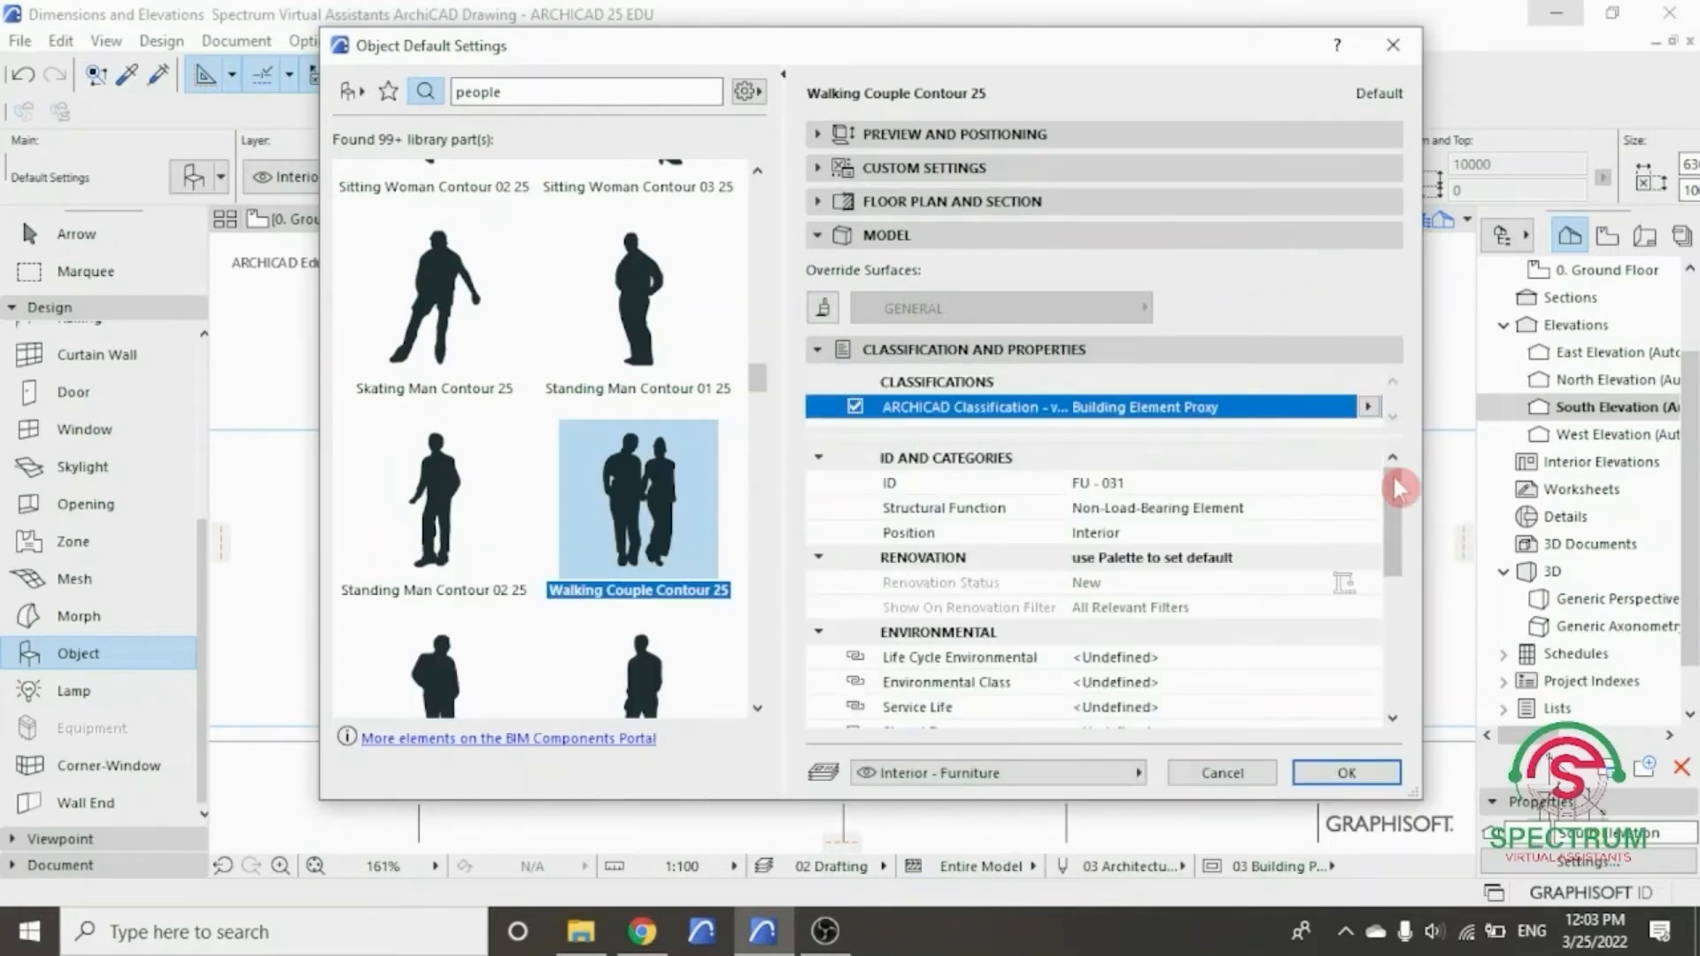
mouse_move(1393, 481)
left_mouse_down()
mouse_move(1398, 625)
mouse_move(1419, 469)
left_mouse_up()
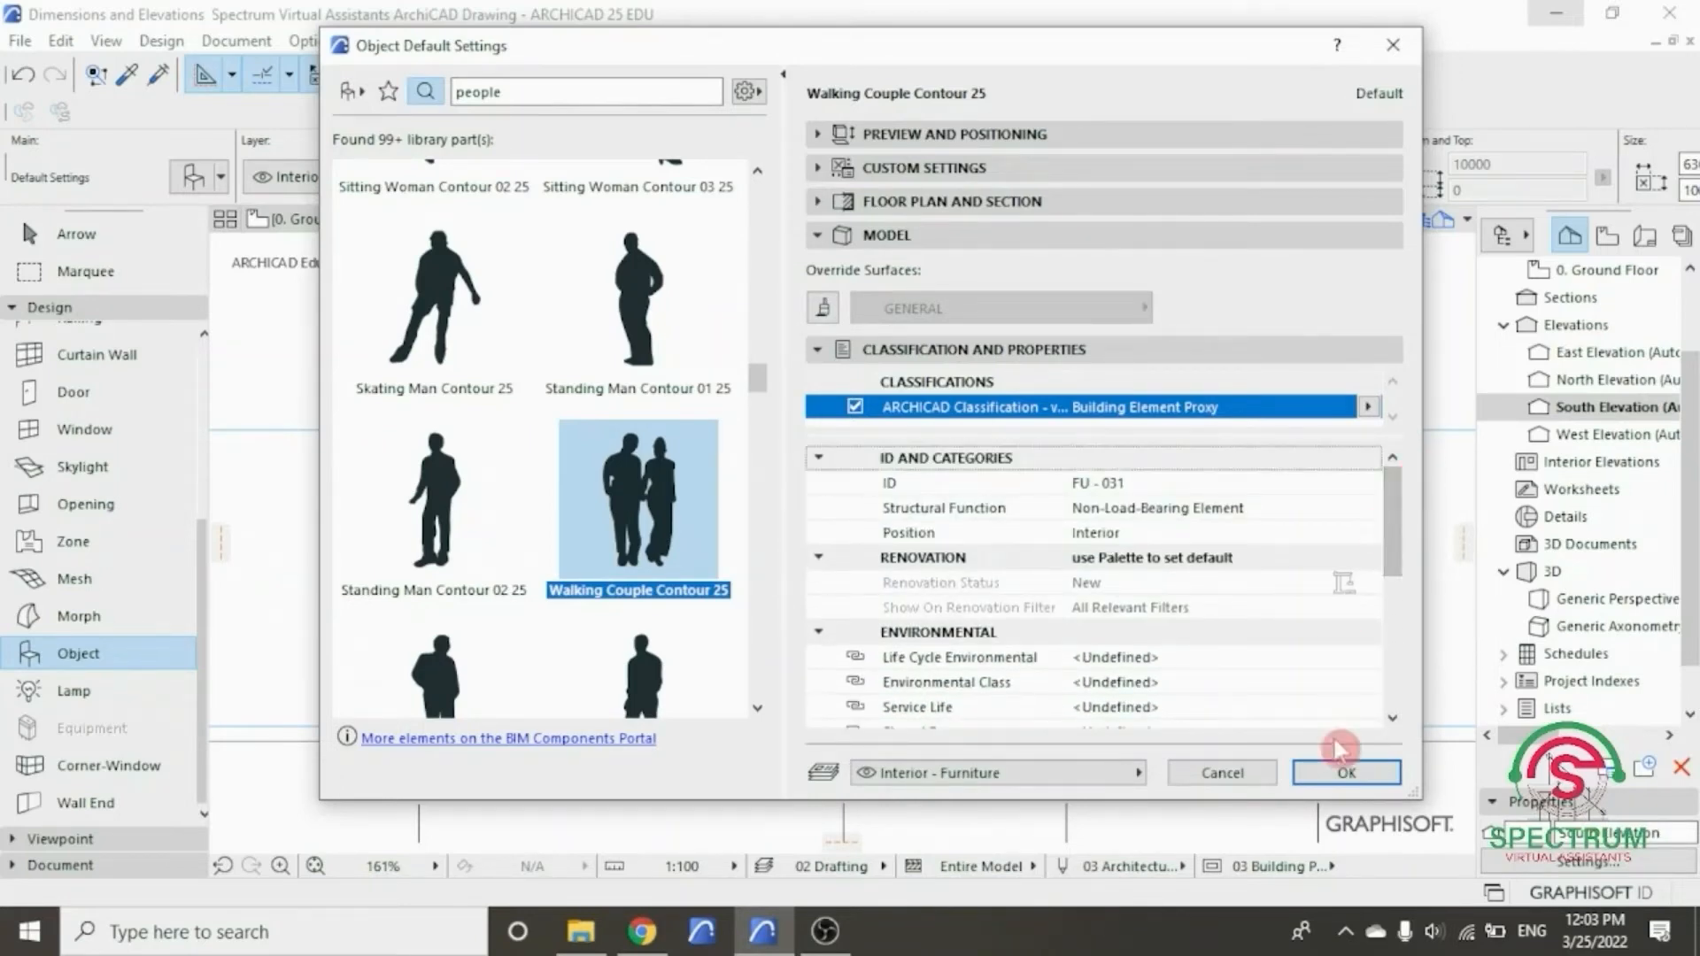
left_click(1345, 767)
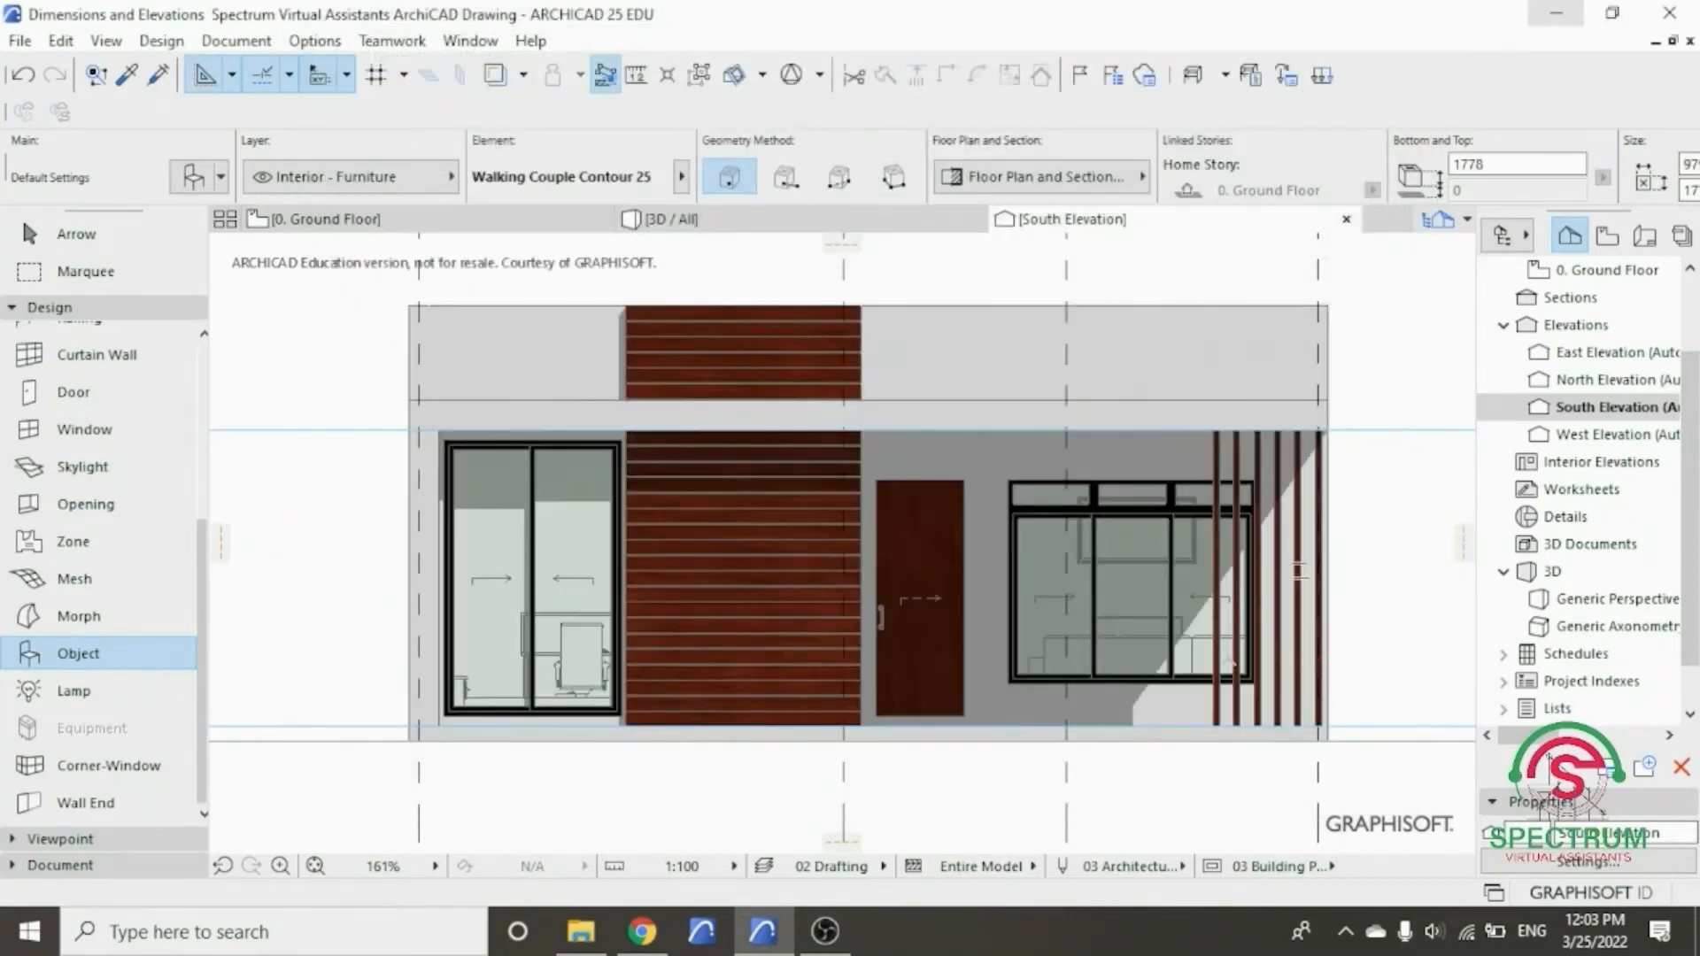
- Place the walking couple on the ground line in front of the three-sash sliding window in the South Elevation and leave the Object tool
scroll(531, 713, "down", 2)
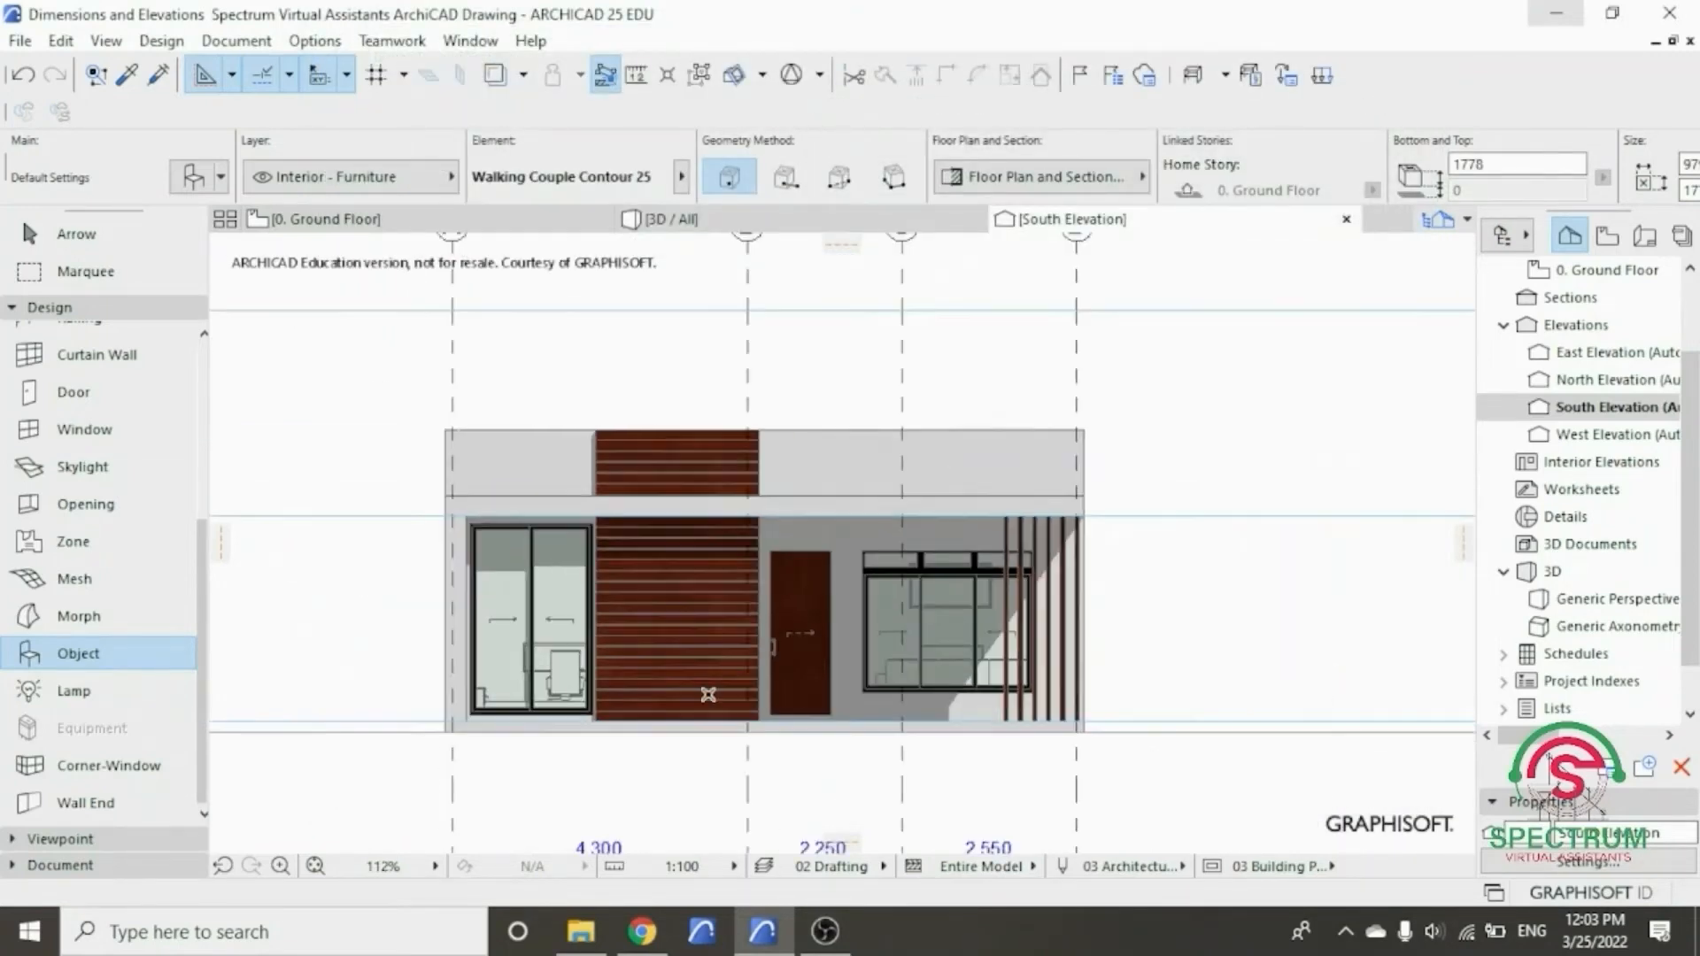
scroll(996, 704, "up", 1)
scroll(982, 719, "up", 2)
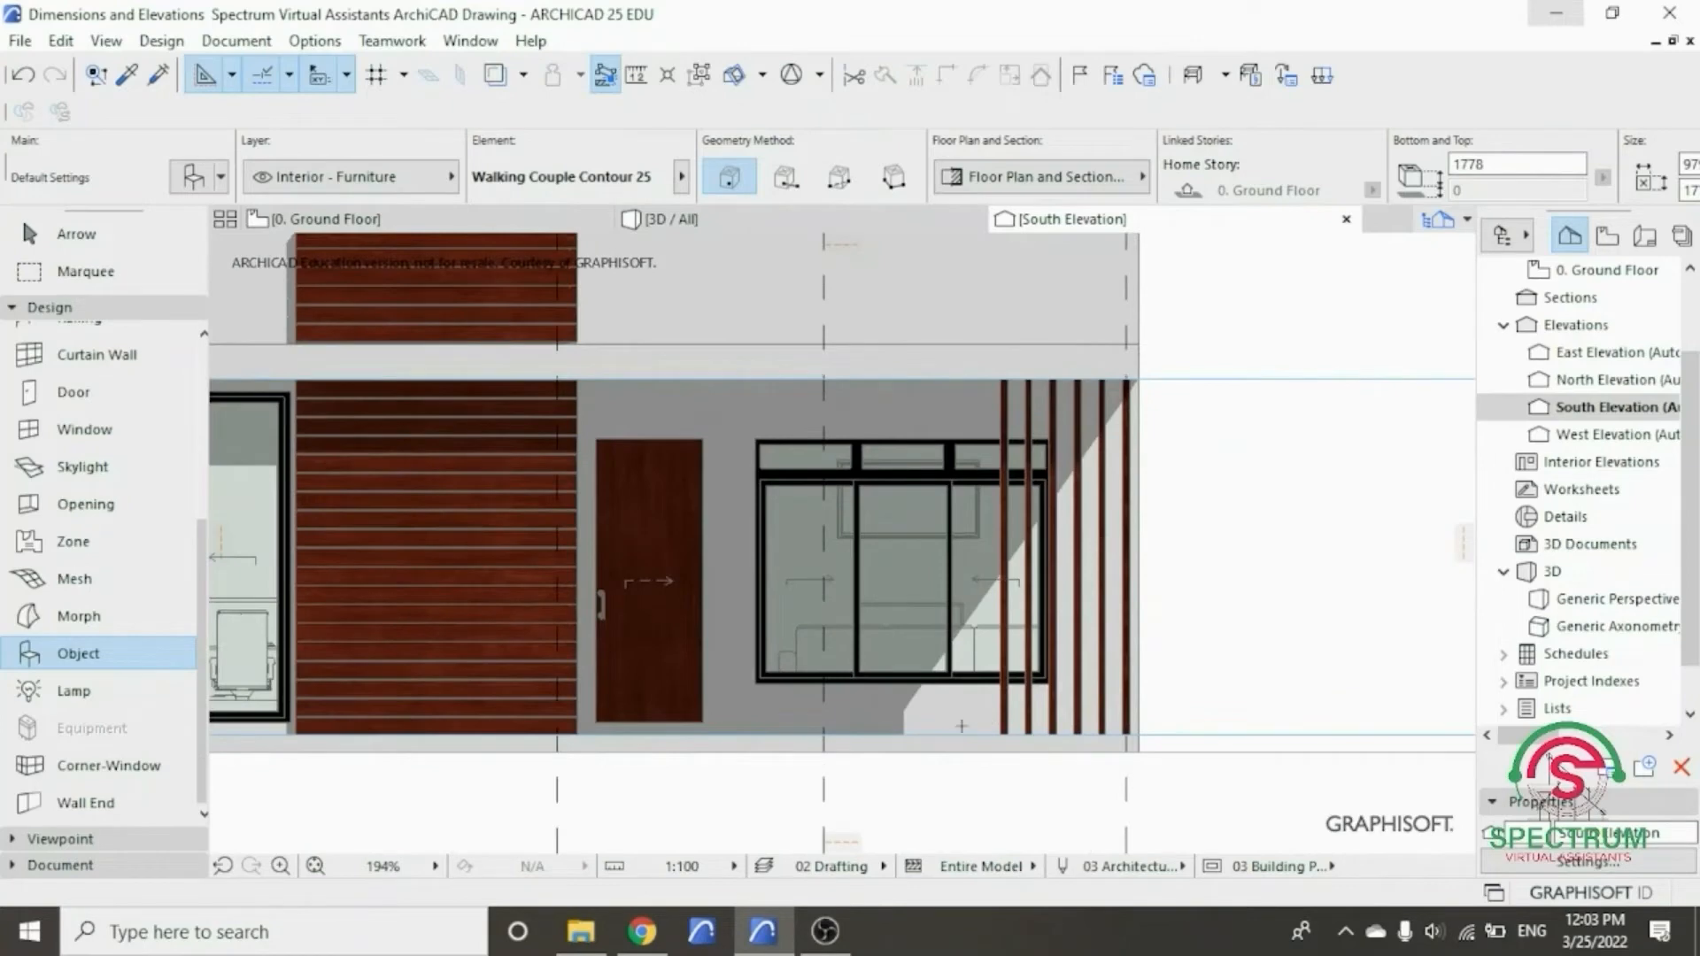
scroll(827, 724, "up", 2)
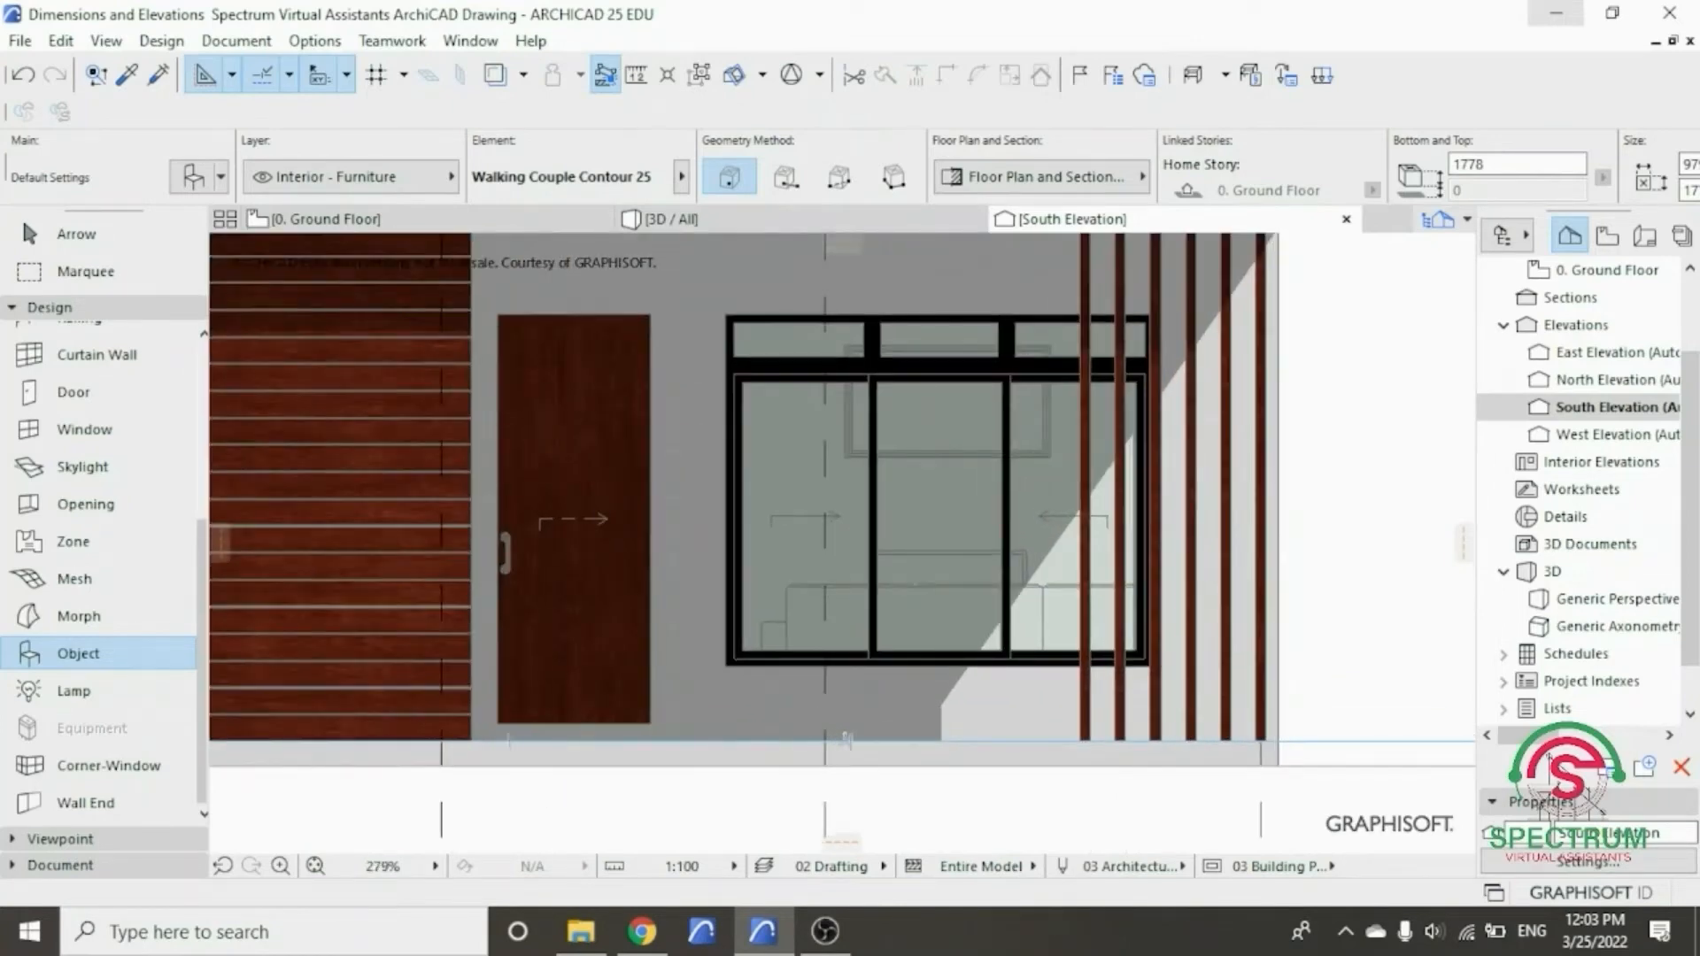
left_click(855, 738)
scroll(864, 796, "down", 3)
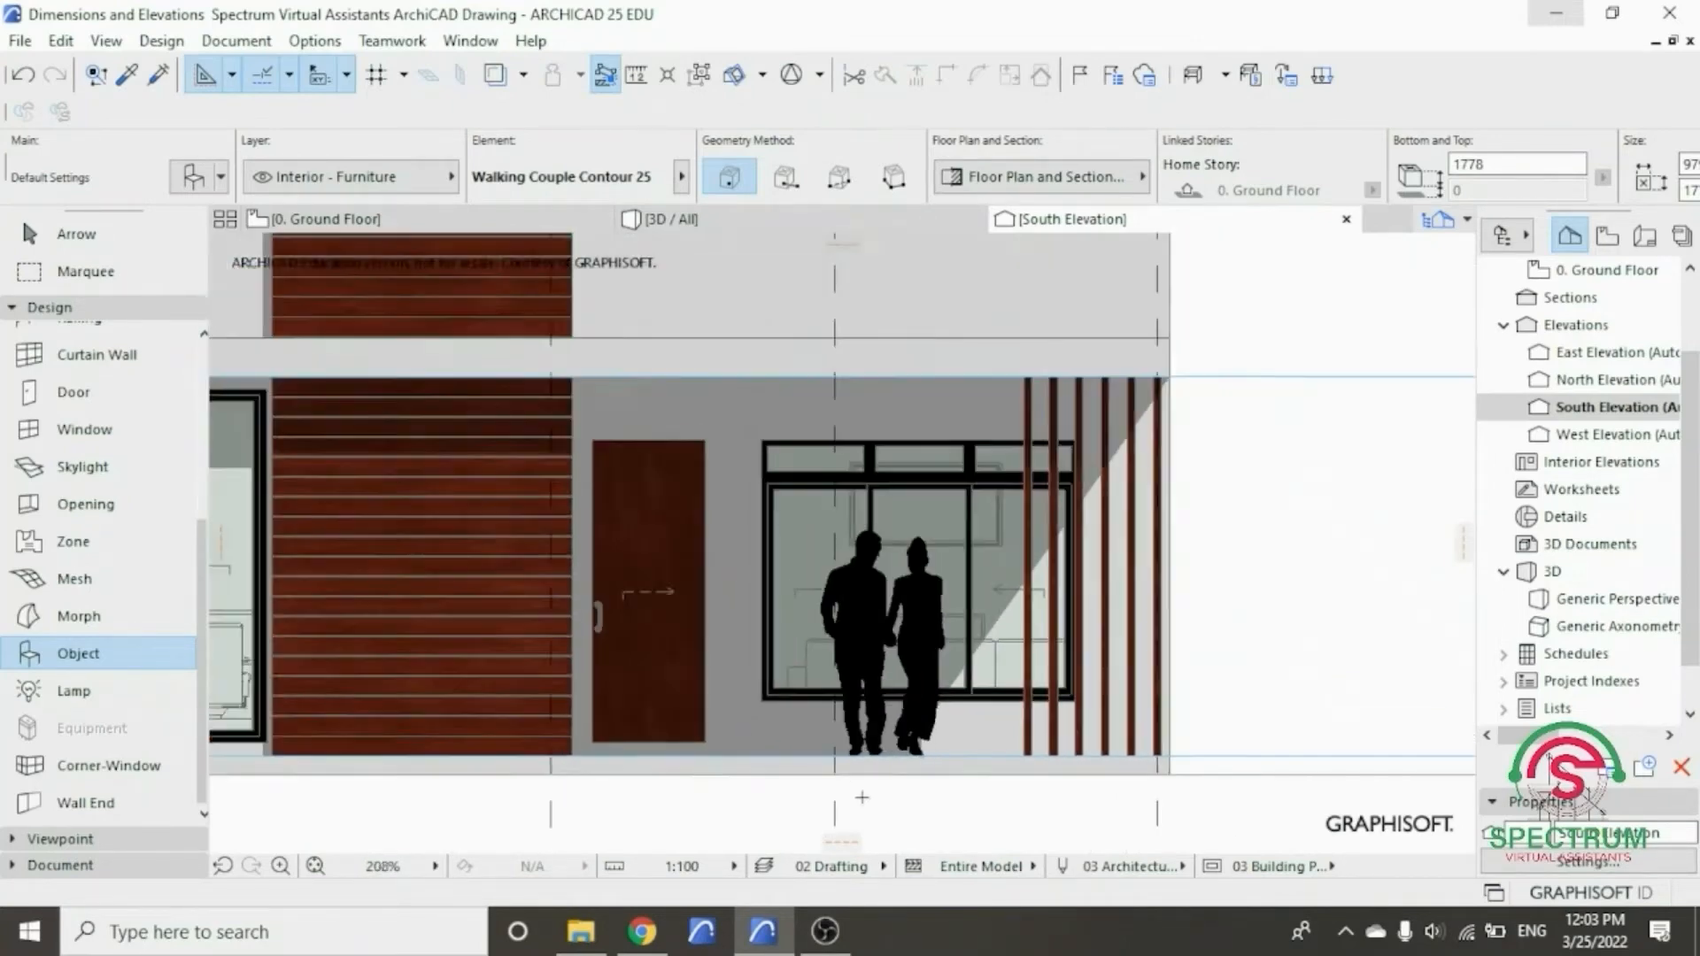
scroll(575, 804, "up", 1)
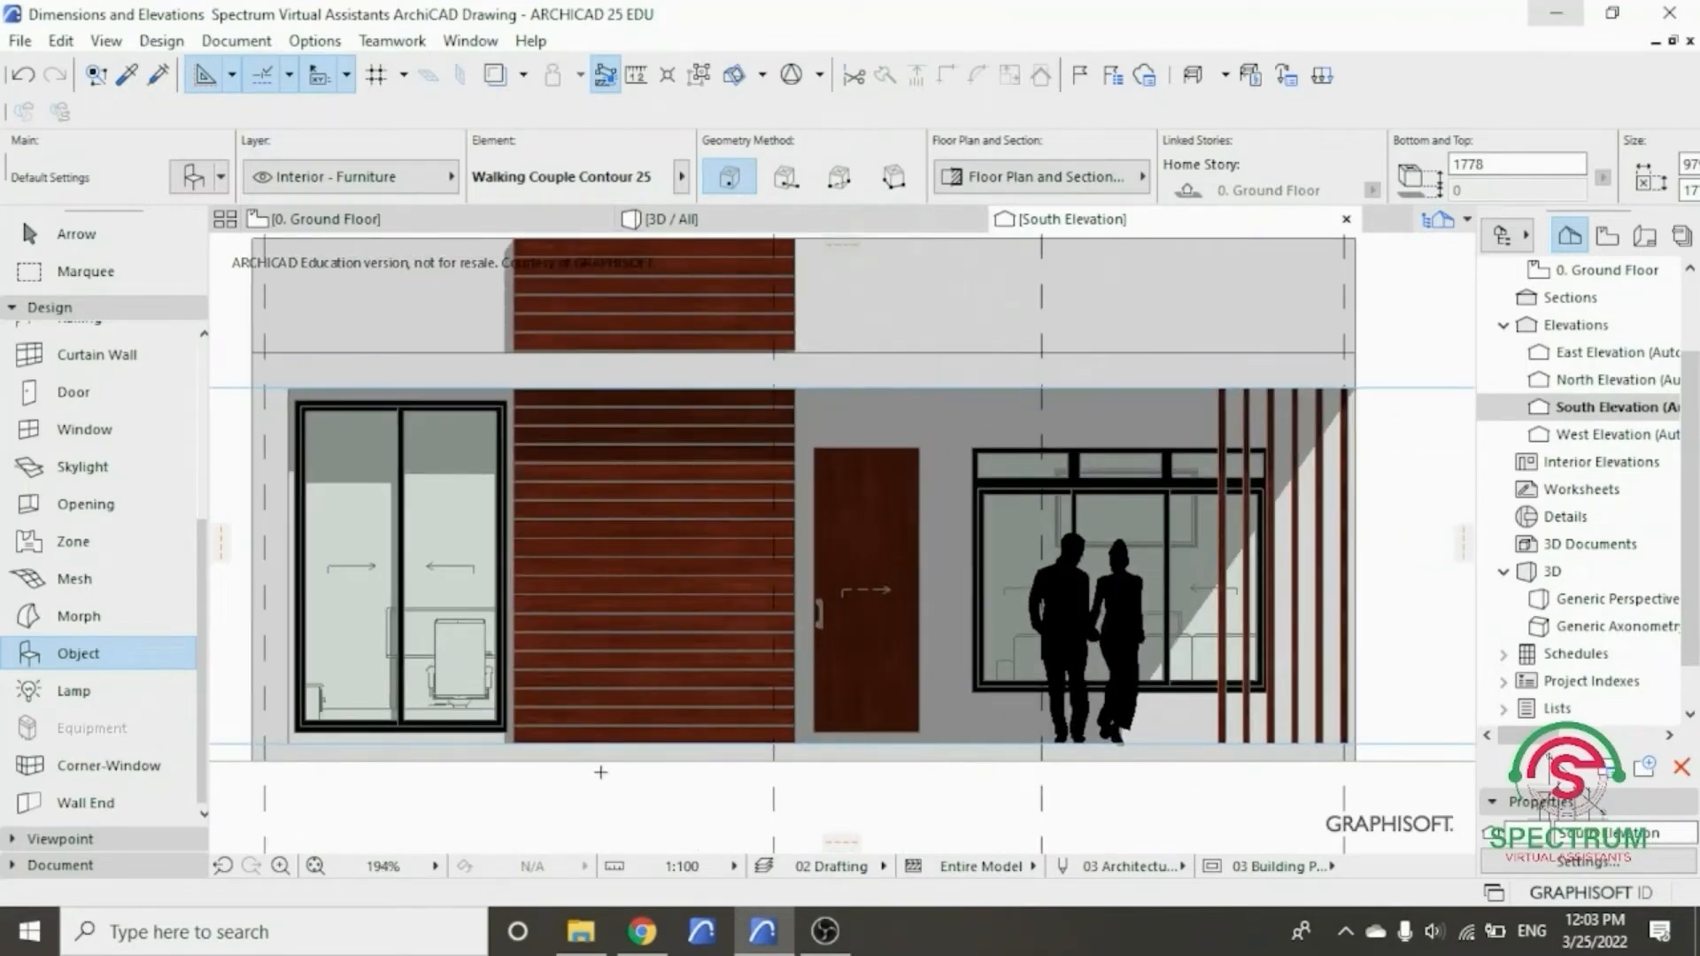
scroll(682, 719, "down", 1)
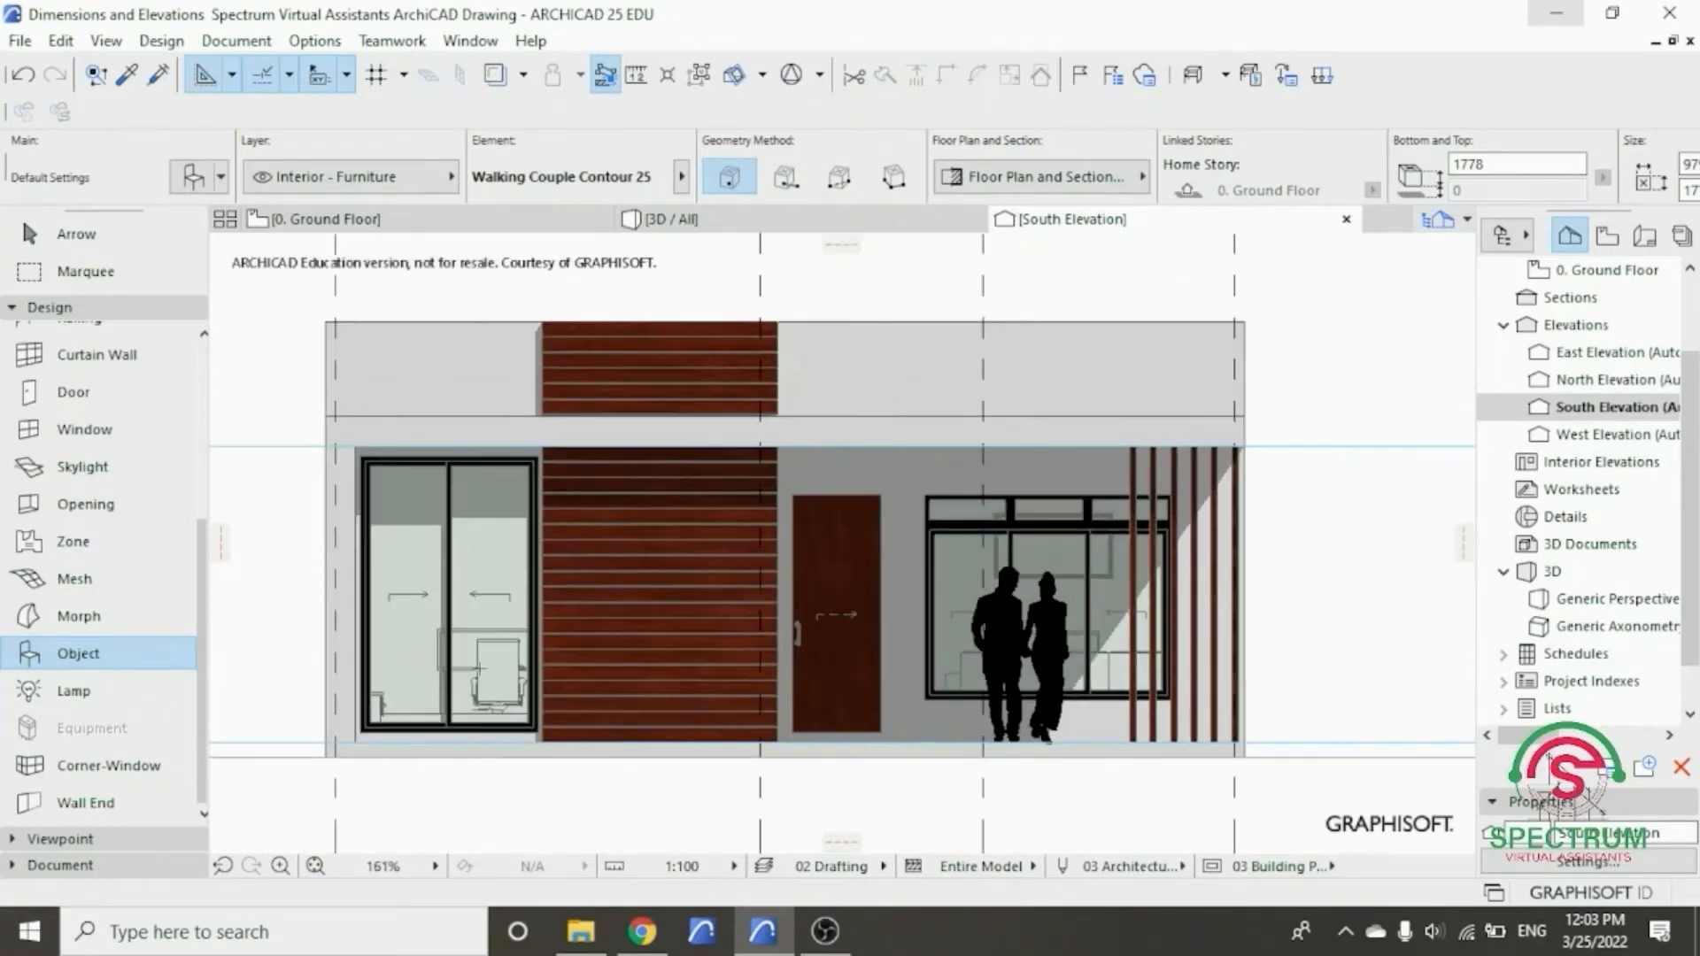
scroll(479, 642, "up", 1)
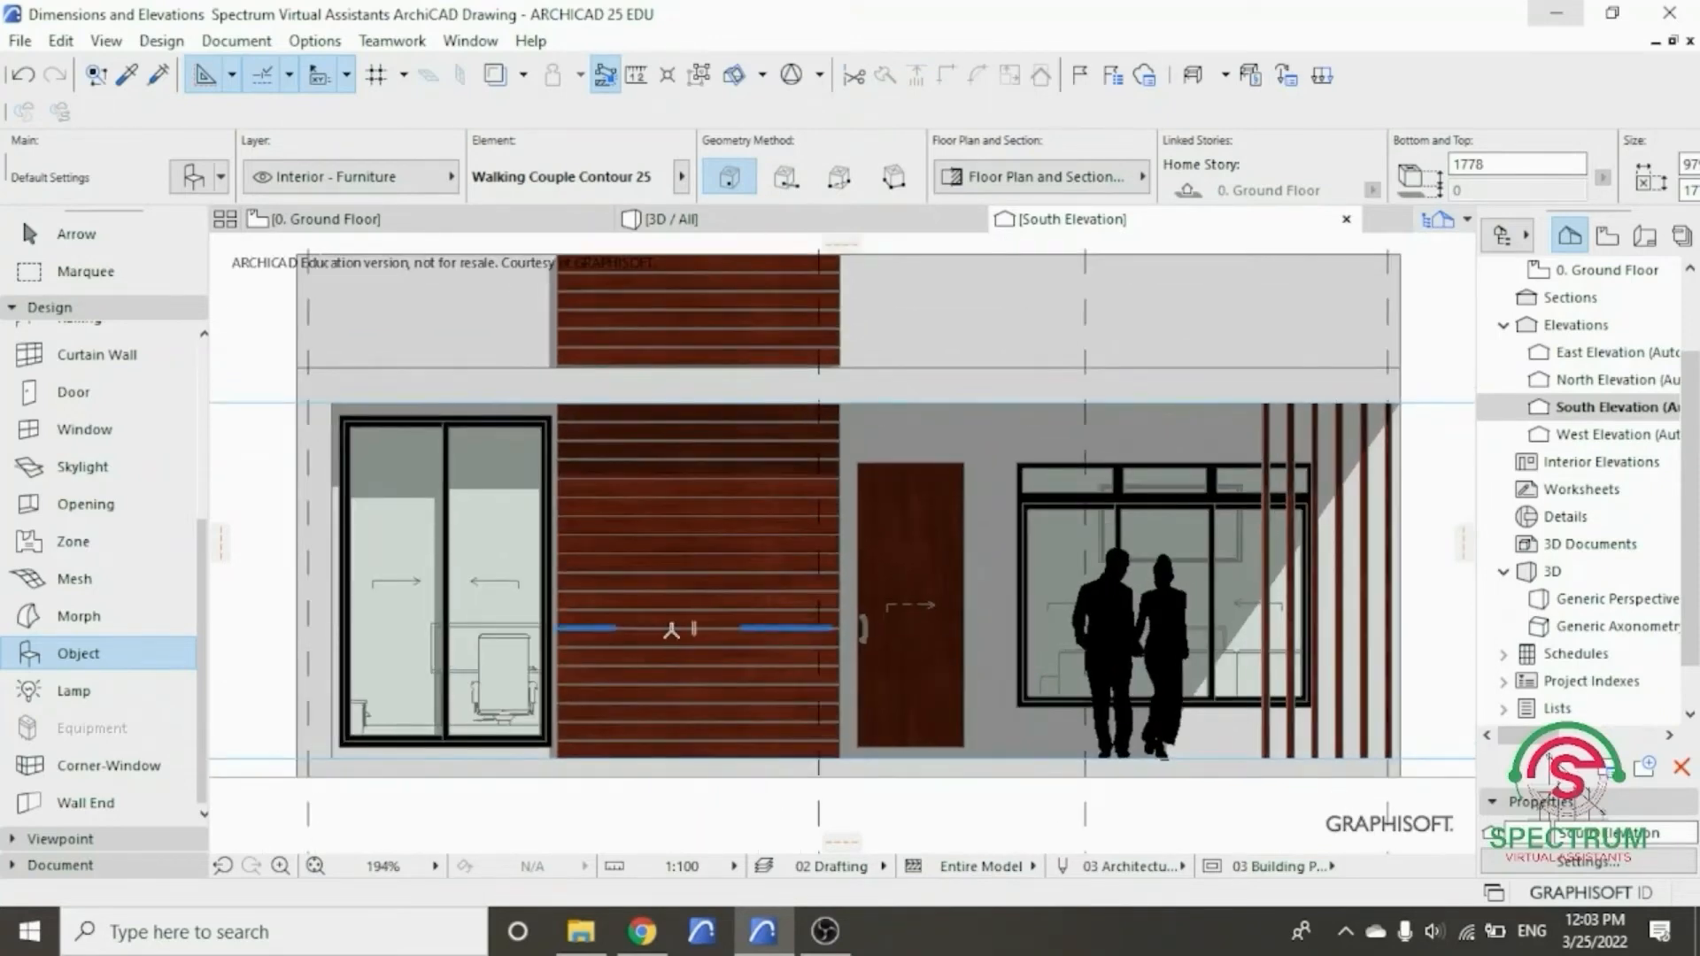
key("Escape")
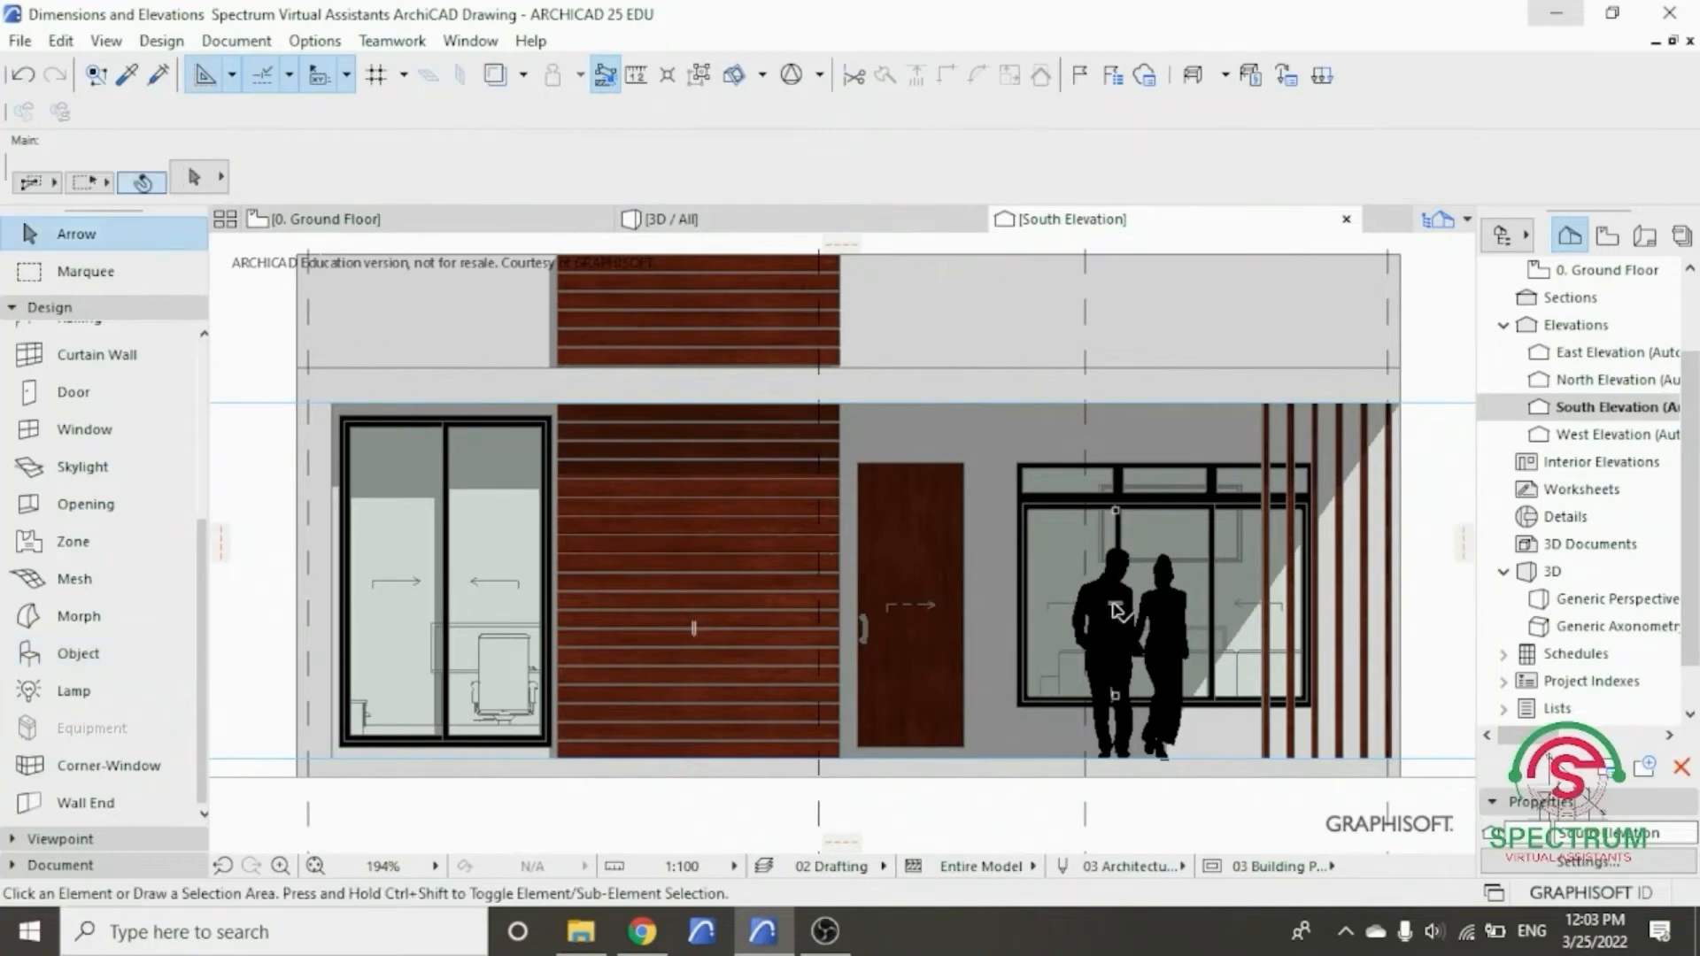
- Set the placed walking couple's 2D representation Fill Type to Air Space, accept and clear the selection
left_click(1113, 604)
left_click(1178, 732)
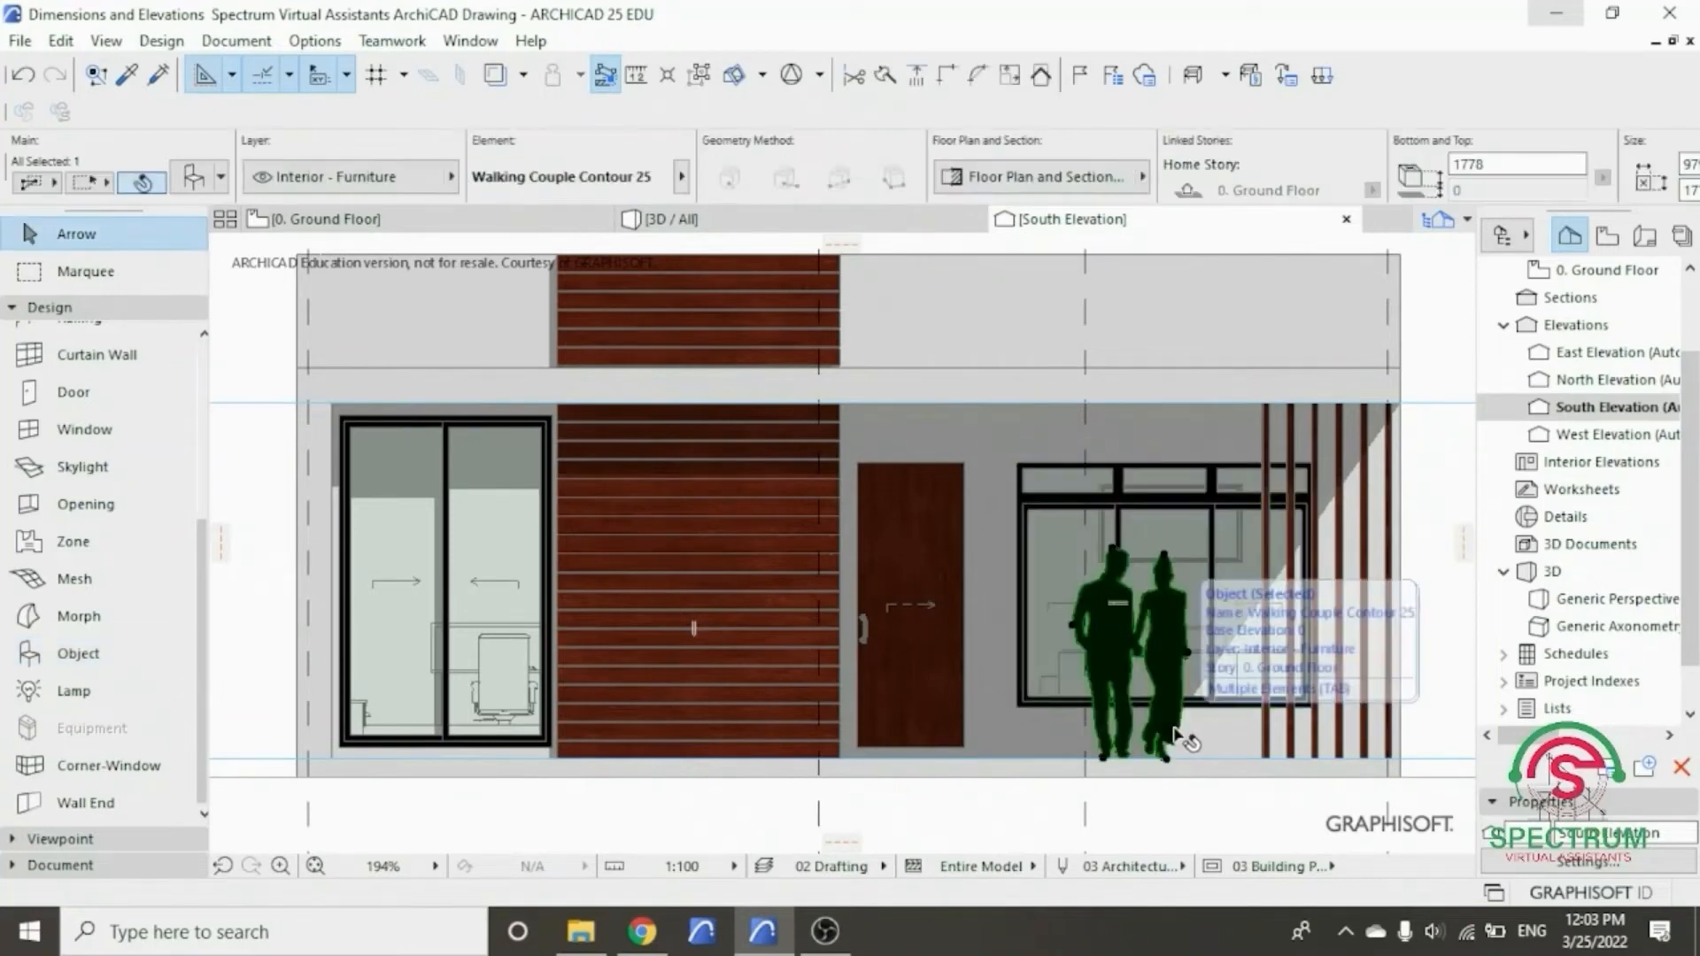
right_click(1419, 310)
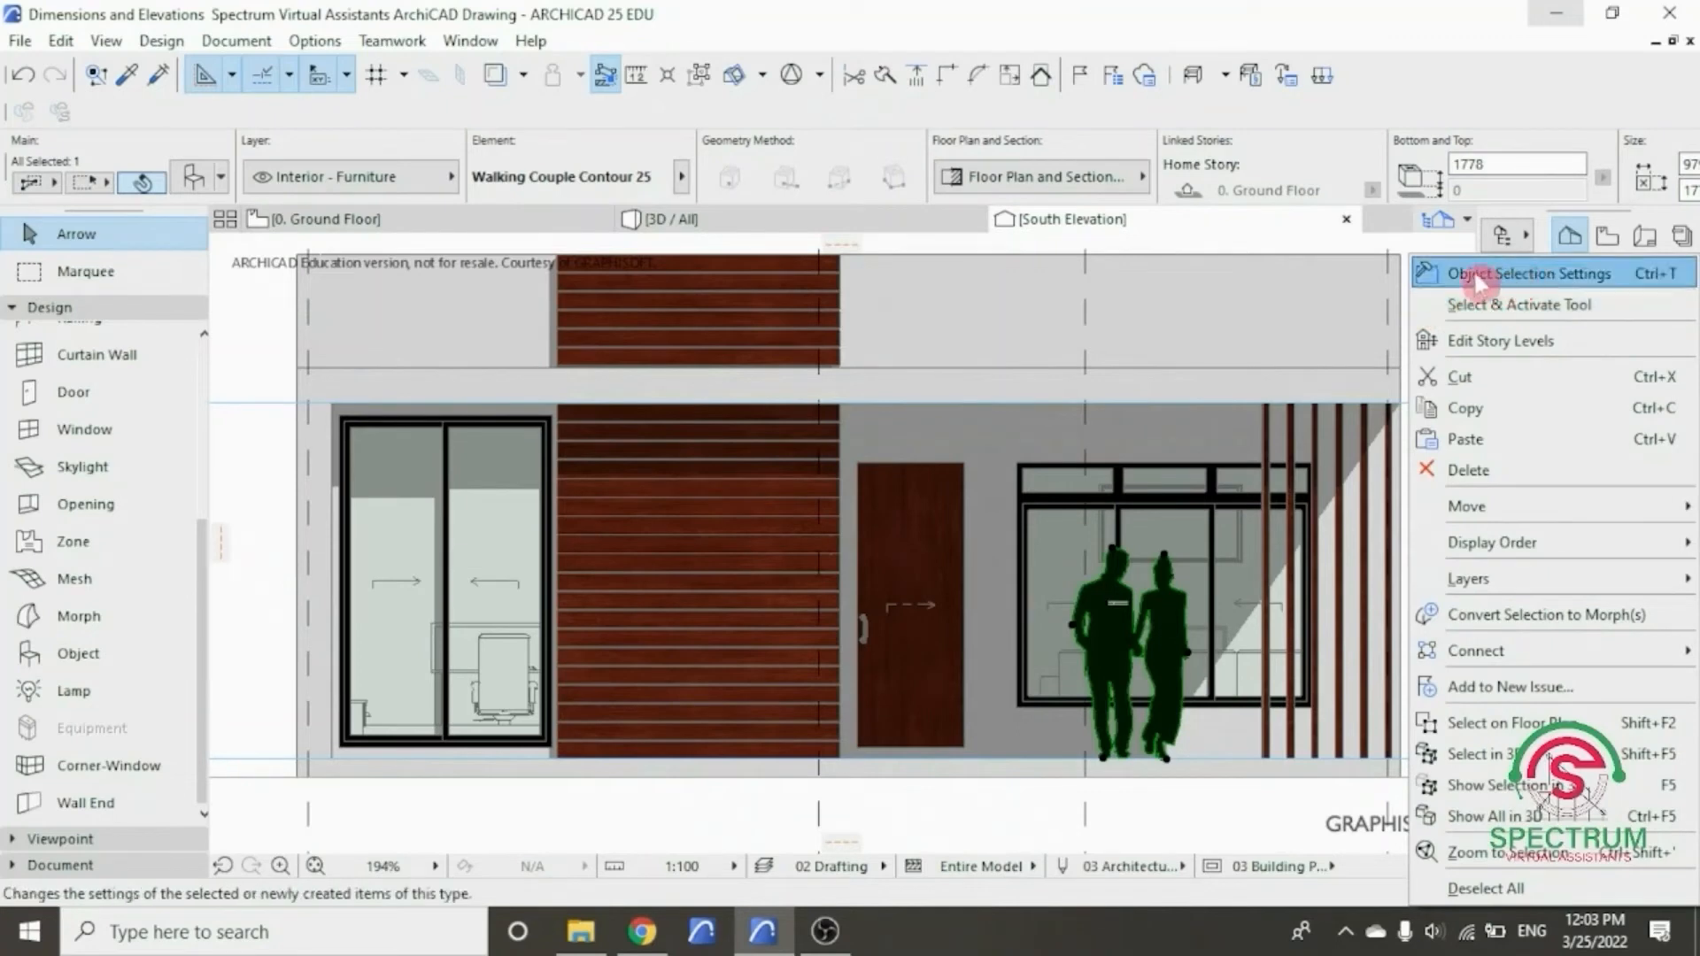
left_click(1505, 280)
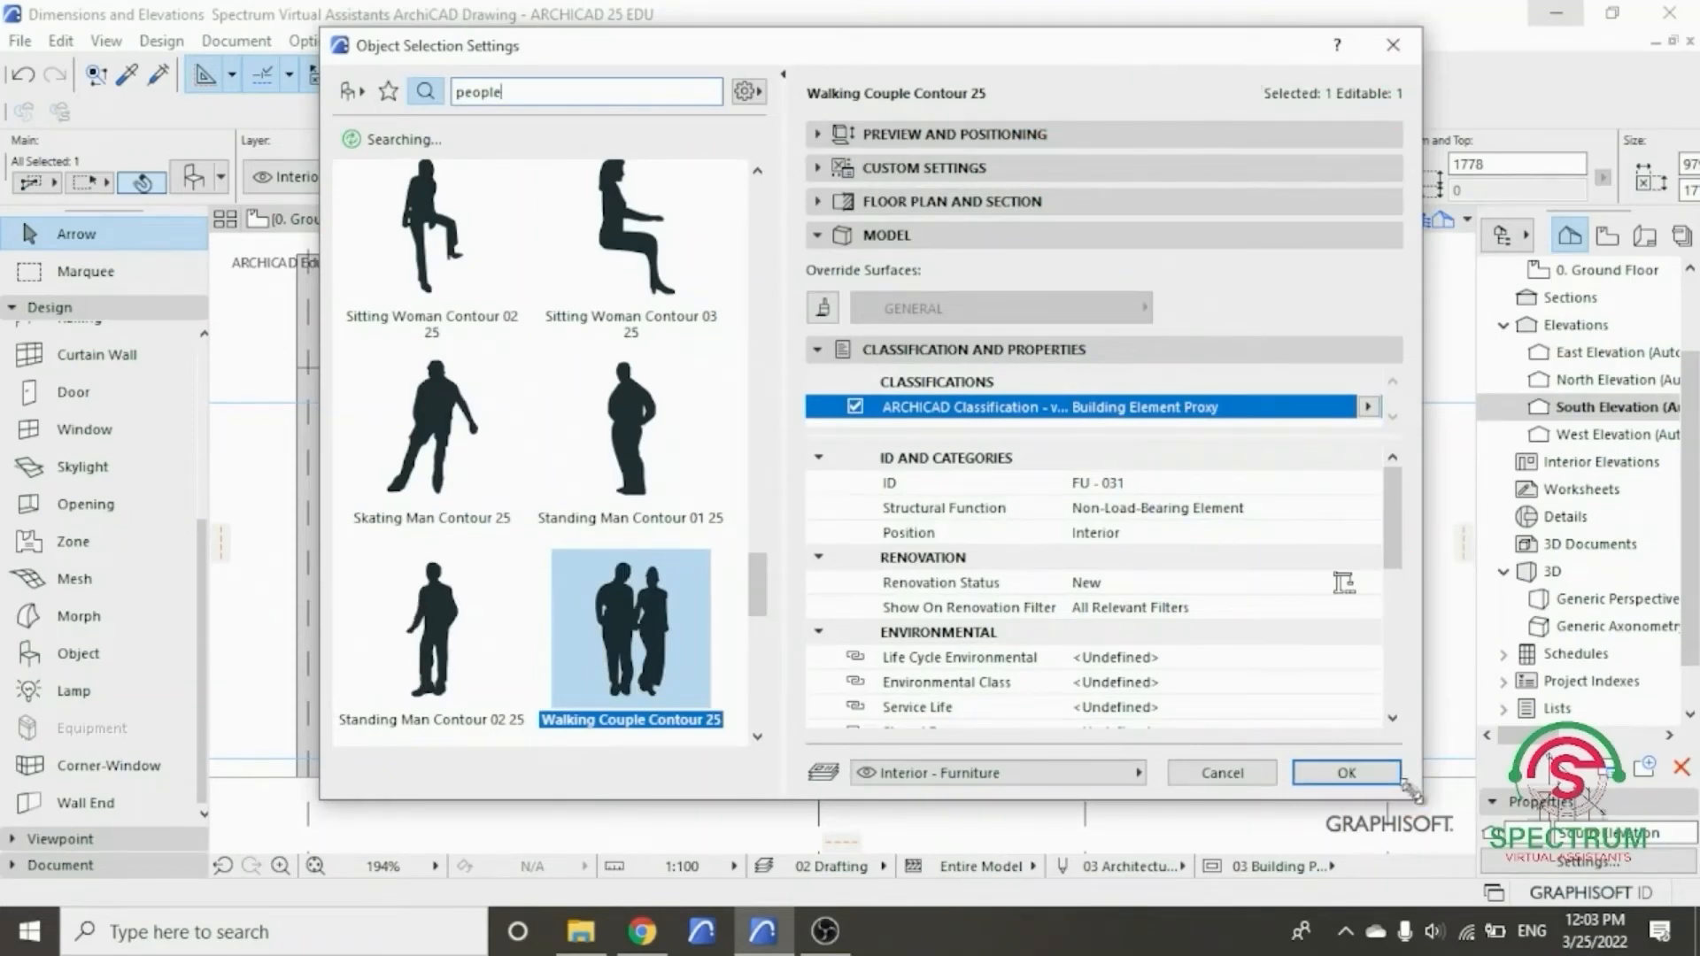
left_click_drag(1416, 797, 1280, 728)
left_click_drag(1141, 56, 881, 133)
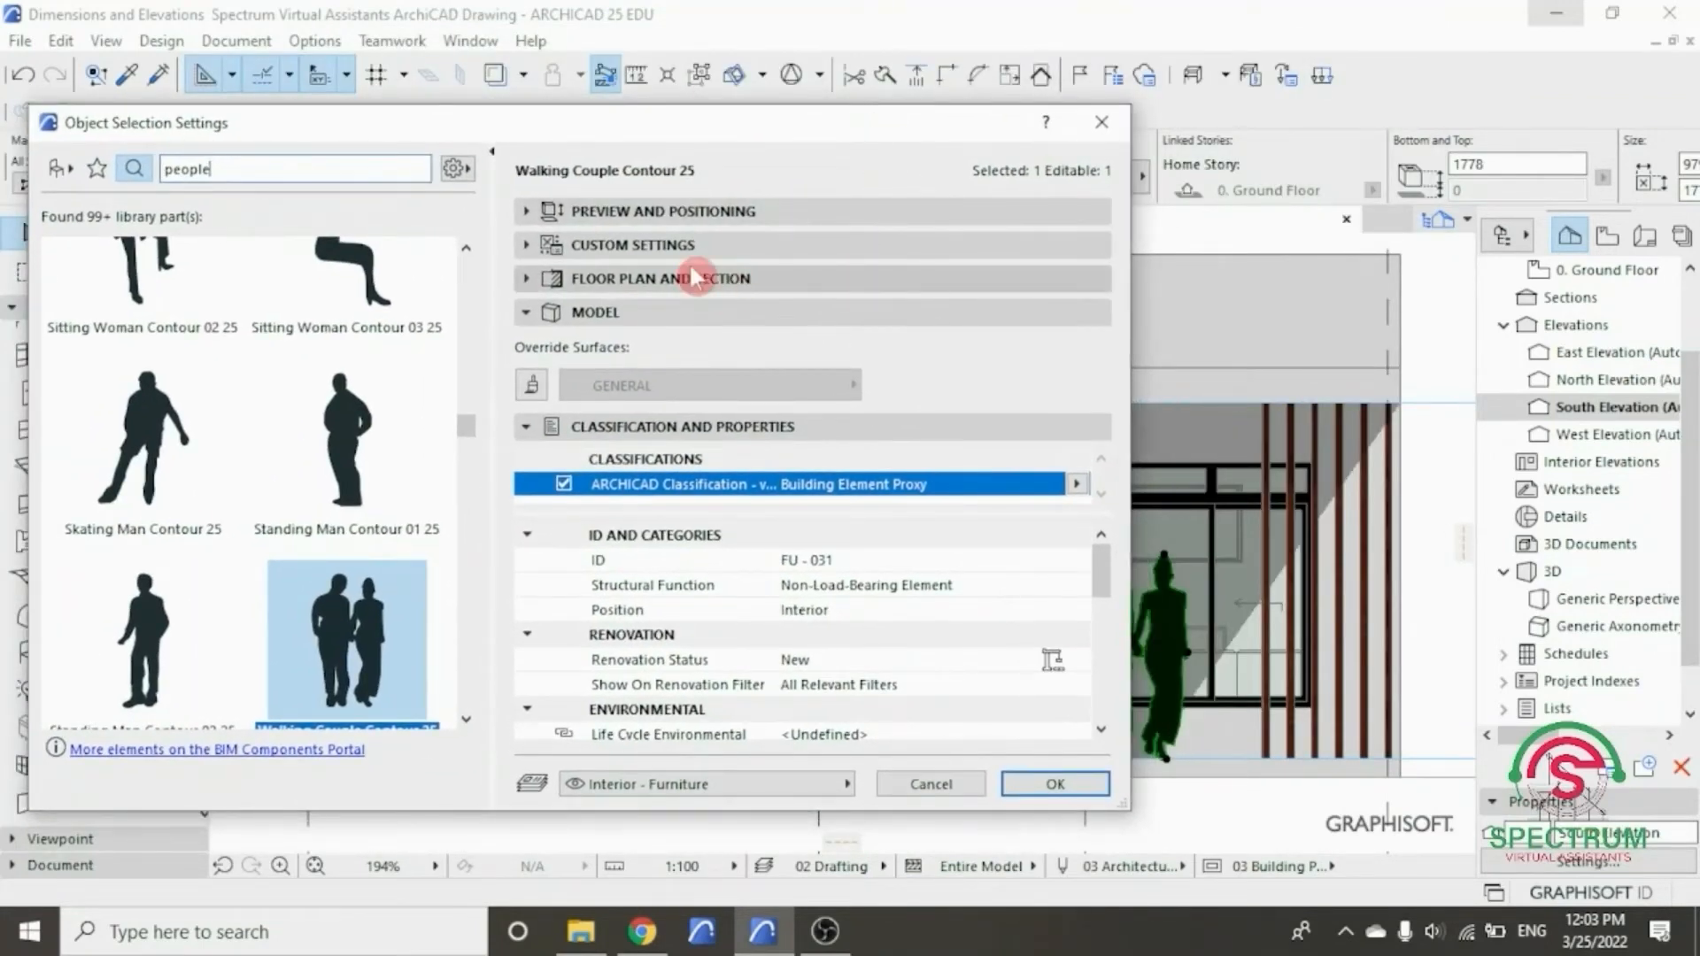
left_click(657, 259)
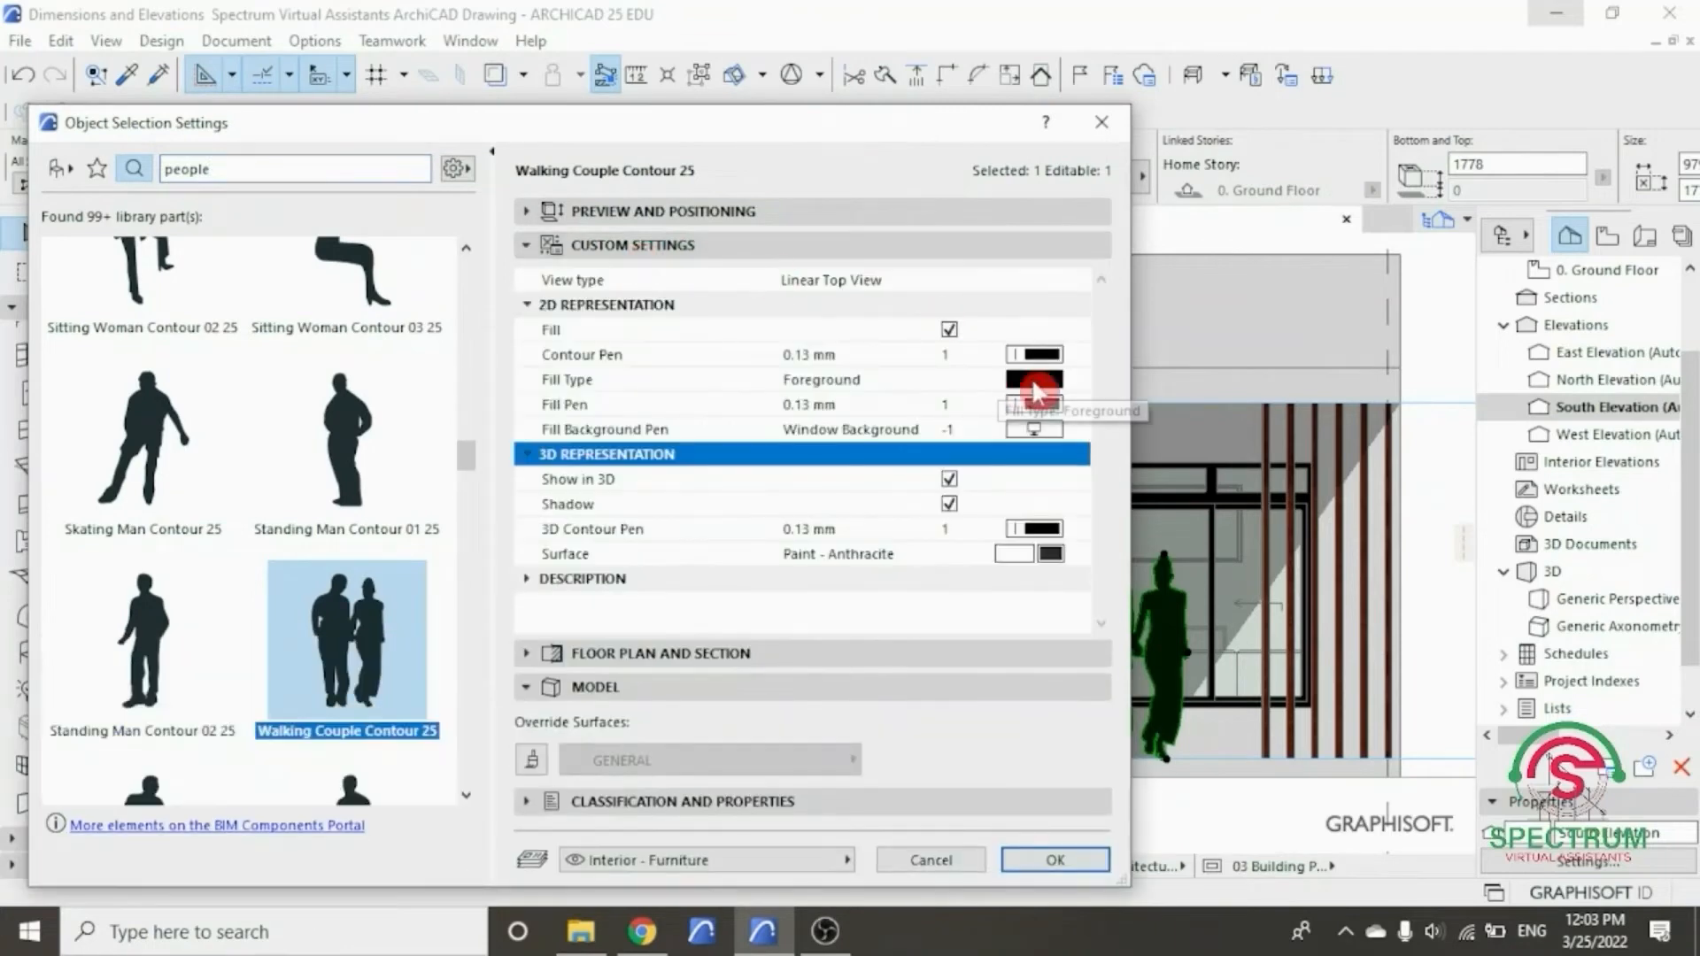
left_click(1035, 380)
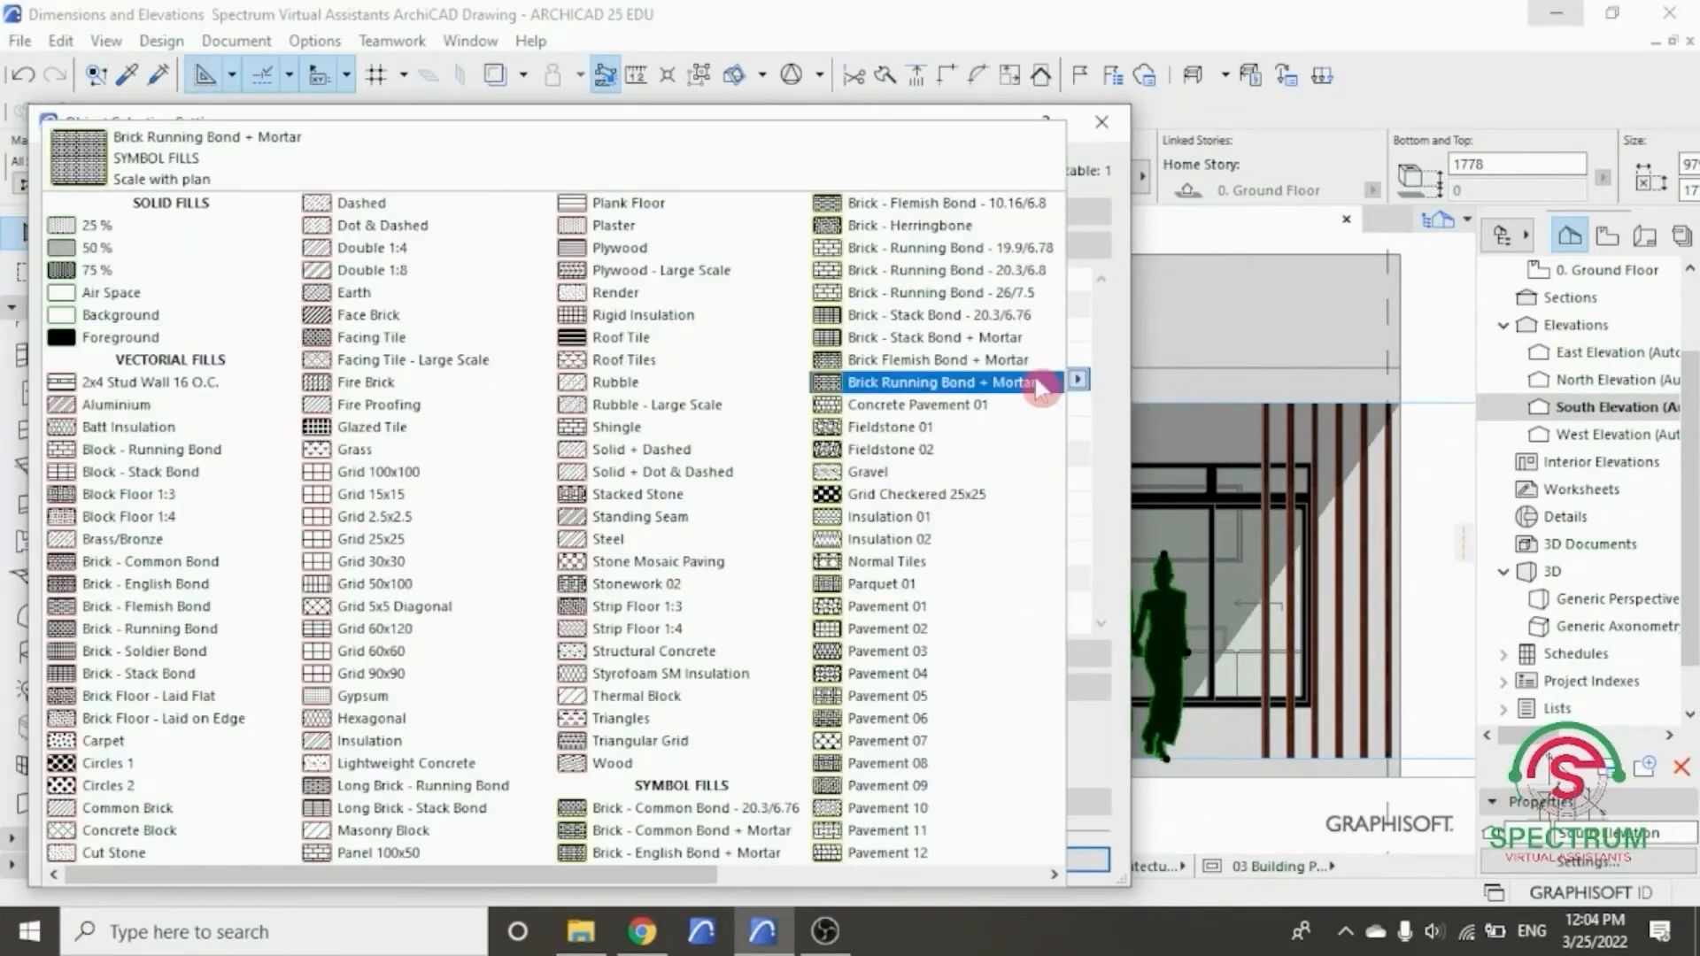
left_click(115, 292)
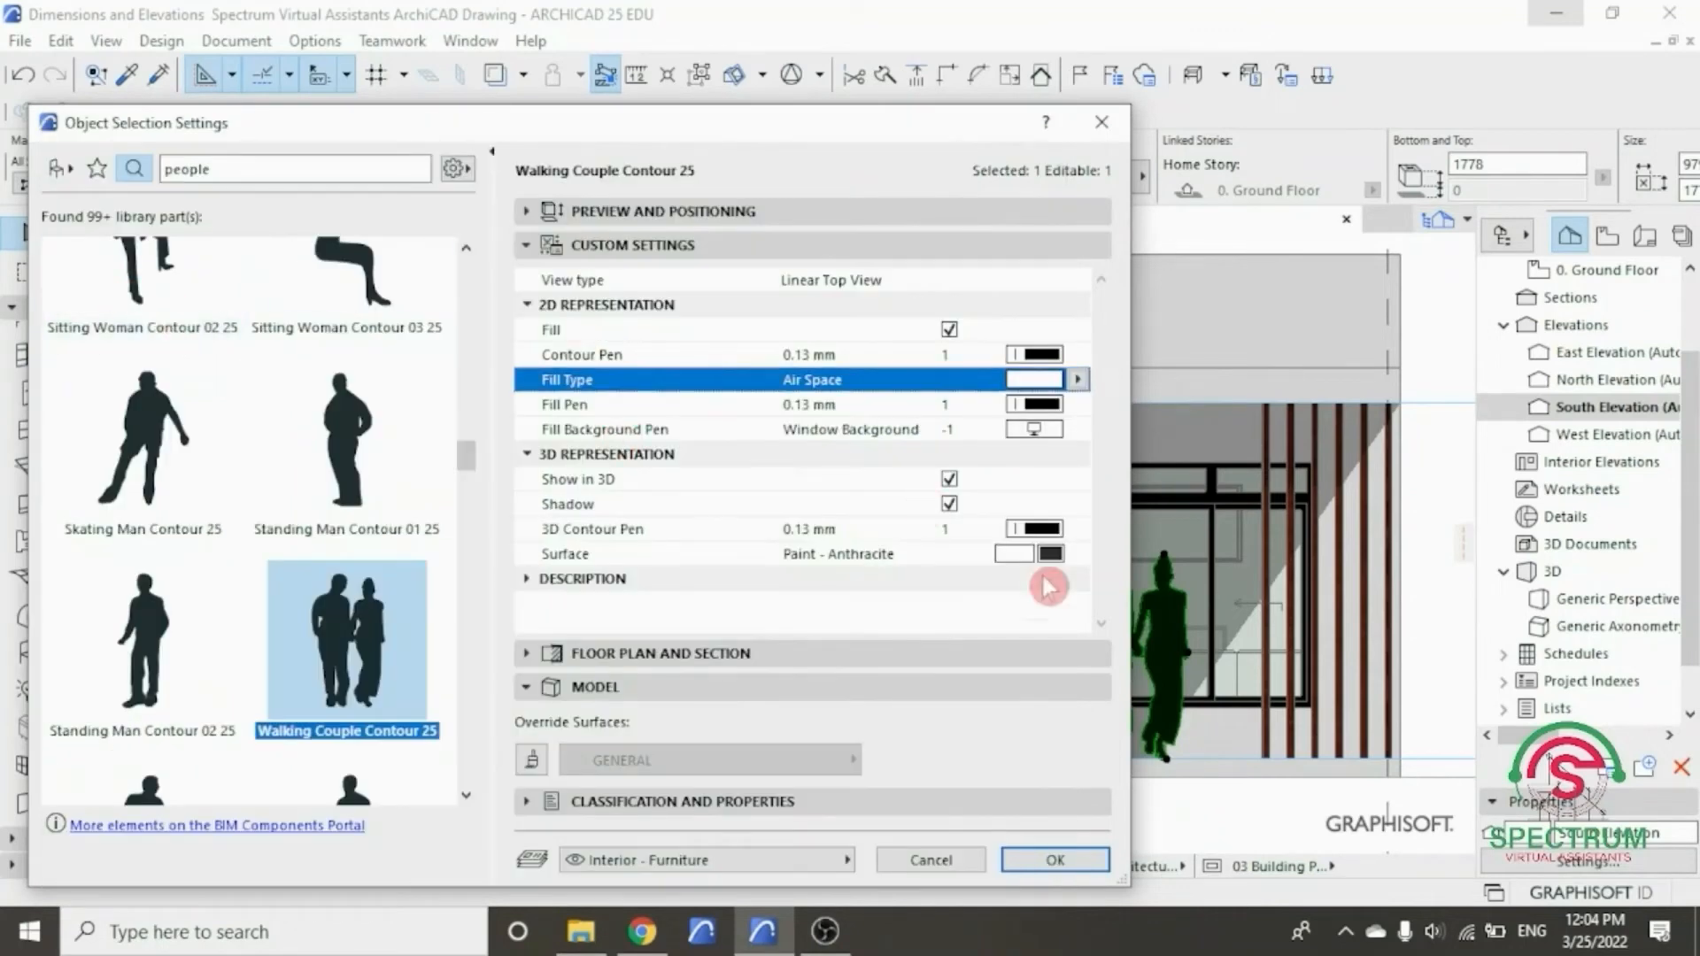
left_click(1058, 859)
left_click(1131, 815)
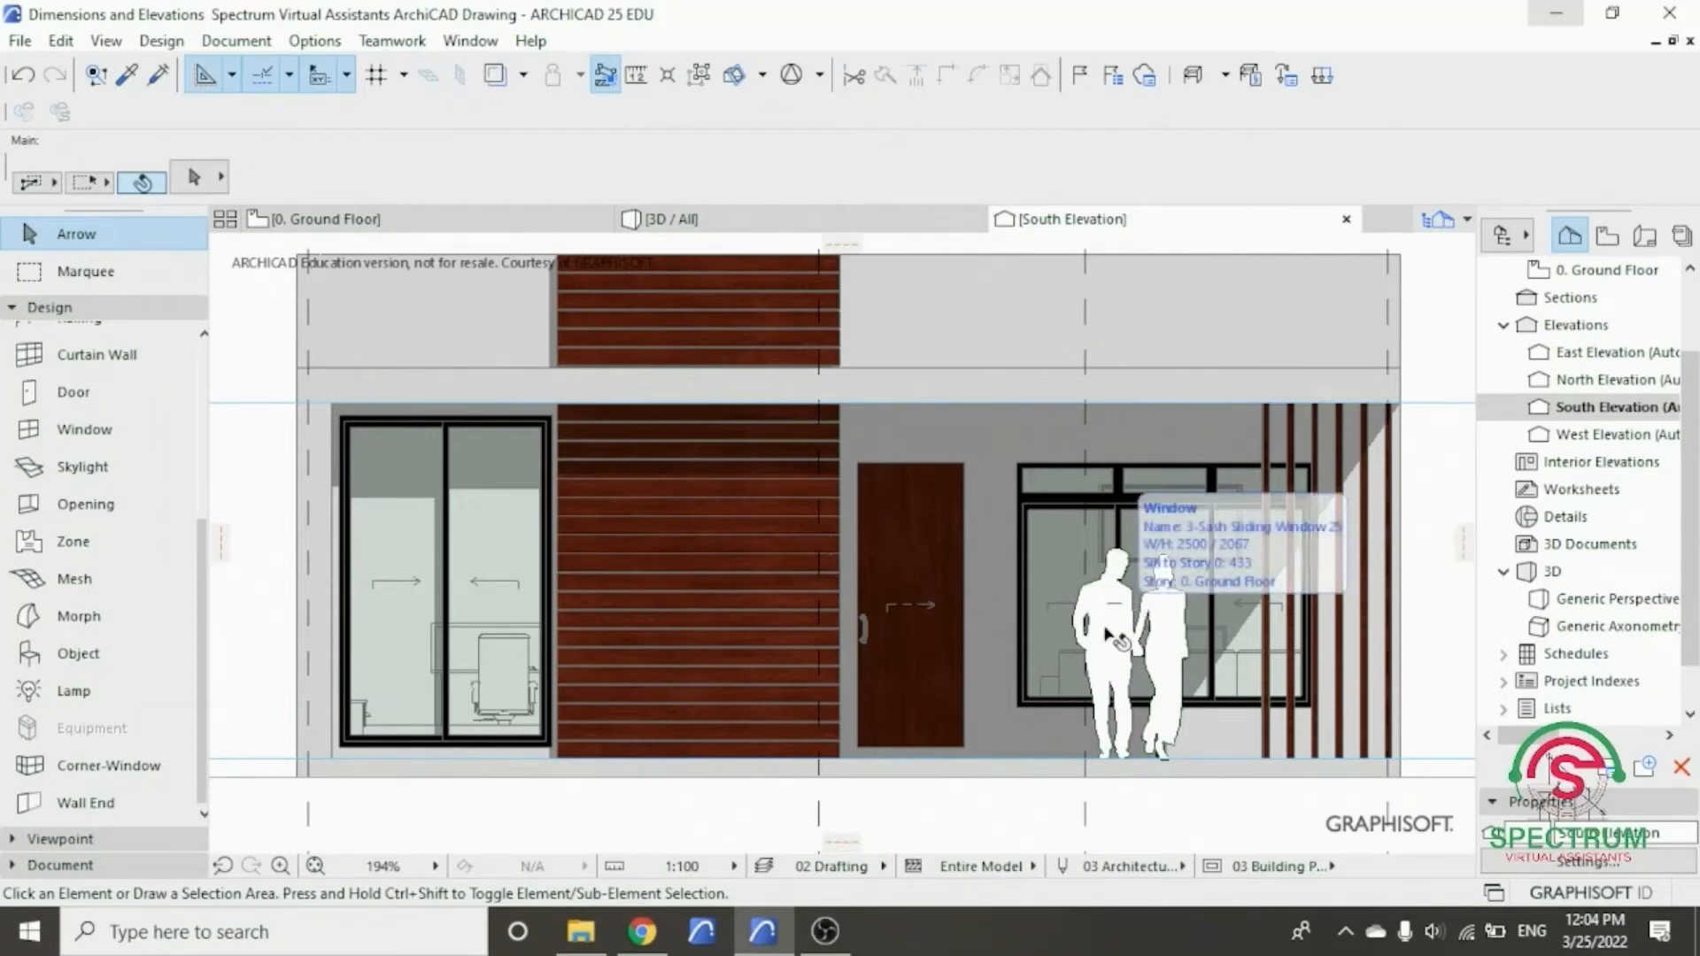
- Undo the walking couple's fill type change and deselect the object
left_click(24, 76)
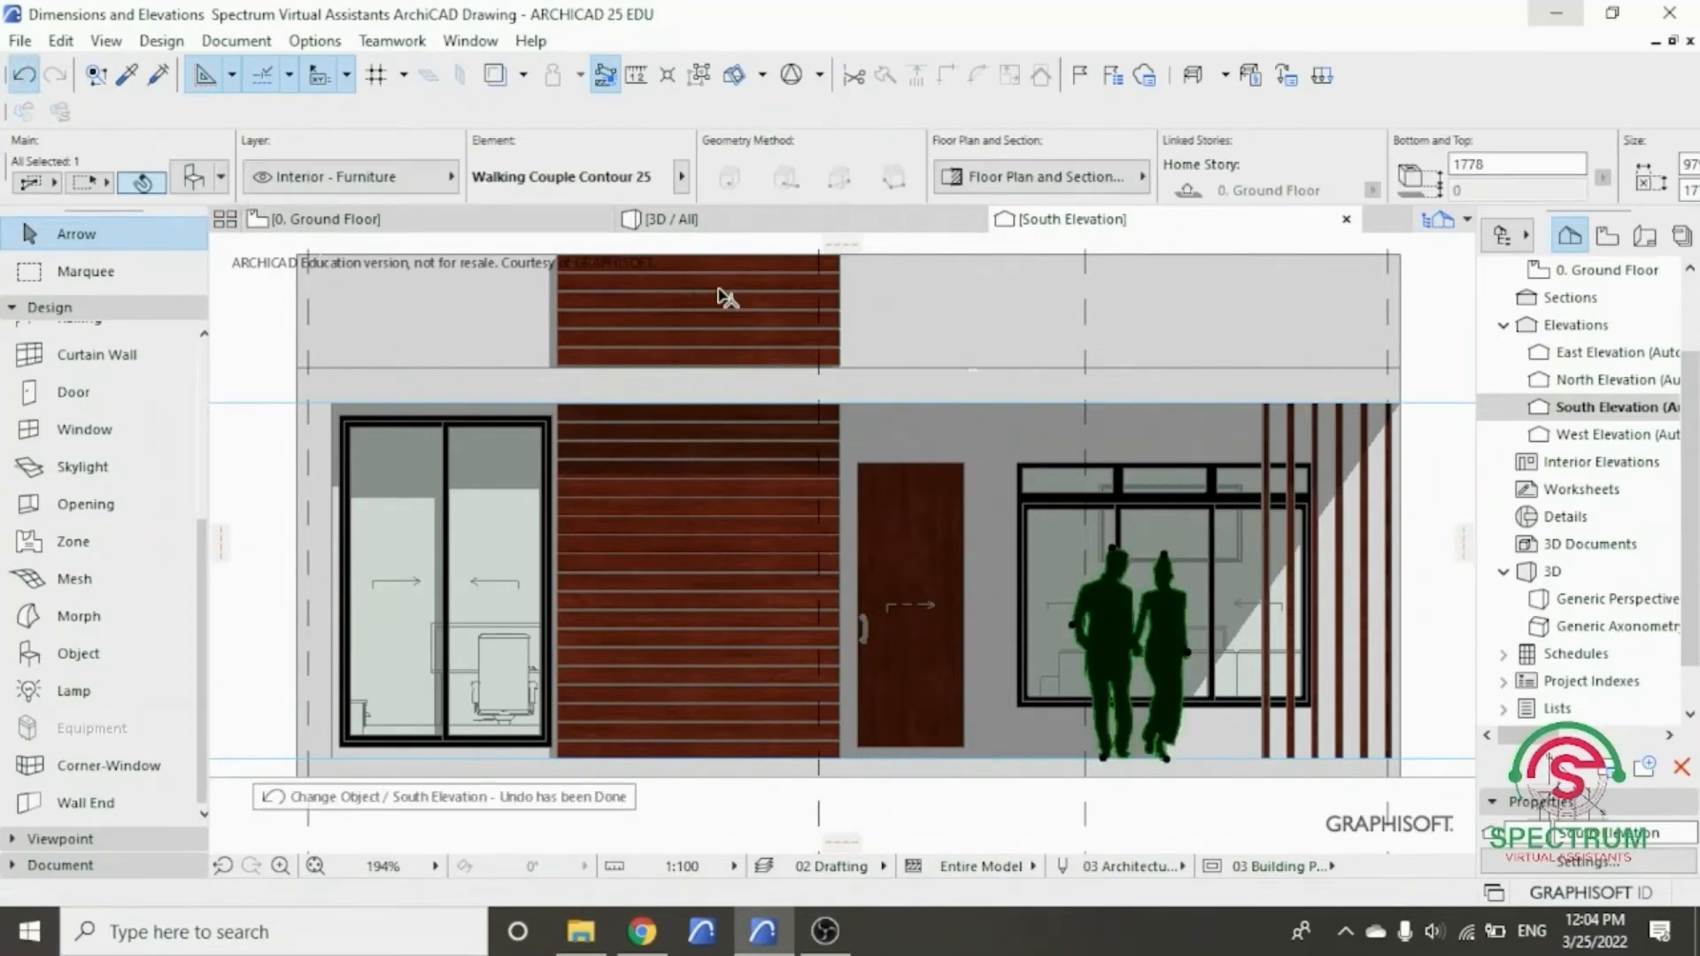
left_click(1439, 294)
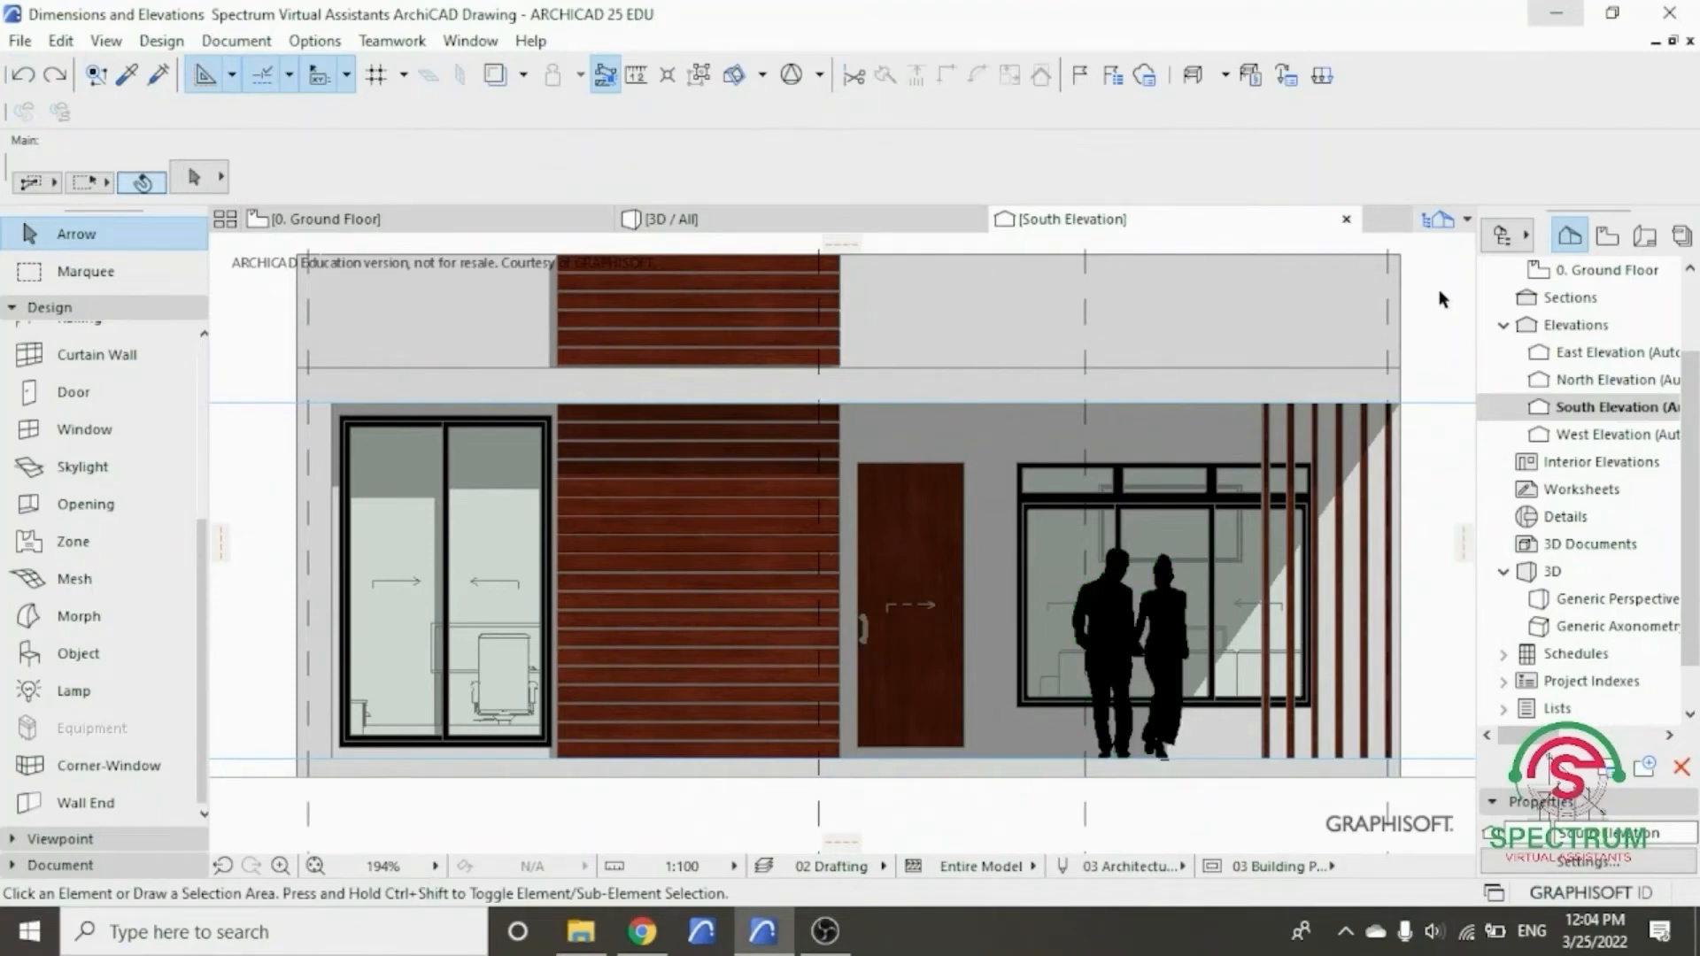
scroll(1301, 348, "down", 2)
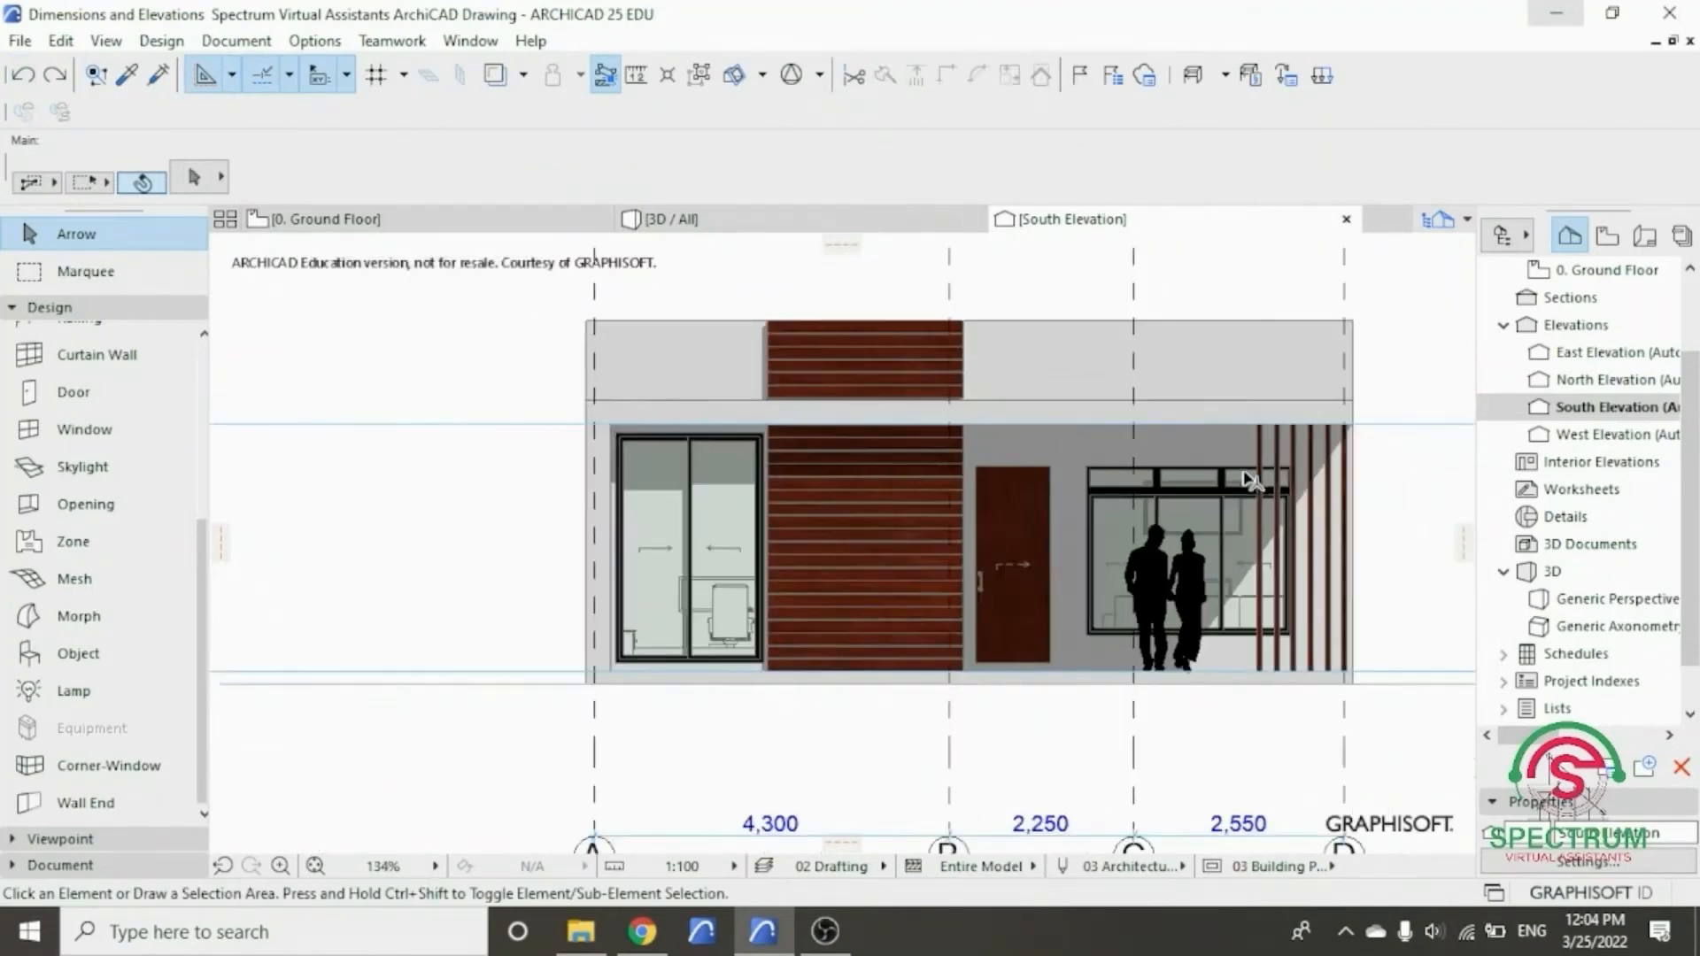
scroll(1250, 358, "up", 2)
scroll(955, 485, "down", 5)
scroll(839, 338, "up", 2)
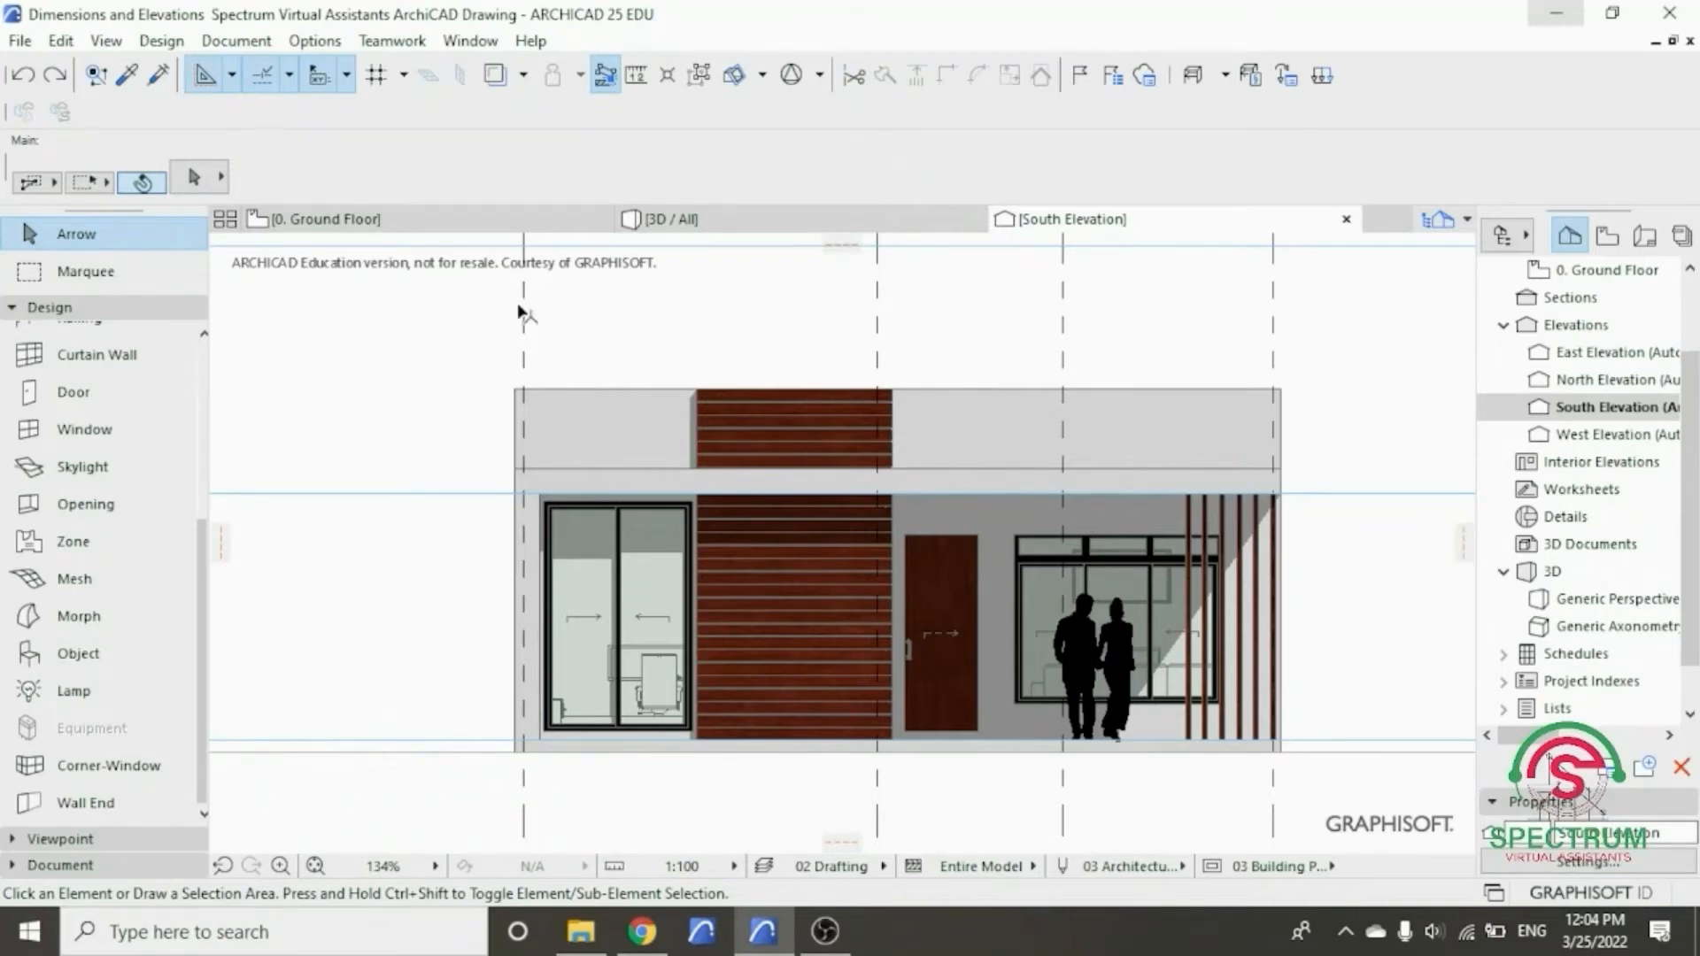
- Open the Object tool's default settings, search the library for "trees" and choose Deciduous Trees 25
left_click(146, 309)
left_click(137, 313)
double_click(75, 659)
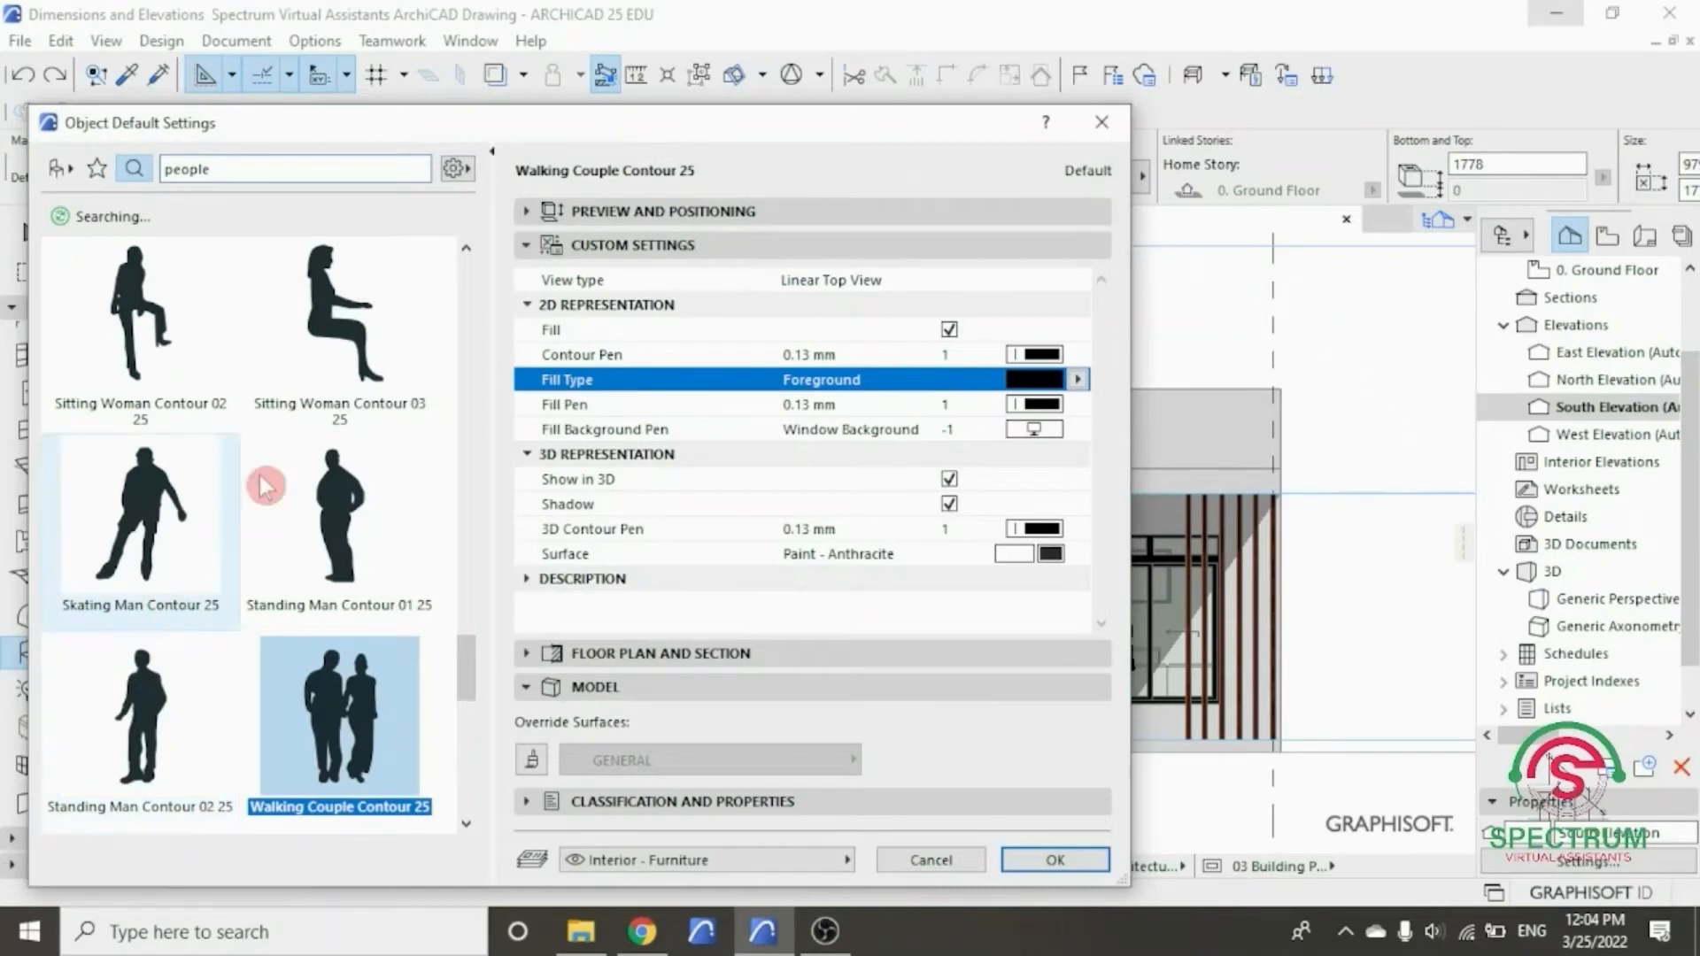
double_click(222, 168)
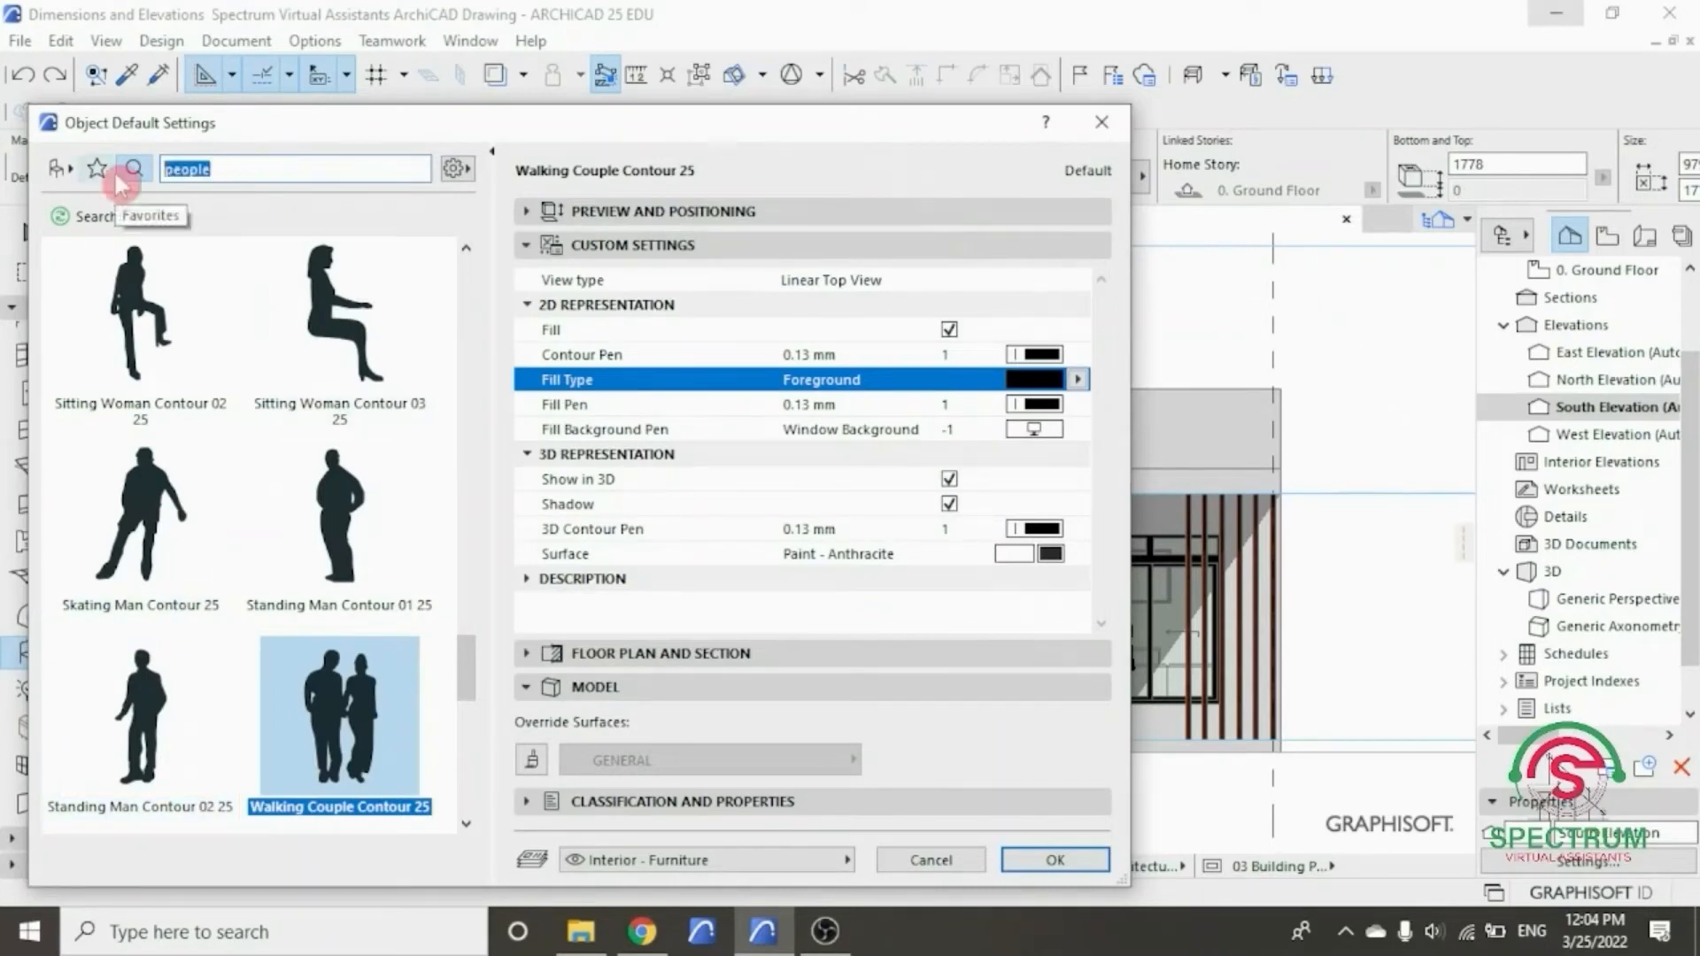
type("trees")
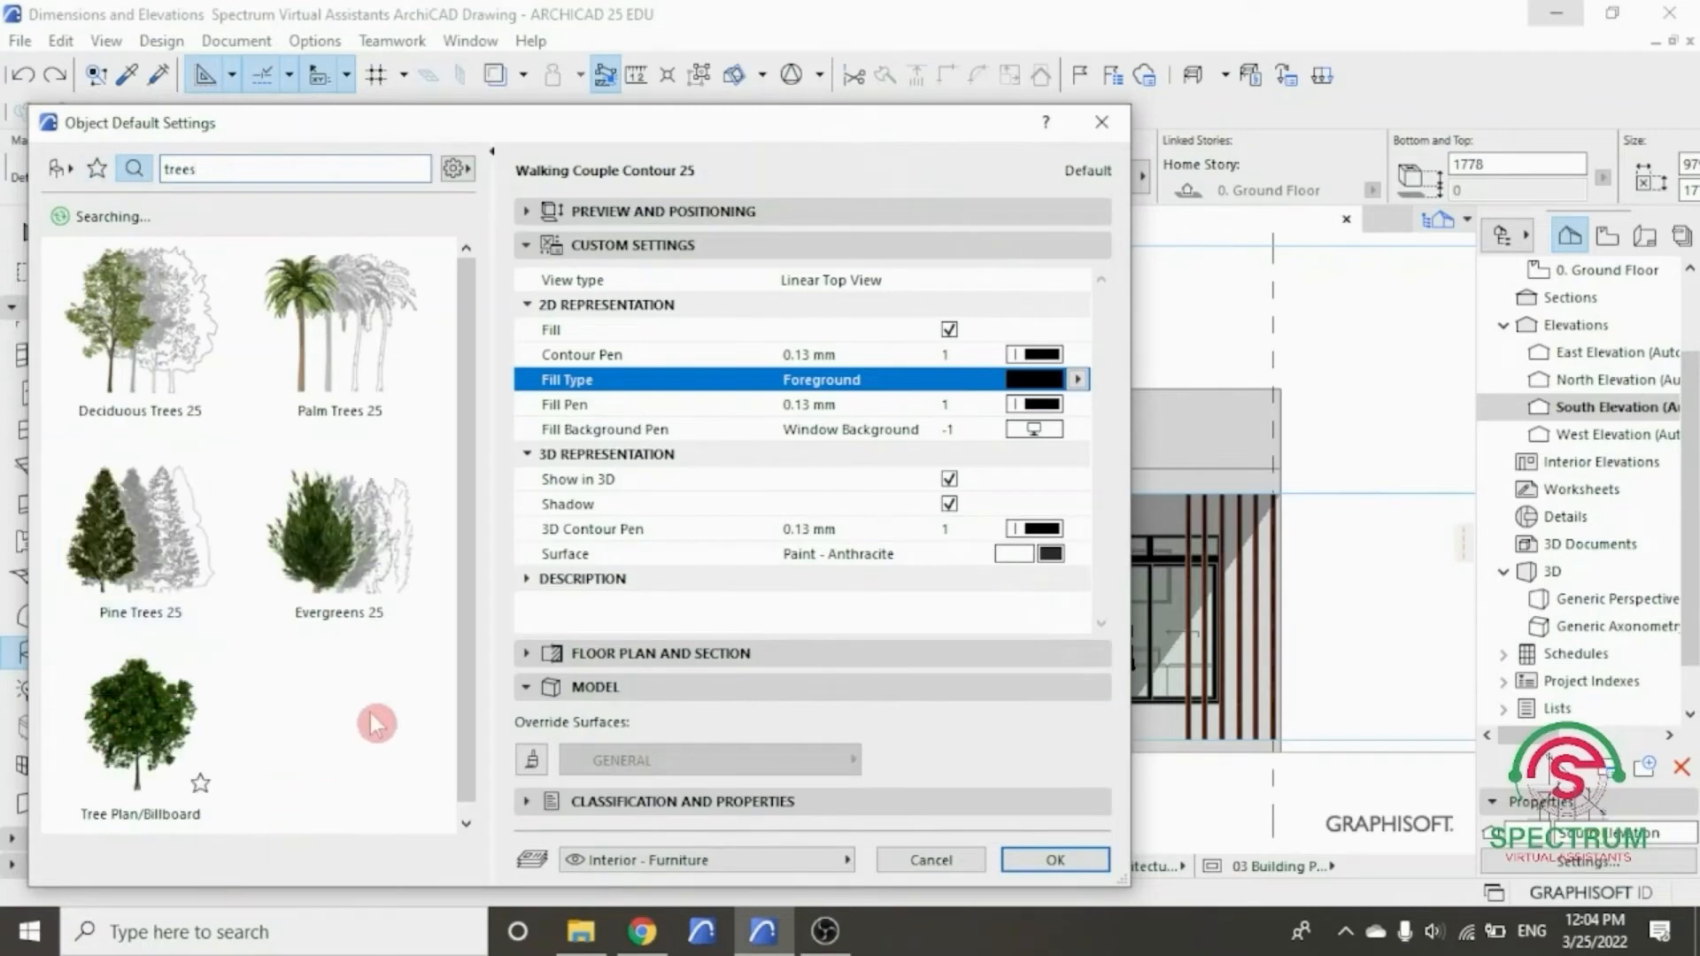
left_click(121, 326)
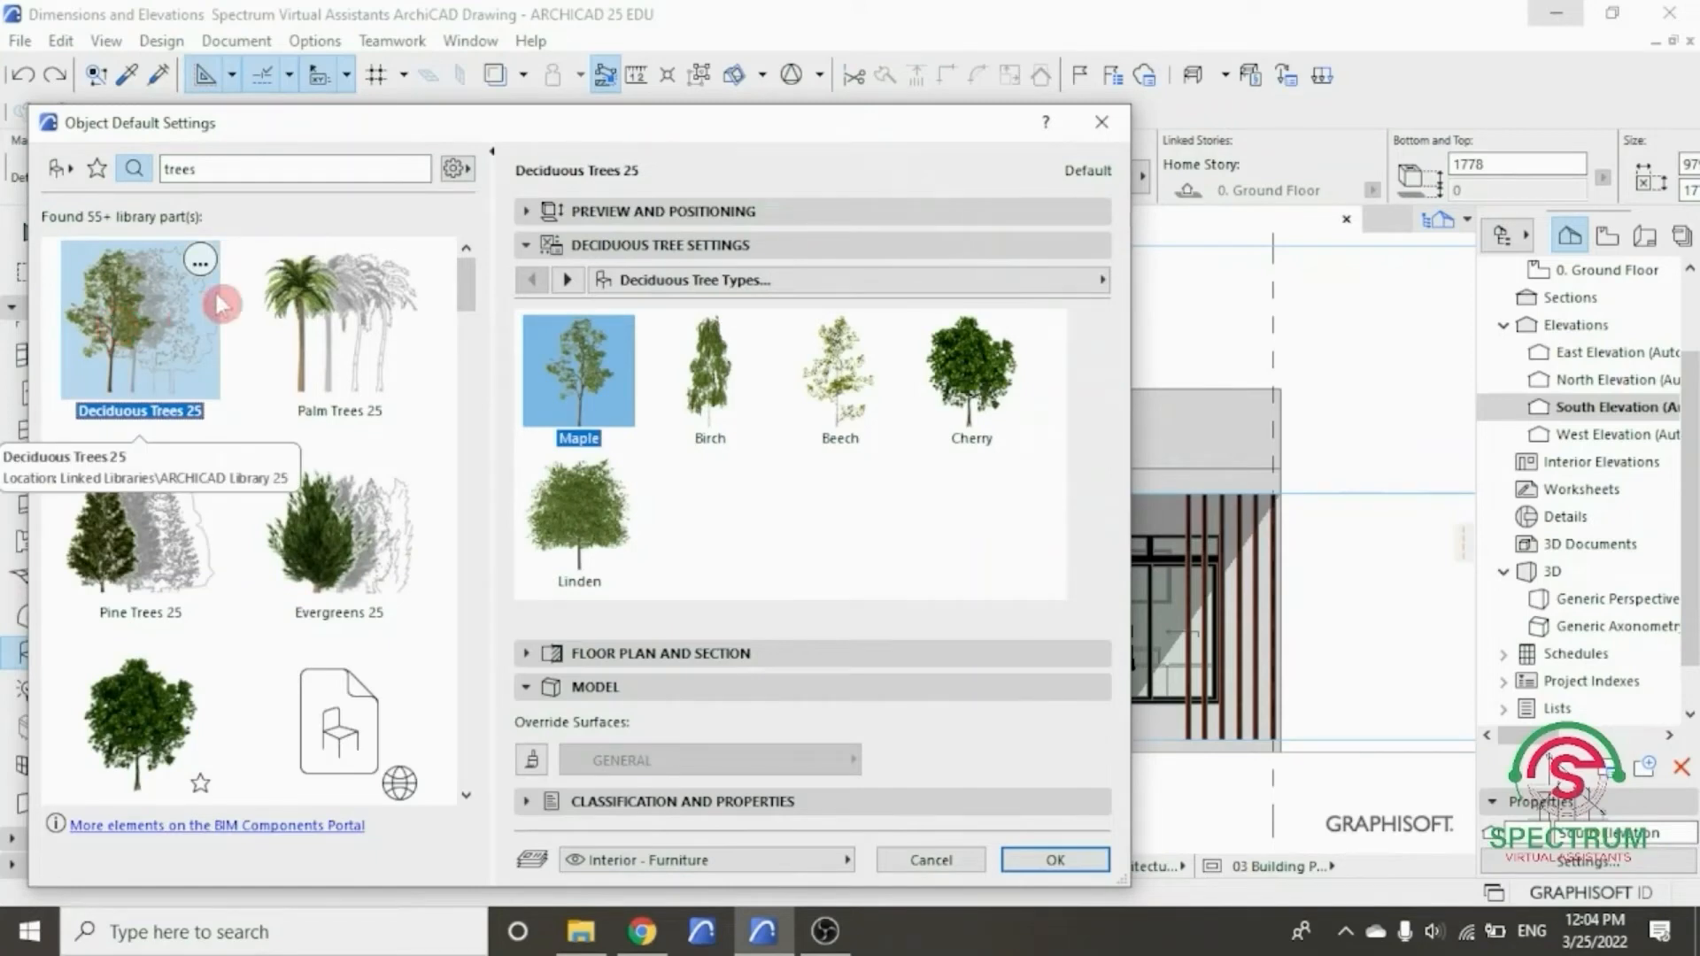
- Review the deciduous tree's positioning and tree types, and set its 2D representation view type to Symbolic Side View
left_click(617, 209)
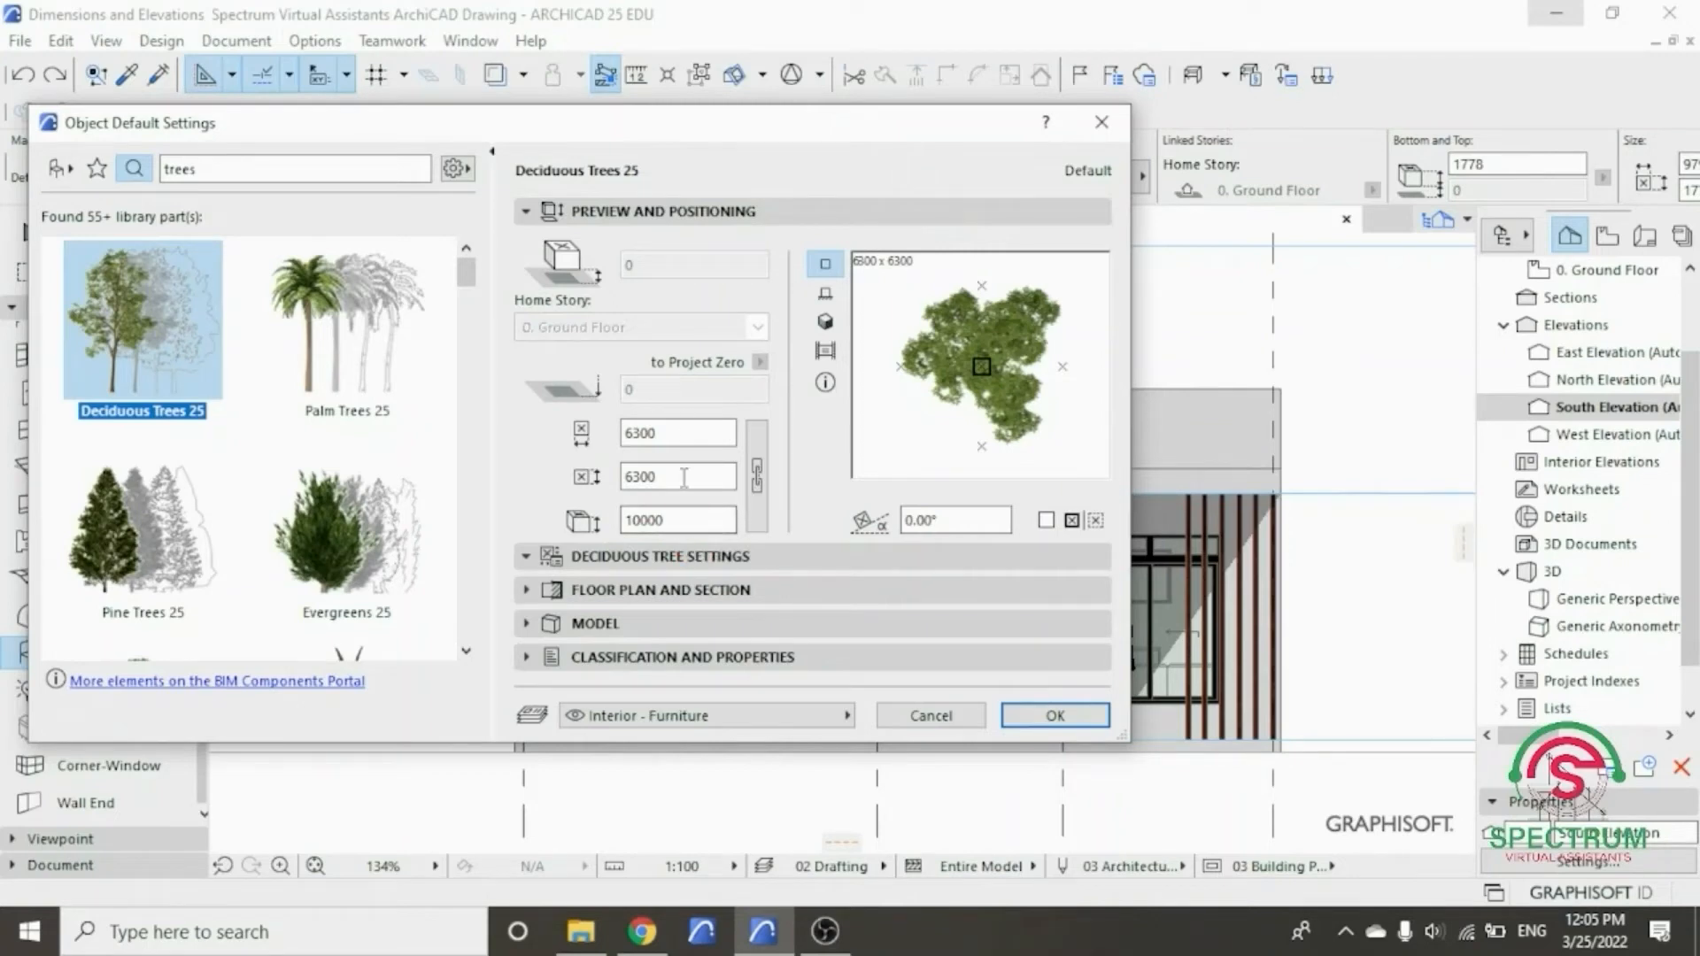
left_click(696, 217)
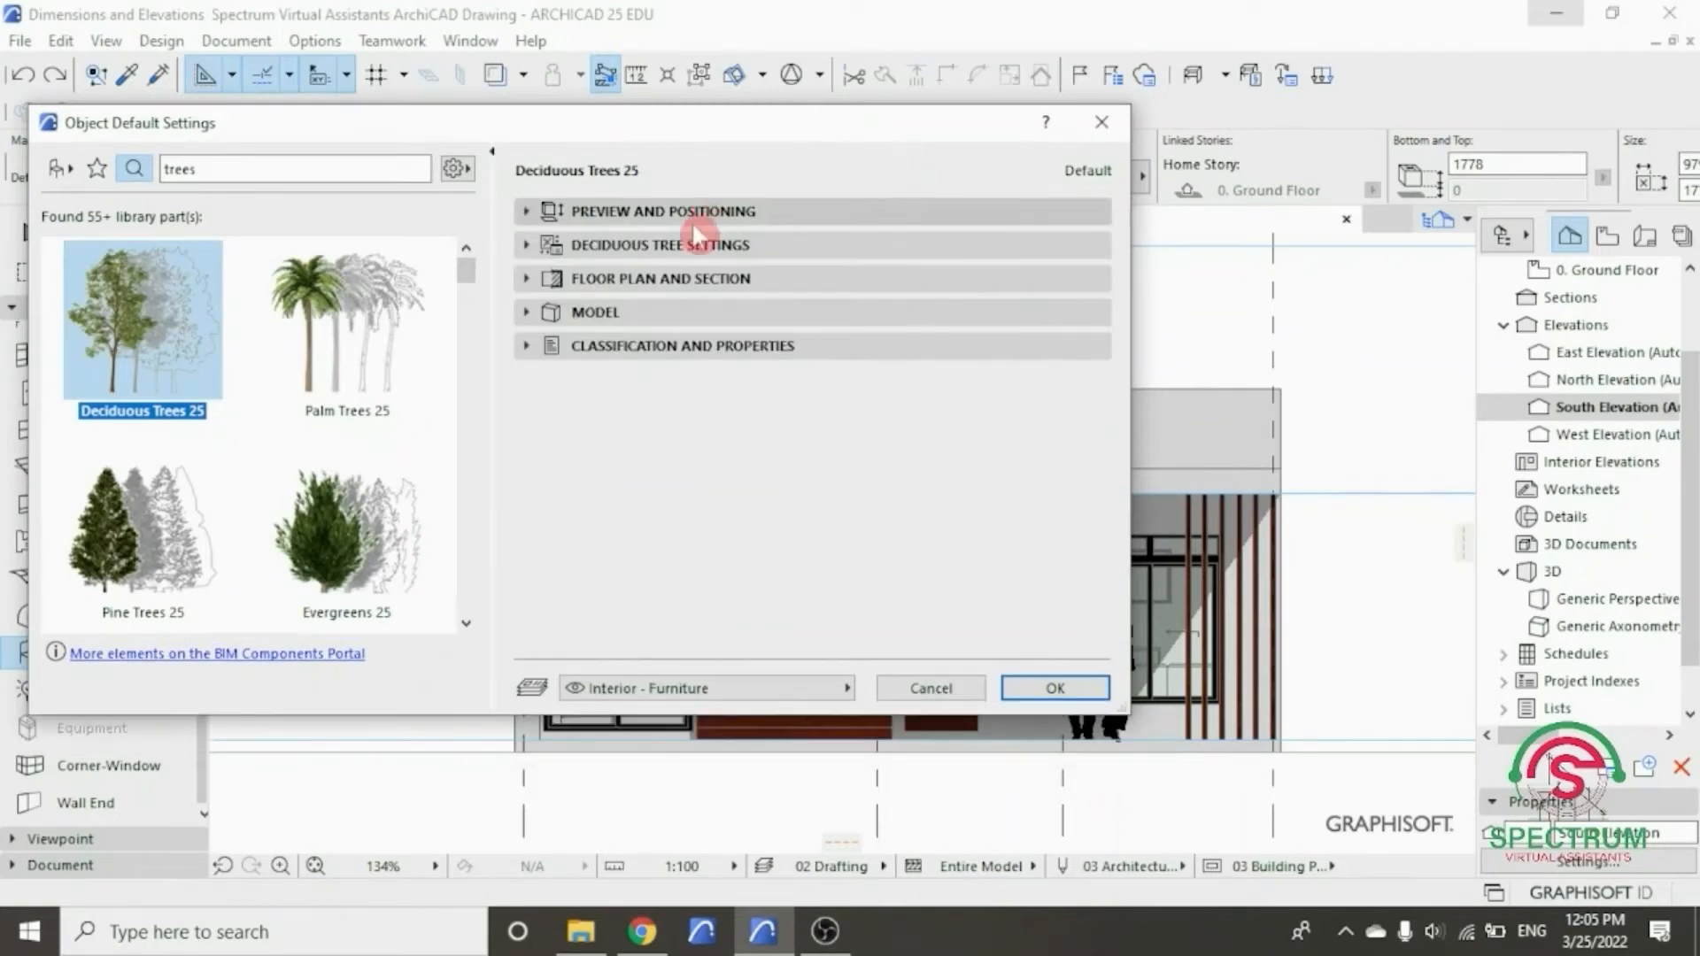
left_click(679, 244)
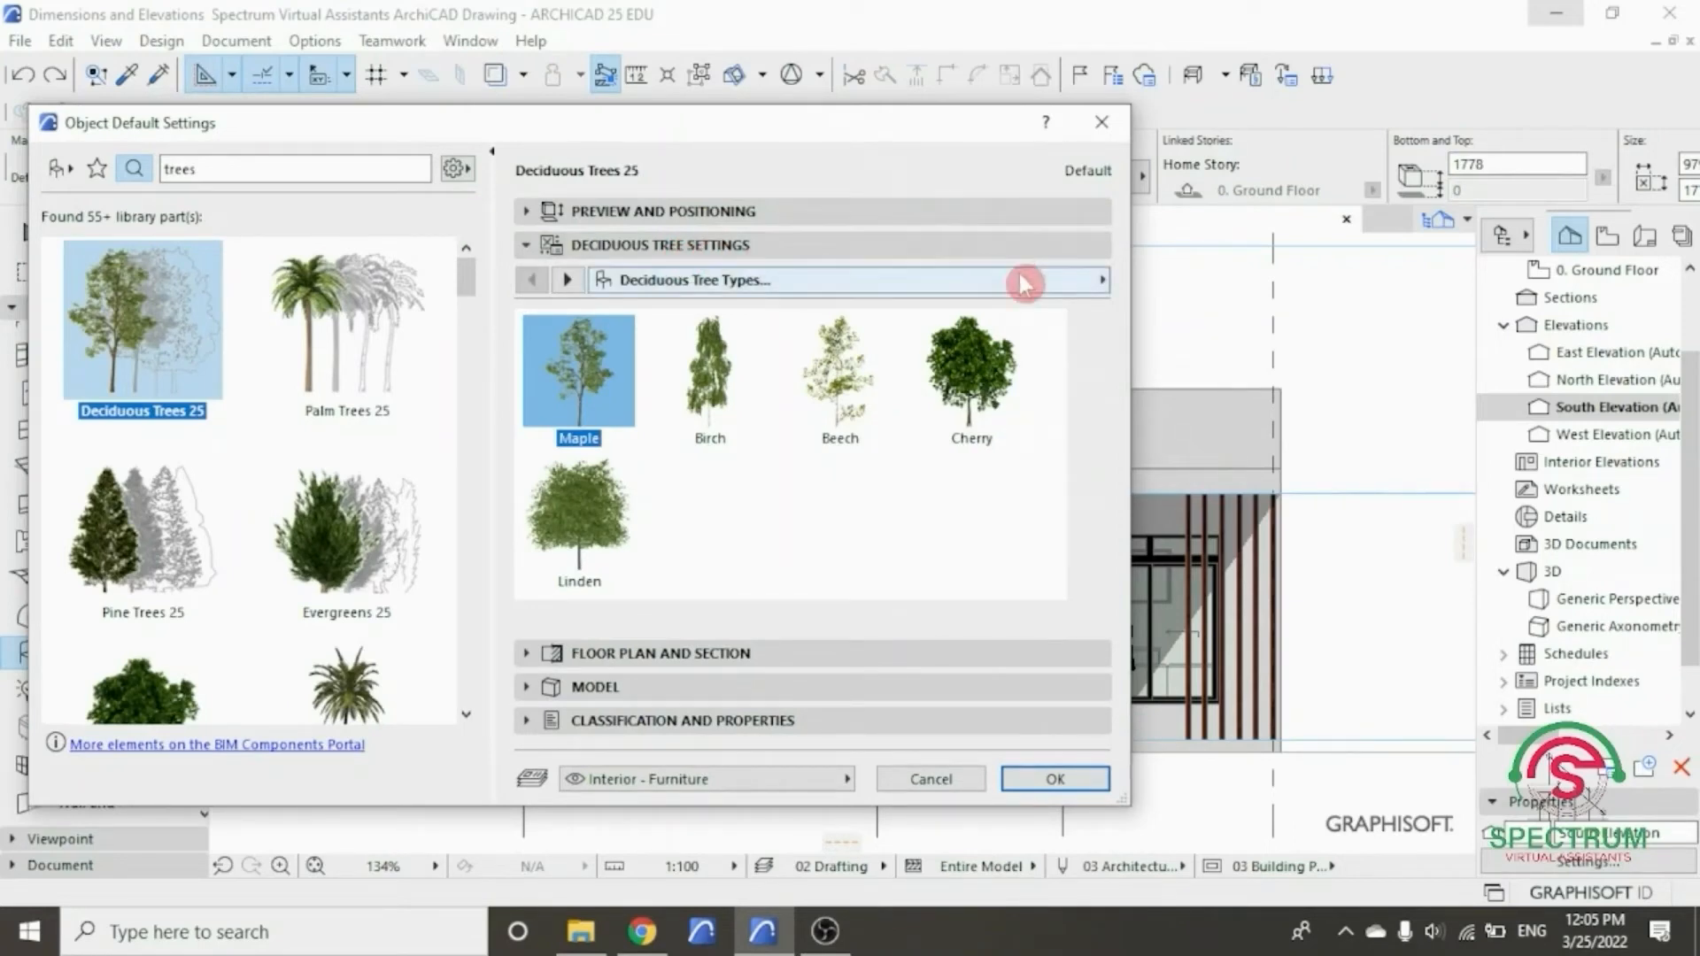
left_click(1065, 295)
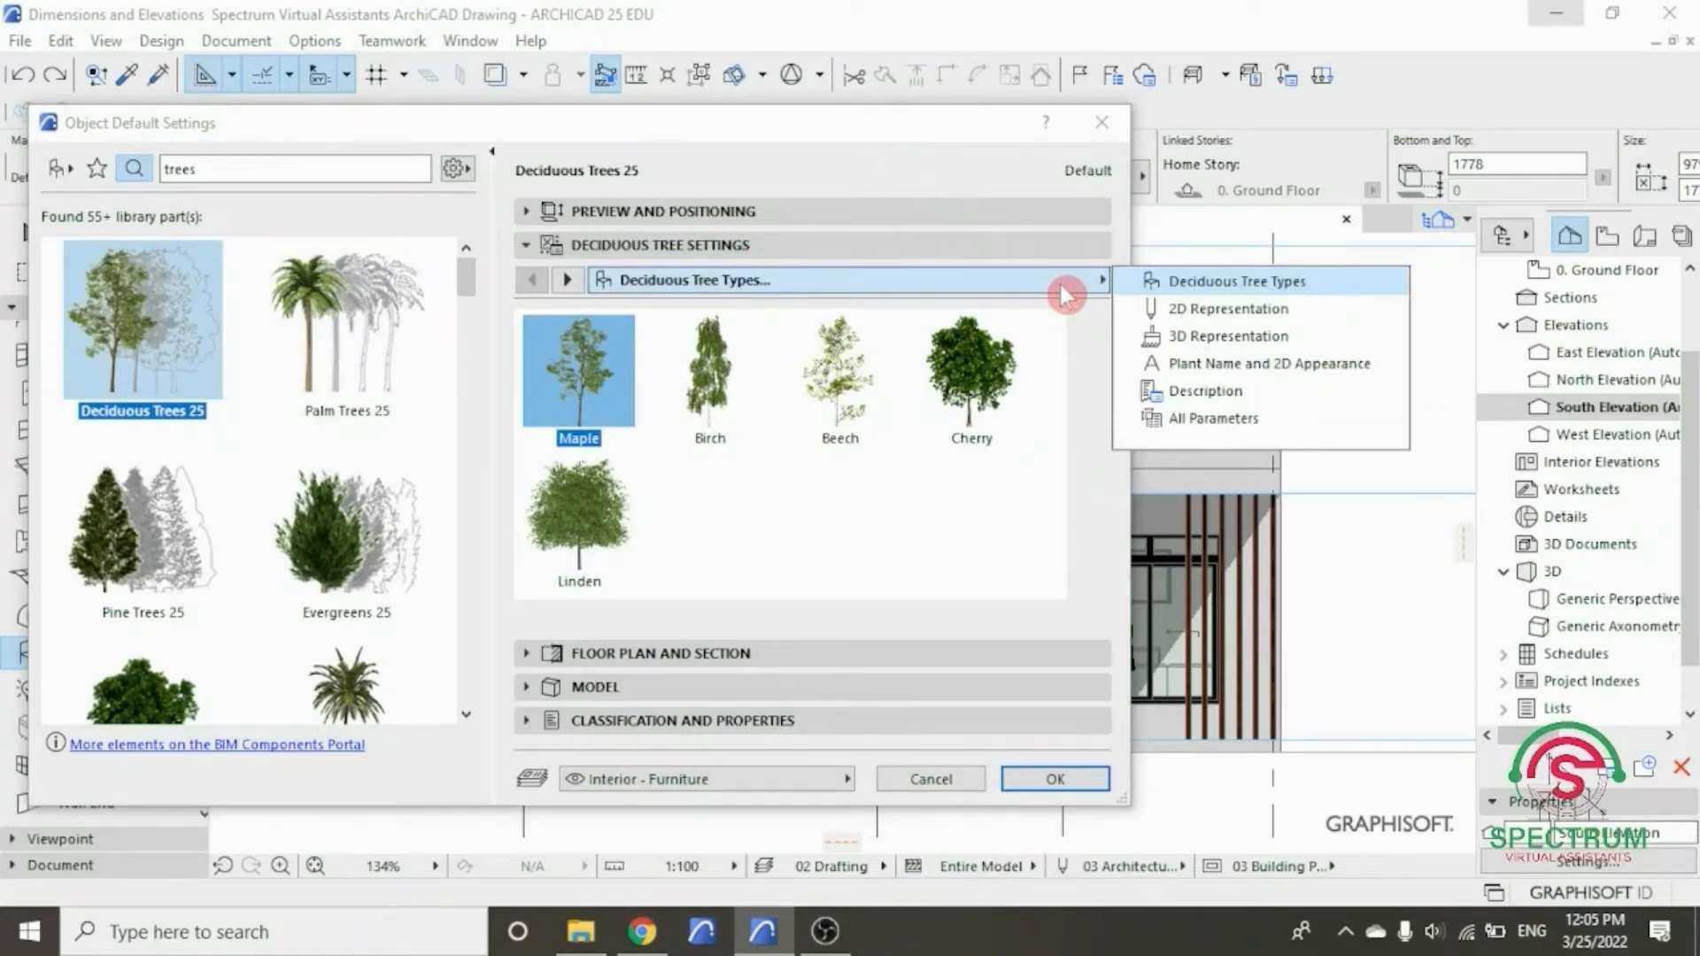
left_click(1200, 315)
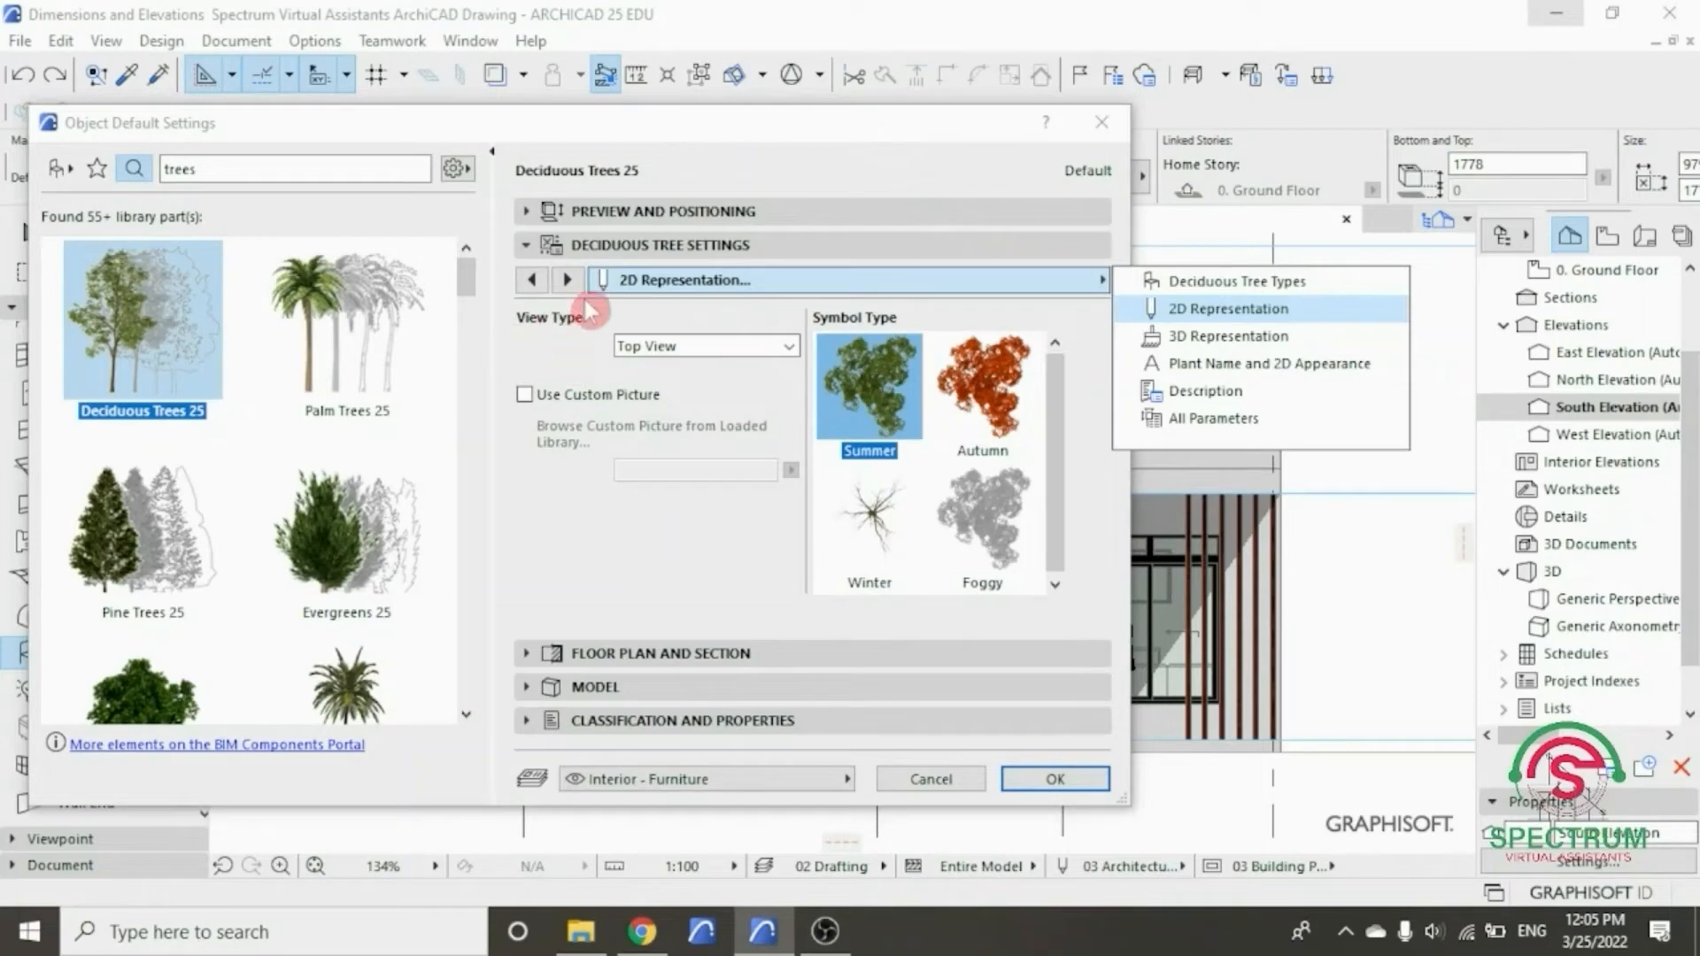
left_click(804, 359)
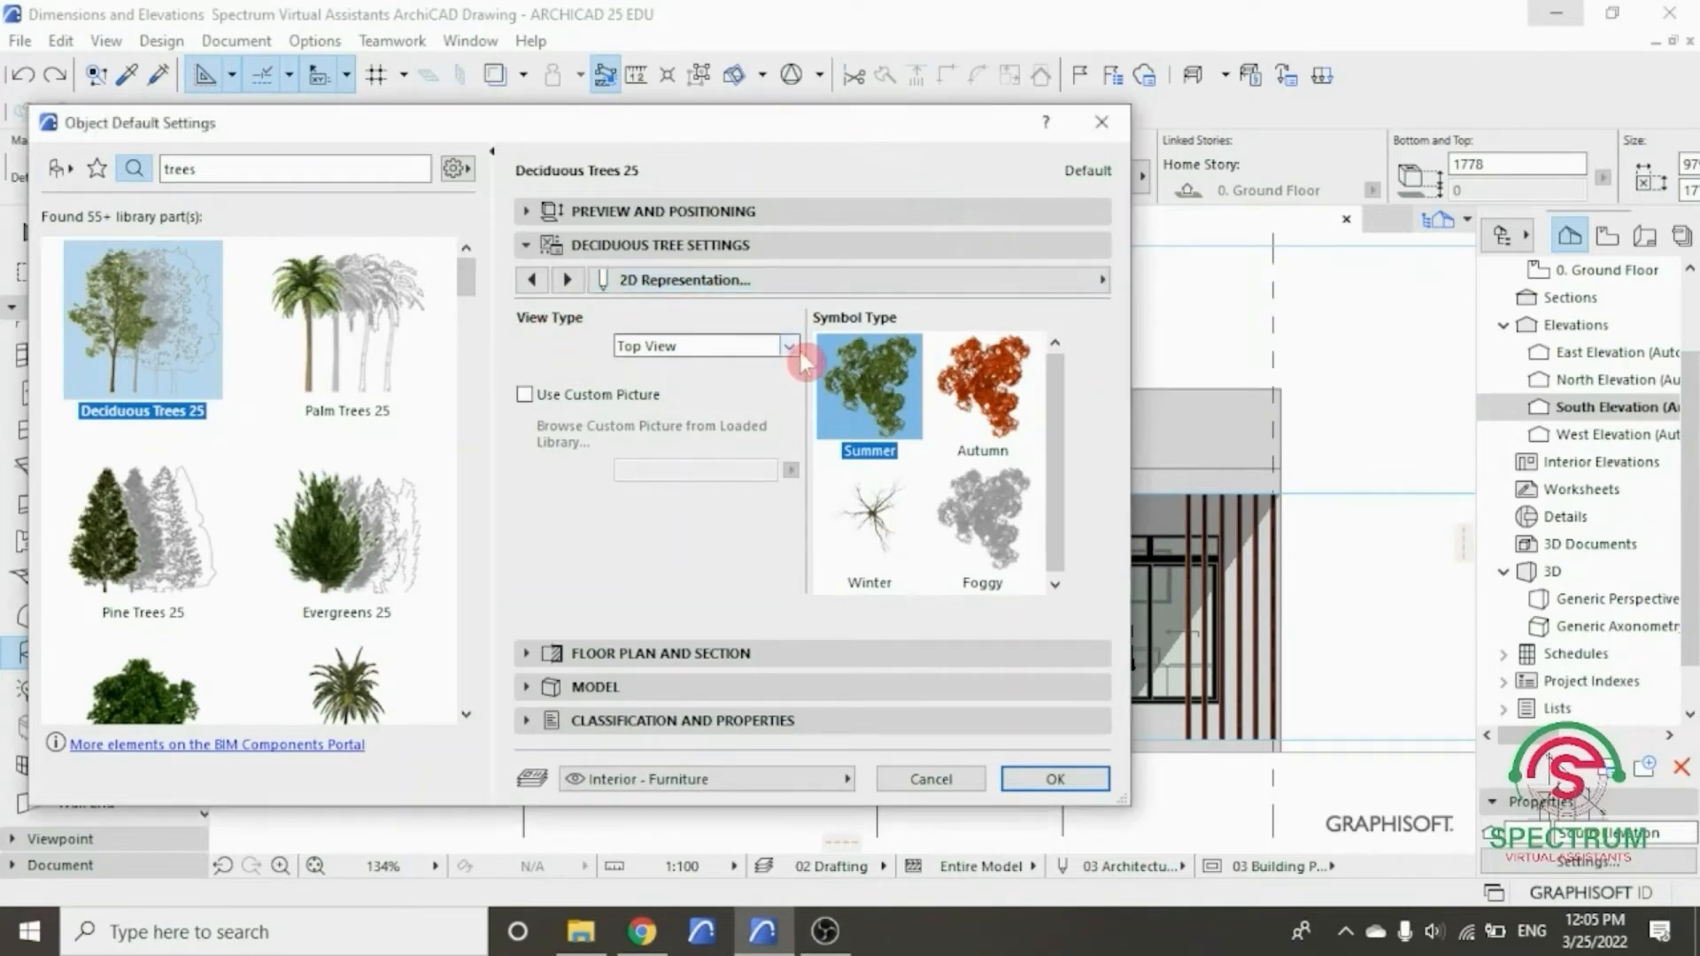
left_click(790, 346)
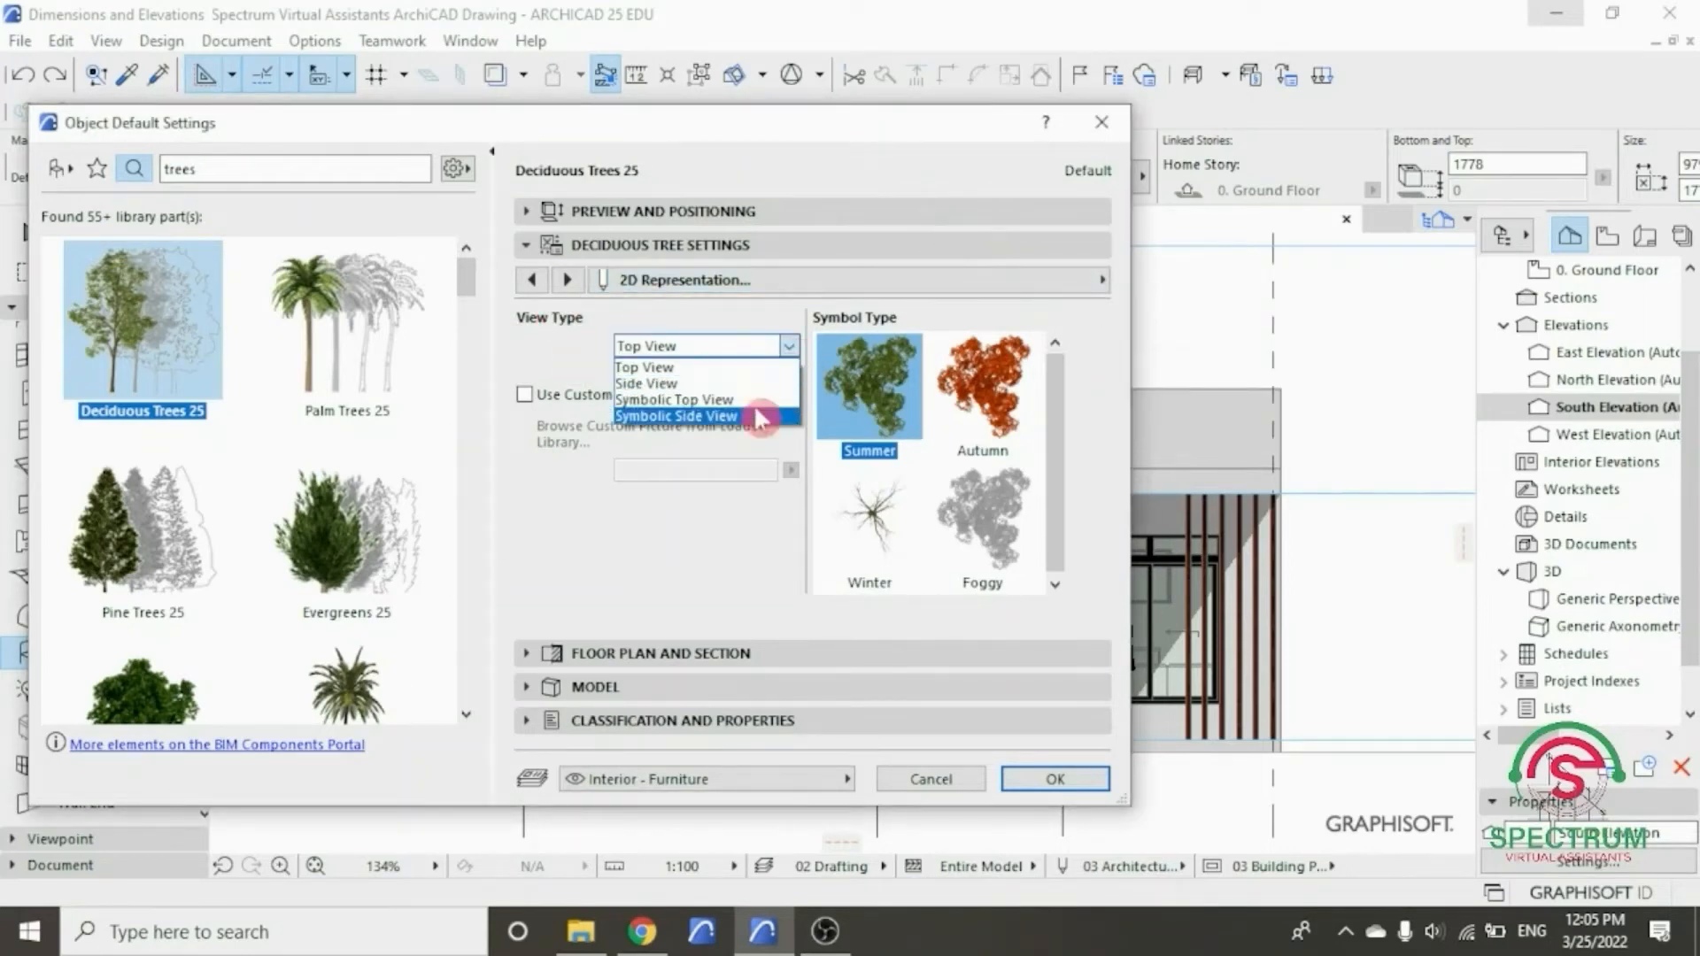
left_click(728, 416)
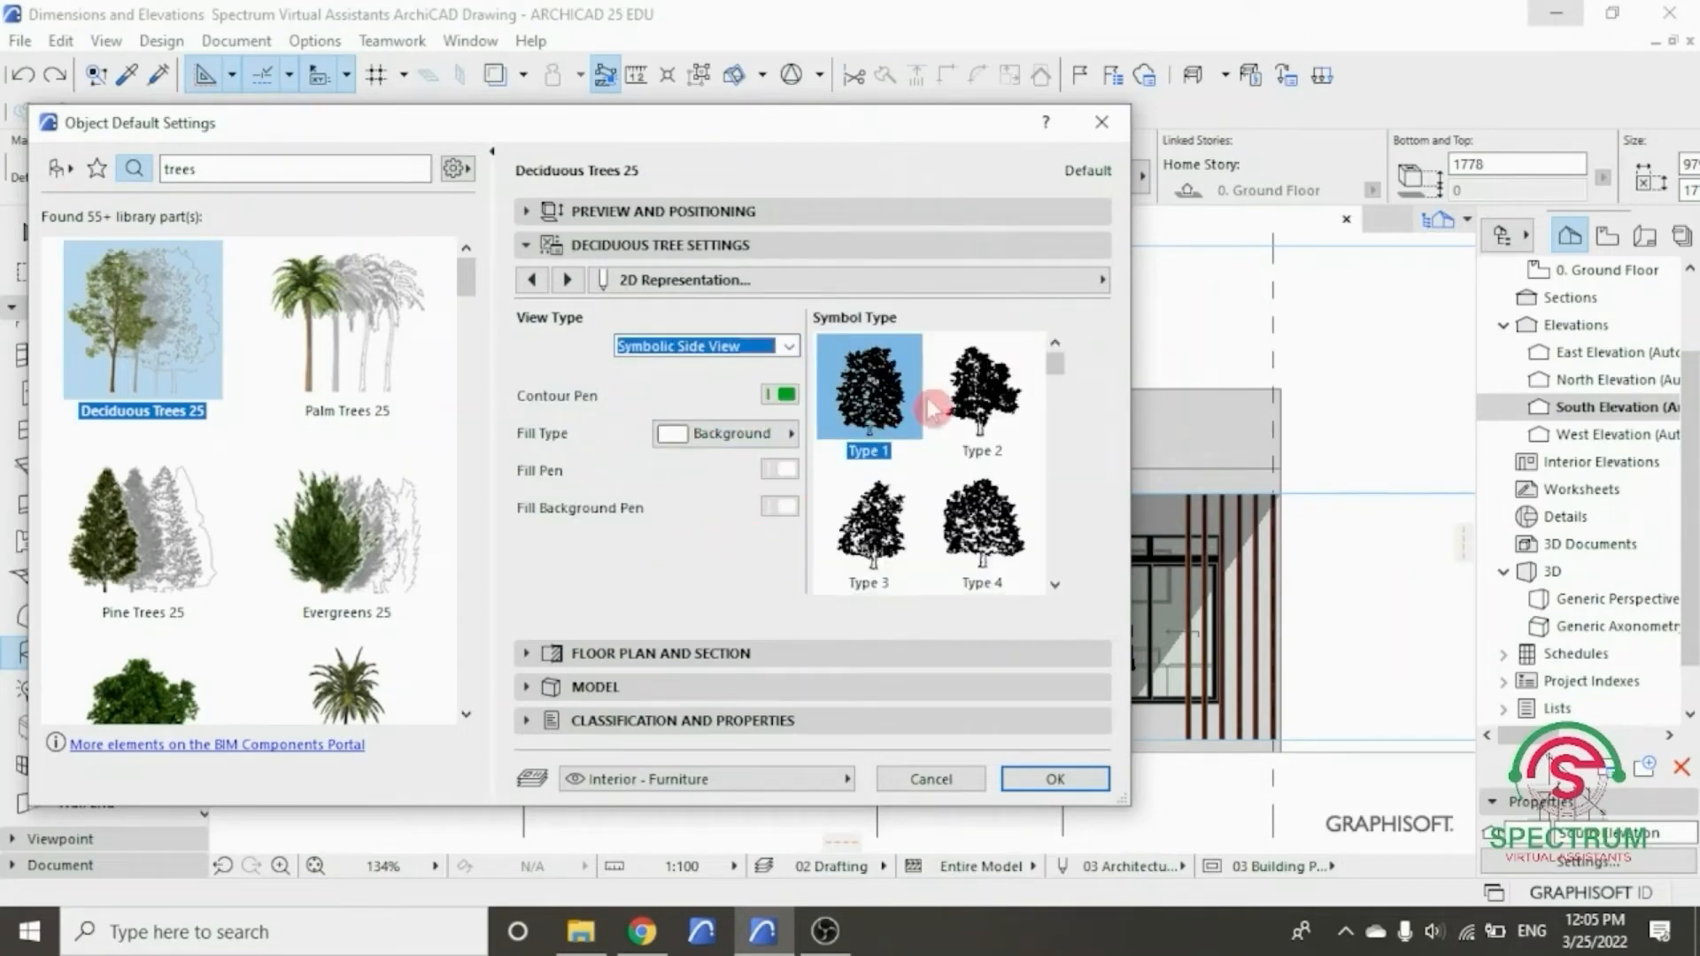
- Choose symbol Type 8 for the deciduous tree's 2D representation and accept the default settings
mouse_move(1059, 376)
left_mouse_down()
mouse_move(1064, 423)
mouse_move(1062, 390)
left_mouse_up()
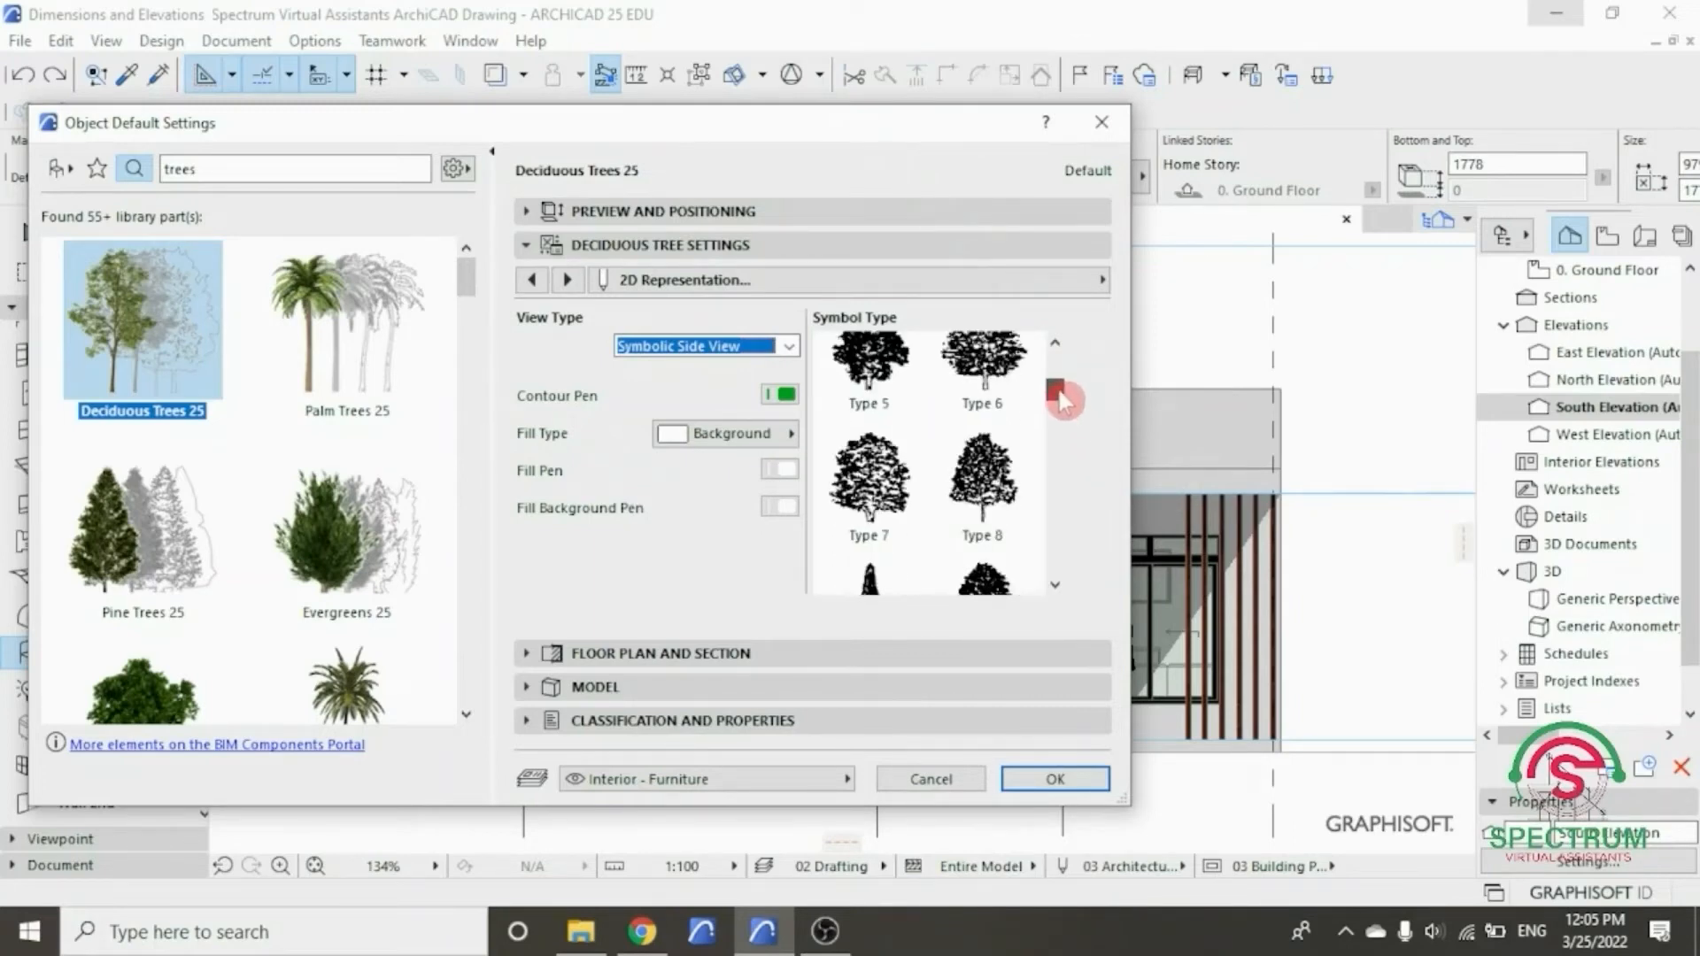
left_click(991, 512)
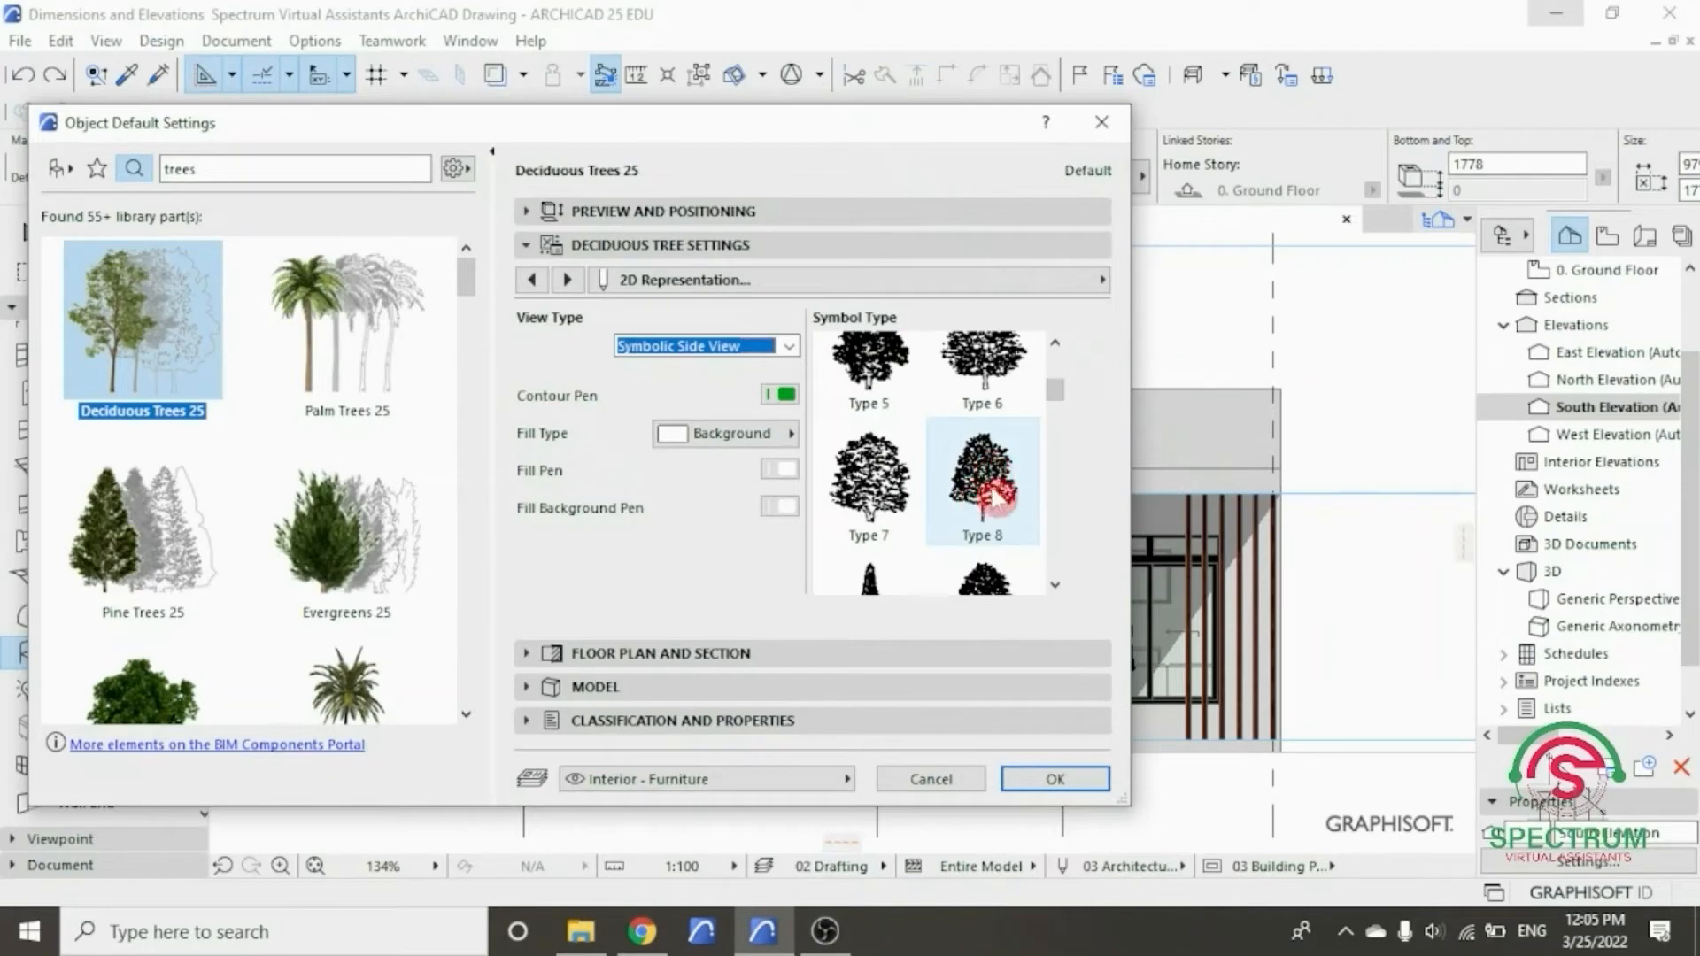
left_click(993, 501)
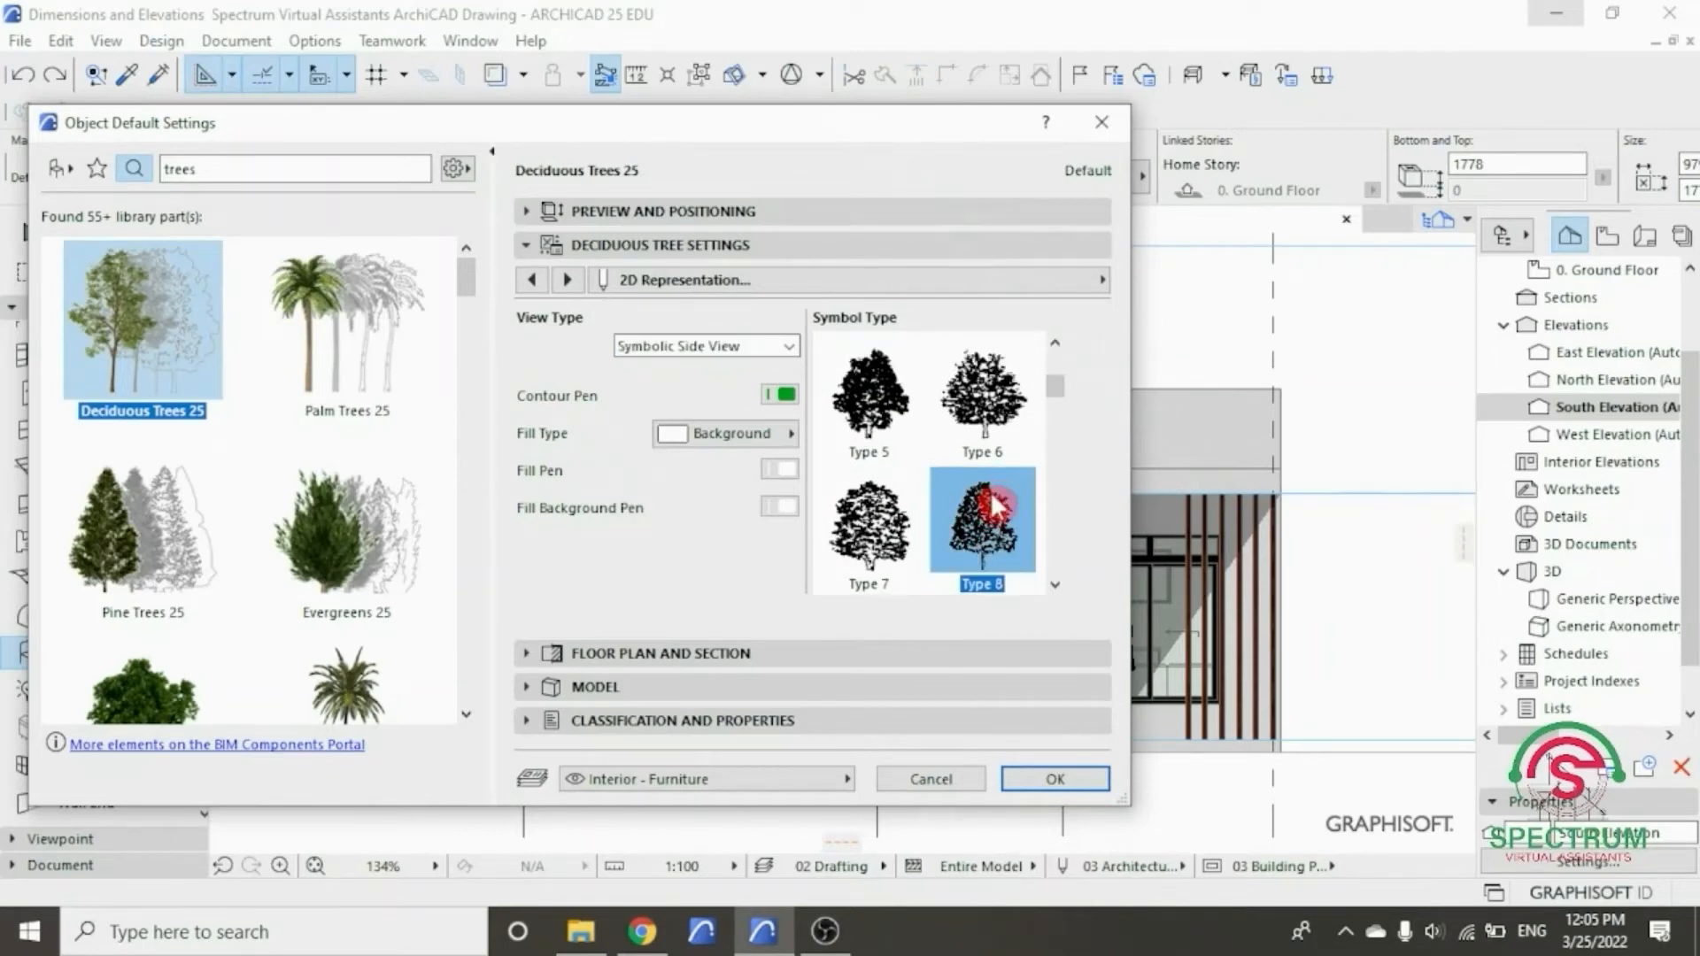
left_click(1052, 779)
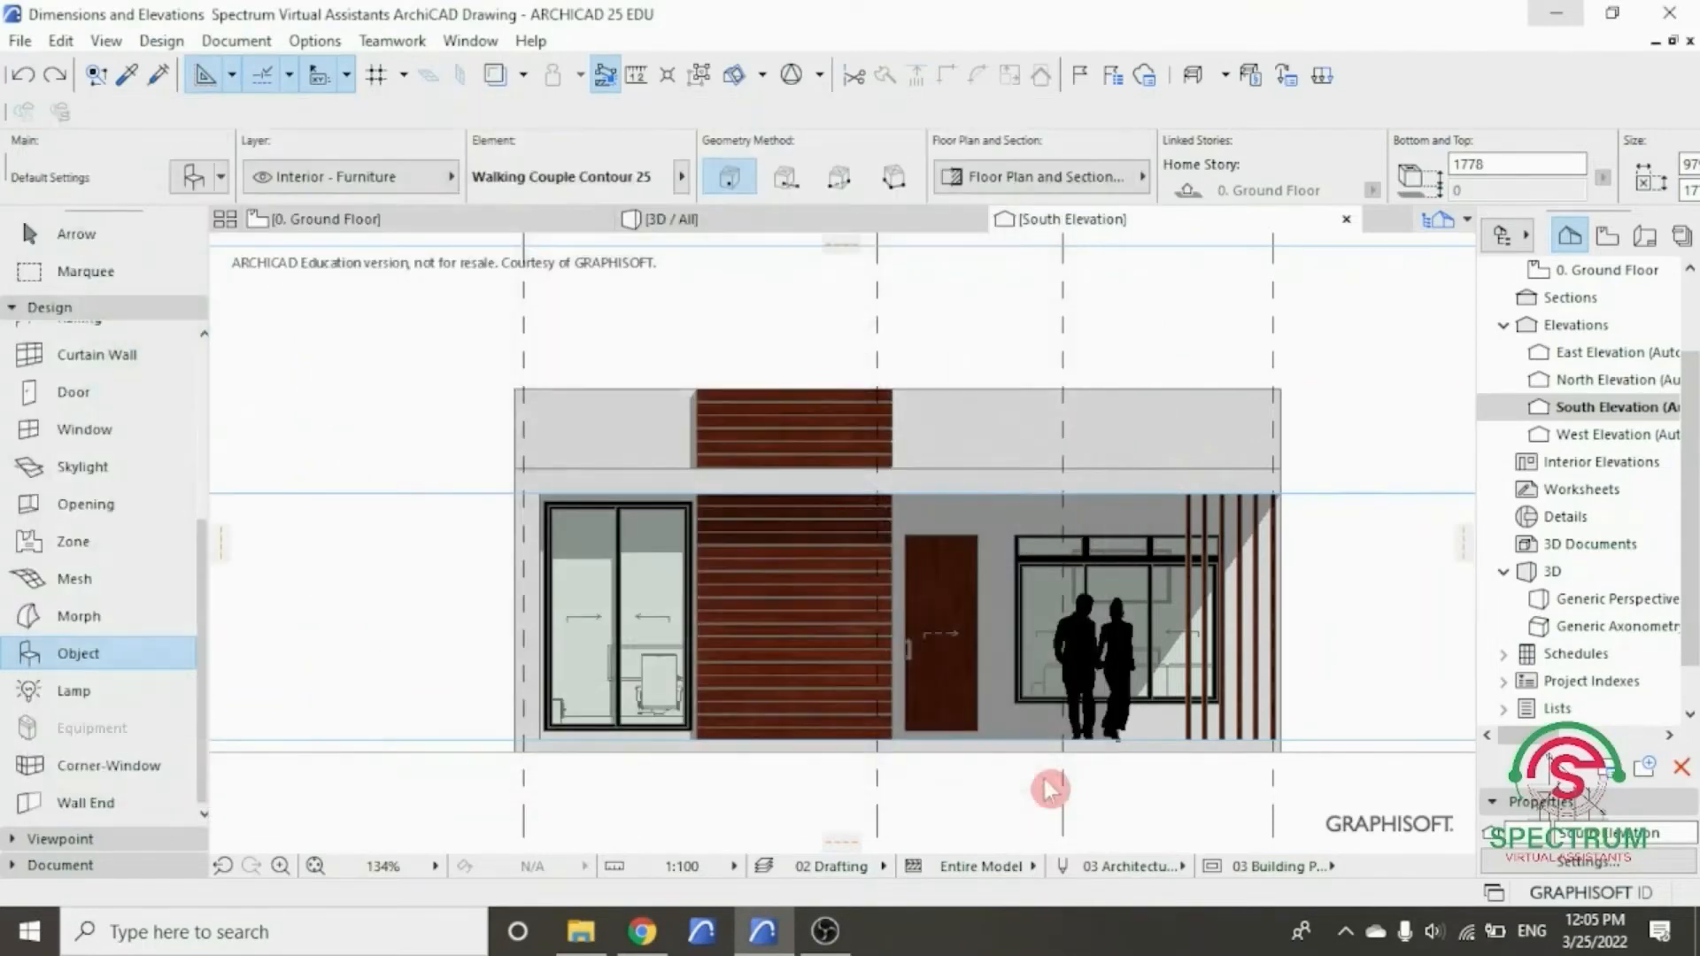
- Place the deciduous tree on the ground line of the South Elevation beside grid A and leave the Object tool
scroll(781, 775, "down", 2)
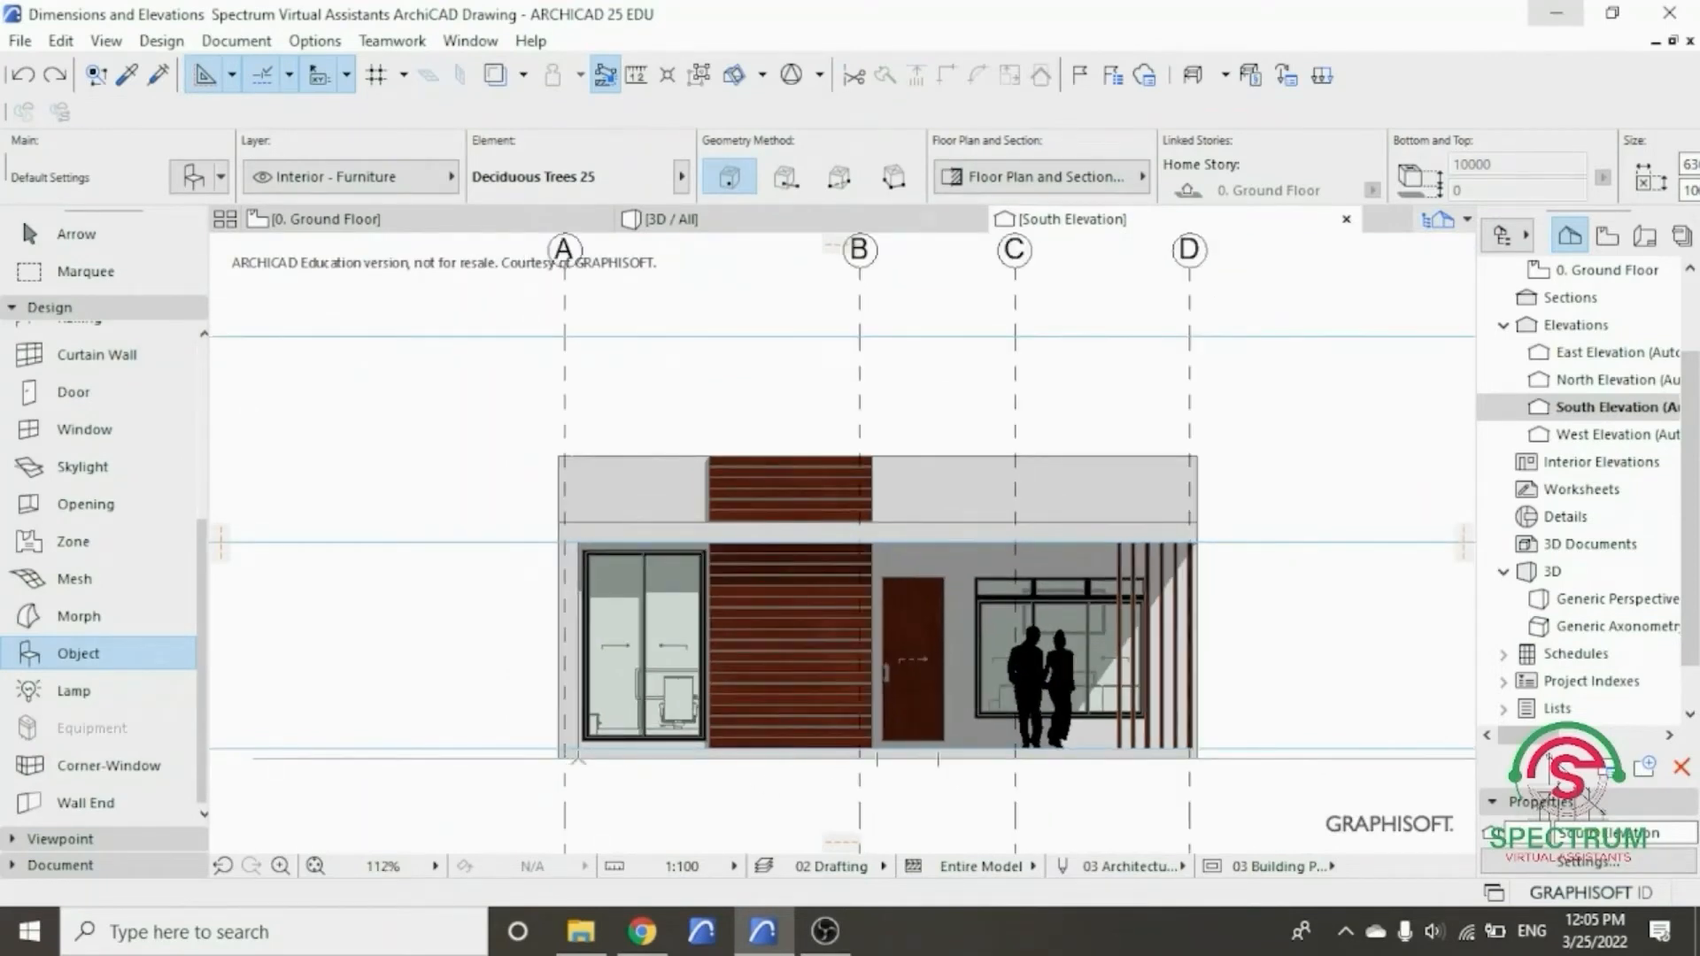
left_click(567, 757)
scroll(567, 757, "down", 2)
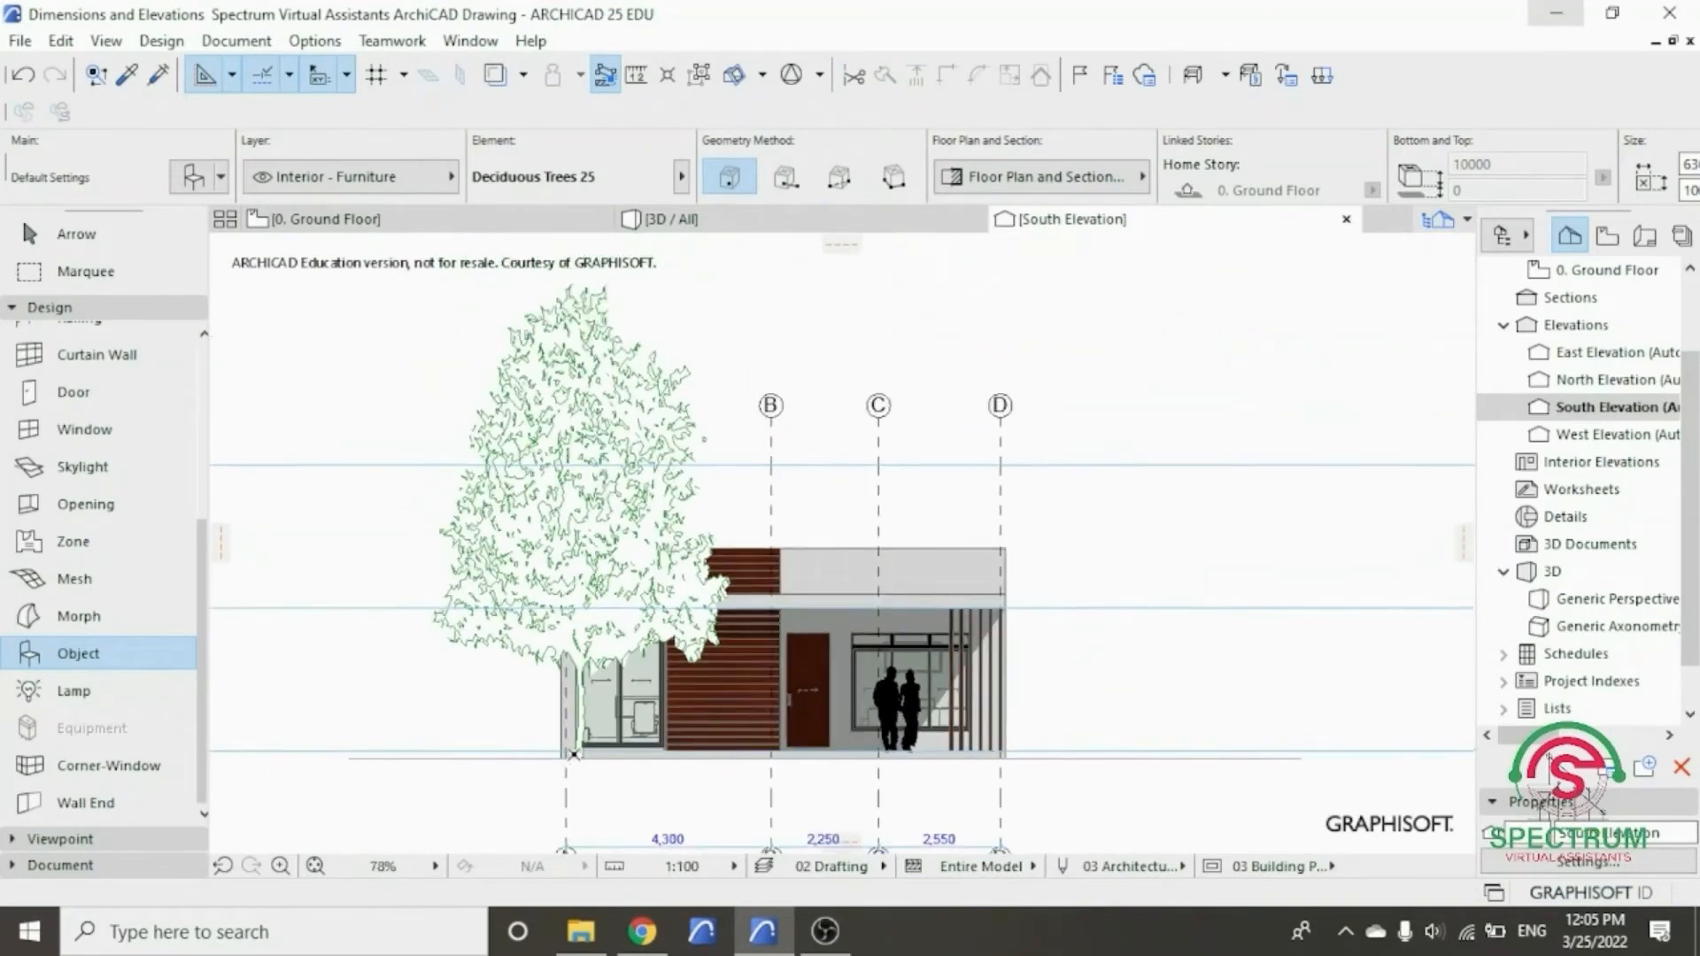
scroll(540, 660, "up", 2)
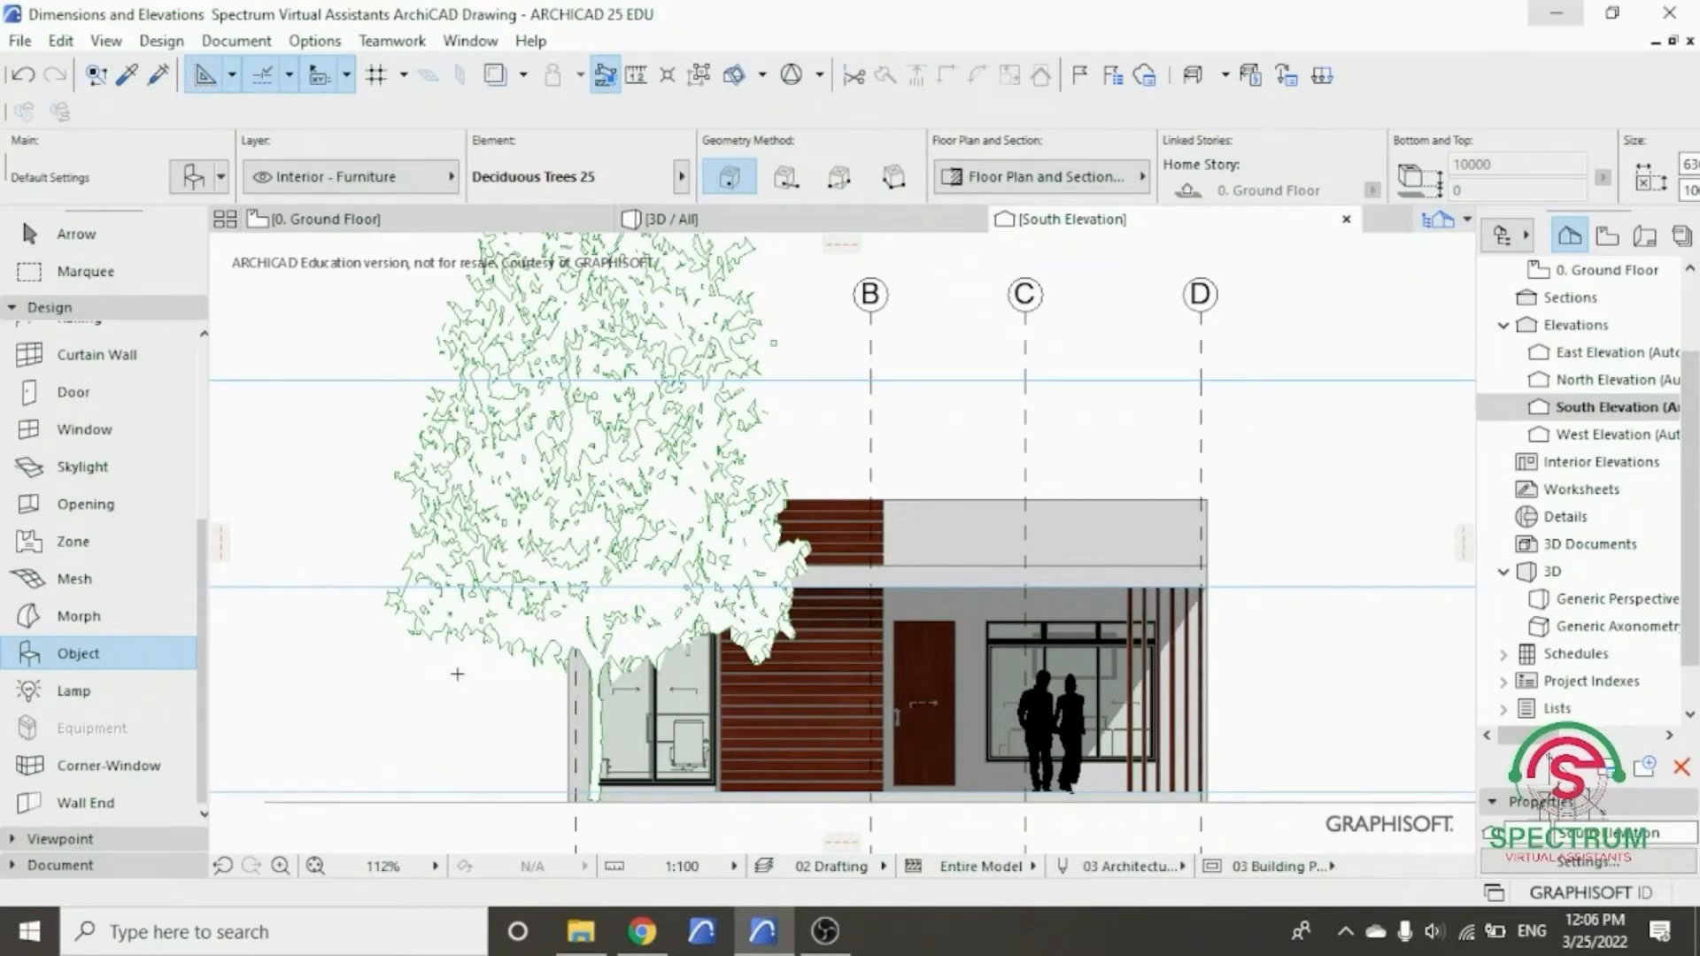
key("Escape")
- Set the placed tree's height to 7000 in its selection settings, accept and deselect it
left_click(606, 460)
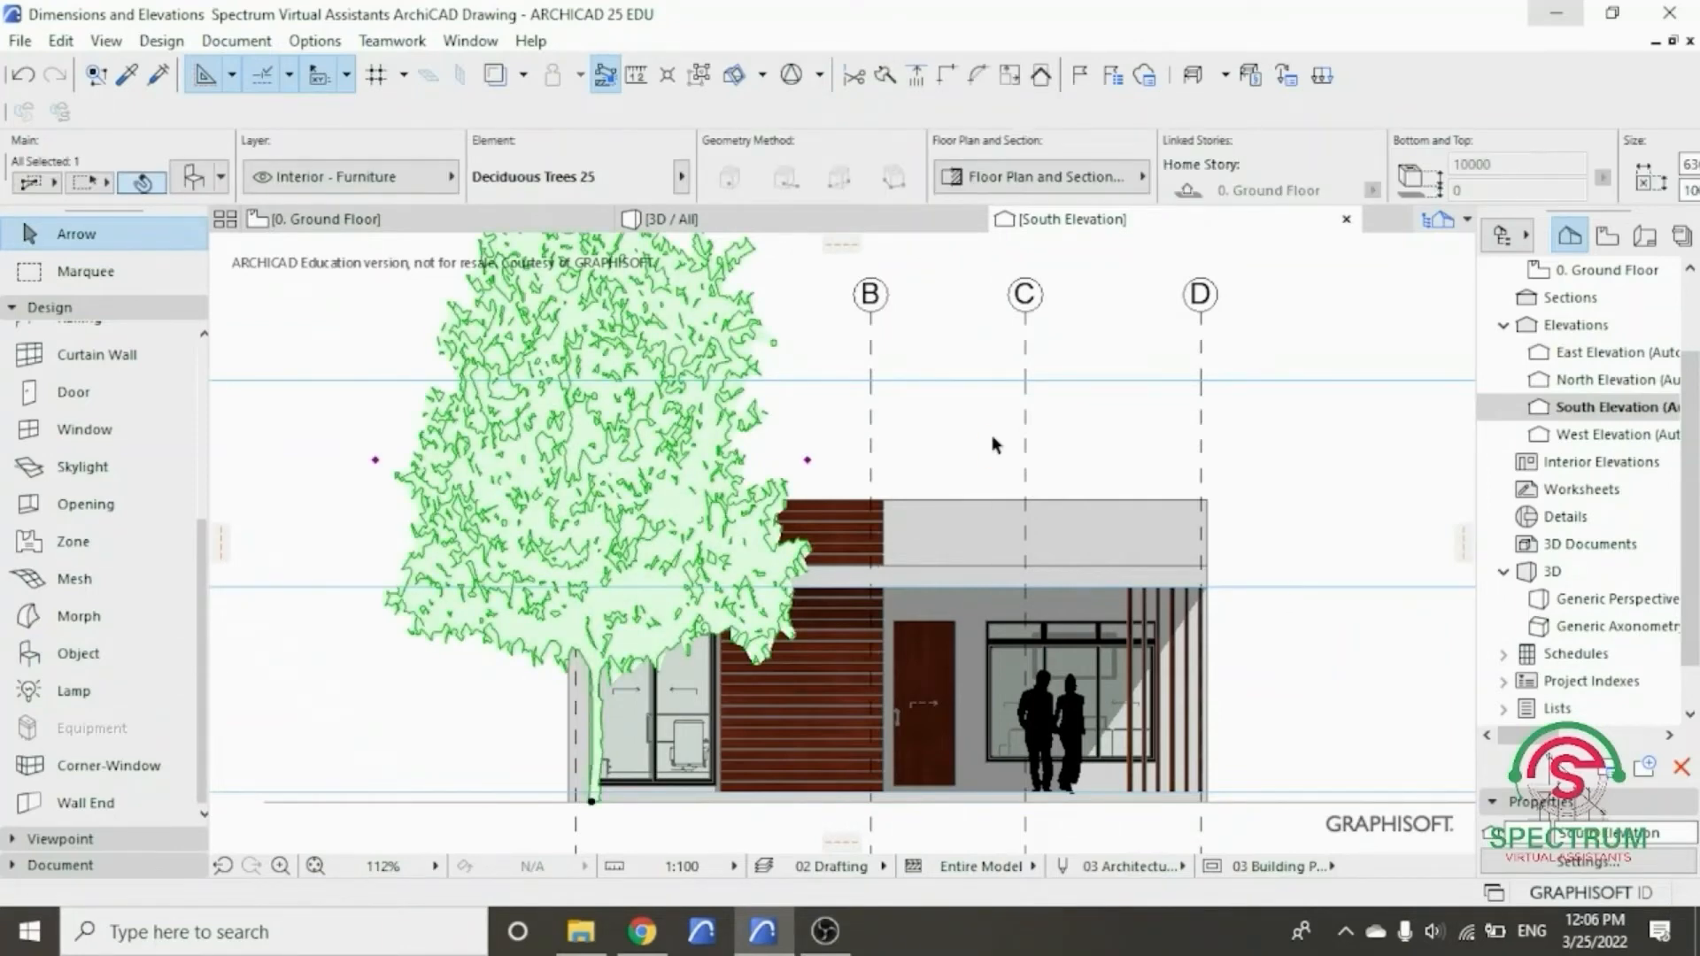
right_click(995, 445)
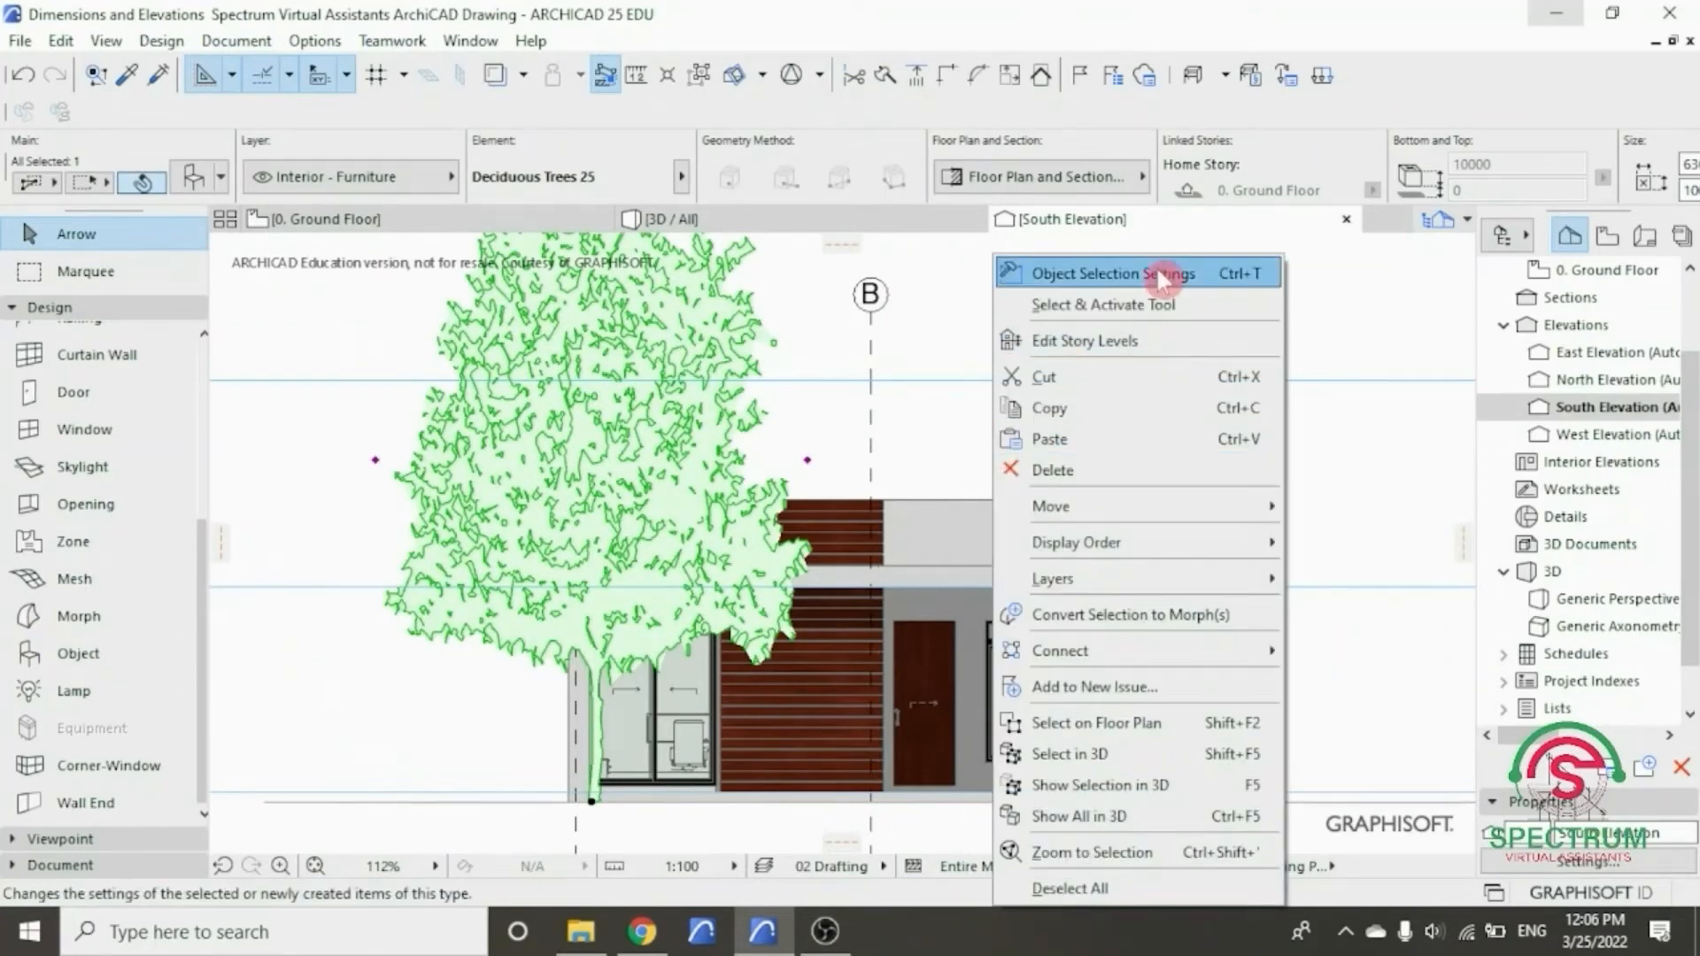
left_click(1087, 278)
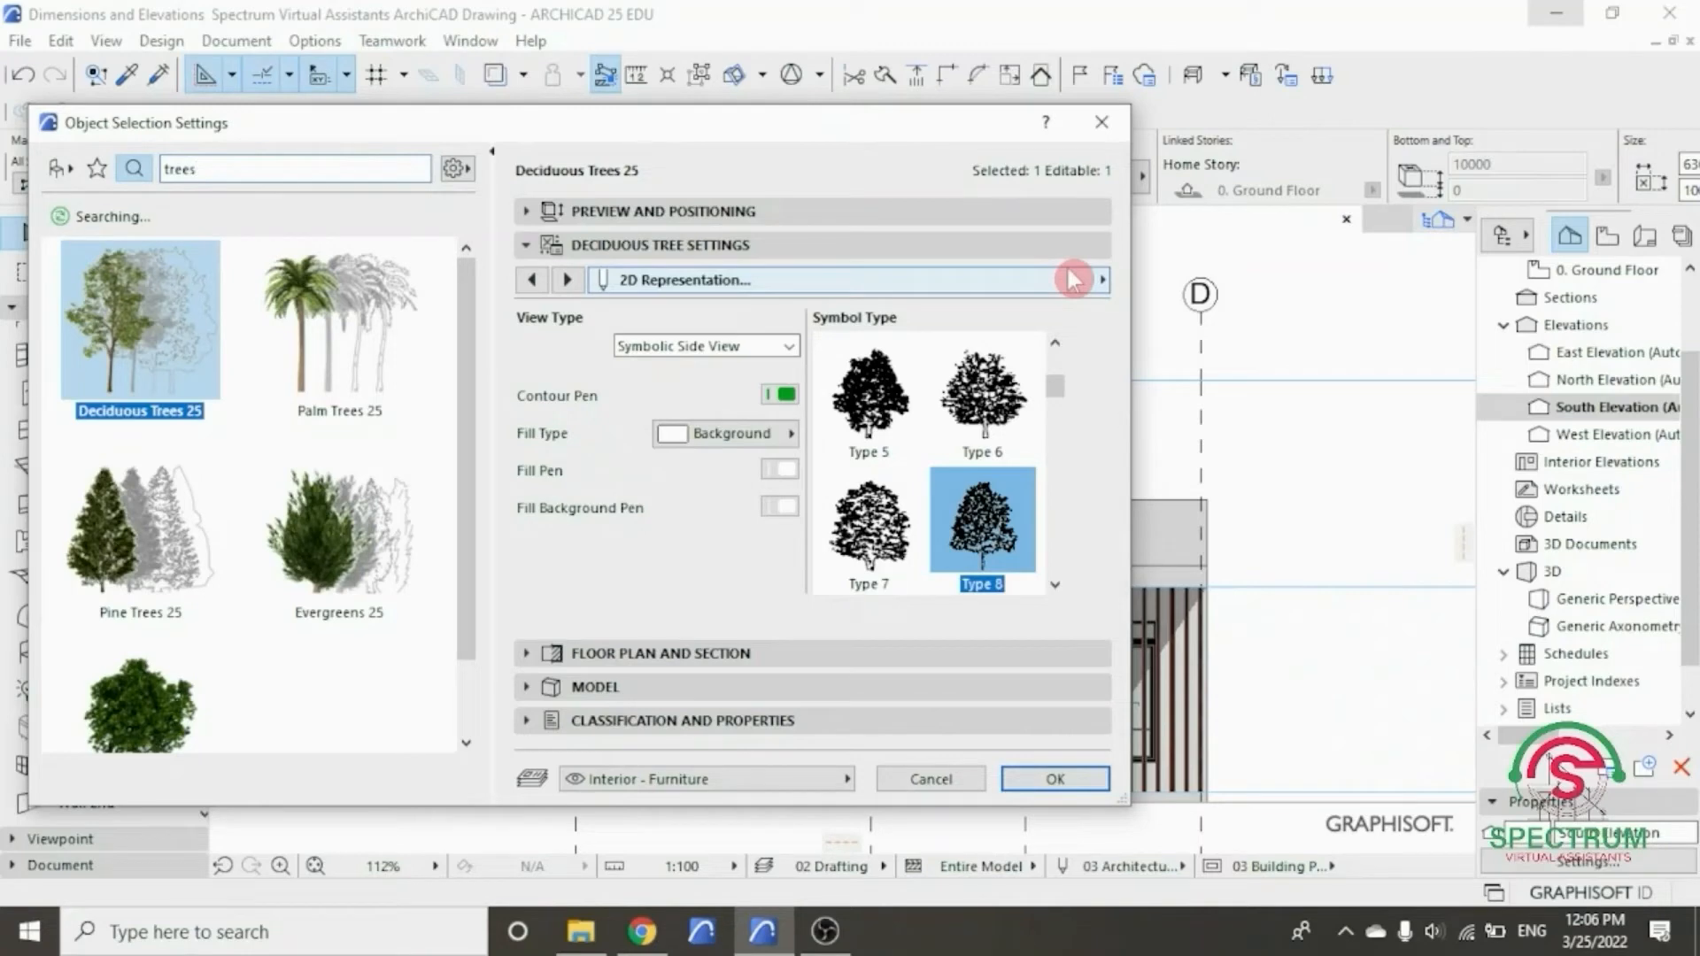
left_click(1004, 217)
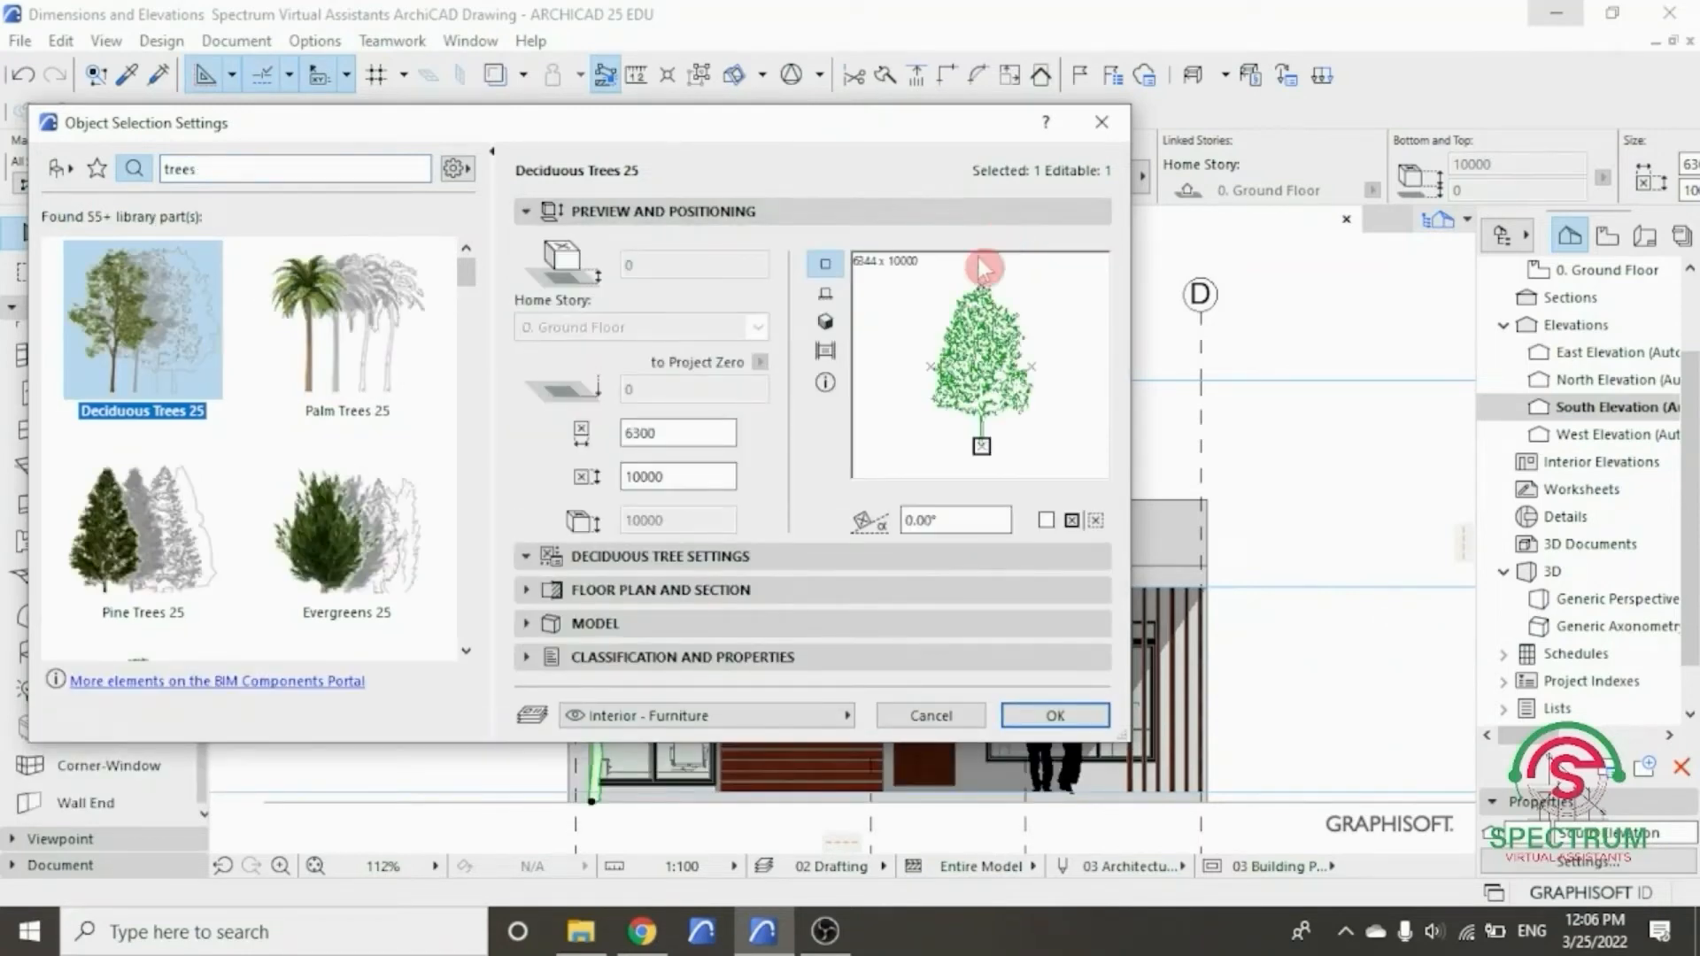
left_click_drag(686, 481, 603, 483)
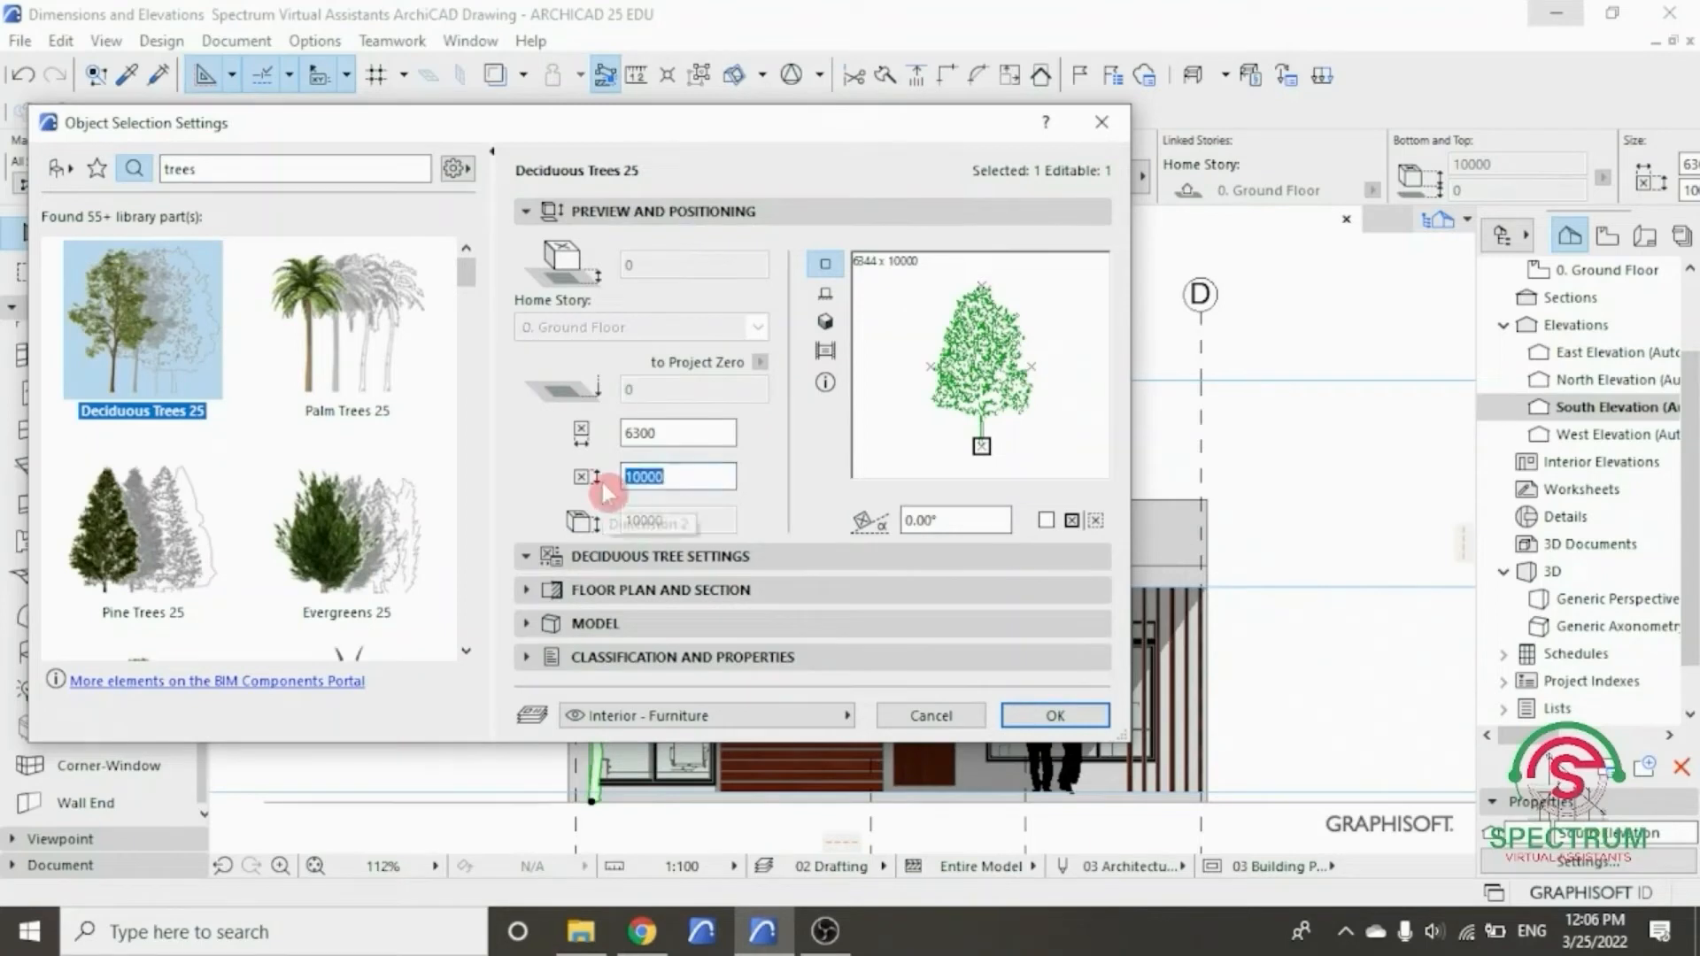
type("70")
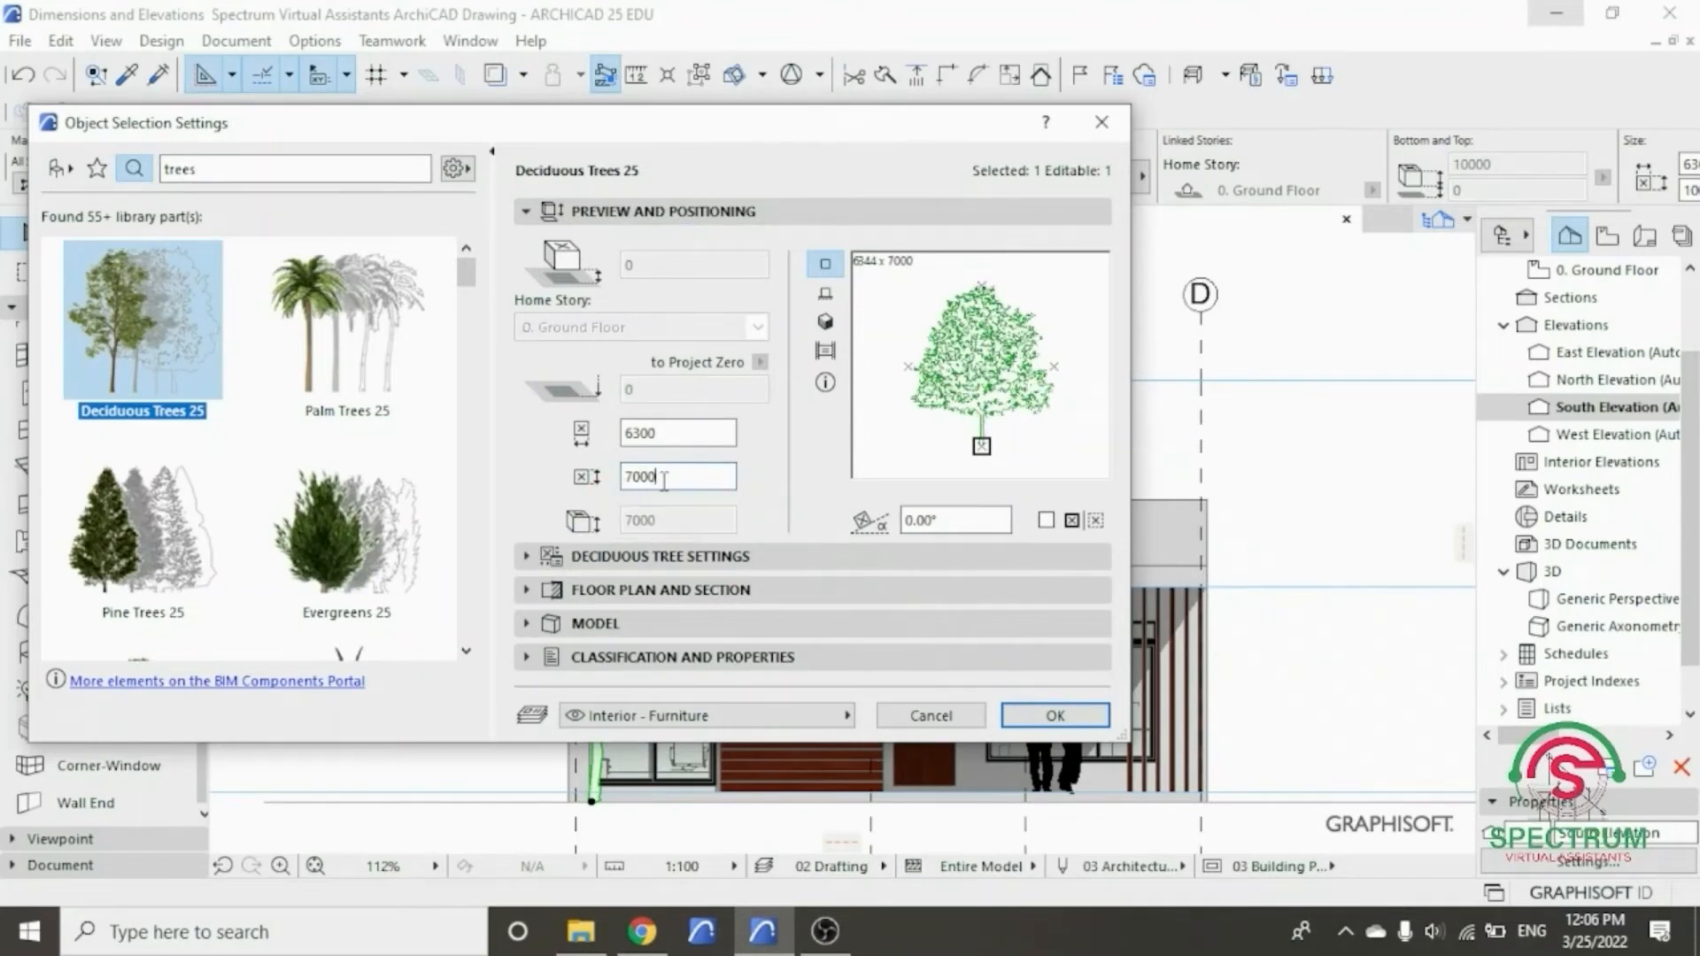
left_click(1055, 724)
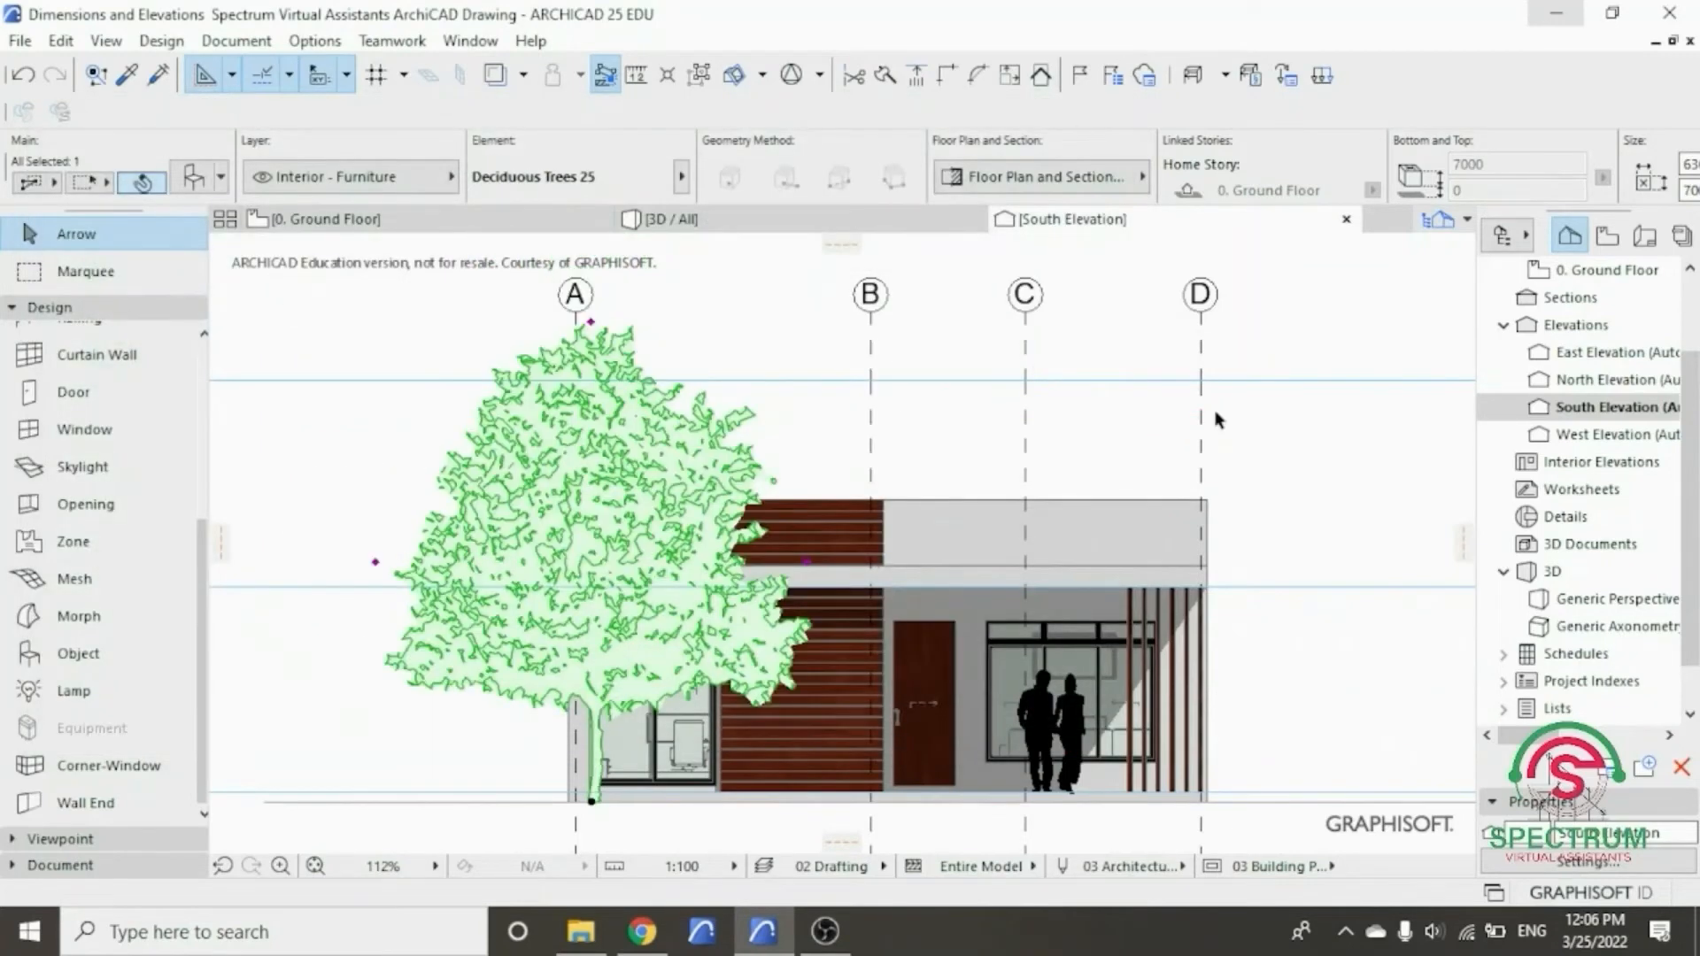
left_click(807, 423)
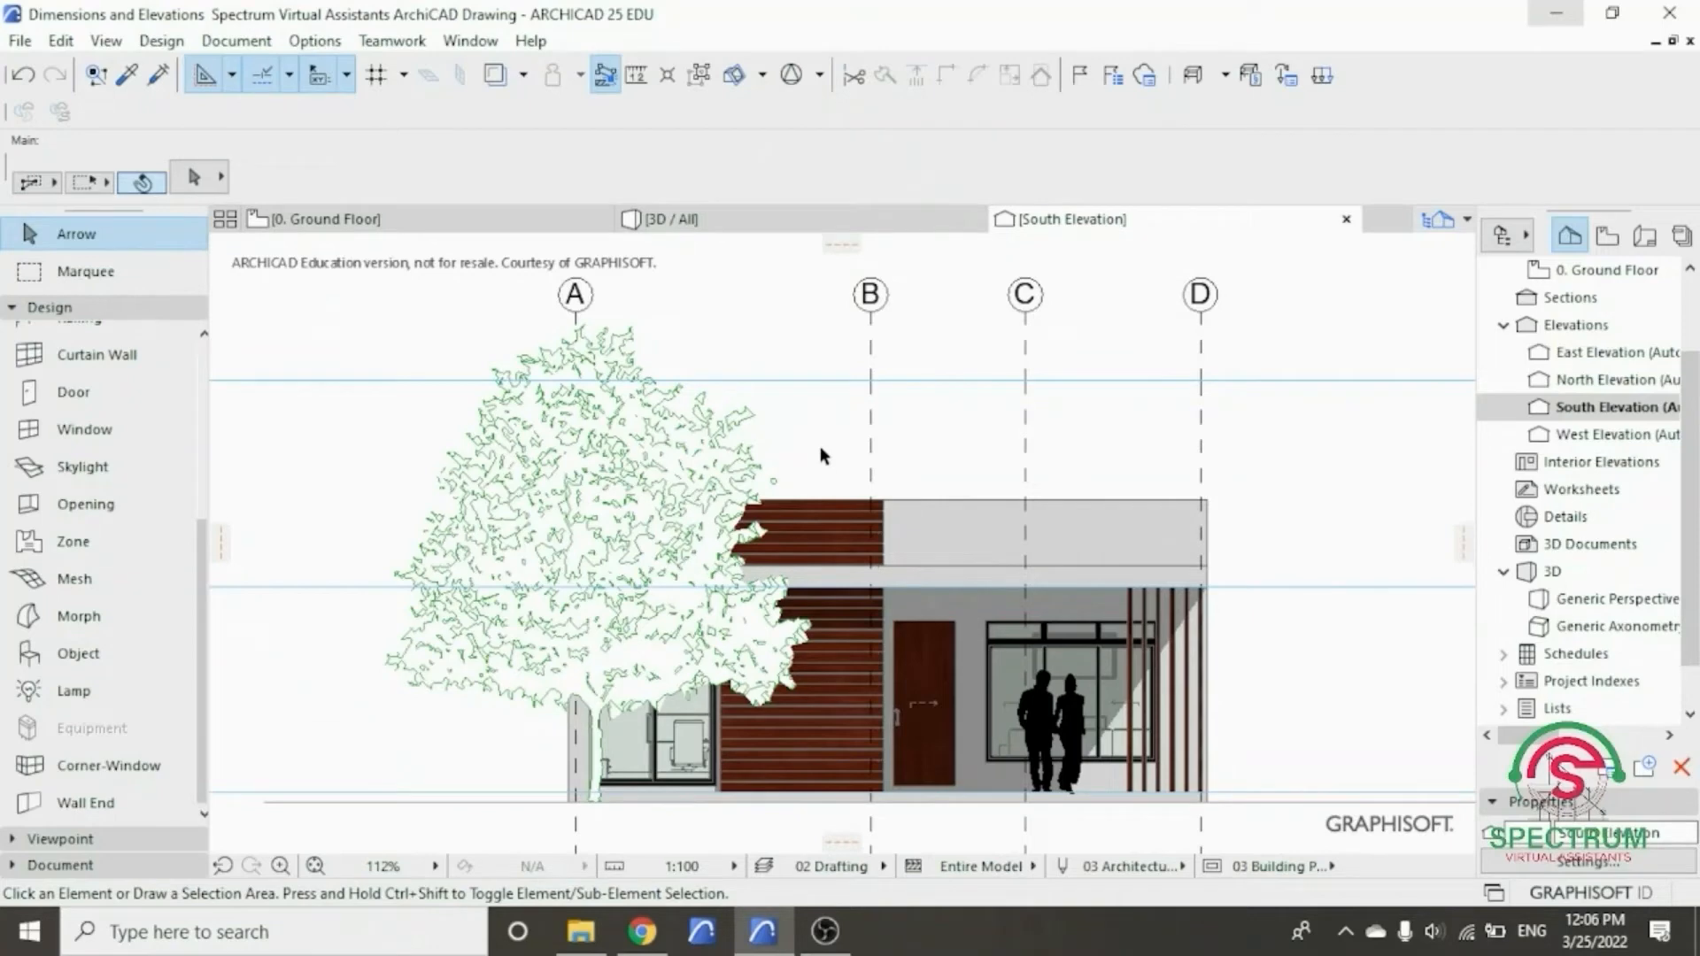
- Send the tree beside grid A backward twice in the display order to put it behind the building, and deselect it
left_click(683, 482)
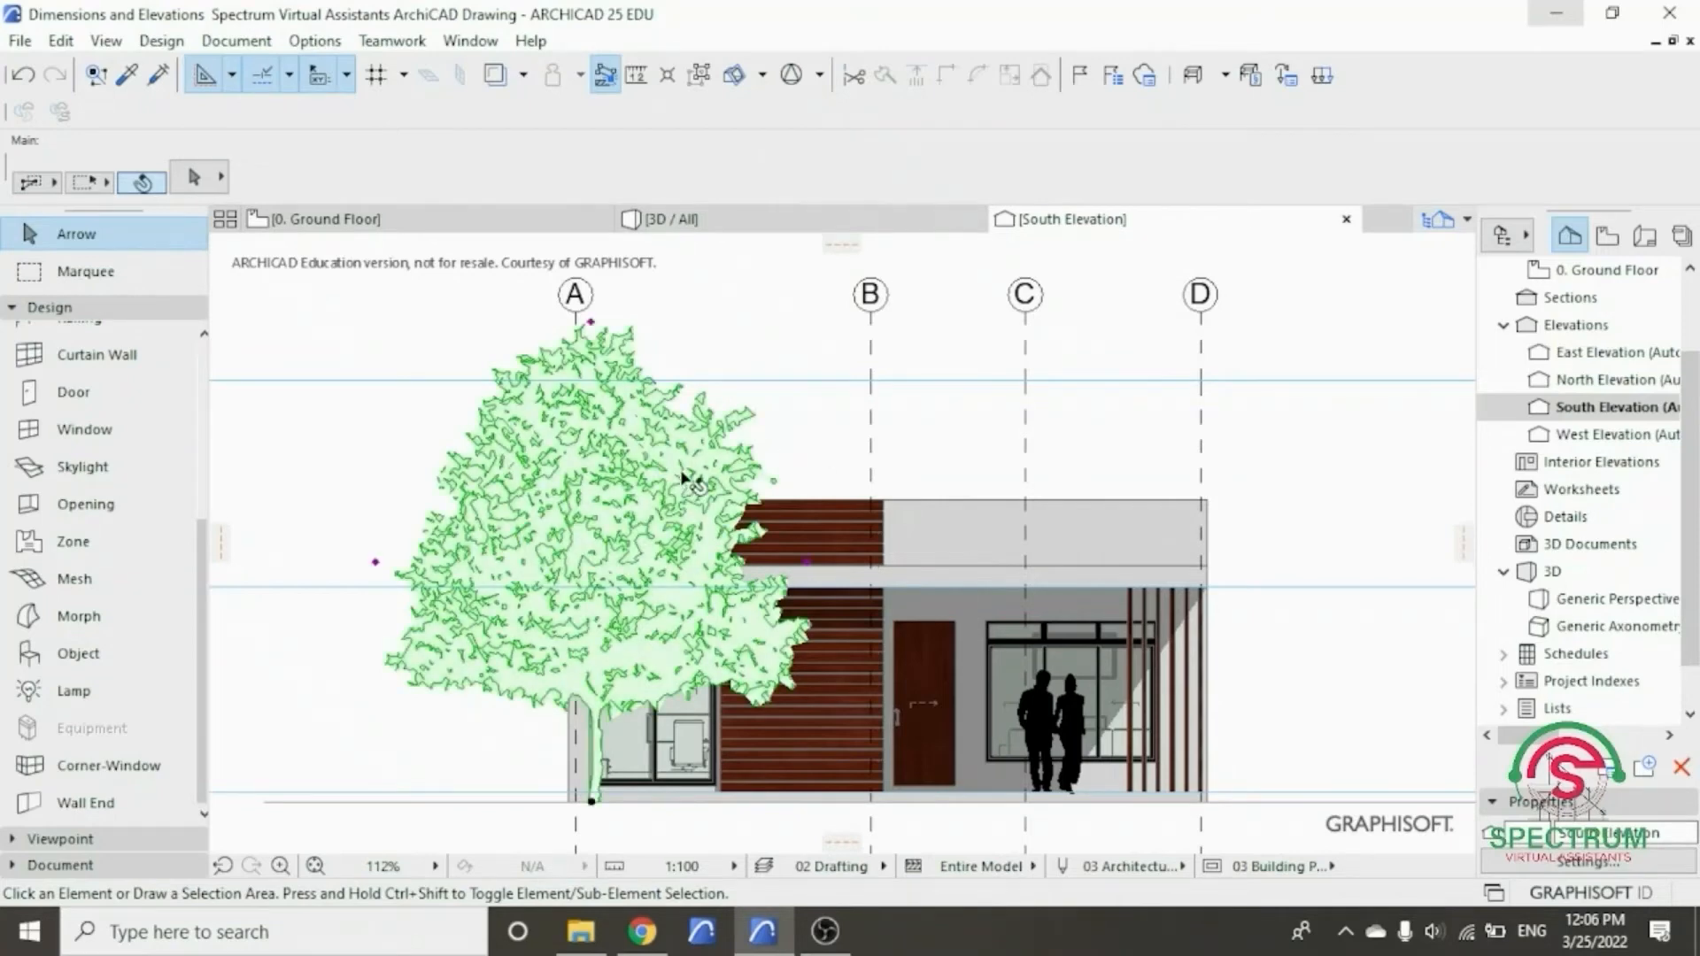
right_click(794, 430)
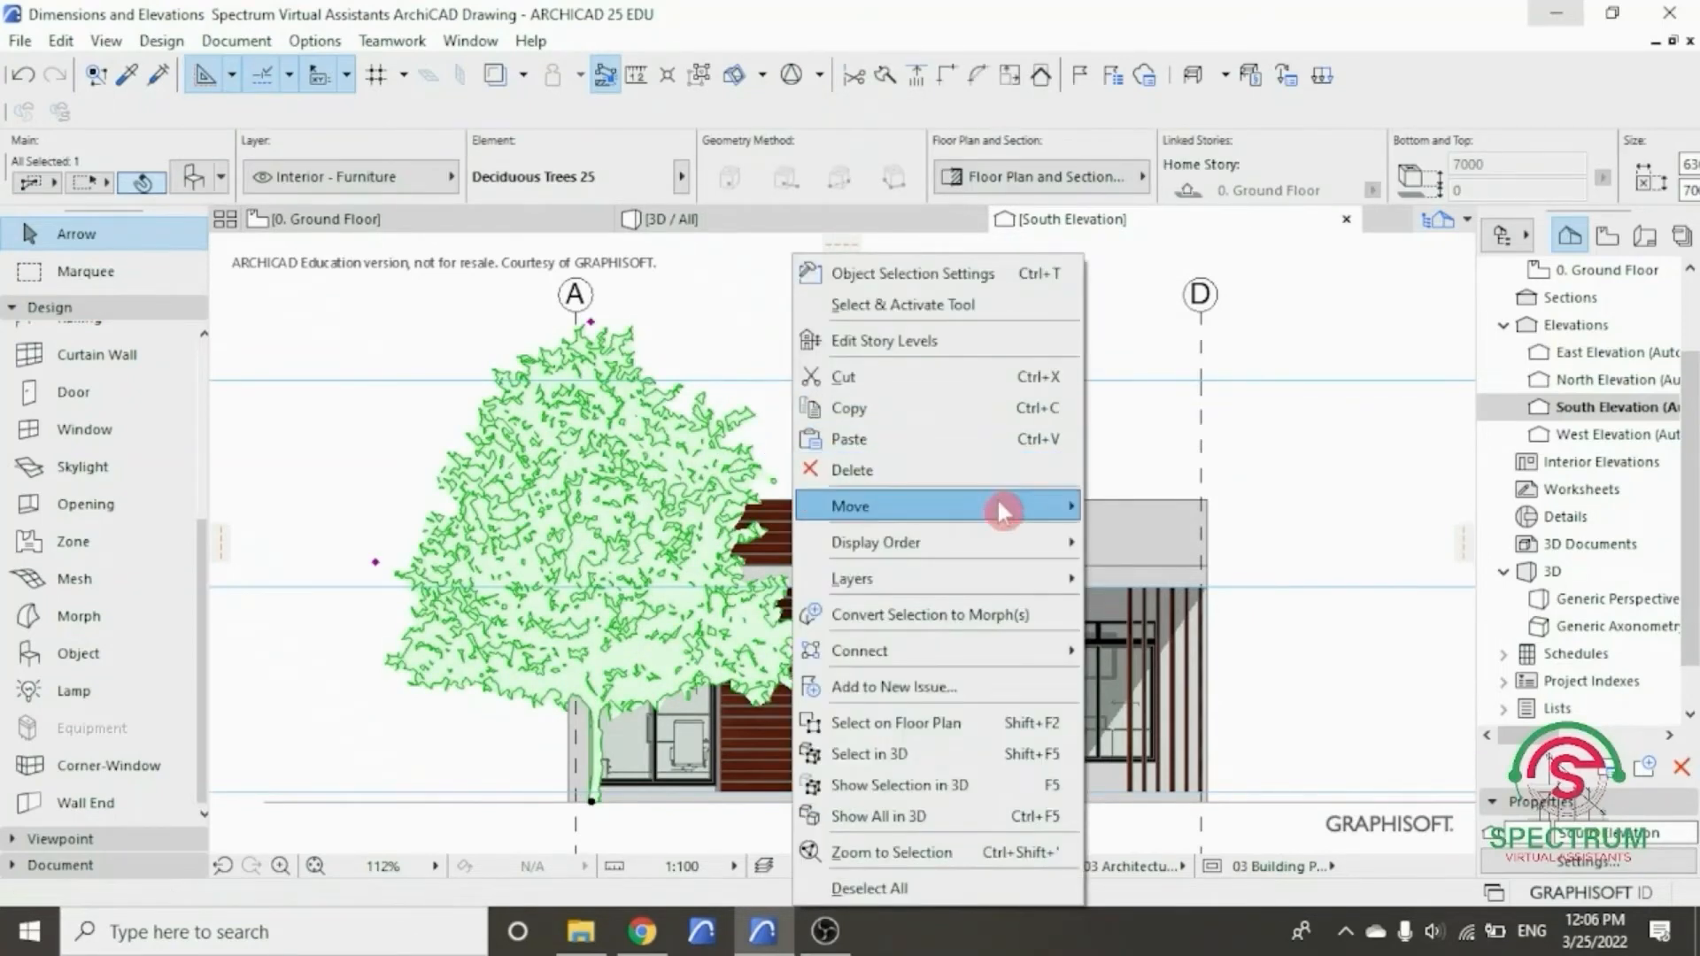
mouse_move(1000, 528)
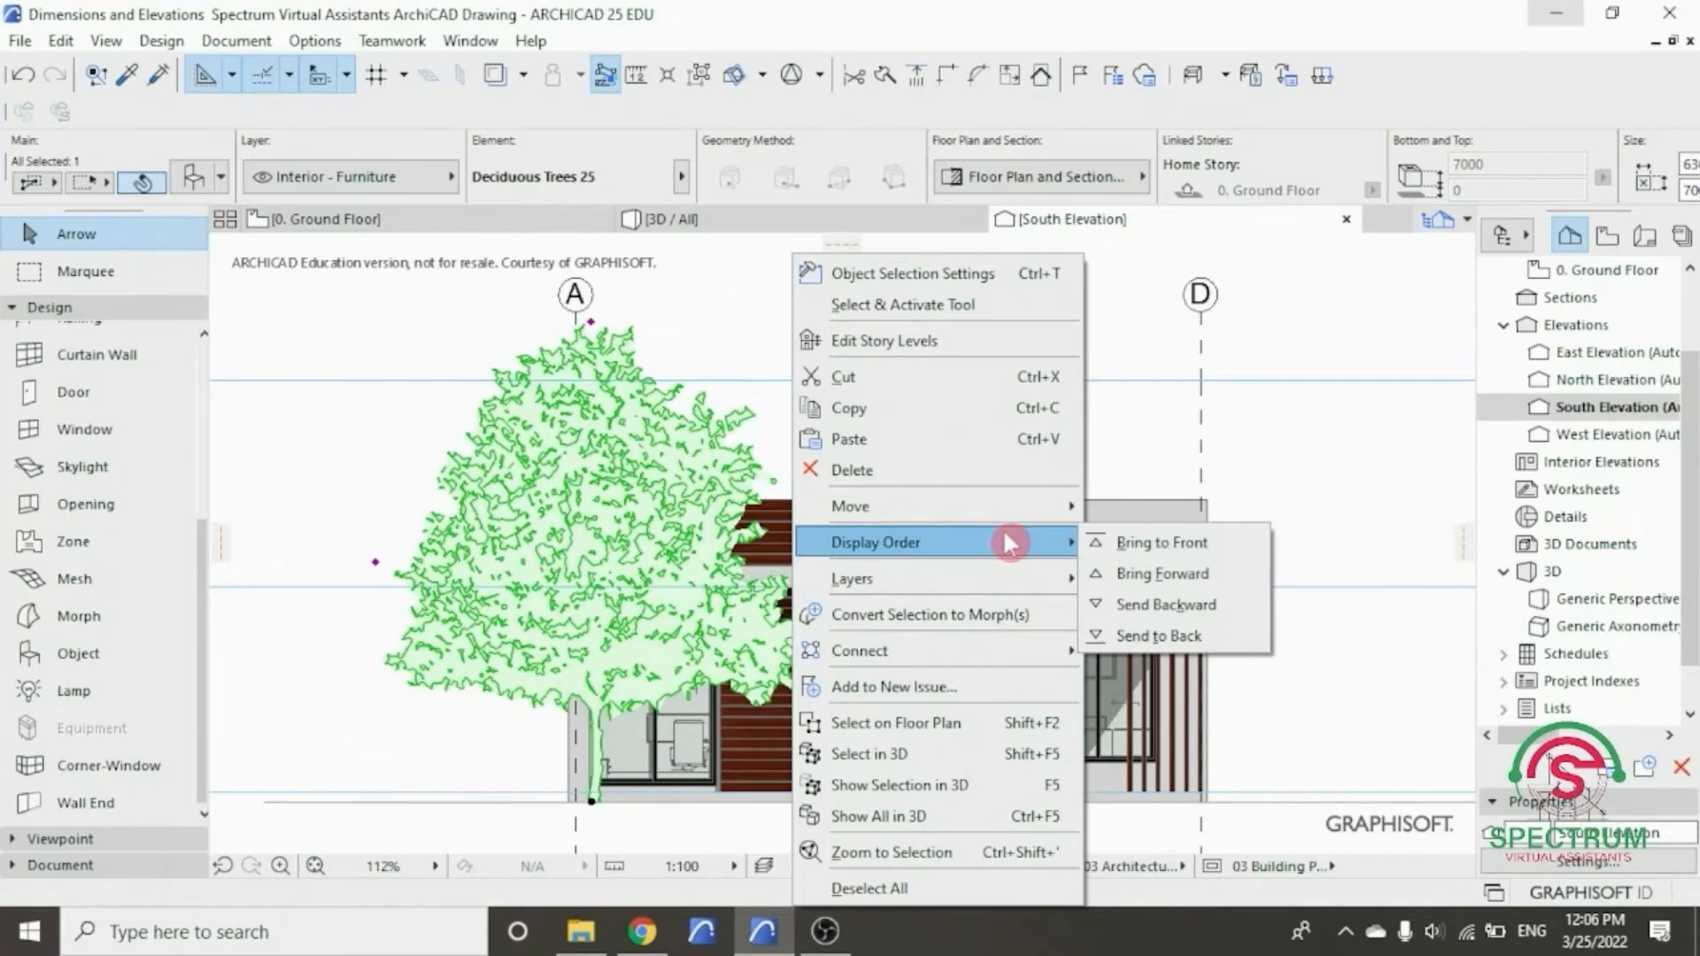
left_click(1160, 609)
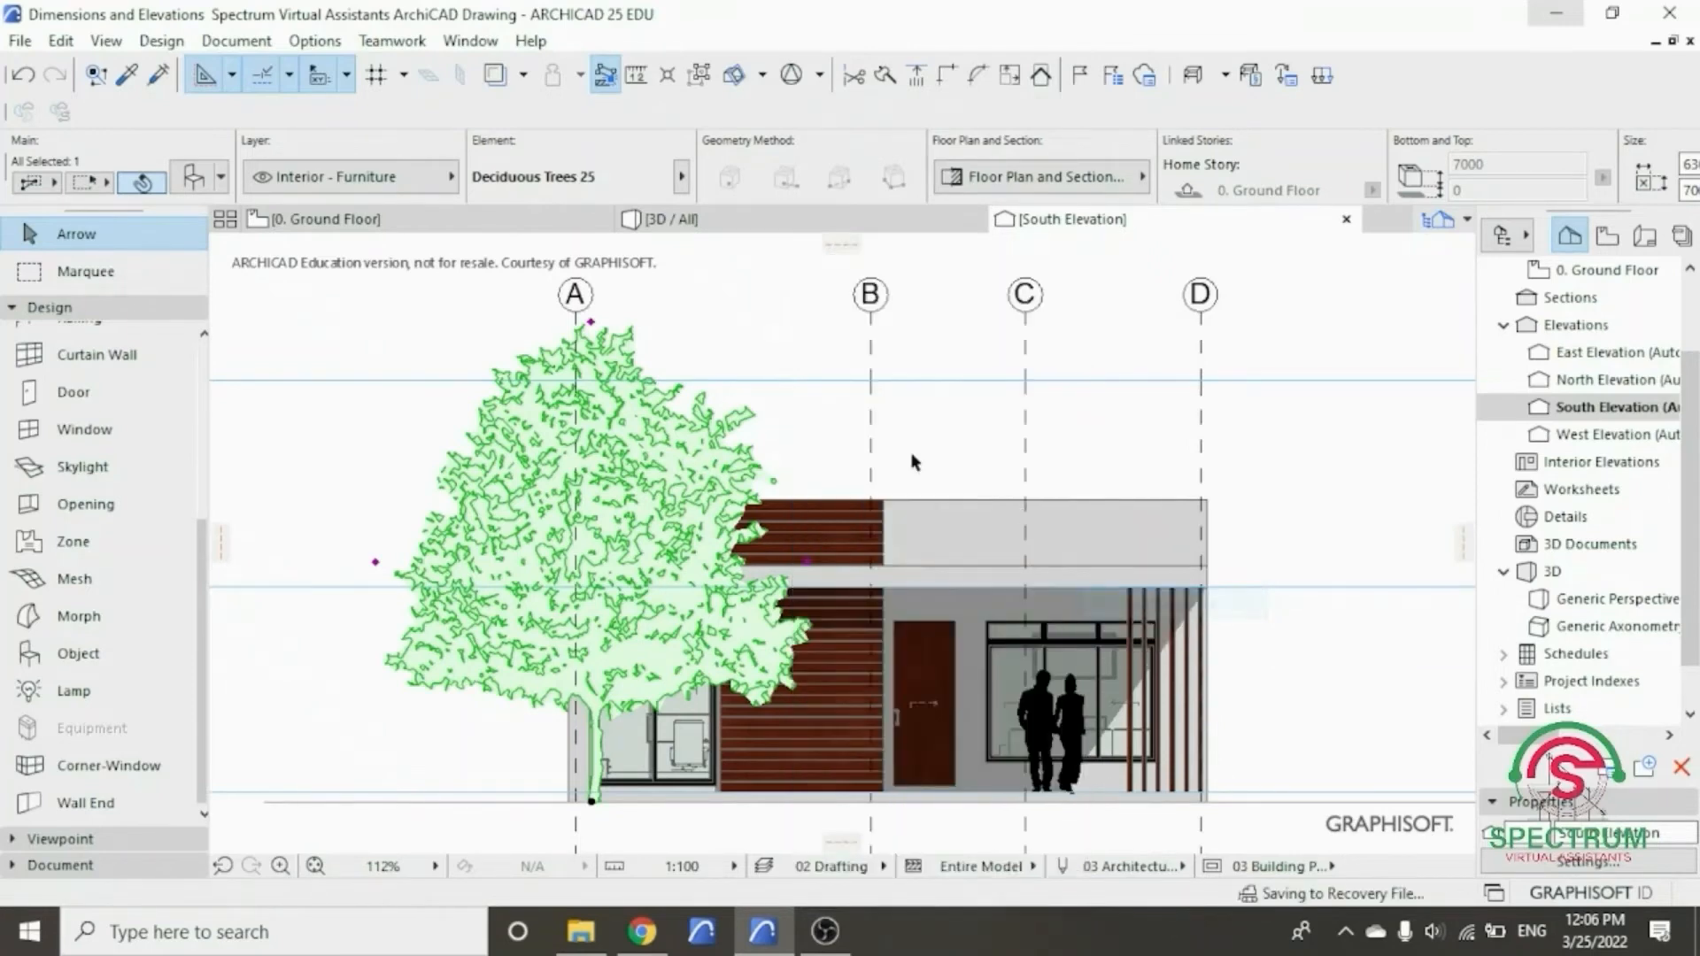
right_click(808, 411)
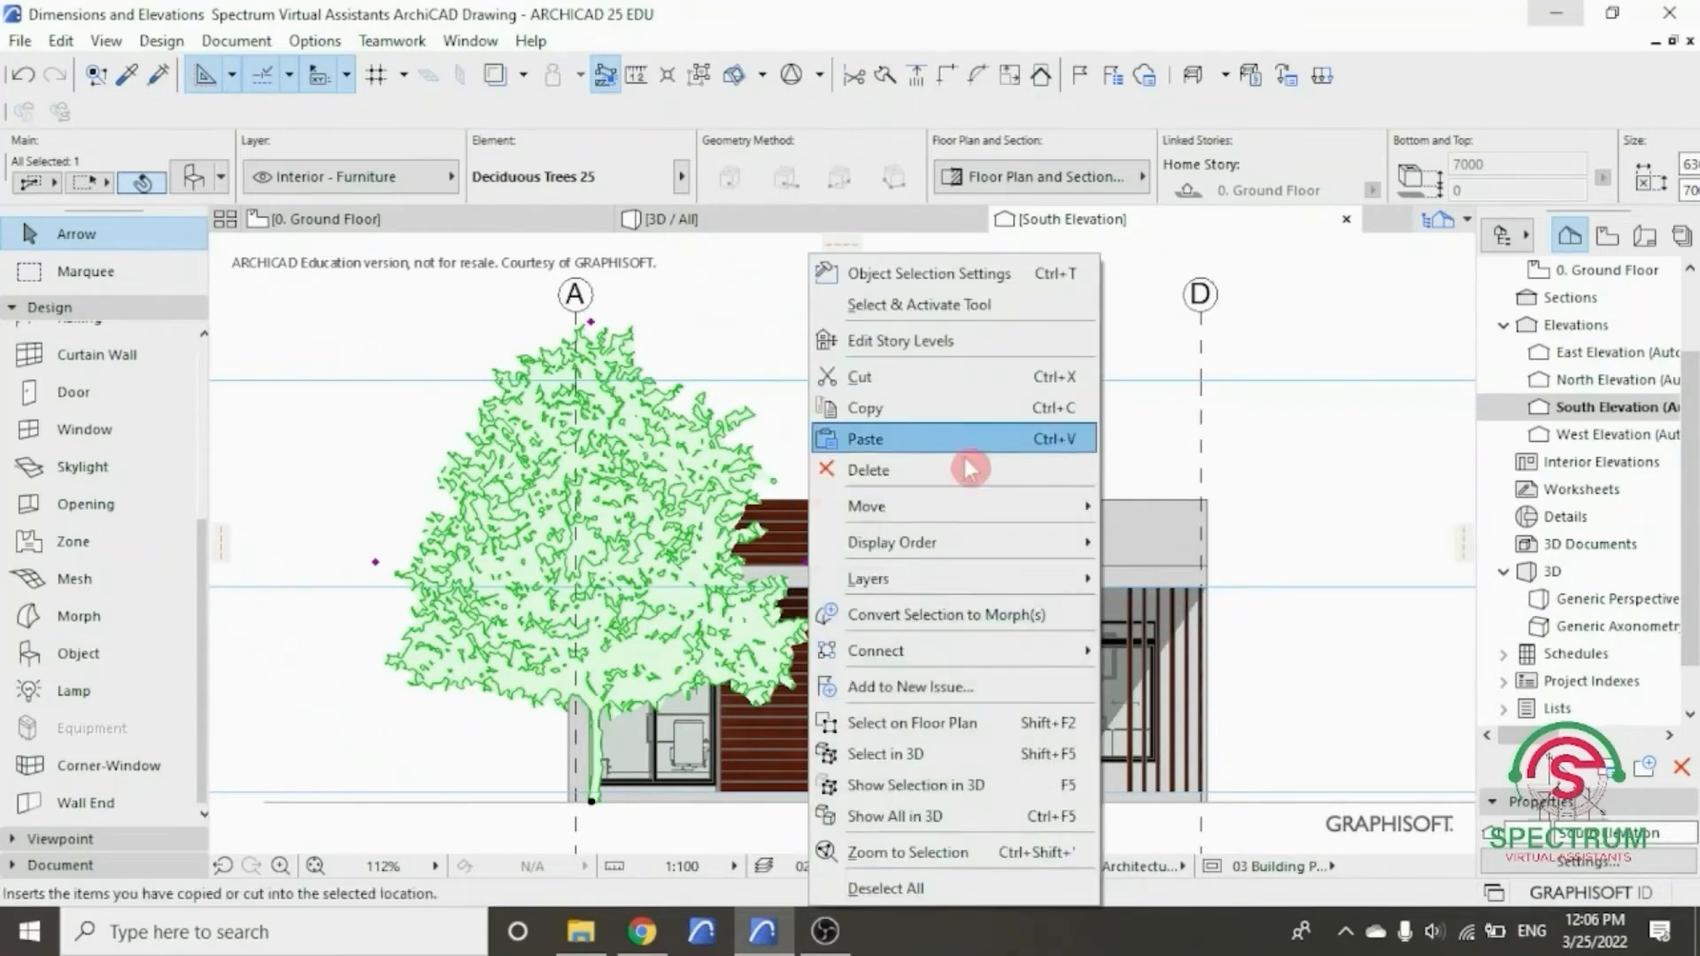
mouse_move(974, 539)
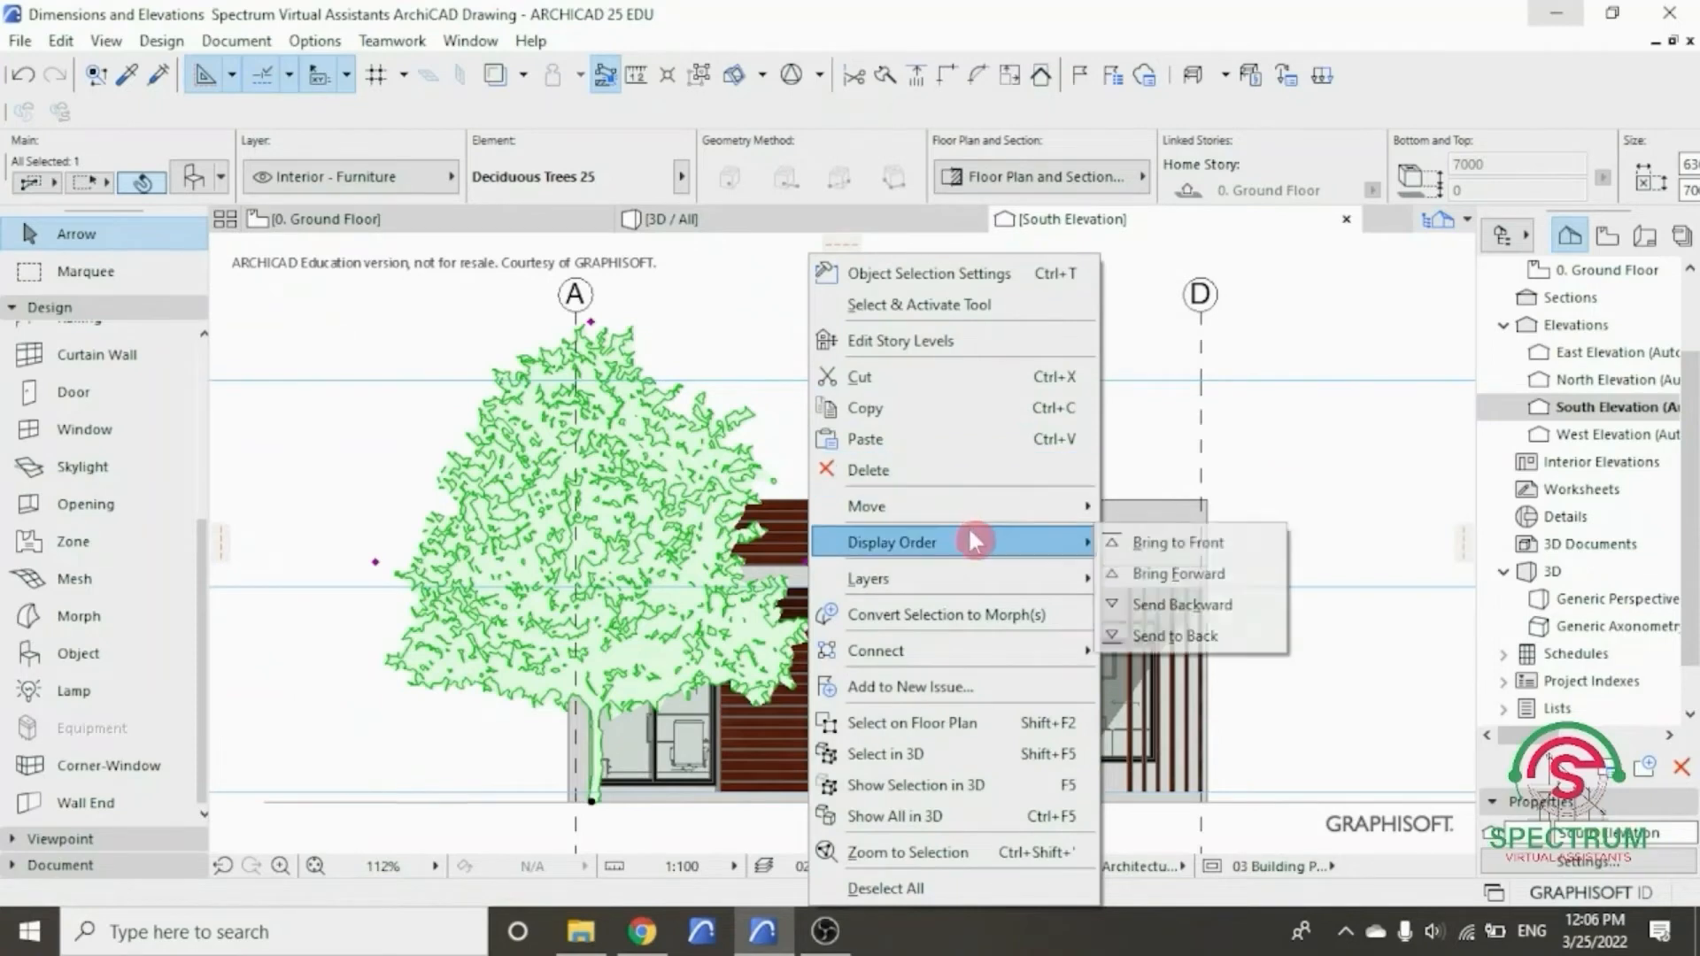
left_click(1201, 604)
left_click(1292, 461)
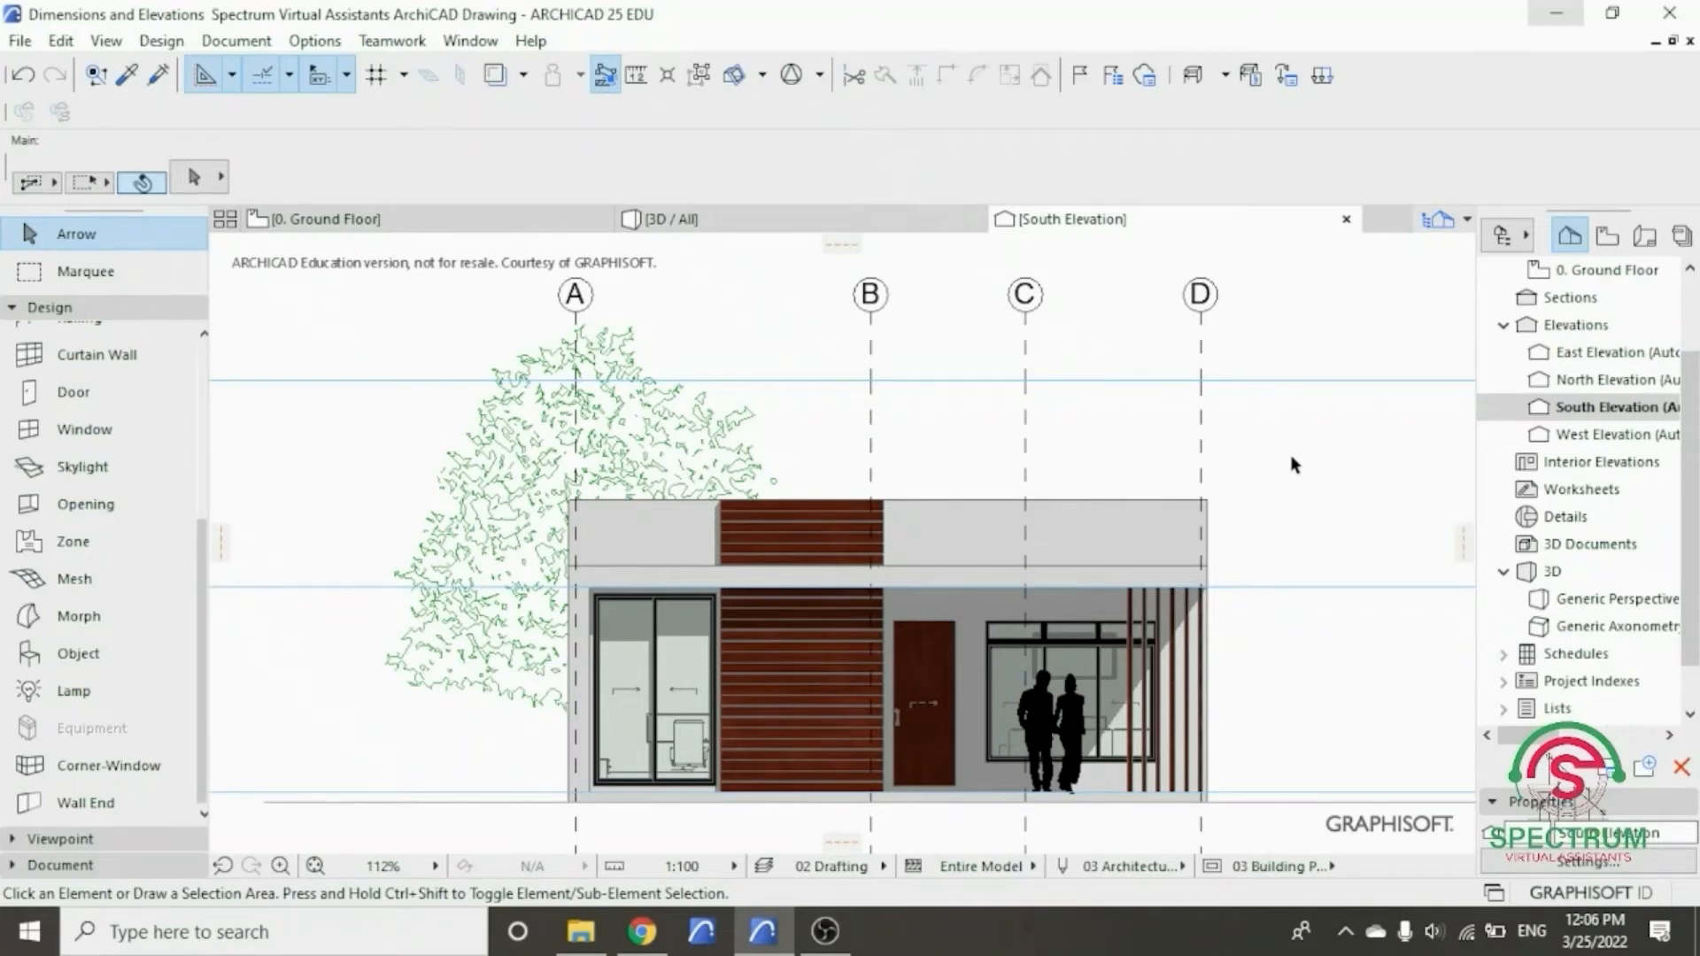
- Drag a copy of the tree horizontally from grid A to a position between grids C and D
left_click(646, 469)
right_click(729, 294)
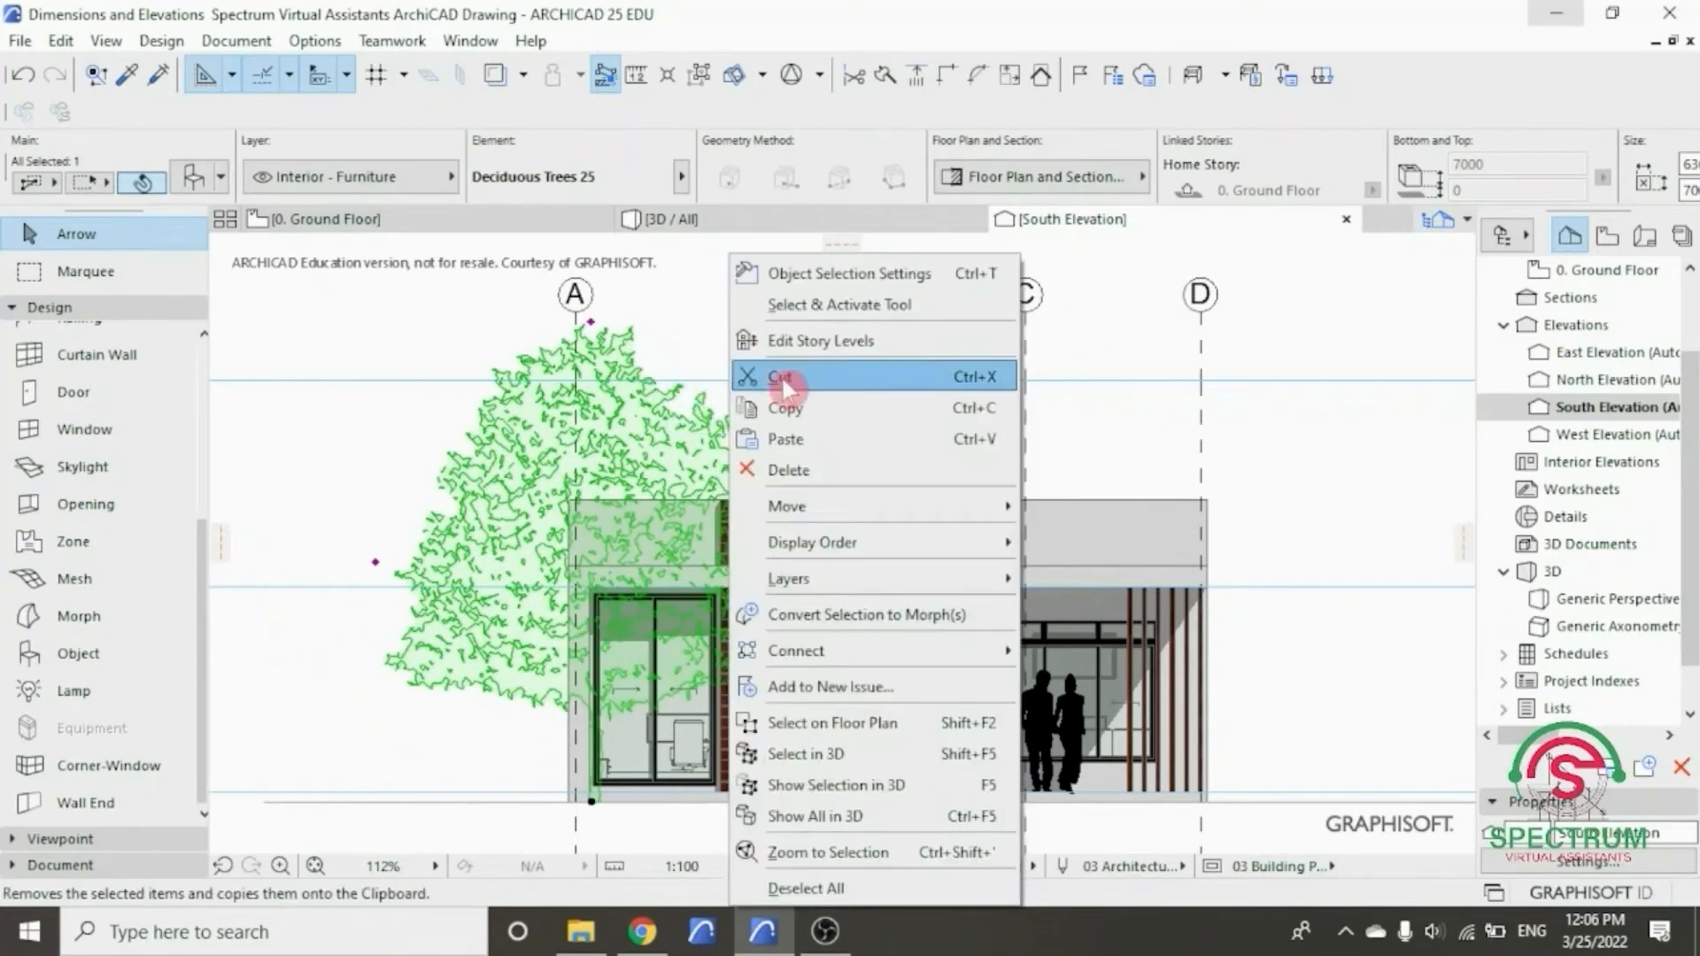
mouse_move(805, 507)
left_click(1106, 637)
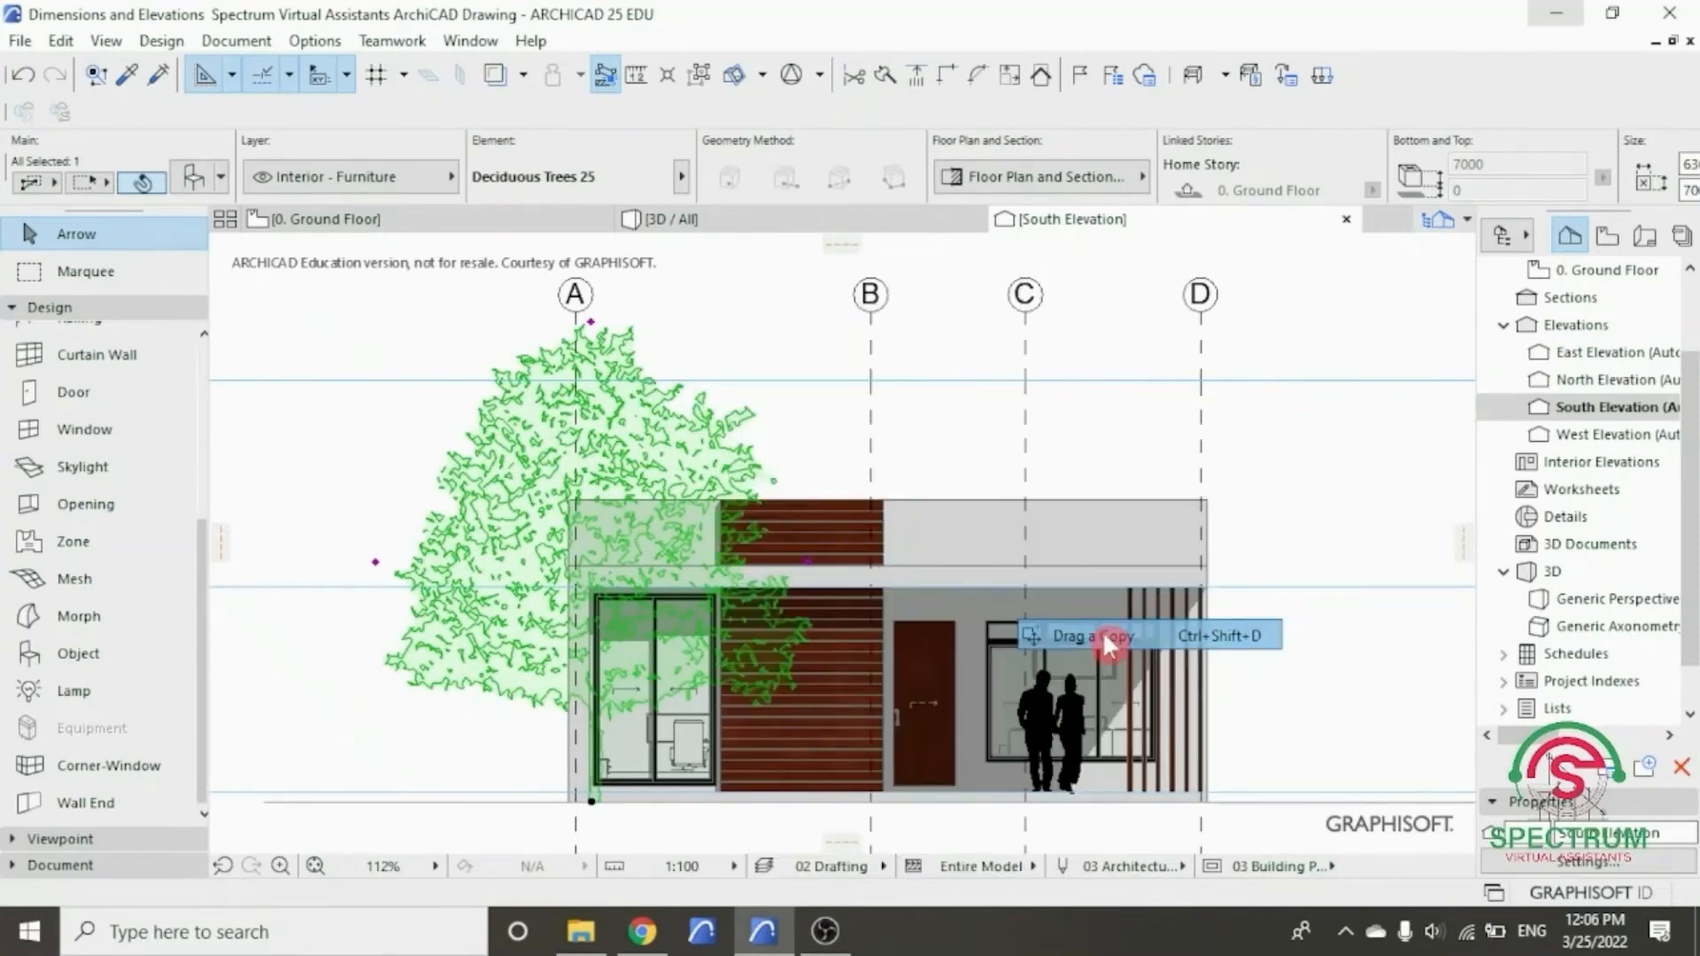
left_click(588, 473)
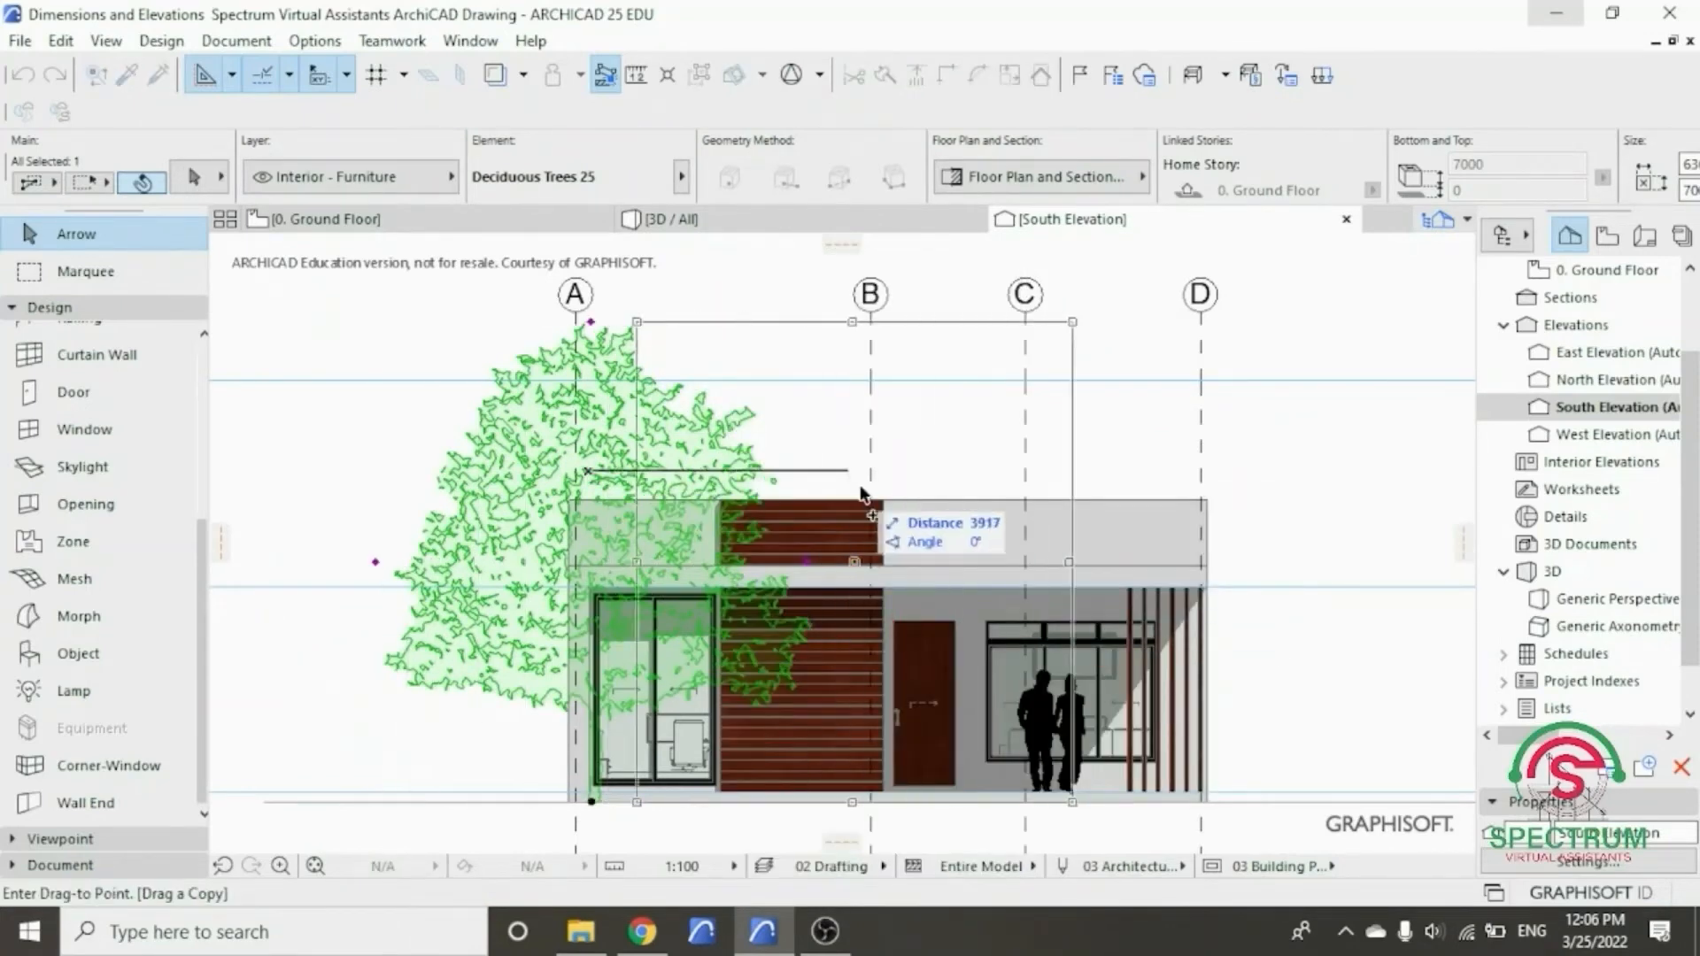
left_click(1148, 485)
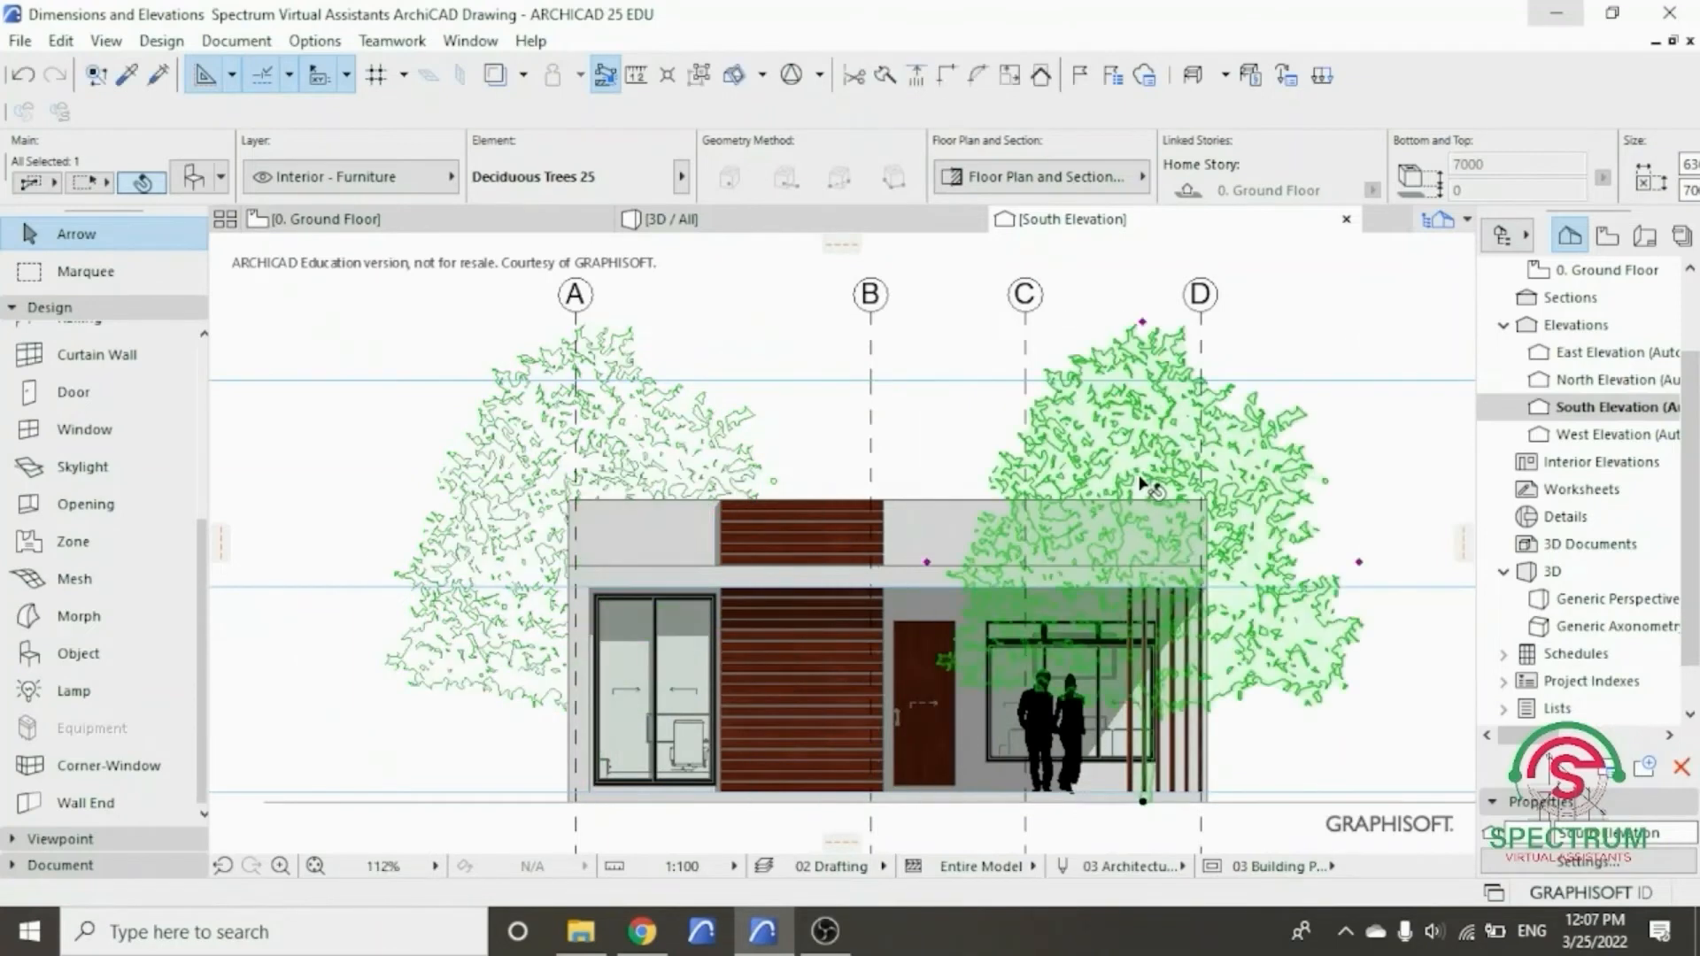
- Change the copied tree's 2D symbol type to Type 23 and accept the settings
right_click(919, 433)
left_click(1022, 267)
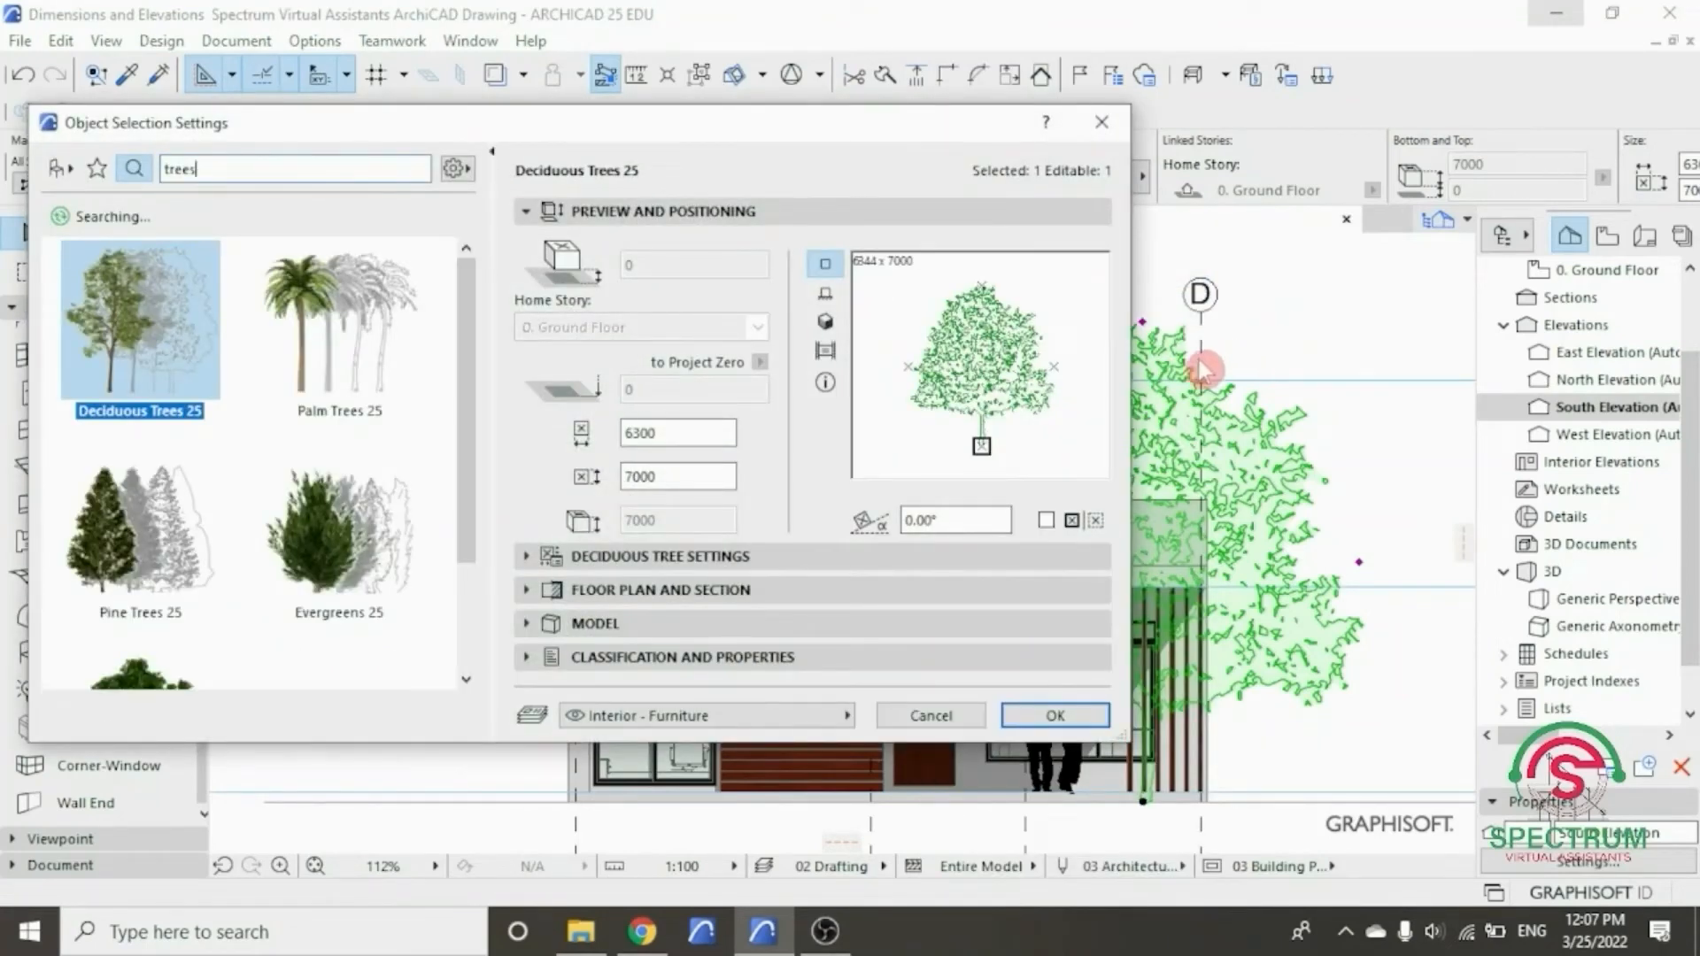
left_click(785, 558)
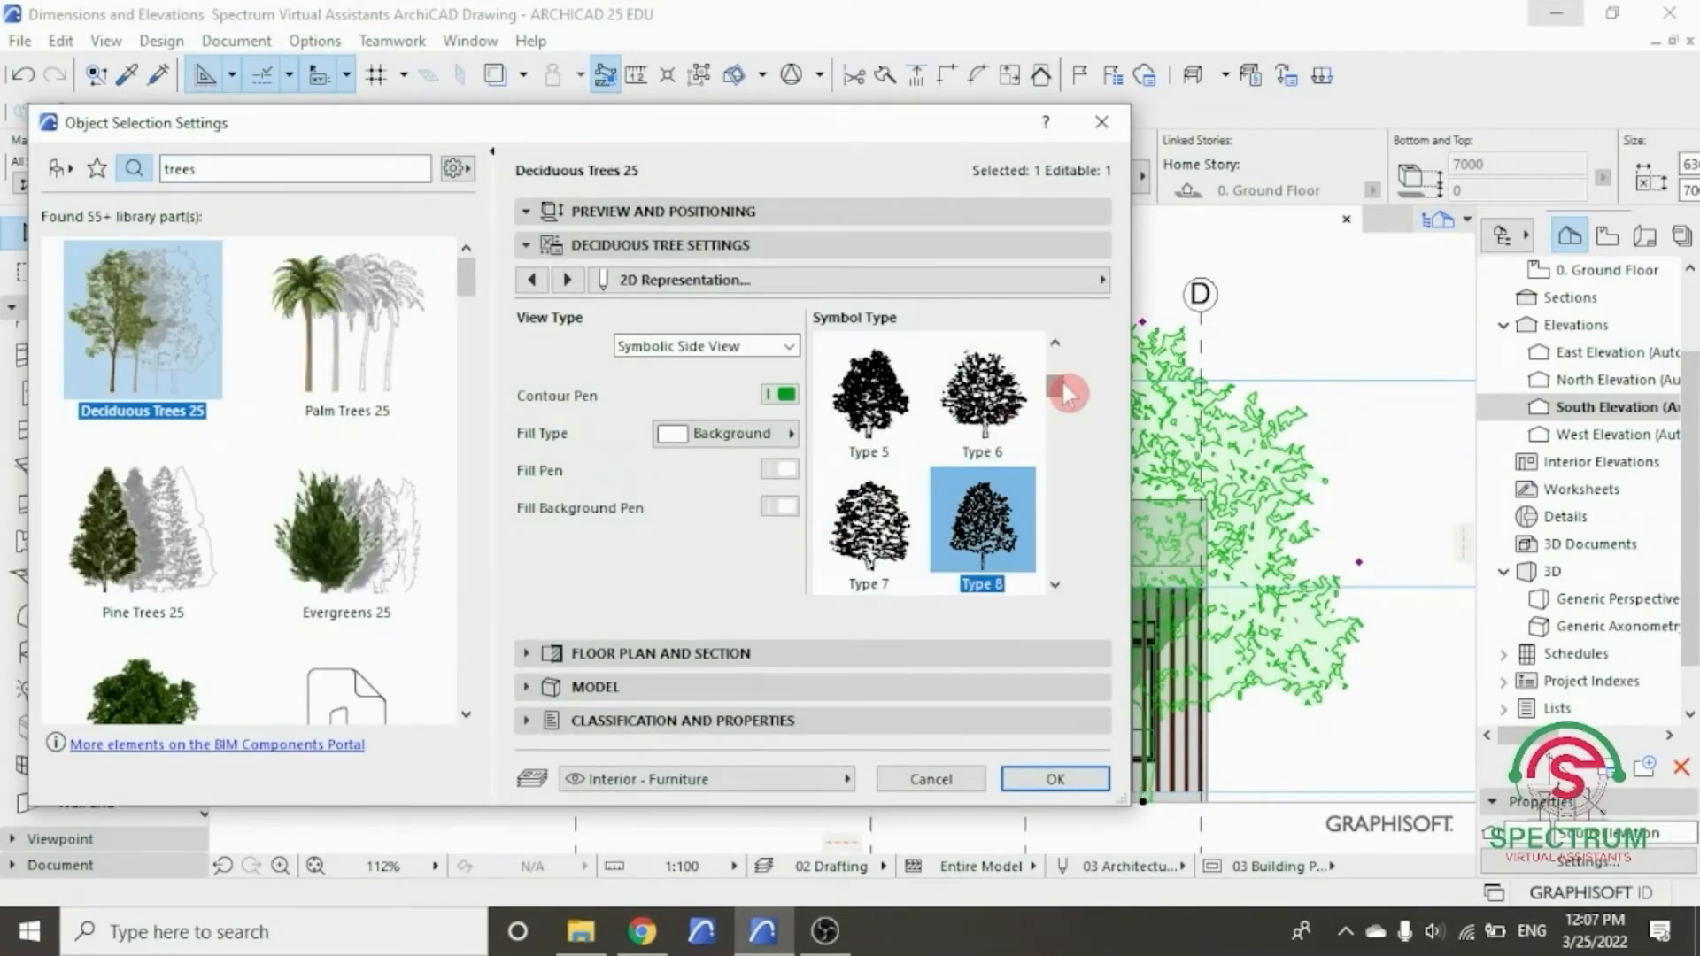
left_click_drag(1062, 398, 1086, 487)
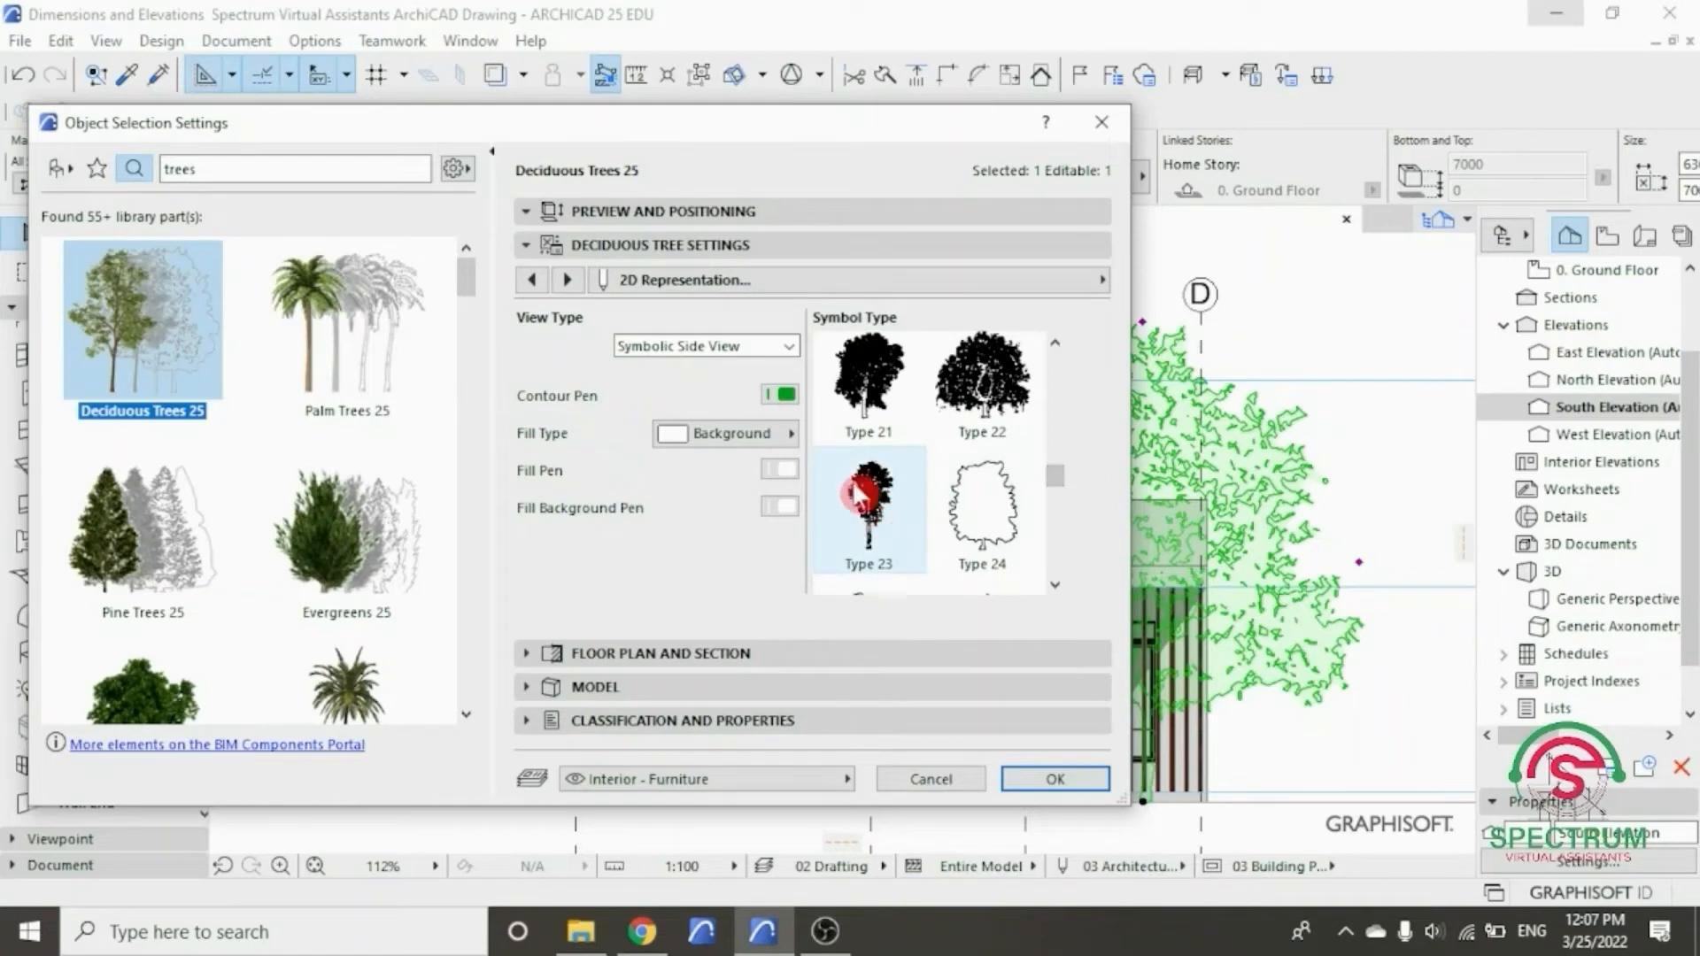
left_click(872, 512)
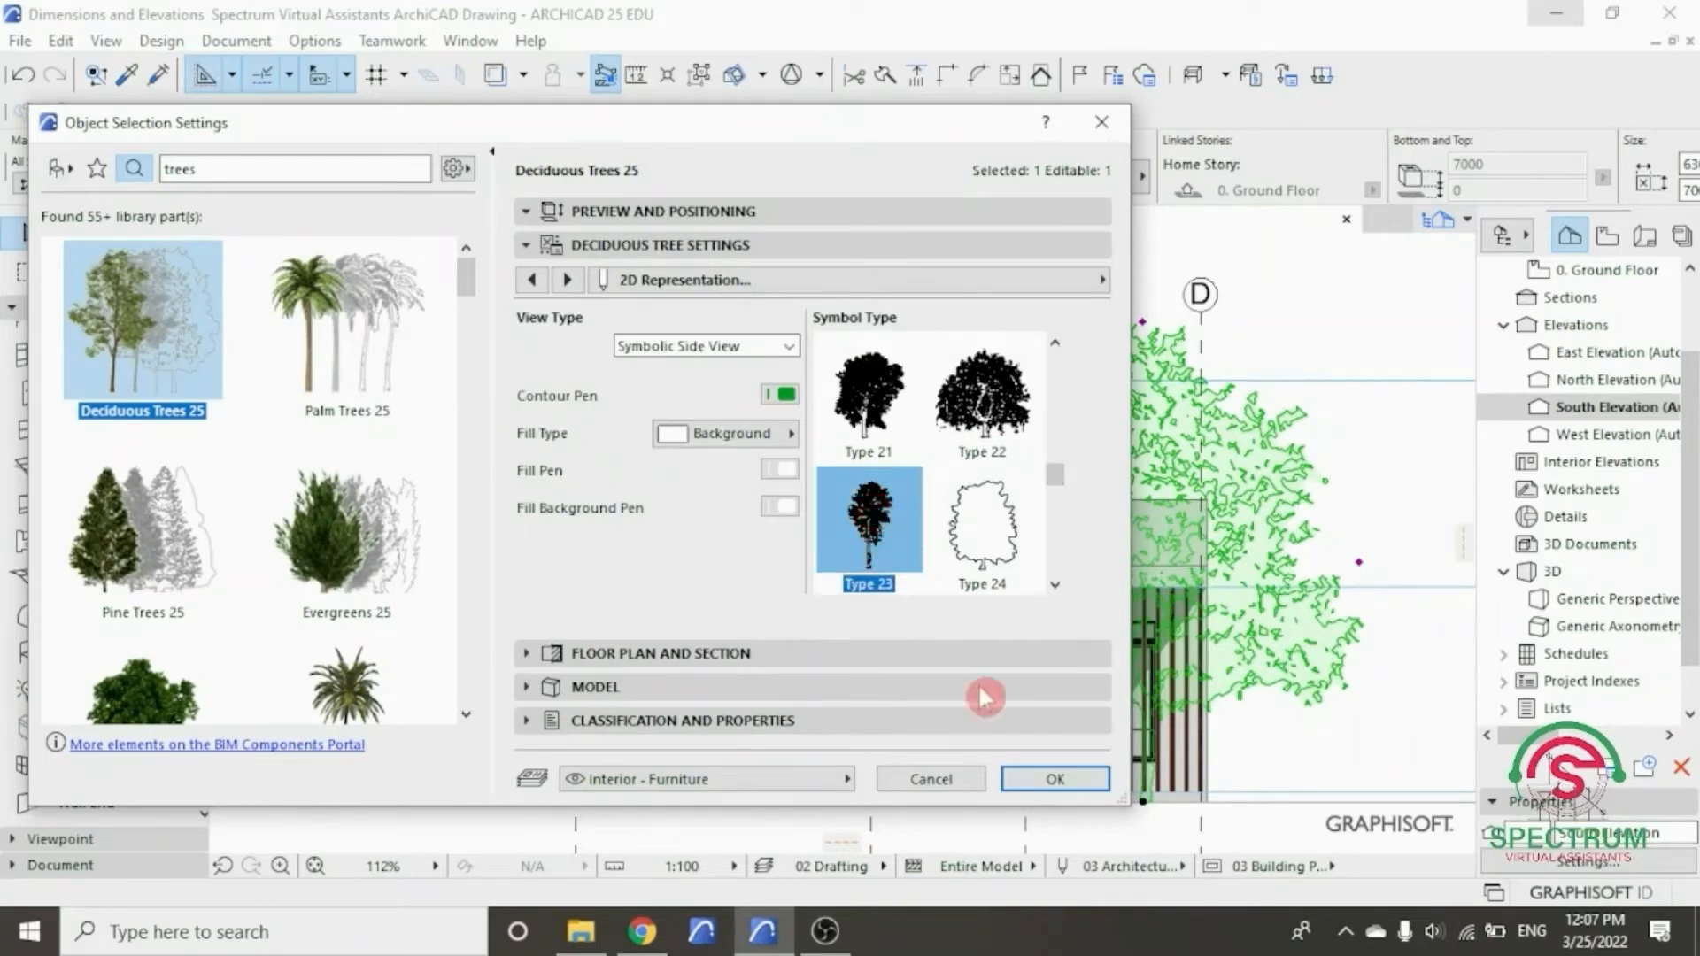
left_click(1058, 782)
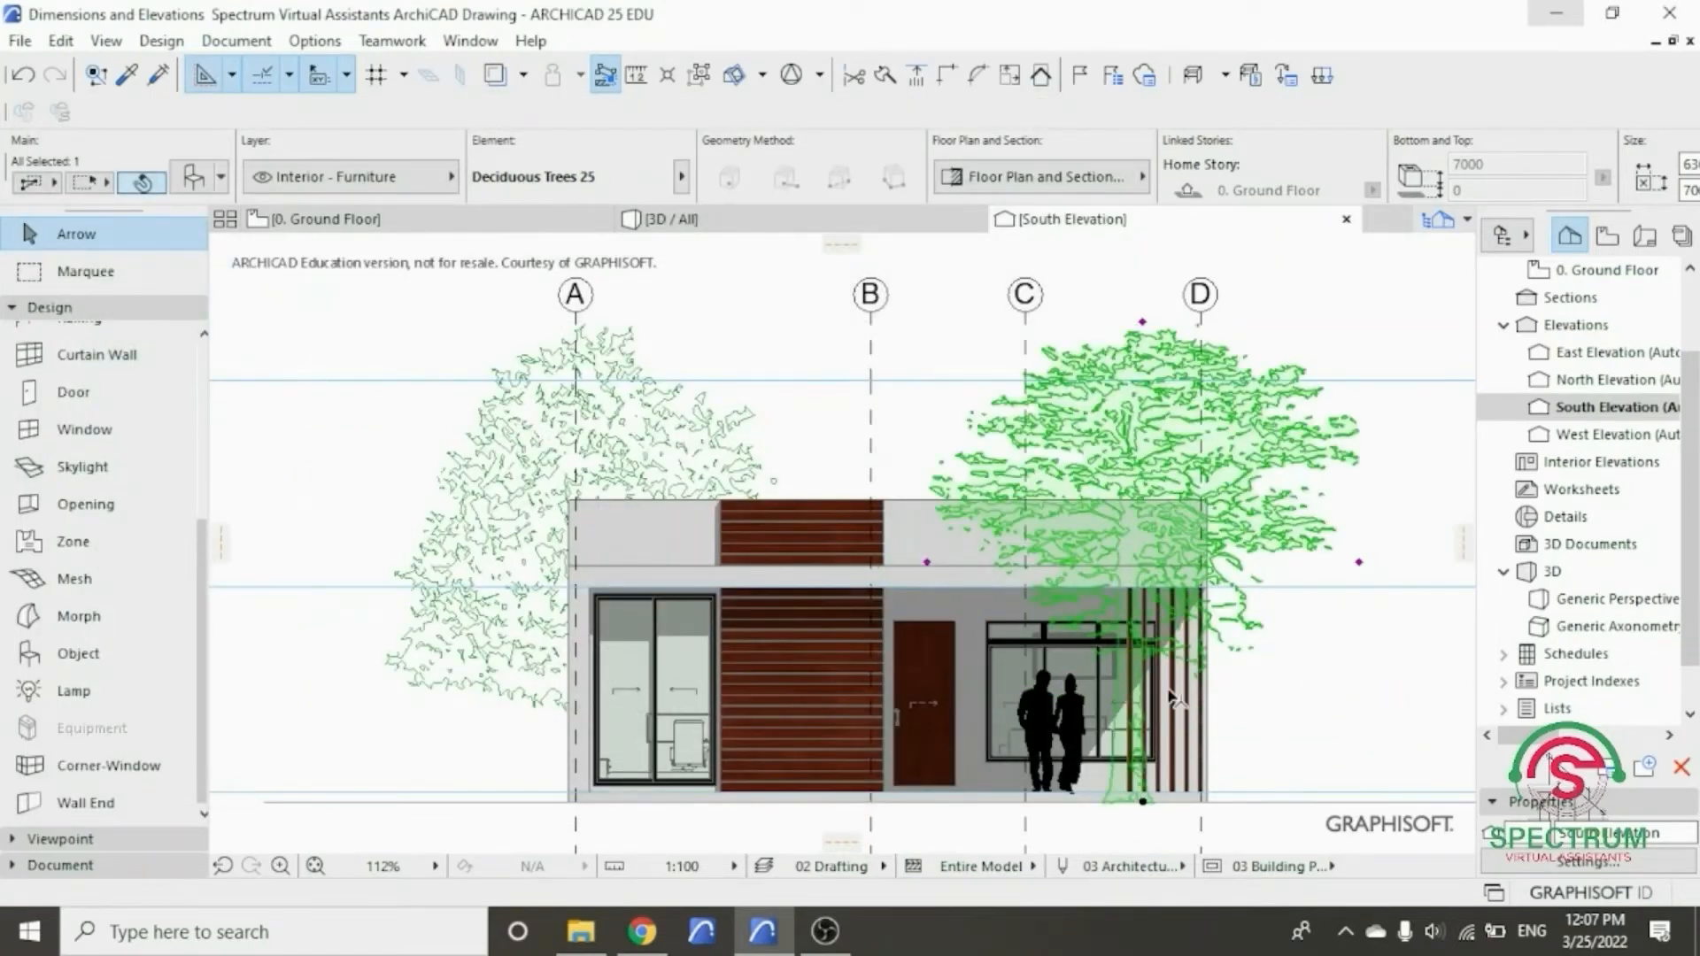
- Stretch the copied tree upward from its top node to a height of about 8700 and deselect it
scroll(1162, 700, "down", 2)
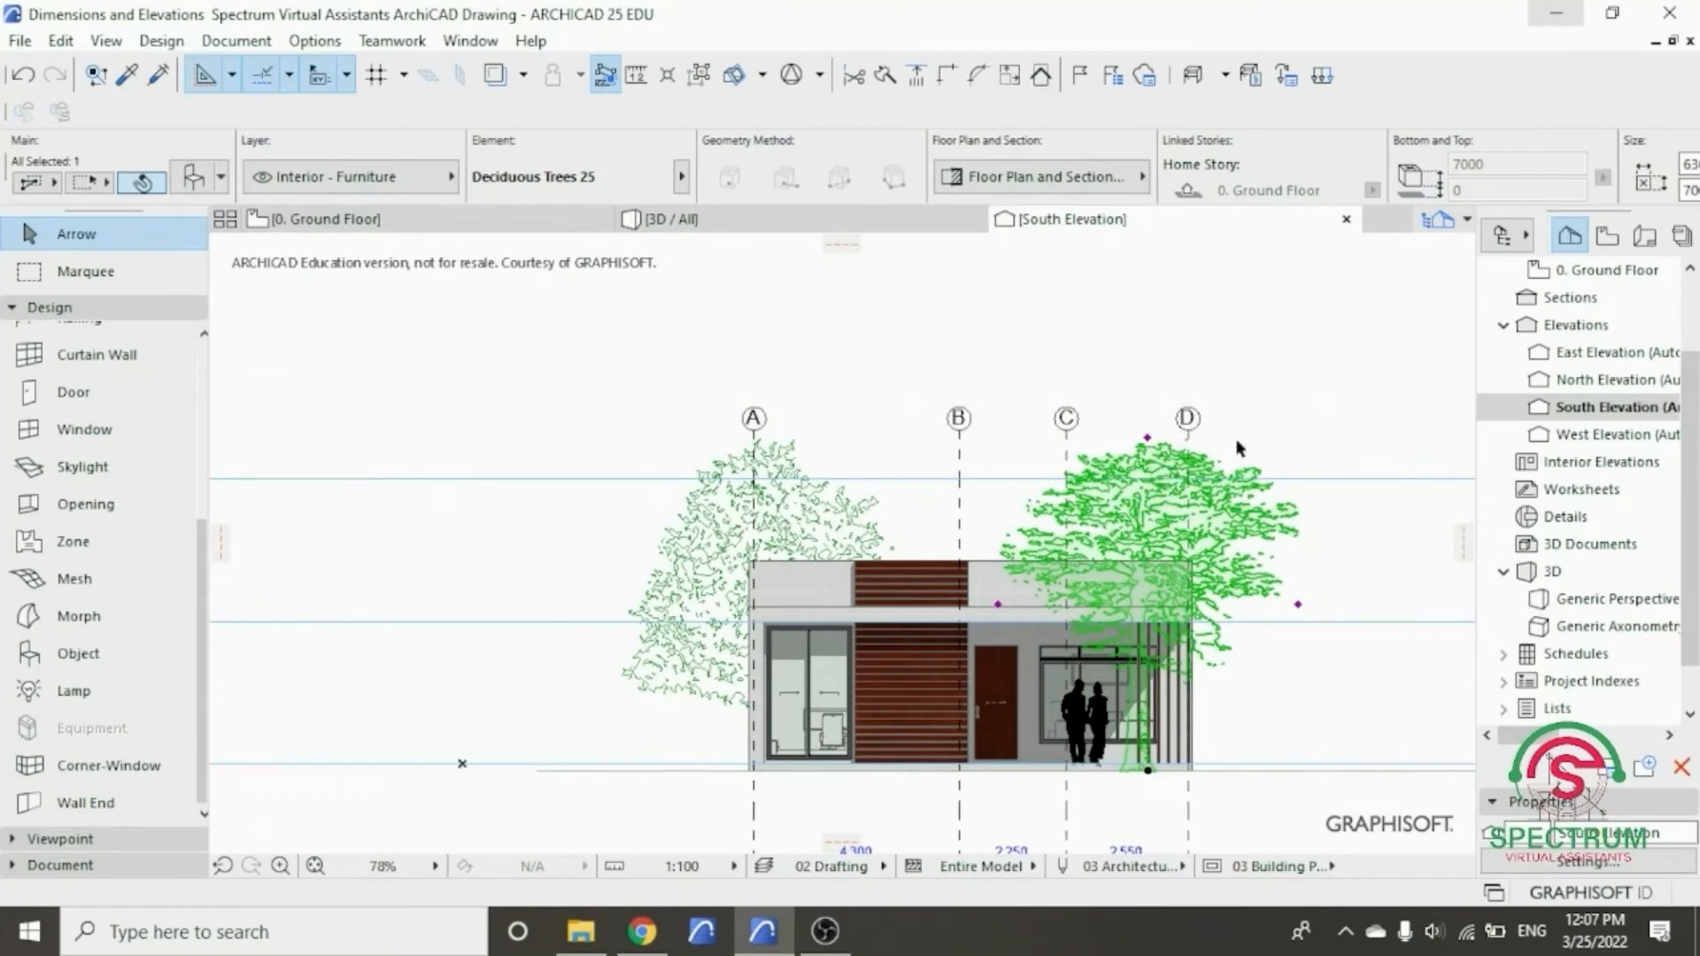
left_click(1146, 438)
left_click(1150, 353)
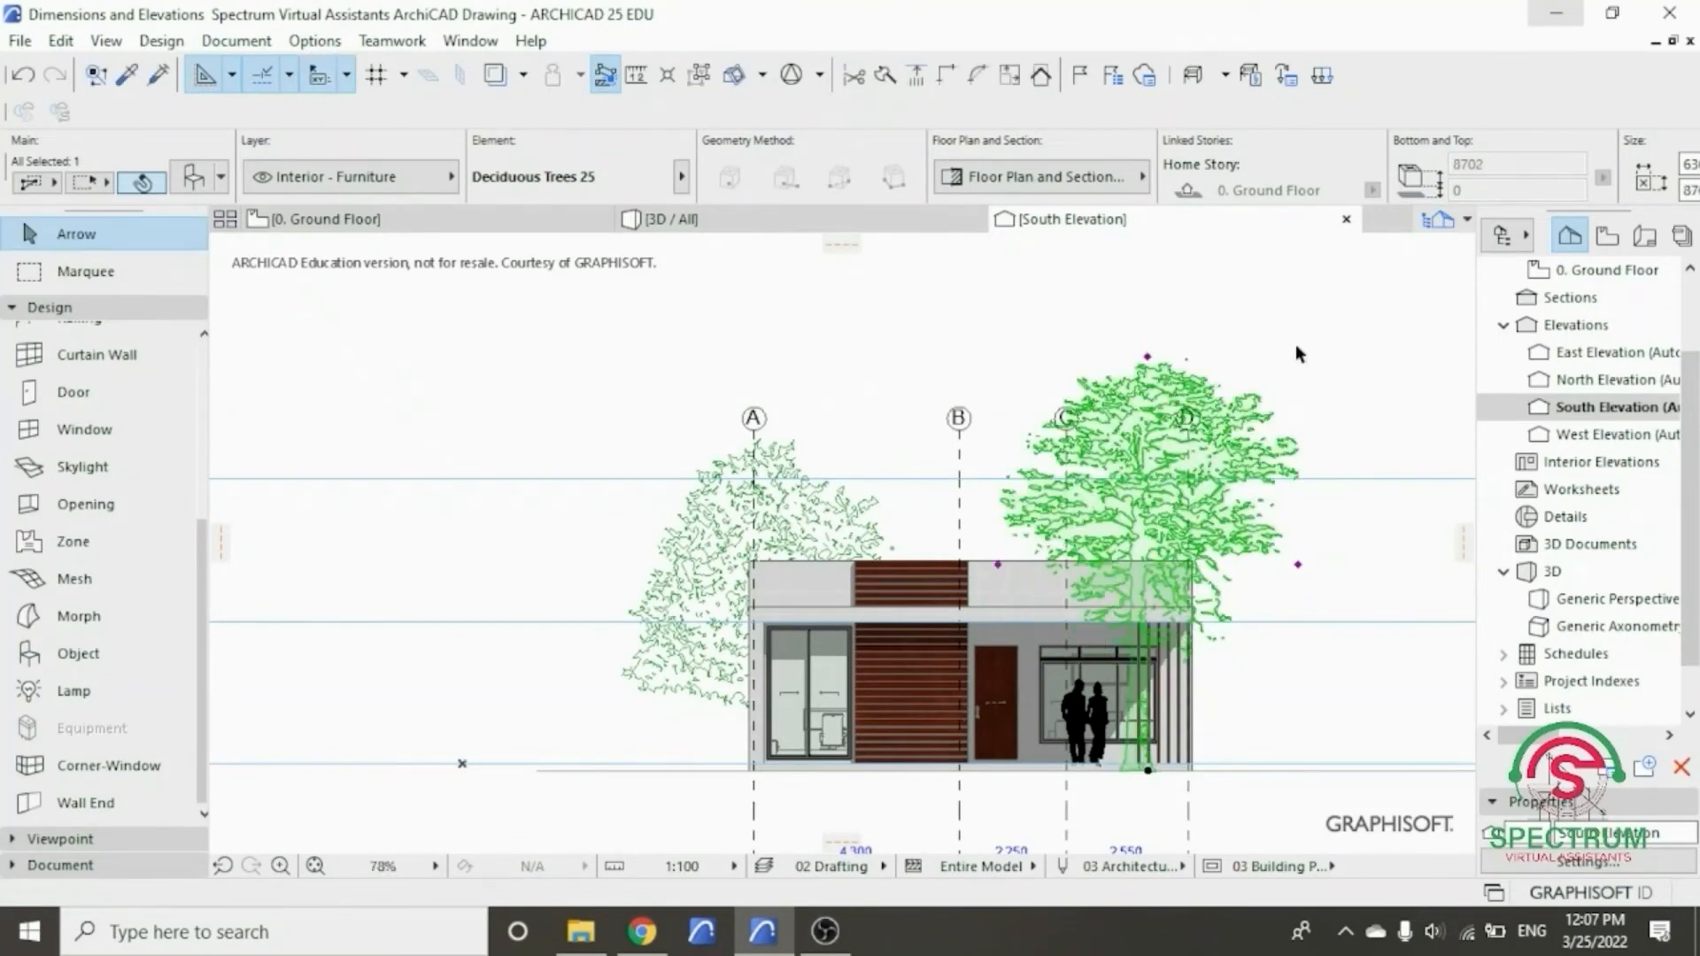
left_click(1298, 348)
- Move the tall tree between grids C and D horizontally toward grid B by about 2000
scroll(1066, 685, "up", 2)
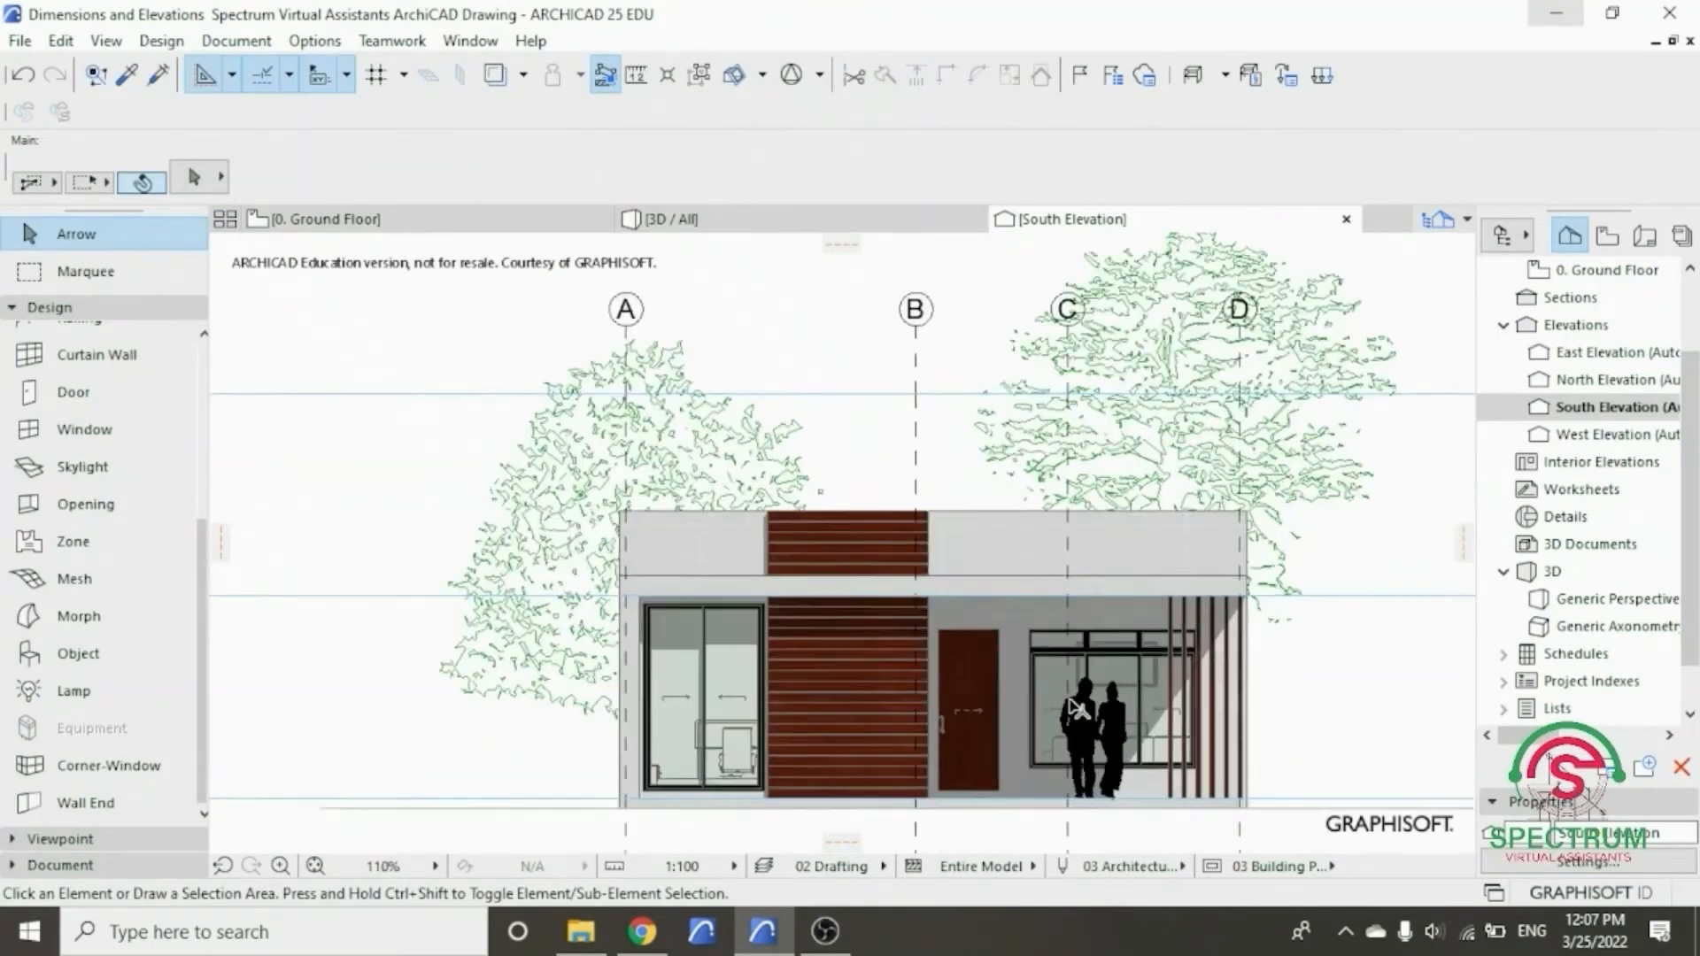
left_click(1137, 447)
right_click(775, 326)
mouse_move(917, 505)
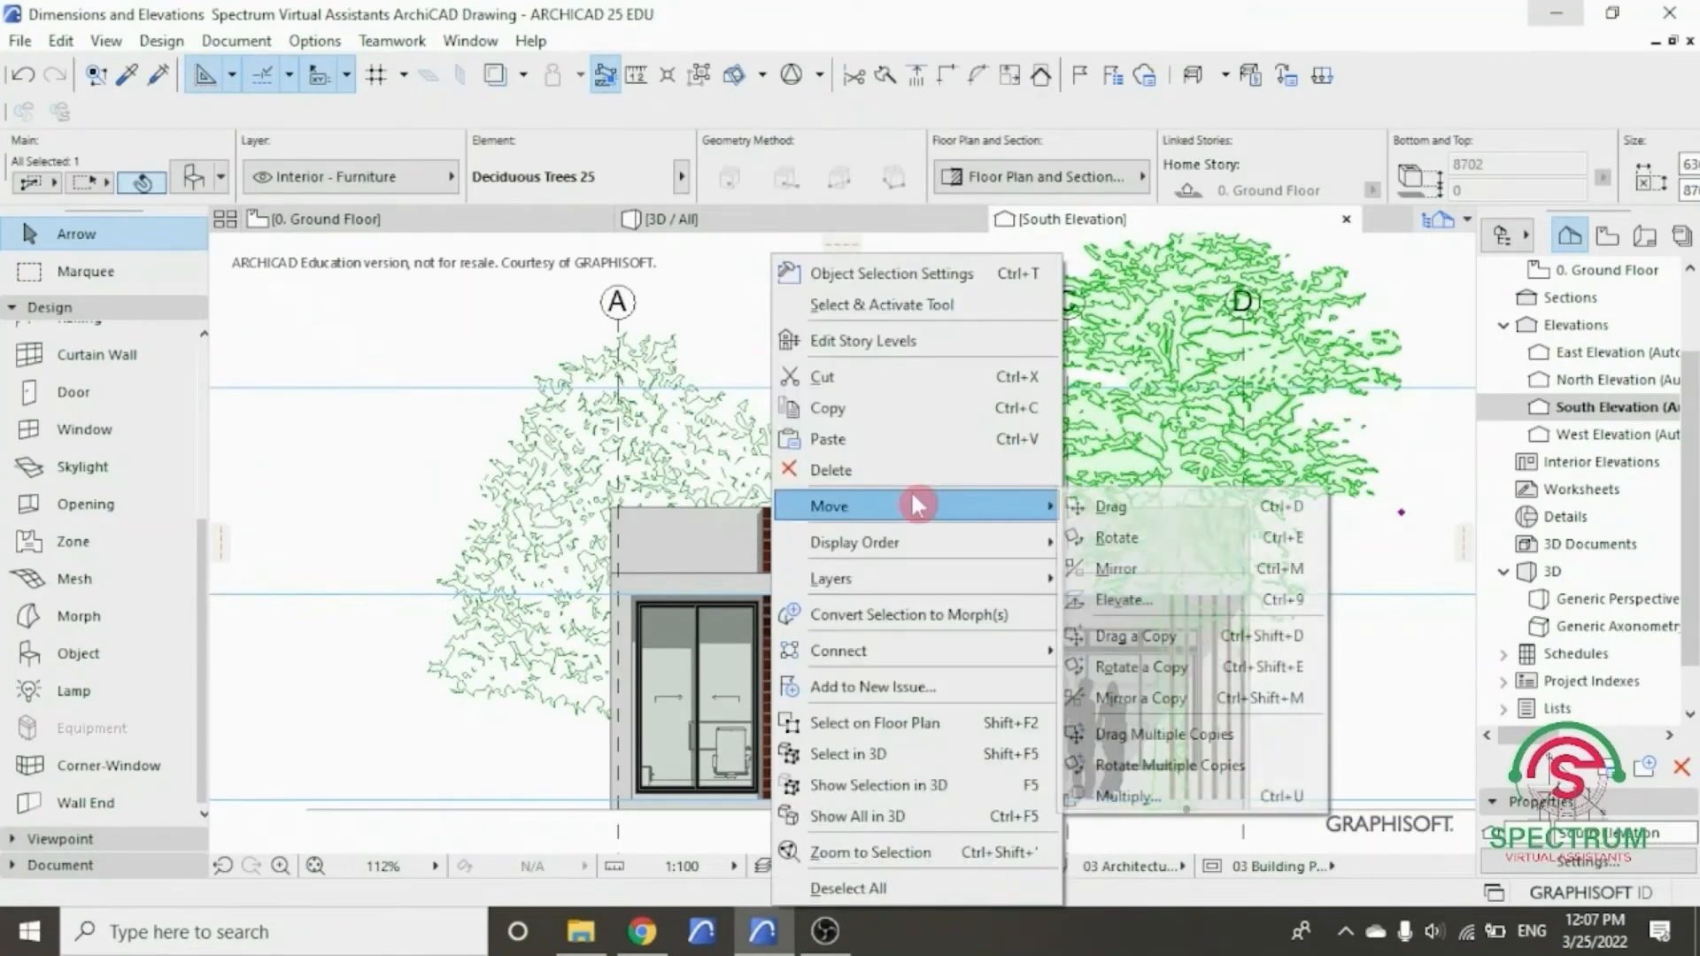
left_click(1110, 506)
left_click(1165, 466)
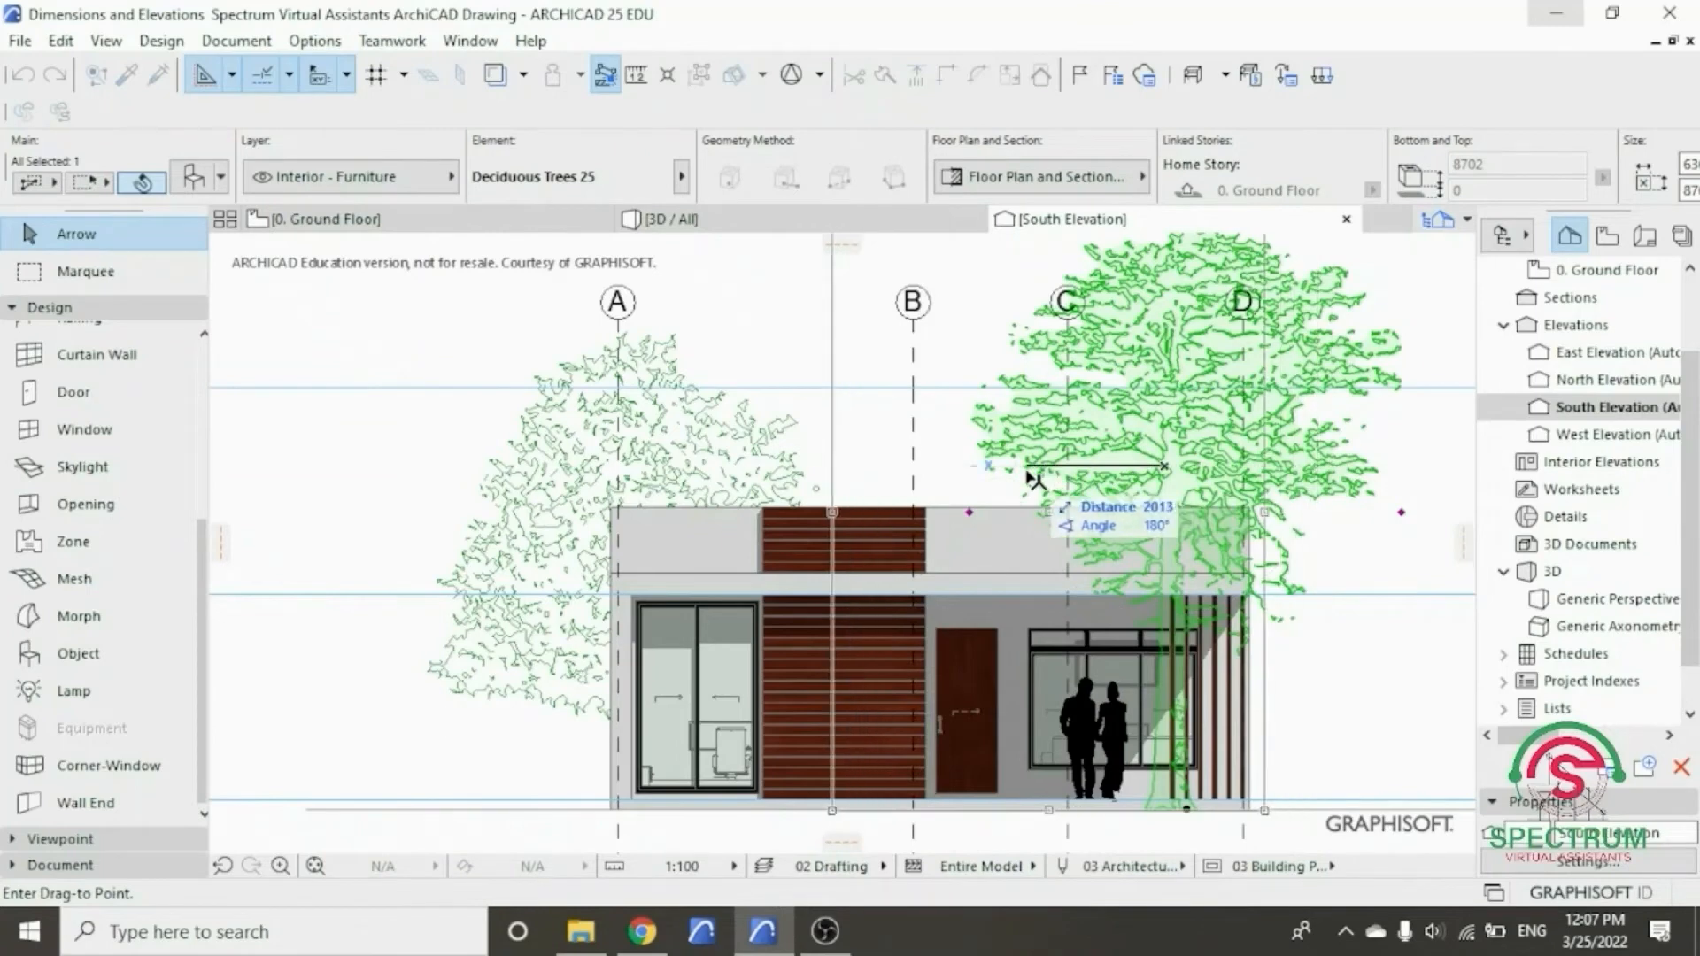
- Place a copy of the tree at grid A horizontally just beyond grid D and deselect it
left_click(616, 466)
right_click(390, 356)
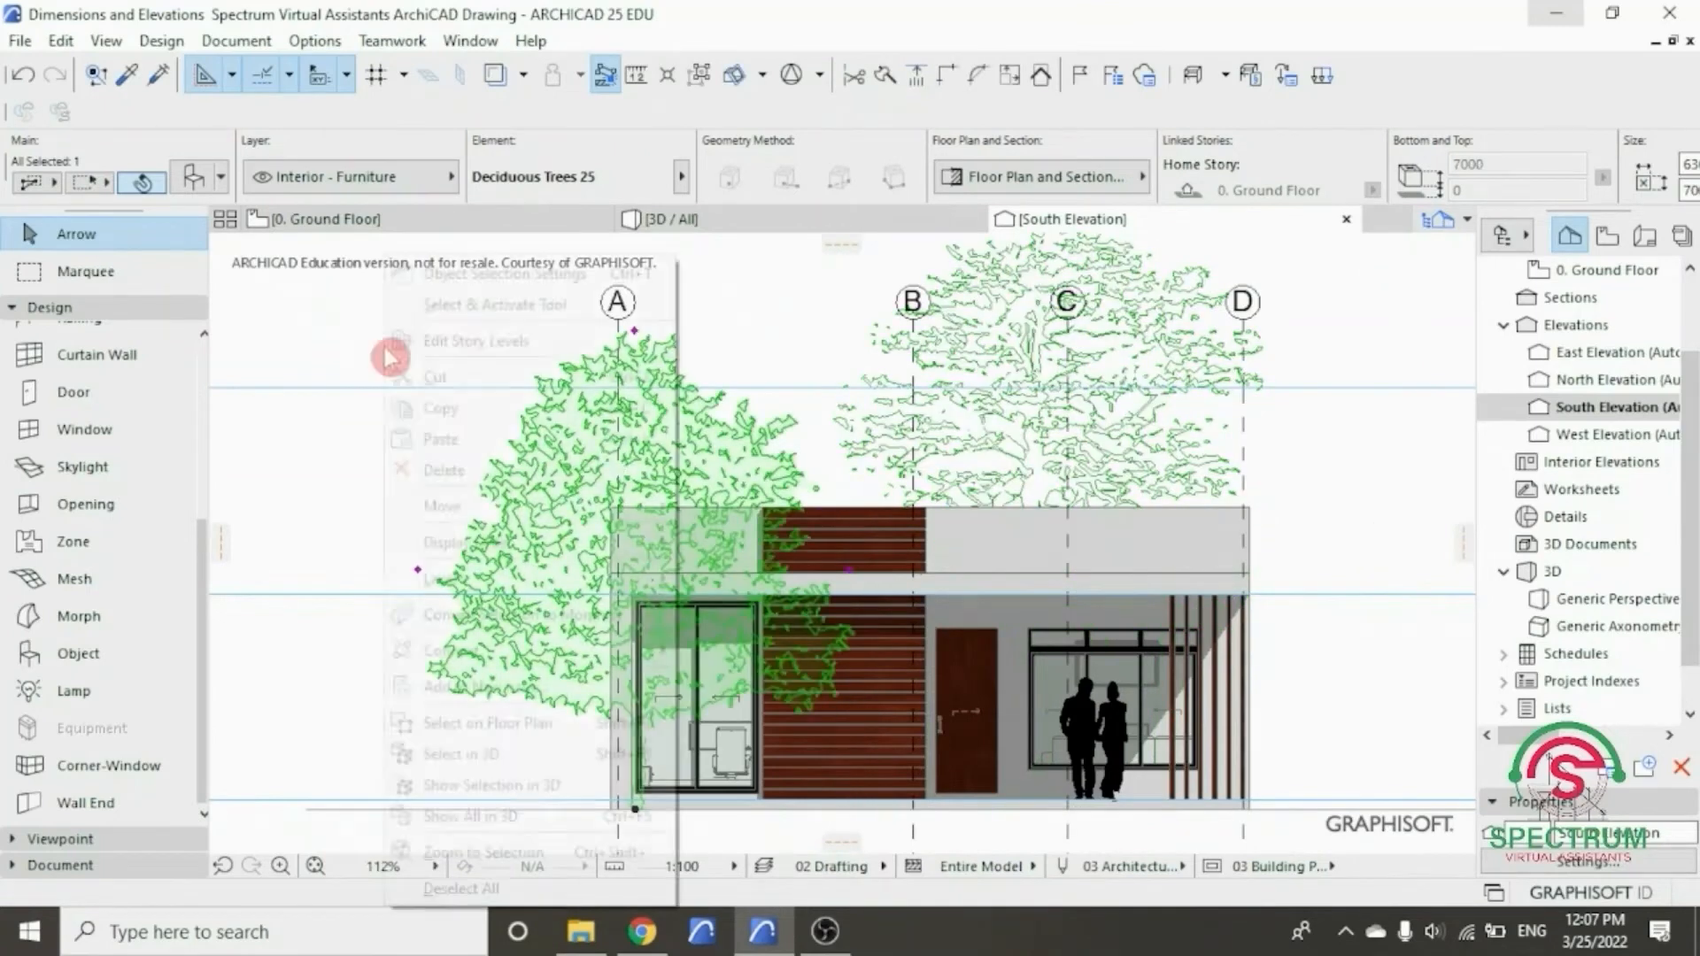
mouse_move(620, 508)
left_click(770, 637)
left_click(581, 635)
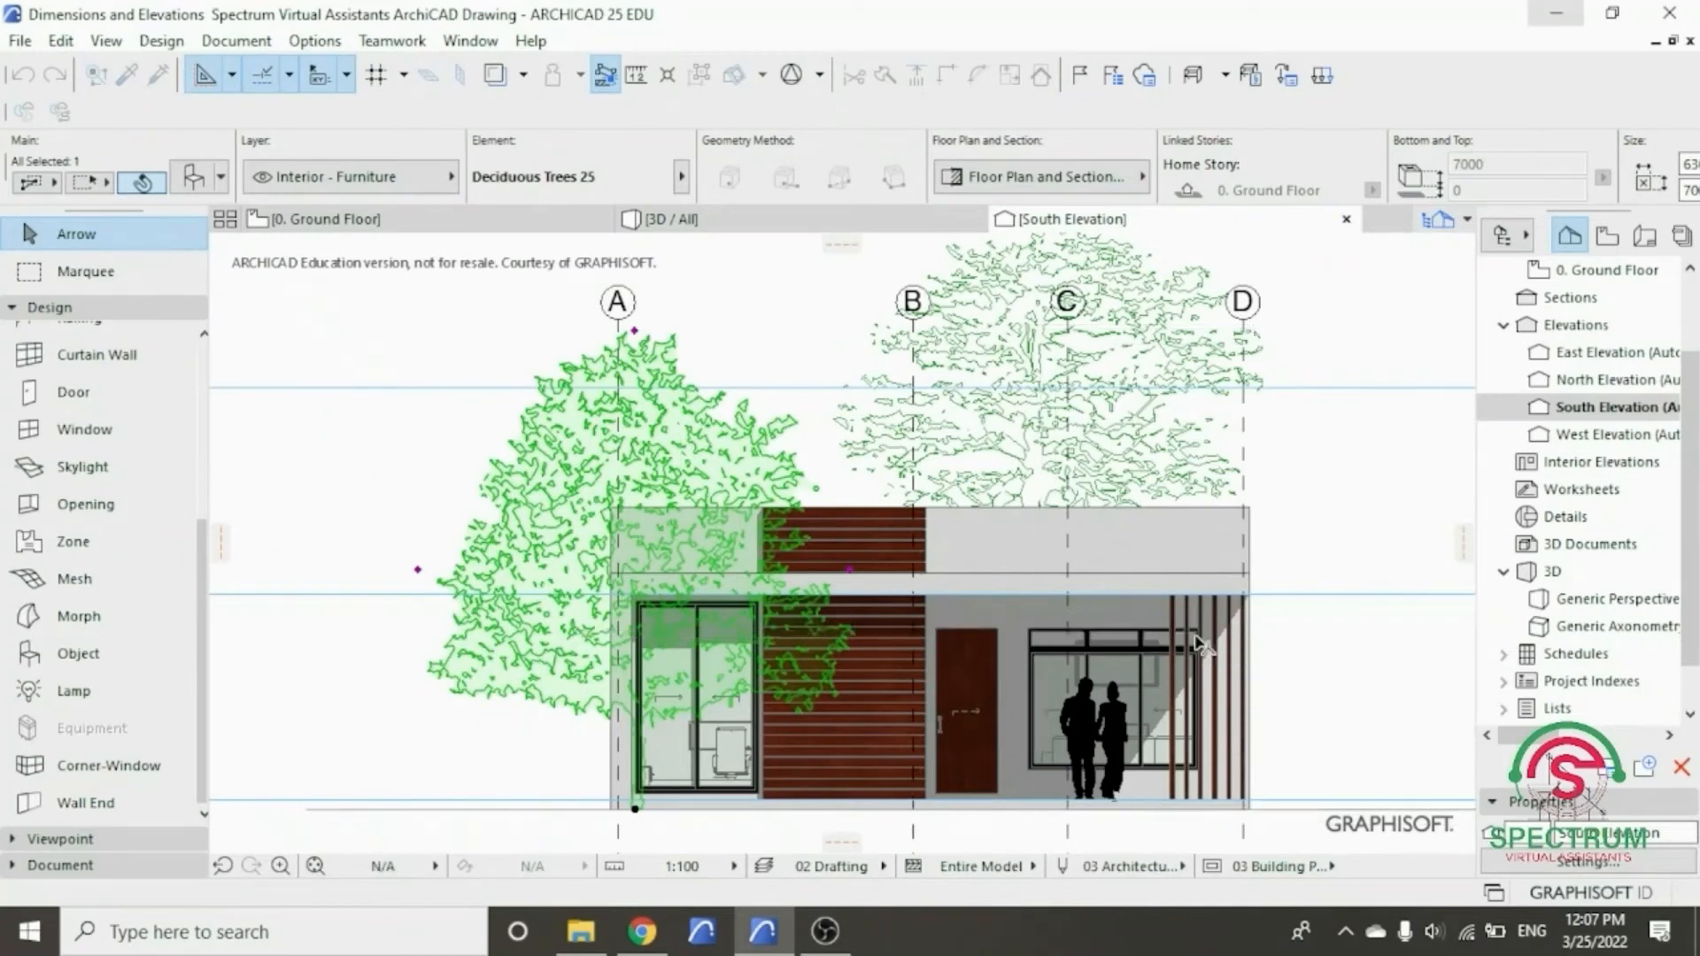
left_click(1200, 644)
key("Escape")
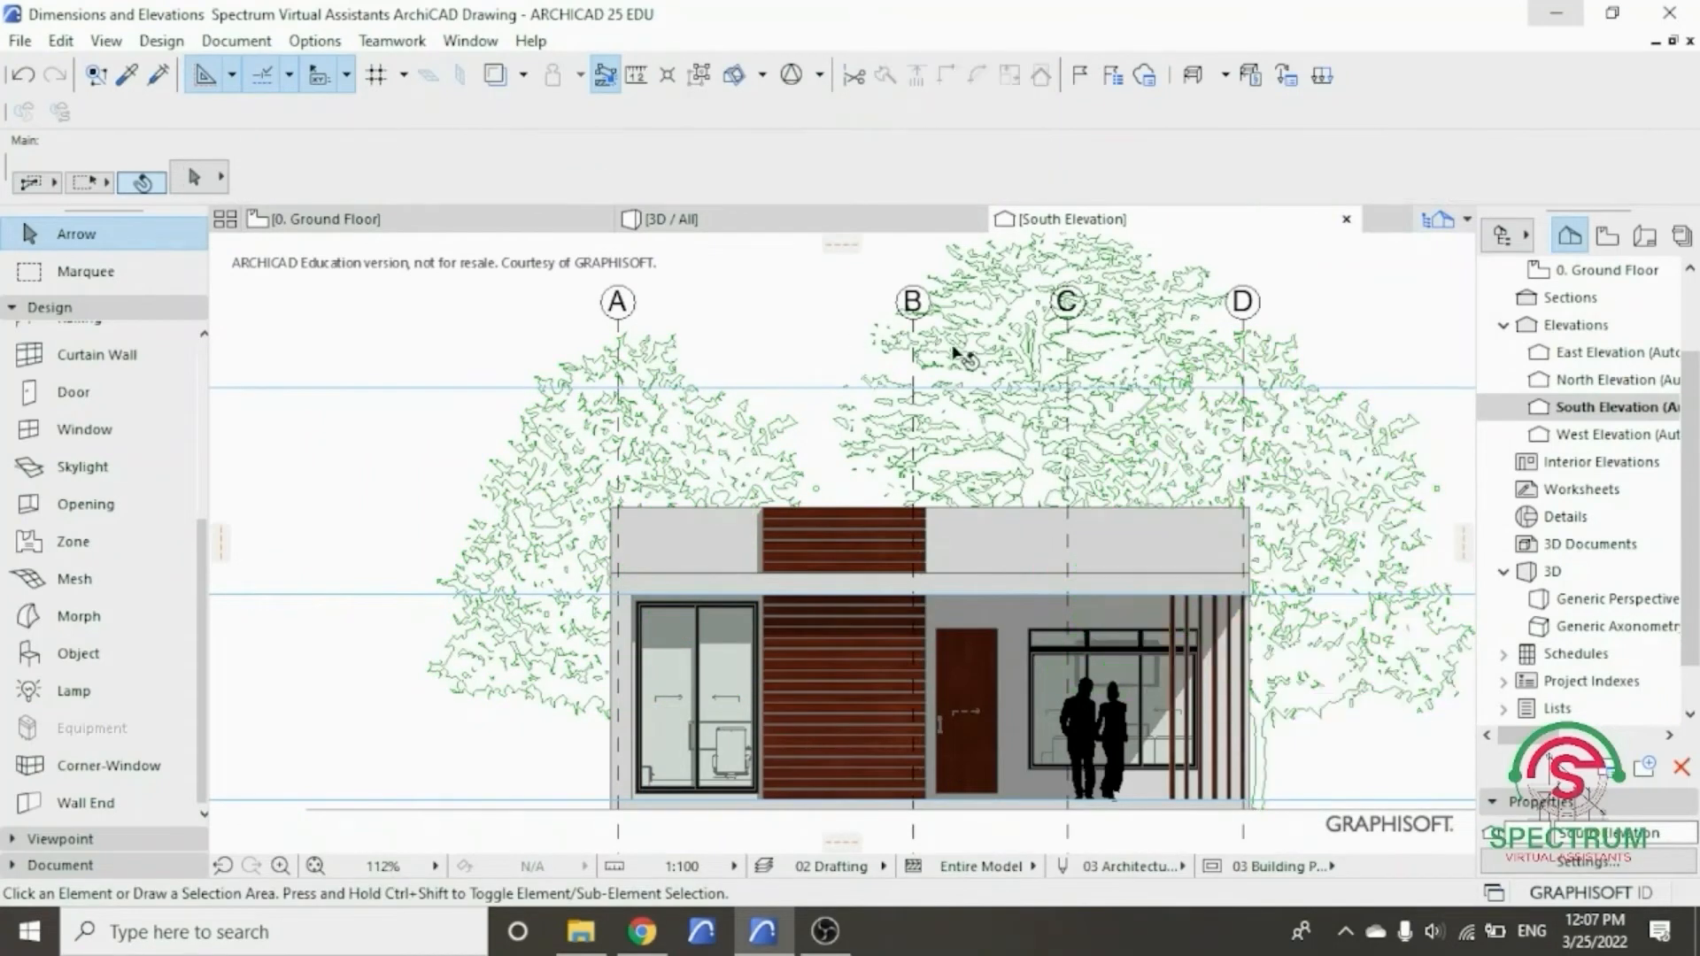
- Shift the tall middle tree slightly toward grid B, narrow it by stretching the node on its grid D side inward, and deselect it
left_click_drag(952, 346, 912, 346)
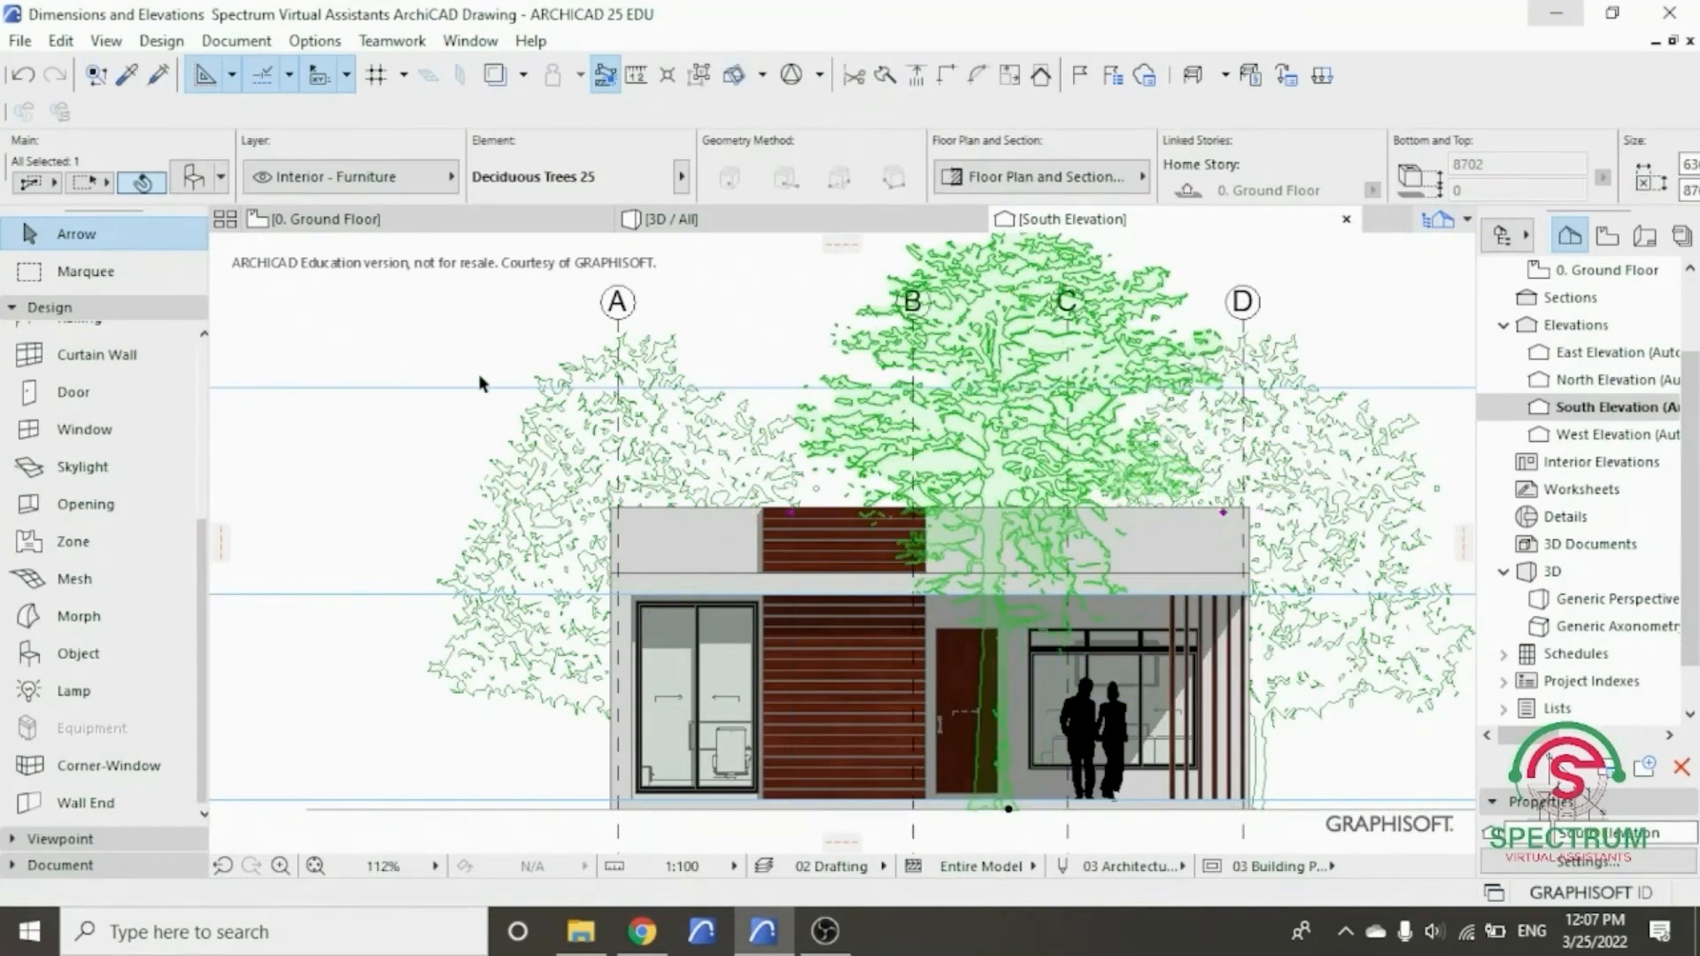
left_click(1224, 512)
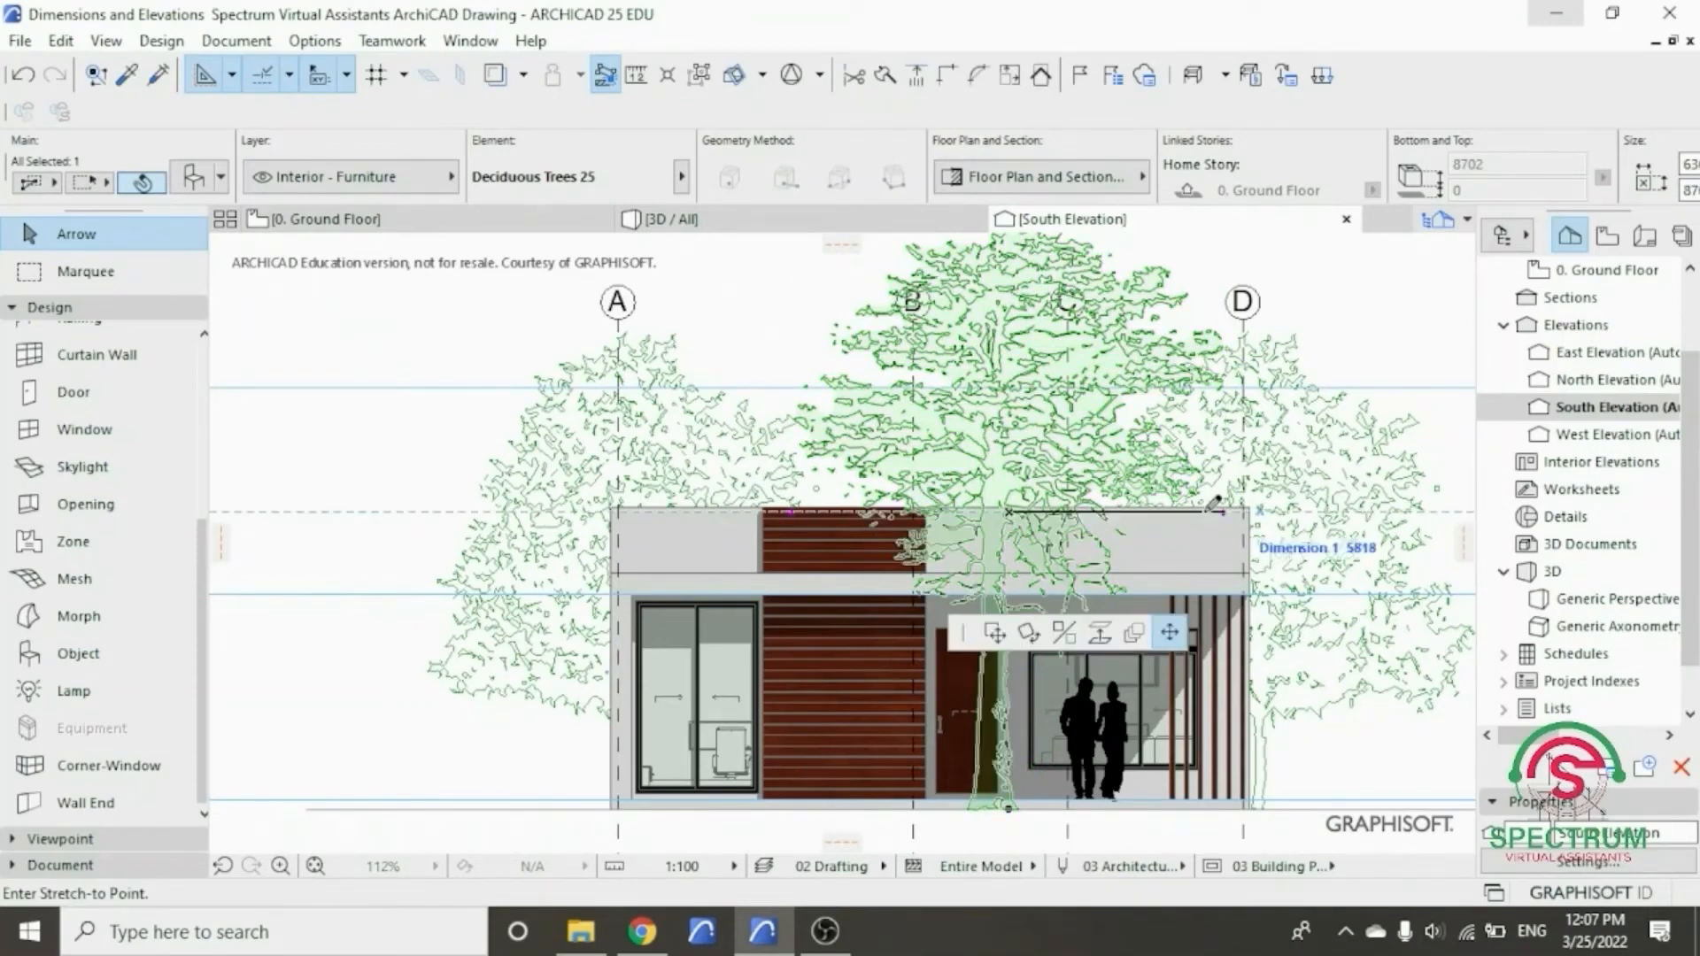
left_click(1169, 512)
left_click_drag(974, 363, 916, 358)
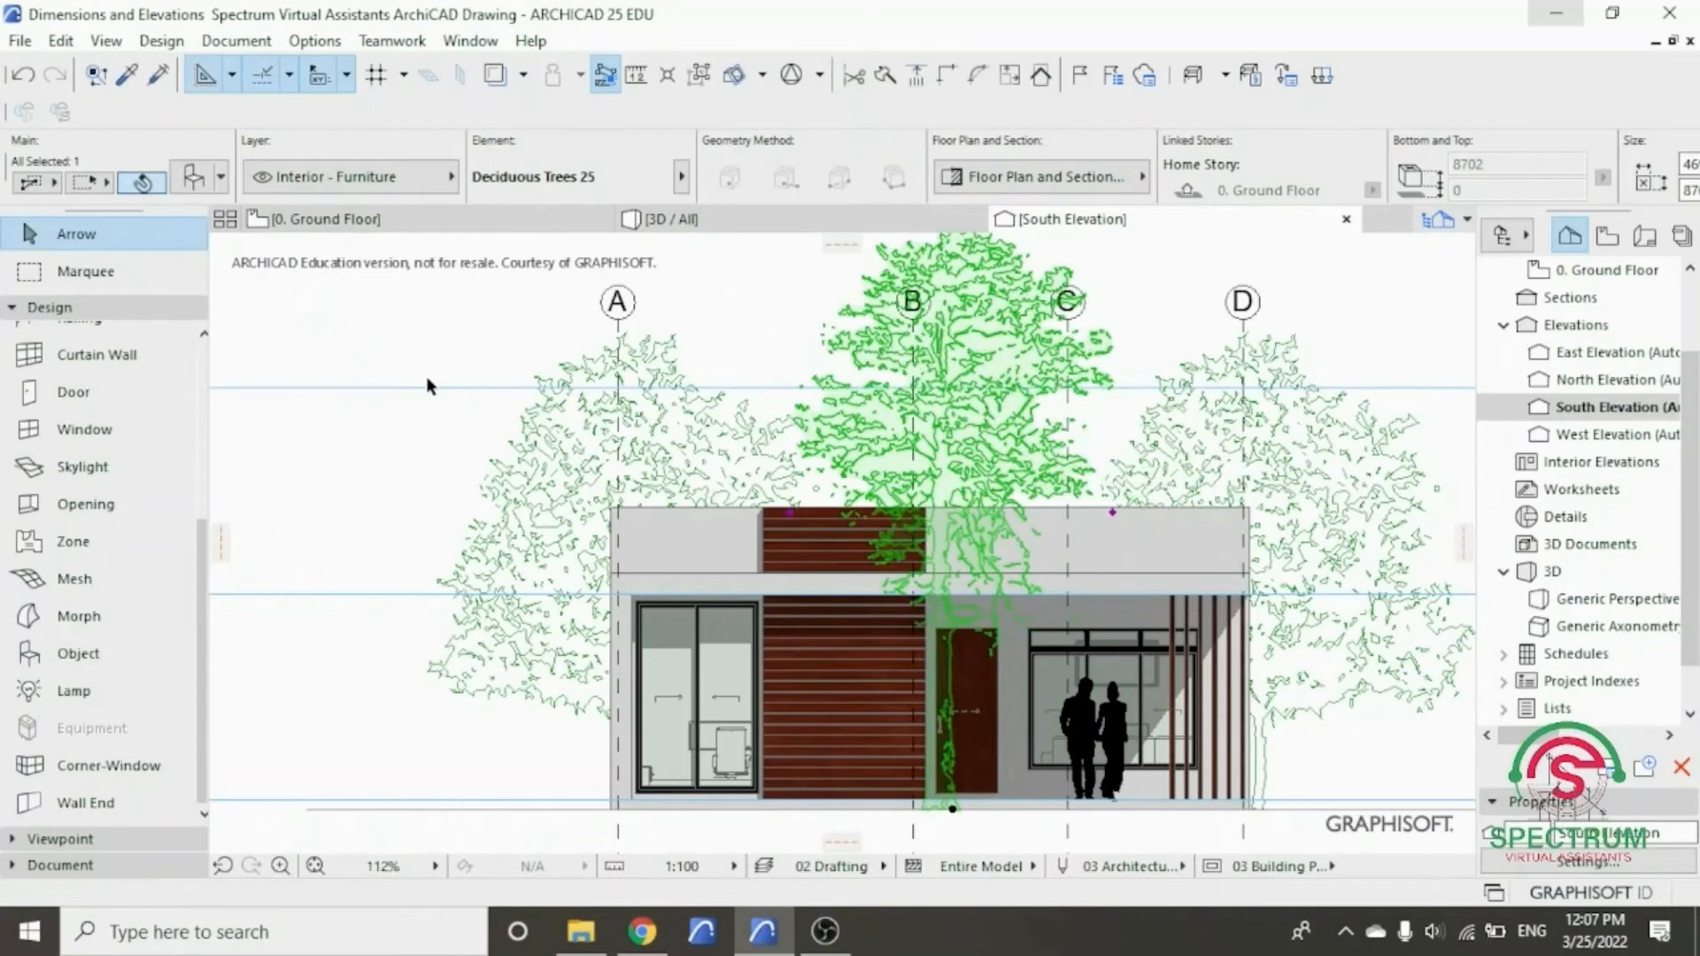
left_click(416, 342)
scroll(637, 458, "down", 1)
scroll(821, 664, "up", 1)
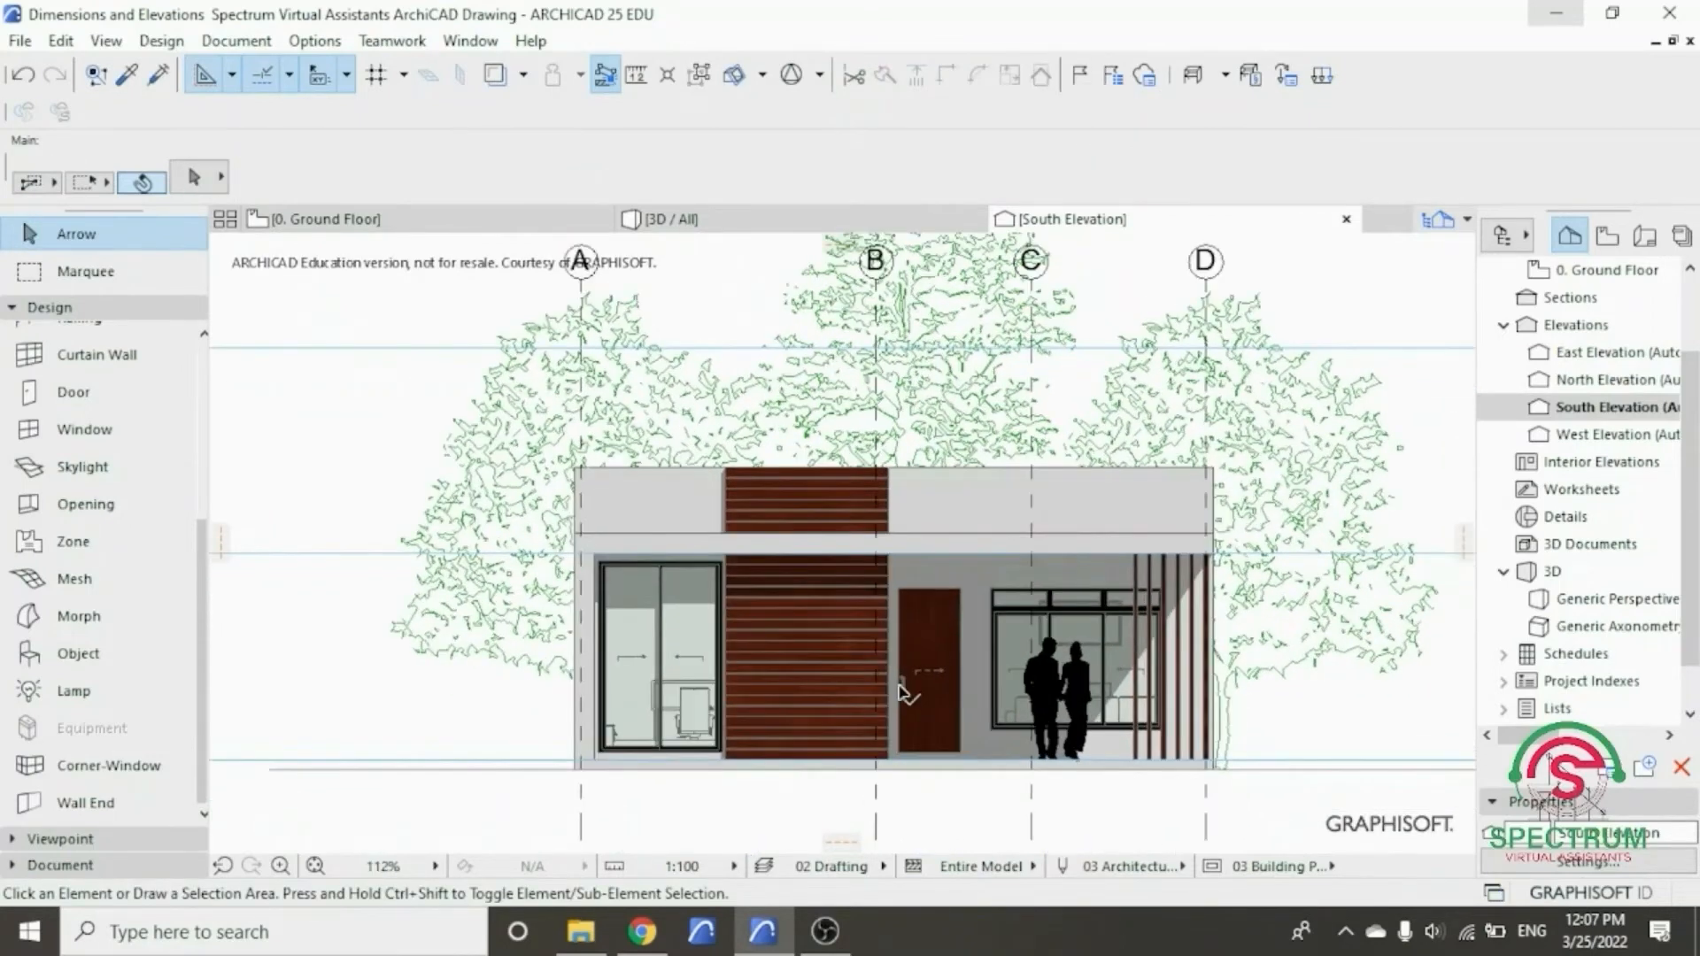
scroll(1044, 823, "up", 1)
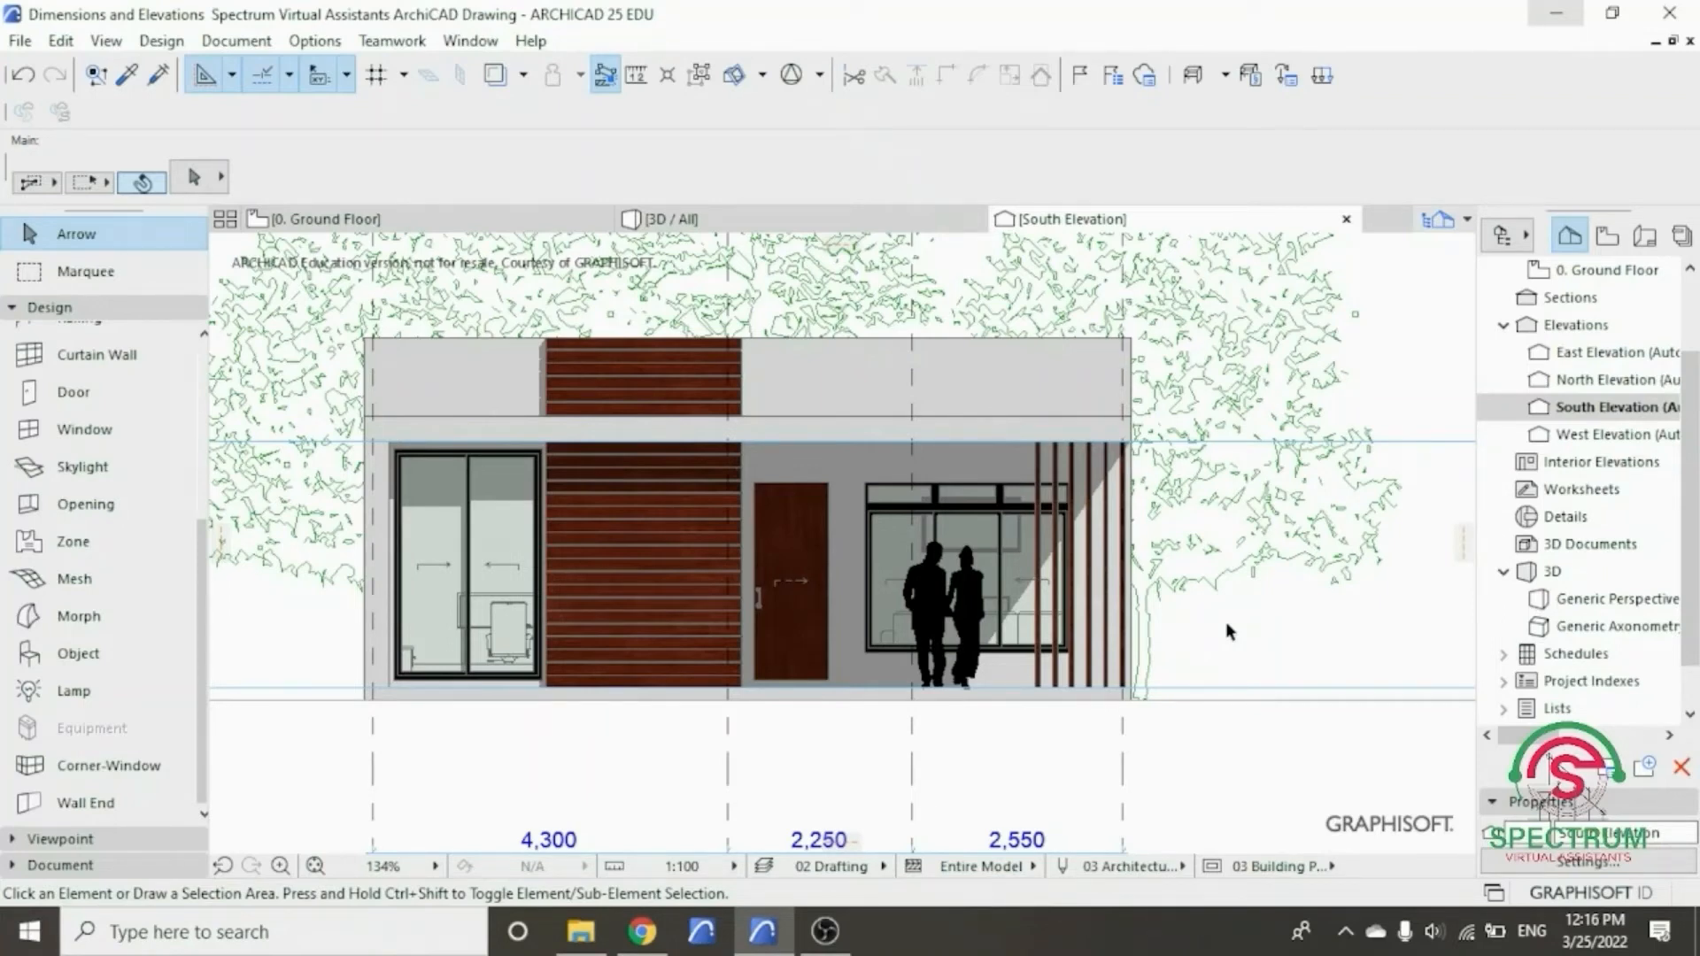
scroll(1225, 621, "down", 1)
scroll(1137, 515, "up", 2)
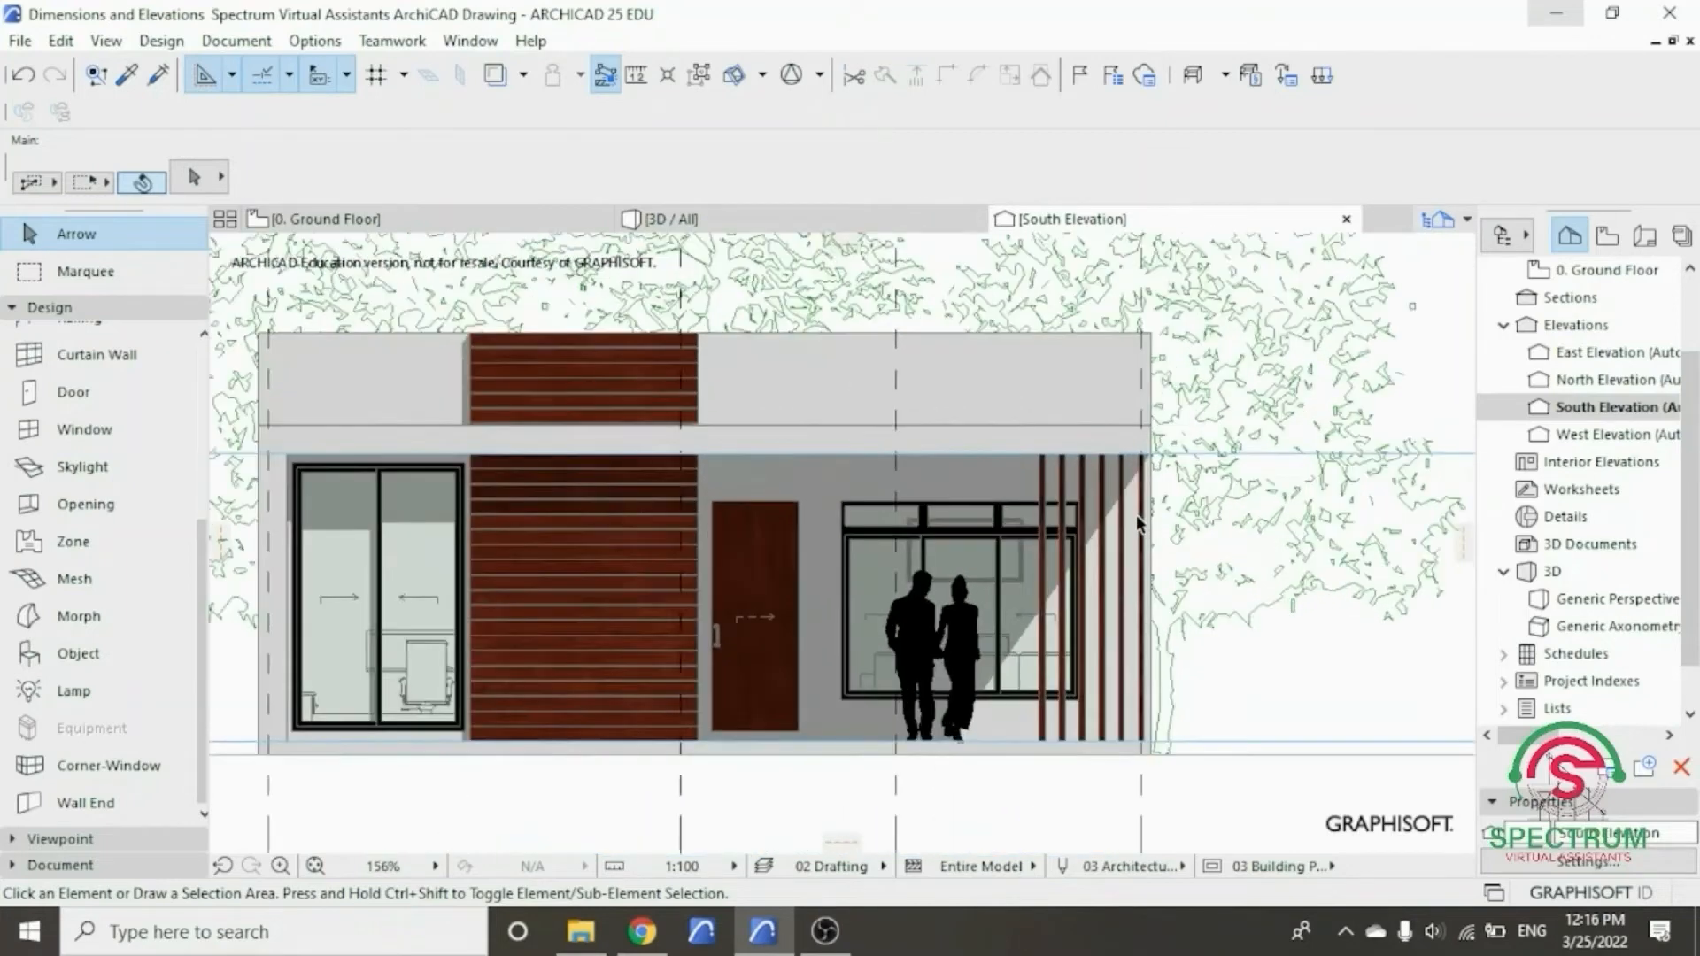
scroll(1350, 611, "down", 1)
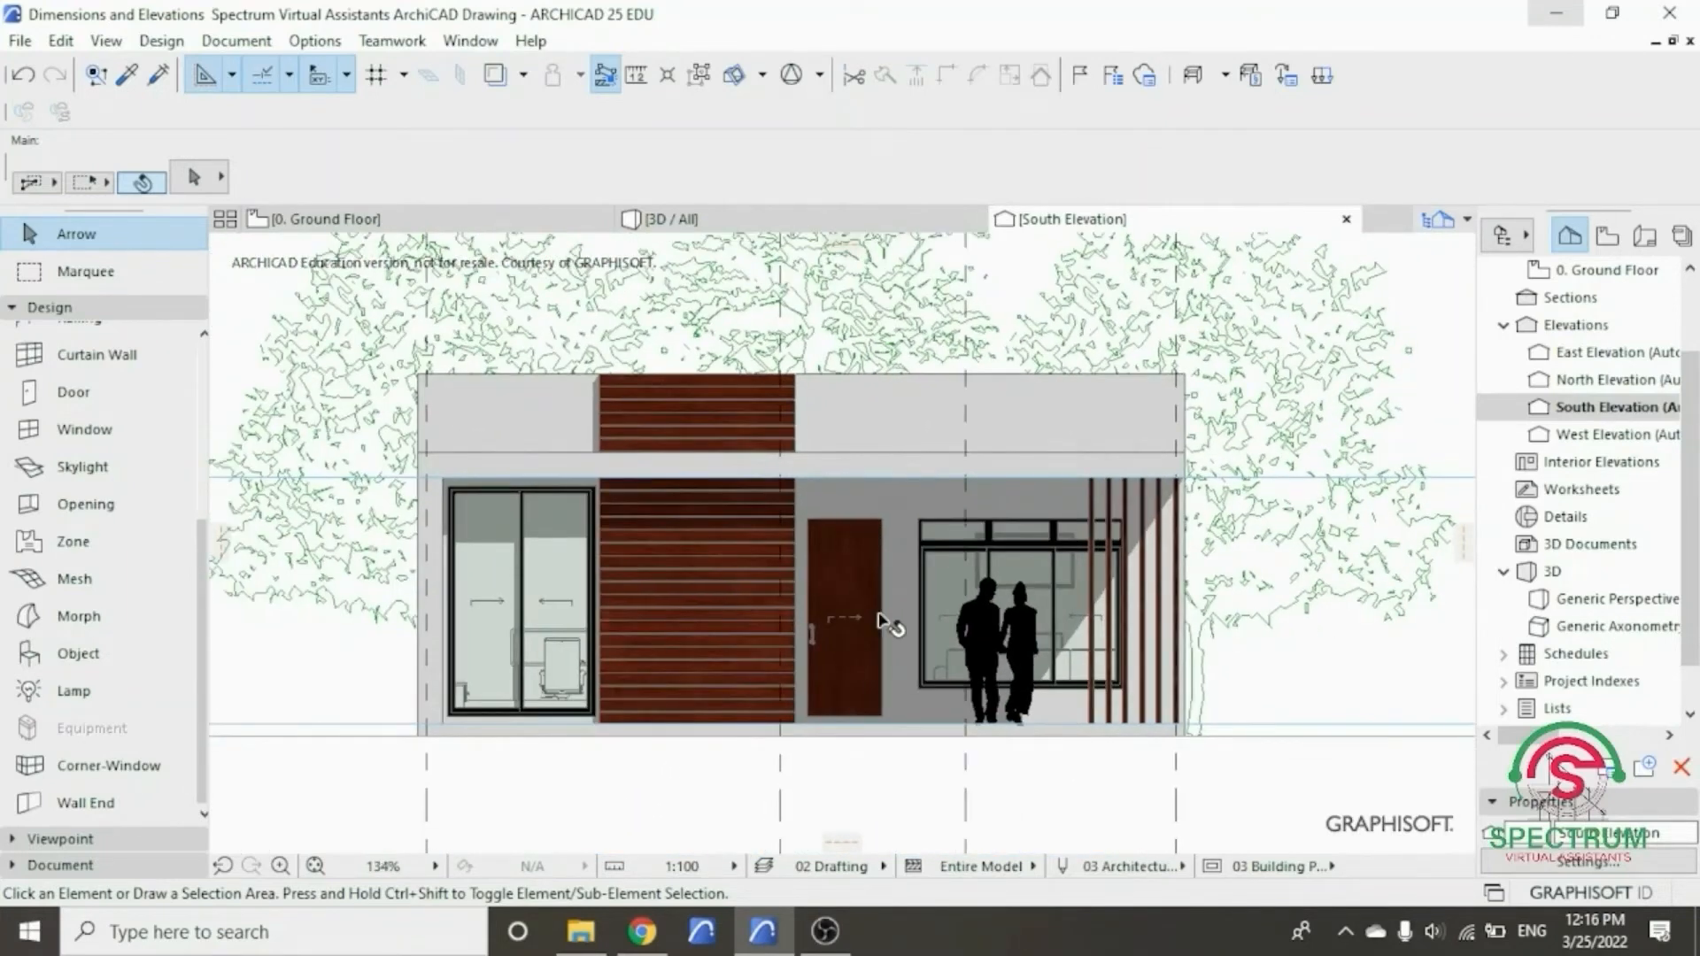
- Open the Object default settings and search the library for "car" to find Car Symbol 25
left_click(105, 309)
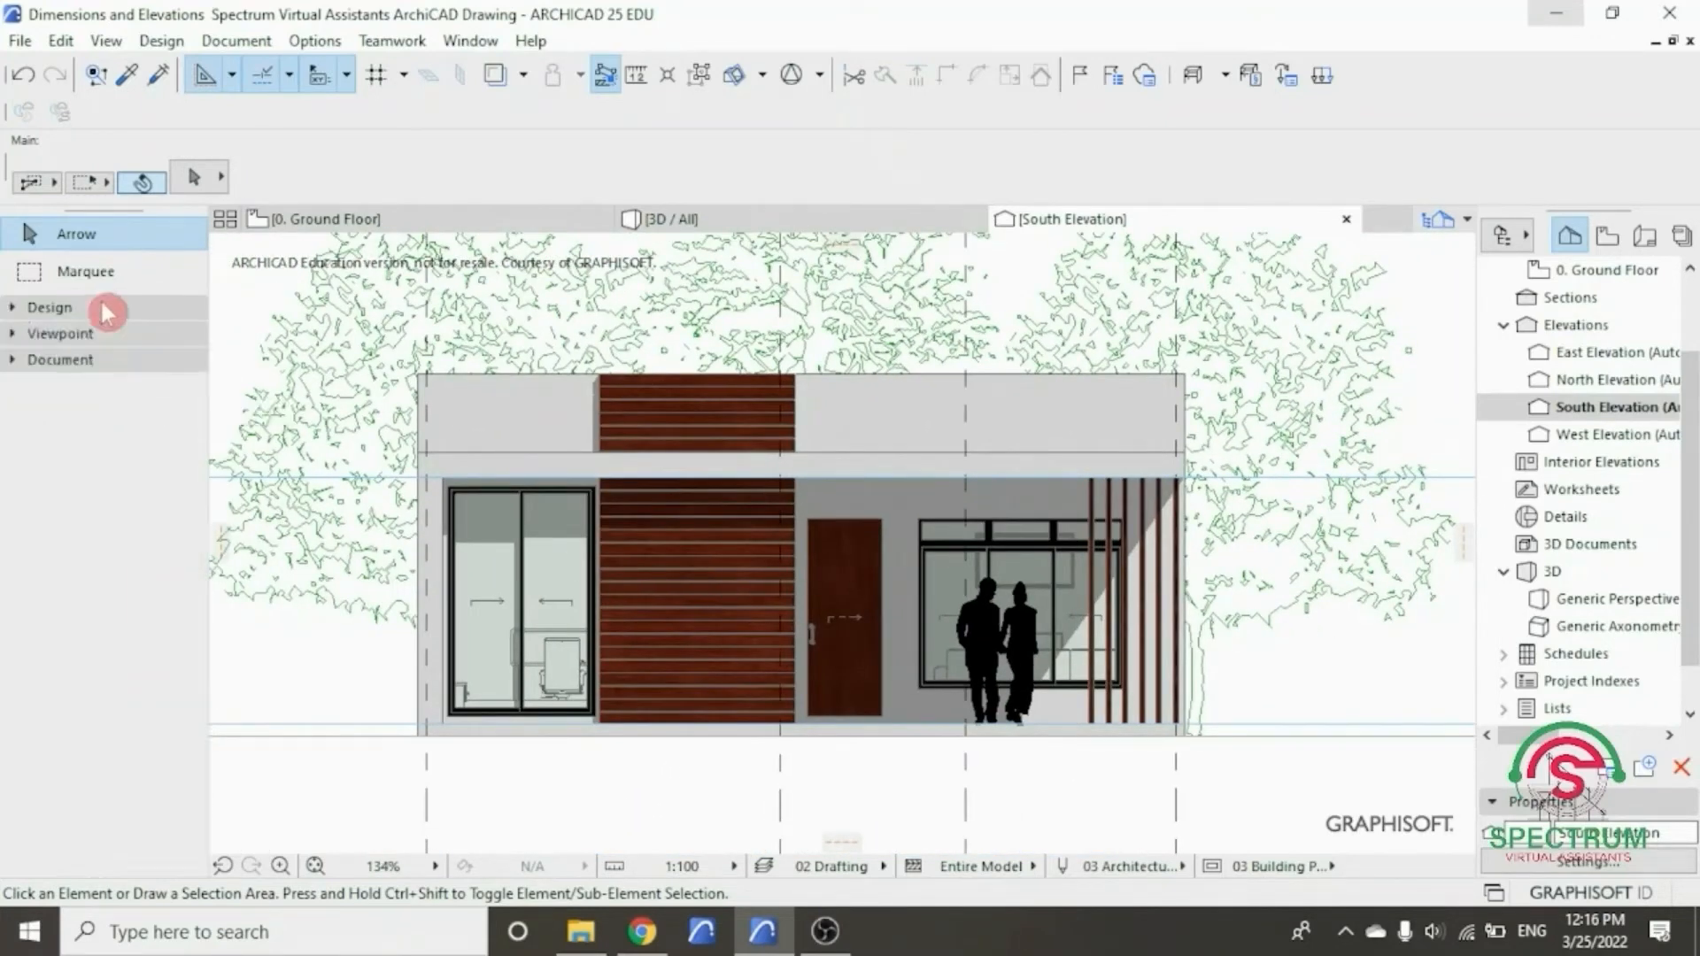
left_click(104, 309)
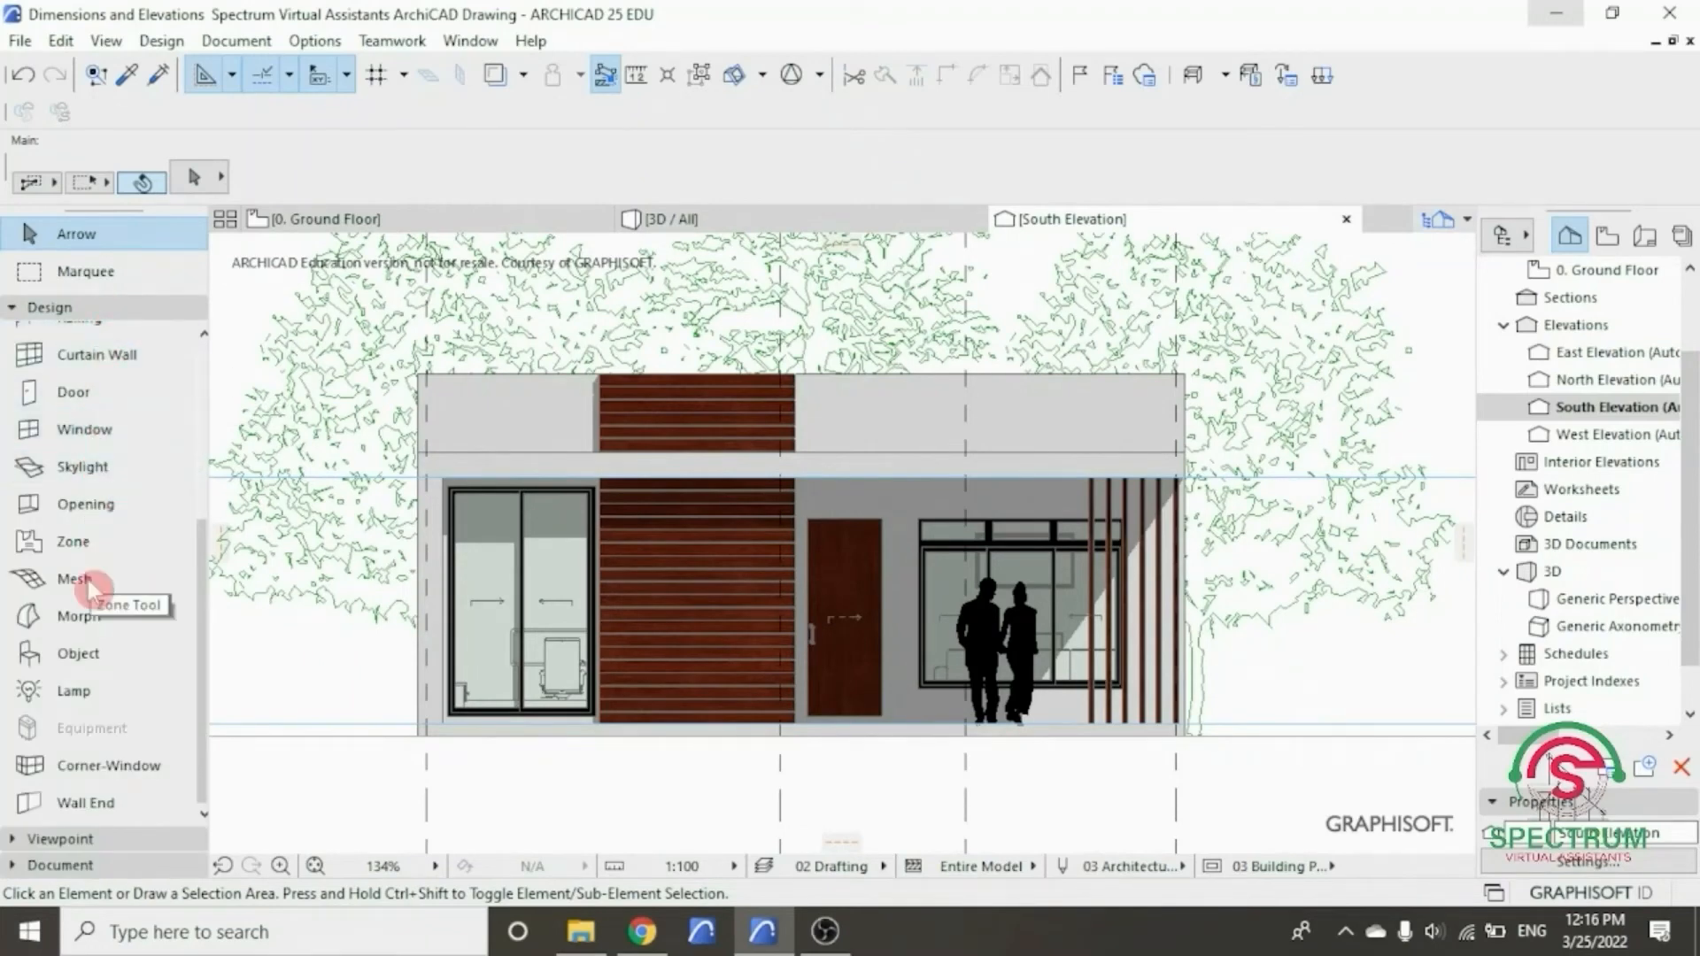
left_click(102, 659)
double_click(102, 659)
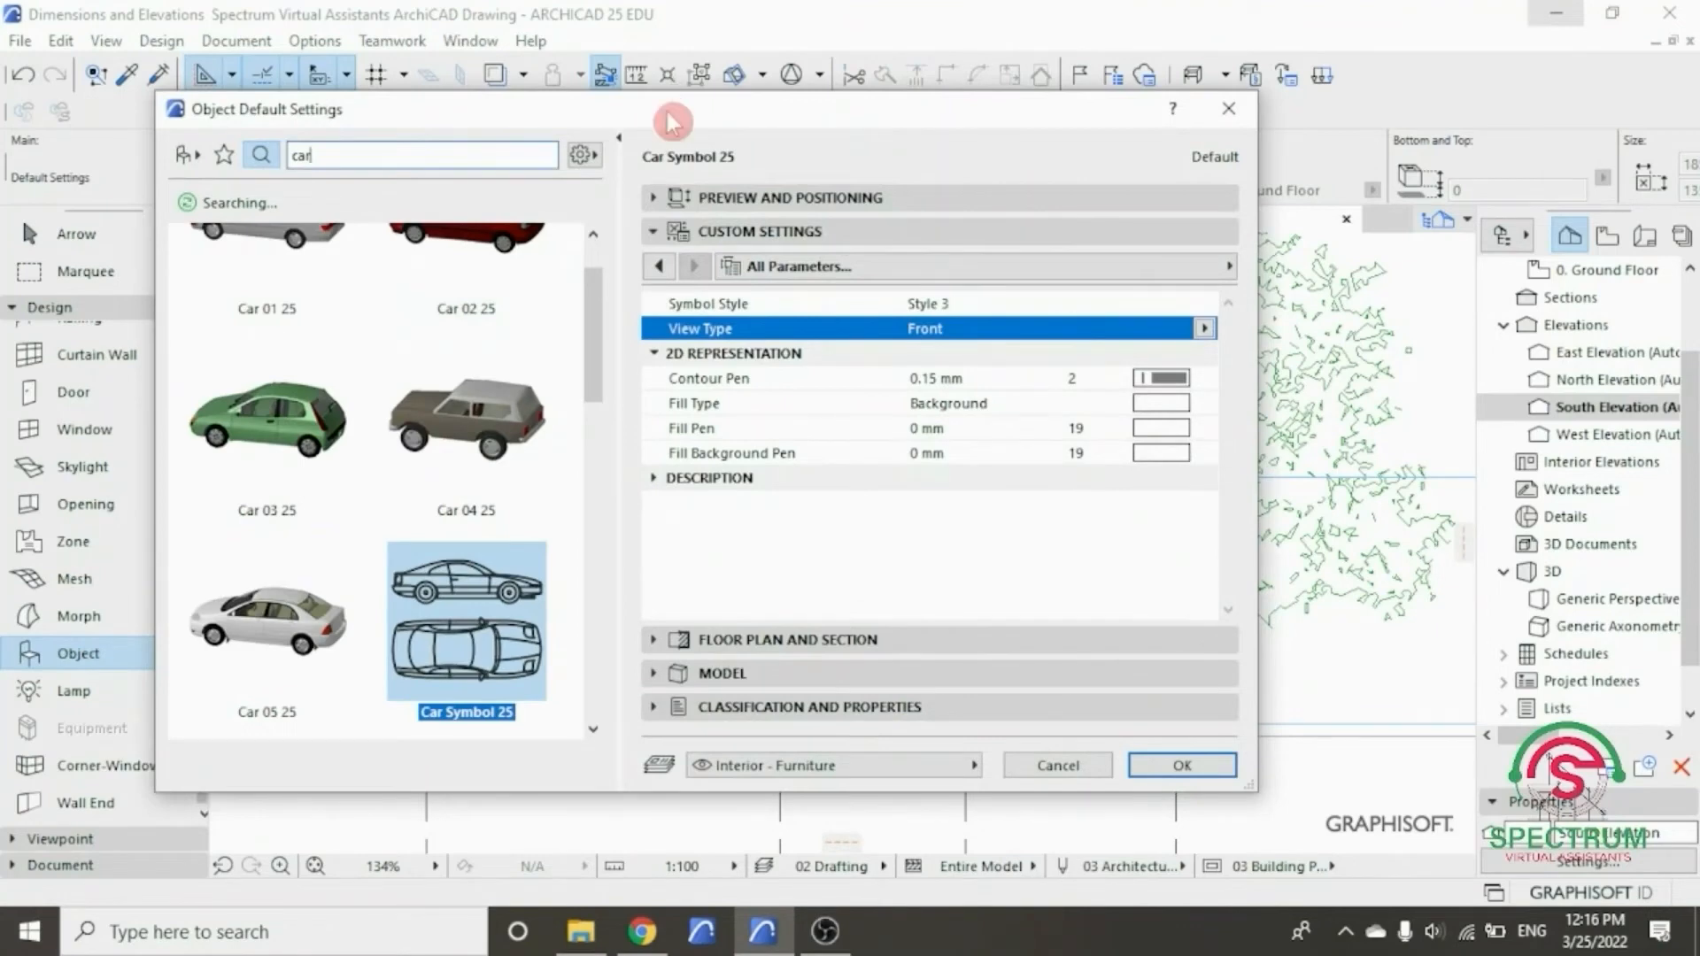
left_click_drag(670, 111, 899, 112)
scroll(732, 247, "up", 1)
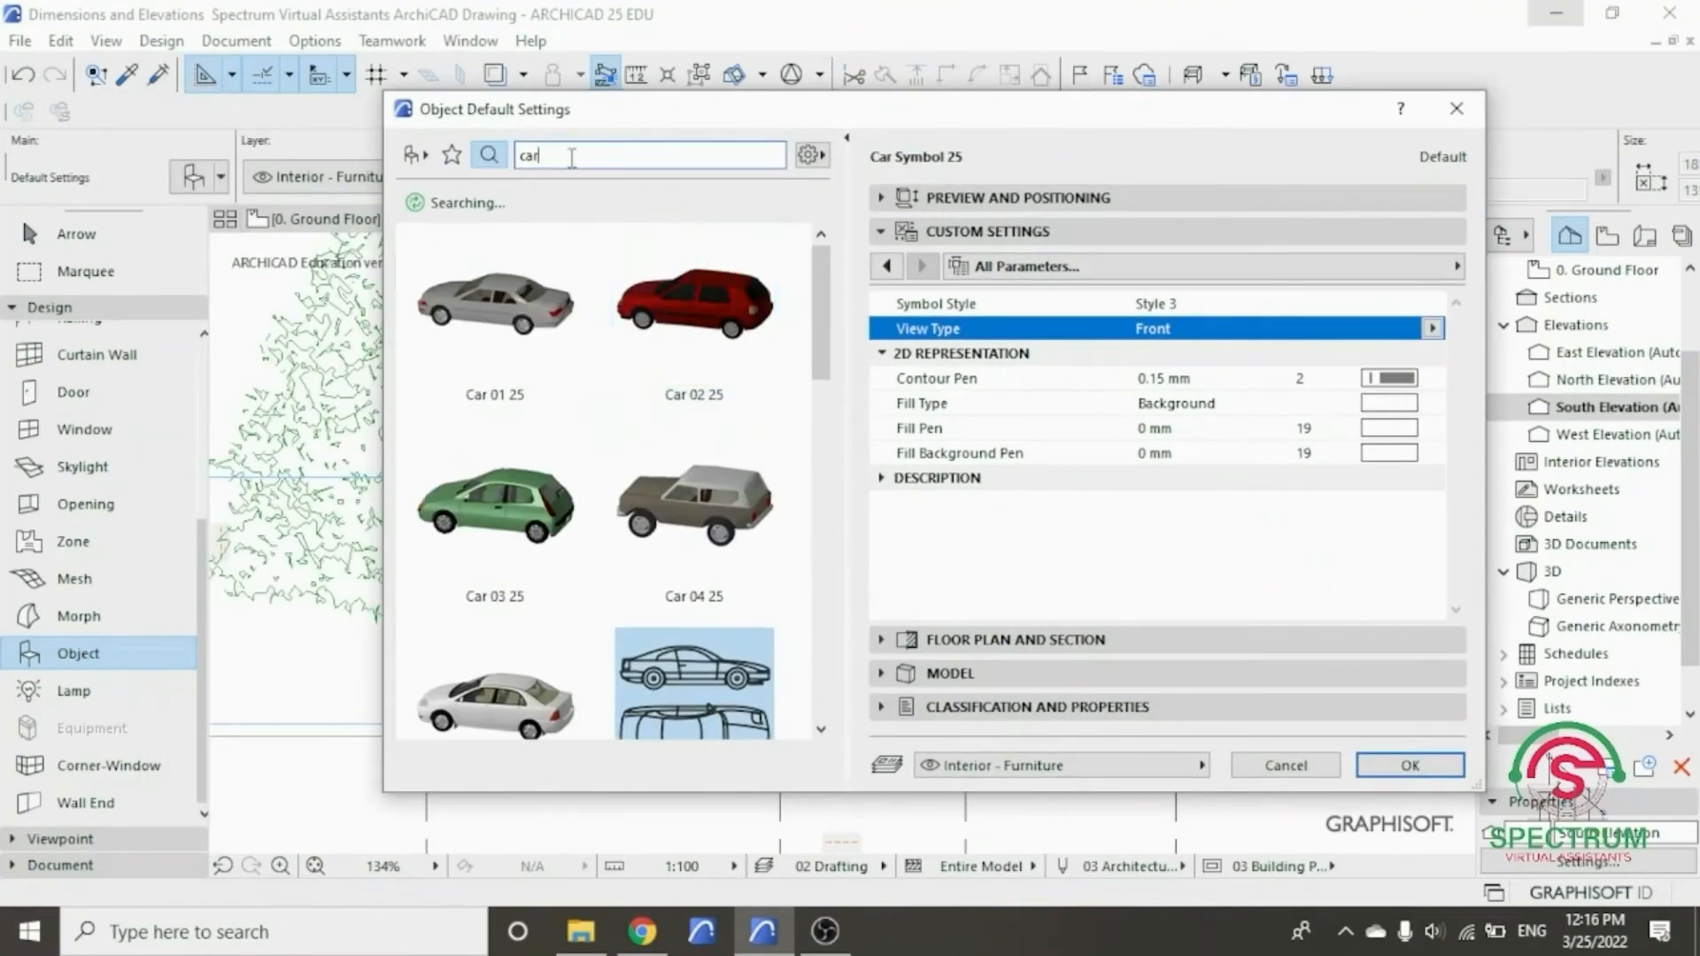
left_click_drag(570, 157, 488, 172)
type("car")
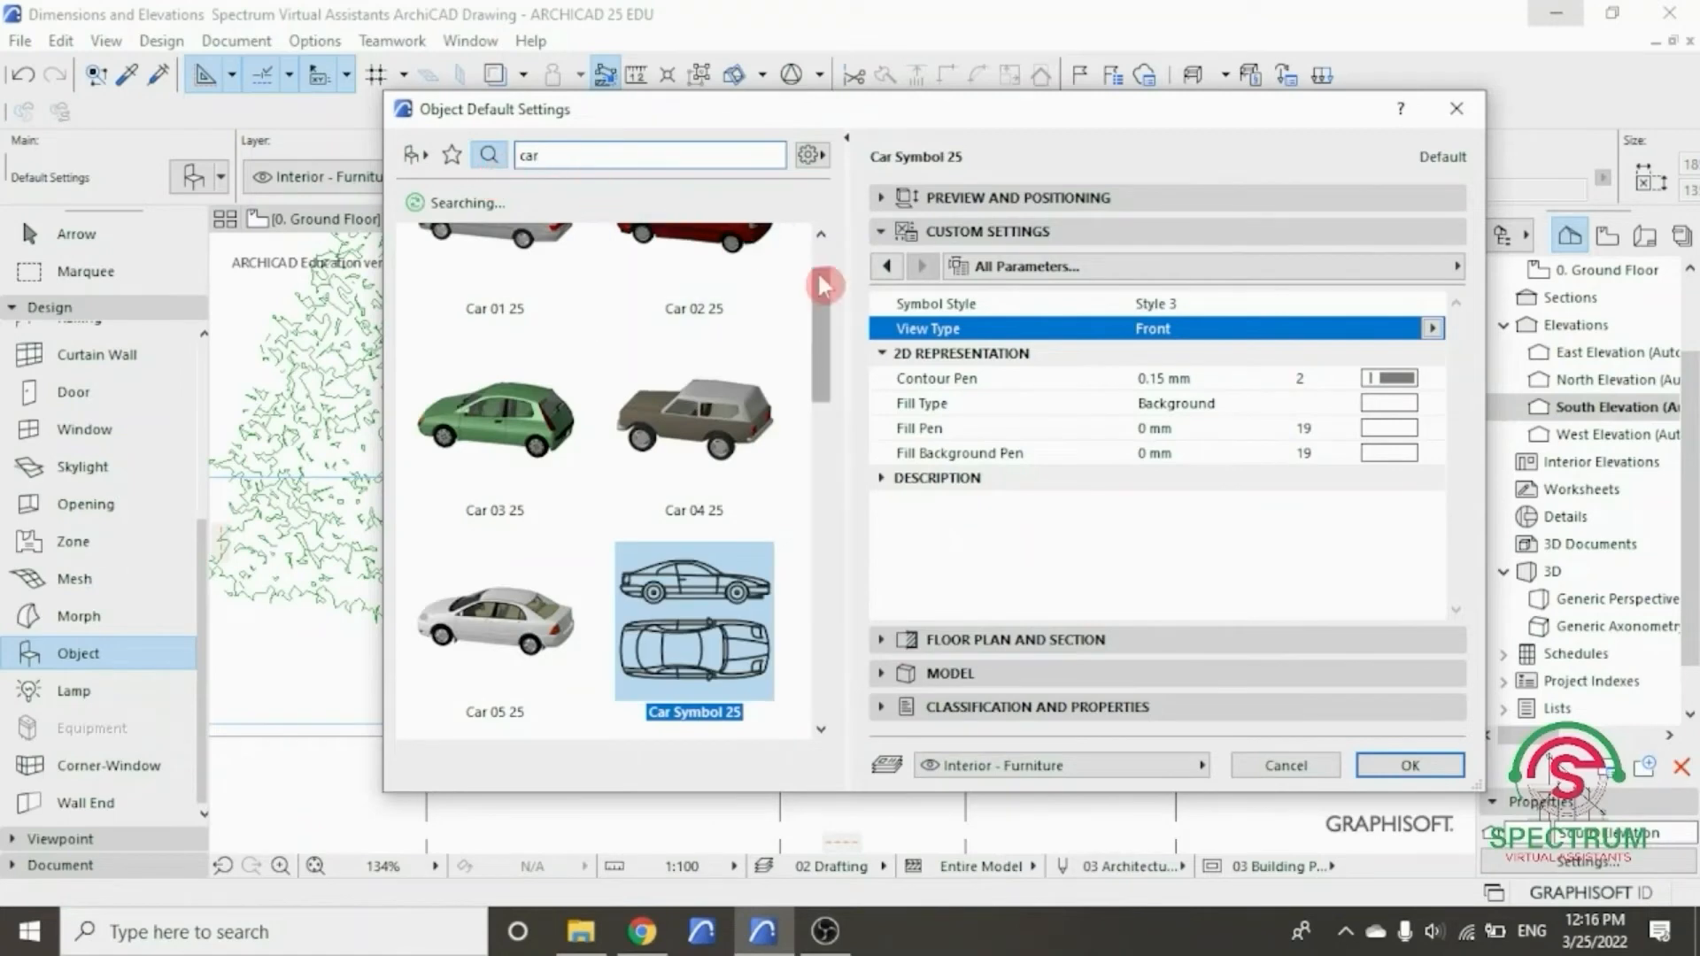
left_click_drag(823, 283, 825, 350)
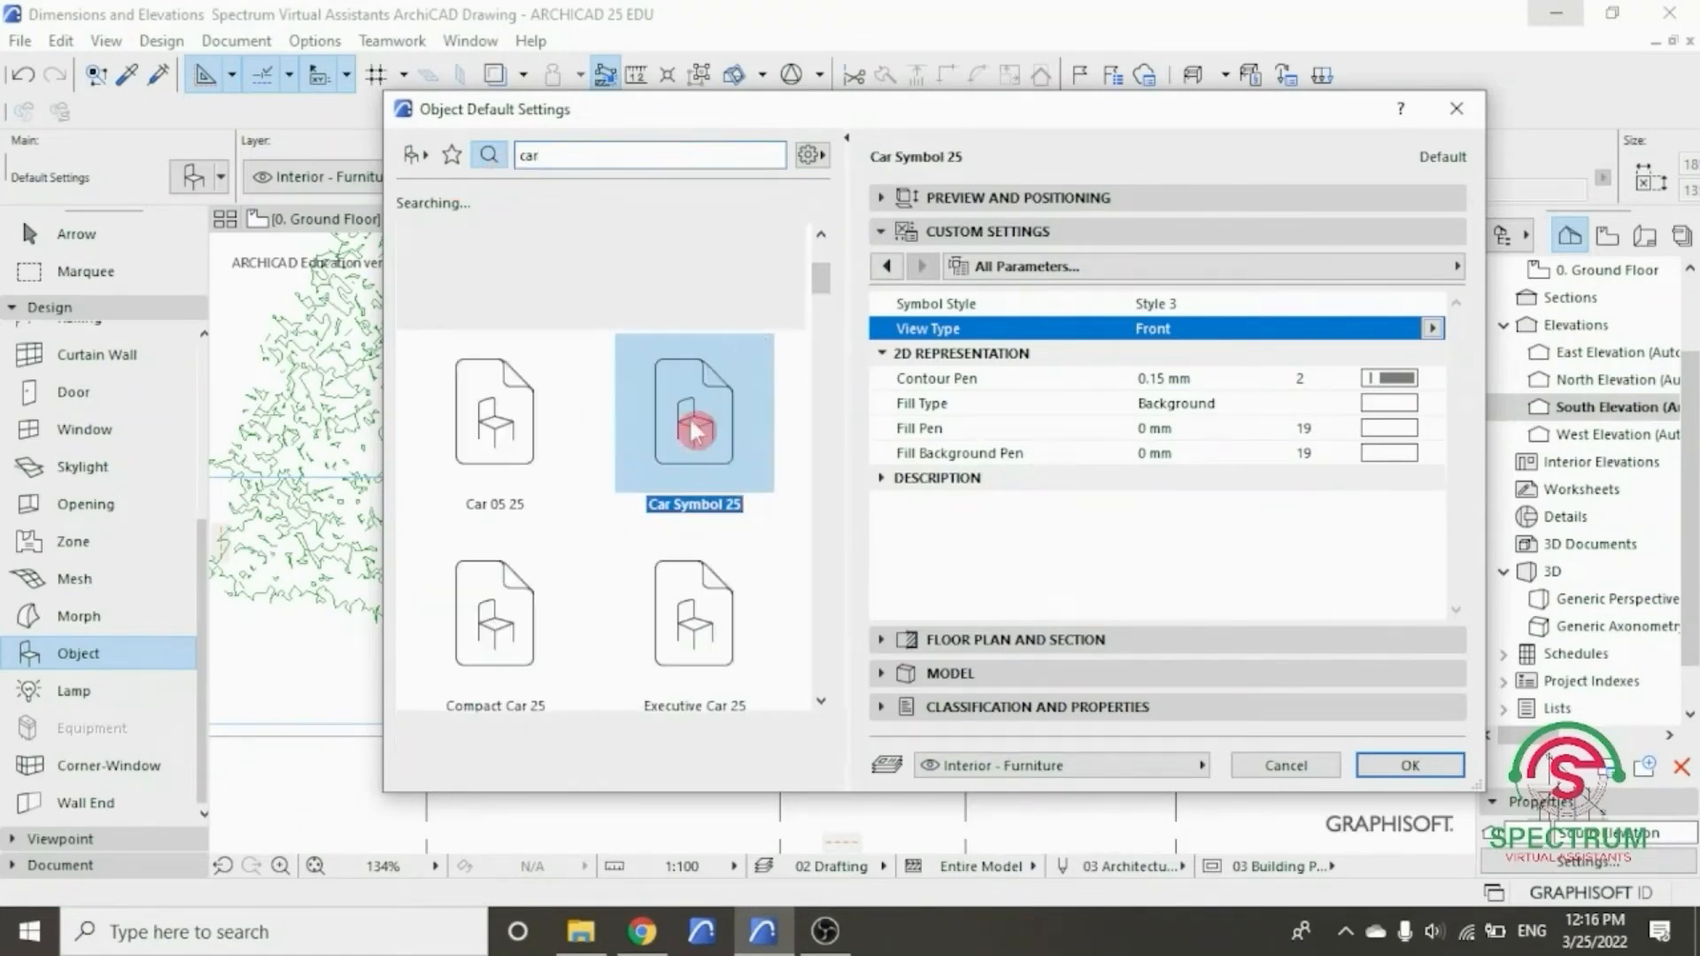
- Check the Car Symbol 25 preview and set its elevation symbol style to Style 2
left_click(970, 231)
left_click(978, 202)
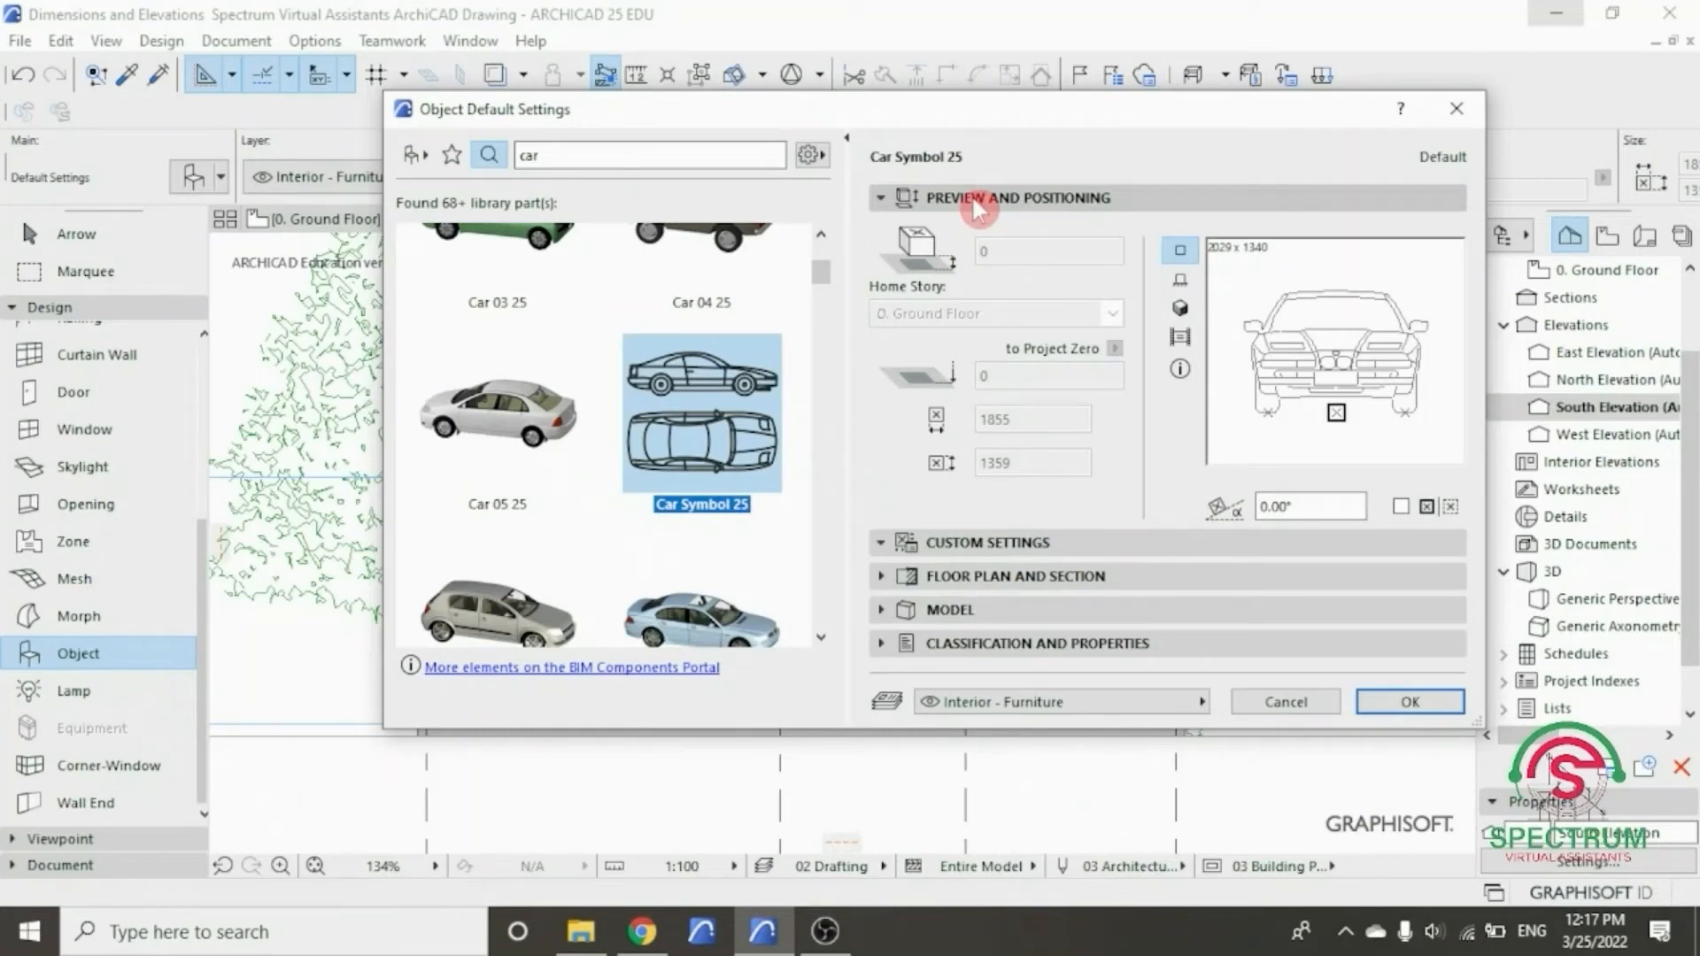
left_click(978, 202)
left_click(977, 233)
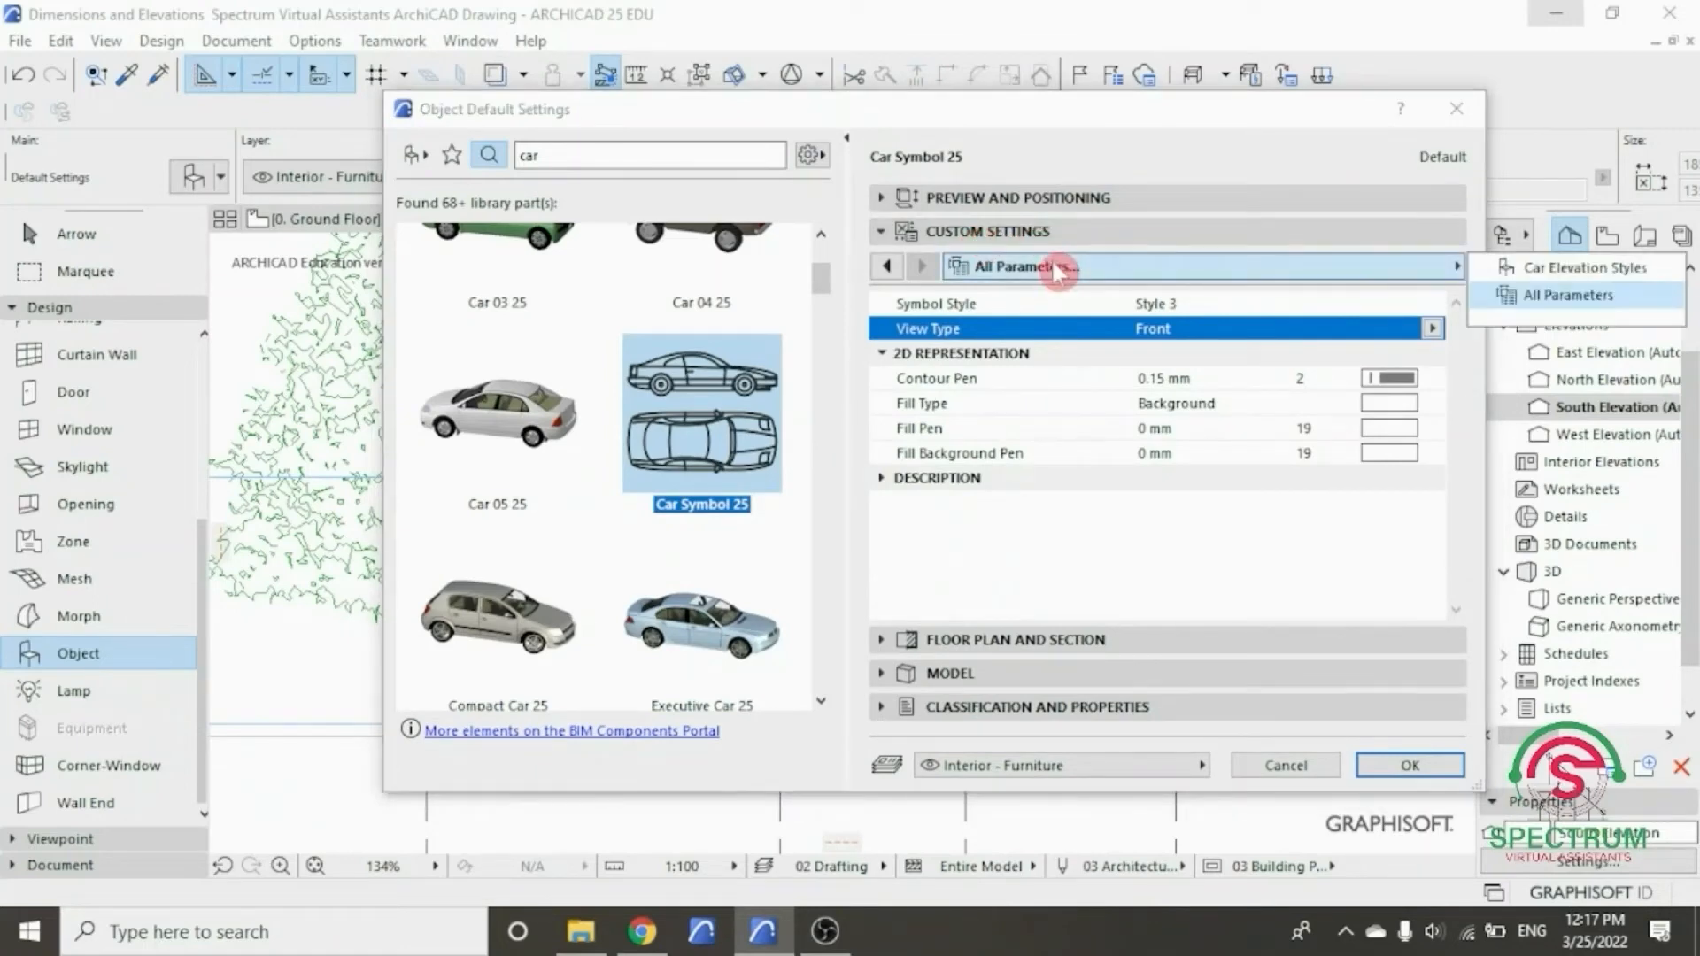
left_click(1556, 271)
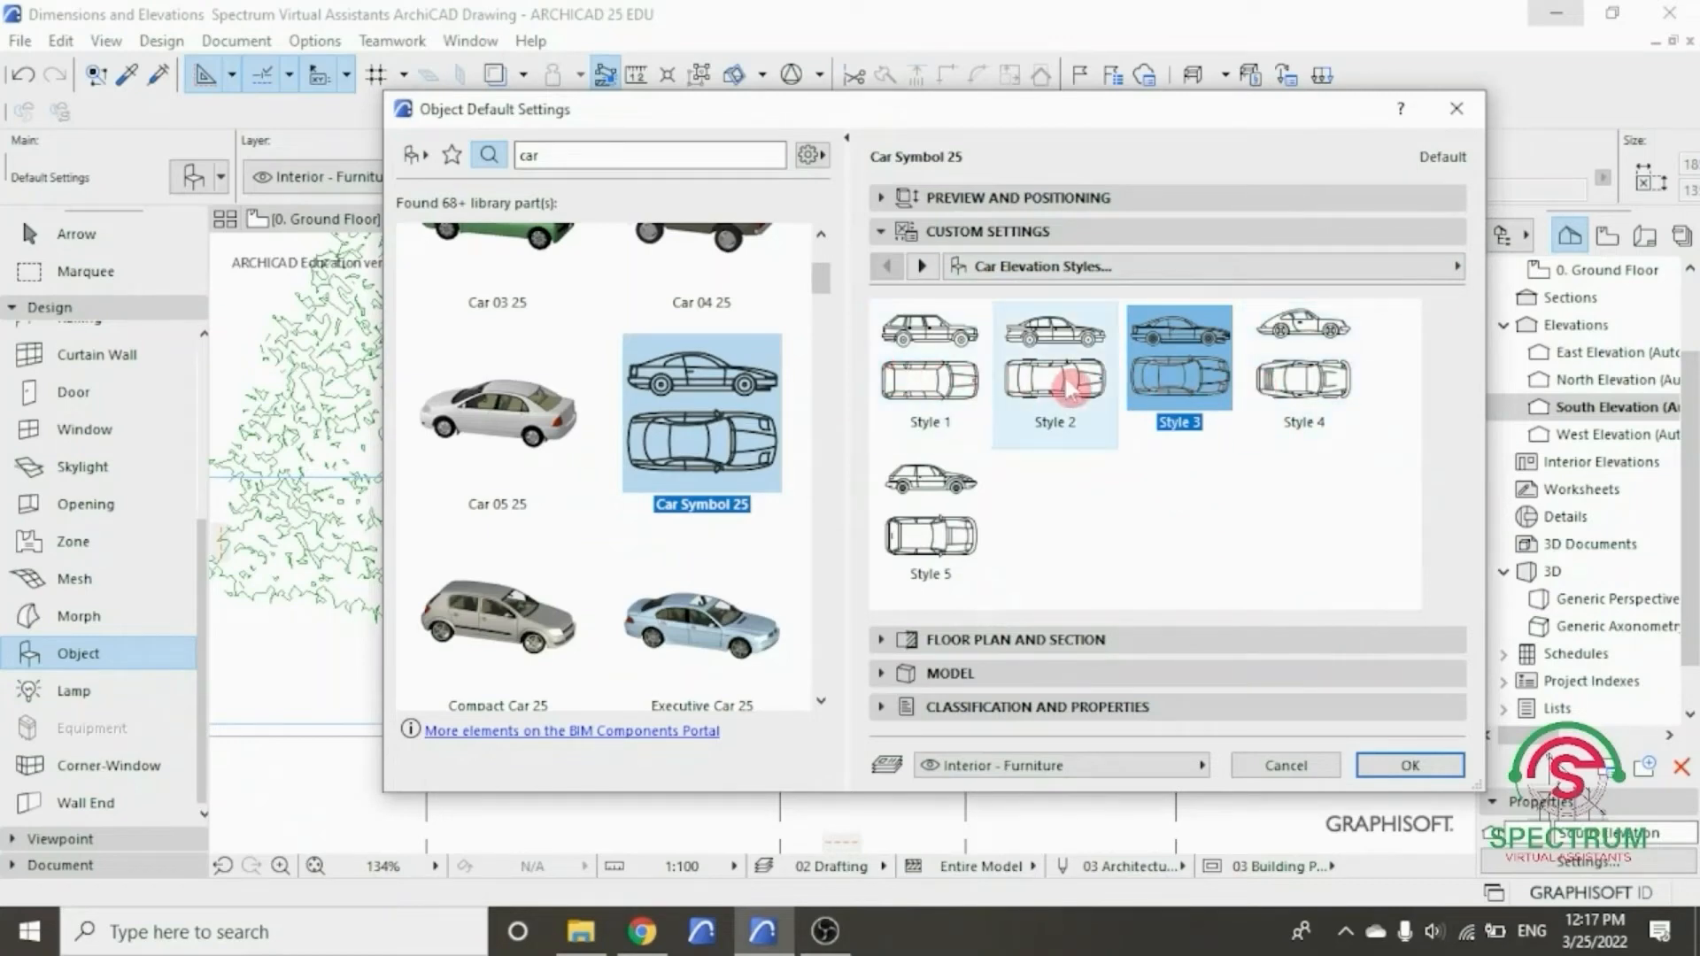
left_click(1031, 381)
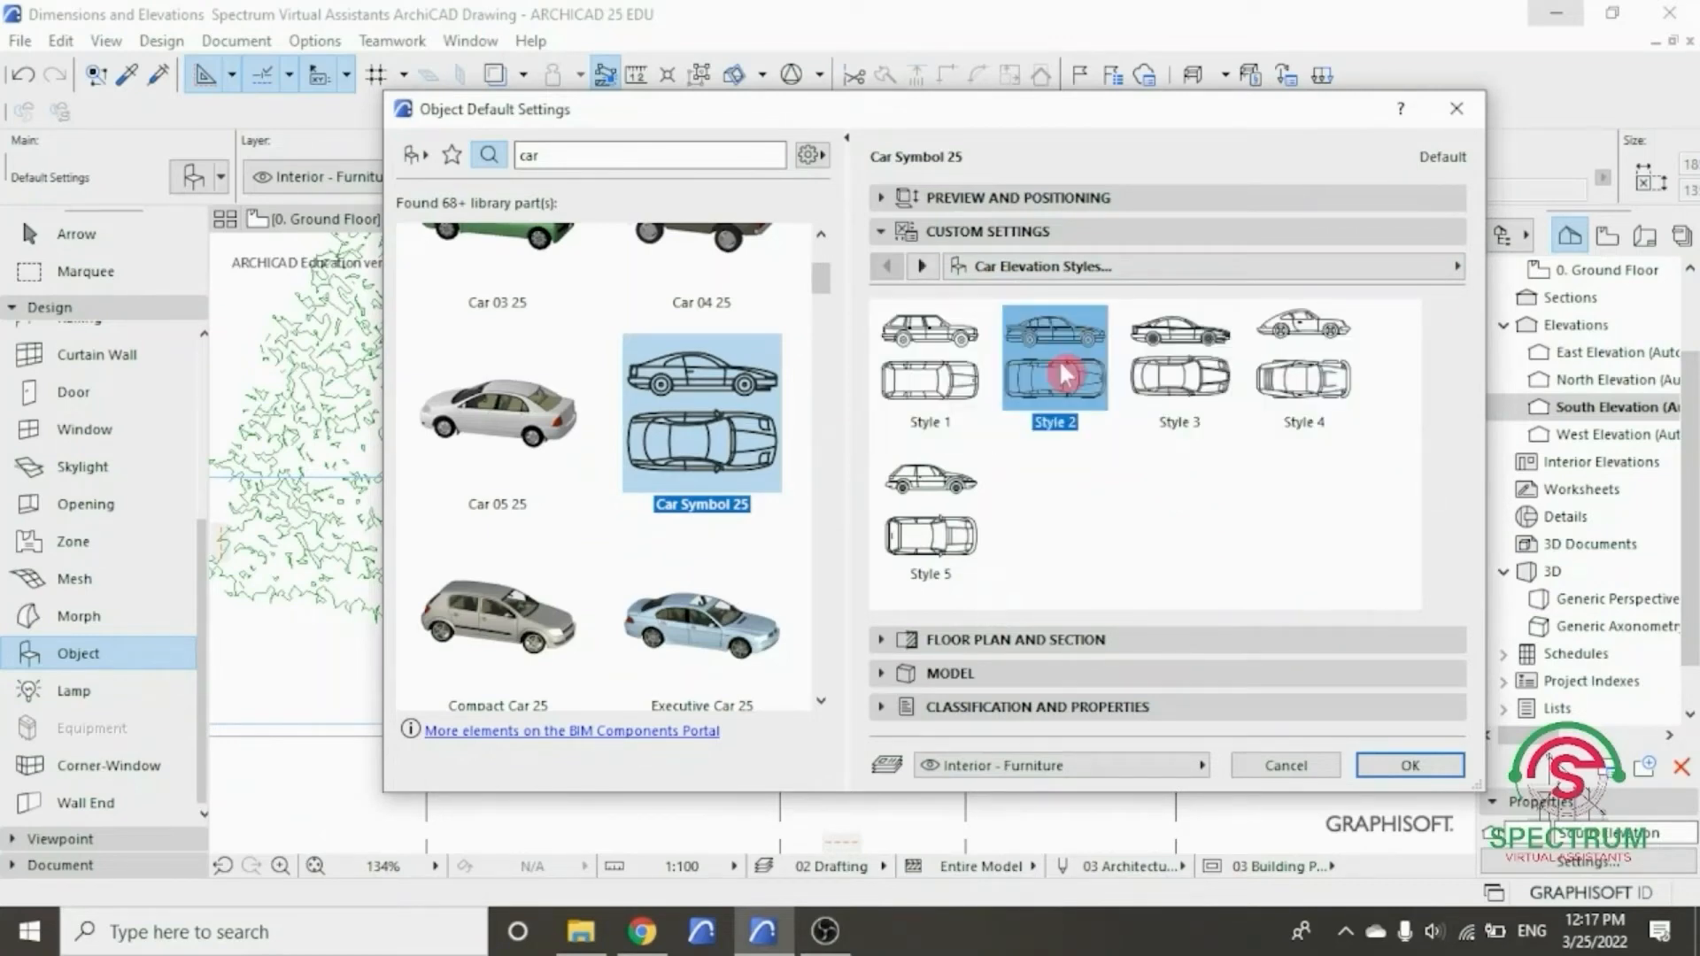
left_click(1111, 269)
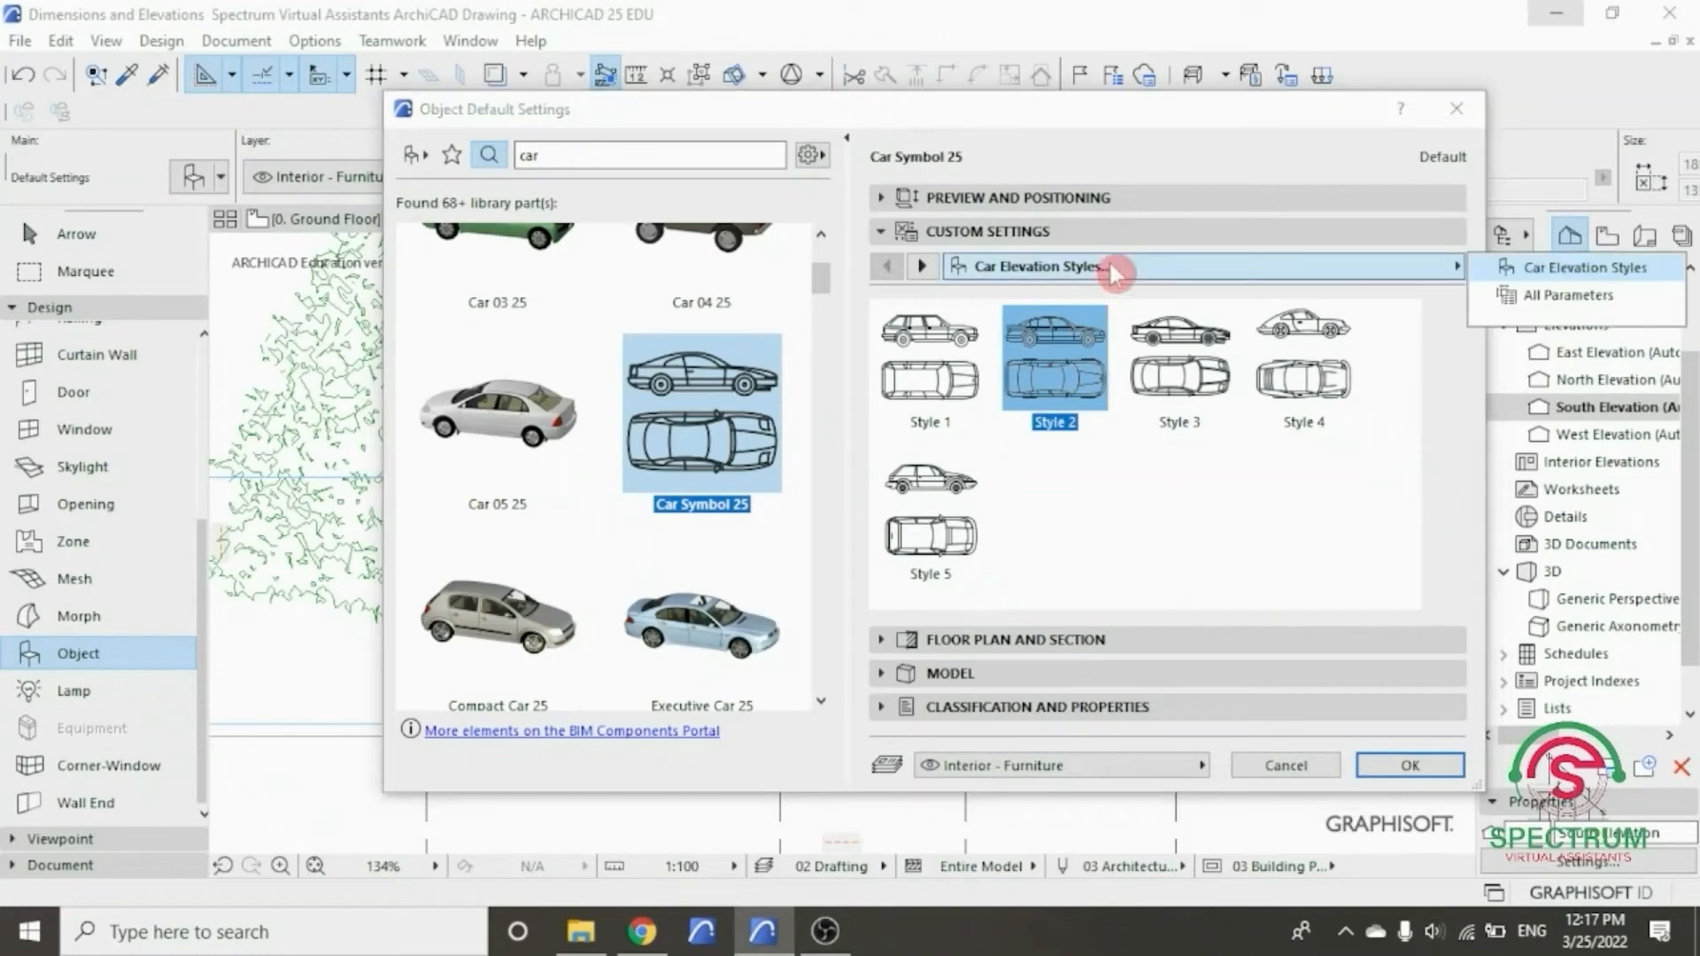
left_click(1558, 295)
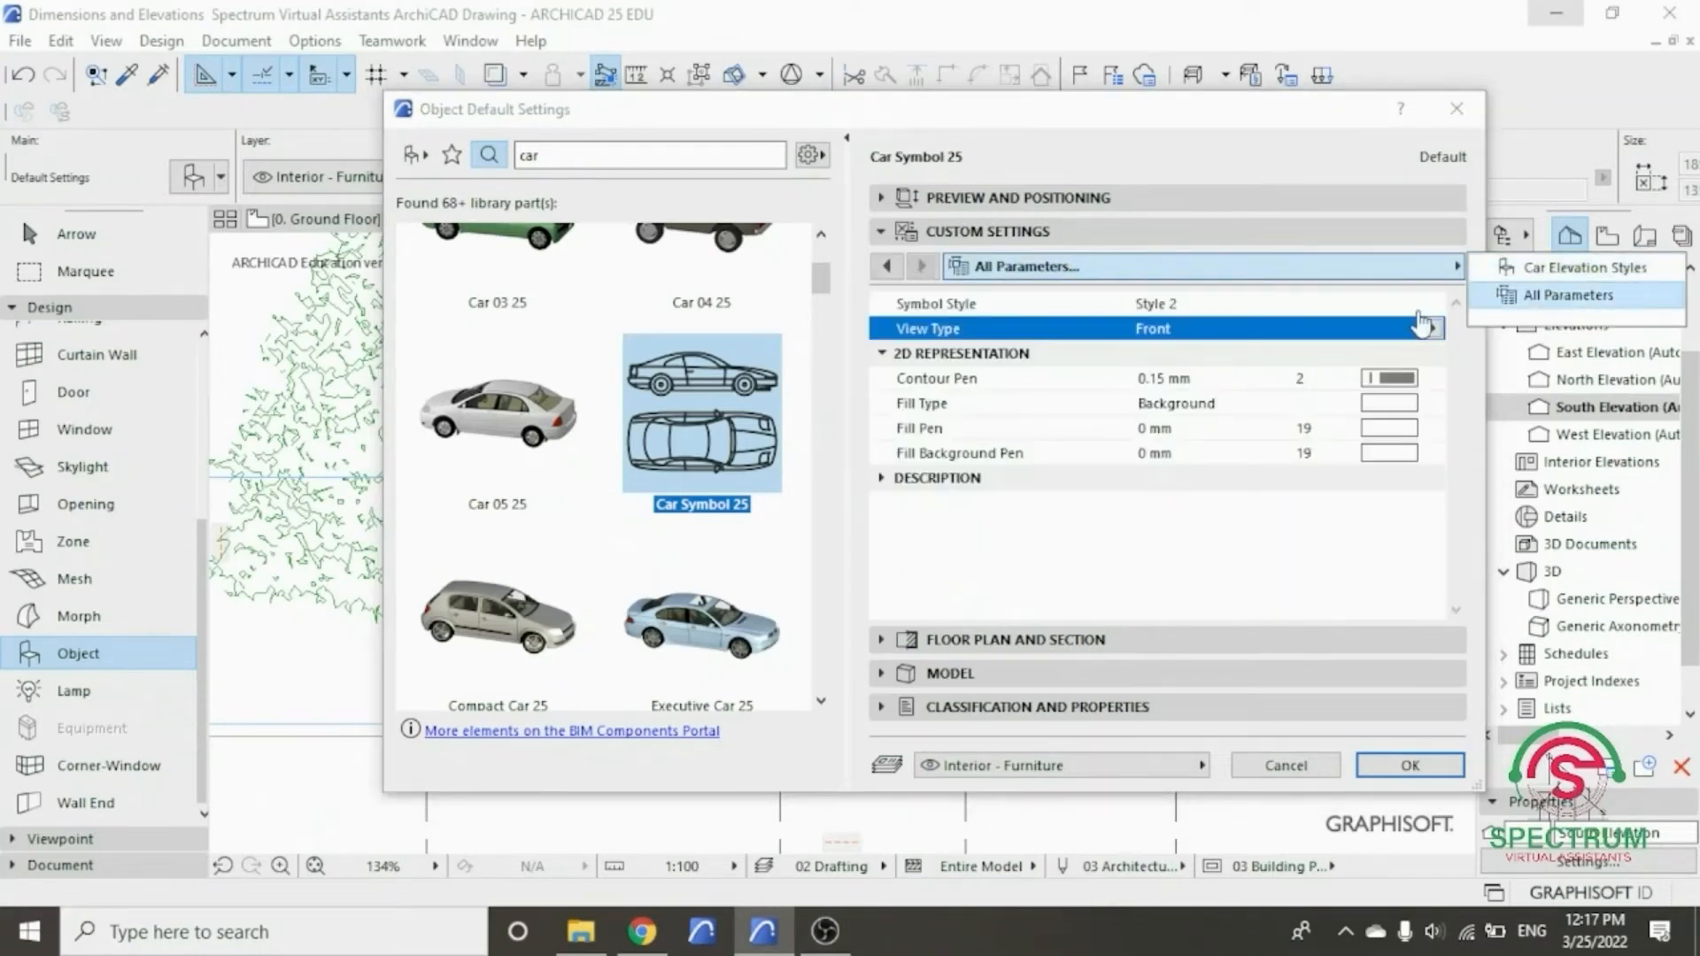
left_click(1373, 304)
left_click(1432, 303)
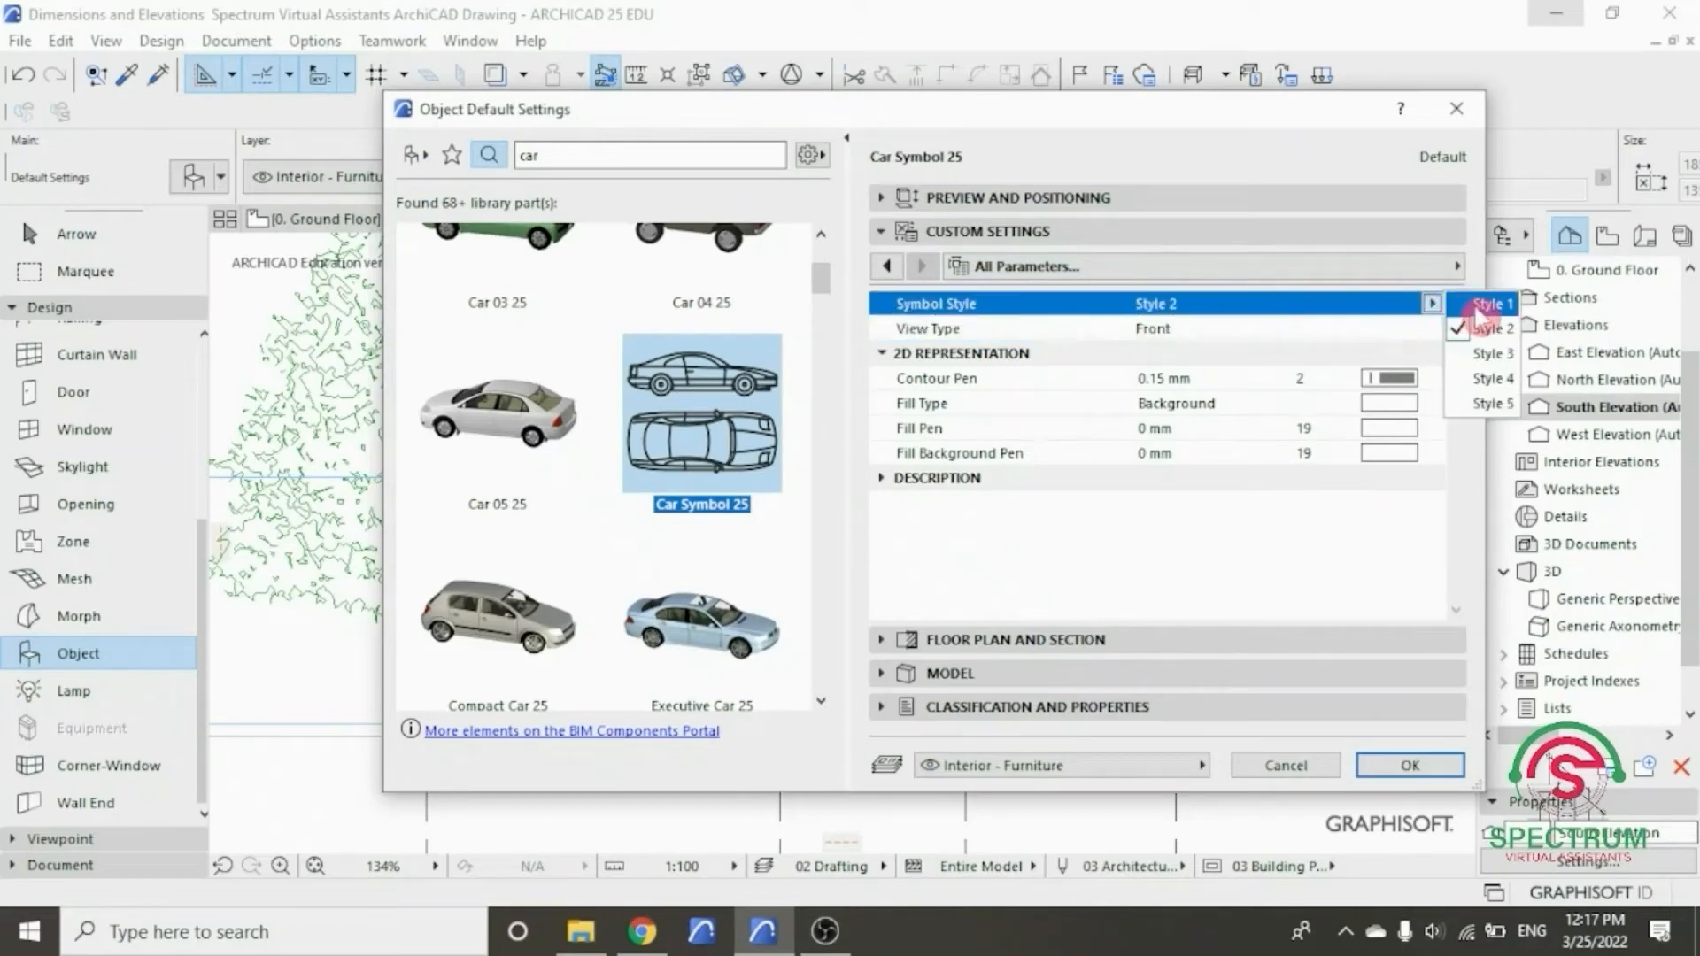
left_click(1491, 330)
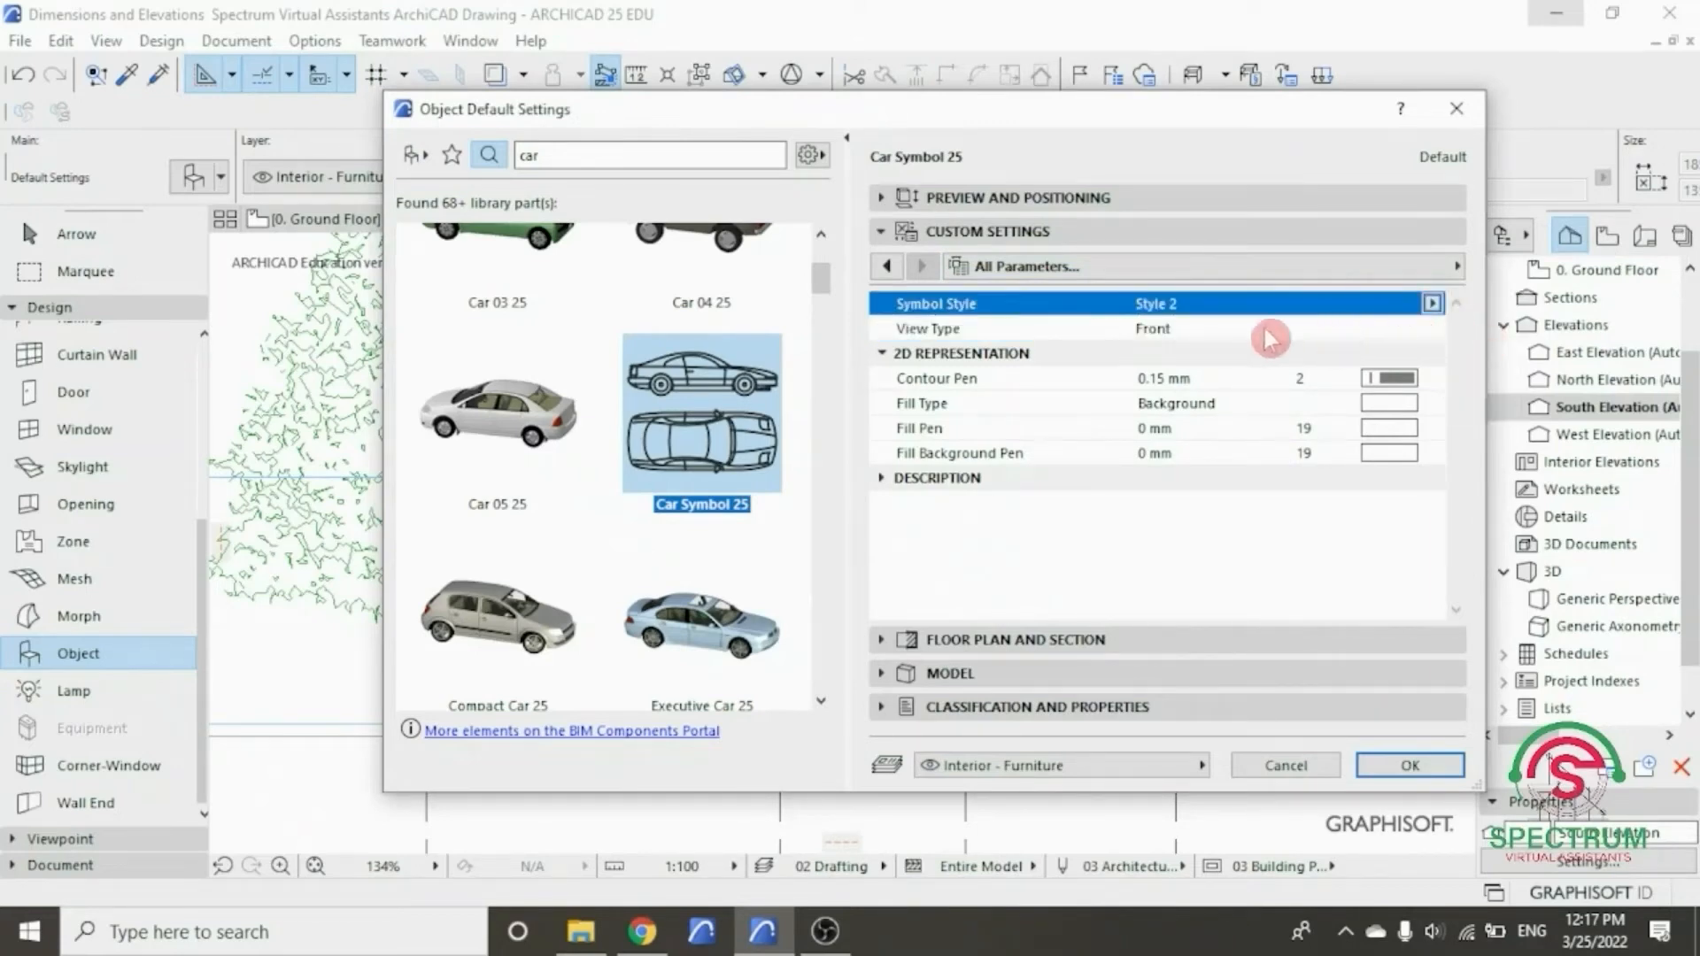
- Set the car symbol's View Type to Side and its Contour Pen to pen 41 (0.25 mm)
left_click(1197, 329)
left_click(1432, 328)
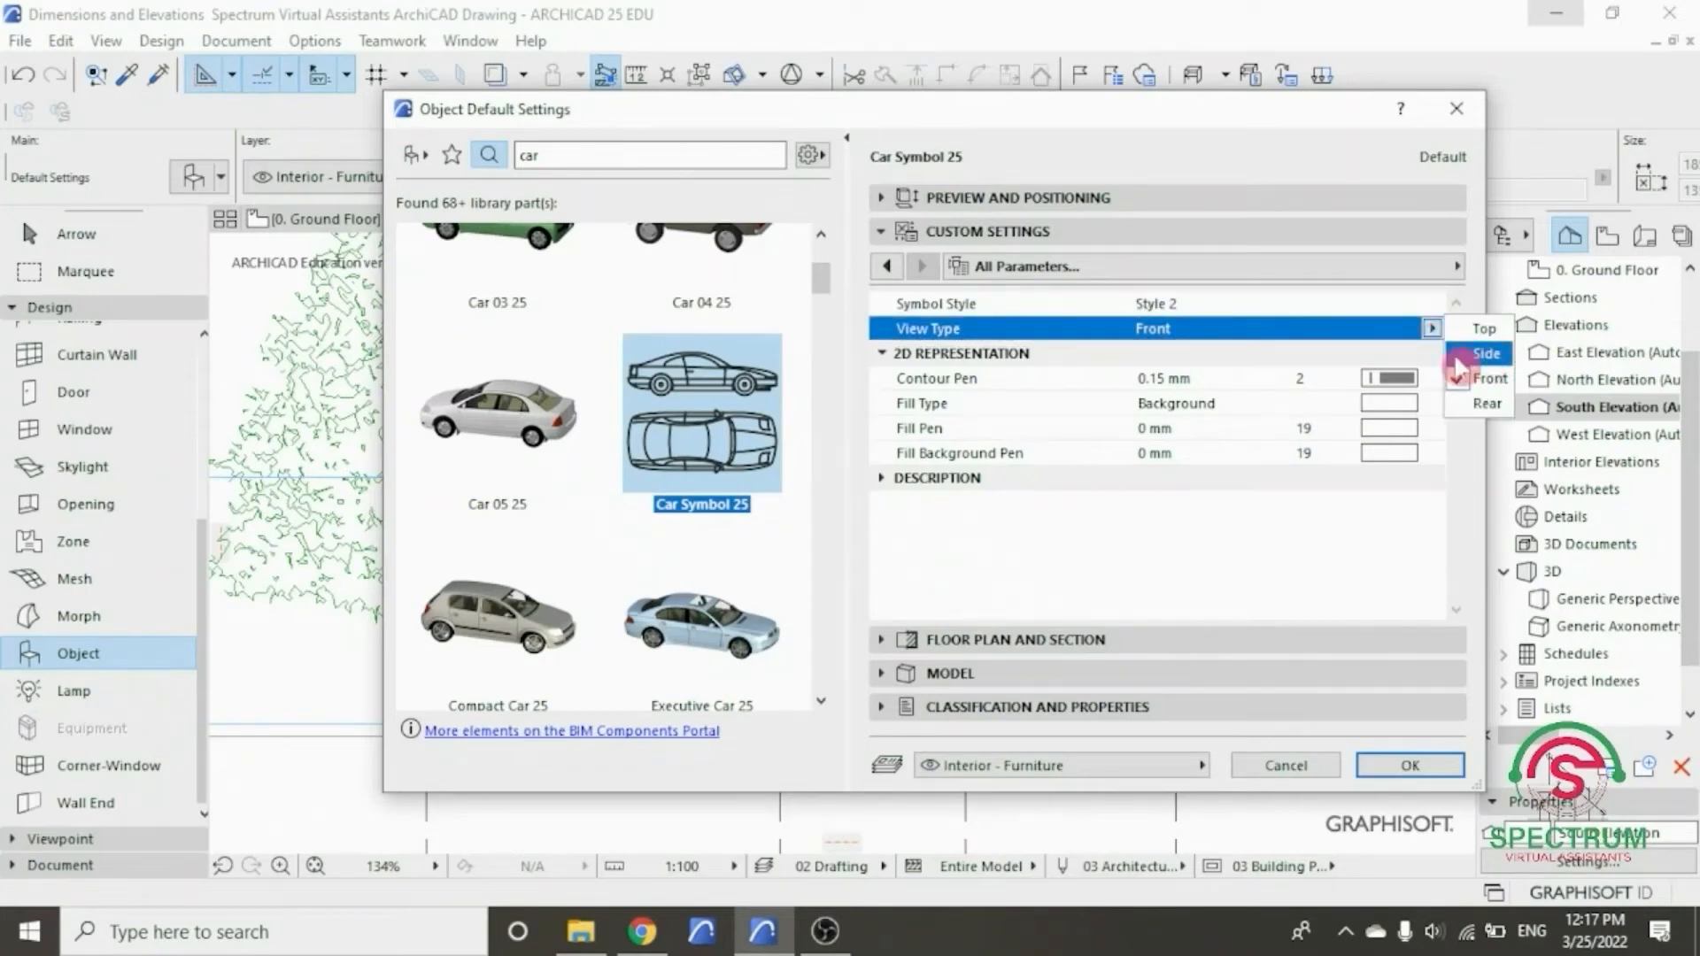
left_click(1459, 357)
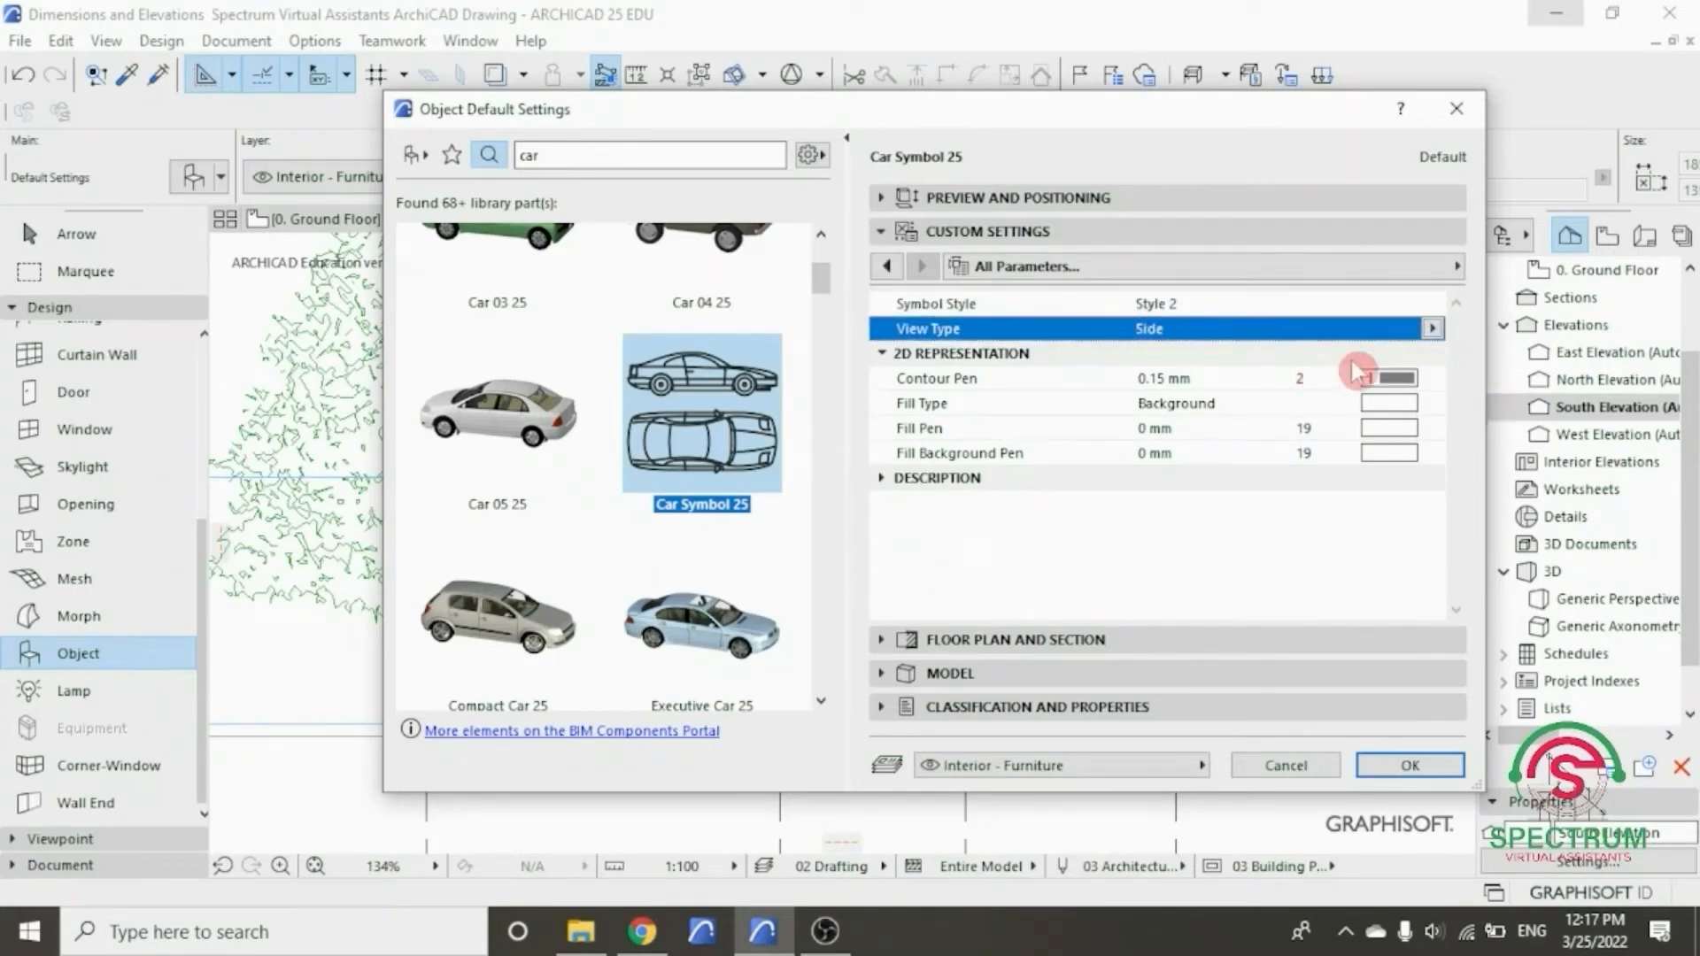
left_click(1392, 378)
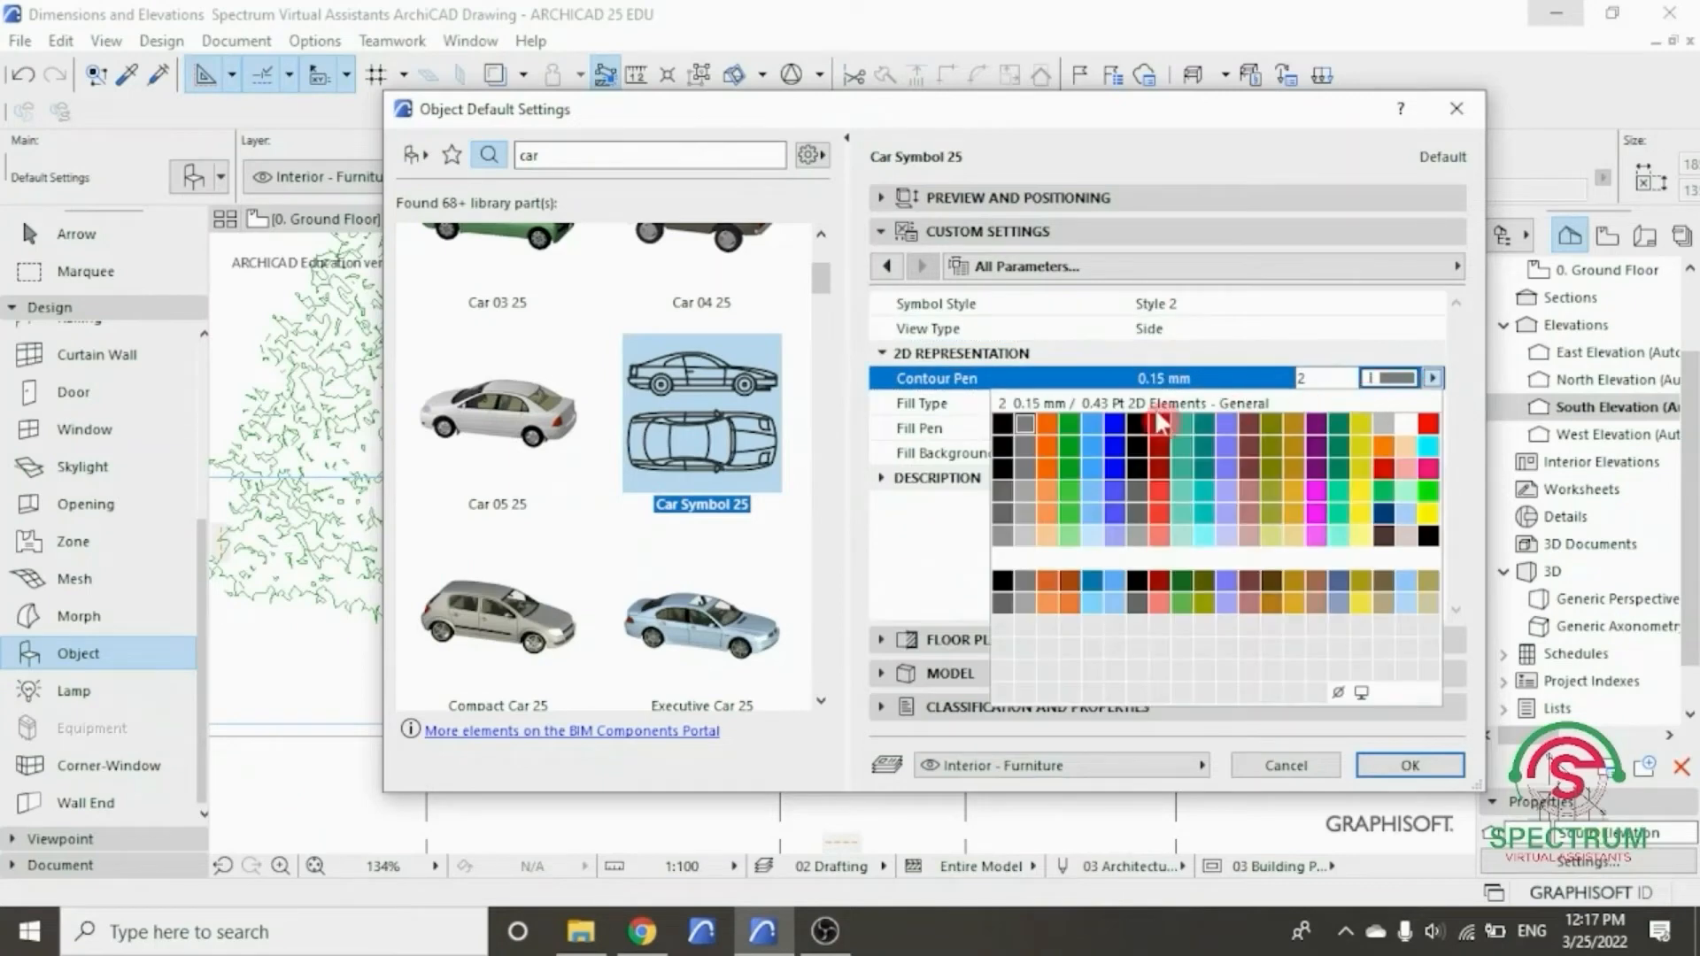
left_click(1002, 464)
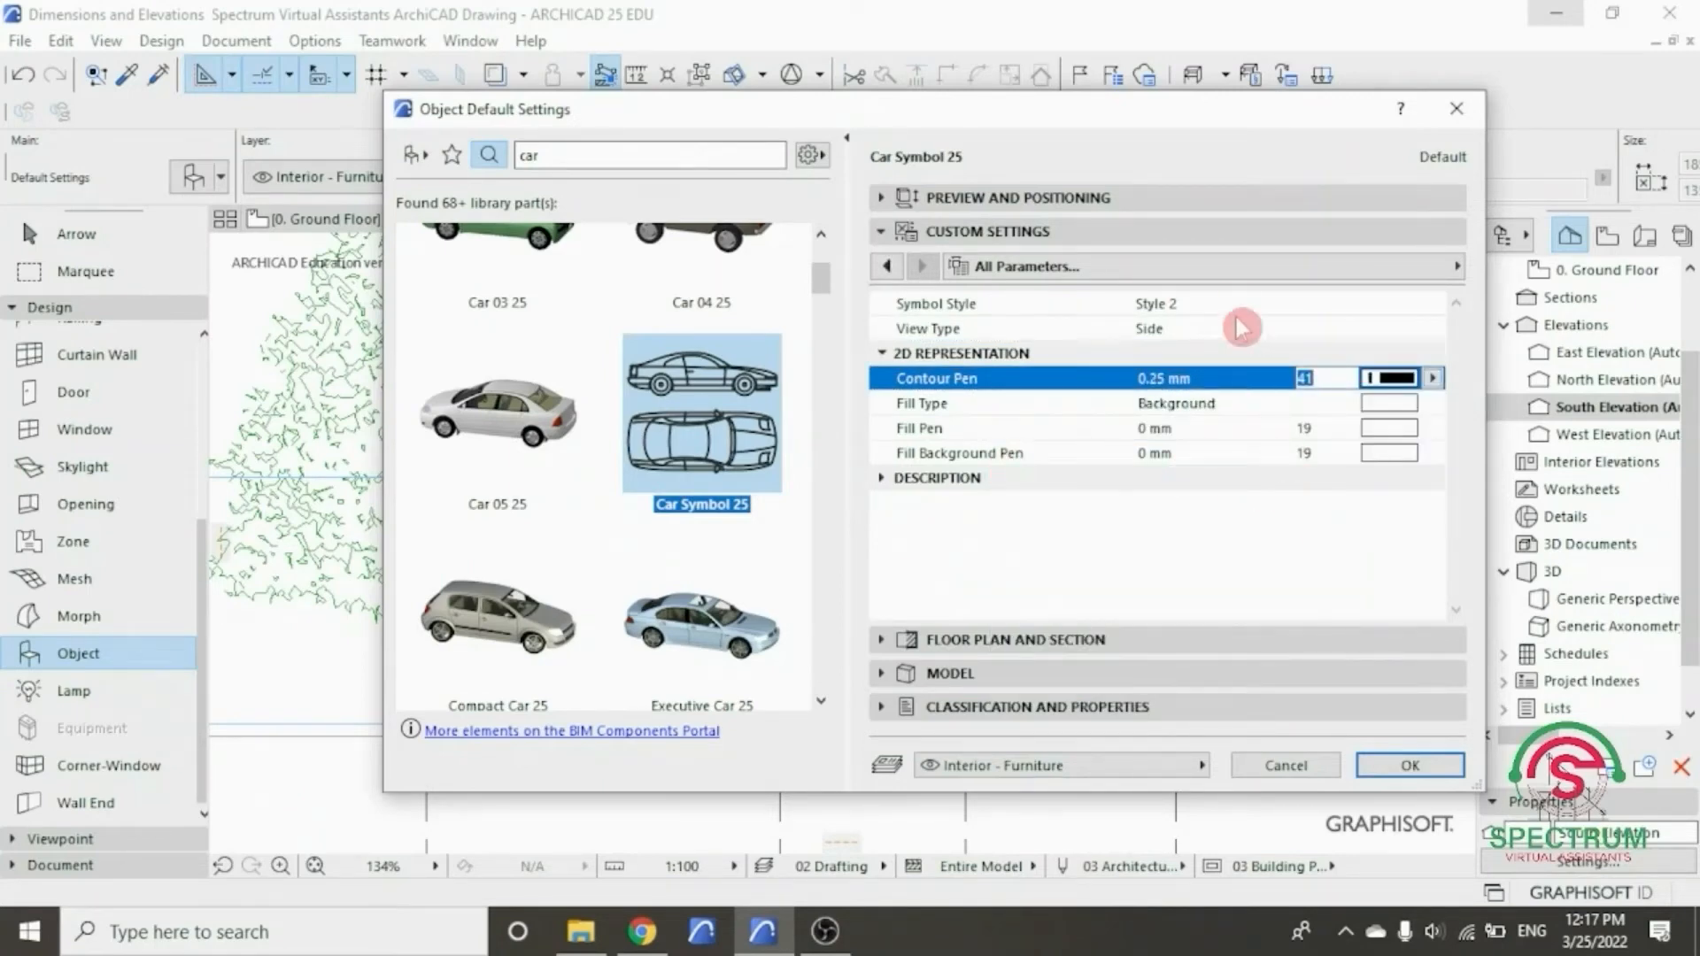
- Check the car symbol's Floor Plan and Section, Model, and Classification and Properties settings, and accept the object settings
left_click(1172, 234)
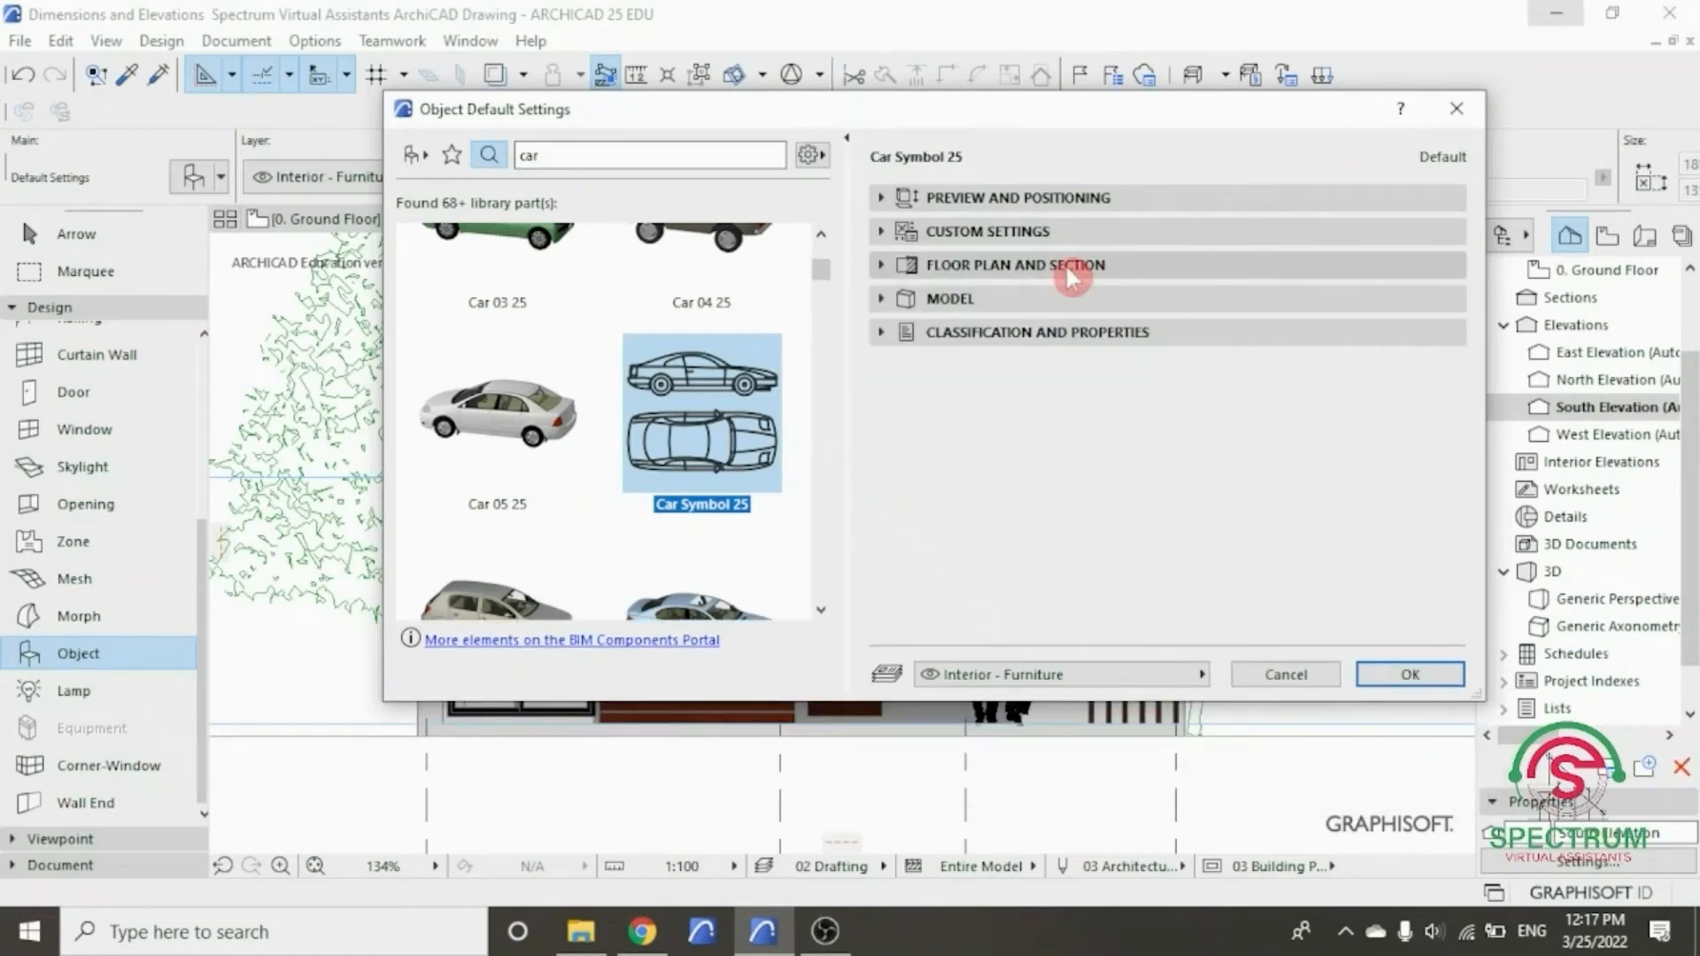
left_click(1074, 270)
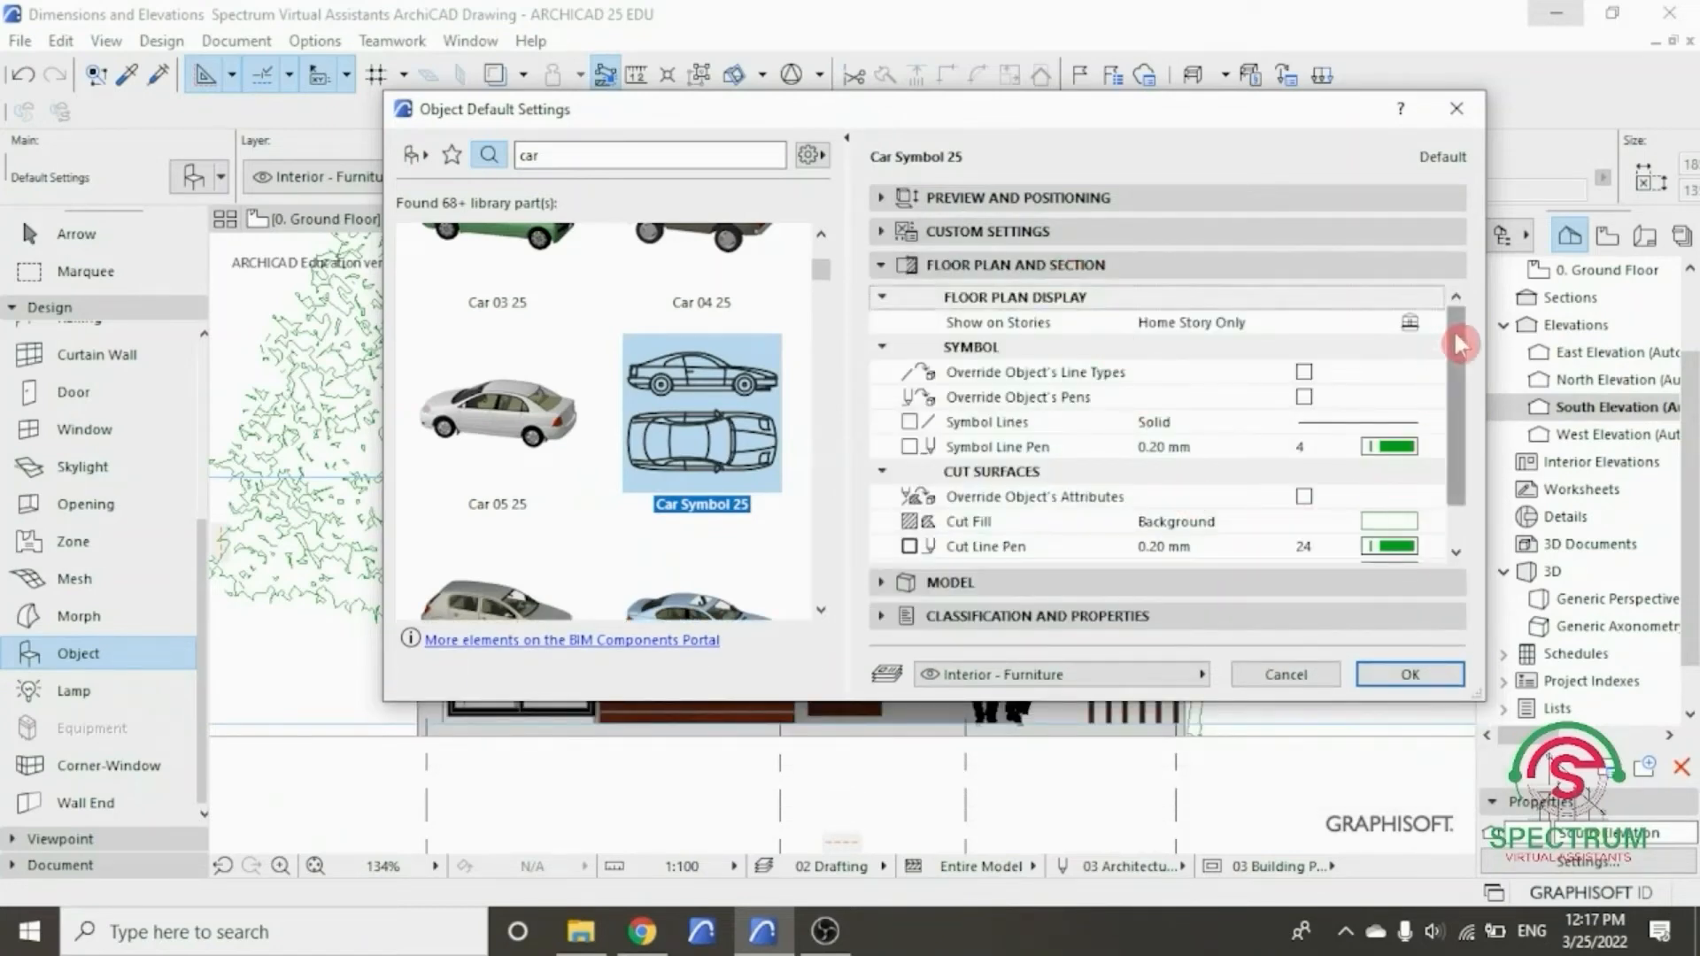
mouse_move(1461, 334)
left_mouse_down()
mouse_move(1461, 379)
mouse_move(1465, 312)
left_mouse_up()
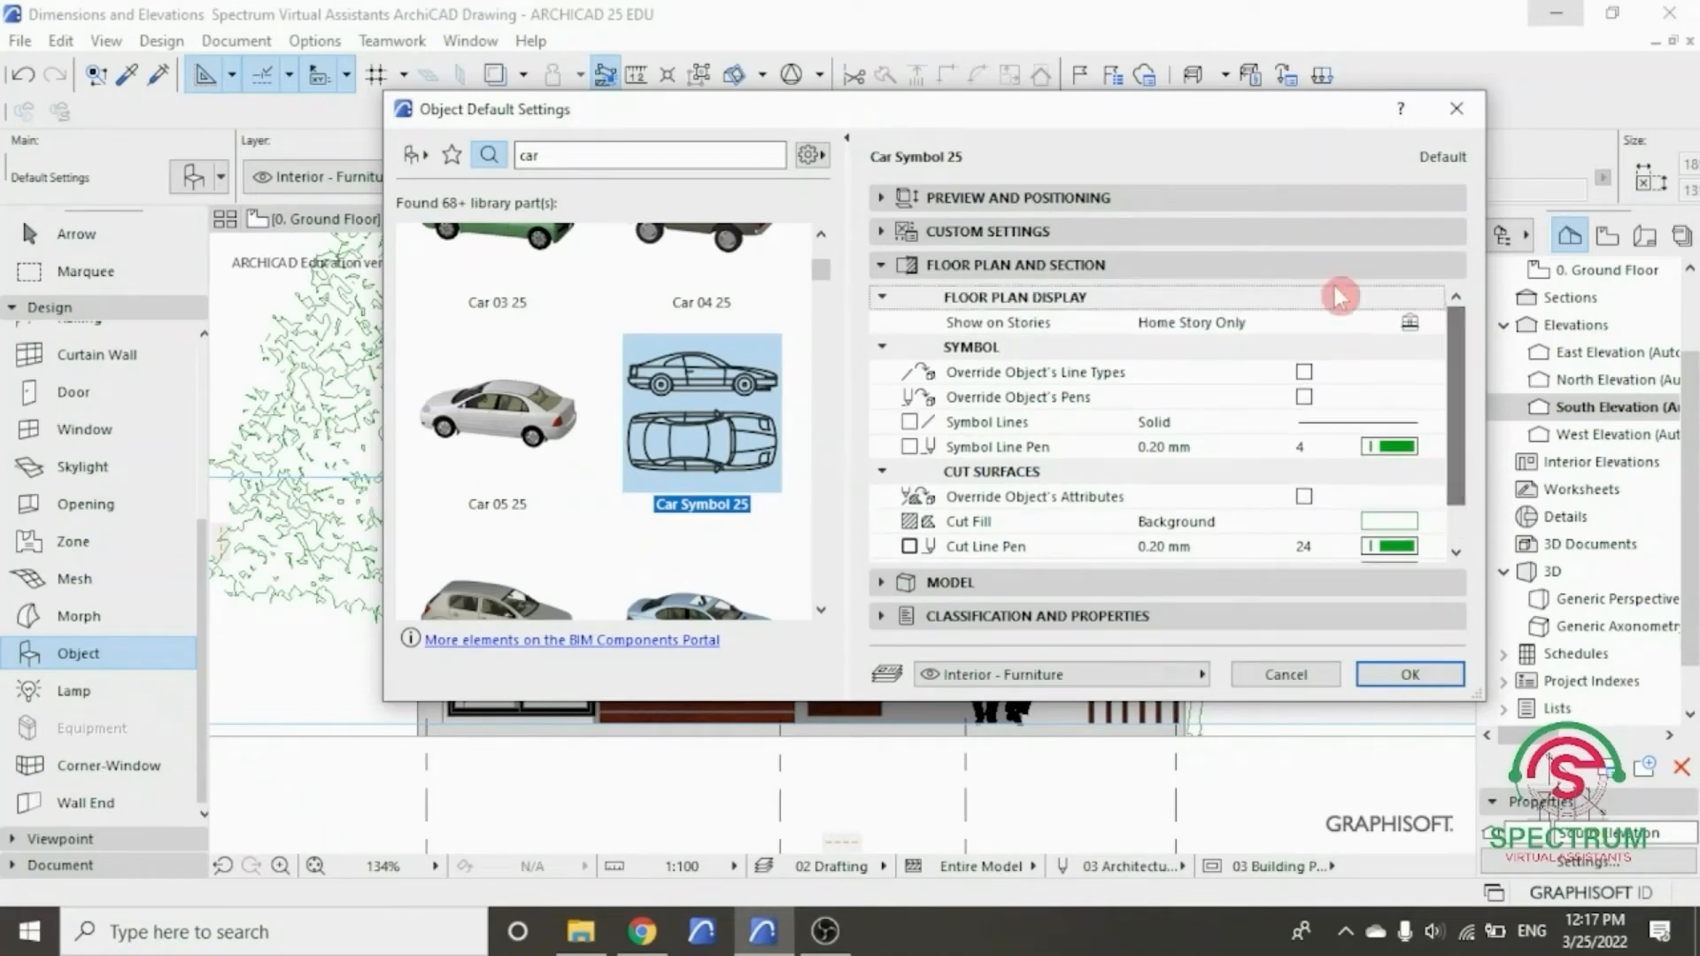
left_click(1161, 266)
left_click(1009, 301)
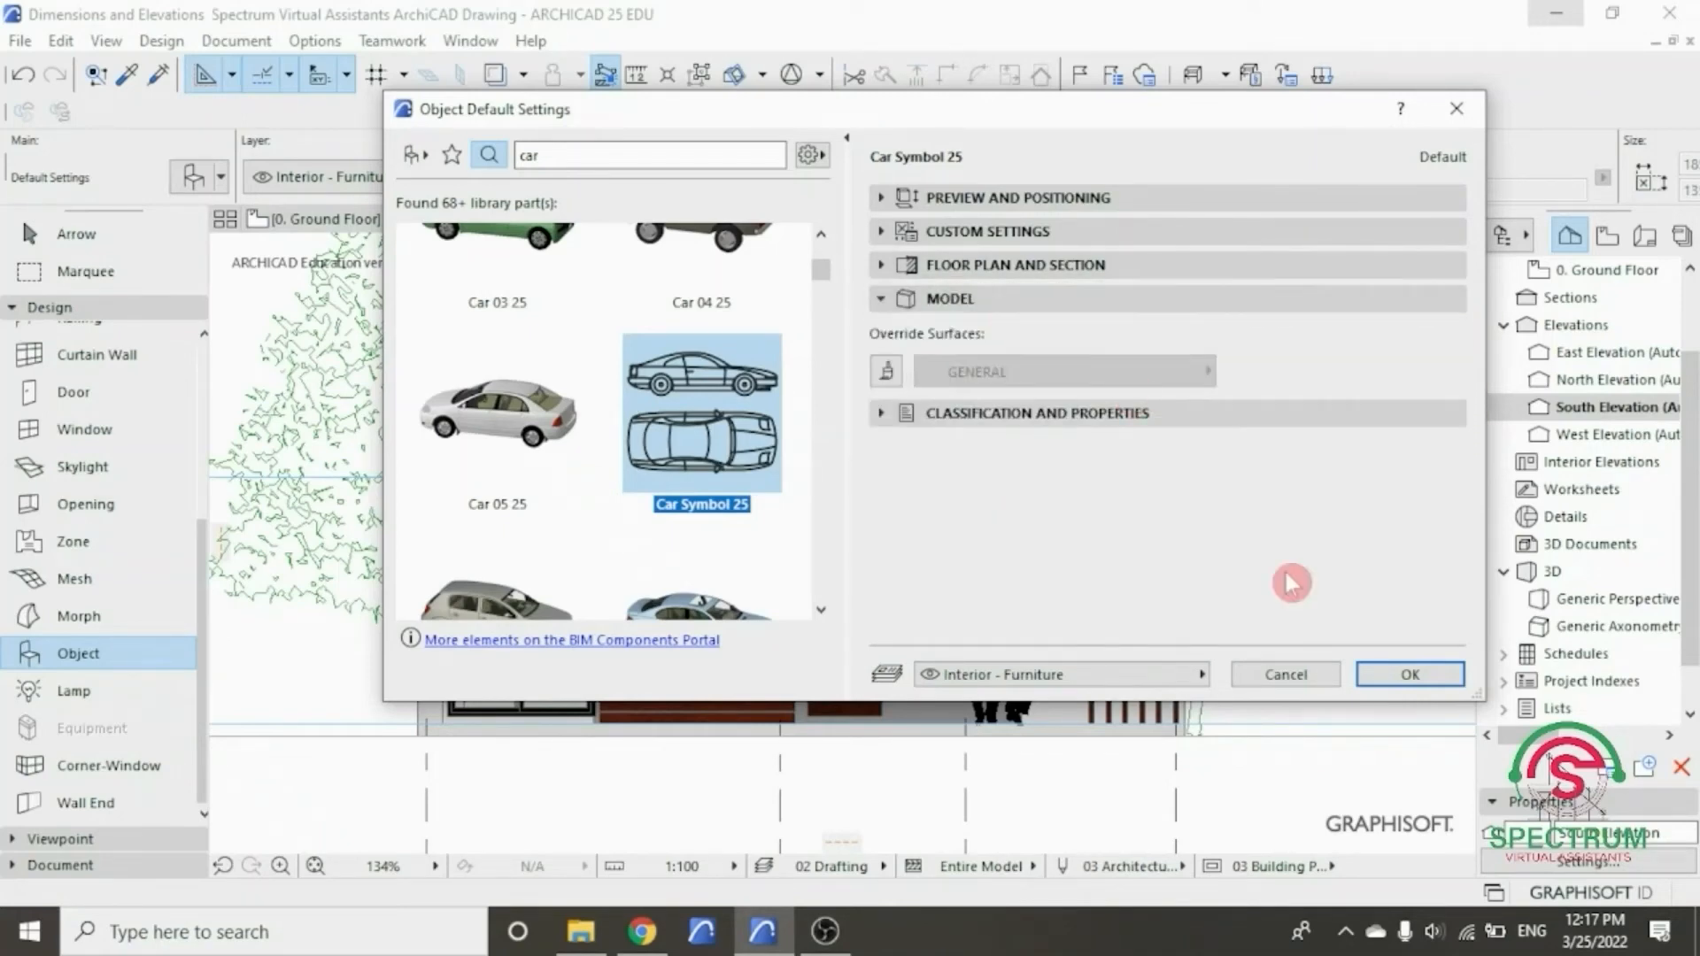
left_click(1142, 415)
mouse_move(1459, 560)
left_mouse_down()
mouse_move(1470, 683)
mouse_move(1495, 625)
mouse_move(1476, 556)
left_mouse_up()
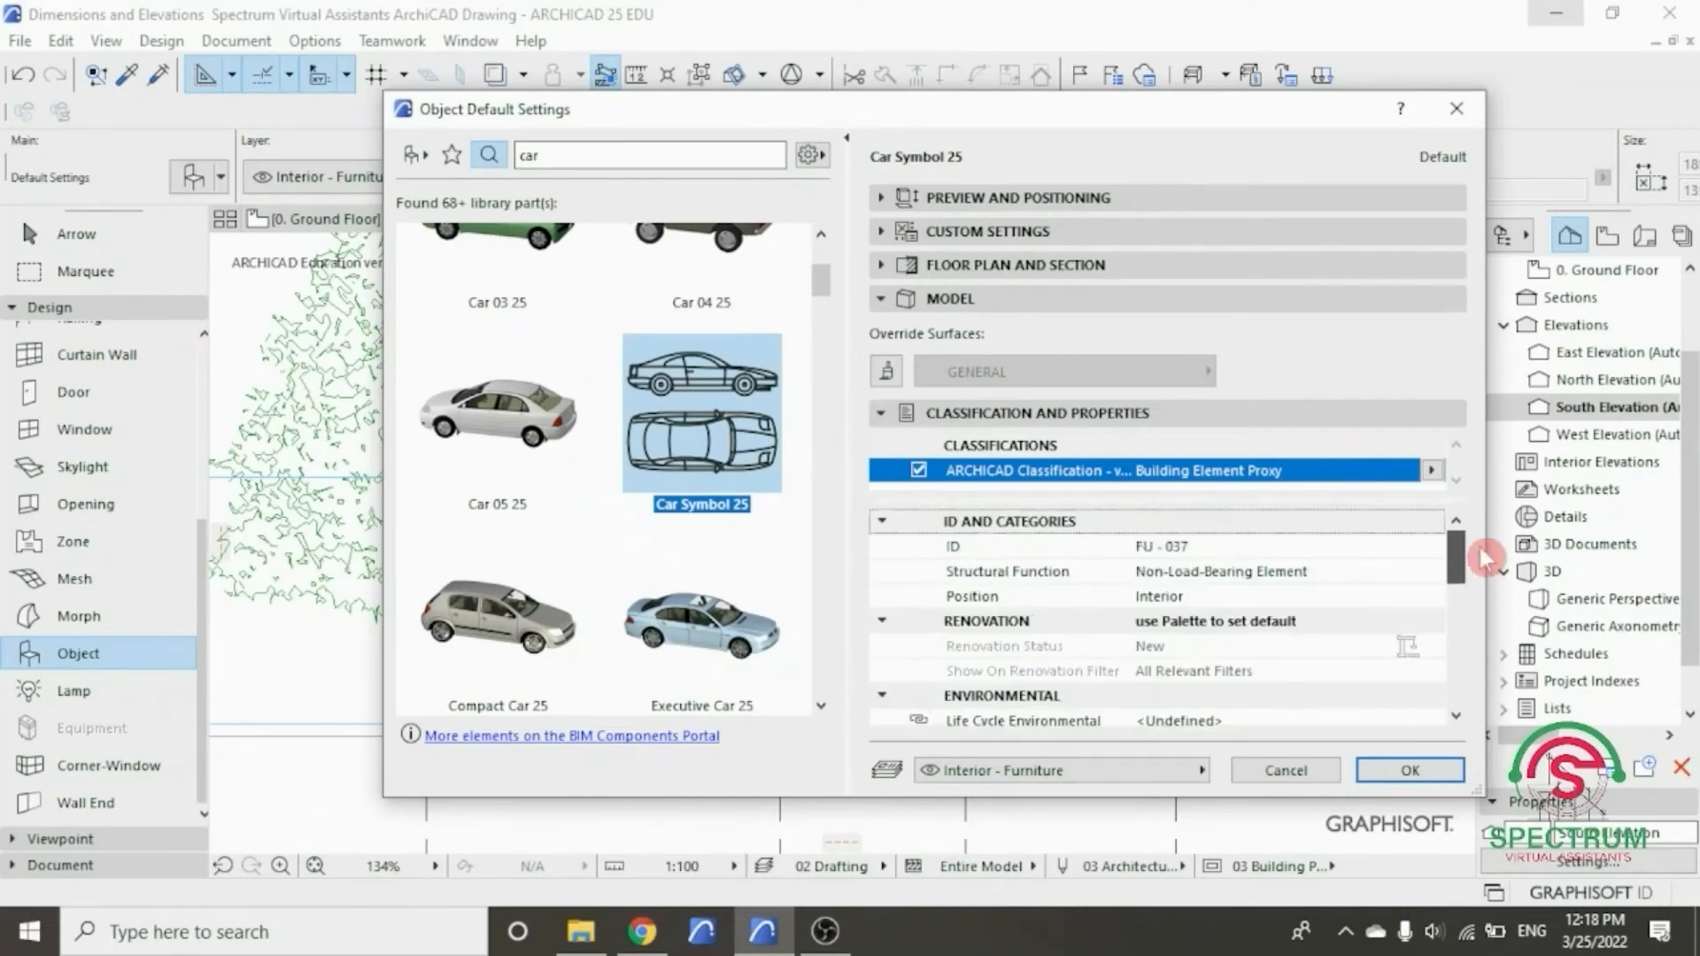
left_click(1420, 770)
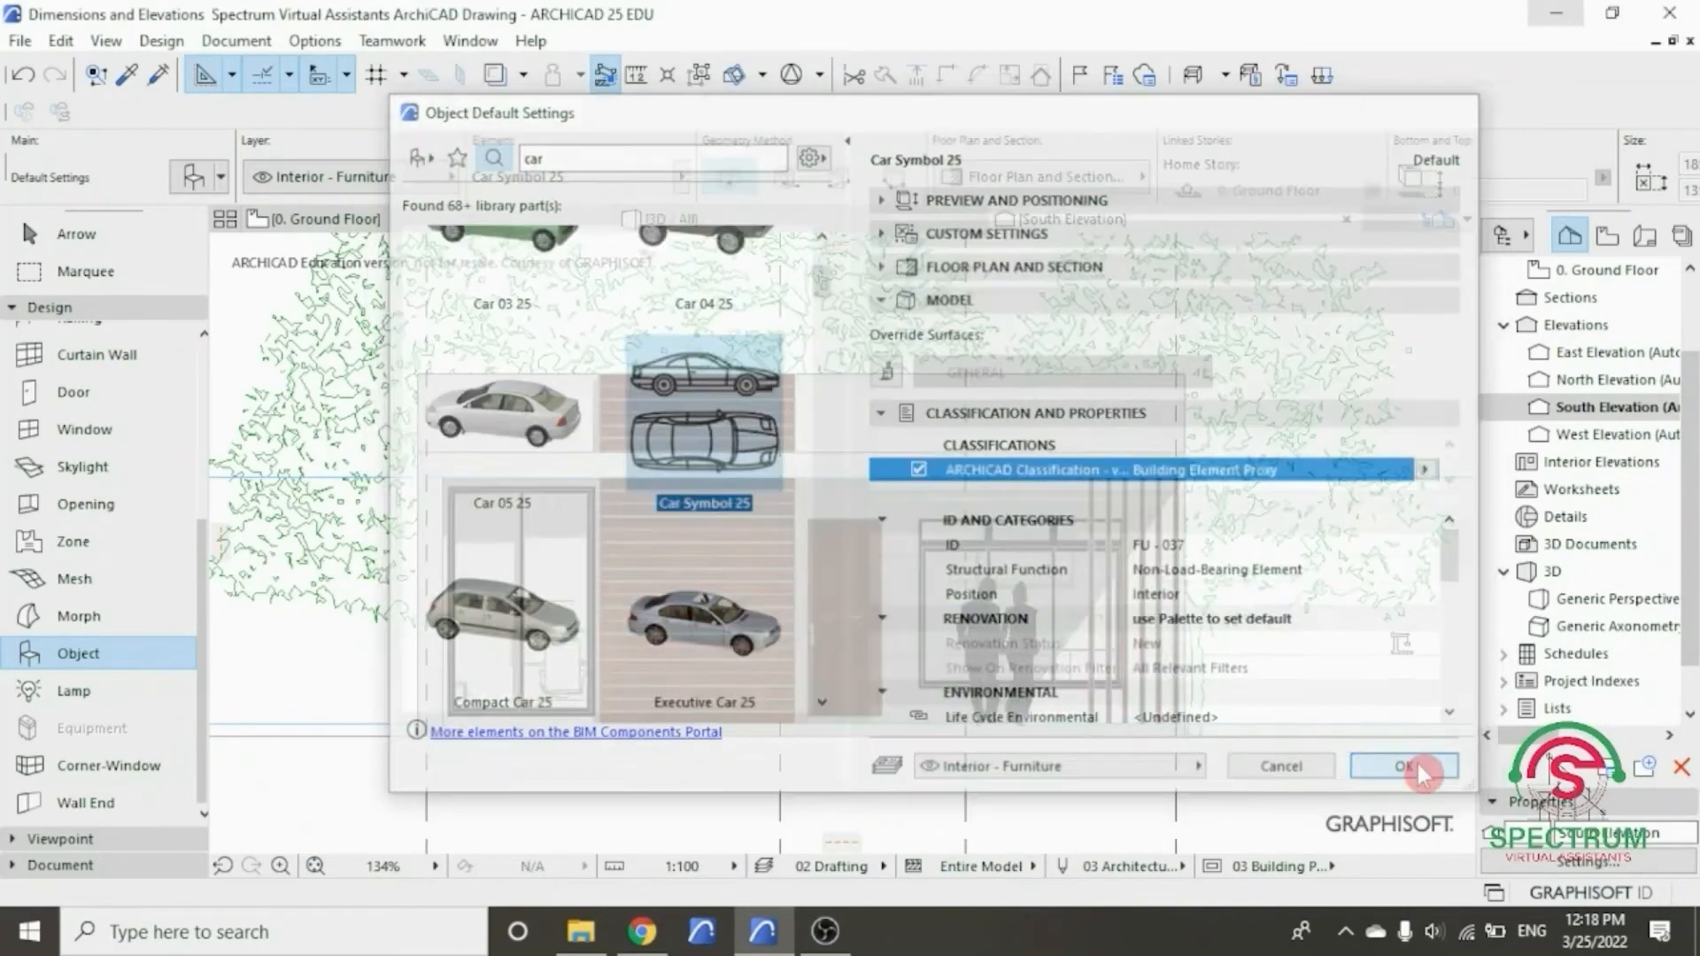
- Place the side-view car in the South Elevation, in the open space beside the building past grid D
scroll(791, 587, "down", 4)
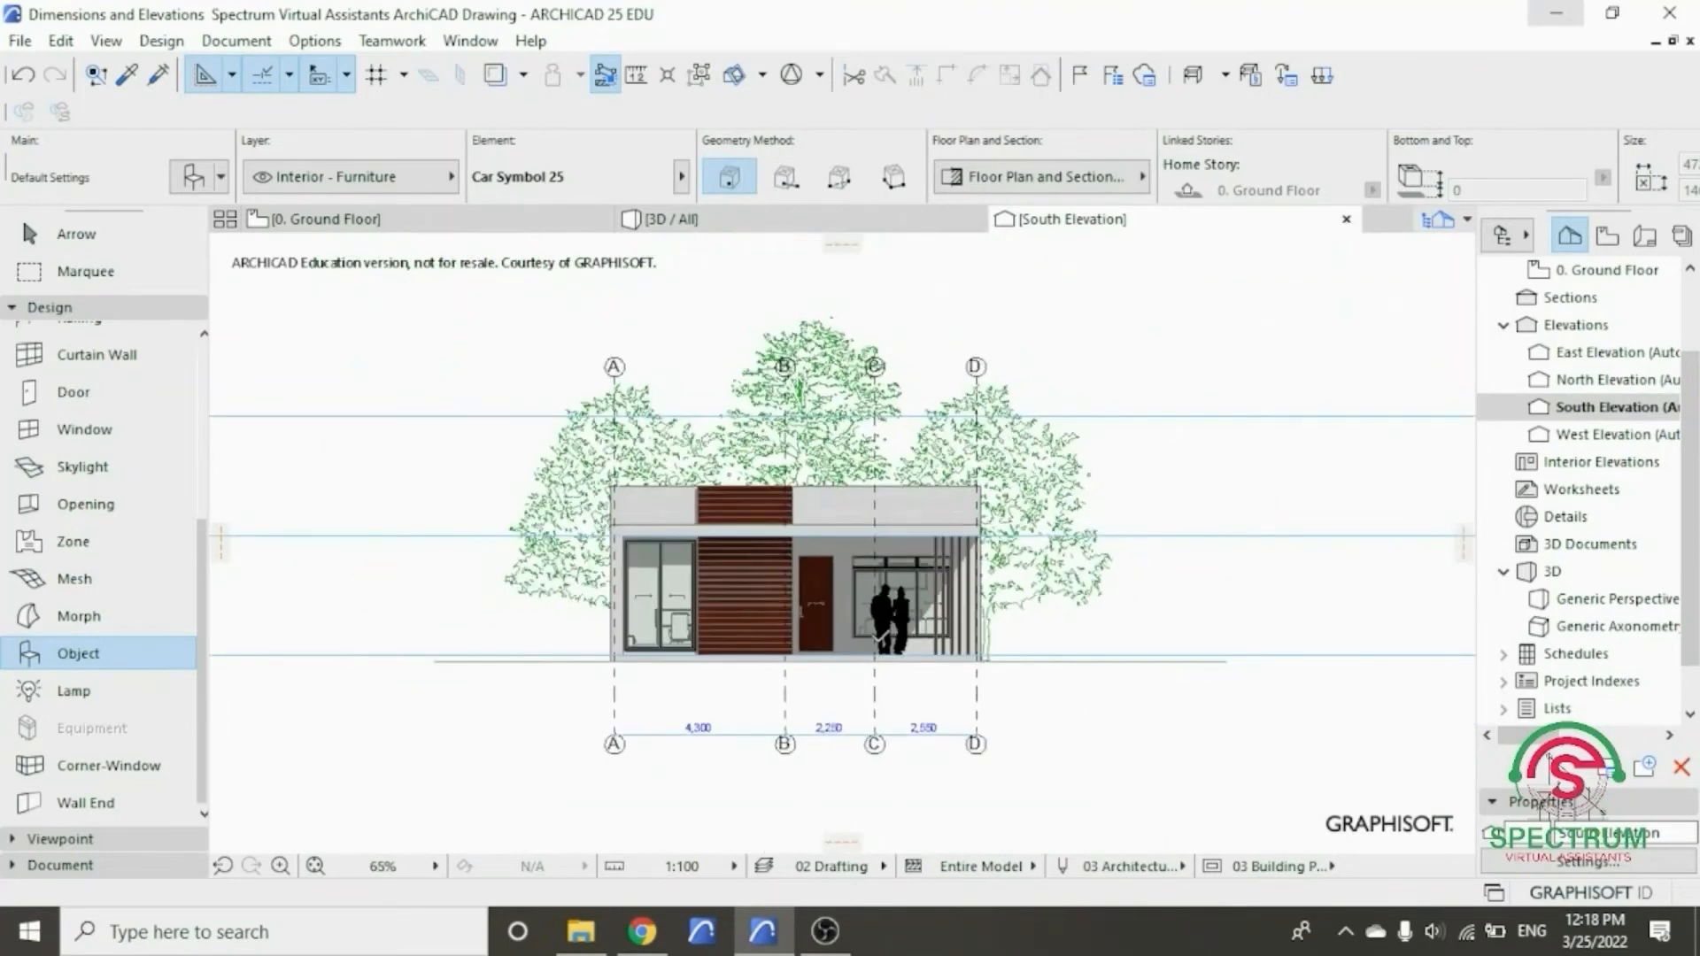
scroll(980, 633, "up", 3)
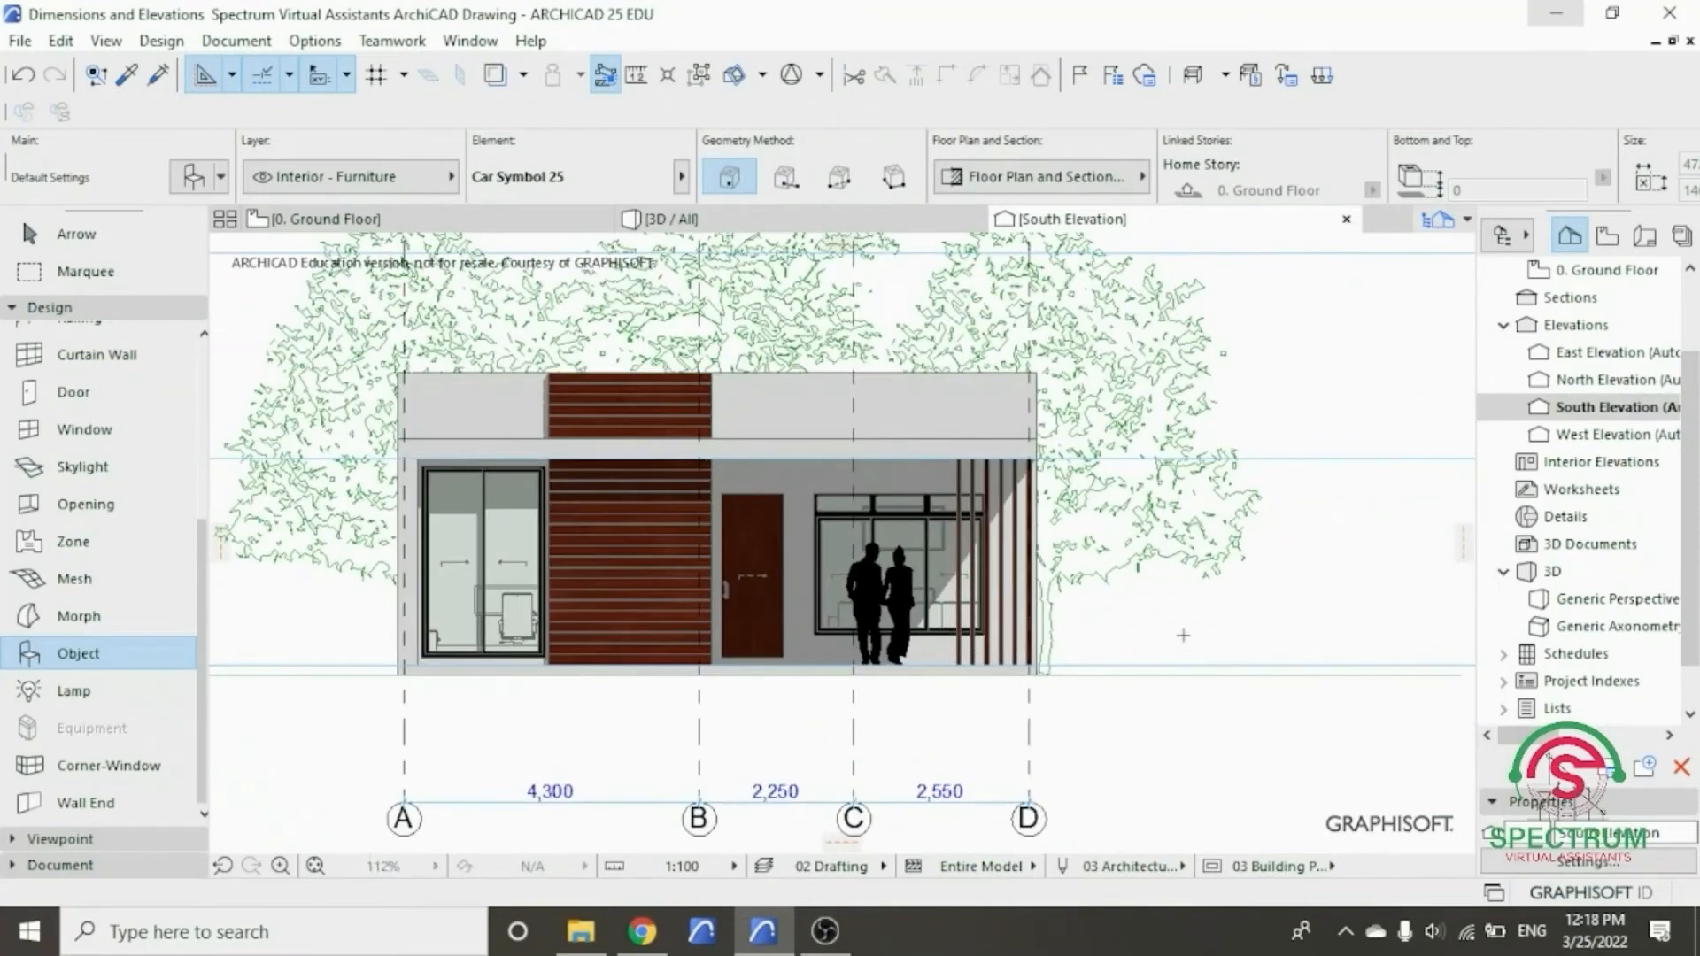
left_click(1183, 634)
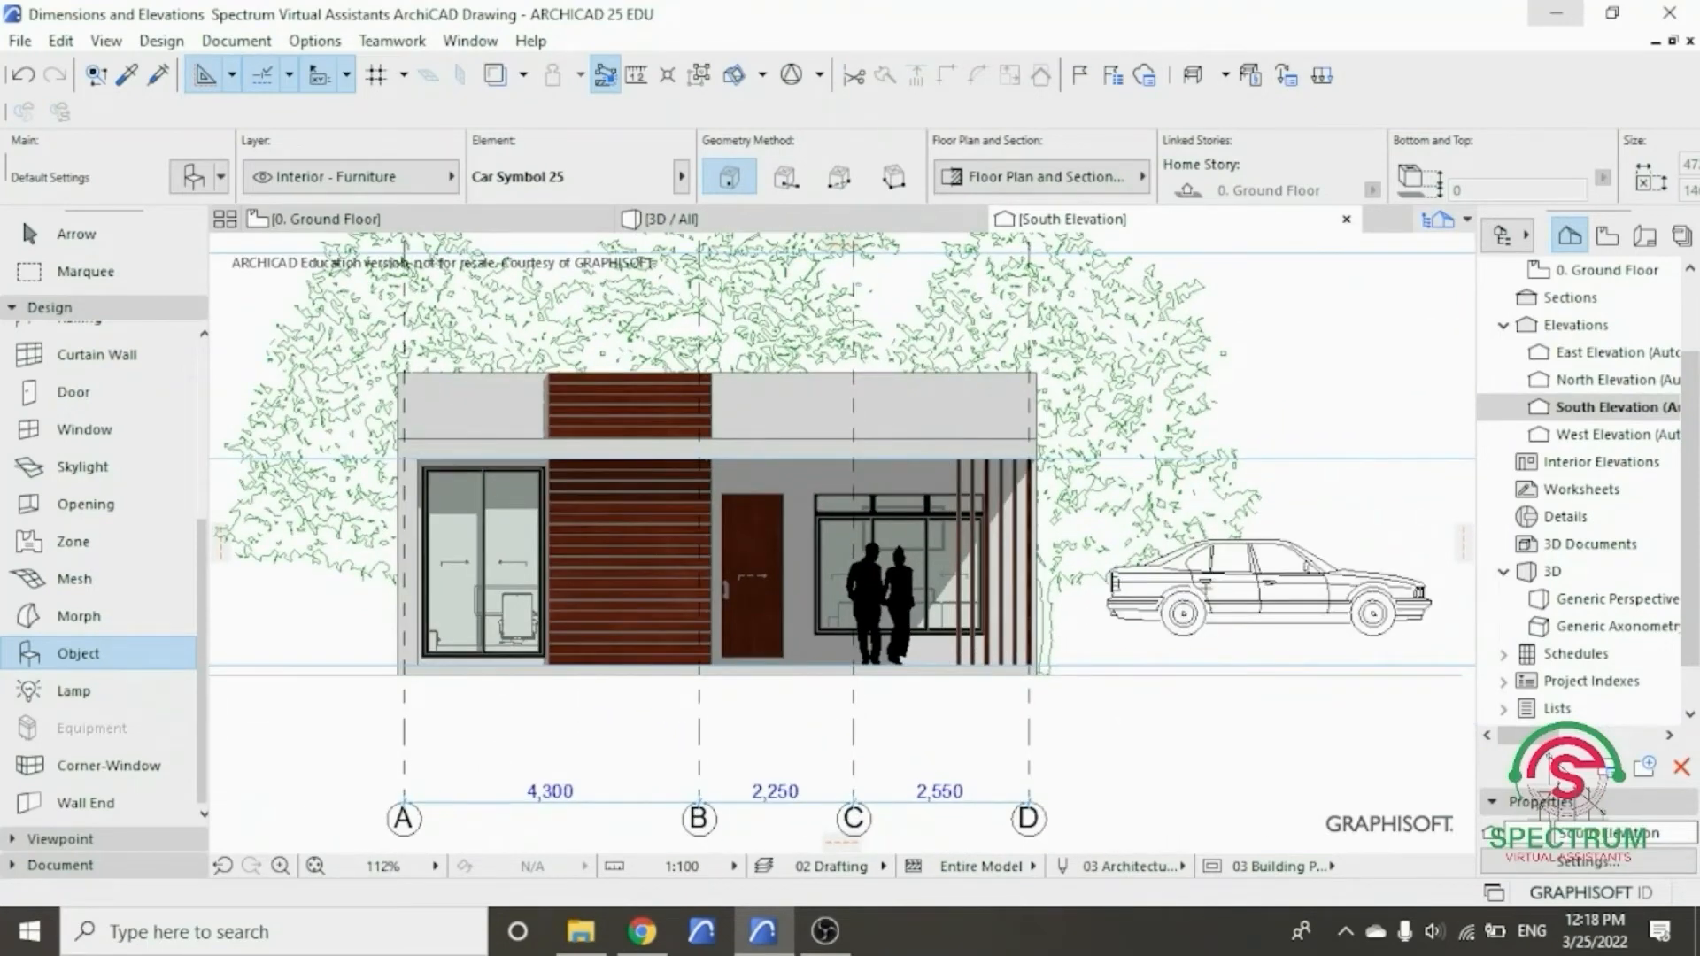
key("Escape")
- Move the car by its wheel point down onto the ground line, closer to the building's grid D side
left_click(1205, 620)
right_click(1273, 385)
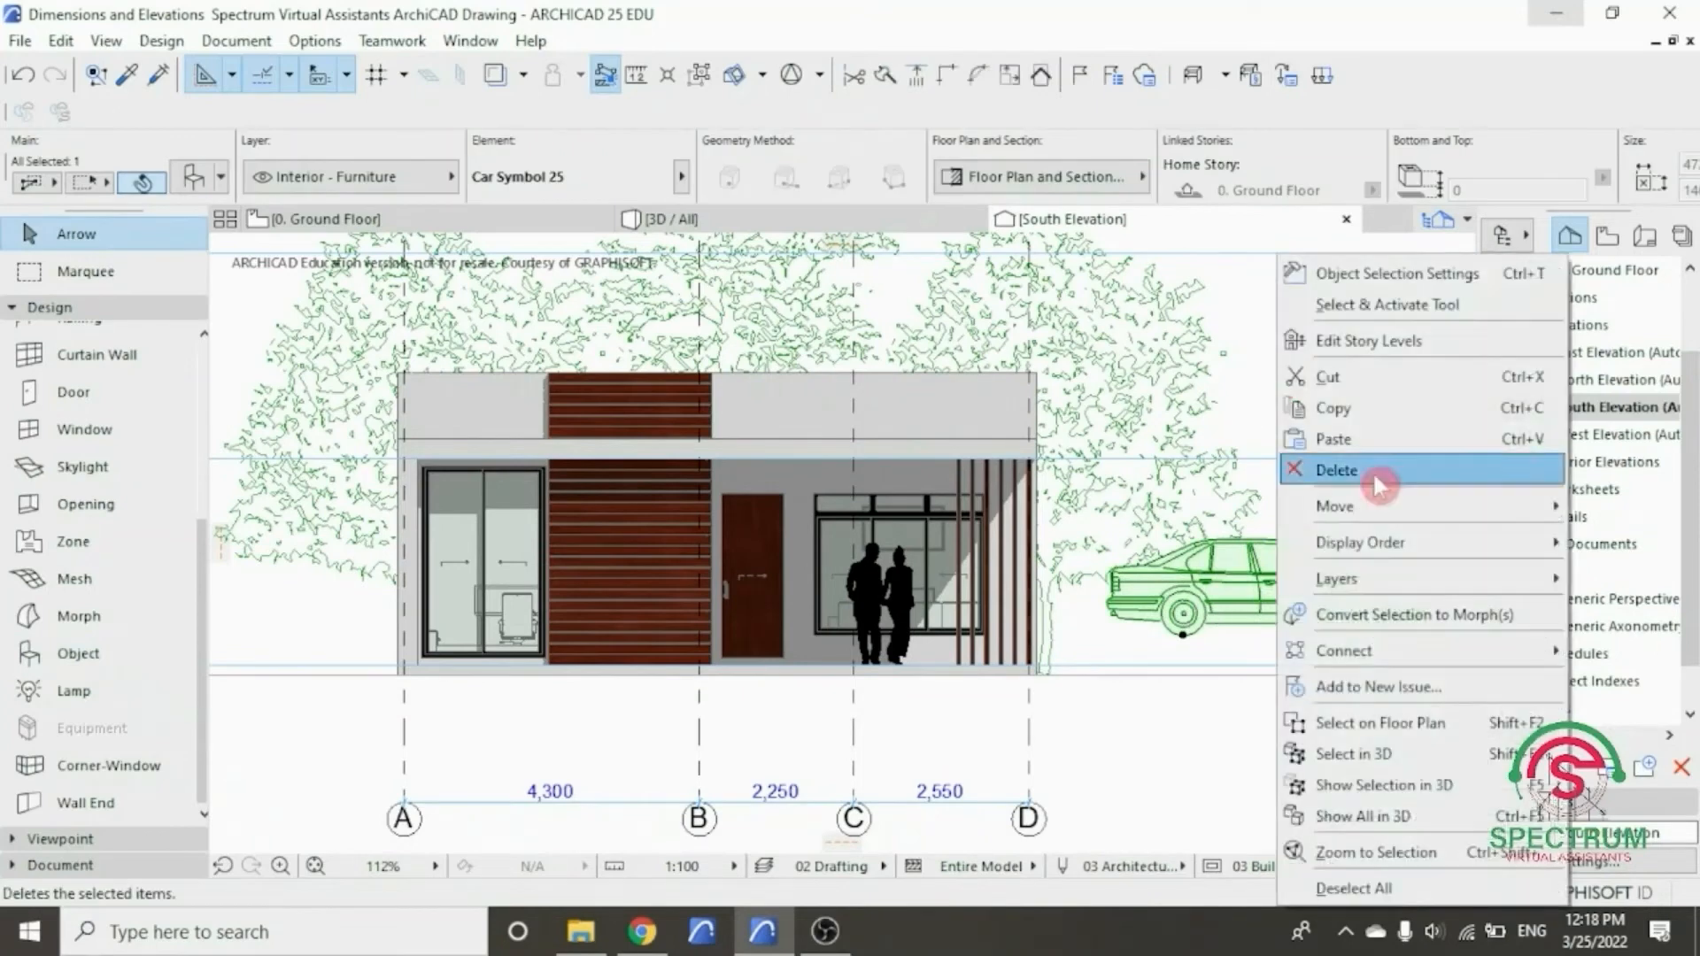
mouse_move(1337, 505)
left_click(1093, 497)
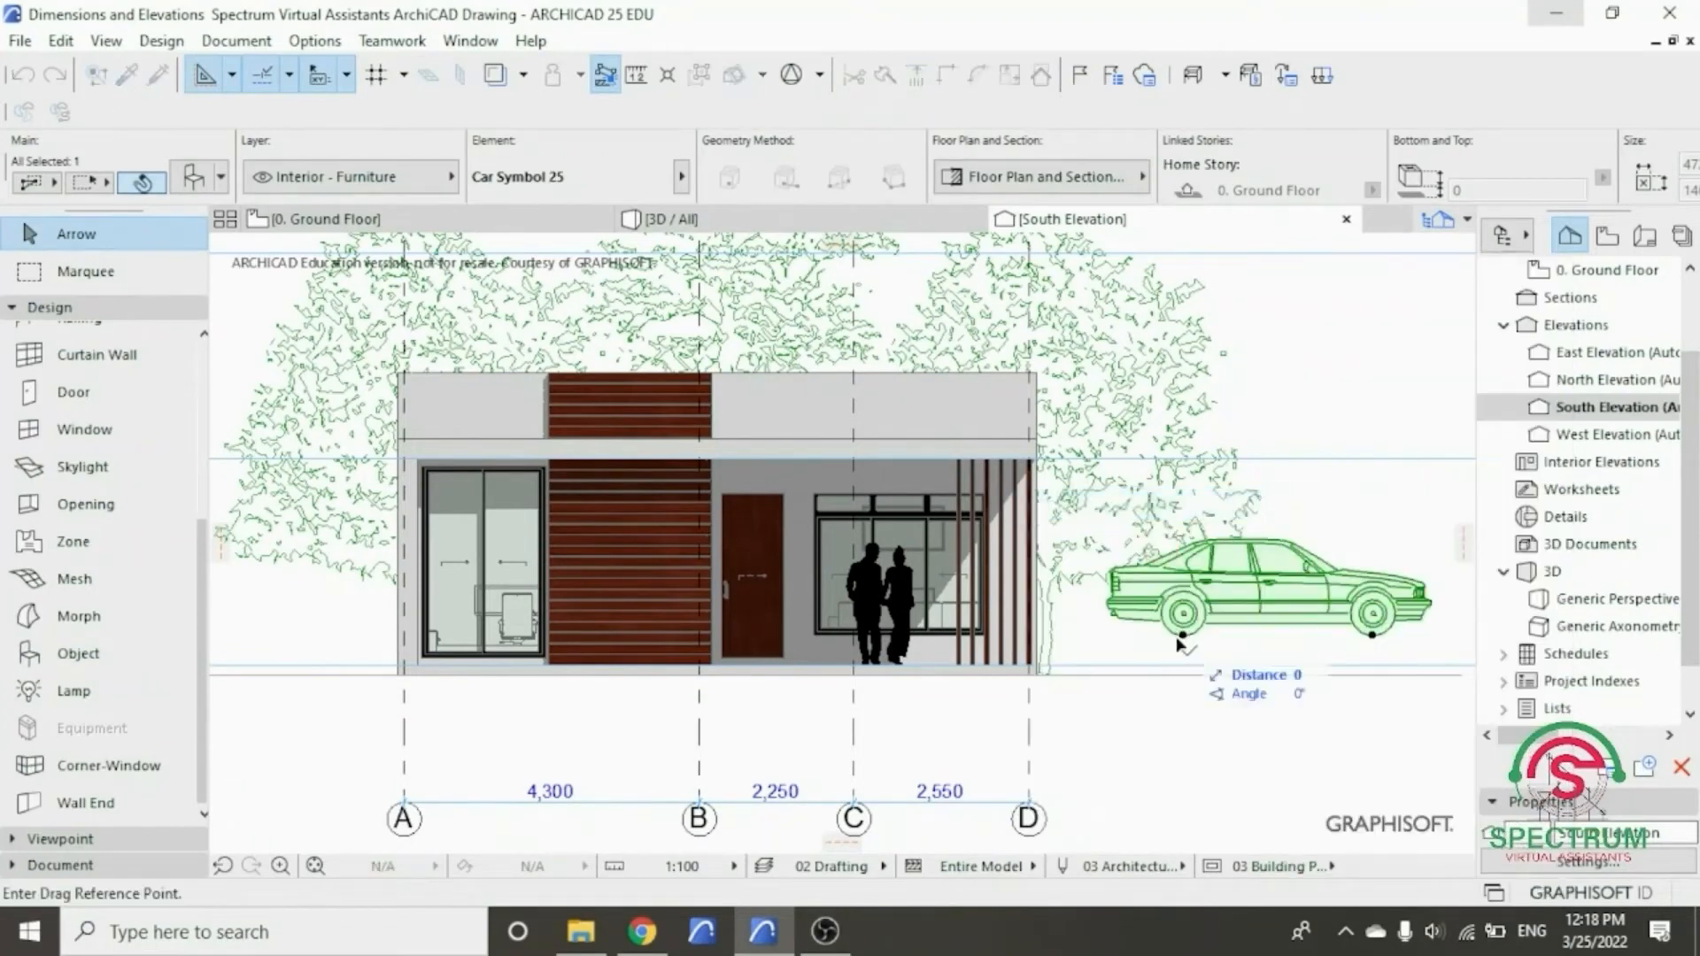
left_click(1183, 636)
left_click(1115, 675)
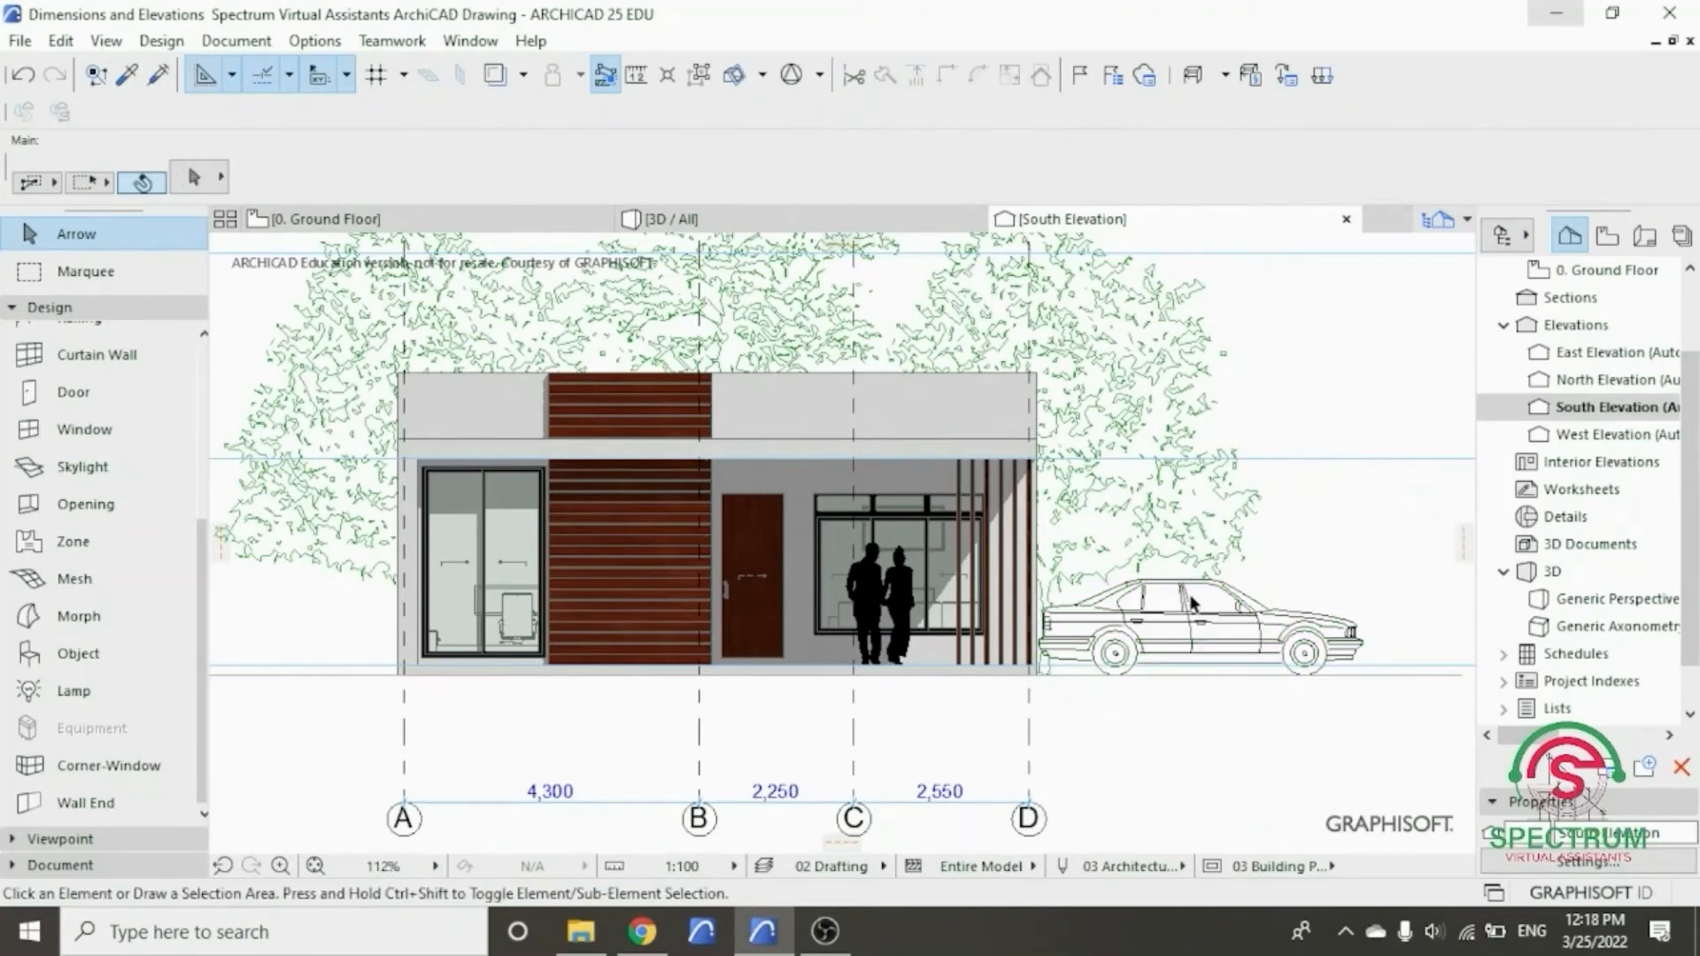
- Shift the car along the ground line slightly away from the building and deselect it
right_click(1298, 410)
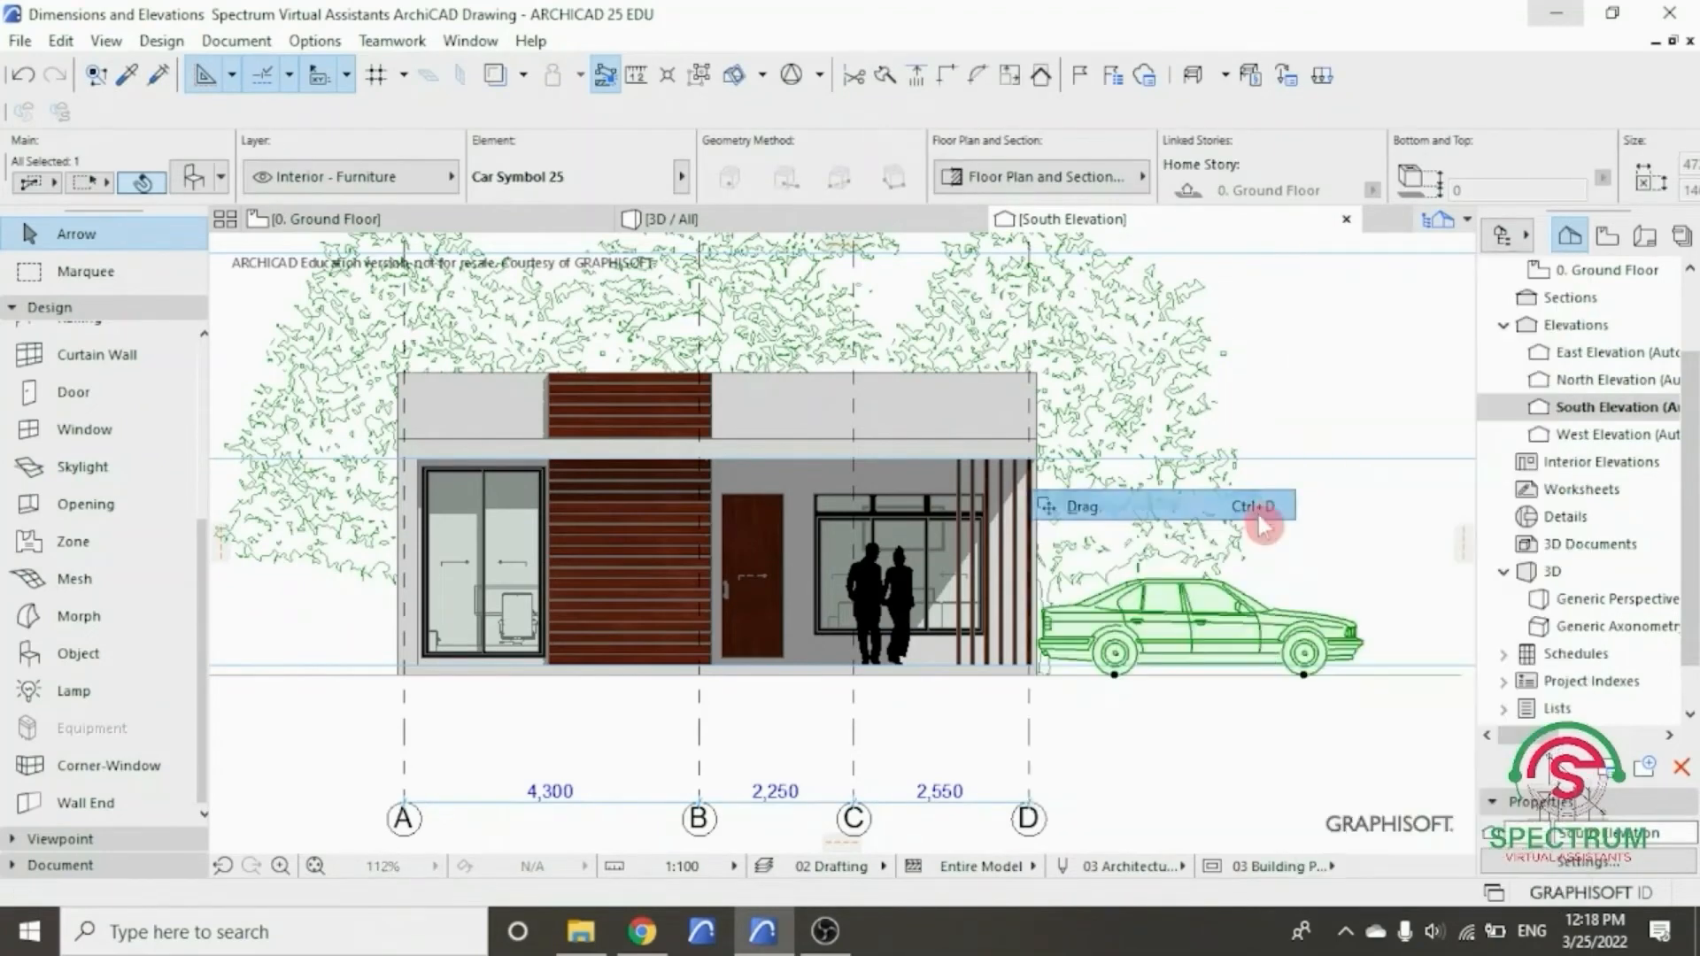
left_click(1262, 501)
left_click(1259, 664)
left_click(1313, 665)
left_click(1332, 440)
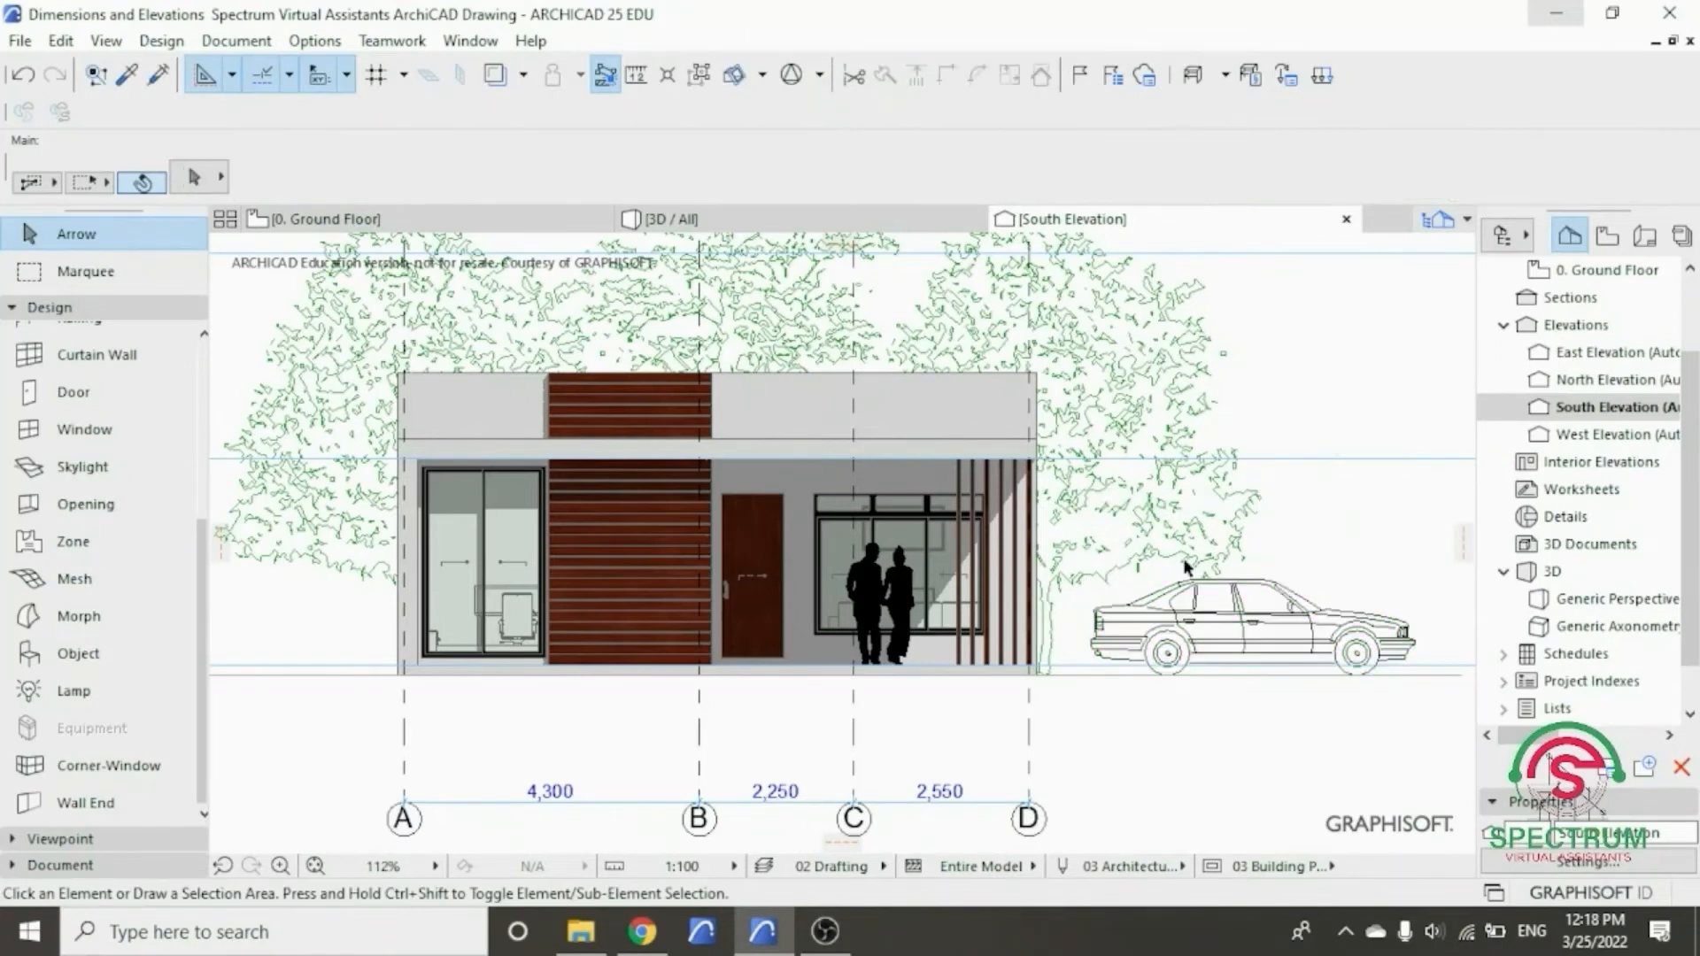
scroll(1102, 593, "down", 2)
scroll(1264, 584, "up", 2)
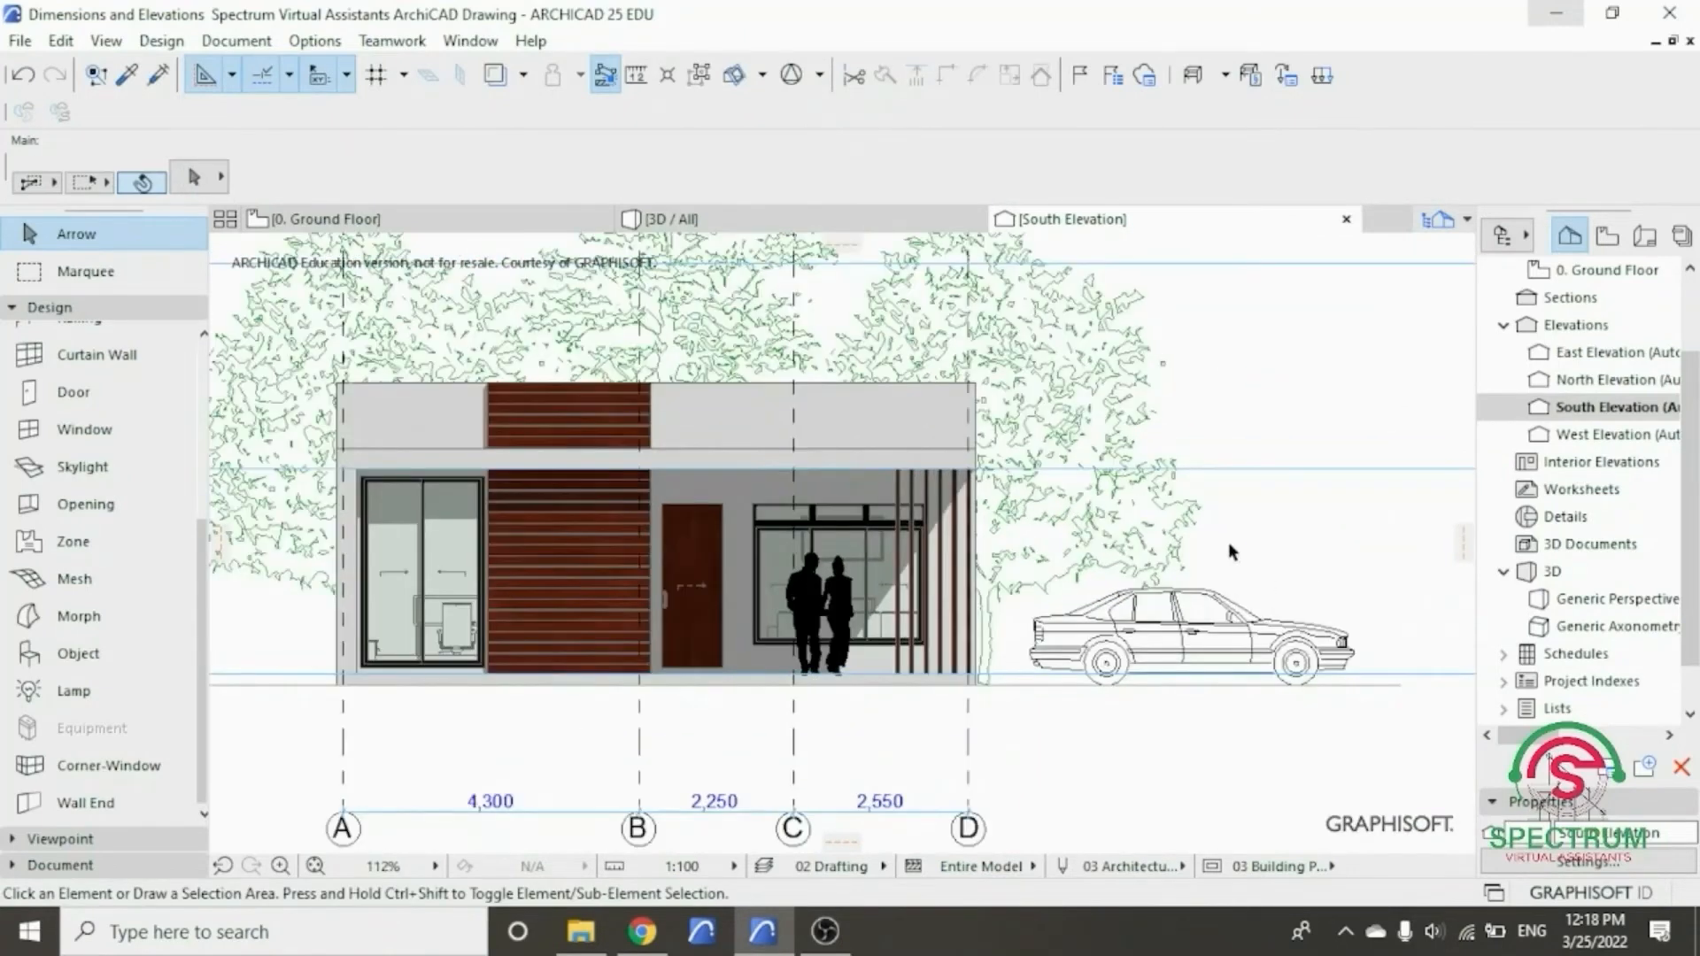
- Change the placed car symbol's View Type to Front
left_click(1124, 629)
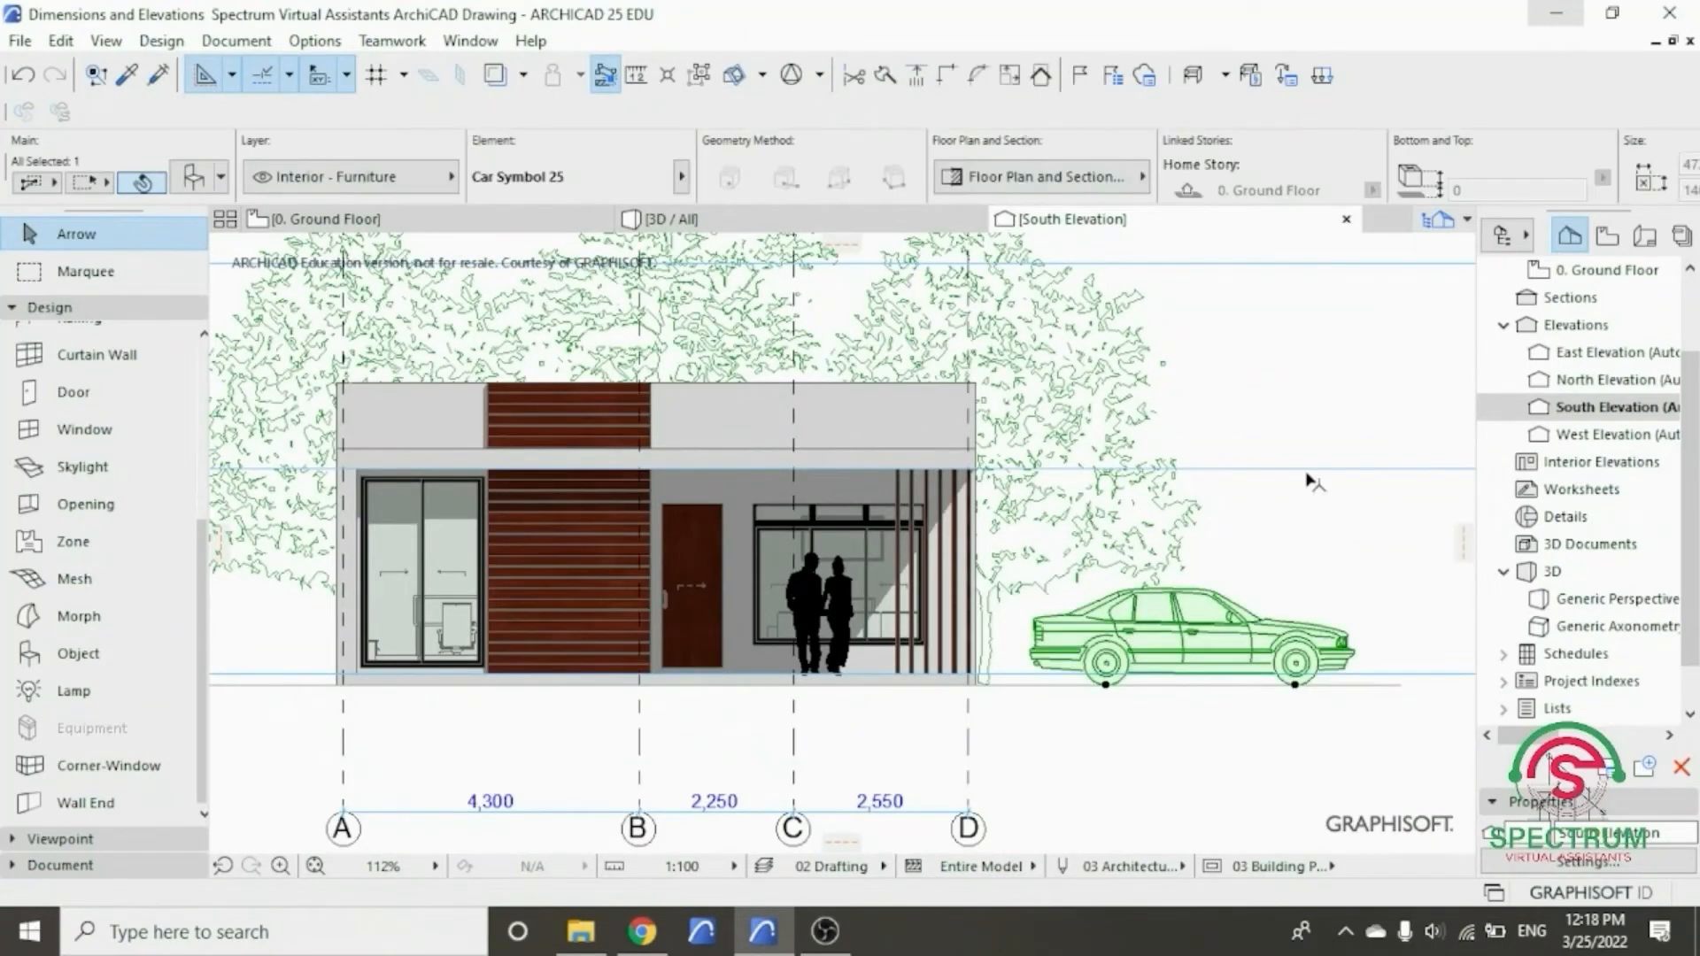
right_click(1320, 379)
left_click(1373, 282)
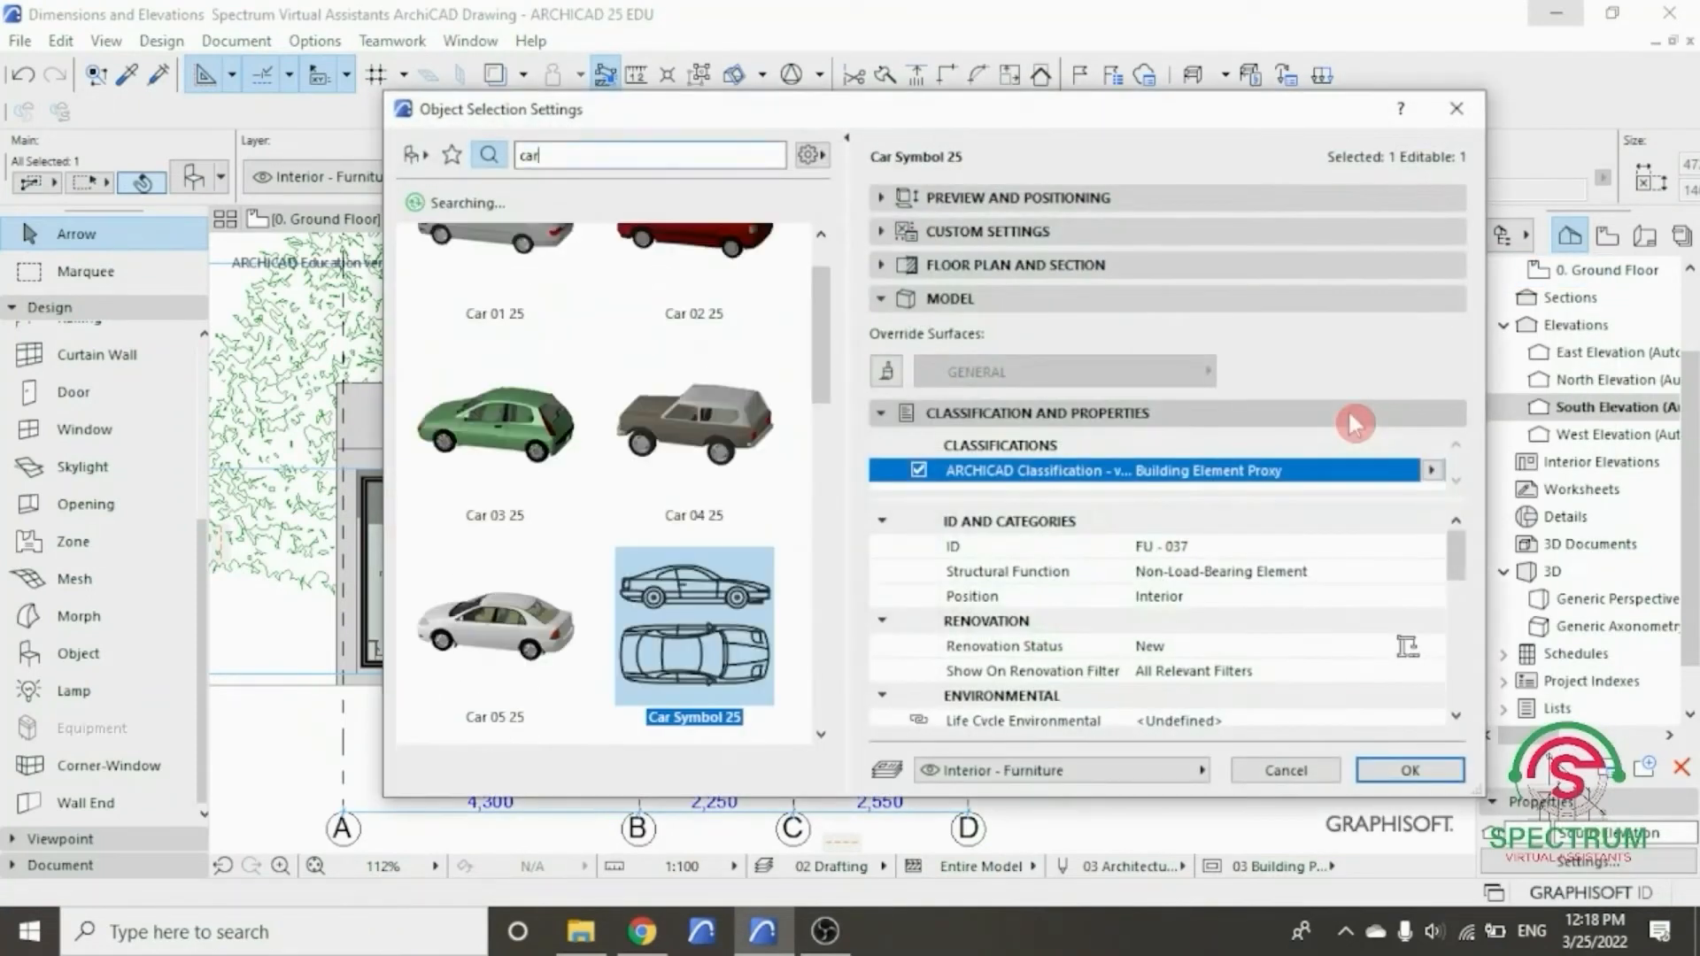
left_click(1244, 236)
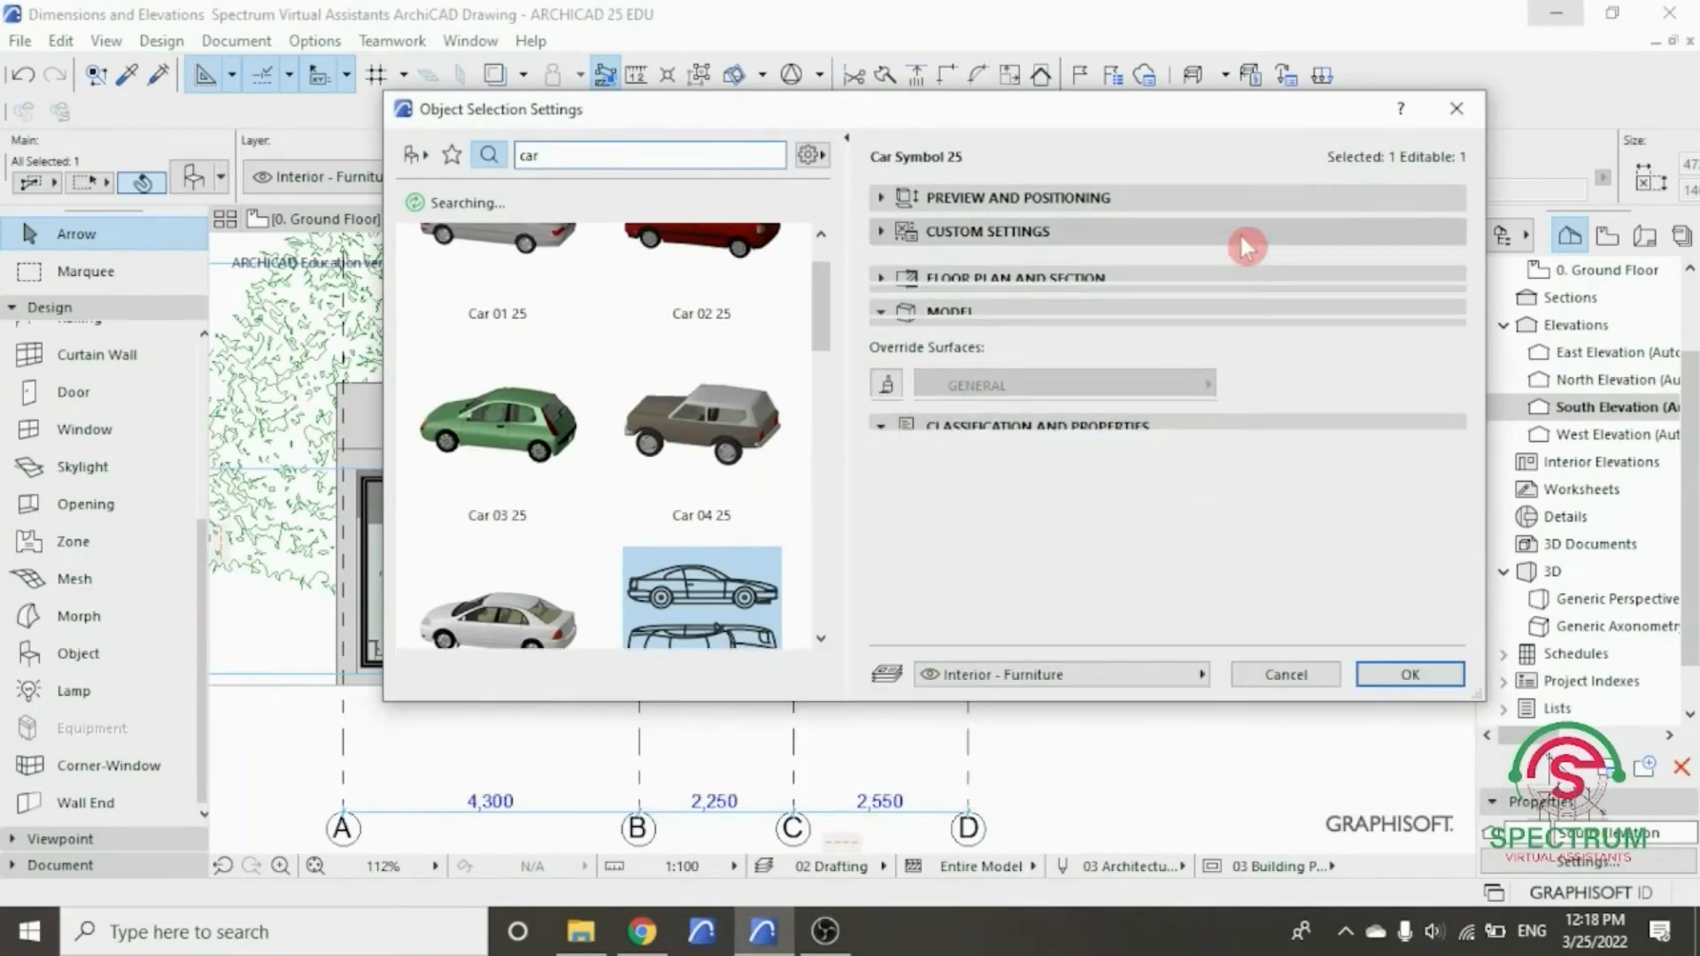
left_click(1188, 330)
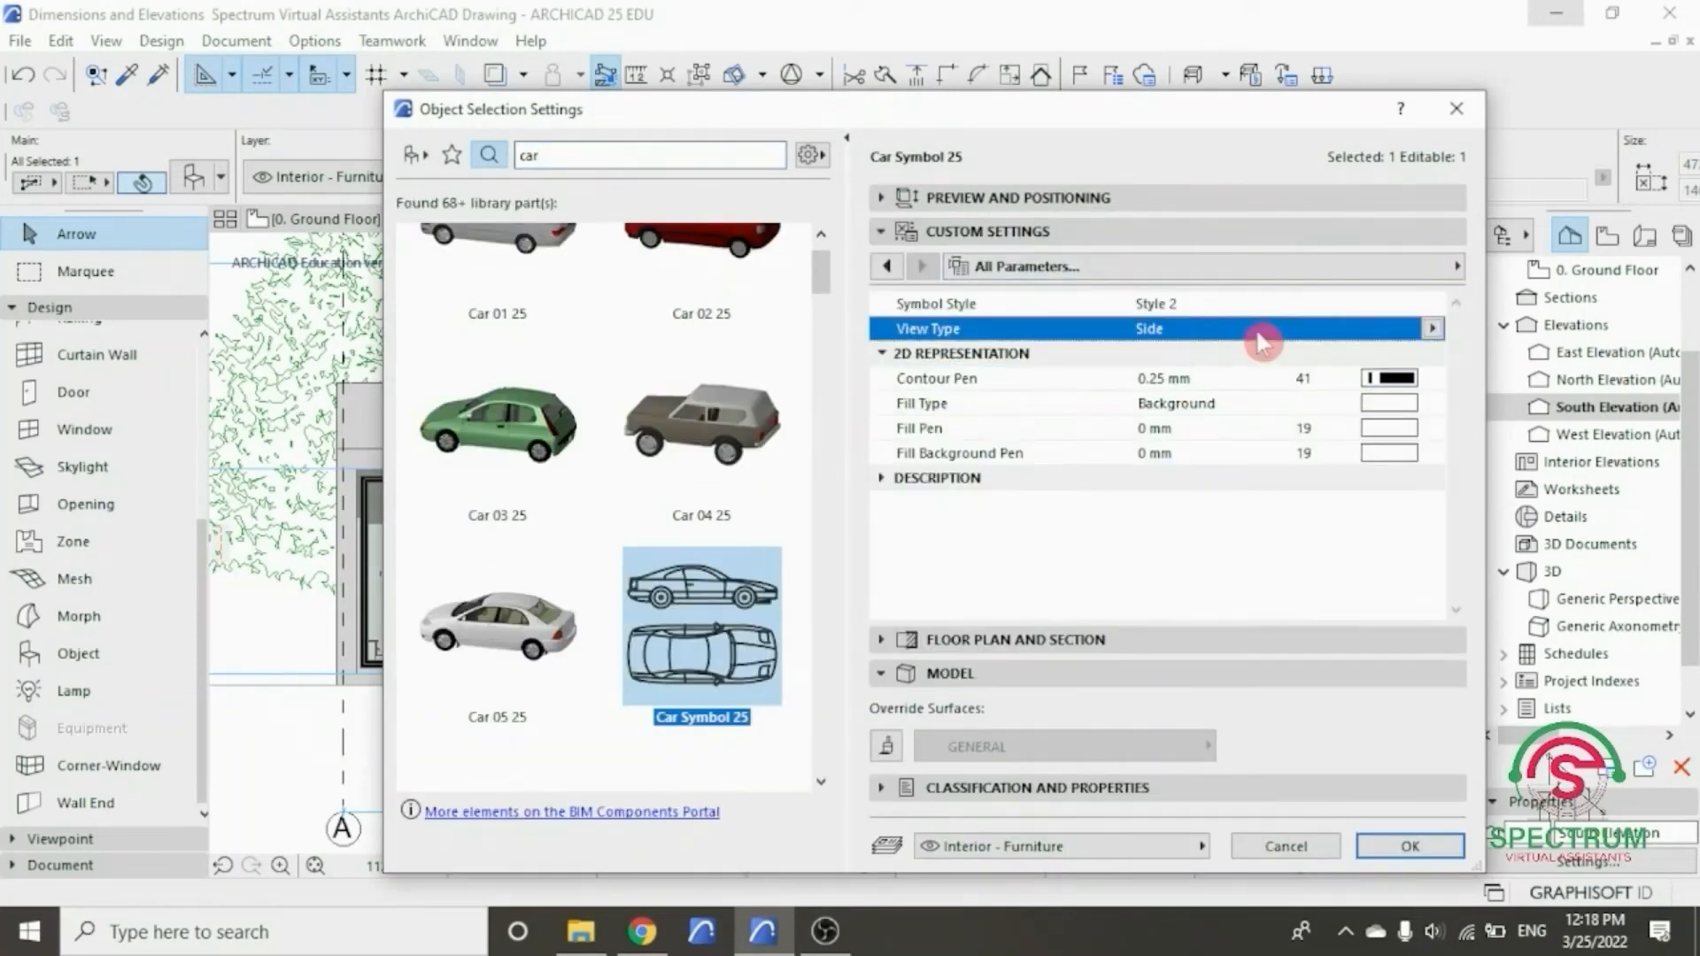
left_click(1432, 329)
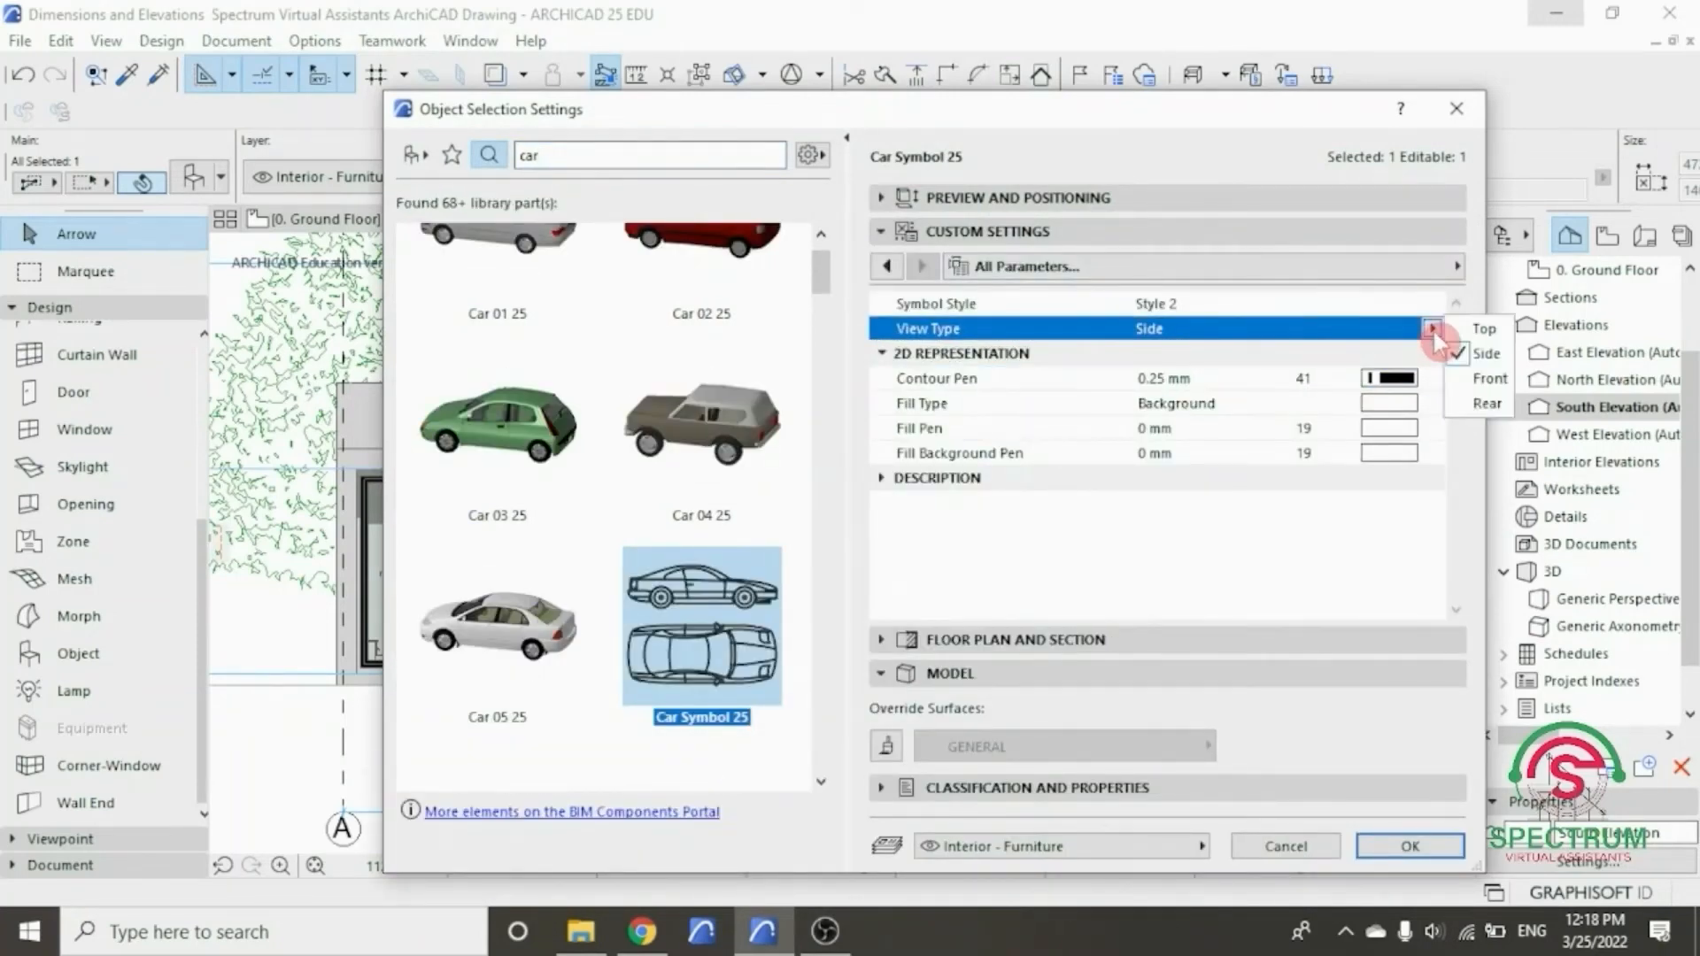
left_click(1487, 378)
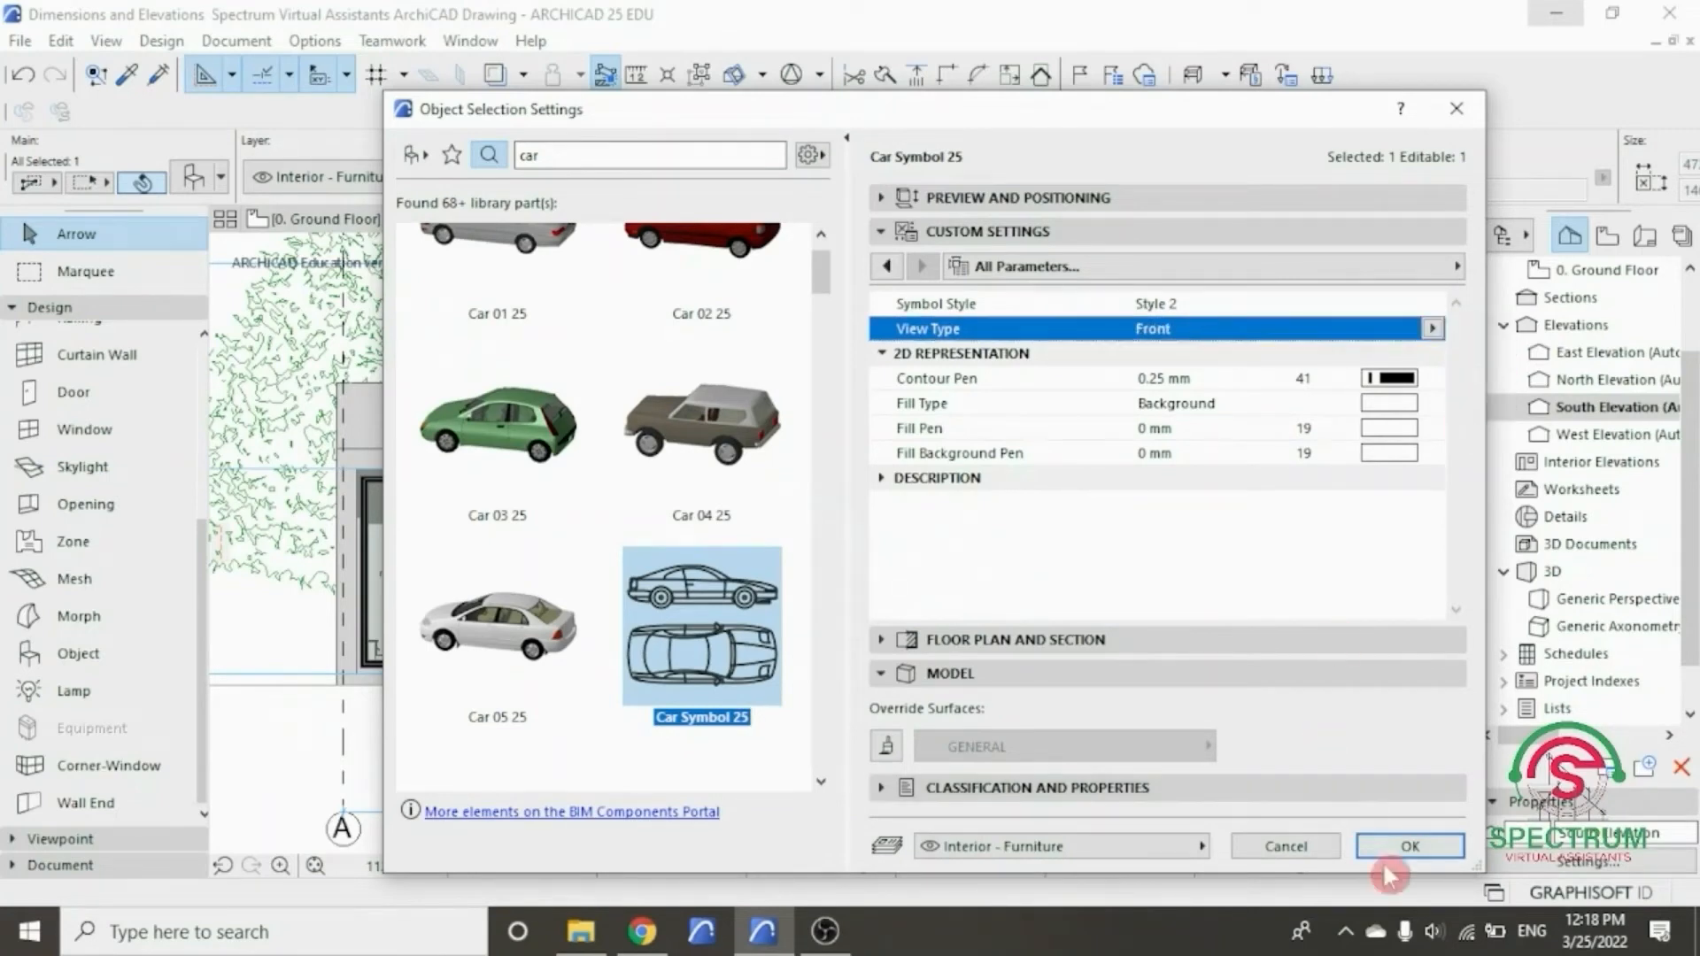
left_click(1411, 846)
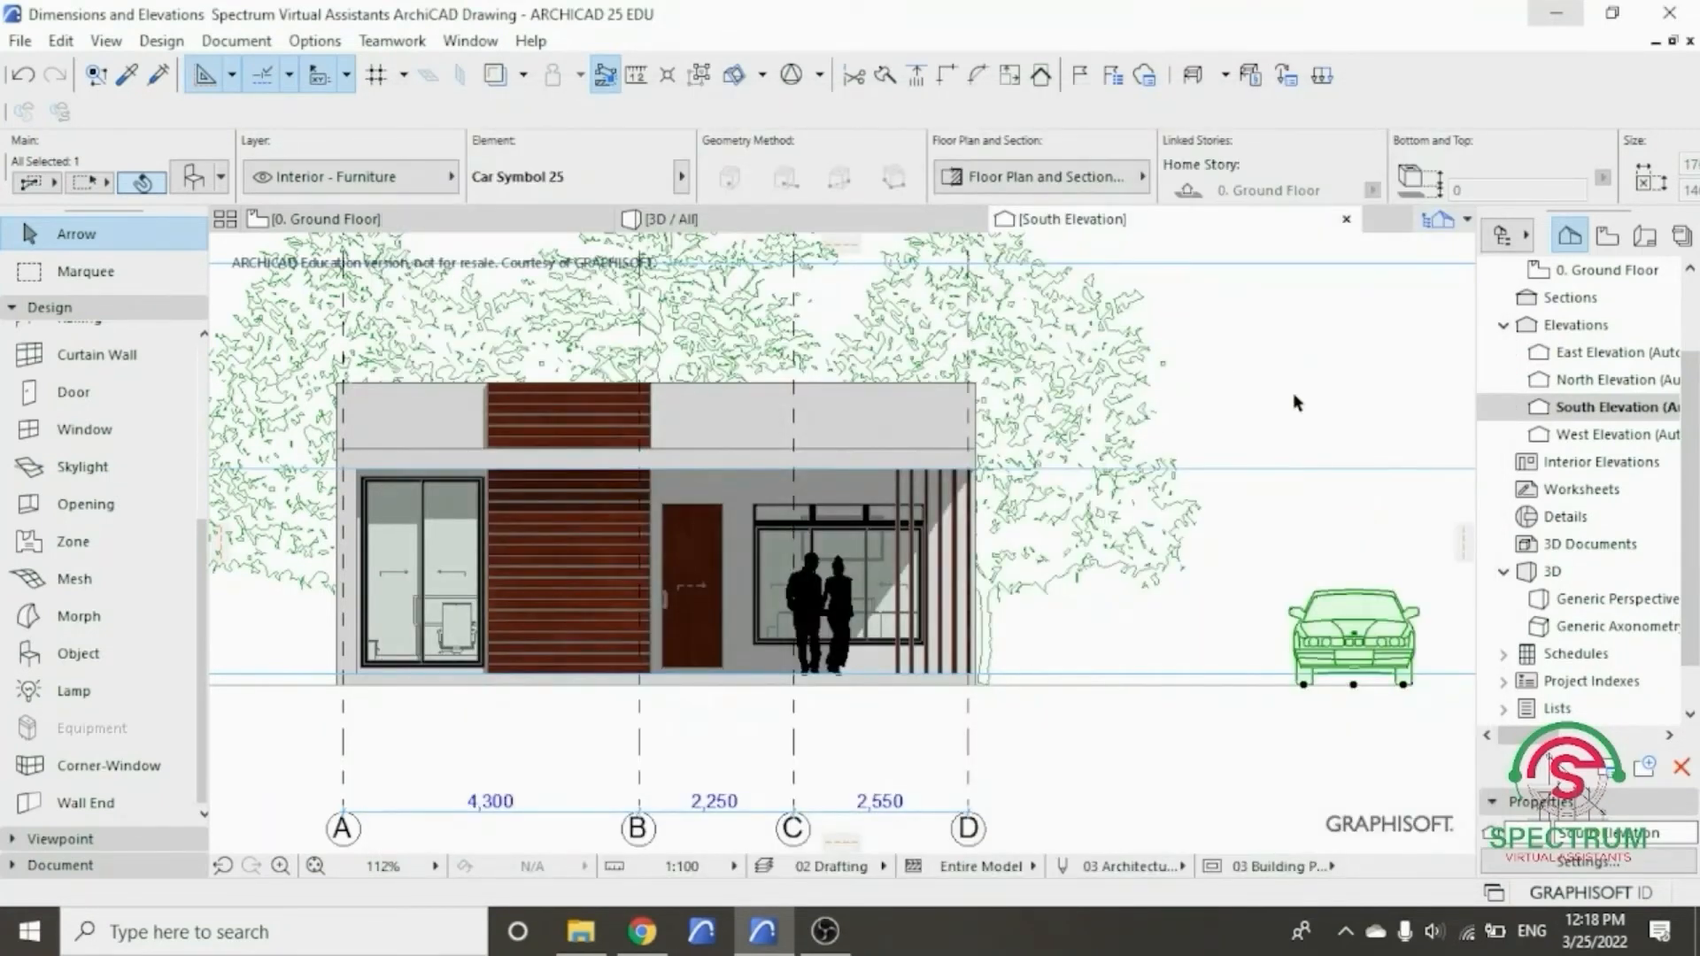
- Move the front-view car along the ground line to just beside the building at grid D and deselect it
right_click(1293, 392)
mouse_move(1385, 507)
left_click(1235, 512)
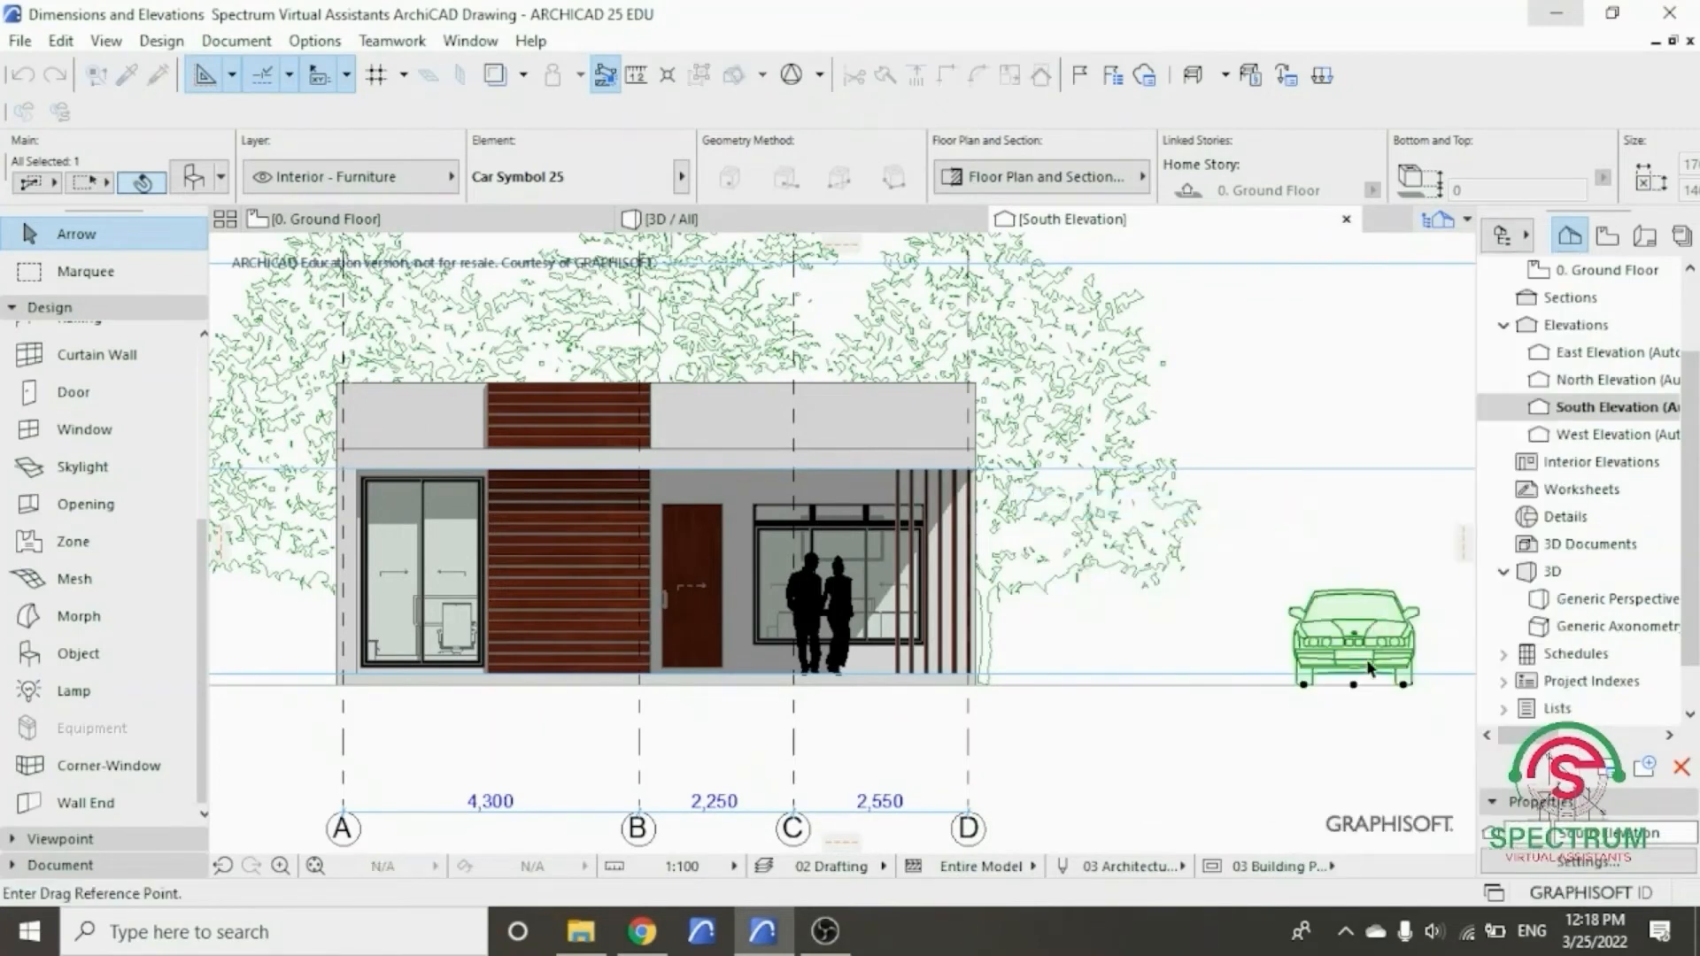
left_click(1404, 684)
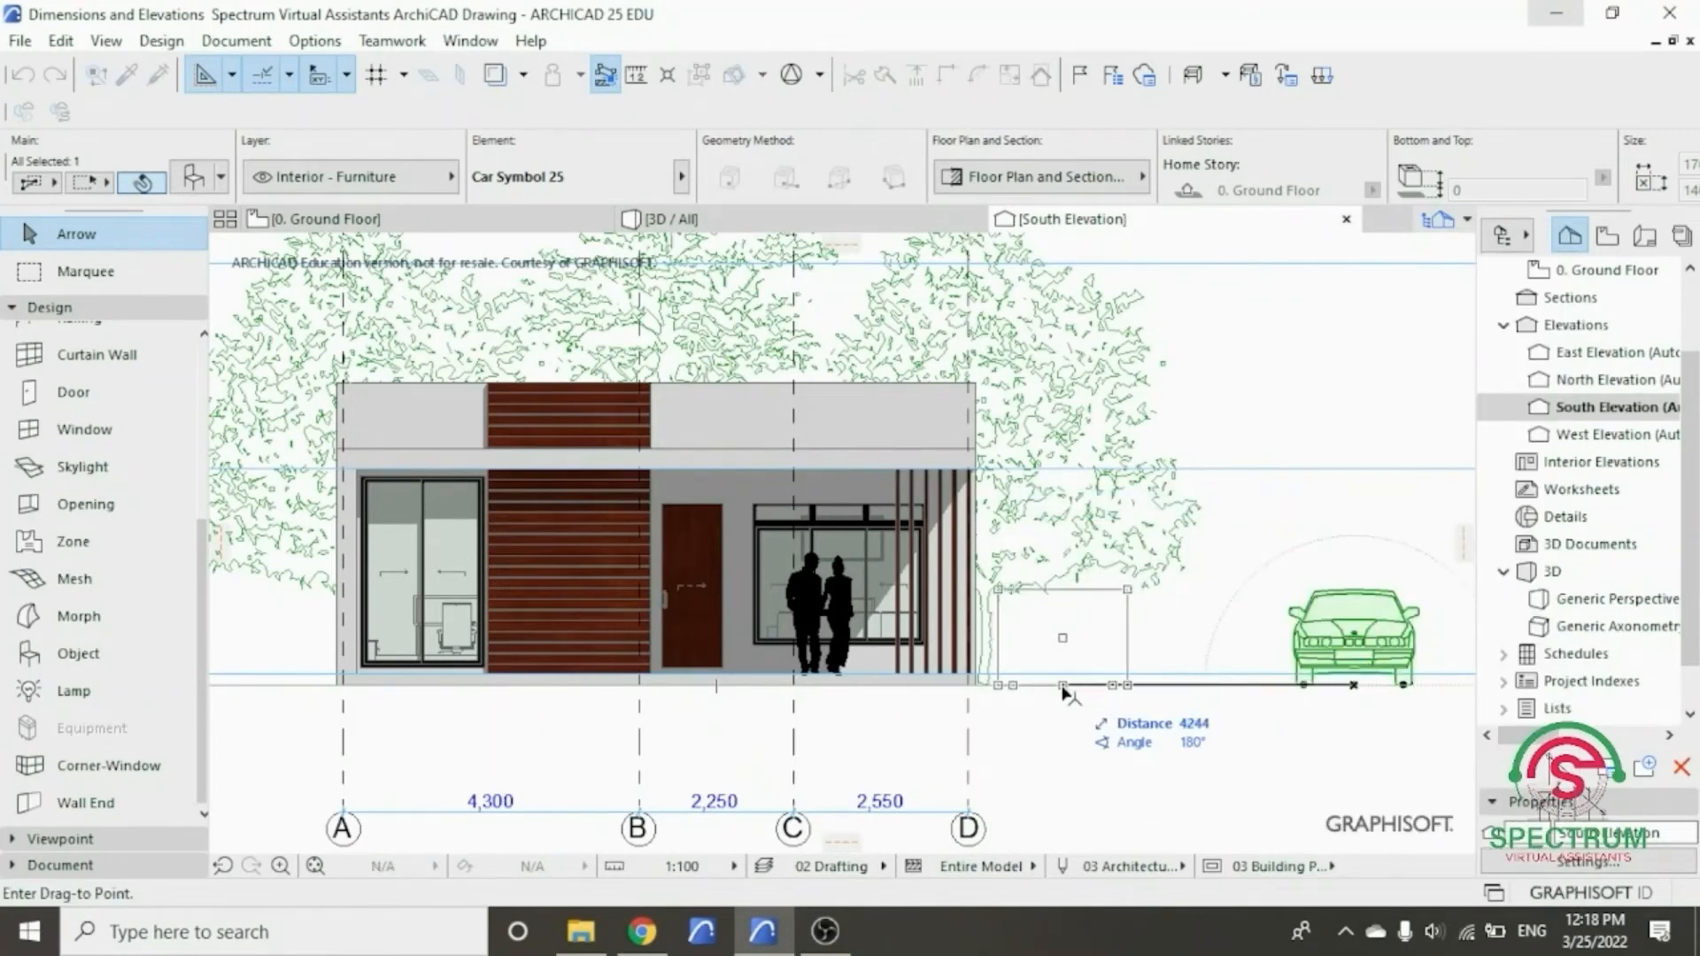
left_click(1112, 683)
left_click(1209, 620)
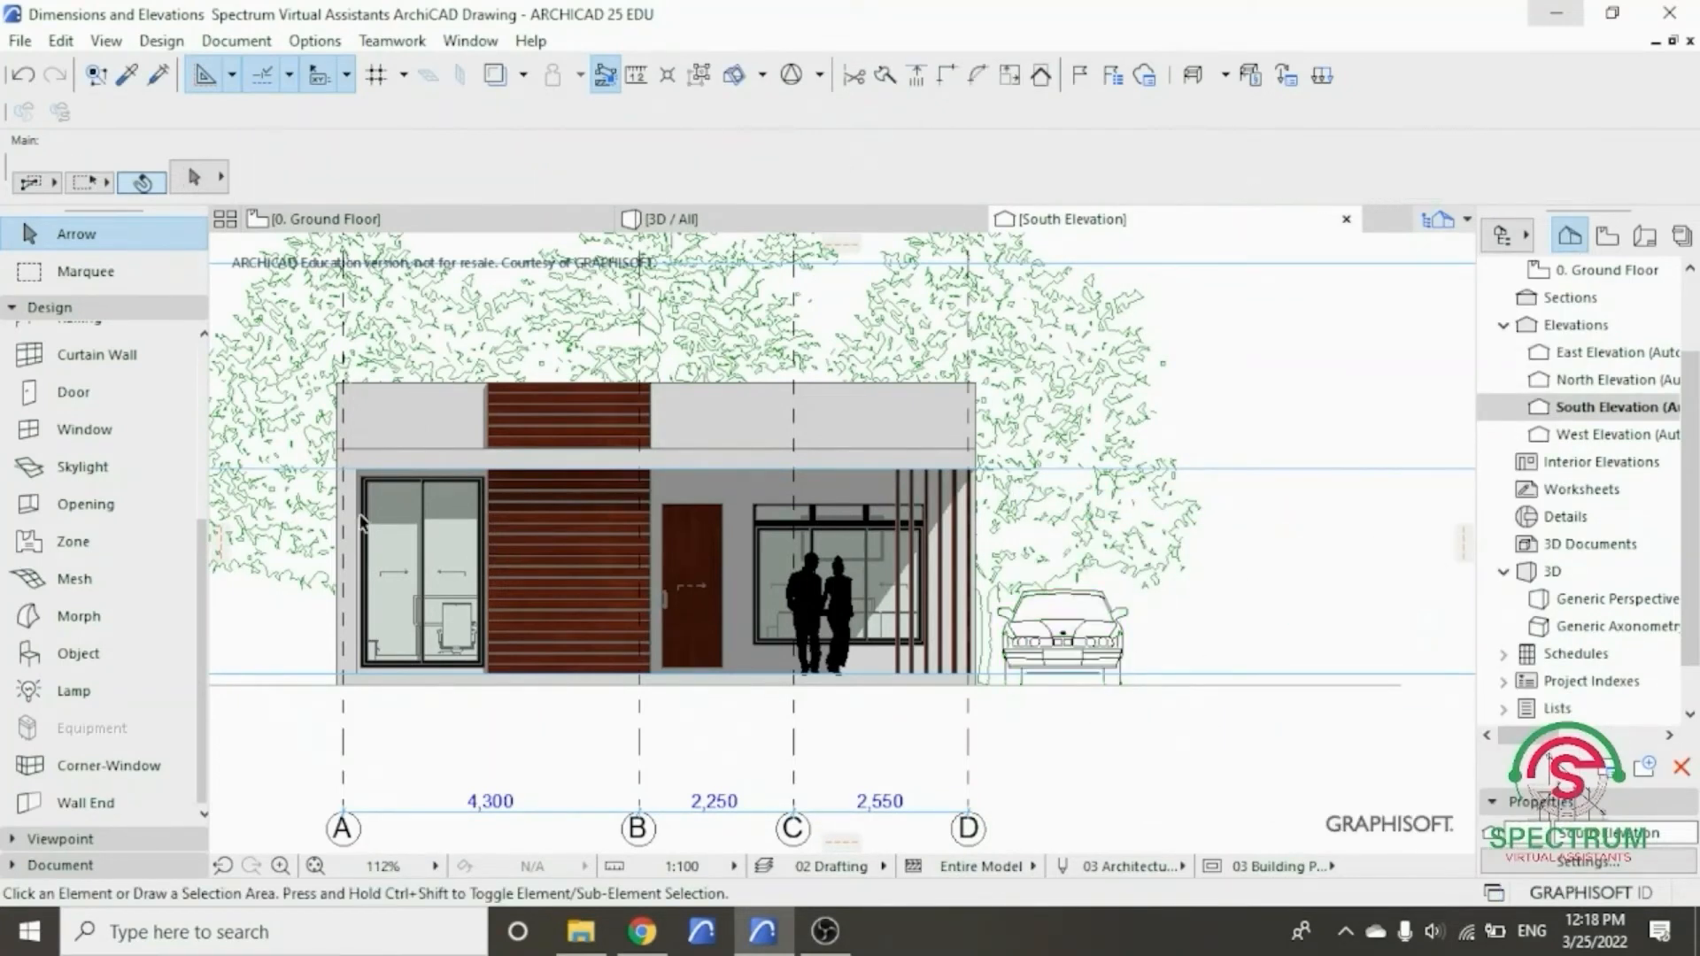
scroll(354, 524, "up", 2)
scroll(708, 659, "up", 1)
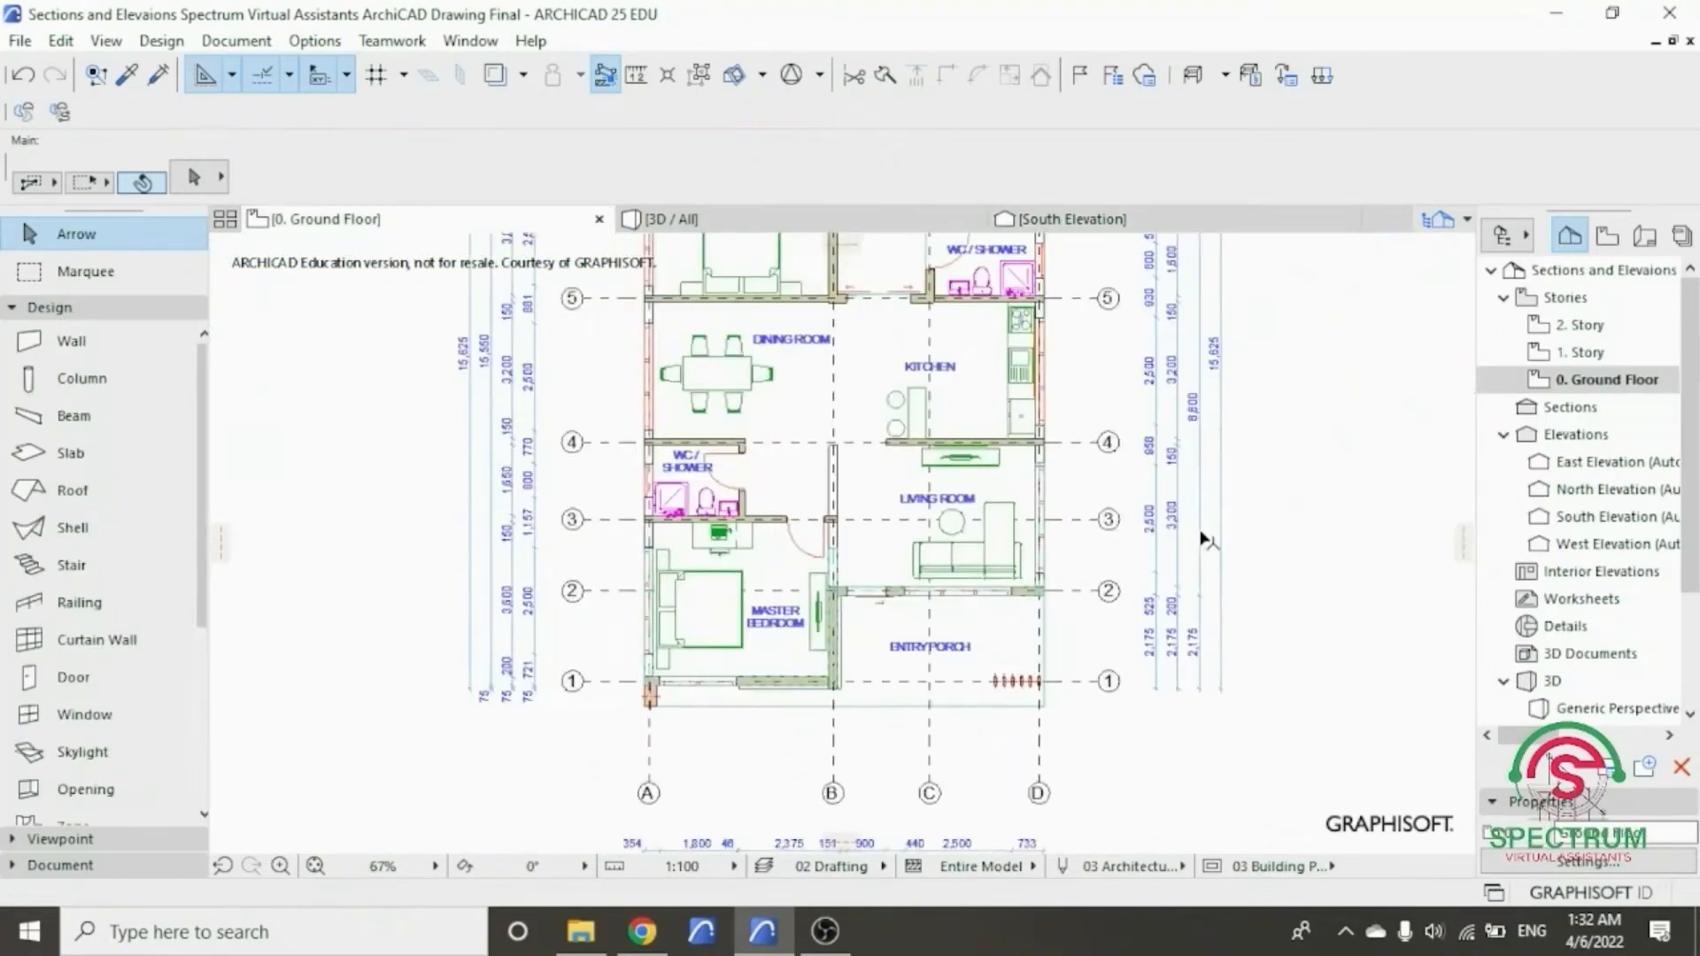
- Draw a straight section line about 11,600 mm long across the master bedroom and living room between grids 2 and 3, looking toward grid 1
scroll(1167, 372, "down", 2)
scroll(1167, 372, "up", 2)
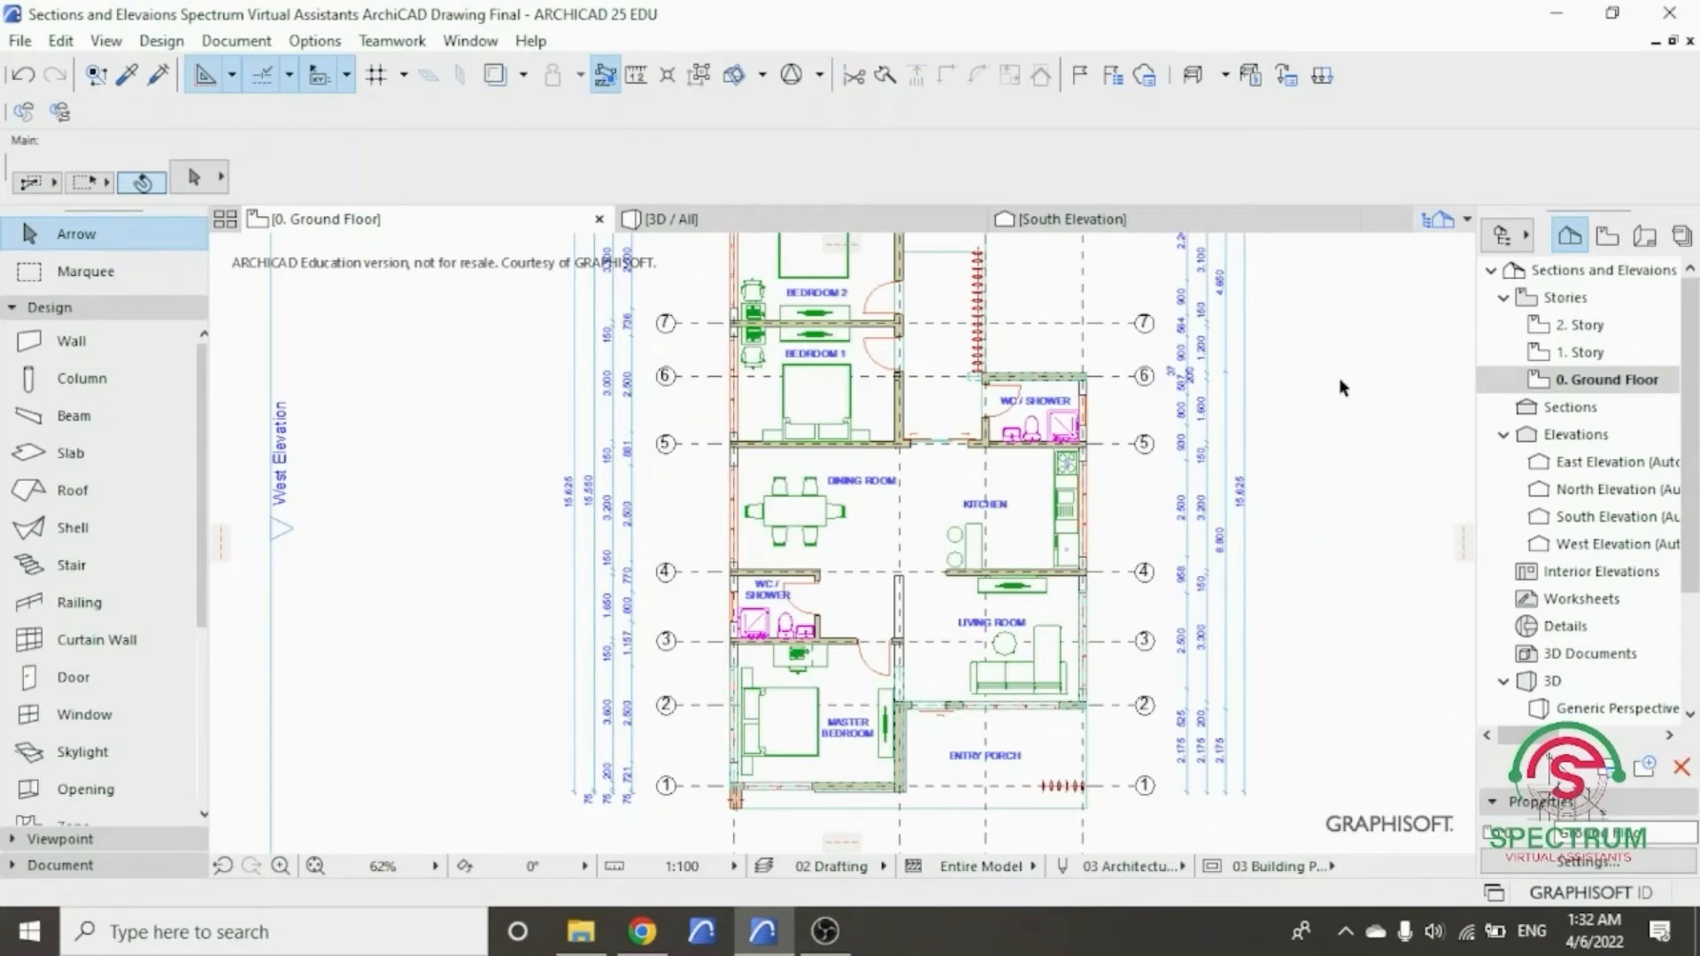
left_click(155, 312)
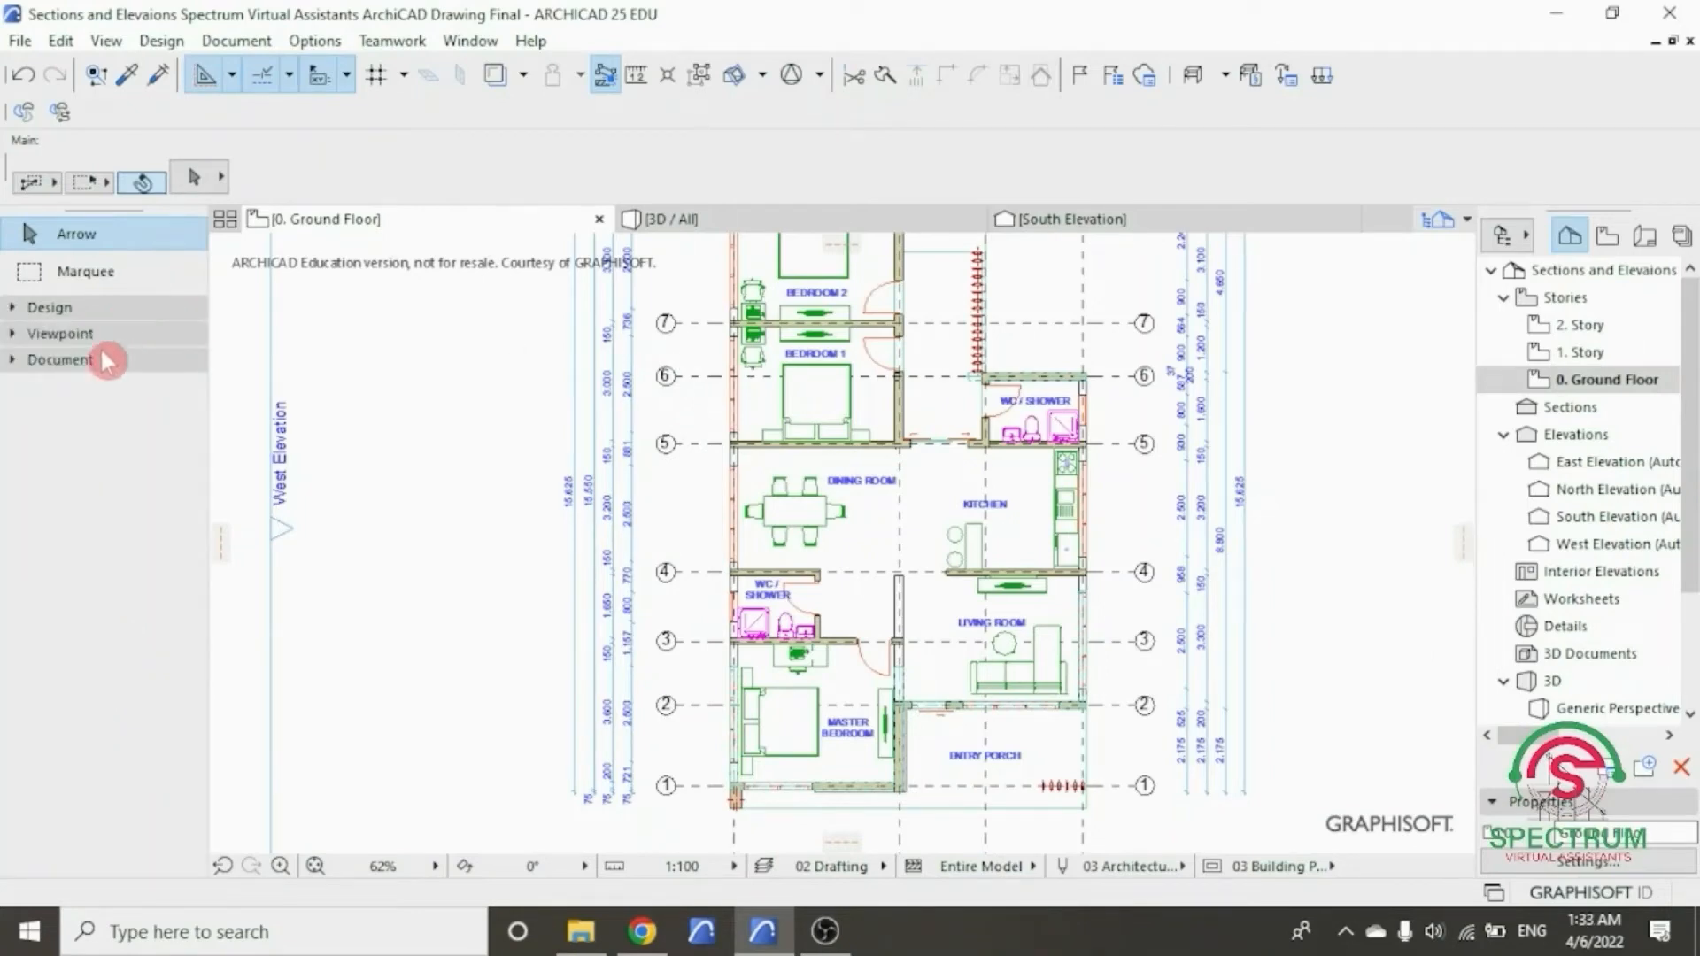
left_click(105, 340)
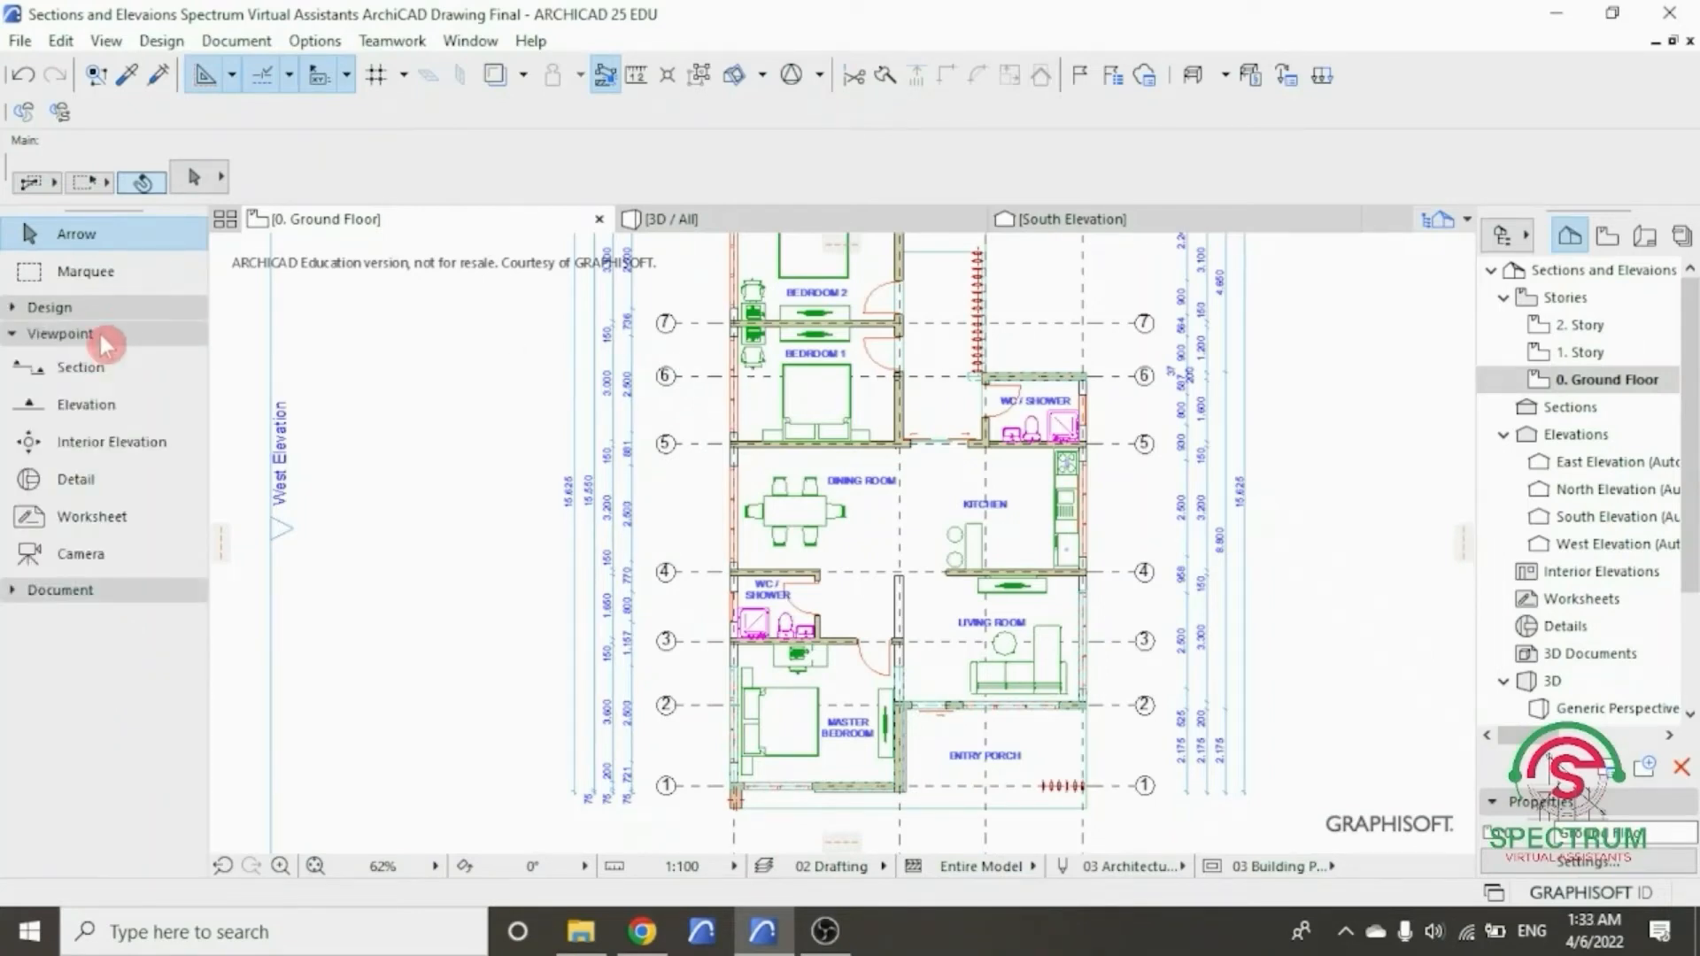
left_click(99, 383)
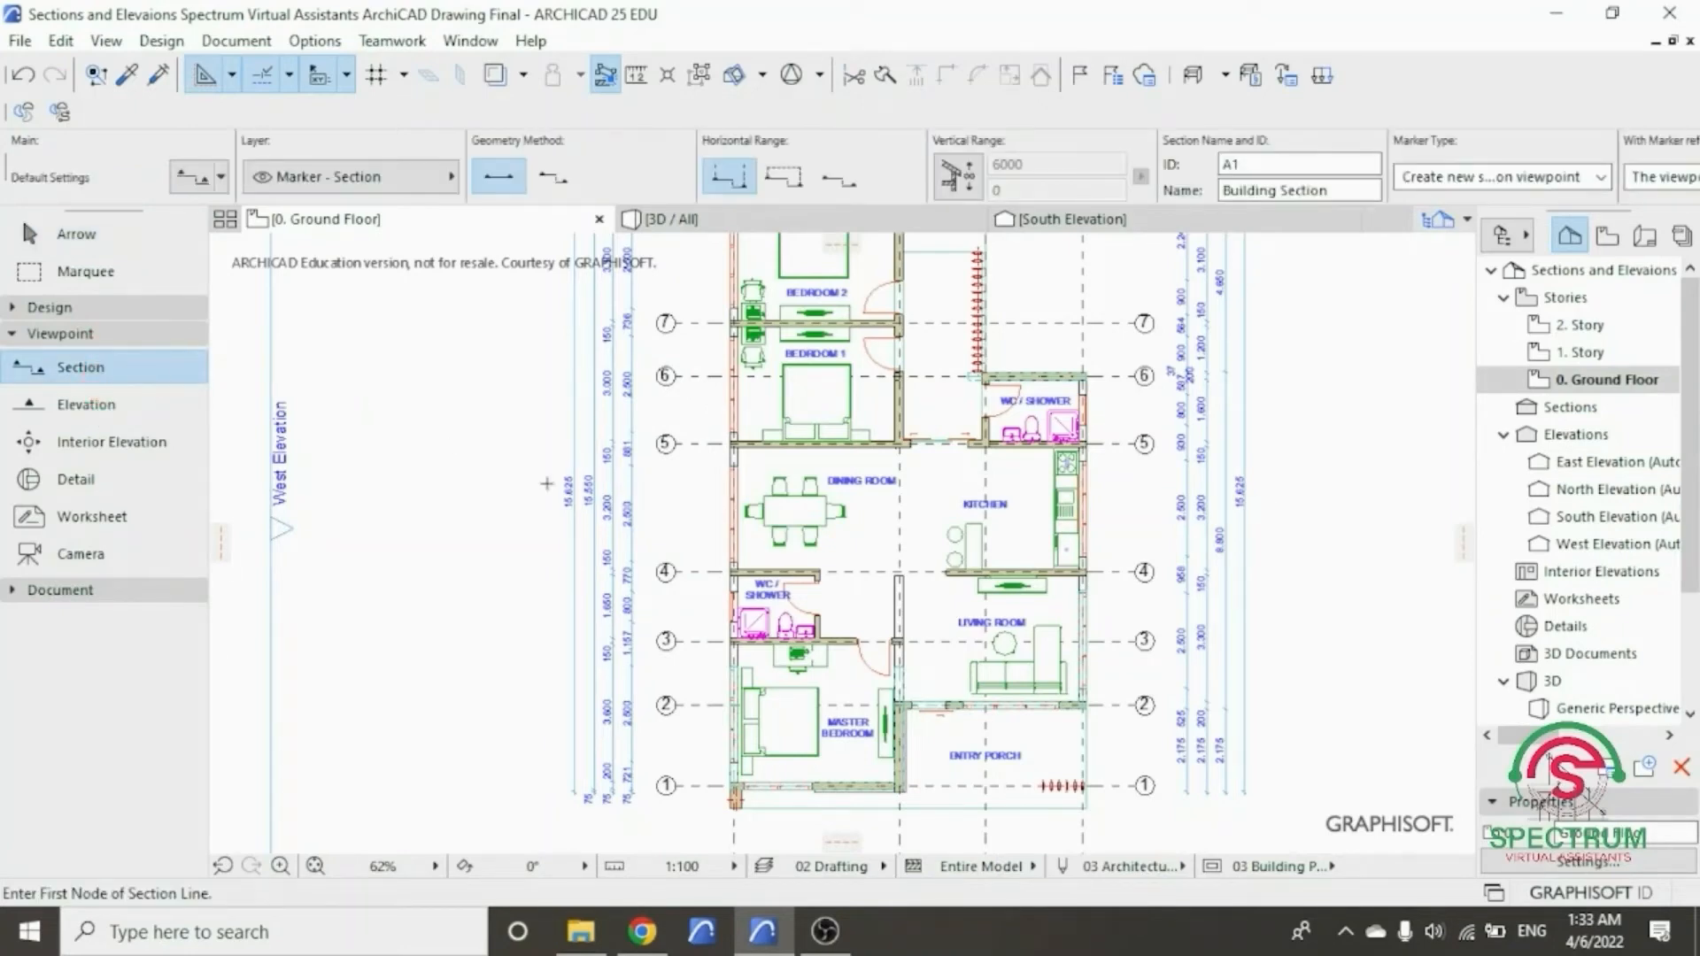
scroll(1036, 705, "up", 4)
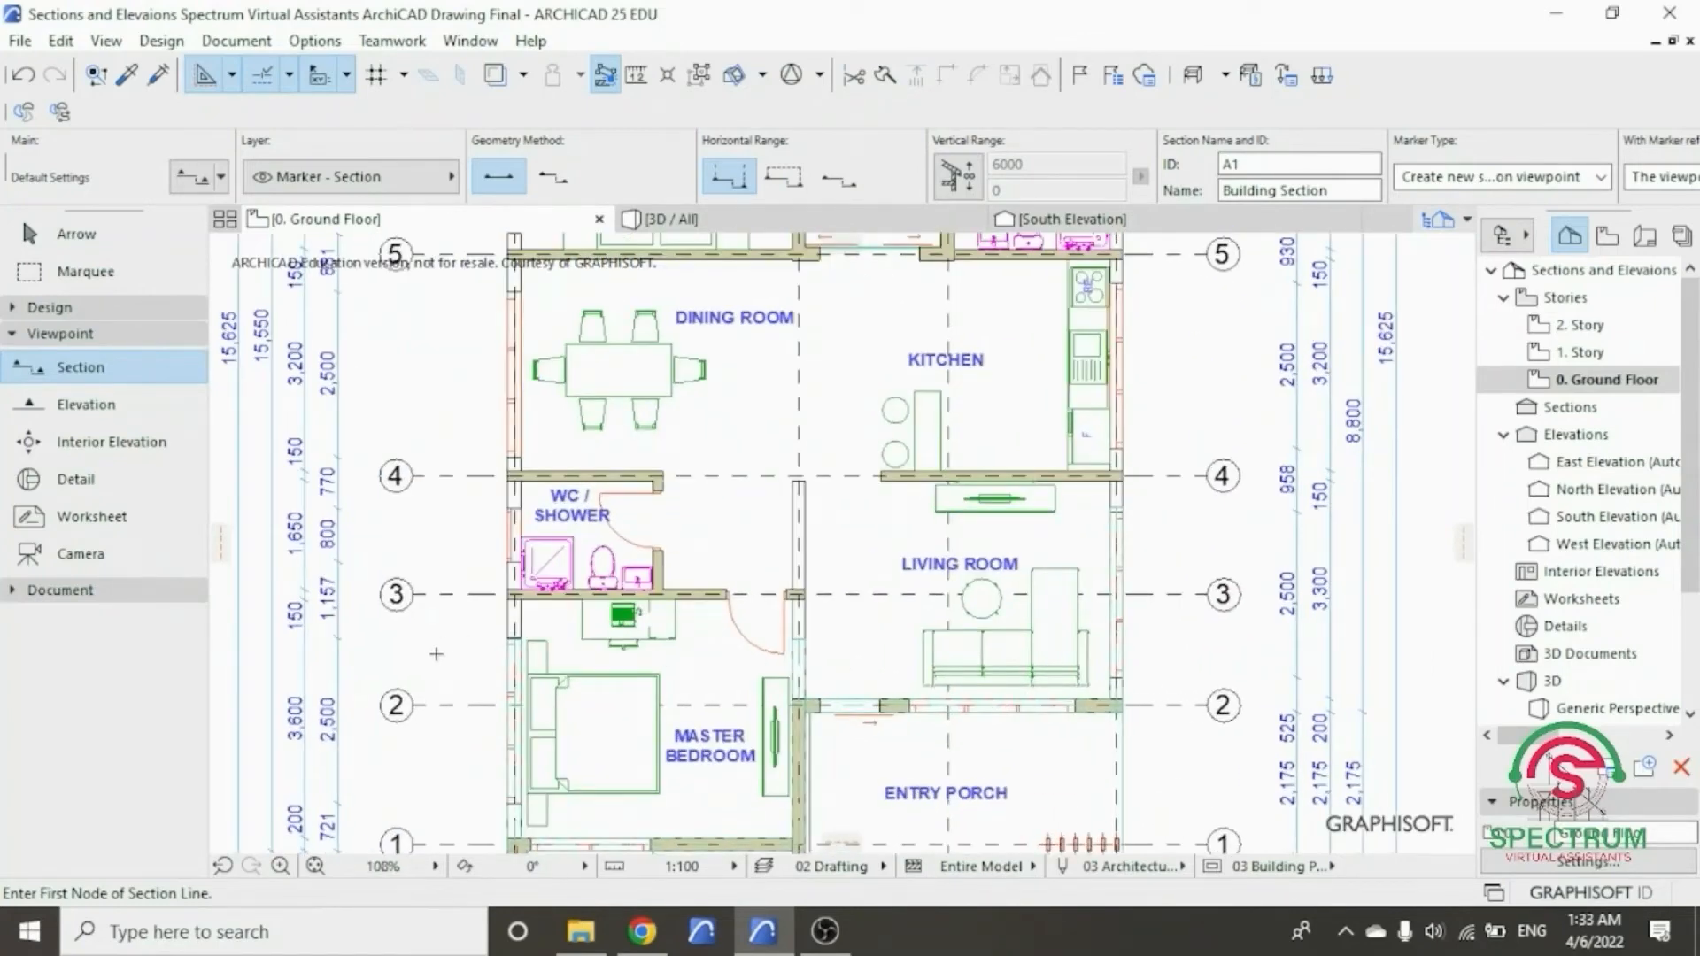
left_click(436, 654)
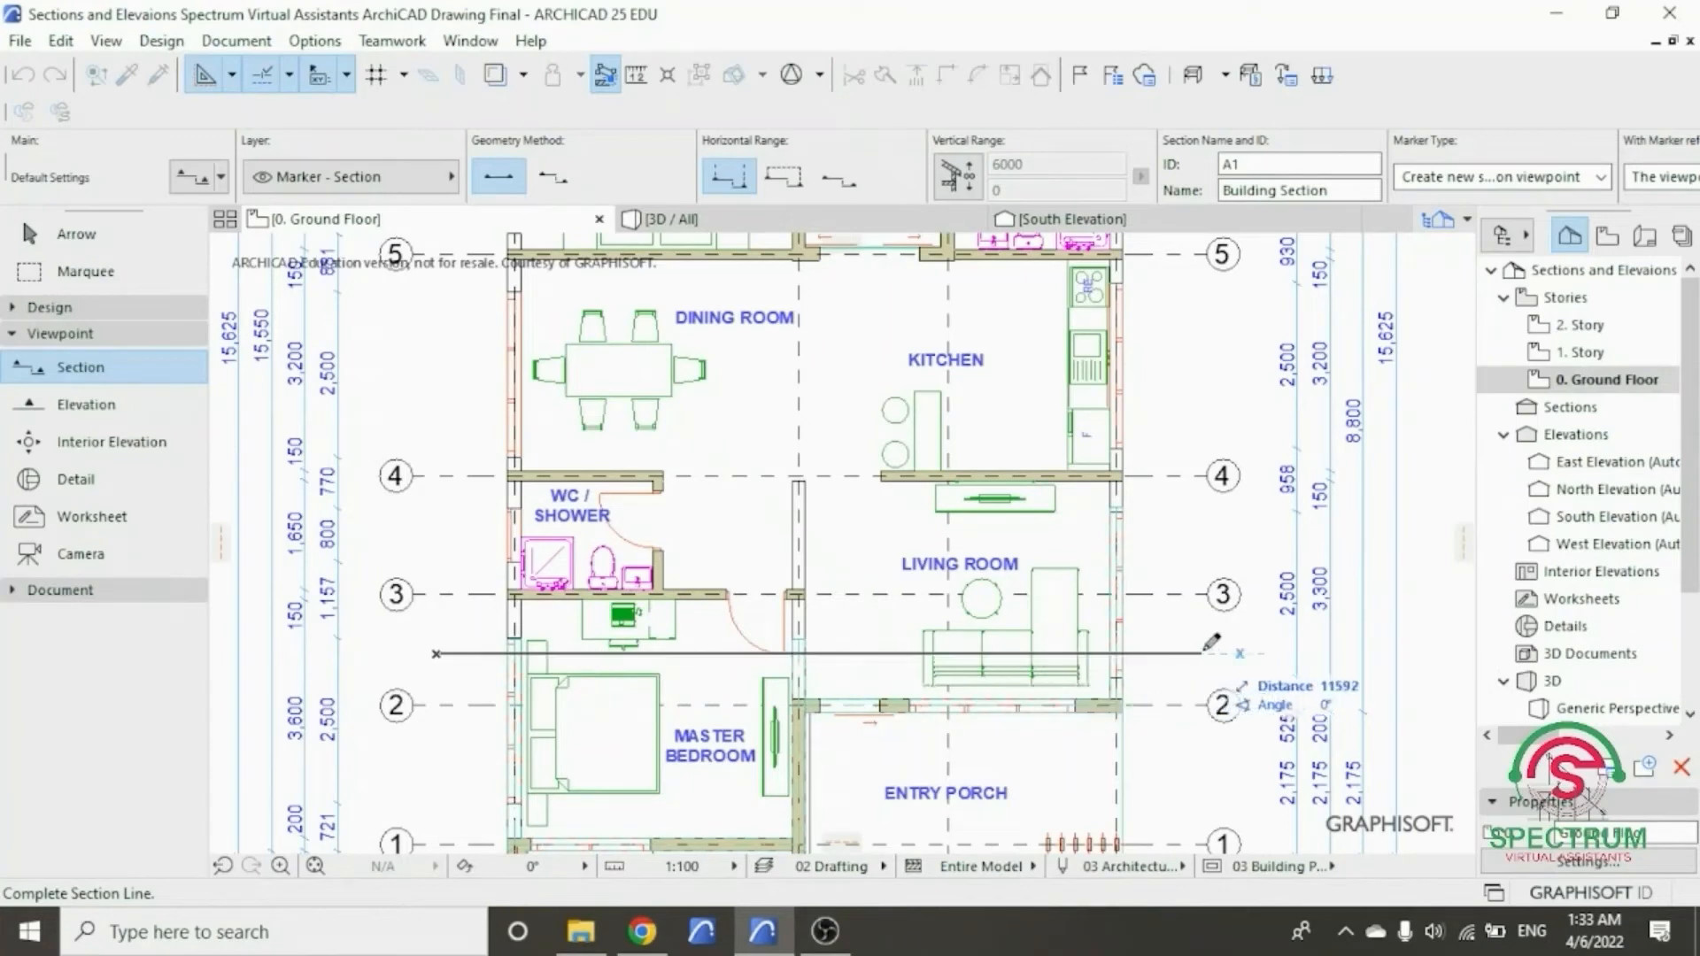
left_click(1209, 655)
left_click(1229, 748)
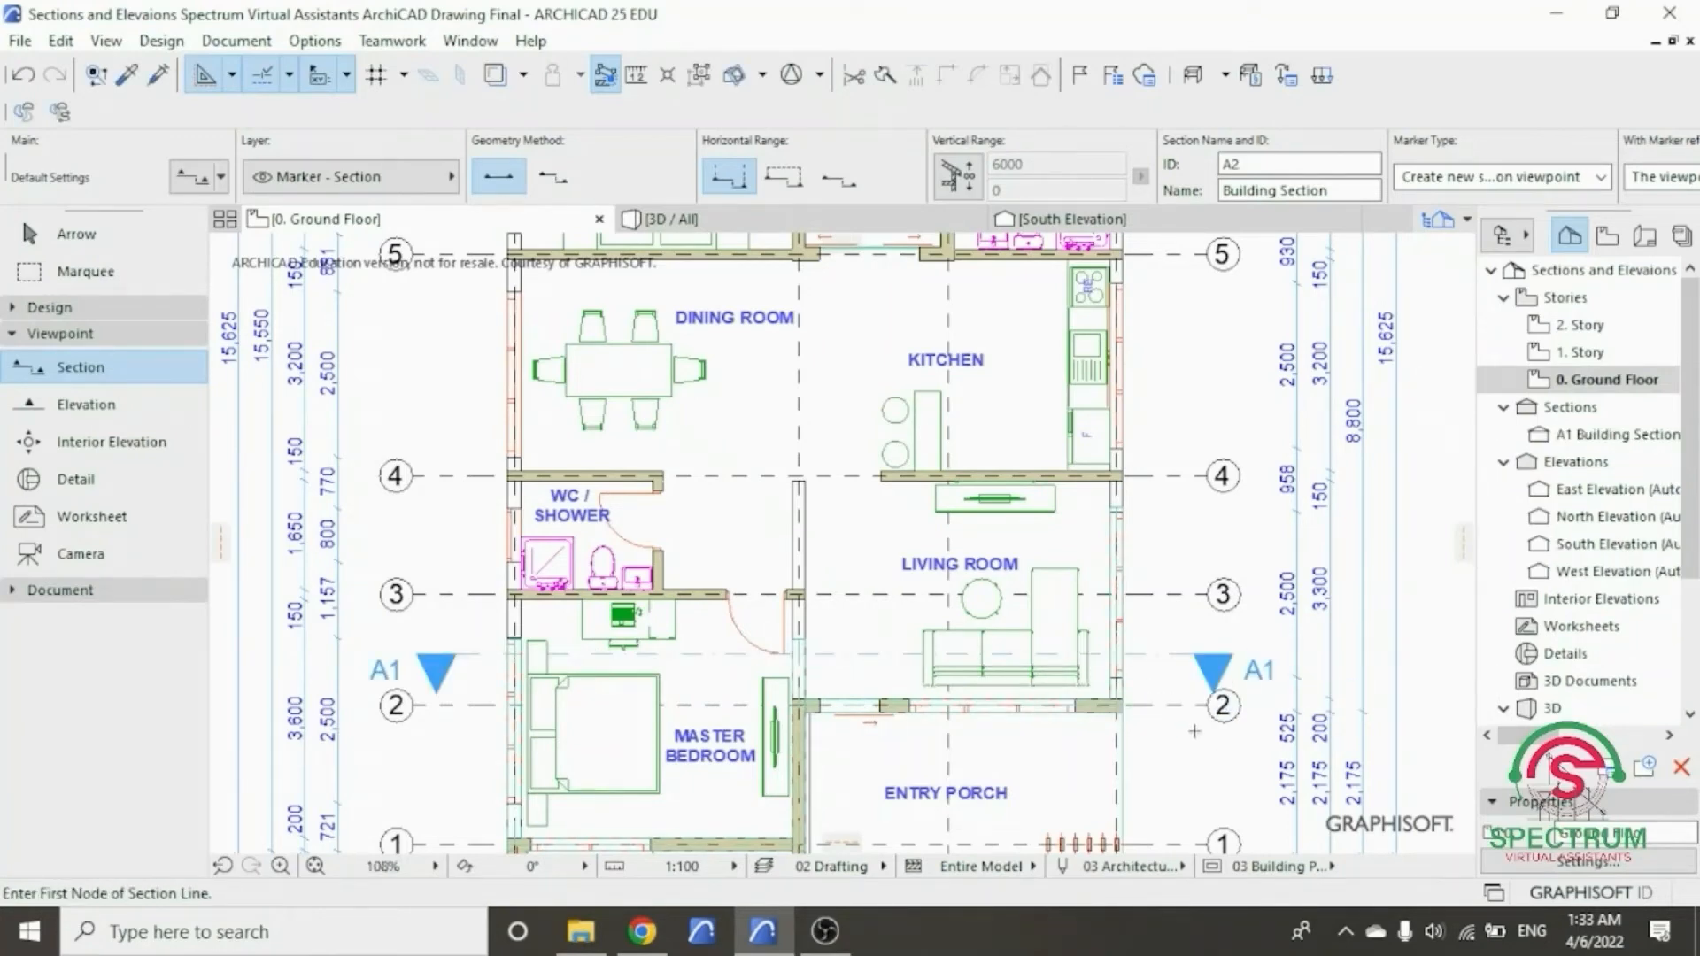
key("Escape")
- Open the settings of the section line between grids 2 and 3 and set its reference ID to A
left_click(1189, 659)
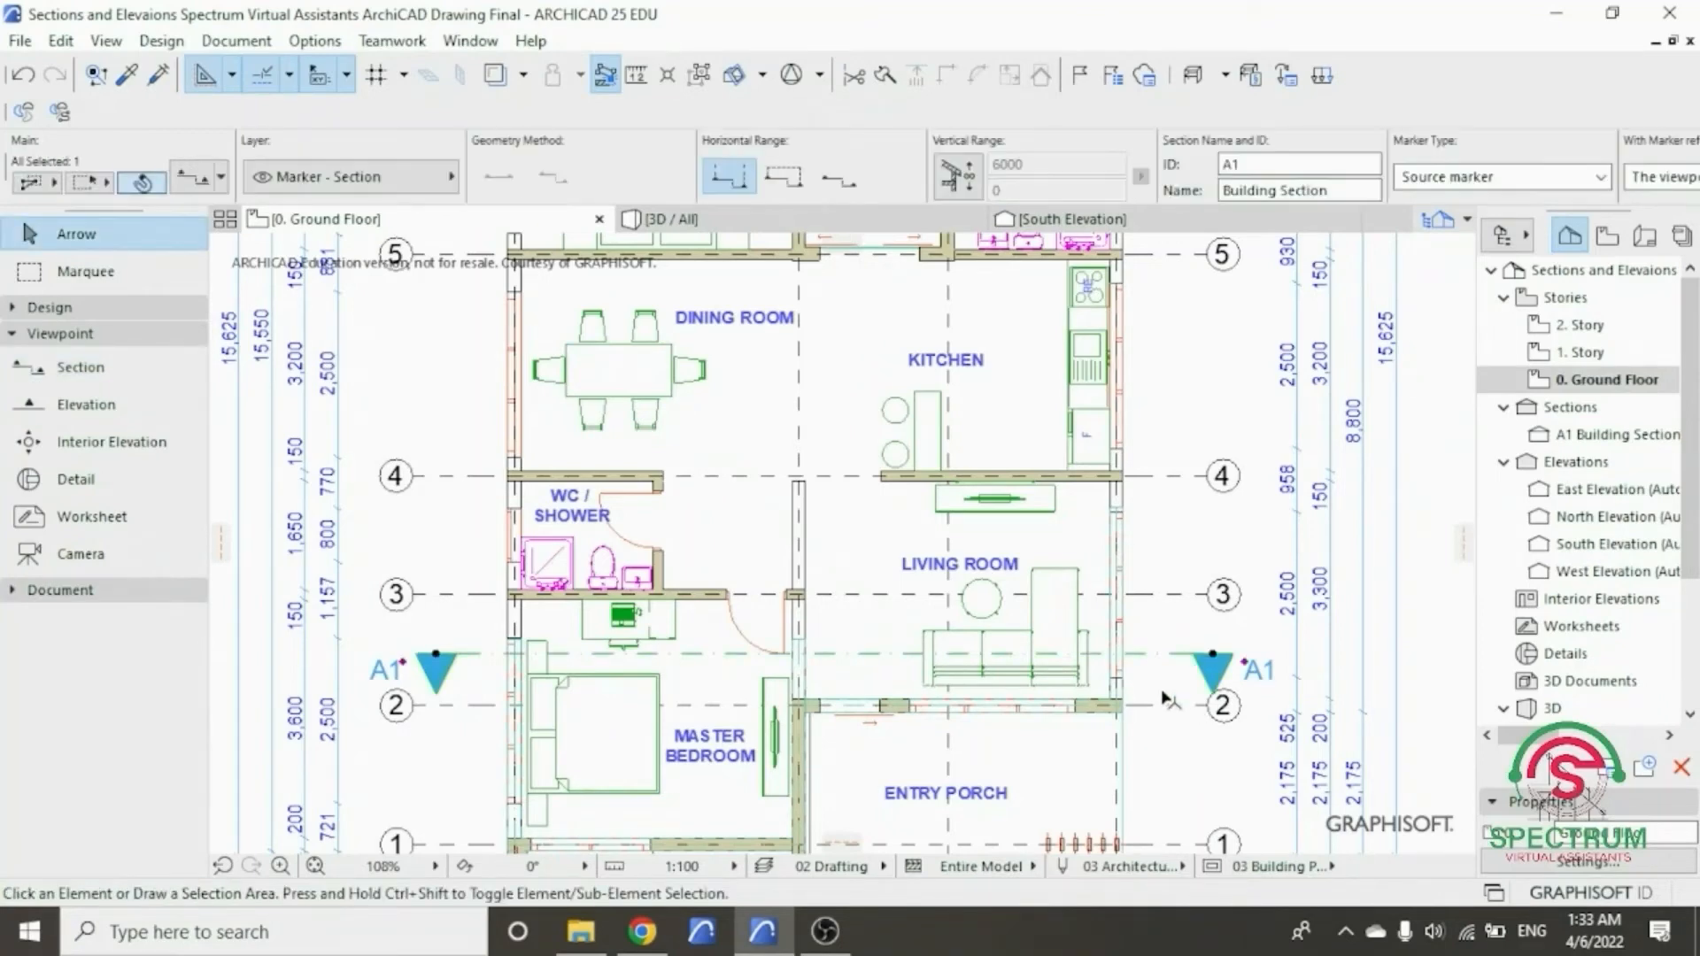
right_click(1176, 765)
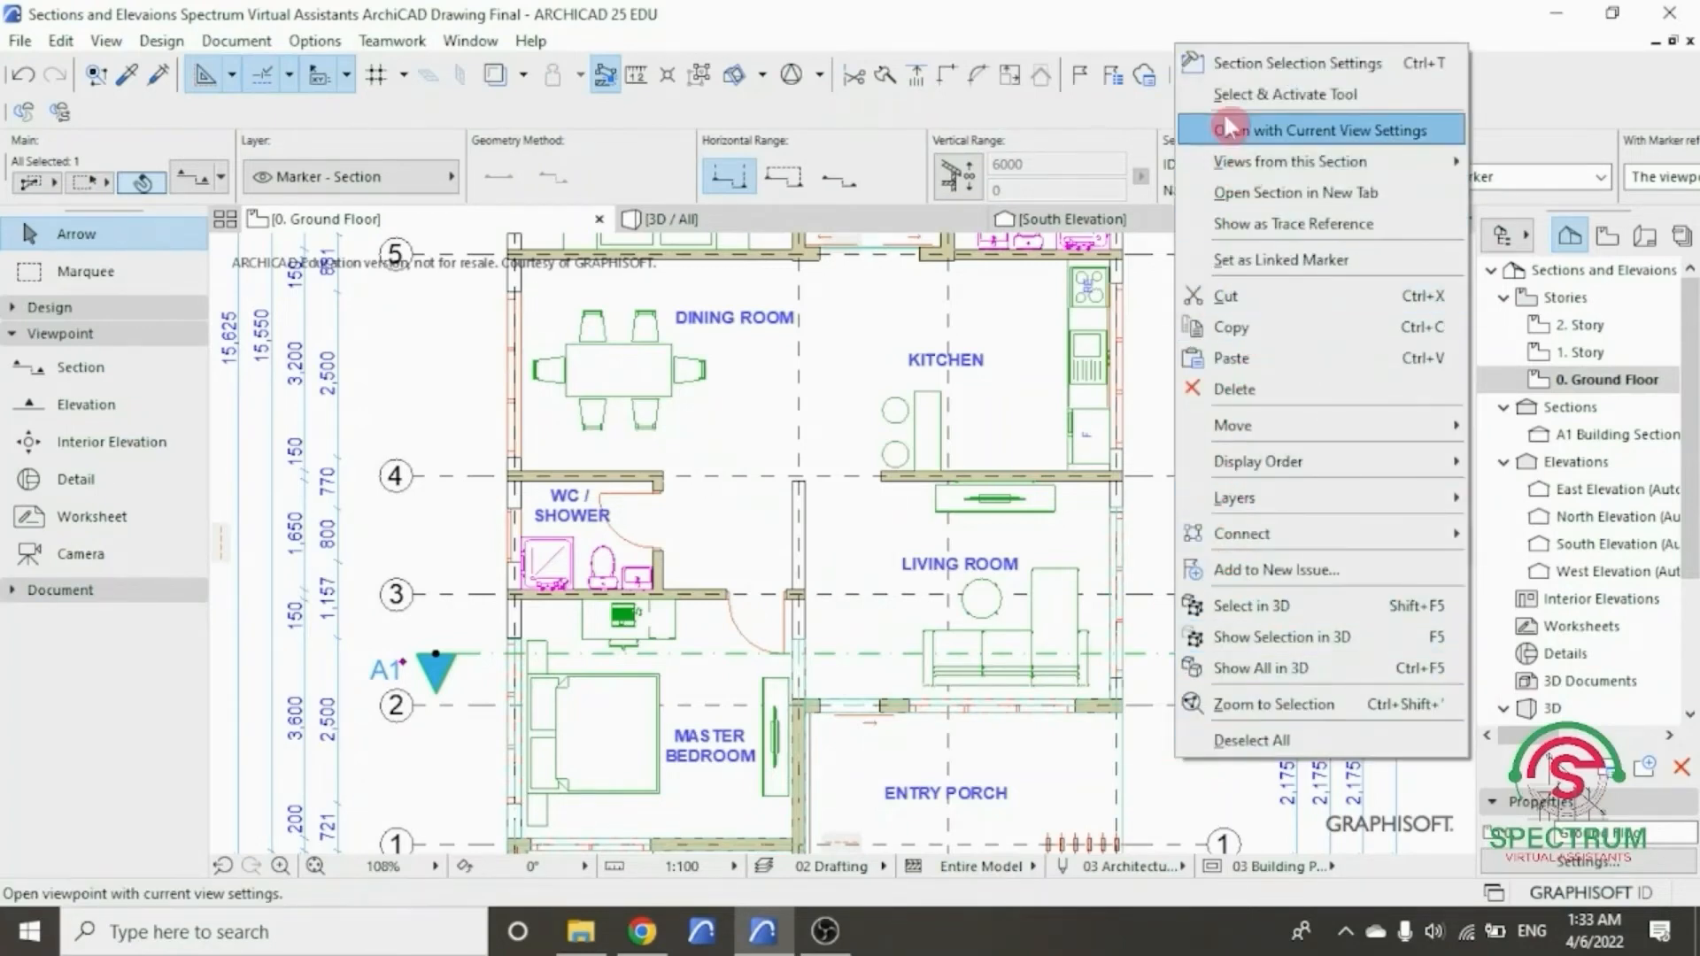
left_click(1261, 64)
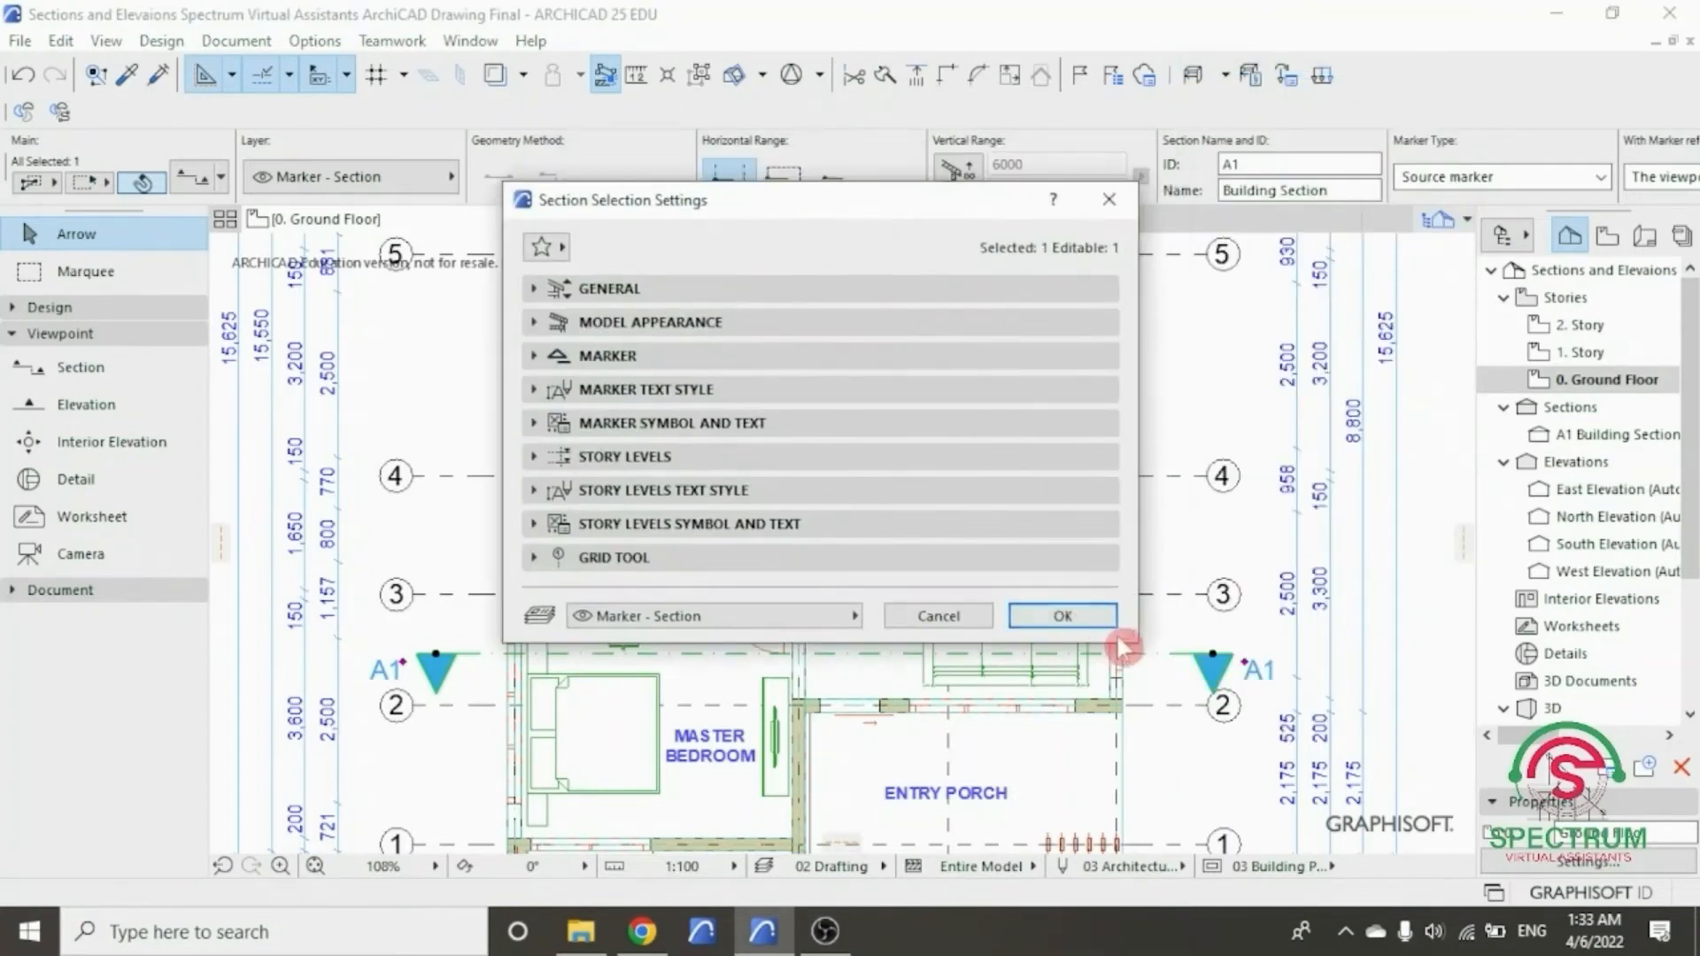
left_click_drag(1127, 638, 1246, 811)
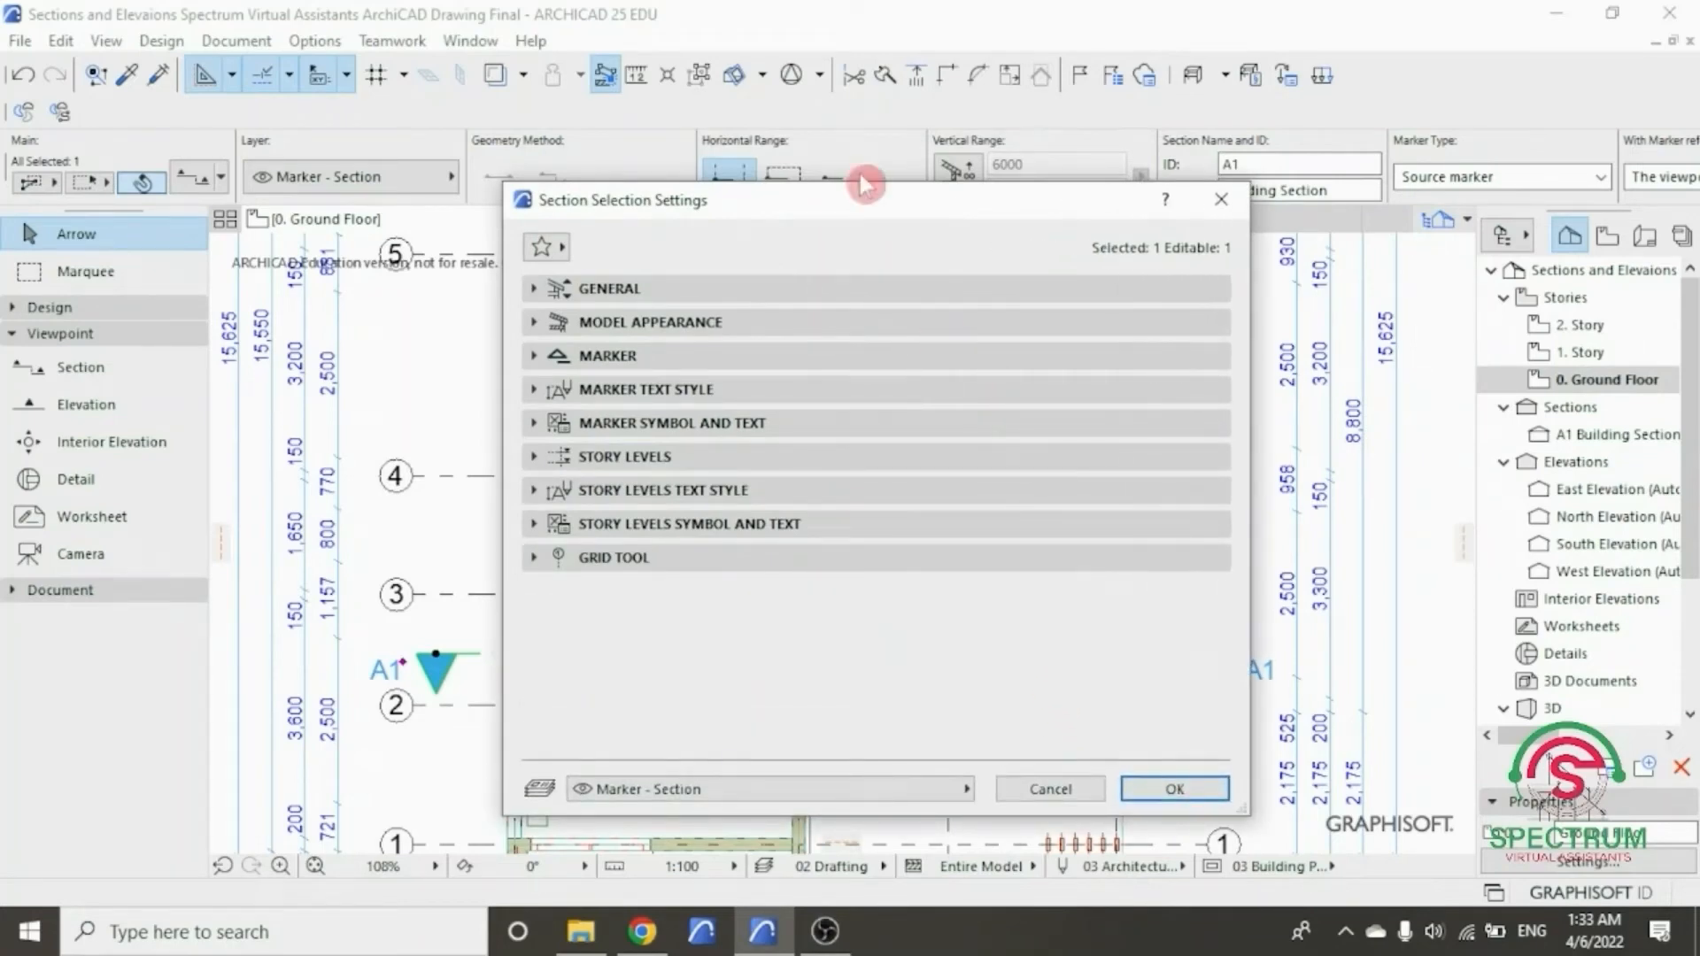
left_click_drag(744, 210, 617, 118)
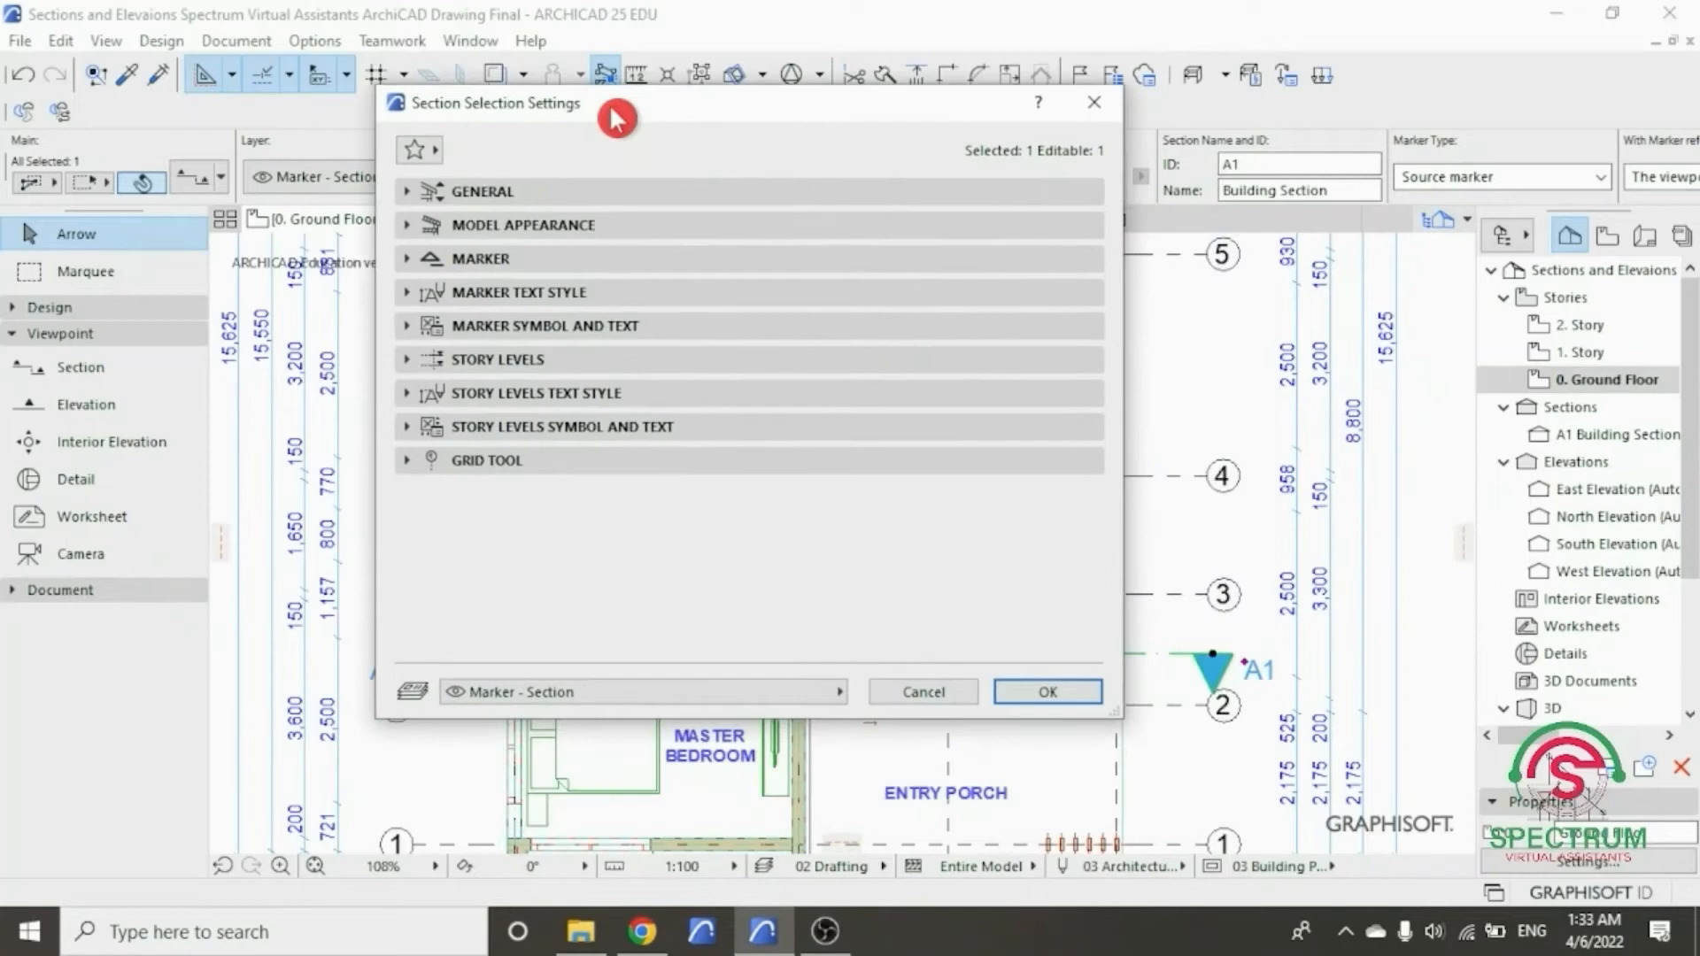
left_click(556, 191)
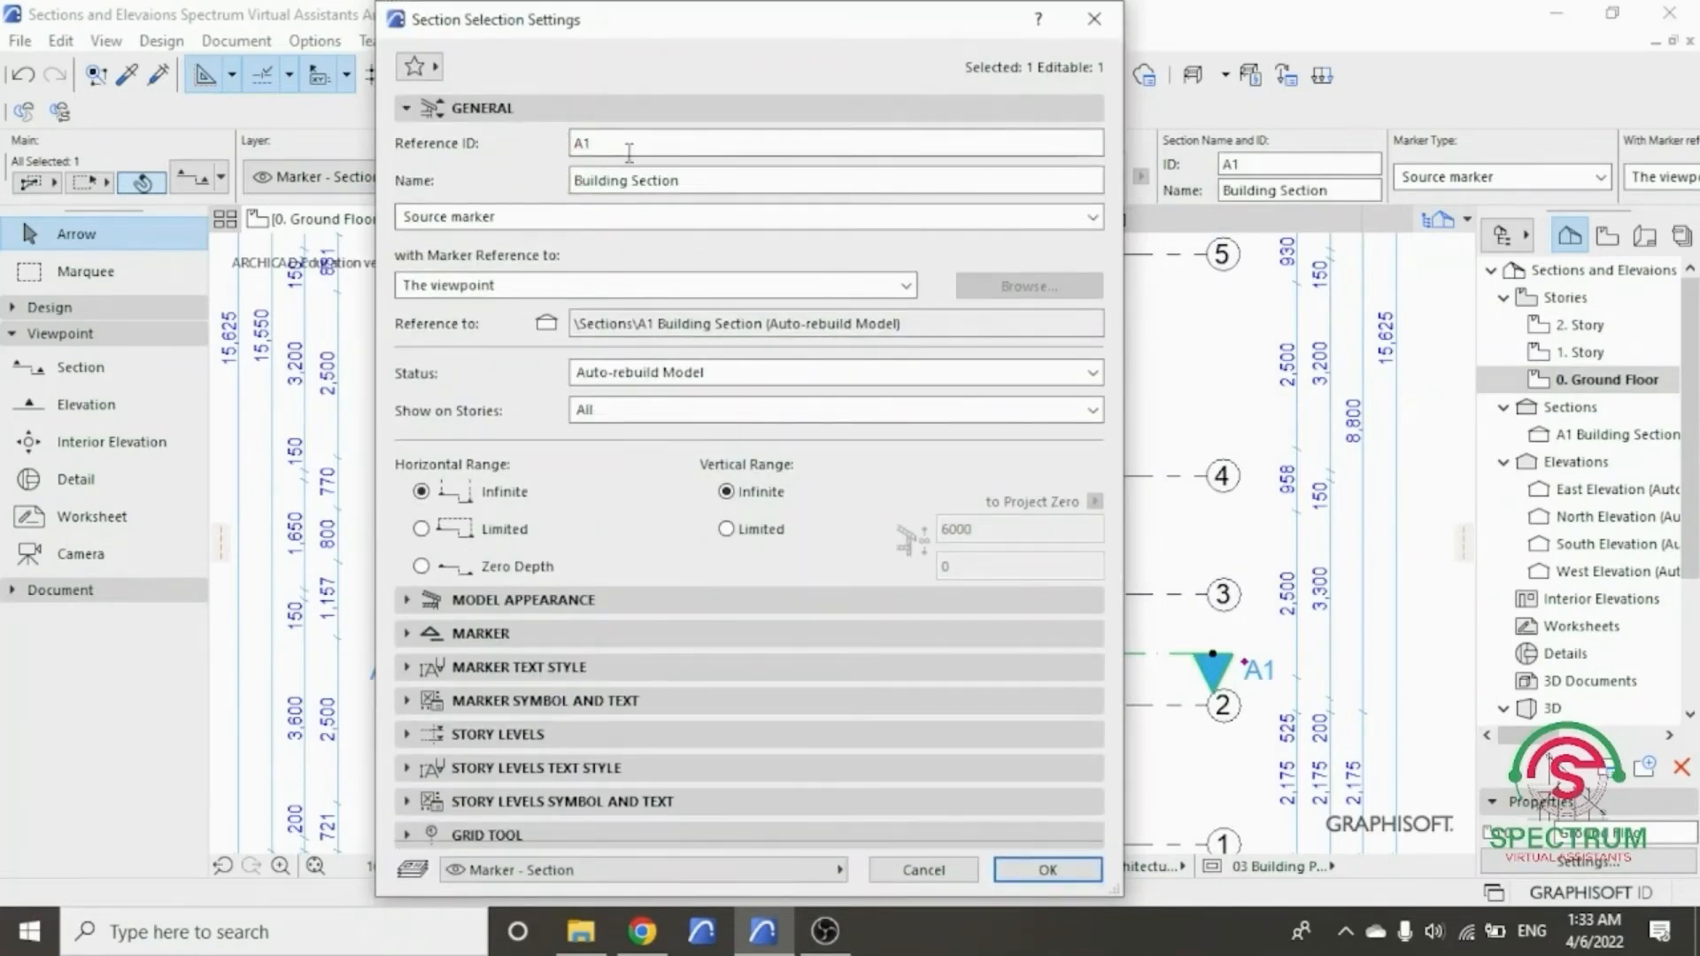
left_click_drag(613, 144, 530, 155)
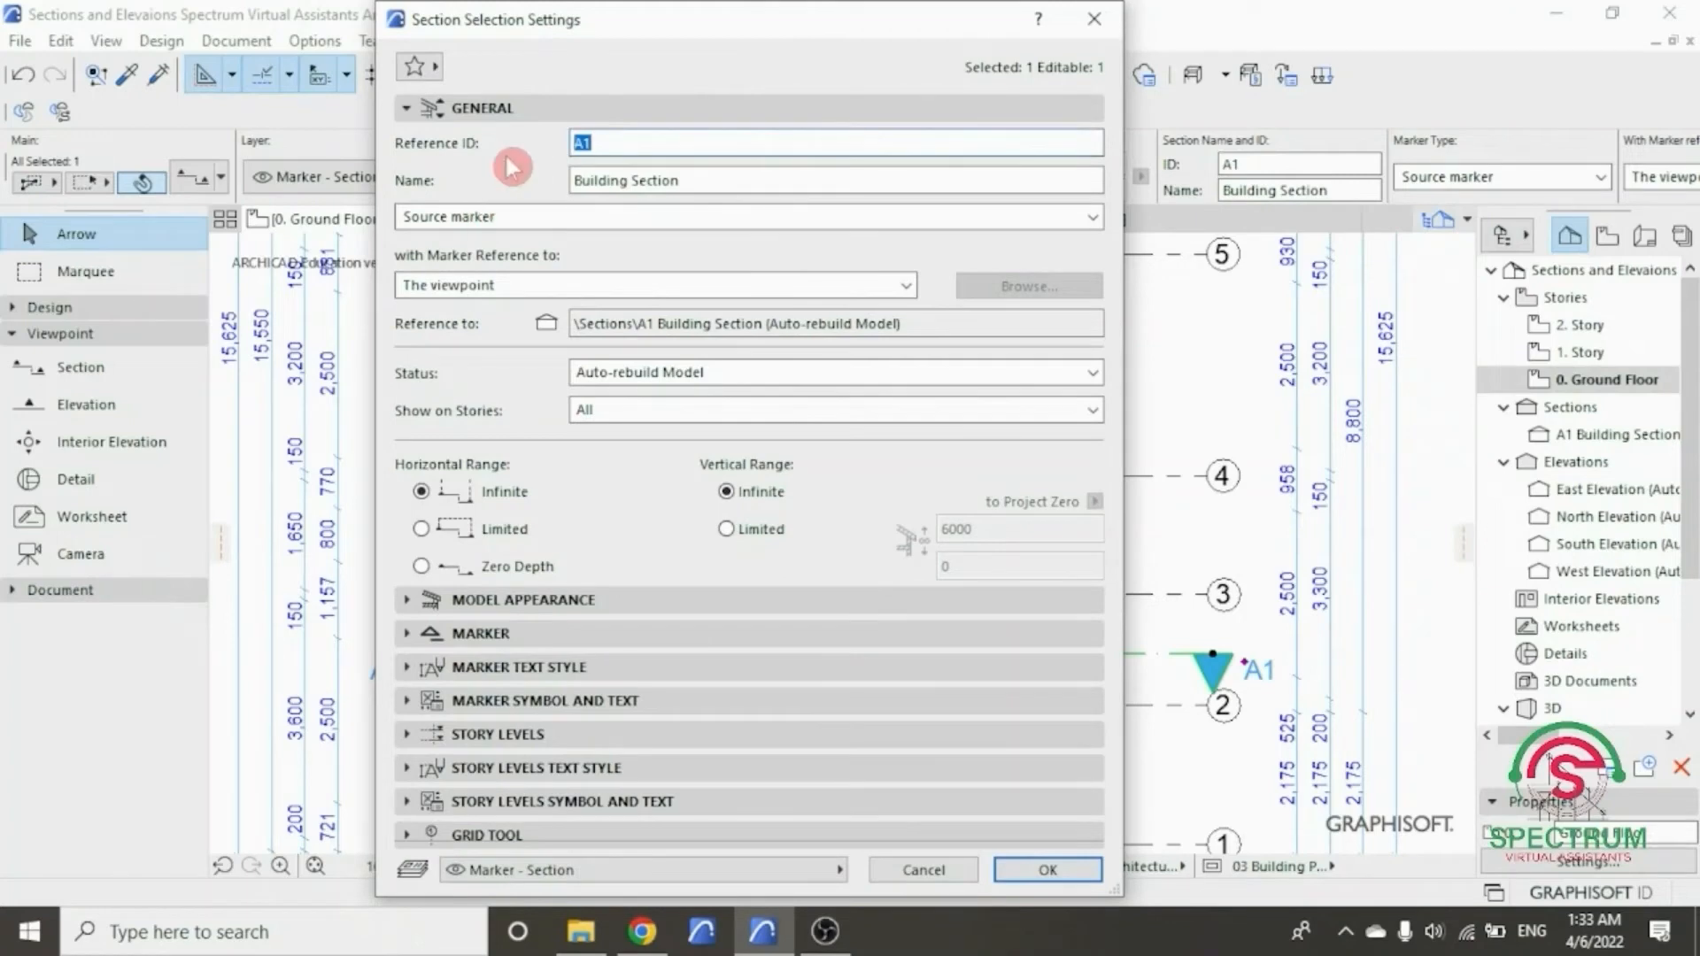
type("a")
type("A")
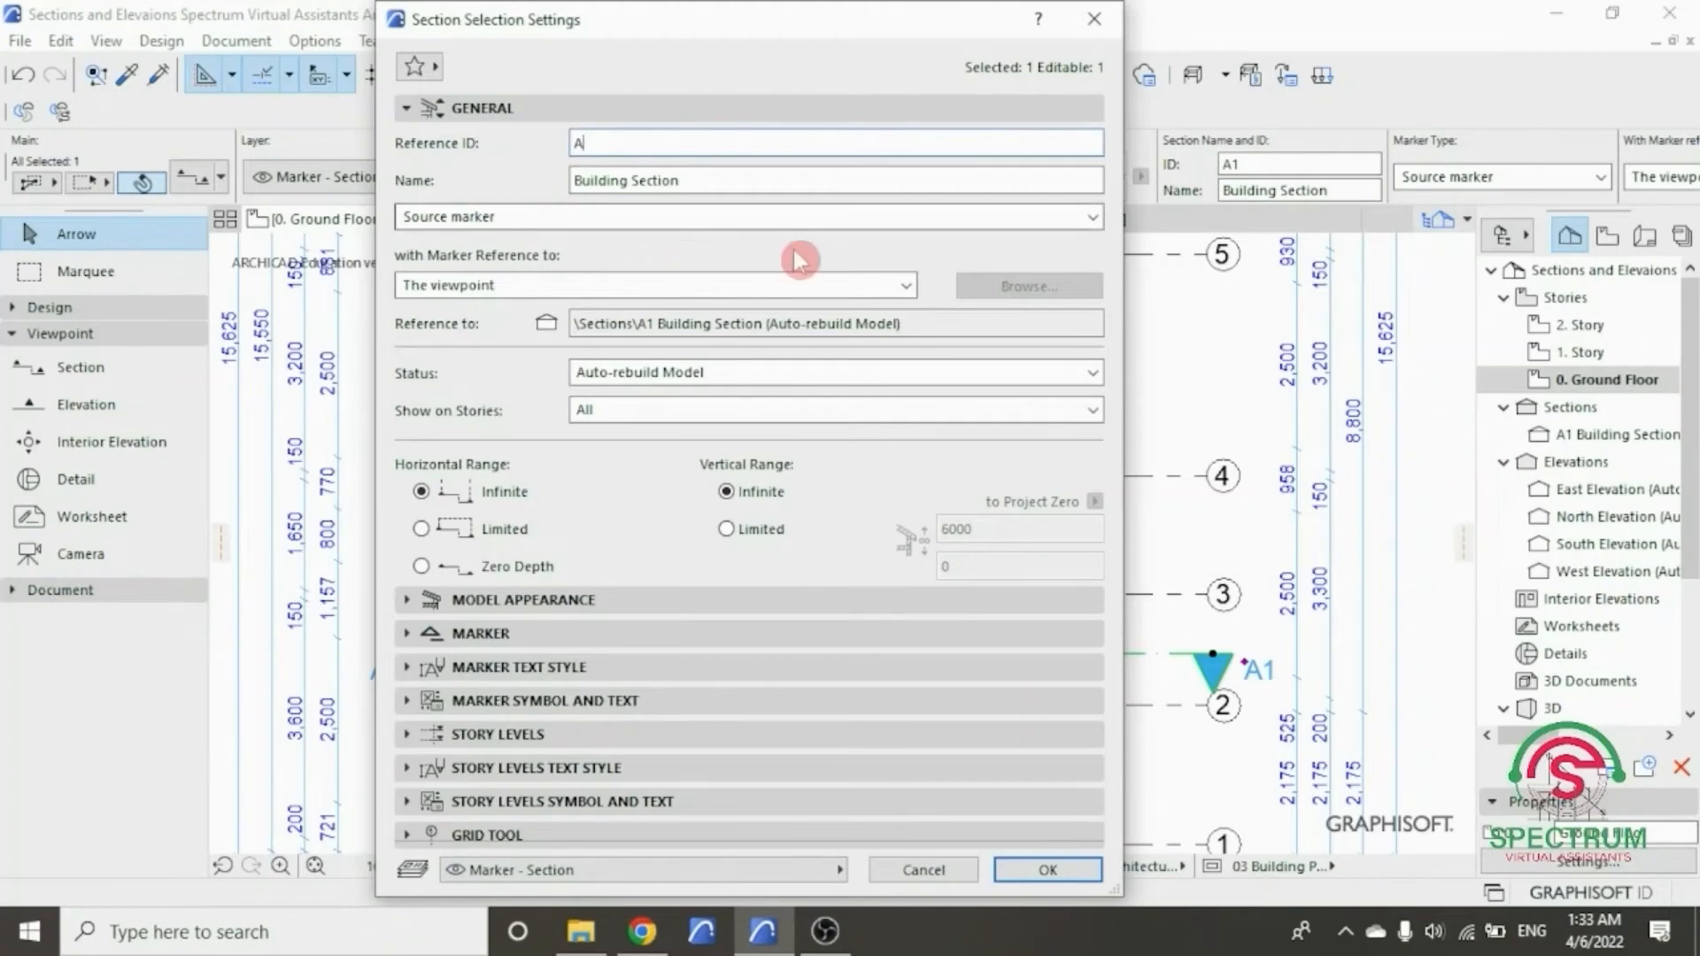
- Set the section as a Source marker referencing the viewpoint, with Auto-rebuild Model status and display on all stories
left_click(1094, 217)
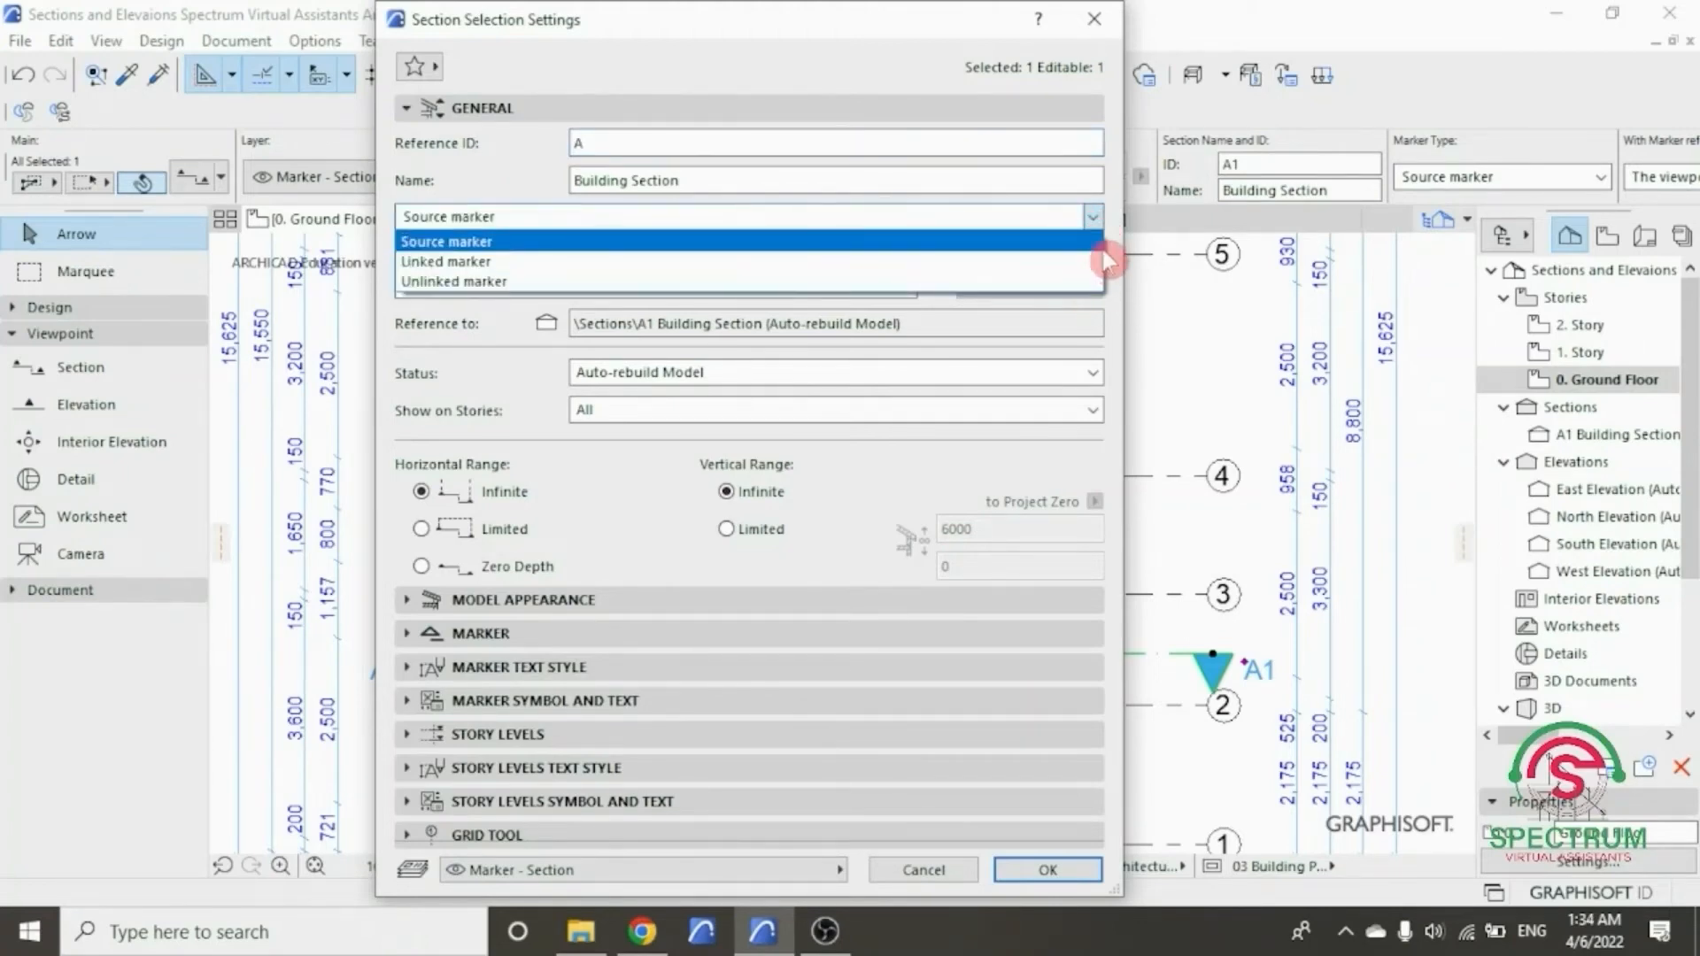
left_click(1105, 257)
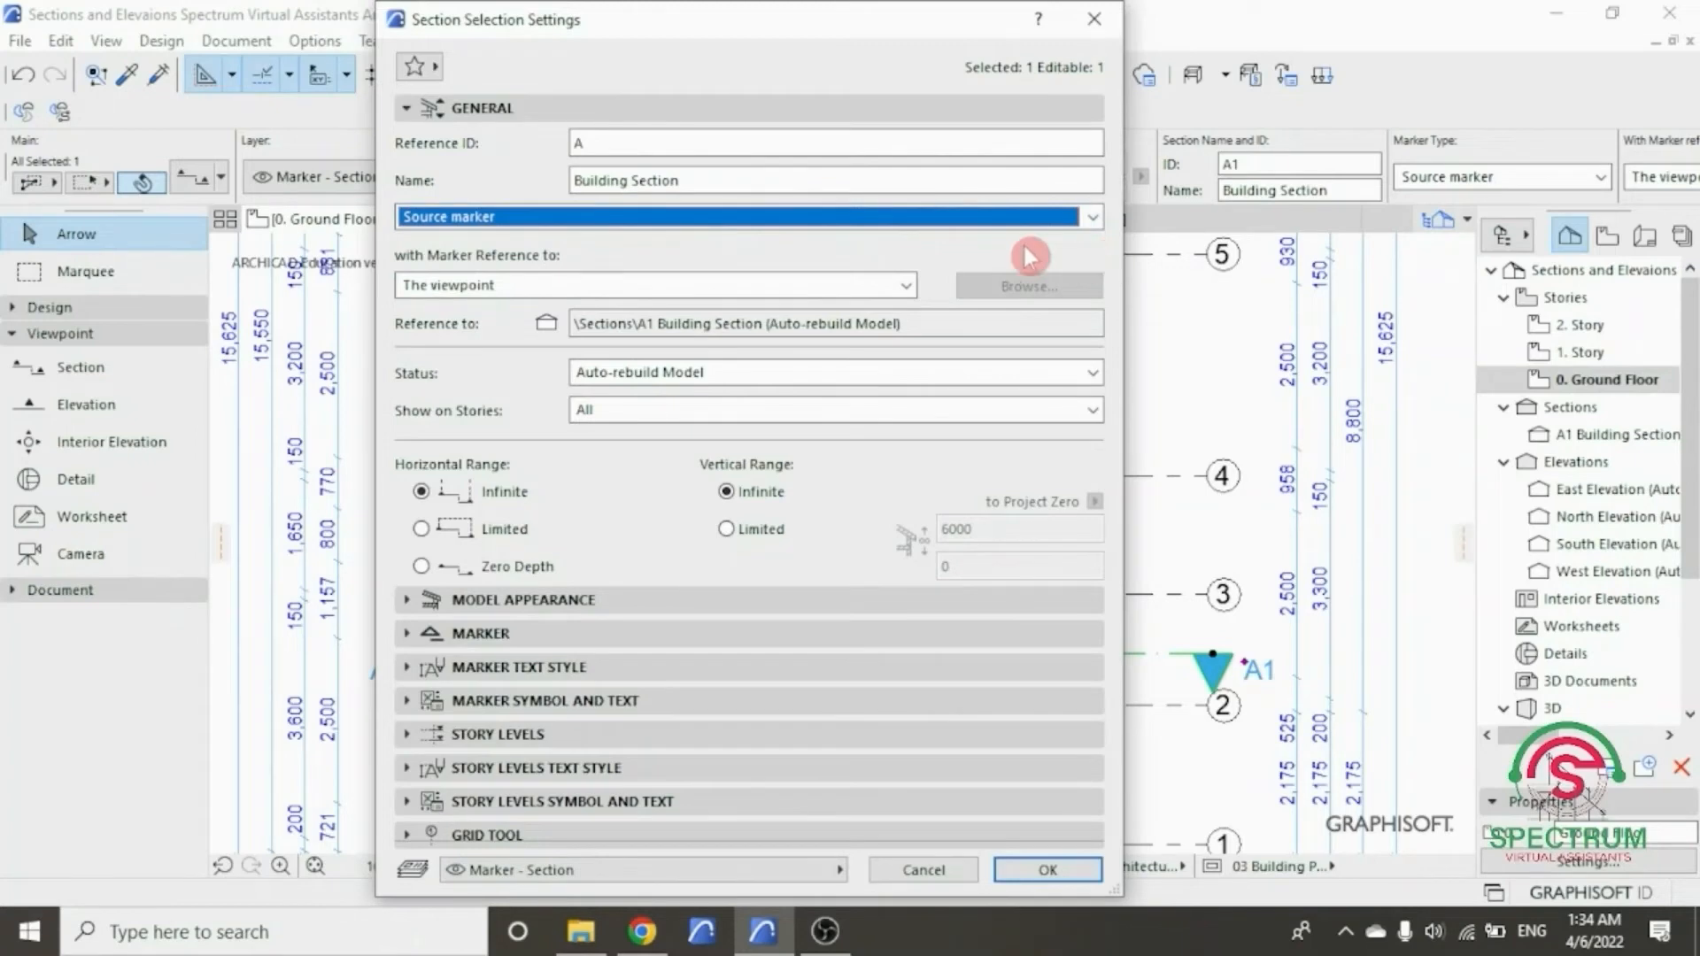
left_click(907, 284)
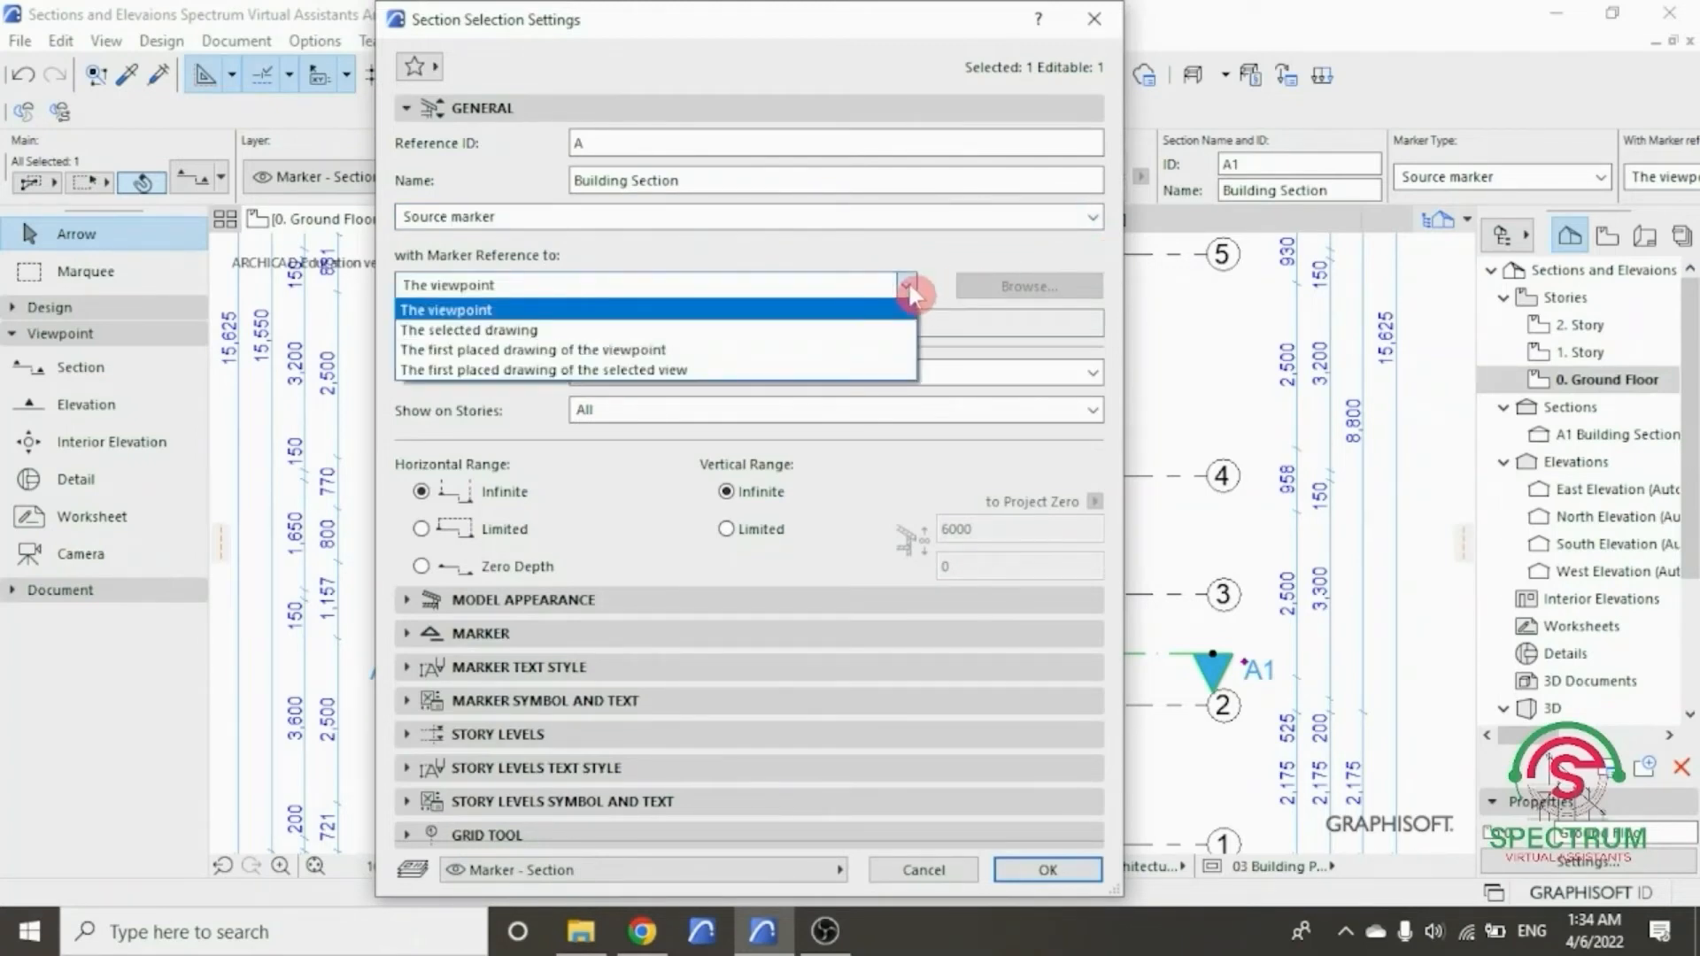
left_click(905, 311)
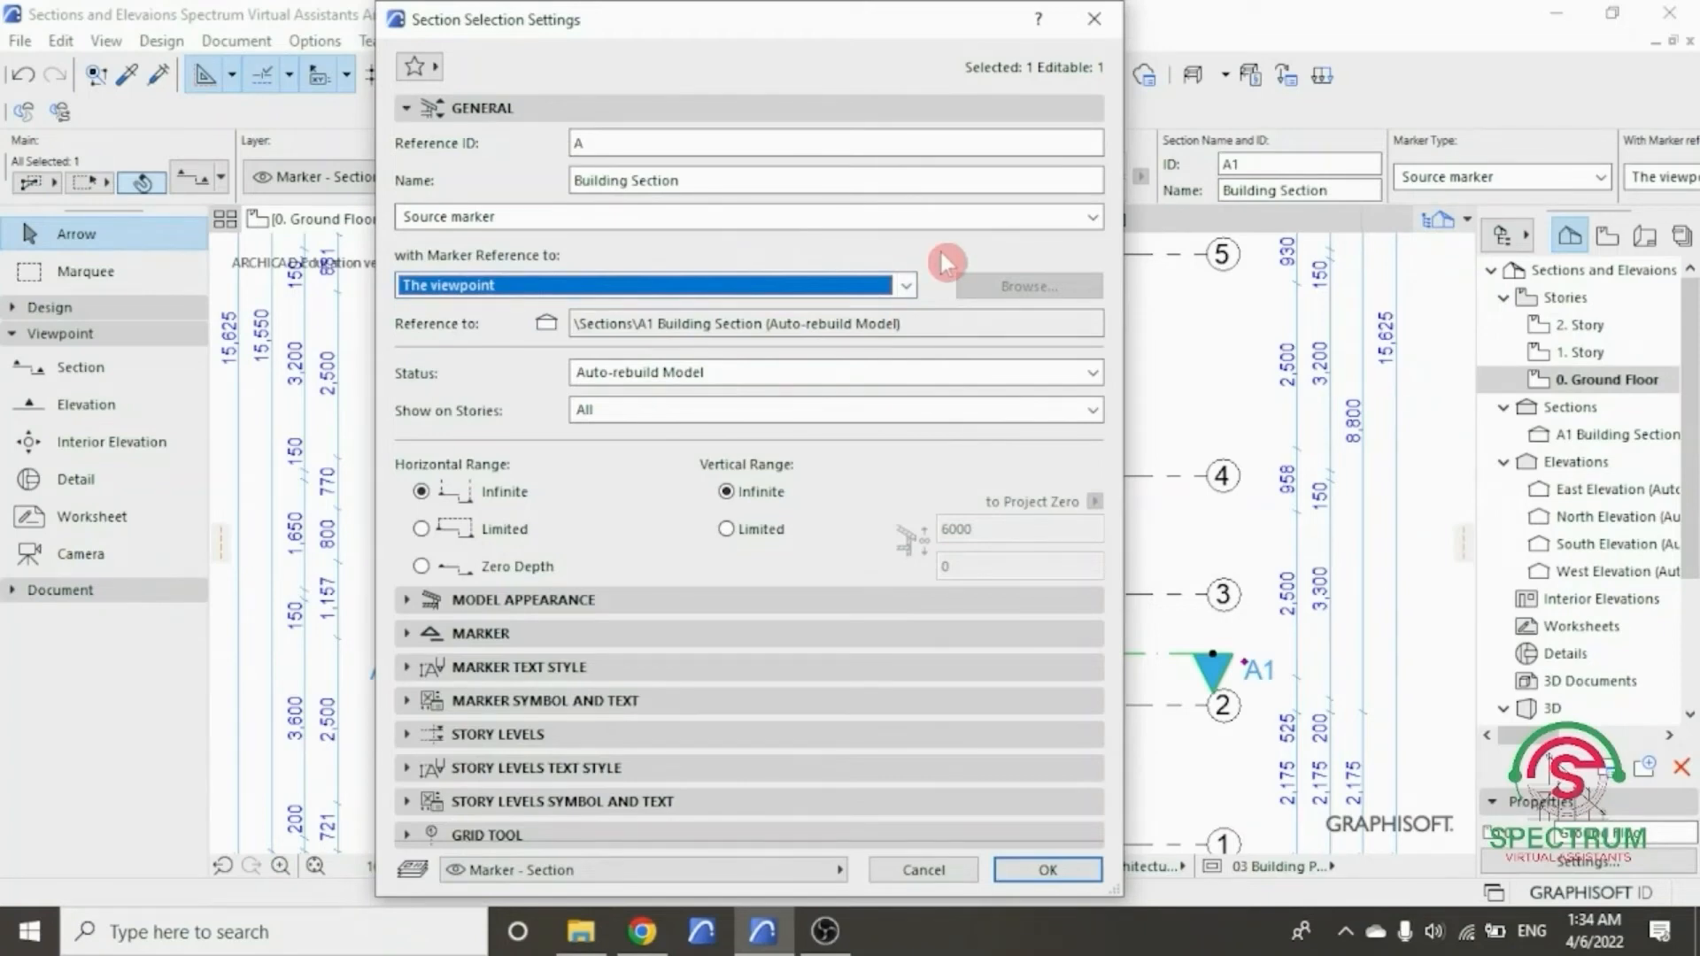
left_click(1092, 375)
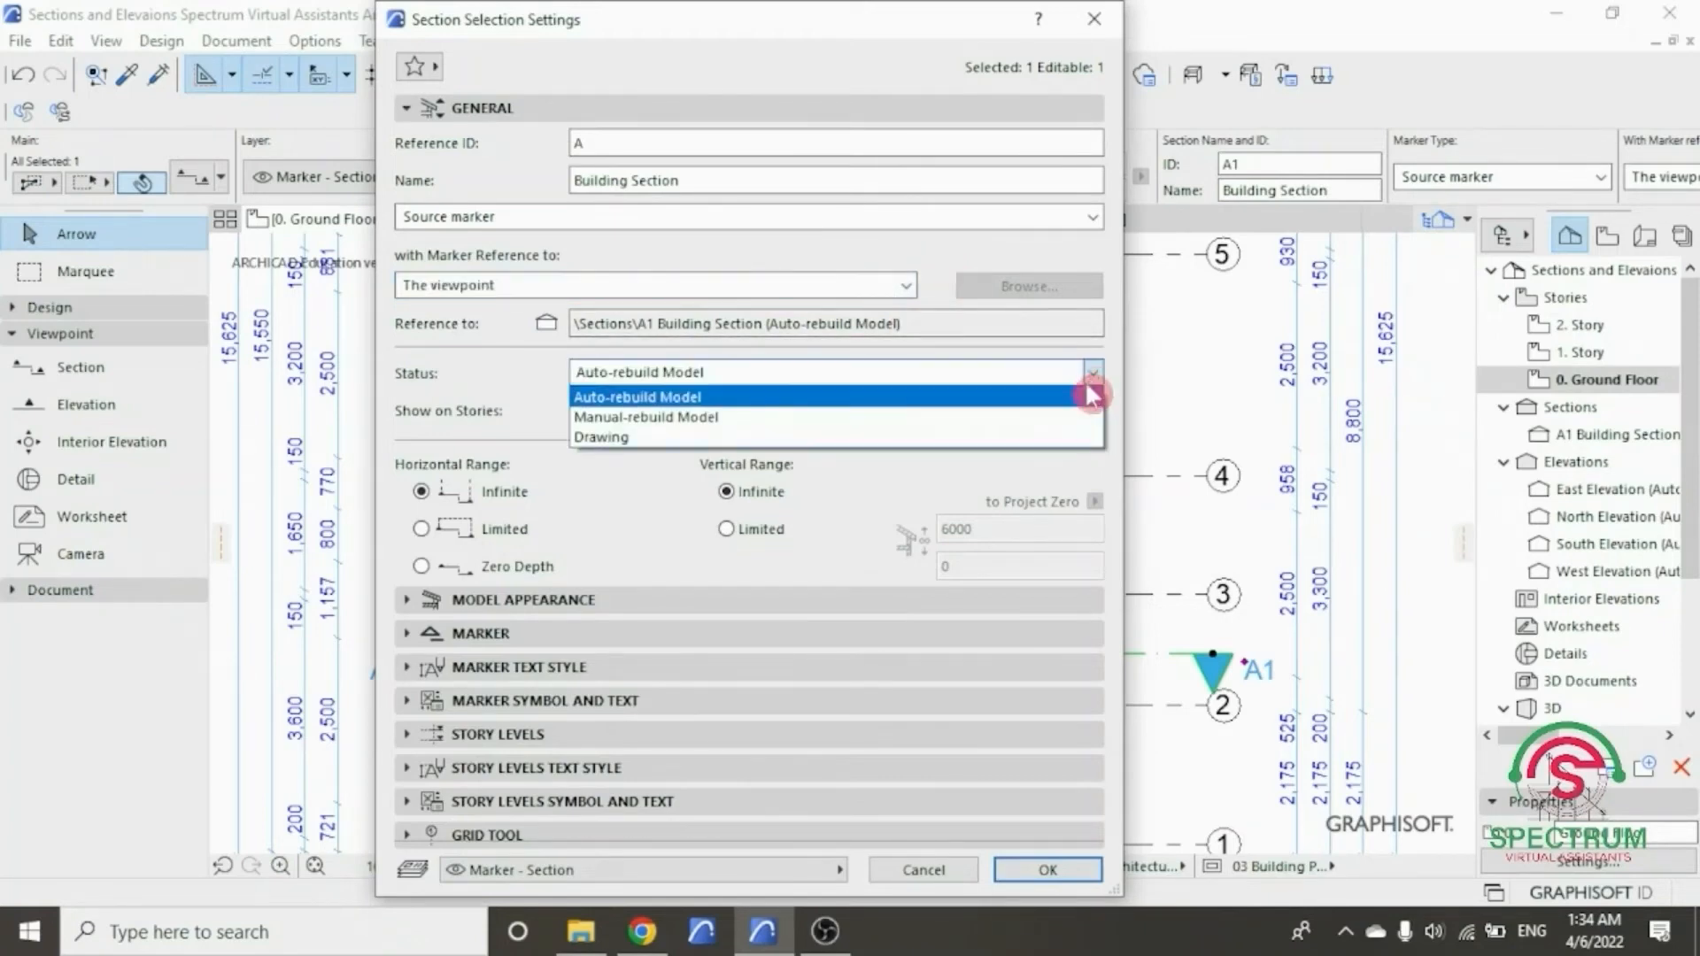
left_click(1080, 406)
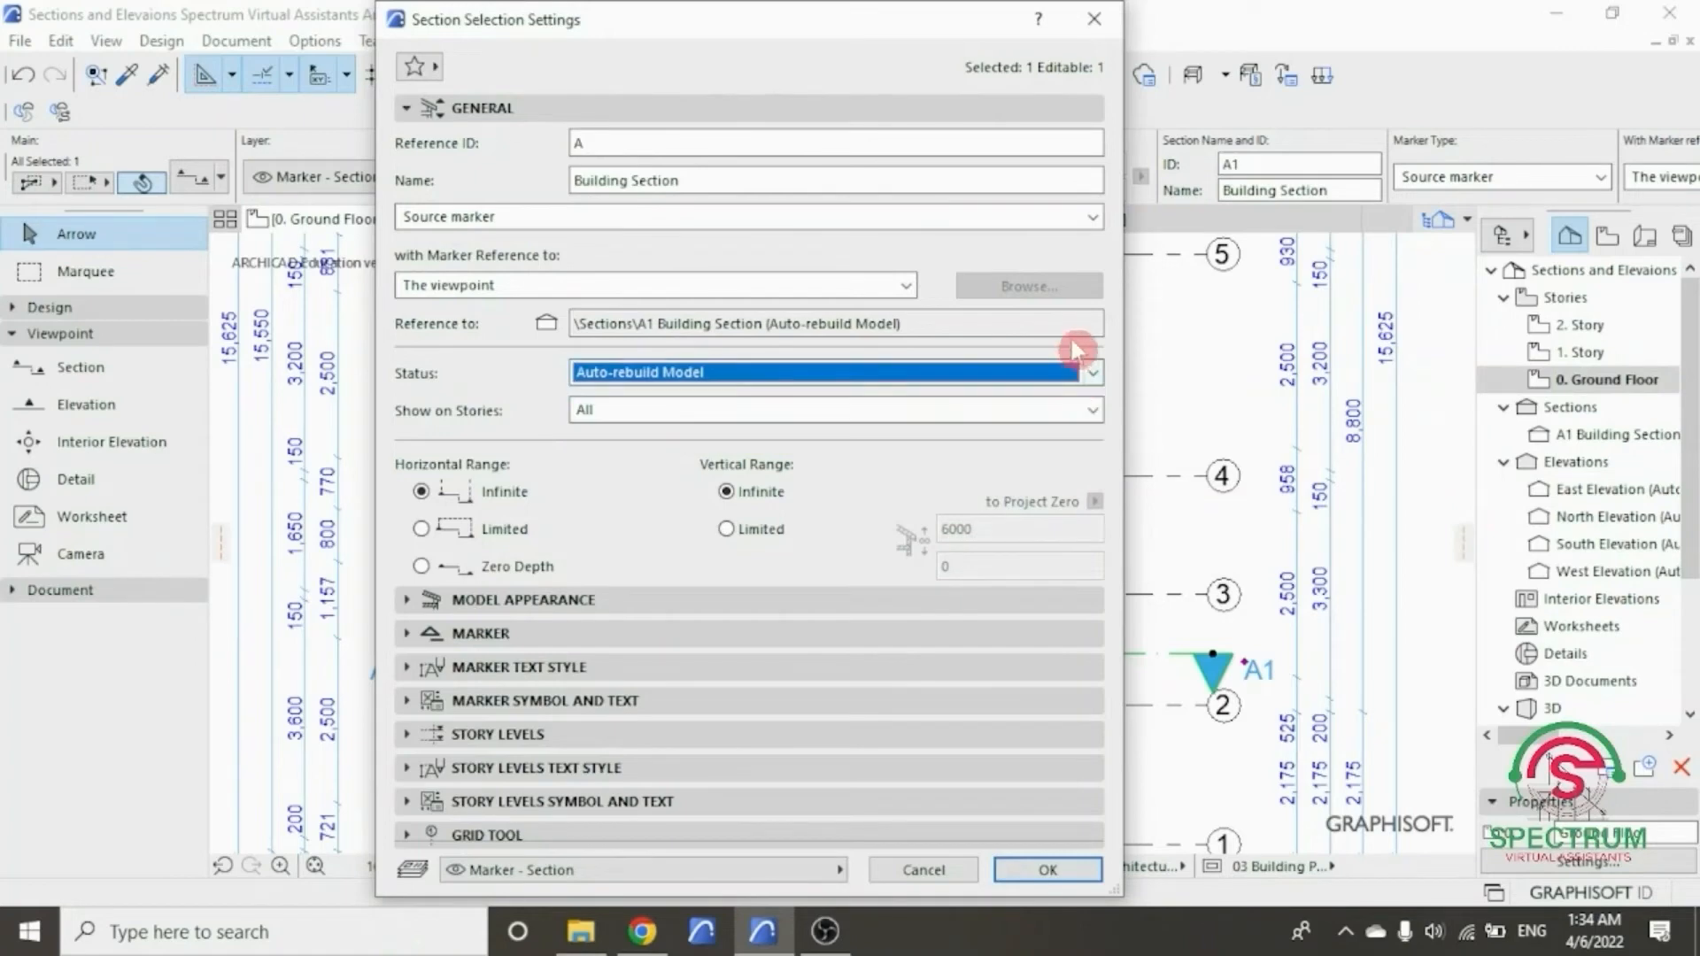
left_click(1091, 410)
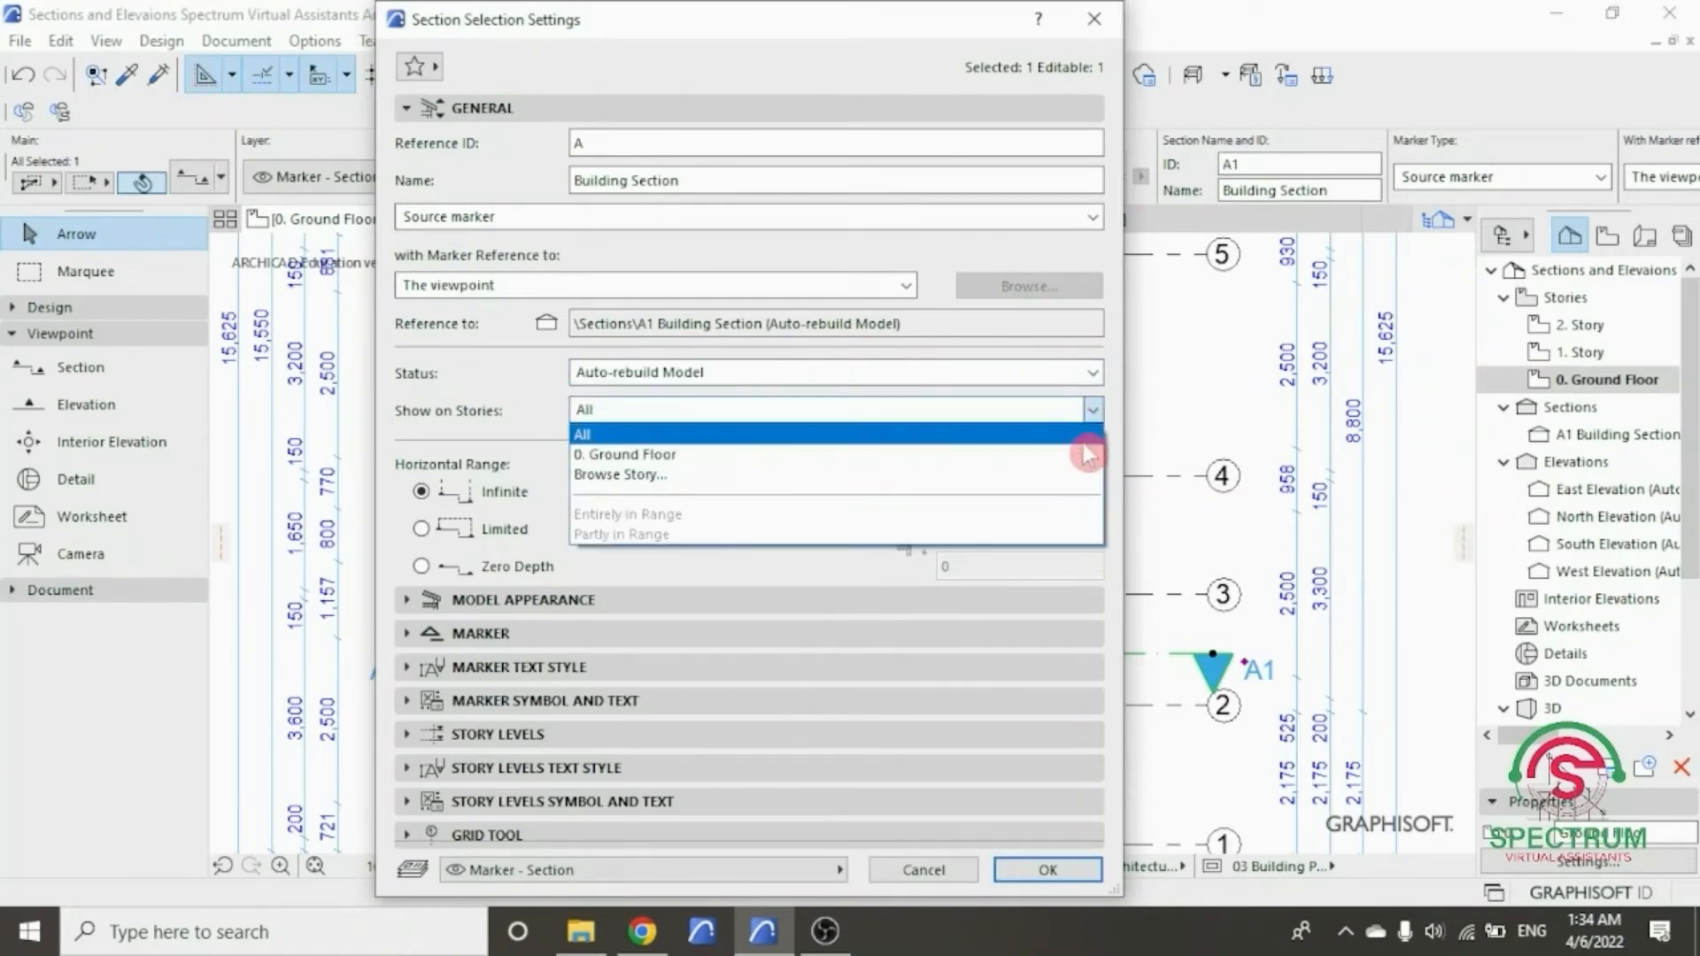
left_click(1073, 435)
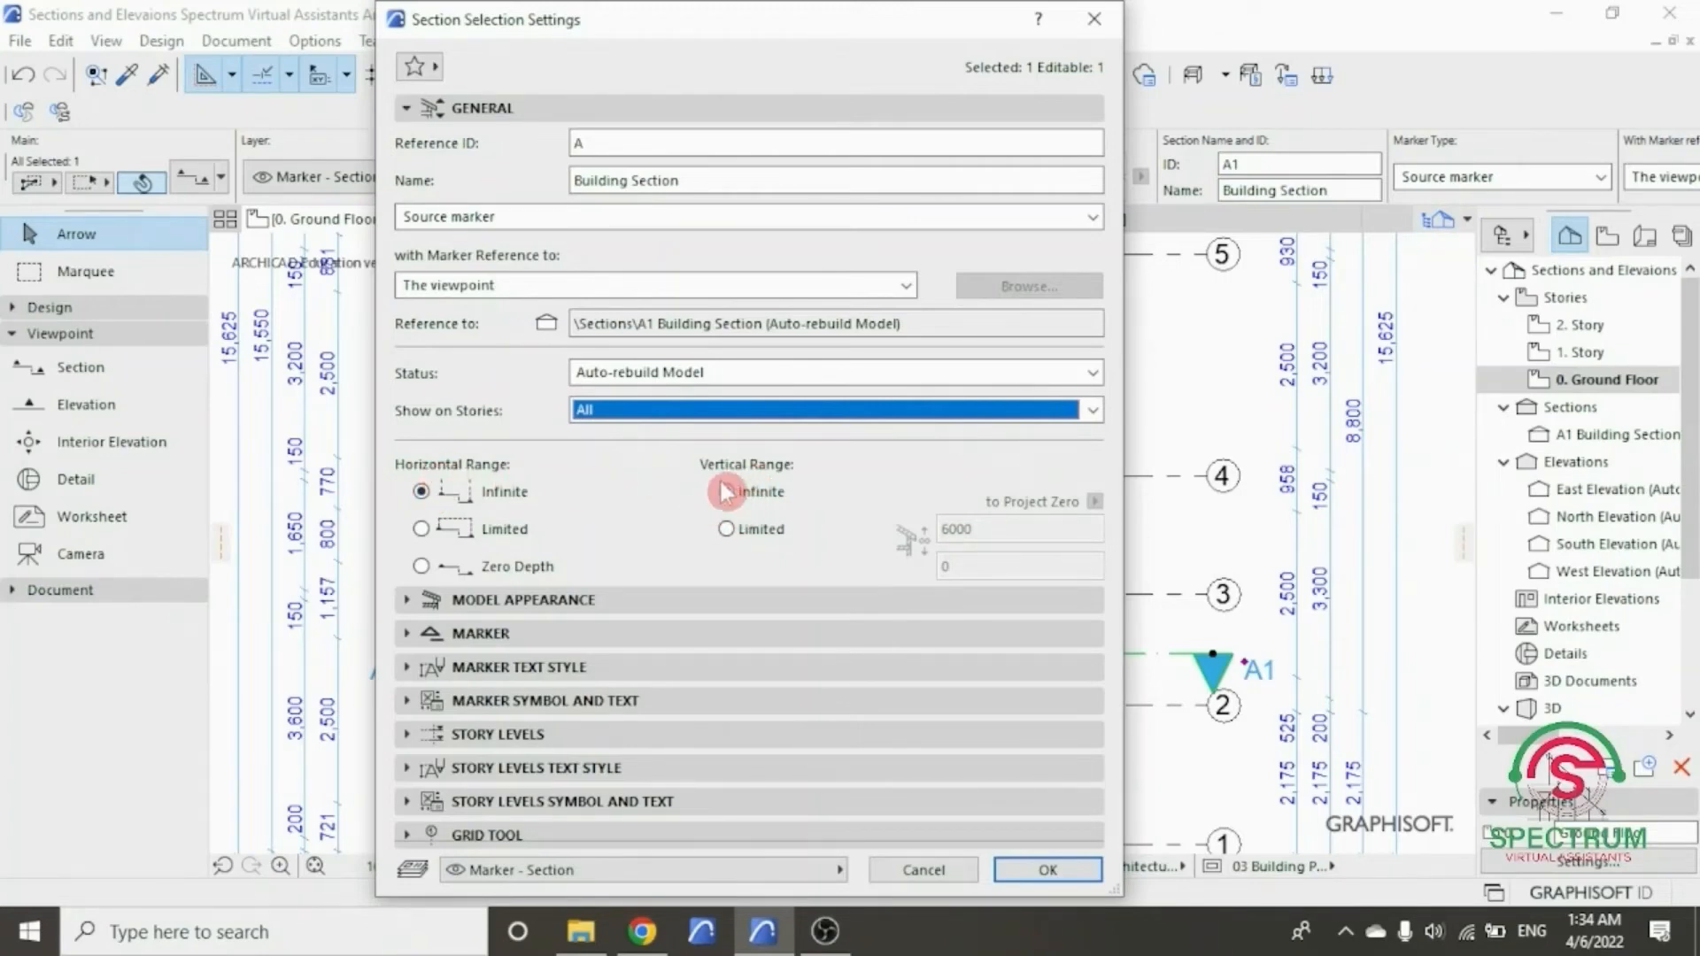
- Review the section's model appearance options for cut elements, uncut elements and sun
left_click(508, 102)
left_click(498, 144)
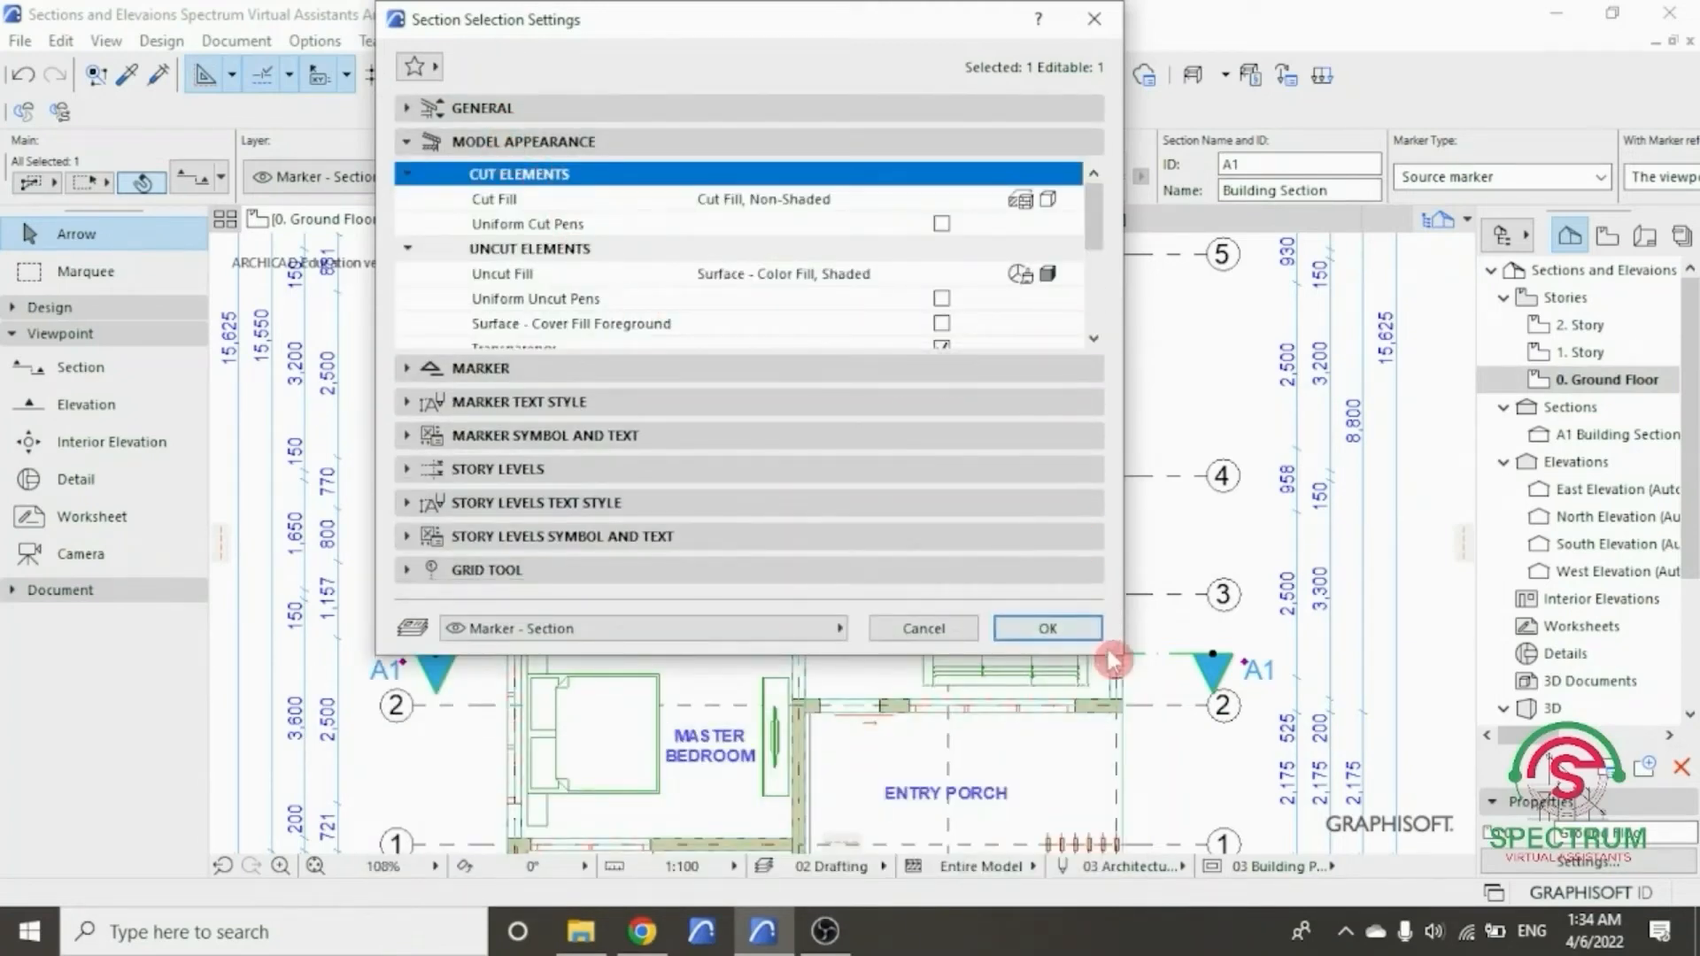
left_click_drag(1114, 649, 1215, 816)
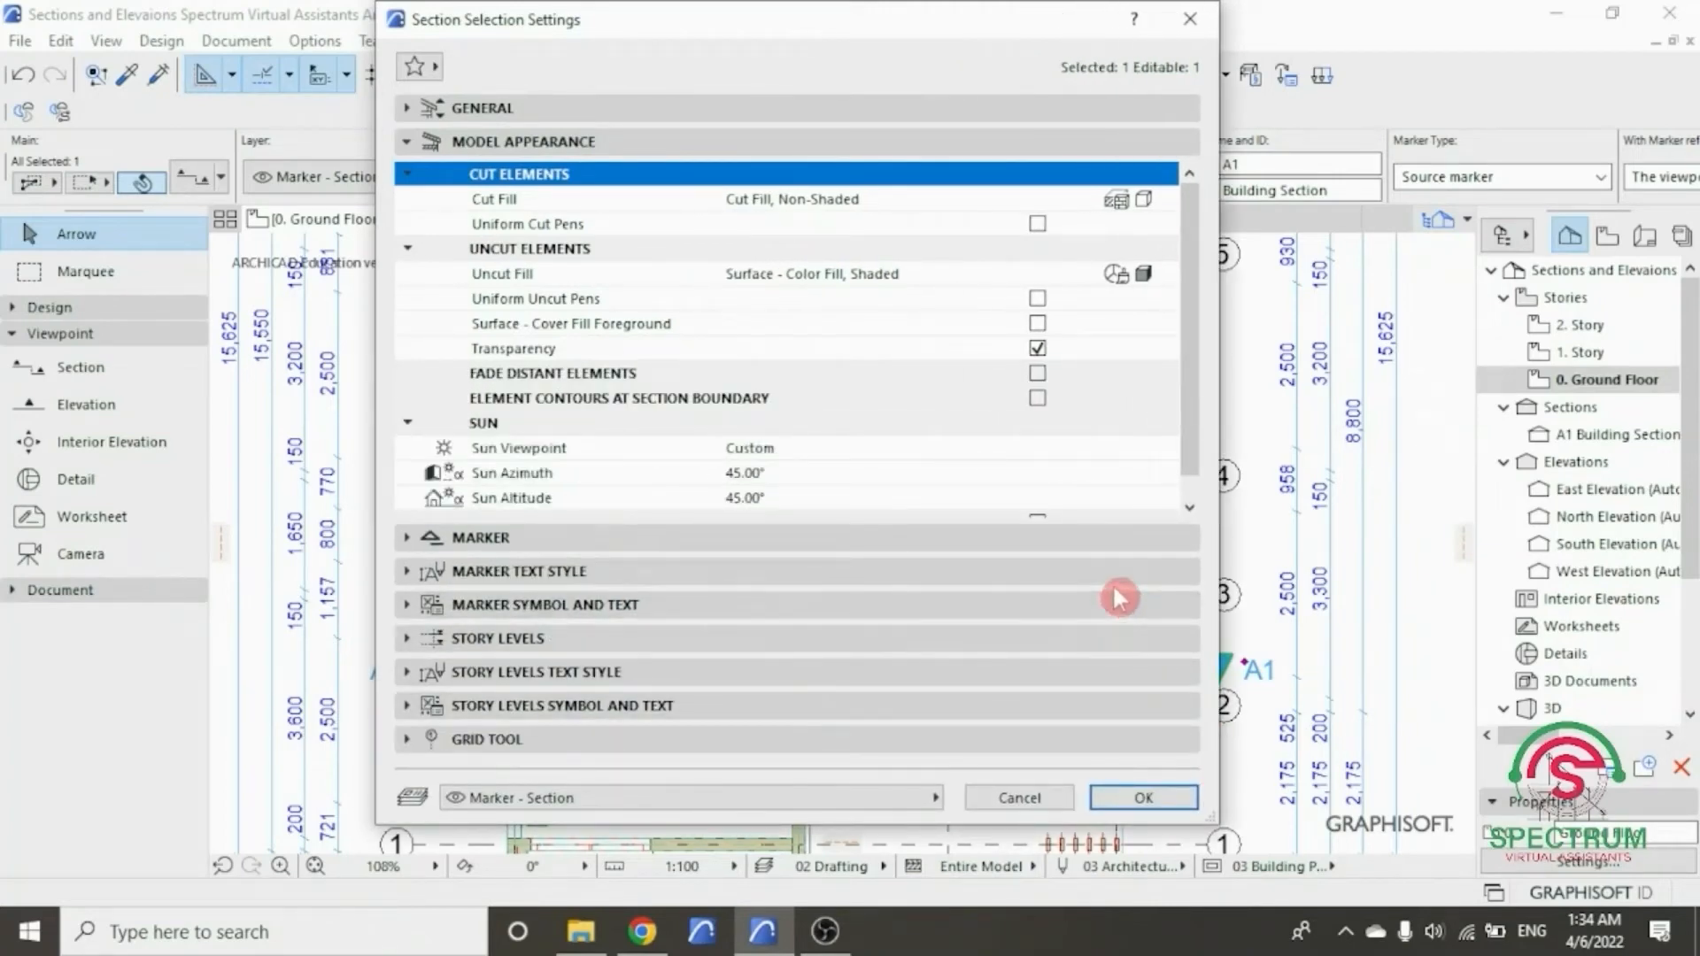
mouse_move(1182, 434)
left_mouse_down()
mouse_move(1185, 475)
mouse_move(1189, 443)
left_mouse_up()
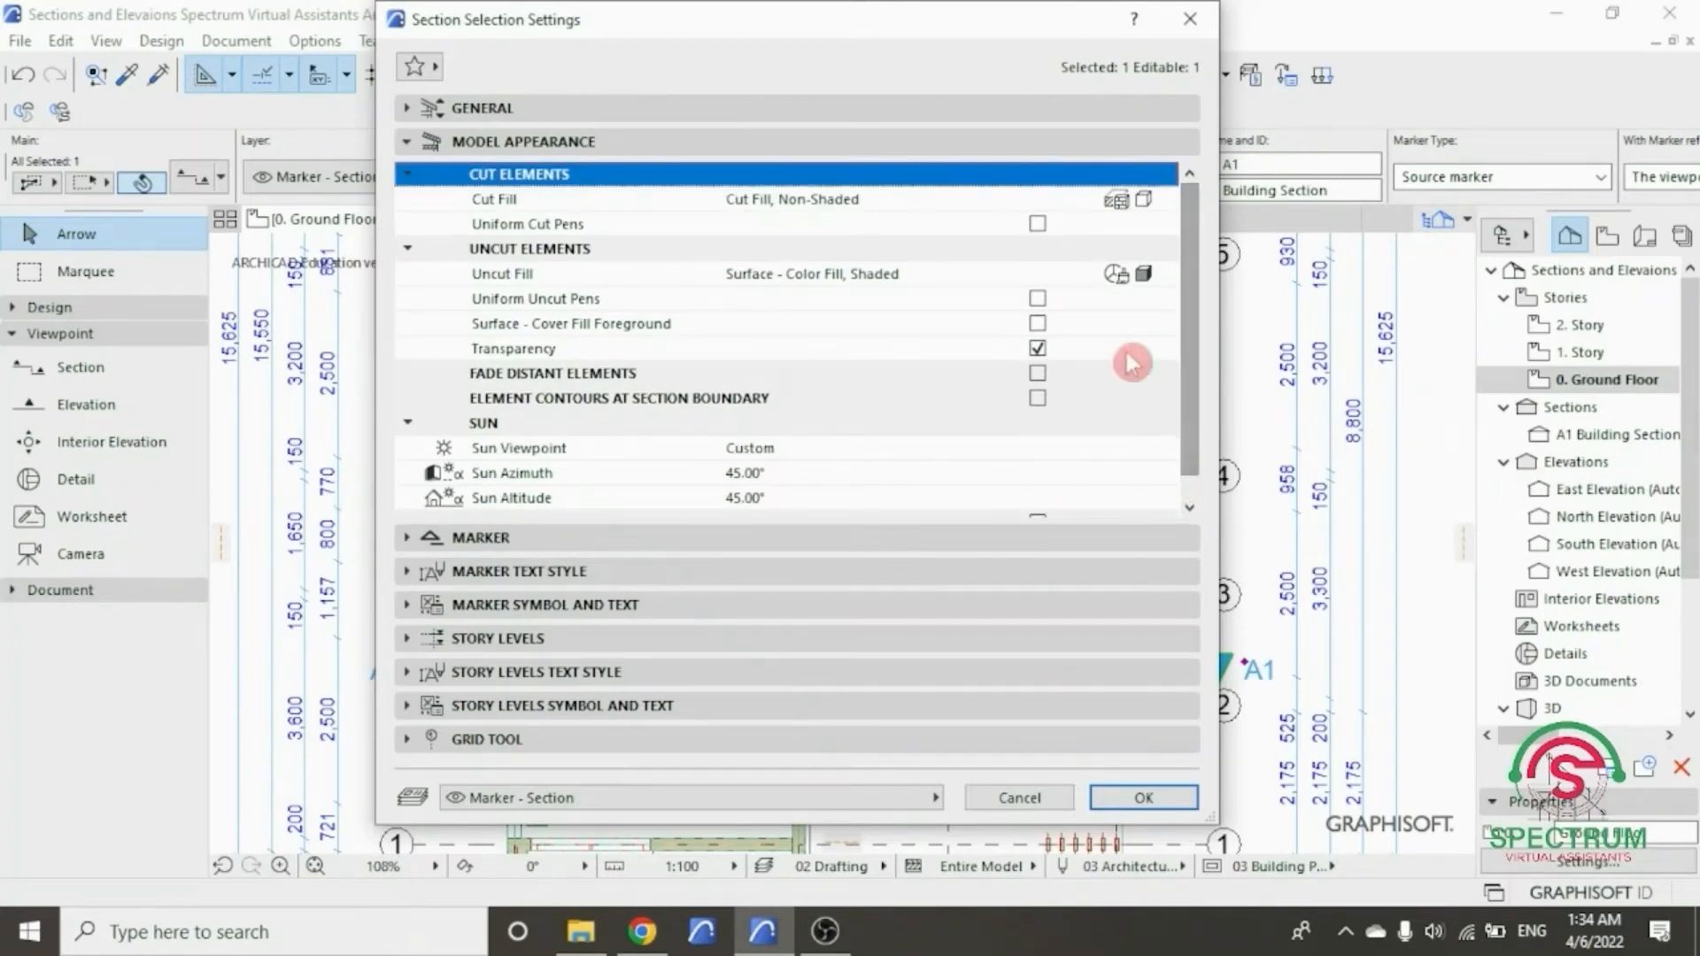
left_click(885, 147)
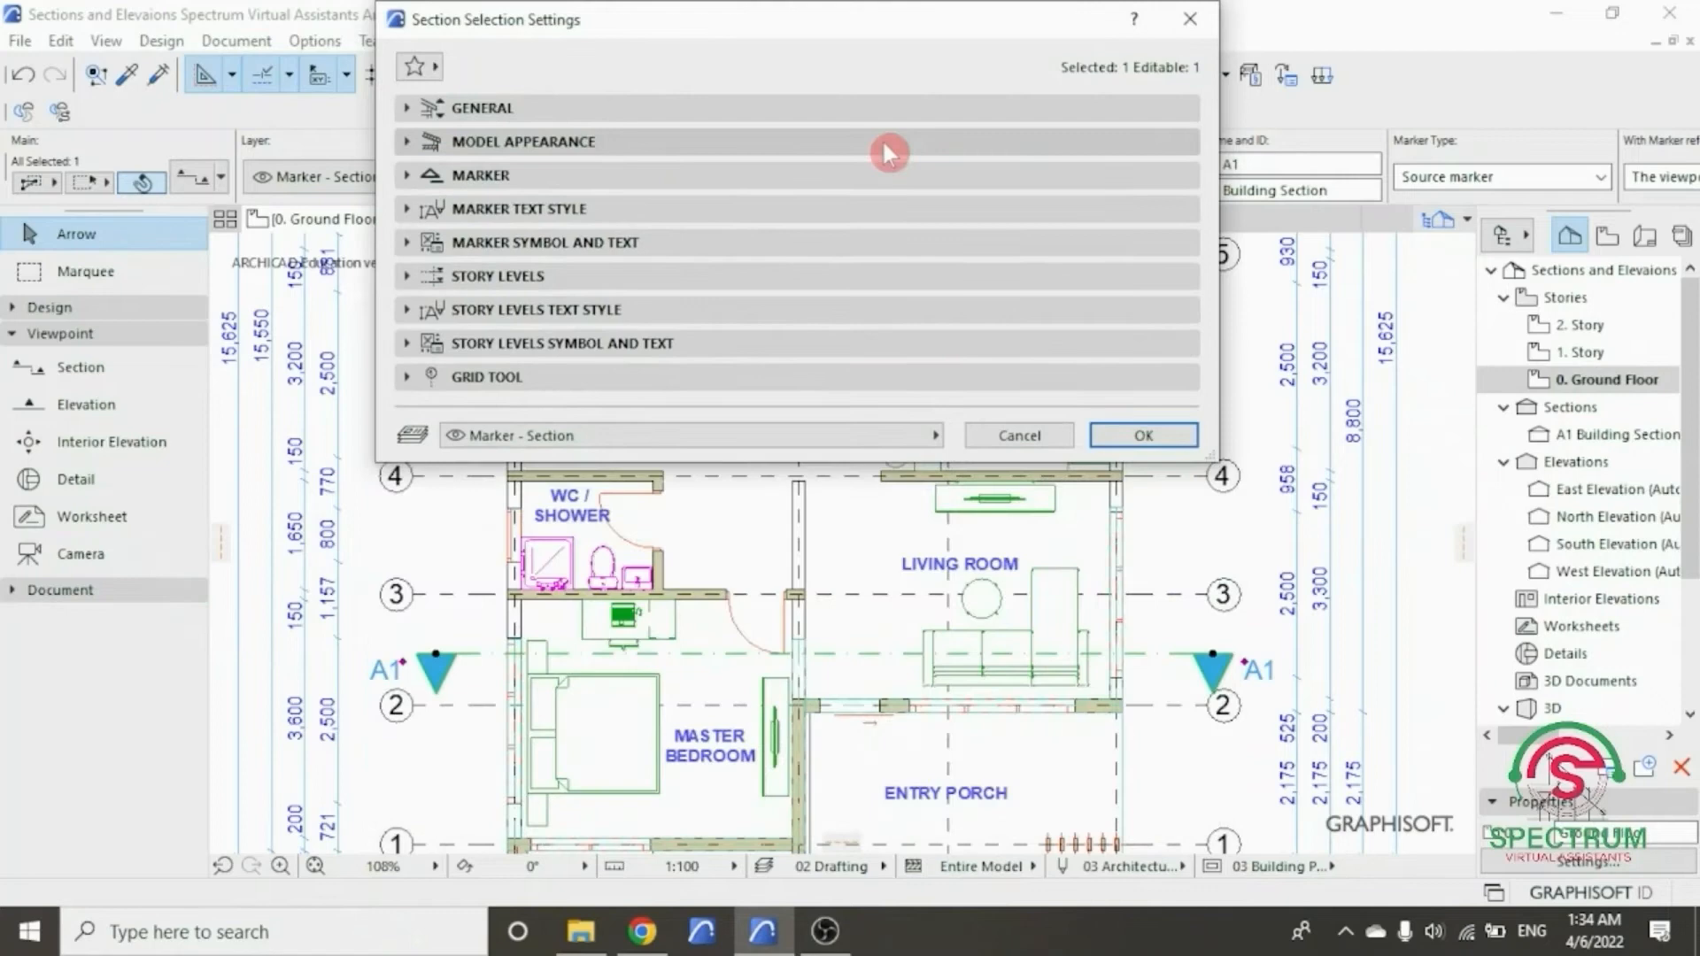
- Set the section marker line to the Dot & Dashed line type with pen 85
left_click(724, 186)
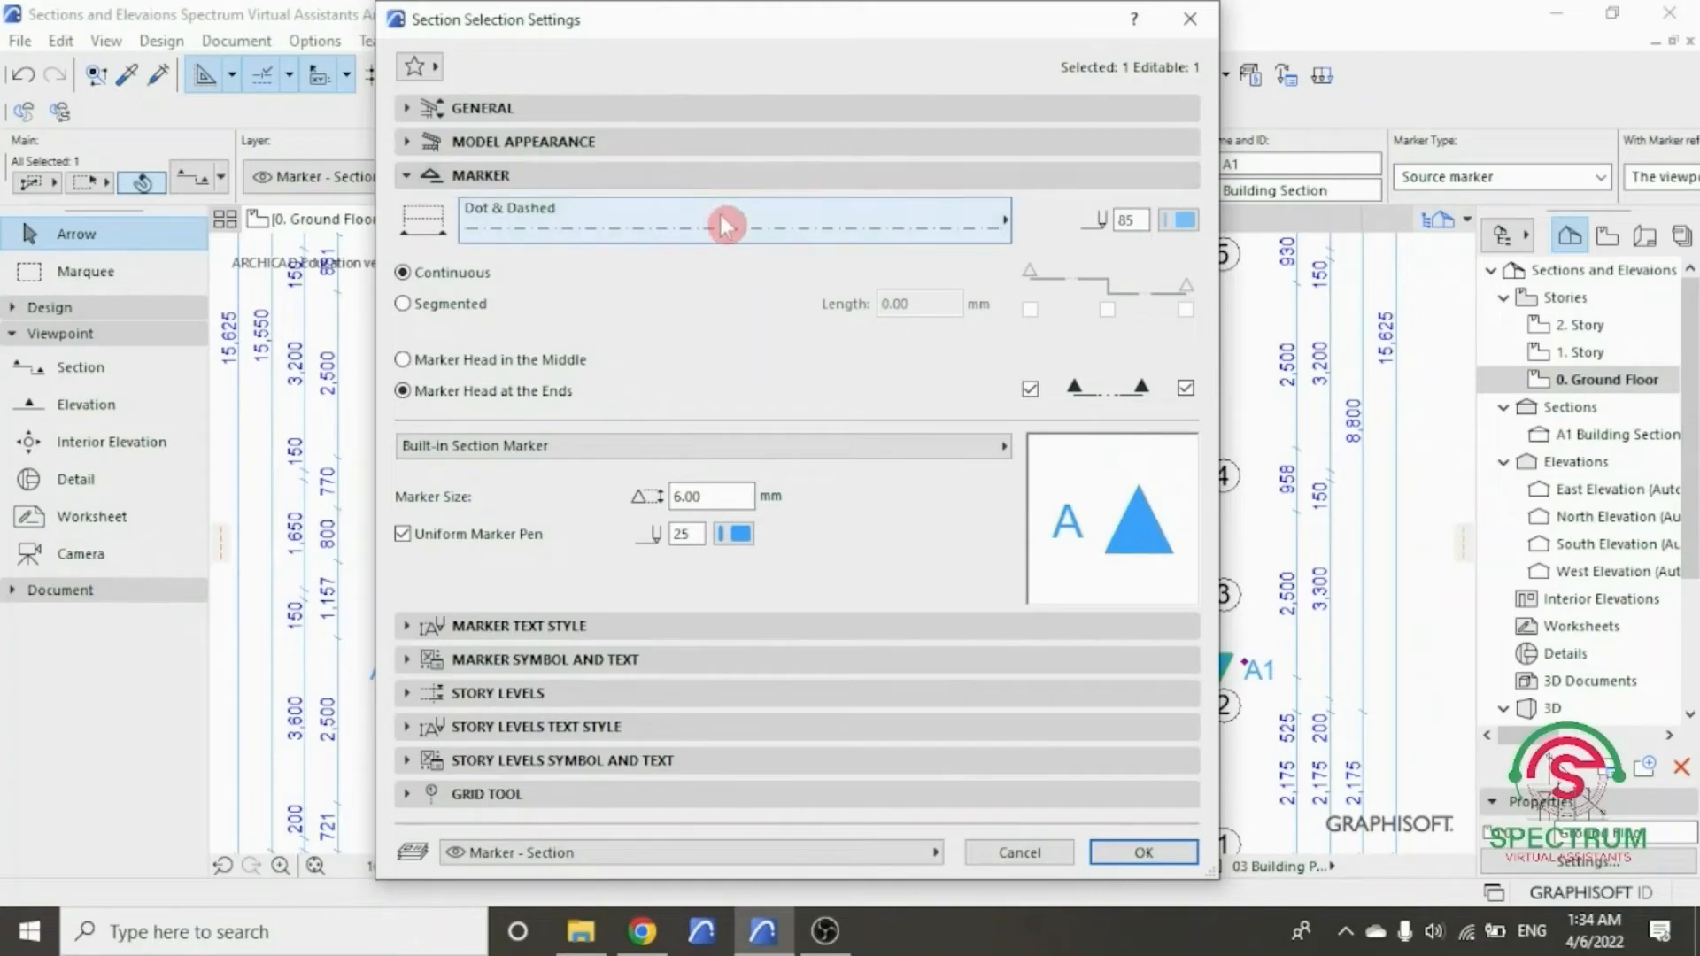
left_click(721, 223)
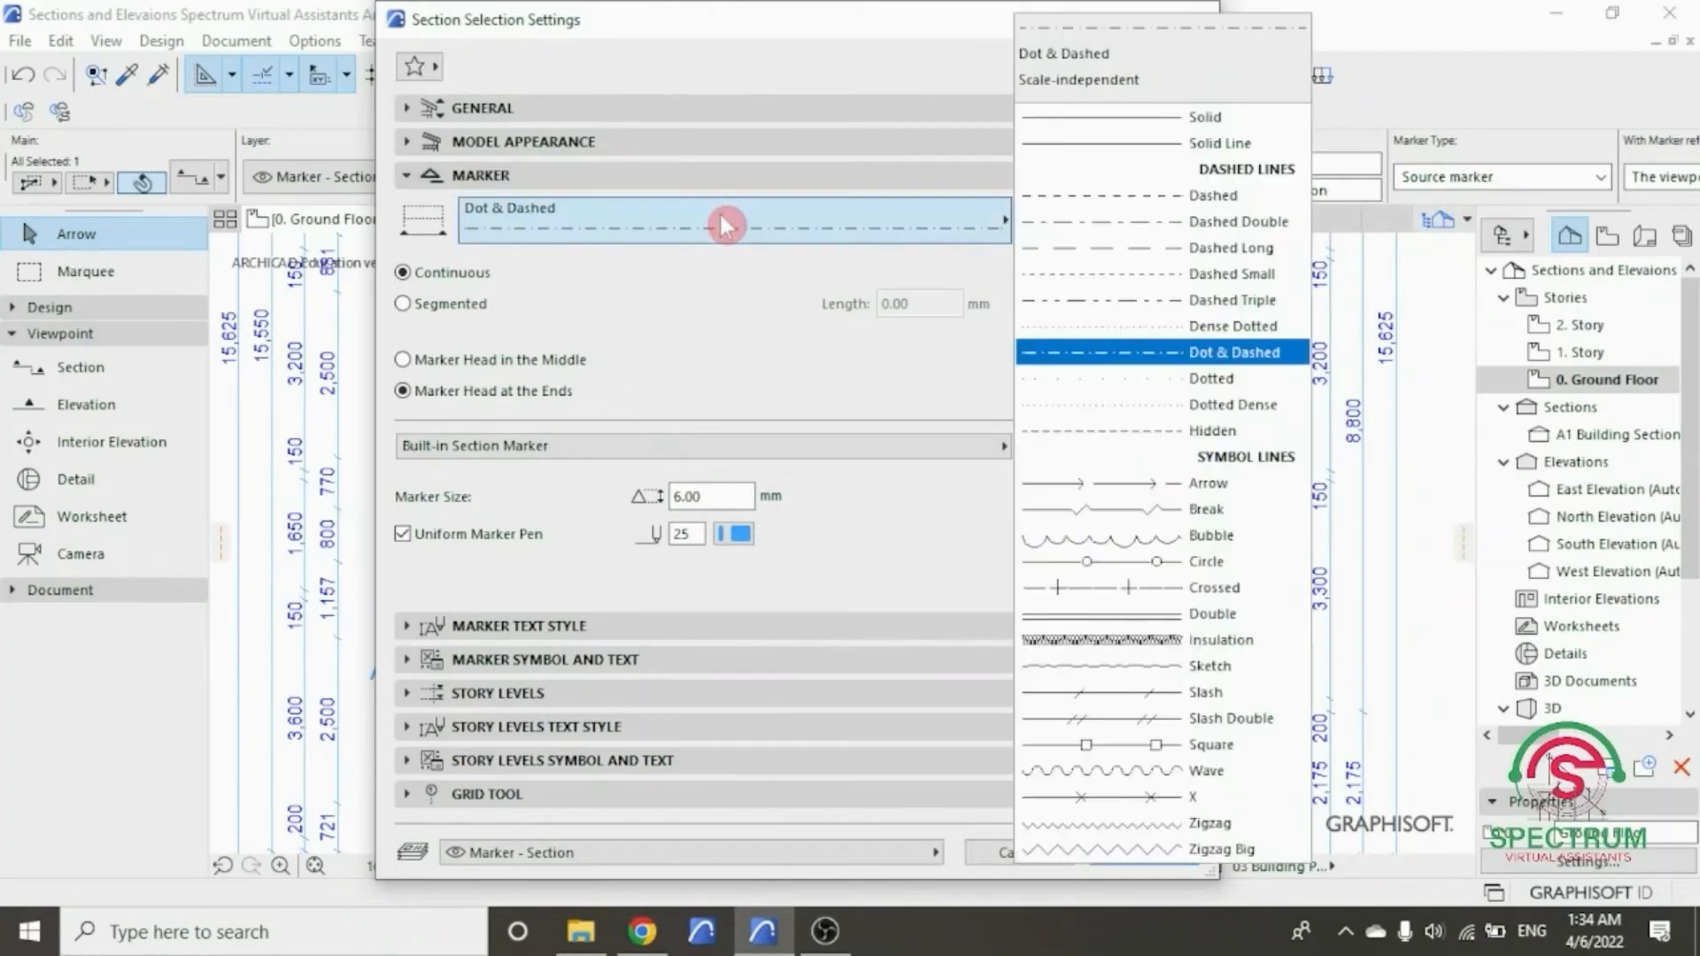
left_click(1138, 354)
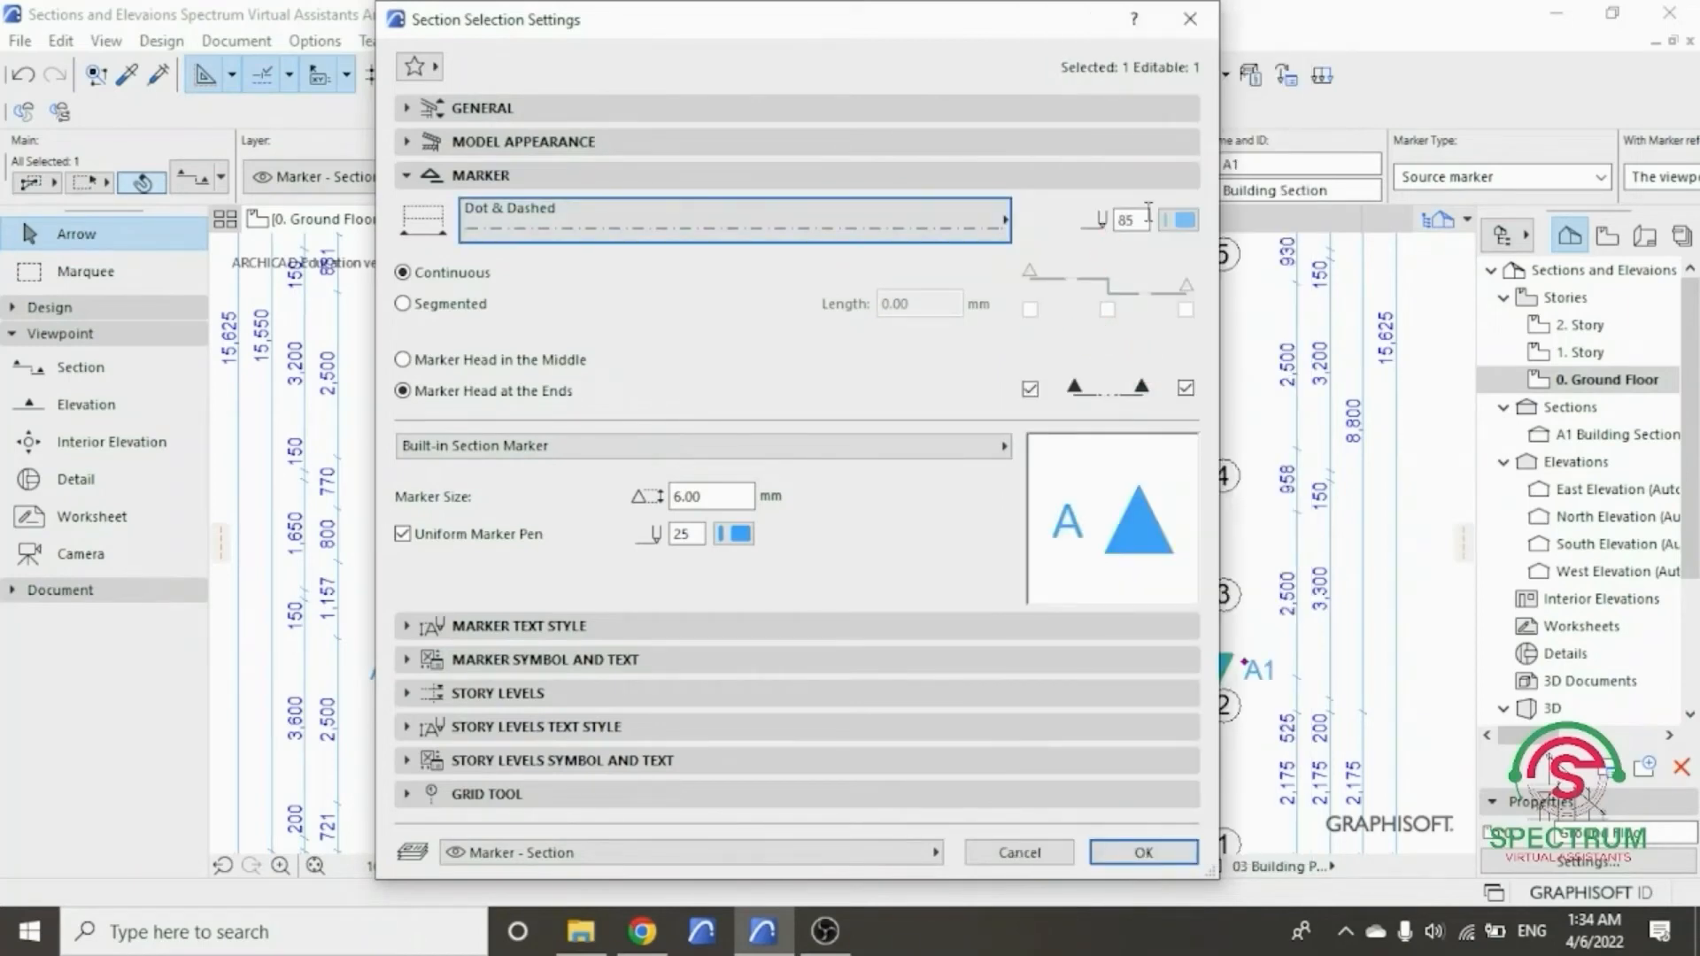
left_click(1184, 224)
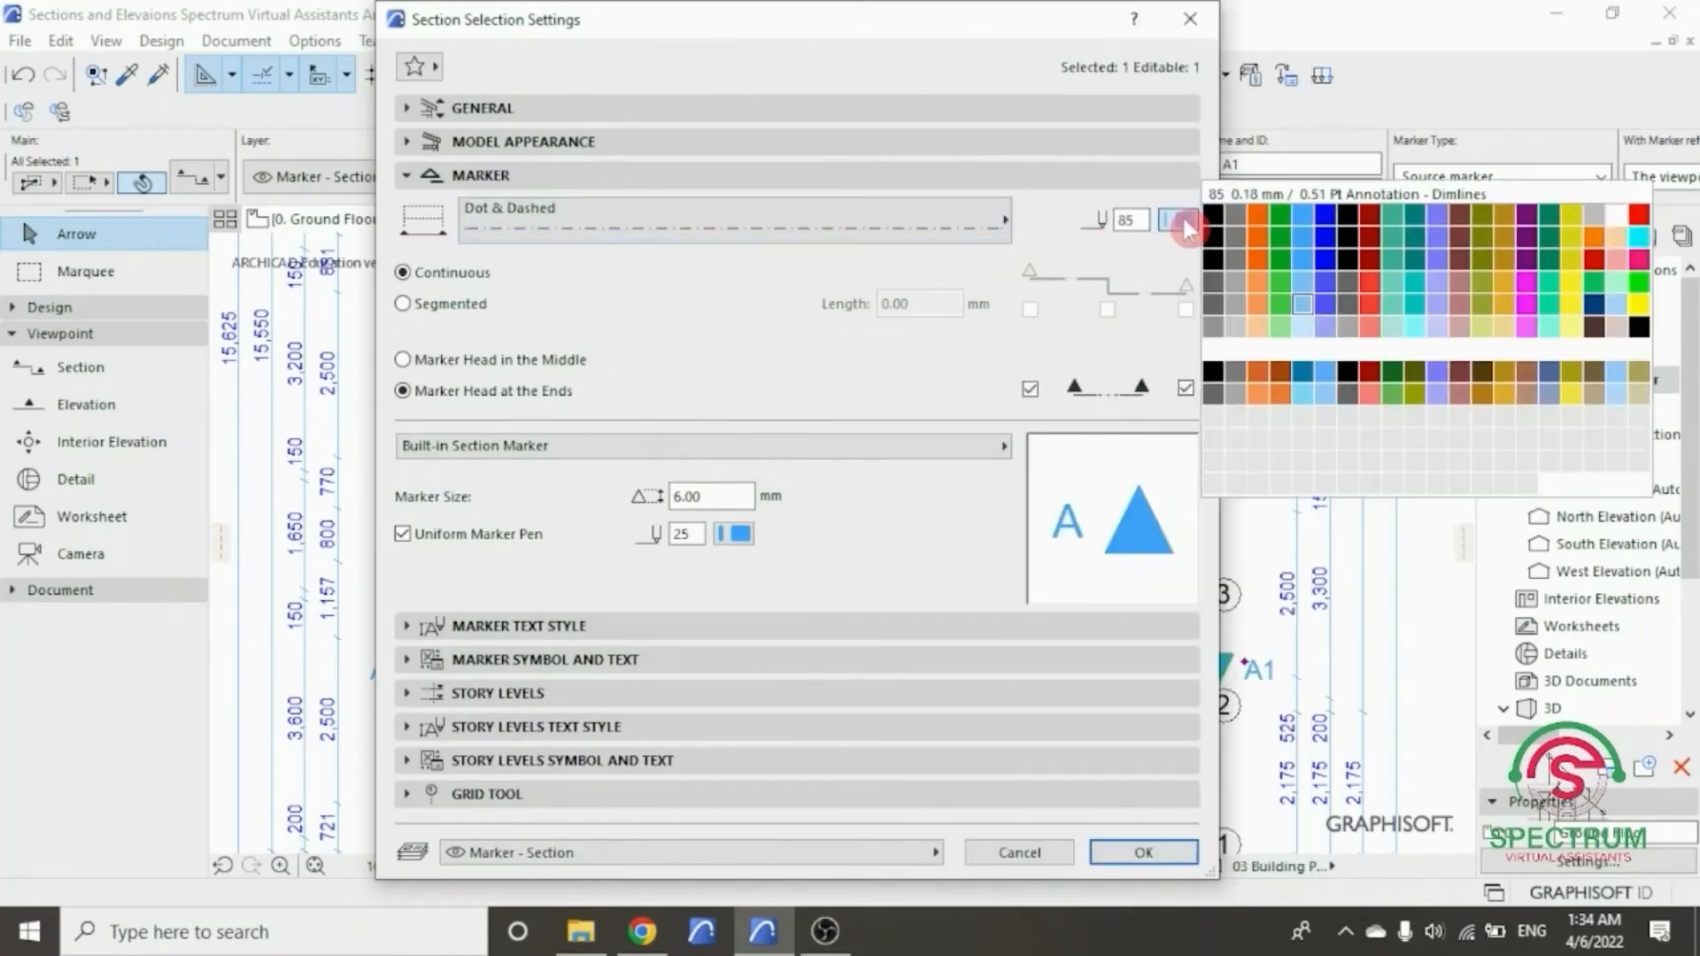
left_click(1304, 307)
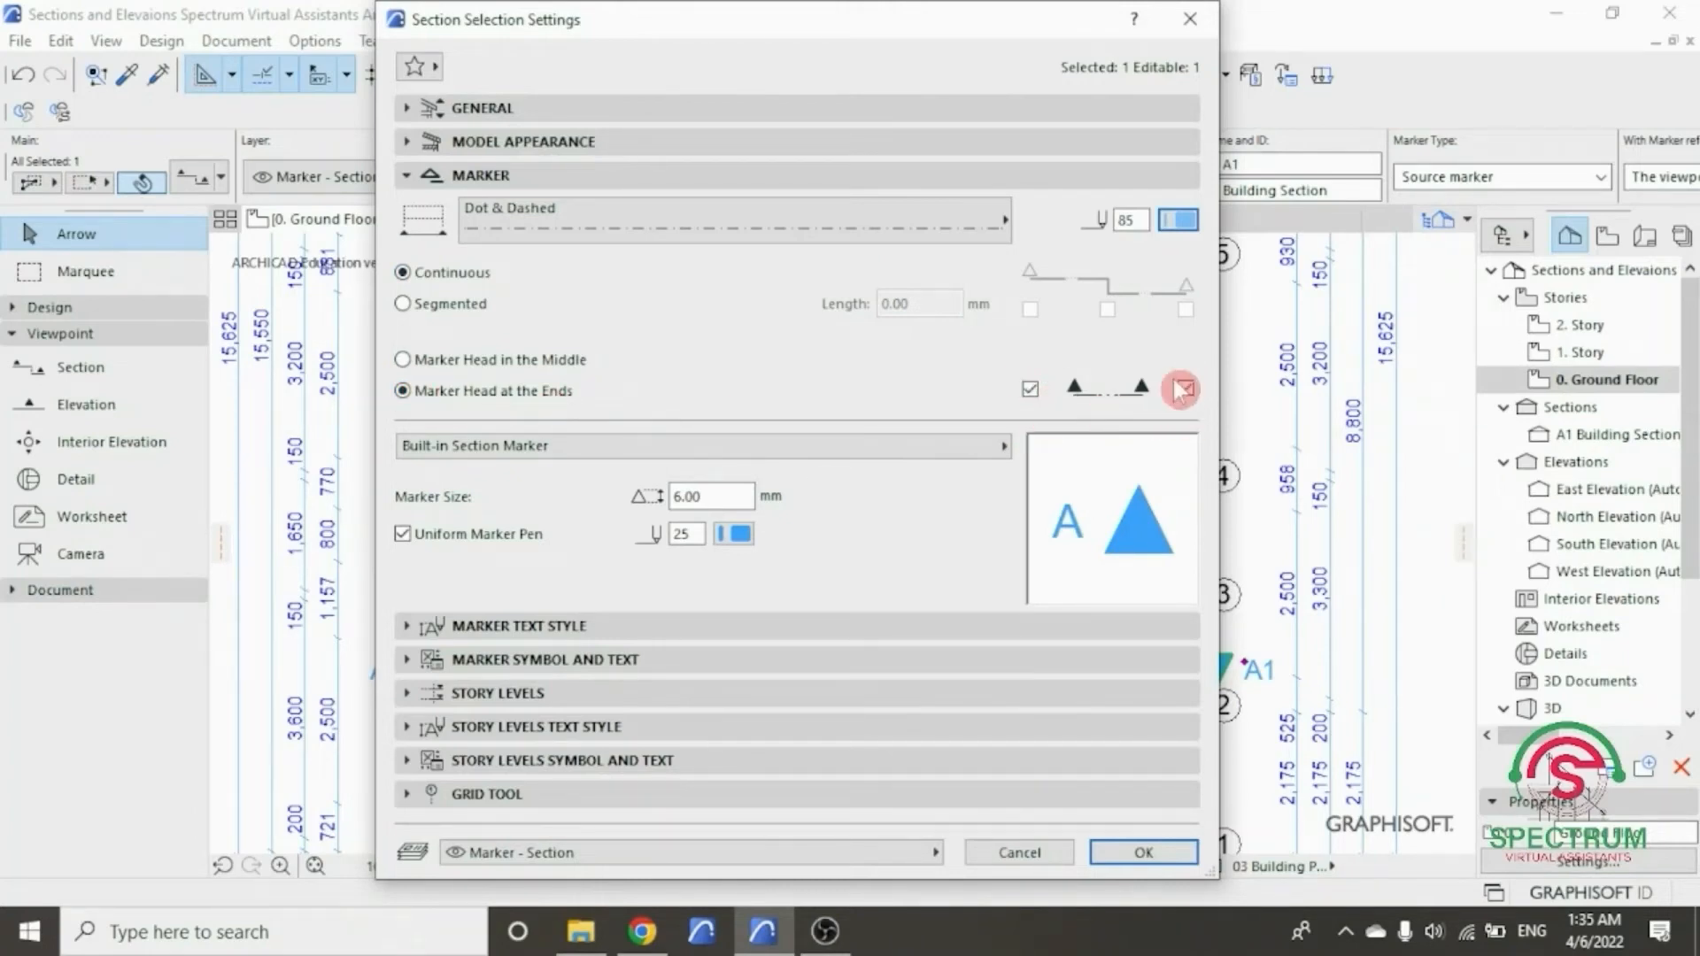
- Choose the Built-in Section Marker with a 3.00 mm marker size and uniform marker pen 25
left_click(977, 461)
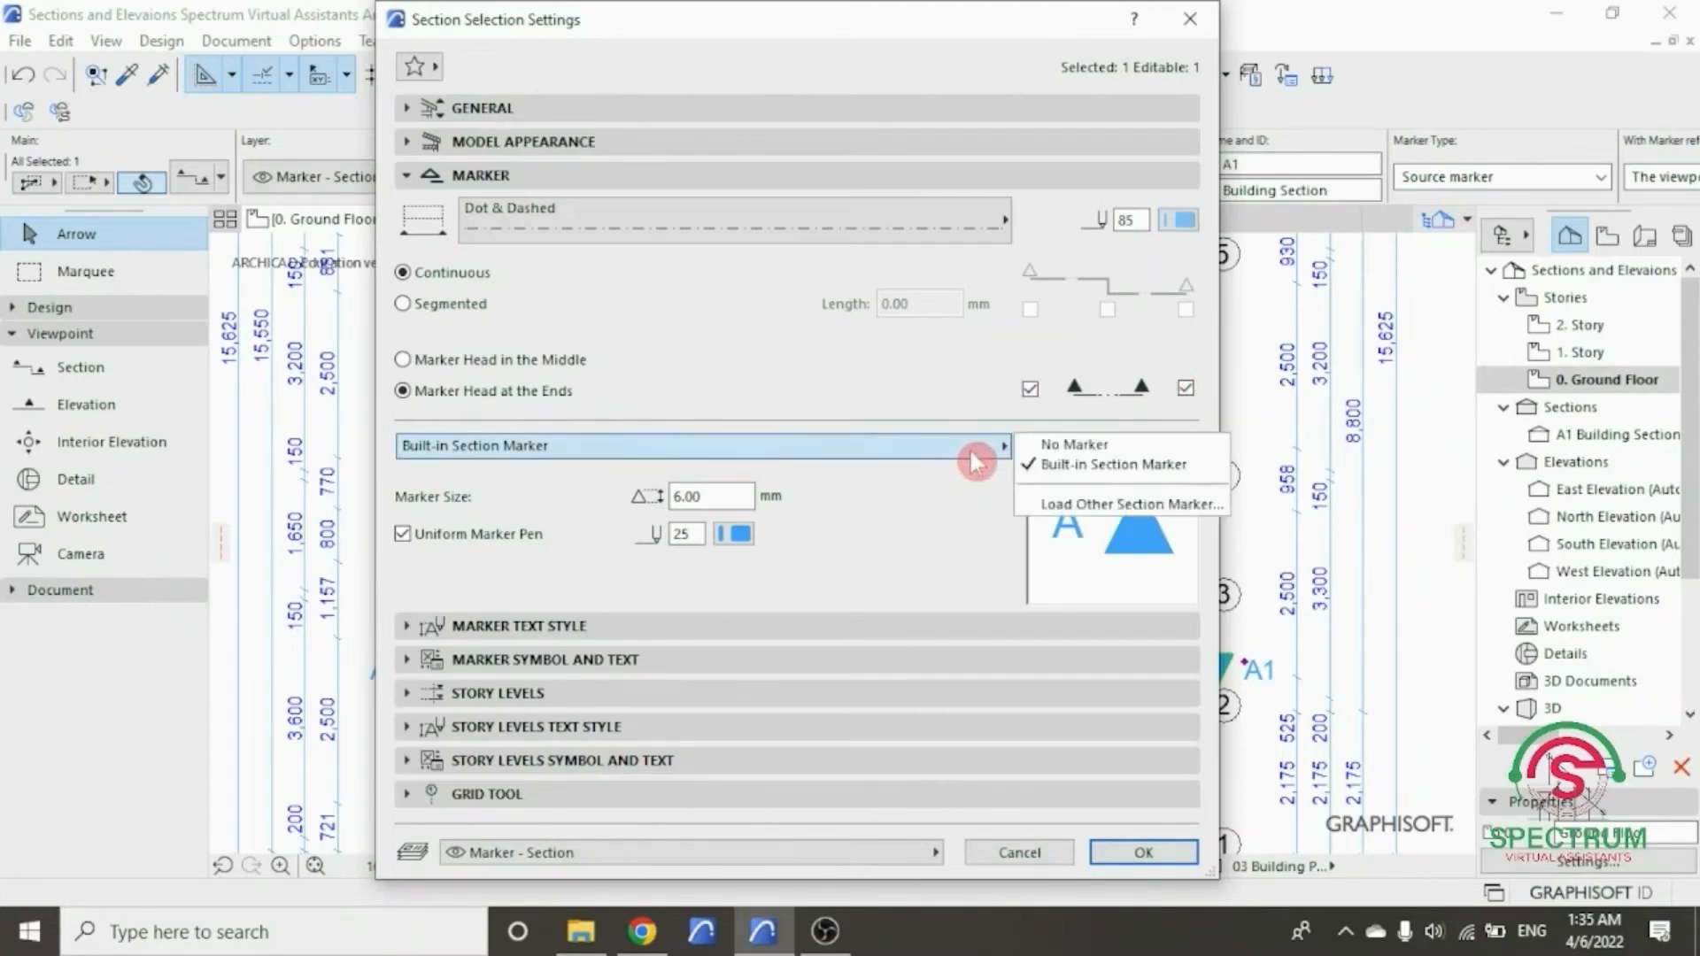
left_click(1073, 466)
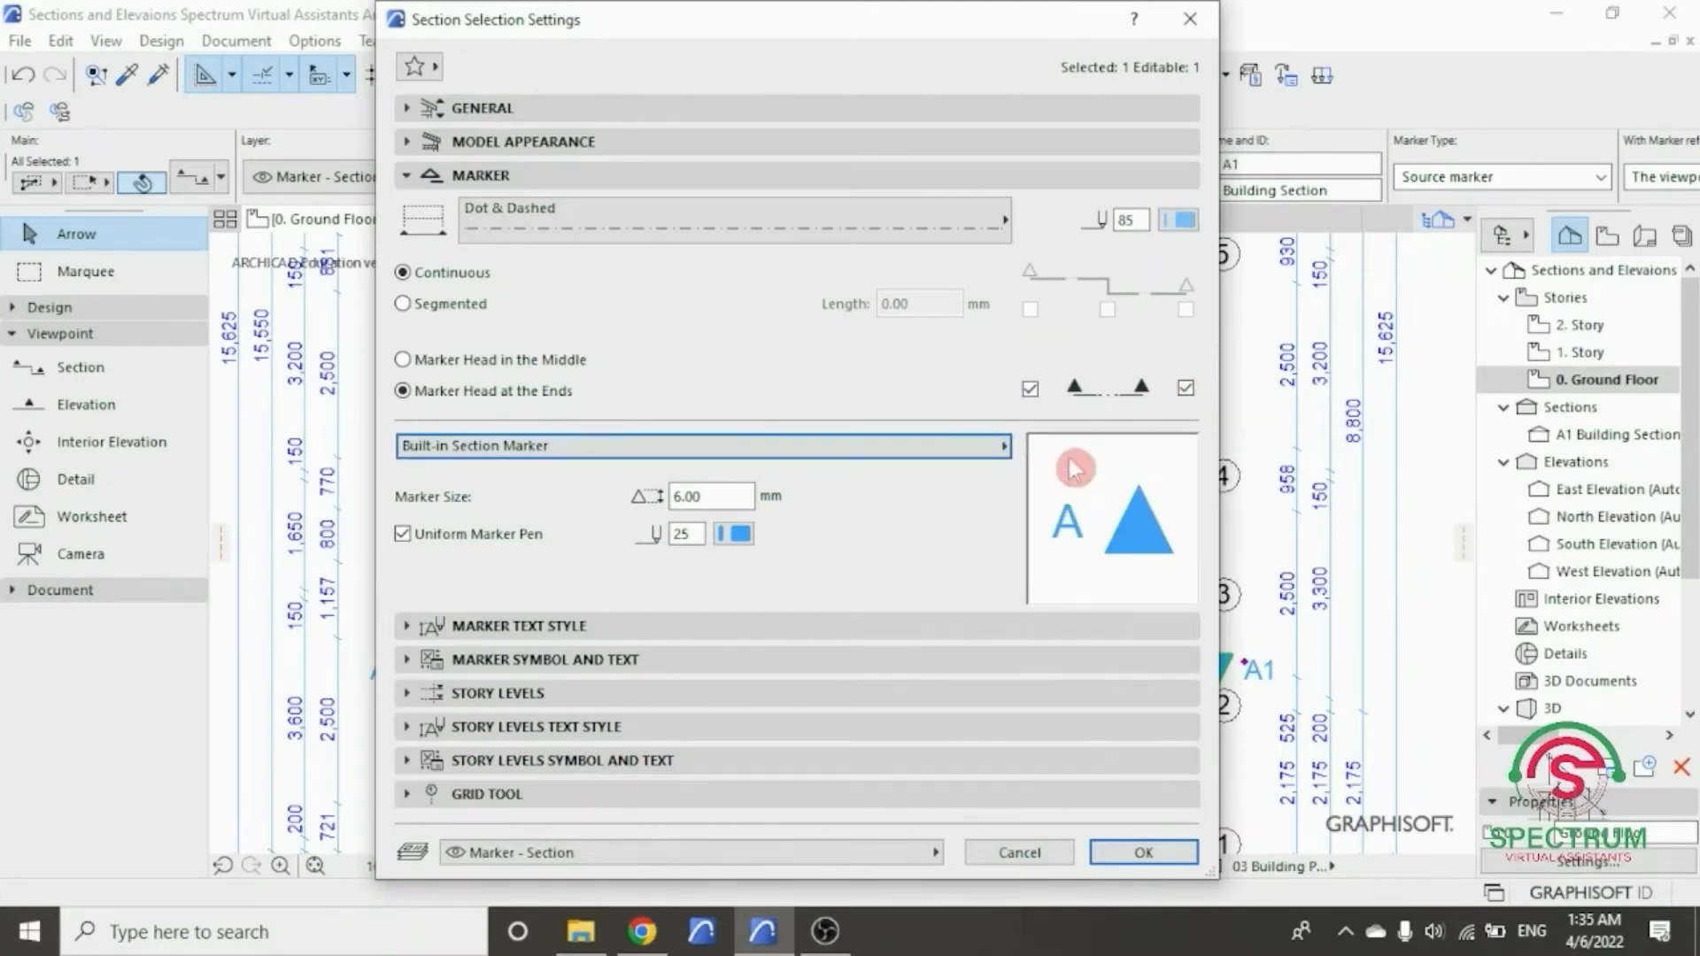
left_click(710, 496)
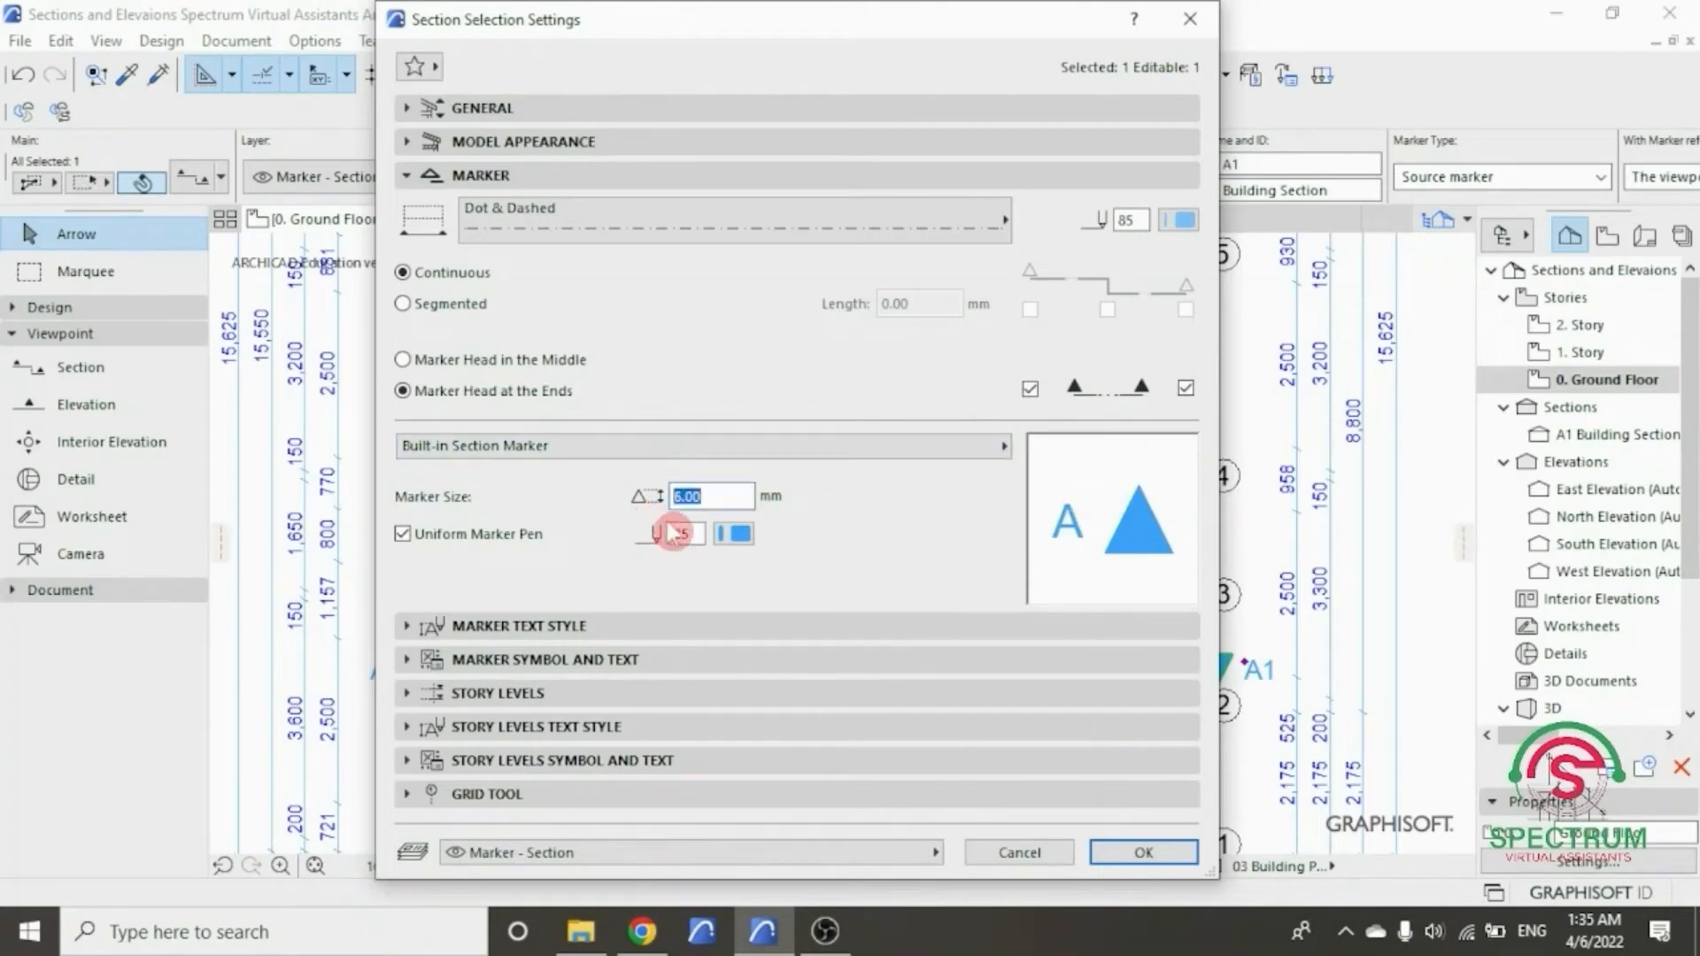
type("3.00")
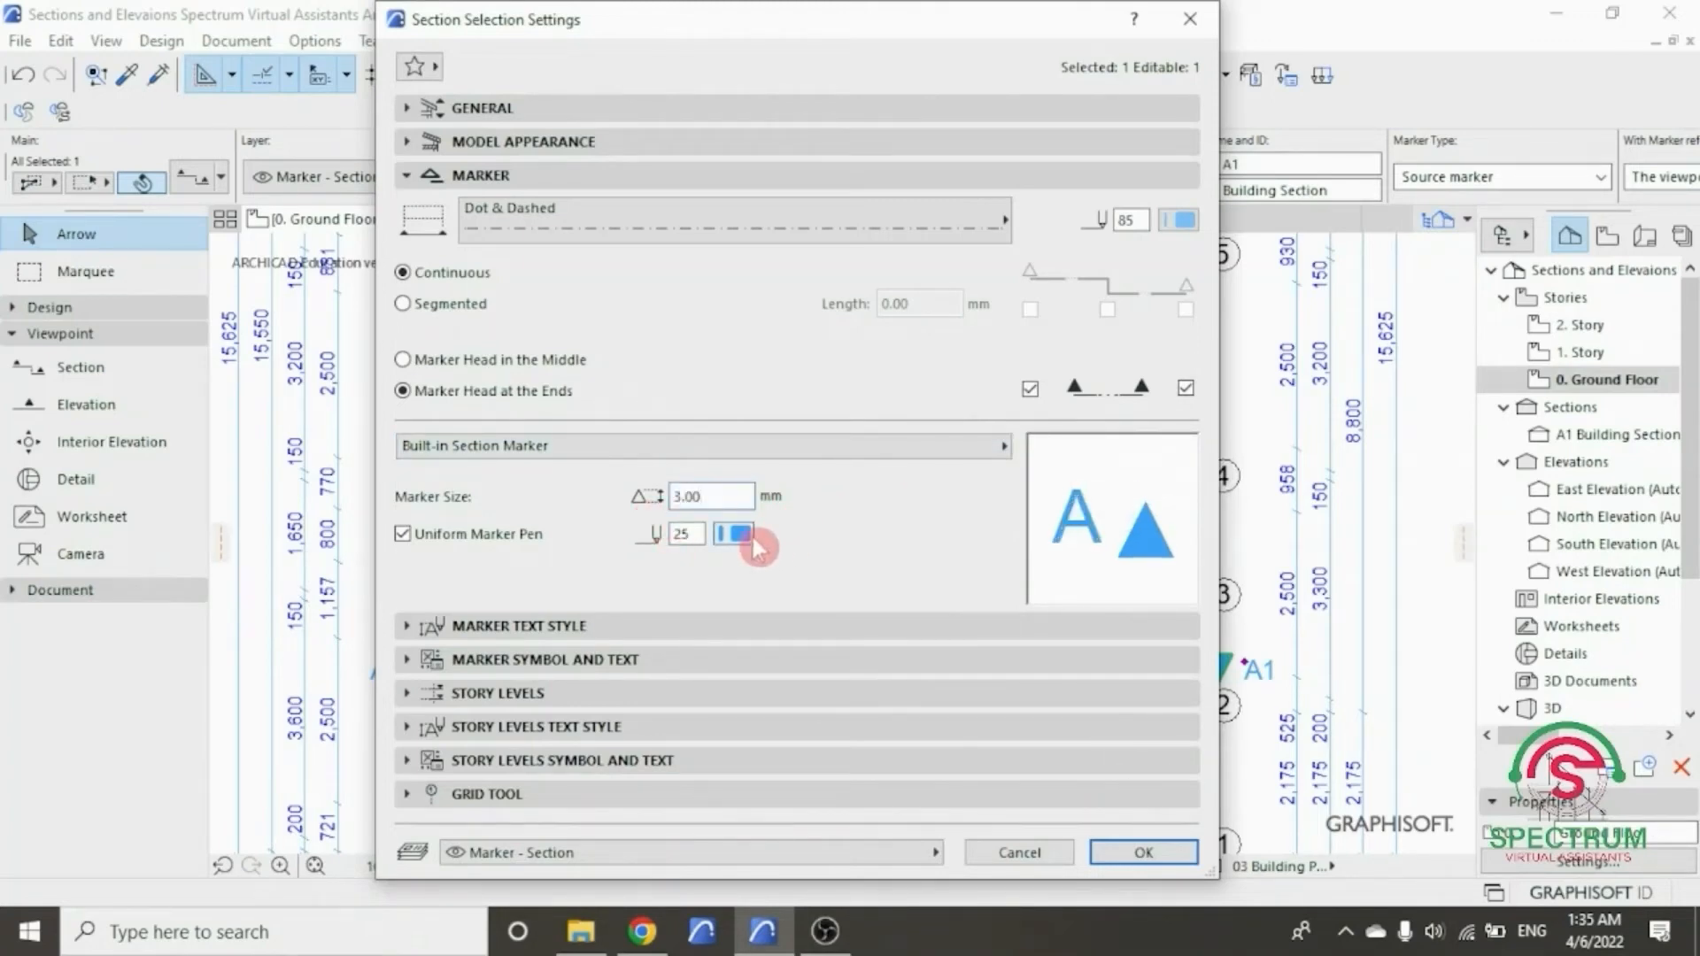
left_click(737, 535)
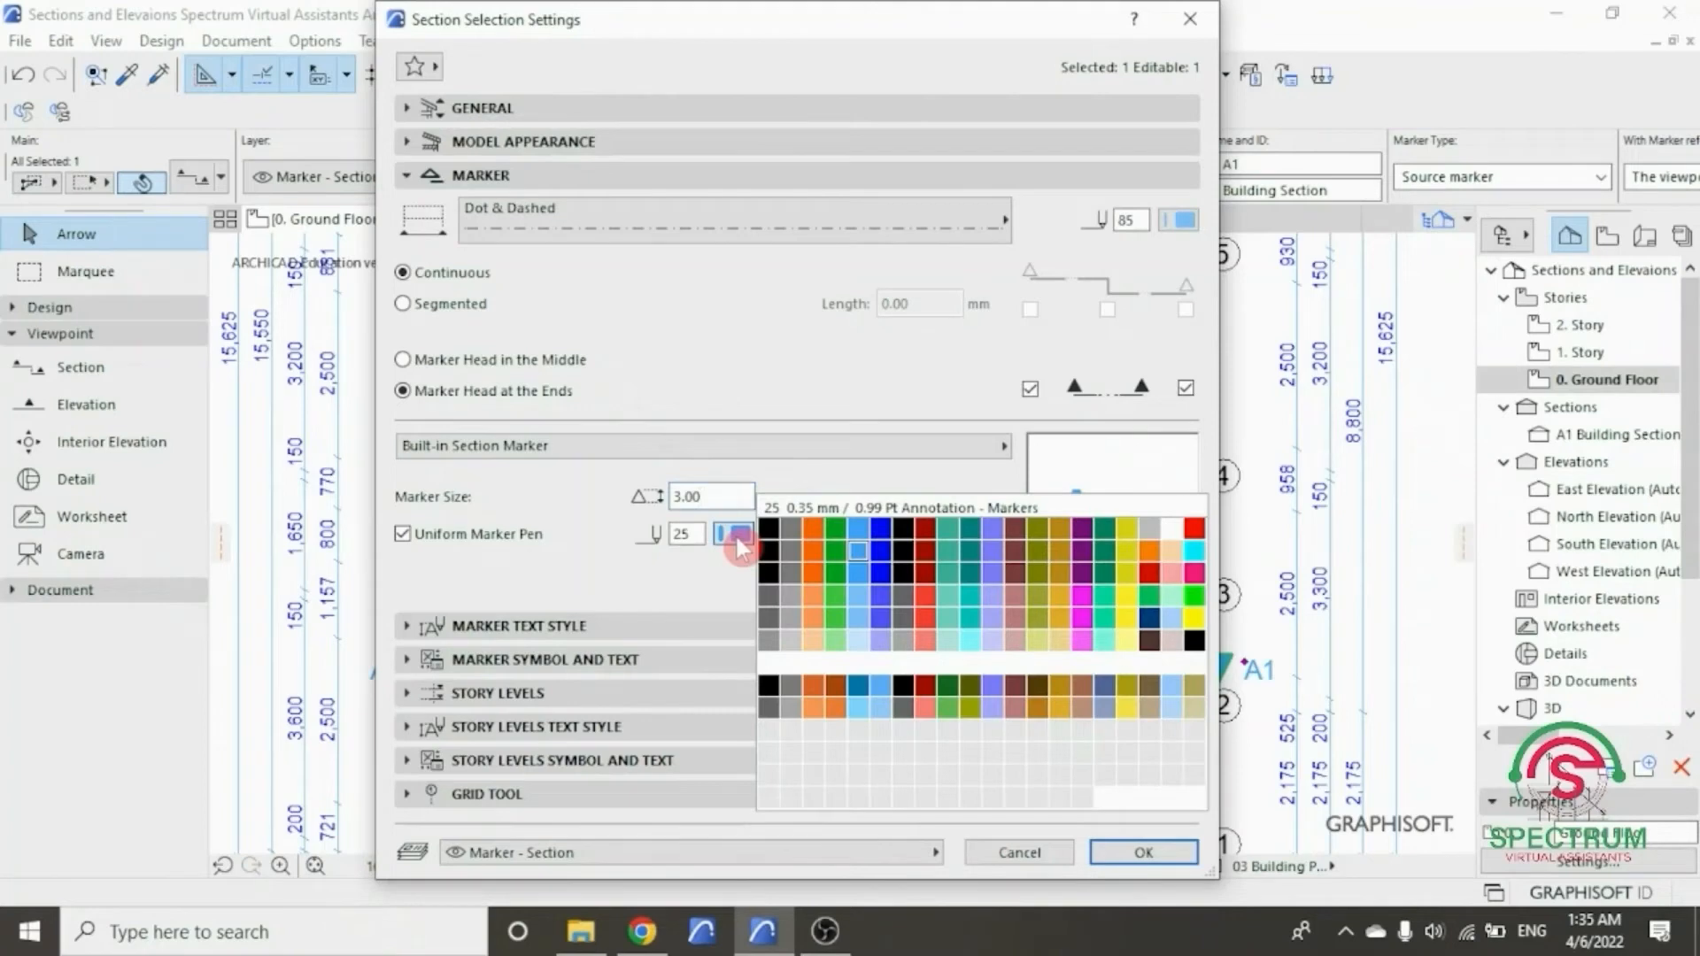
left_click(854, 565)
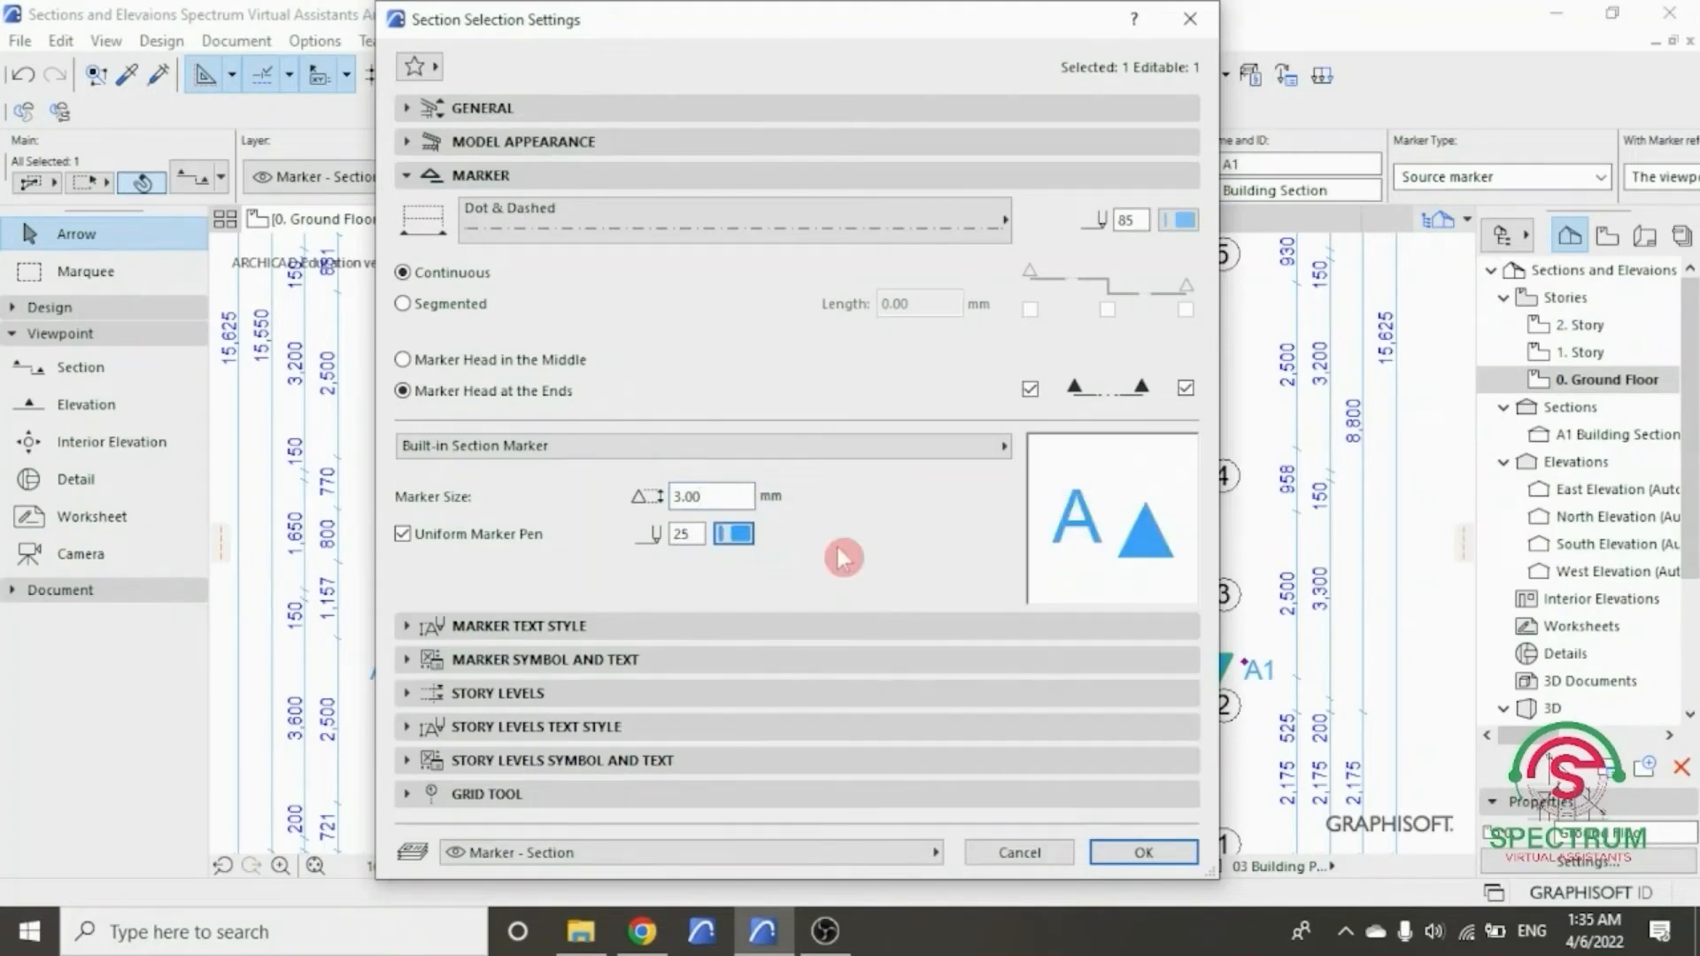
left_click(788, 186)
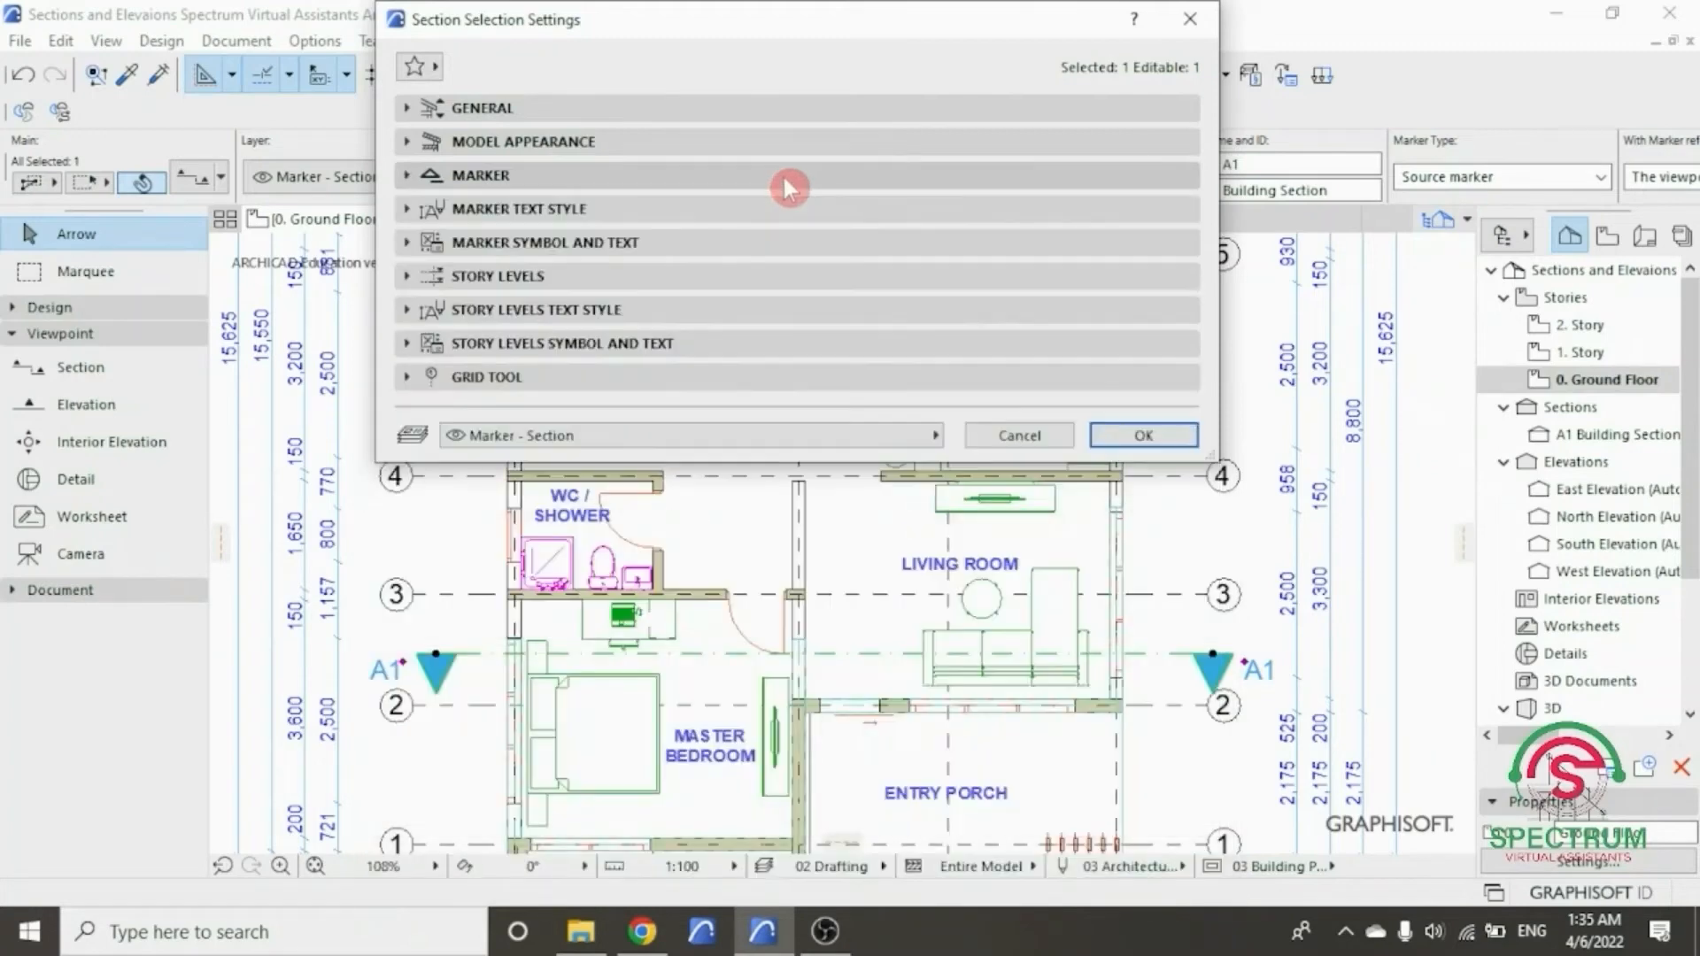
- Review the section marker's text style and set the marker style to Triangle 2
left_click(752, 217)
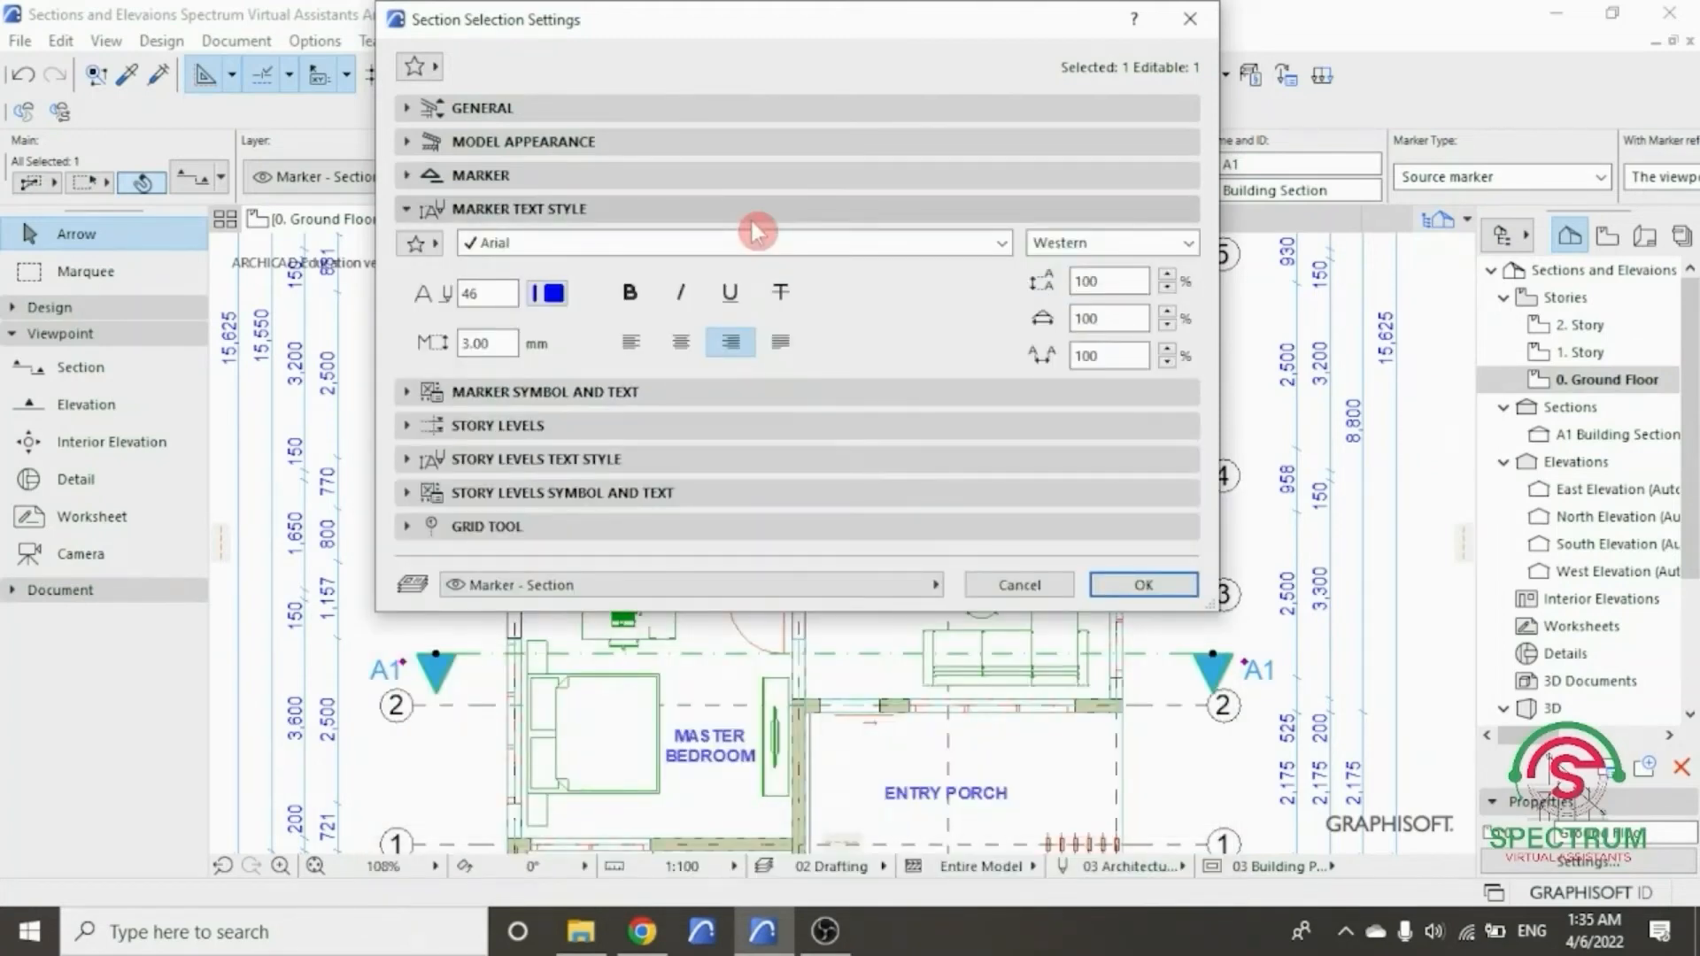
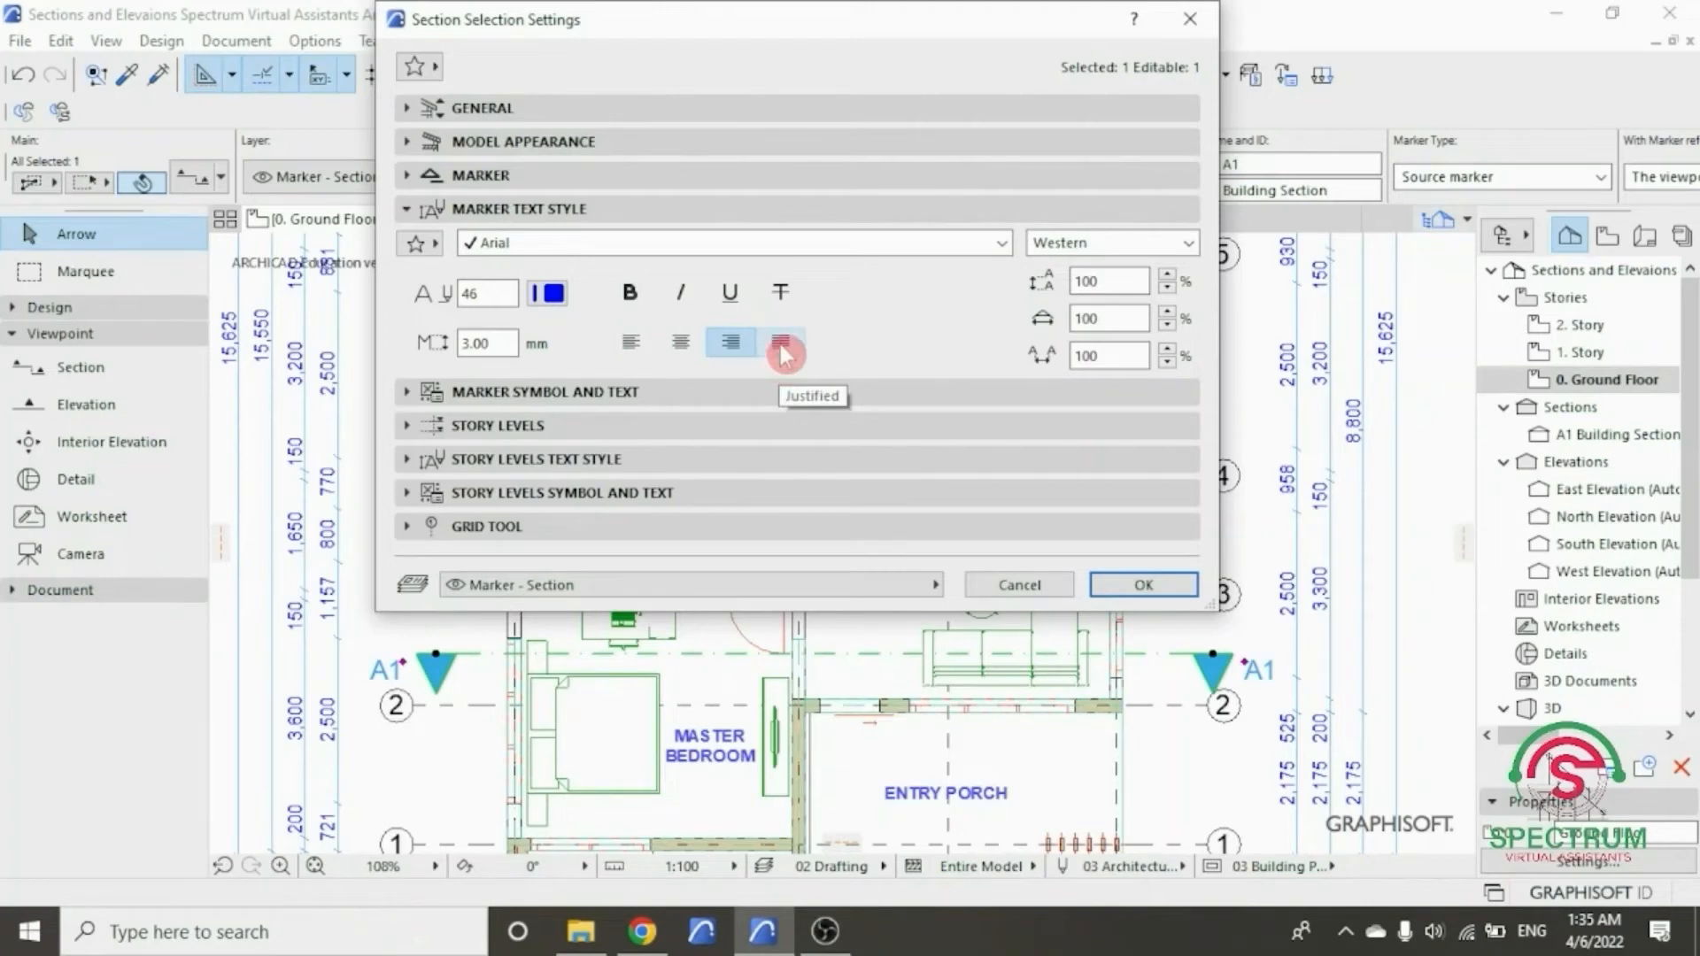
left_click(732, 206)
left_click(657, 242)
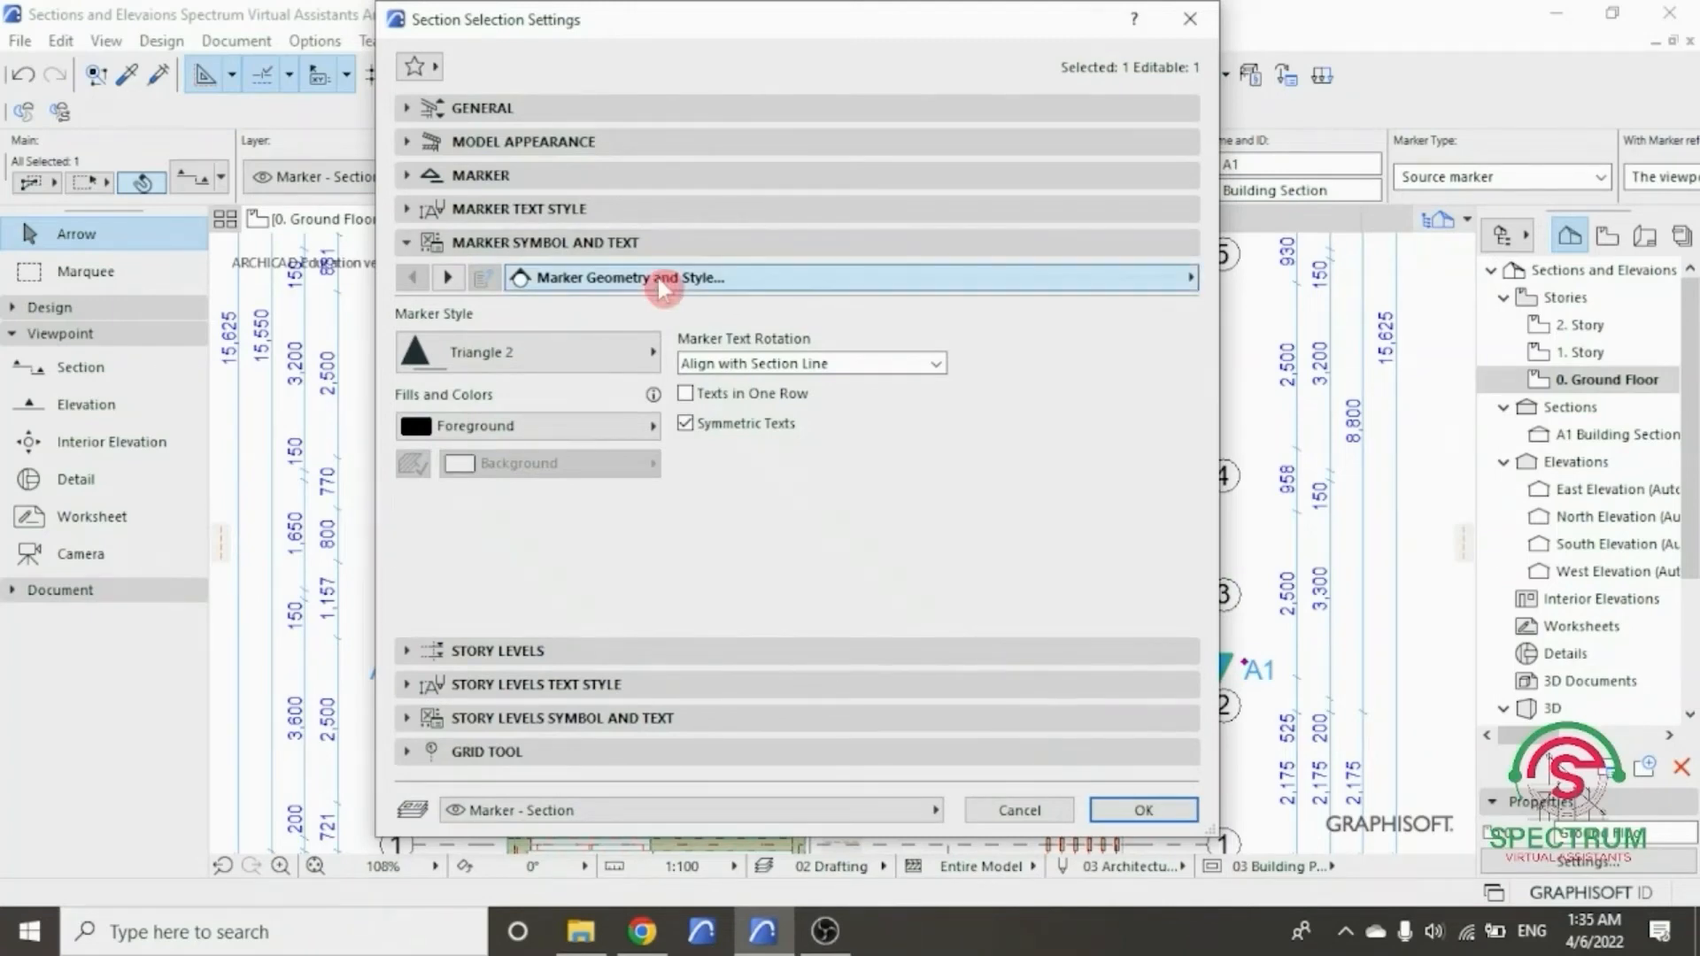
left_click(686, 277)
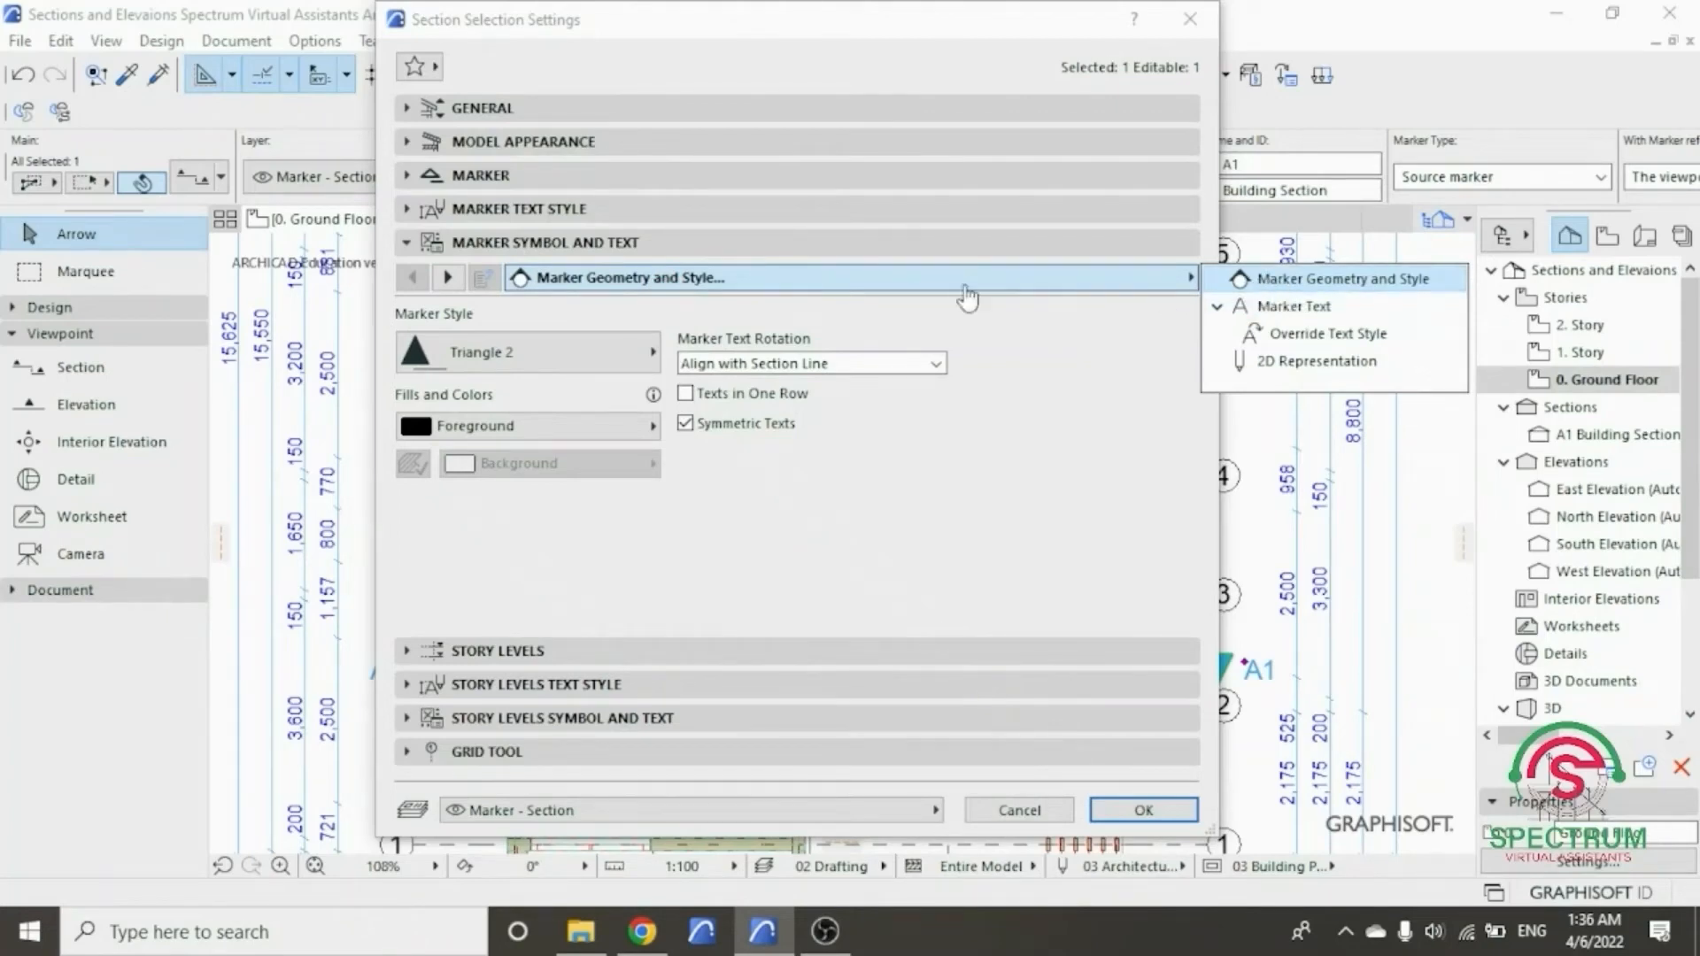
left_click(591, 359)
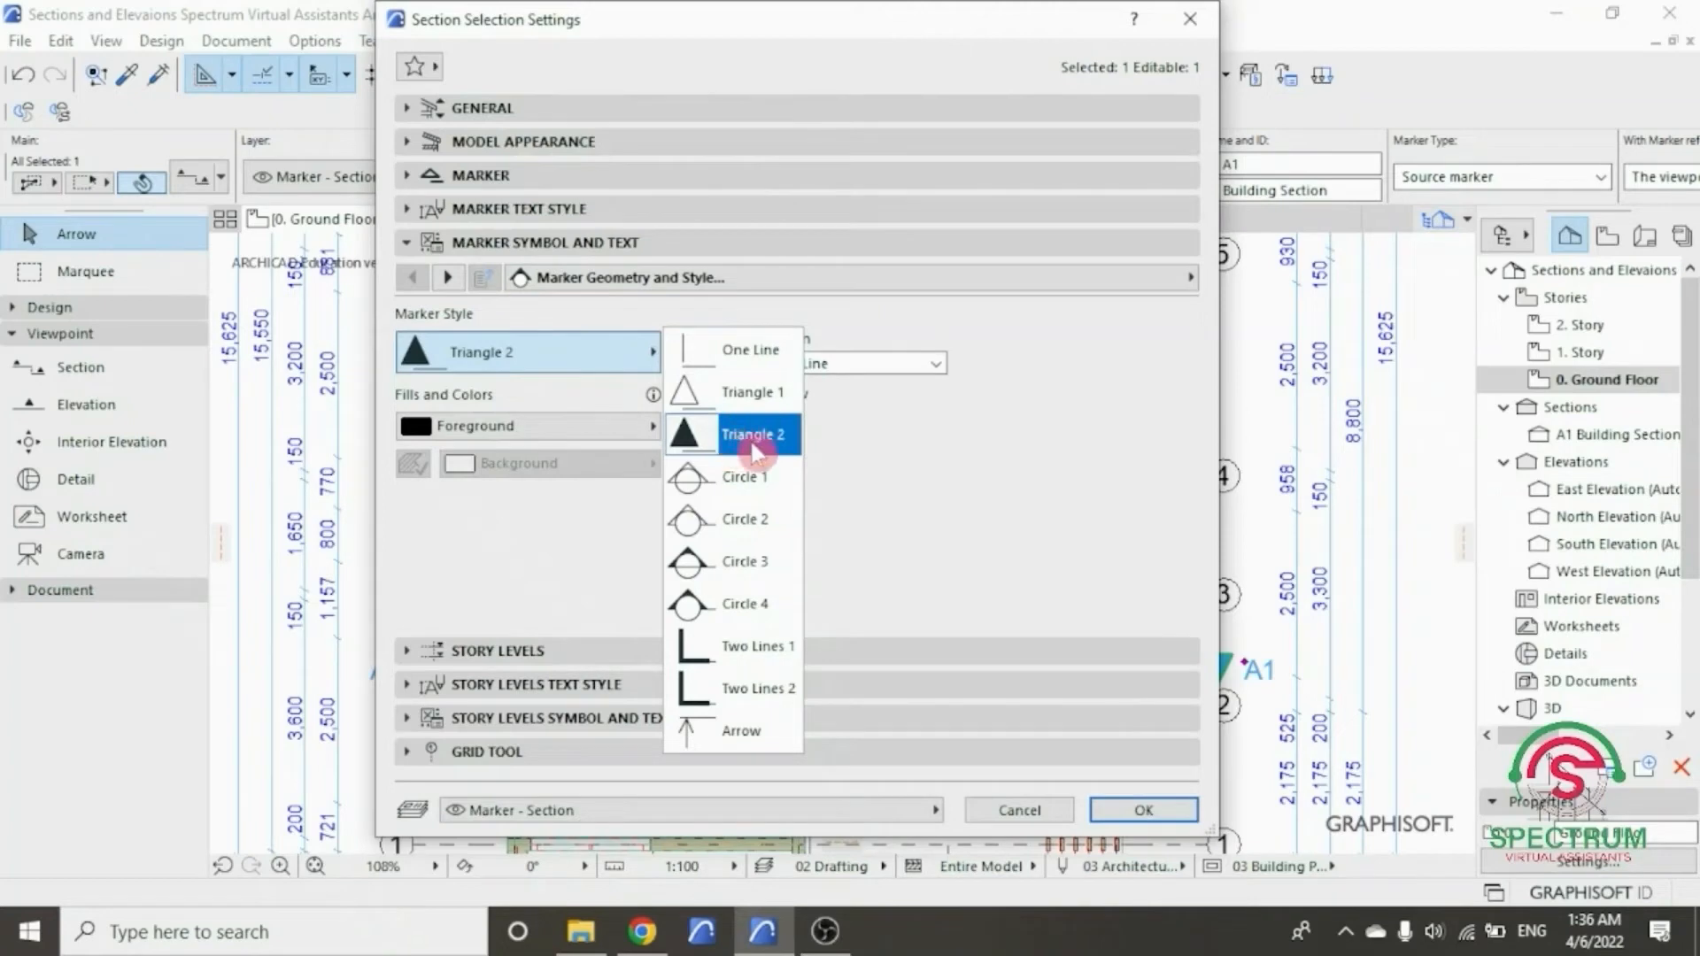
left_click(725, 447)
left_click(725, 443)
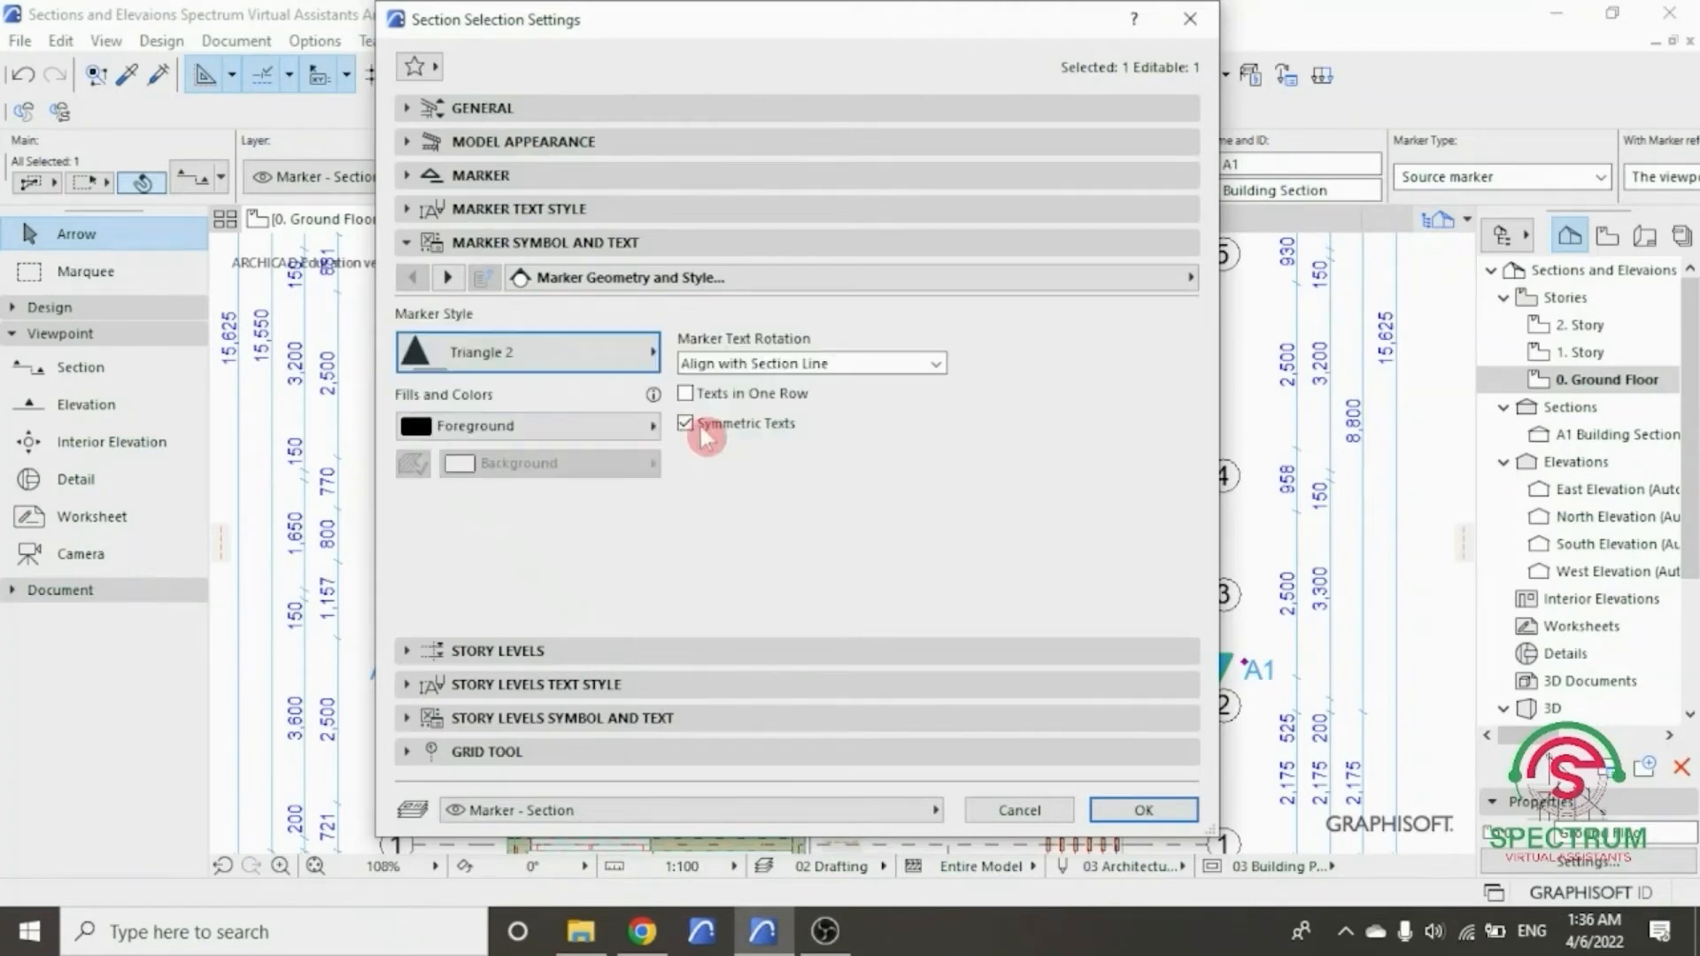
- Set the section marker's fill to Foreground and its text rotation to Align with Section Line
left_click(655, 434)
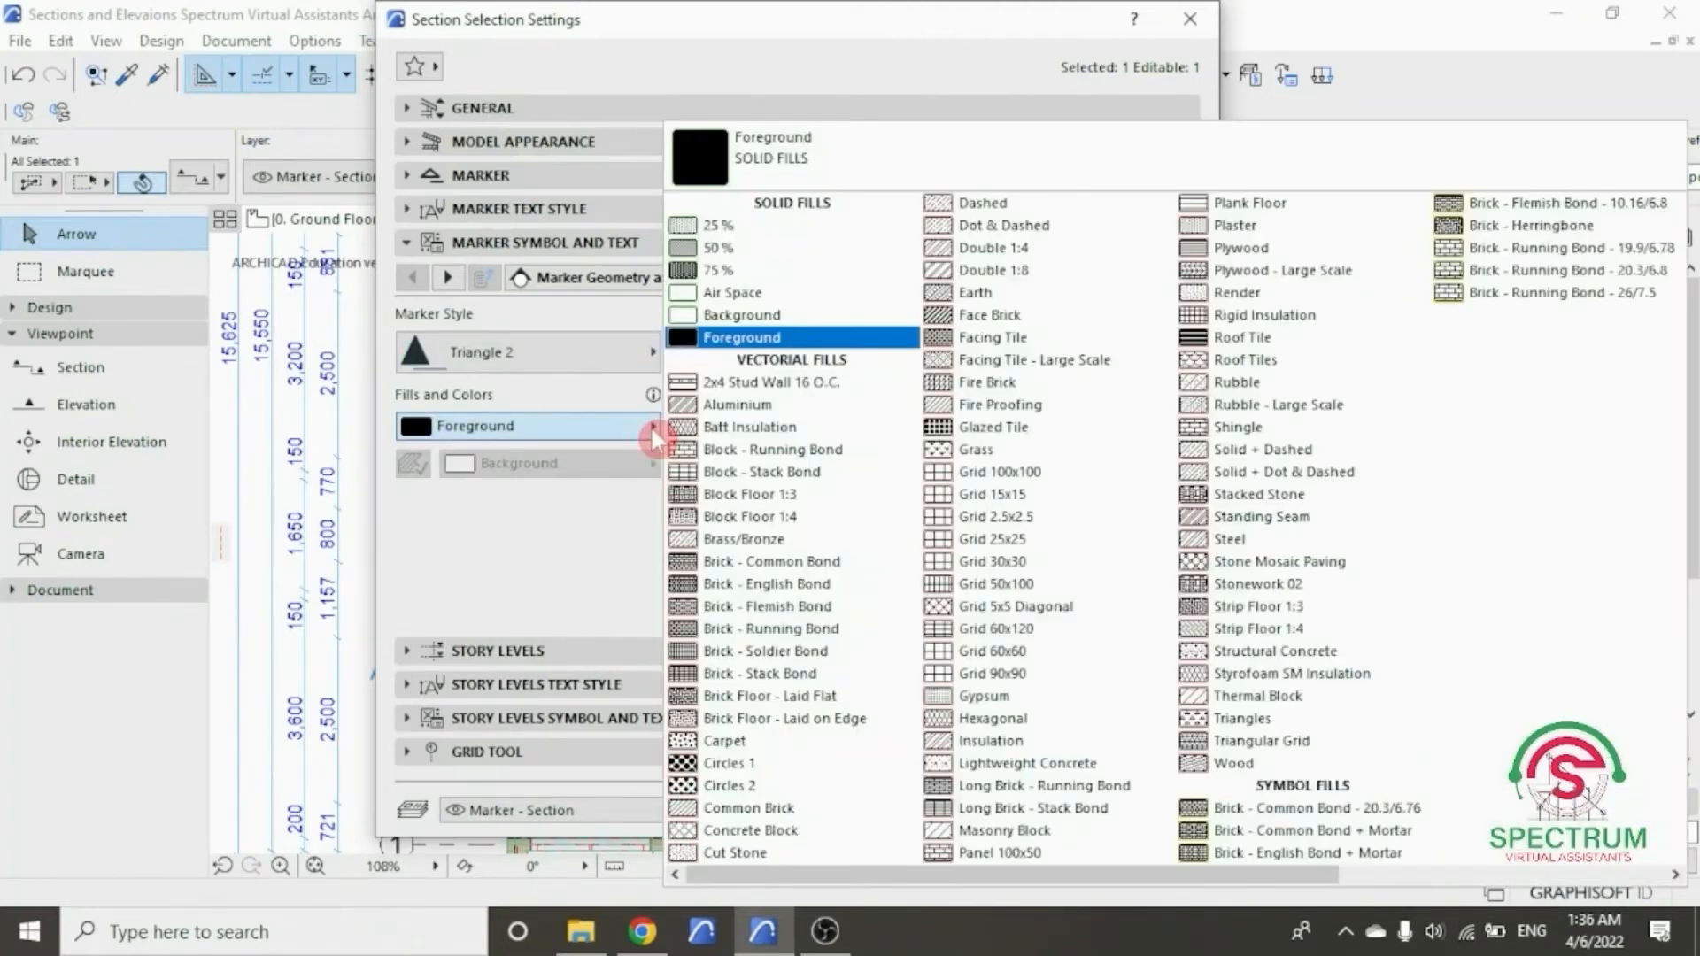
left_click(742, 337)
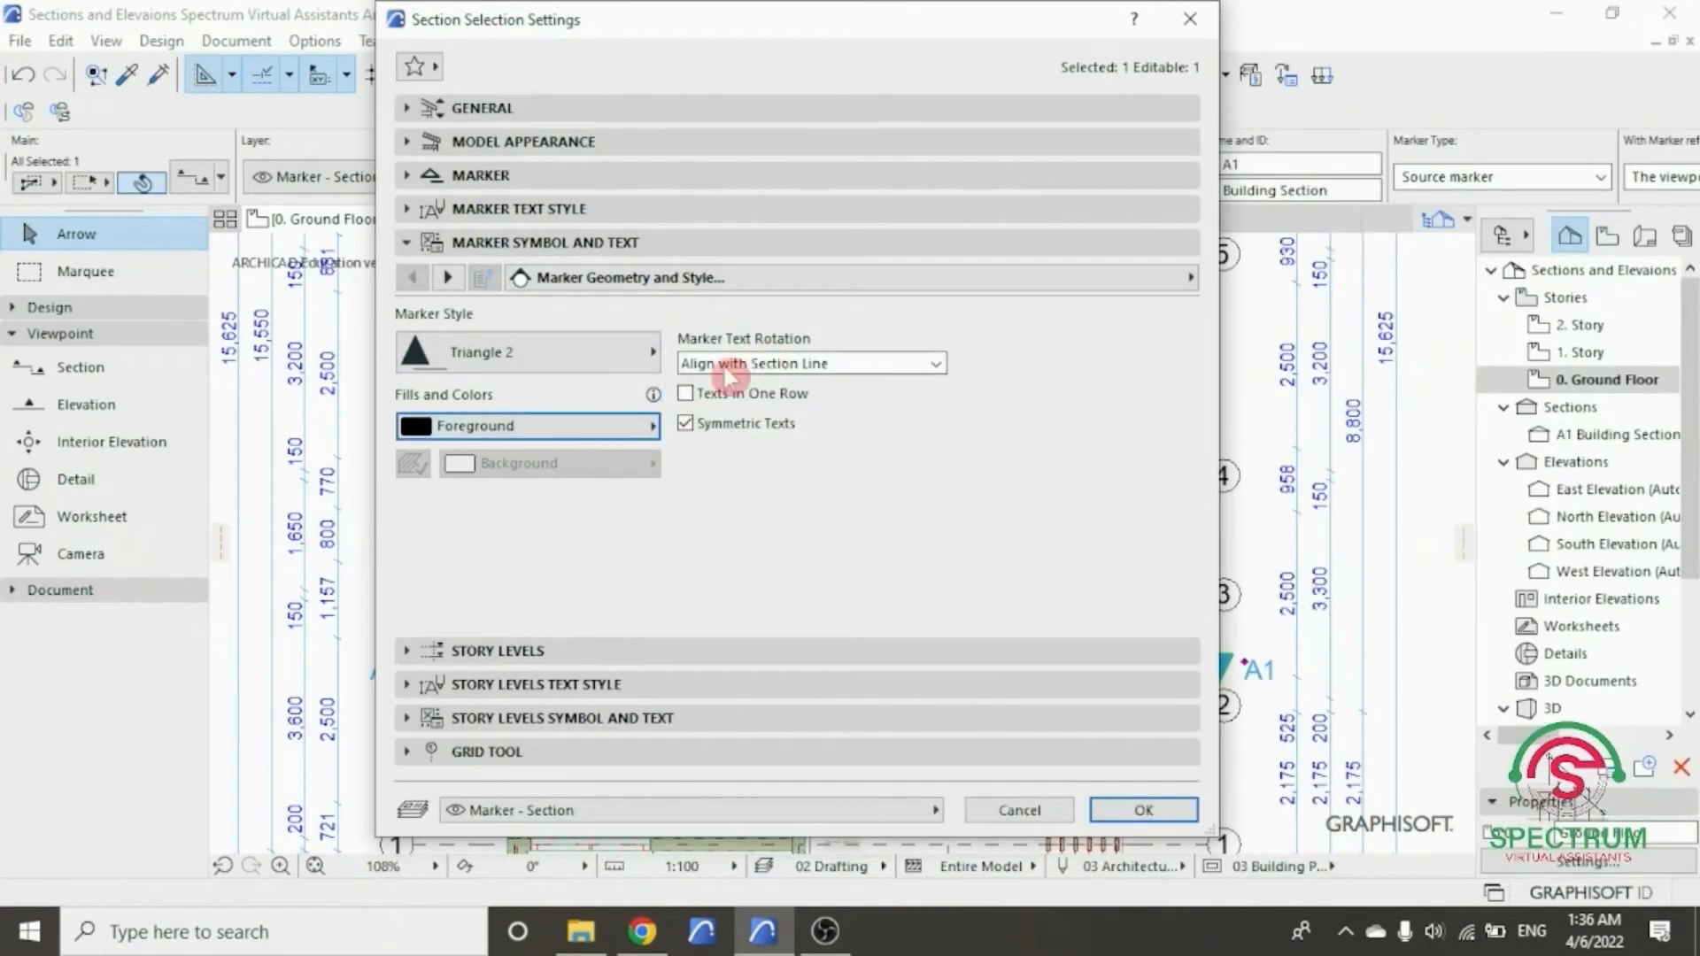
left_click(936, 364)
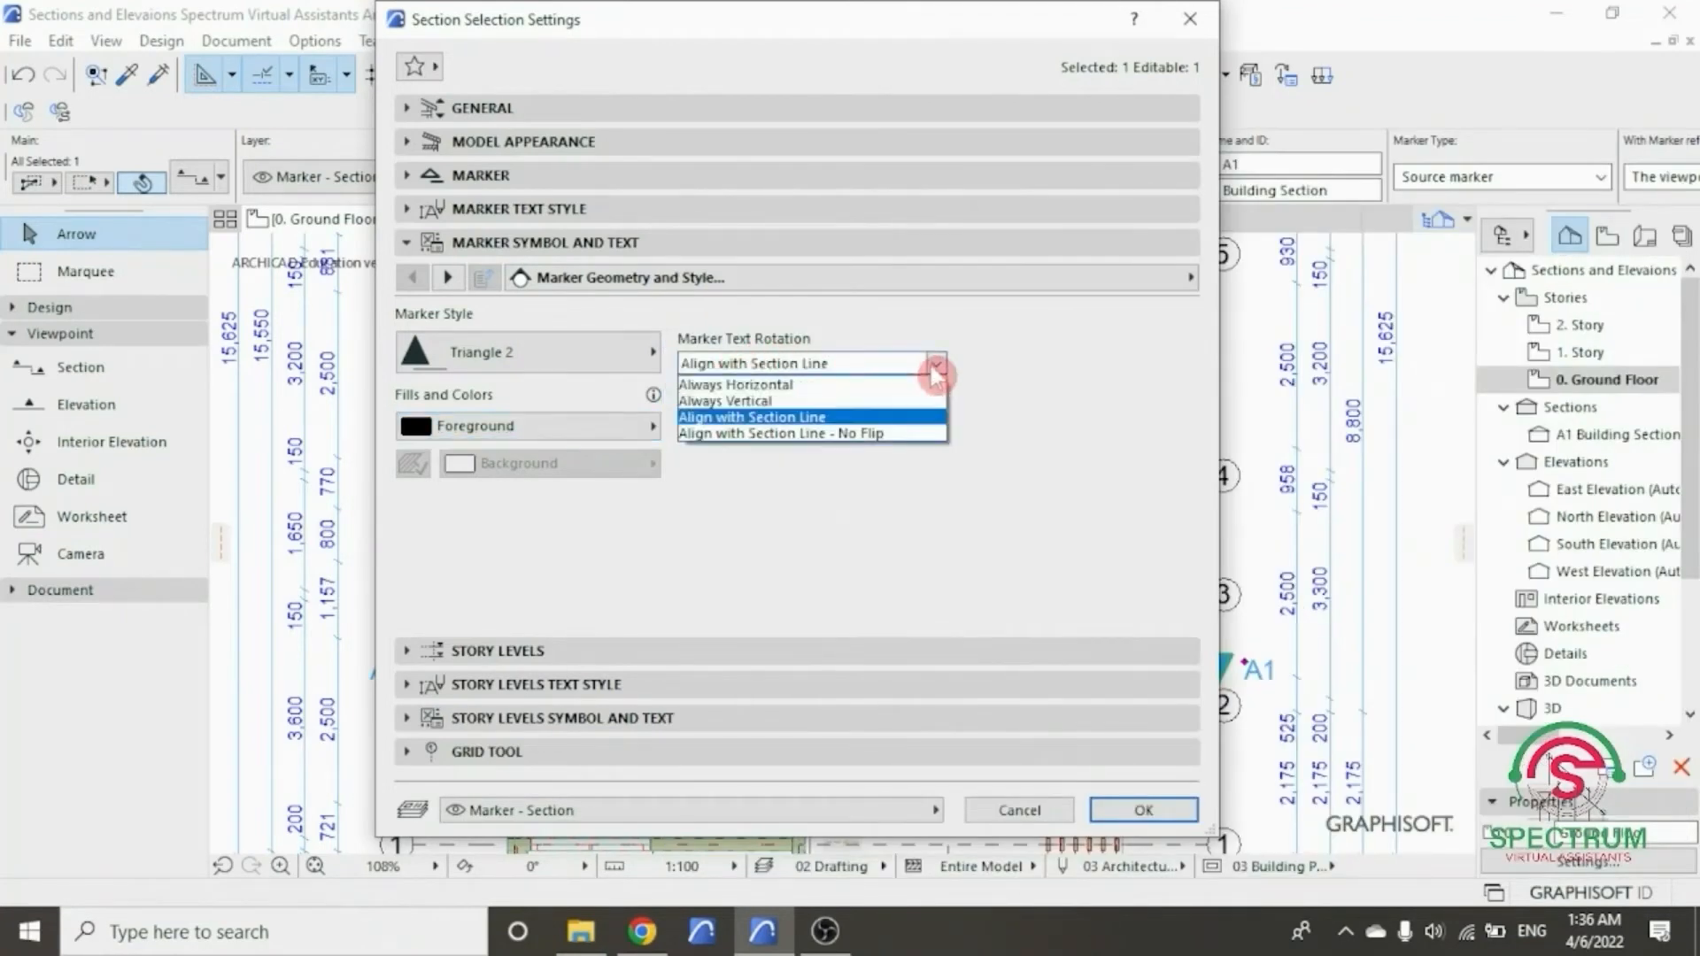
left_click(836, 417)
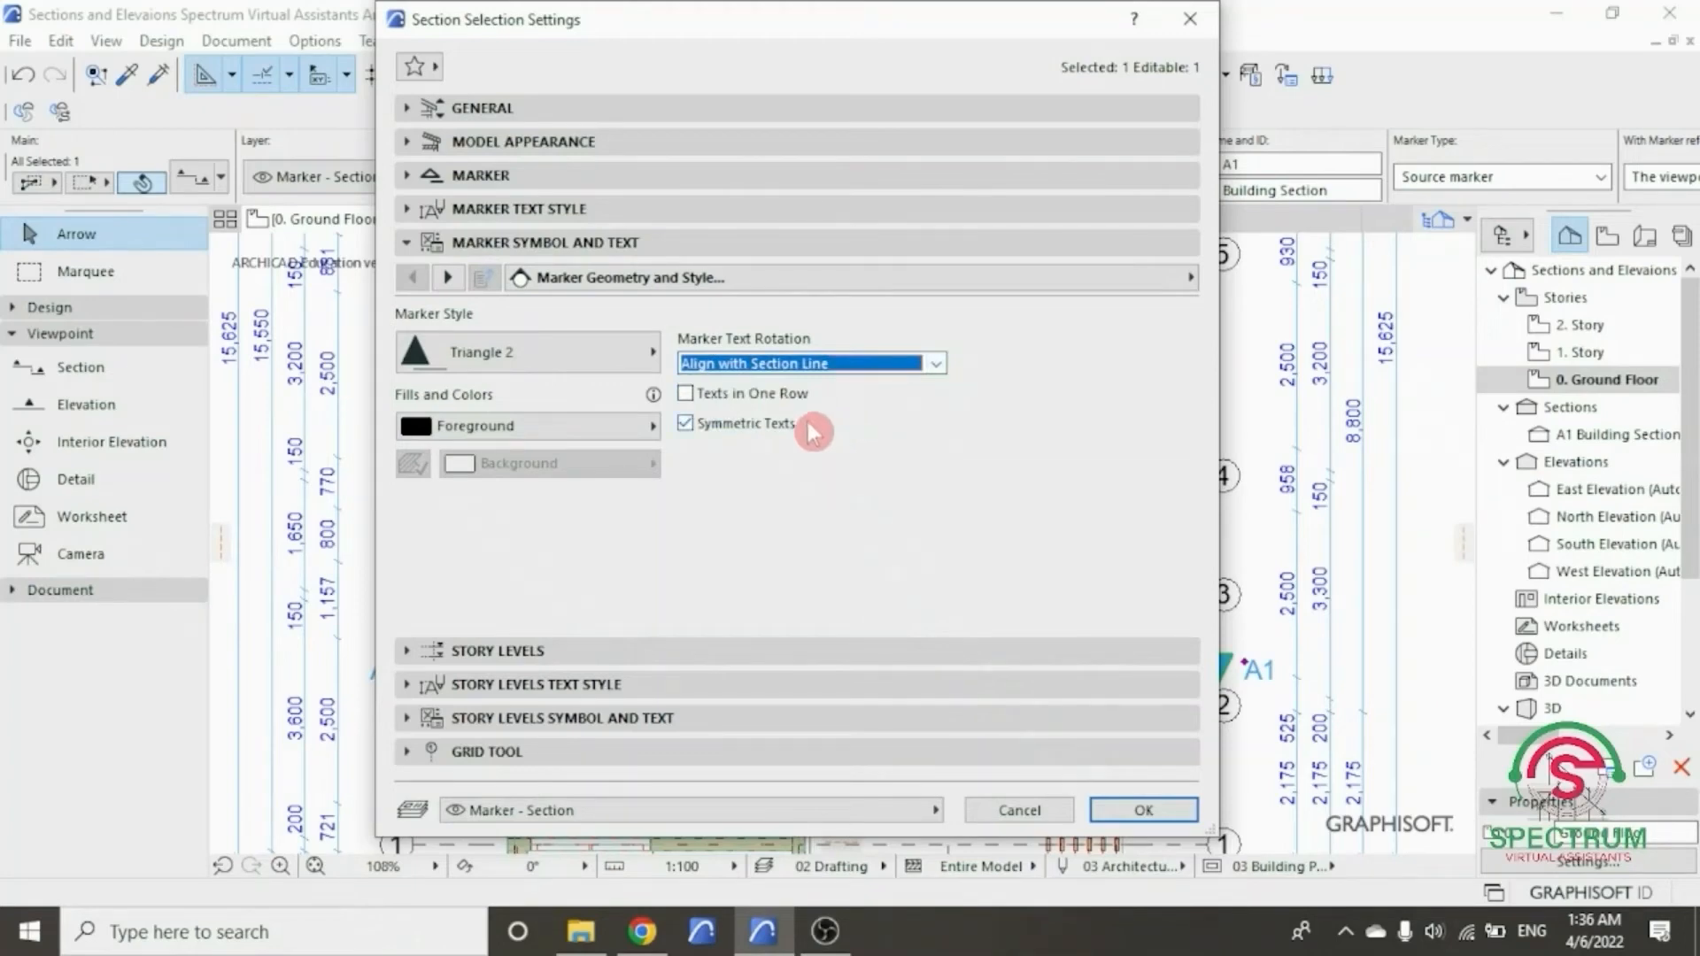
left_click(556, 242)
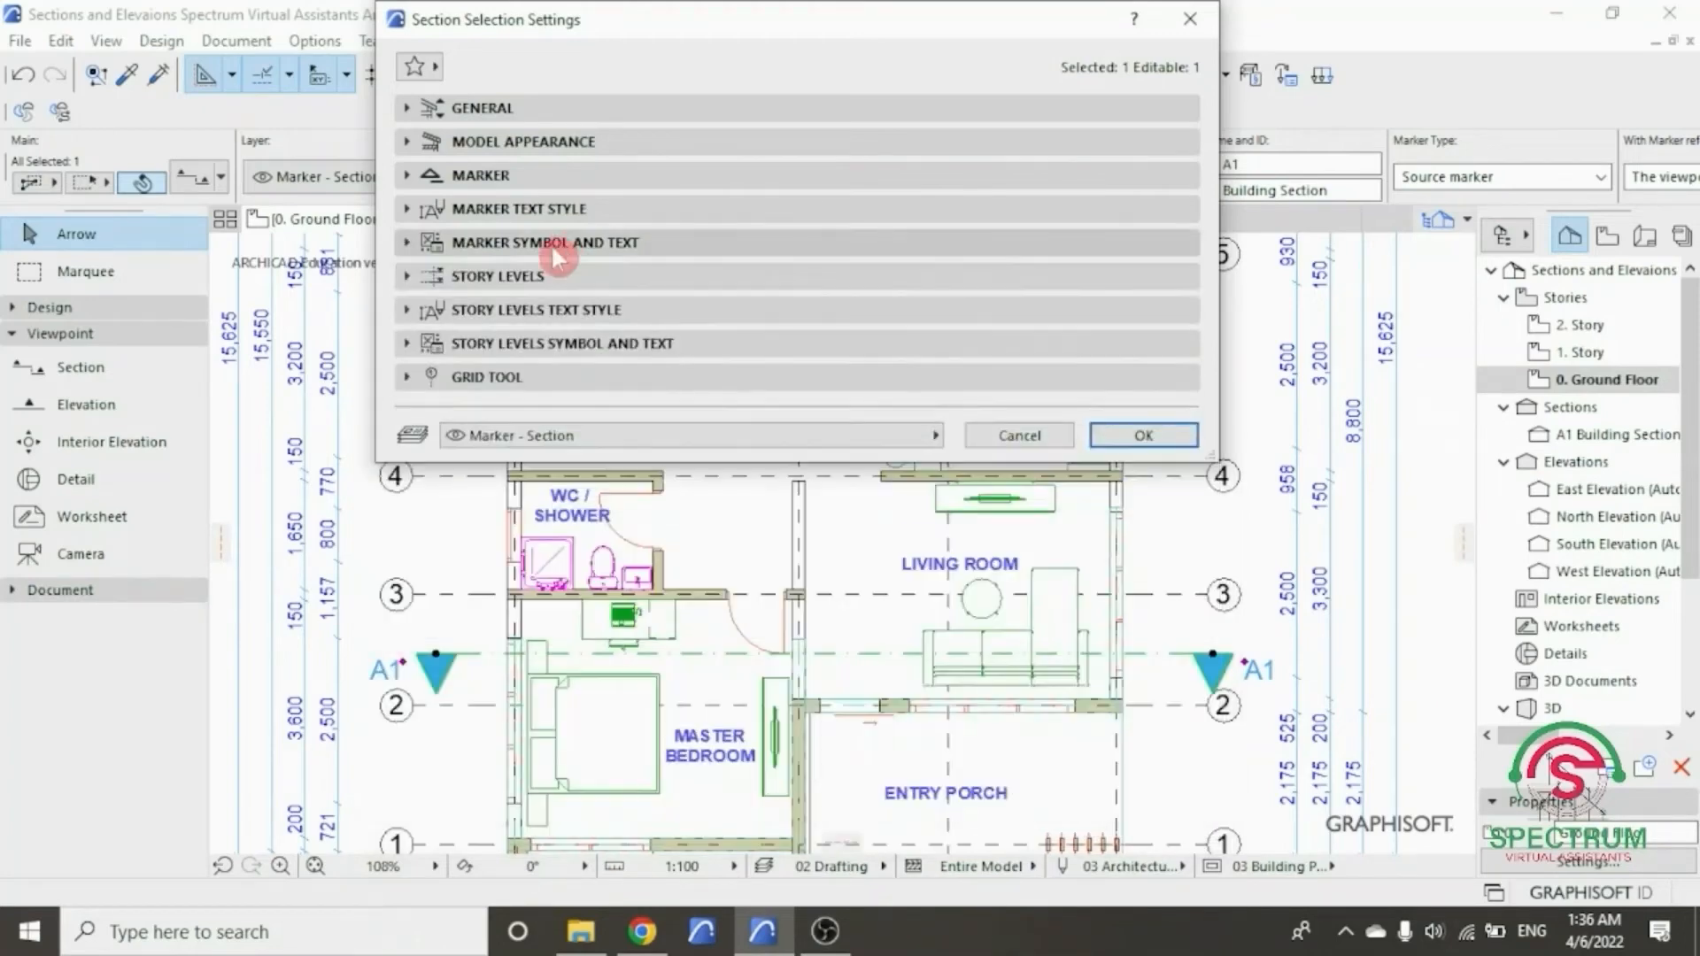
- Review the section's story levels, story level text style, story level symbol and grid tool settings
left_click(522, 276)
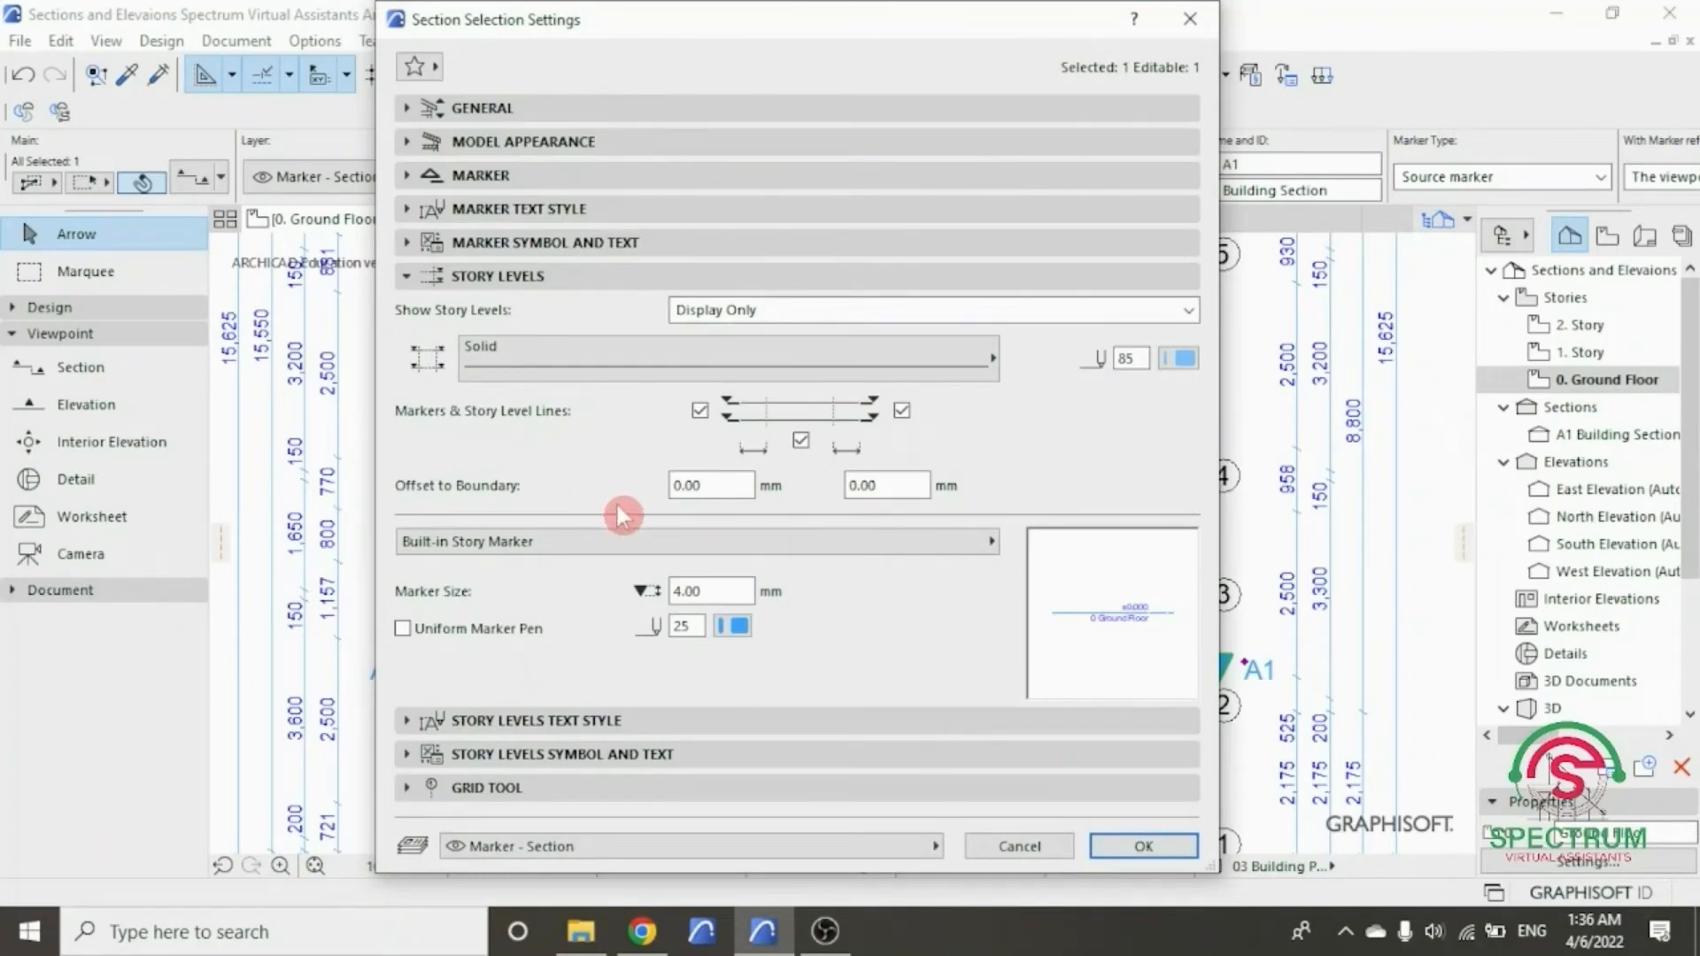
left_click(605, 283)
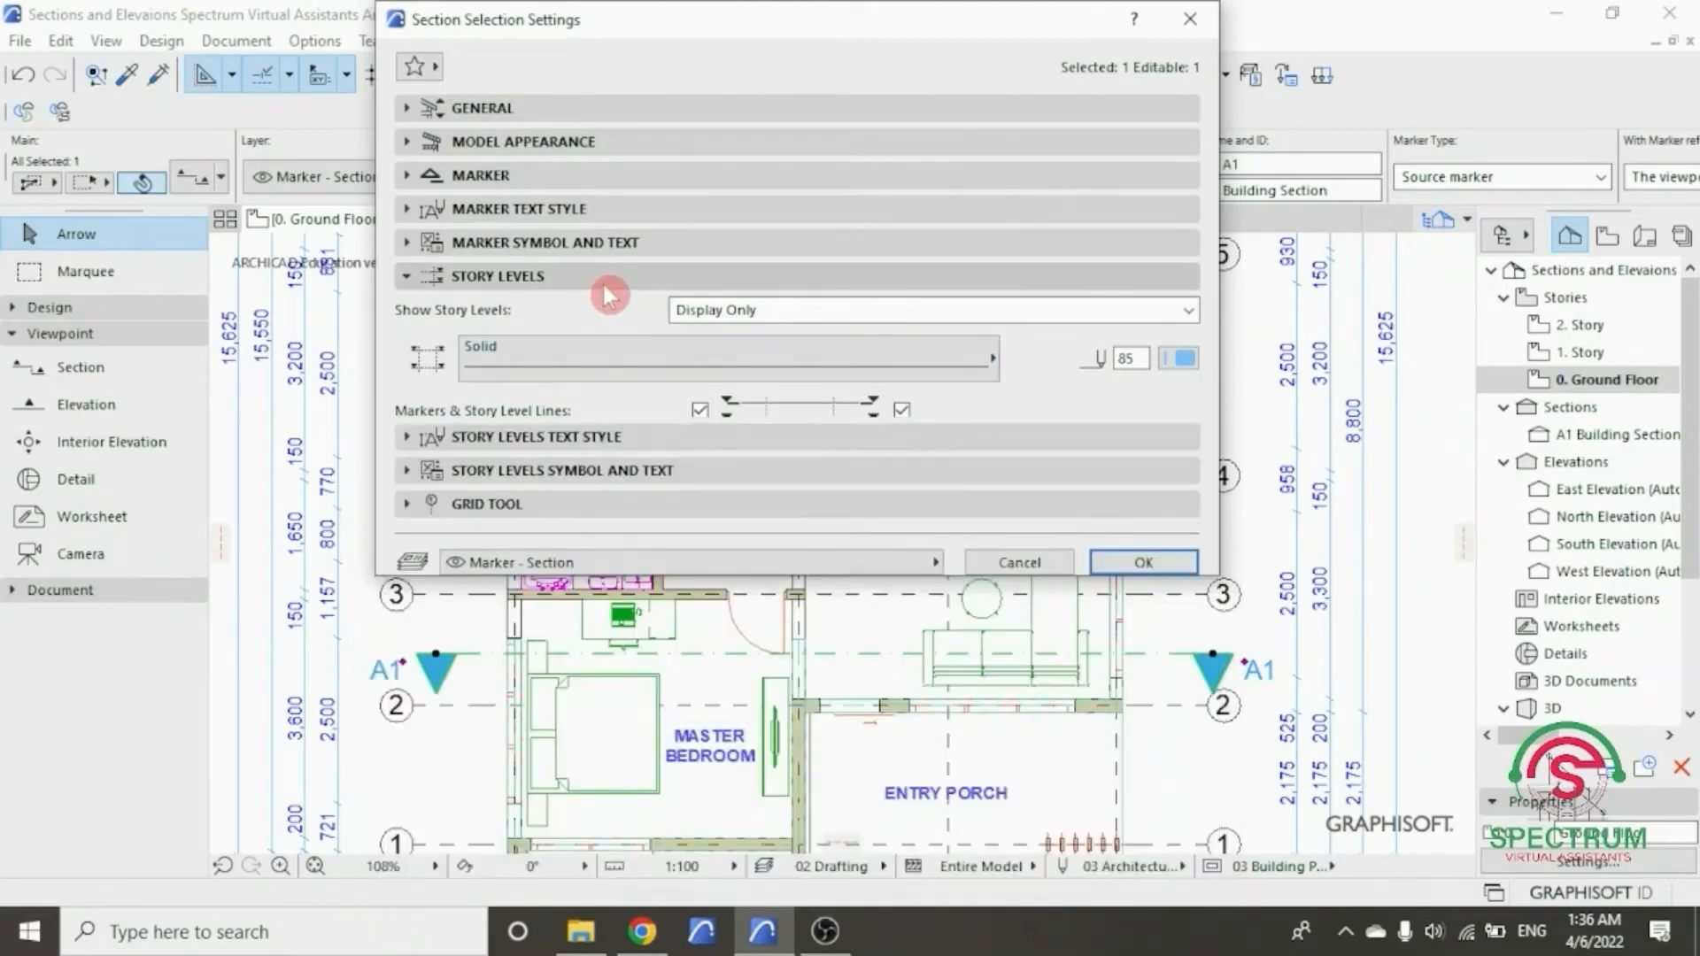
left_click(590, 315)
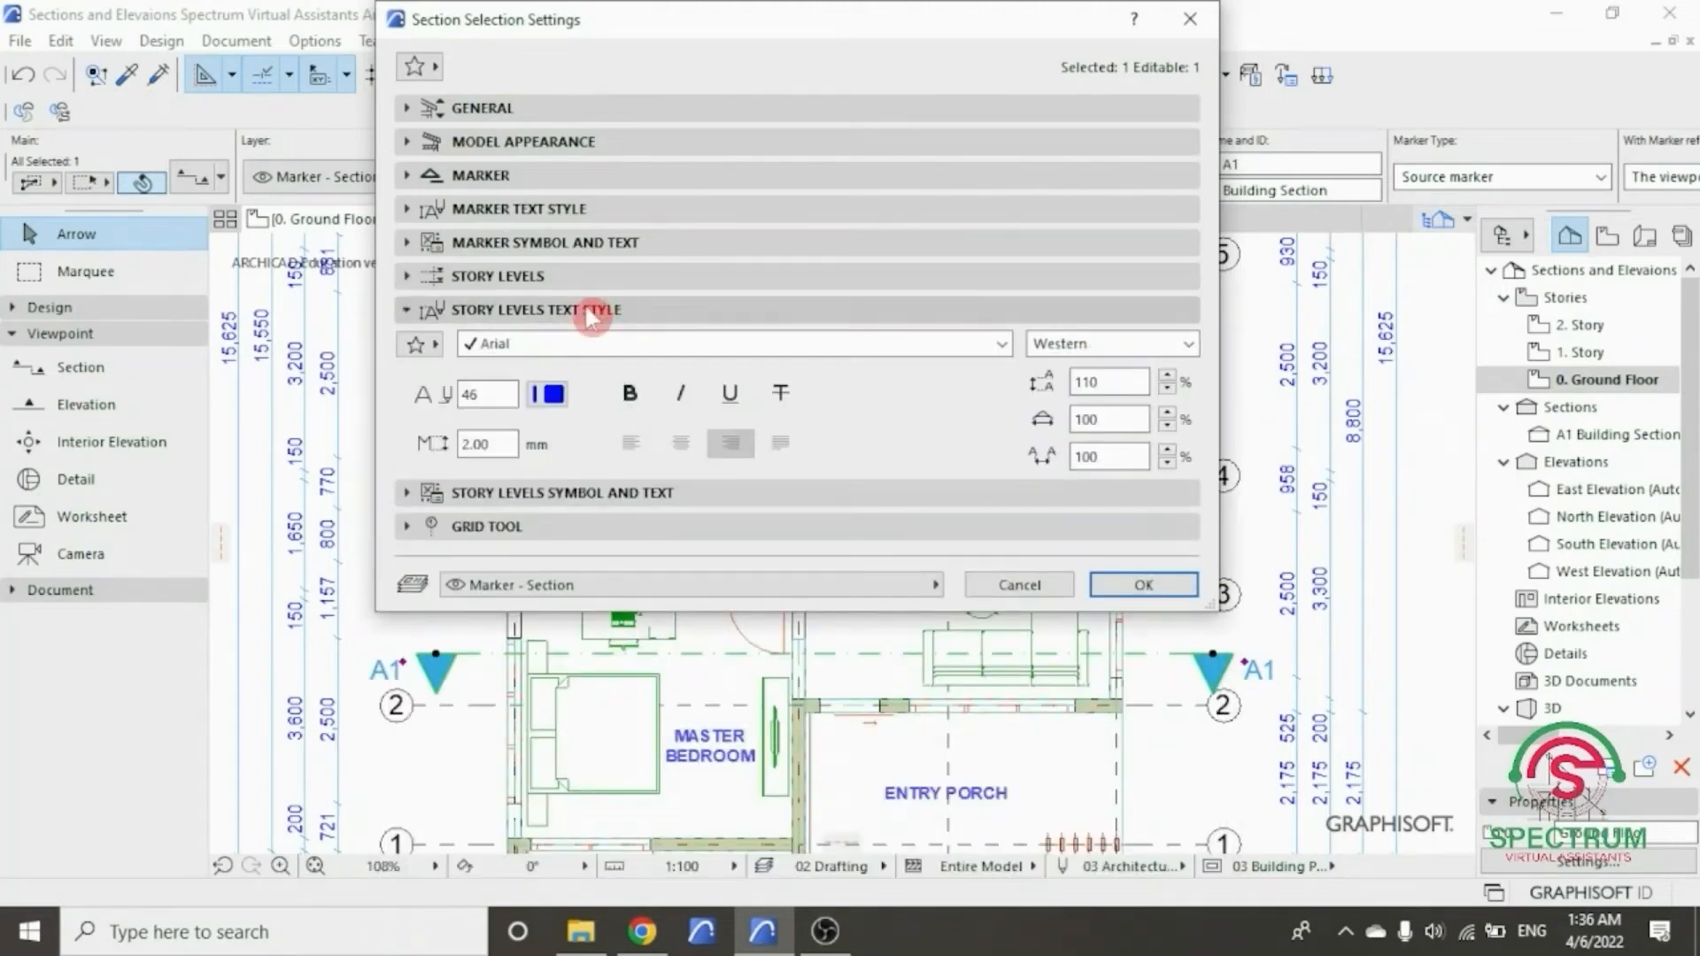
left_click(590, 312)
left_click(578, 347)
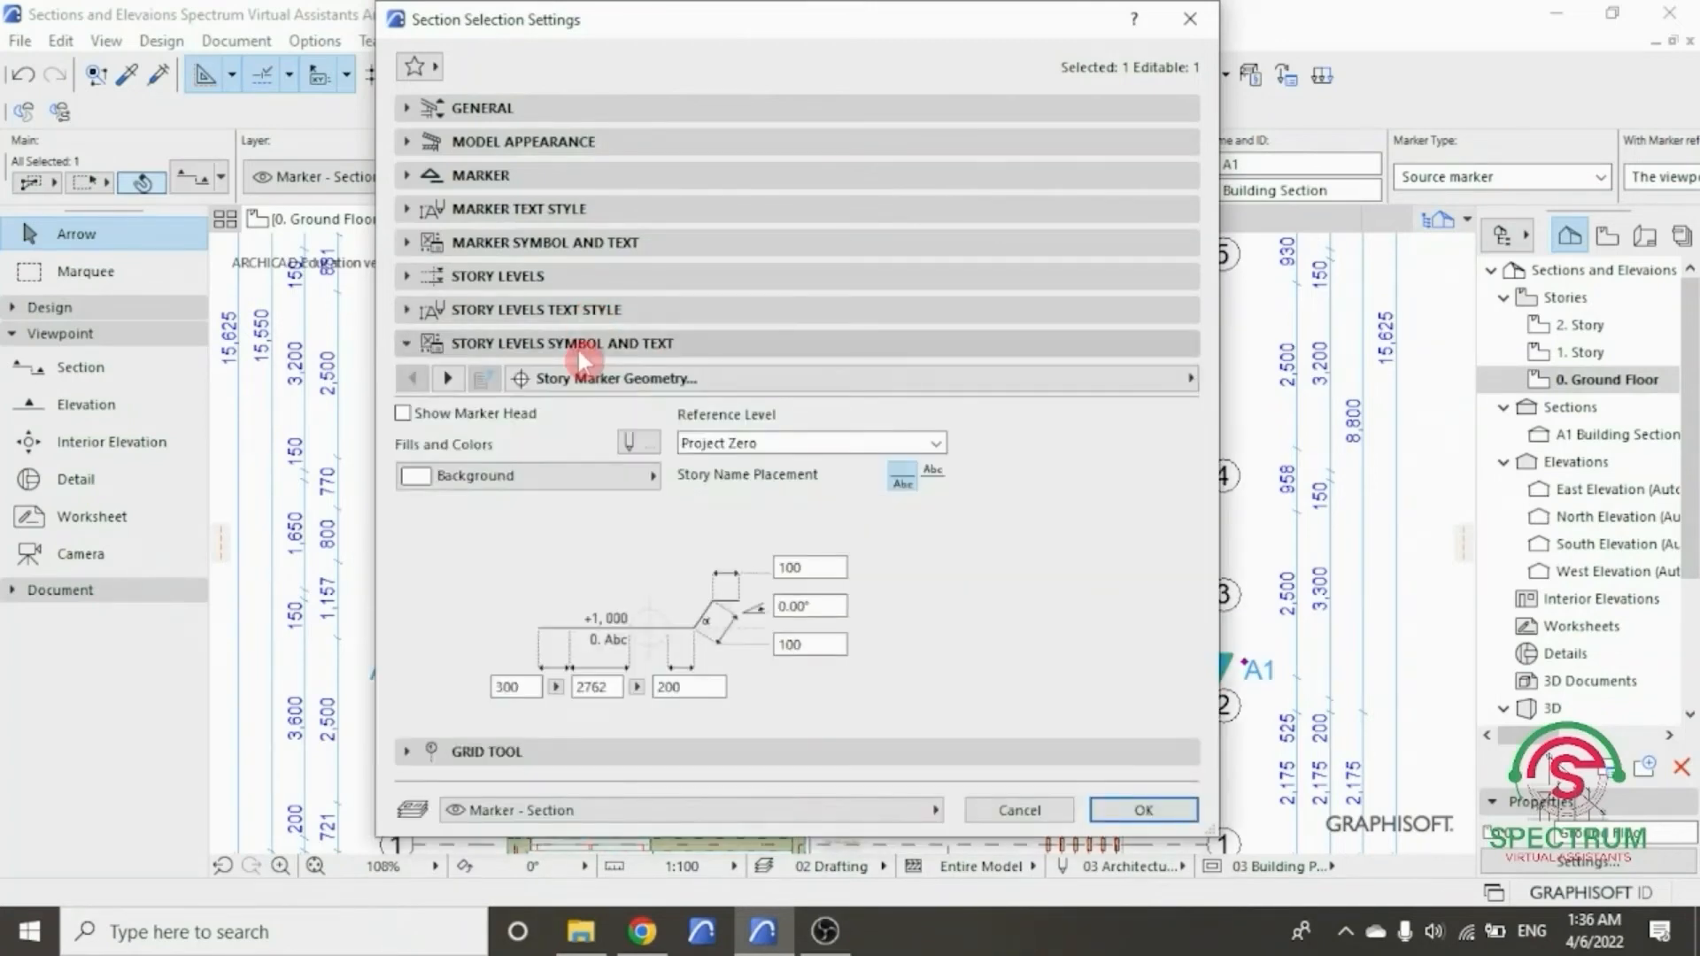
left_click(577, 349)
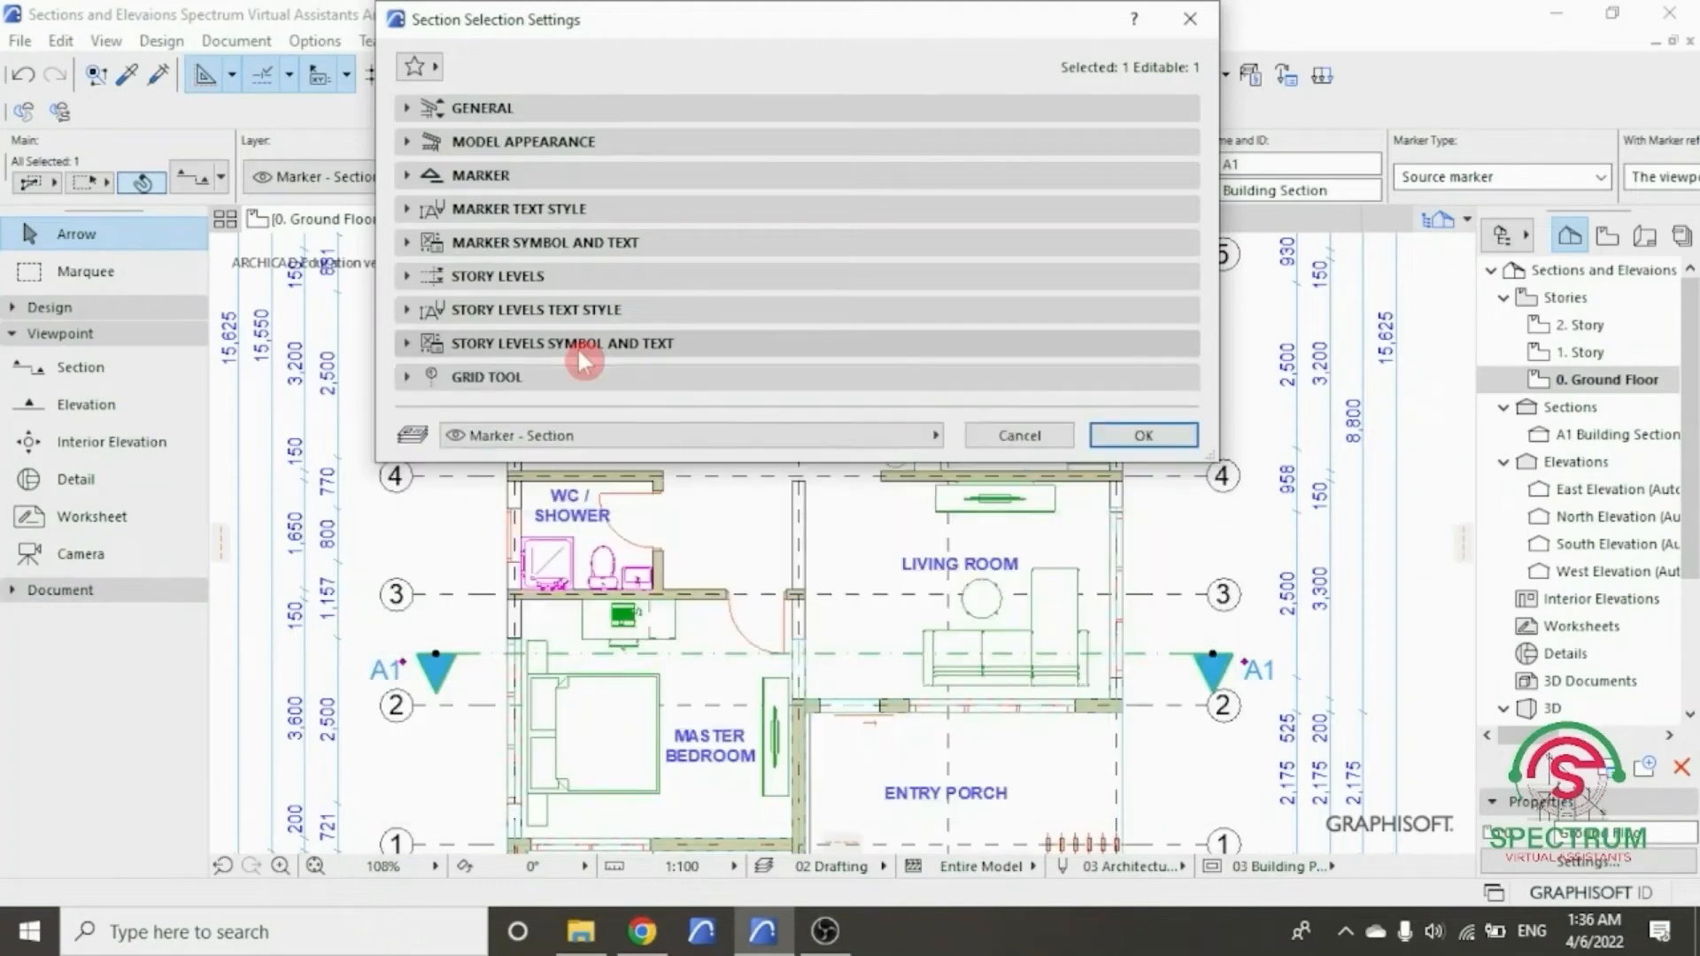
left_click(569, 388)
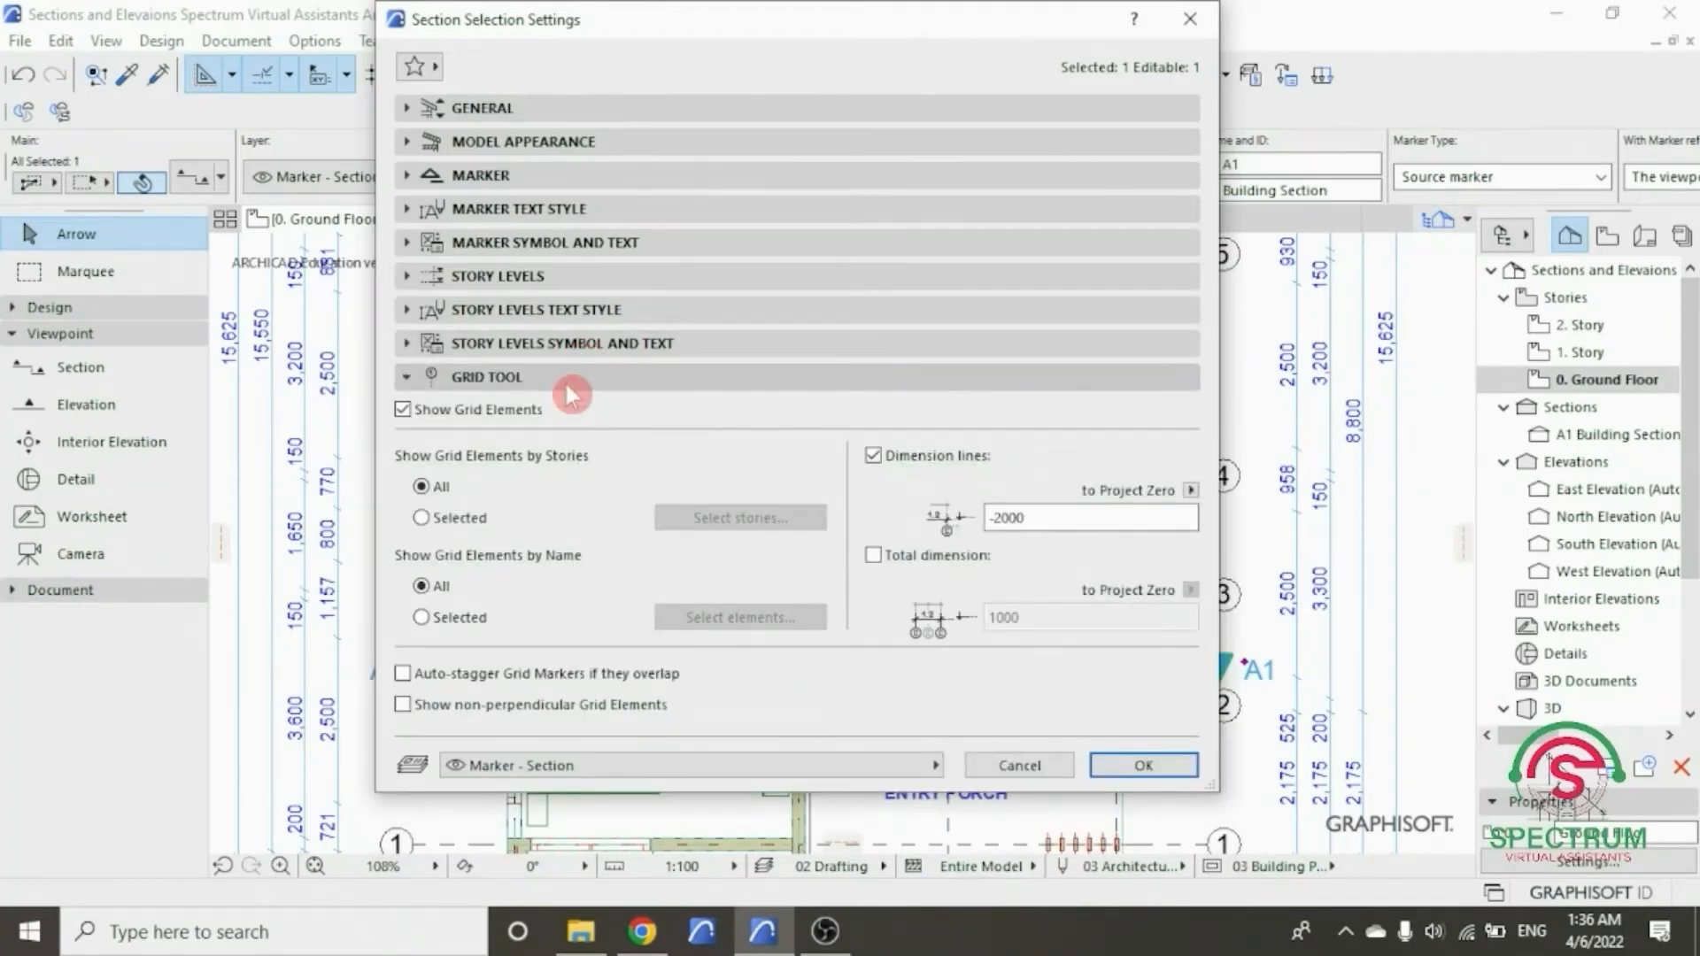
left_click(568, 382)
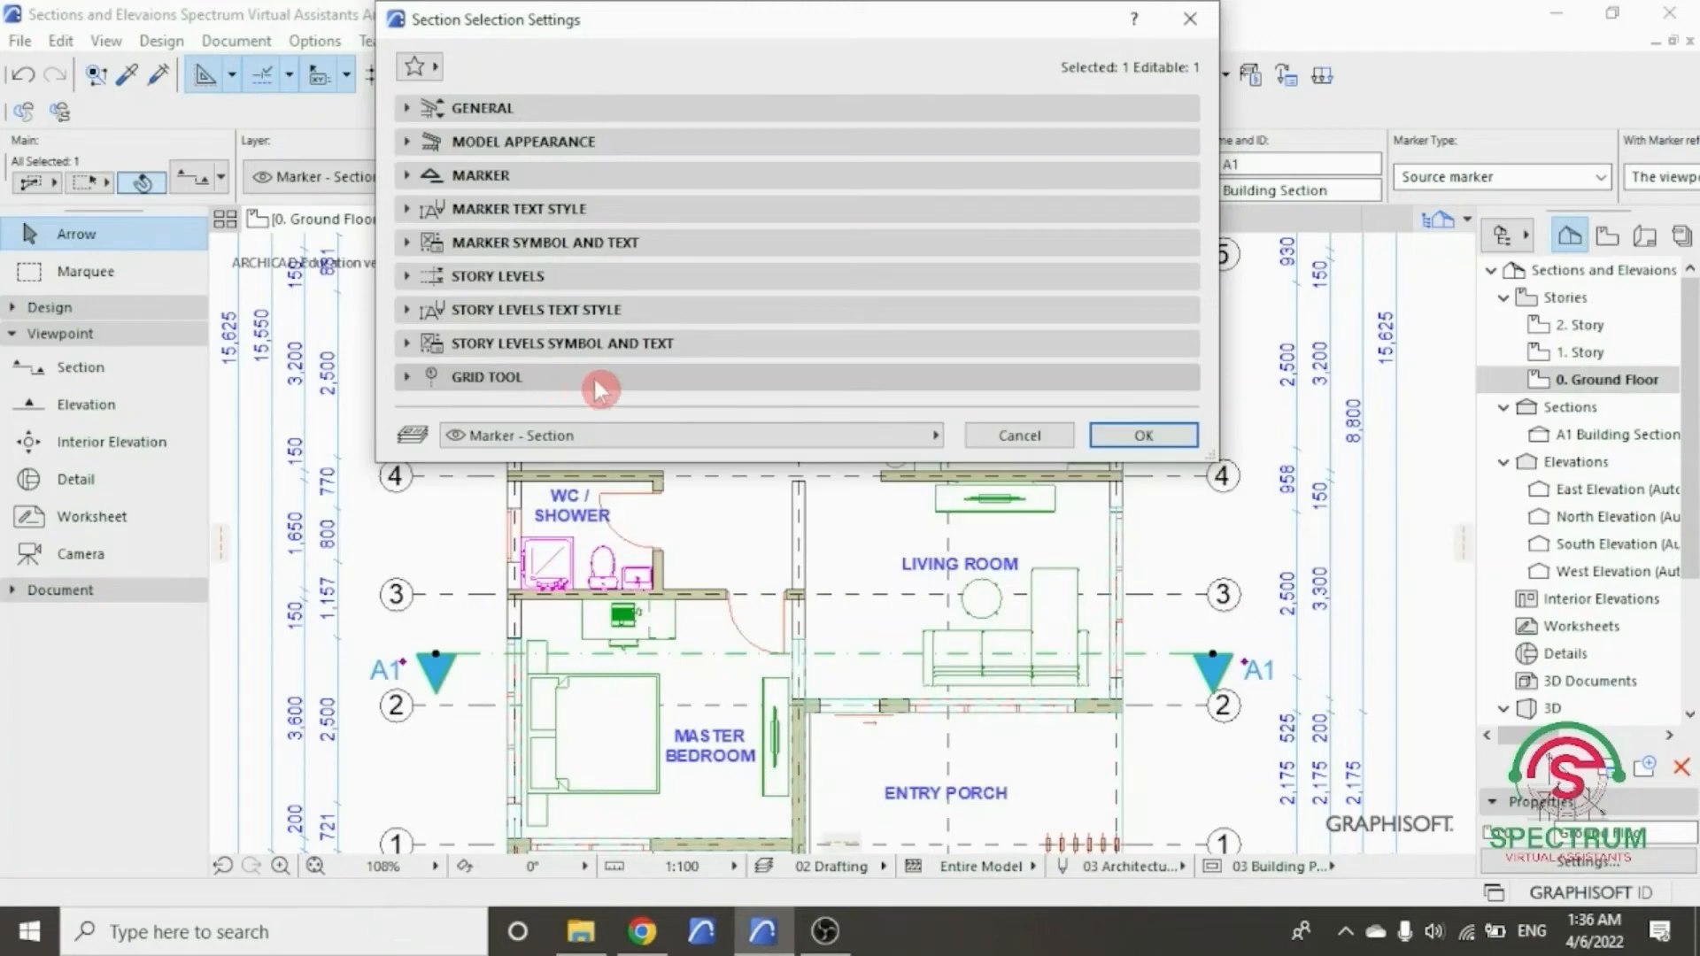
- Apply the section settings to the marker on the ground floor plan and deselect it
left_click(1140, 436)
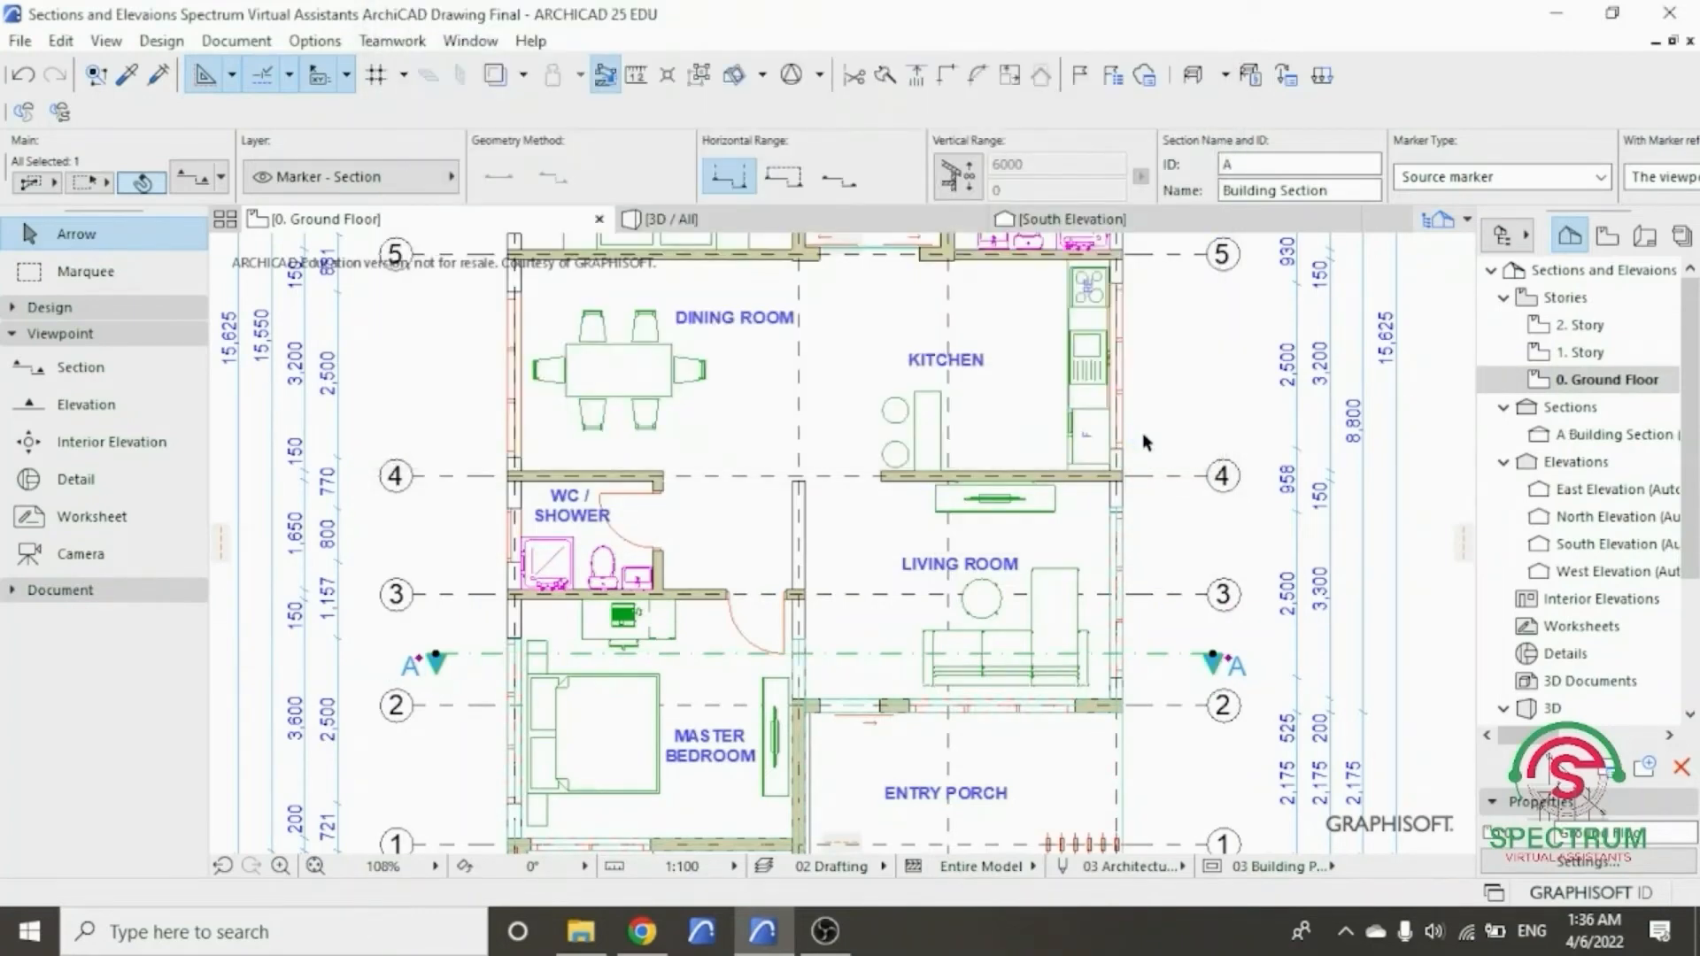
left_click(1177, 392)
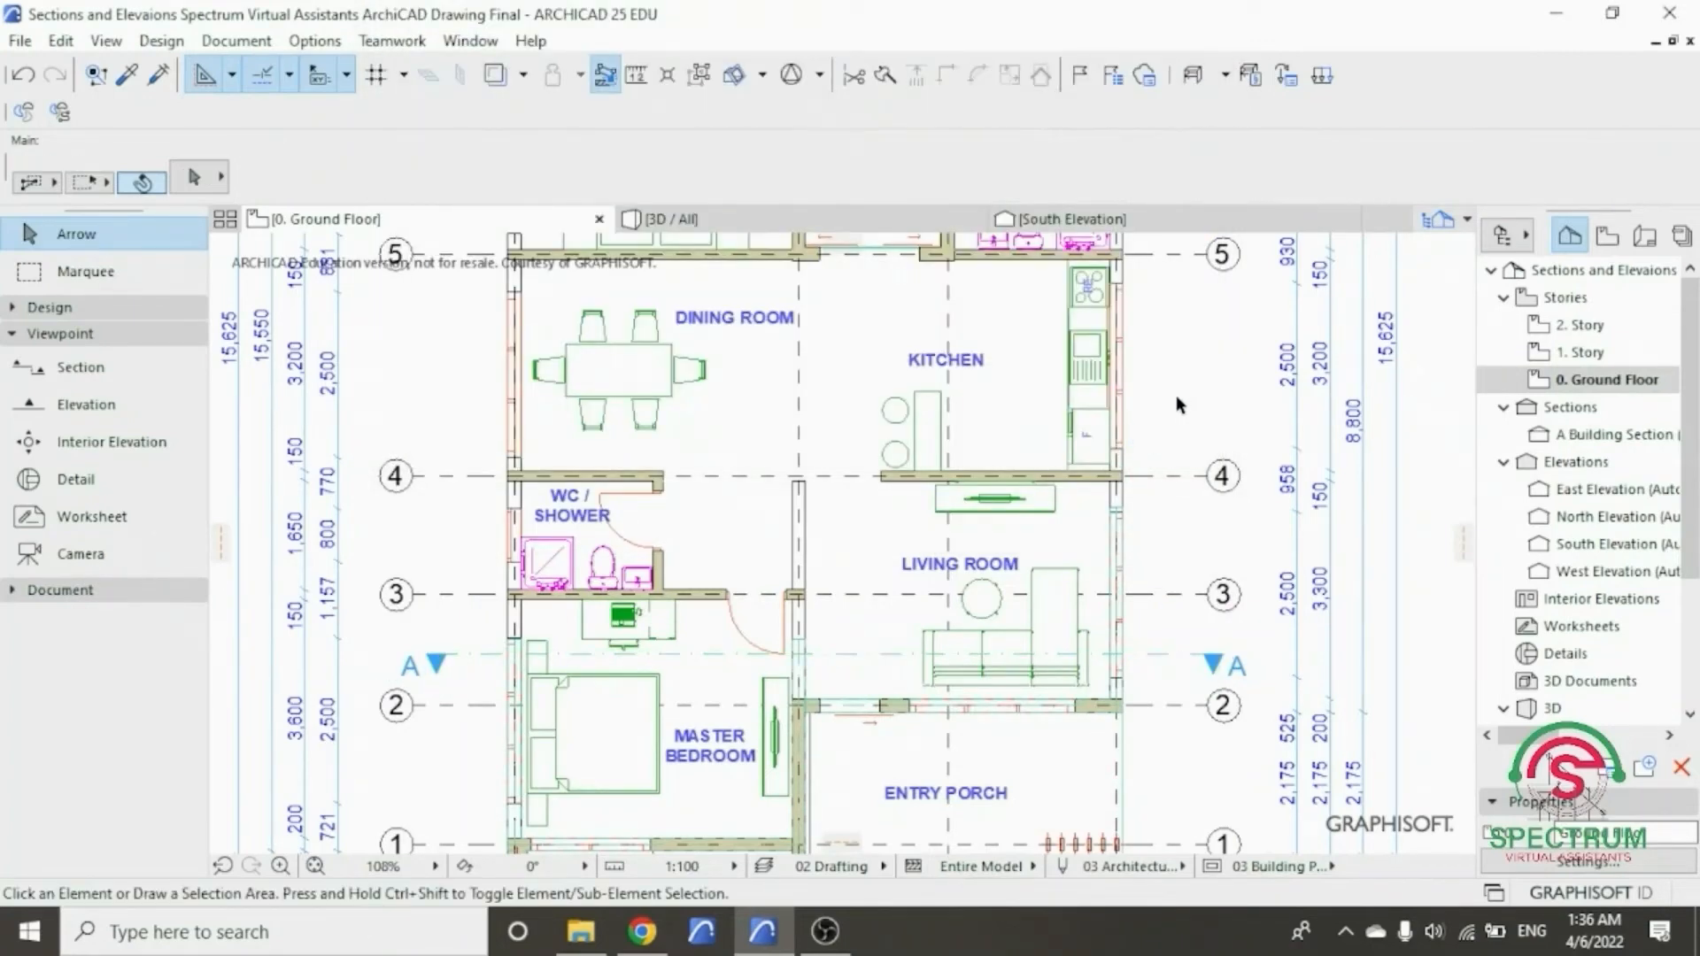
scroll(1176, 395, "down", 1)
scroll(1175, 407, "down", 1)
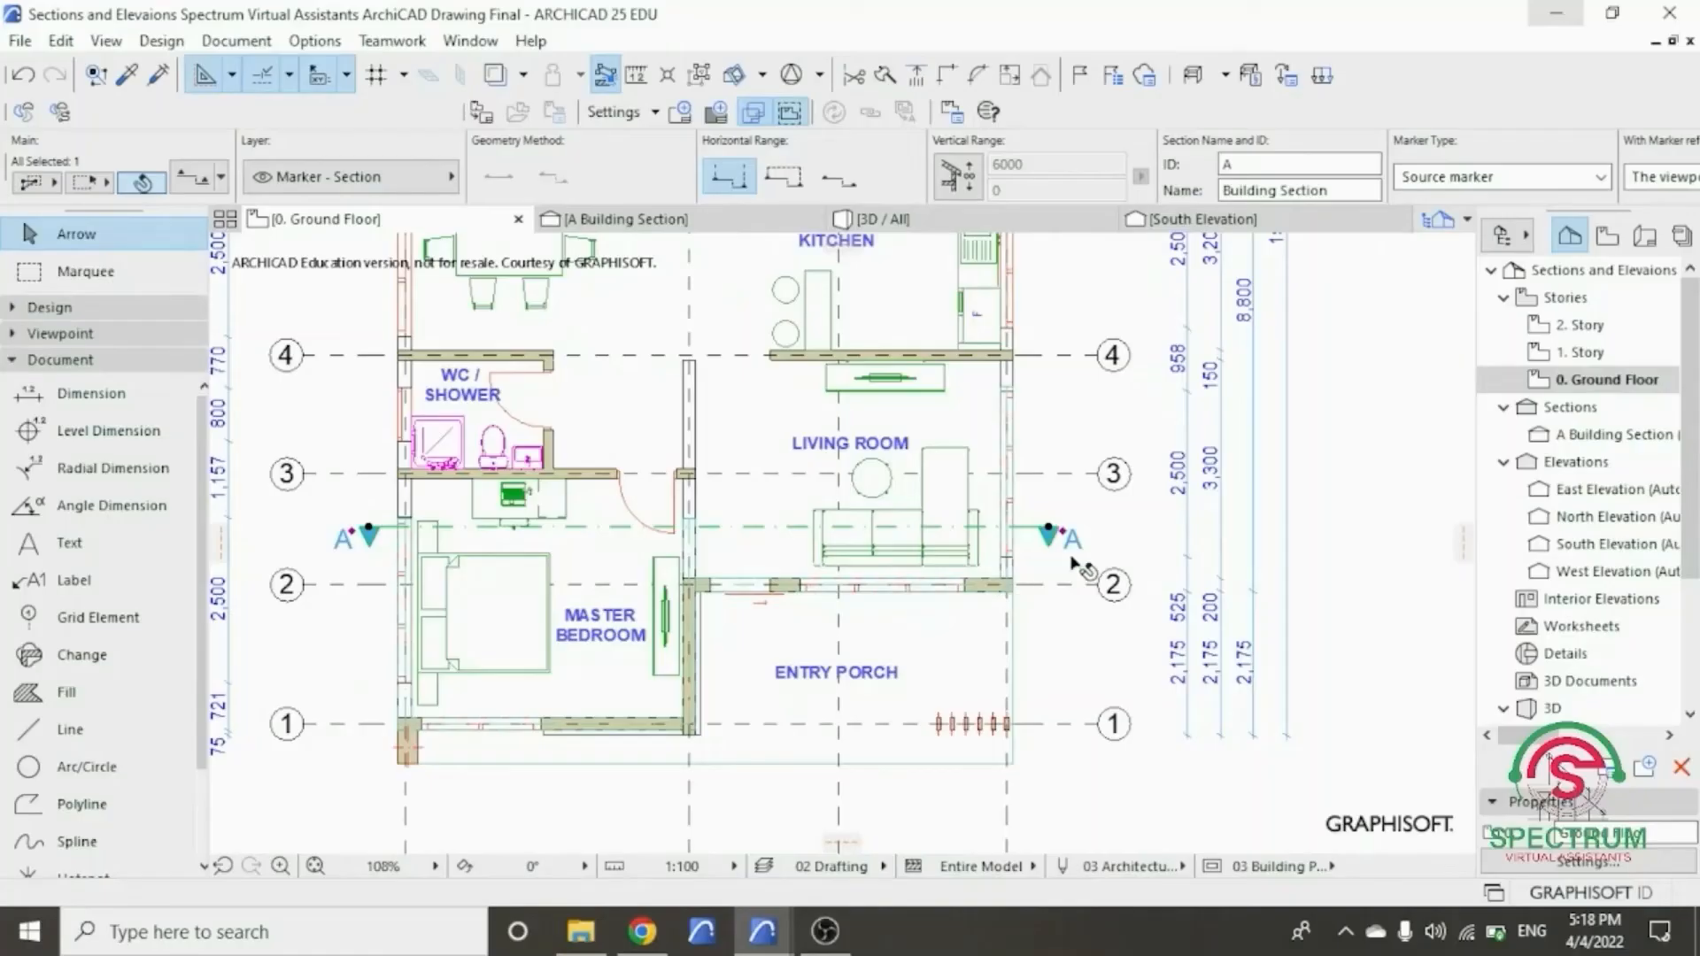
- Open building section A from its marker on the ground floor plan with the current view settings
left_click(1112, 544)
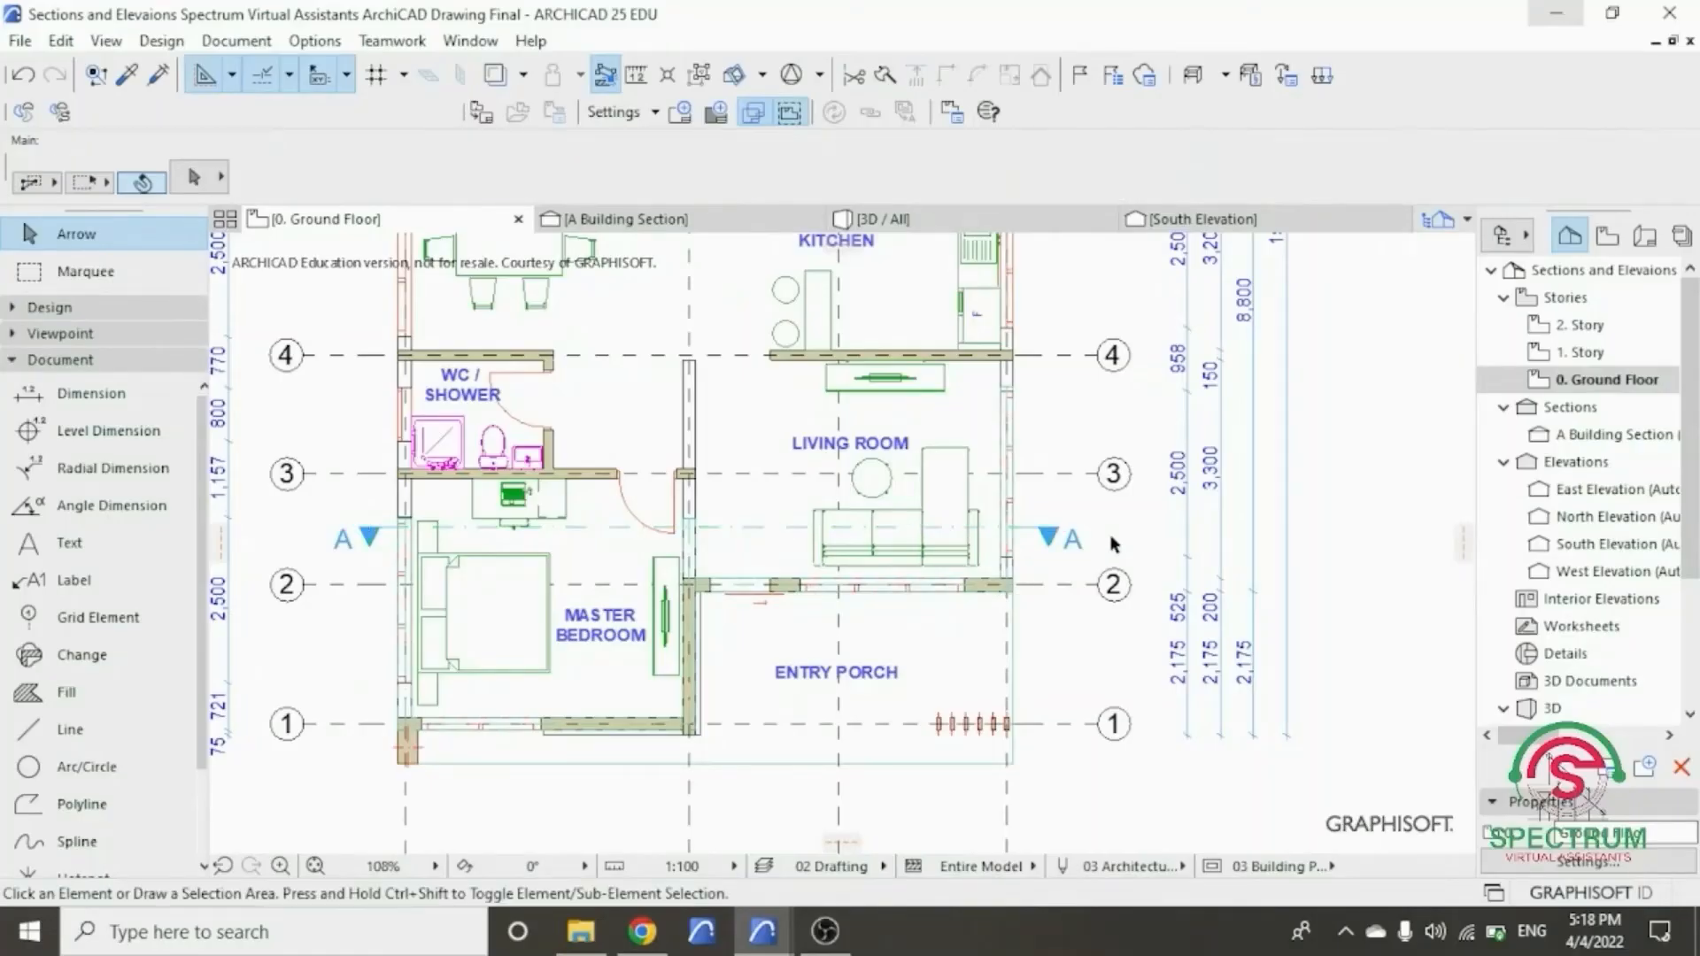
left_click(1042, 533)
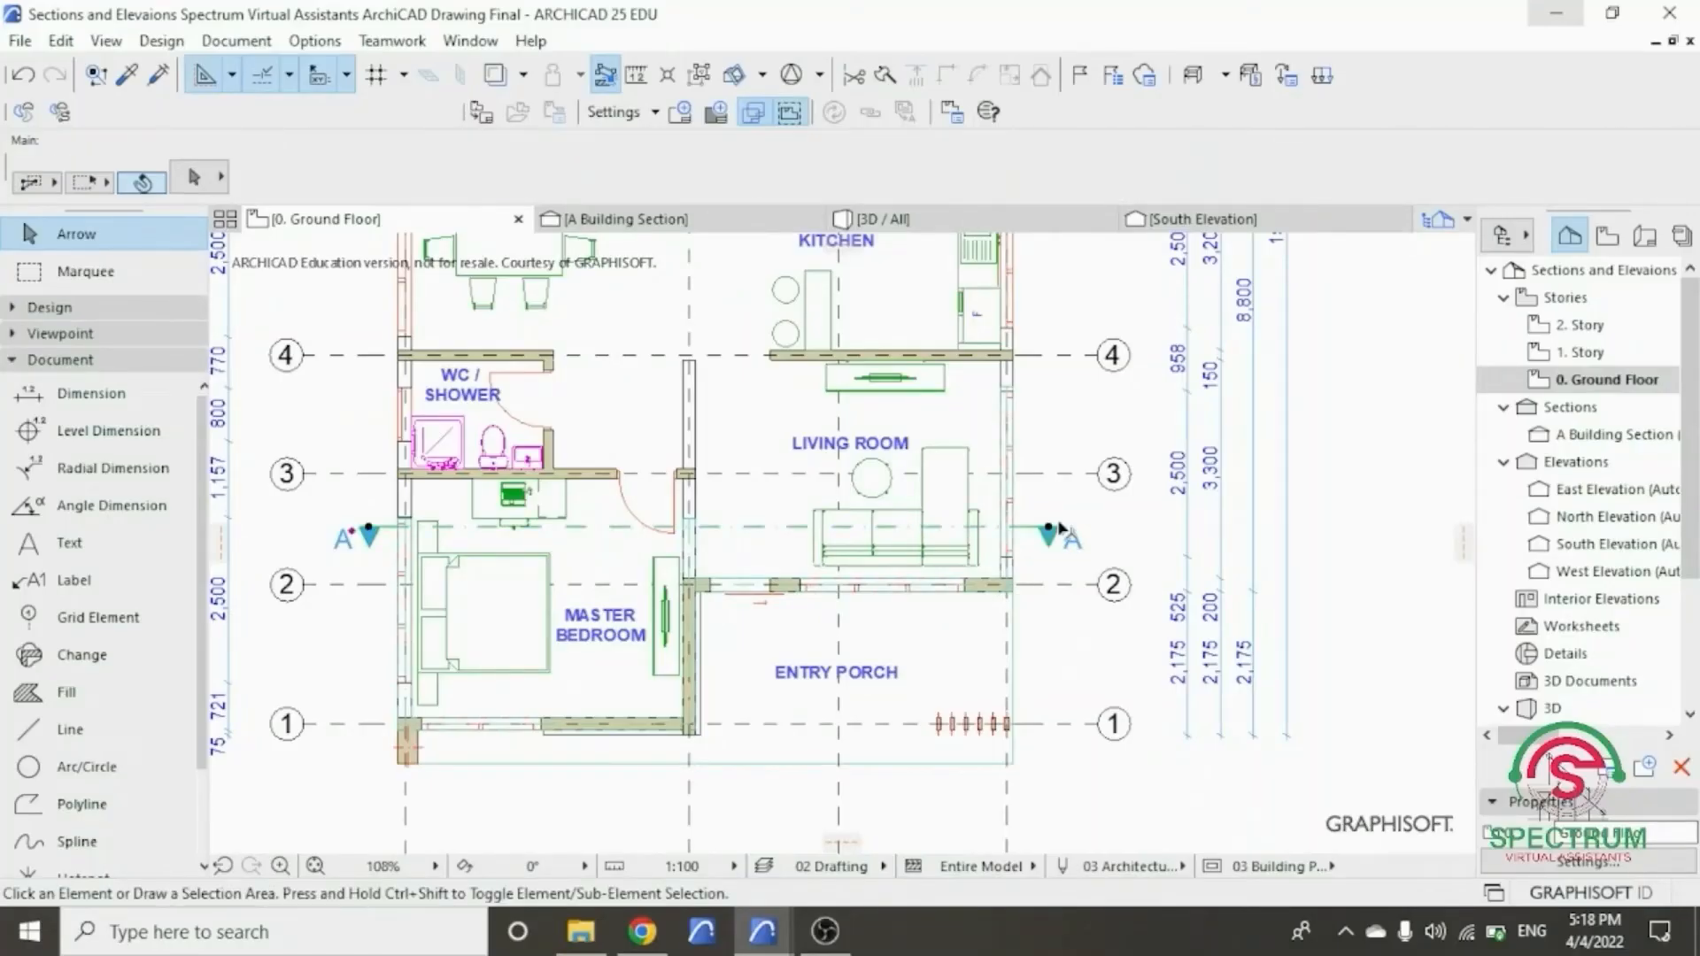
right_click(1341, 500)
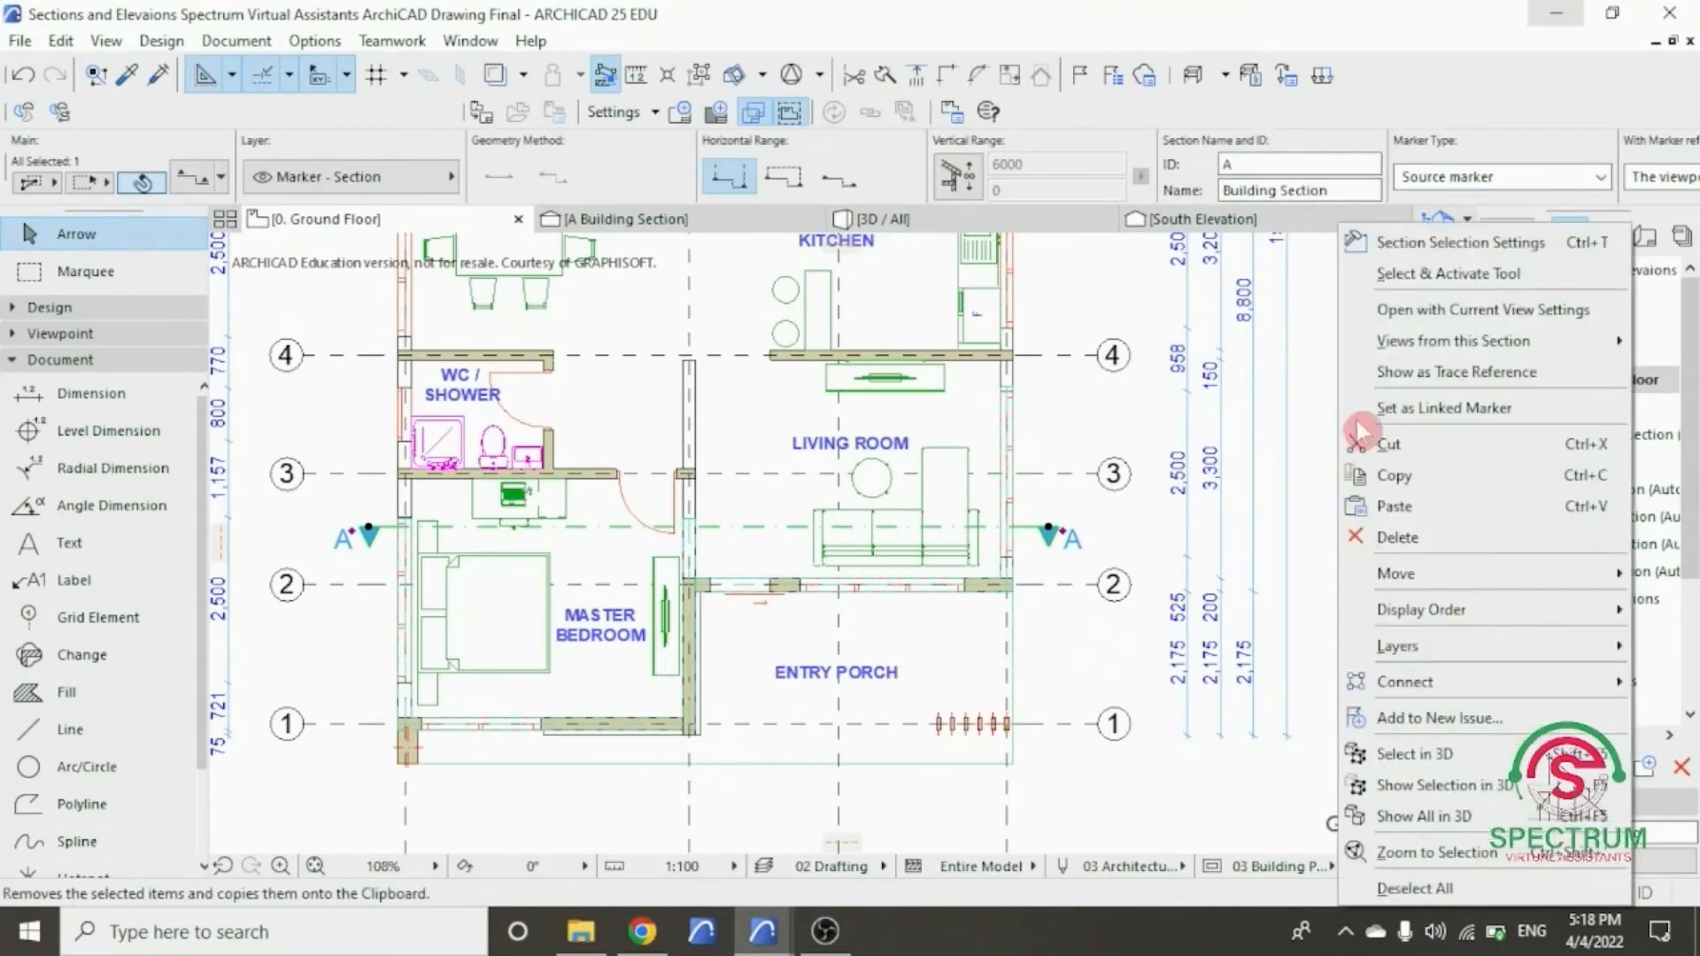
left_click(1425, 311)
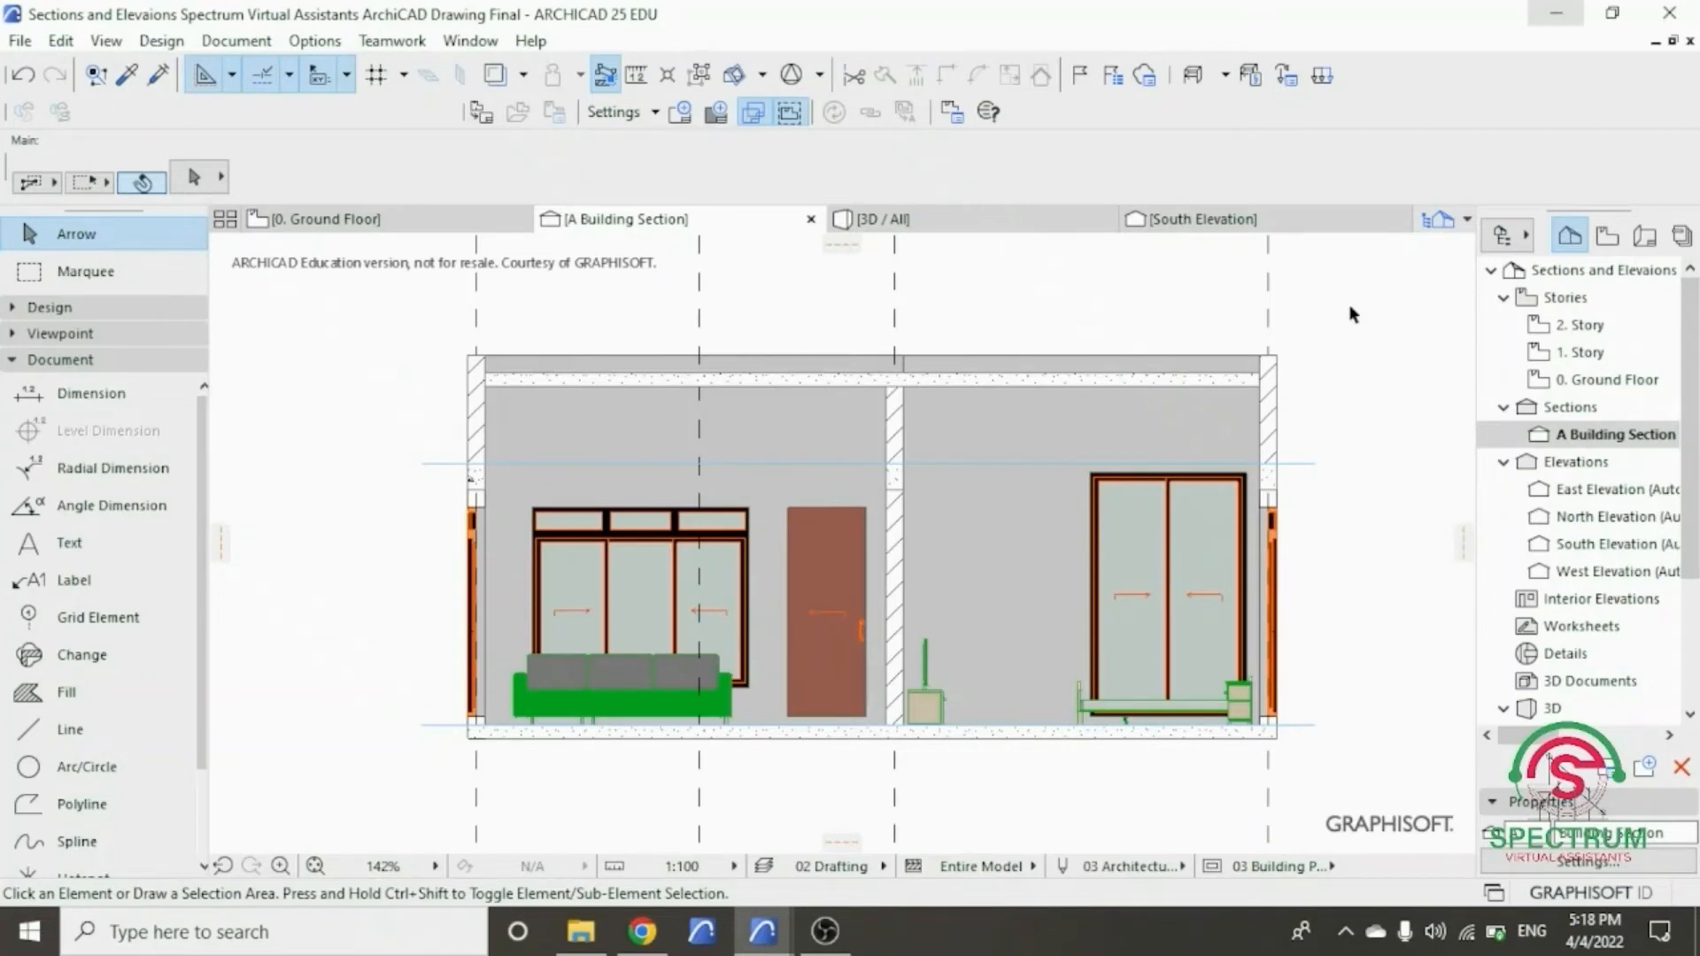
scroll(1035, 492, "down", 2)
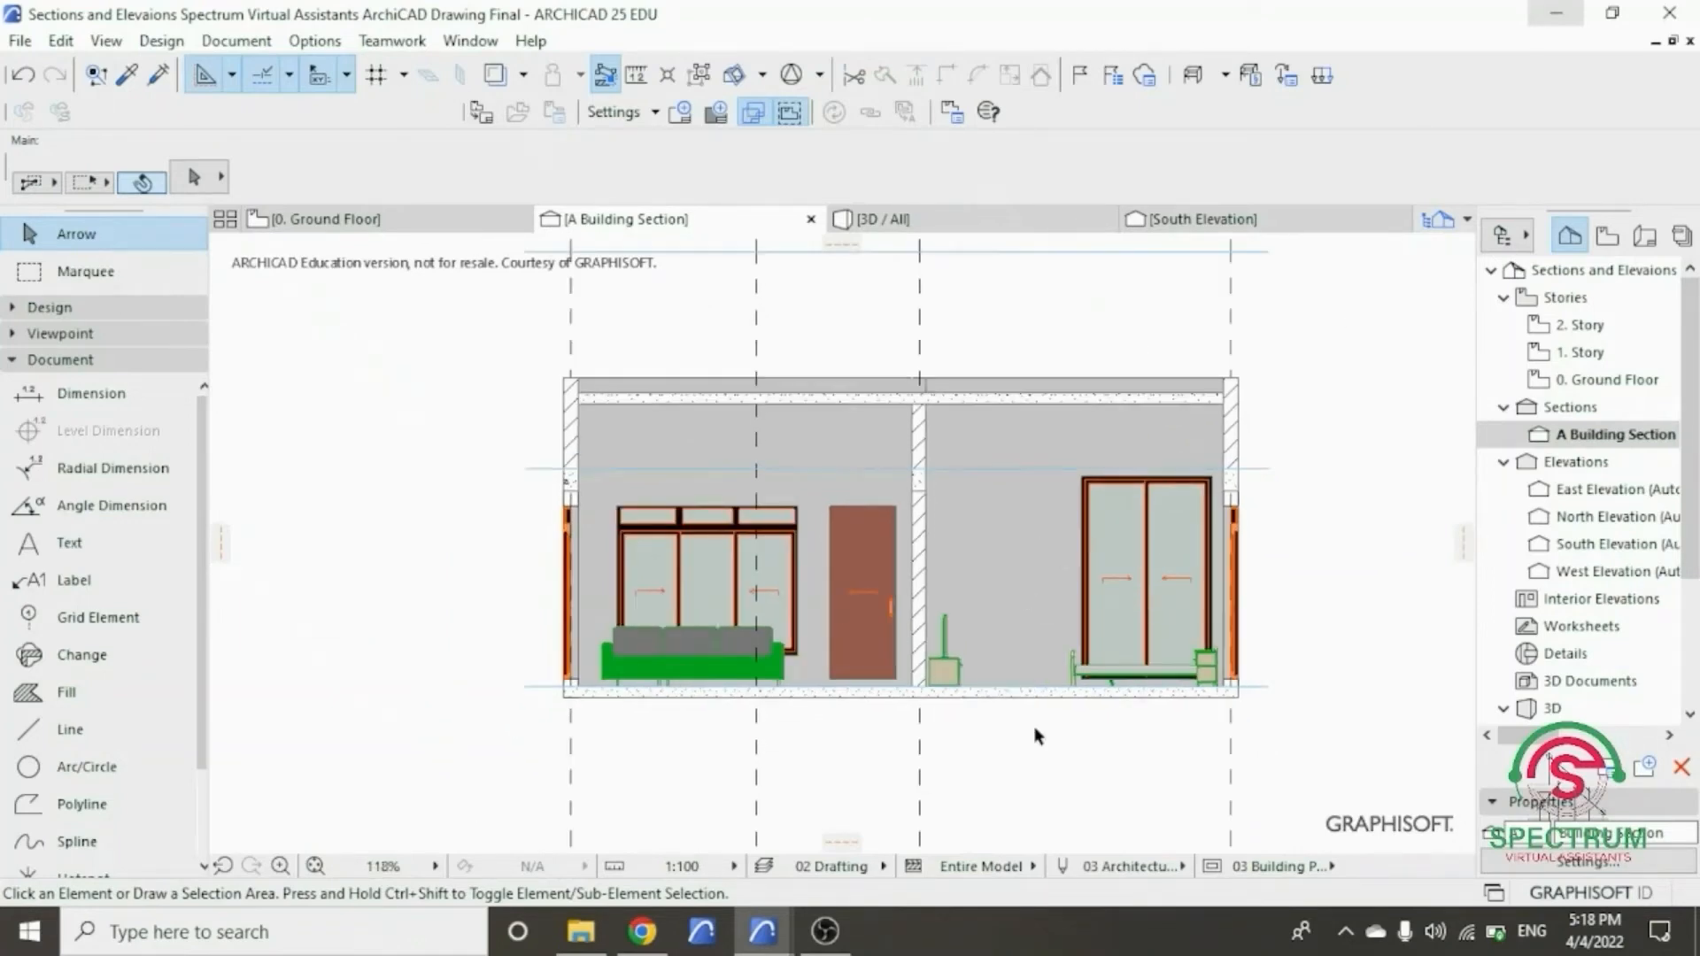
scroll(1038, 739, "down", 1)
scroll(1068, 804, "up", 1)
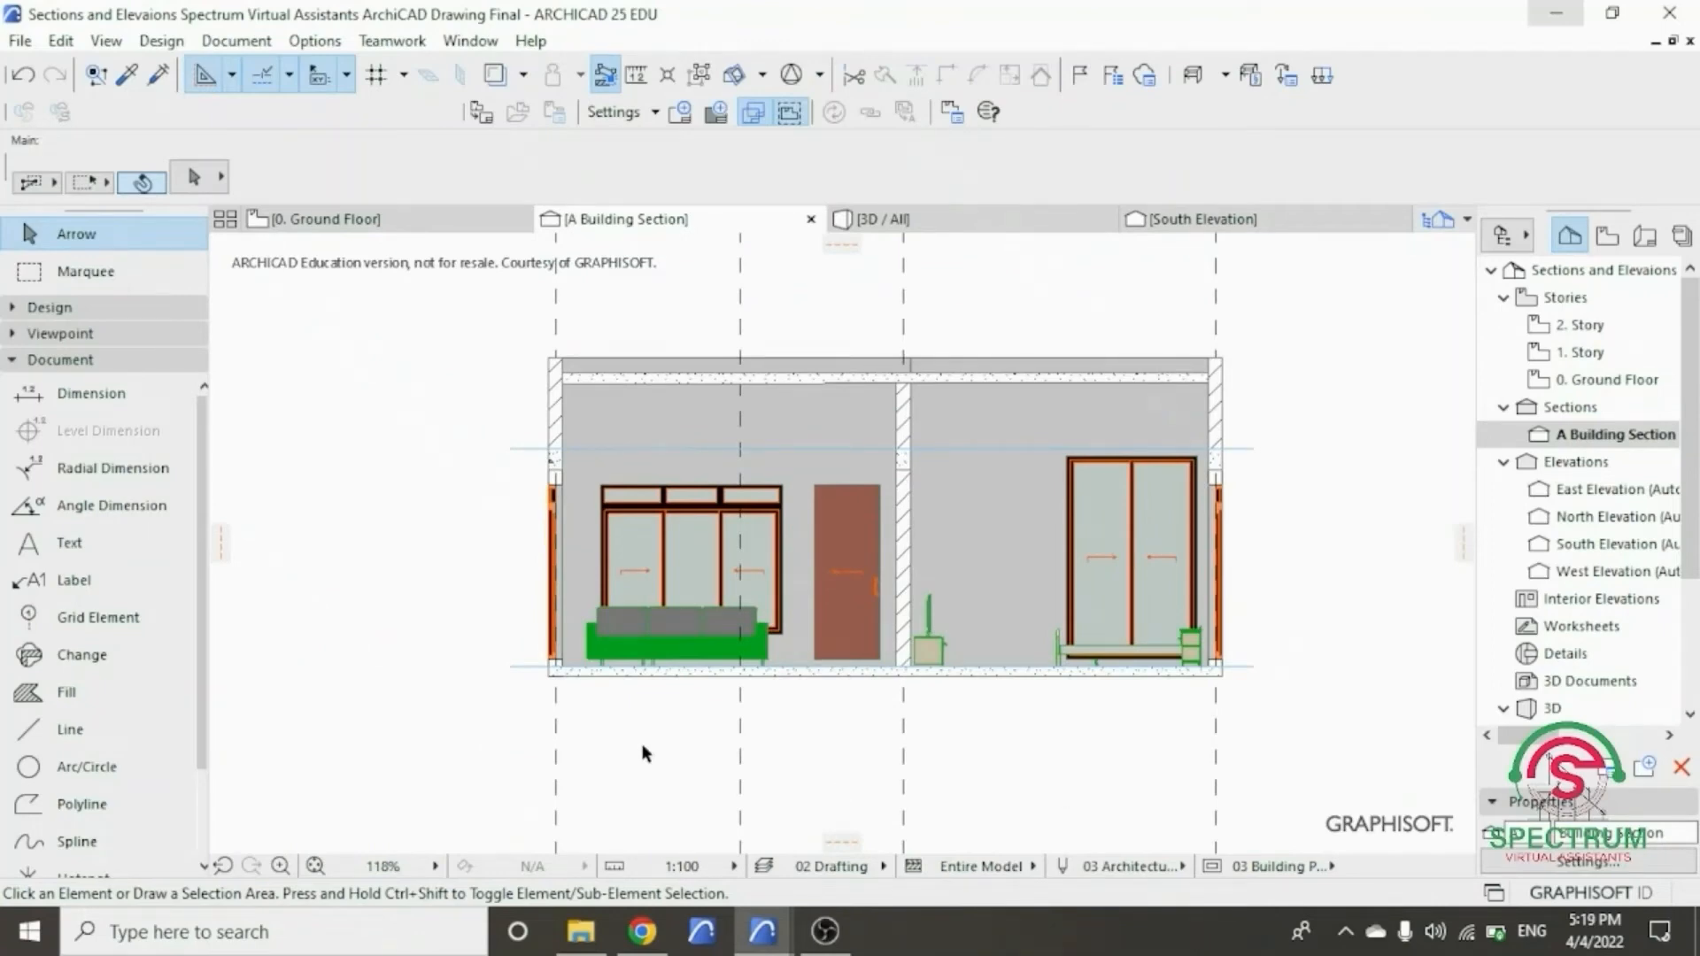
- Start a chained line at the slab's lower left corner and draw its first segment 1200 straight down
left_click(156, 363)
left_click(157, 368)
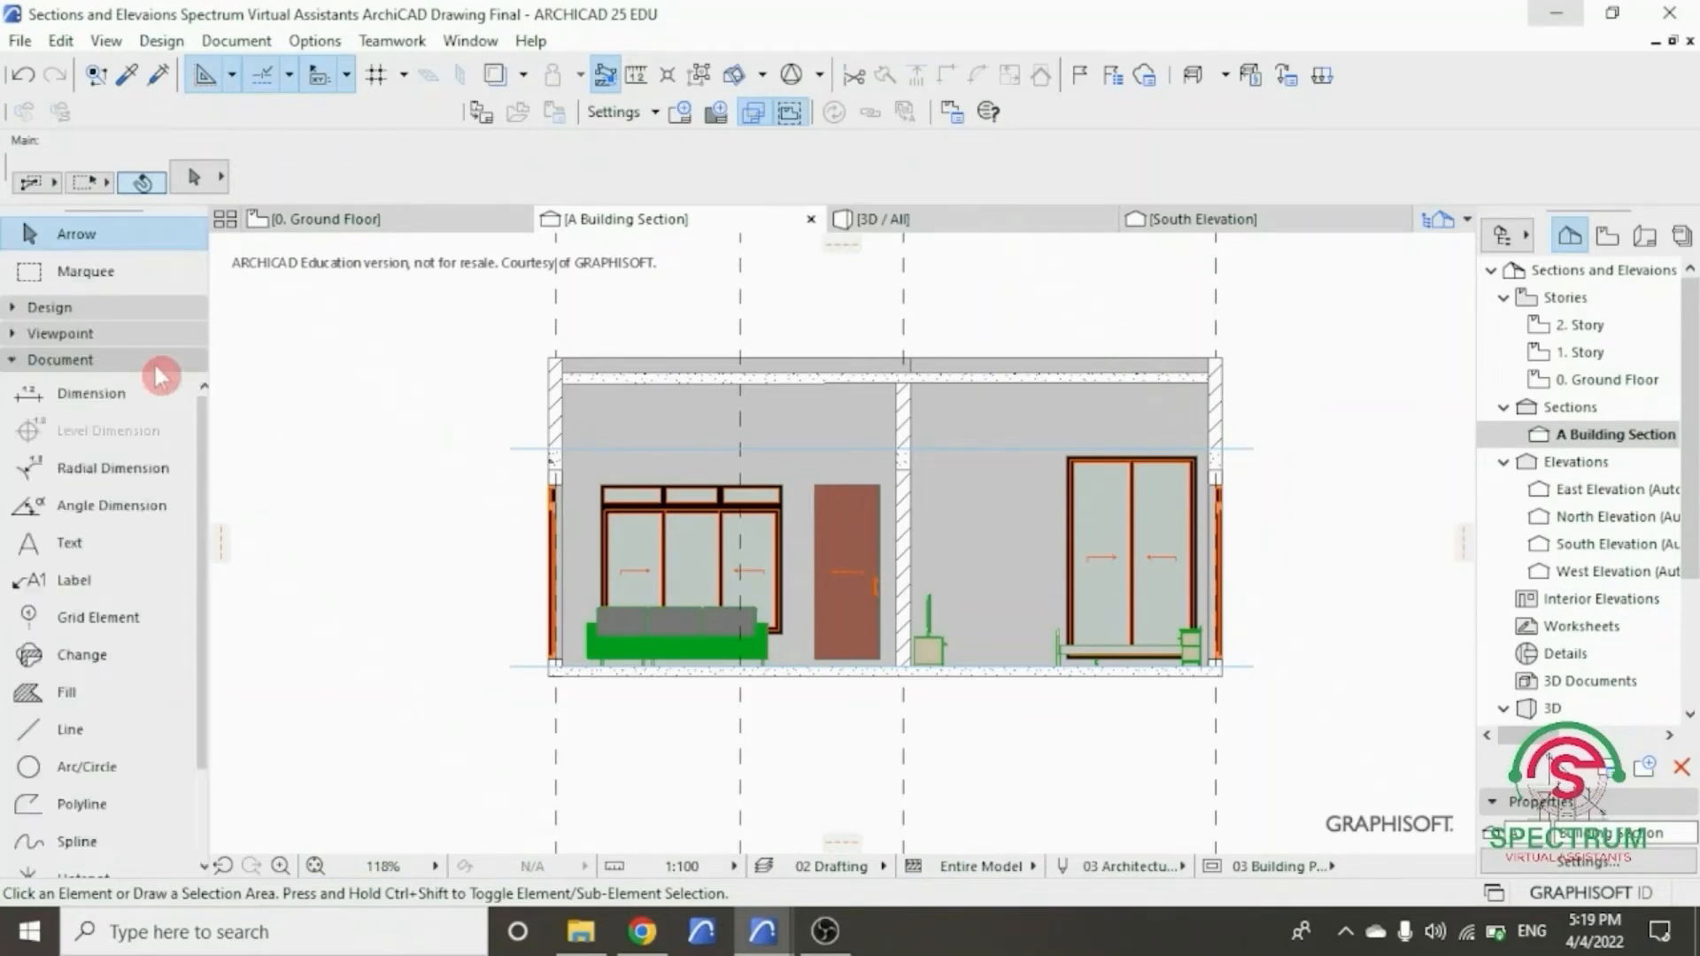
left_click(92, 731)
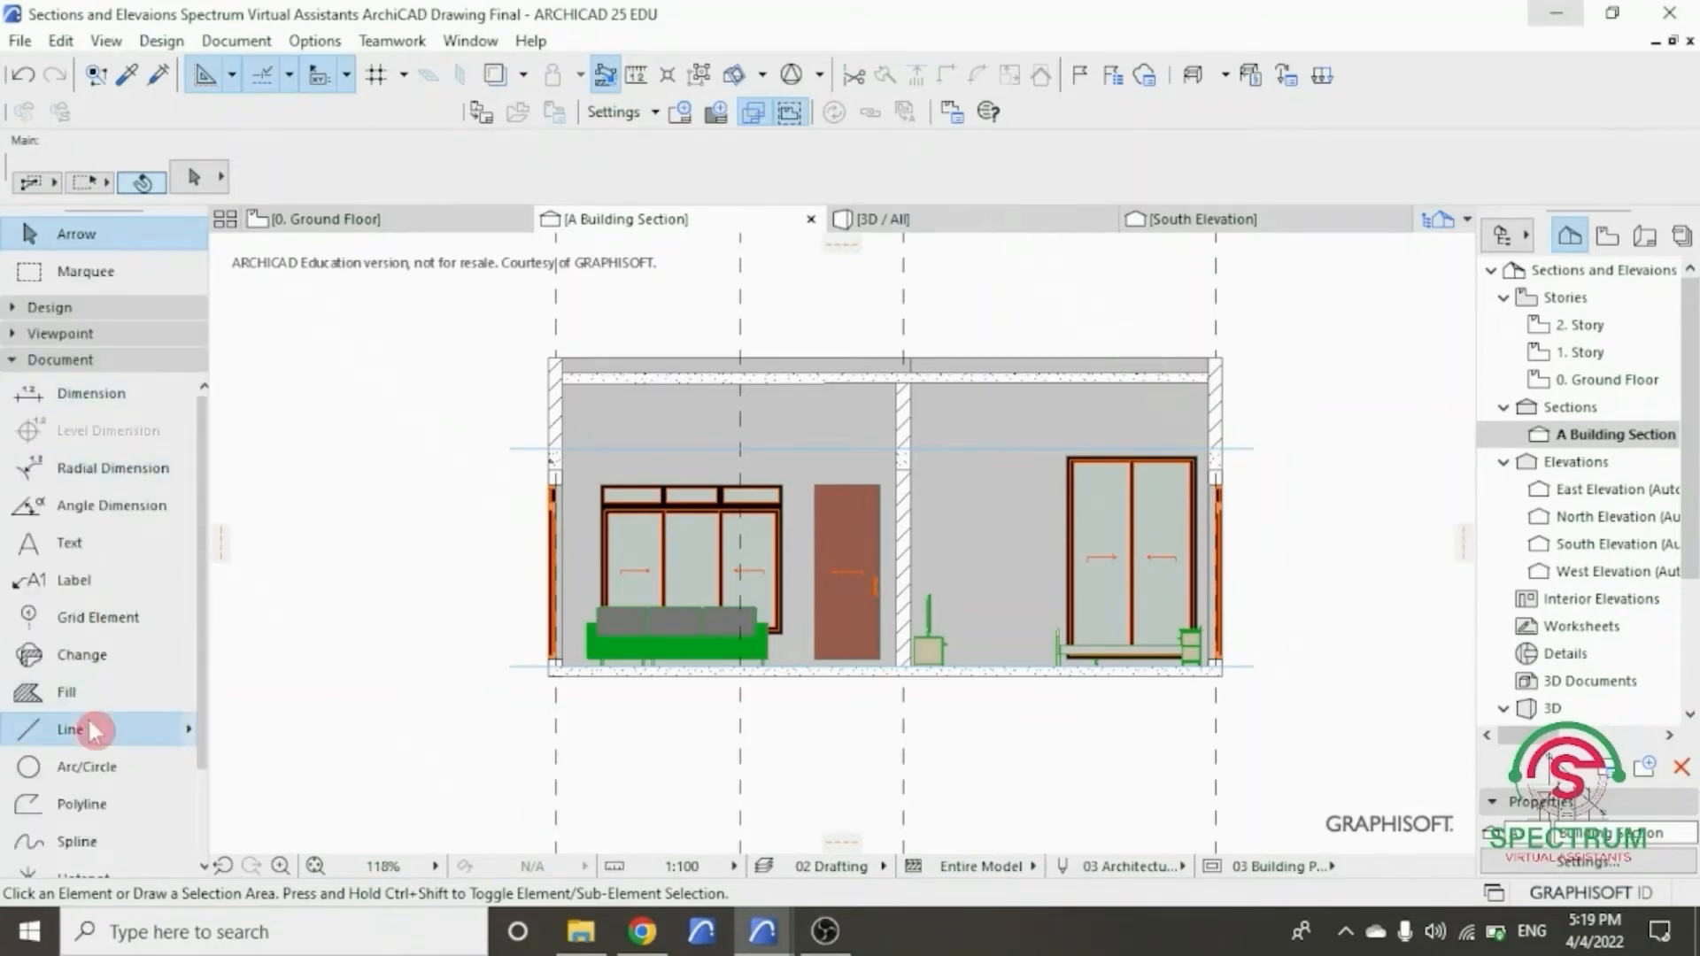
scroll(534, 712, "up", 5)
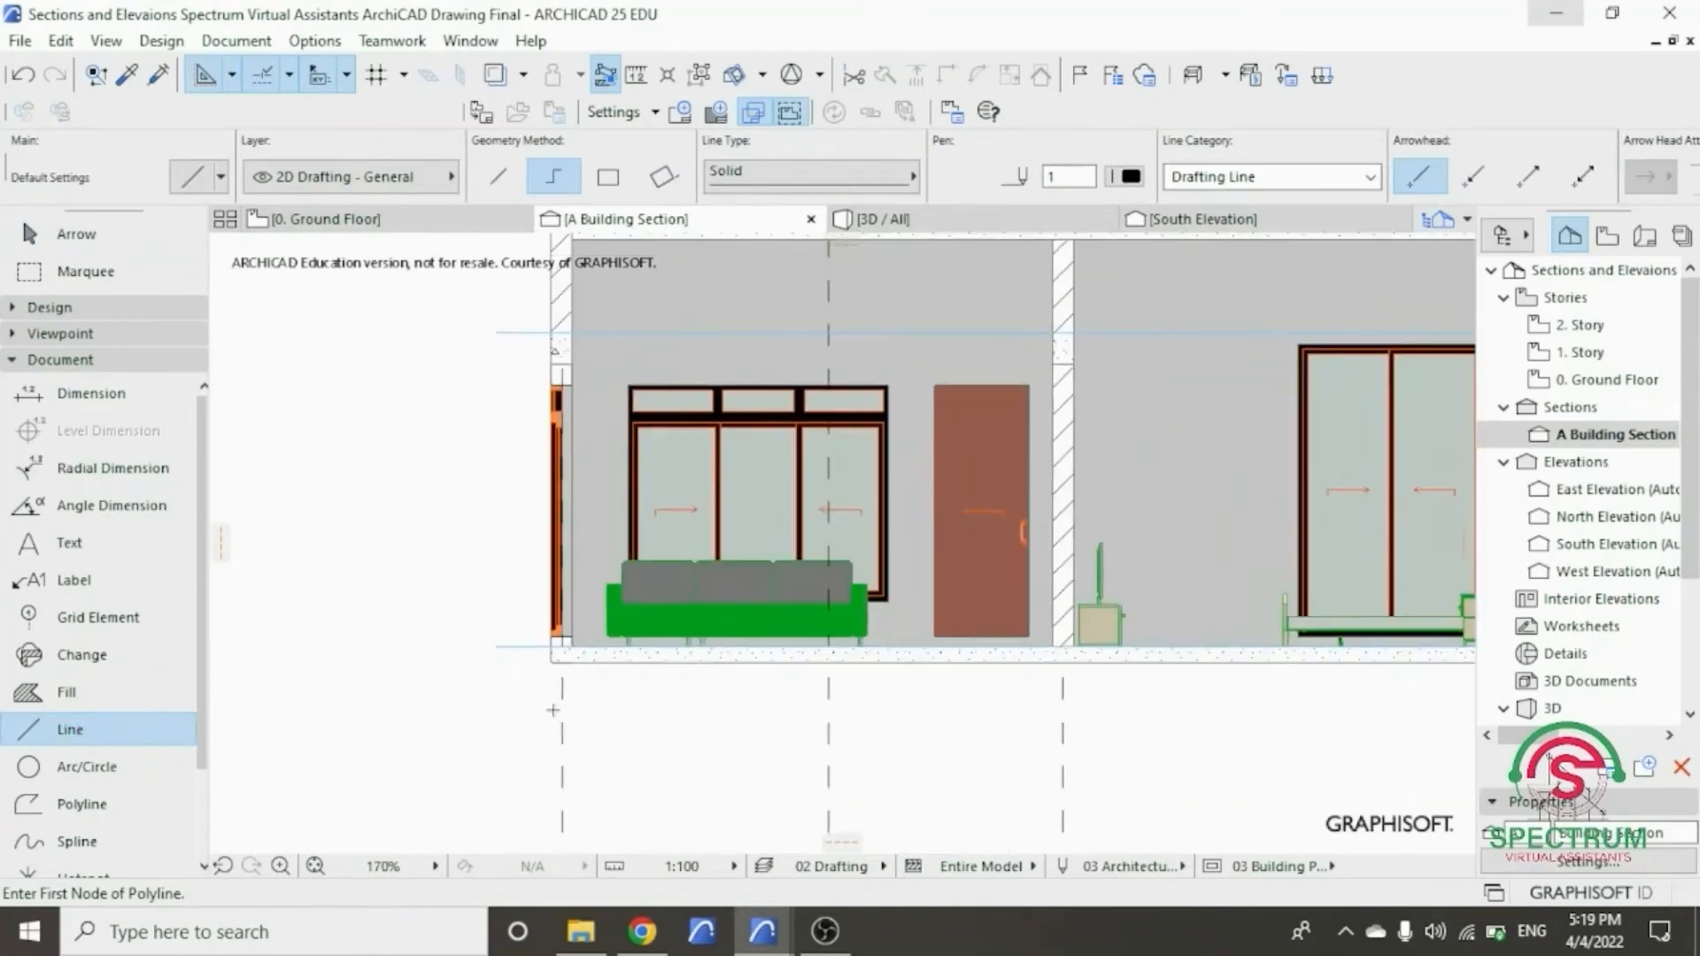
scroll(554, 605, "down", 4)
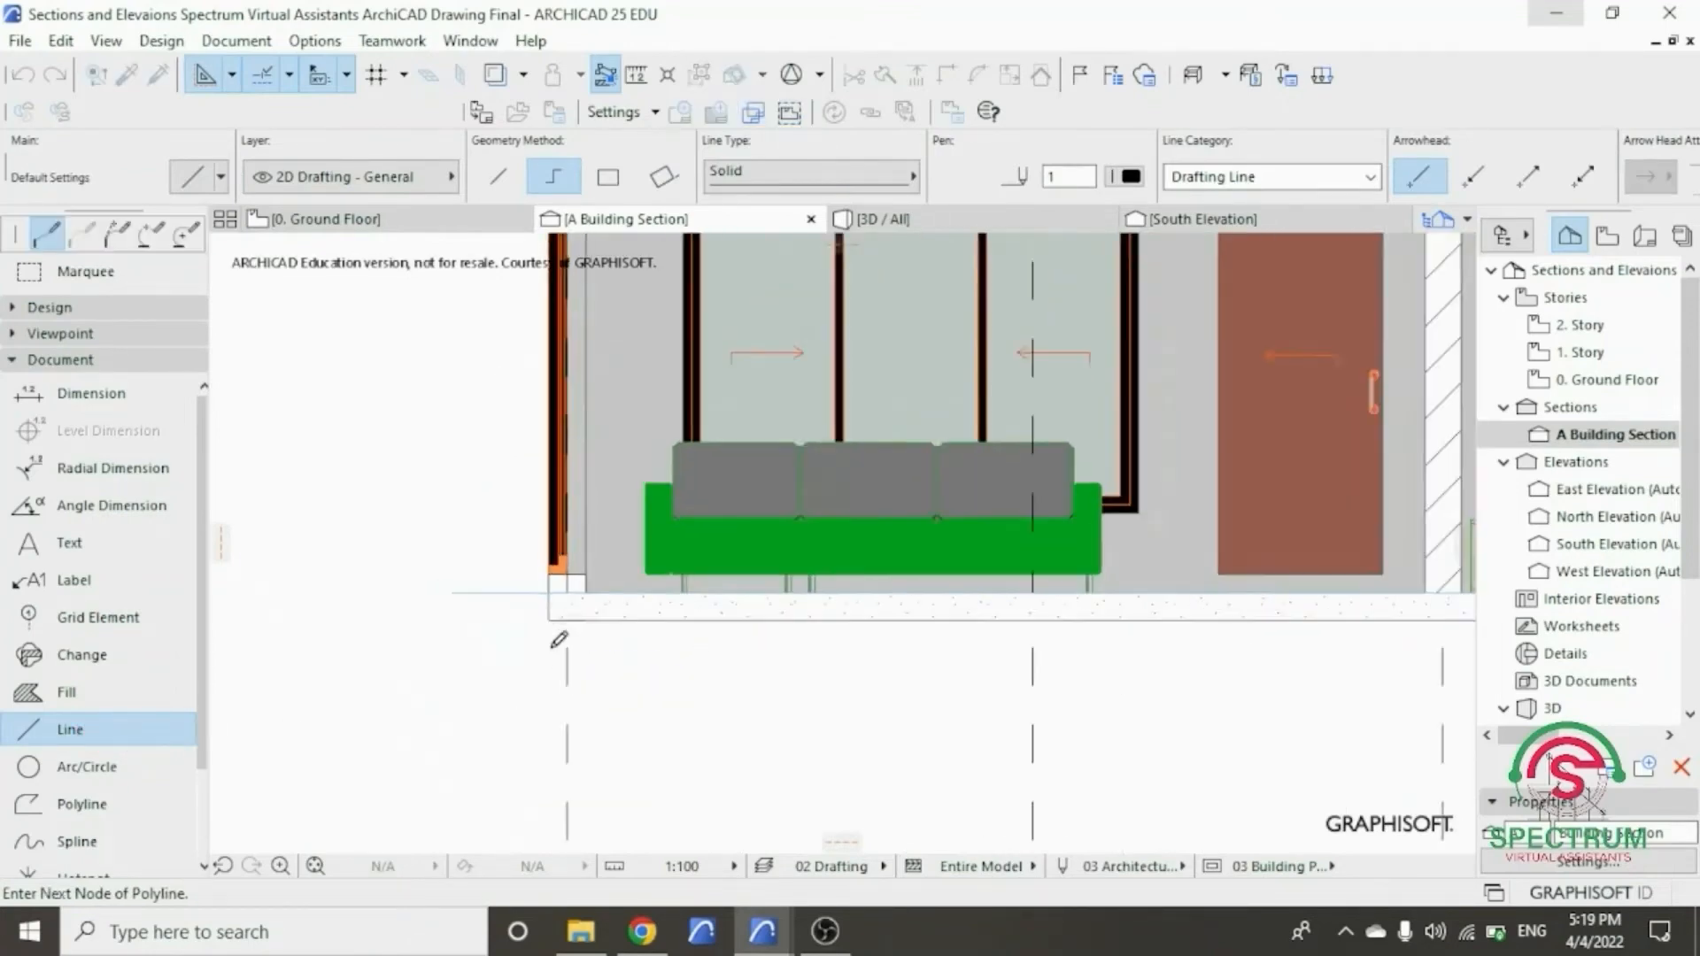
left_click(549, 635)
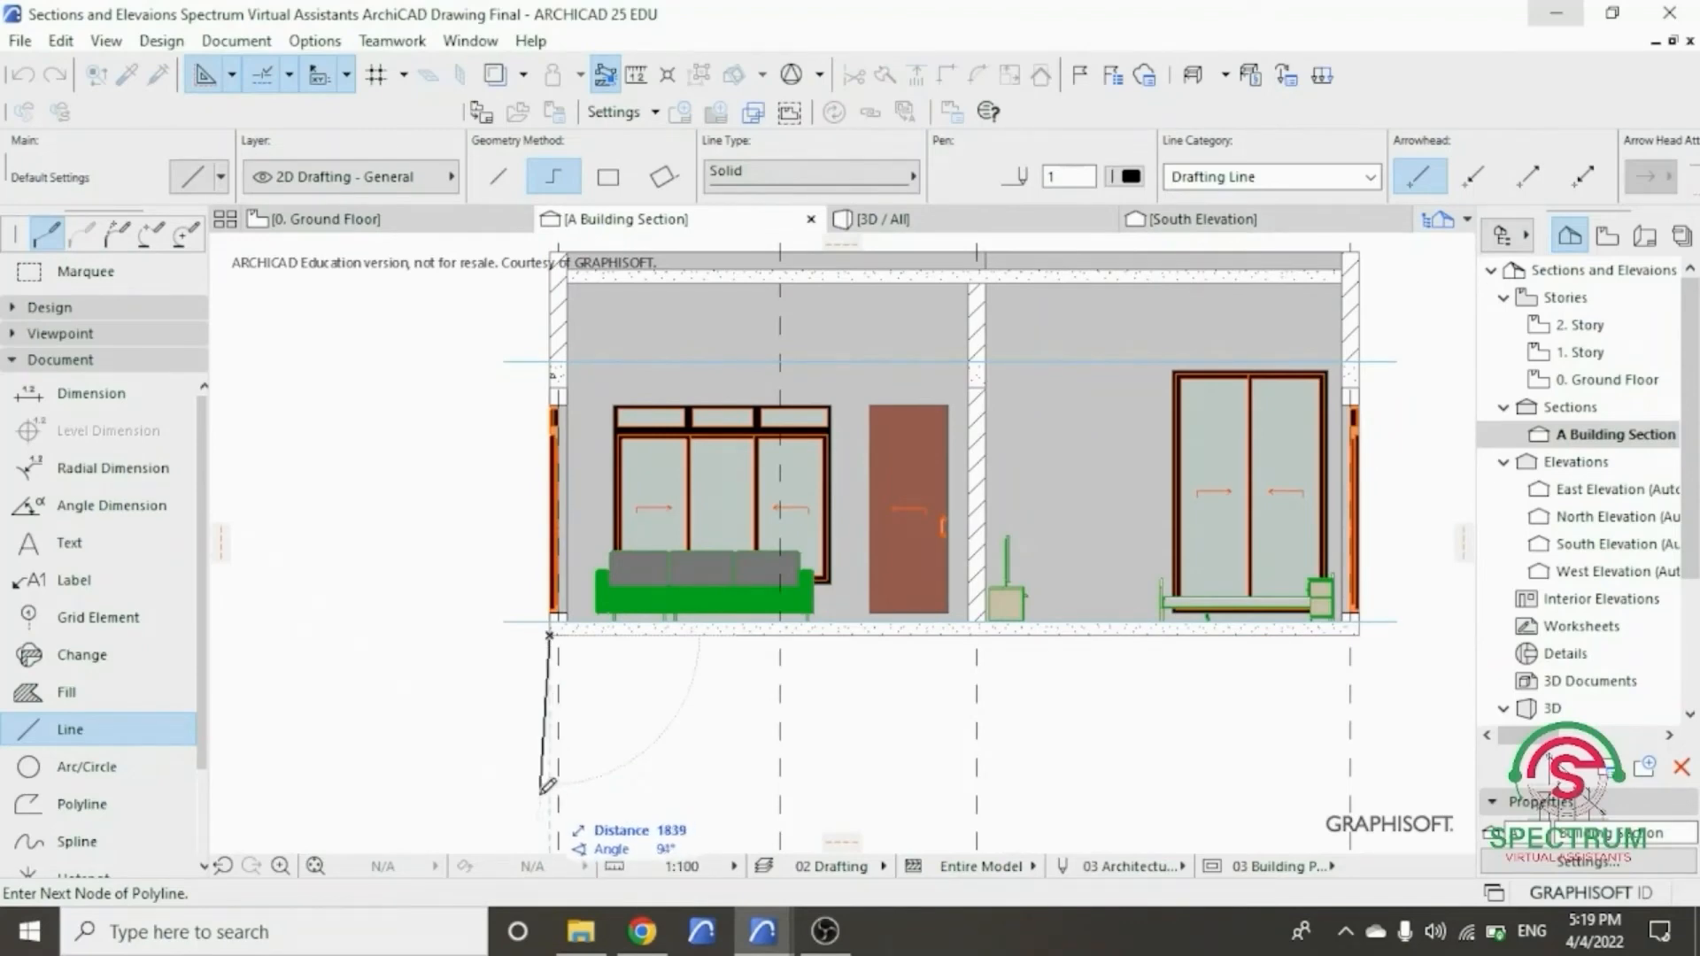
type("1200")
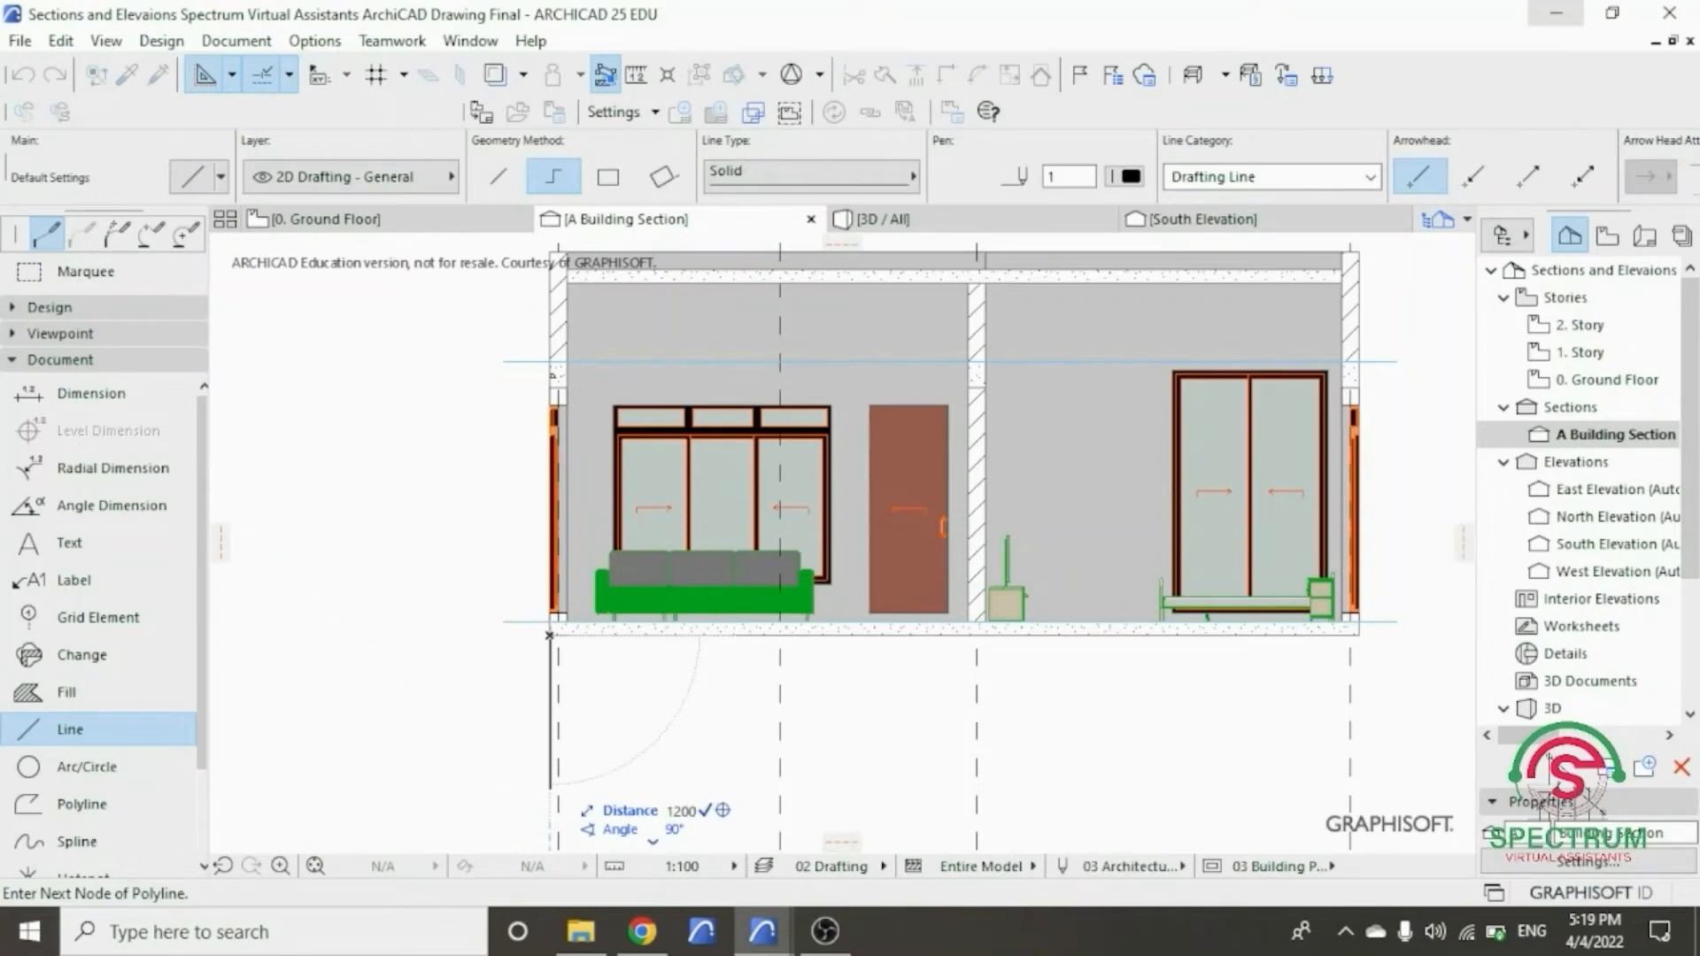
key("Return")
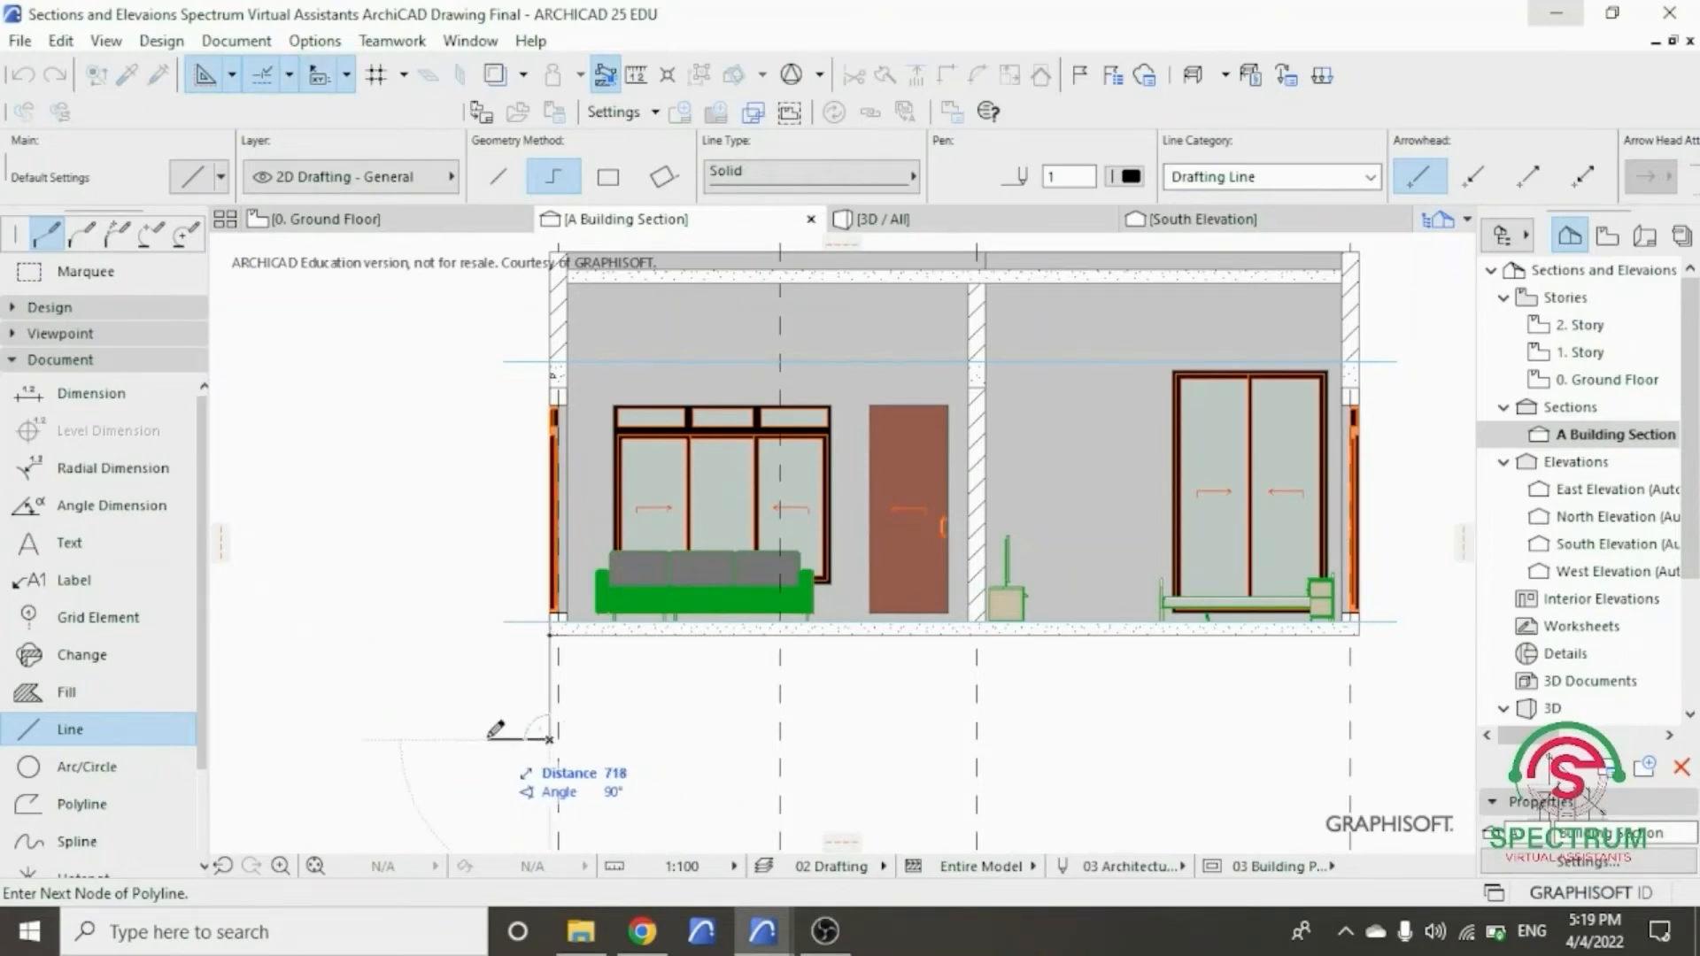
- Continue the line around the footing: 200 outward to the left, 200 down, 600 to the right and 200 up
scroll(497, 731, "up", 4)
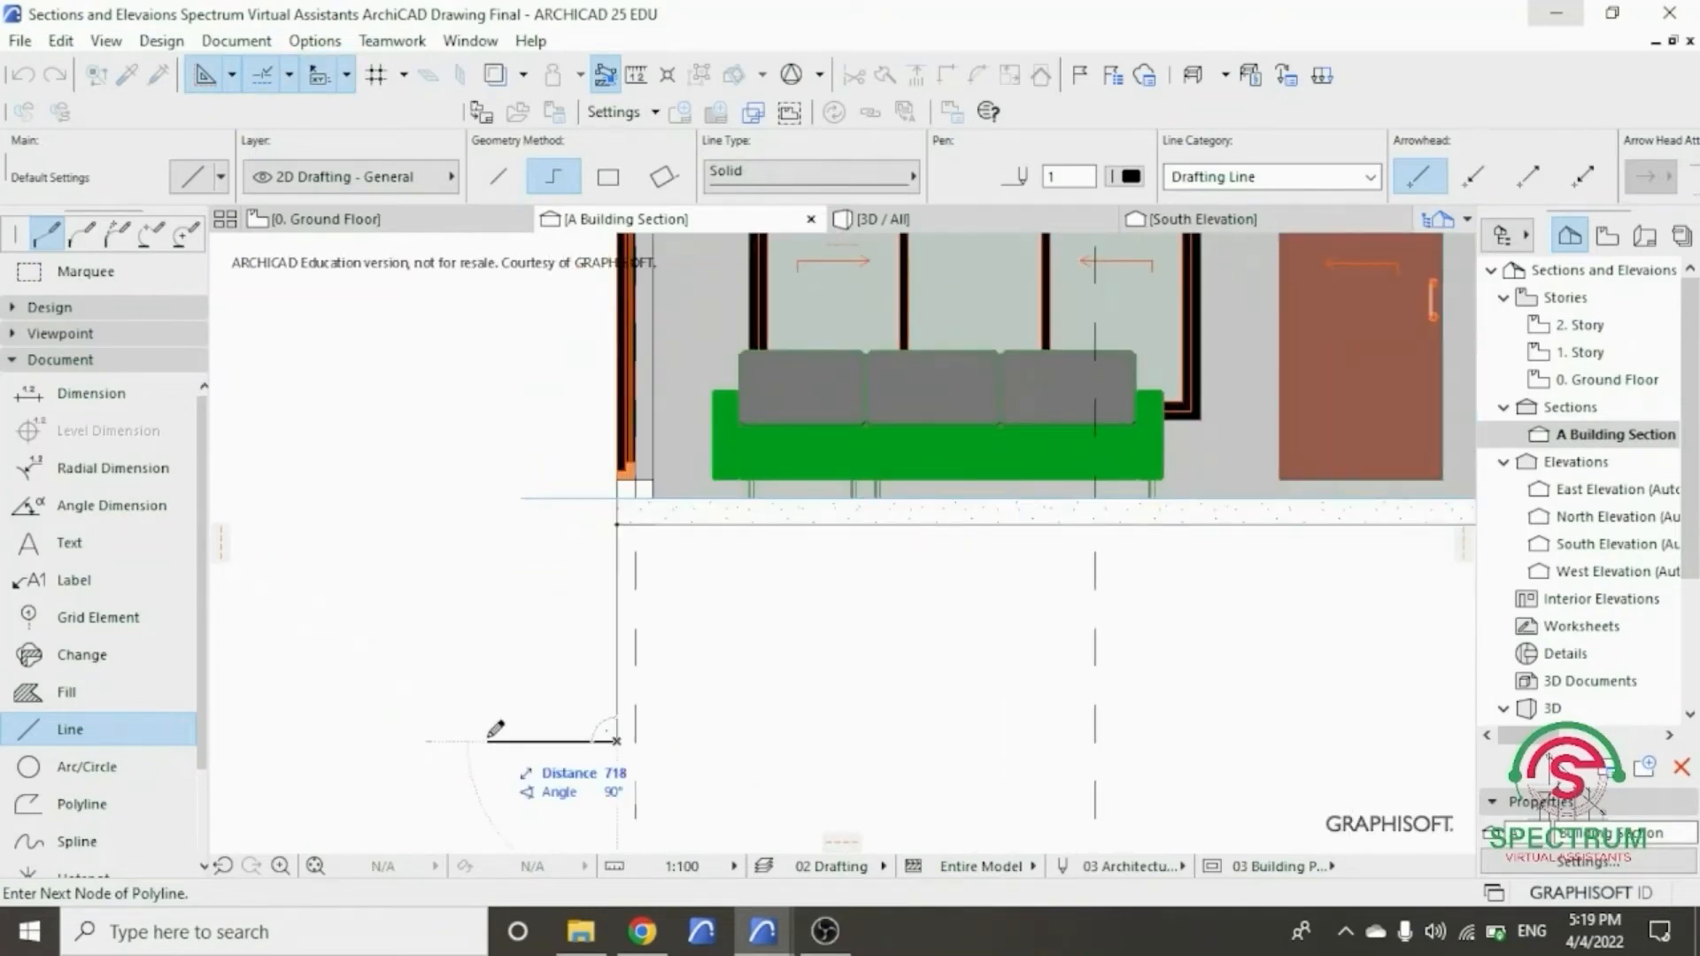
type("2")
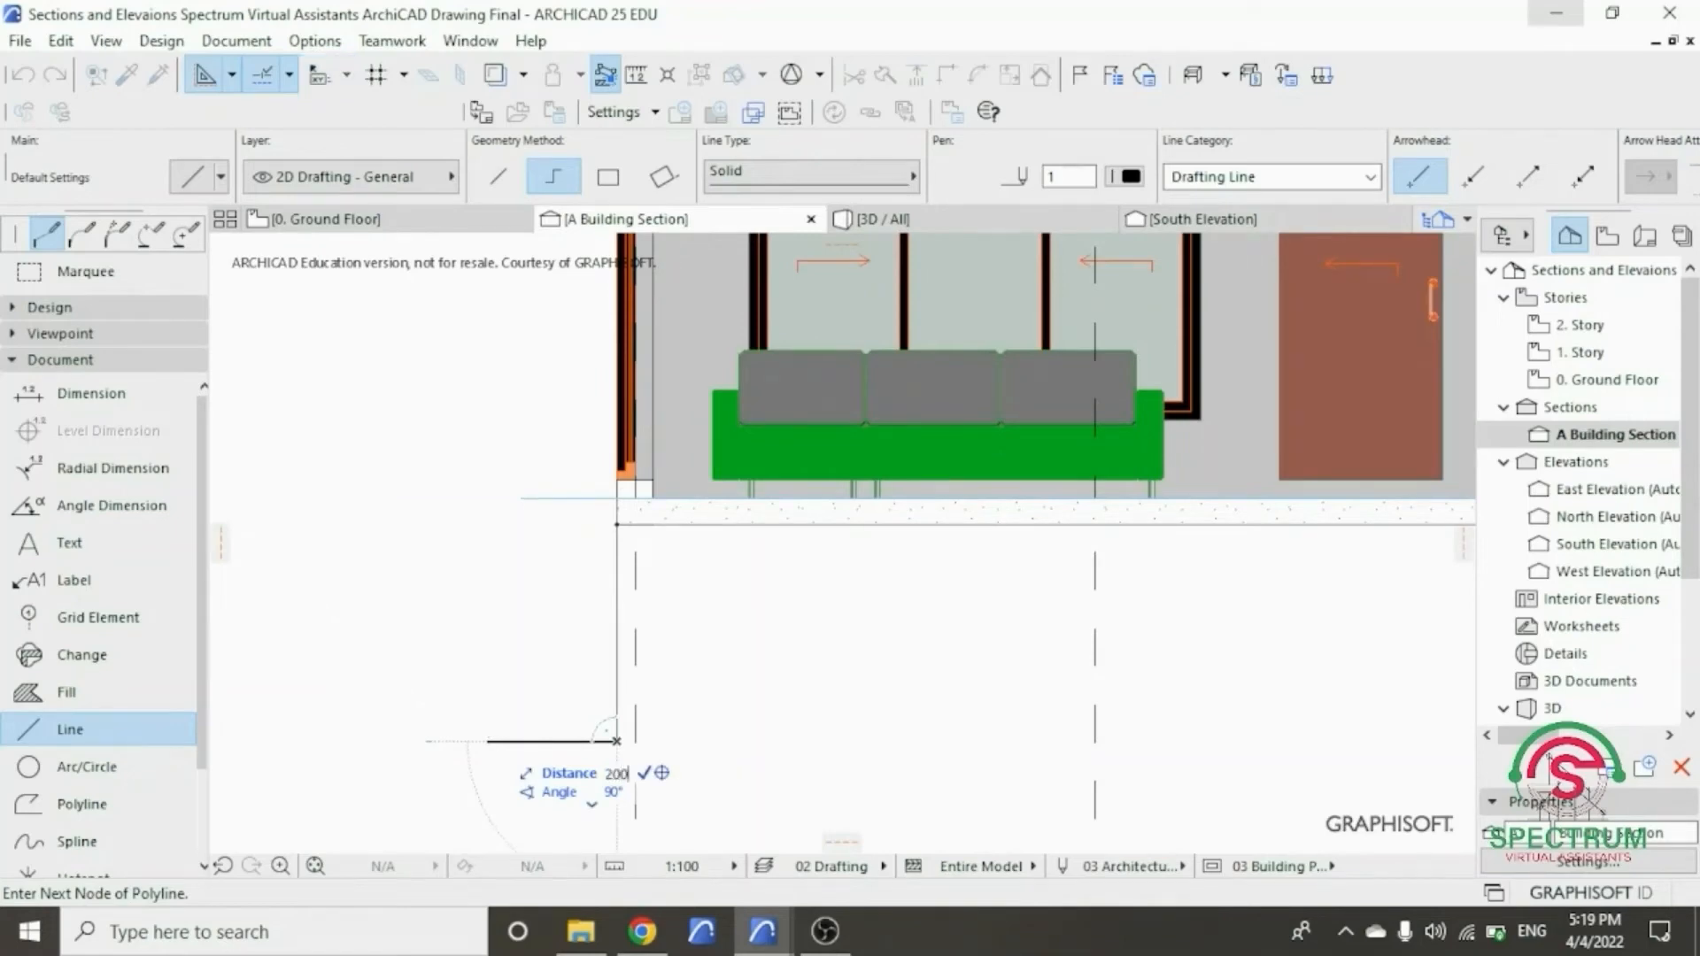
type("00")
key("Return")
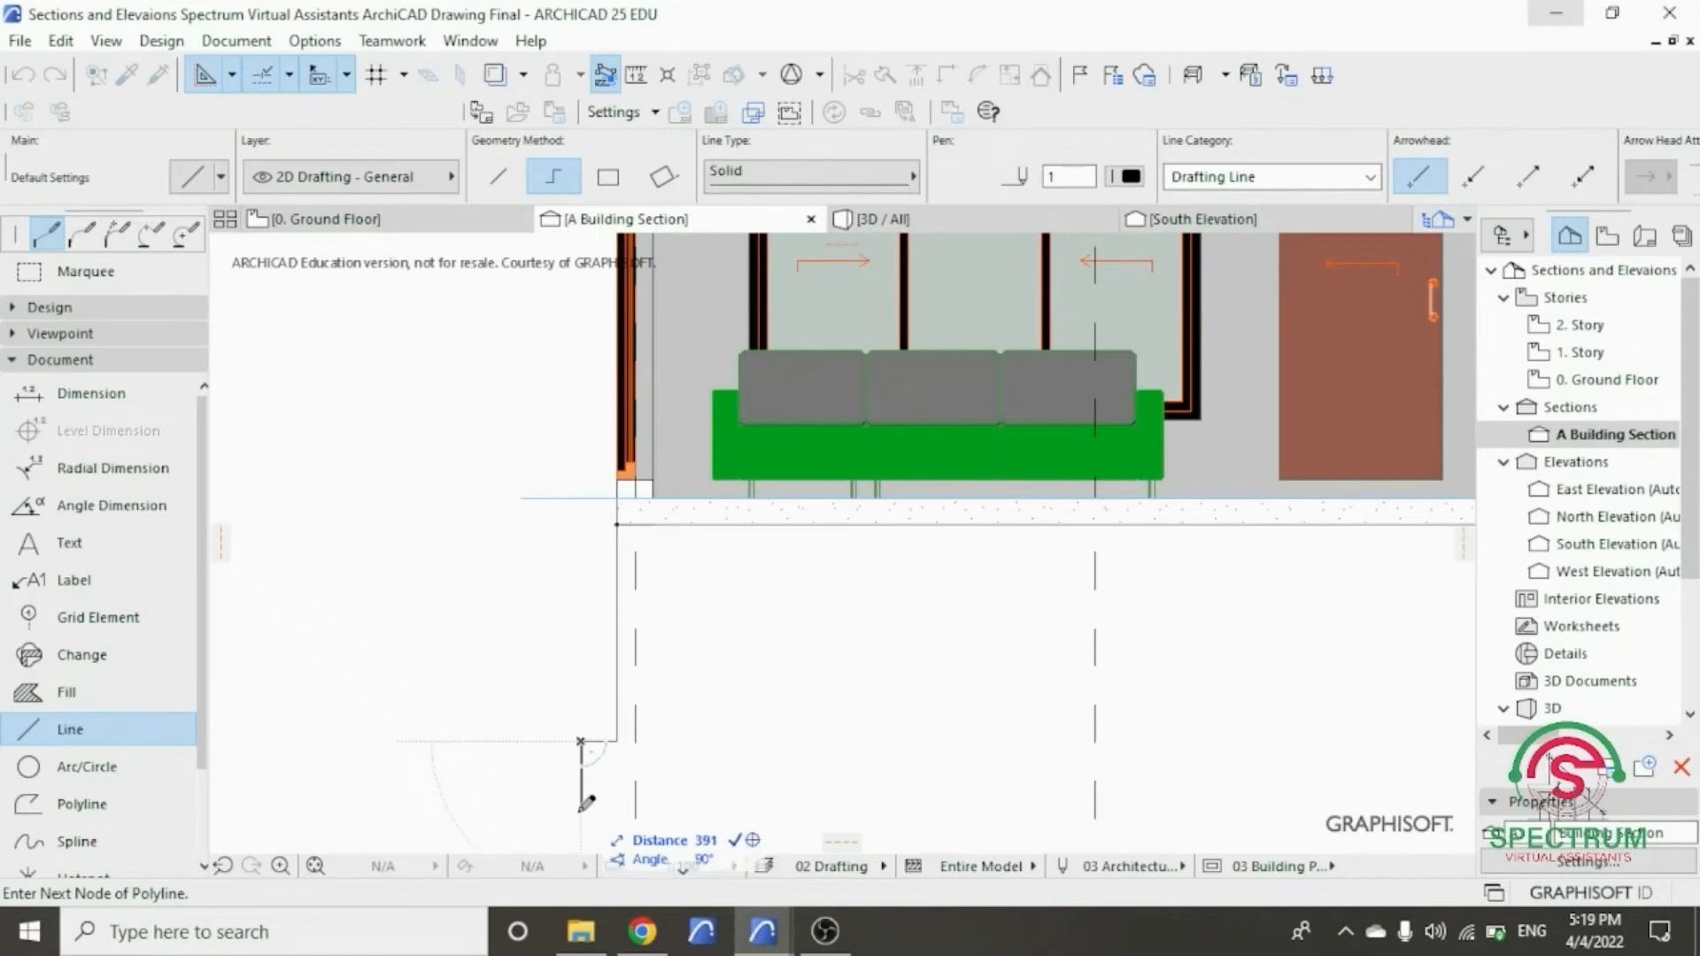
type("200")
key("Return")
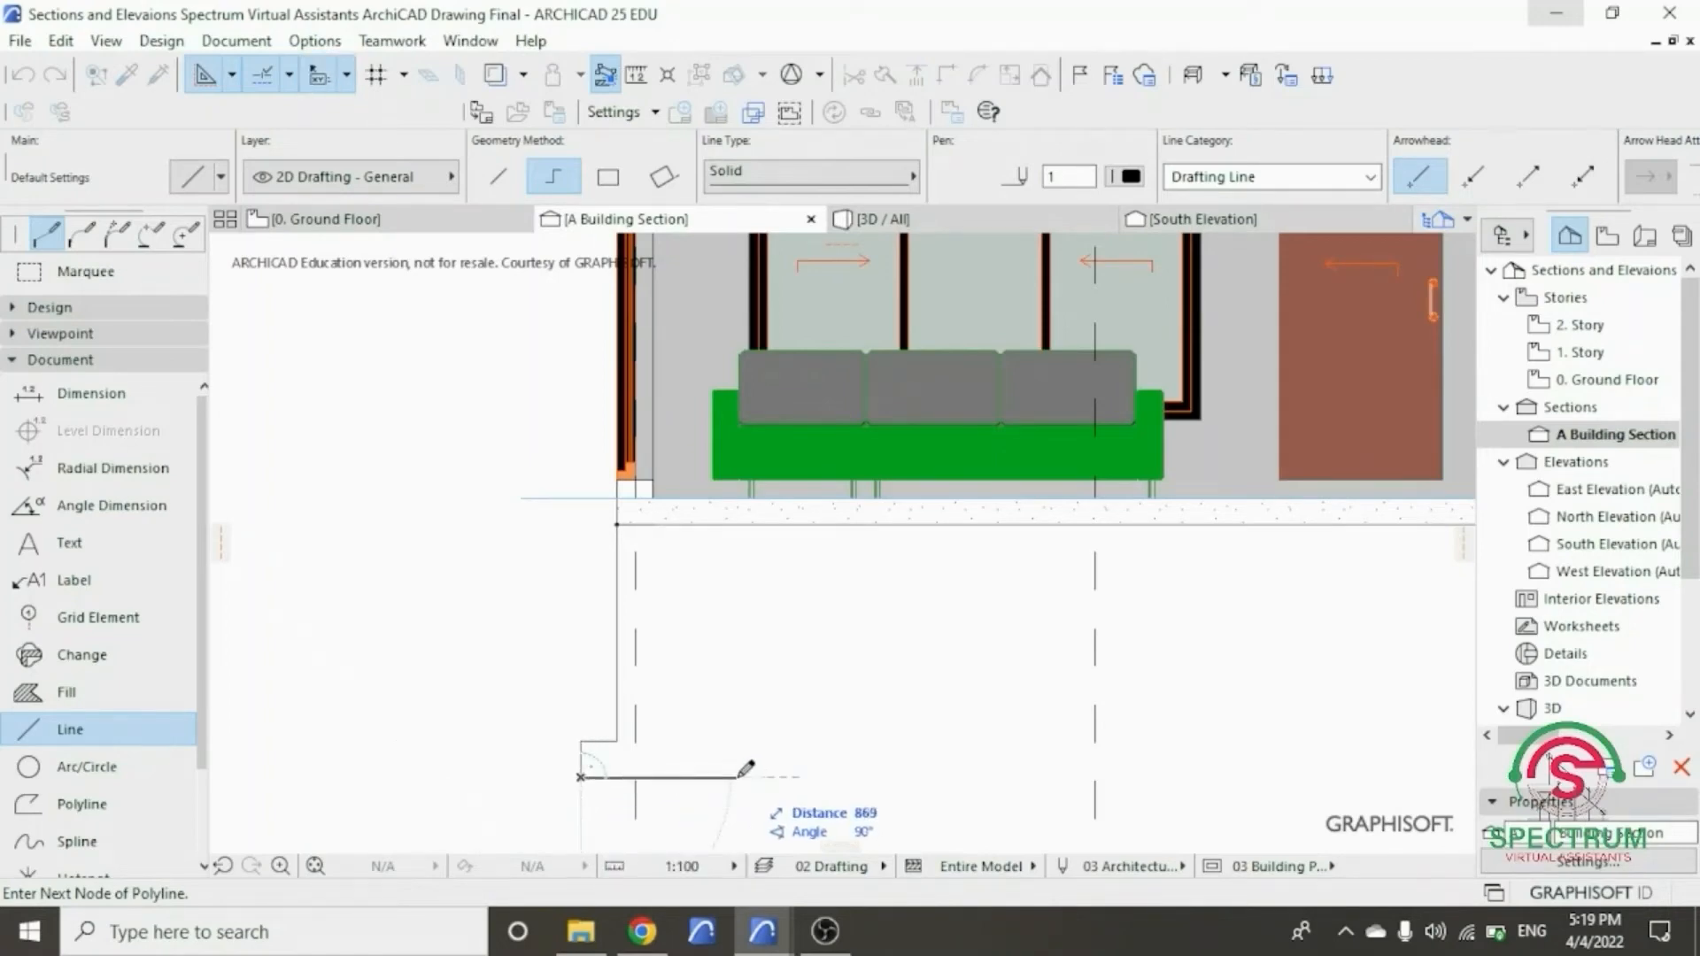
type("600")
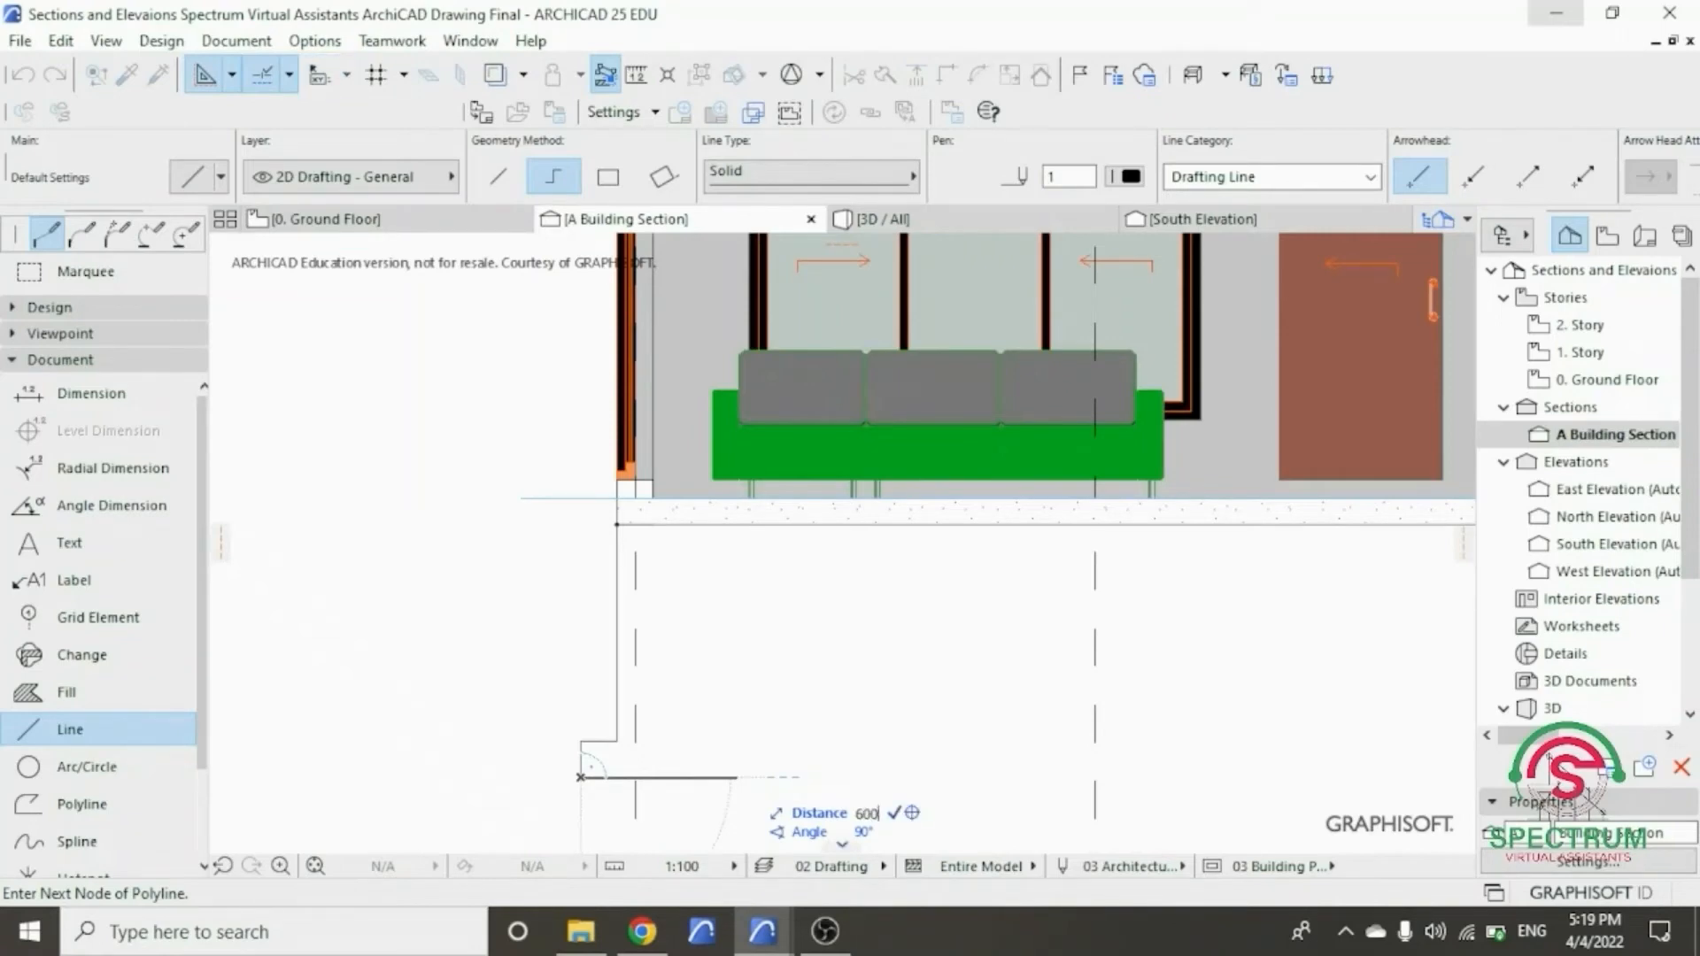
key("Return")
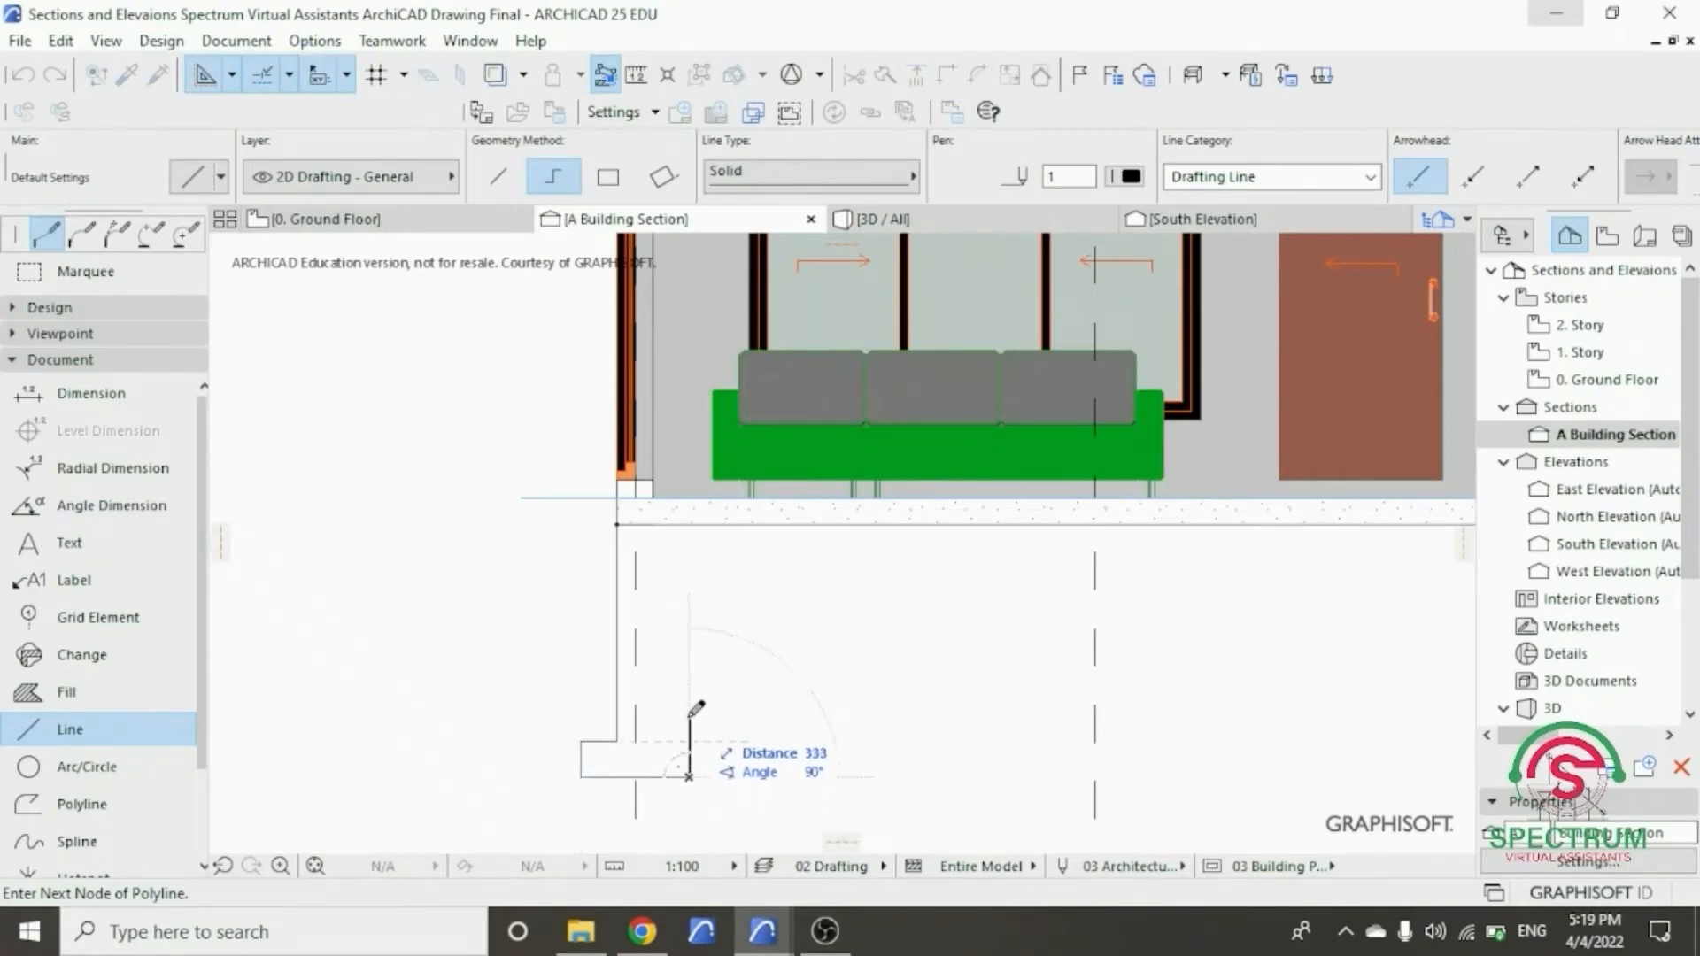
type("200")
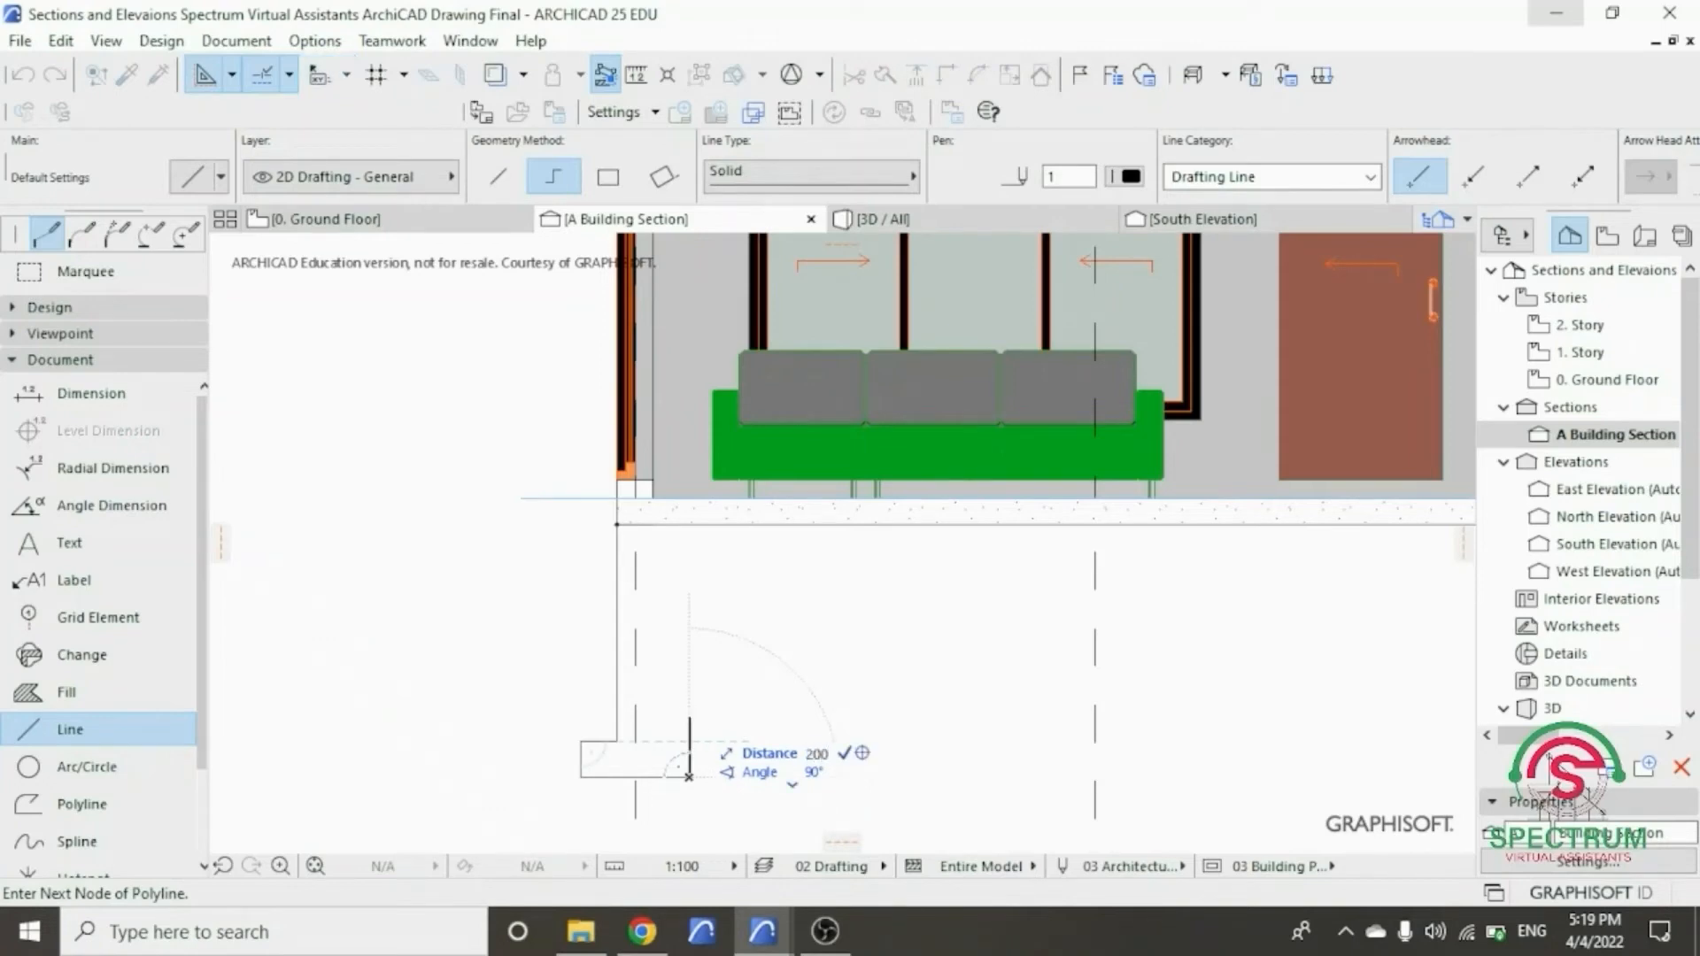
key("Return")
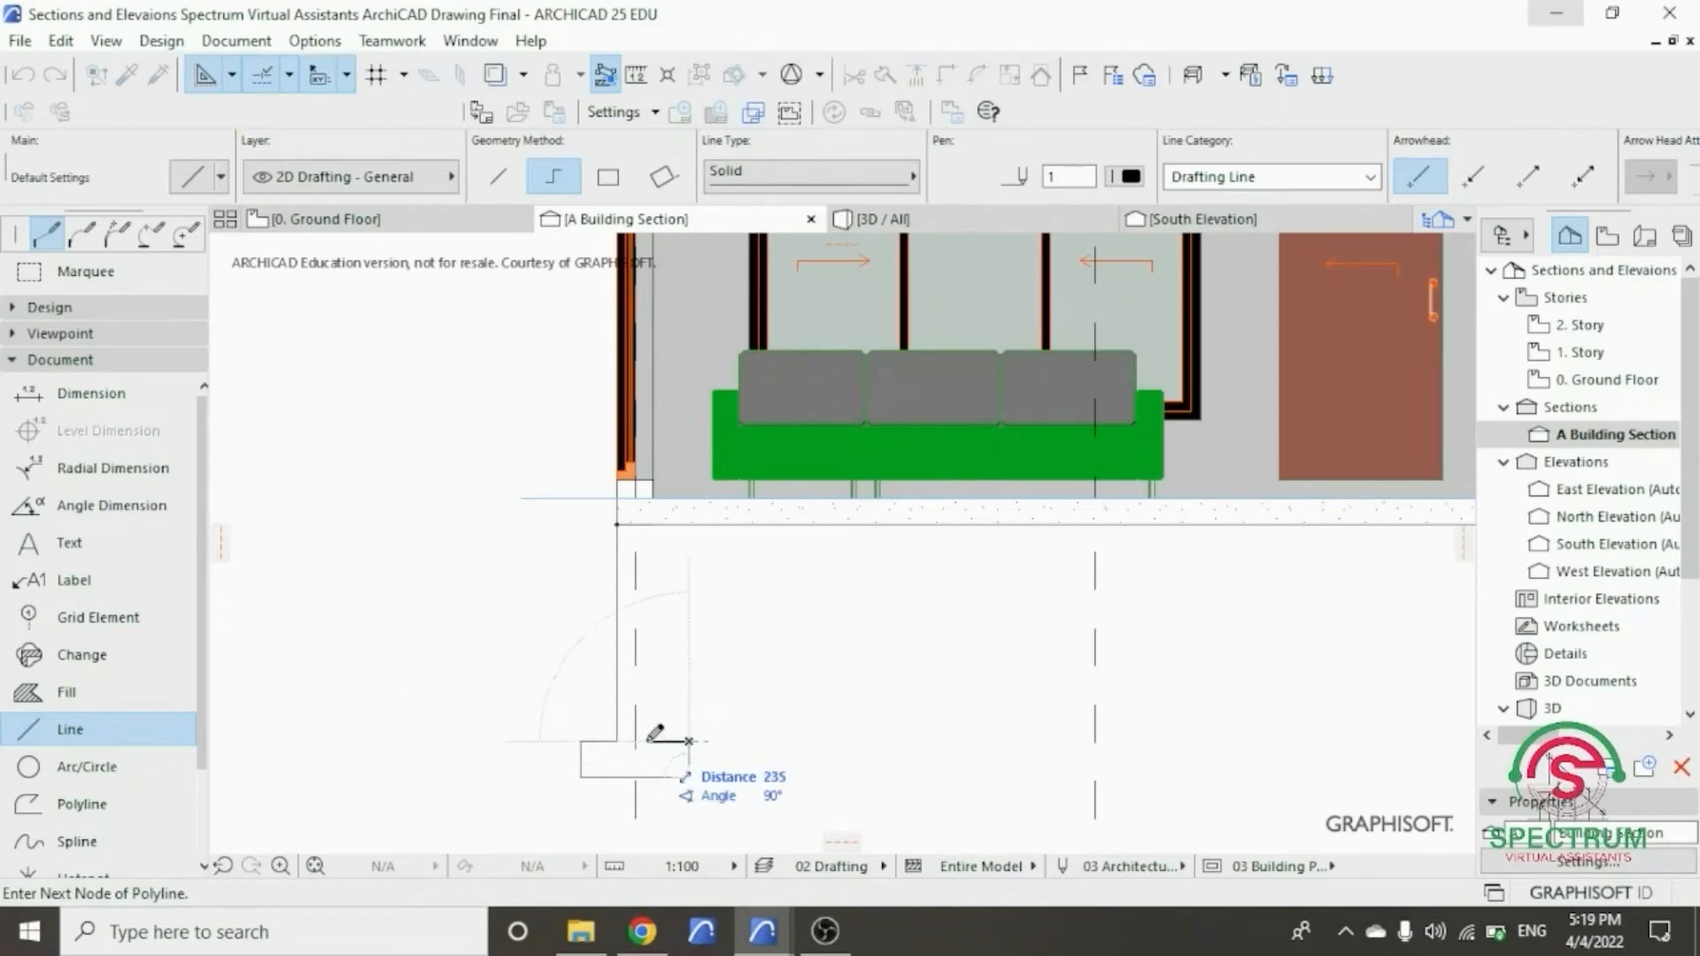
- Continue the outline 200 inward and 1200 up to the slab's underside, and close it at its starting point
type("200")
key("Return")
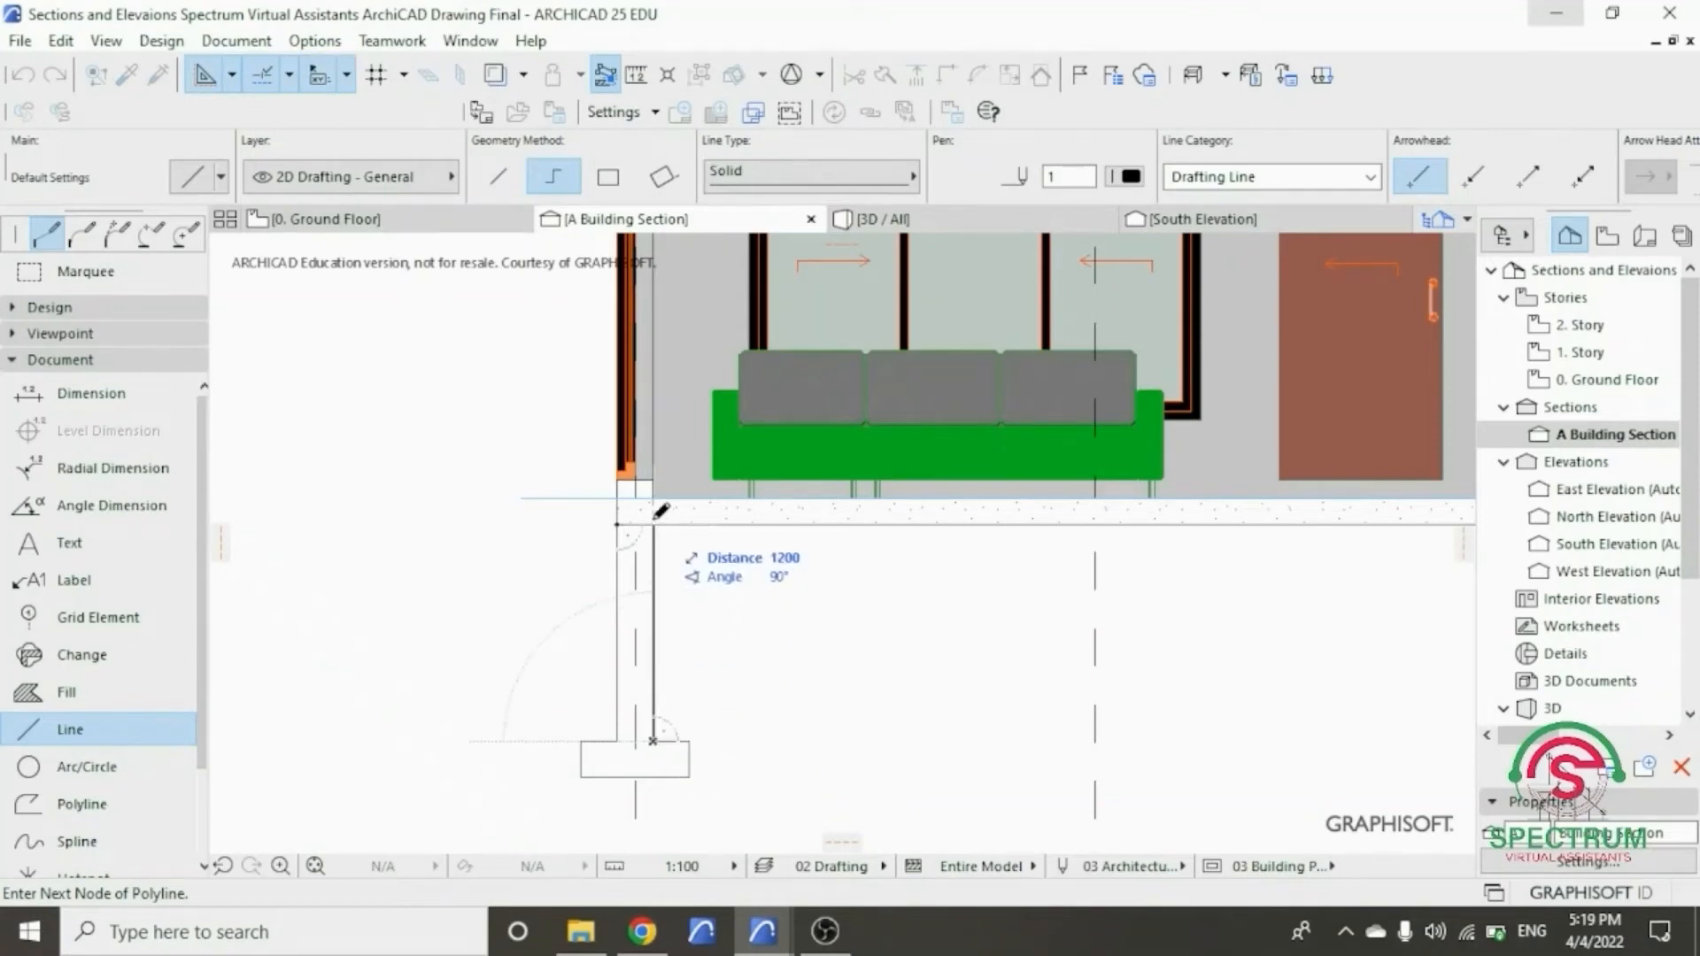
type("12")
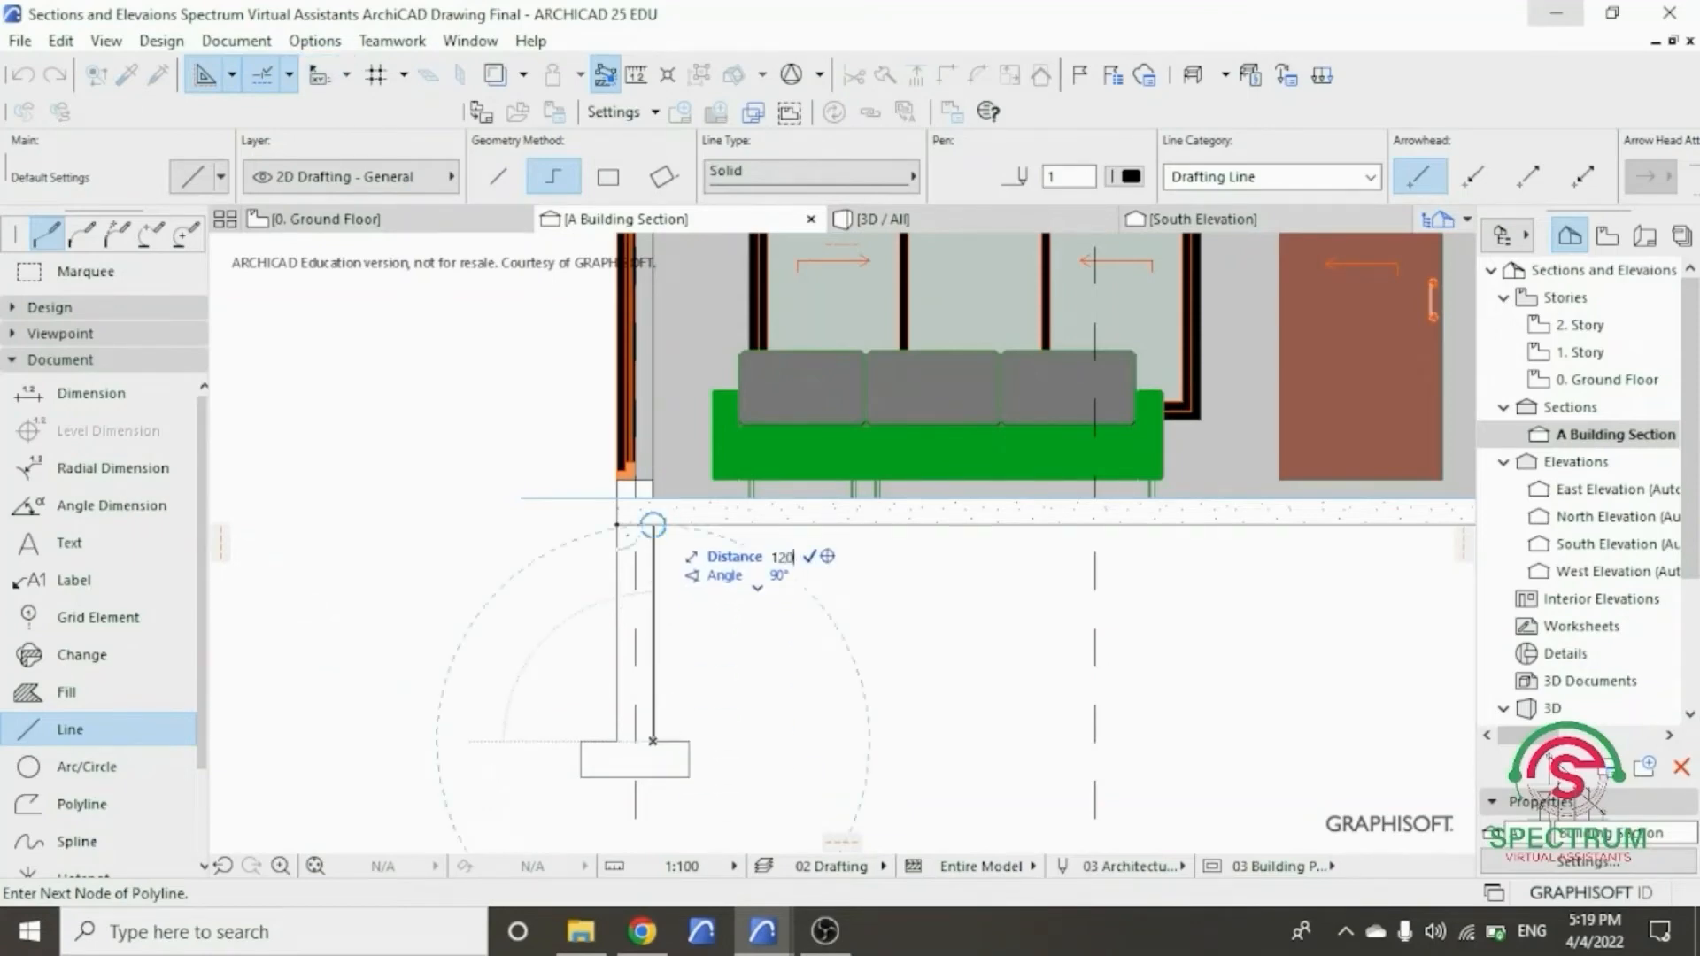
key("Return")
left_click(620, 524)
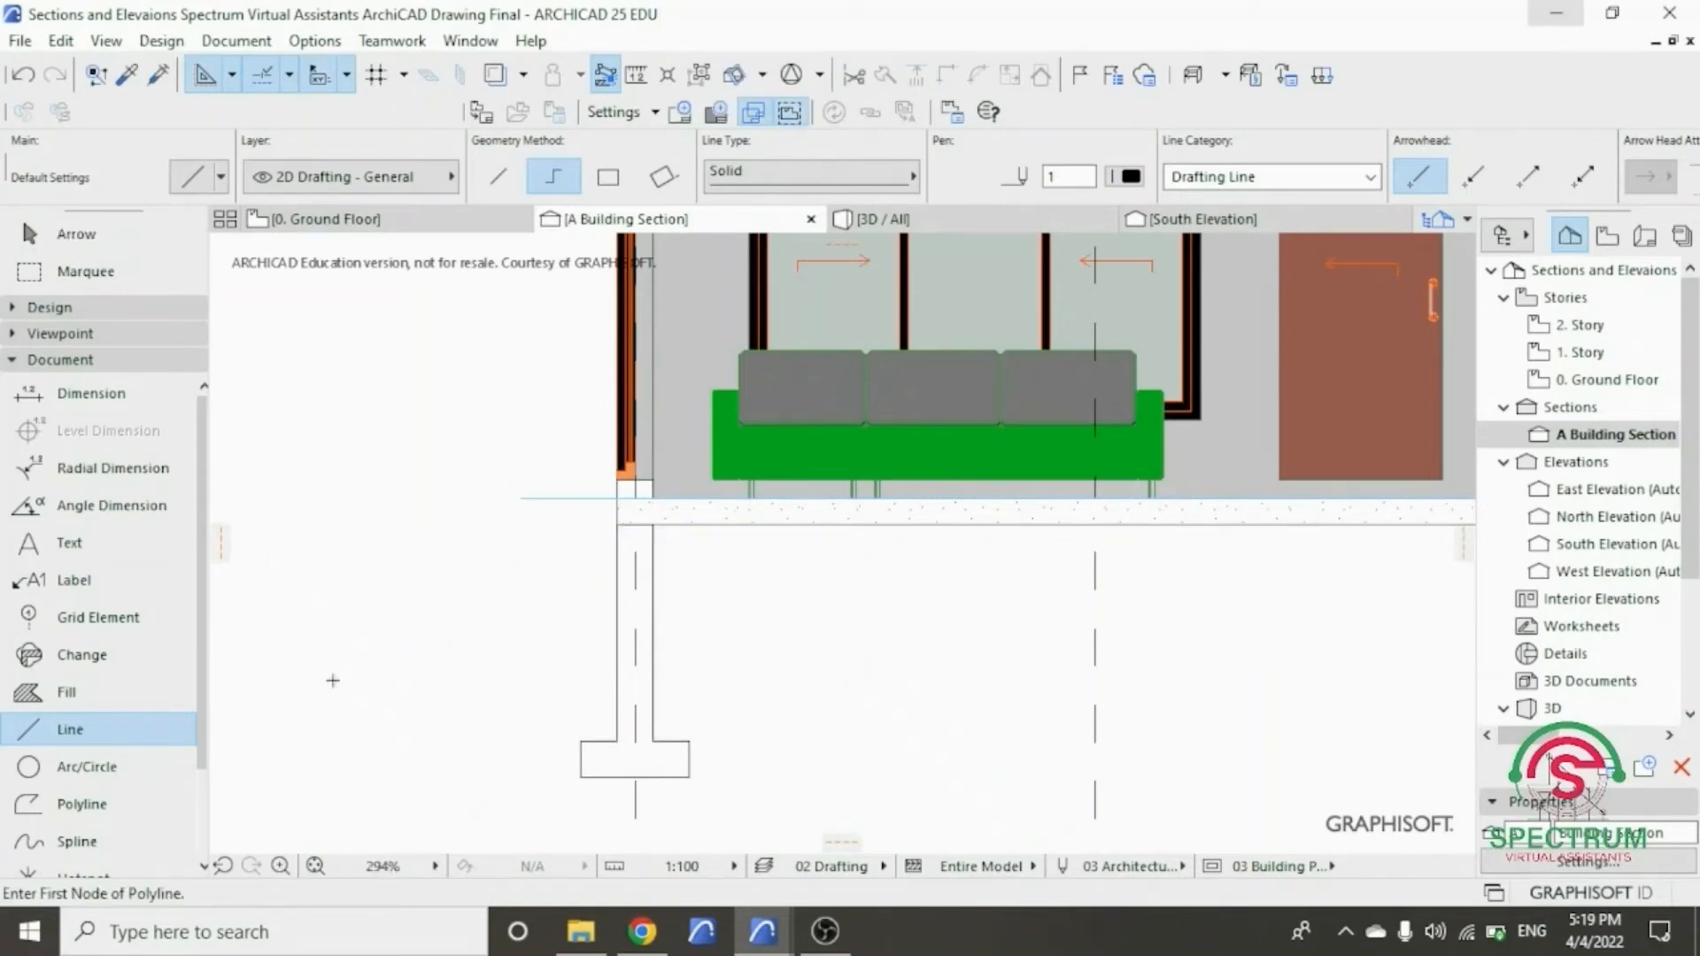
- Select all lines of the foundation outline and ungroup them
scroll(385, 720, "down", 2)
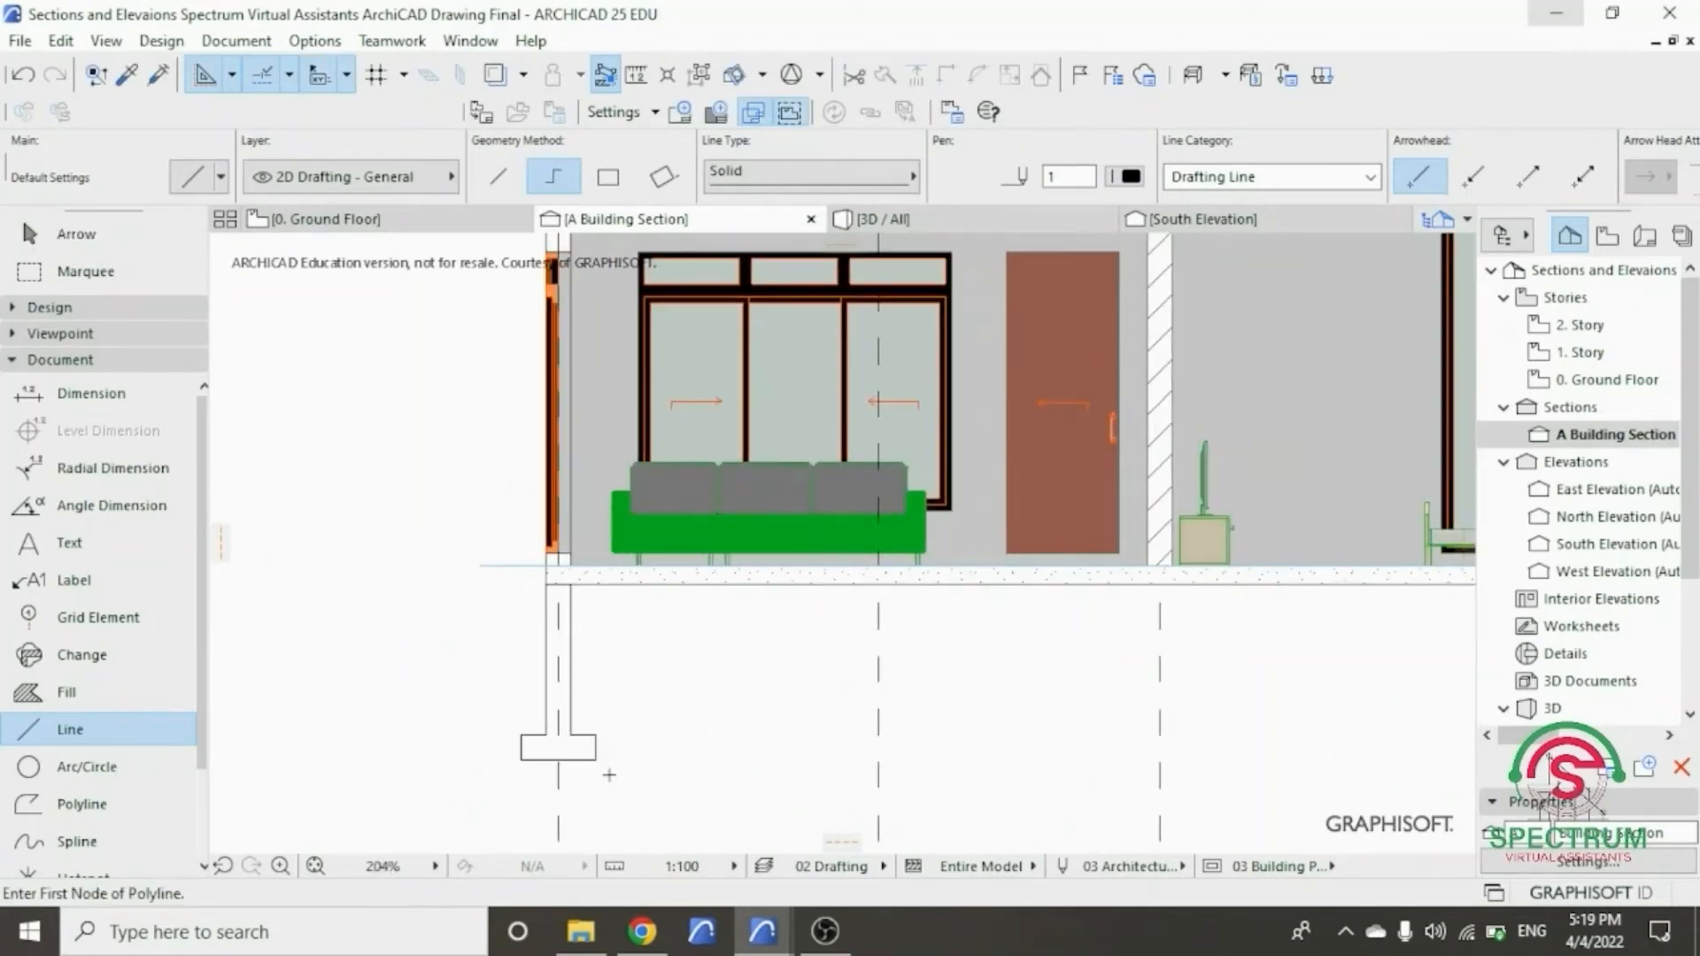
key("Escape")
left_click_drag(609, 772, 576, 690)
left_click(613, 711)
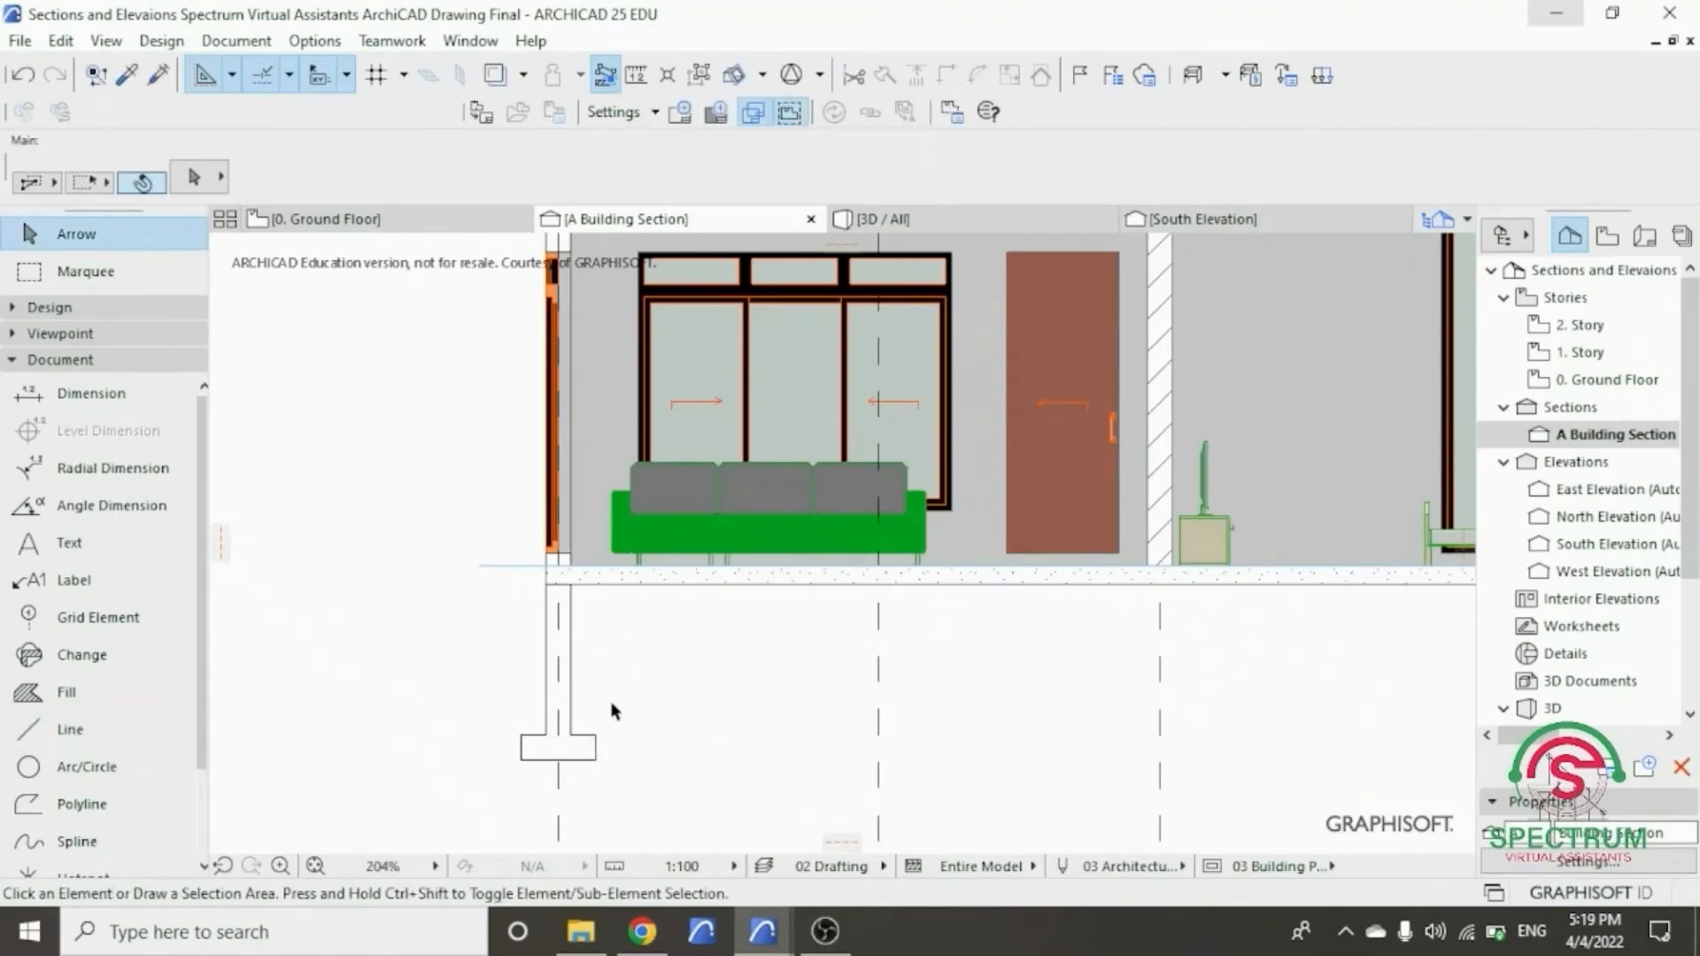
right_click(662, 635)
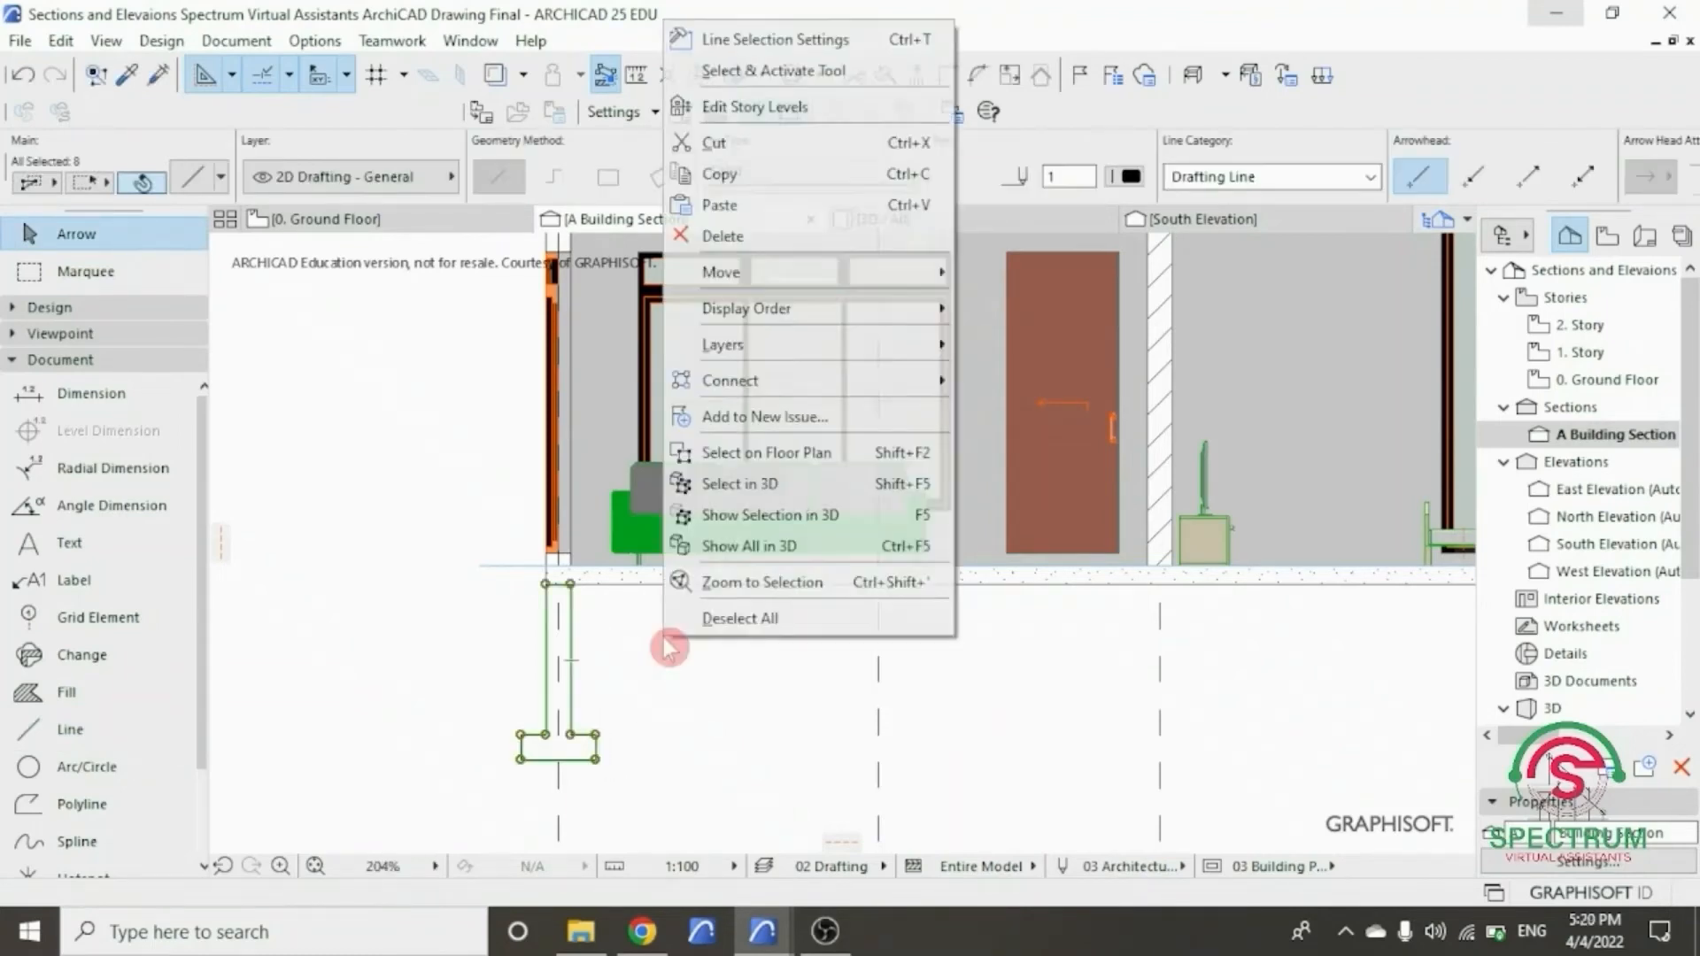
left_click(661, 681)
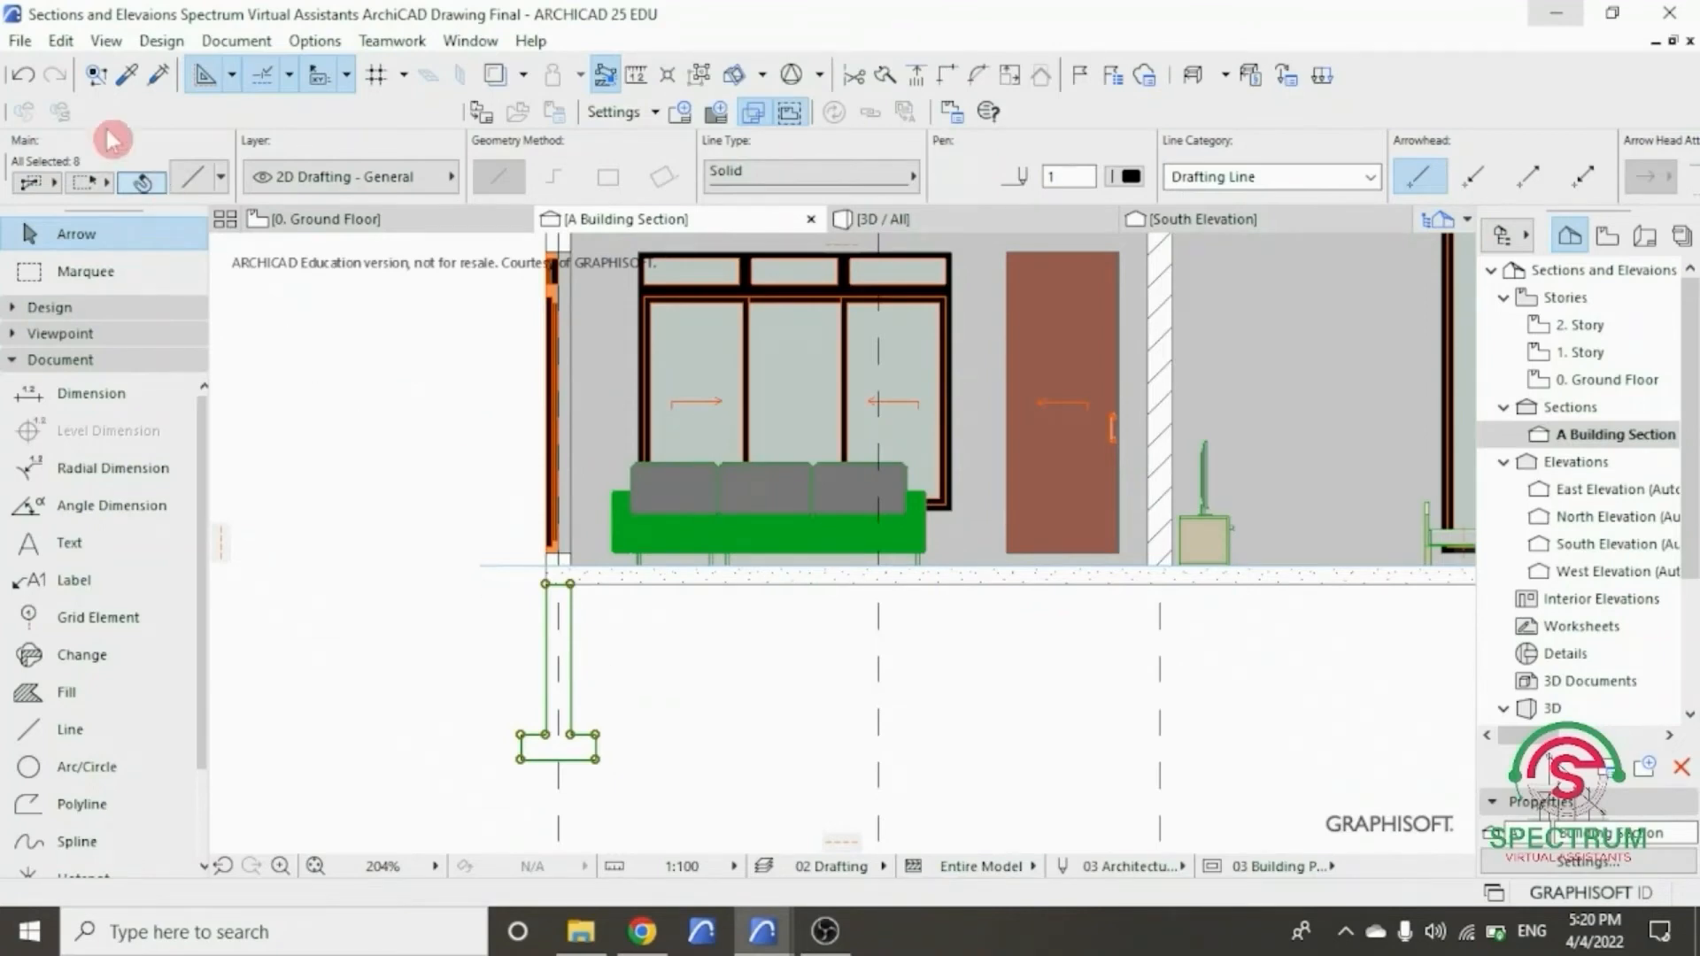
left_click(61, 41)
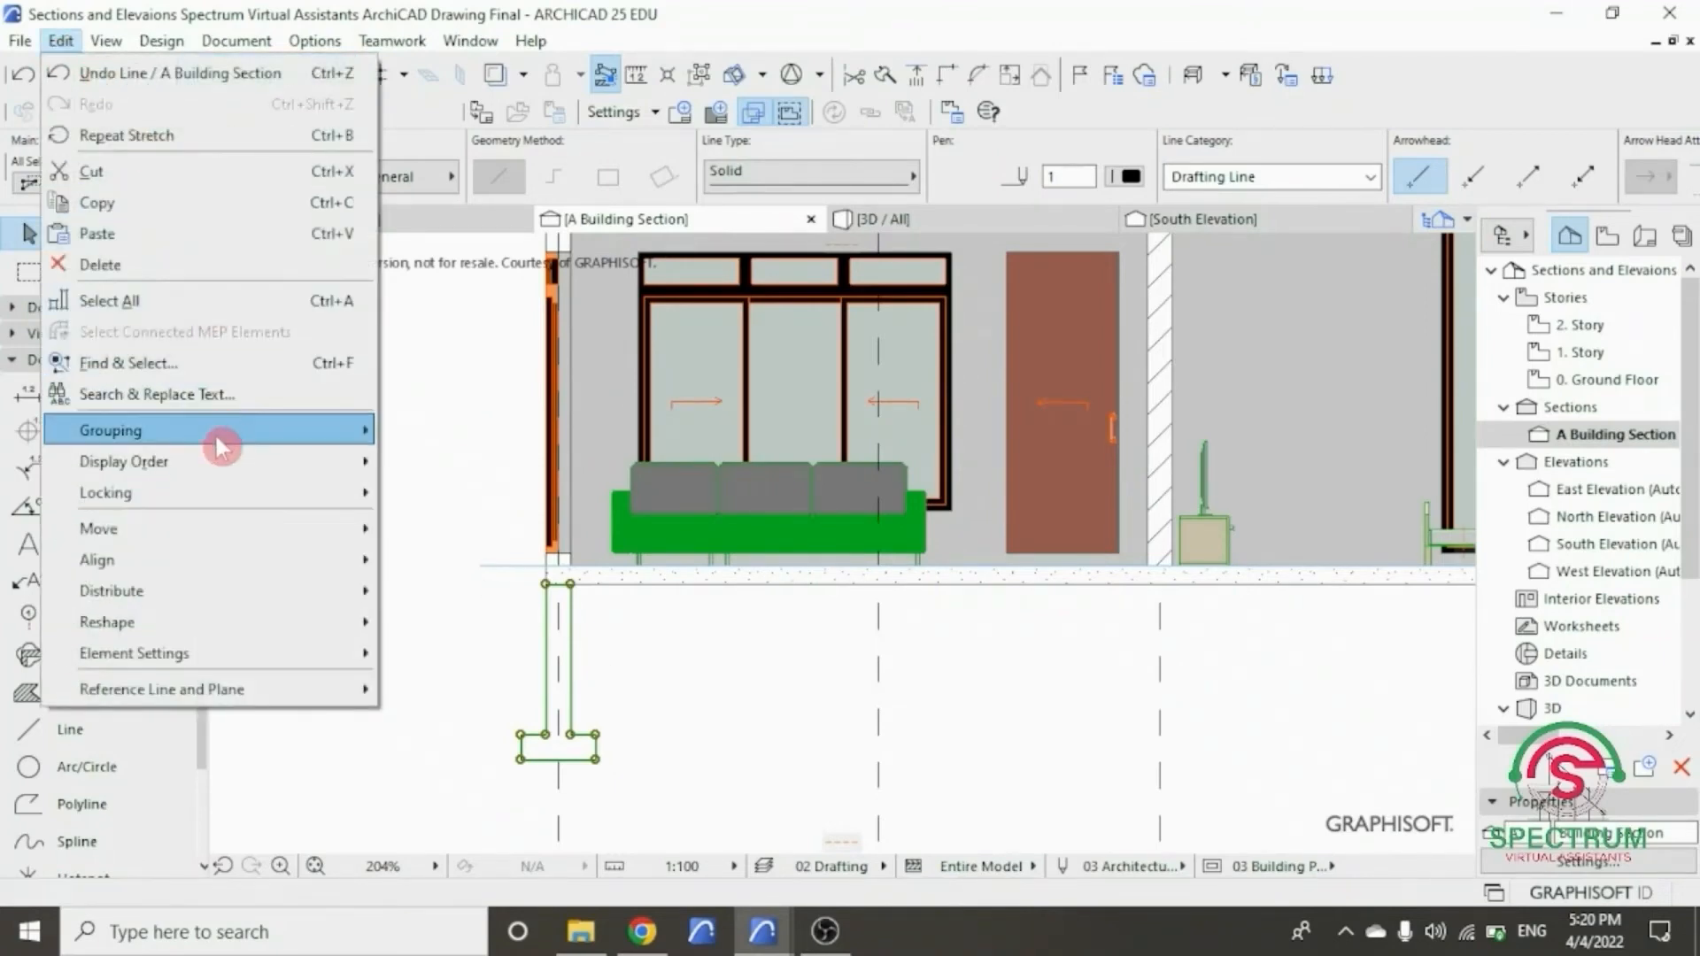
mouse_move(219, 447)
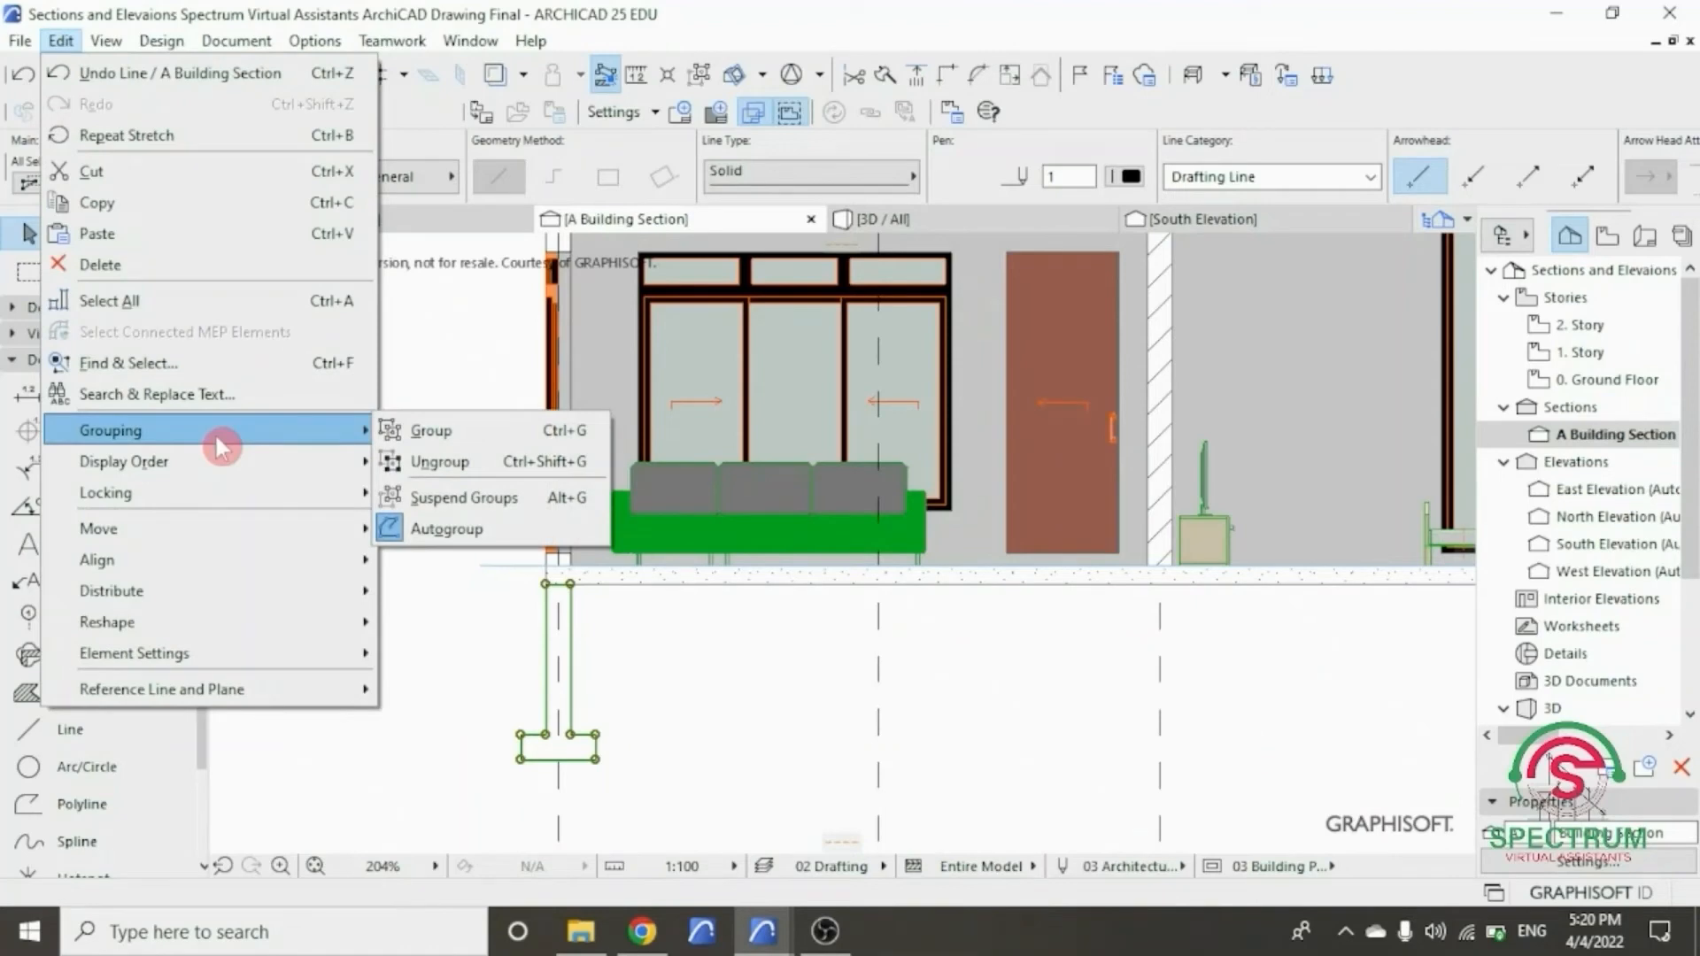
left_click(432, 459)
- Stretch the footing's upper left line across to its upper right corner to close the footing rectangle, and deselect it
scroll(598, 797, "up", 4)
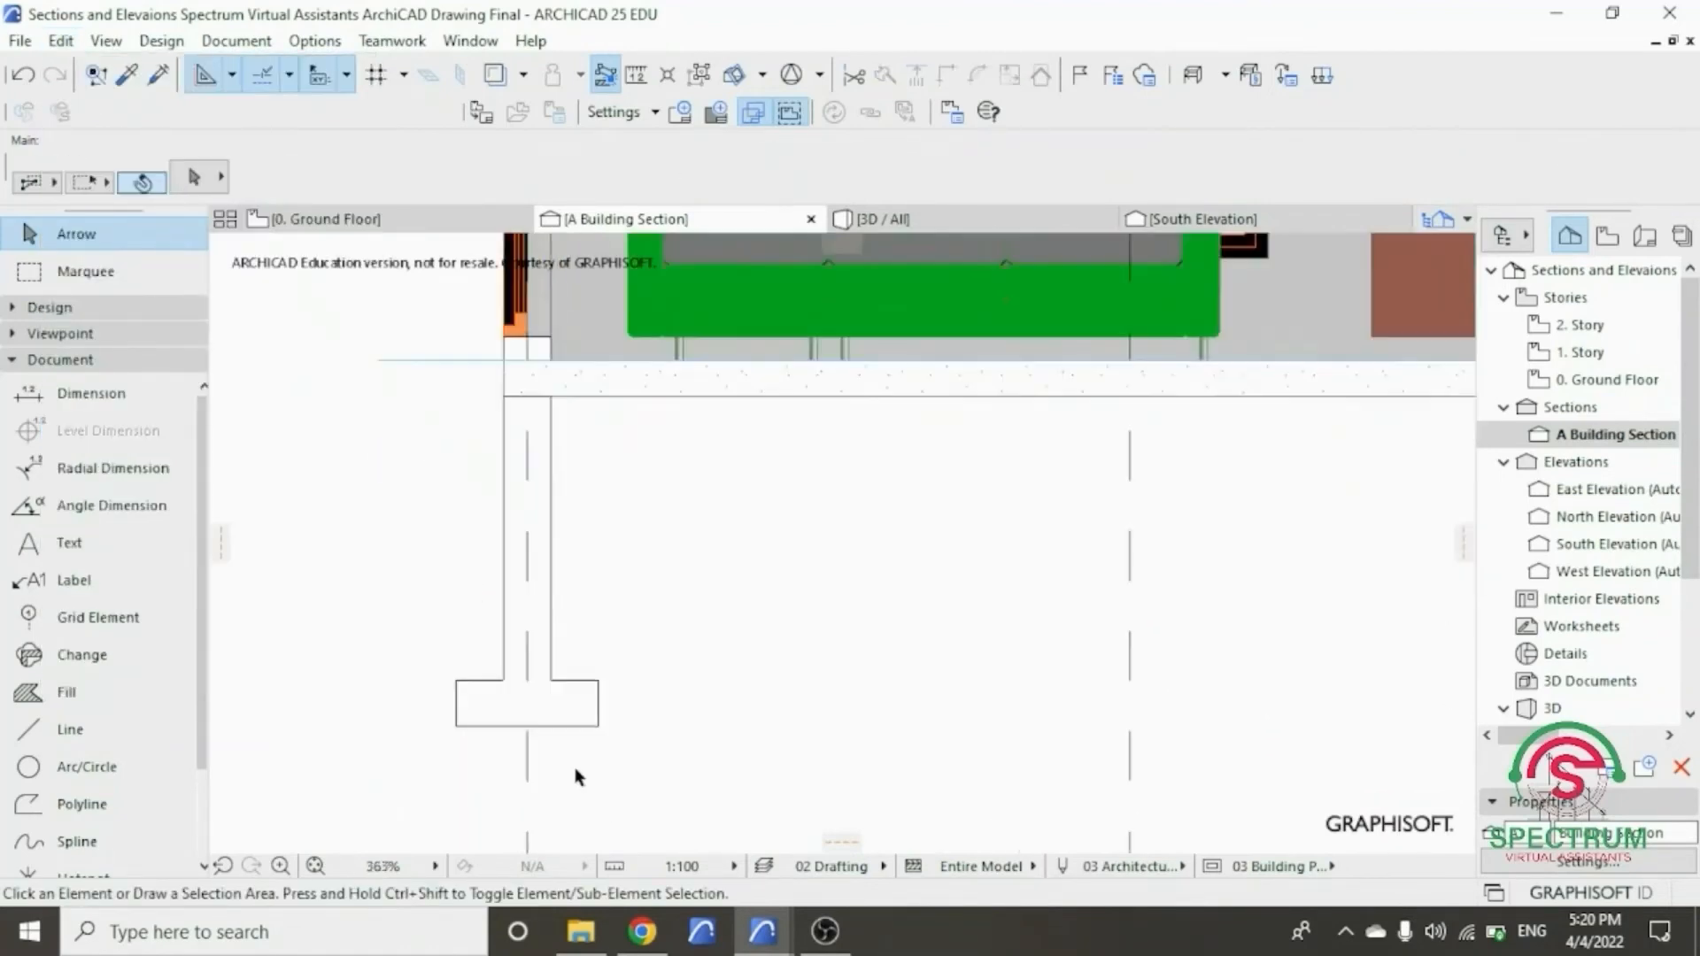
left_click(479, 671)
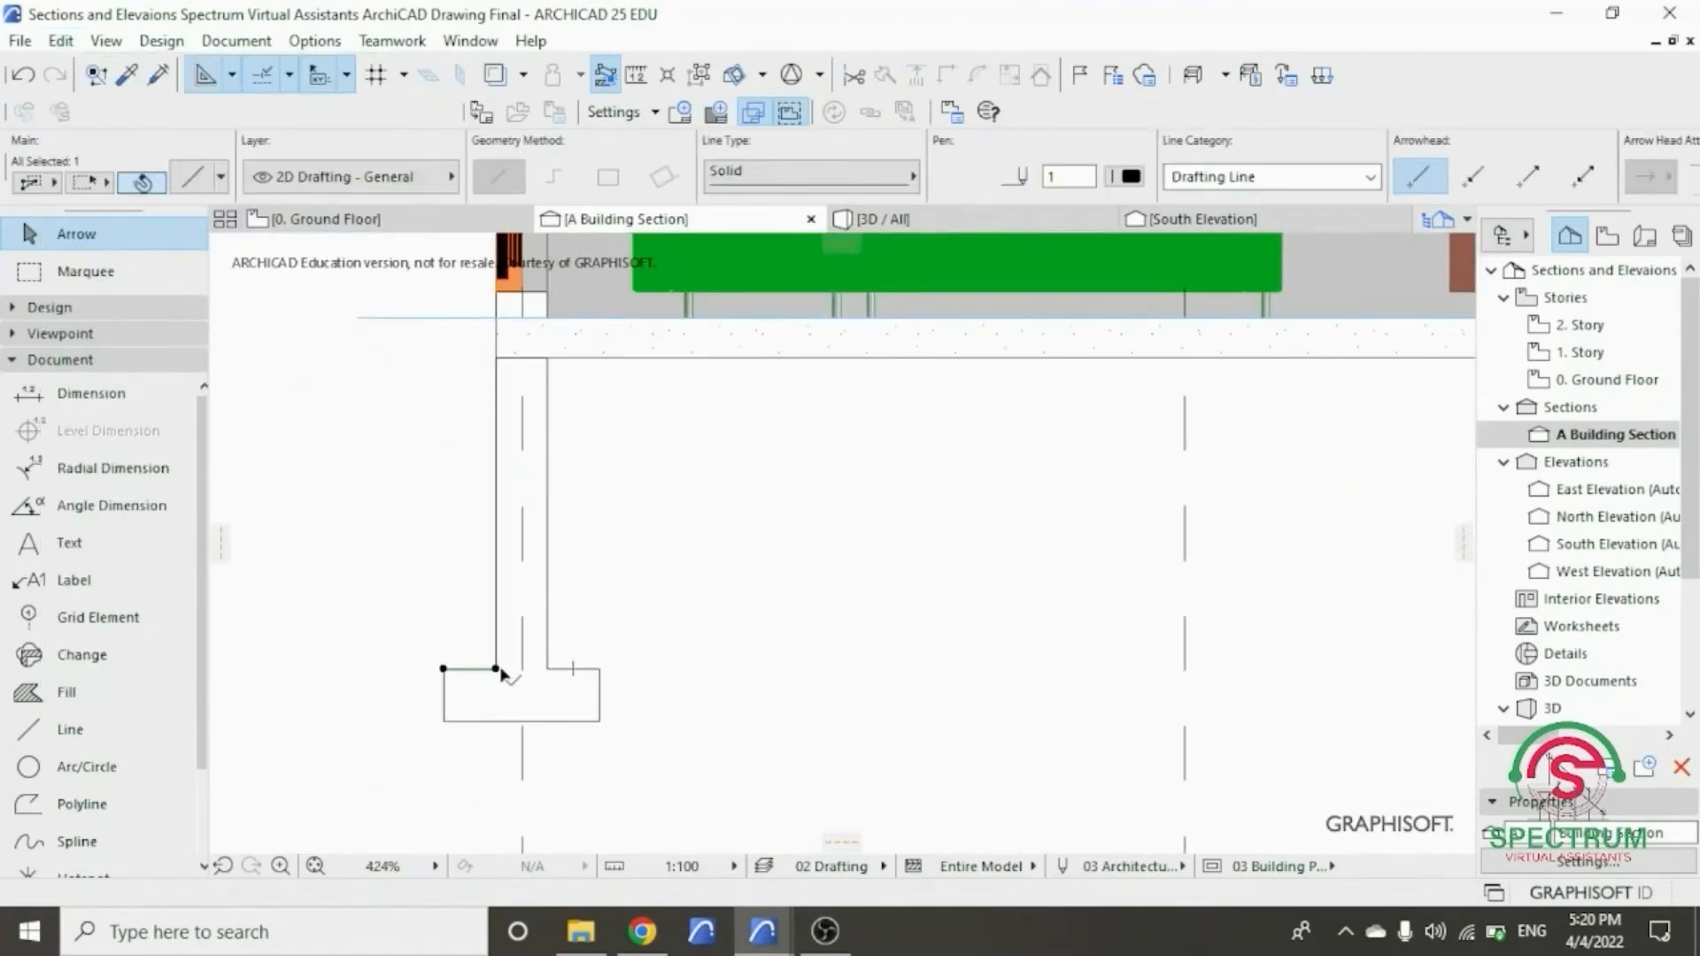
left_click(599, 669)
key("Escape")
key("Escape")
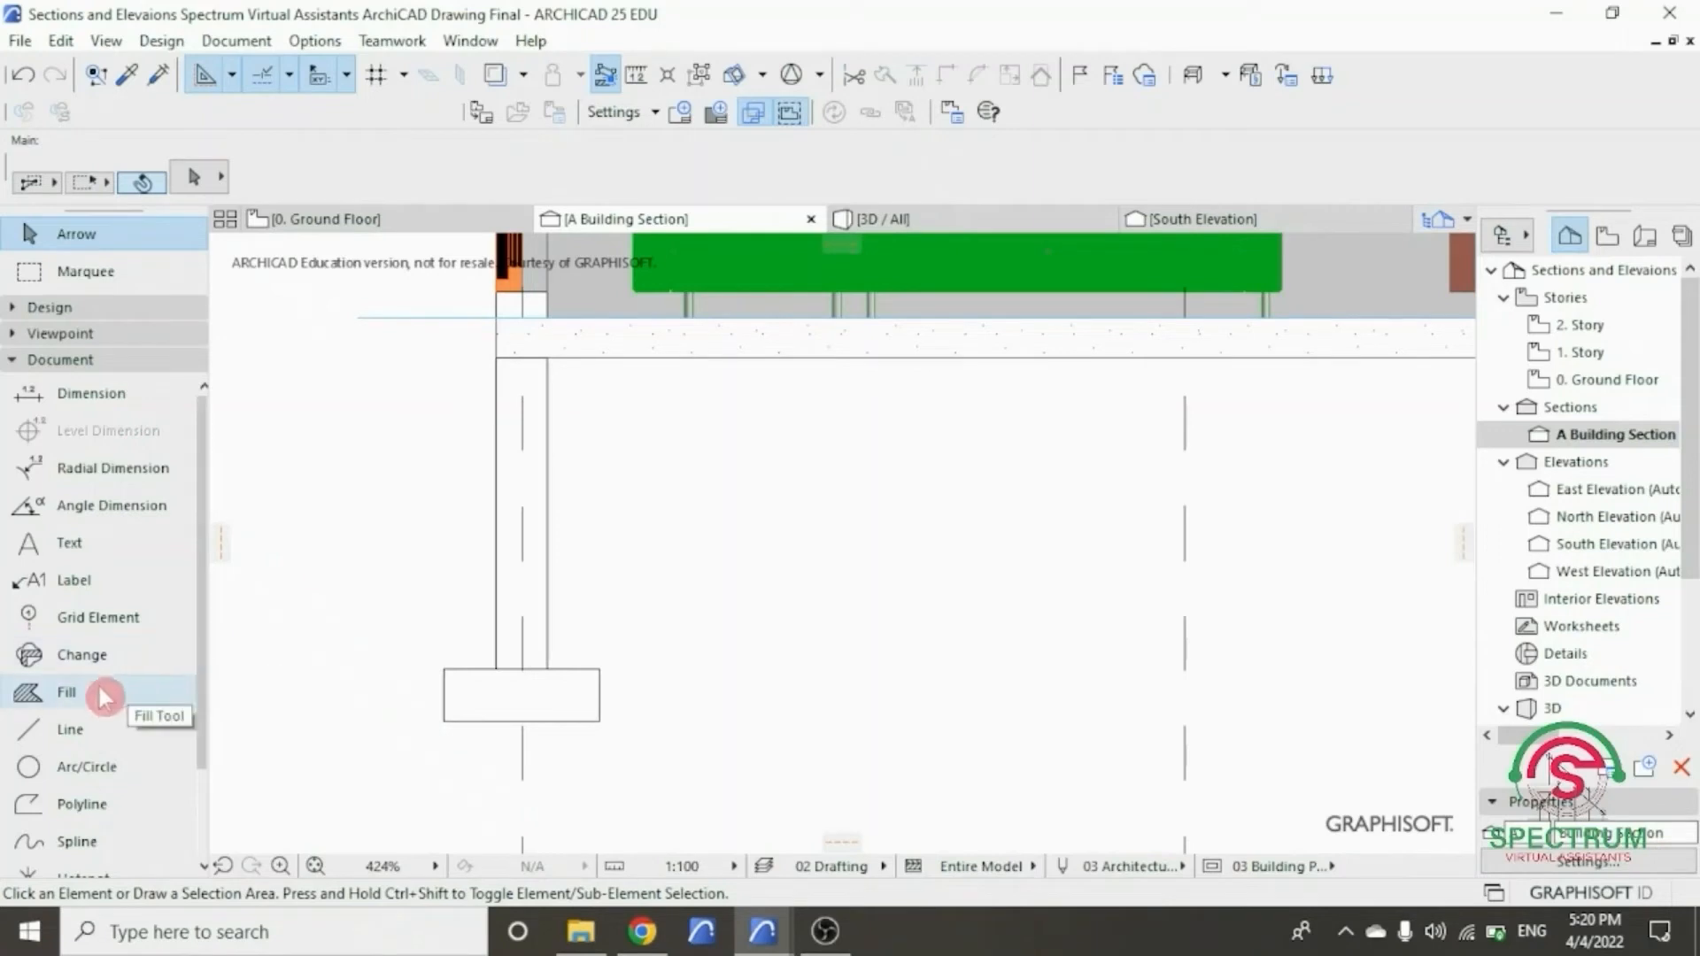
- Draw a polygonal 25 % cut fill over the footing rectangle's four corners and select the fill
left_click(30, 360)
left_click(30, 360)
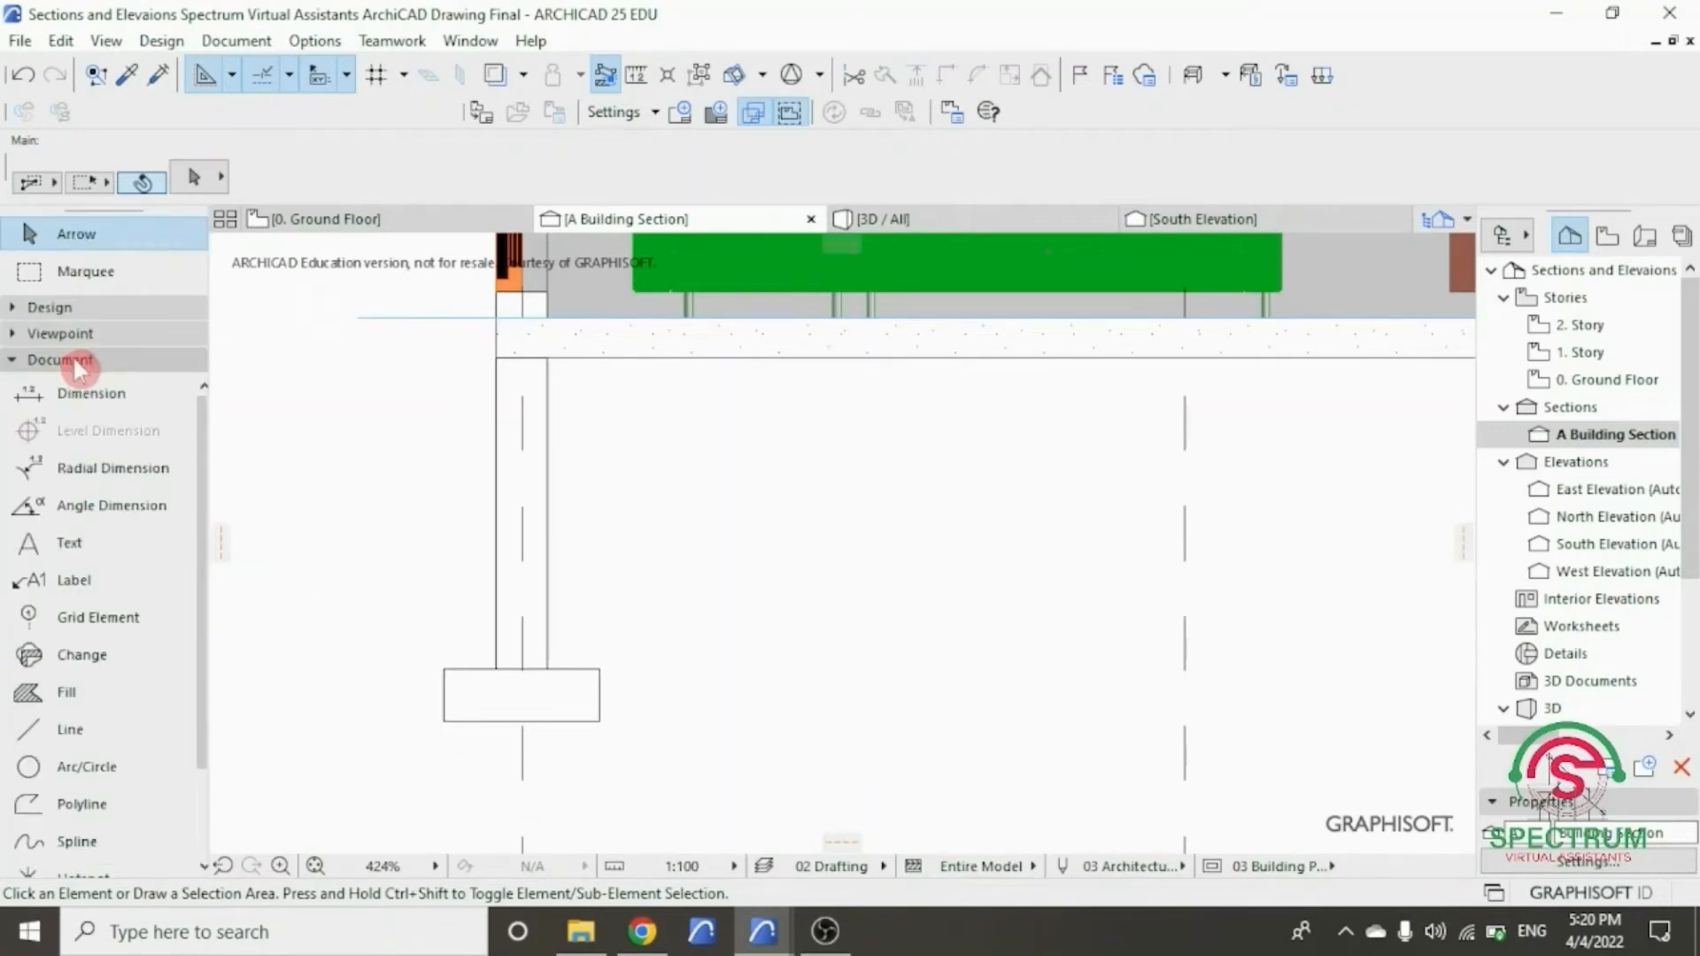
left_click(58, 699)
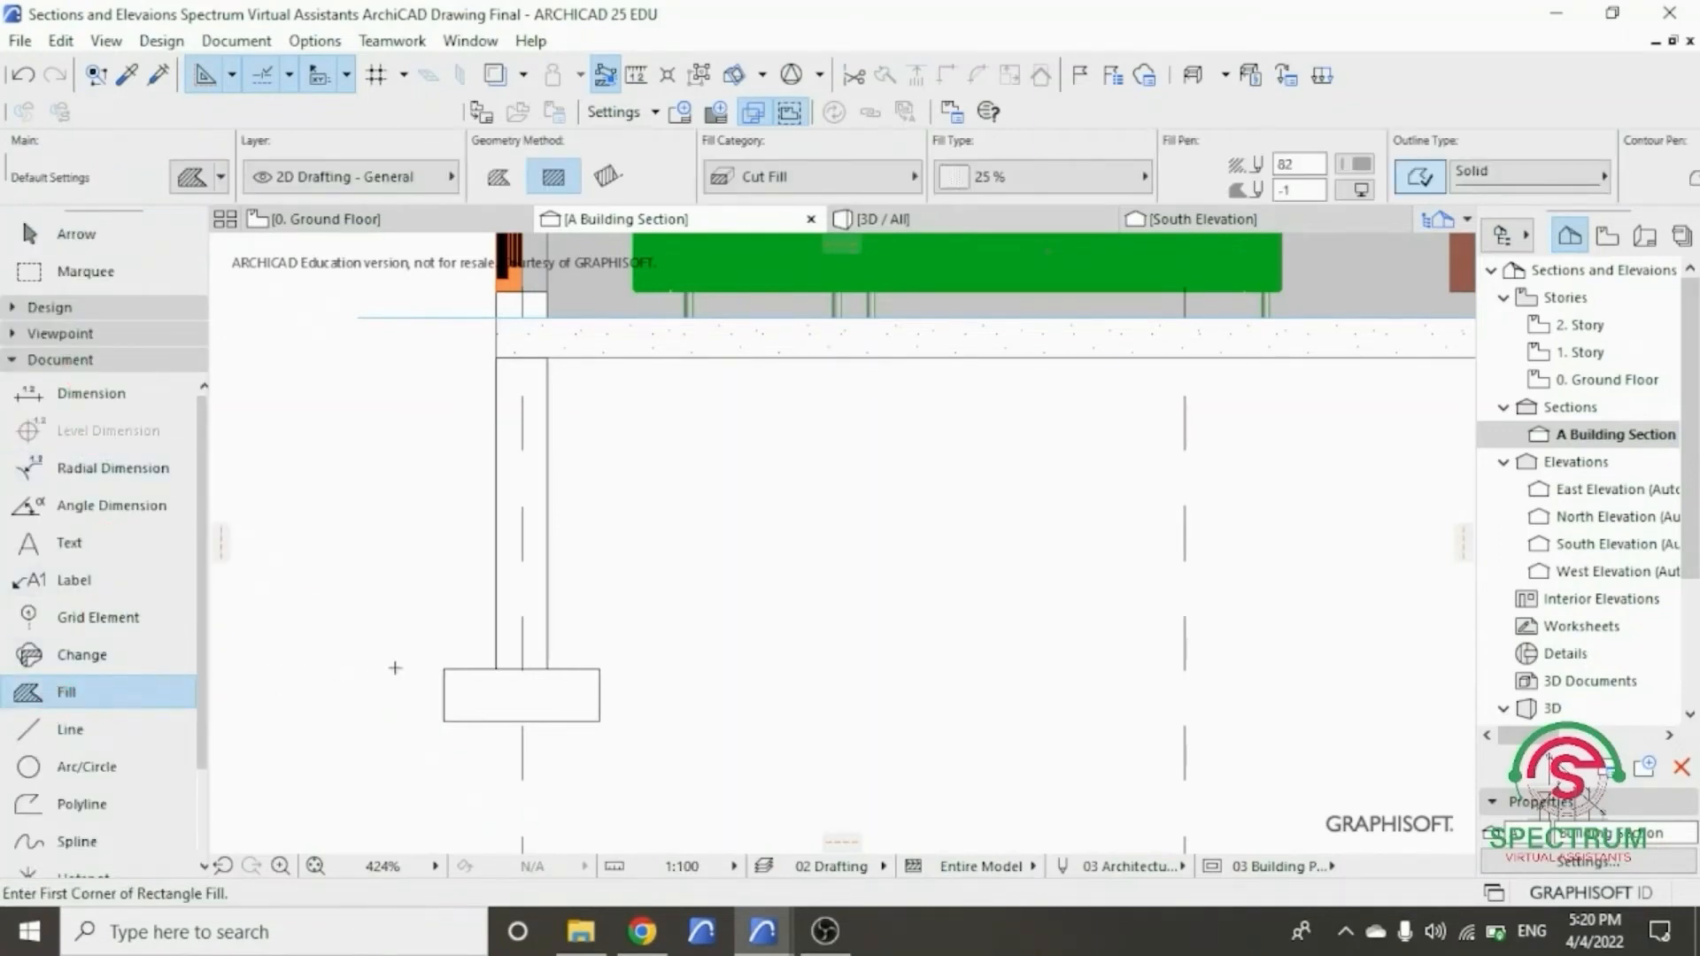
left_click(500, 177)
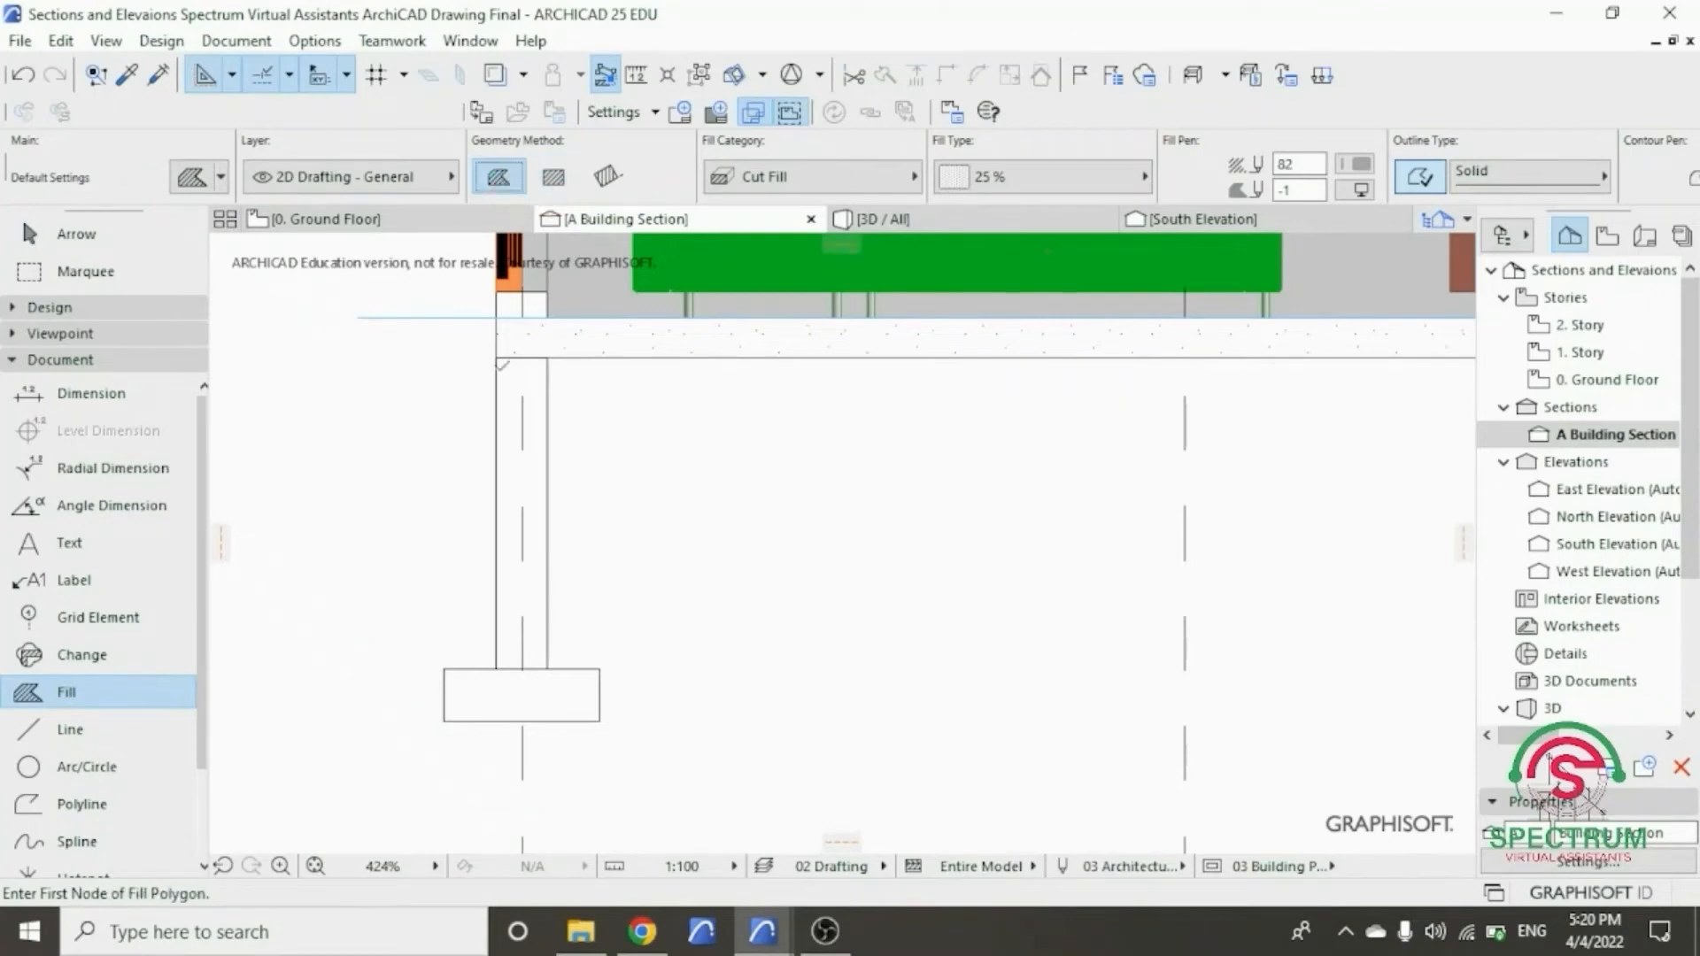
left_click(443, 670)
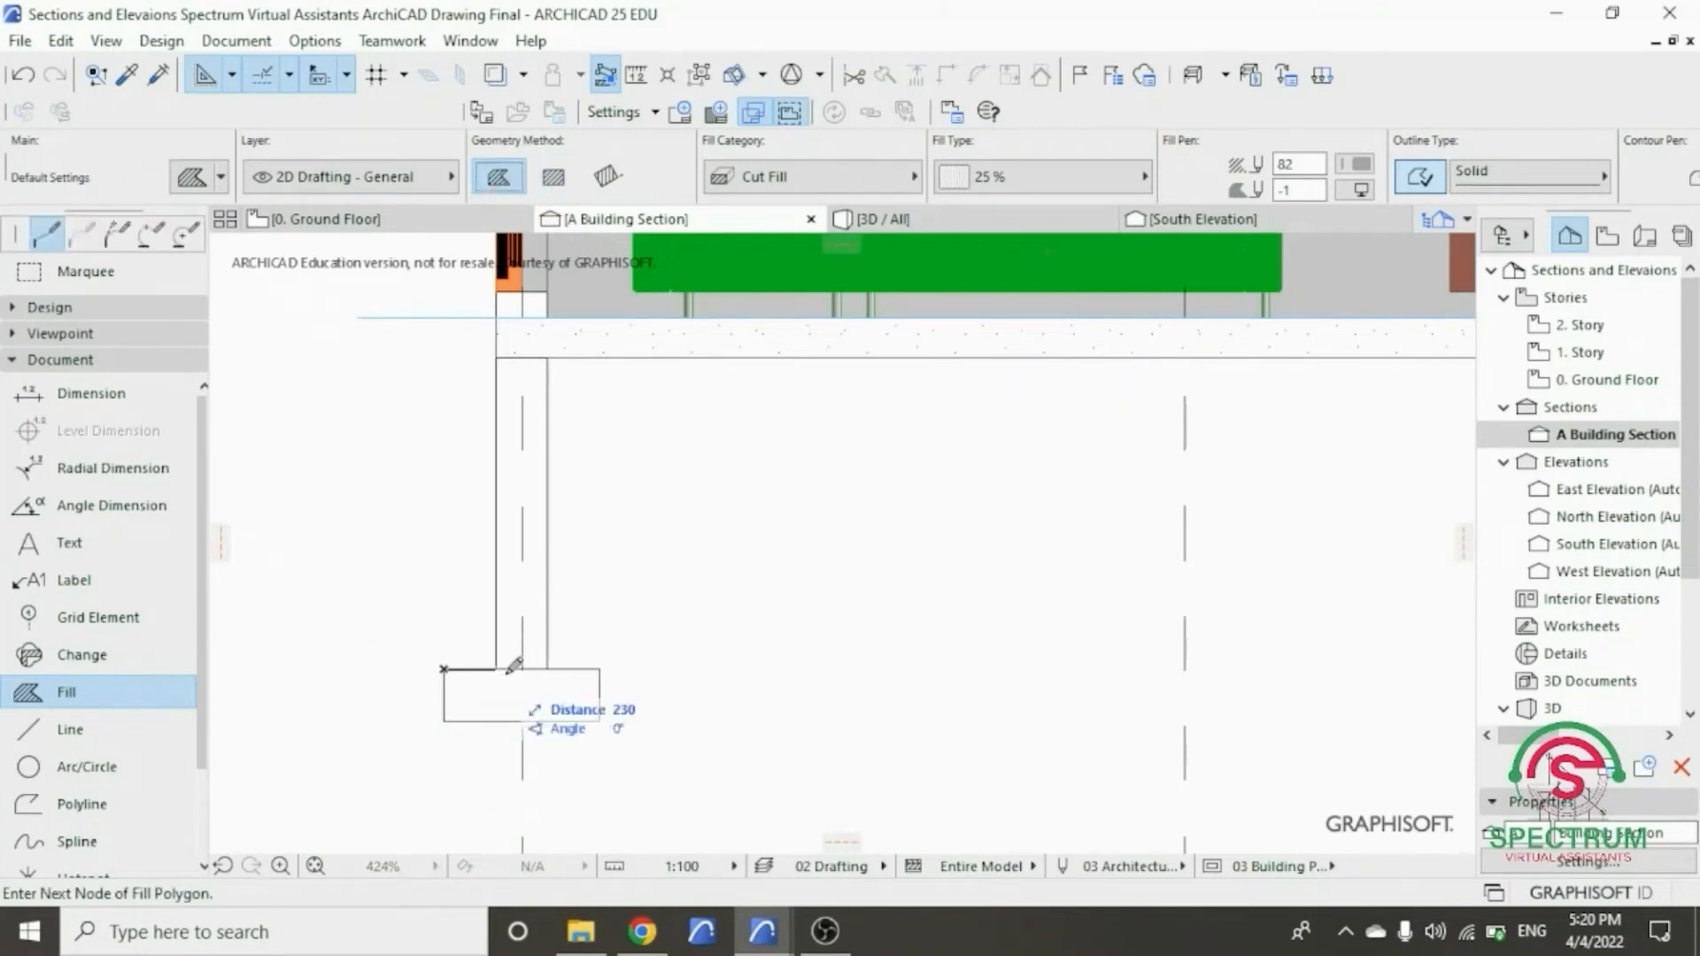
left_click(599, 669)
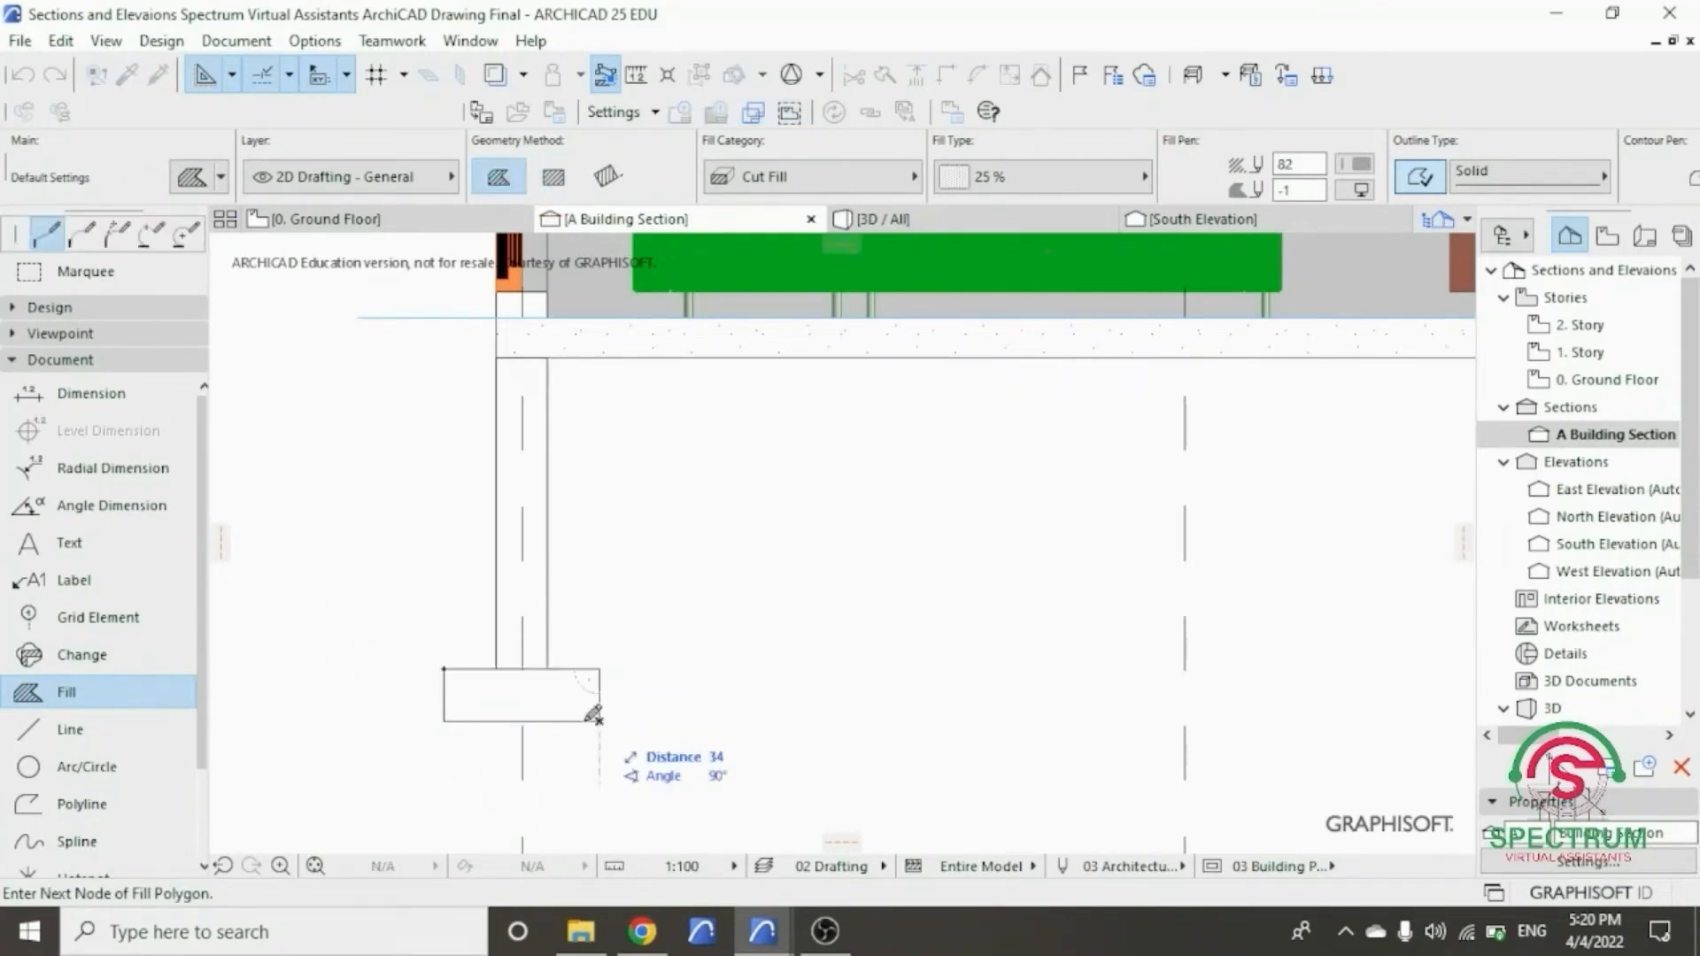
left_click(600, 722)
left_click(444, 721)
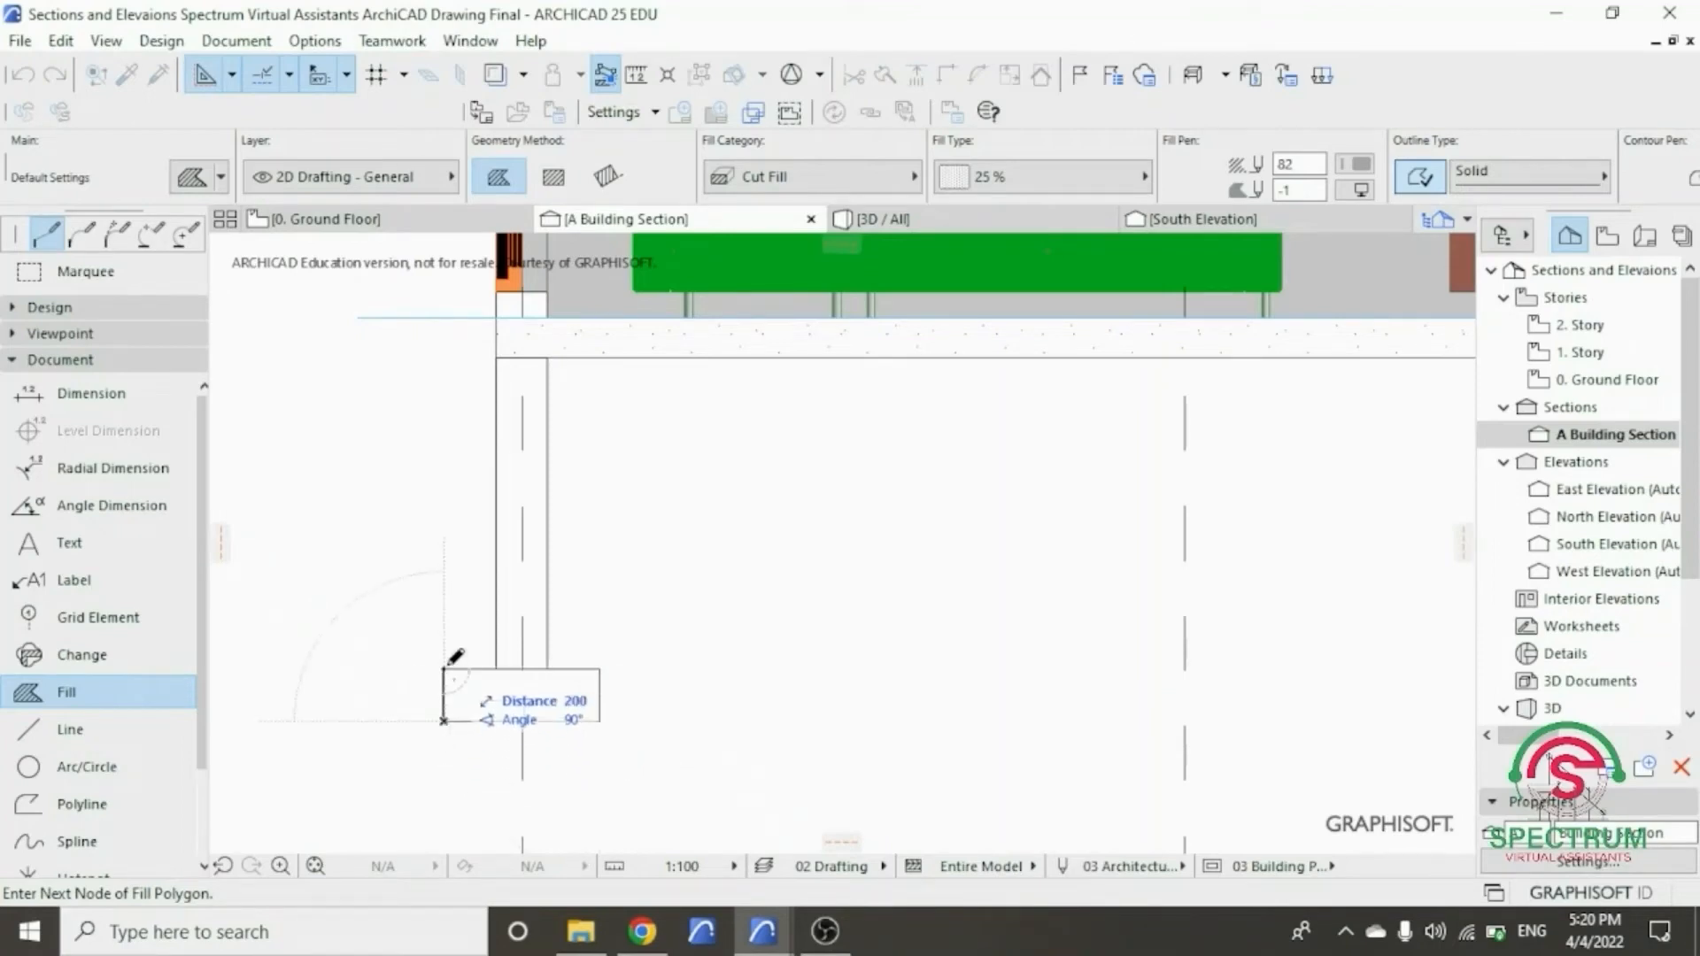
left_click(443, 669)
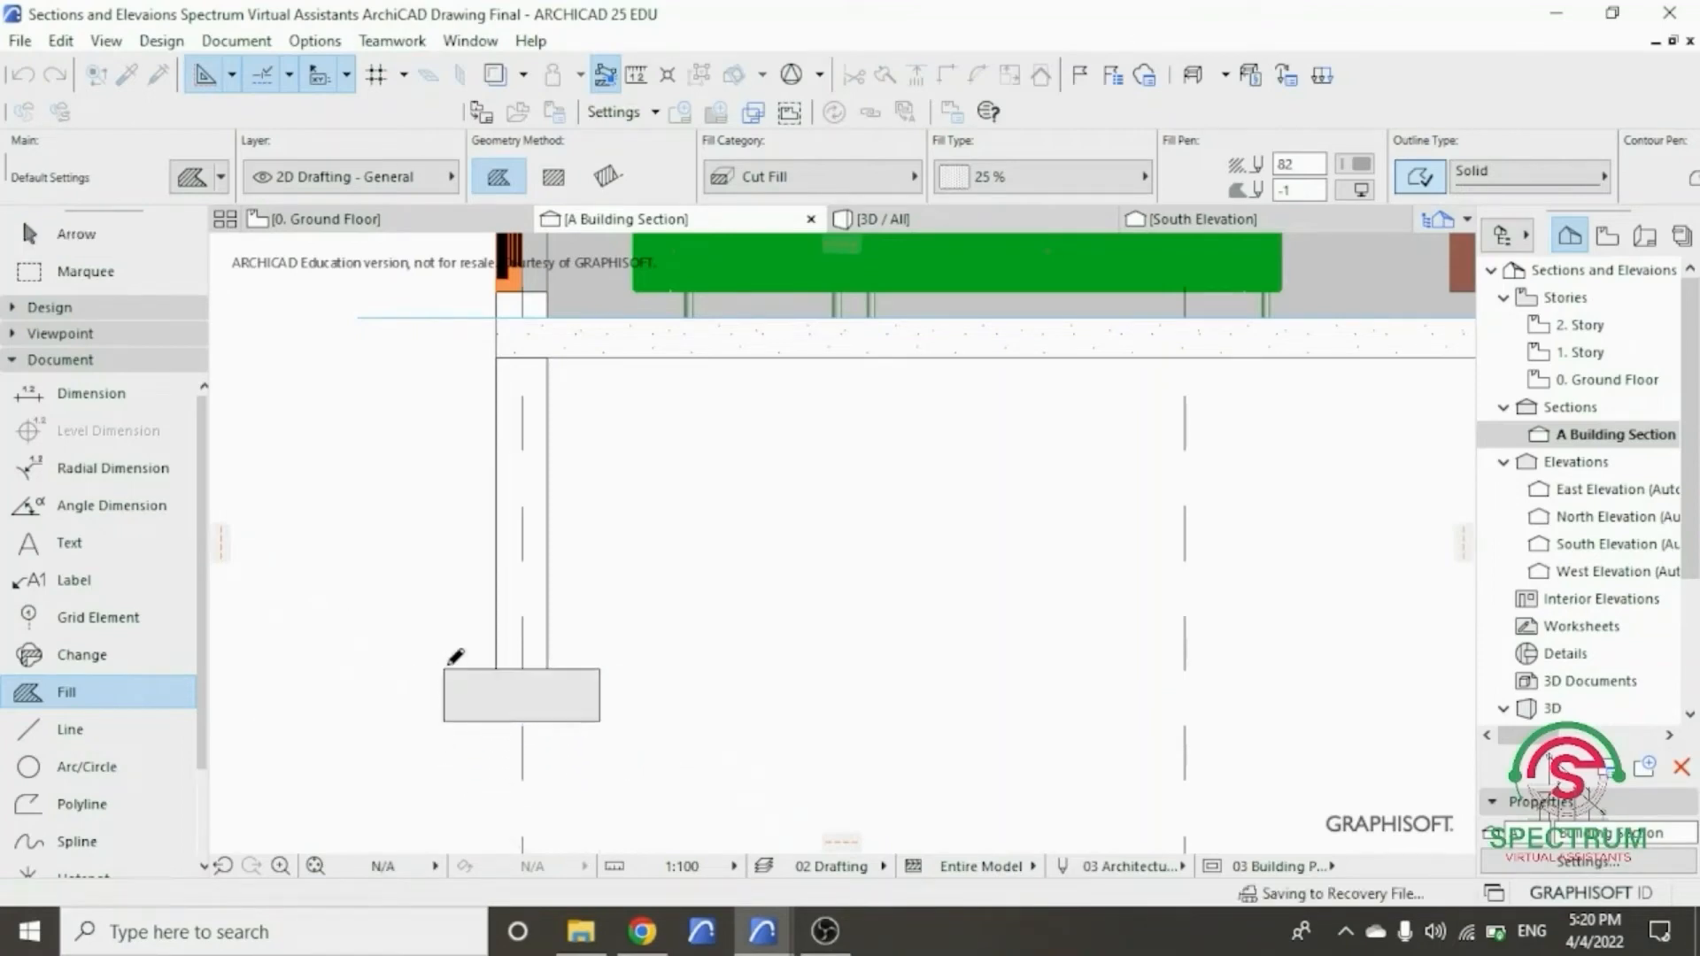
key("Escape")
left_click(579, 695)
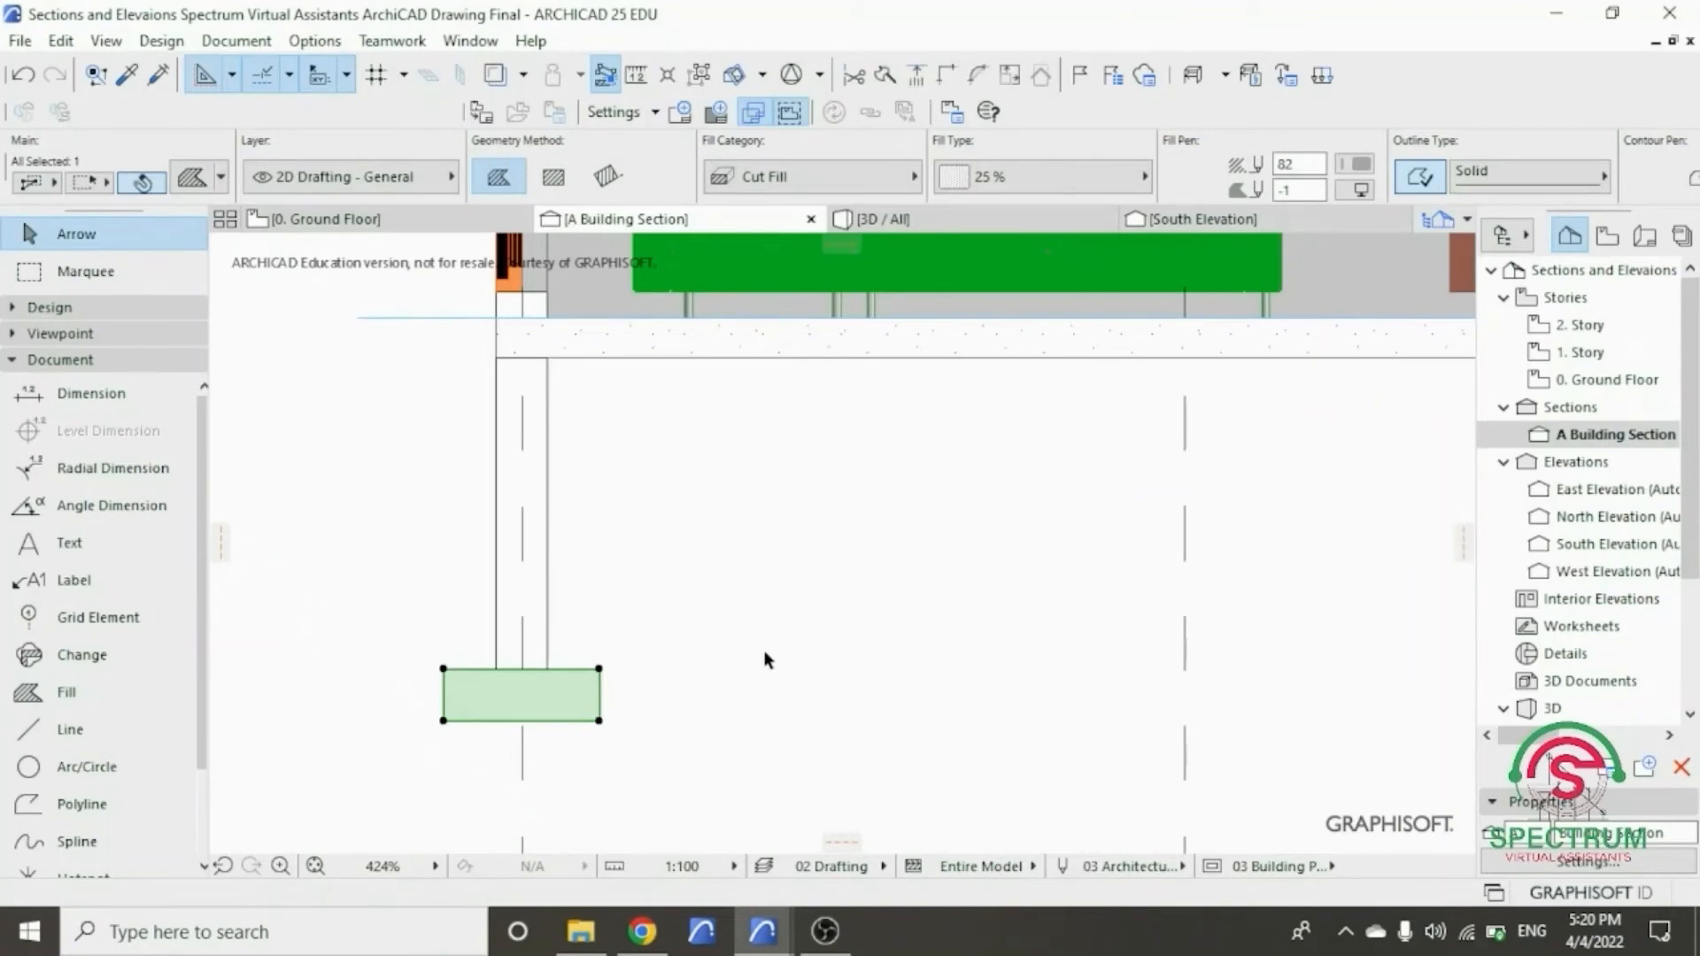
- Change the footing fill to Structural Concrete with contour pen 1, and deselect it
right_click(770, 538)
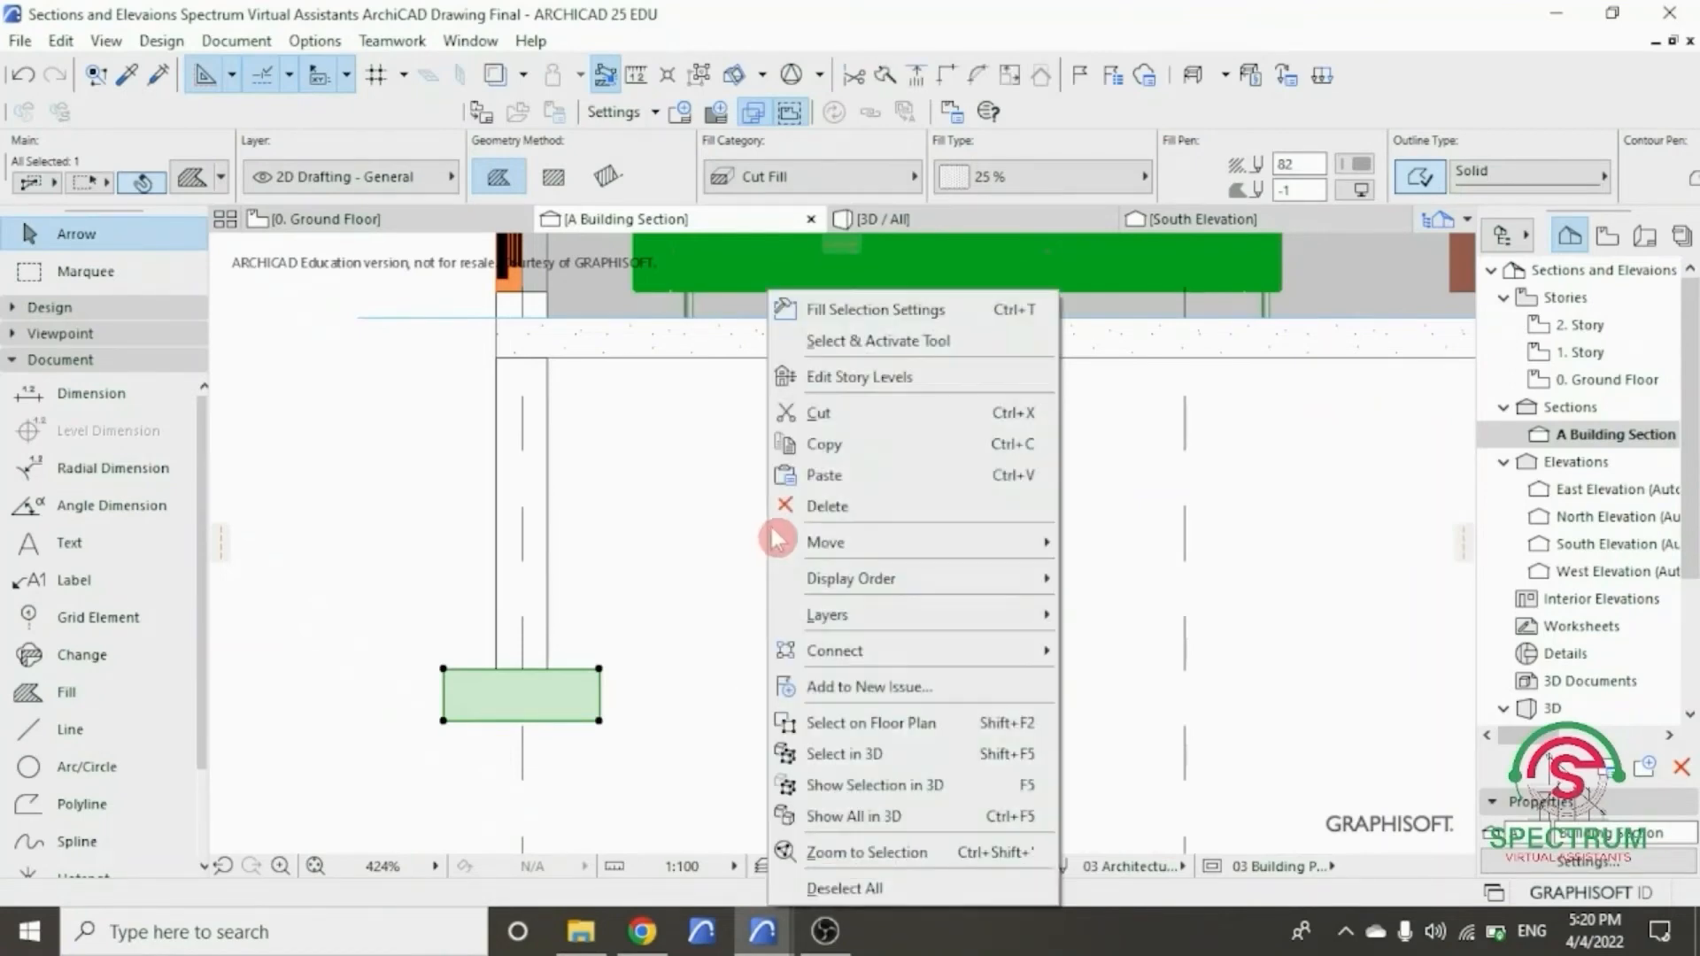
left_click(853, 312)
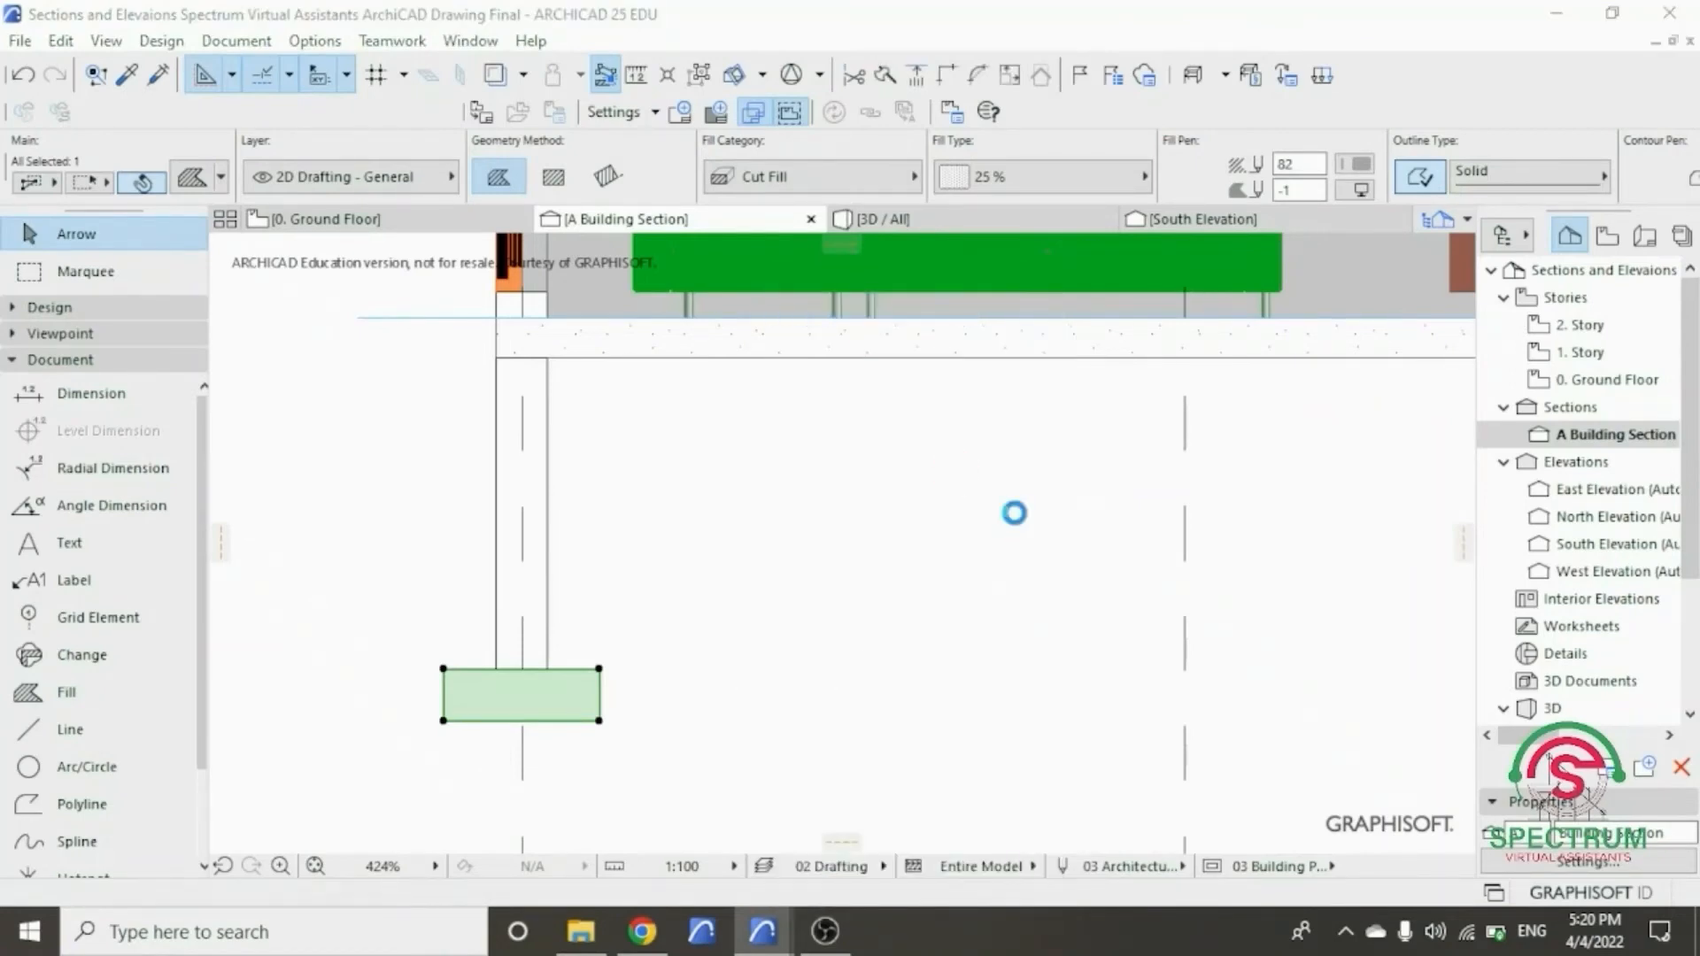
left_click(752, 232)
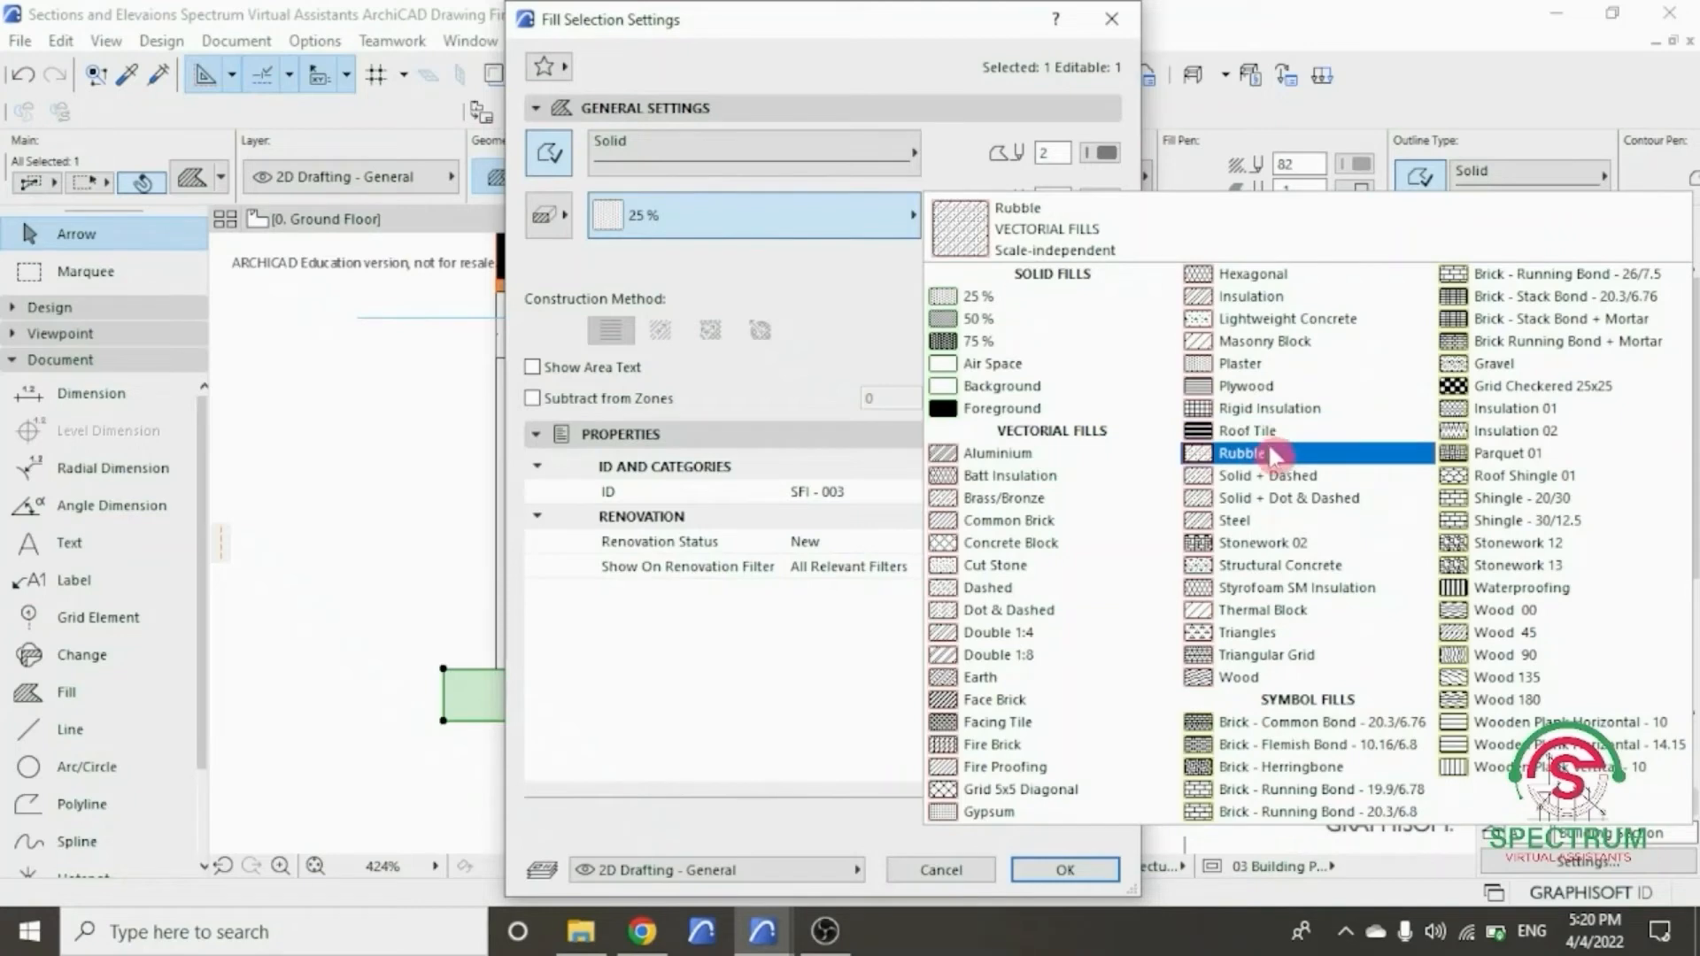
left_click(1275, 565)
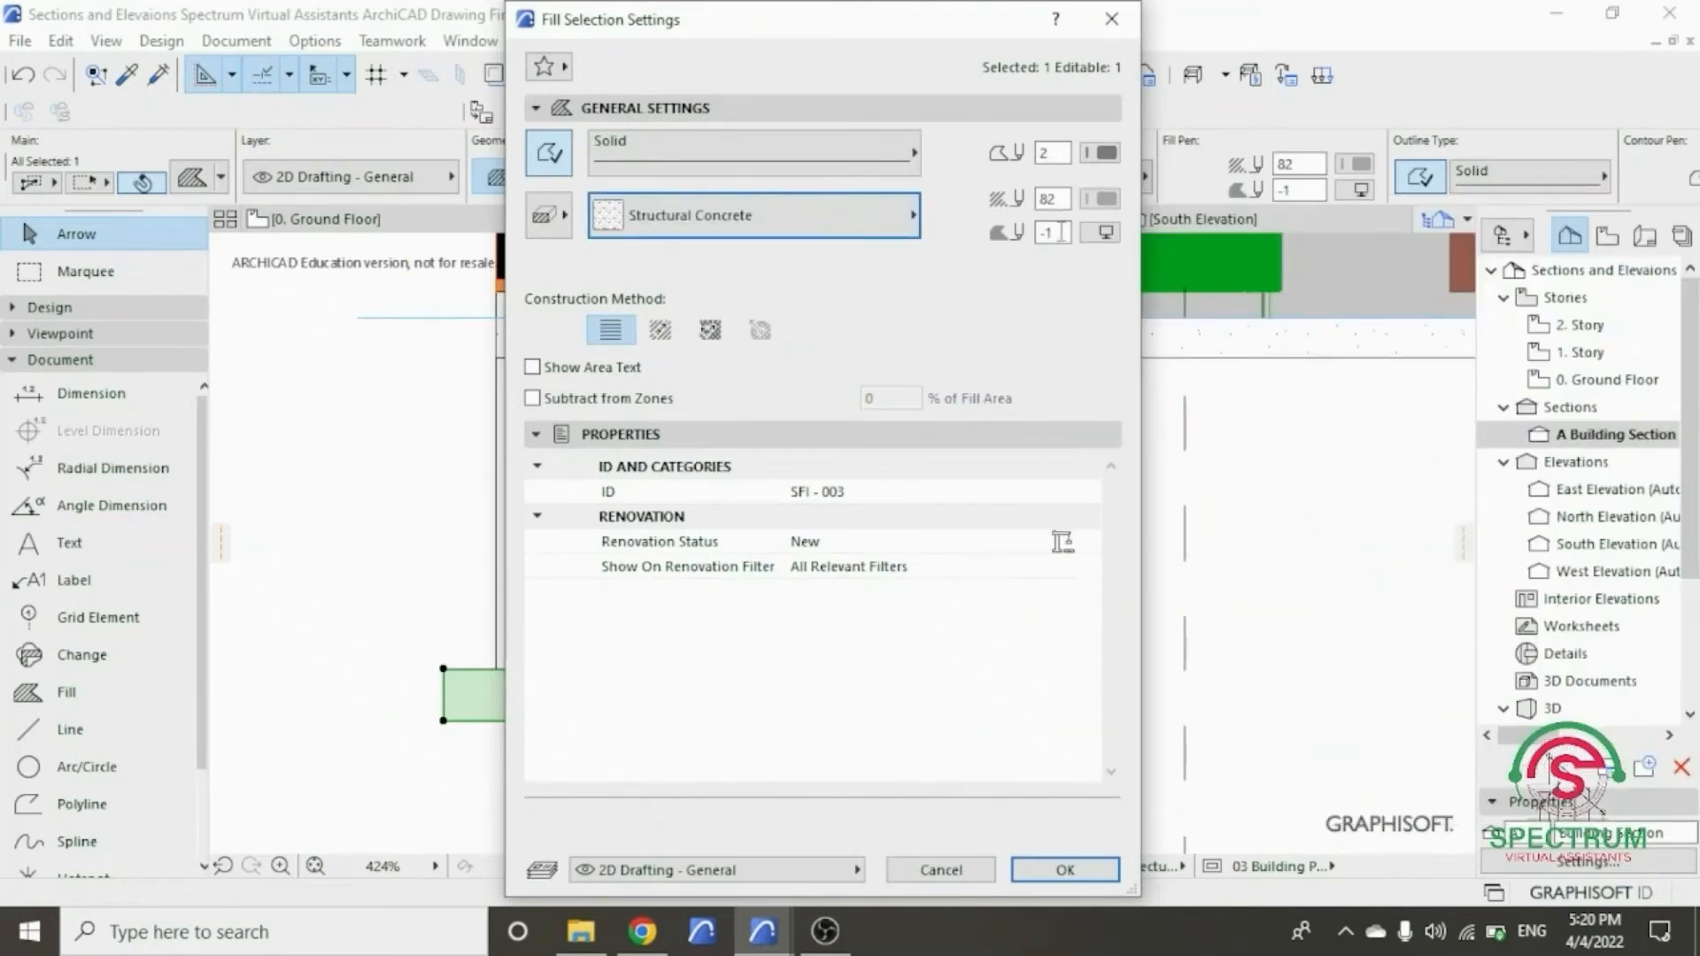
left_click(1105, 154)
left_click(1134, 153)
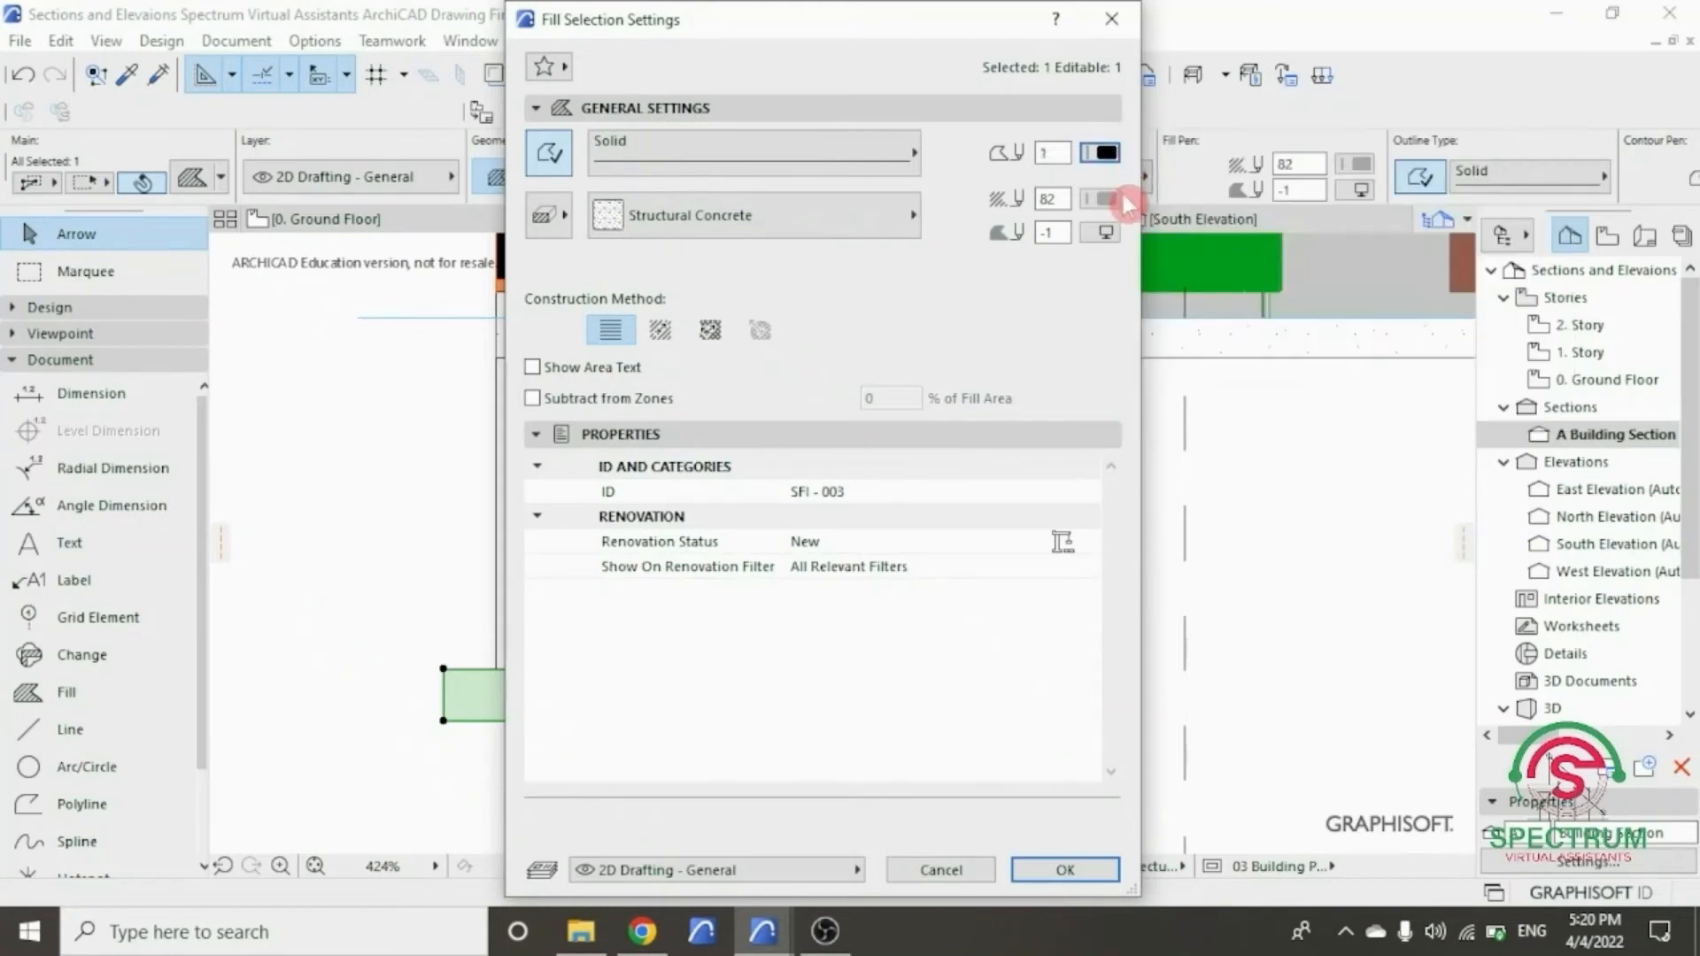
left_click(1065, 870)
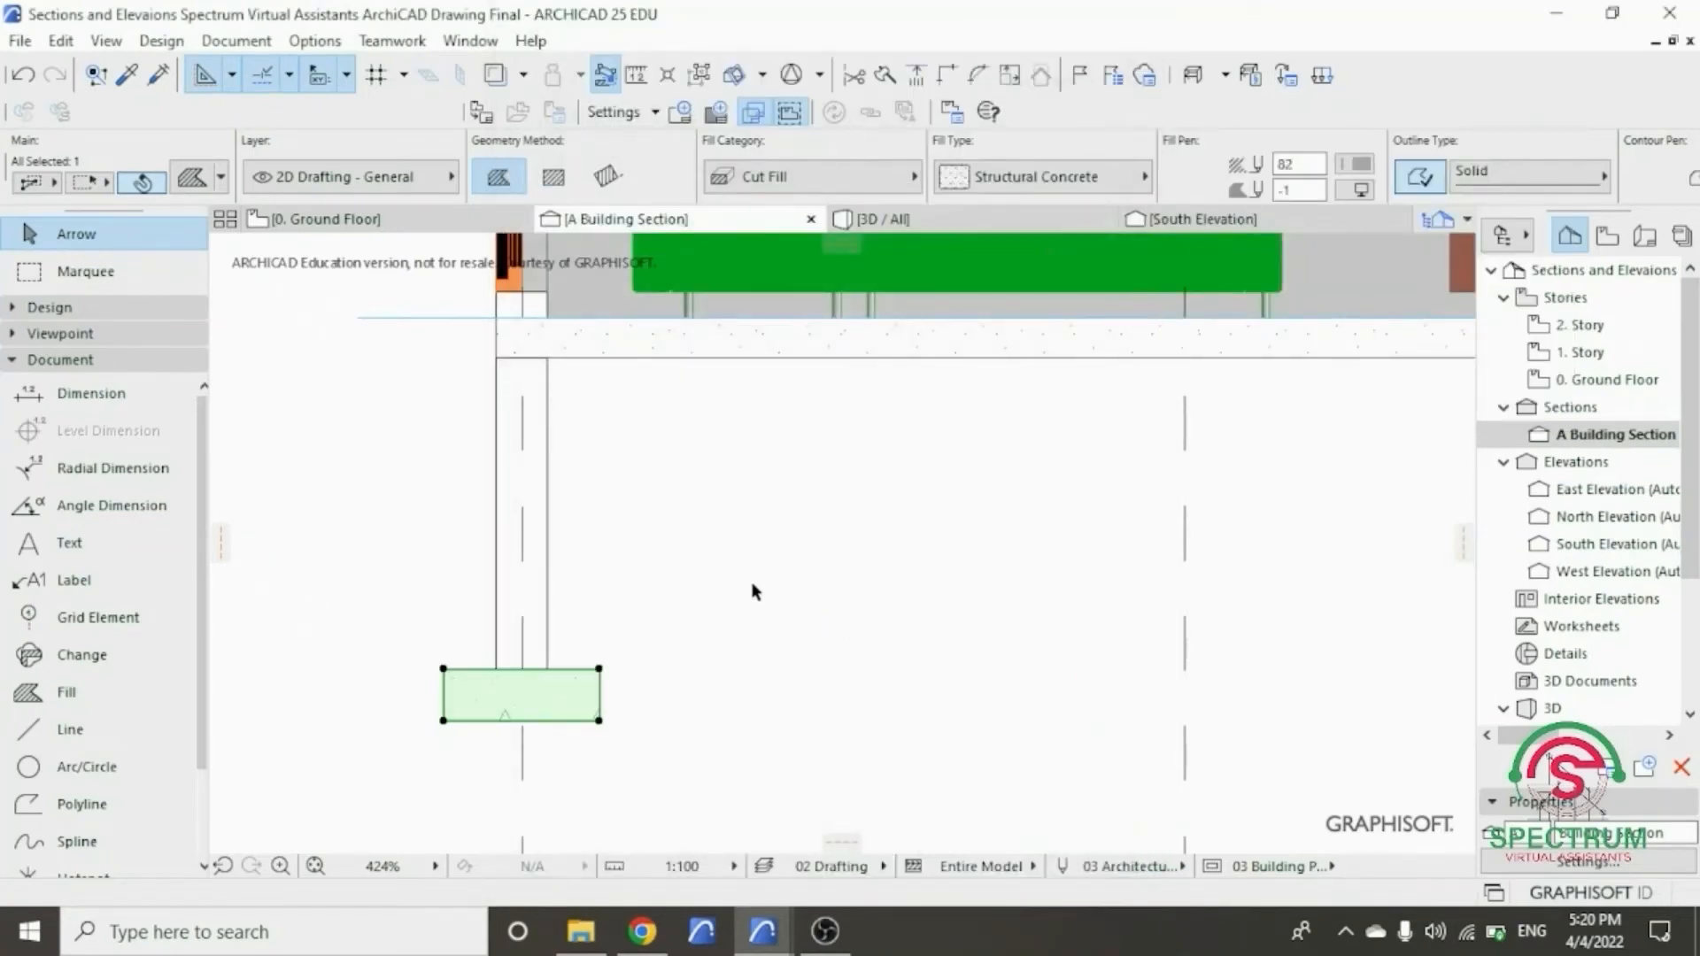
key("Escape")
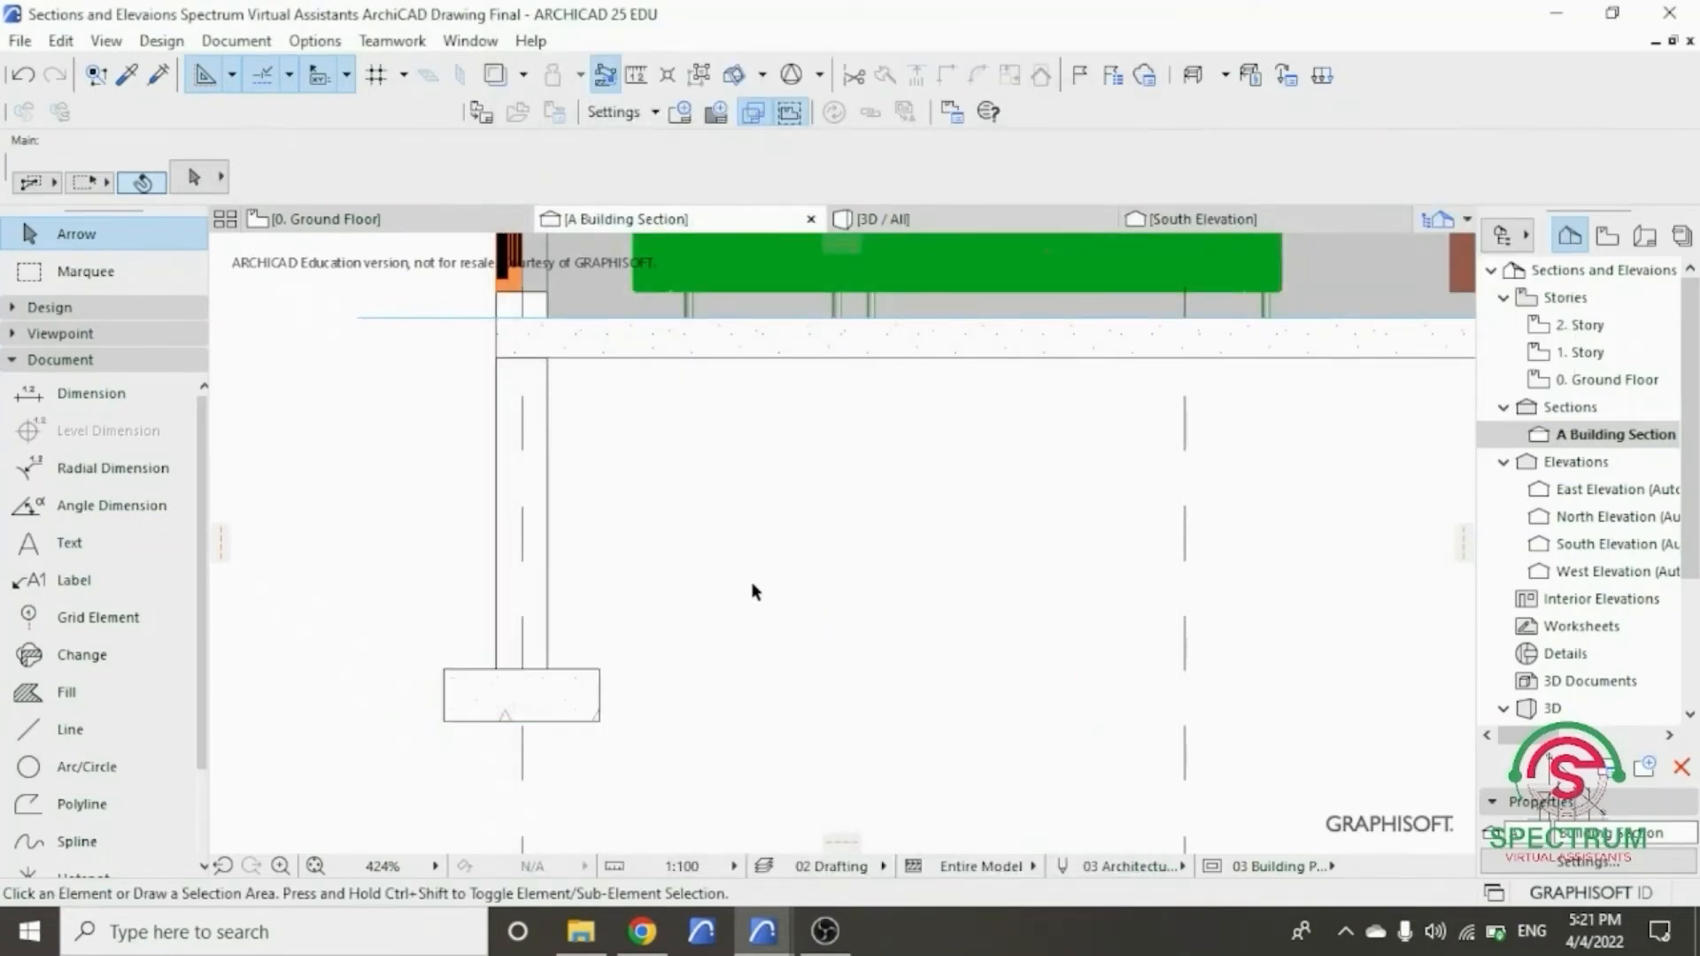
- Draw a rectangular 25 % cut fill over the foundation wall, from the slab's underside down to the footing
left_click(71, 692)
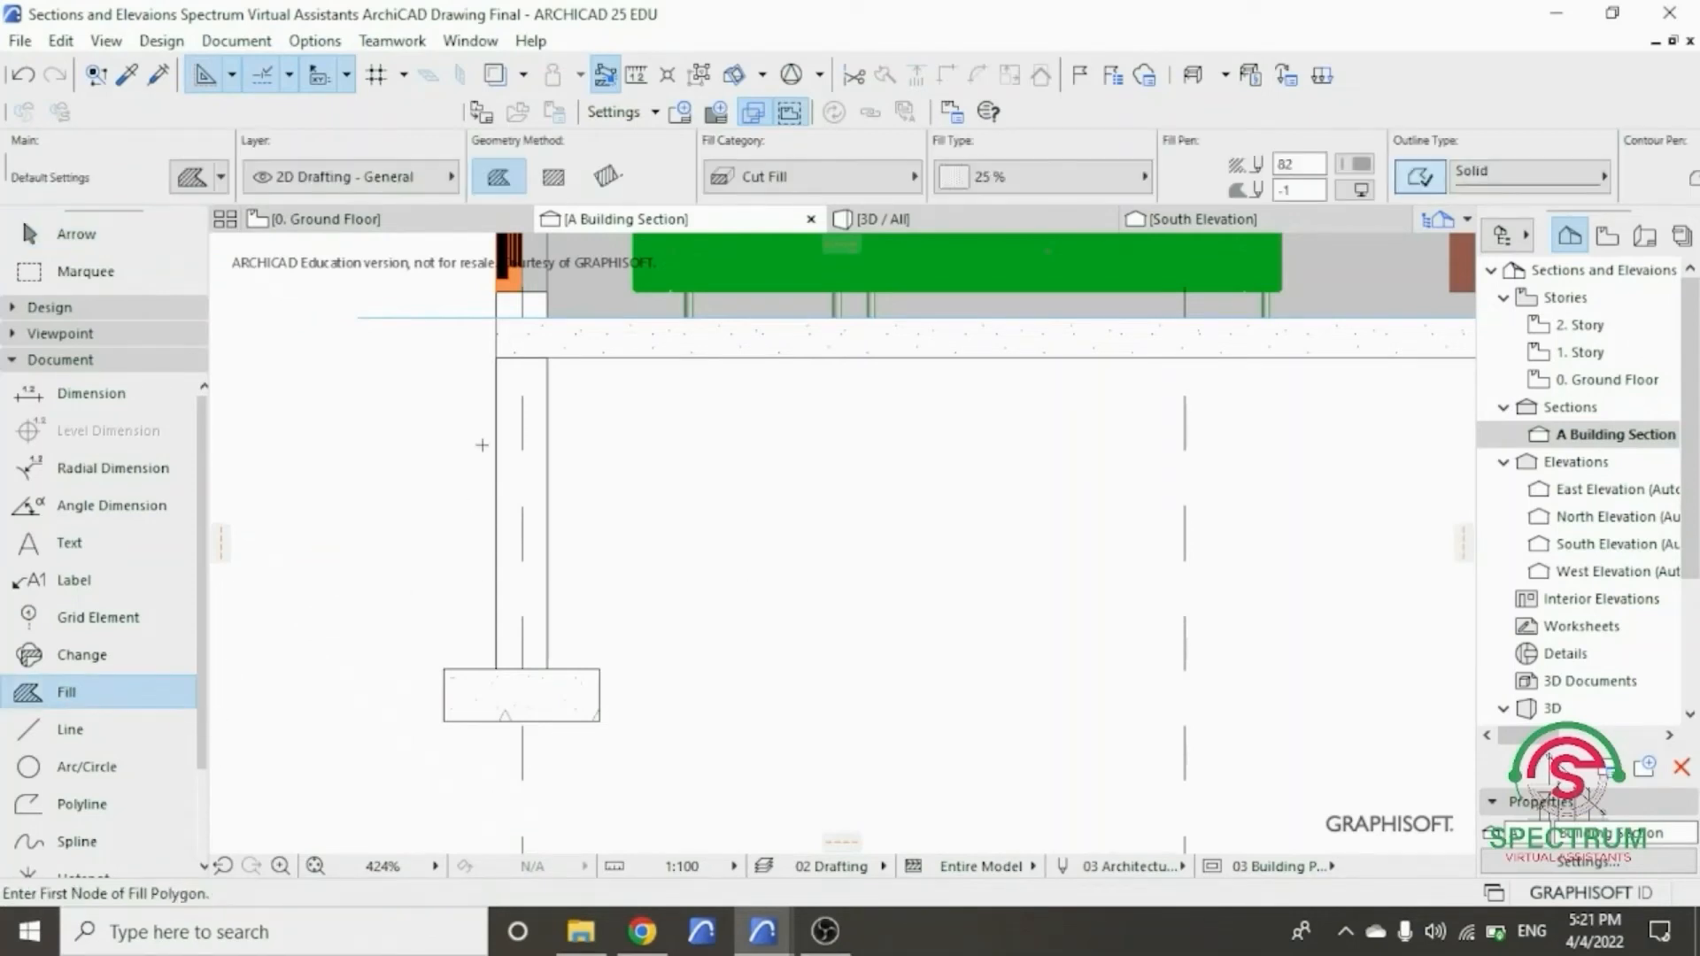
left_click(553, 178)
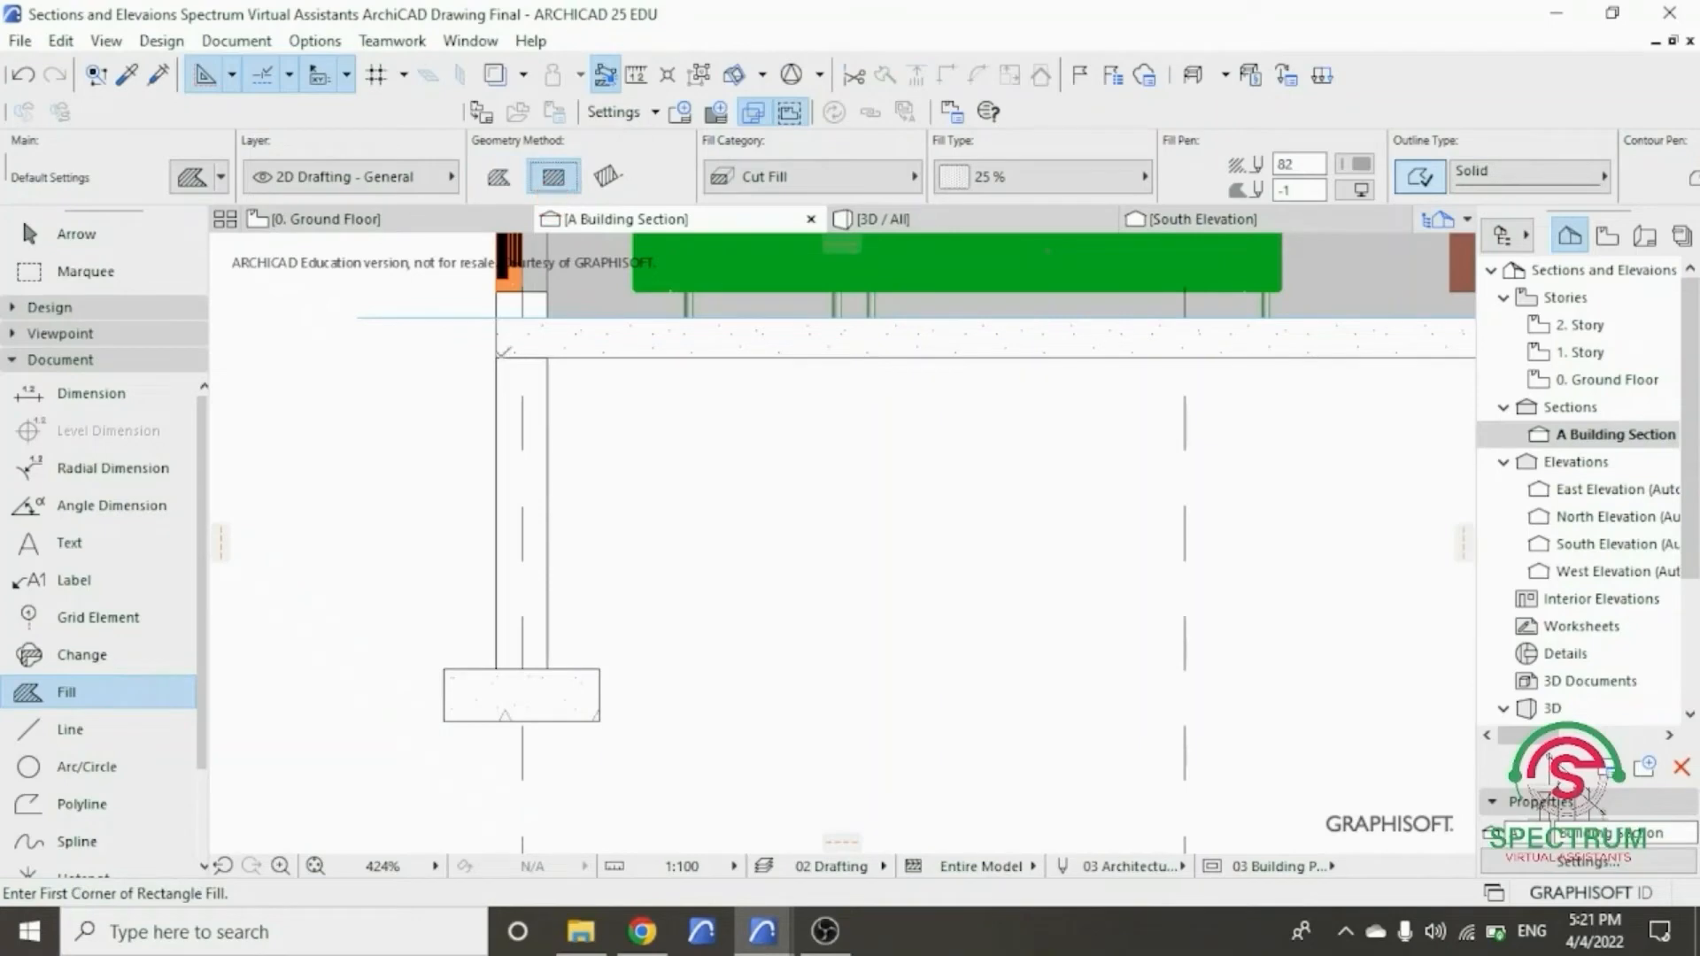
left_click(496, 358)
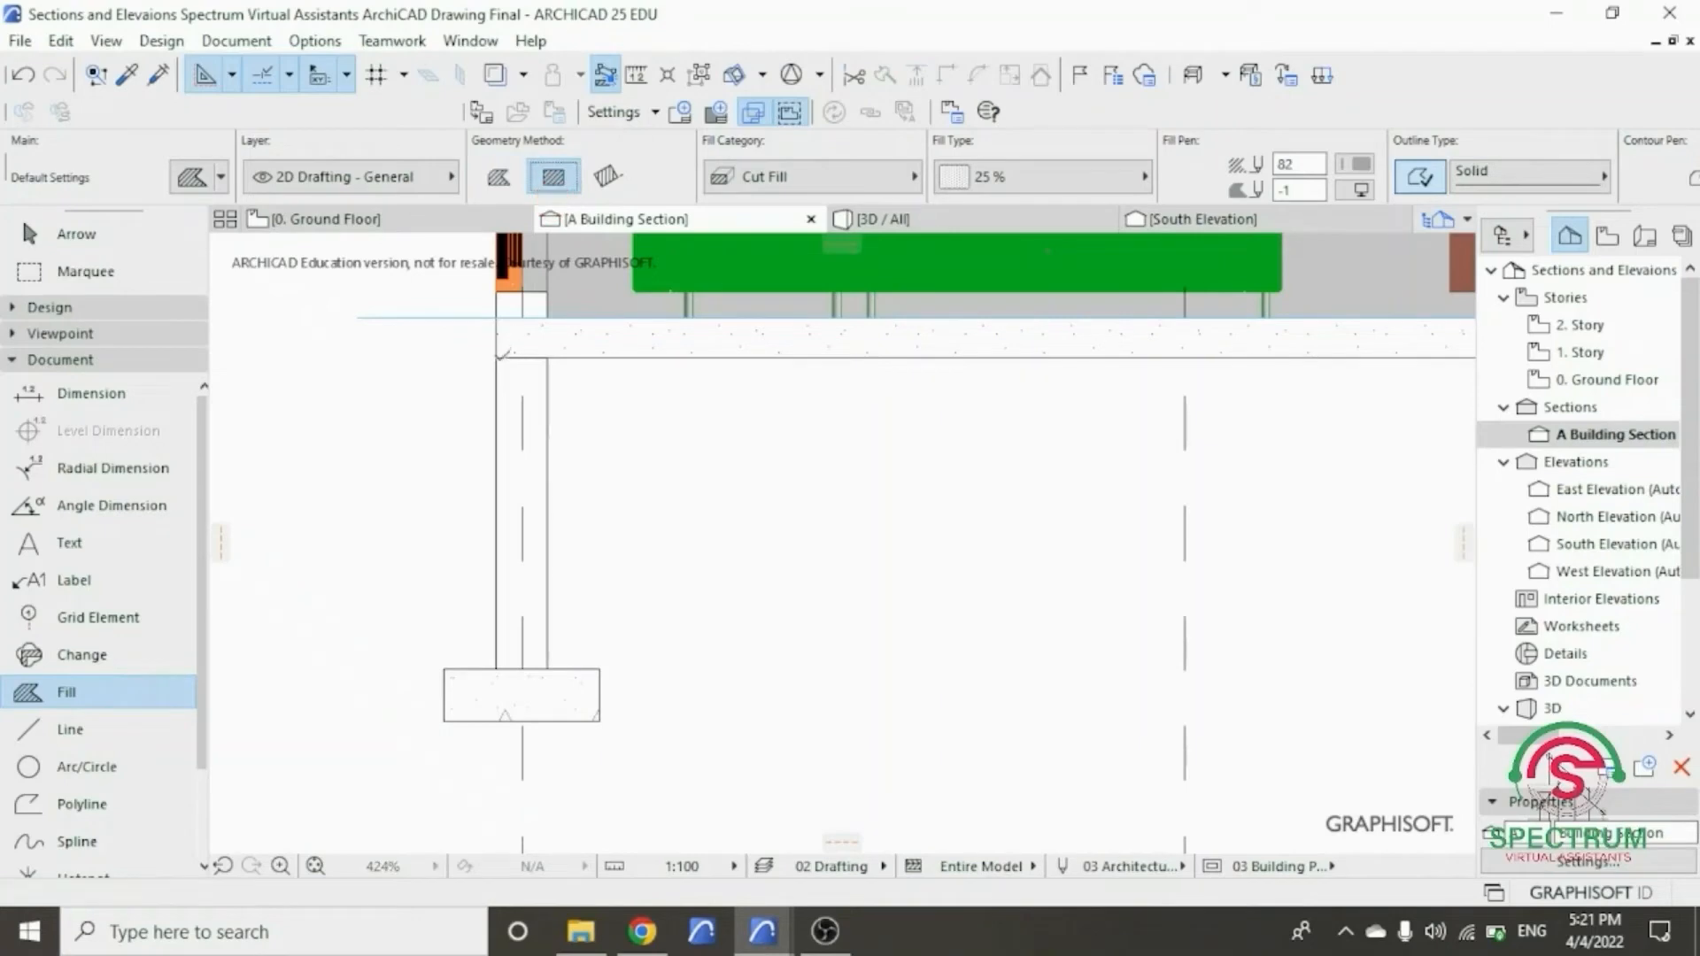
left_click(547, 668)
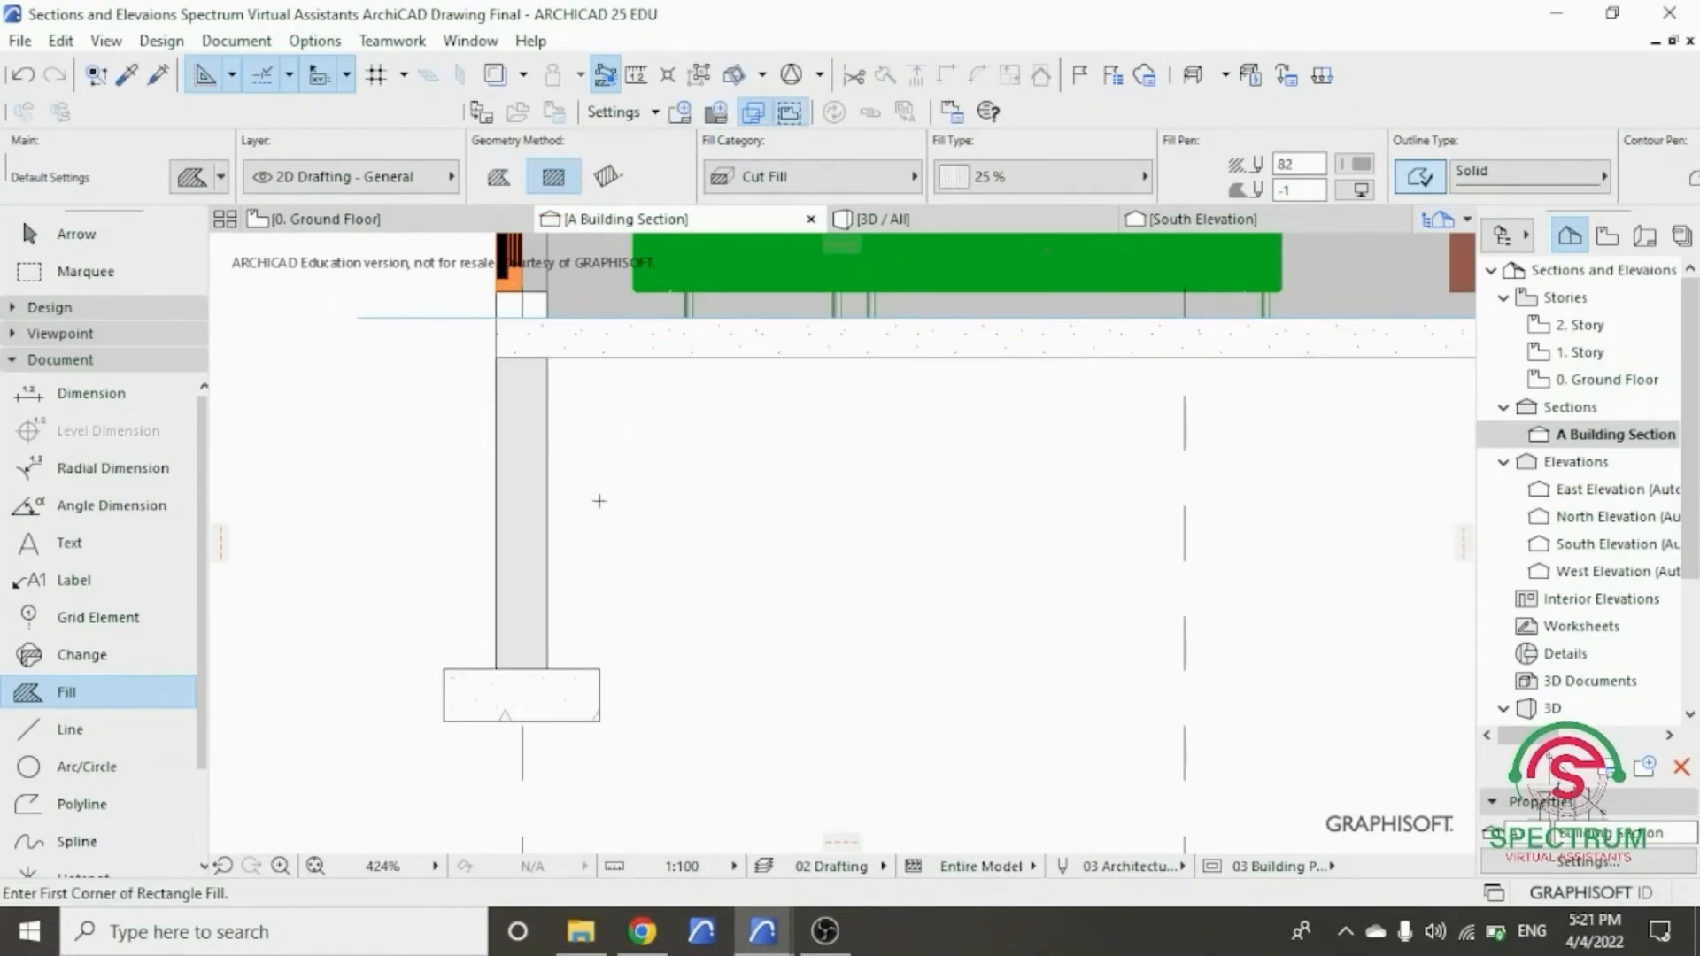
key("Escape")
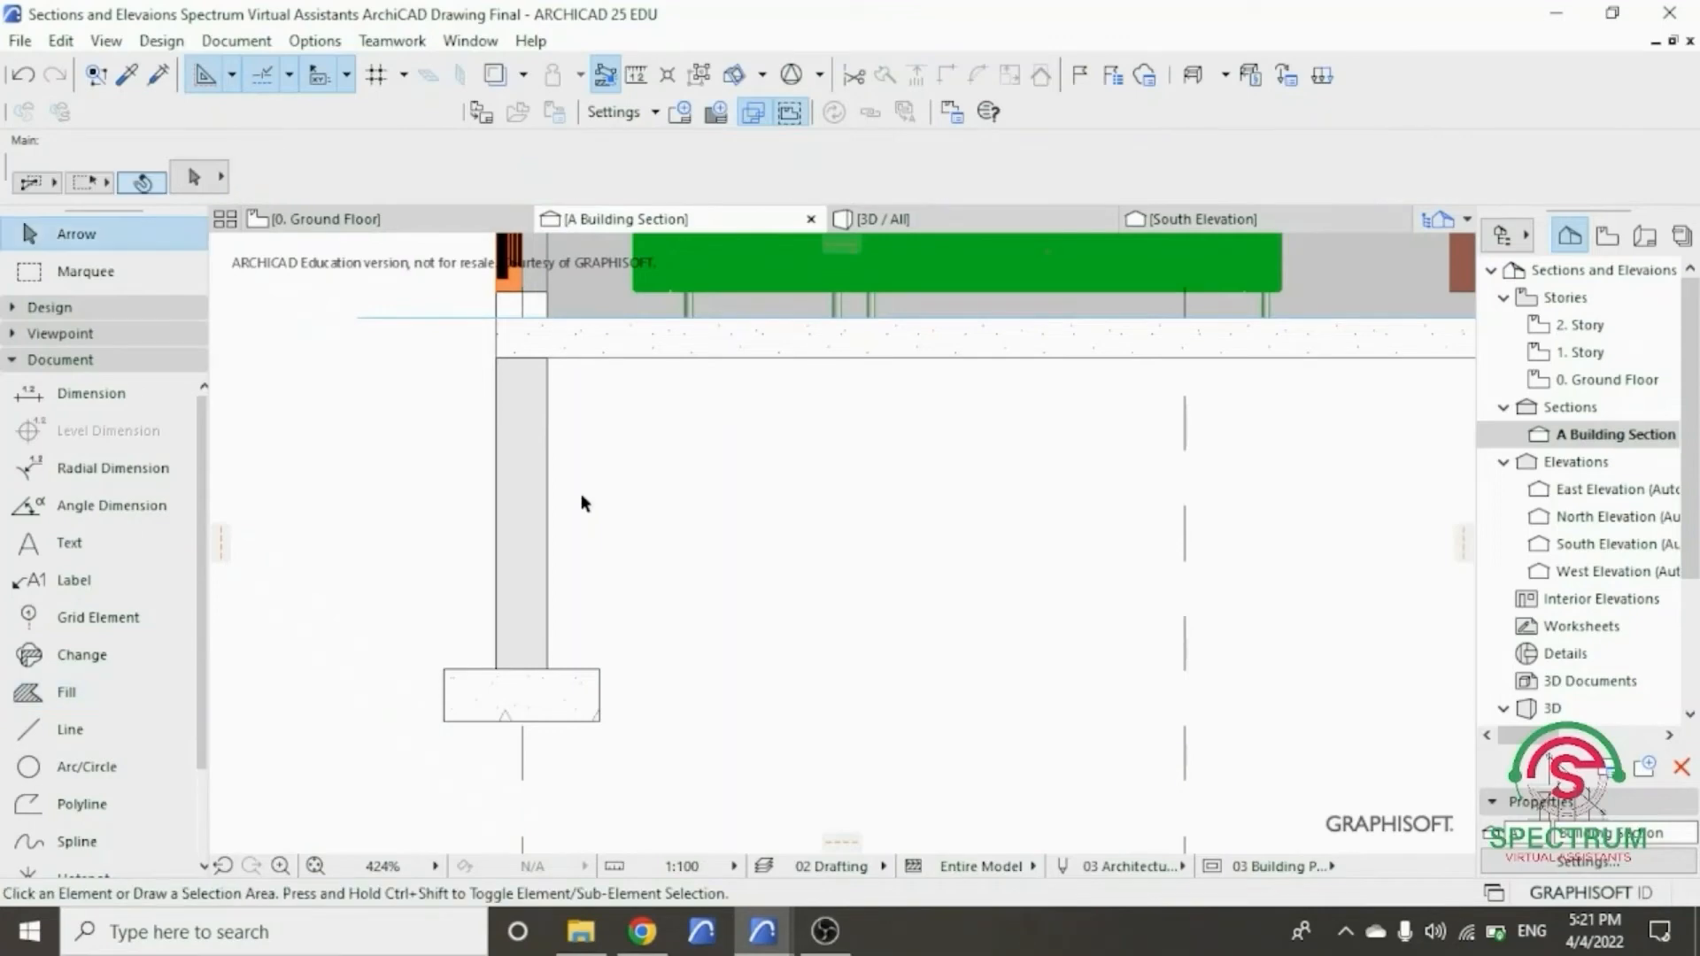
- Change the foundation wall's fill to Masonry Block with contour pen 1, and deselect it
left_click(536, 386)
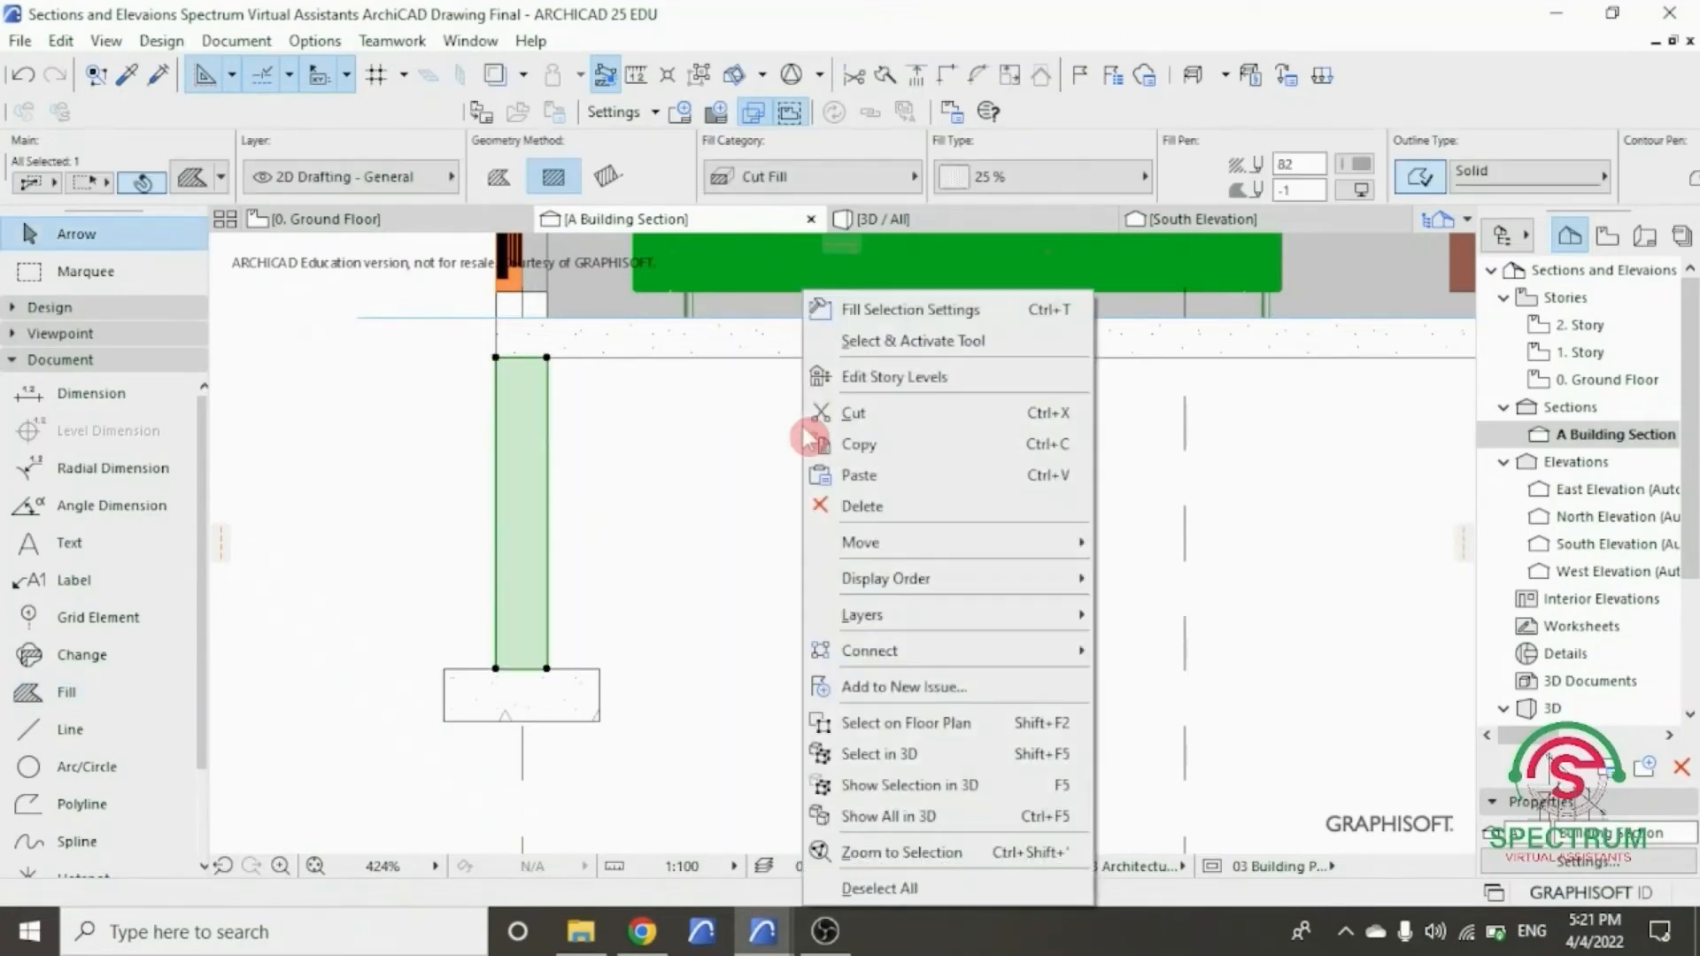
right_click(800, 425)
left_click(909, 312)
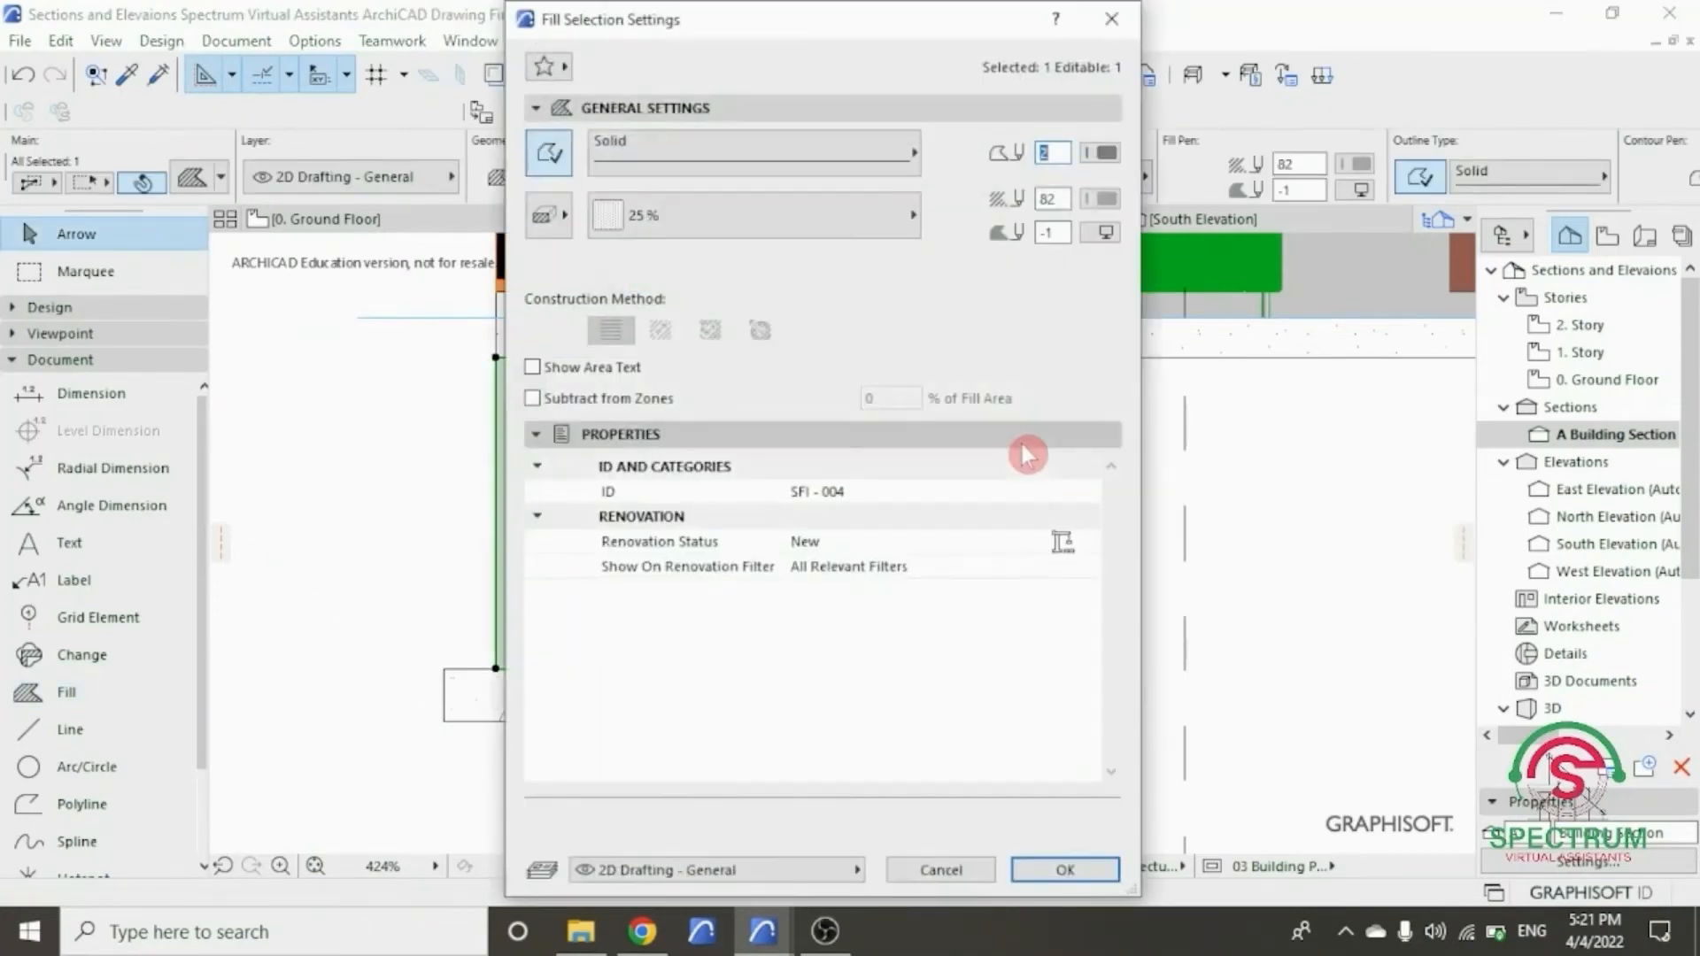
left_click(800, 221)
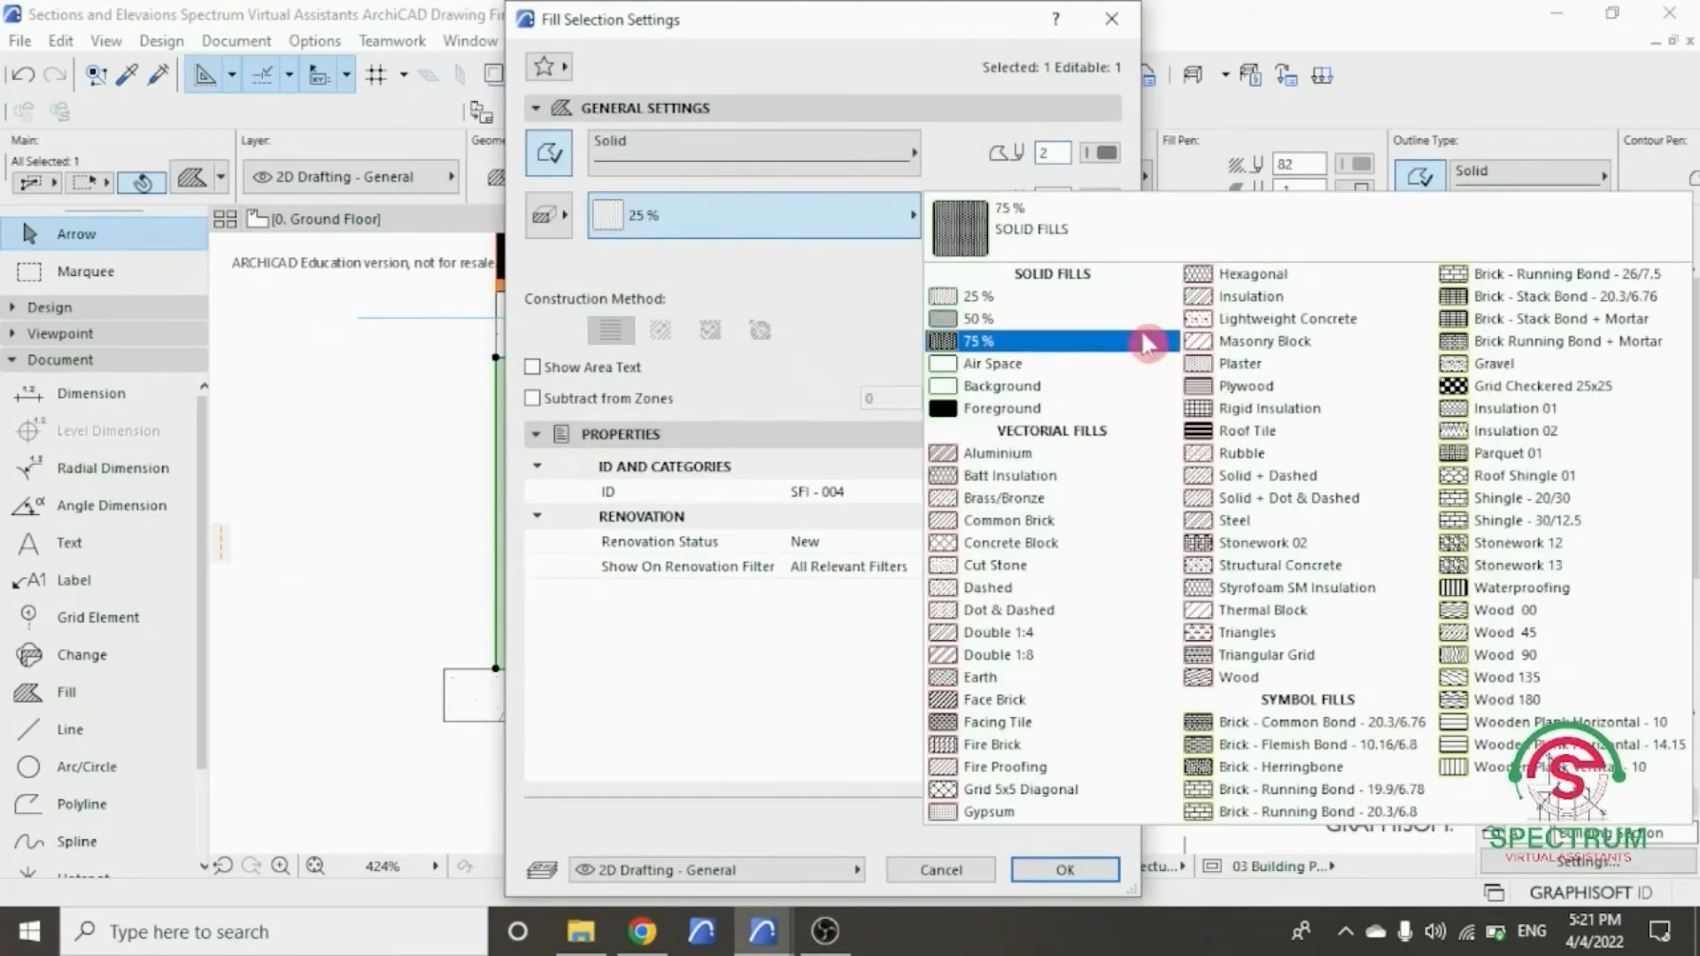
left_click(1246, 350)
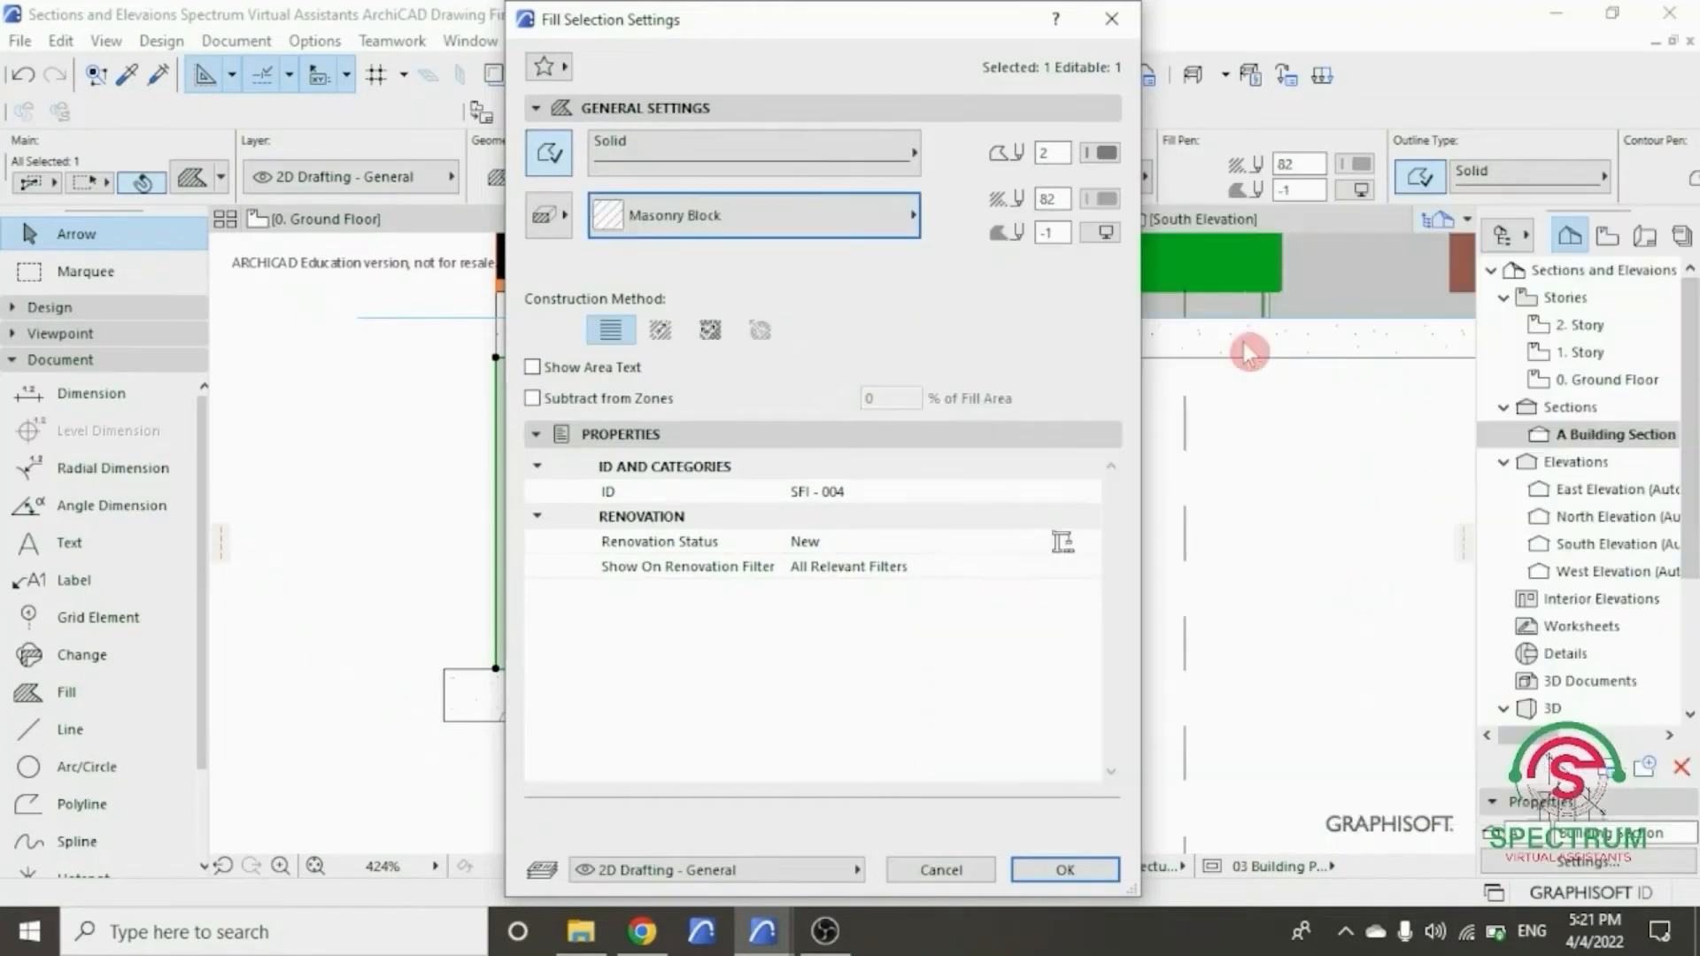
left_click(1105, 160)
left_click(1130, 151)
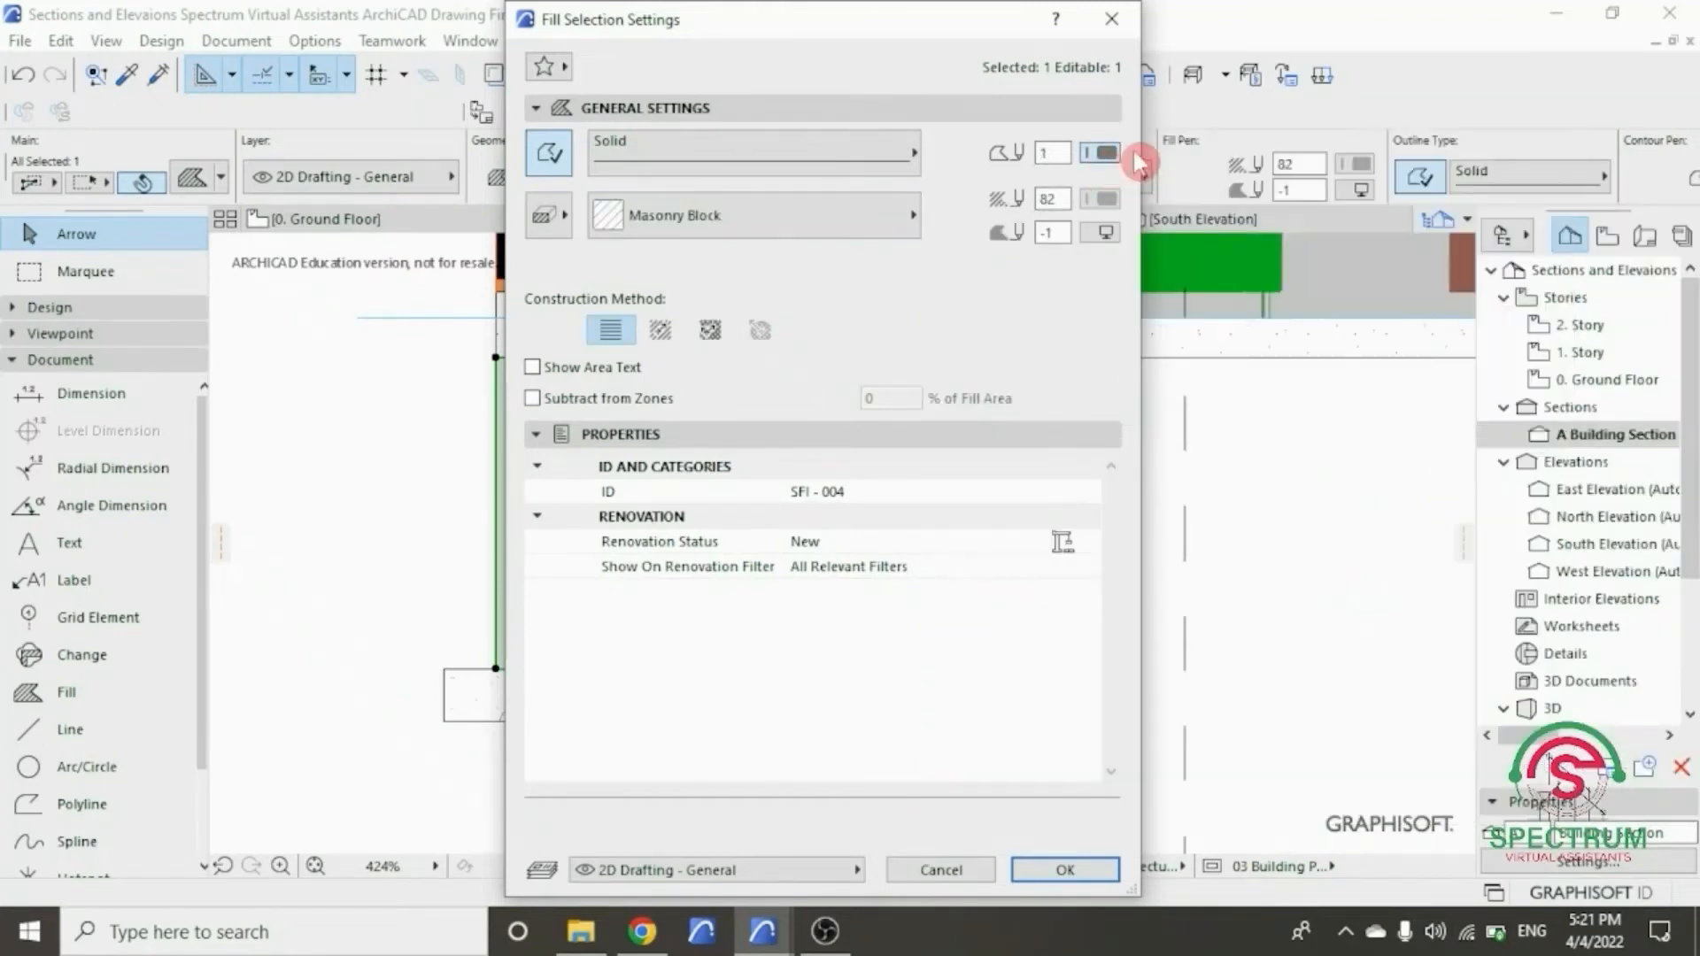
left_click(1081, 869)
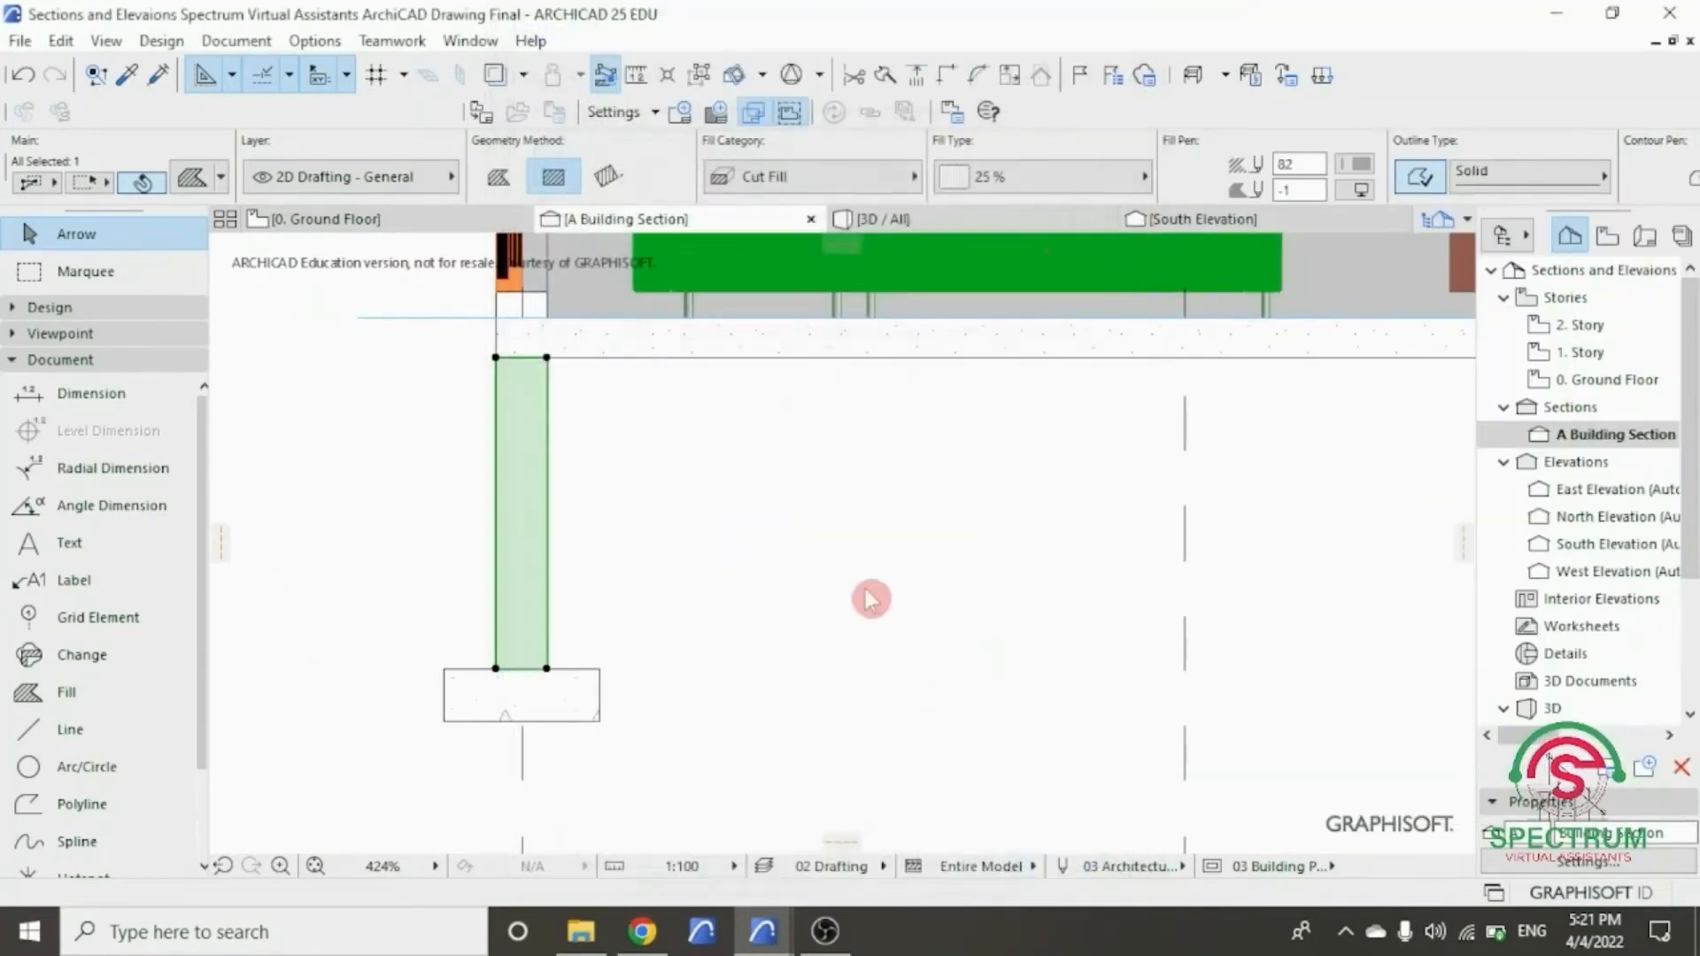
left_click(778, 484)
- Select the foundation's lines and fills without the grid line, and use Drag Multiple Copies to place a copy beneath the middle wall
scroll(652, 647, "down", 4)
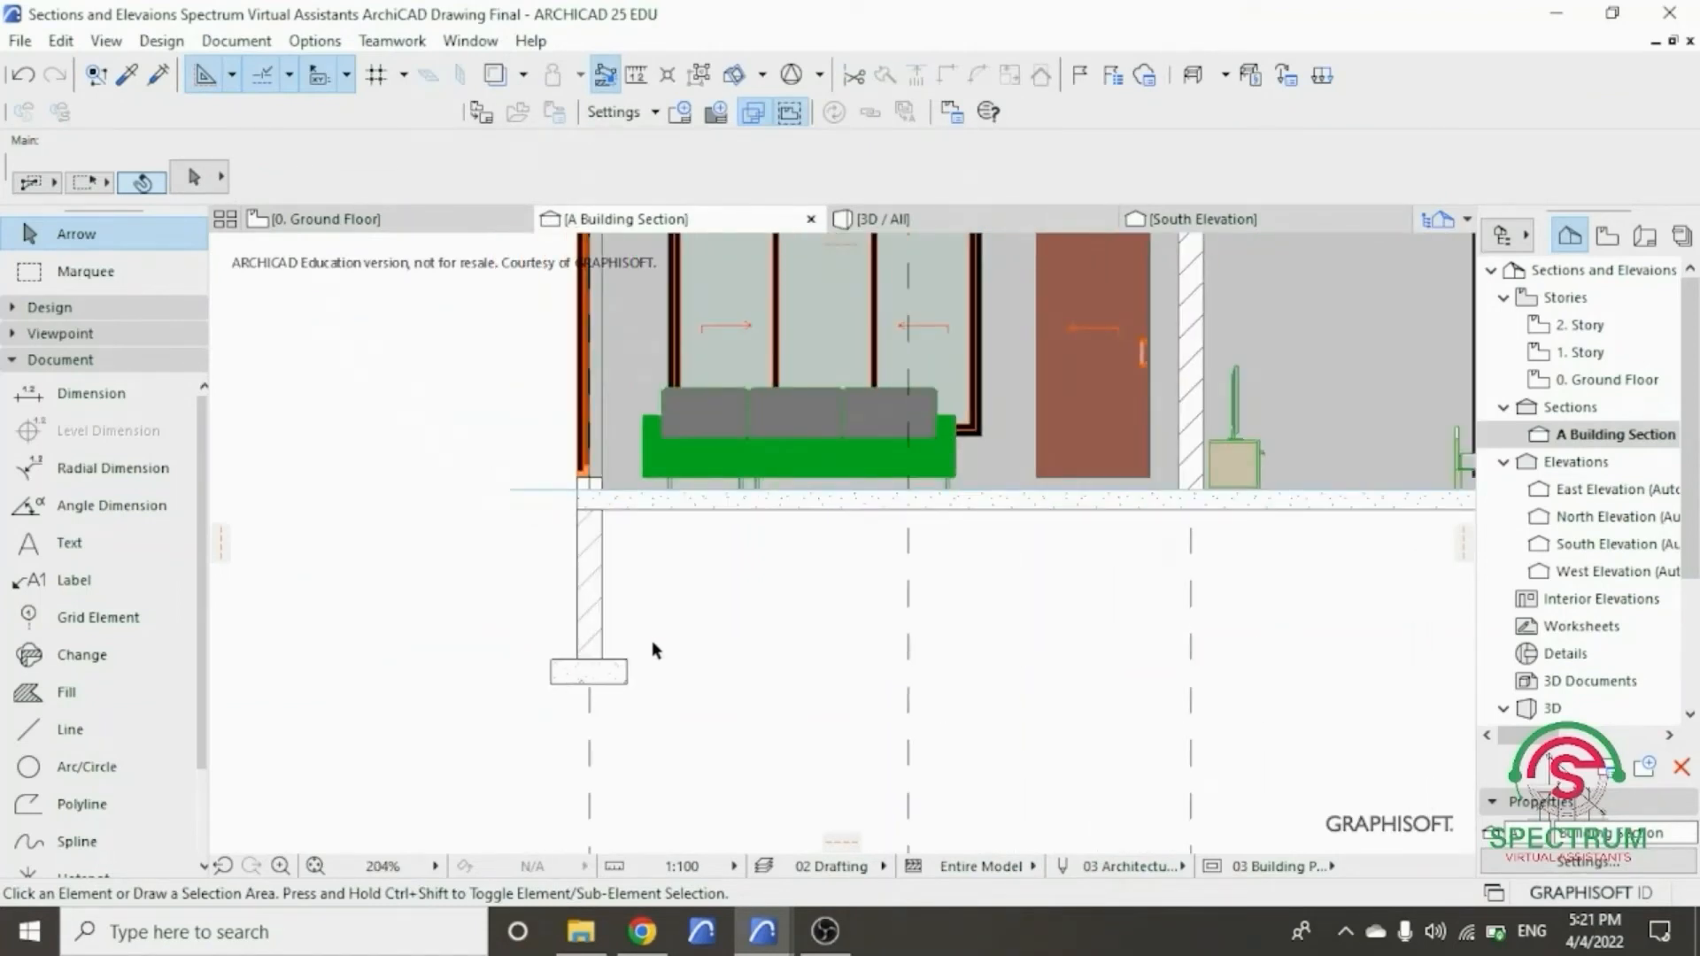
scroll(614, 697, "up", 2)
left_click(673, 704)
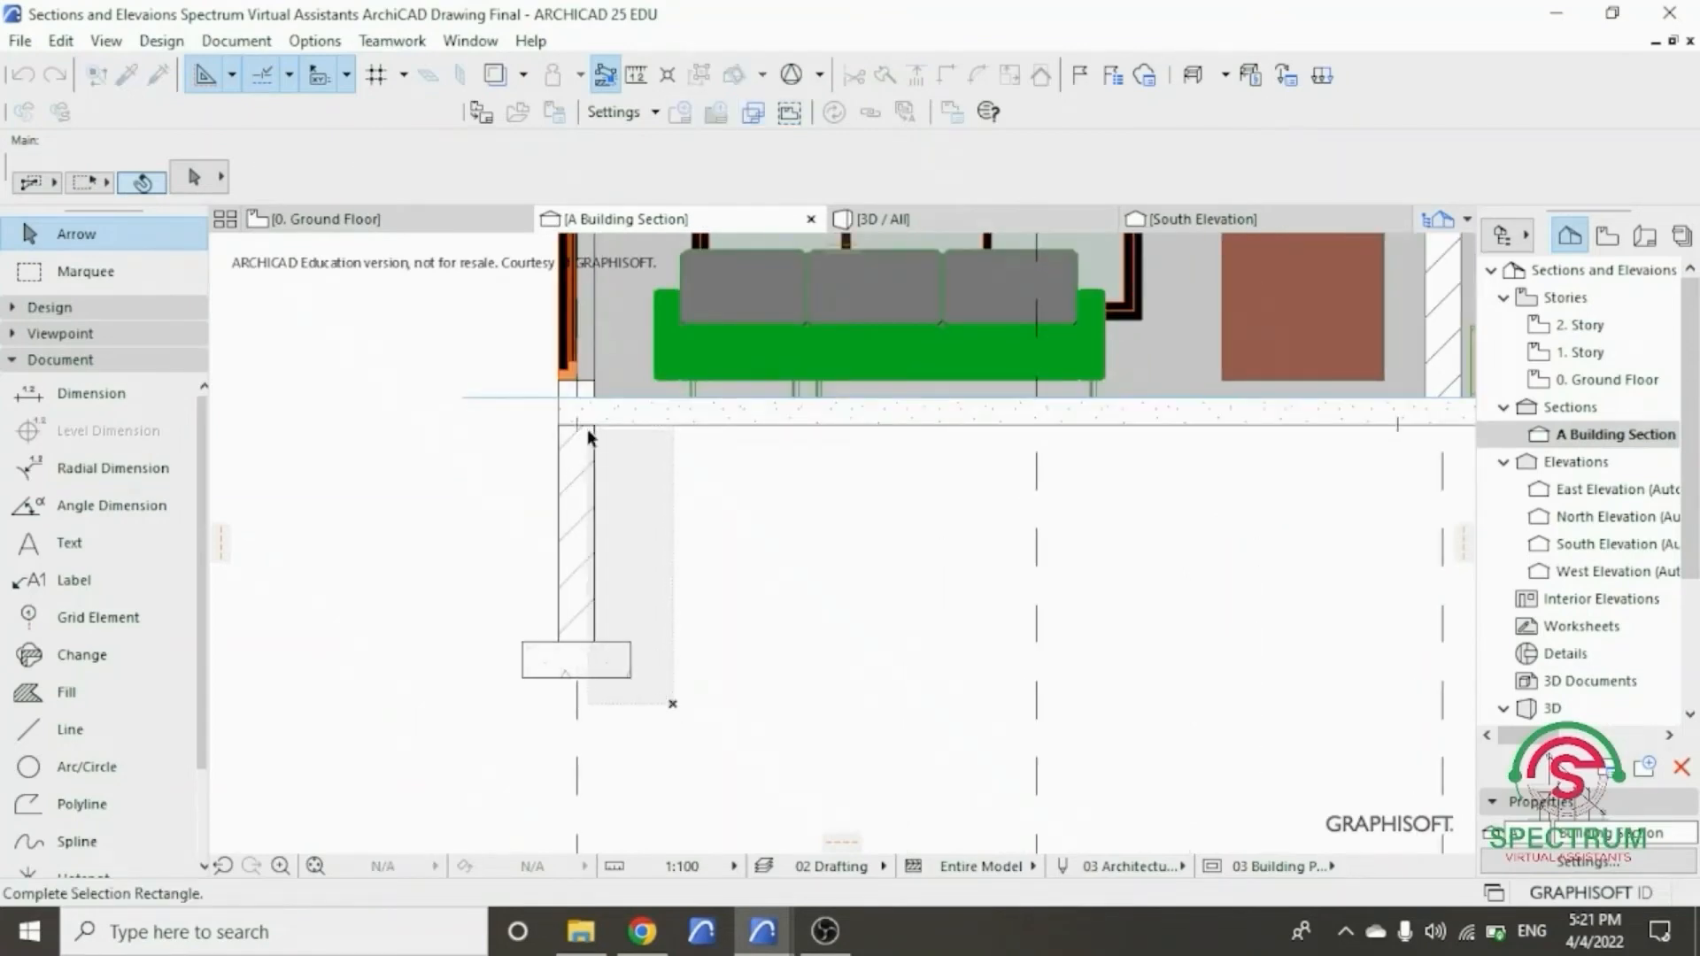
left_click(504, 437)
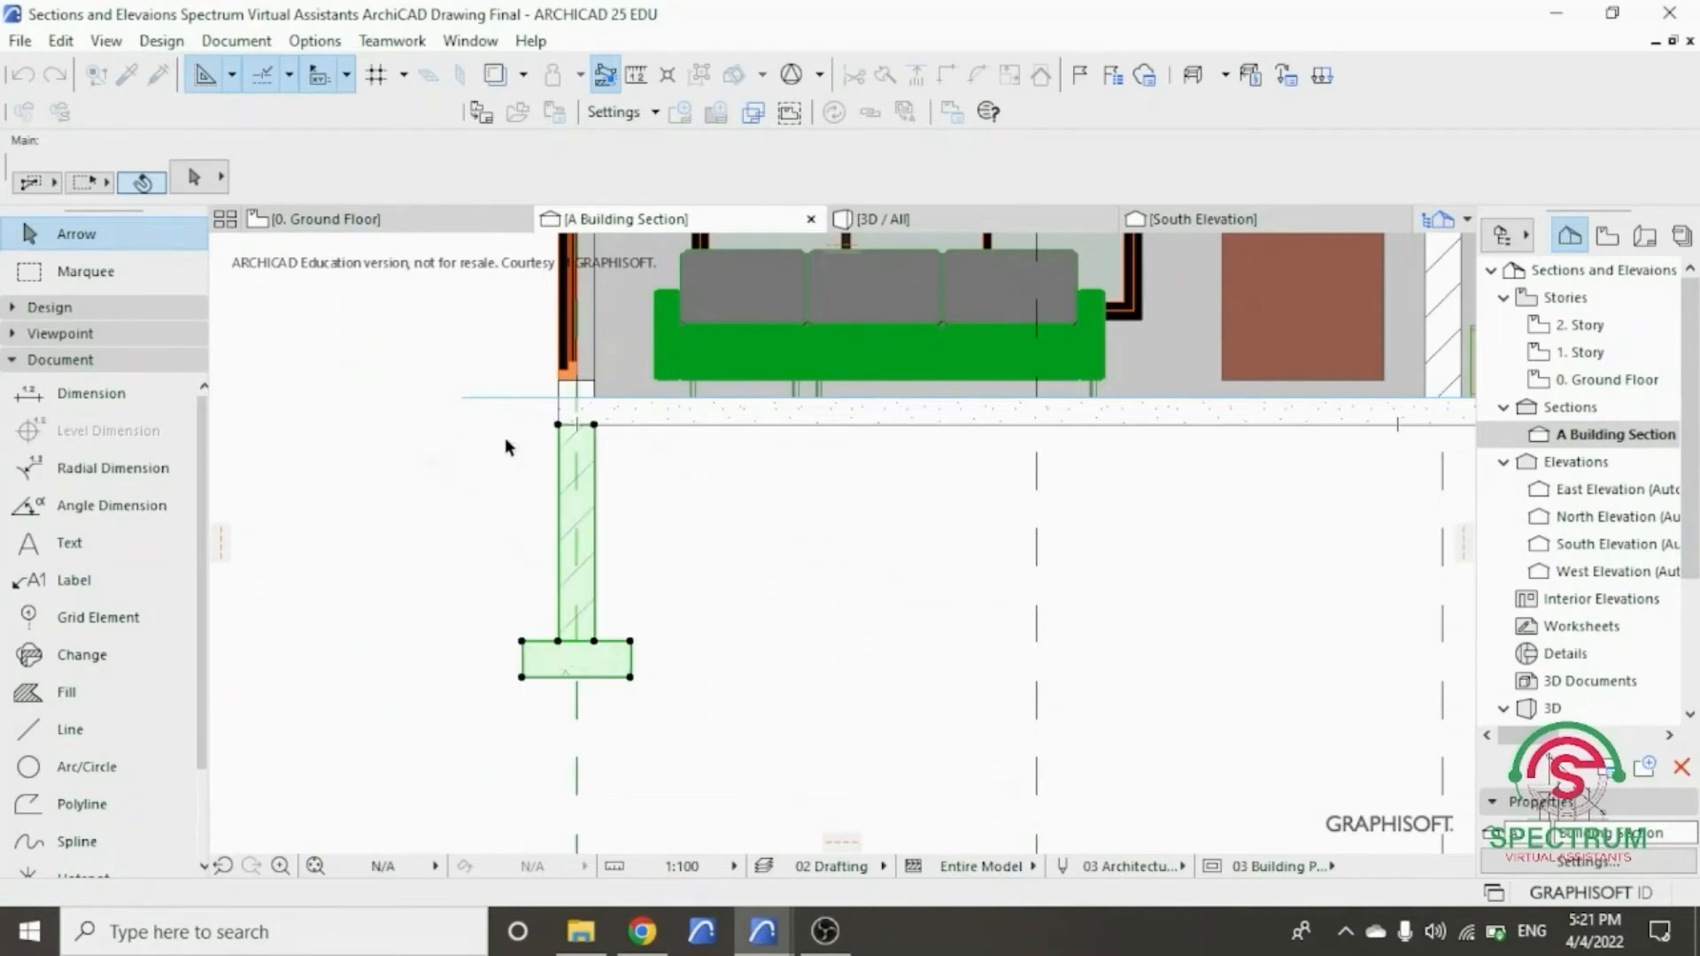
scroll(454, 682, "down", 1)
scroll(454, 682, "down", 4)
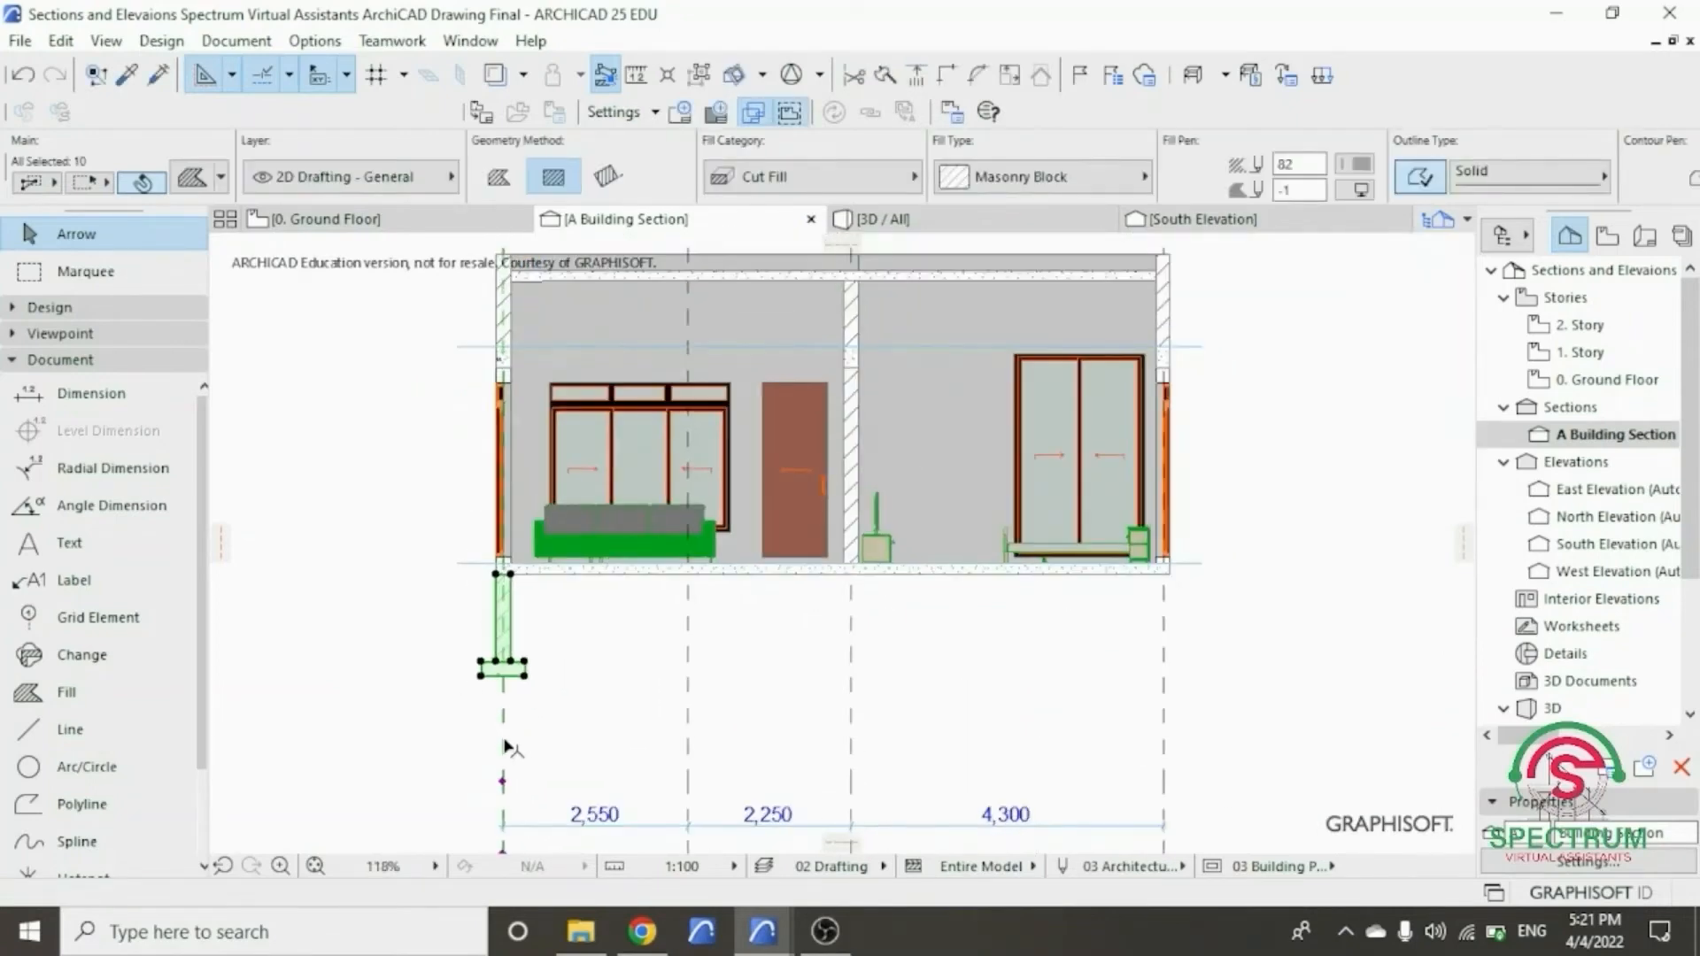
right_click(384, 575)
mouse_move(455, 543)
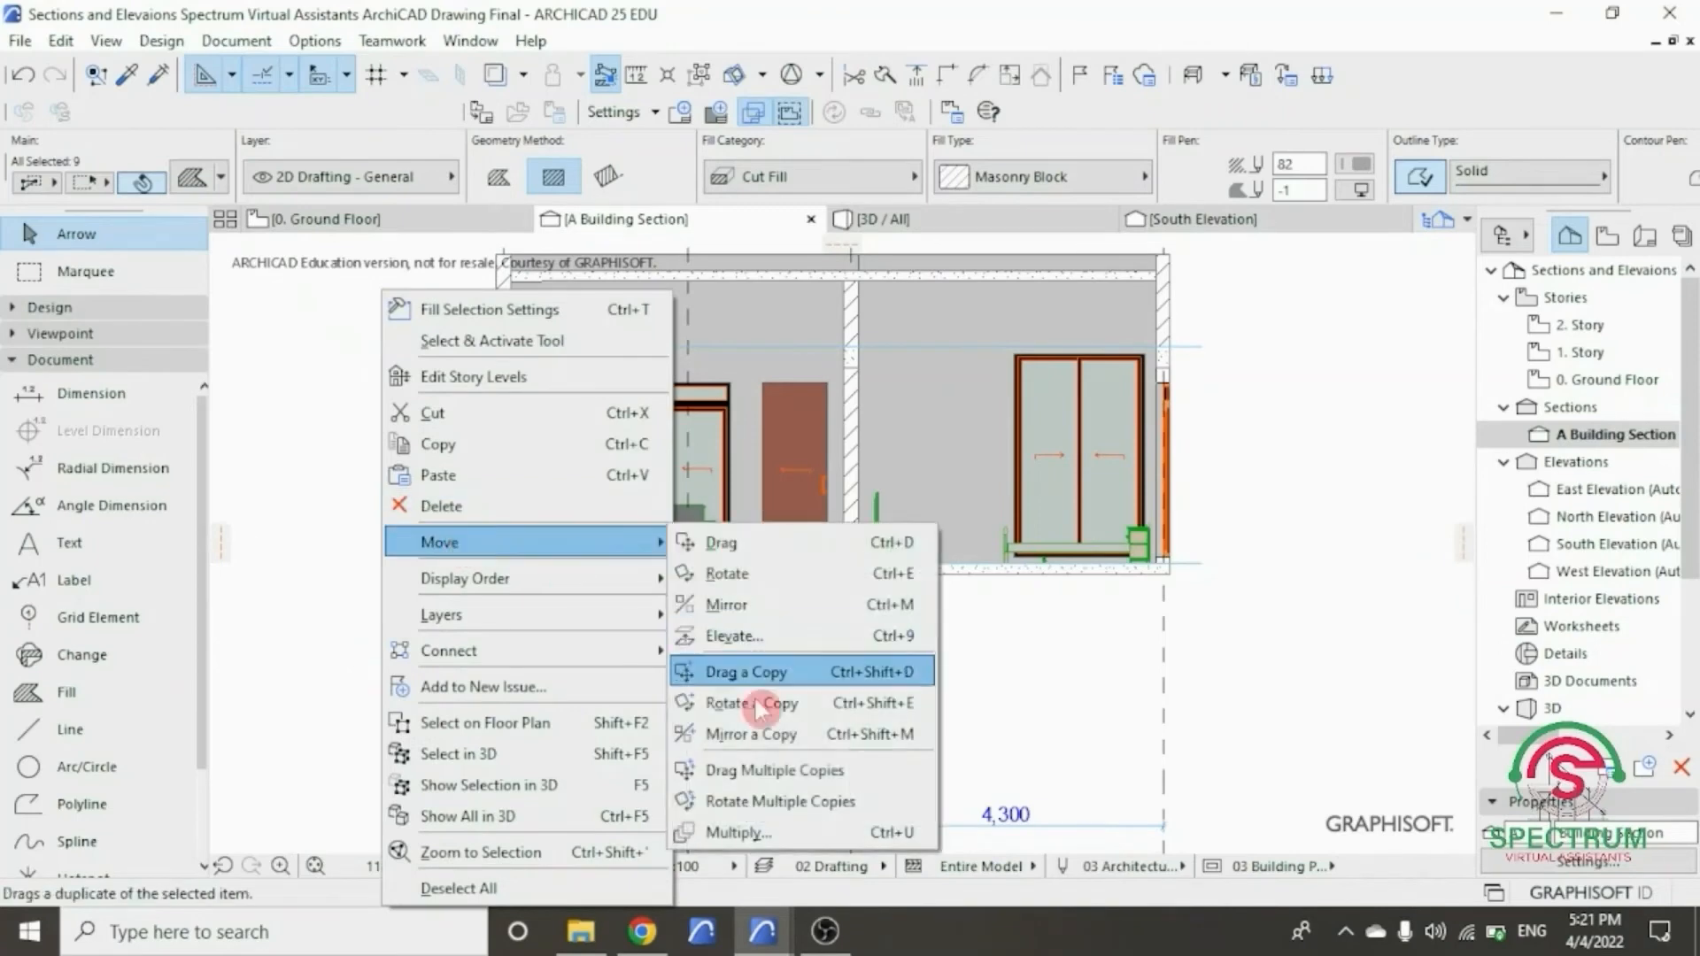
left_click(769, 769)
scroll(512, 567, "up", 4)
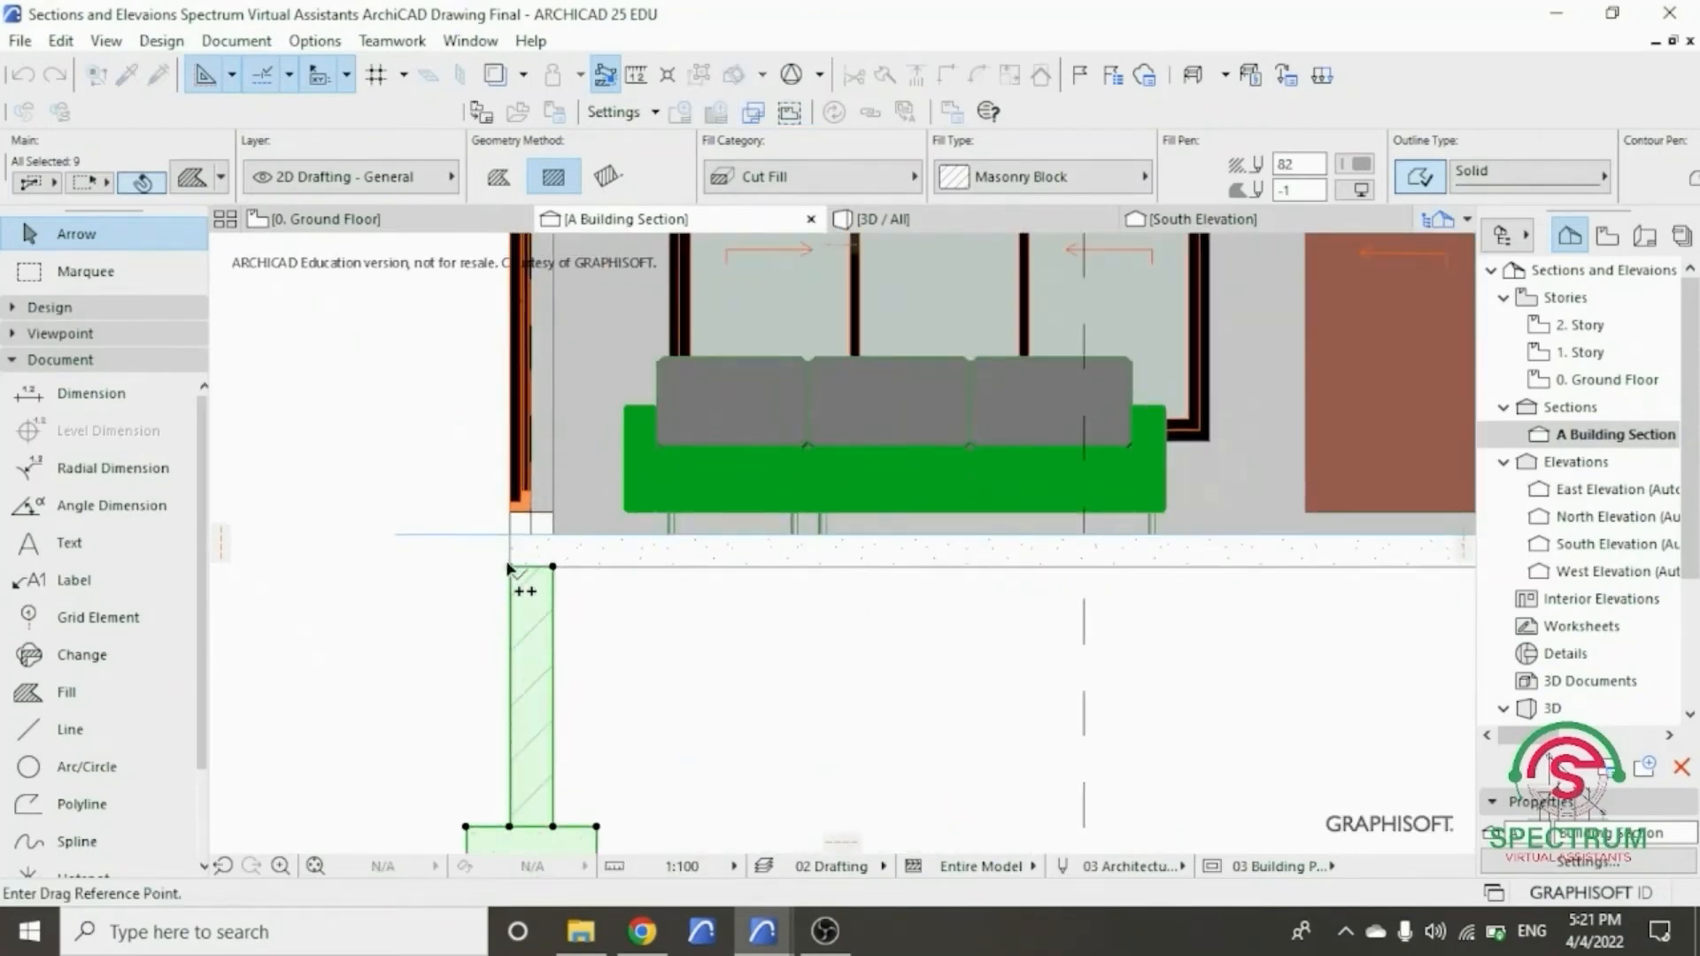
left_click(509, 566)
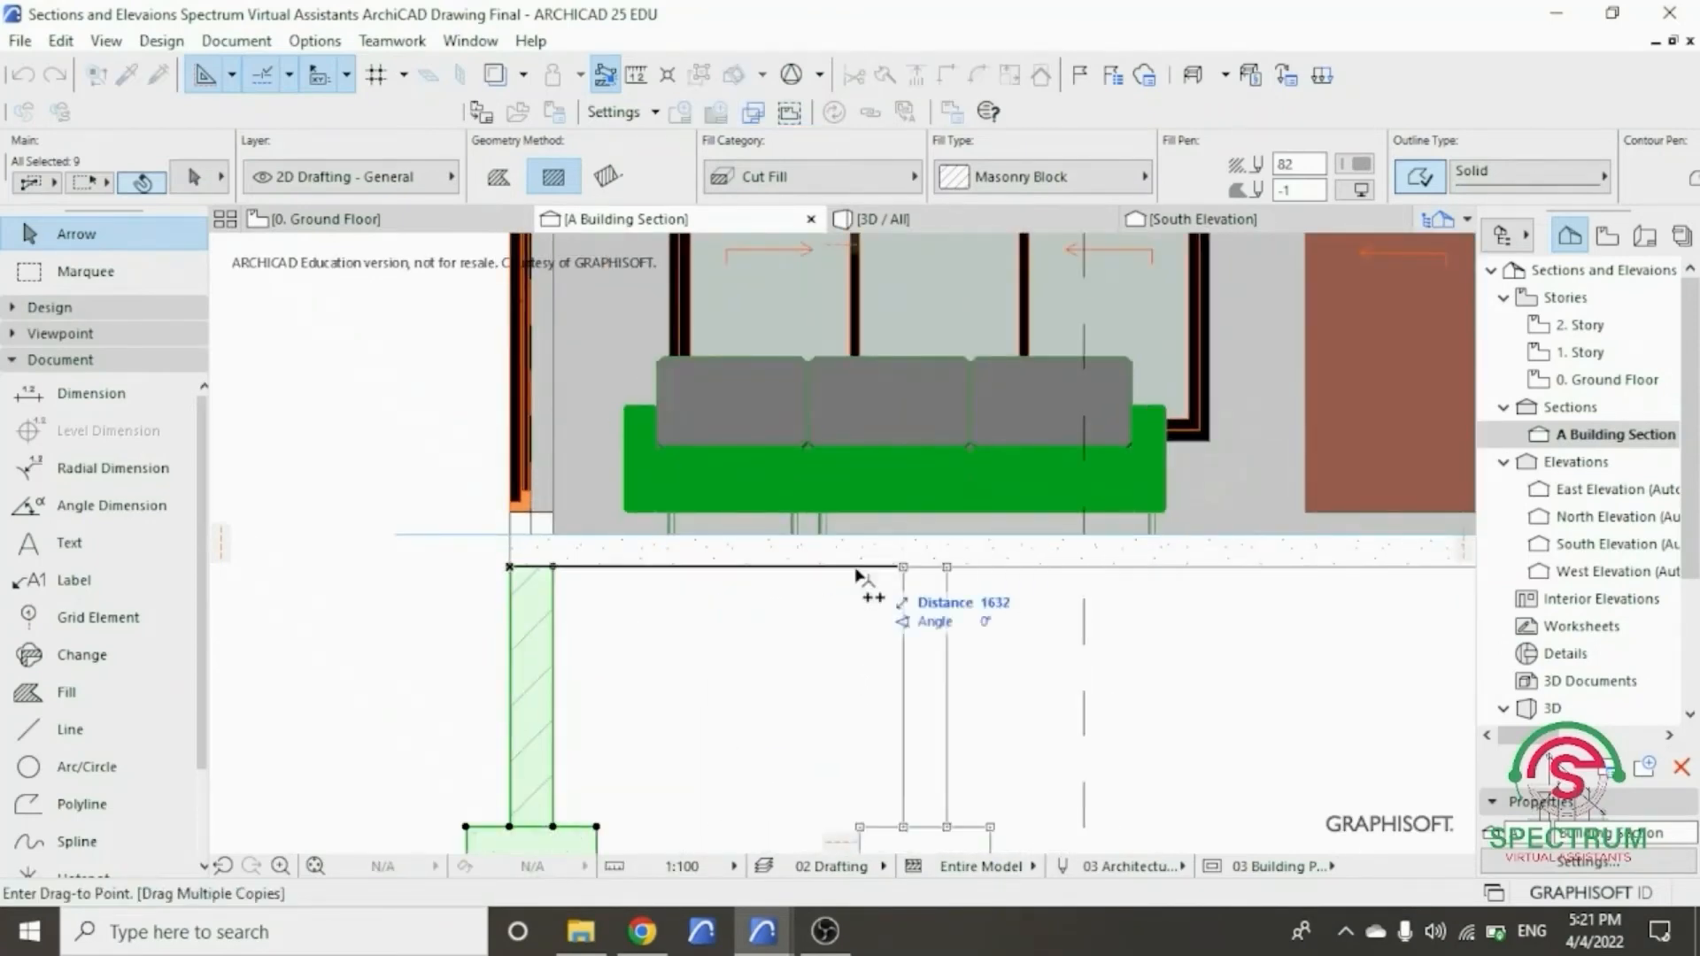
scroll(1074, 569, "down", 3)
scroll(1240, 567, "up", 3)
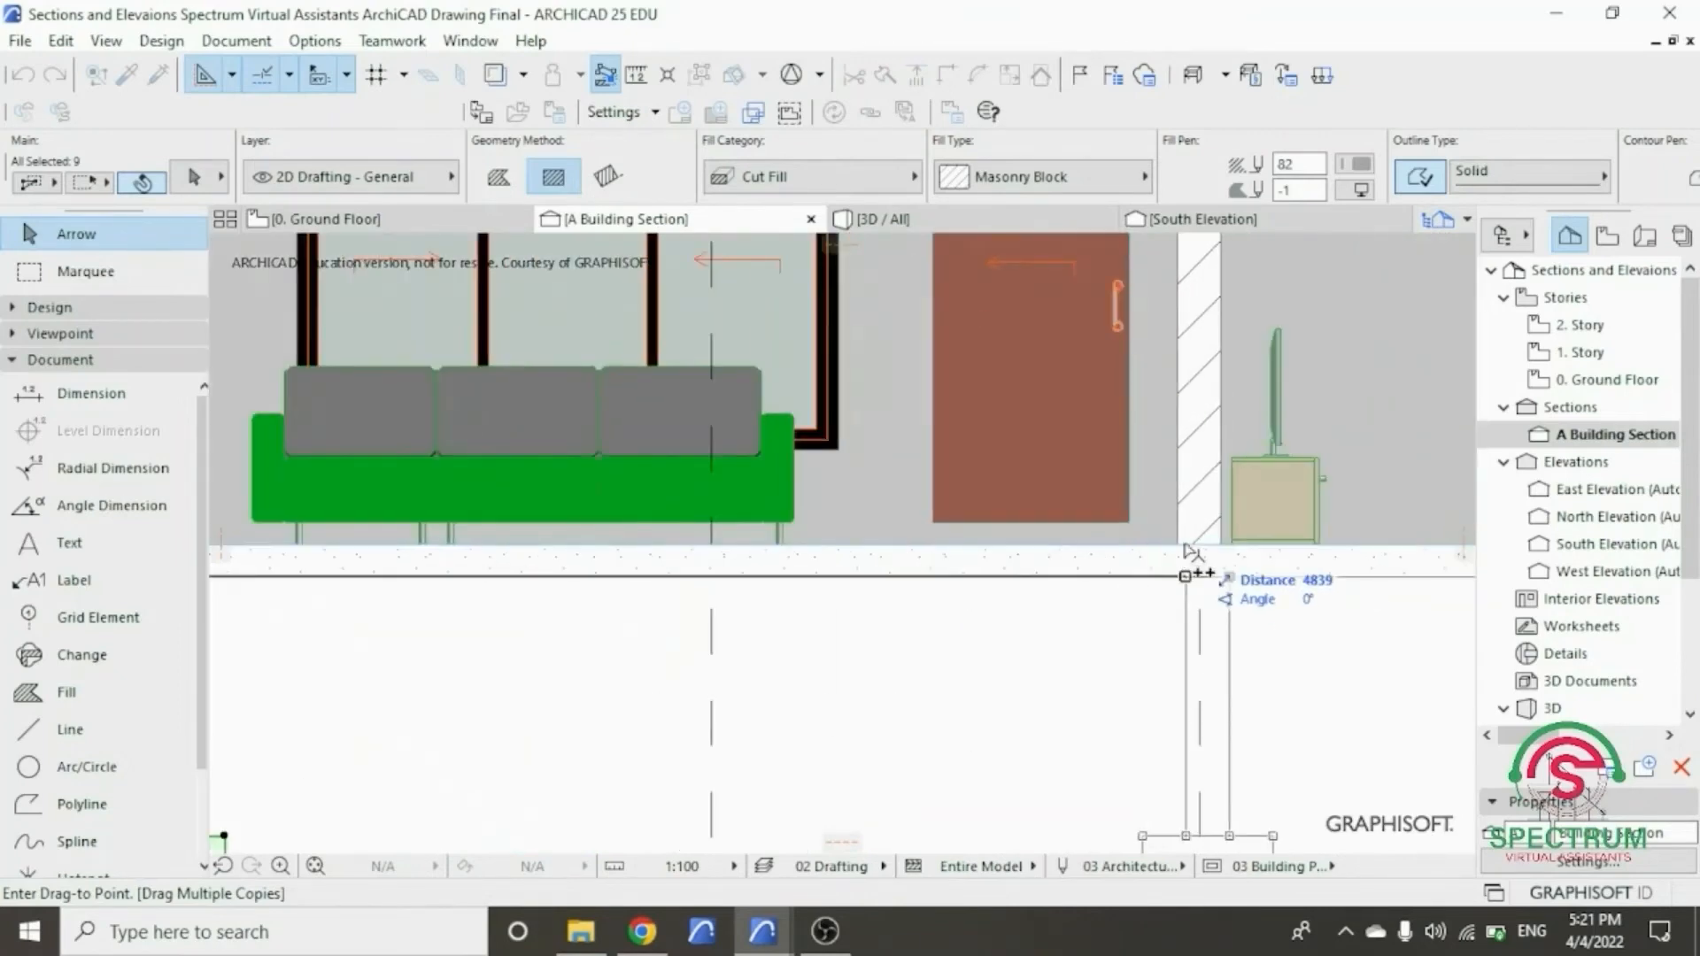
- Place another foundation copy beneath the far right exterior wall, 9100 from the original, and deselect everything
scroll(1018, 565, "down", 5)
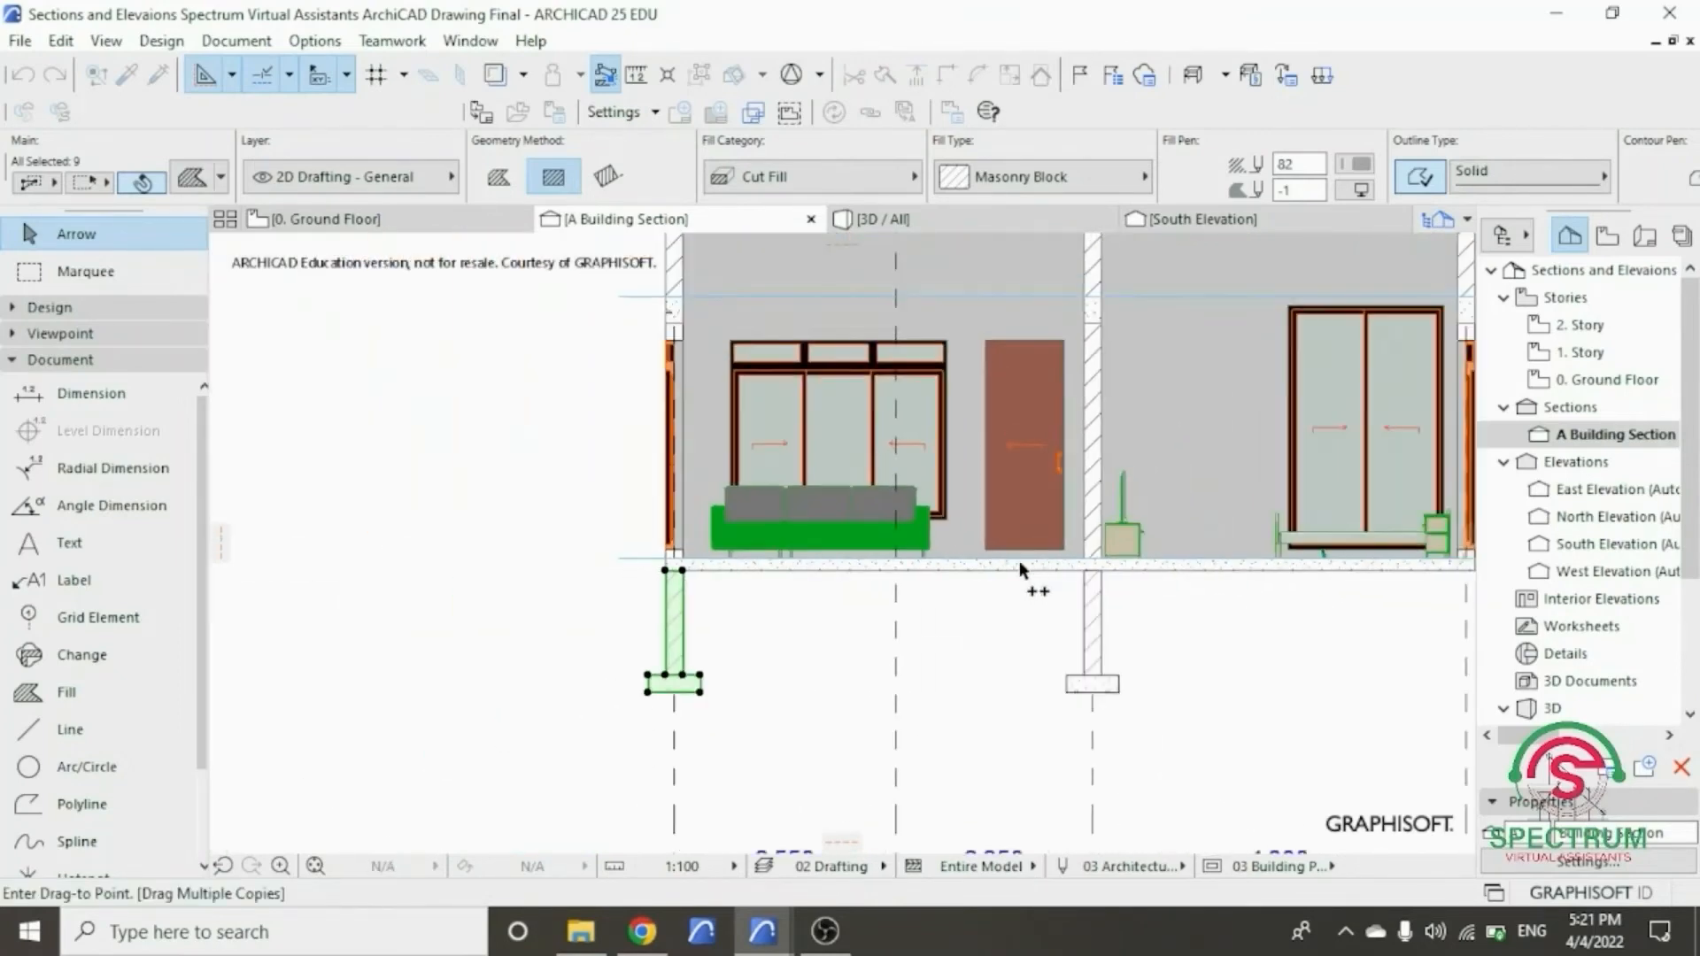
scroll(1236, 560, "up", 5)
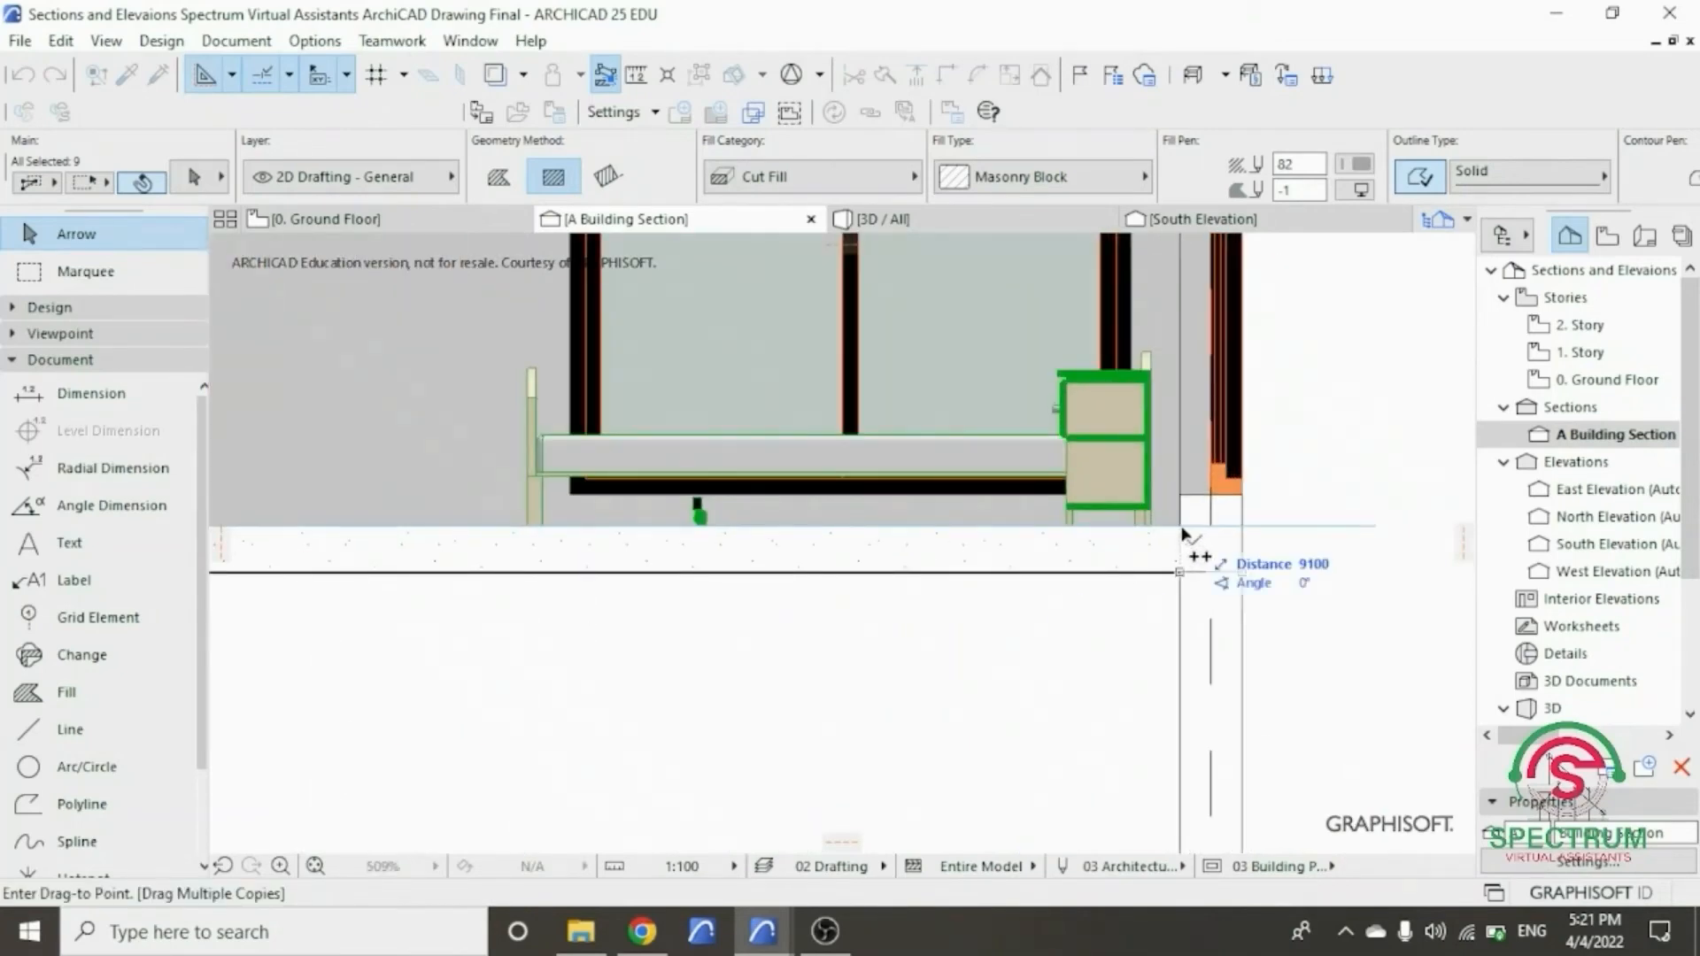
left_click(1183, 531)
scroll(1133, 597, "down", 4)
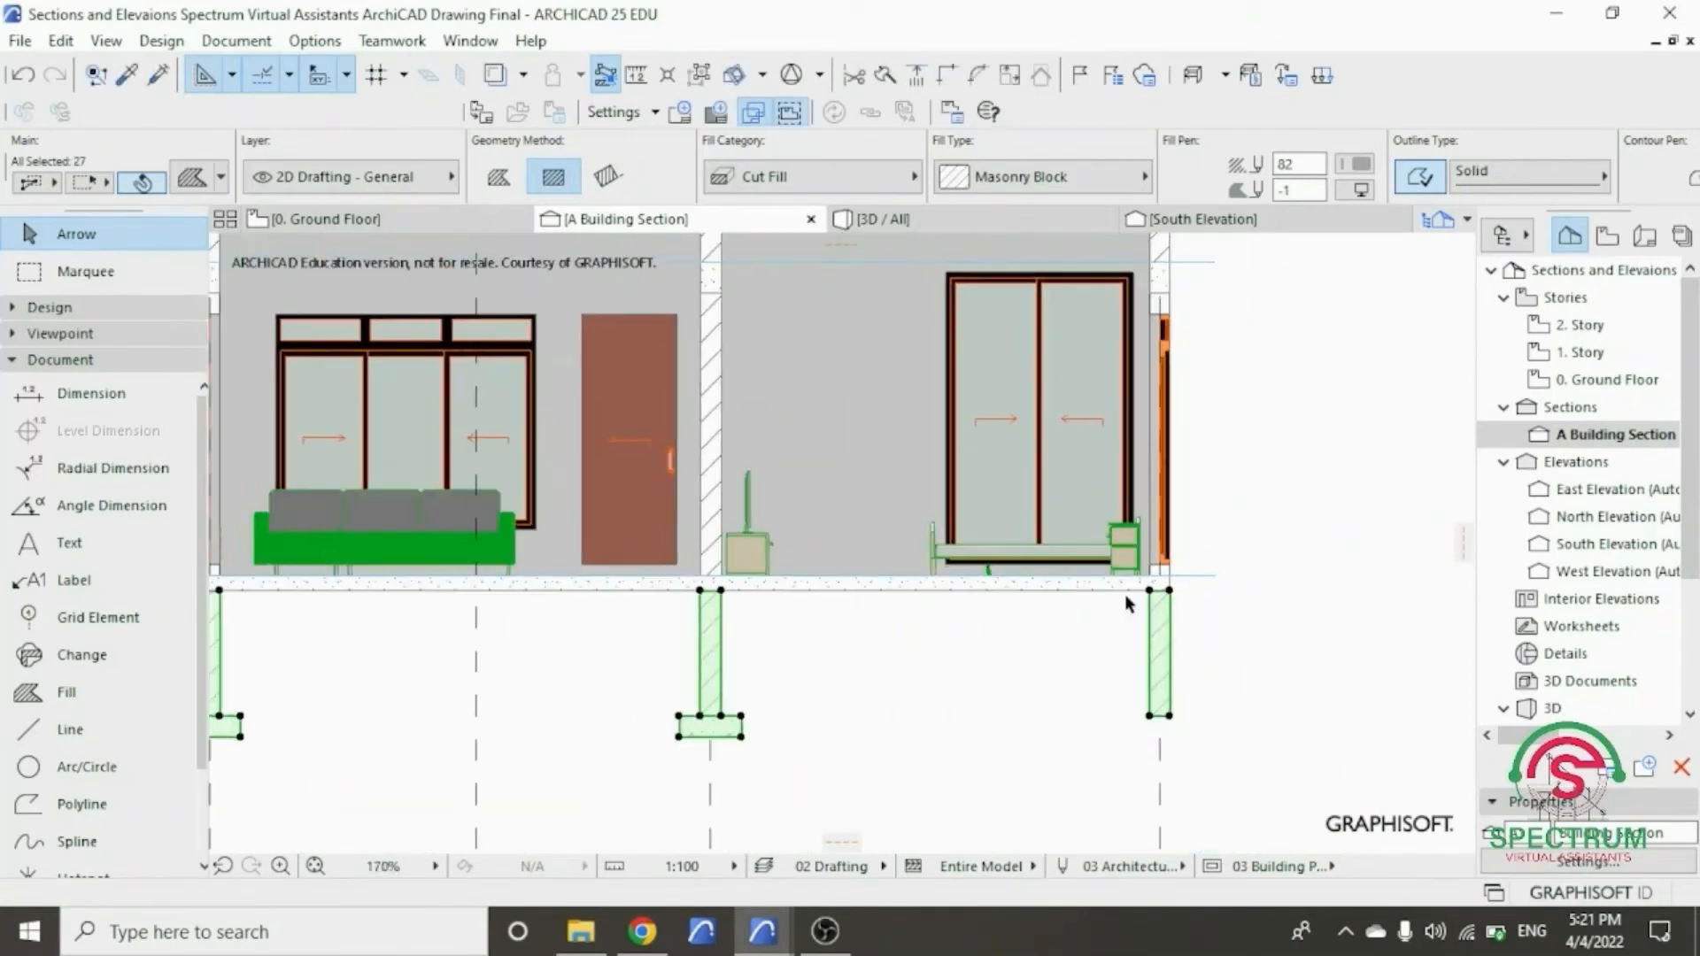
left_click(1039, 662)
scroll(1038, 663, "down", 1)
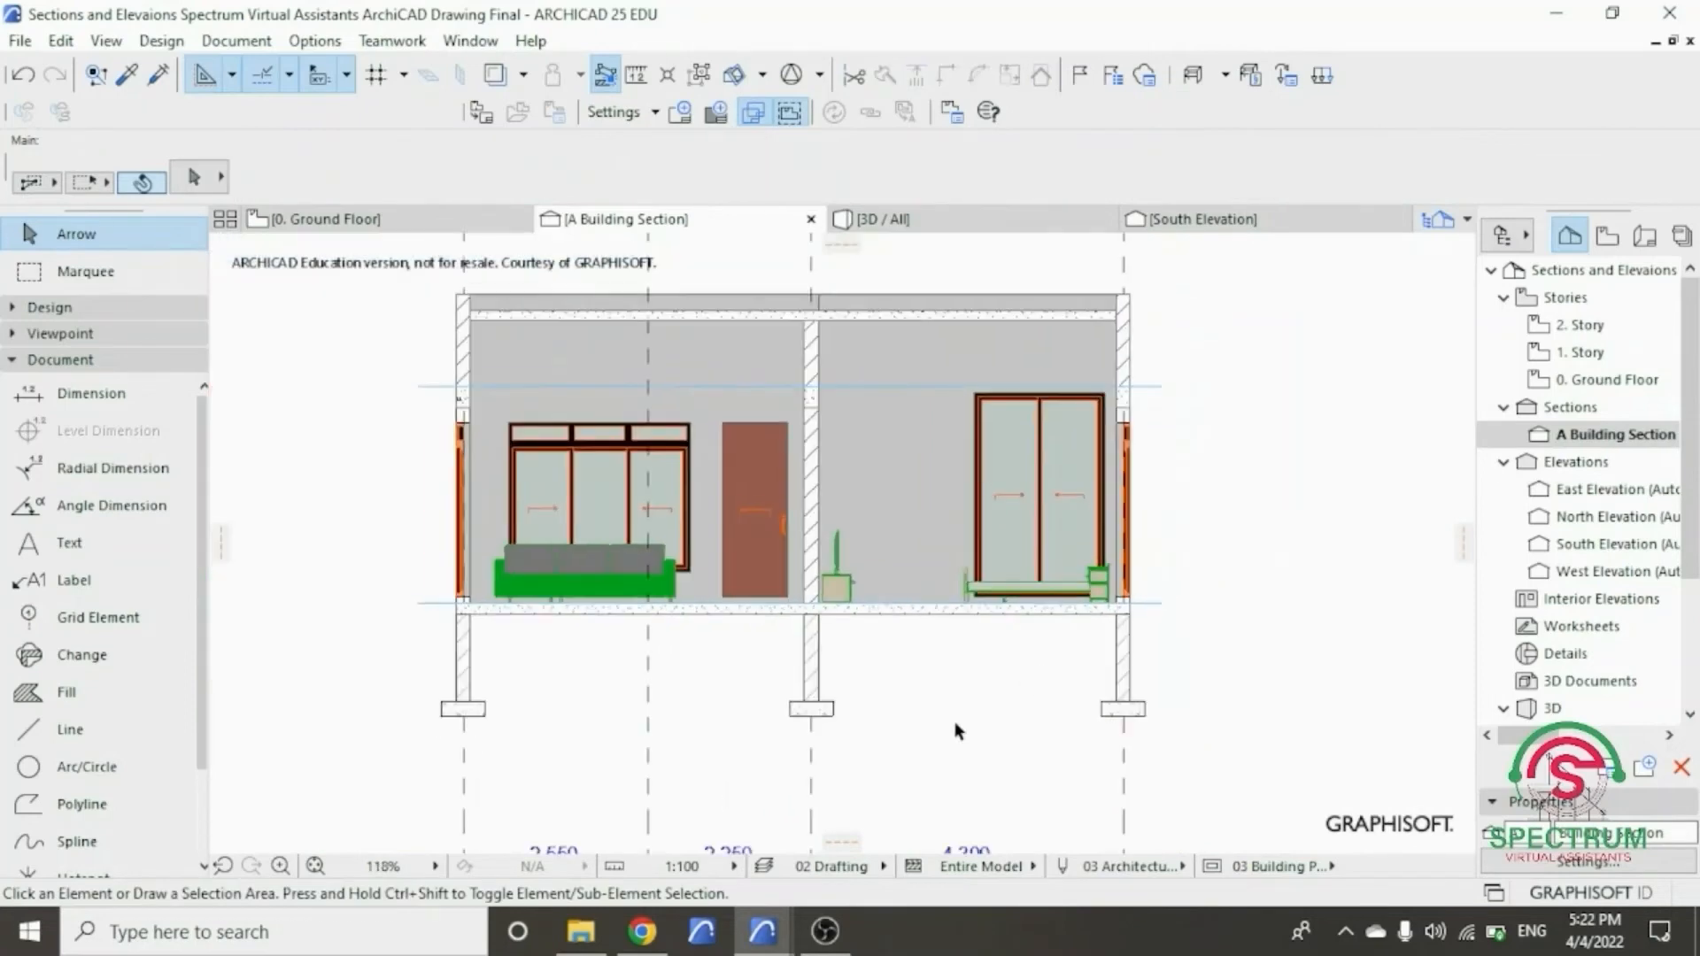
- Draw a single horizontal line along the slab's underside, from the far left foundation wall's inner face outward beyond the wall
scroll(501, 767, "up", 1)
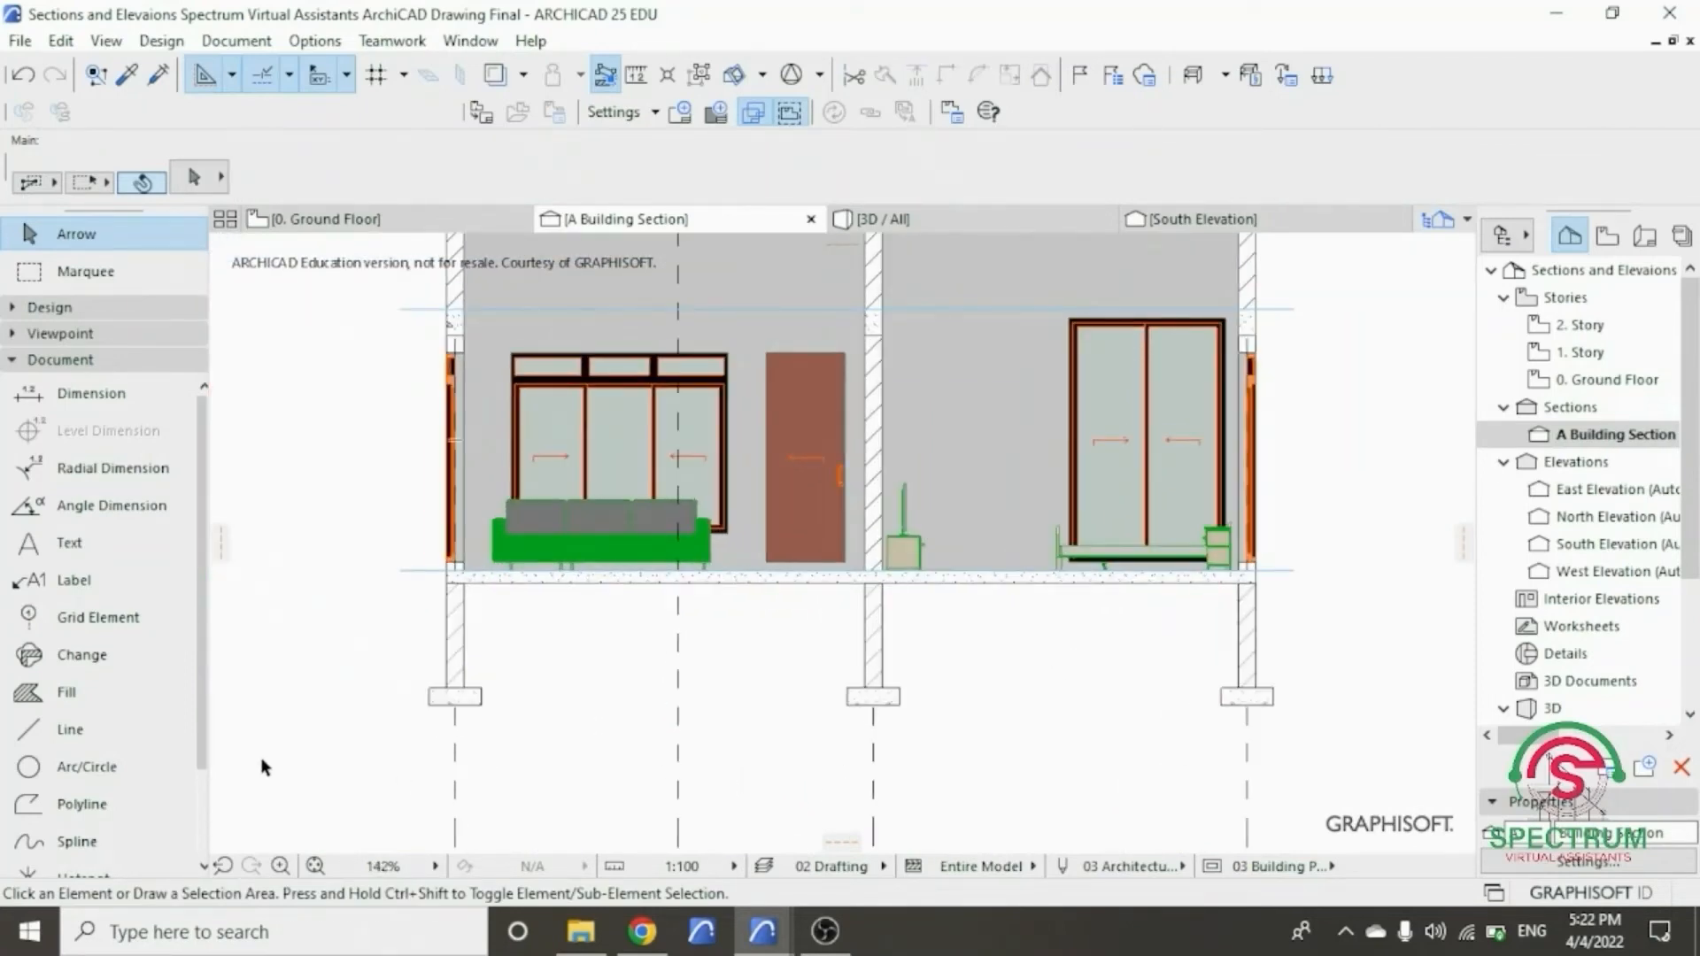
left_click(87, 732)
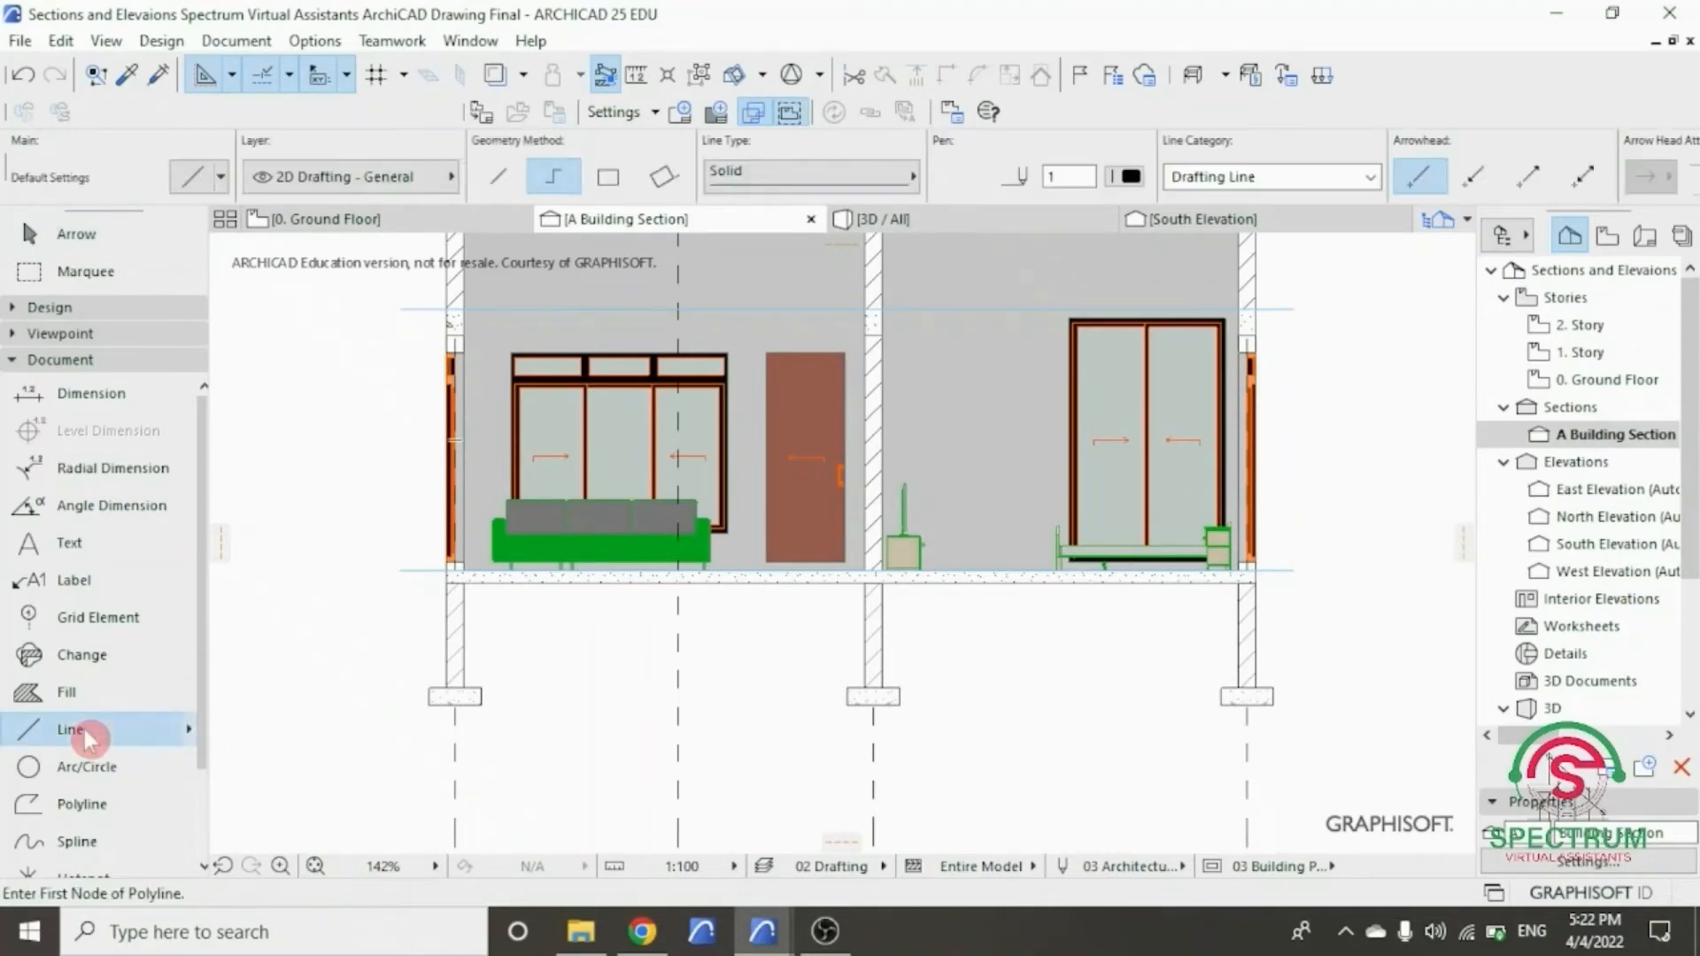
scroll(449, 707, "up", 2)
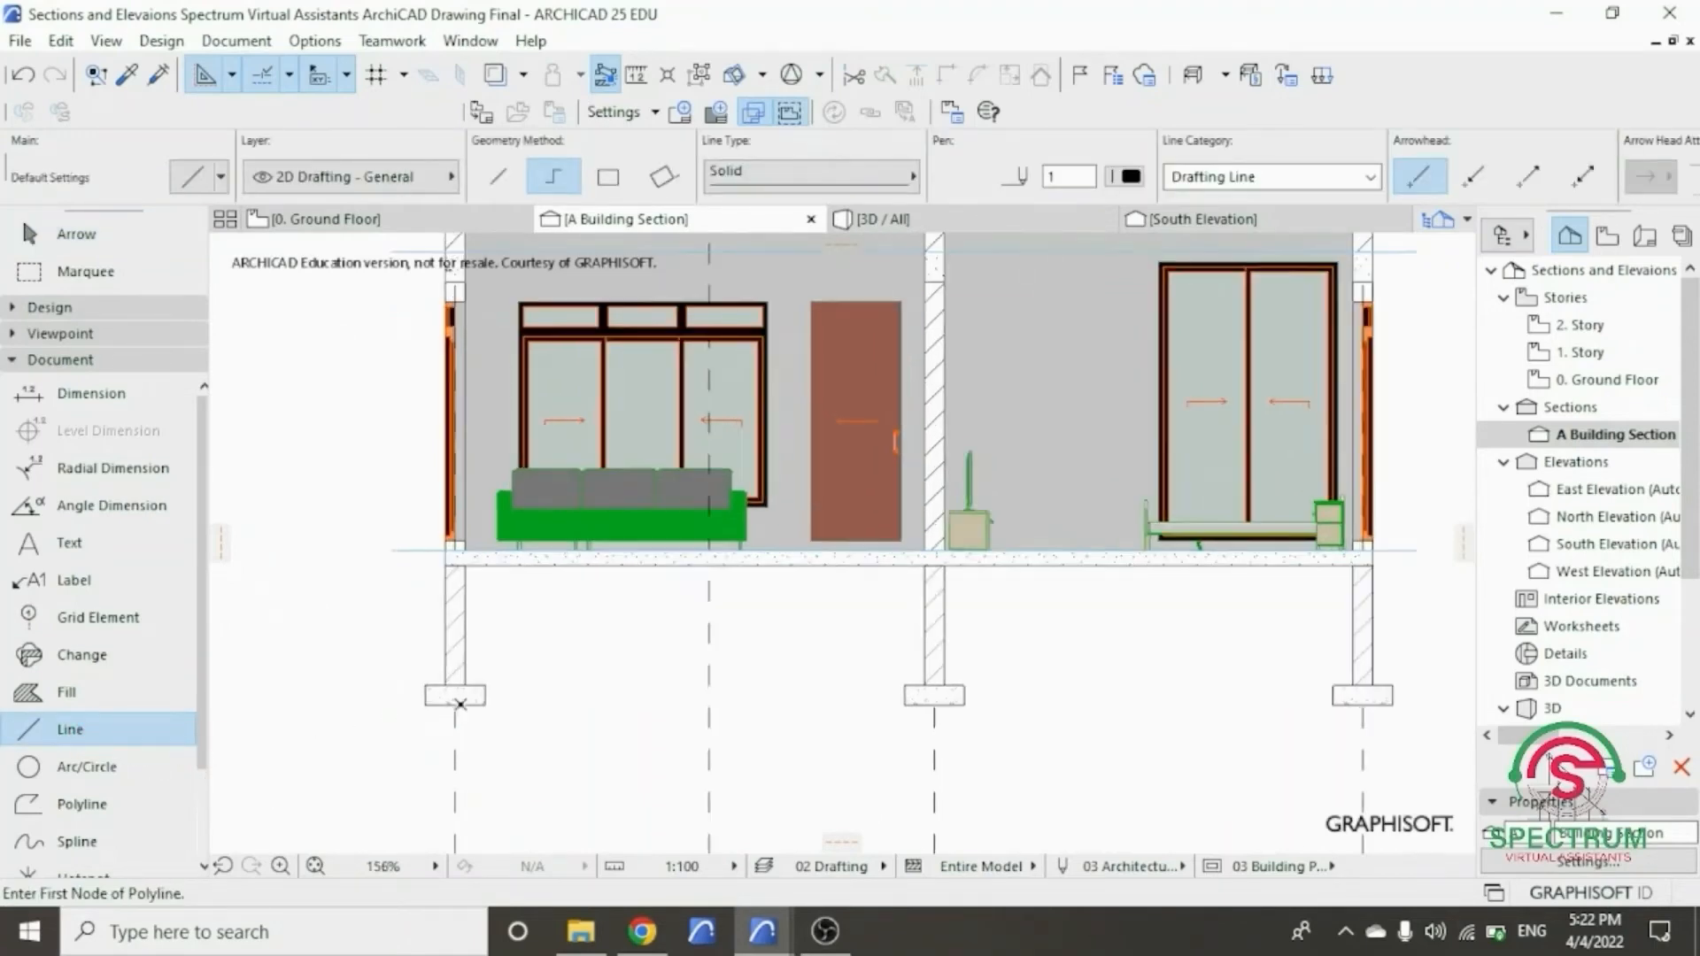
left_click(496, 177)
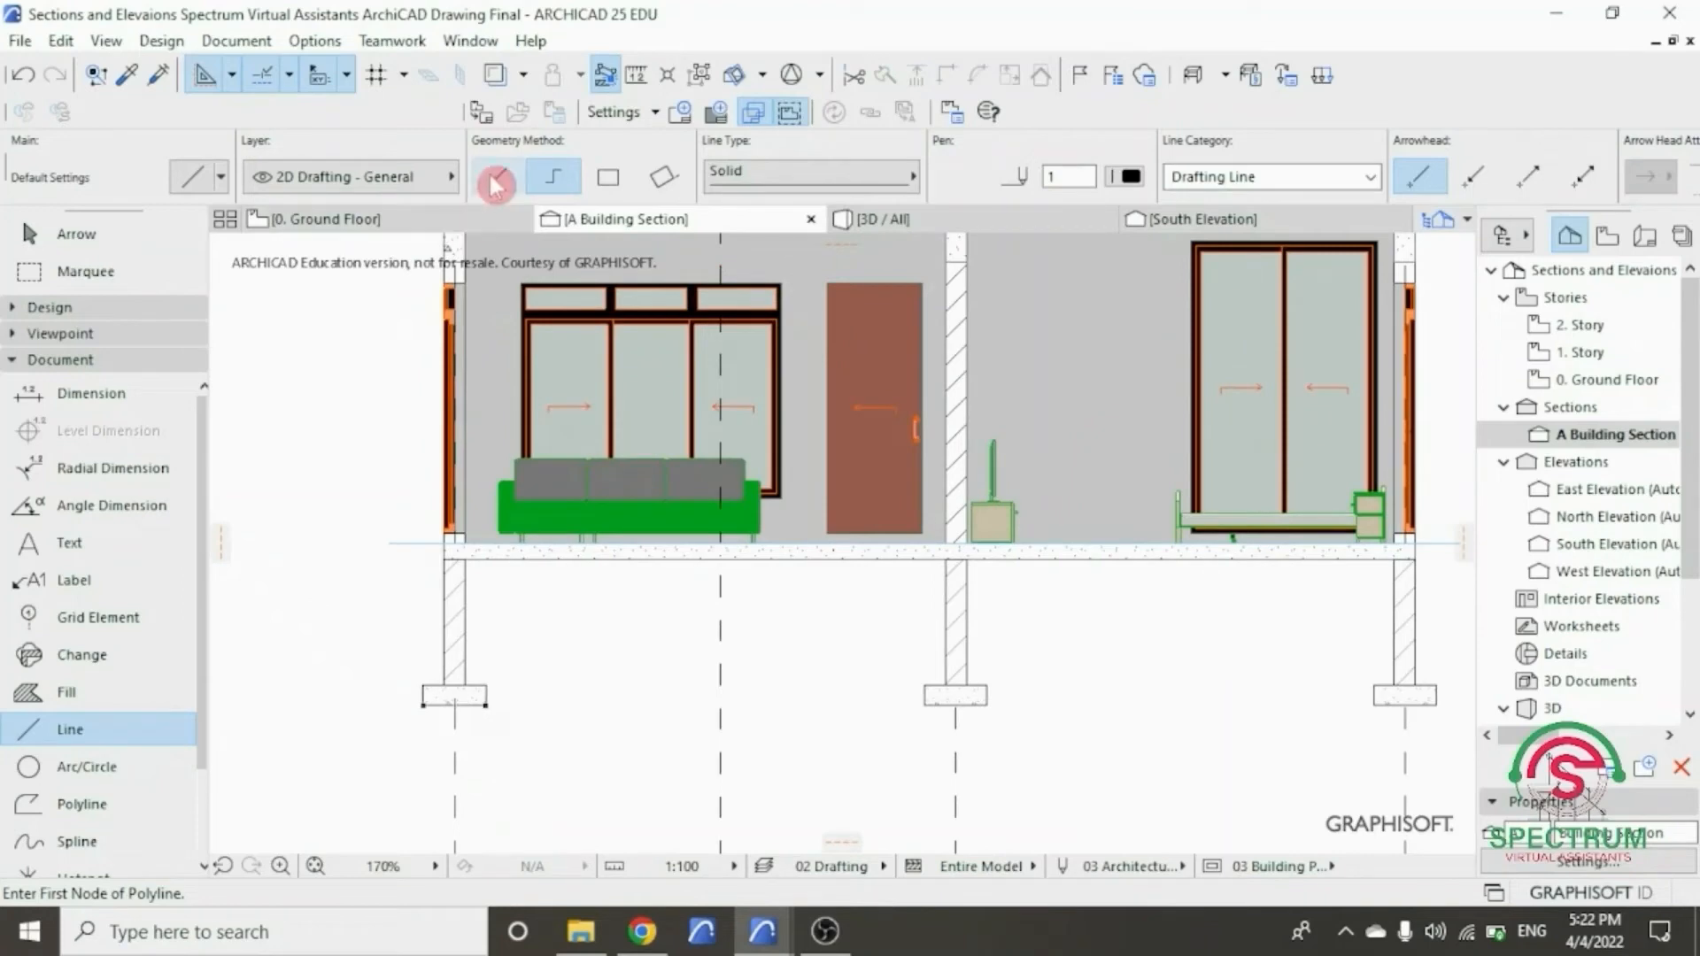
scroll(510, 581, "up", 4)
scroll(910, 486, "up", 2)
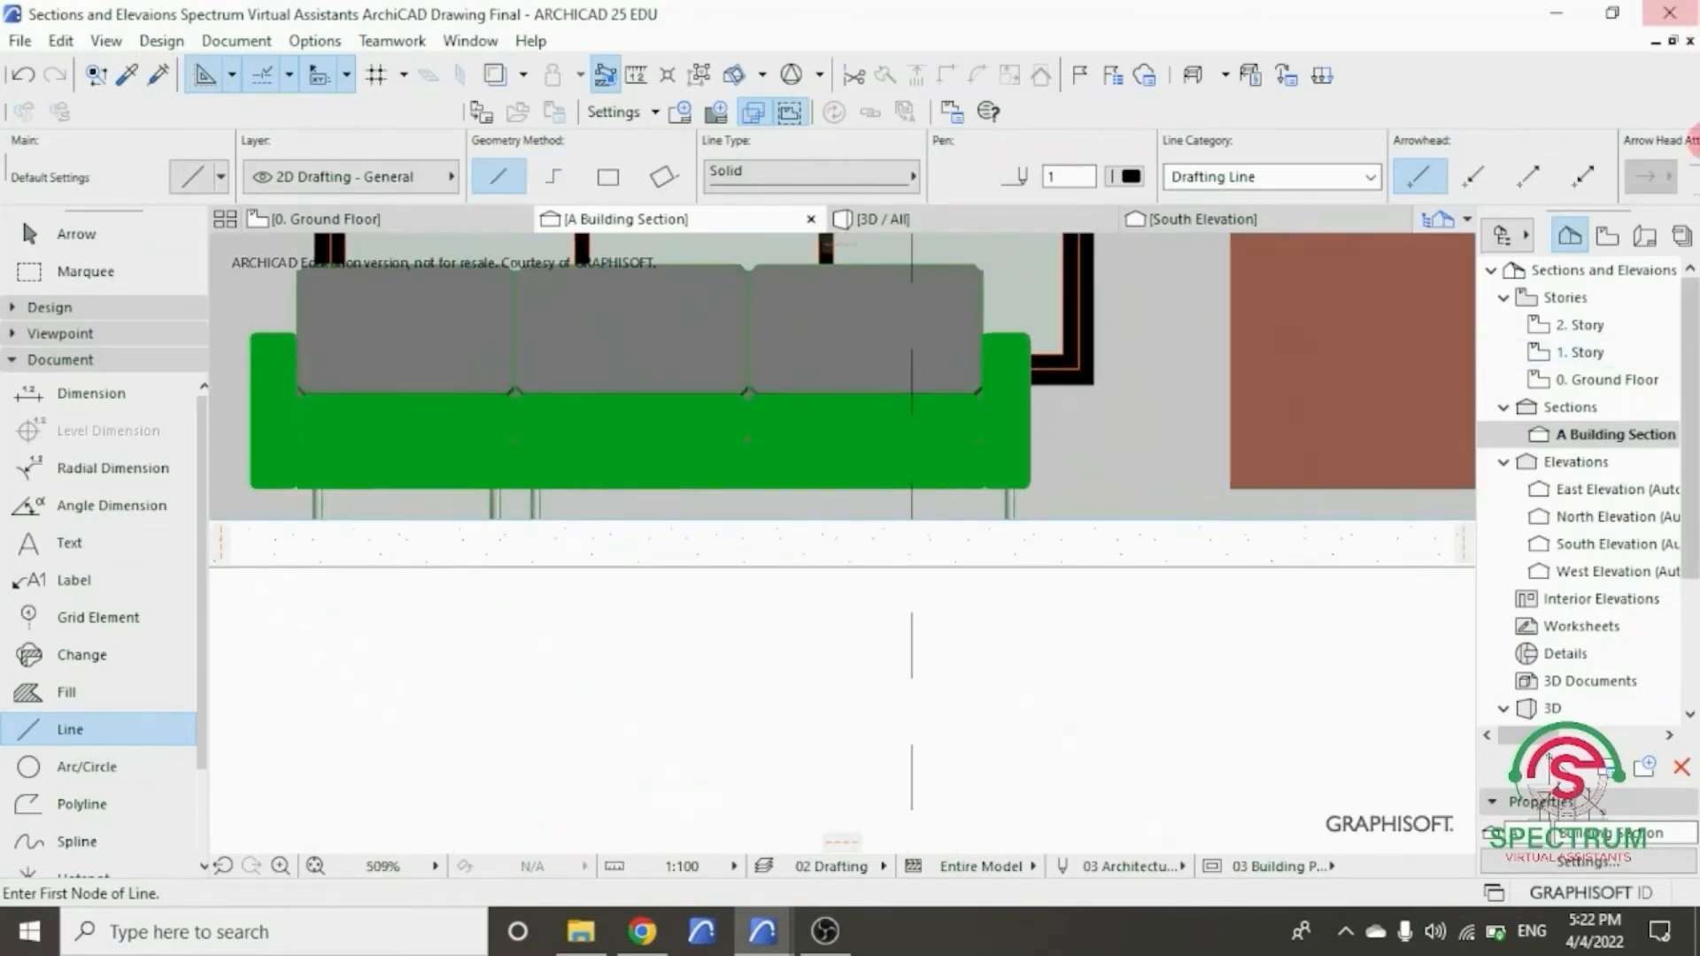
scroll(1239, 617, "down", 4)
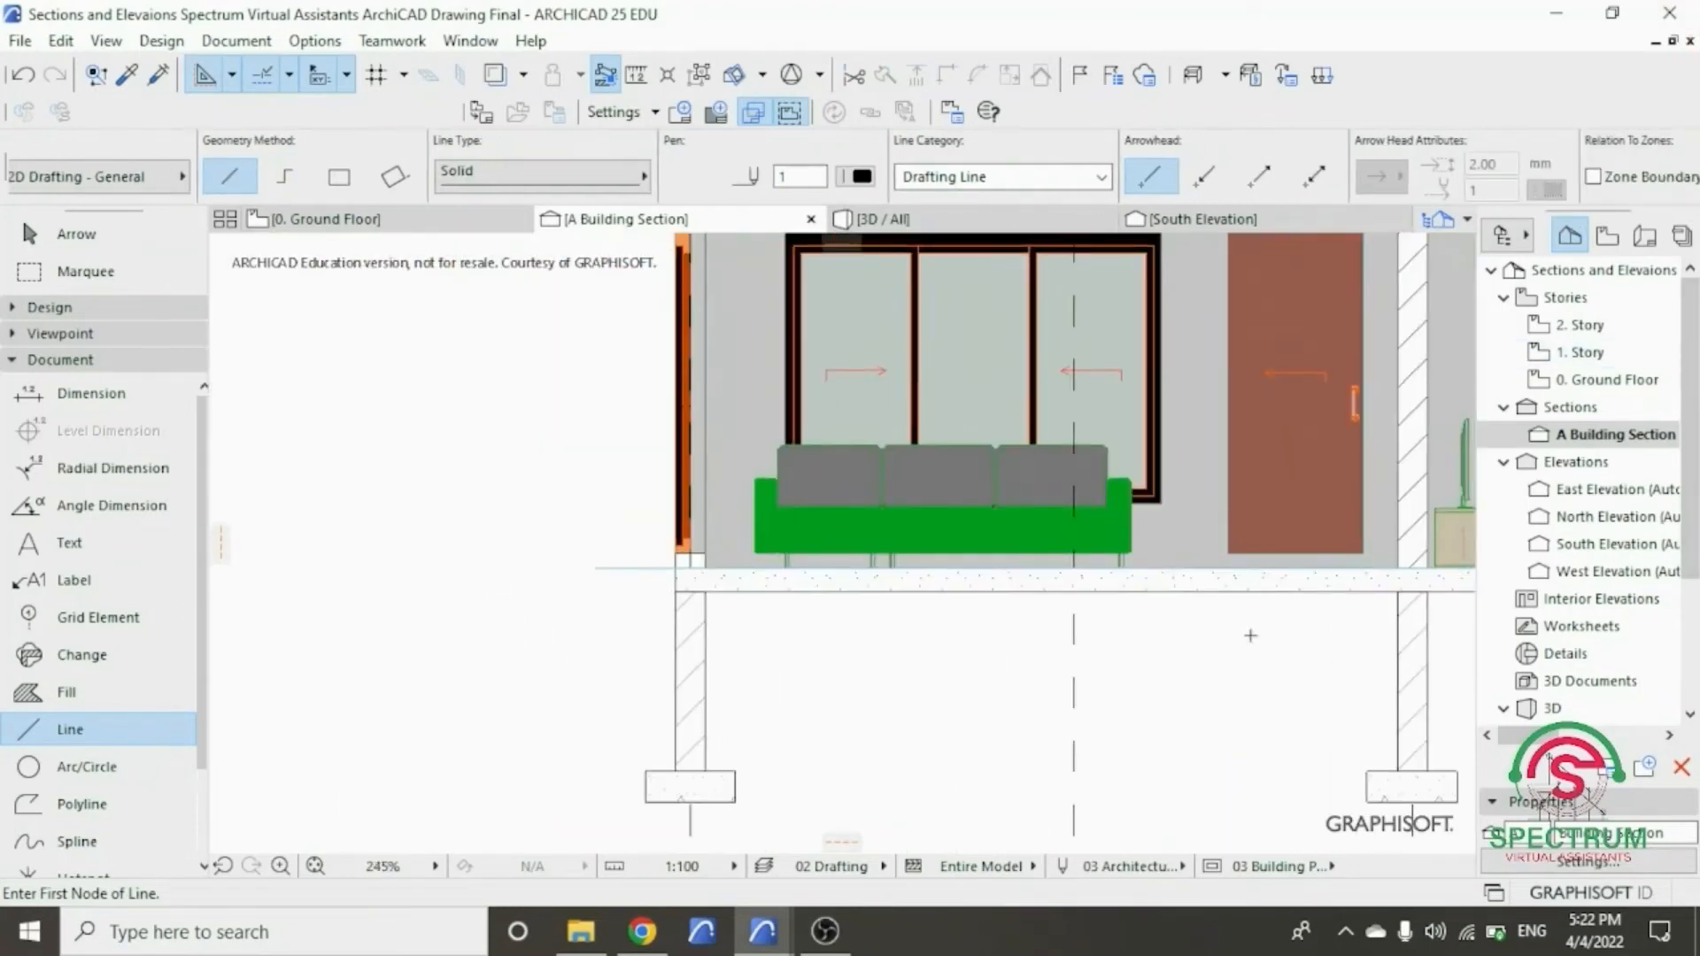
left_click(705, 591)
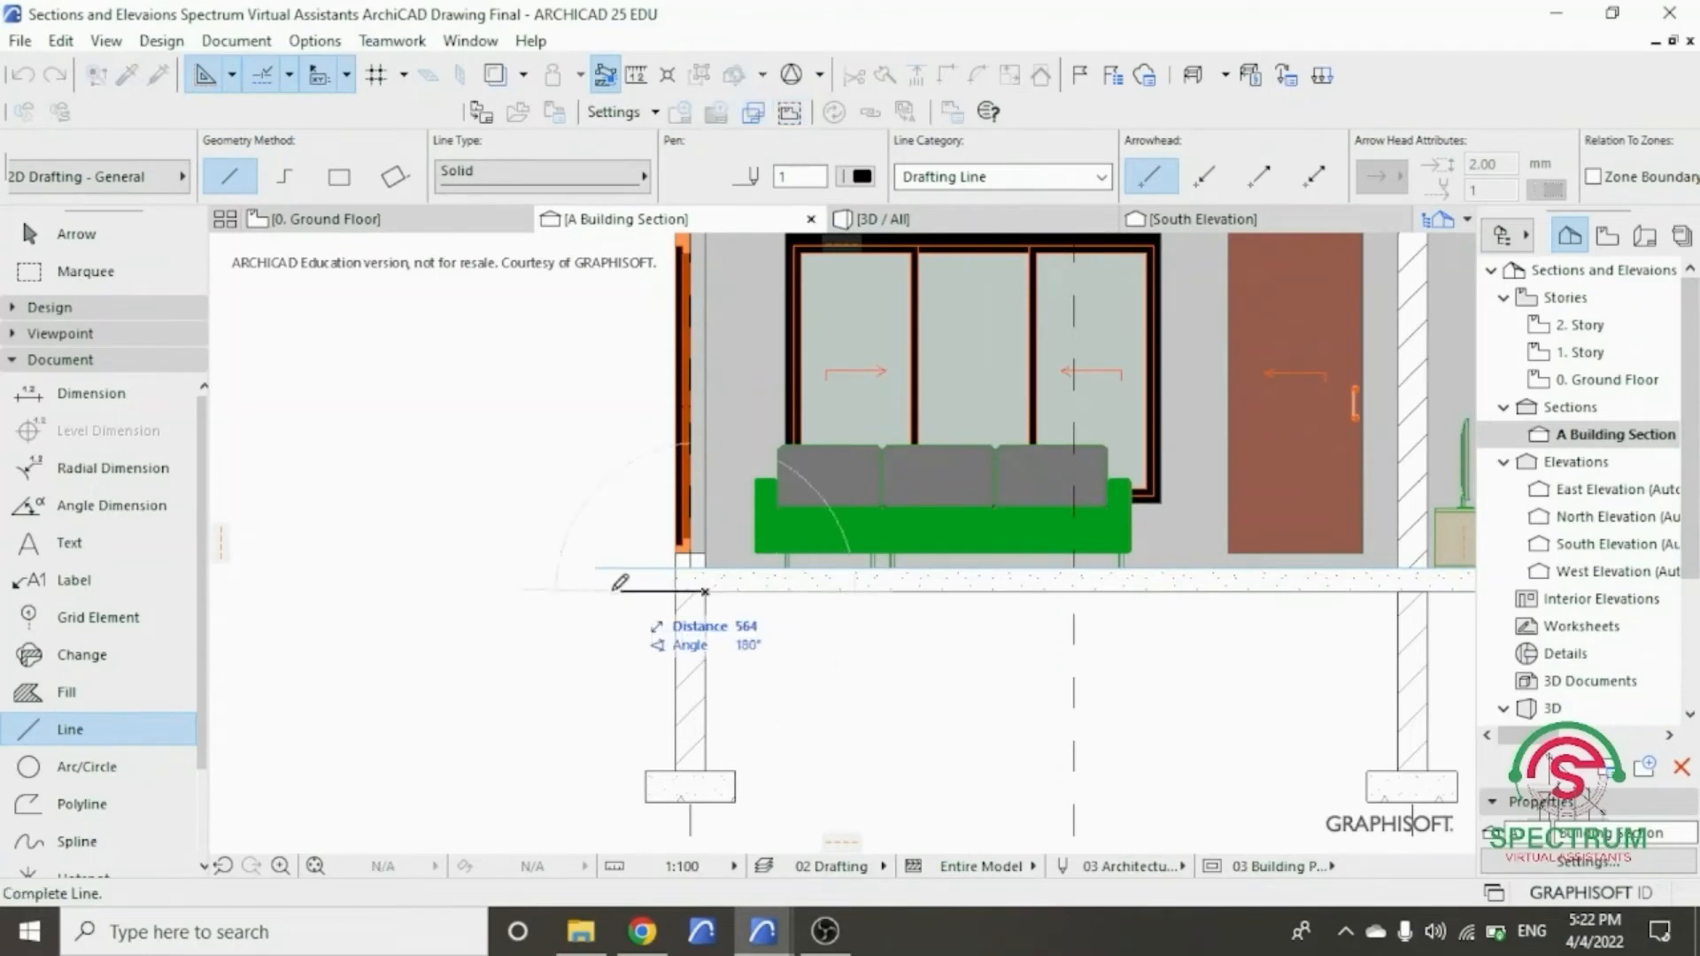
left_click(549, 590)
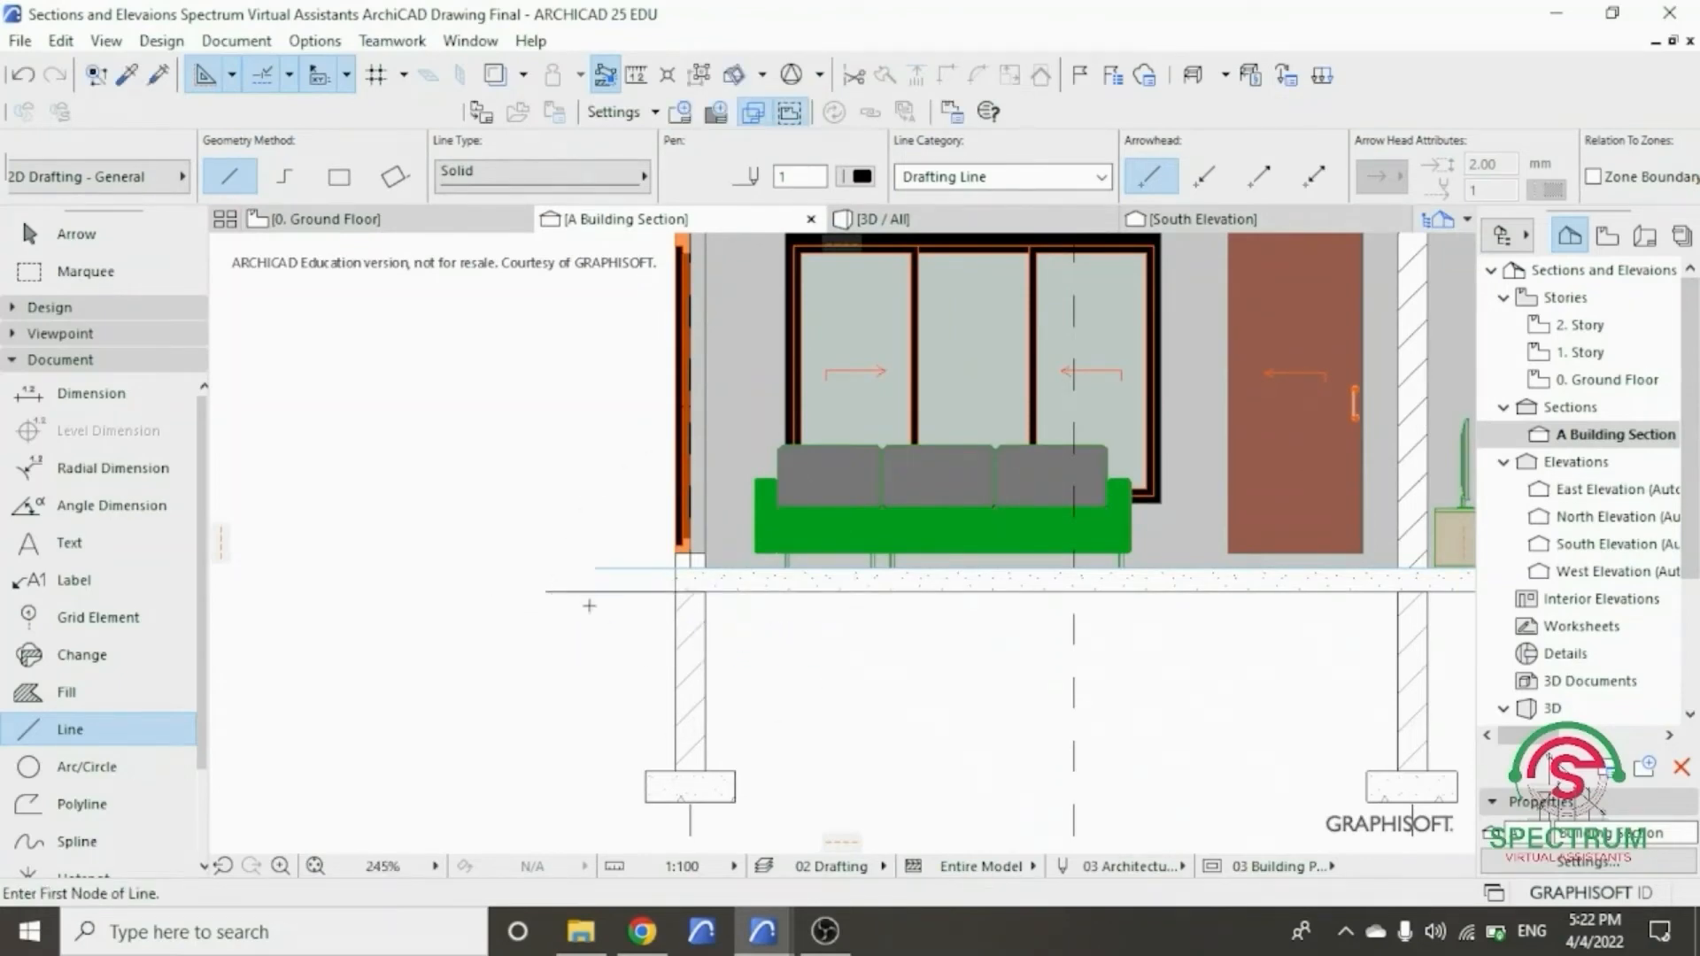
- Drag a copy of the slab underside line 250 straight down
key("Escape")
left_click(595, 591)
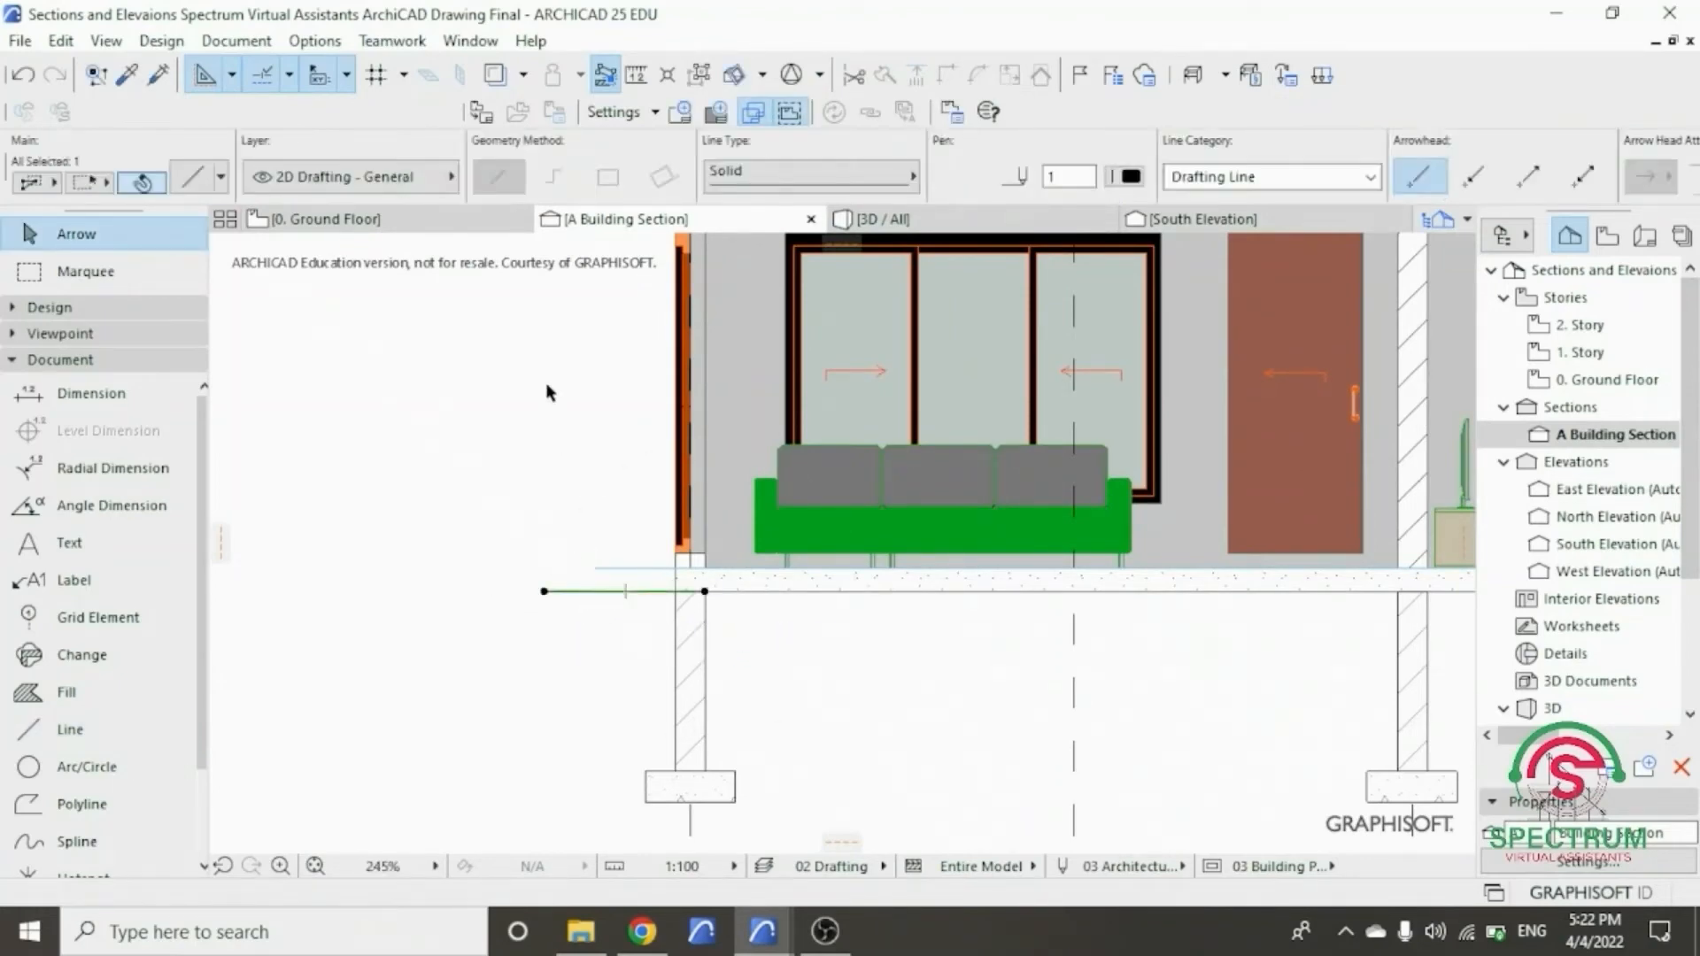
right_click(549, 390)
mouse_move(611, 542)
left_click(944, 673)
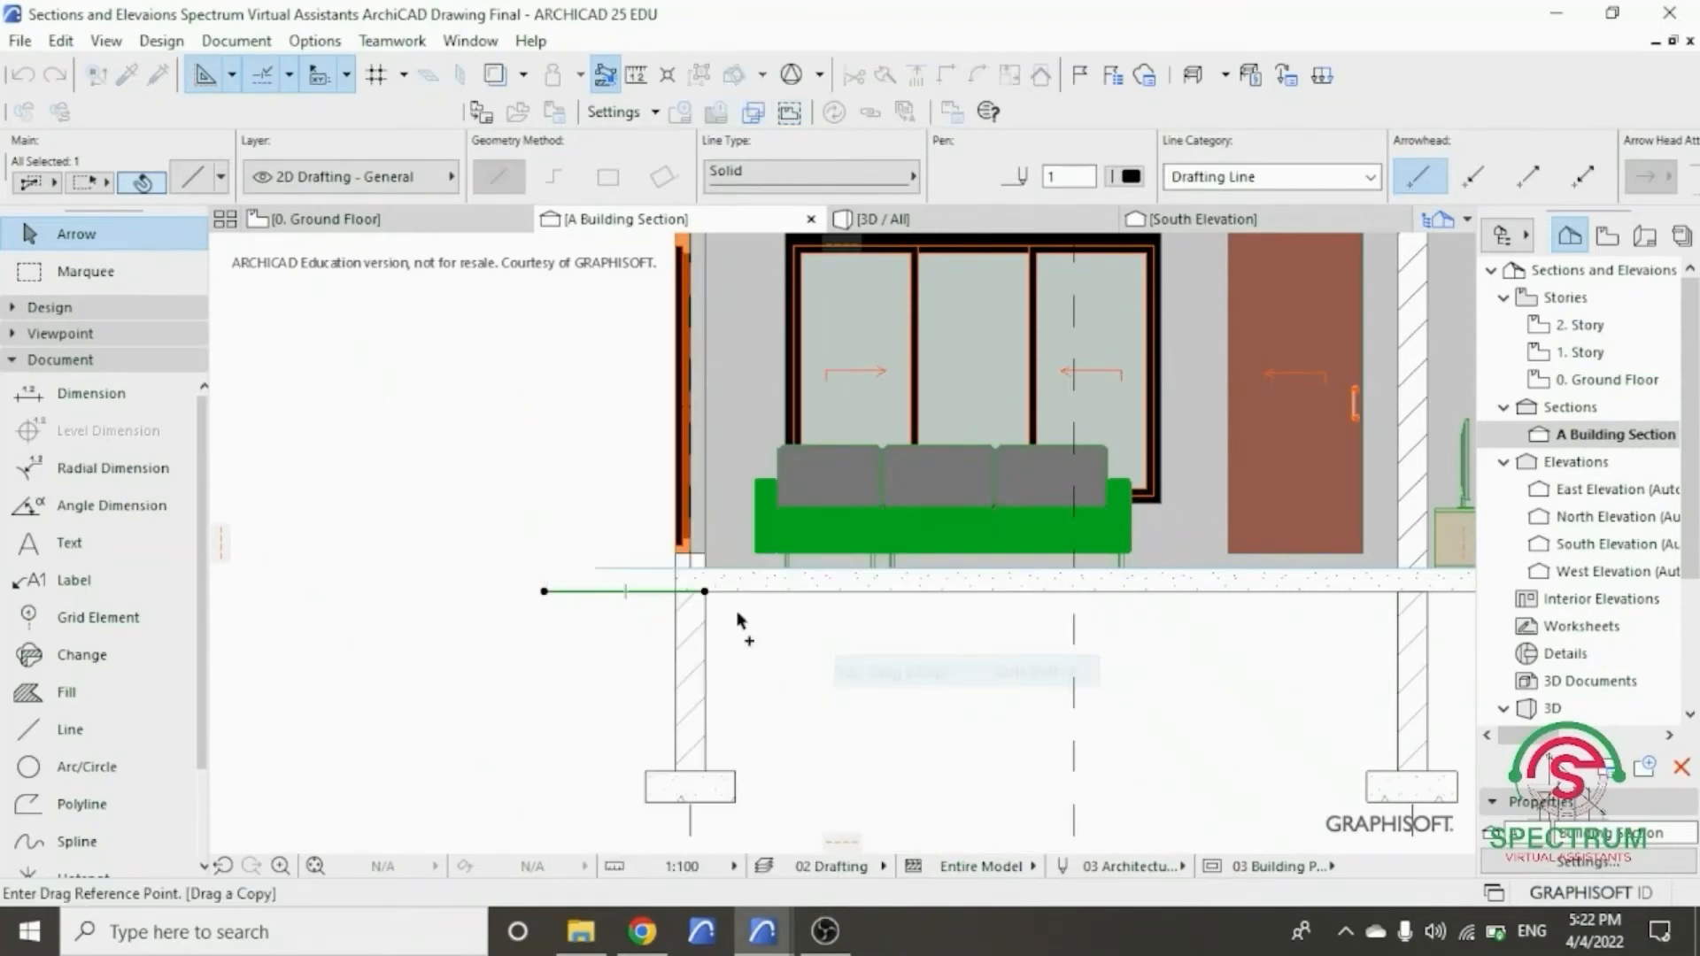
left_click(706, 592)
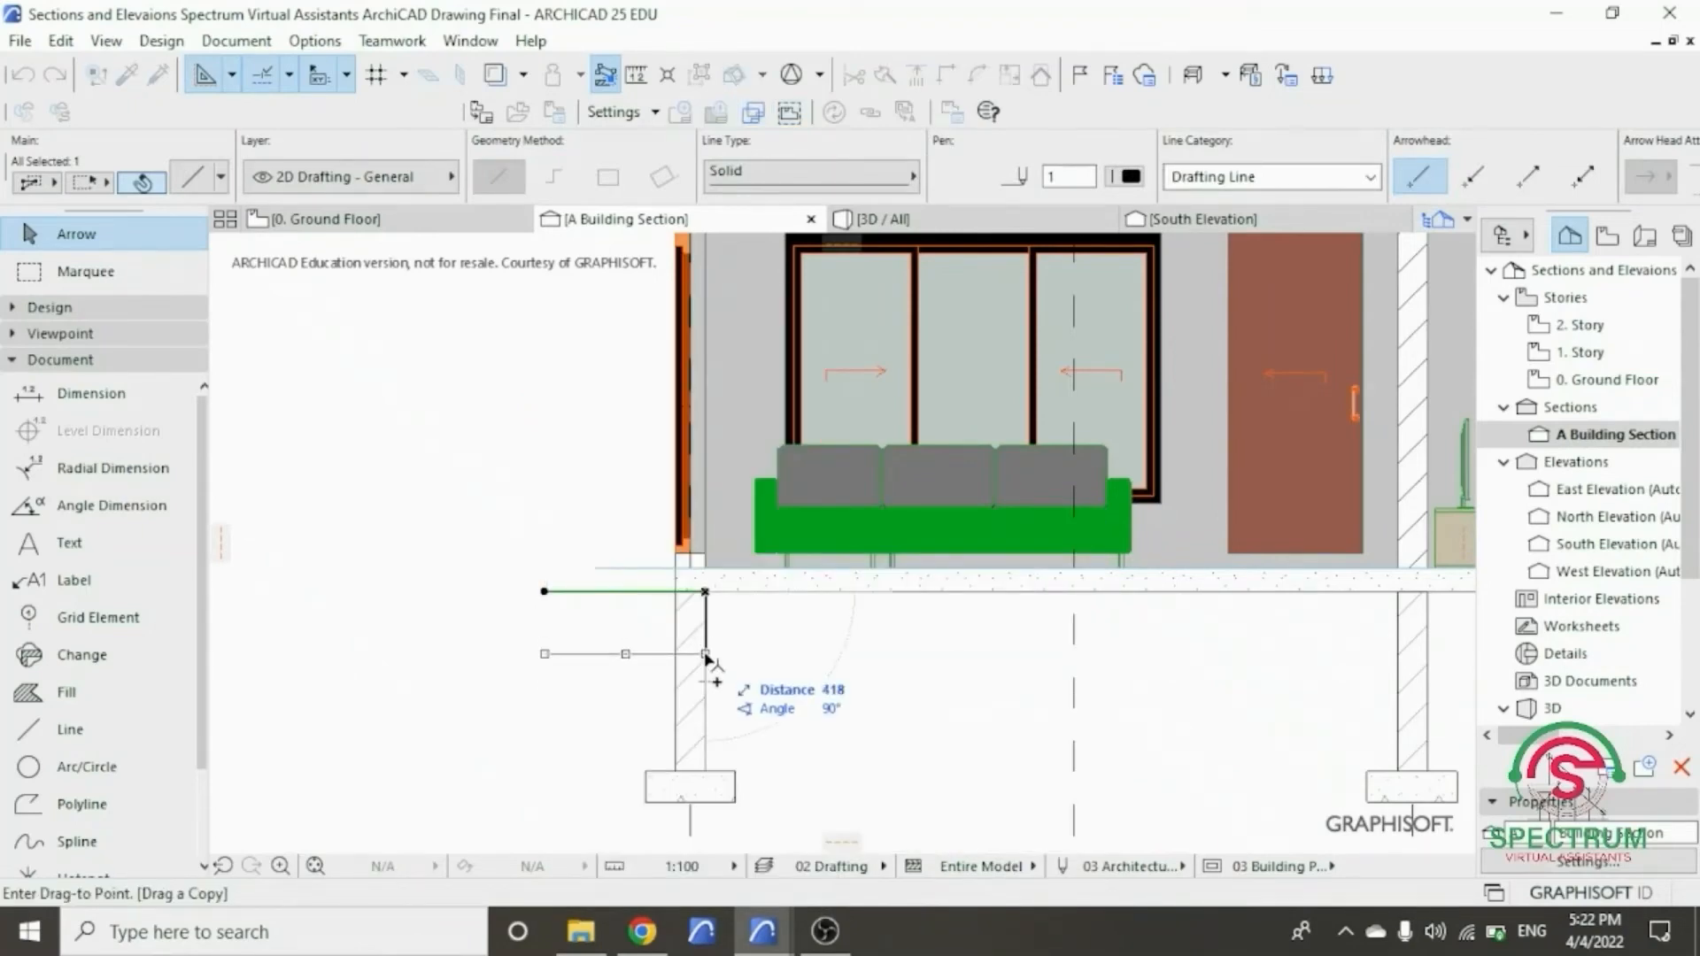
type("250")
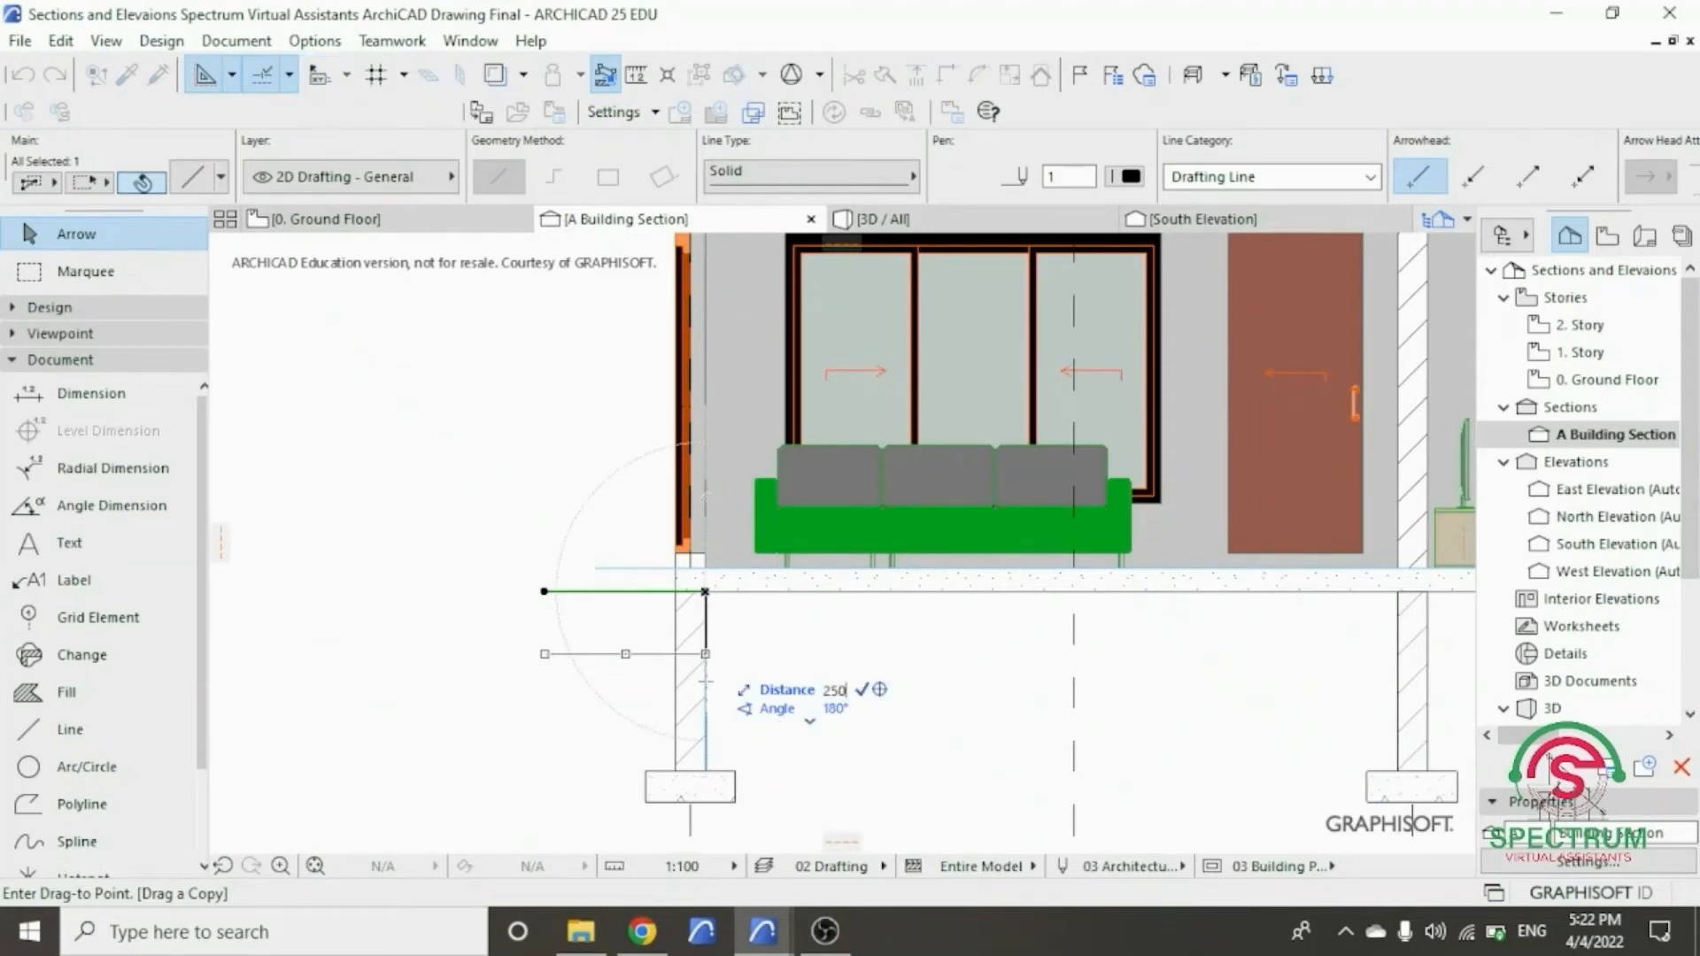
key("Return")
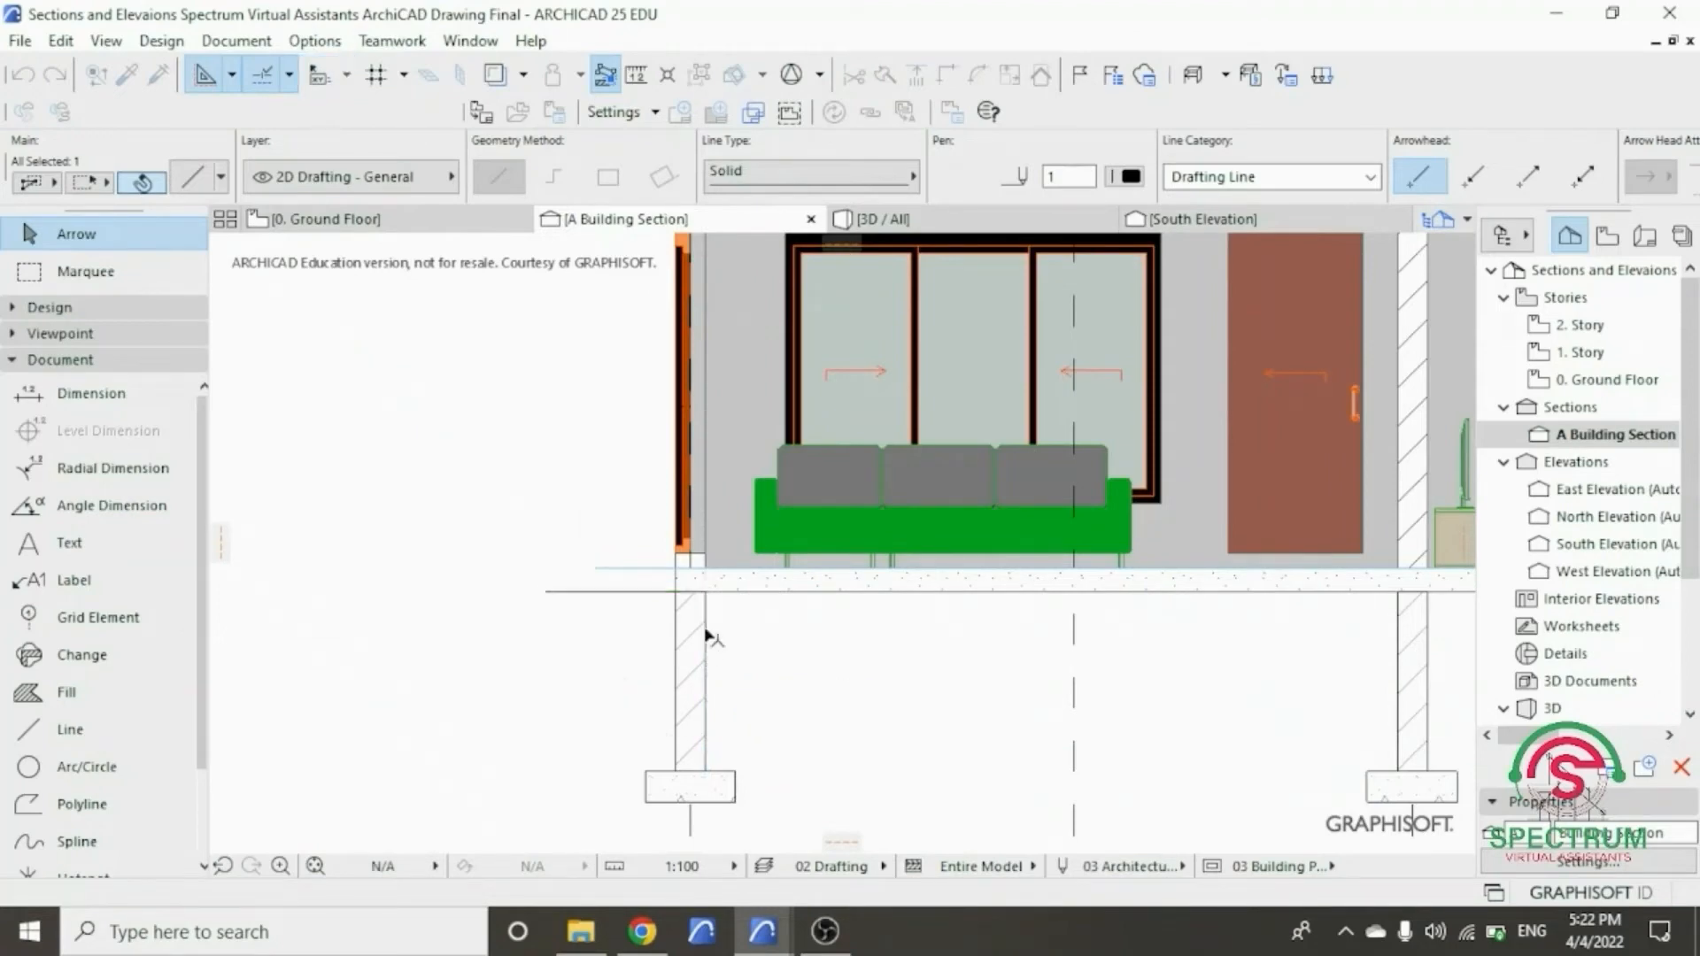
- Stretch the copied line's ends so it lies between the left and middle foundation walls, and delete the original line at the slab's underside
left_click(706, 629)
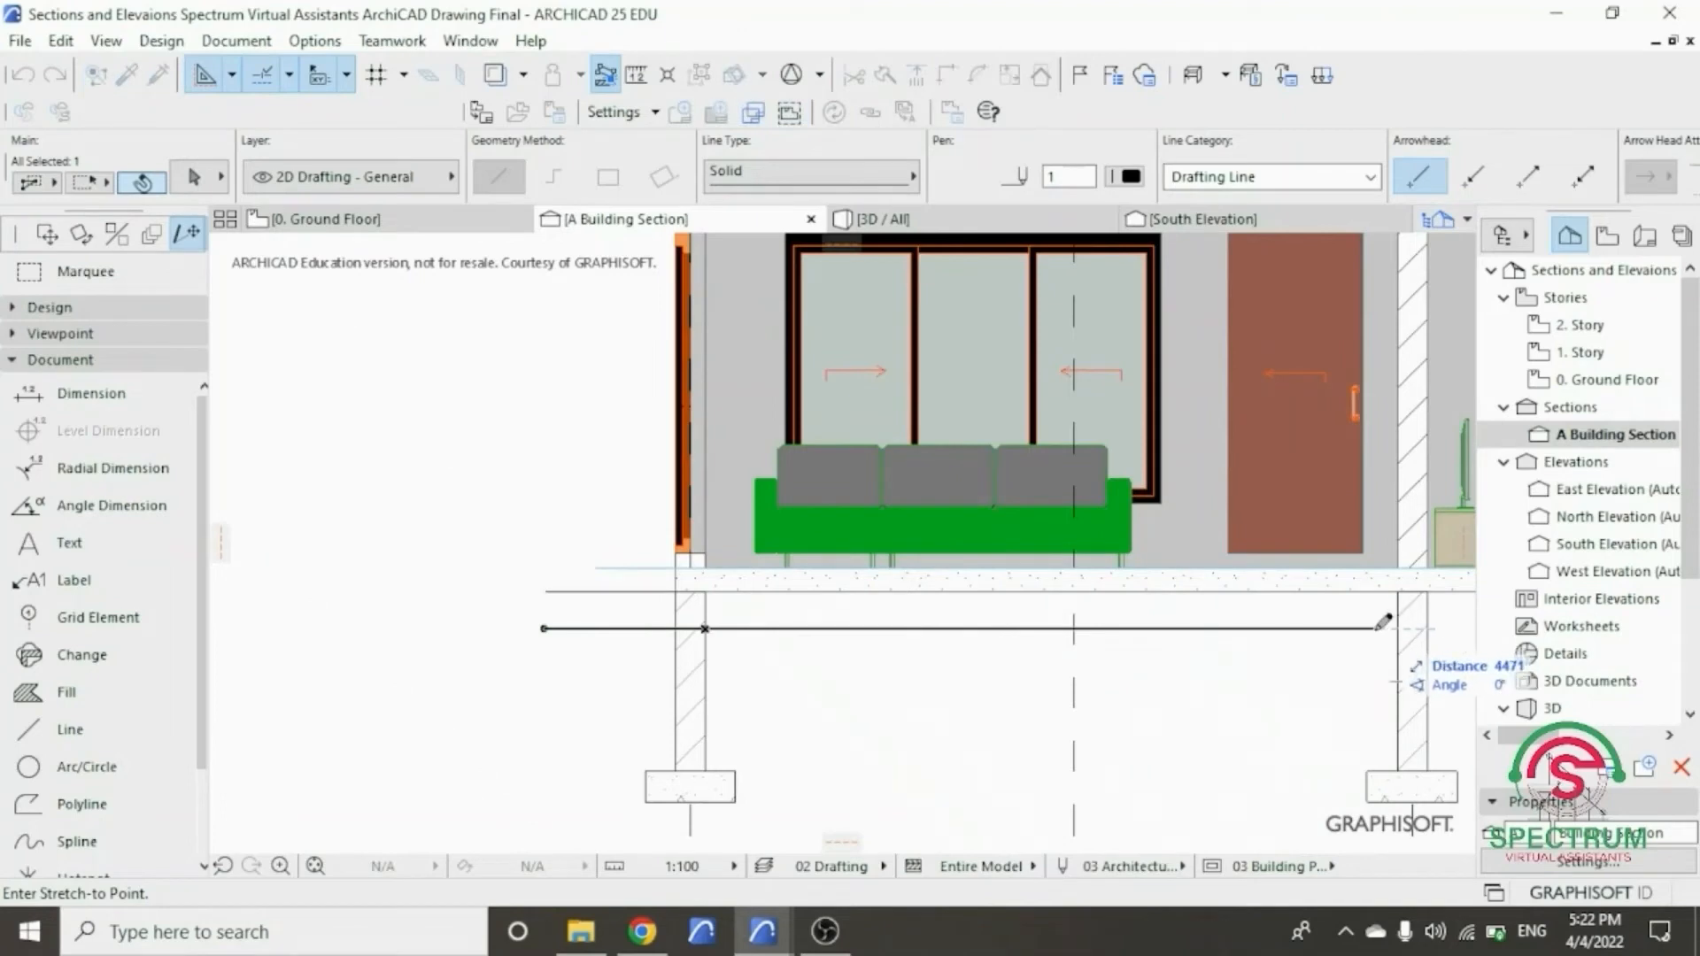
left_click(1319, 629)
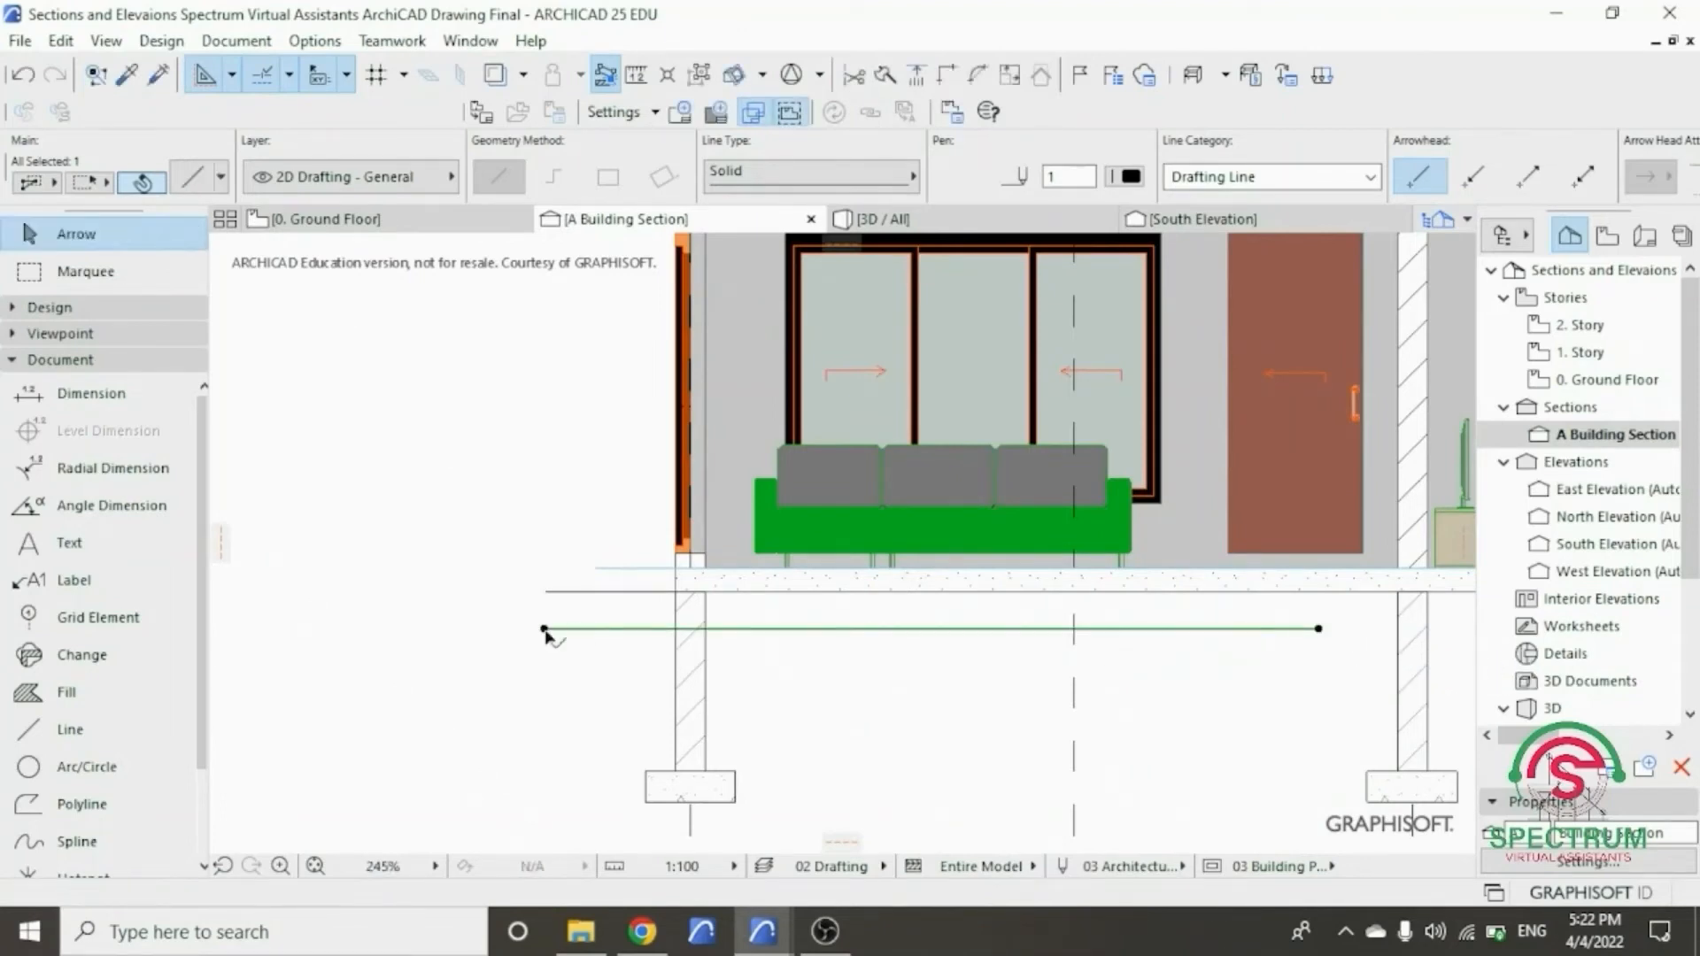
left_click(543, 629)
left_click(782, 629)
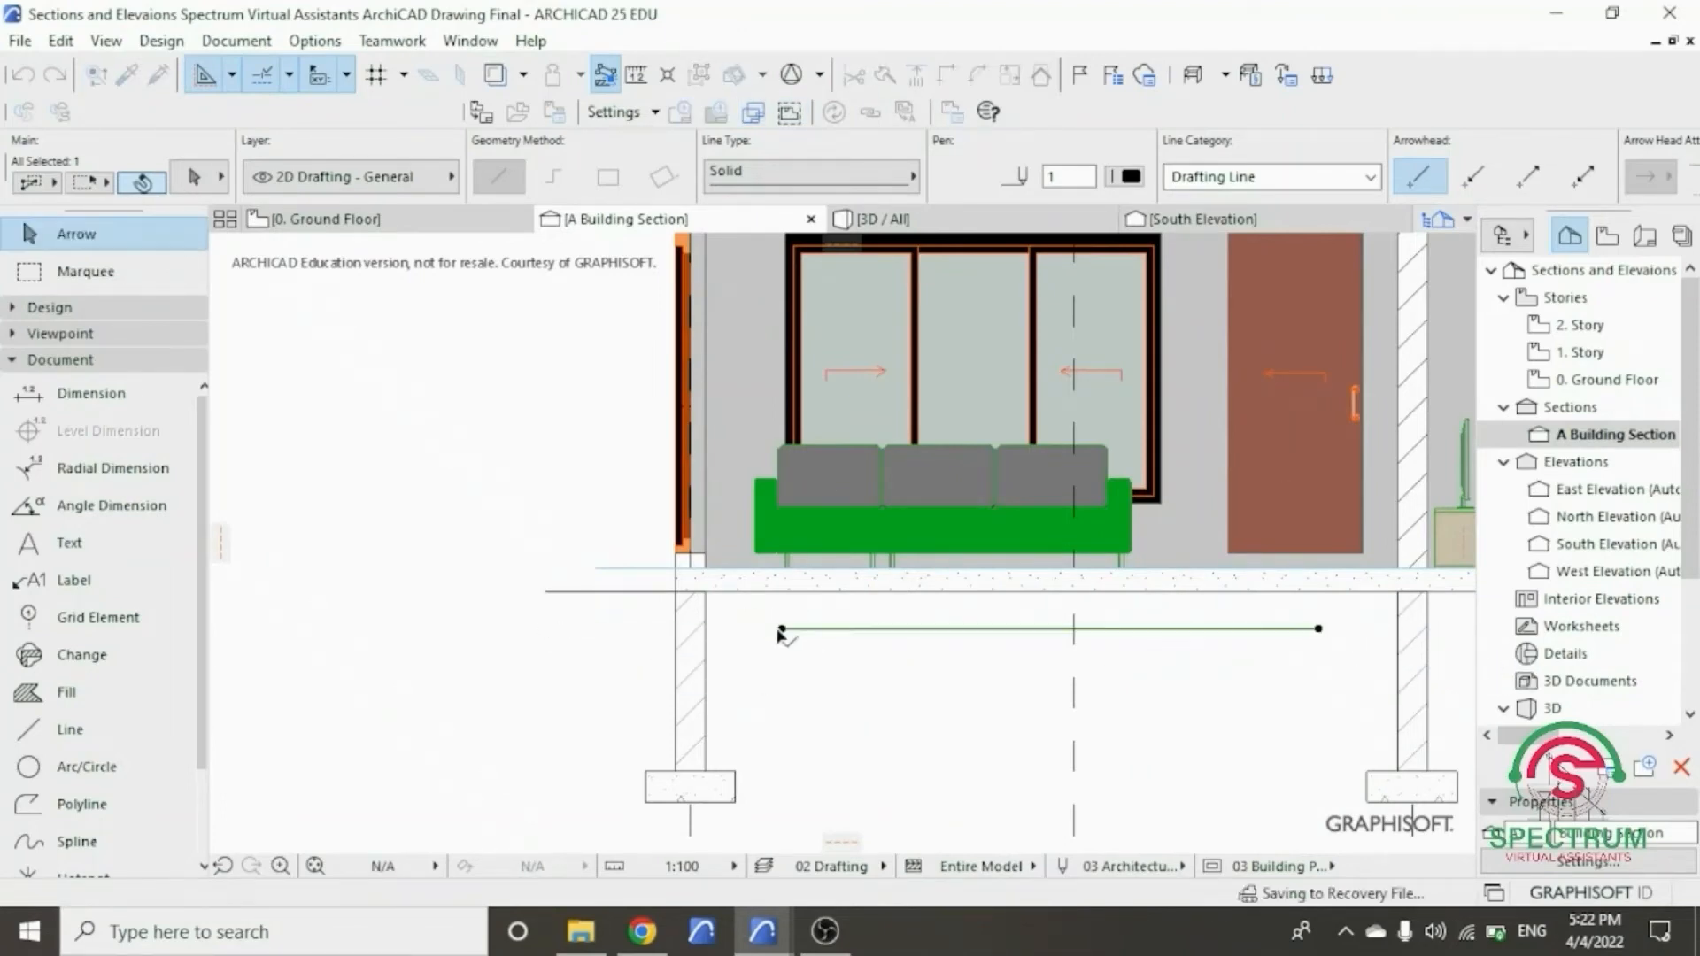
left_click(585, 591)
key("Delete")
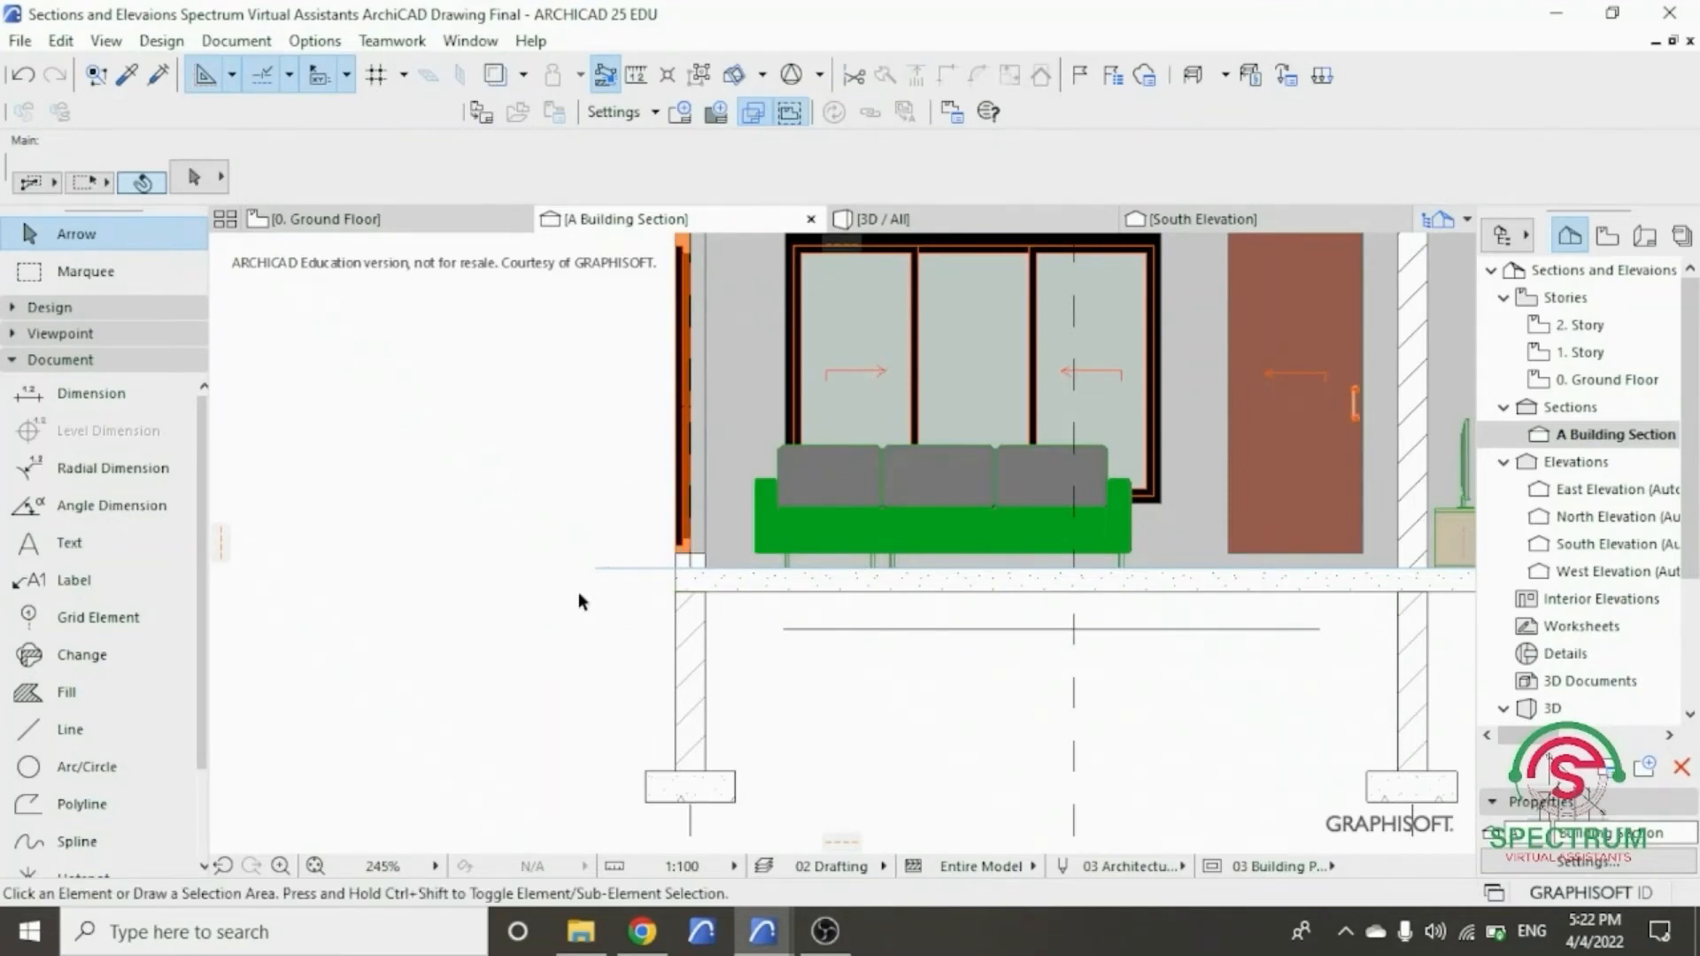
- Draw a 1400 long line at 45° from the far left footing's upper inner corner up to the horizontal line
left_click(178, 729)
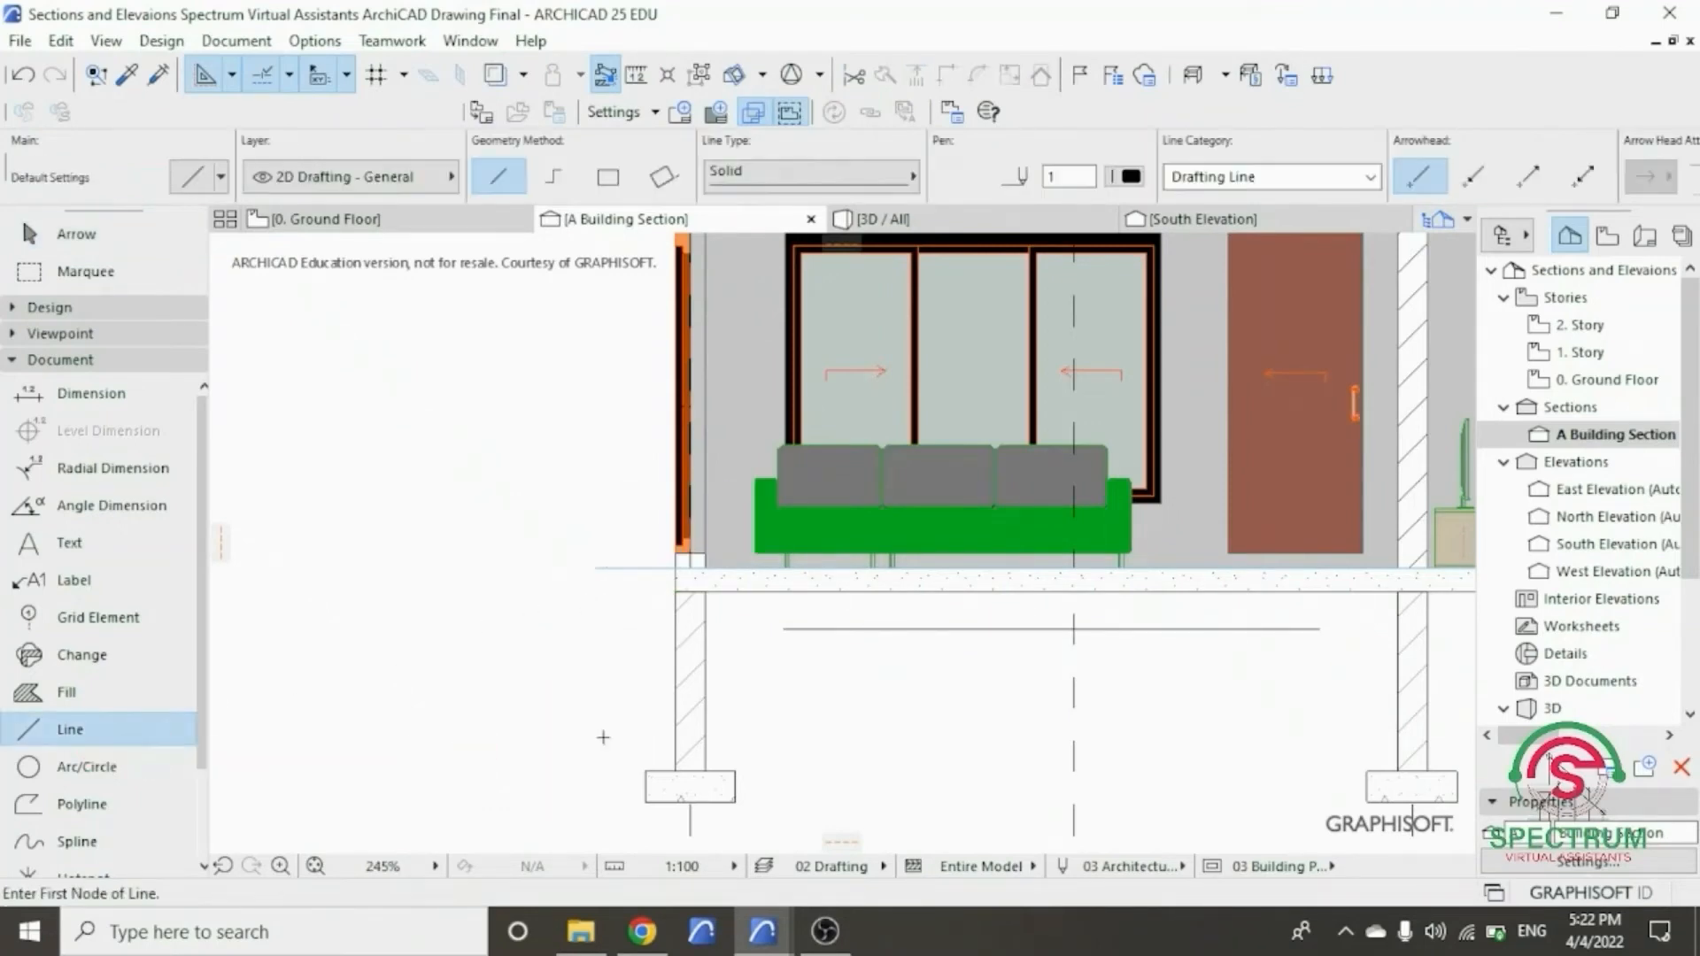
left_click(736, 769)
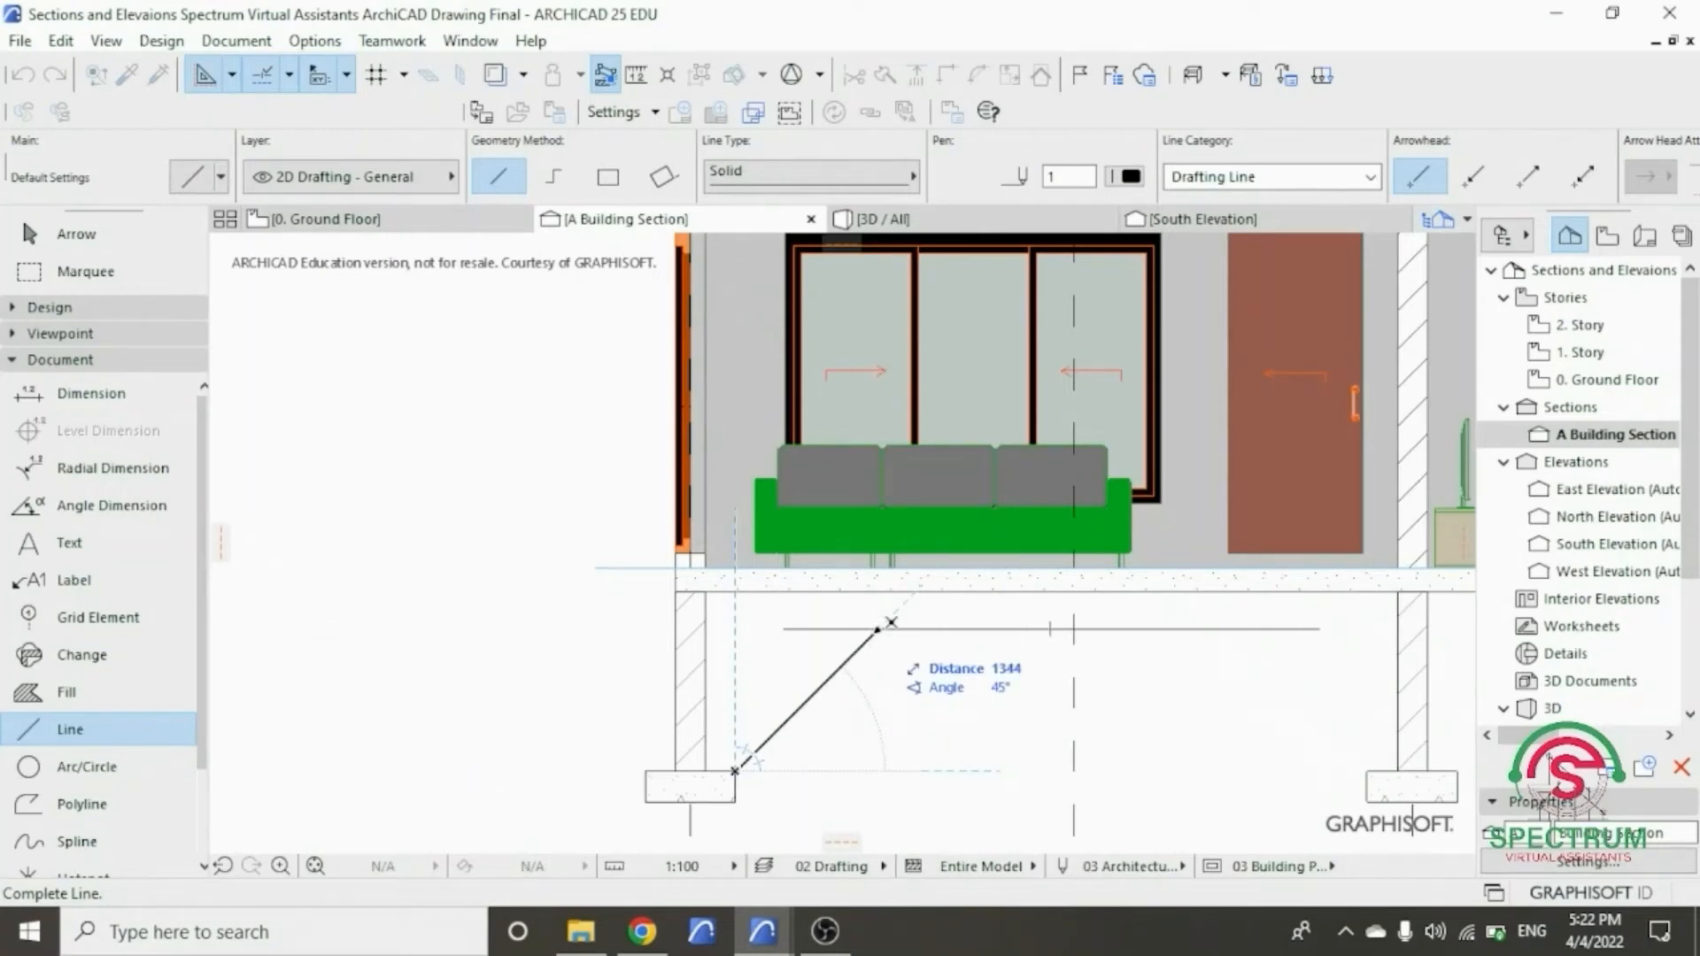
type("1")
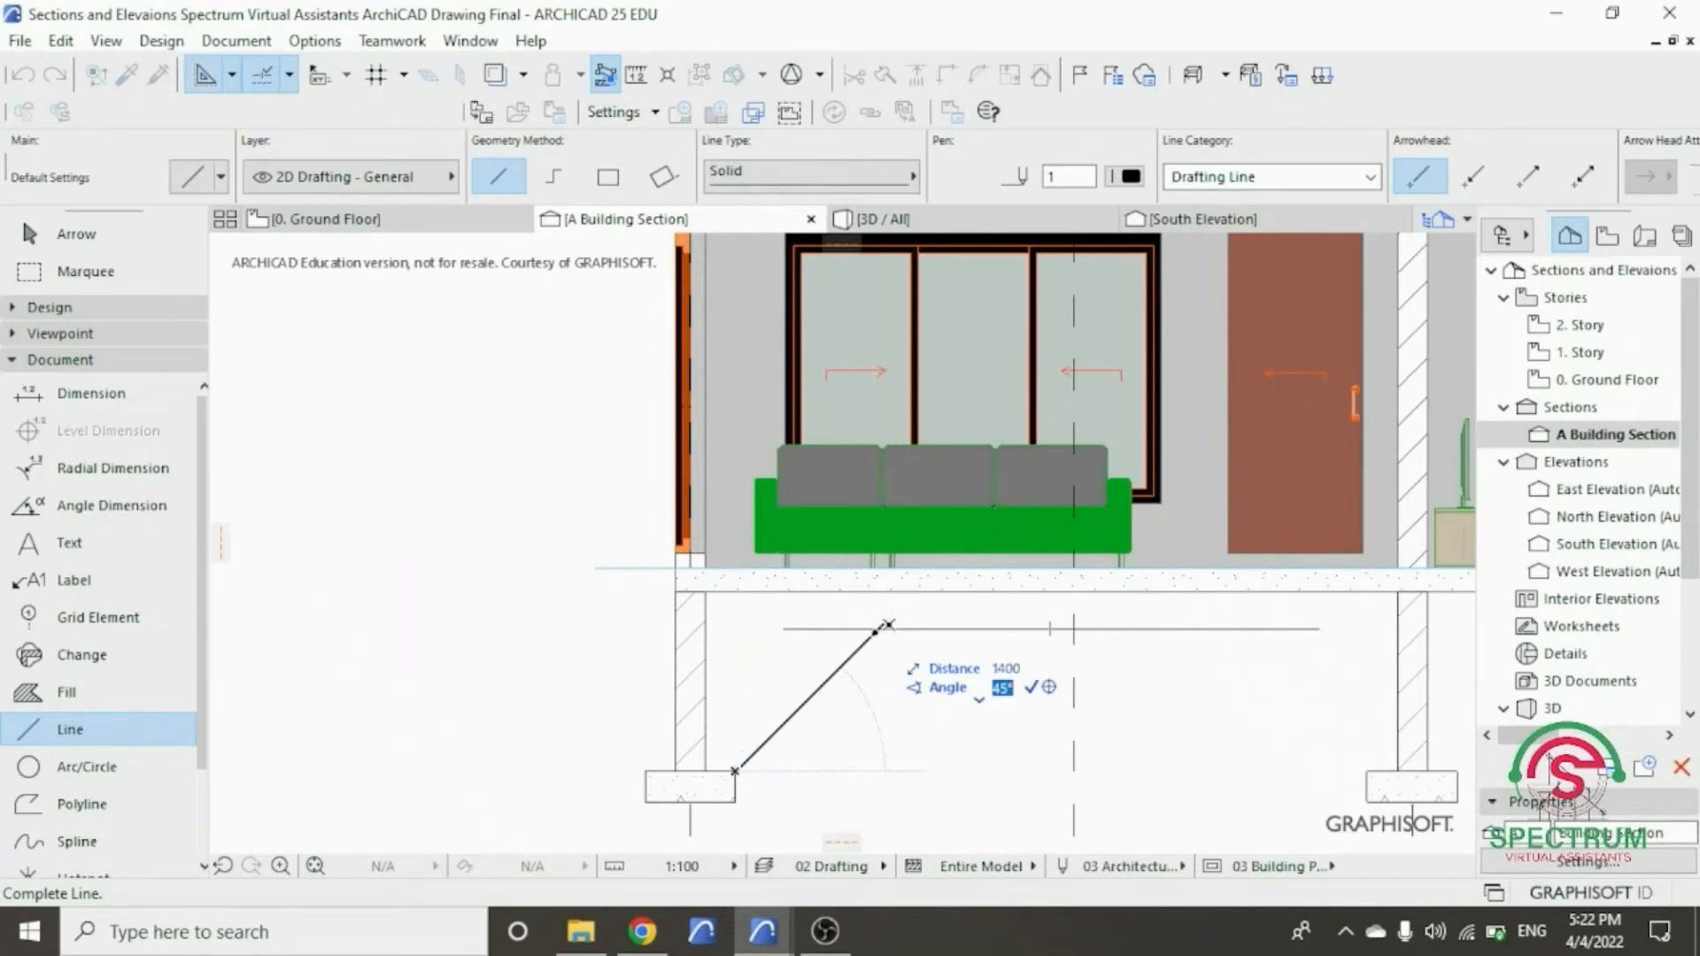
key("Return")
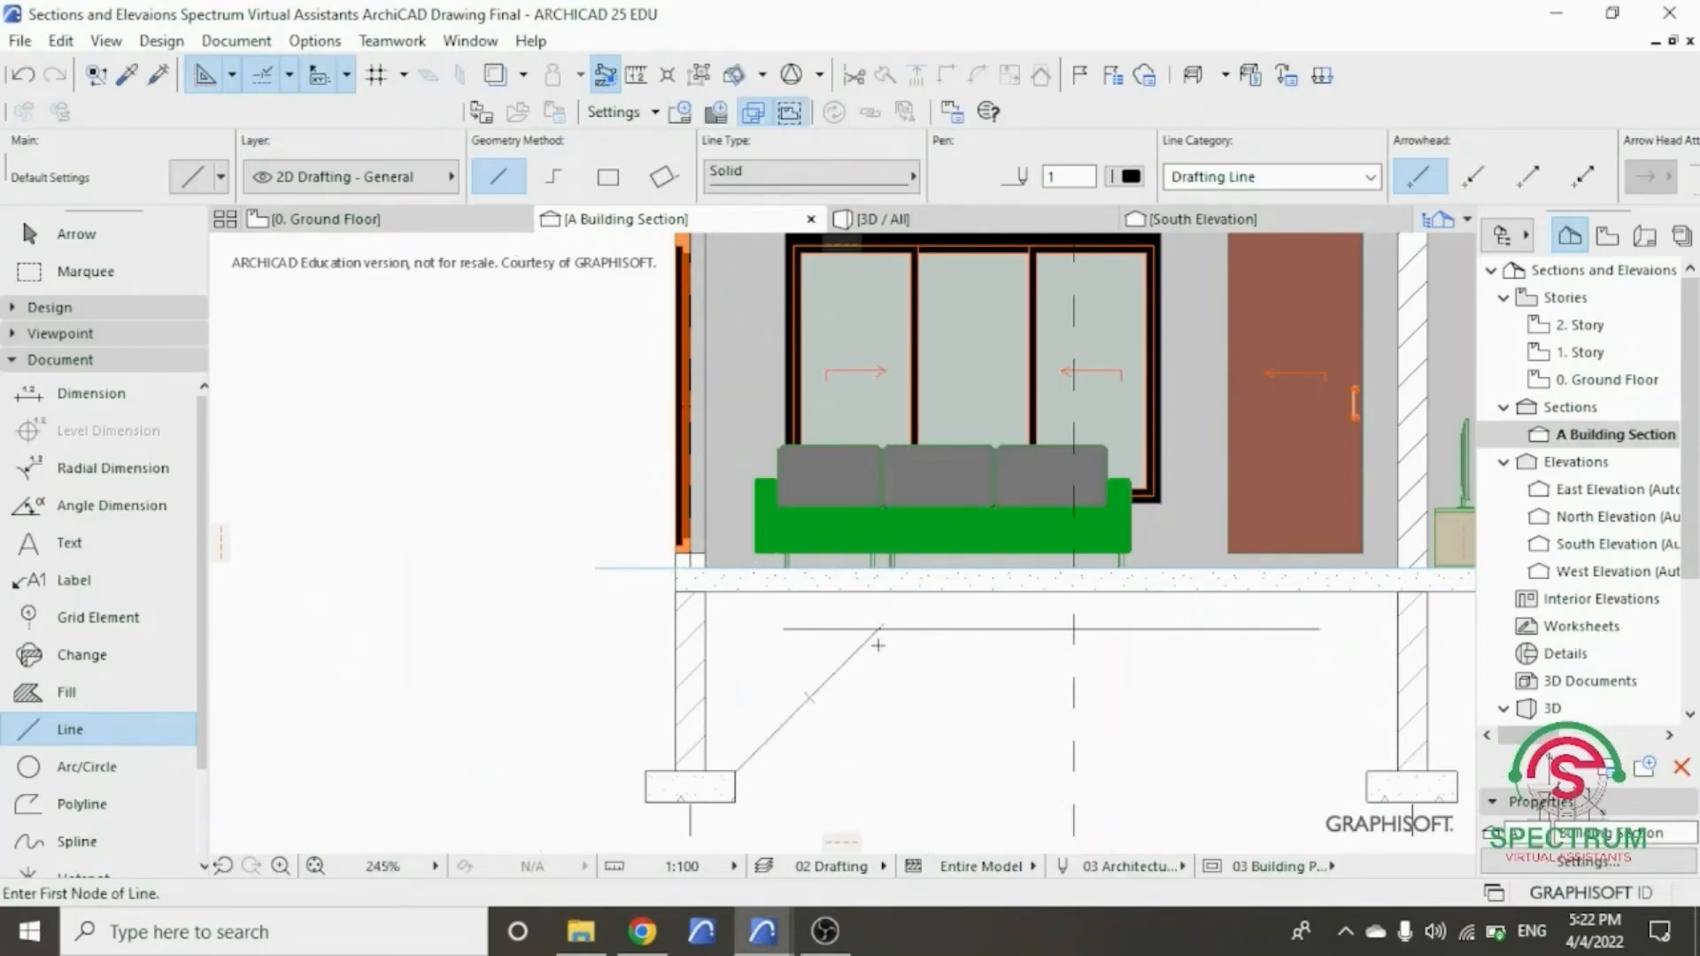
key("Escape")
- Intersect the horizontal line with the slanted line so they meet at a clean corner, and deselect them
left_click(786, 630)
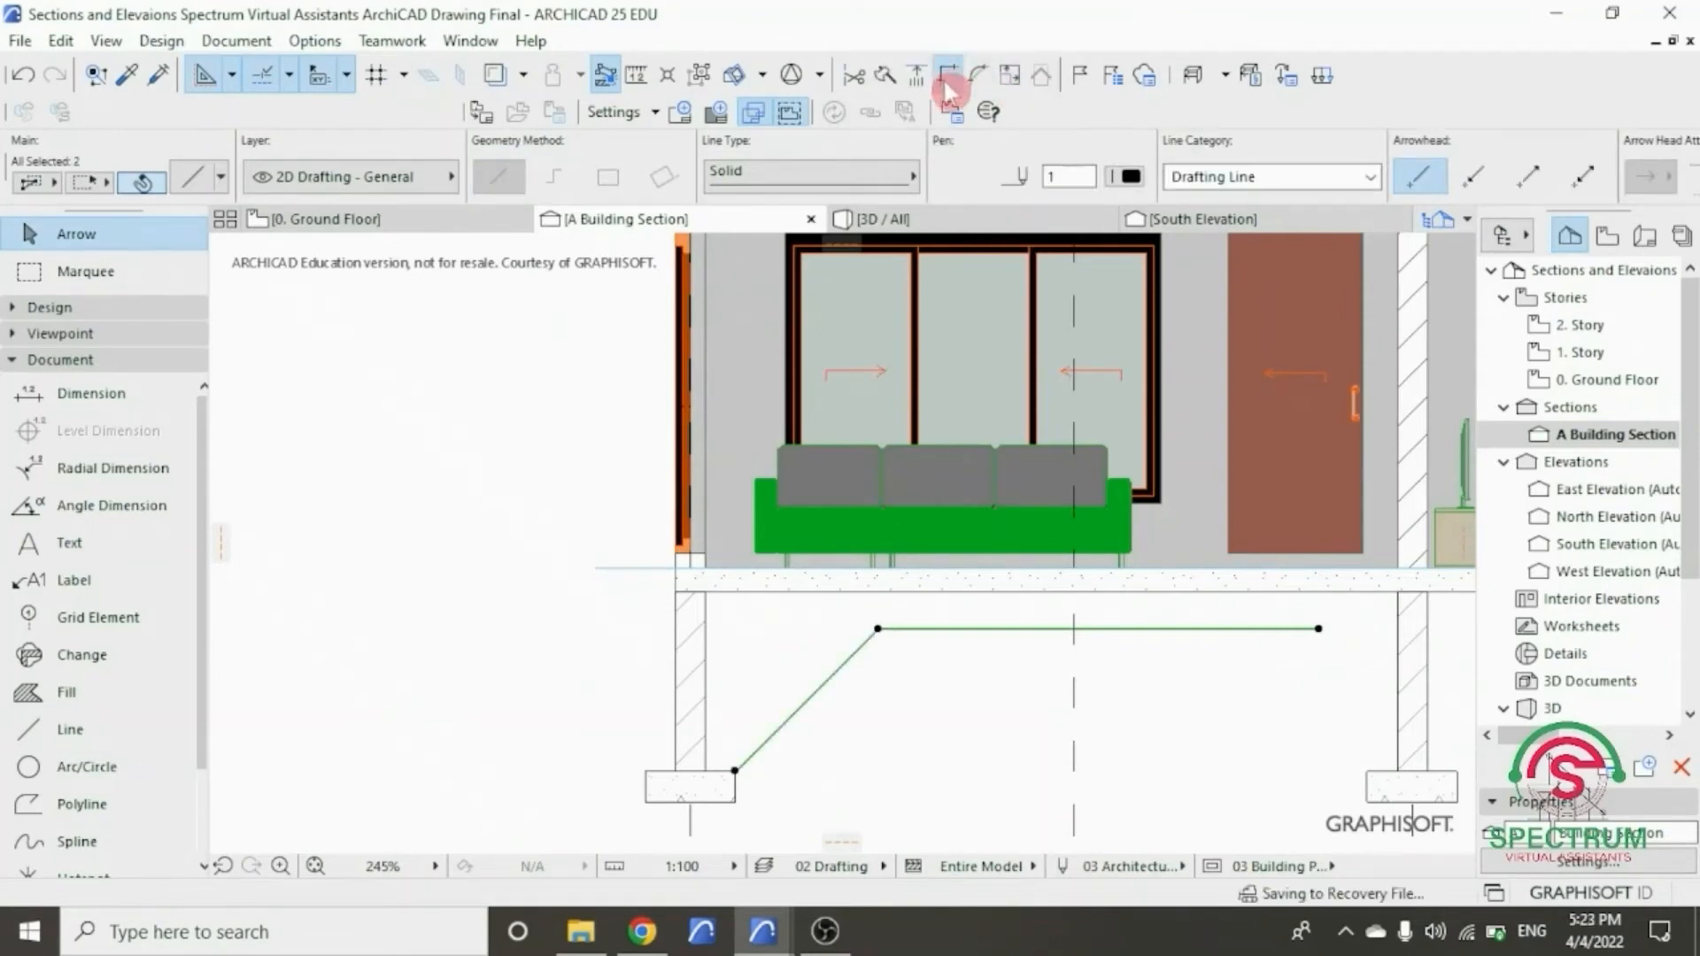
scroll(493, 567, "down", 2)
left_click(755, 632)
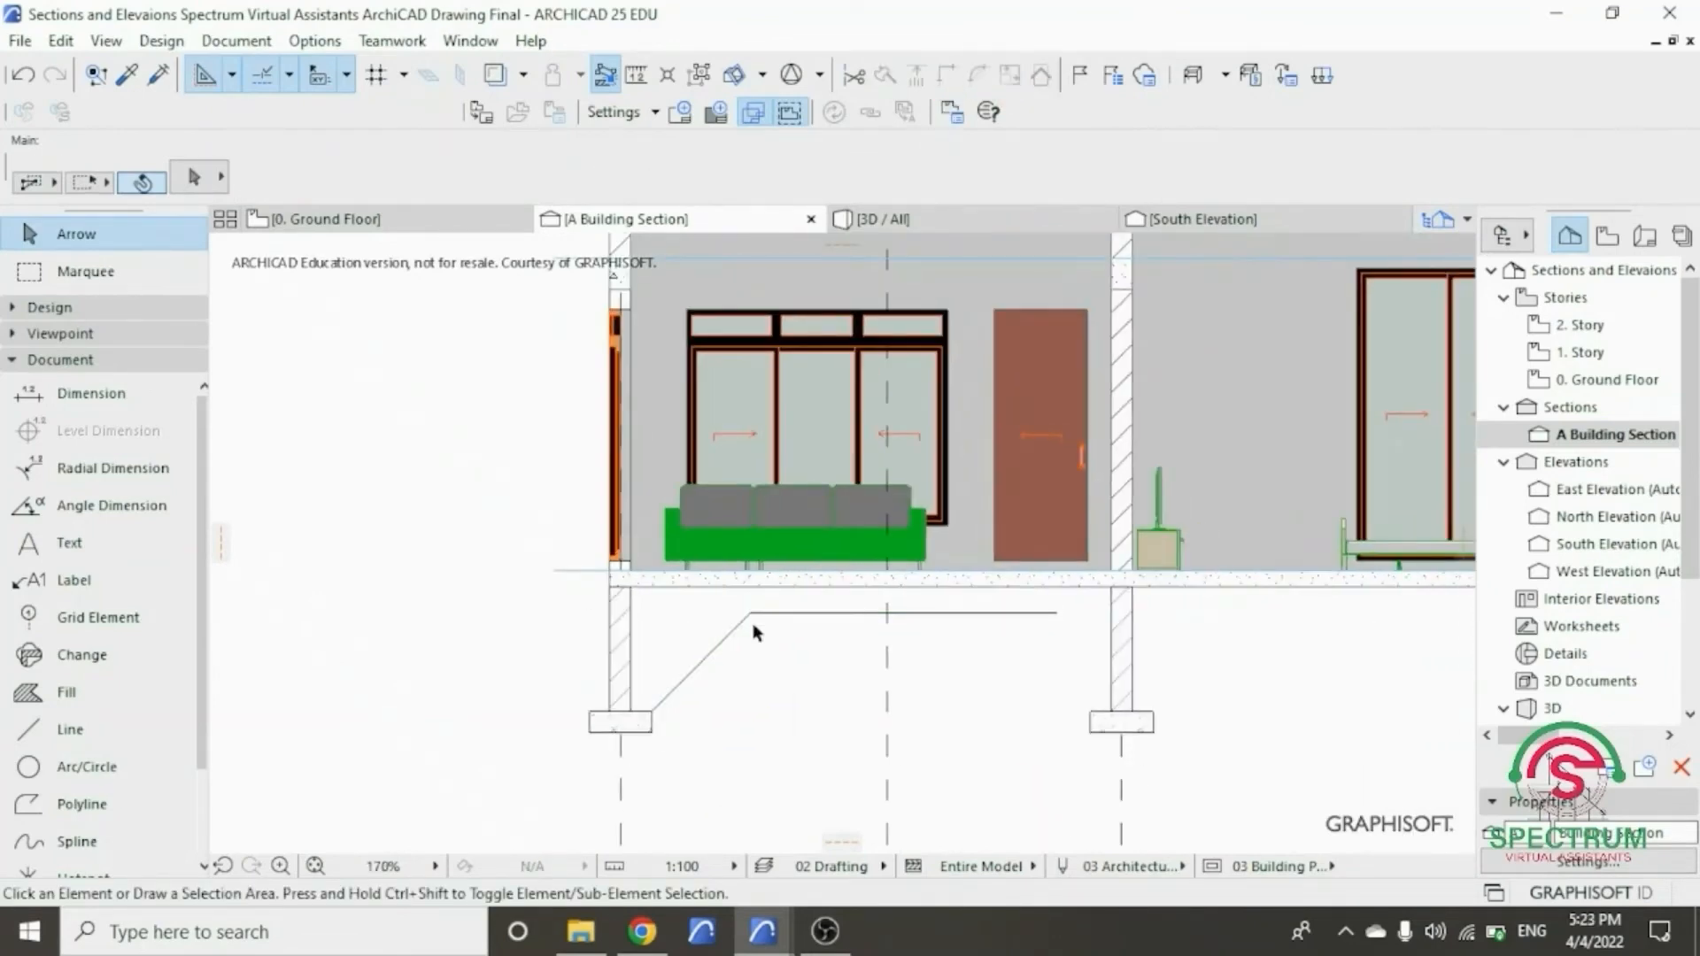
- Mirror a copy of the slanted line about the far left footing's outer vertical edge
left_click(726, 639)
right_click(726, 639)
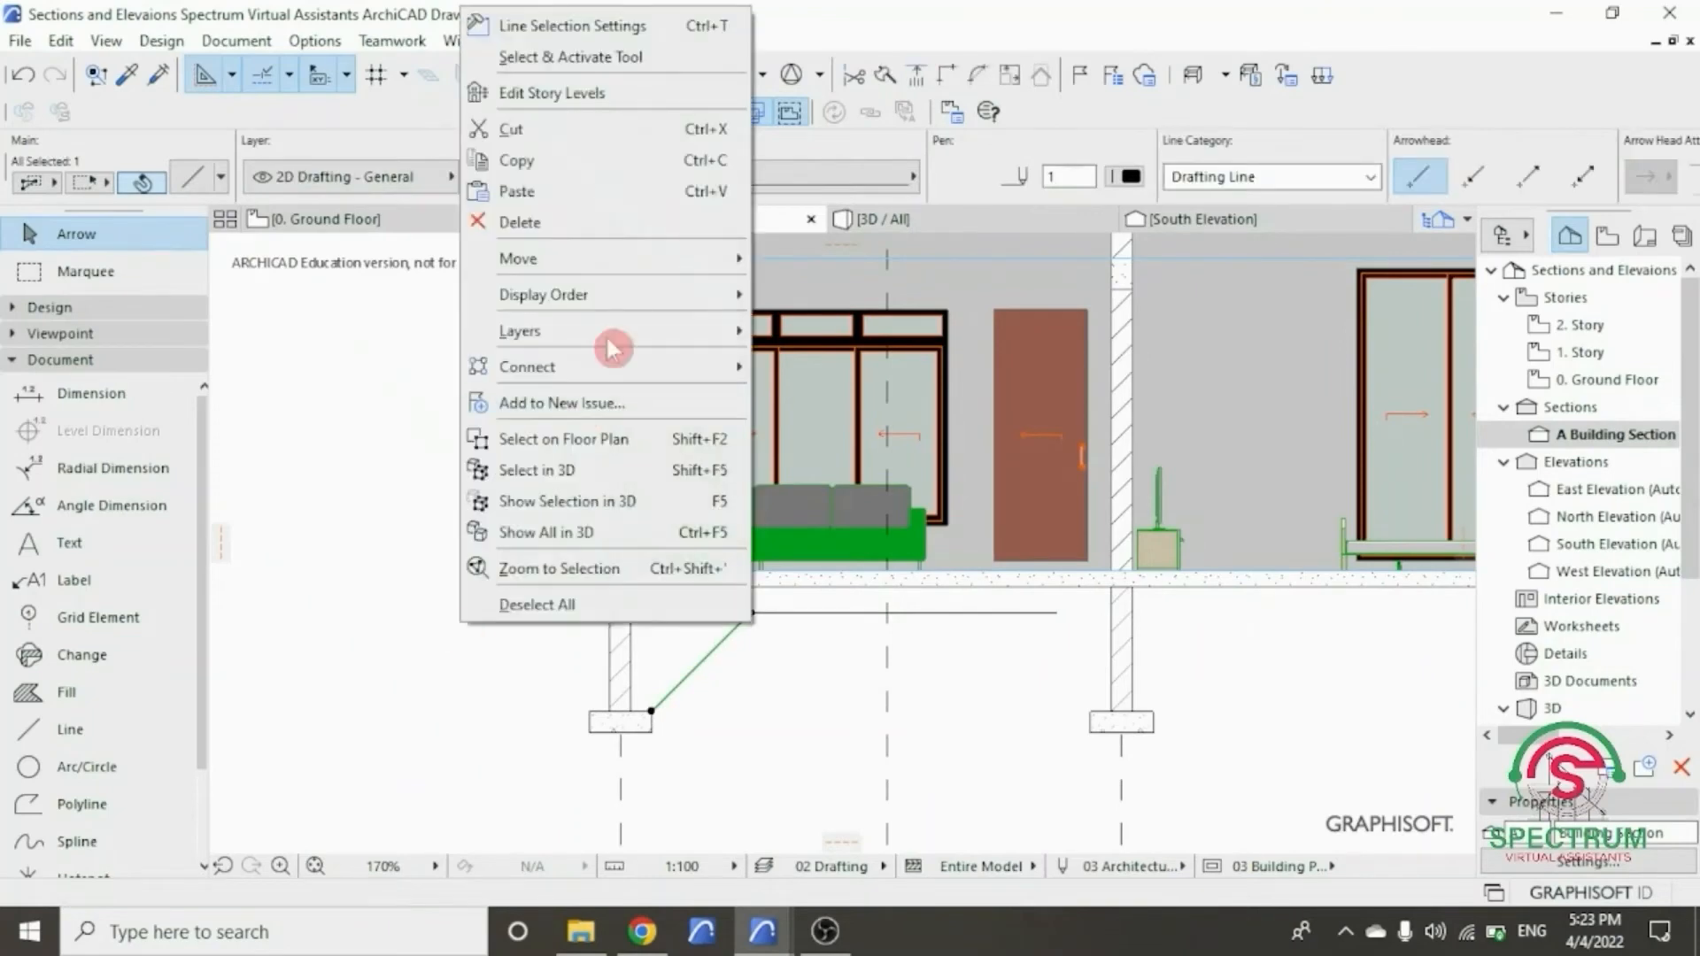
mouse_move(627, 257)
left_click(842, 444)
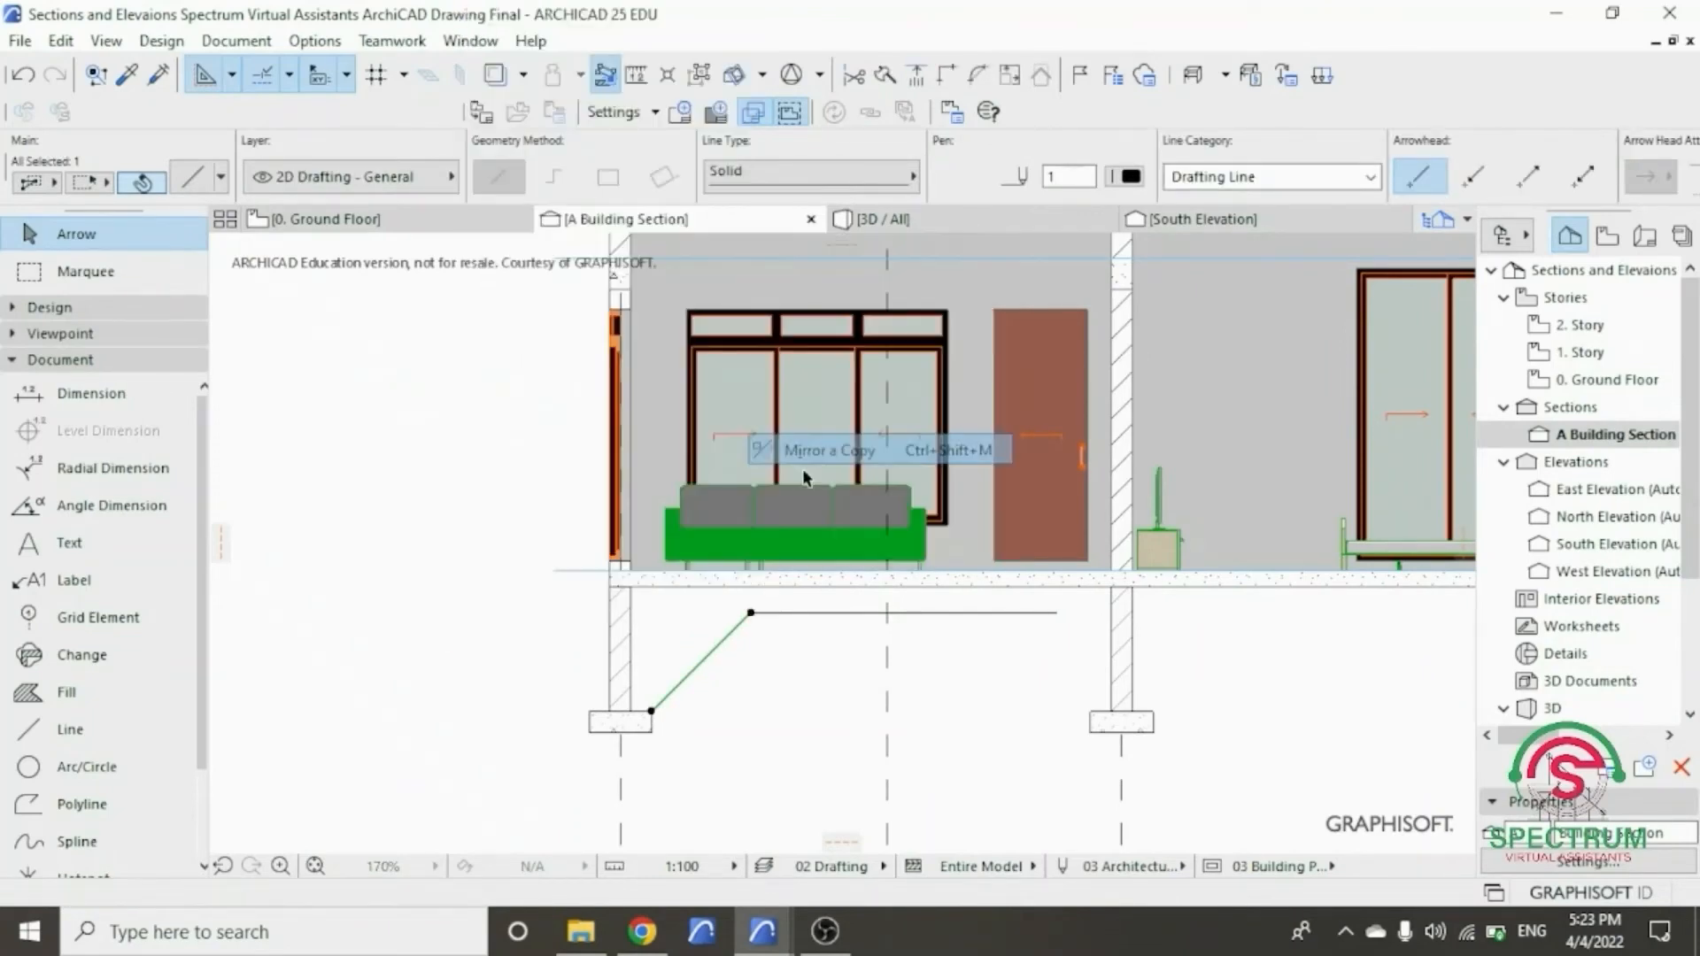
scroll(607, 742, "up", 2)
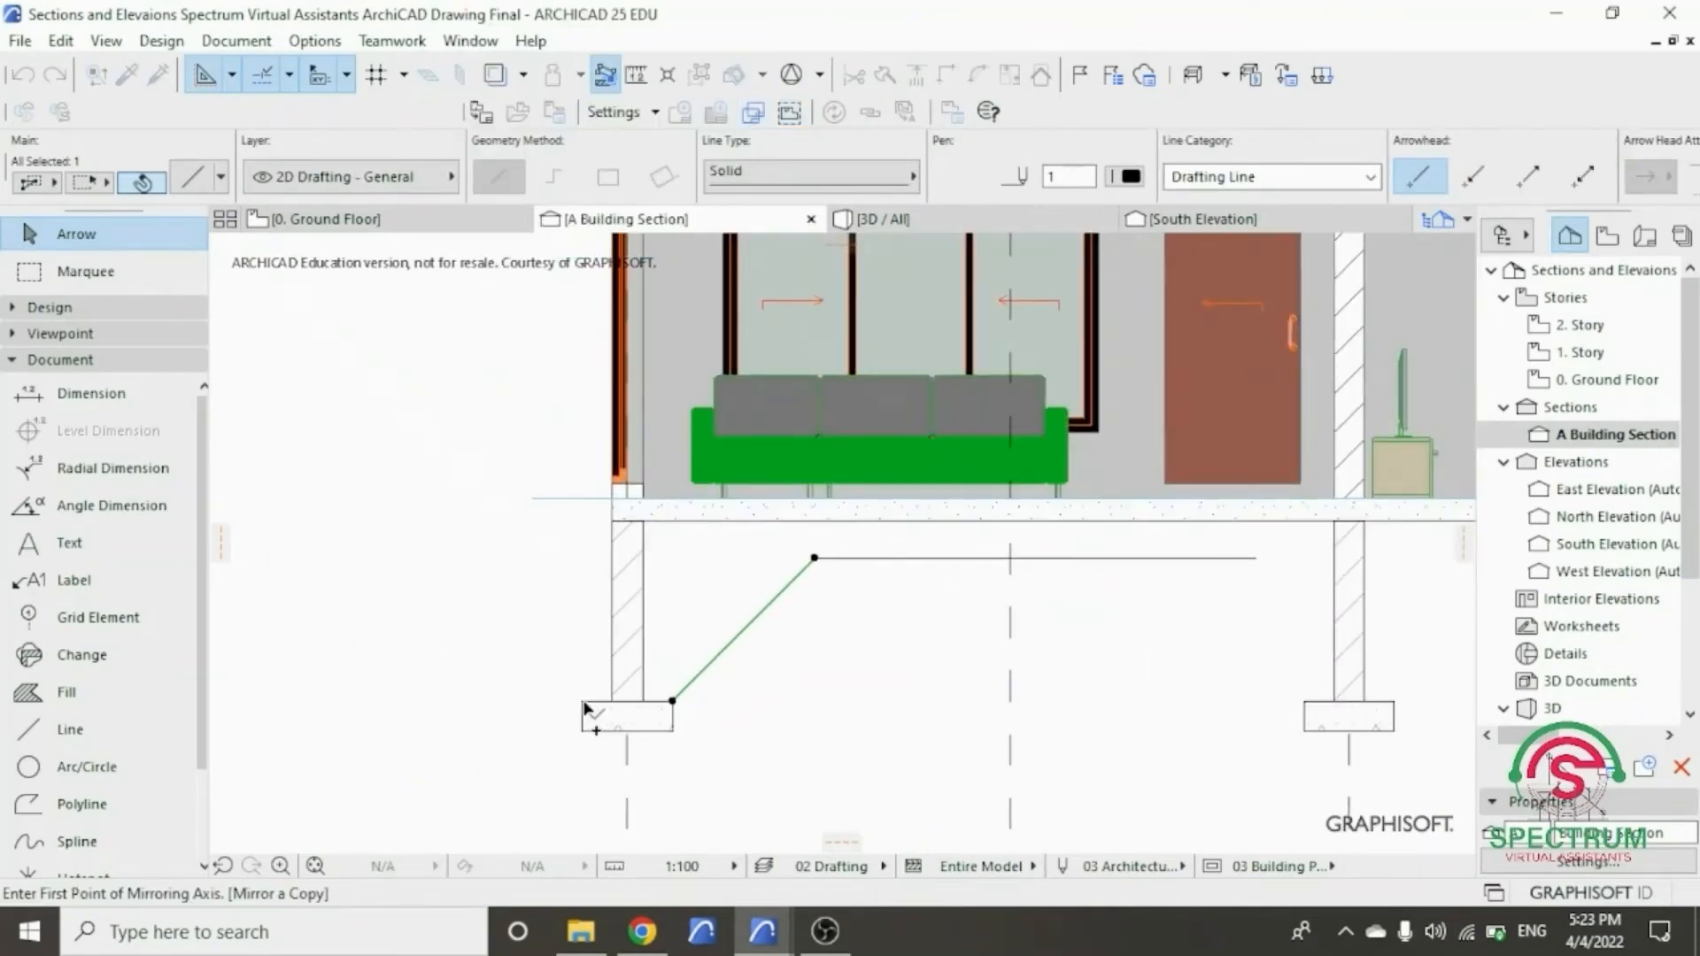
left_click(582, 704)
left_click(580, 728)
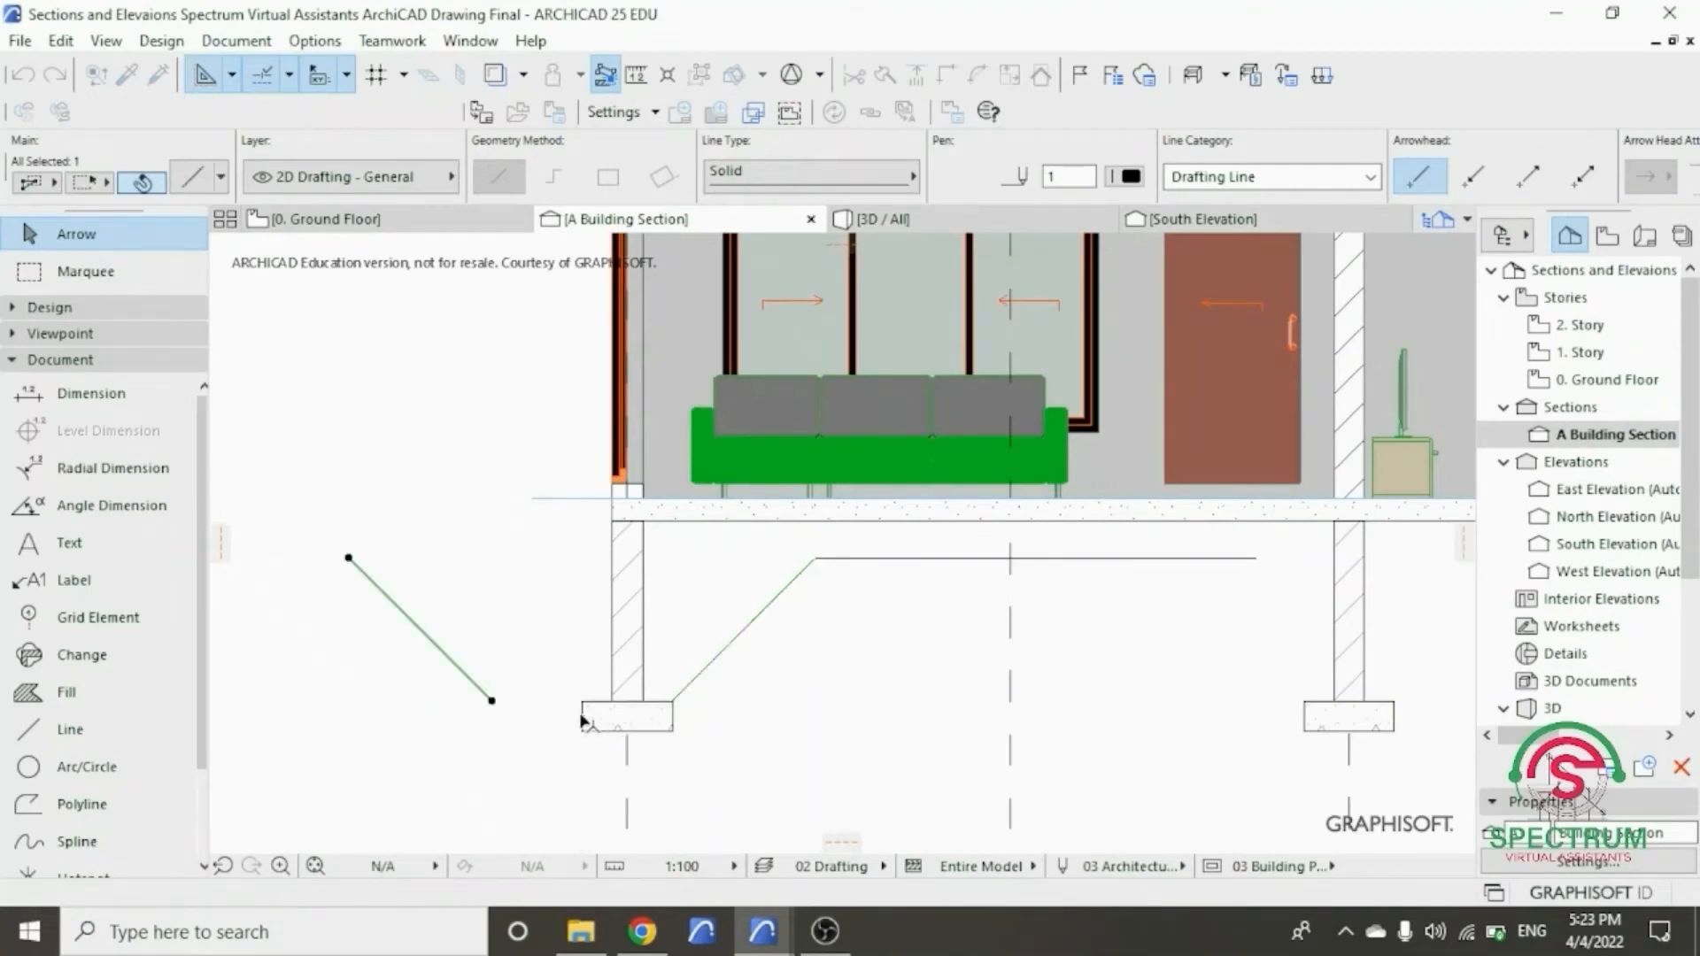
- Move the mirrored slanted line so its lower end meets the far left footing's upper outer corner
right_click(411, 482)
mouse_move(484, 542)
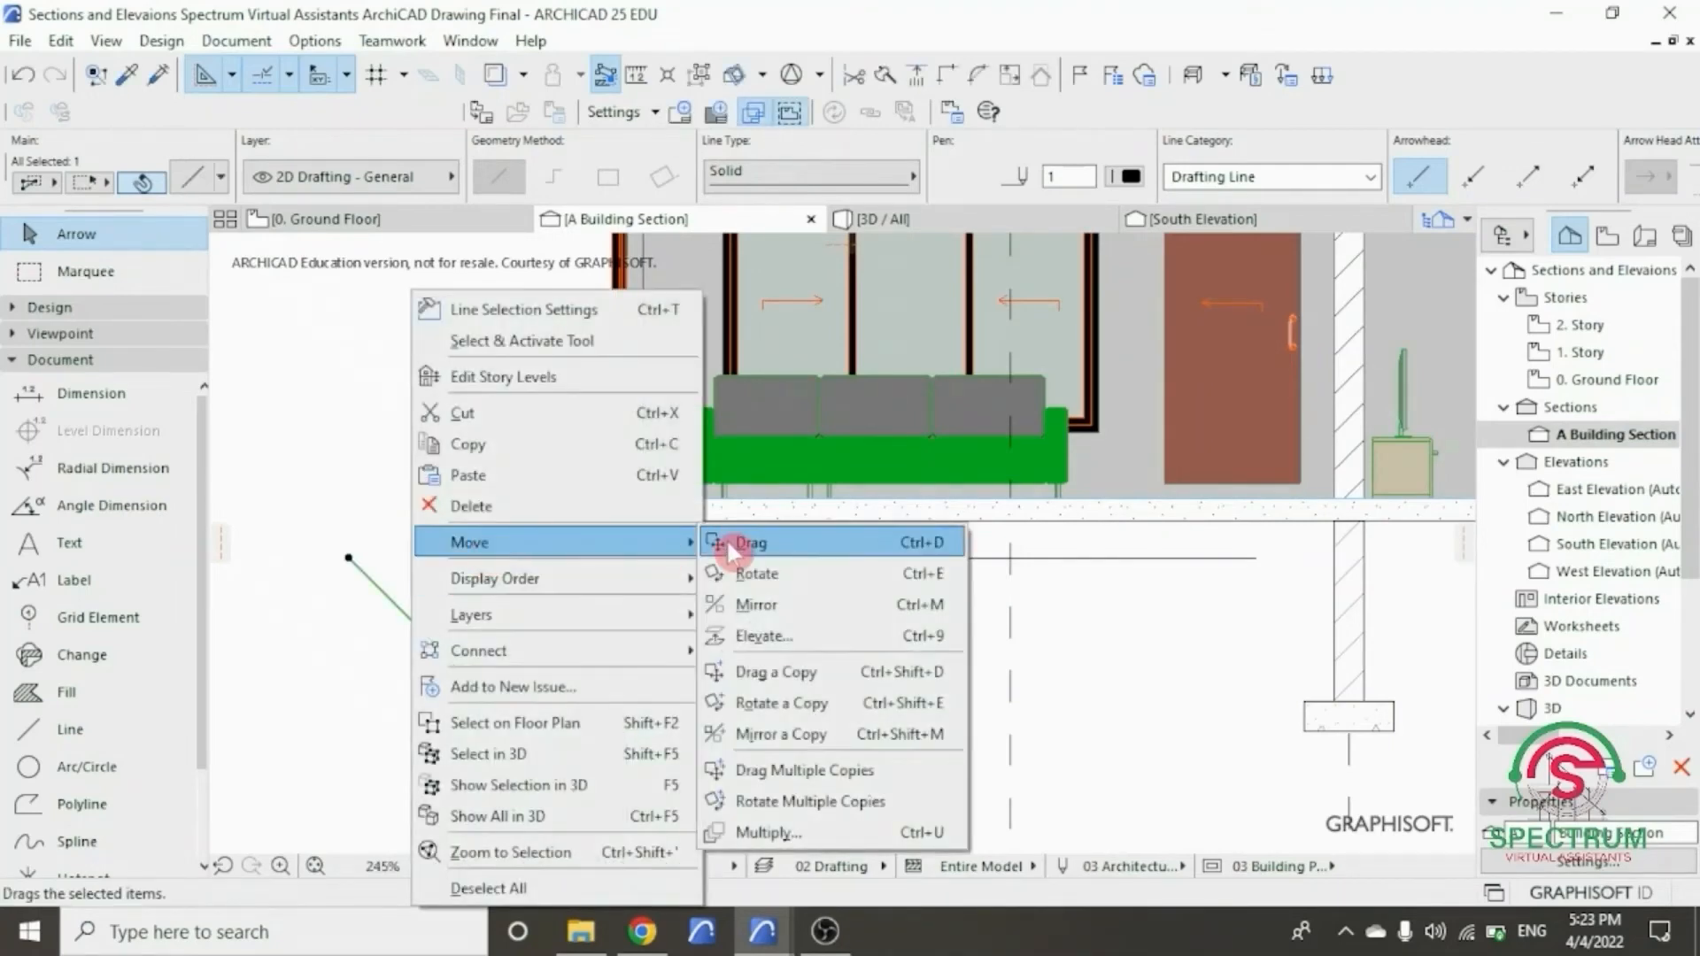
left_click(726, 540)
left_click(493, 701)
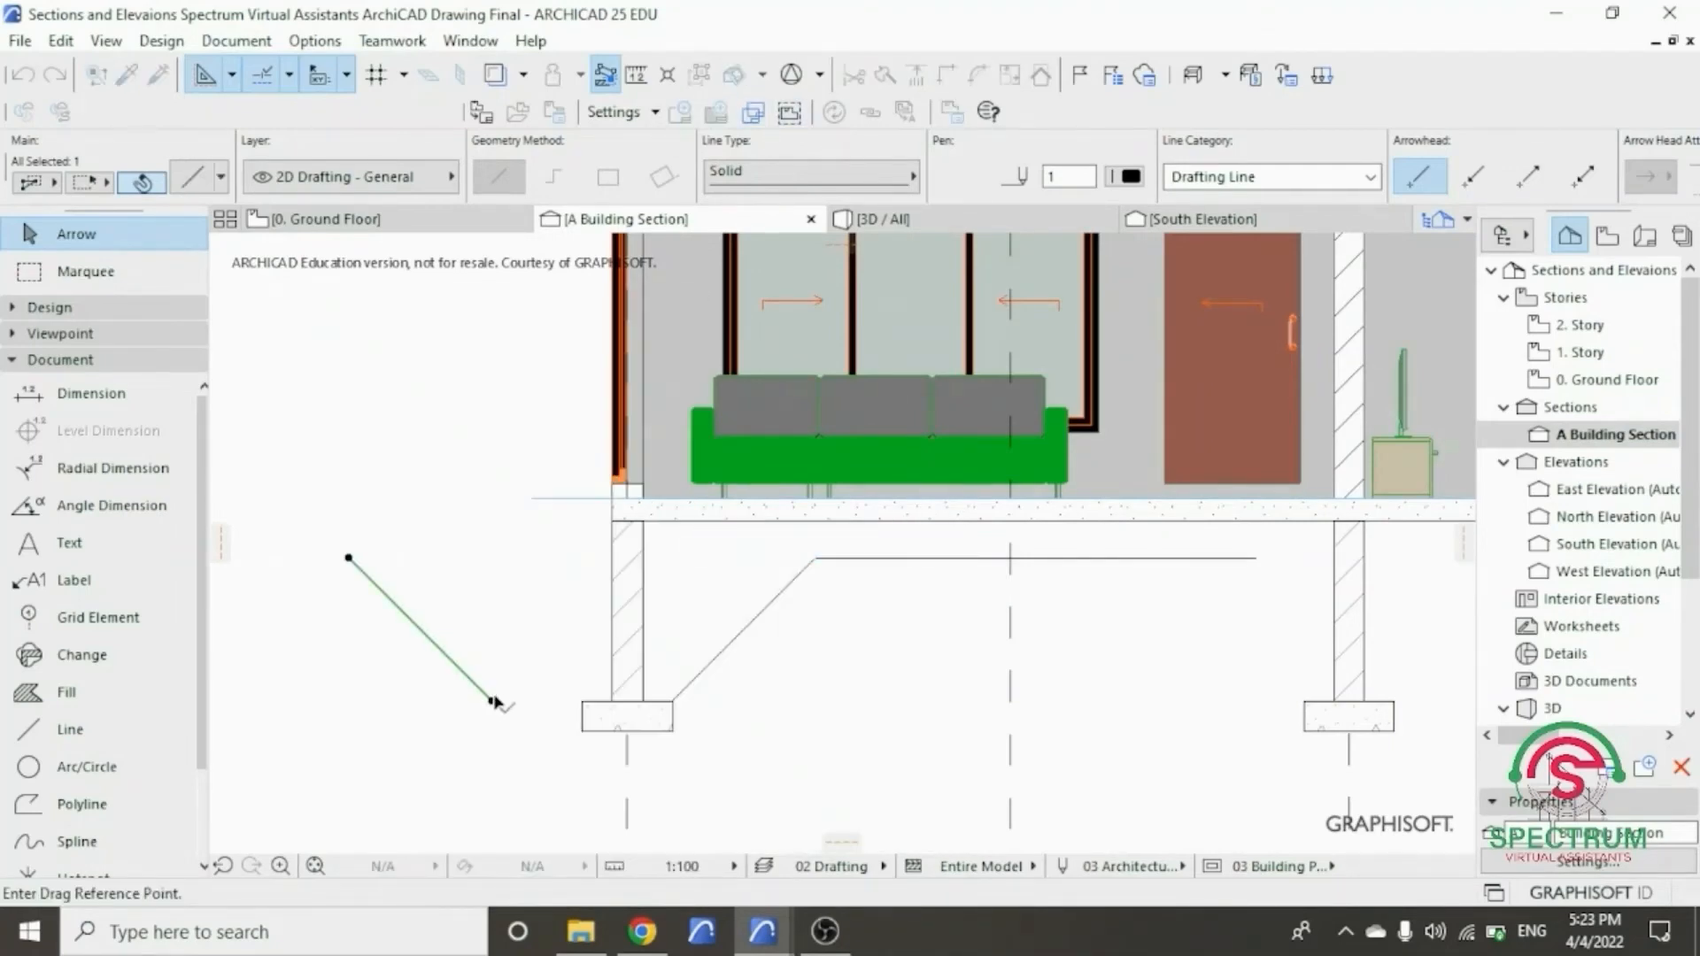
left_click(582, 703)
scroll(447, 565, "down", 1)
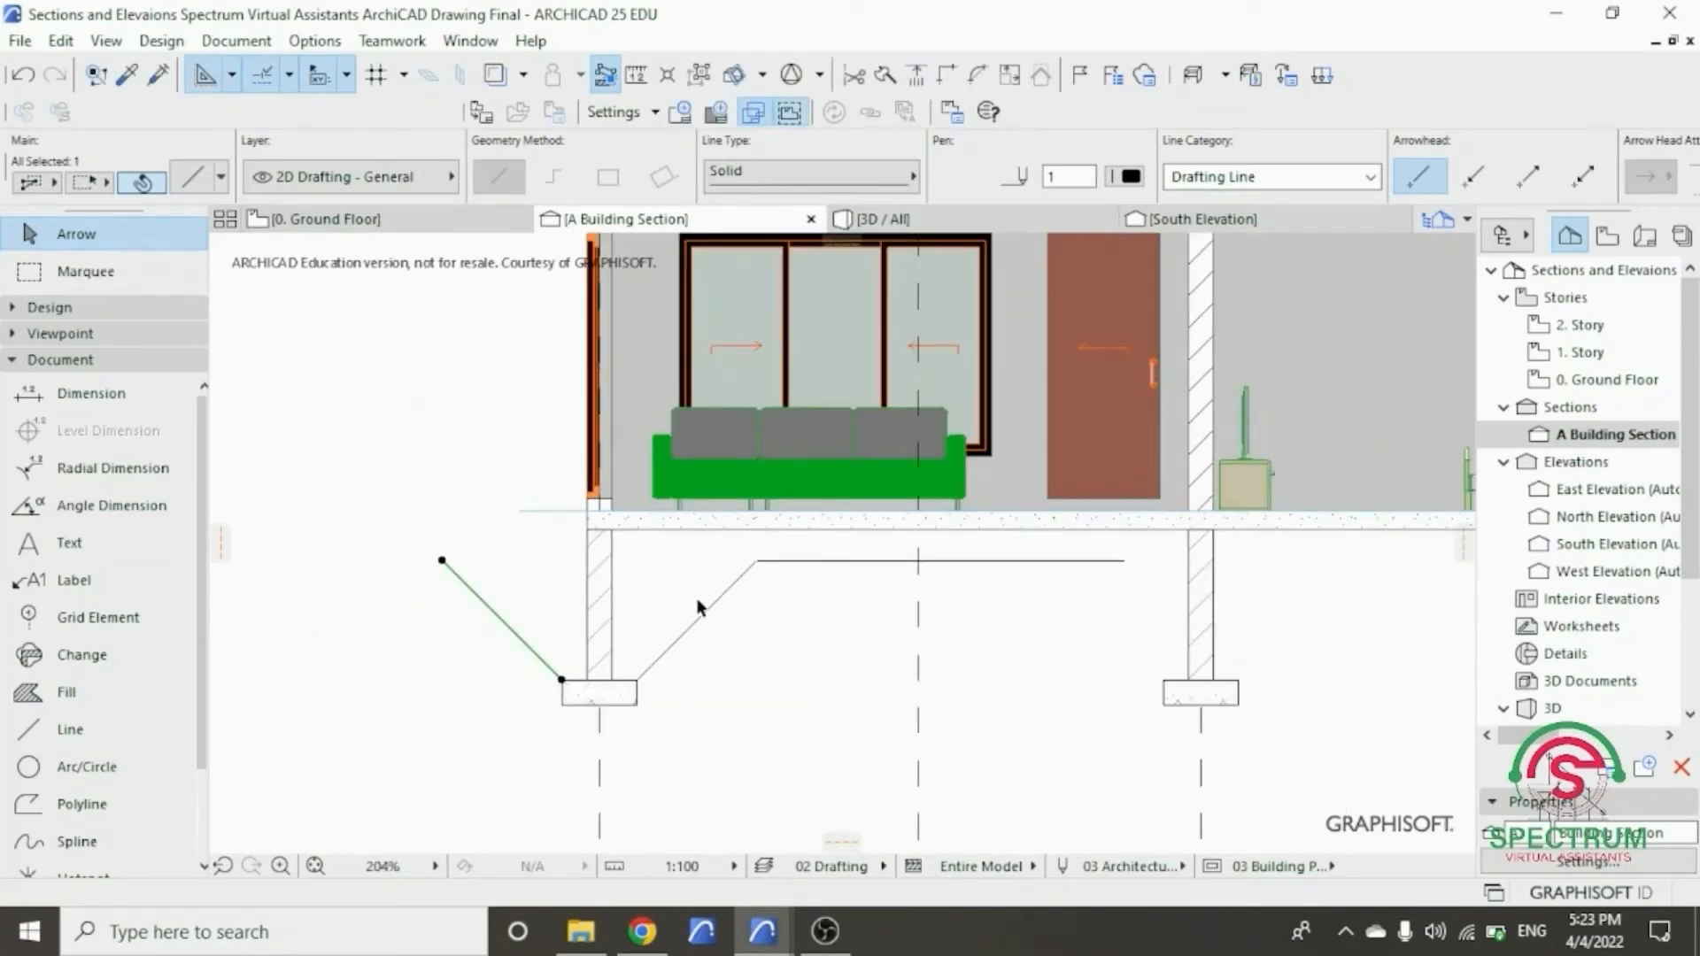
- Drag a copy of the mirrored slanted line to the middle footing's upper left corner, and shorten the horizontal line to meet its upper end
right_click(379, 494)
mouse_move(505, 539)
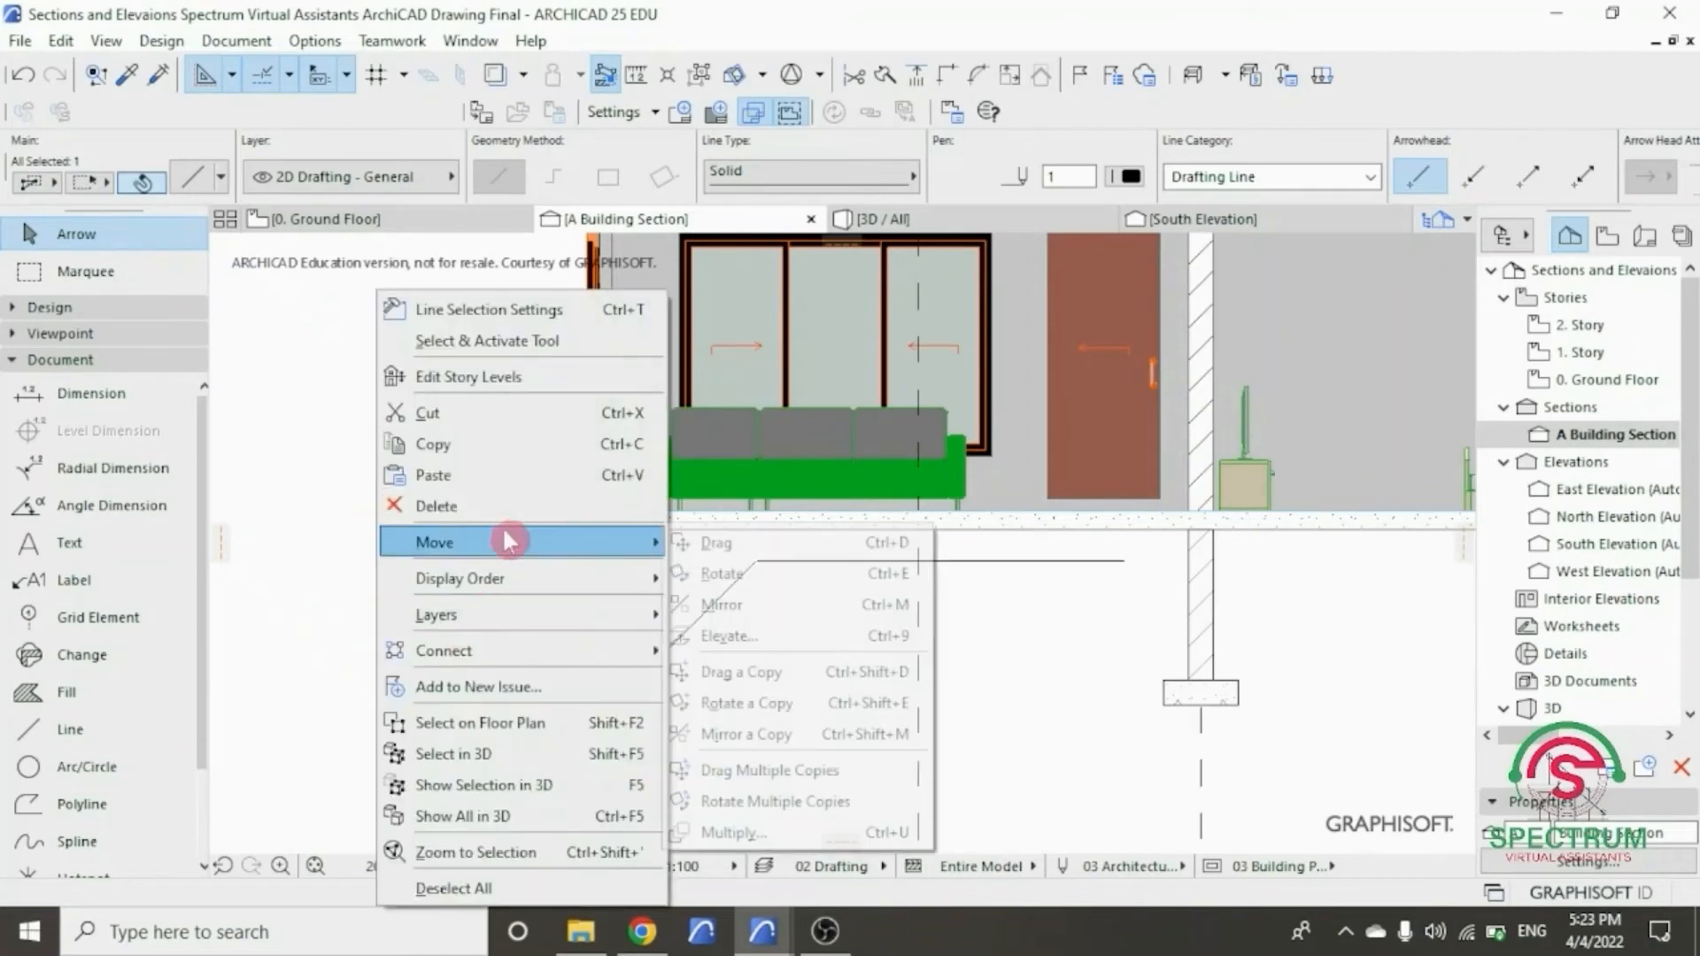
left_click(619, 672)
left_click(561, 680)
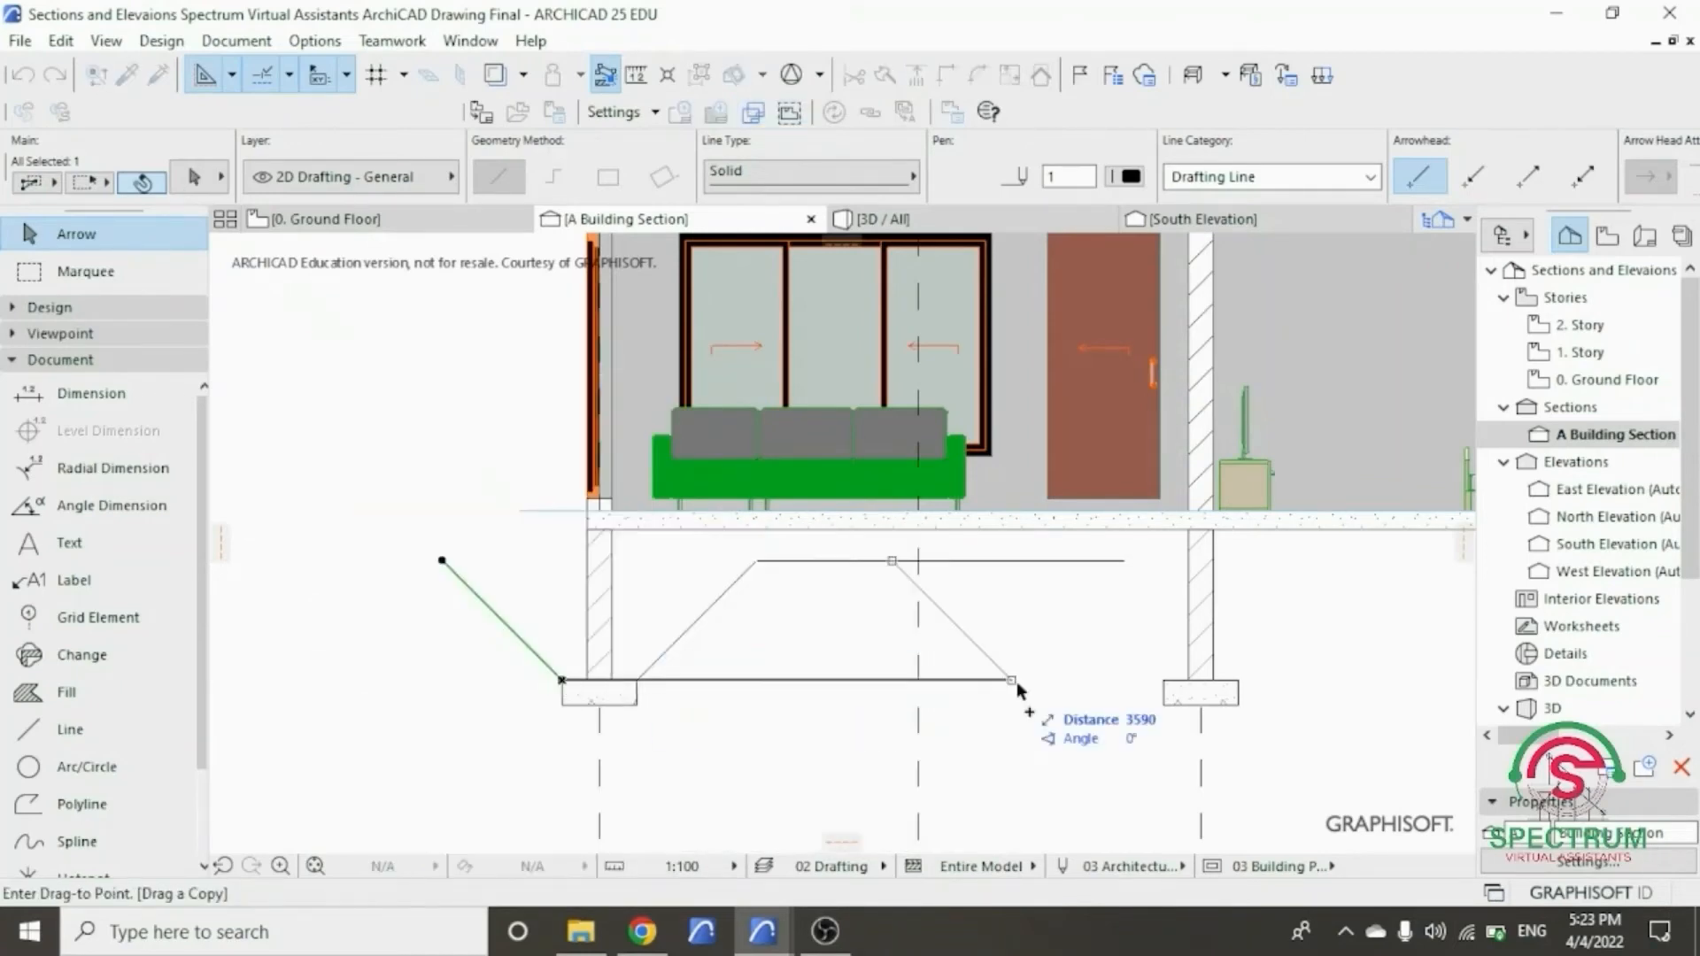
left_click(1164, 680)
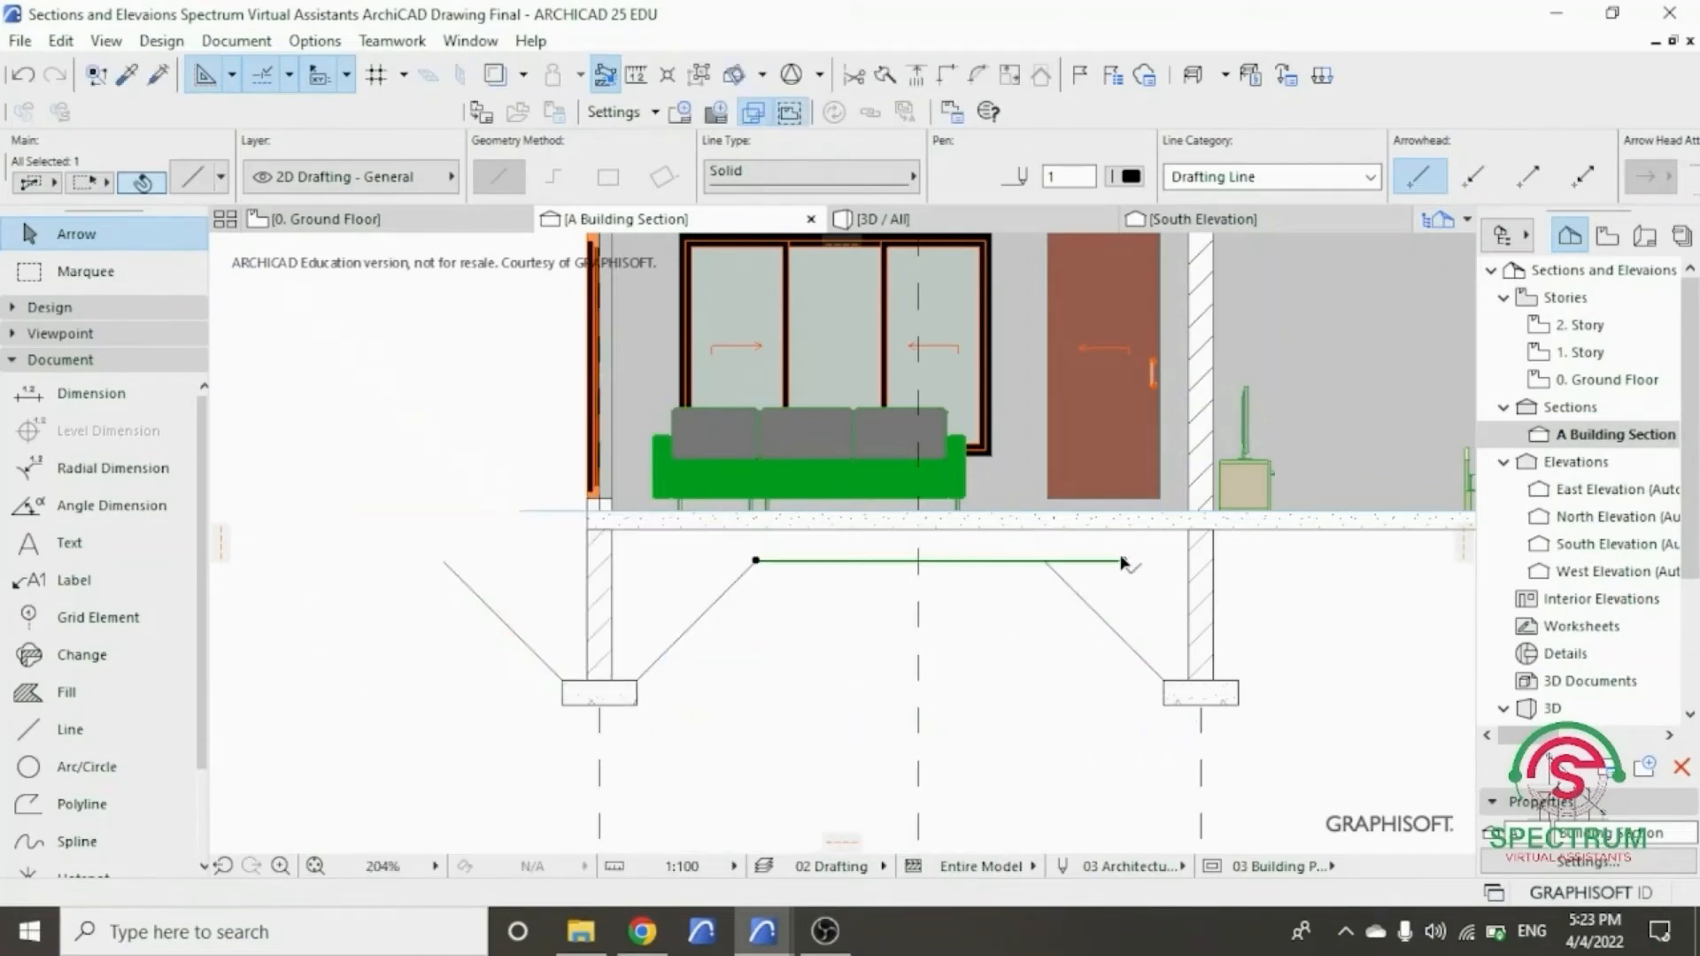
left_click(1044, 561)
scroll(601, 611, "down", 2)
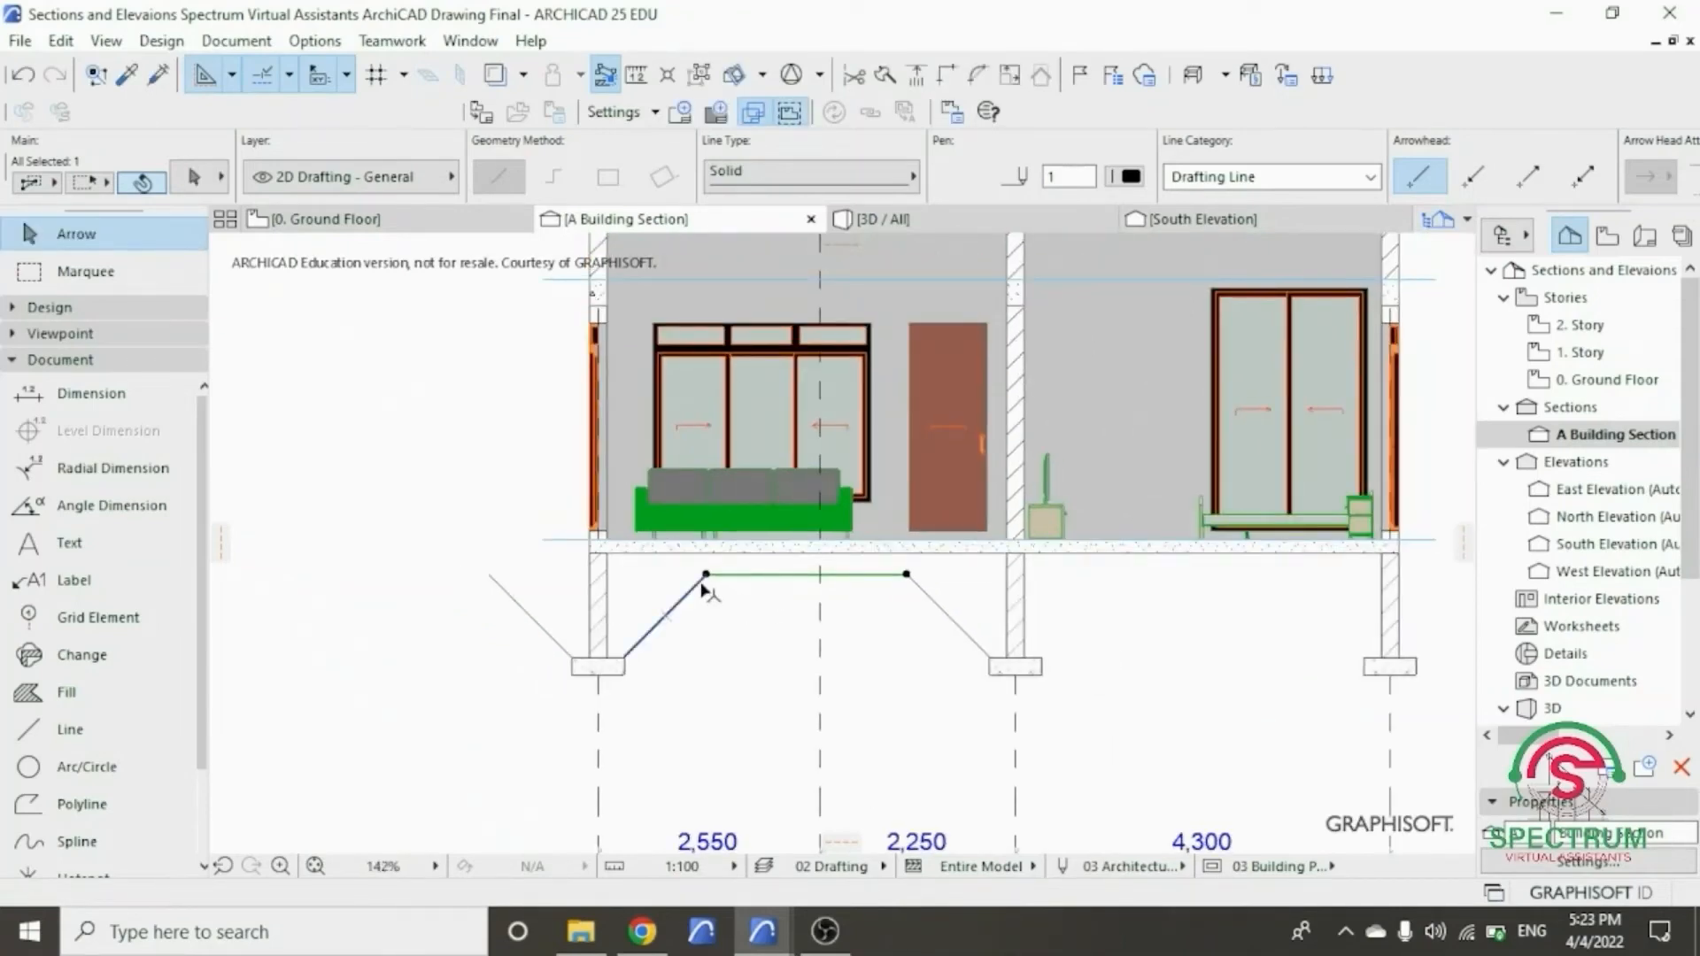
- Drag a copy of the three profile lines between the left and middle footings, starting the copy at the middle footing's upper right corner
right_click(363, 469)
mouse_move(455, 539)
left_click(666, 777)
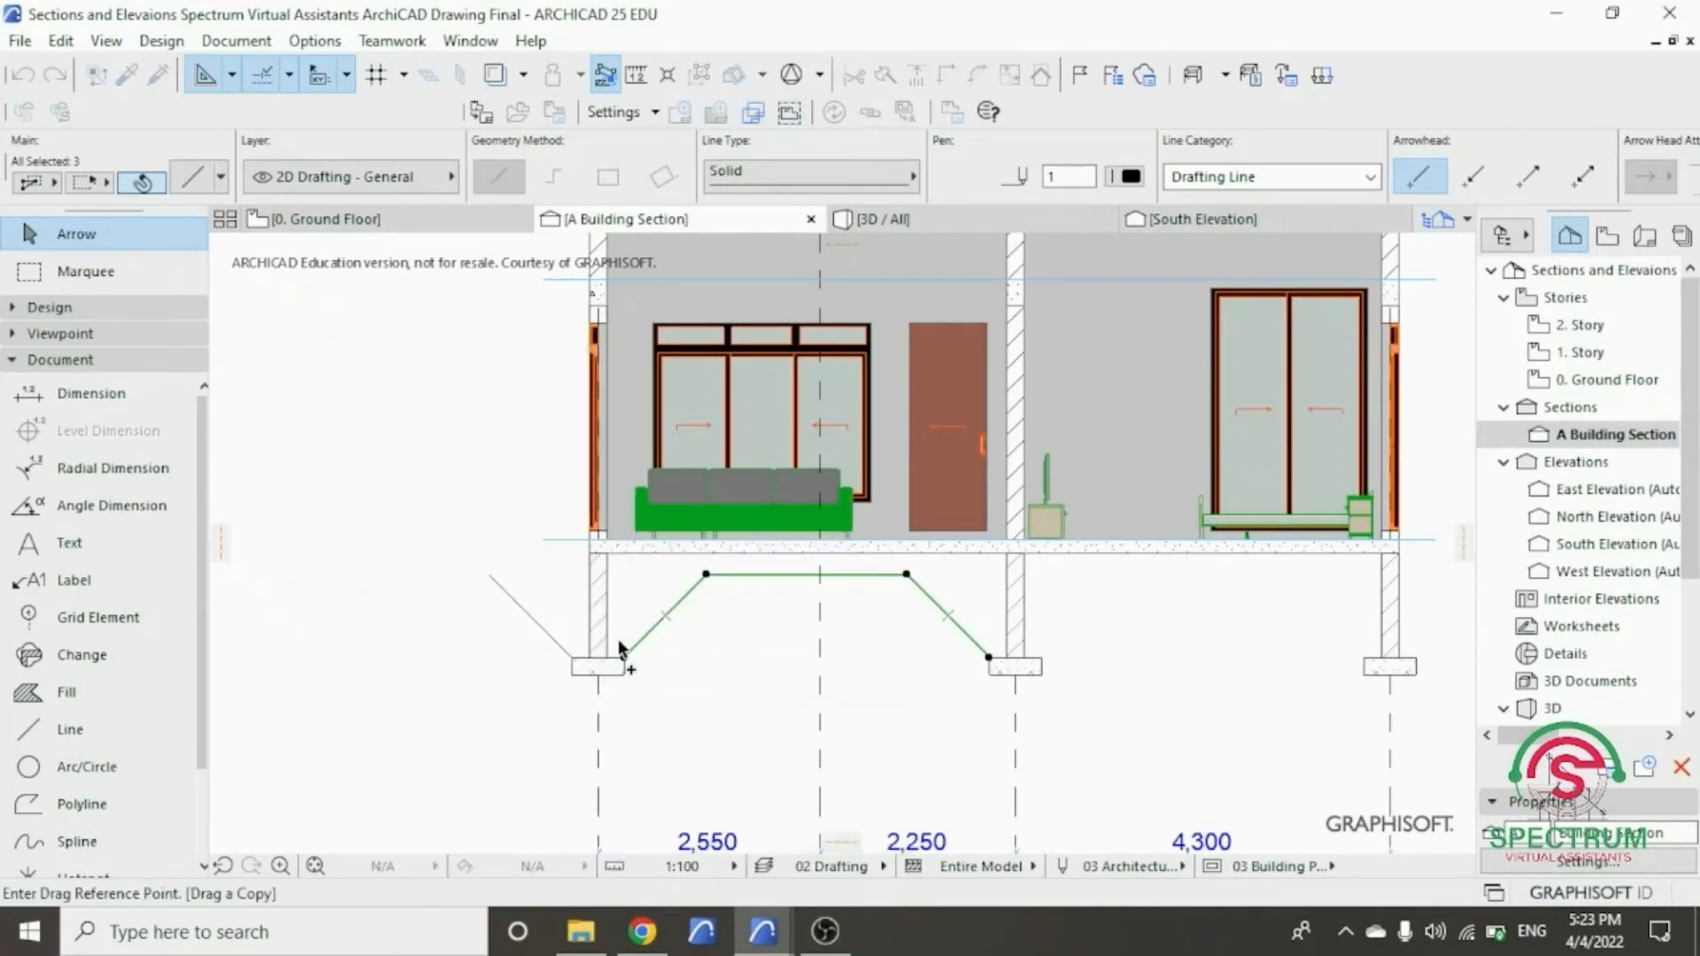
left_click(625, 658)
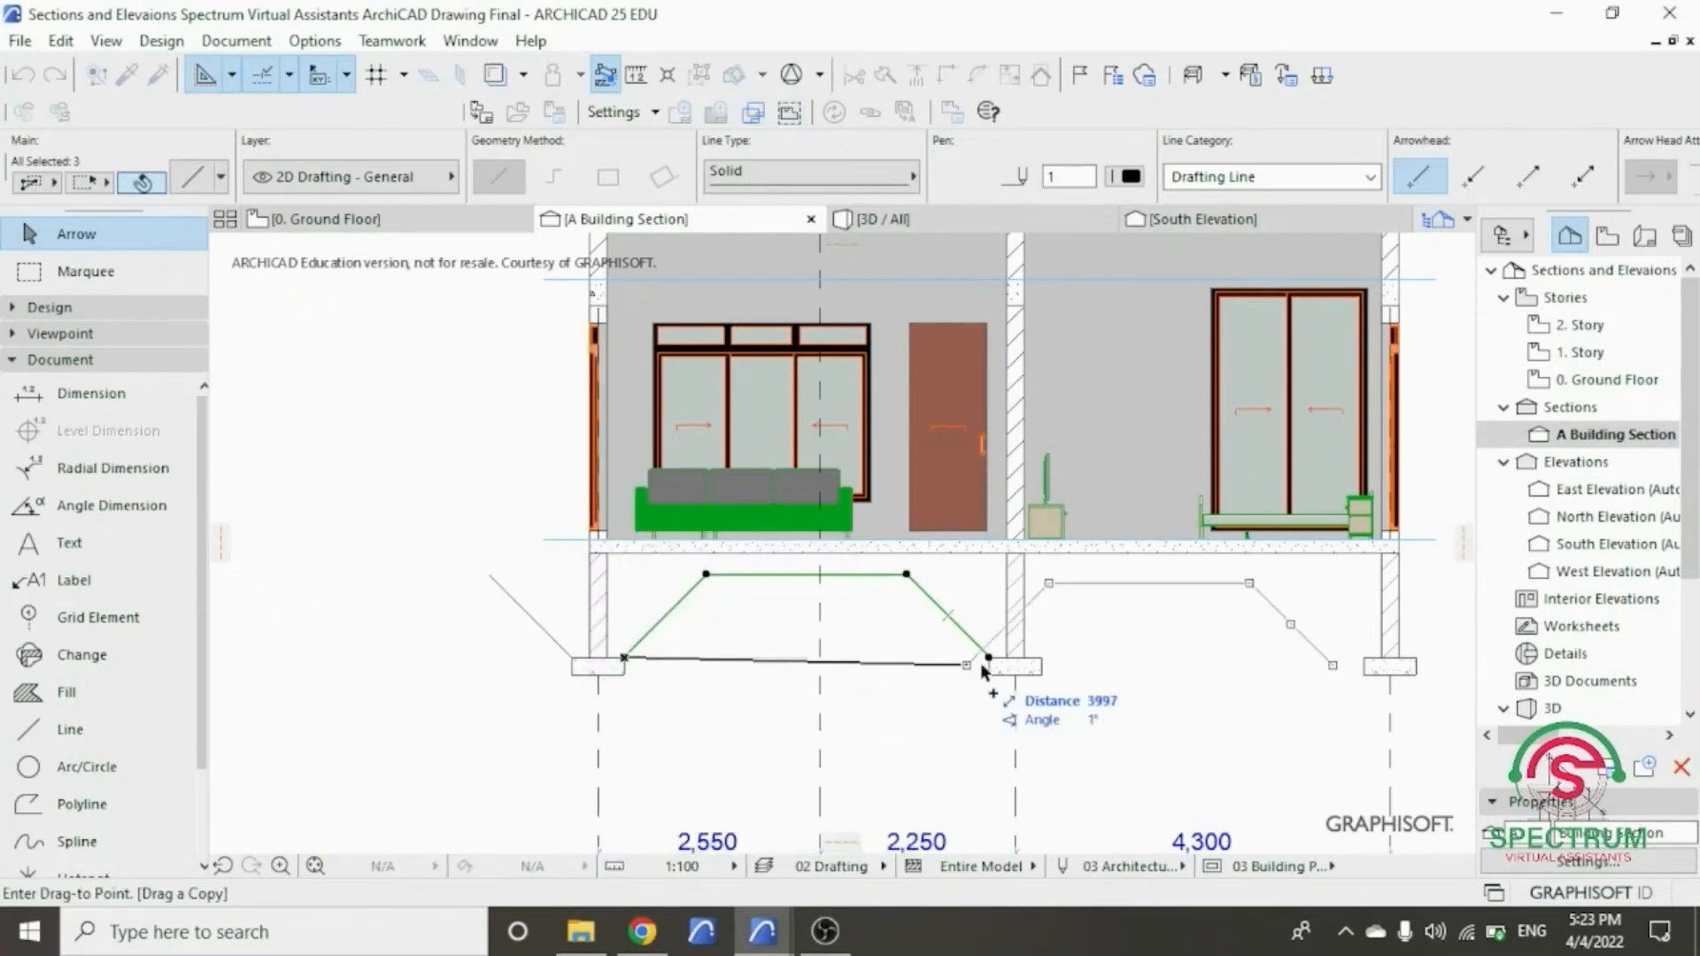
left_click(1042, 658)
scroll(1381, 619, "up", 4)
key("Escape")
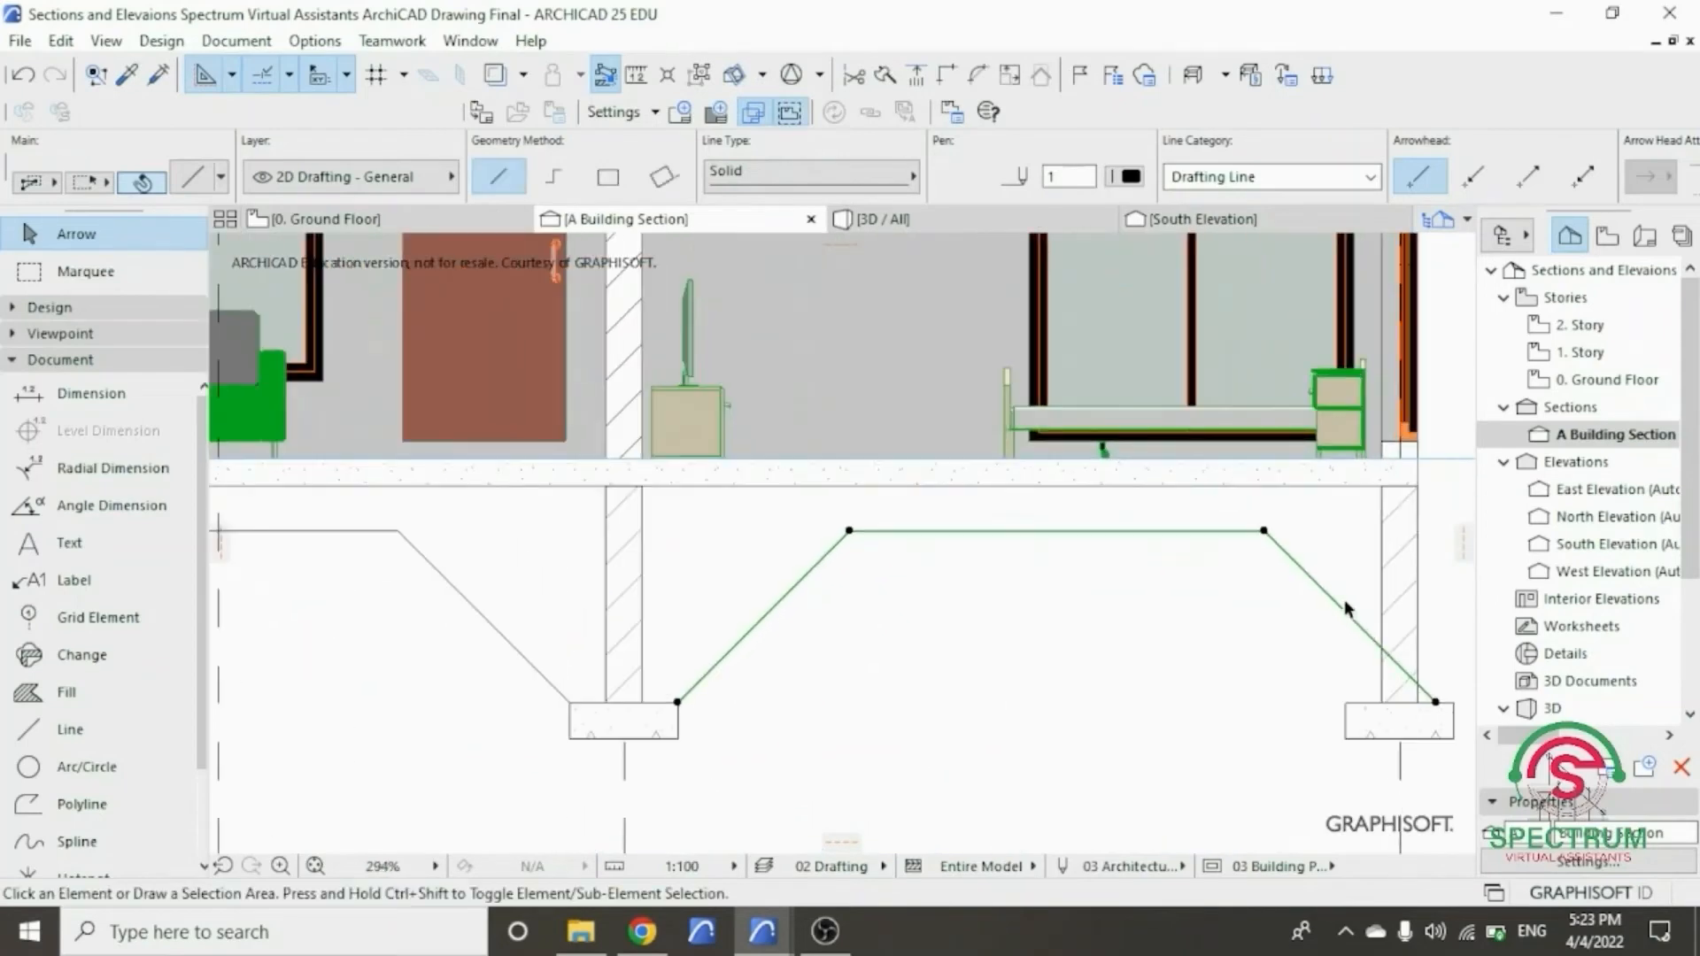
- Move the copied descending slanted line to the far right footing's upper left corner, and trim the horizontal line's overhang beyond its upper end
left_click(1347, 611)
right_click(1341, 533)
left_click(1397, 542)
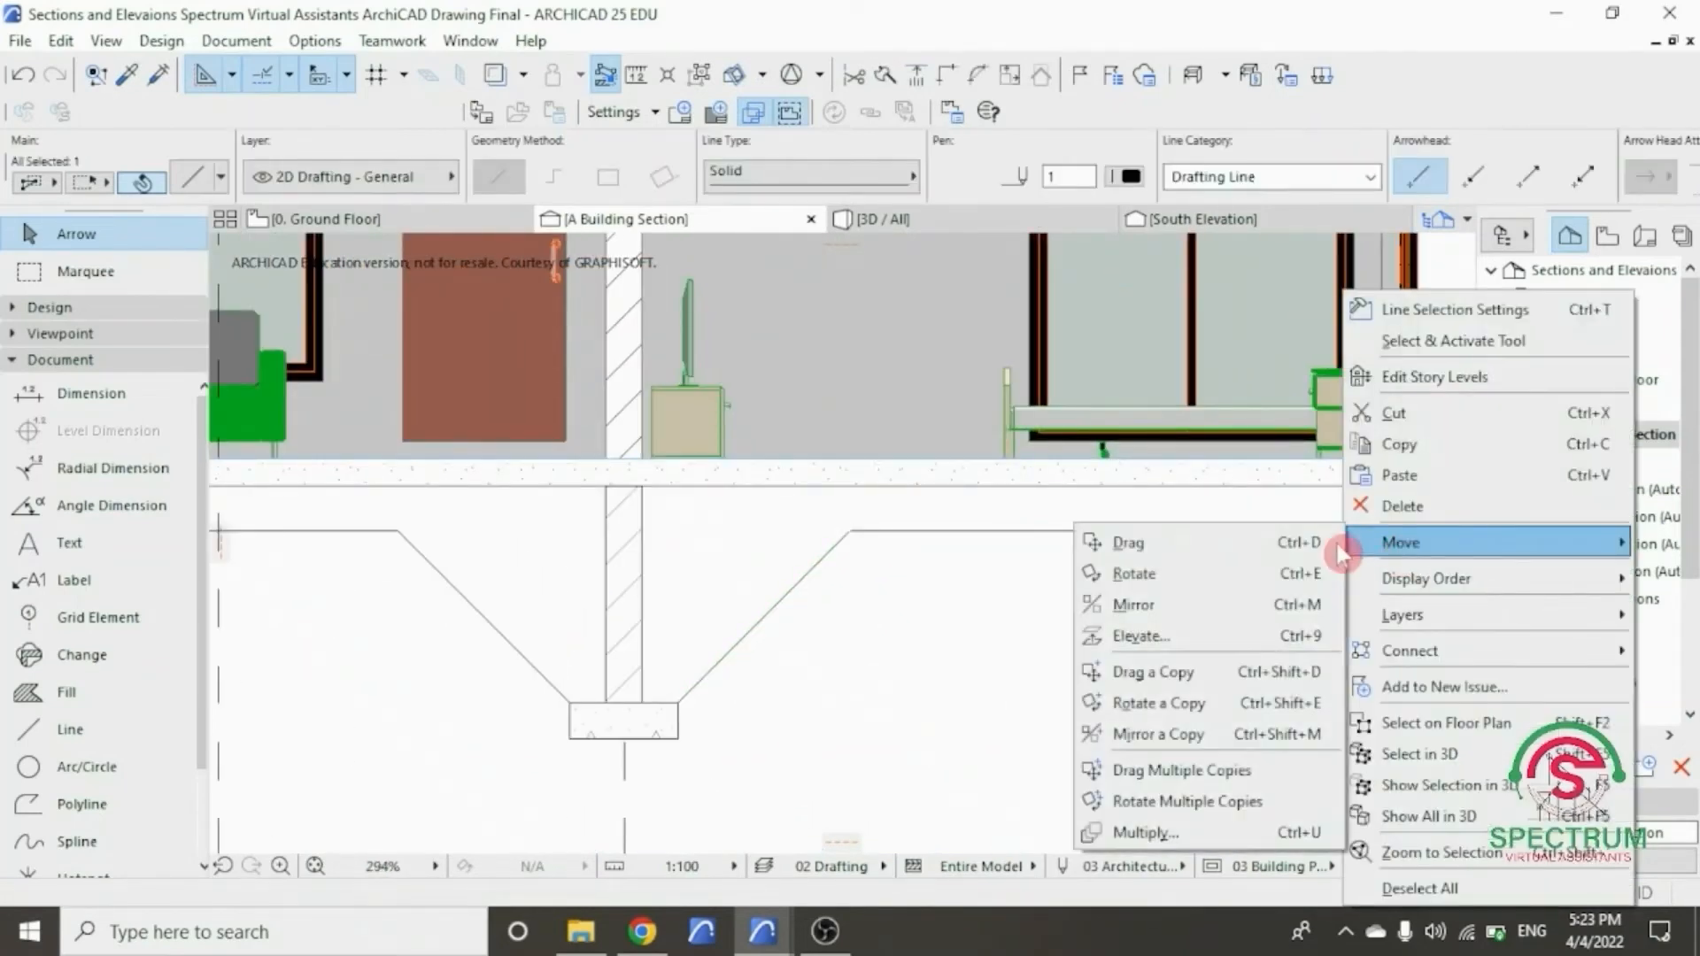
left_click(1235, 544)
left_click(1435, 701)
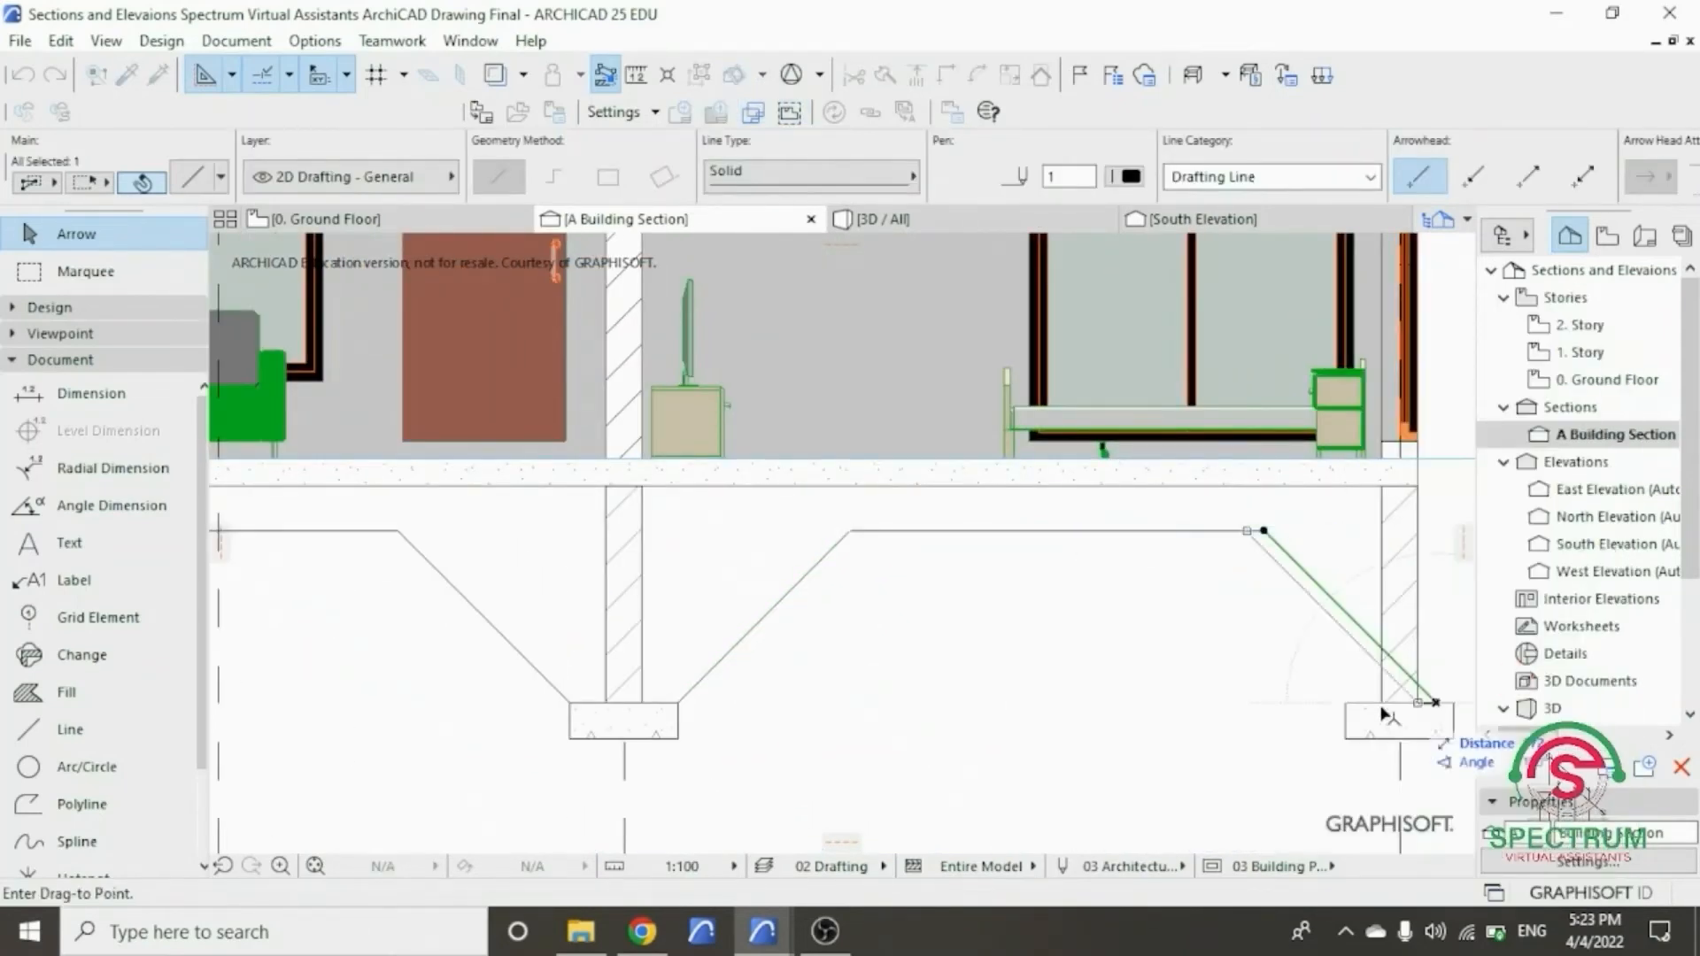
left_click(1346, 702)
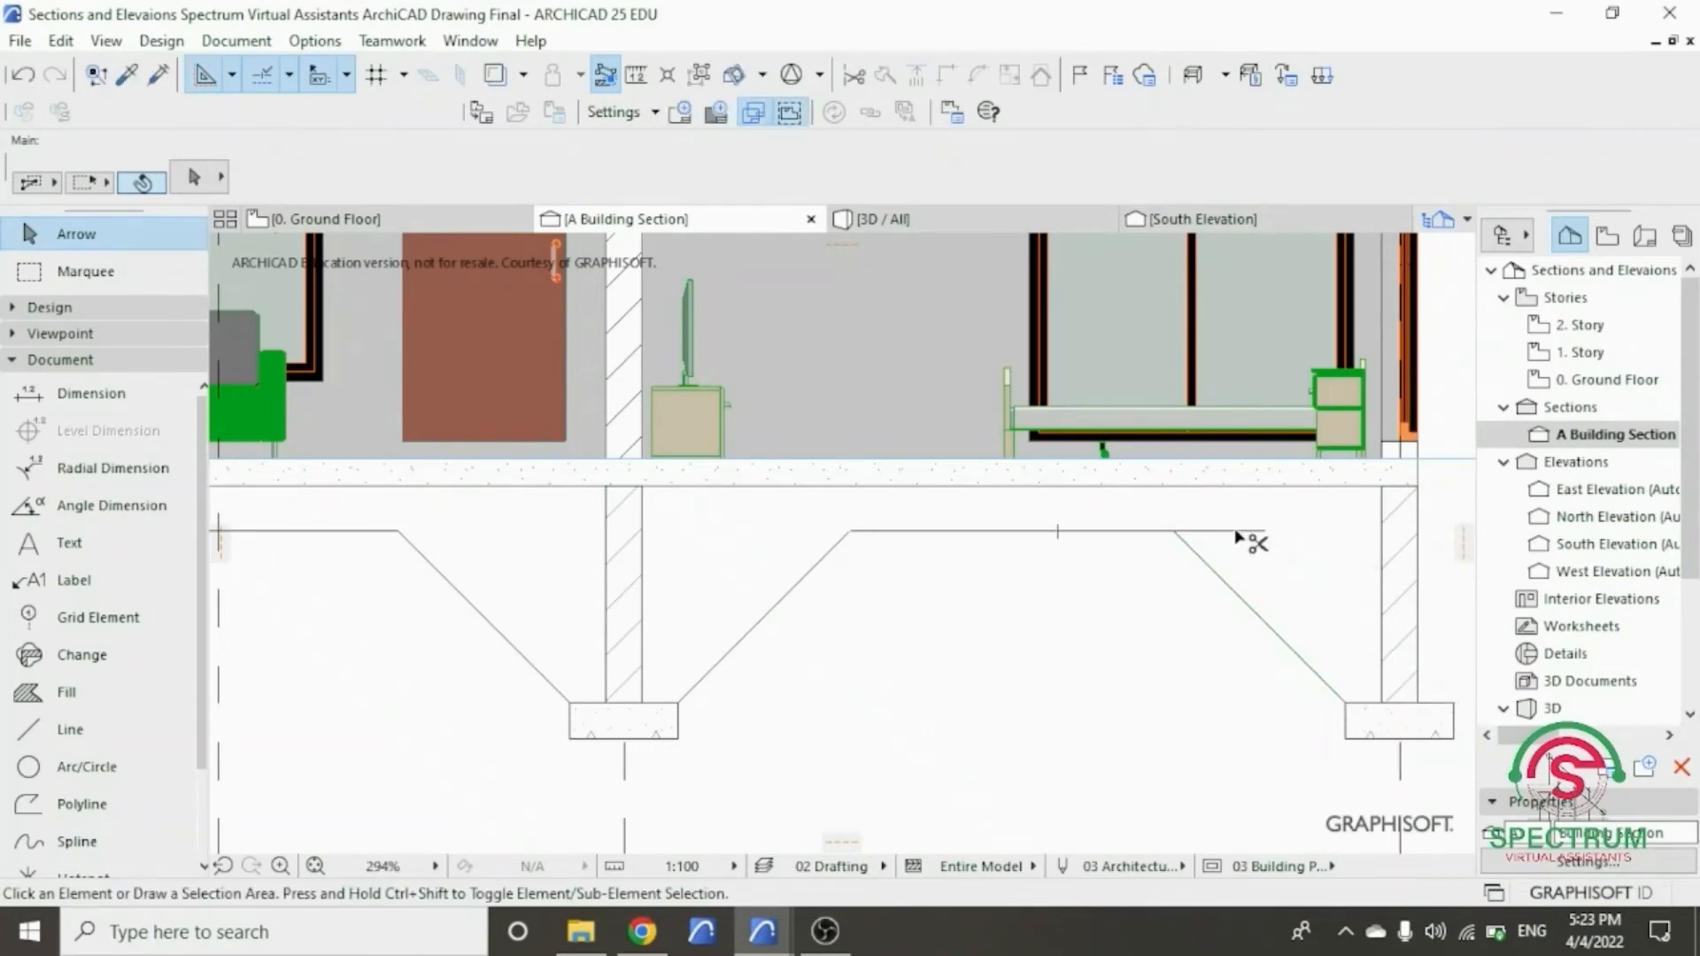
scroll(1180, 644, "down", 3)
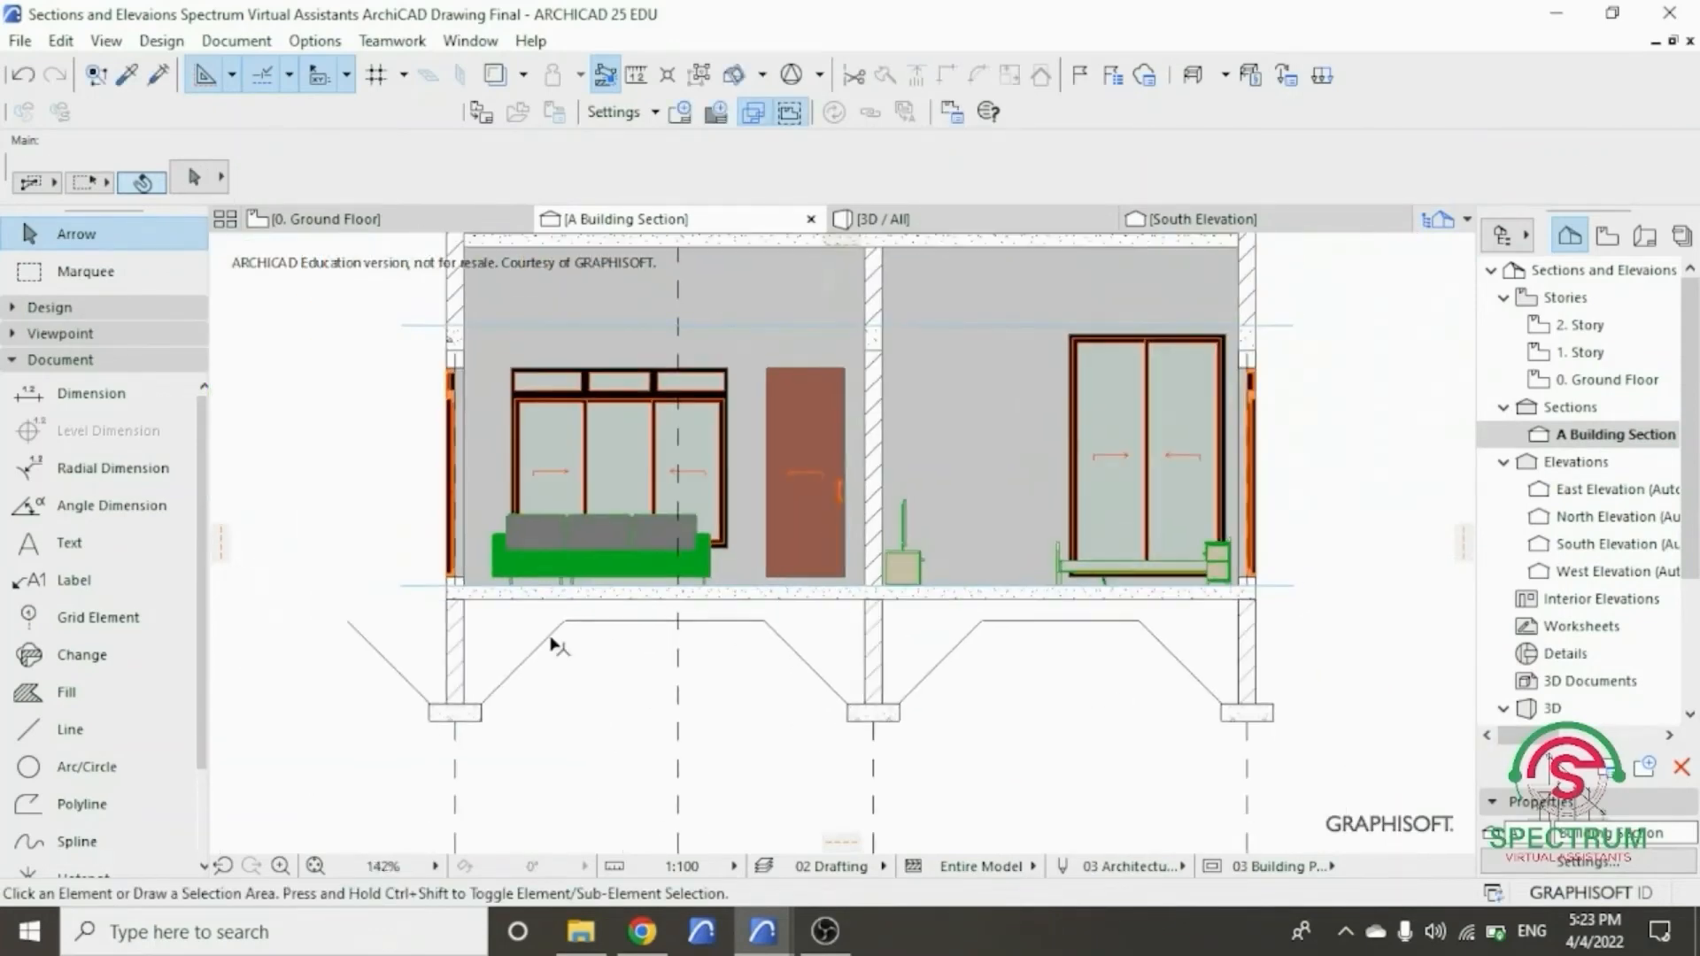
- Mirror a copy of the slanted line outside the far left footing for the opposite side of the building
left_click(406, 689)
right_click(398, 554)
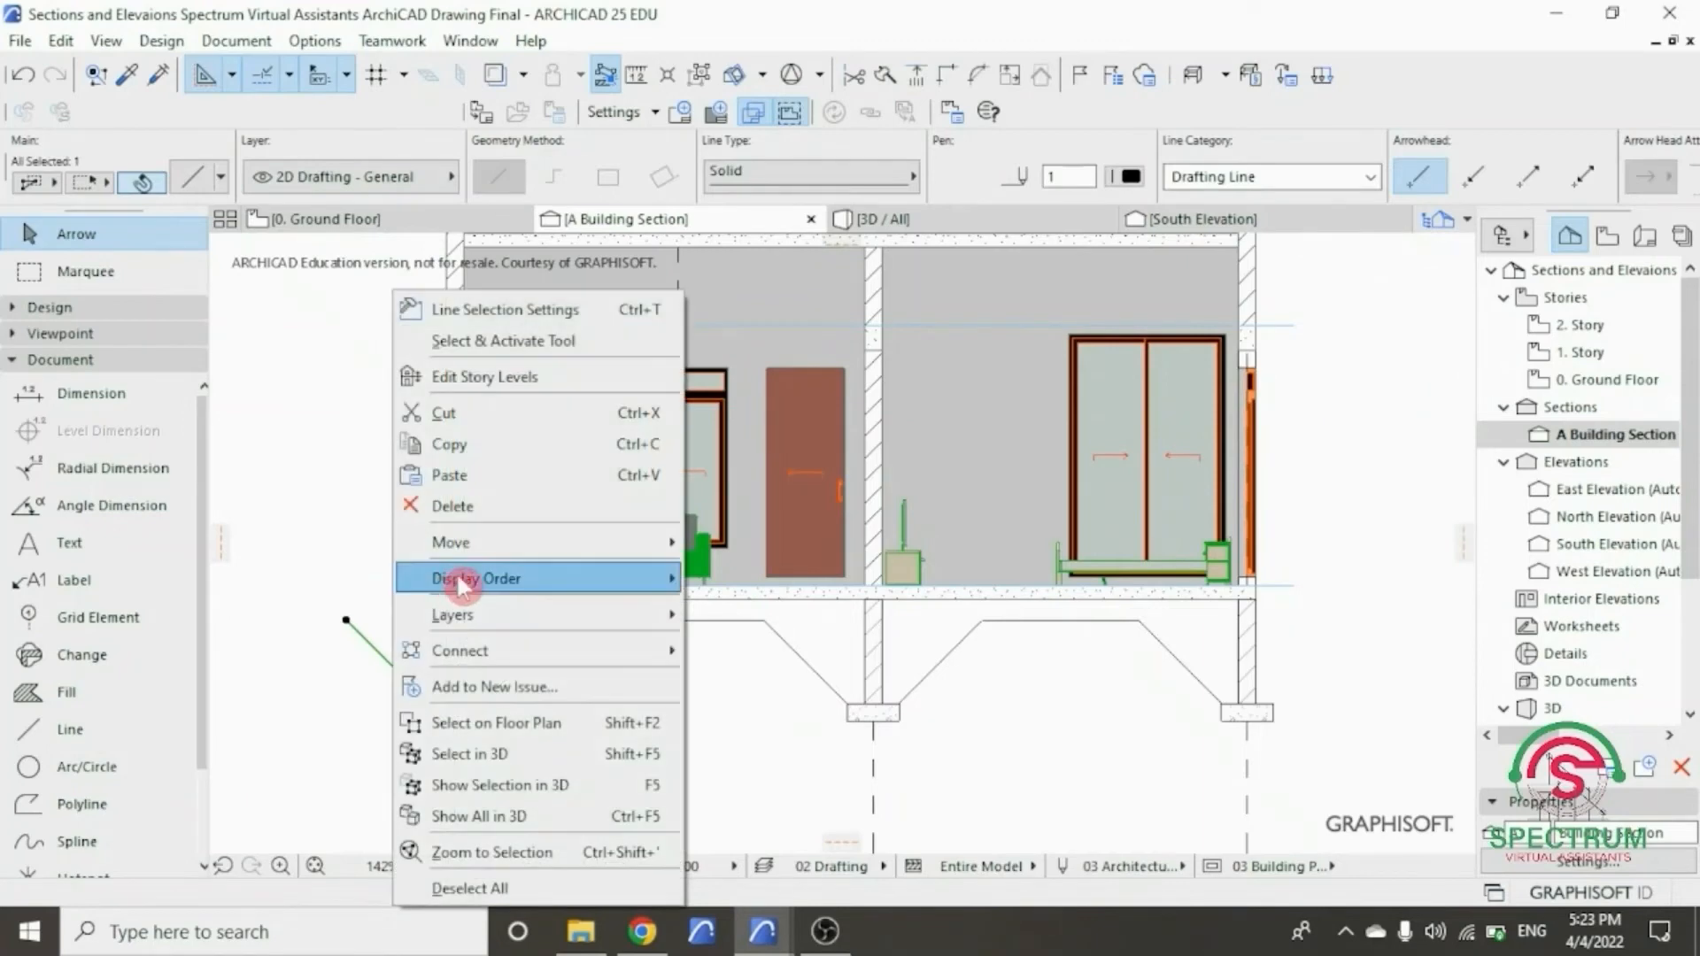
mouse_move(480, 544)
left_click(769, 734)
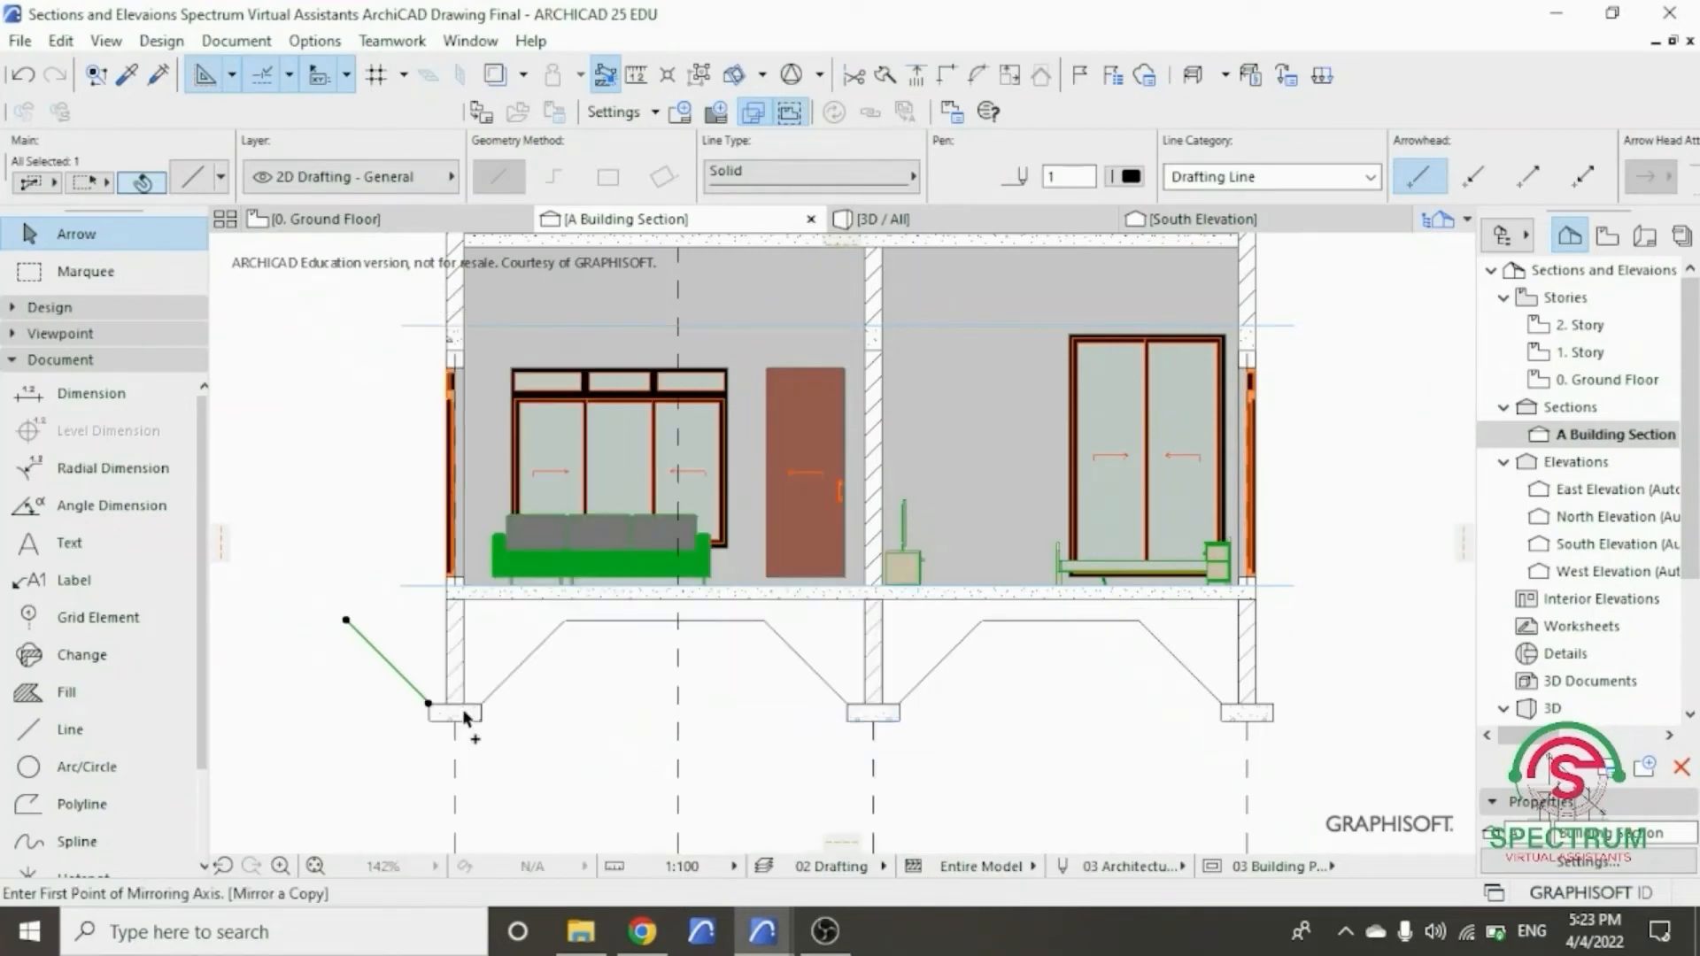
- Mirror a copy of the sloped line about a vertical axis at the left footing's outer corner and move it to the right footing's outer corner
left_click(428, 703)
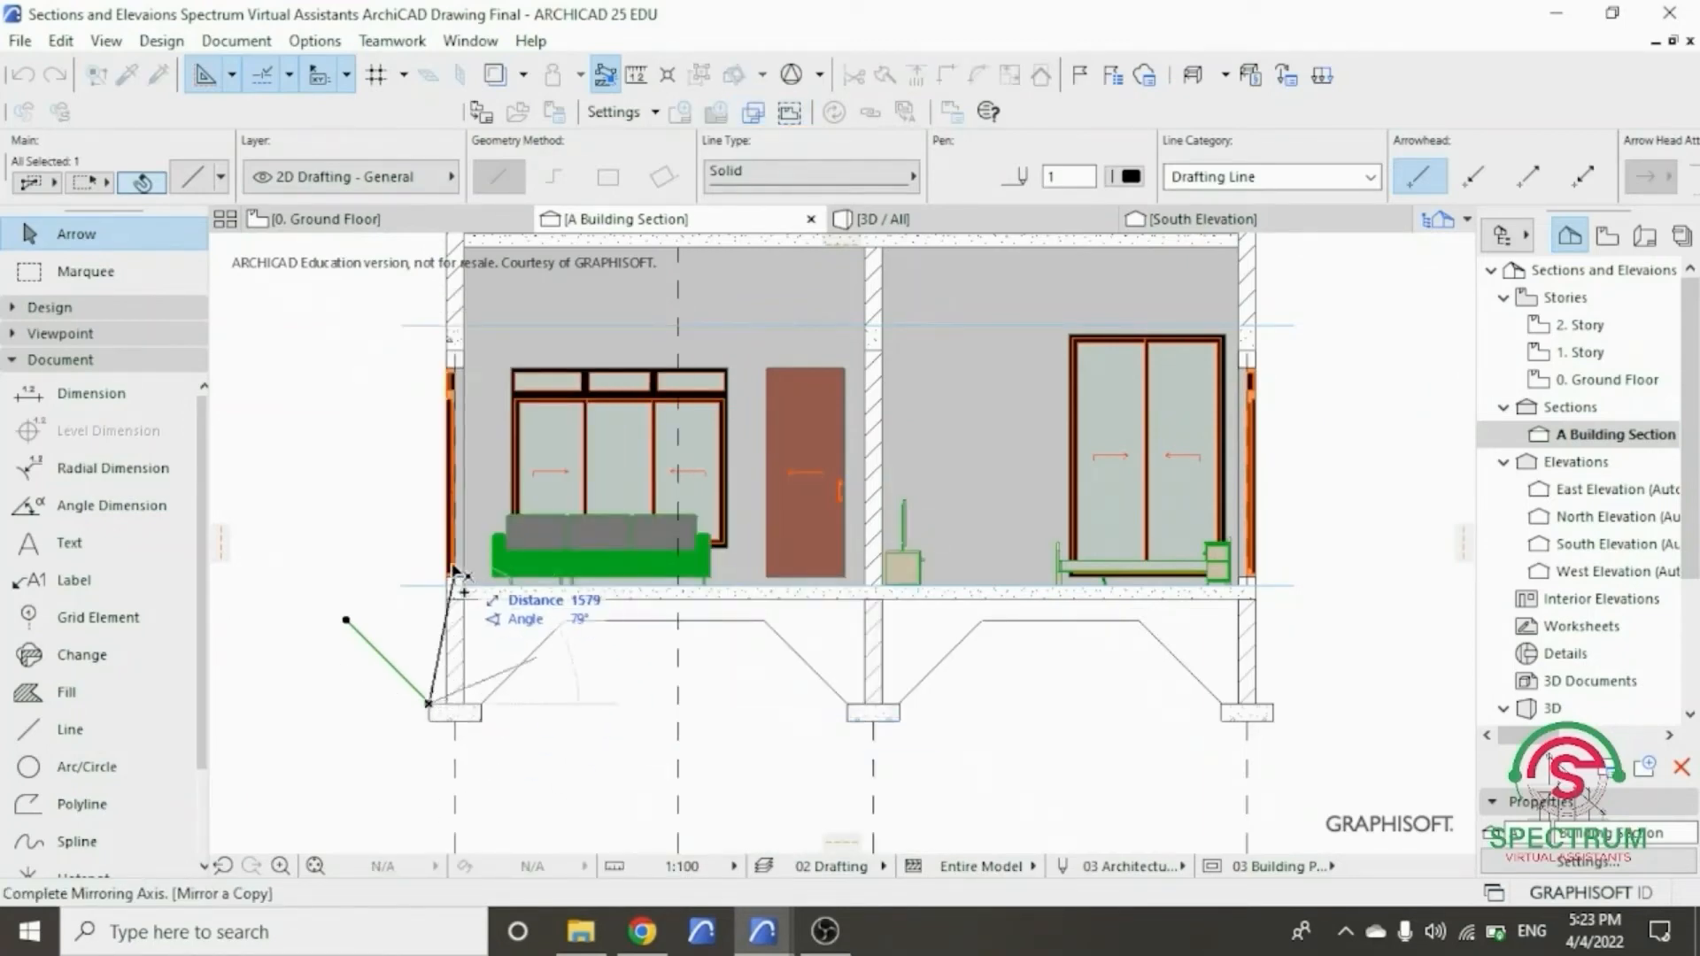
left_click(431, 666)
right_click(370, 528)
mouse_move(624, 542)
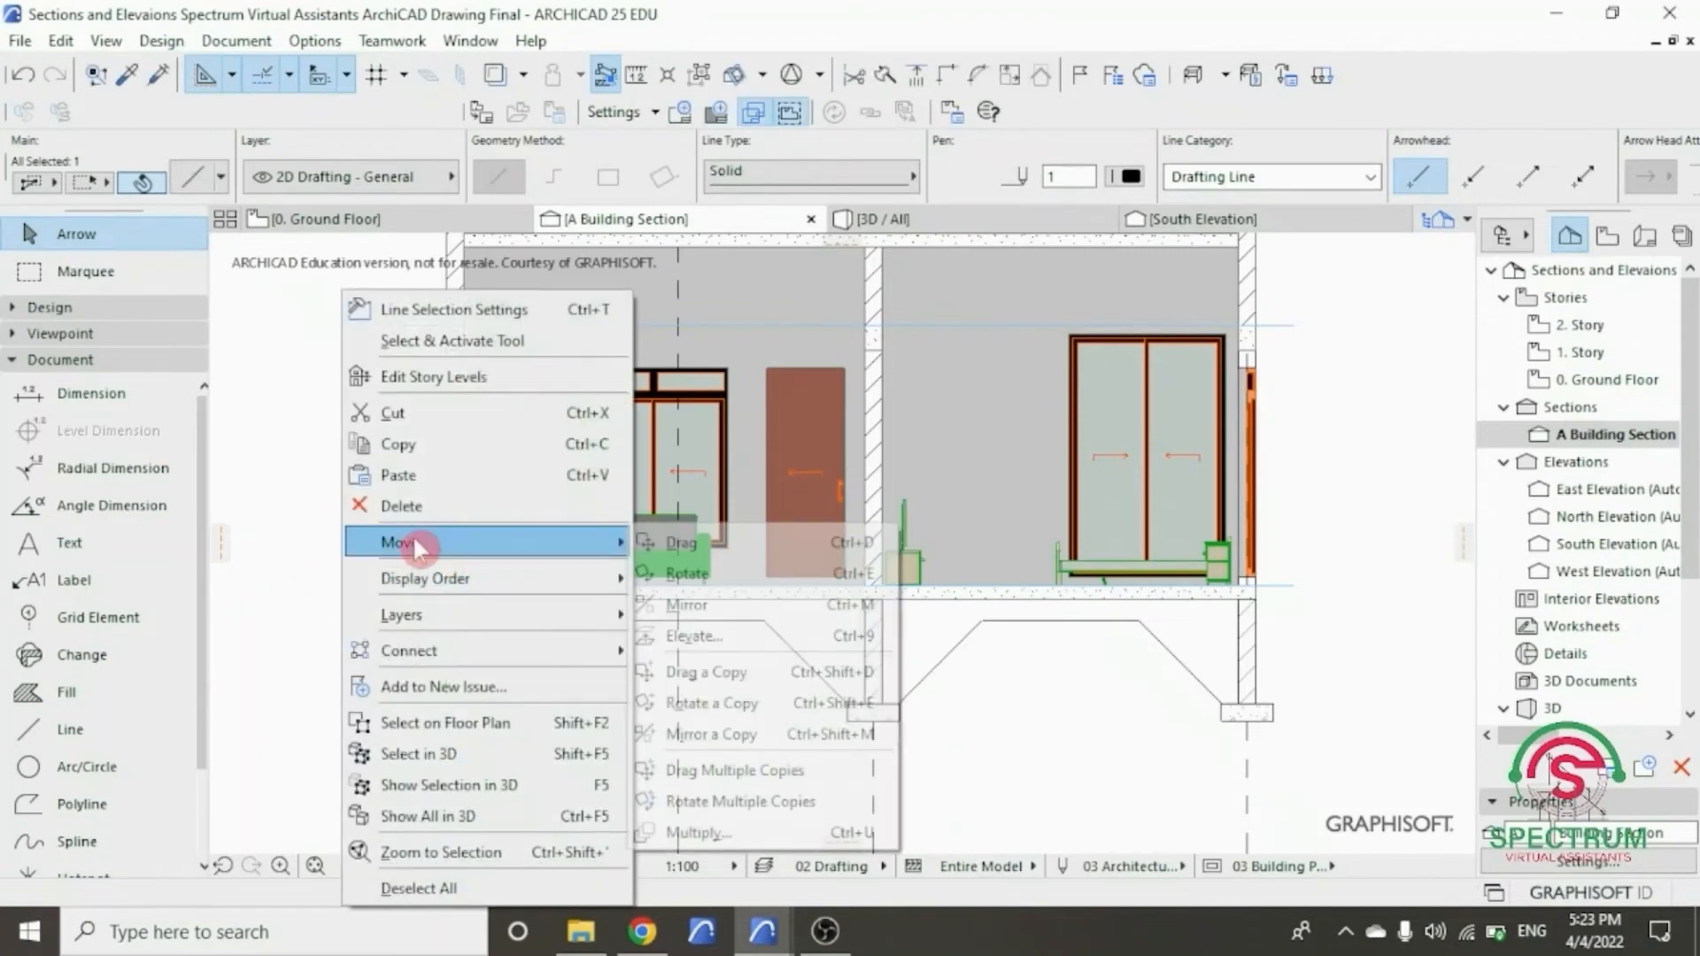
left_click(704, 543)
left_click(431, 704)
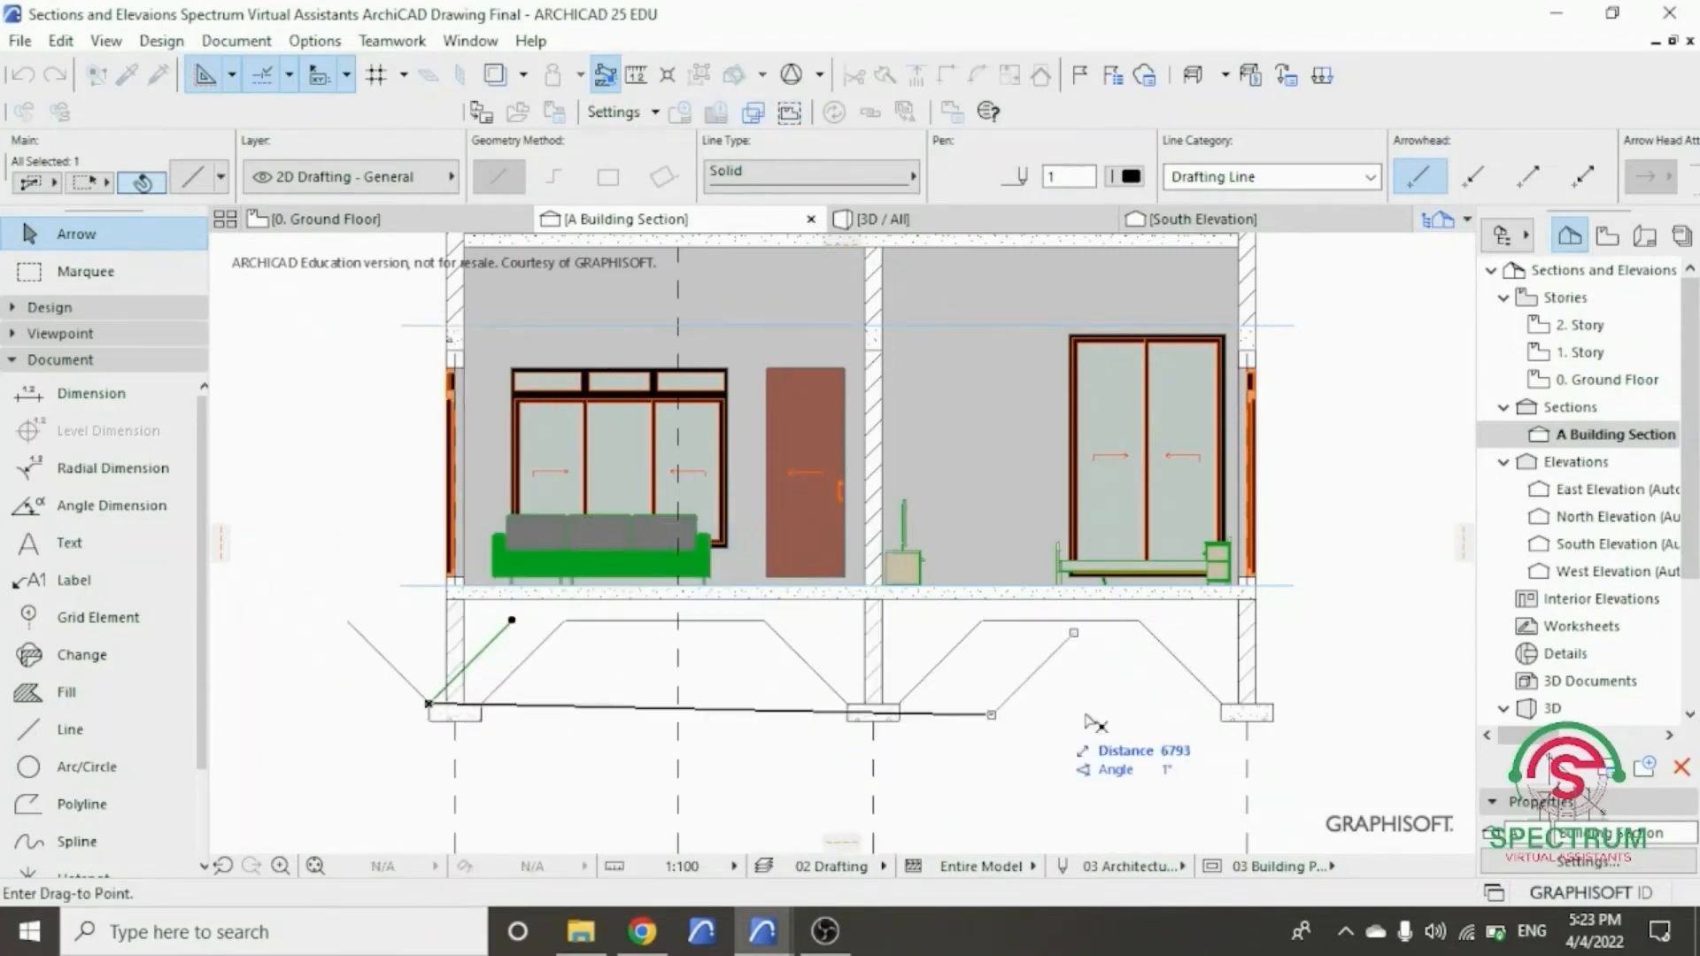
scroll(1275, 713, "up", 2)
left_click(1264, 704)
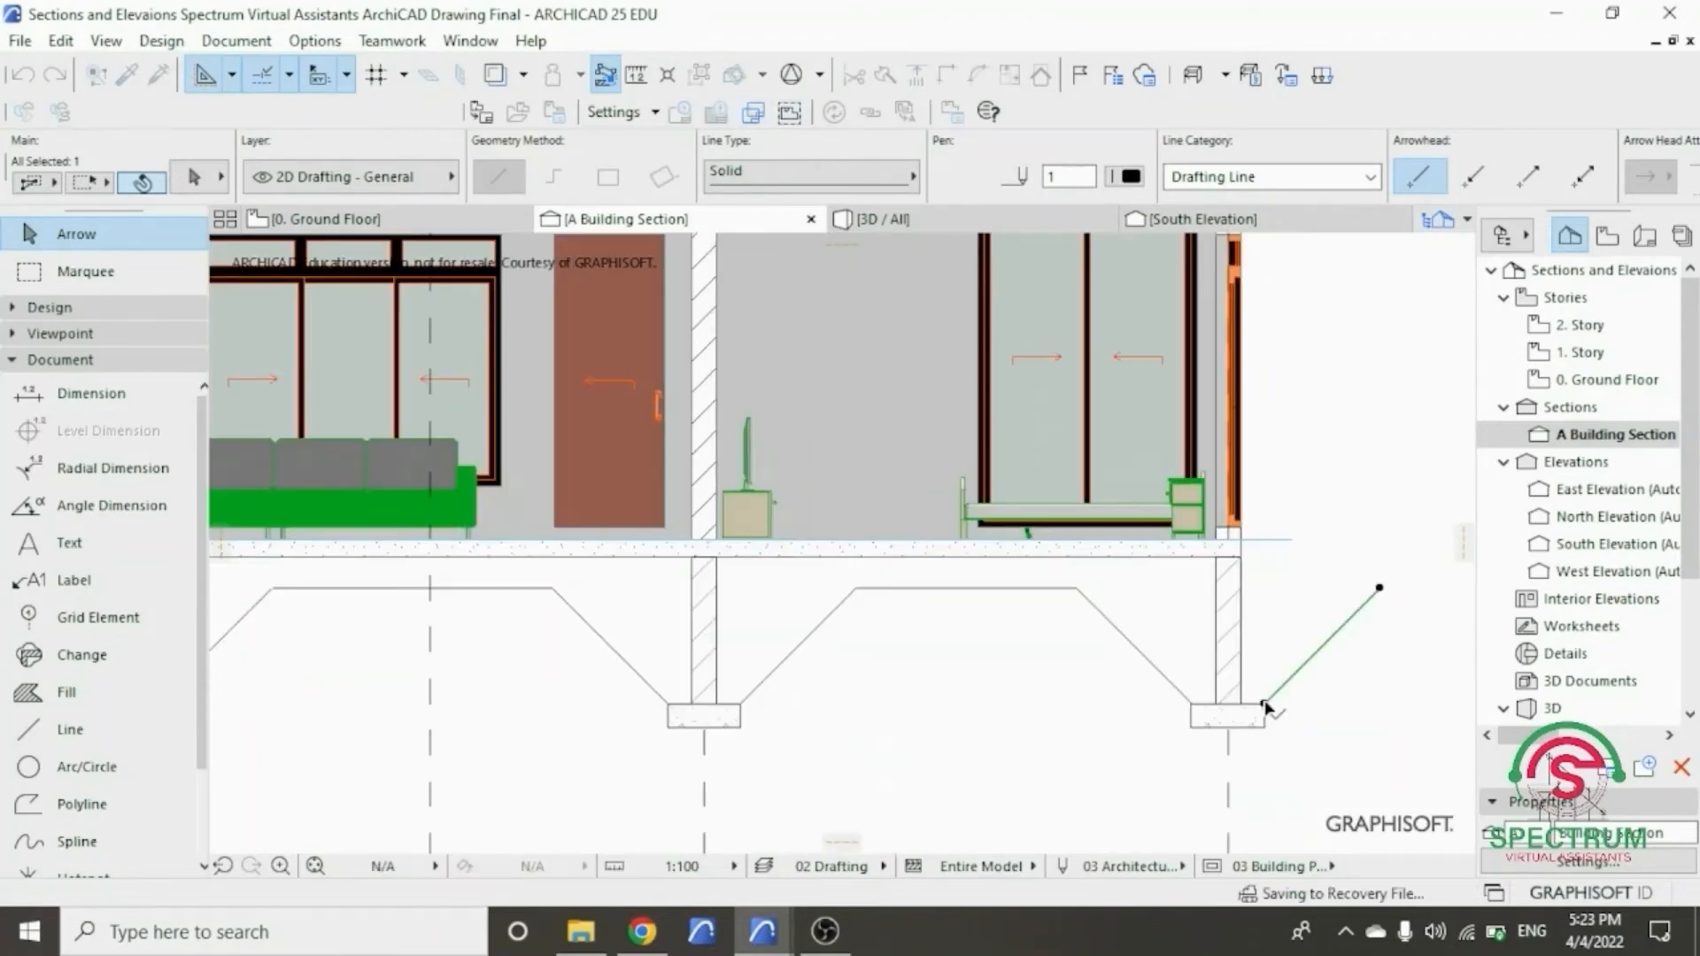
scroll(1253, 636, "down", 2)
left_click(580, 586)
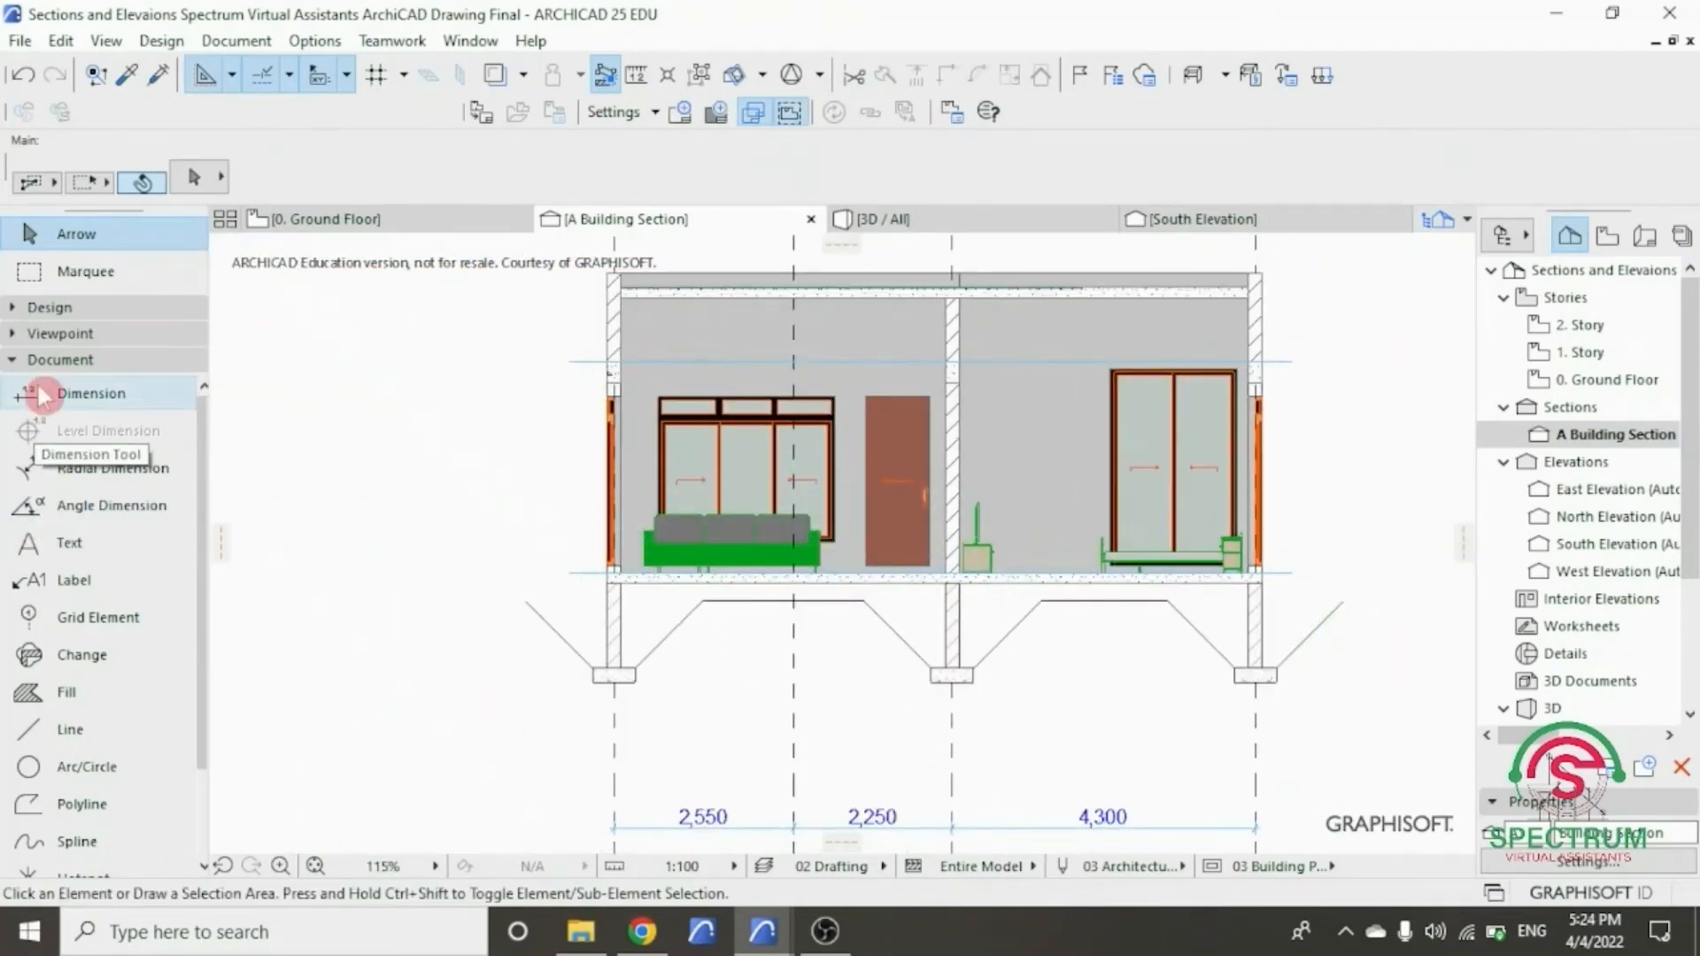
- Draw horizontal ground lines outward from the slab's lower corners at both outer walls, the left one about 2530 long
left_click(35, 730)
scroll(569, 572, "up", 3)
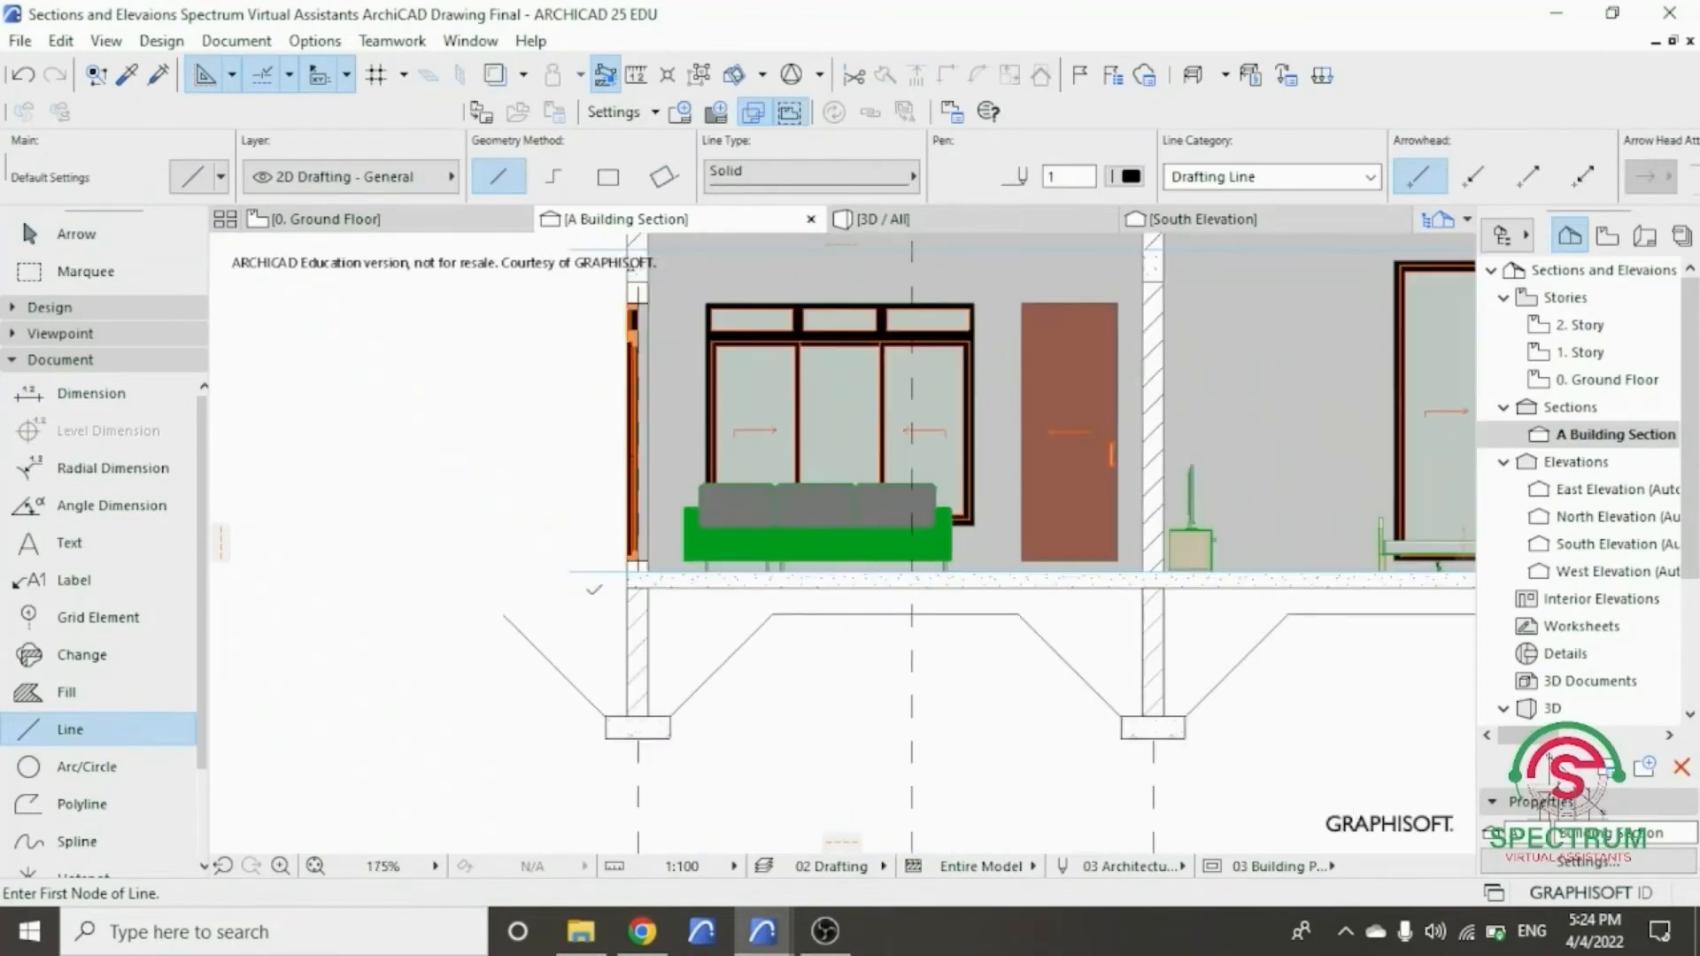
left_click(635, 589)
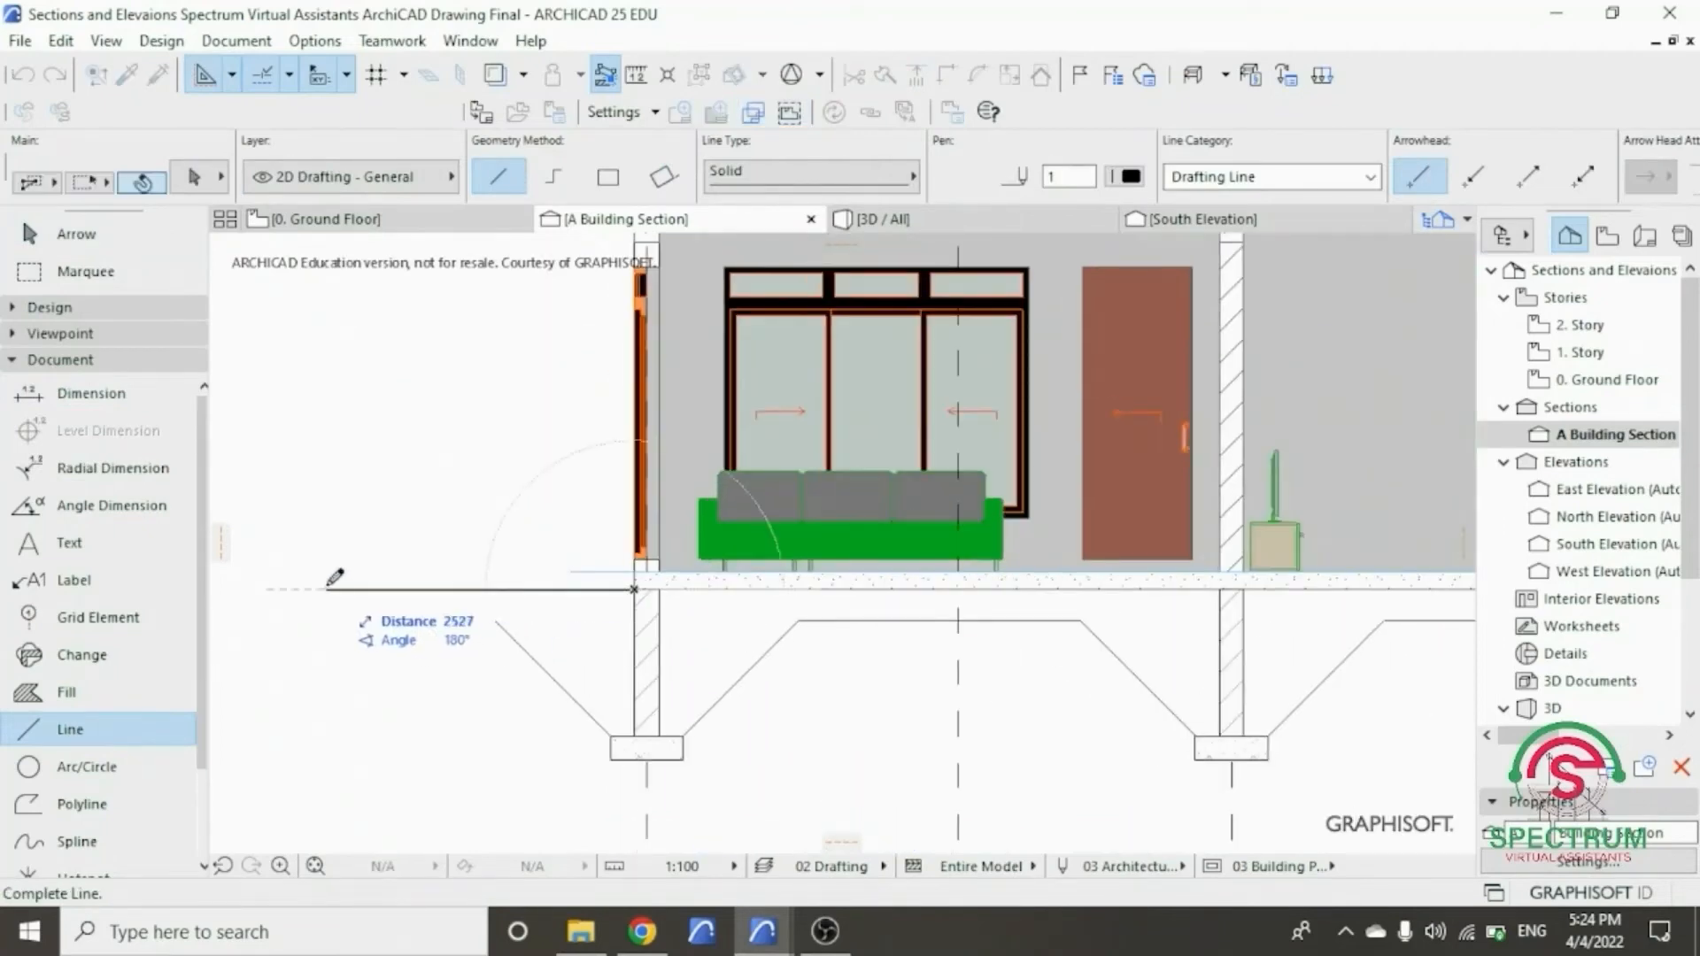
left_click(328, 589)
scroll(309, 599, "down", 2)
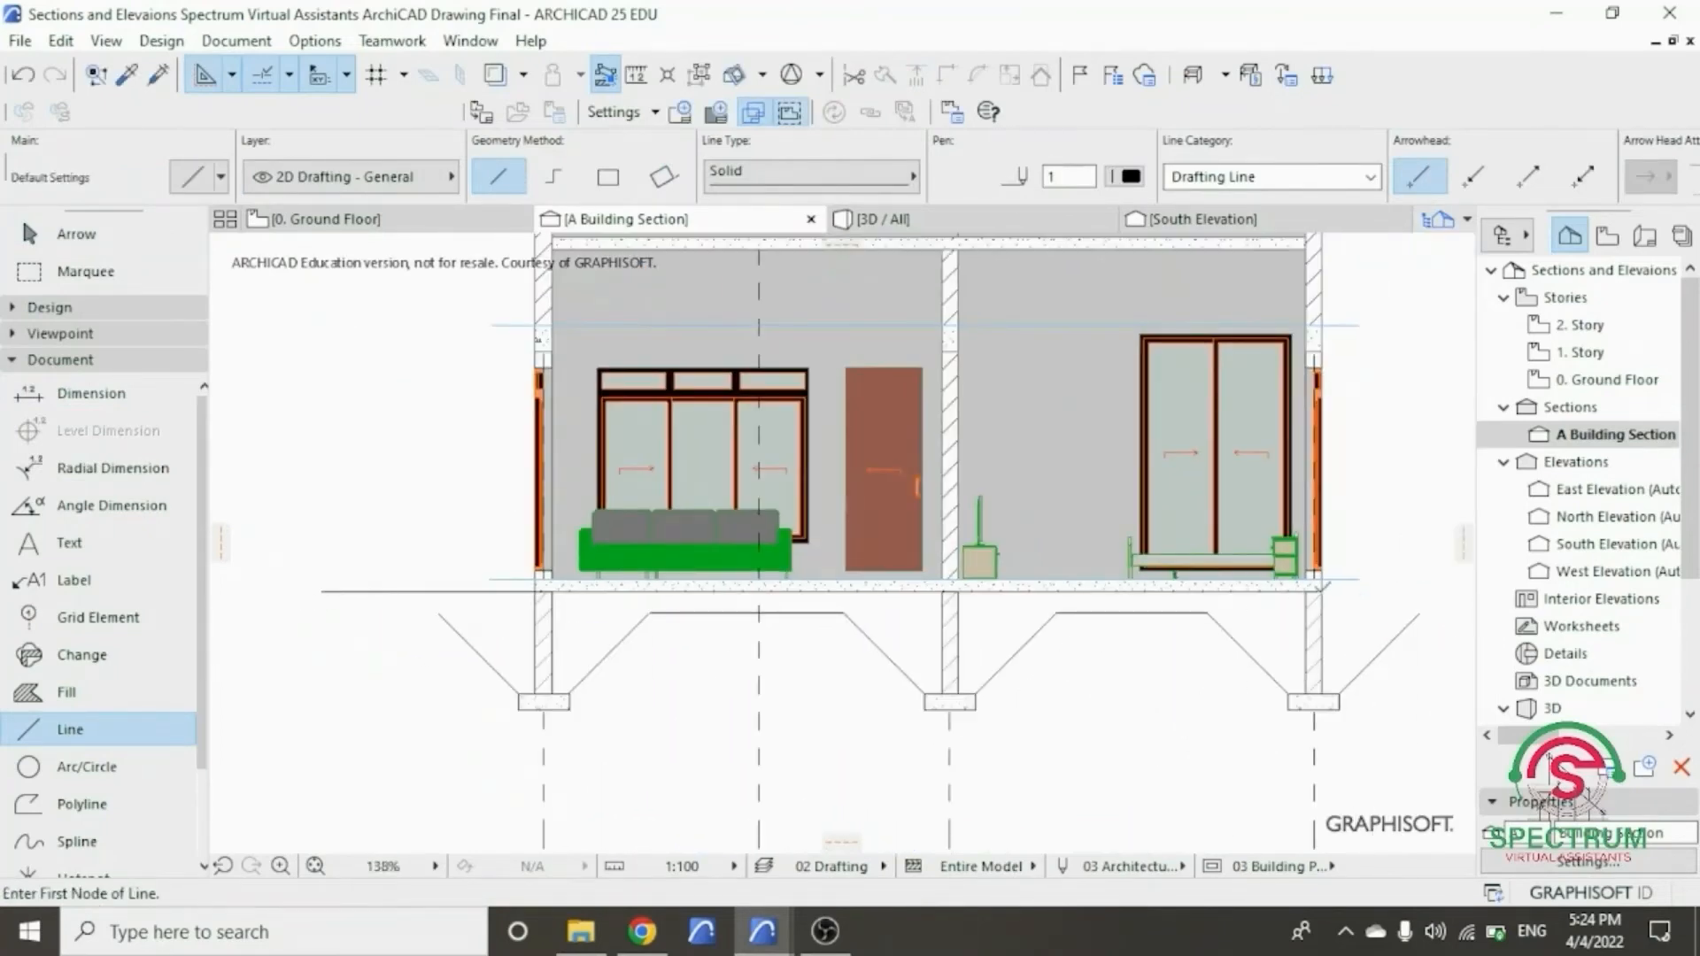
left_click(1325, 591)
left_click(1449, 592)
key("Escape")
- Extend the right outer sloped line up to the ground line and stretch the left outer sloped line past it
left_click(1418, 614)
left_click(1419, 613)
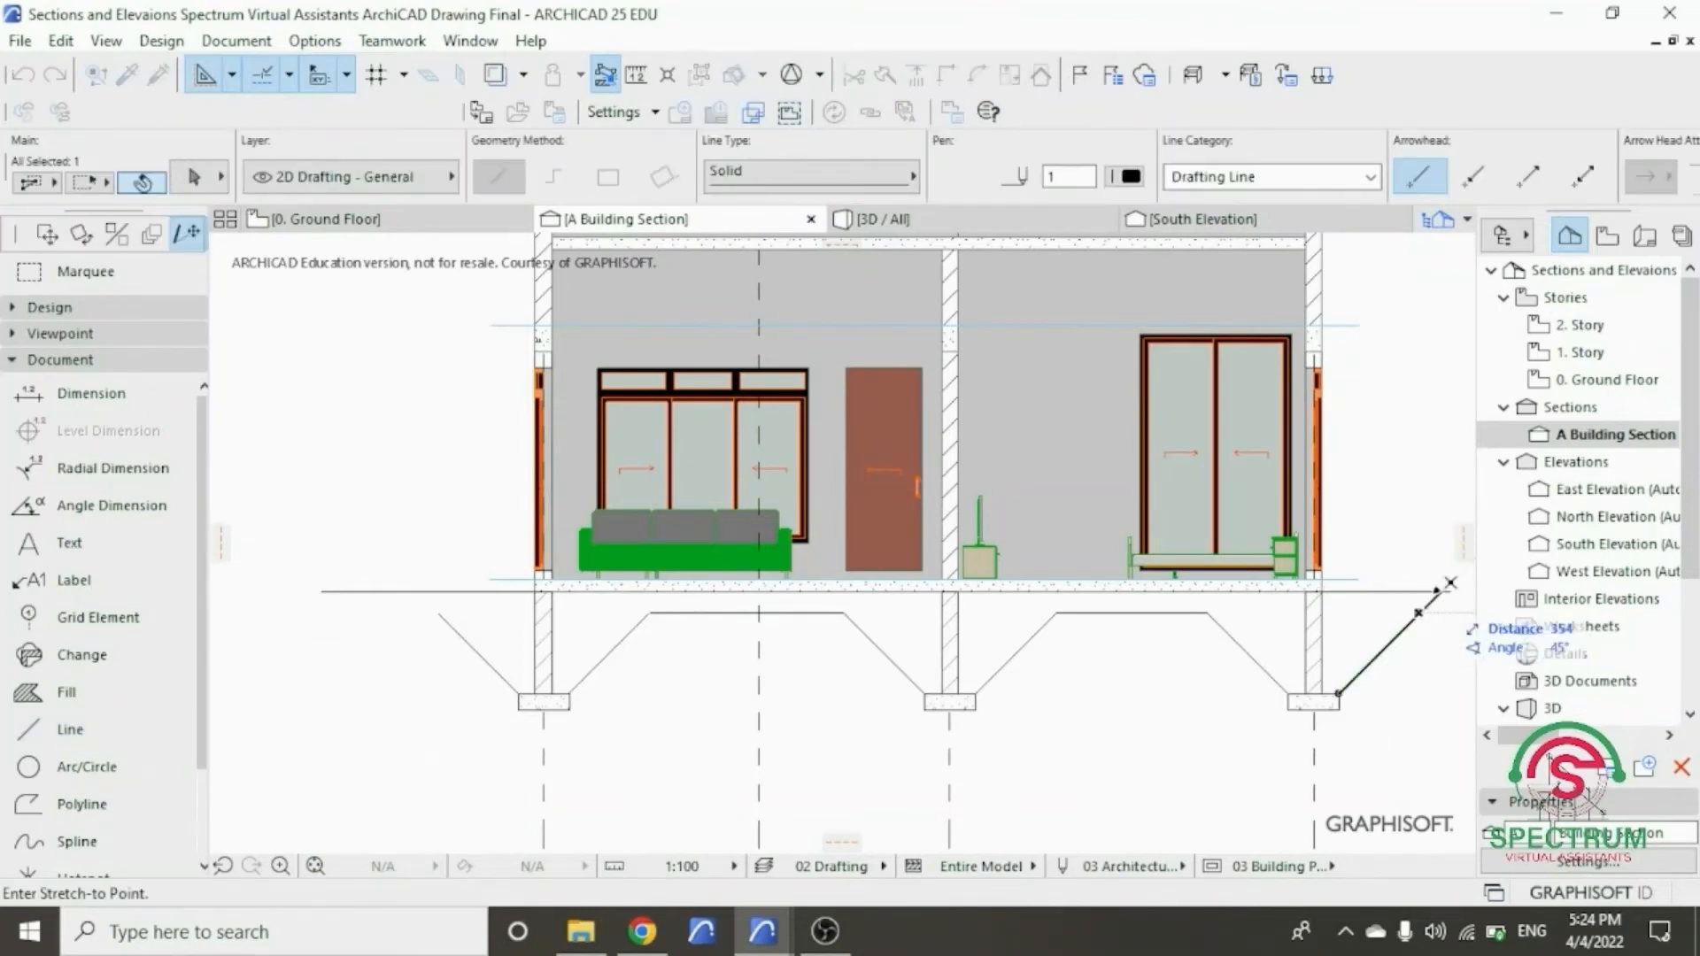
left_click(1436, 592)
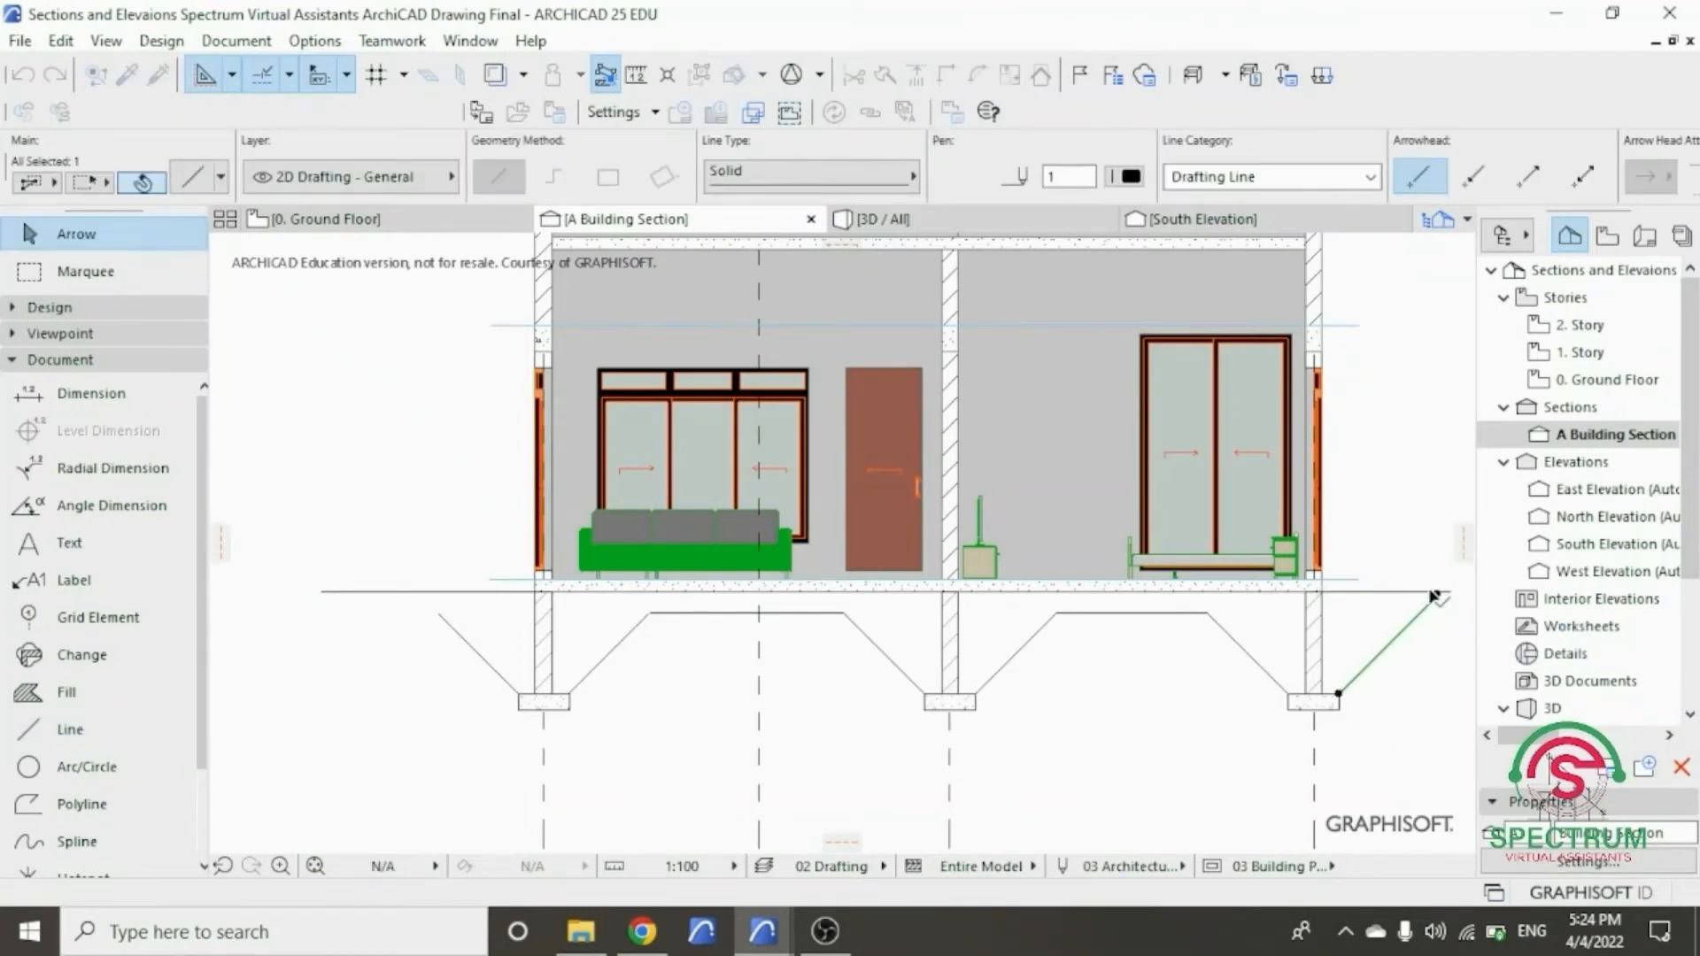
left_click(436, 613)
left_click(370, 546)
key("Escape")
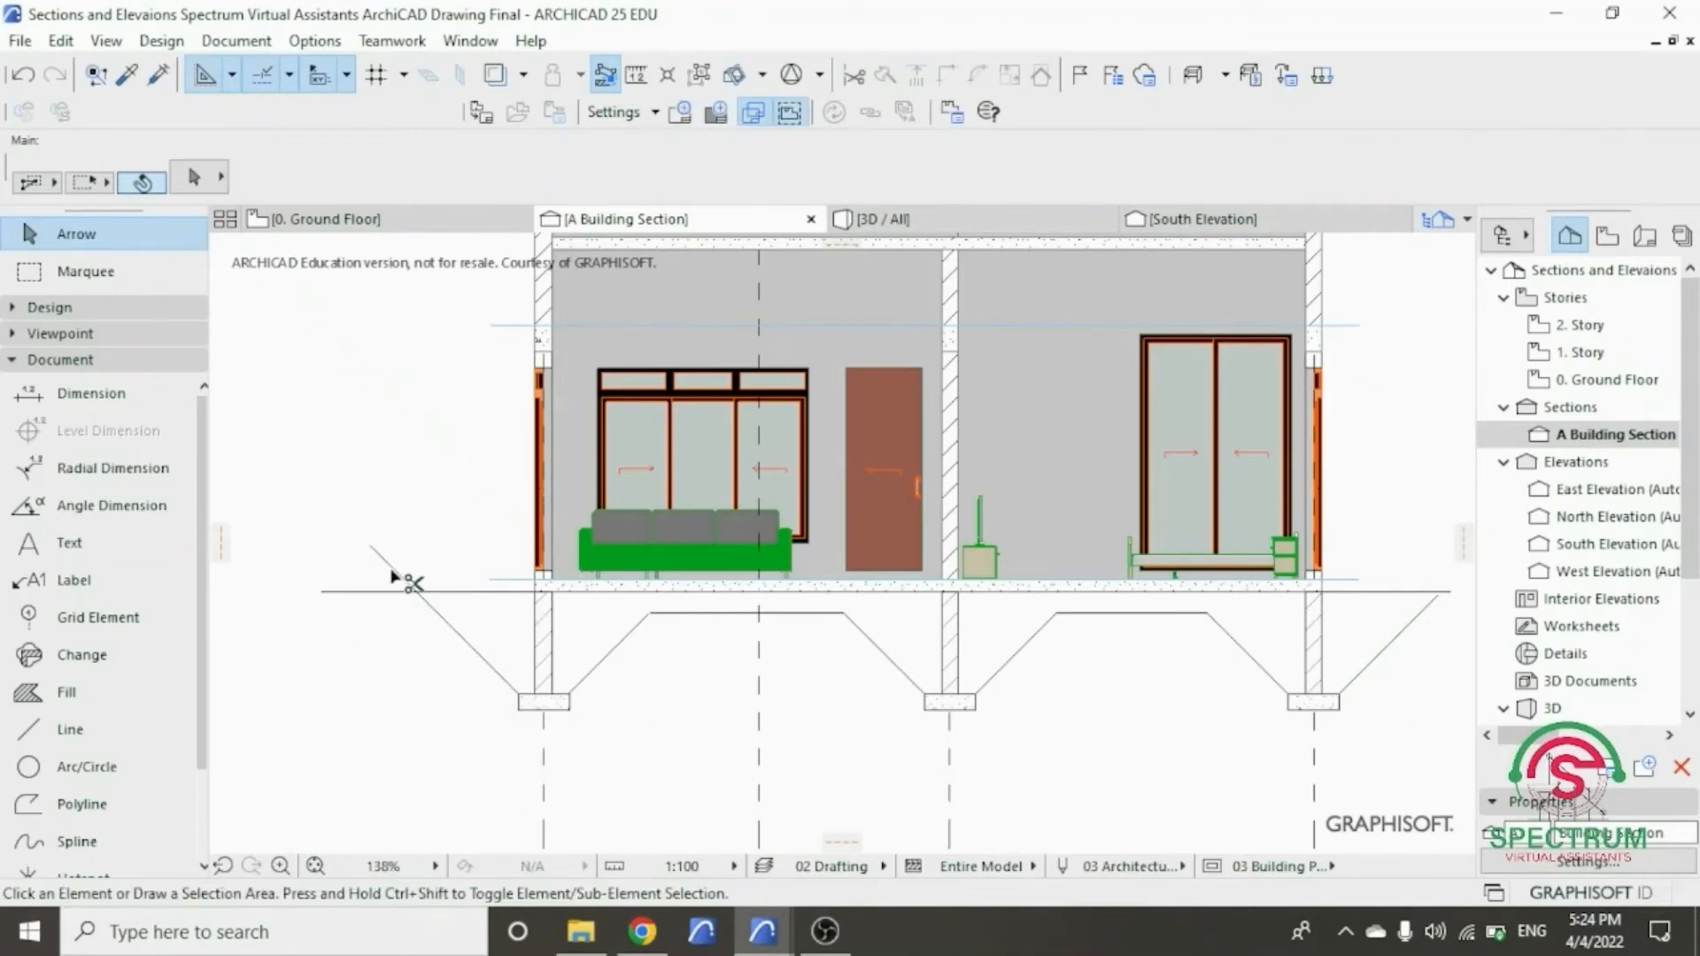
- Stretch the right outer sloped line past the ground line and trim the overhanging ends at both outer corners
scroll(623, 620, "down", 3)
scroll(837, 607, "up", 8)
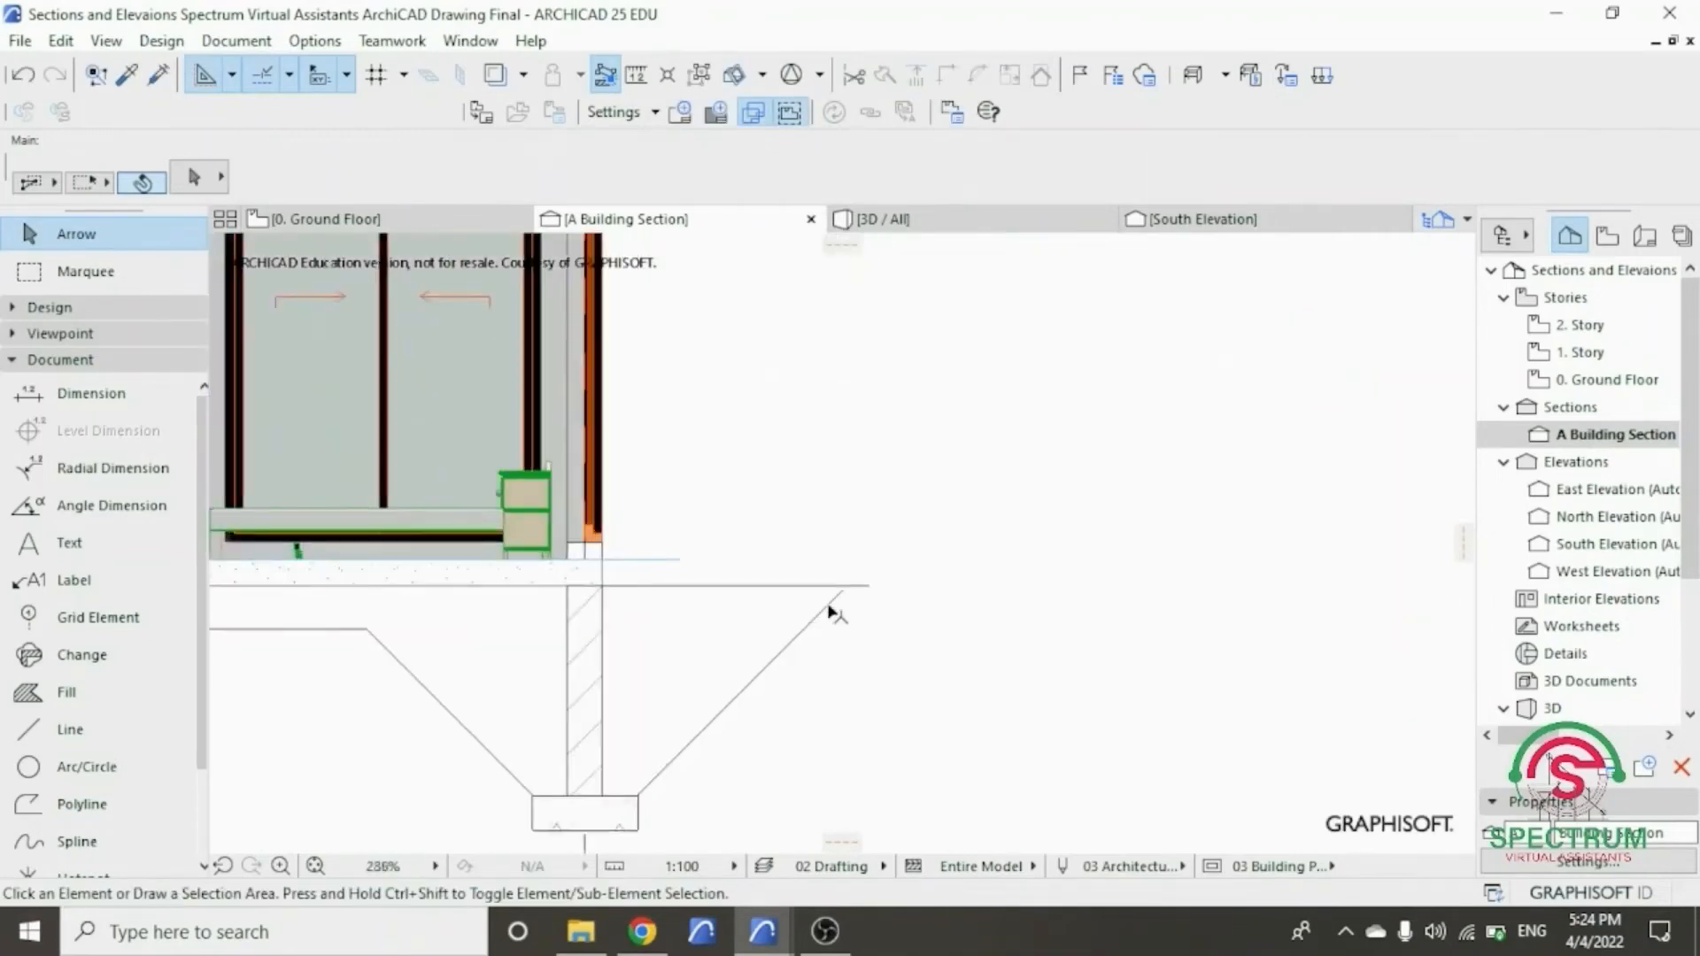
left_click(841, 608)
left_click(852, 582)
left_click(903, 529)
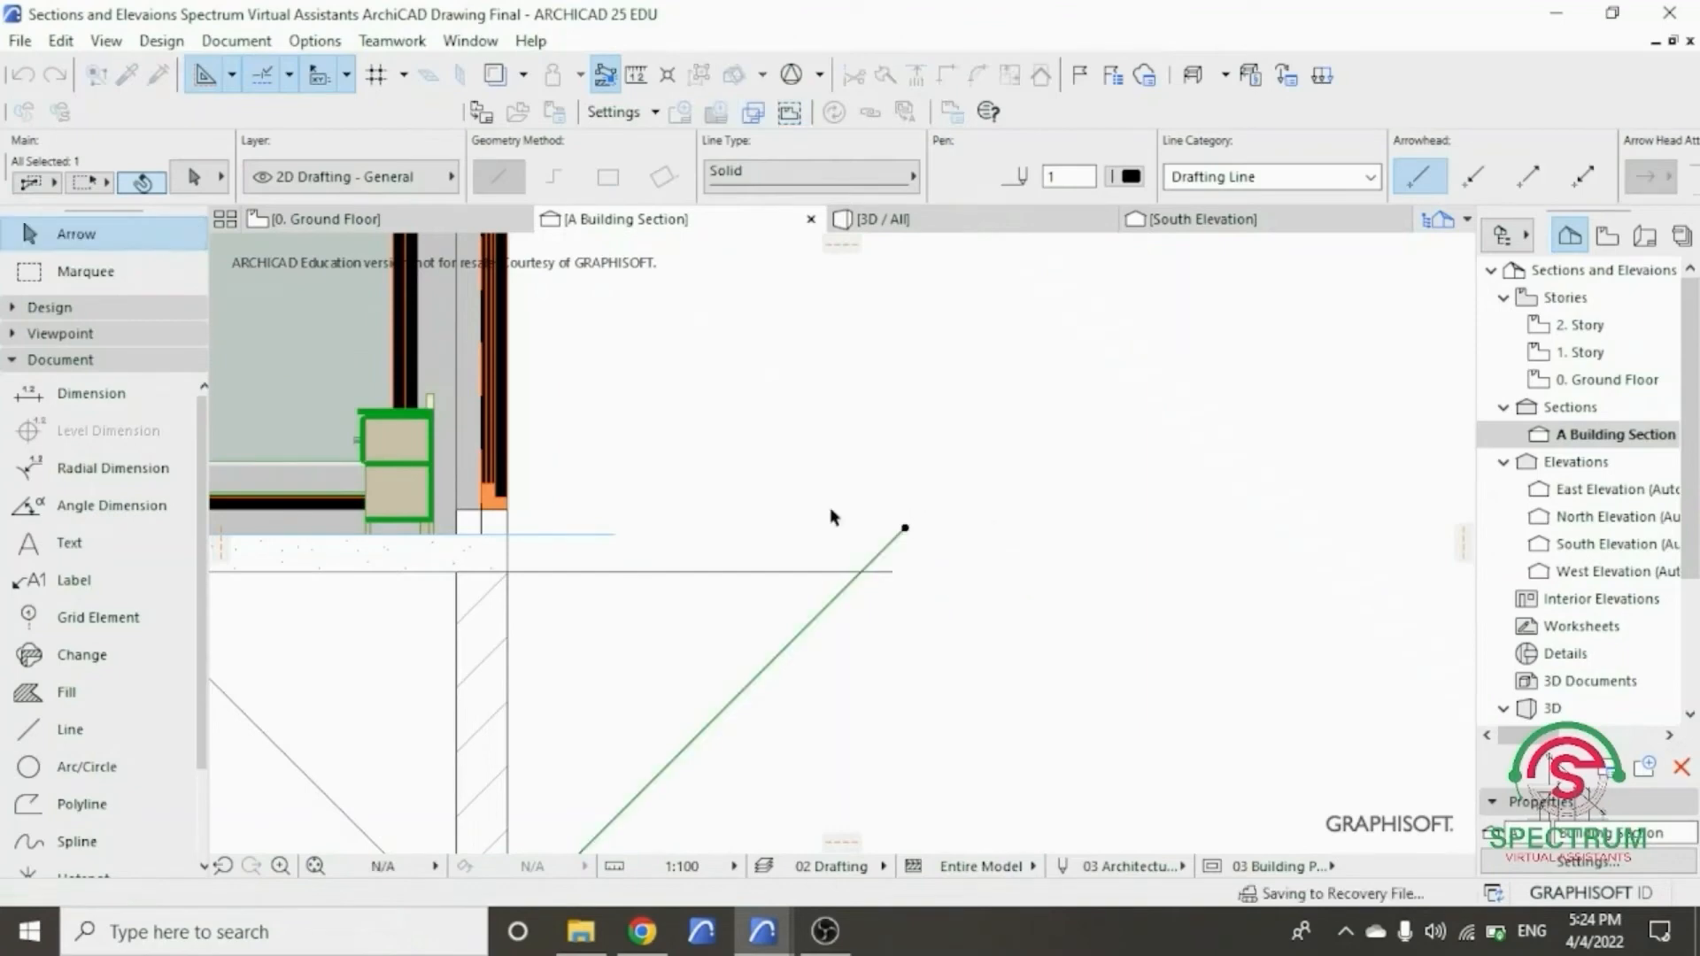
key("Escape")
scroll(1023, 632, "down", 7)
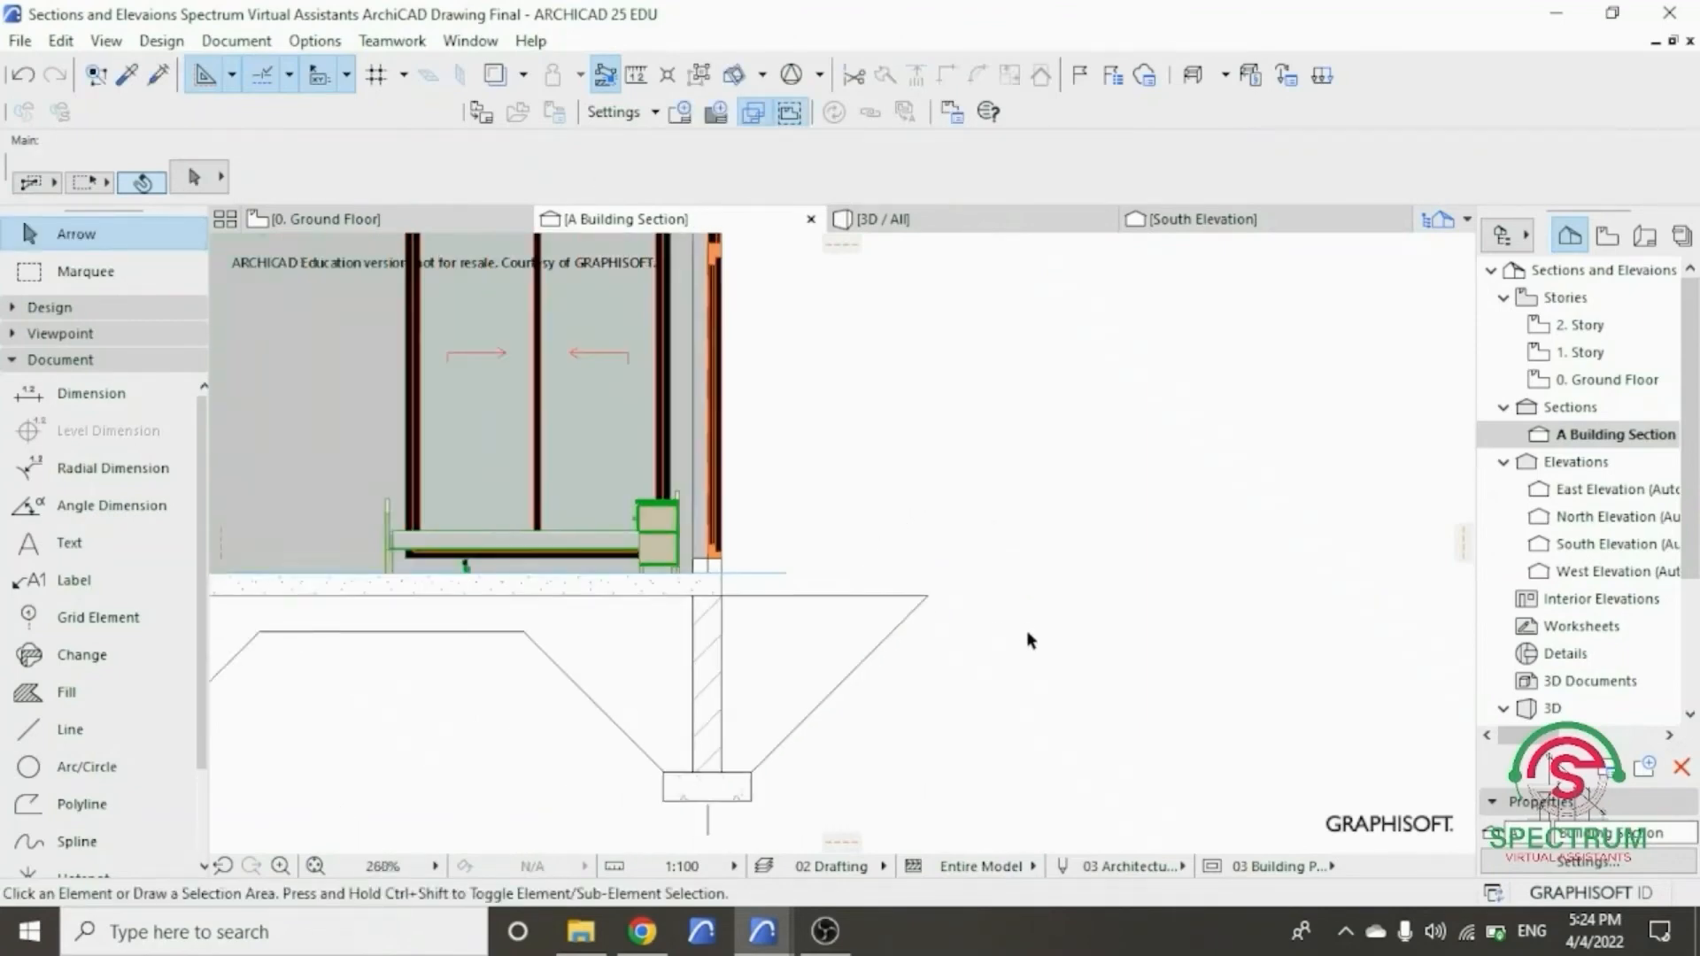
- Try to drag a copy of the left ground line across the outer wall's thickness, and undo it
scroll(288, 696, "up", 3)
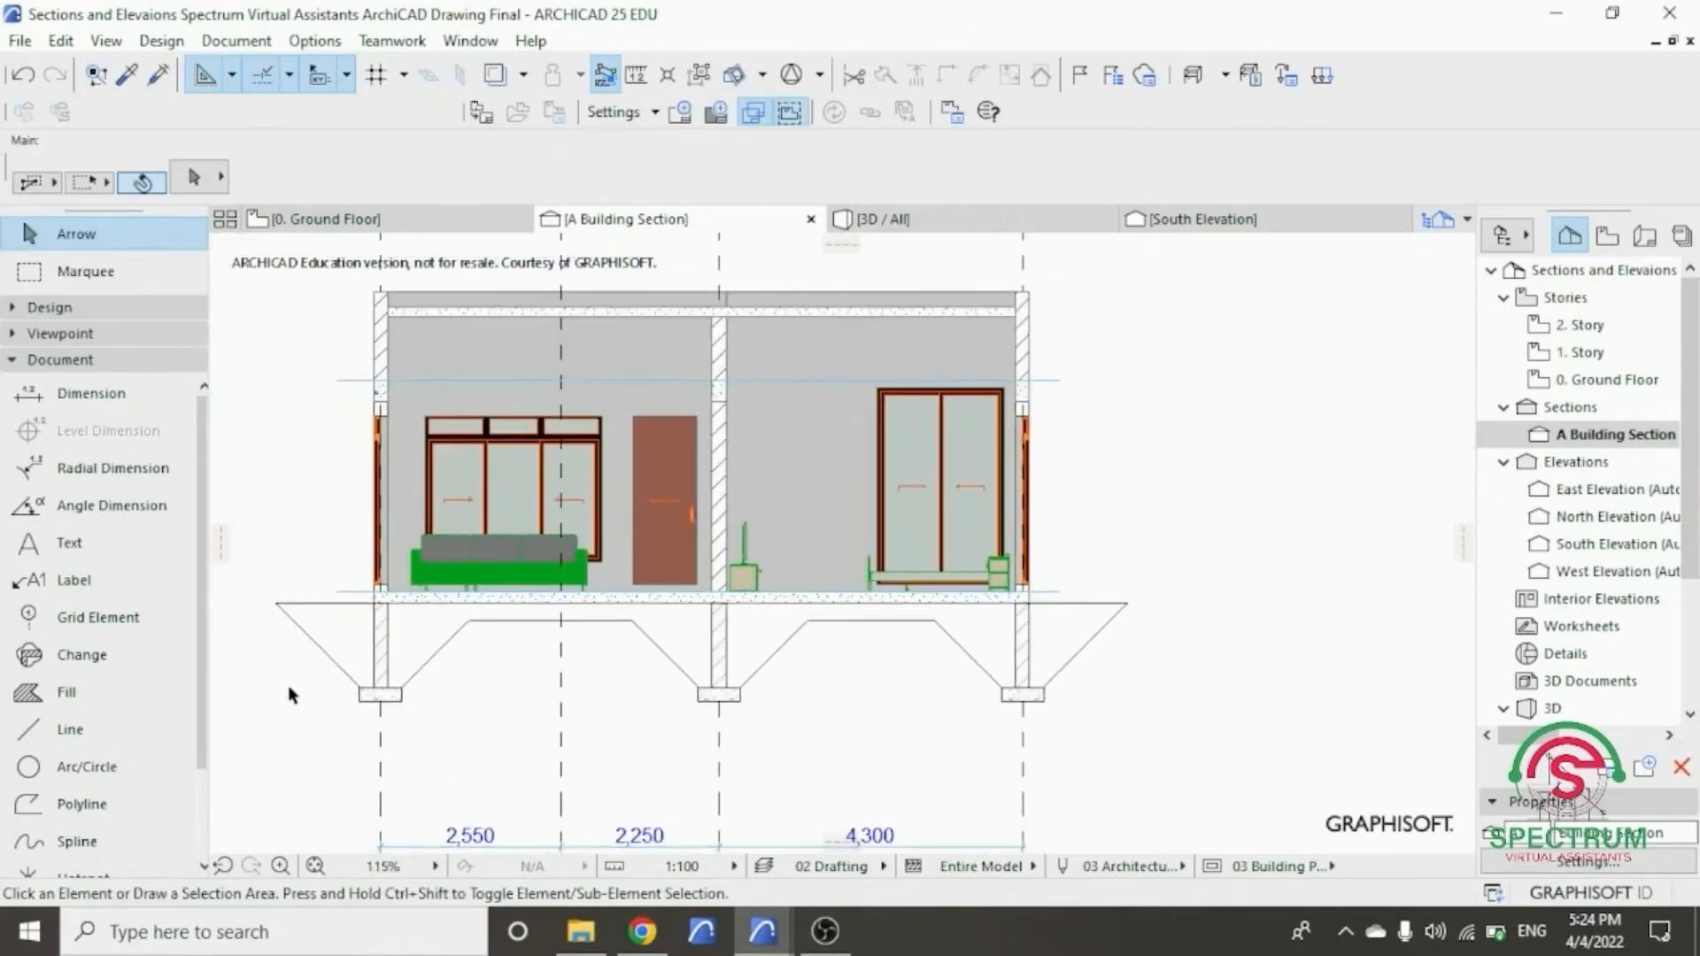
scroll(301, 502, "down", 1)
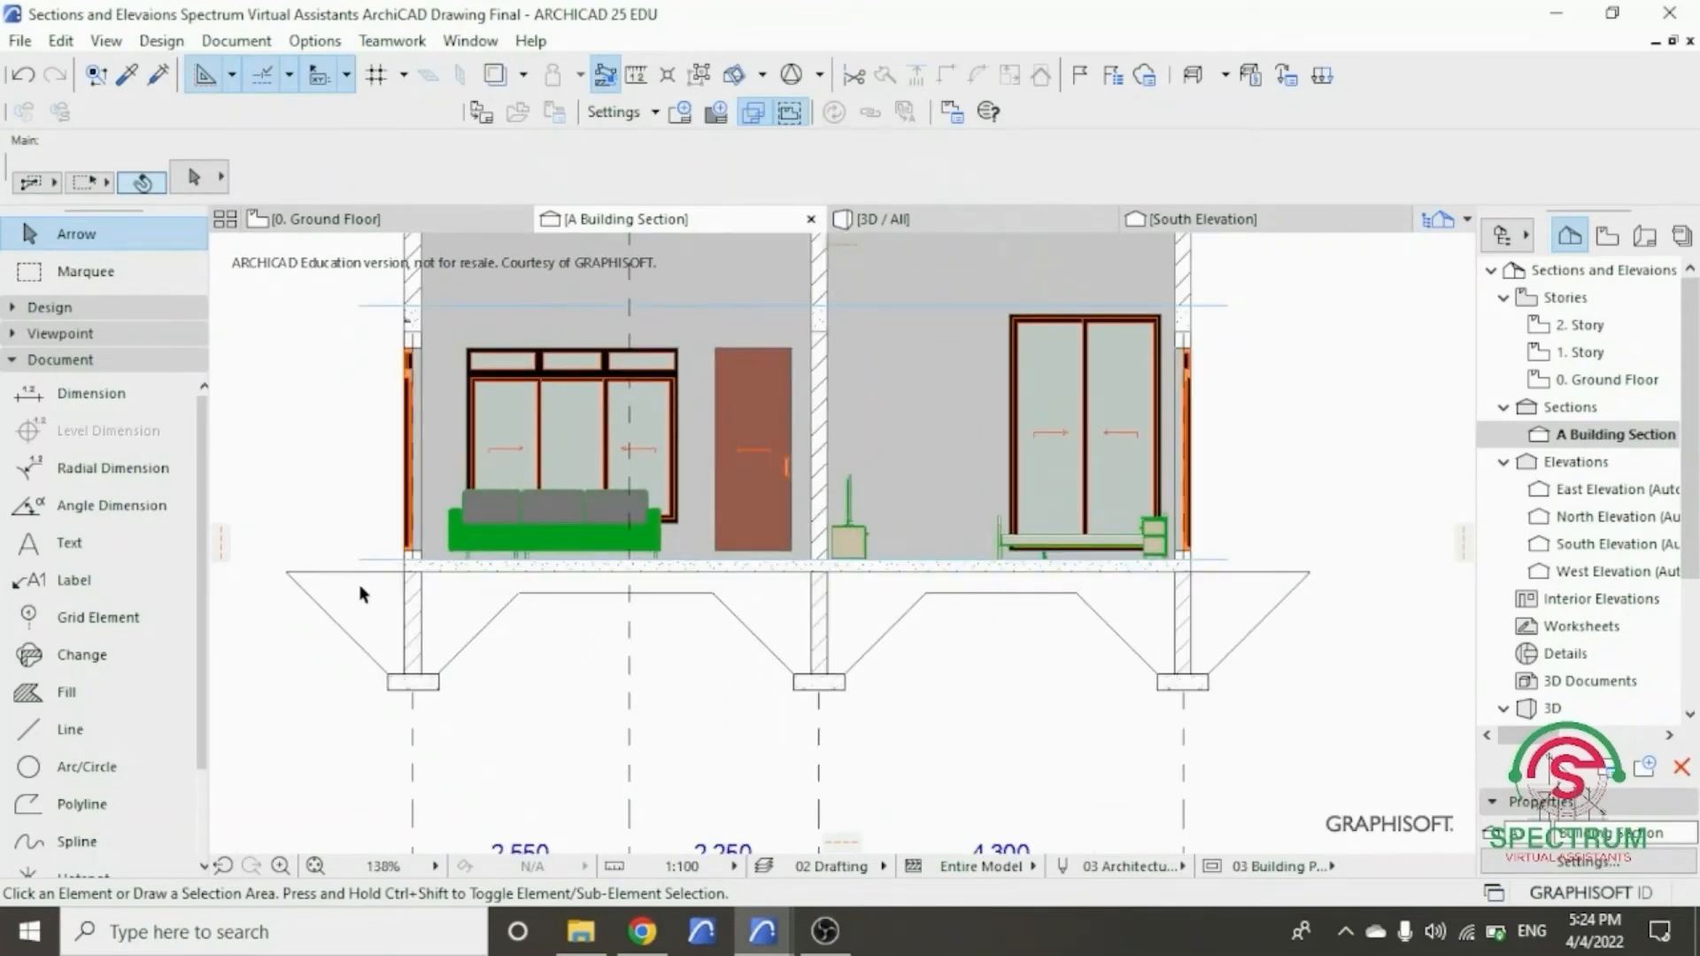
left_click(437, 574)
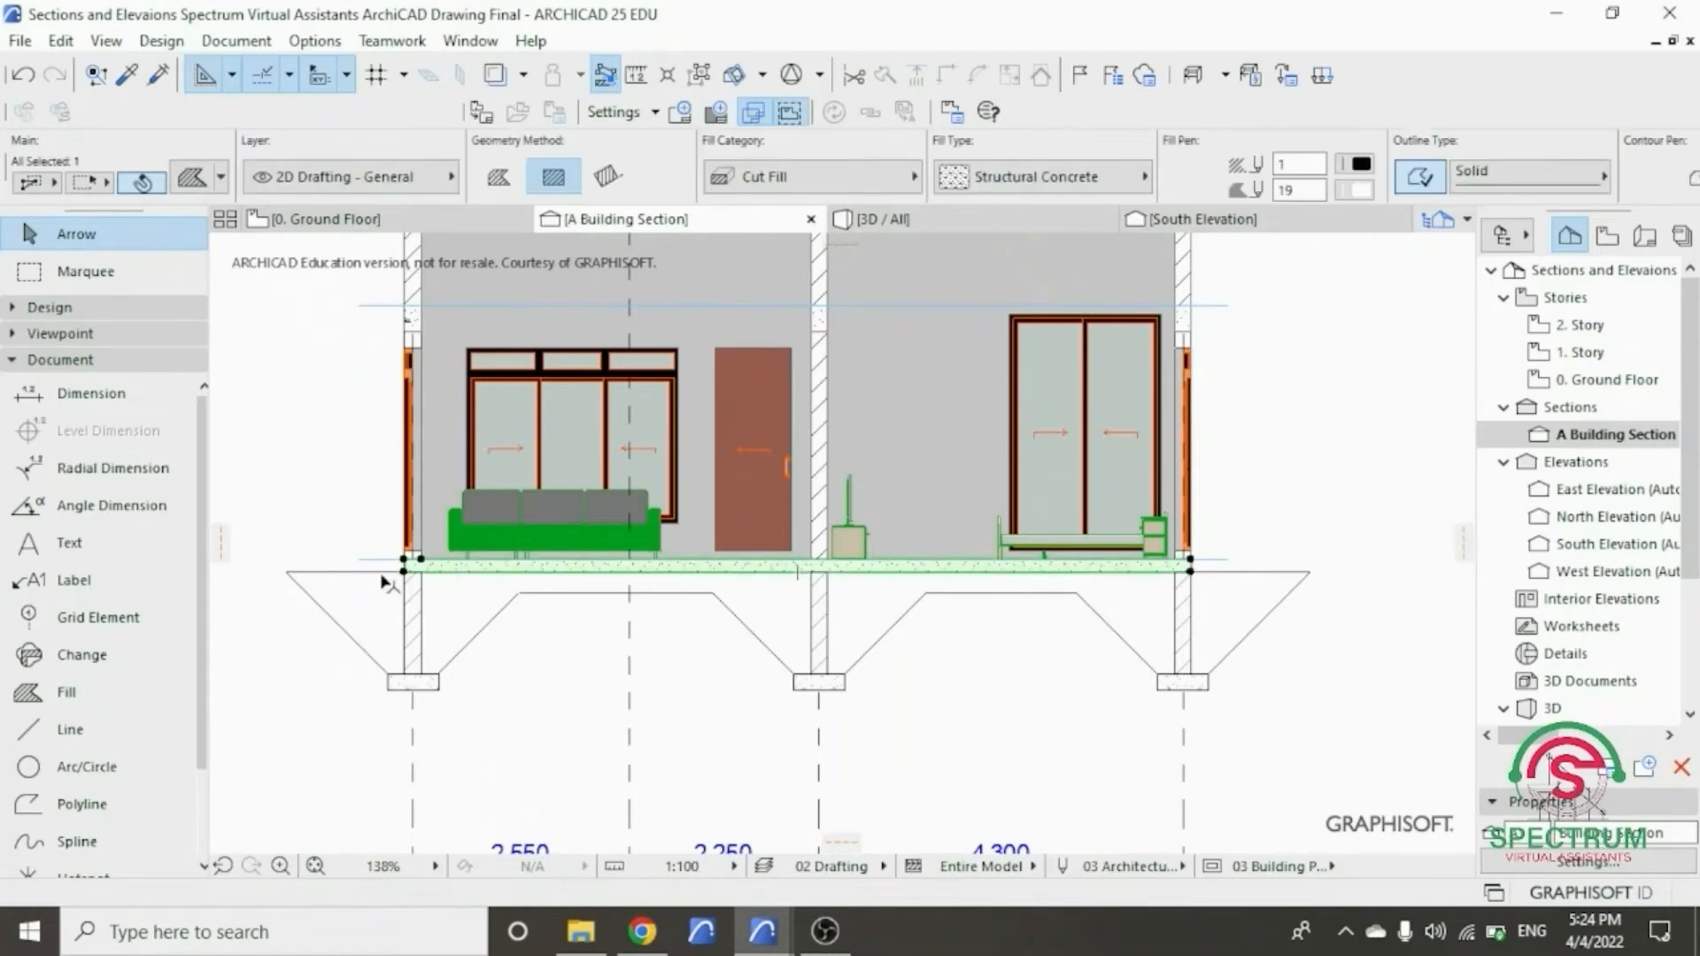
left_click(307, 516)
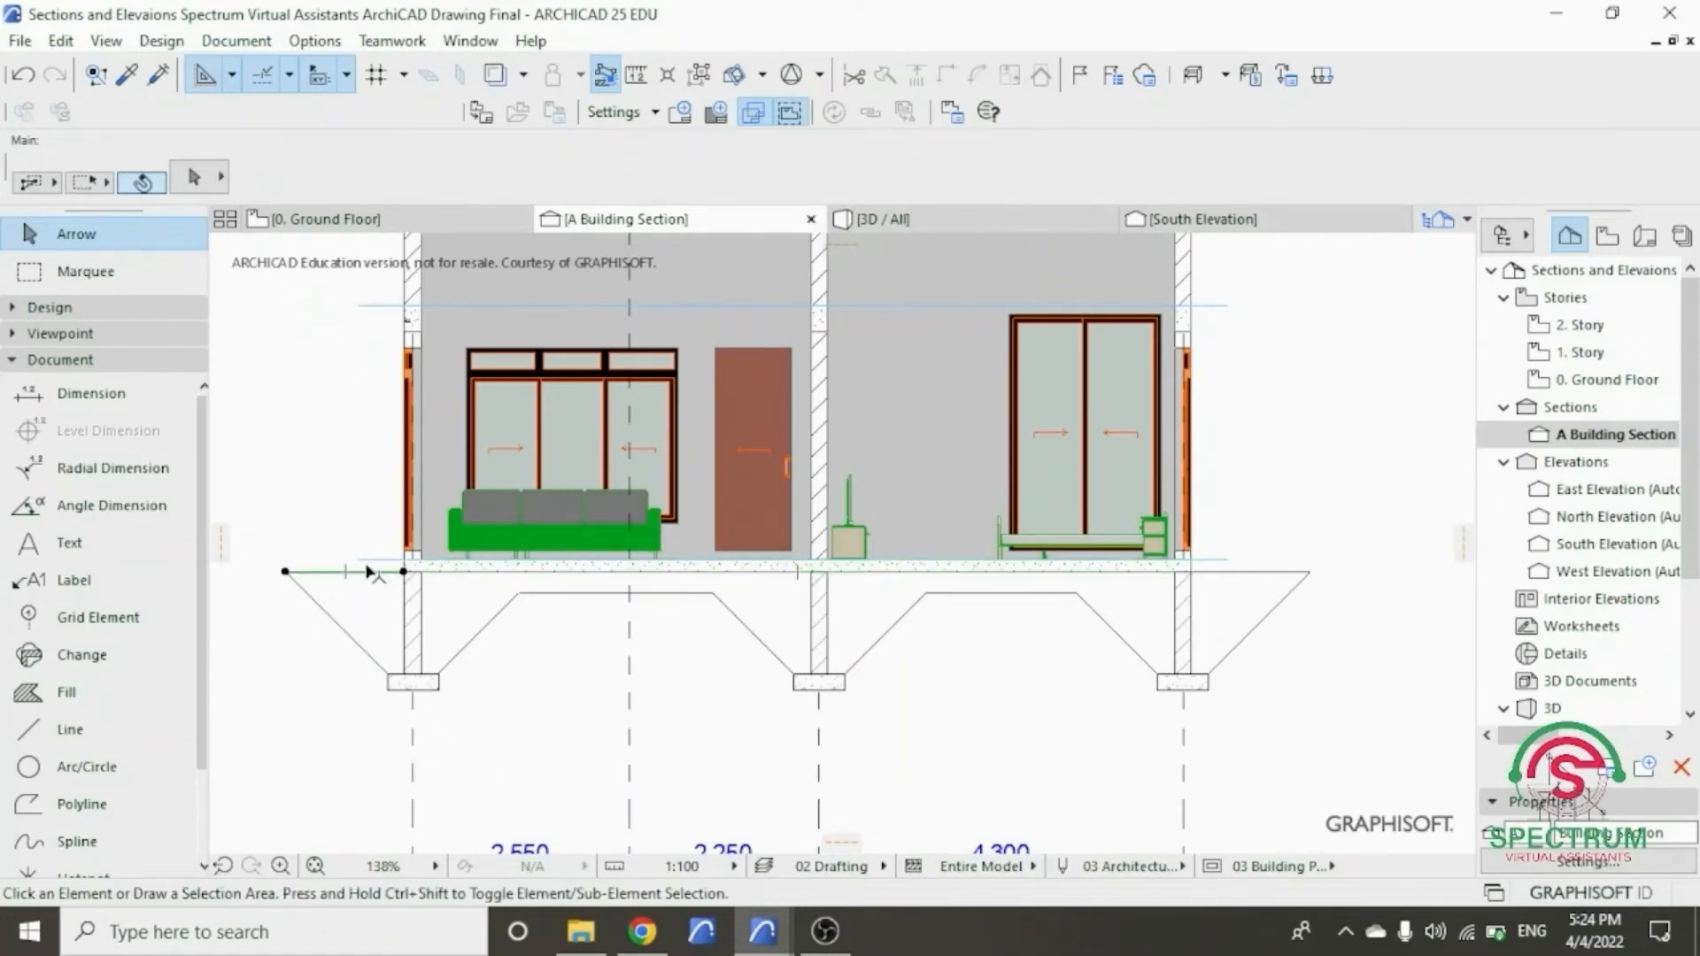
right_click(370, 572)
mouse_move(383, 542)
left_click(611, 669)
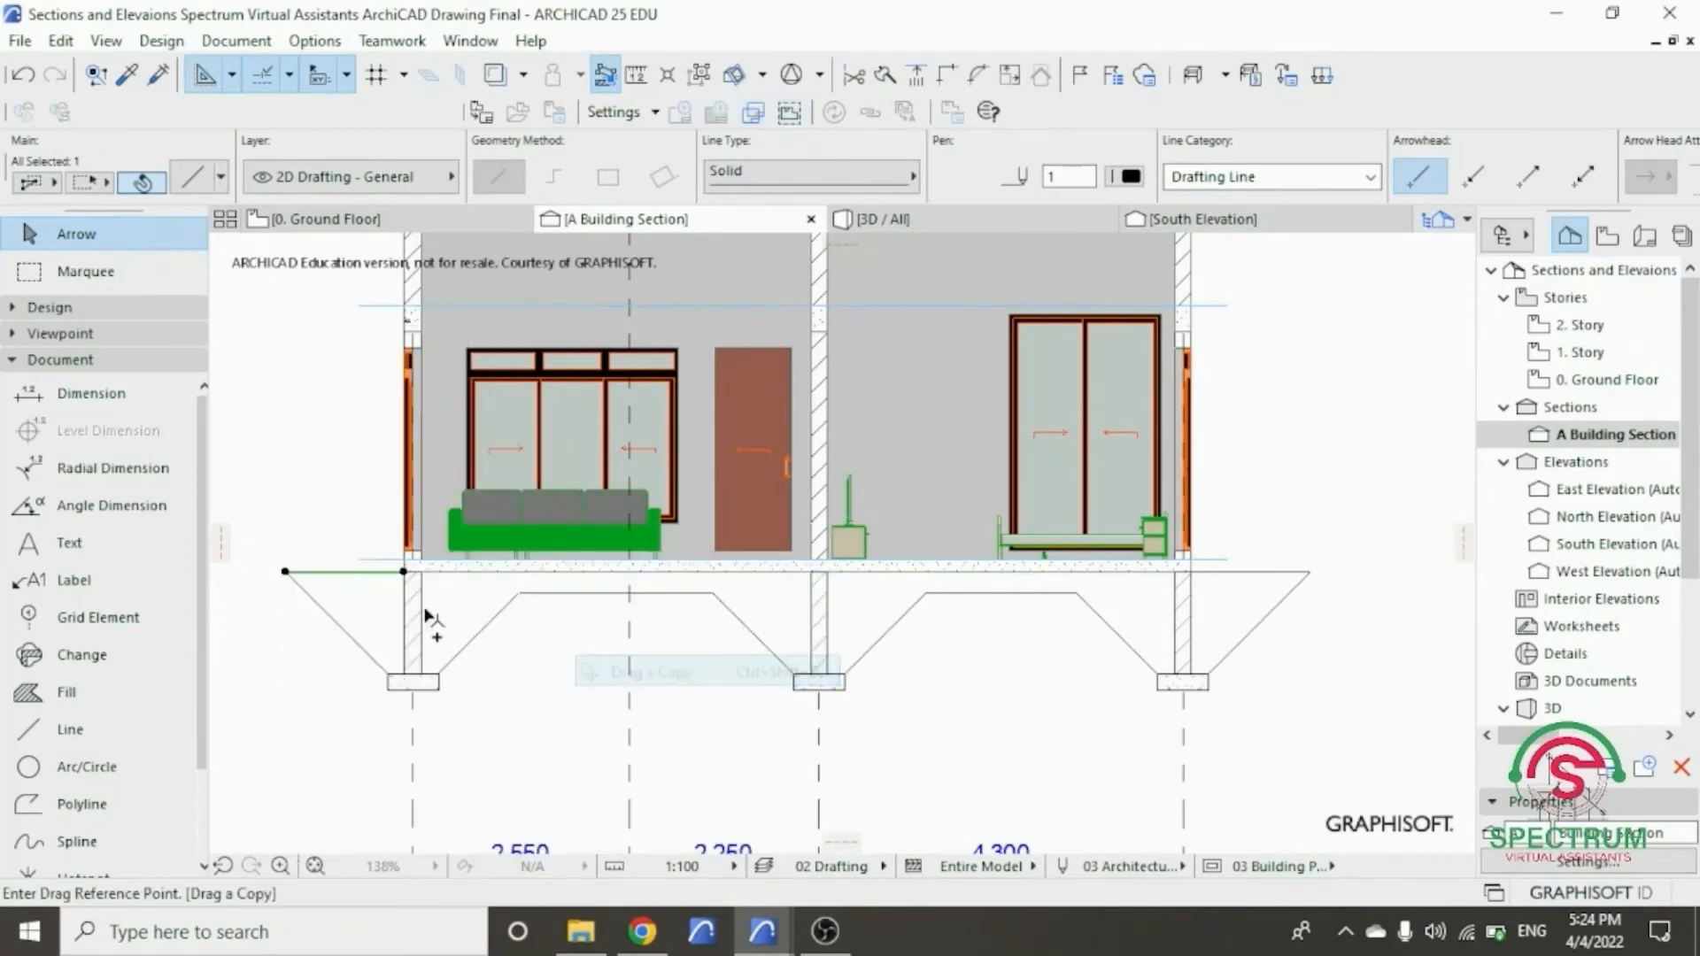
scroll(425, 615, "up", 3)
left_click(390, 544)
left_click(420, 544)
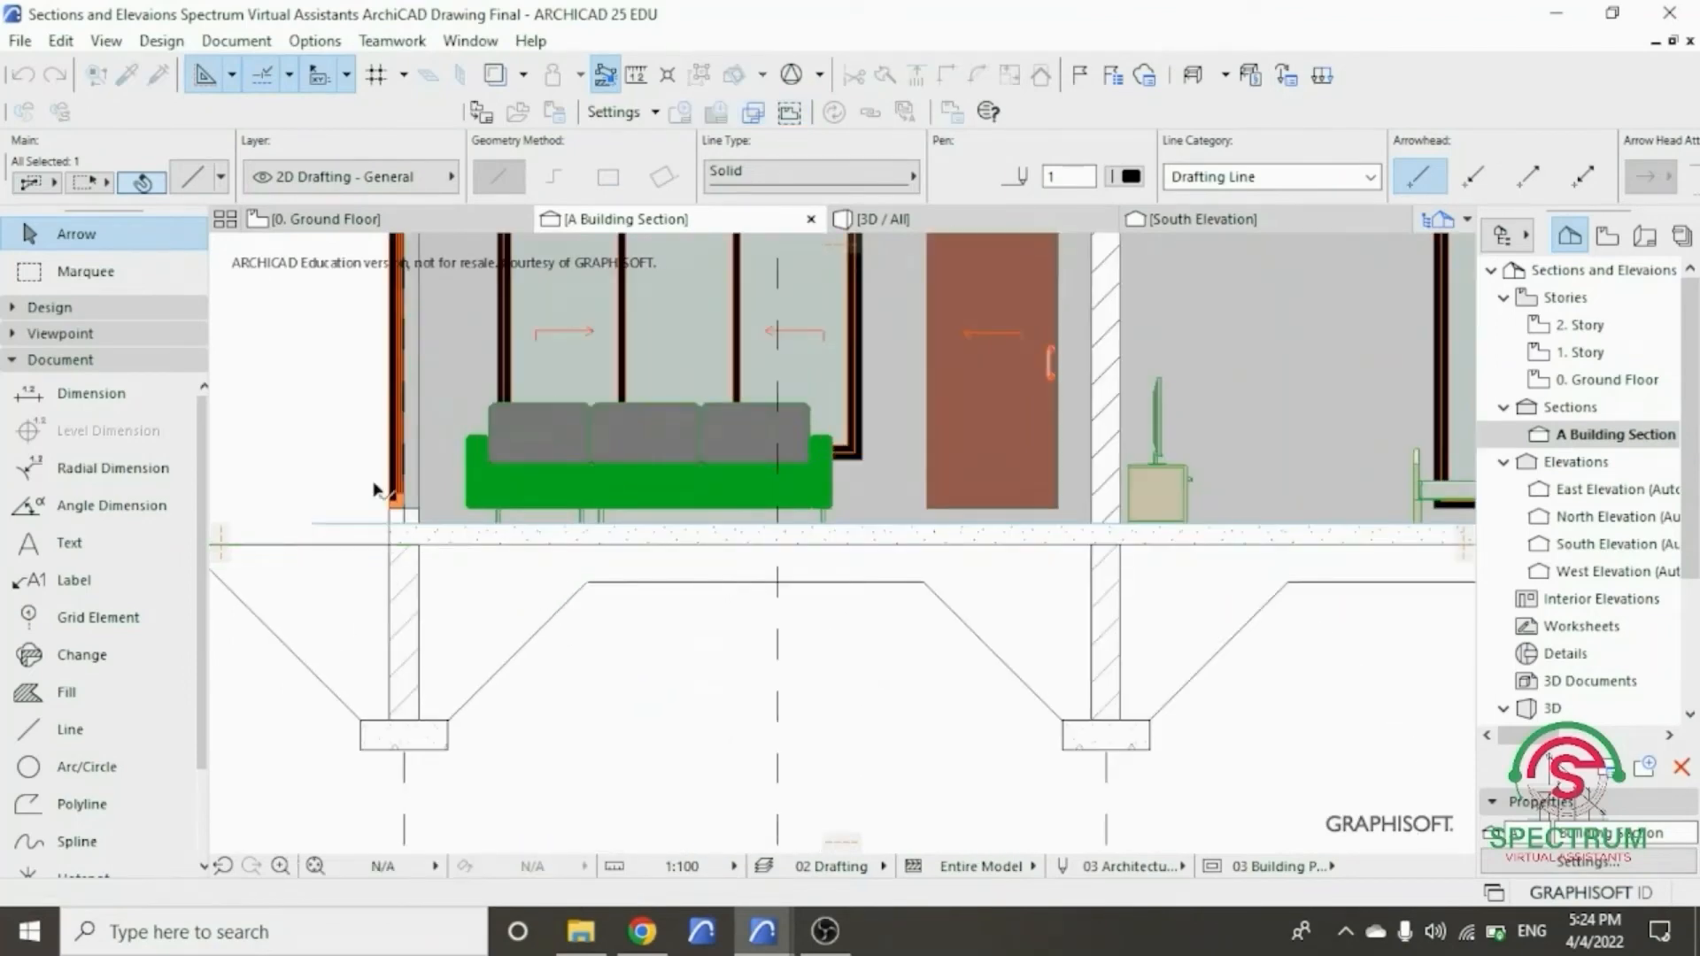
right_click(335, 438)
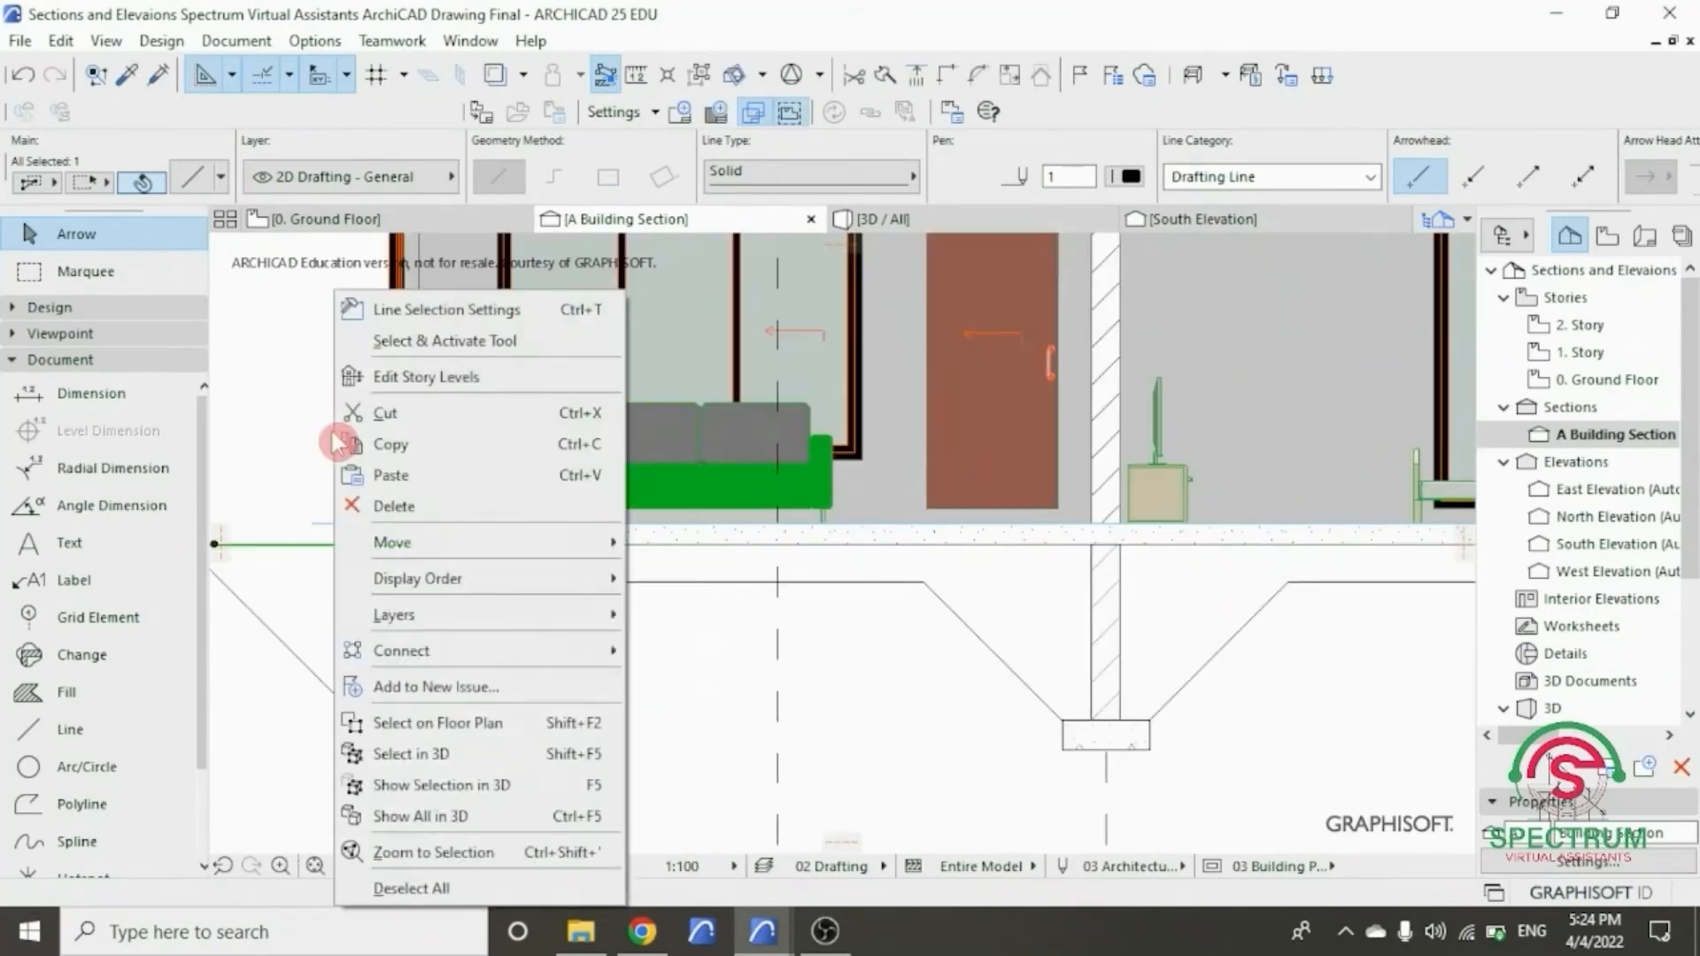
left_click(19, 78)
- Drag a copy of the left ground line 50 straight down from its end at the outer wall
scroll(375, 438, "down", 2)
right_click(304, 431)
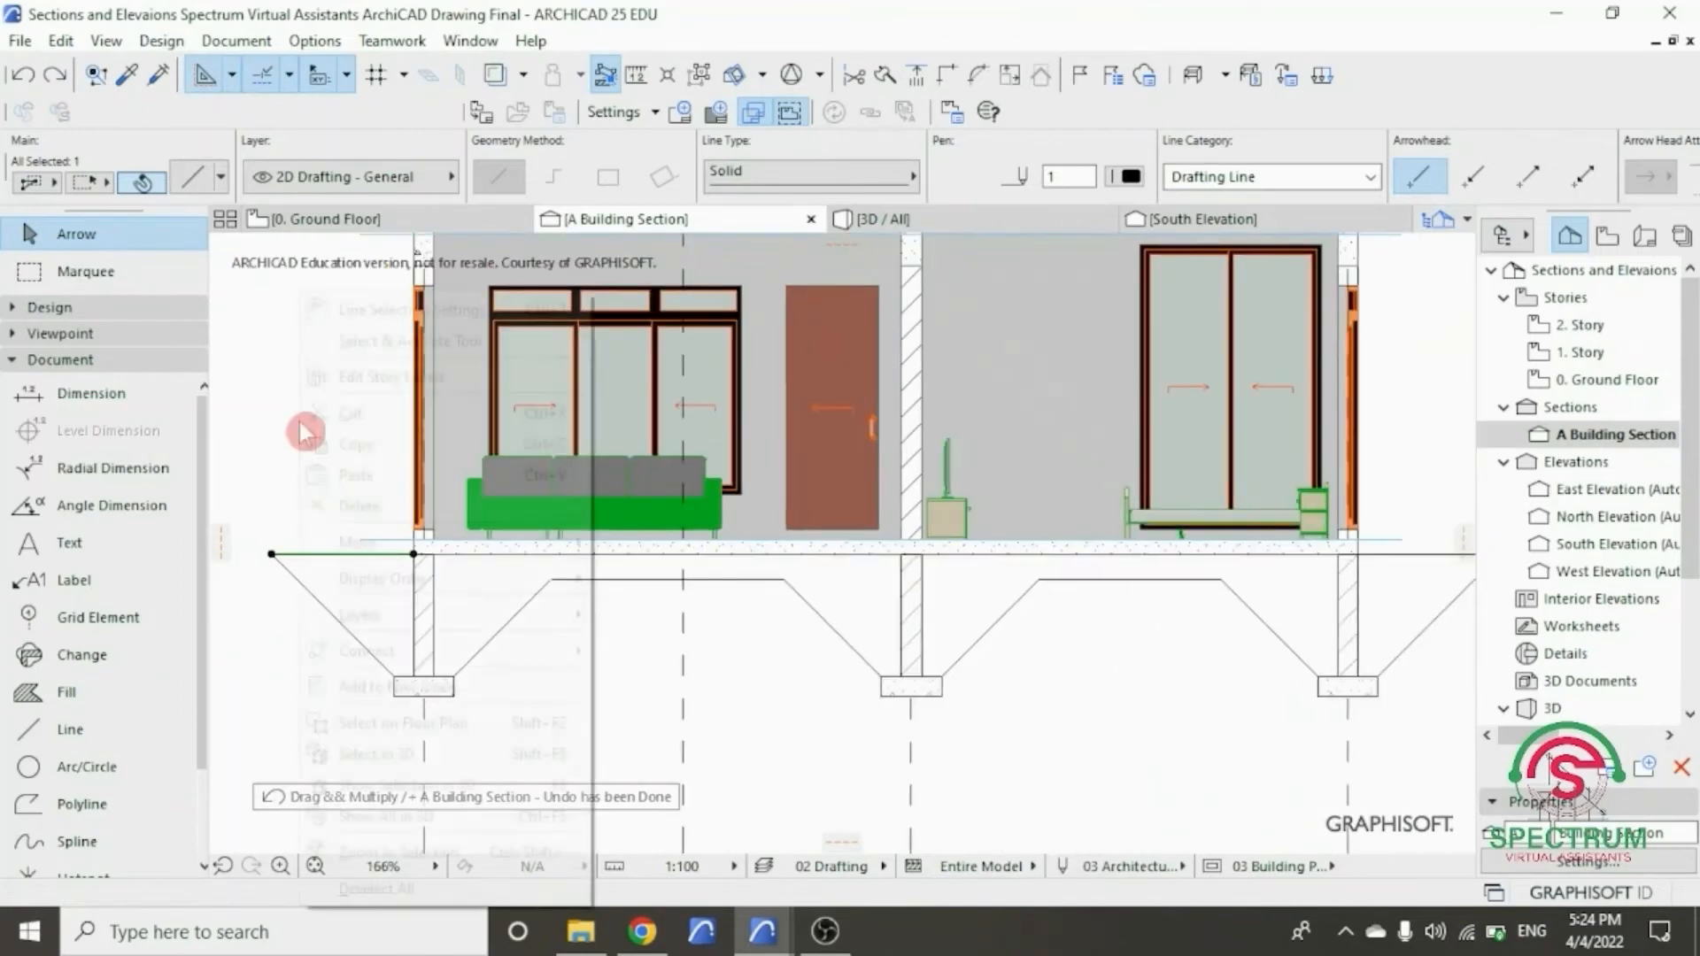
mouse_move(398, 558)
left_click(645, 668)
scroll(403, 556, "up", 2)
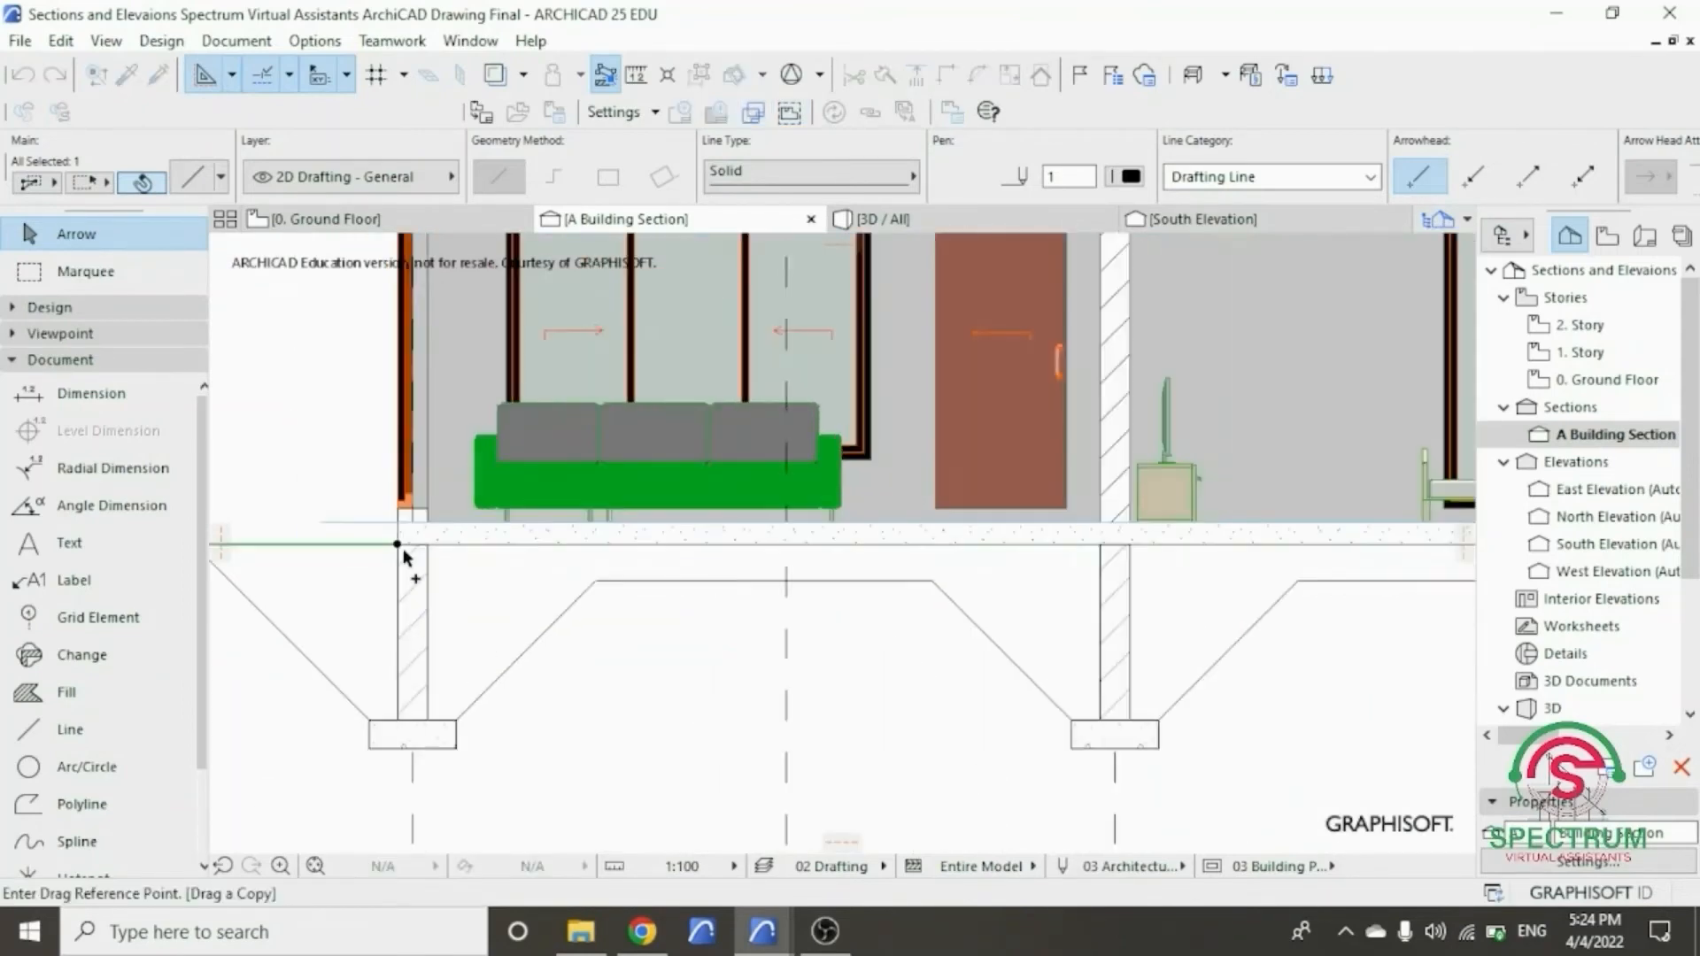
left_click(398, 546)
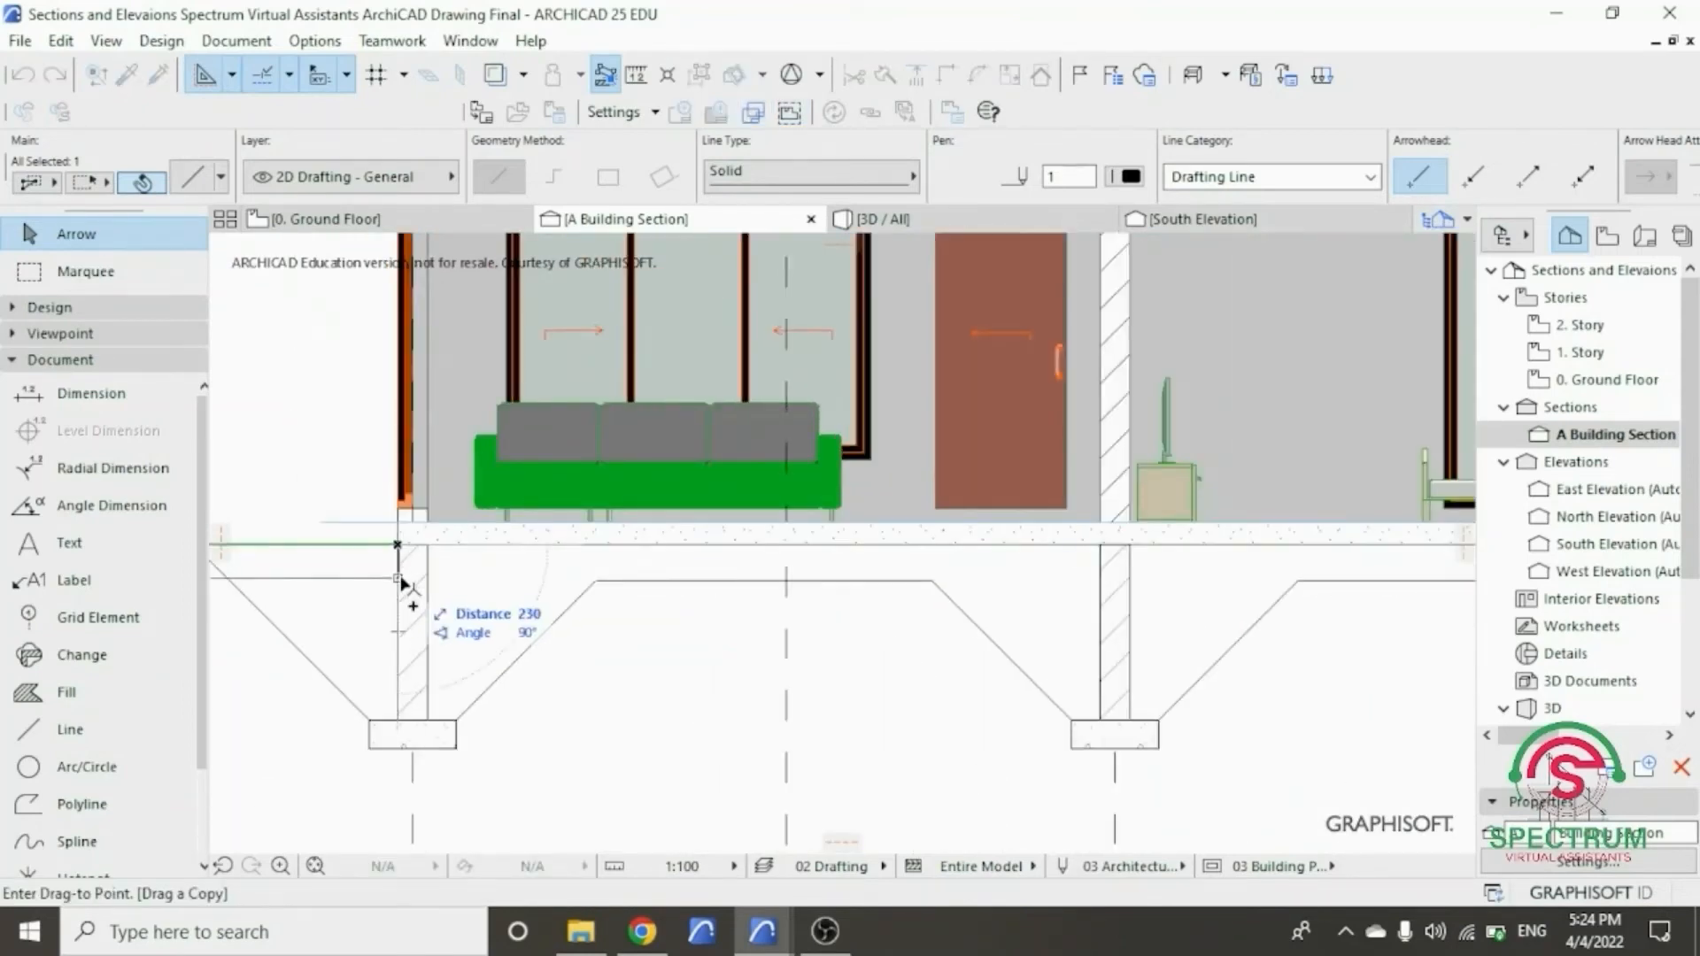
type("50")
key("Return")
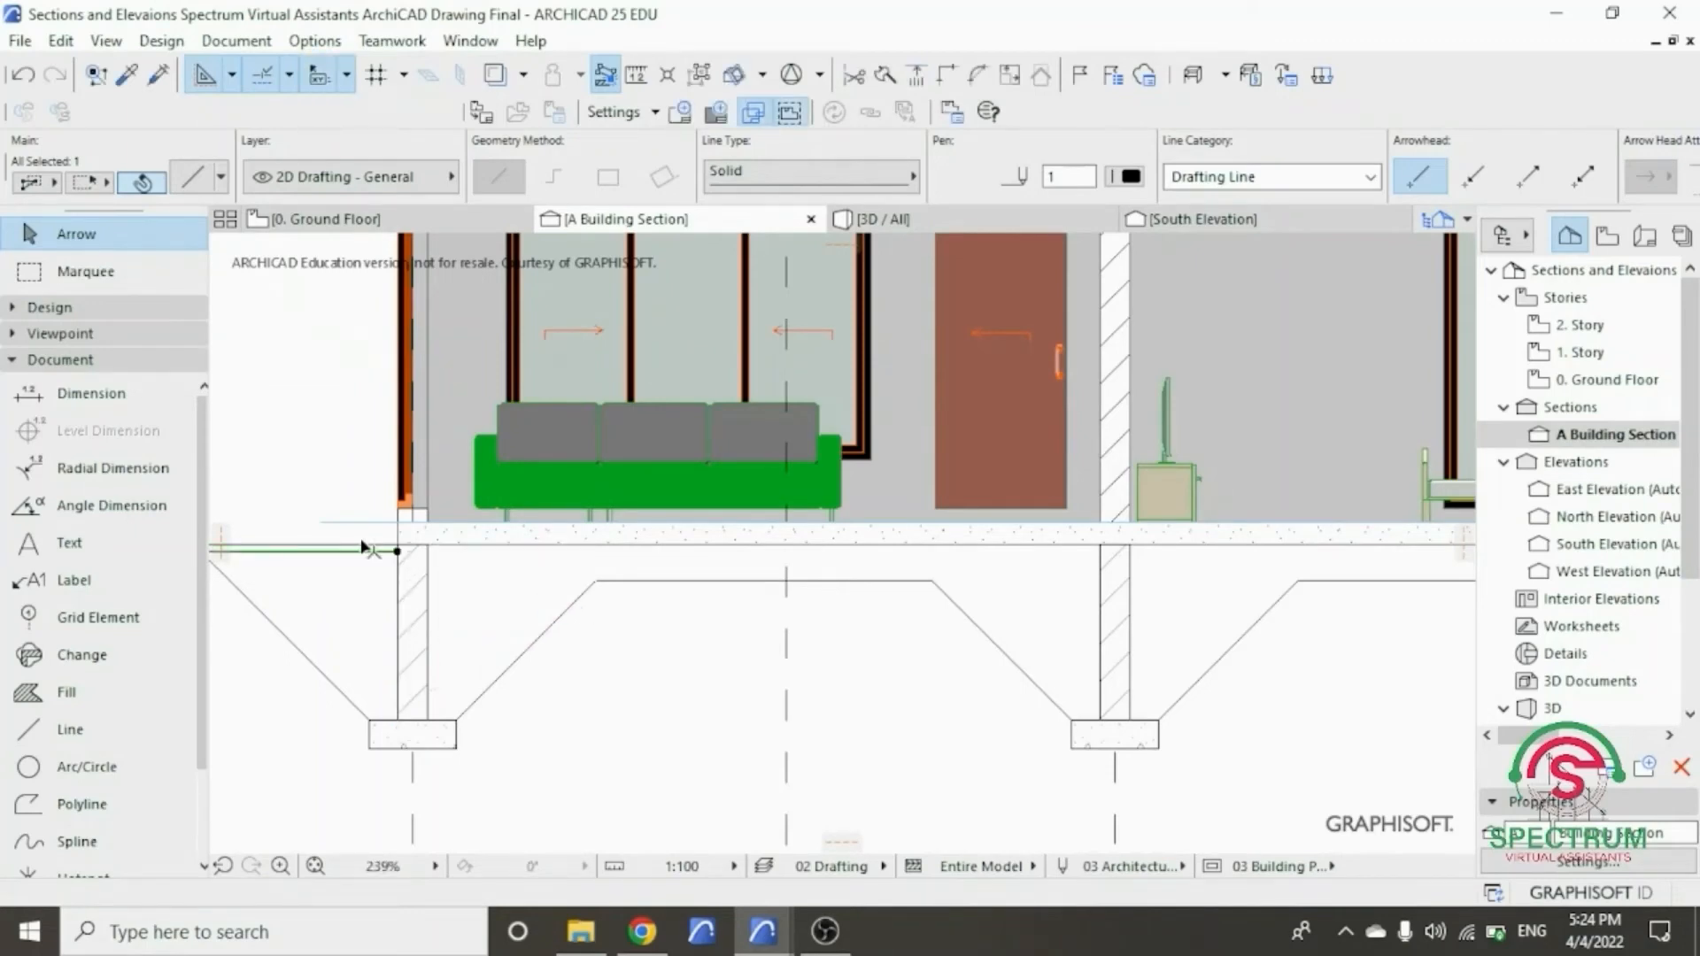
- Move the copied line under the slab to the middle wall's near face and stretch its other end to the left wall's inner face
right_click(326, 465)
mouse_move(391, 542)
left_click(642, 541)
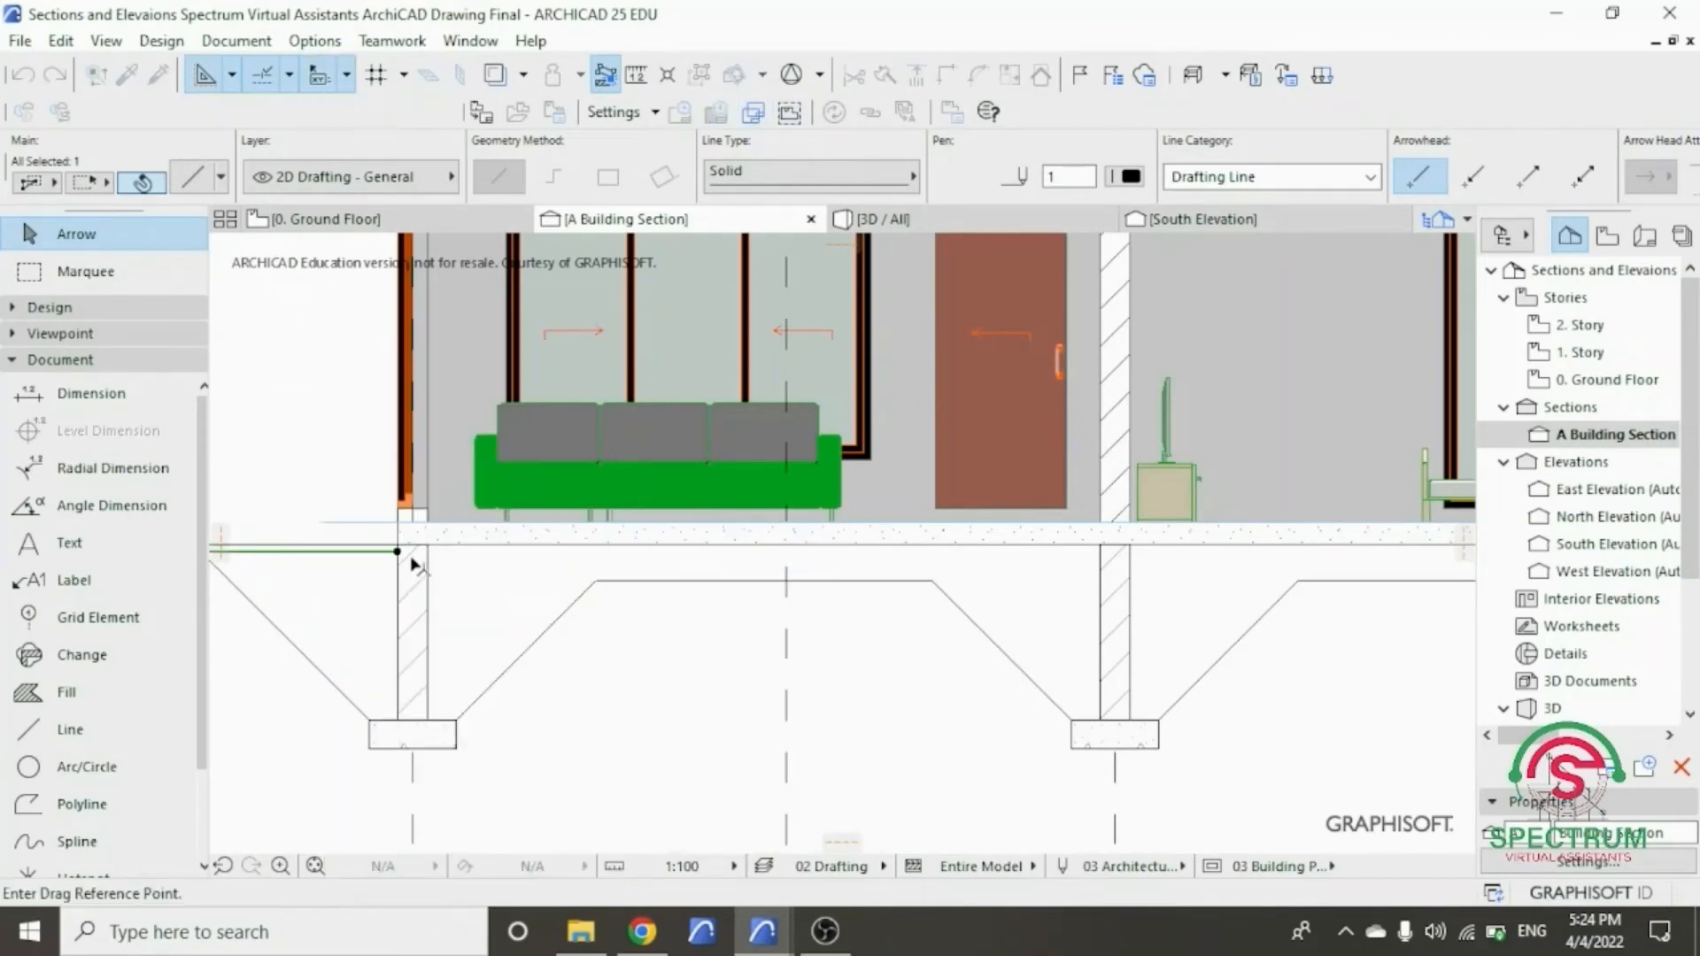
left_click(399, 551)
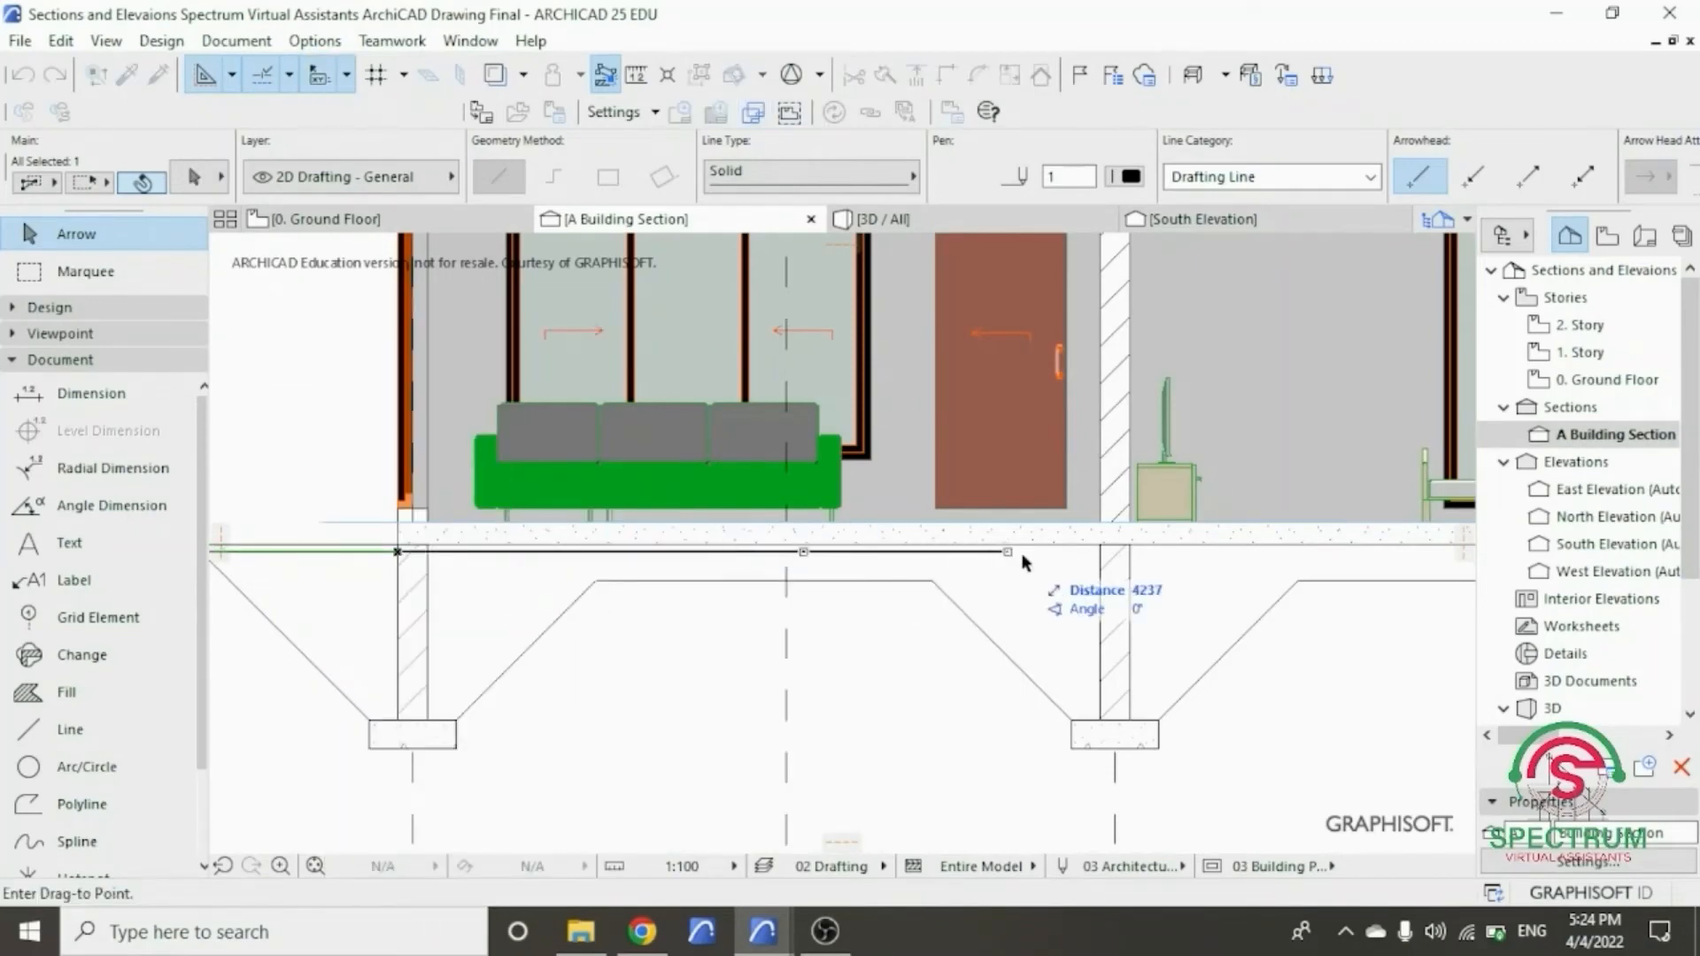
left_click(1099, 551)
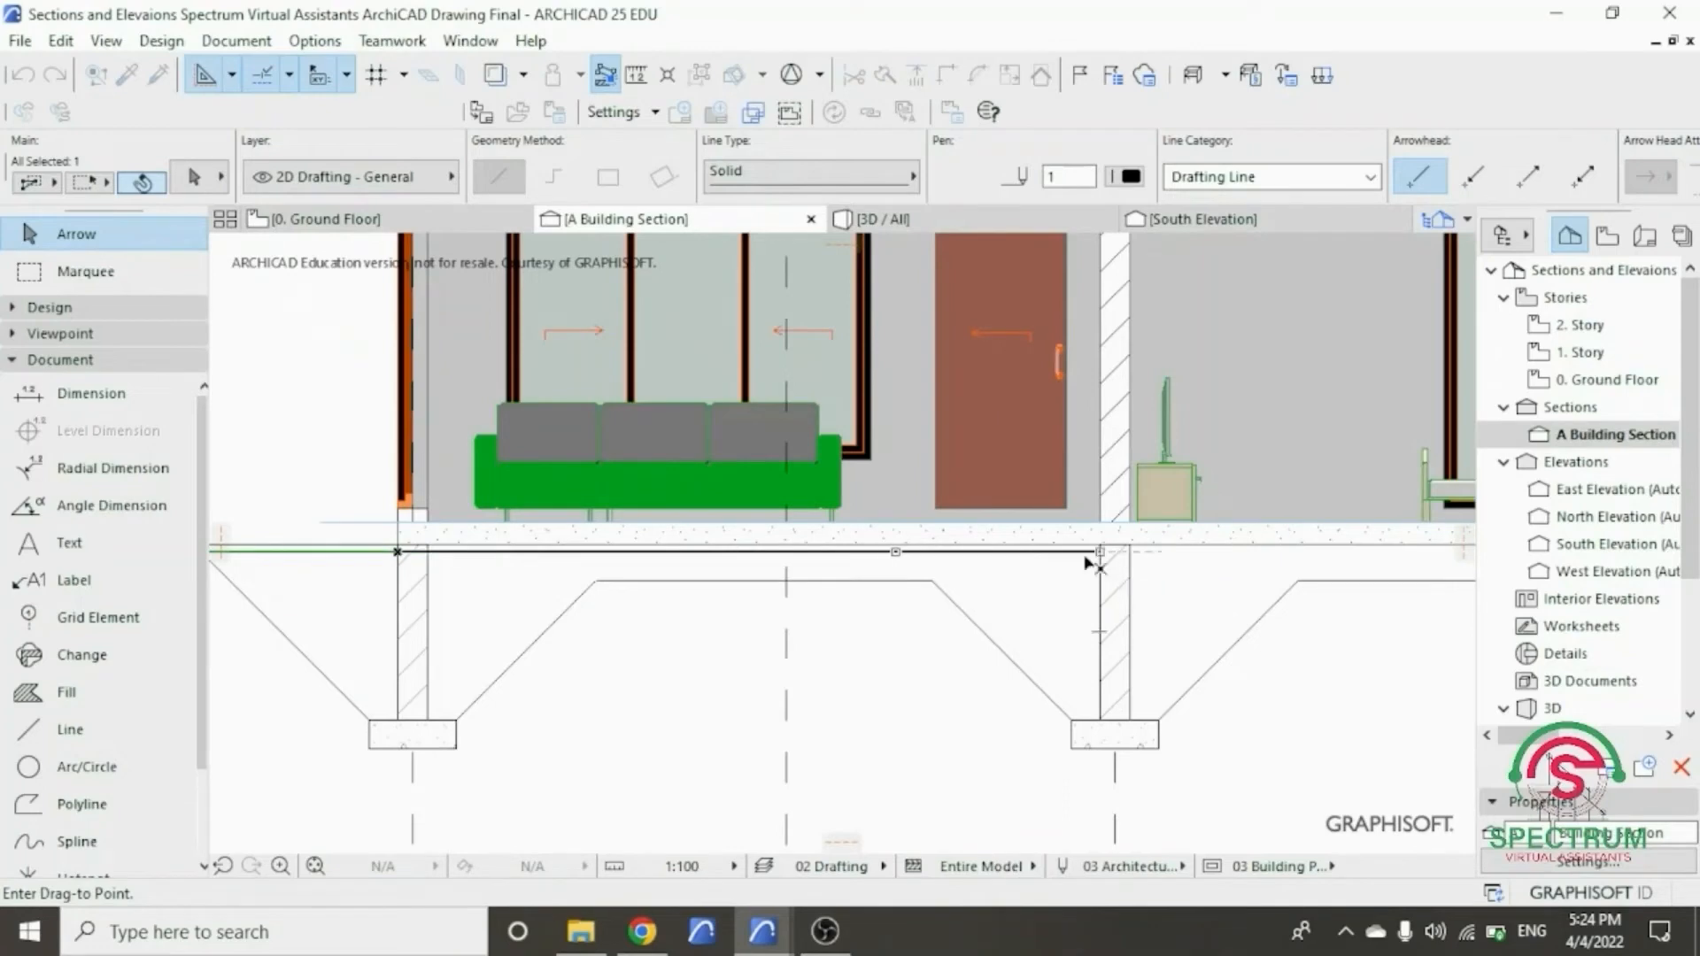
left_click(894, 552)
left_click(428, 552)
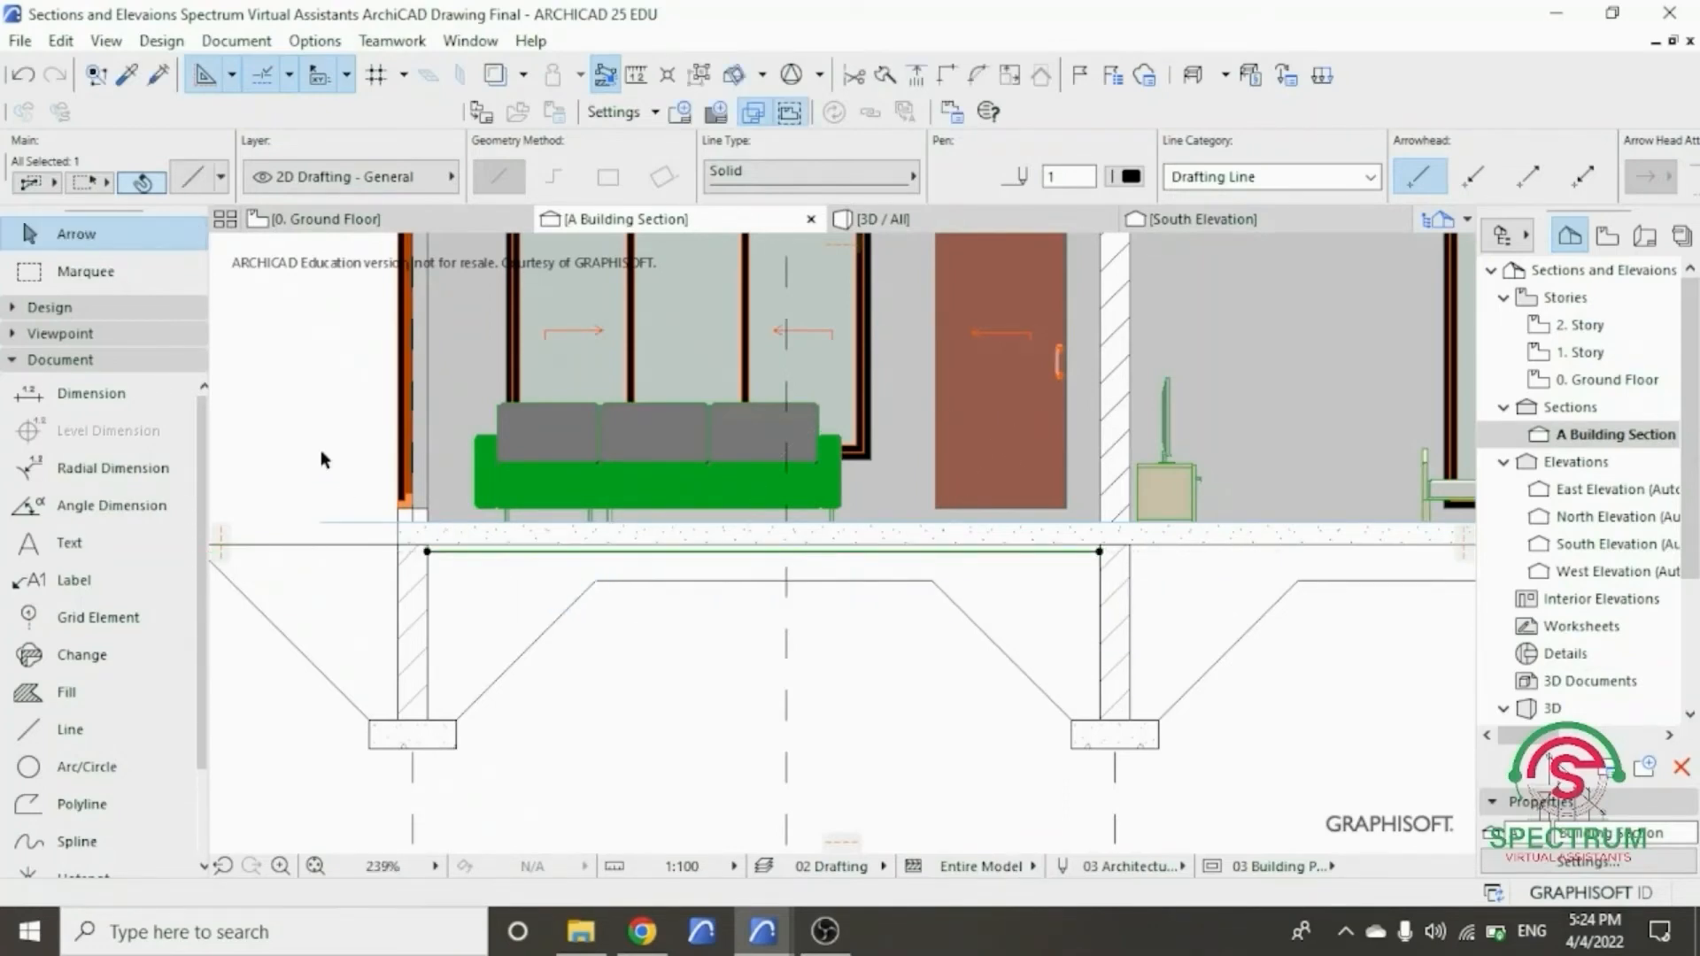
- Drag a copy of the line under the slab into the right bay, starting at the middle wall's right face
right_click(320, 450)
mouse_move(425, 542)
left_click(673, 672)
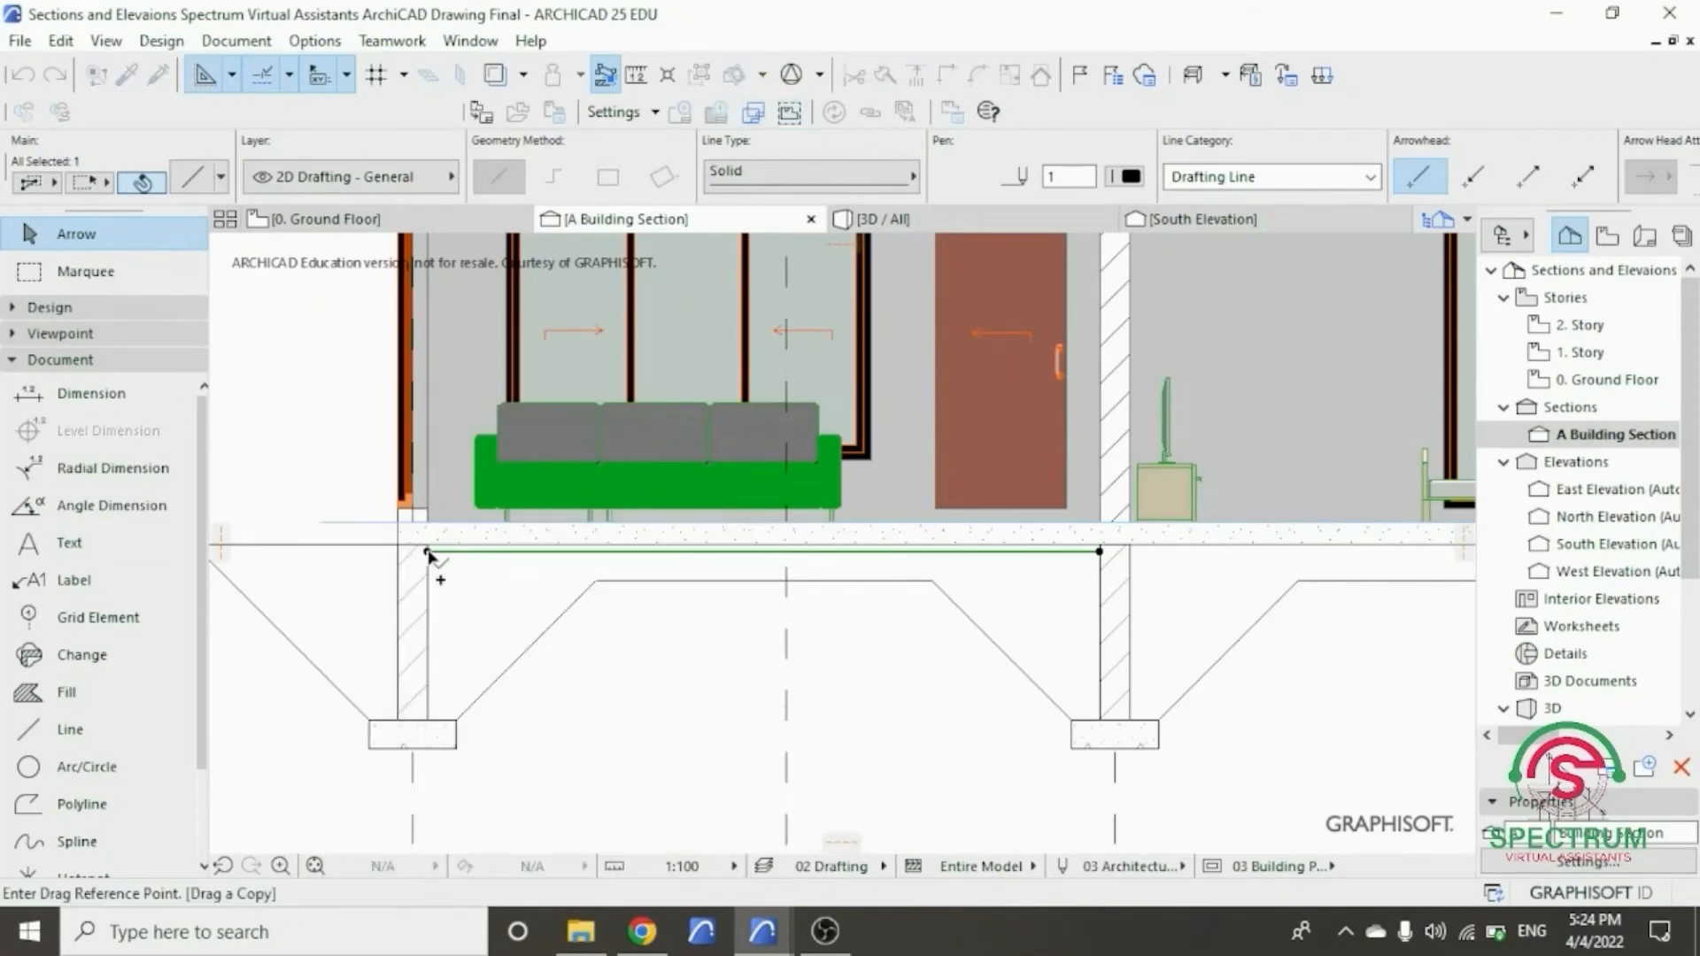
left_click(427, 552)
left_click(1130, 551)
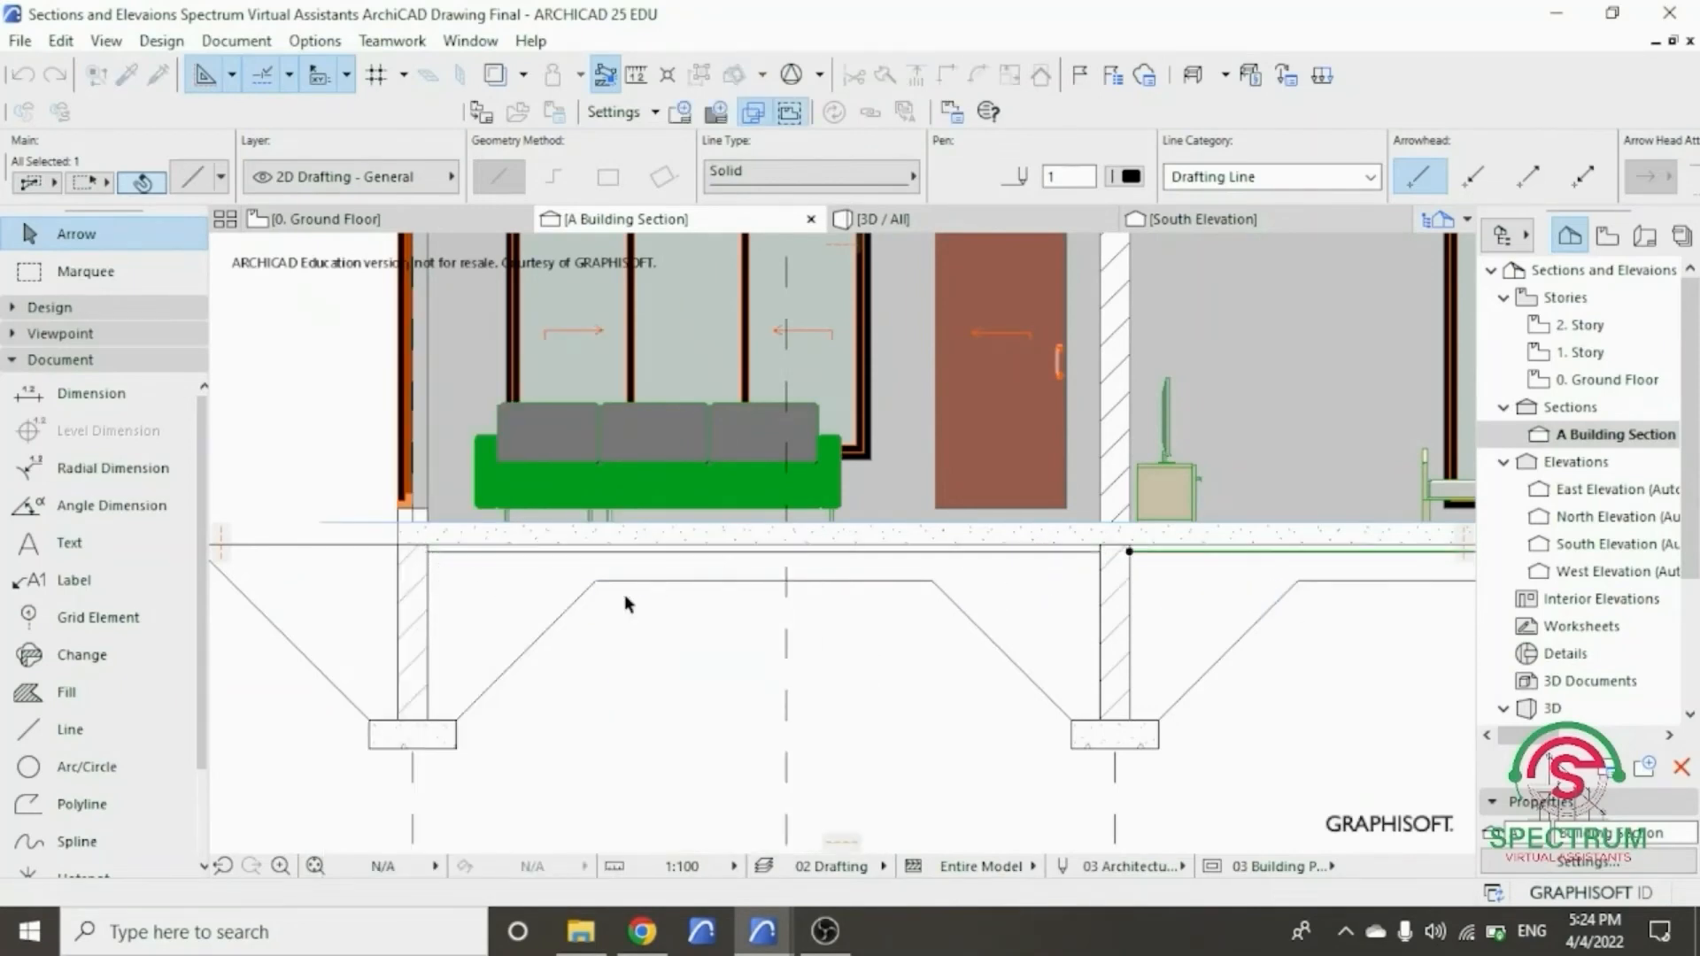
scroll(626, 597, "down", 3)
- Shorten the copied line in the right bay to end at the right outer wall's inner face
scroll(1328, 573, "up", 5)
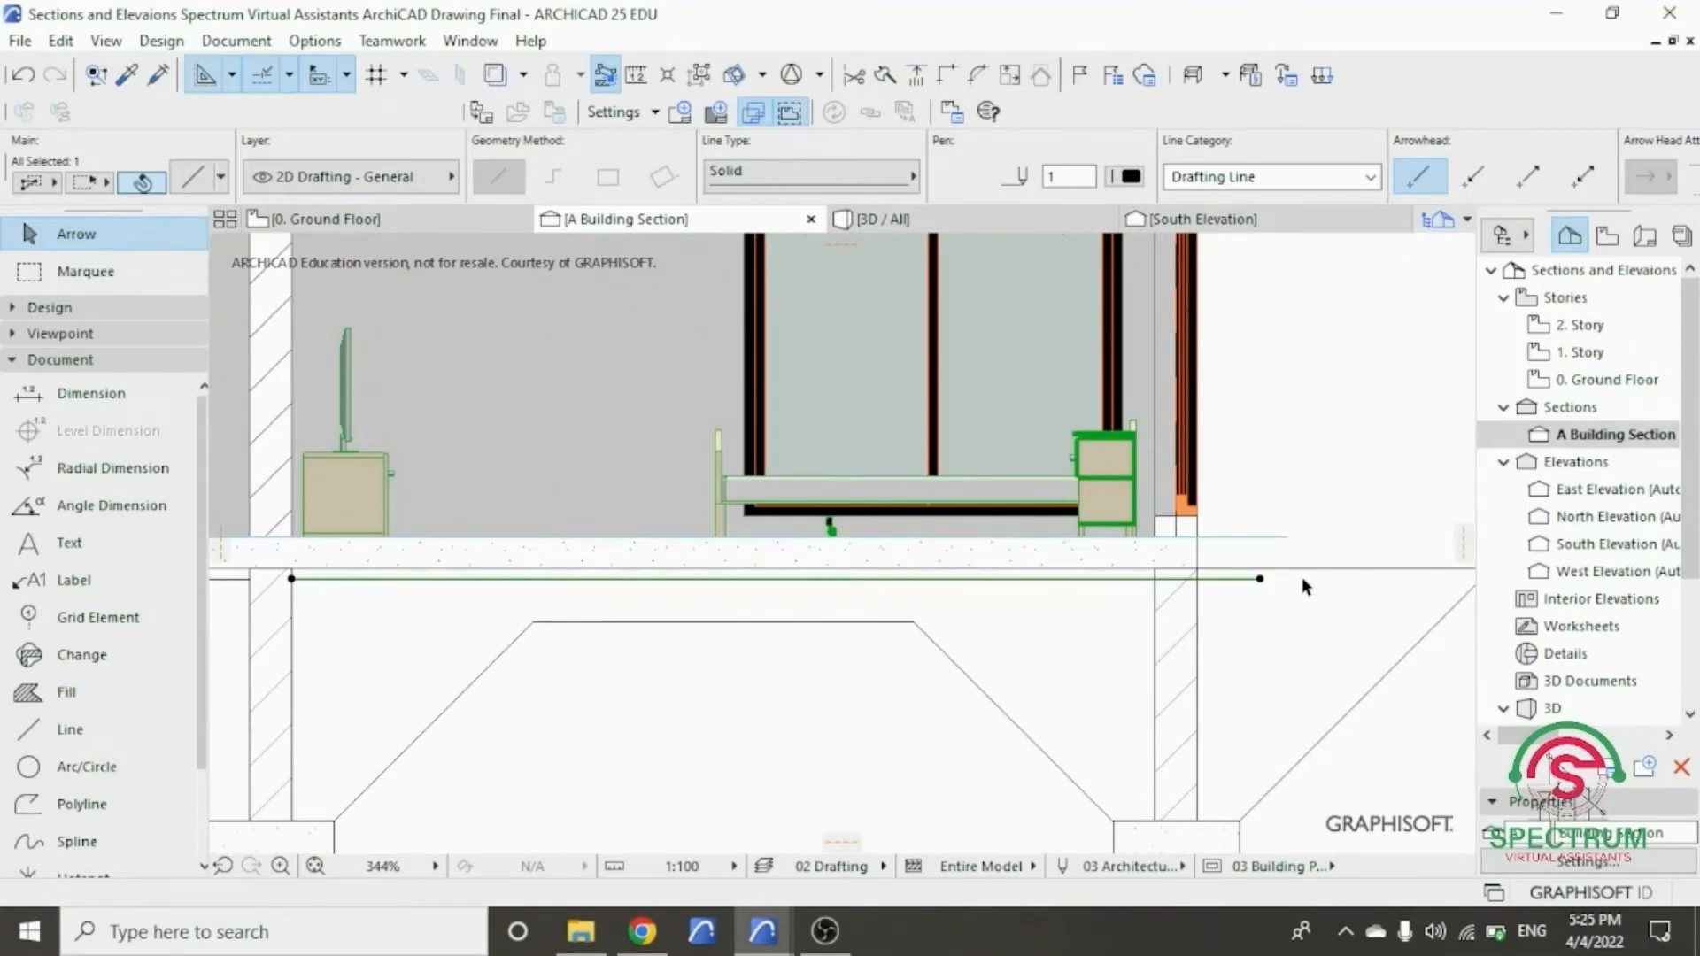
left_click(1260, 579)
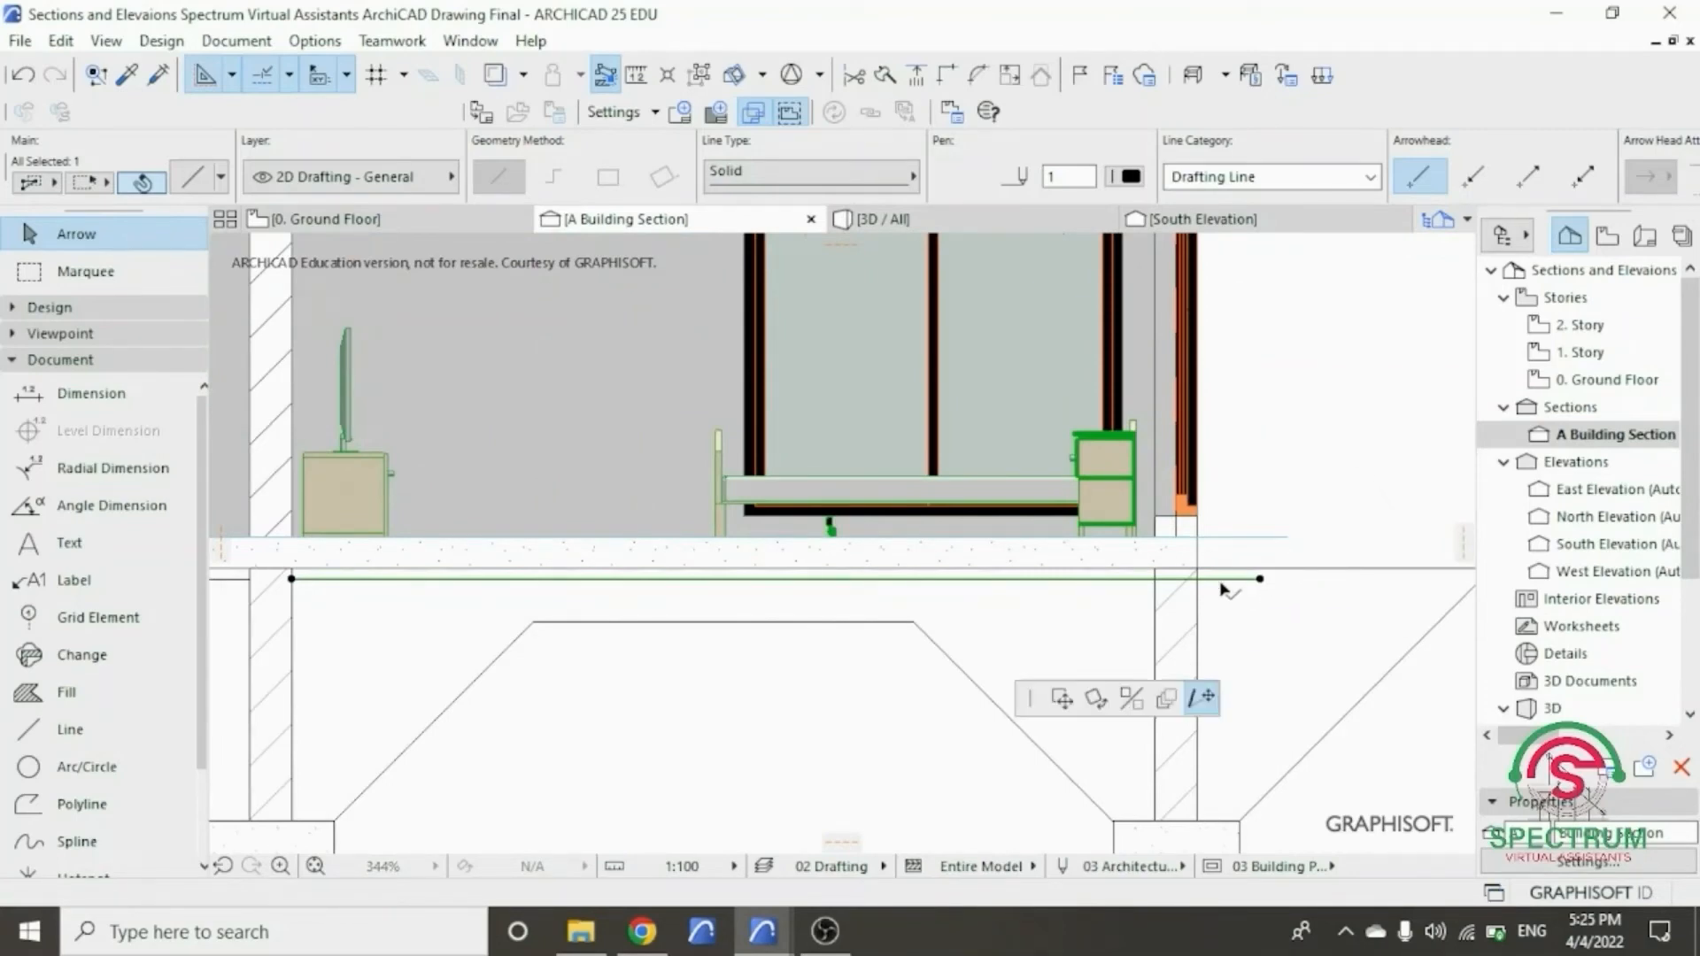
left_click(1156, 579)
left_click(1271, 506)
scroll(1272, 507, "down", 3)
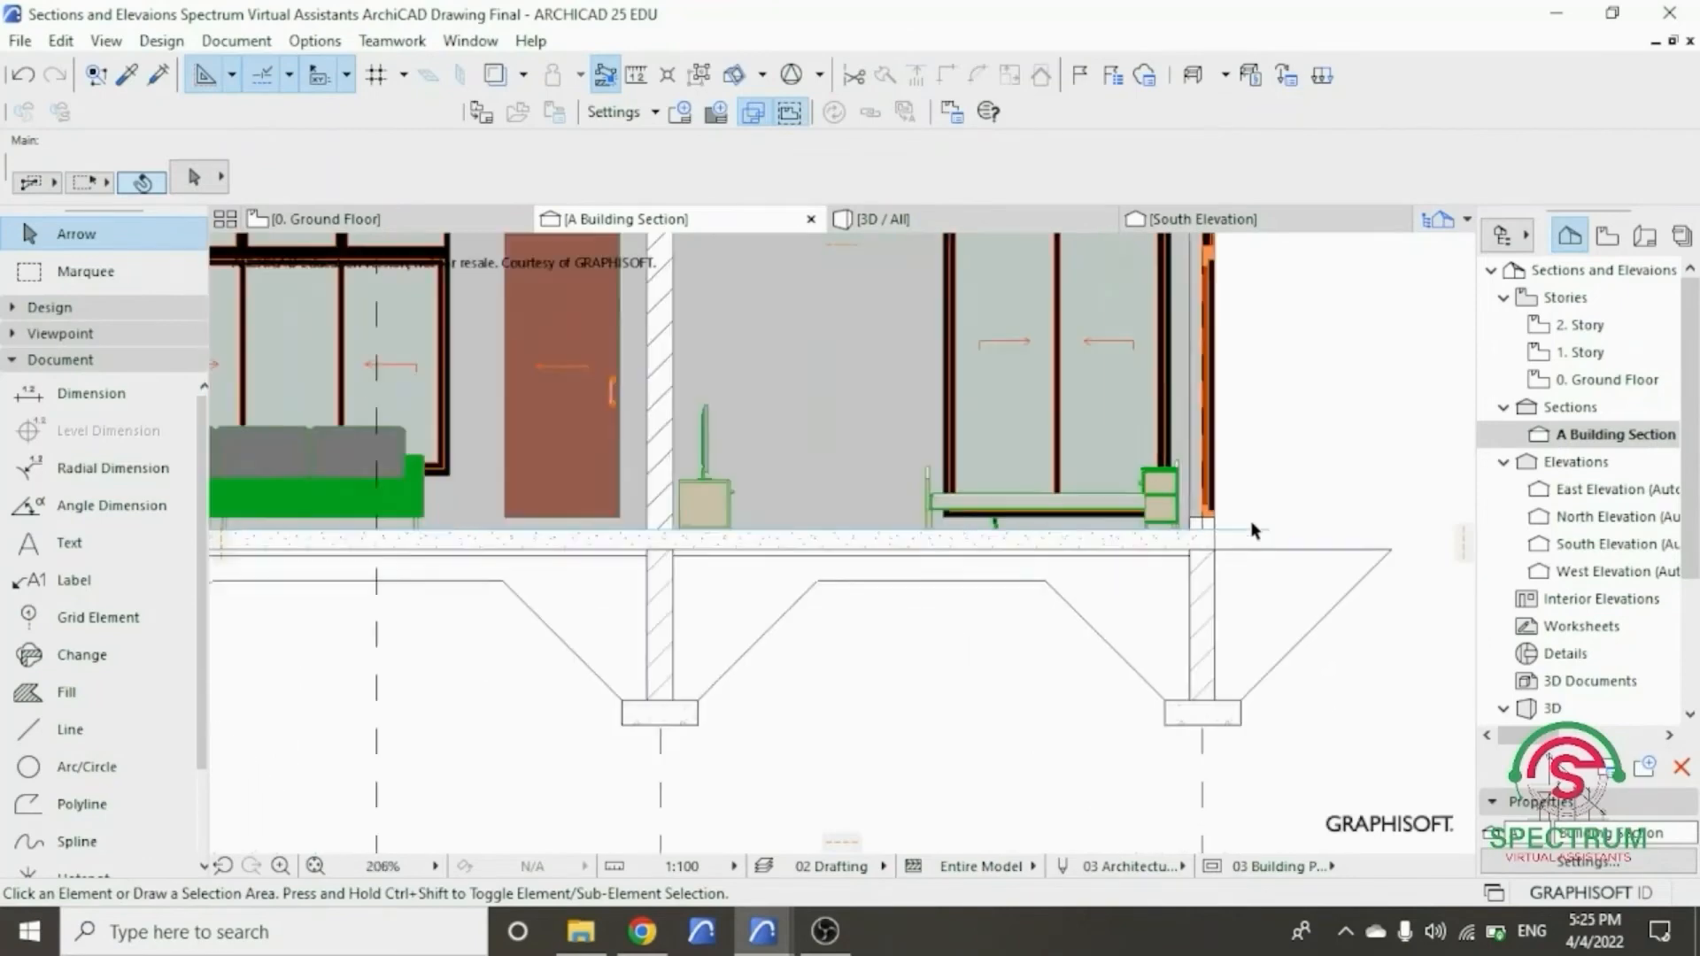
scroll(1284, 564, "down", 5)
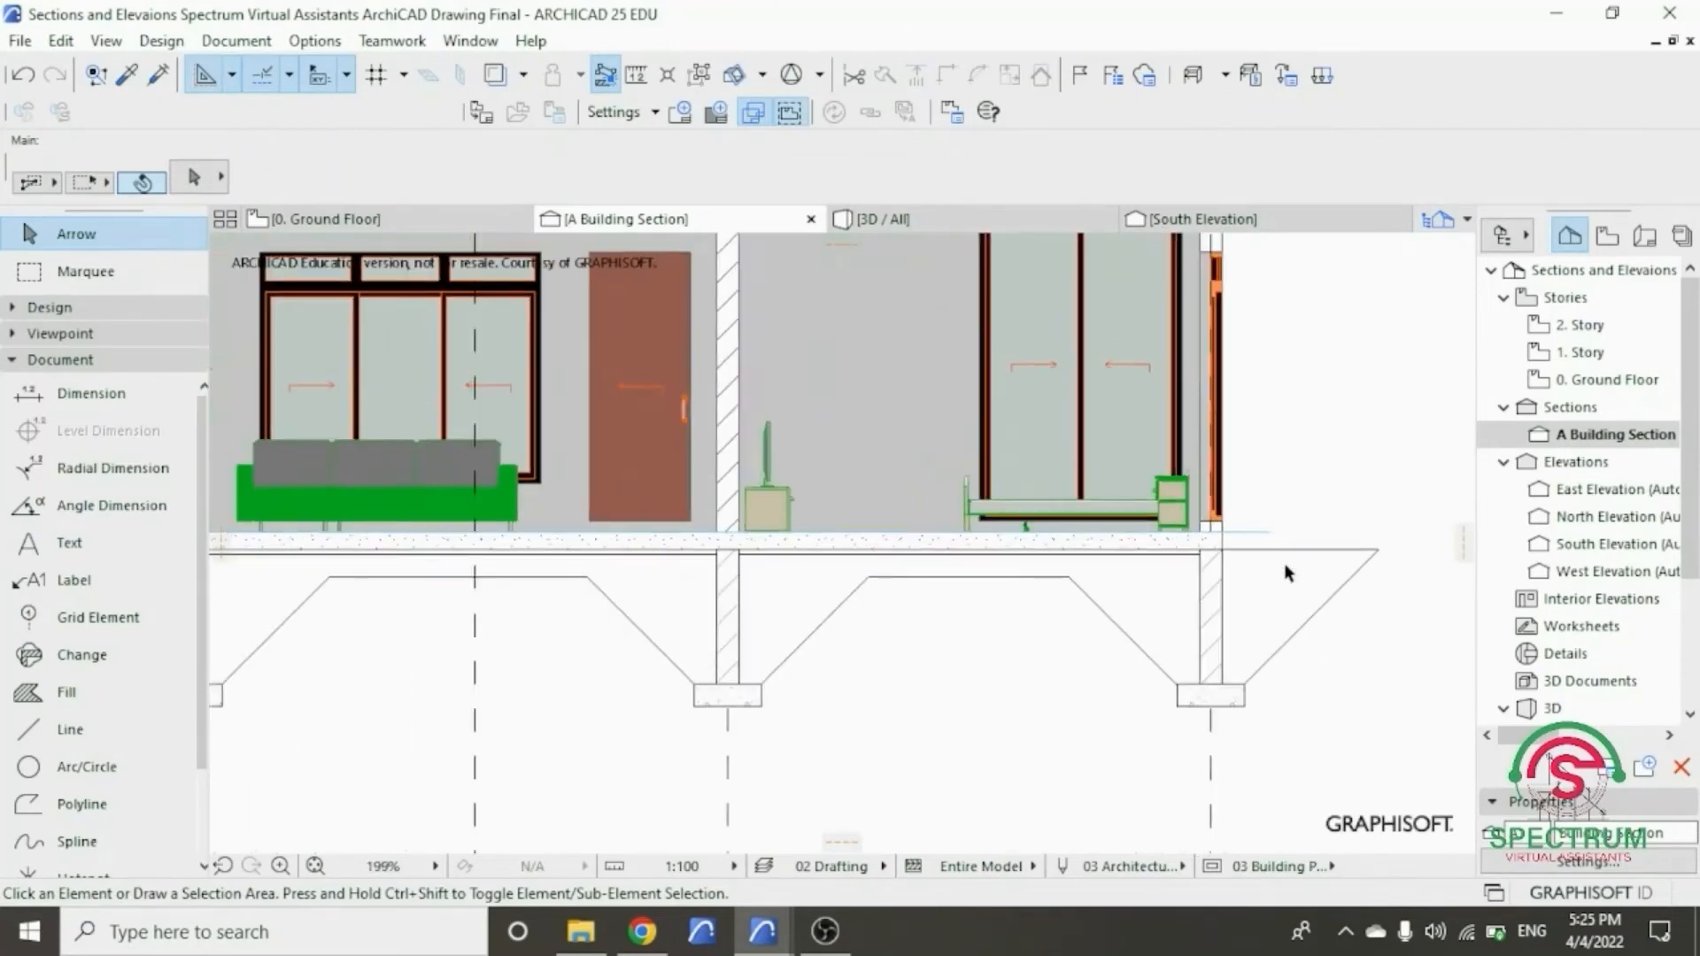
- Draw a 25 % fill polygon under the left bay's slab, following the wall faces, foundation tops and sloped under-slab lines
scroll(1168, 425, "up", 3)
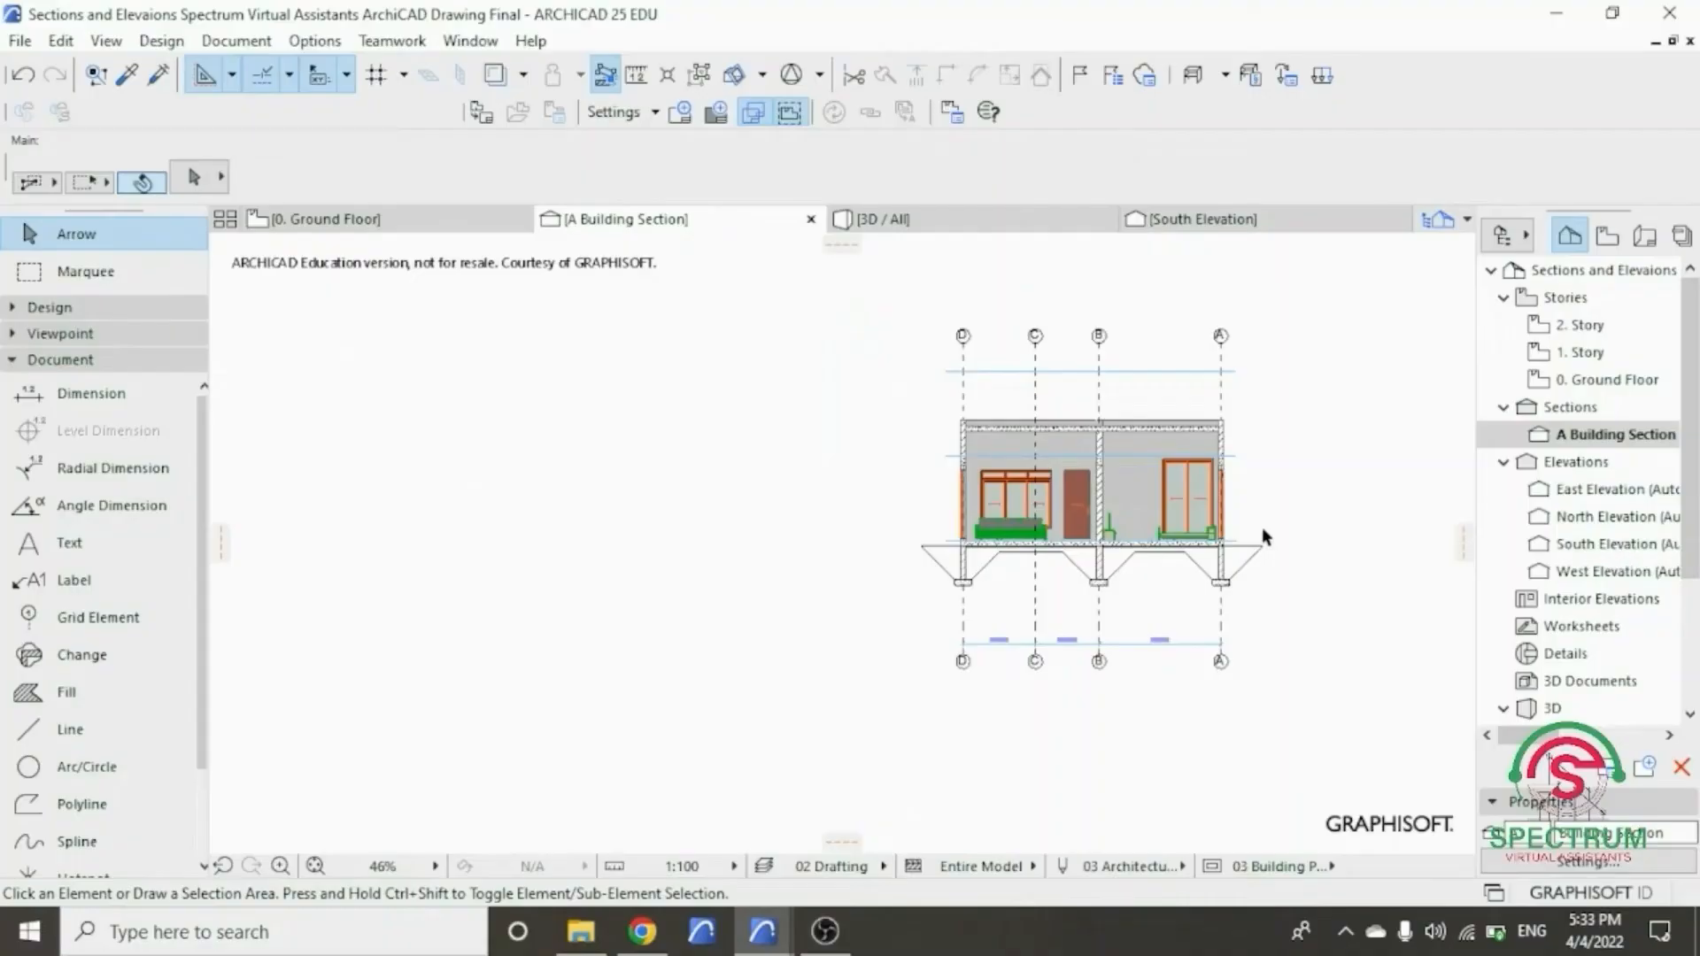
scroll(1180, 487, "up", 2)
scroll(1090, 340, "up", 1)
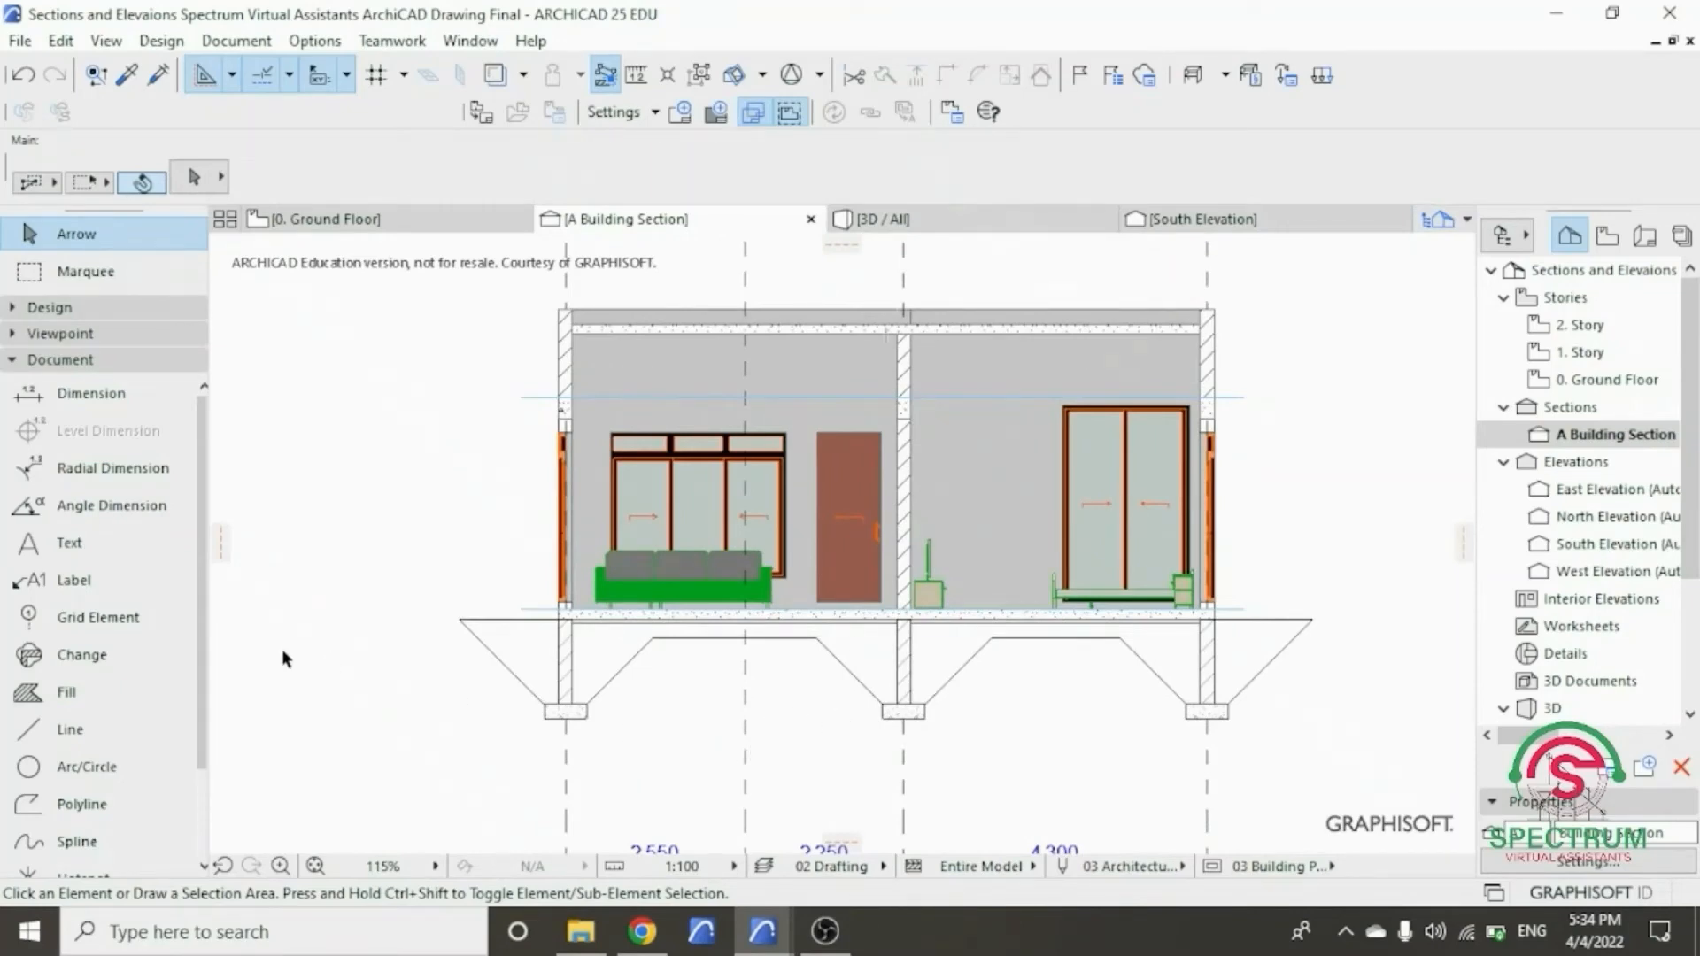
left_click(37, 361)
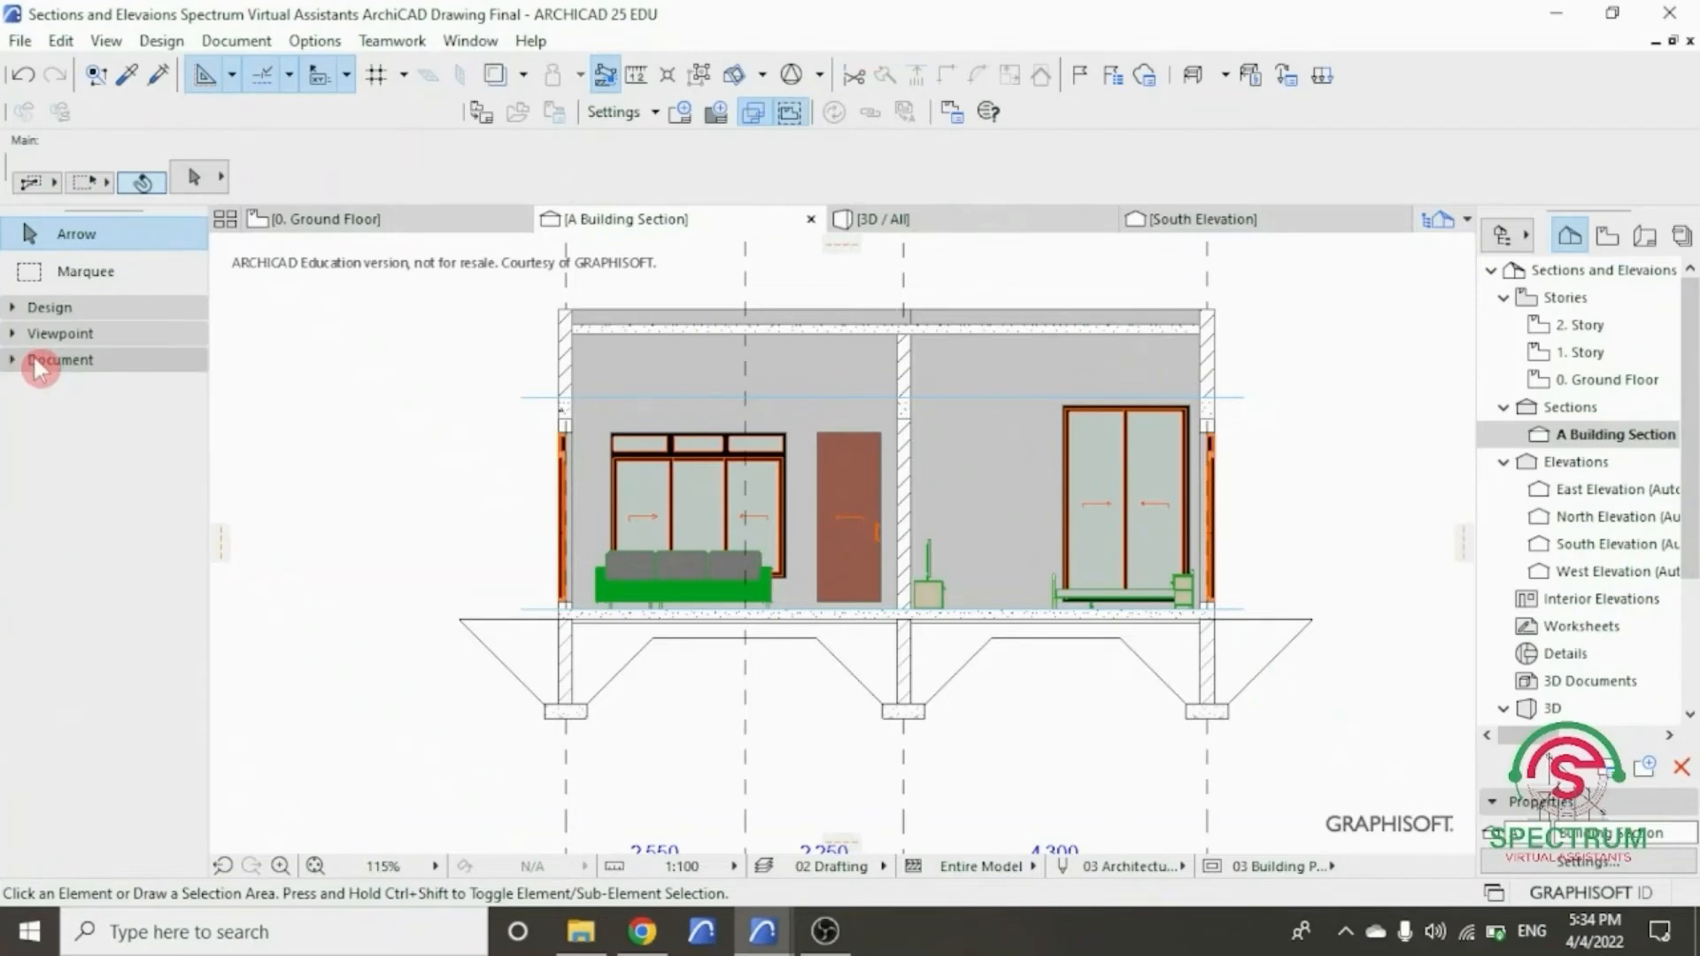
left_click(38, 361)
left_click(55, 692)
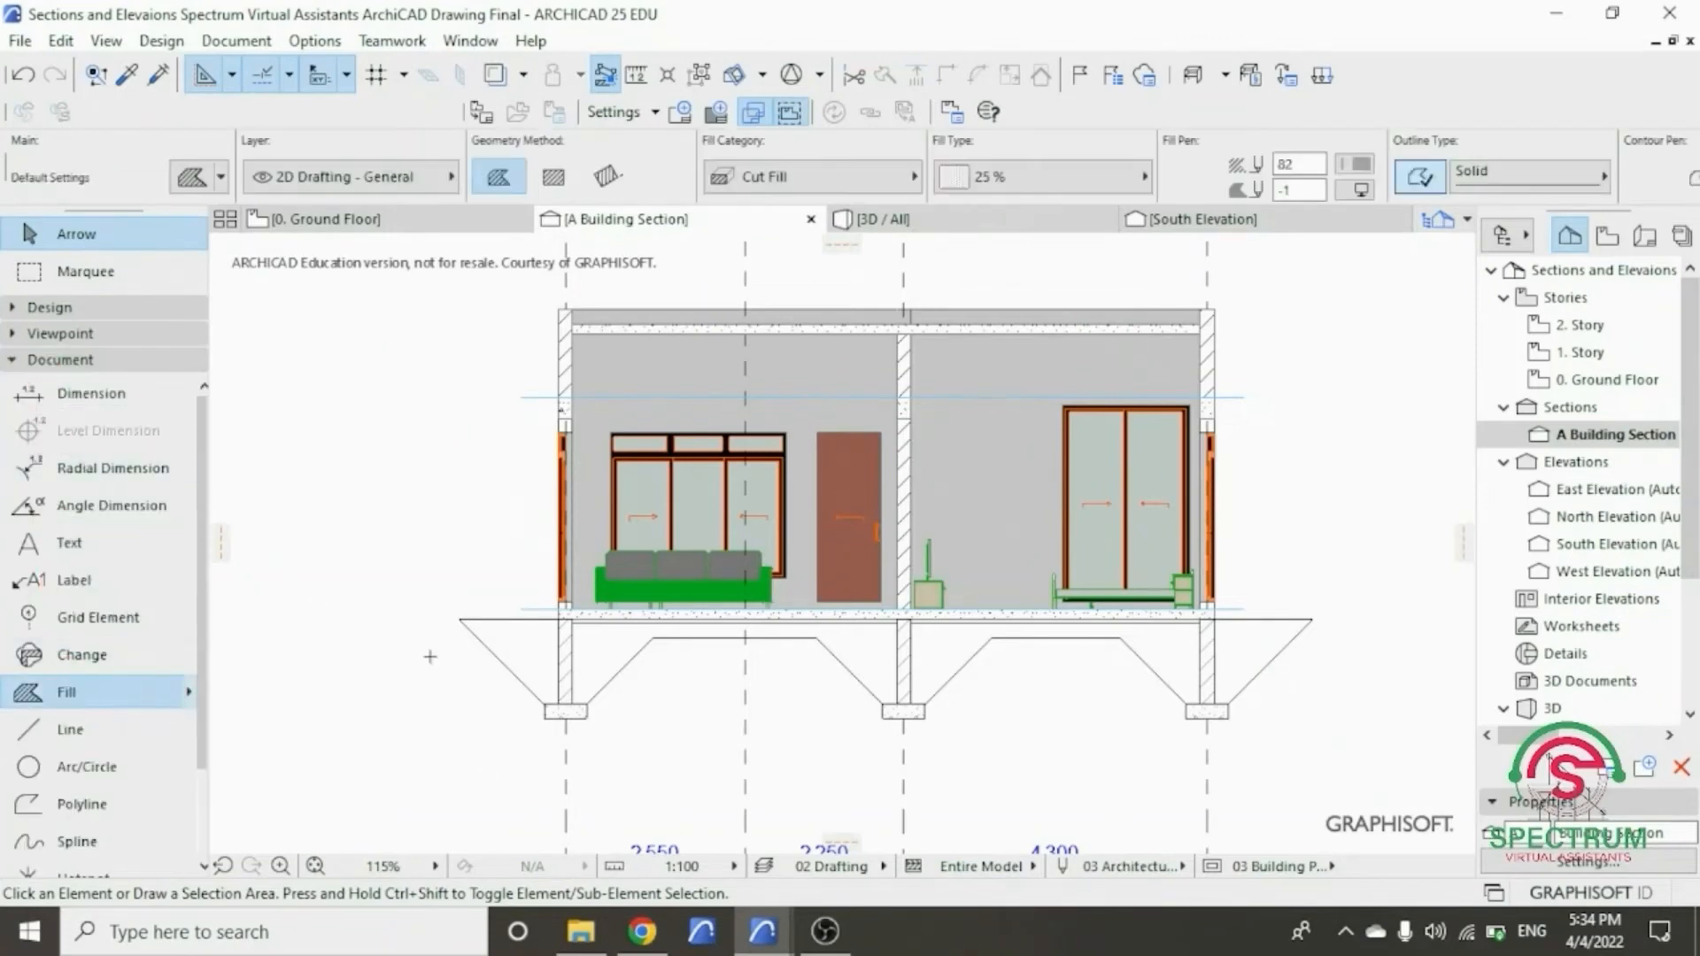
scroll(629, 709, "up", 4)
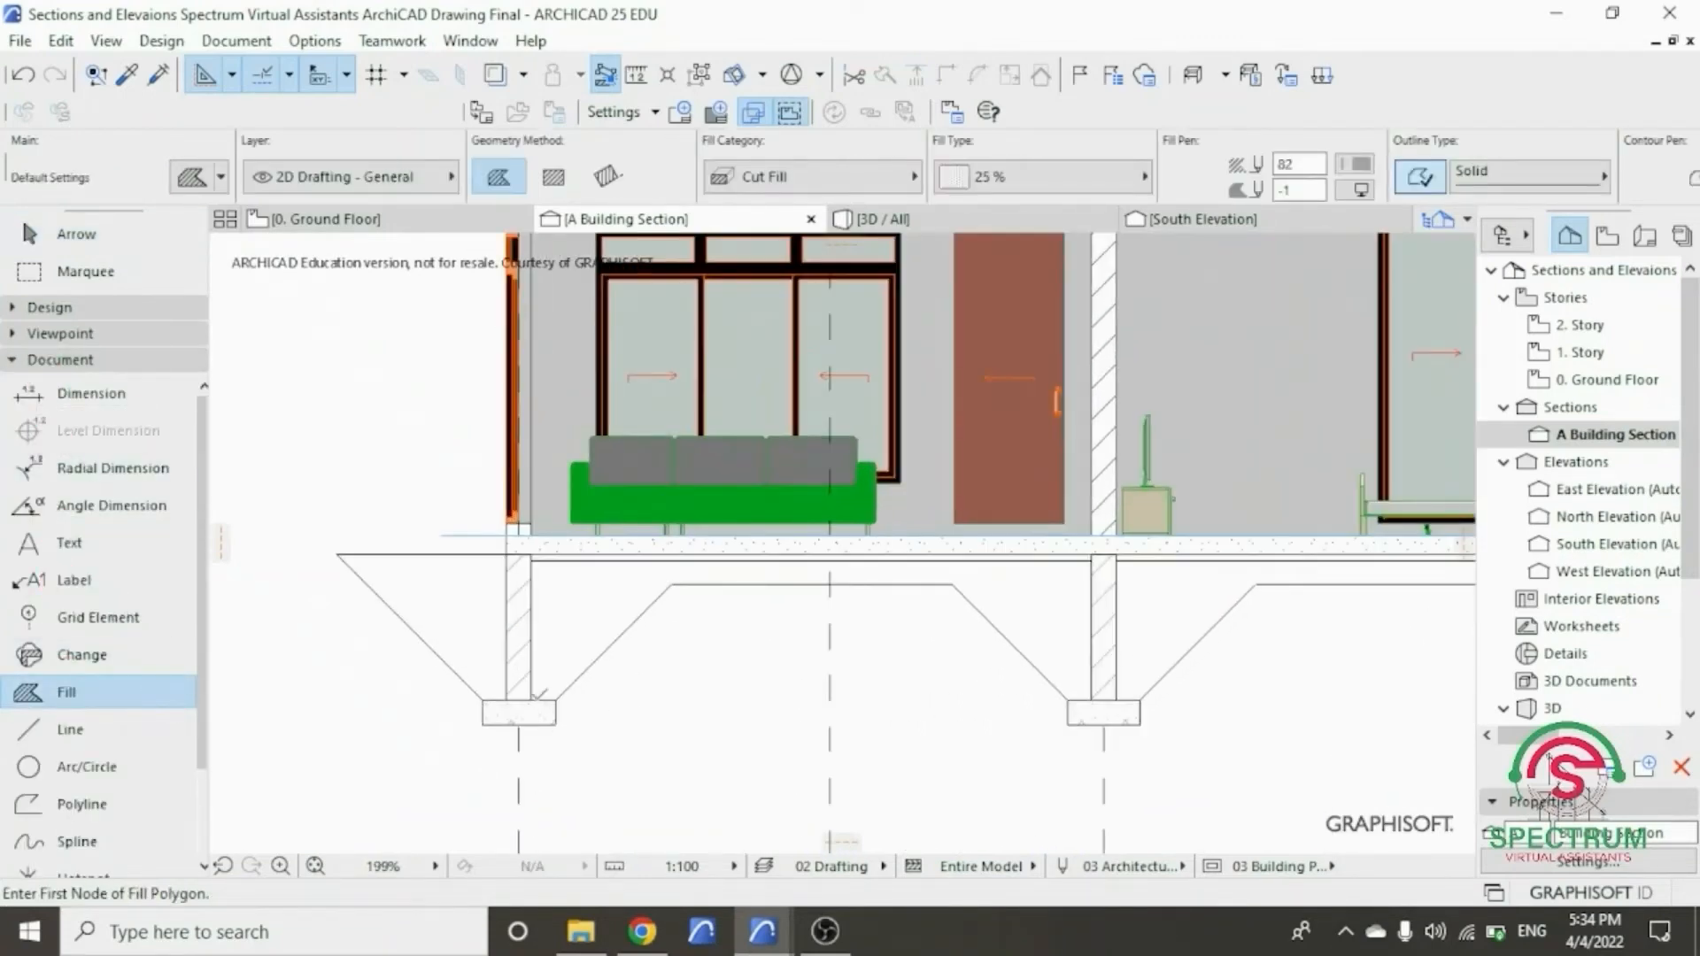
left_click(530, 699)
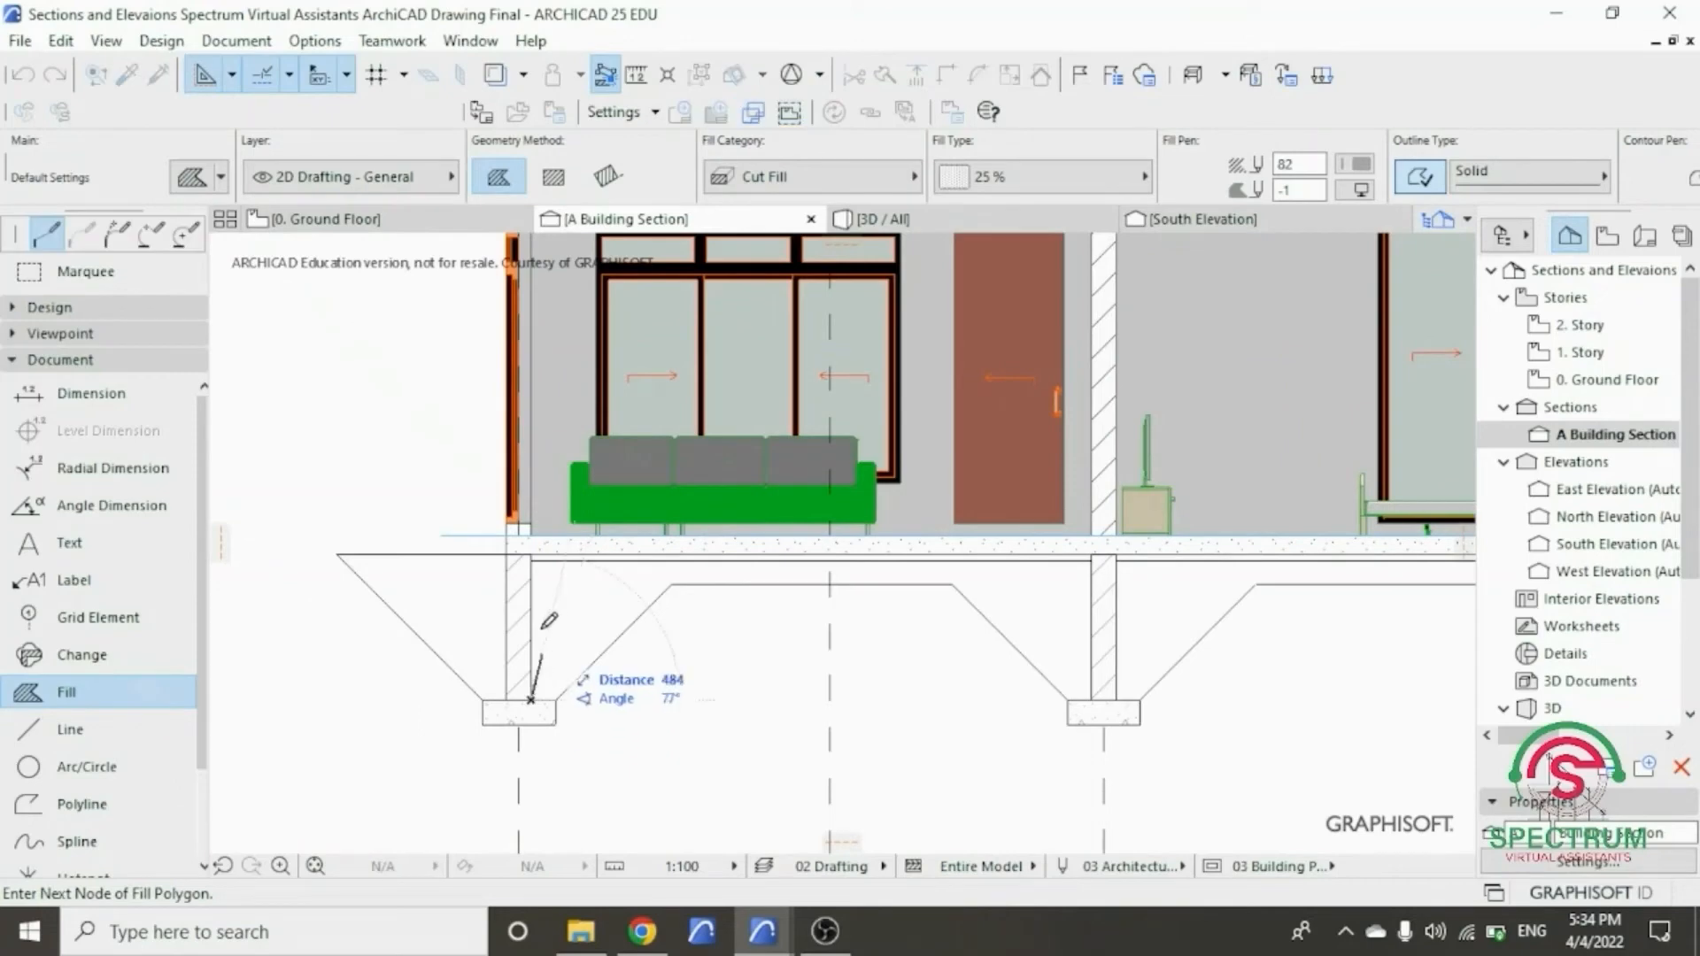
left_click(532, 557)
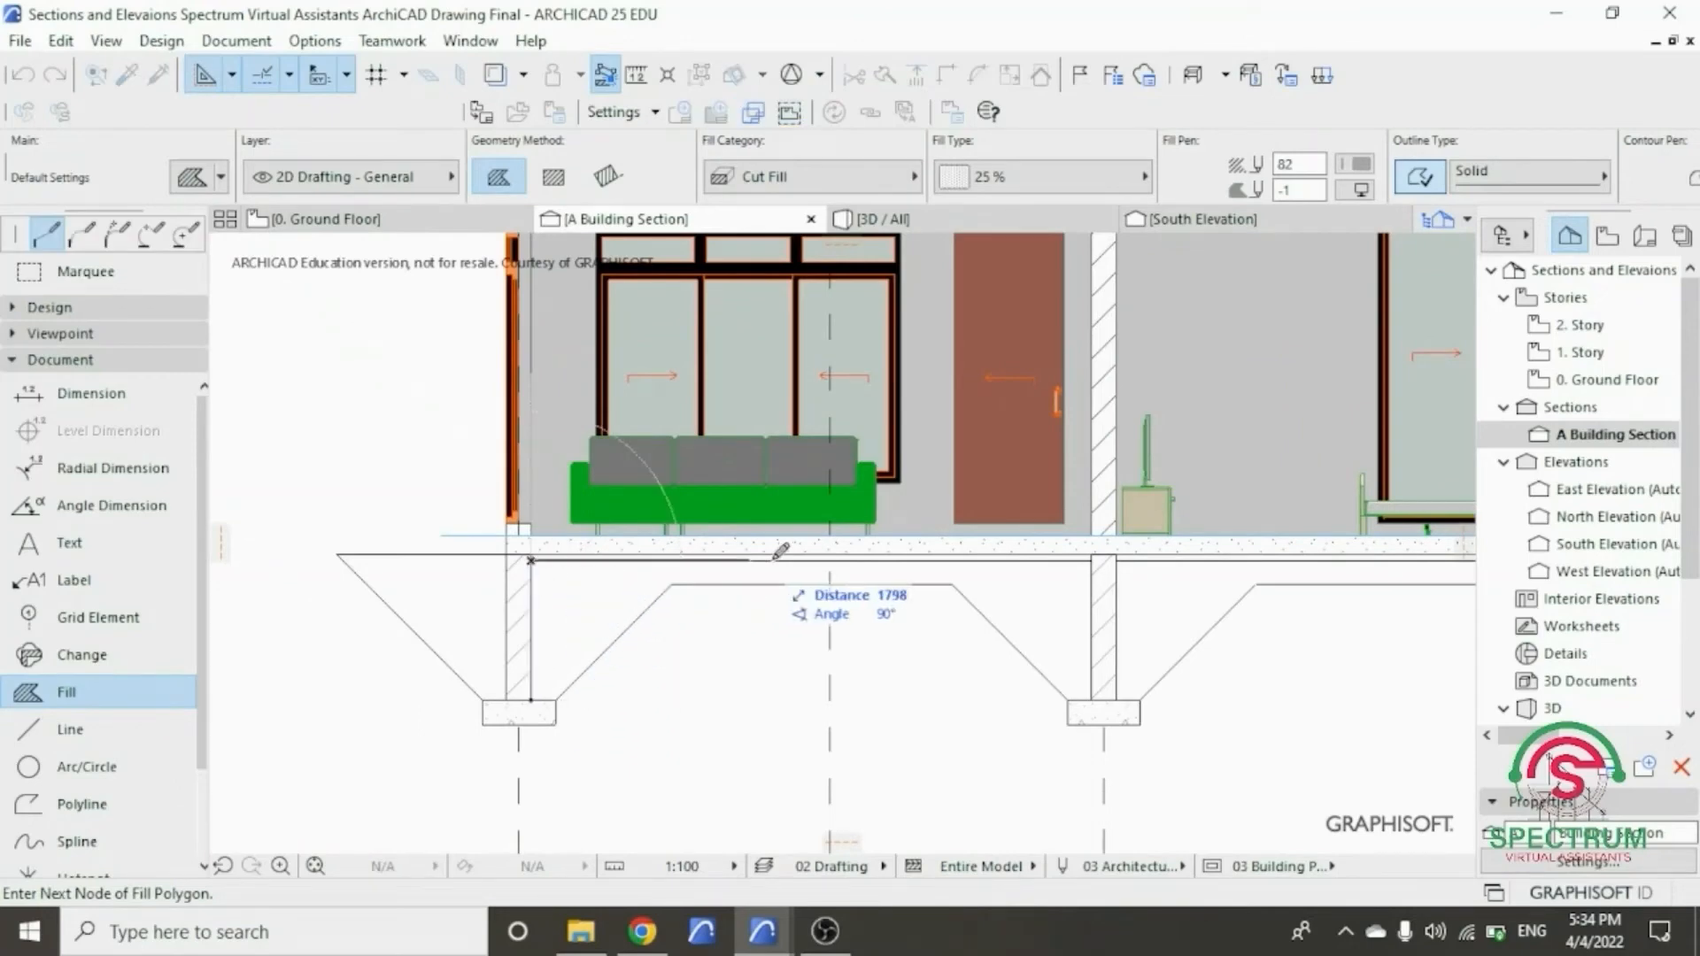
left_click(1095, 558)
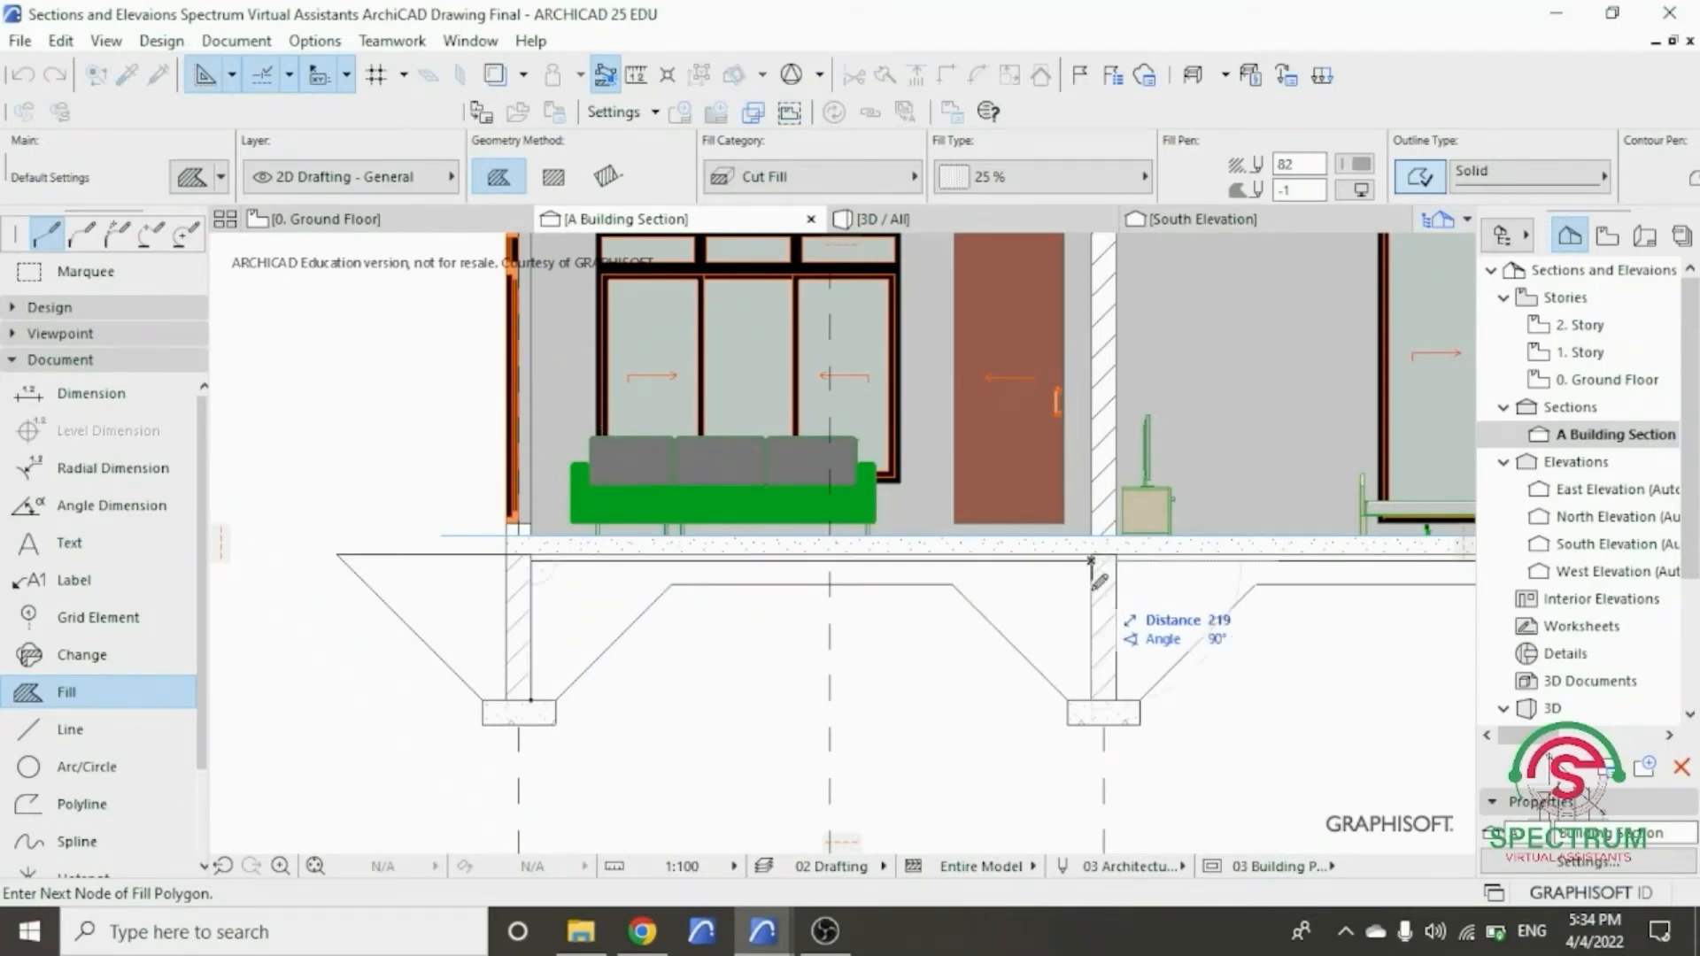
left_click(1091, 699)
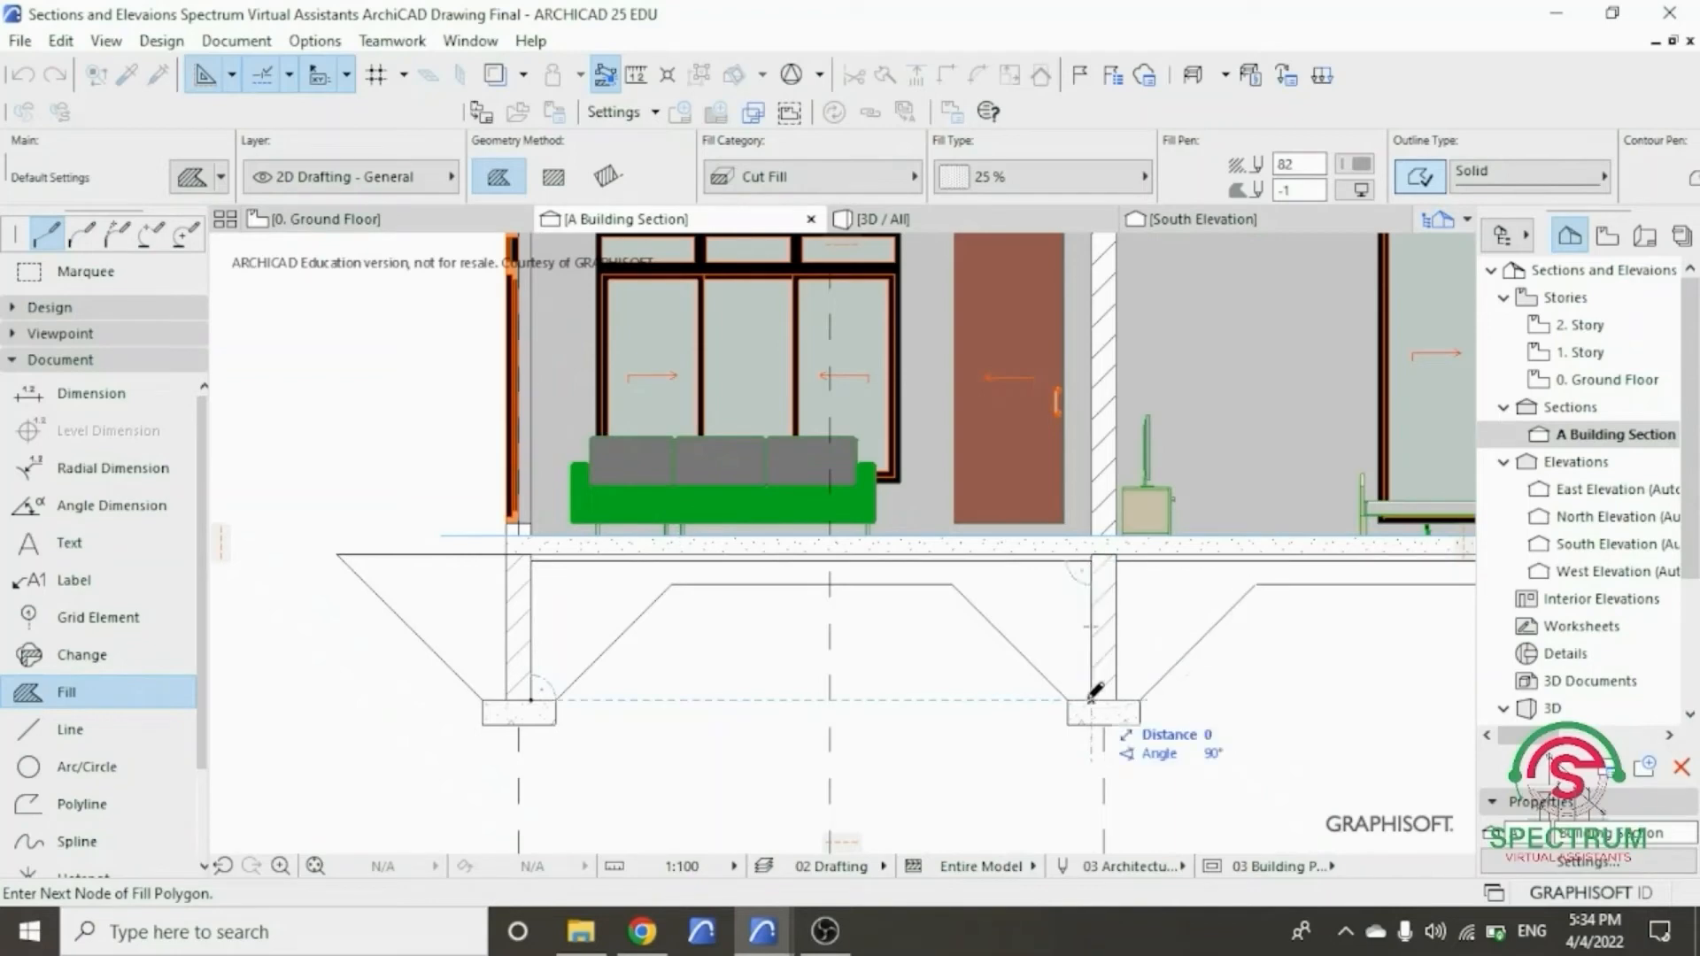
left_click(952, 584)
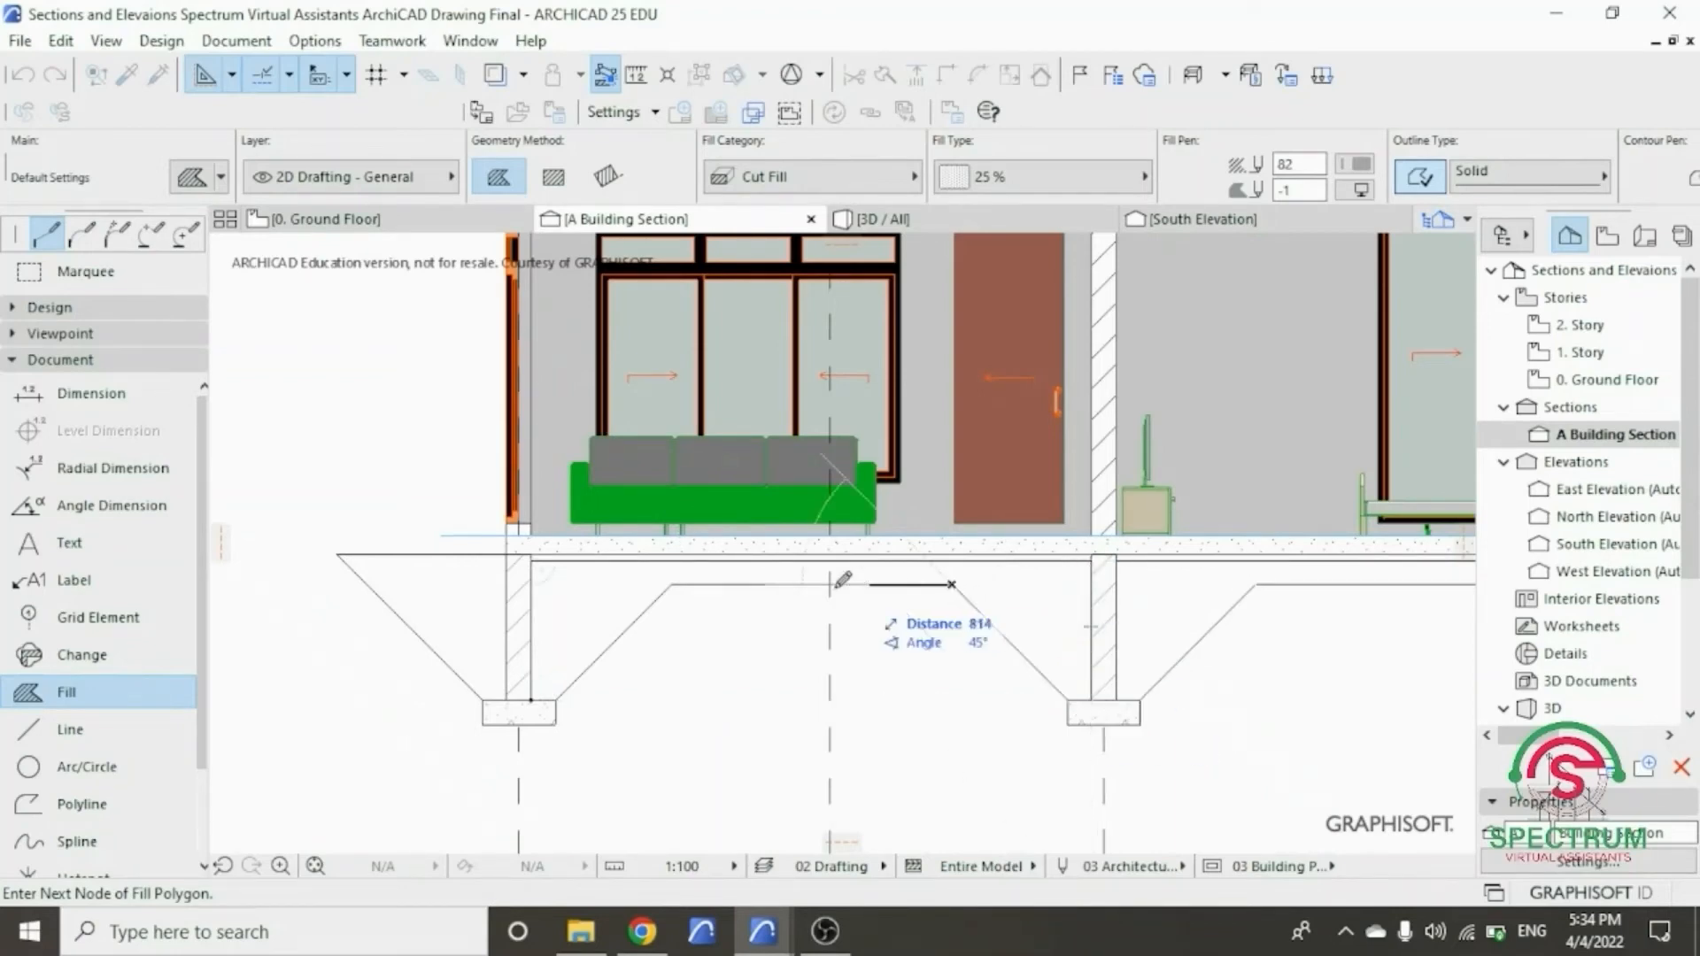
left_click(673, 585)
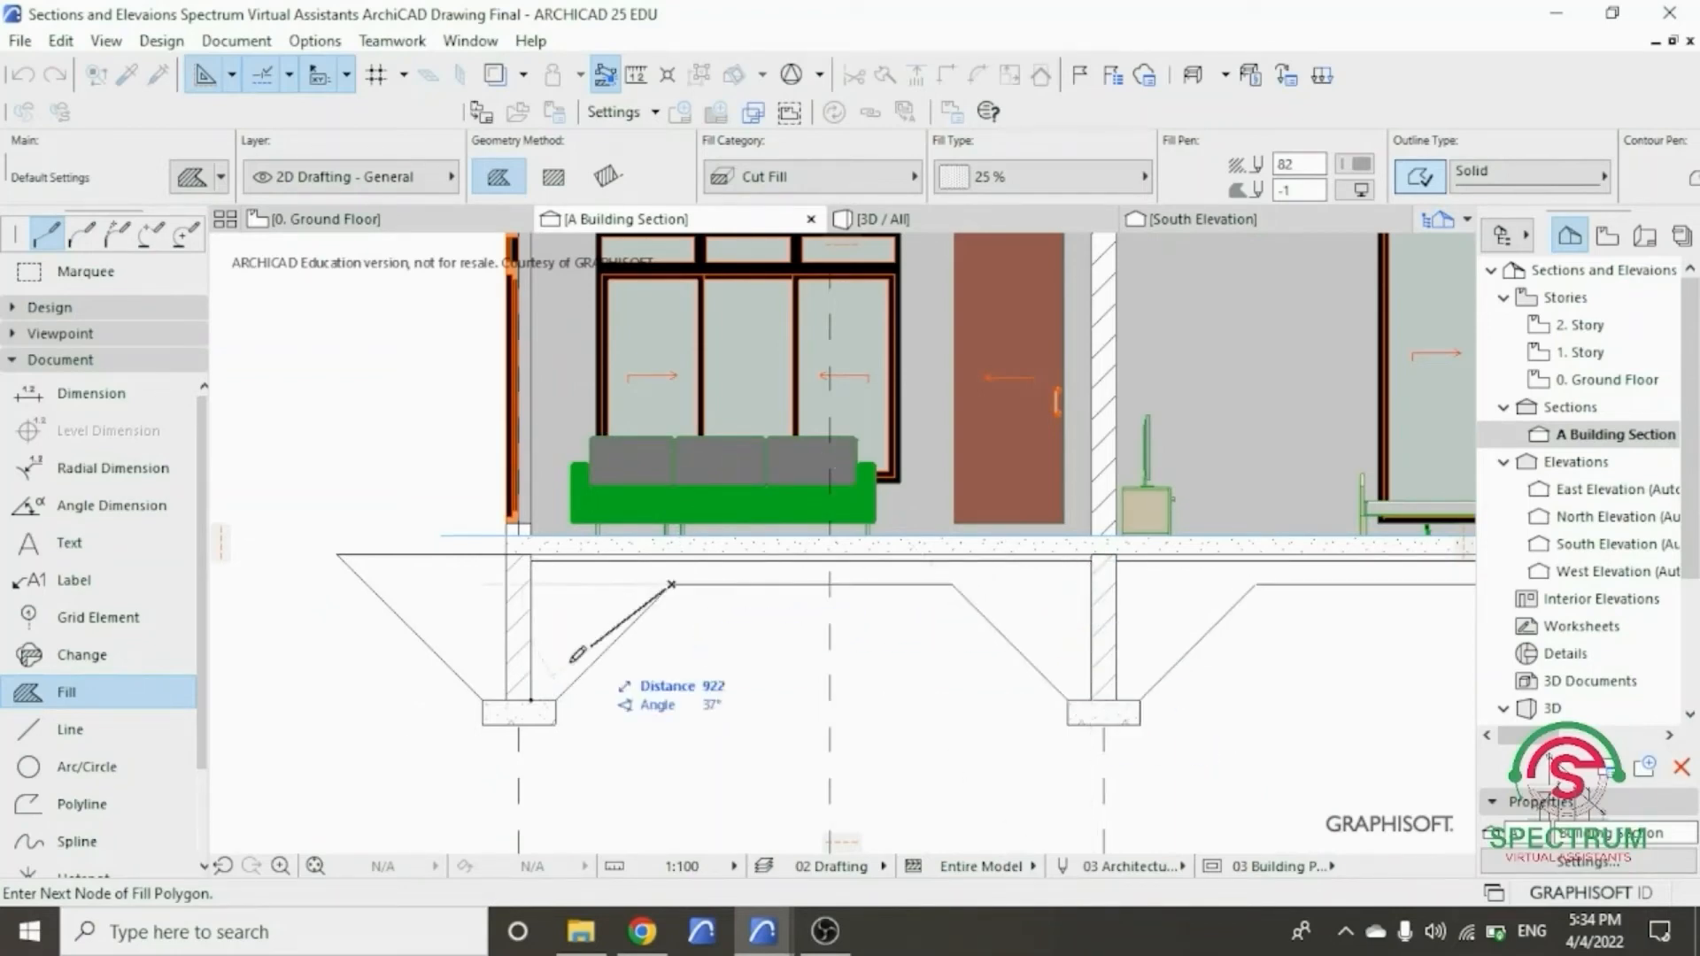
double_click(534, 699)
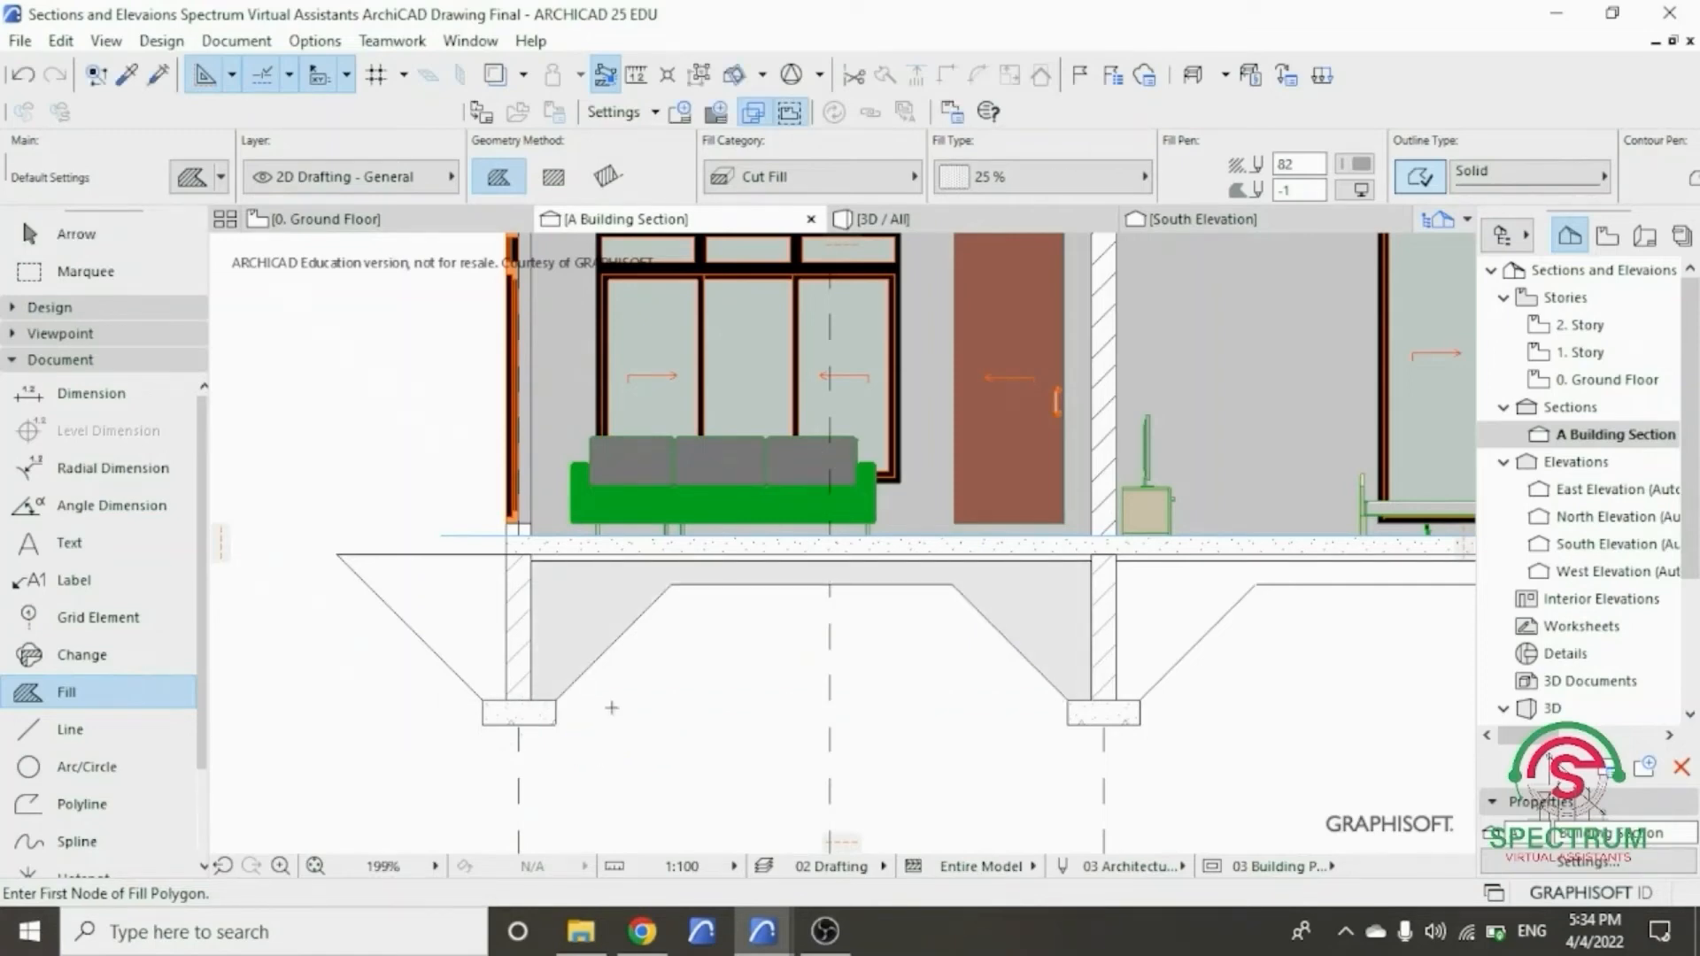
key("Escape")
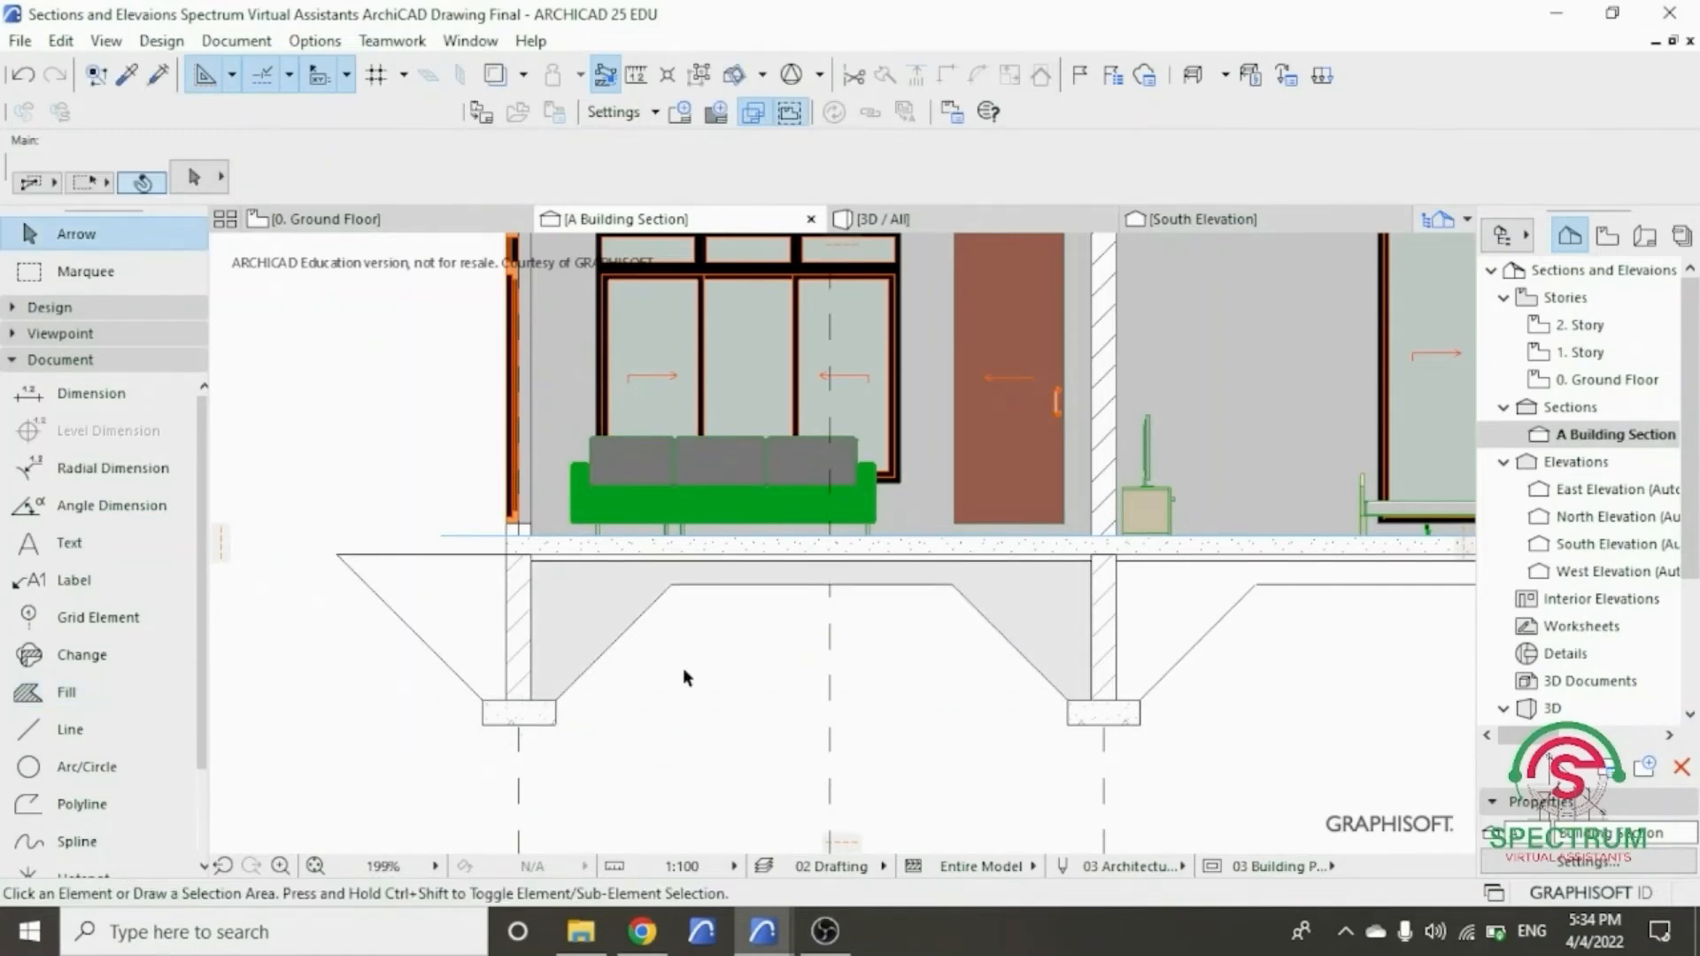
- Set the fill type of the fills around the foundations to Fieldstone 01 and deselect them
scroll(805, 694, "down", 1)
left_click(631, 624)
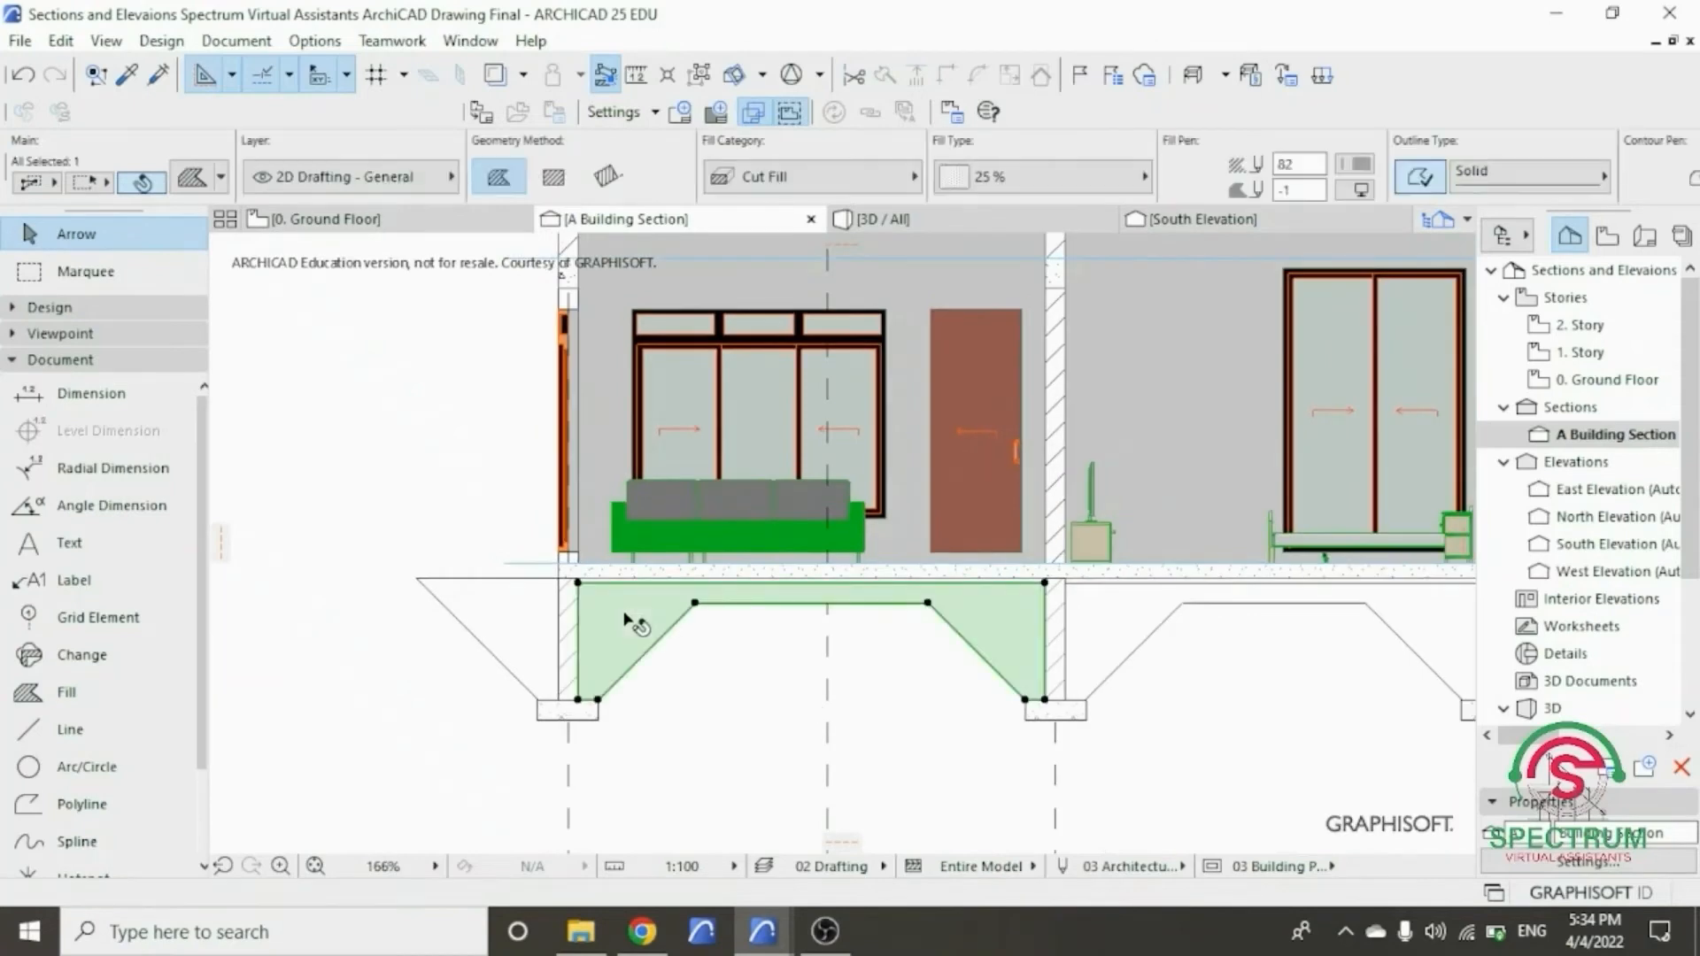
right_click(630, 624)
left_click(721, 308)
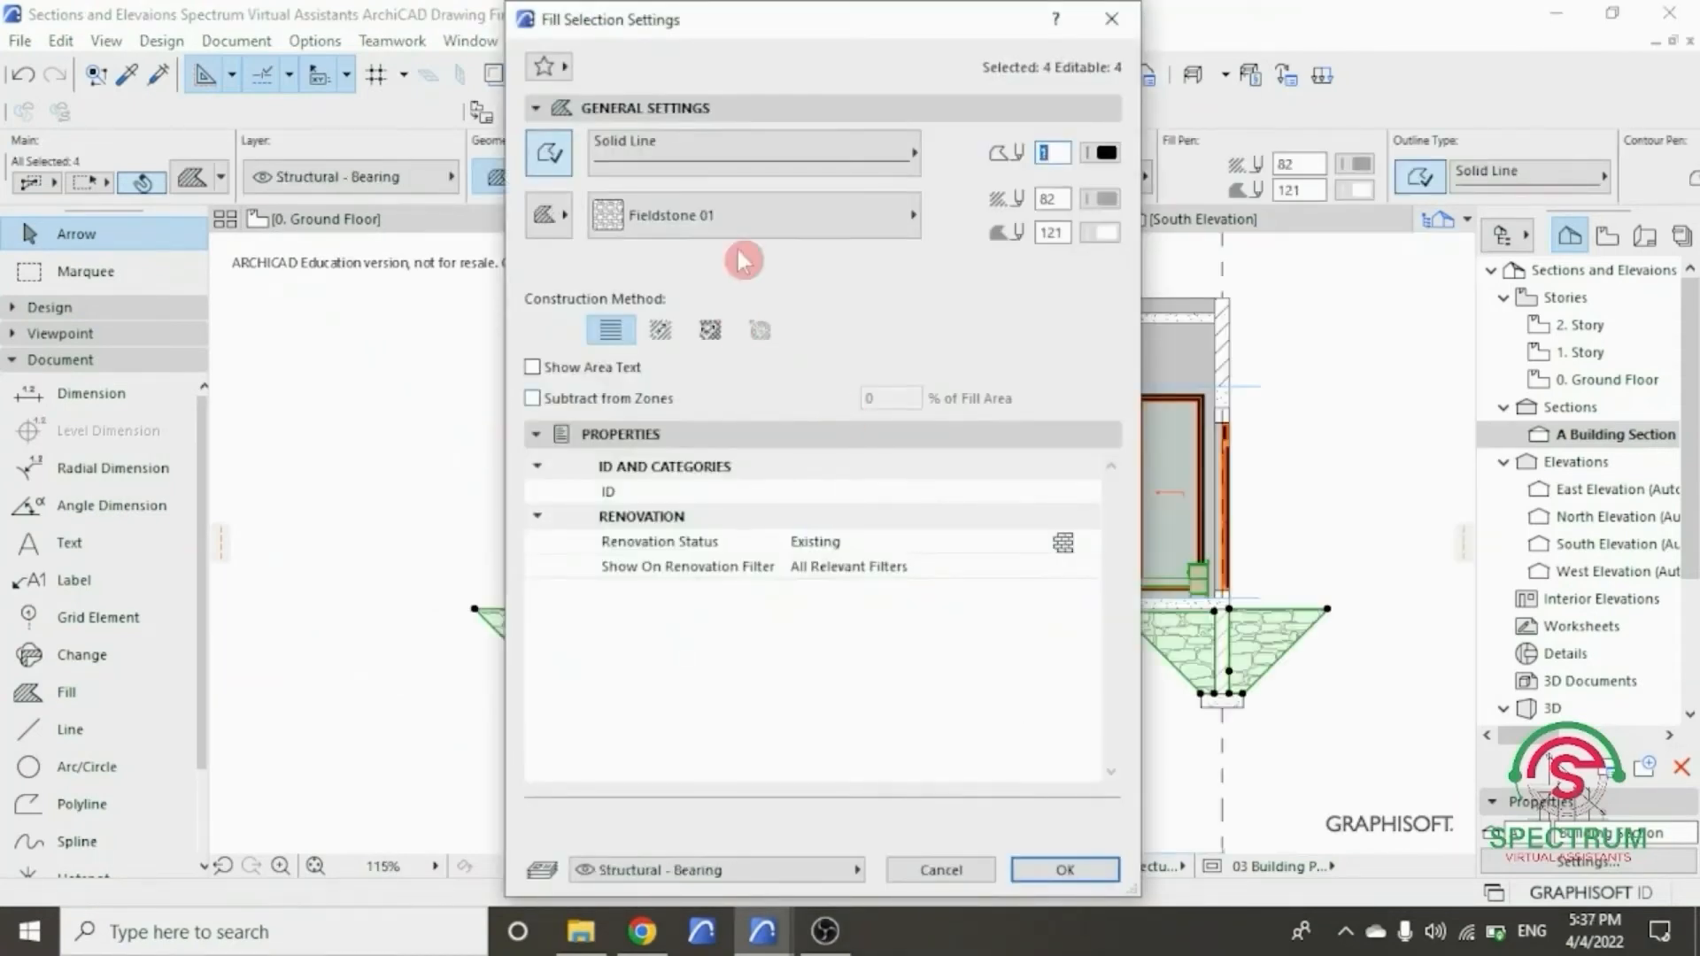
left_click(746, 229)
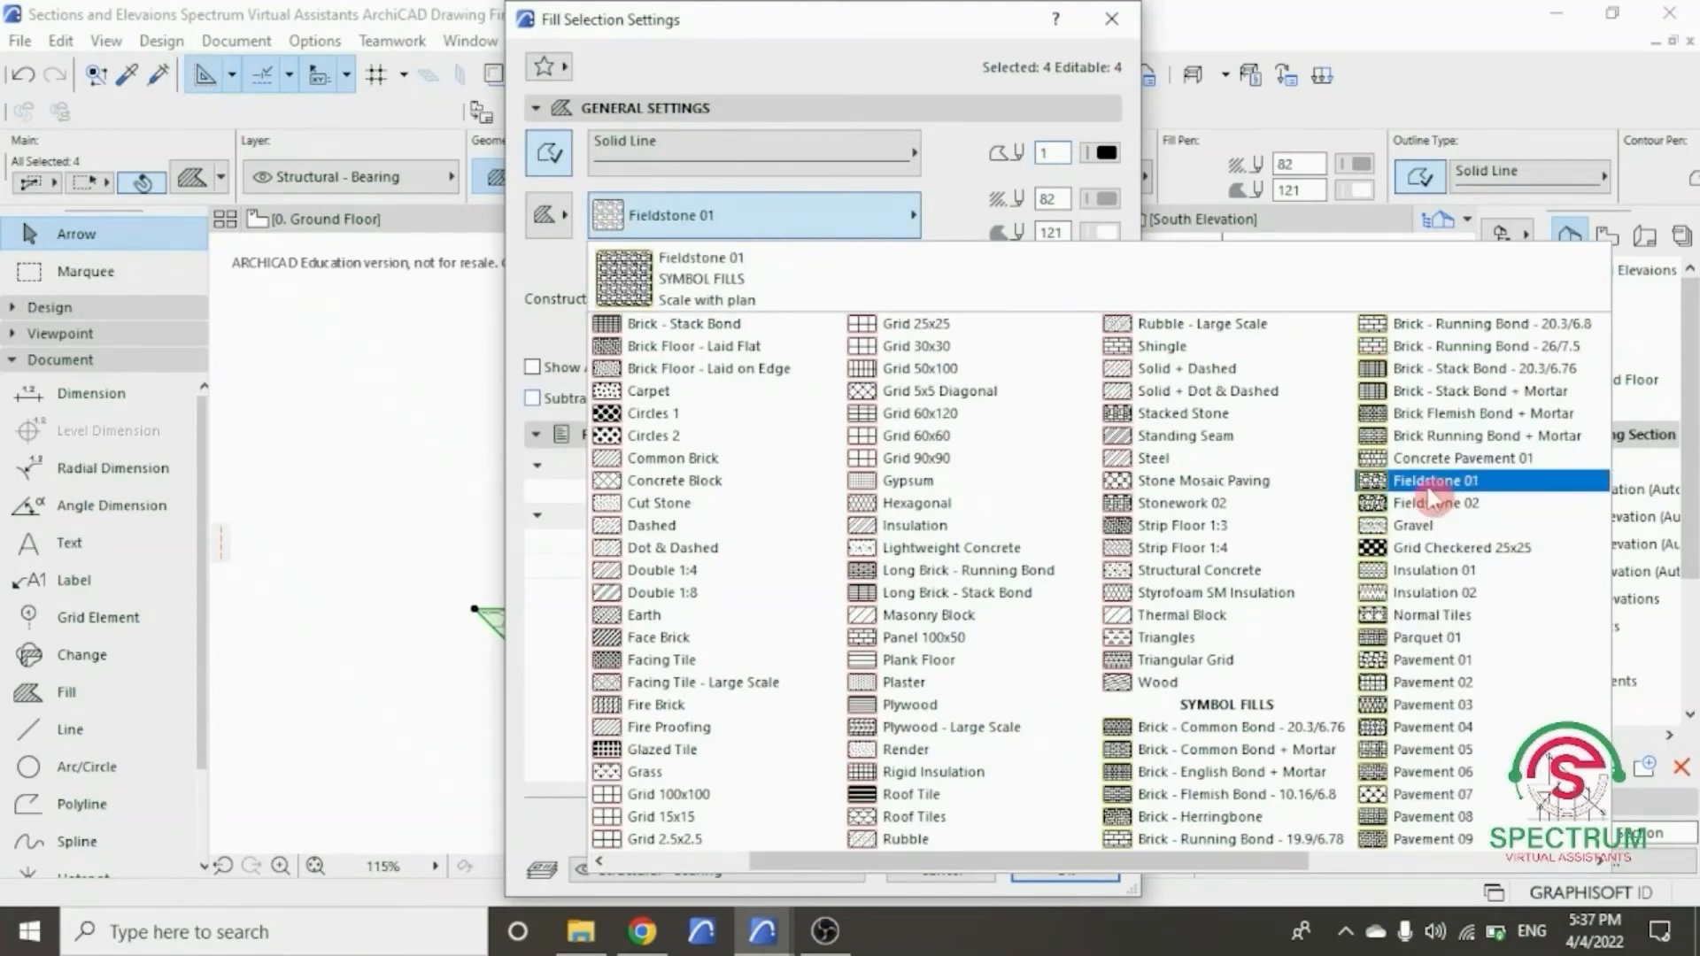
left_click(1450, 485)
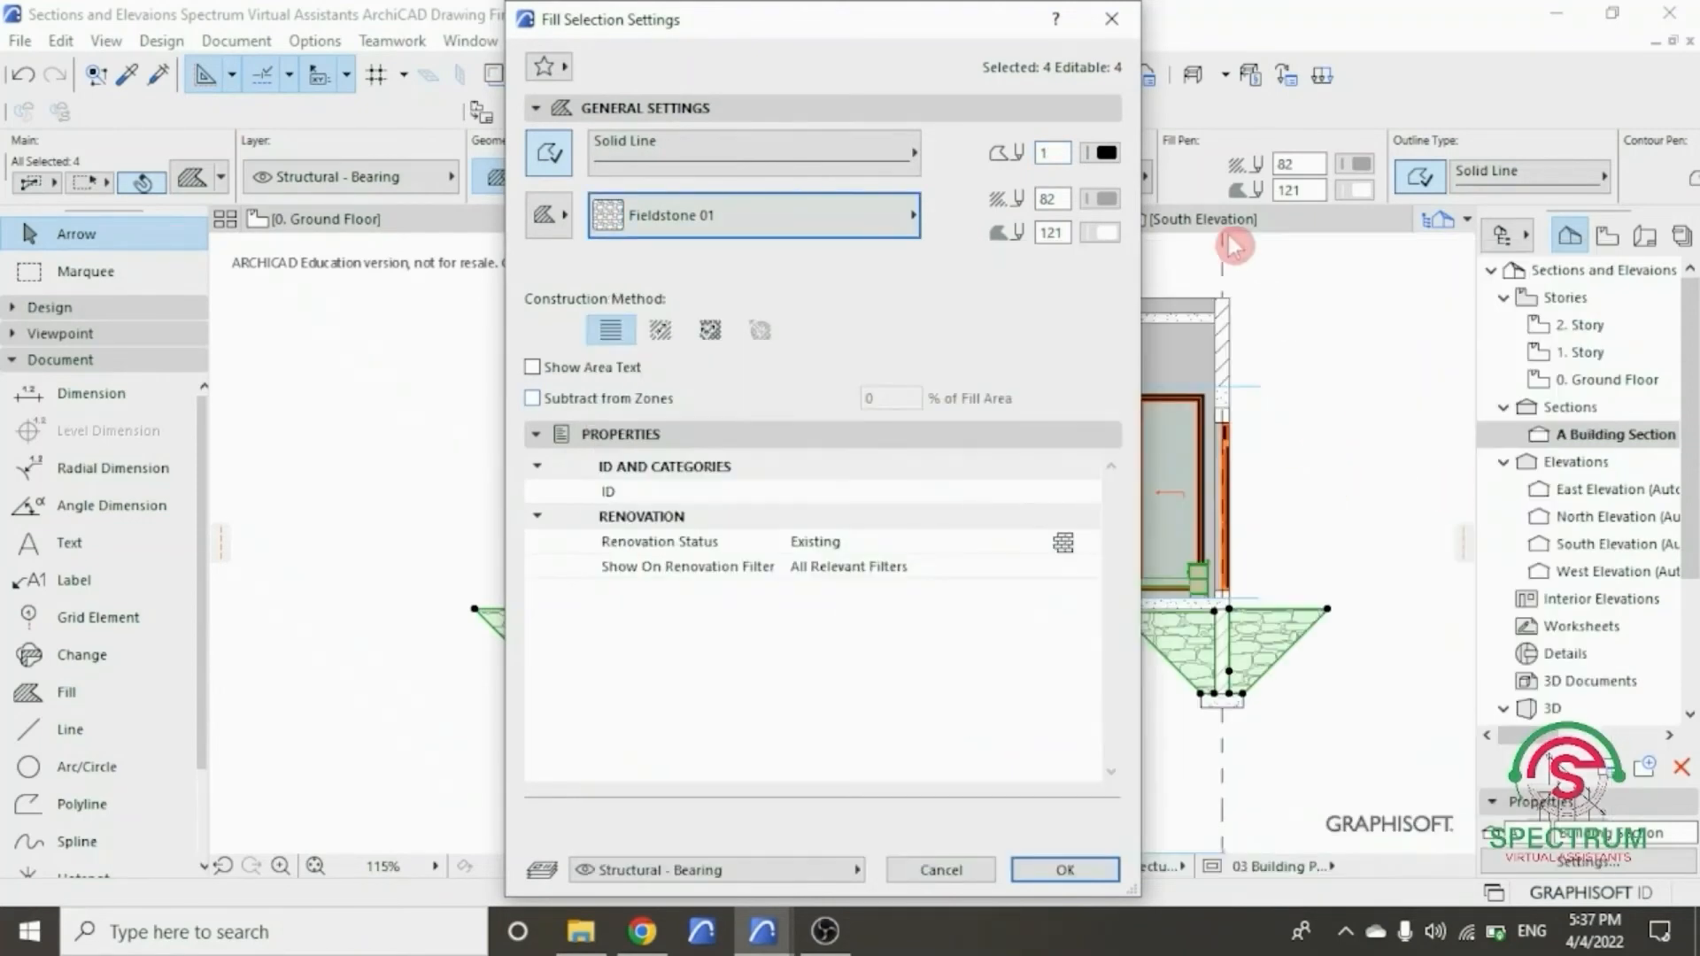
key("Return")
left_click(1309, 422)
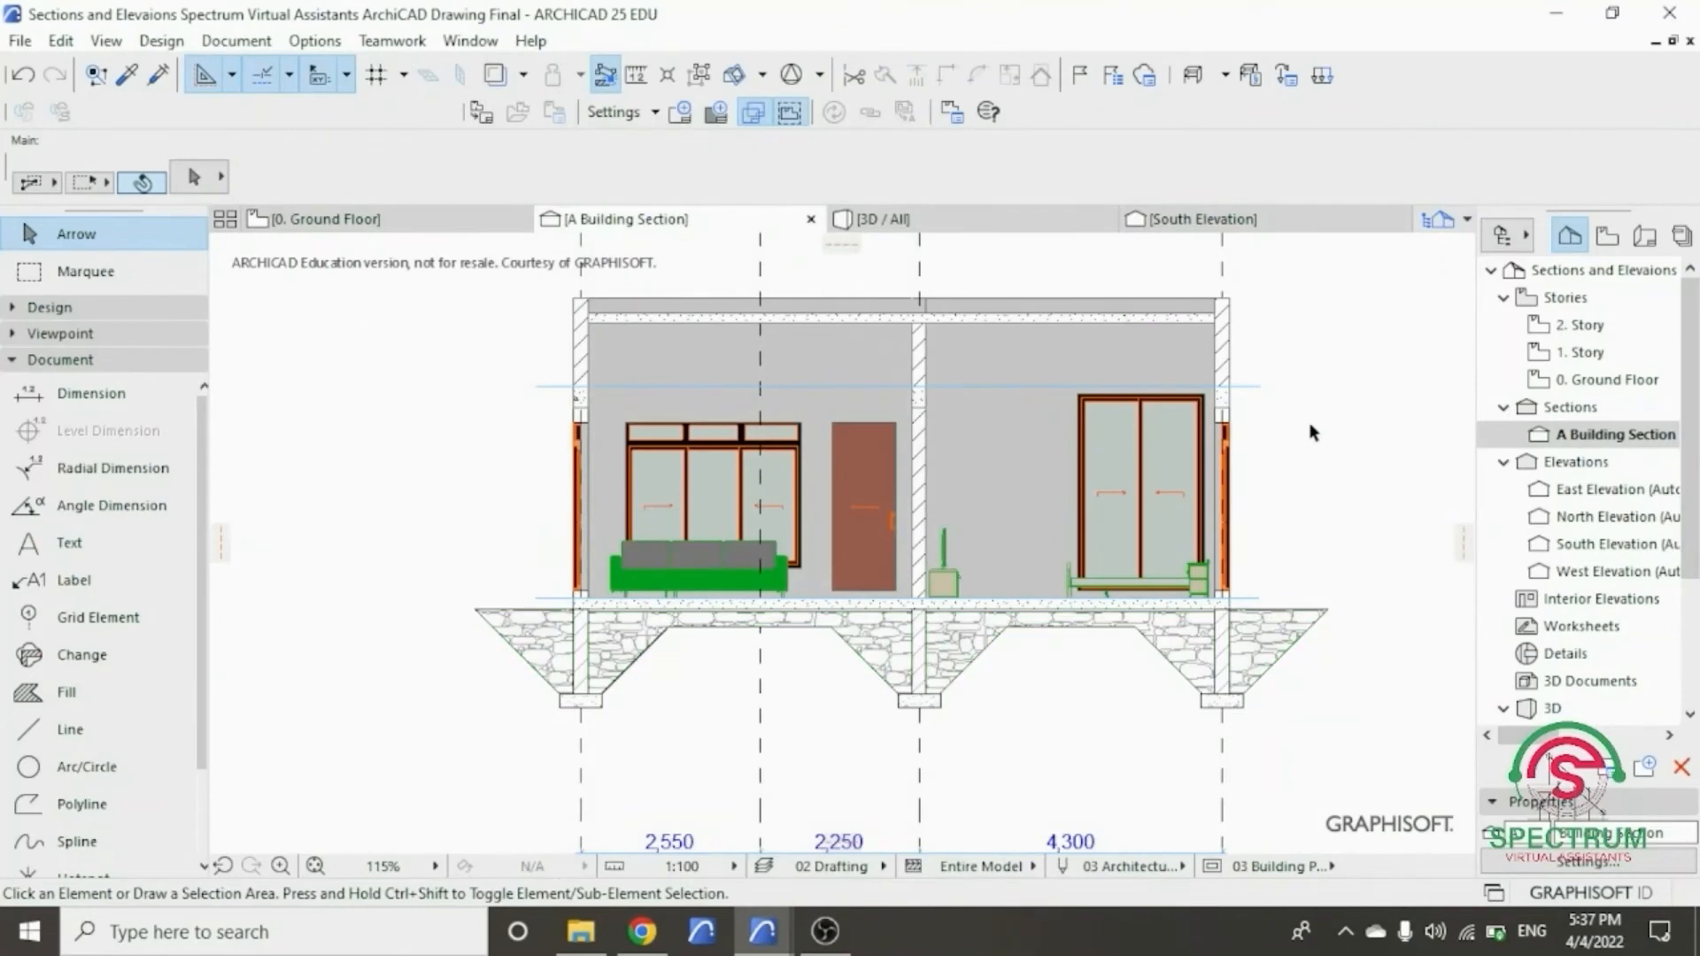
- Draw an irregular ground fill polygon below all foundations, from the left ground line's outer end to the right one's and back along ground level
scroll(1309, 423, "down", 2)
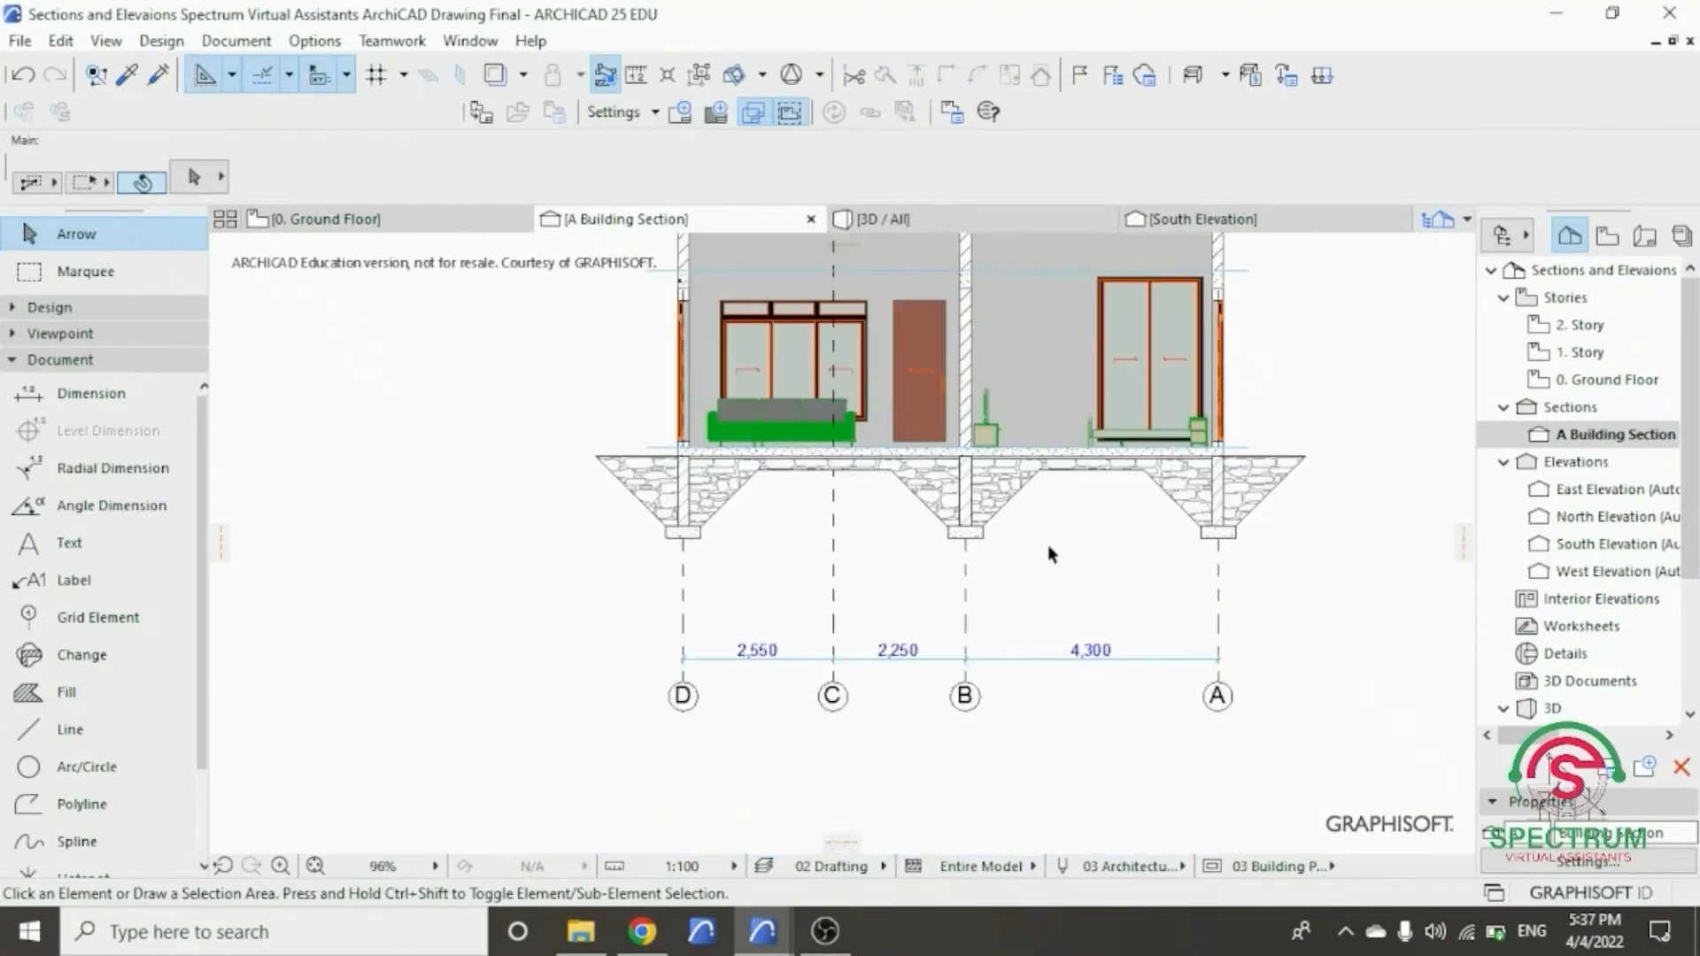
scroll(1006, 490, "down", 2)
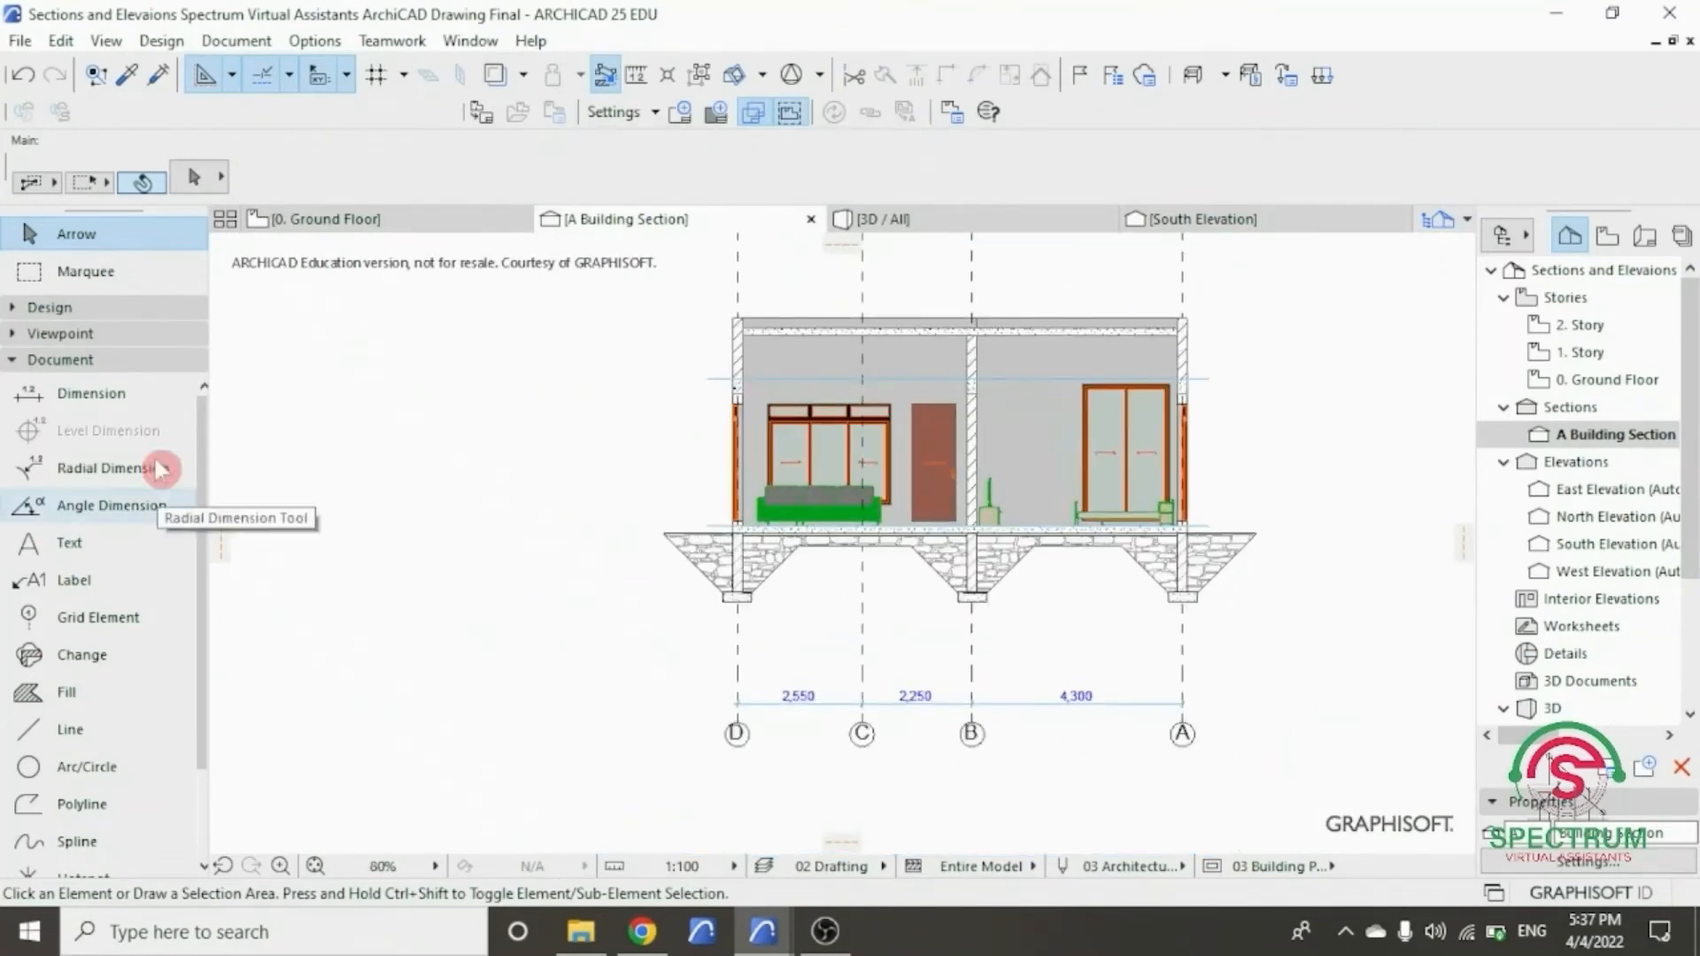
left_click(56, 365)
left_click(56, 364)
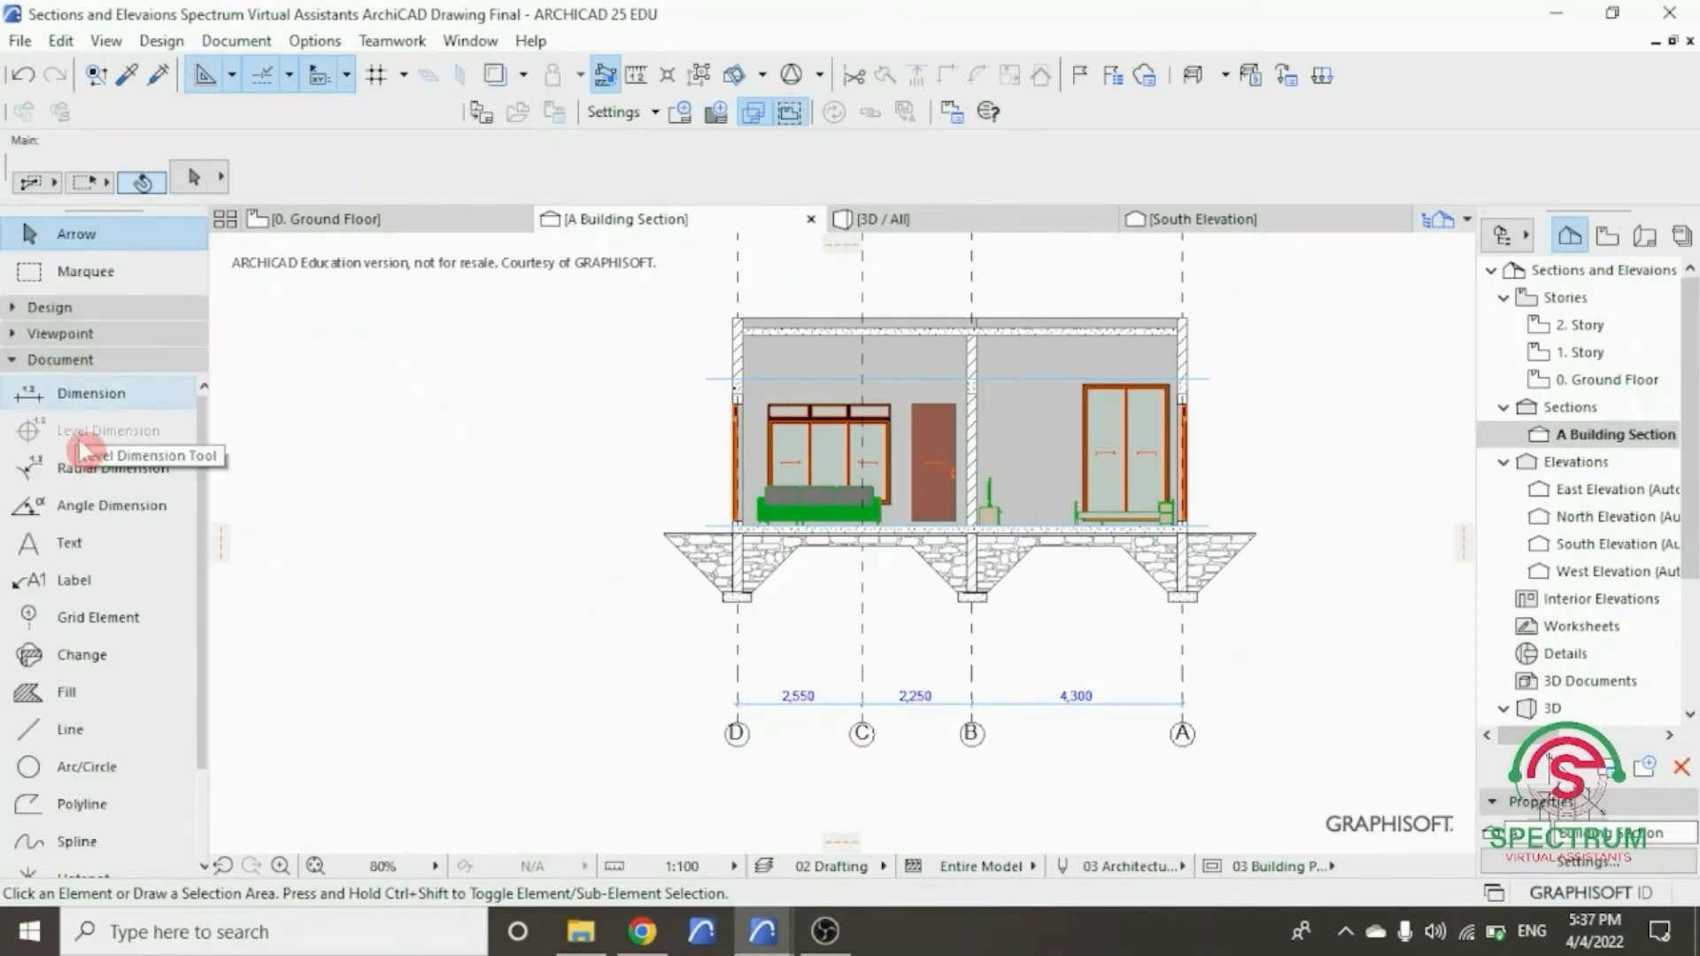
left_click(71, 692)
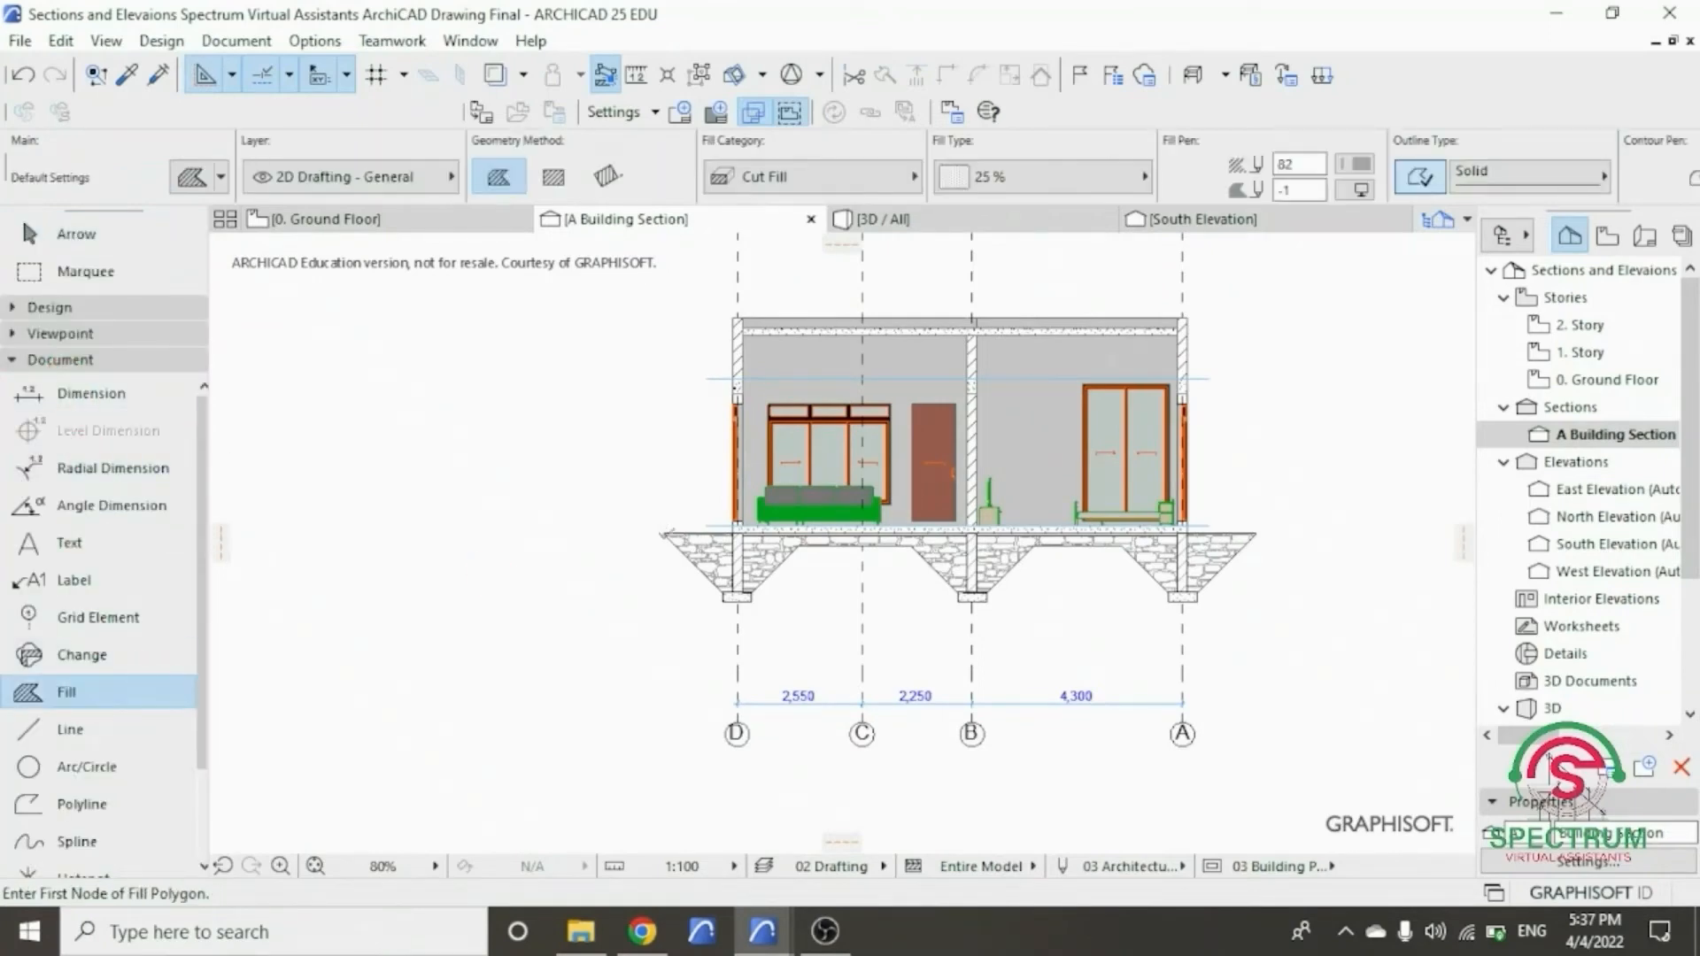
left_click(664, 534)
left_click(609, 621)
left_click(647, 704)
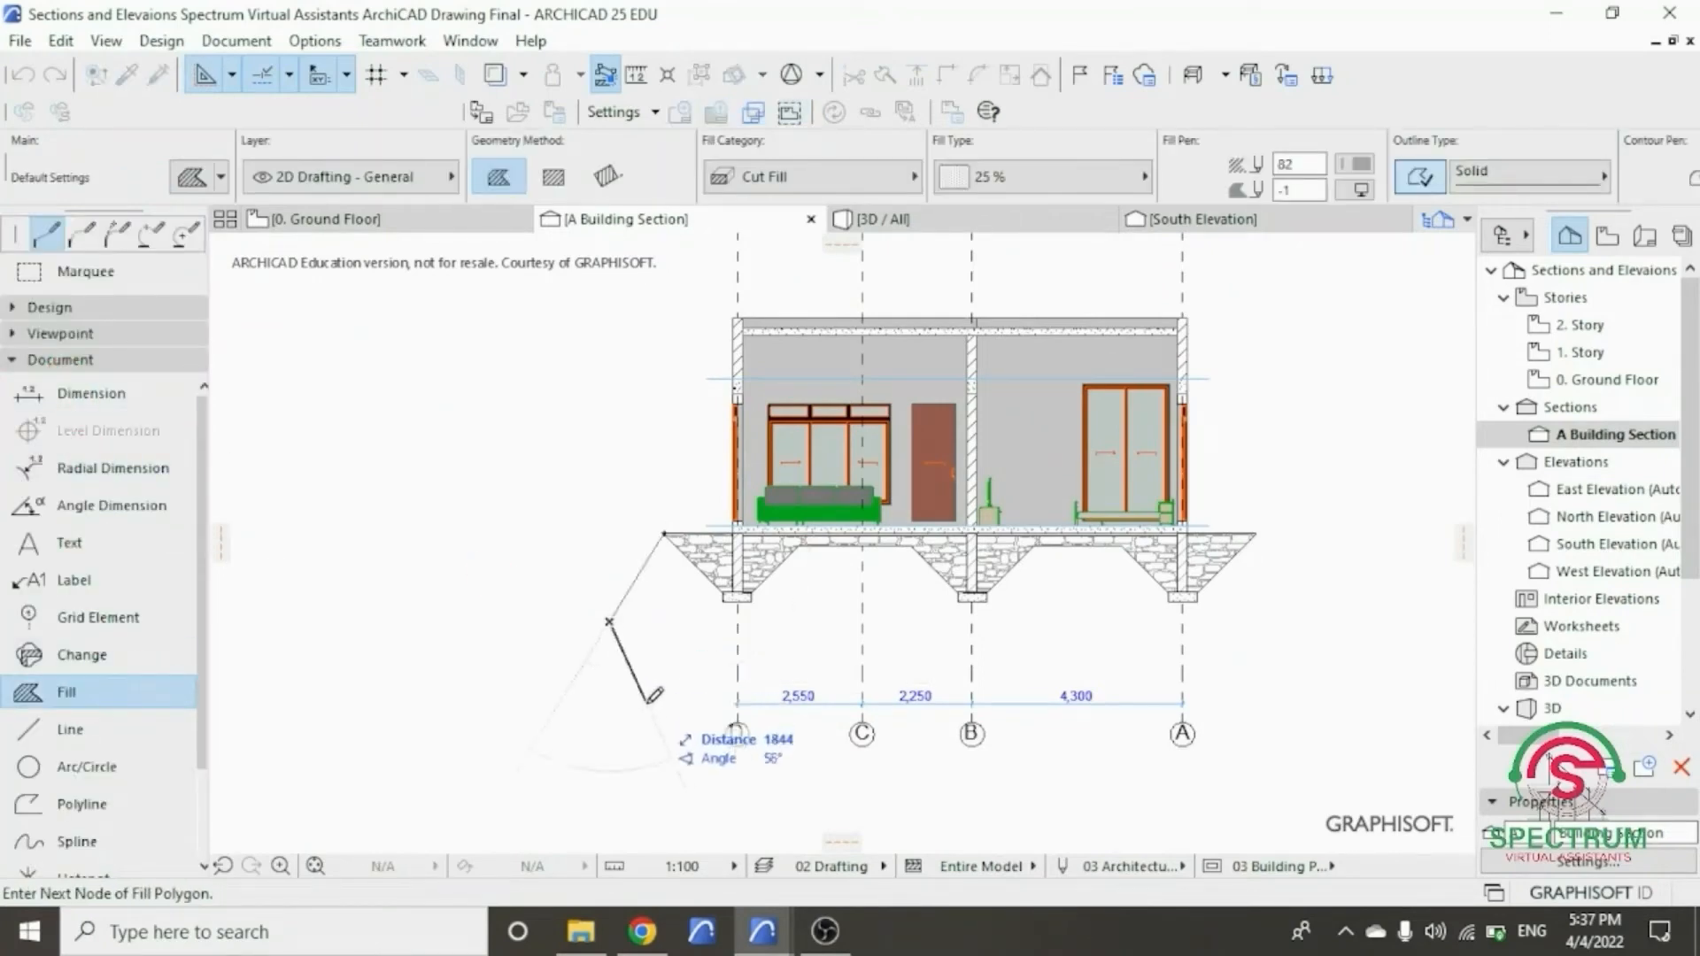
left_click(748, 683)
left_click(872, 682)
left_click(994, 672)
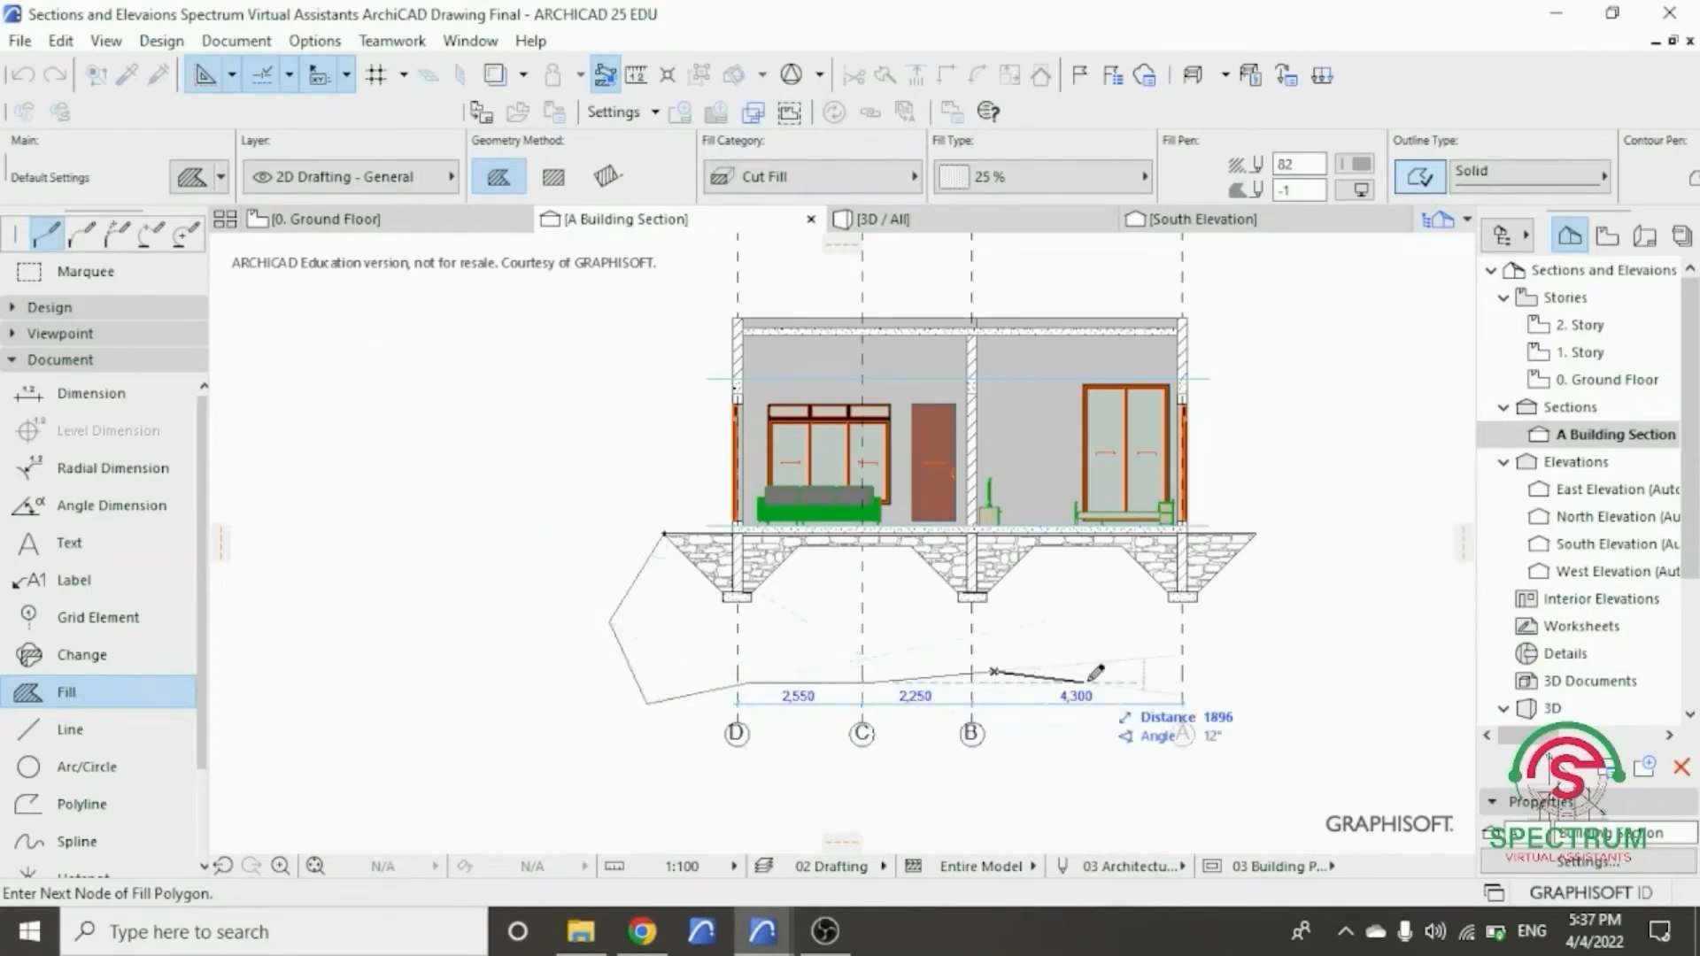
left_click(1090, 682)
left_click(1183, 655)
left_click(1264, 683)
left_click(1275, 630)
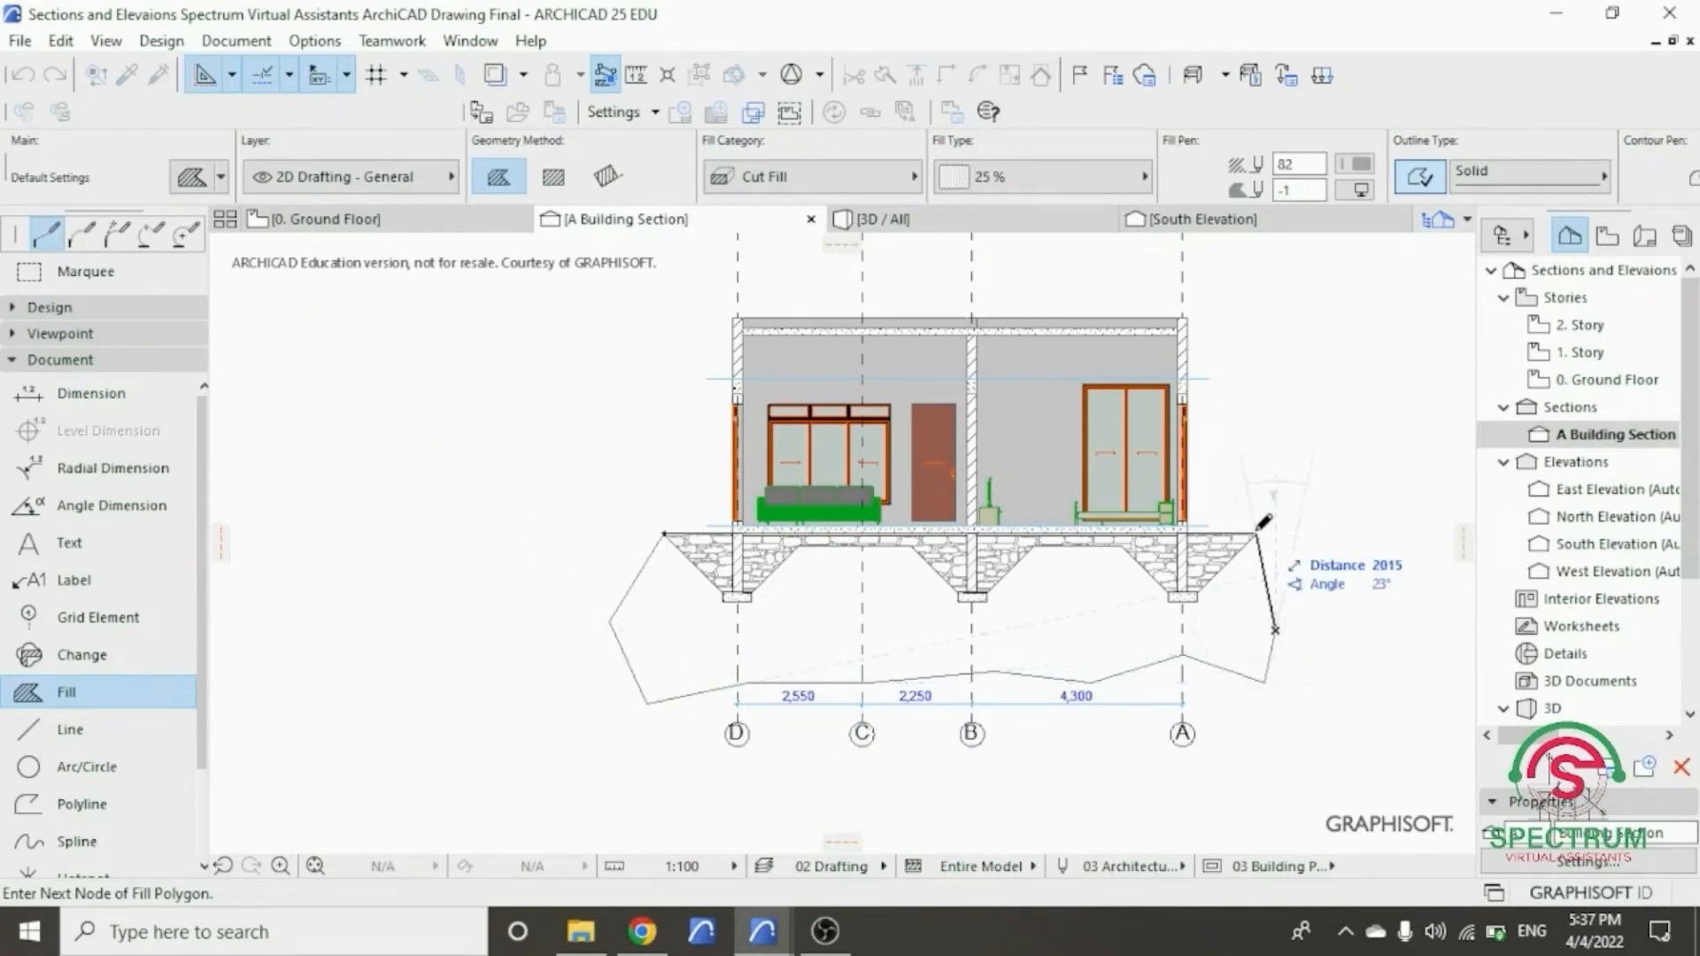
left_click(1256, 534)
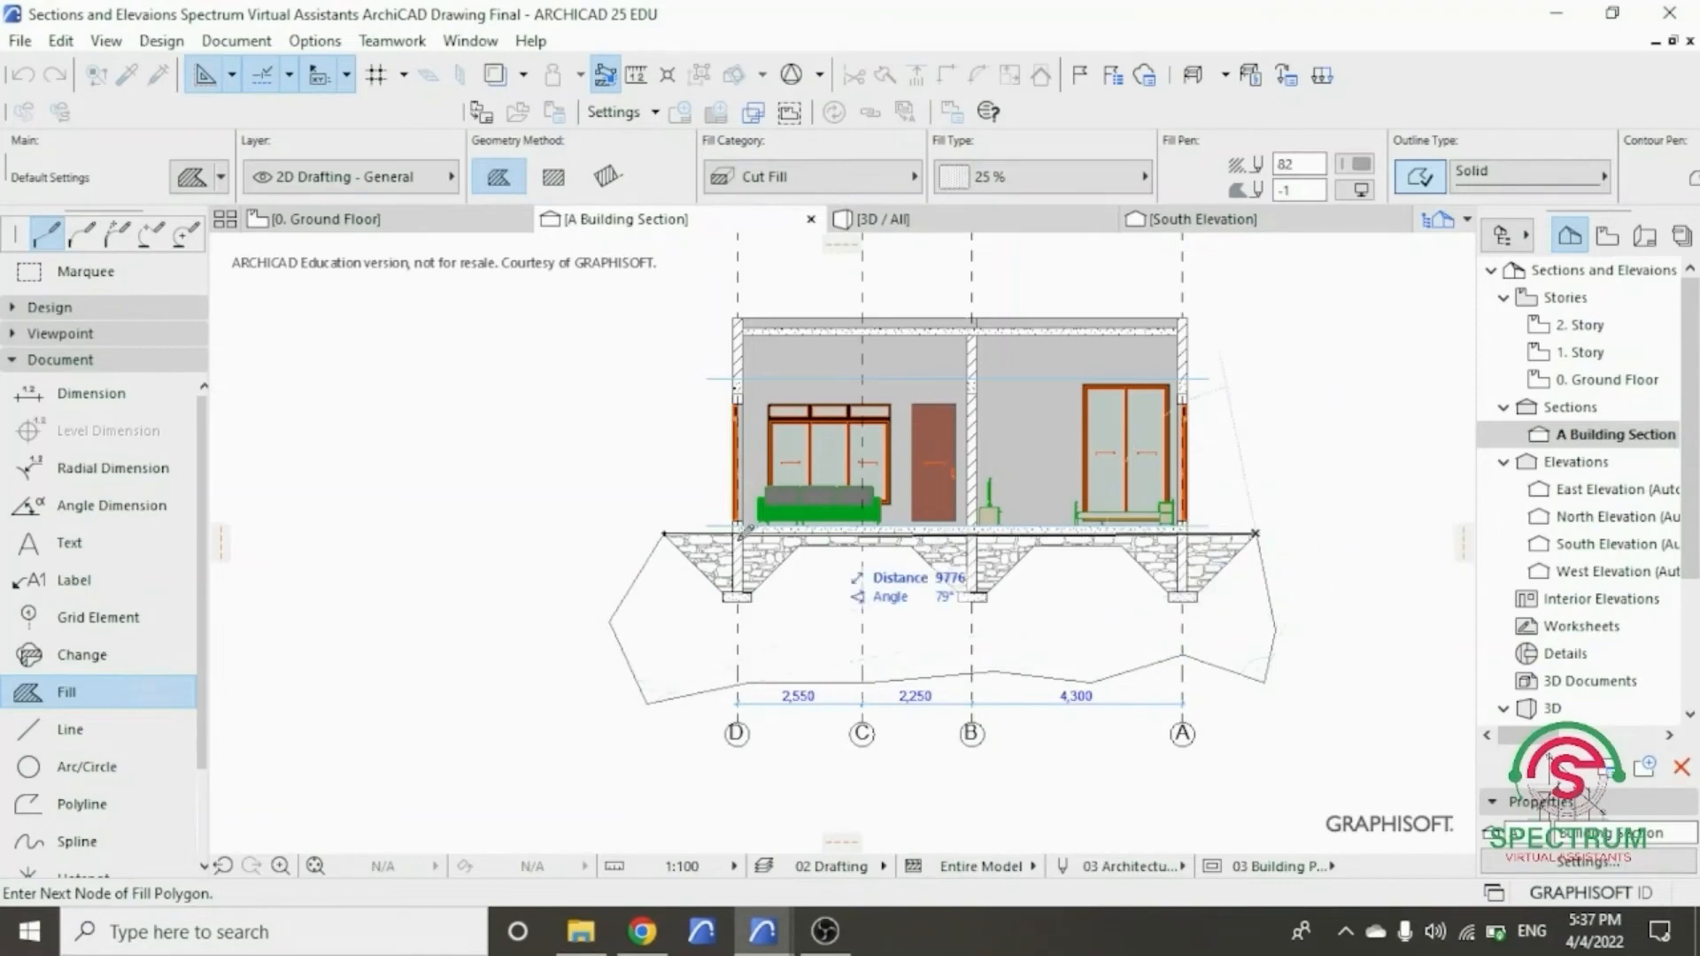
left_click(664, 534)
scroll(817, 647, "up", 2)
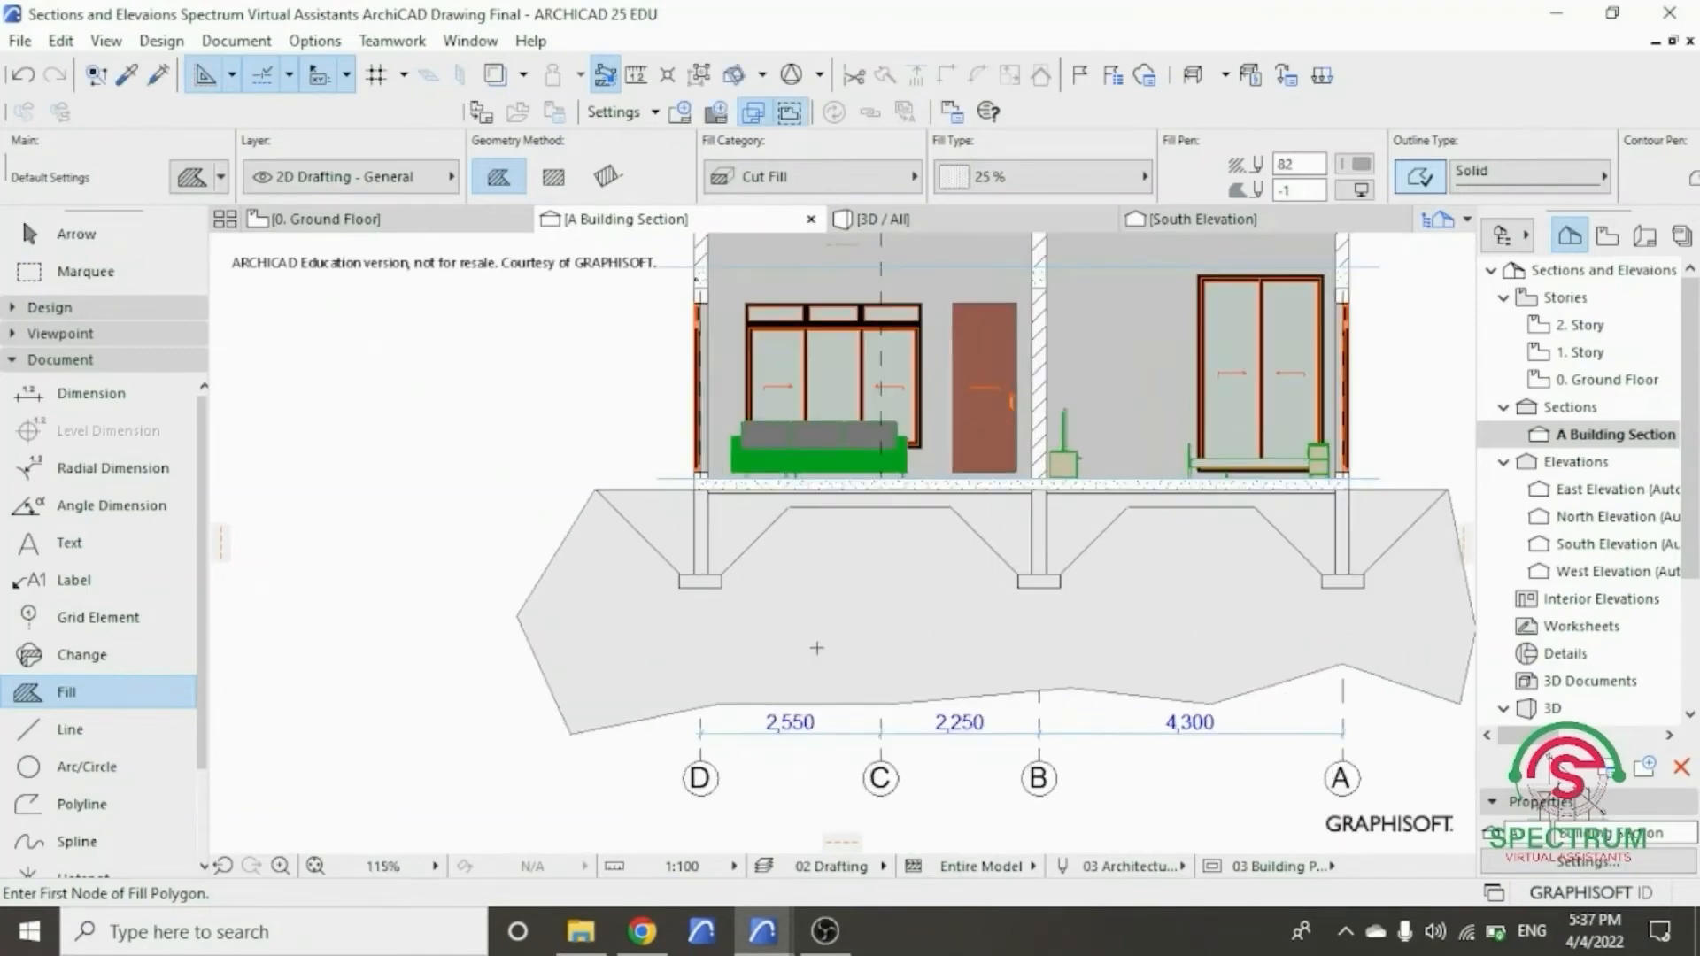
scroll(500, 638, "down", 2)
scroll(835, 649, "up", 2)
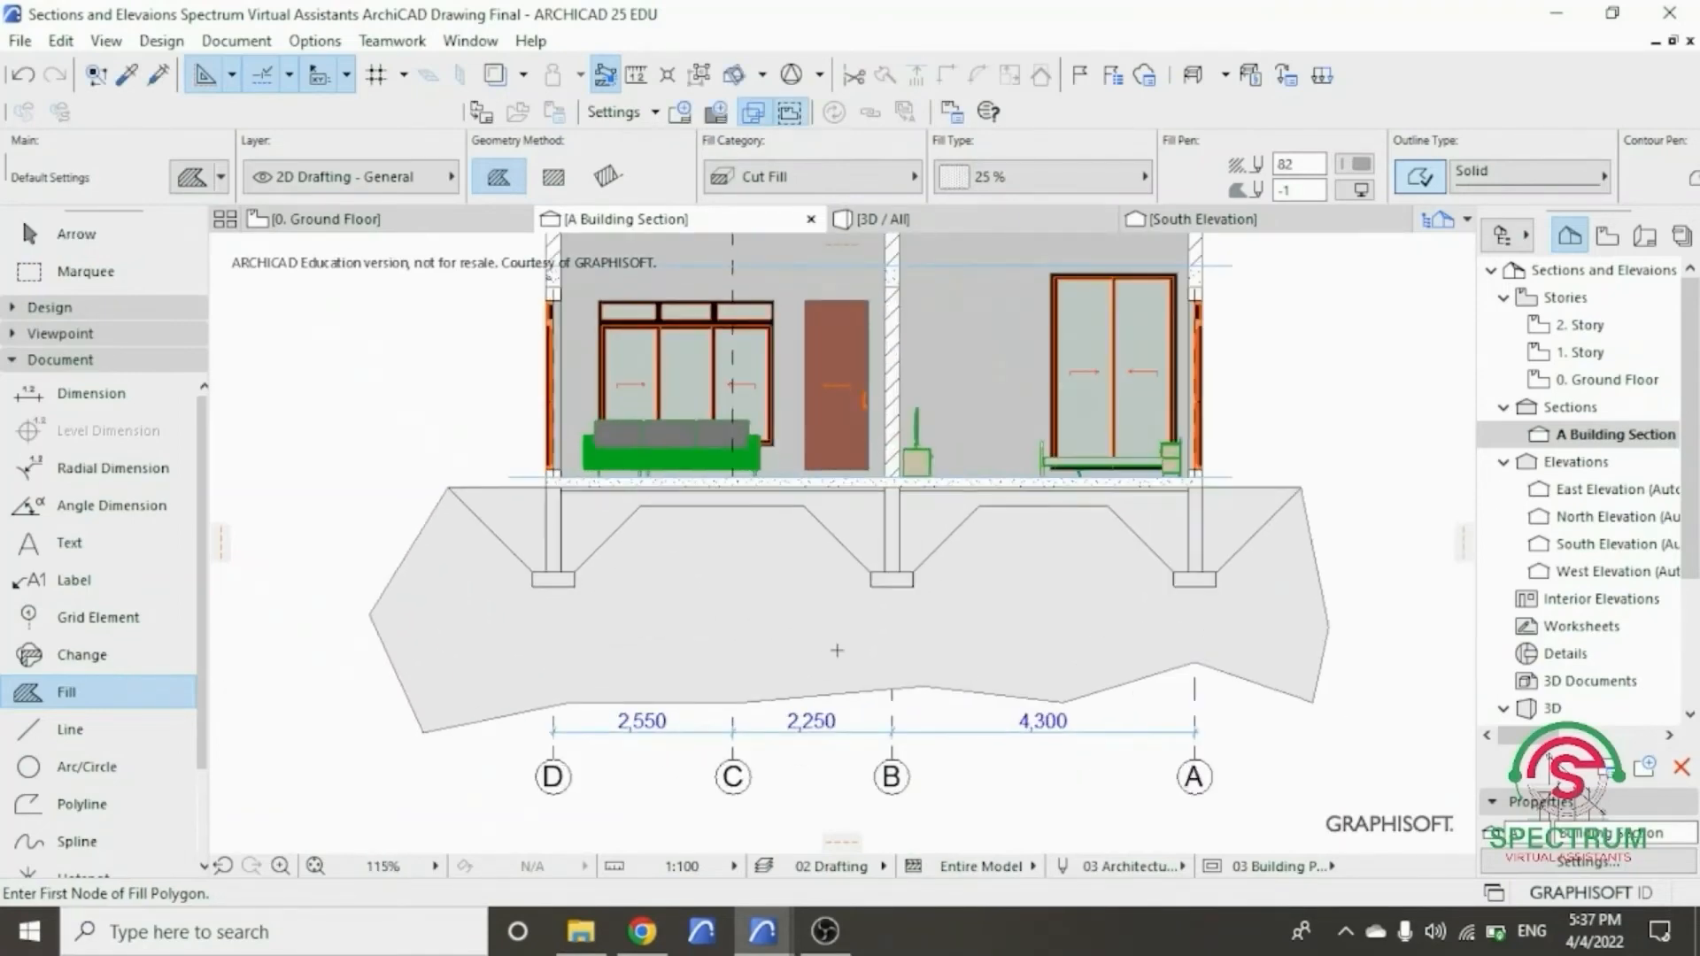
key("Escape")
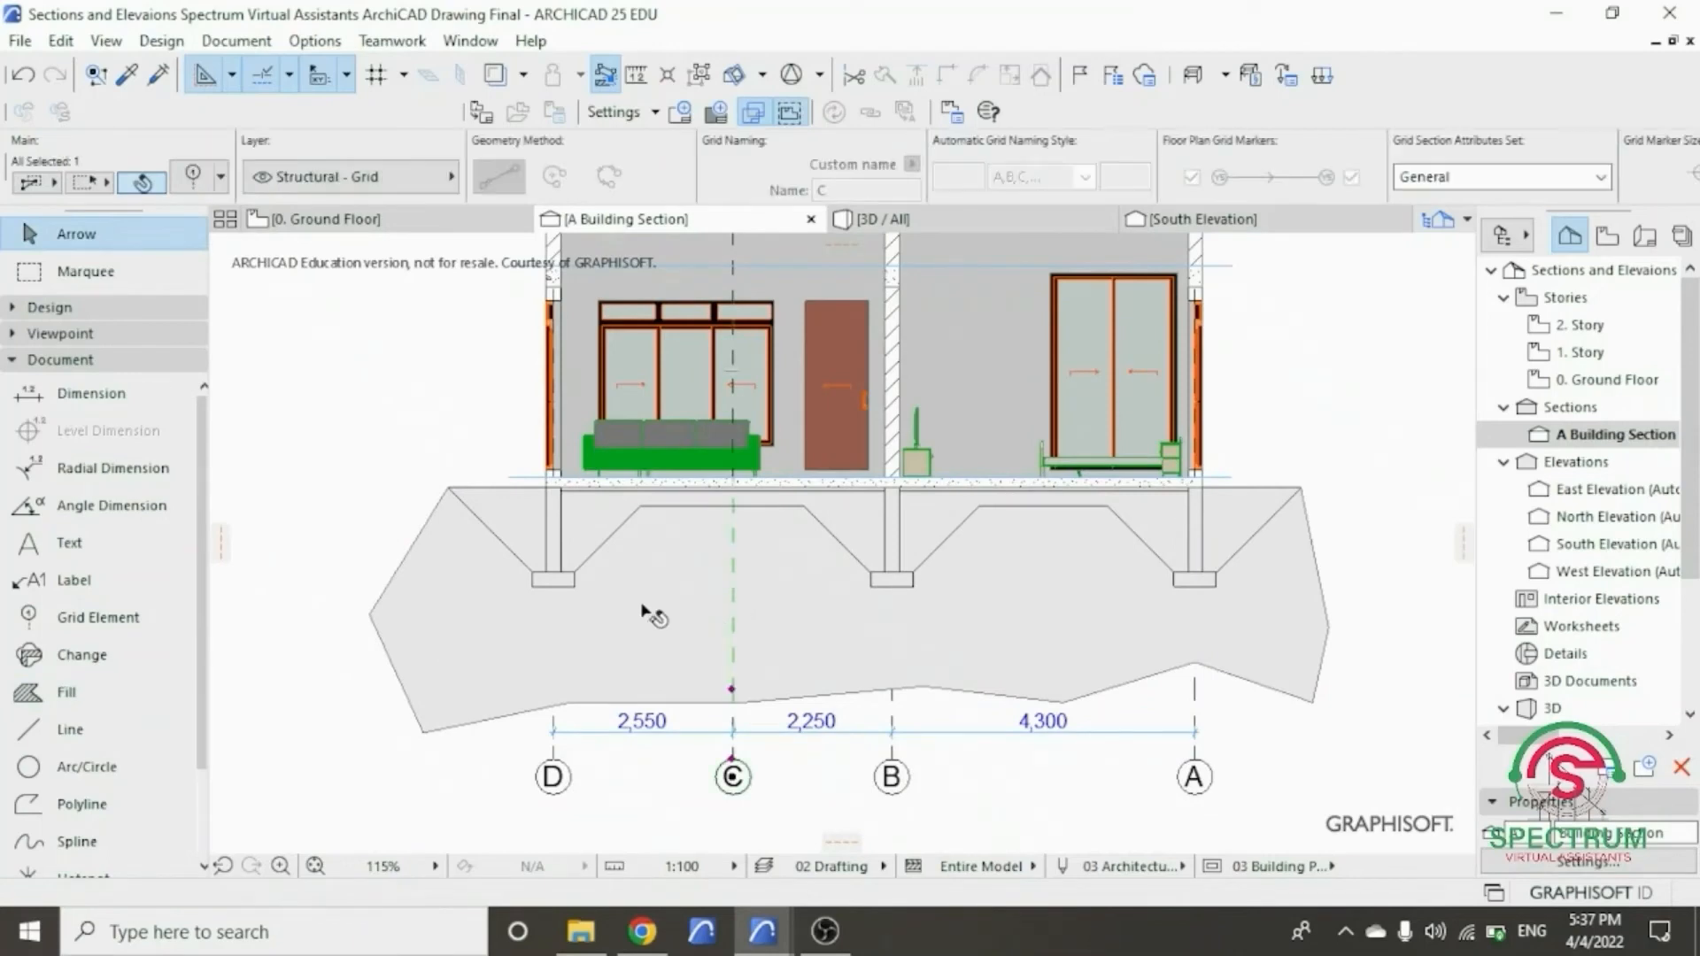
- Change the large ground polygon's fill type to Earth and its contour pen to 1, leaving it deselected
left_click(654, 611)
right_click(281, 441)
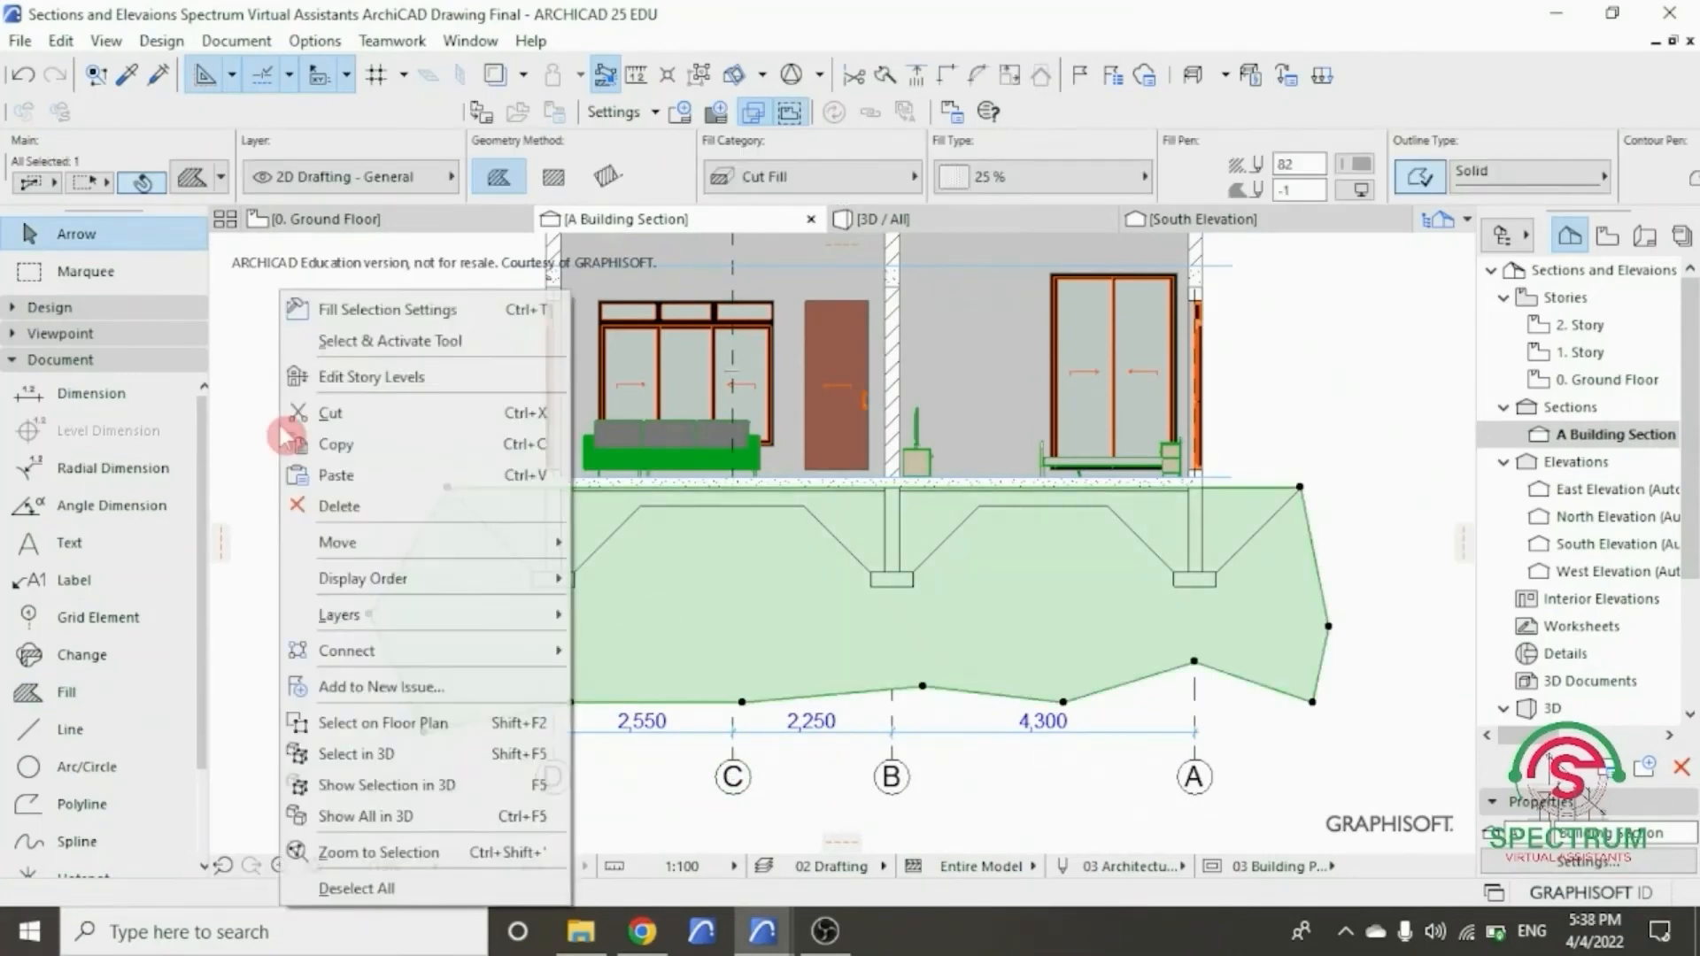
left_click(350, 305)
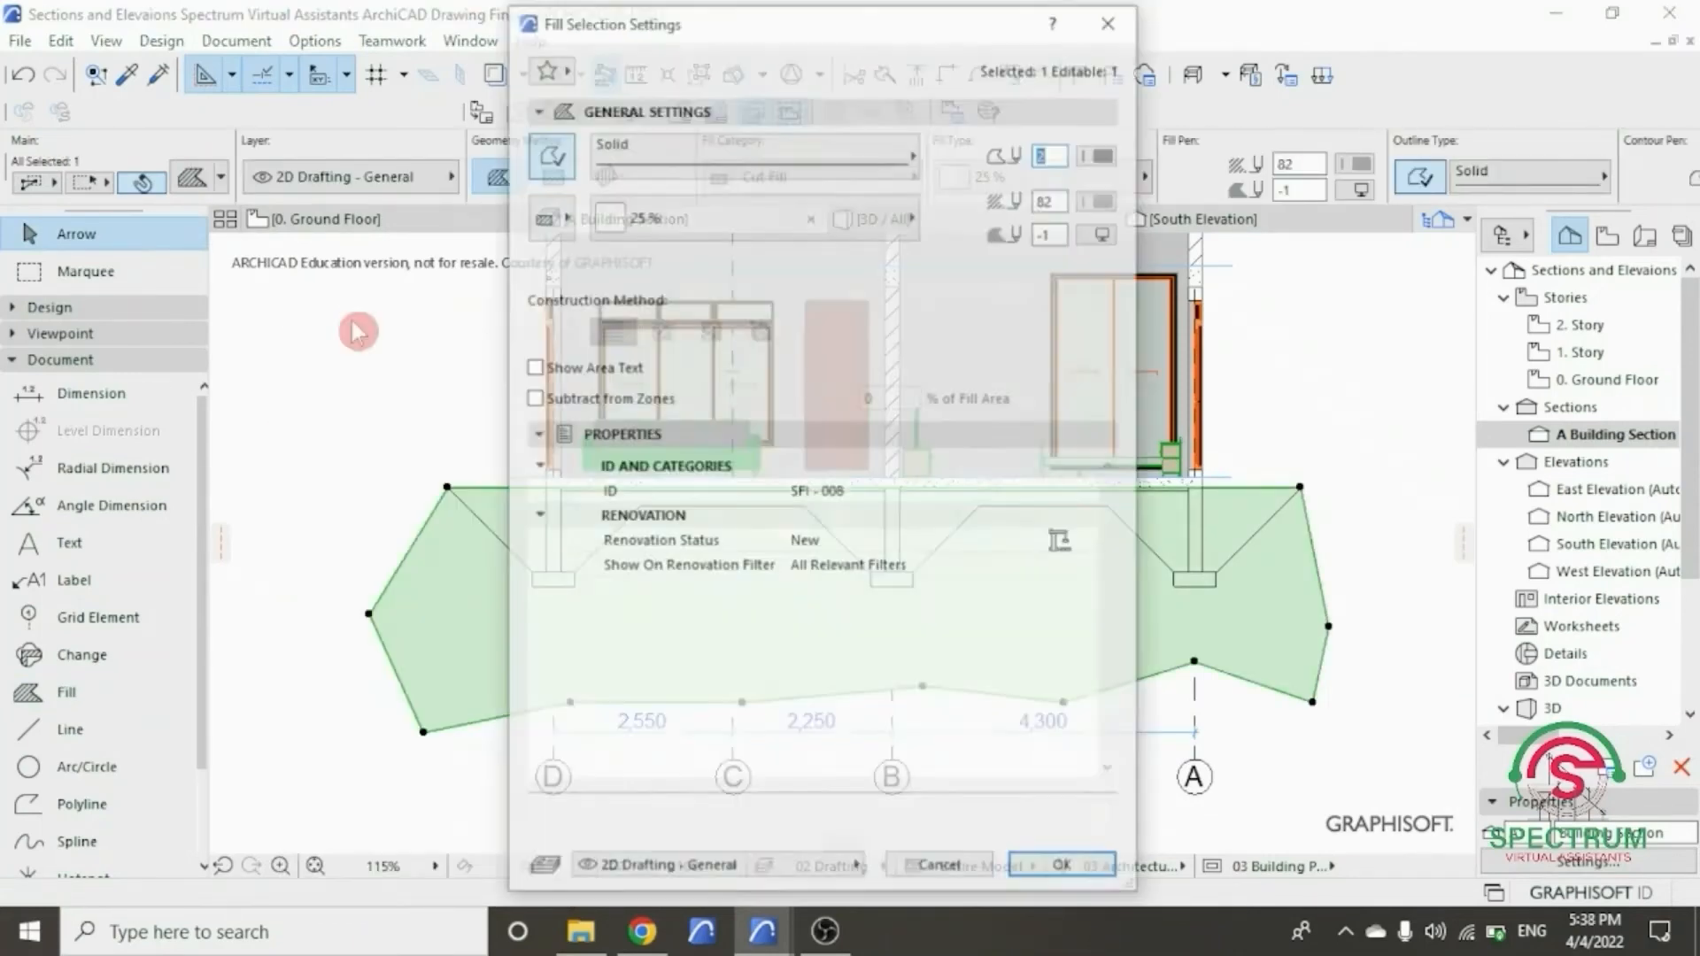
left_click(690, 246)
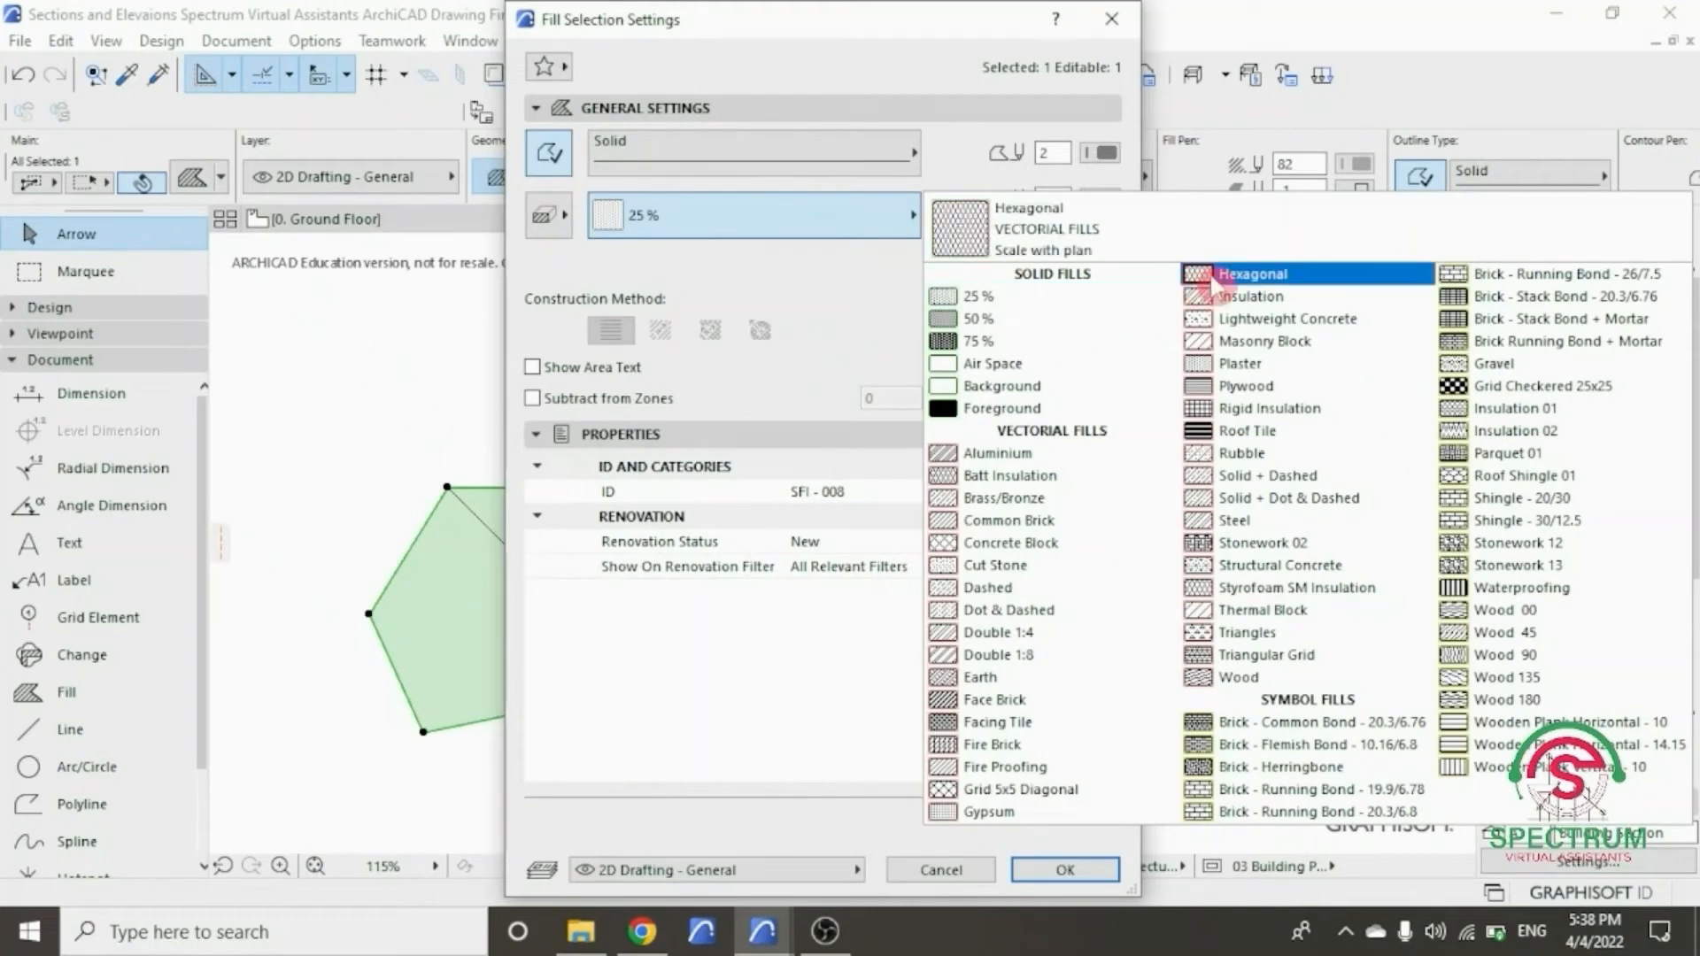
left_click(1009, 678)
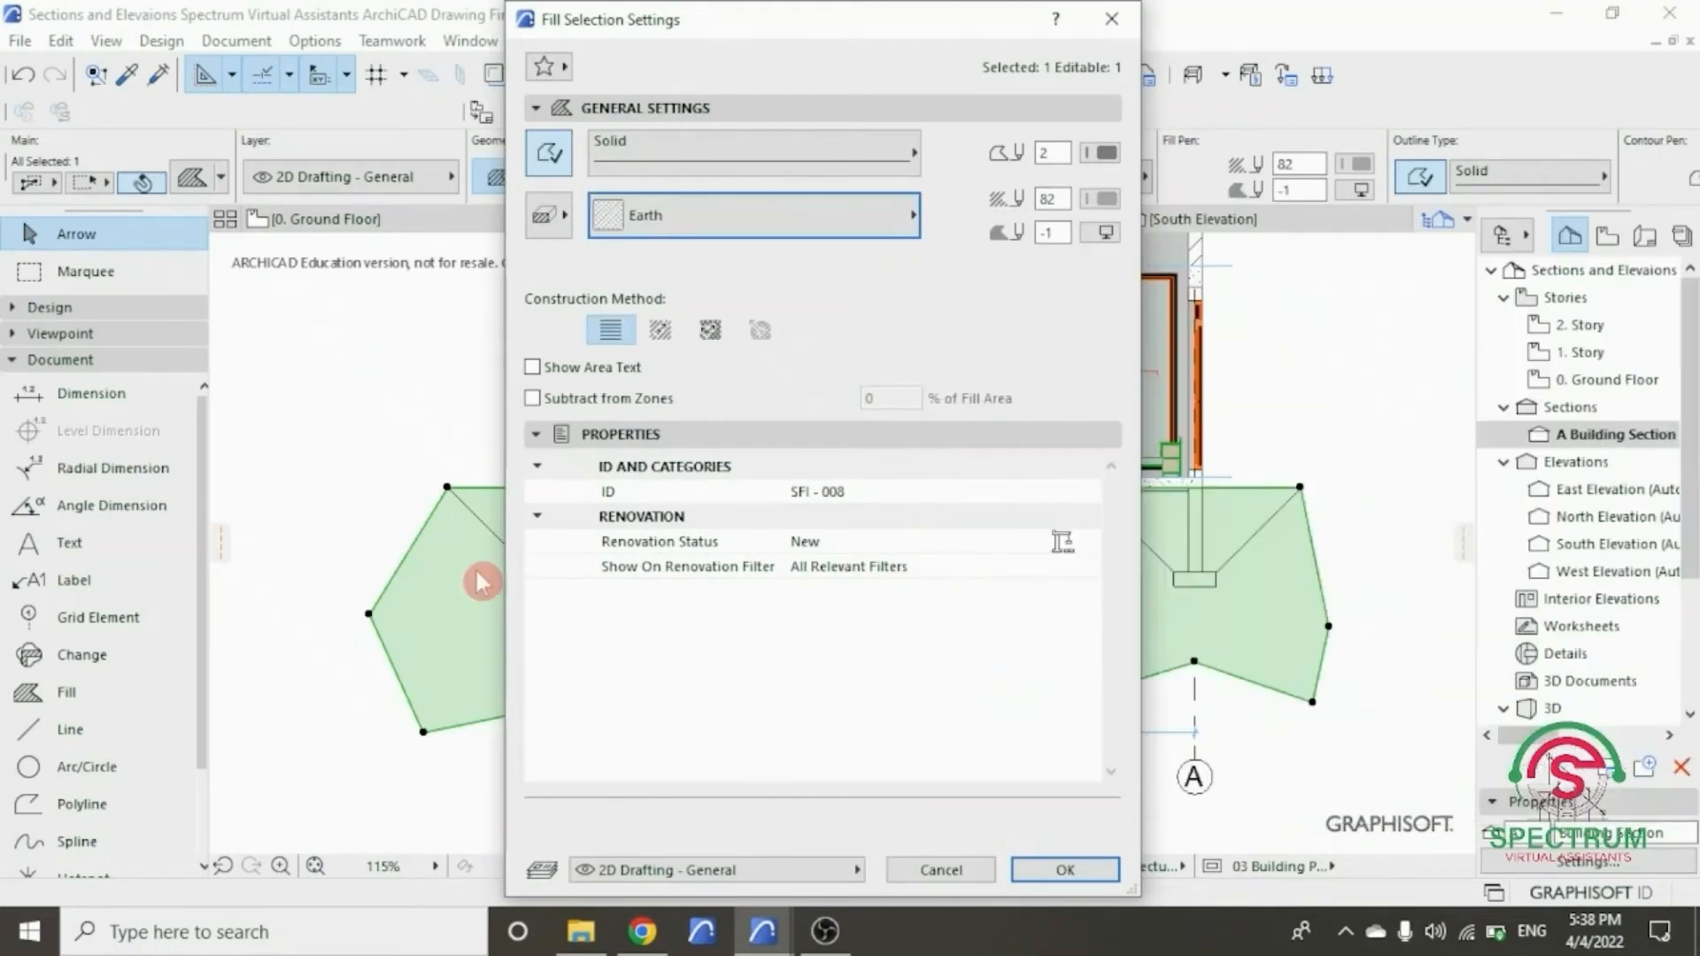
left_click(1105, 153)
left_click(1089, 327)
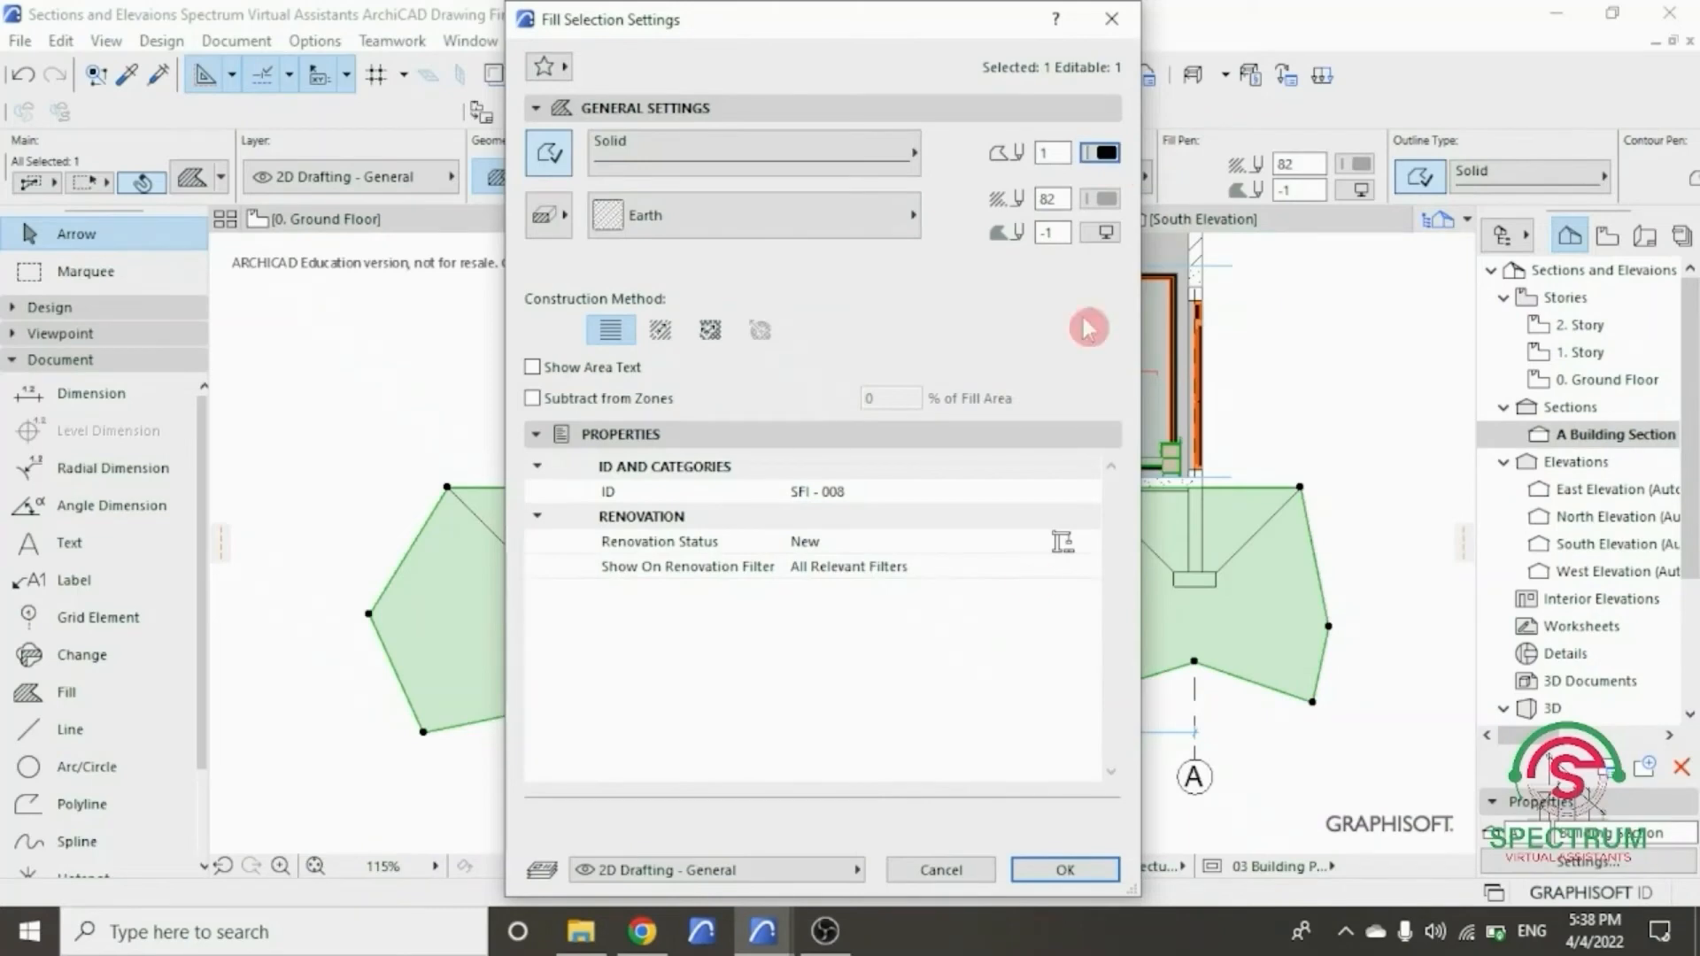
left_click(1055, 881)
left_click(395, 476)
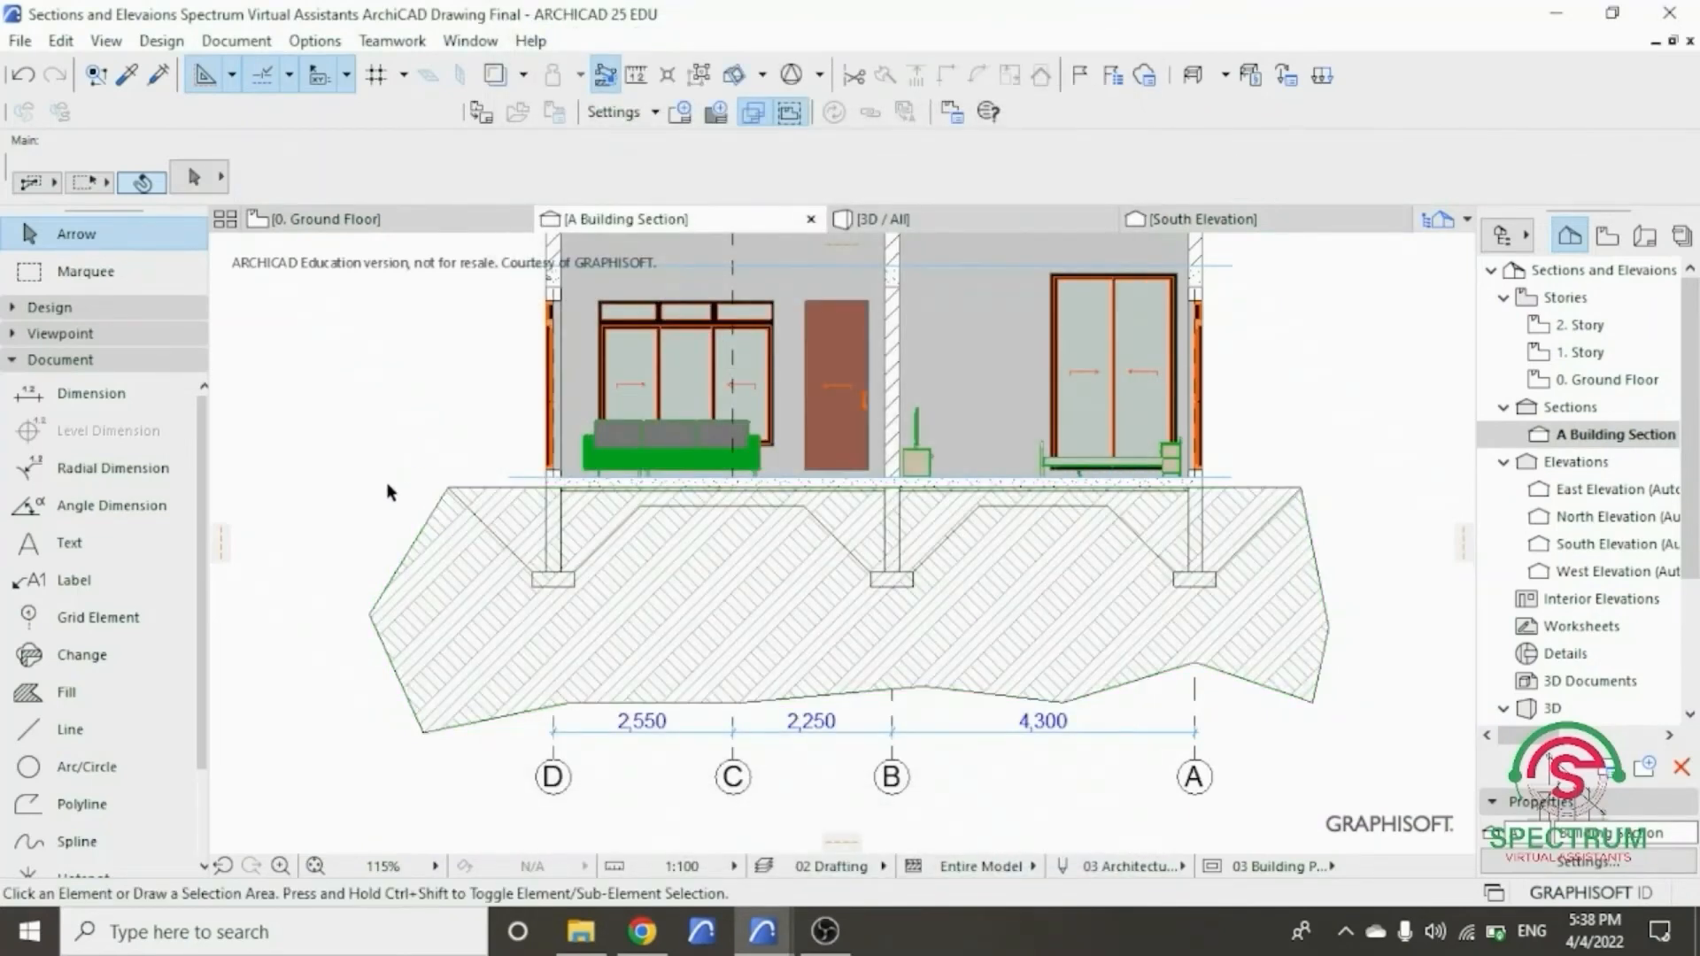
- Send the large Earth fill polygon behind the Fieldstone fills in the display order
left_click(429, 562)
right_click(396, 443)
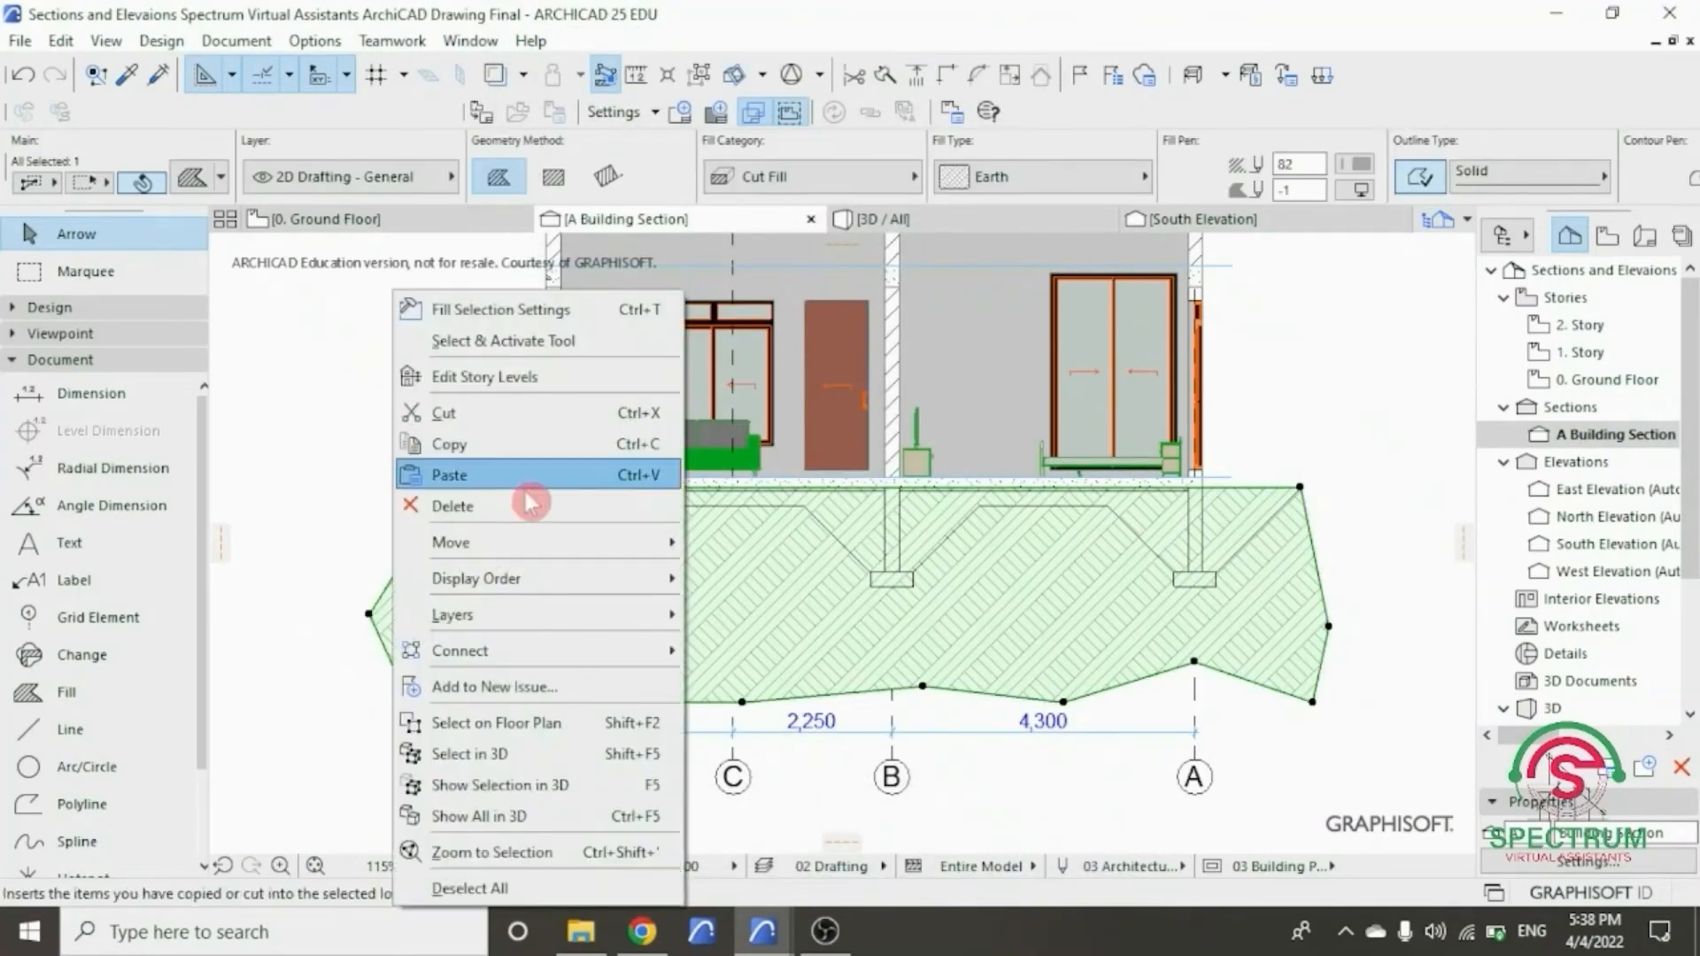
mouse_move(543, 578)
left_click(762, 671)
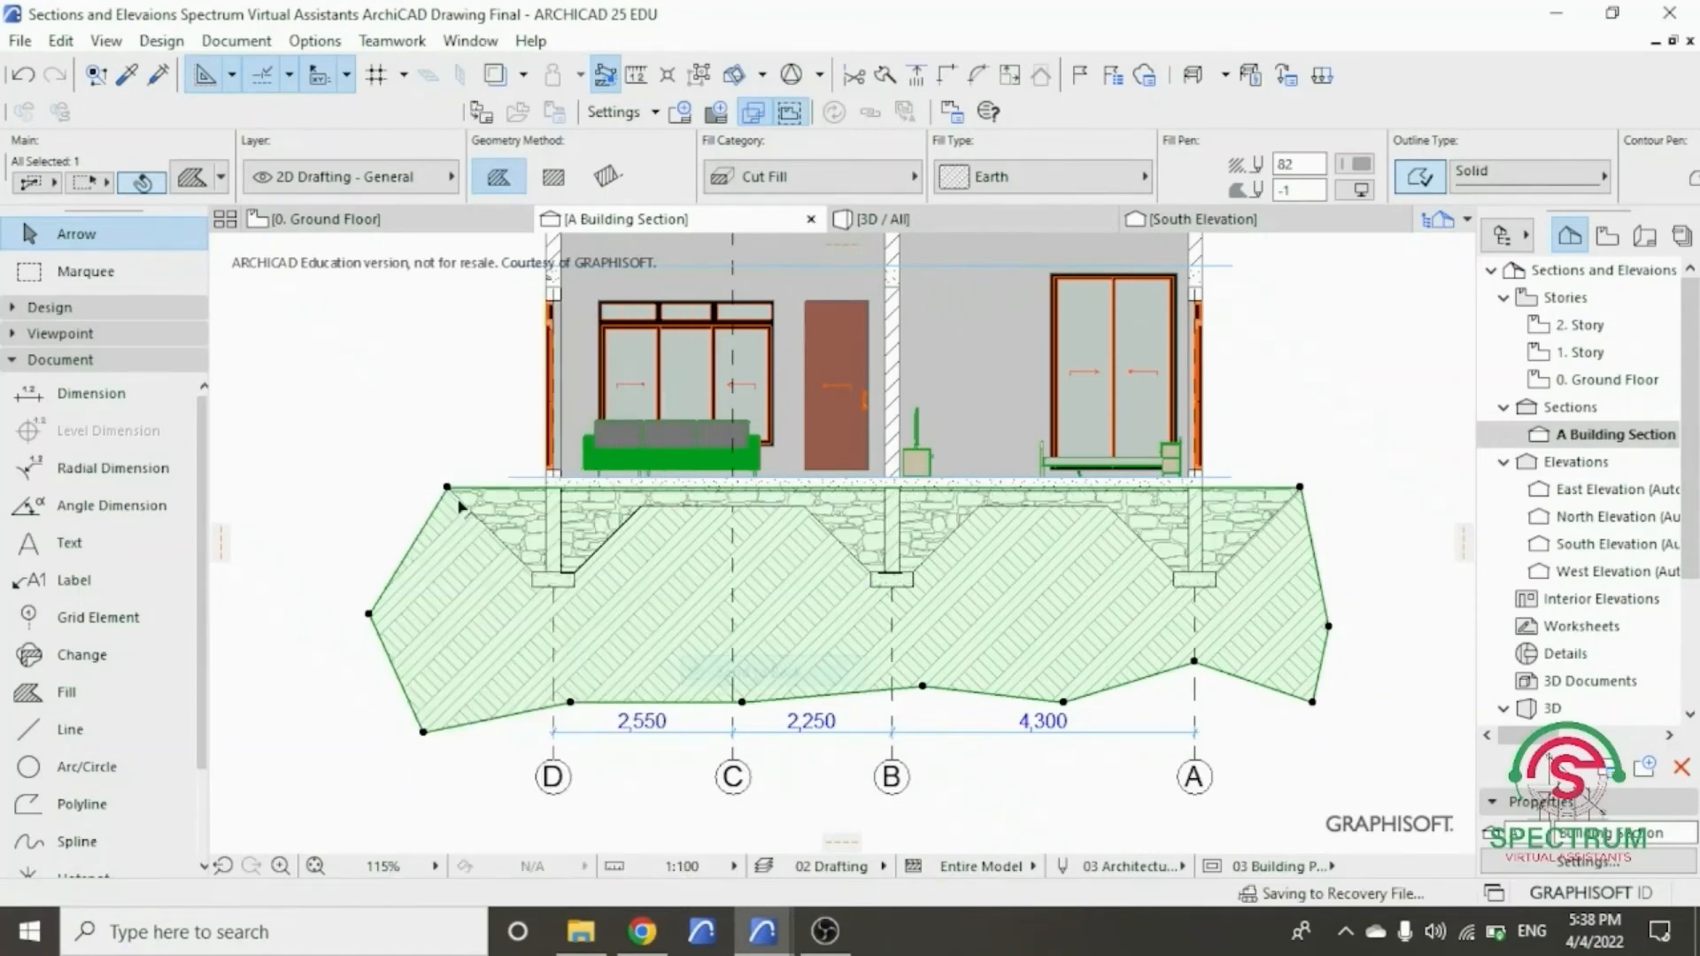
- Widen the Earth fill by inserting an extra node at ground level beyond each end of its top edge
left_click(402, 512)
left_click(403, 629)
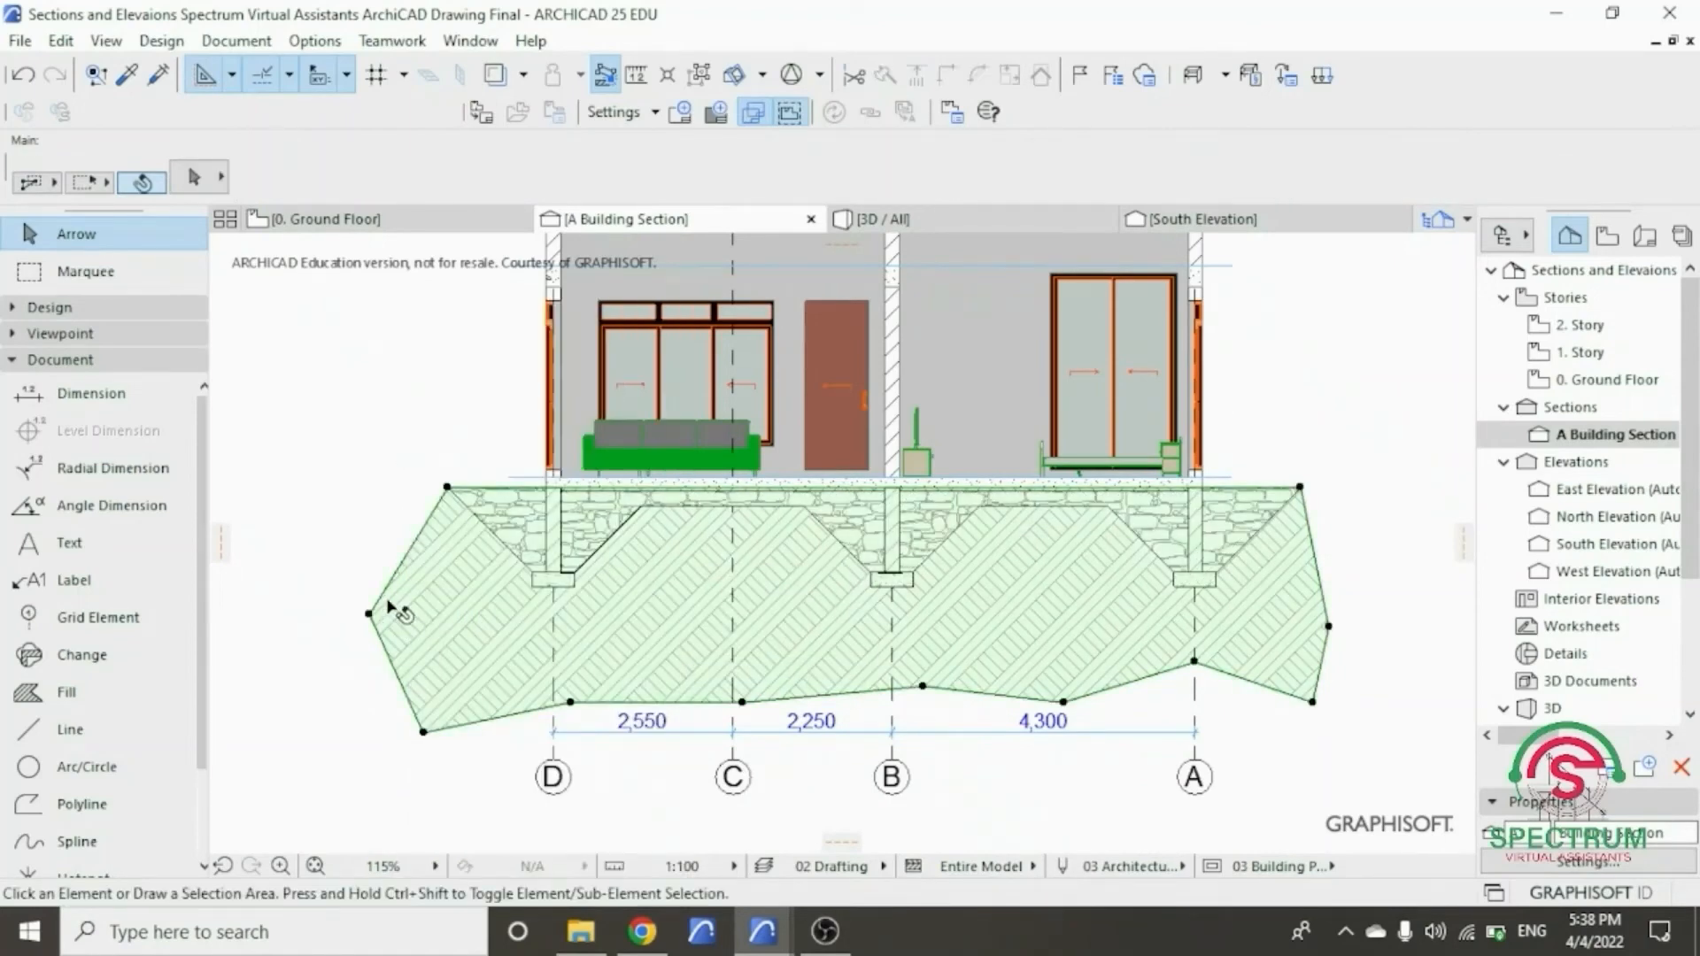
scroll(399, 571, "up", 3)
left_click(423, 560)
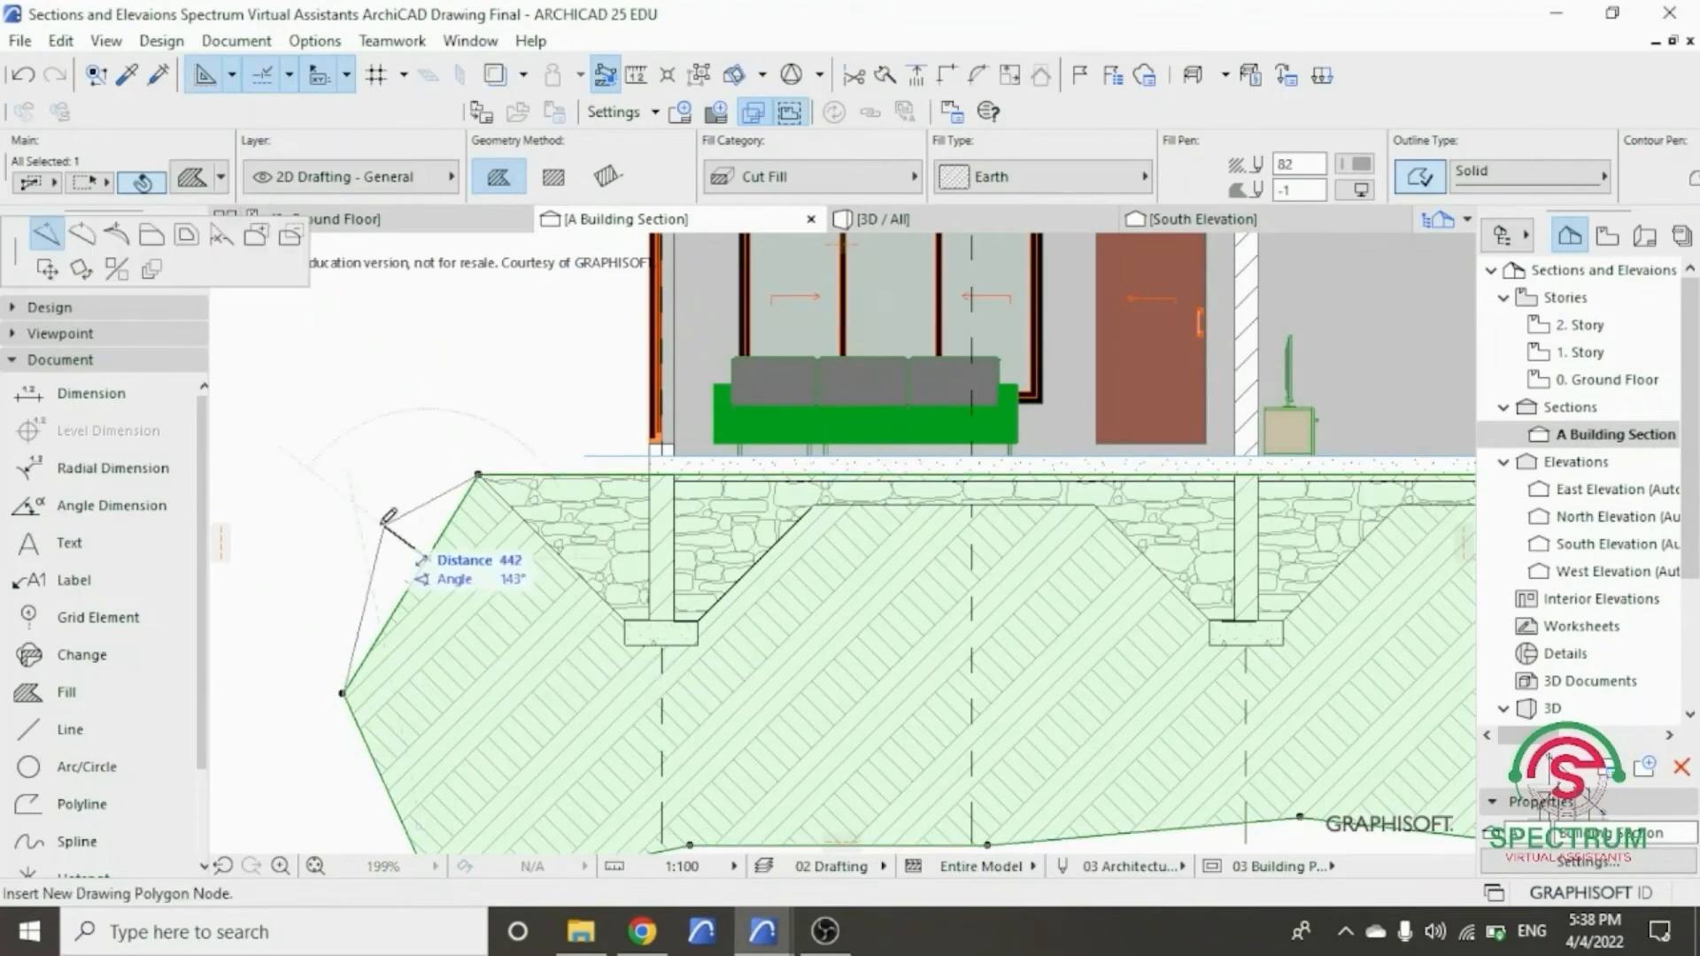
left_click(276, 474)
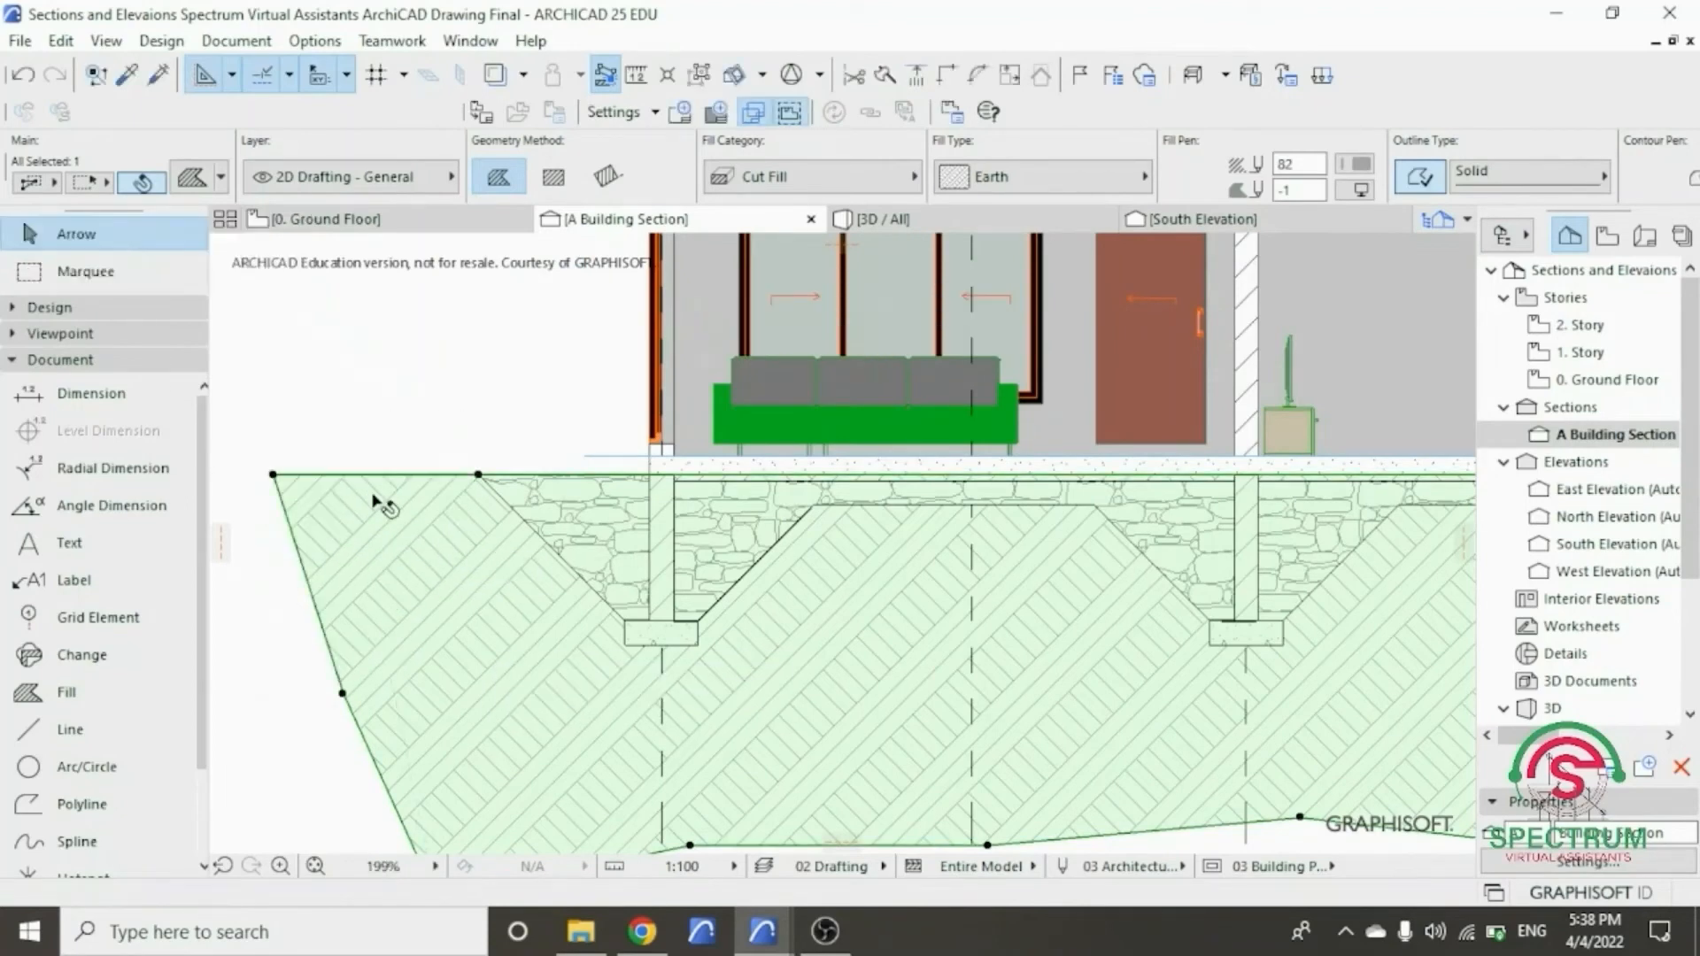
scroll(372, 494, "down", 3)
left_click(1300, 556)
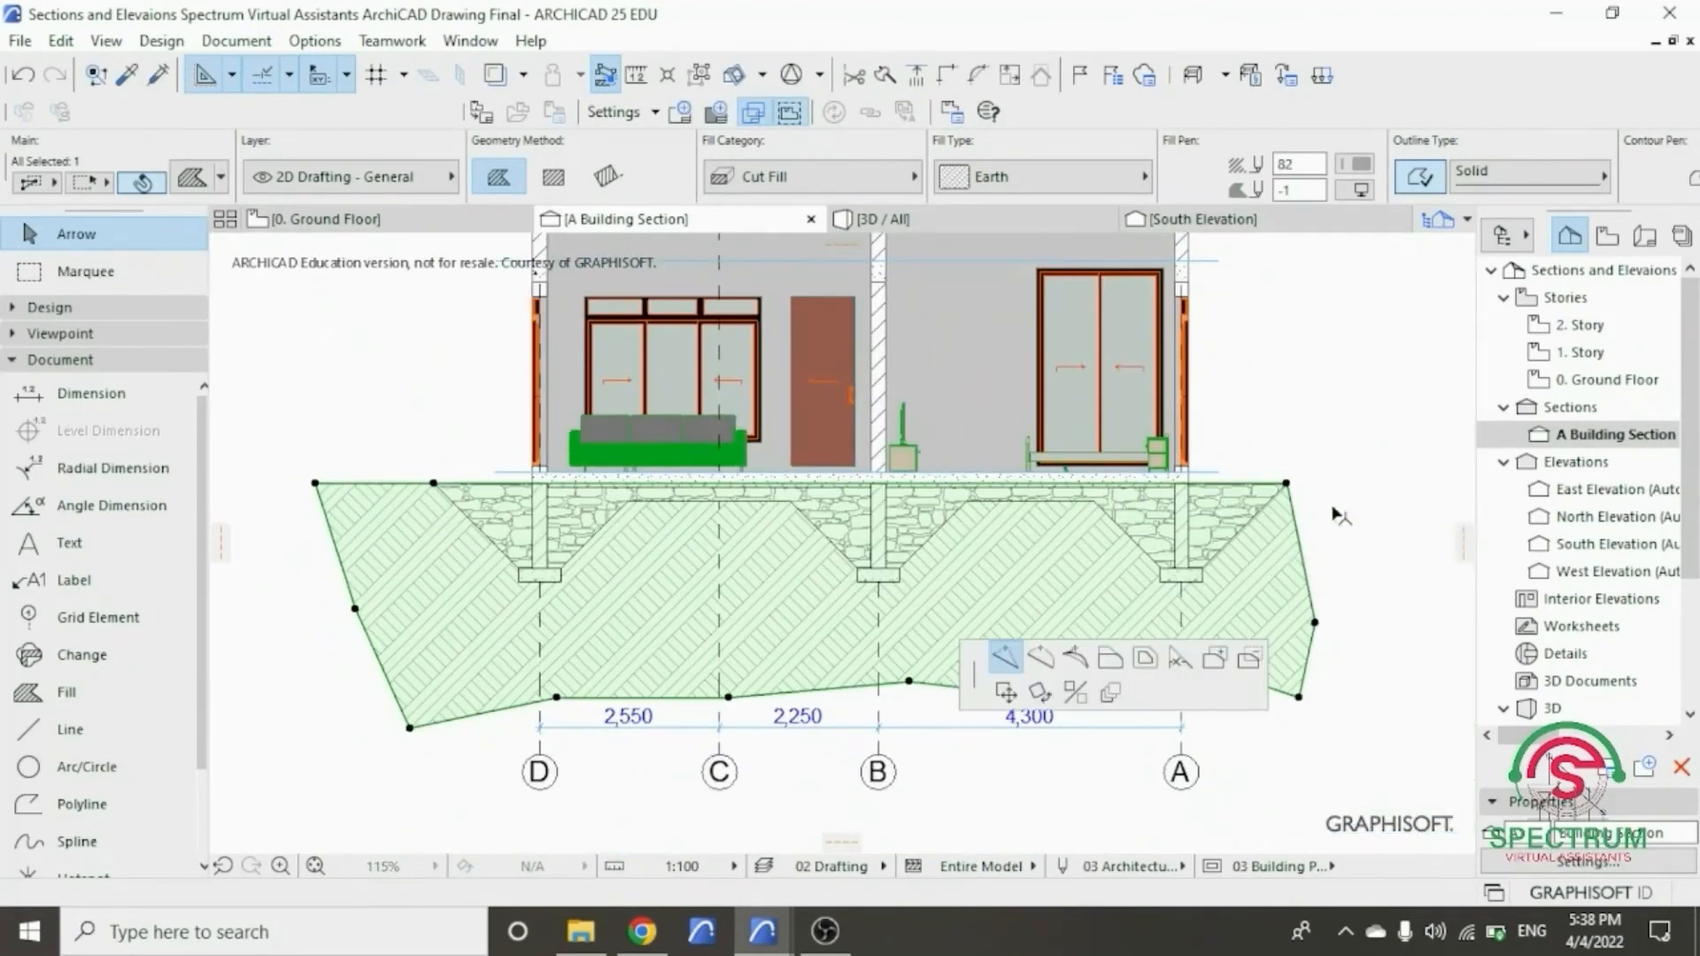
left_click(1372, 482)
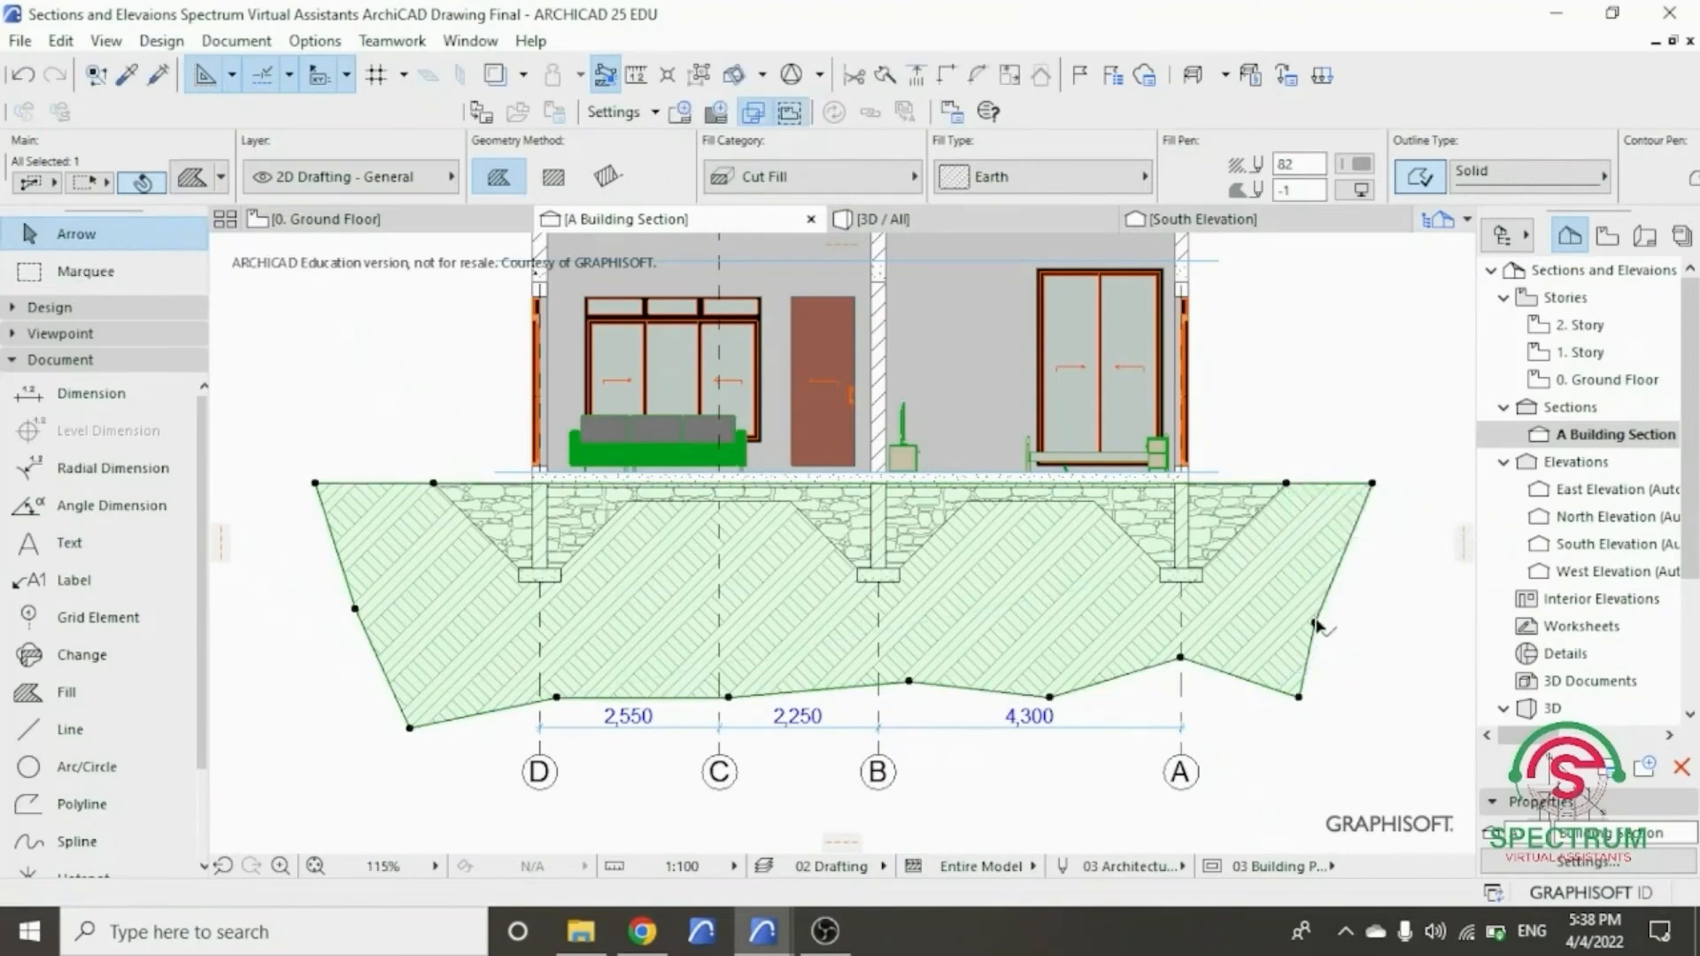
- Reposition the Earth fill's right side node and both lower outer corner nodes to make the ends shallower and uneven
left_click(1316, 626)
left_click(1370, 567)
left_click(1298, 697)
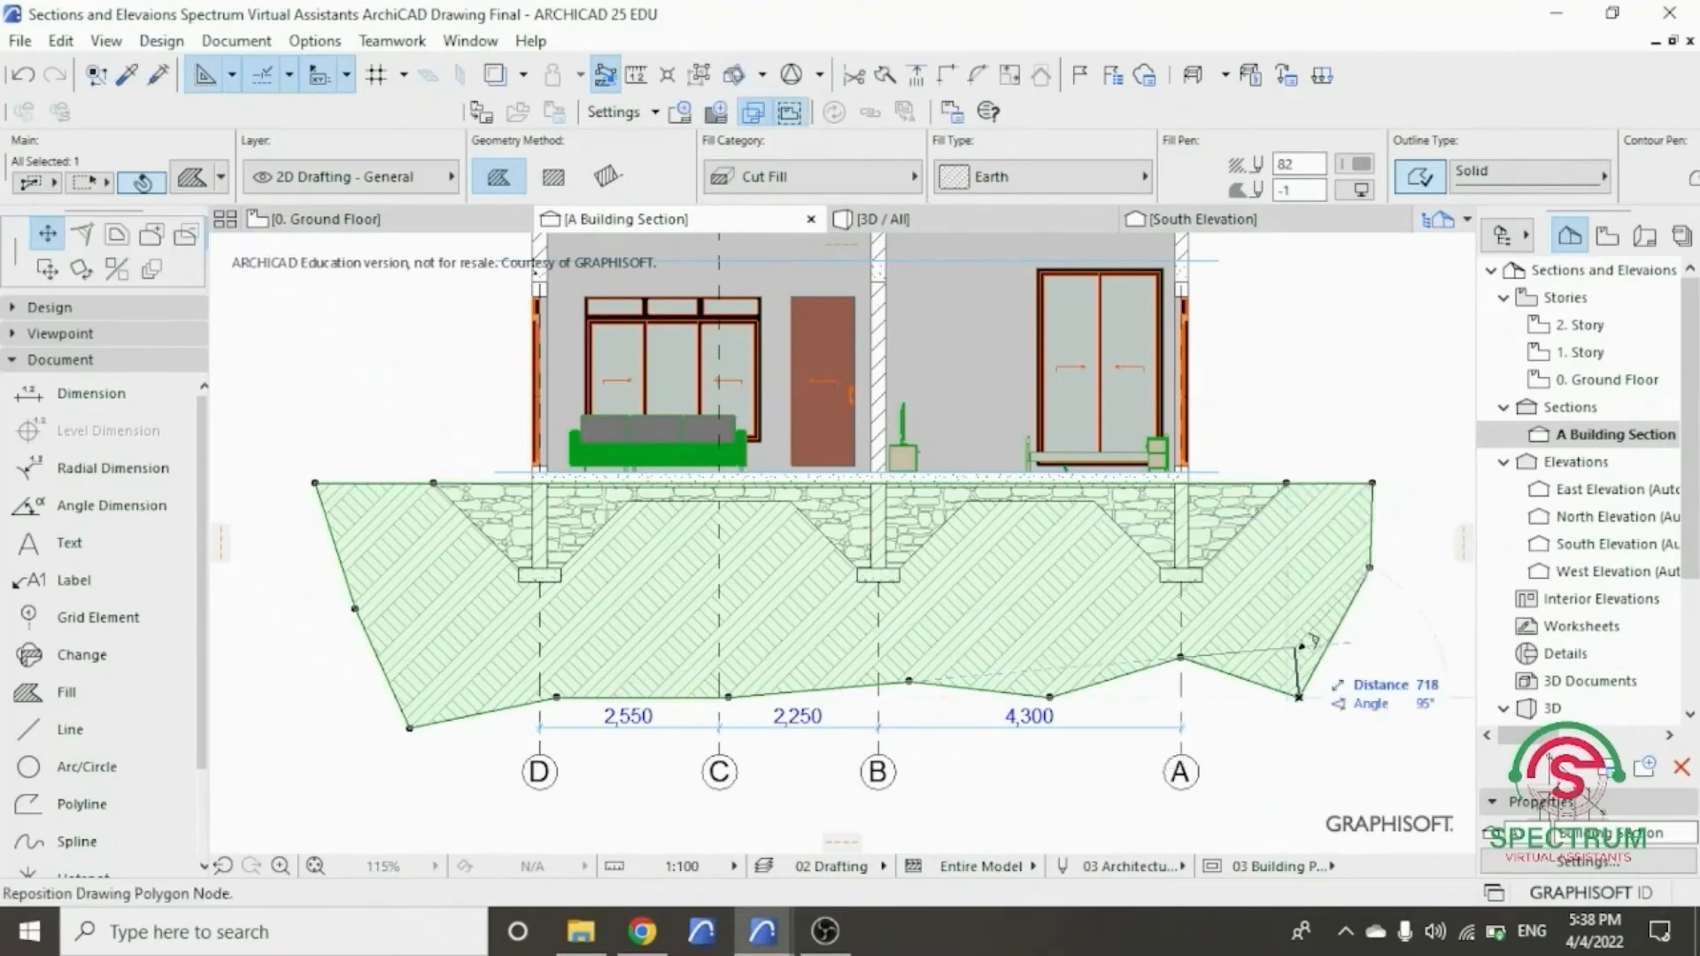
left_click(1298, 647)
left_click(409, 729)
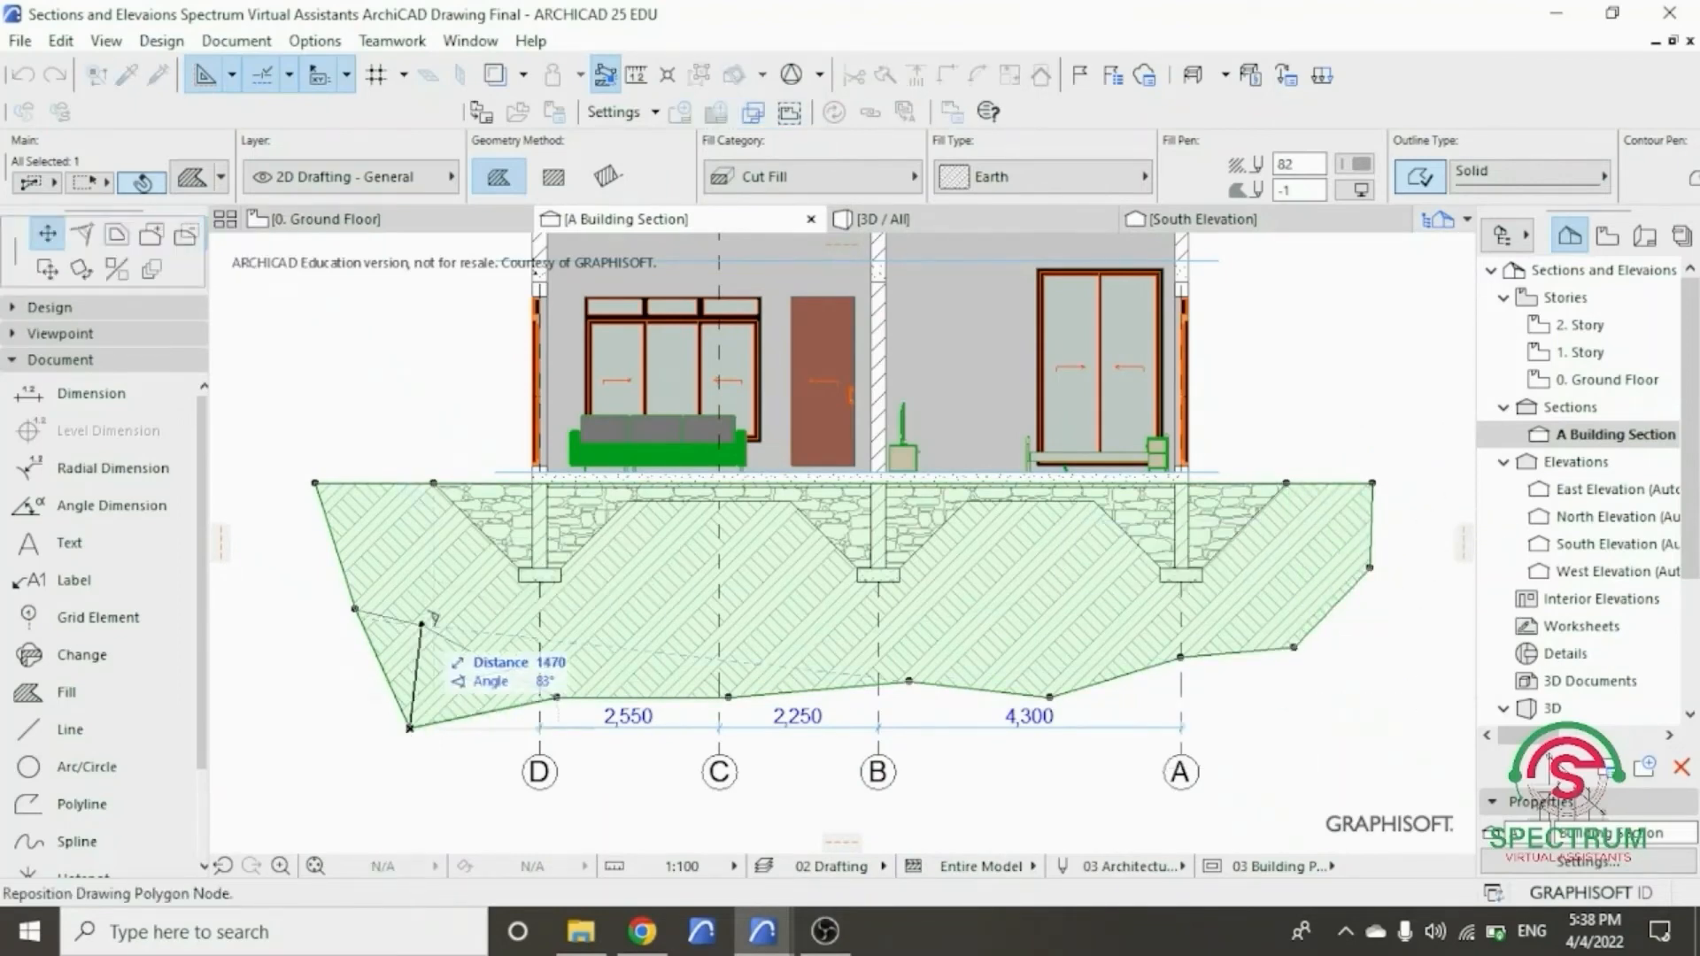
left_click(420, 625)
- Make the Earth fill's lower edge jagged by inserting raised nodes between the grid lines and raising the node left of grid A, leaving it deselected
left_click(632, 698)
left_click(639, 651)
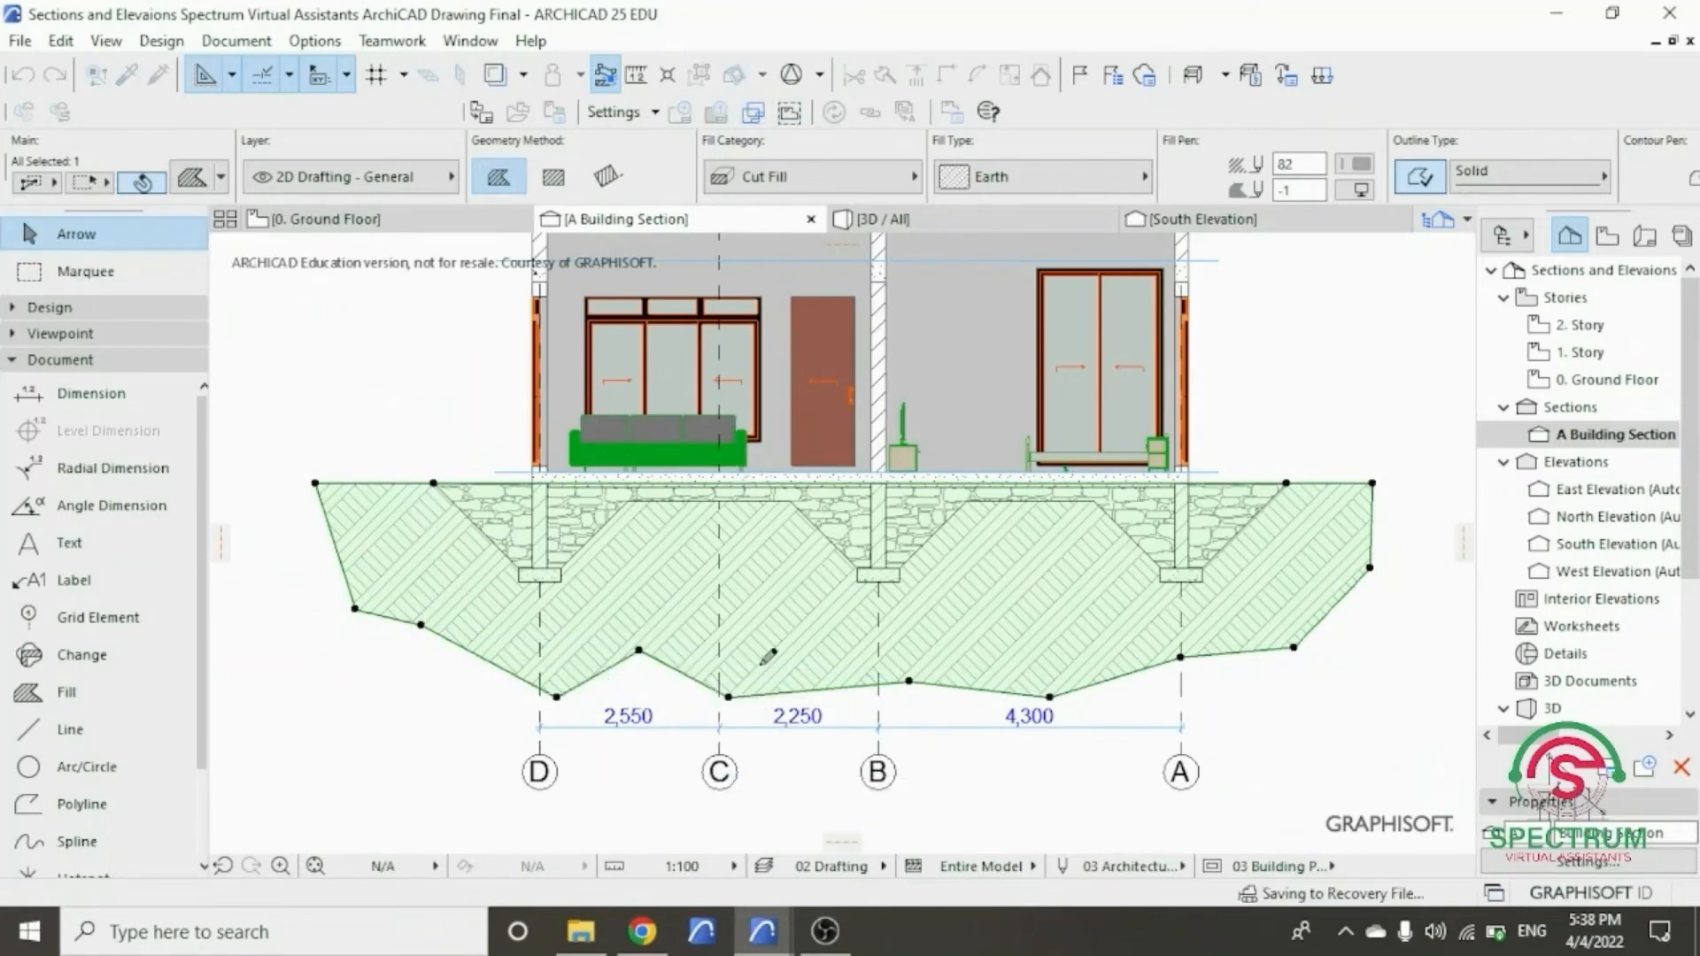
left_click(797, 690)
left_click(814, 632)
left_click(971, 689)
left_click(1019, 624)
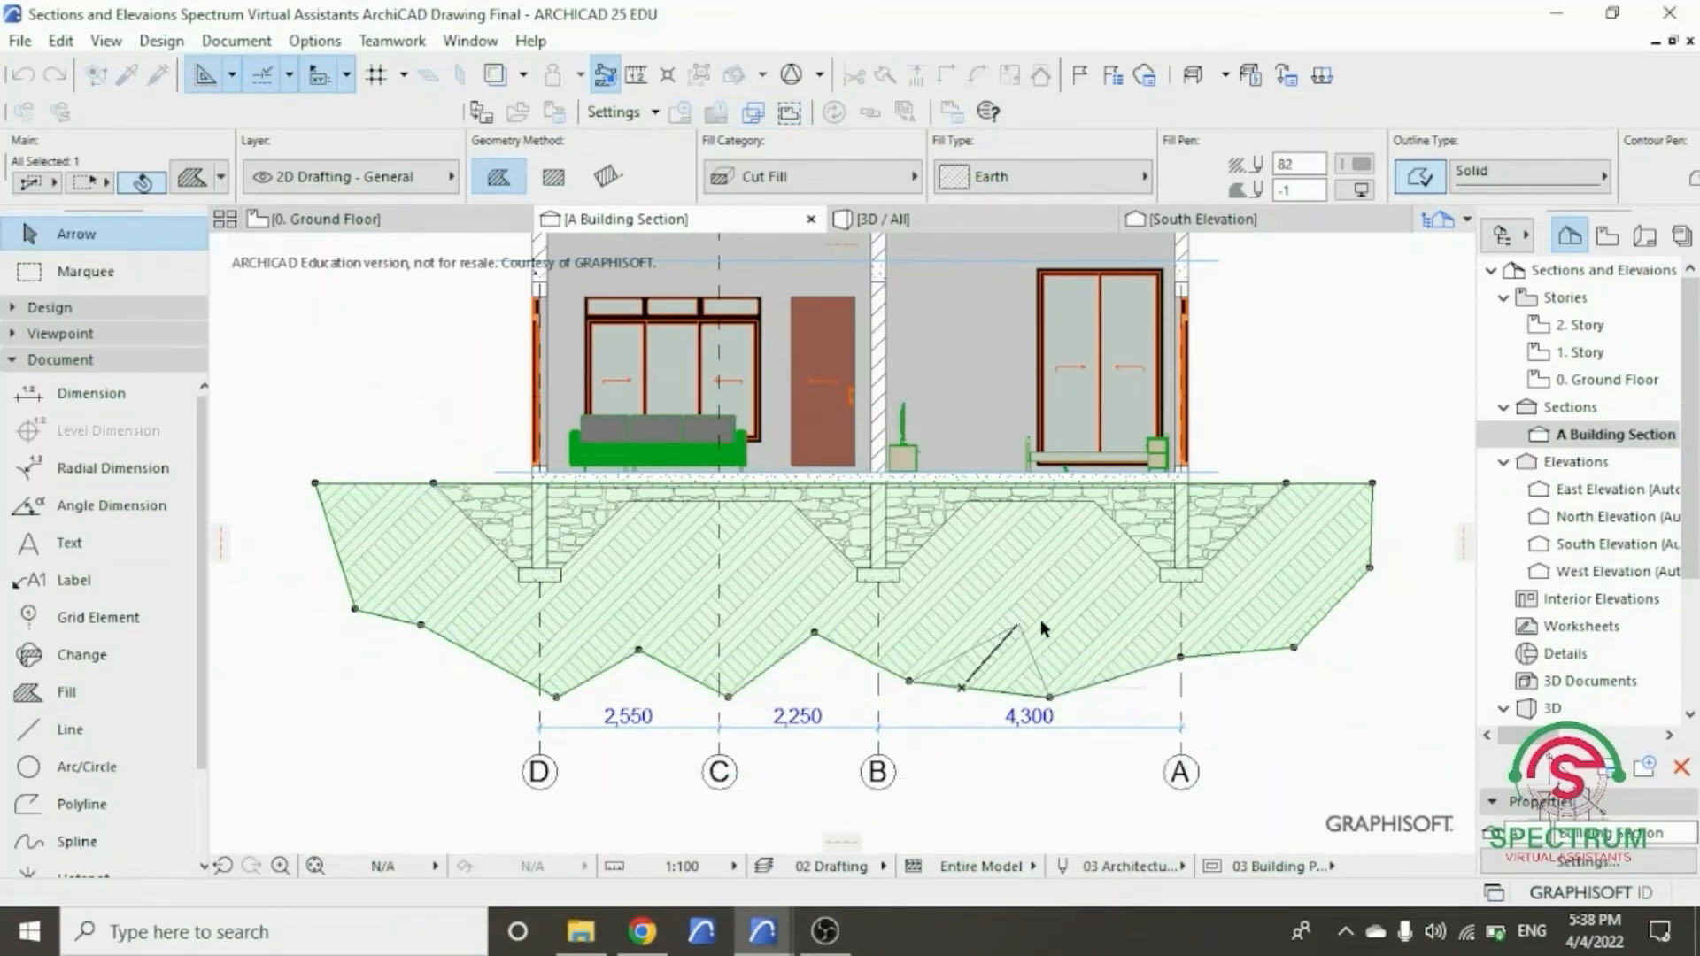
left_click(1050, 696)
left_click(1118, 642)
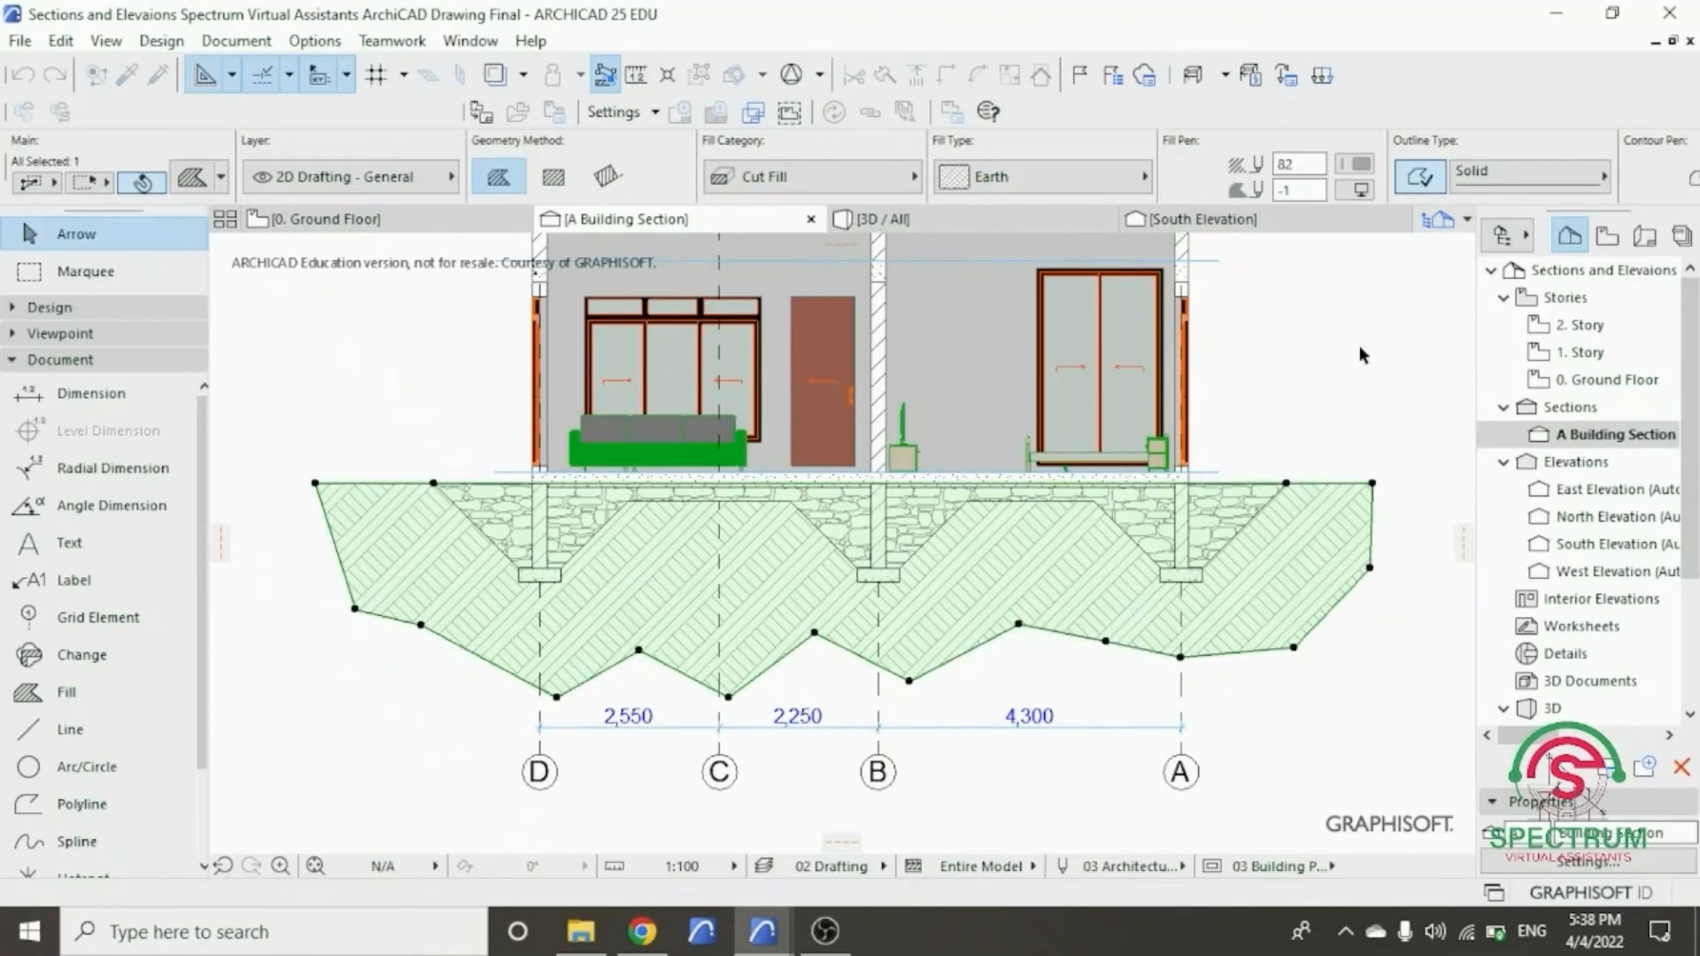
left_click(1360, 347)
scroll(1005, 652, "down", 1)
scroll(1006, 659, "down", 4)
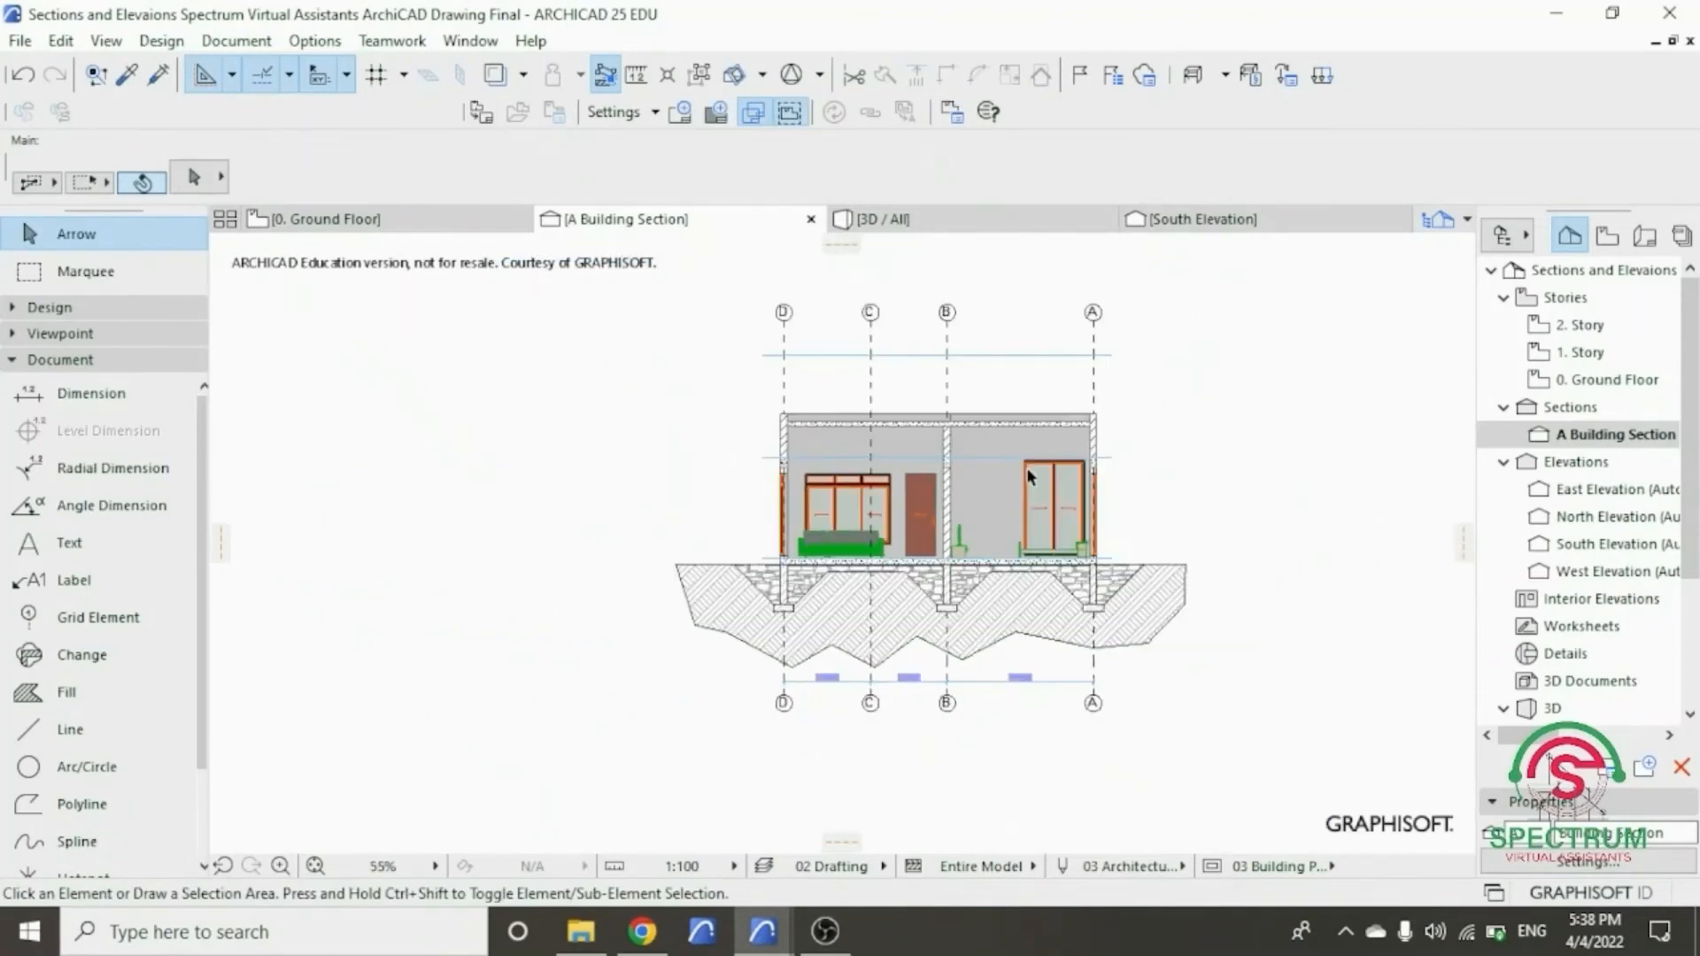
scroll(1237, 464, "up", 3)
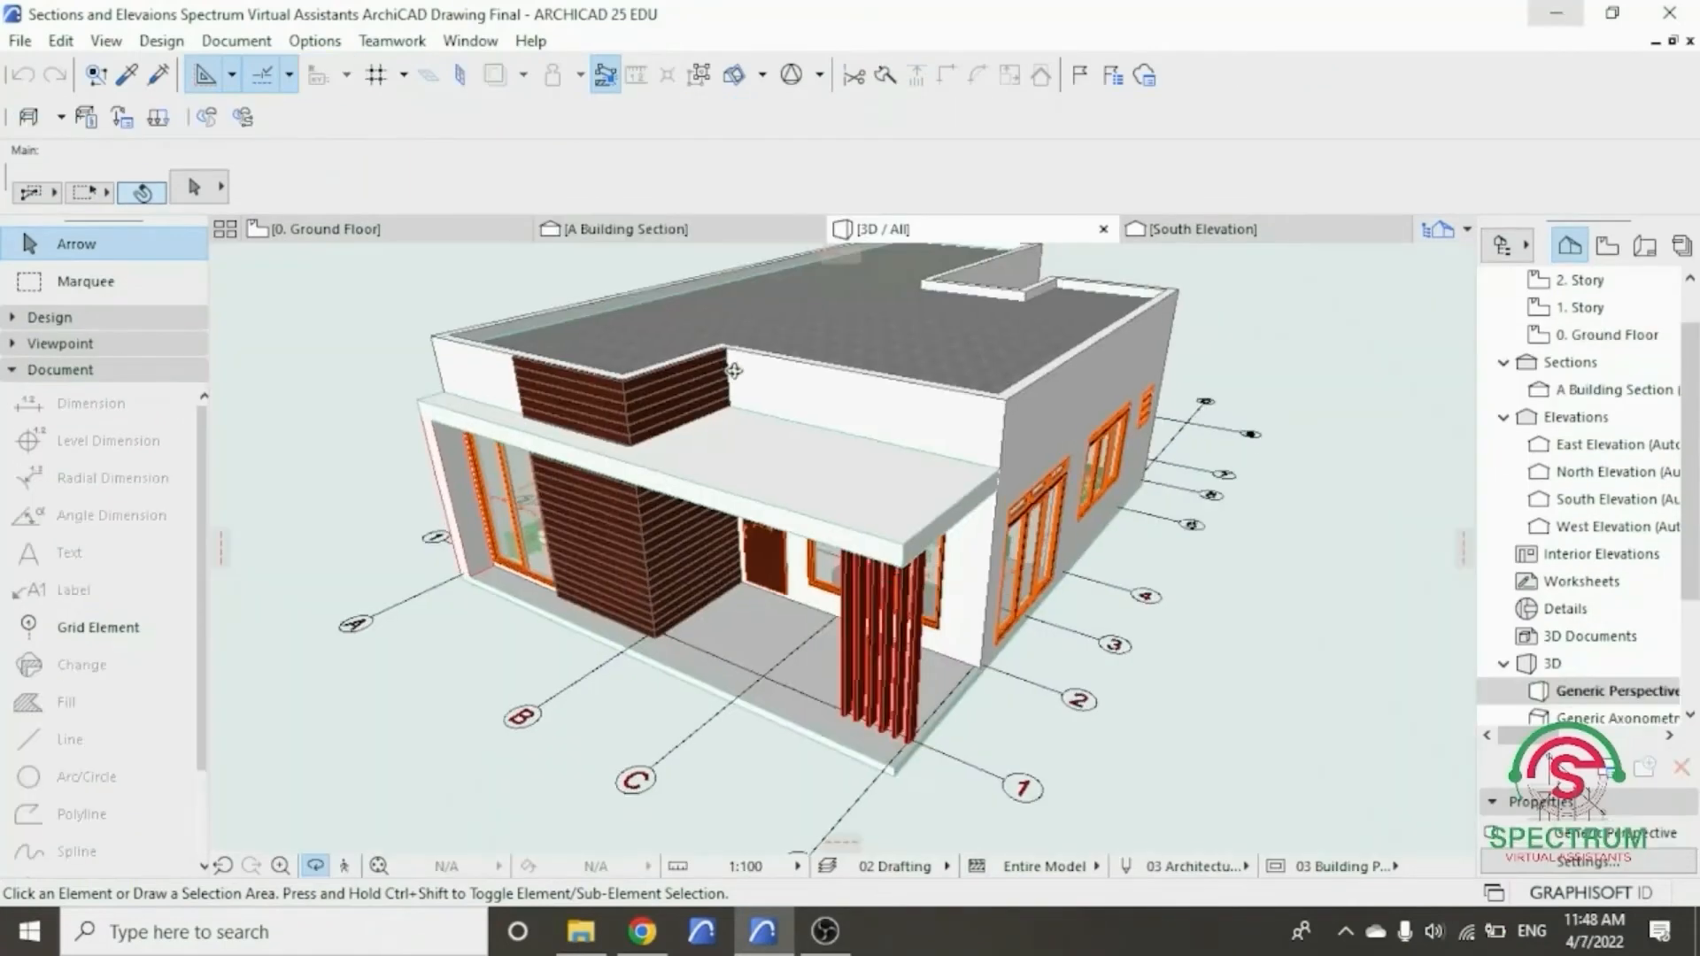
left_click_drag(939, 345, 1025, 400)
scroll(1018, 403, "down", 2)
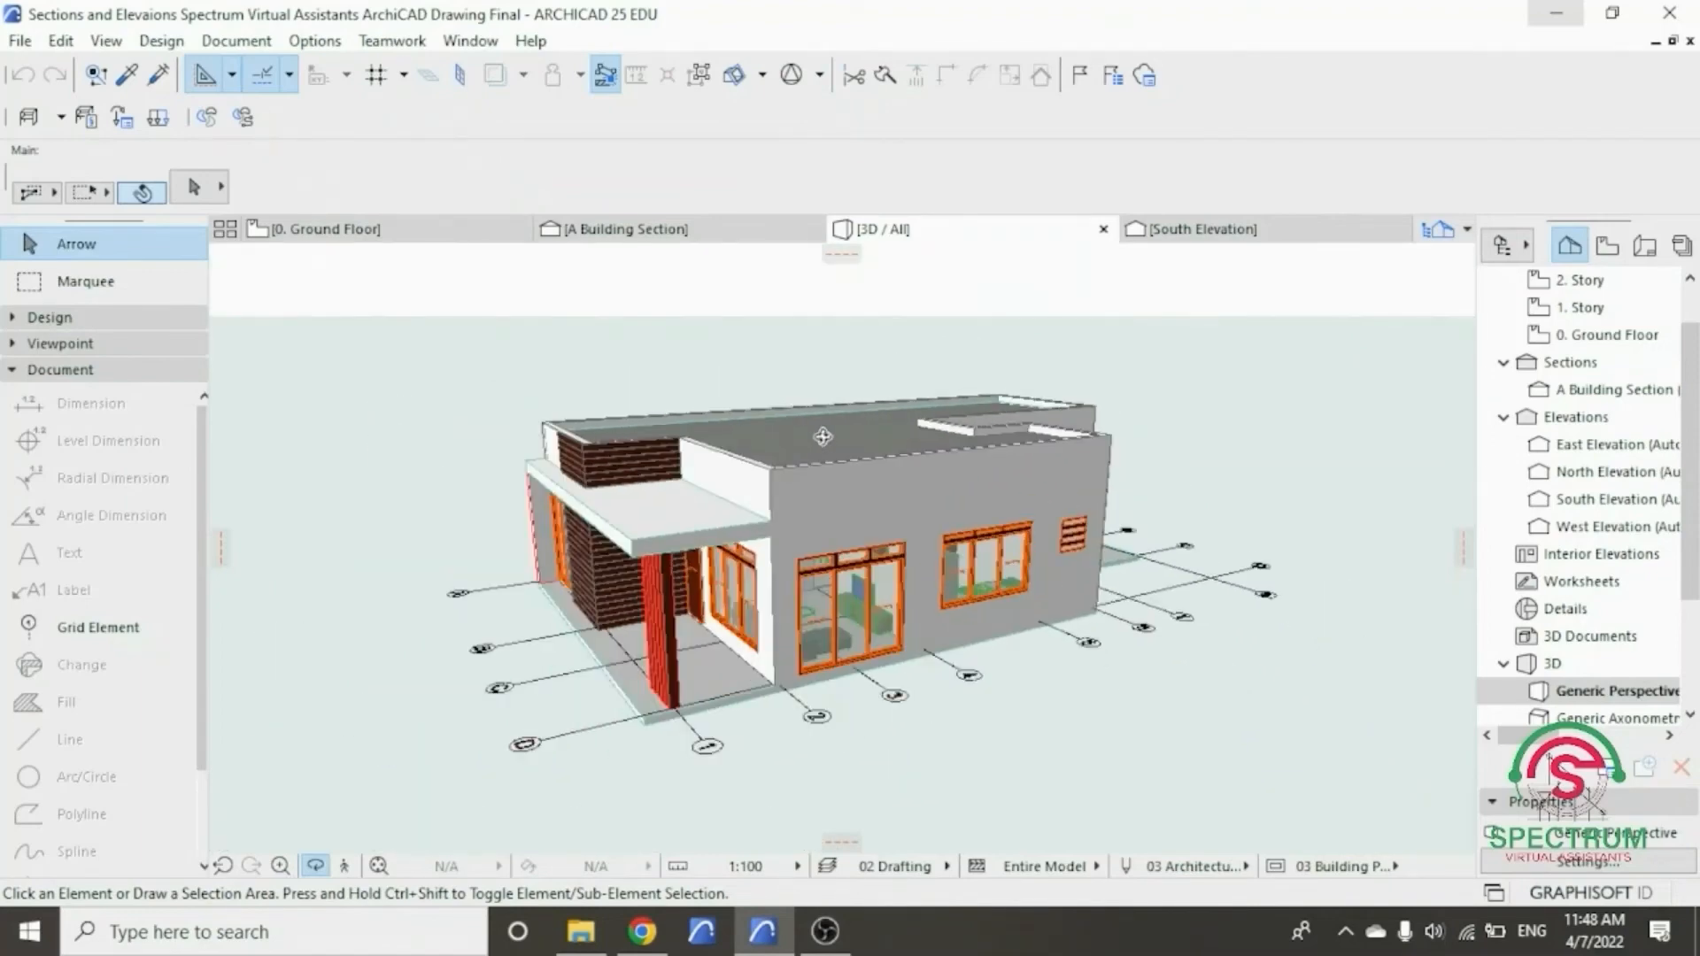
left_click_drag(818, 433, 830, 459)
left_click_drag(755, 314, 801, 335)
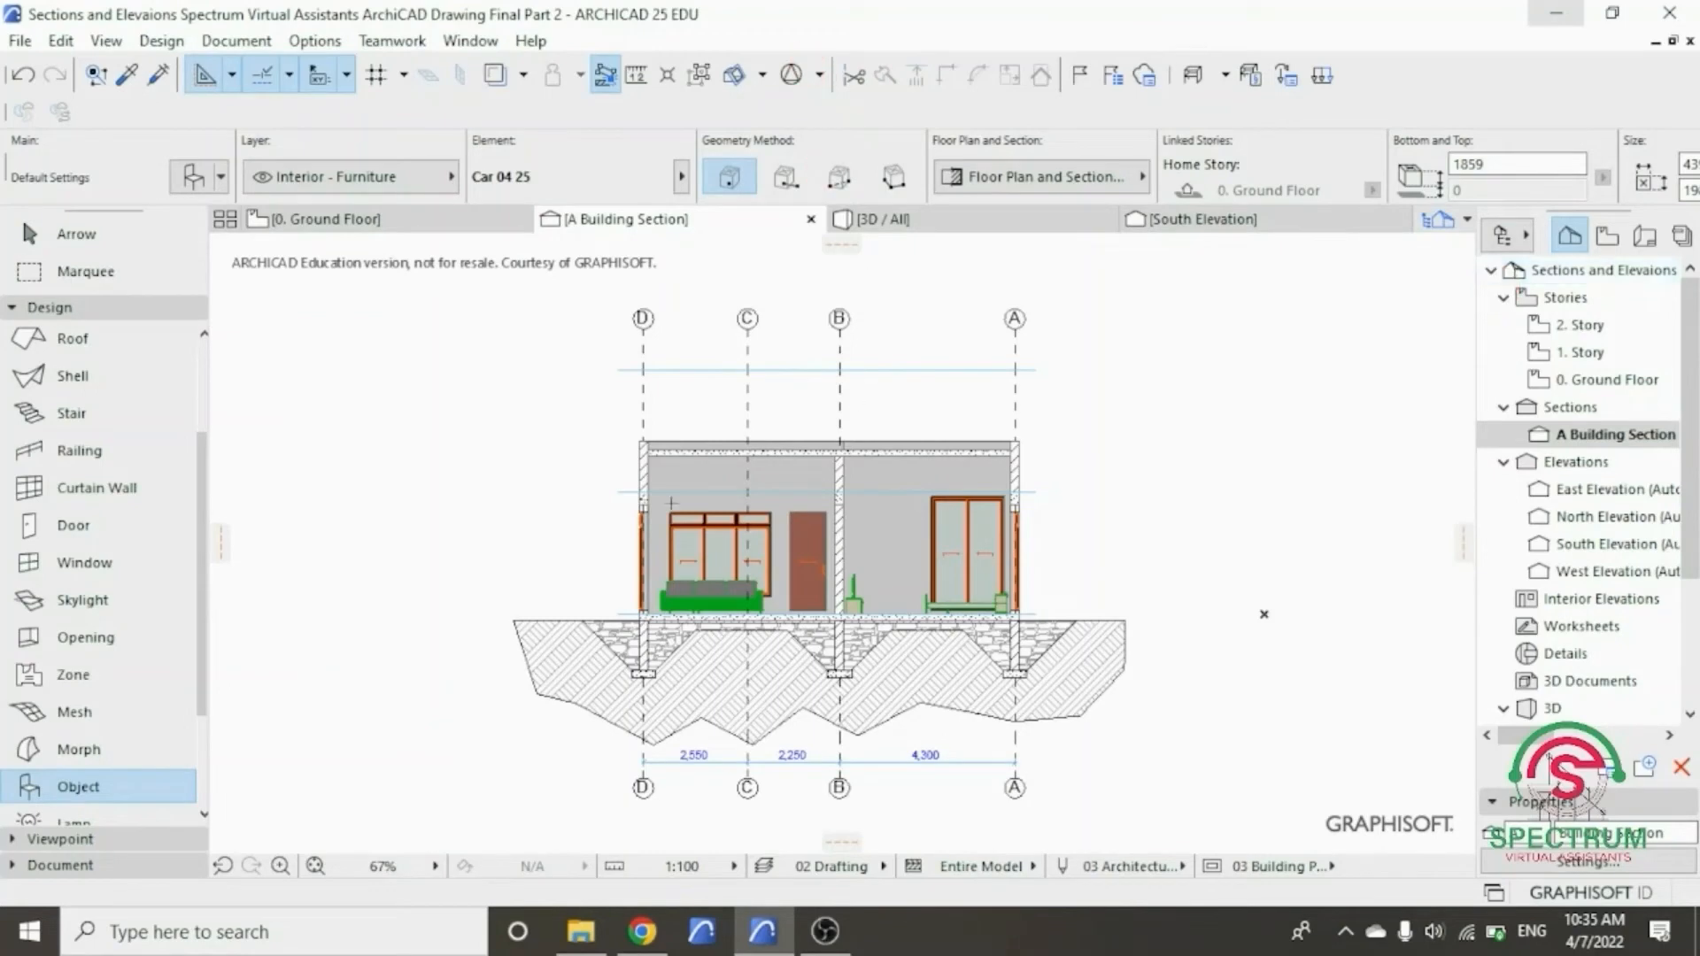
- Search the Object tool's library for "trees" and choose Deciduous Trees 25 as the object
scroll(650, 684, "up", 2)
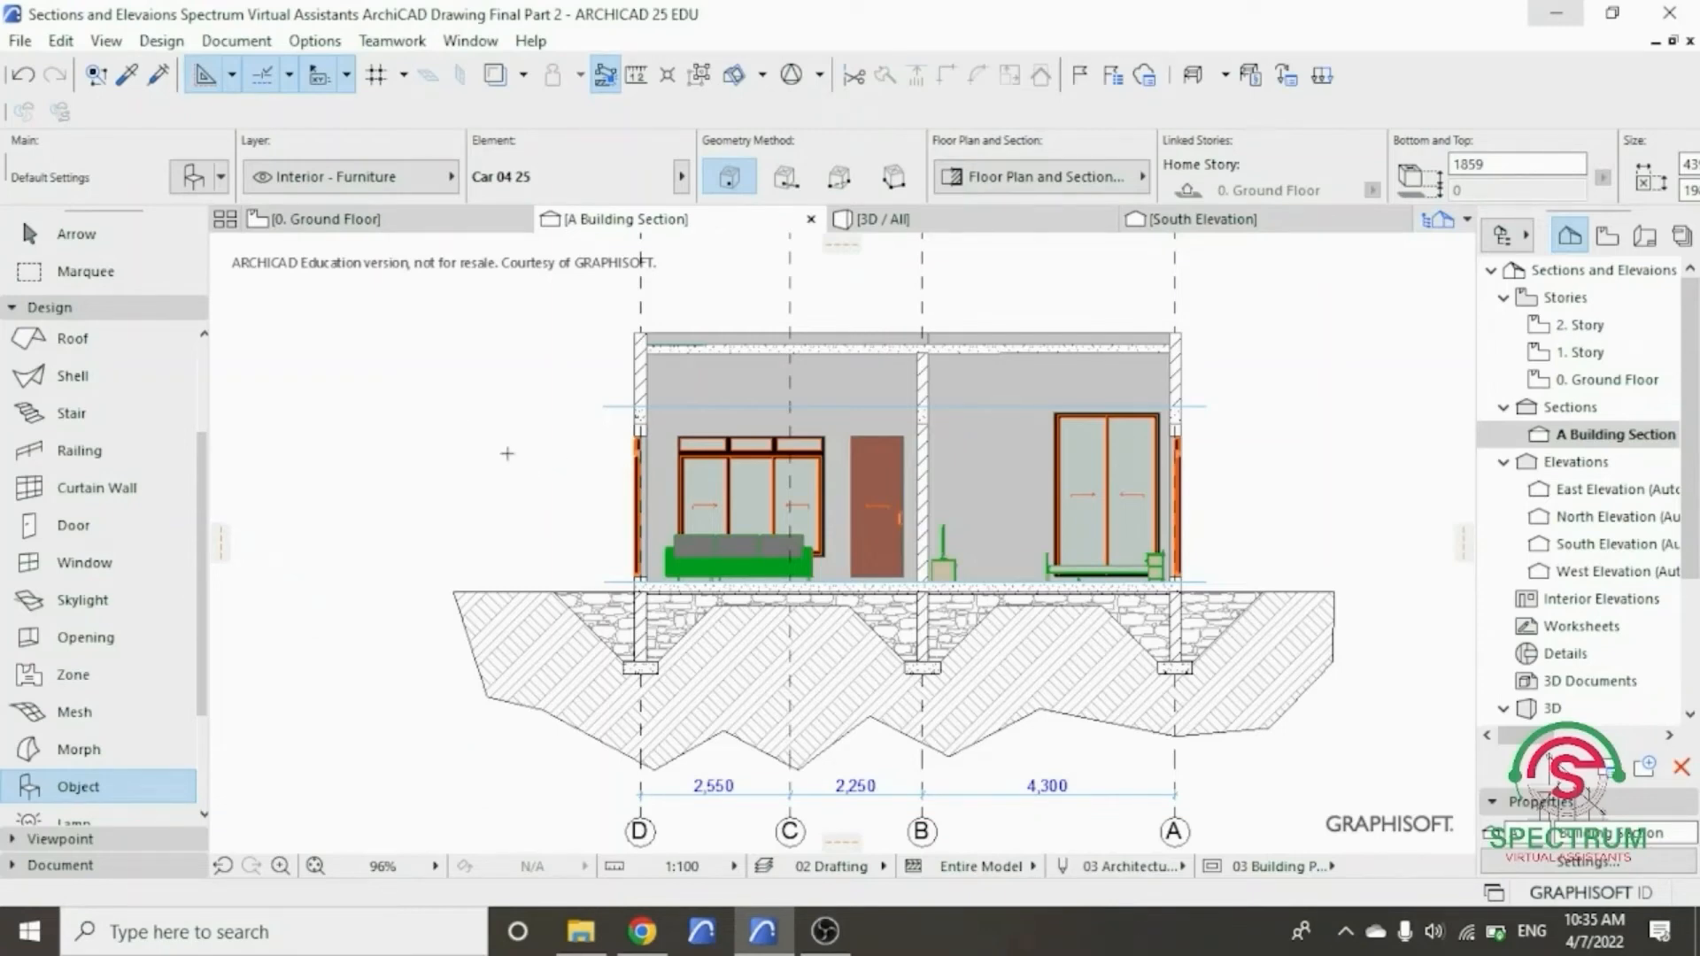
left_click(113, 309)
left_click(115, 311)
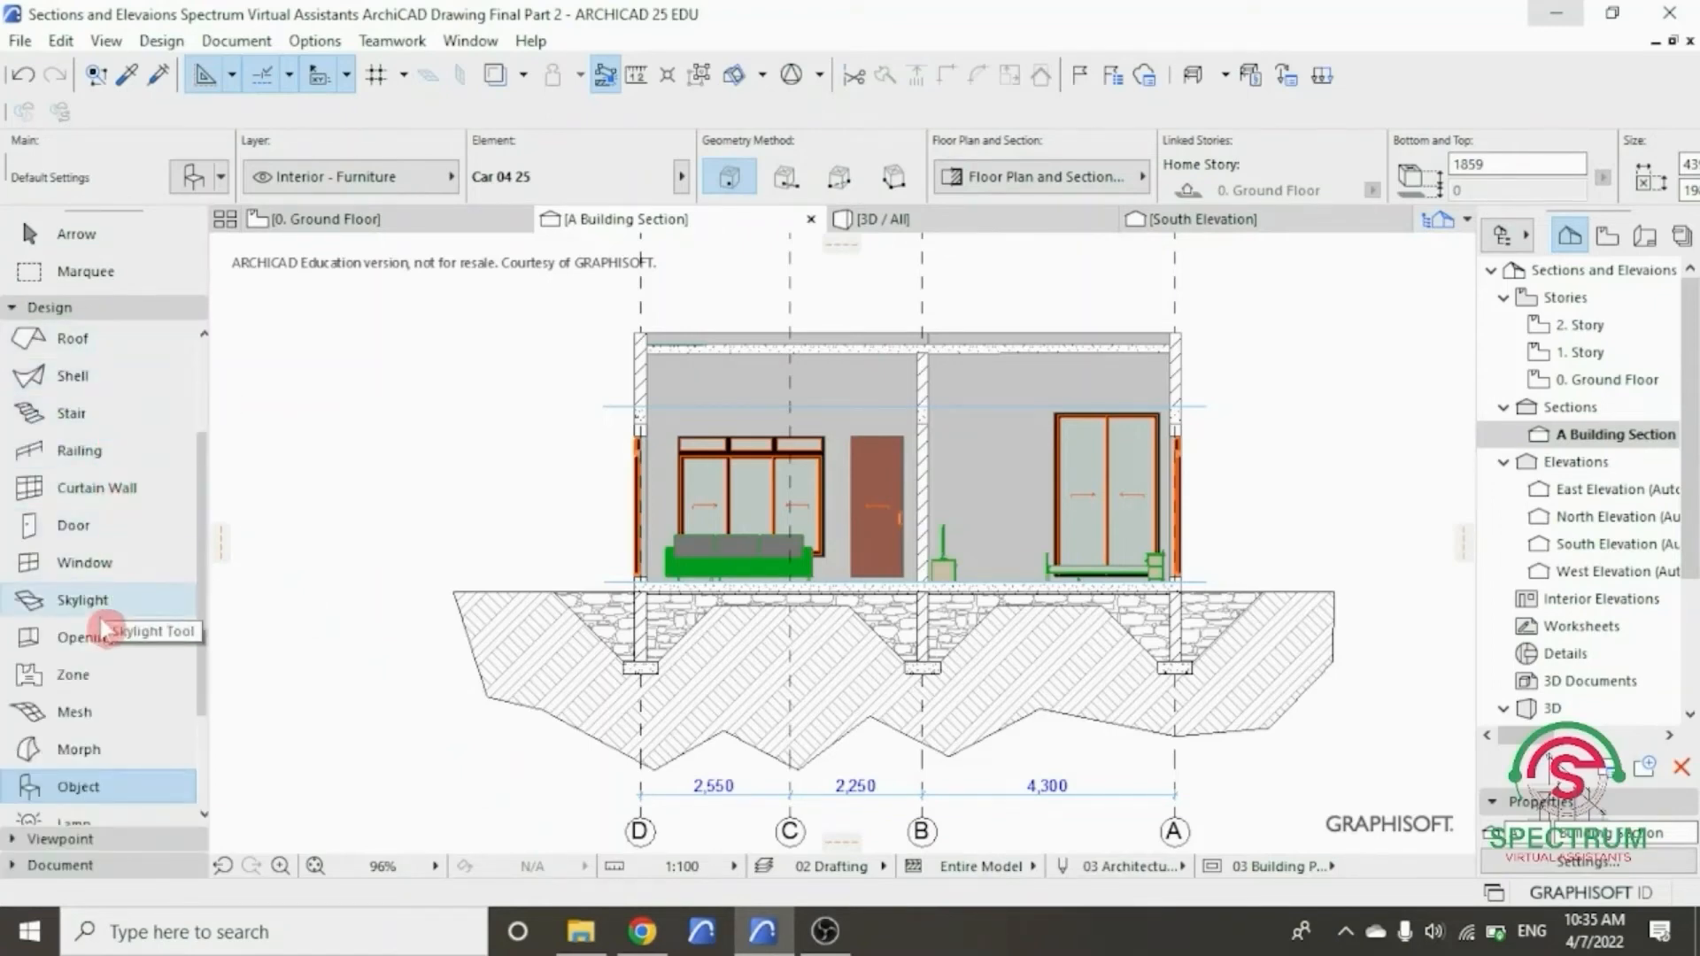
double_click(89, 788)
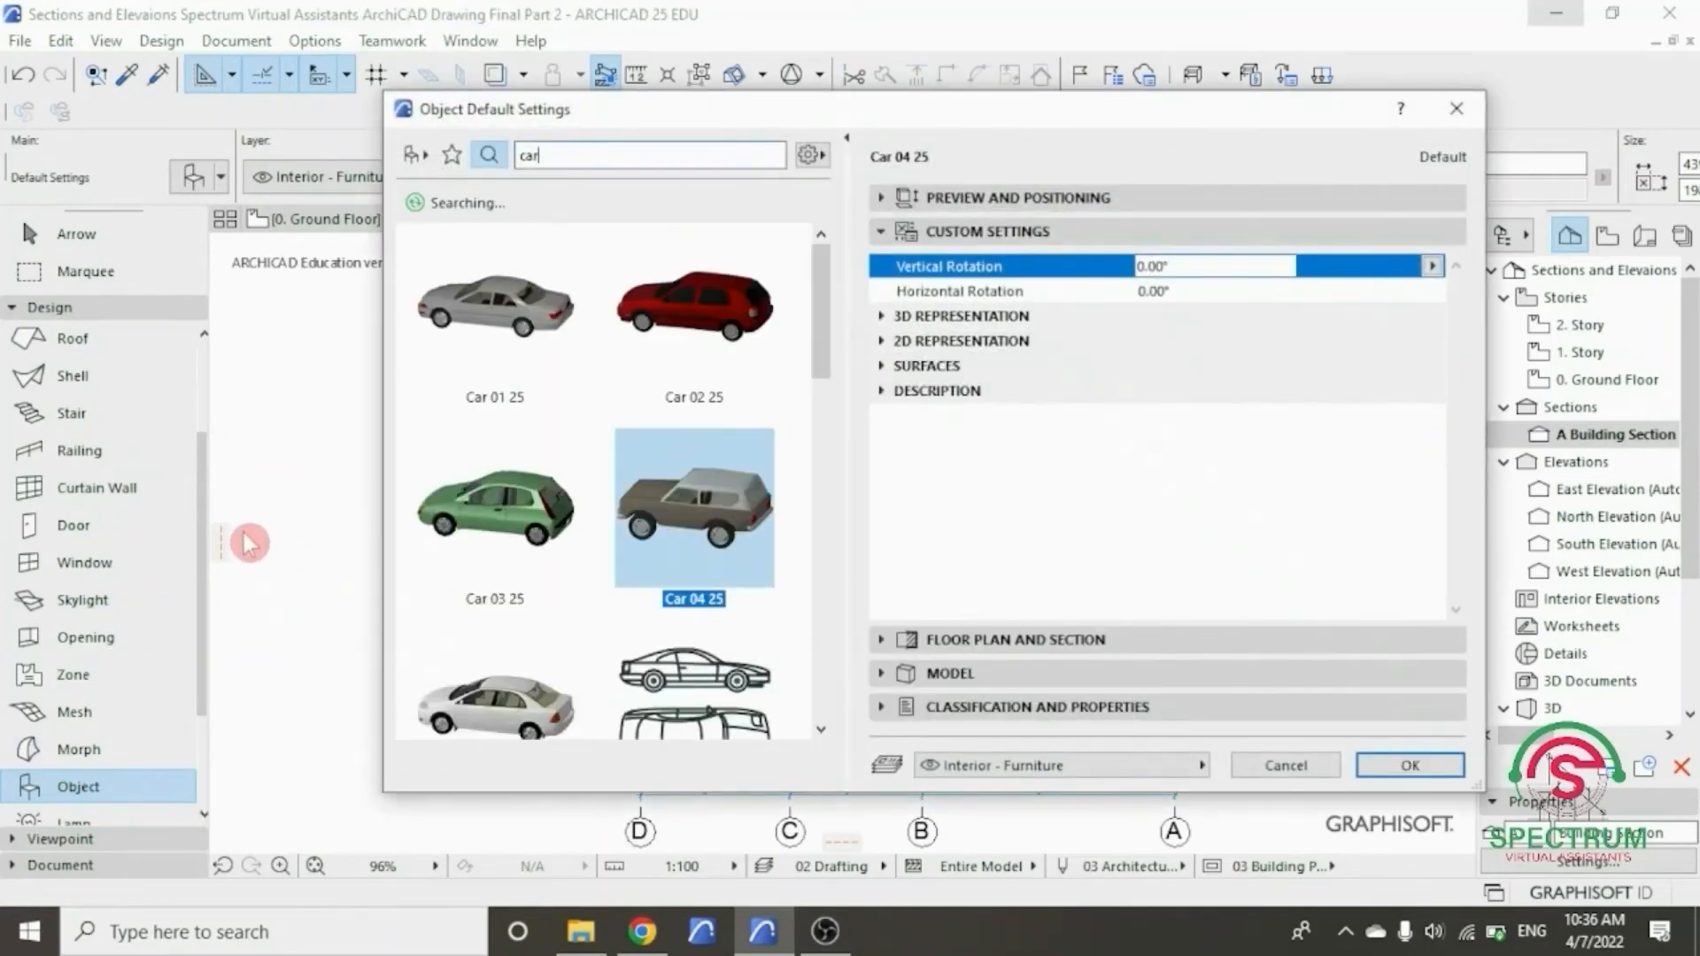
left_click(485, 158)
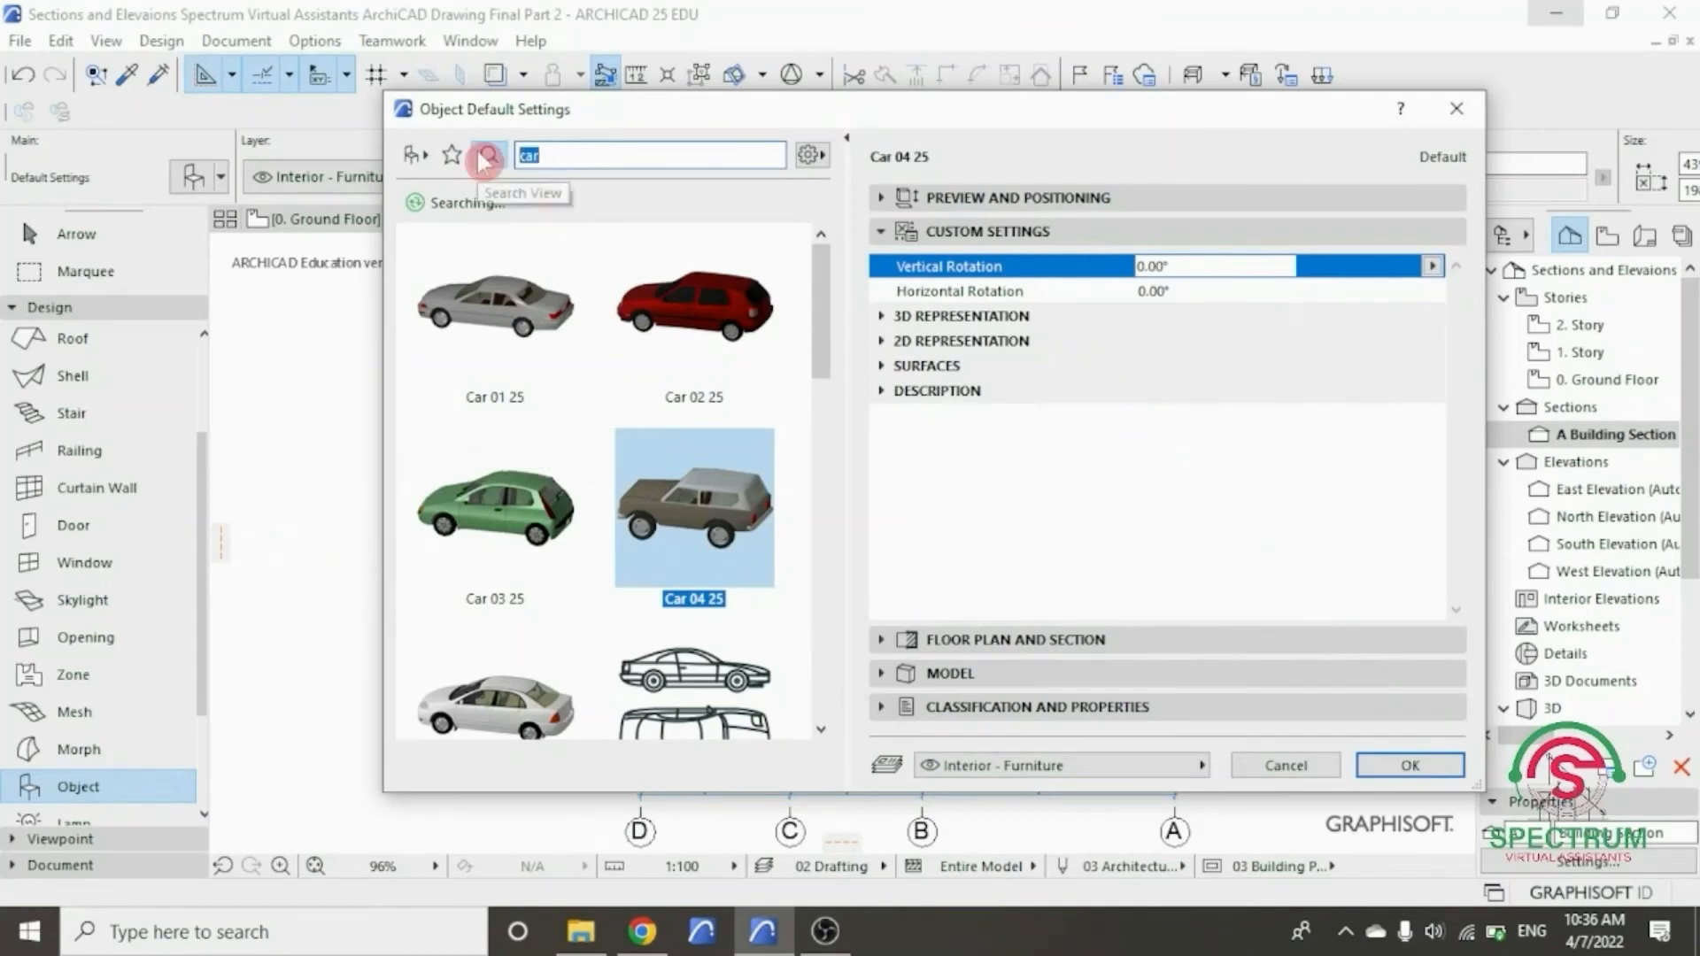
type("trees")
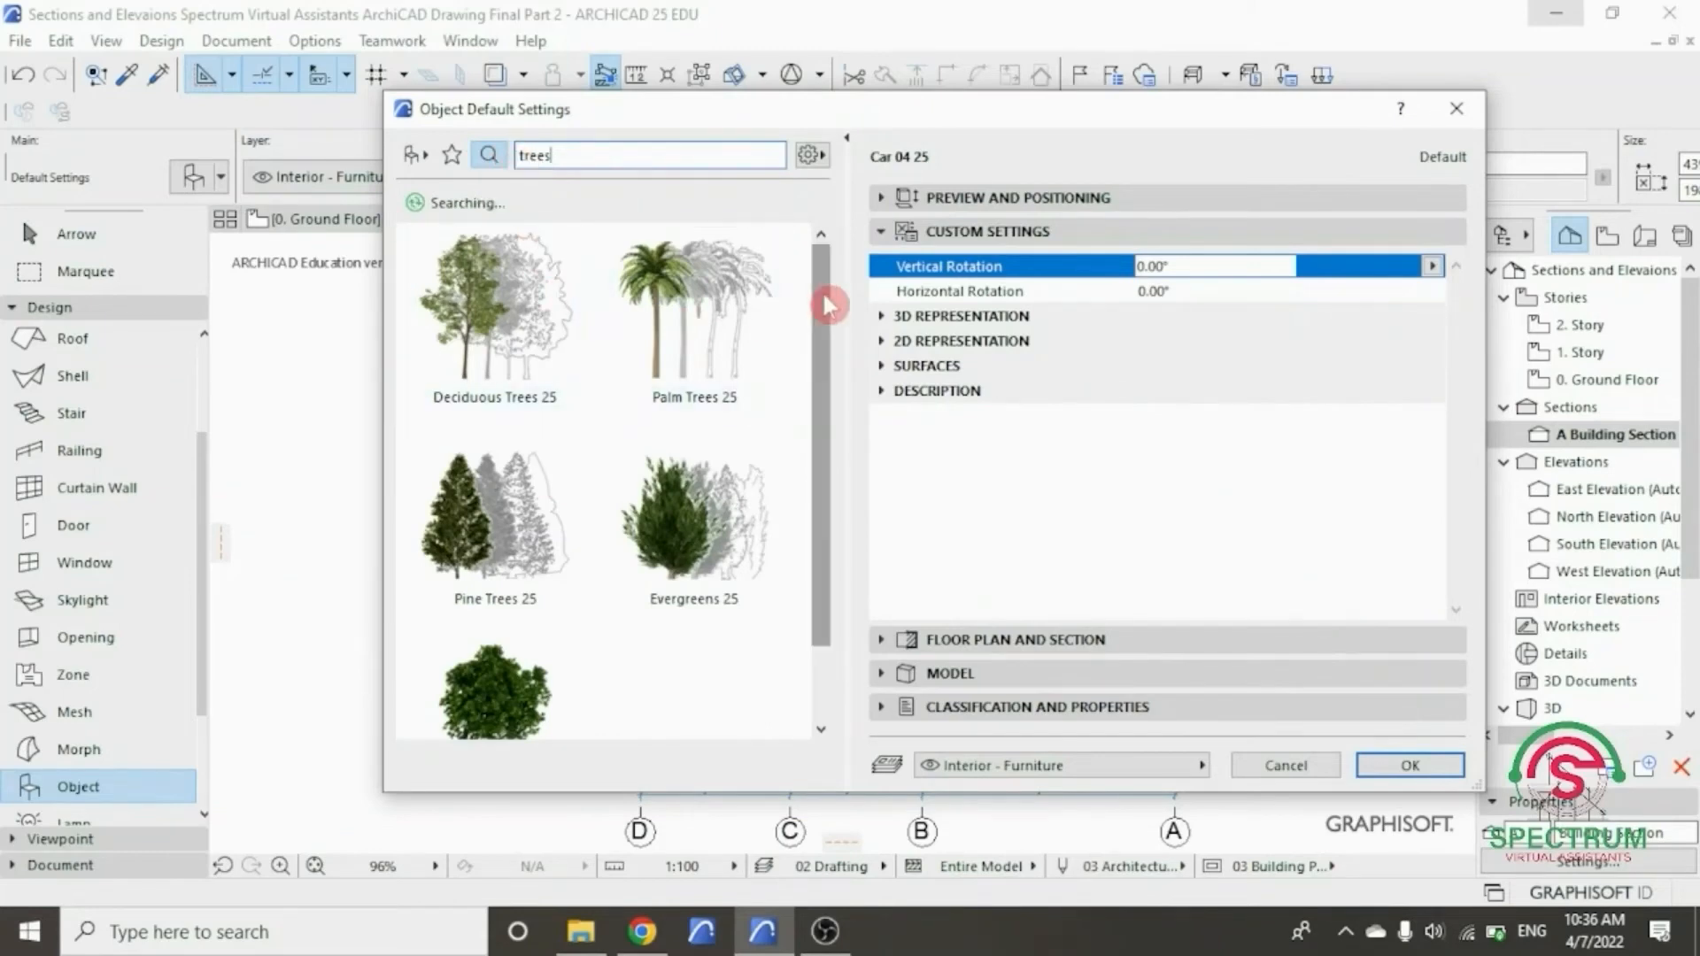
scroll(827, 330, "down", 1)
left_click_drag(824, 323, 830, 276)
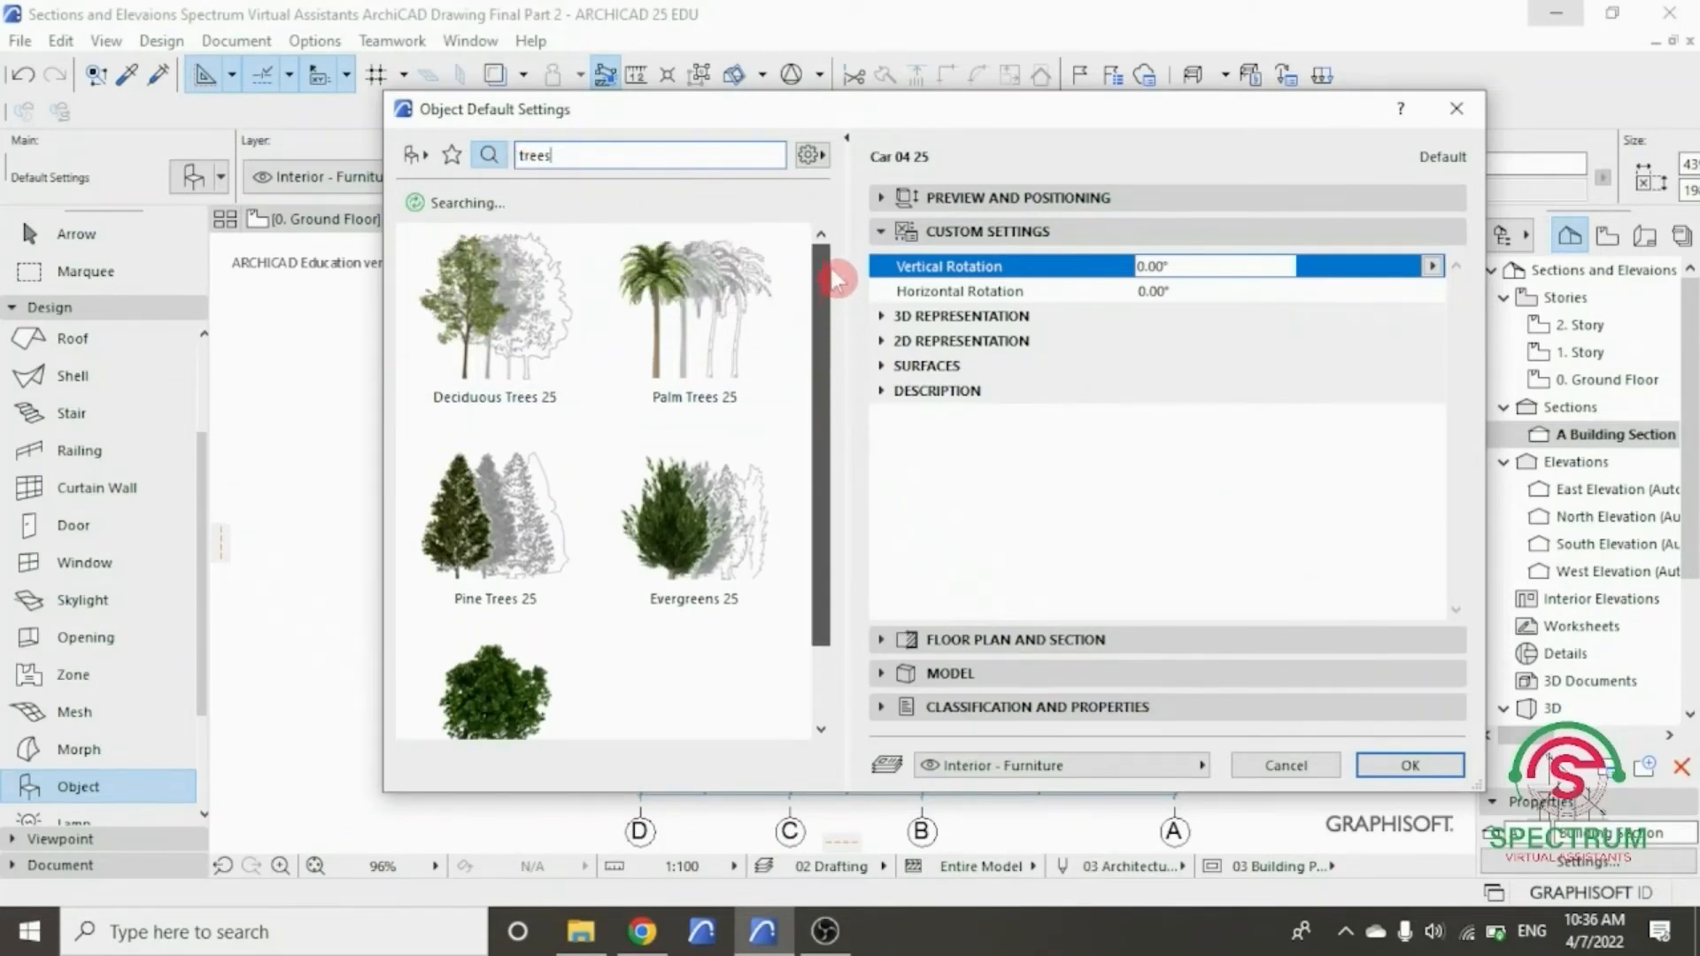
left_click(485, 320)
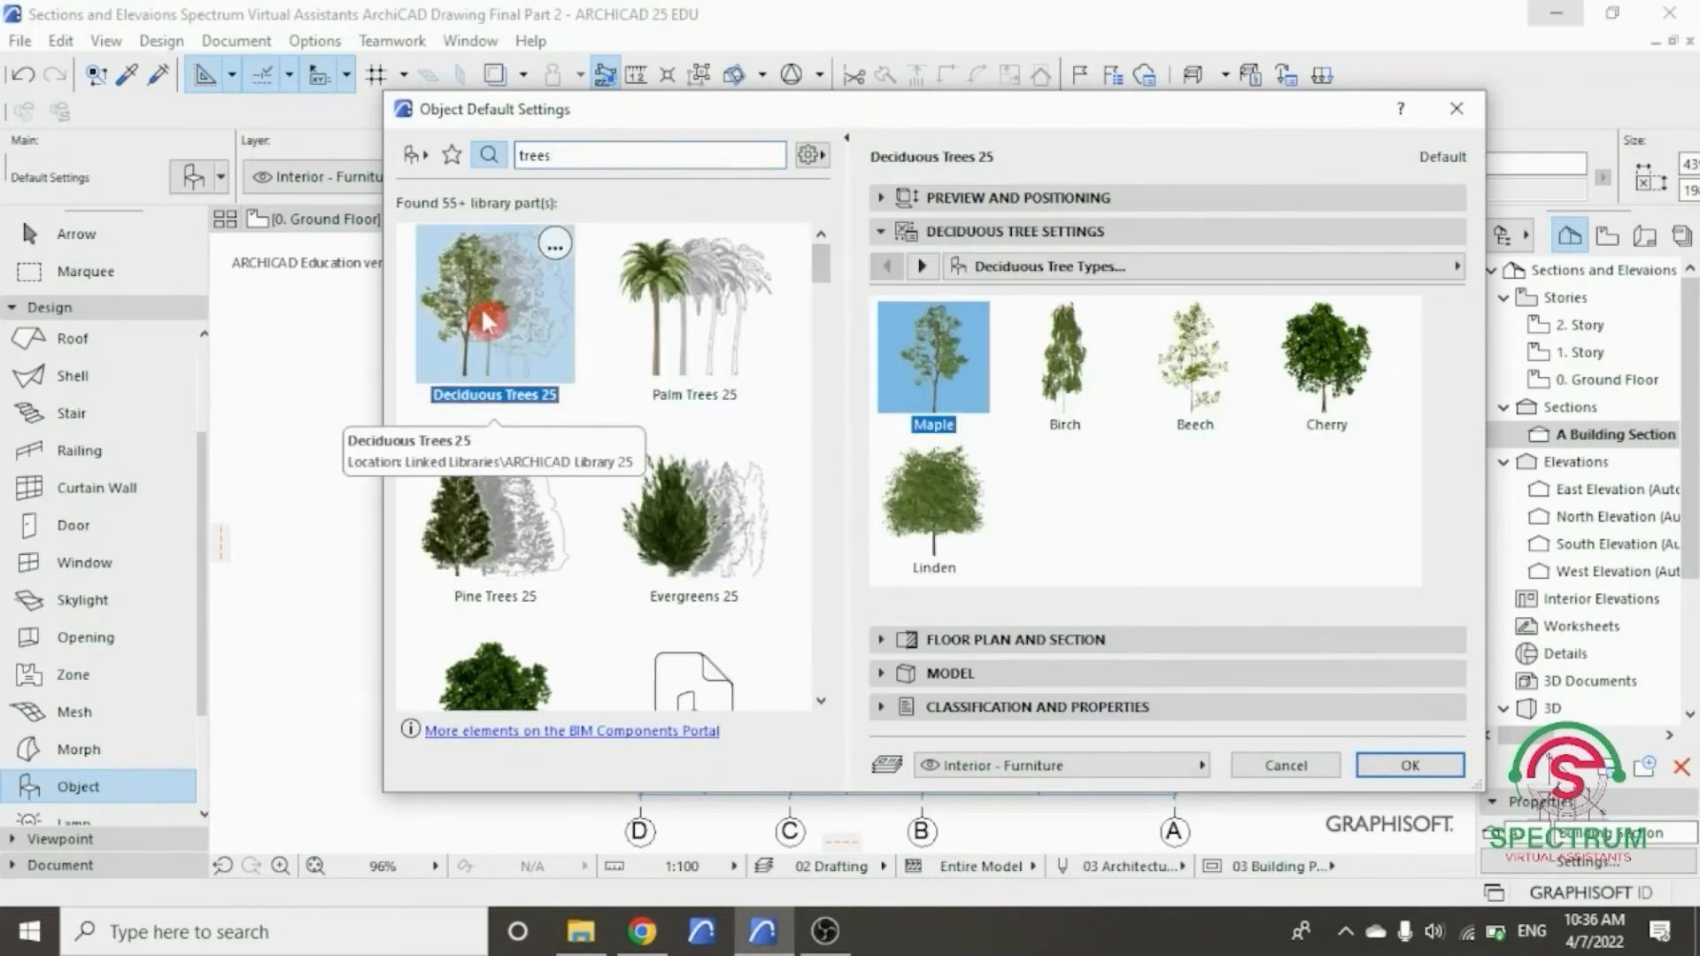
- Set the deciduous tree's 2D representation view type to Symbolic Side View
left_click(968, 200)
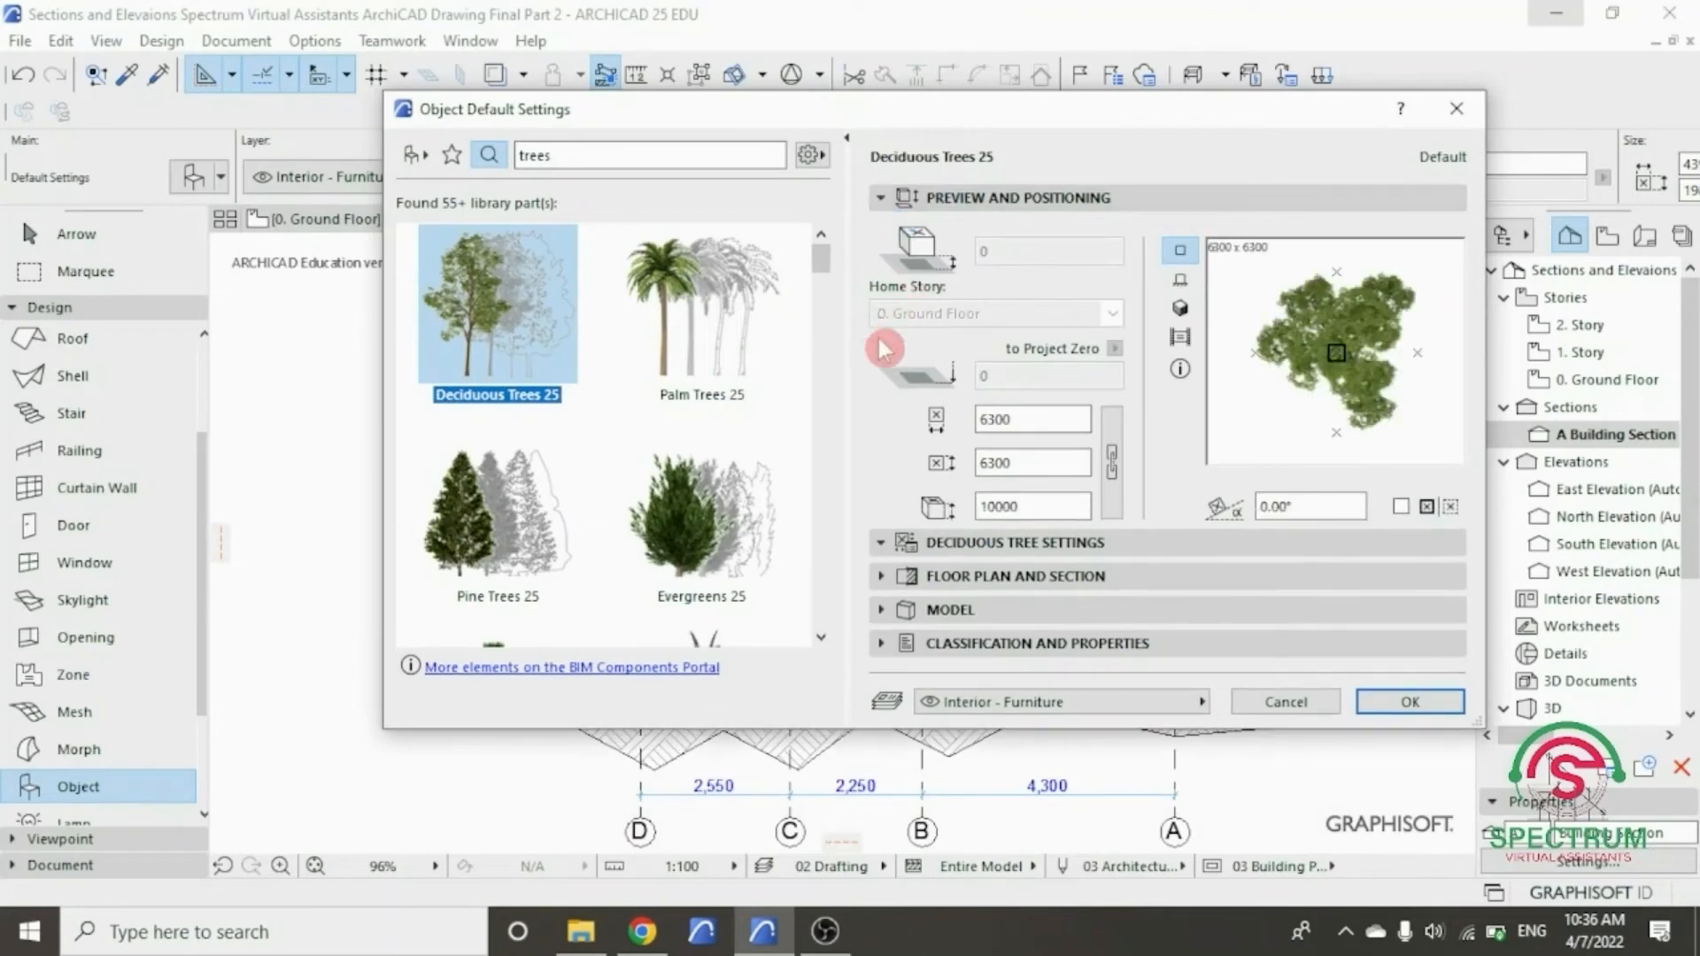
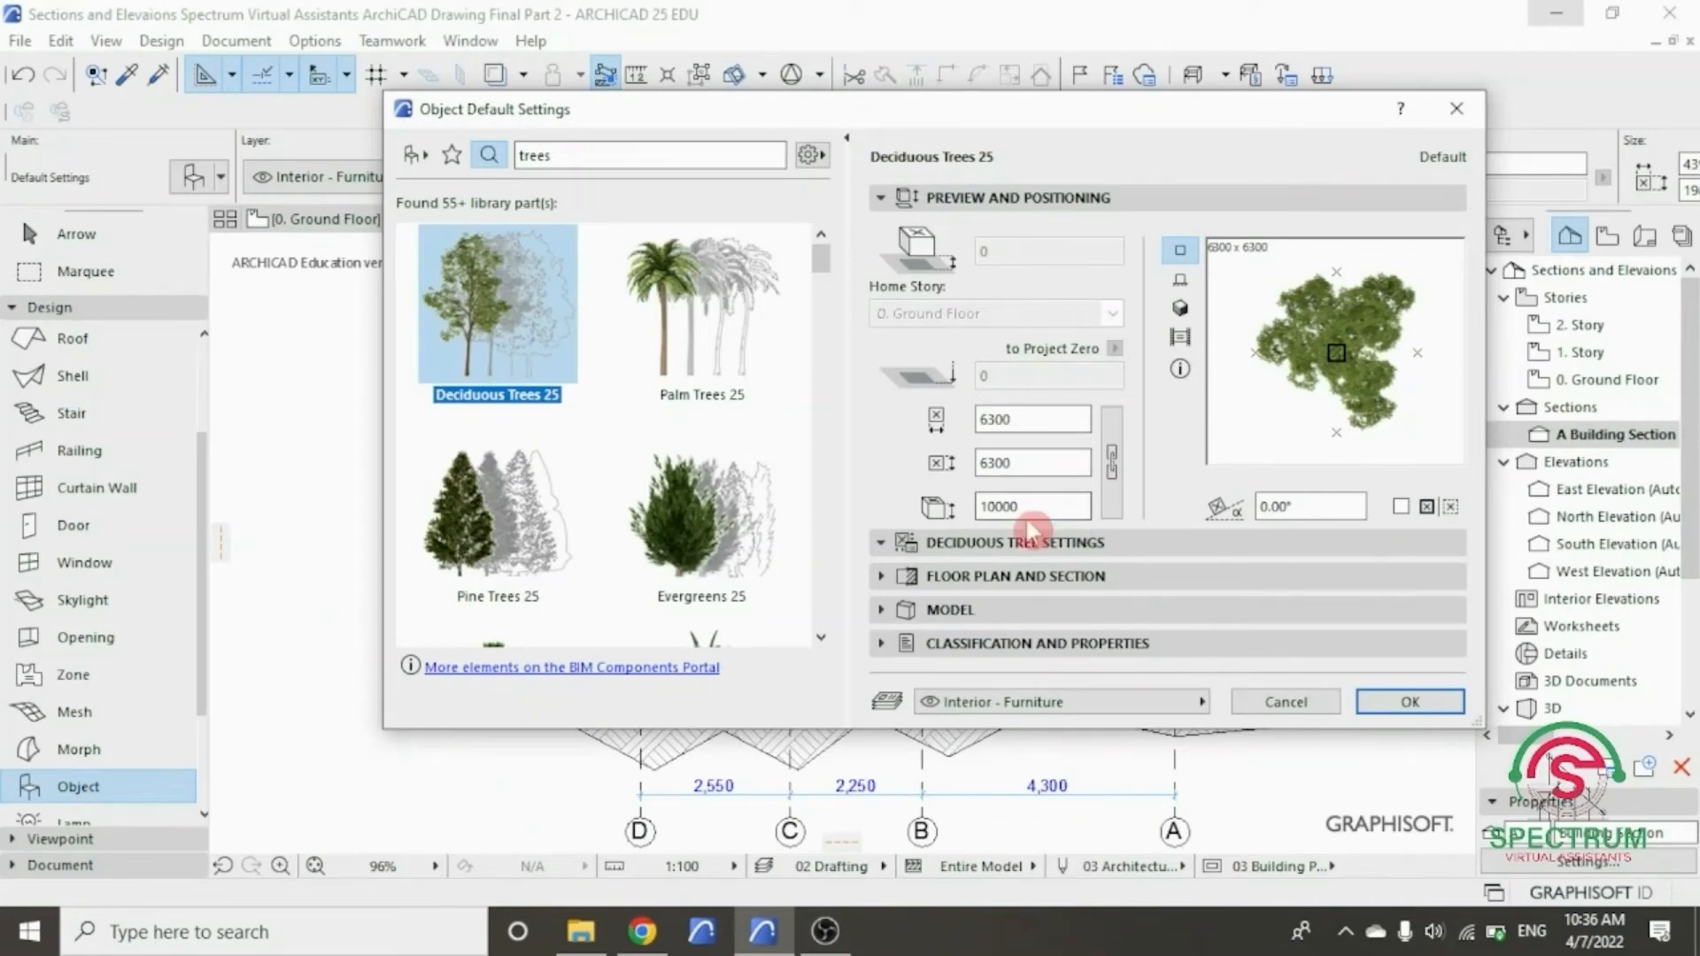
left_click(1024, 200)
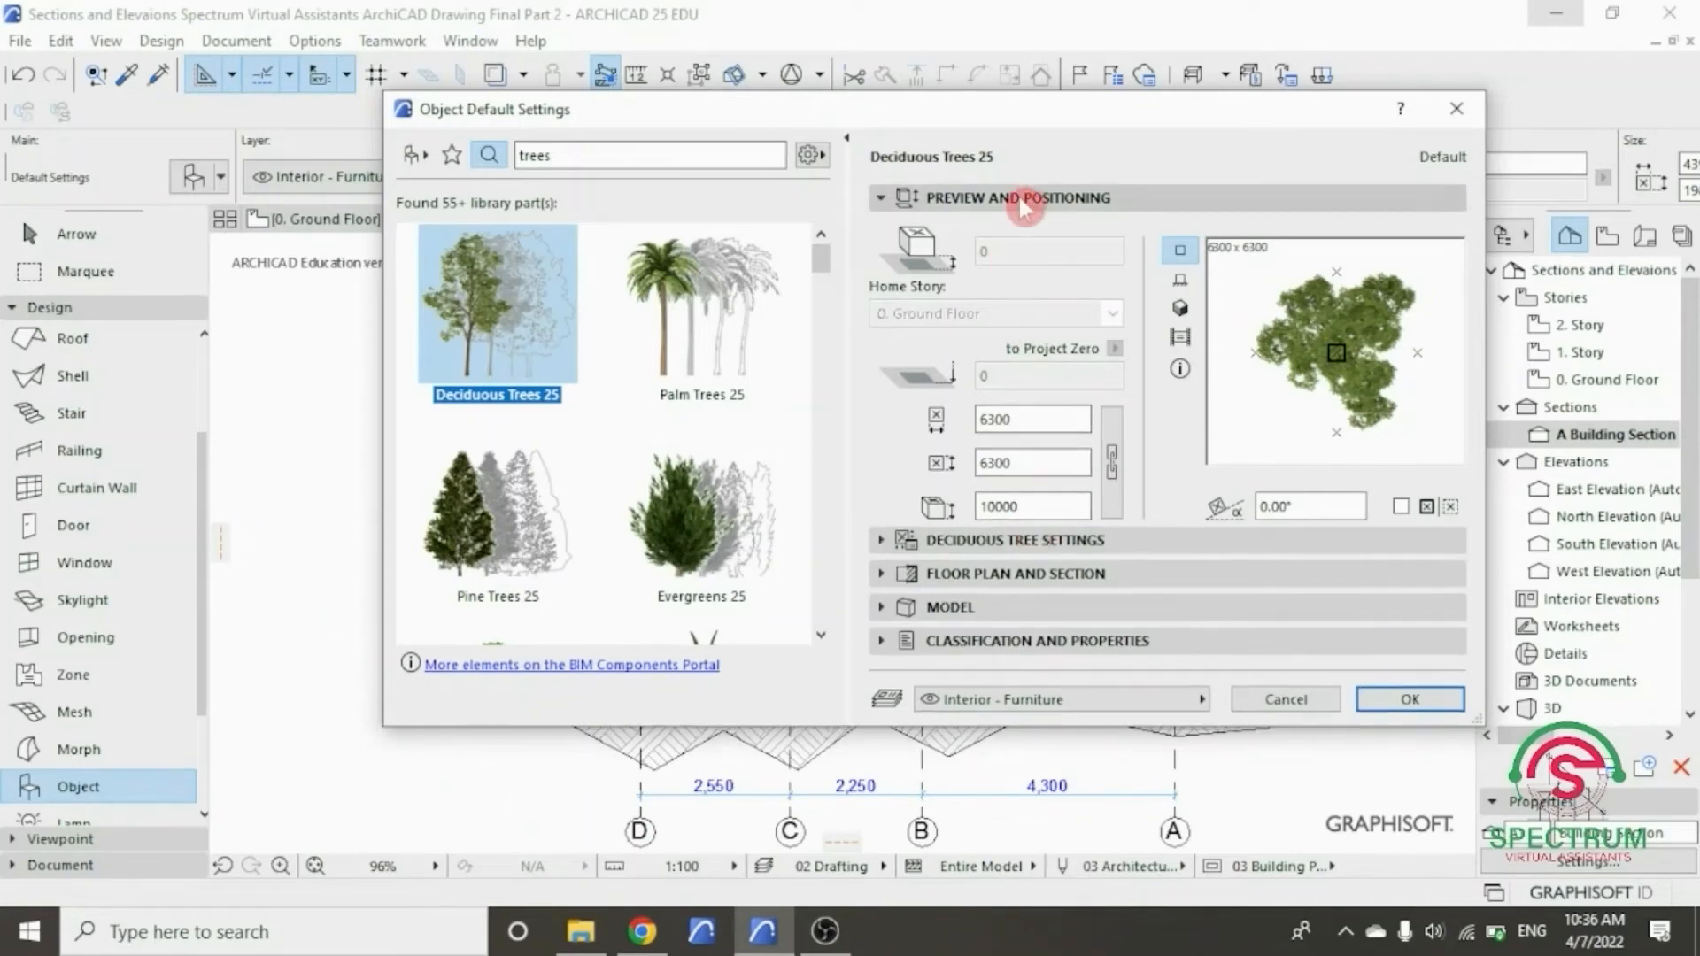
left_click(1018, 230)
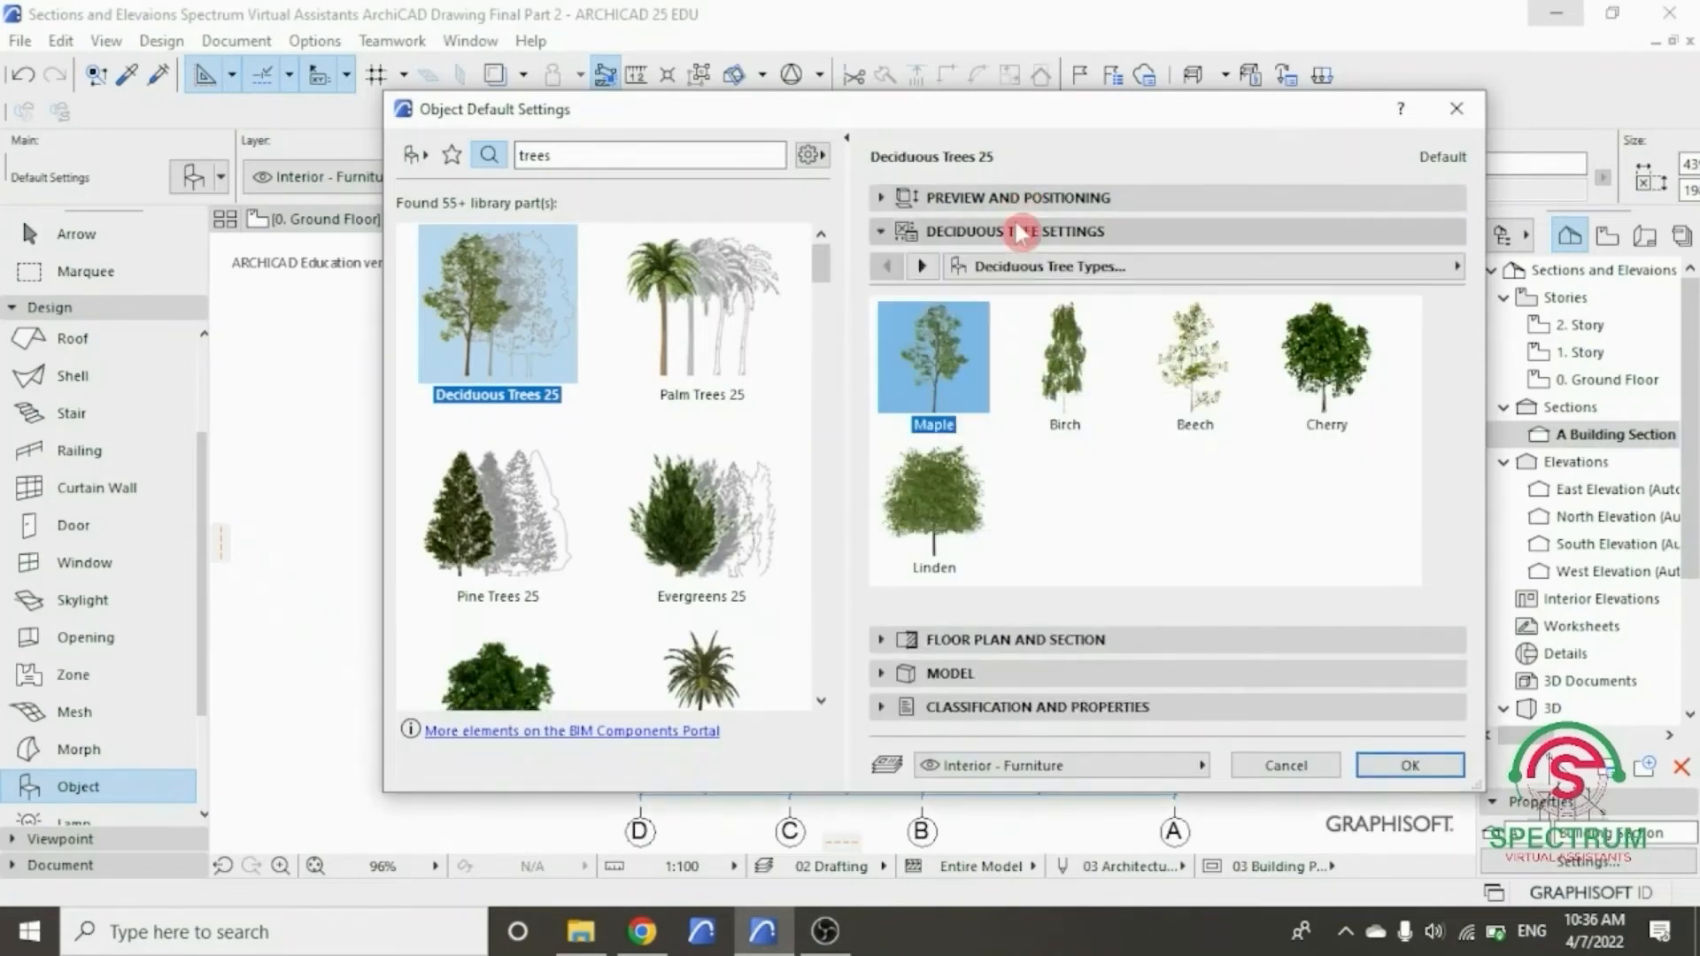
left_click(1030, 273)
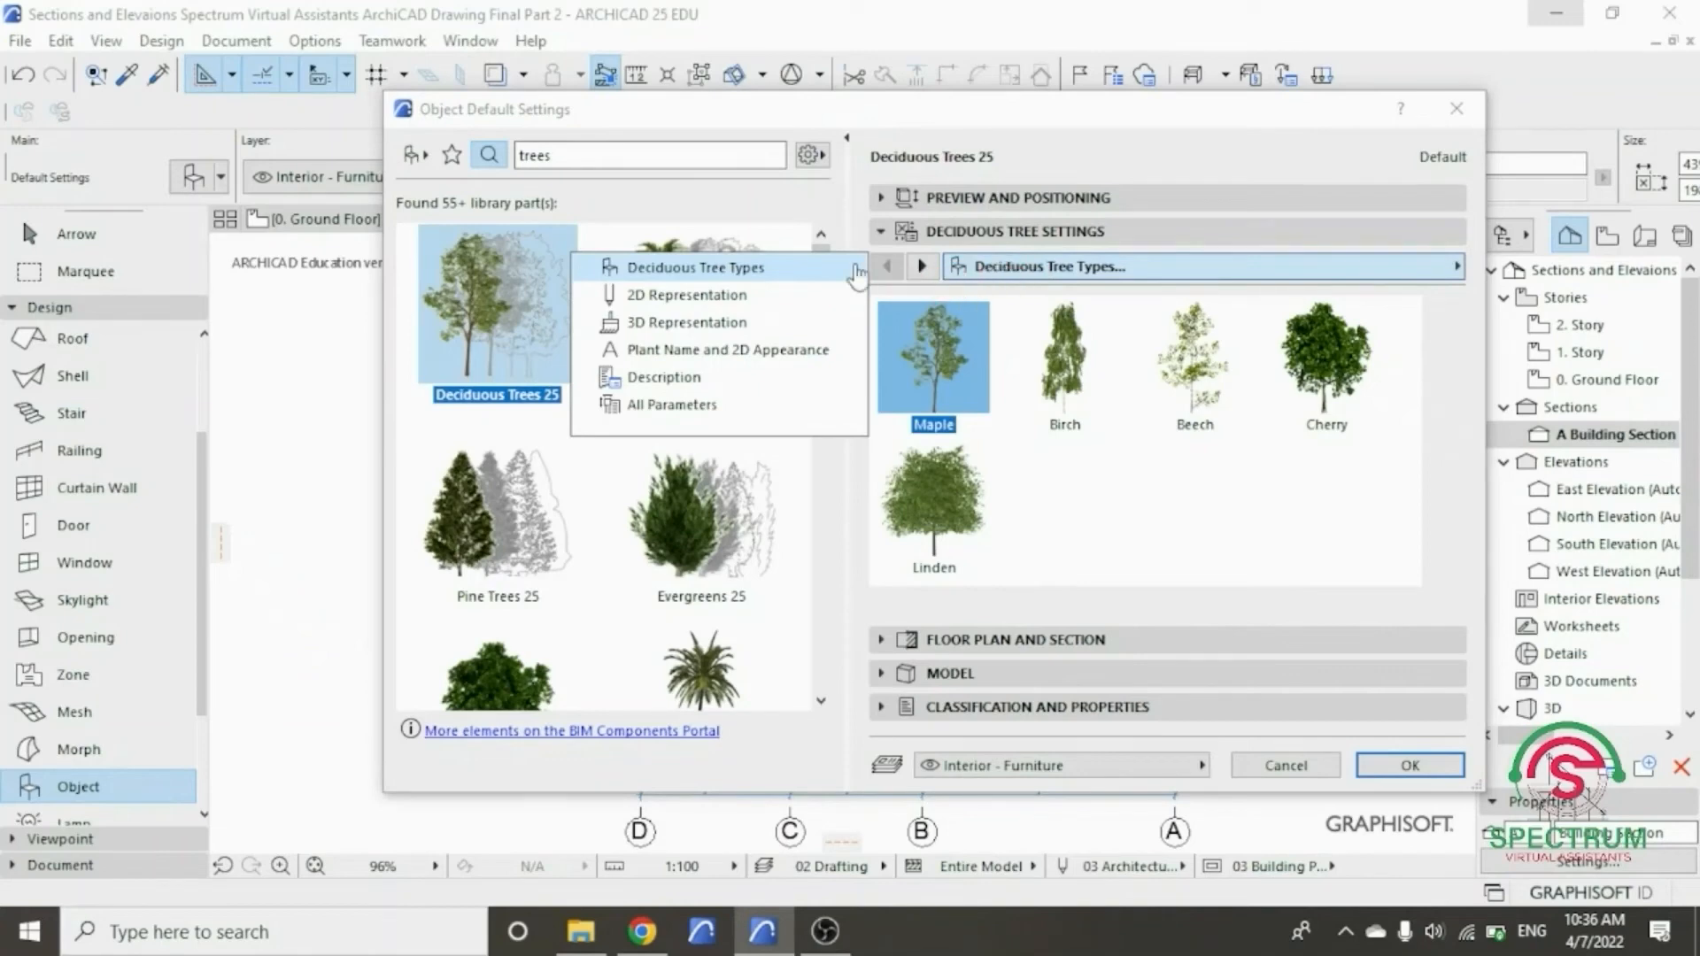
left_click(717, 297)
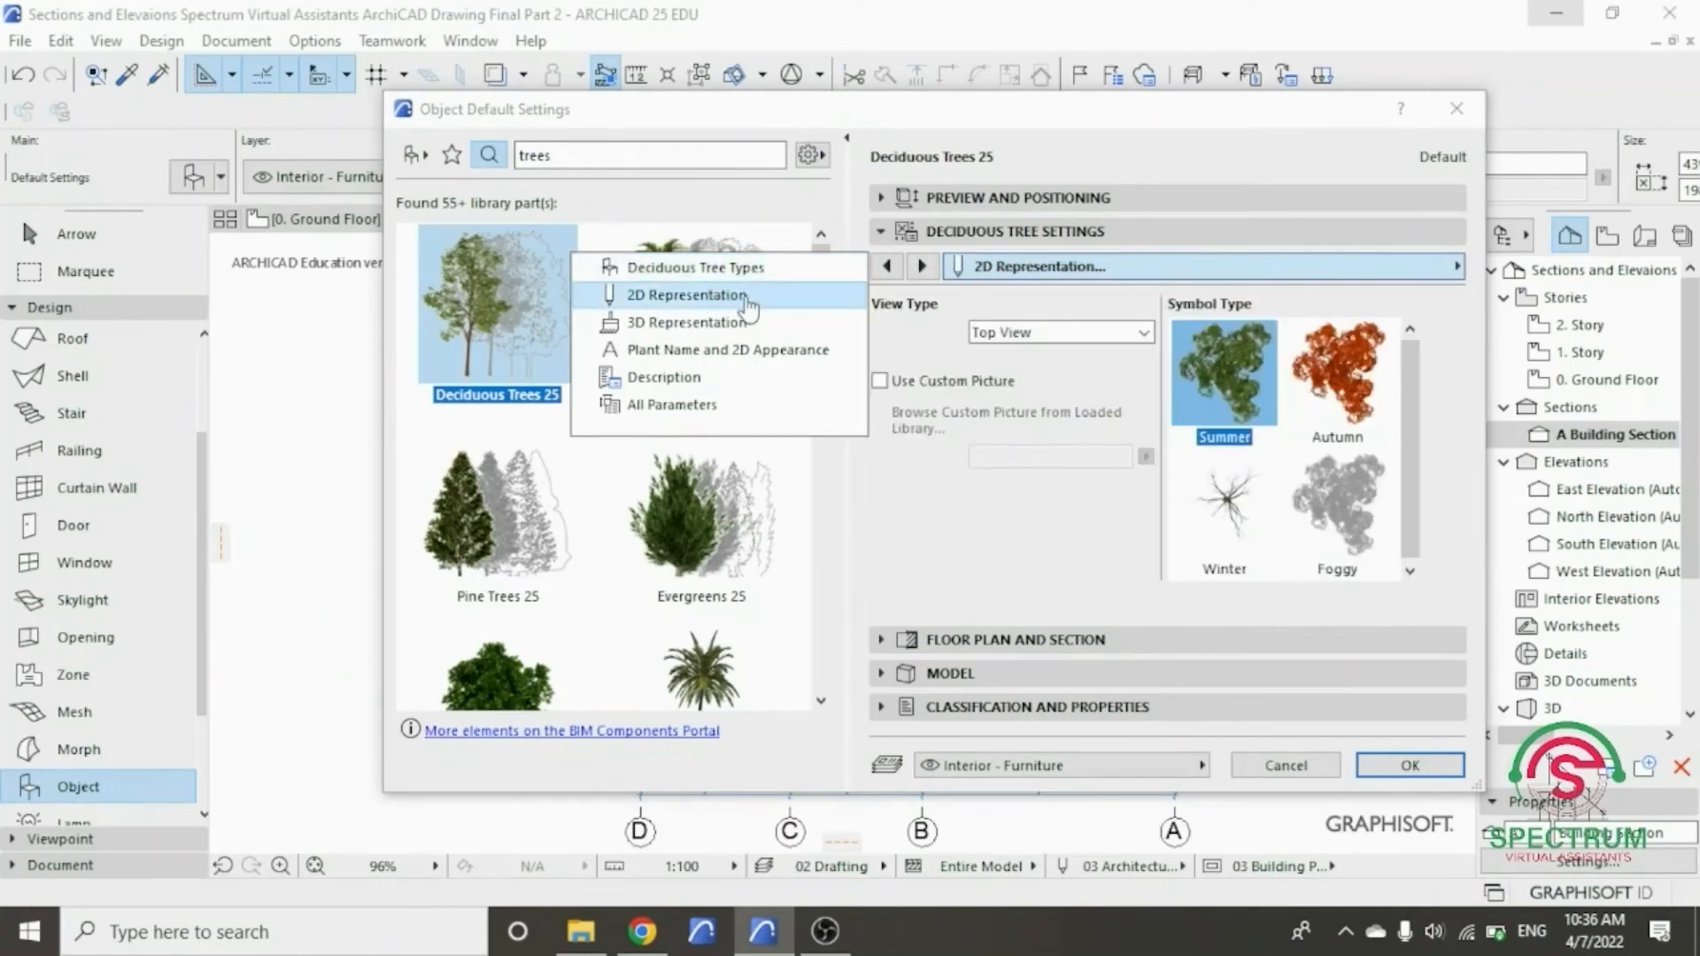
left_click(1149, 339)
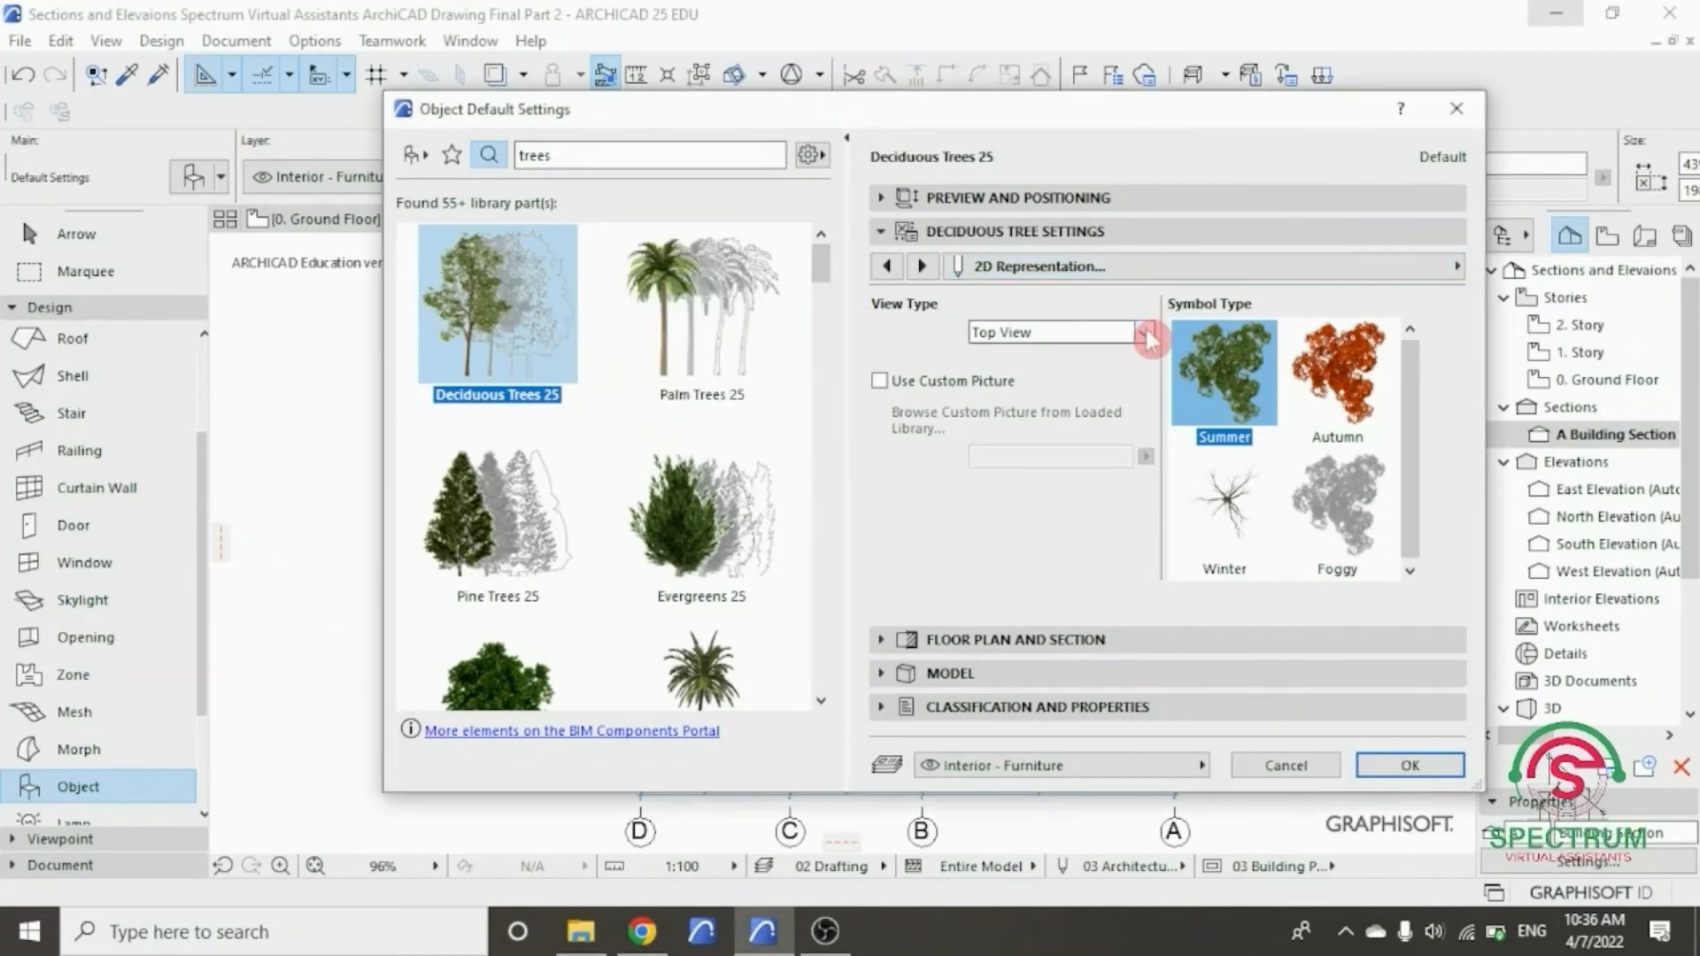
left_click(1149, 335)
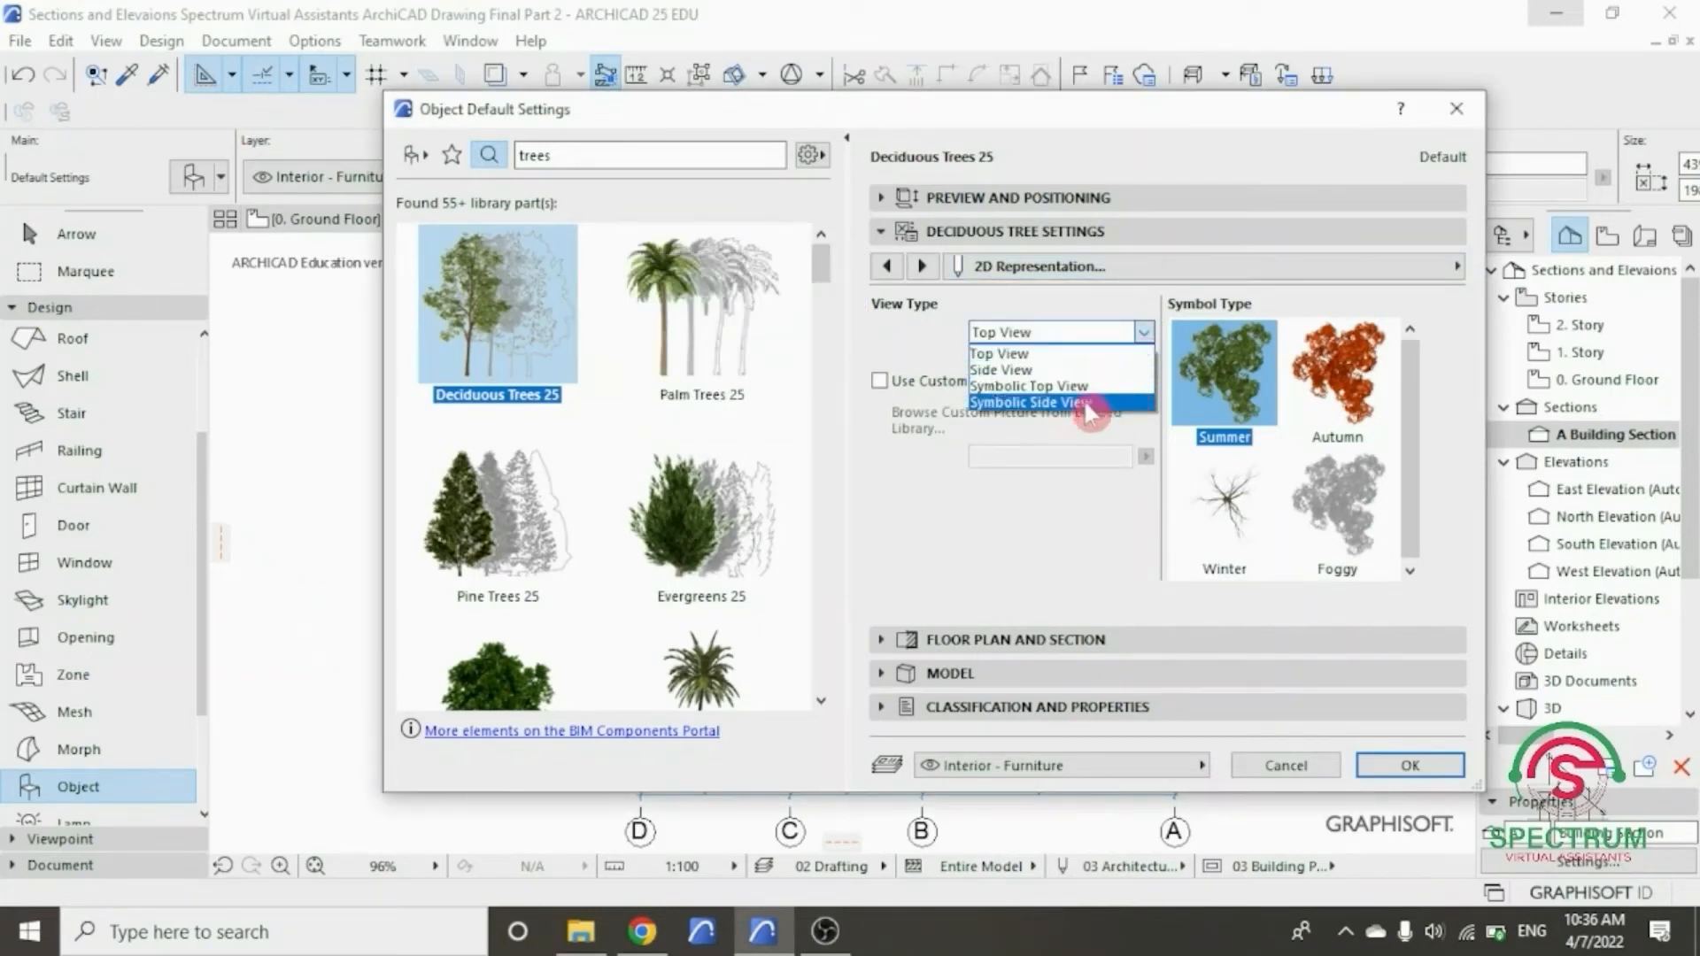
left_click(1067, 403)
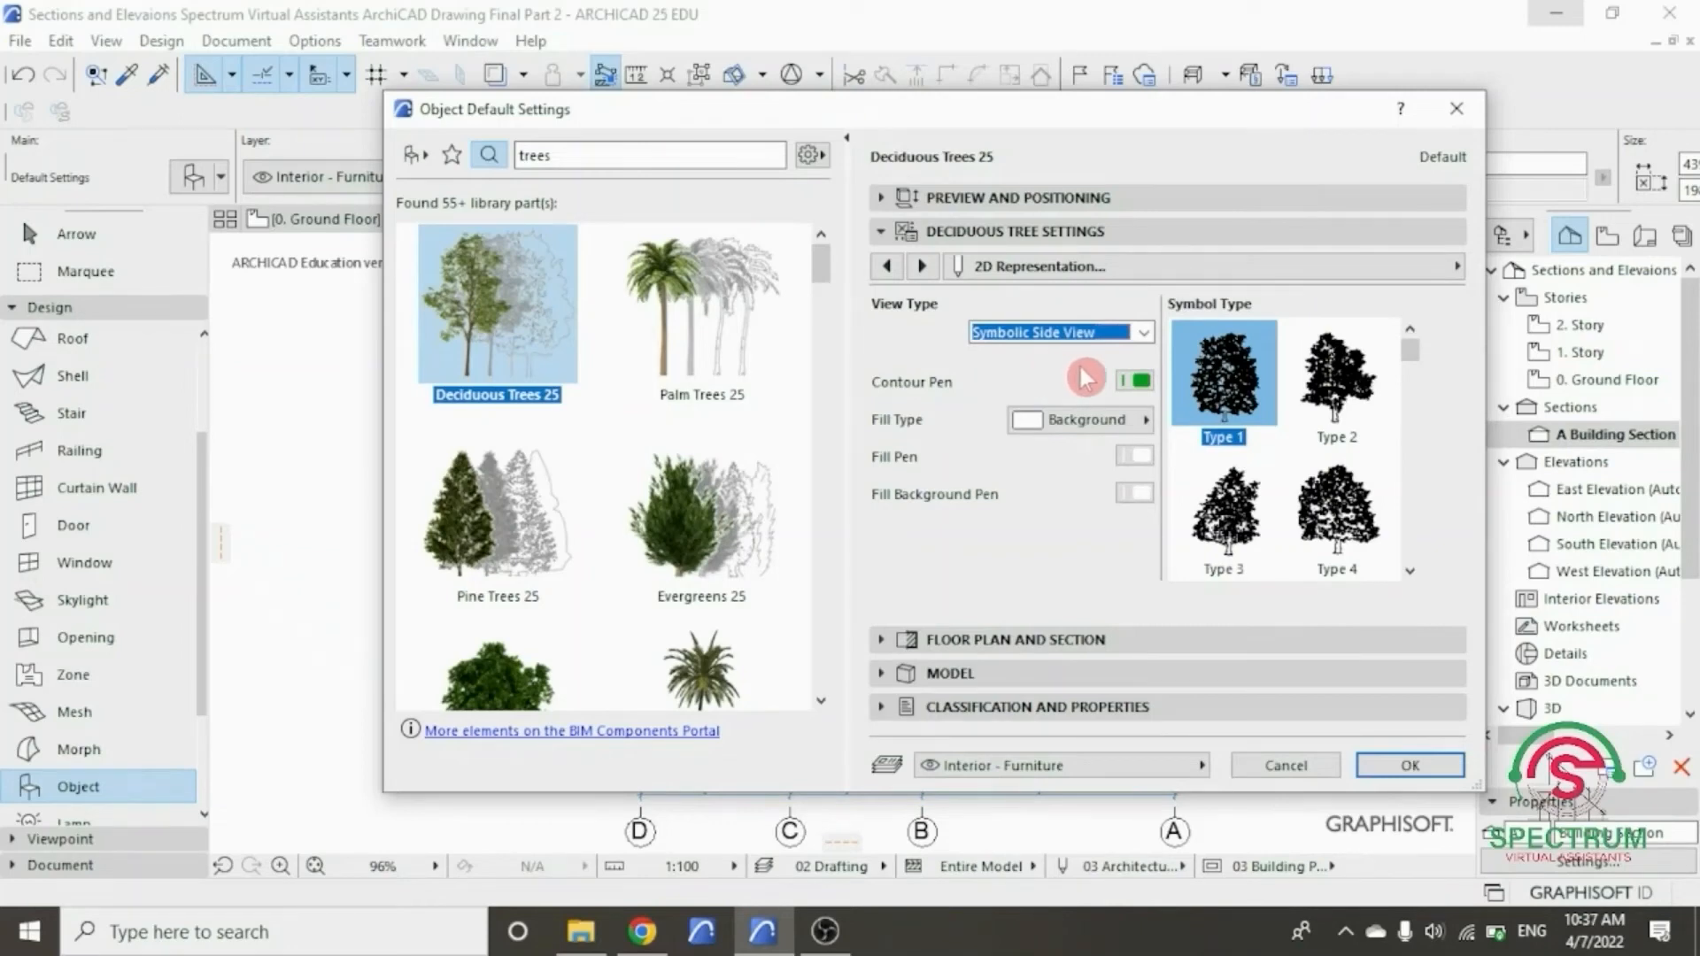
- Choose the Type 8 symbol for the deciduous tree and set its contour pen to dark grey
left_click_drag(1411, 351, 1417, 403)
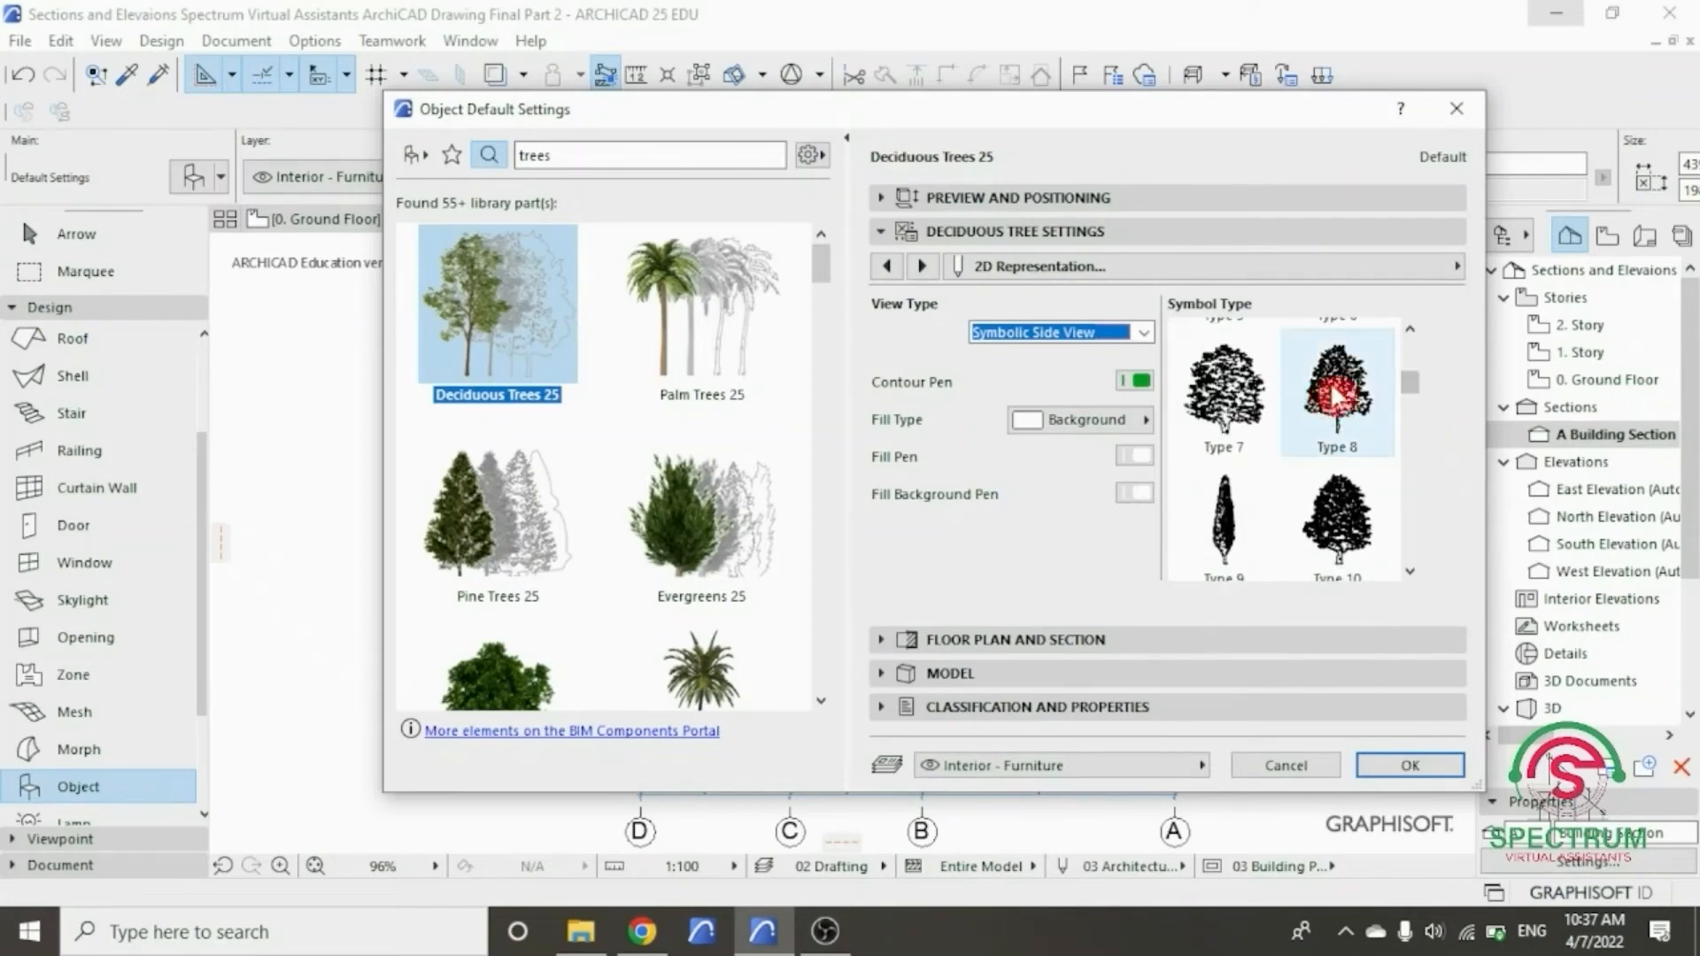
left_click(1335, 394)
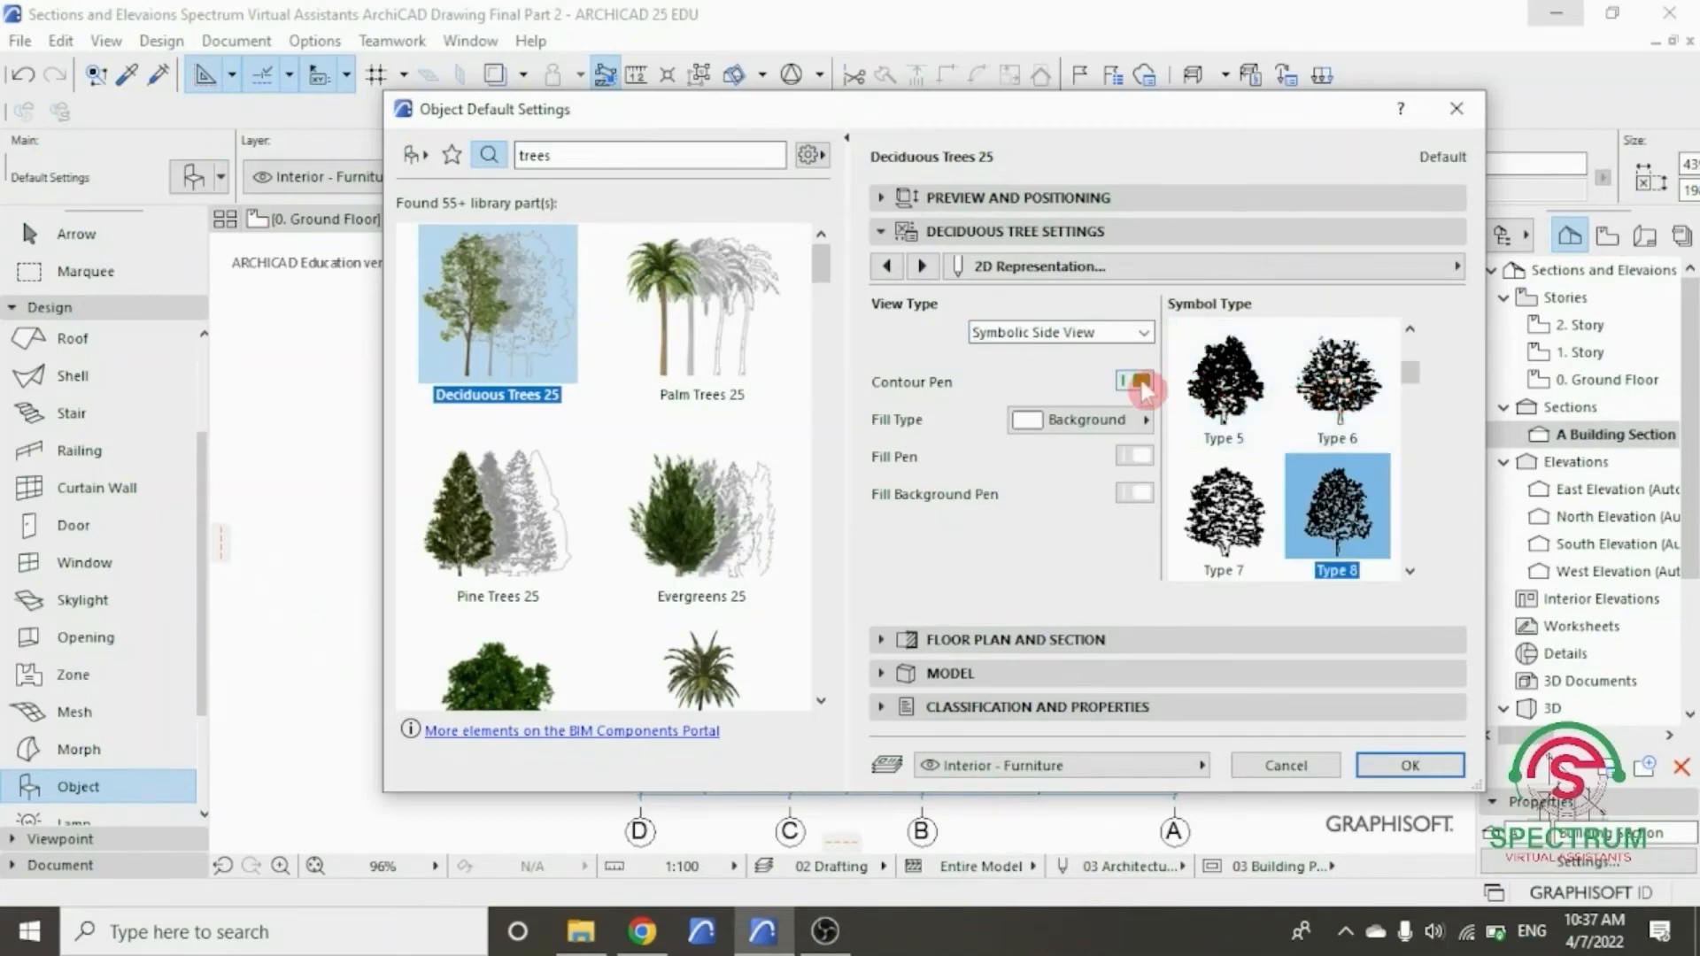
left_click(1139, 383)
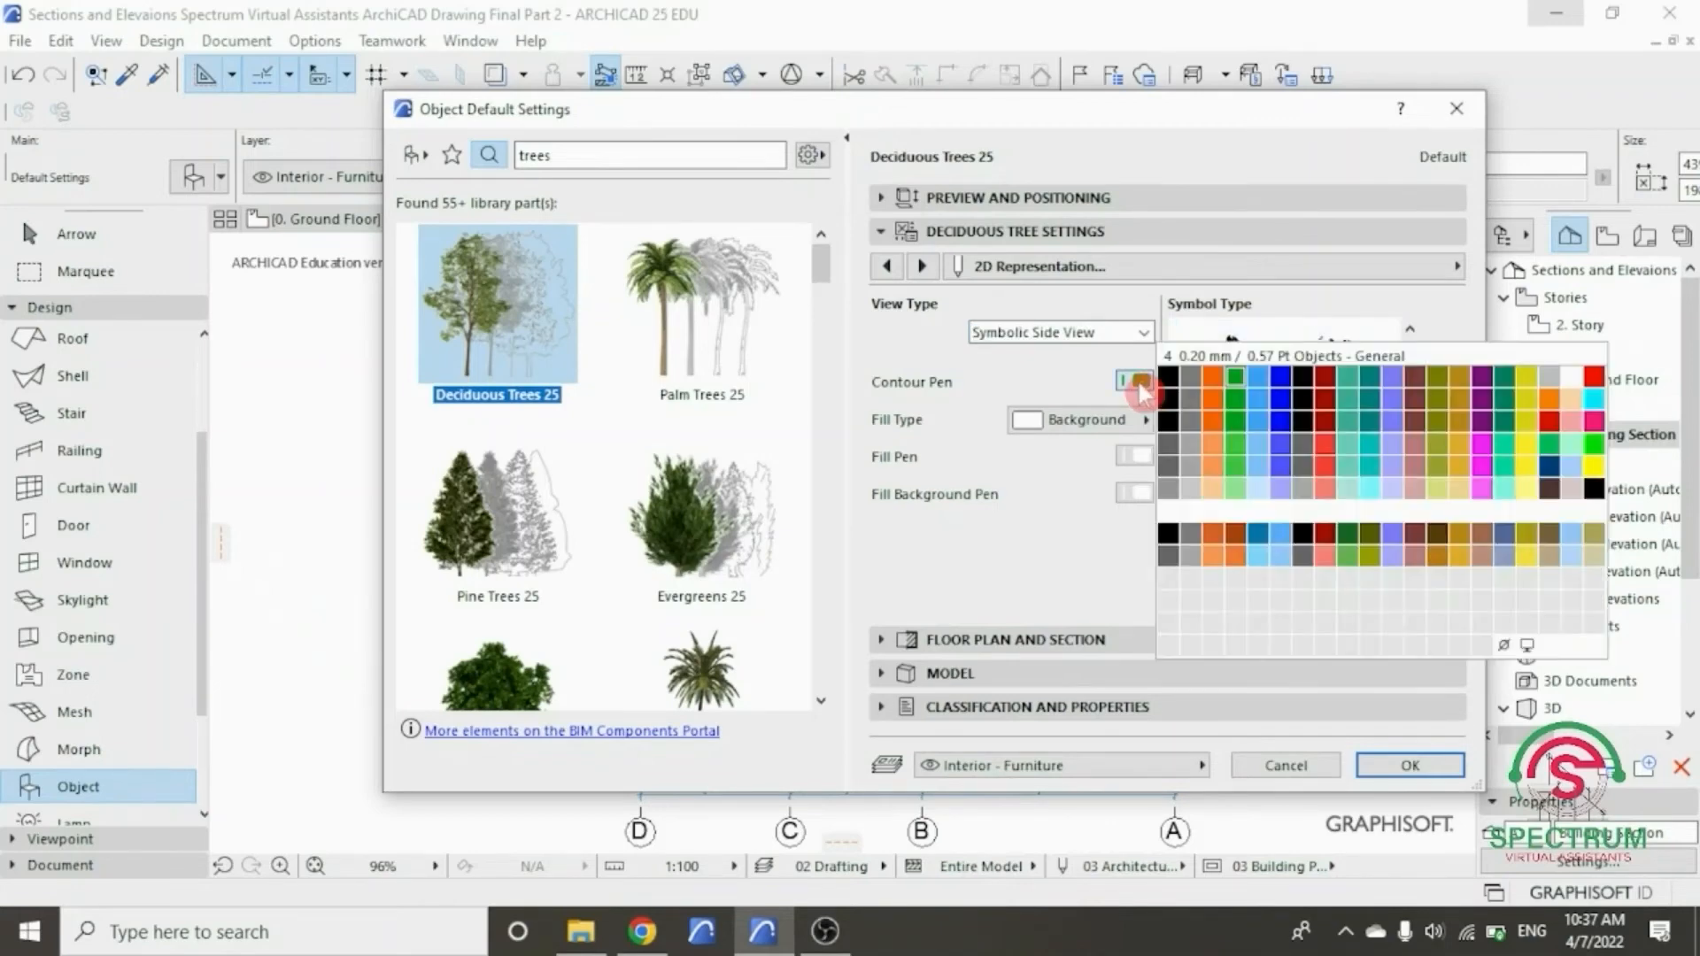
left_click(1177, 451)
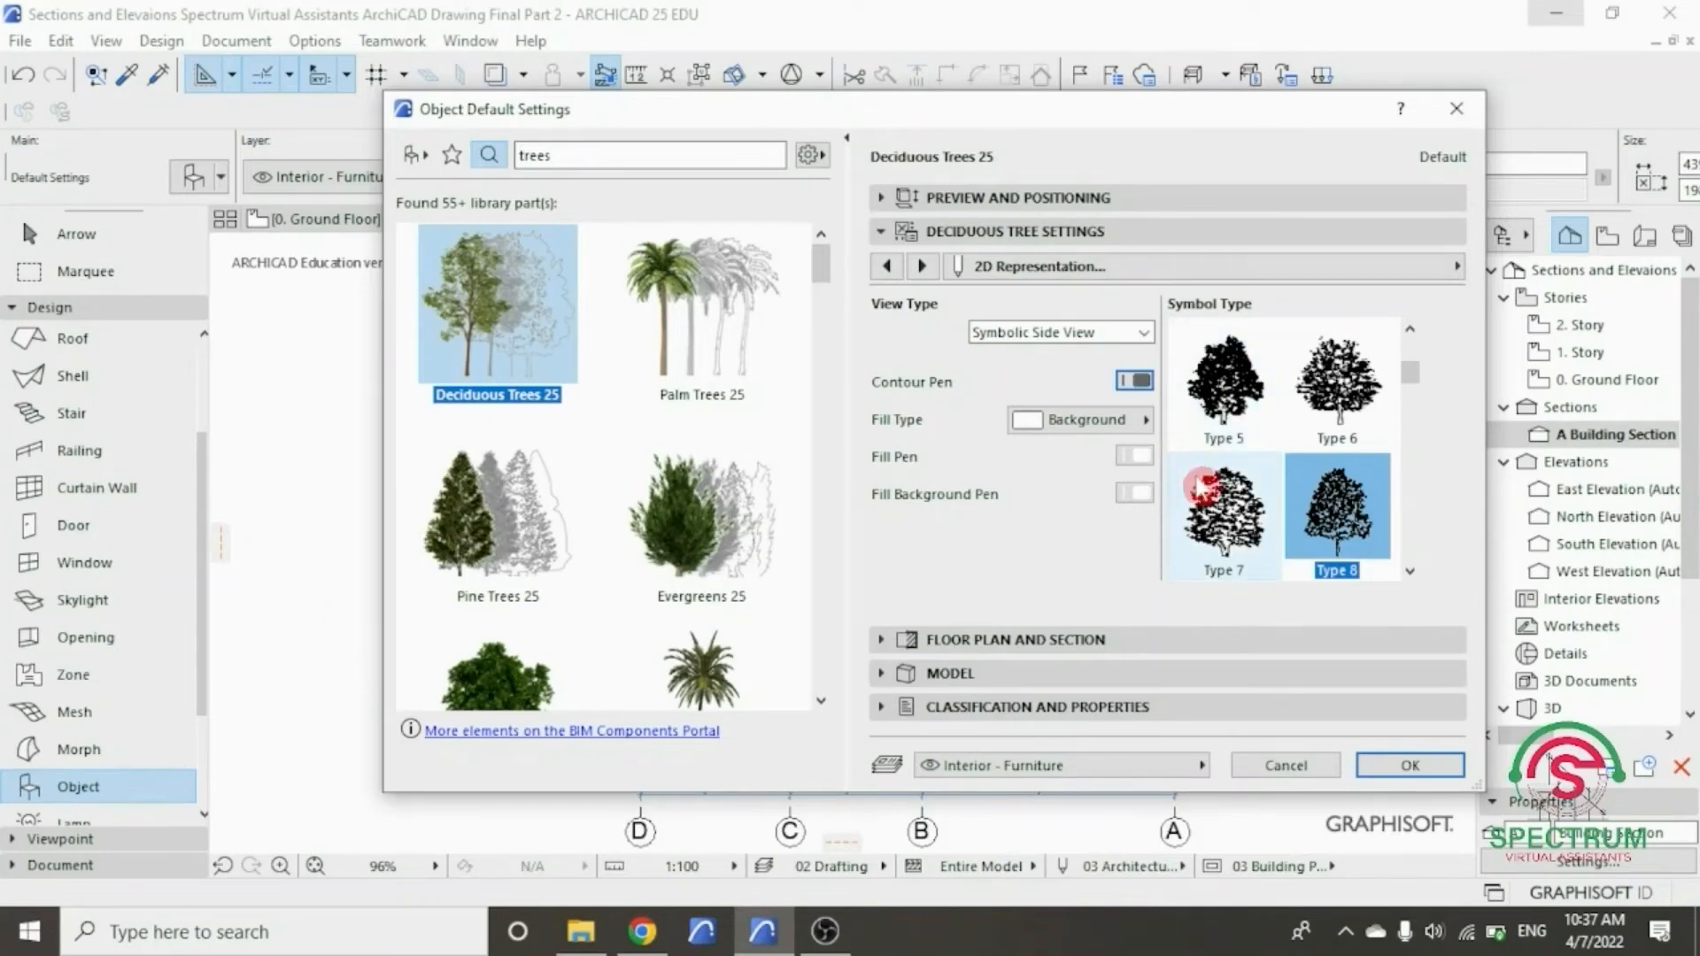
- Review the tree's Floor Plan and Section, Model, and Classification and Properties settings
left_click(1035, 237)
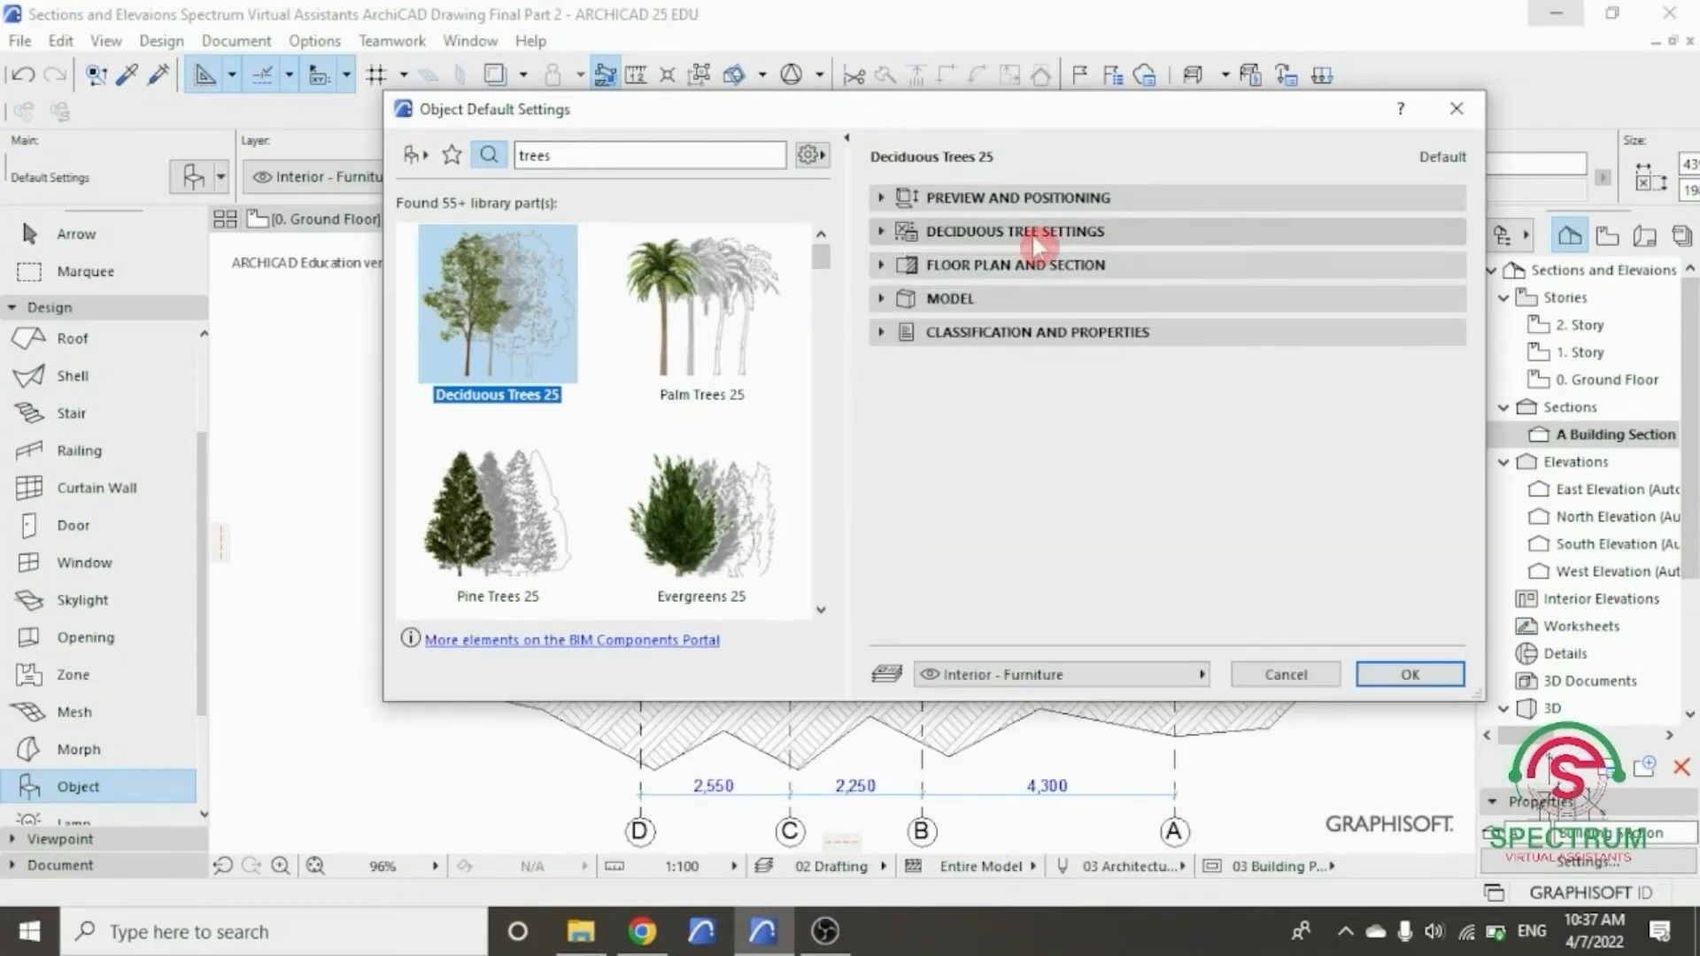
left_click(1027, 265)
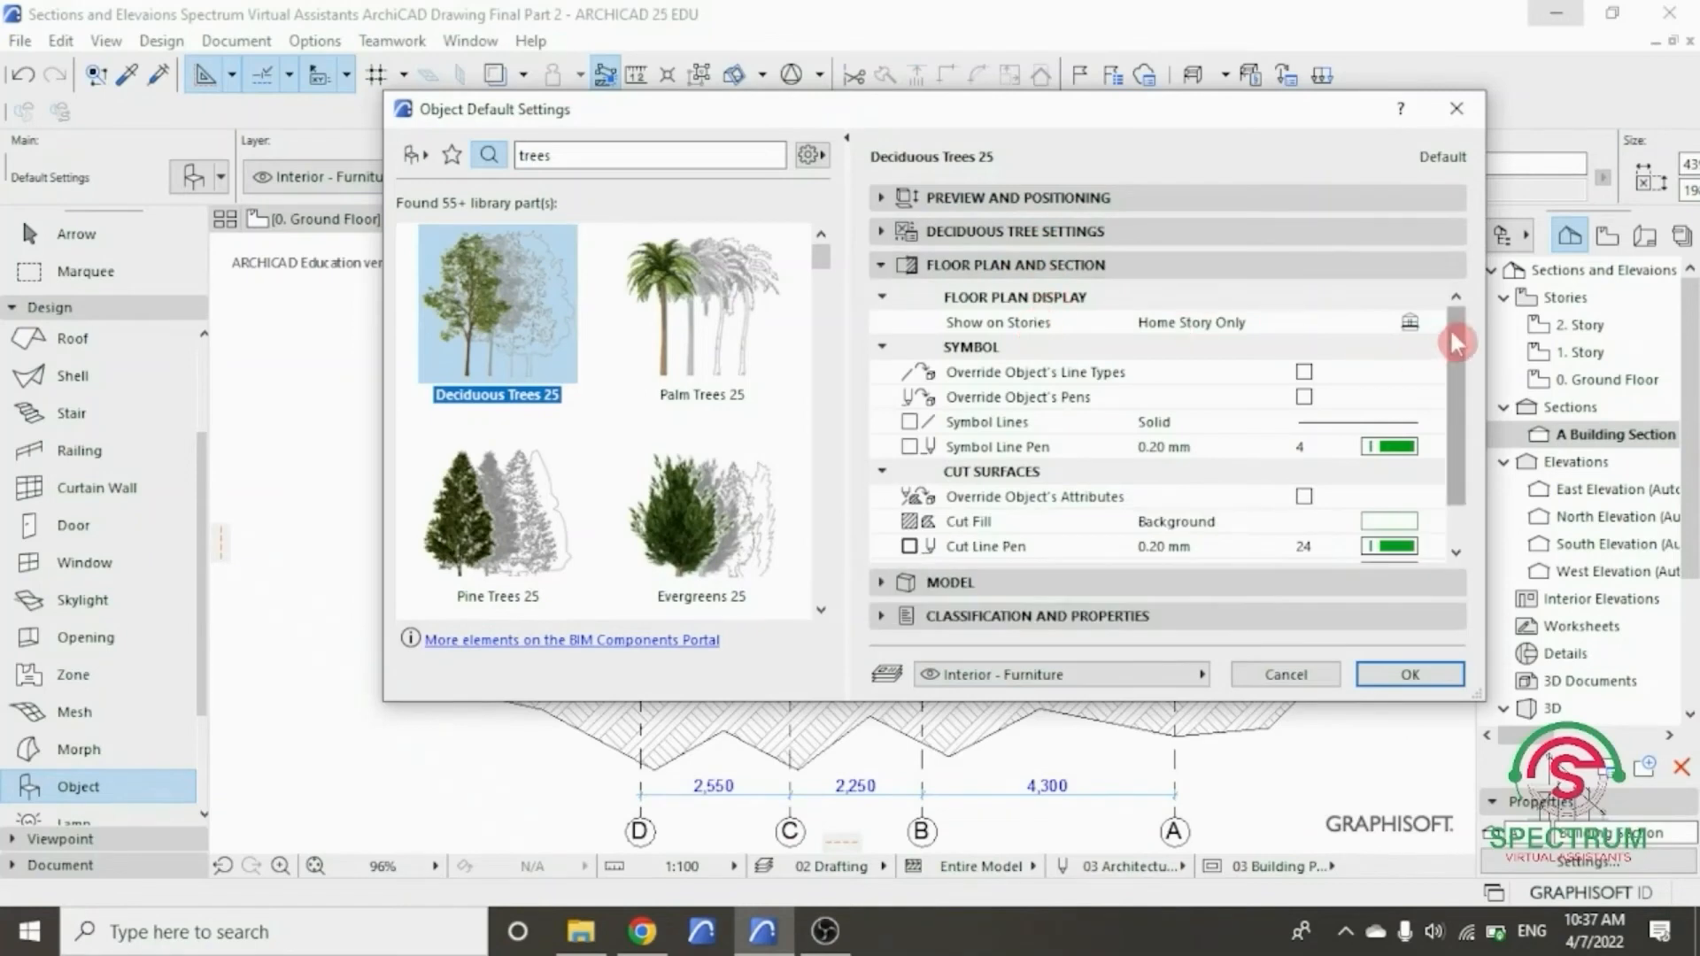
mouse_move(1456, 341)
left_mouse_down()
mouse_move(1456, 376)
mouse_move(1461, 330)
left_mouse_up()
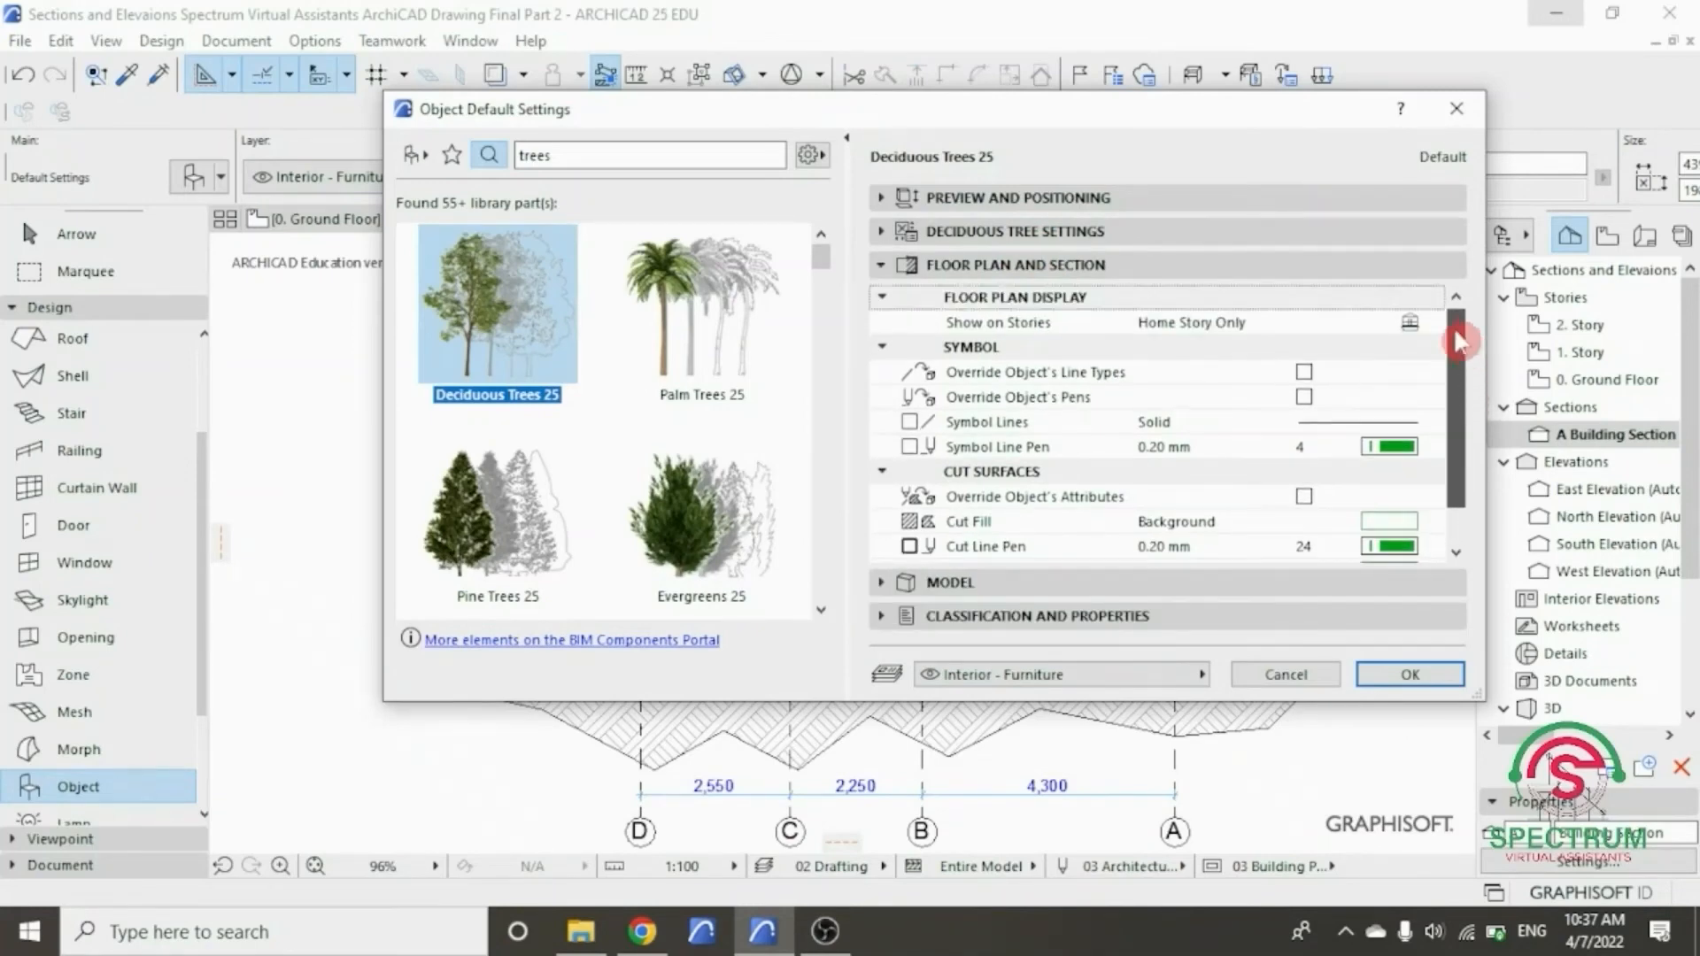
left_click(1132, 270)
left_click(1051, 301)
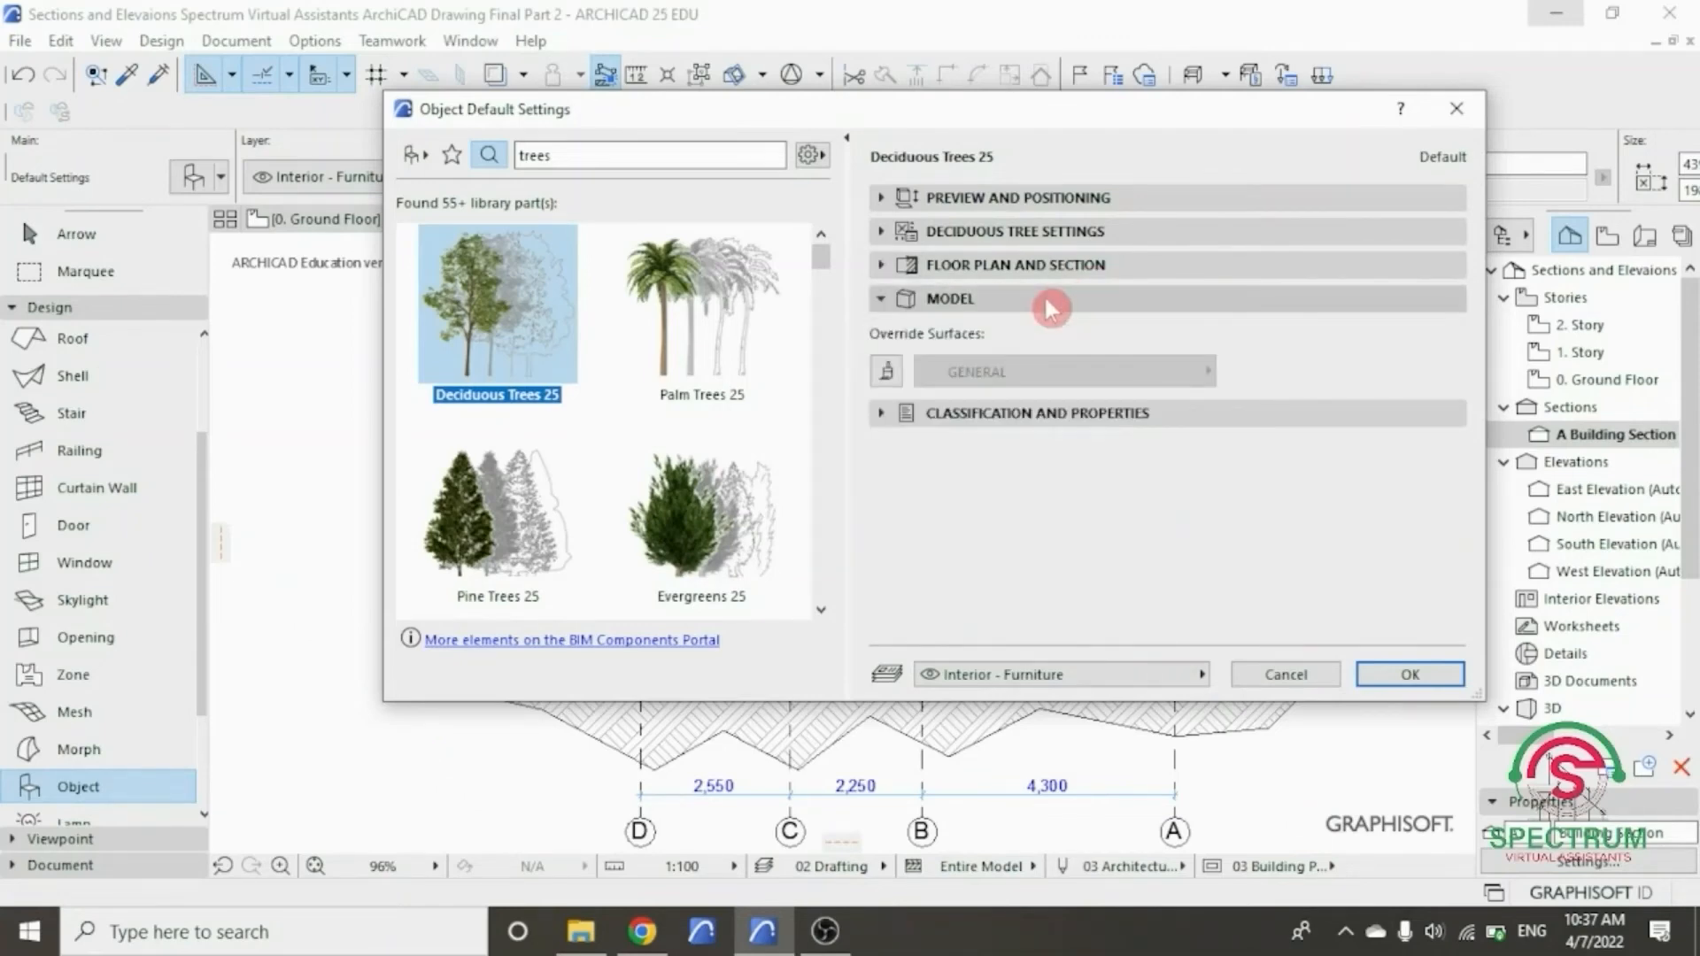
left_click(1045, 306)
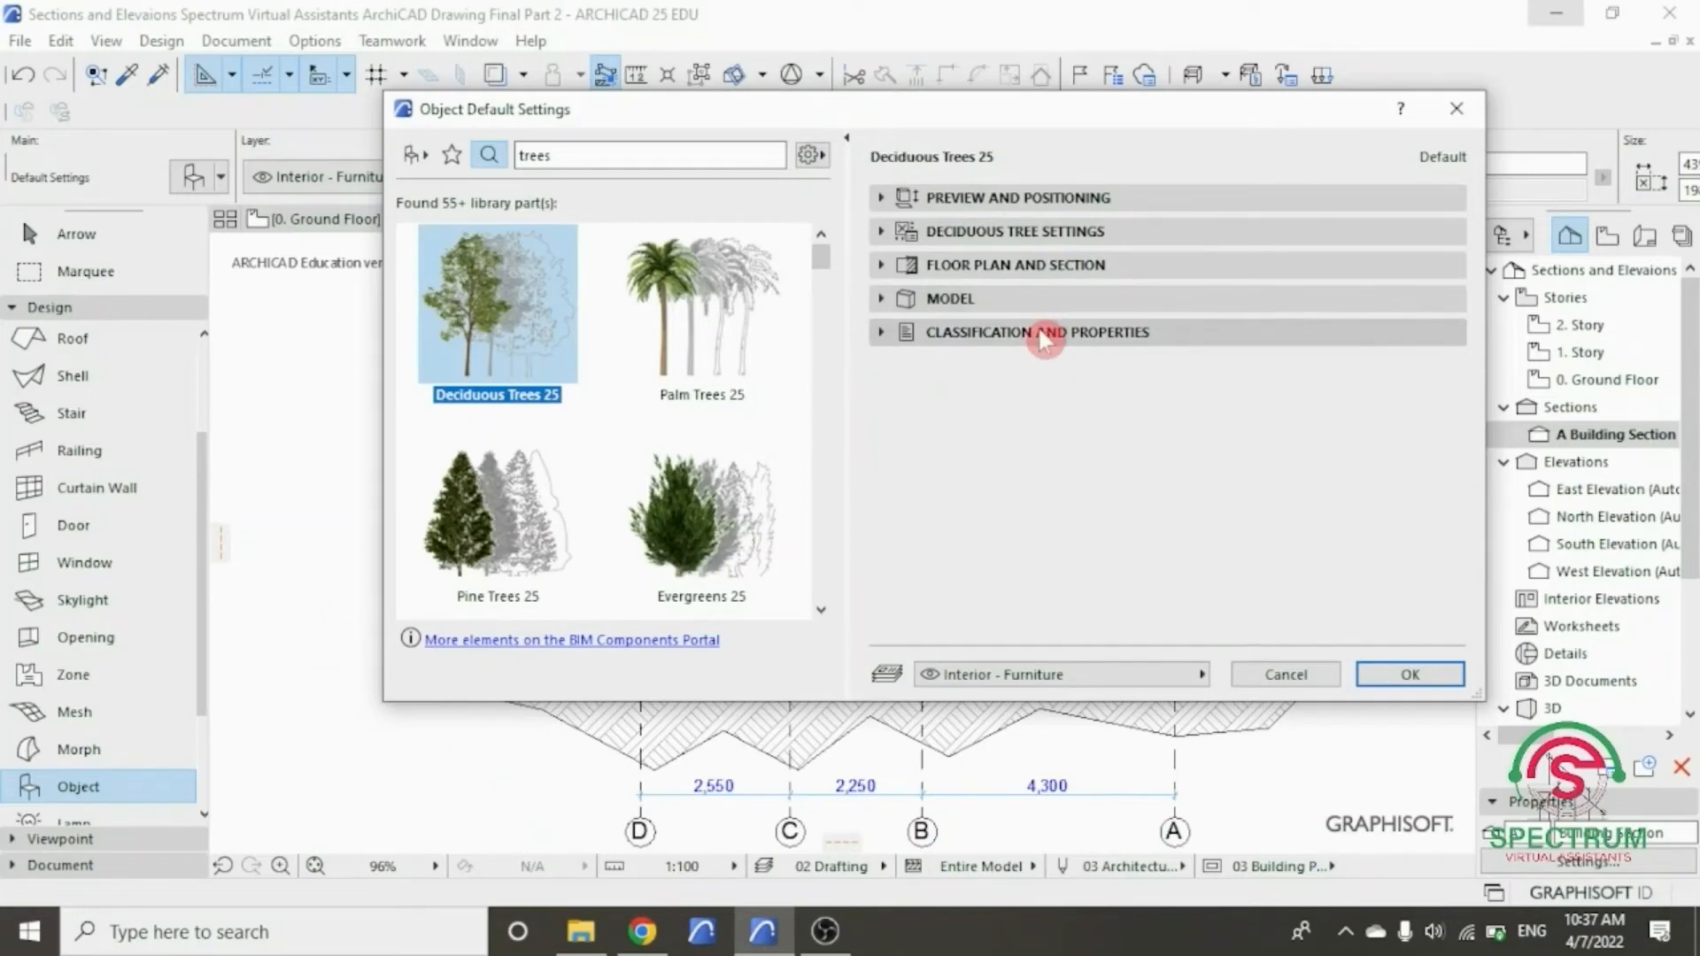
left_click(1045, 334)
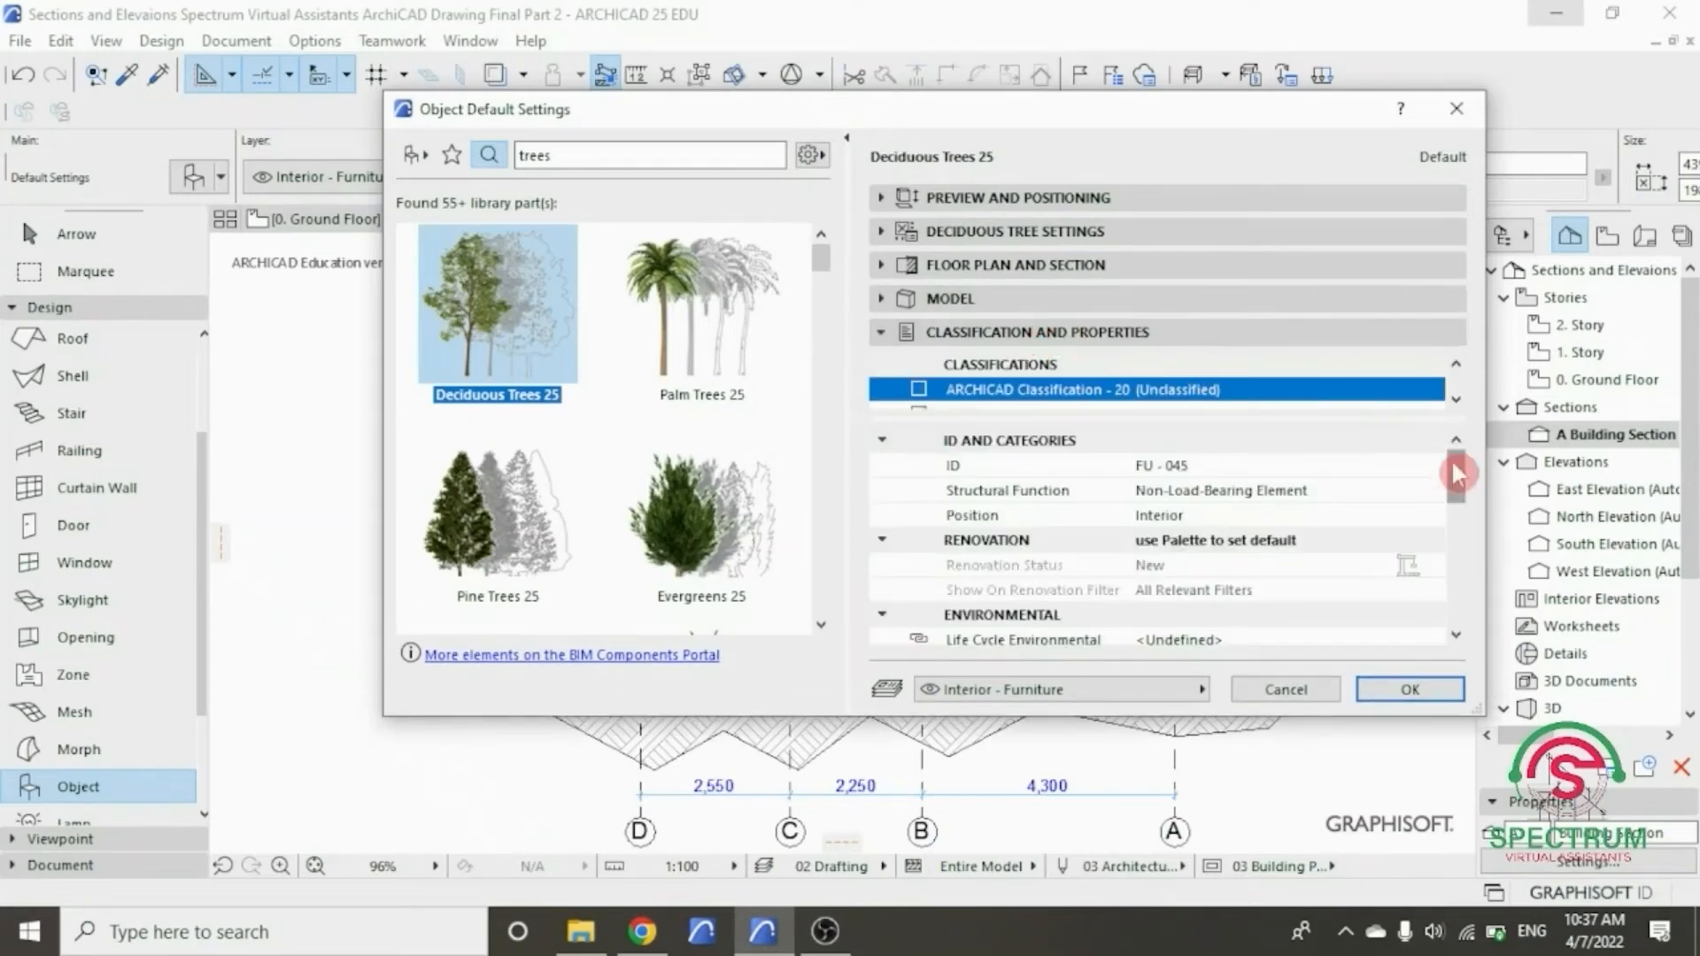
mouse_move(1452, 472)
left_mouse_down()
mouse_move(1472, 605)
mouse_move(1477, 469)
left_mouse_up()
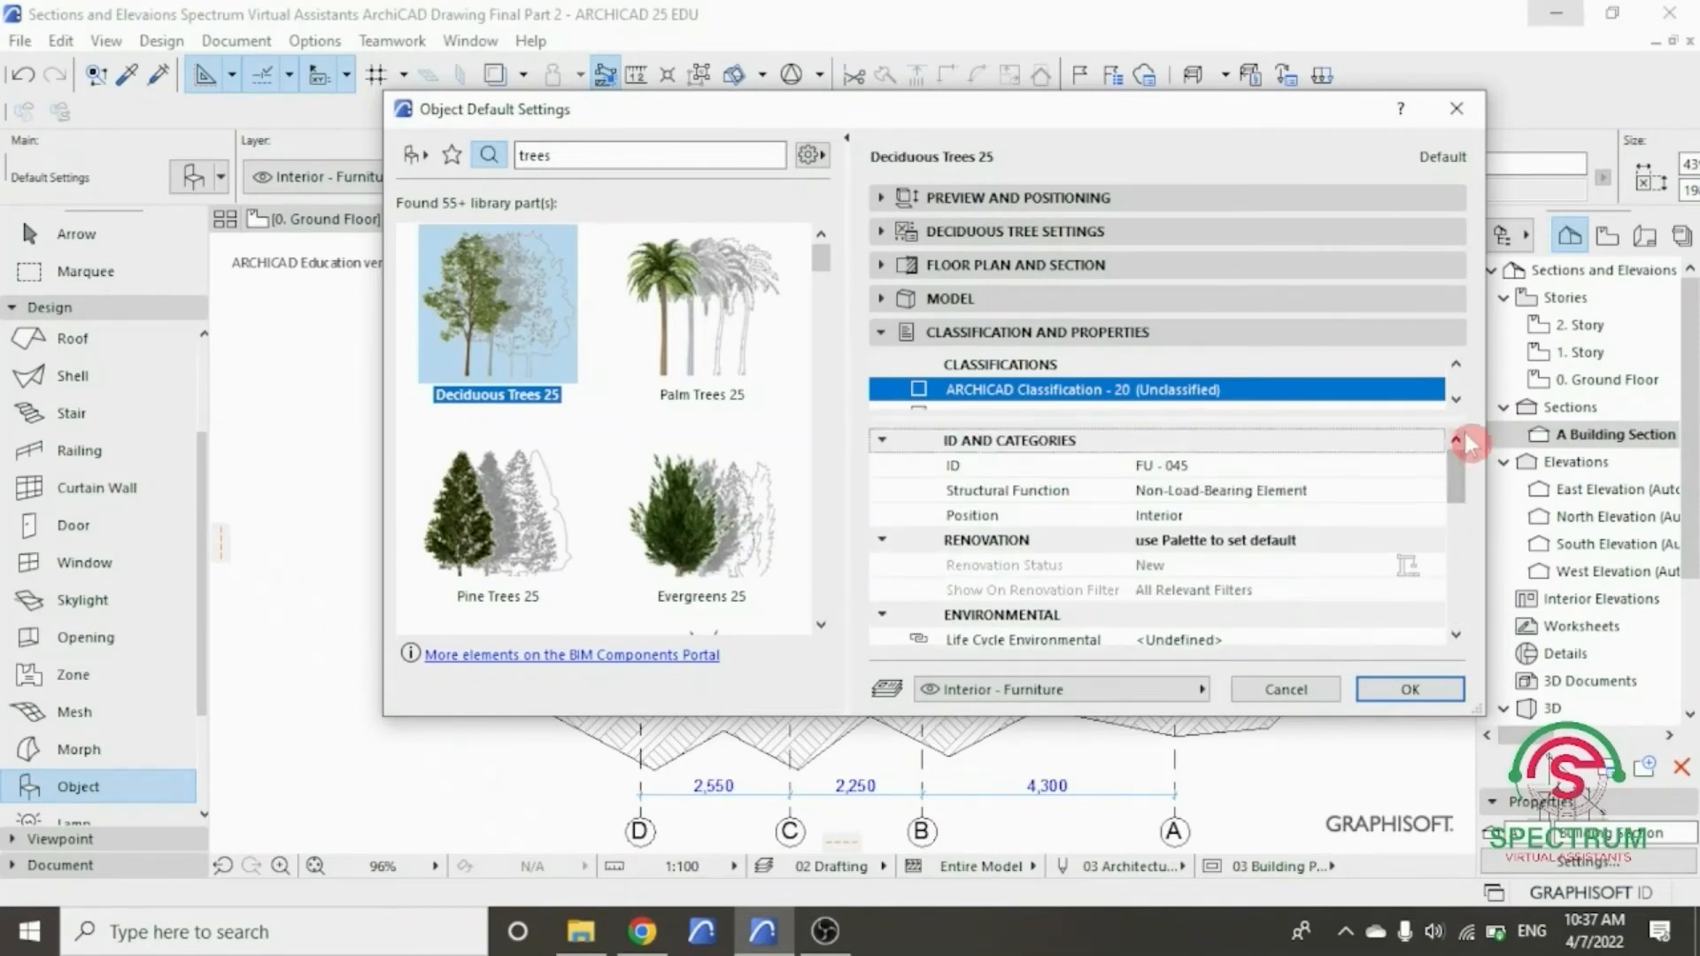
- Accept the tree settings and place one deciduous tree on the ground line just outside the wall at grid A
left_click(1410, 690)
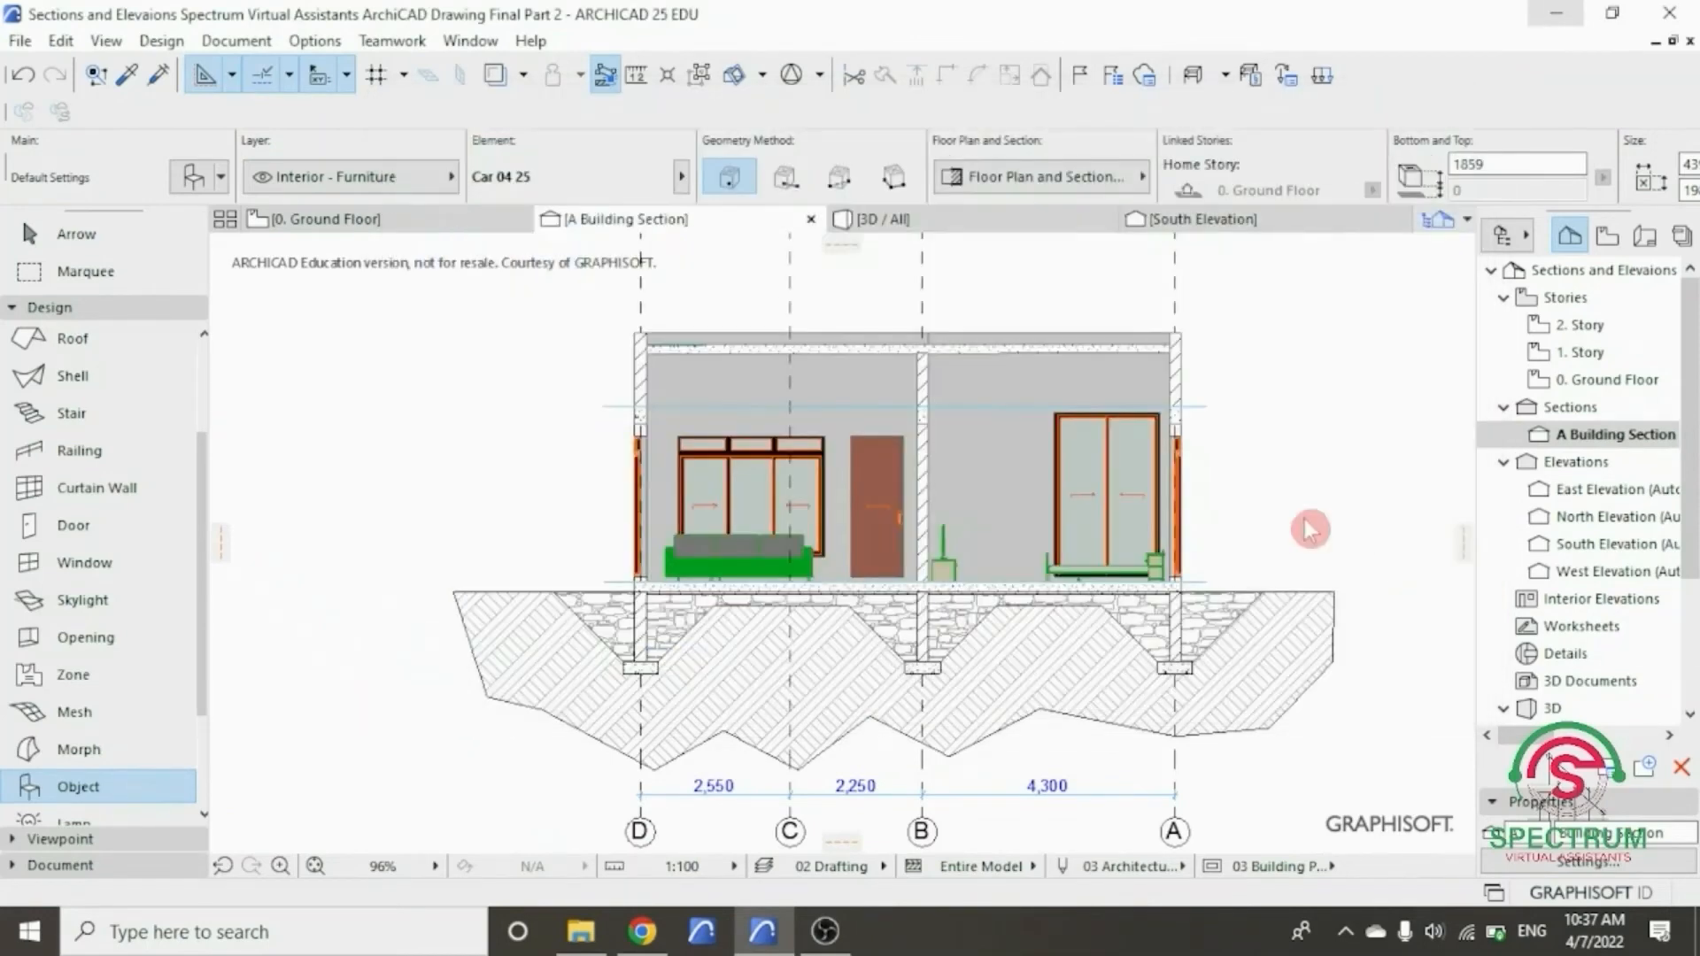
scroll(1176, 583, "down", 2)
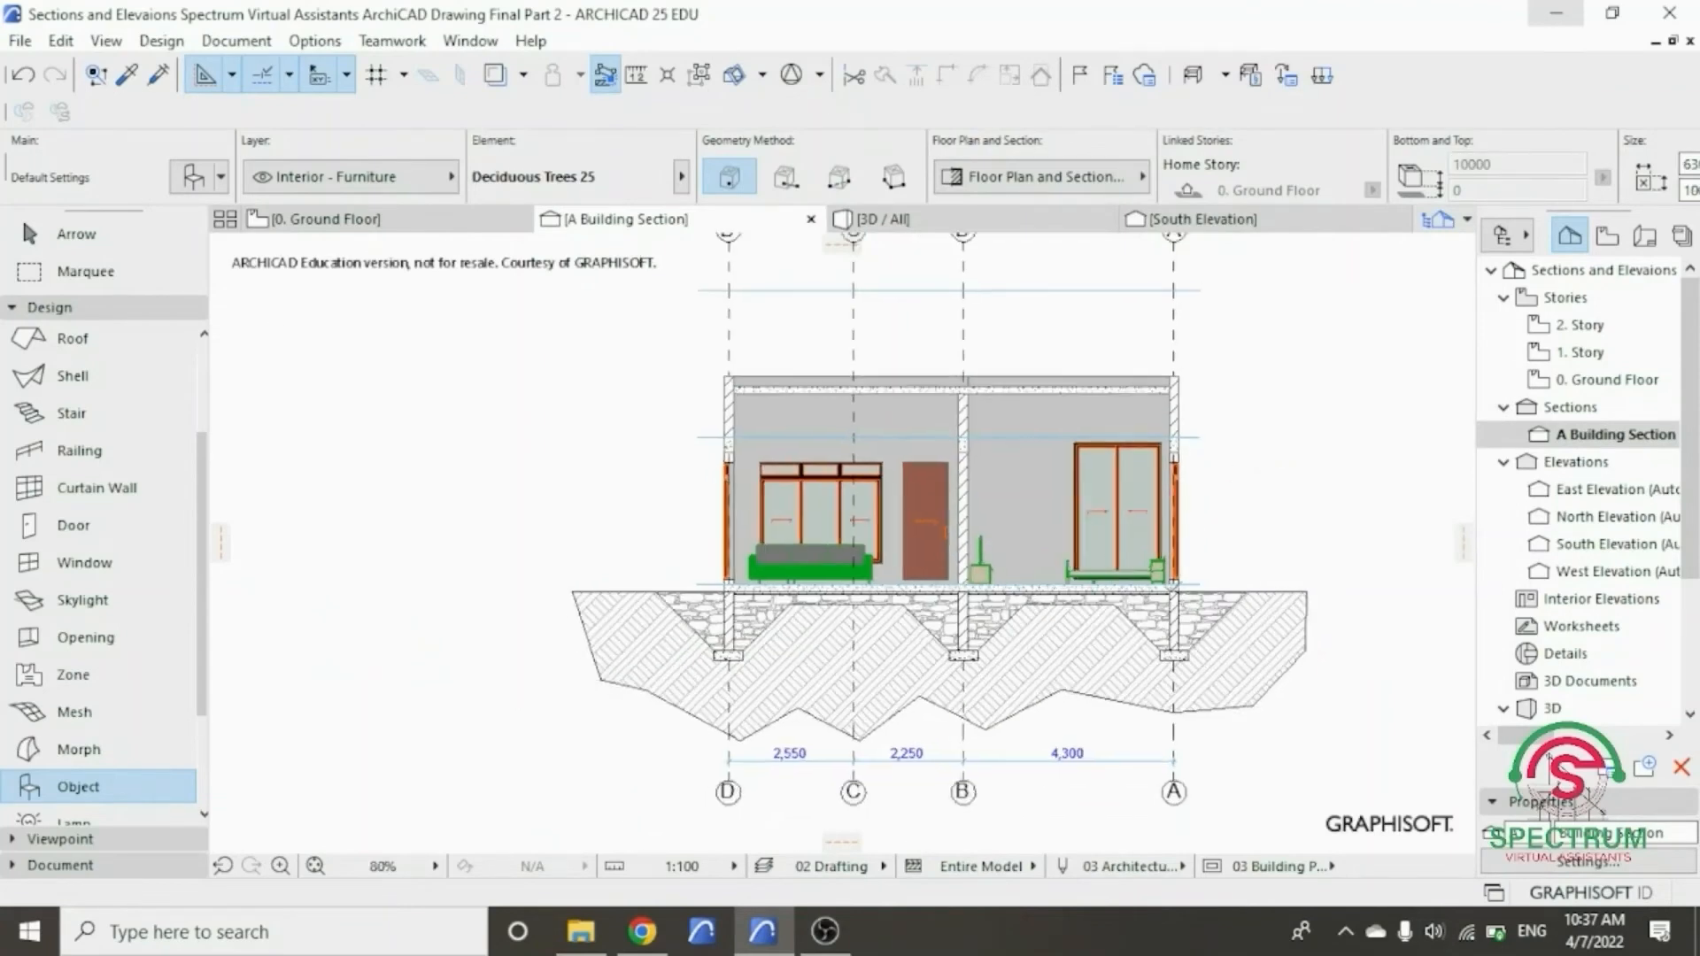
scroll(1202, 568, "up", 2)
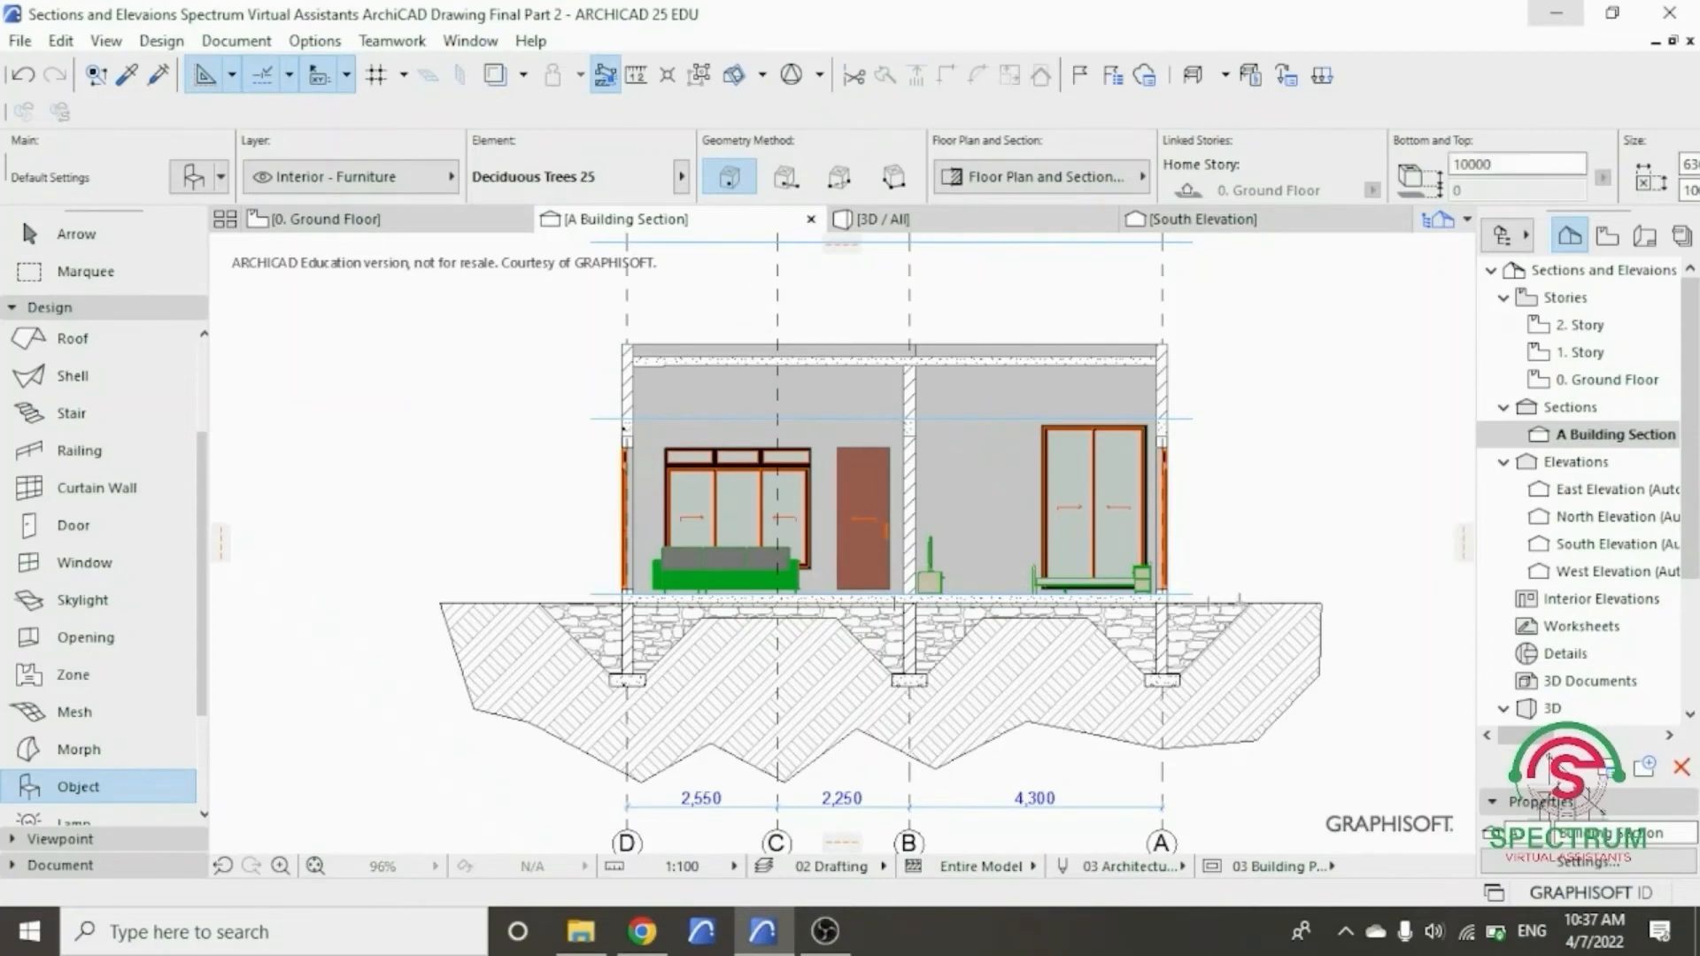
left_click(1238, 601)
scroll(1239, 589, "down", 2)
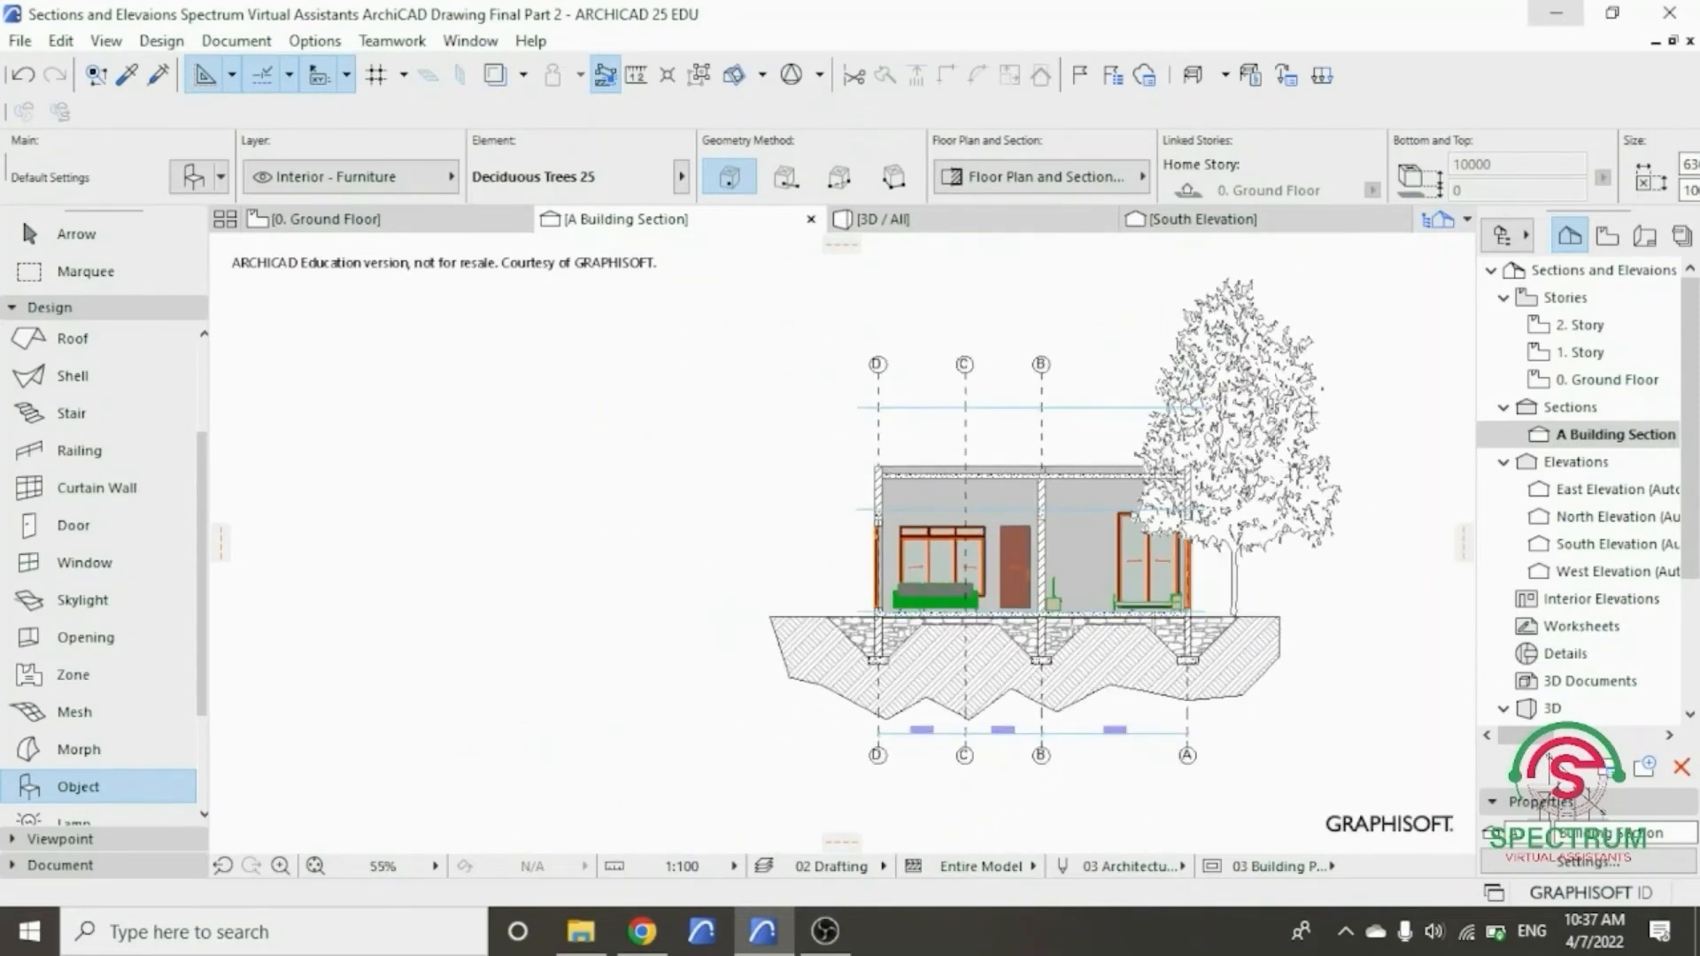
scroll(1345, 398, "up", 1)
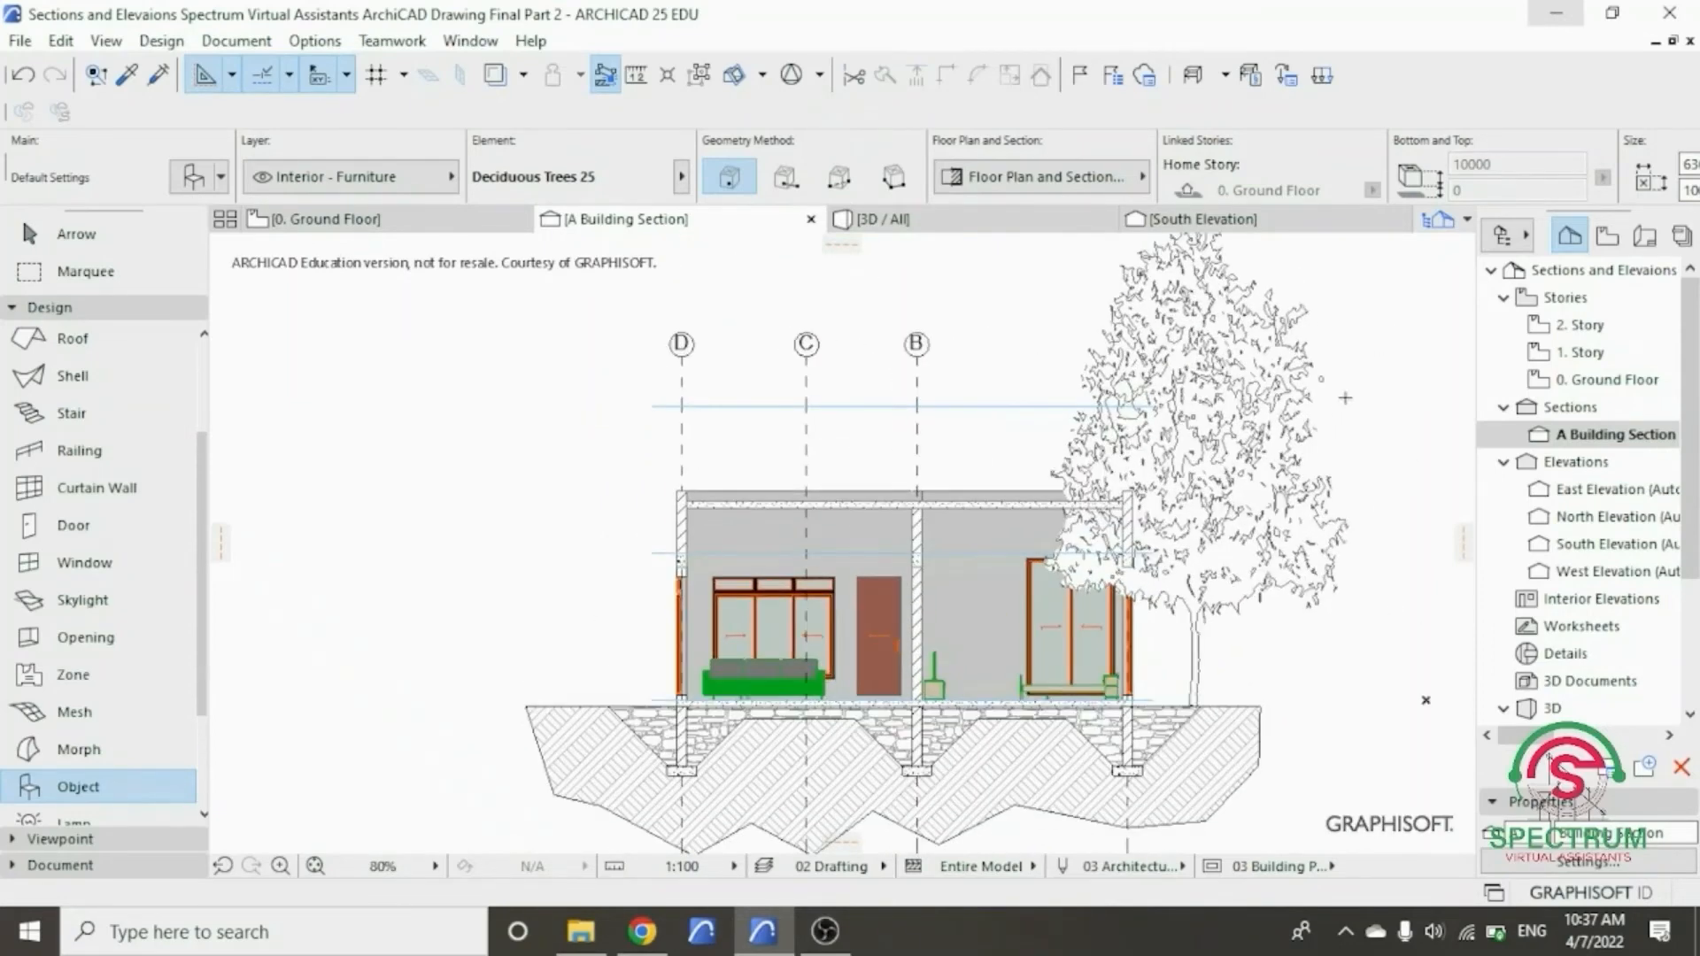
key("Escape")
- Set the placed tree's height to 6500 mm, keeping its 6300 mm width, and deselect it
left_click(1215, 456)
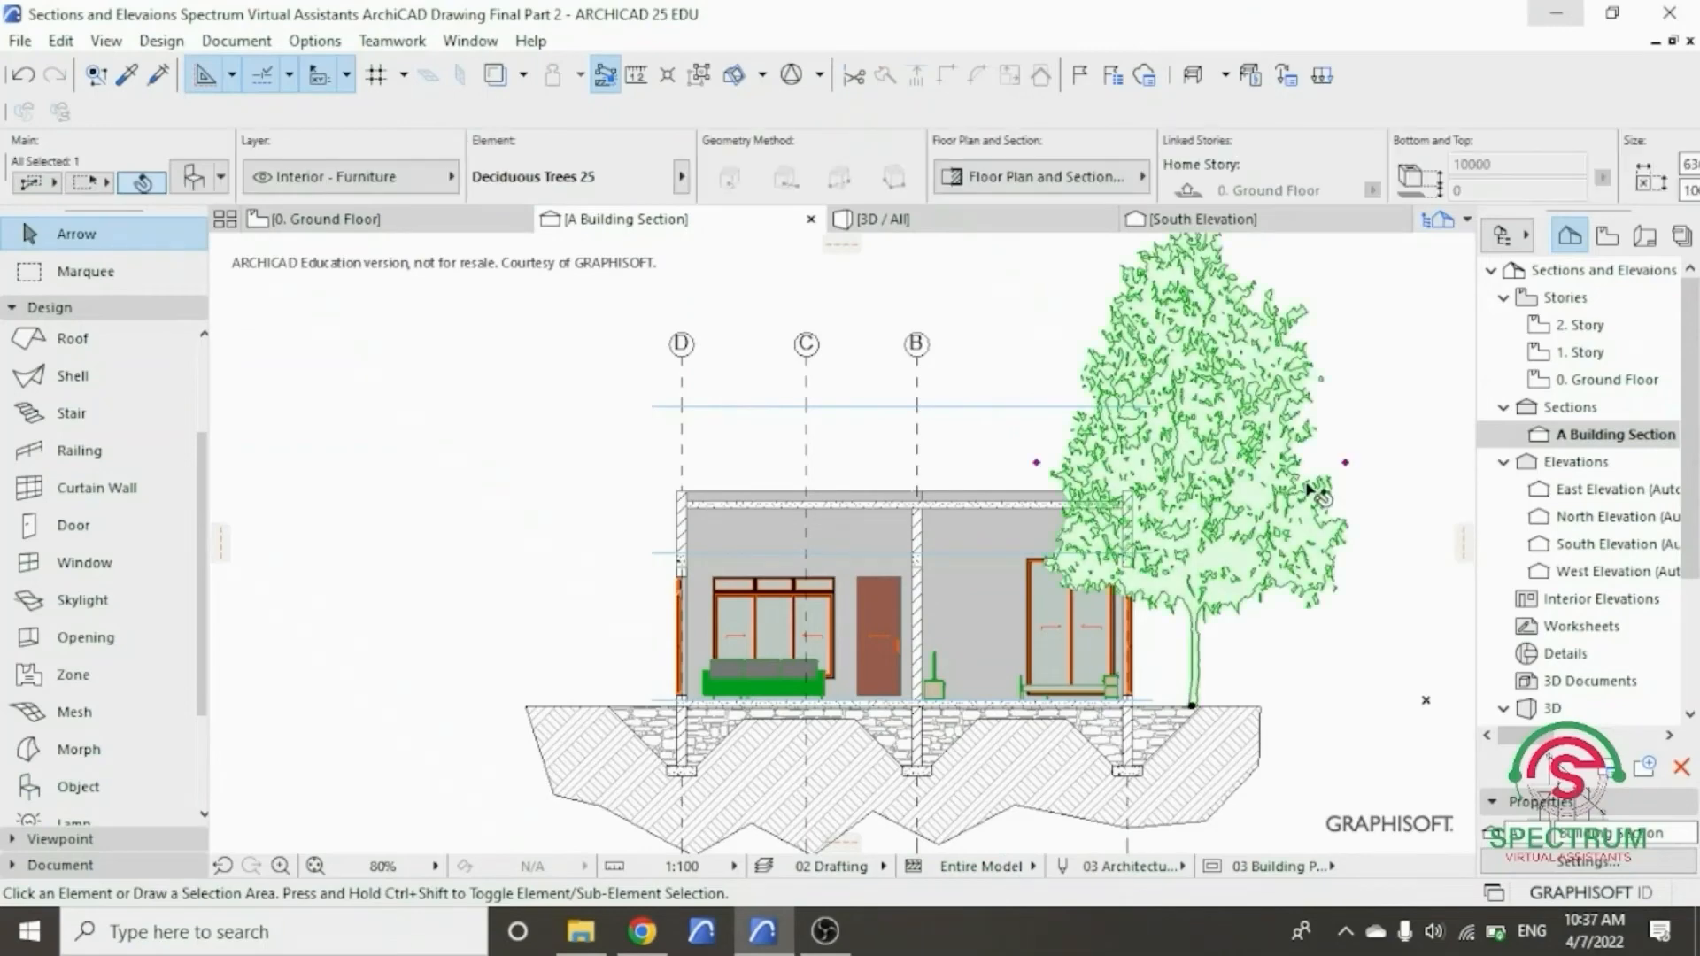
right_click(1277, 680)
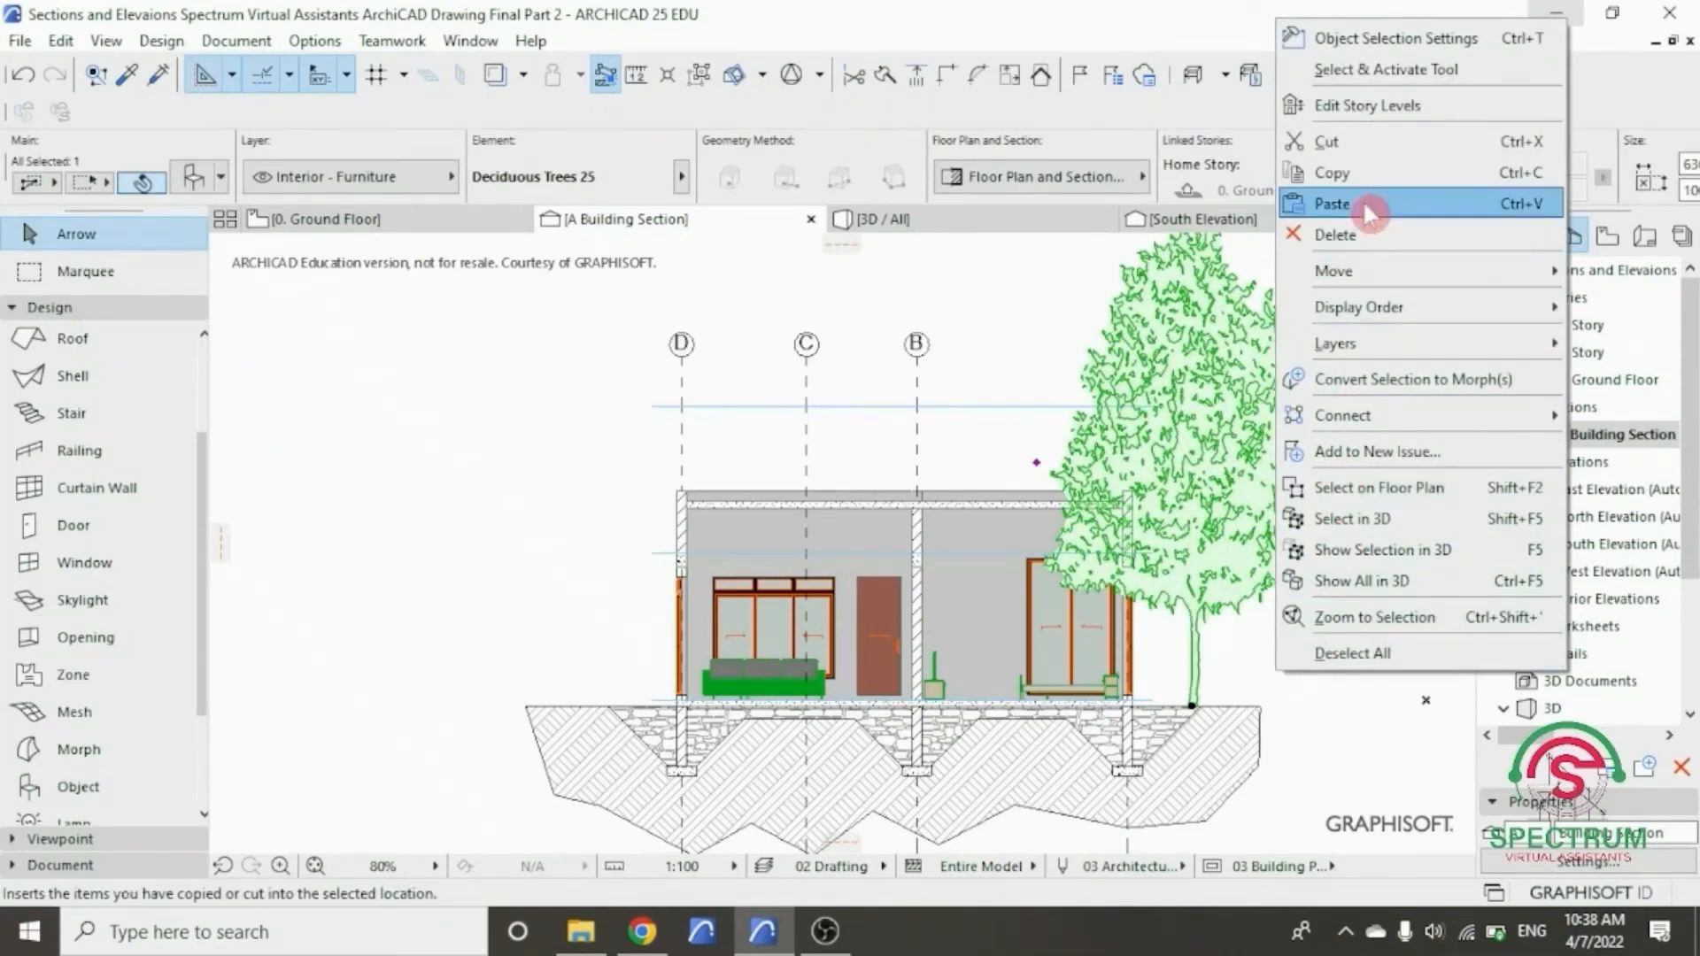
left_click(1379, 46)
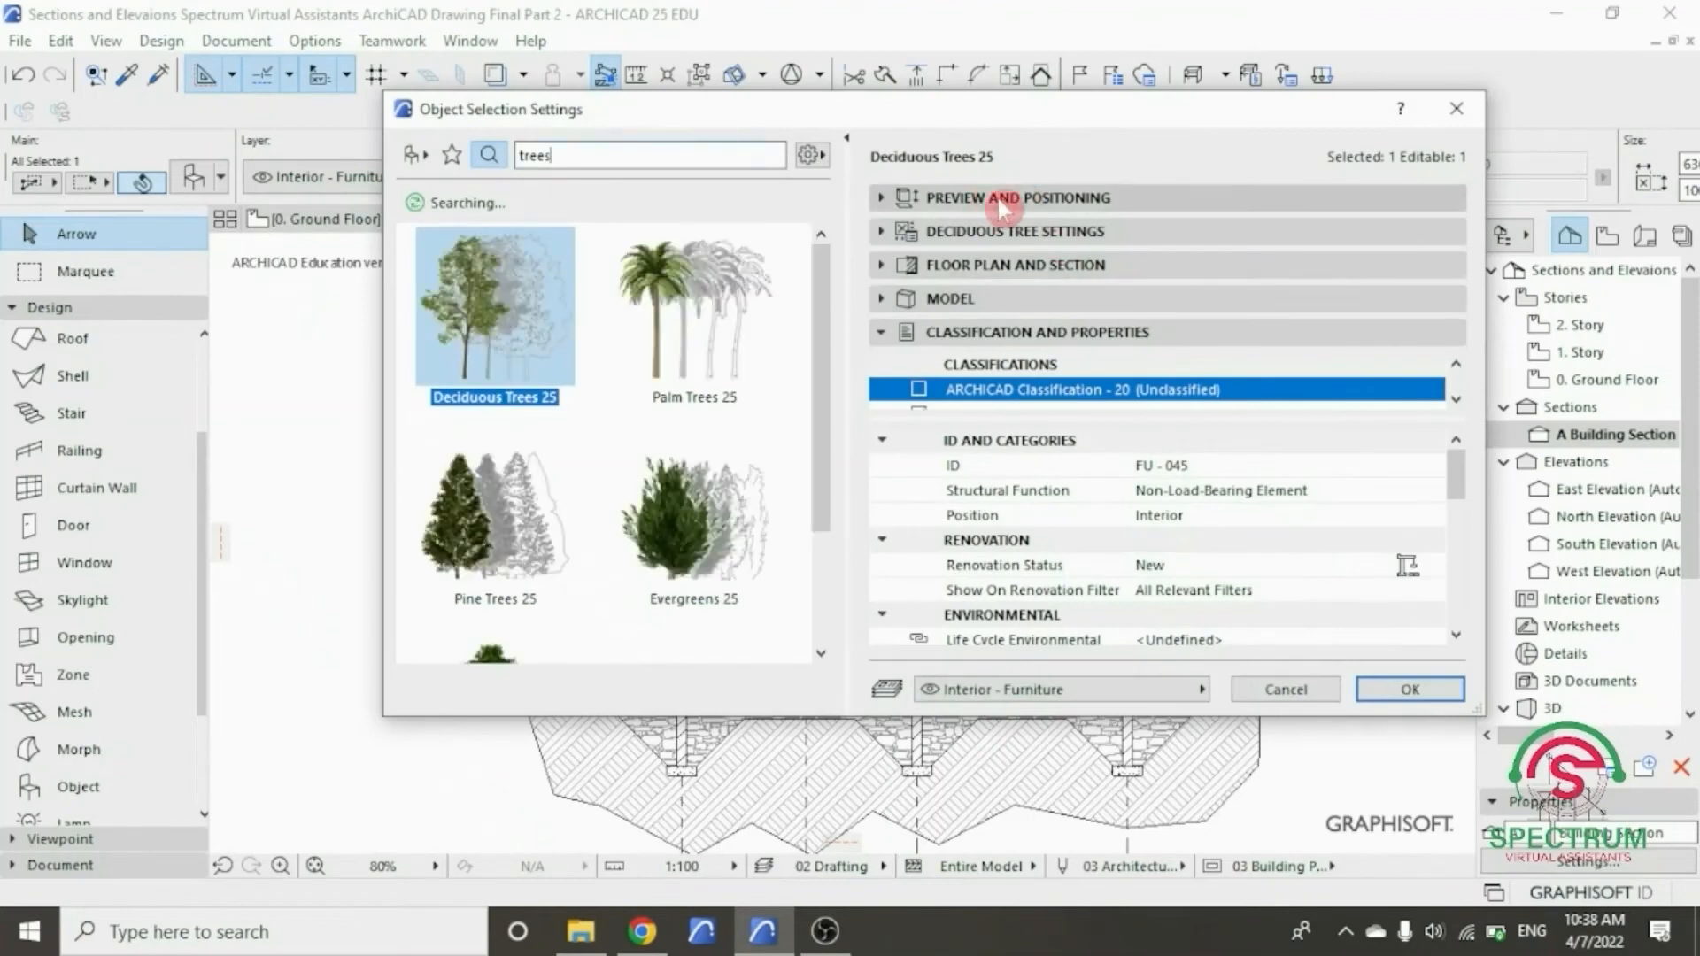
left_click(1023, 198)
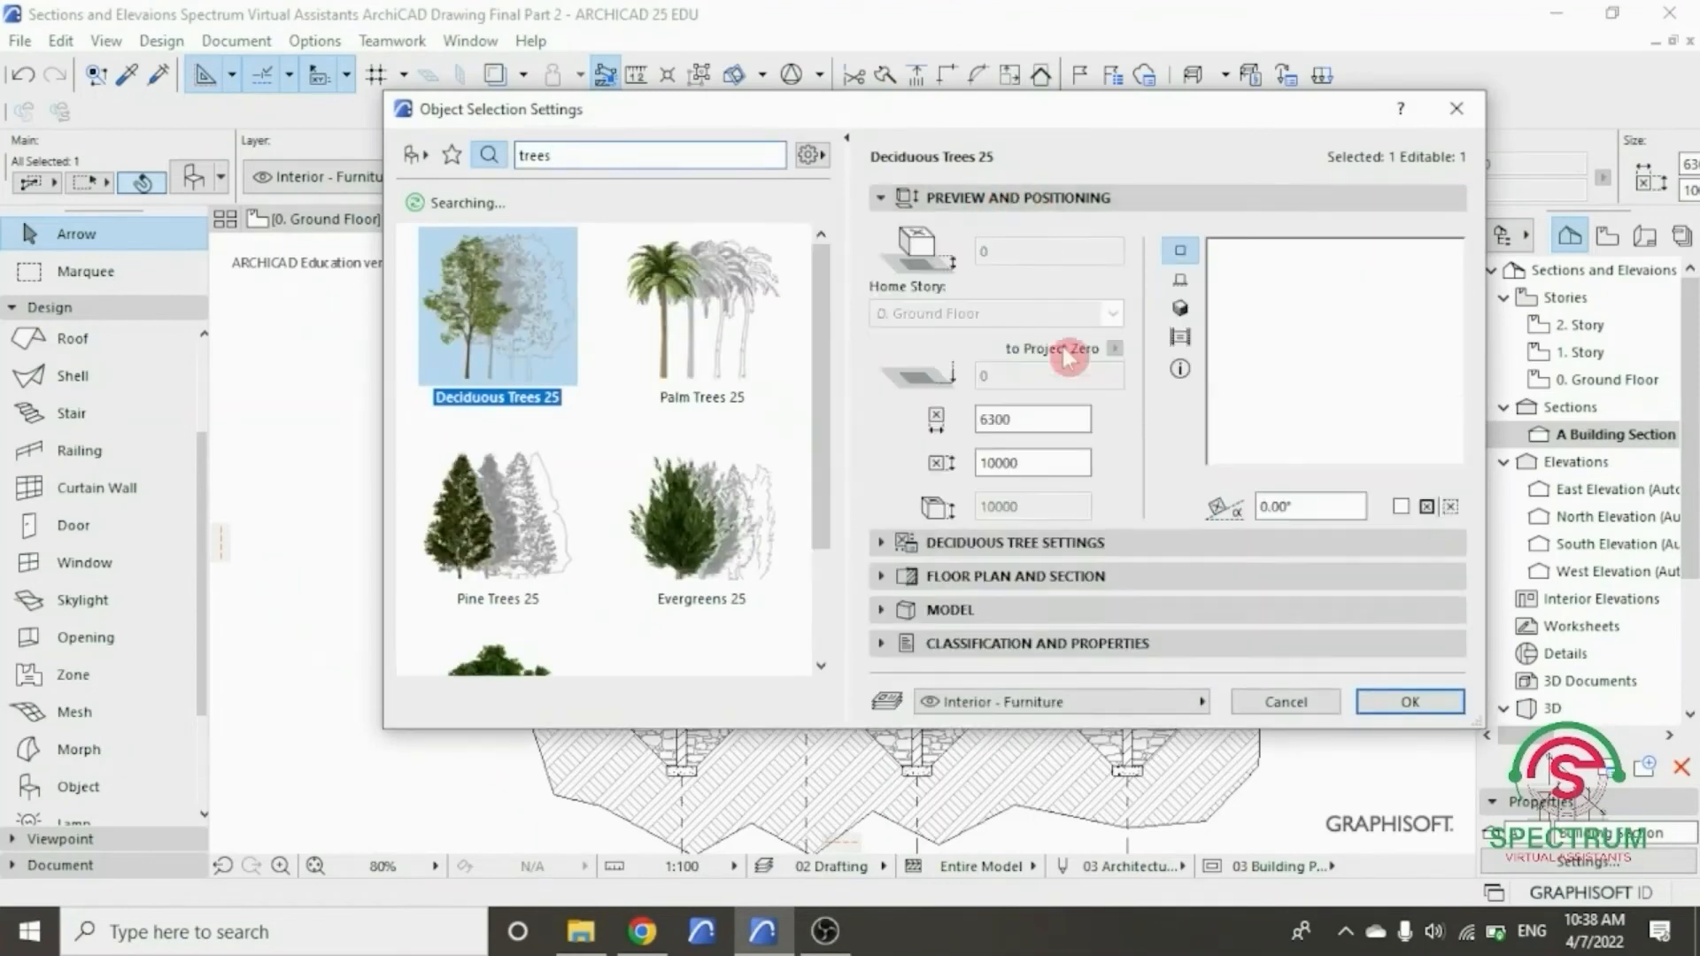
type("6500")
left_click(938, 460)
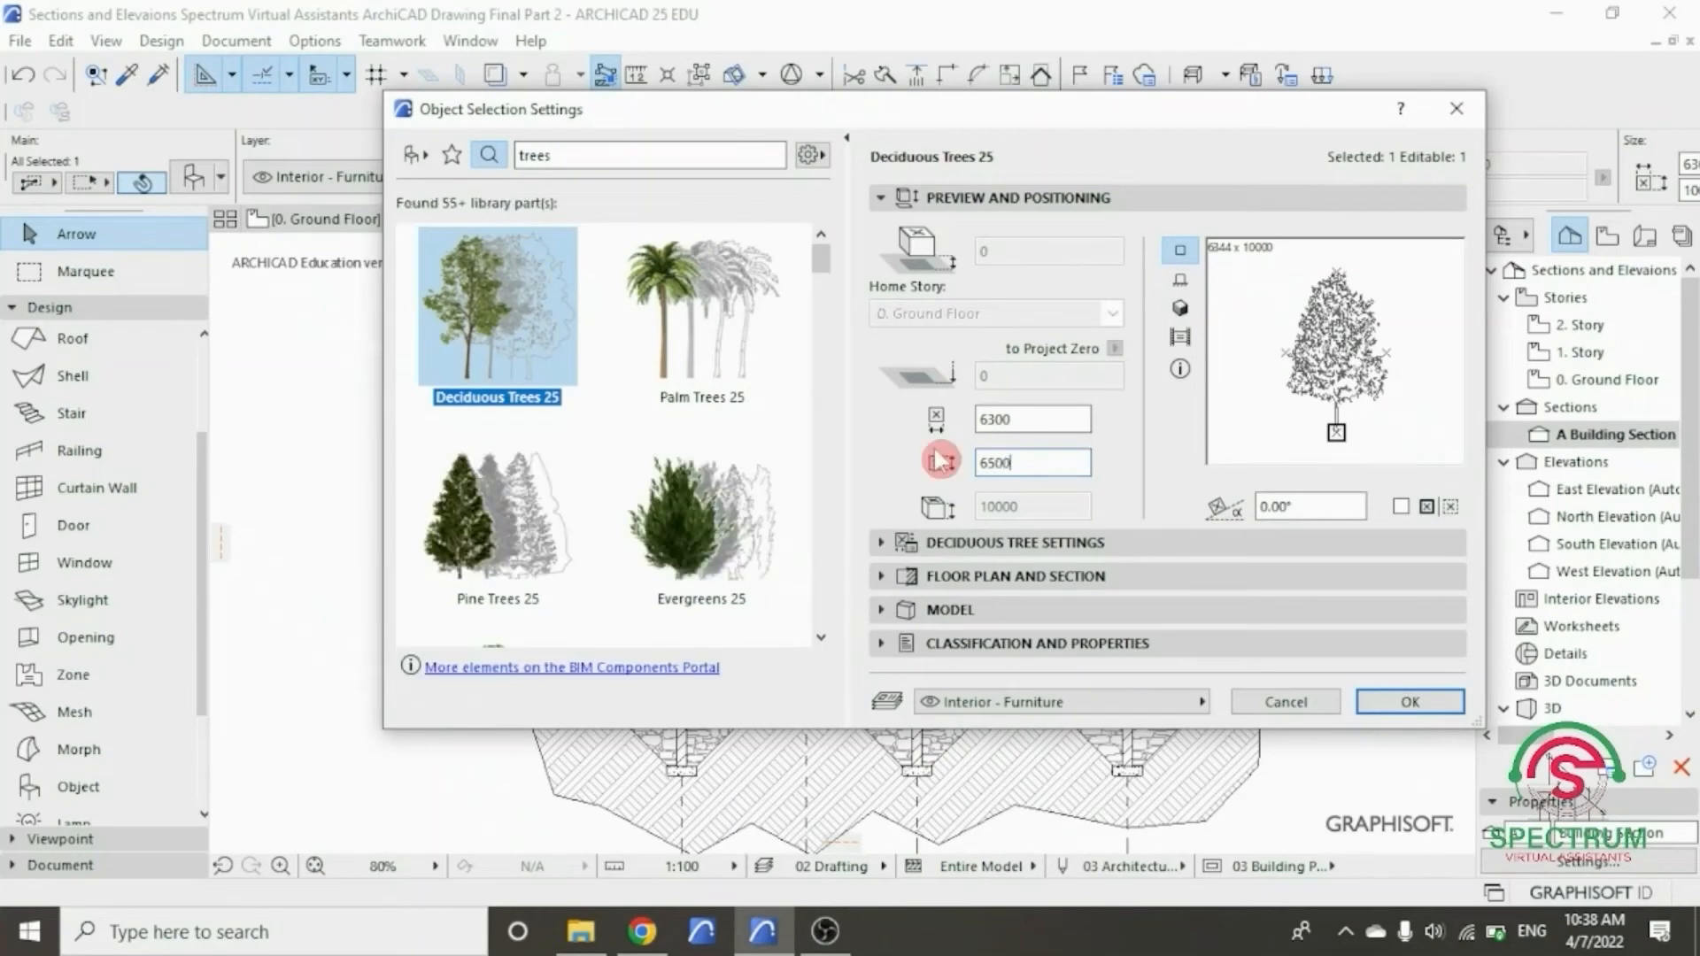
left_click(1411, 701)
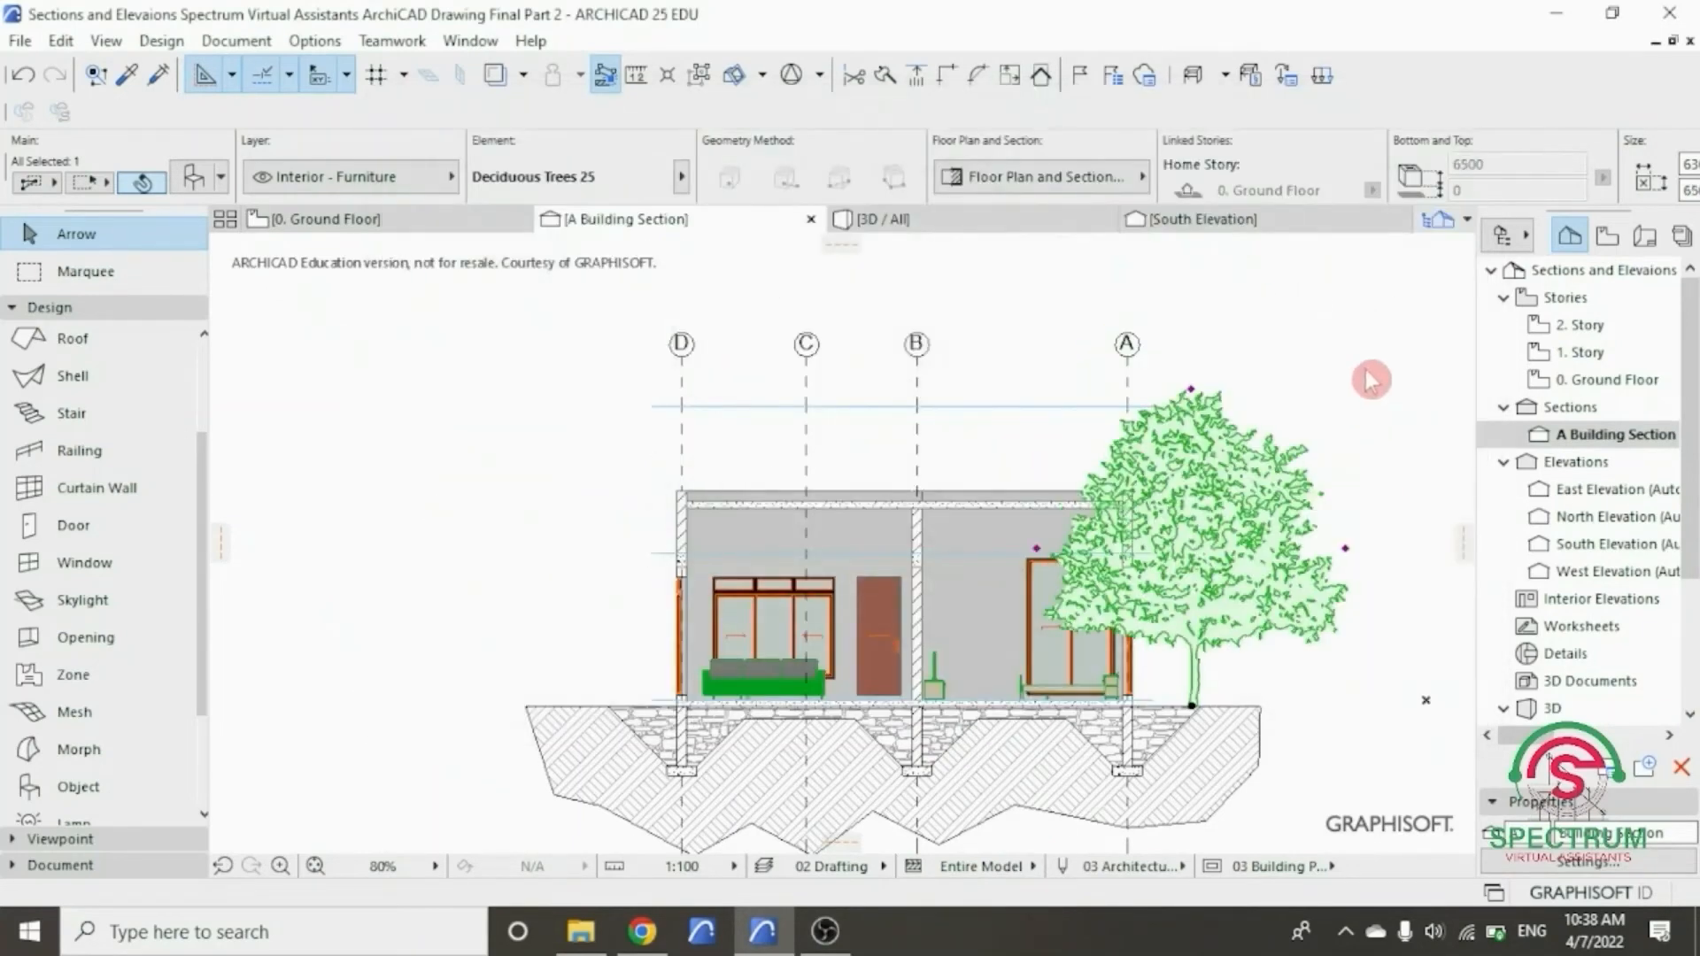
left_click(1362, 359)
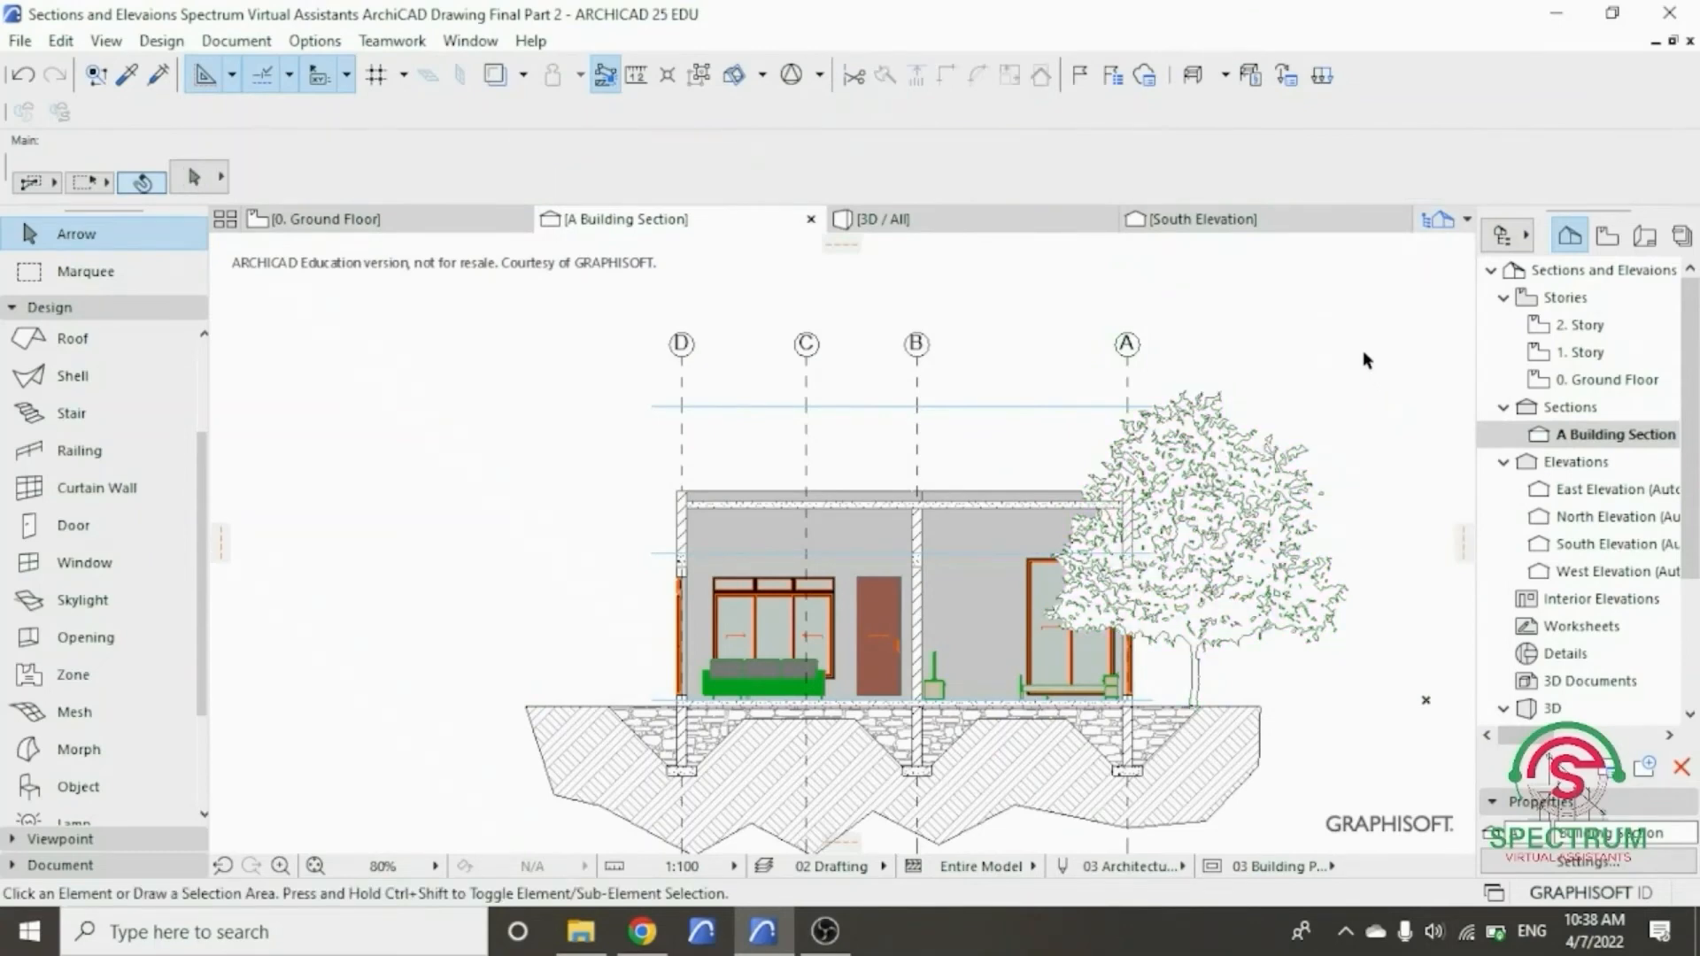
- Send the tree at grid A to the back of the display order, behind the building section
left_click(1259, 473)
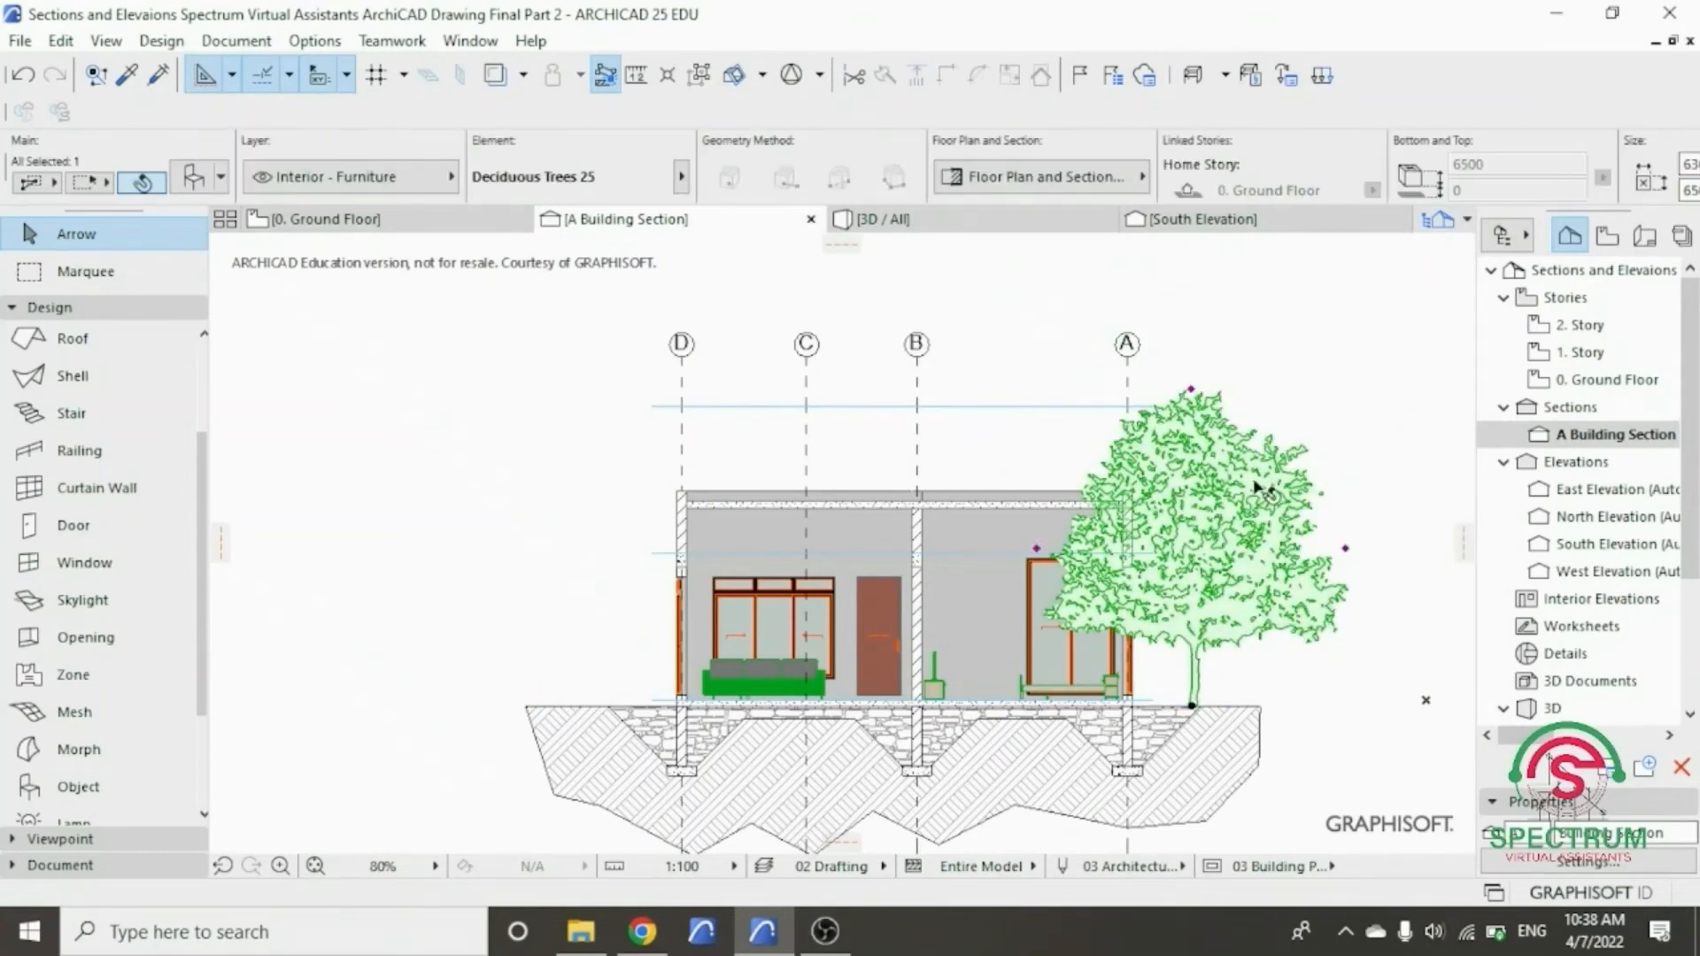
right_click(1266, 314)
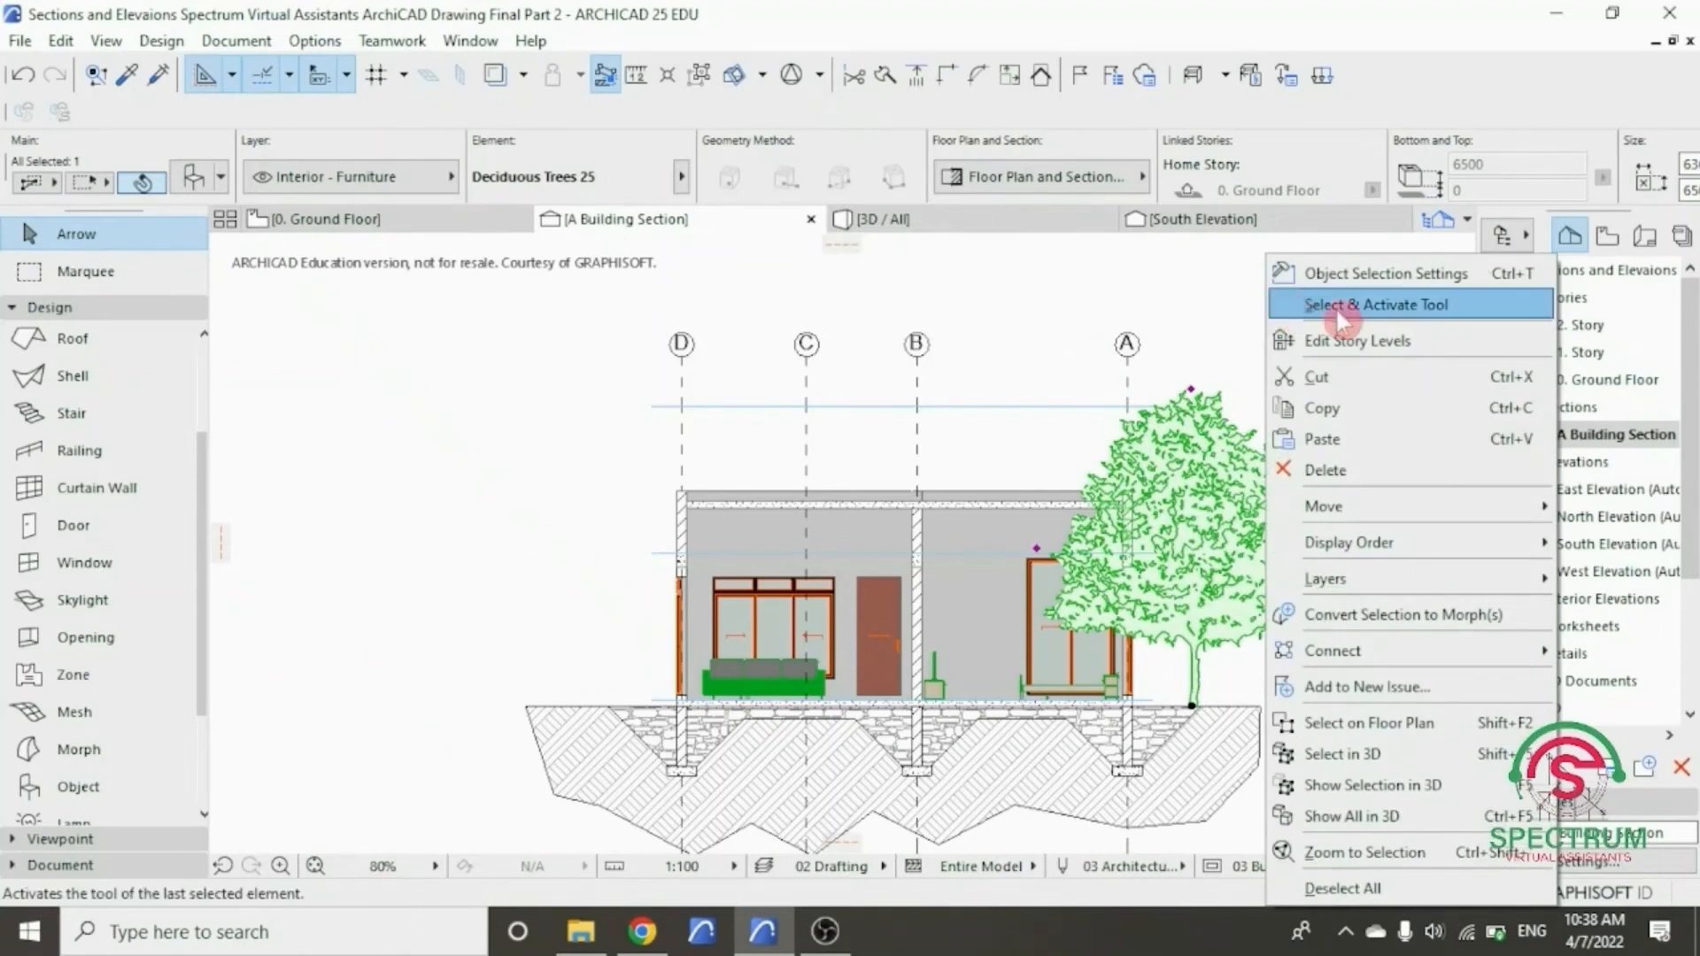
mouse_move(1370, 551)
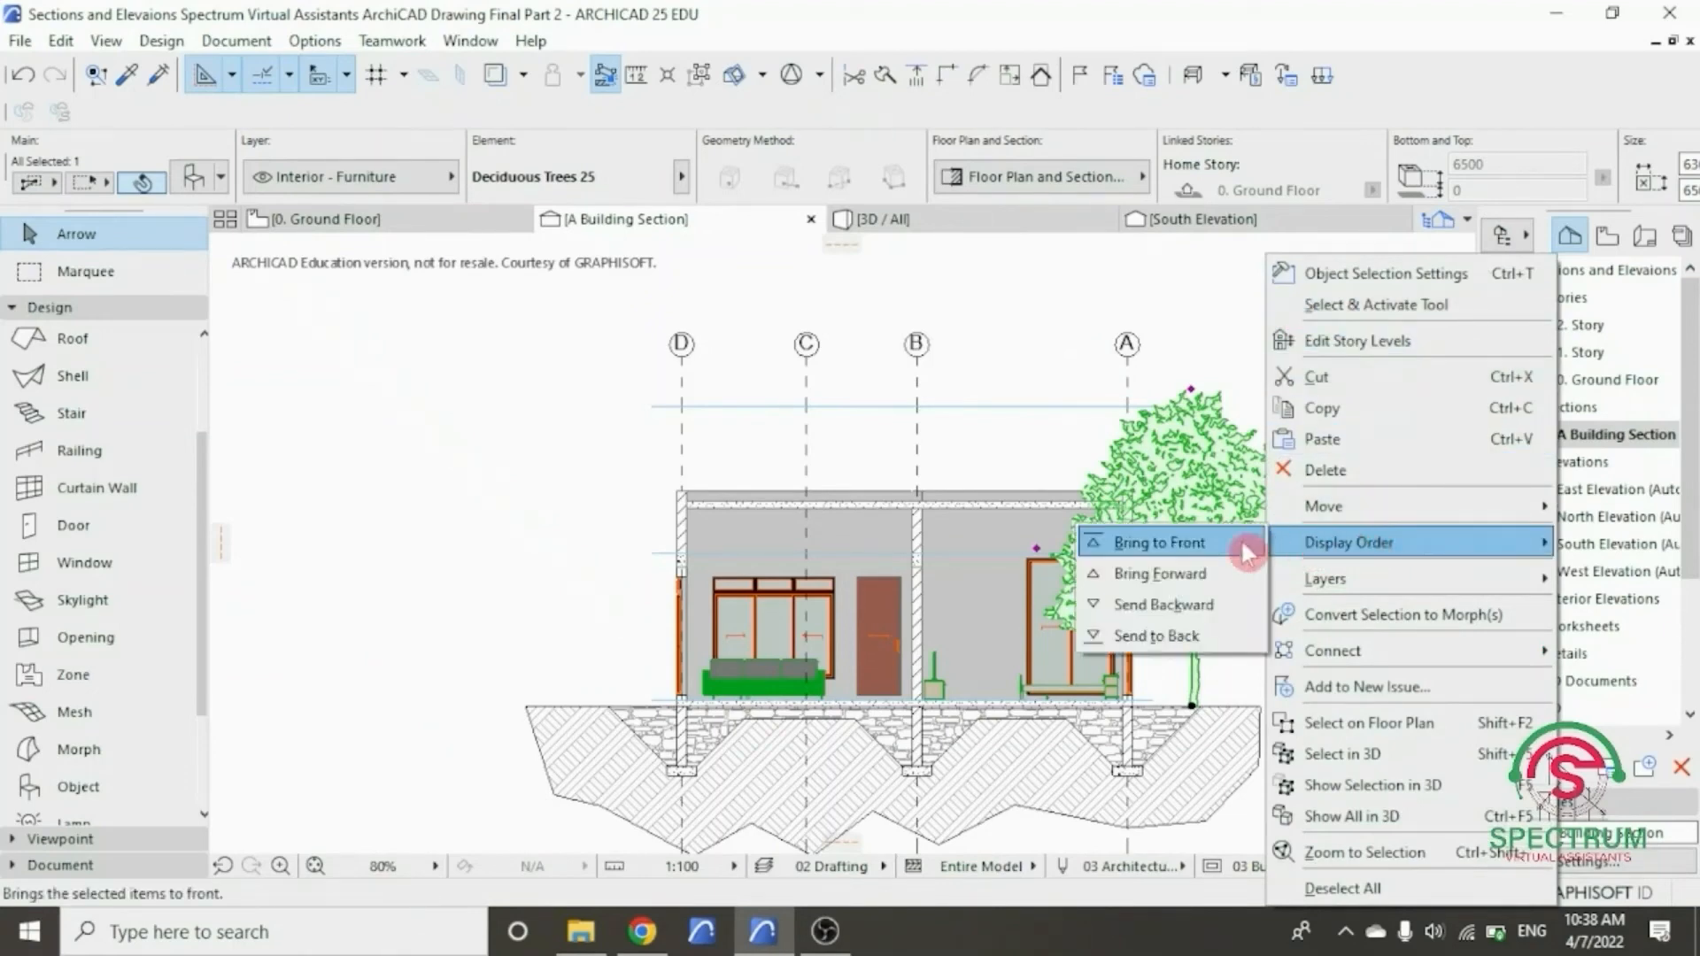
left_click(1174, 644)
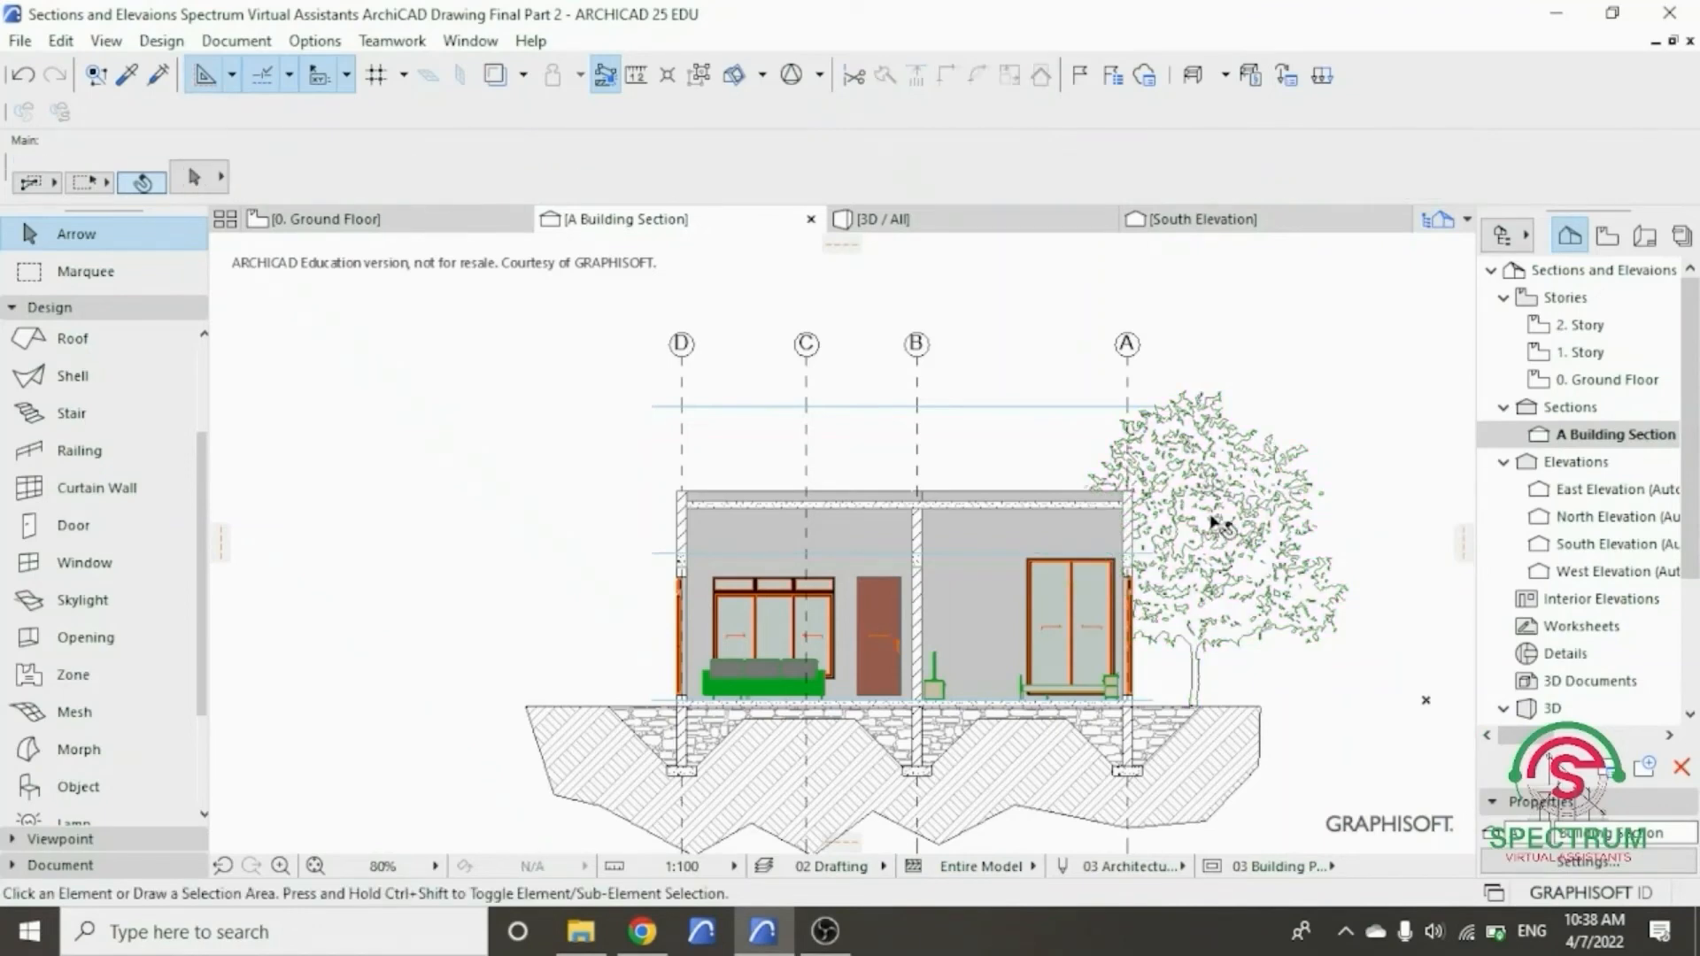
- Move the tree about 1830 mm along the ground line toward grid B so its trunk sits behind the building
right_click(1301, 342)
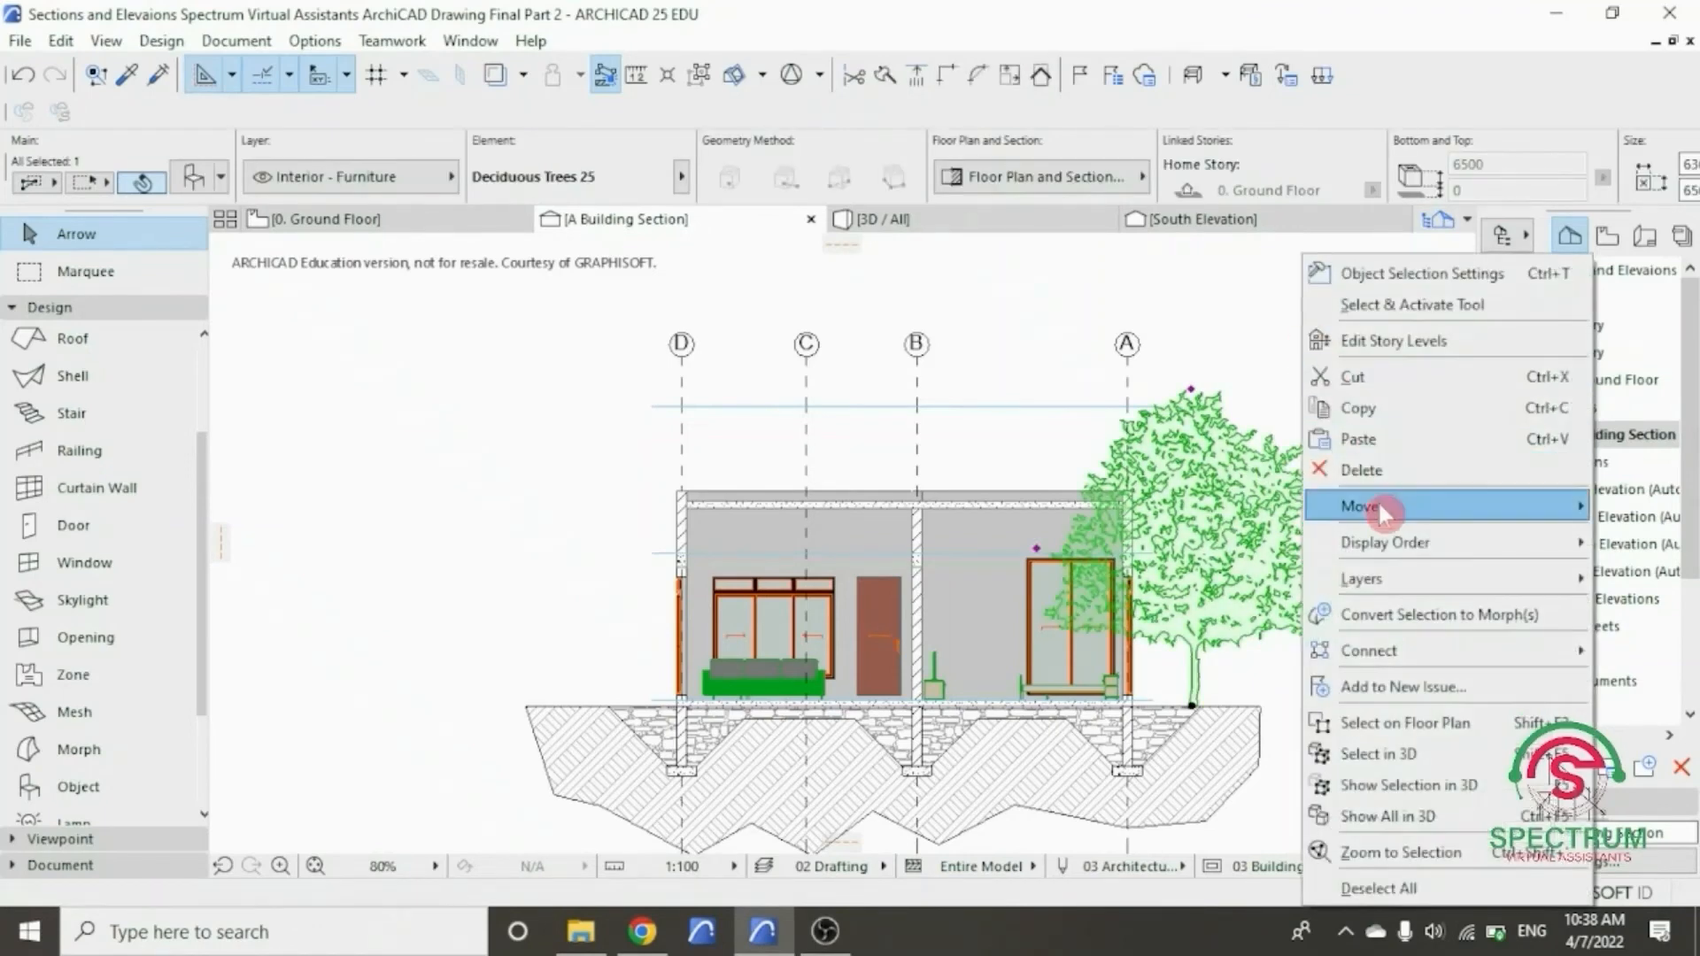
mouse_move(1364, 505)
left_click(1200, 516)
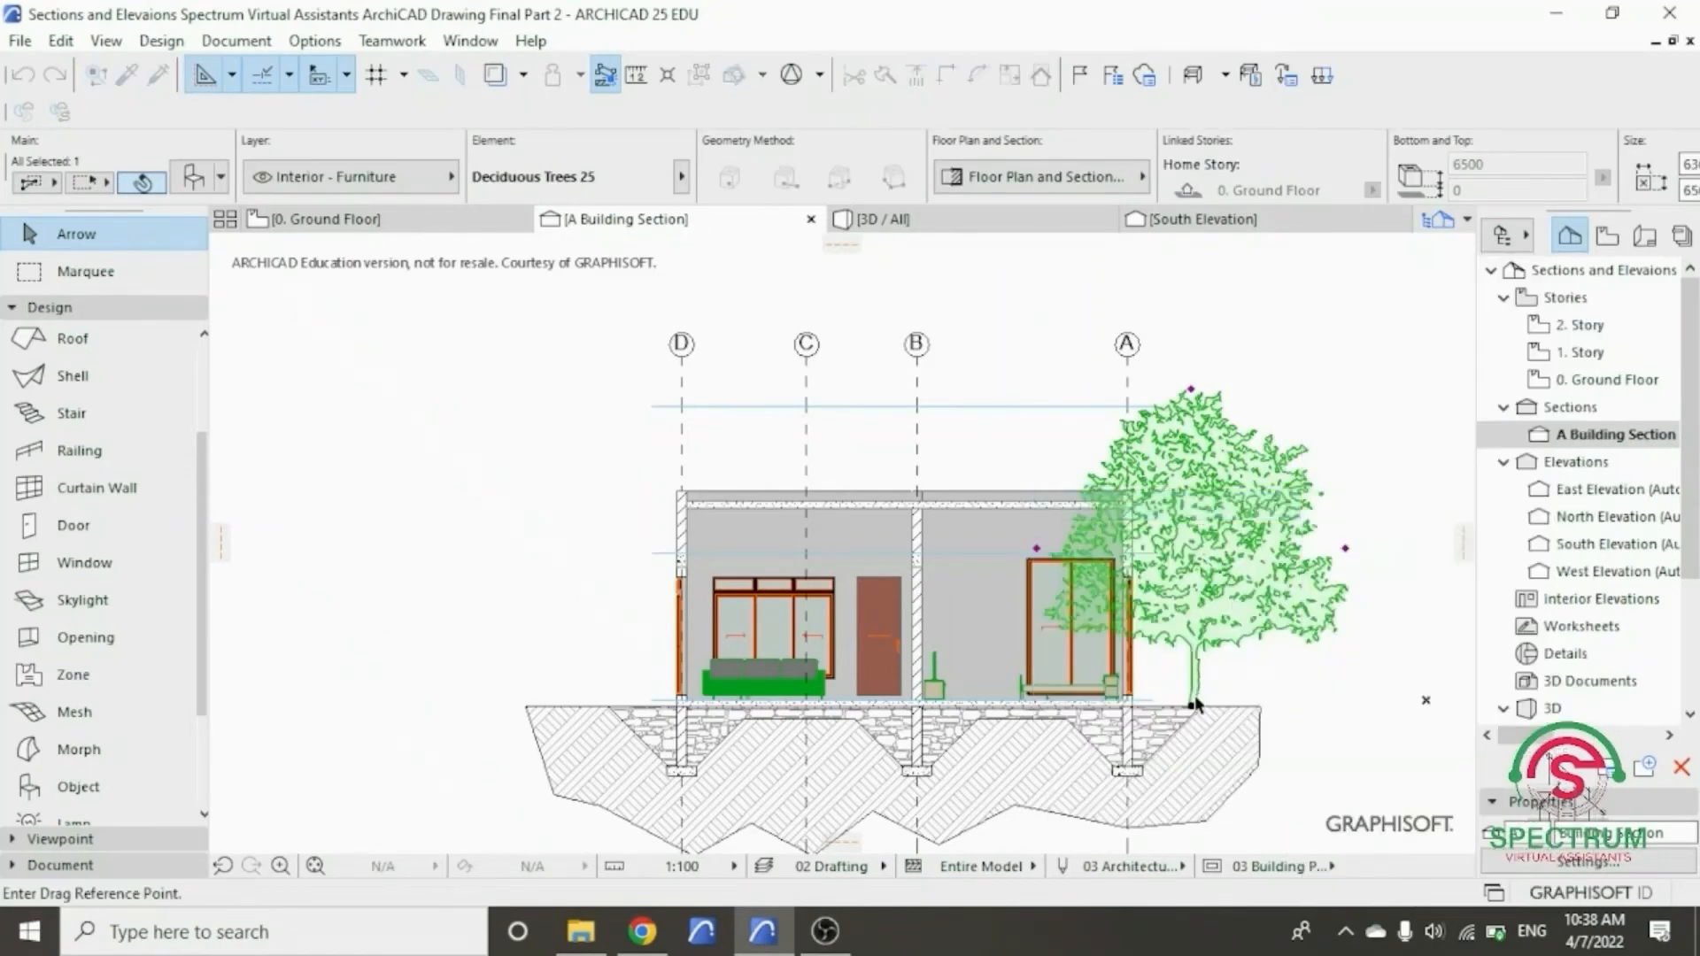
left_click(1191, 709)
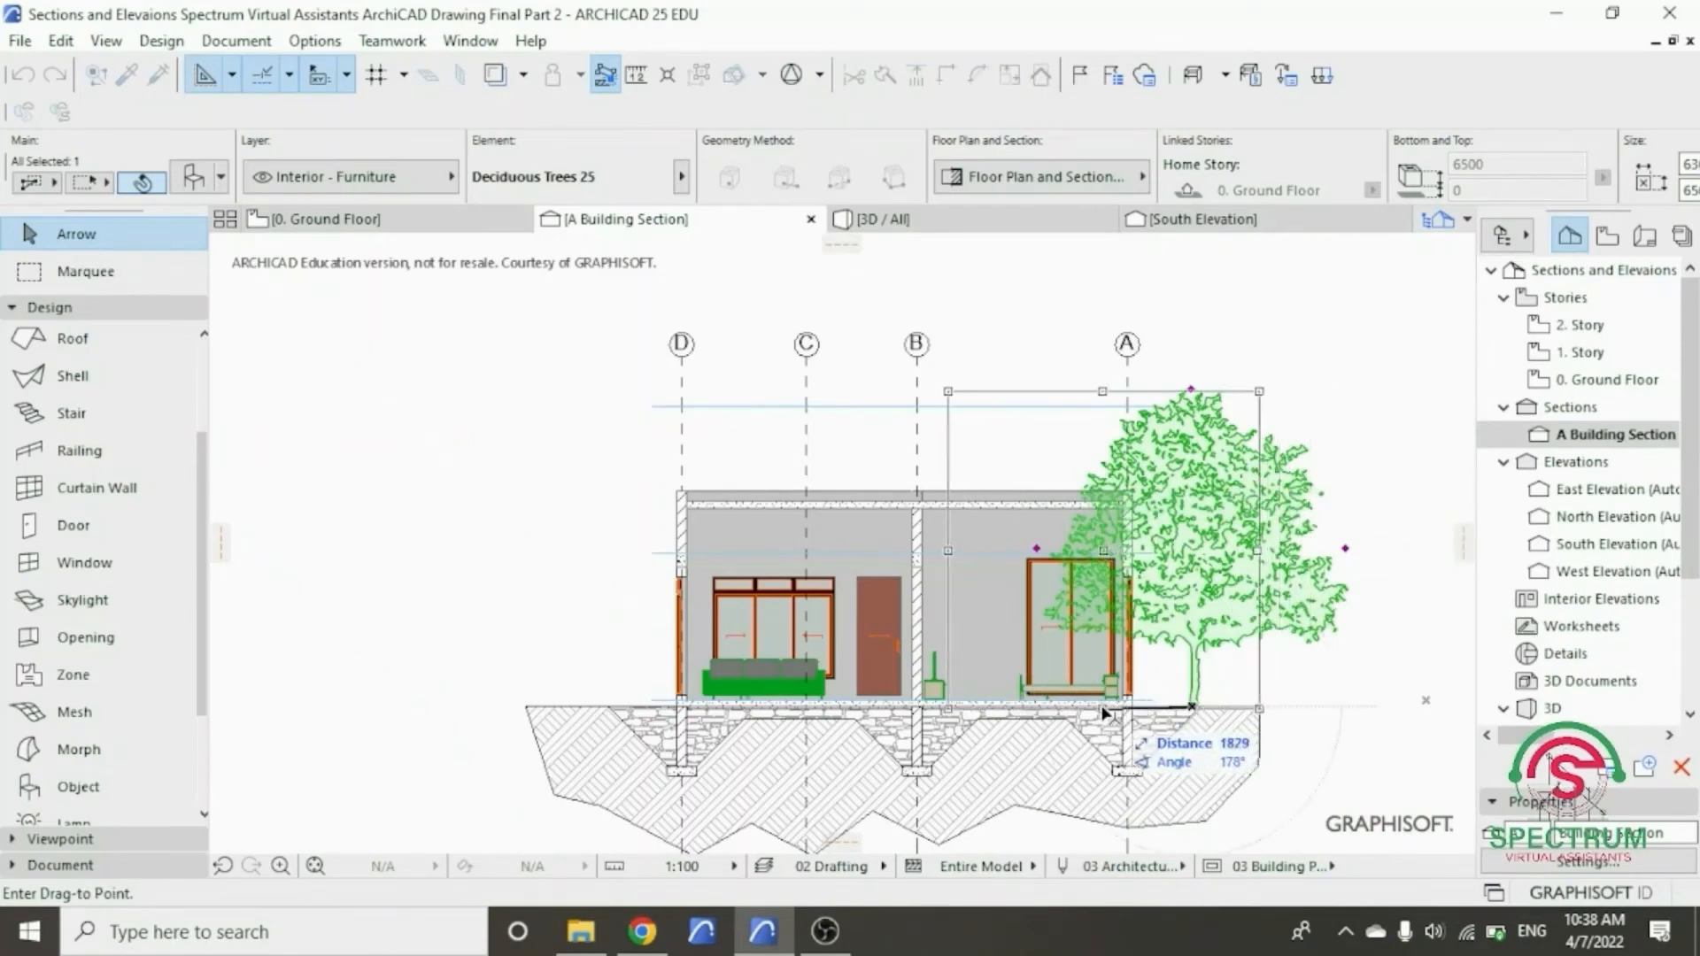
left_click(1102, 711)
left_click(1298, 370)
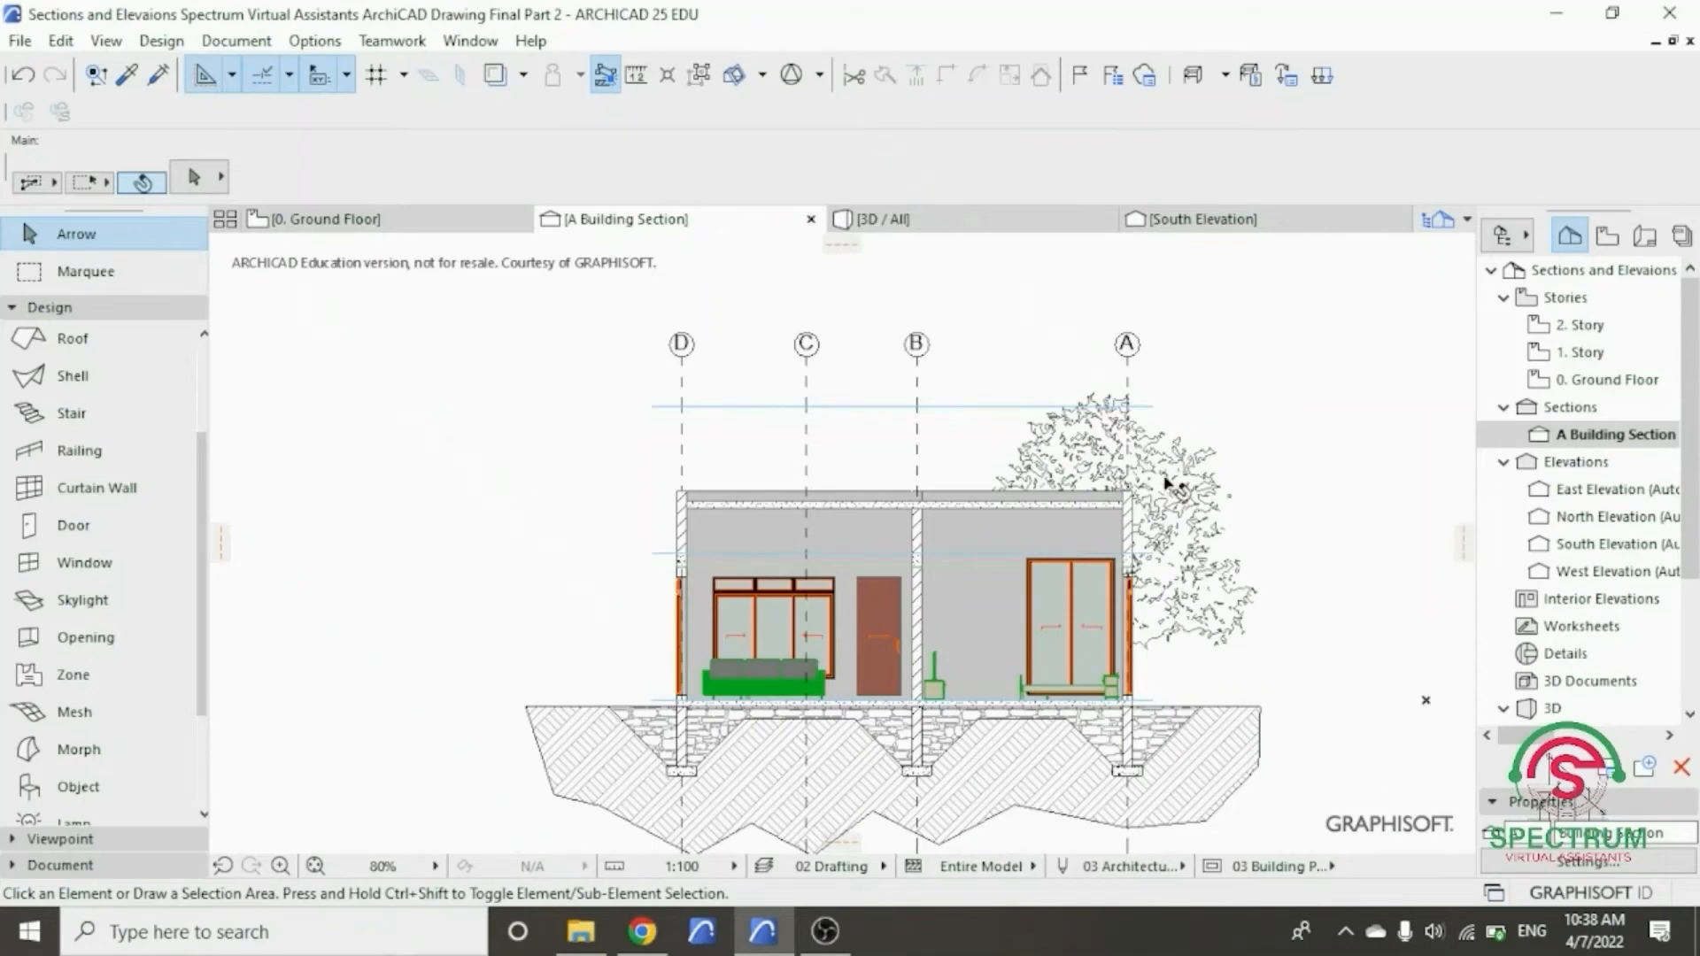
- Copy the tree horizontally to the opposite side of the building, with its trunk just outside grid D, and deselect it
left_click(1173, 498)
right_click(1272, 349)
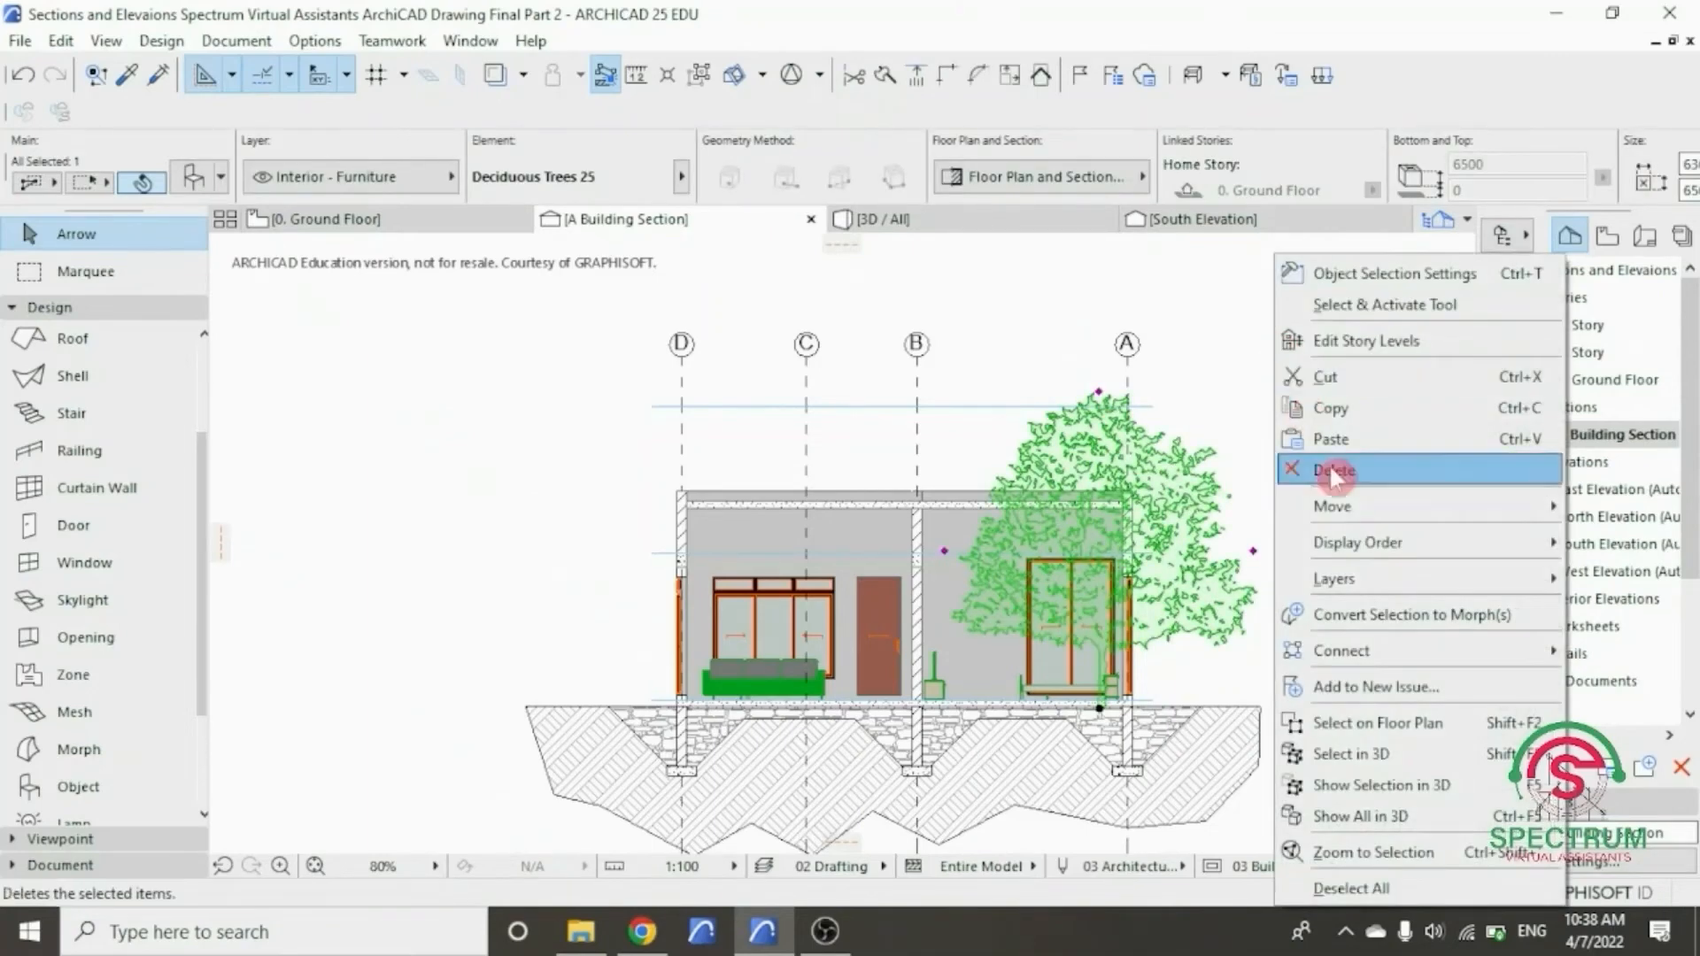
mouse_move(1334, 509)
left_click(1076, 636)
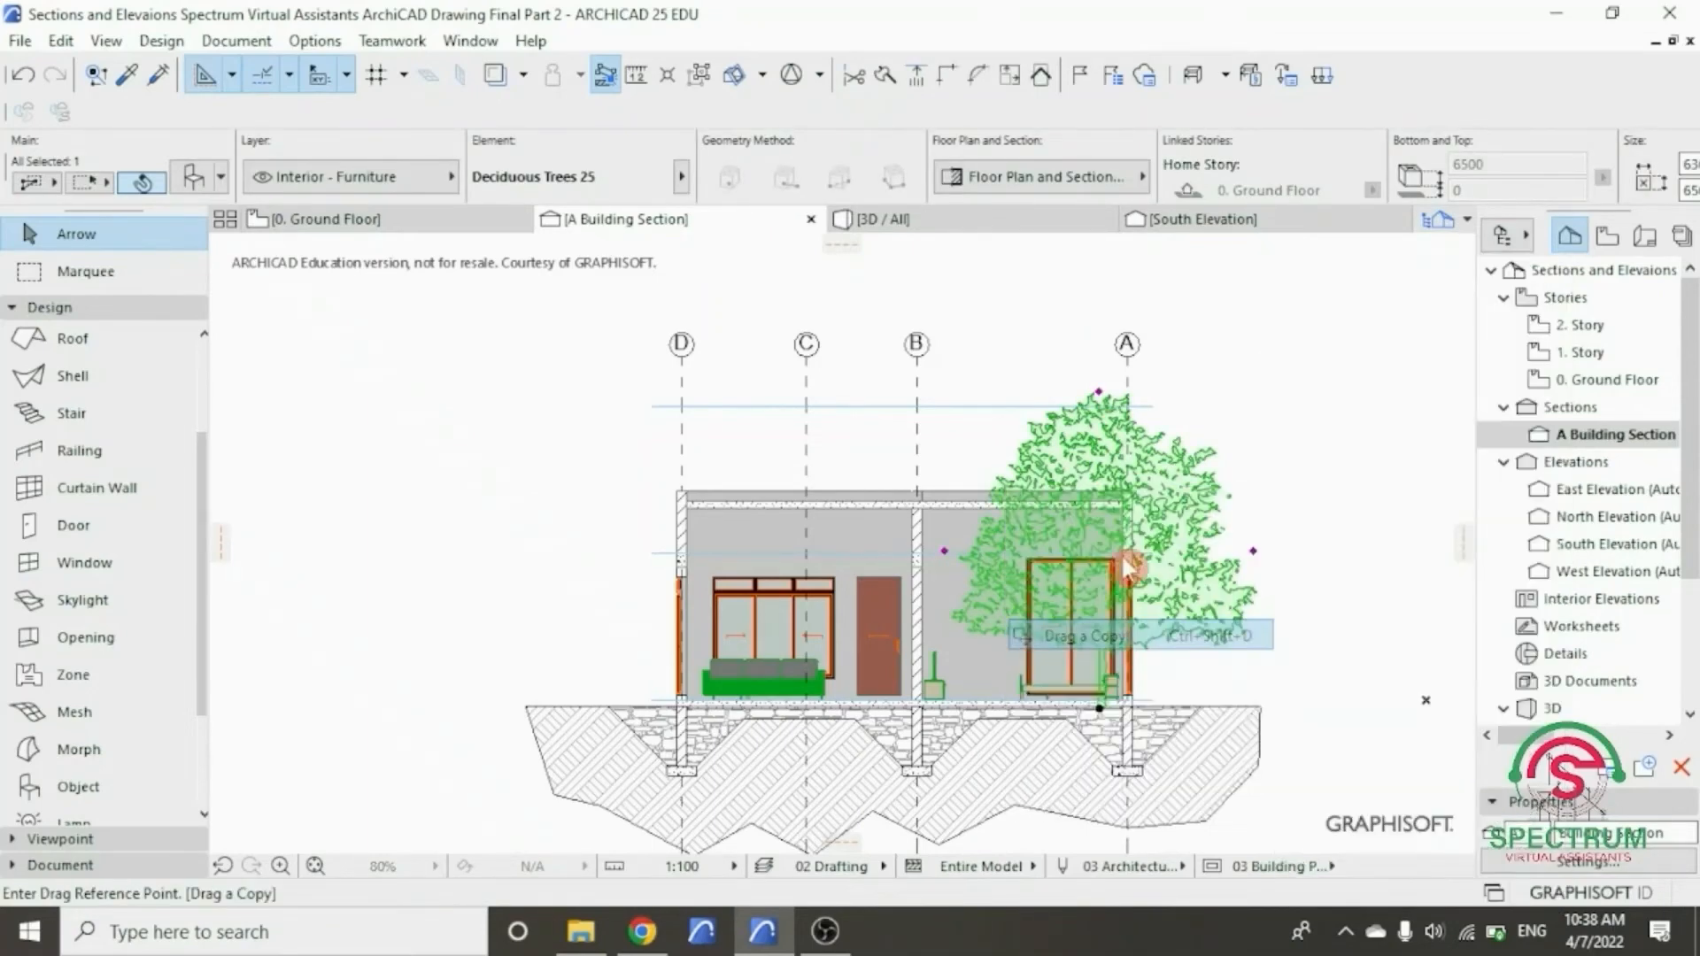
left_click(1074, 455)
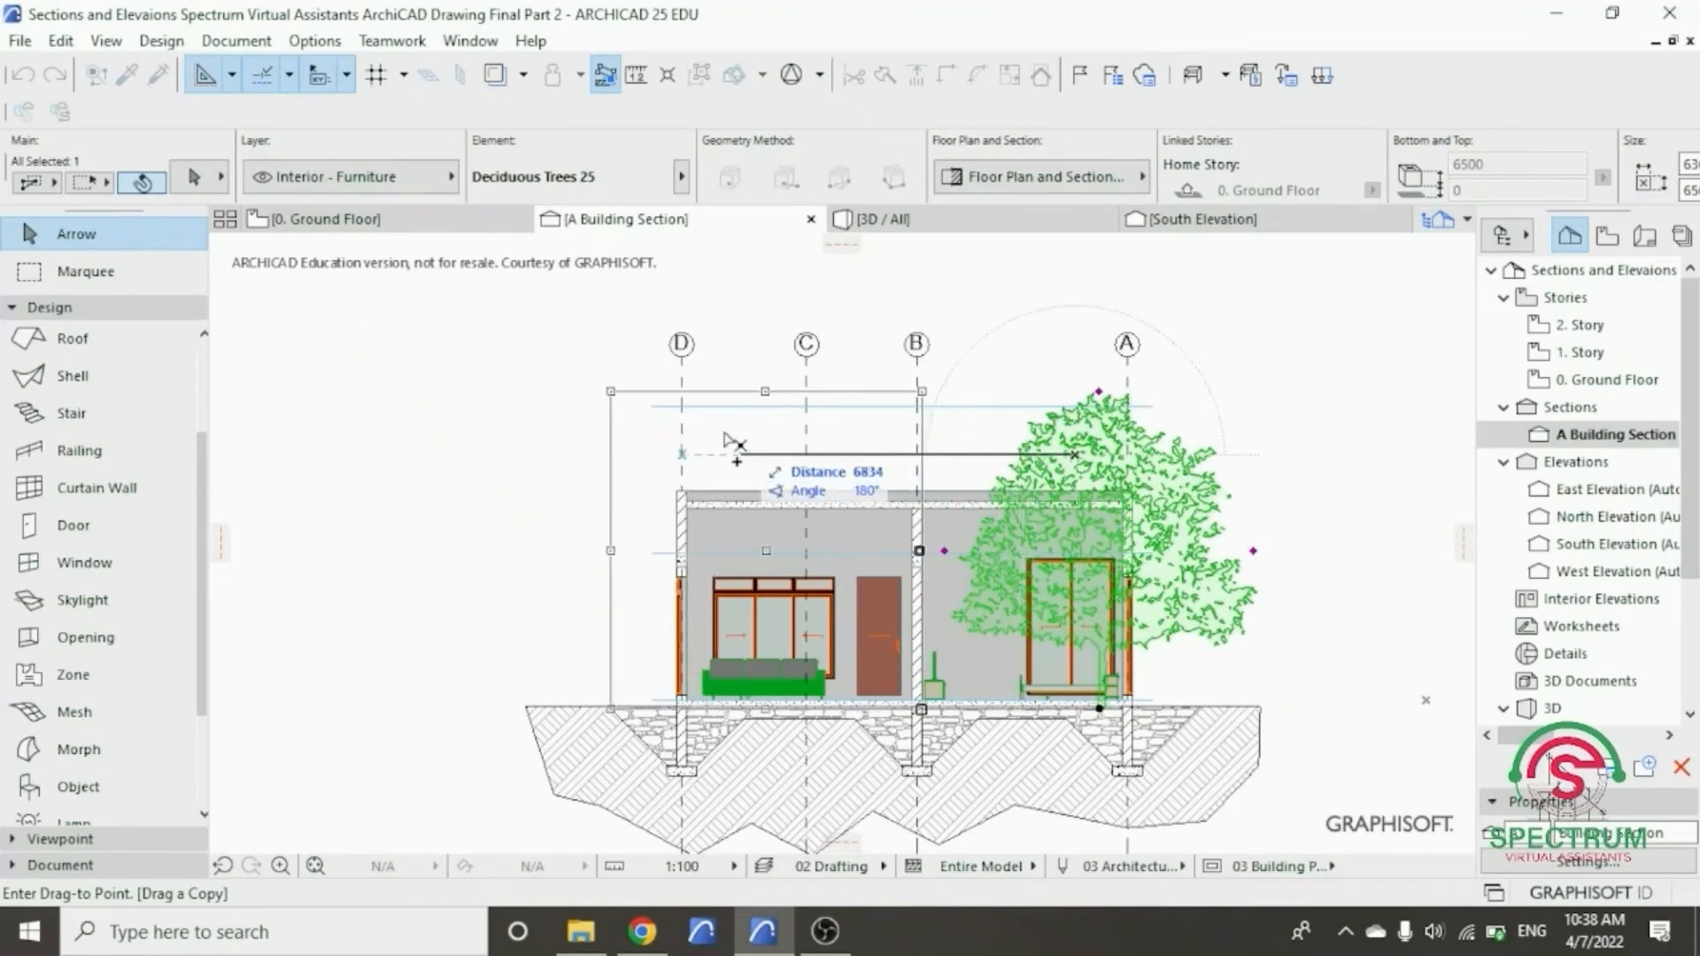
left_click(632, 455)
left_click(963, 286)
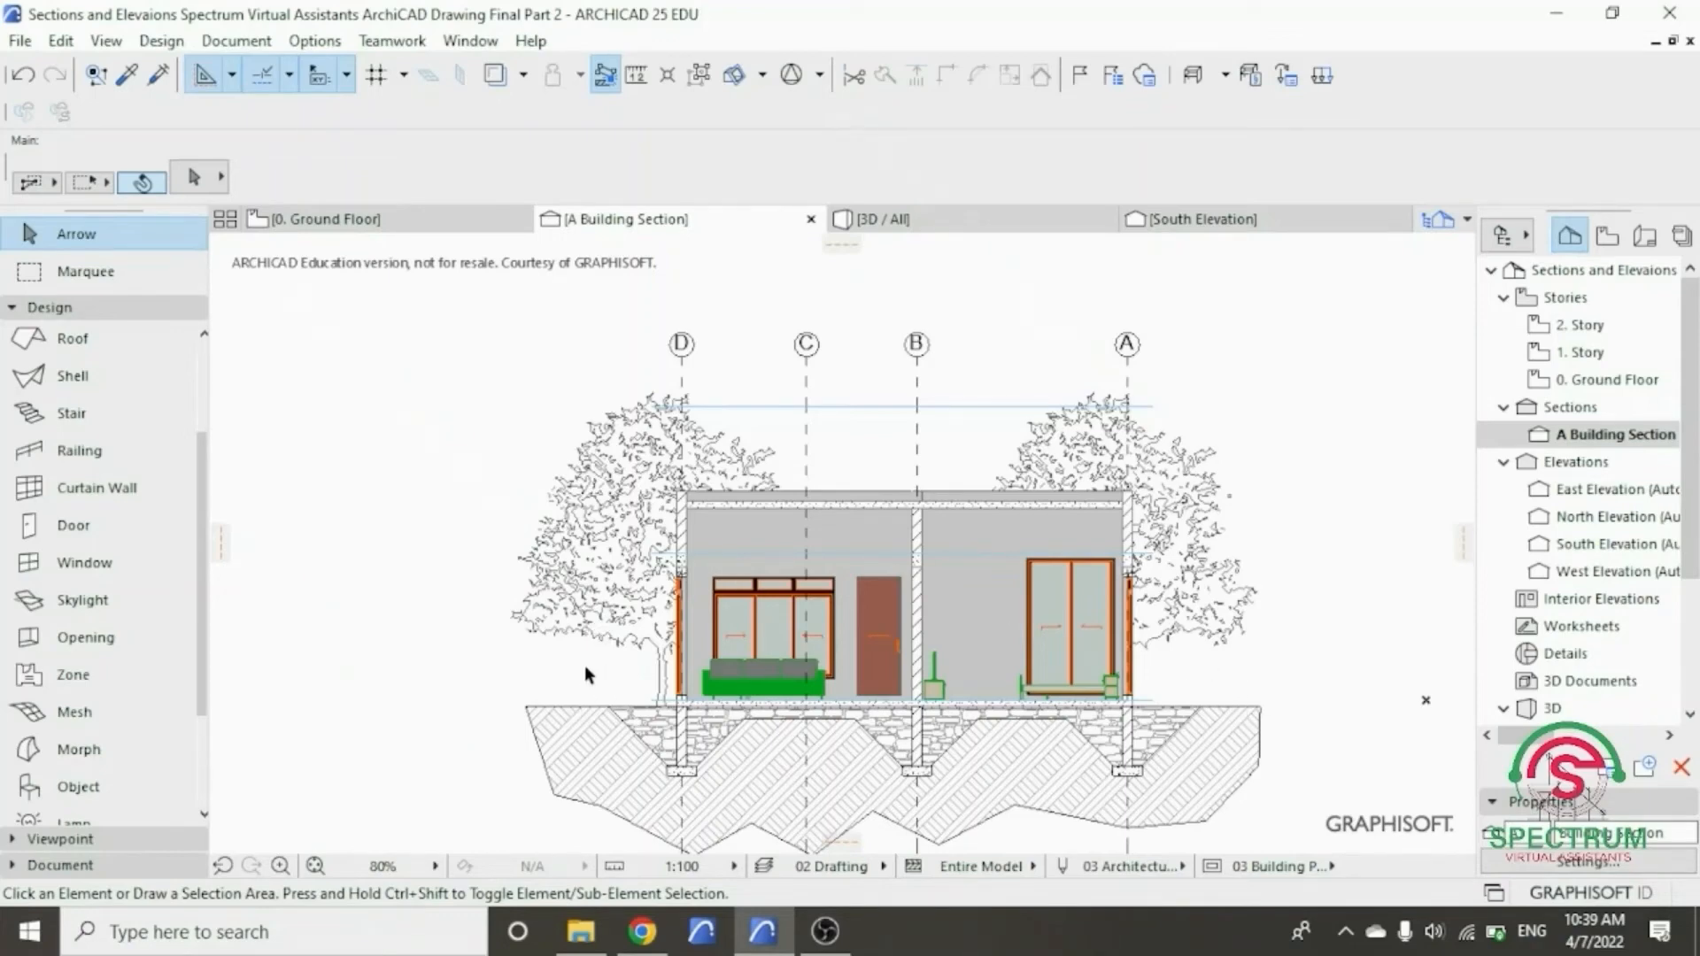
- Search the object library for "shrub" in the Object tool's default settings and choose Shrubs 25
scroll(619, 699, "down", 2)
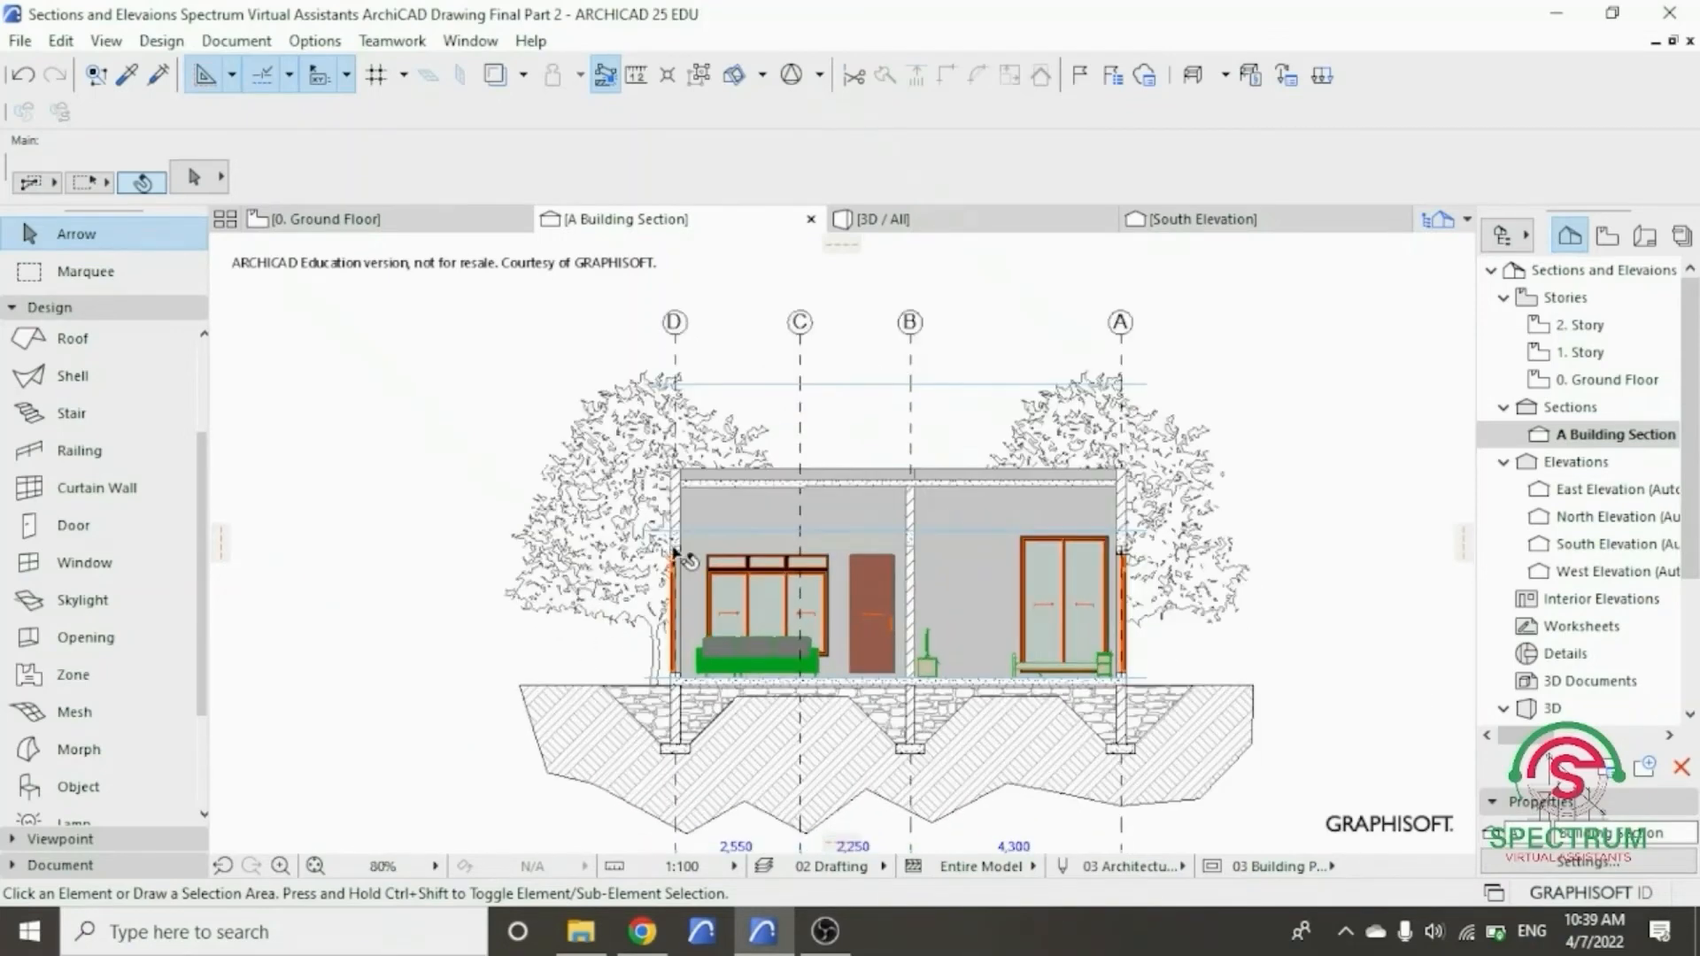
scroll(728, 810, "up", 3)
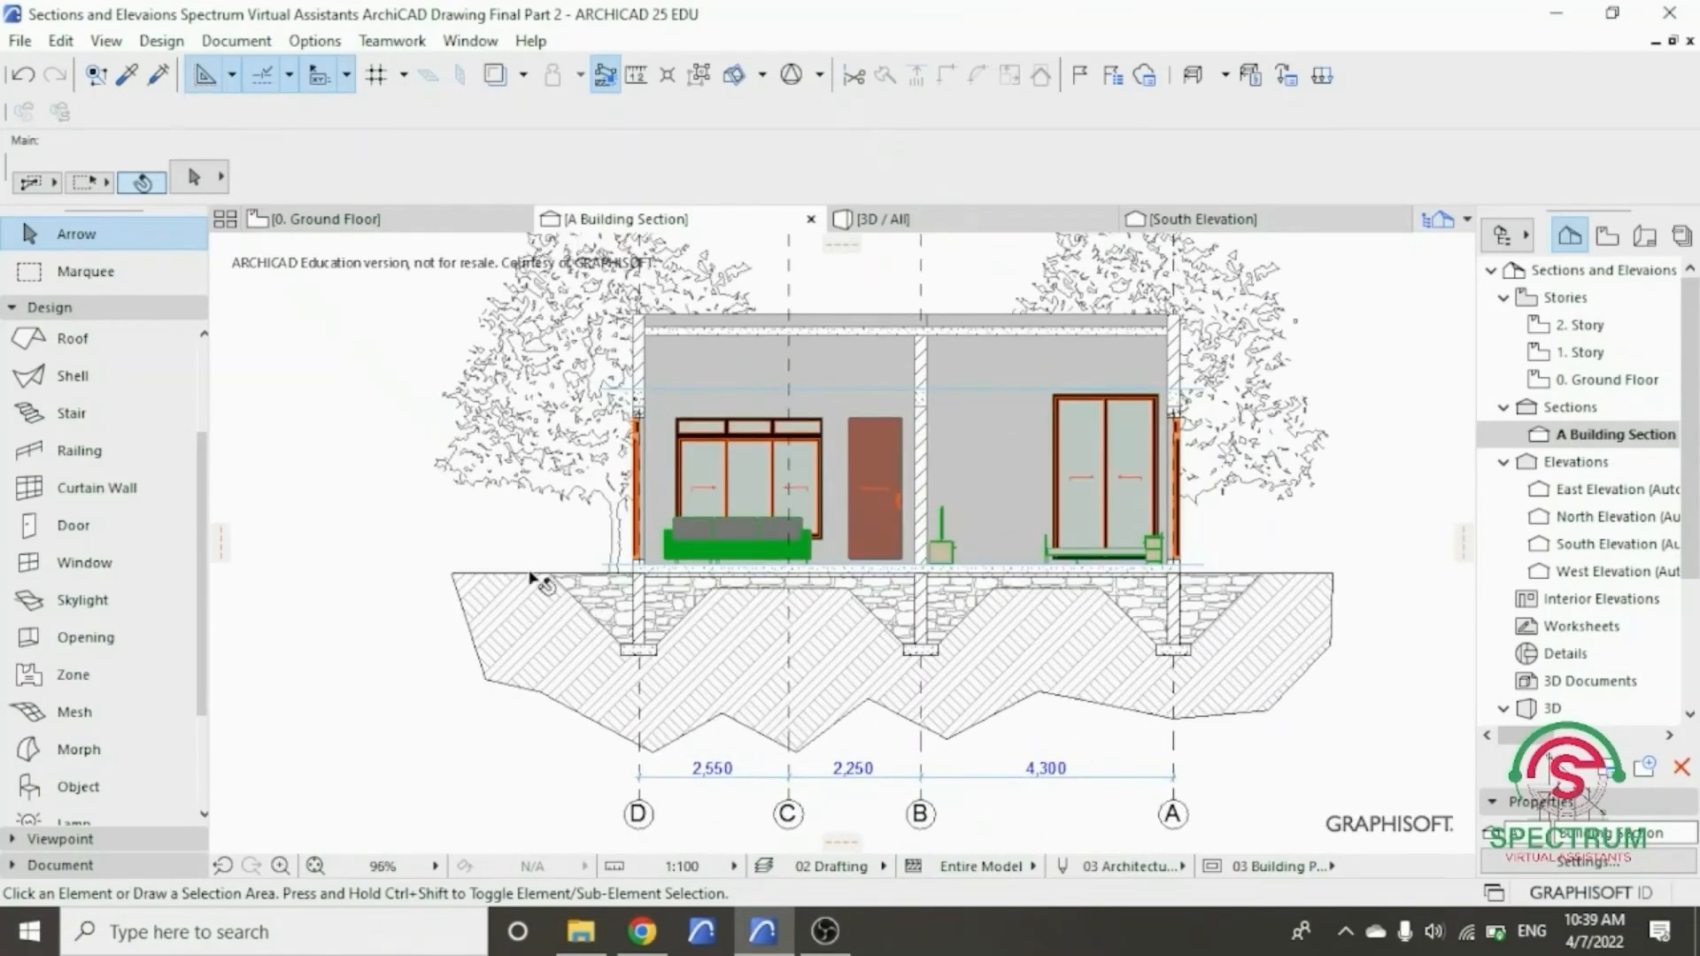
left_click(121, 308)
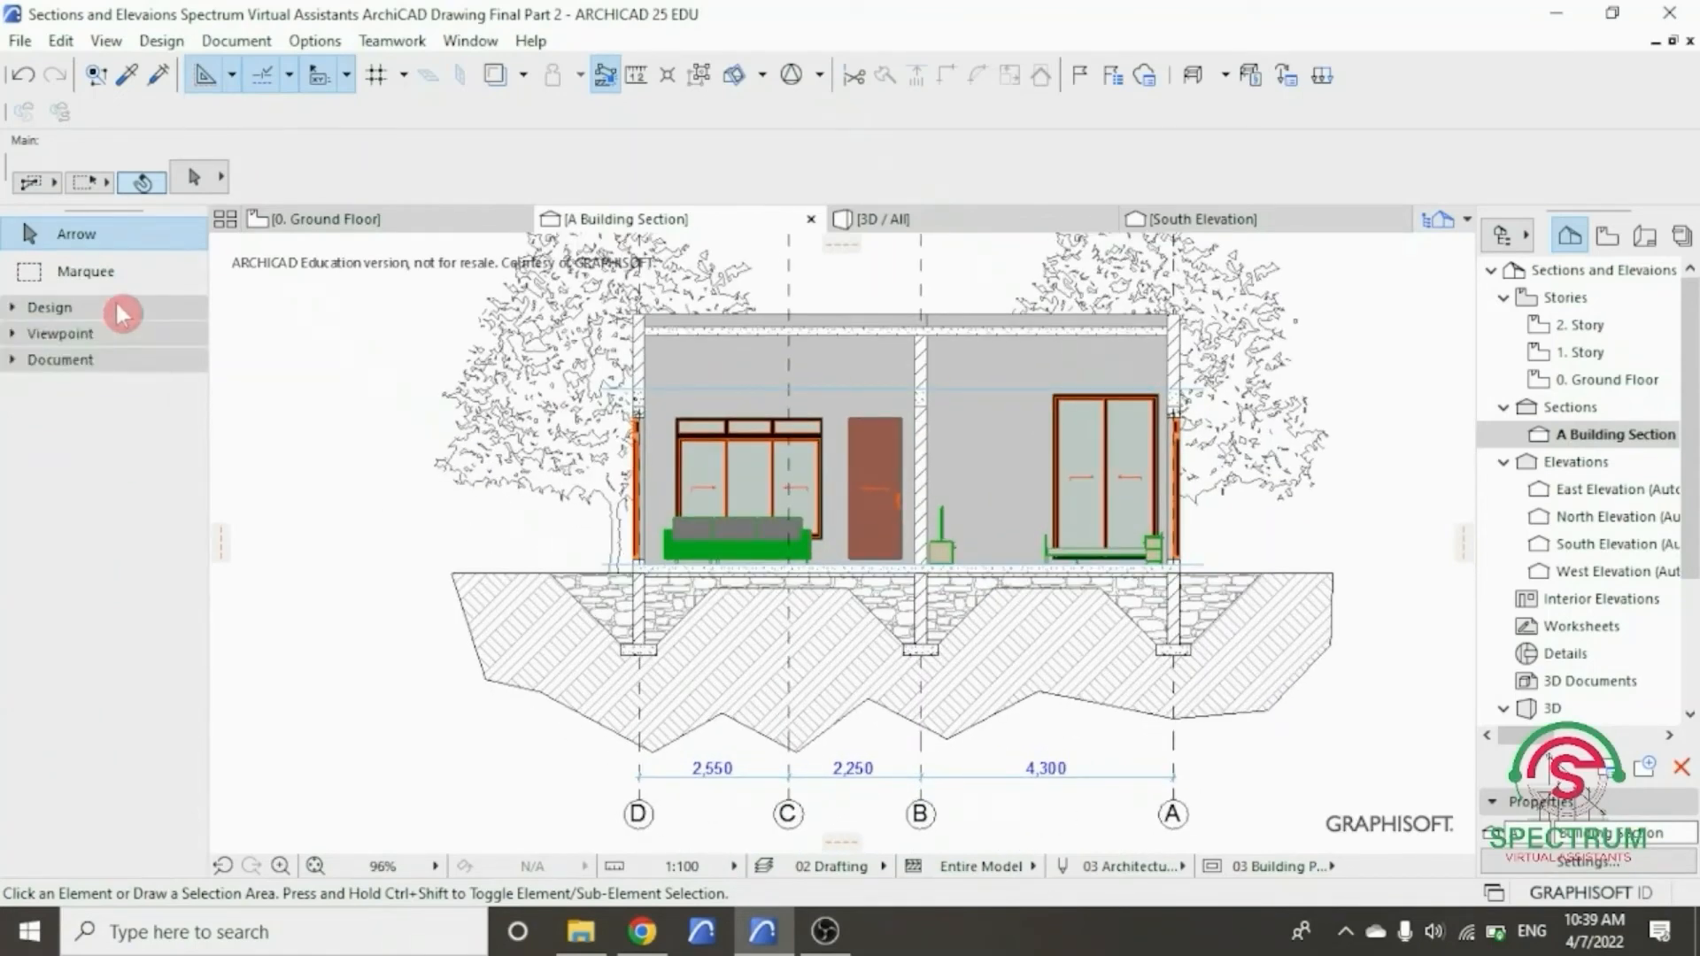
left_click(121, 310)
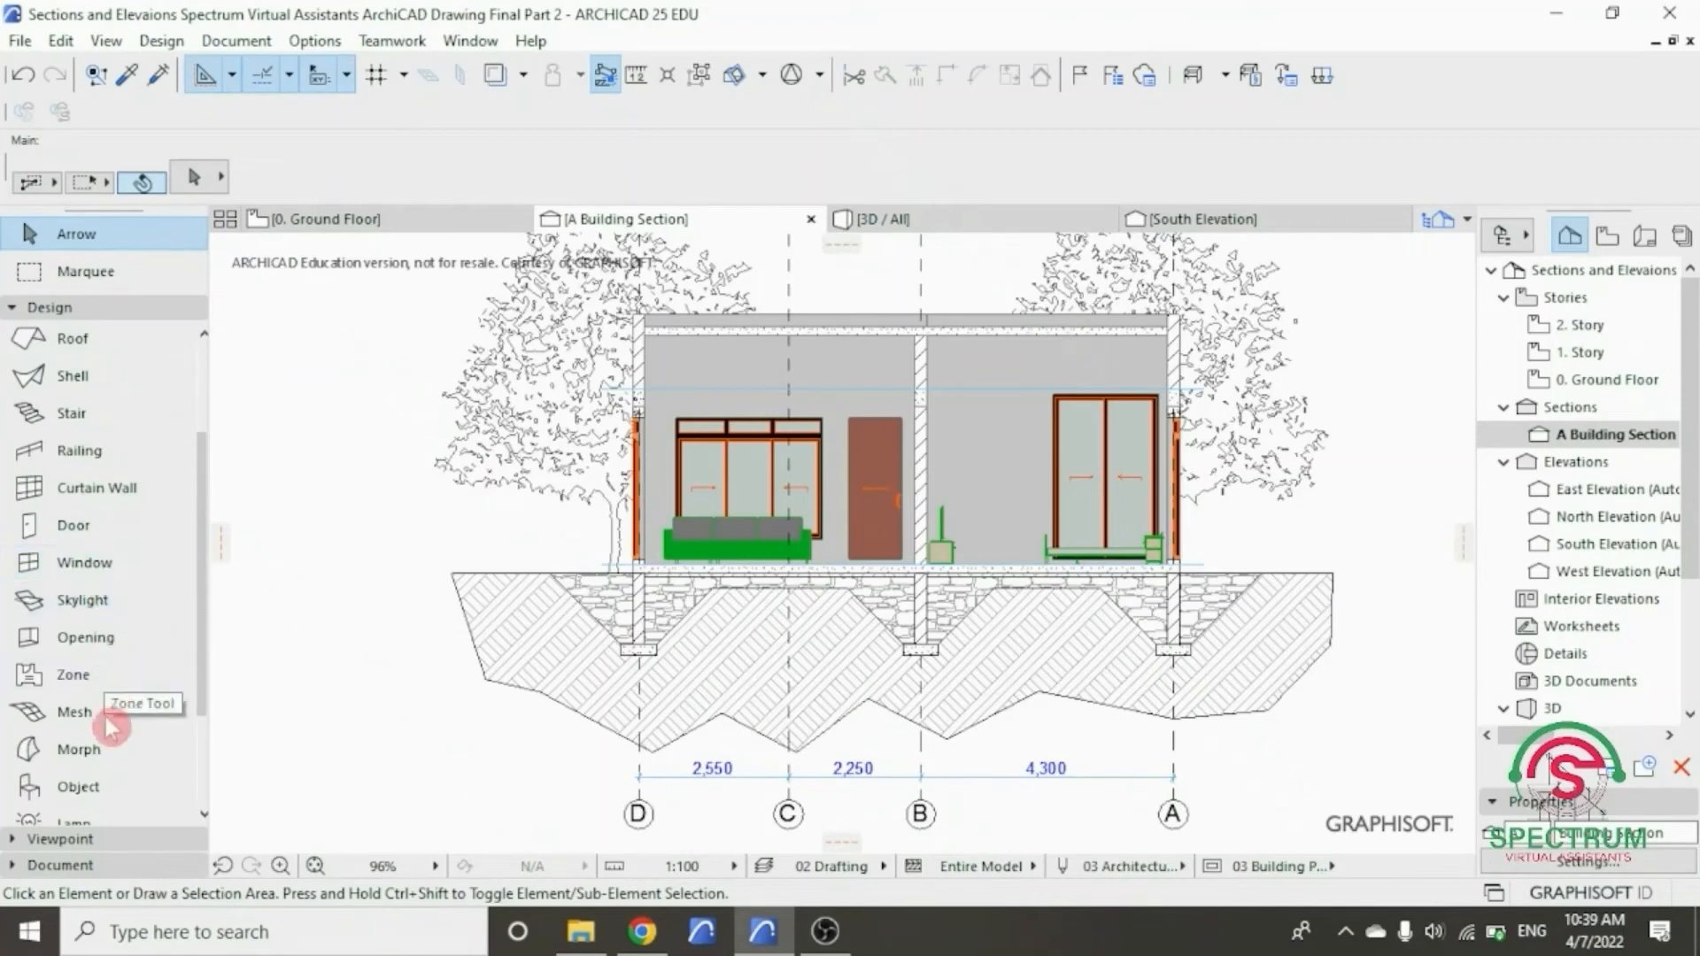
left_click(90, 801)
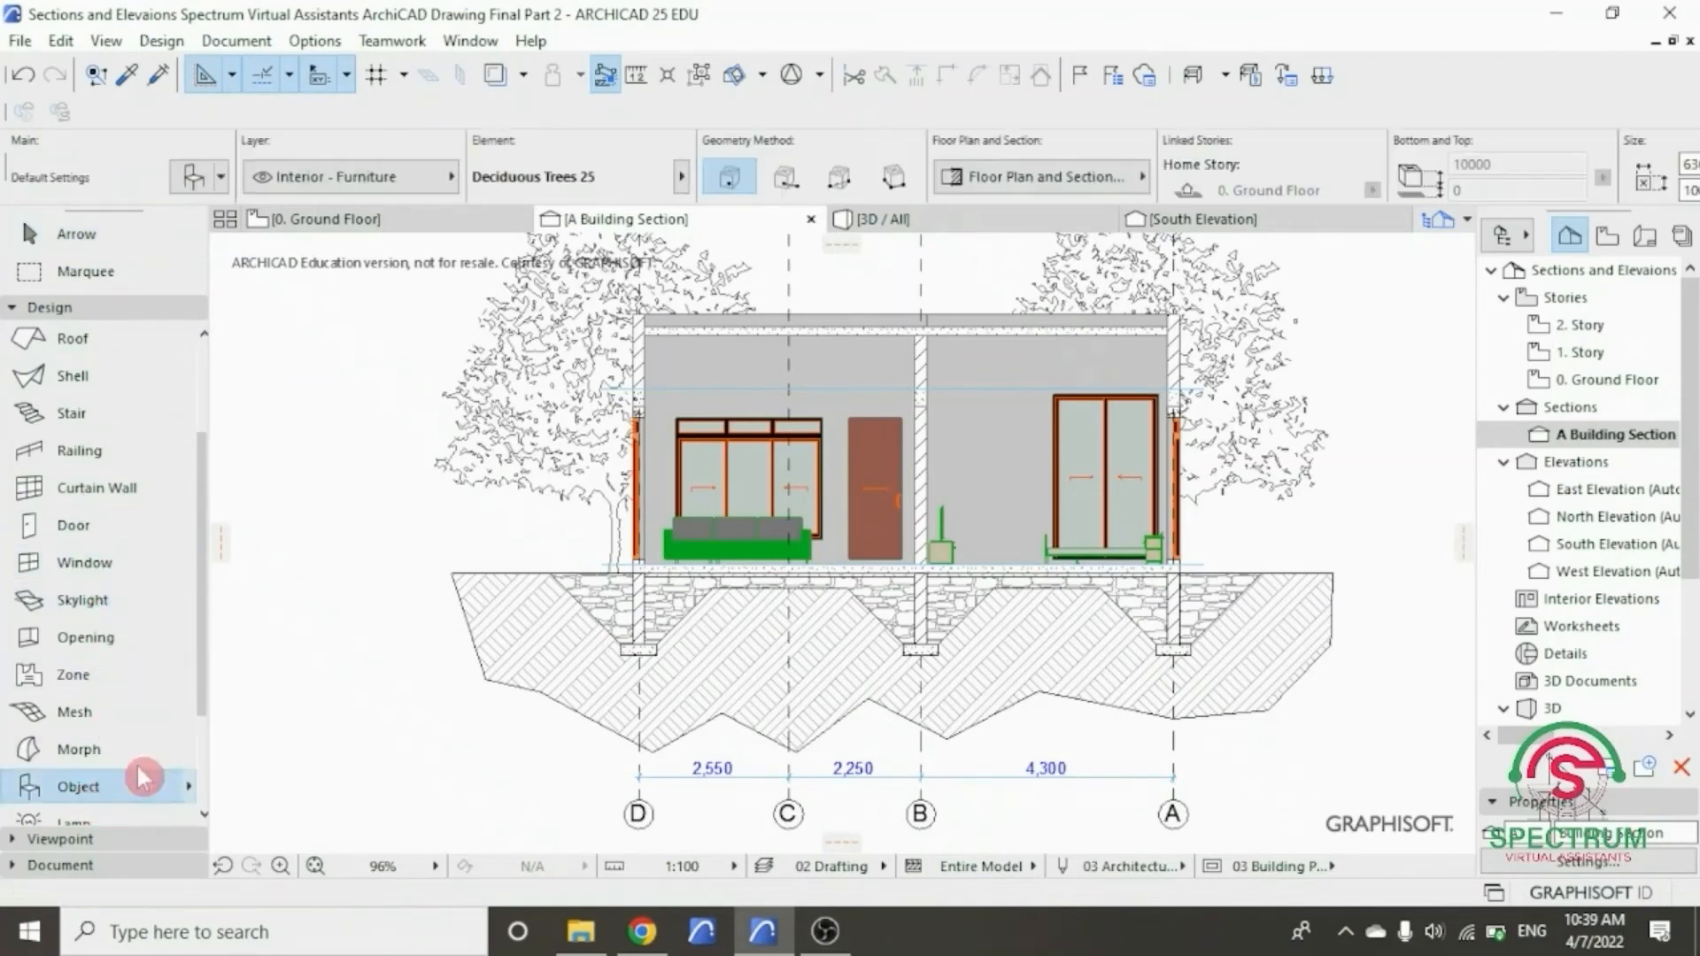
key("ctrl+t")
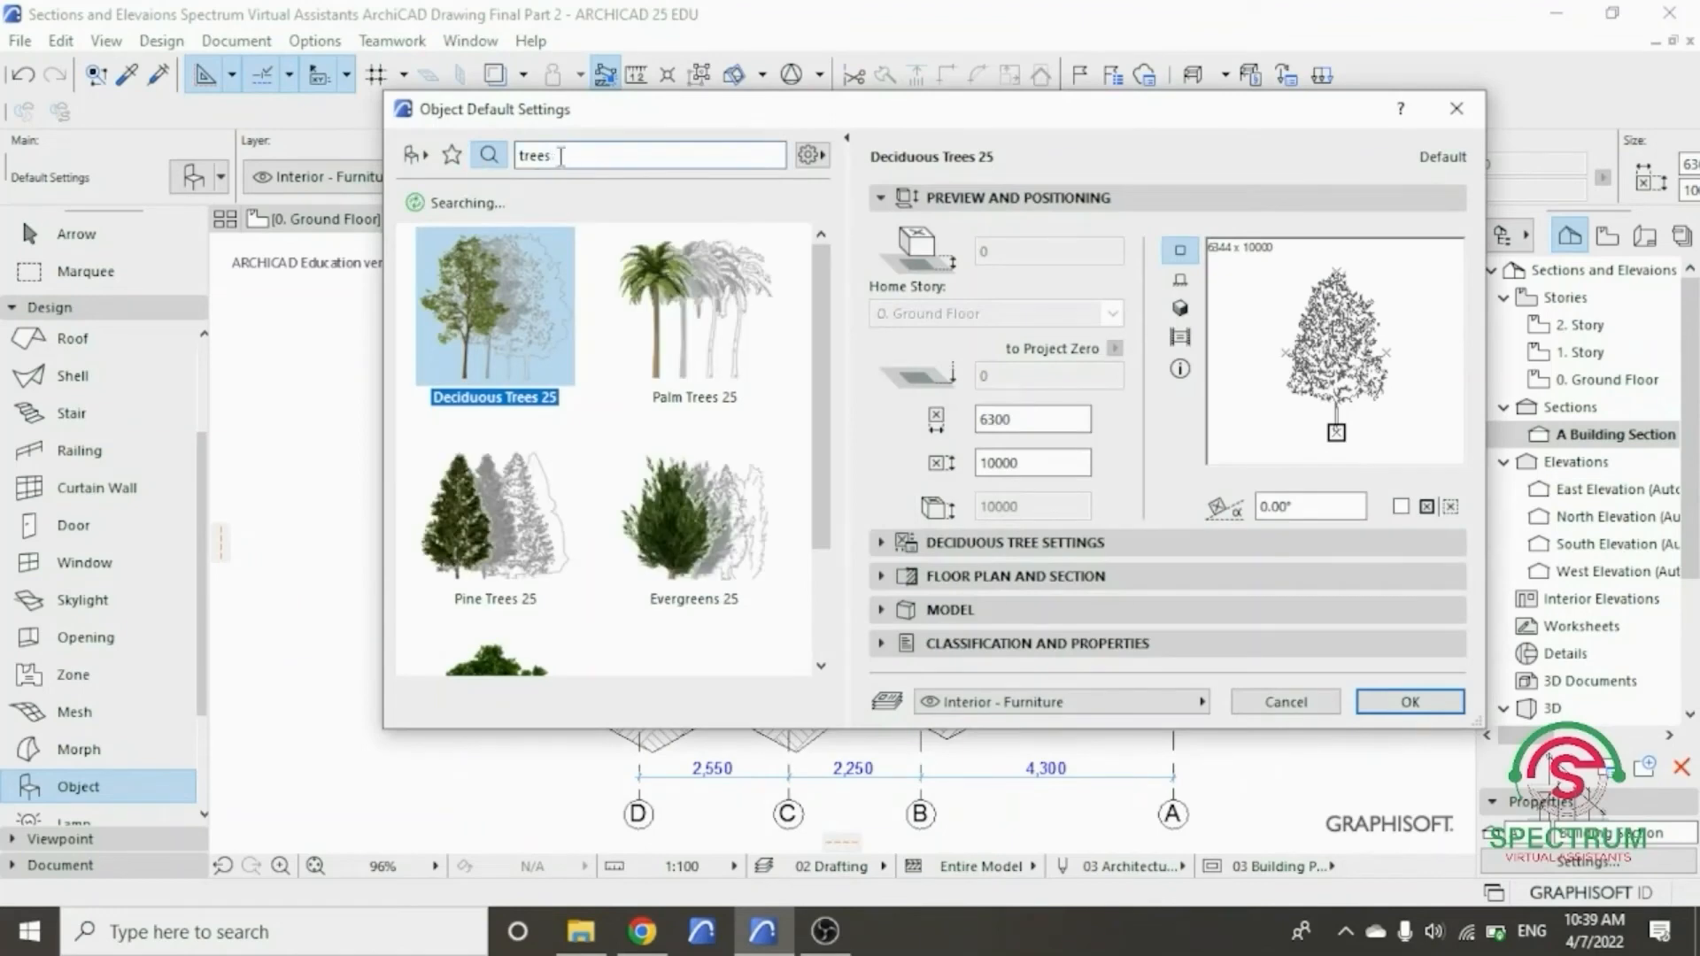
type("shrub")
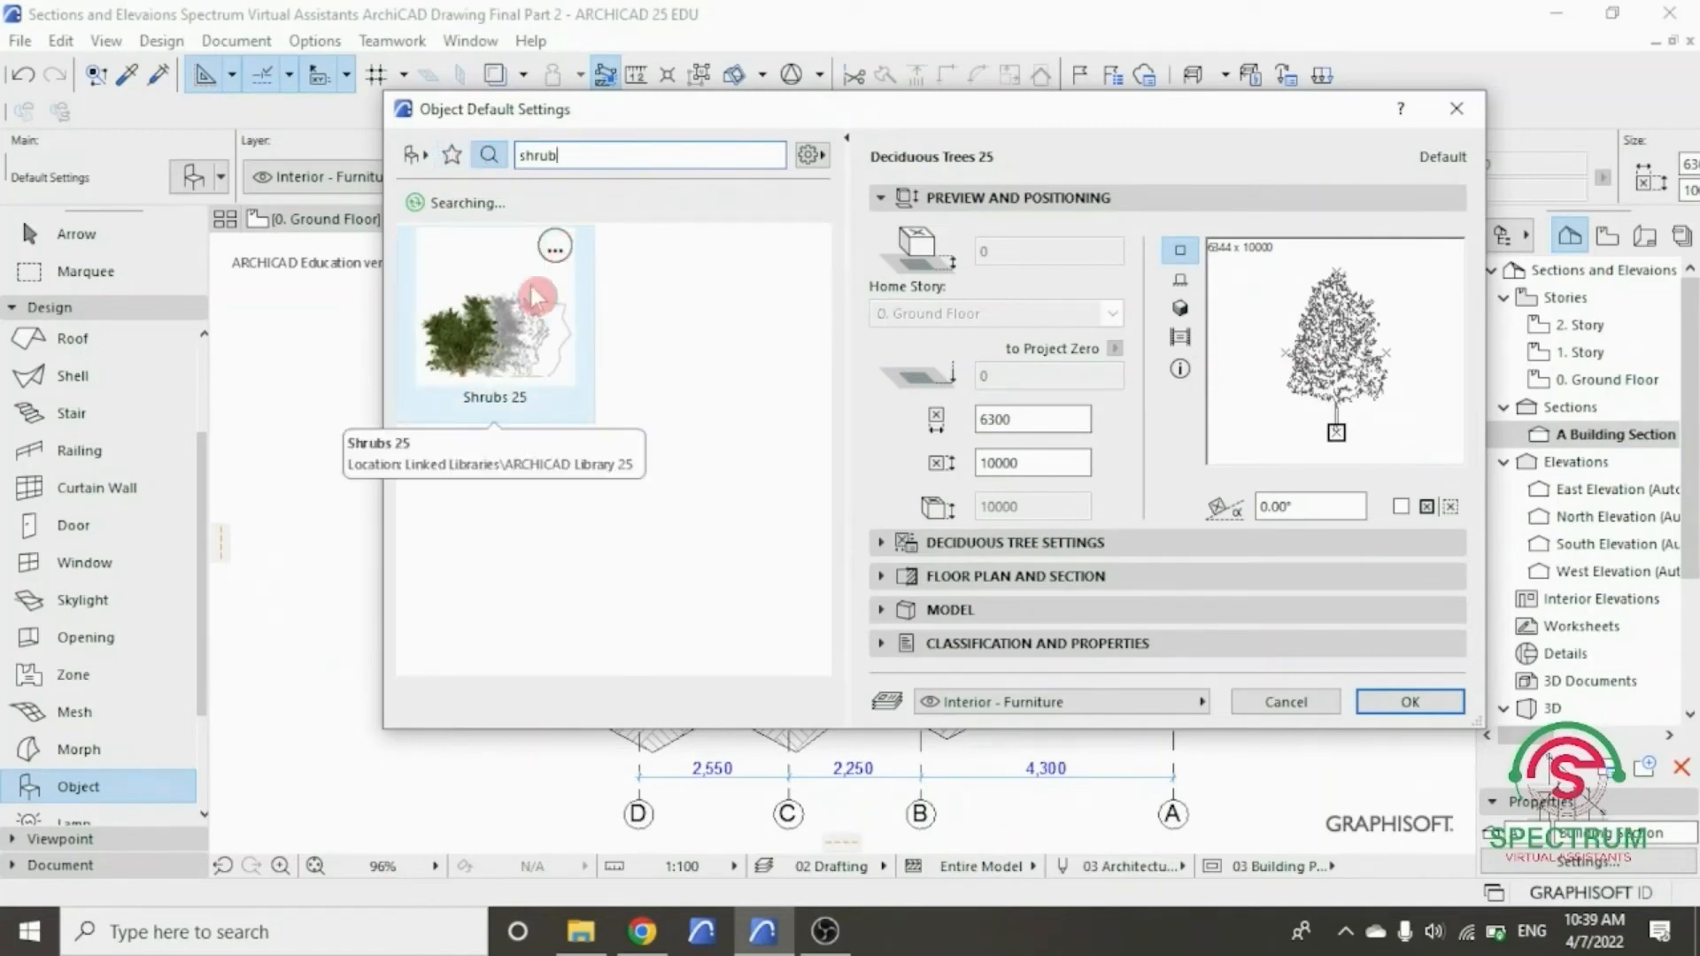
left_click(488, 343)
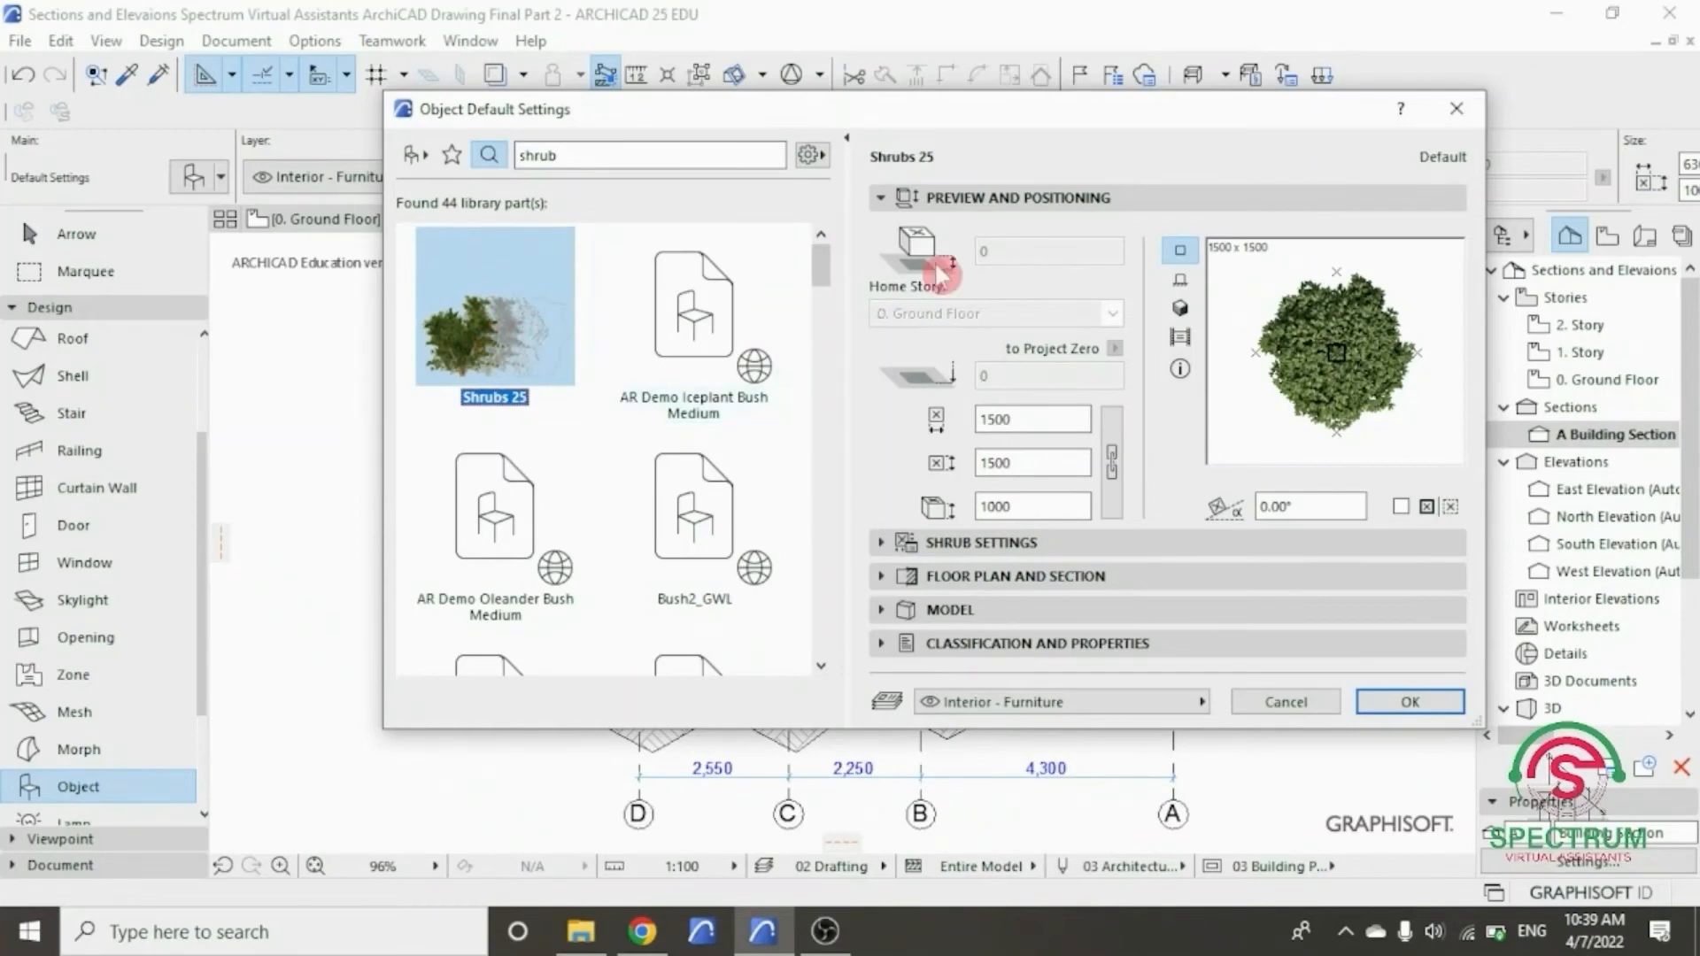
- Set the shrub type of the Shrubs 25 object to Elderberry
left_click(989, 197)
left_click(983, 198)
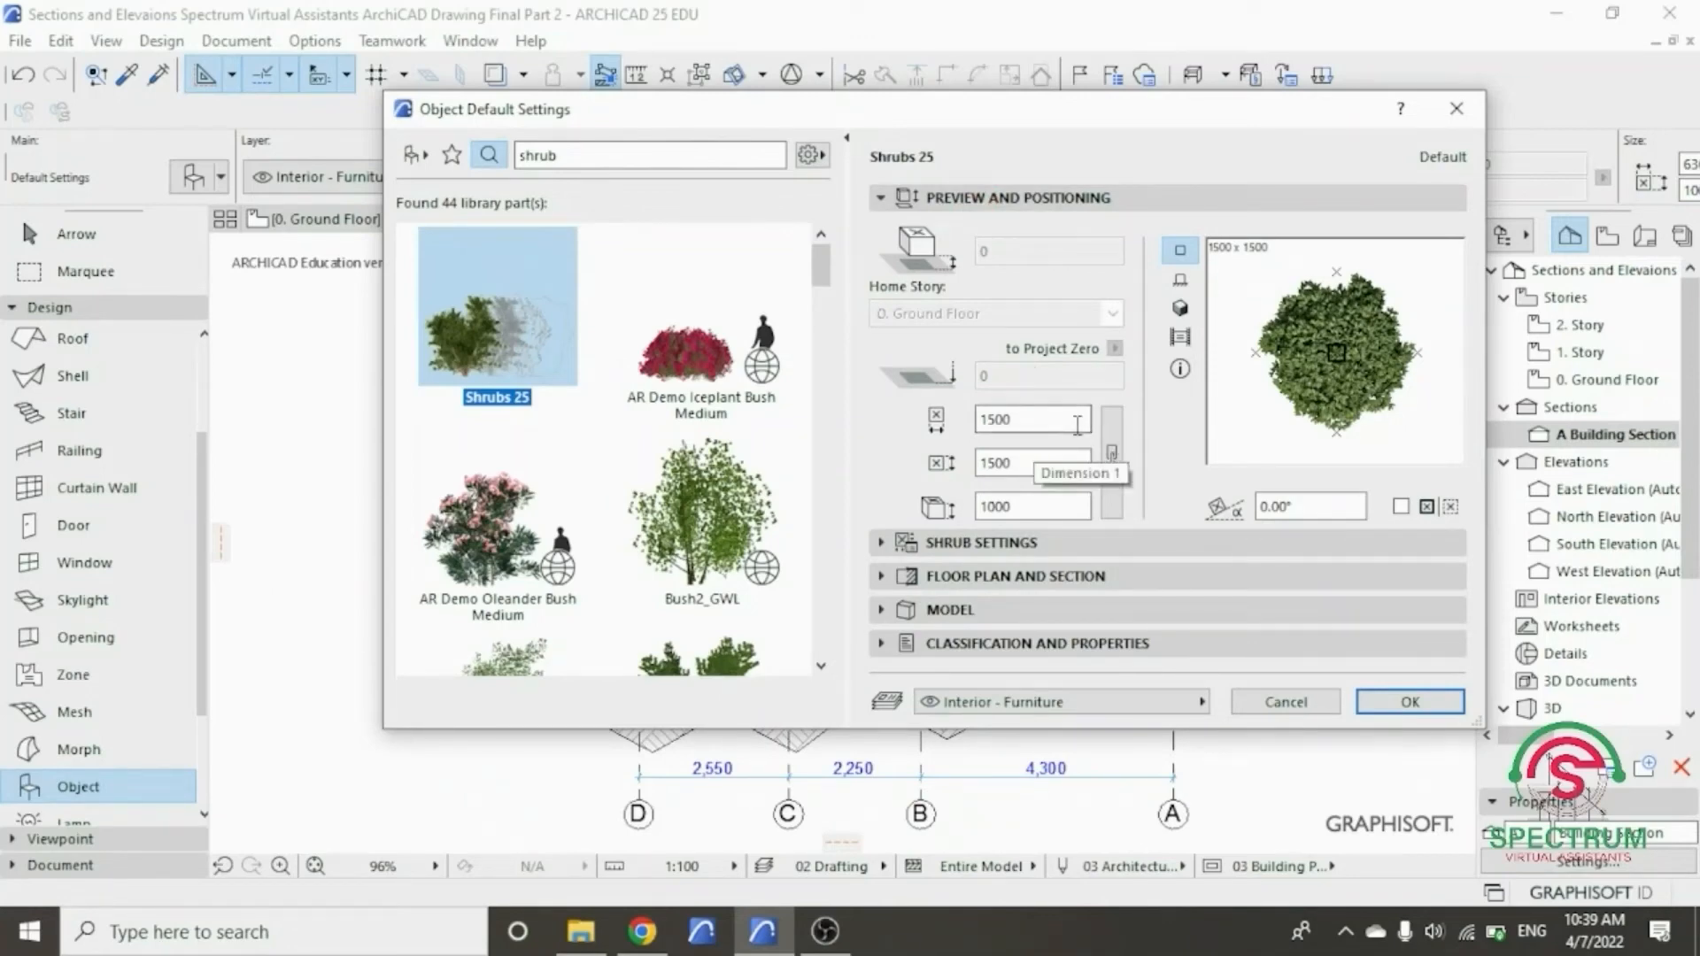
left_click(1023, 460)
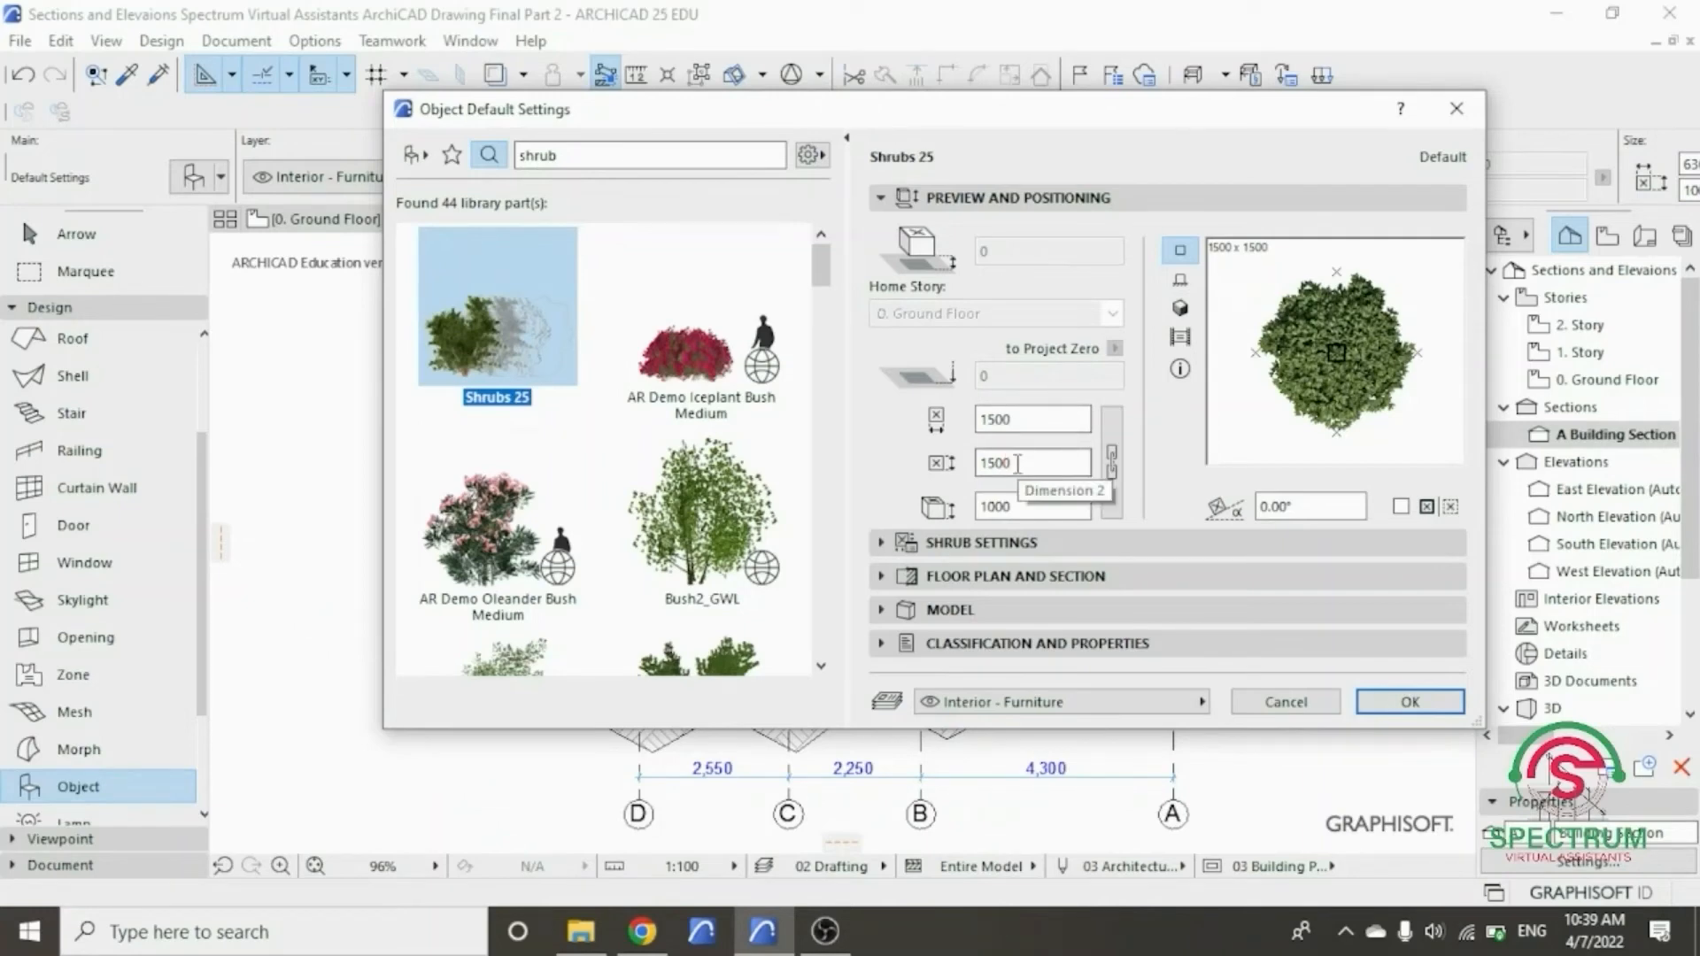
left_click(991, 200)
left_click(974, 235)
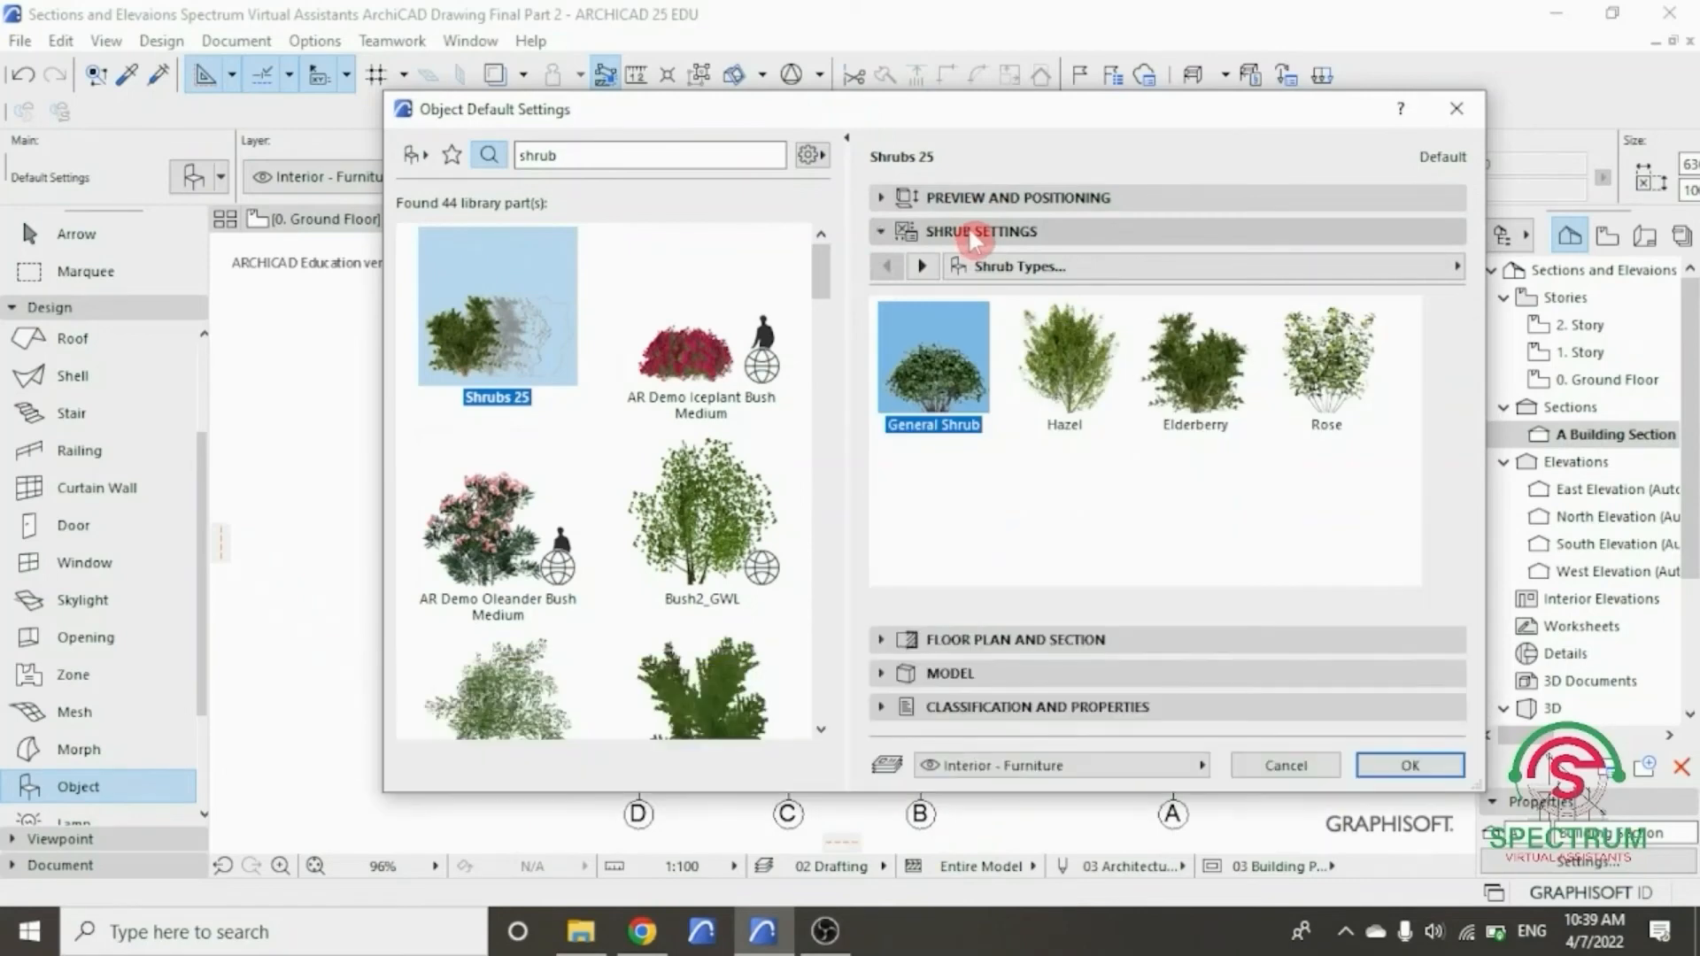
left_click(943, 407)
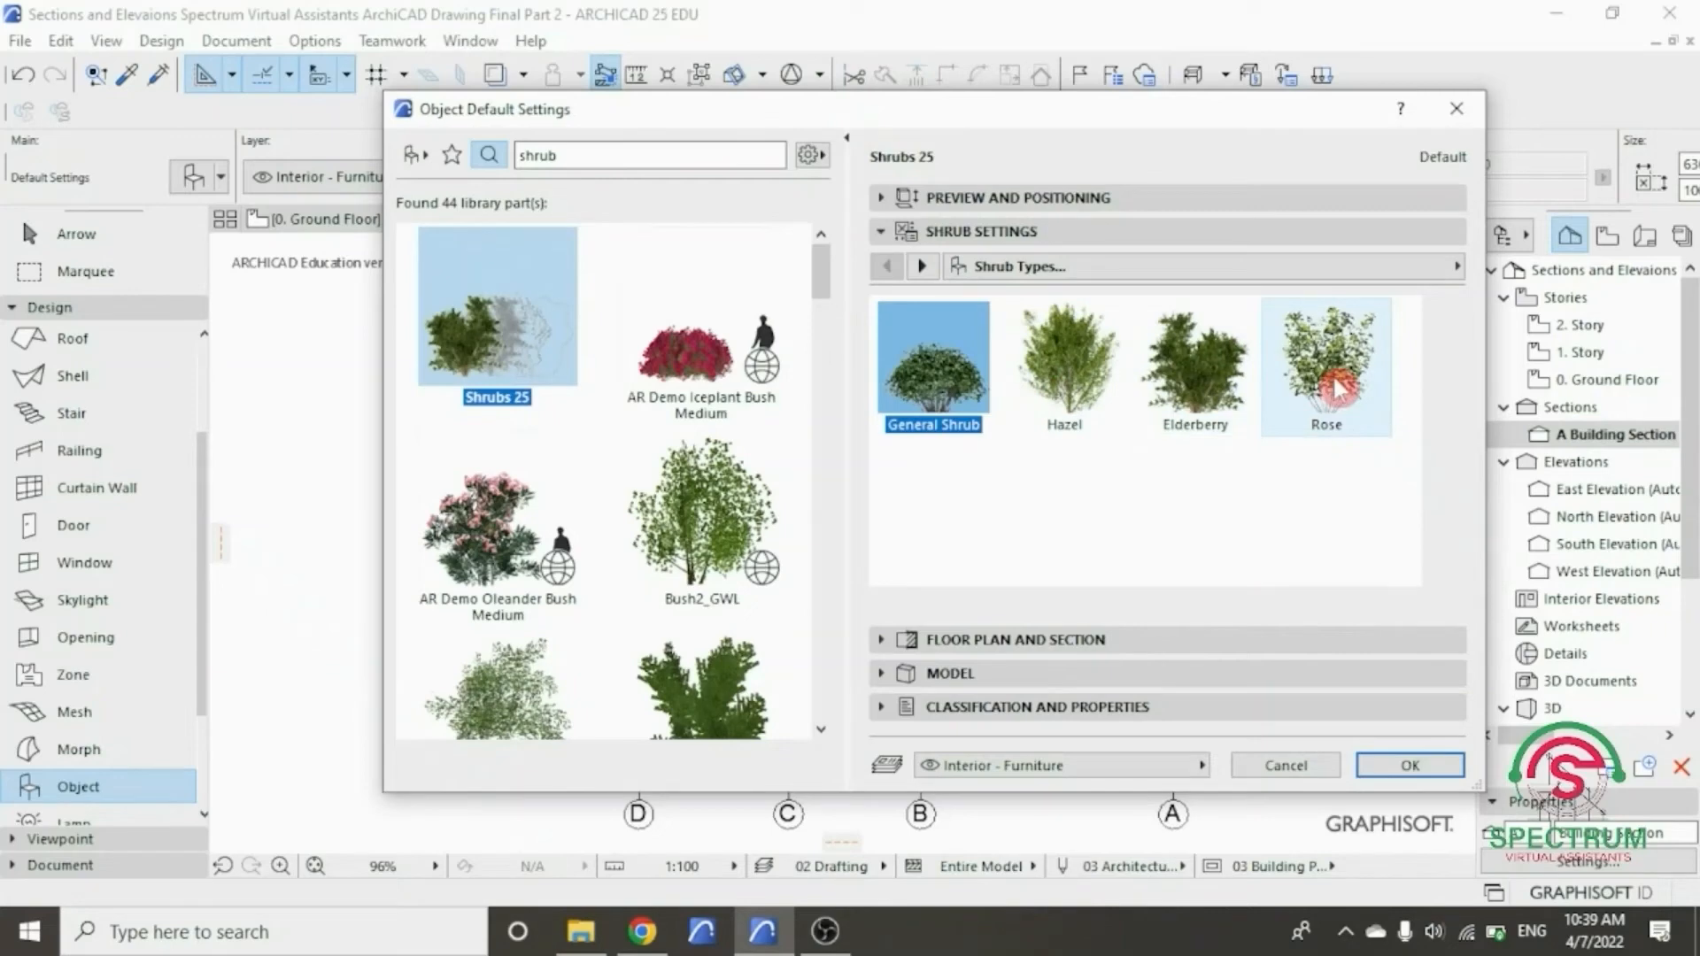
left_click(1222, 389)
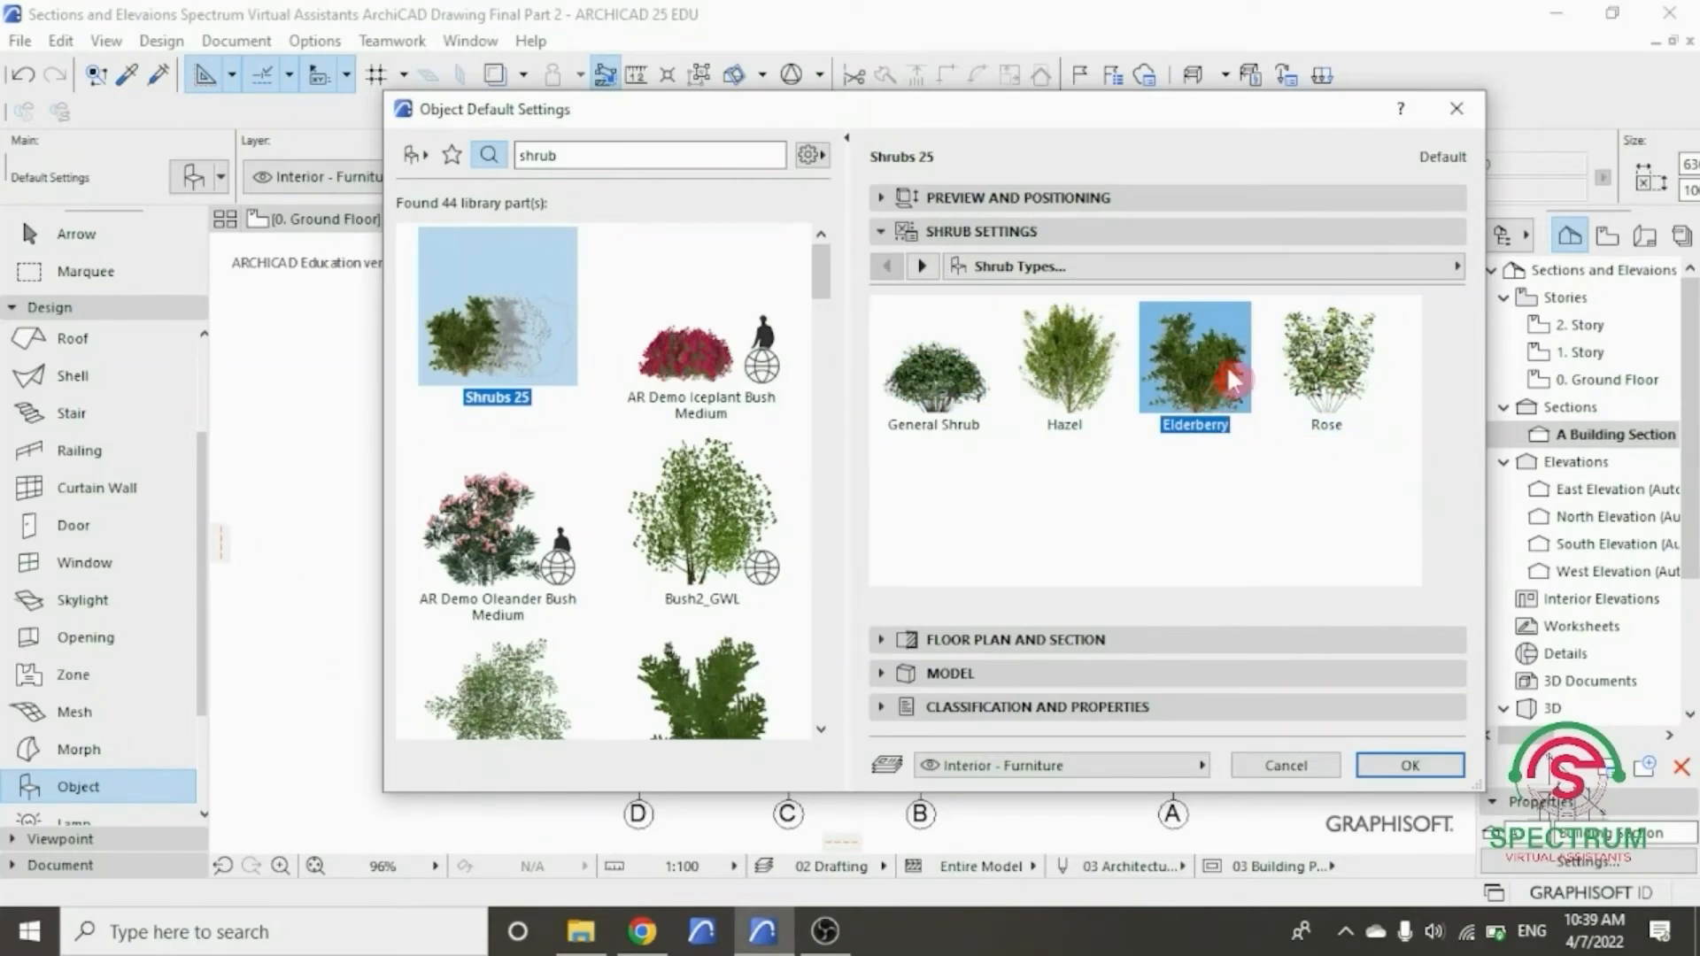
- Set the shrub's 2D representation to Symbolic Side View and change its contour pen to dark grey
left_click(1286, 277)
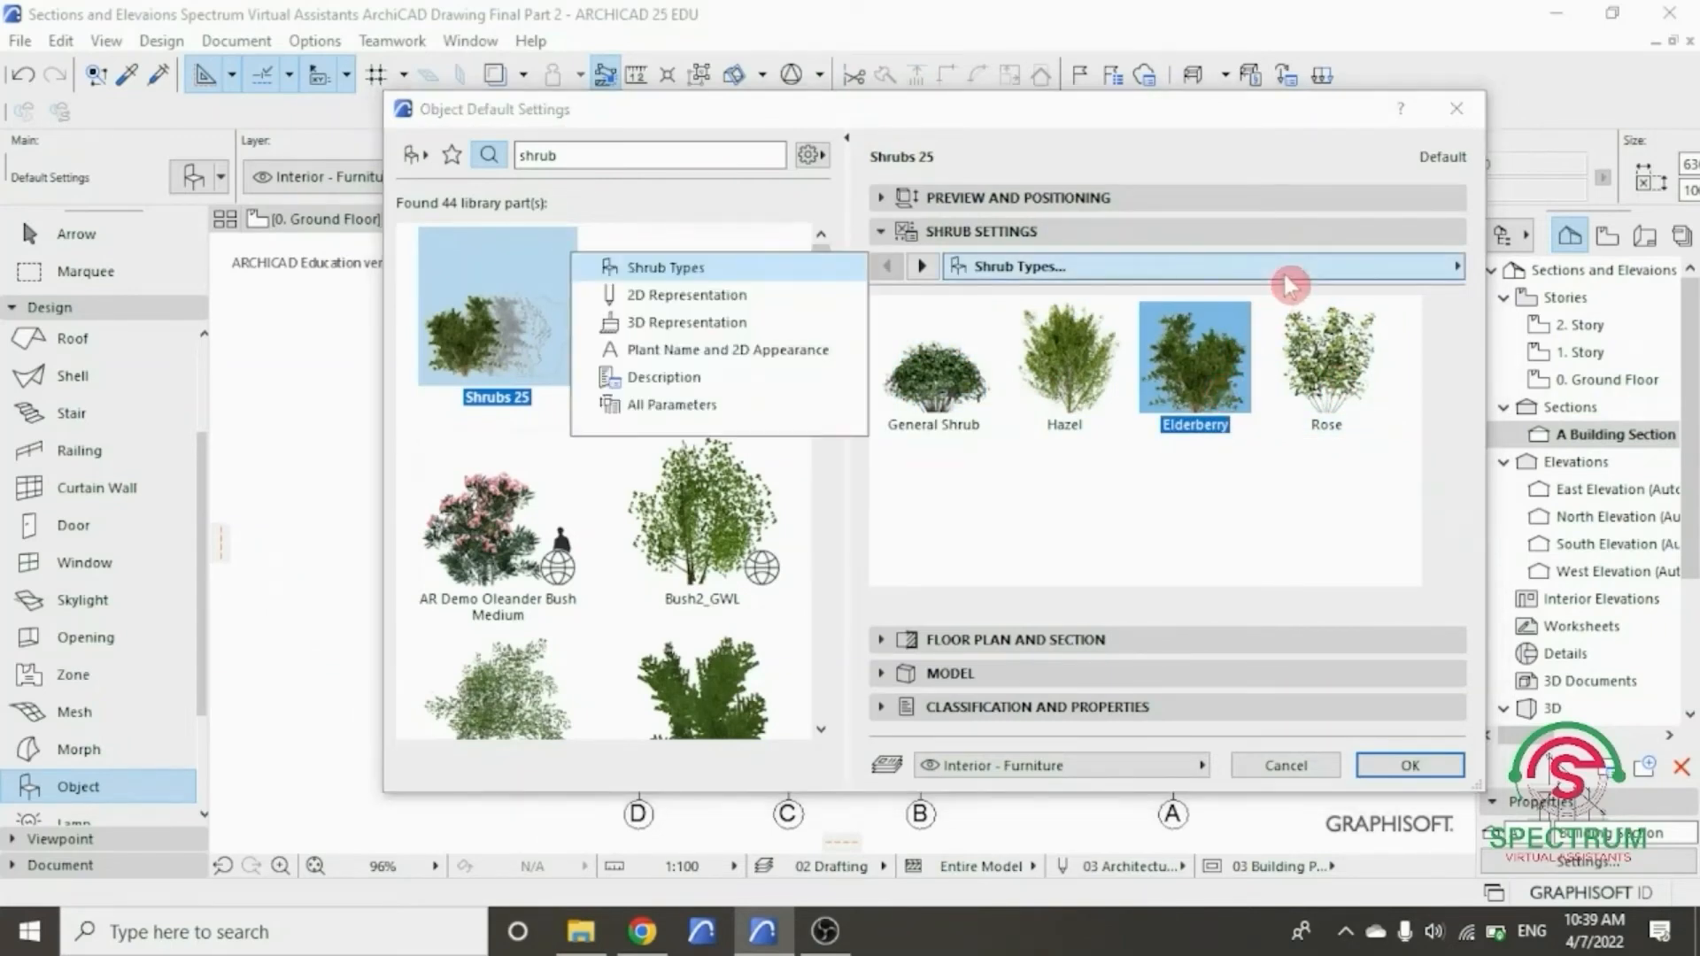
left_click(713, 301)
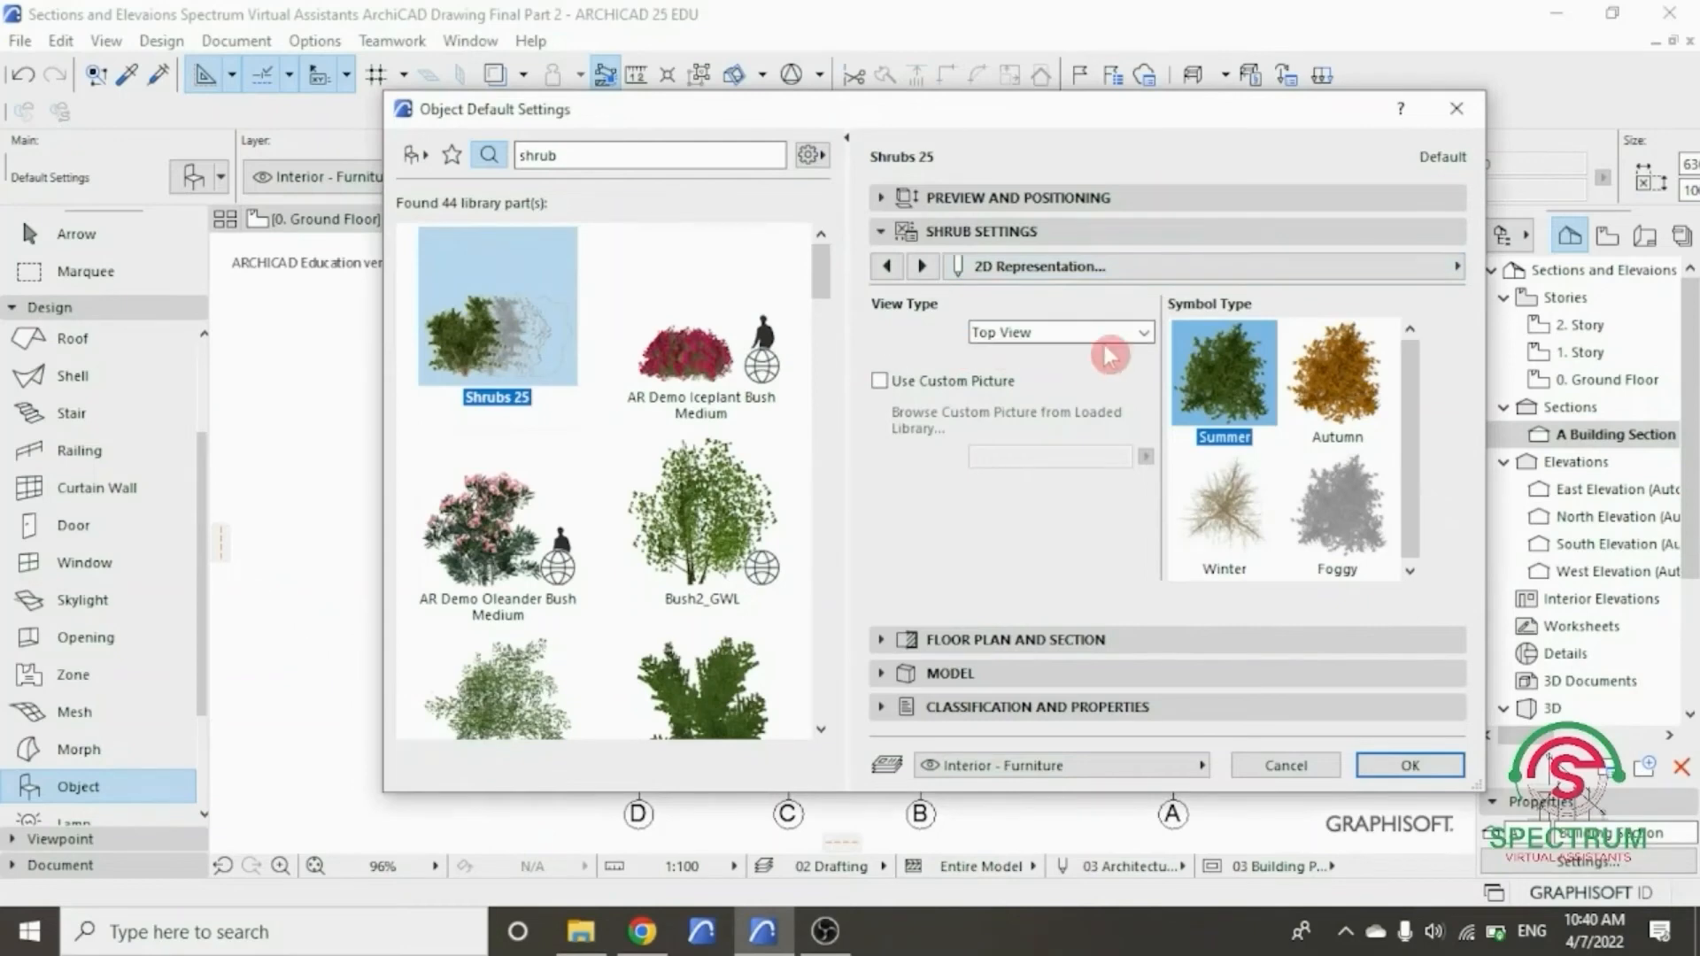
left_click(1151, 331)
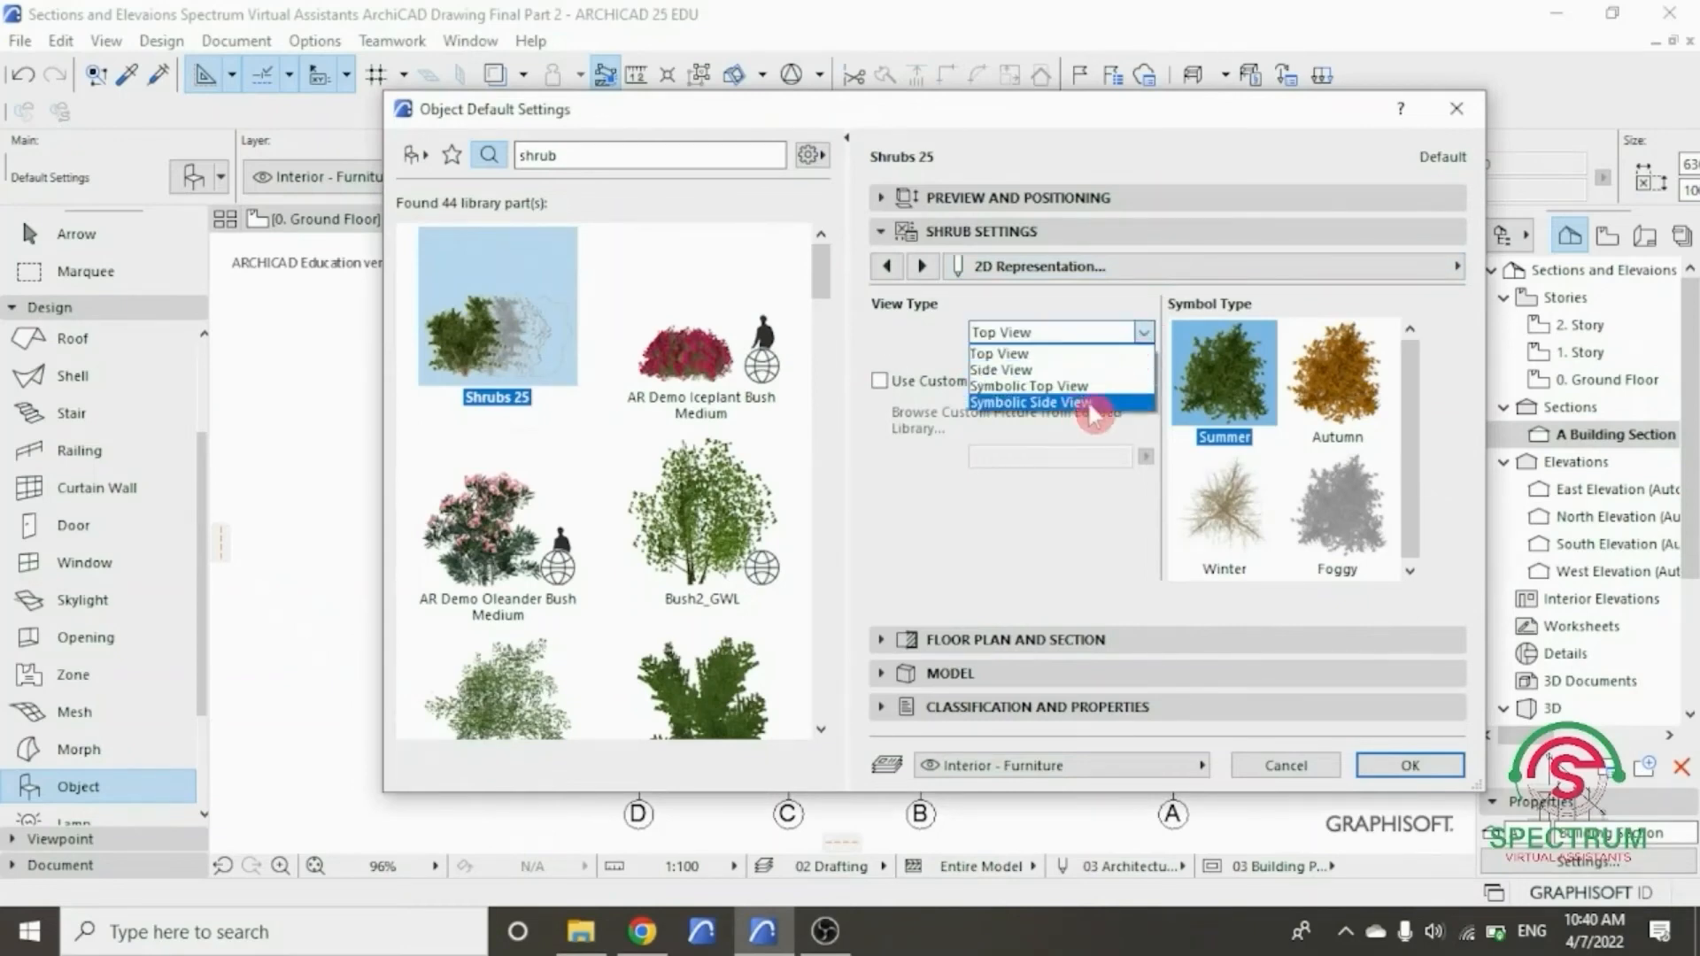
left_click(1084, 403)
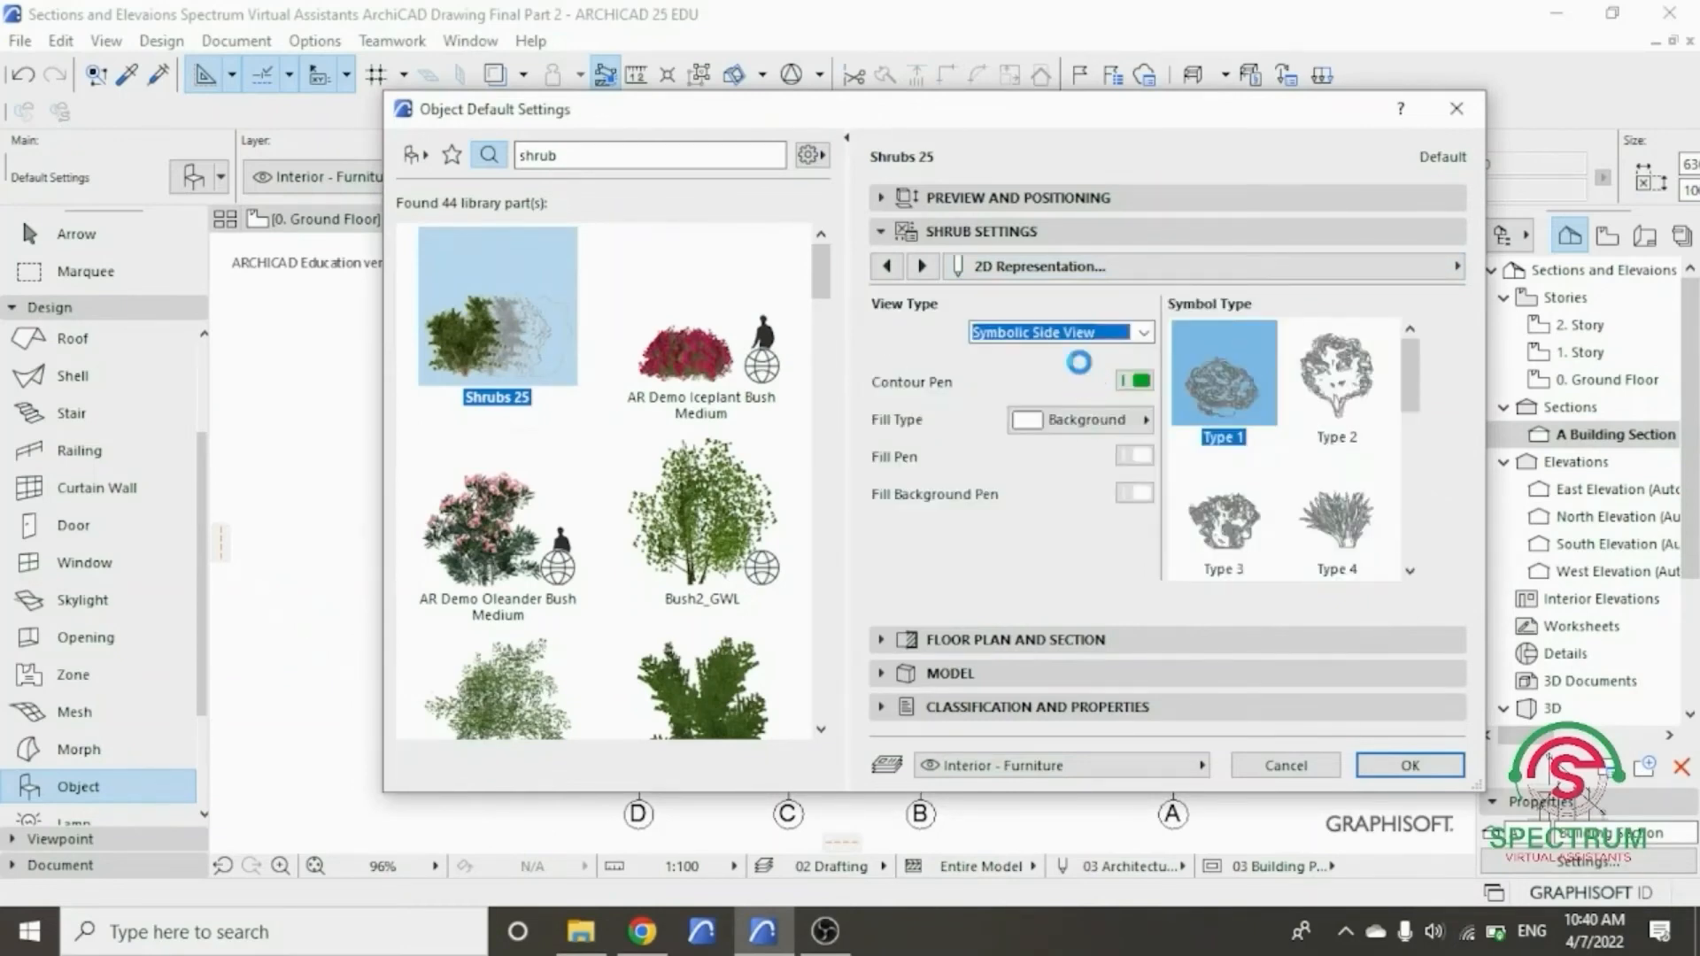
left_click(1145, 379)
left_click(1114, 452)
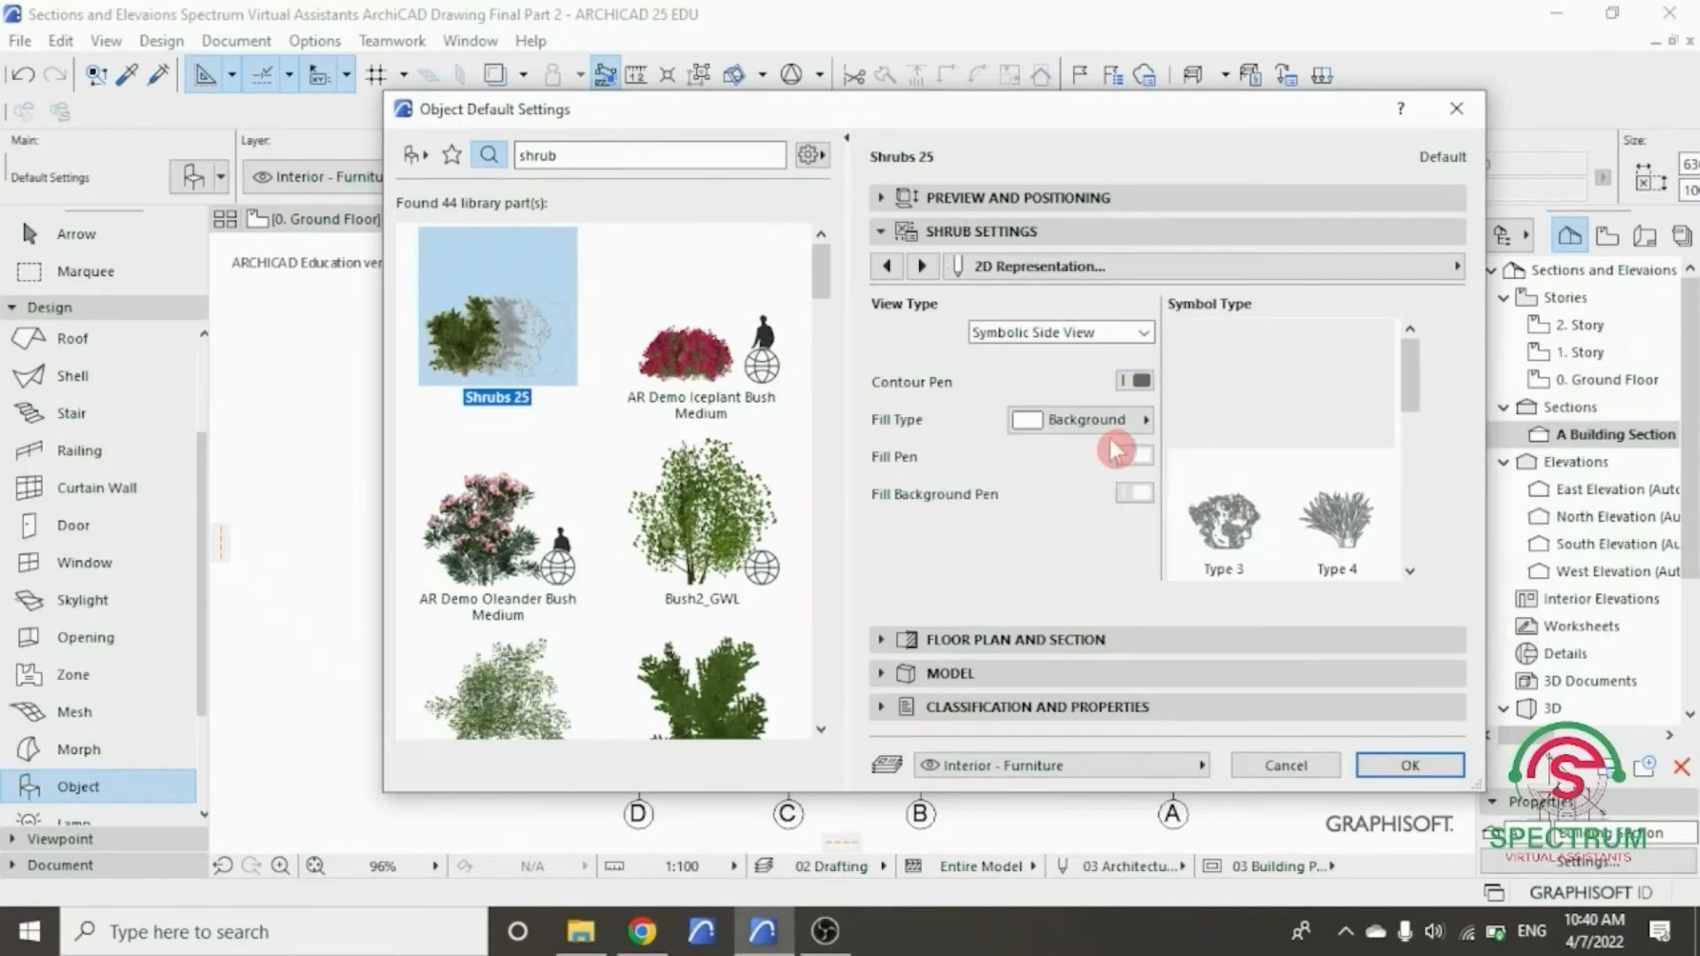
- Choose Type 6 as the symbol type for the shrub's symbolic side view
left_click_drag(1408, 382, 1407, 473)
left_click(1332, 376)
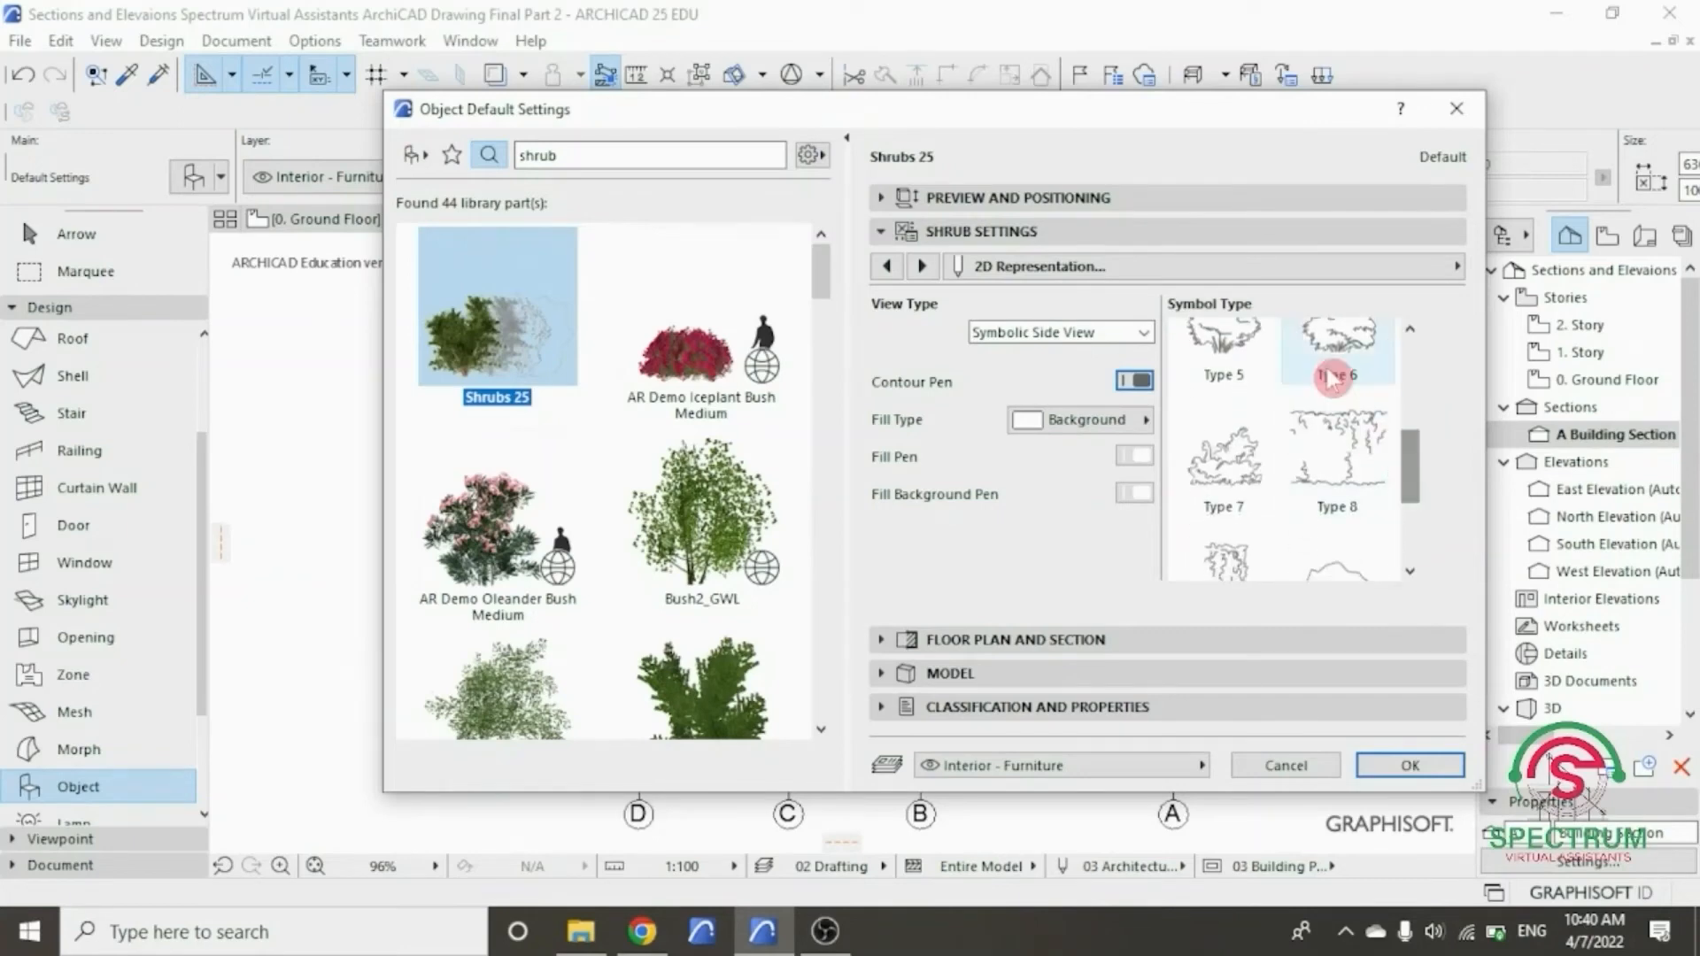
left_click(1337, 368)
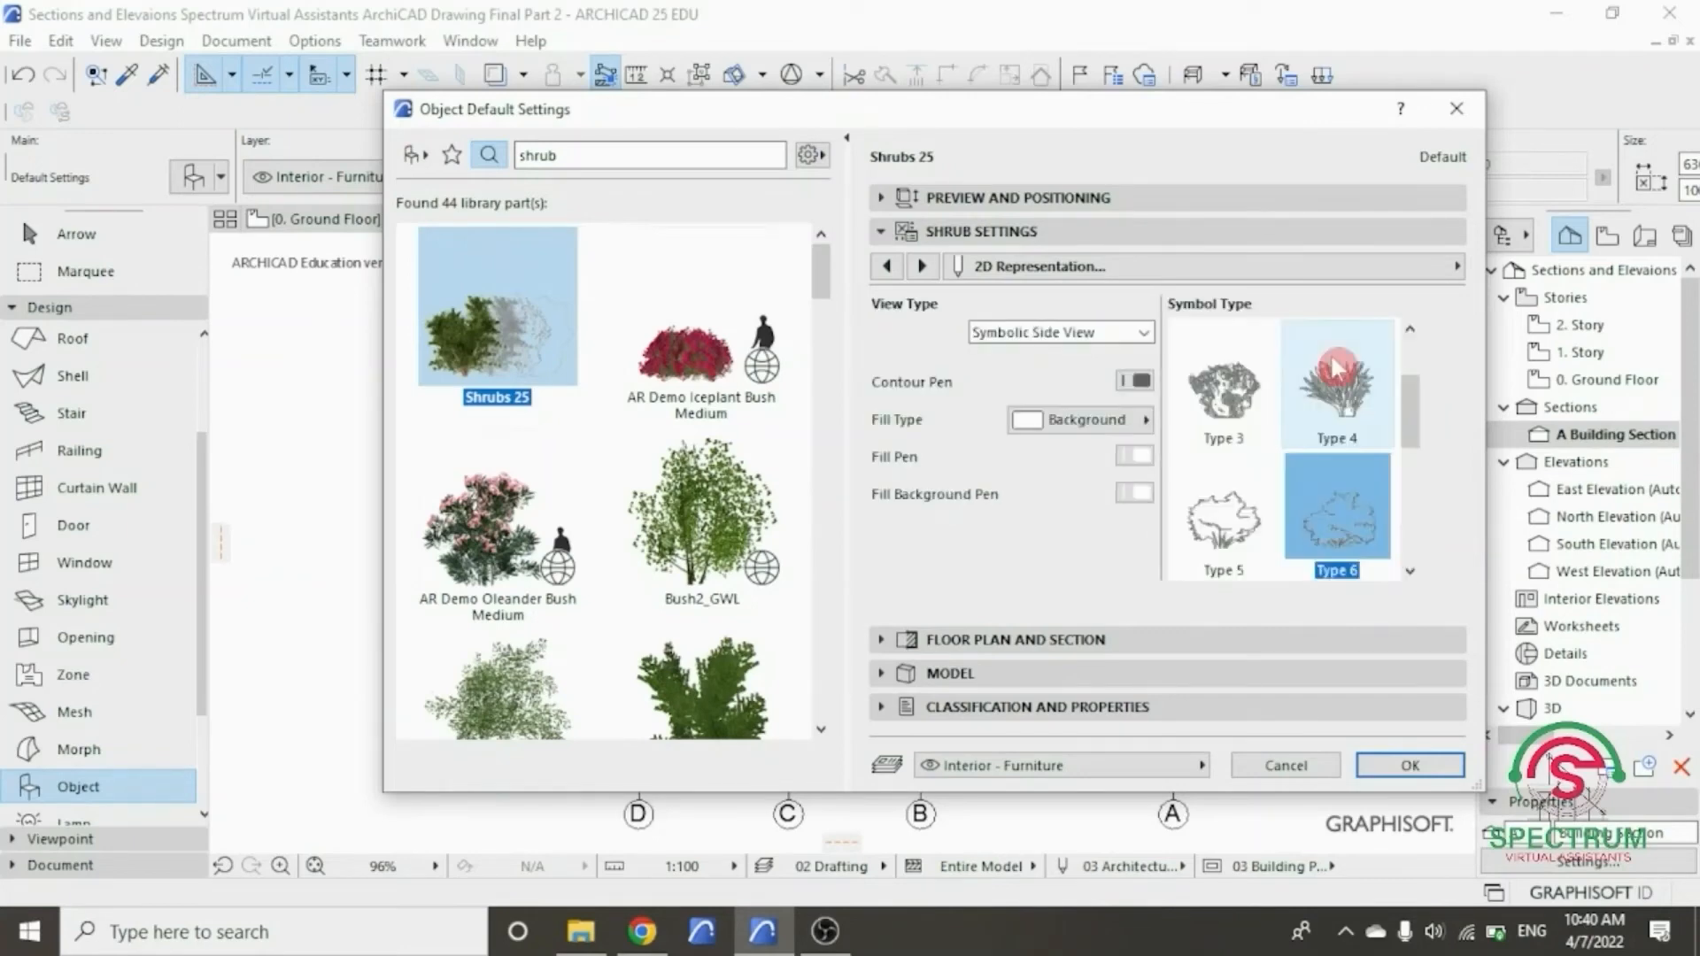
- Examine the shrub's floor plan and section, model, and classification and properties settings
left_click(1151, 232)
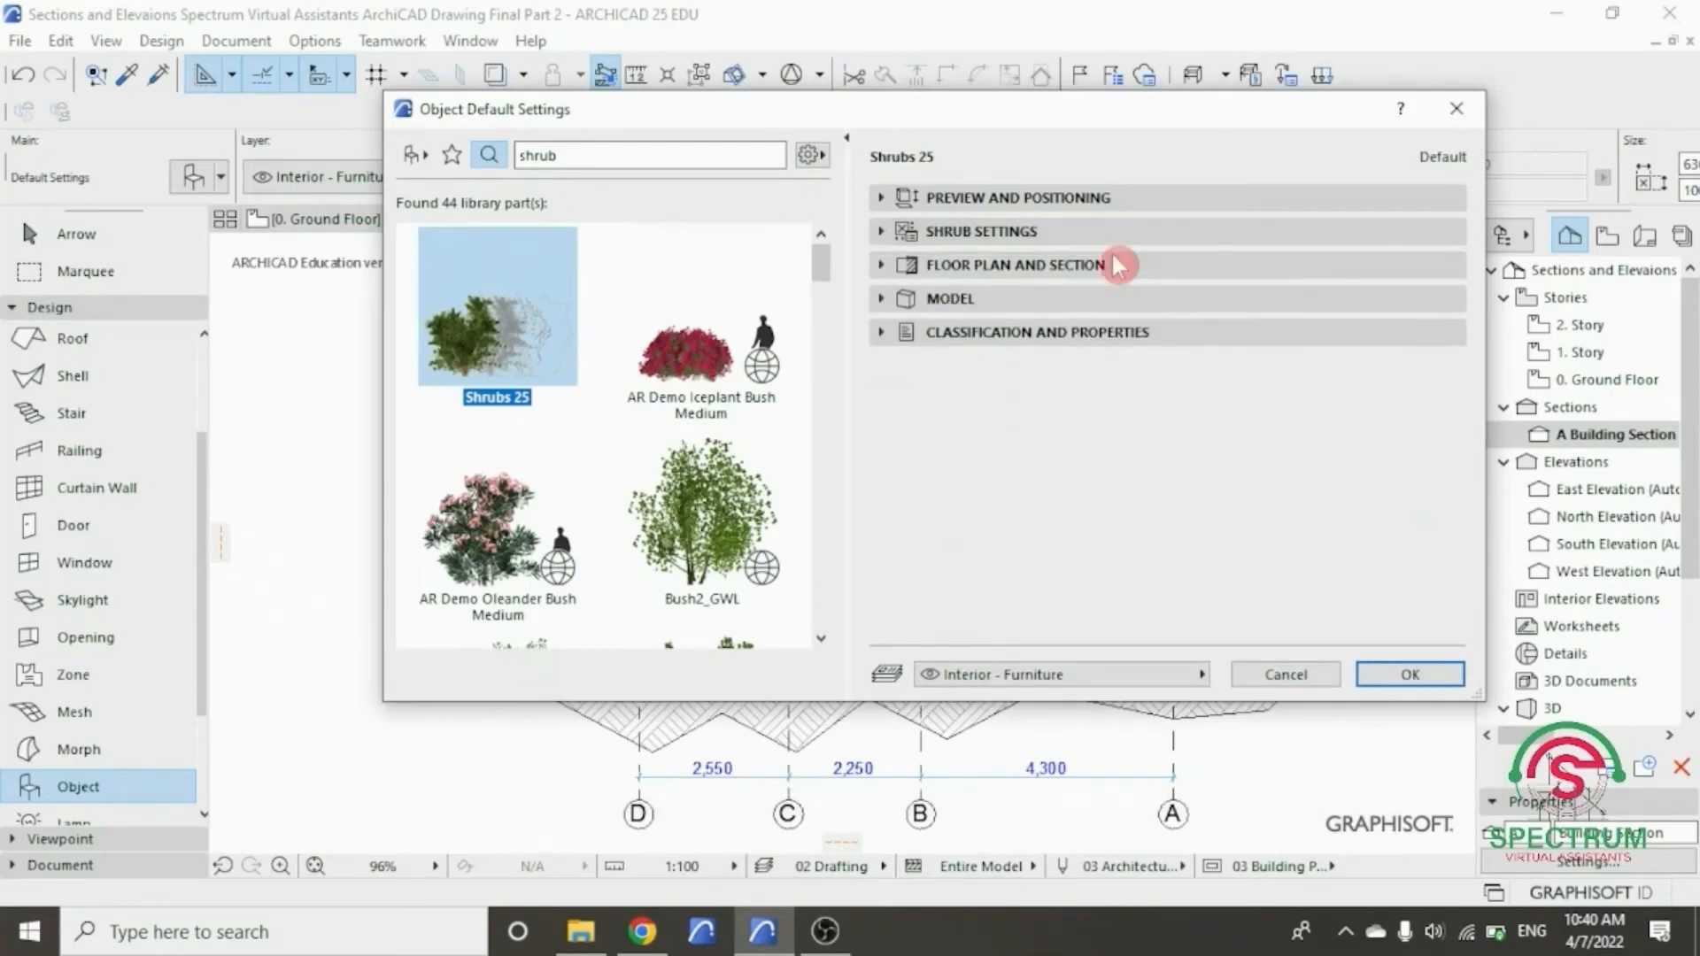
left_click(1103, 266)
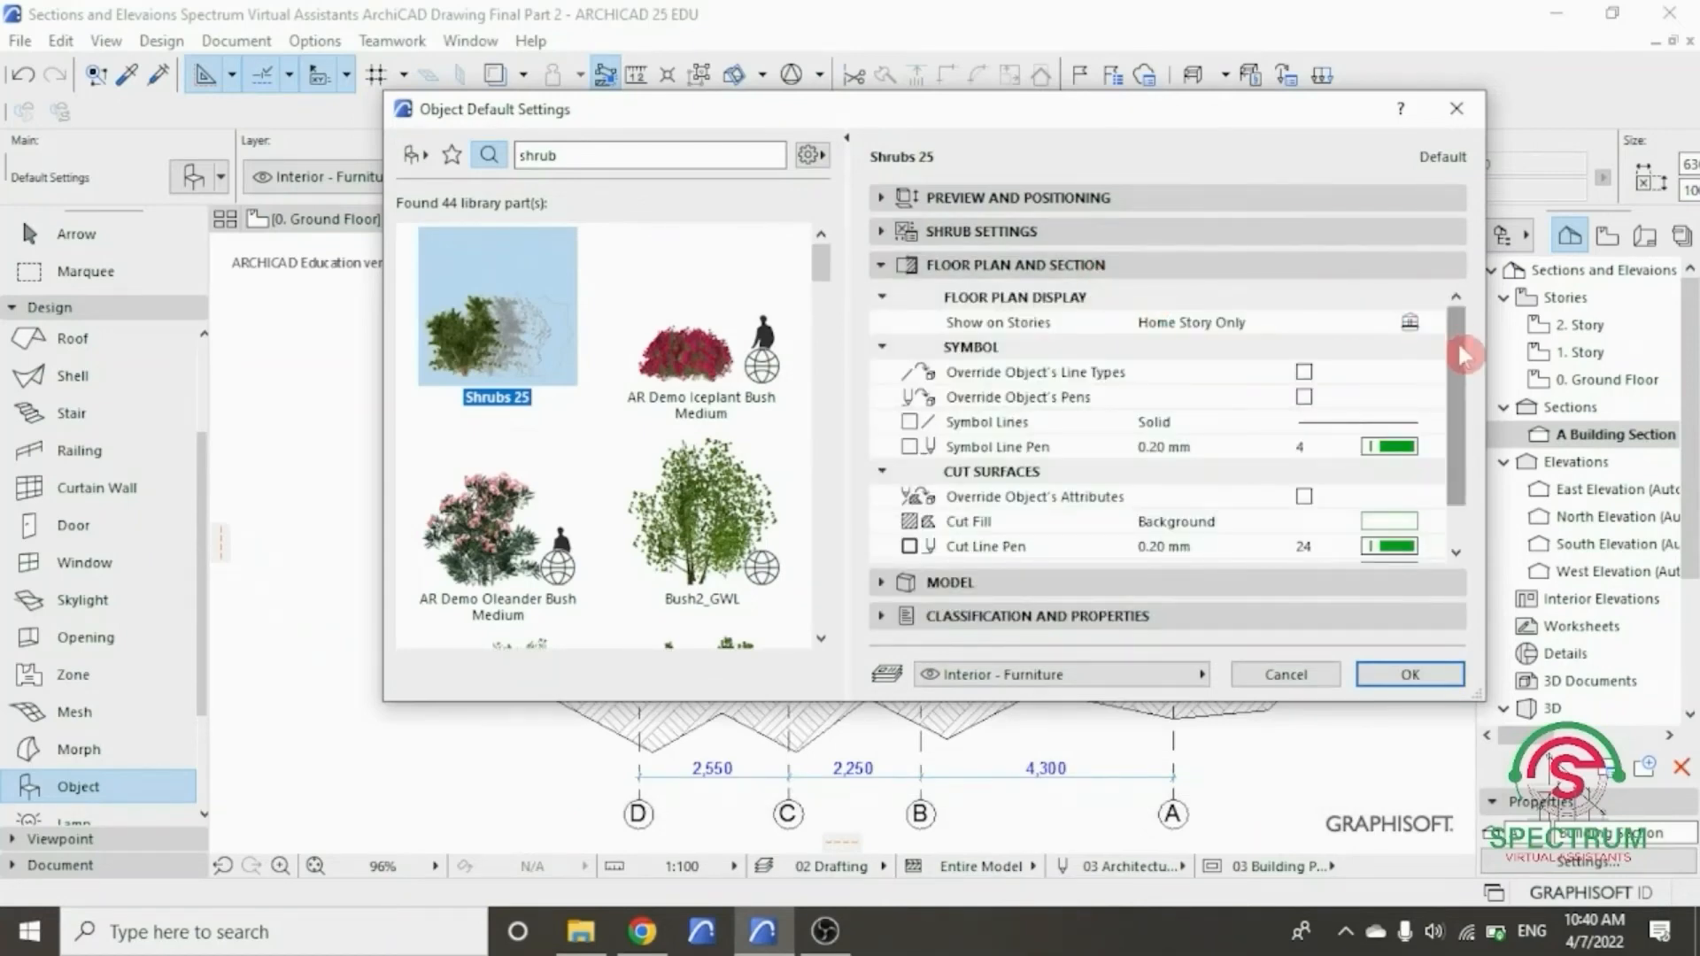
mouse_move(1461, 356)
left_mouse_down()
mouse_move(1459, 395)
mouse_move(1463, 346)
left_mouse_up()
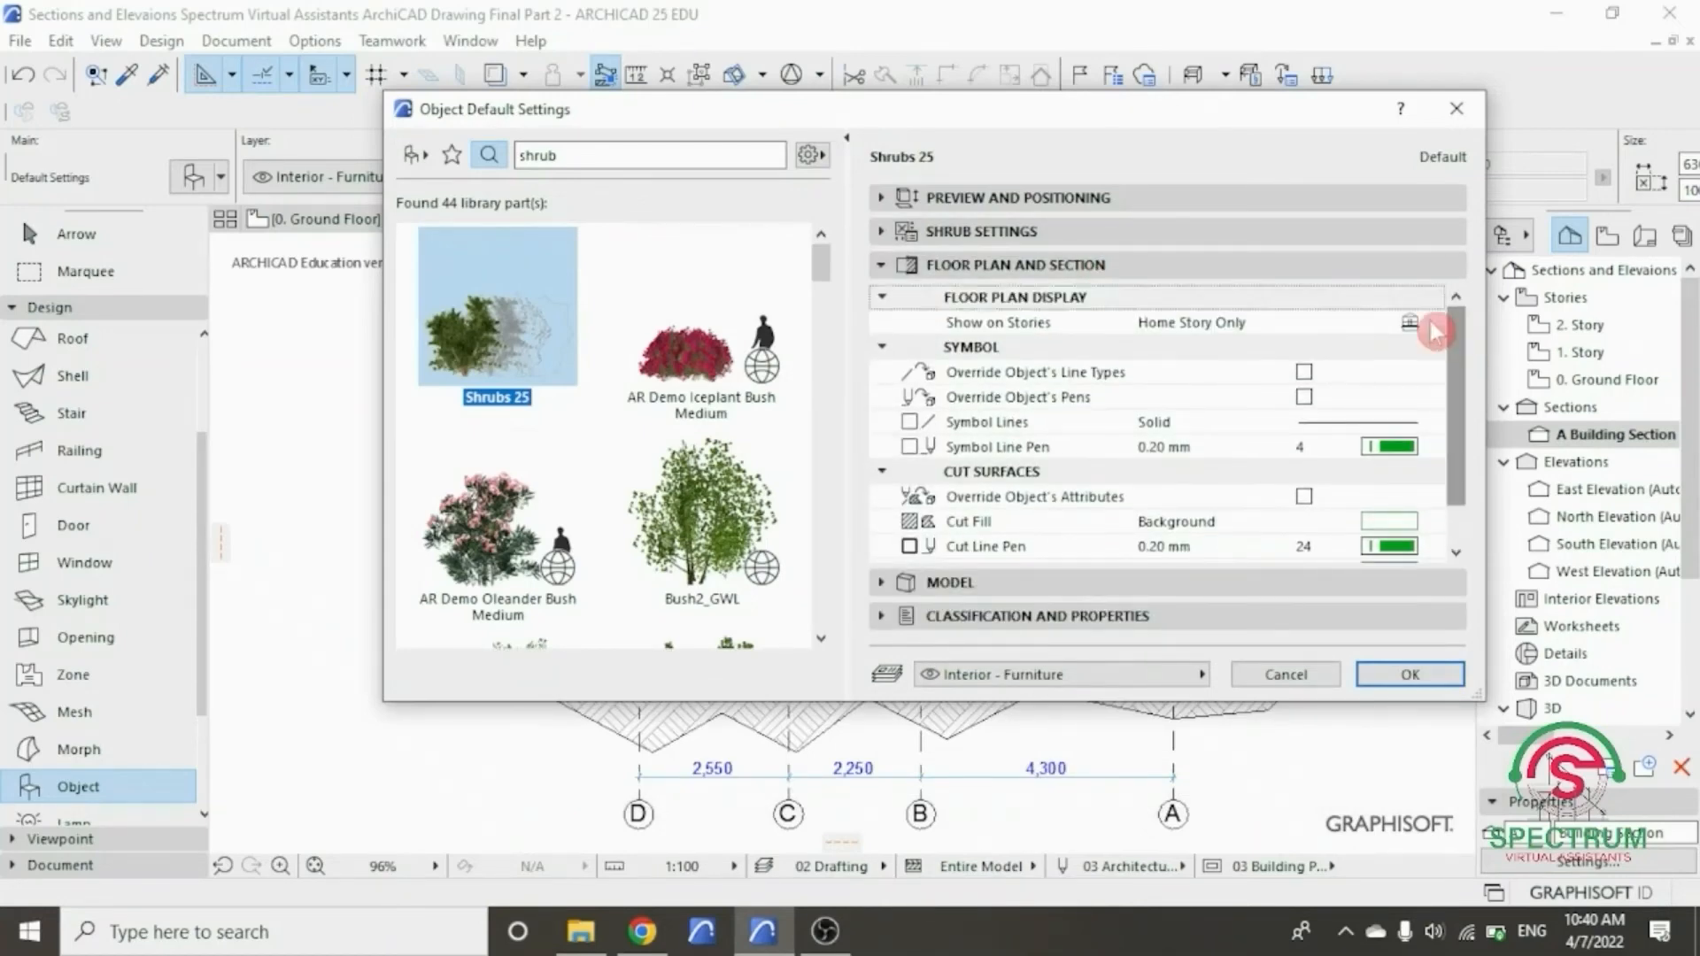
left_click(1186, 275)
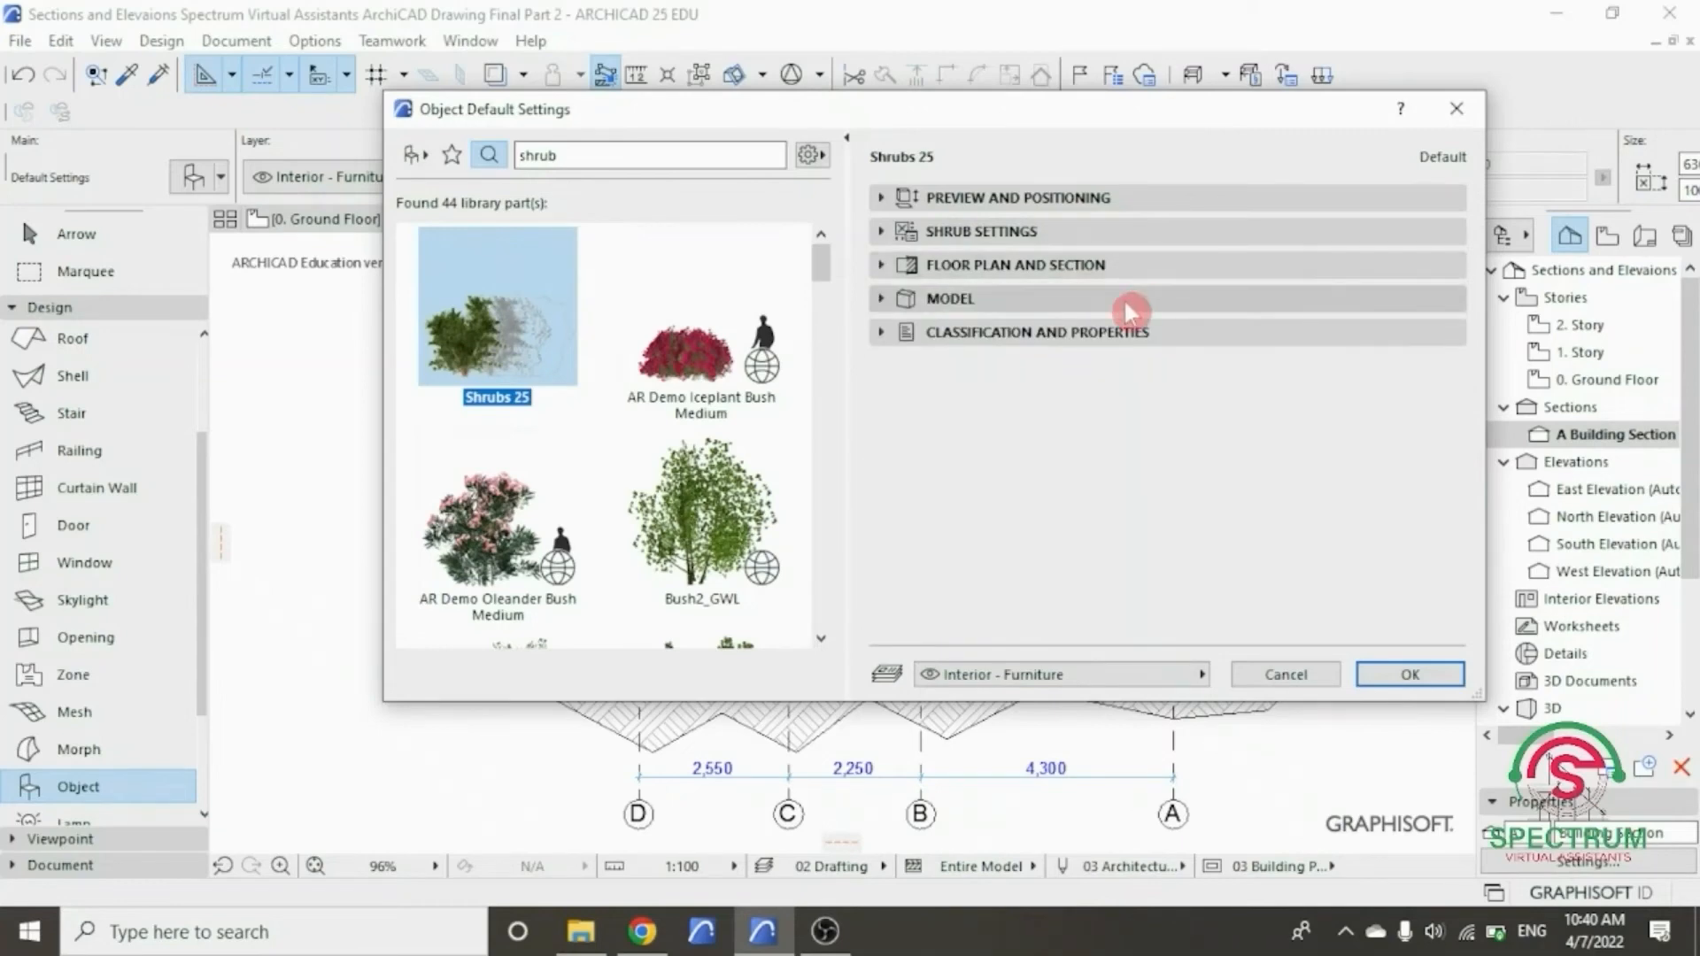
left_click(1128, 303)
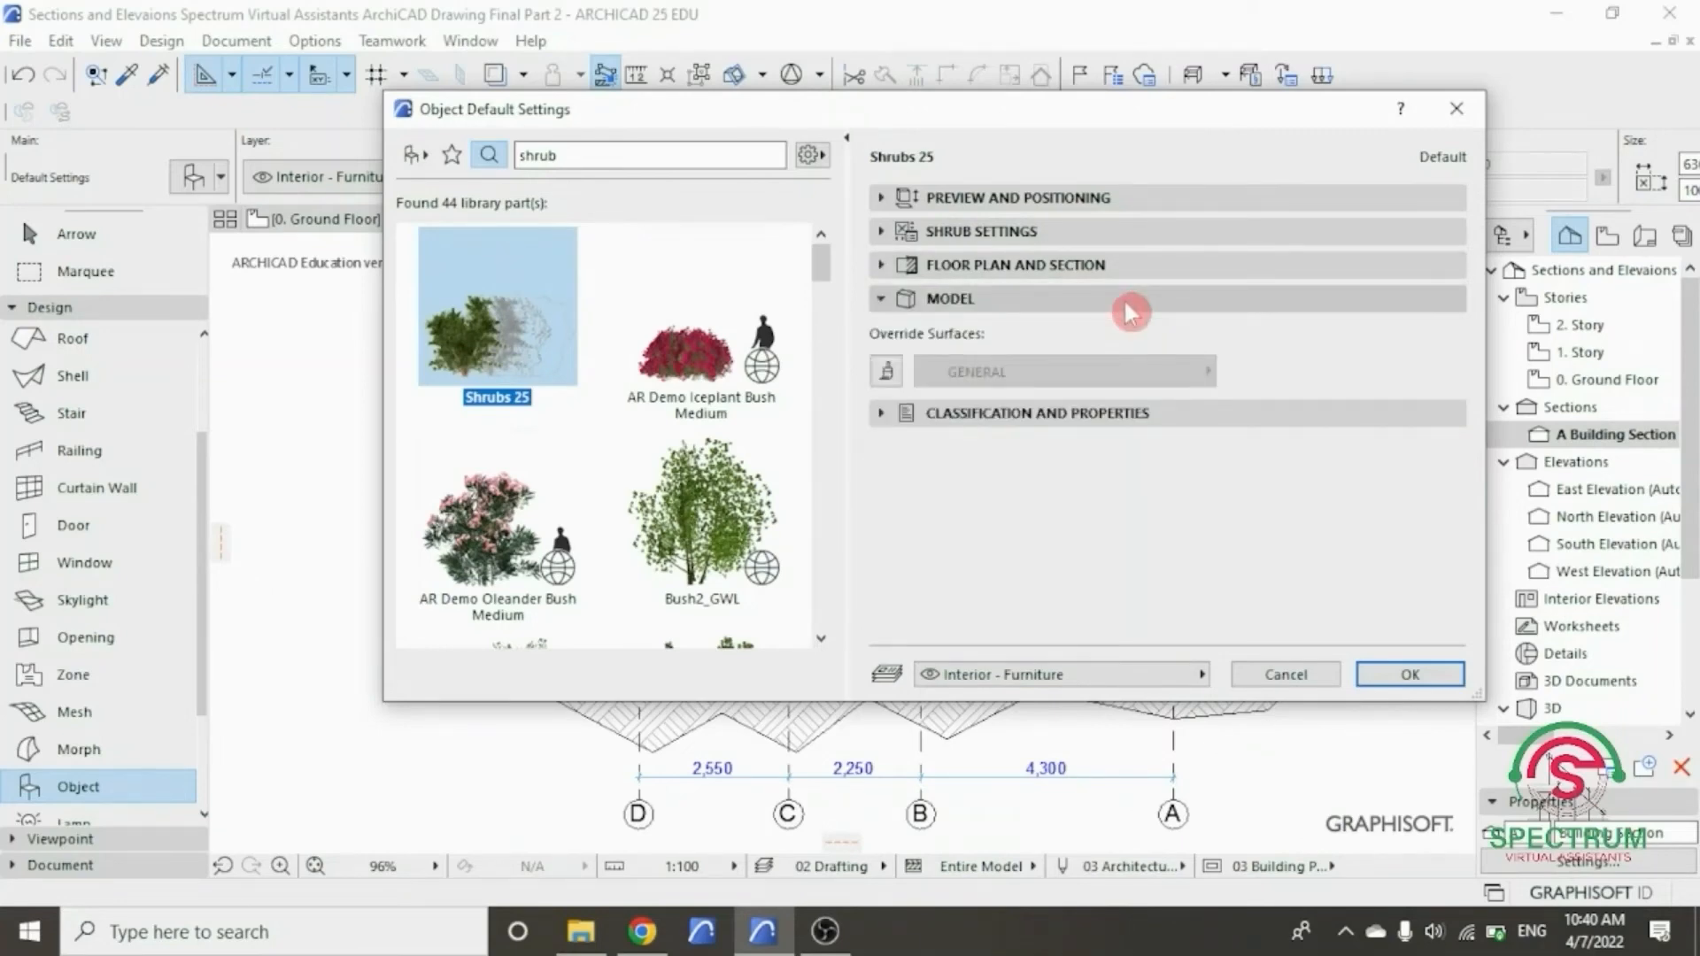
left_click(1130, 306)
left_click(1114, 335)
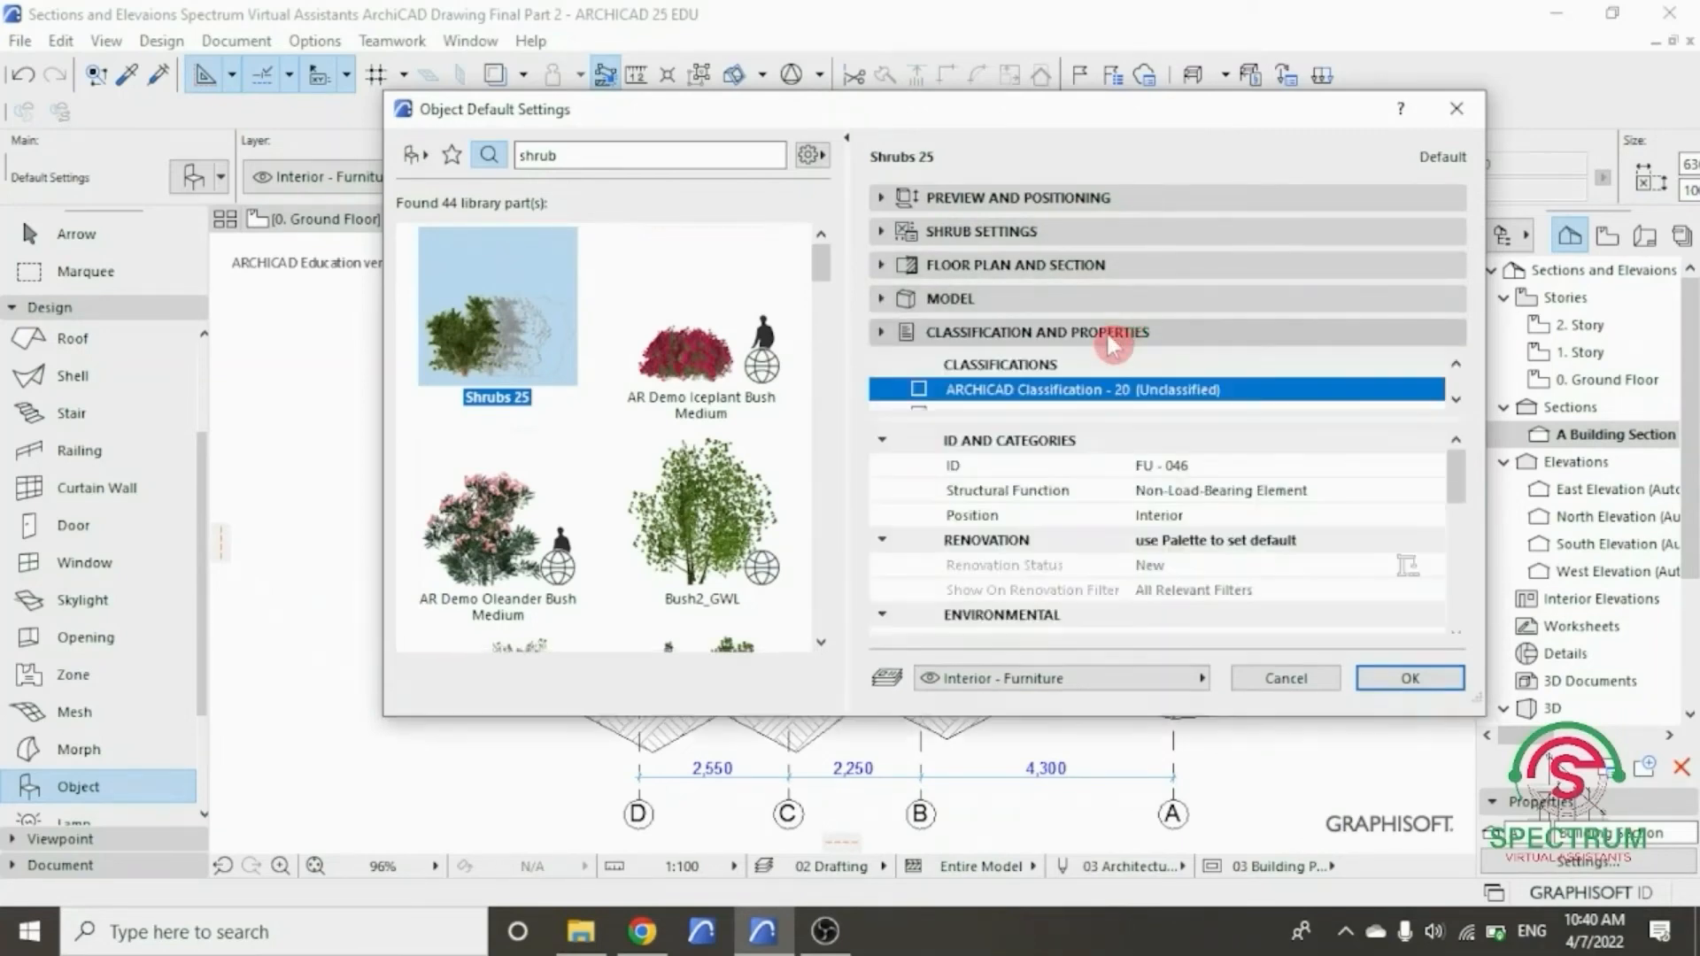
left_click_drag(1456, 478, 1457, 599)
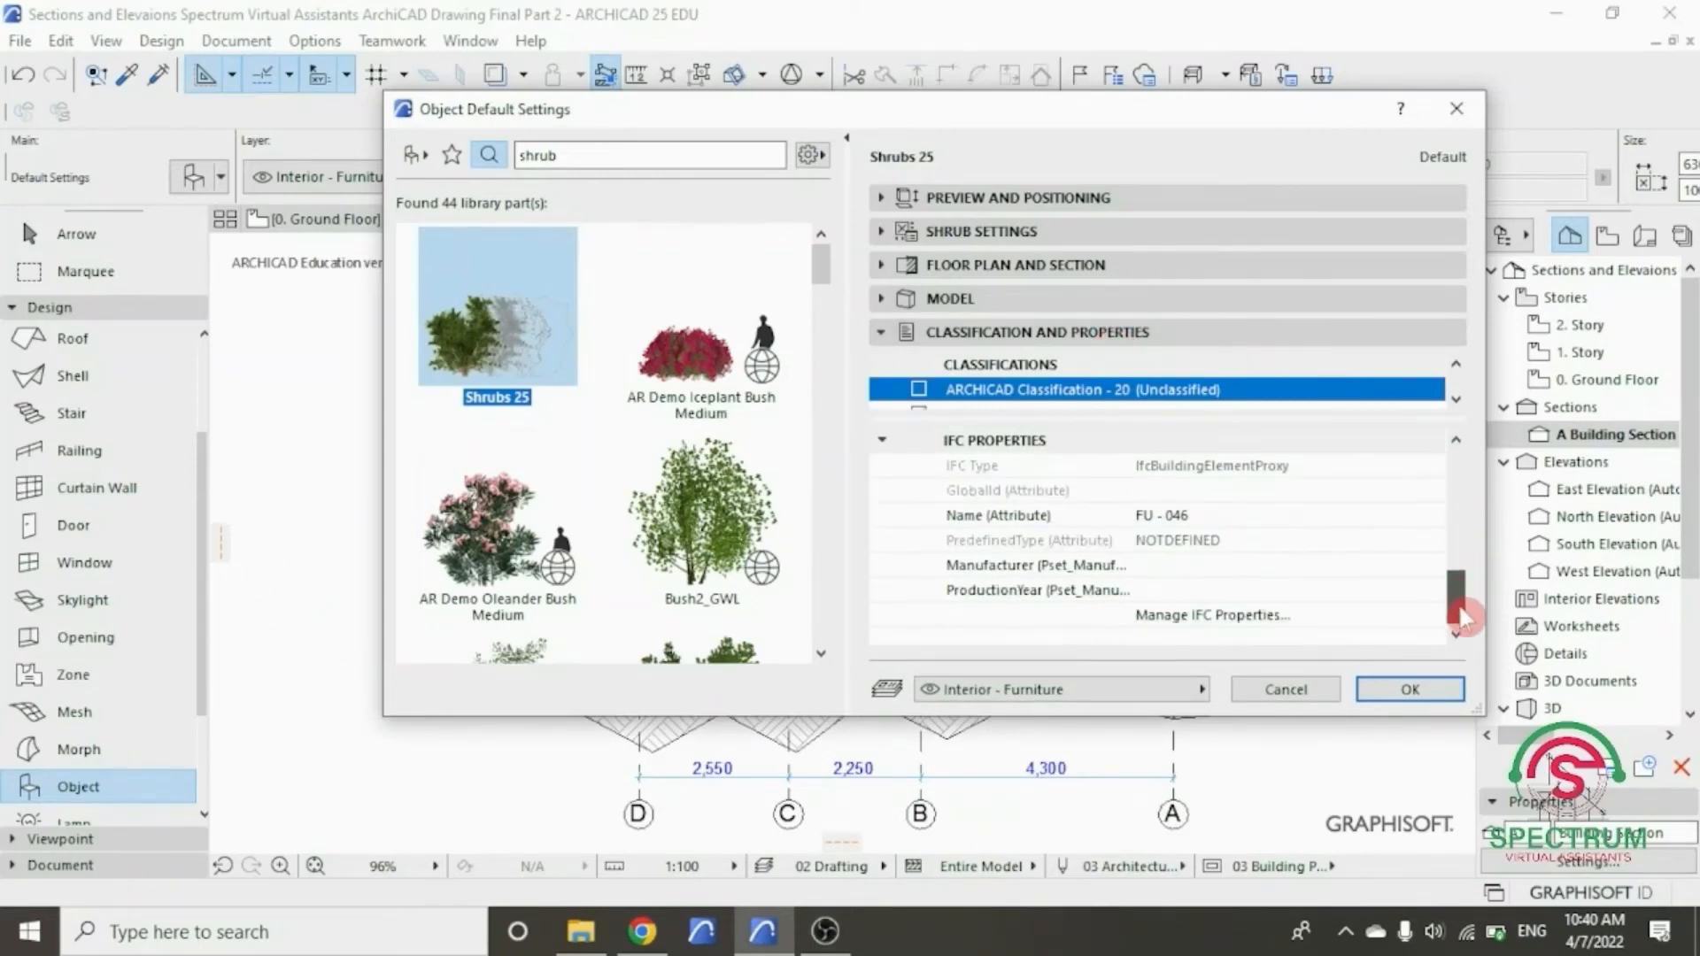
- Accept the shrub settings and place one shrub on the ground line just outside grid A
left_click(1409, 689)
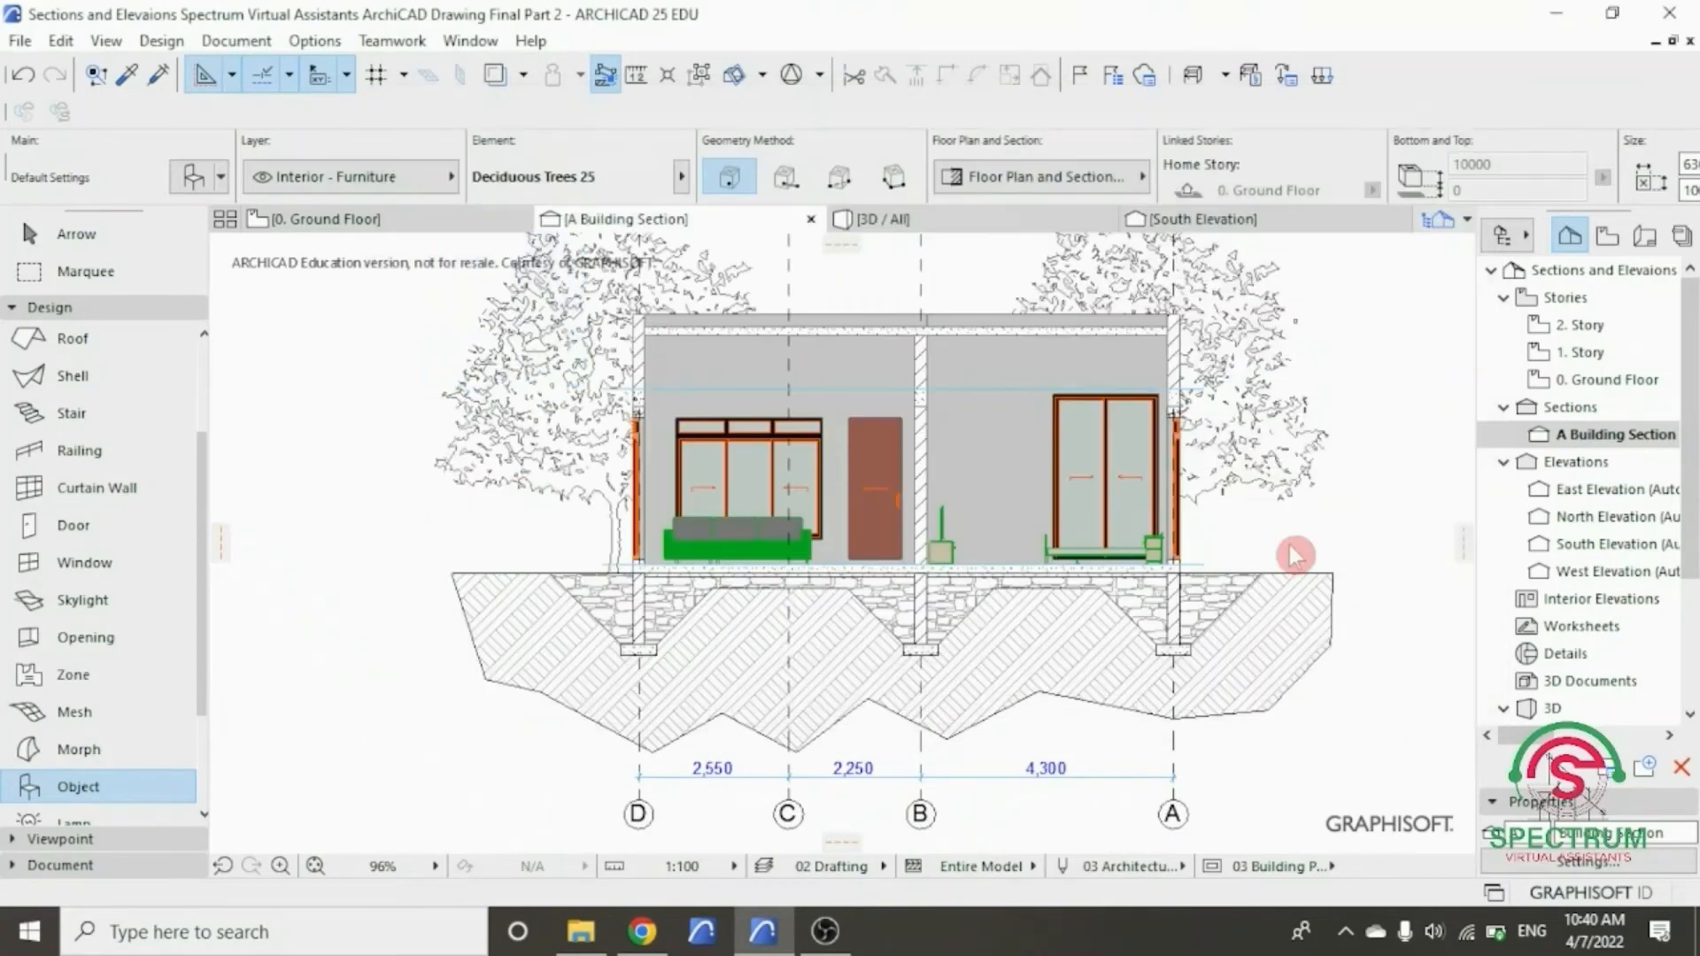
scroll(1238, 572, "up", 3)
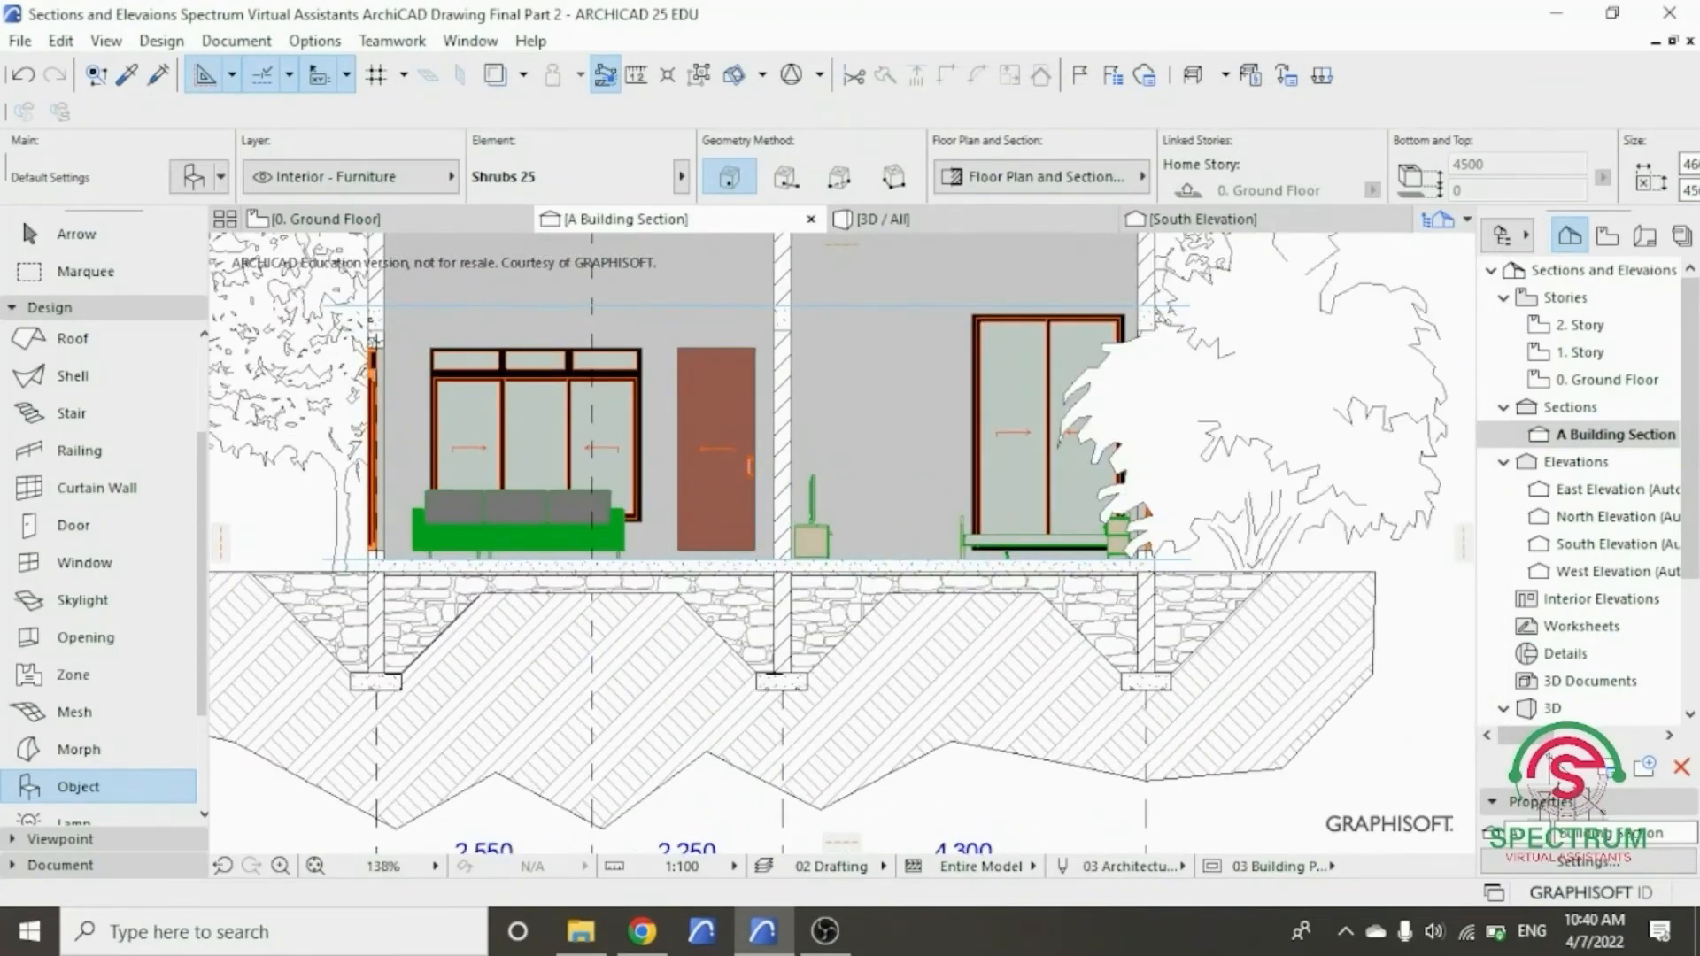
scroll(1248, 571, "down", 5)
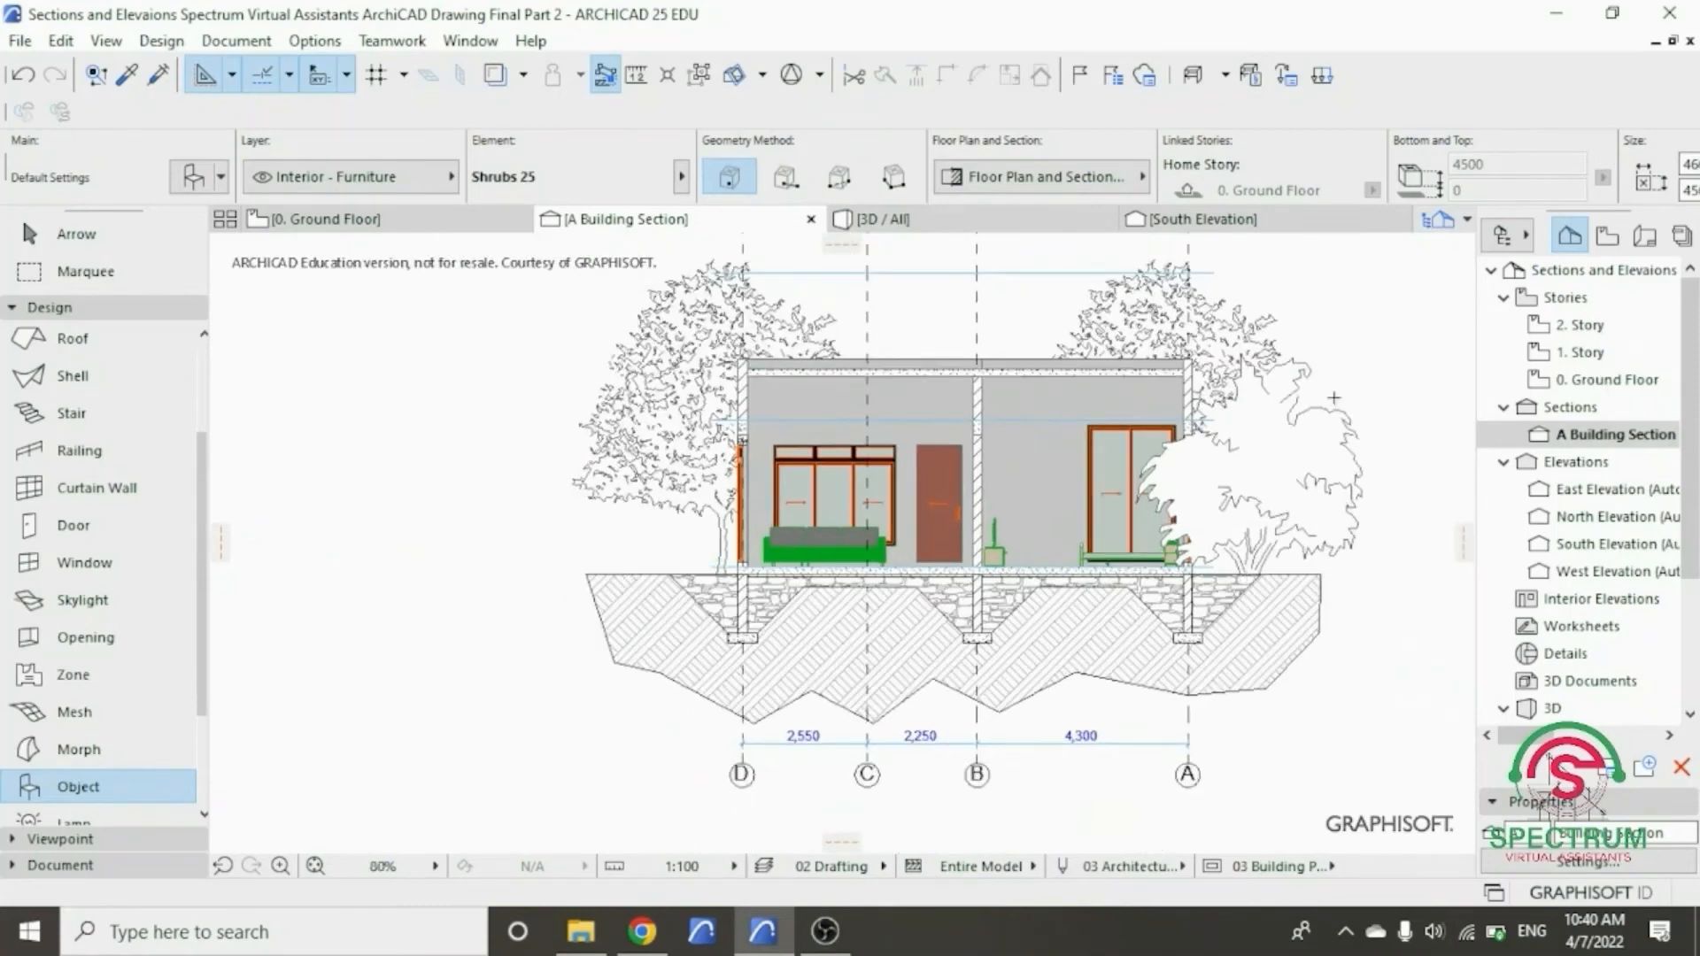
- Set the height of the shrub outside grid A to 2000 mm
left_click(1281, 495)
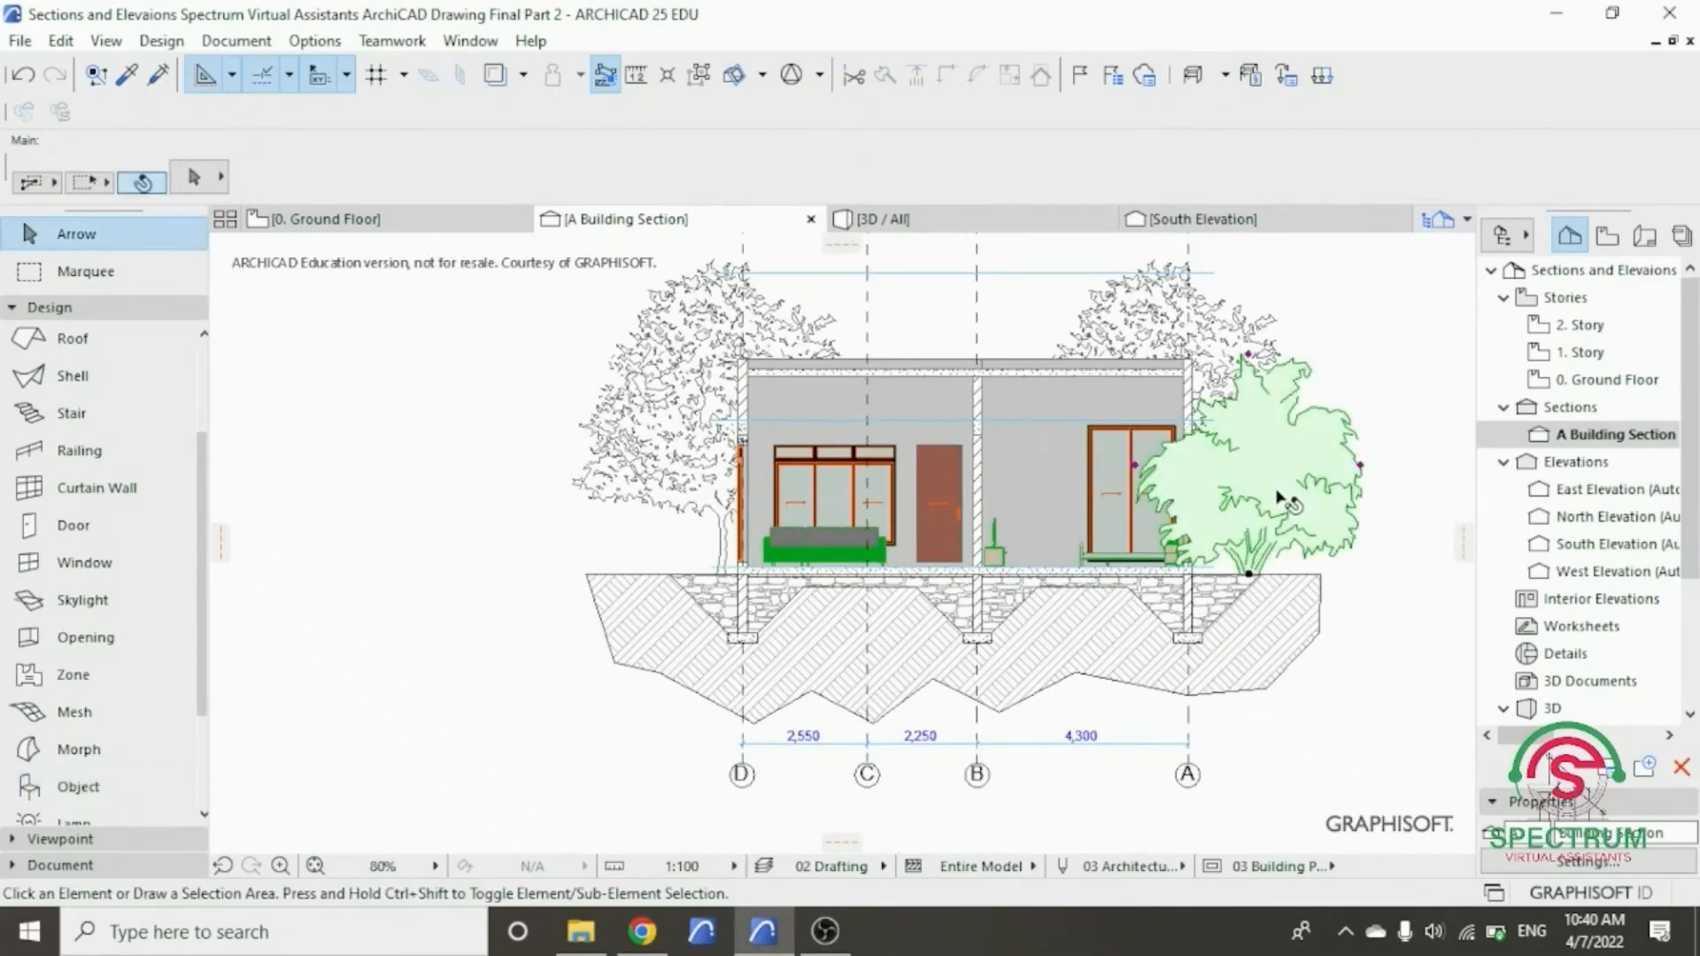
right_click(1362, 294)
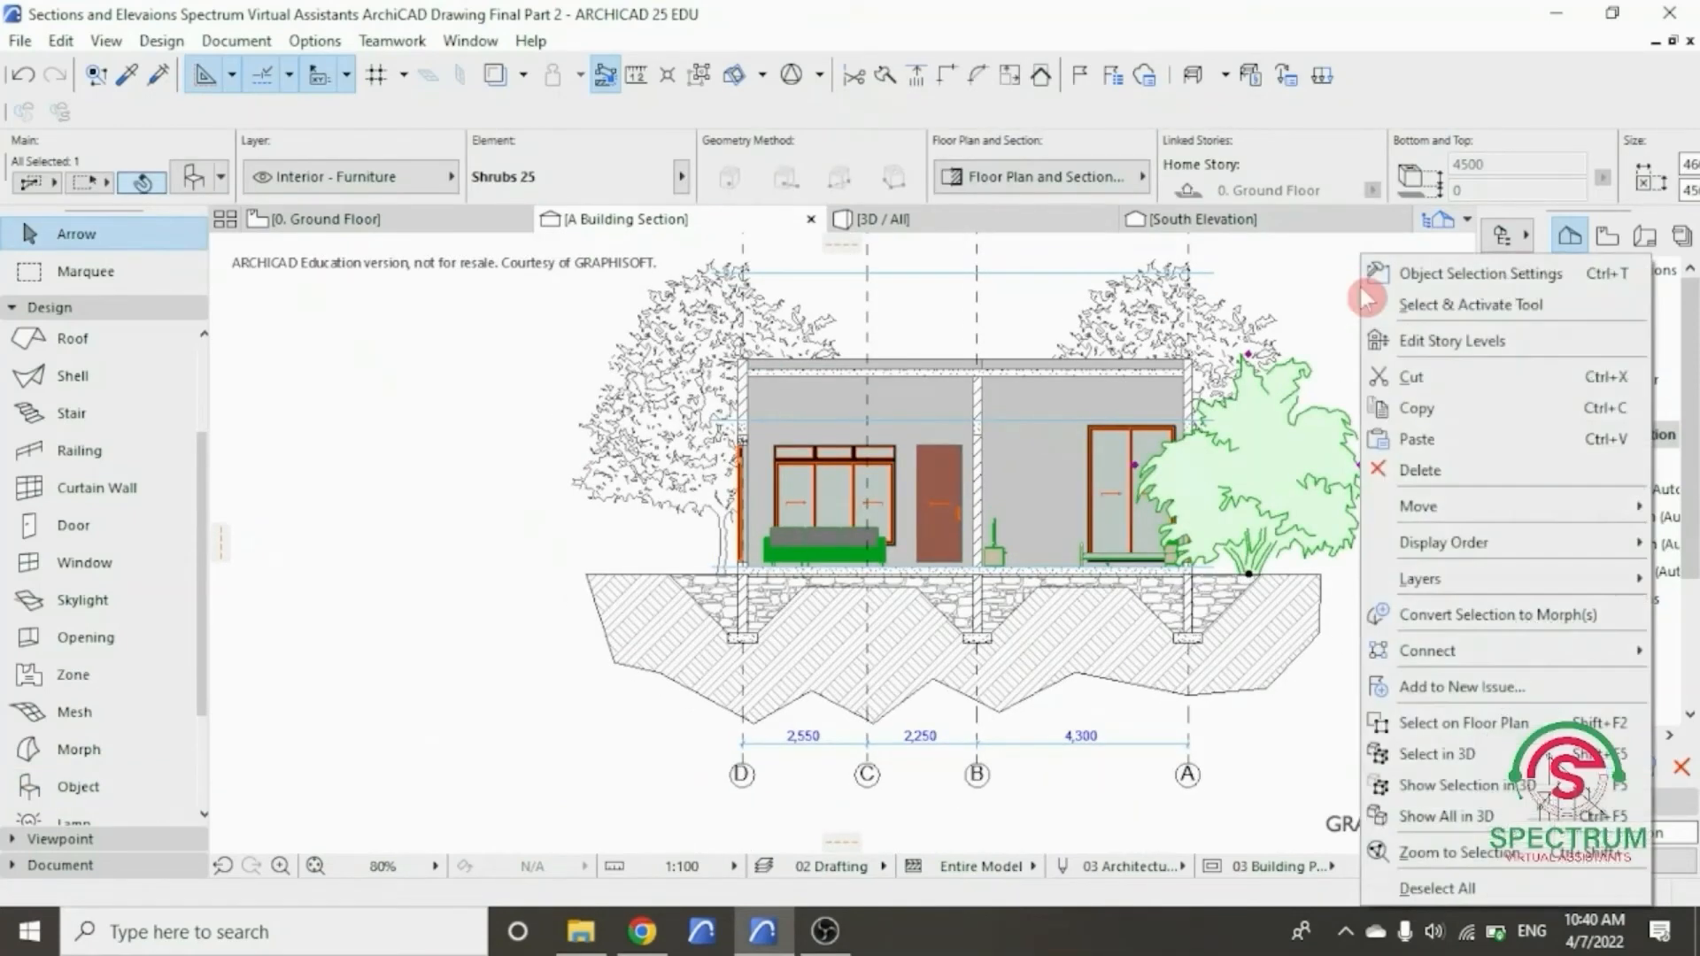
left_click(1375, 274)
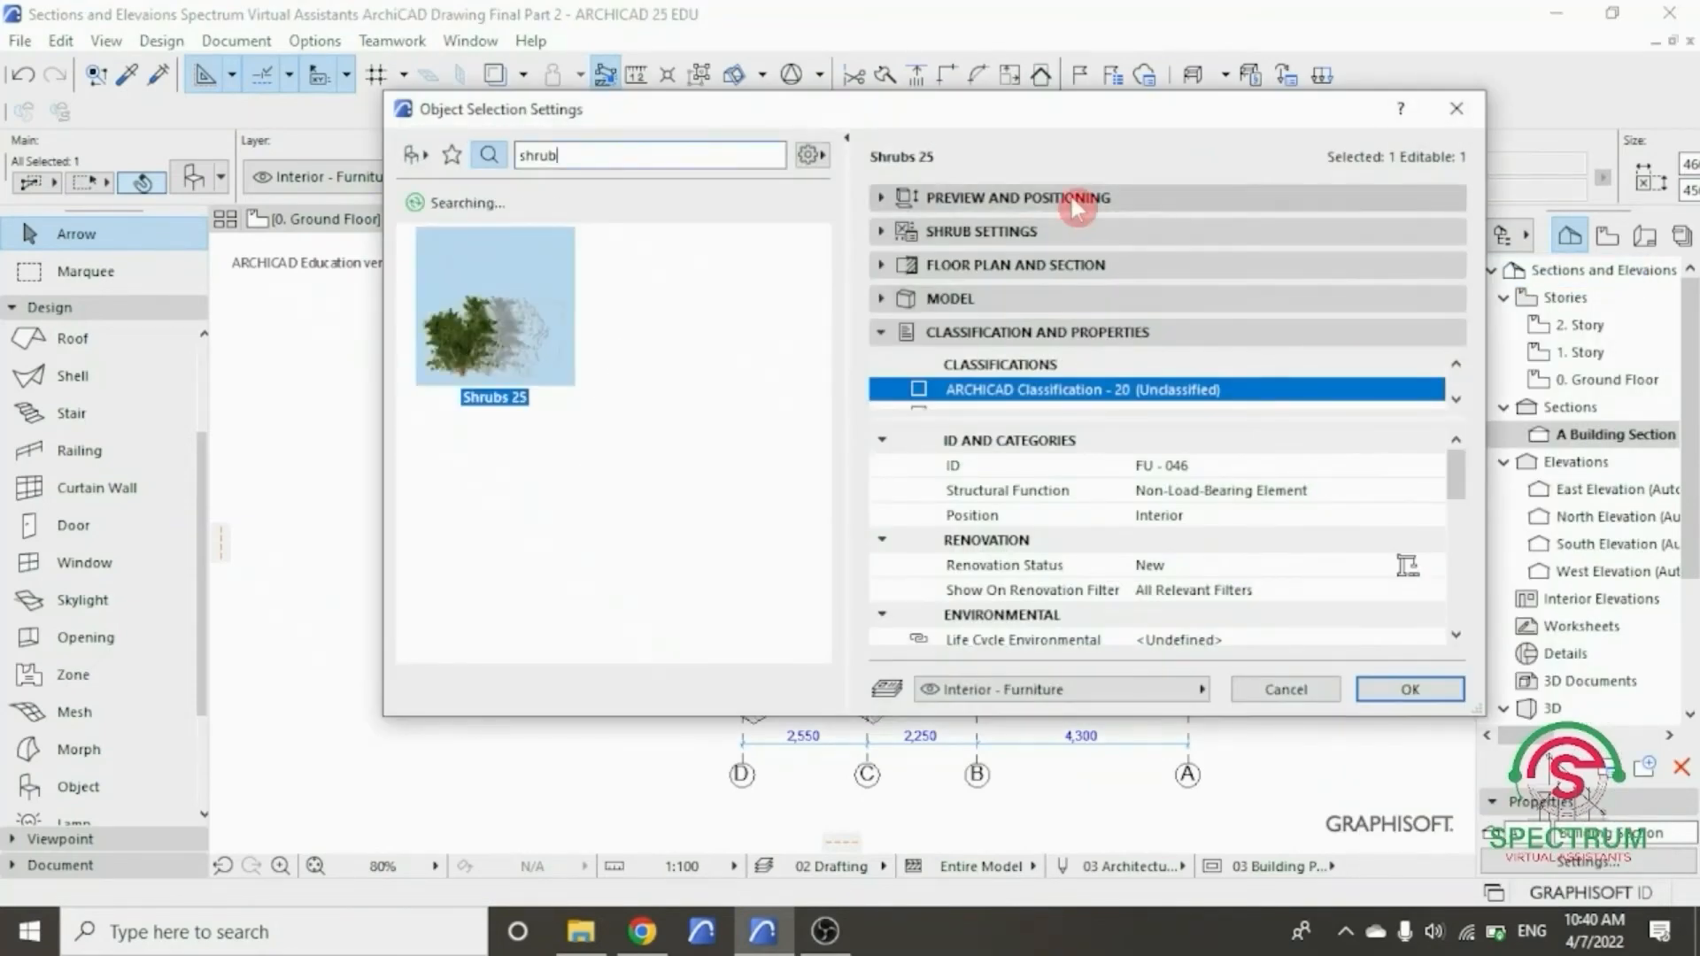
left_click(1074, 199)
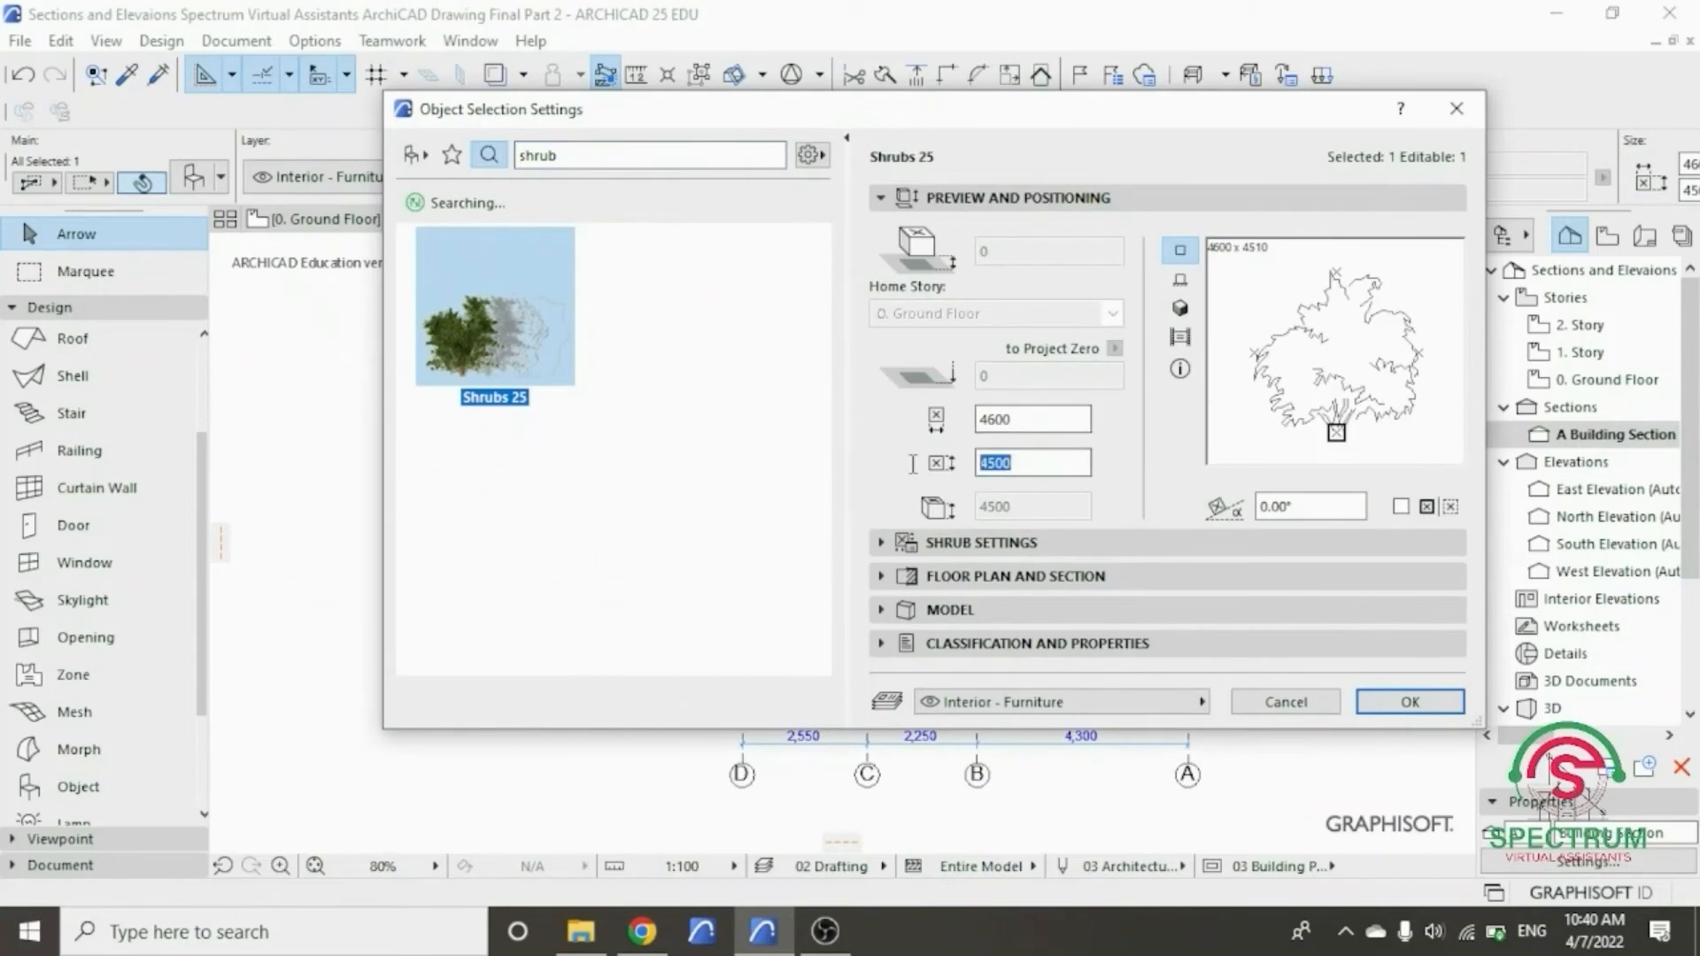
left_click(916, 464)
type("2000")
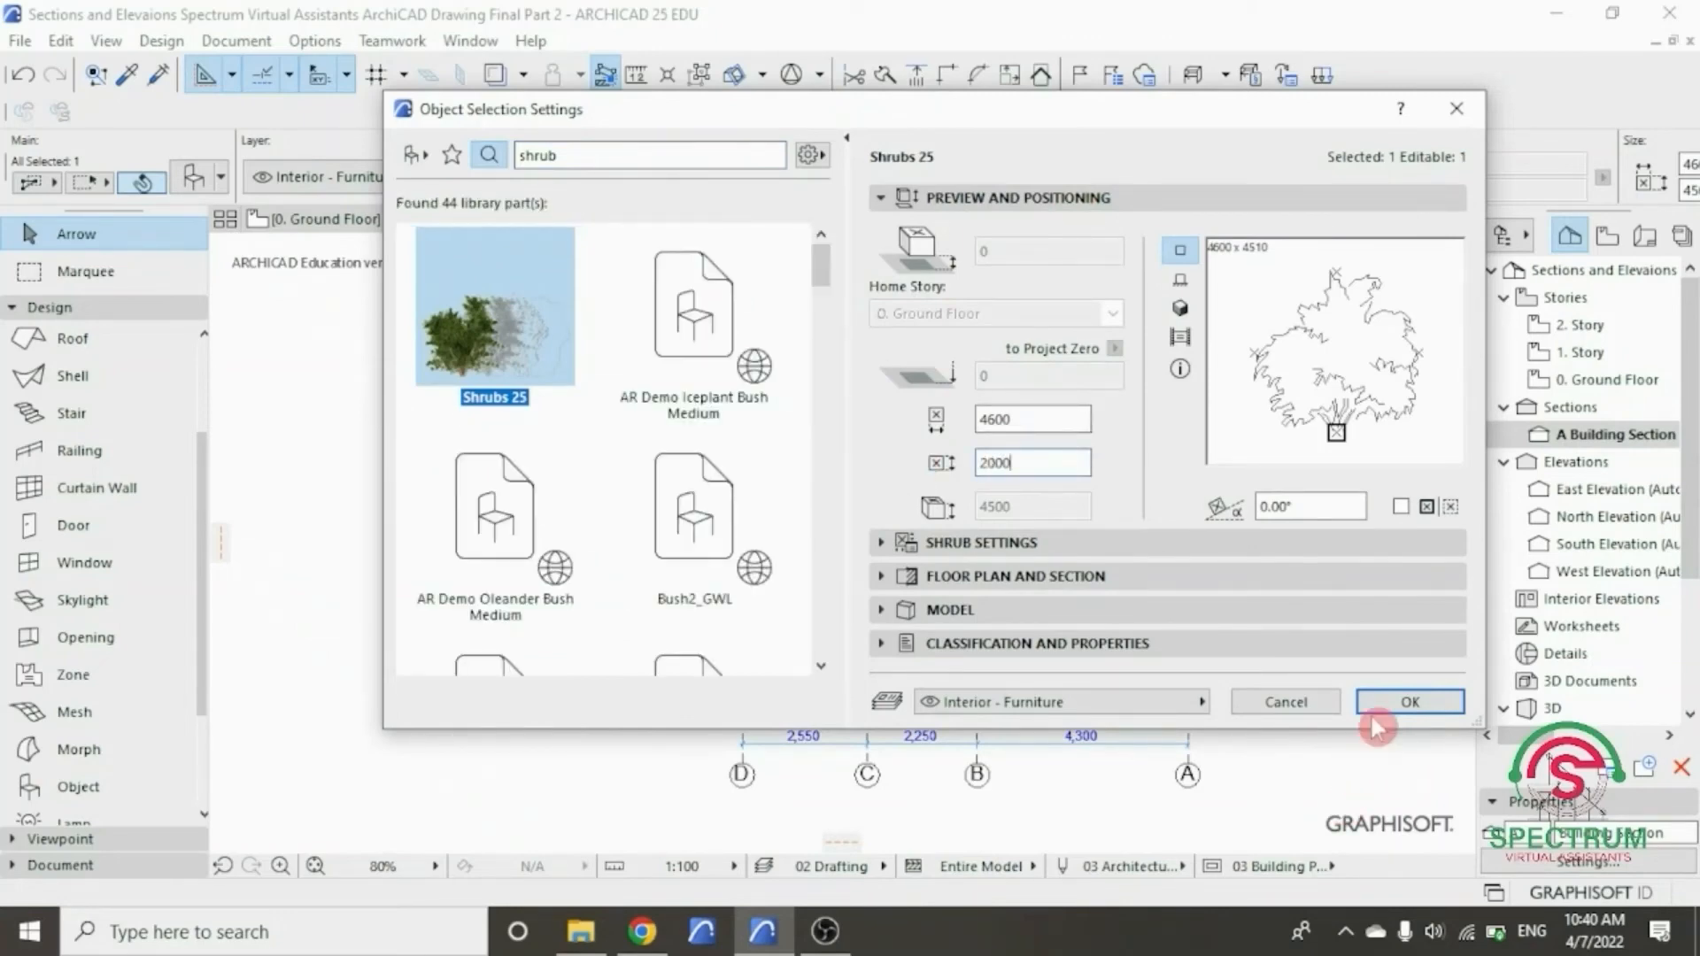
left_click(1403, 702)
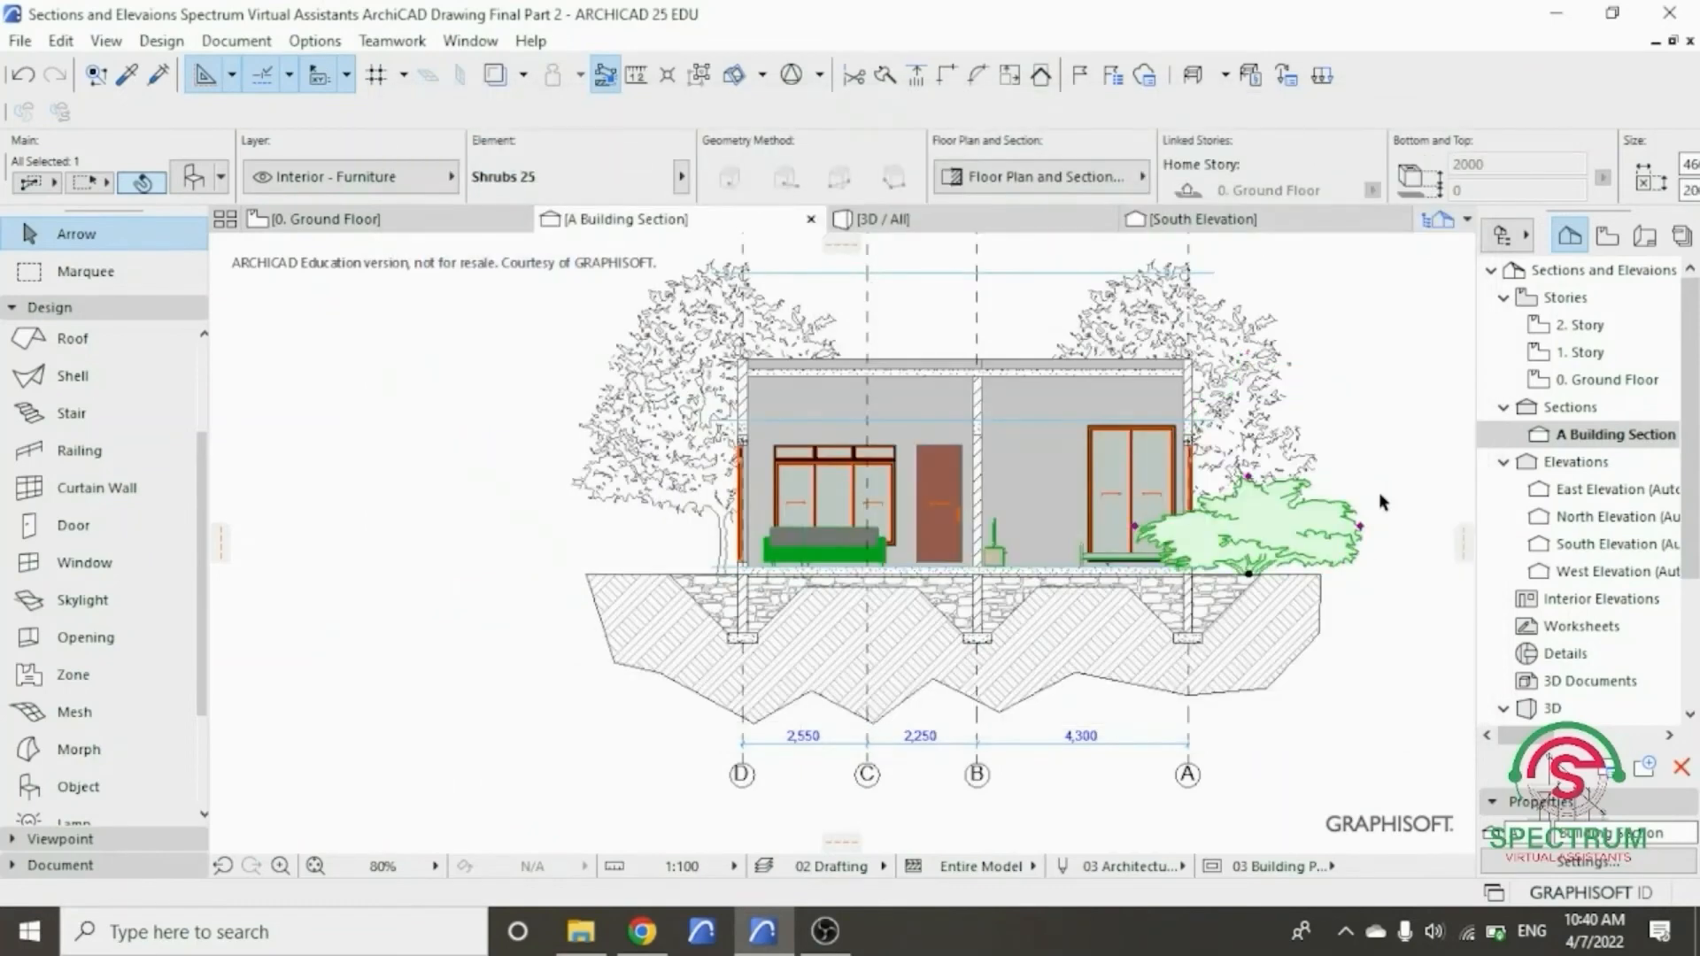
- Set the width of the shrub outside grid A to 1000 mm
right_click(1390, 376)
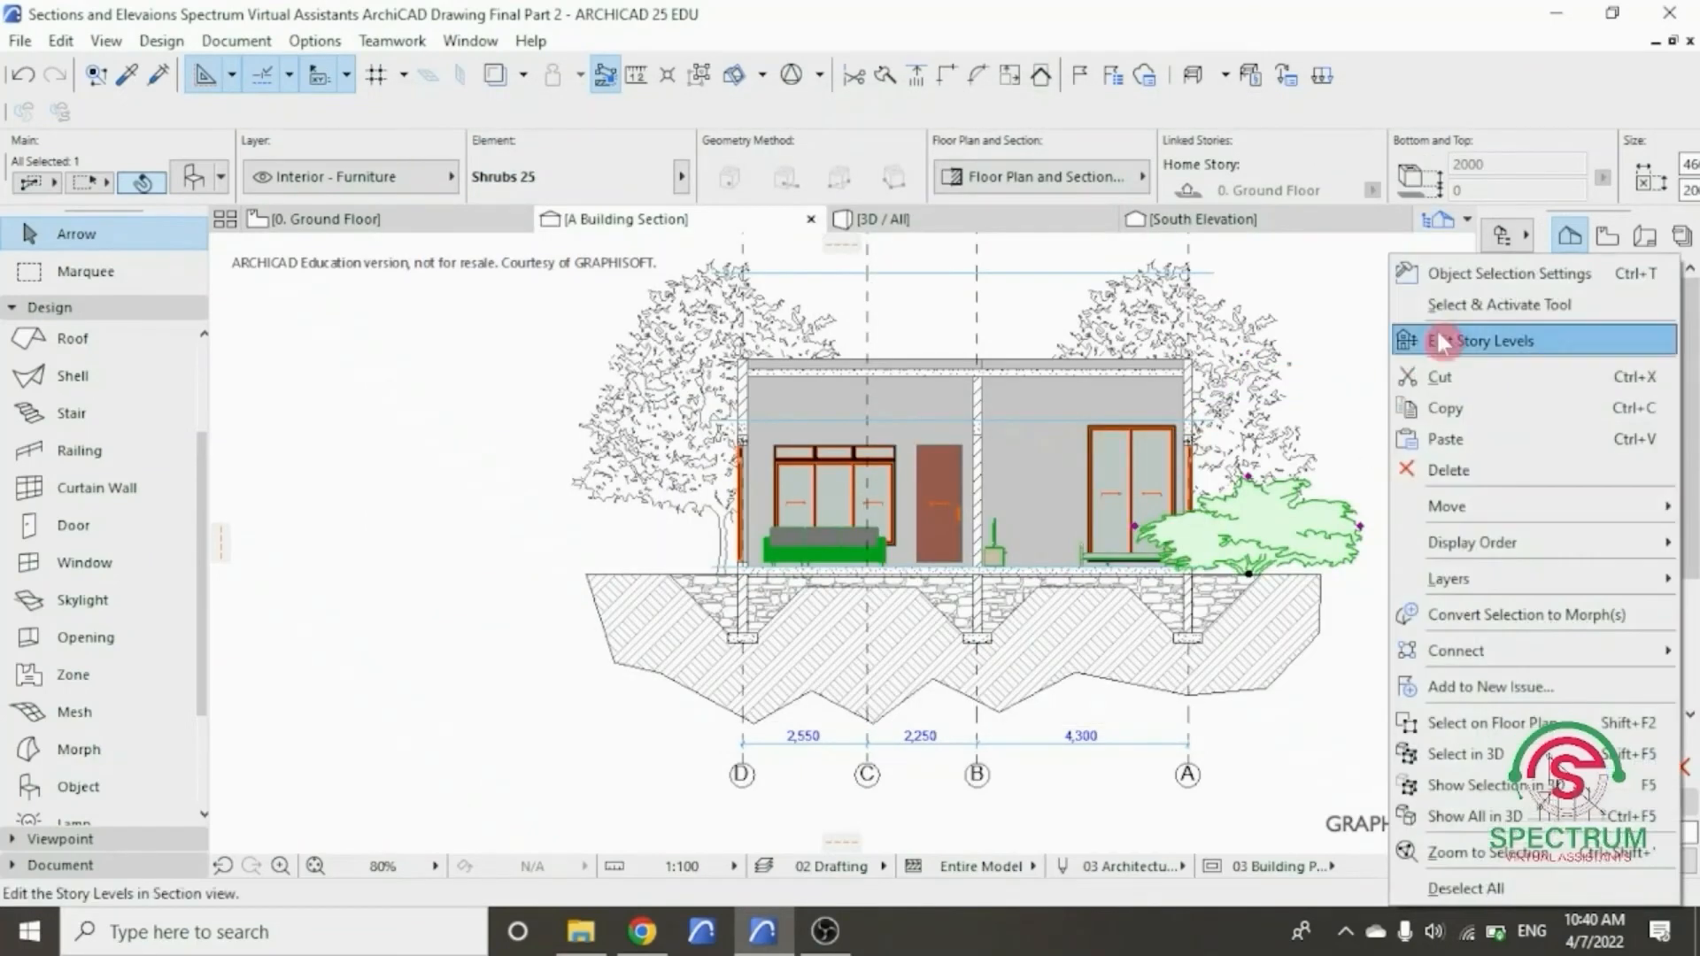
left_click(1470, 282)
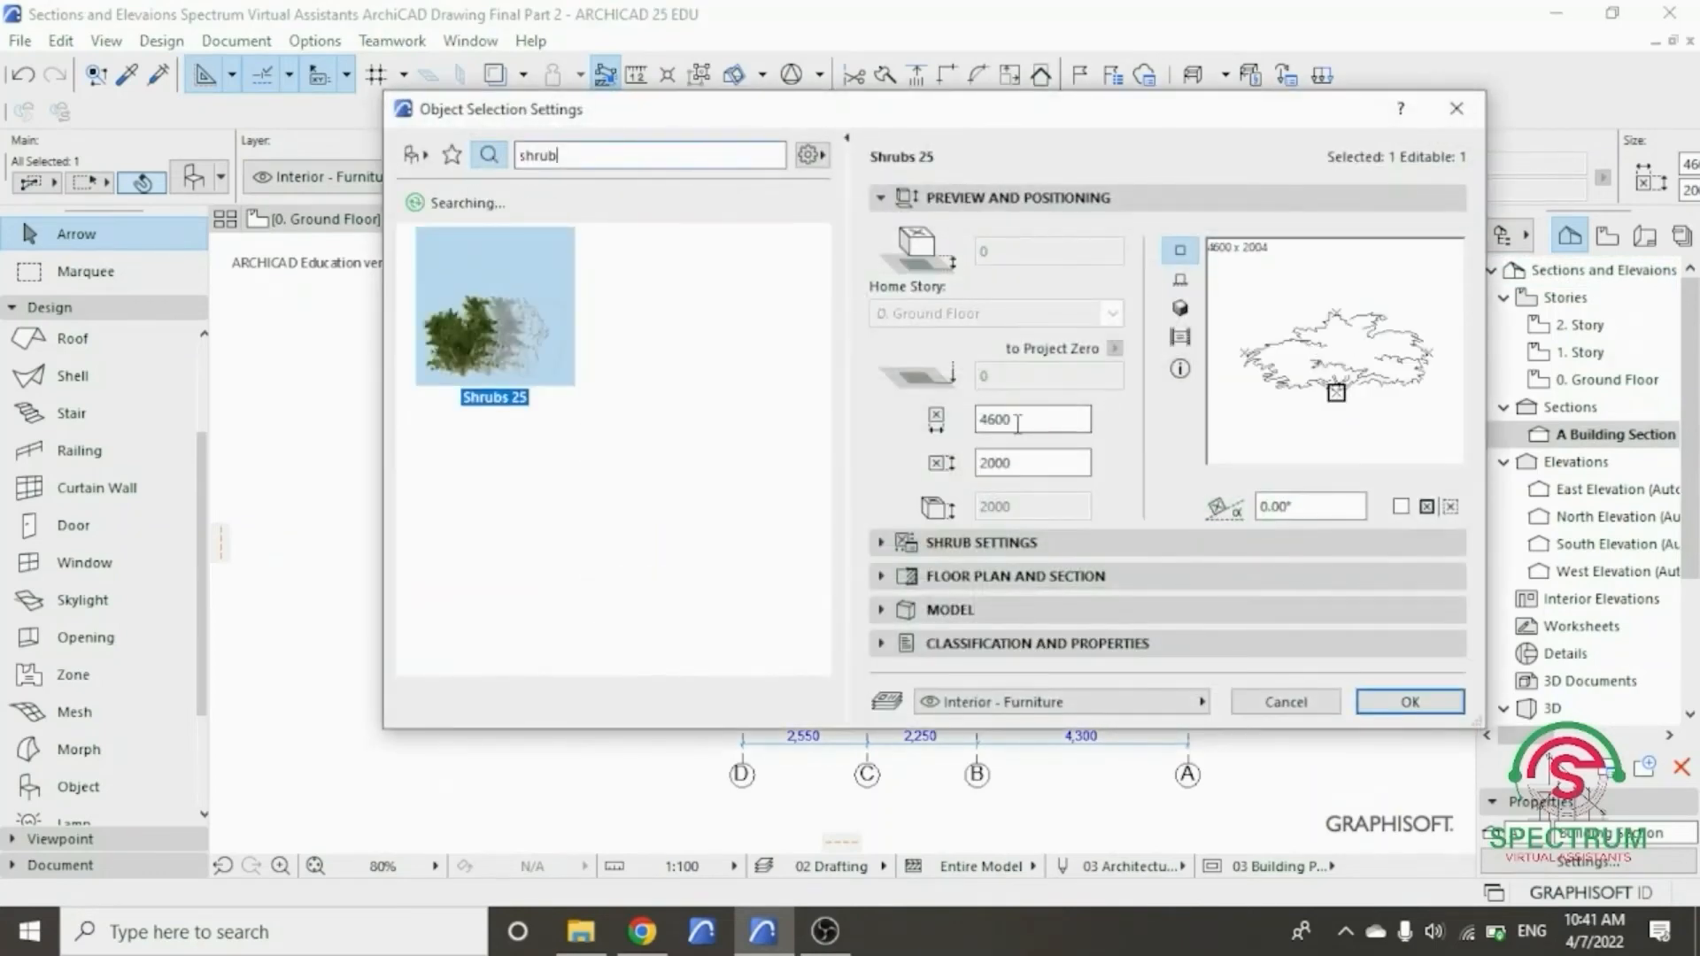
left_click_drag(1018, 425, 956, 436)
type("1")
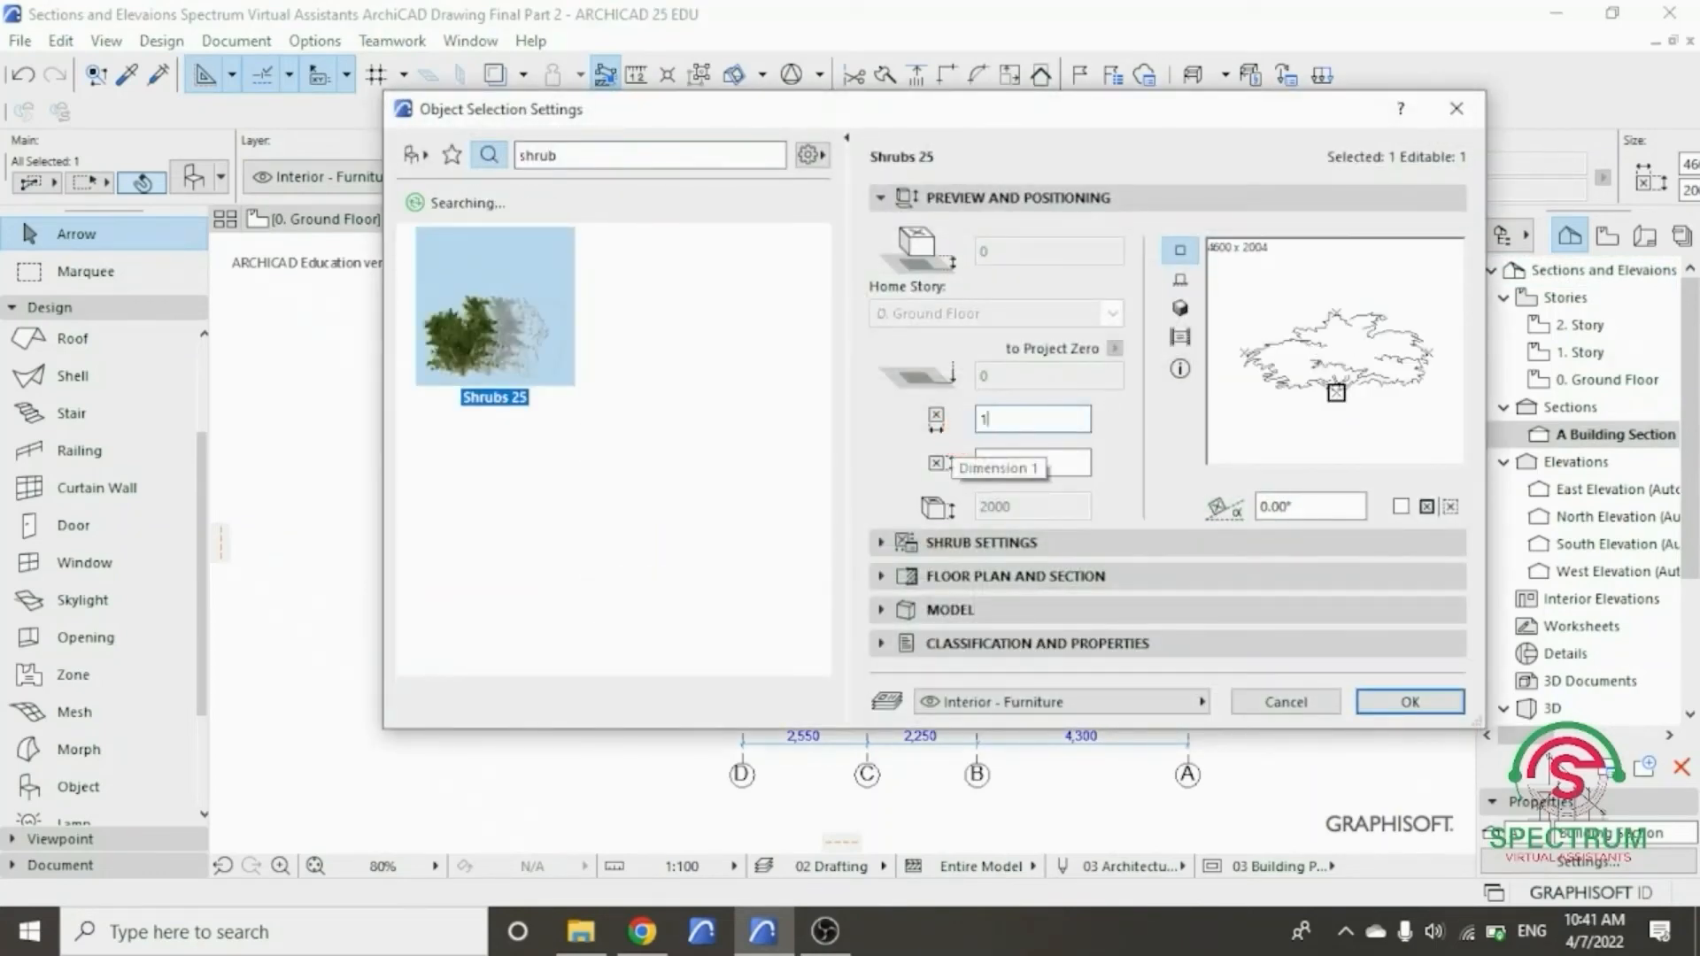
type("000")
left_click(1408, 703)
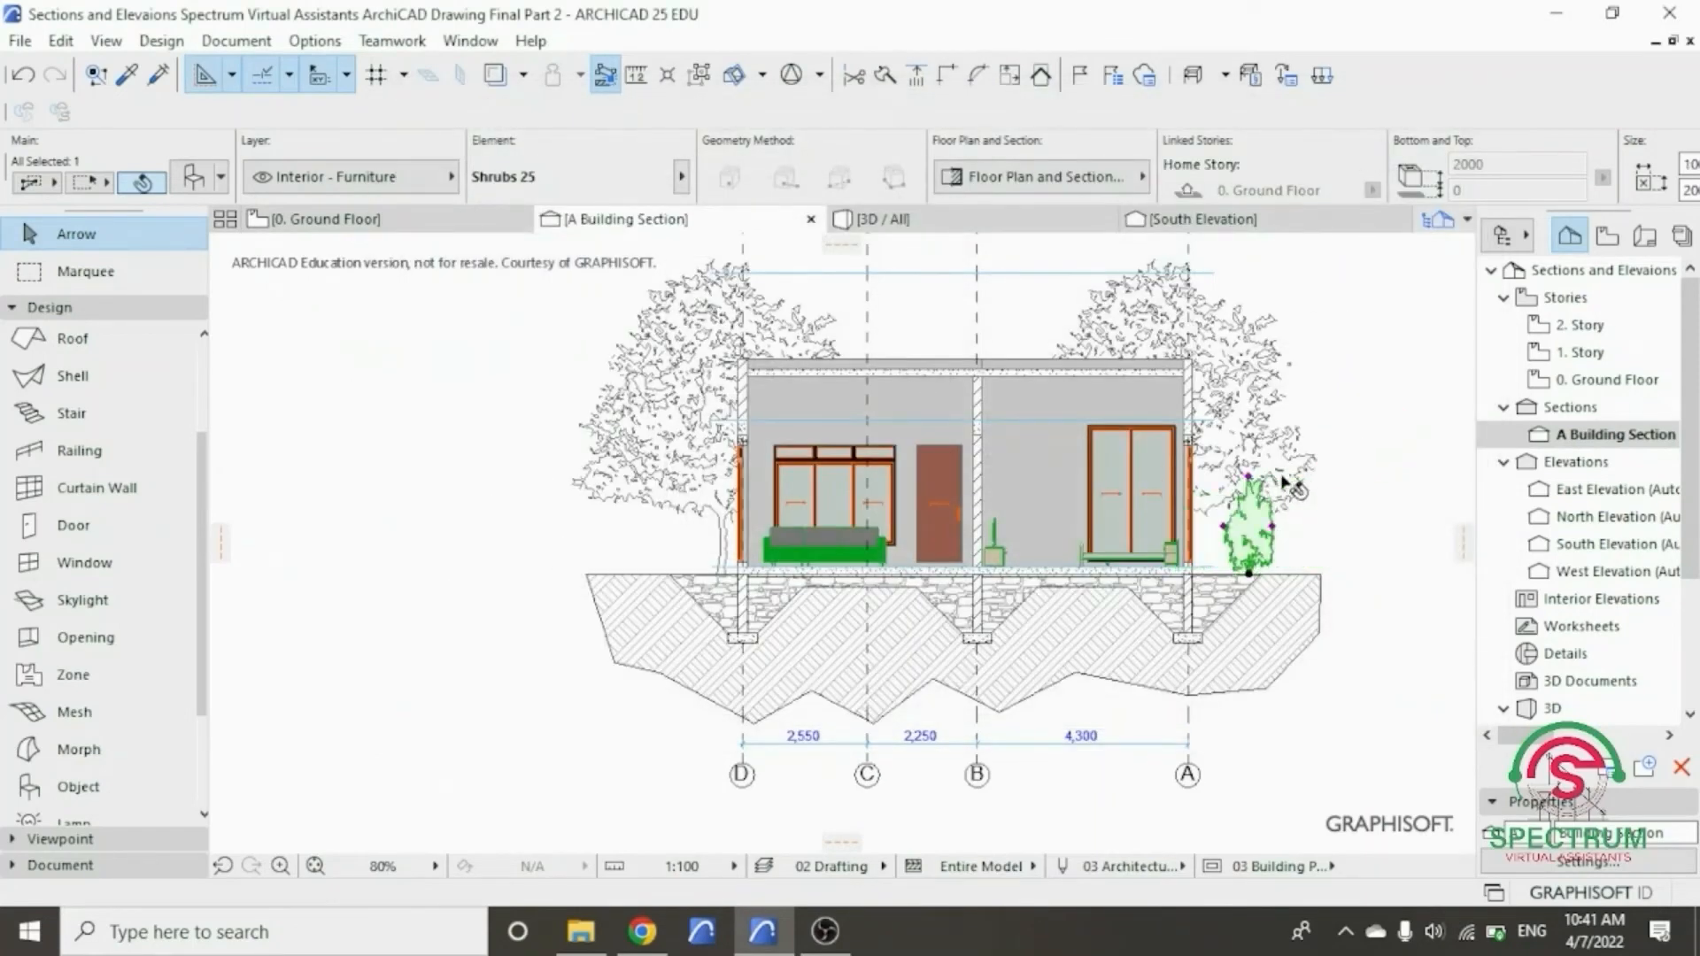
- Reduce the height of the shrub outside grid A to 900 mm
right_click(1355, 366)
left_click(1417, 277)
left_click(1077, 459)
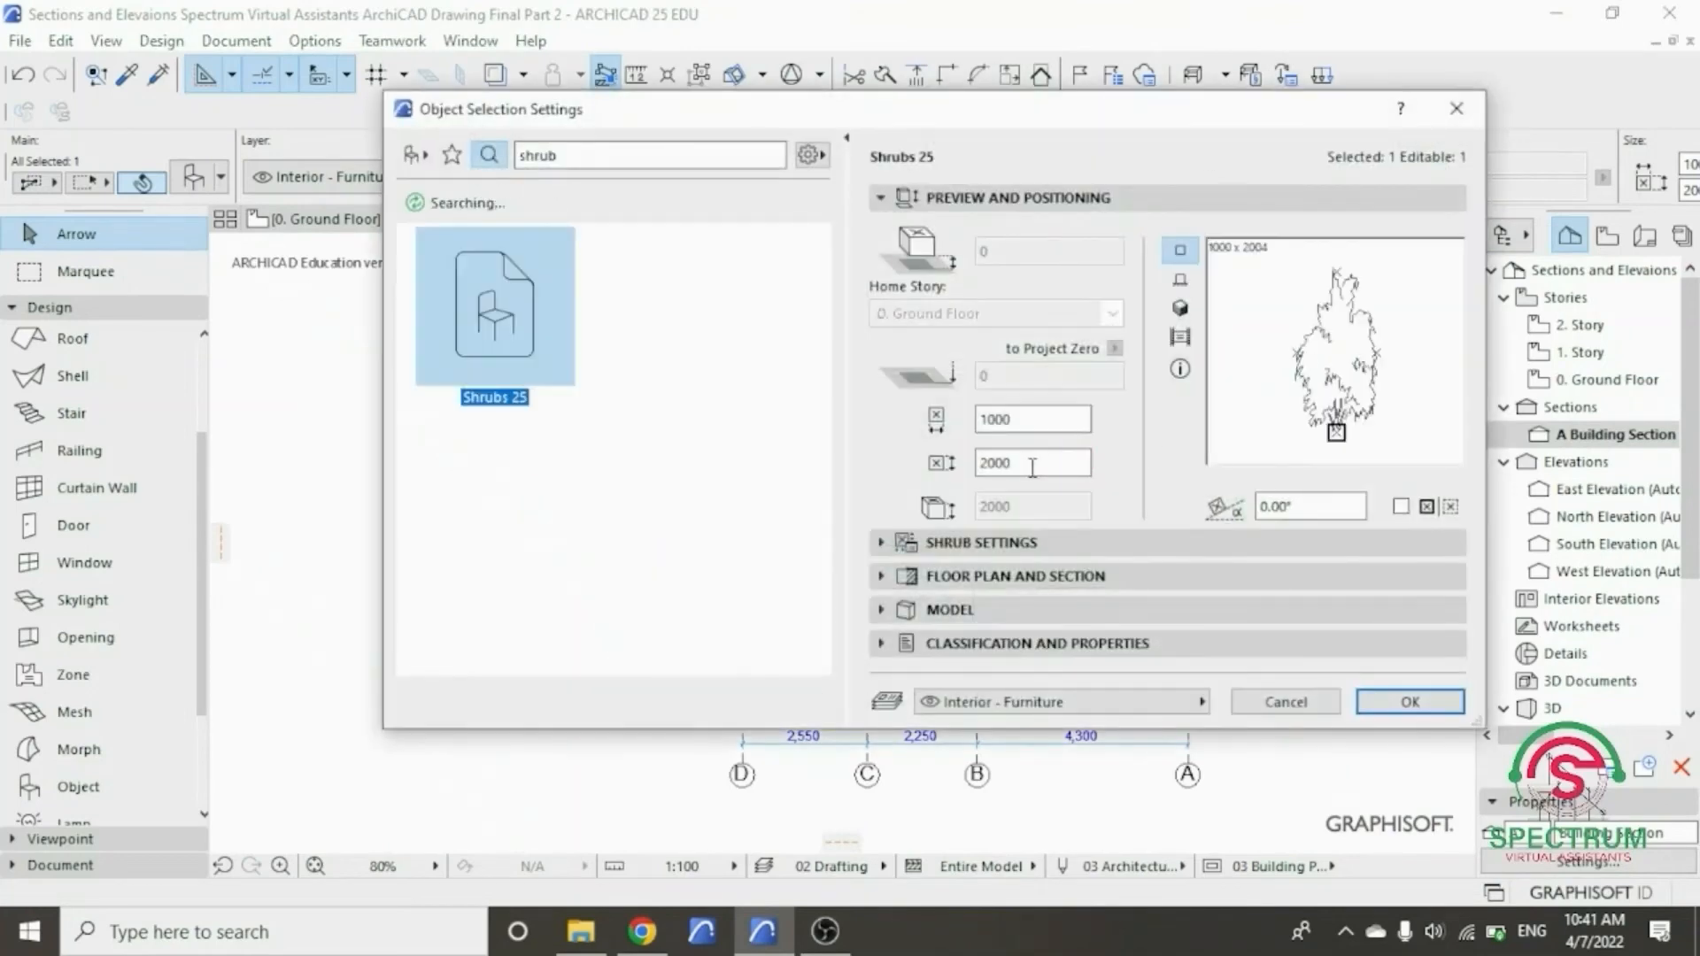
left_click_drag(1033, 463, 950, 467)
type("9")
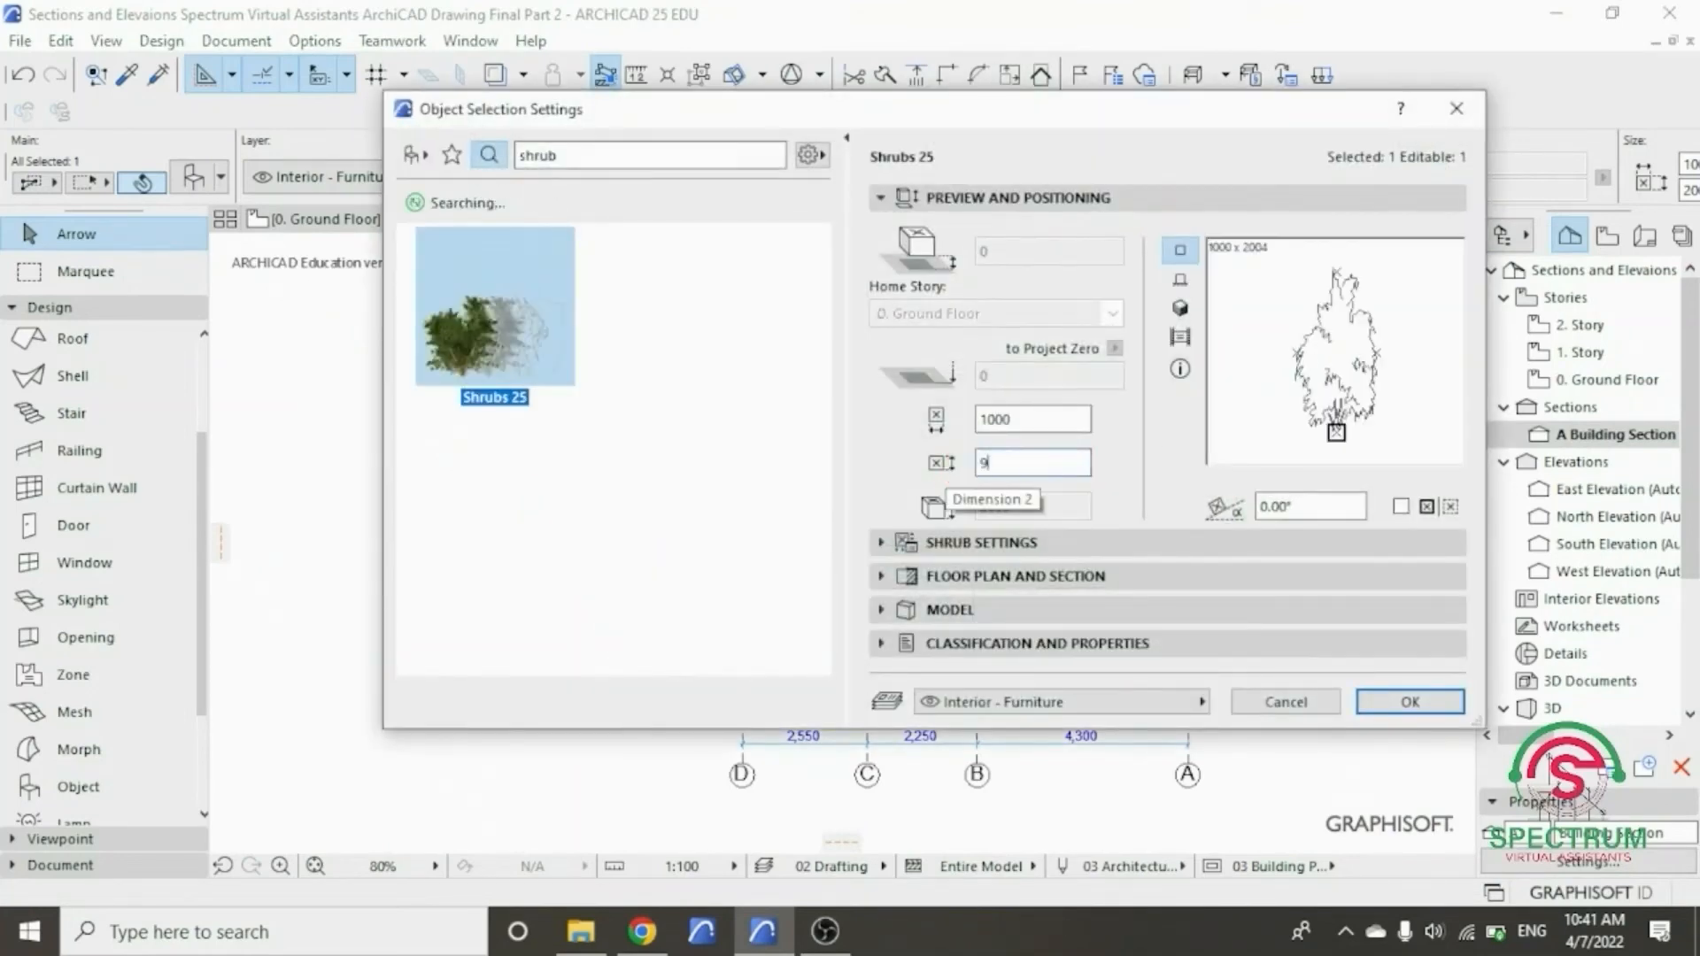
left_click(1399, 702)
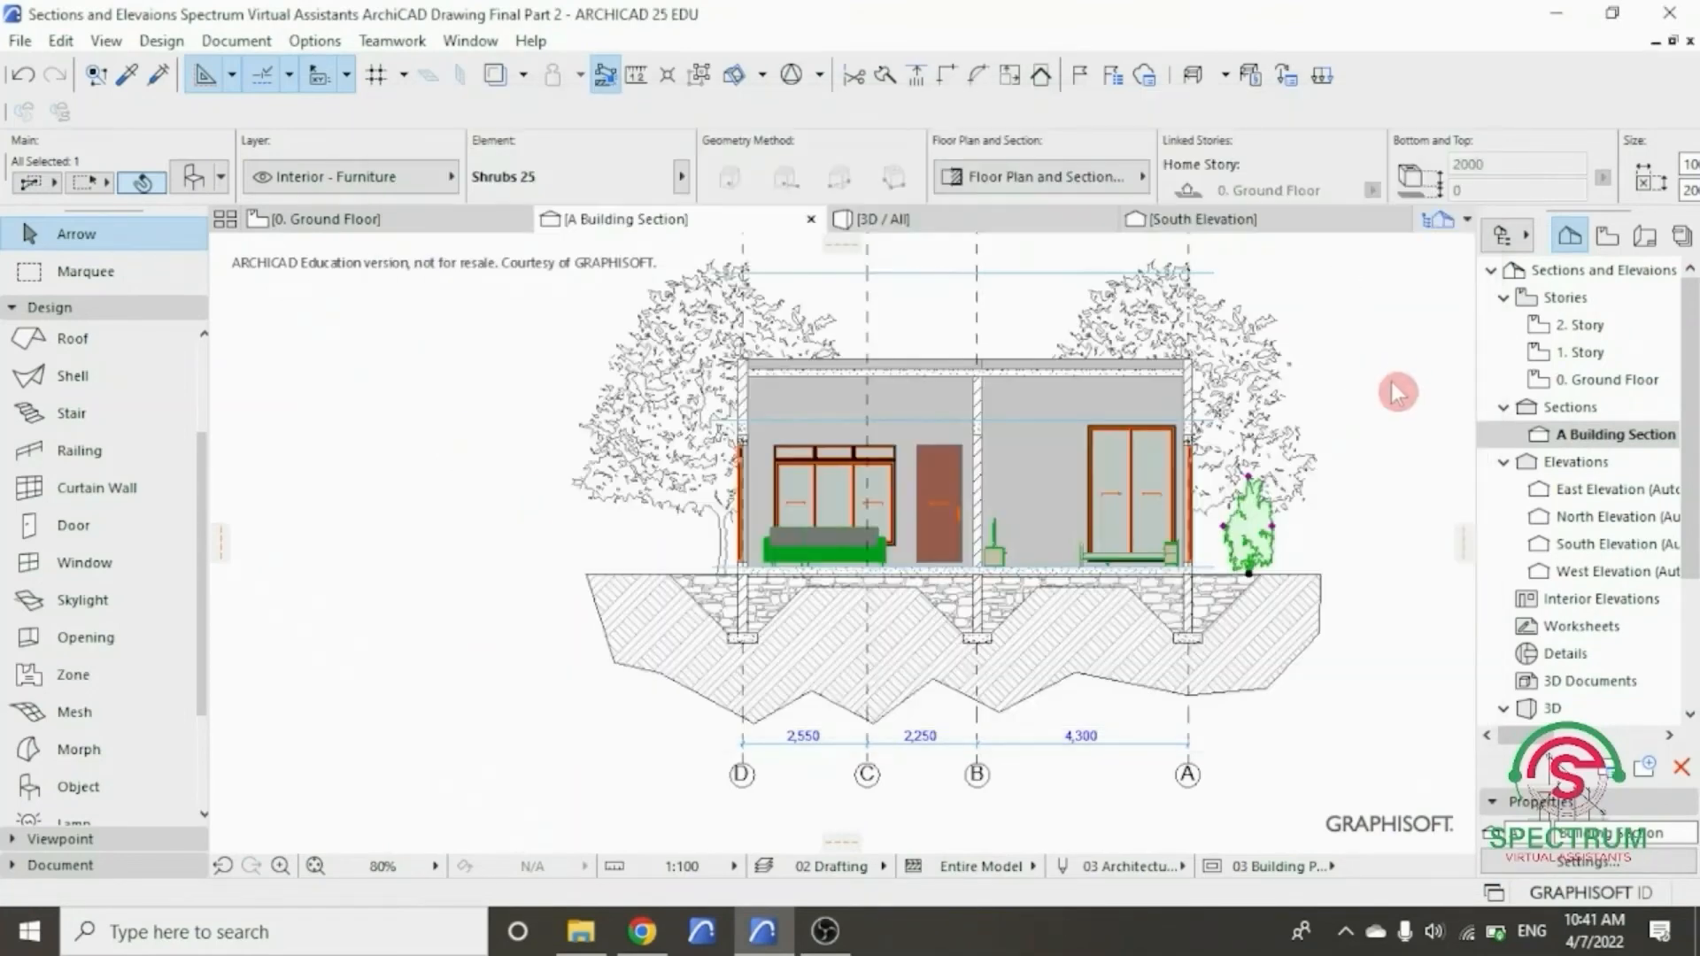
- Copy the shrub along the ground line so a second one stands directly beside it, farther from the building
scroll(1313, 558, "up", 3)
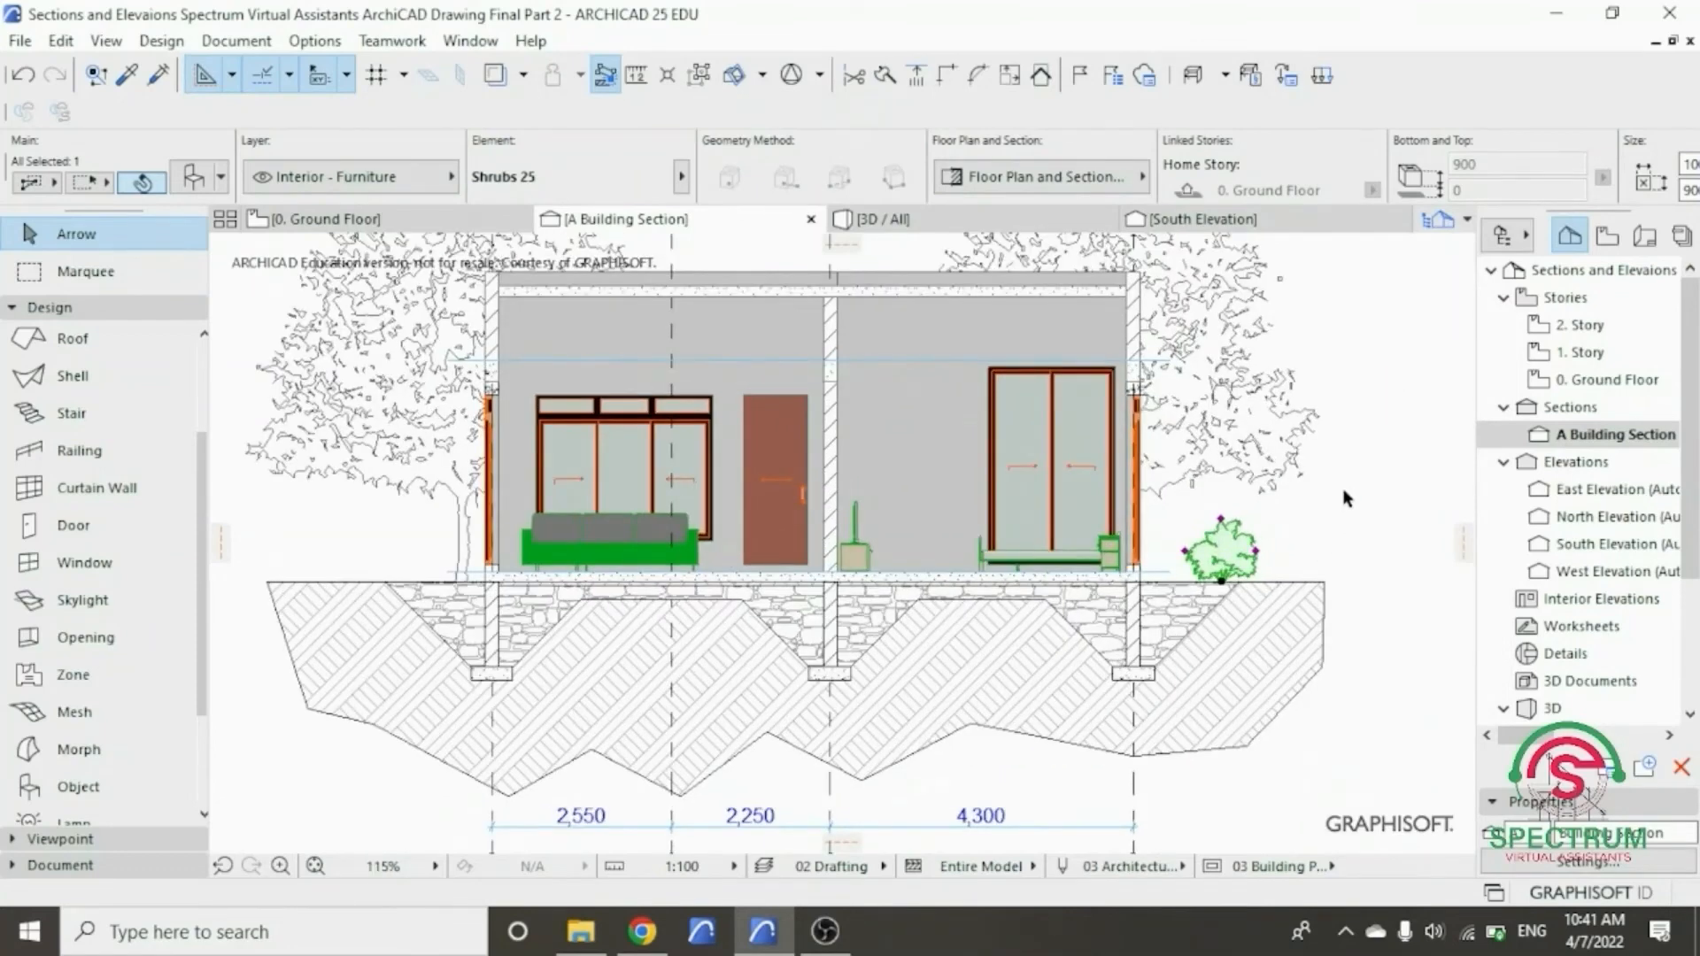
left_click(1346, 498)
left_click(1238, 551)
right_click(1385, 350)
mouse_move(1459, 523)
left_click(1187, 741)
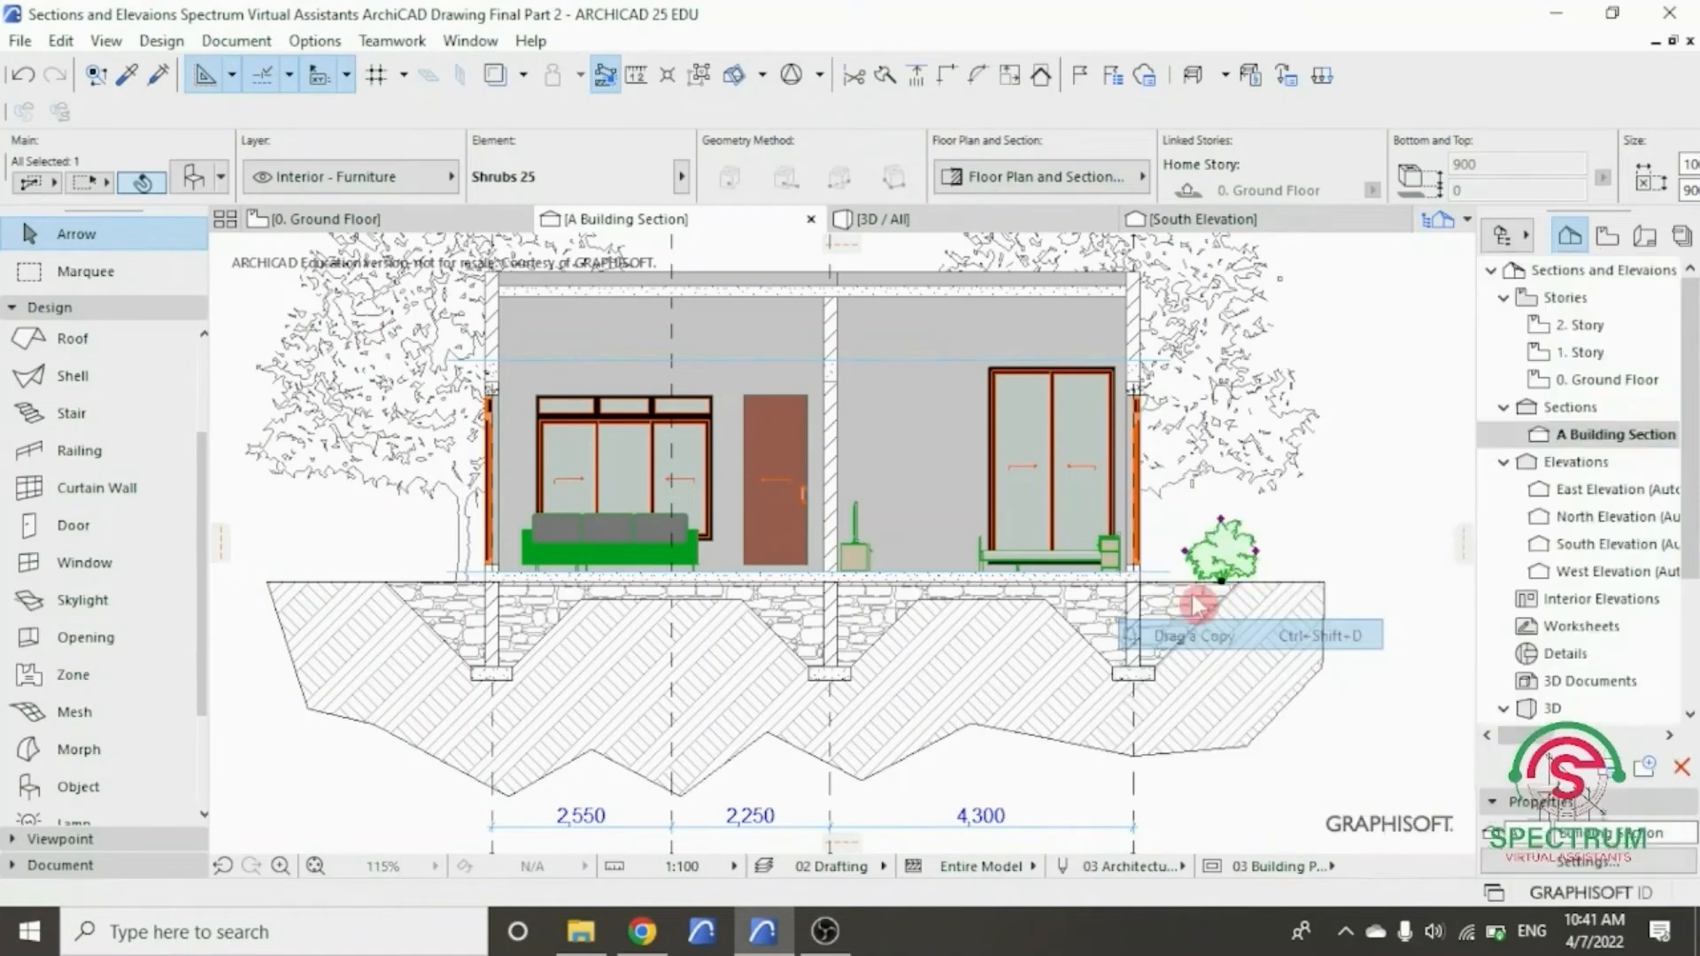
left_click(1223, 580)
left_click(1284, 580)
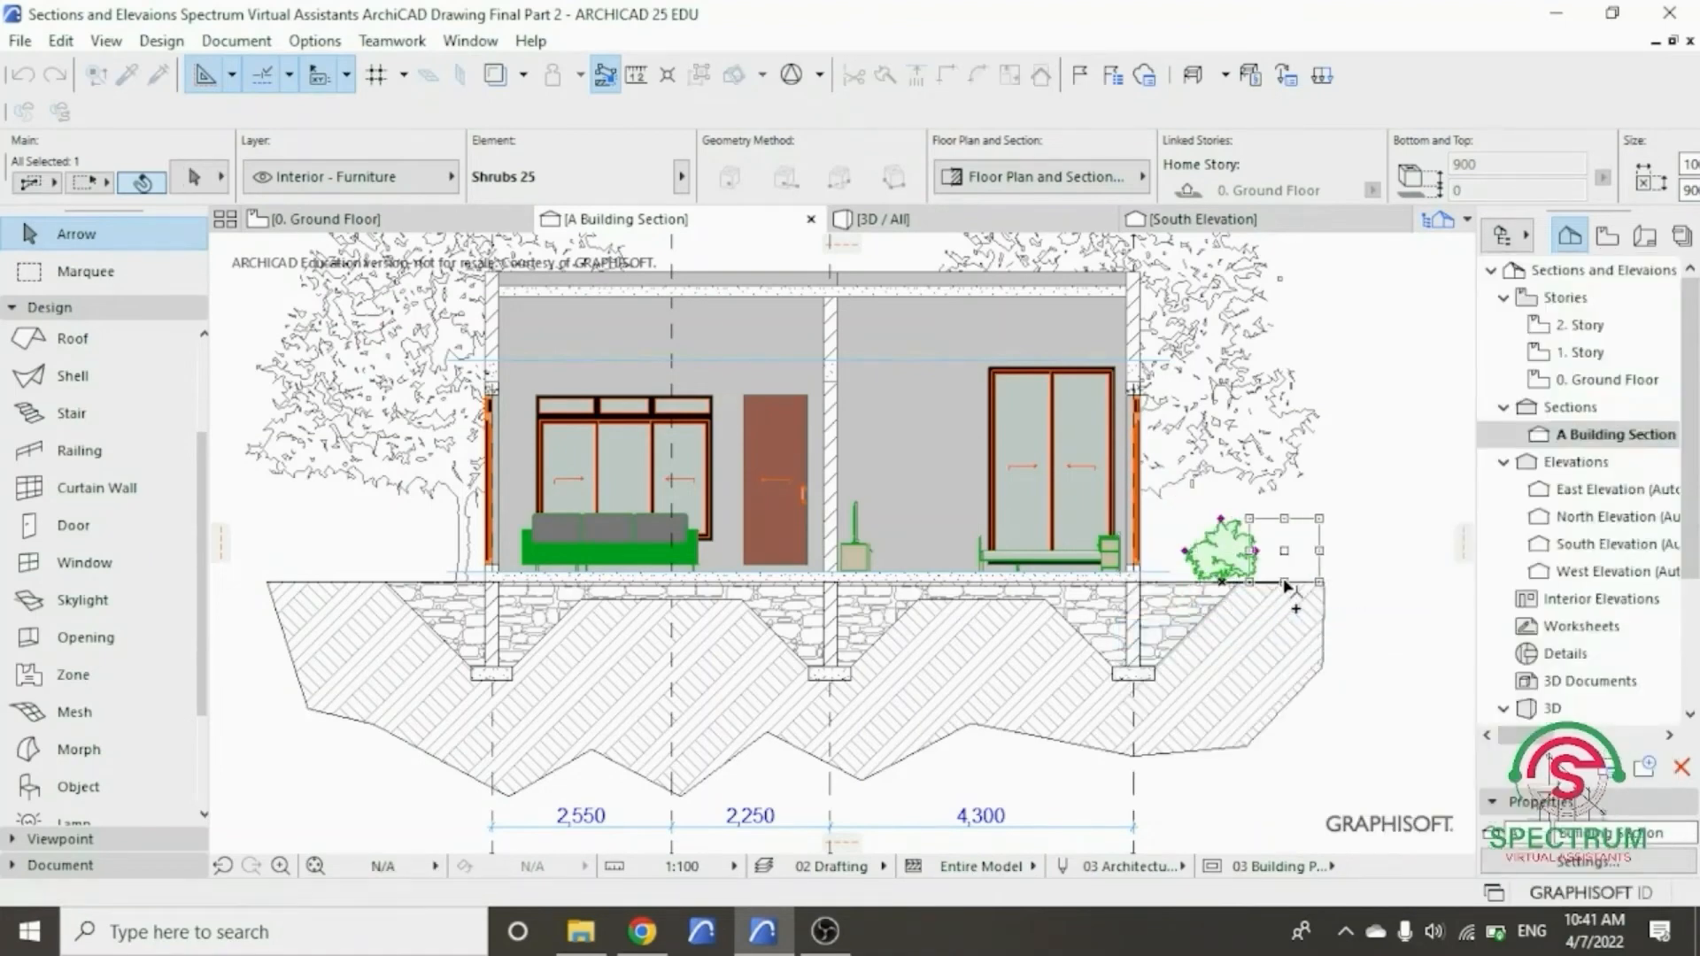
- Select both shrubs outside grid A and move them along the ground line slightly closer to the wall
left_click(1229, 559, "shift")
right_click(1376, 367)
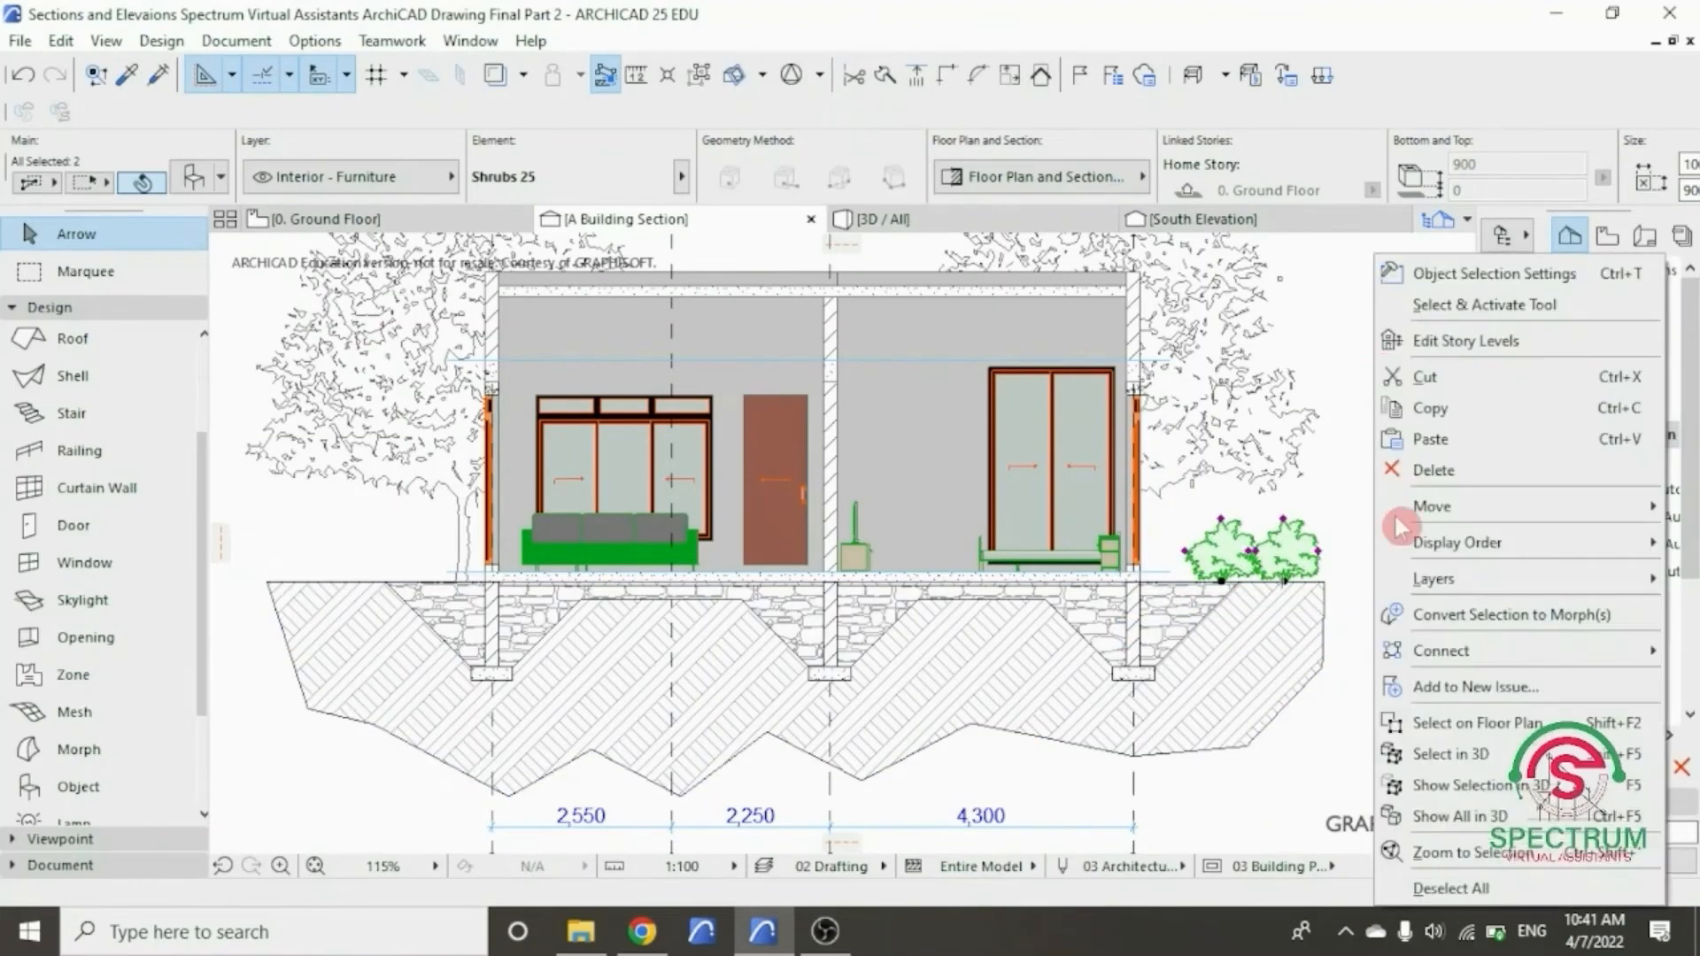
mouse_move(1438, 513)
left_click(1278, 507)
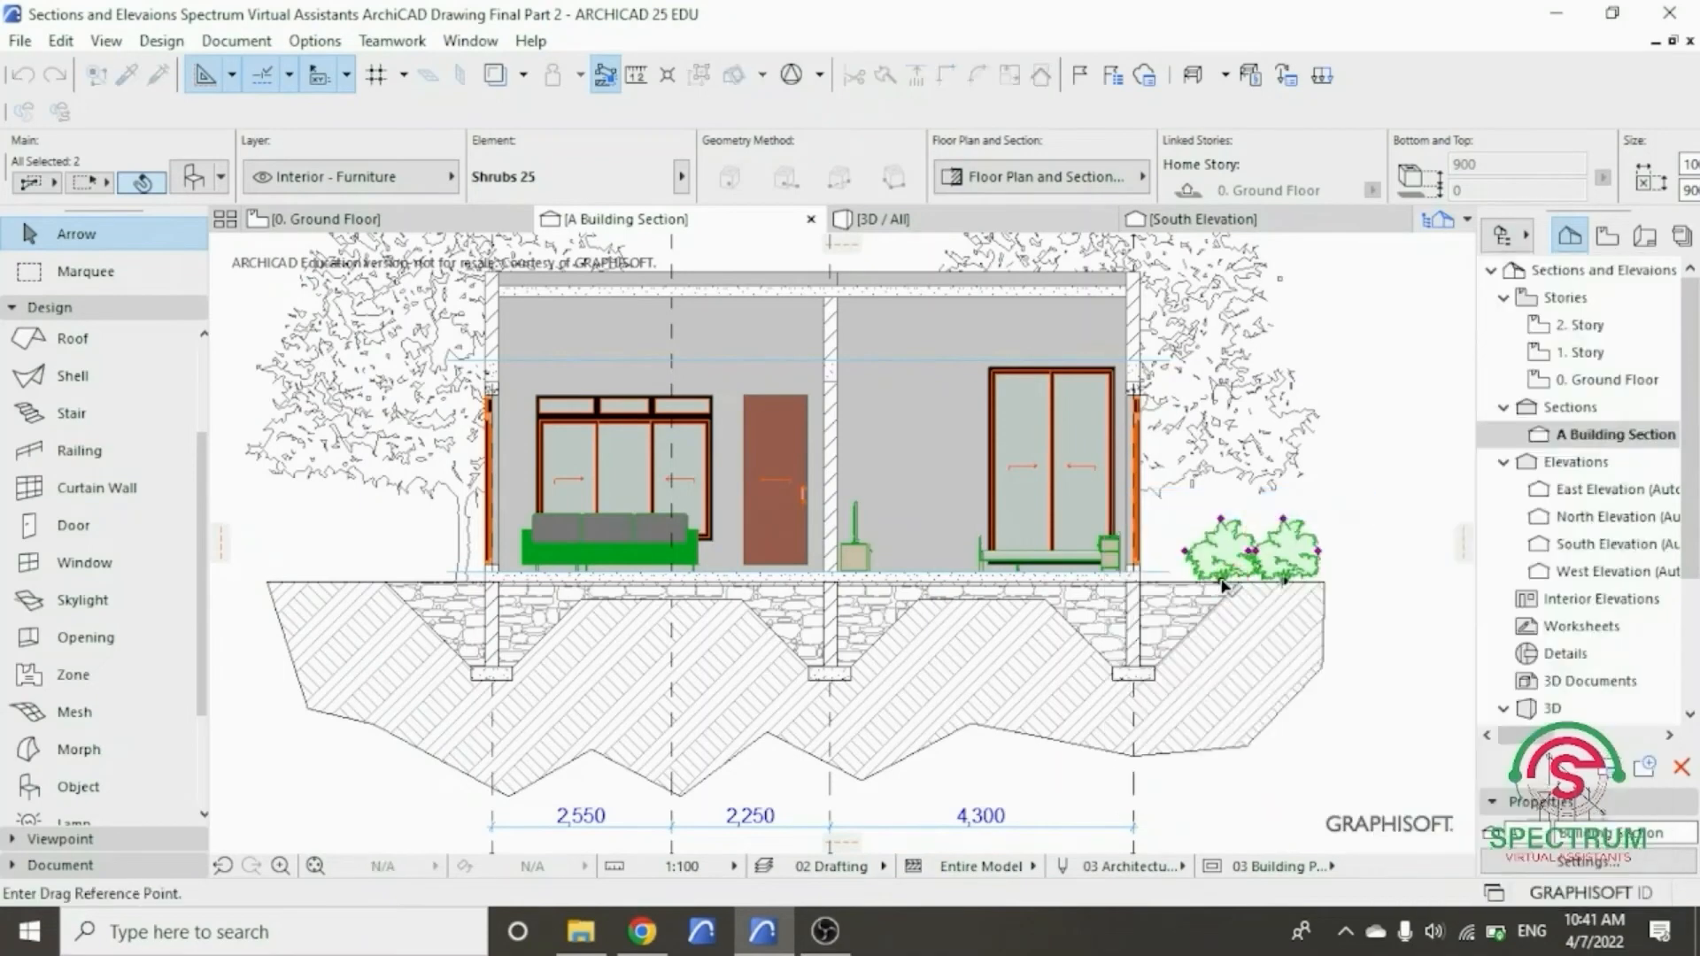
left_click(1223, 581)
left_click(1193, 581)
- Copy the pair of shrubs to the ground line on the opposite side of the building, outside grid D
right_click(1383, 398)
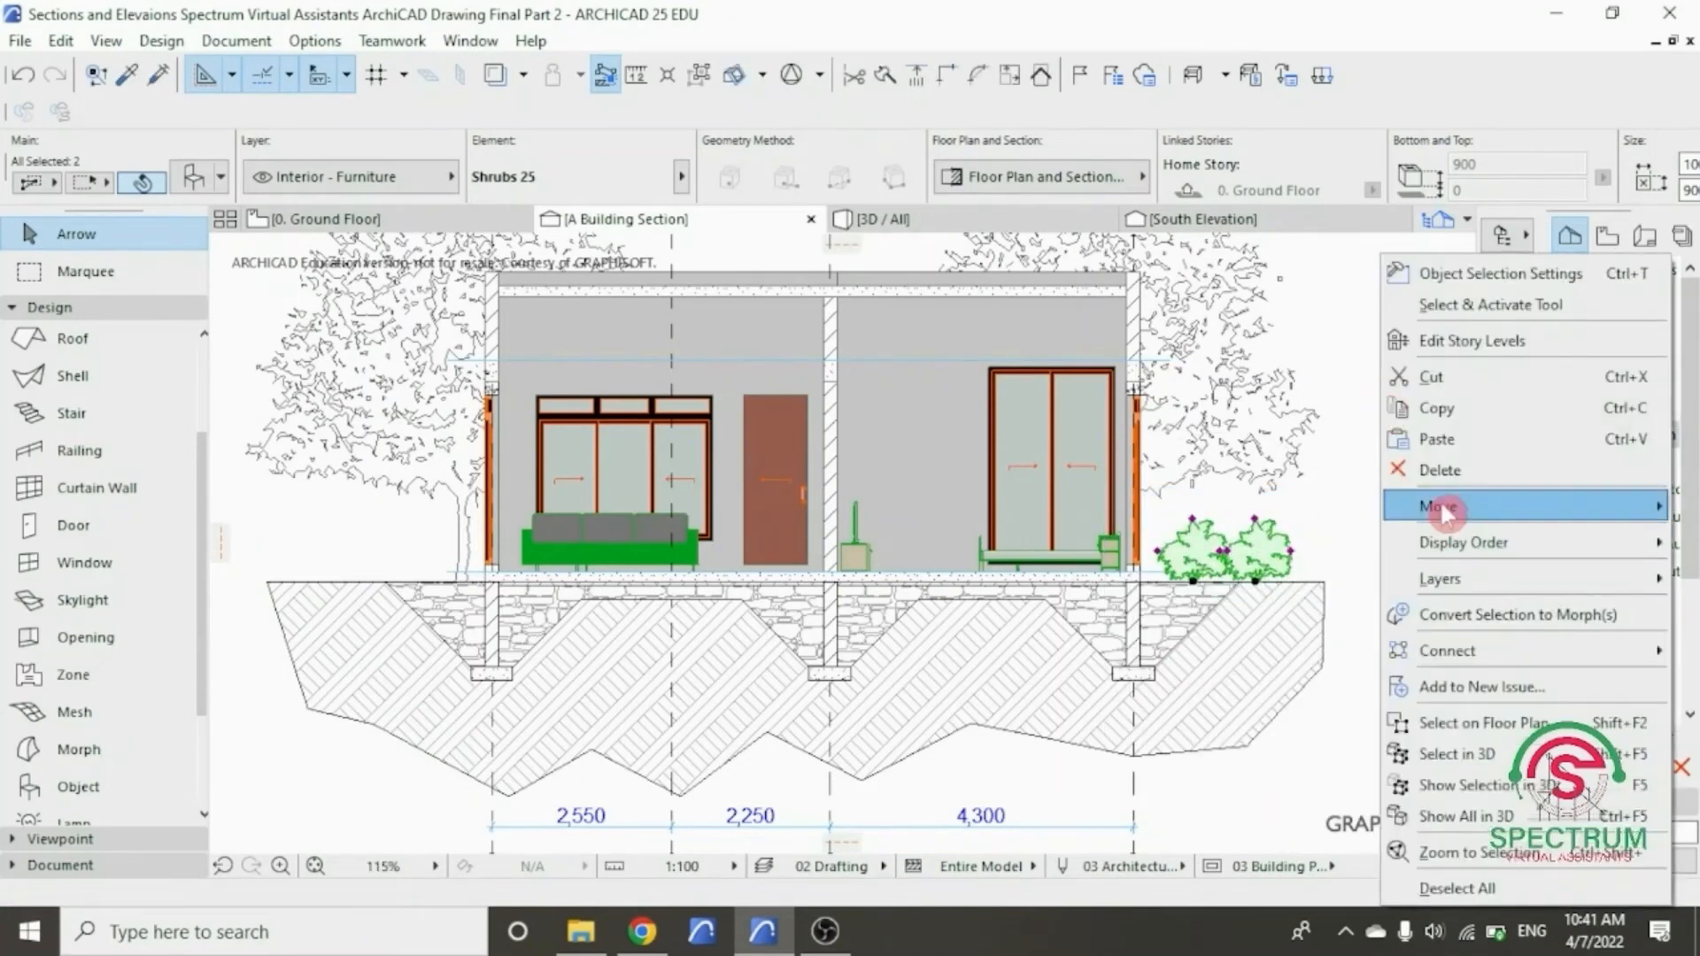
mouse_move(1423, 497)
left_click(1229, 634)
left_click(1238, 582)
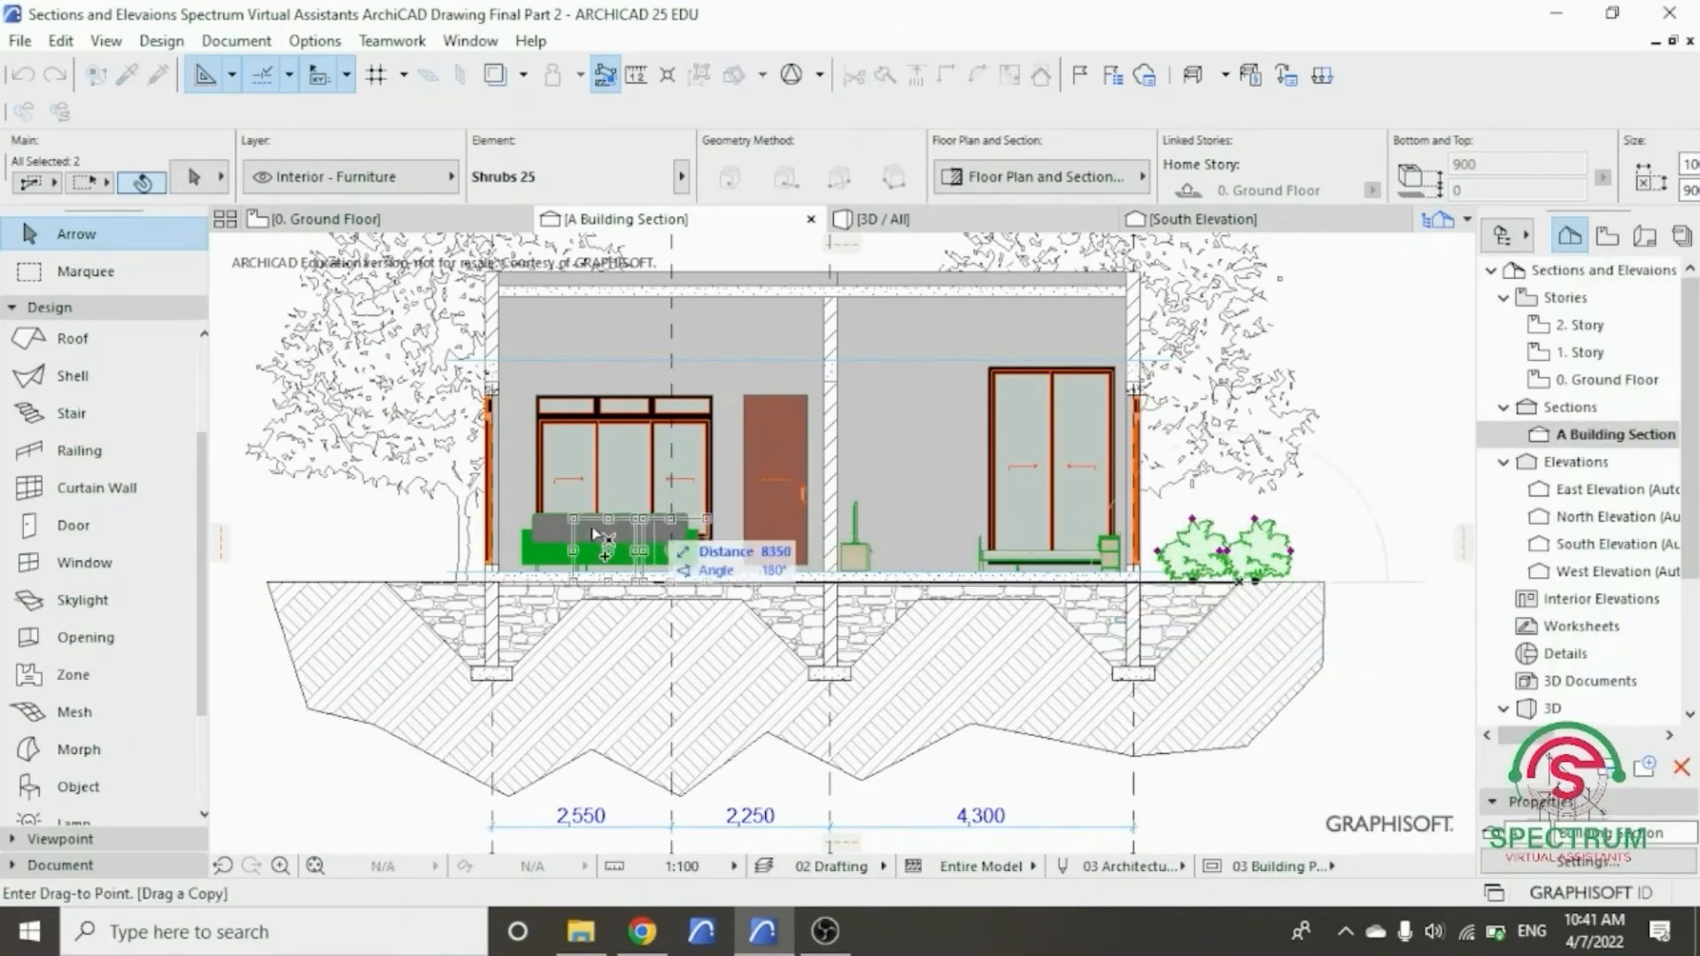
left_click(366, 560)
key("Escape")
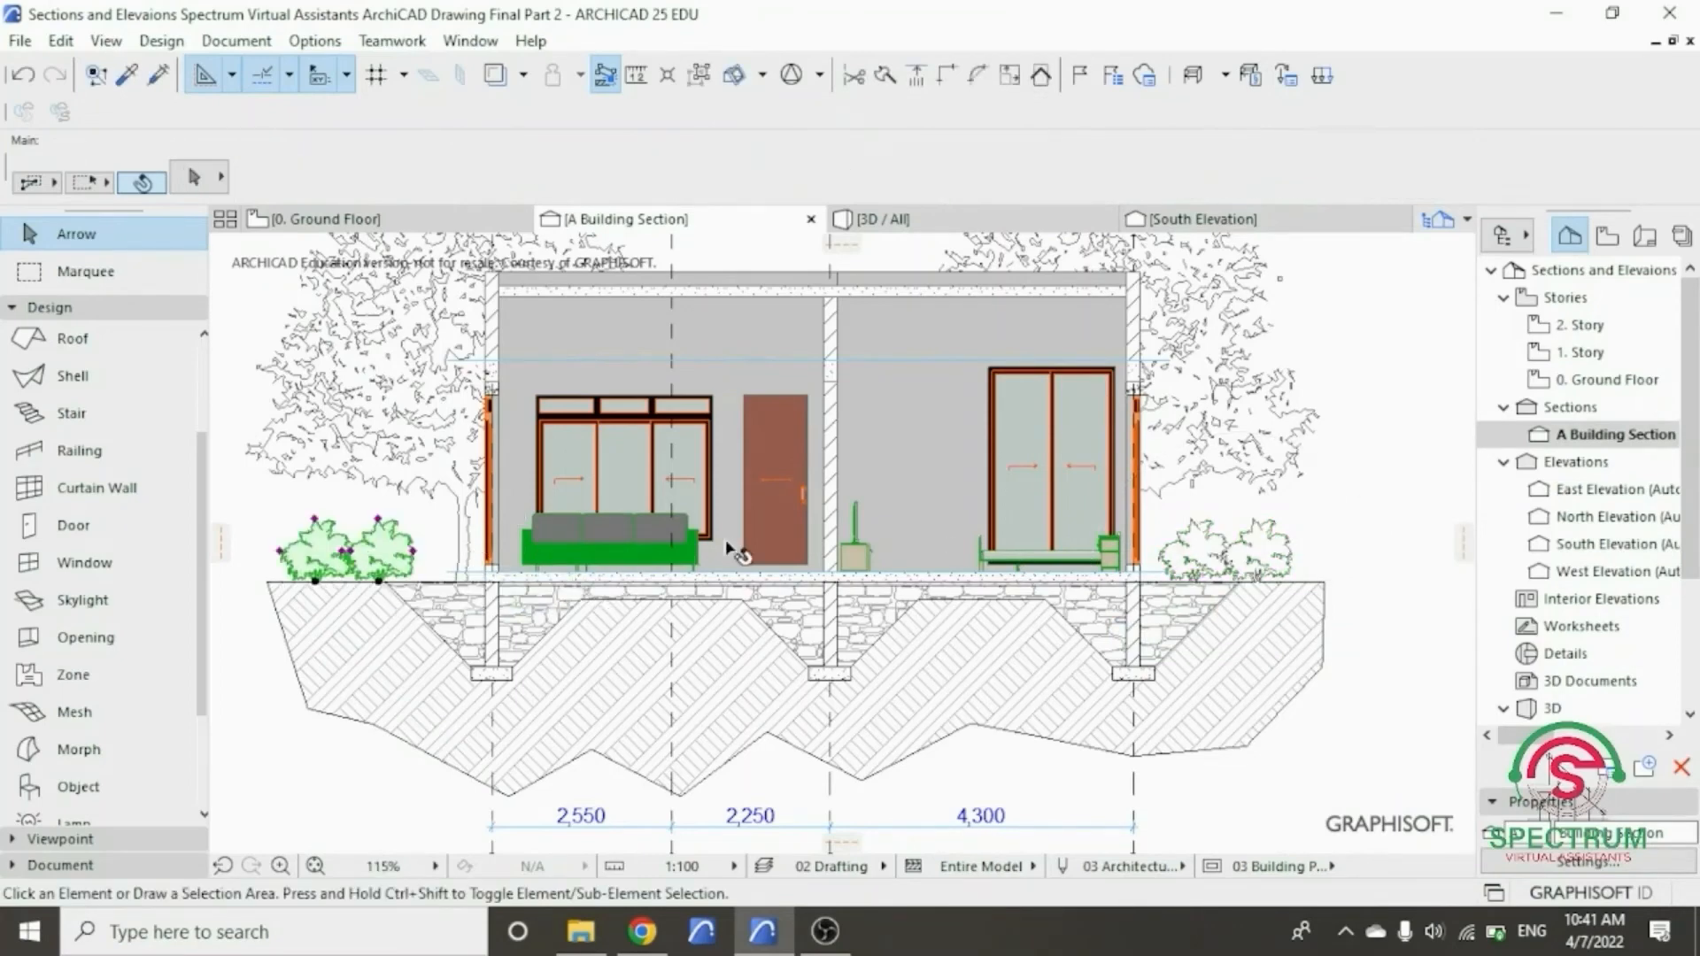
scroll(1237, 684, "down", 3)
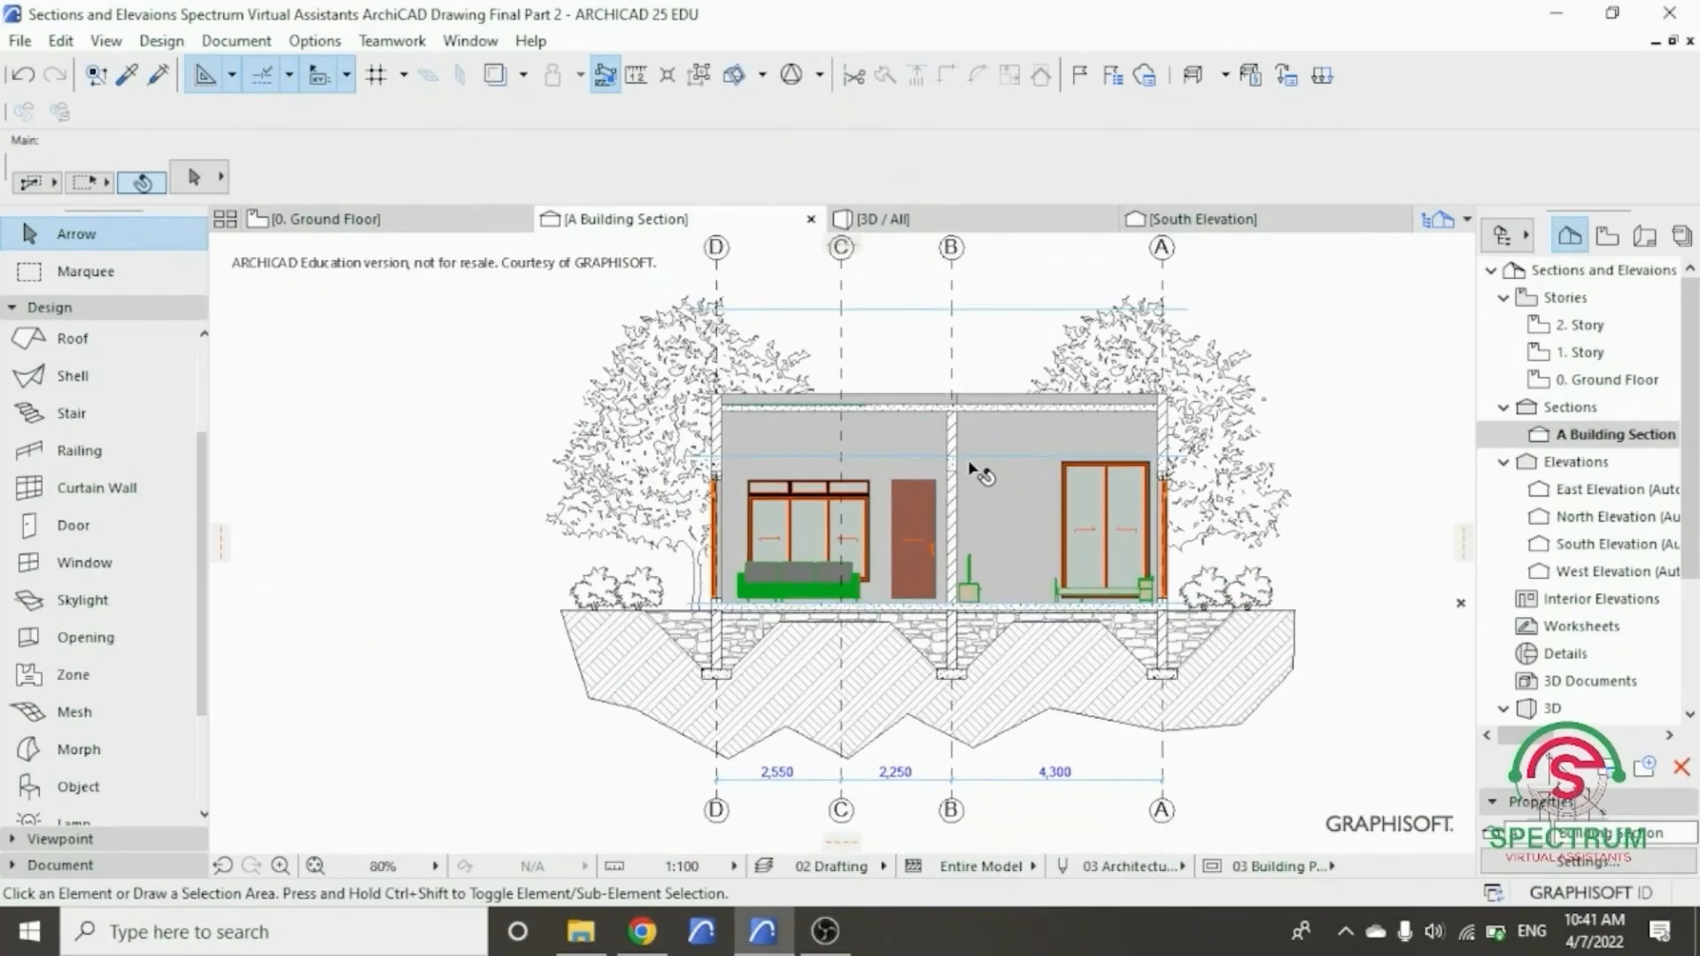
- Open the Label tool's default settings and check that the label type is Text / Autotext
scroll(1358, 686, "up", 2)
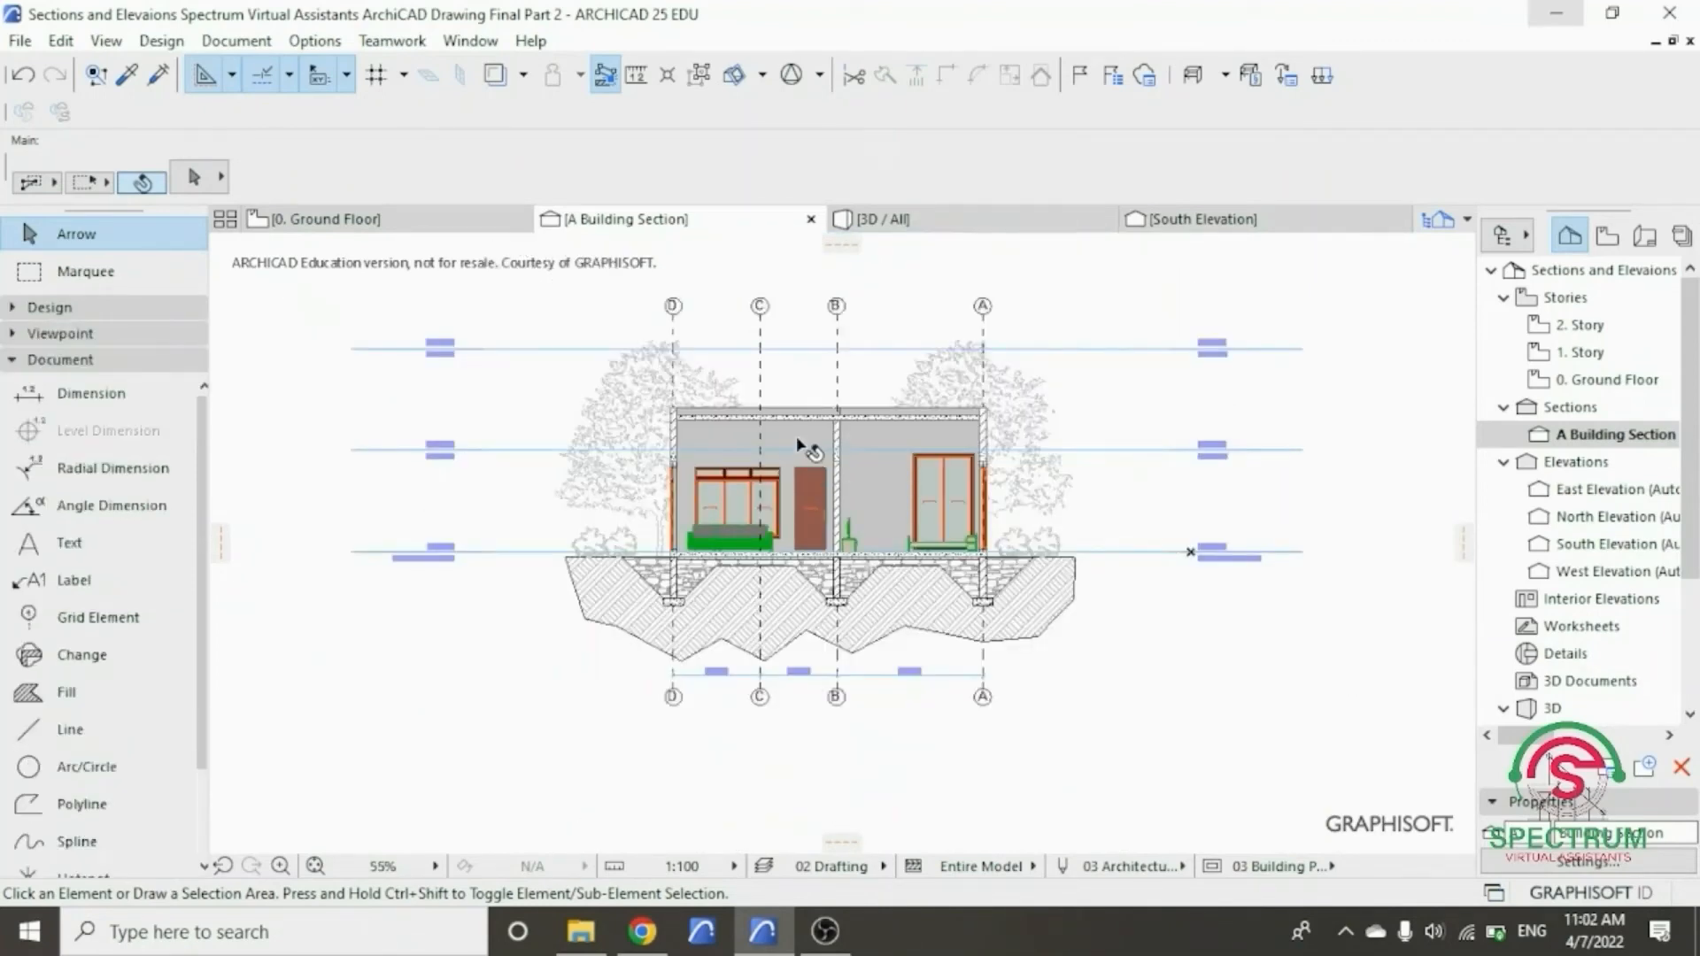
scroll(795, 436, "up", 4)
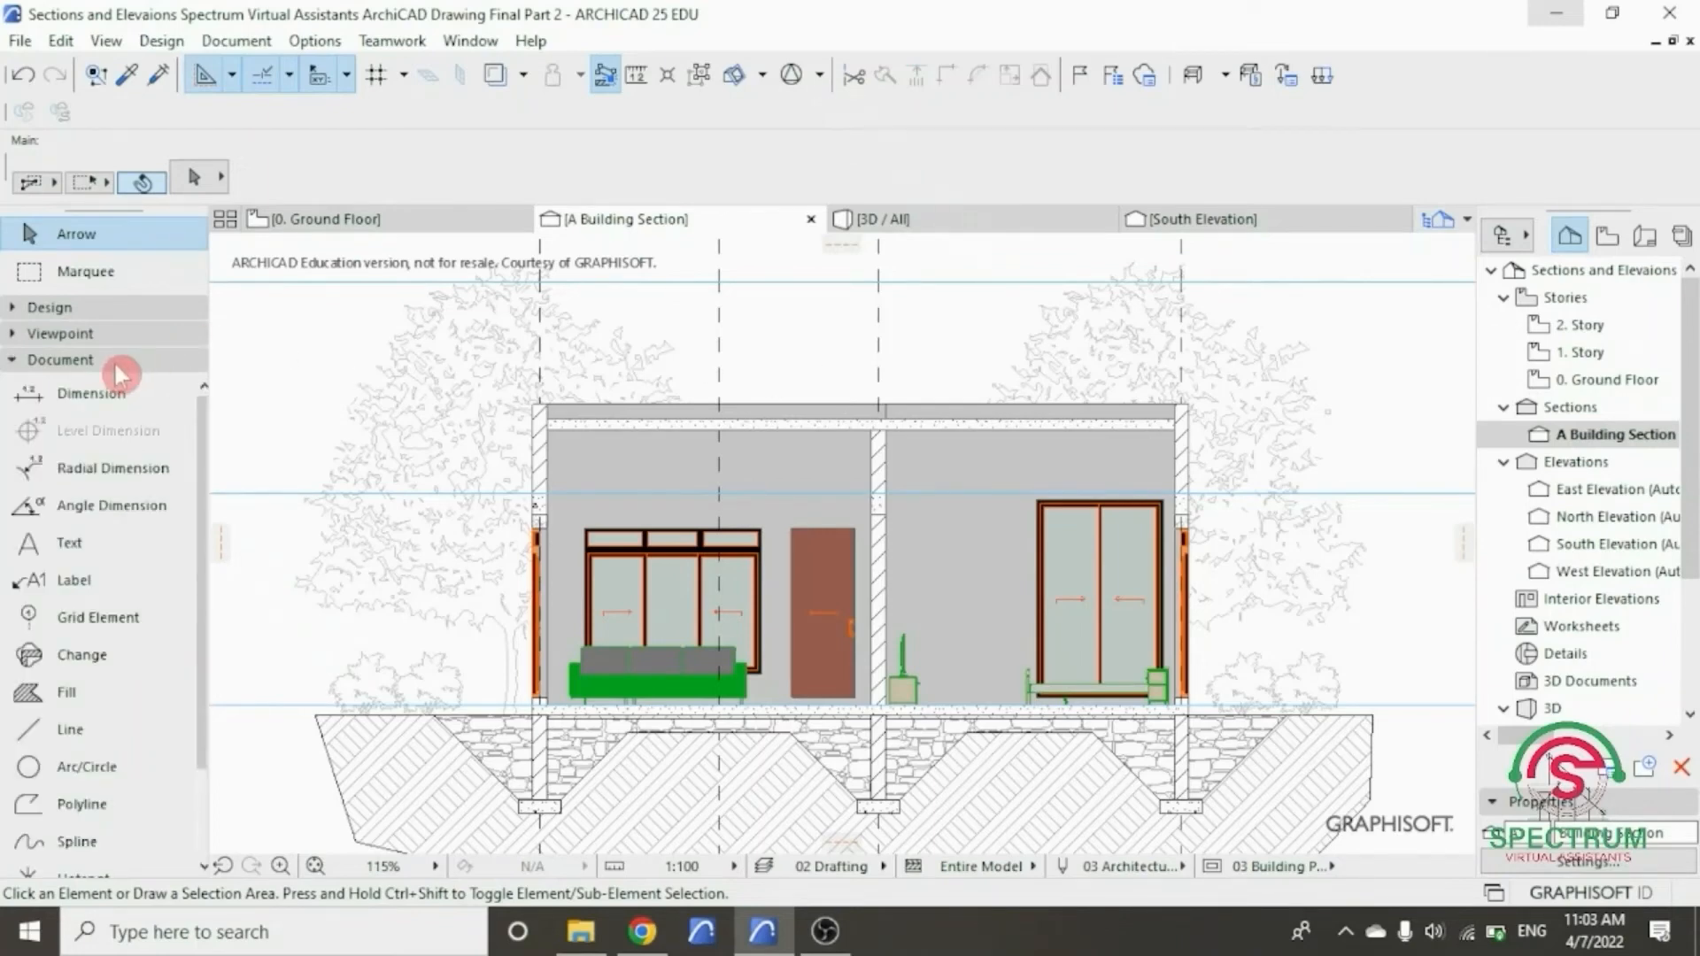
left_click(124, 586)
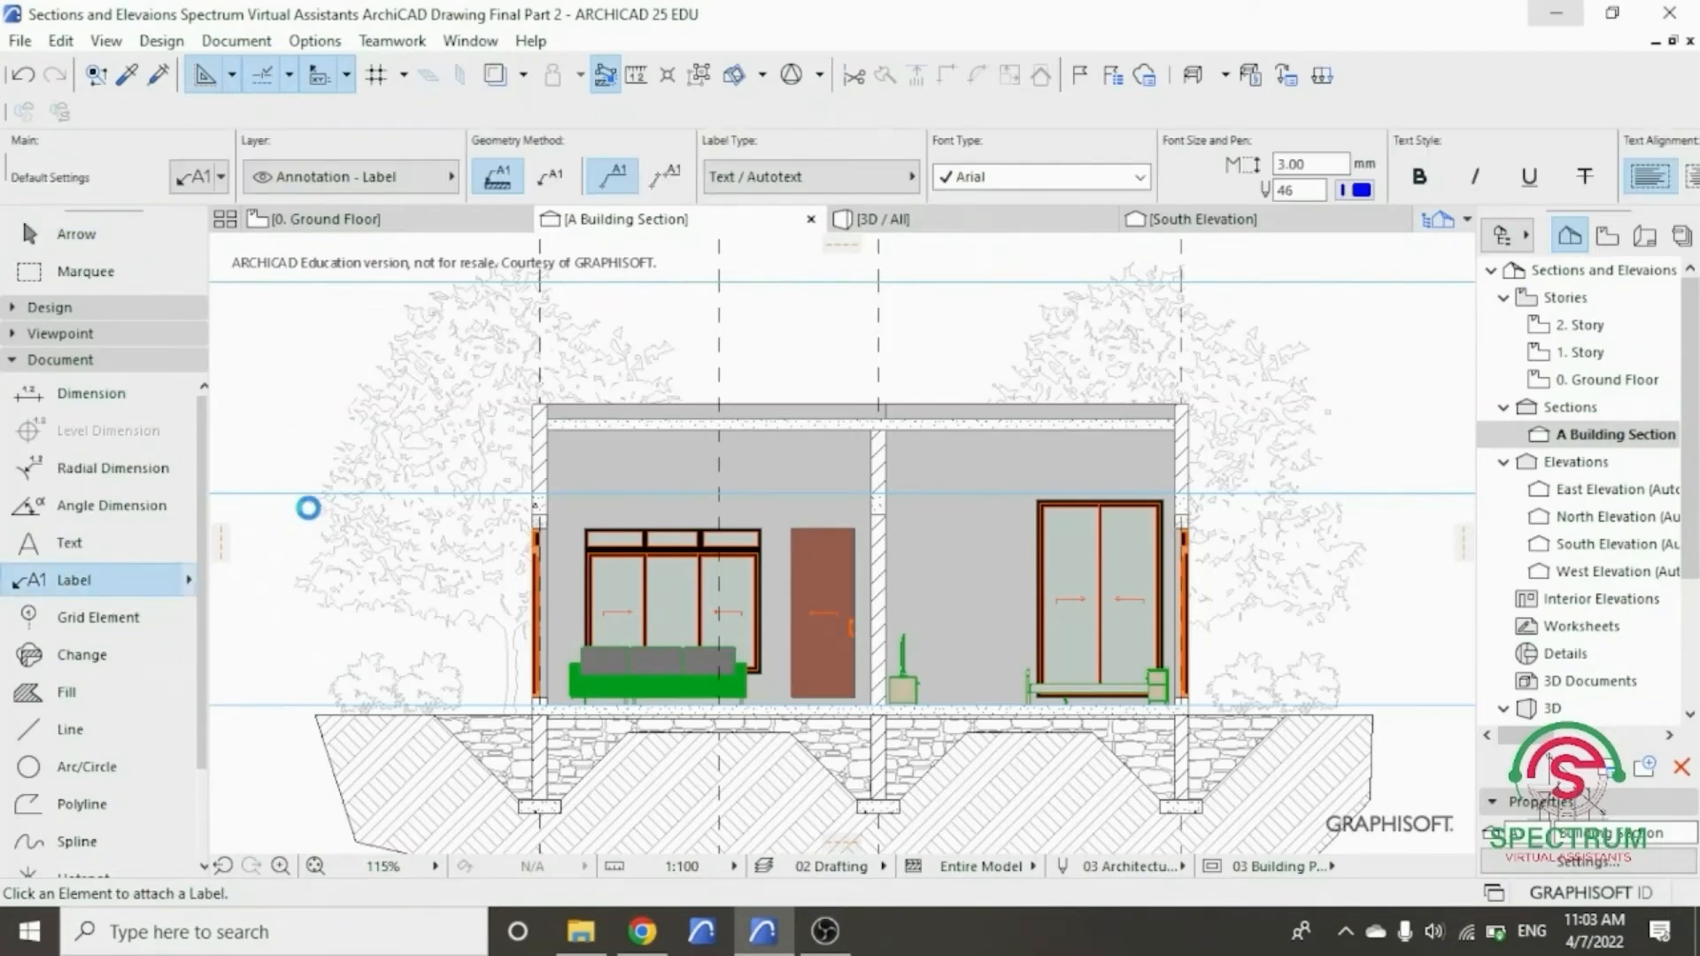
key("ctrl+t")
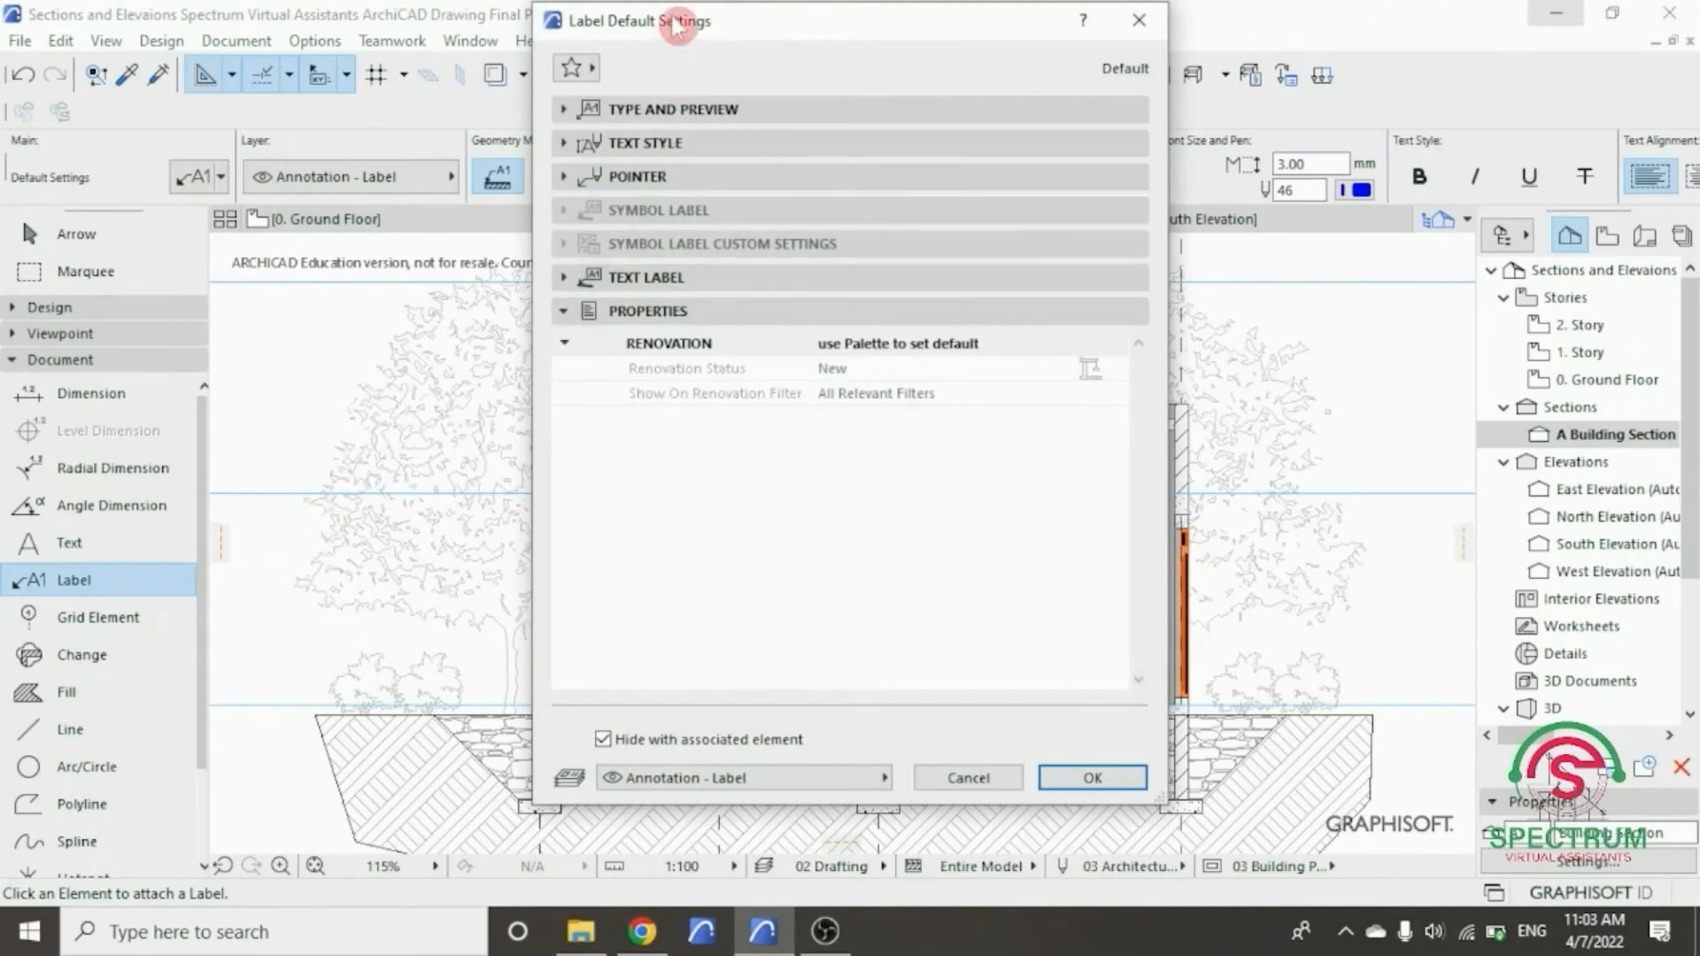
left_click_drag(690, 25, 671, 110)
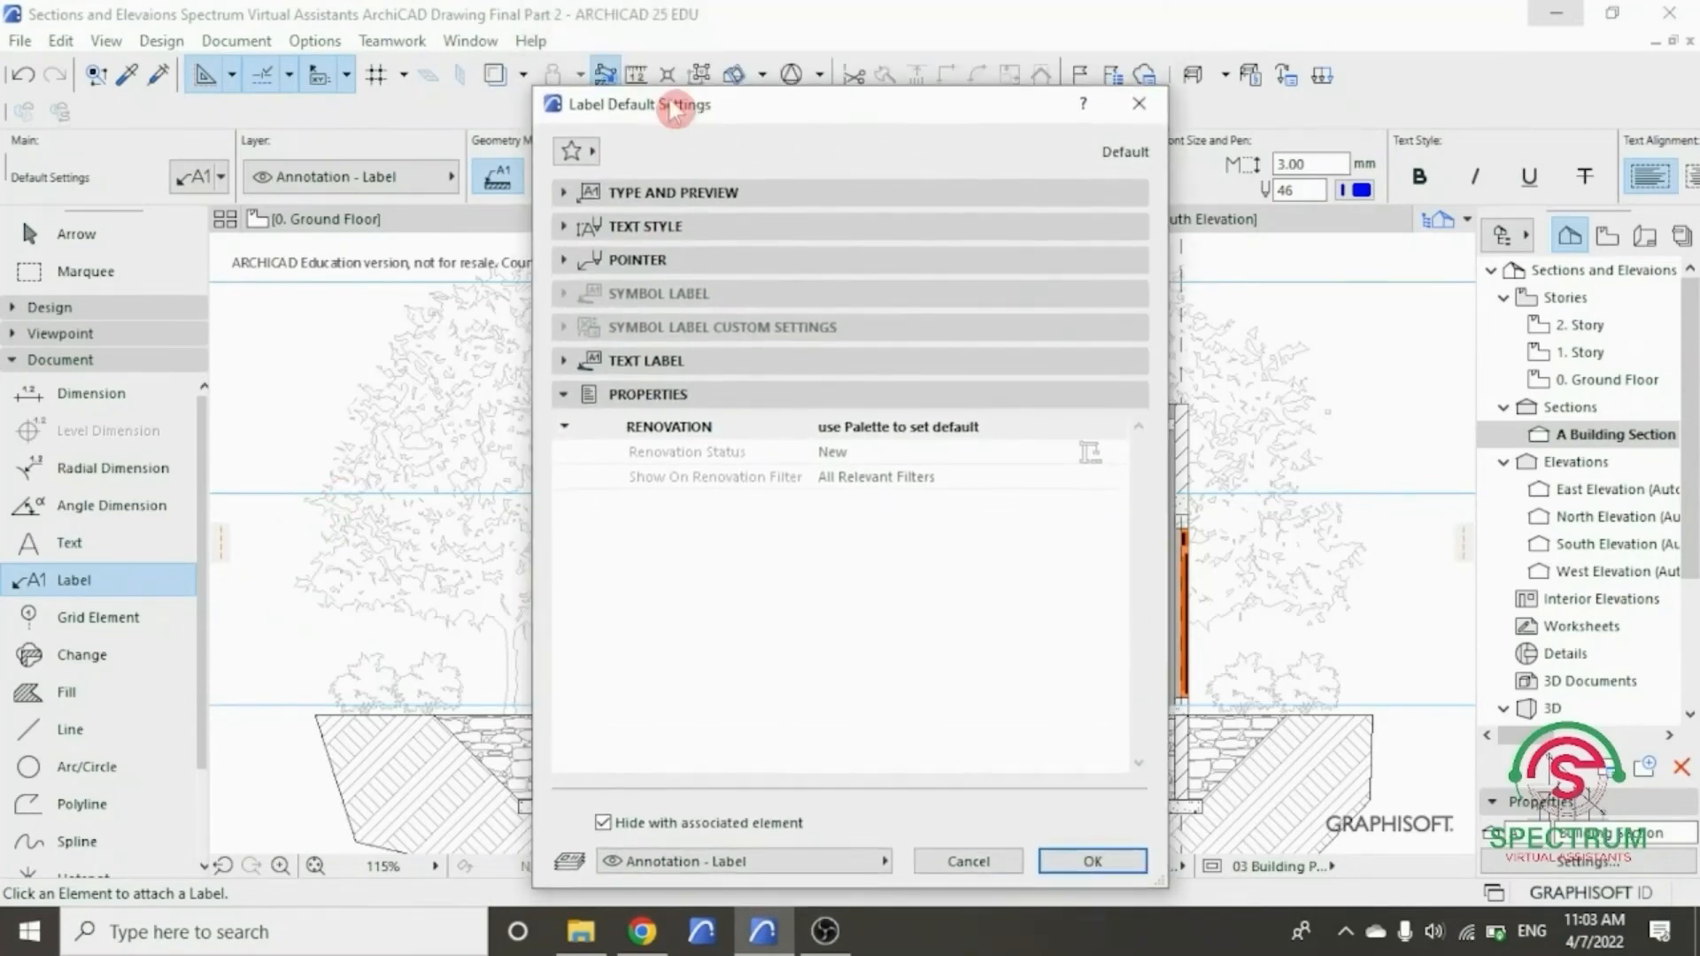
left_click_drag(1155, 890, 1140, 804)
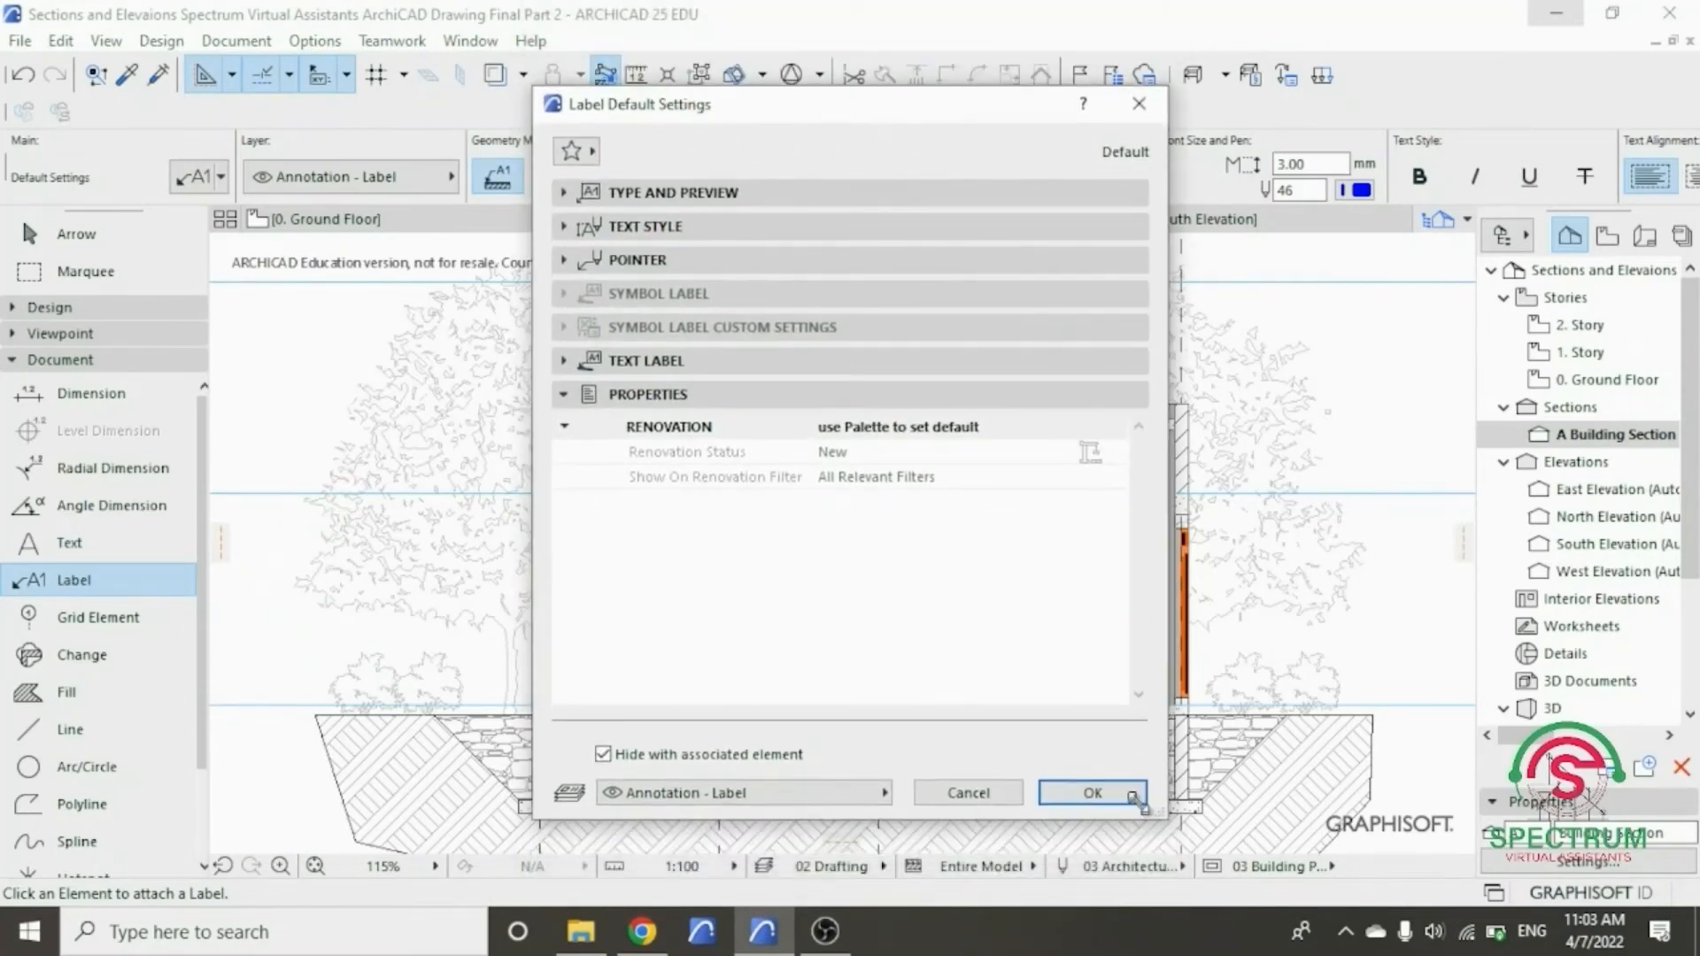
left_click(740, 189)
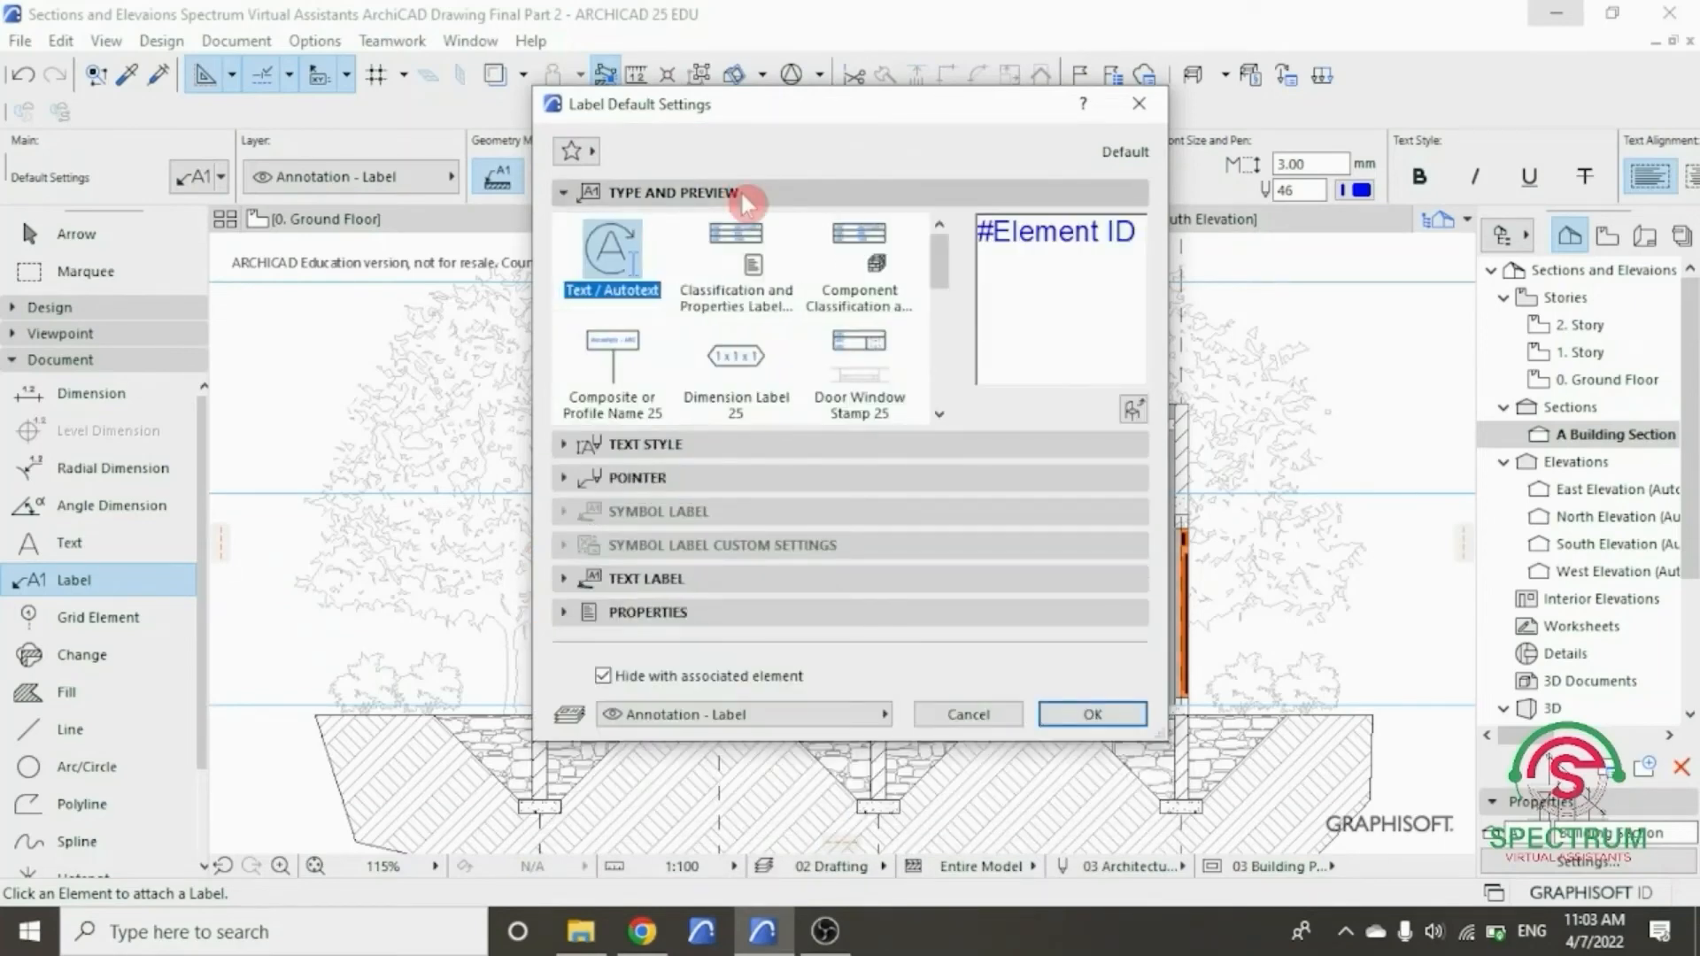
mouse_move(941, 266)
left_mouse_down()
mouse_move(944, 308)
mouse_move(953, 259)
left_mouse_up()
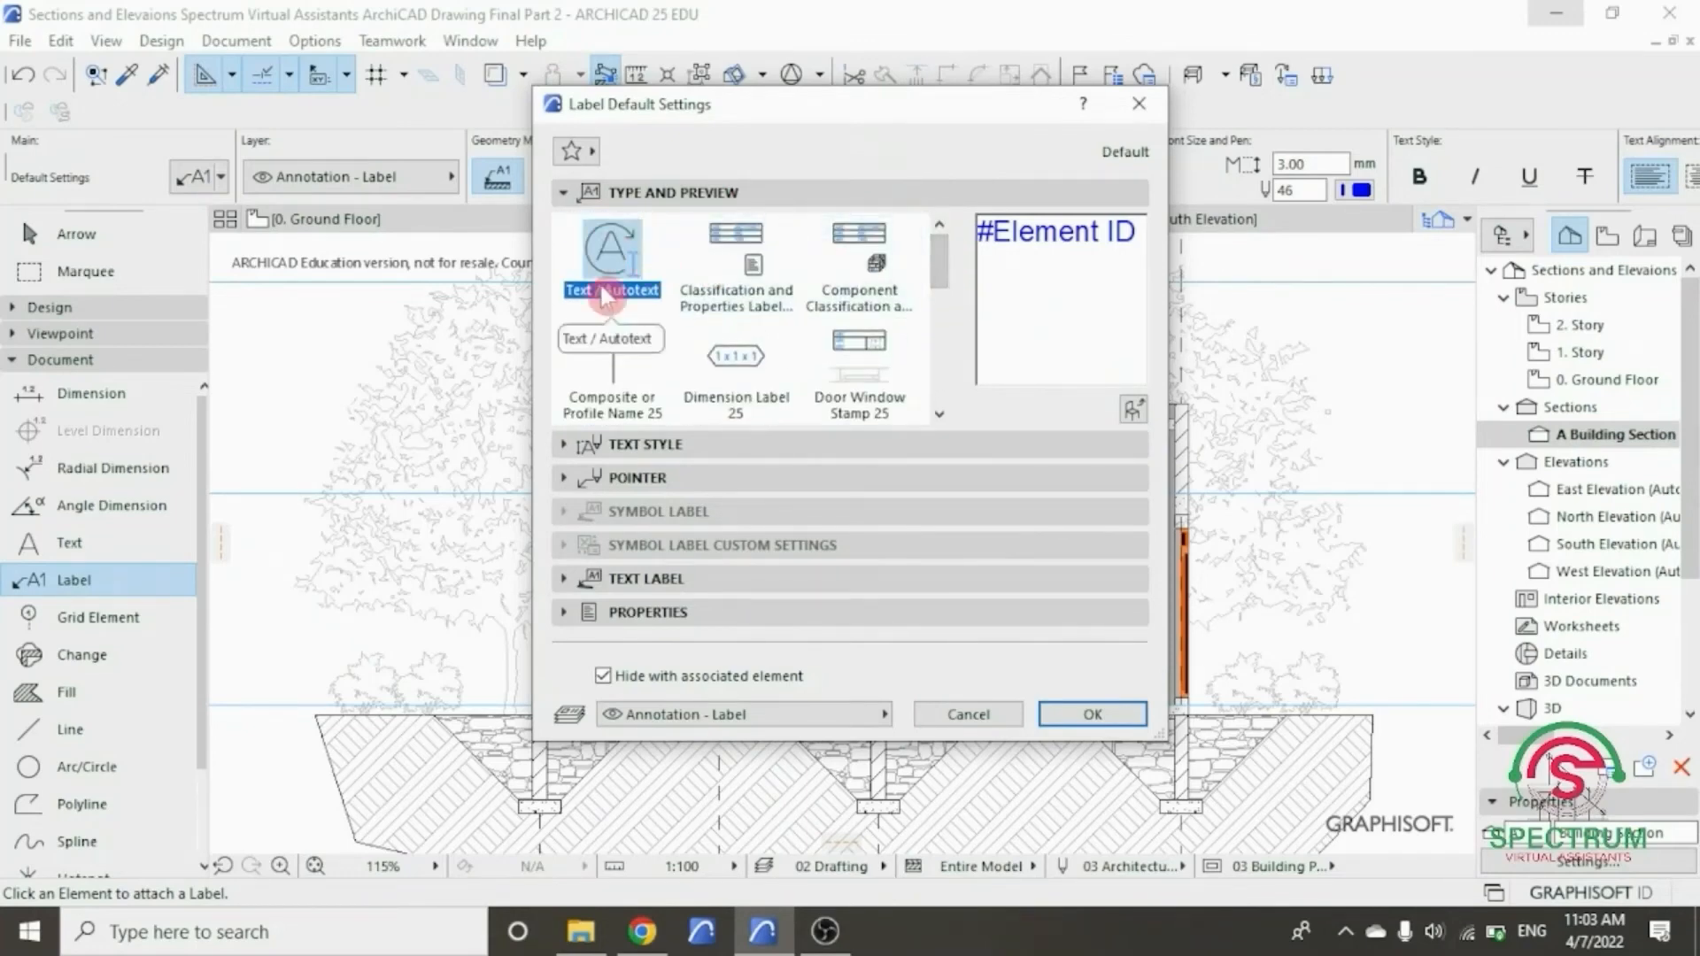
left_click(620, 193)
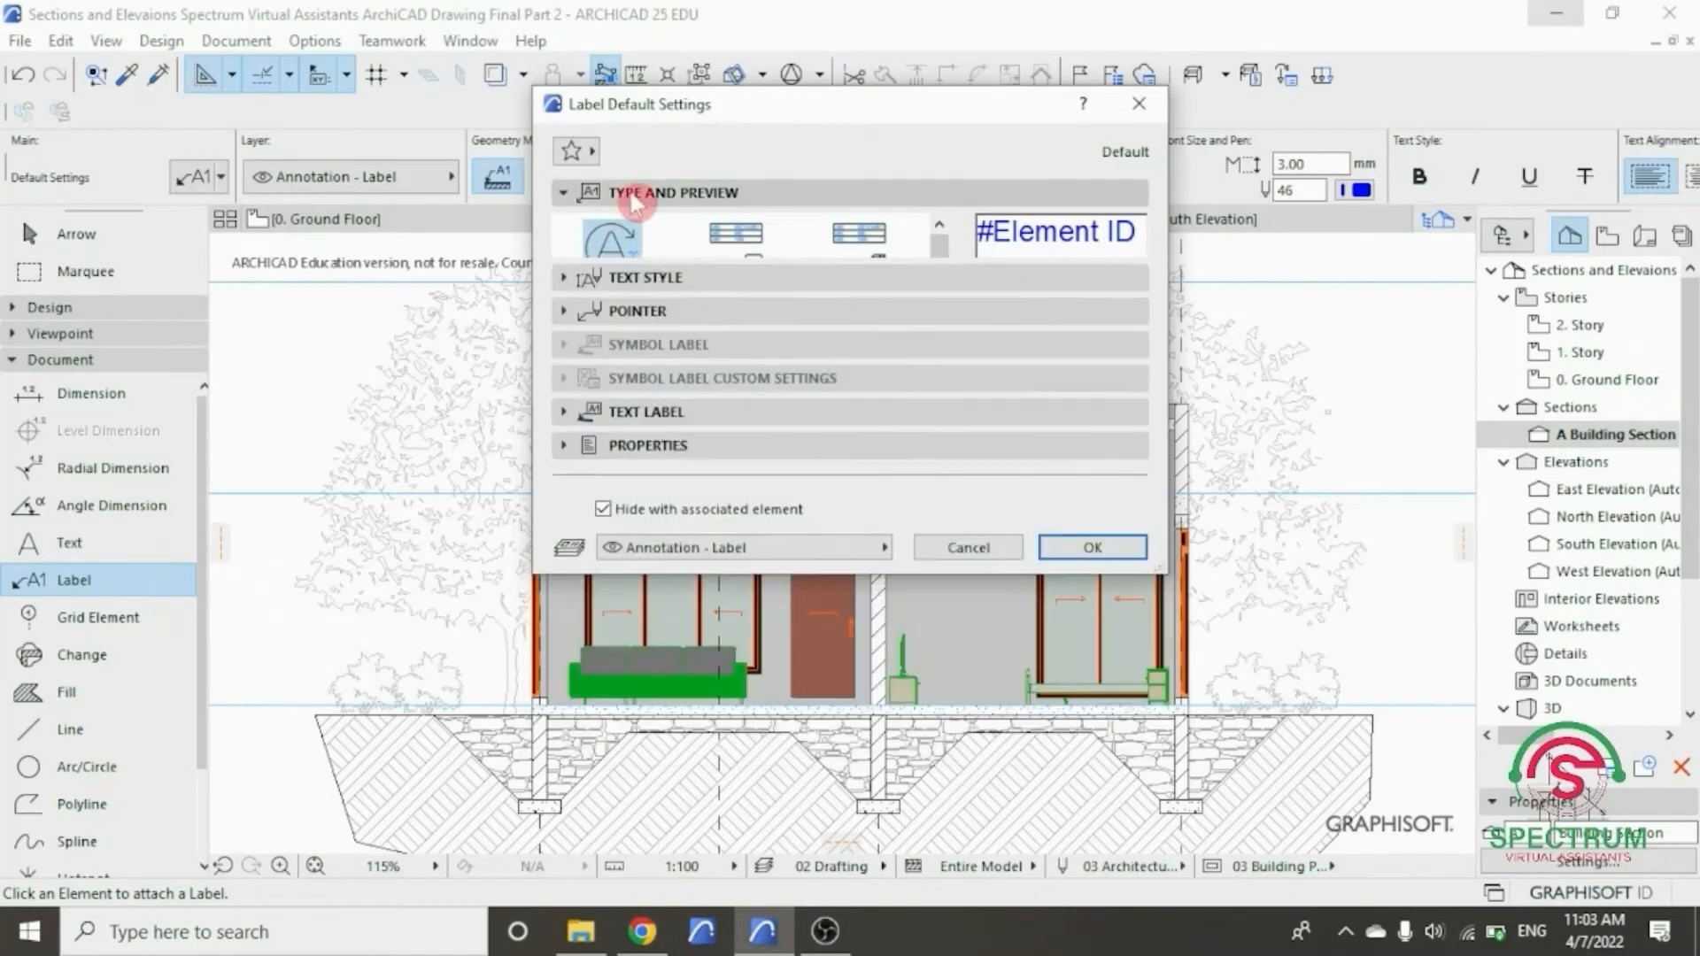
- Choose Arial as the label's font and Western as its script in the text style settings
left_click(644, 227)
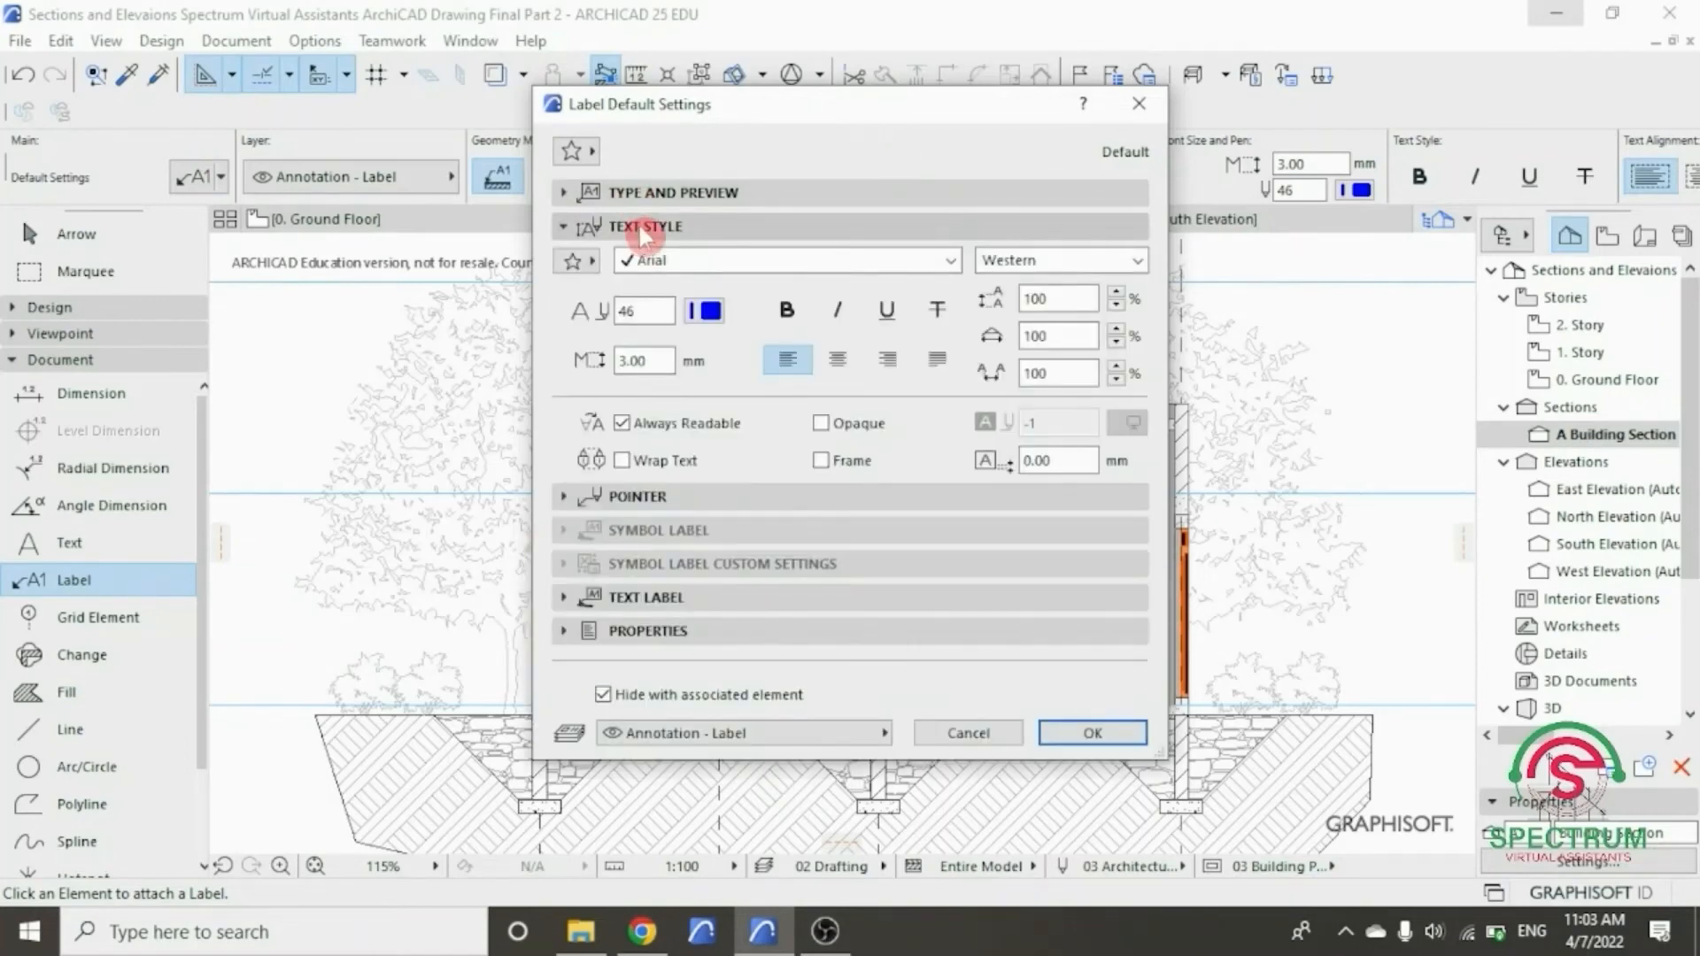
left_click(958, 262)
left_click(918, 288)
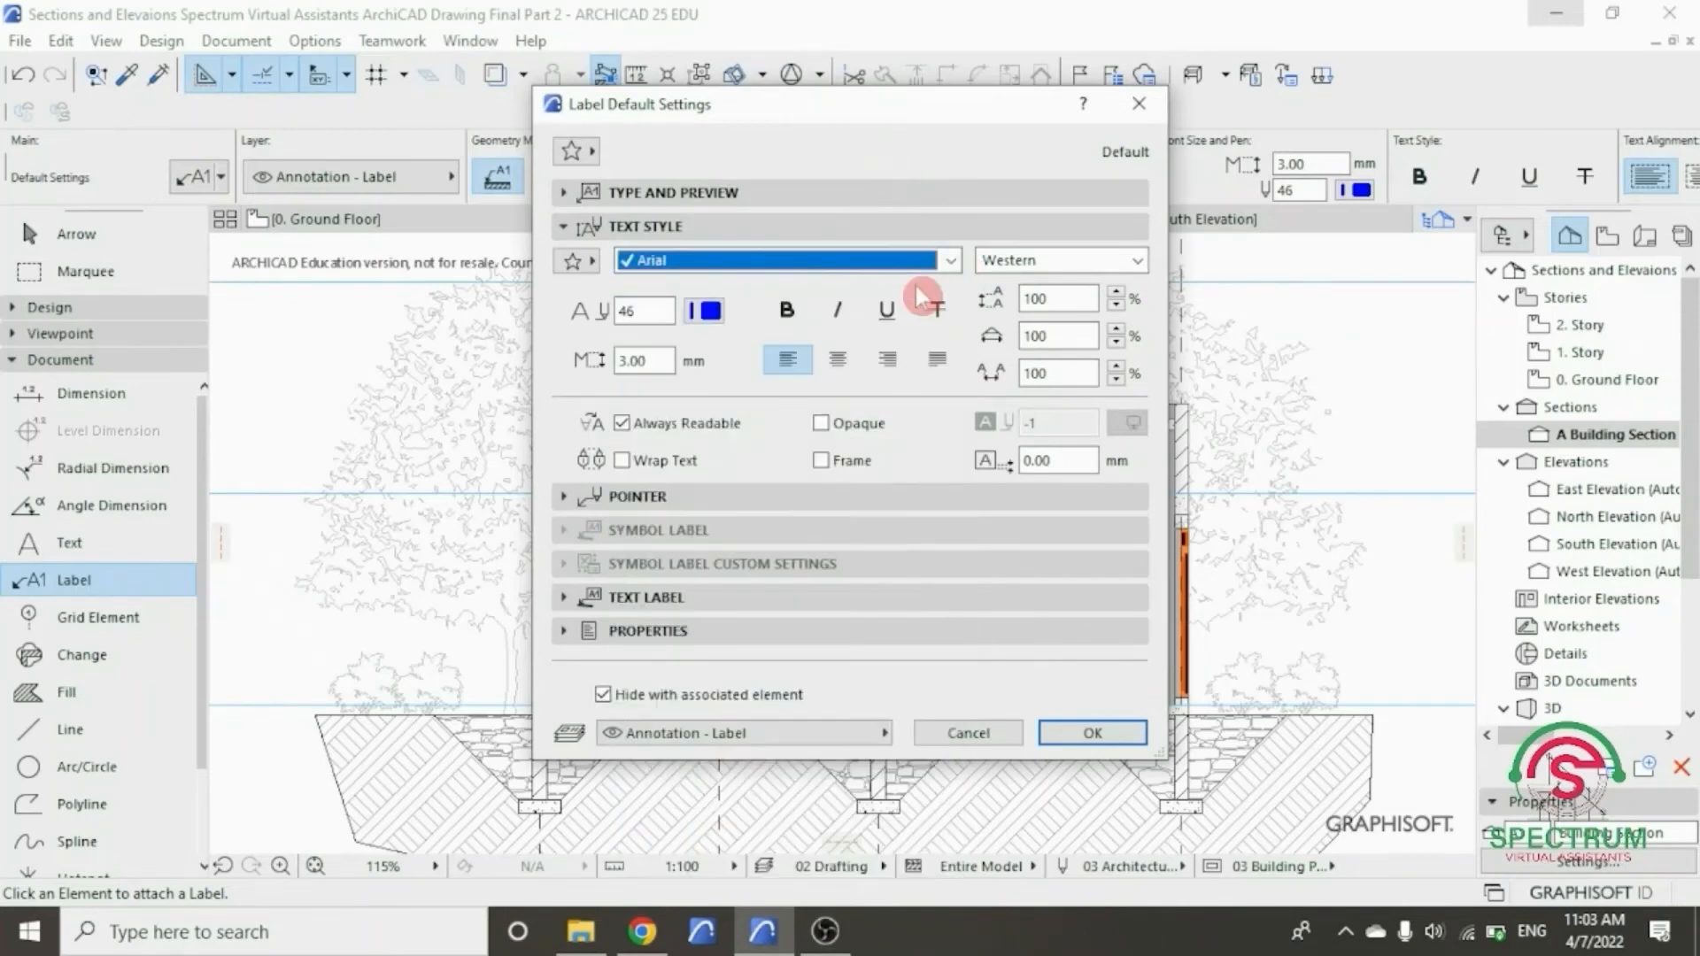
left_click(1138, 262)
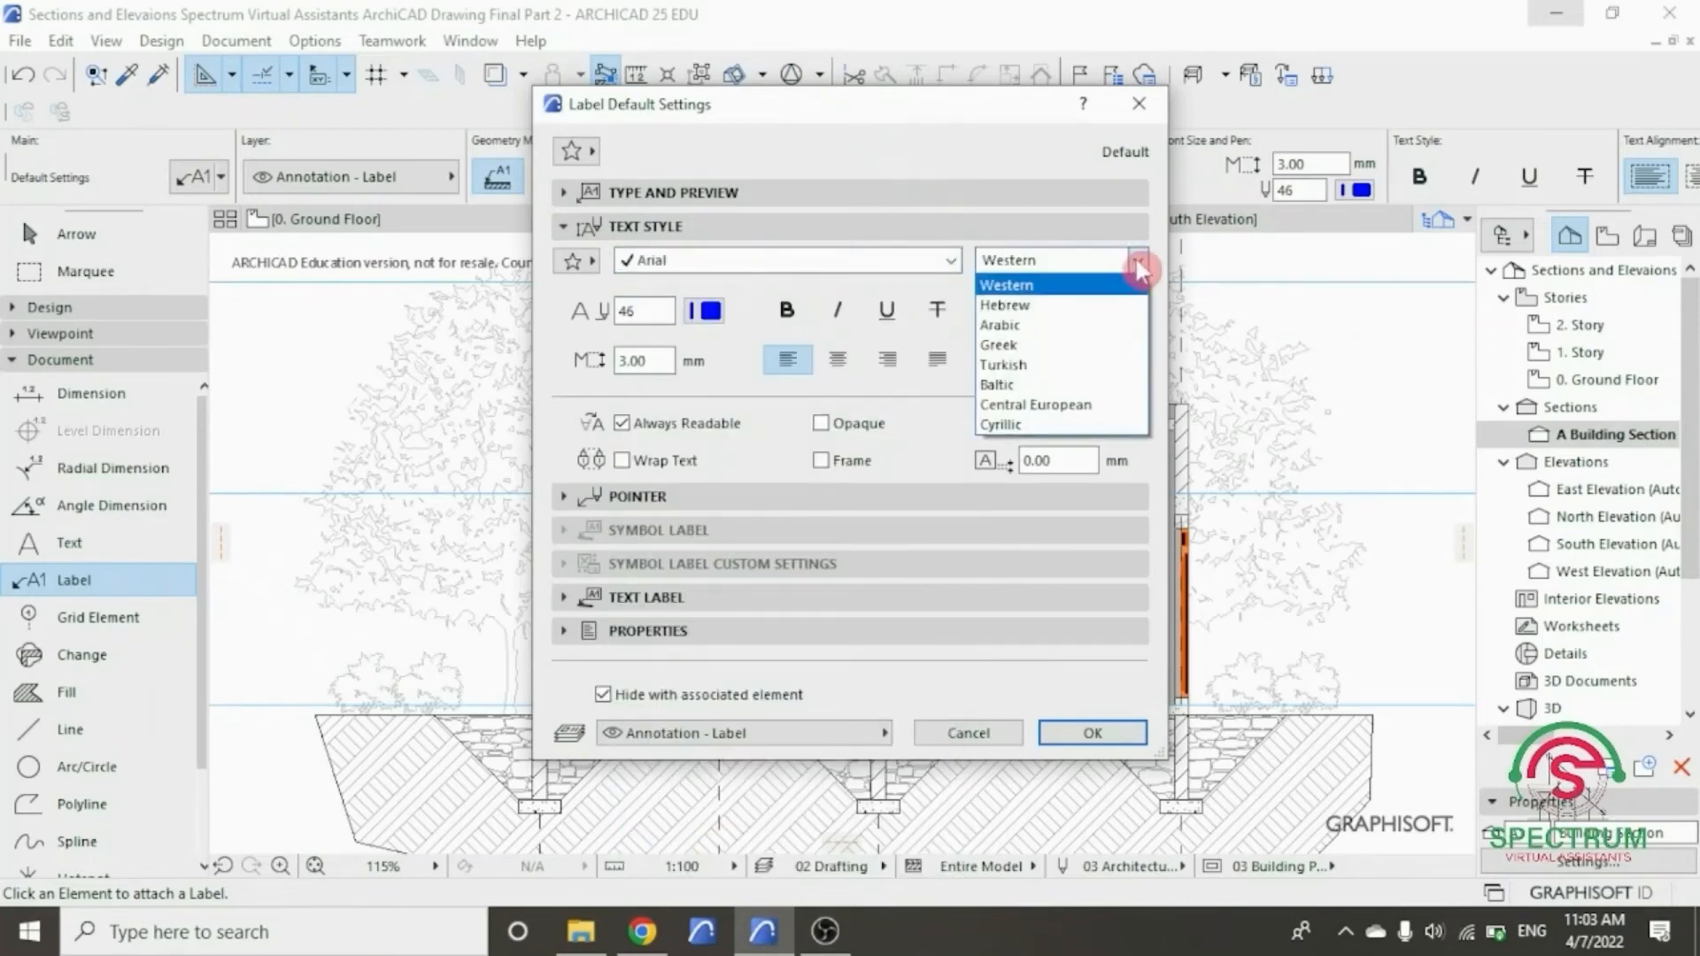
left_click(1129, 285)
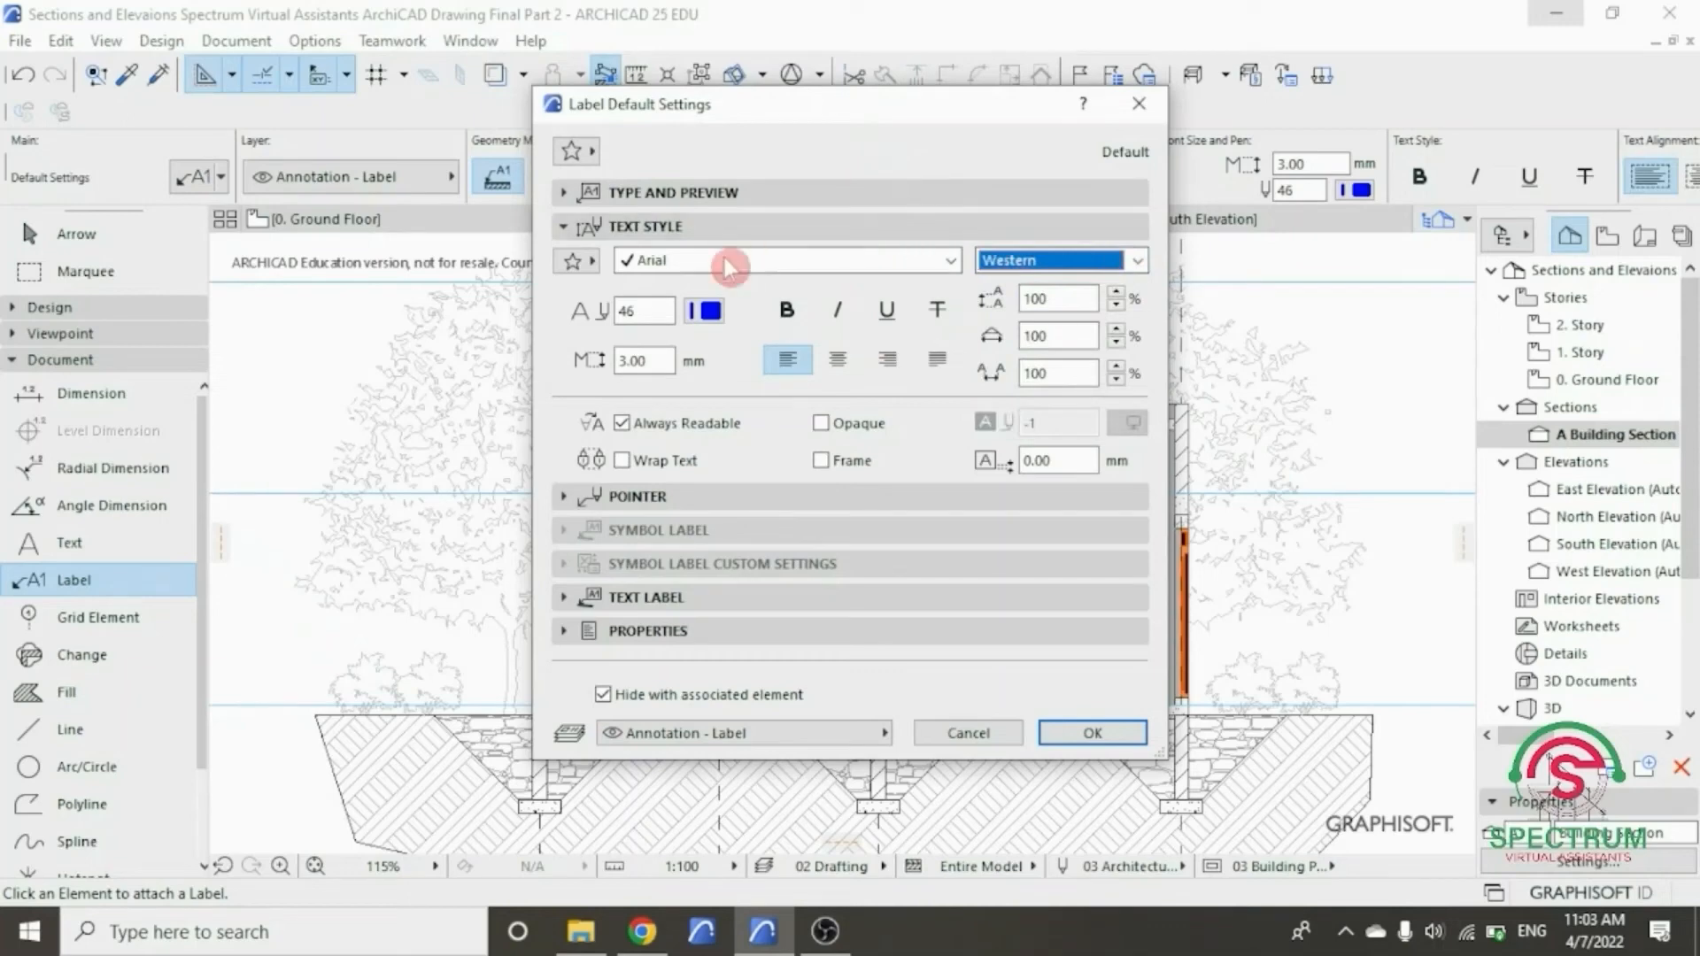
- Choose pen 46 for the label text and check the 3.00 mm text height
left_click(708, 311)
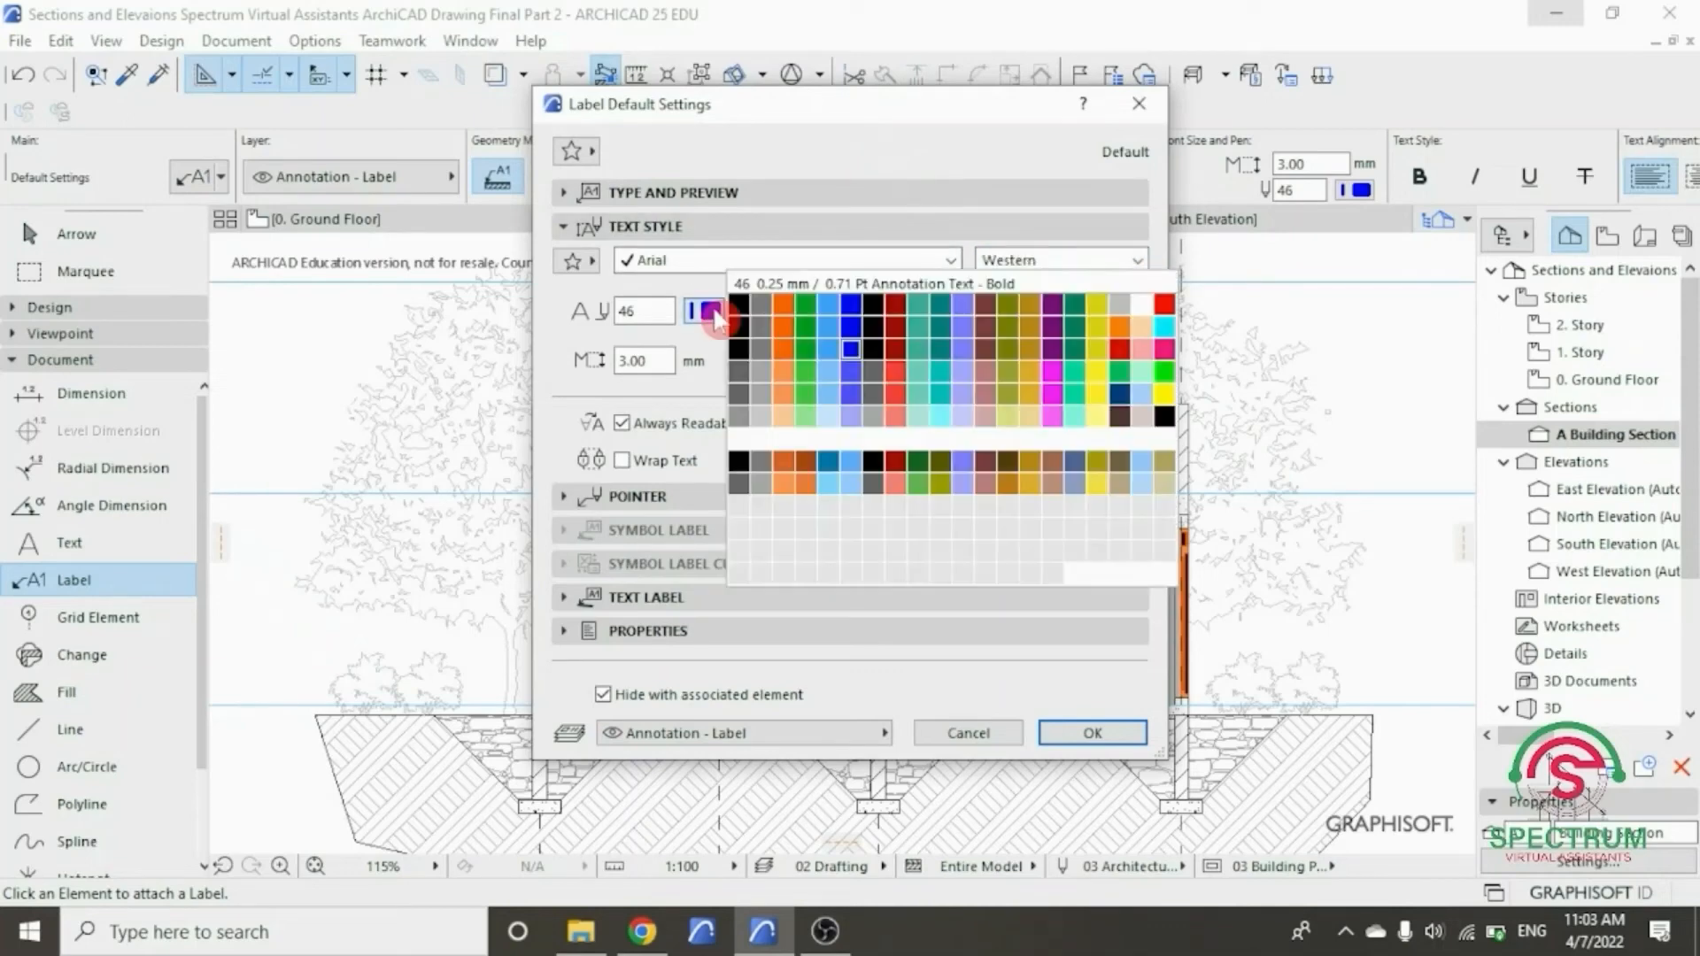
left_click(840, 346)
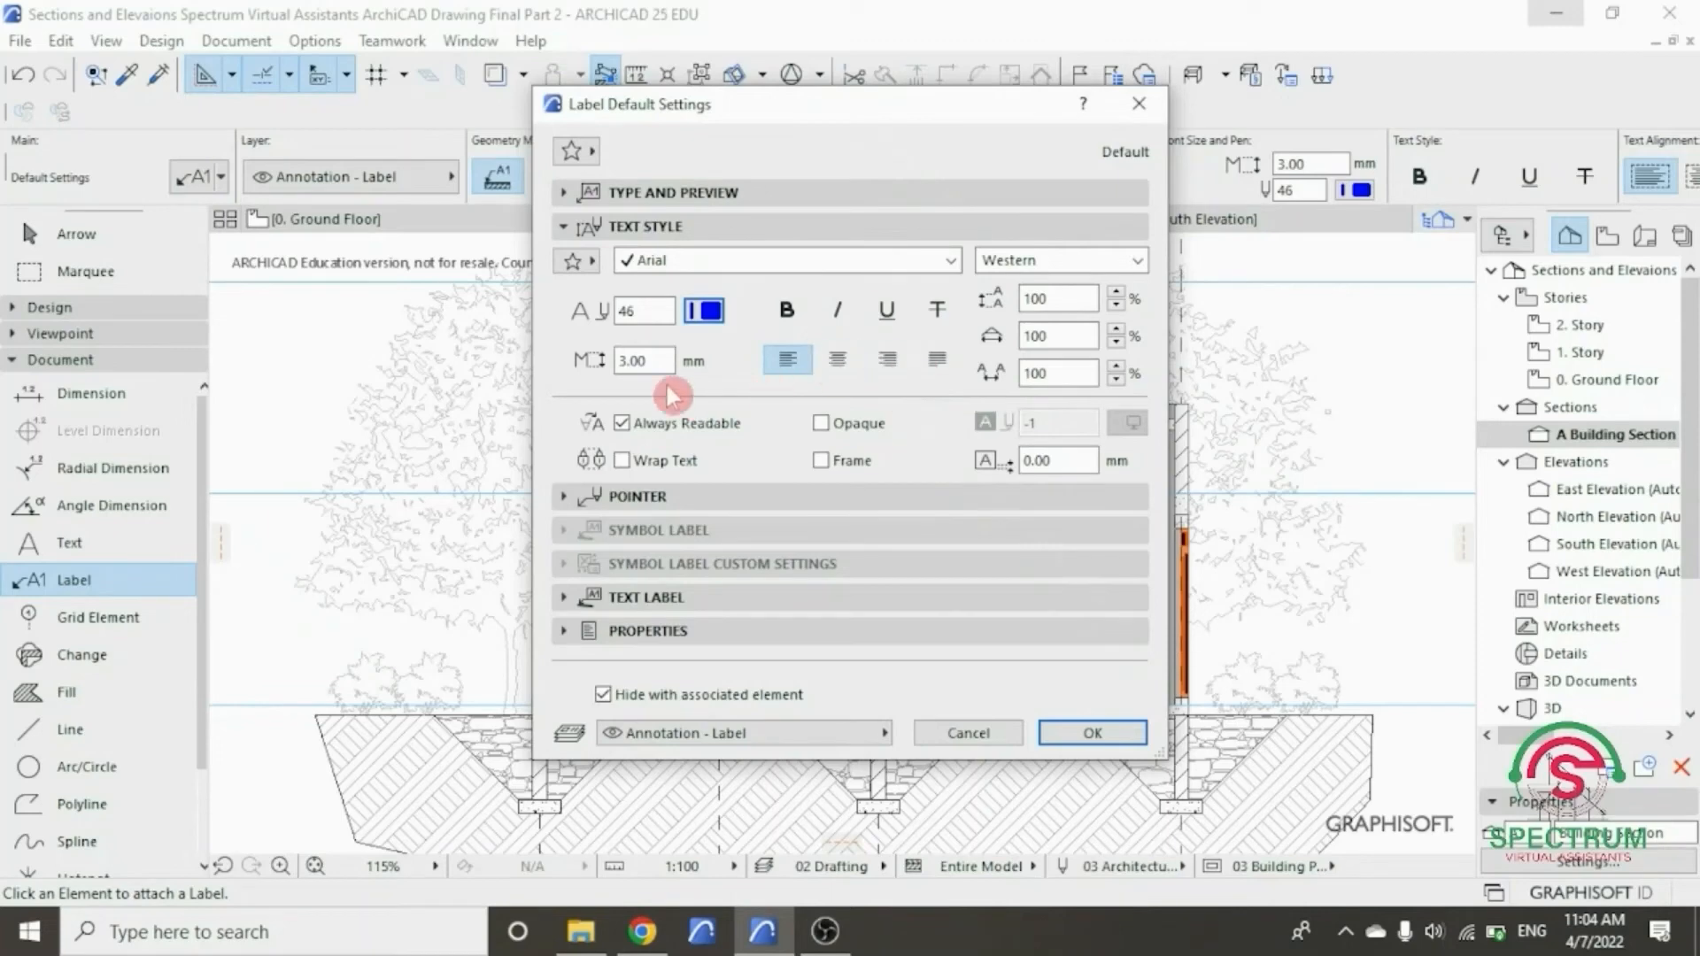
left_click(622, 363)
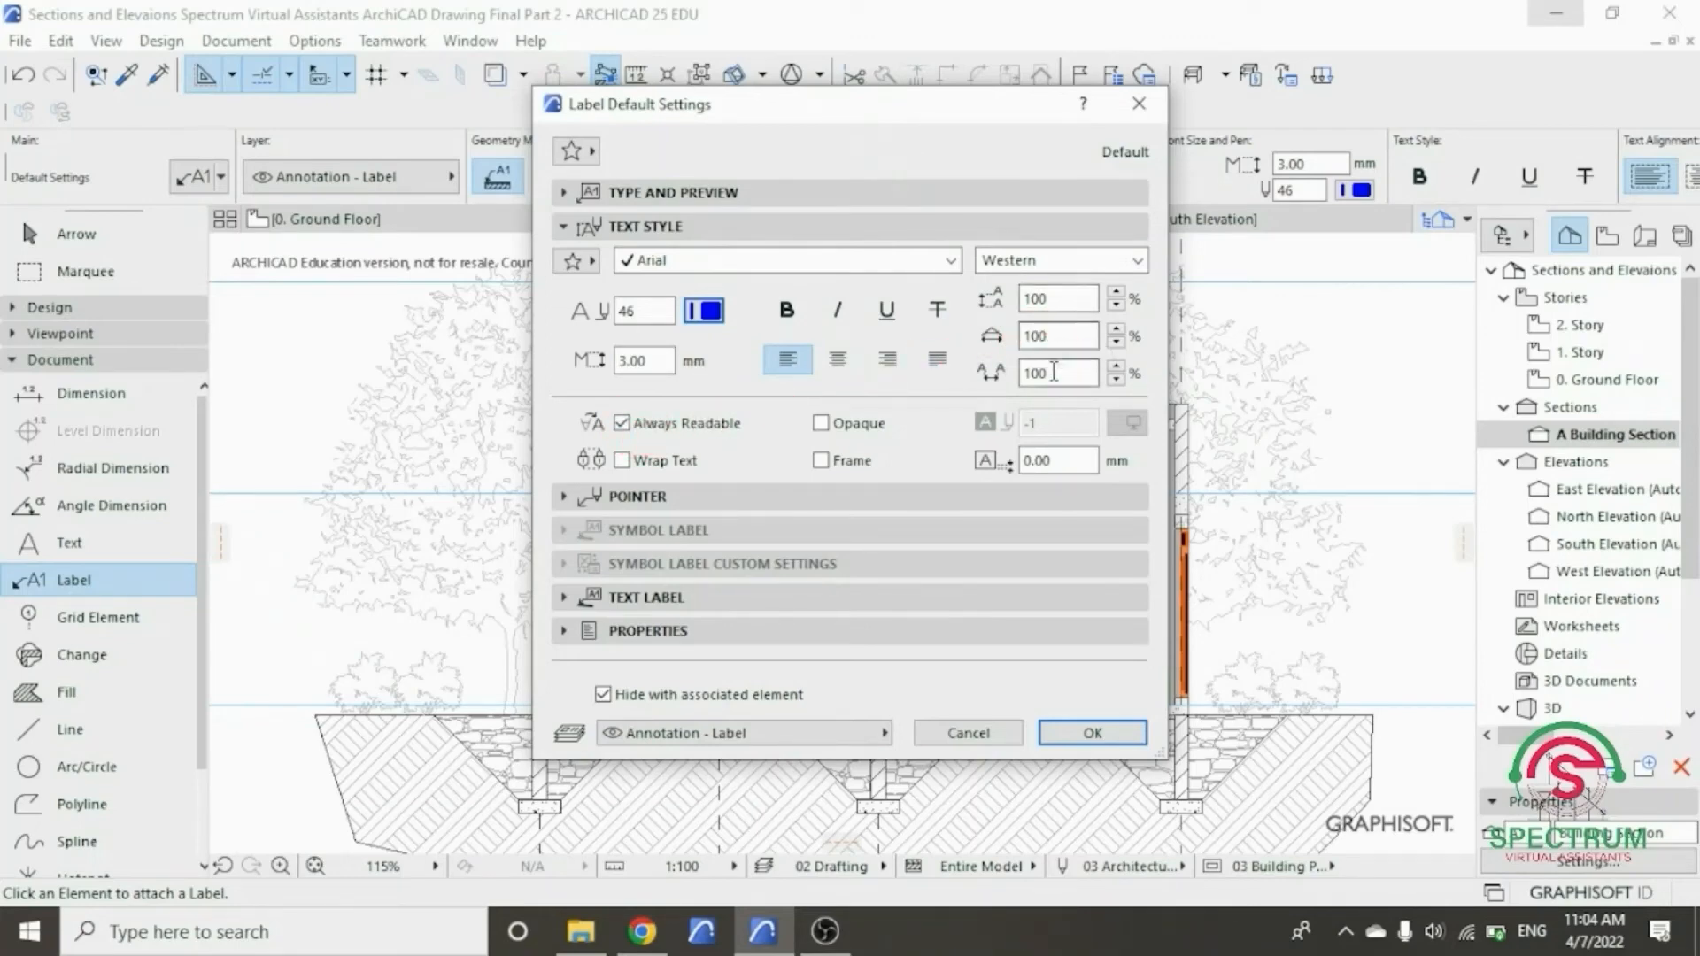
left_click(744, 228)
- Set the label pointer to a Solid line with pen 85 and change its shape to a straight segmented leader
left_click(709, 262)
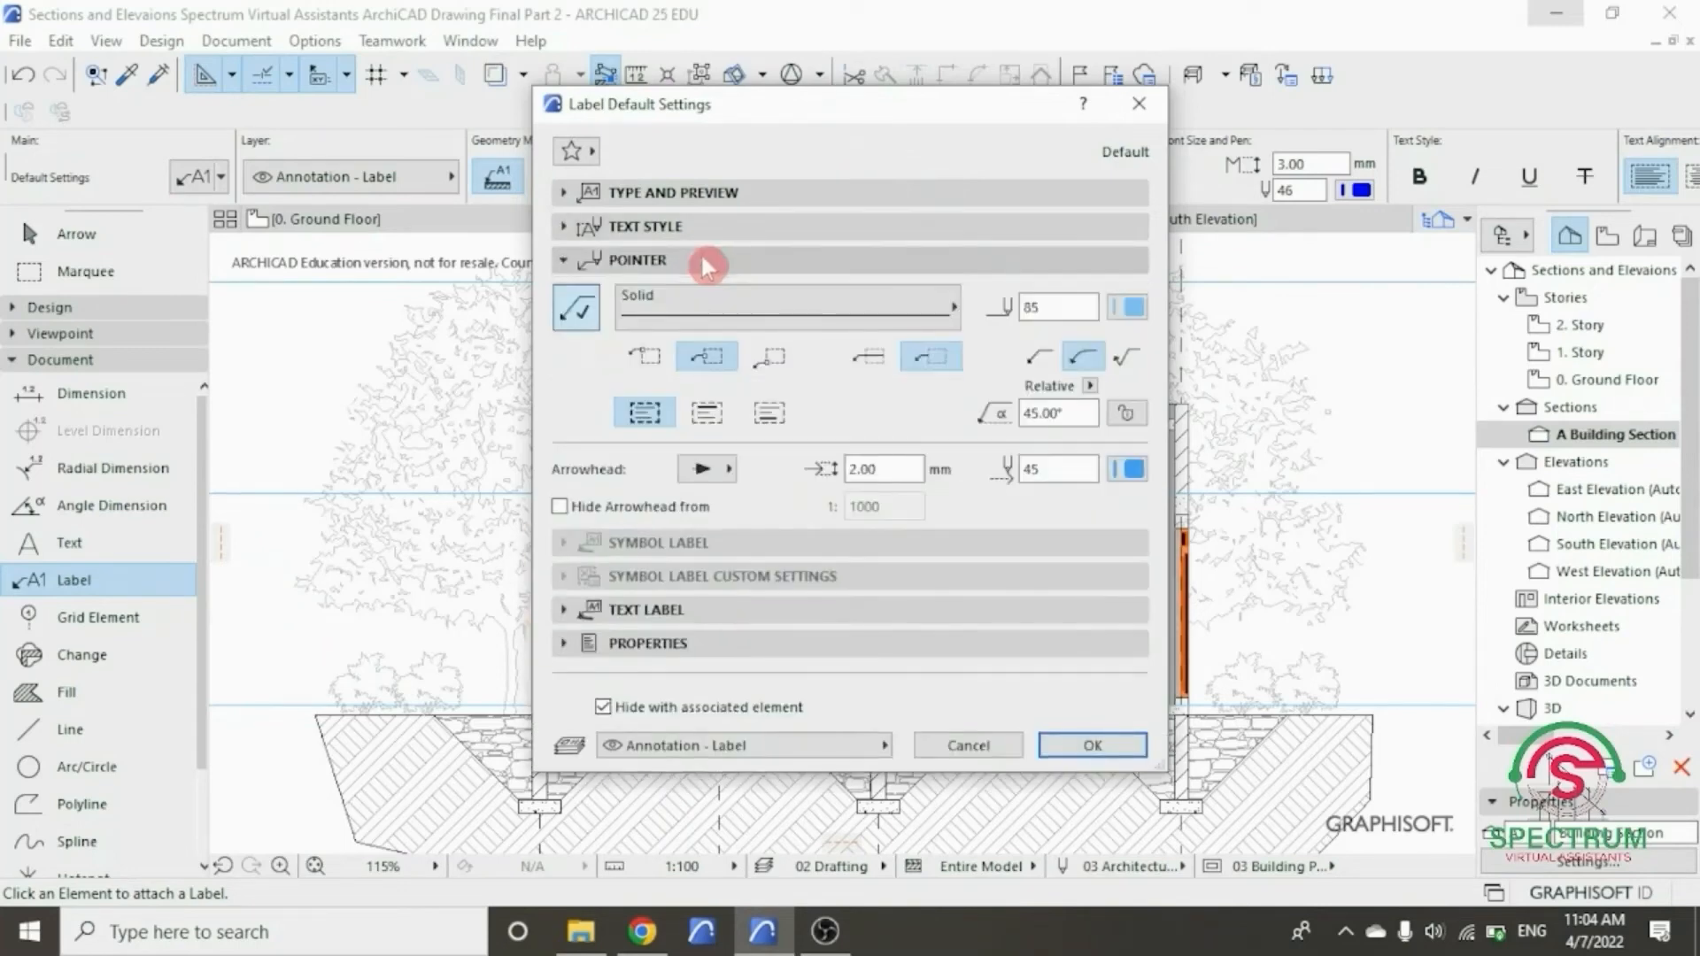
left_click(877, 307)
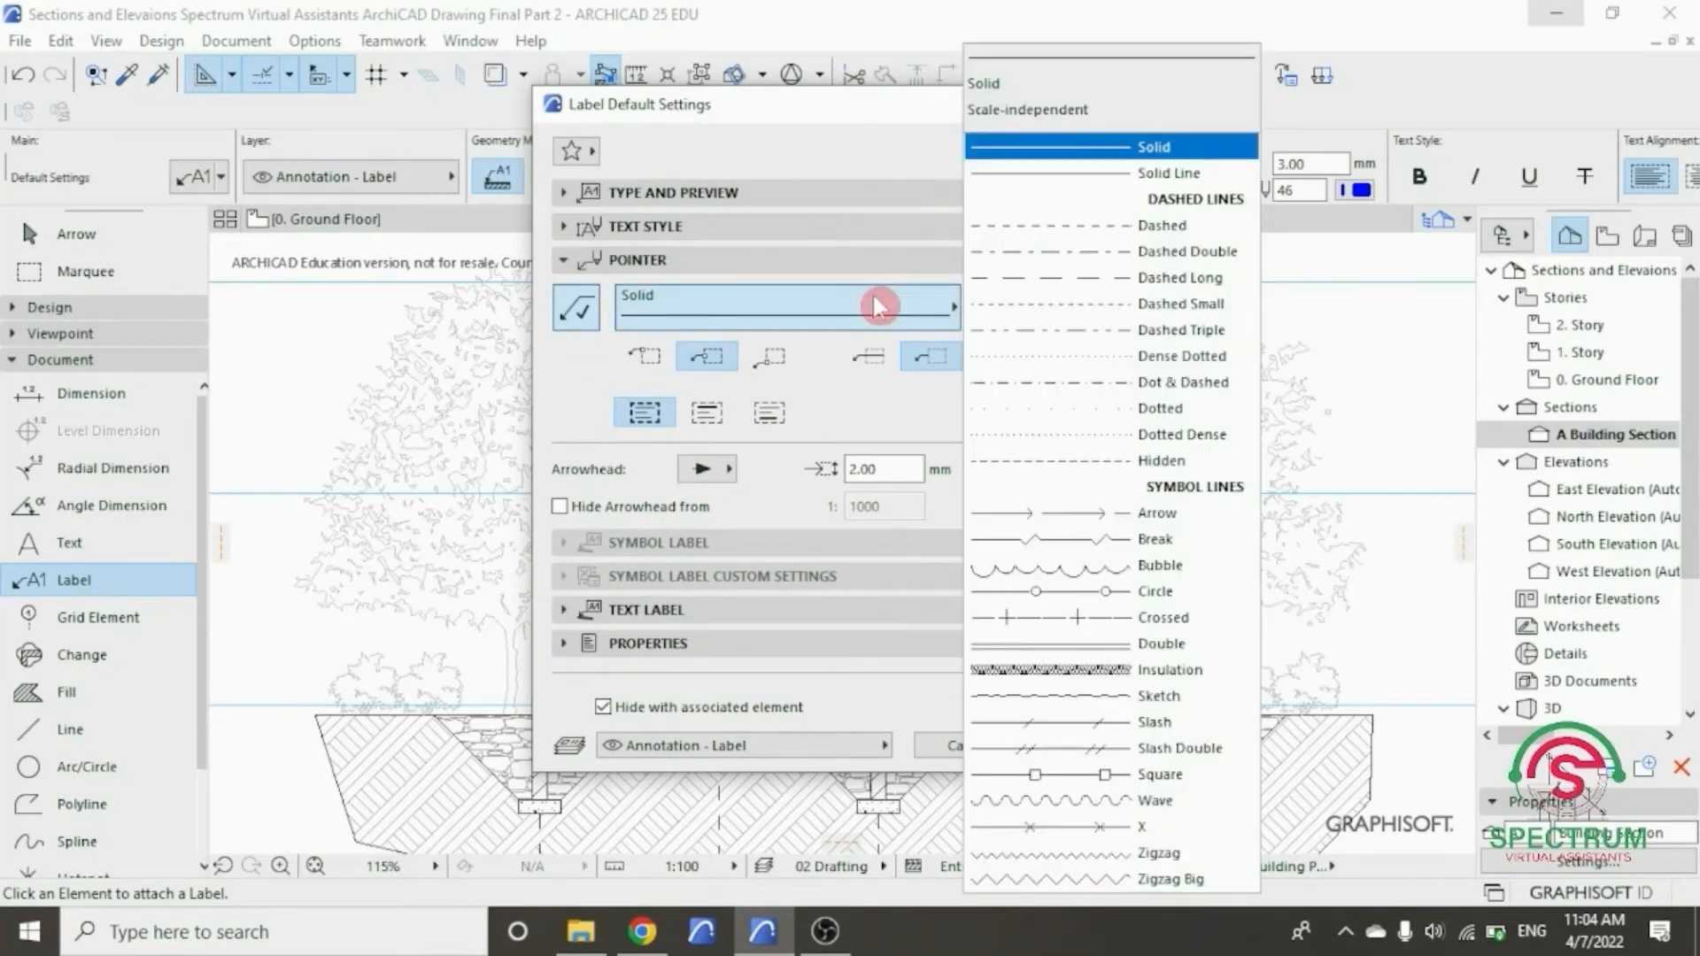
left_click(1082, 150)
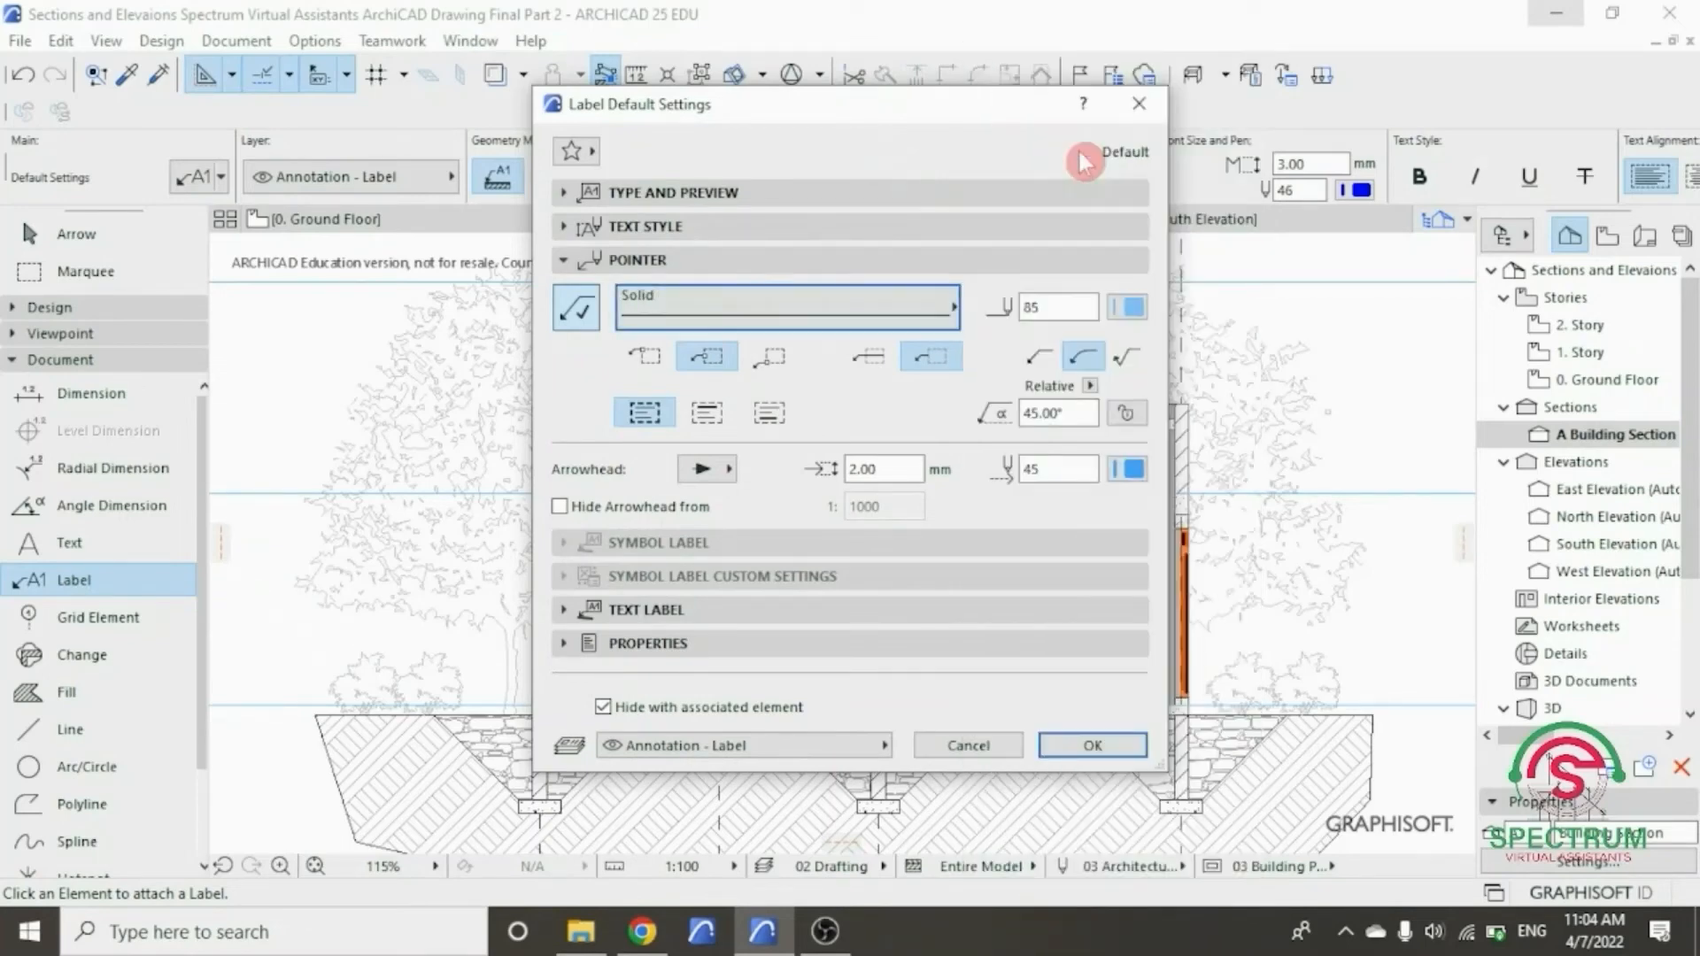
left_click(1129, 306)
left_click(1245, 388)
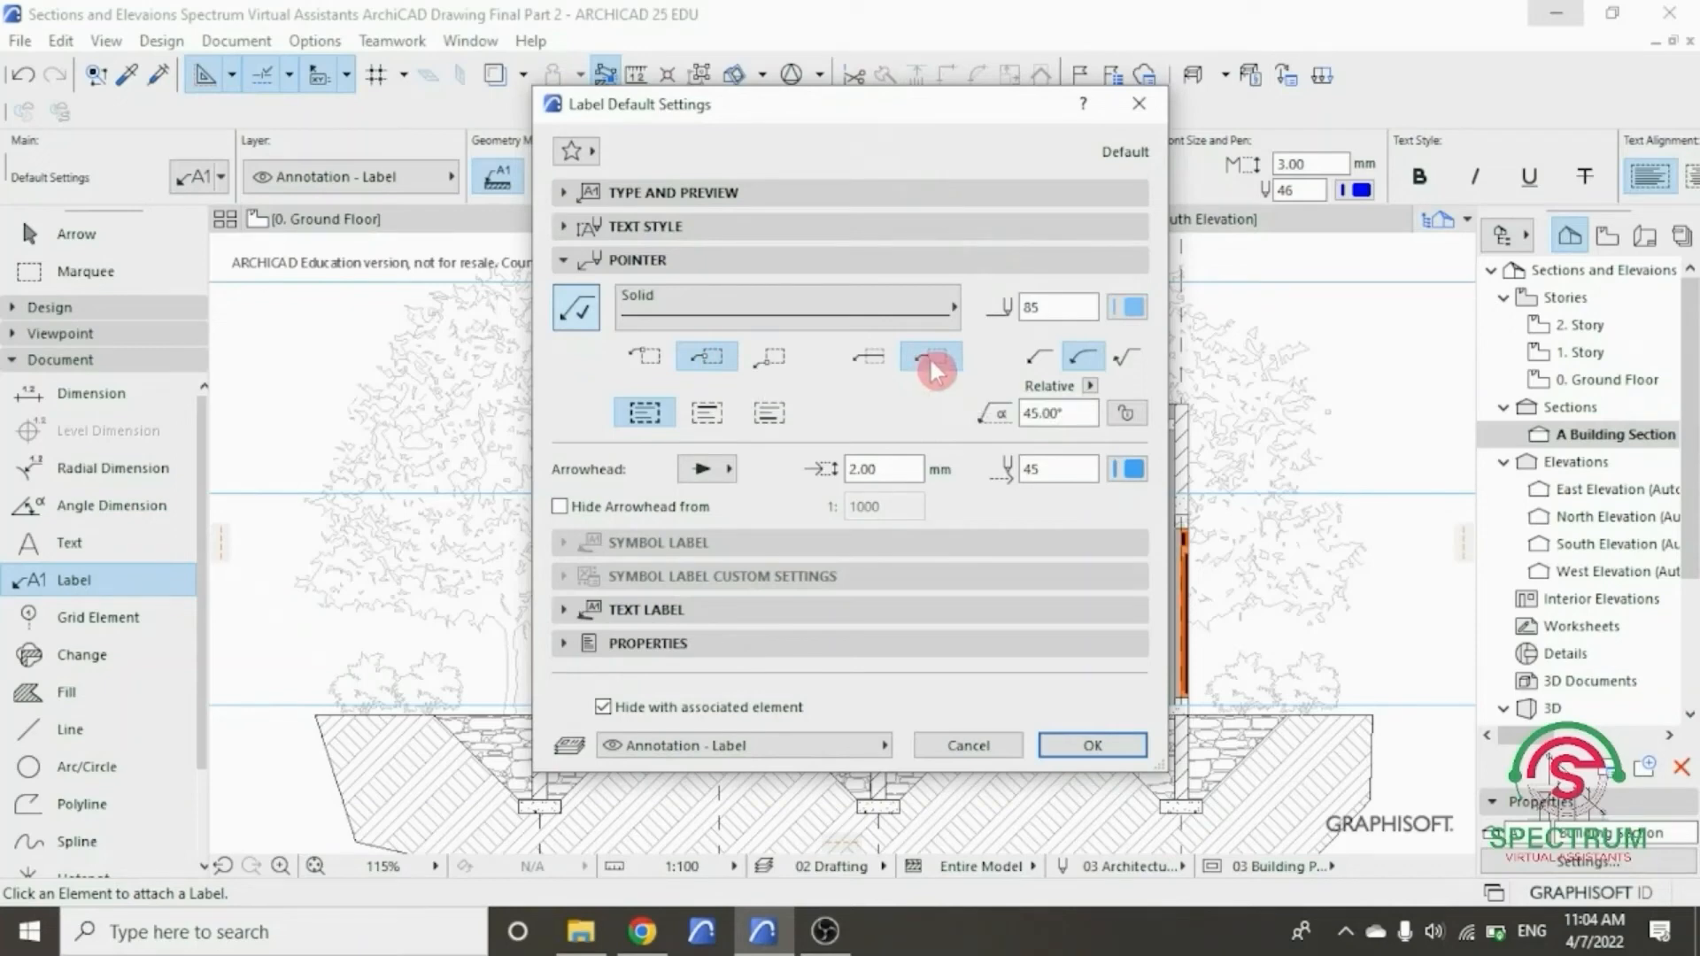
left_click(1043, 368)
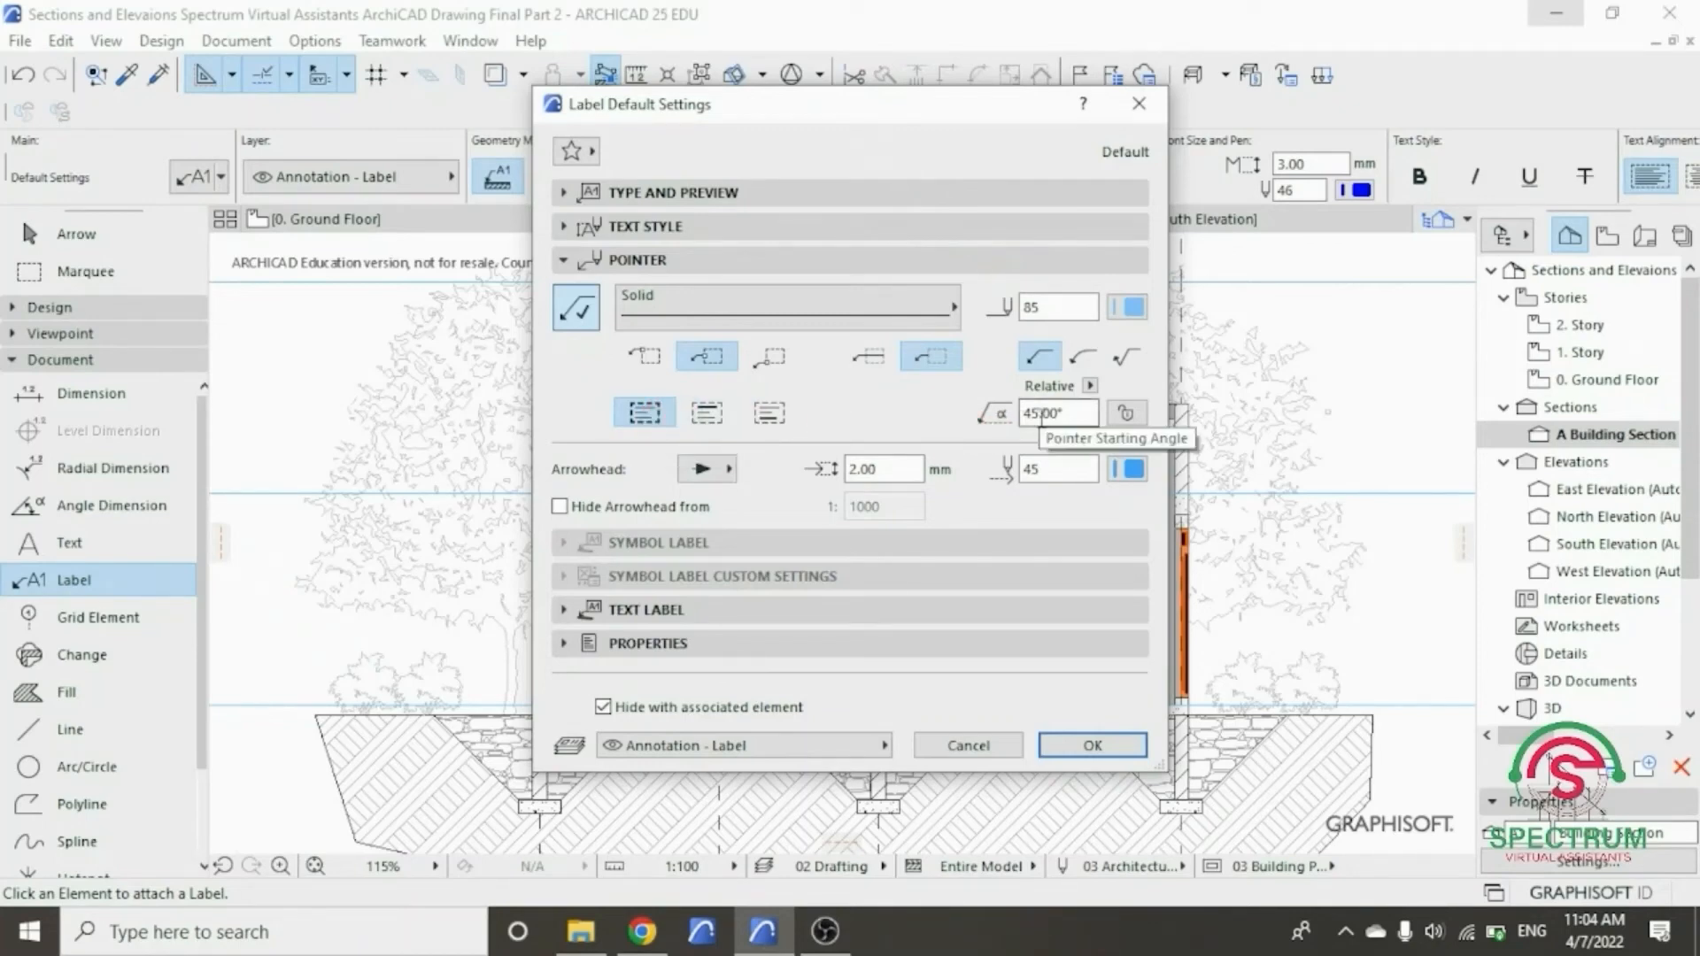
- Set the pointer's arrowhead to a filled round dot and choose pen 45 for it
left_click(724, 470)
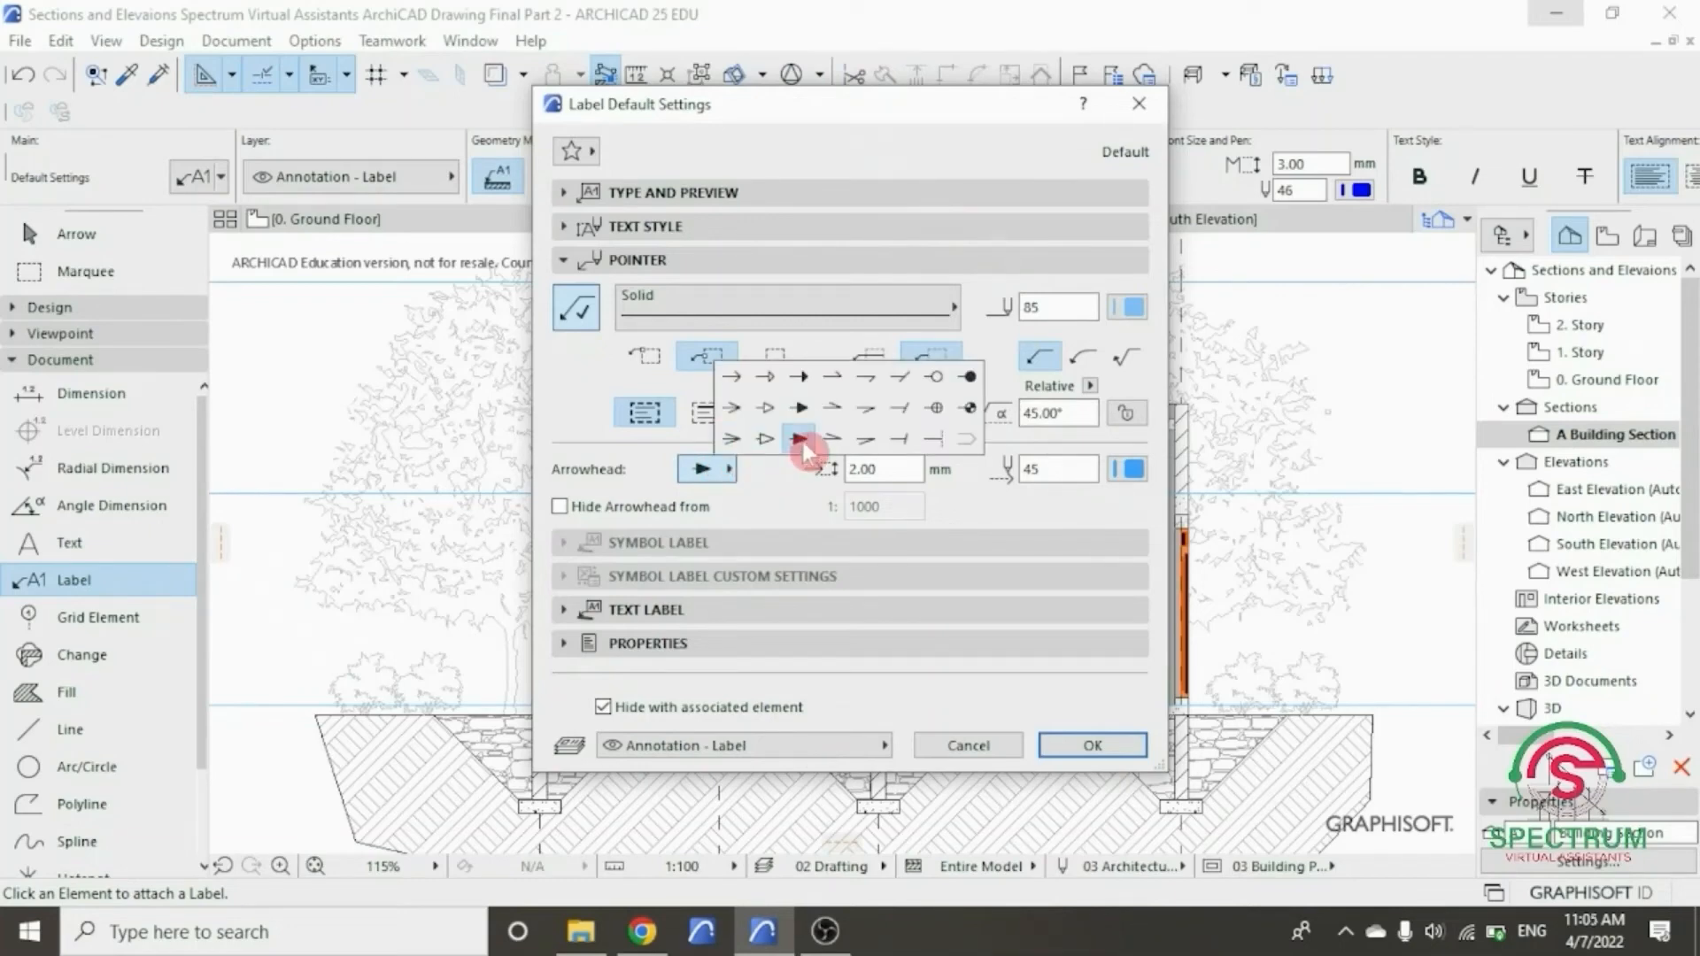
left_click(801, 442)
left_click(727, 469)
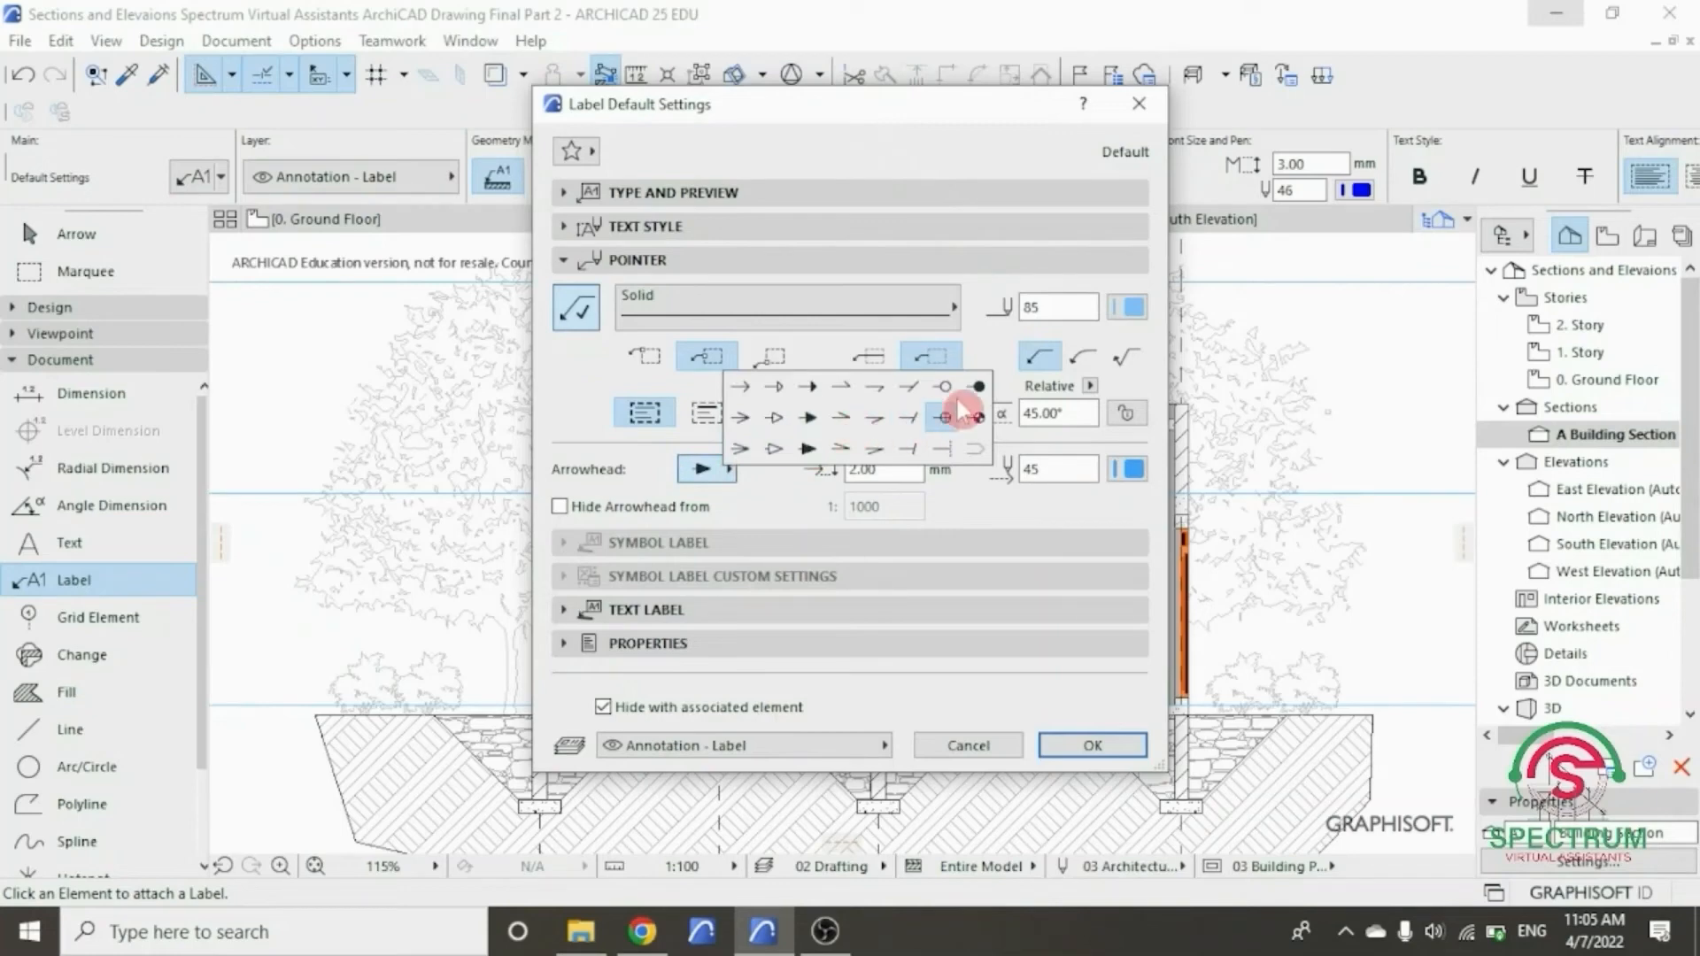
left_click(978, 386)
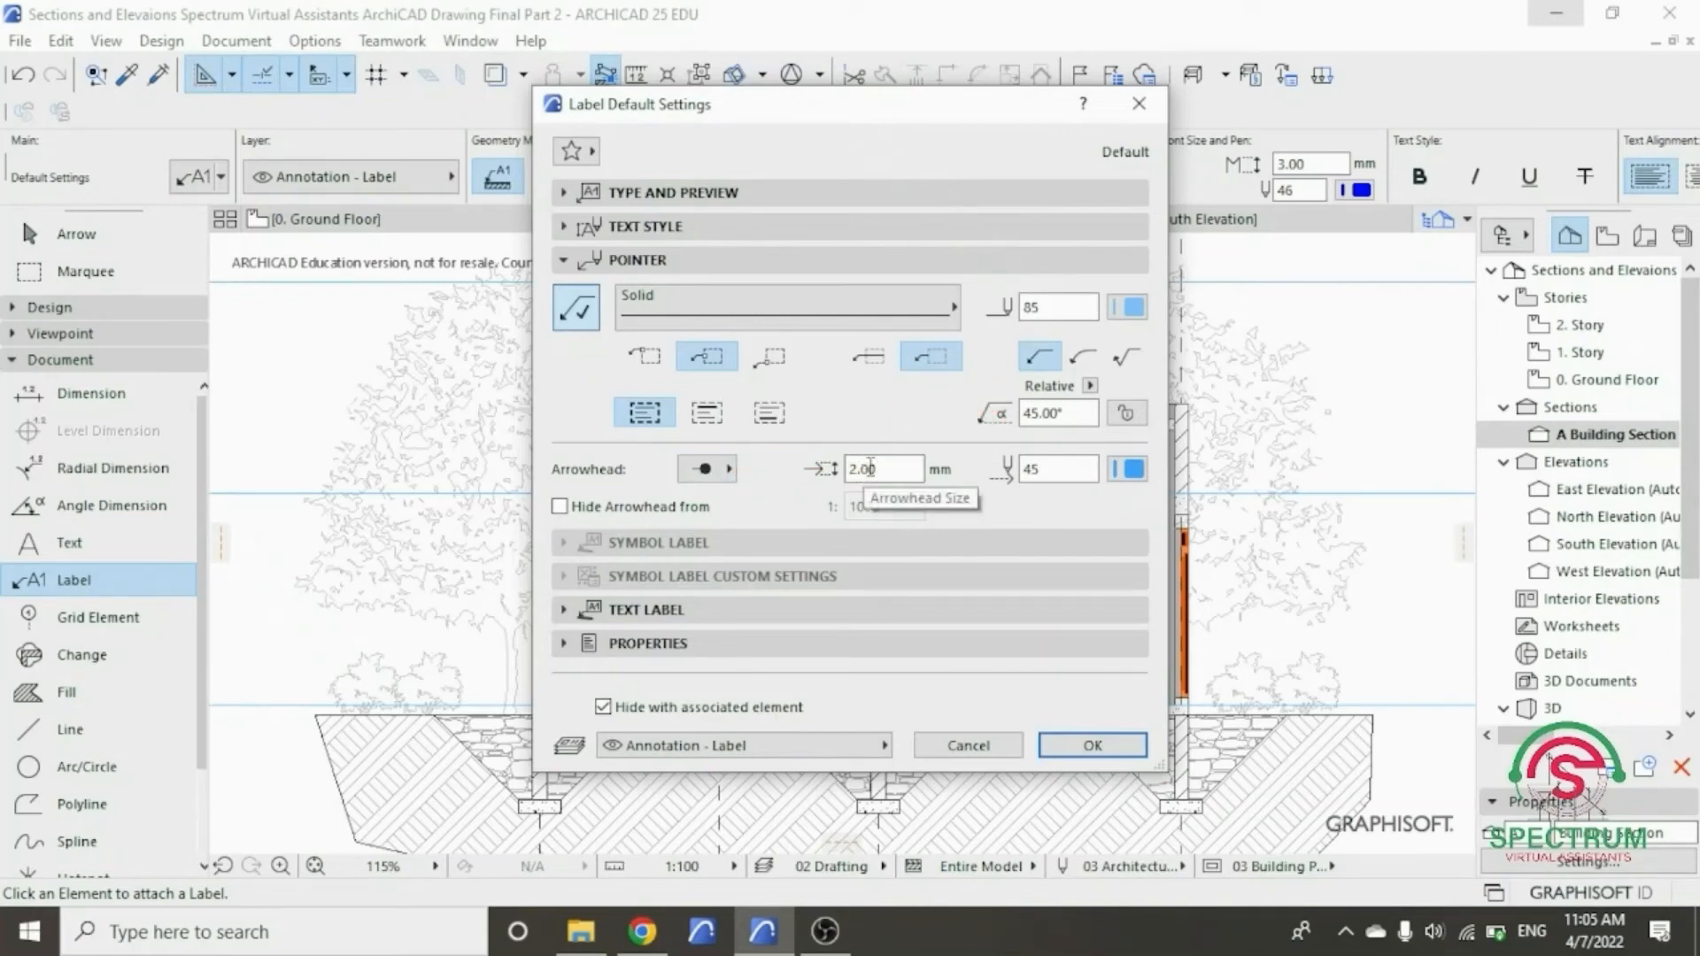
left_click(1133, 472)
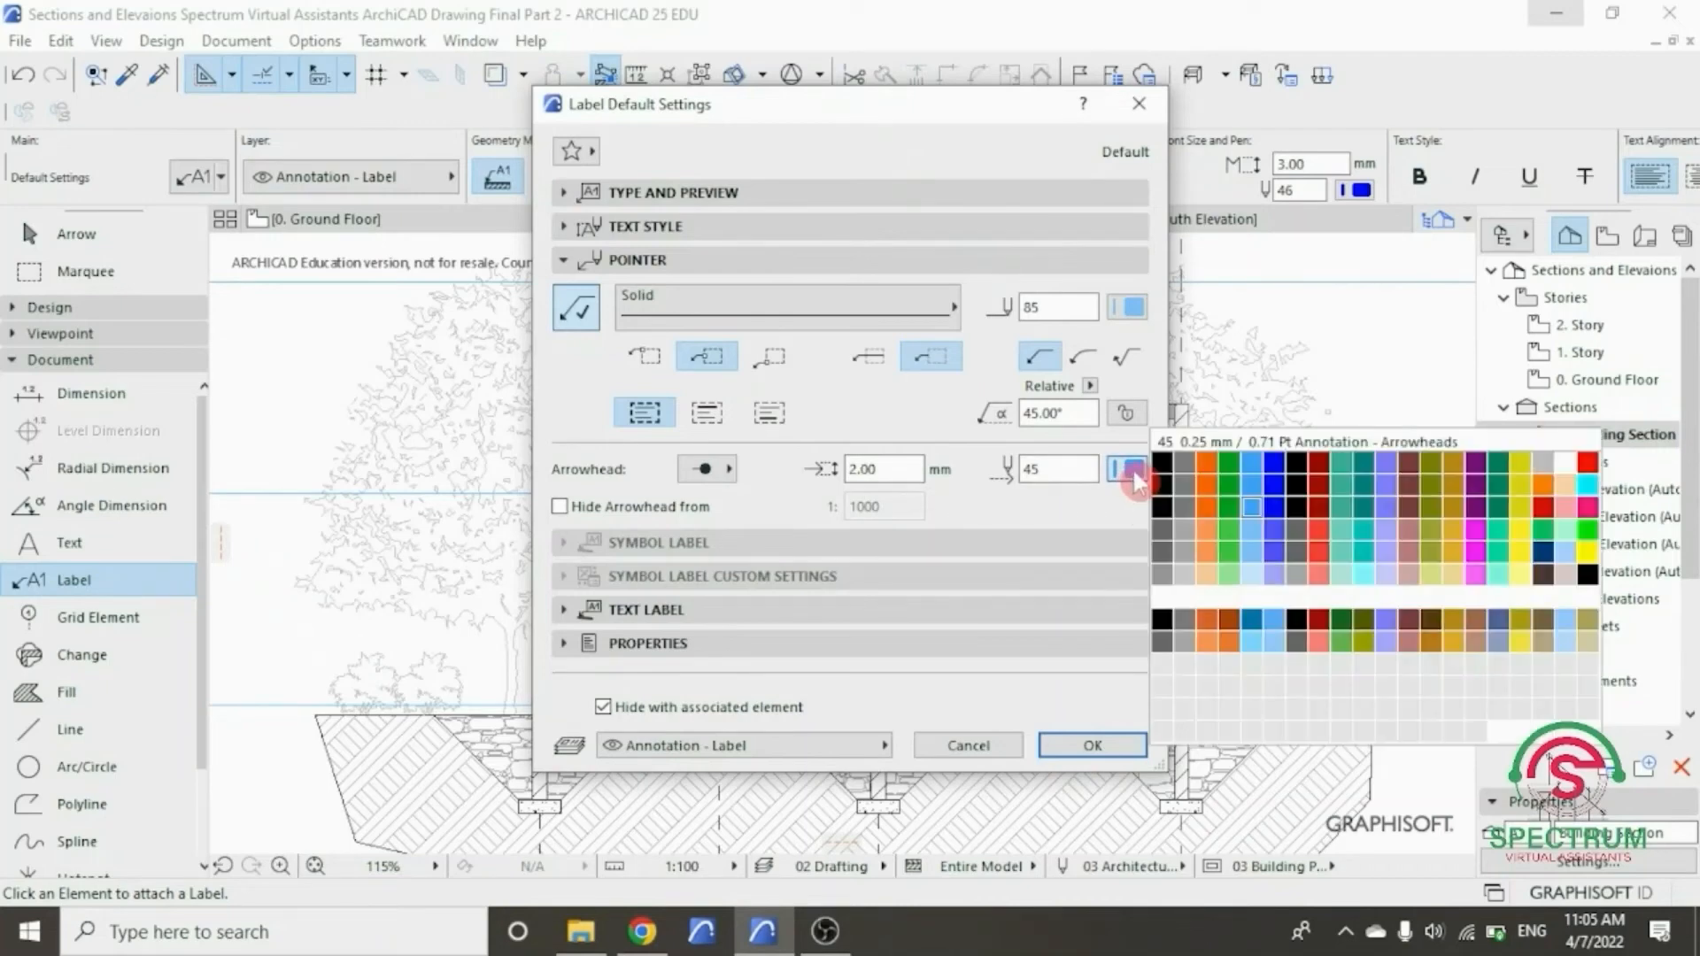
left_click(1253, 509)
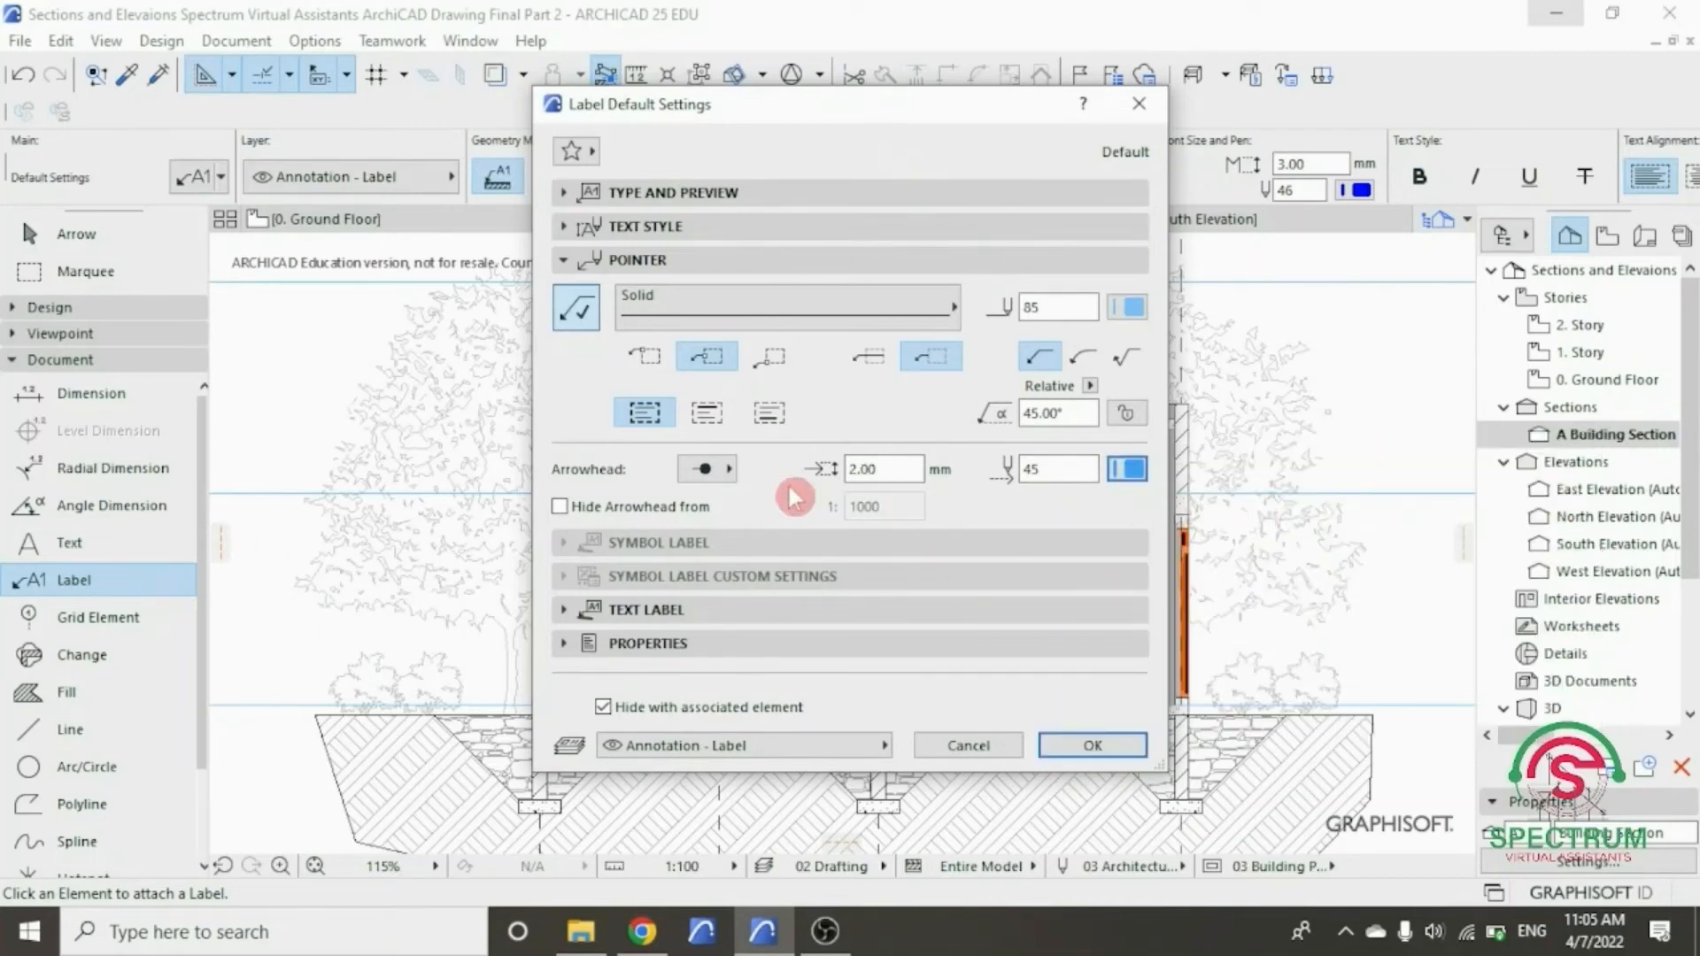
left_click(693, 259)
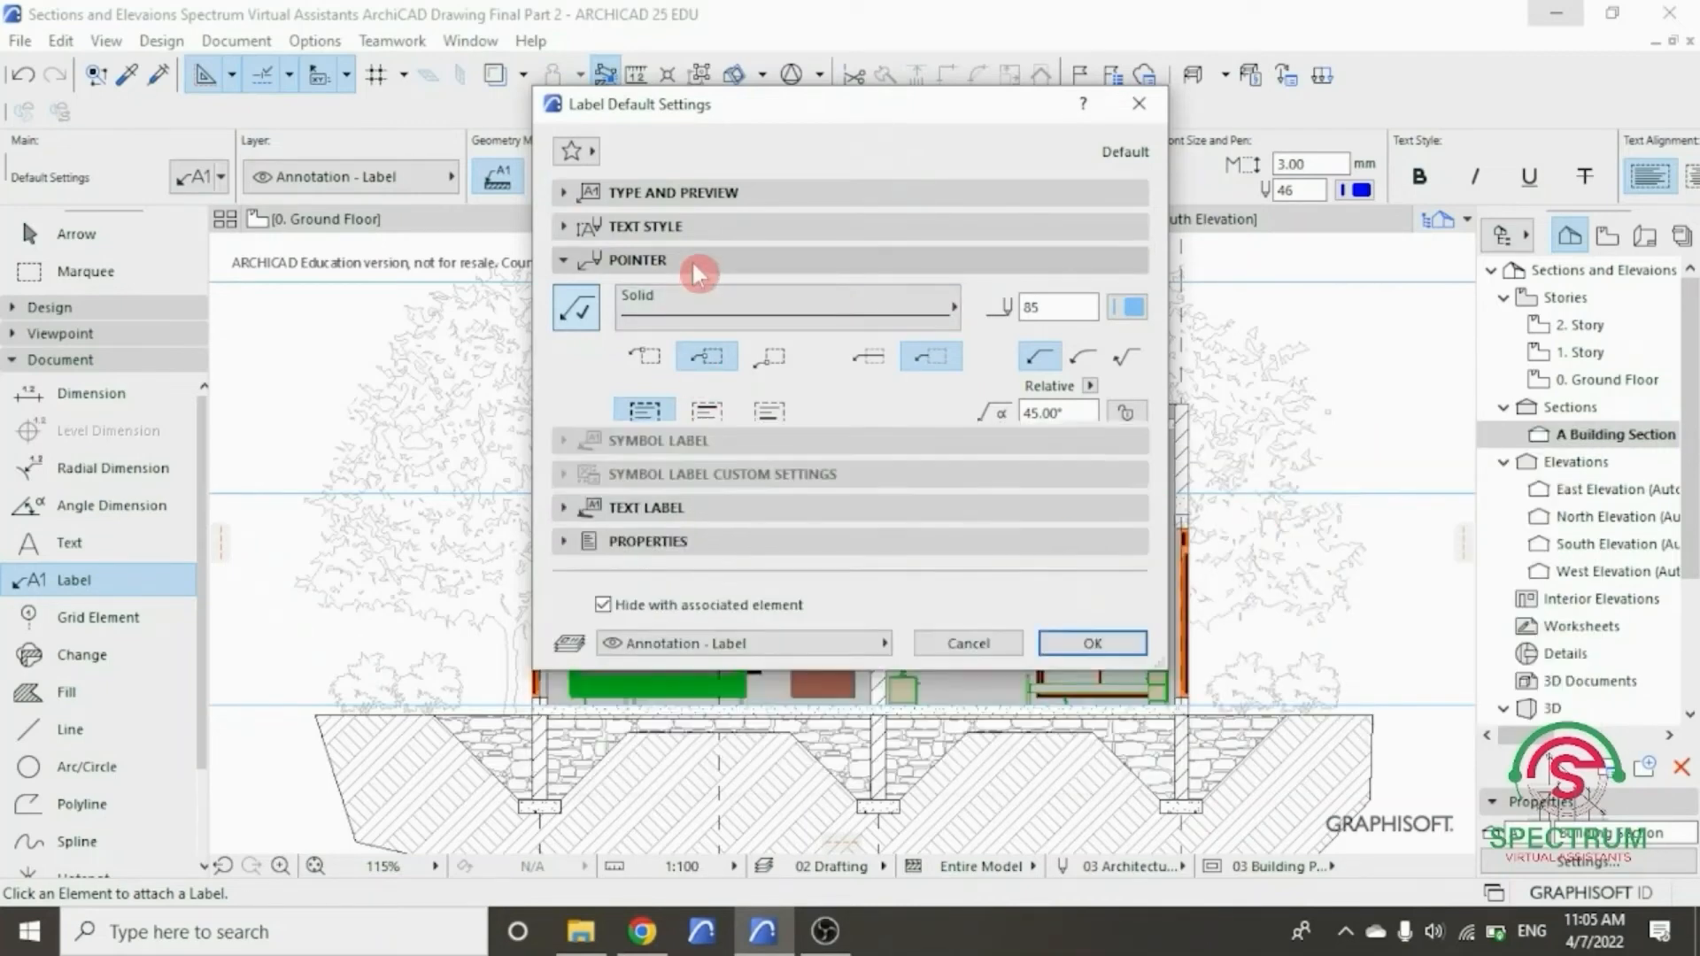
- Review the label's default text and properties settings and accept the label defaults
left_click(676, 363)
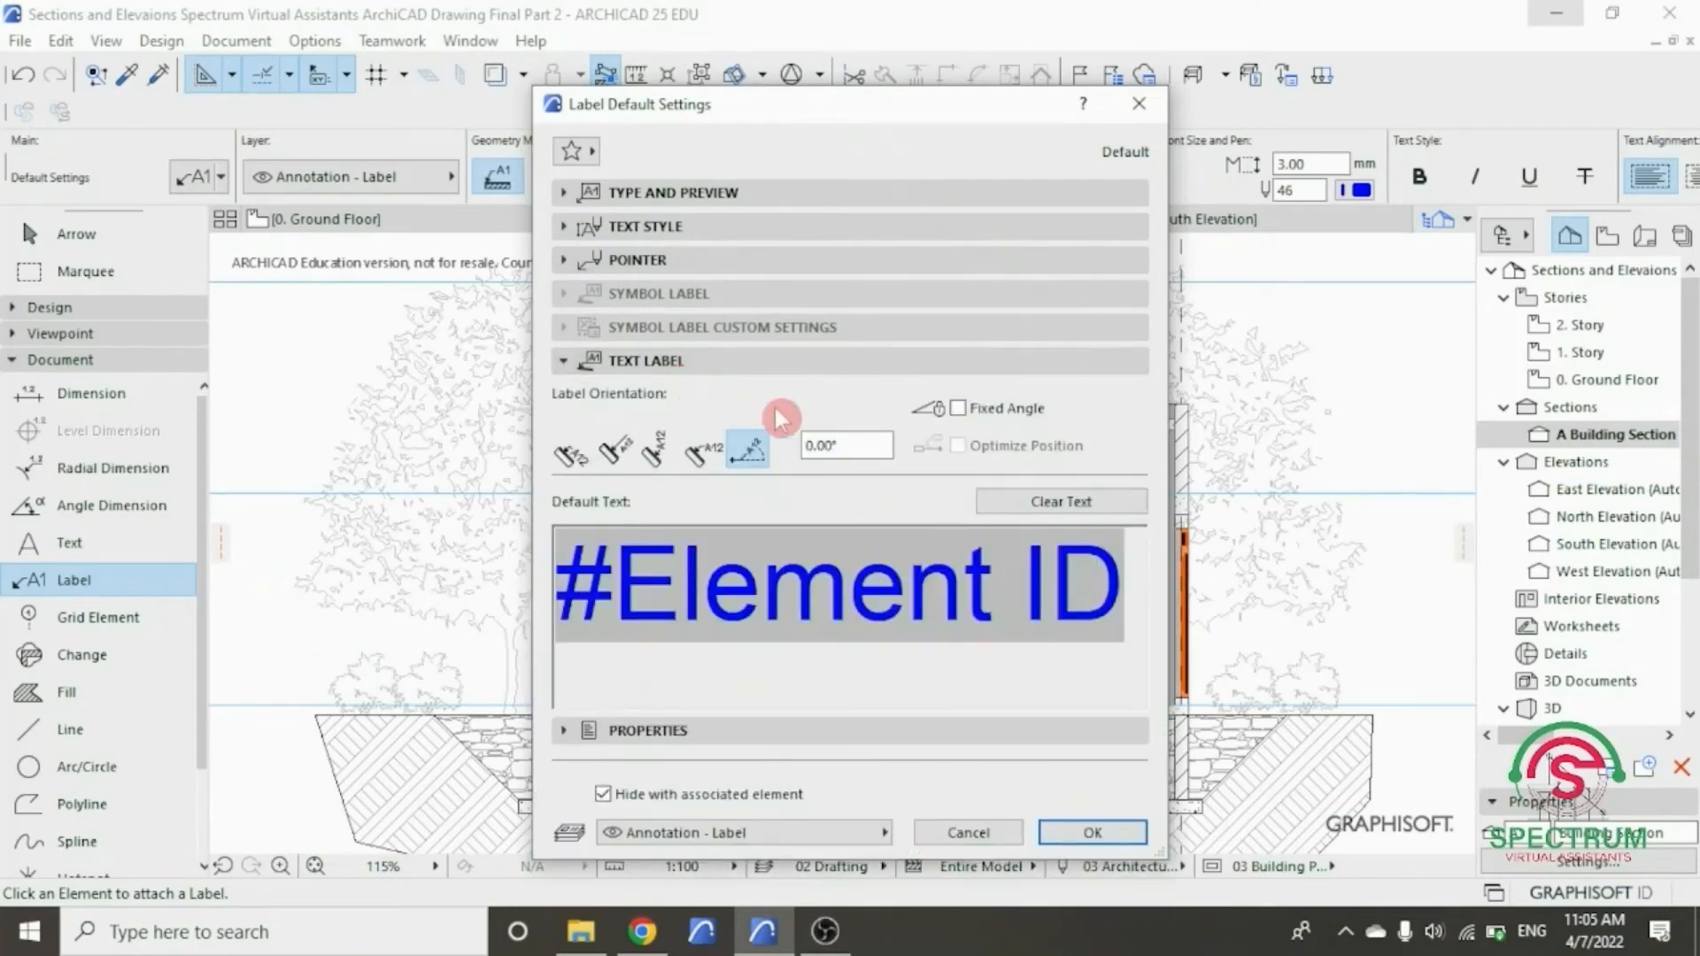
left_click(903, 365)
left_click(835, 399)
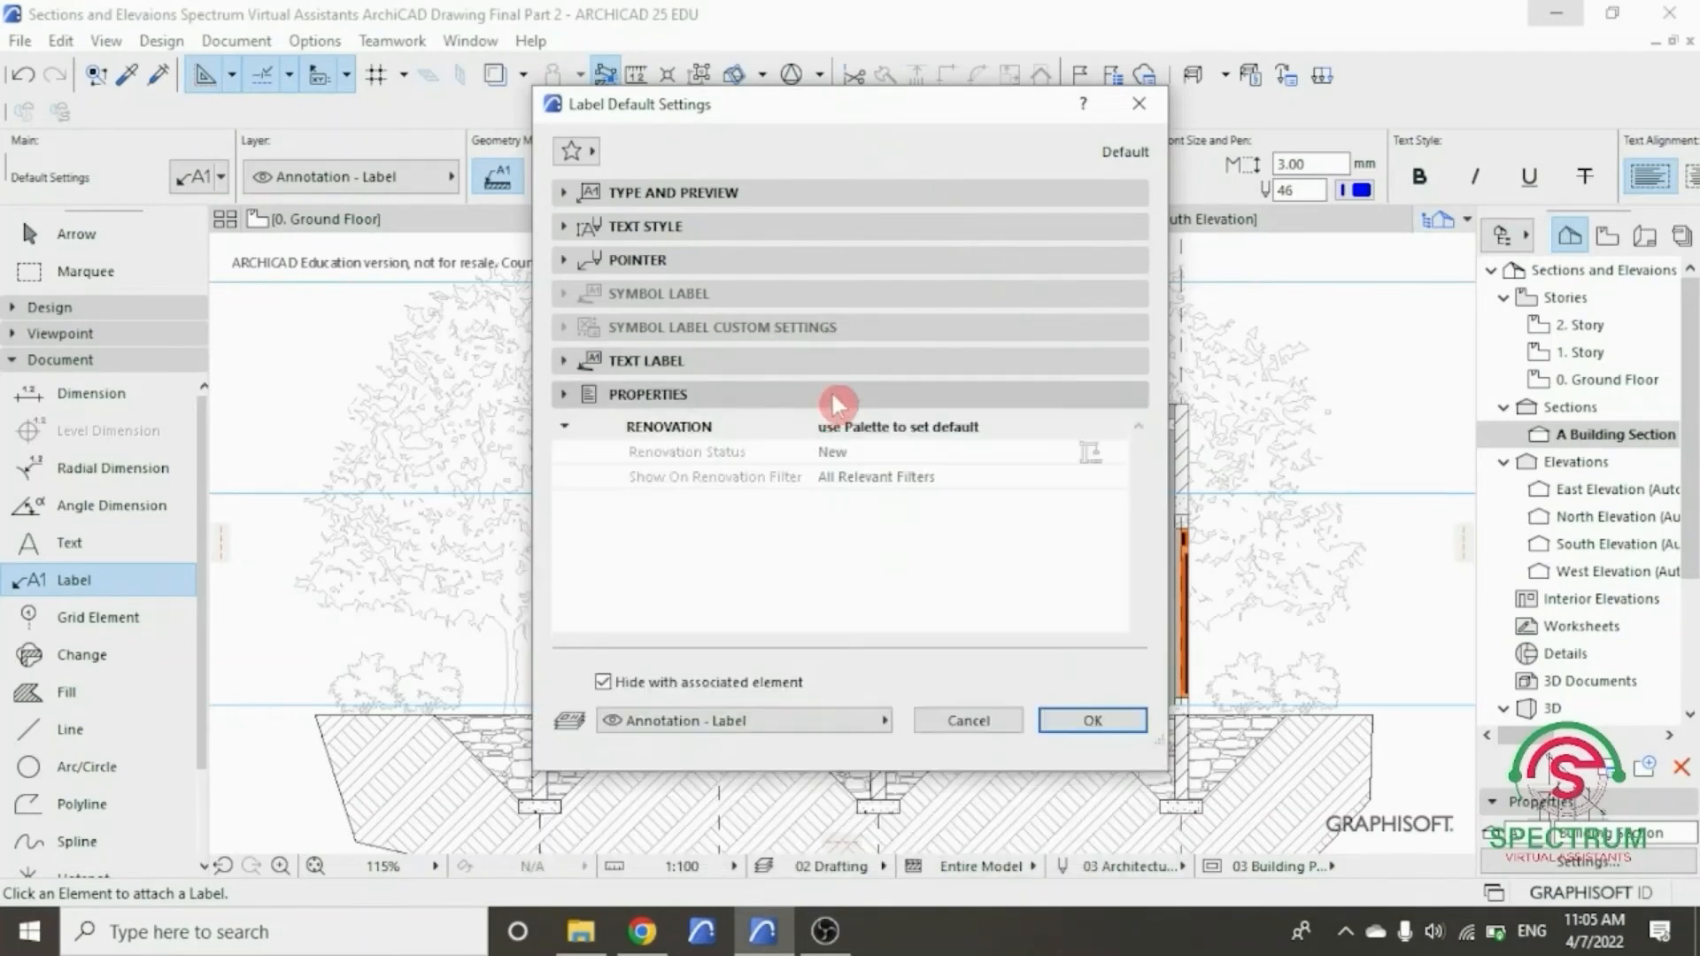
left_click(833, 395)
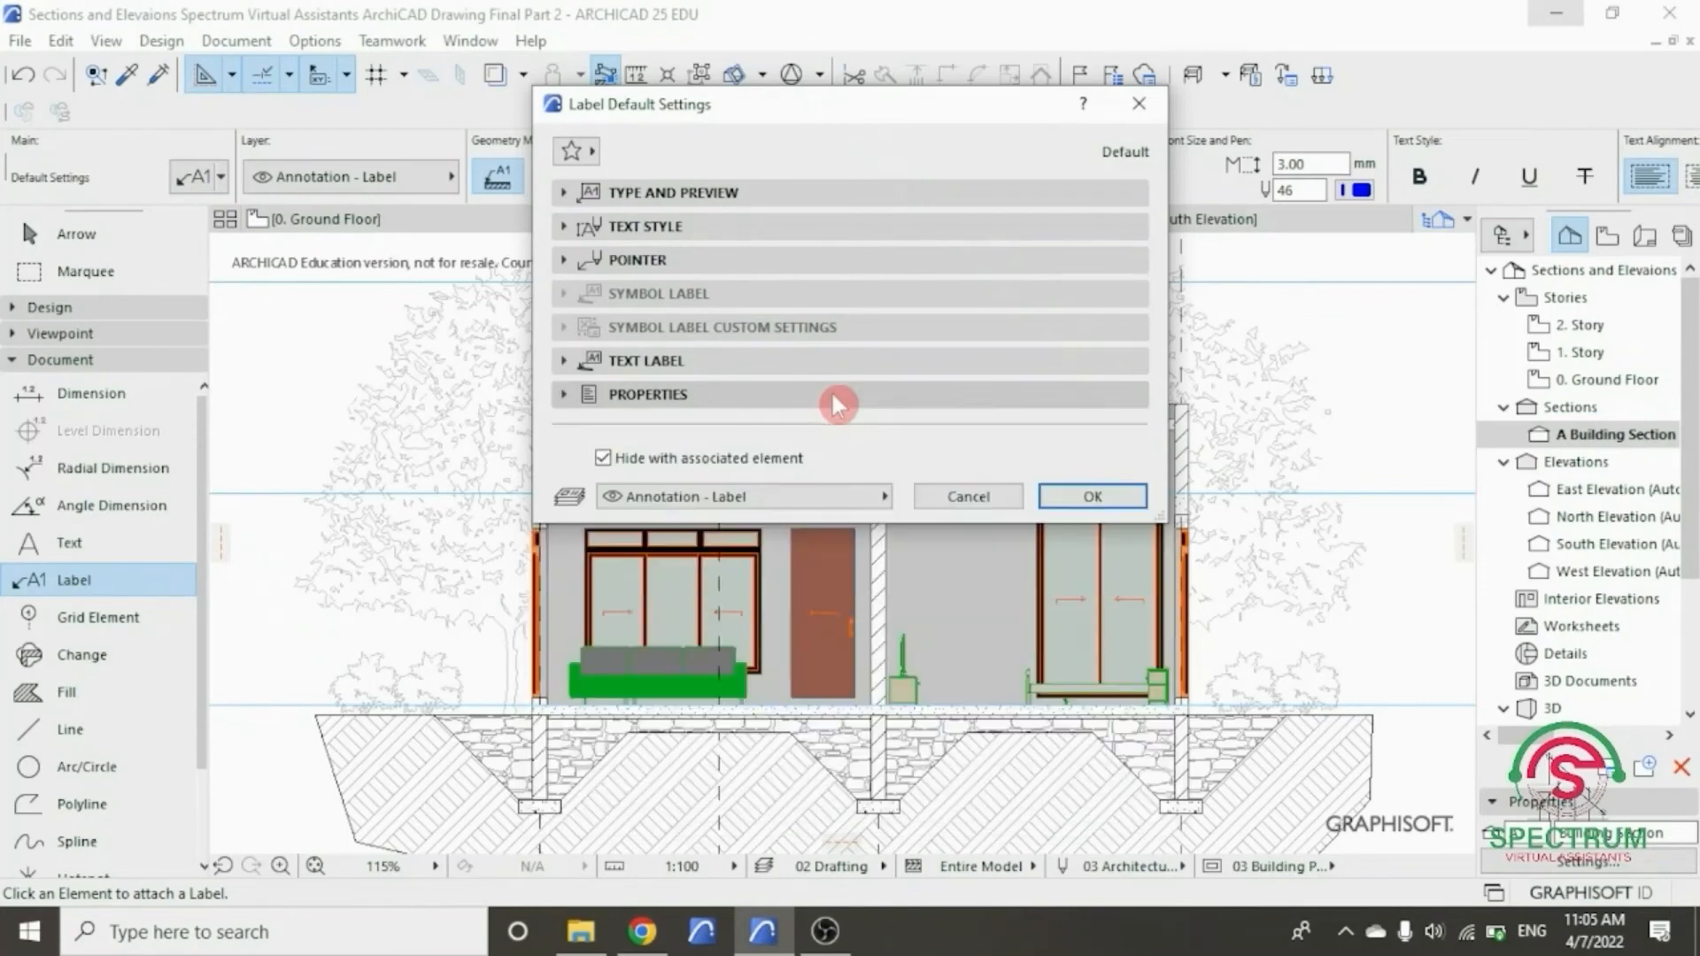
left_click(1085, 497)
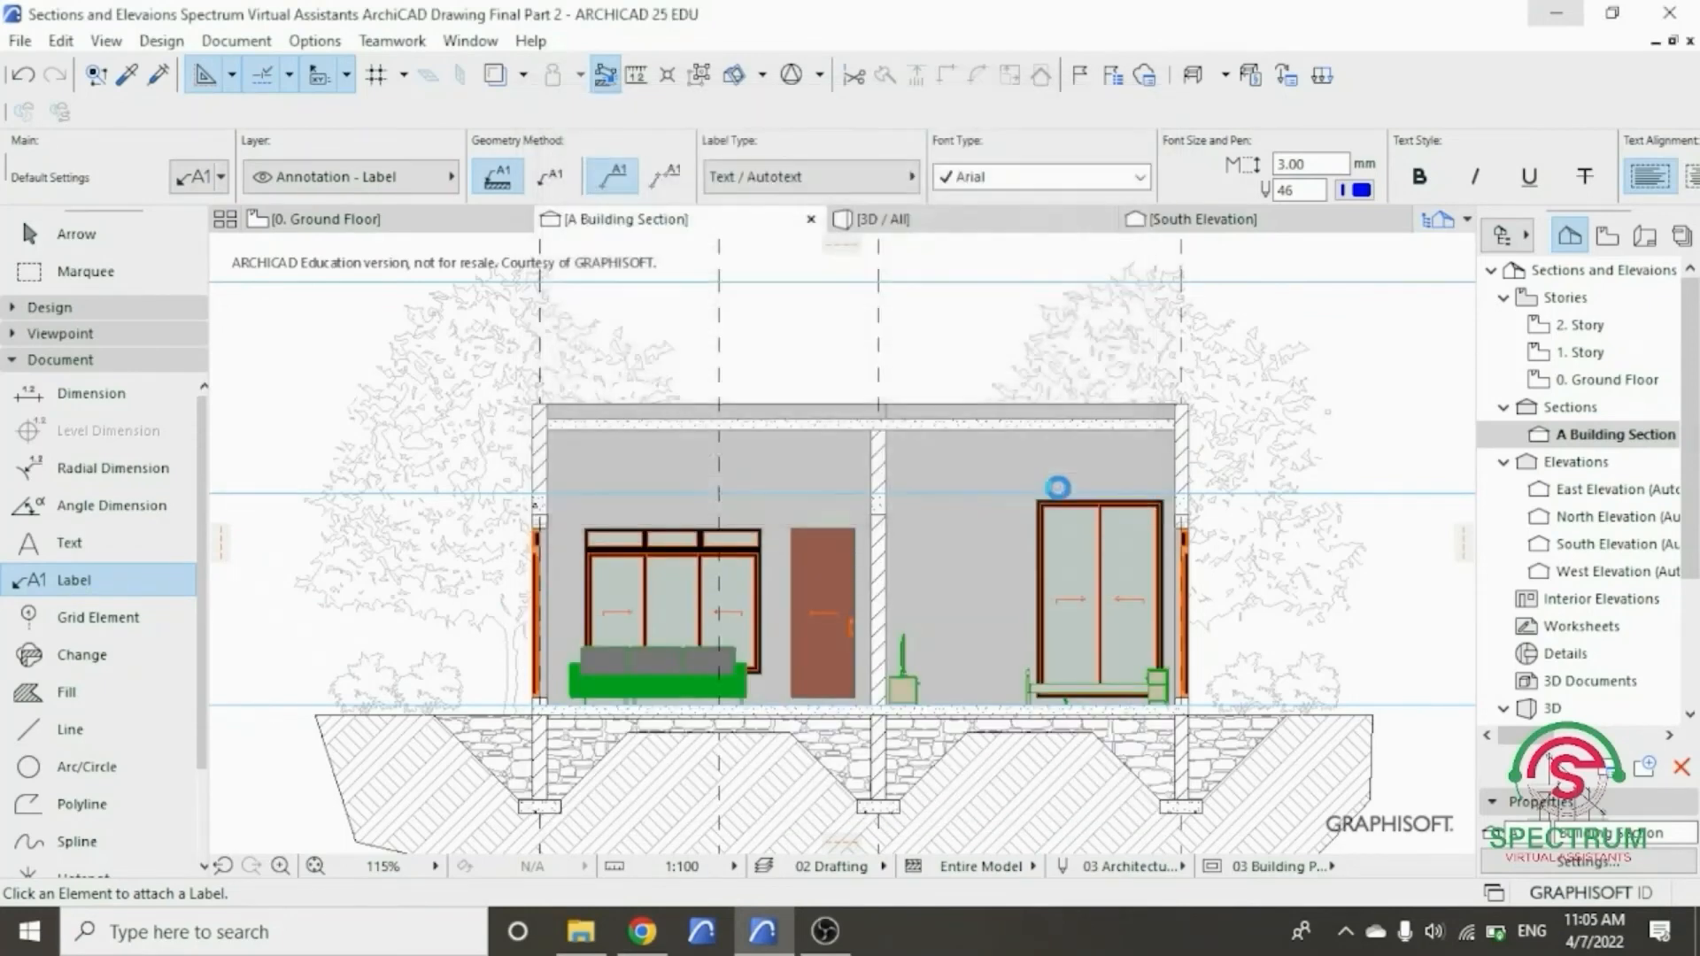
- Place a label attached to the stone fill outside the grid A foundation, with its text just above the ground line
scroll(874, 579, "down", 3)
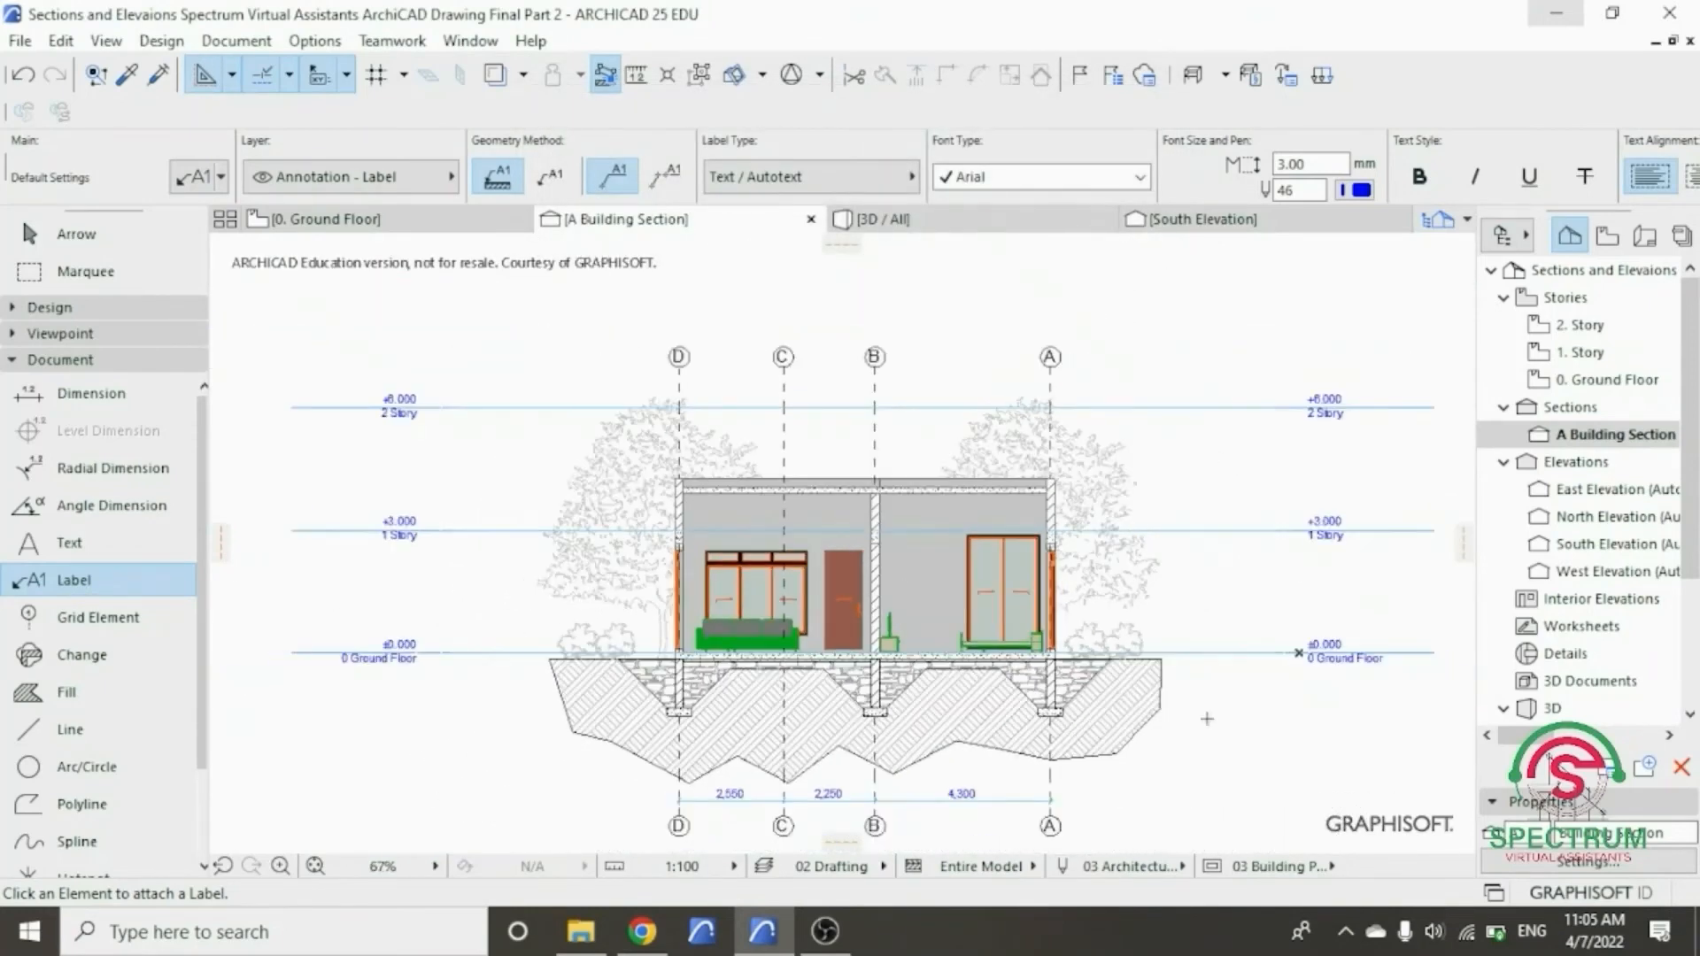
scroll(1027, 666, "up", 5)
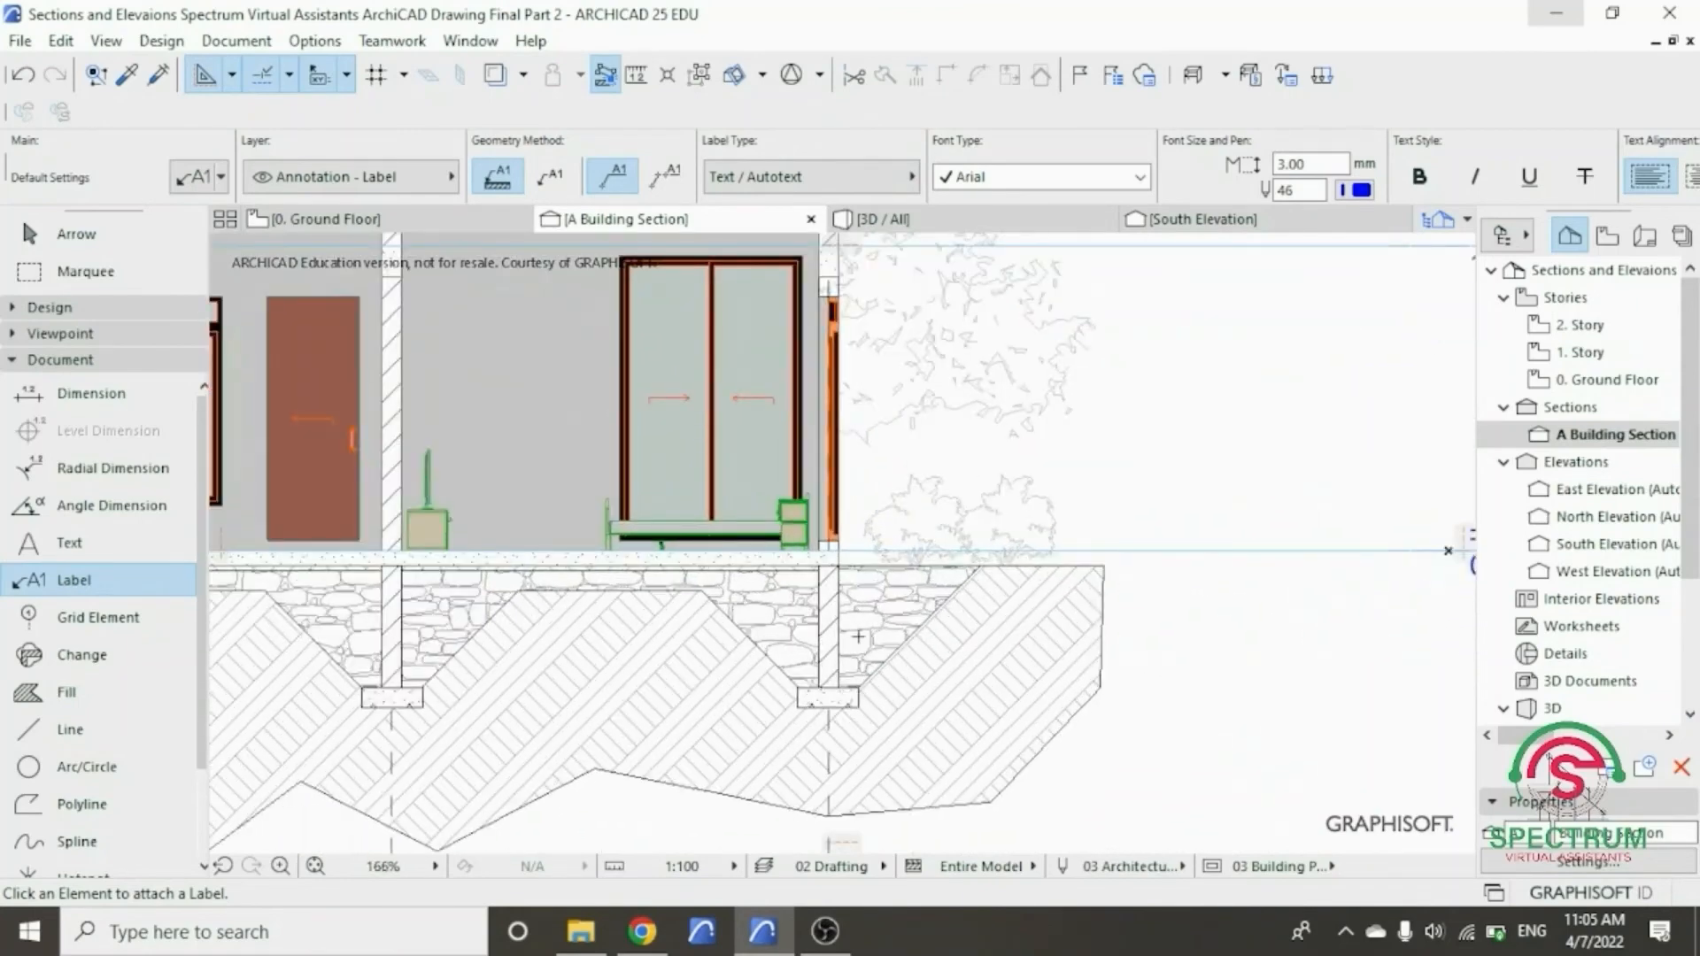
left_click(857, 633)
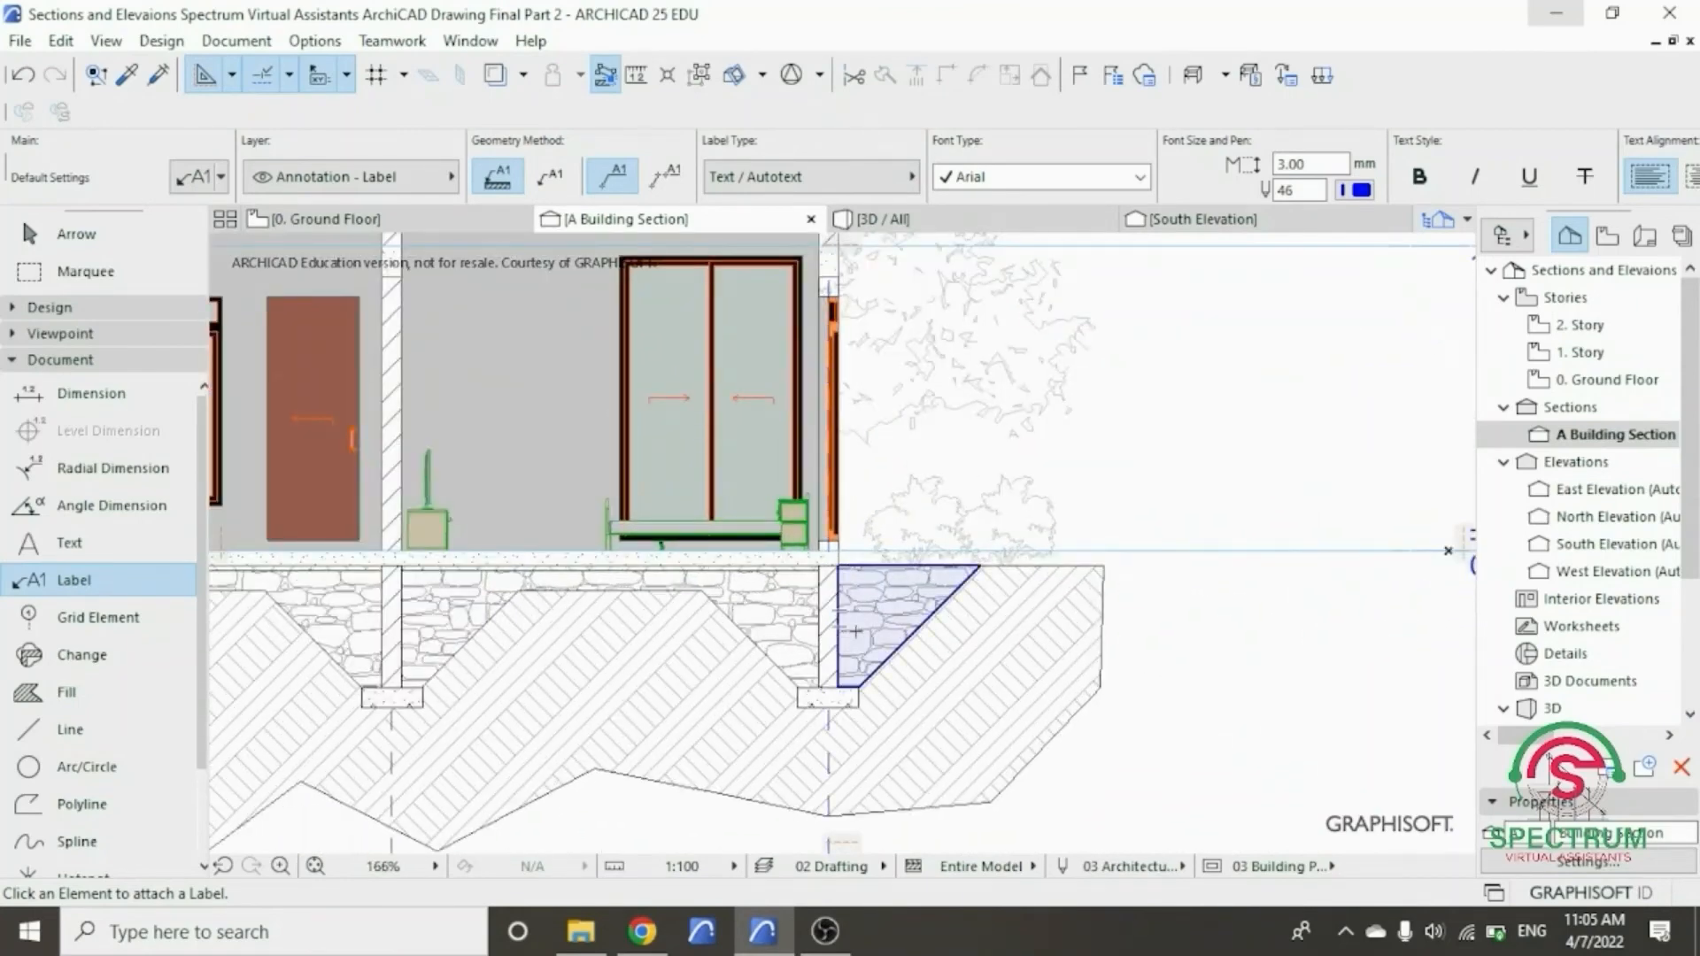
scroll(937, 687, "down", 1)
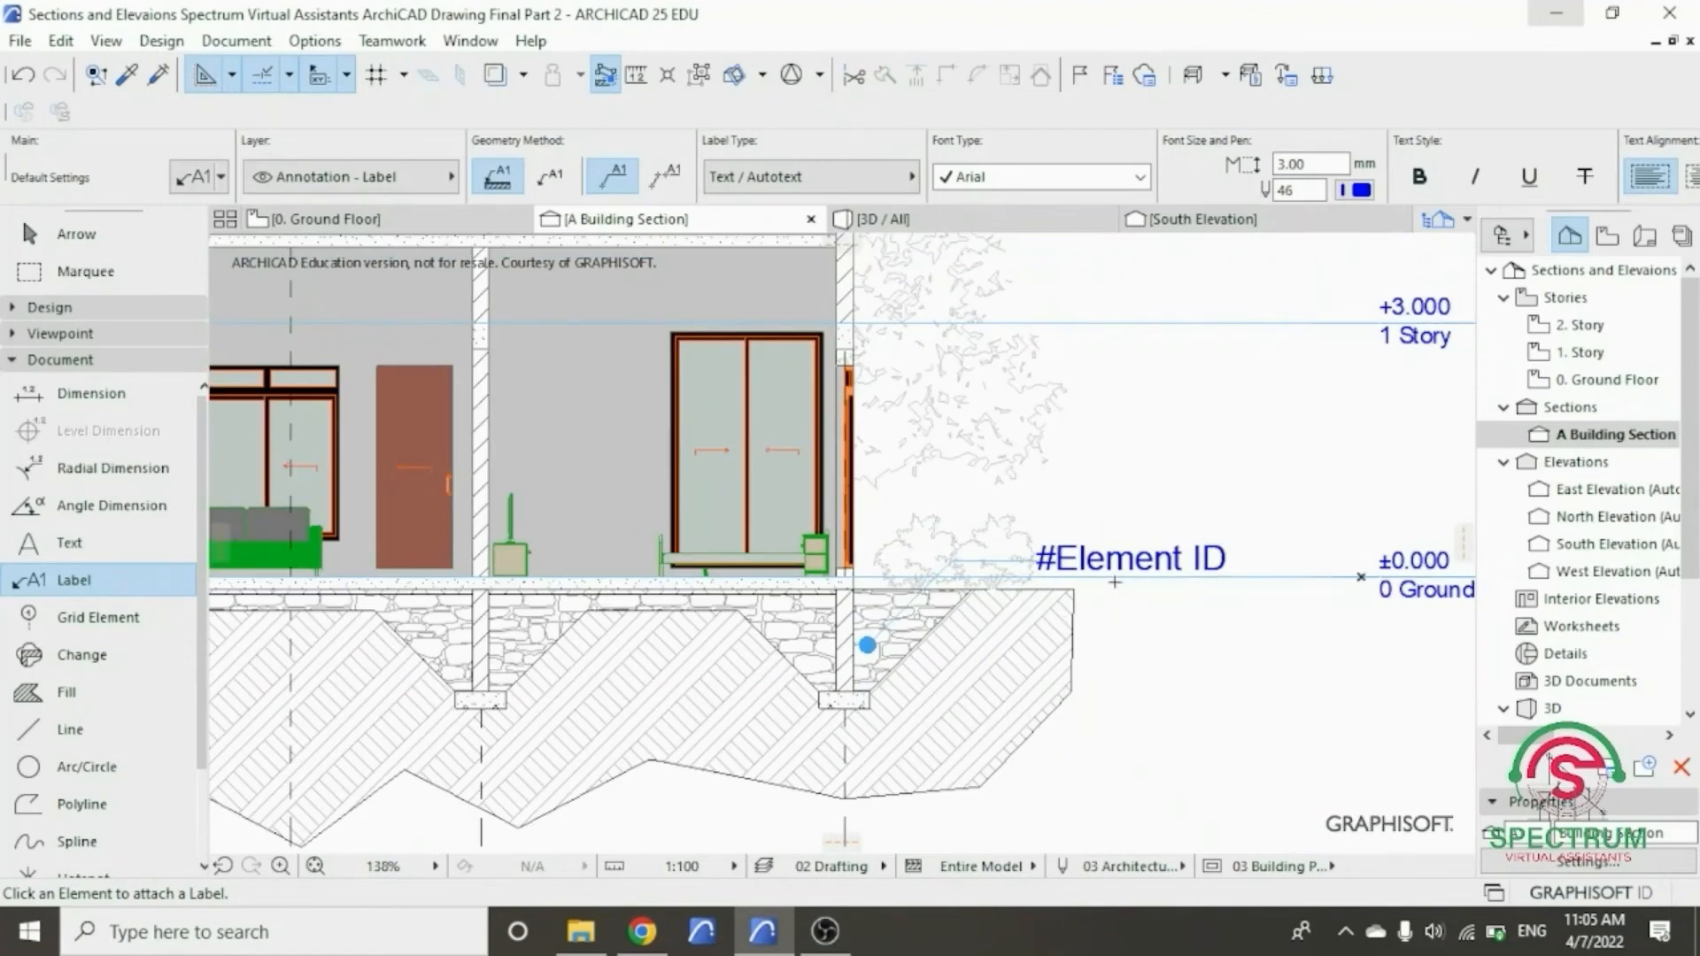
- Turn off the story level markers at both ends of the story lines in the section's settings
scroll(1140, 583, "up", 1)
right_click(1244, 336)
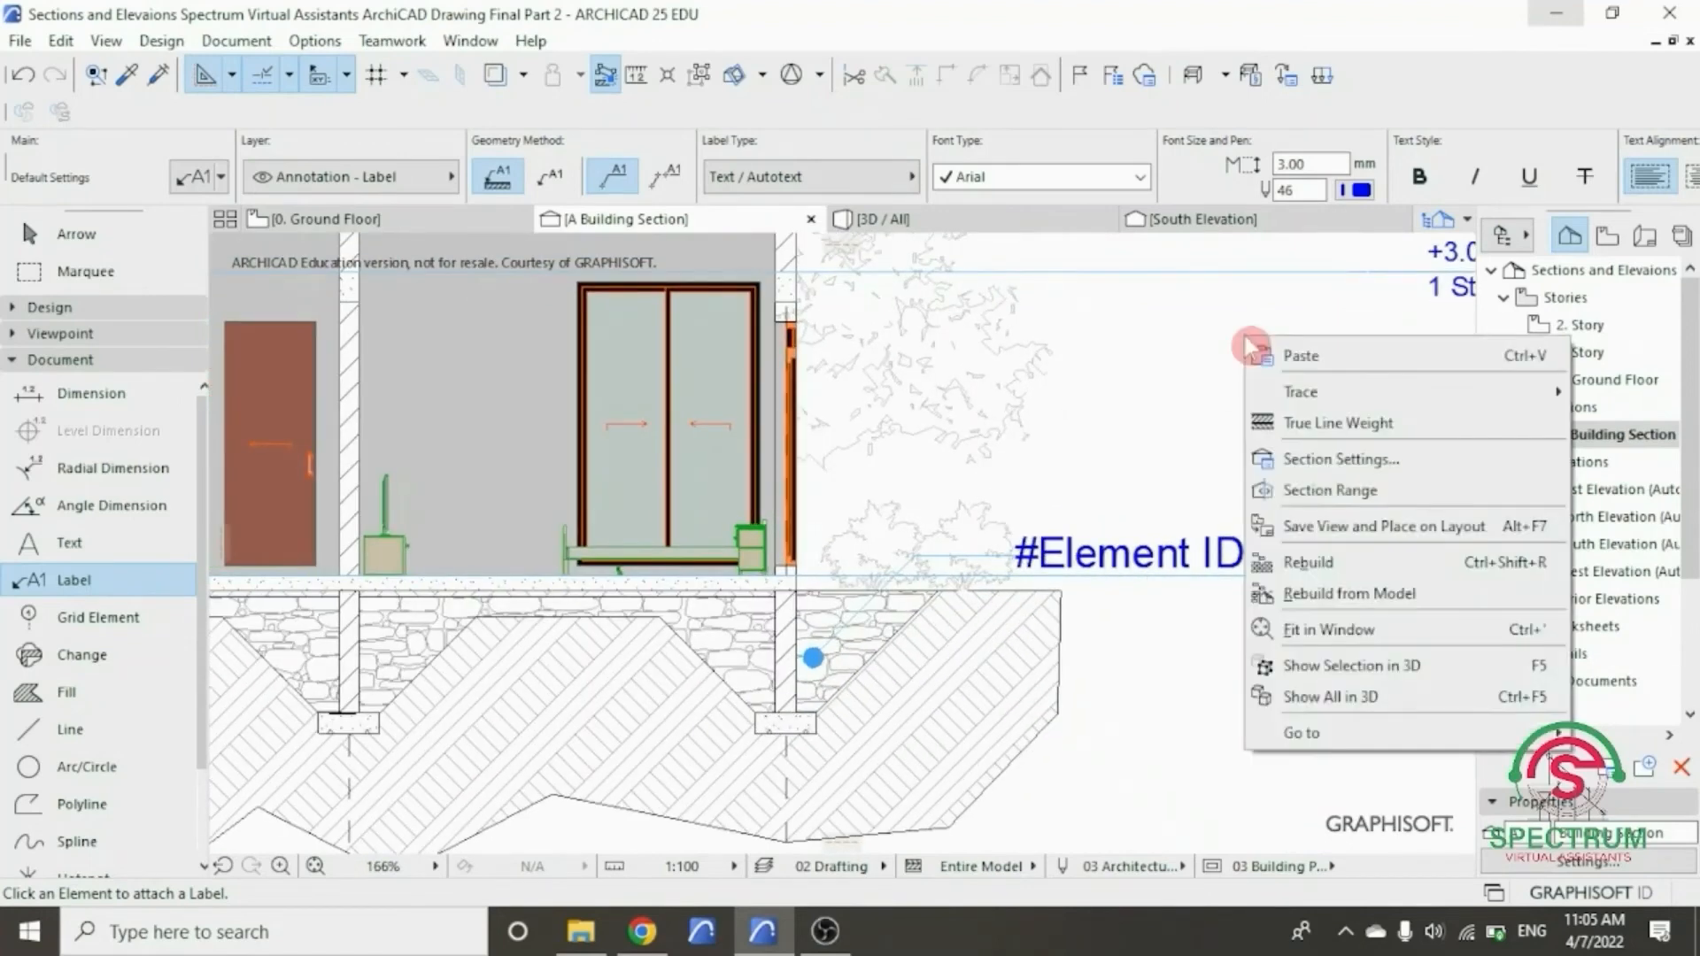
left_click(1331, 459)
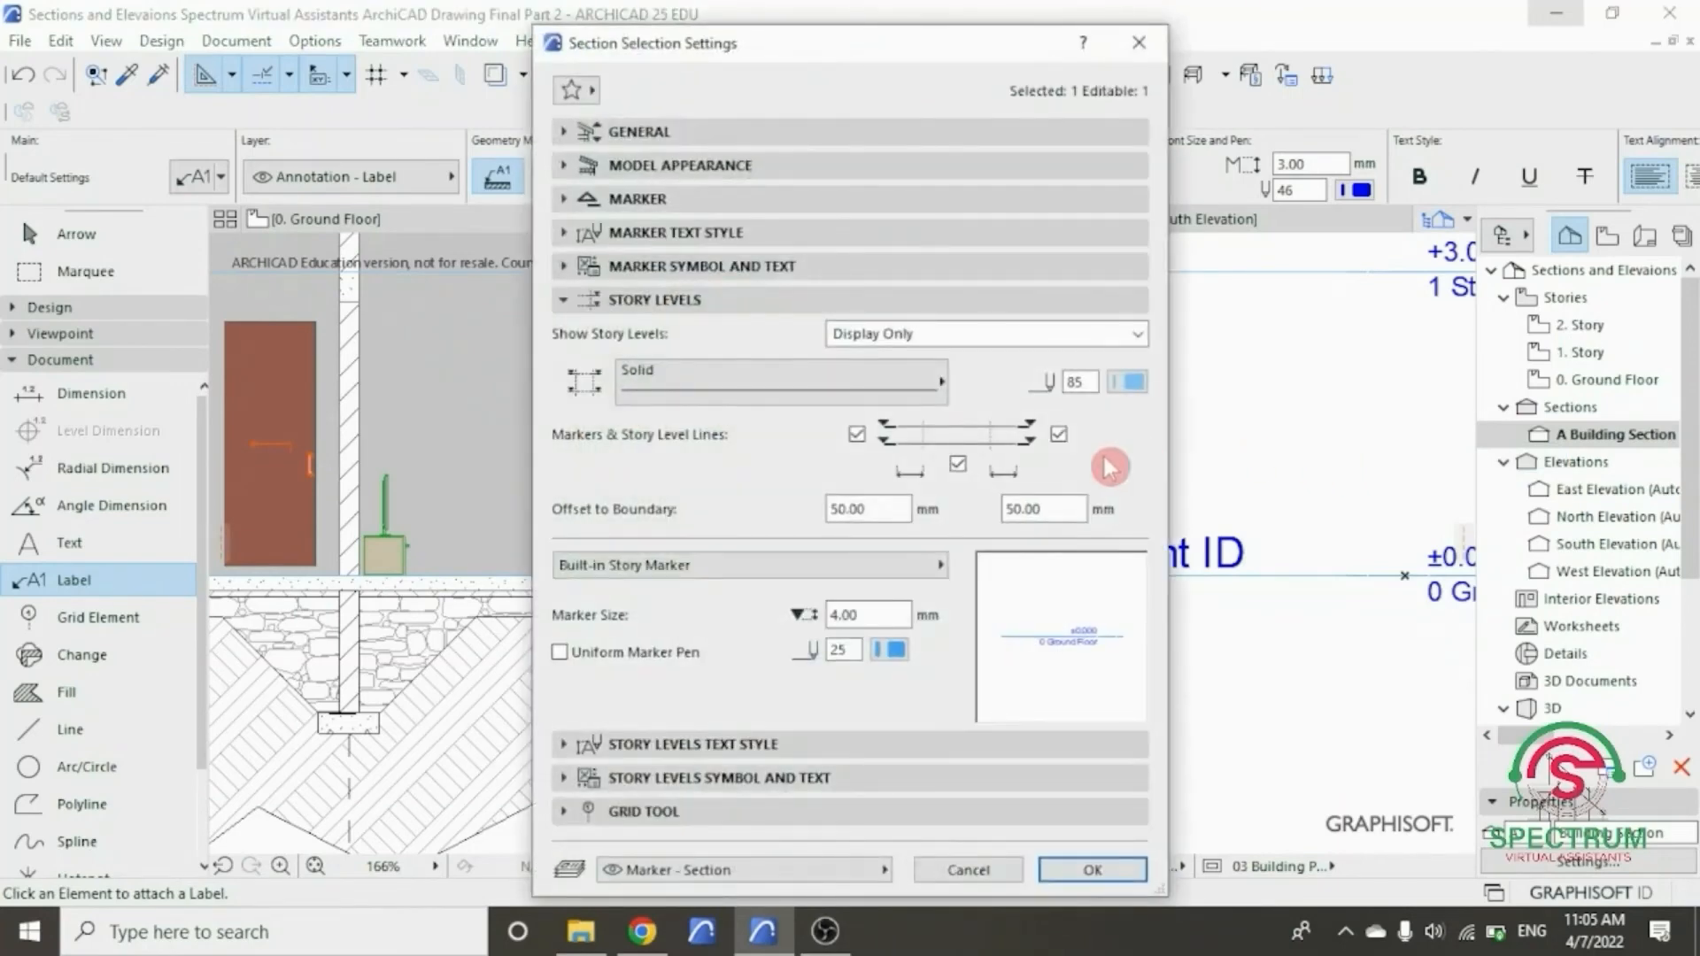
left_click(866, 445)
left_click(1061, 439)
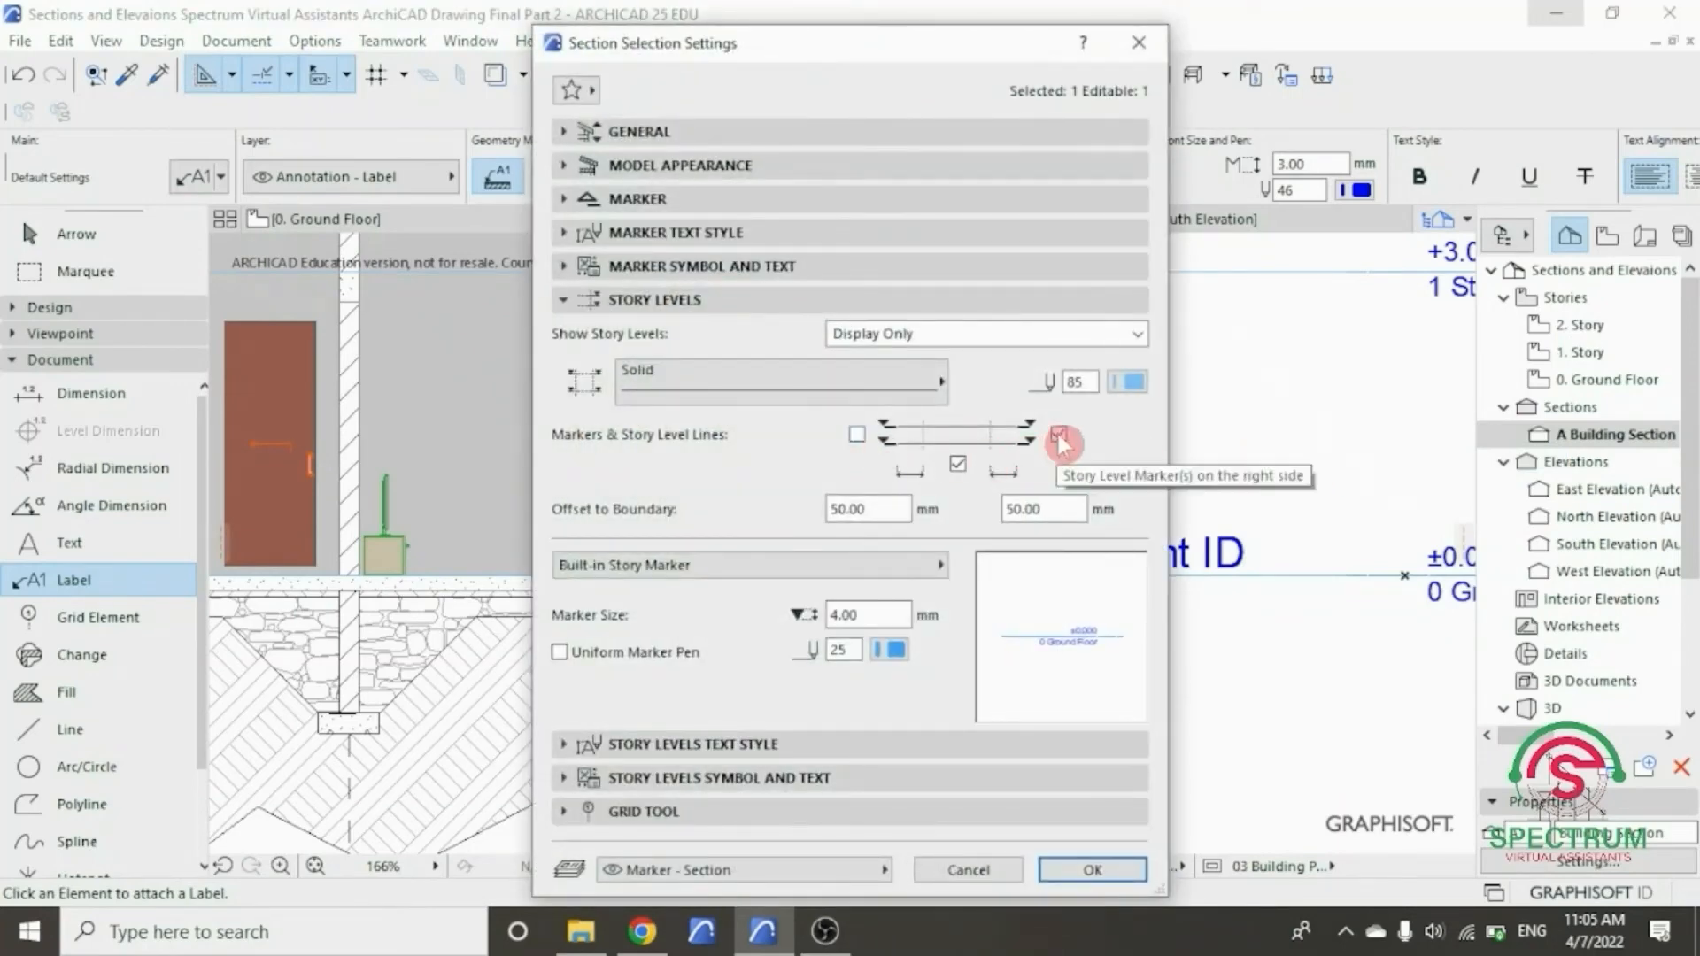
left_click(1093, 871)
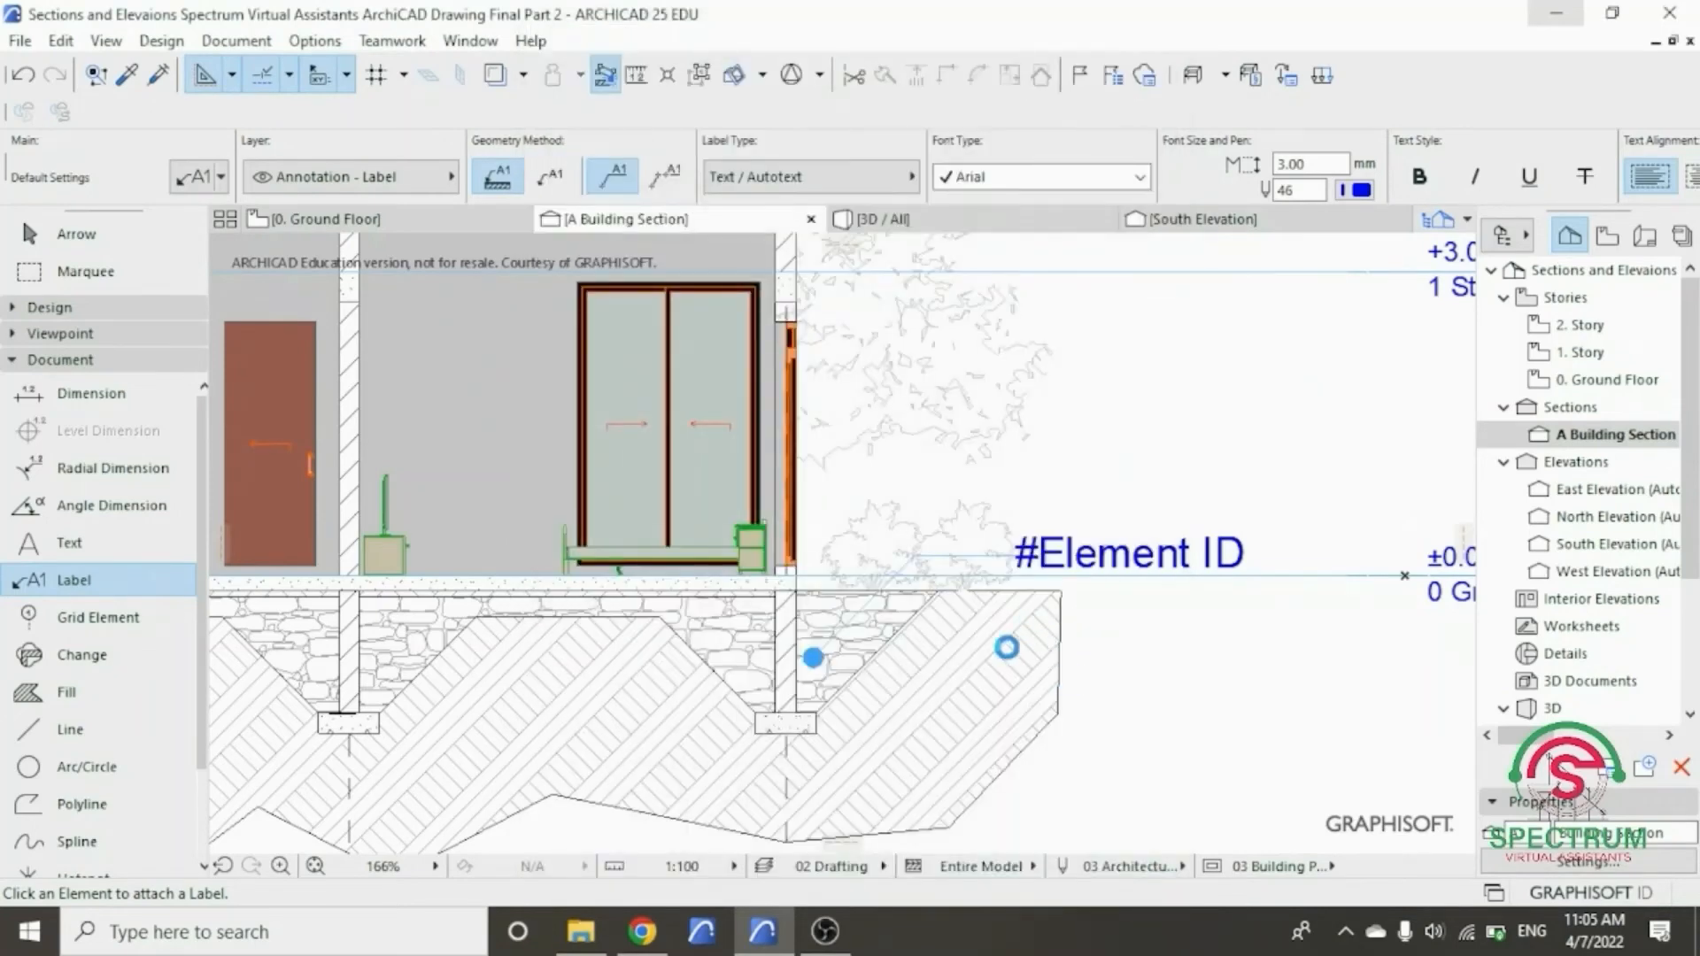
scroll(990, 662, "down", 4)
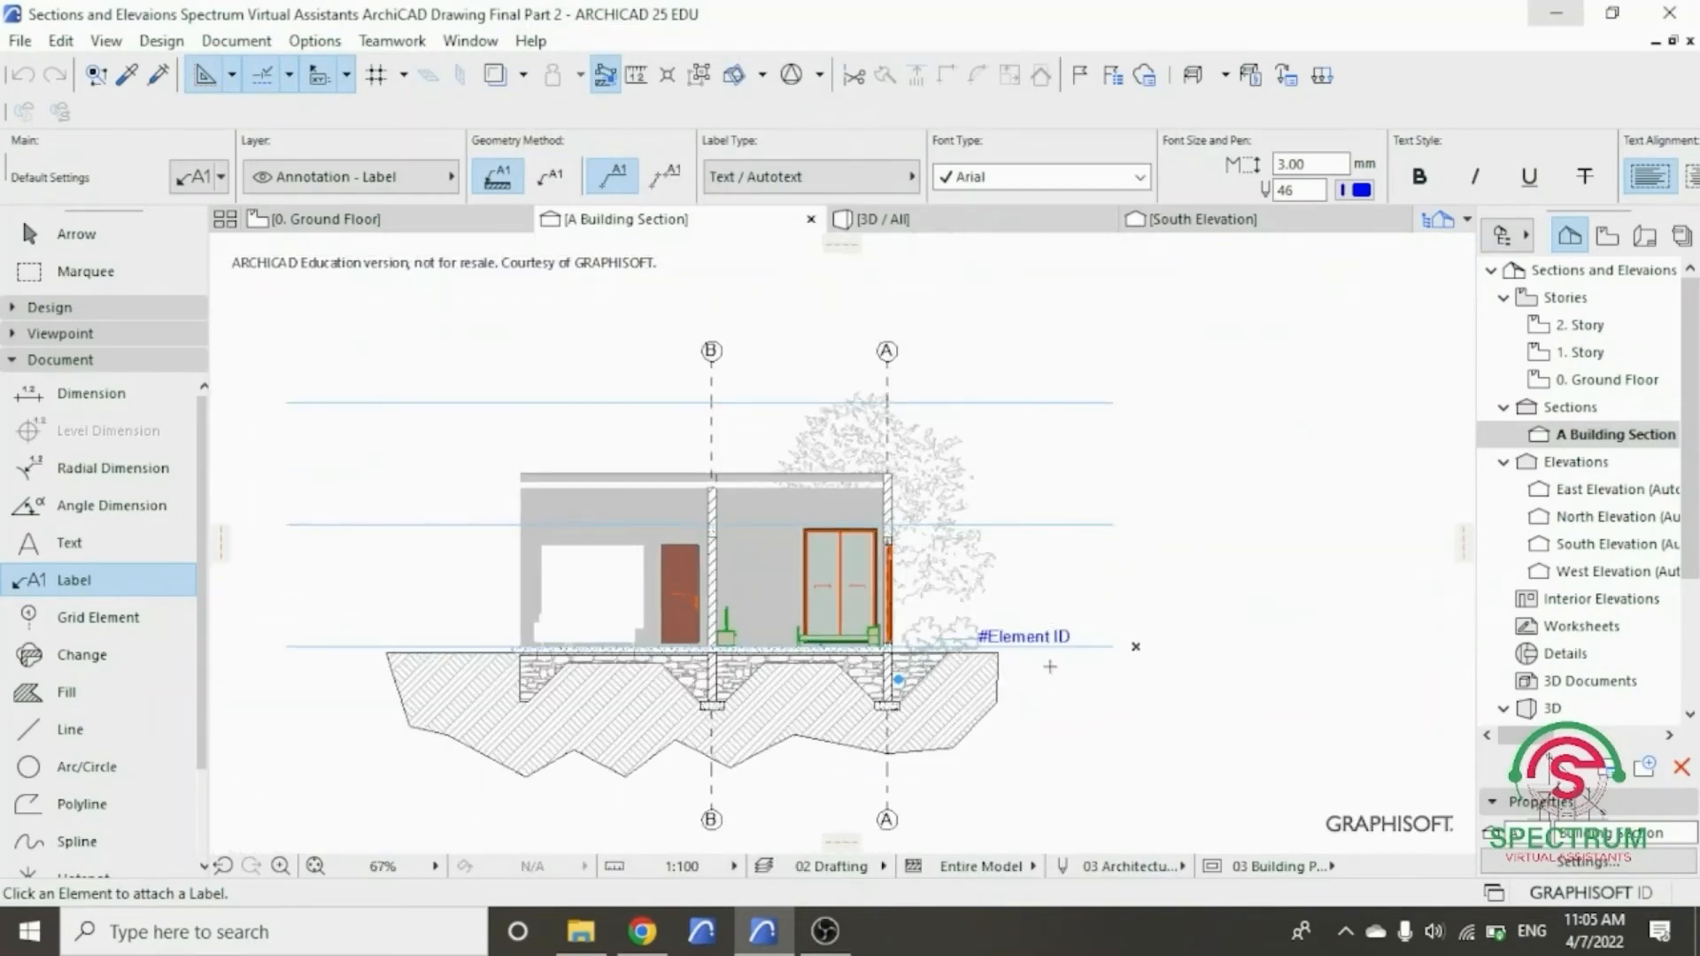
key("Escape")
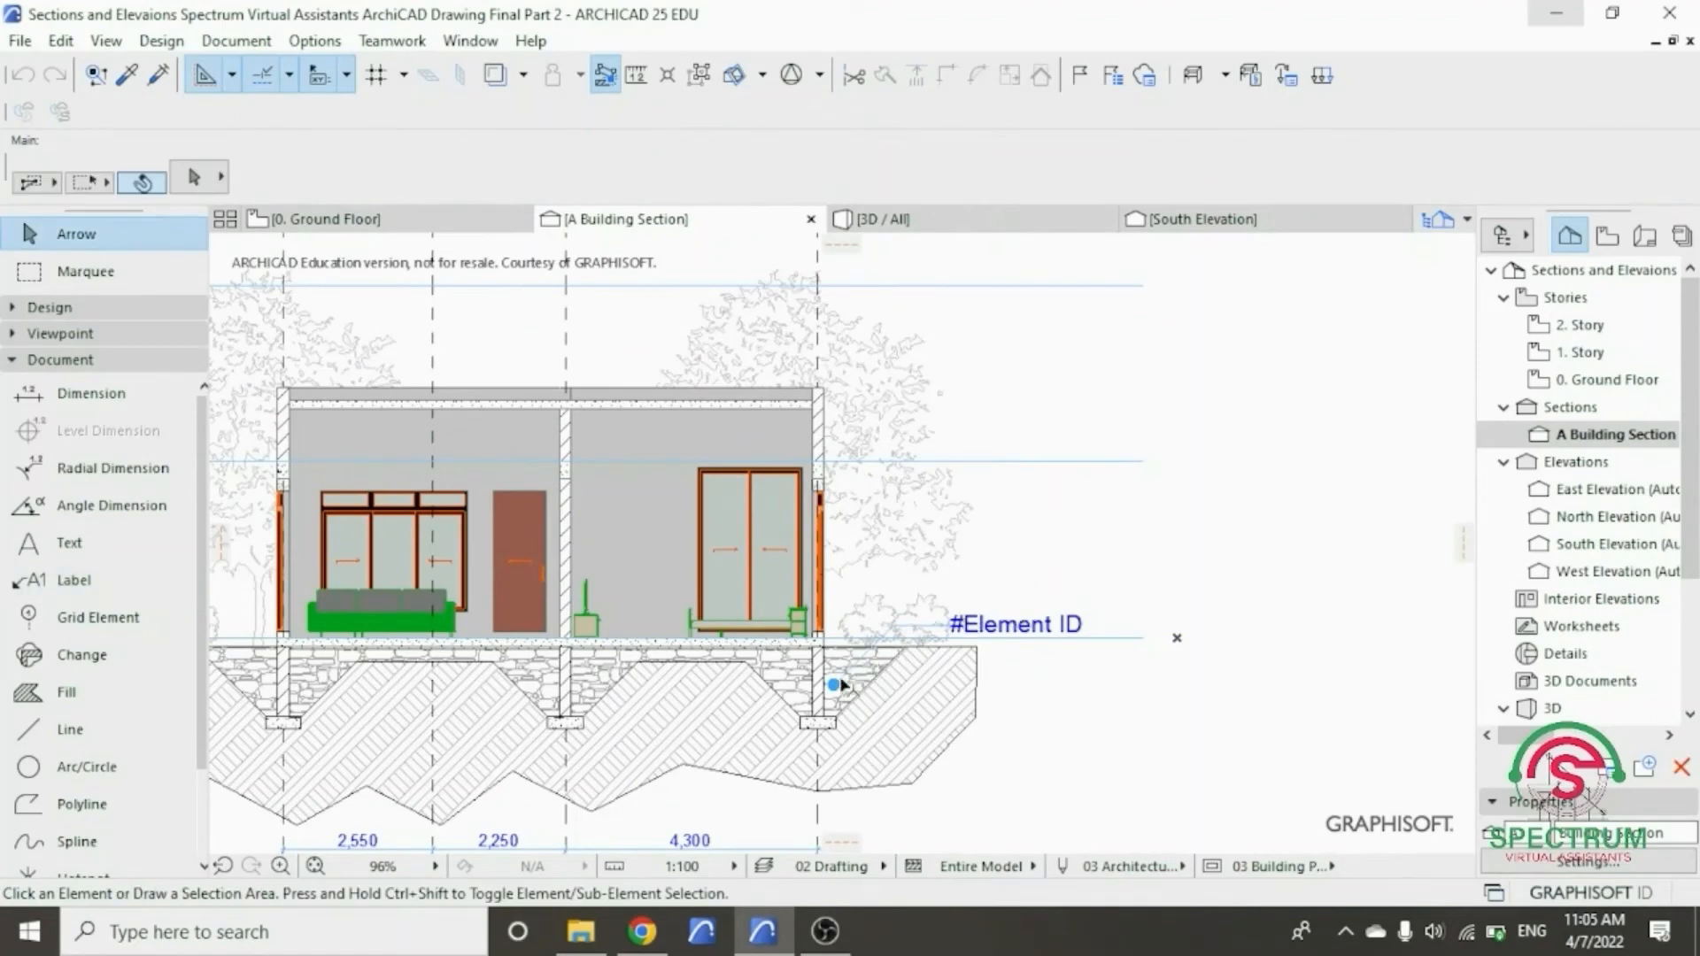
left_click(899, 631)
left_click(893, 627)
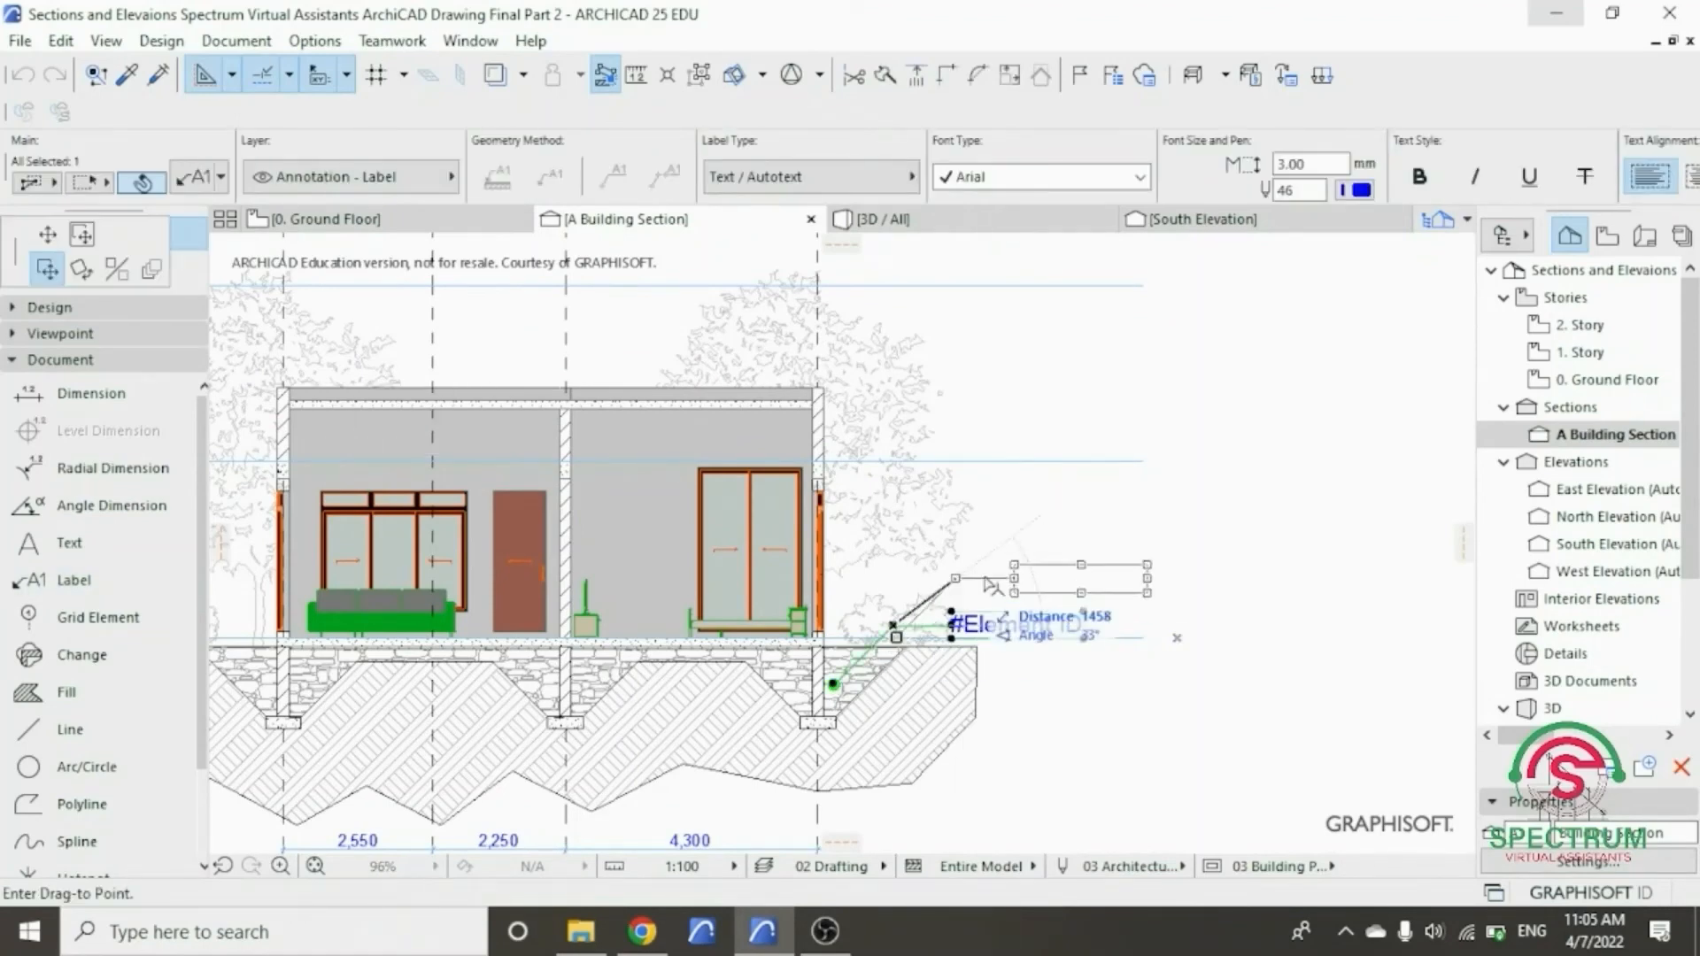
scroll(1003, 576, "down", 1)
key("Escape")
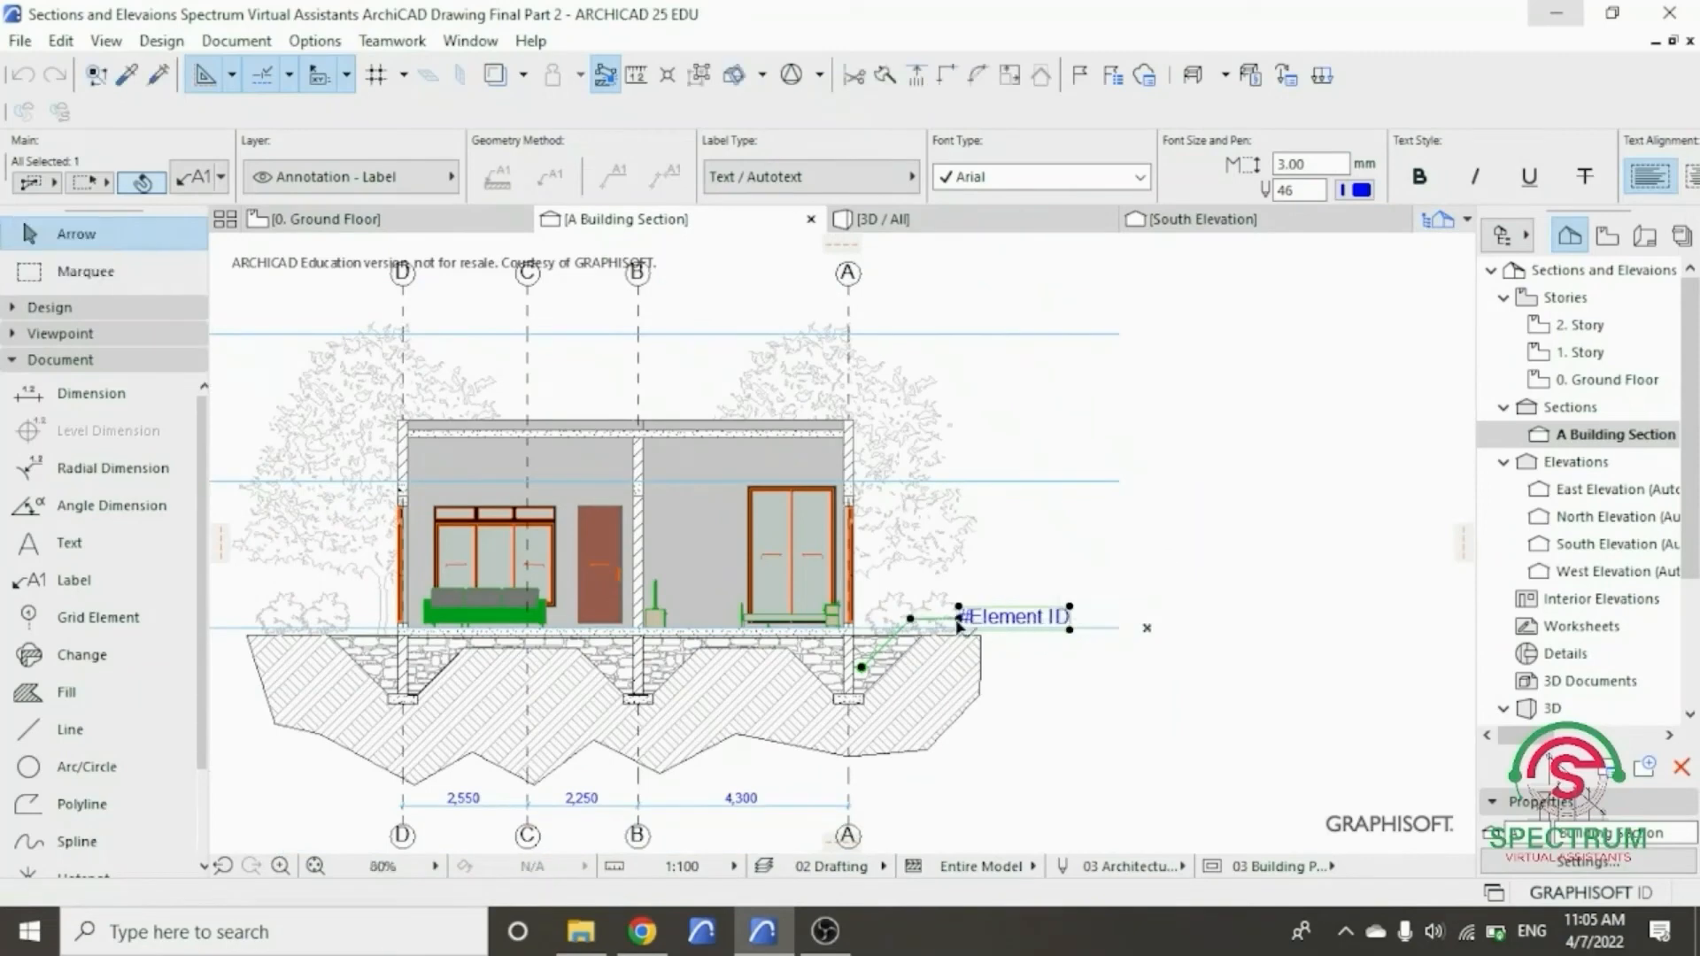
left_click(959, 618)
key("Escape")
- Move the label's pointer bend with its text farther outward from the building and higher above the ground line
left_click(912, 619)
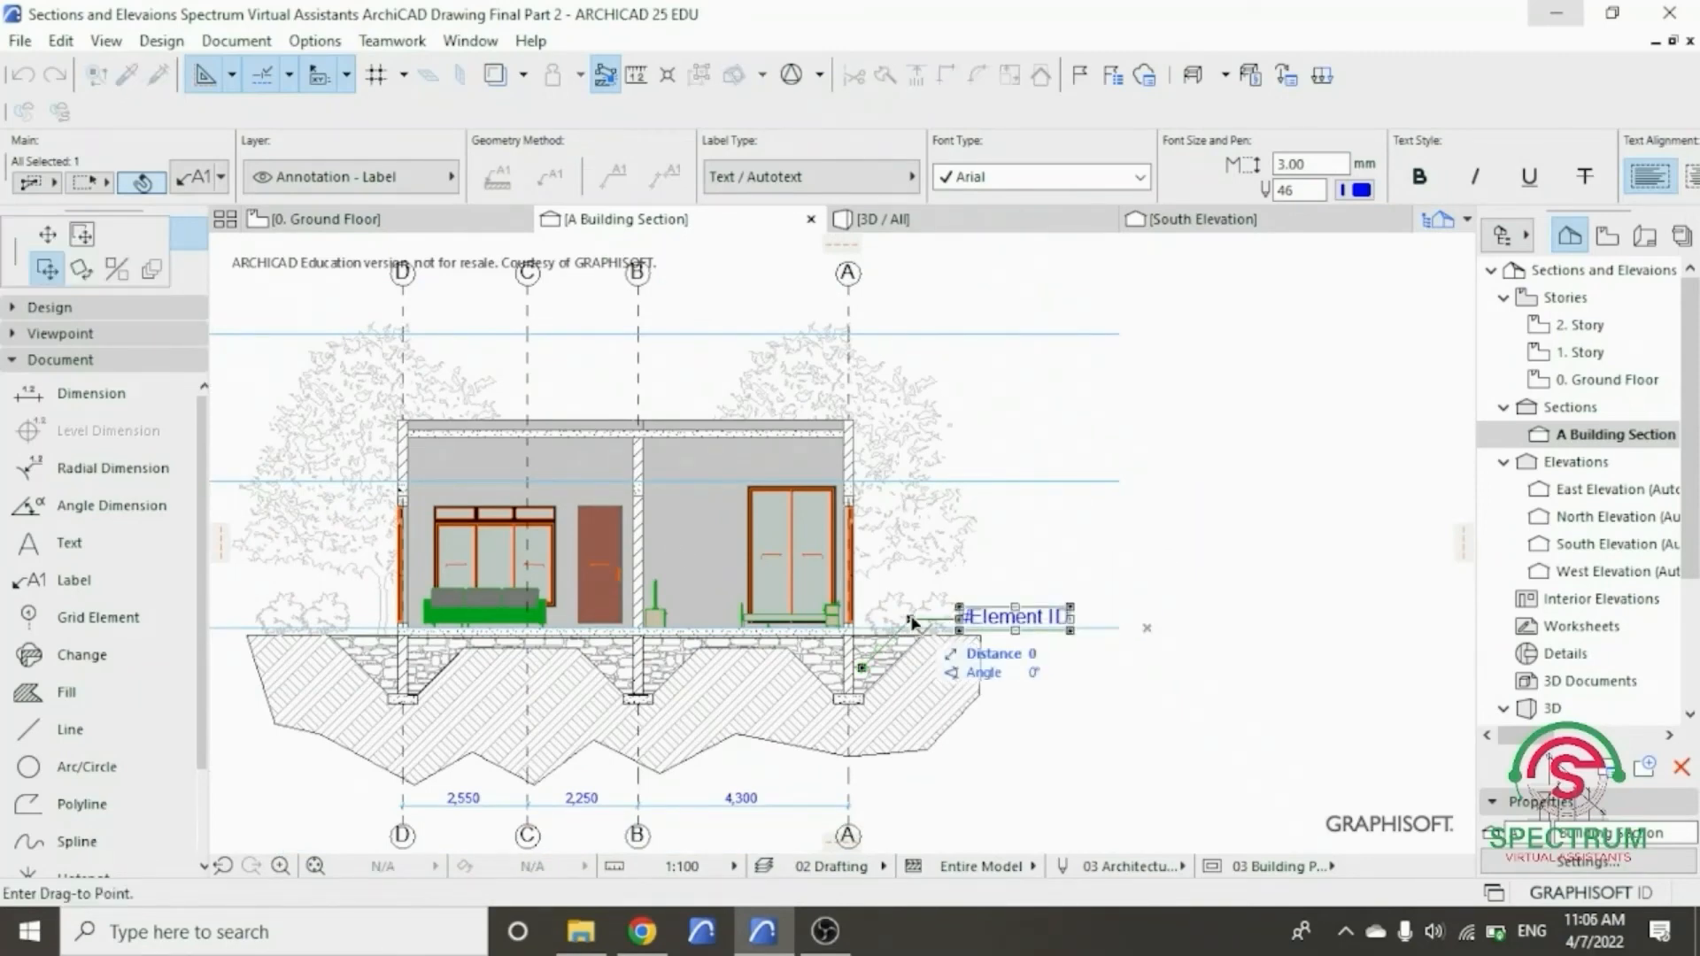
left_click(47, 234)
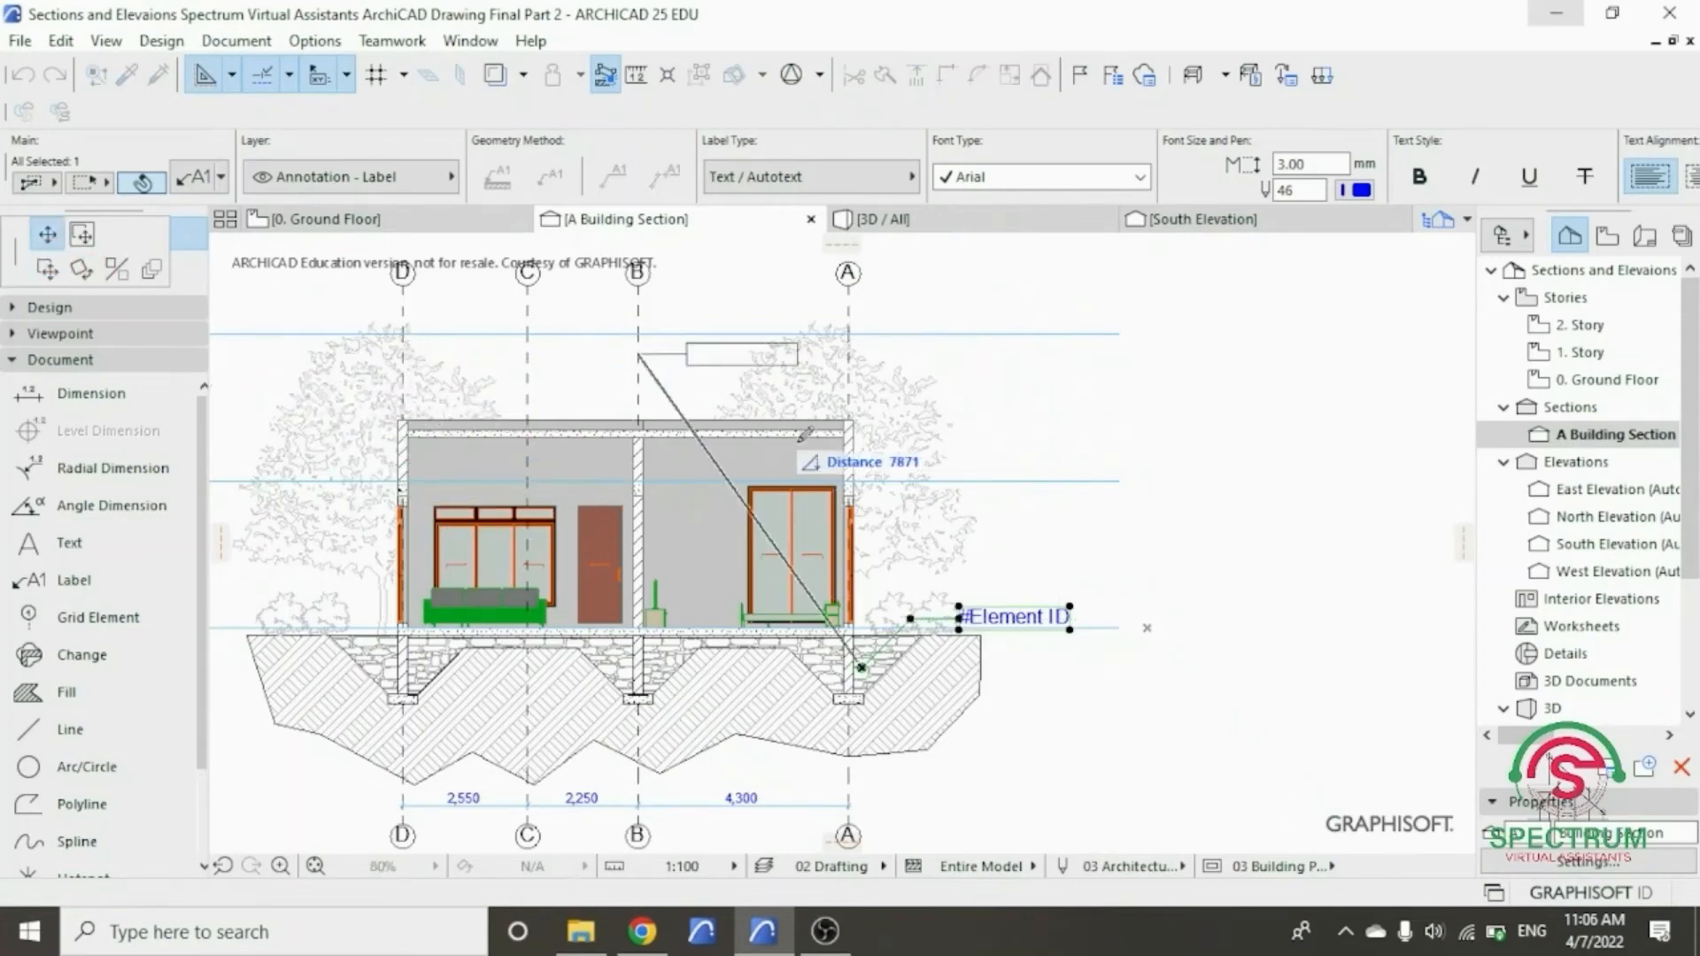
left_click(1072, 556)
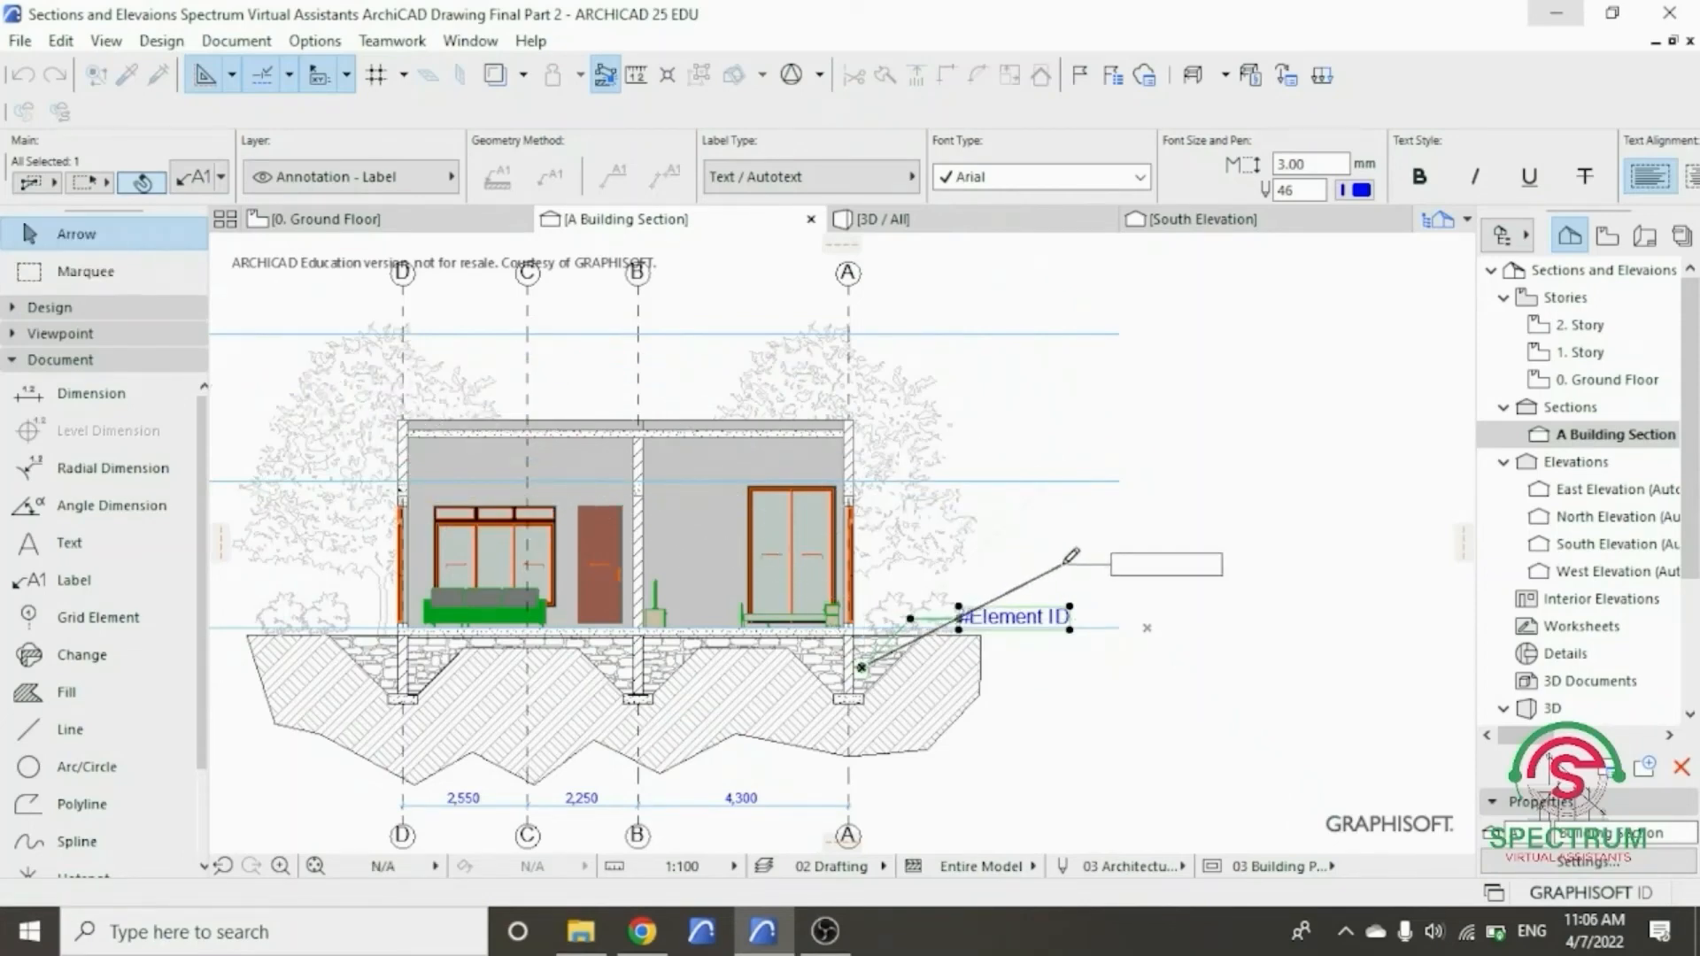
key("Escape")
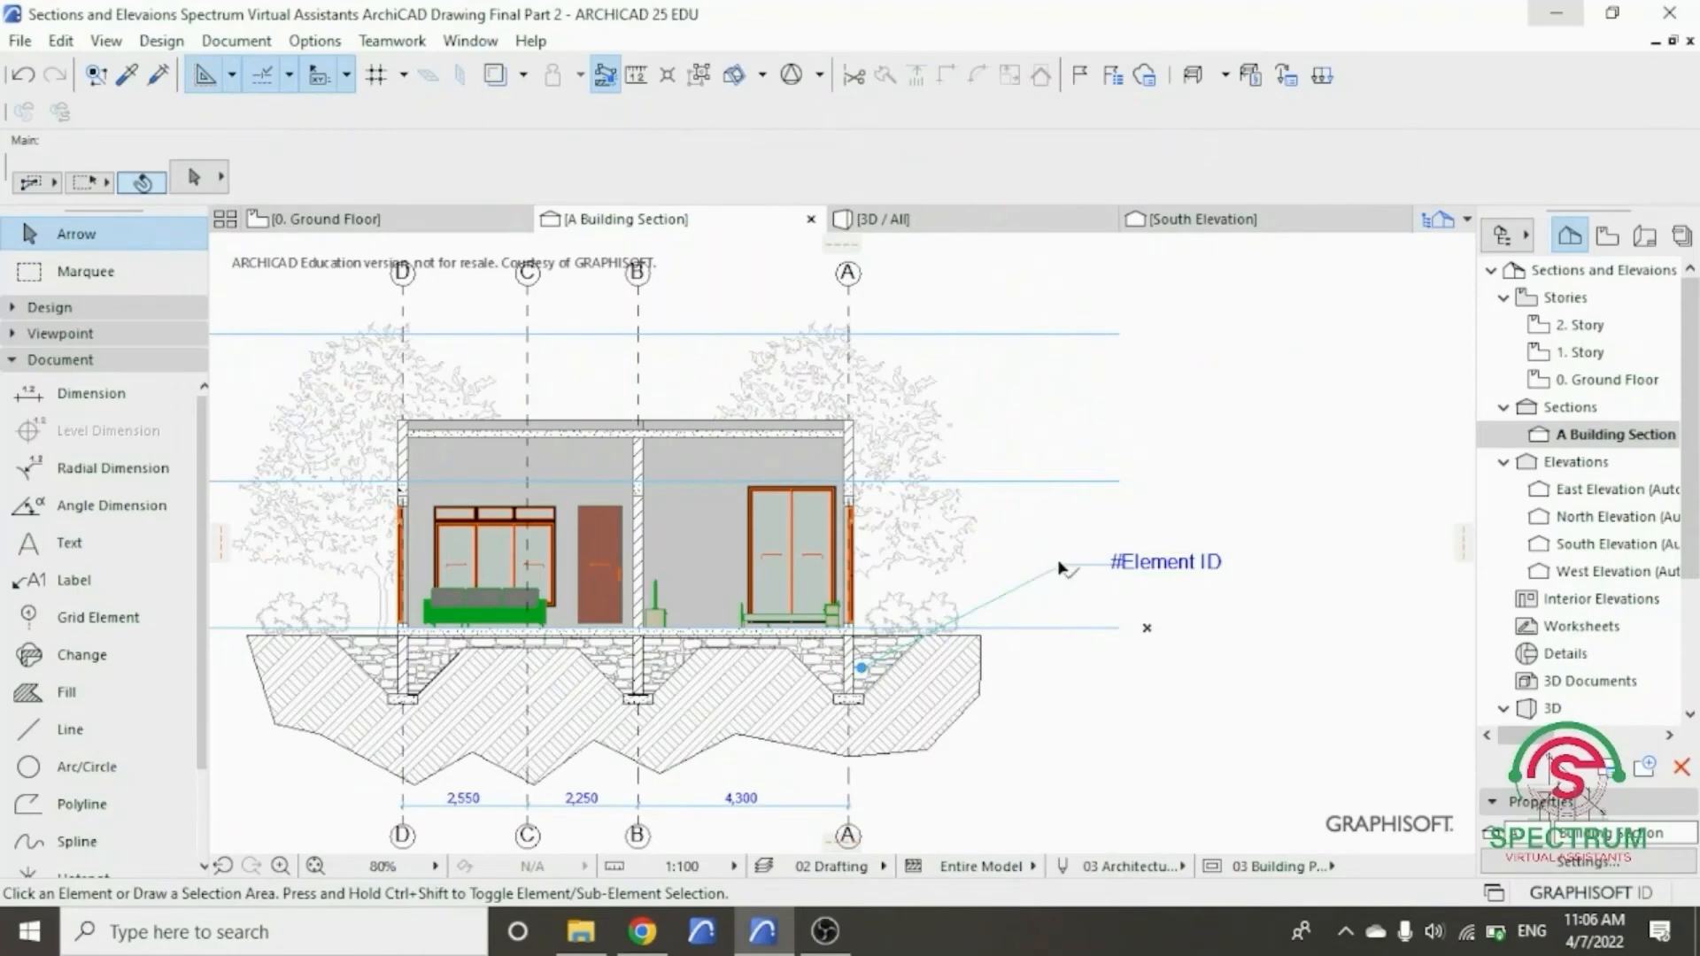
- Straighten the stone foundation label's pointer by moving its bend and text level with the pointer's dot in the stone fill
left_click(1061, 564)
left_click(1062, 565)
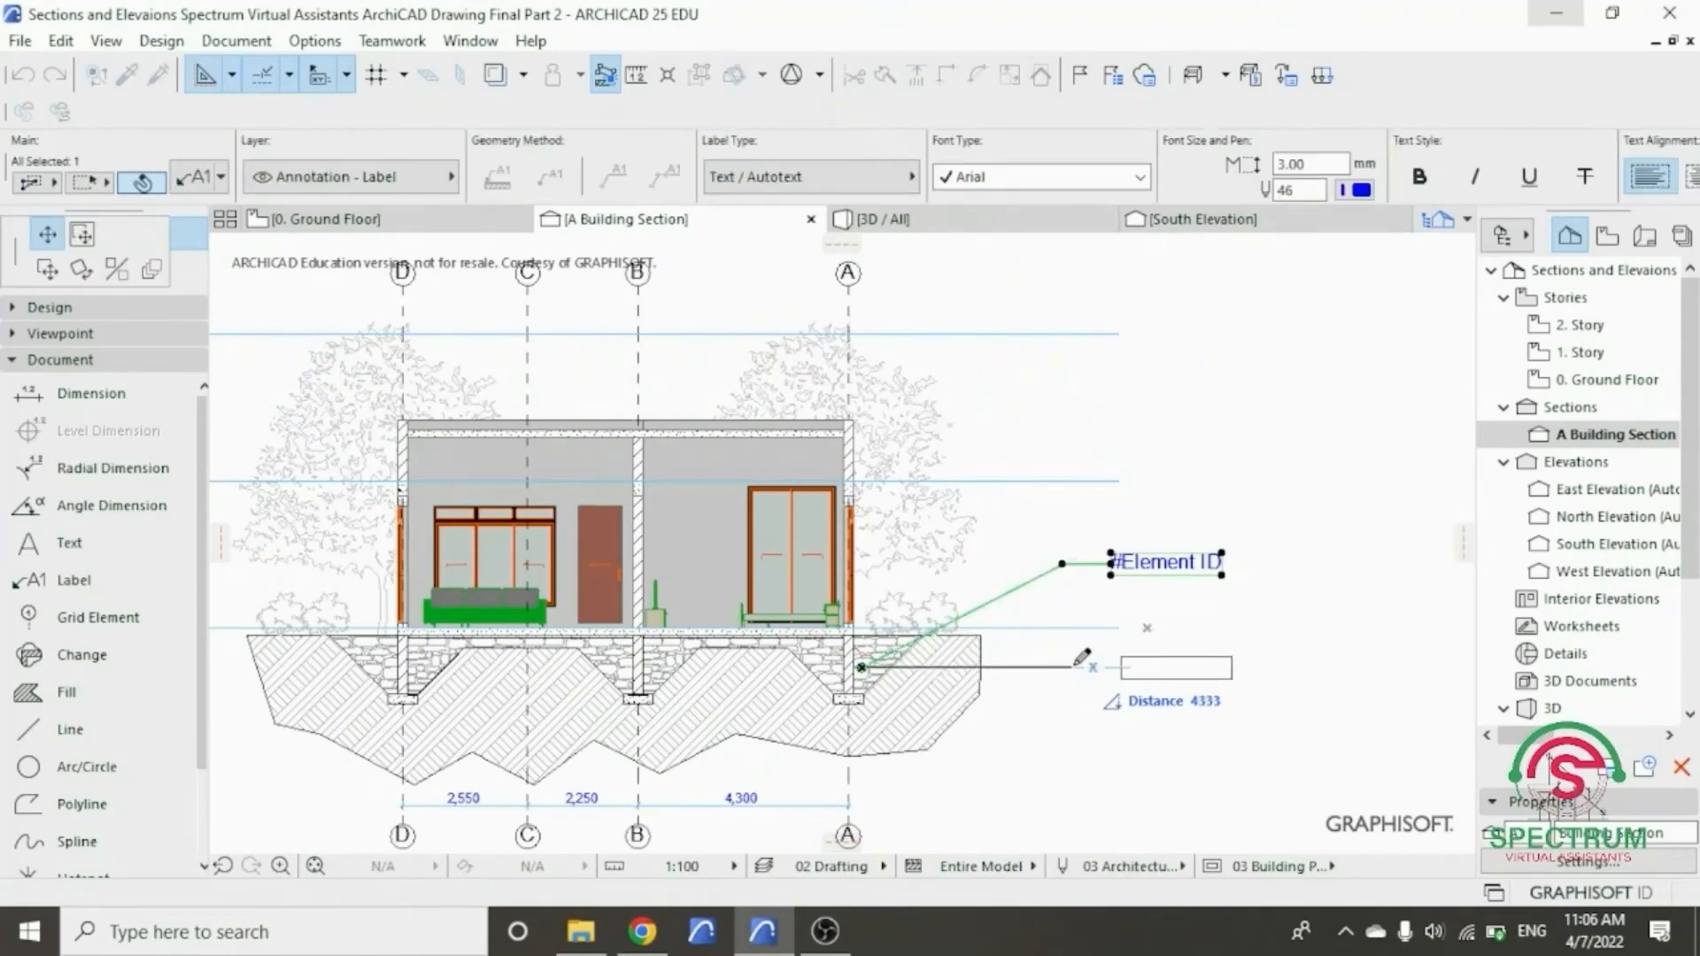
left_click(1079, 668)
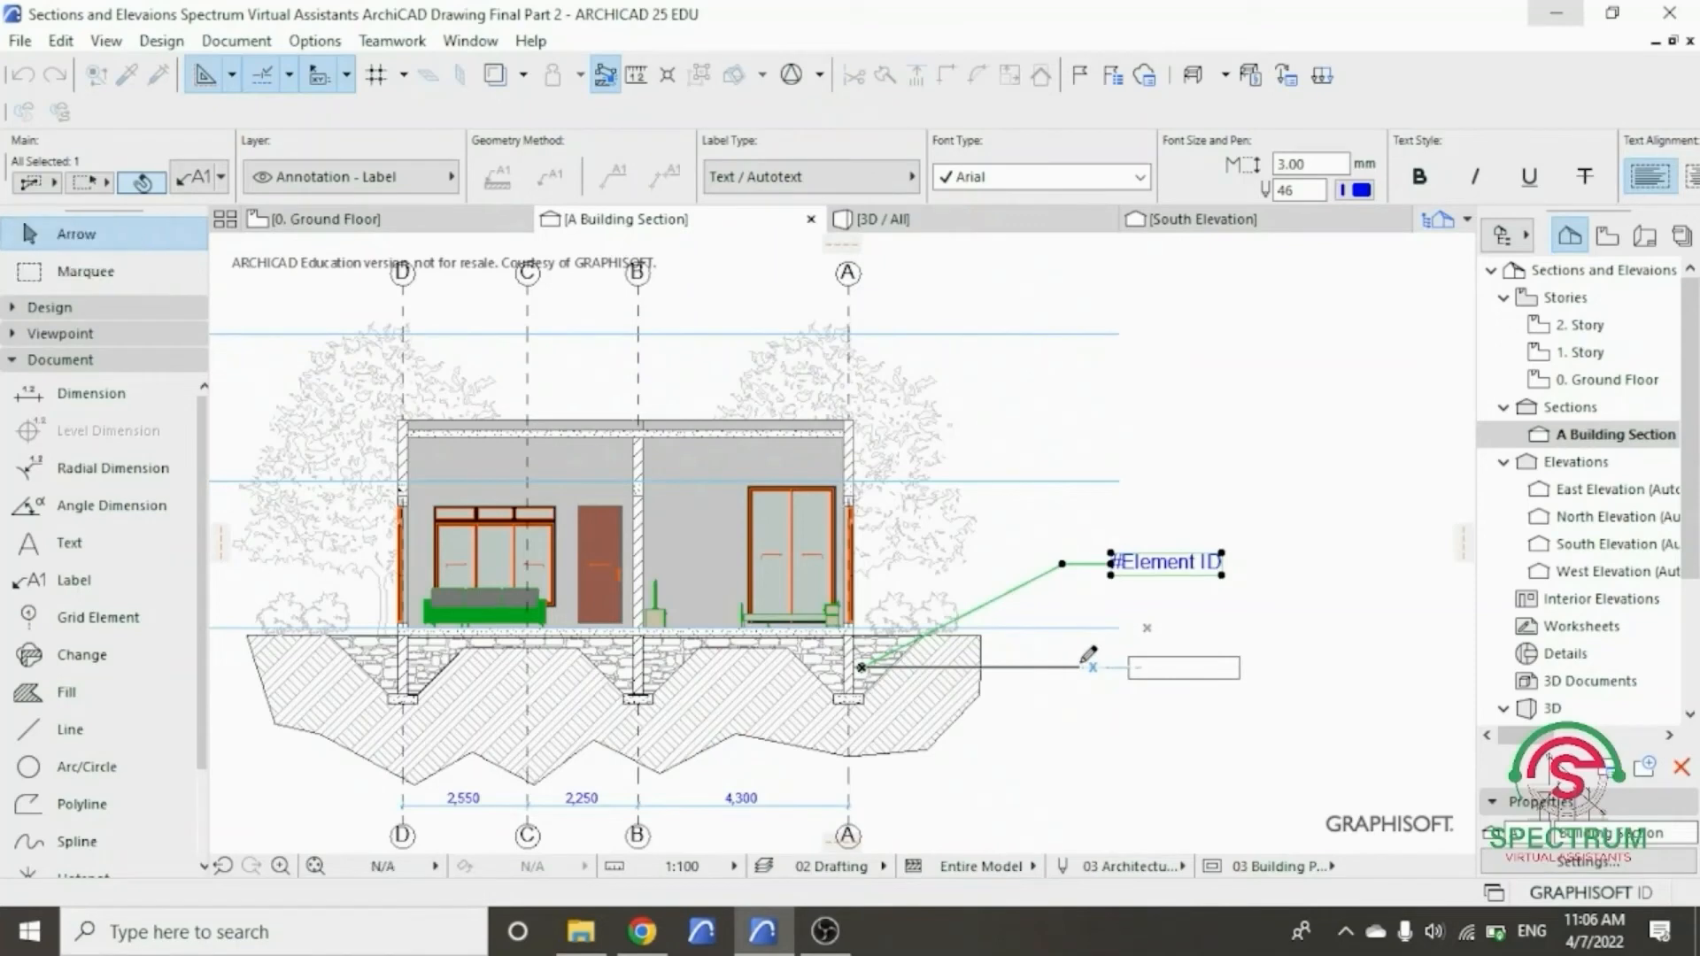
left_click(1098, 582)
scroll(1190, 697, "up", 1)
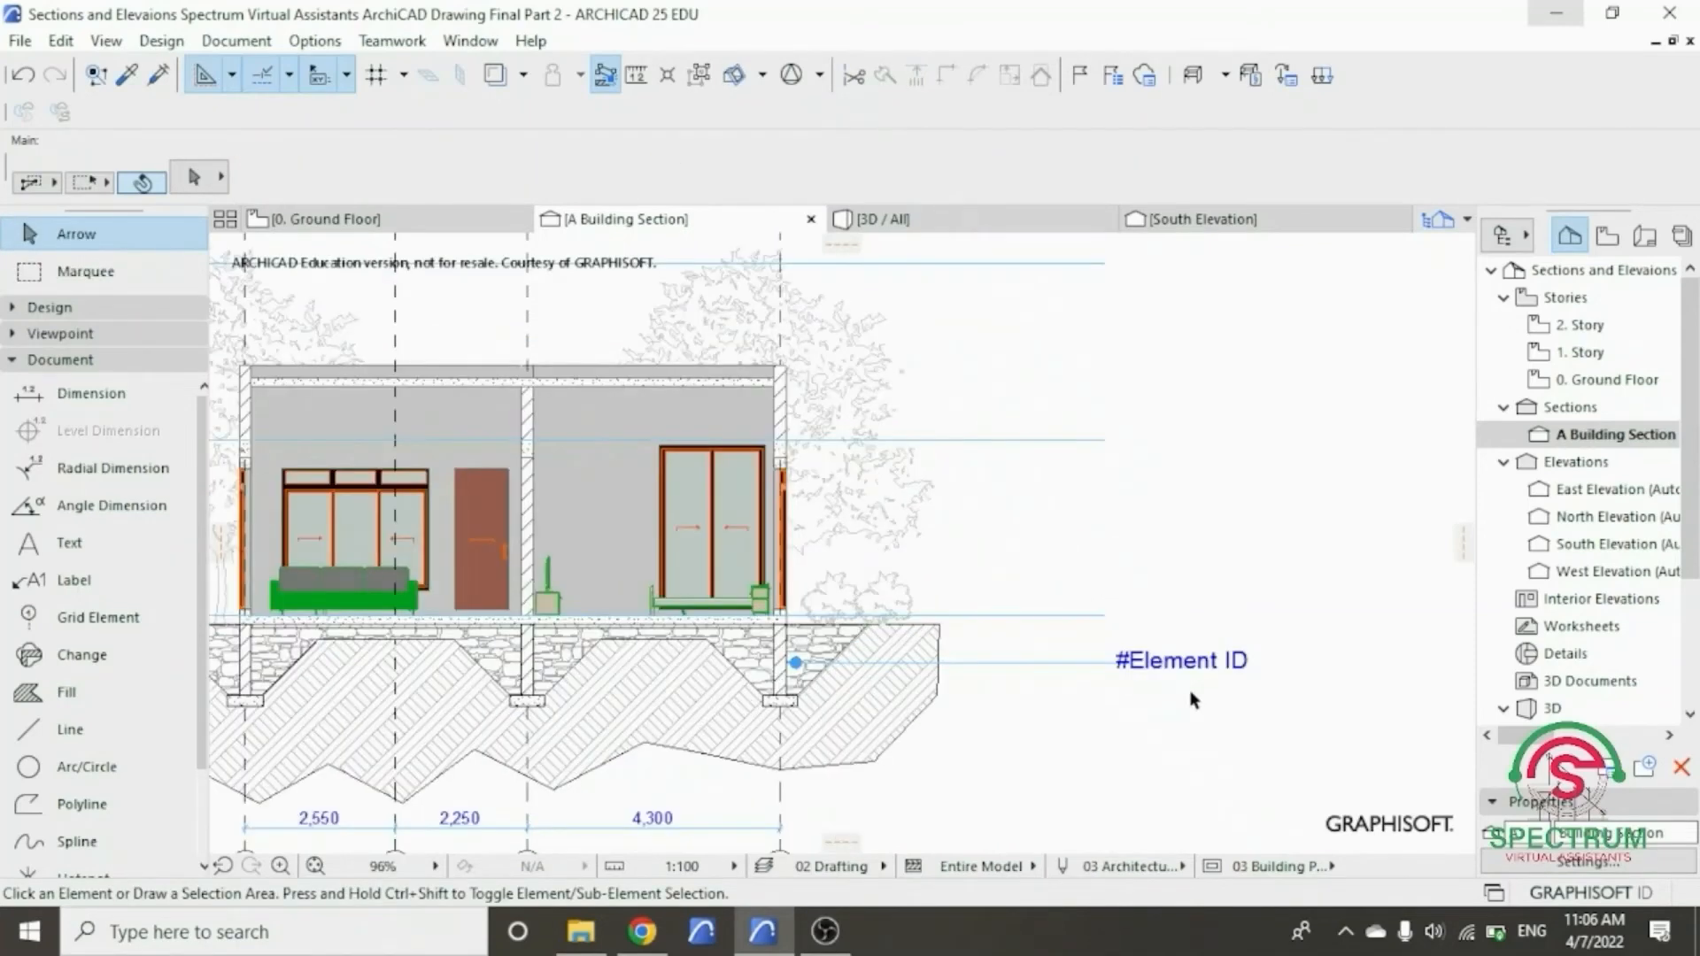
- Replace the label's default text with the foundation specifications, covering R.C foundation, 150mm floor slab (mix 1:2:4), A 142 mesh, substructure wall and strip foundation
left_click(1245, 676)
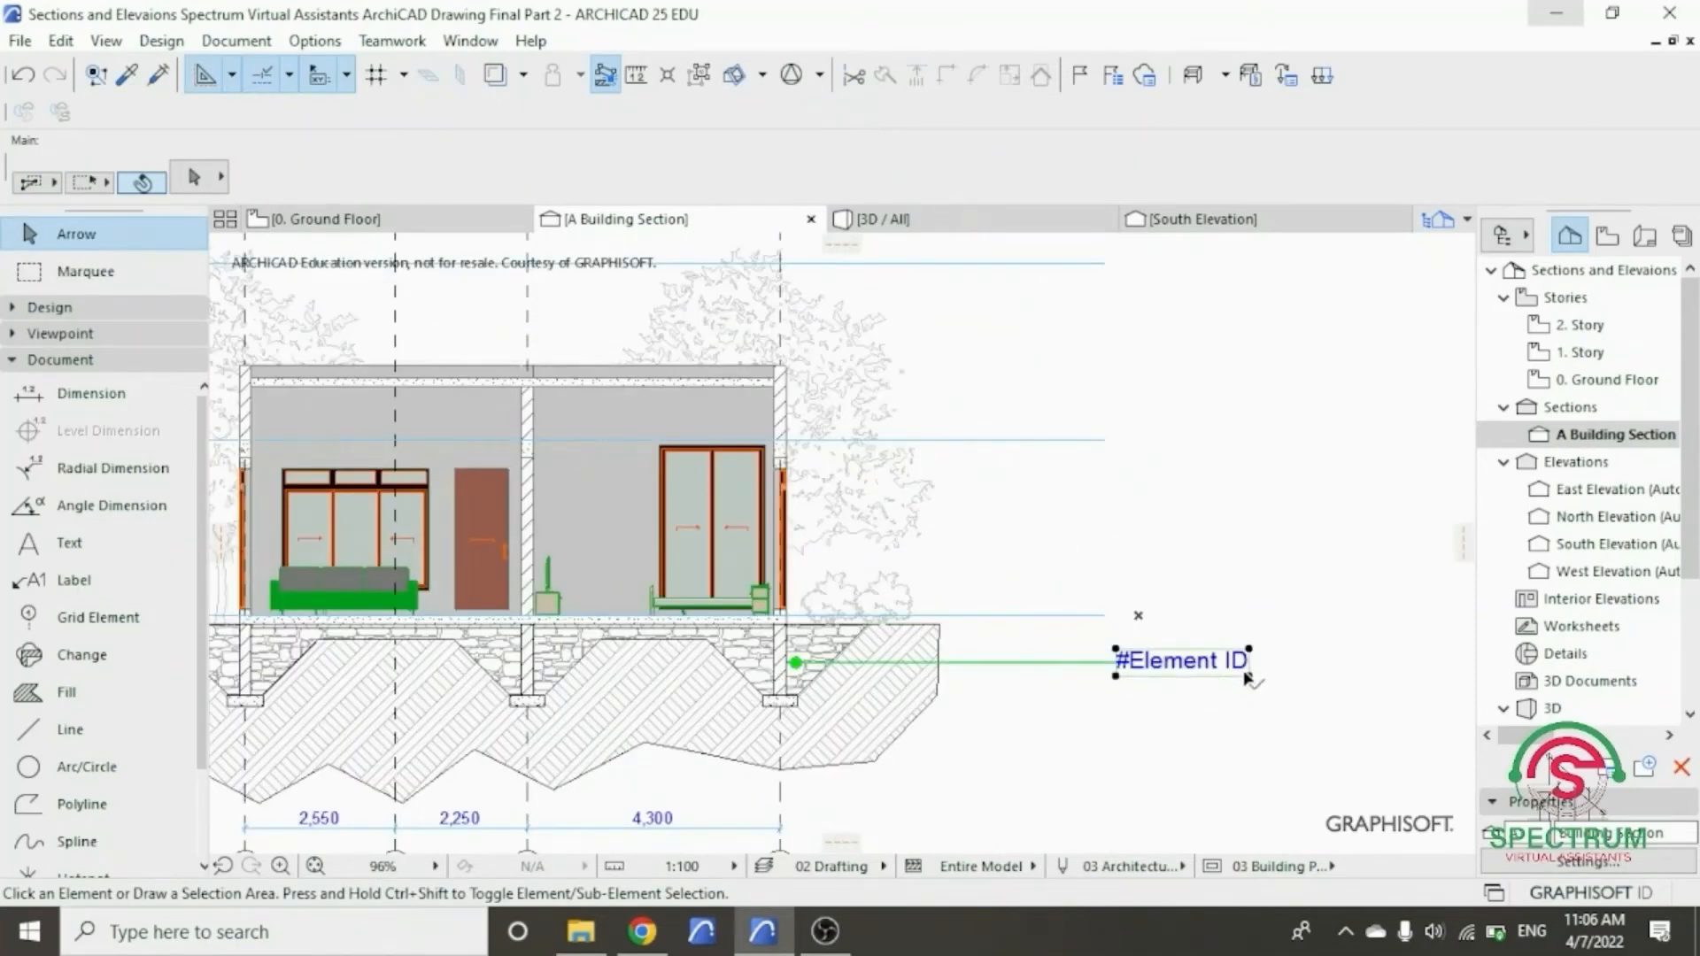
left_click(1245, 676)
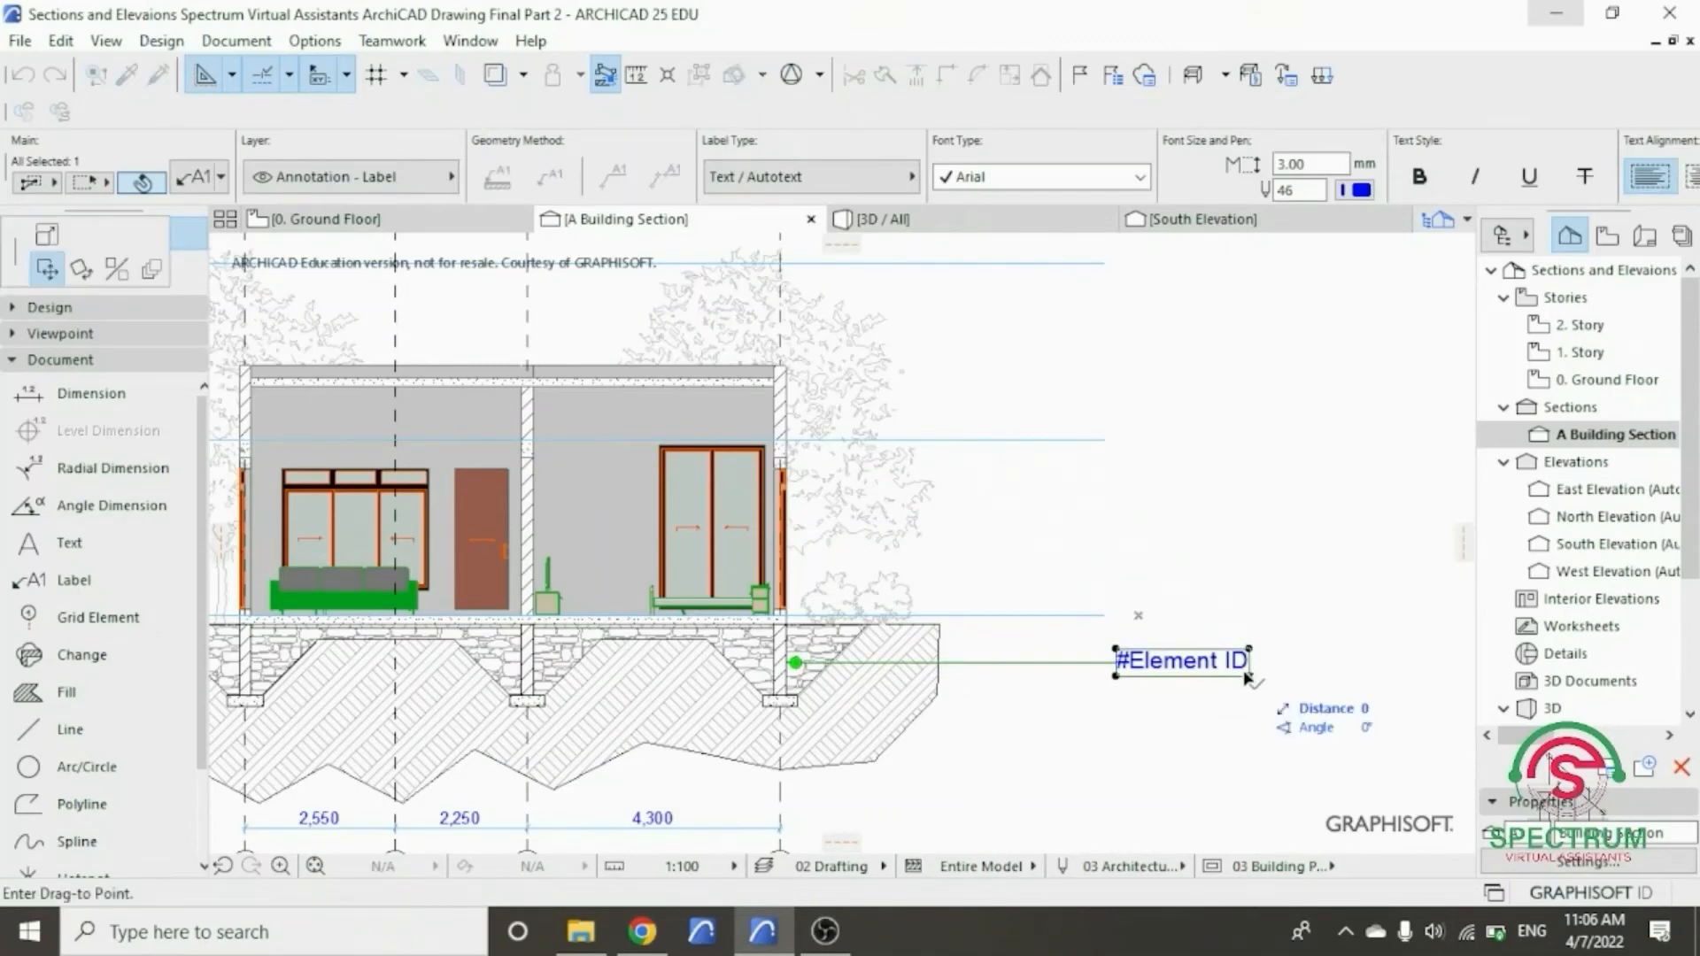
left_click(1245, 677)
double_click(1224, 664)
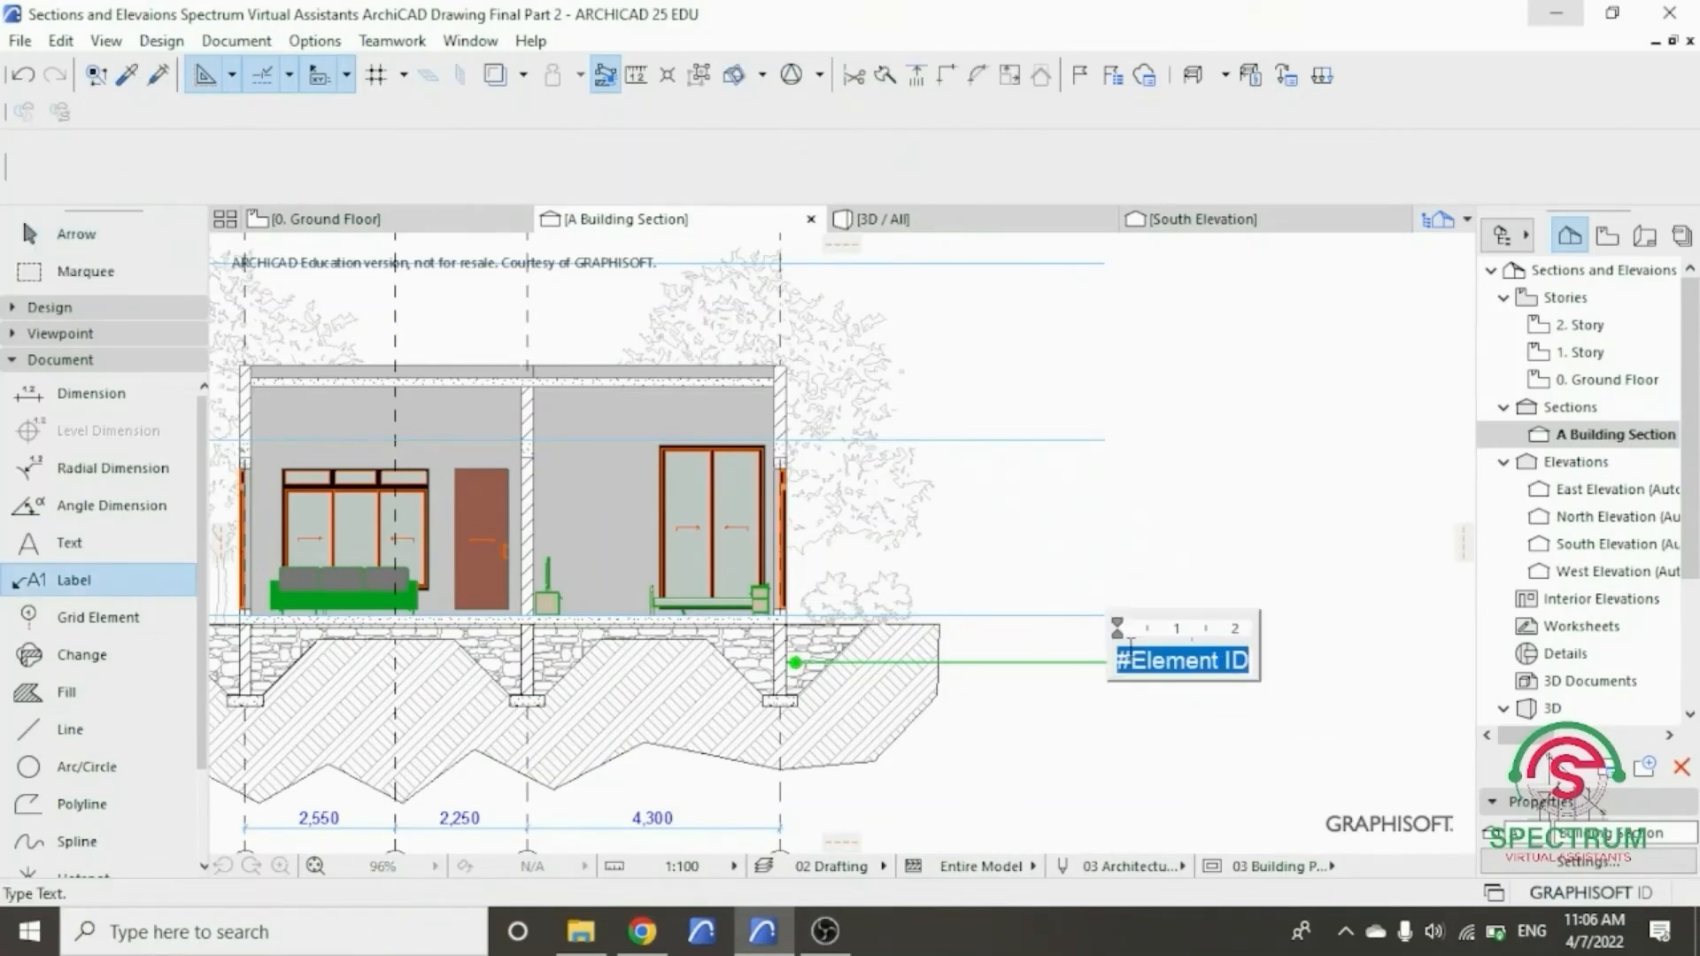
type("FOUNDATION SPECIFICATONS R.C Foundation to S.E Detail. 150mm thick R.C floor slab (mix 1:2:4), plus B.R.C. A 142 mesh laid on 1000g Polythene sheeting, plus anti-termite treatment on 50mm murrum blinding on well compacted Hardcore. 200mm thick natural stone Subtructure Wall. 600 X 200mm Conc. Strip Foundation laid on Soil Substratum with adequate withstanding strength of transmitted foundation loads.")
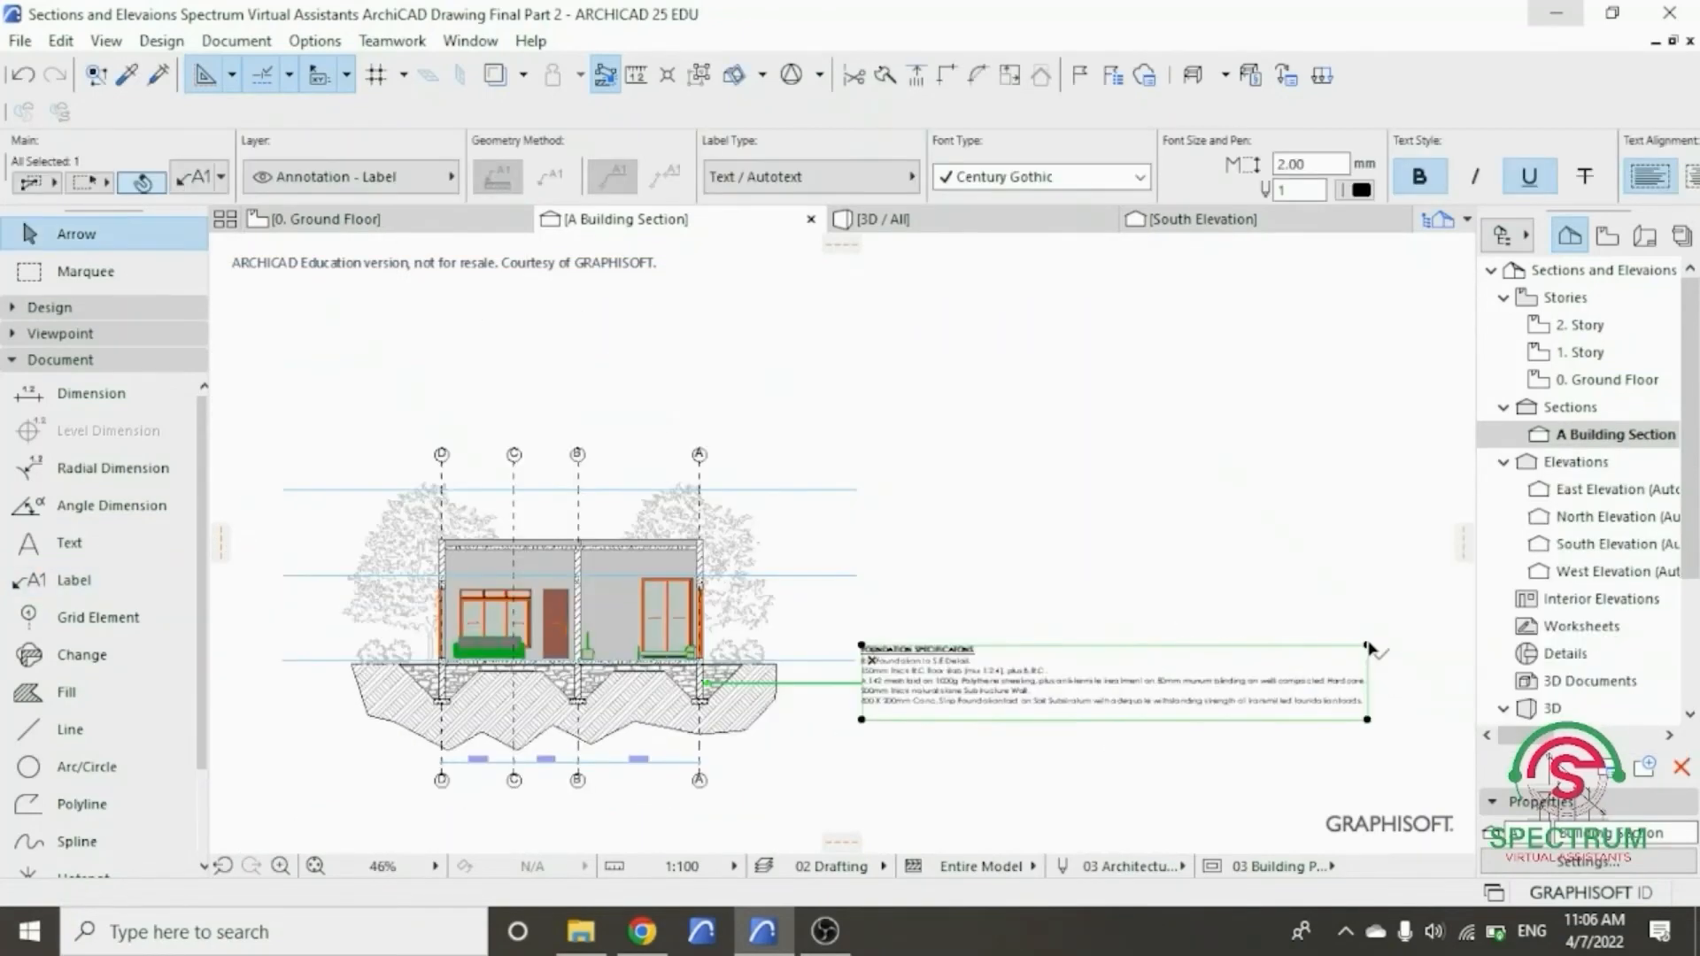
- Narrow the foundation specification label's text box to about two thirds of its width so that the long lines wrap
left_click(1368, 646)
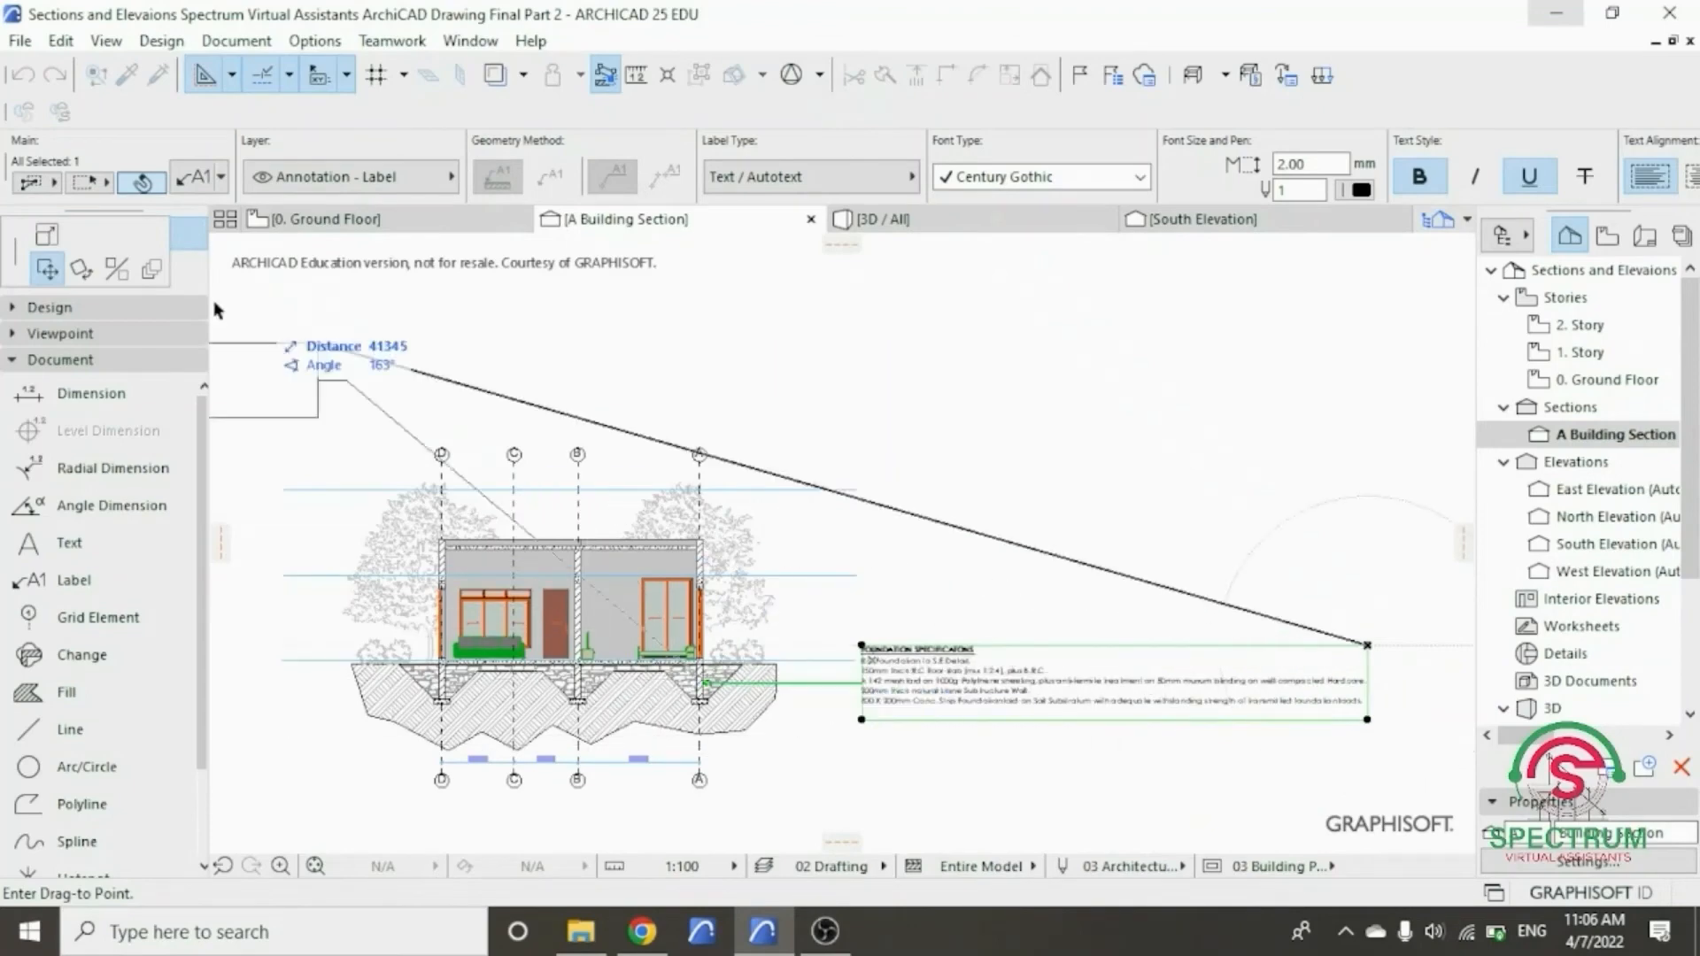
left_click(46, 235)
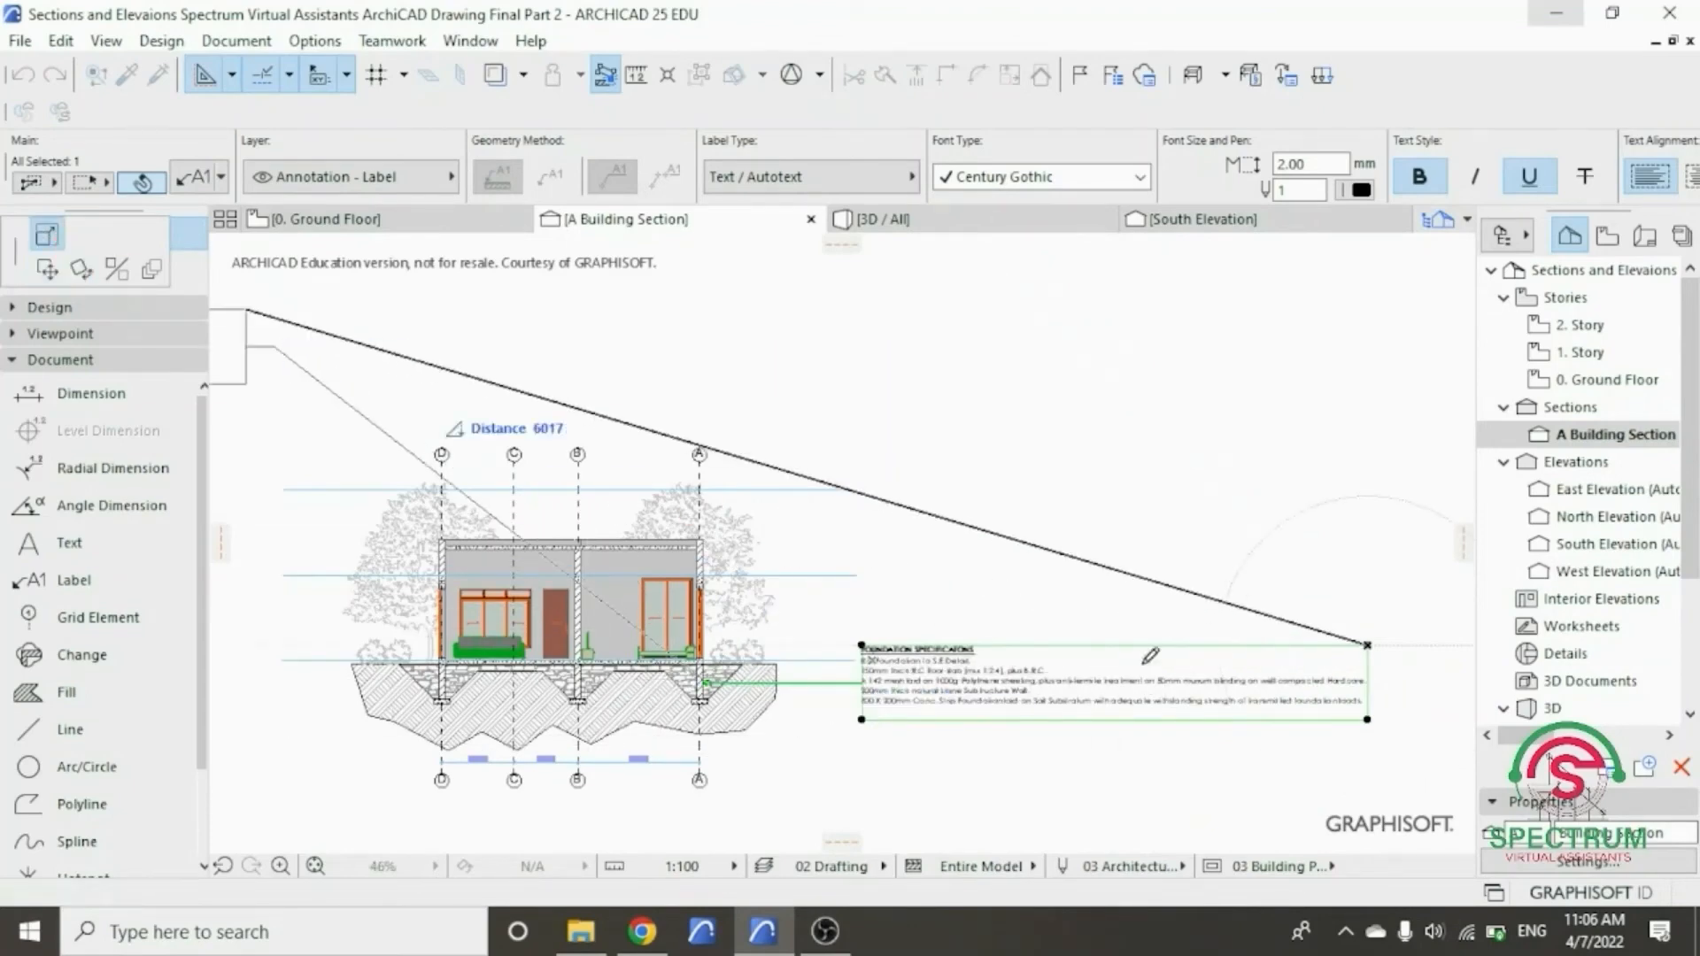
left_click(1088, 677)
scroll(913, 753, "down", 2)
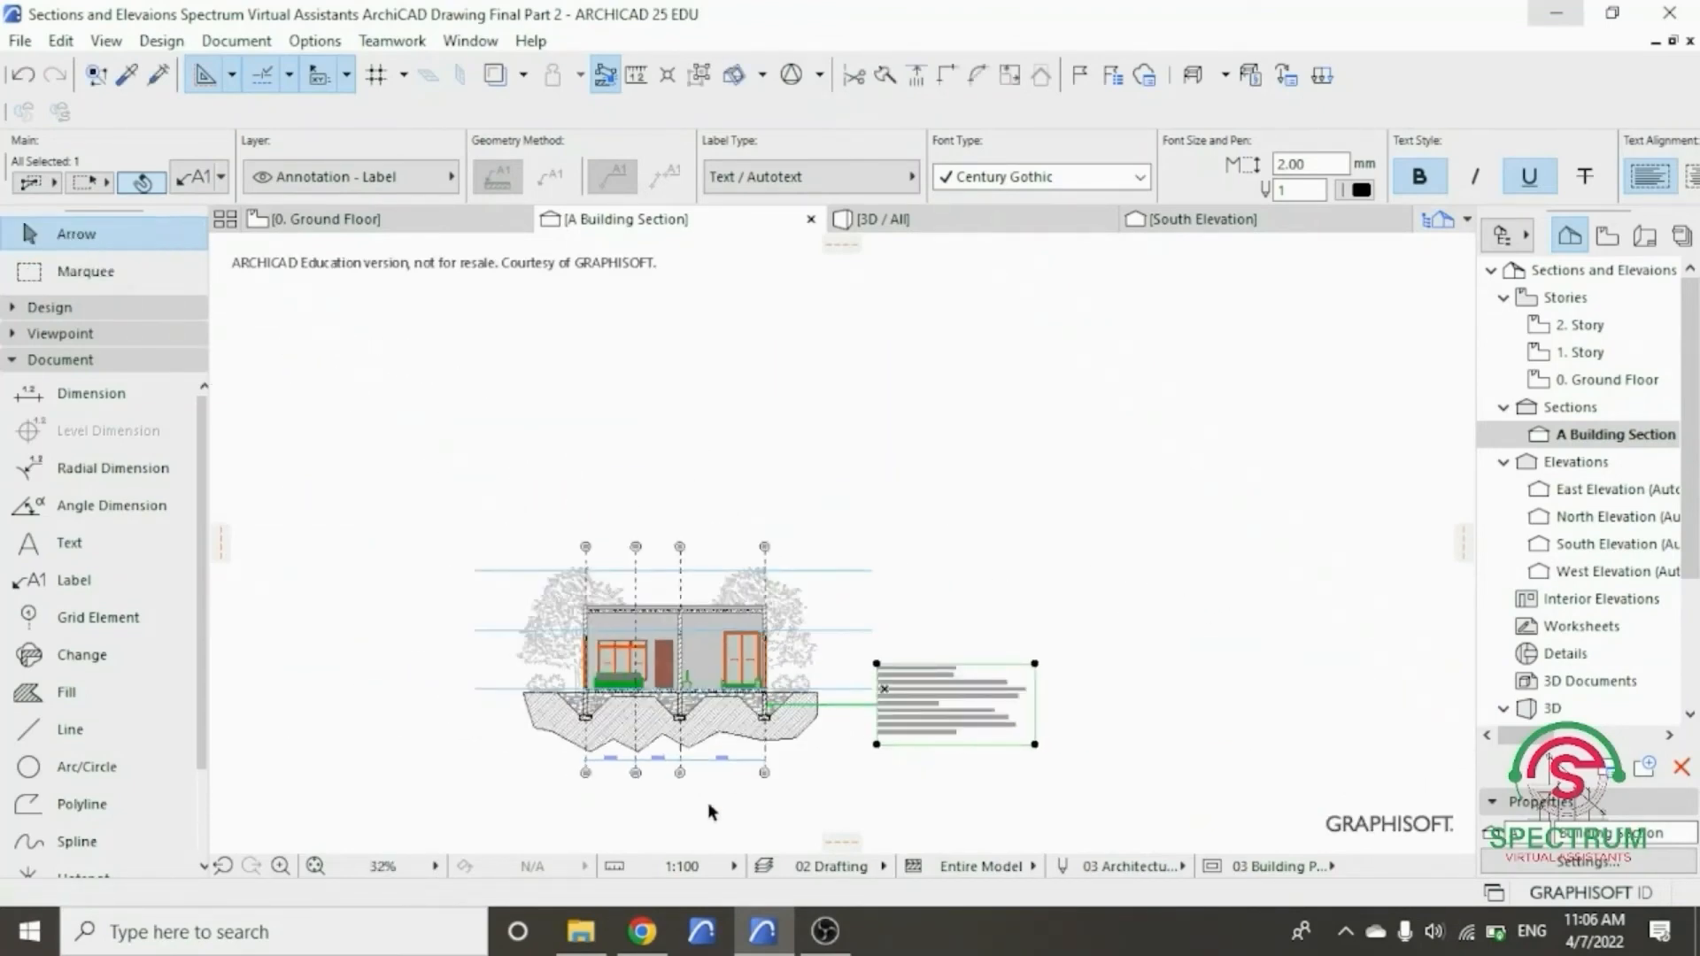
scroll(676, 740, "up", 2)
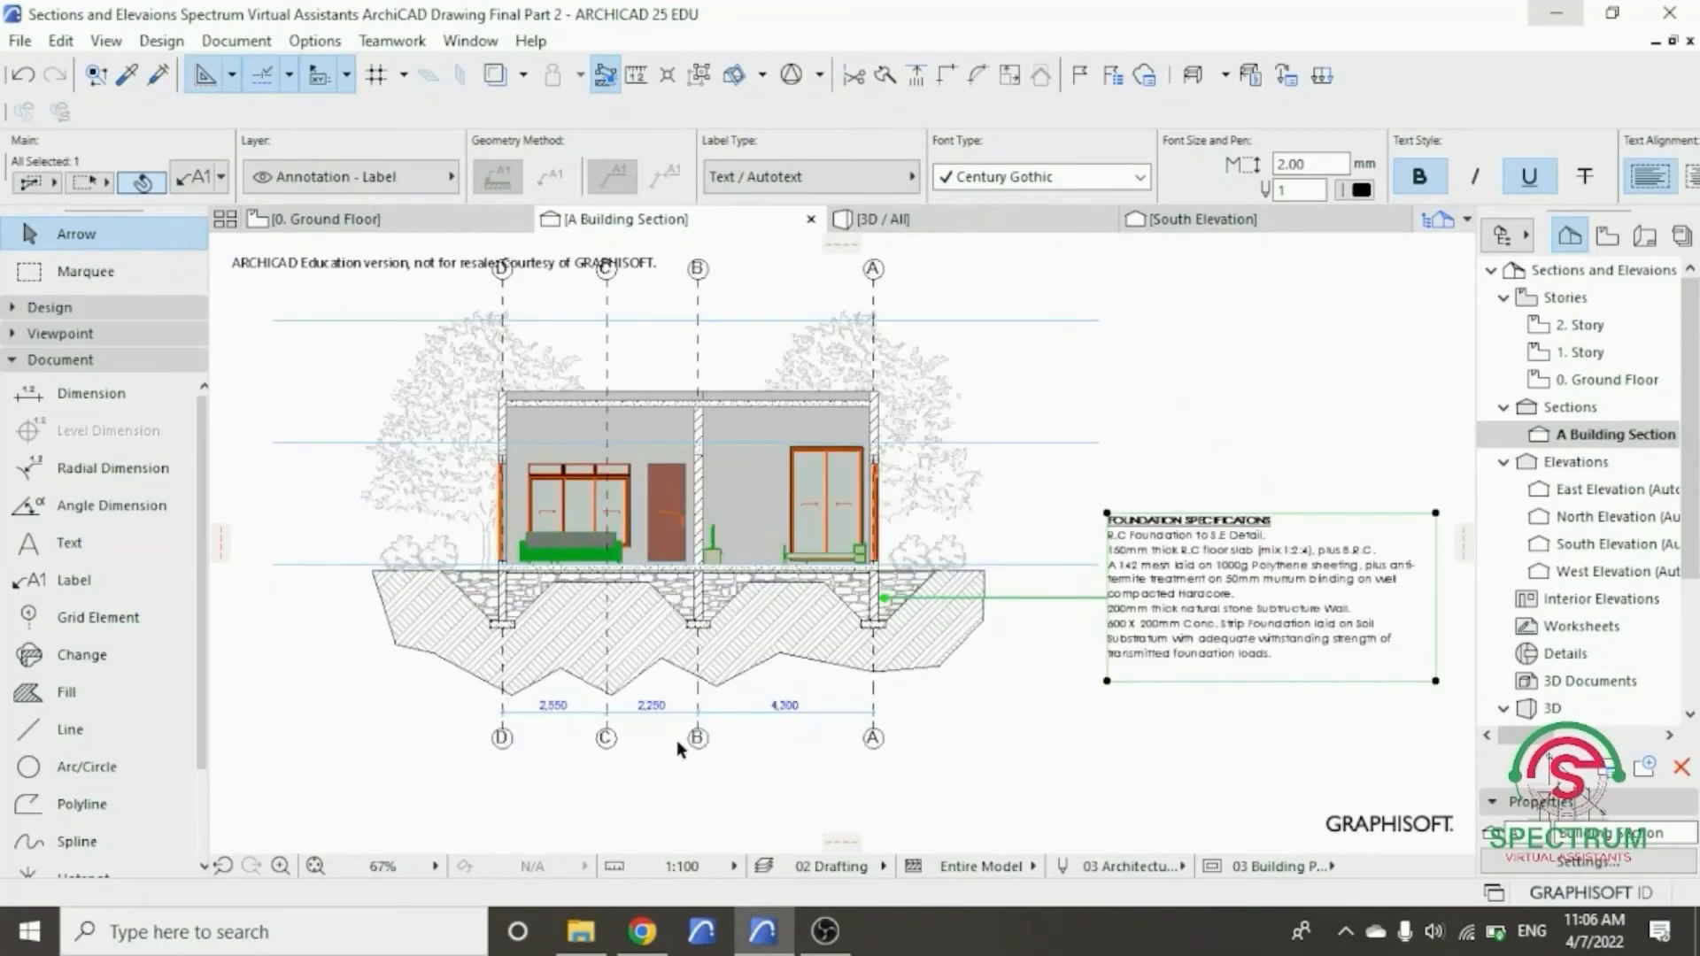
- Review the foundation specification text and examine the annotated section with its roof, wall, structure and foundation labels and its dimensions
left_click(1055, 644)
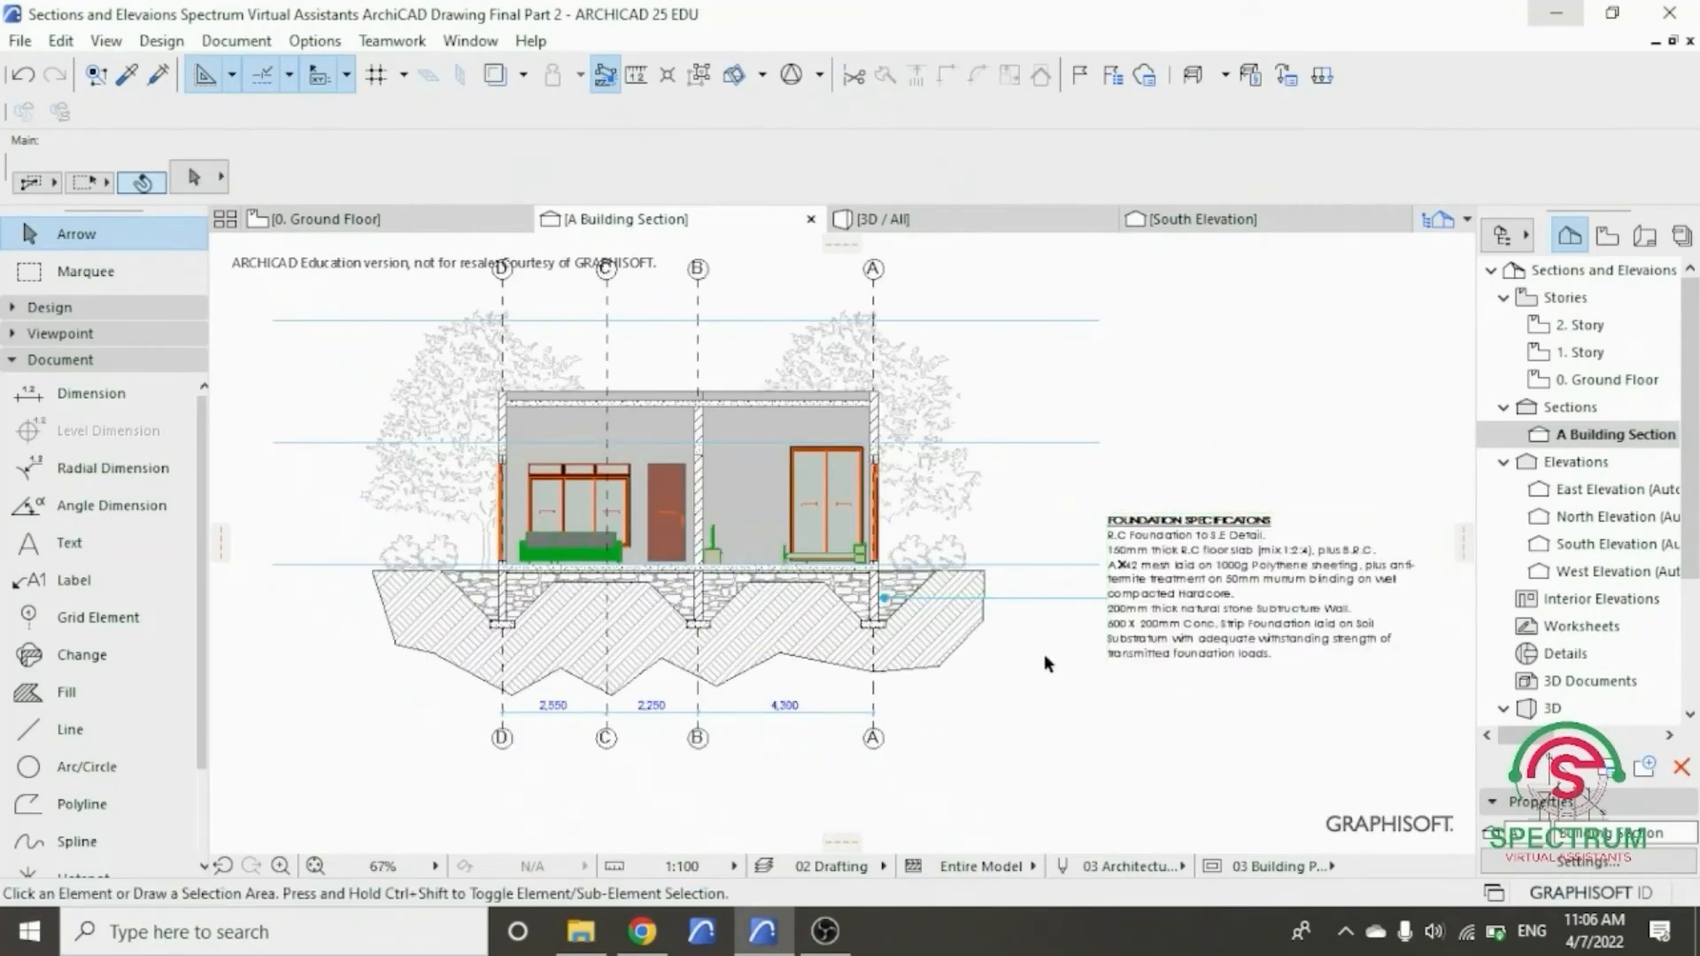
left_click(1188, 631)
double_click(1188, 630)
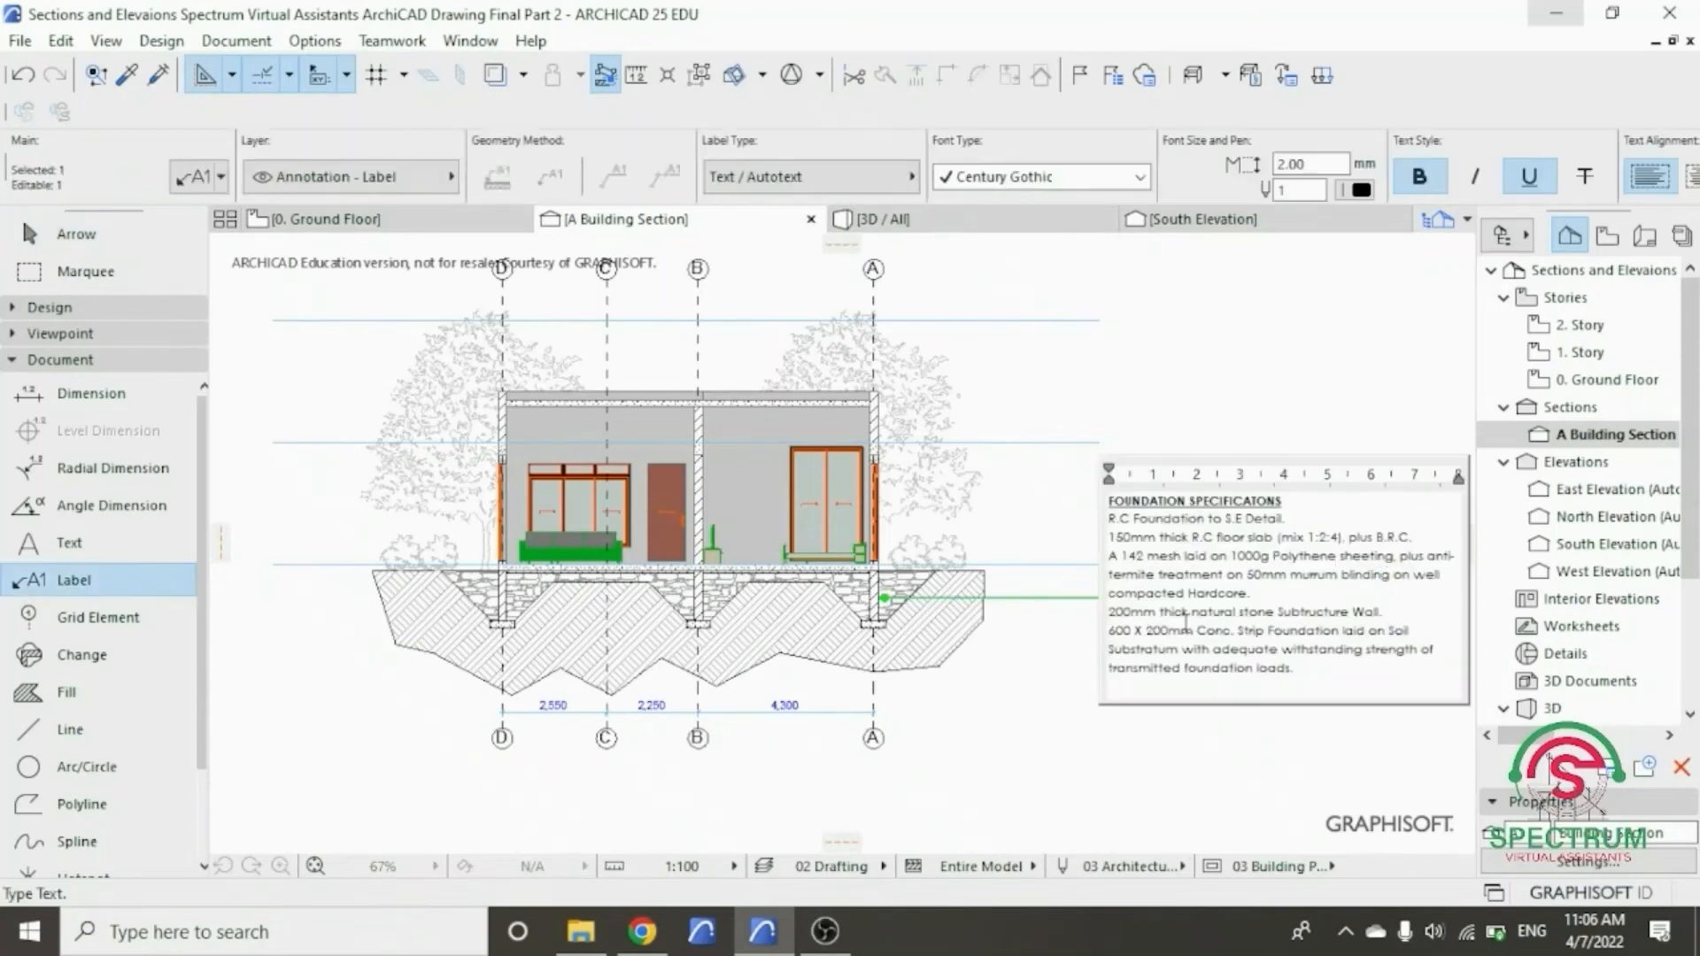
left_click(1048, 664)
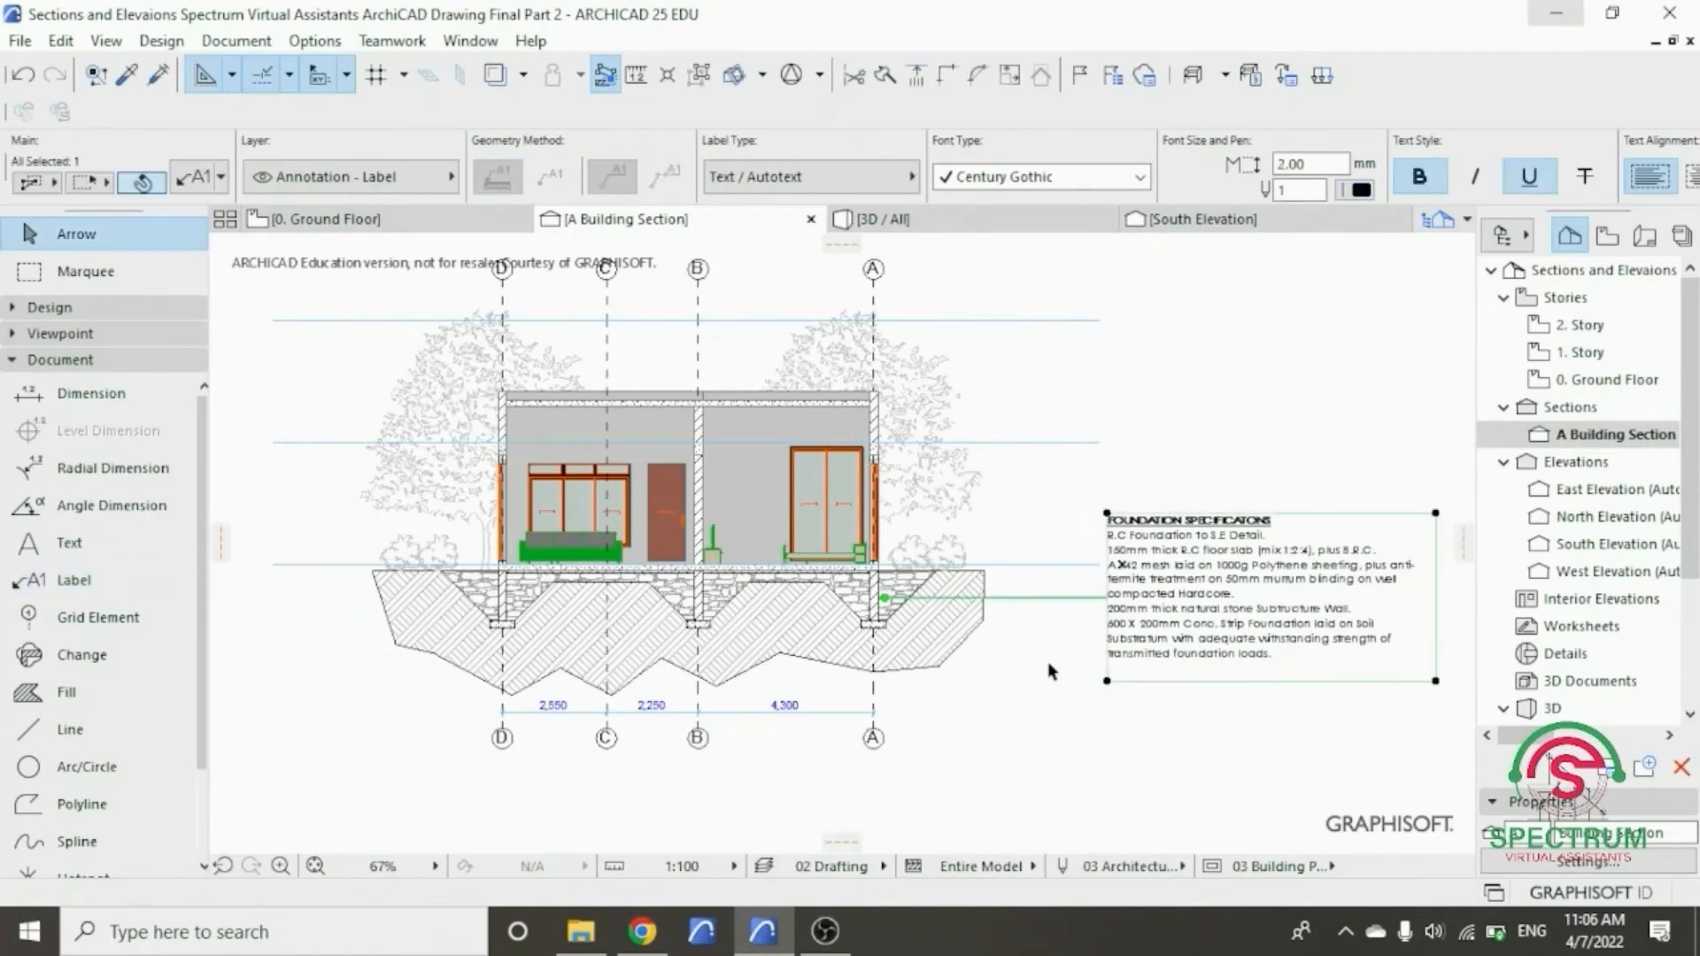
left_click(1080, 733)
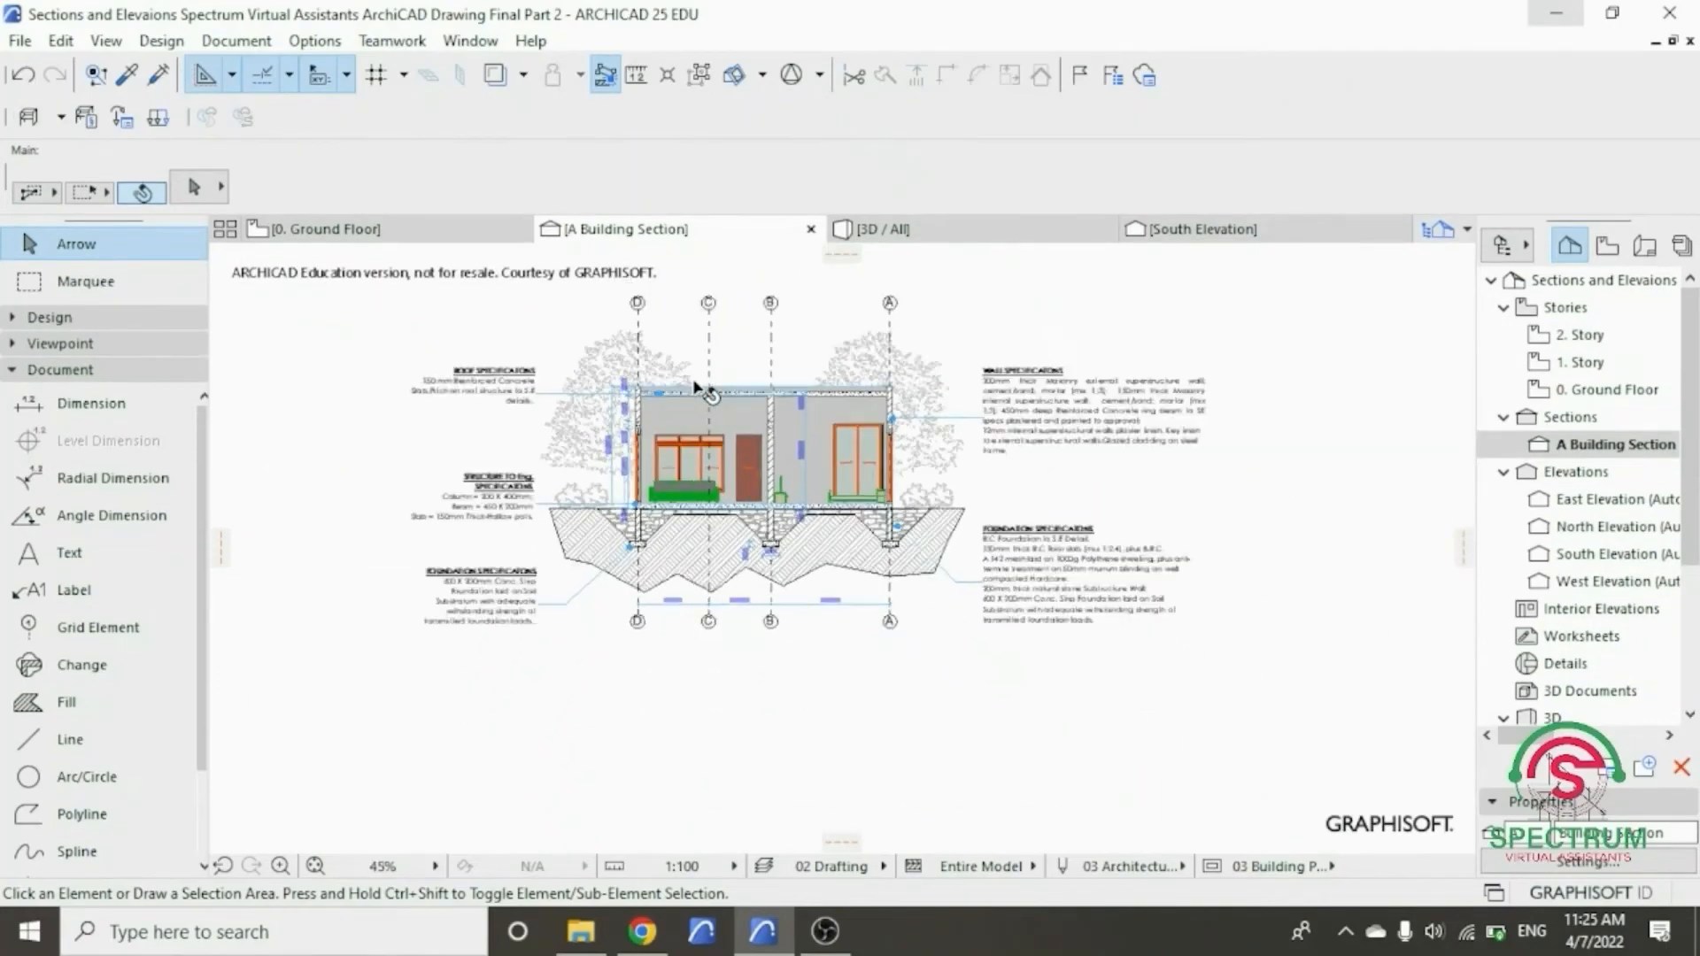
scroll(695, 387, "up", 4)
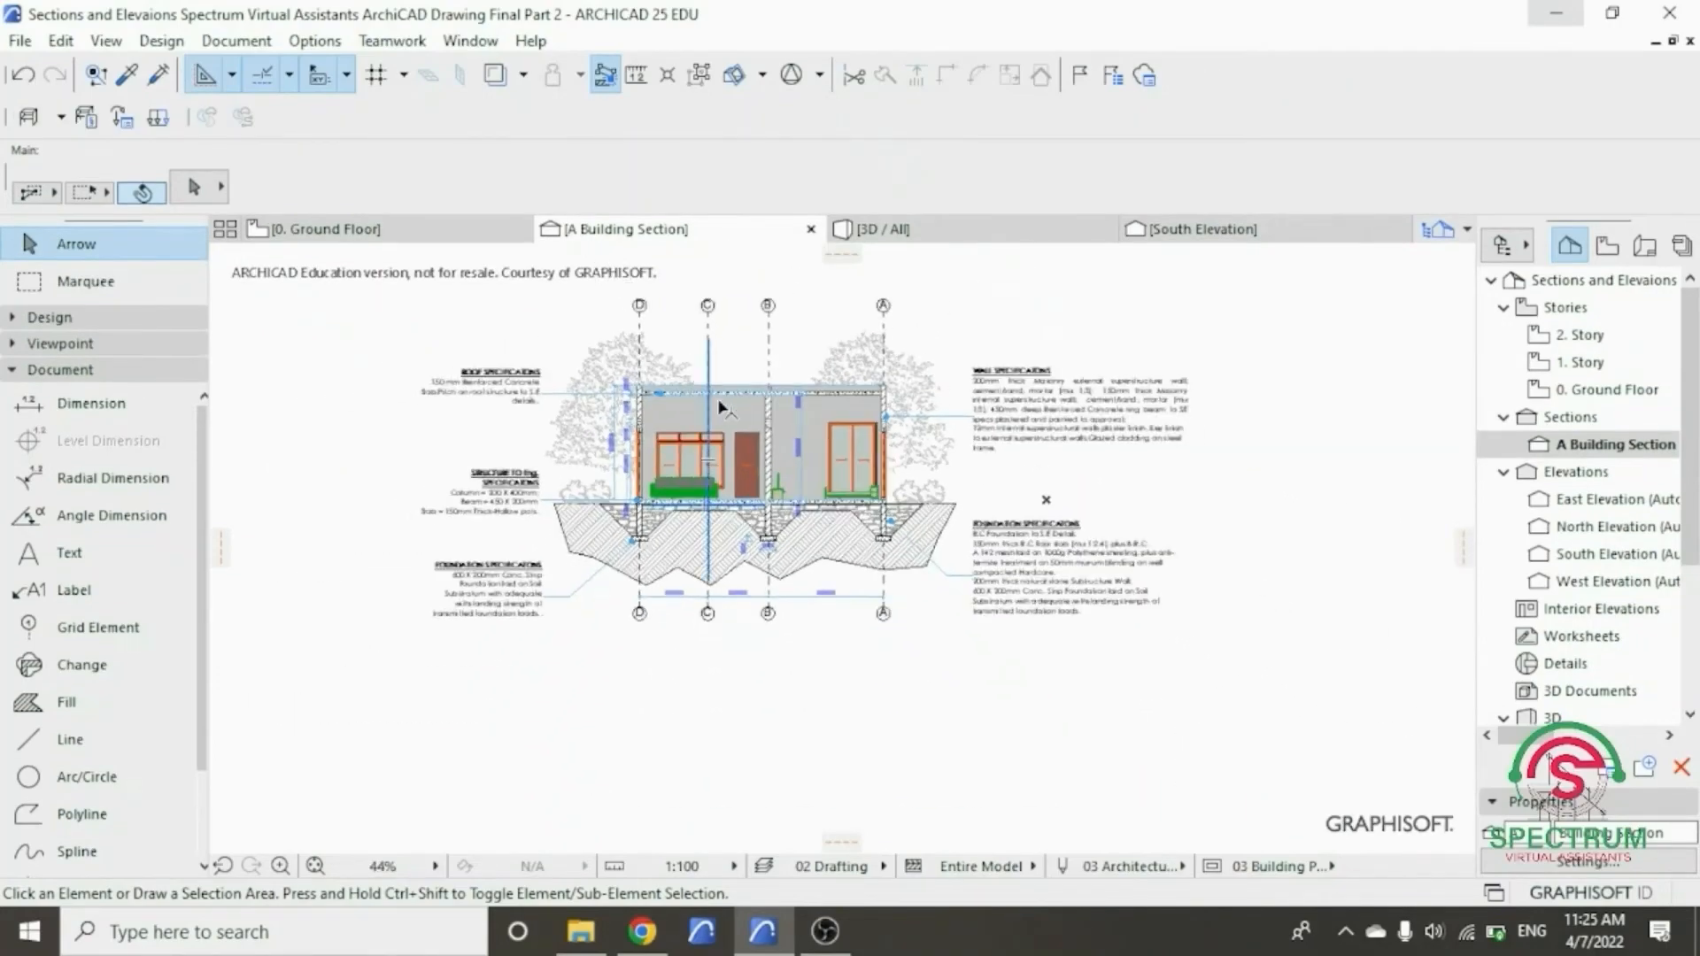
scroll(678, 394, "up", 3)
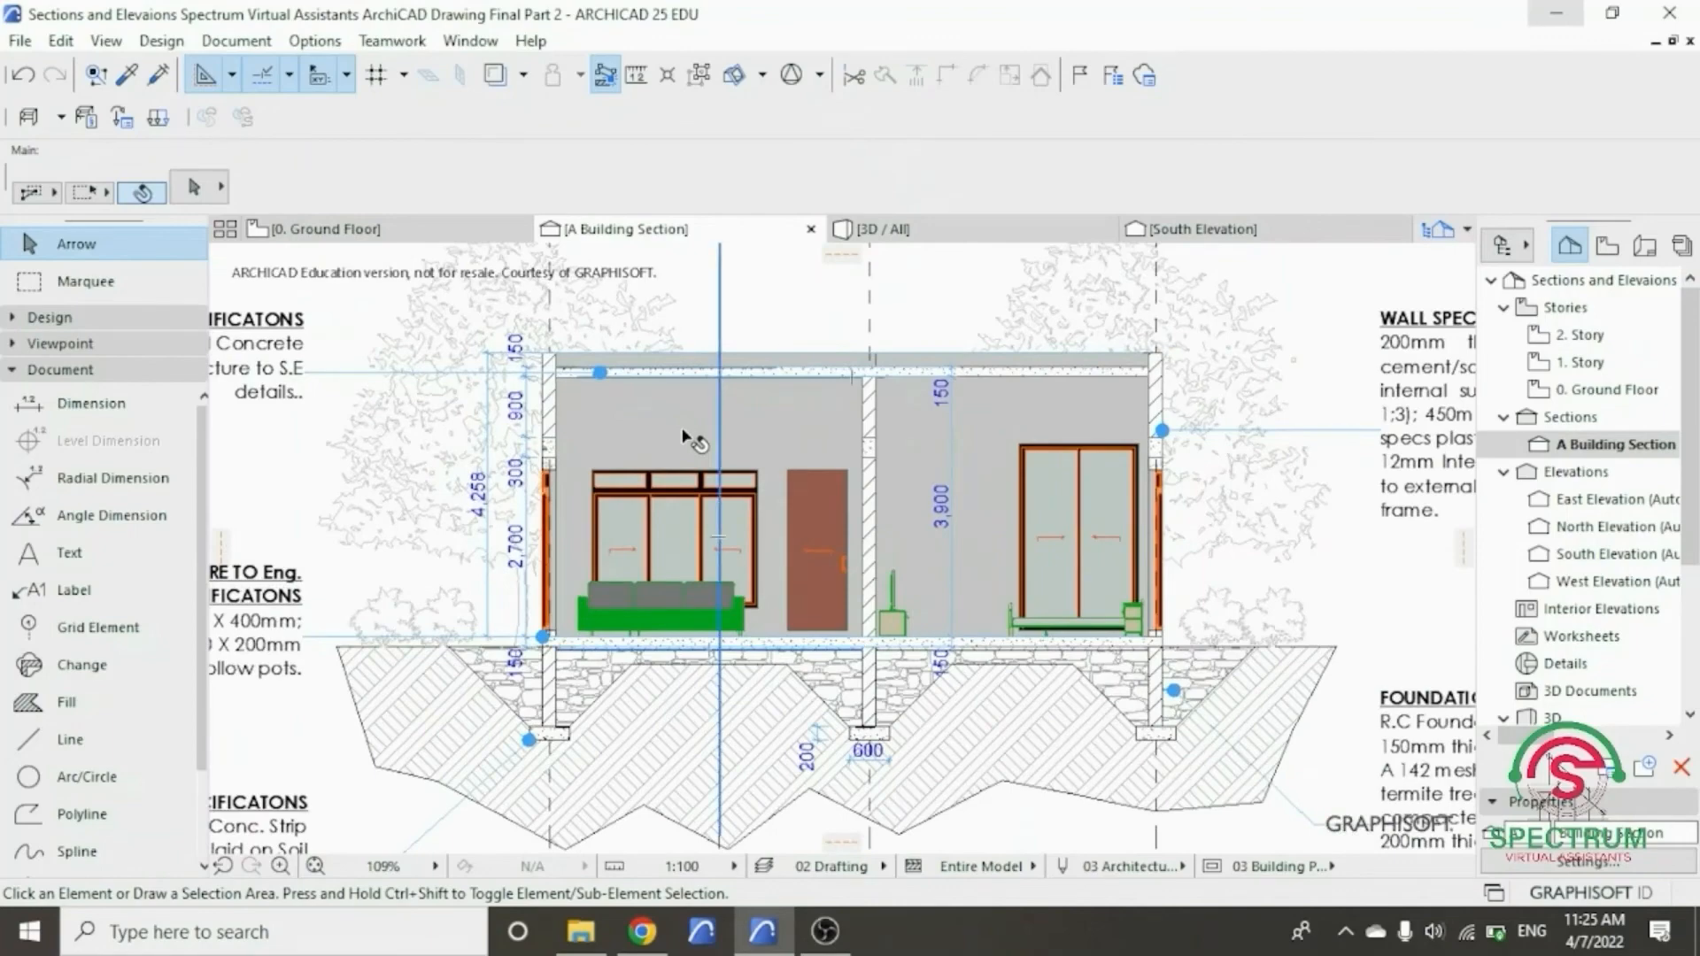
scroll(688, 439, "down", 1)
scroll(688, 438, "down", 3)
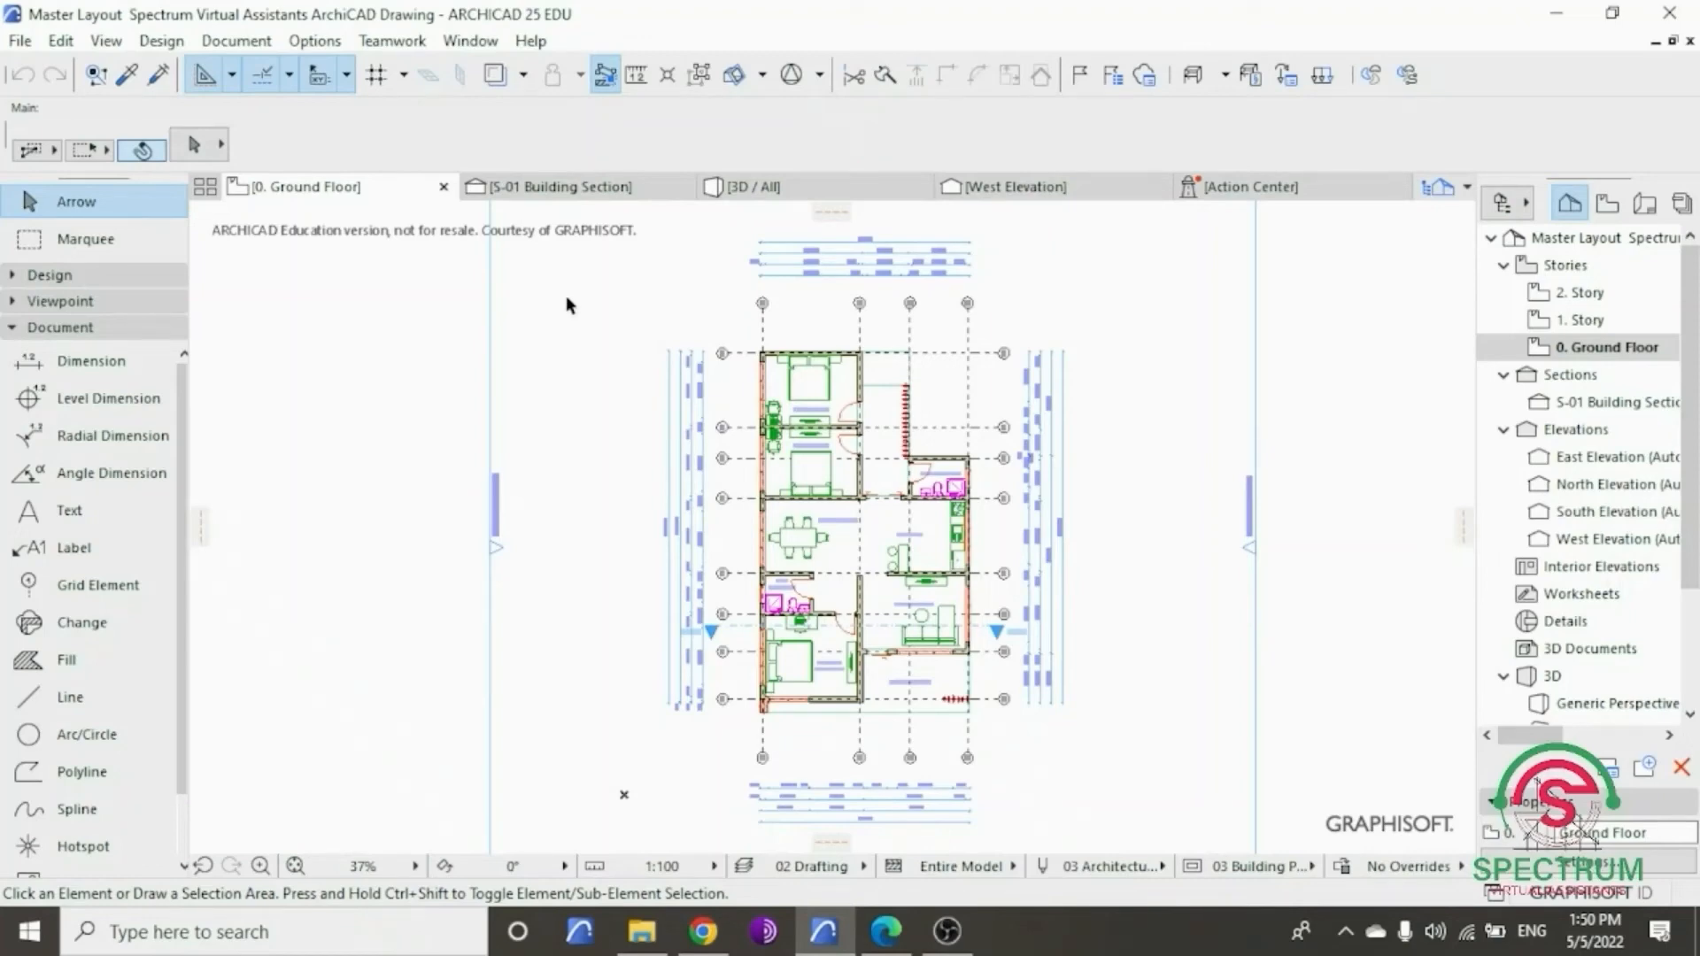
- Show the Layouts and Drawings toolbar and dock it above the standard toolbar
left_click(471, 46)
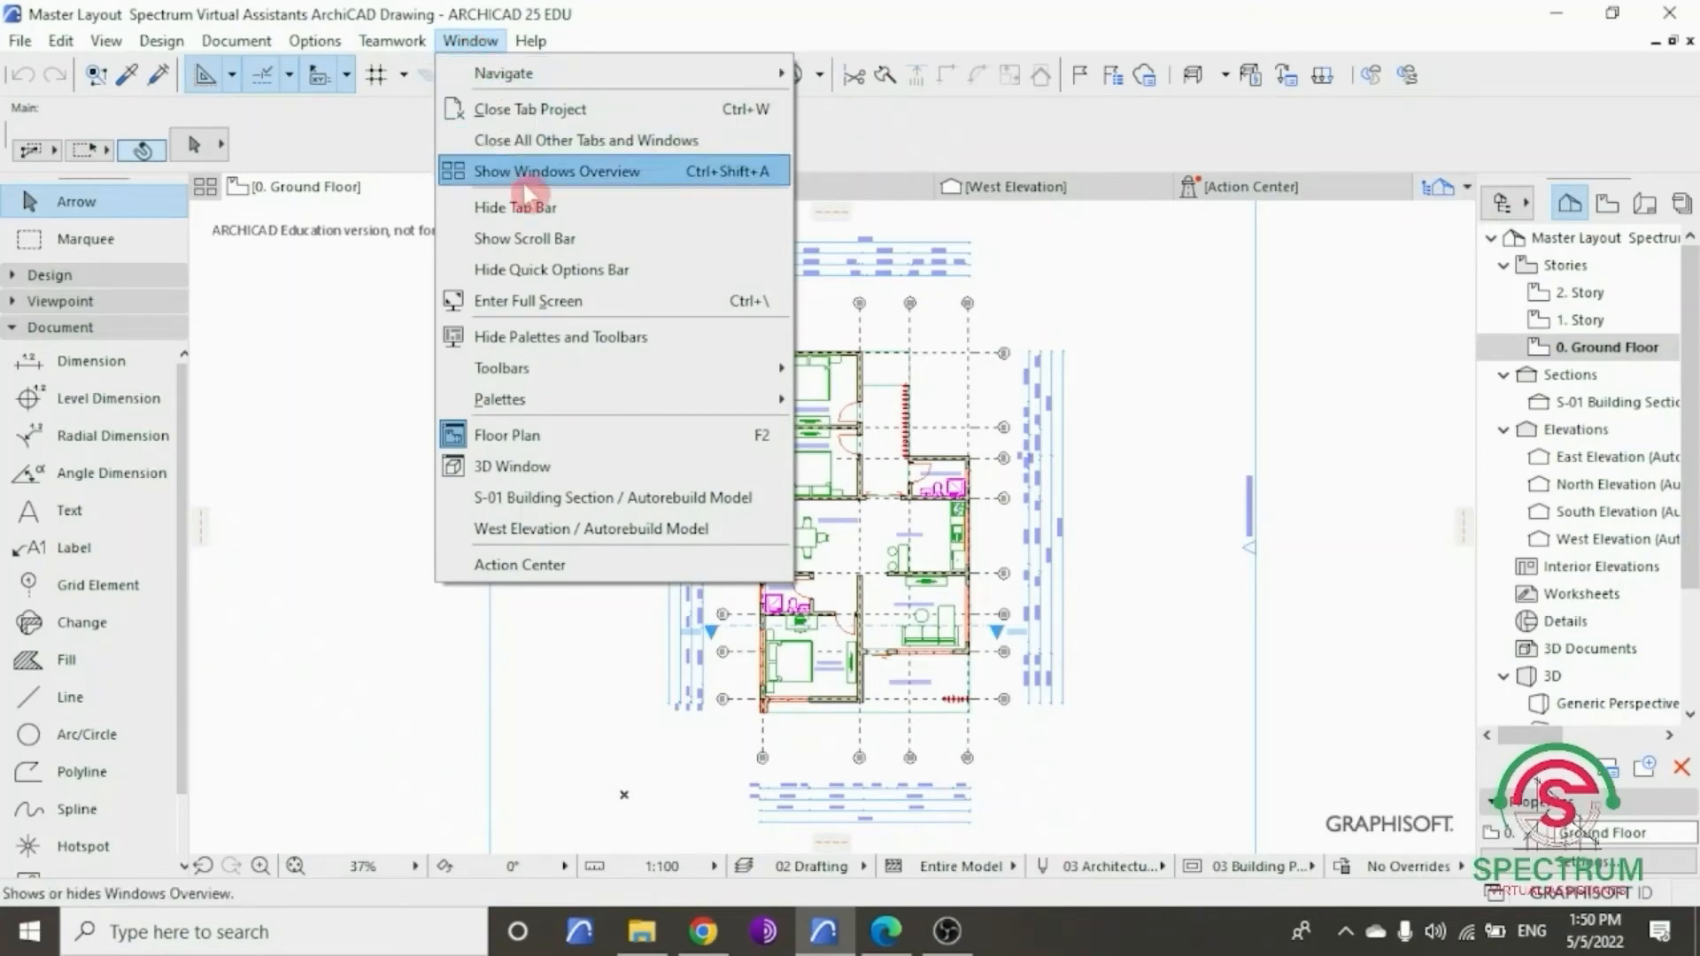
mouse_move(501, 372)
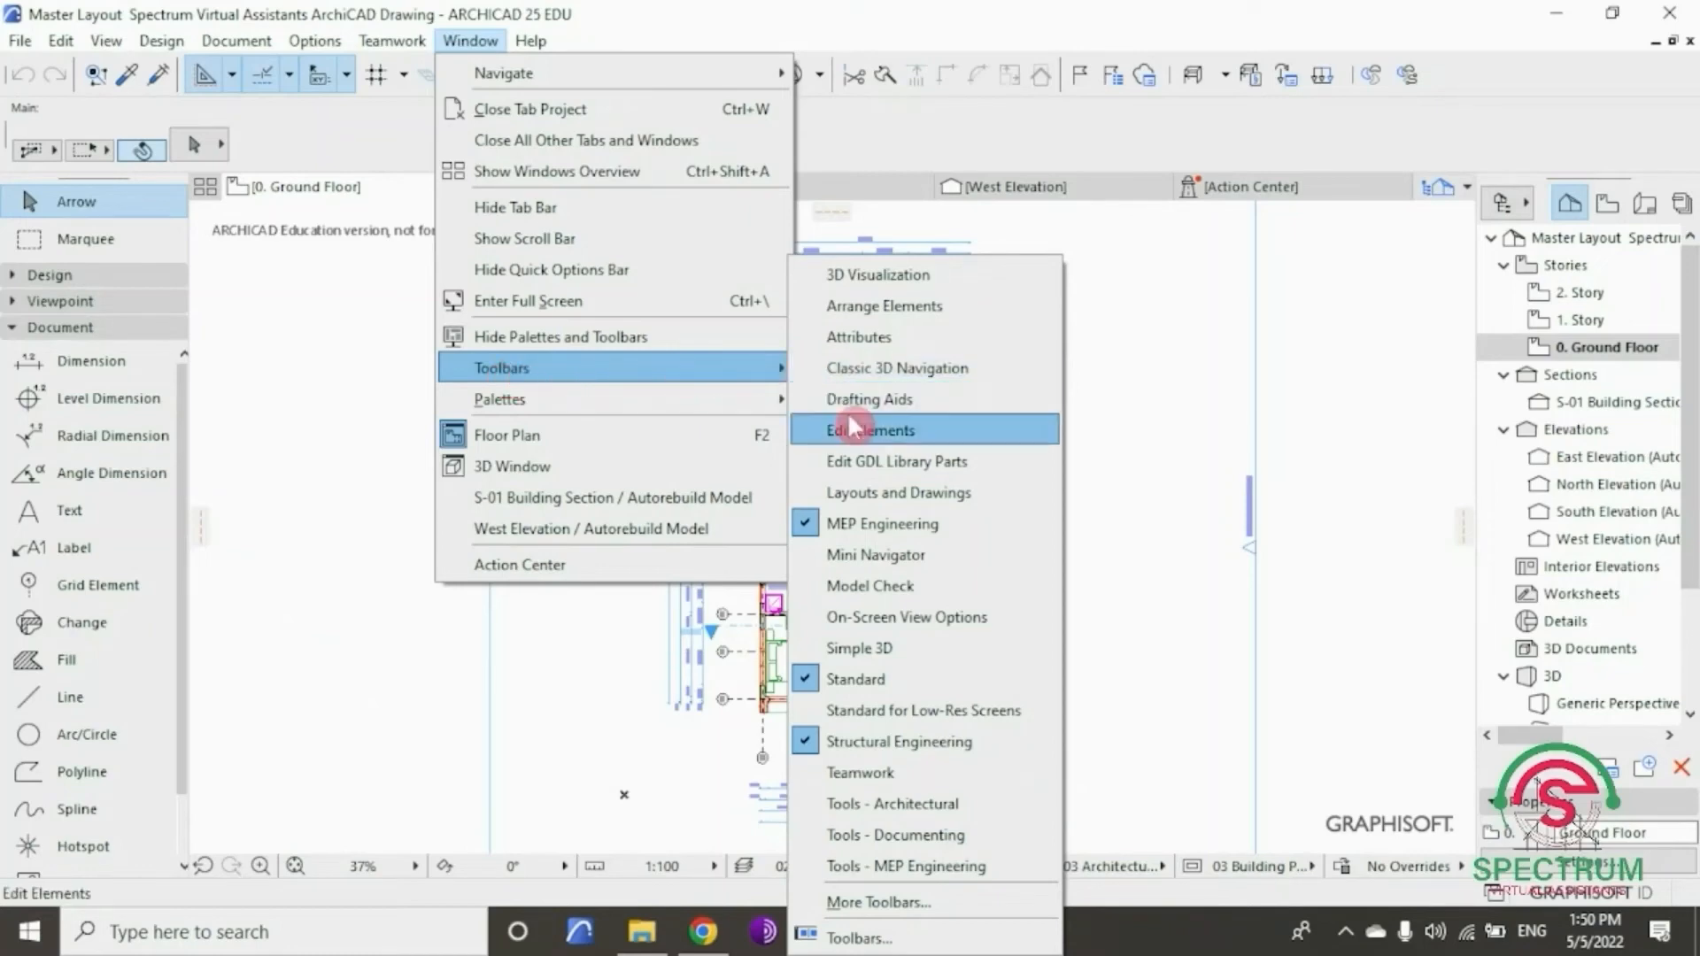
left_click(903, 493)
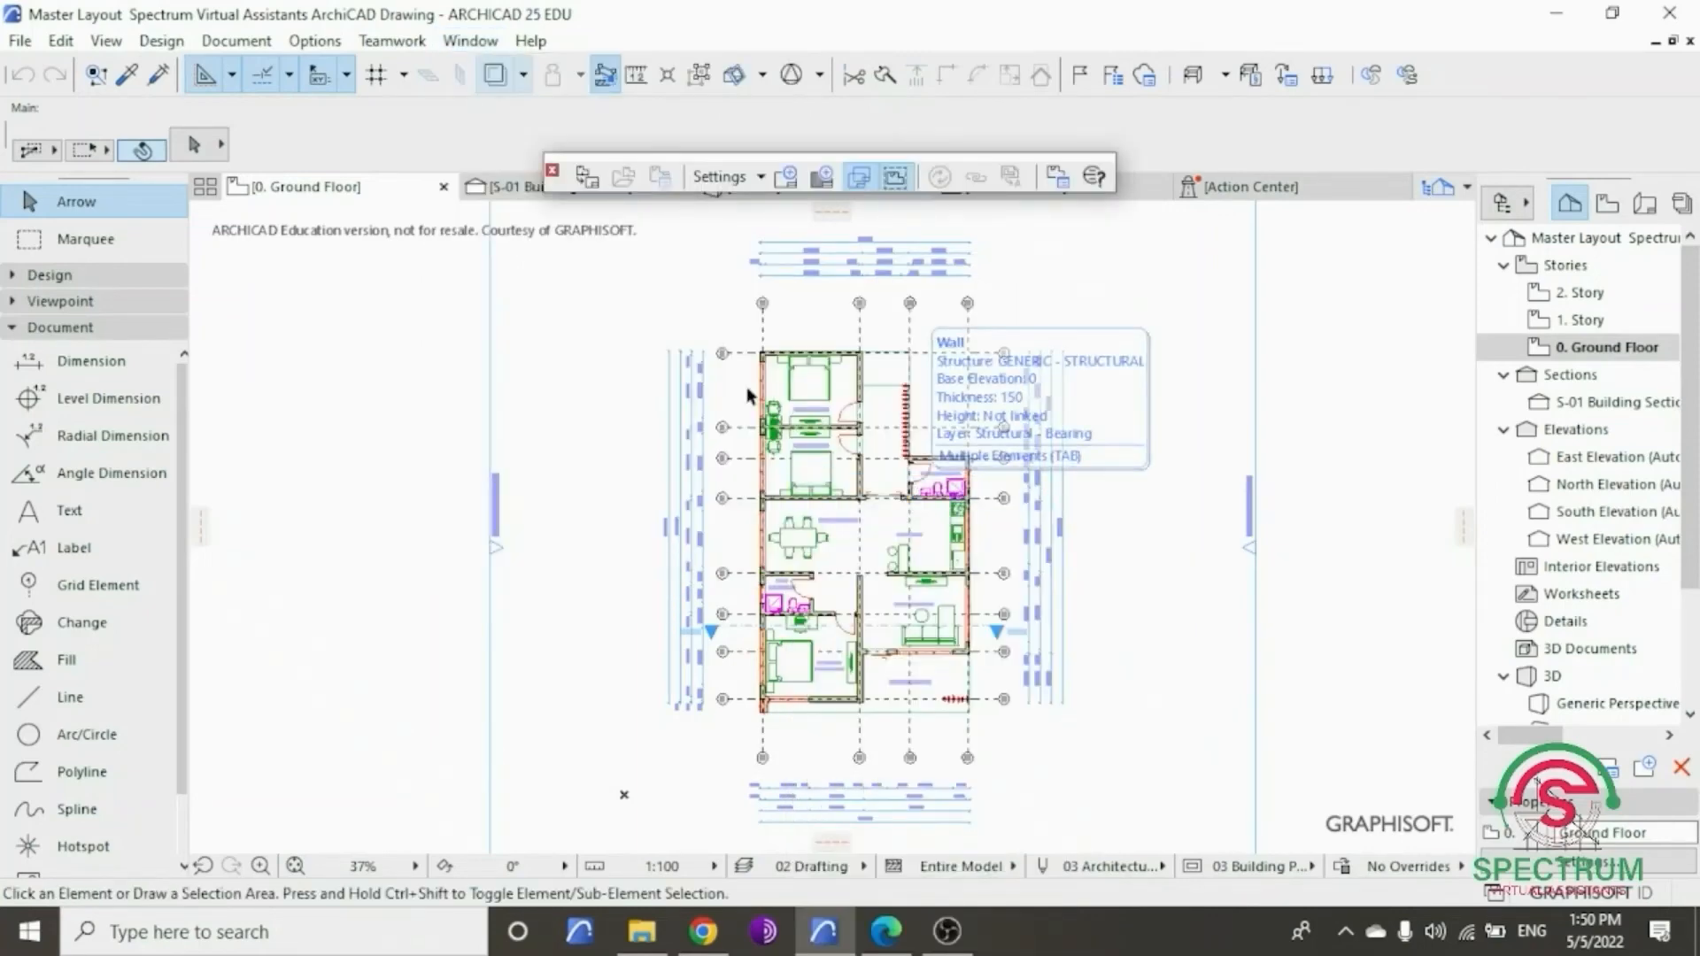
left_click_drag(555, 179, 591, 90)
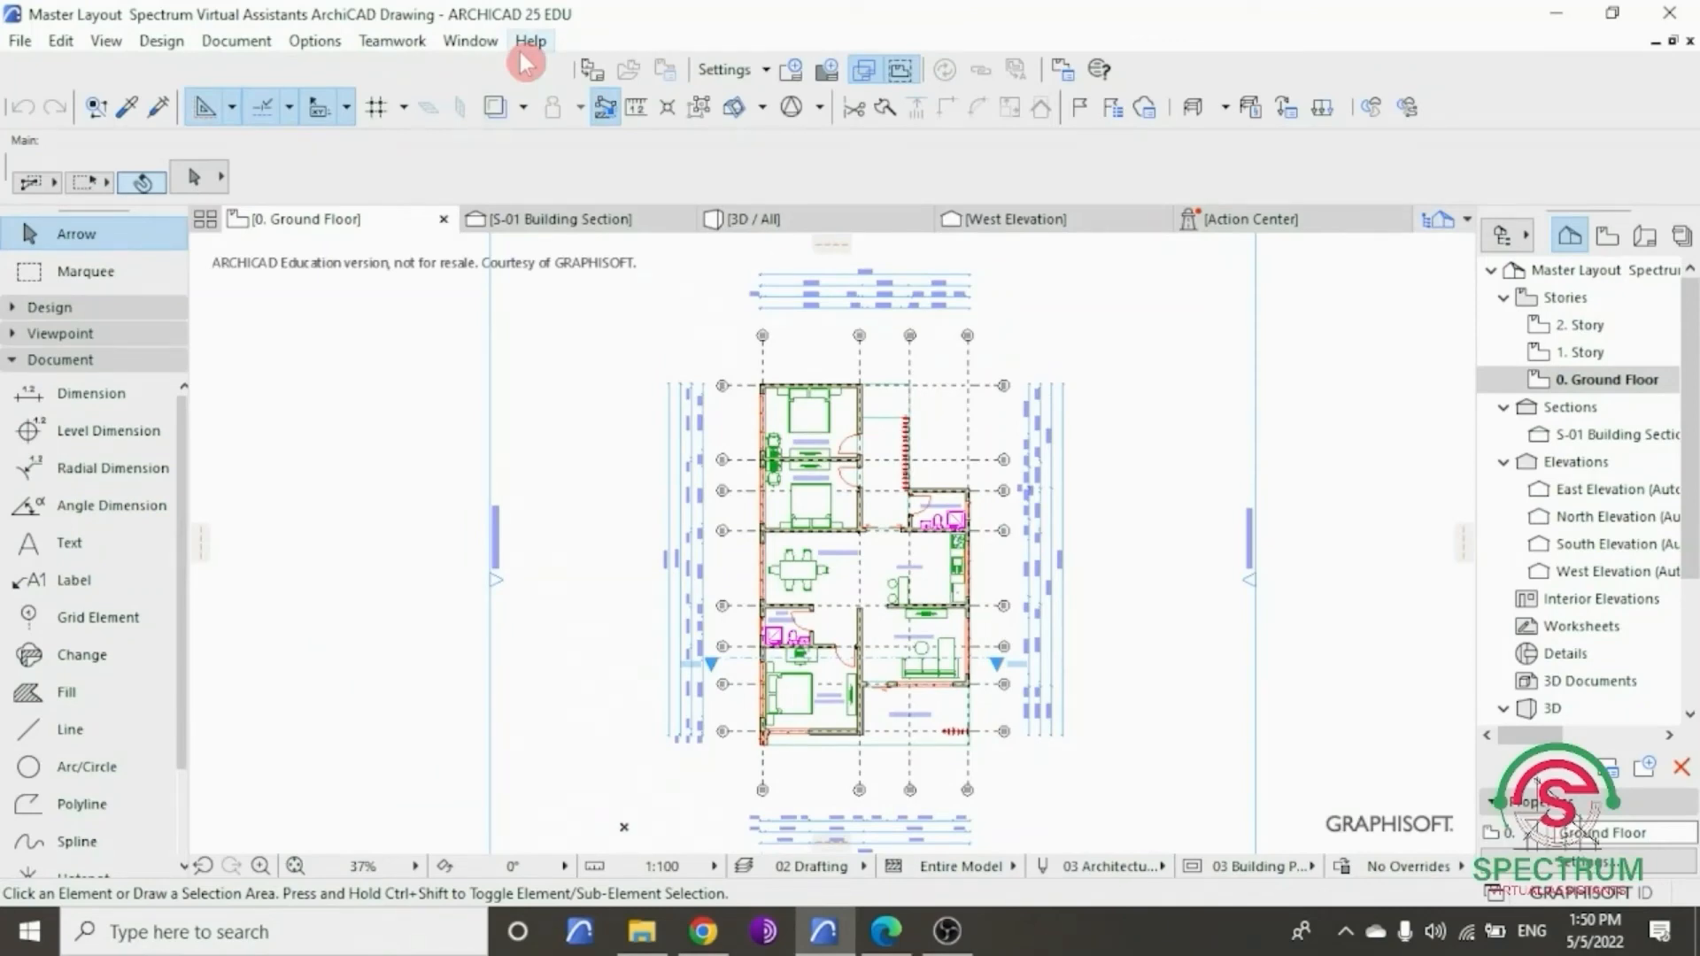
- Start a new master layout and name it Spectrum Virtual Assistants New Master Layout
left_click(829, 74)
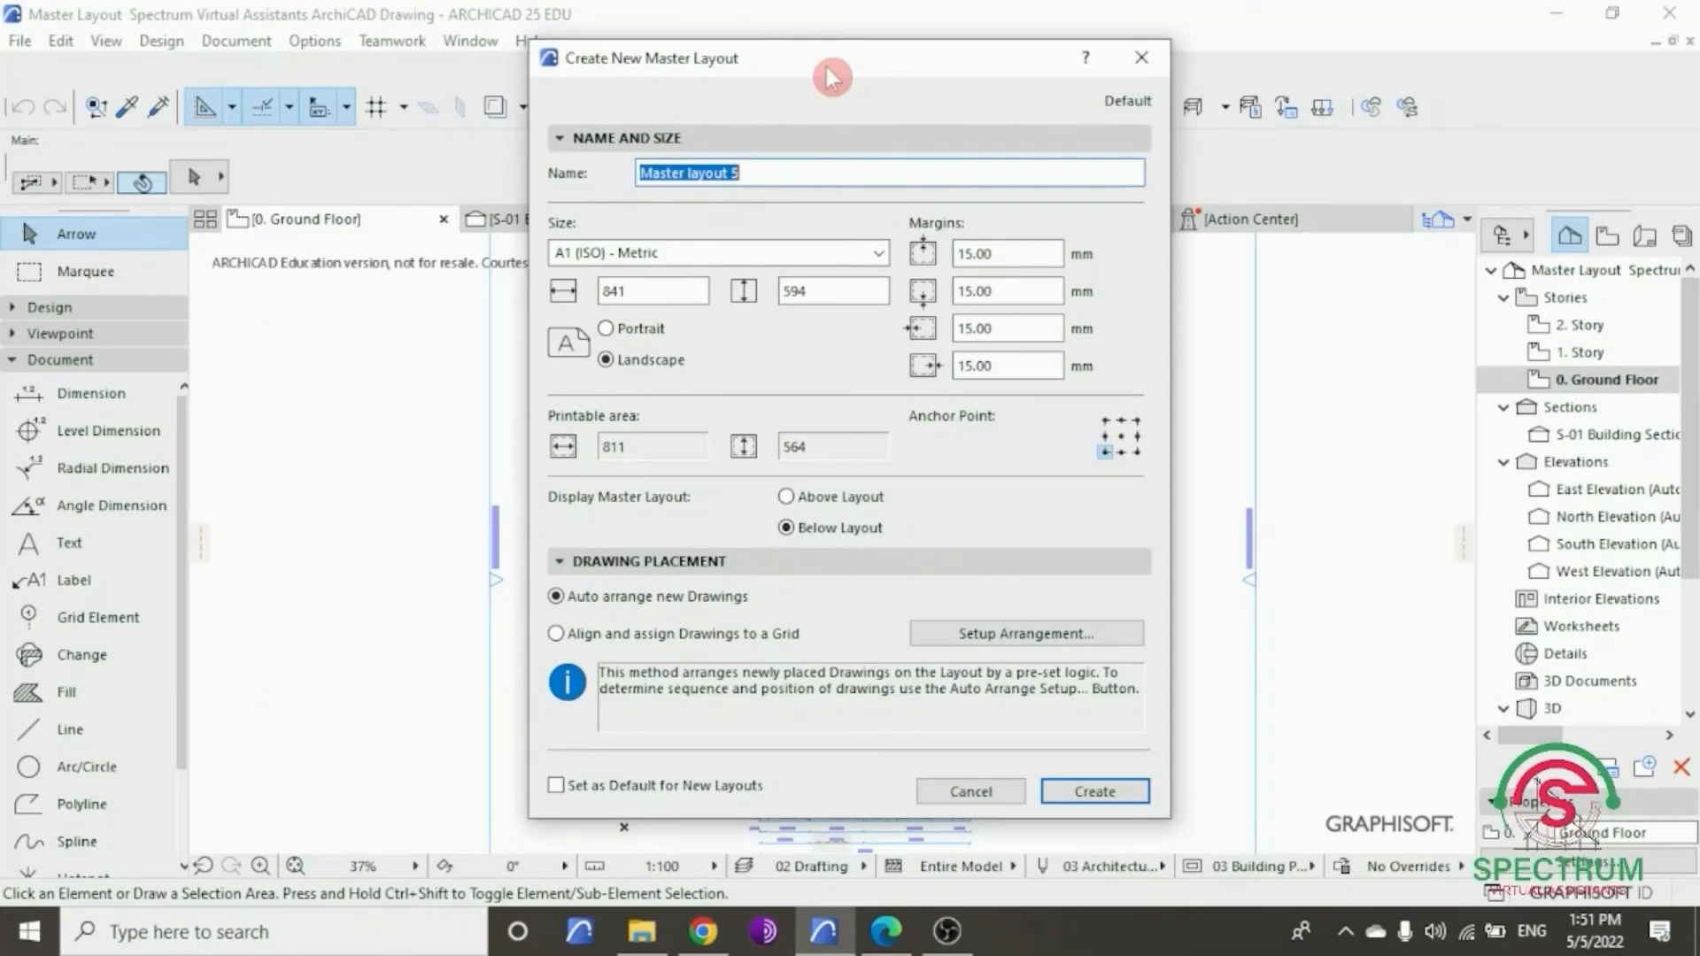
left_click(830, 140)
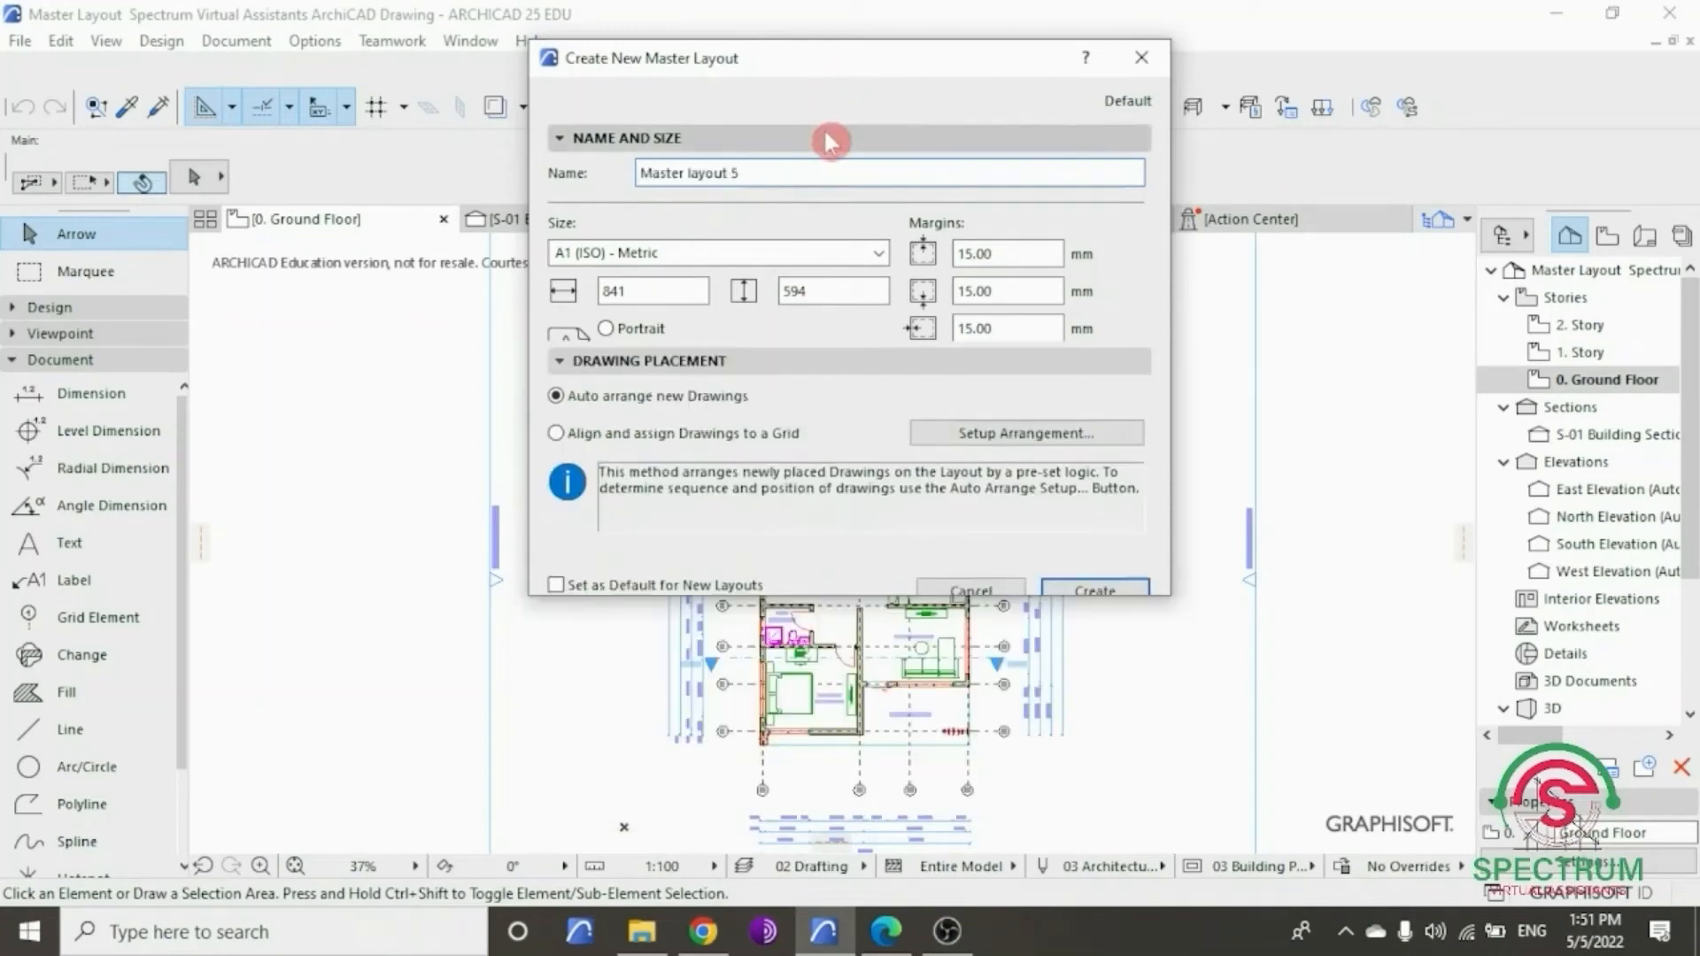
left_click(831, 140)
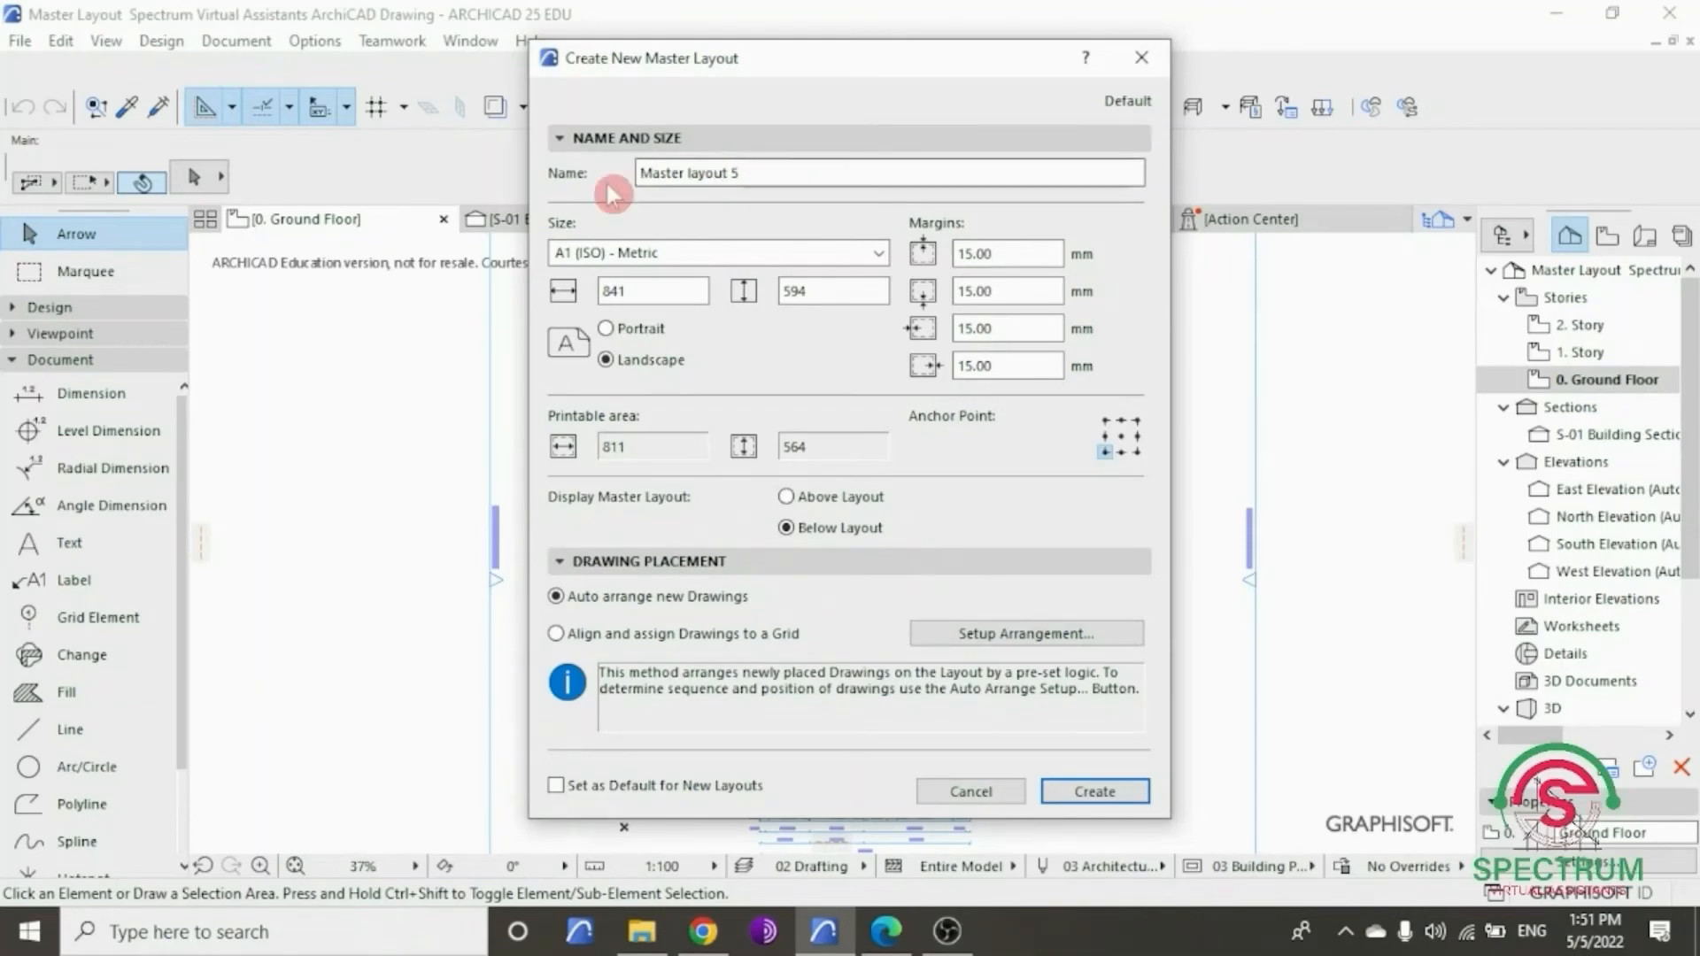
left_click_drag(761, 173, 649, 172)
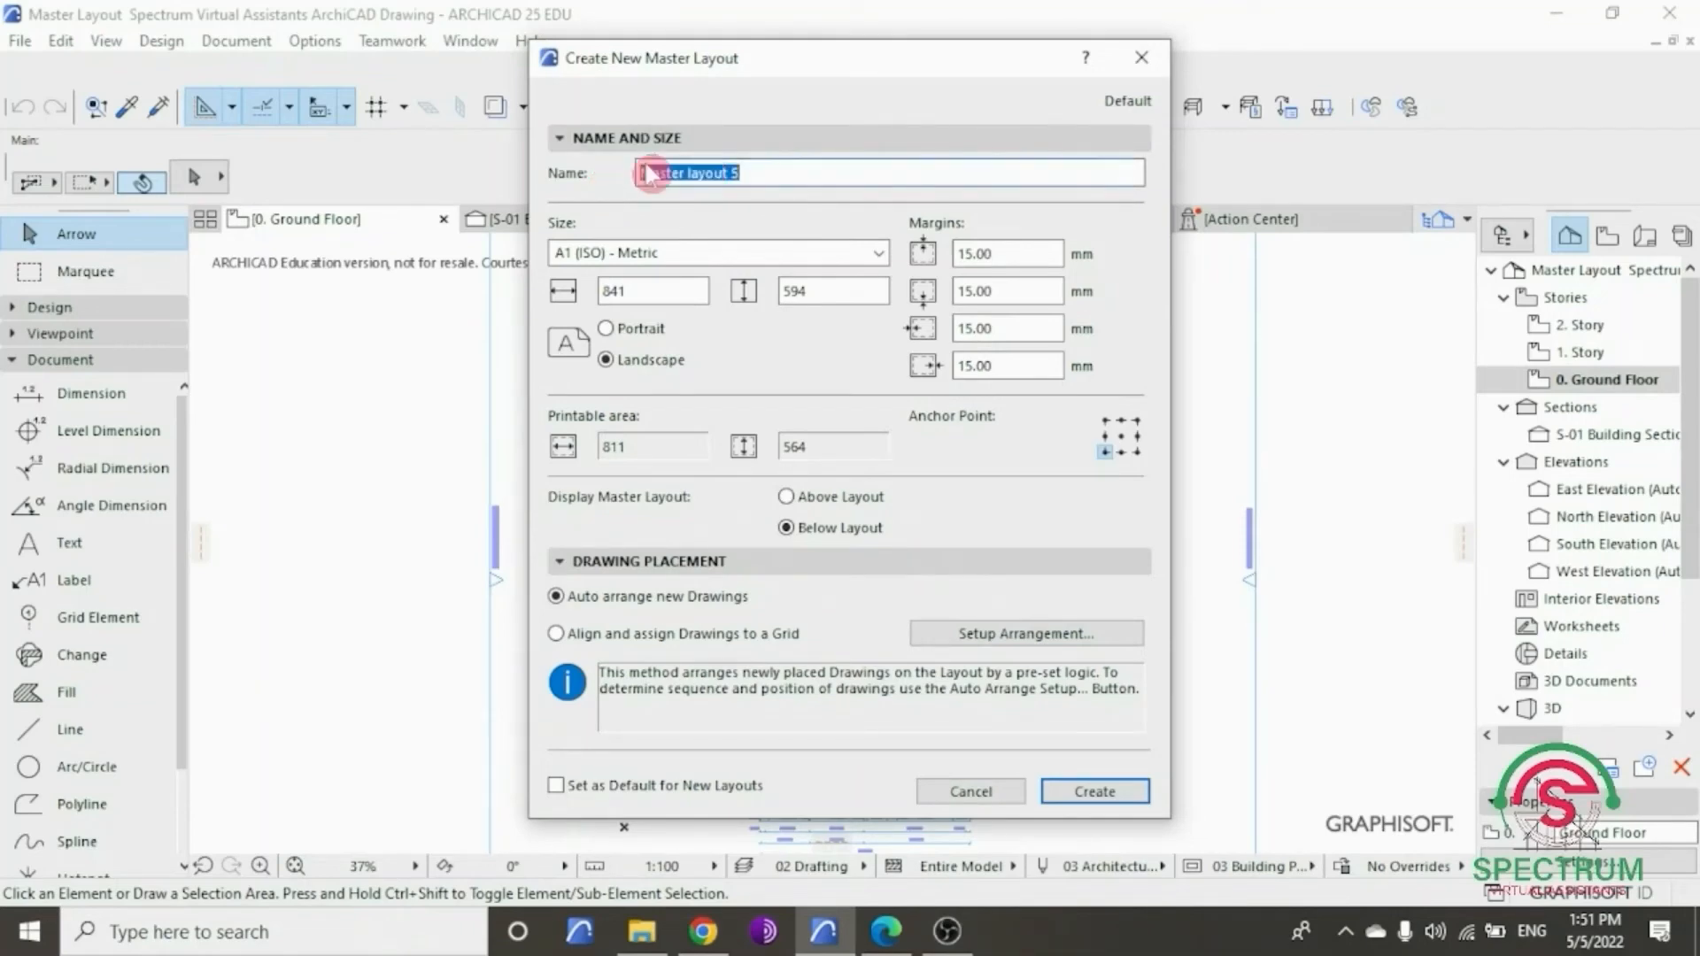
type("S")
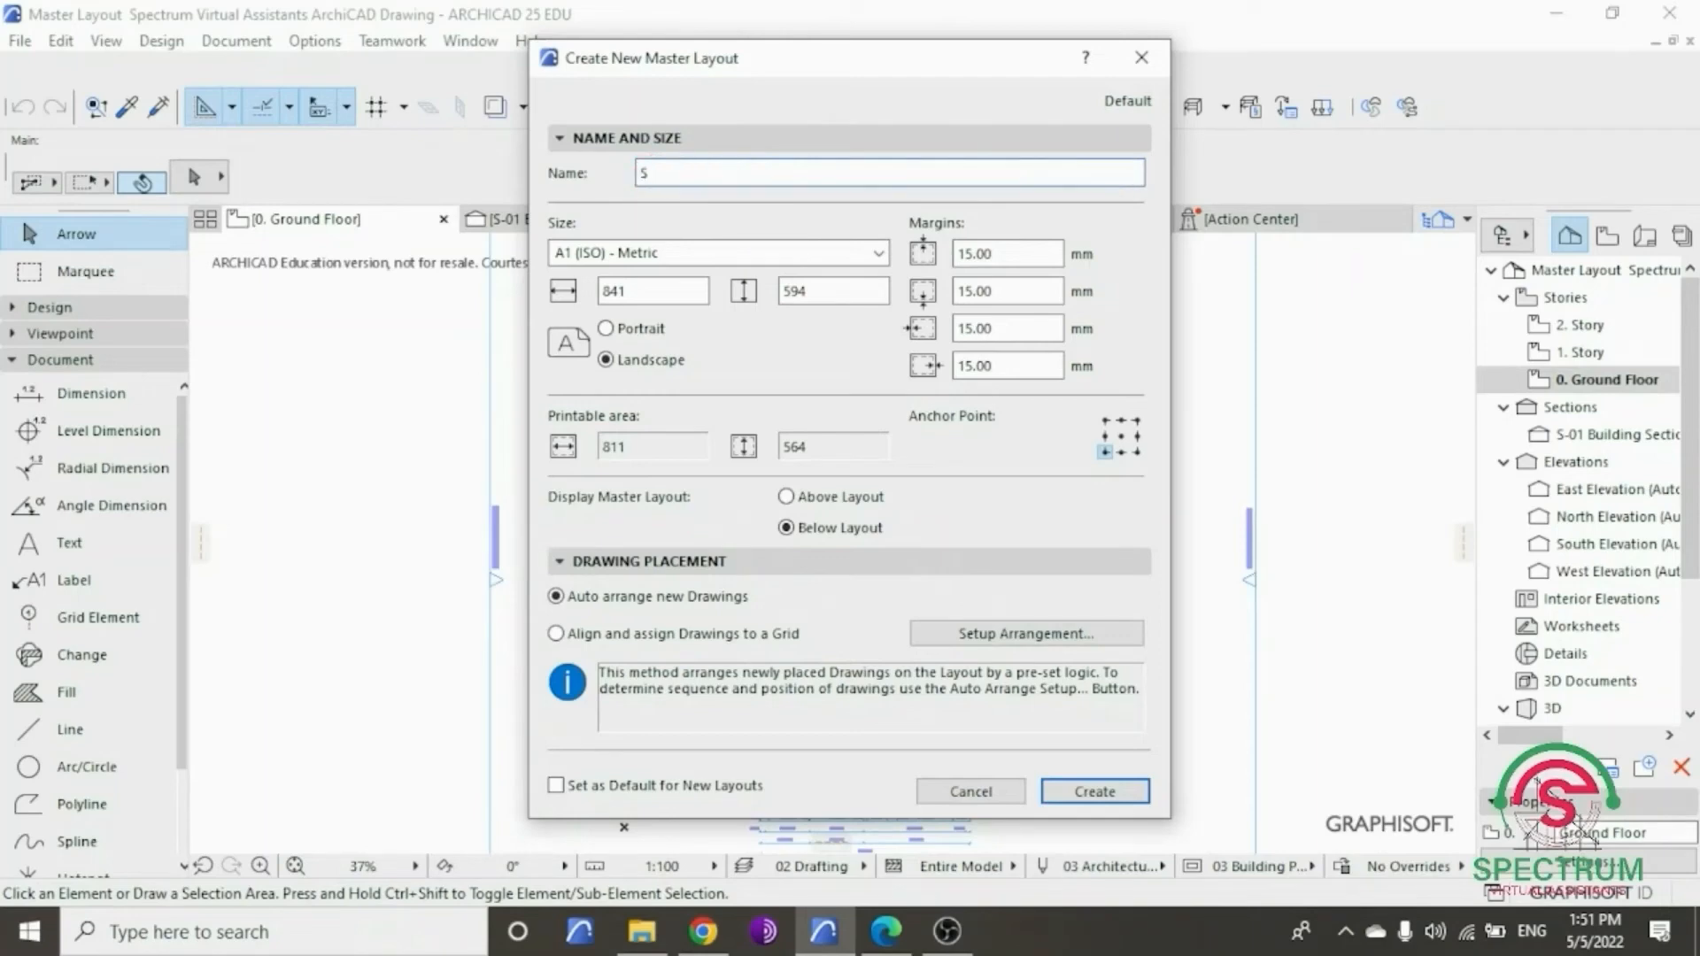
type("ped")
type("trum V")
type("irtu")
type("al Assistants")
type(" New Mast")
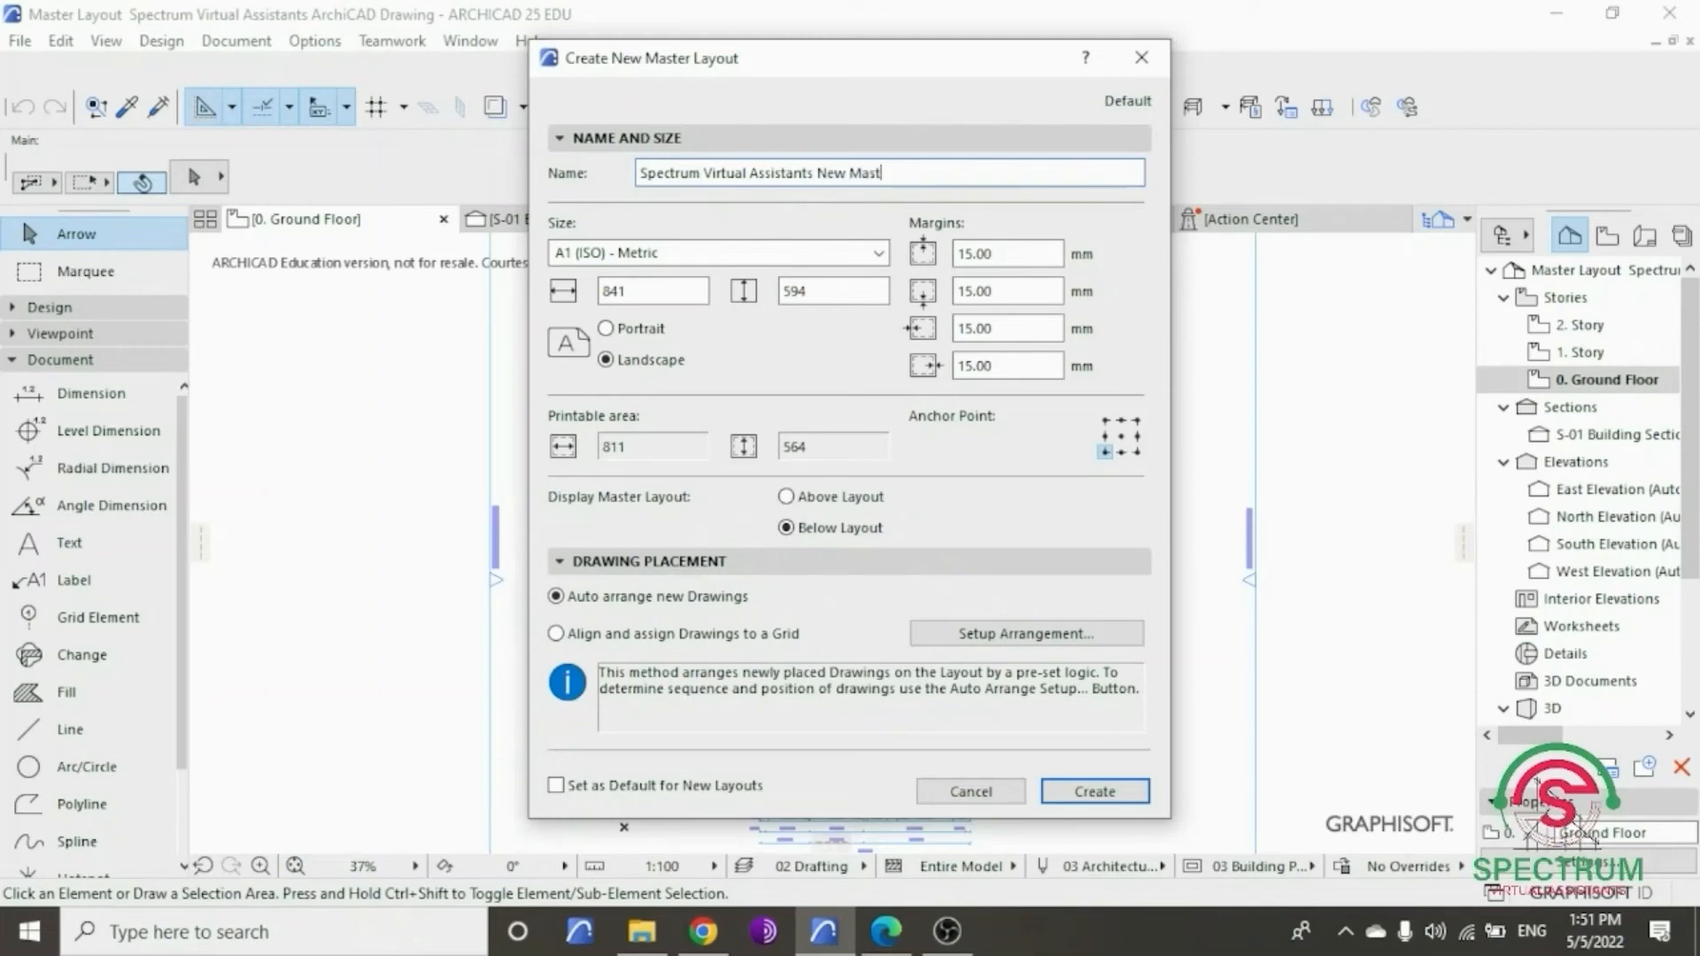
type("er Layout")
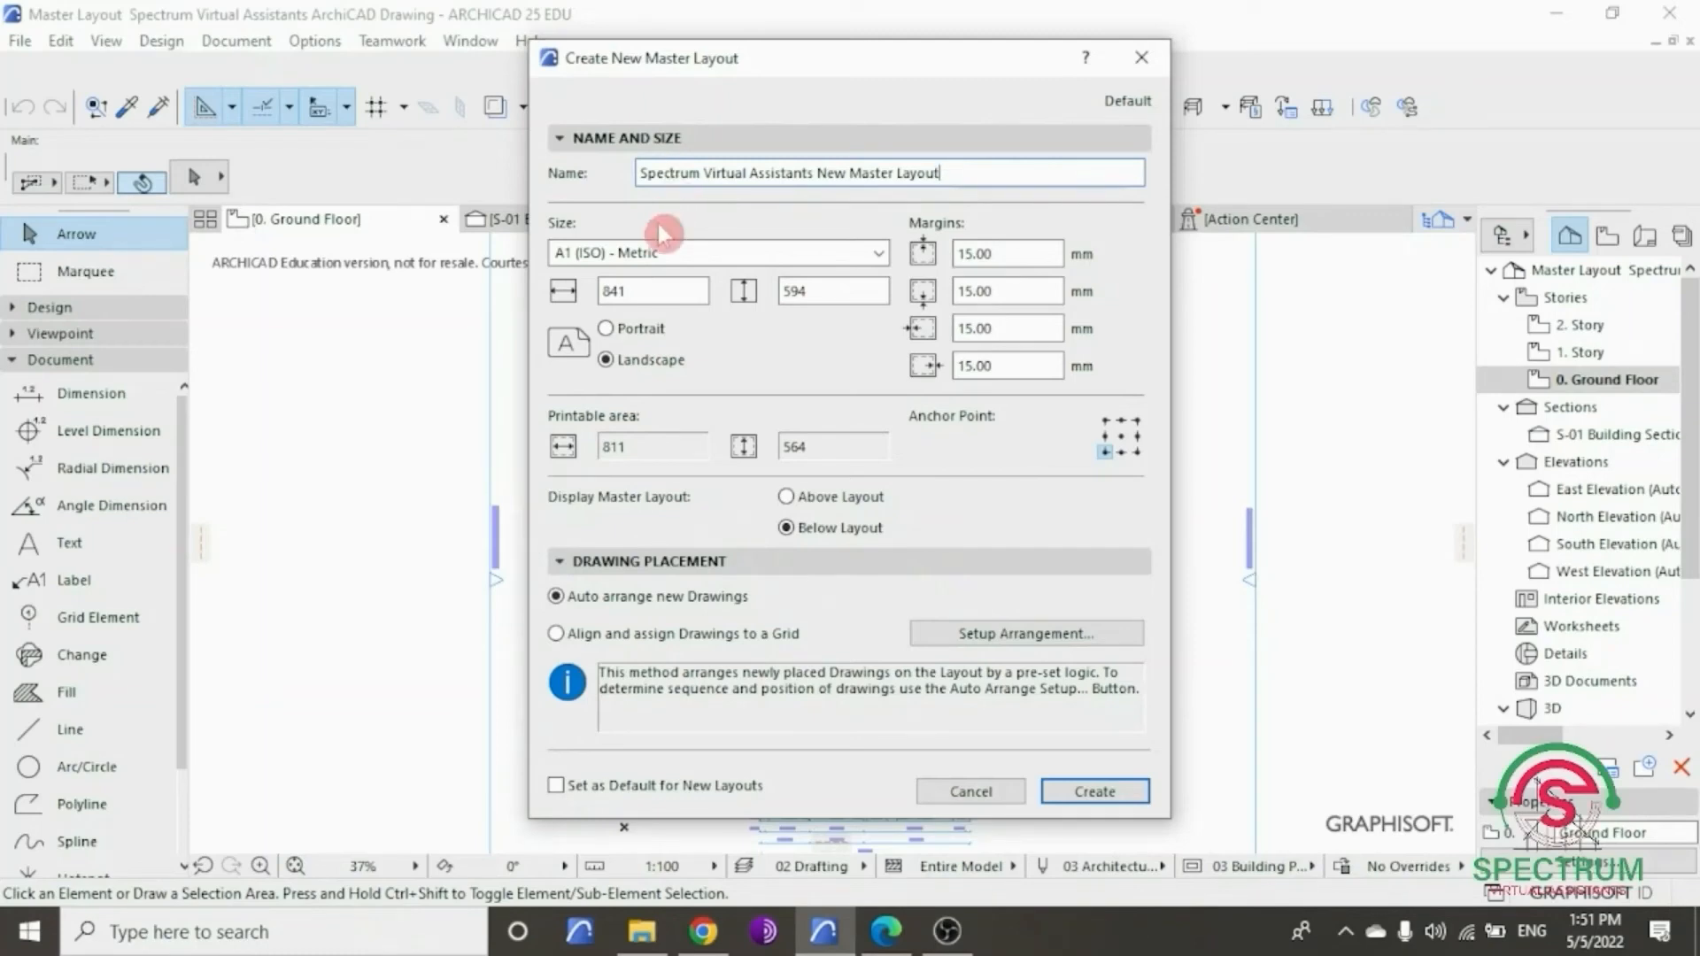
- Set the master layout's size to A3 (ISO) - Metric and create it in landscape with new drawings auto-arranged
left_click(653, 255)
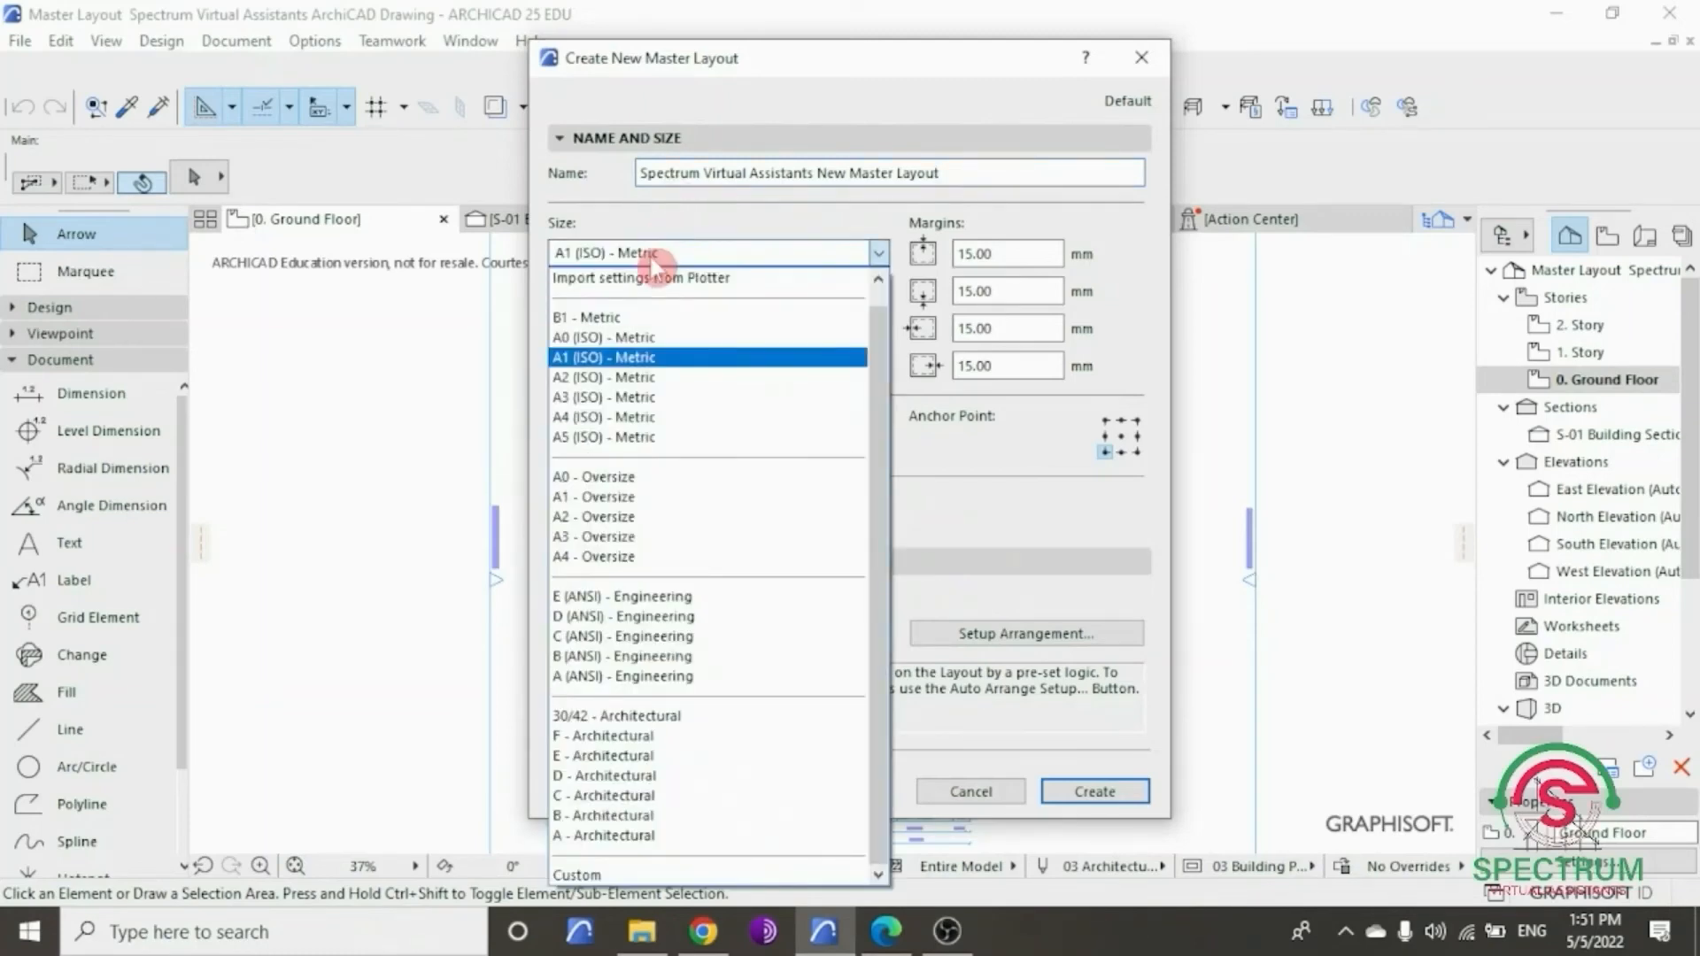
left_click(613, 398)
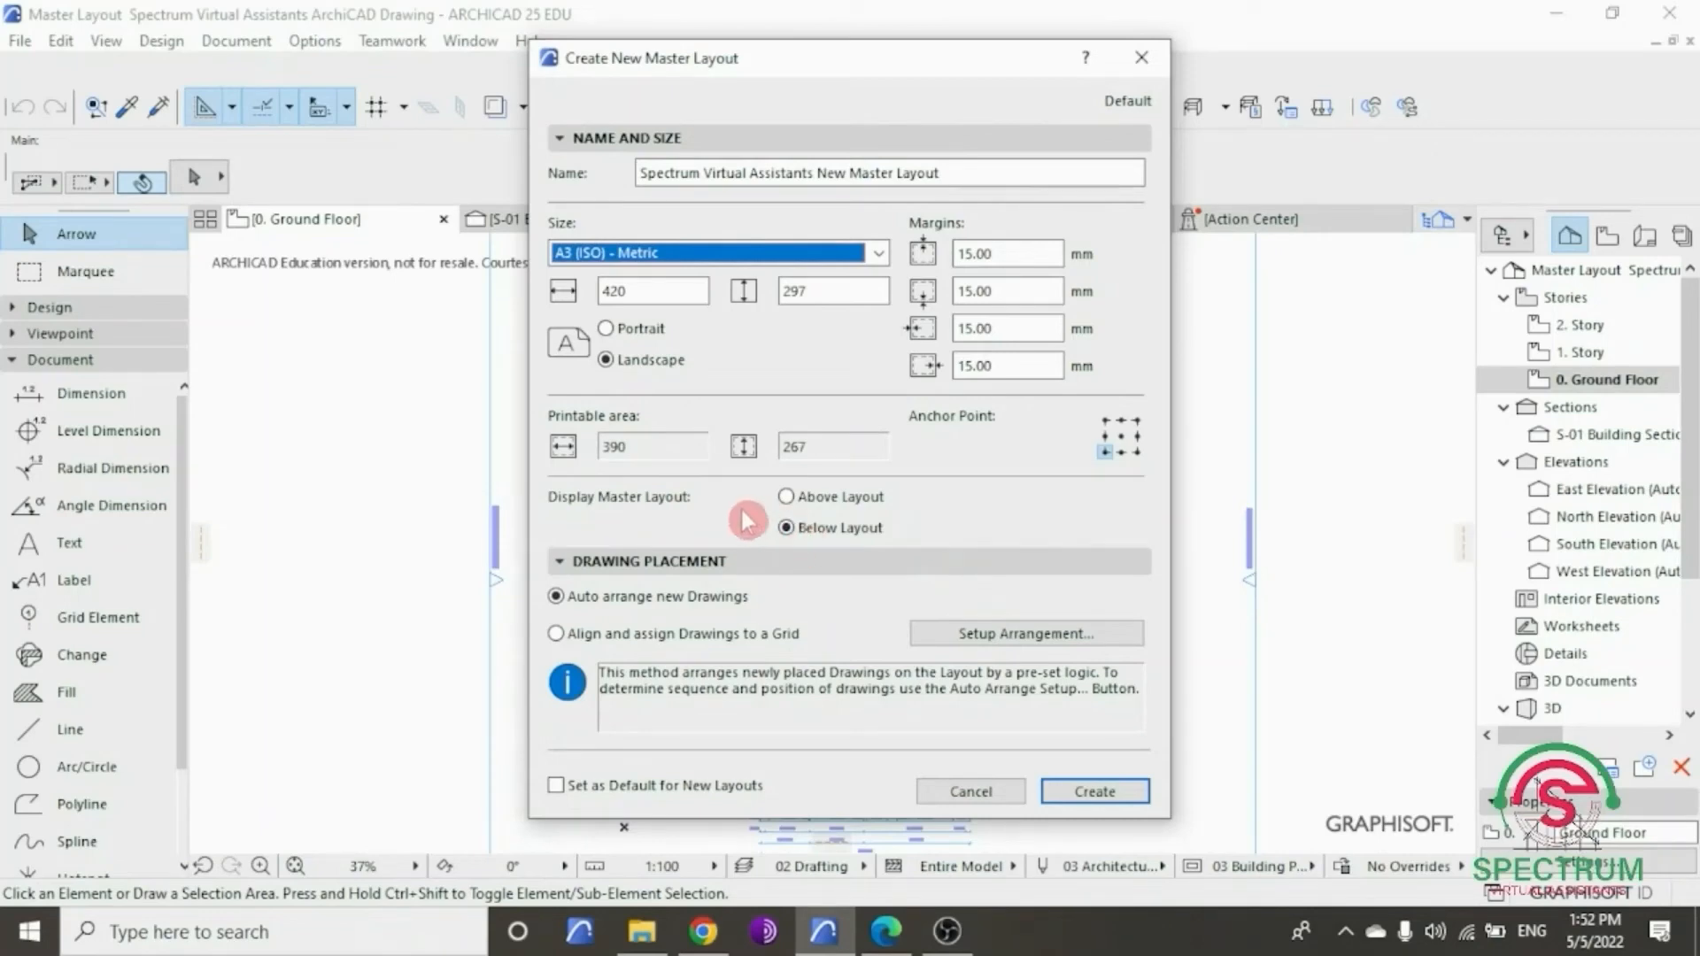
left_click(655, 140)
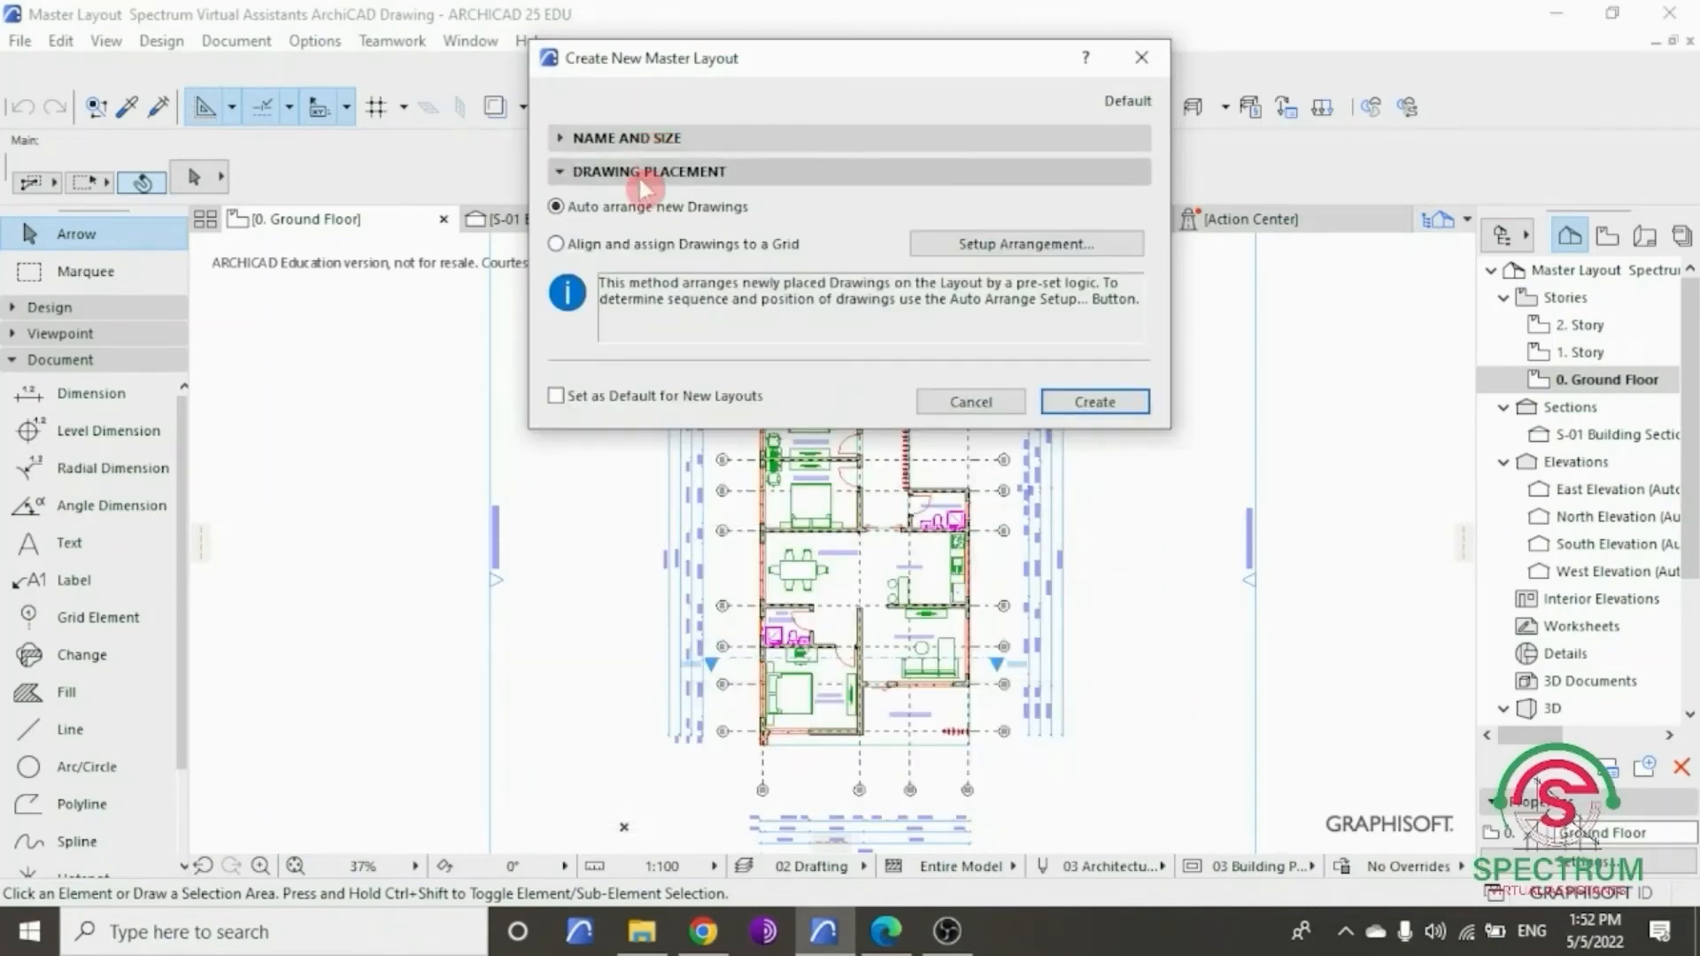
left_click(641, 172)
left_click(640, 173)
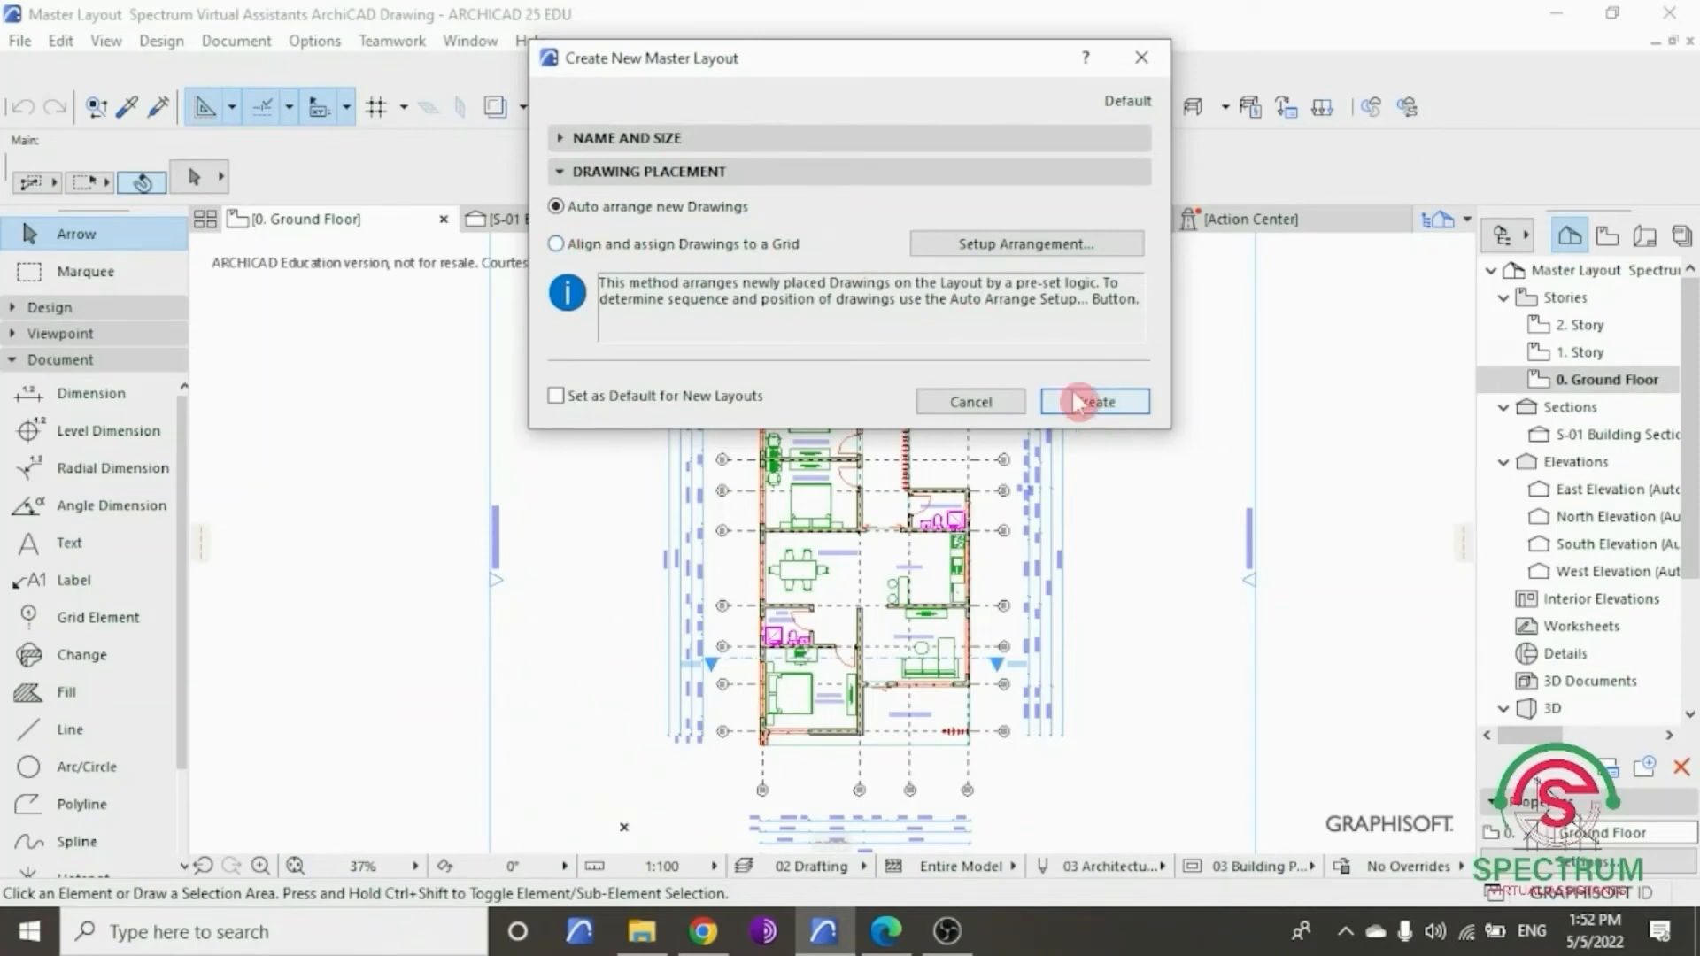
left_click(1096, 403)
scroll(1054, 393, "down", 4)
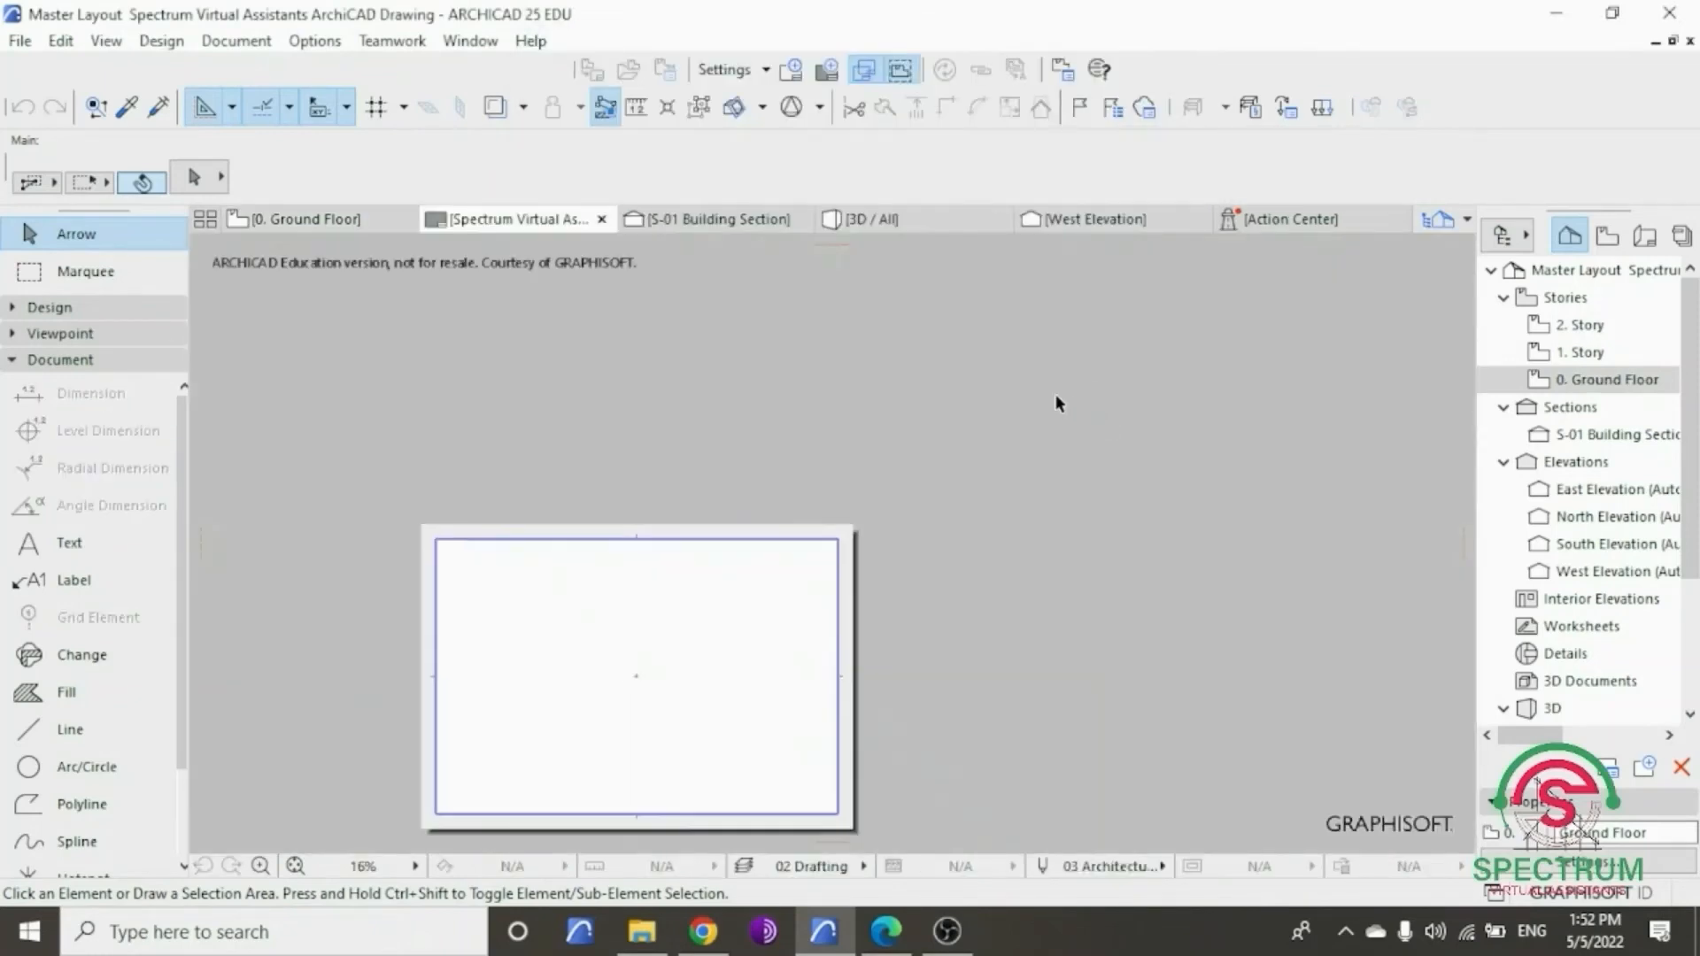
scroll(835, 537, "up", 1)
scroll(832, 537, "up", 4)
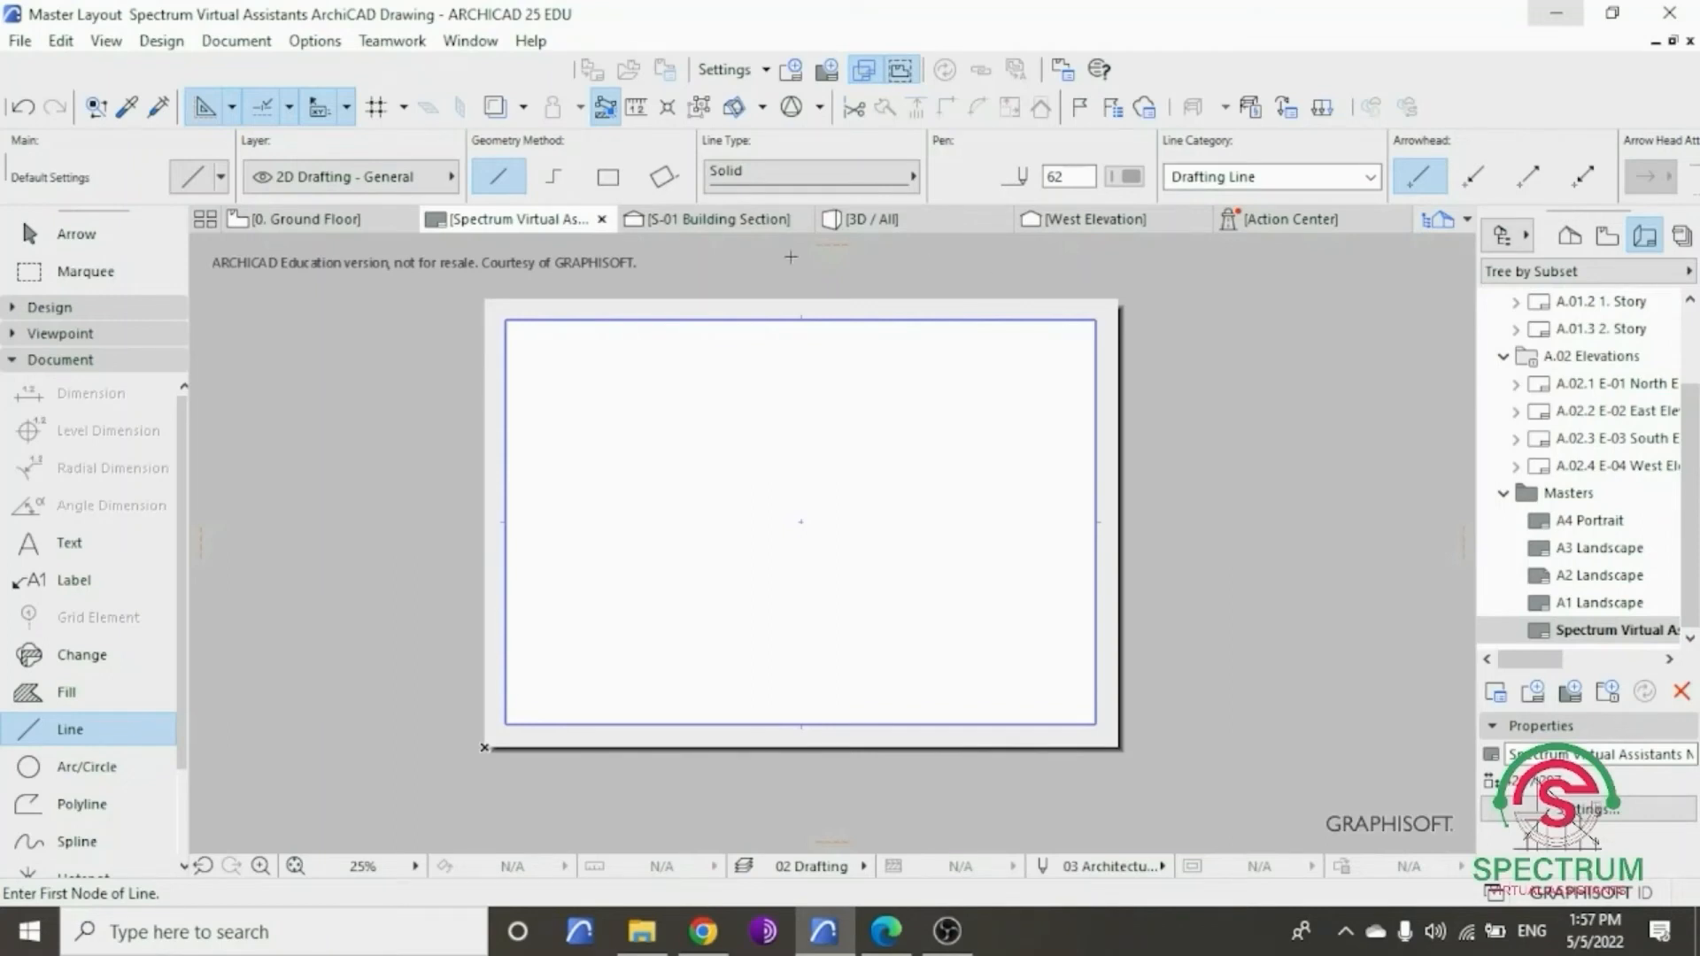
- Set the Line tool to the rectangle geometry method with the Solid line type and black pen 1
left_click(113, 361)
left_click(113, 362)
left_click(607, 179)
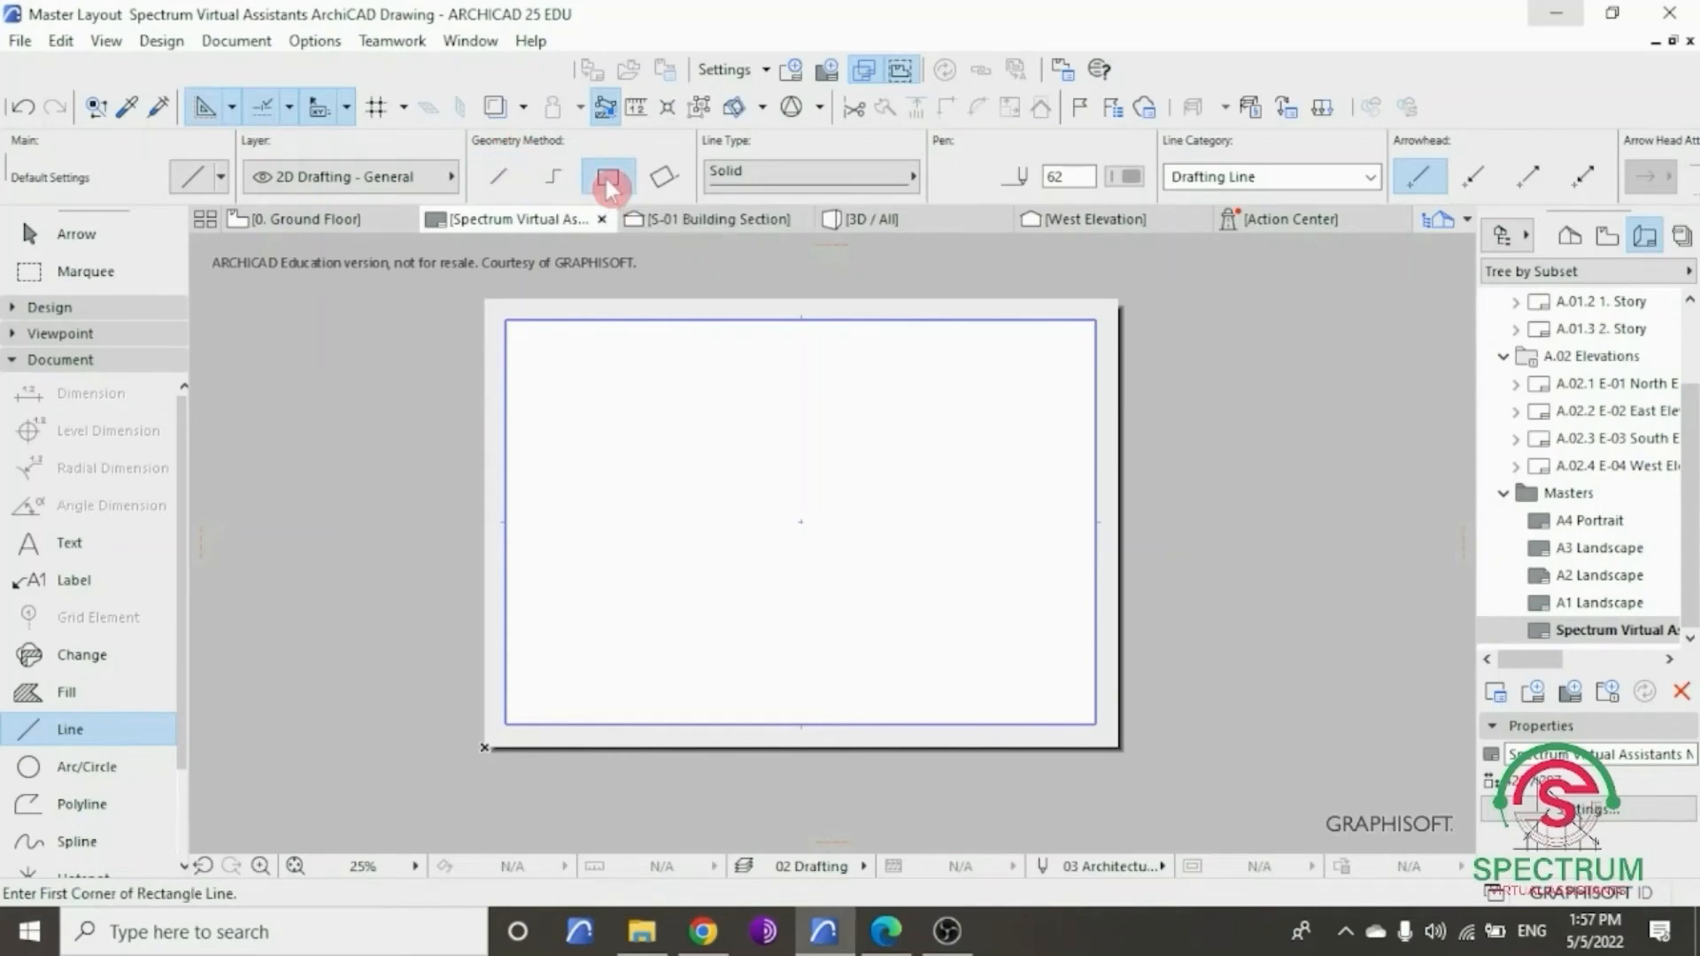
left_click(791, 181)
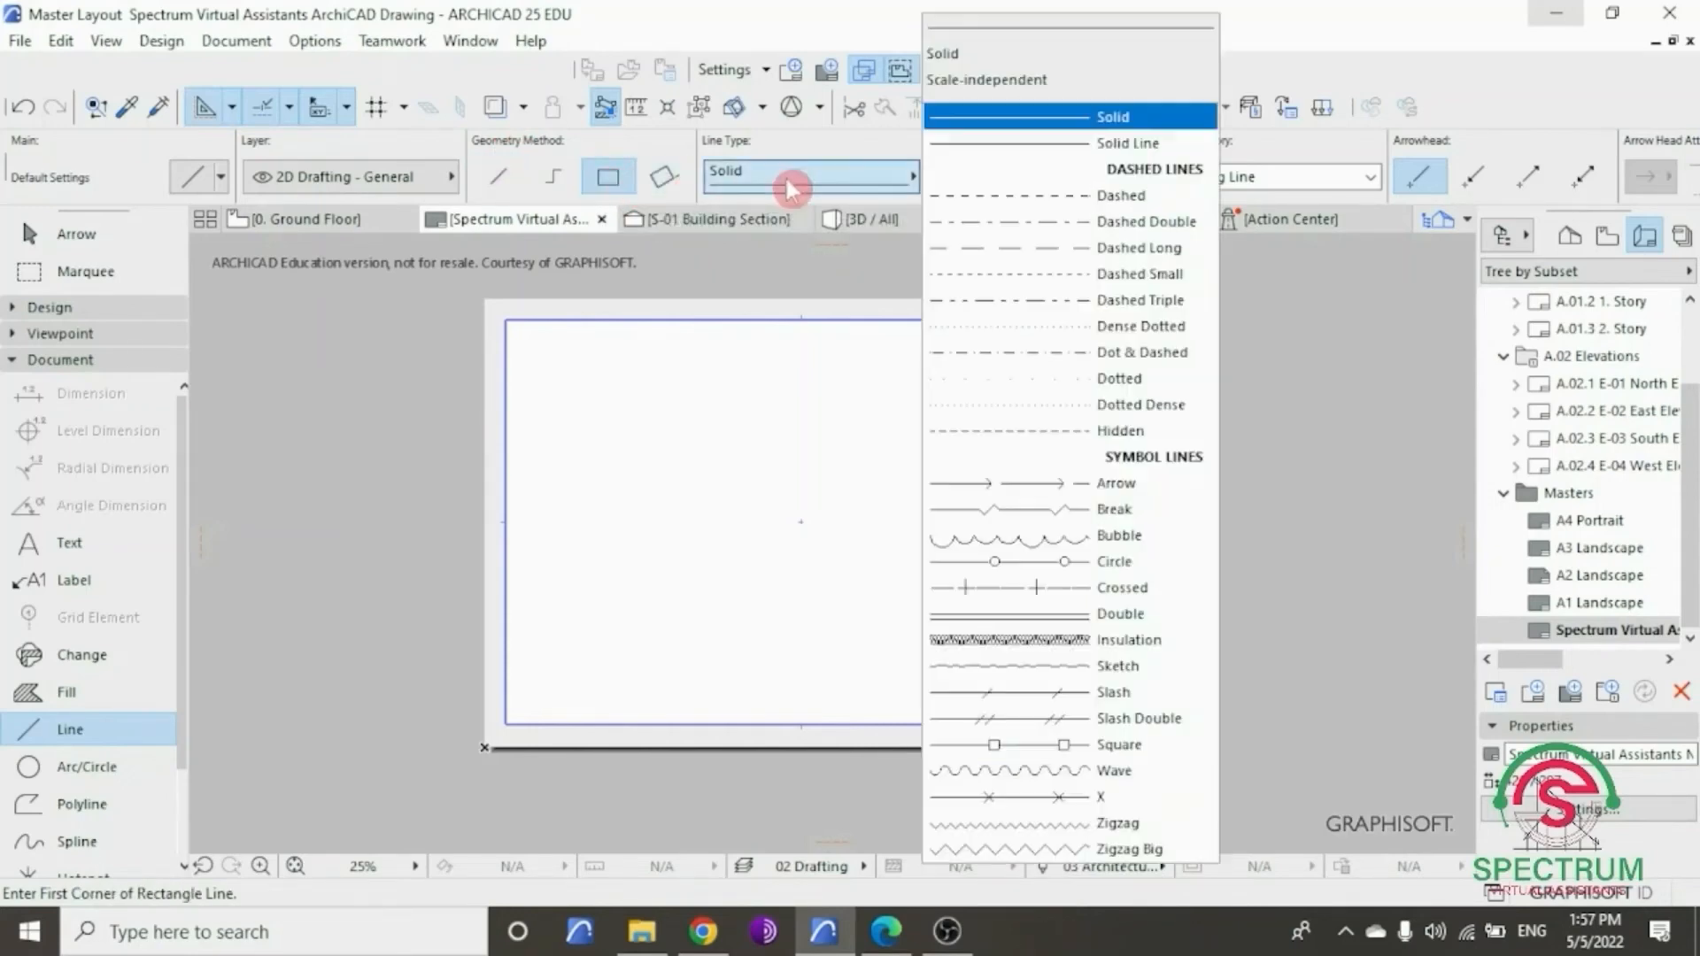
left_click(967, 117)
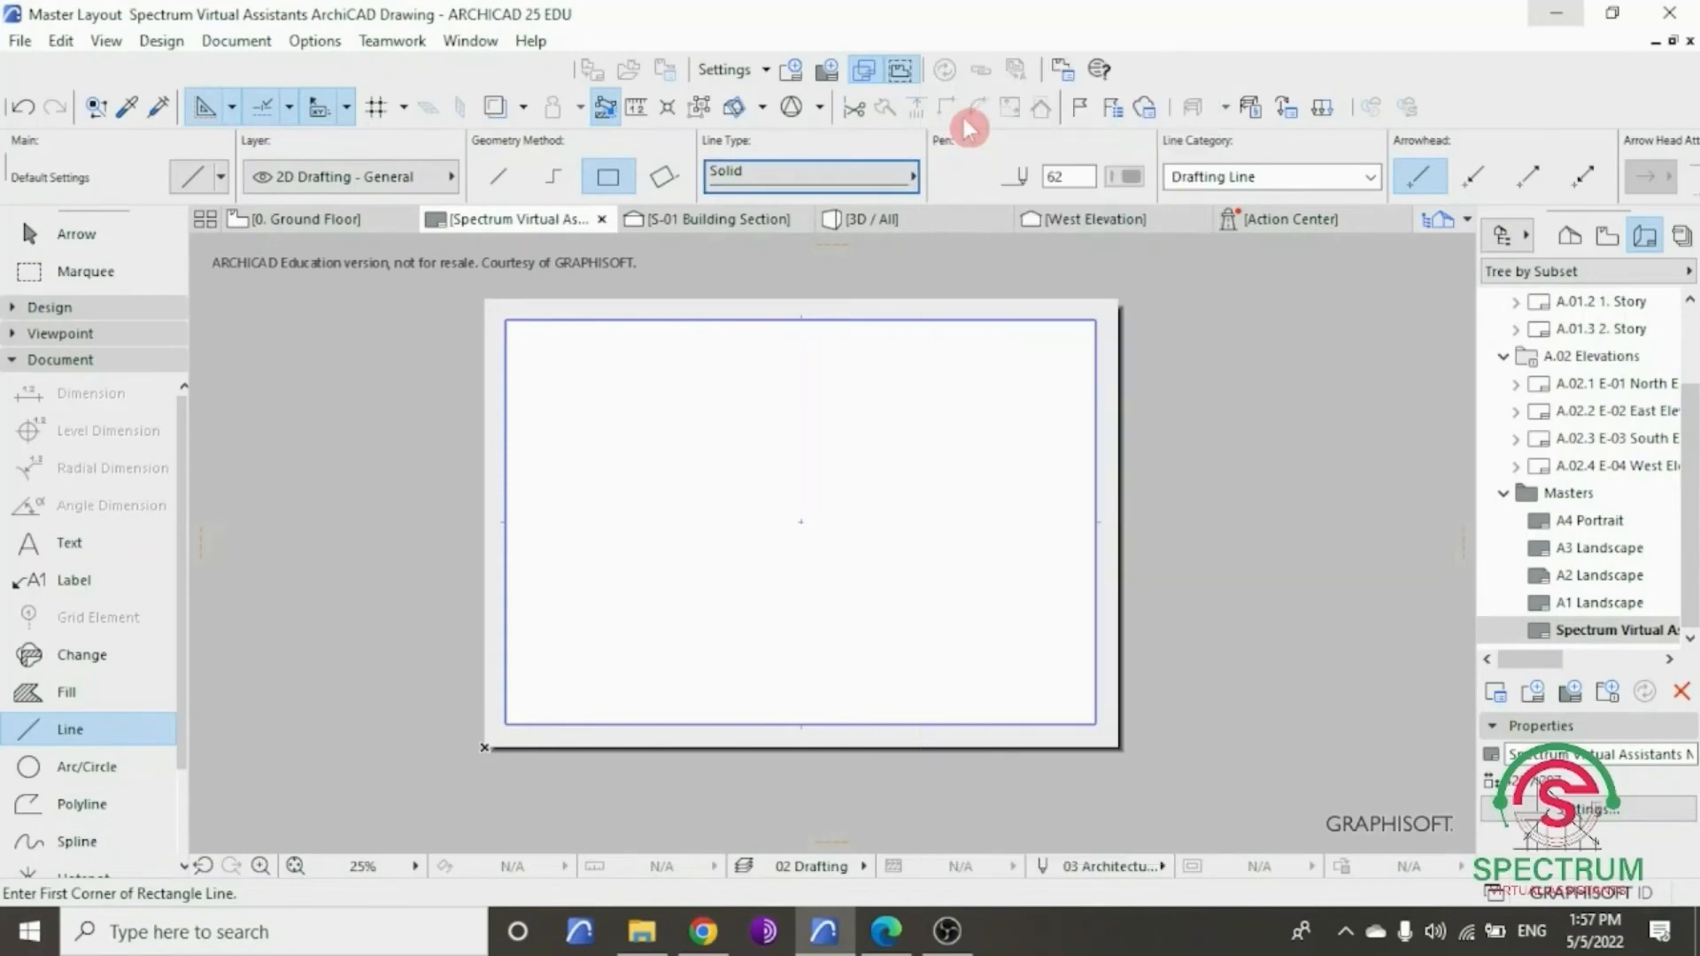
left_click(1135, 177)
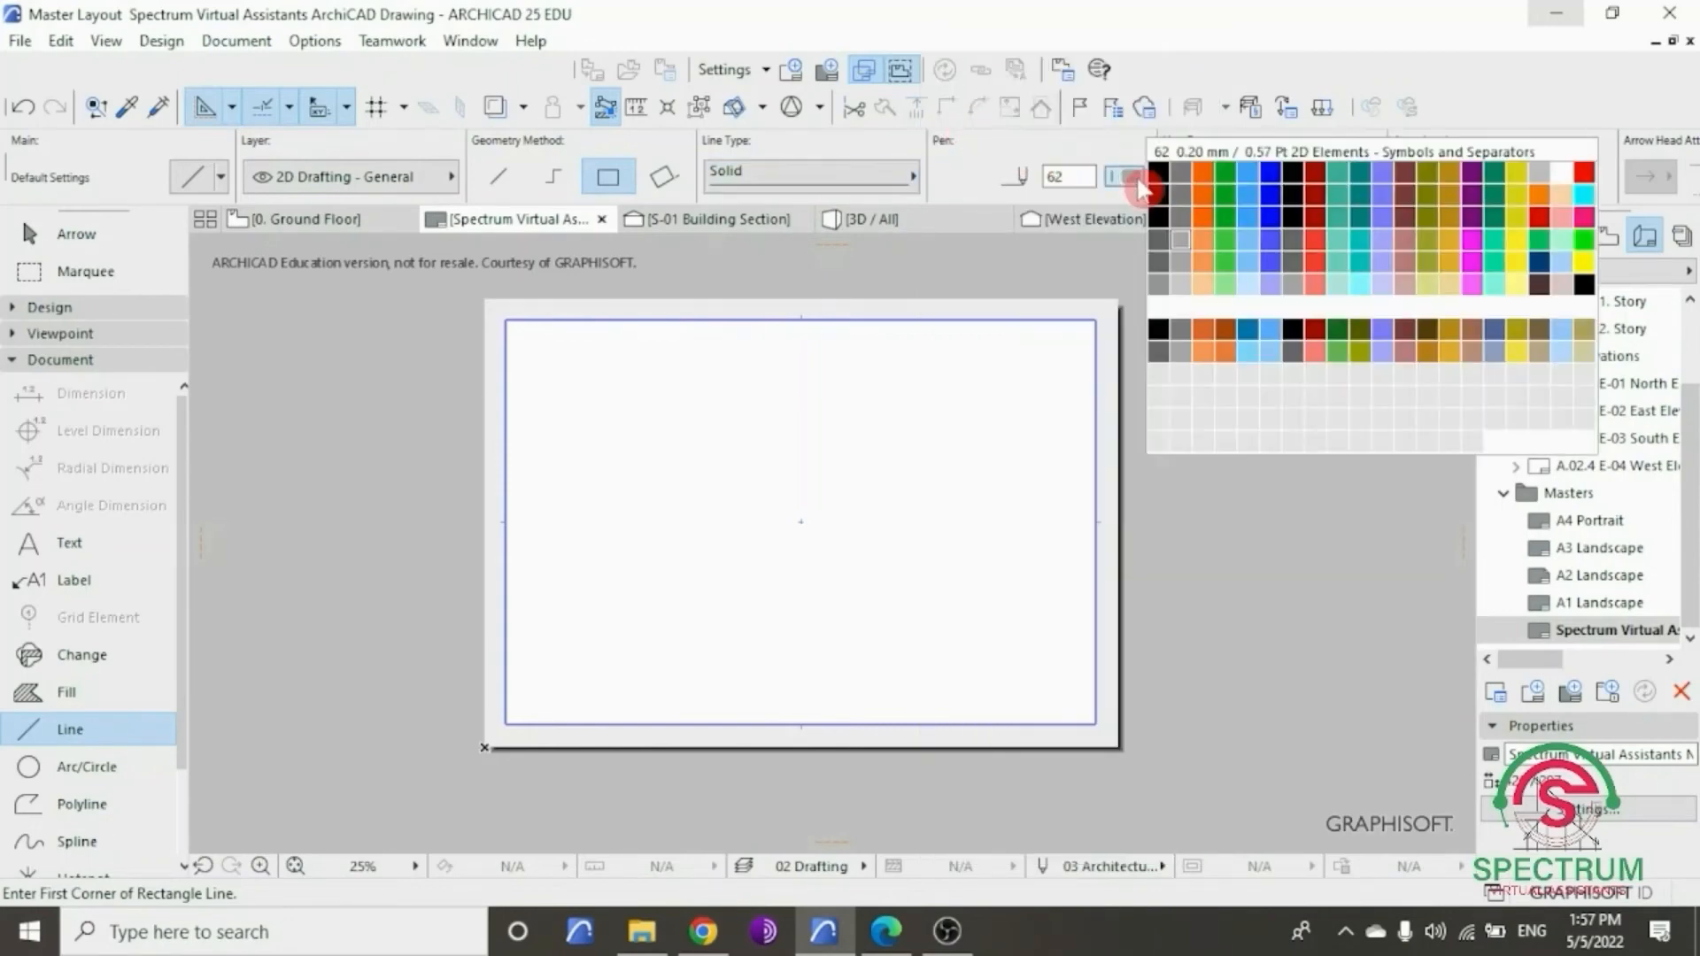
left_click(1159, 175)
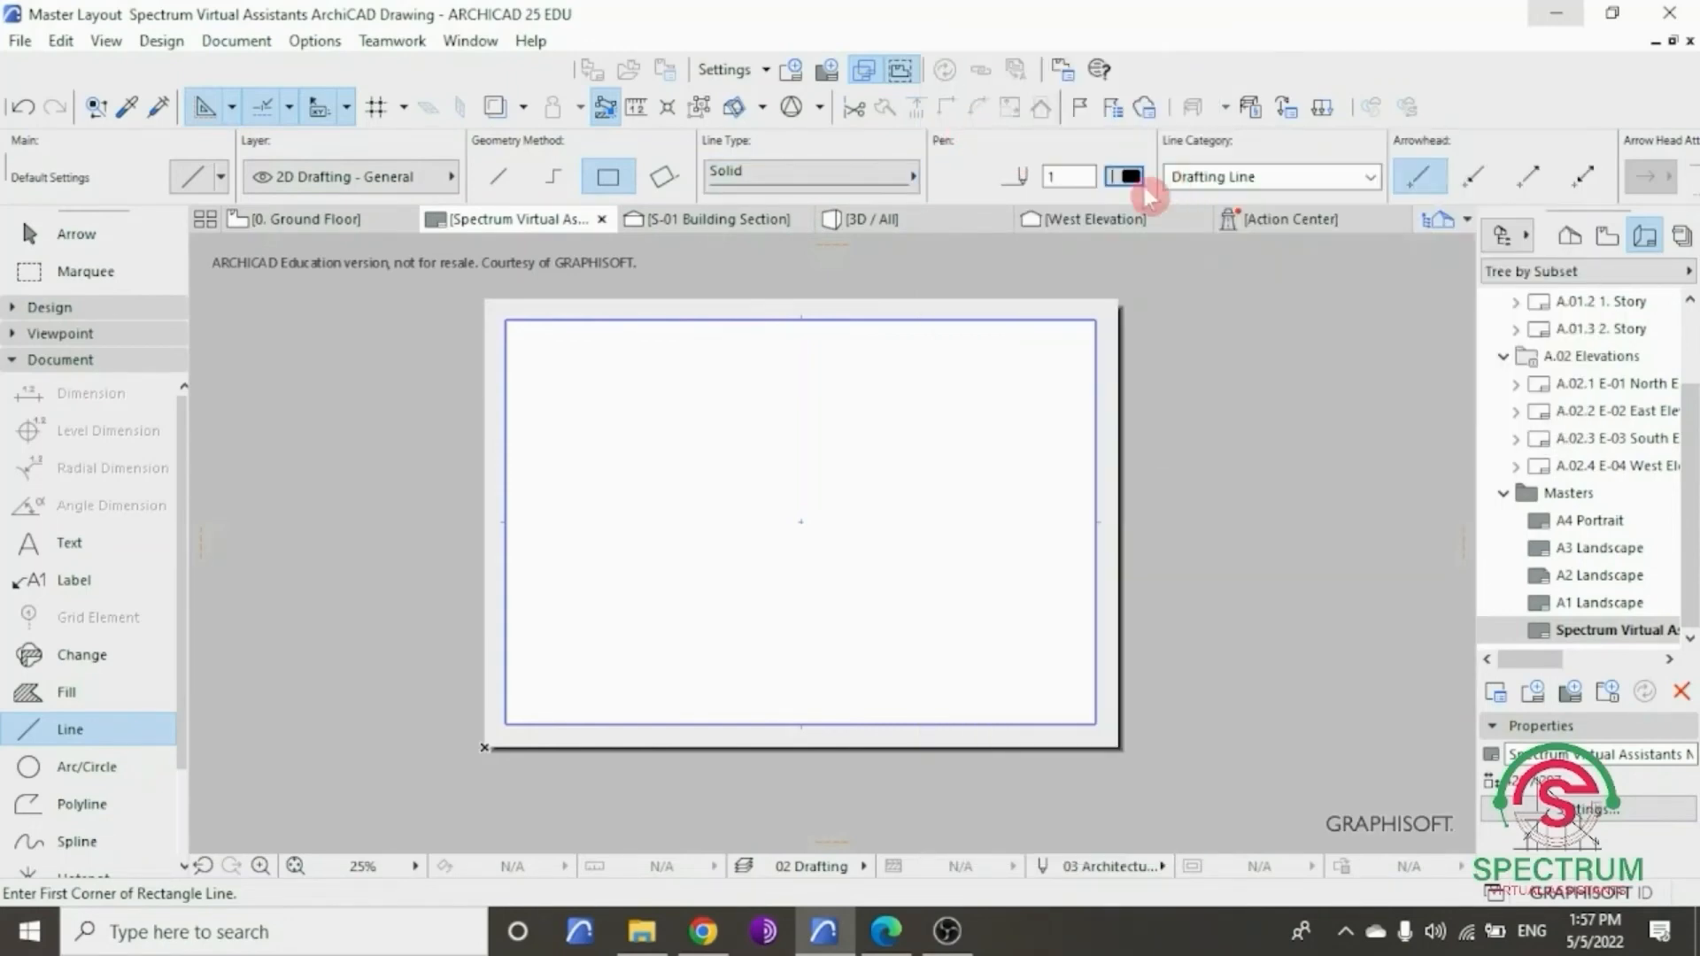
- Draw a rectangular border along the master layout's margin, from its upper-left corner to its lower-right corner
scroll(501, 314, "up", 6)
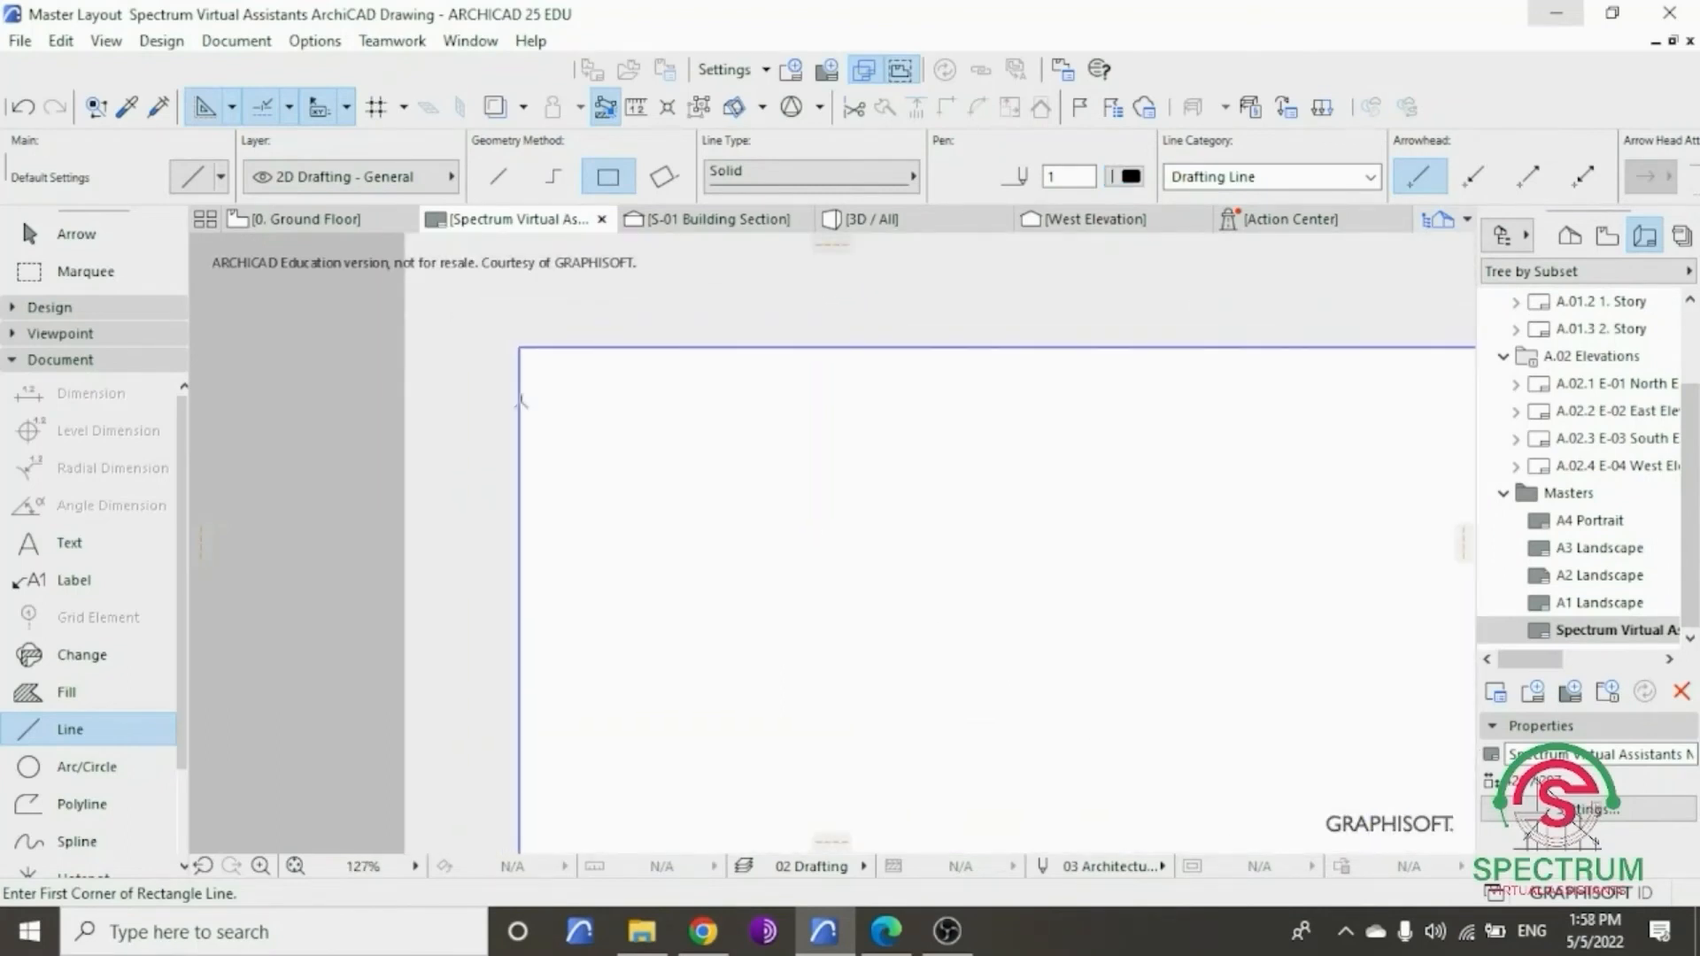
left_click(521, 343)
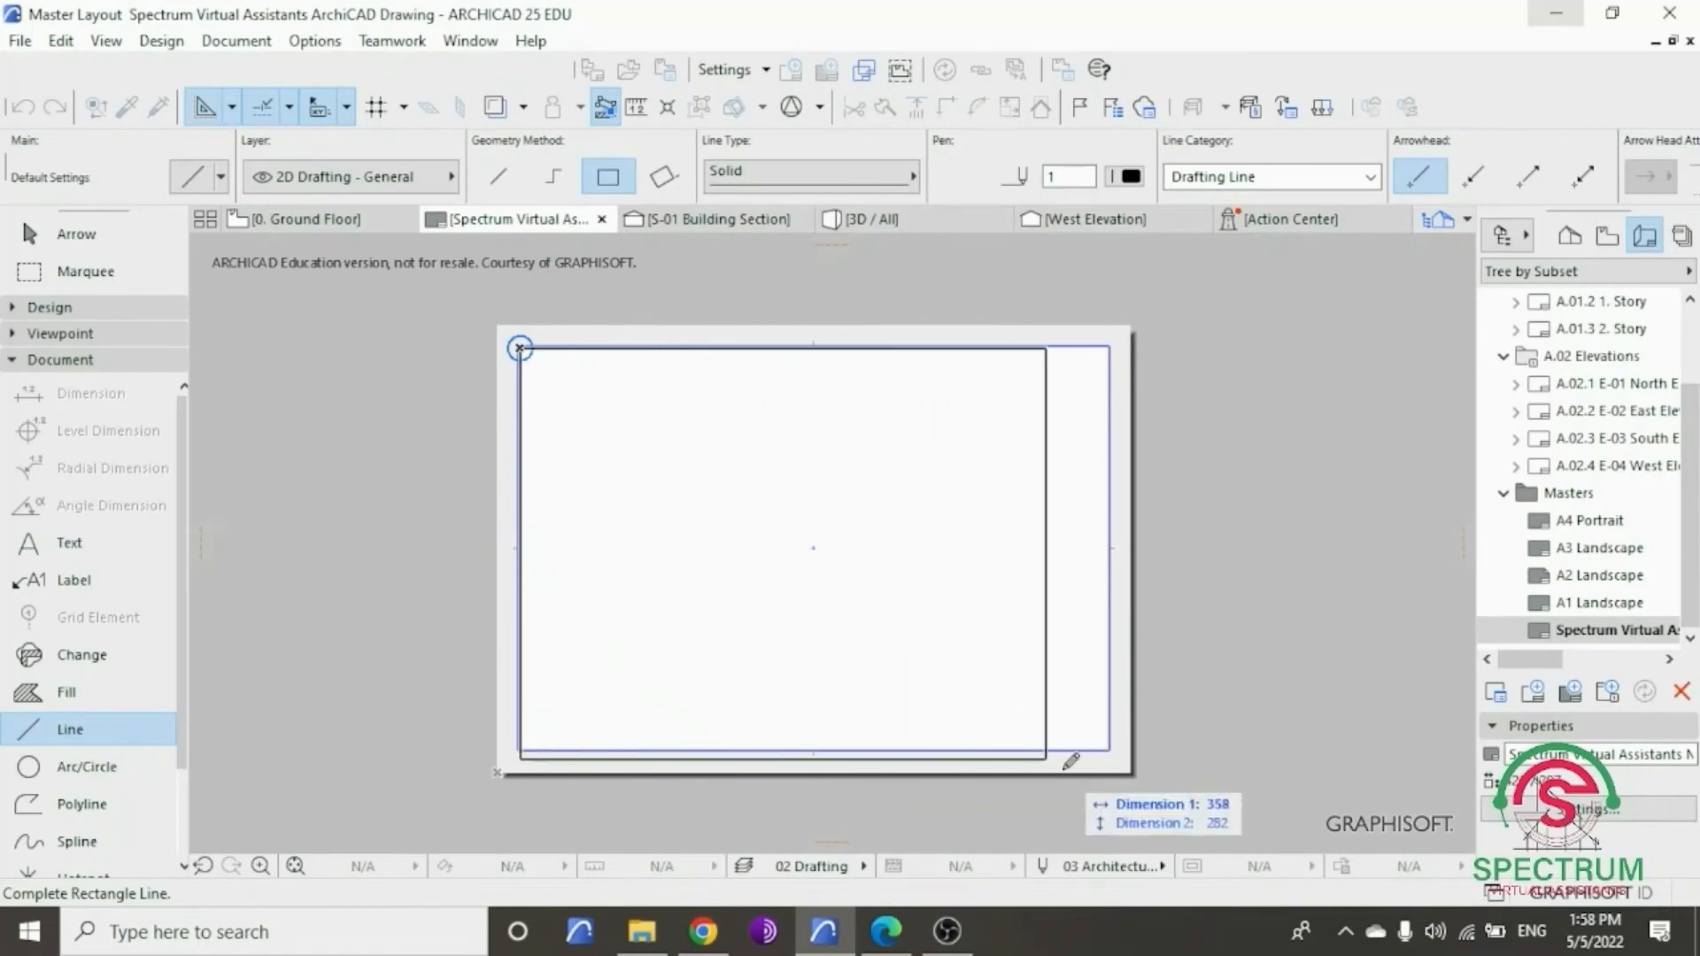
scroll(1131, 757, "up", 3)
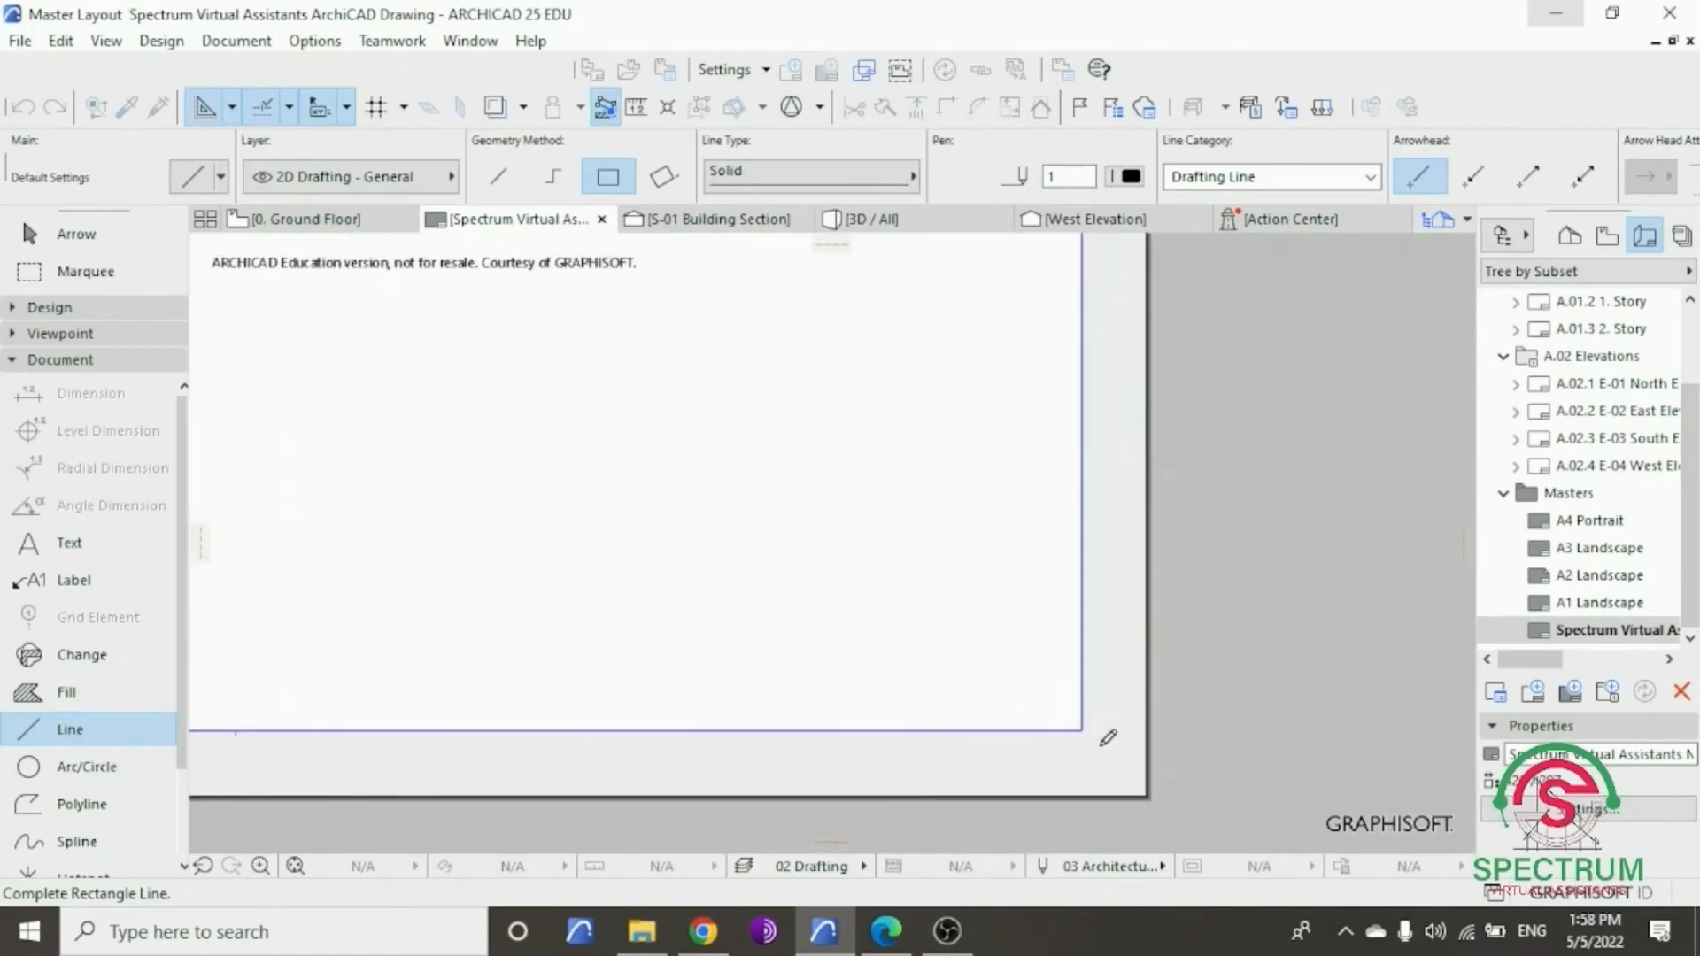
left_click(1064, 708)
scroll(1090, 760, "down", 2)
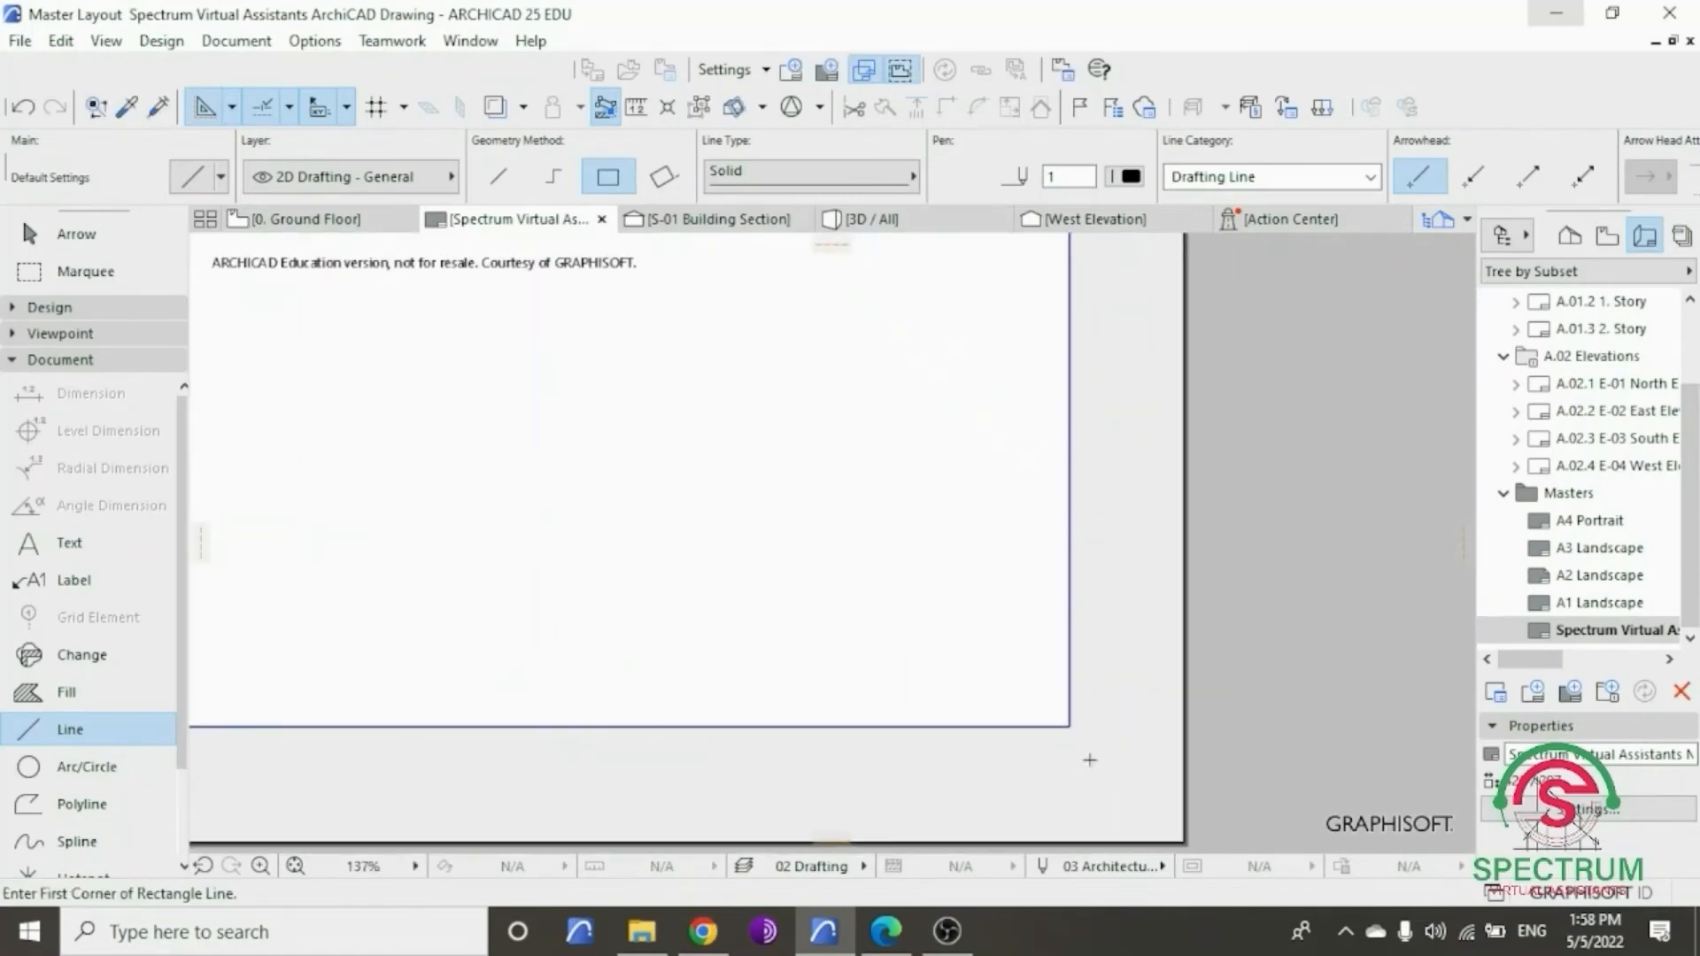
scroll(1090, 760, "down", 5)
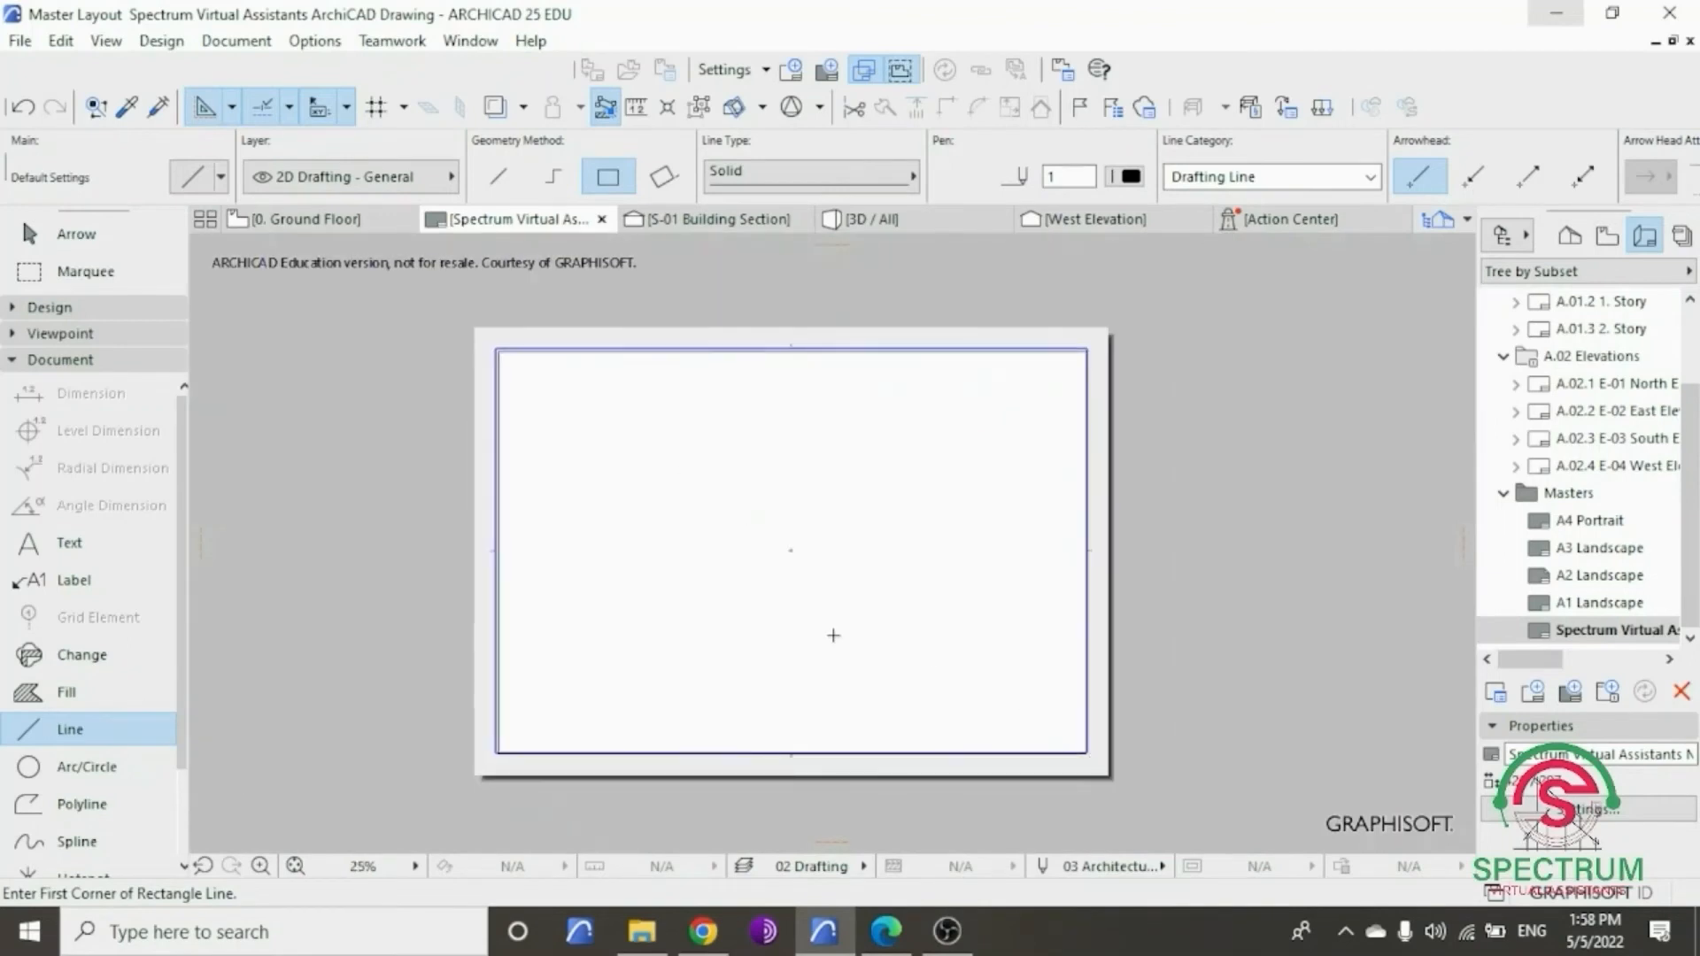
- Draw a single vertical line from the border's upper edge to its lower edge, separating a title column about a quarter of the sheet wide
scroll(833, 636, "up", 1)
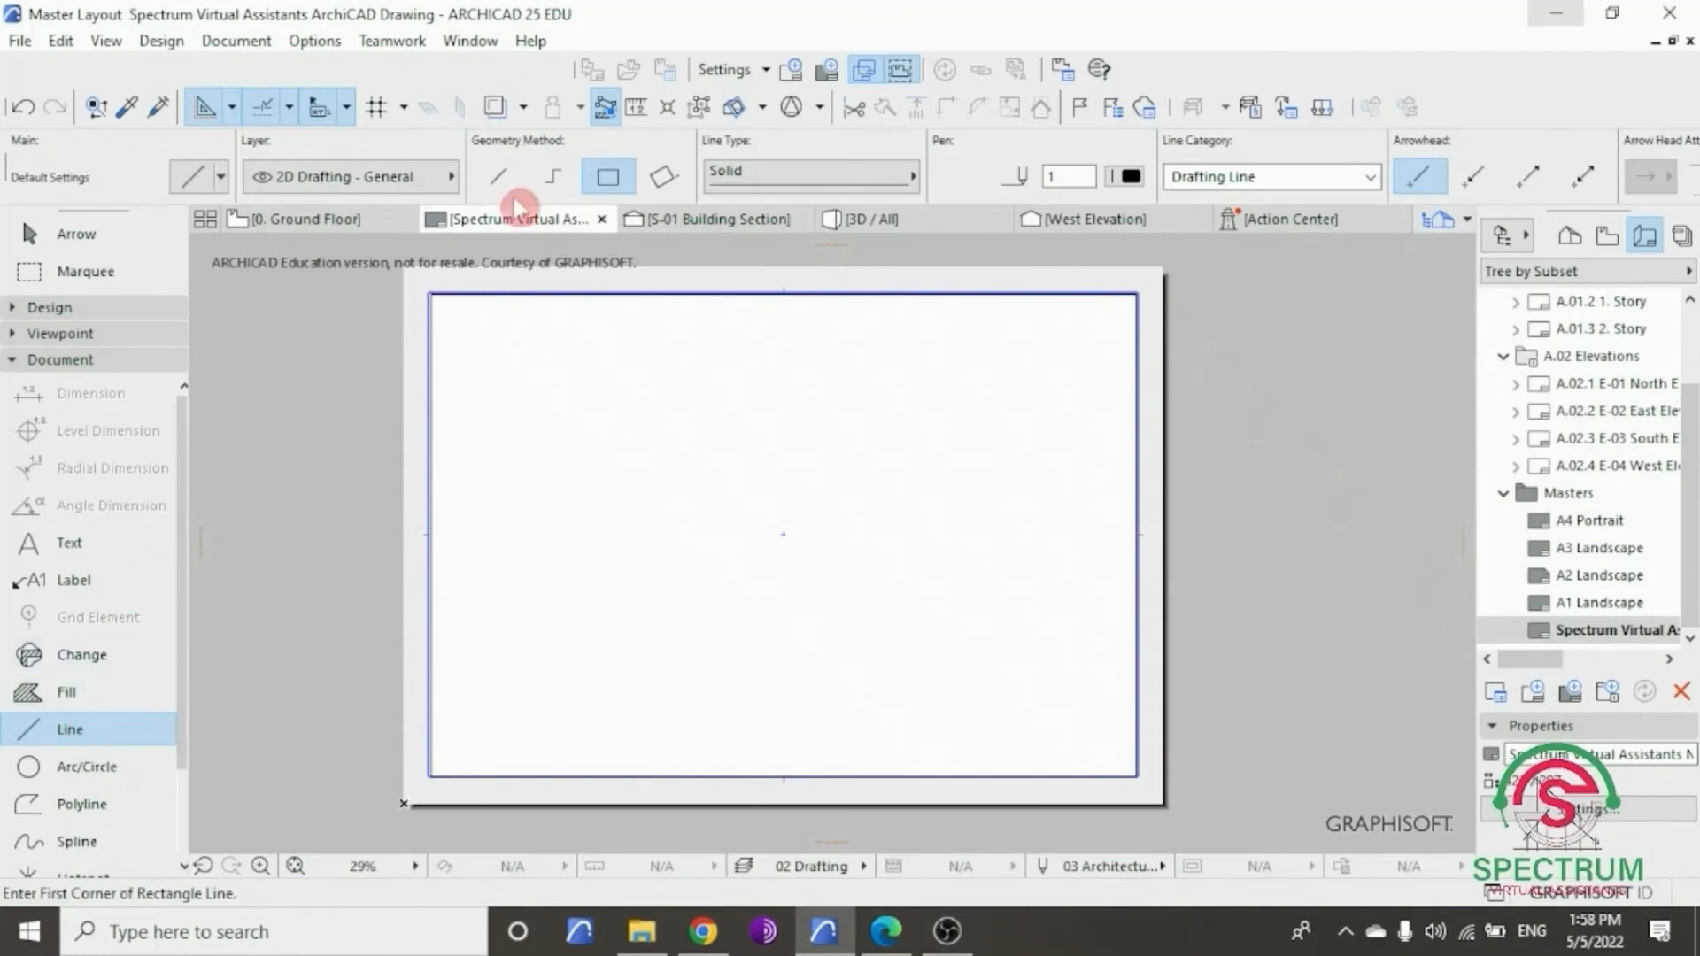
left_click(511, 186)
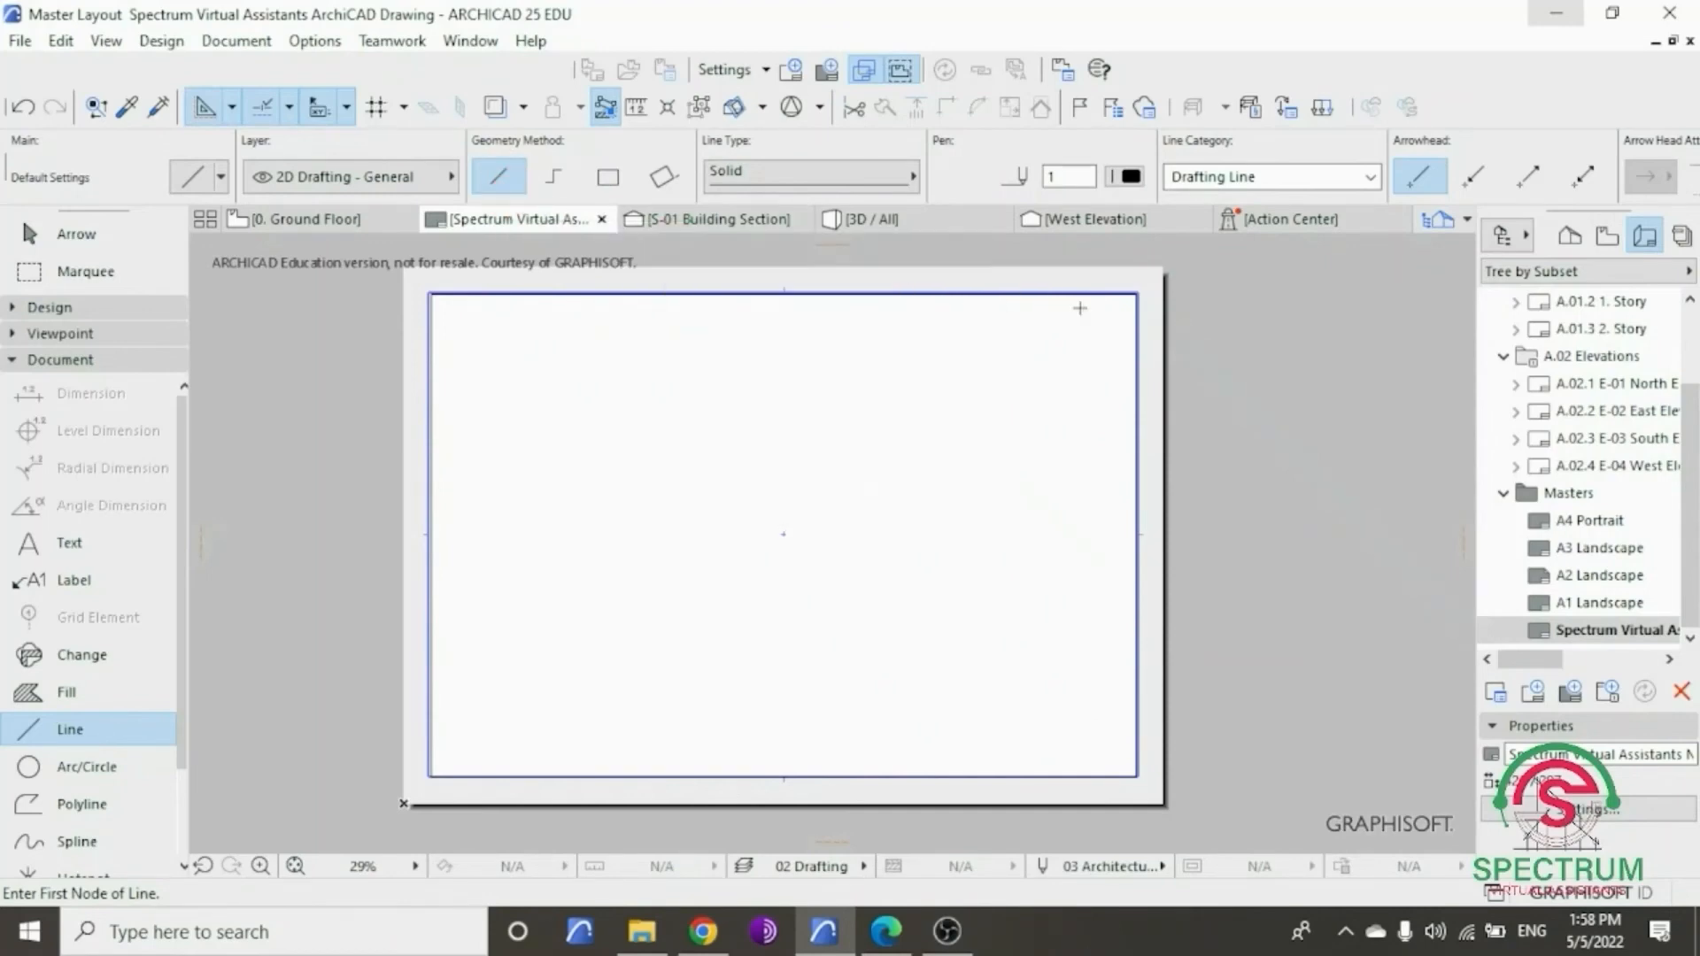
scroll(1079, 308, "up", 2)
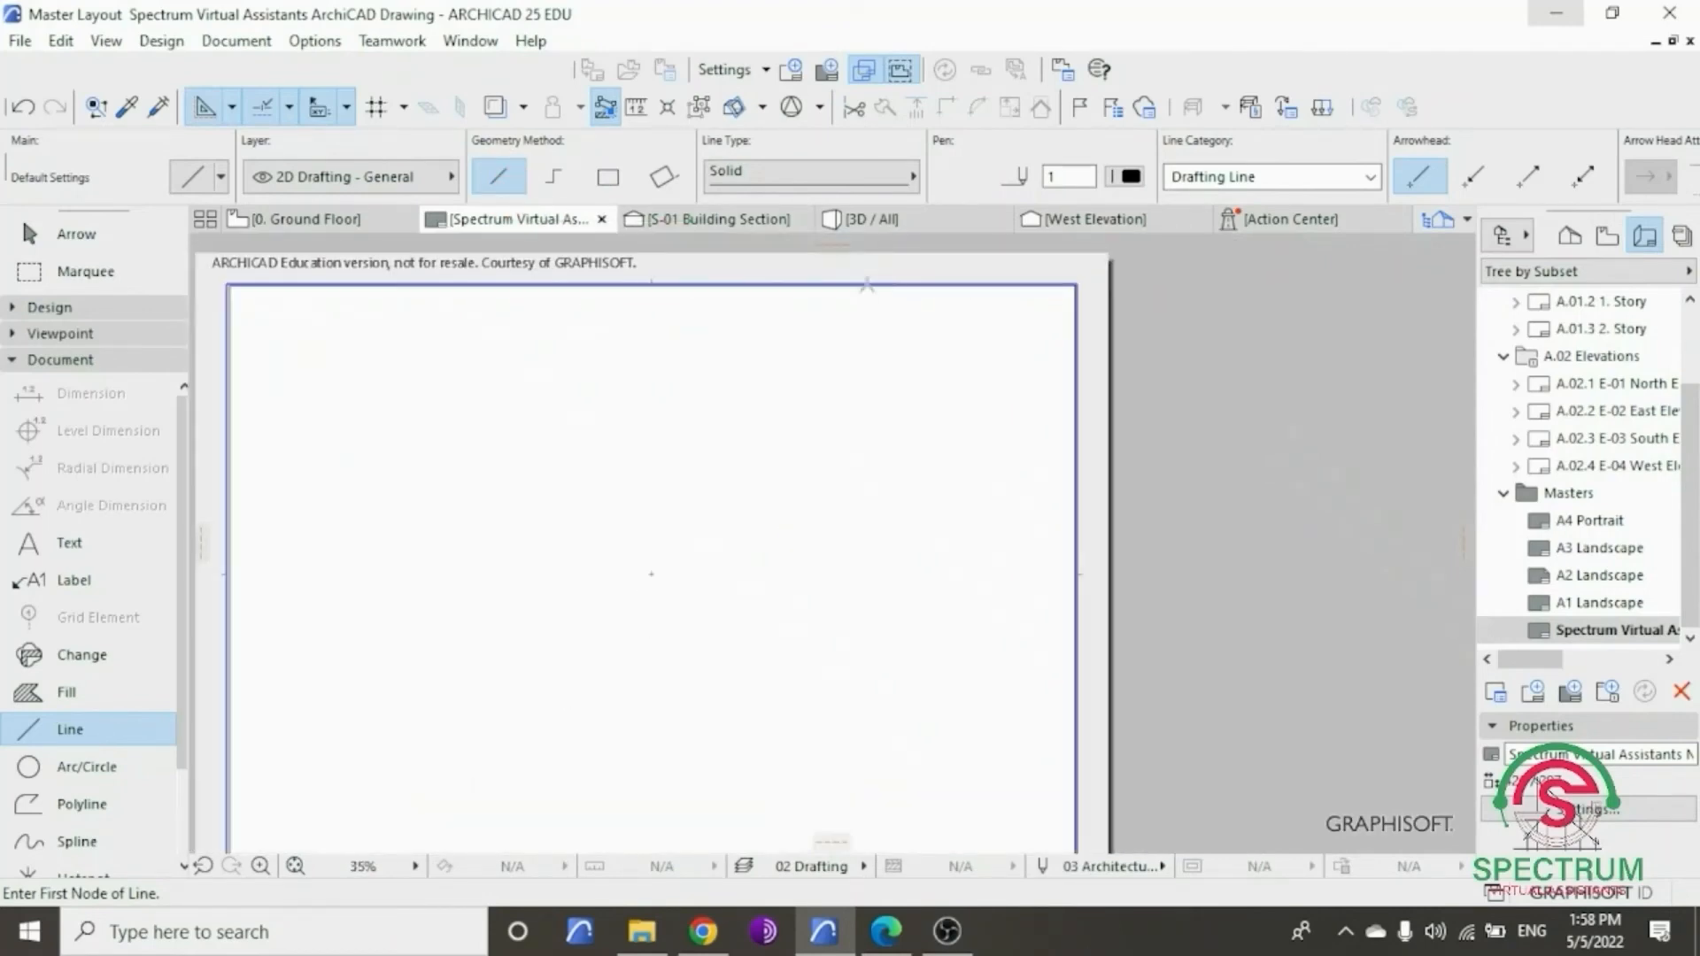
left_click(859, 283)
scroll(857, 283, "down", 3)
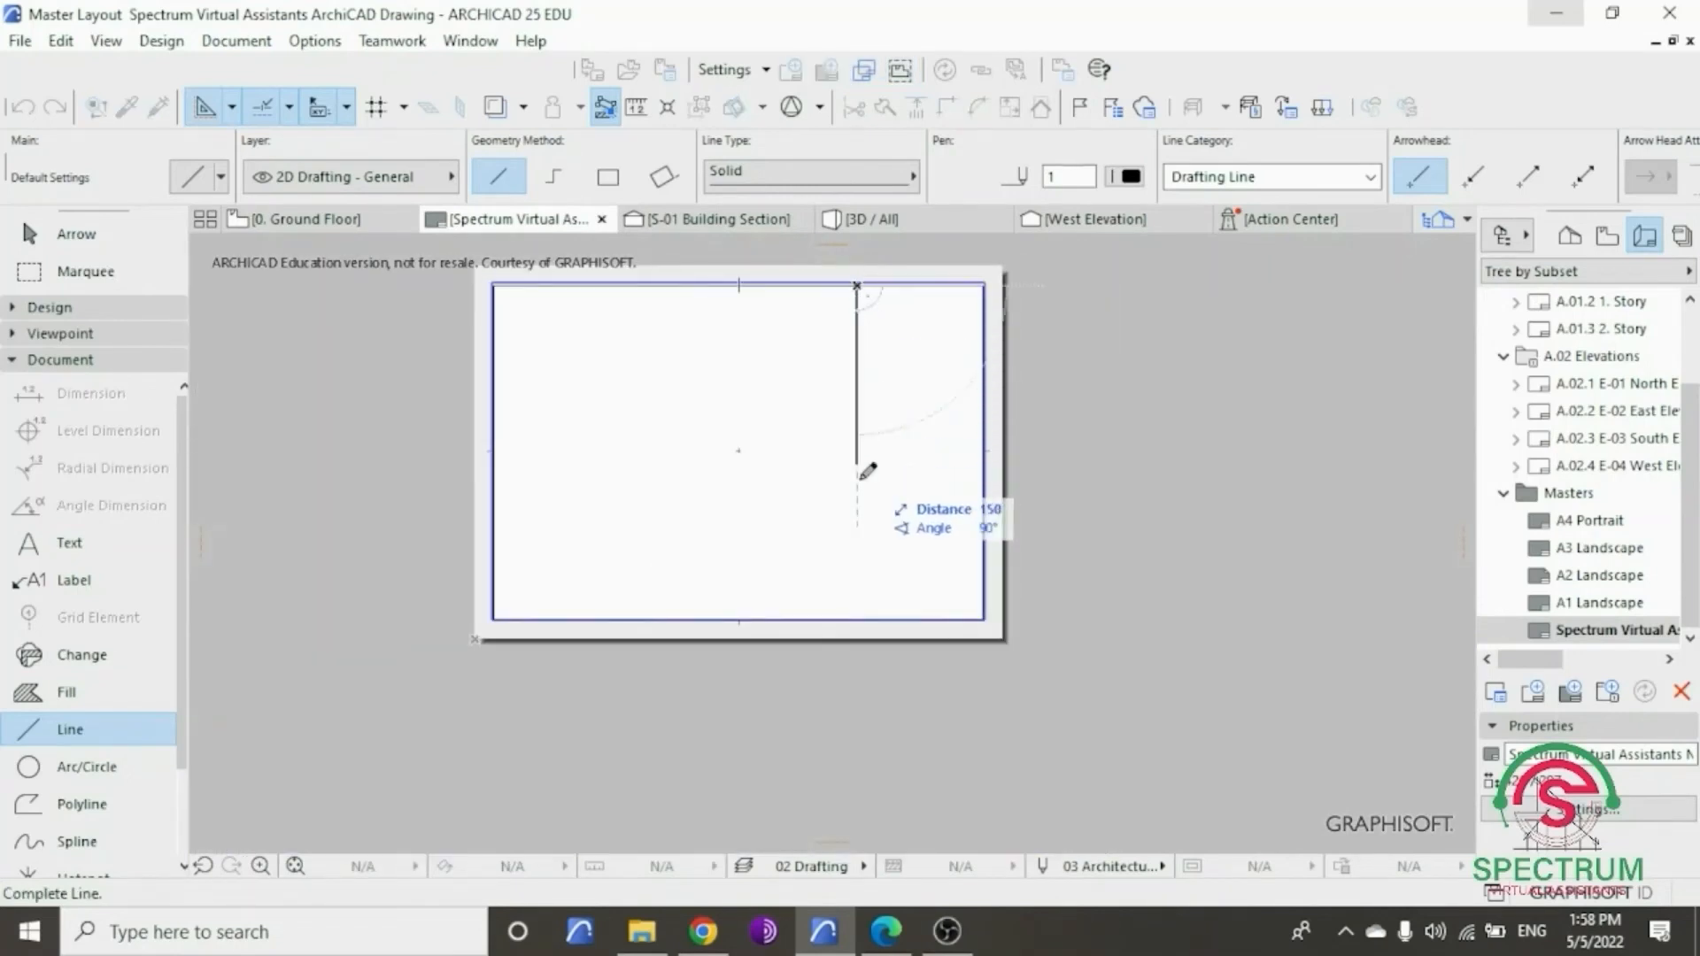
scroll(867, 605, "up", 5)
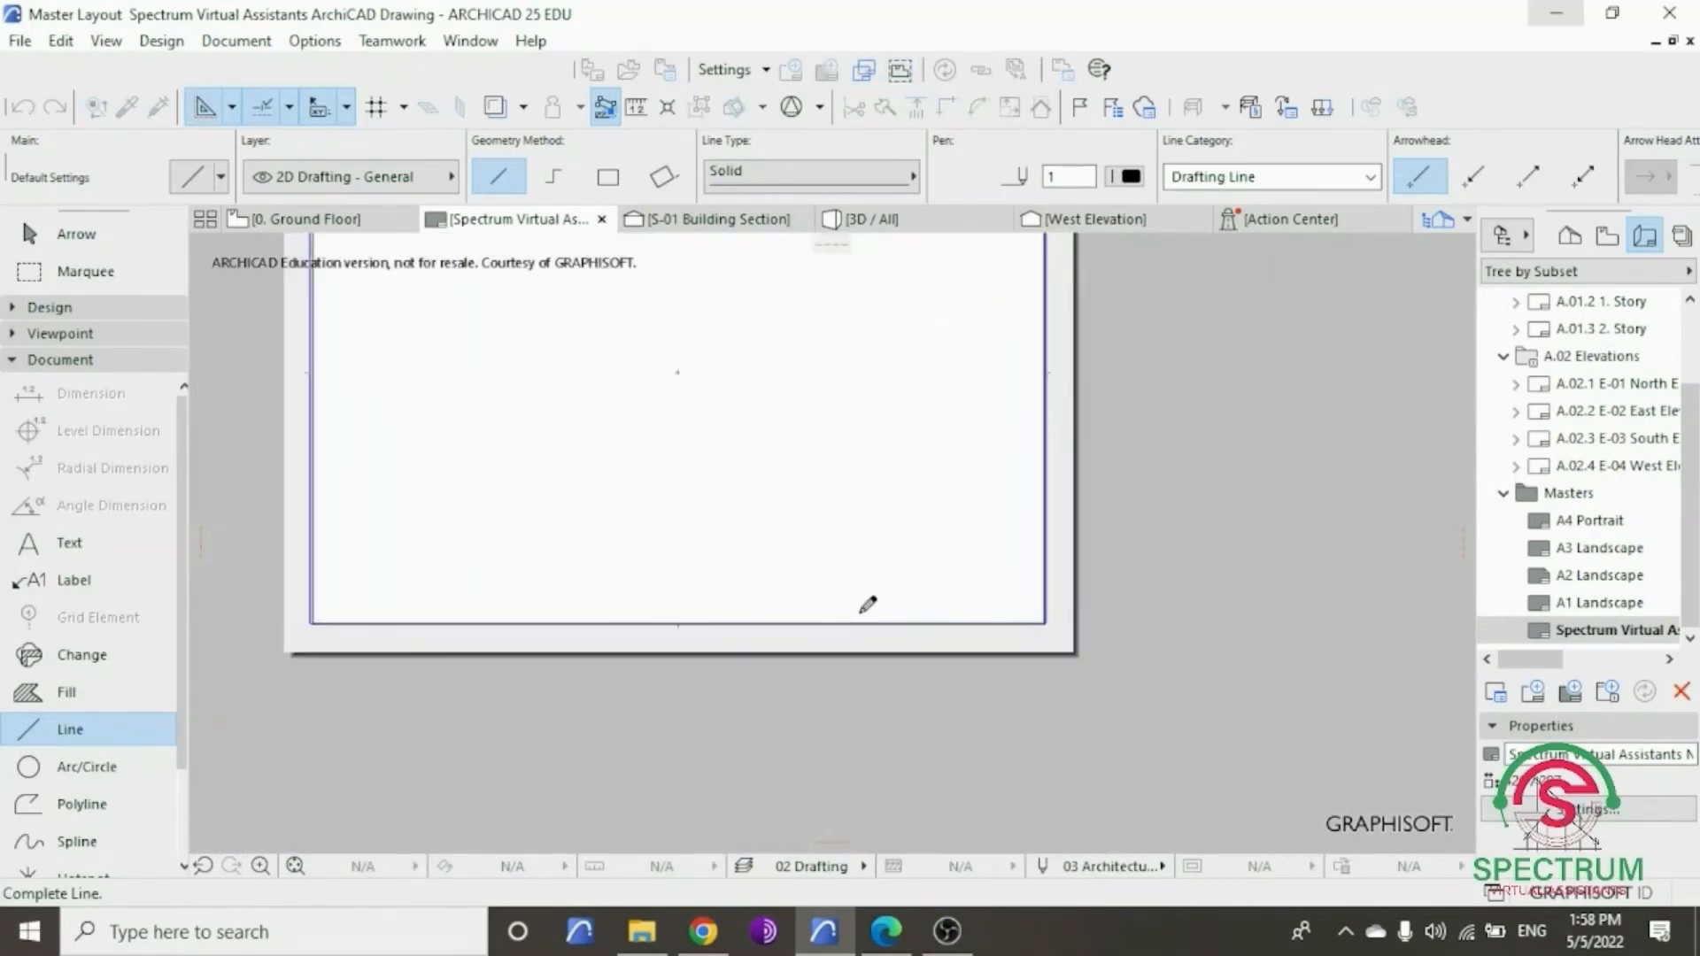
left_click(855, 630)
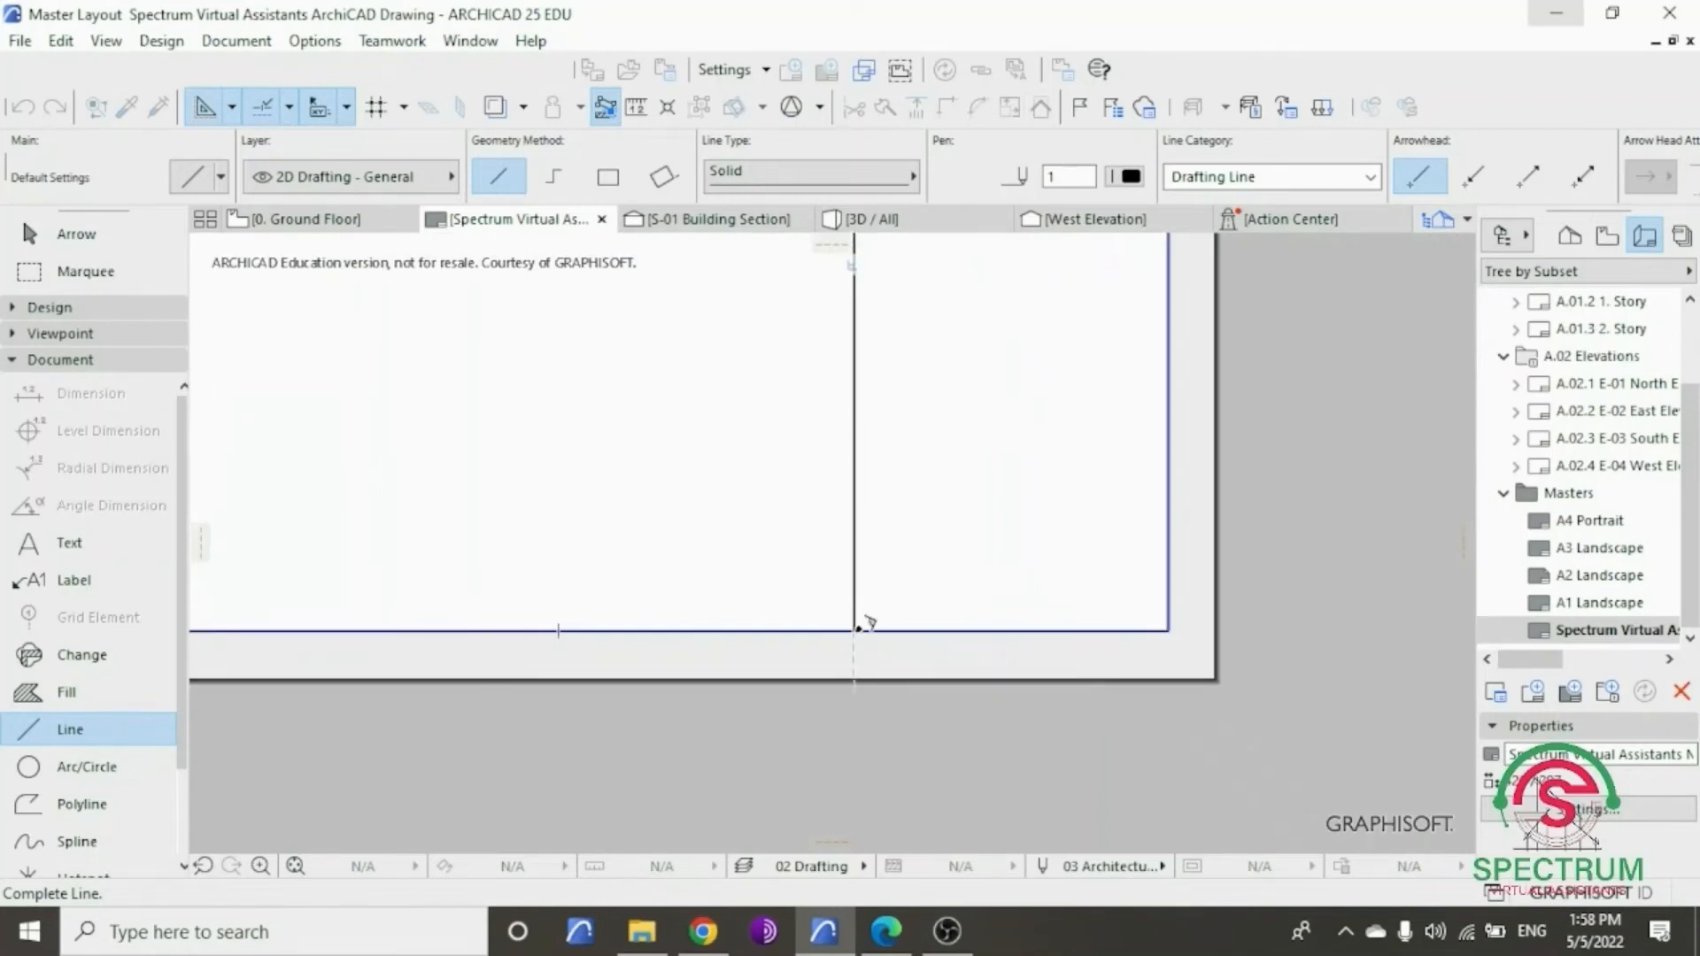
scroll(883, 722, "down", 3)
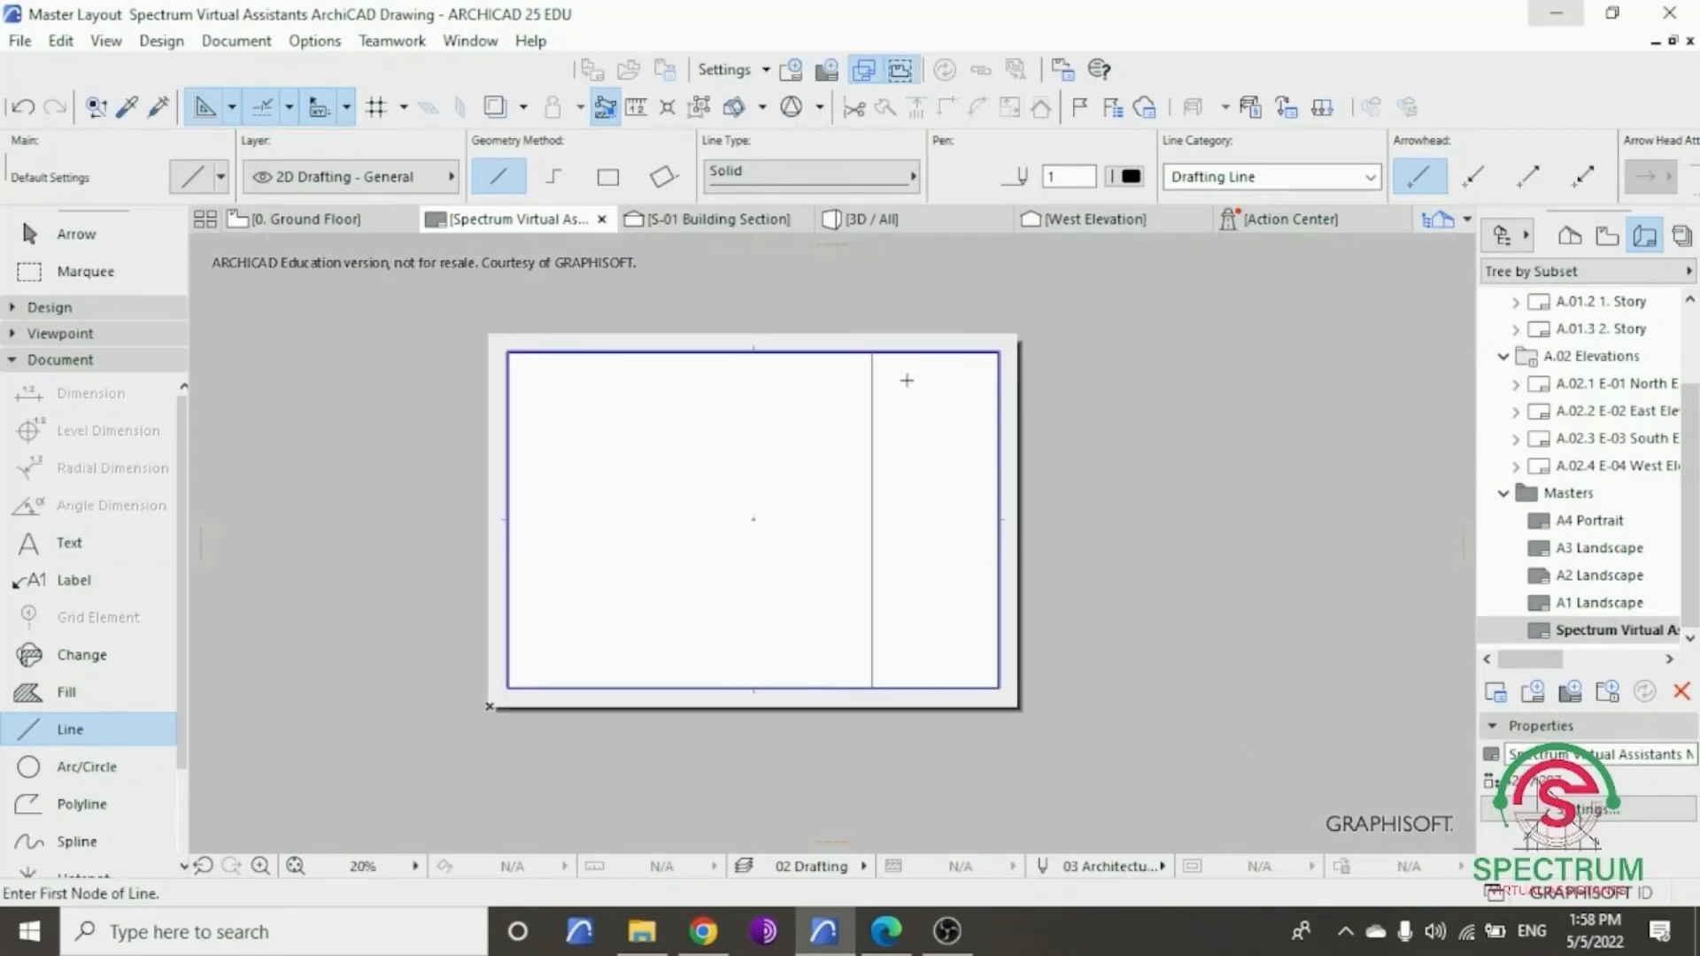
- Place a text block reading NOTES near the upper edge of the right-hand title column
scroll(909, 368, "up", 3)
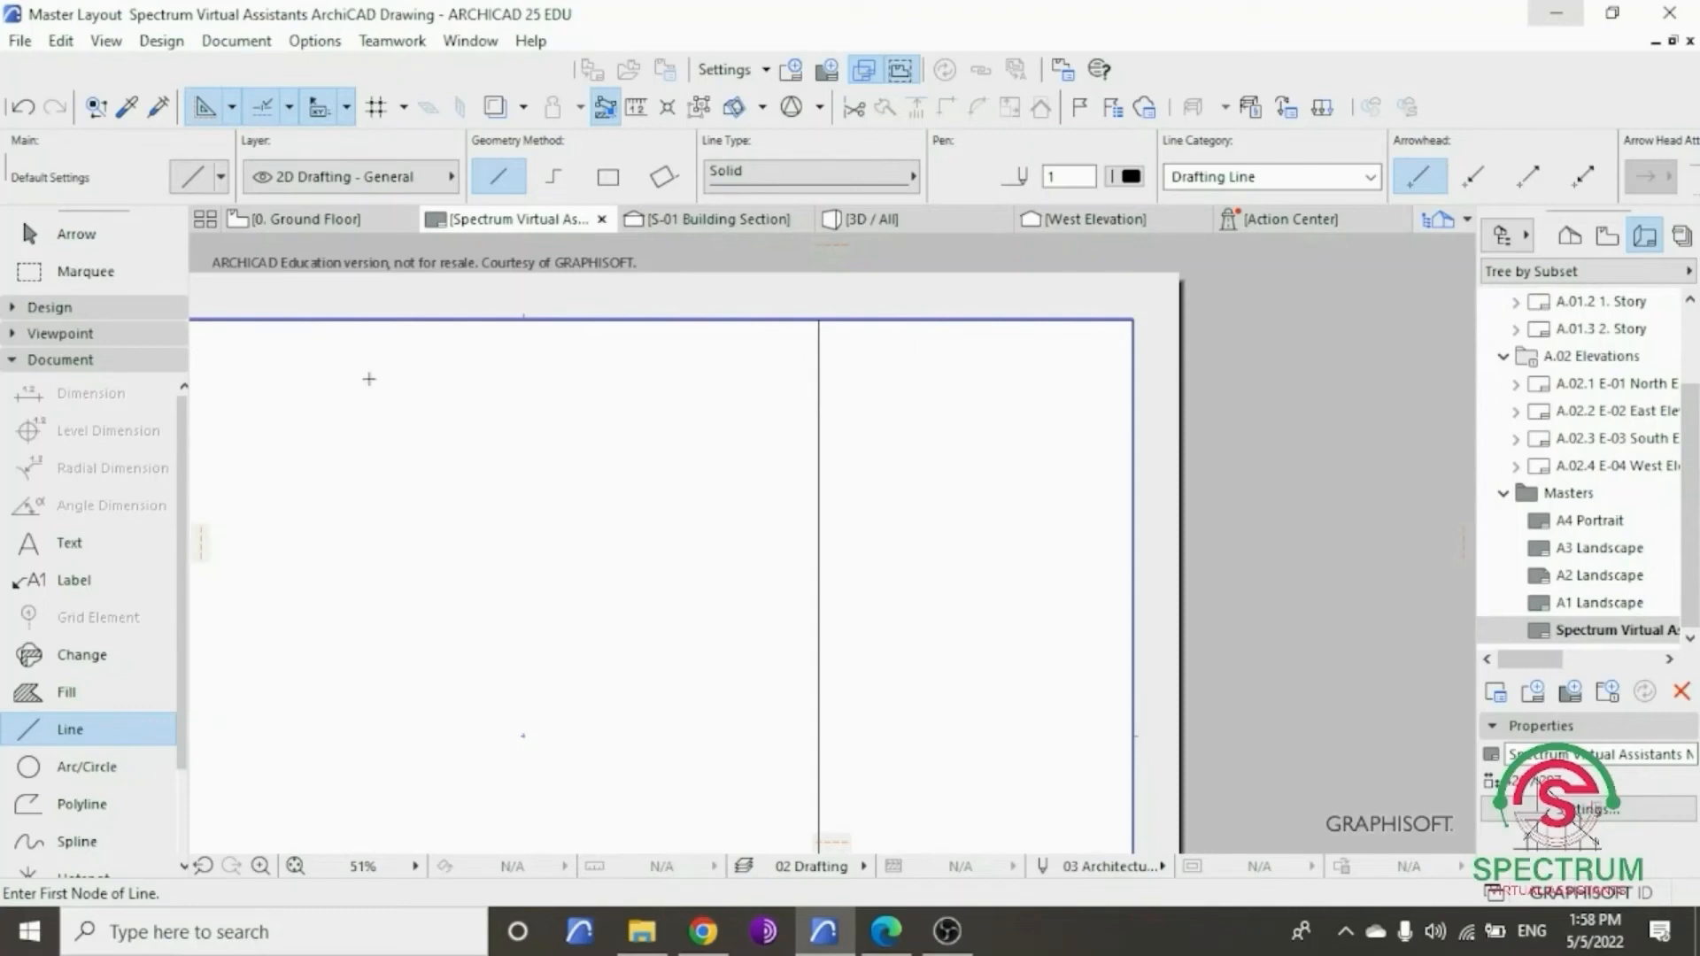
double_click(51, 362)
left_click(77, 552)
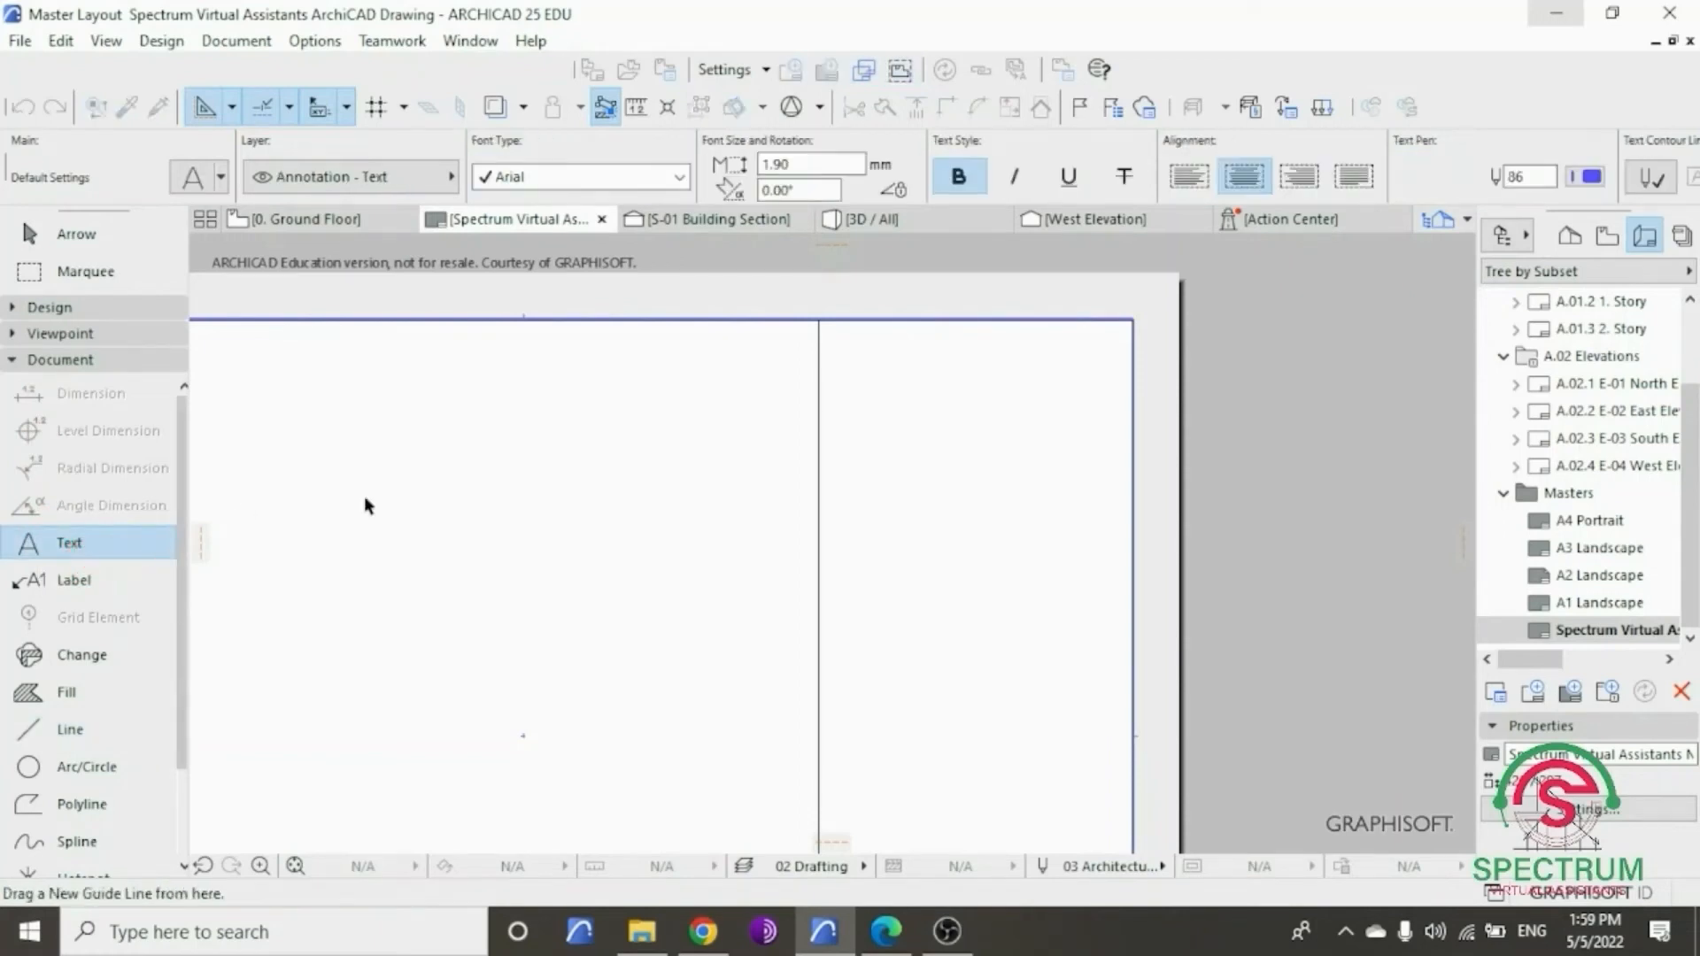
scroll(983, 349, "up", 3)
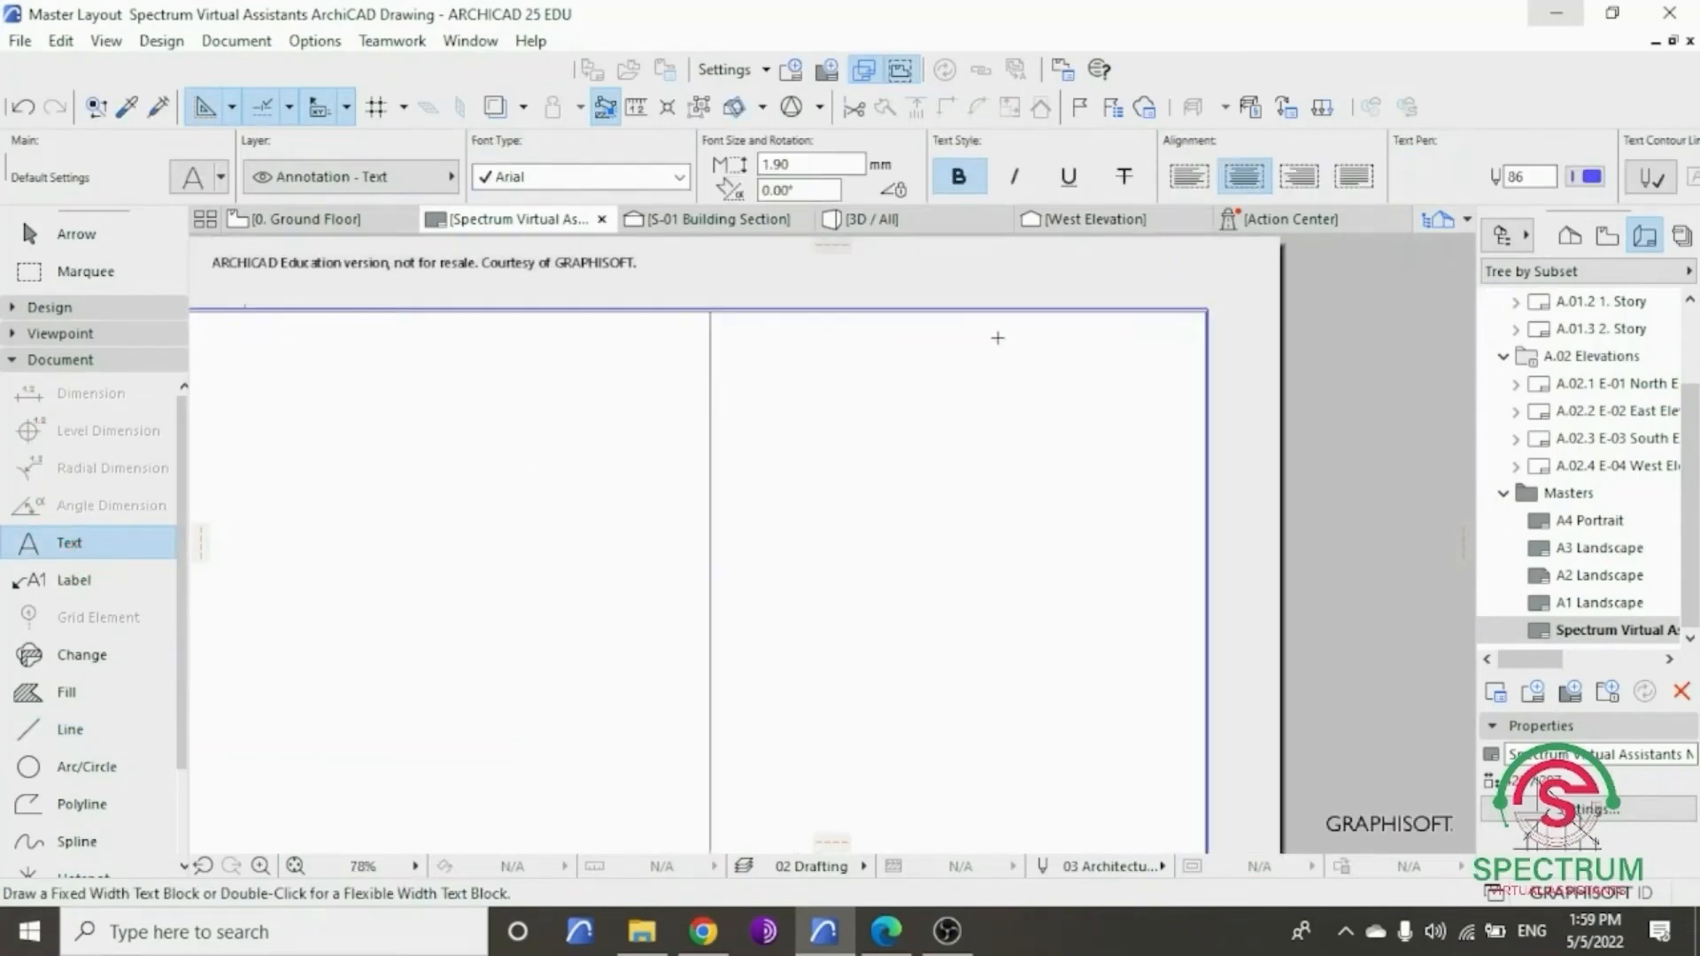
left_click(832, 326)
left_click(1109, 368)
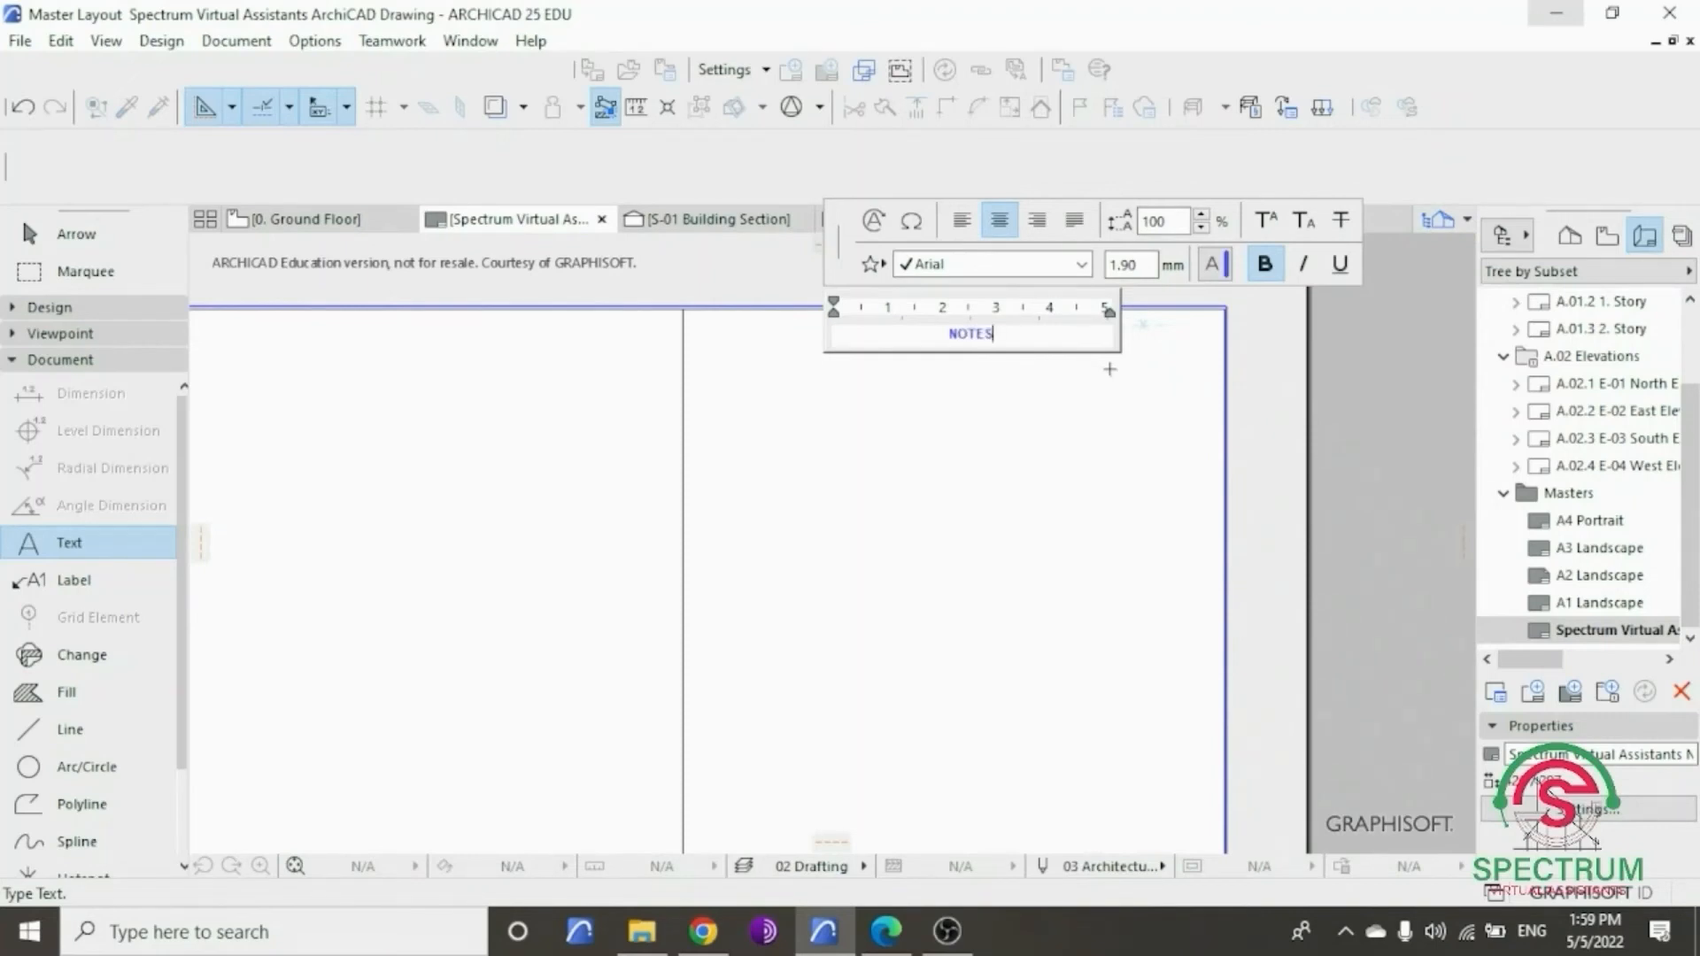
left_click(1041, 445)
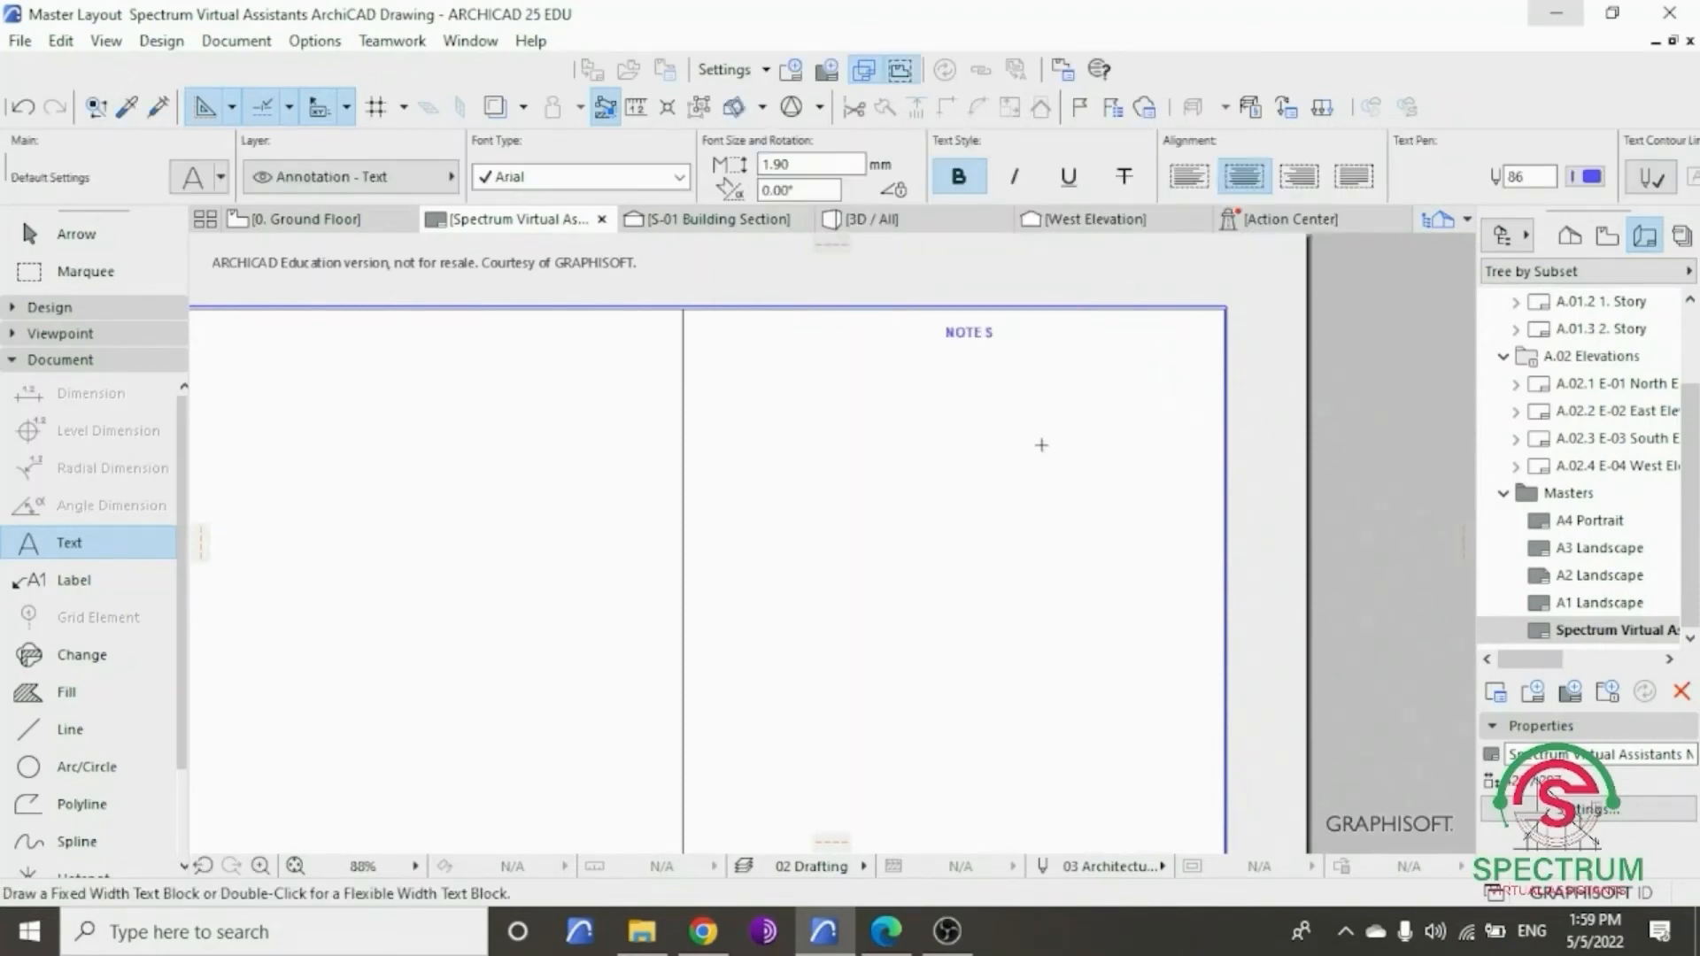
- Set the NOTES text's height to 2.00 mm
scroll(1009, 416, "up", 2)
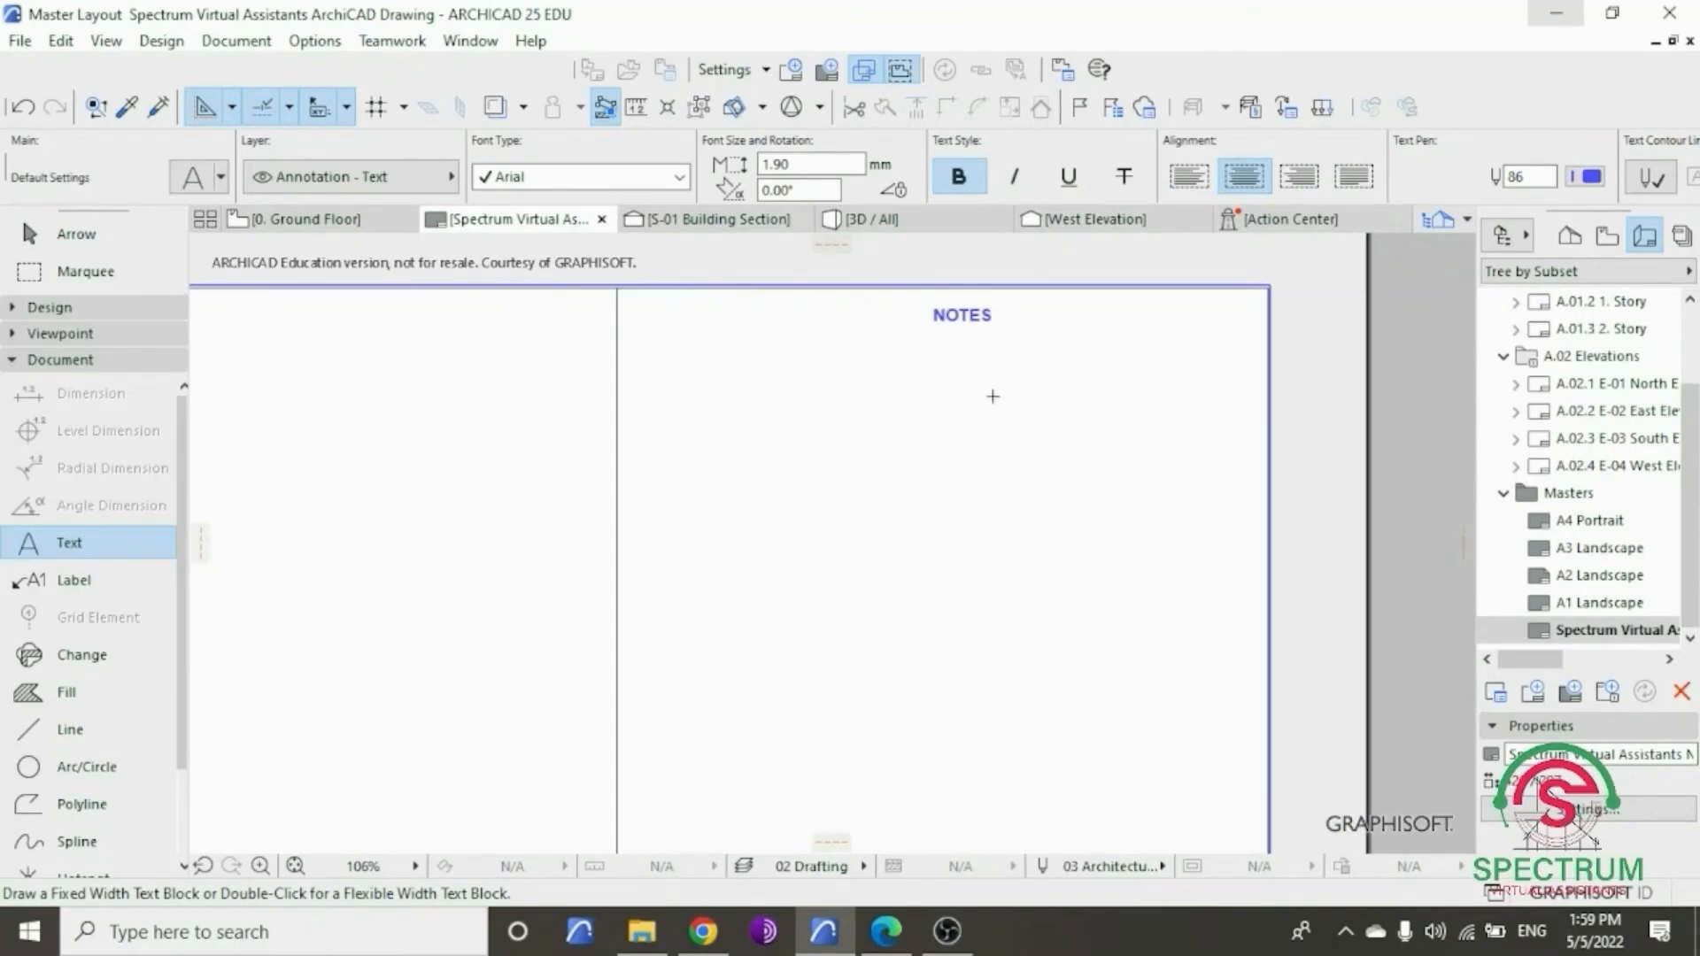
key("Escape")
left_click(960, 318)
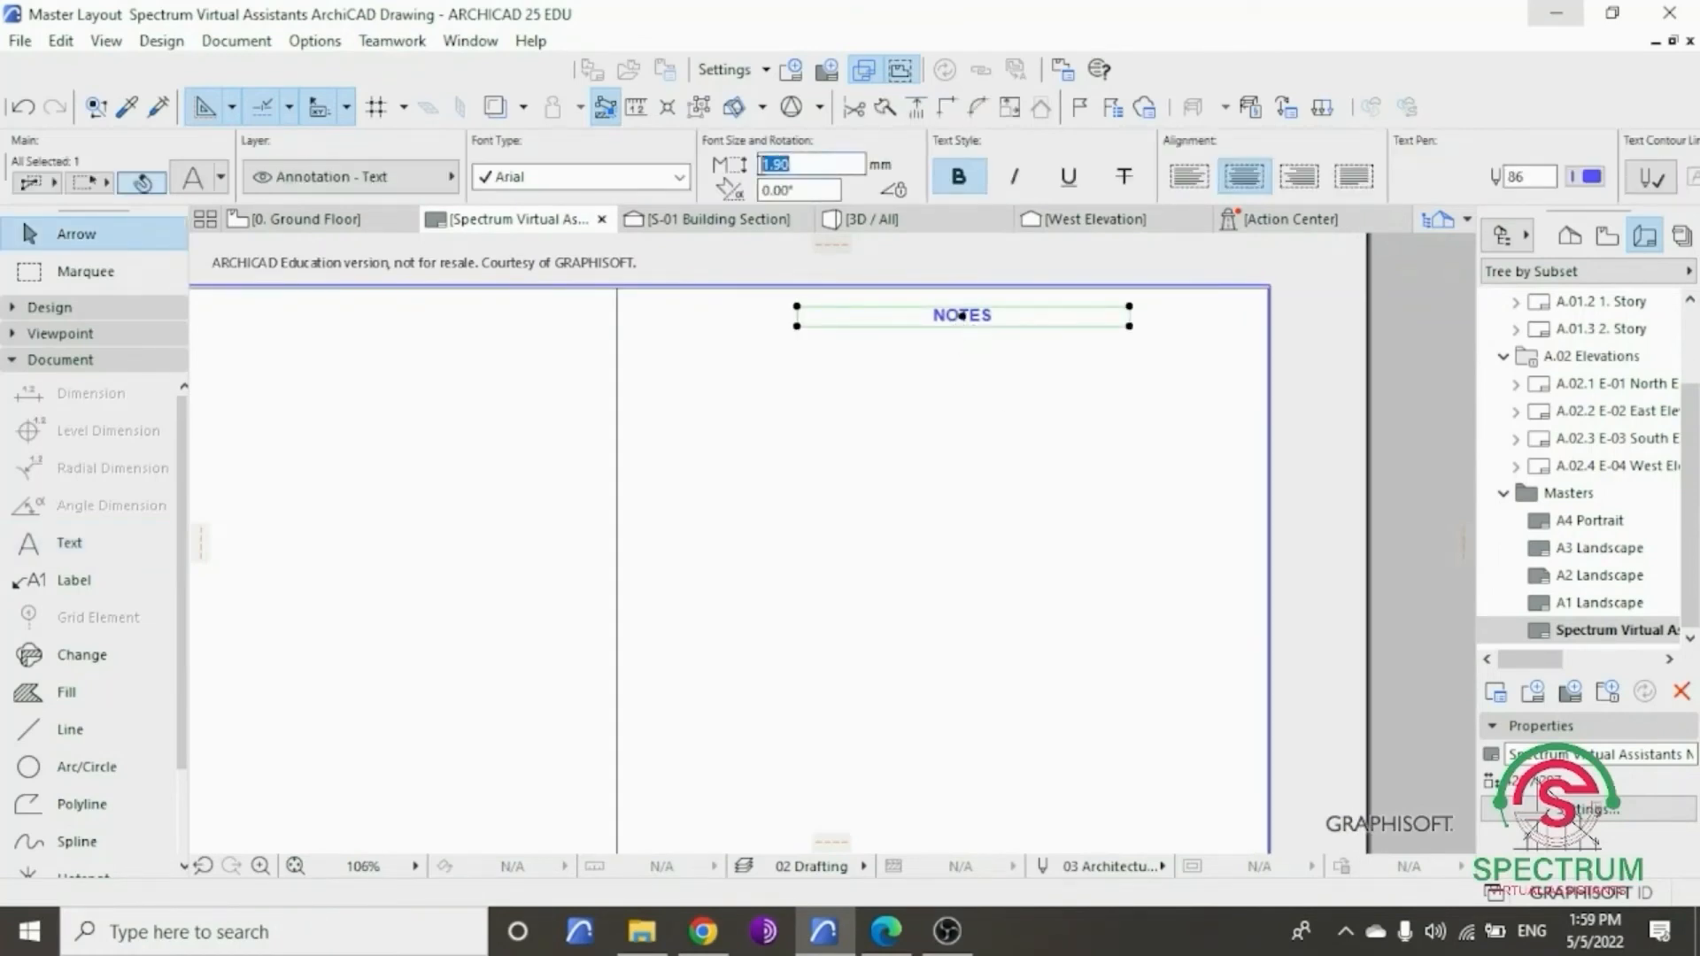
left_click(998, 576)
left_click(978, 330)
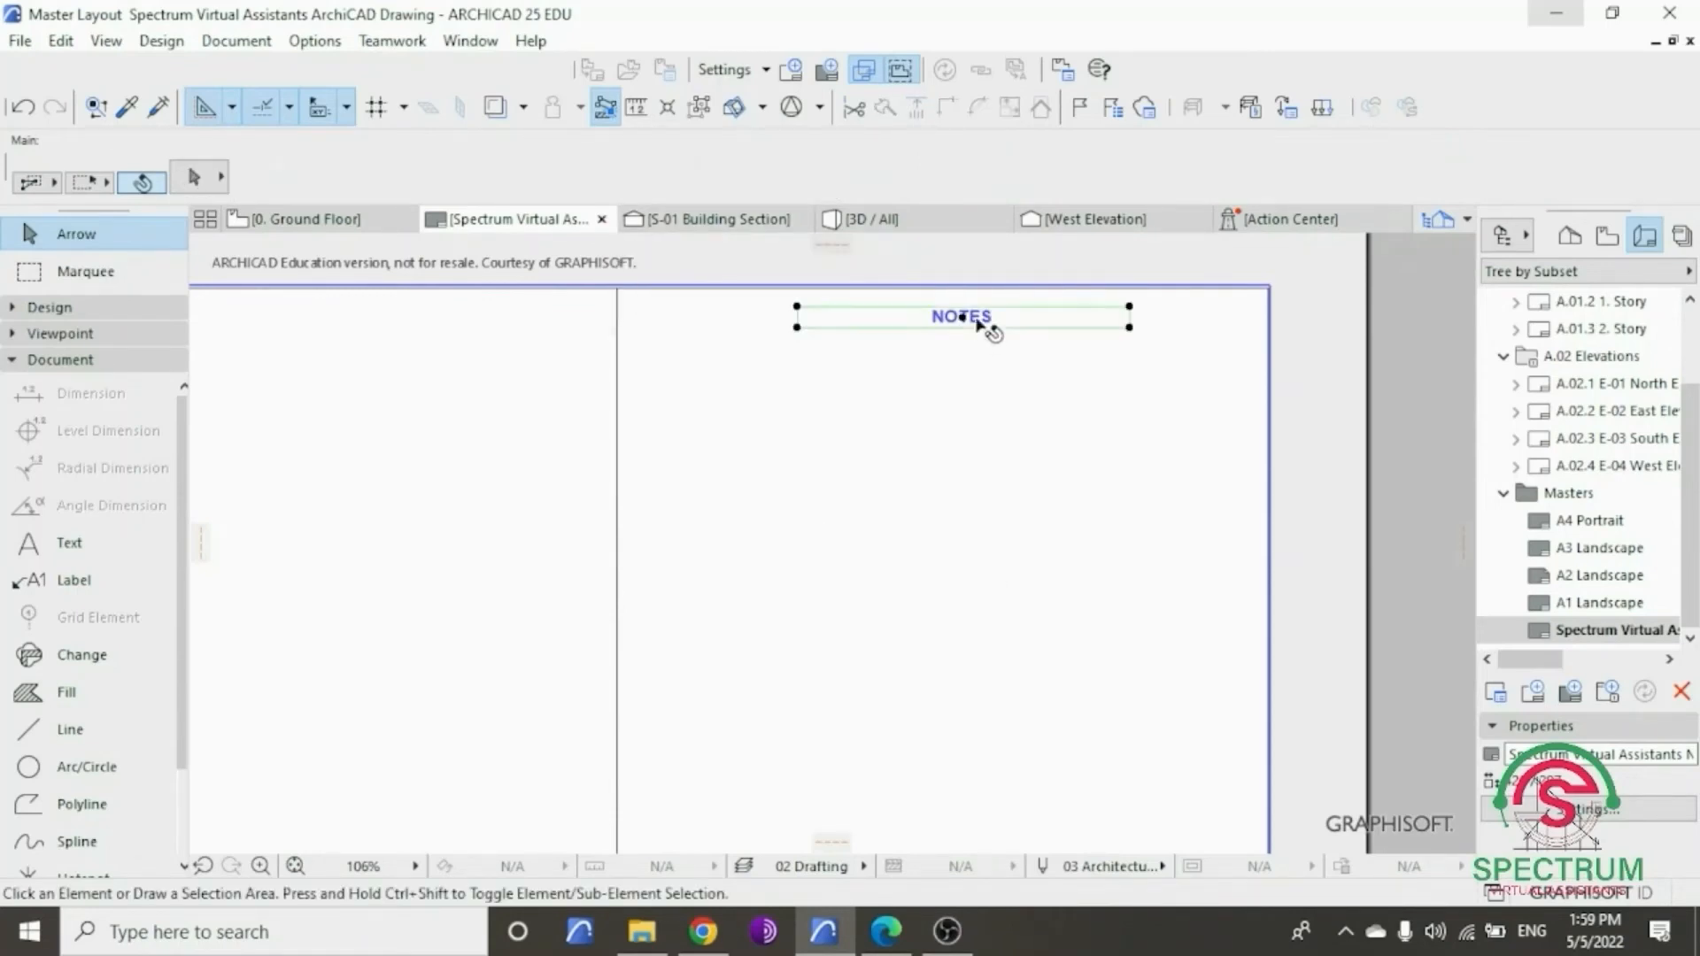
left_click(993, 422)
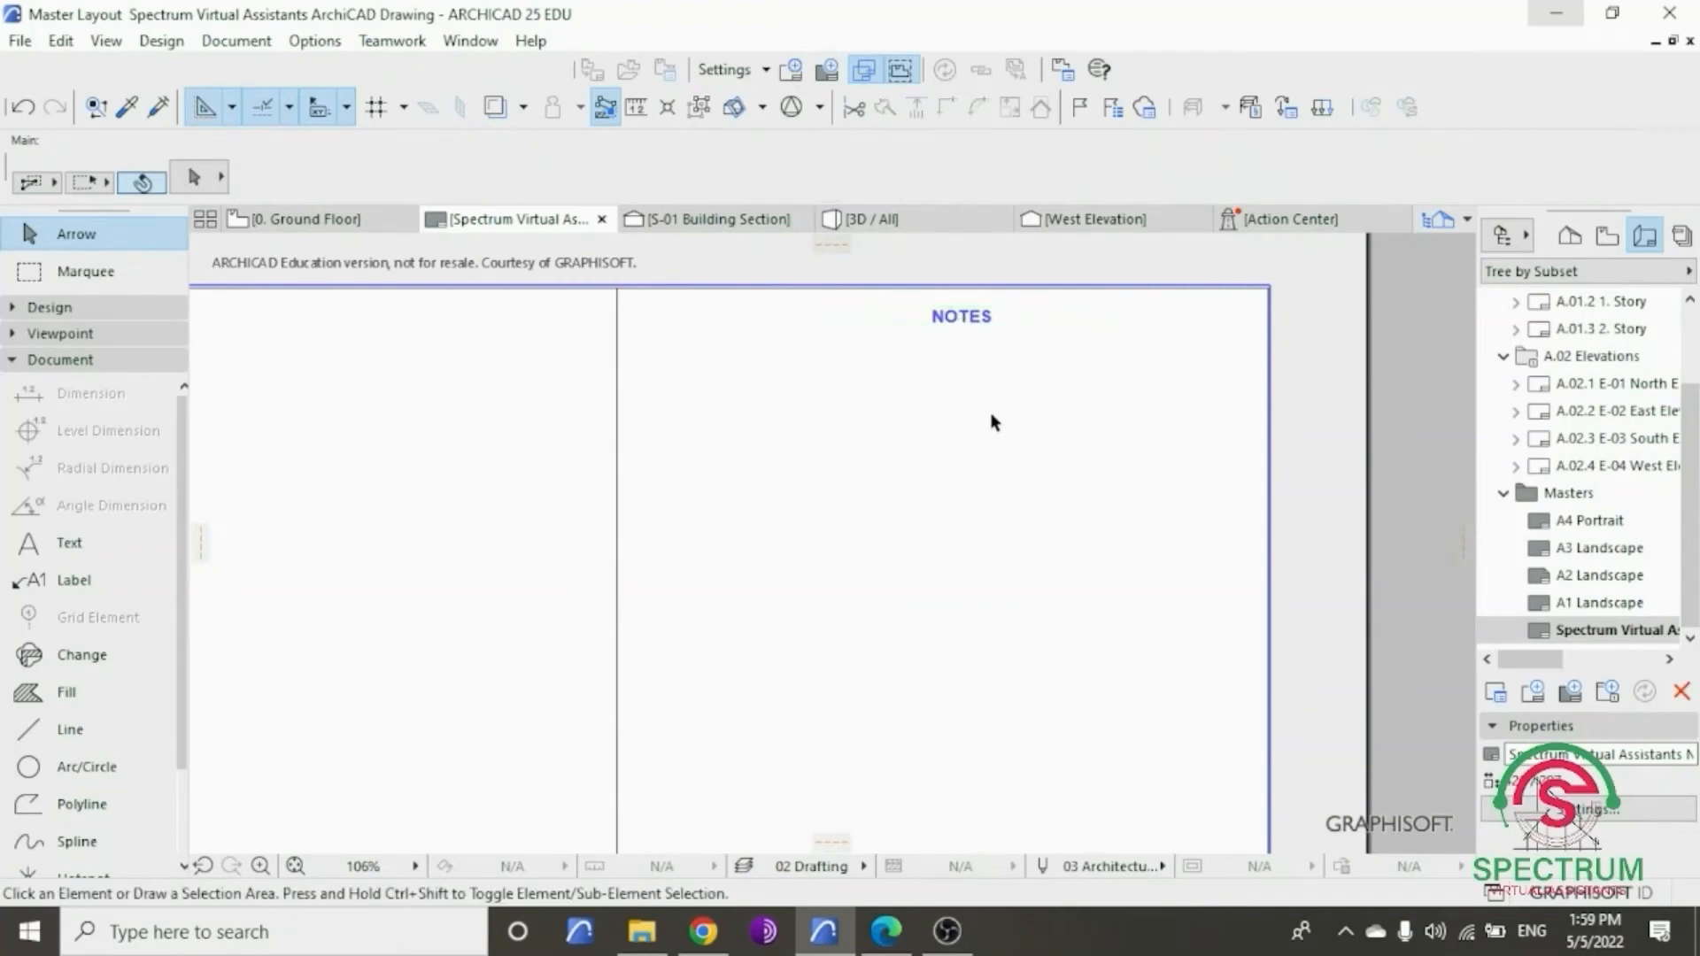
- Try the bold, italic and strikethrough styles on the NOTES heading, and leave it bold and underlined
left_click(980, 324)
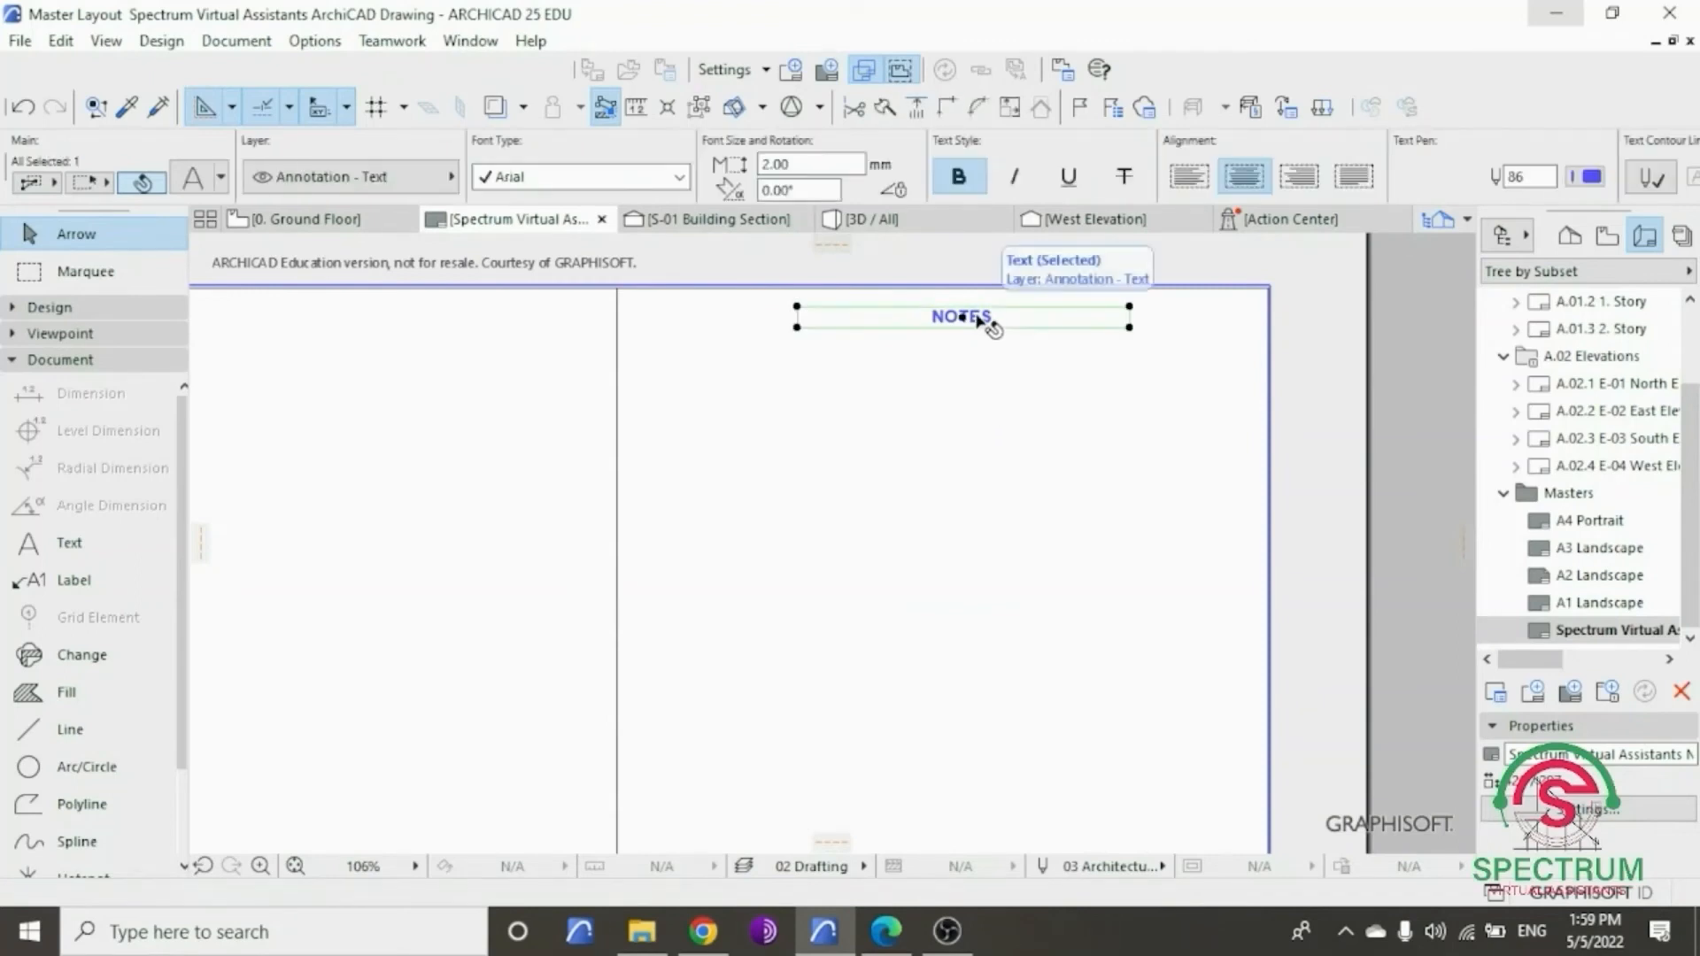
left_click(958, 177)
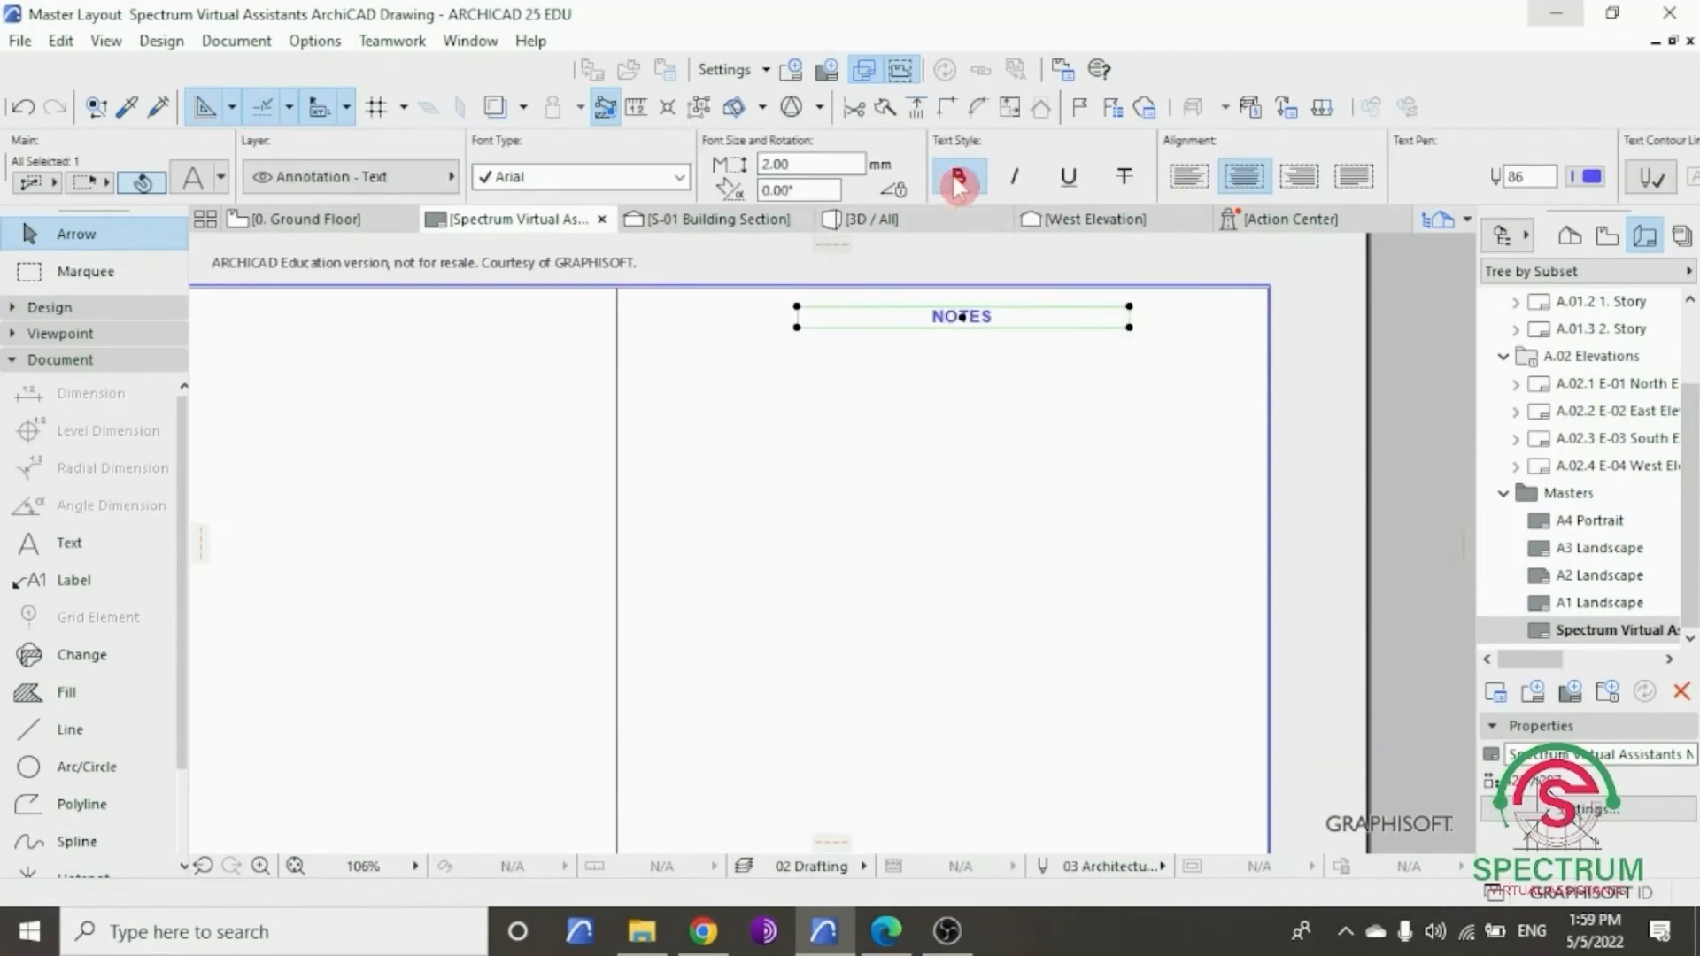
left_click(957, 181)
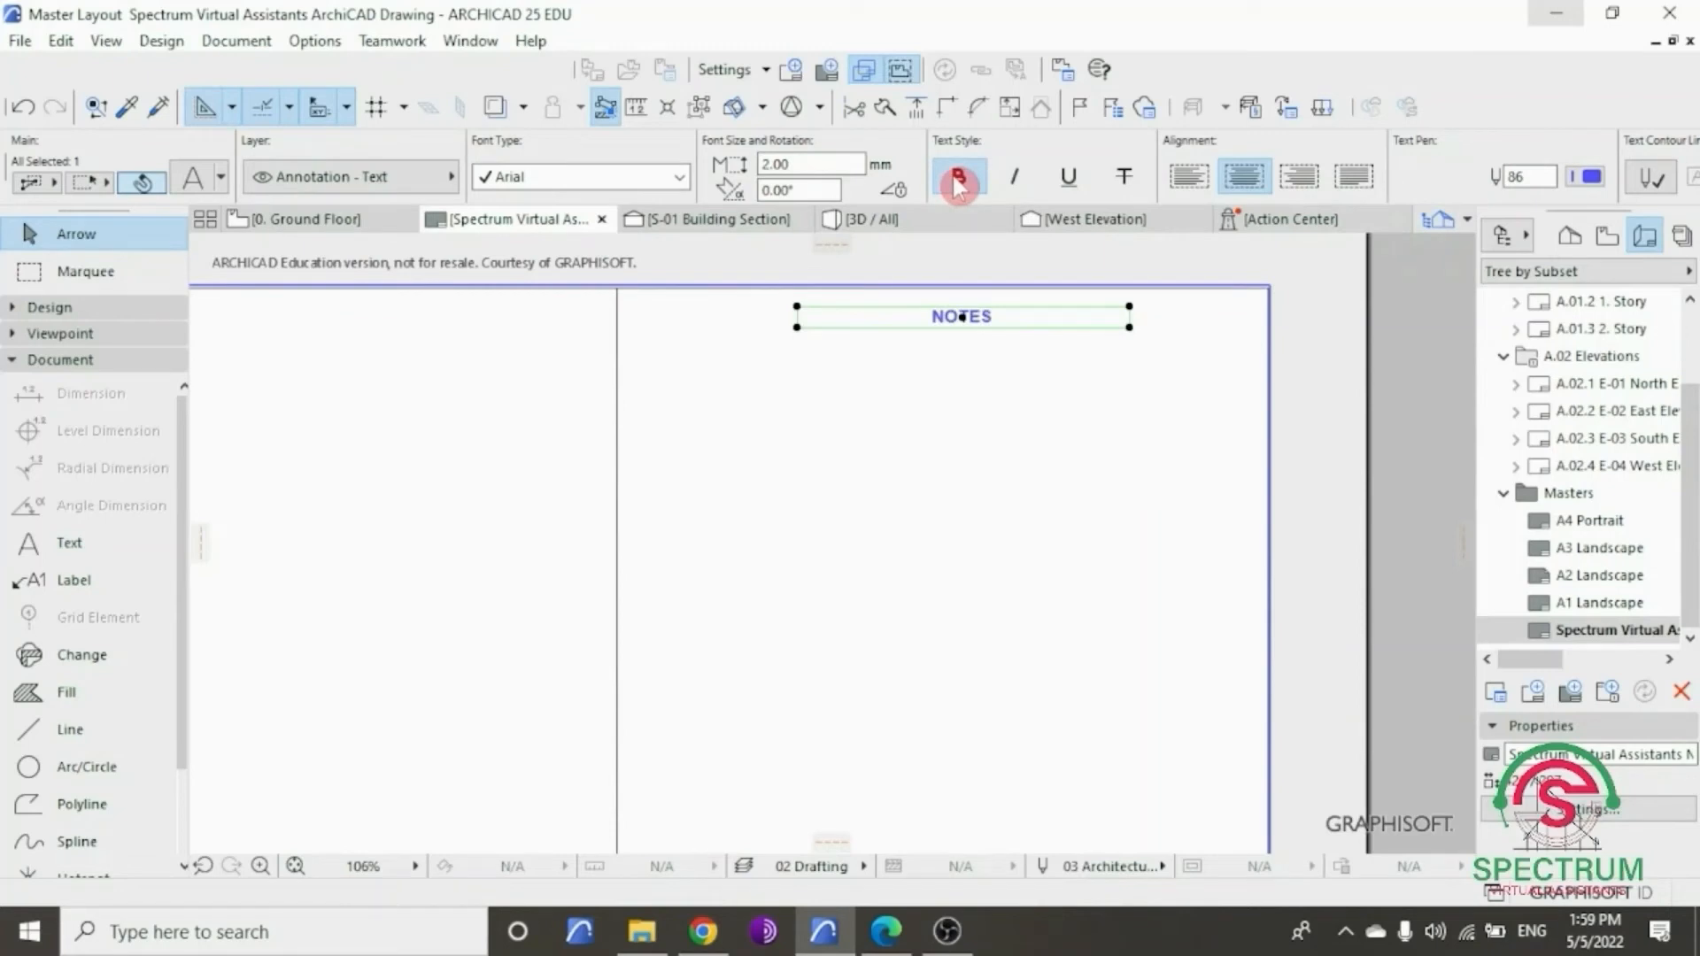
left_click(1016, 181)
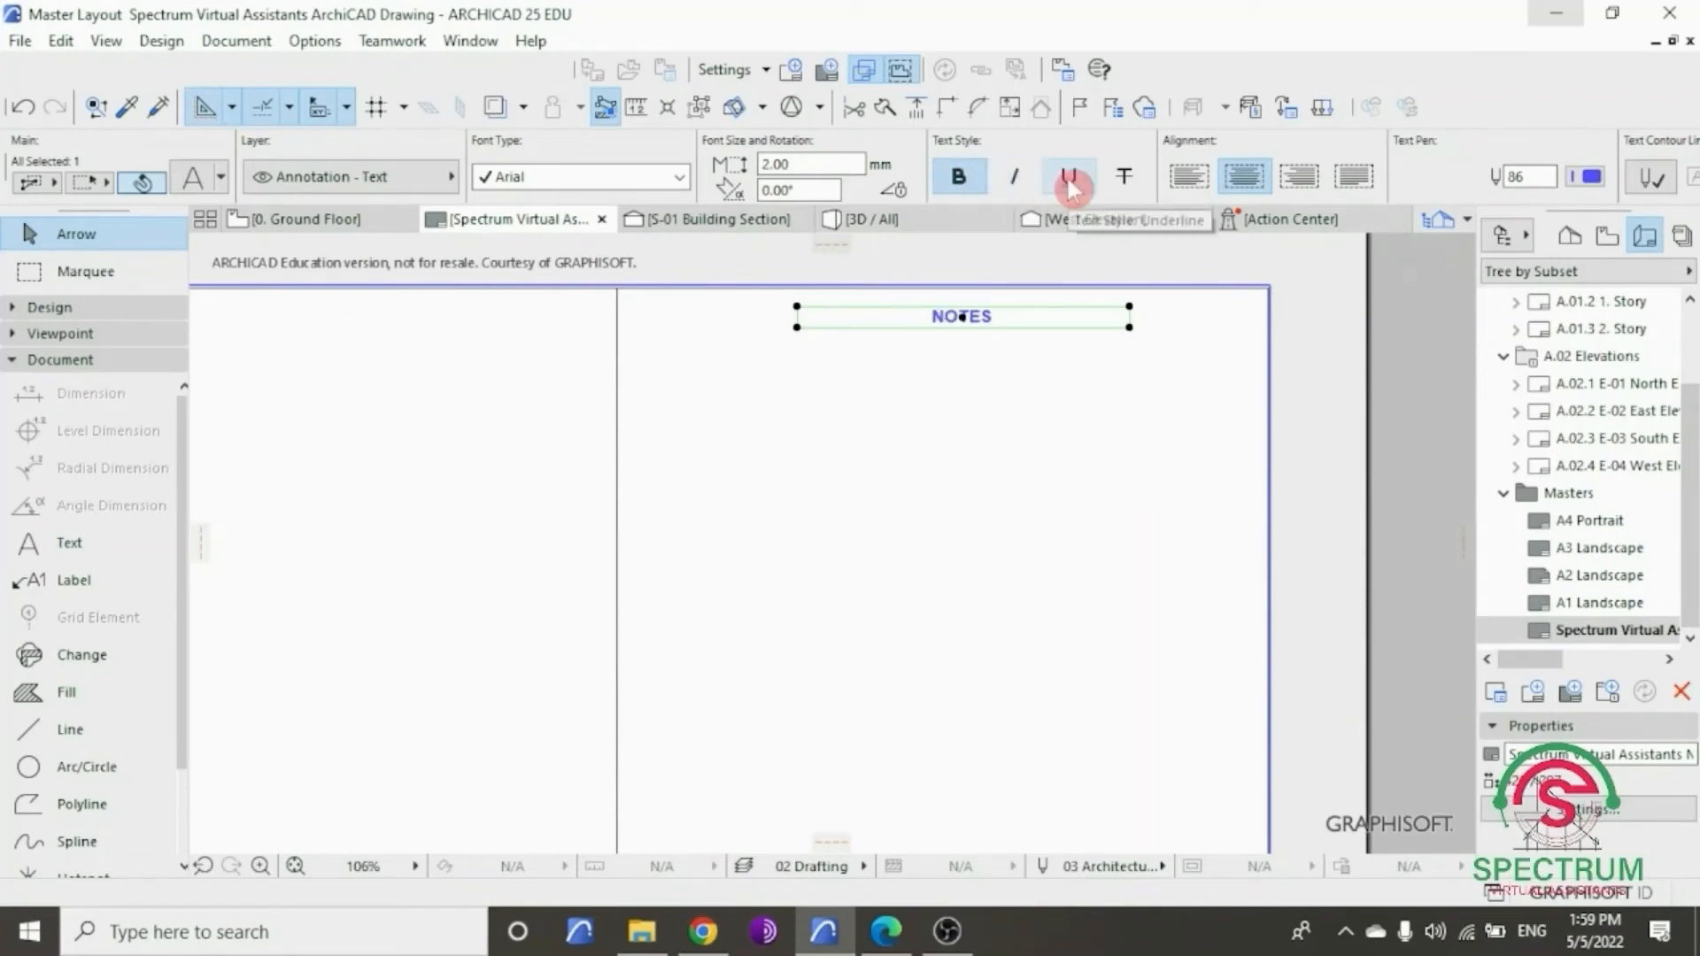
left_click(1069, 179)
left_click(1070, 180)
left_click(1116, 183)
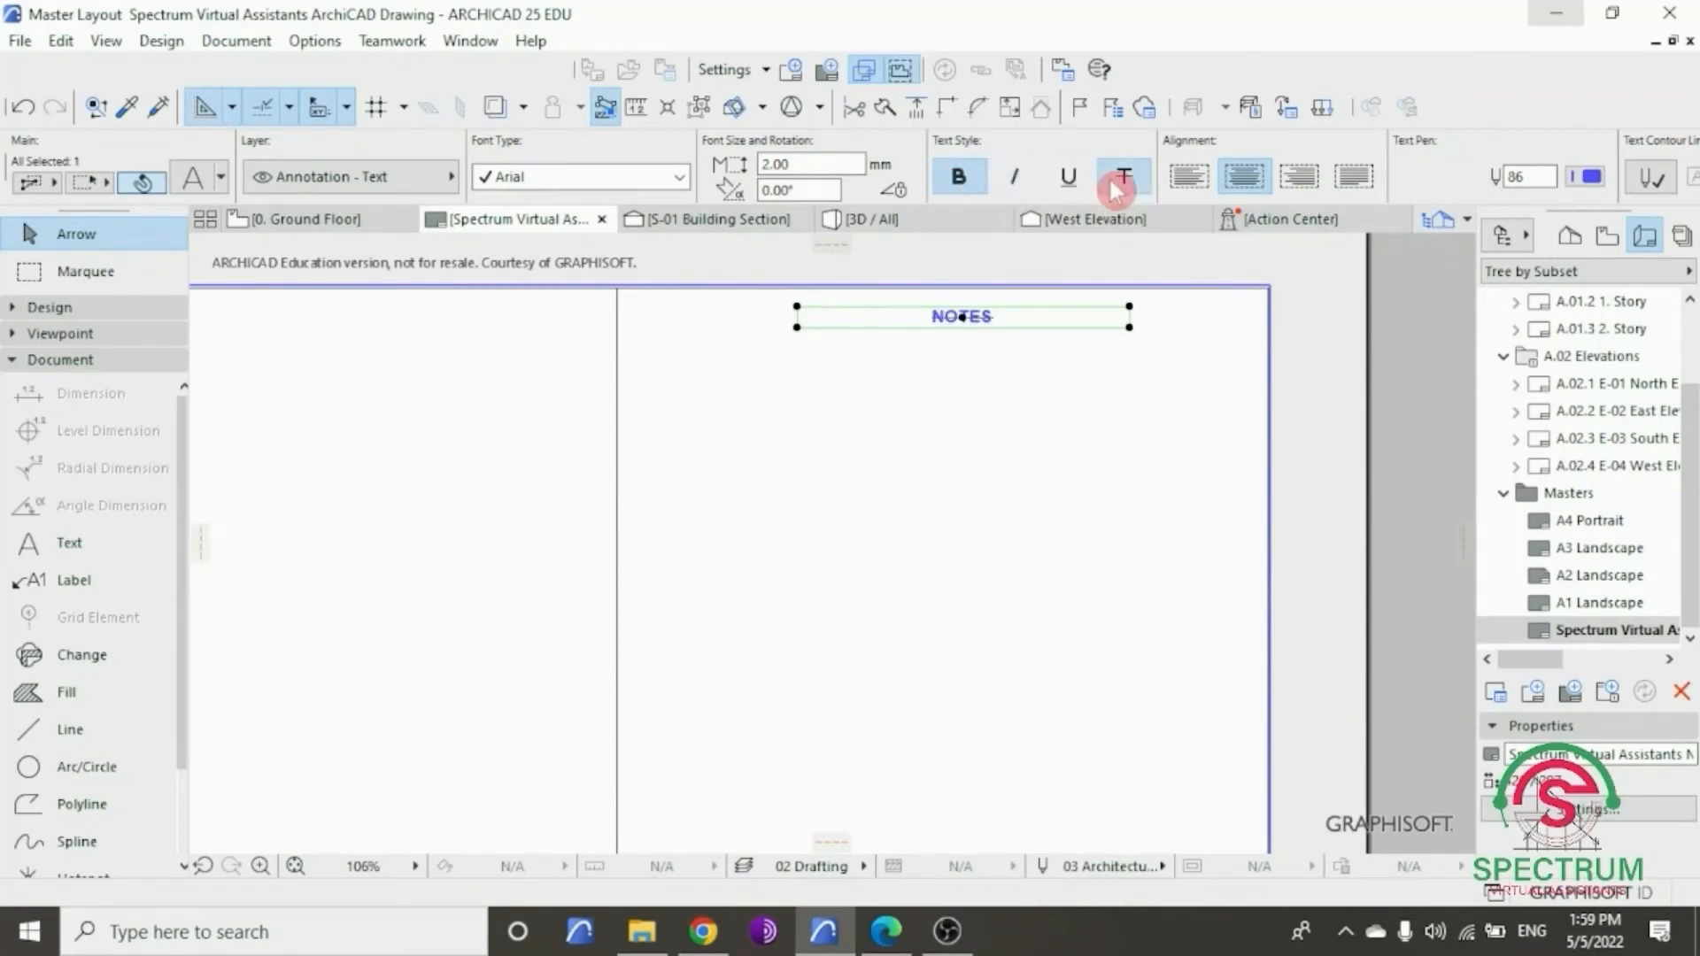
left_click(1120, 182)
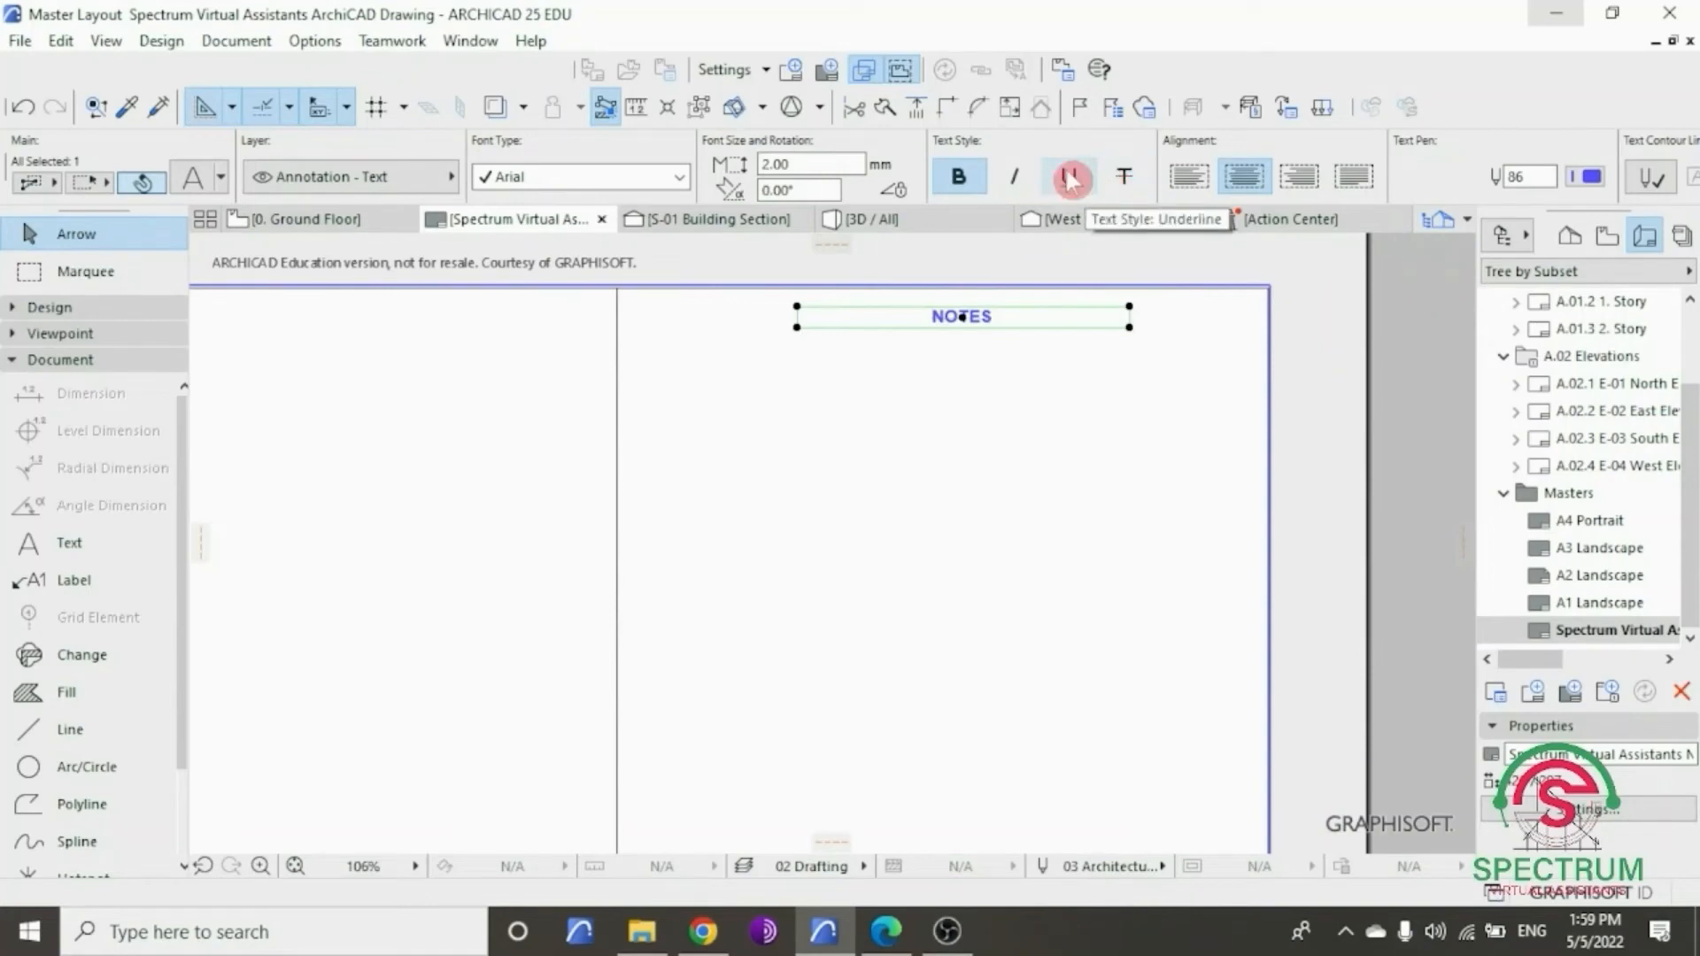
left_click(1069, 182)
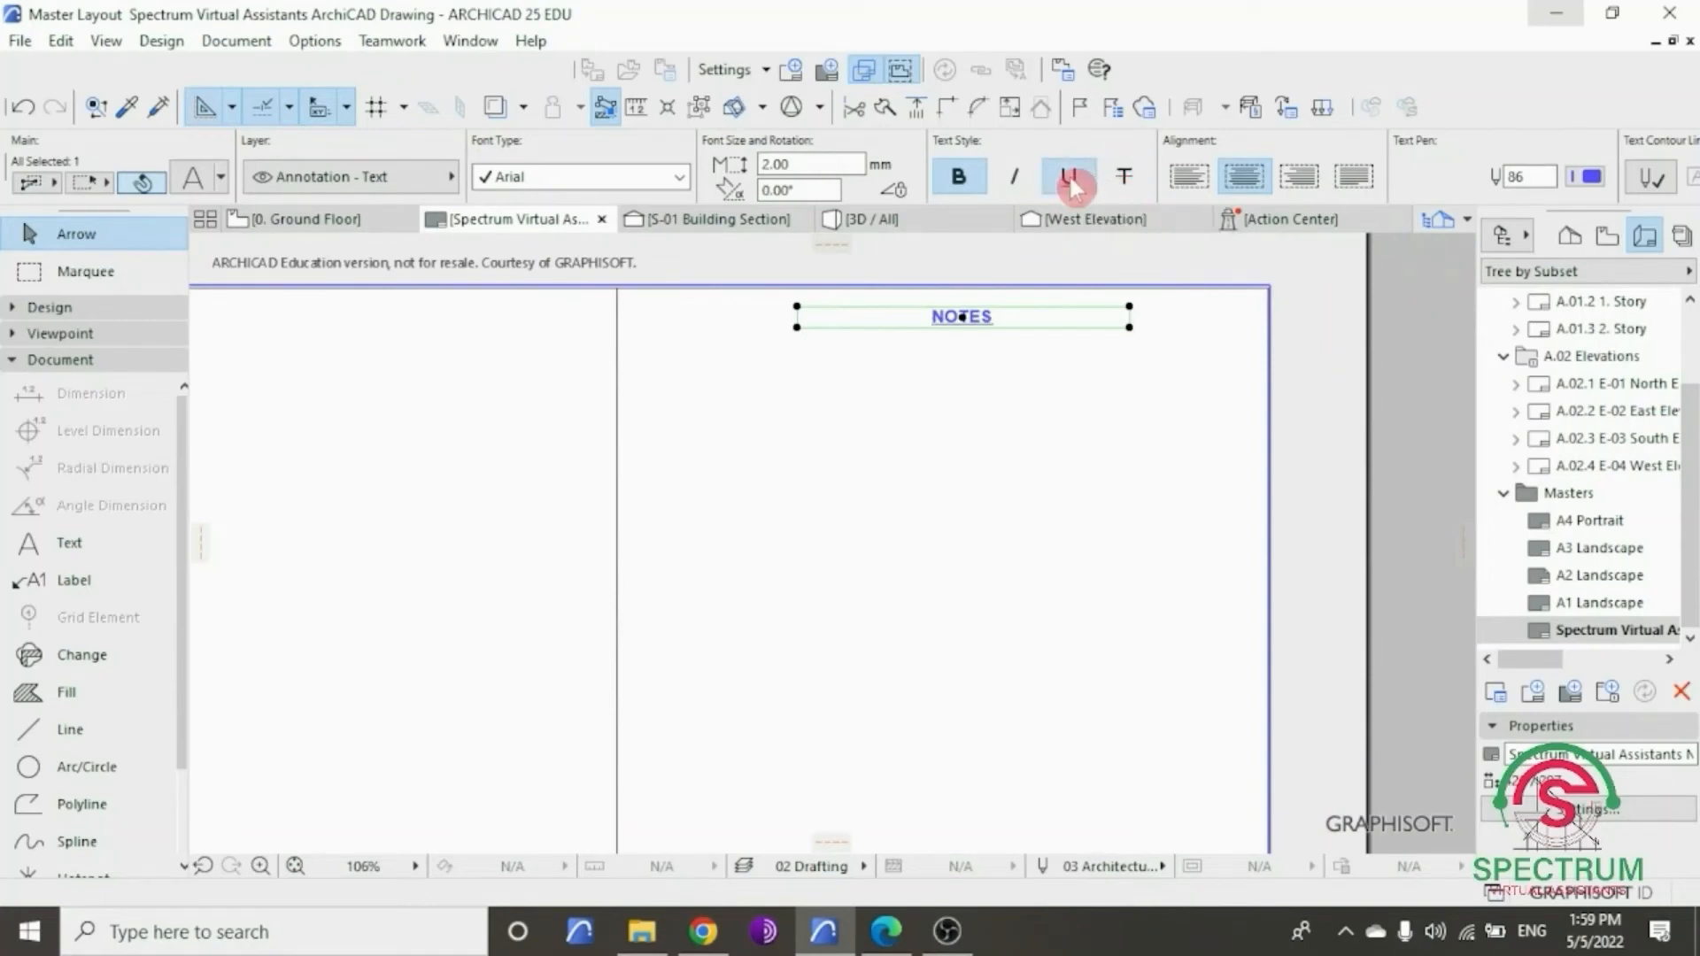
- Try left, right and justified alignment on the NOTES heading, and leave it centred
left_click(1183, 178)
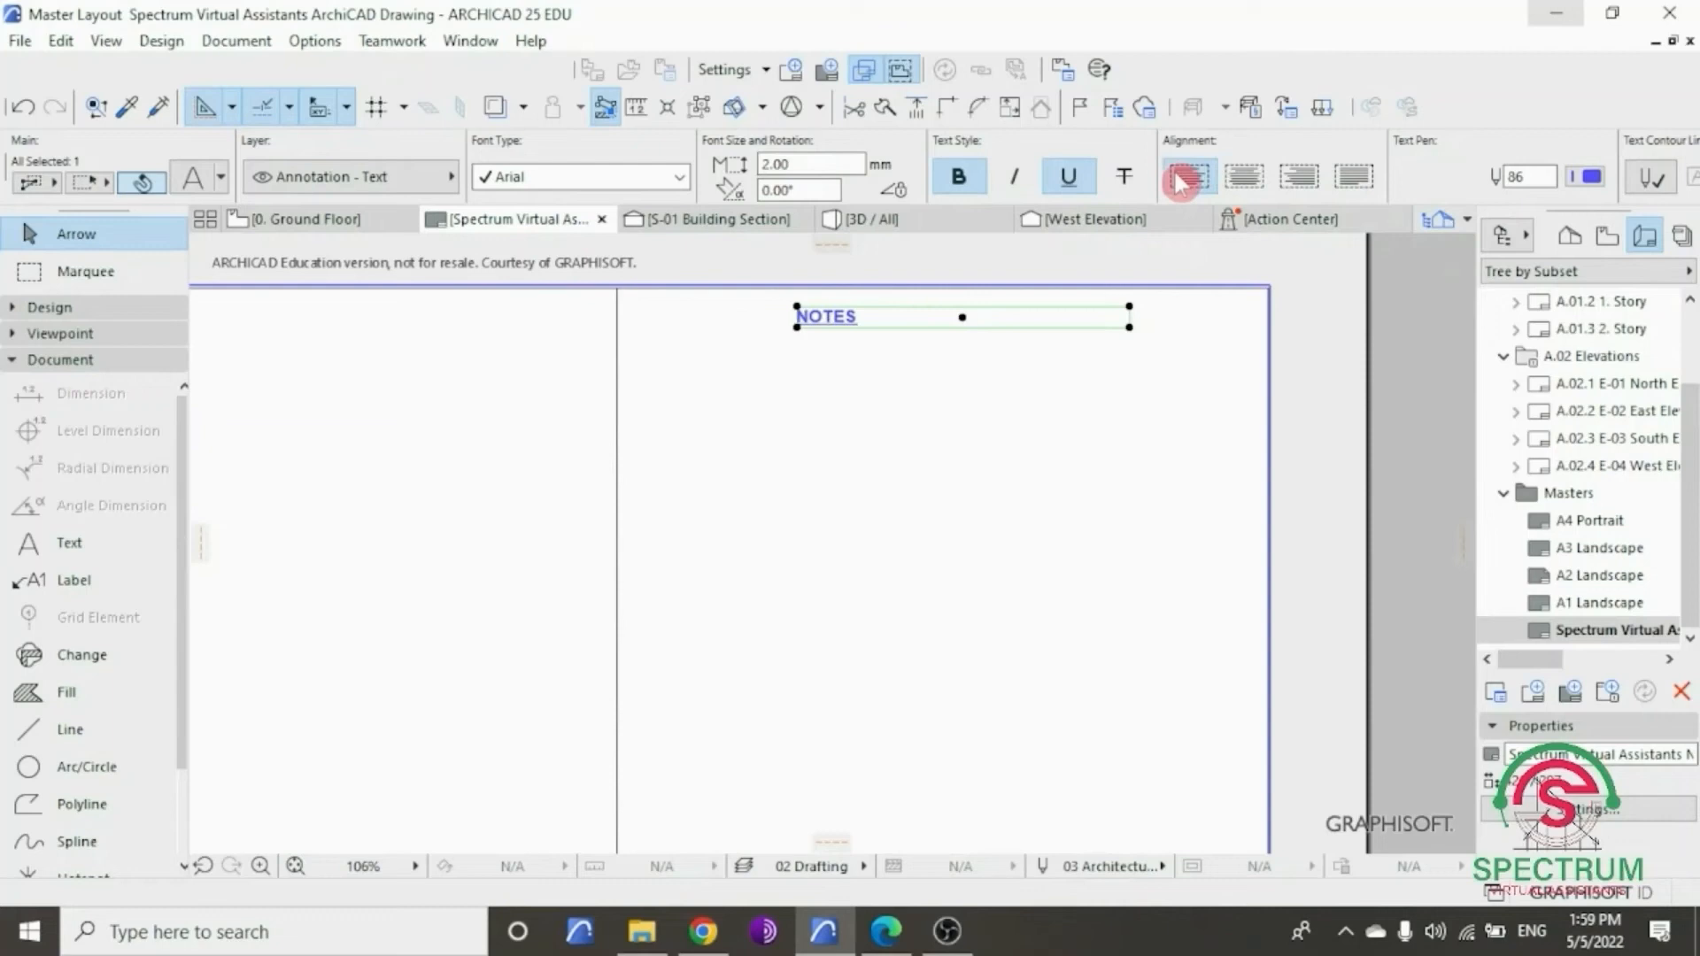
left_click(1244, 177)
left_click(1293, 181)
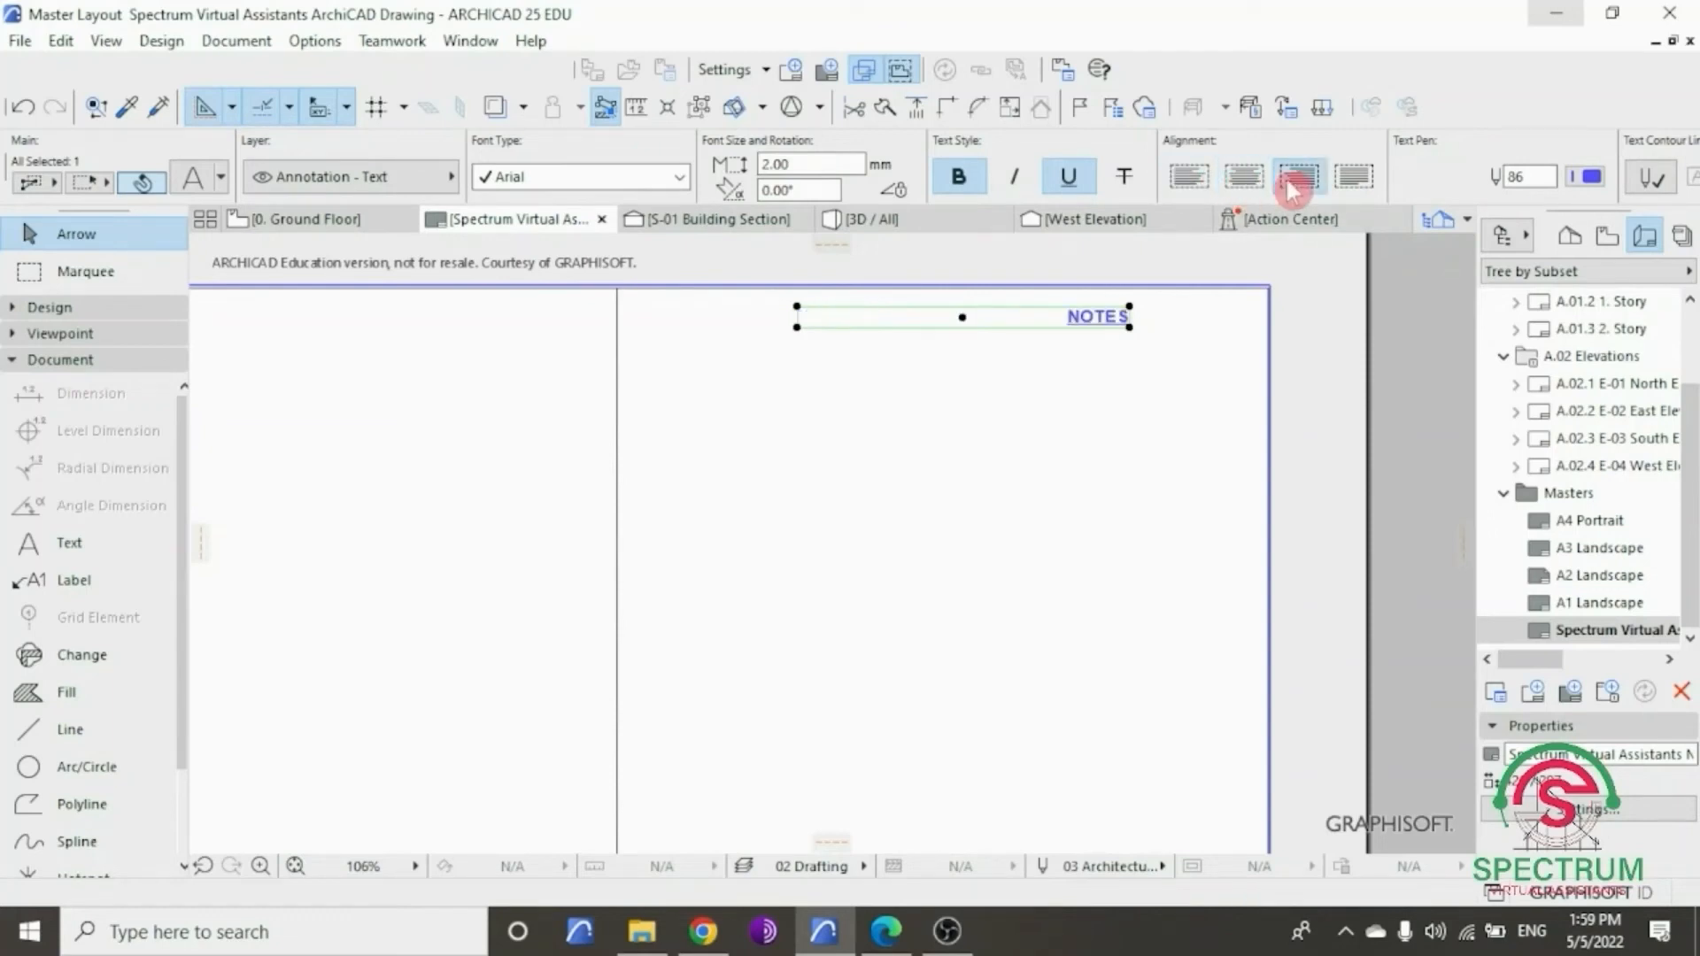
left_click(1353, 177)
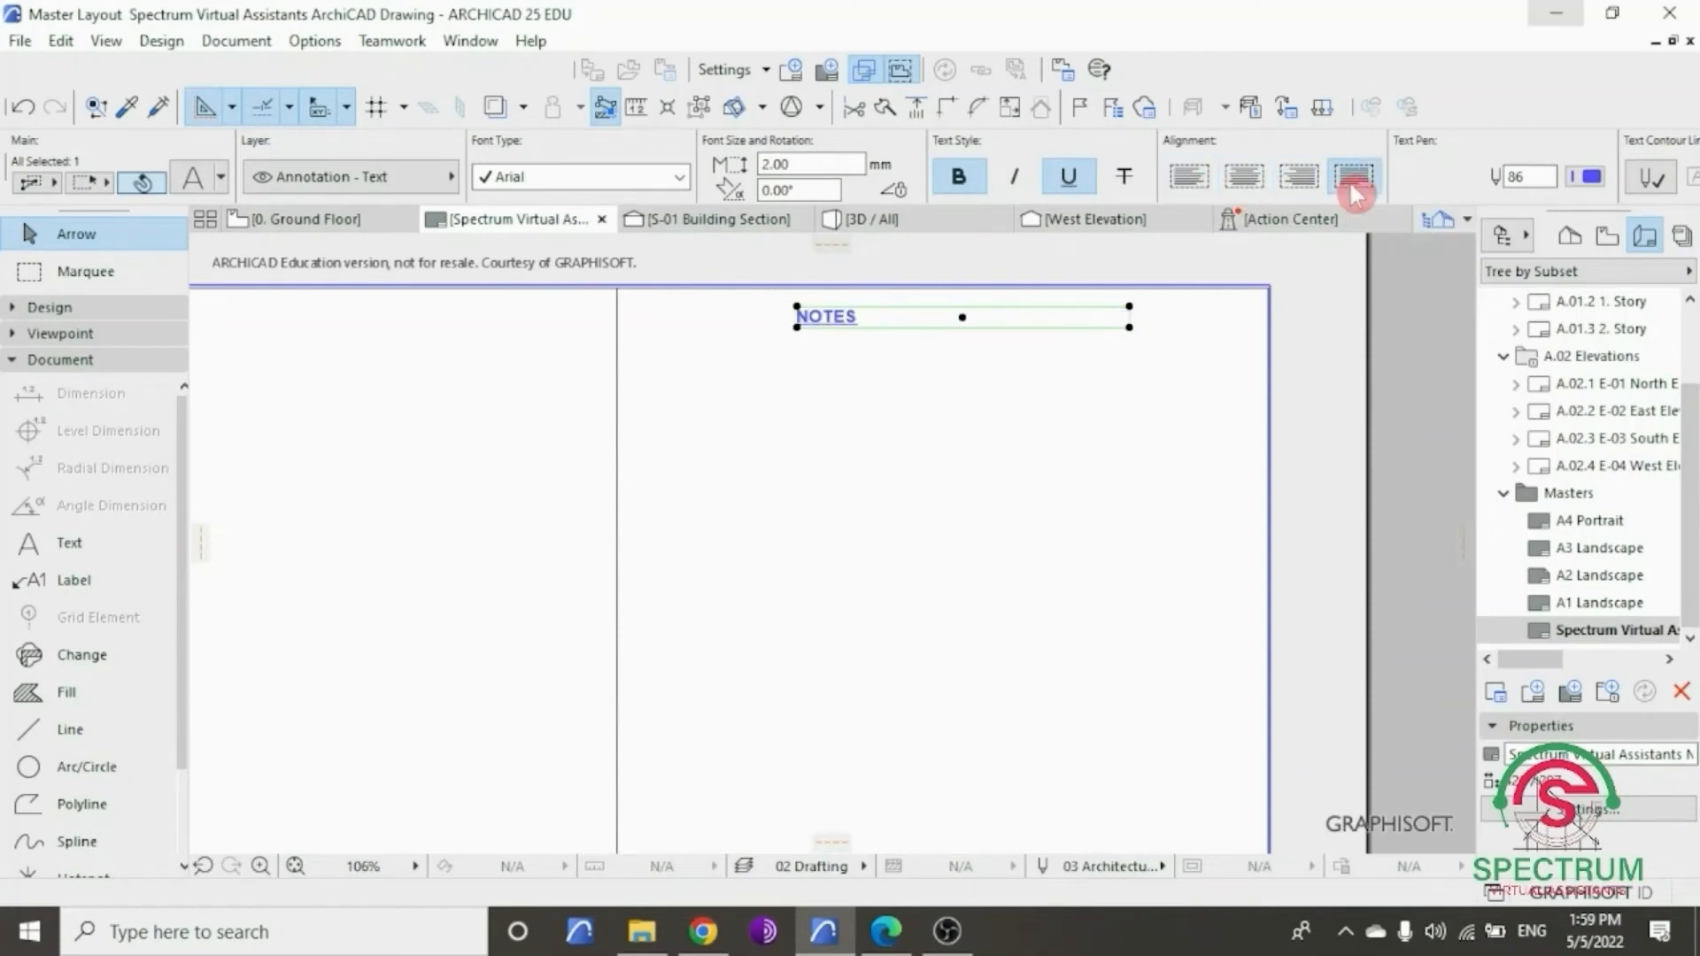
left_click(1244, 181)
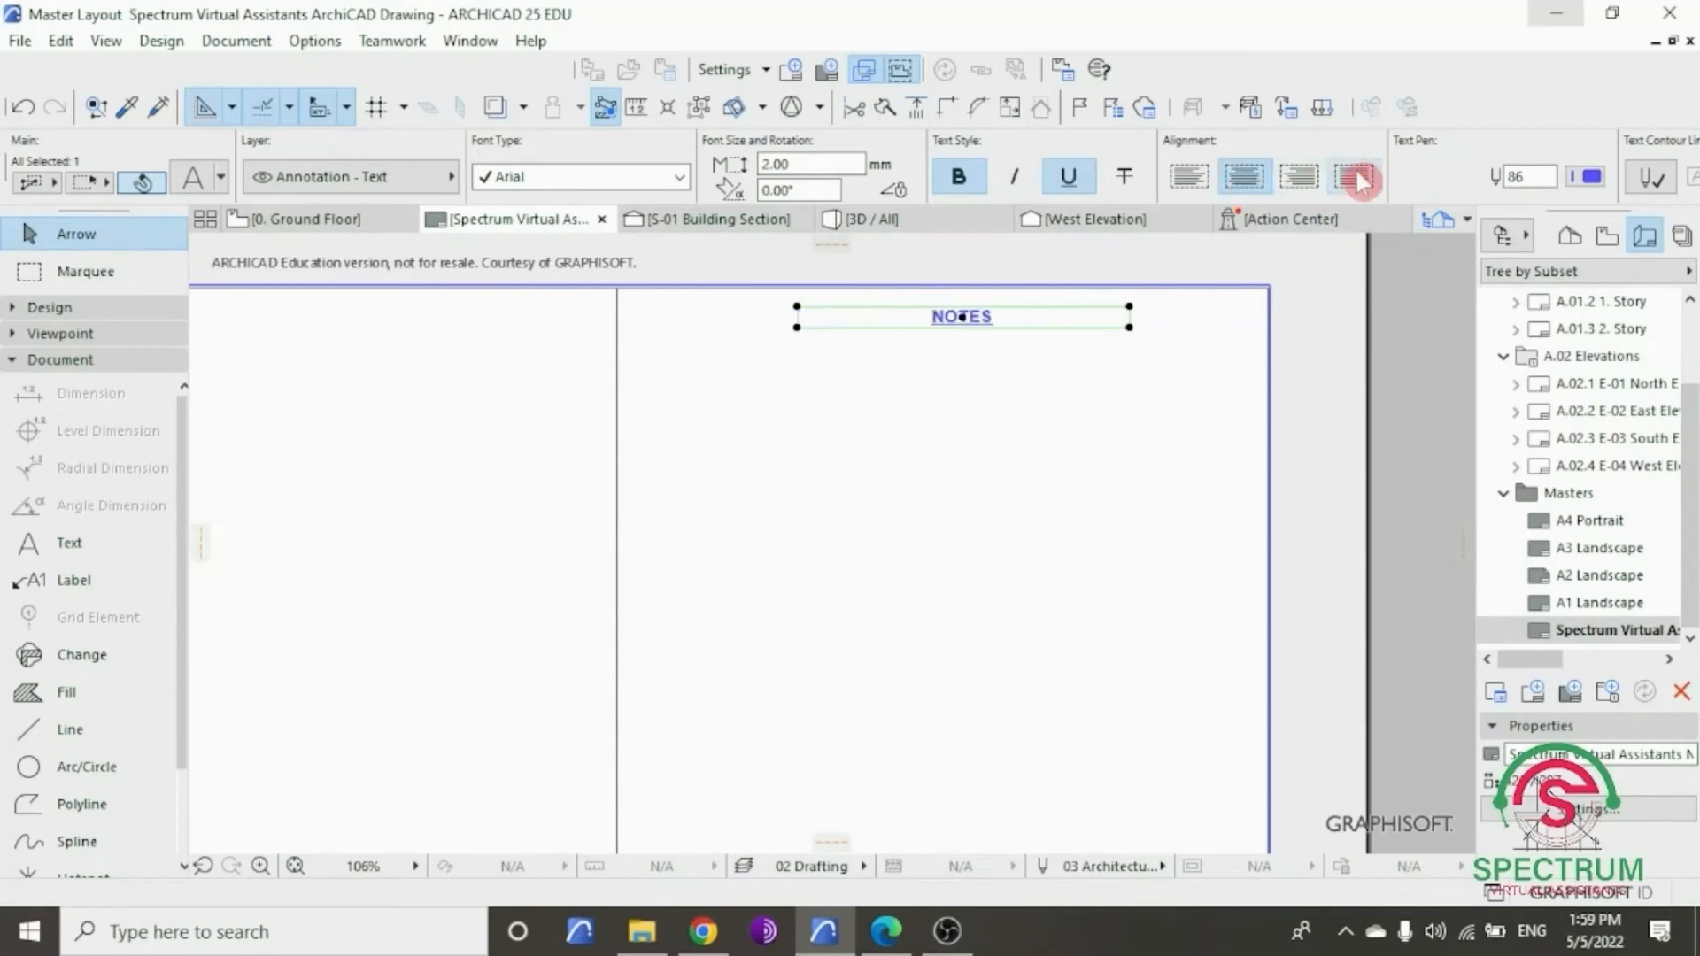
- Set the NOTES heading's text pen to black pen 1
left_click(1585, 177)
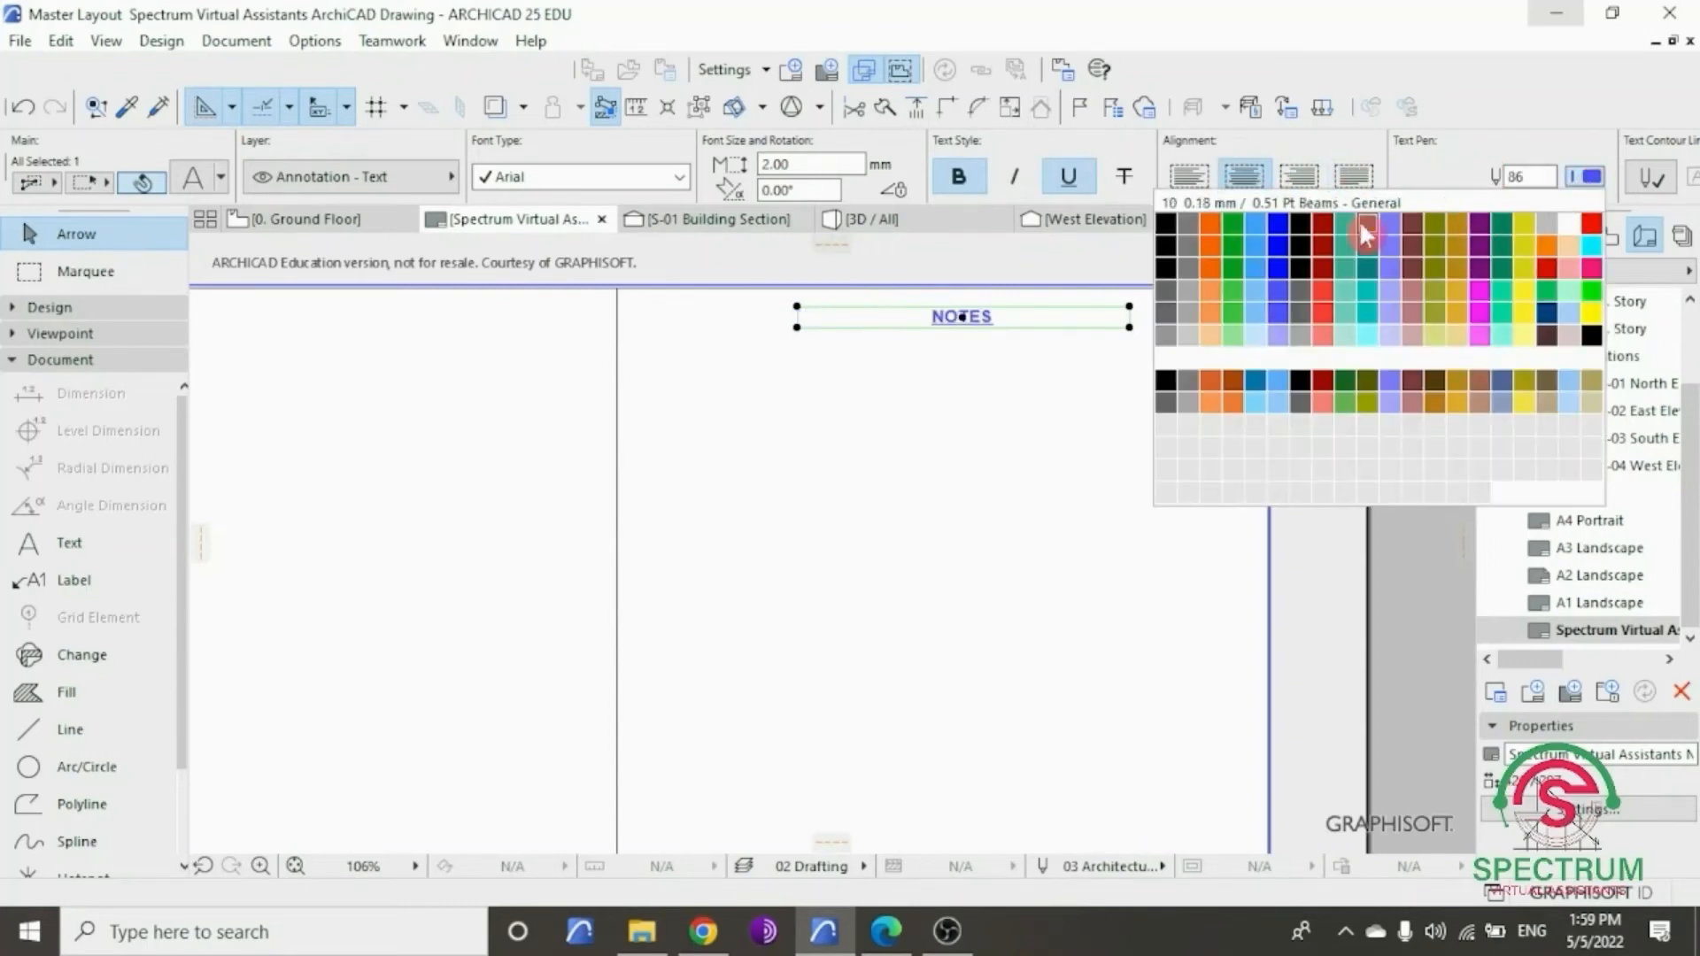
left_click(1166, 223)
left_click(1053, 422)
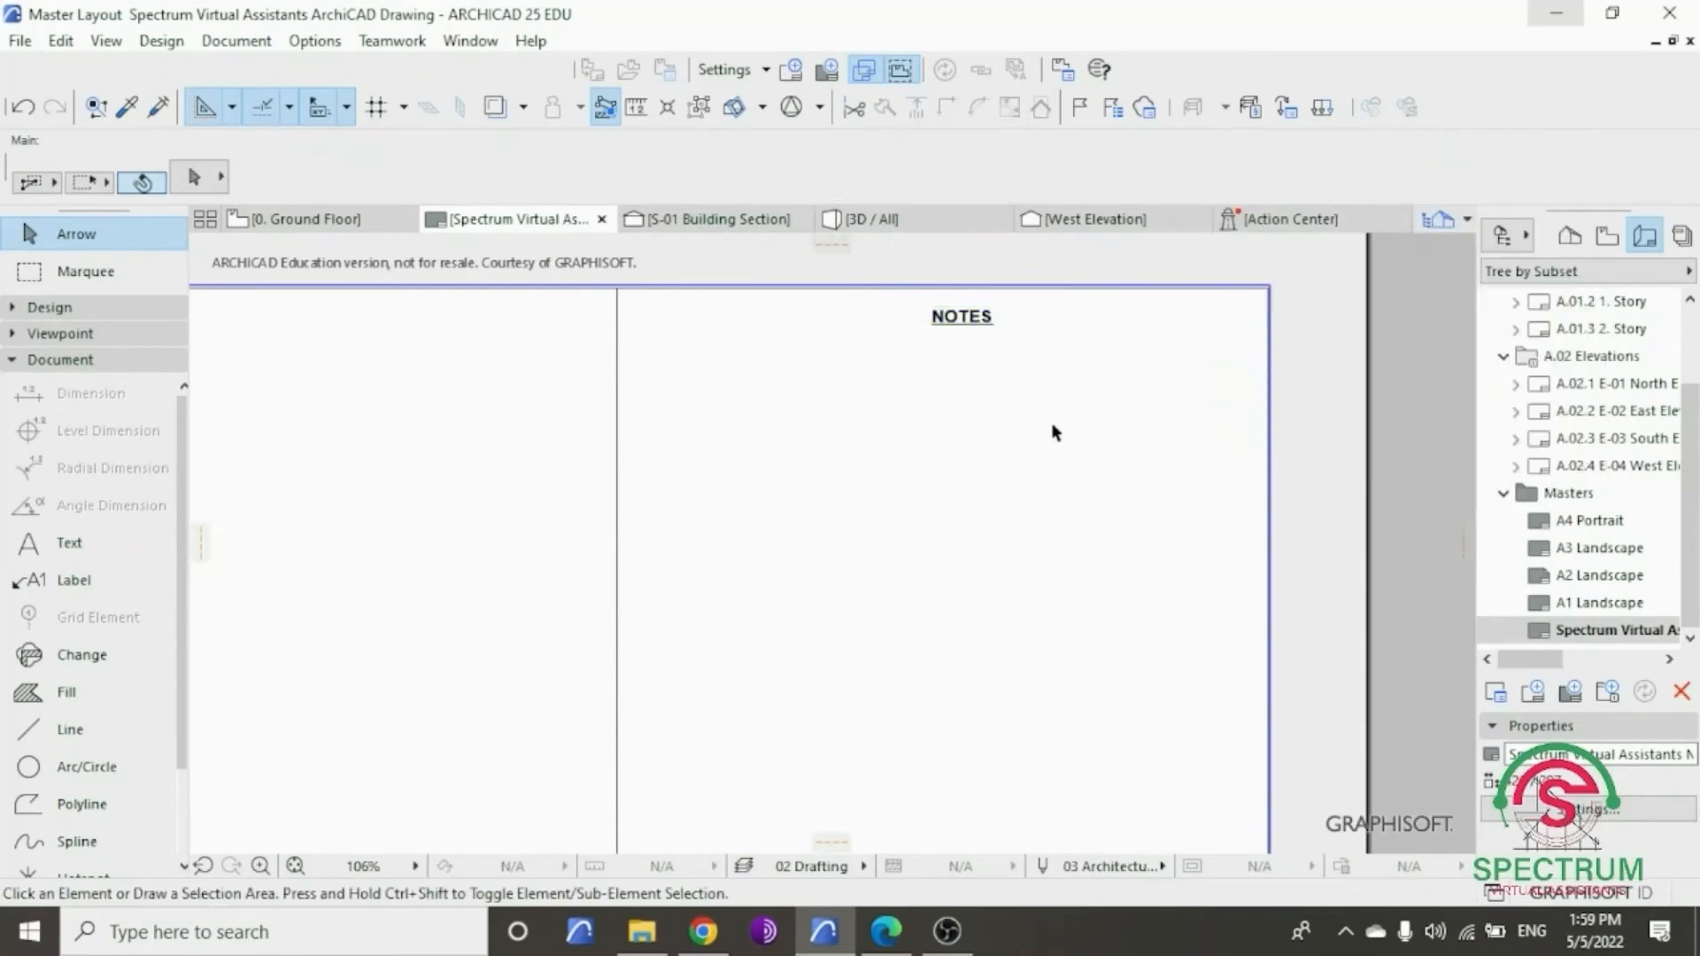
- Set the NOTES heading's text height to 3 mm
scroll(1041, 501, "down", 1)
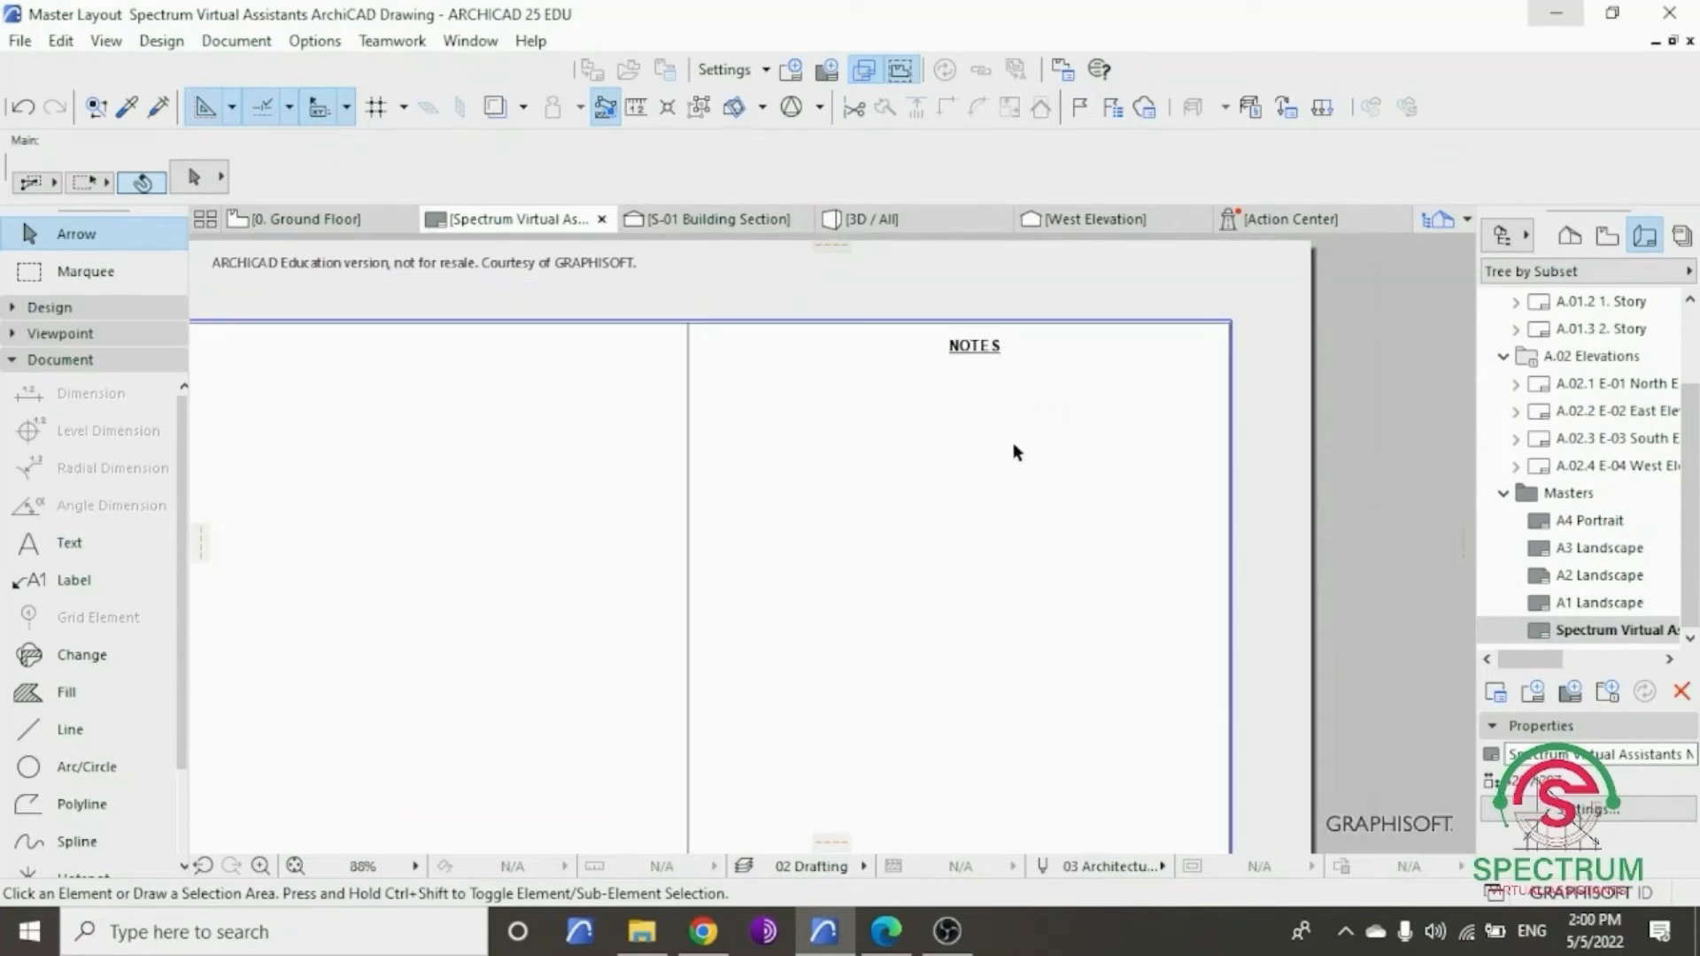
scroll(1001, 360, "up", 4)
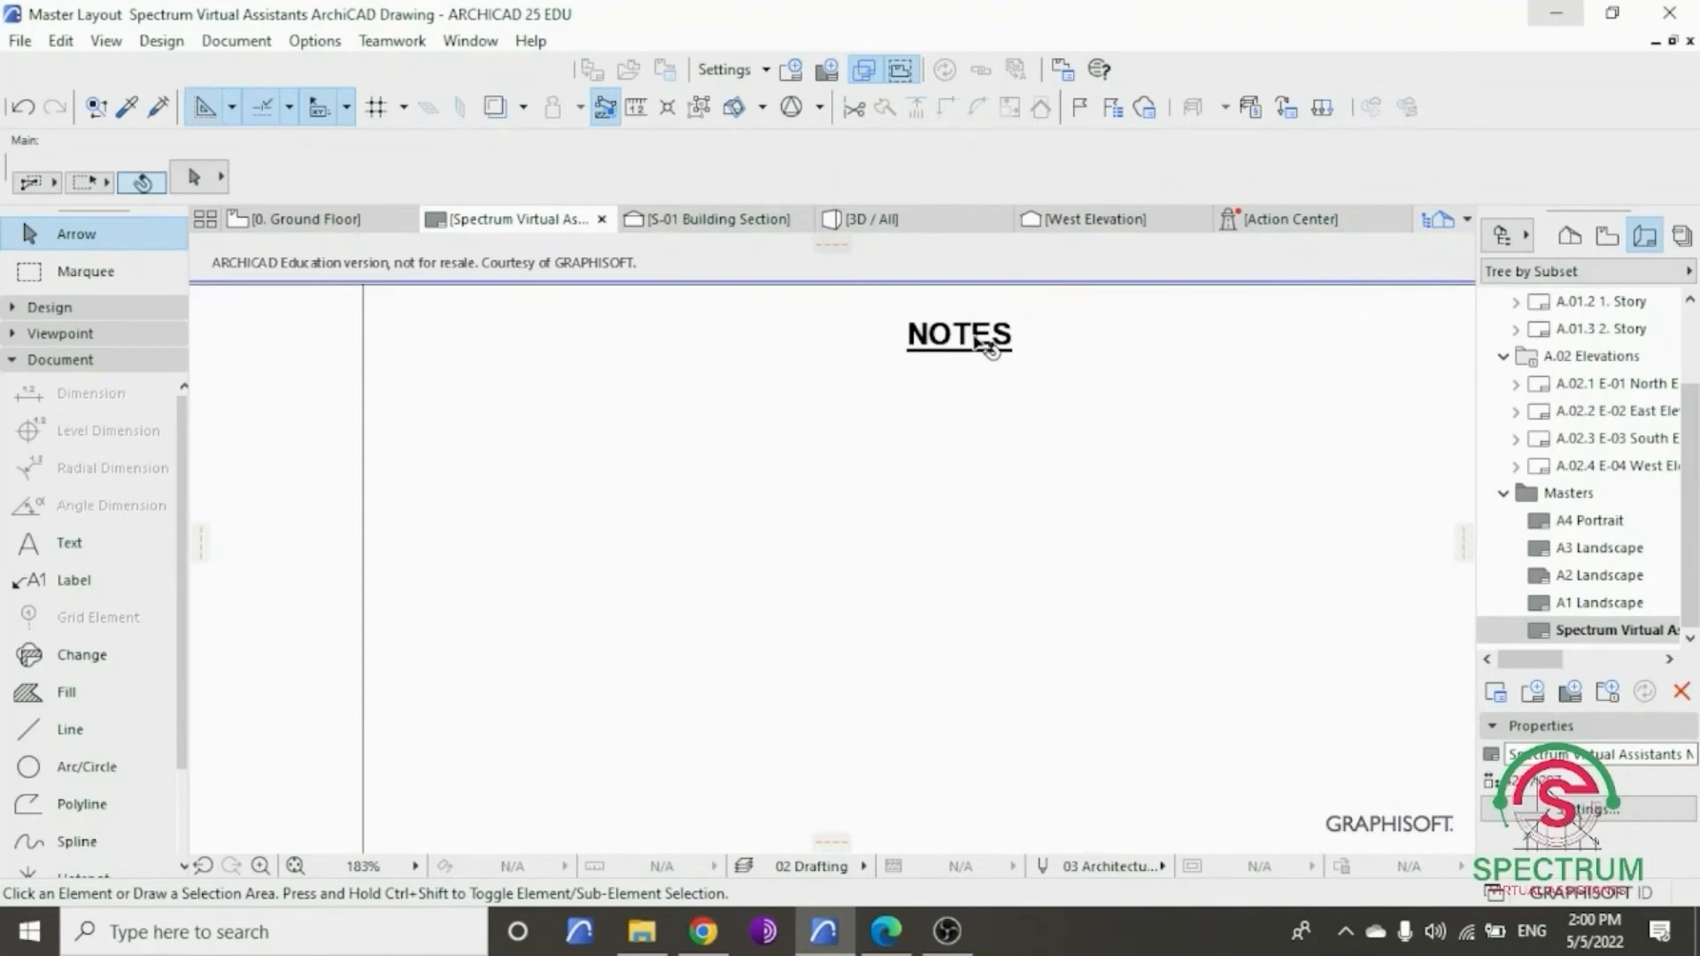
left_click(978, 339)
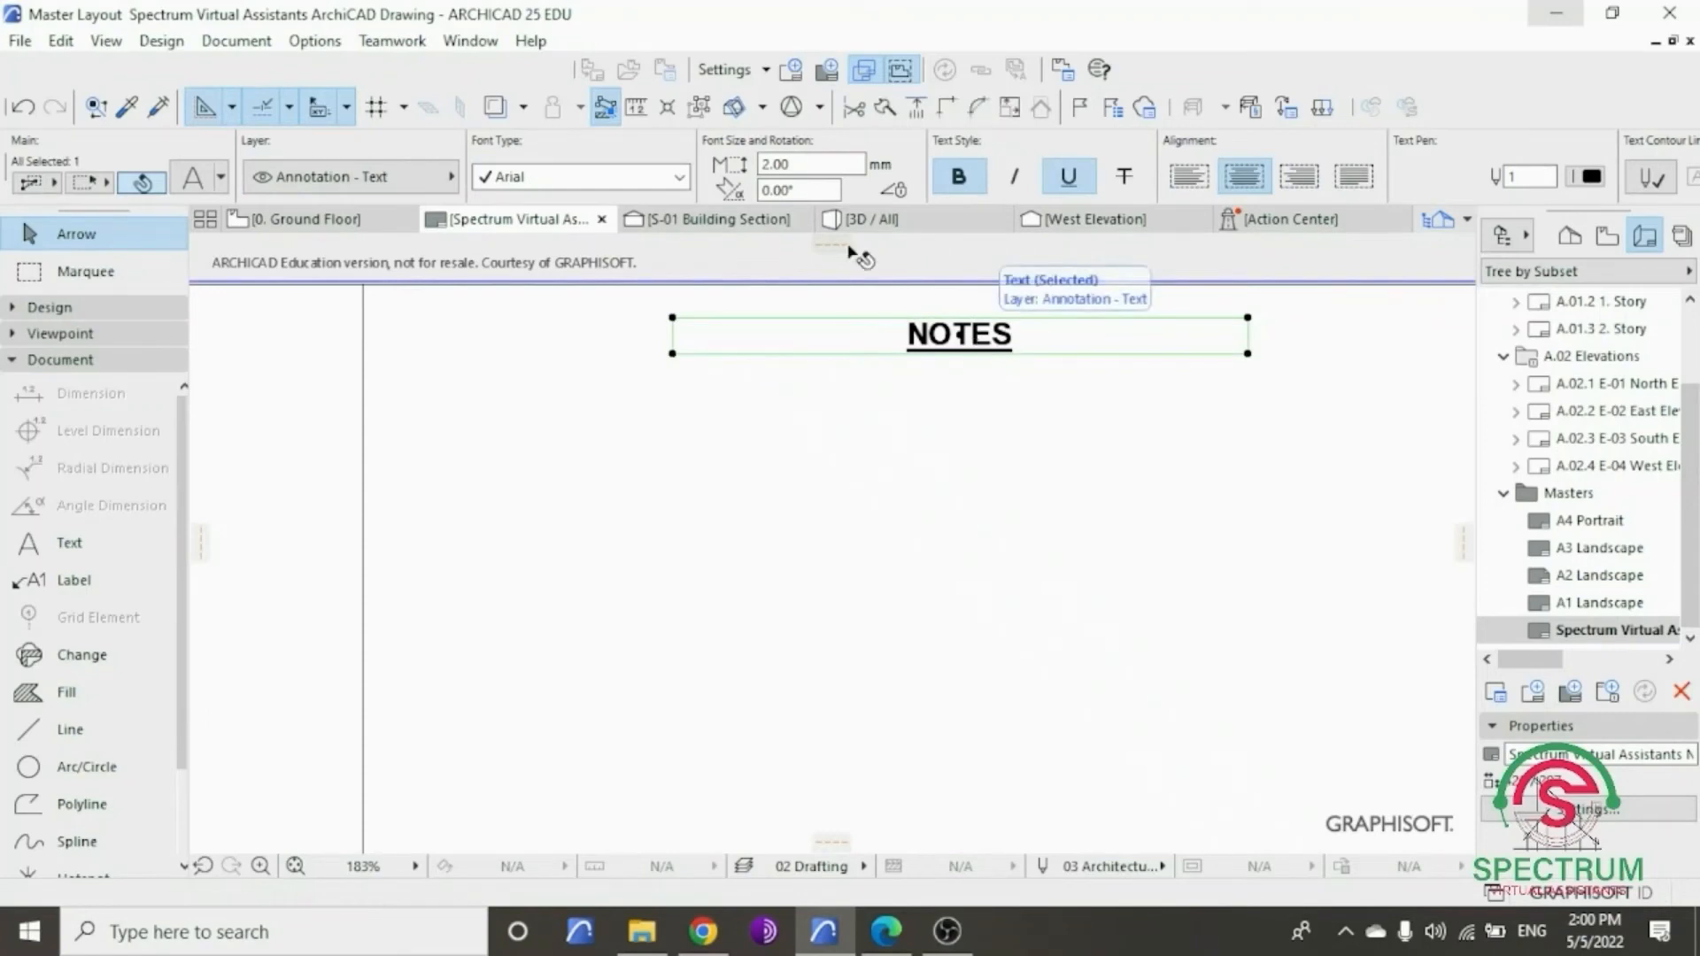
left_click(728, 168)
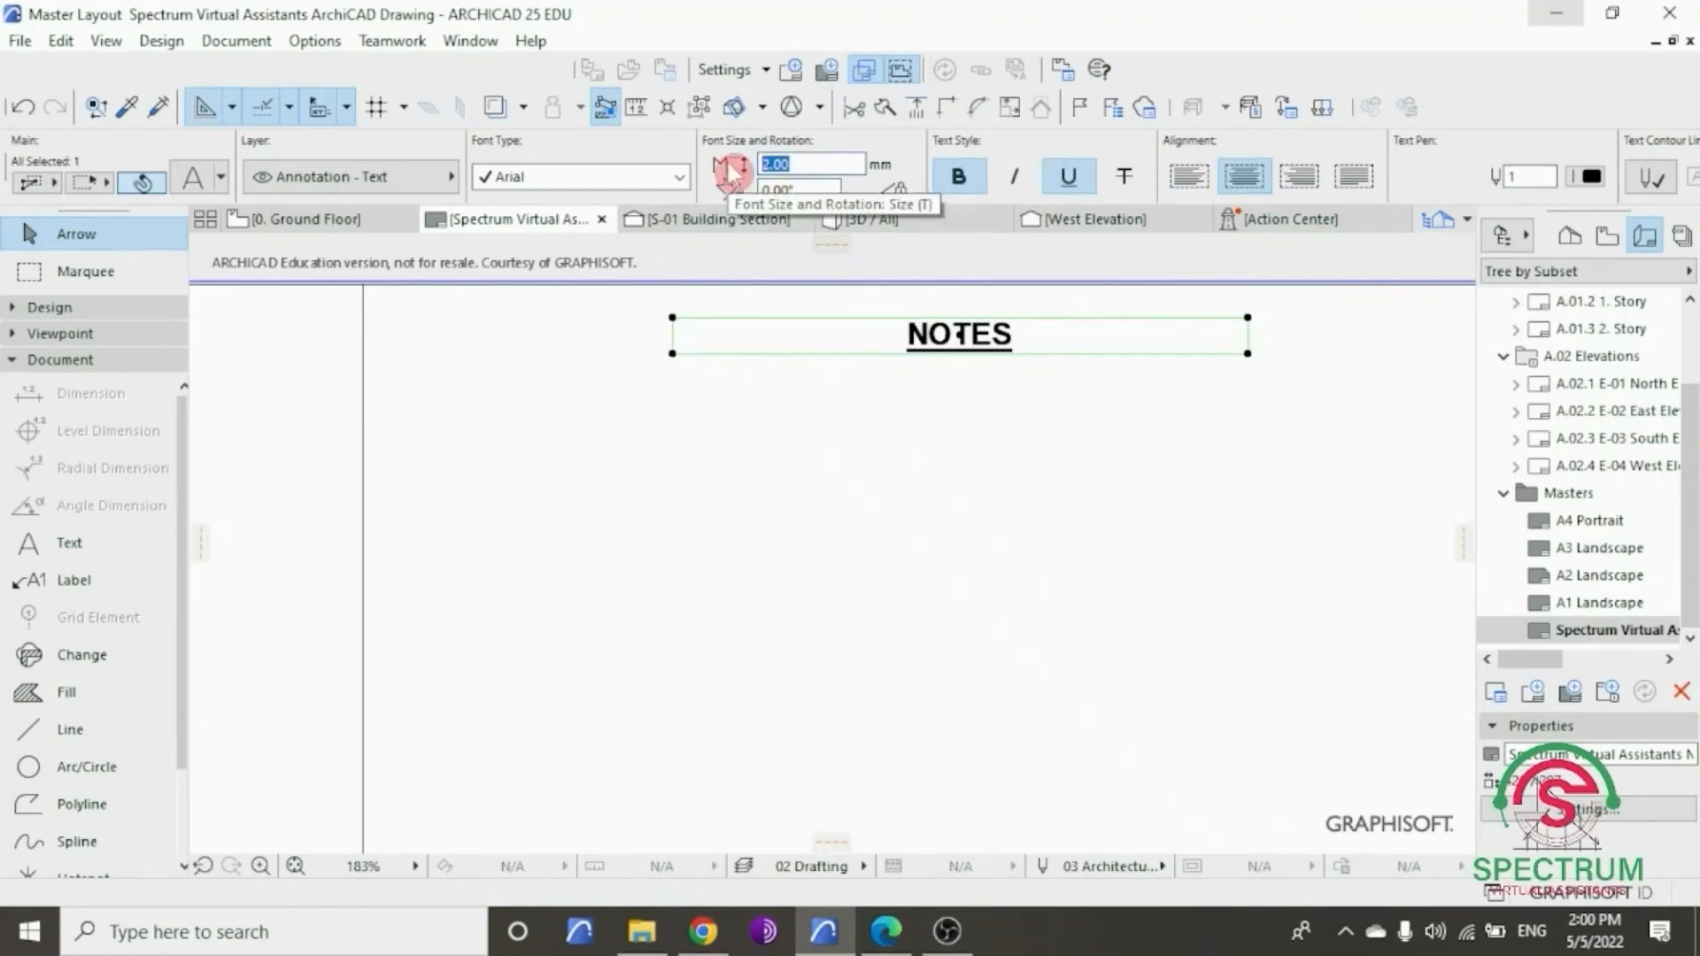
type("3")
left_click(934, 487)
scroll(940, 484, "down", 4)
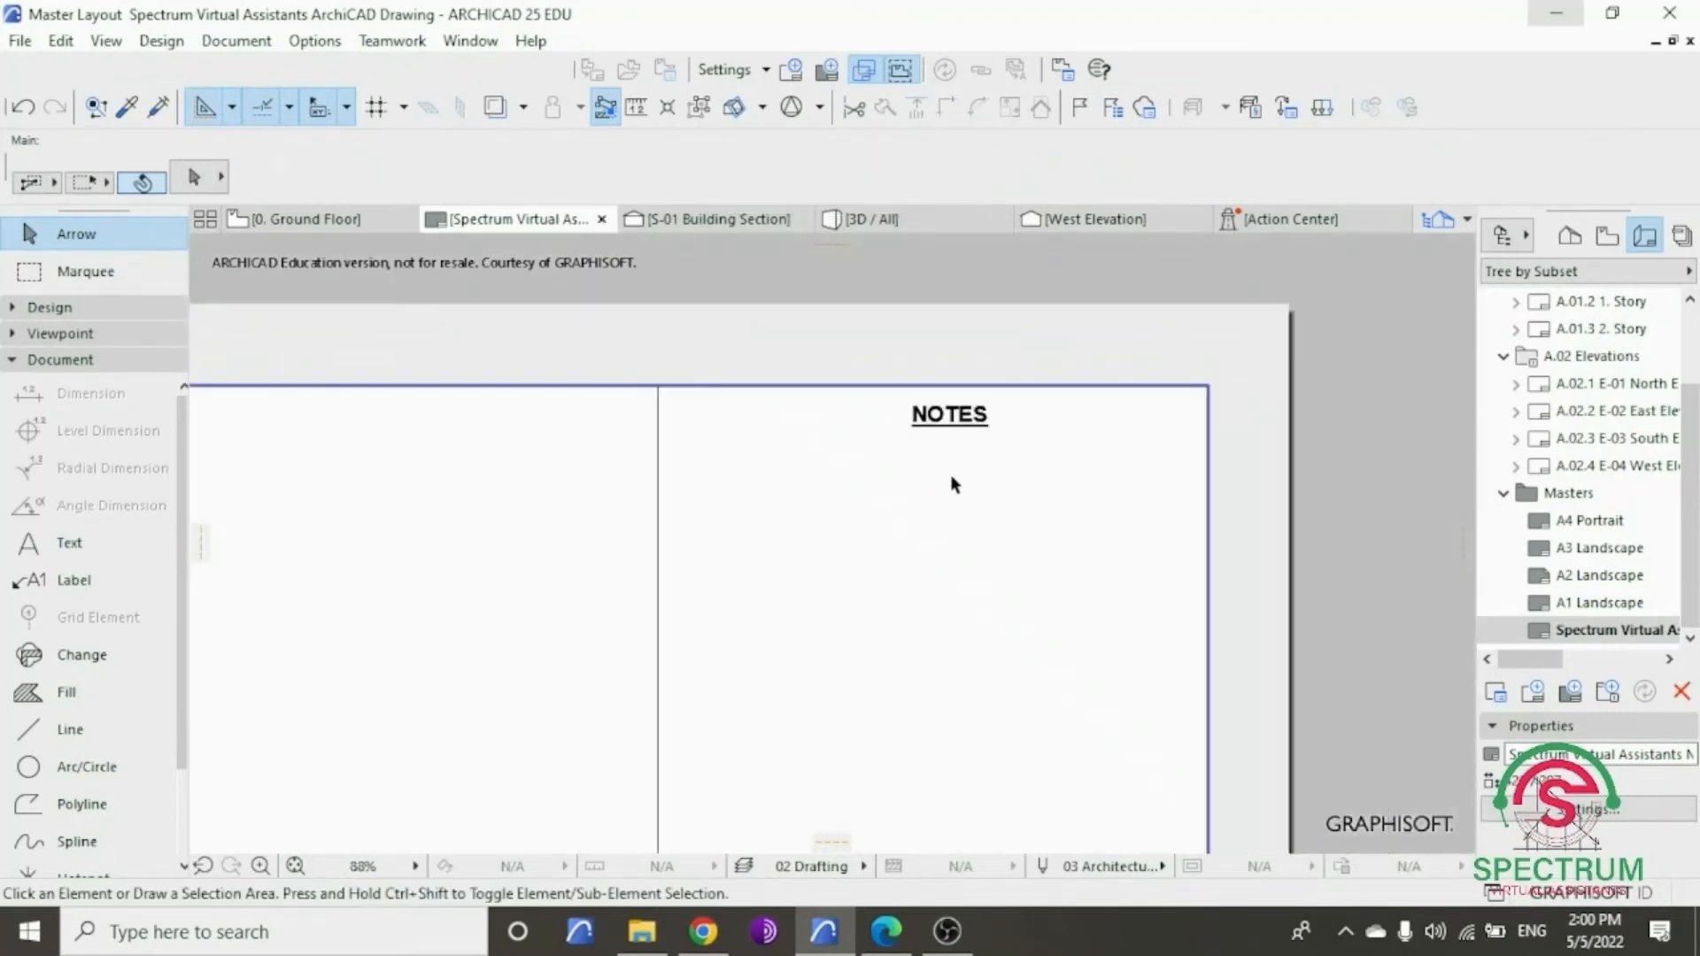
scroll(952, 483, "down", 5)
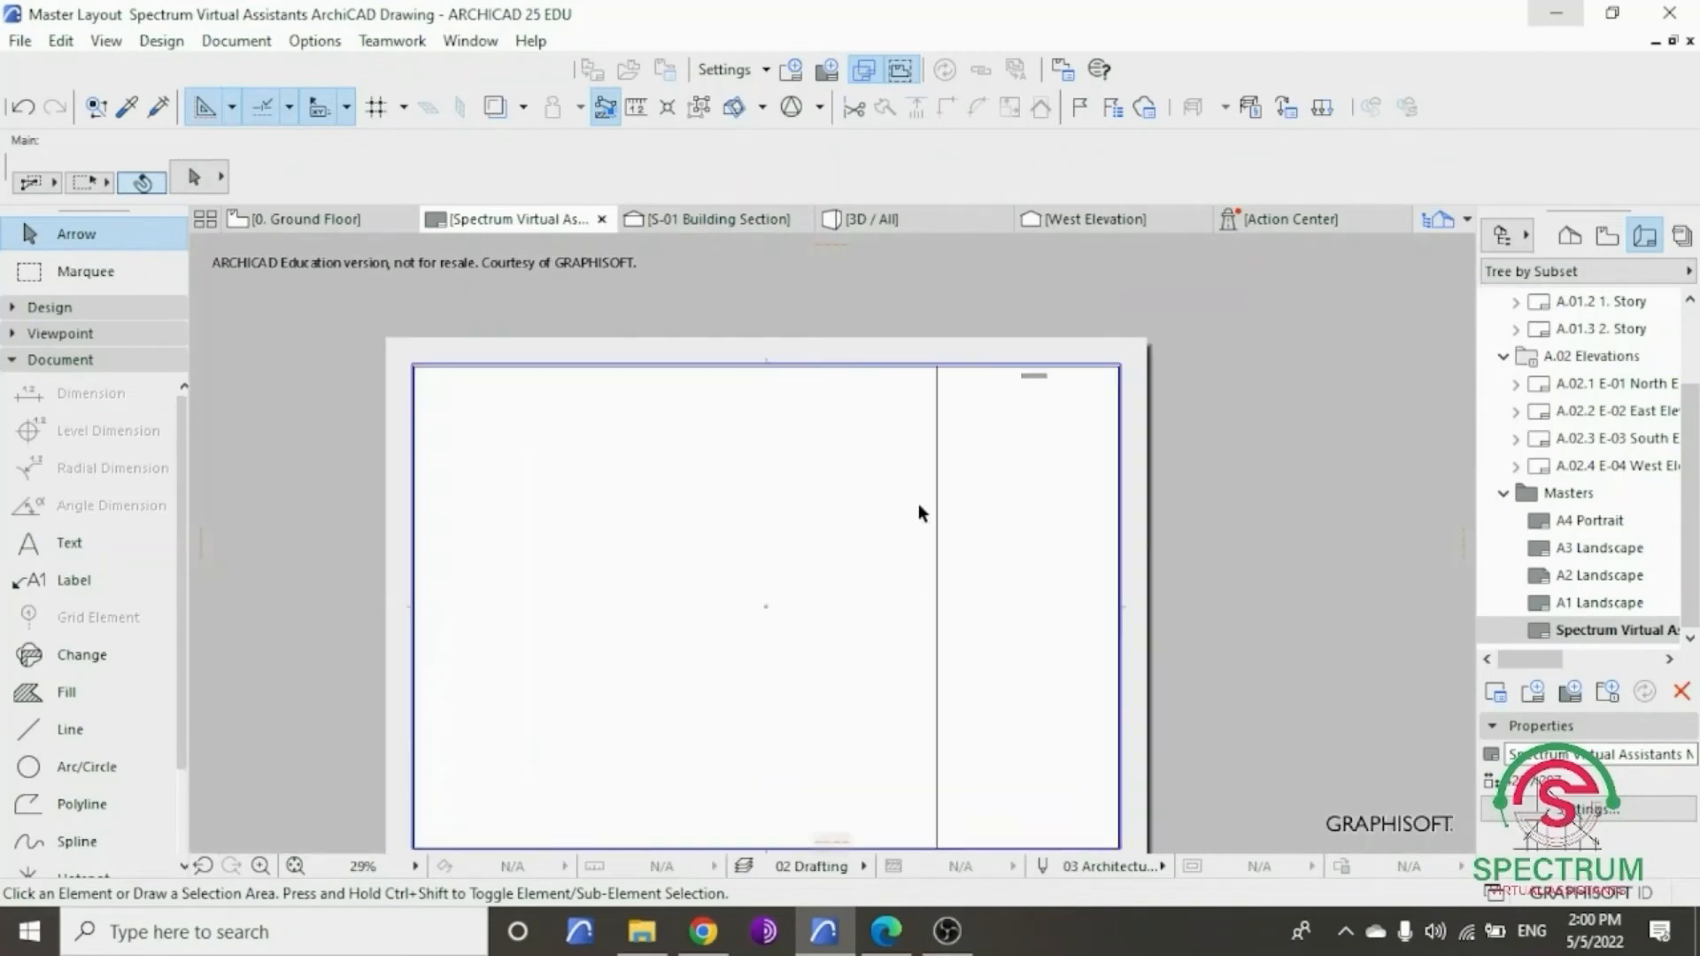
- Start a new text block with a height of 2 mm and black pen 1 as its text settings
scroll(1009, 379, "up", 7)
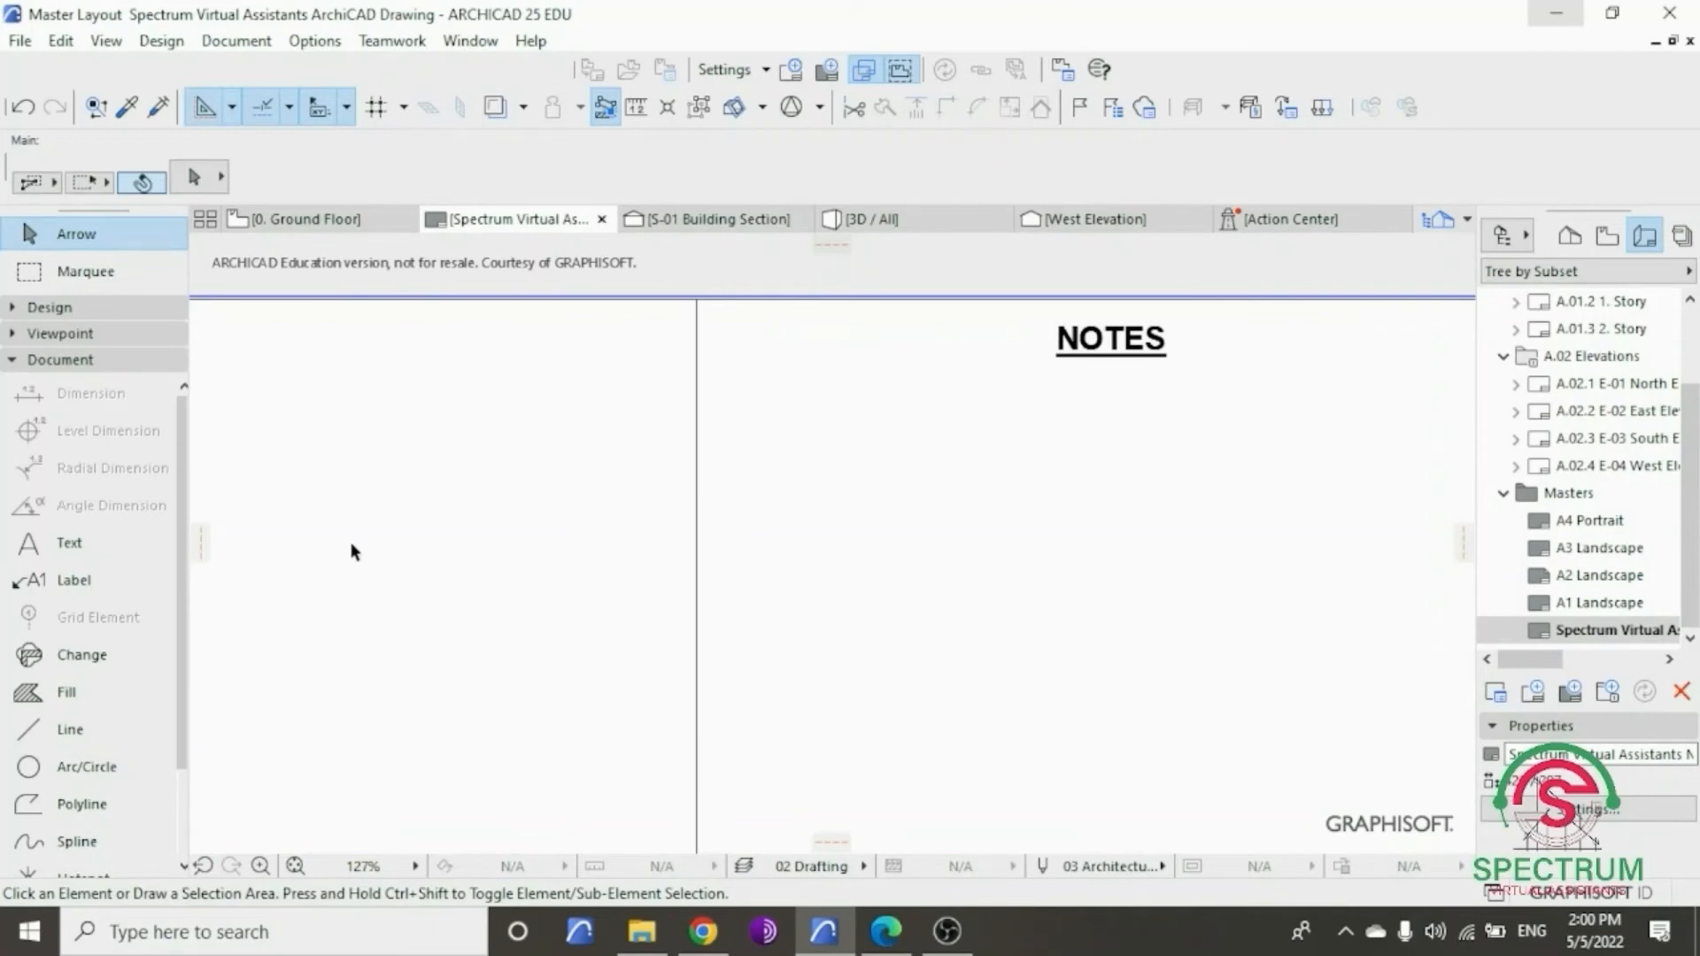
left_click(100, 549)
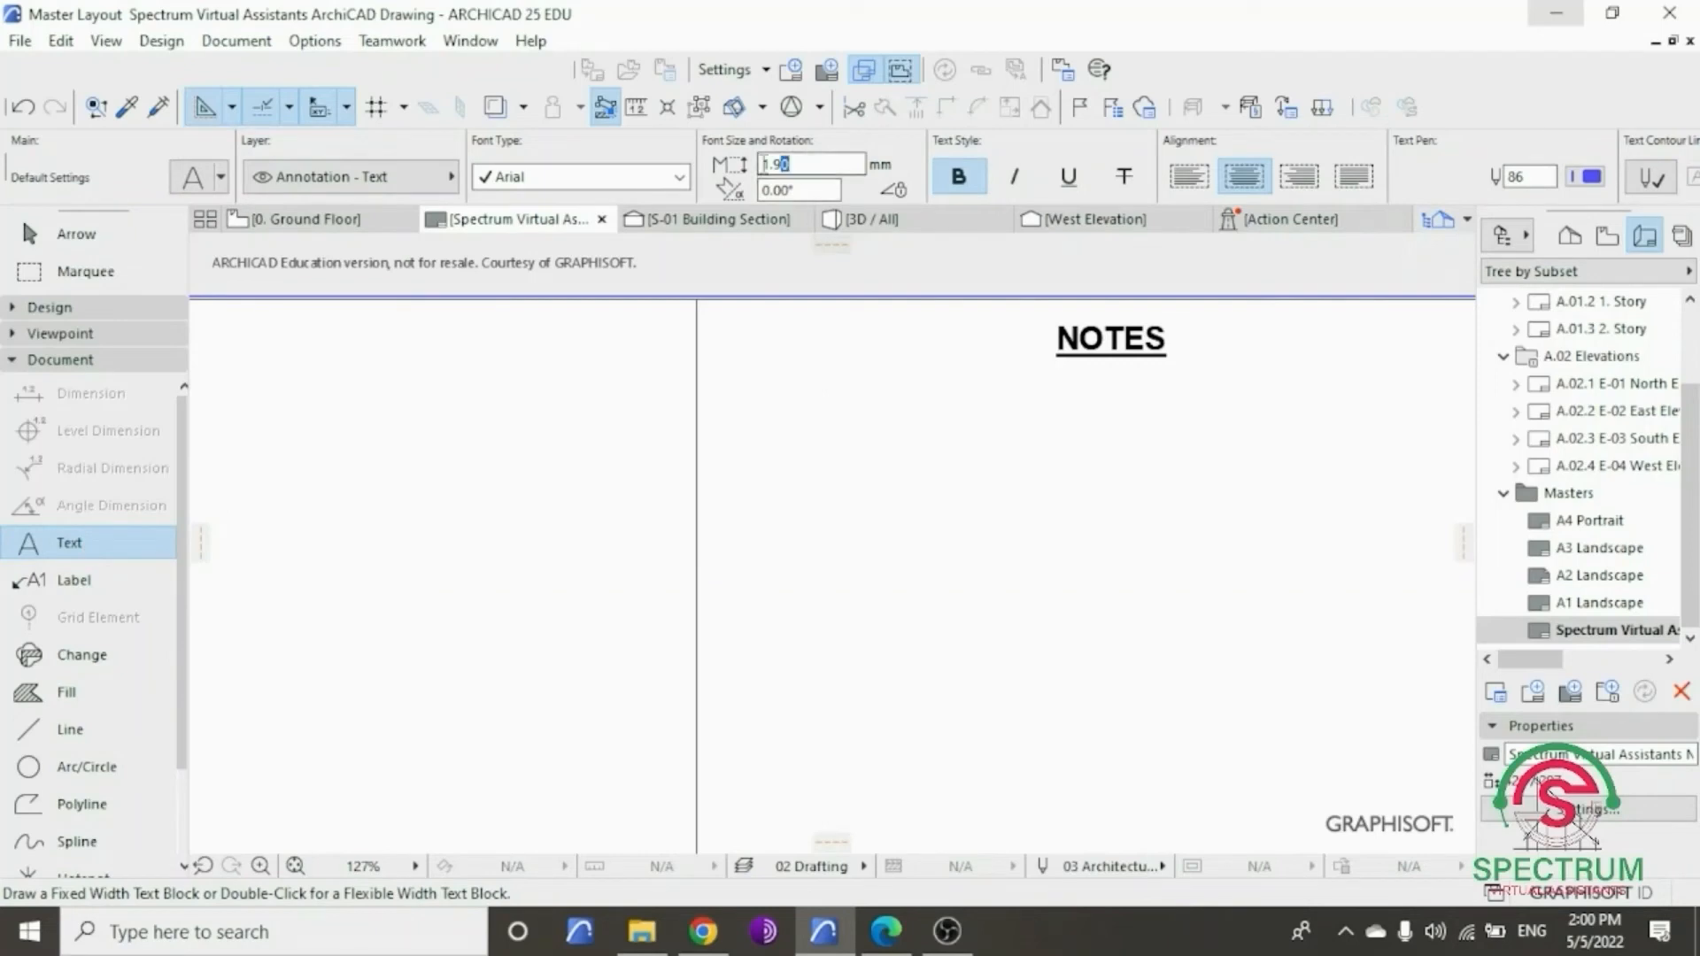
left_click_drag(780, 165, 727, 175)
type("2")
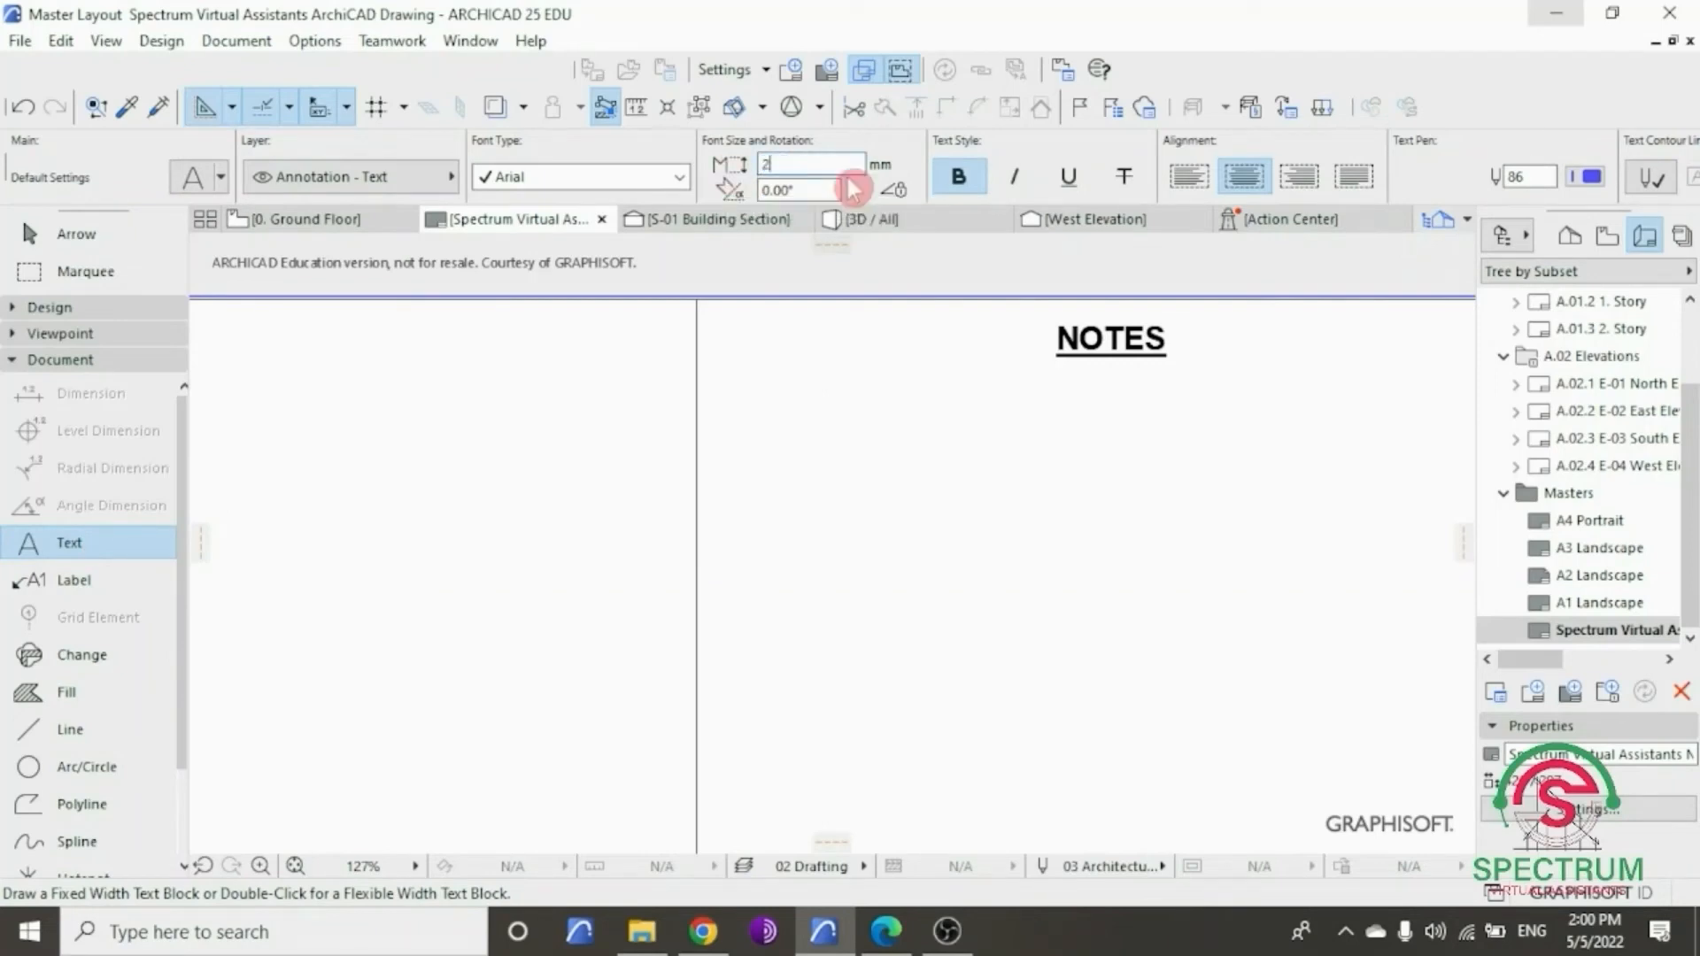
left_click(1594, 180)
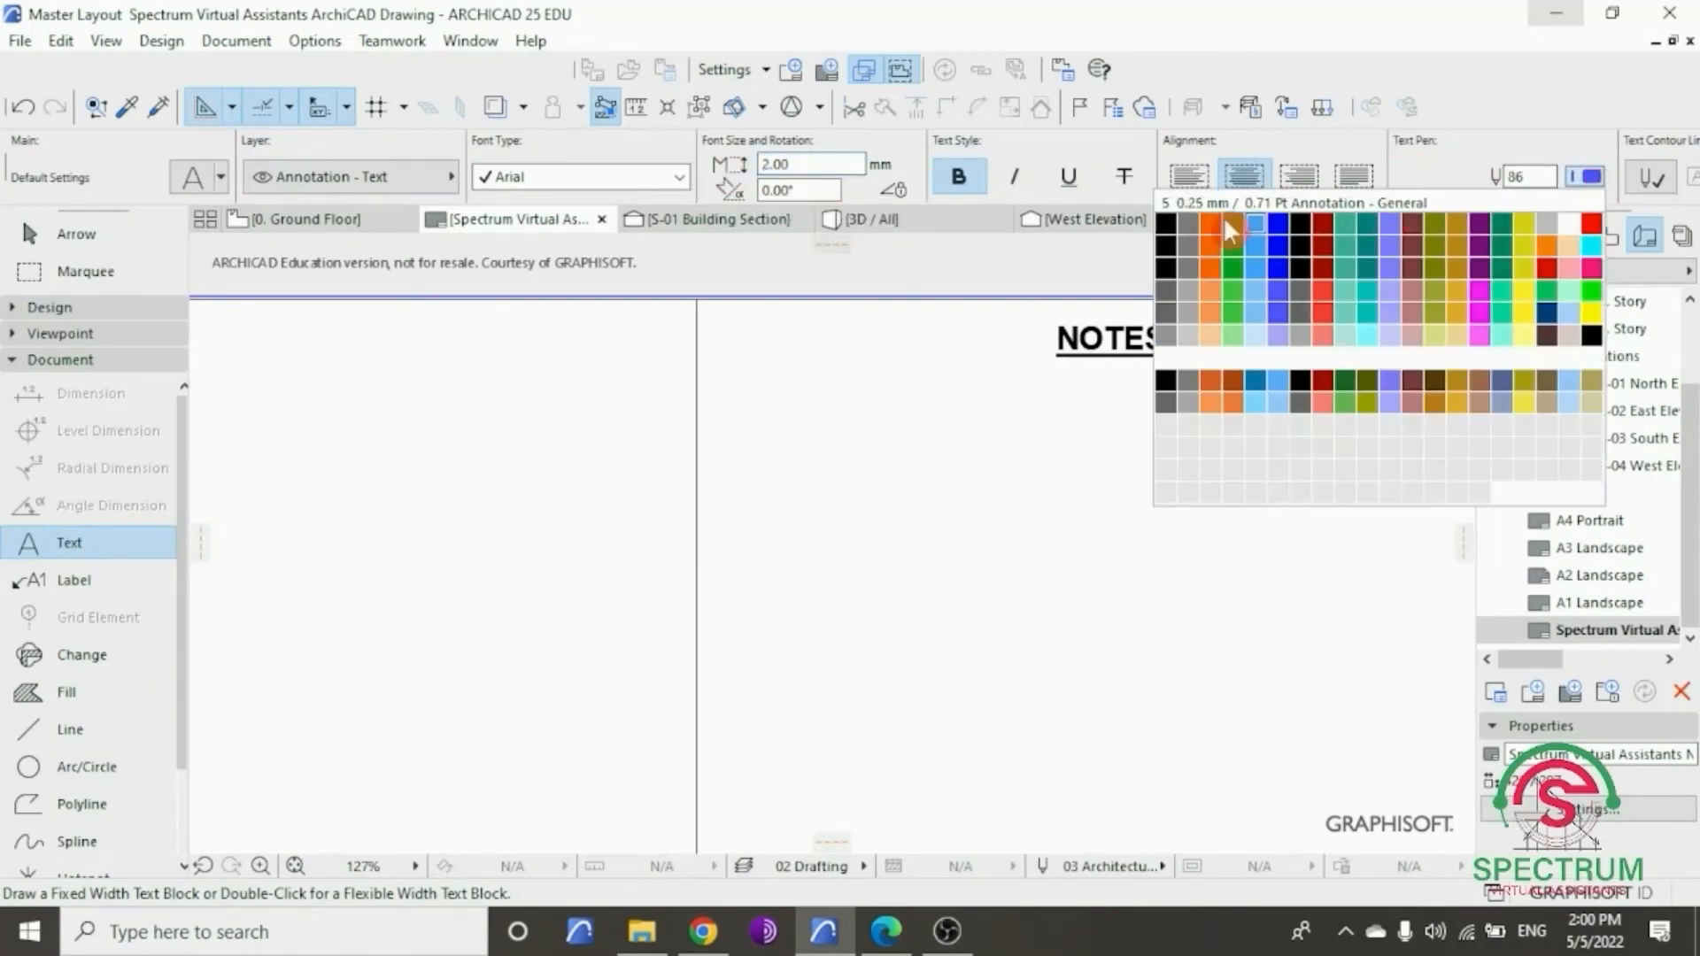
left_click(1166, 221)
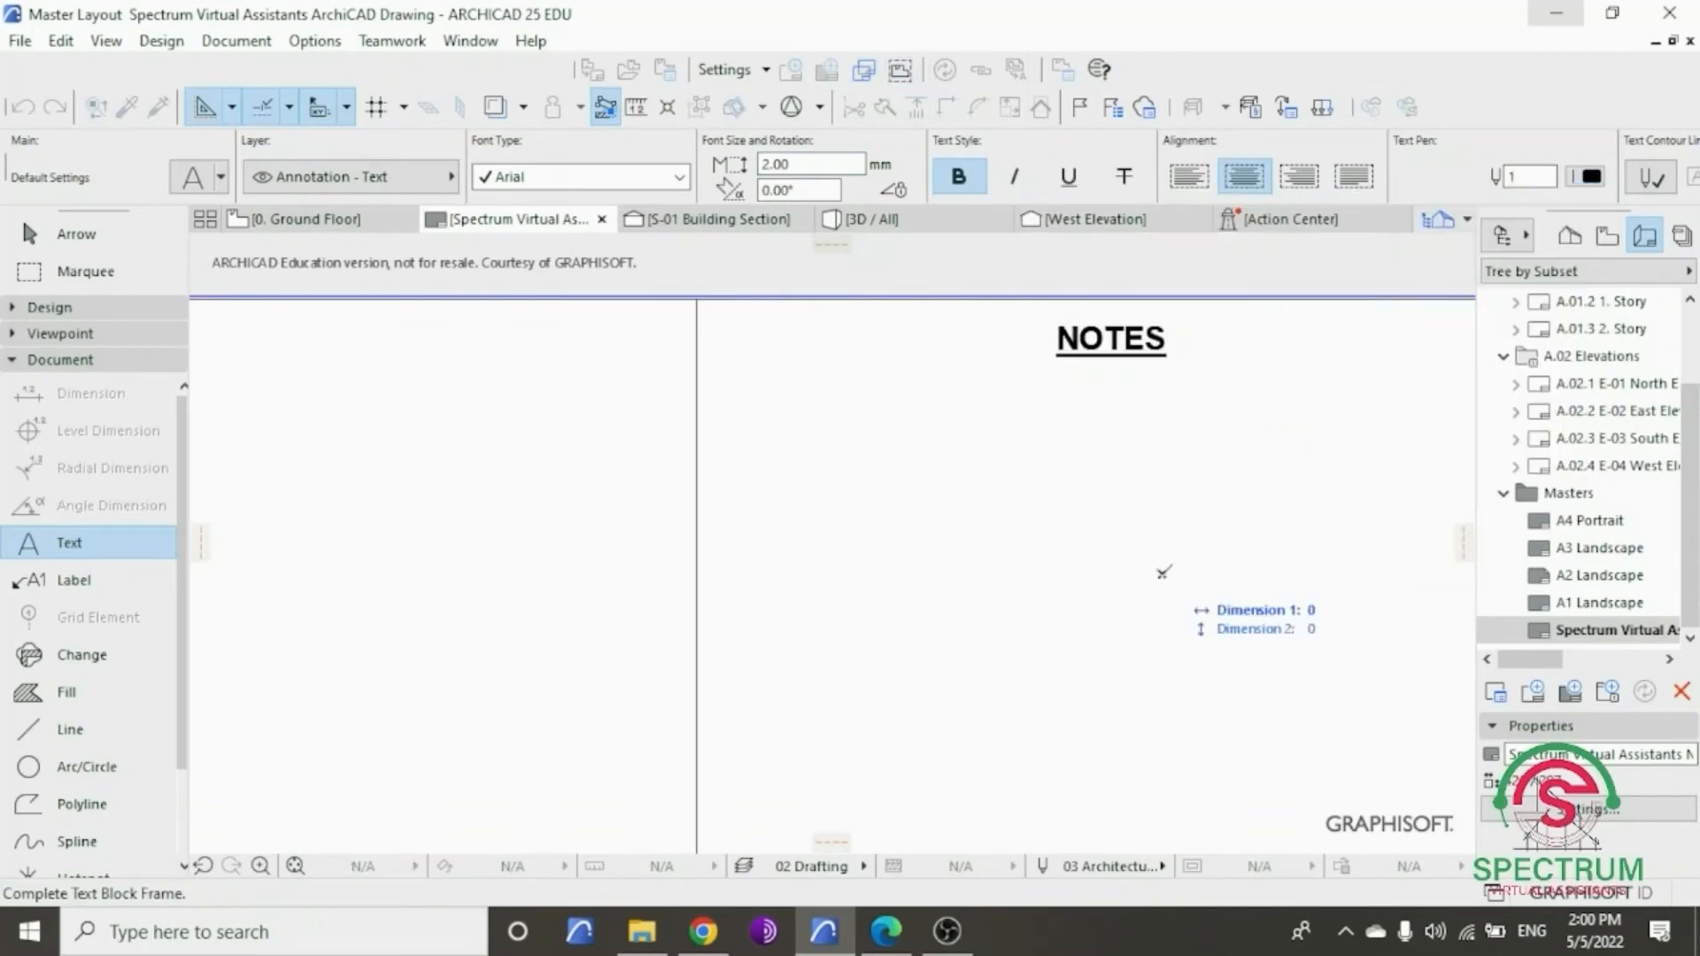
- Draw a text block about 94 mm wide below the NOTES heading and paste the copied list of numbered drawing notes into it
scroll(766, 368, "down", 3)
left_click(767, 367)
scroll(781, 431, "down", 2)
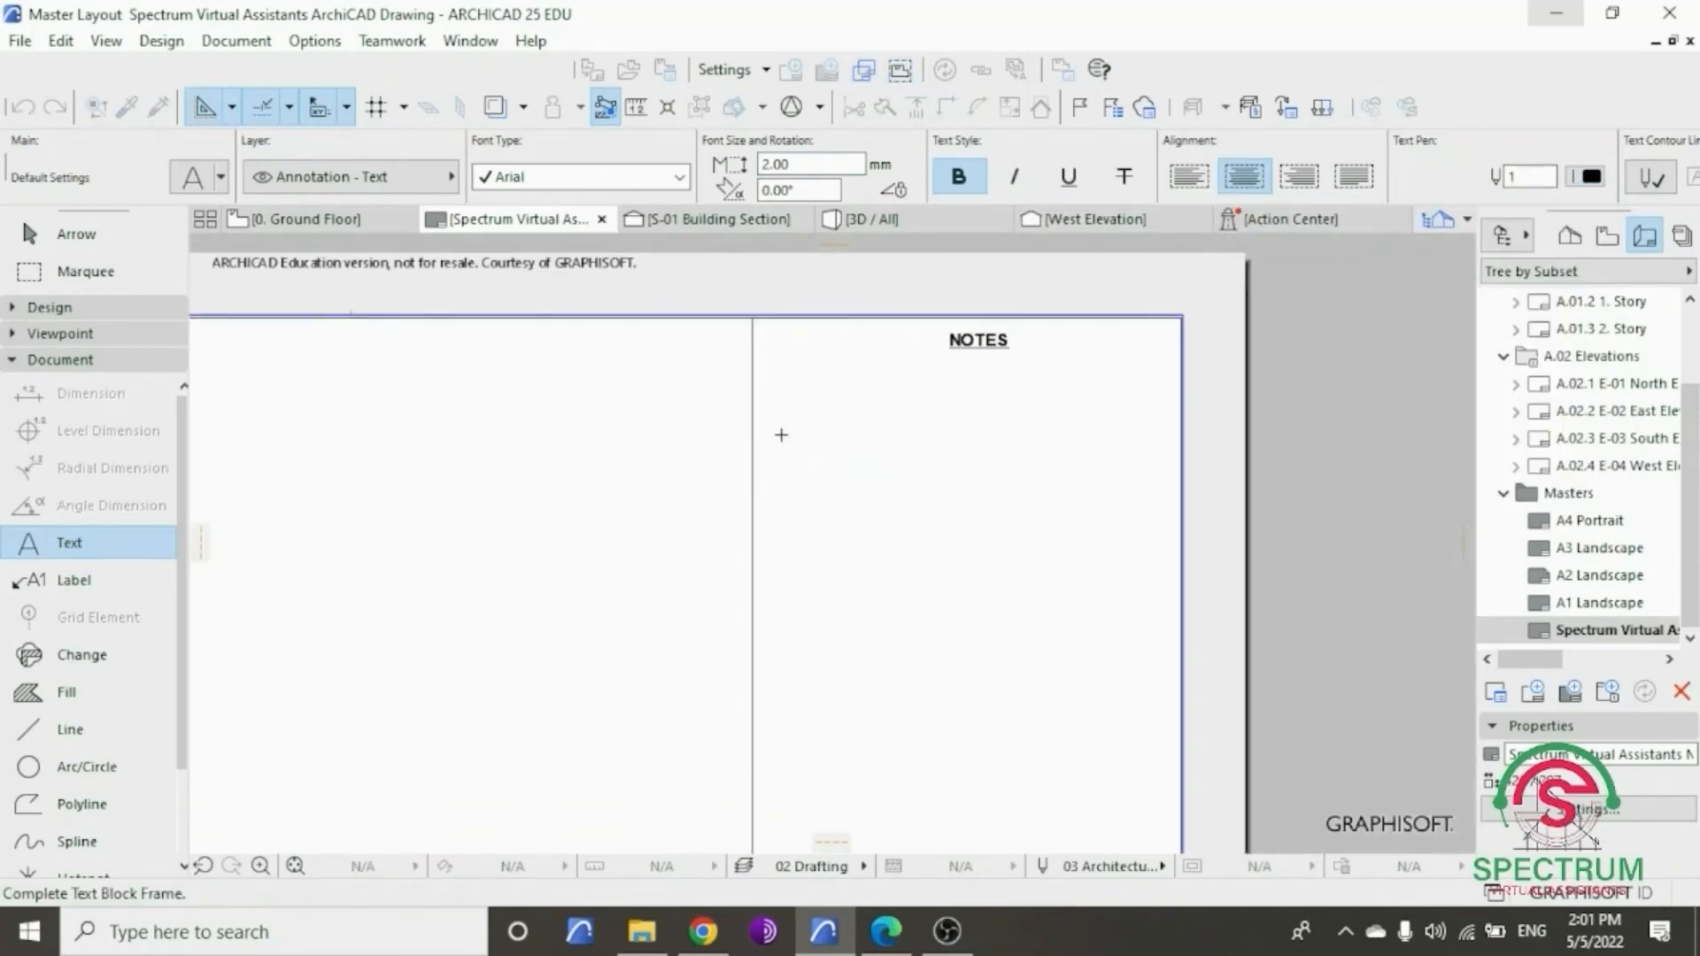
scroll(1067, 722, "up", 1)
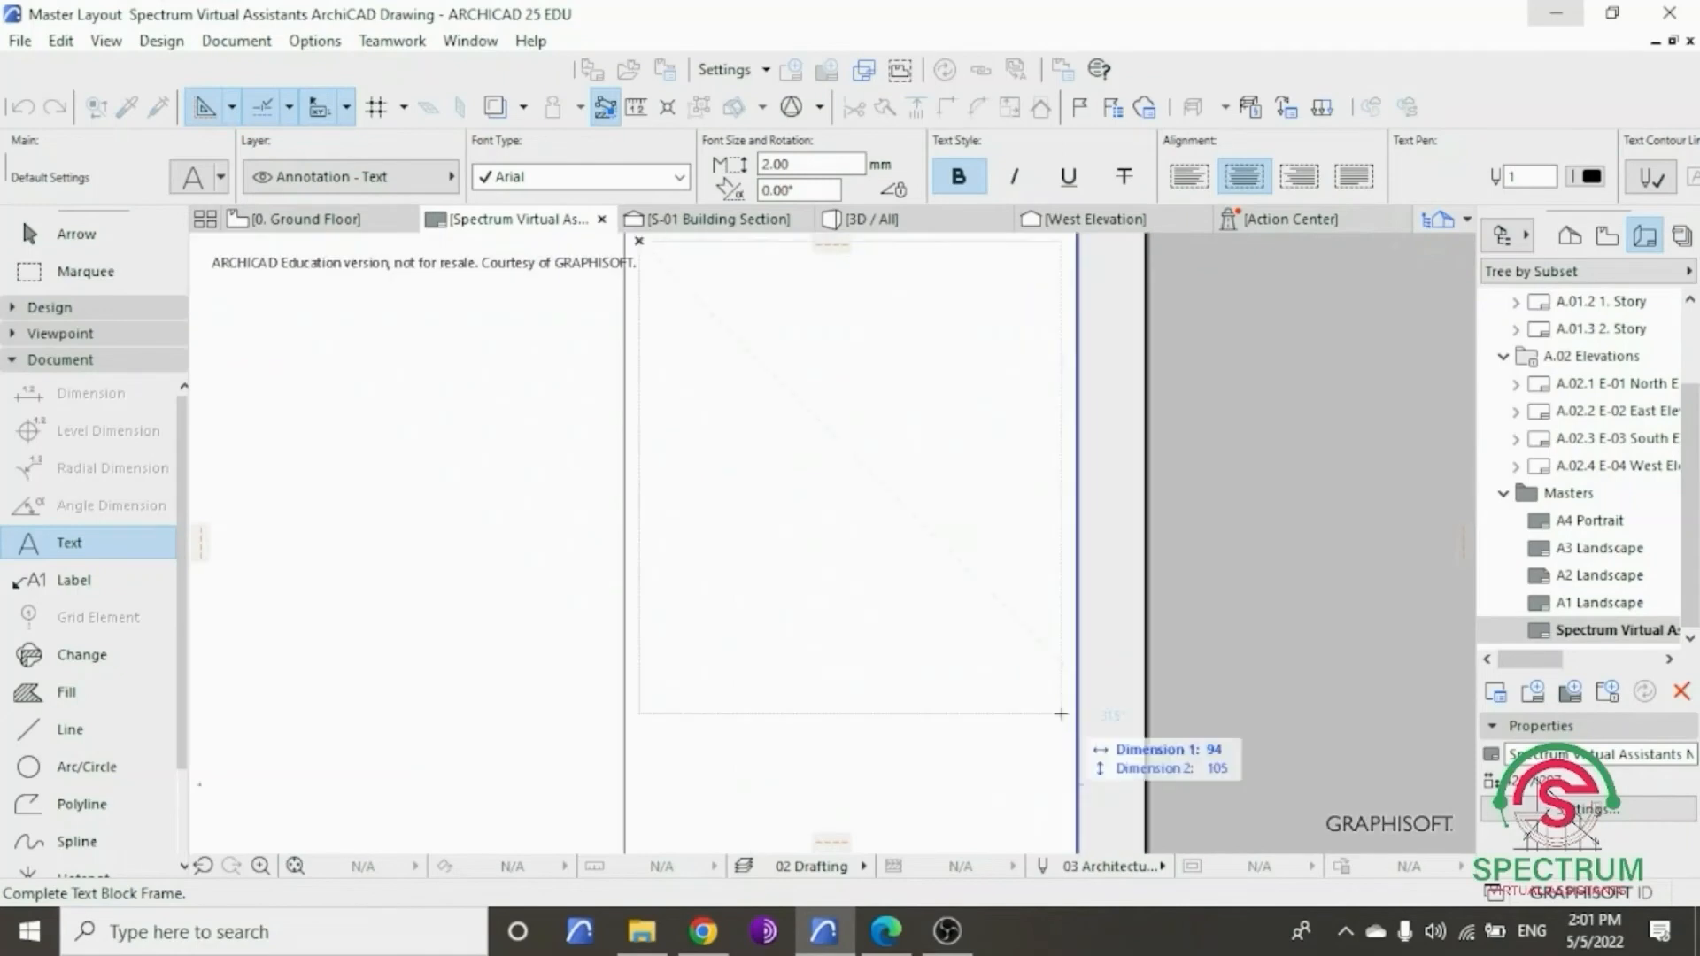
left_click(1061, 706)
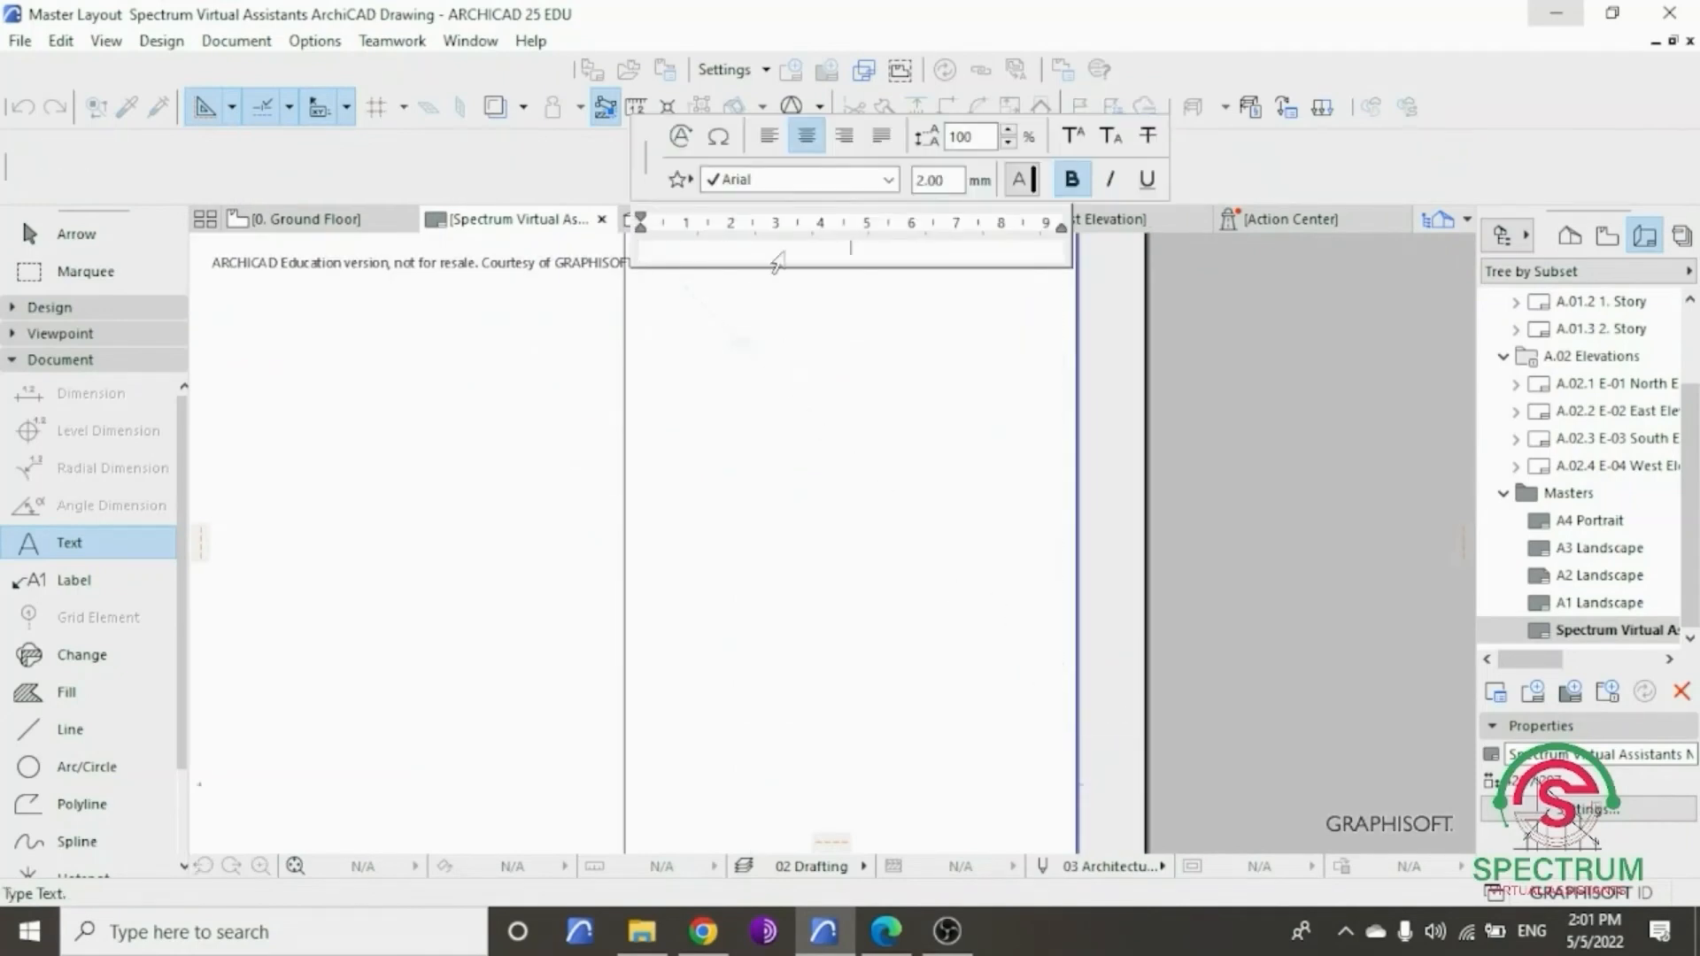
key("ctrl+v")
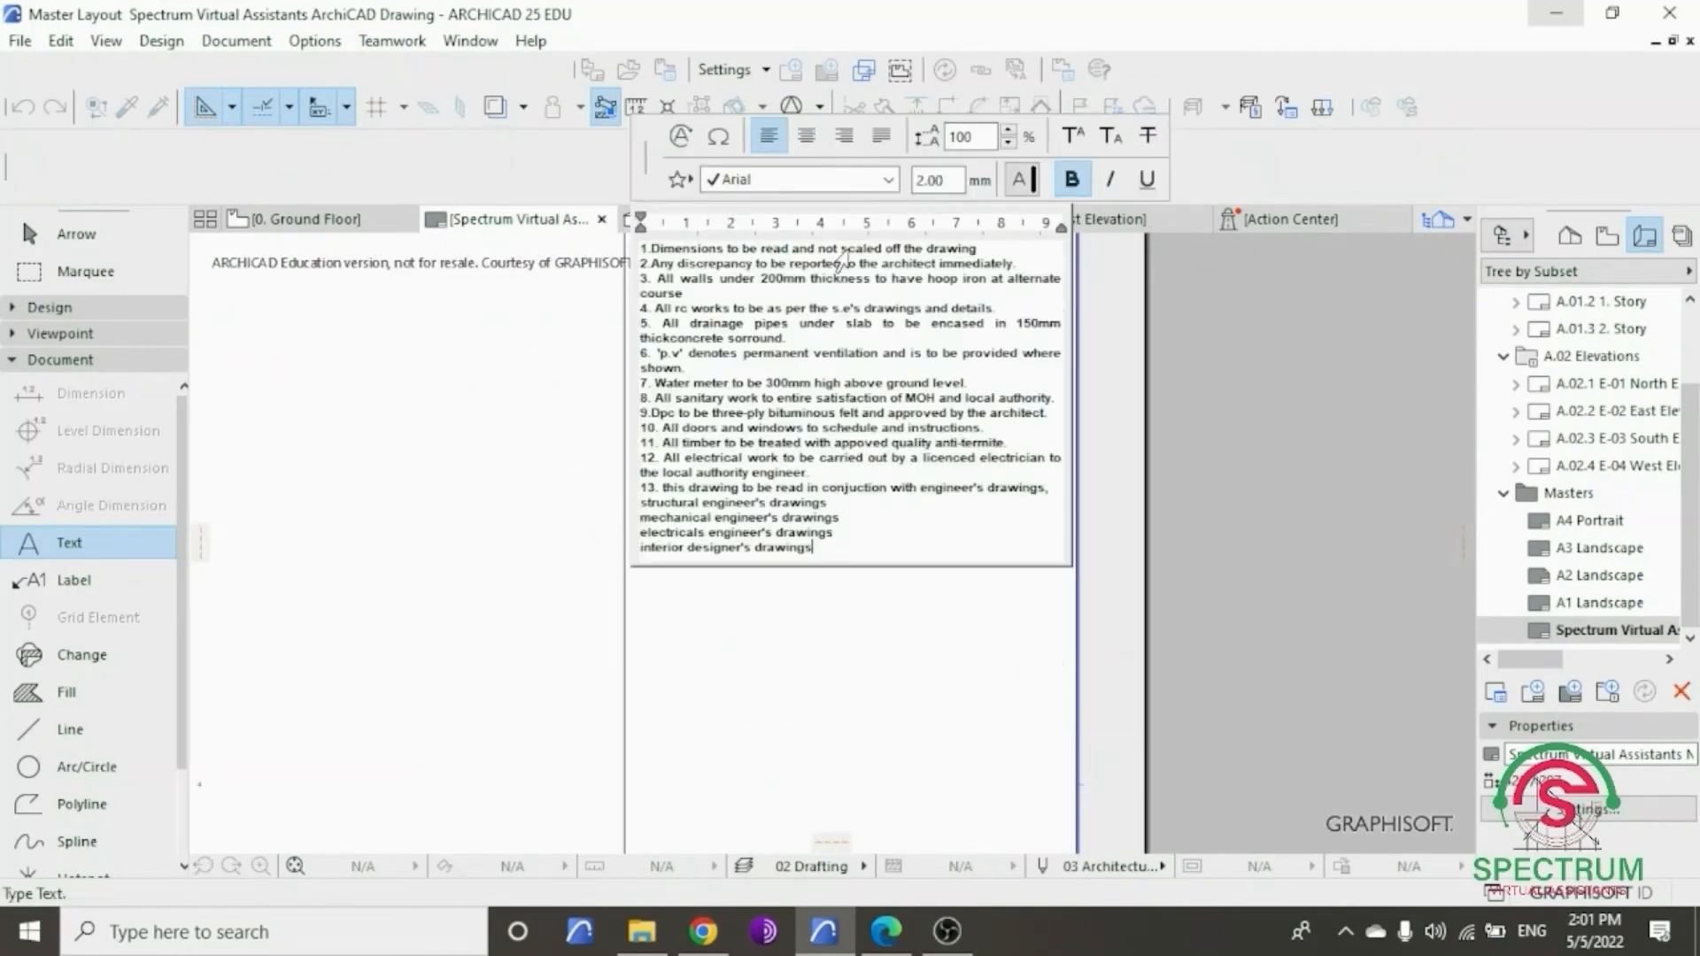
left_click(972, 708)
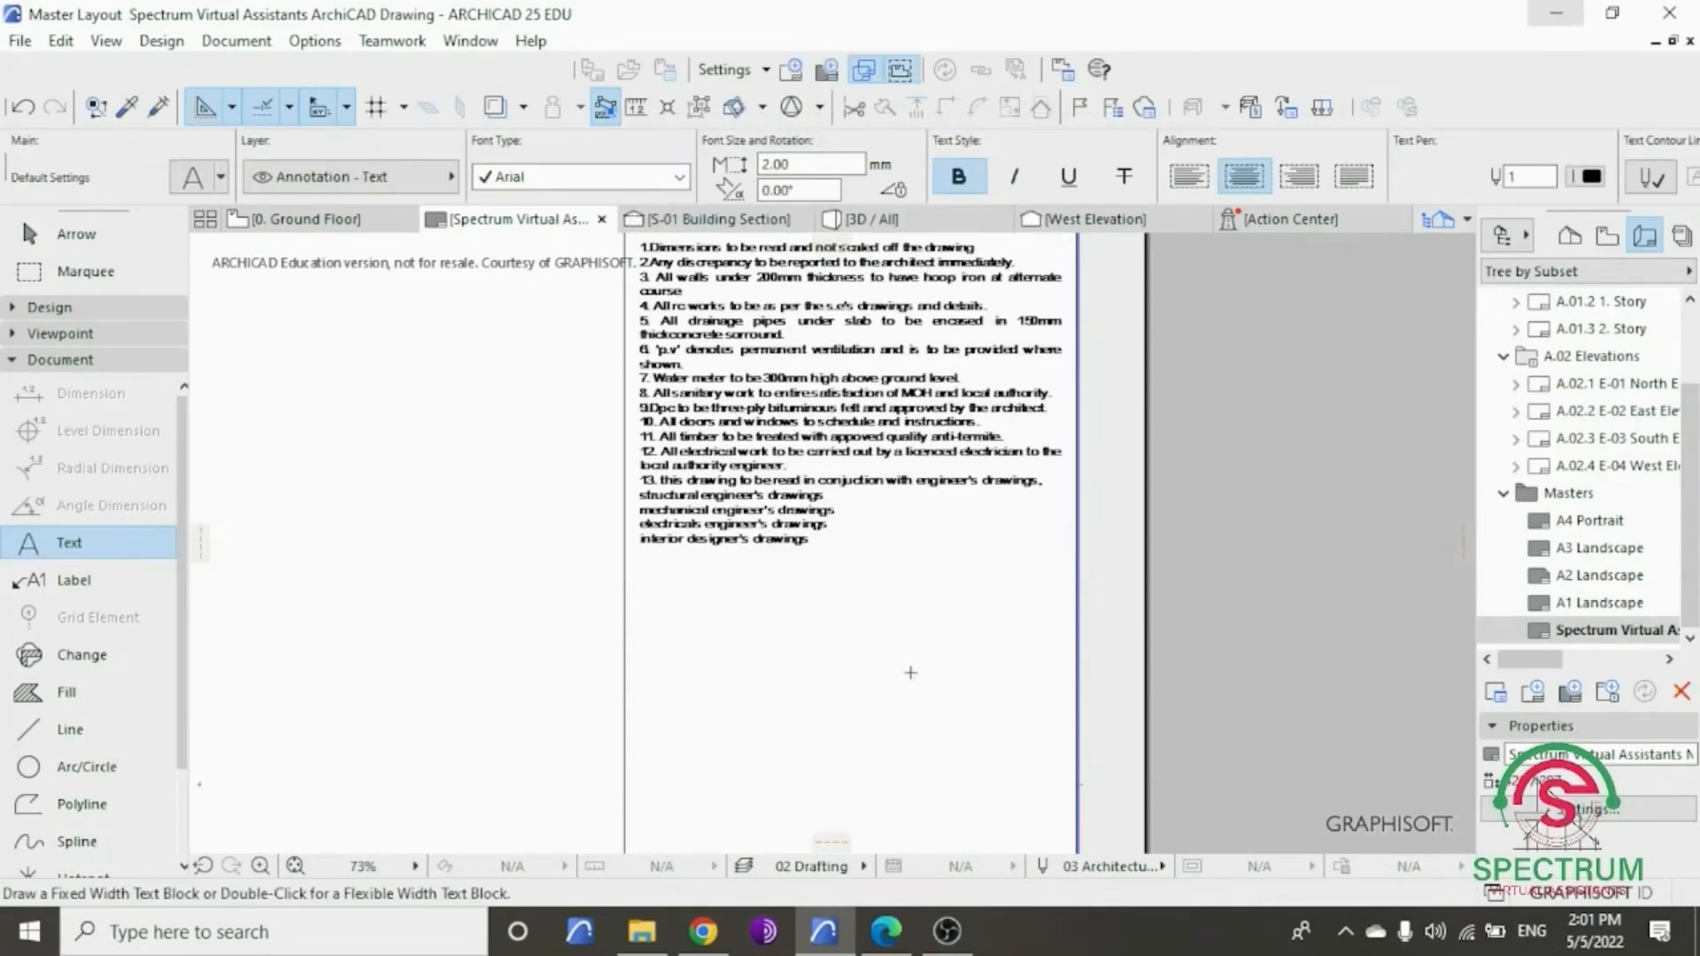
- Draw a horizontal line just below the last note, from the title column's dividing line to the border's right edge
scroll(880, 410, "up", 2)
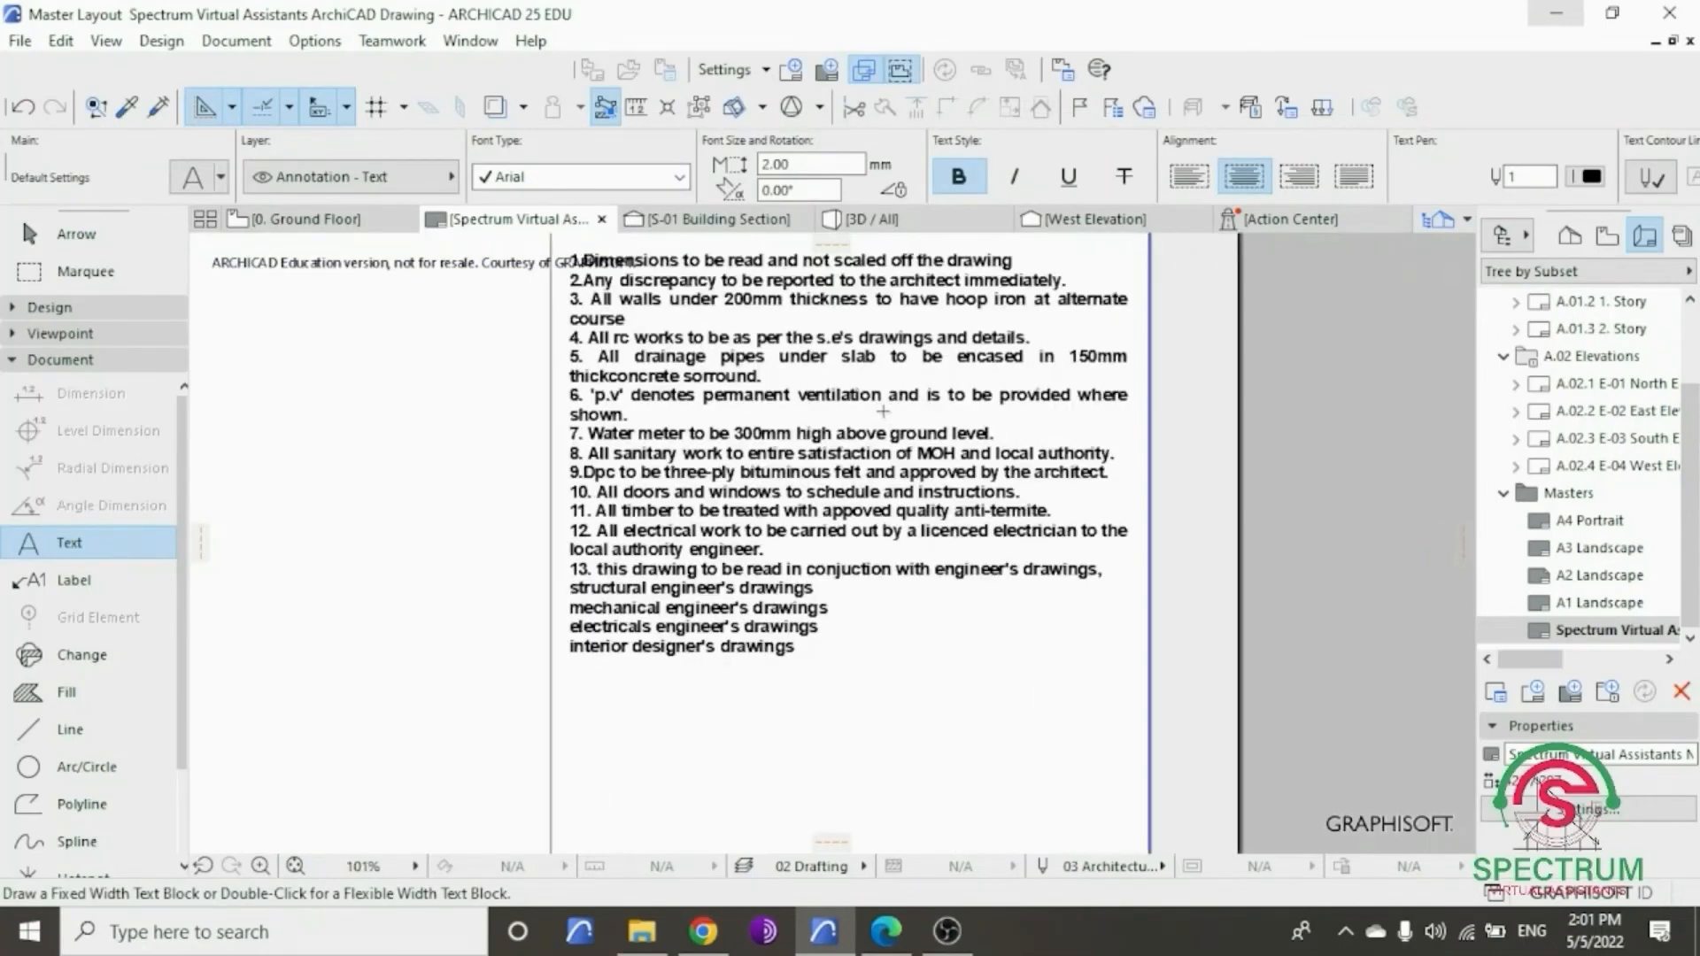
scroll(899, 626, "down", 2)
scroll(899, 626, "down", 4)
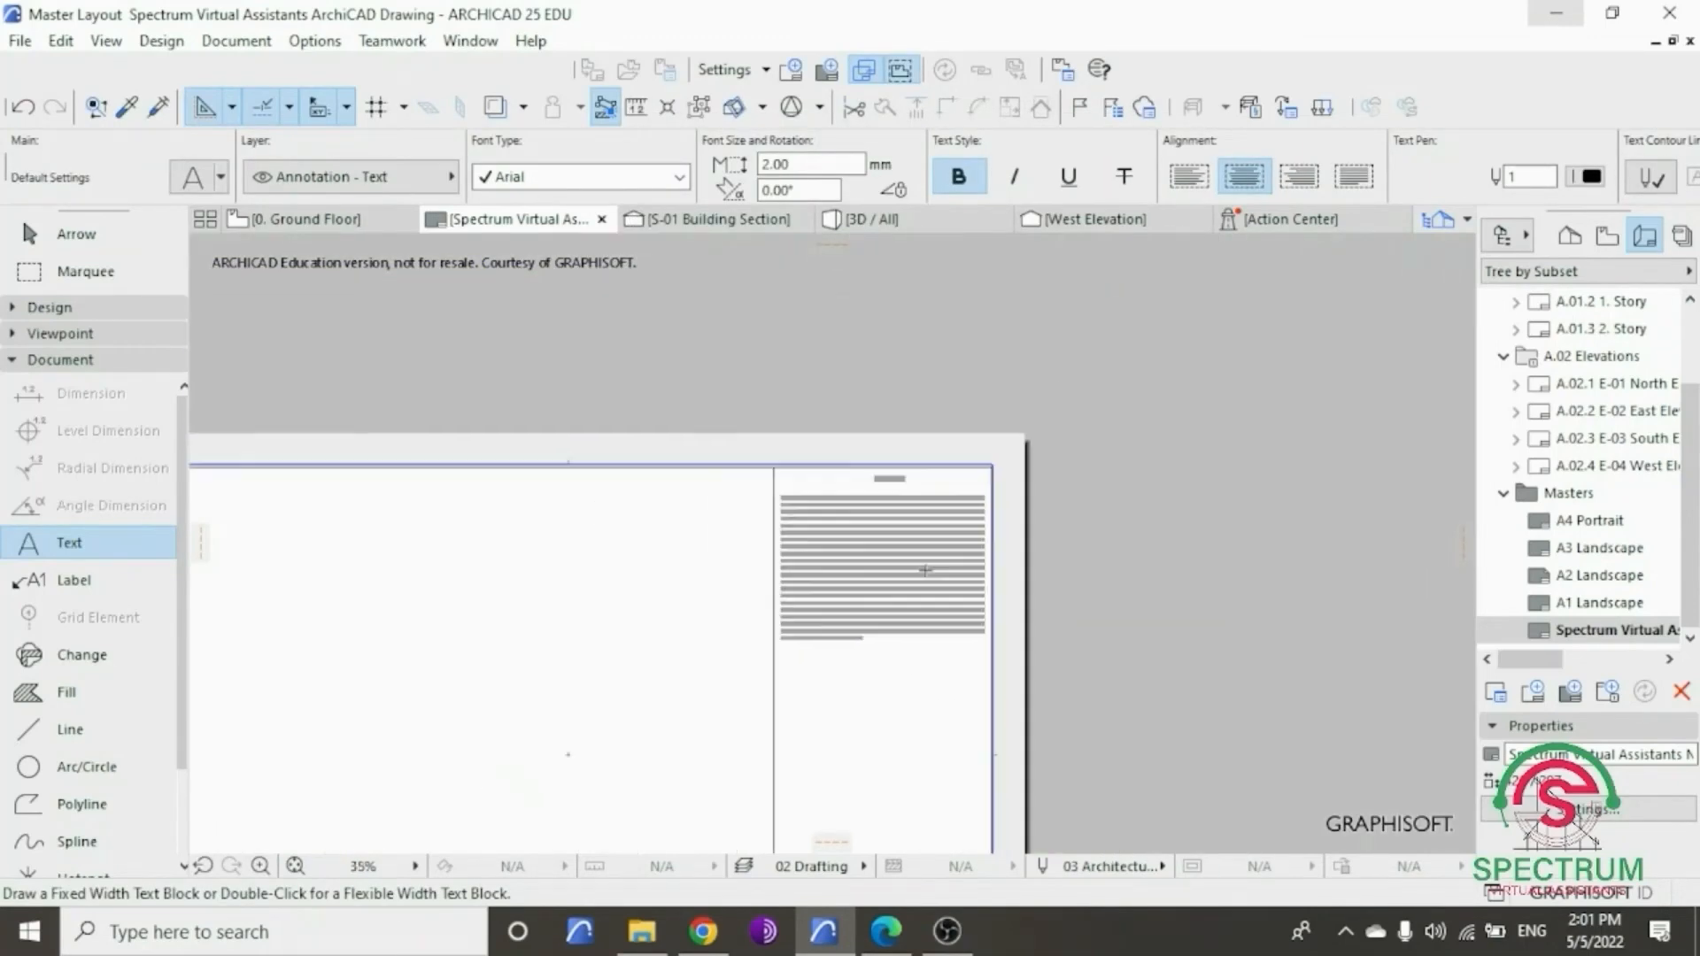
scroll(901, 632, "up", 1)
scroll(903, 637, "down", 2)
scroll(903, 584, "up", 5)
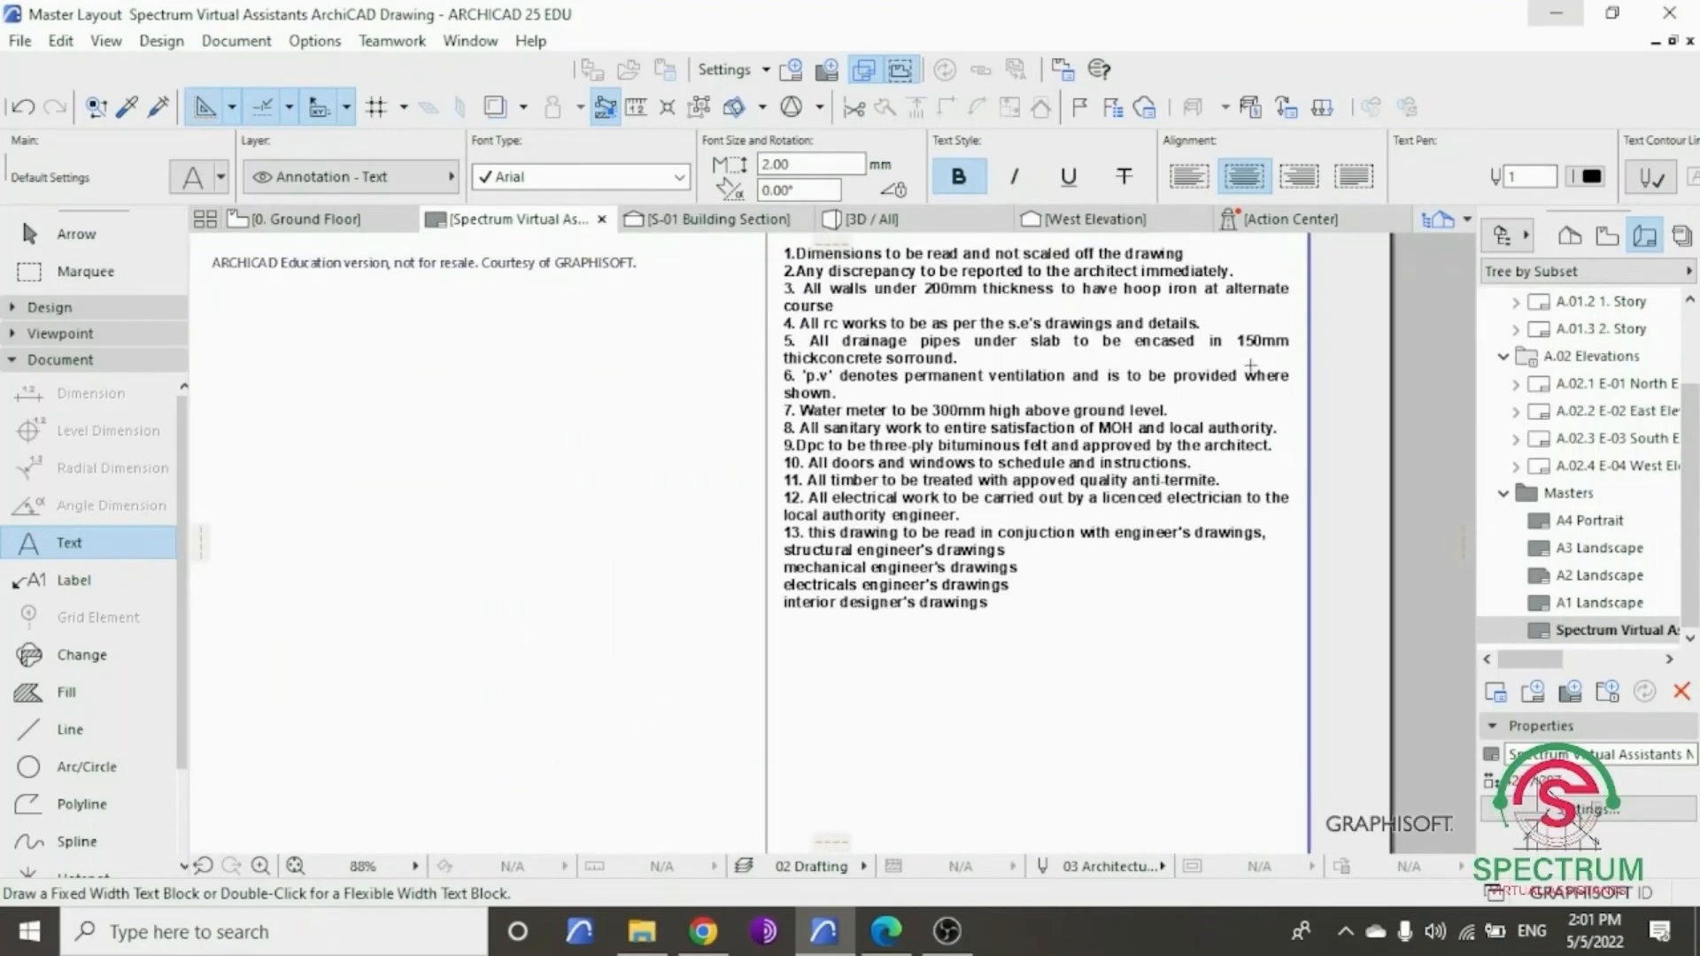
scroll(1133, 575, "up", 3)
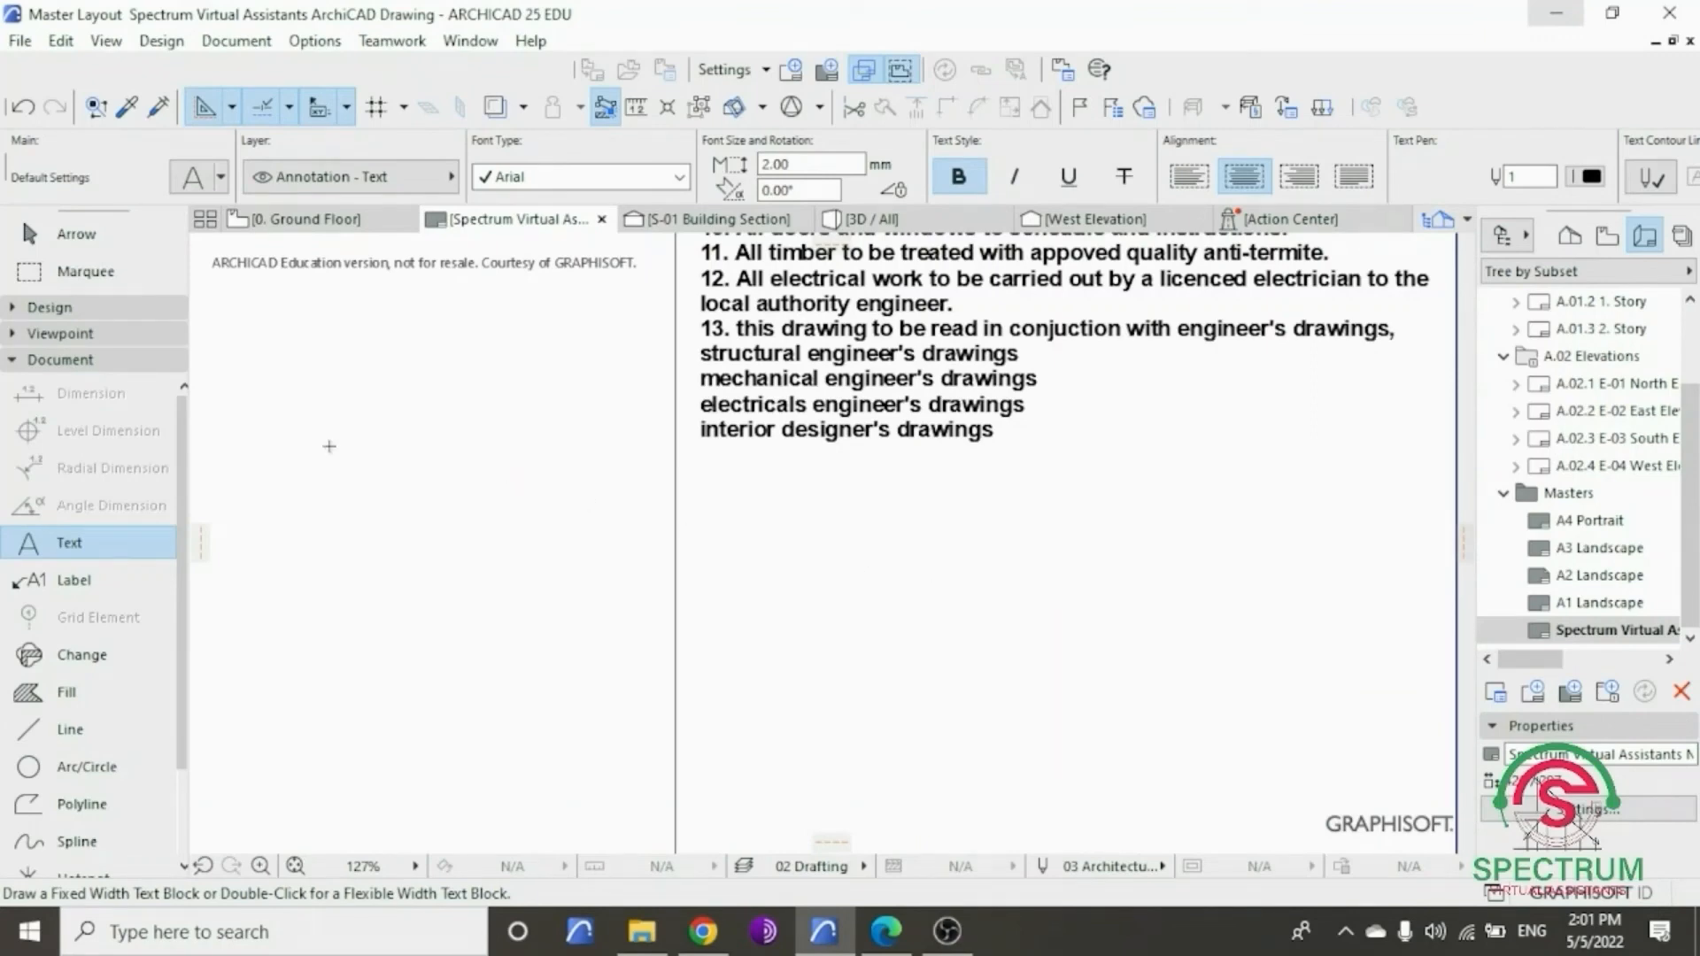
left_click(69, 363)
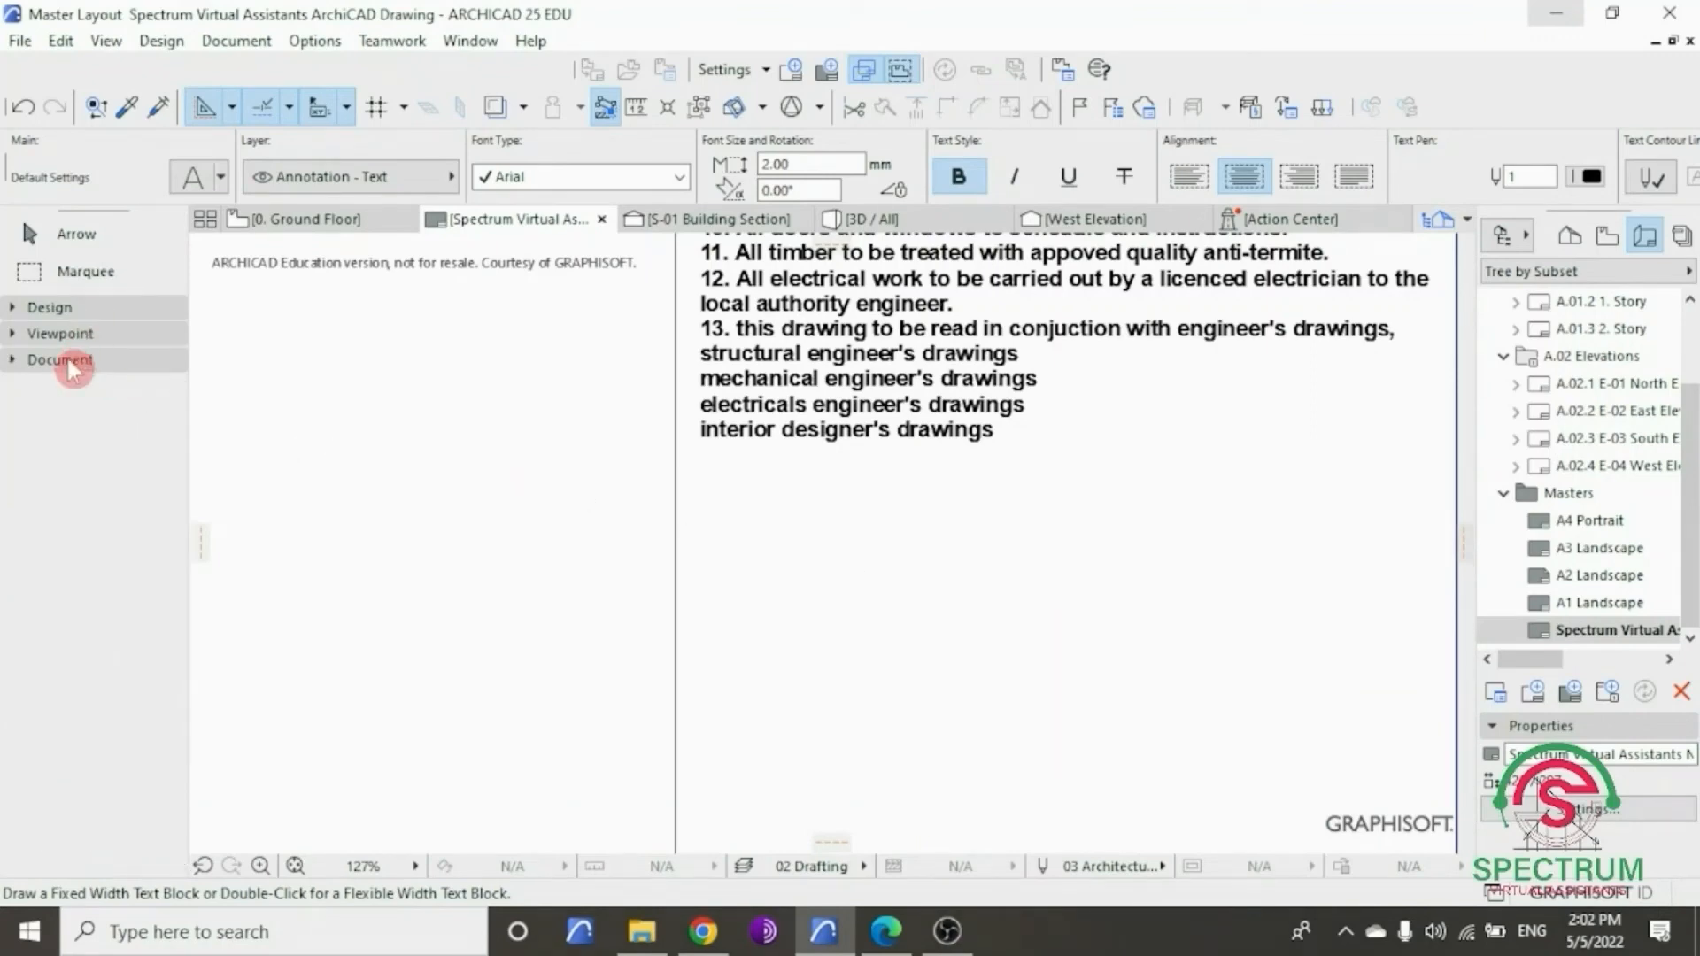
left_click(69, 361)
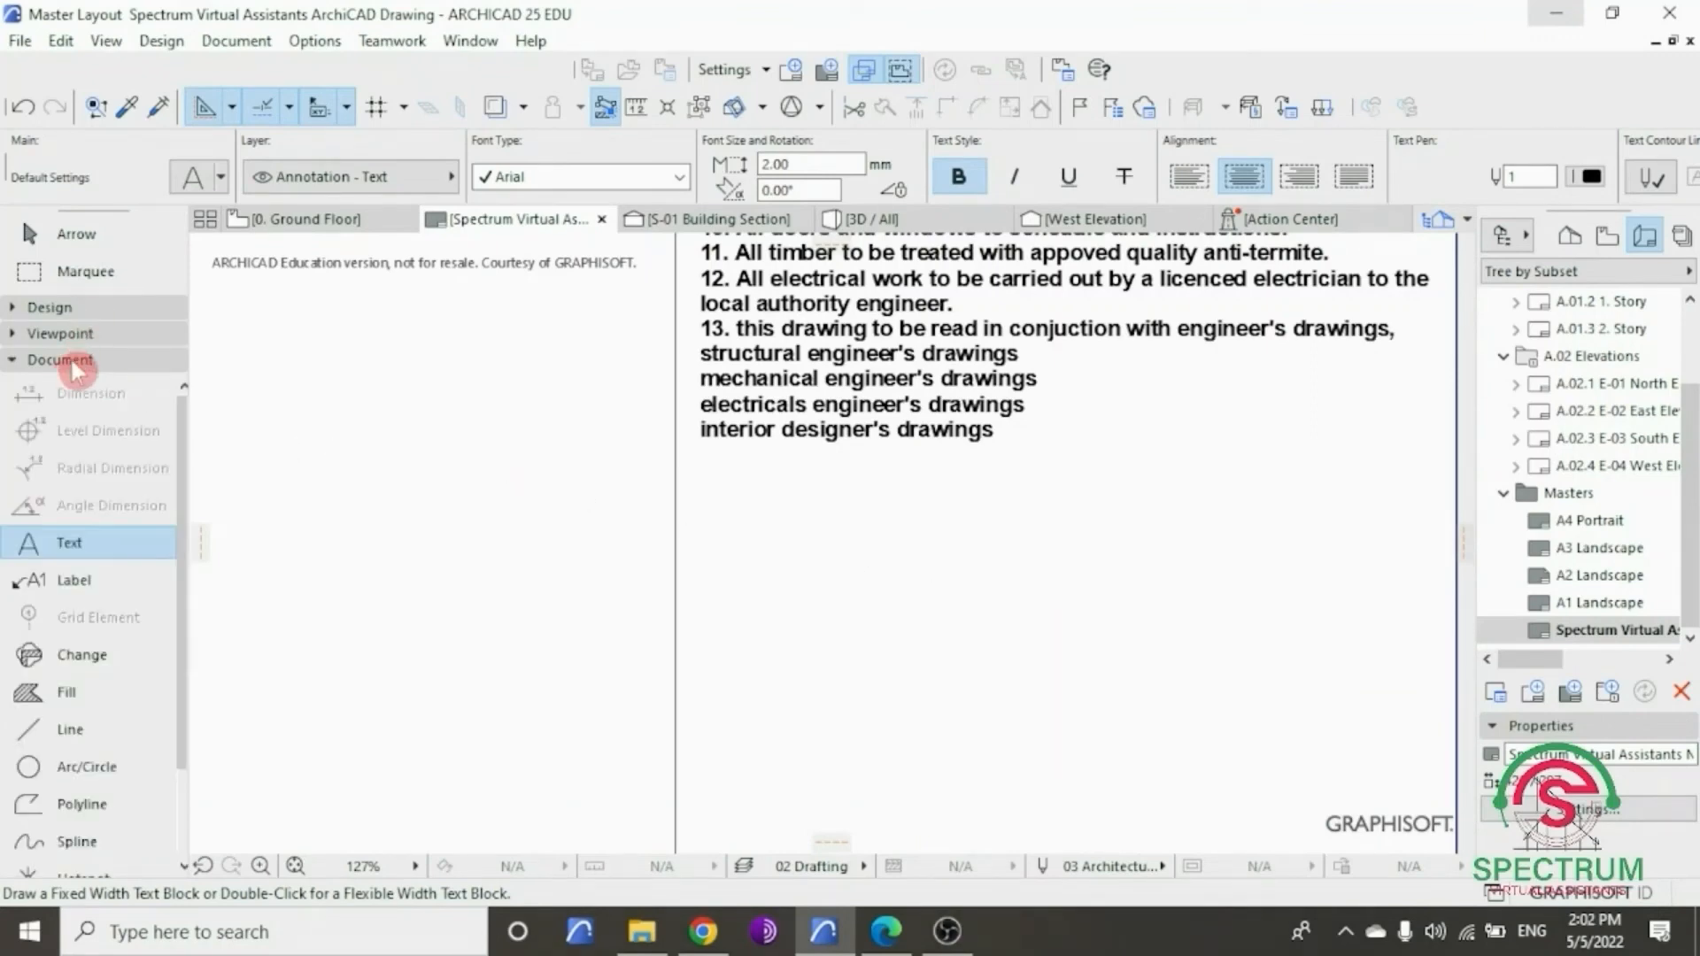
left_click(76, 735)
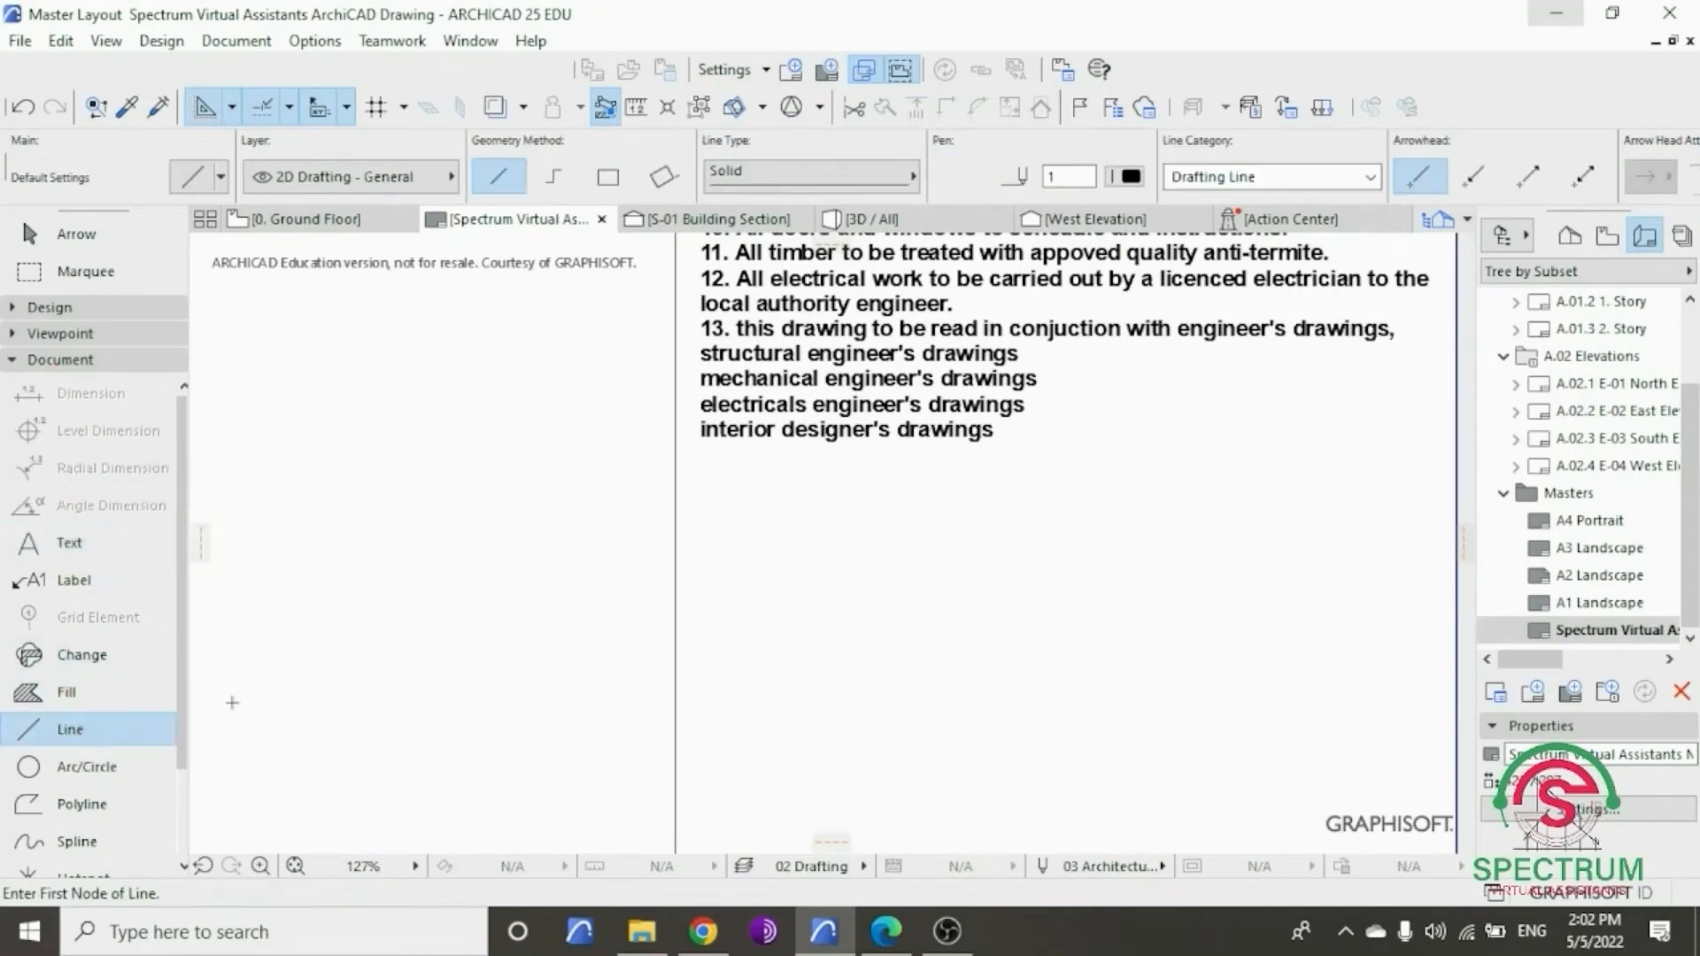
left_click(675, 465)
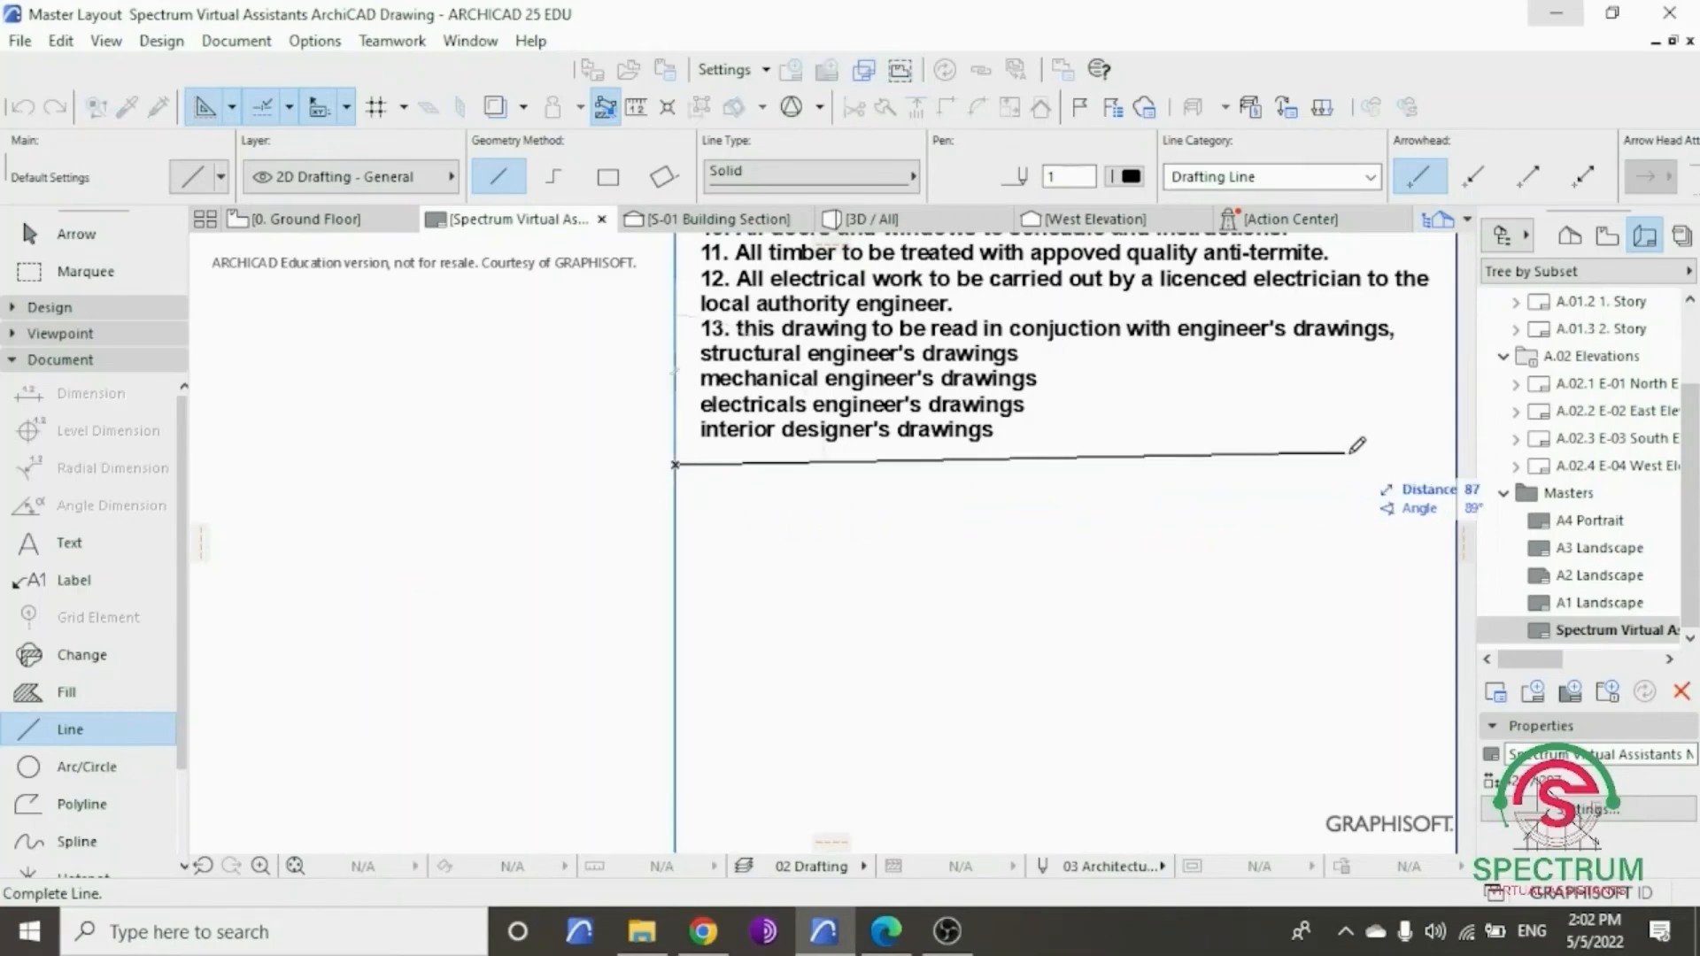
left_click(1454, 461)
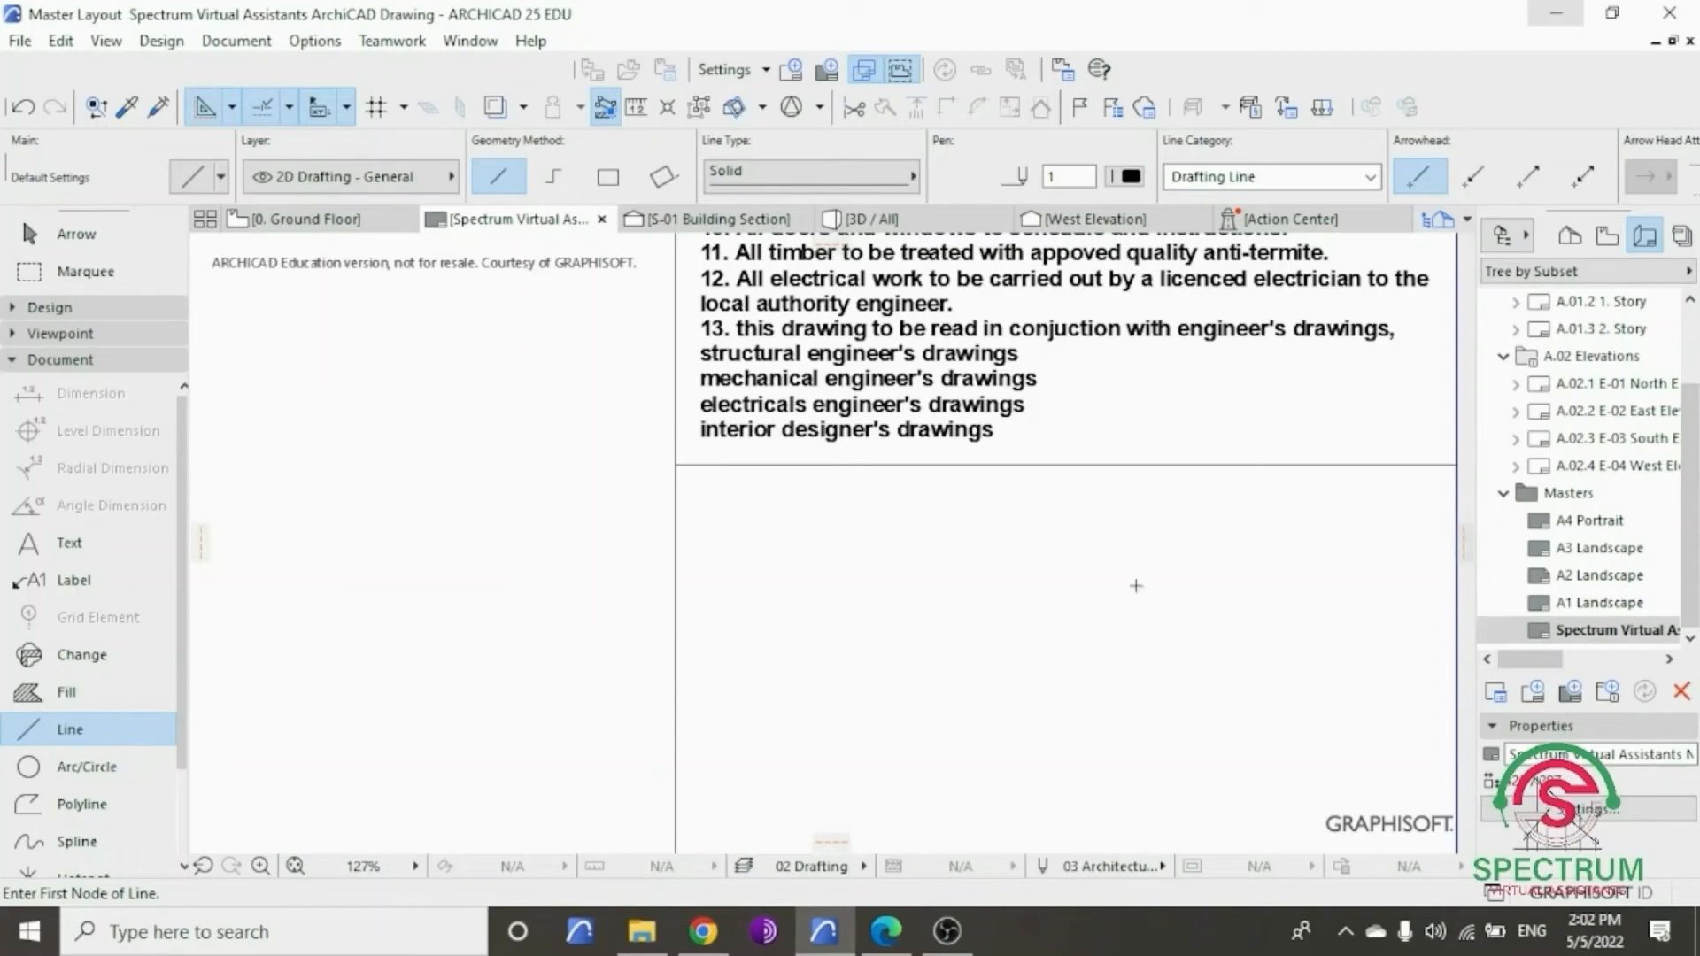
- Place a copy of the NOTES heading about 85 mm straight down, just below the horizontal line under the numbered notes
scroll(1136, 585, "down", 4)
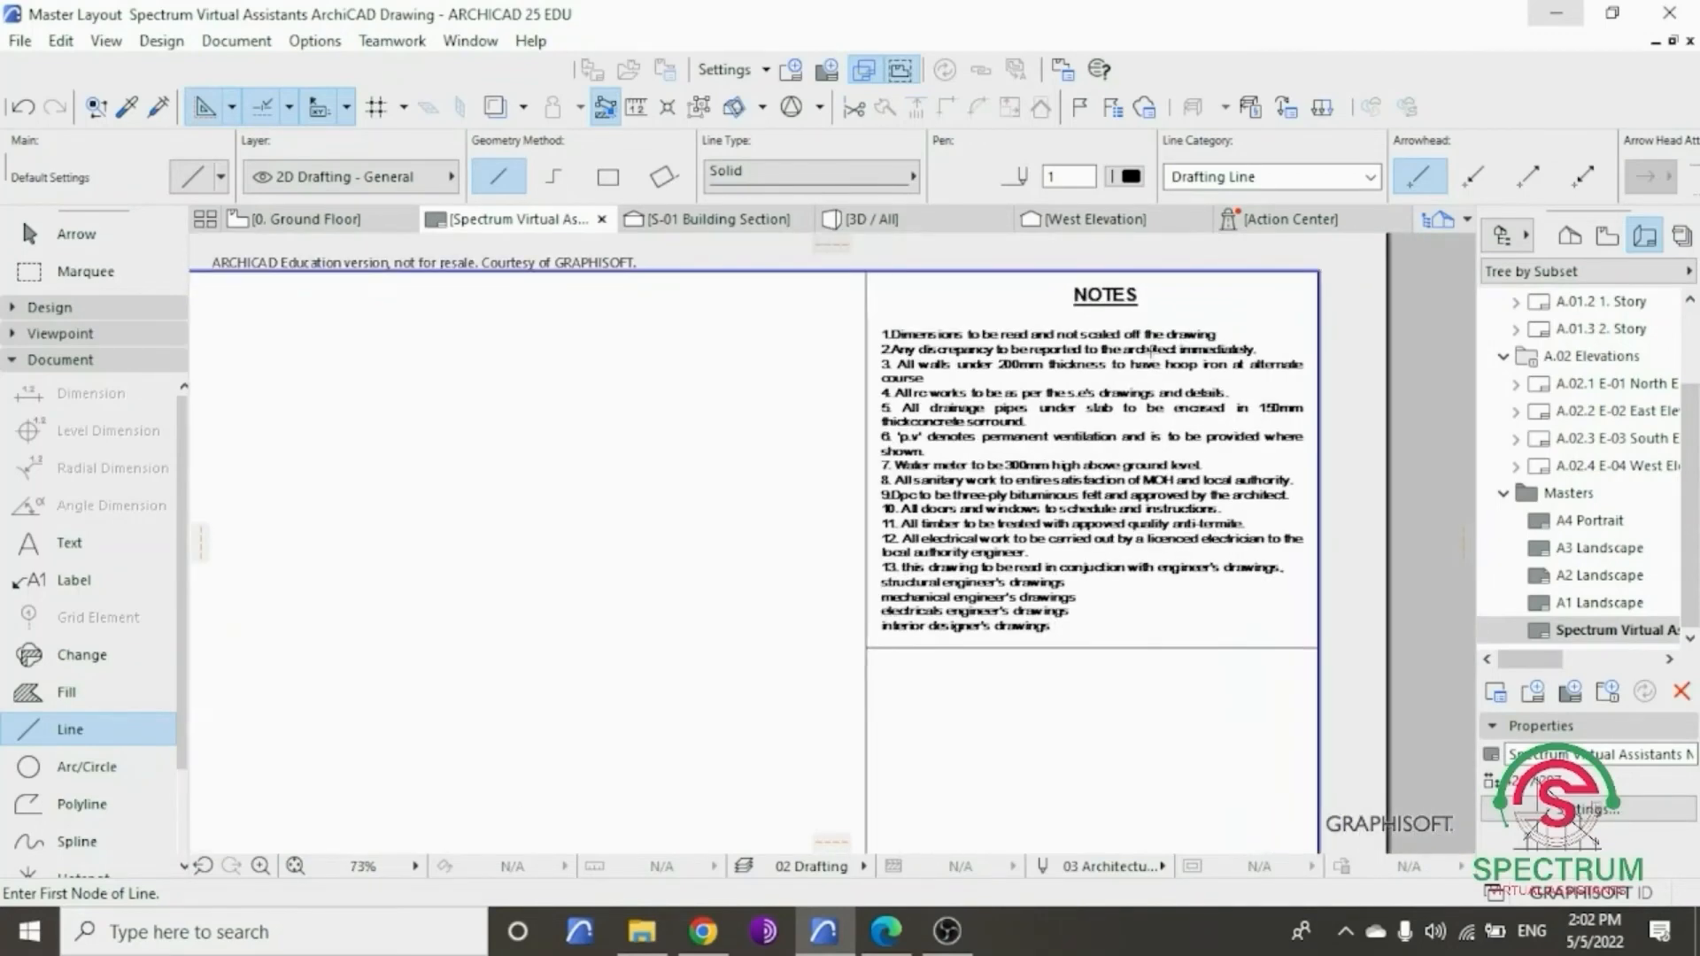
key("Escape")
left_click(1126, 303)
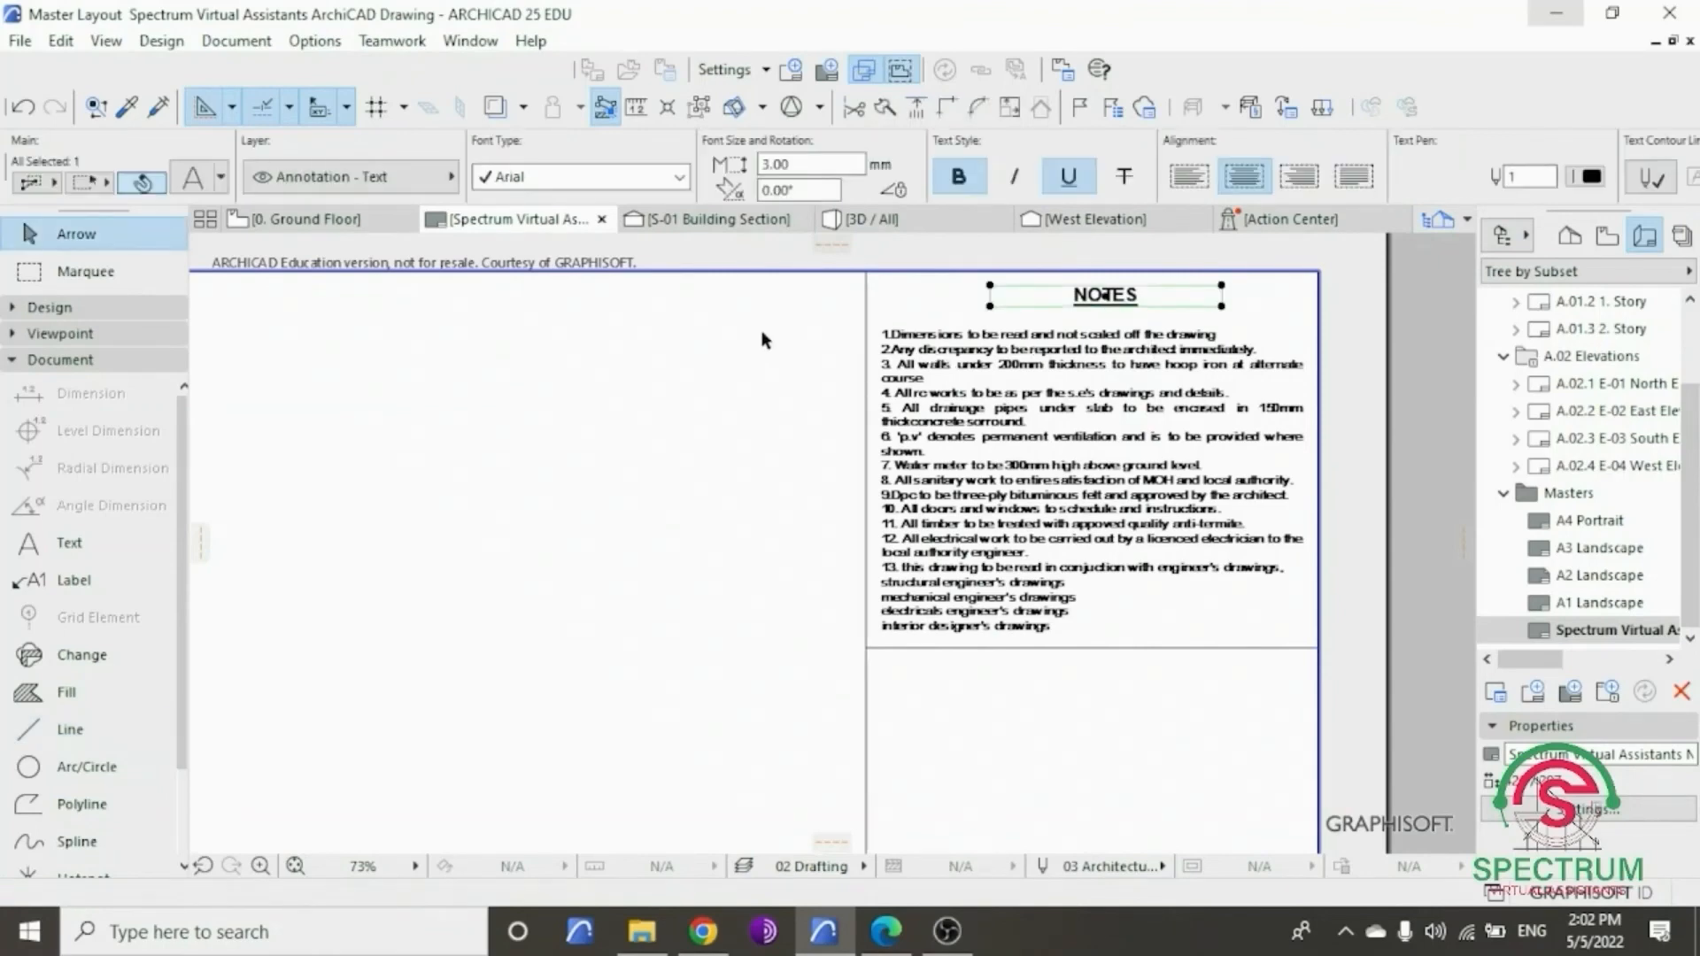
right_click(762, 333)
mouse_move(857, 542)
left_click(1191, 649)
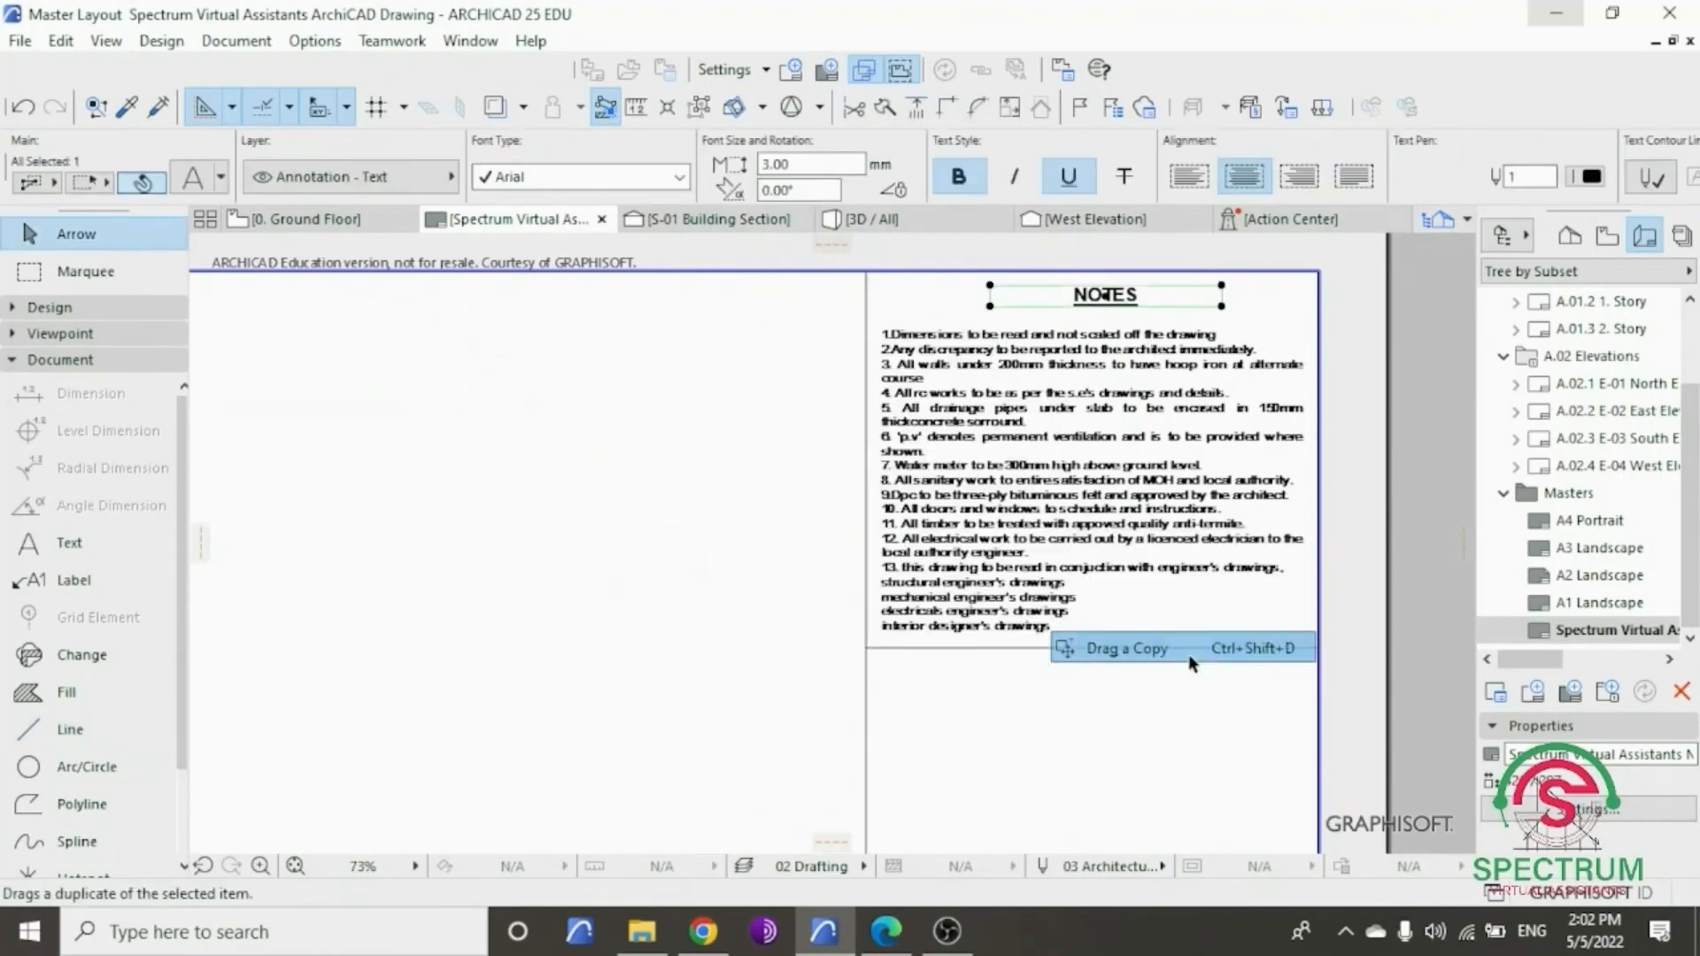
left_click(1107, 299)
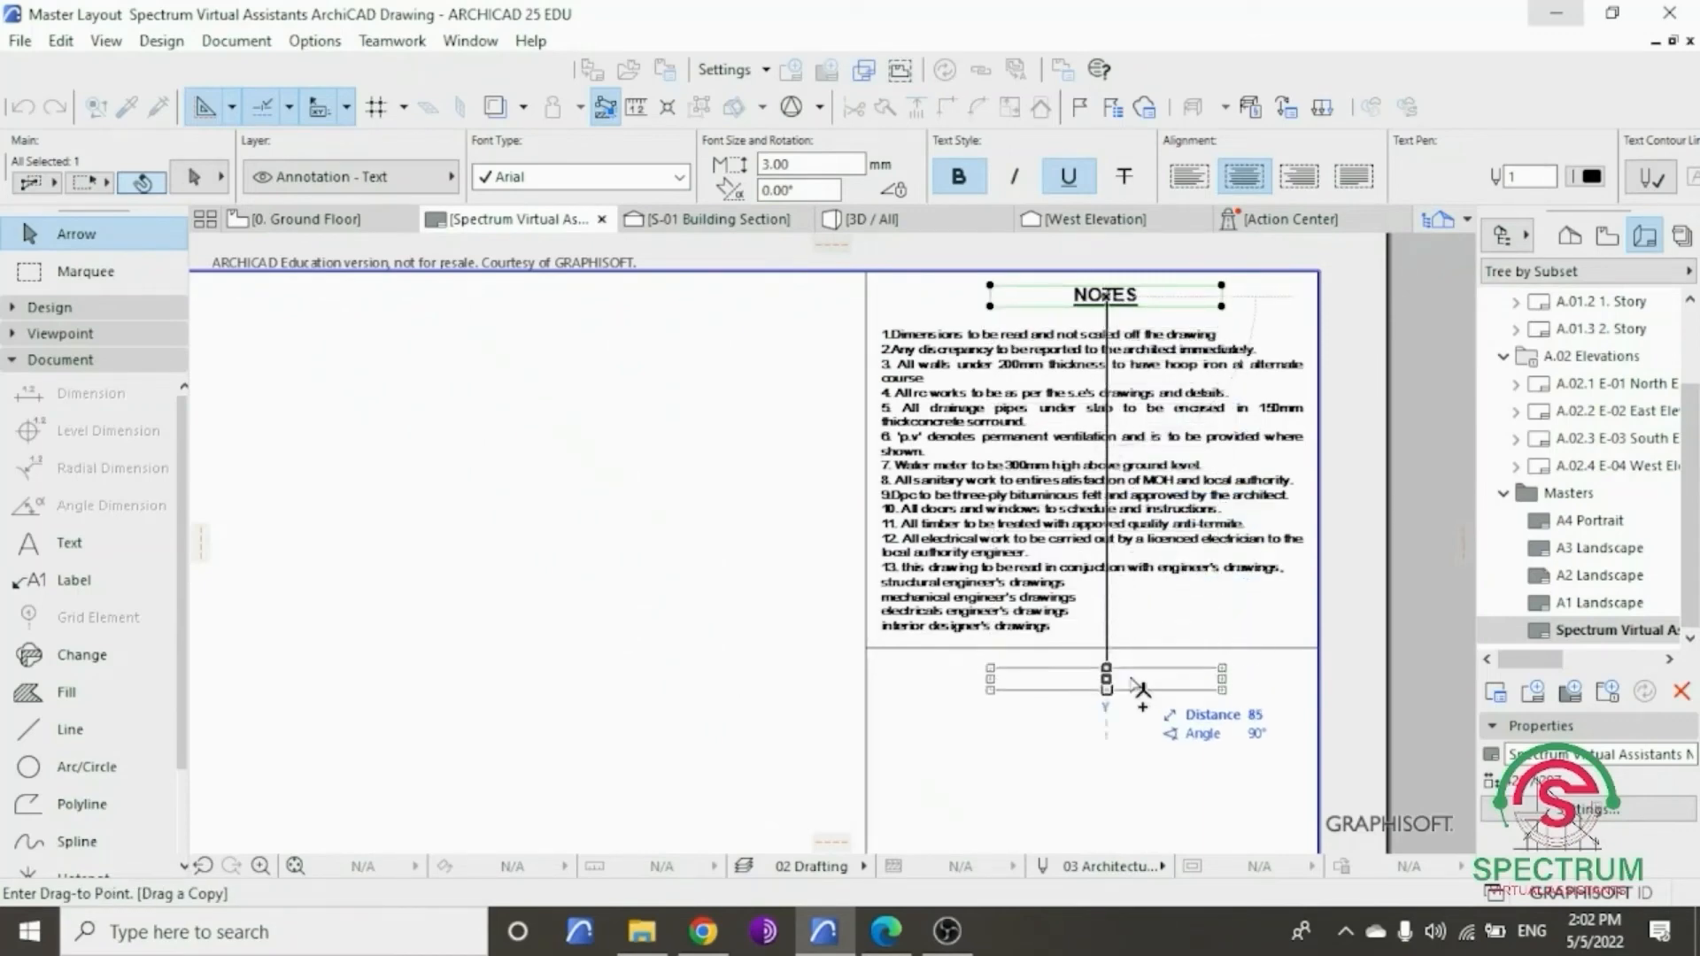
left_click(1131, 683)
- Change the copied heading's text to FIRE NOTES and remove its underline
scroll(1134, 691, "up", 4)
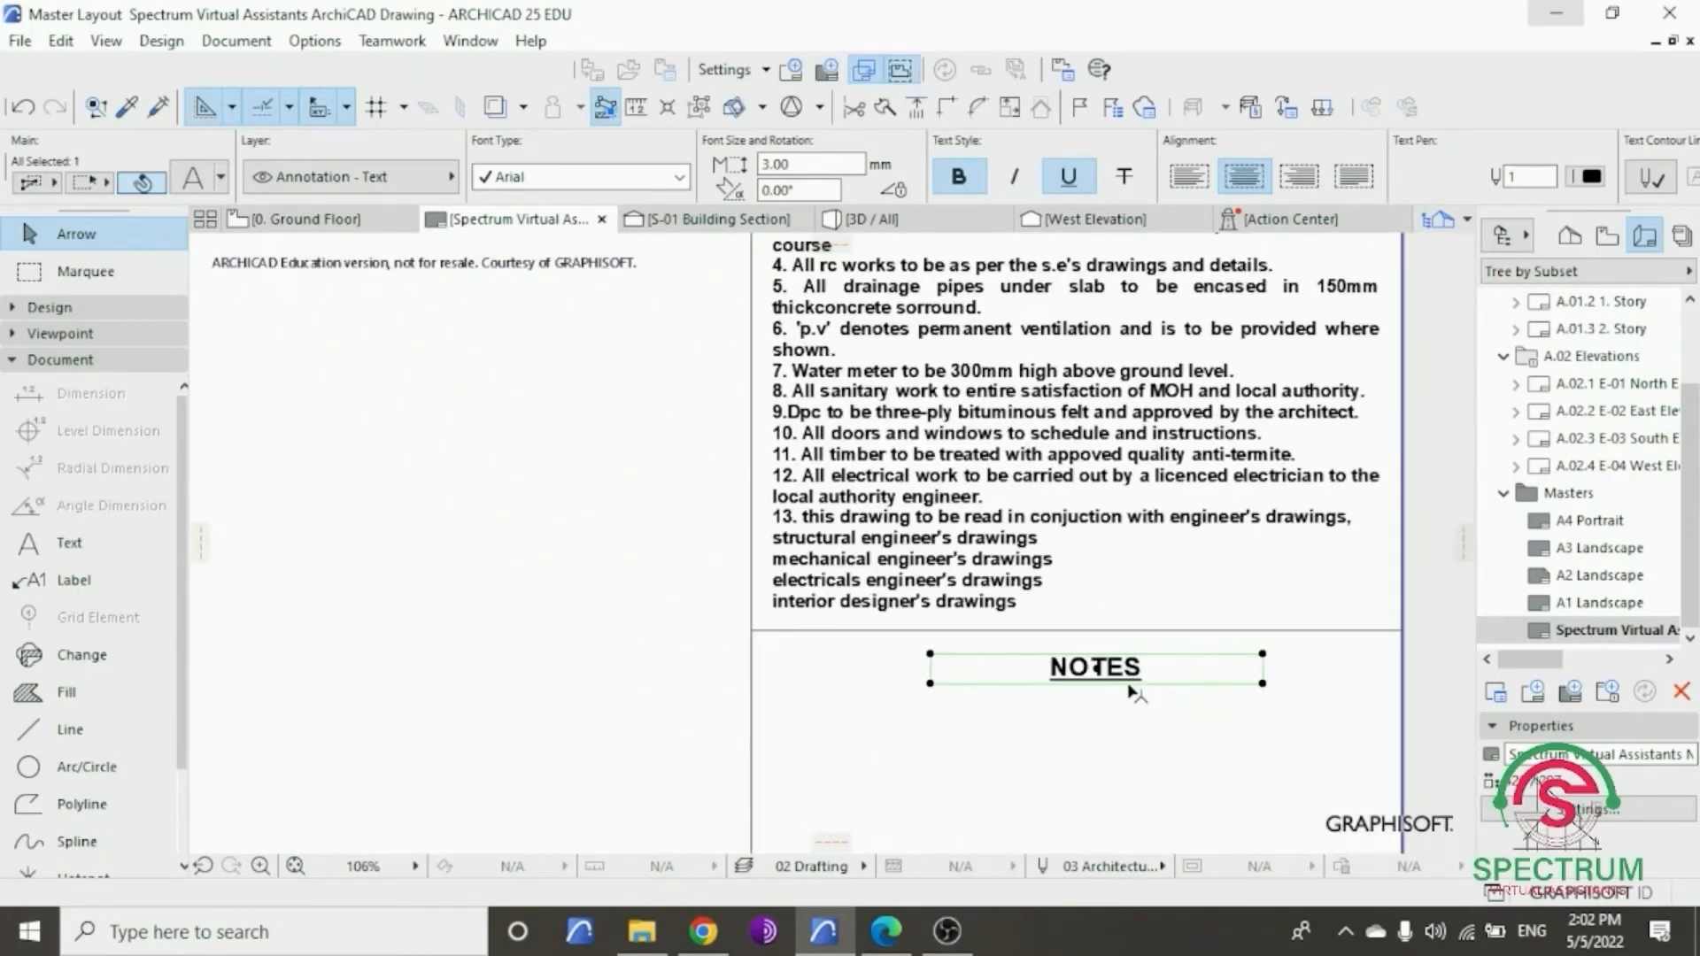
double_click(1151, 666)
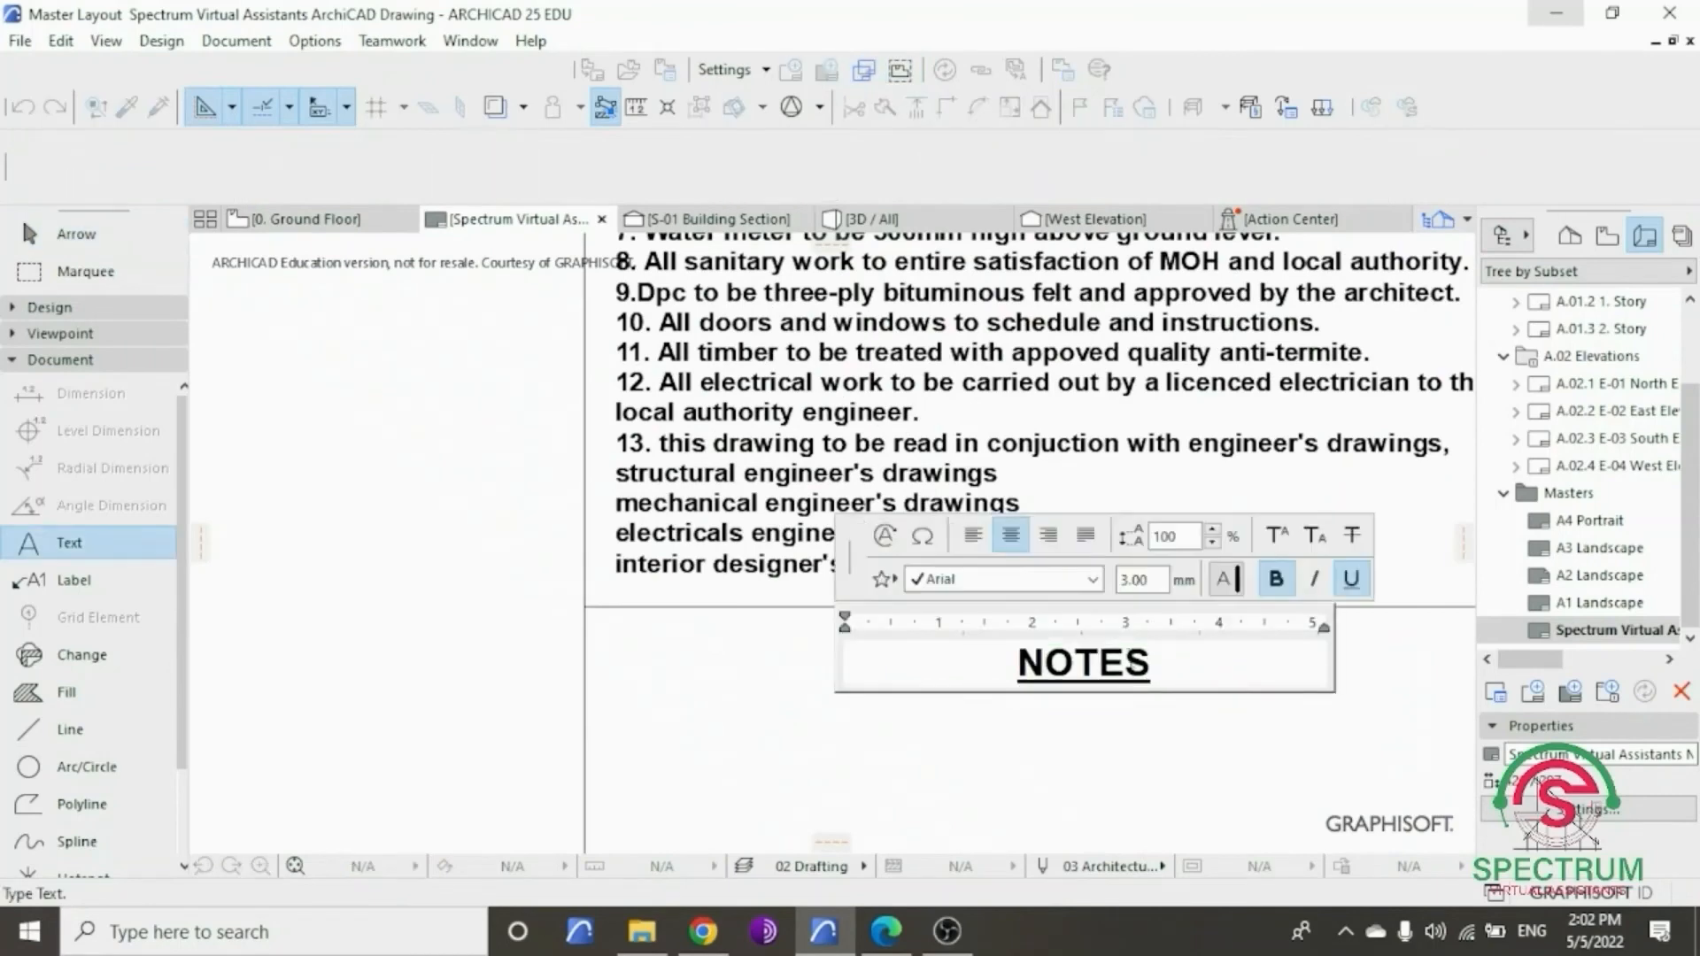
left_click_drag(1151, 666, 992, 675)
type("FI")
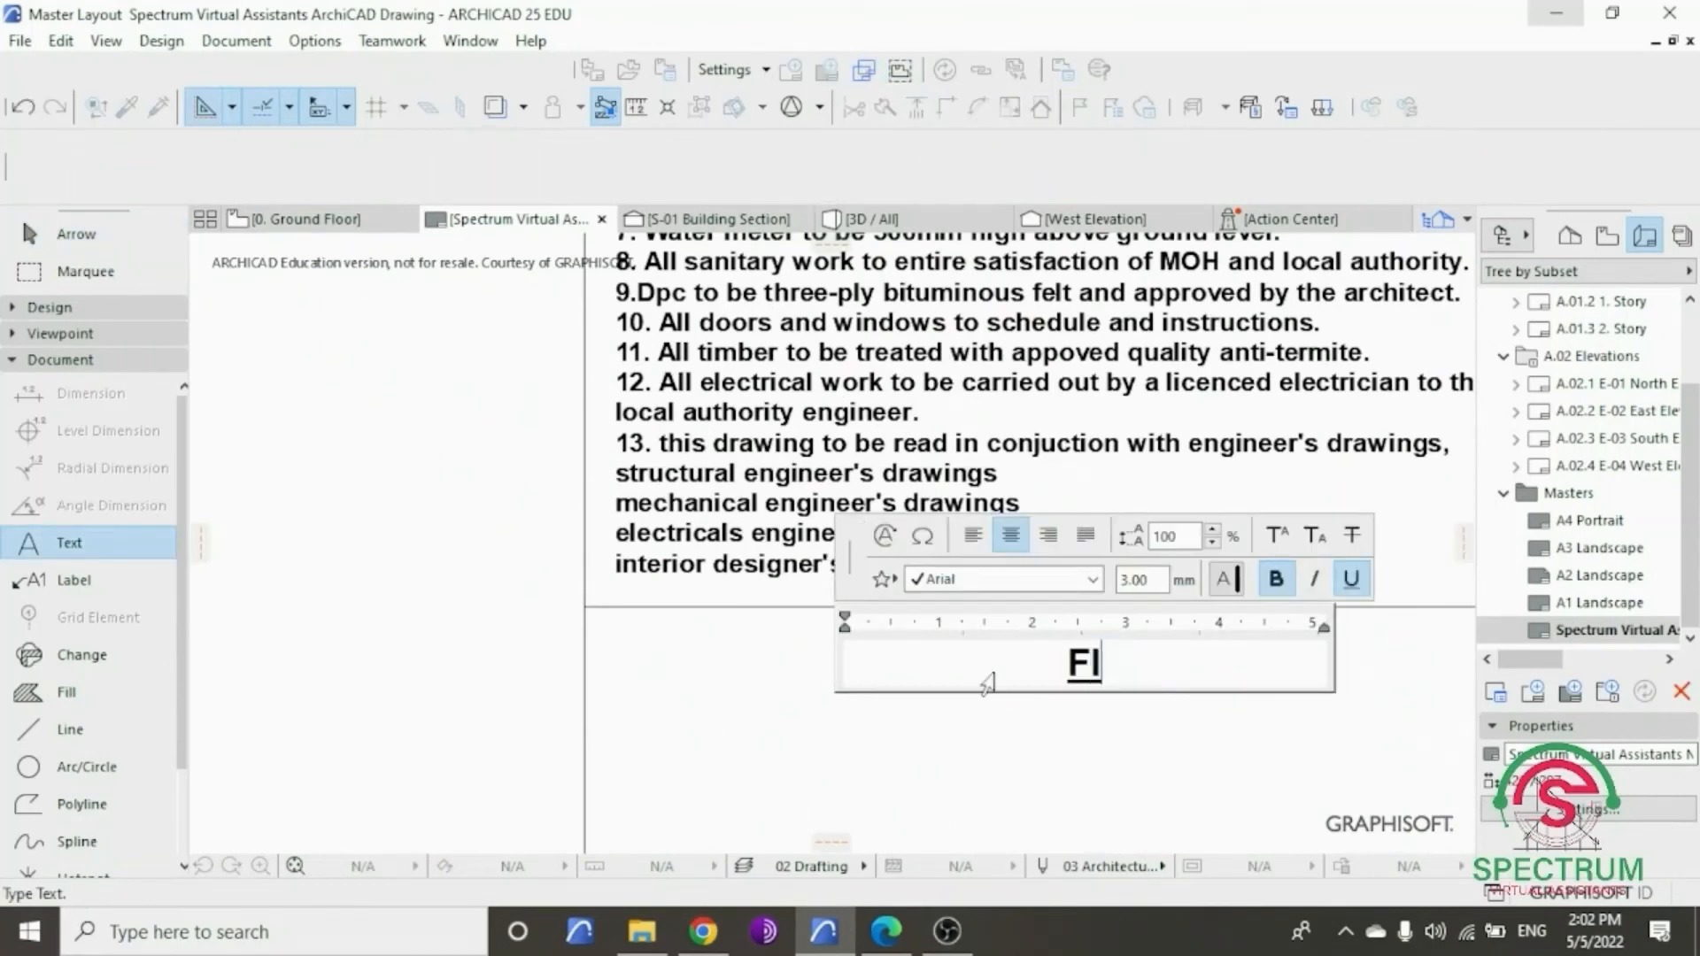
type("RE NOTES")
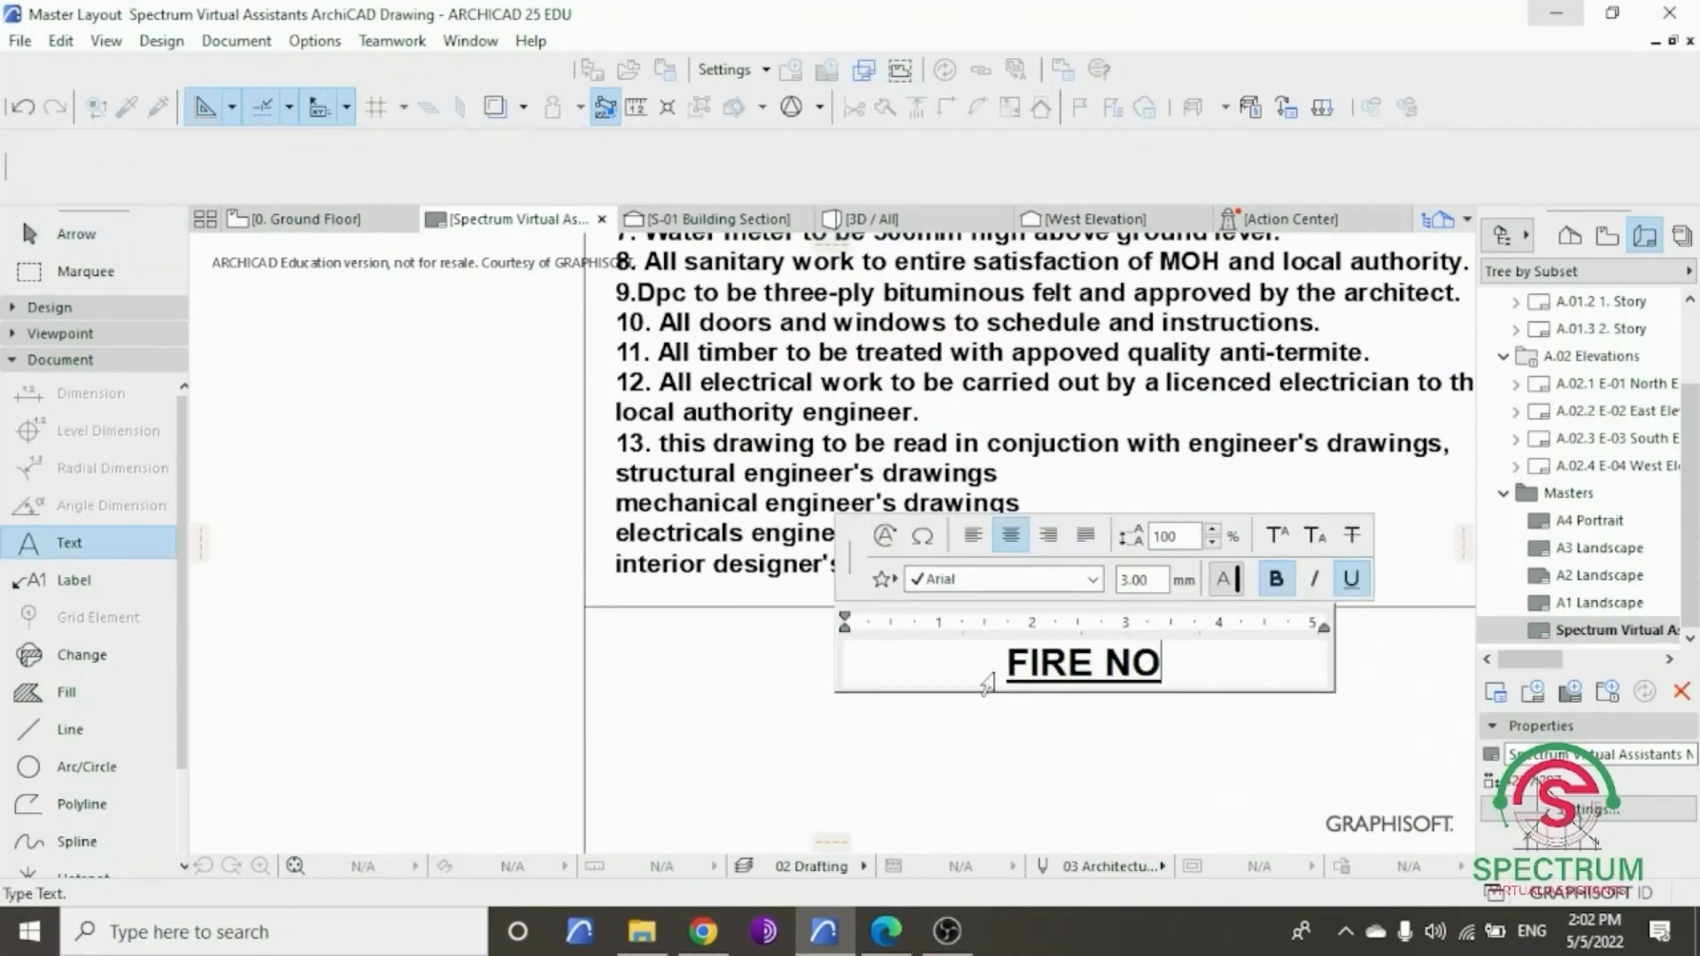
left_click(750, 715)
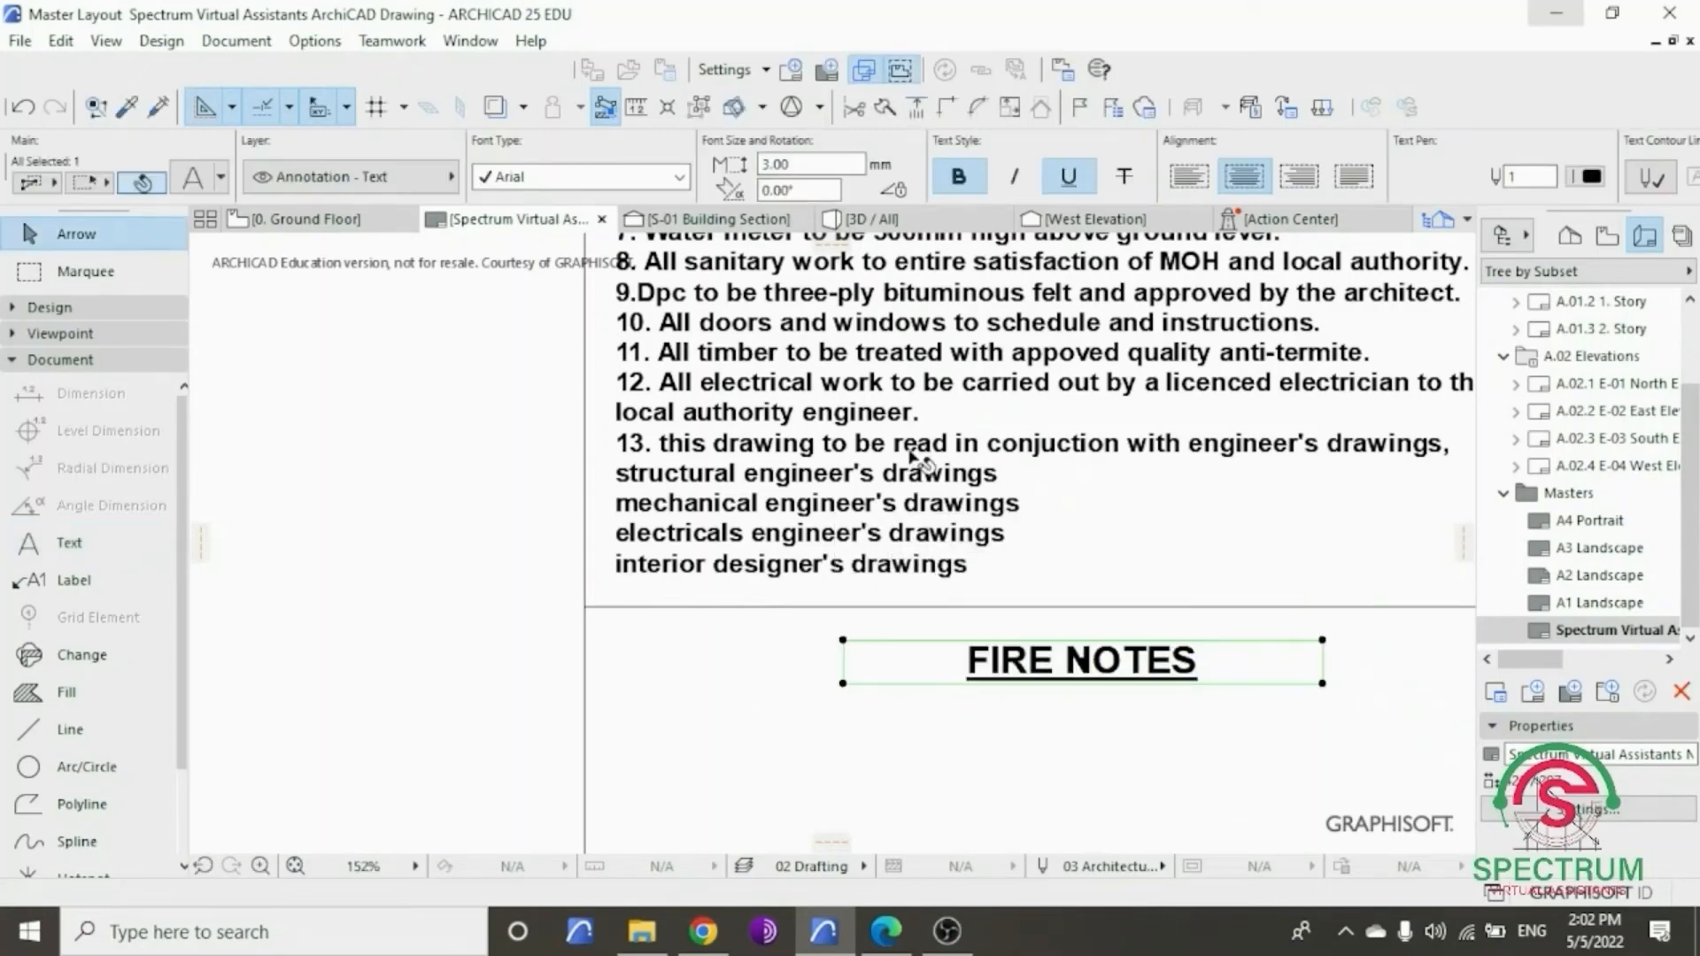
left_click(1068, 176)
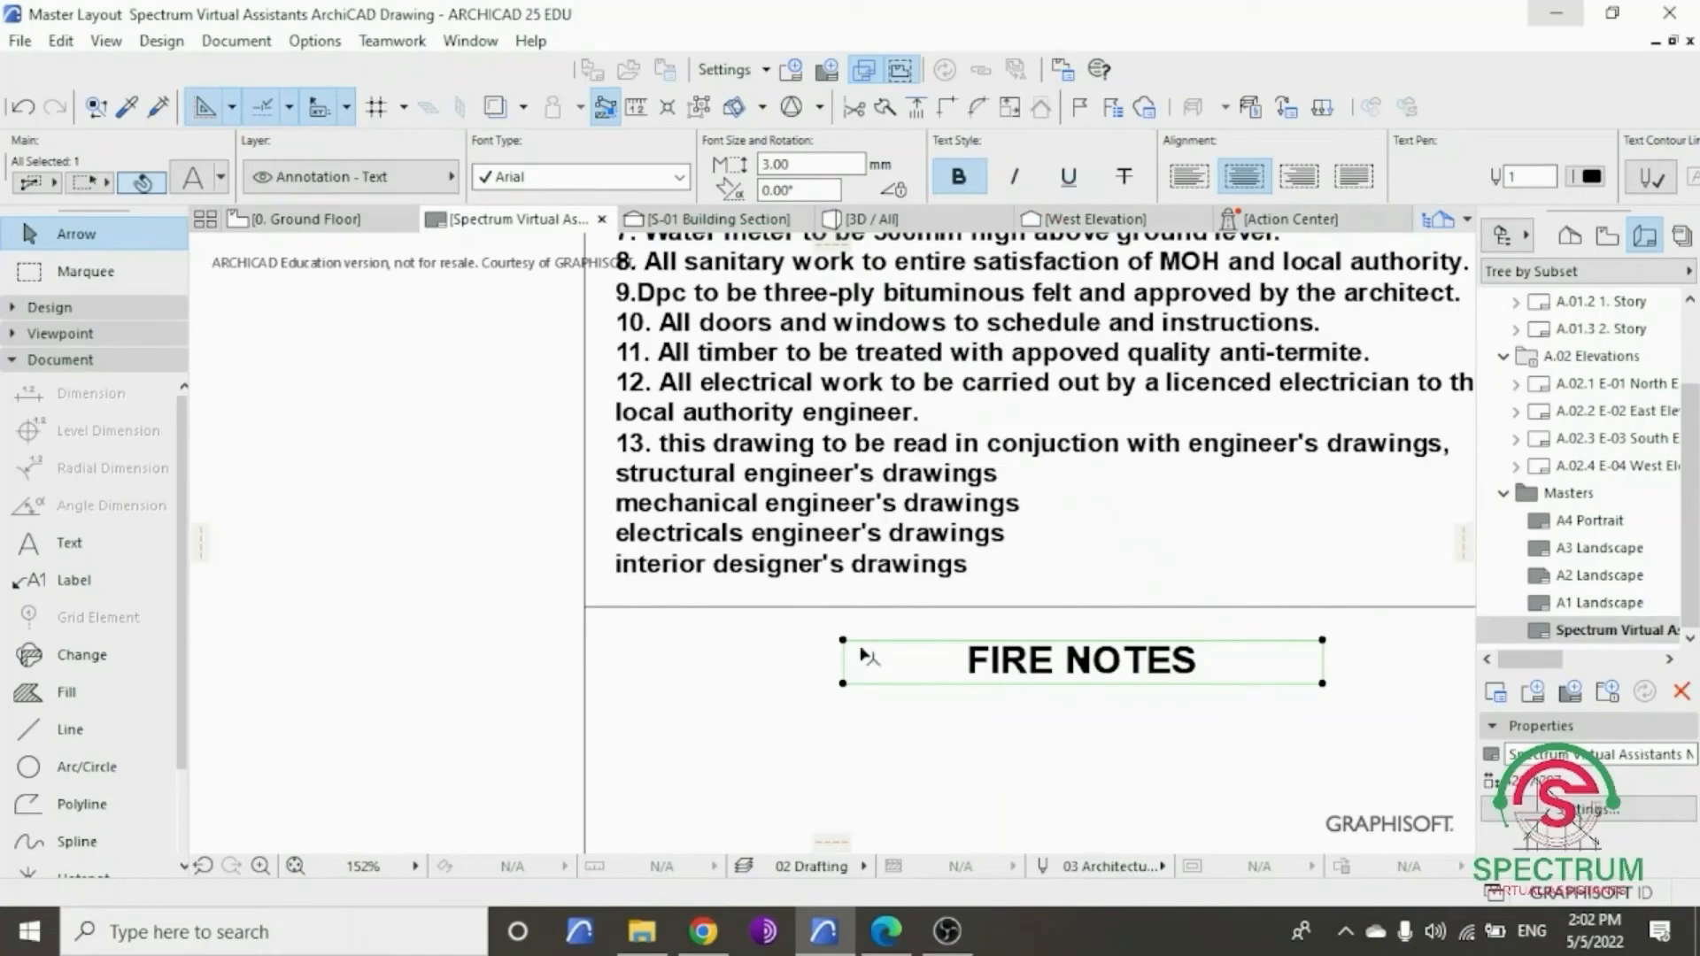
left_click(866, 752)
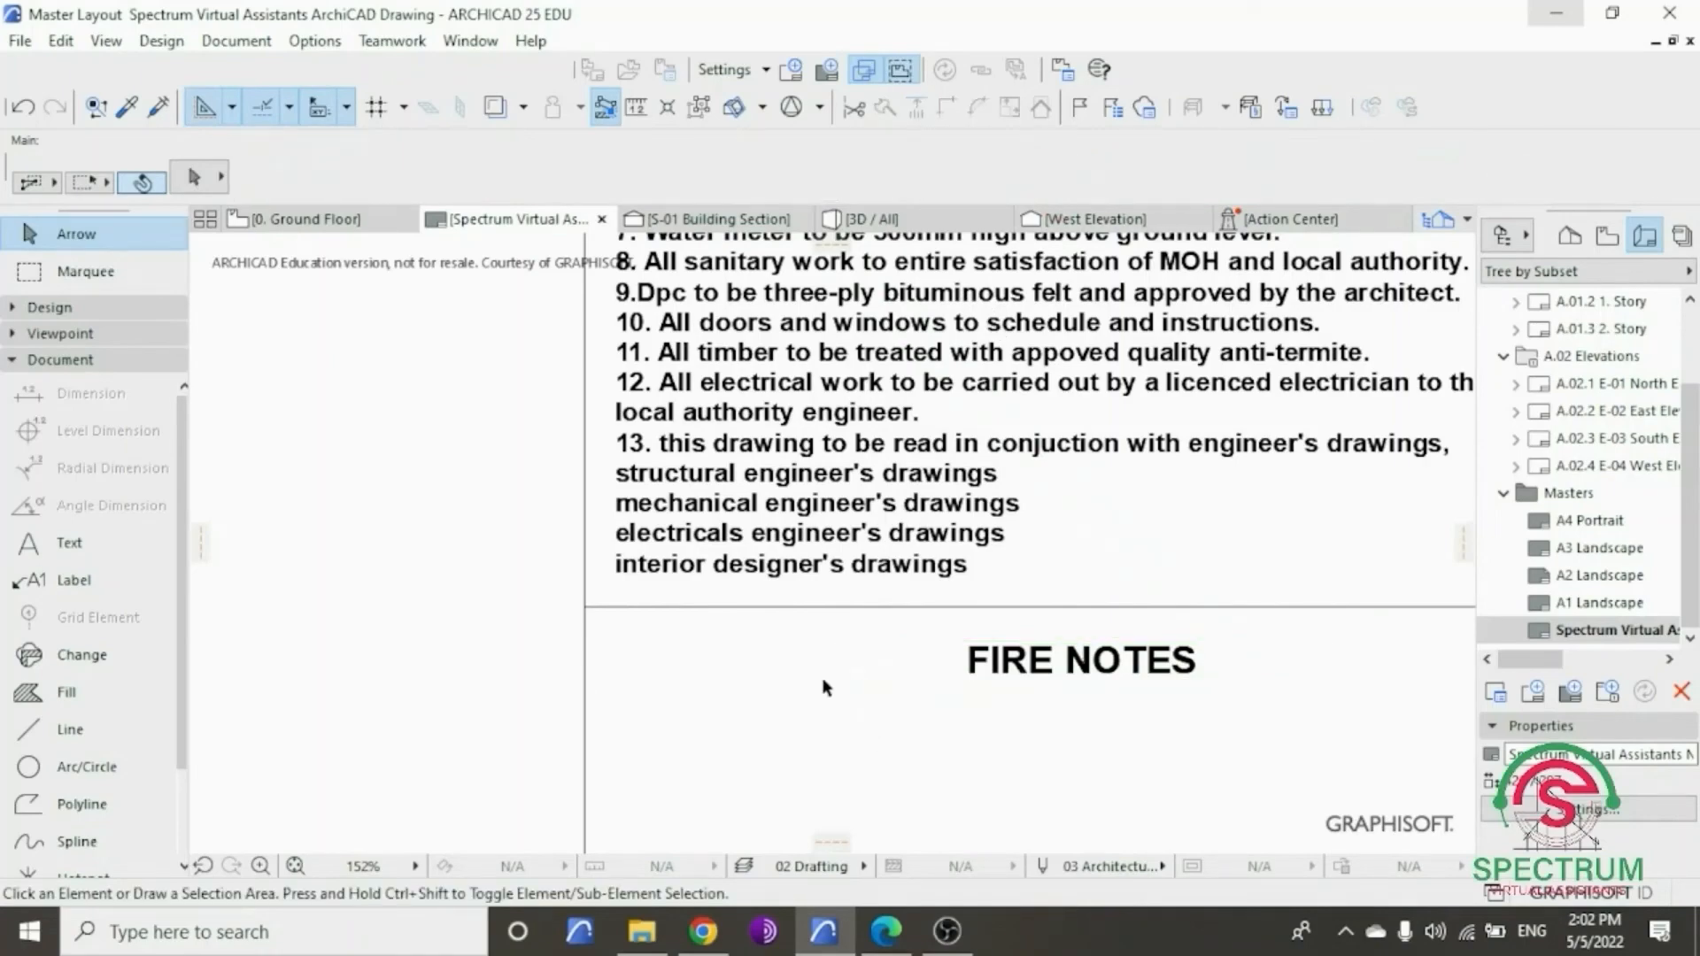
- Copy the horizontal line above the FIRE NOTES heading 22 mm straight down to close off the fire notes section
scroll(713, 611, "down", 4)
scroll(852, 656, "up", 4)
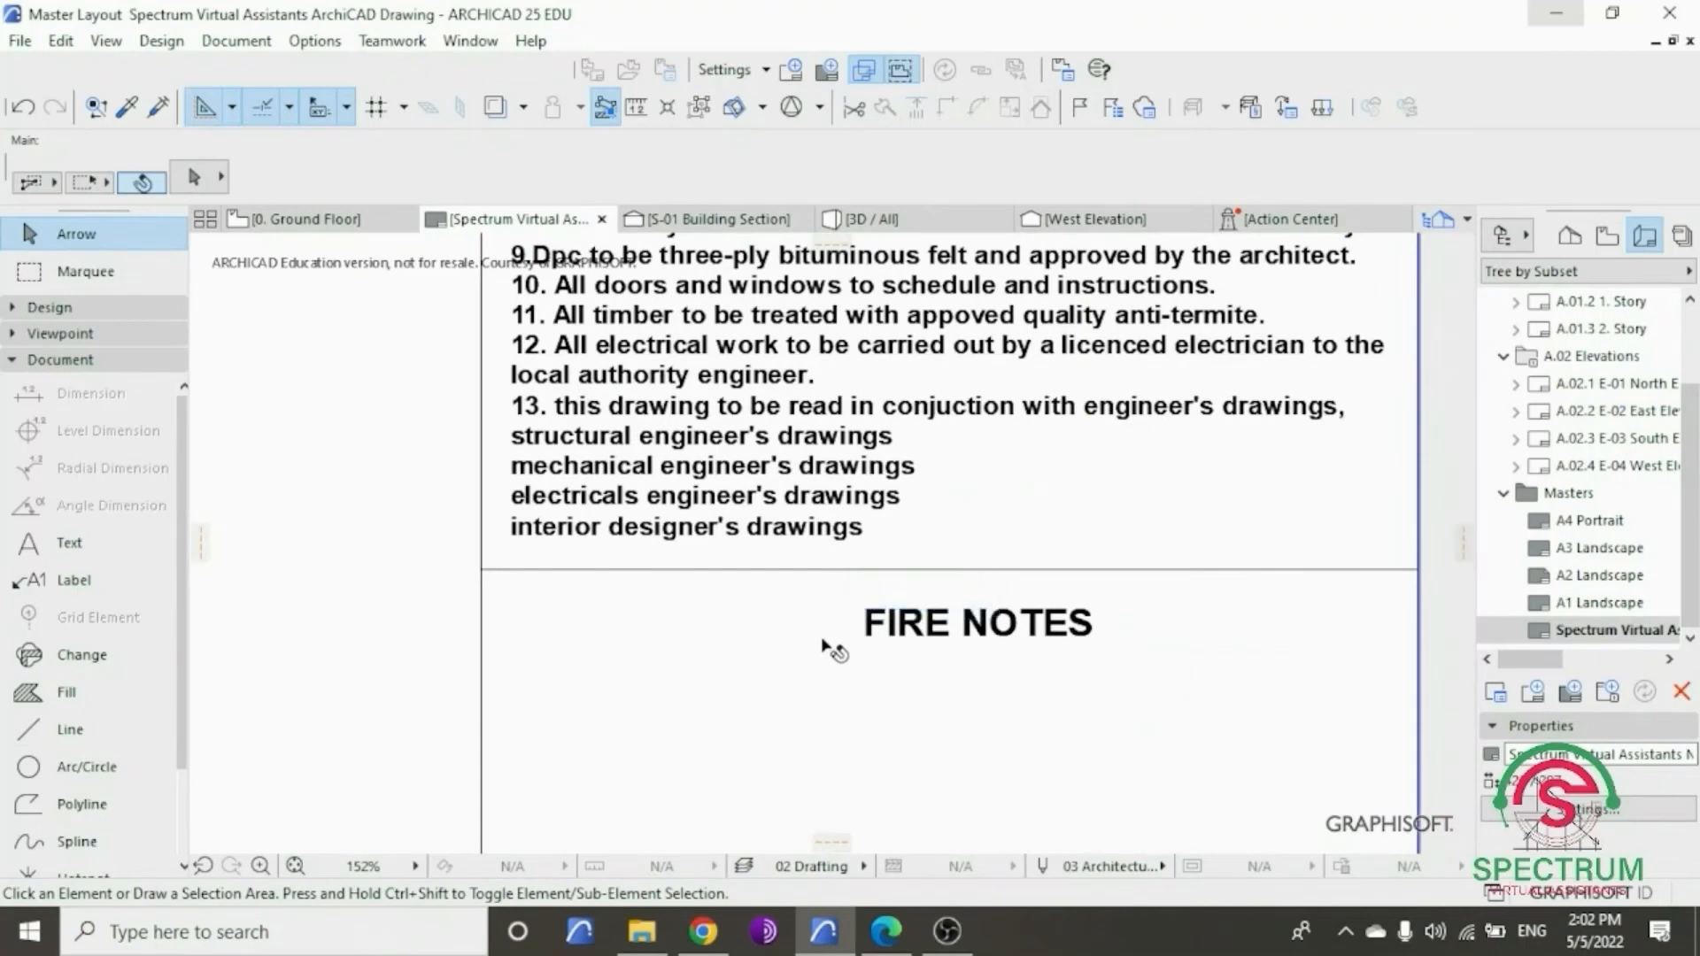
left_click(687, 568)
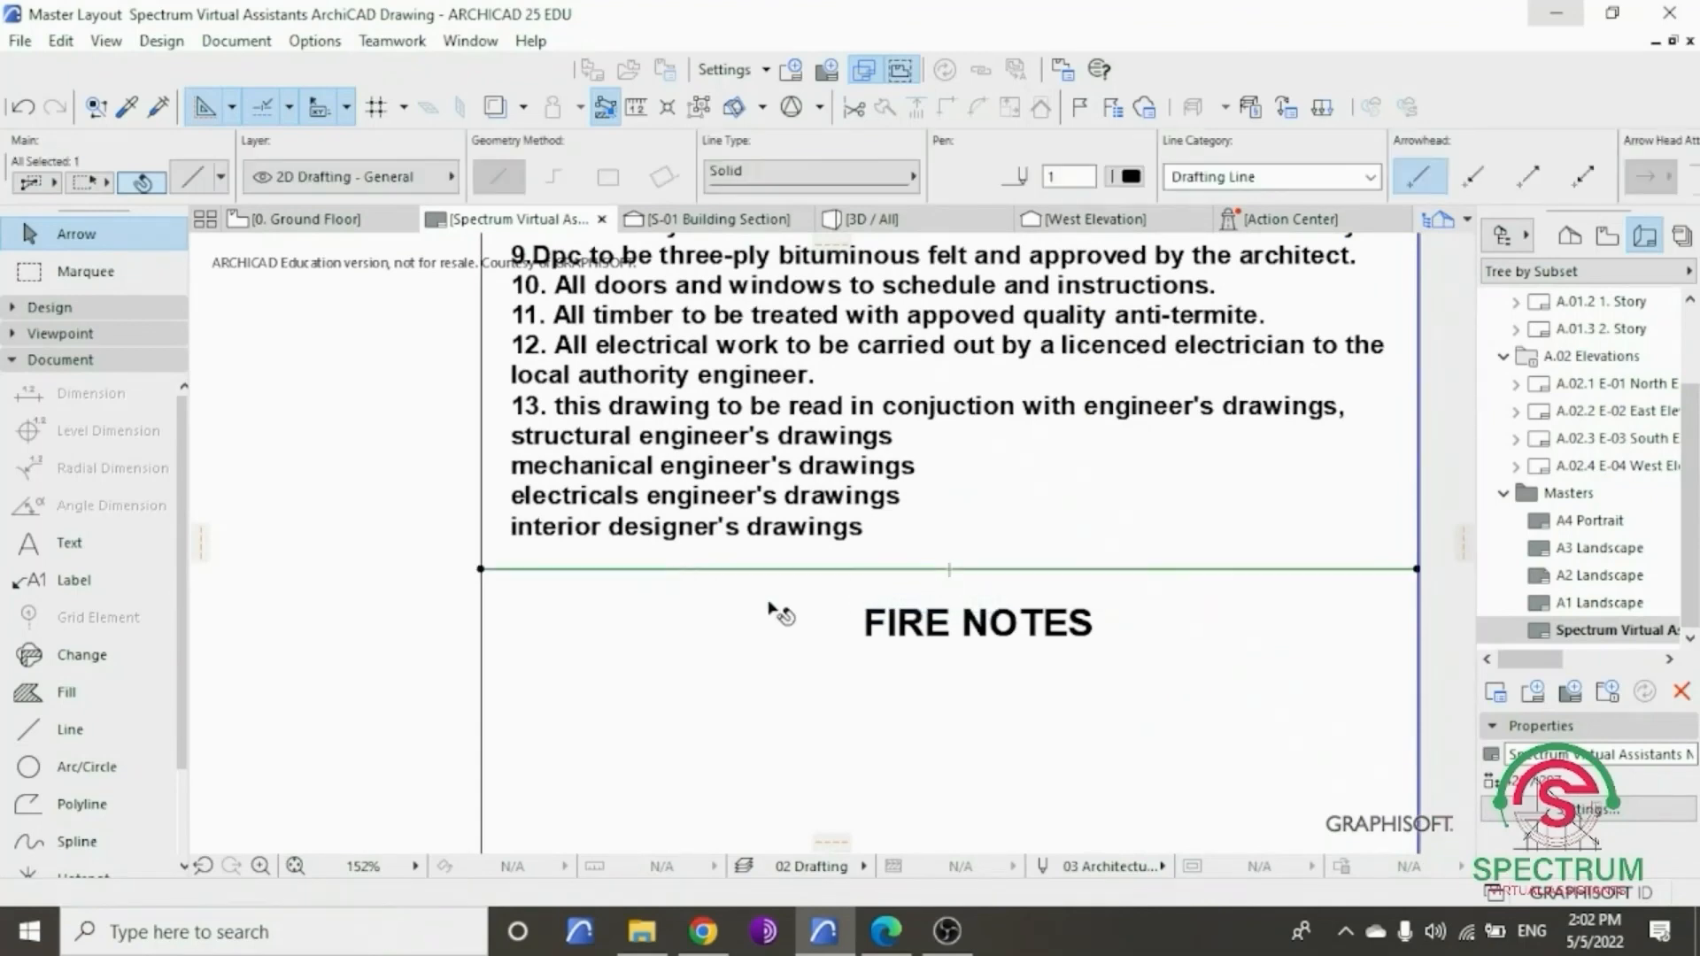
scroll(769, 608, "down", 3)
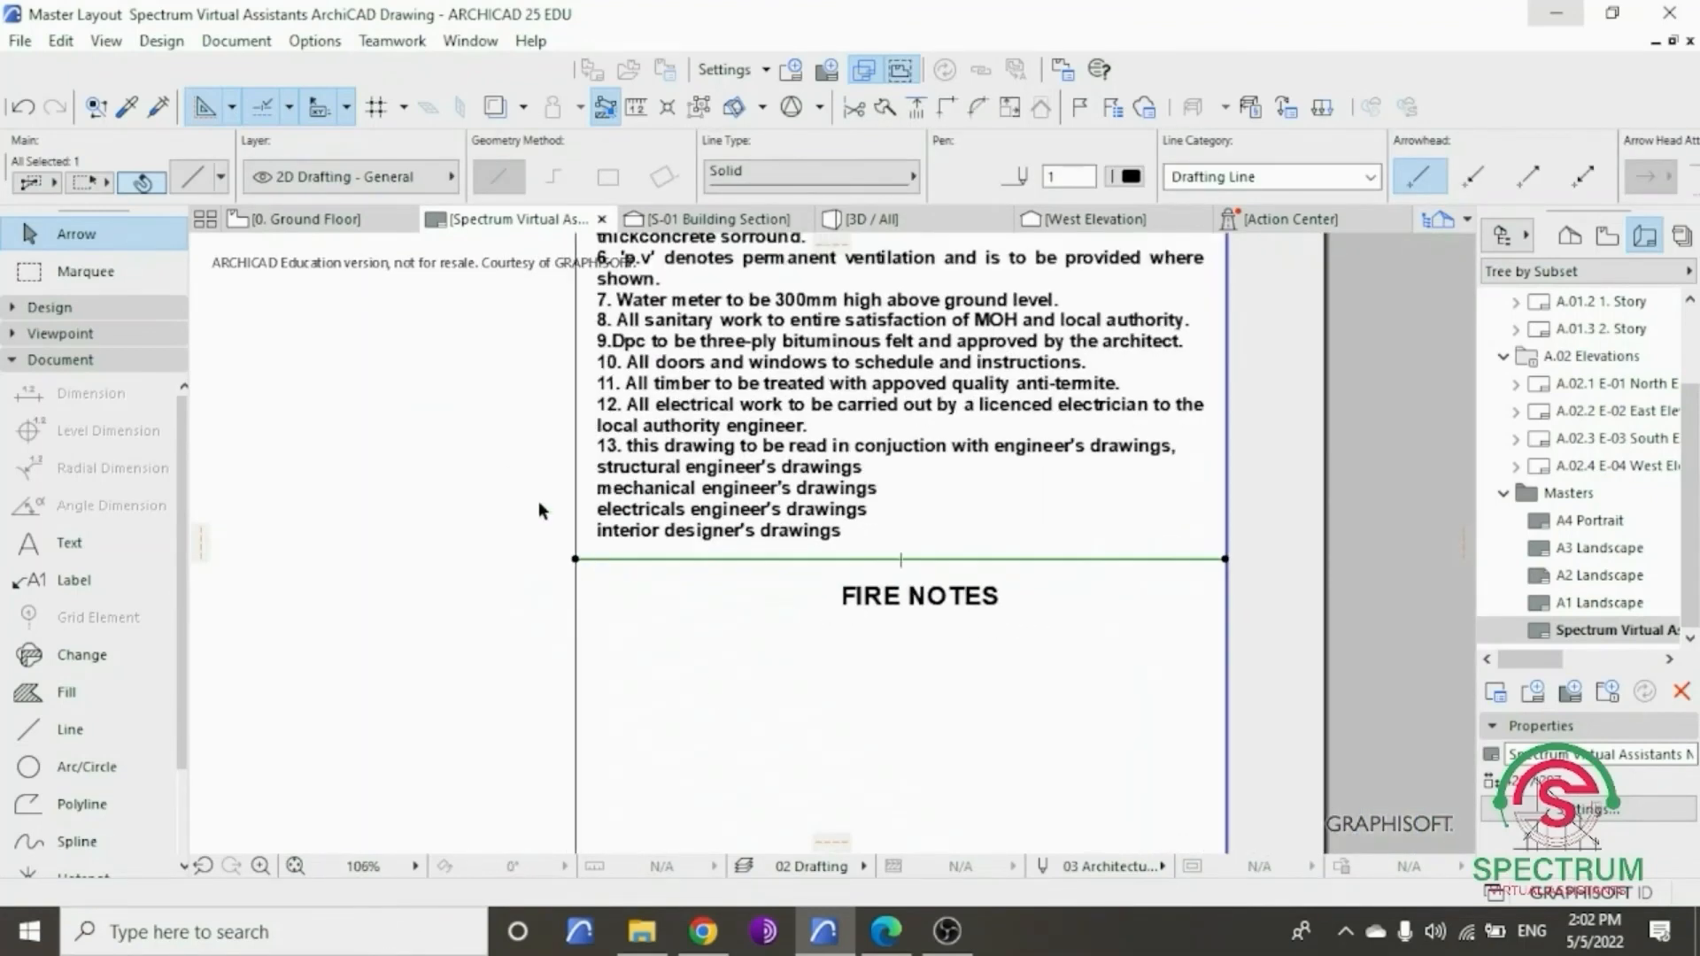
right_click(468, 408)
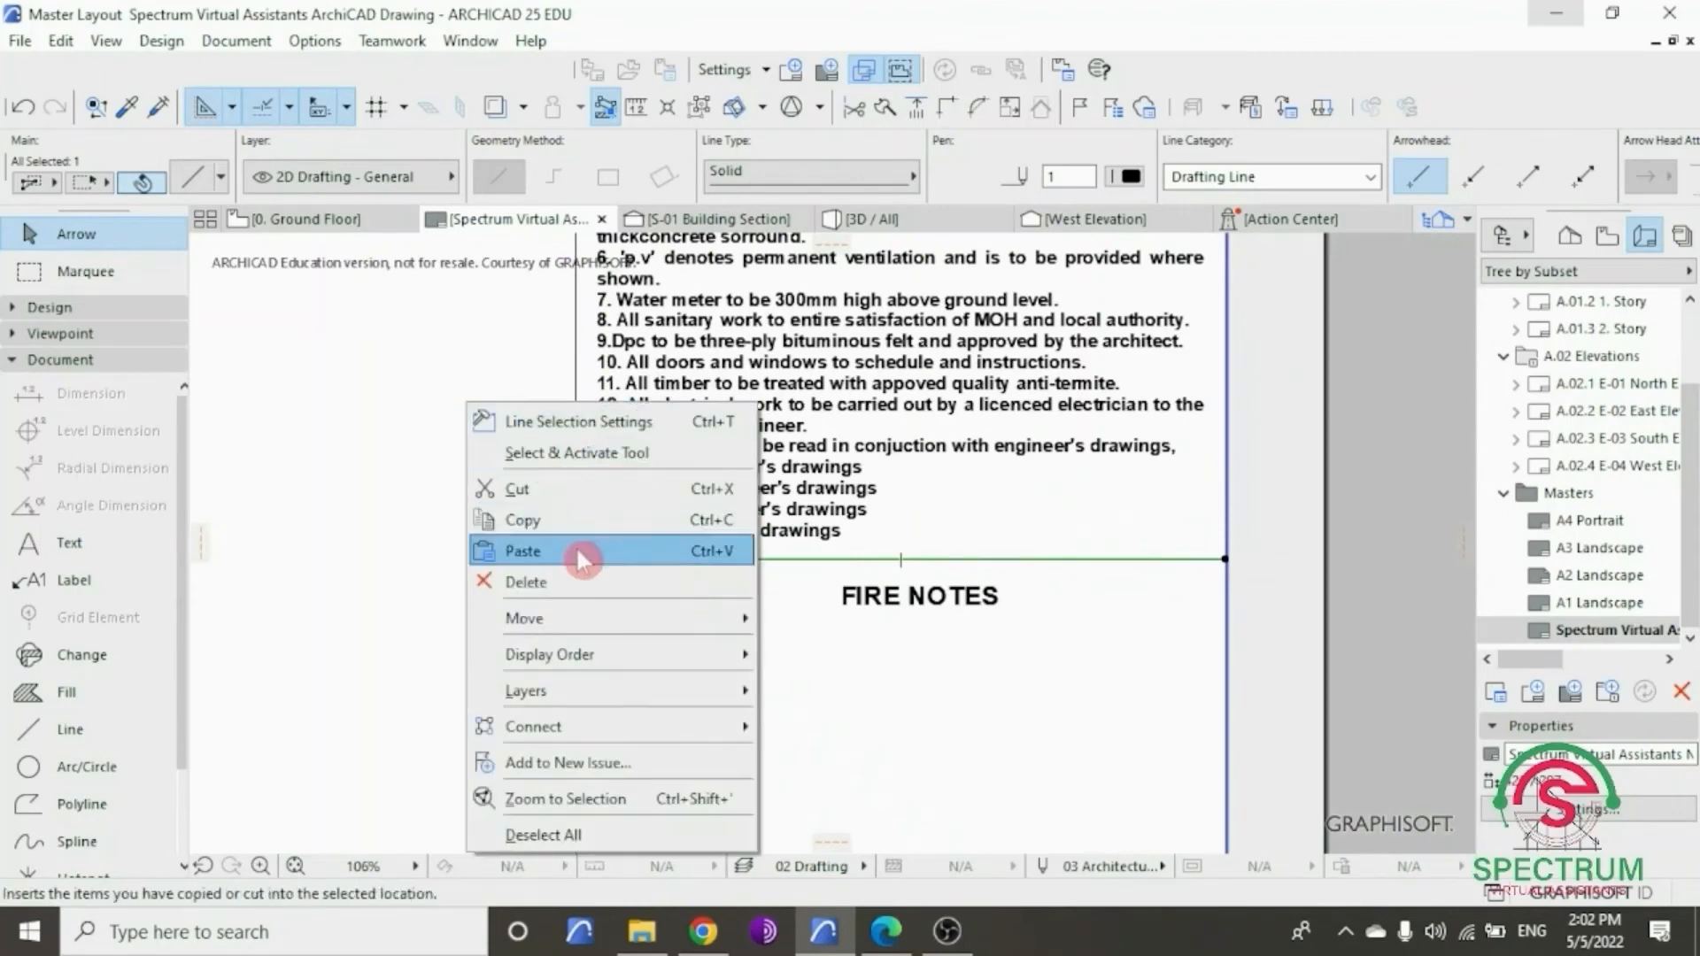
mouse_move(577, 613)
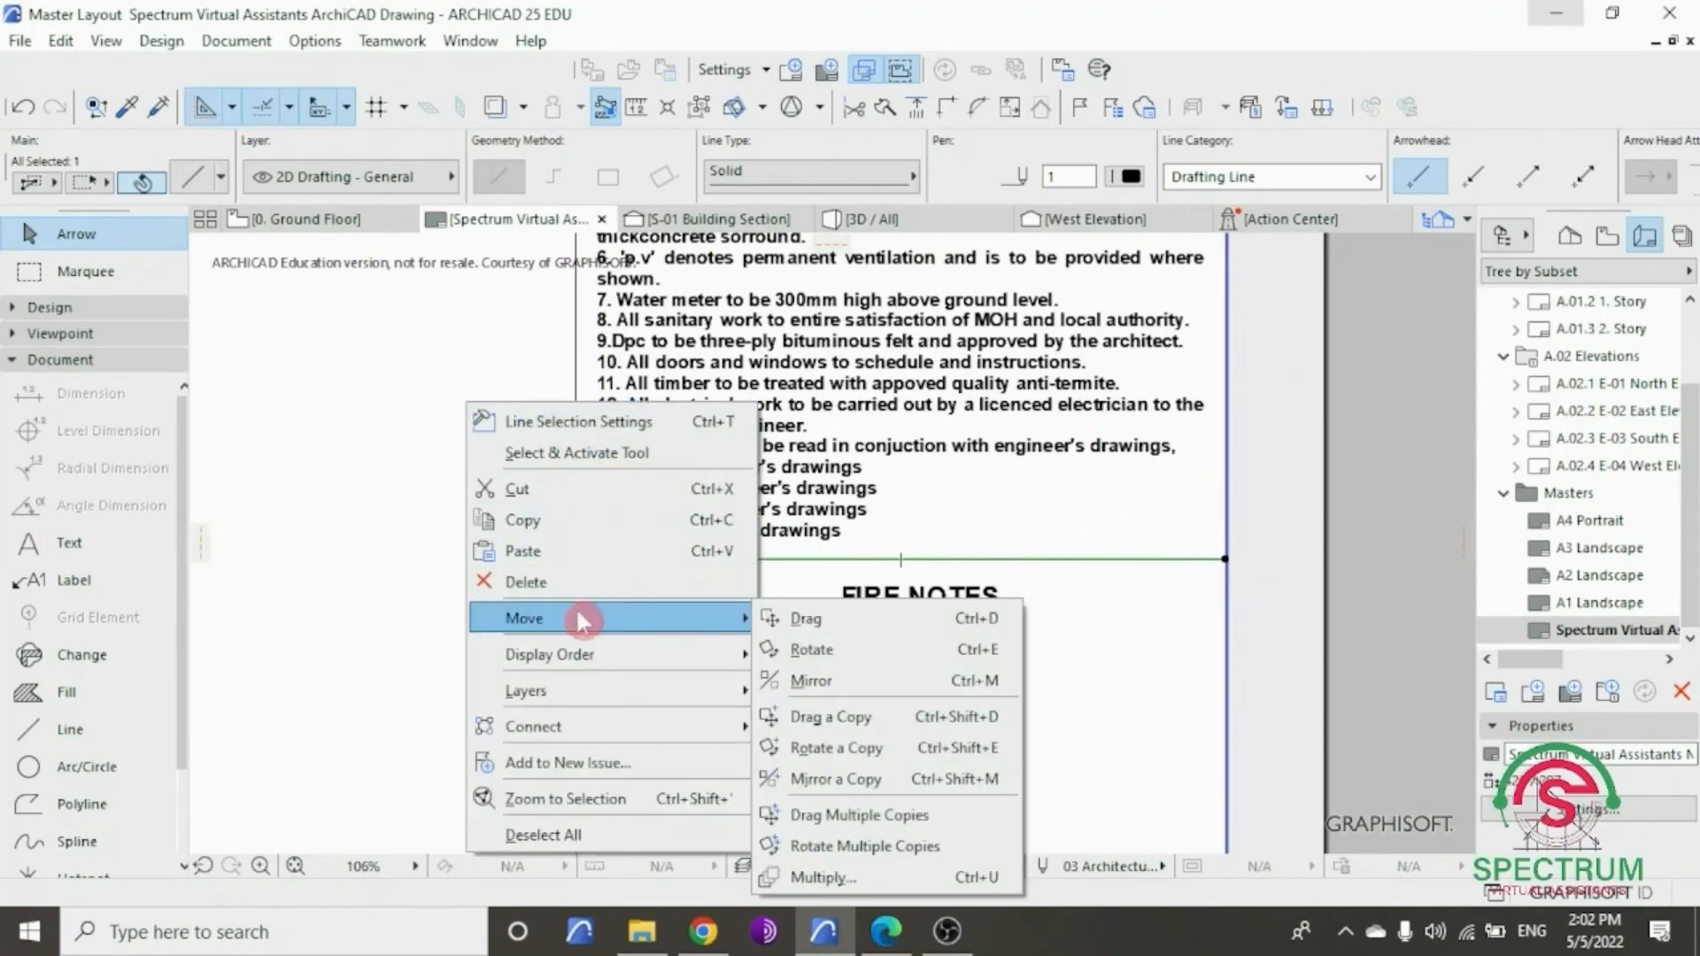
left_click(818, 710)
scroll(820, 529, "down", 2)
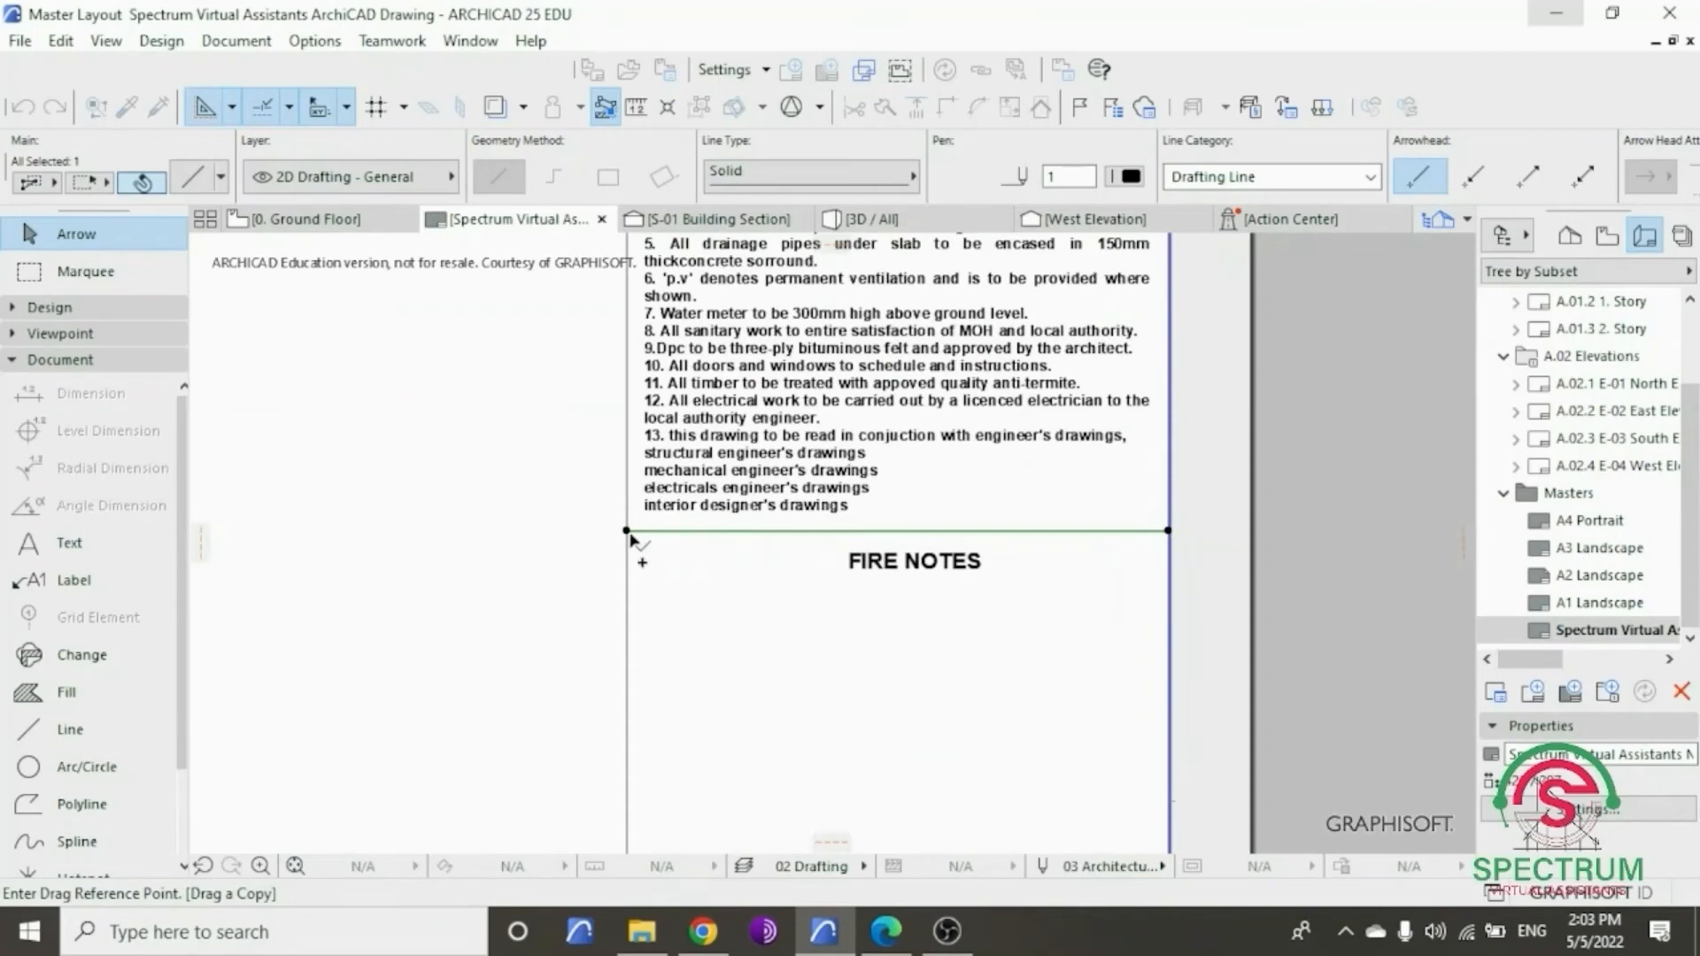
left_click(627, 531)
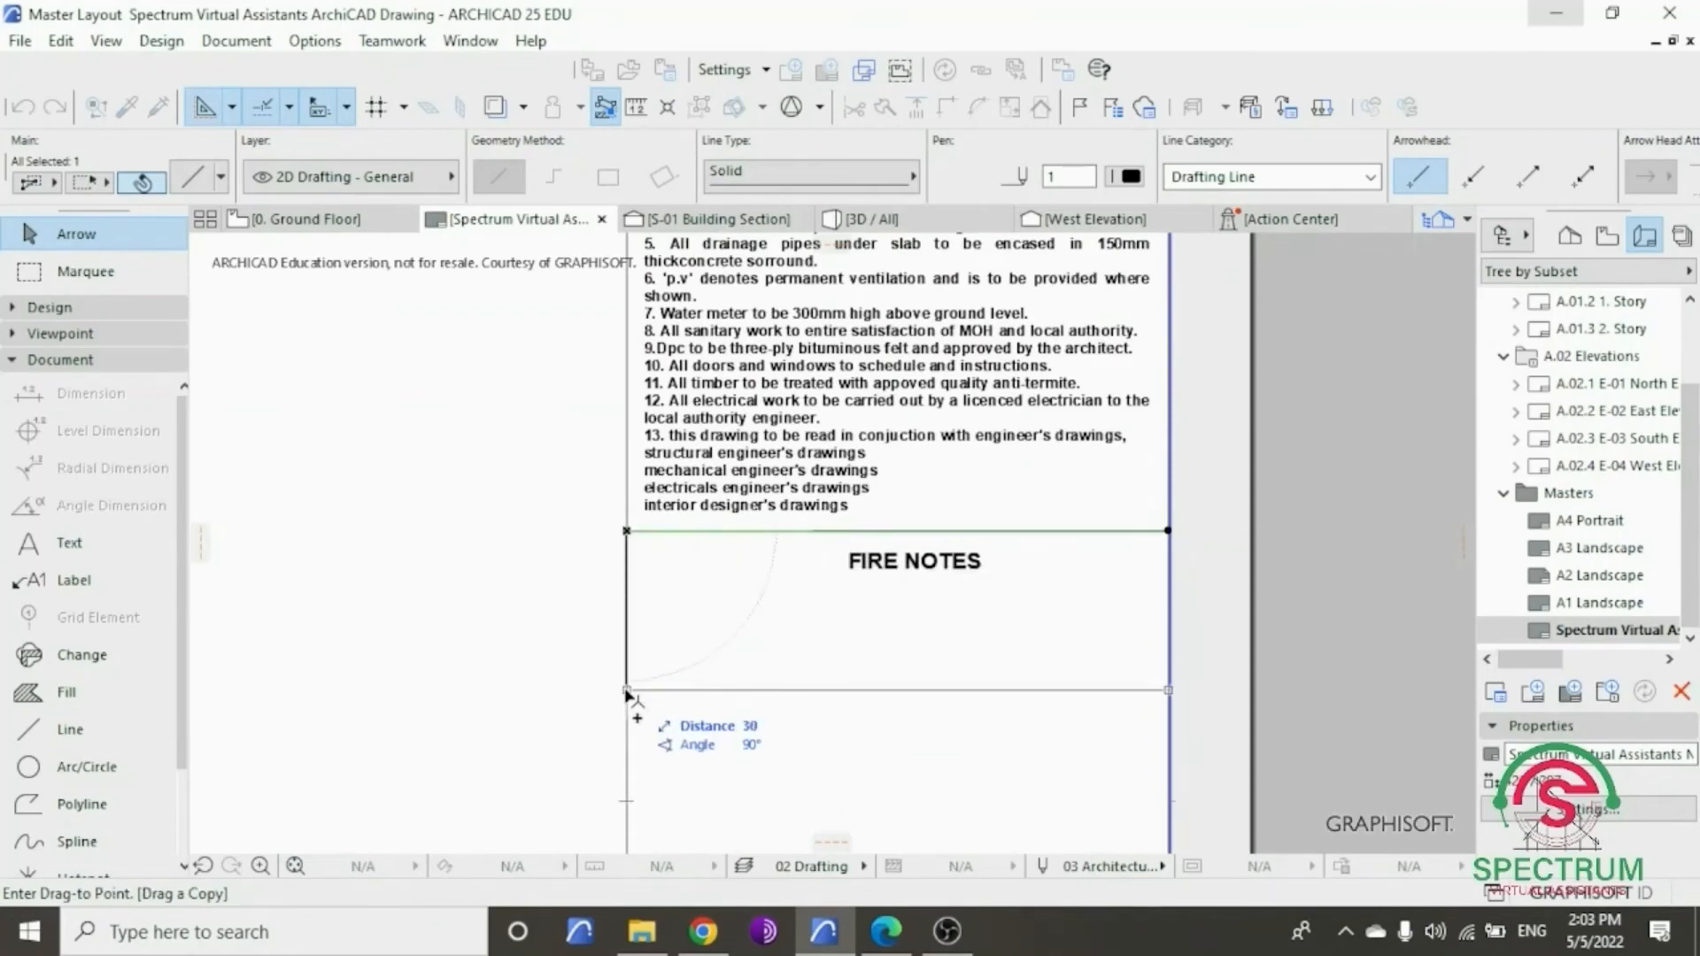
type("22")
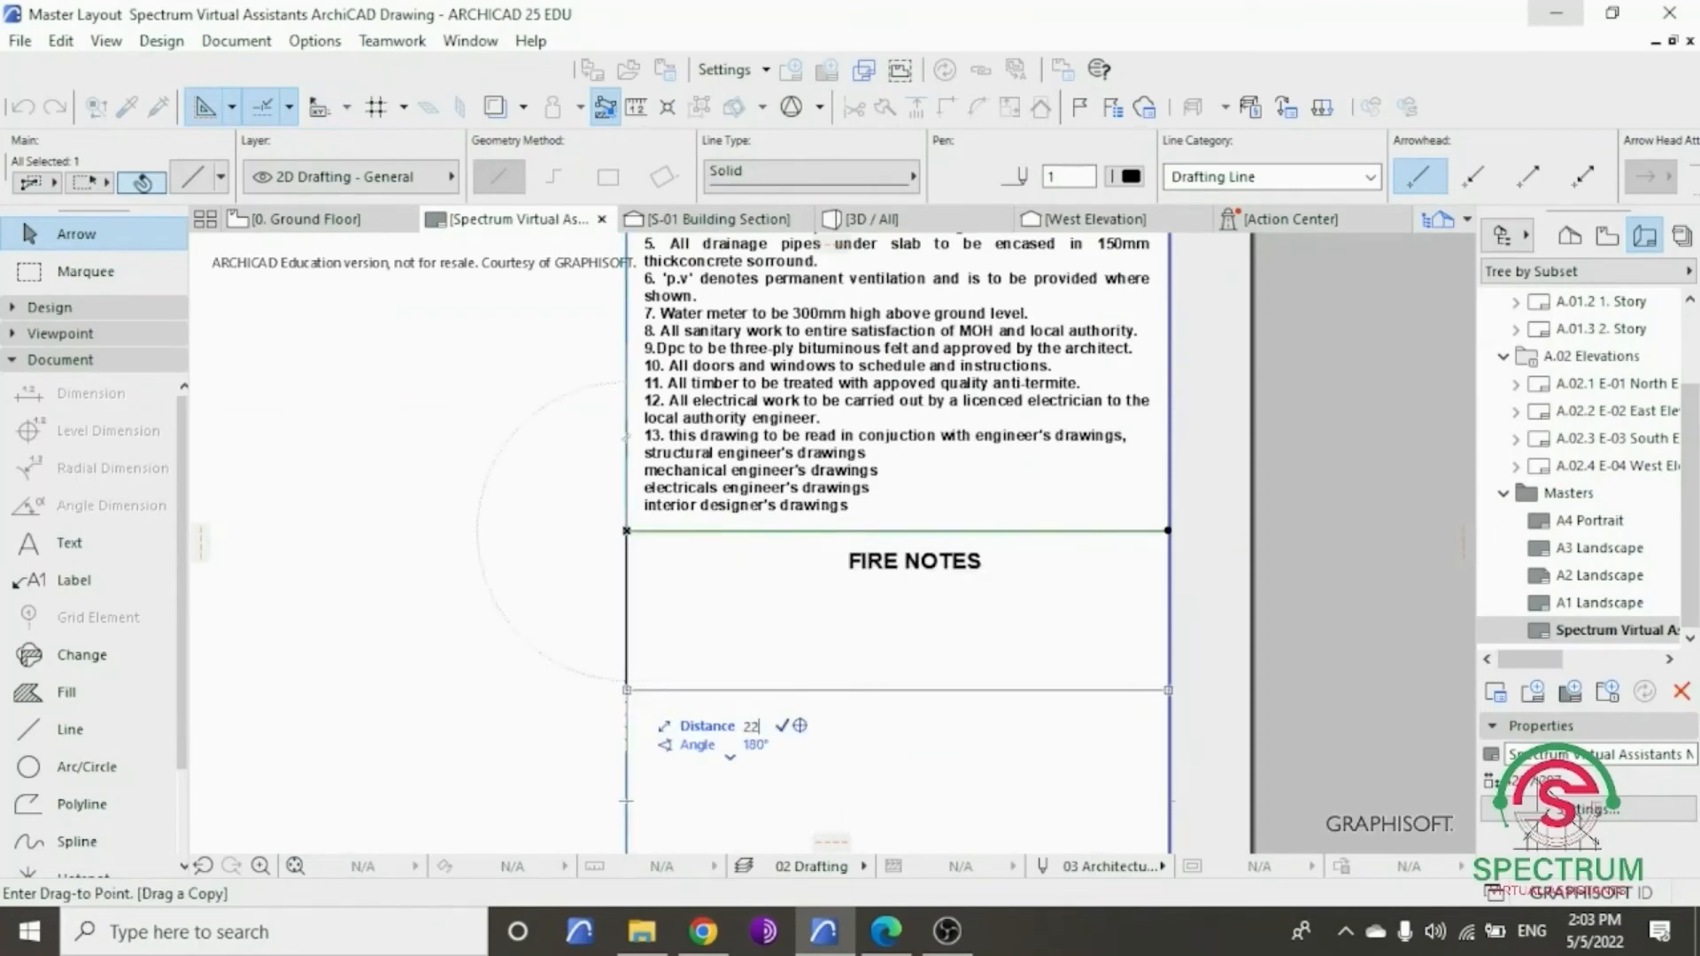
left_click(627, 650)
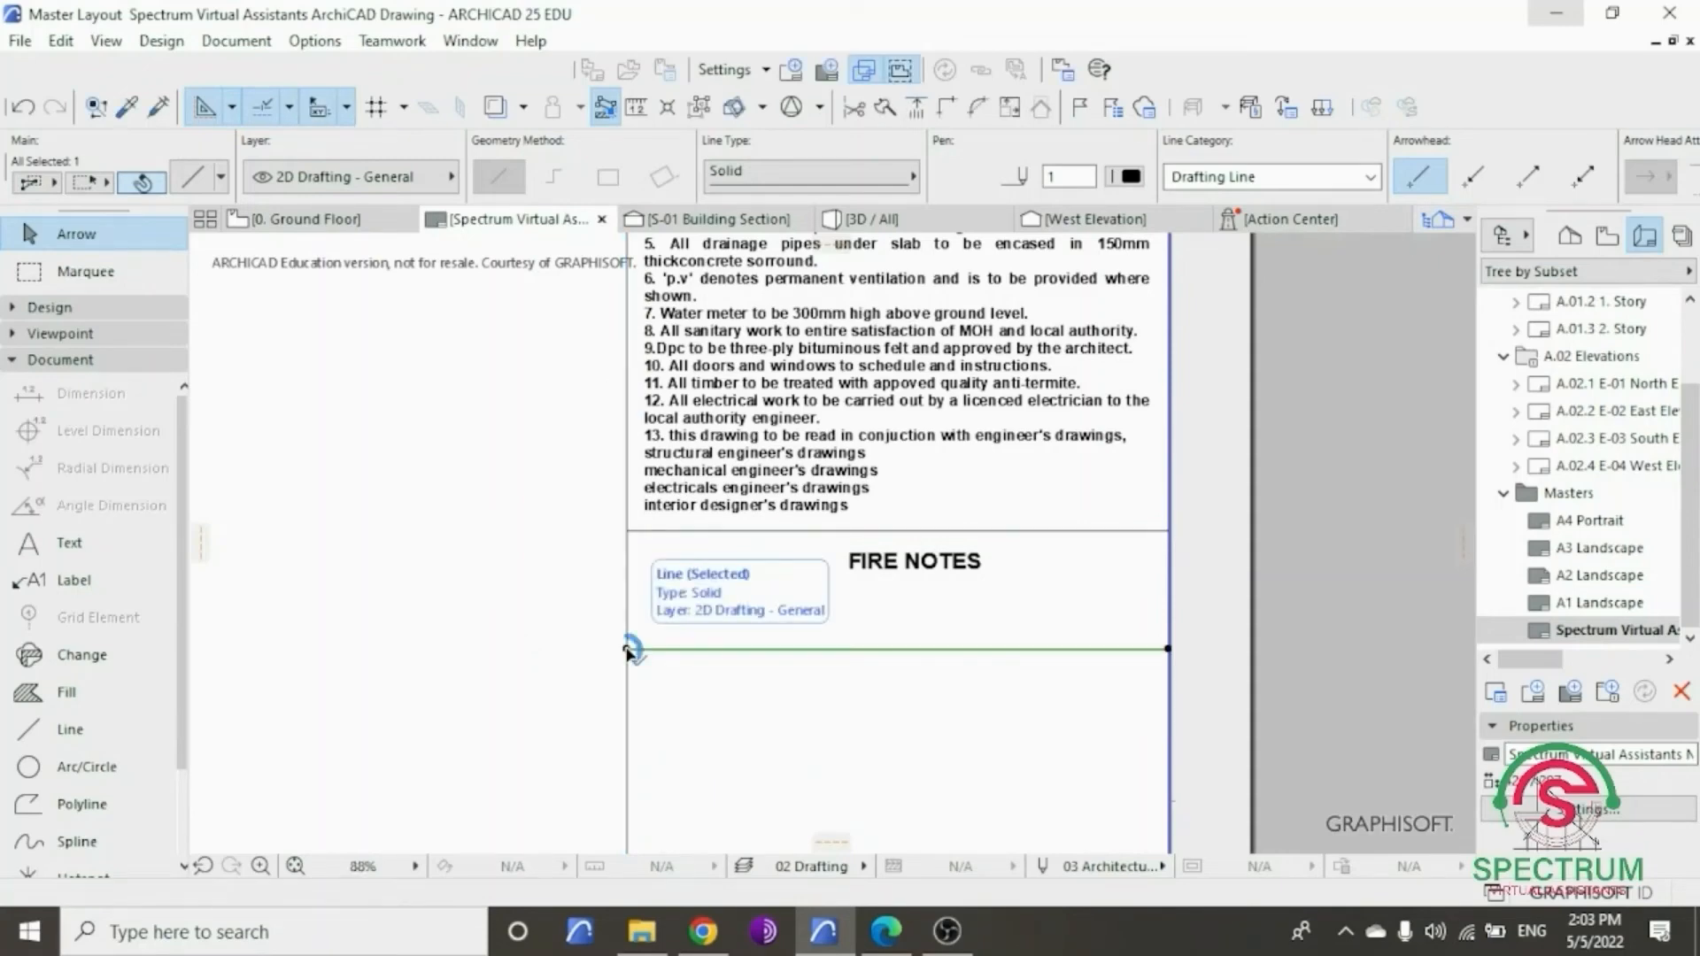
left_click(533, 532)
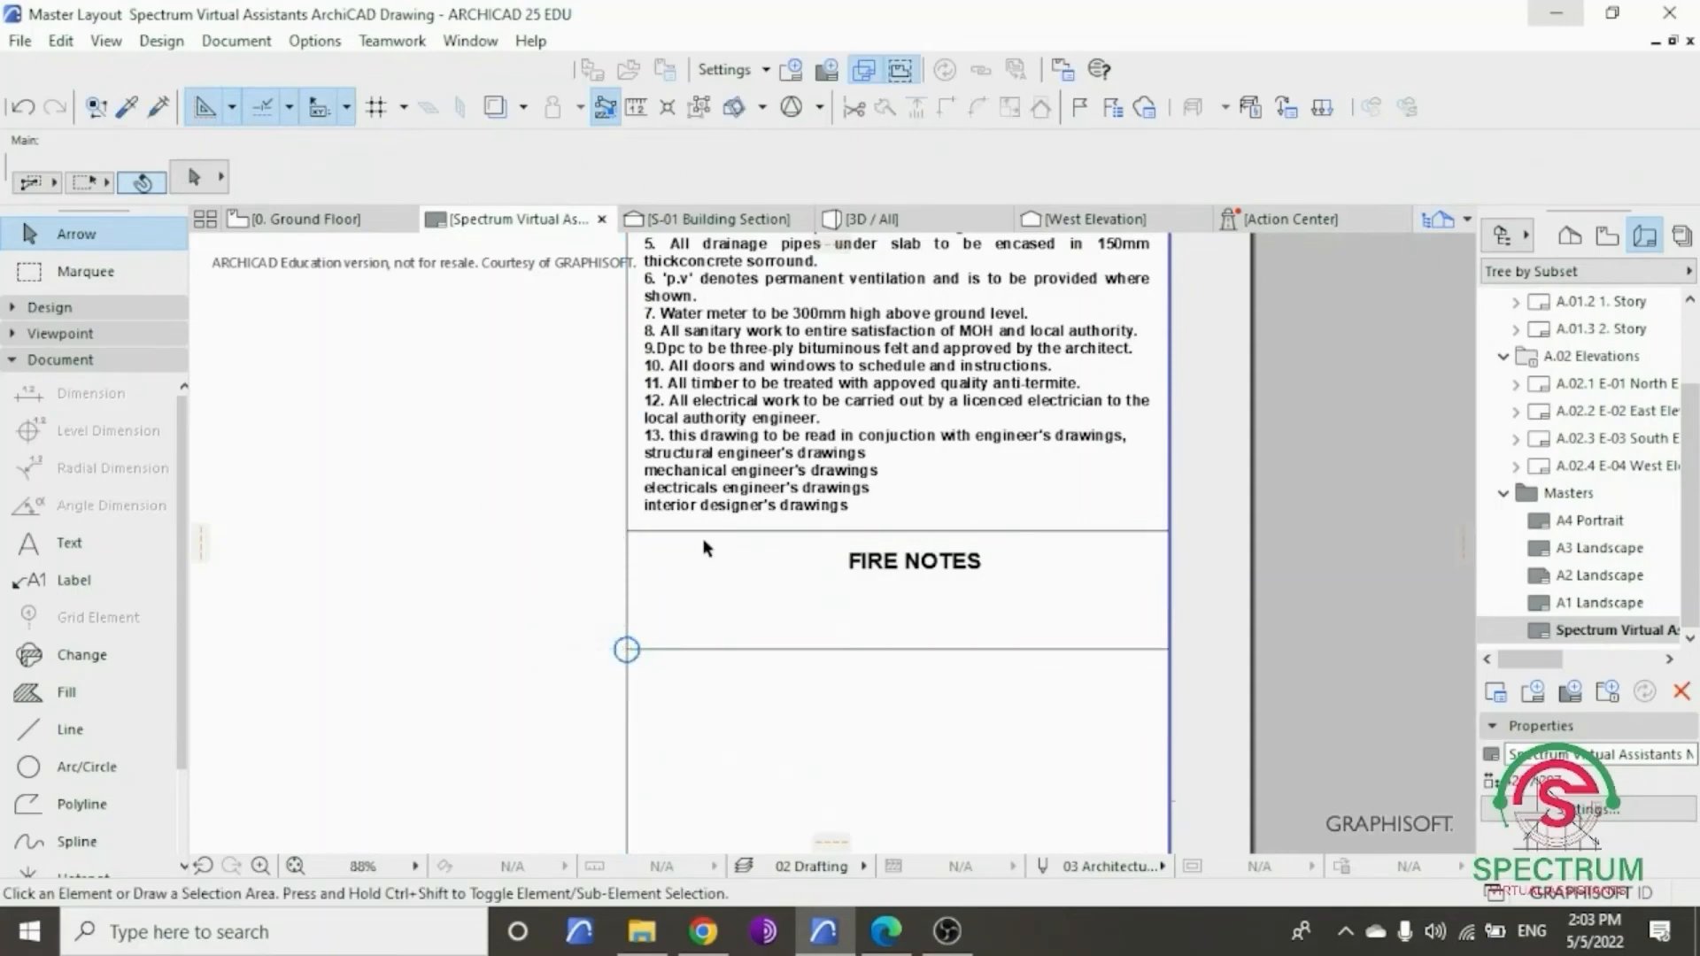
- Move the FIRE NOTES heading about 3 mm straight up toward the line above it
scroll(912, 569, "up", 4)
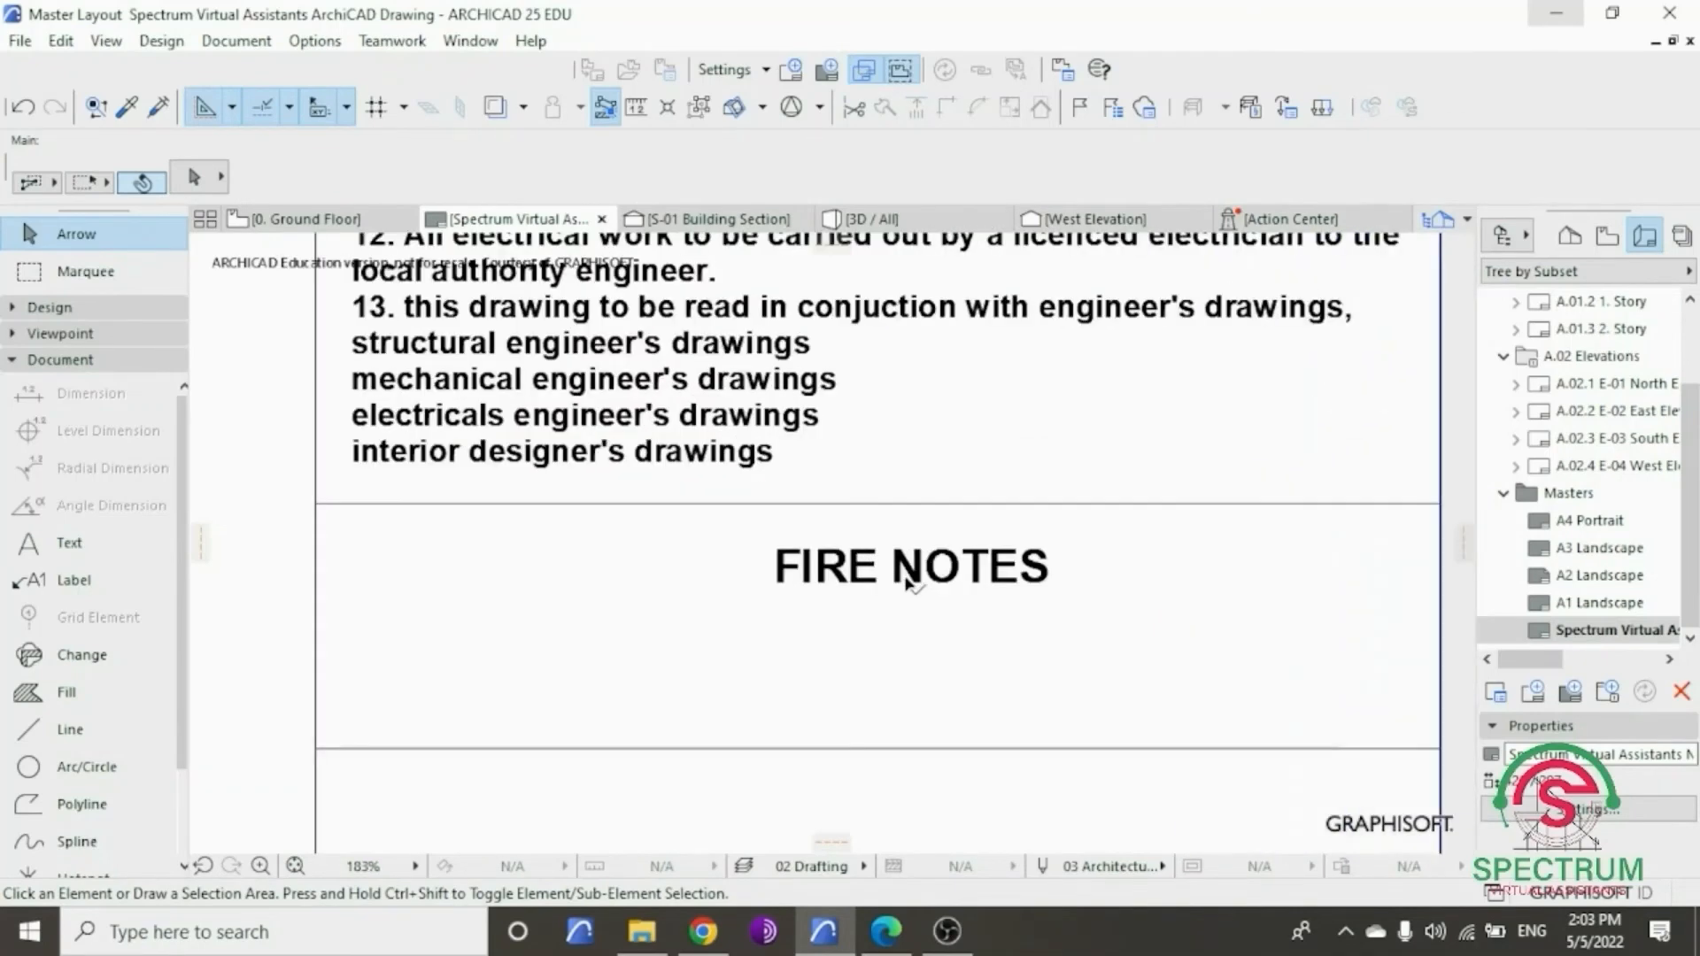
left_click(924, 571)
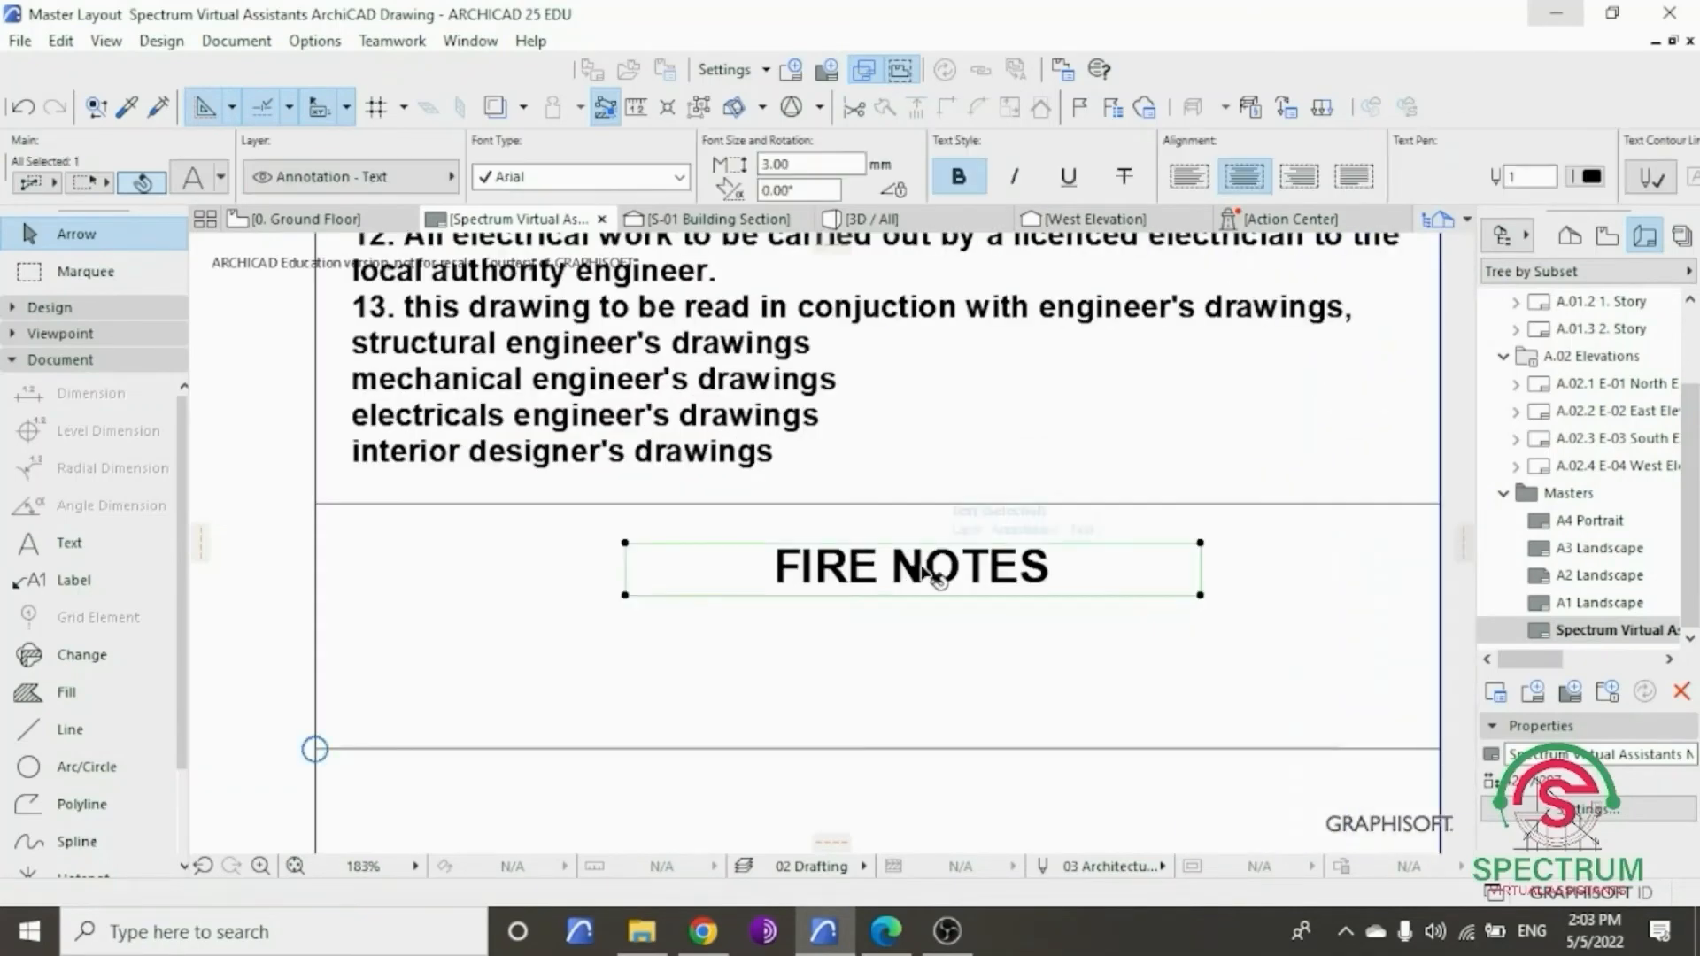
right_click(932, 656)
mouse_move(1107, 418)
left_click(1257, 421)
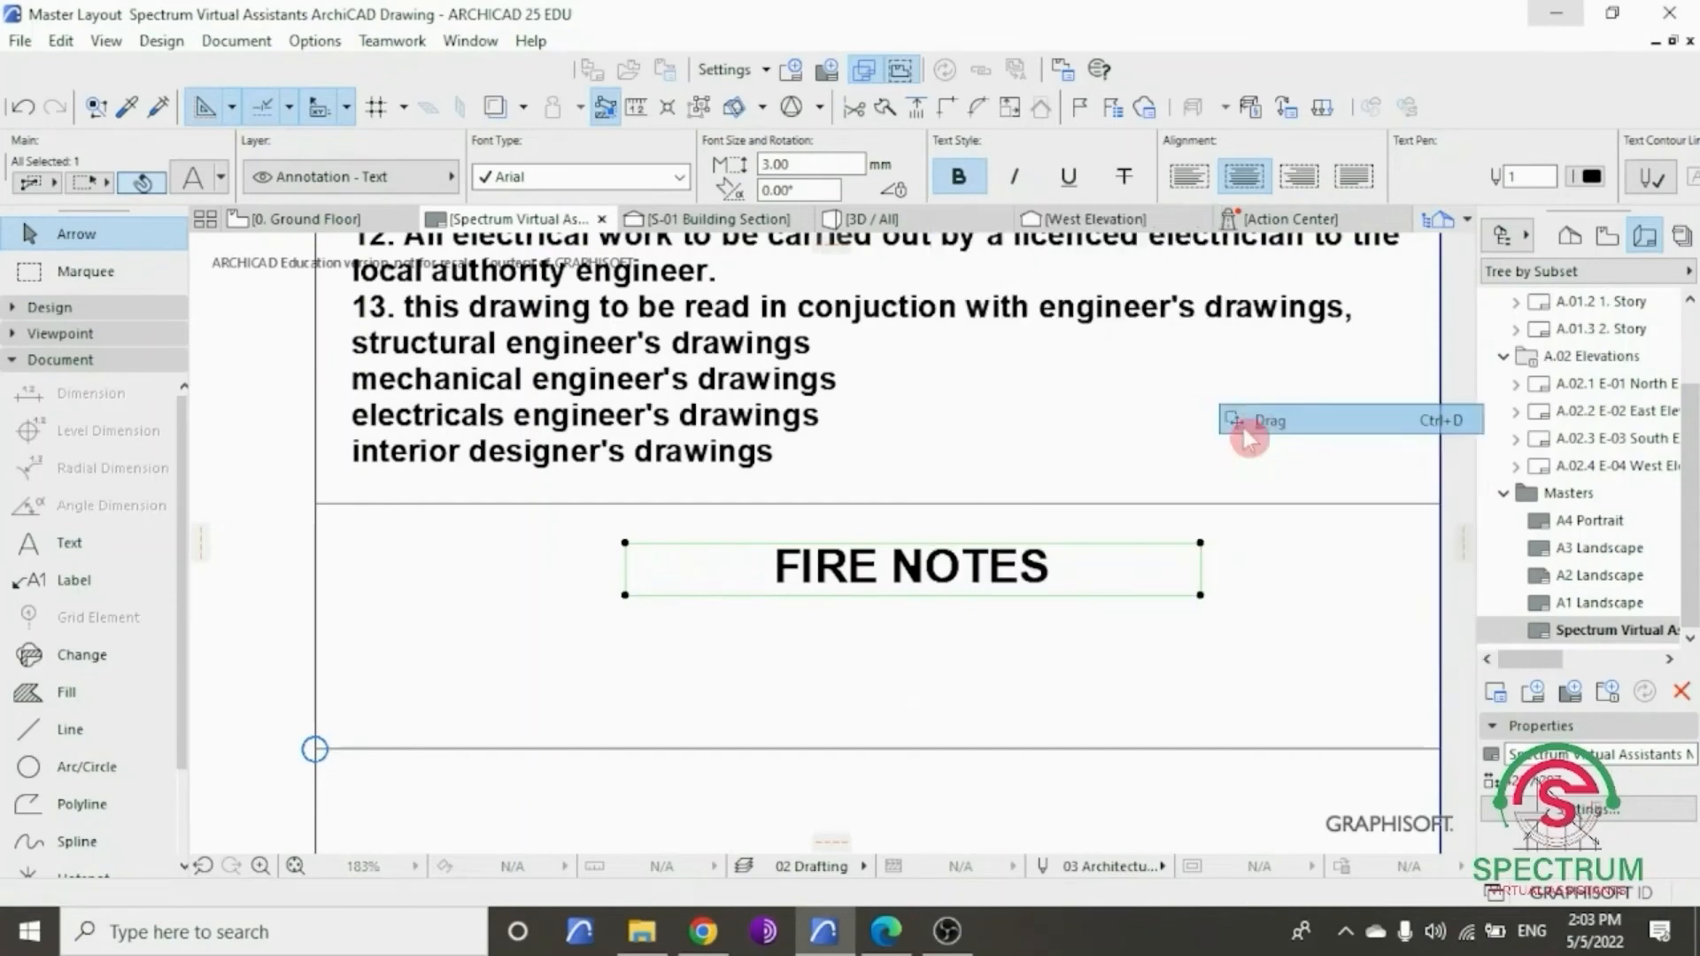
left_click(941, 550)
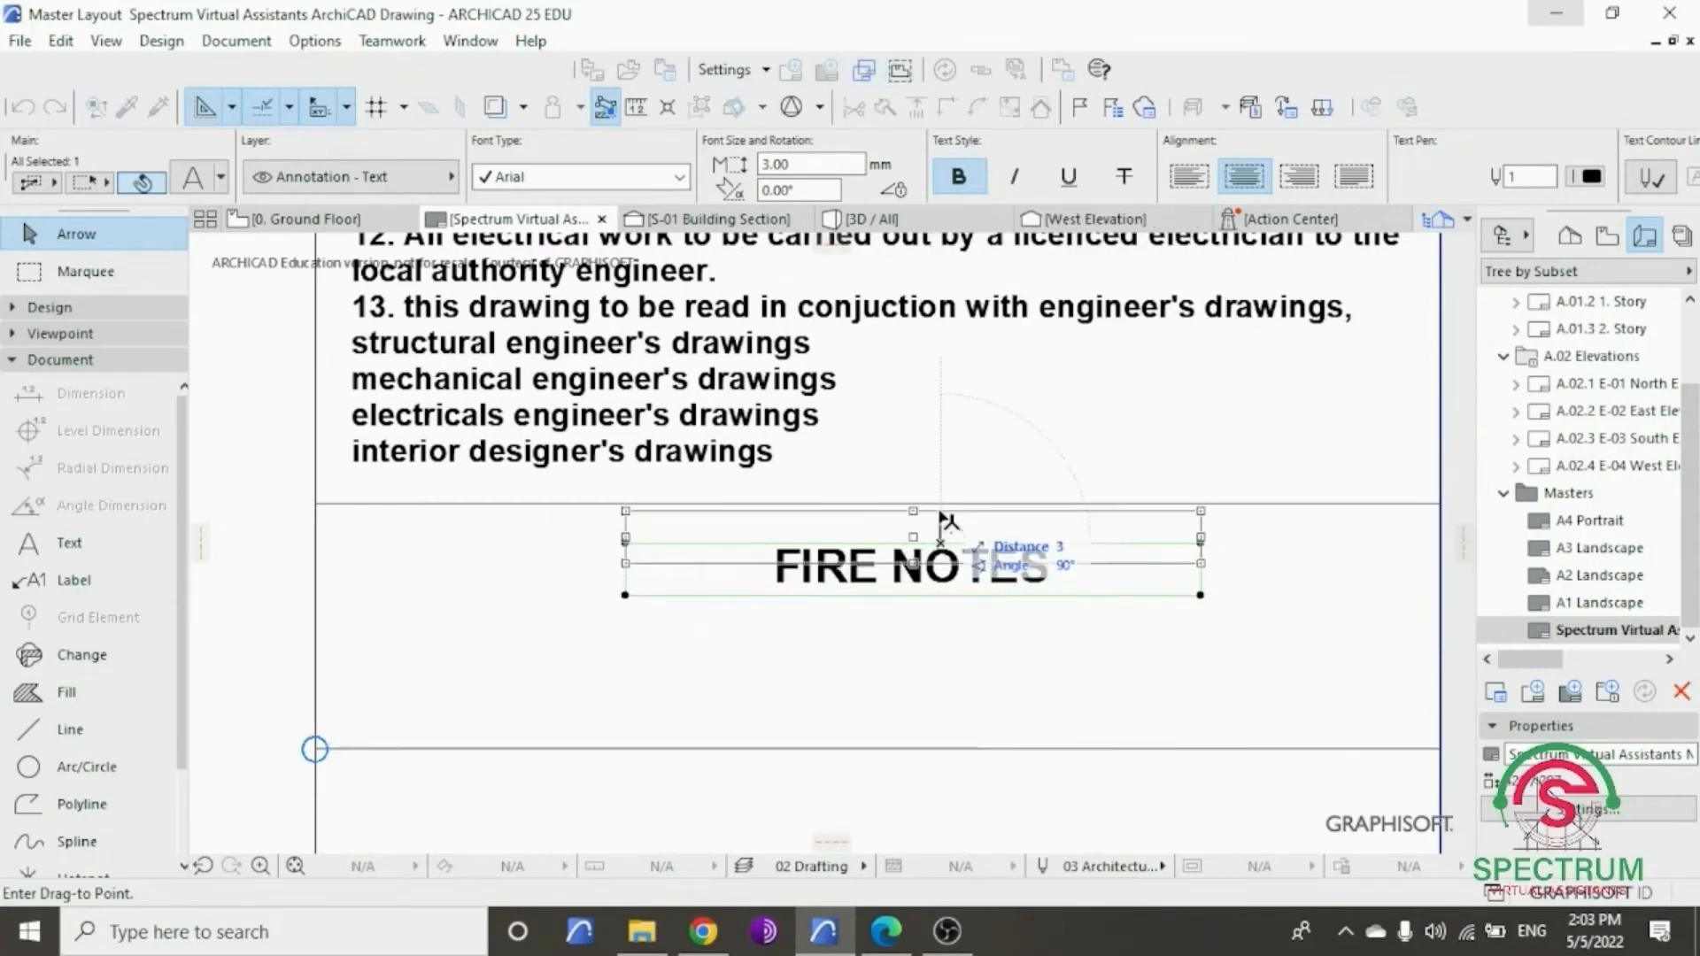
left_click(941, 519)
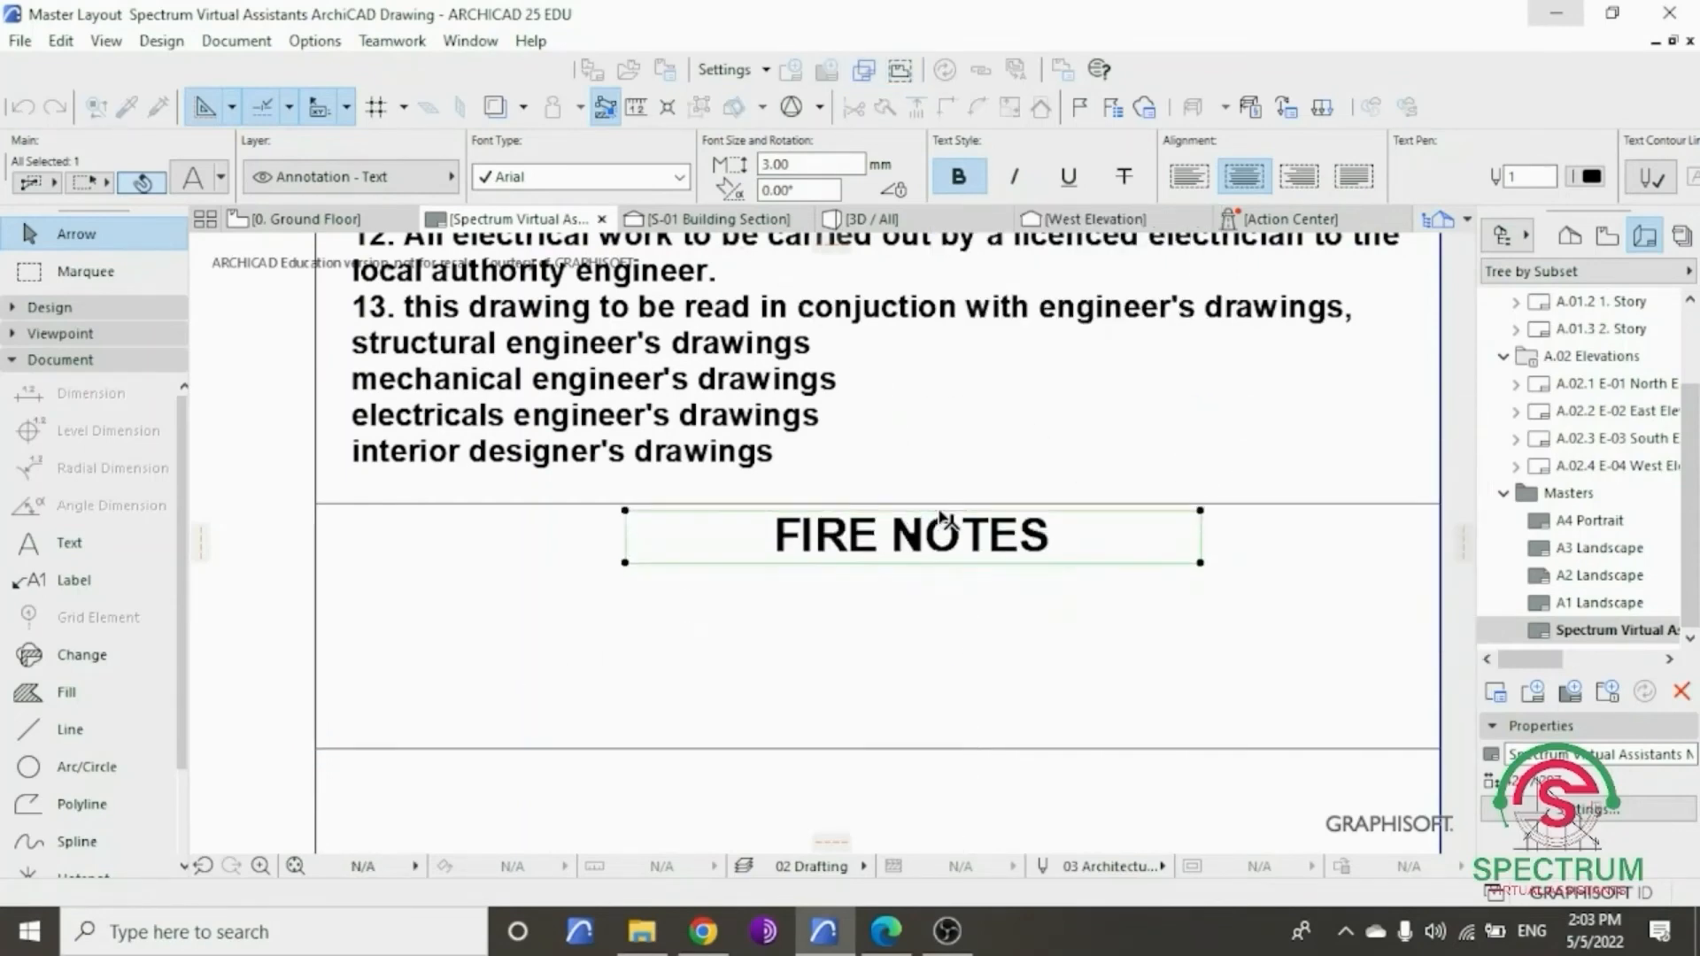
- Set the FIRE NOTES heading's text height to 2 mm
left_click(803, 164)
type("2")
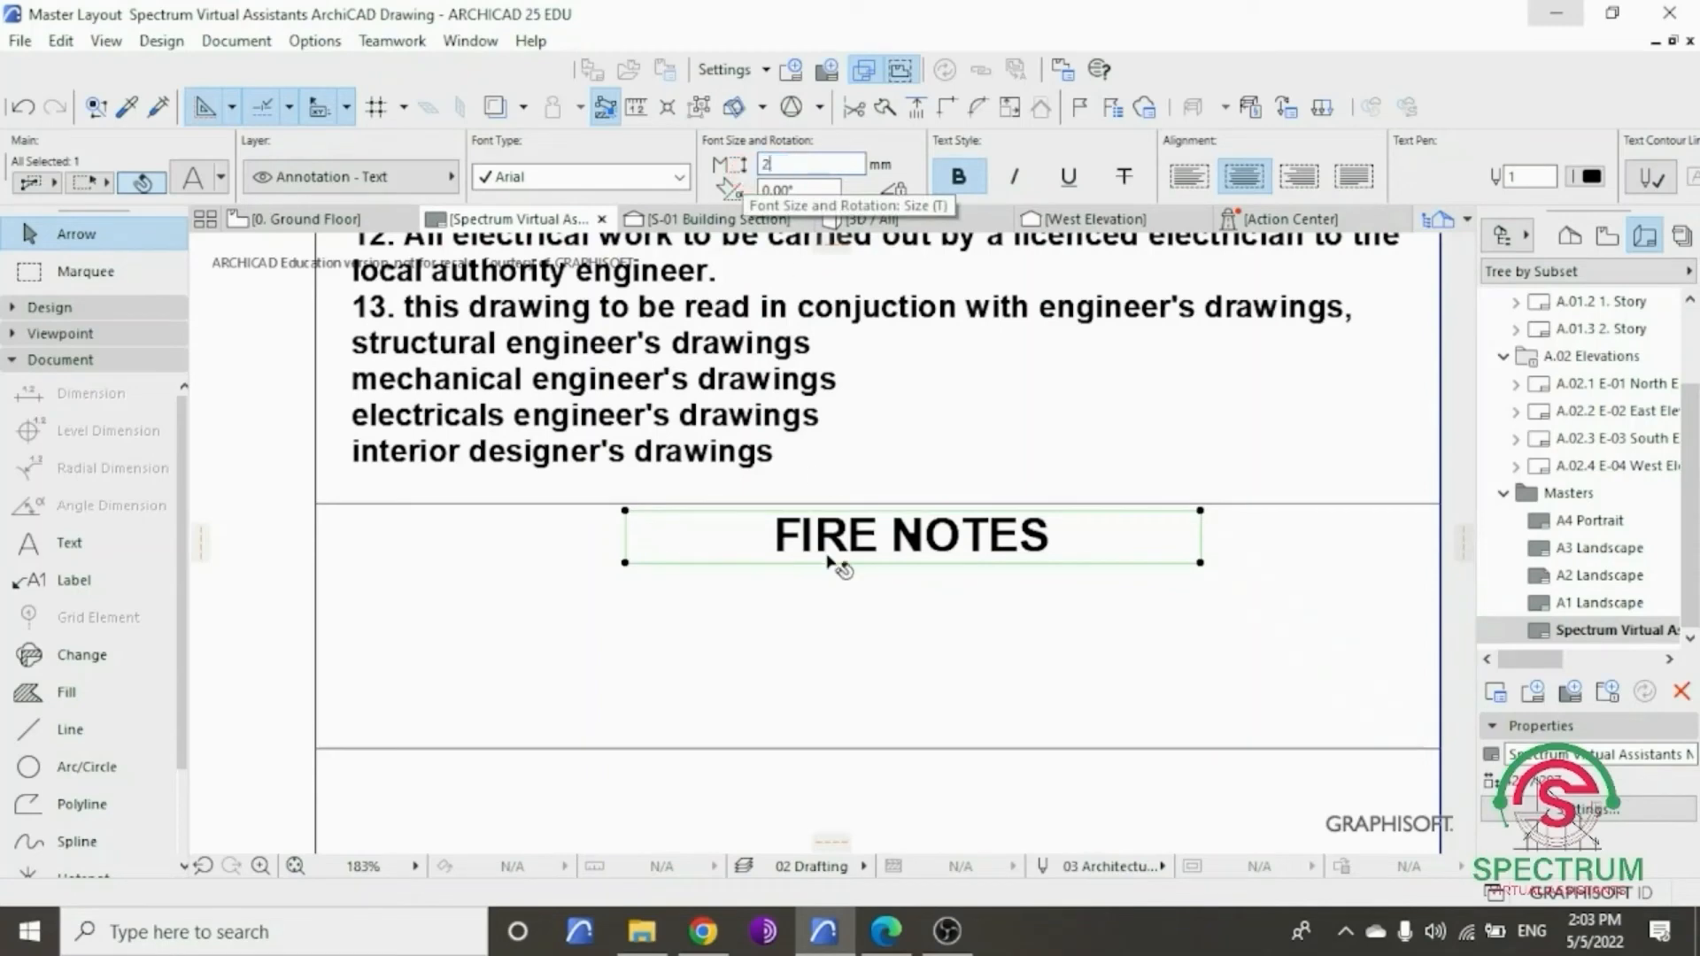
left_click(856, 627)
- Nudge the FIRE NOTES heading slightly down from the line above it
scroll(729, 543, "down", 1)
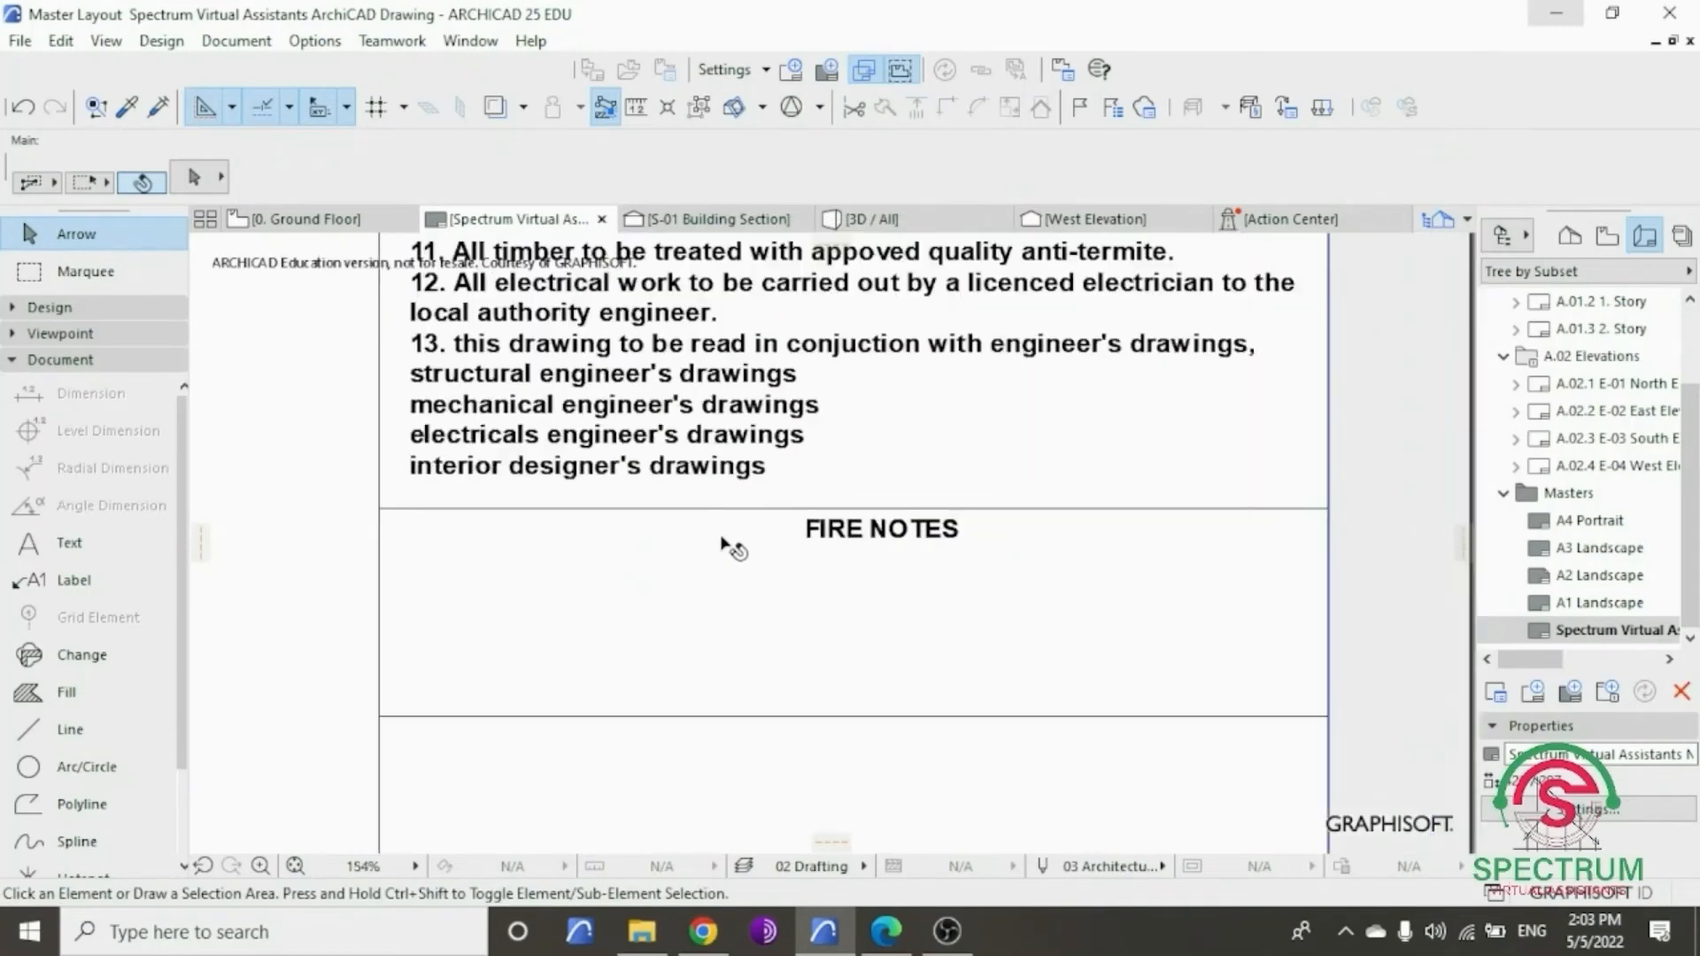
scroll(842, 549, "up", 3)
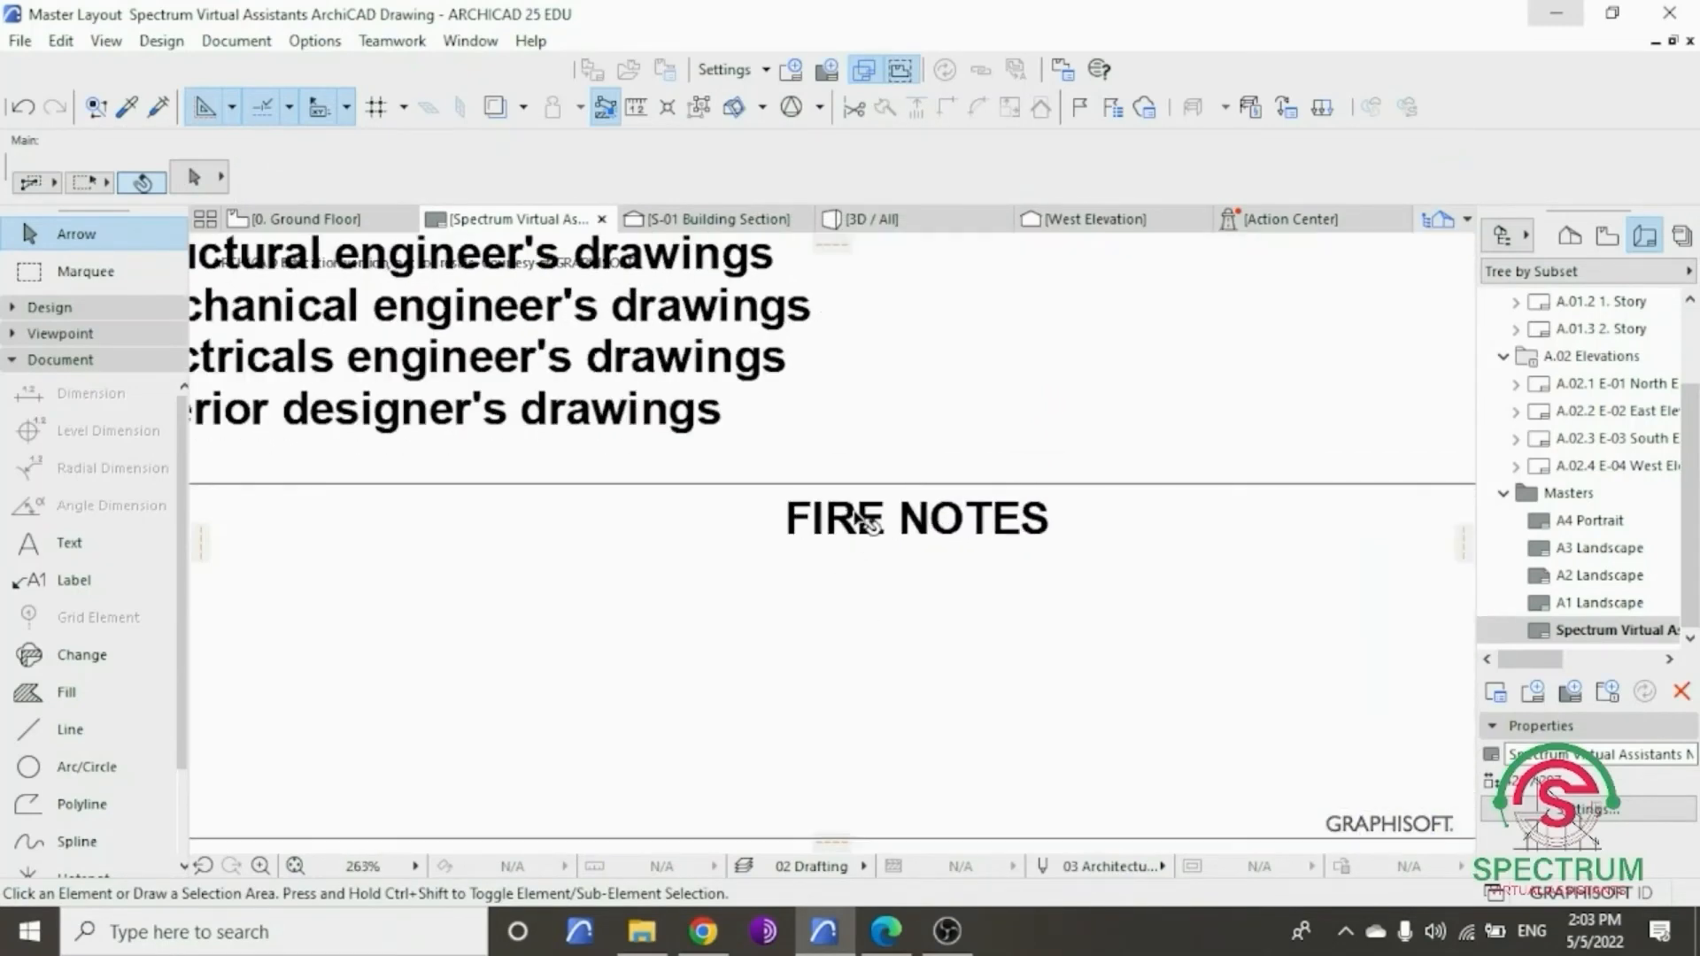
left_click(855, 512)
left_click_drag(855, 513, 856, 527)
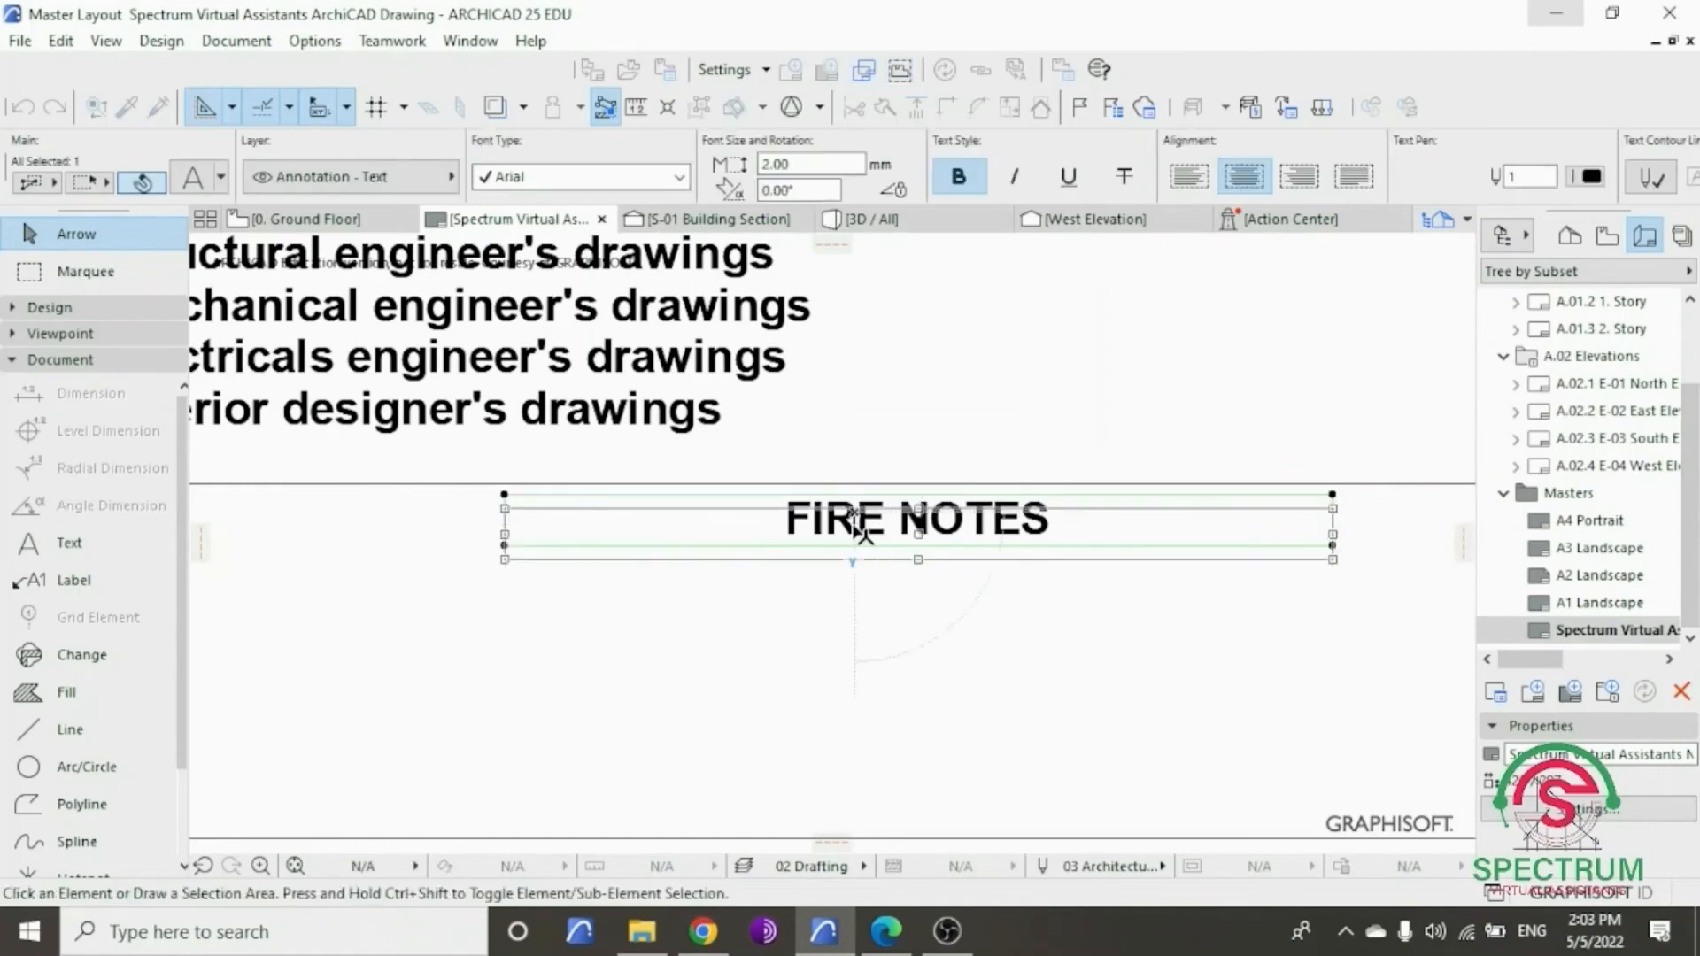
left_click(795, 607)
- Copy the horizontal line above the FIRE NOTES heading 1 mm straight down
scroll(921, 607, "down", 1)
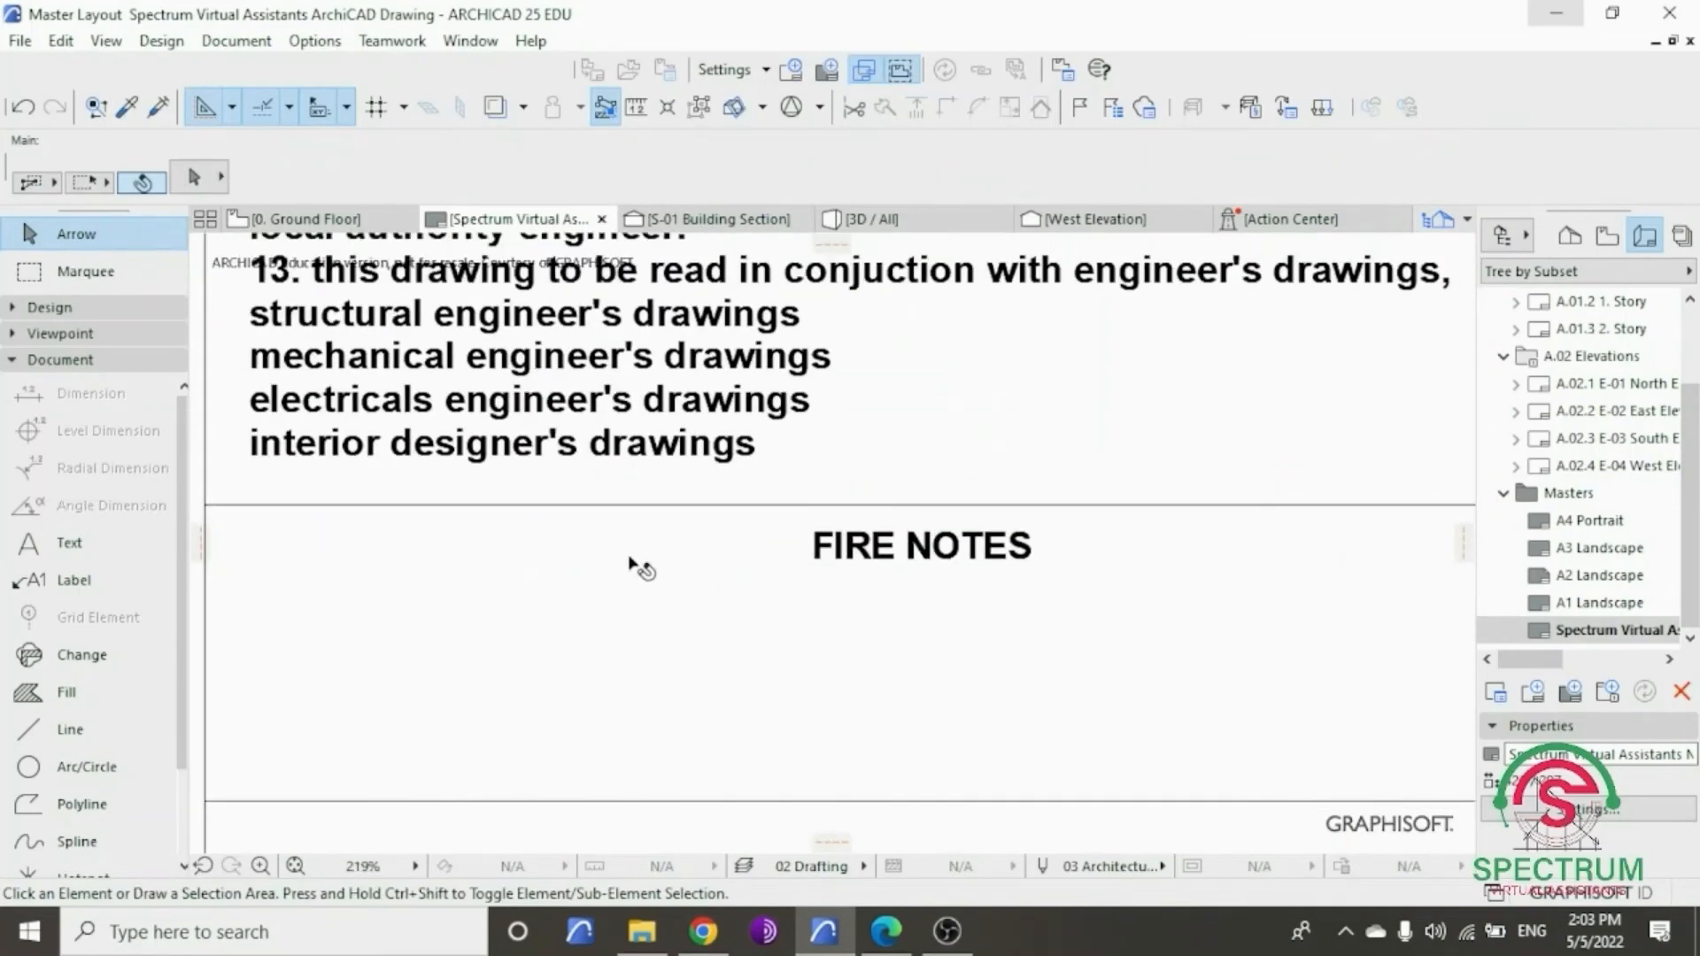
left_click(618, 508)
right_click(728, 630)
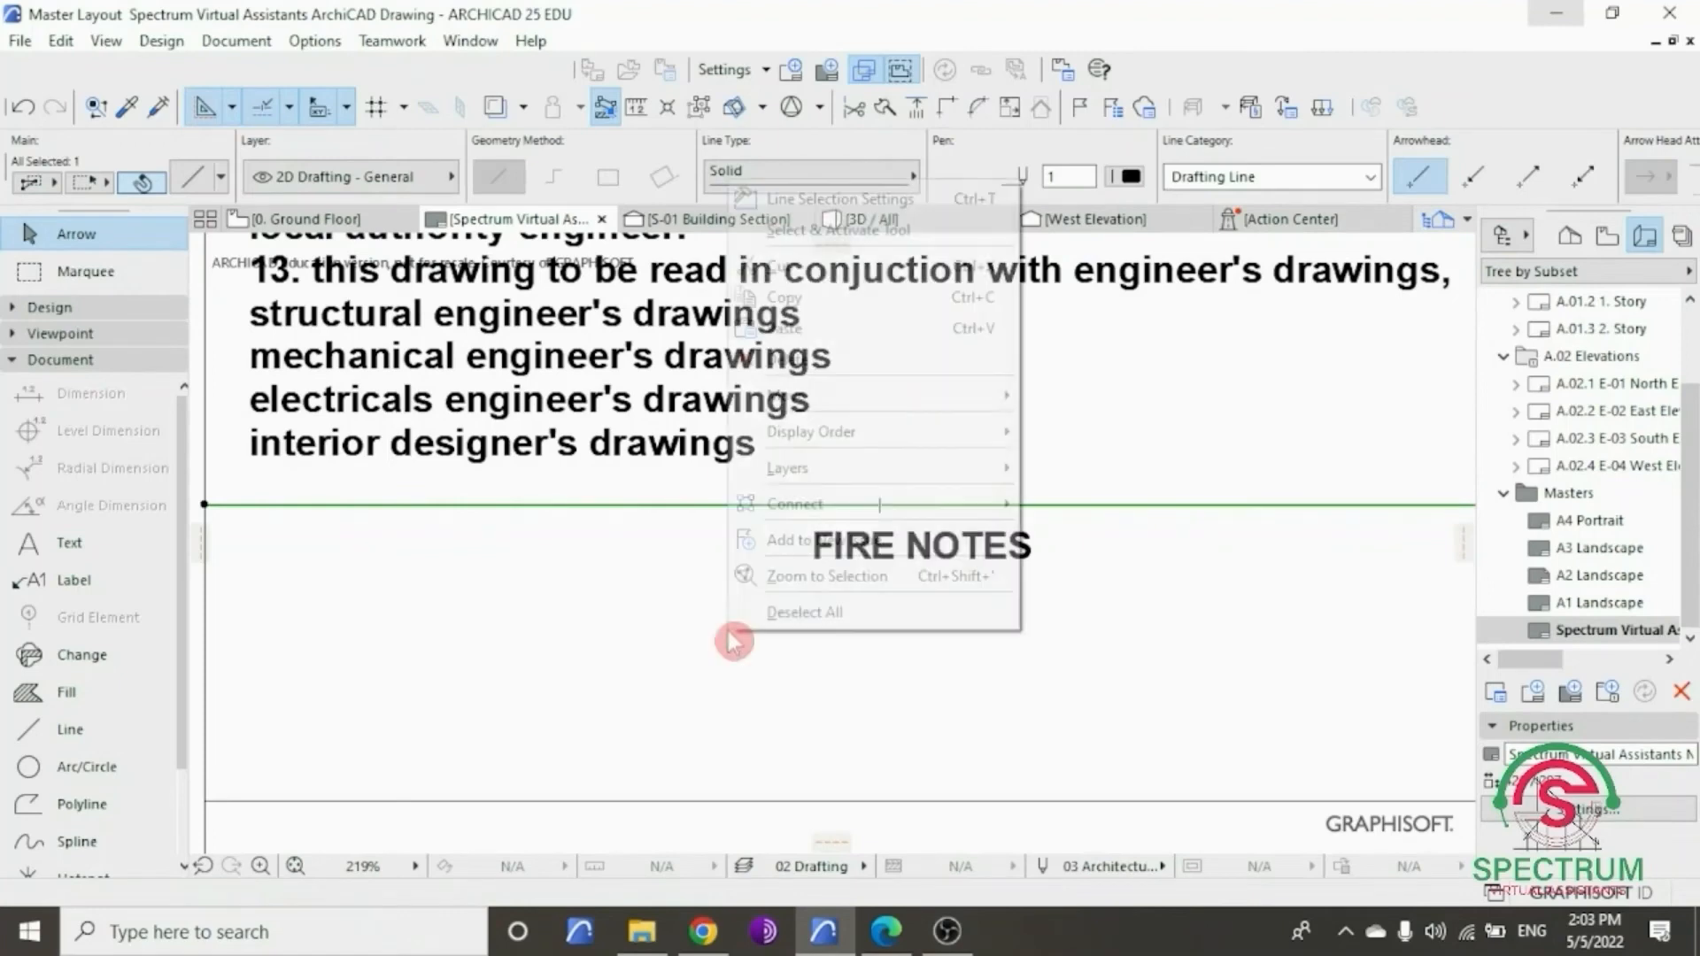
mouse_move(812, 395)
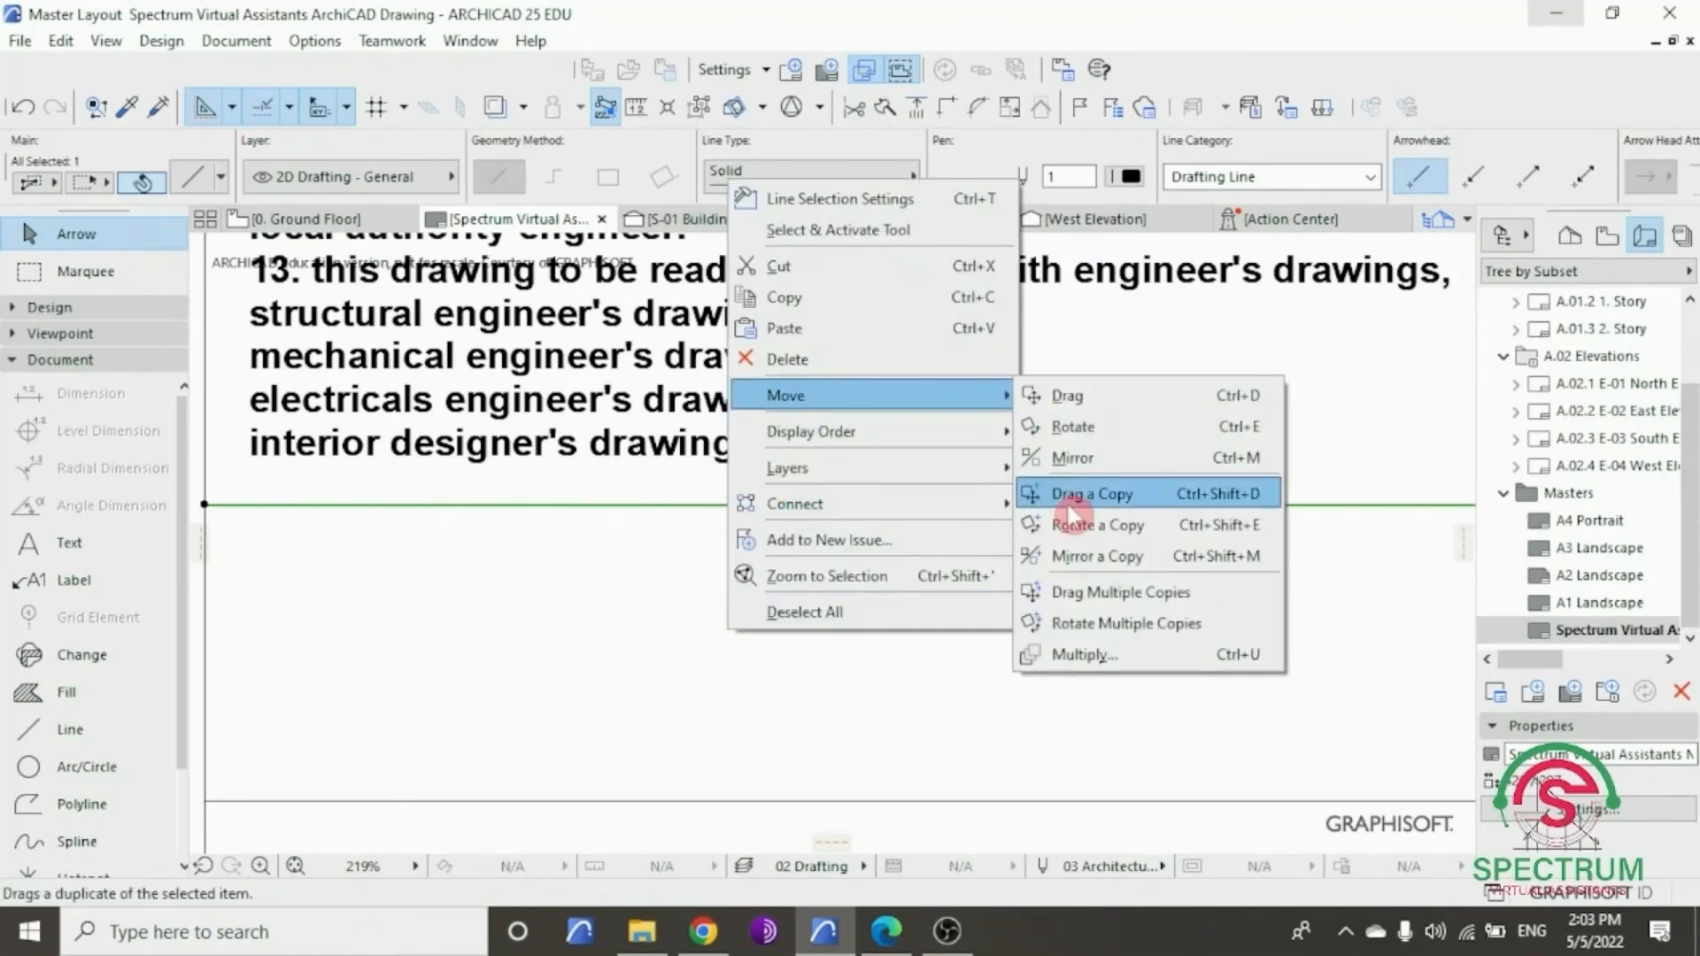
left_click(1074, 497)
left_click(746, 507)
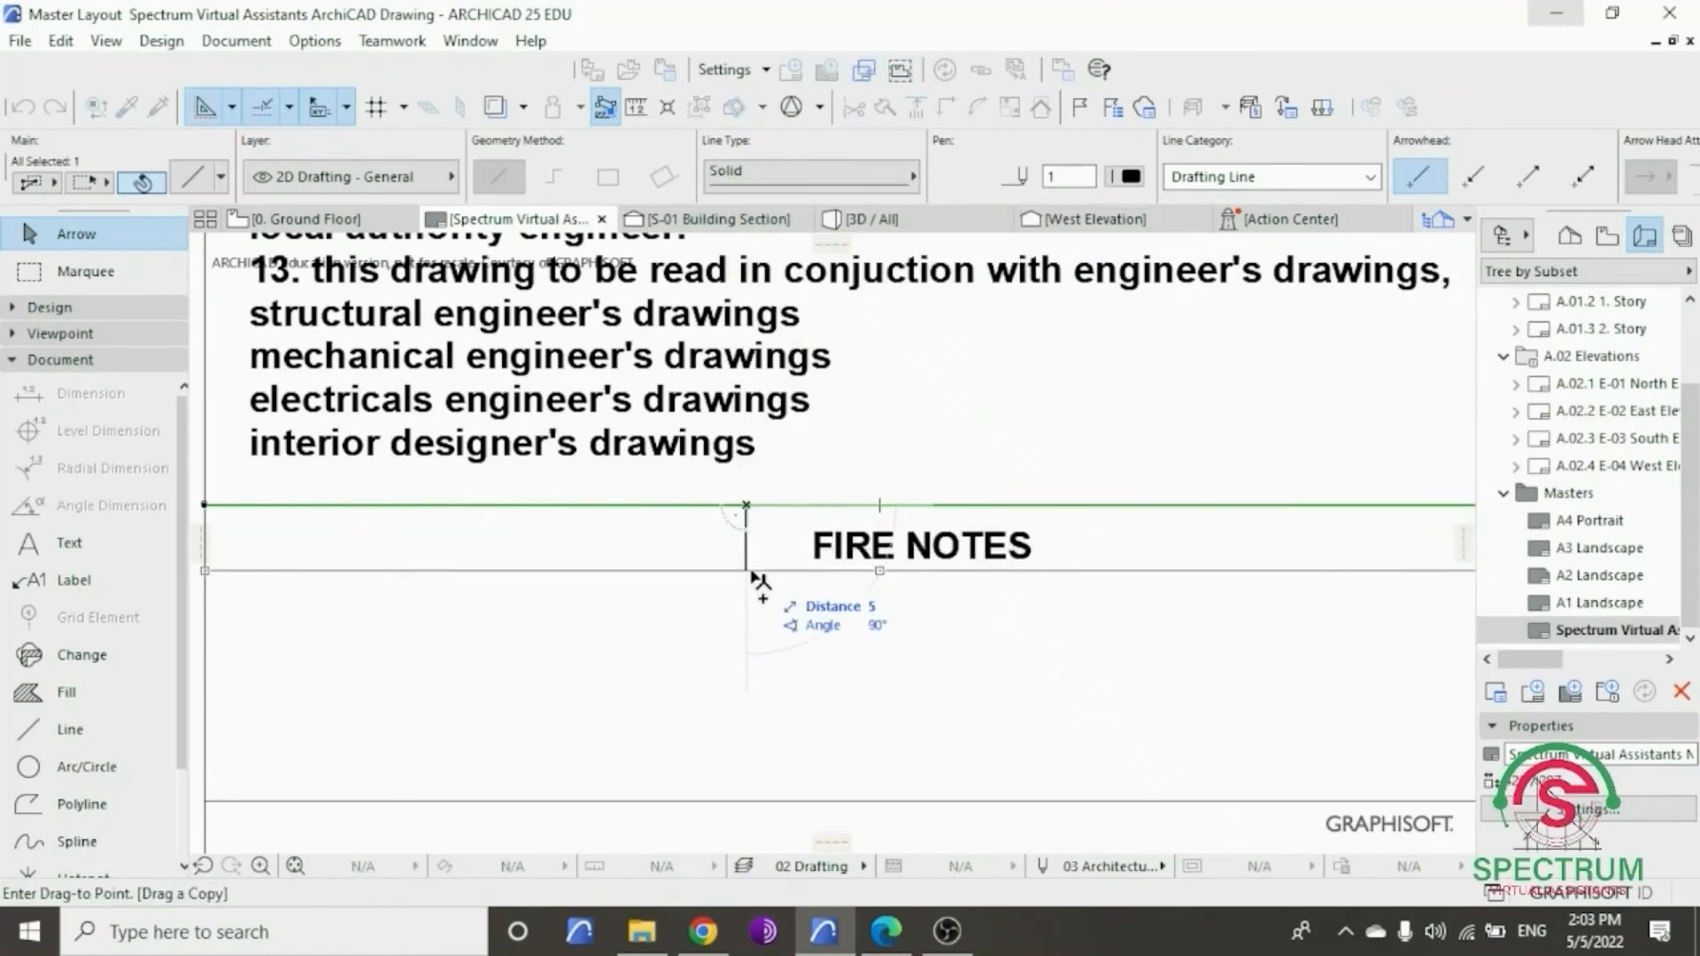
type("1")
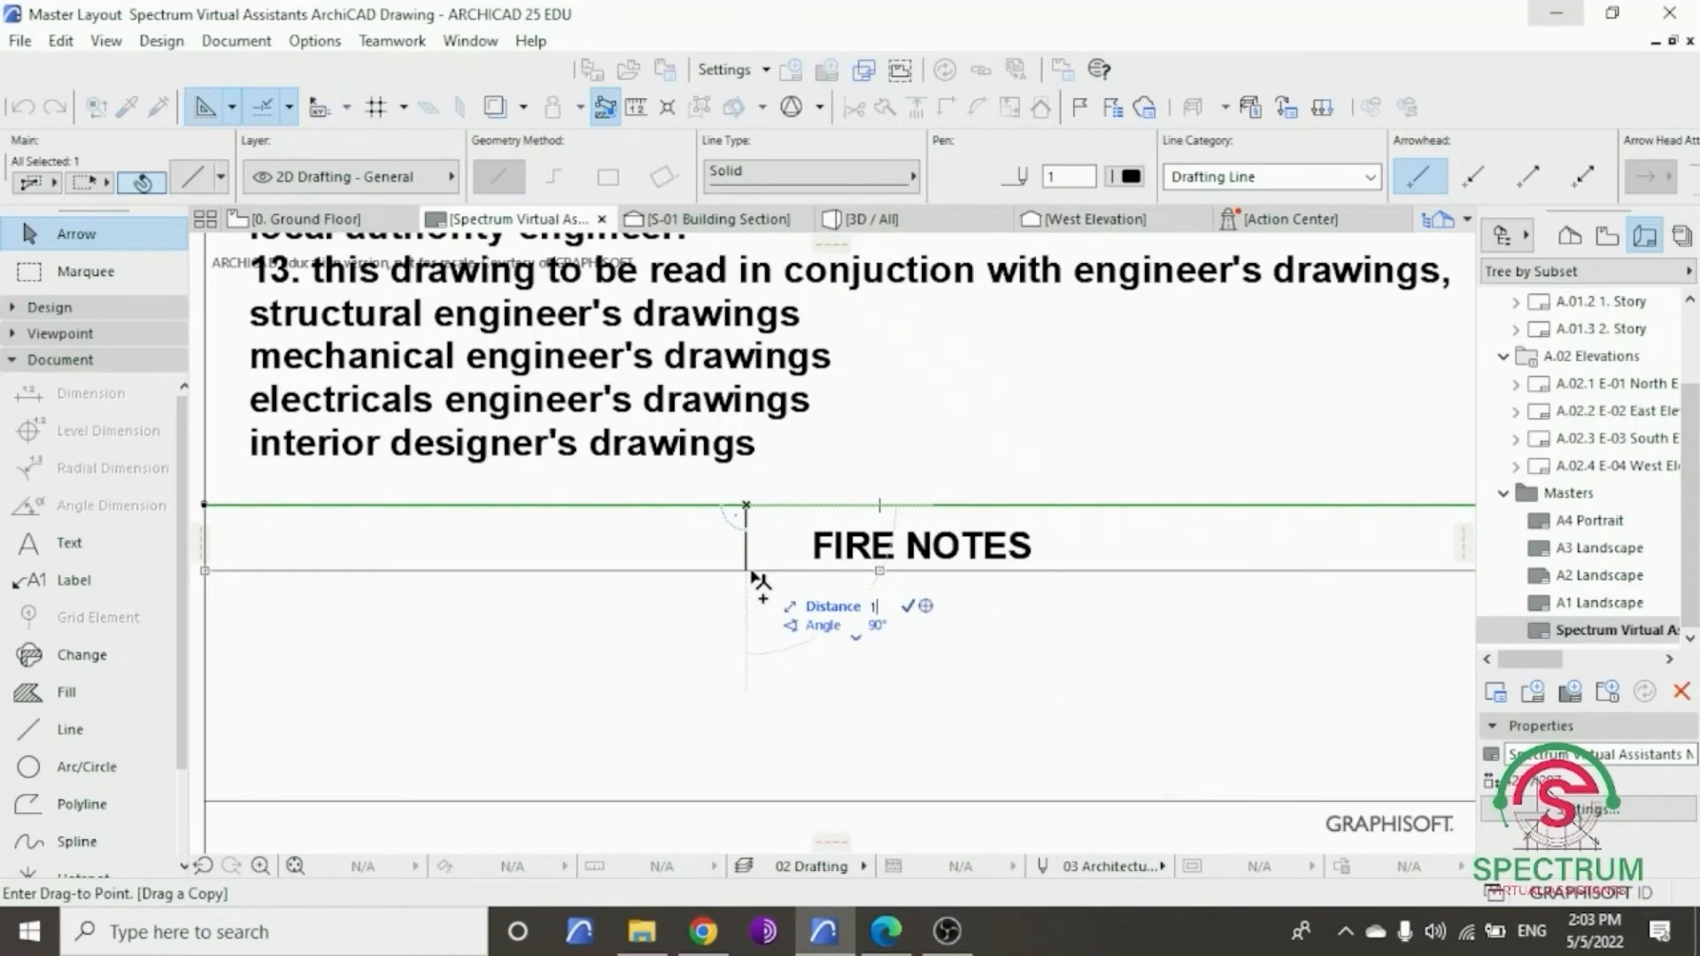
key("Return")
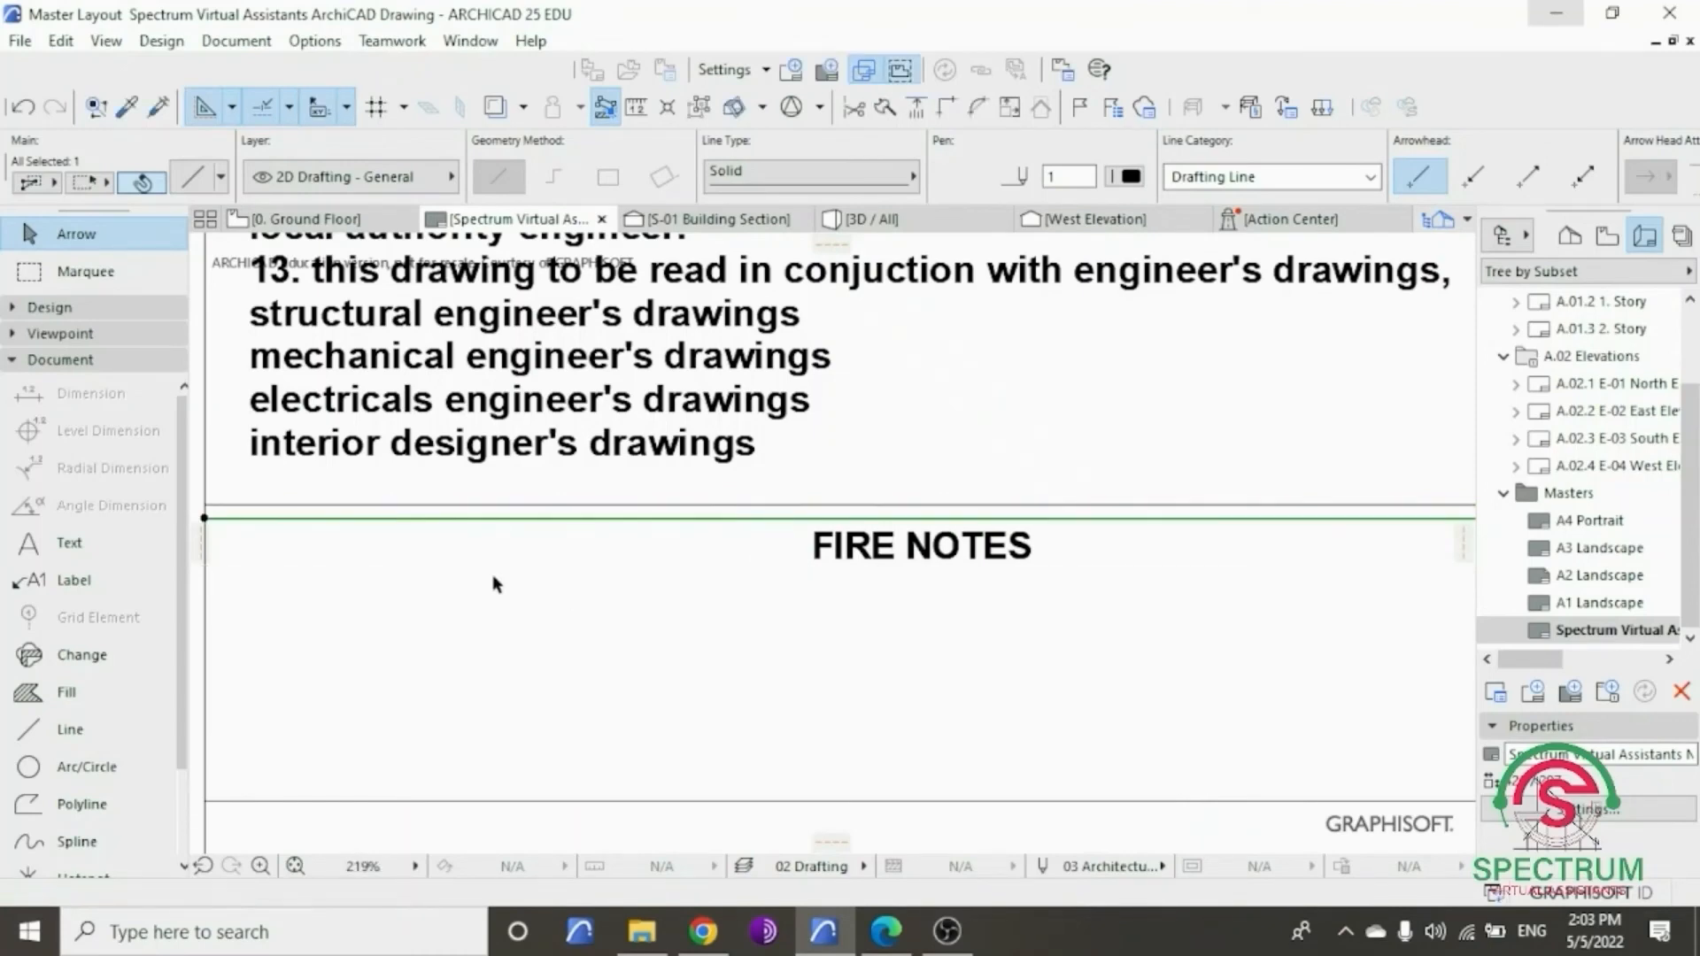
- Copy the line closing off the bottom of the fire notes section 1 mm straight up
left_click(461, 802)
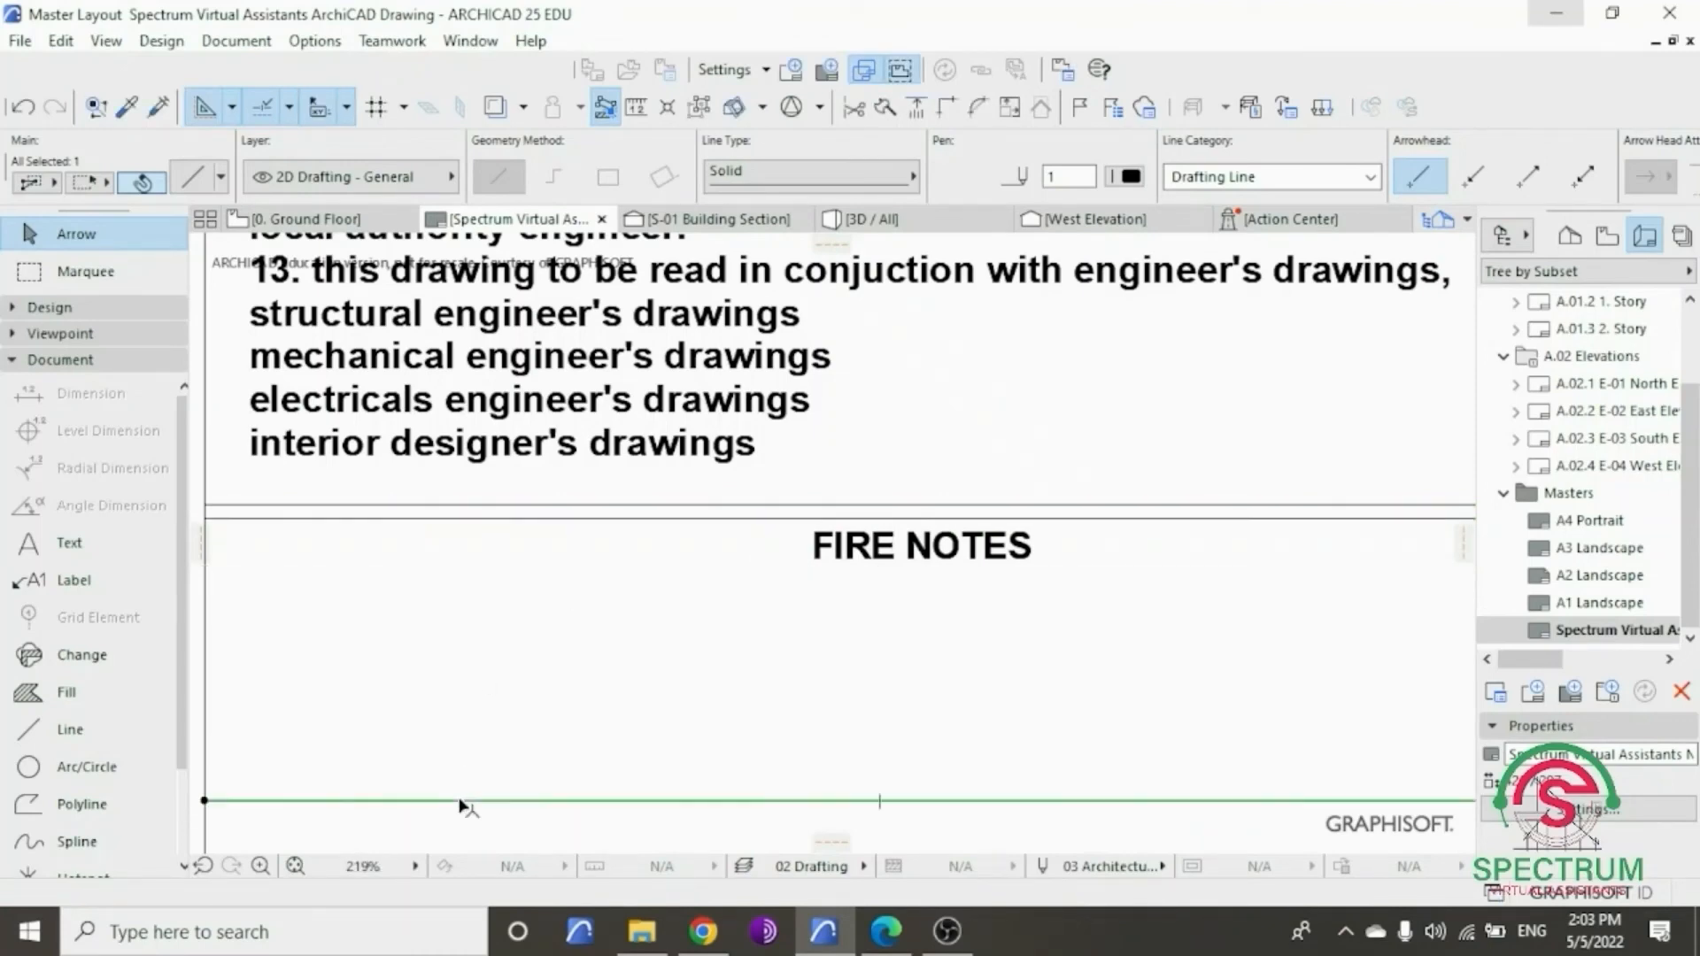
right_click(468, 648)
mouse_move(721, 407)
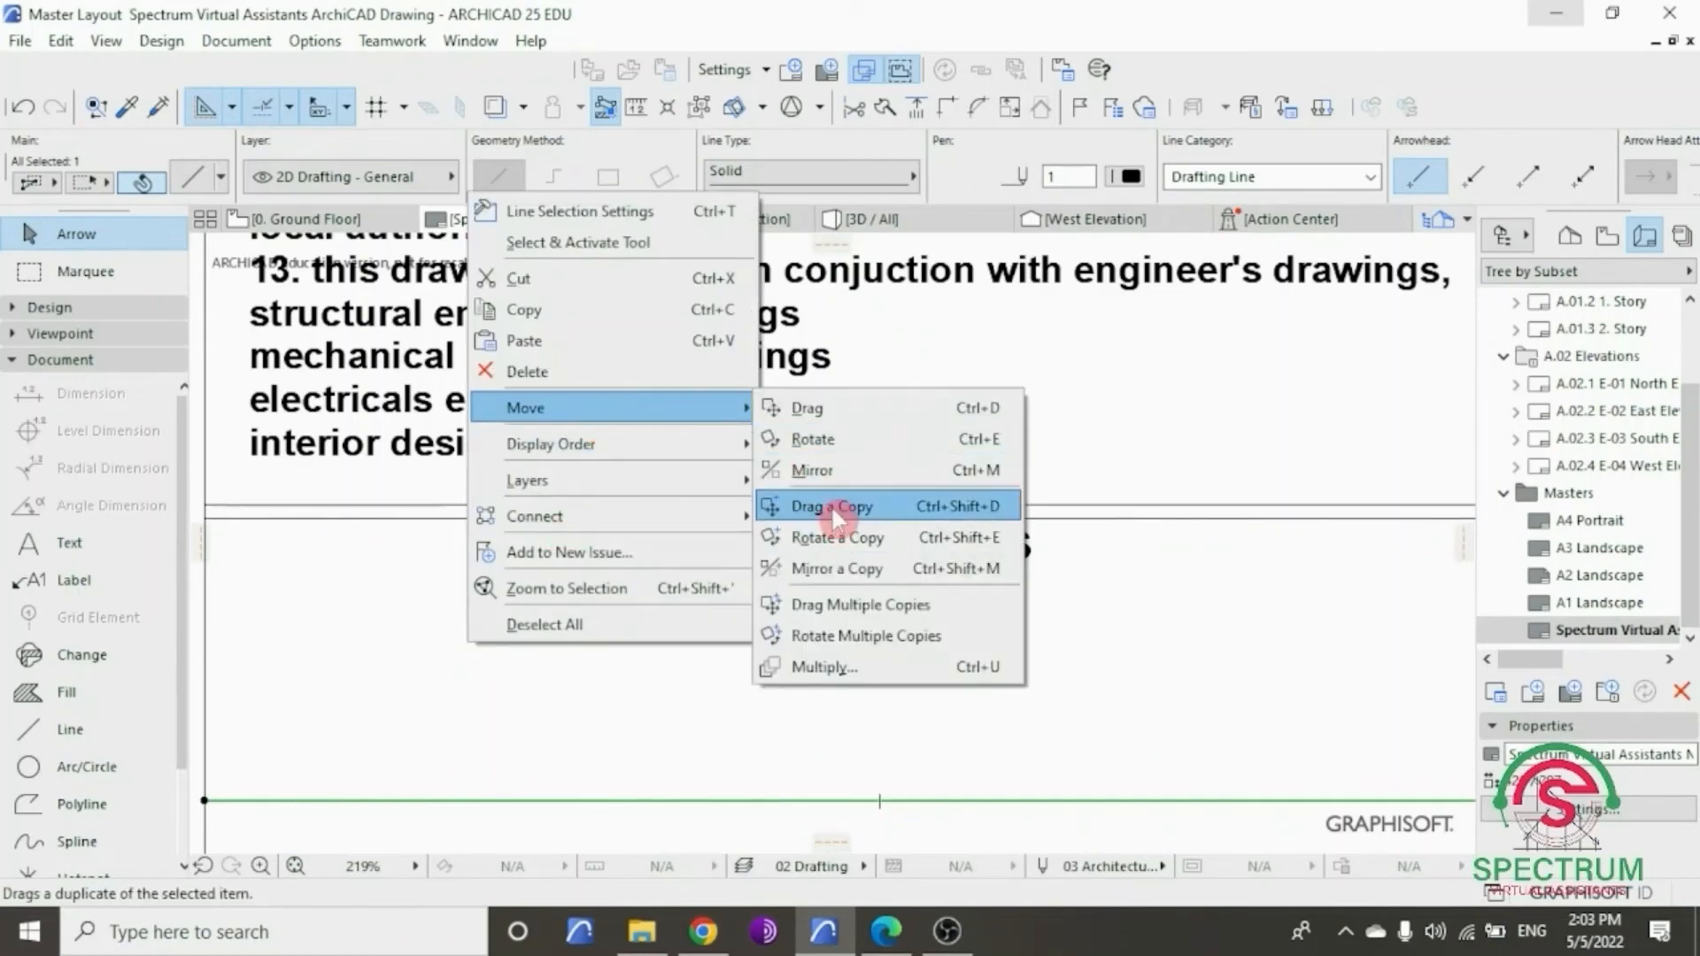
left_click(835, 513)
left_click(380, 801)
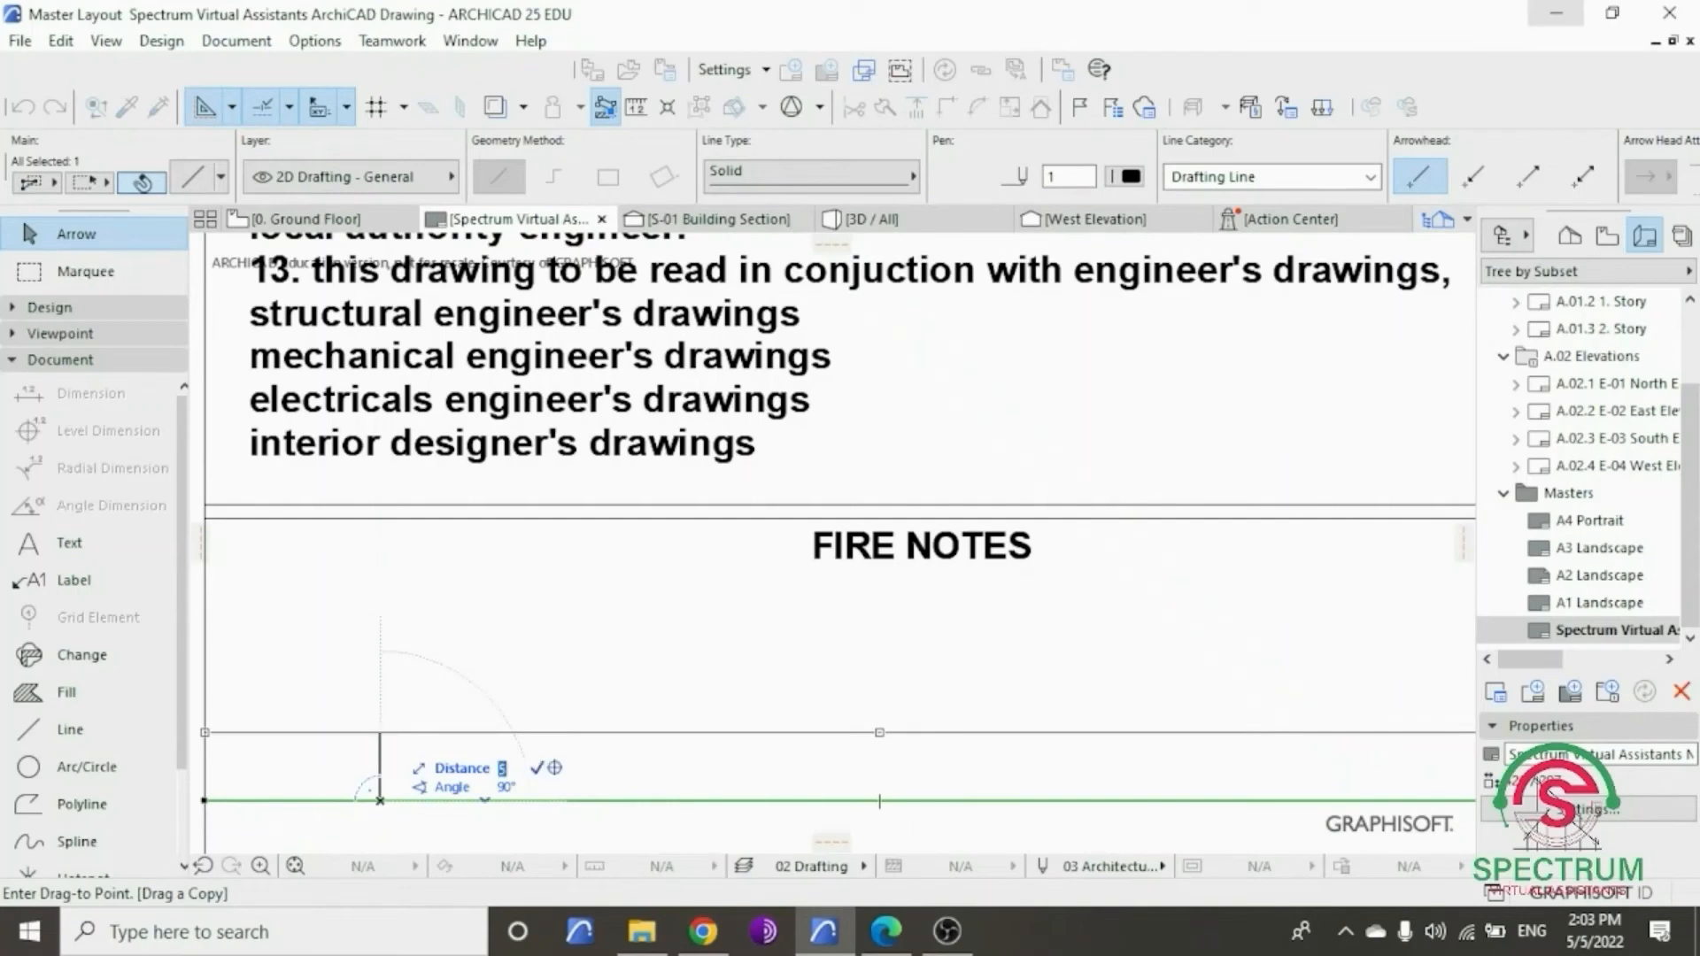
type("1")
key("Return")
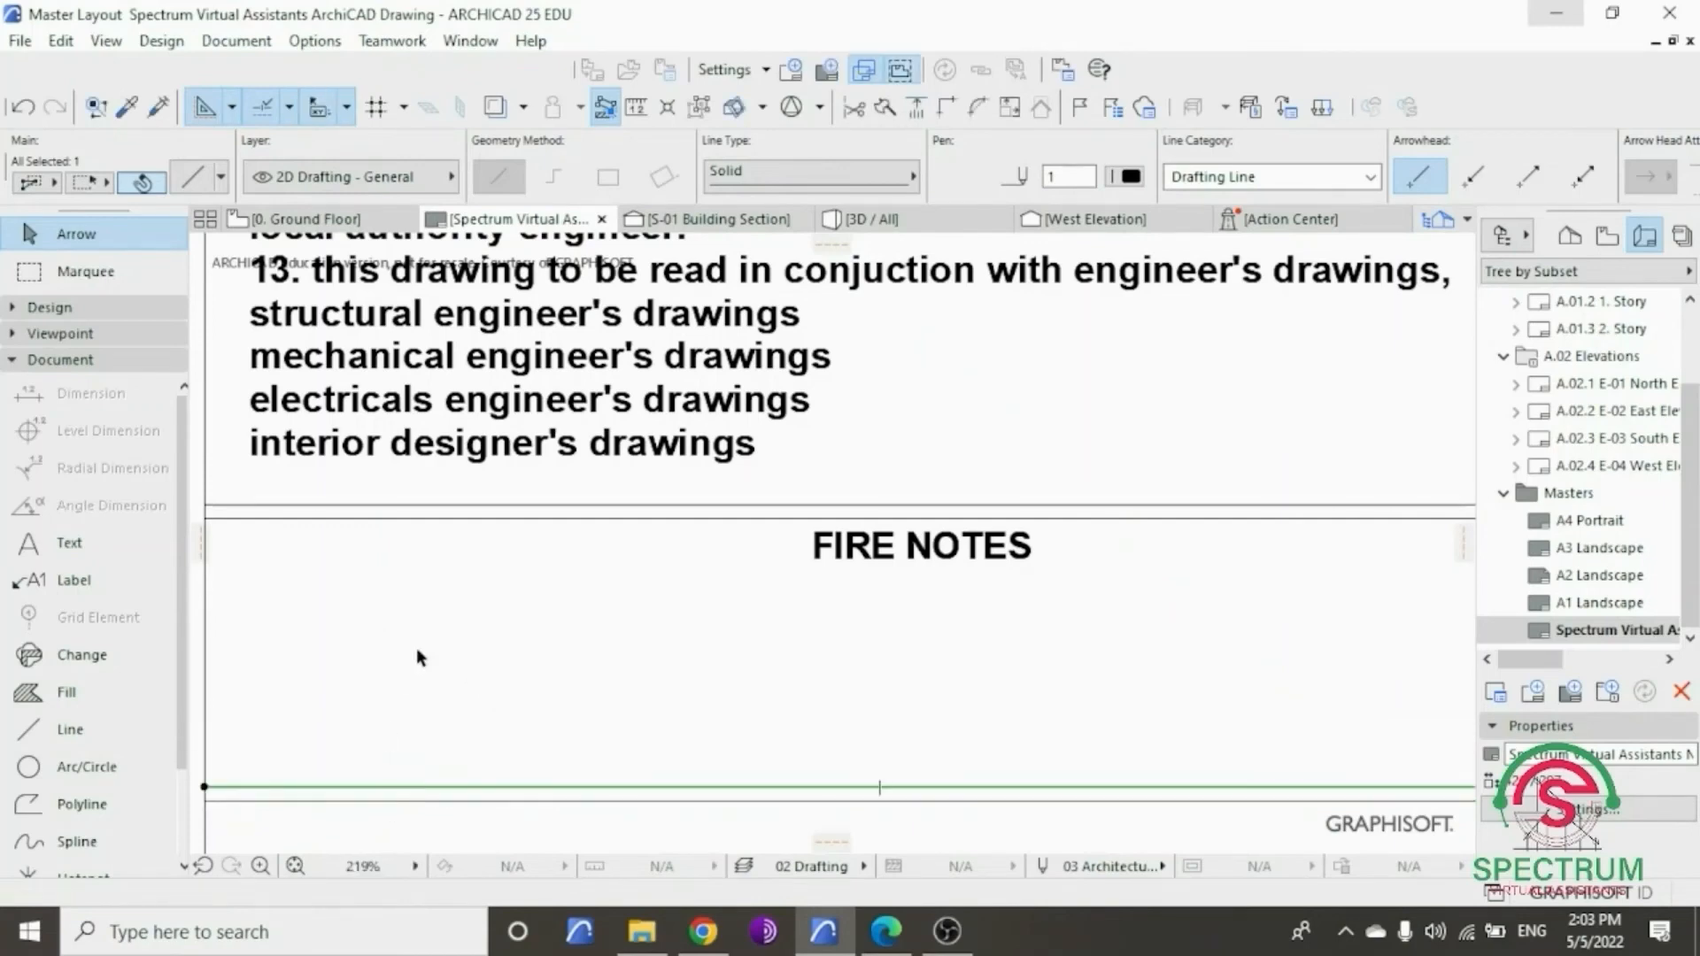
left_click(418, 646)
- Draw a vertical line along the fire notes section's left edge, between the two inner horizontal lines
scroll(694, 664, "down", 2)
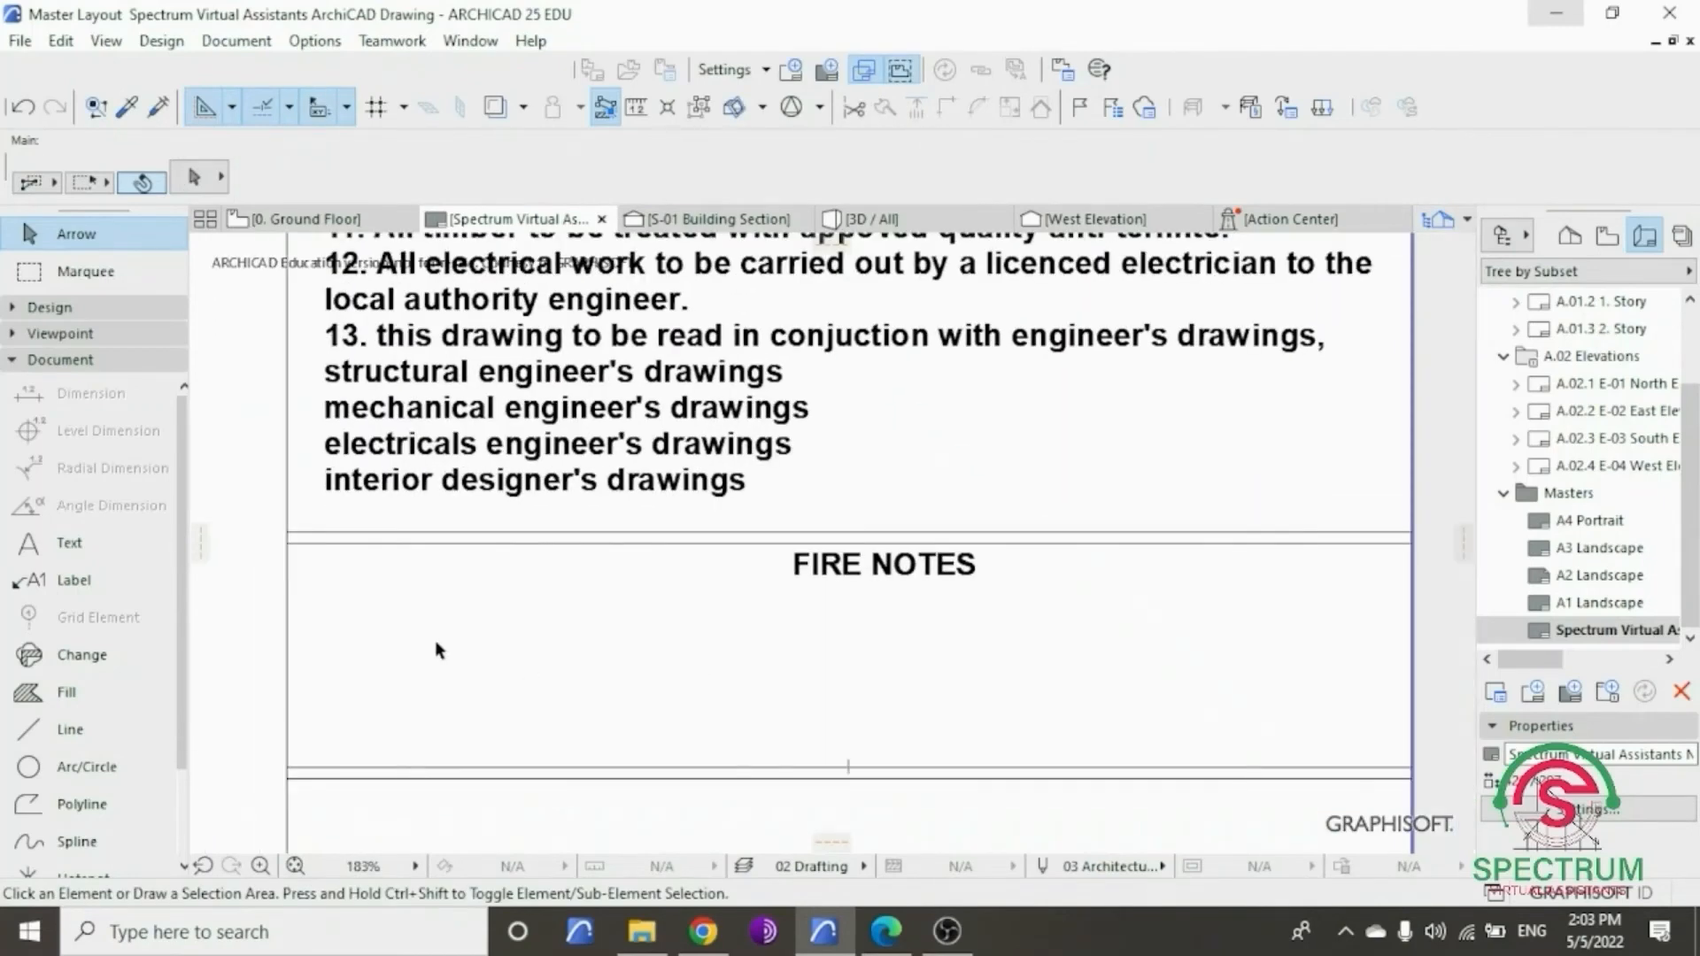
left_click(84, 742)
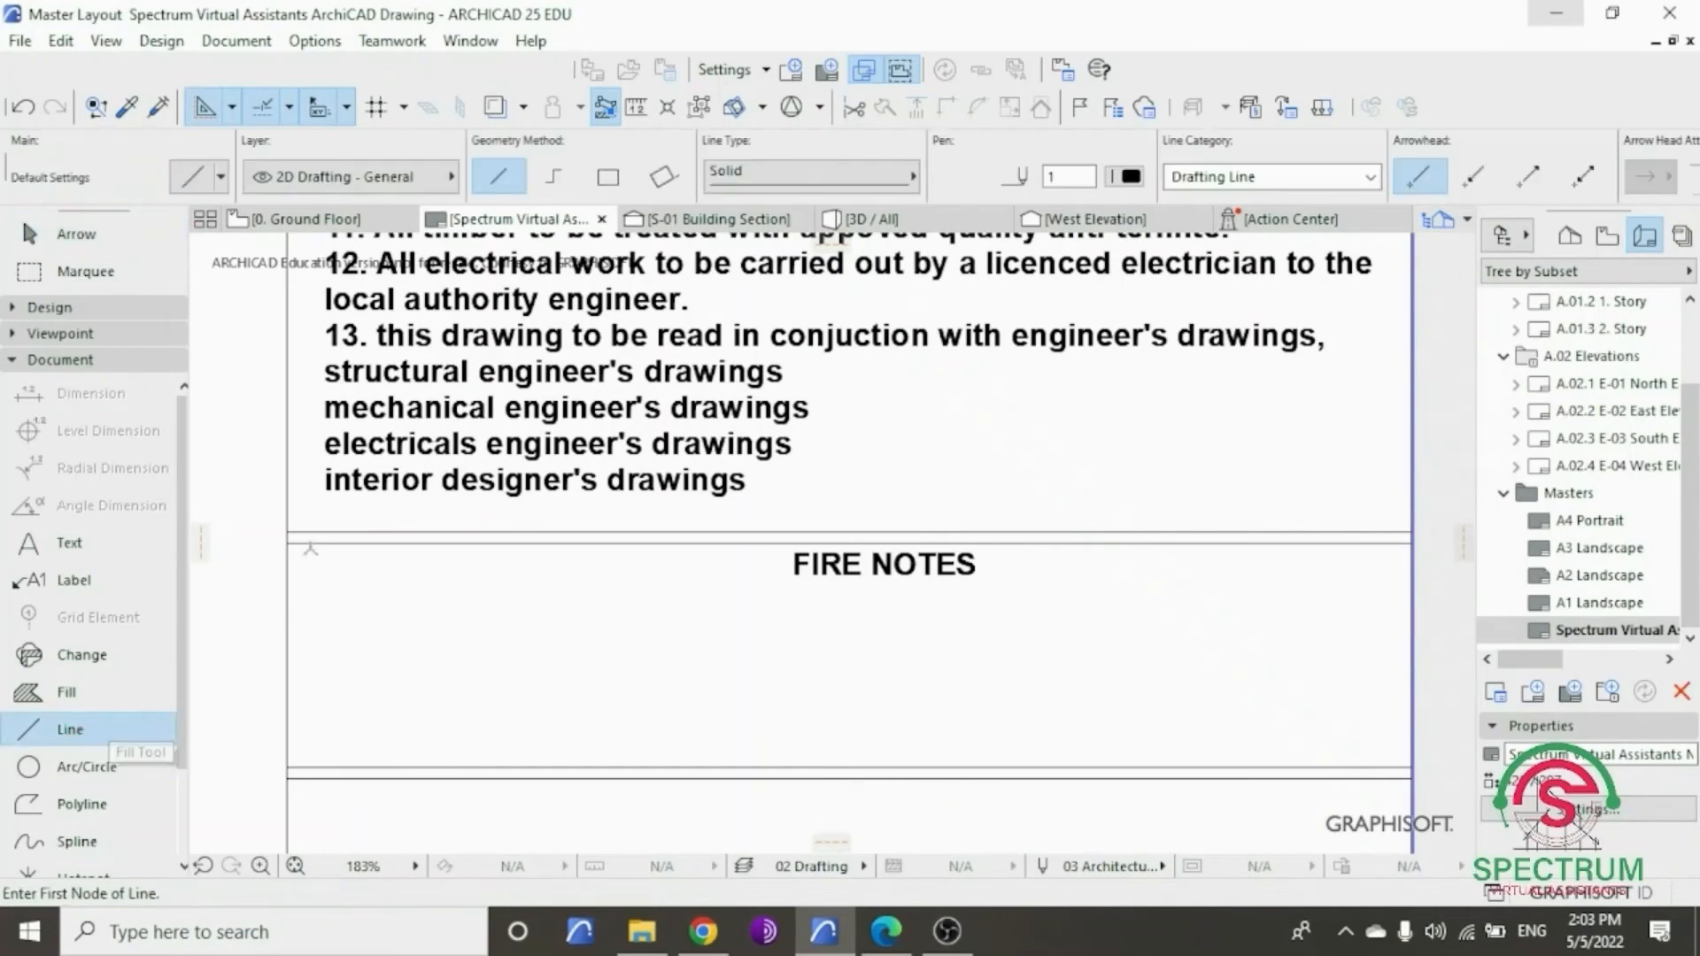
left_click(288, 541)
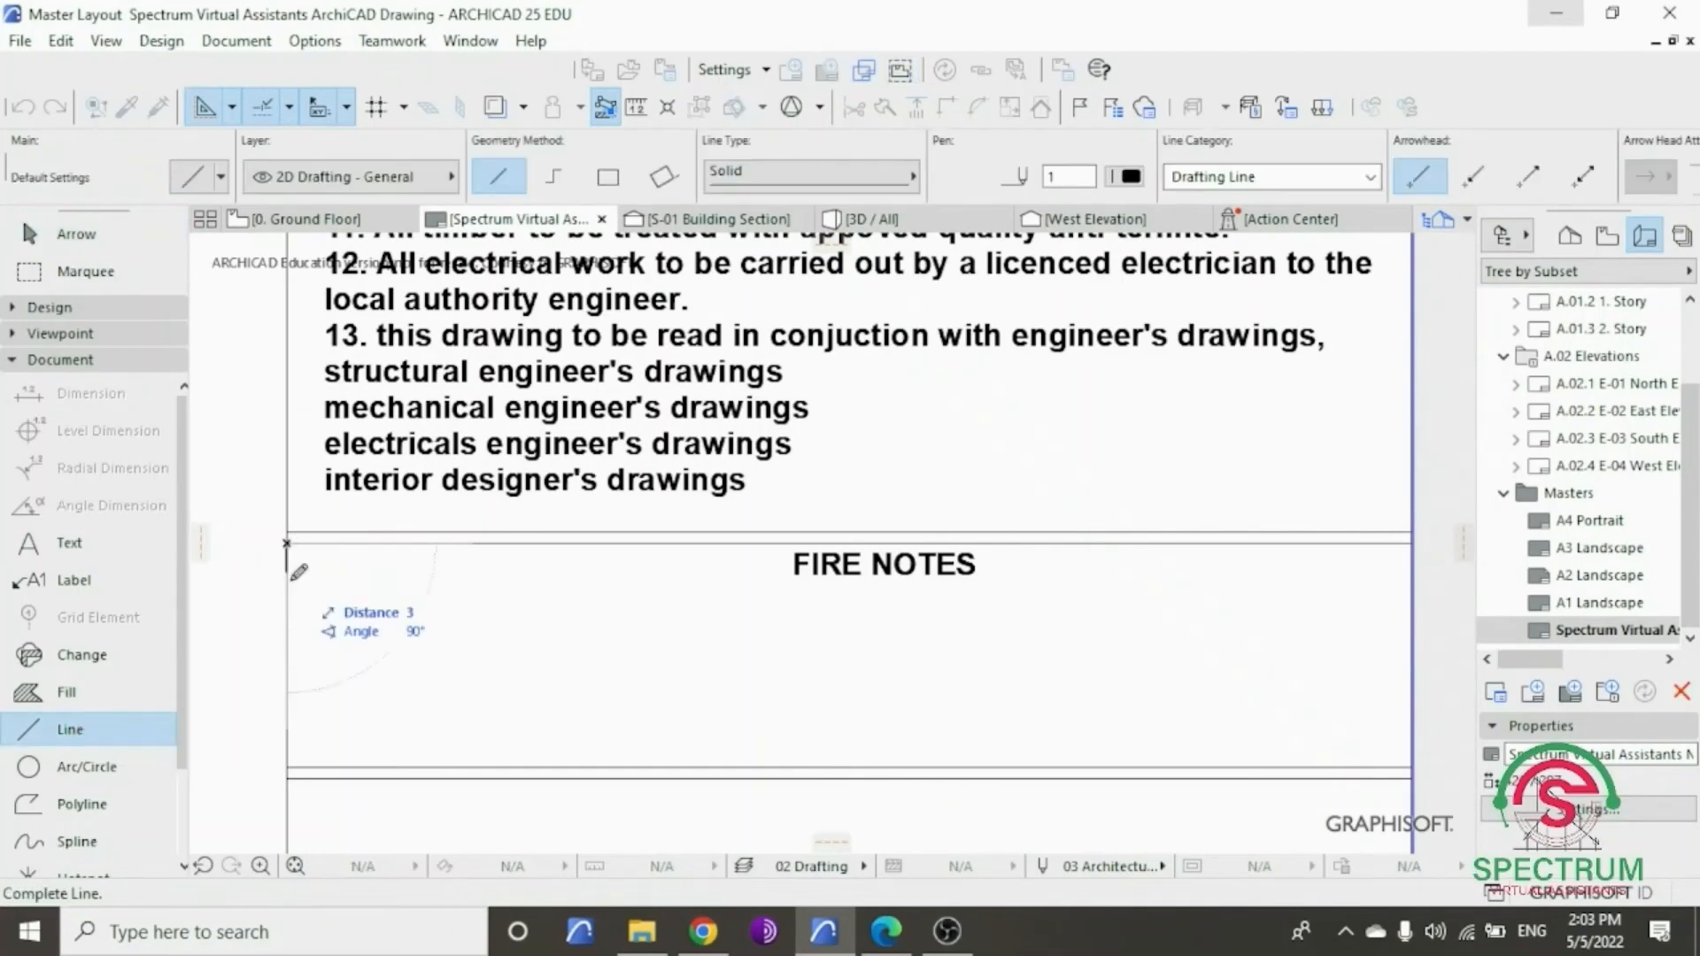
left_click(295, 757)
scroll(276, 660, "up", 3)
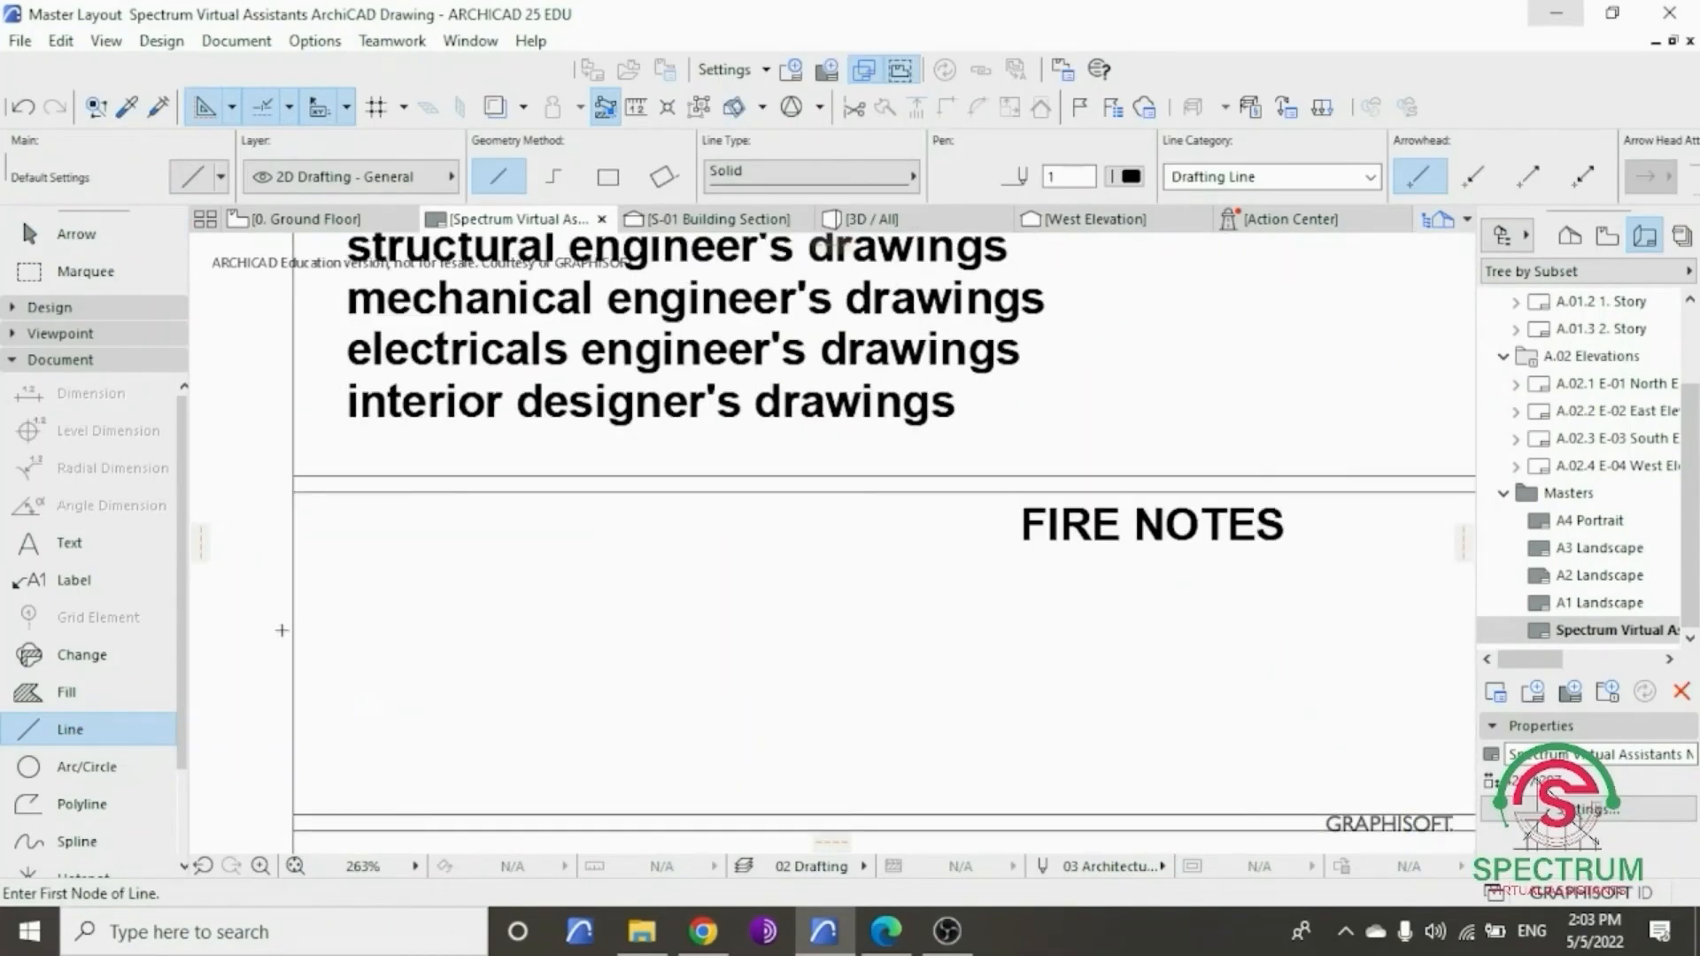
key("Escape")
- Move the vertical line on the fire notes section's left edge 1 mm inward to the right
left_click(291, 576)
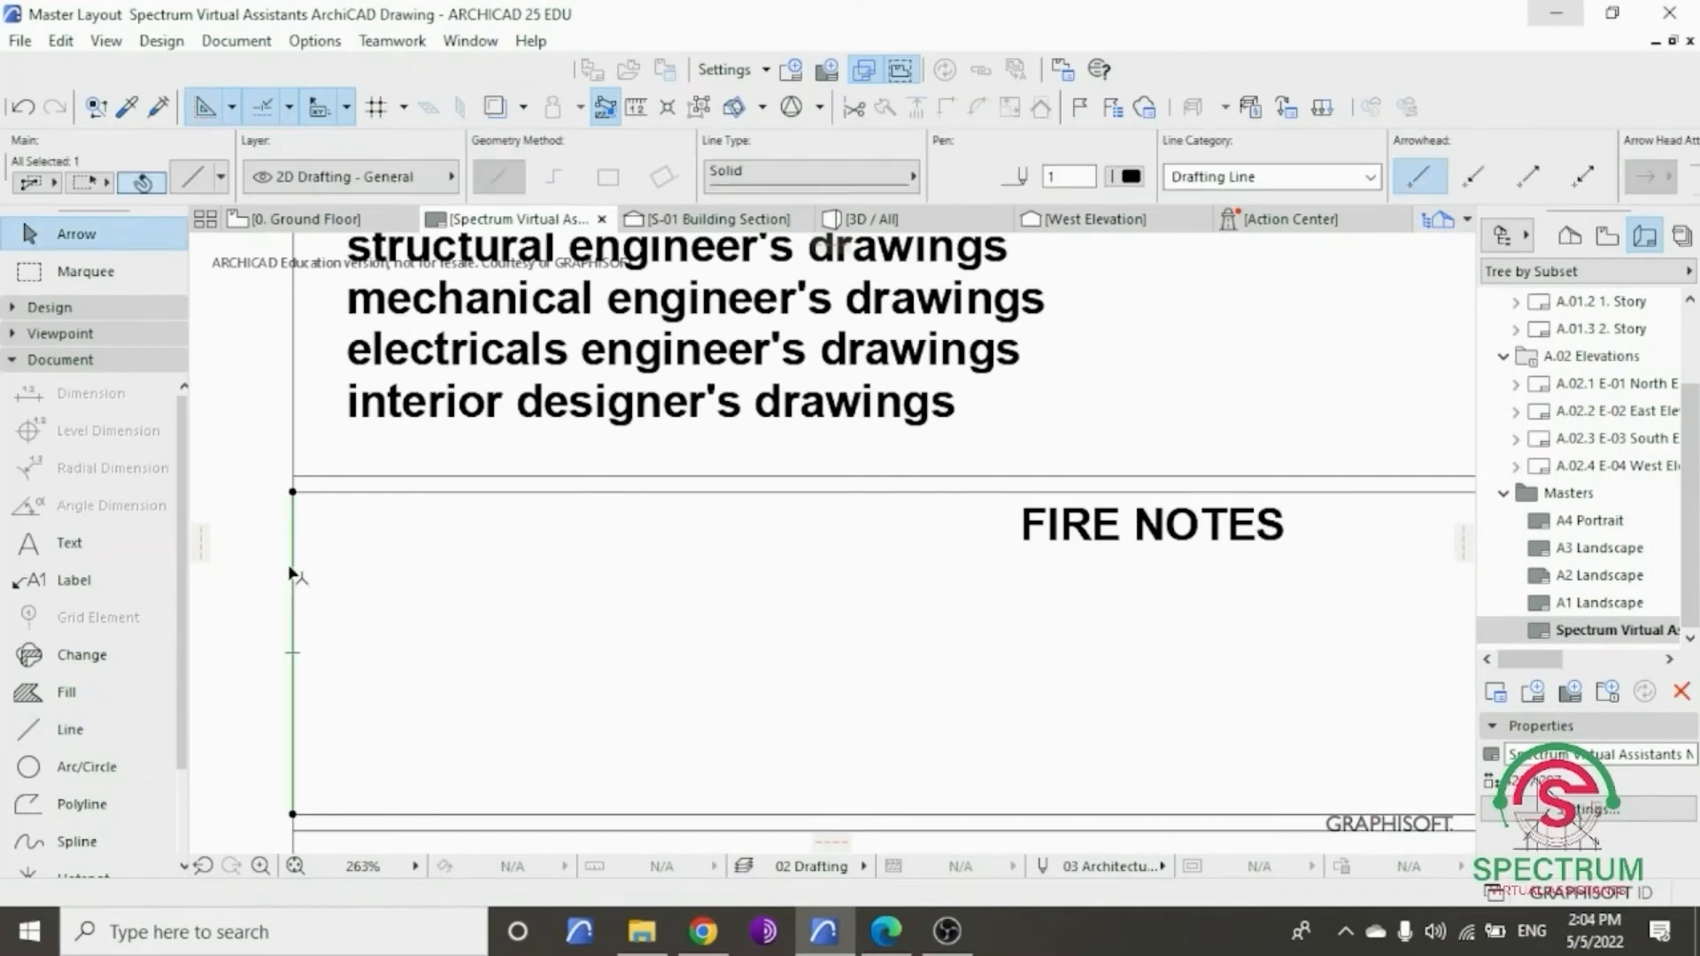
right_click(238, 479)
mouse_move(332, 232)
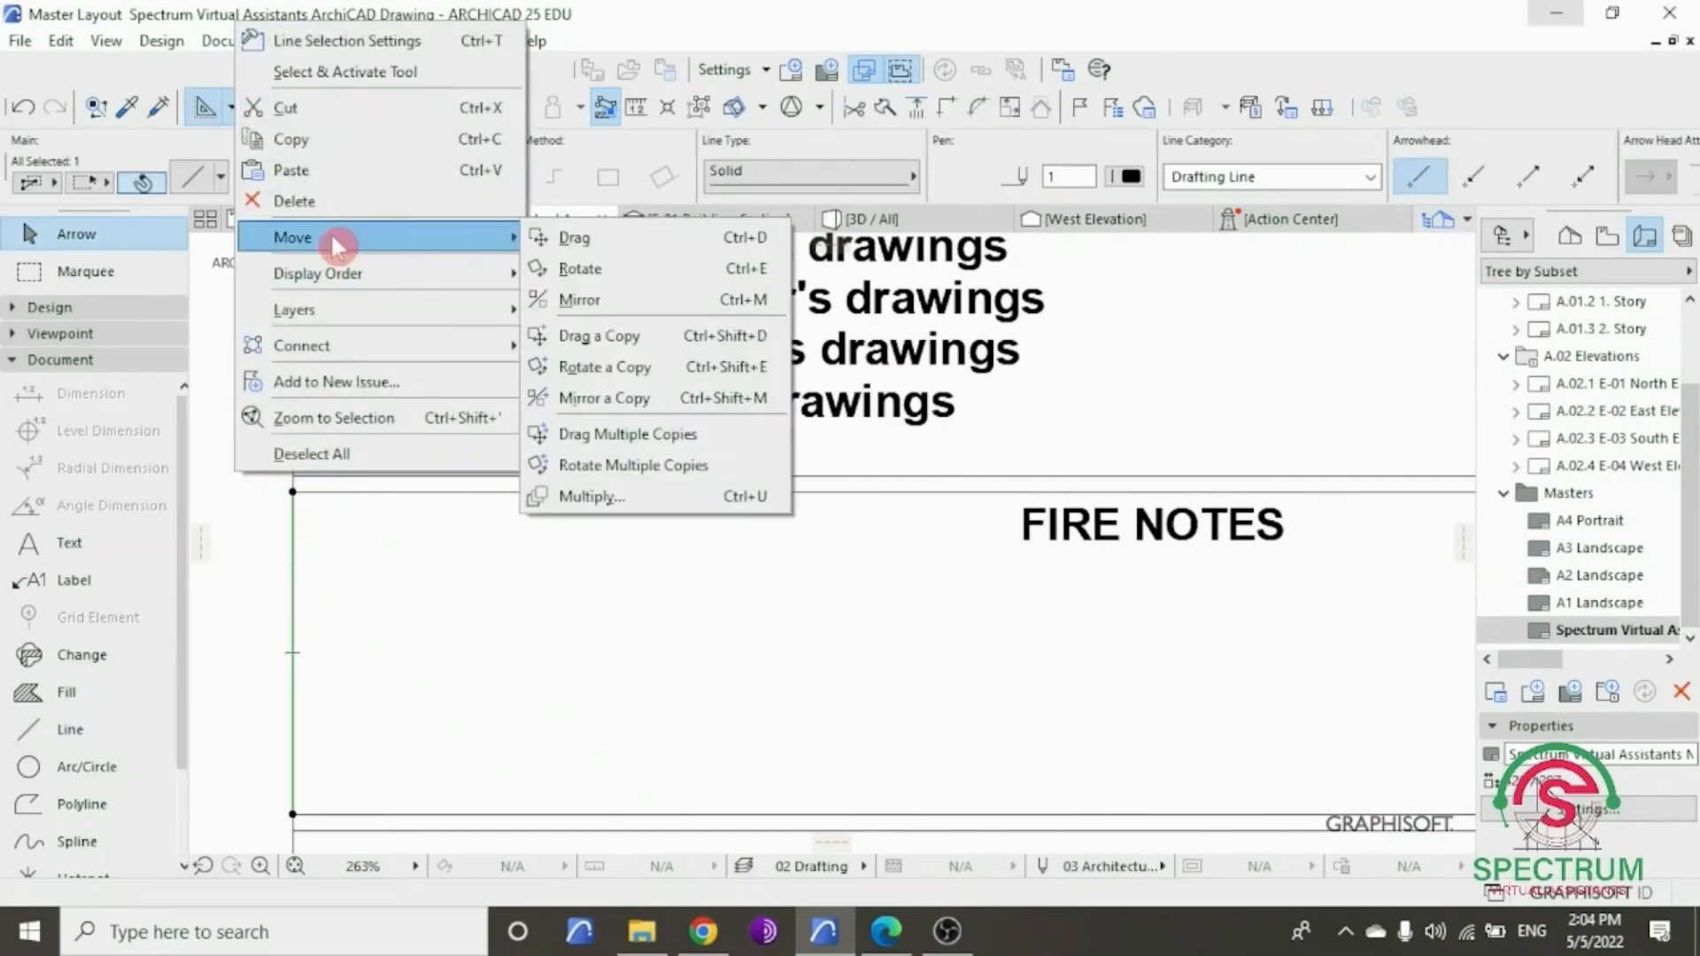
left_click(584, 237)
left_click(293, 491)
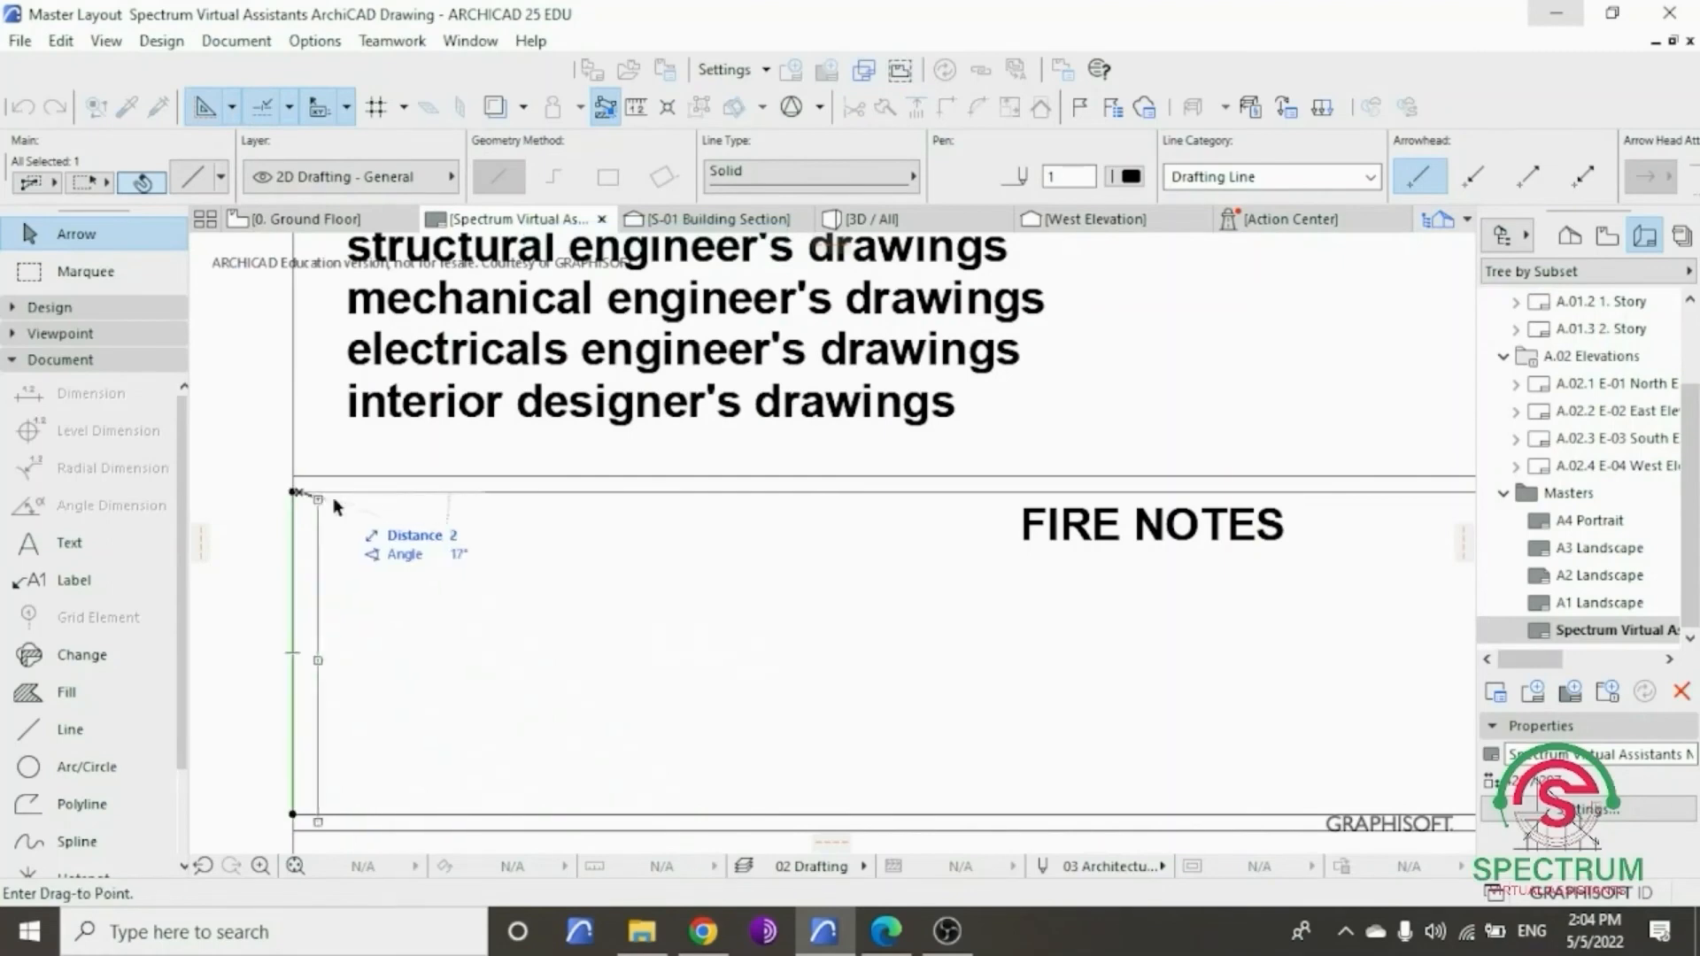
type("1")
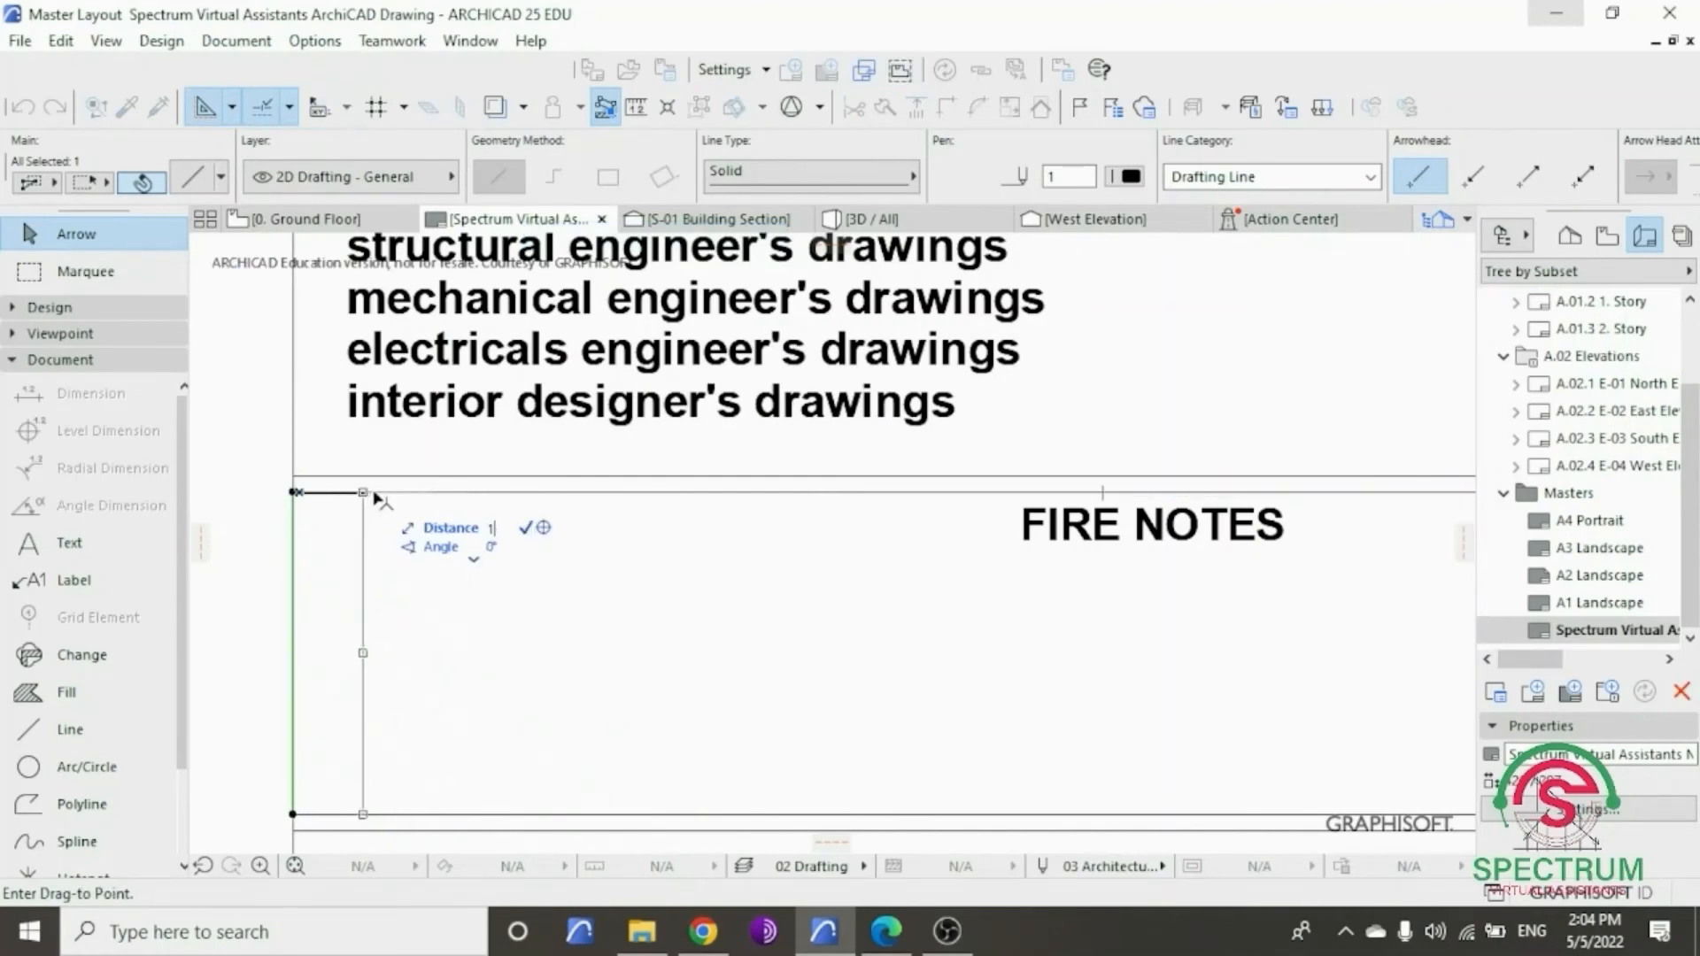
key("Return")
scroll(306, 554, "down", 3)
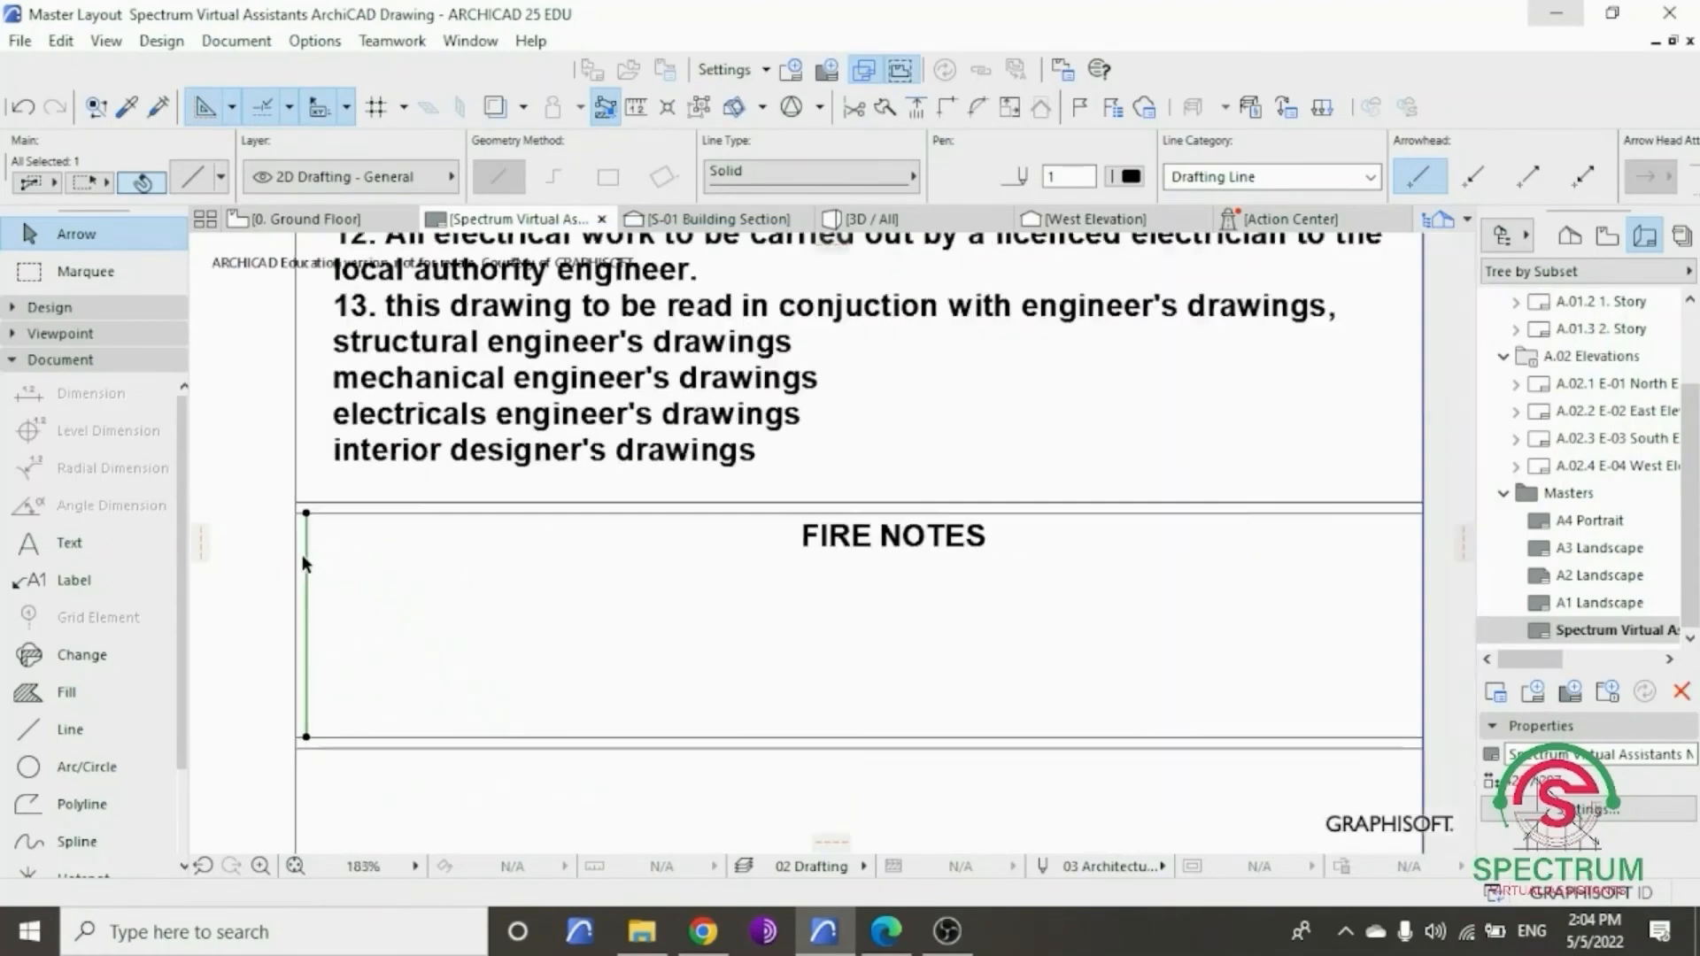
left_click(460, 585)
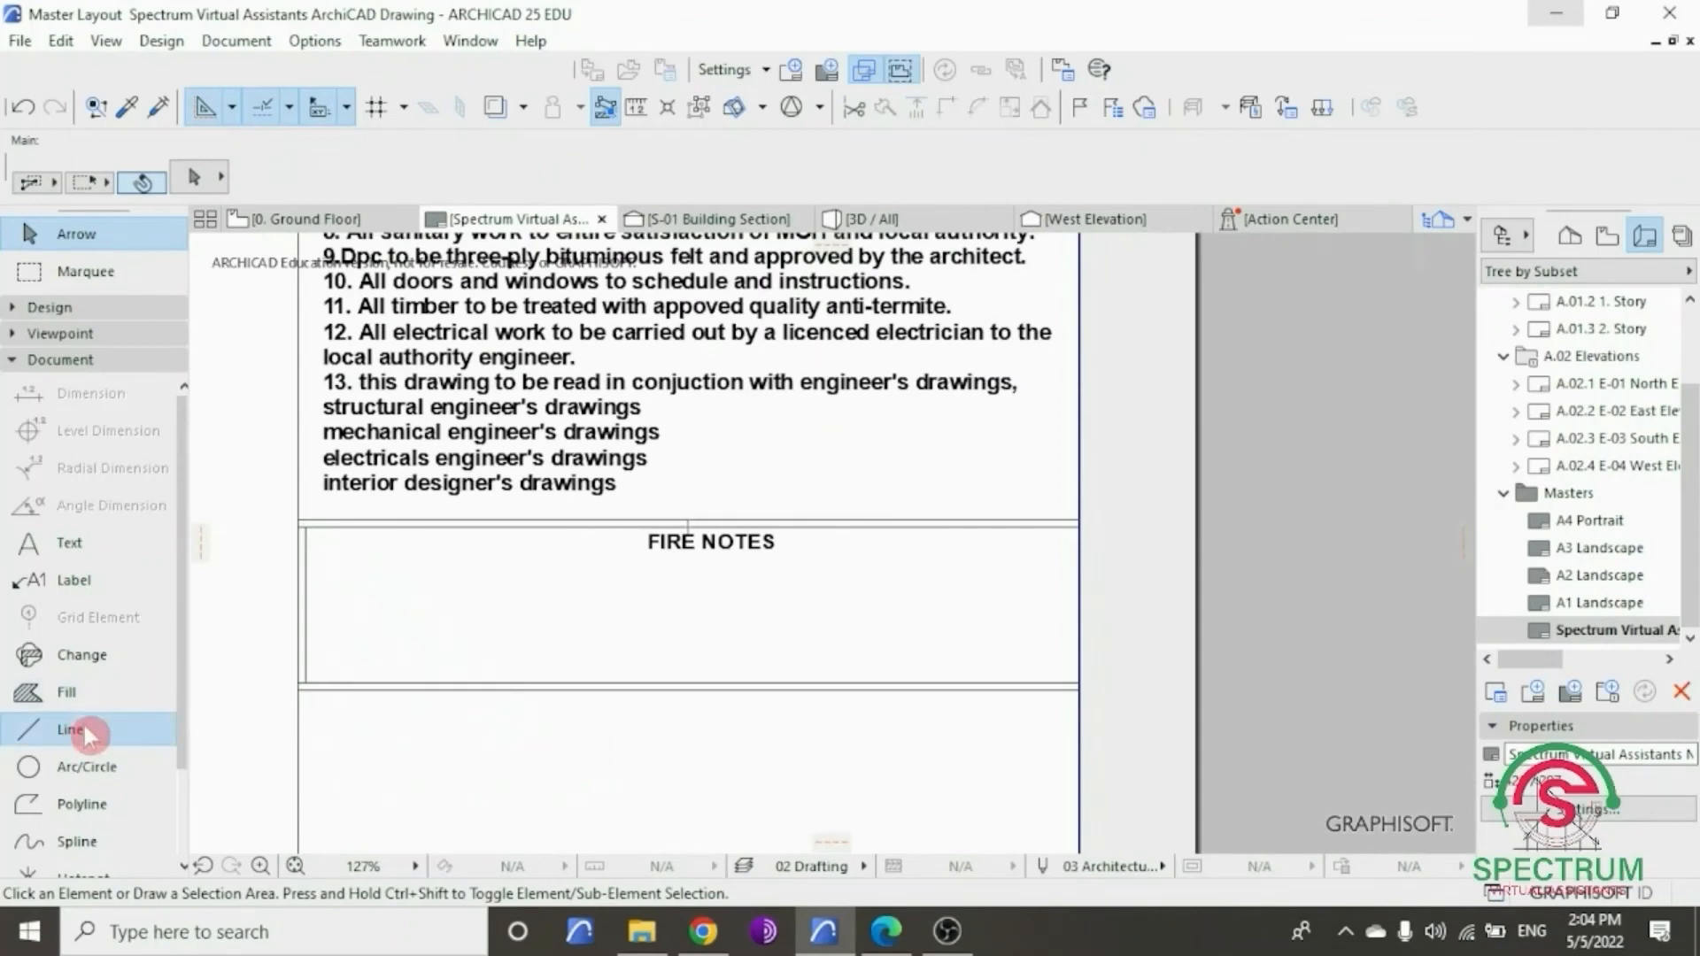
- Draw a vertical line along the fire notes section's right border, between the two inner horizontal lines
left_click(40, 730)
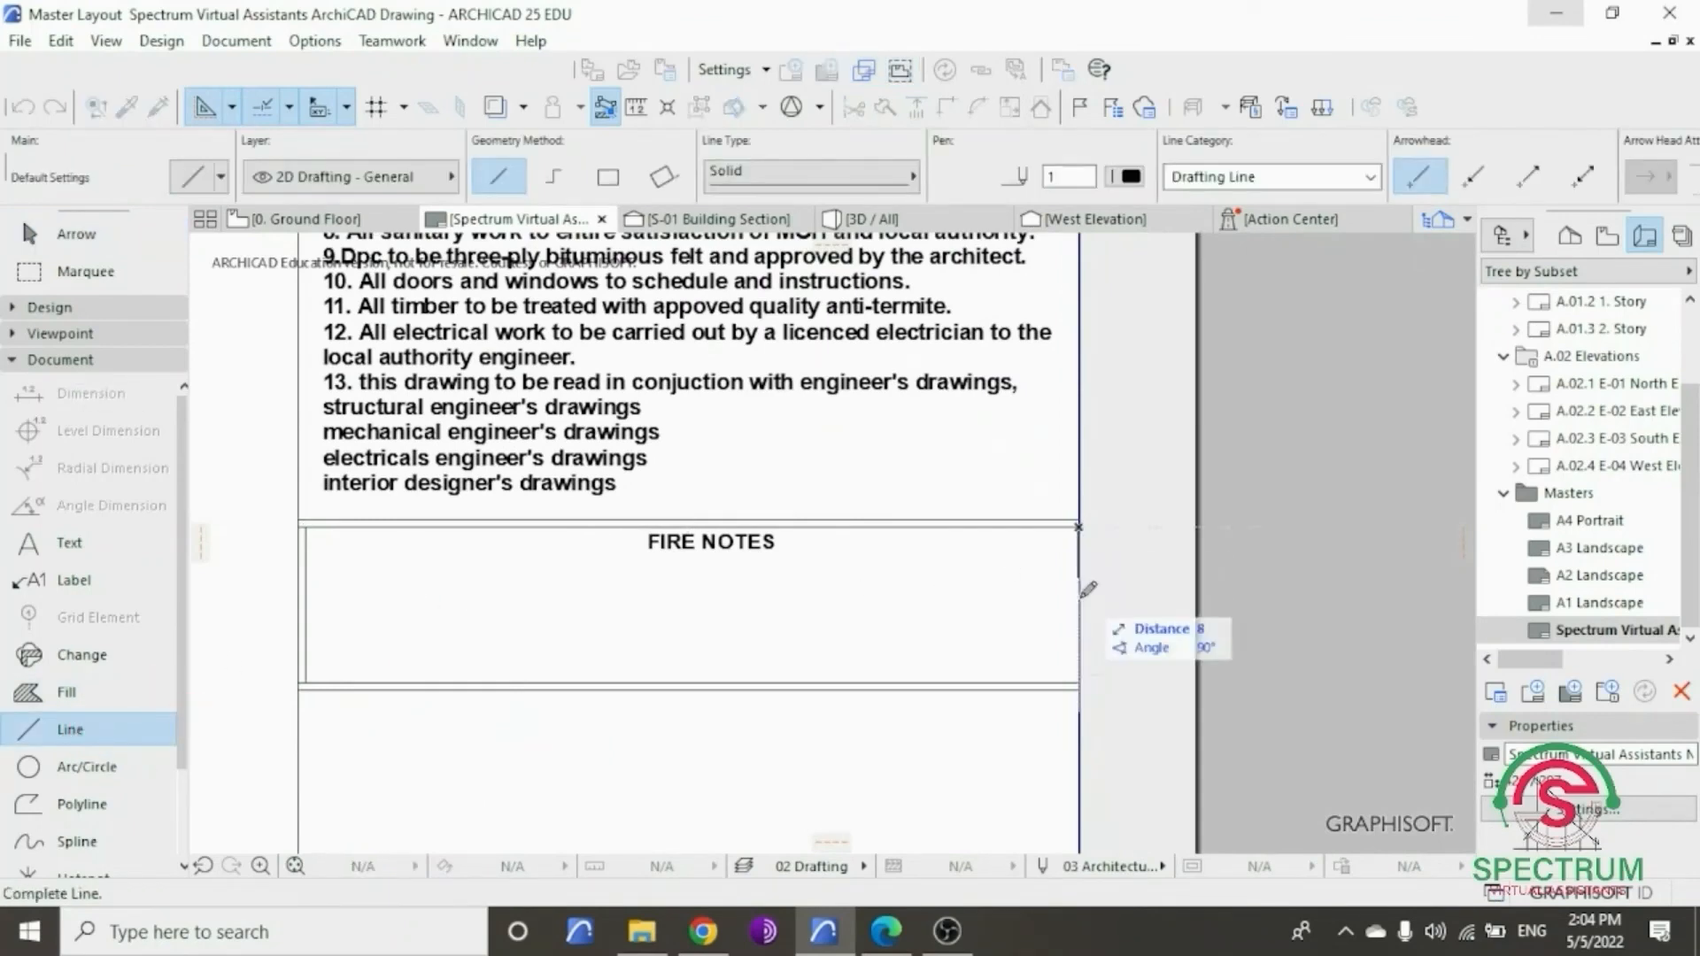
scroll(1079, 636, "up", 4)
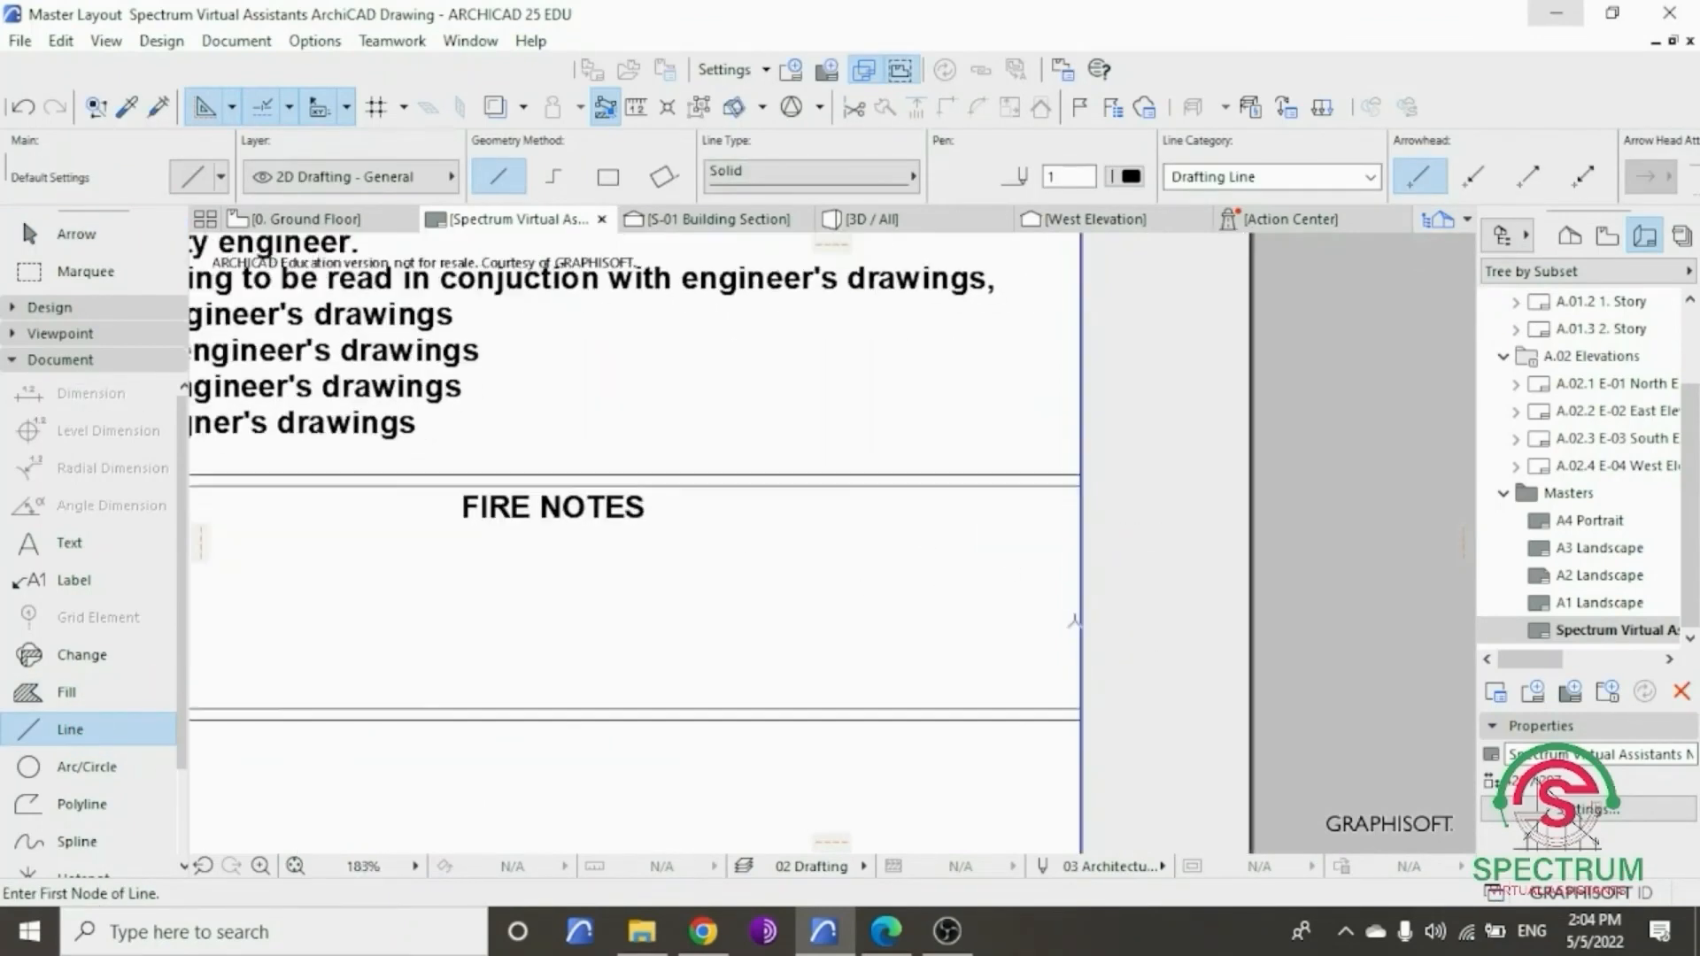
key("Escape")
- Move the vertical line on the fire notes section's right border 1 mm inward to the left
left_click(1077, 501)
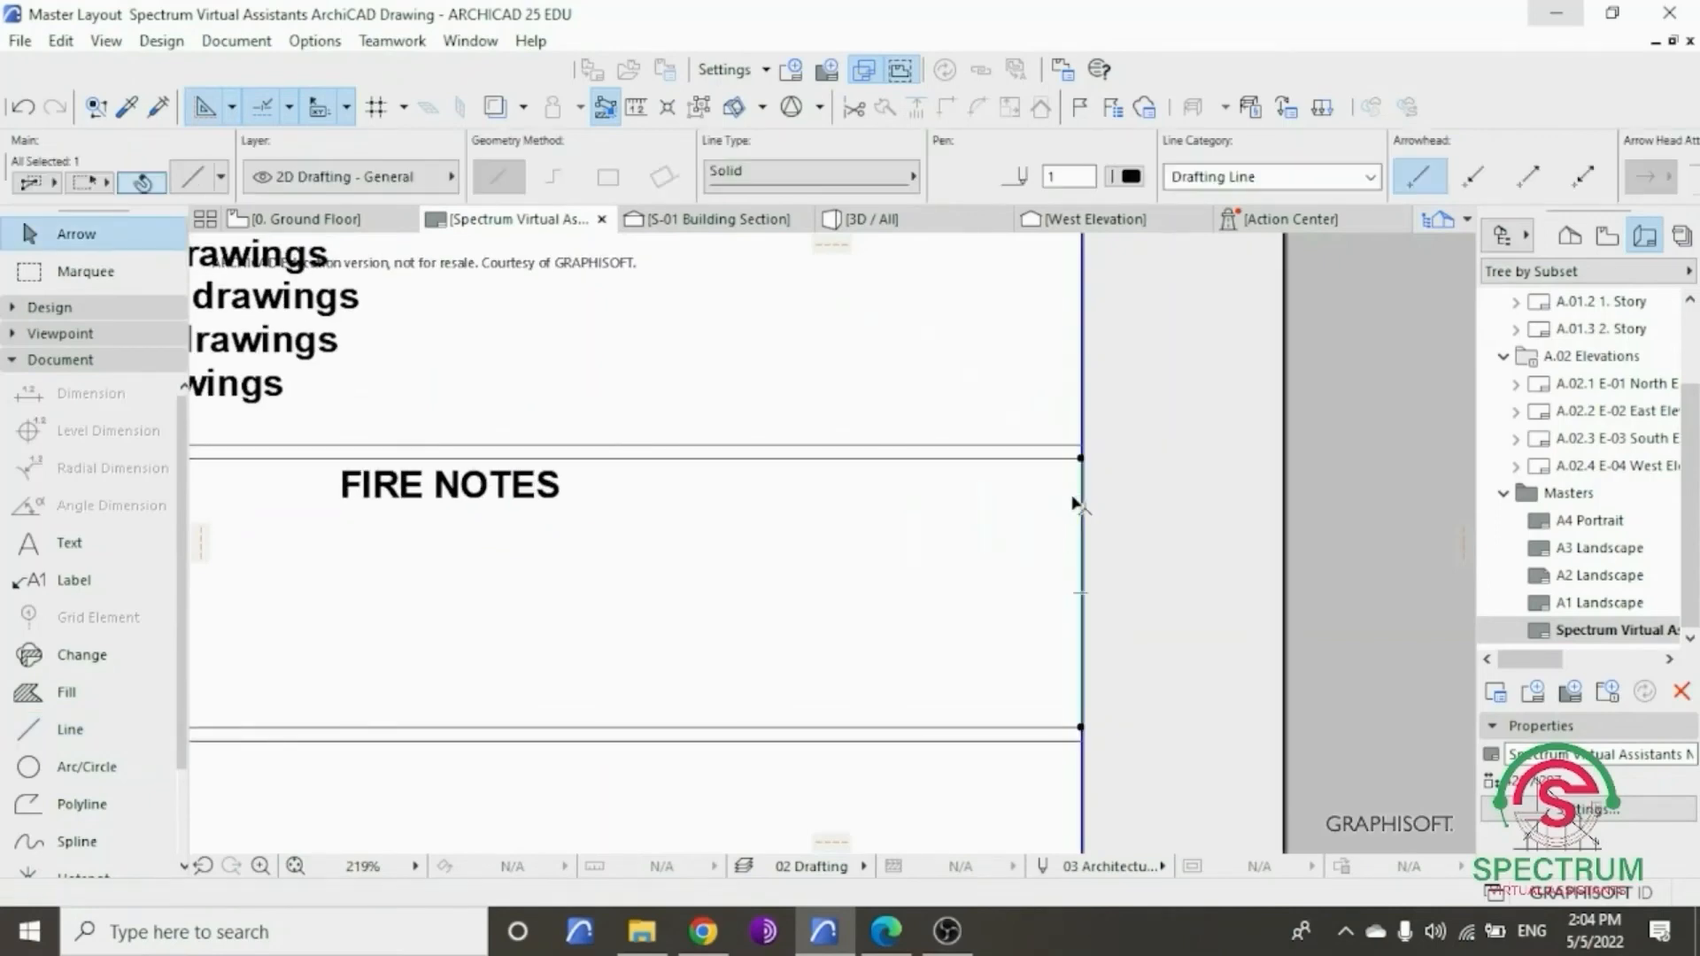
right_click(1026, 502)
mouse_move(1098, 269)
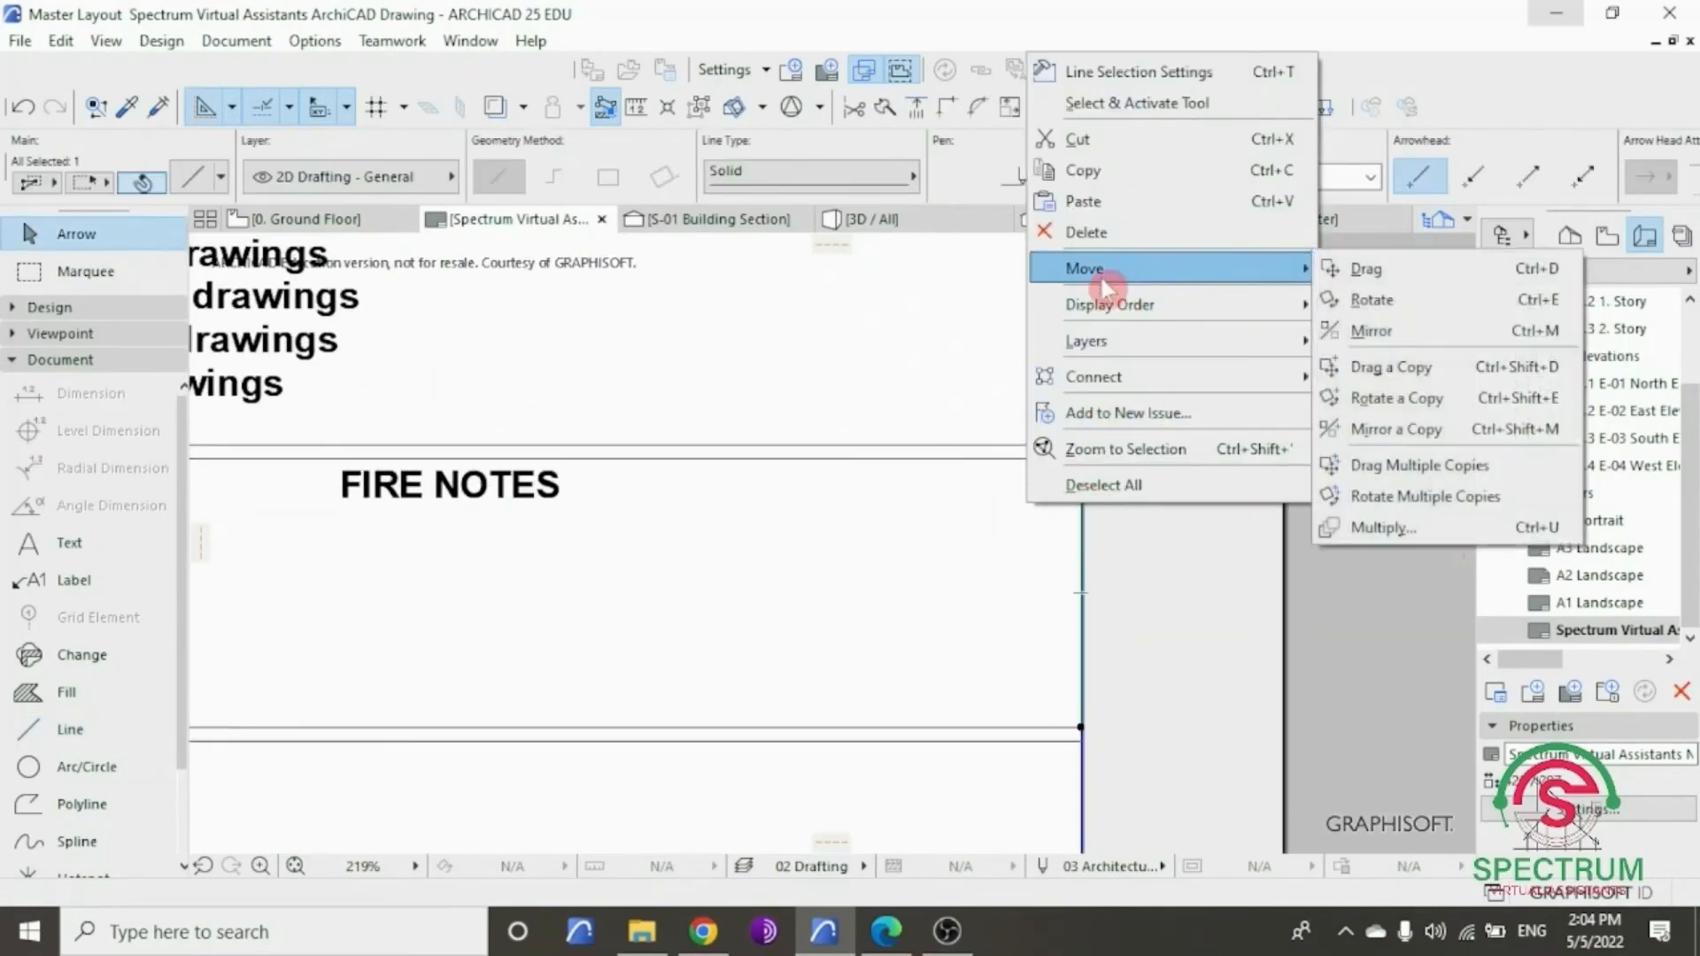
left_click(1354, 266)
left_click(1082, 478)
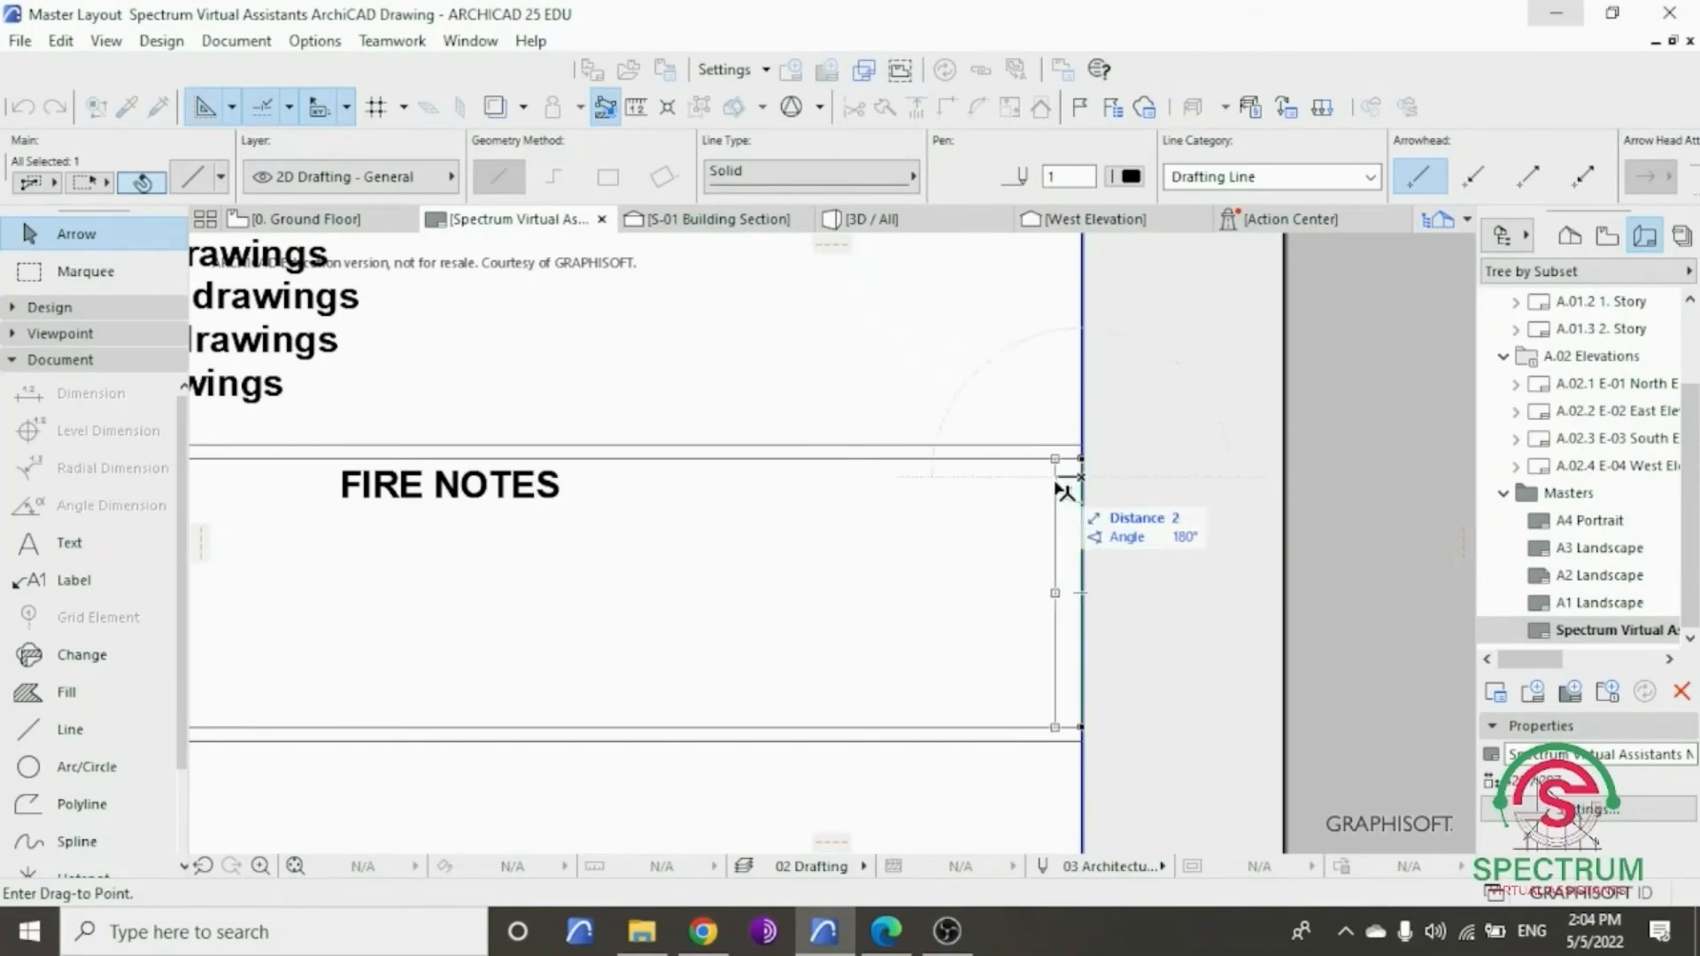
type("1")
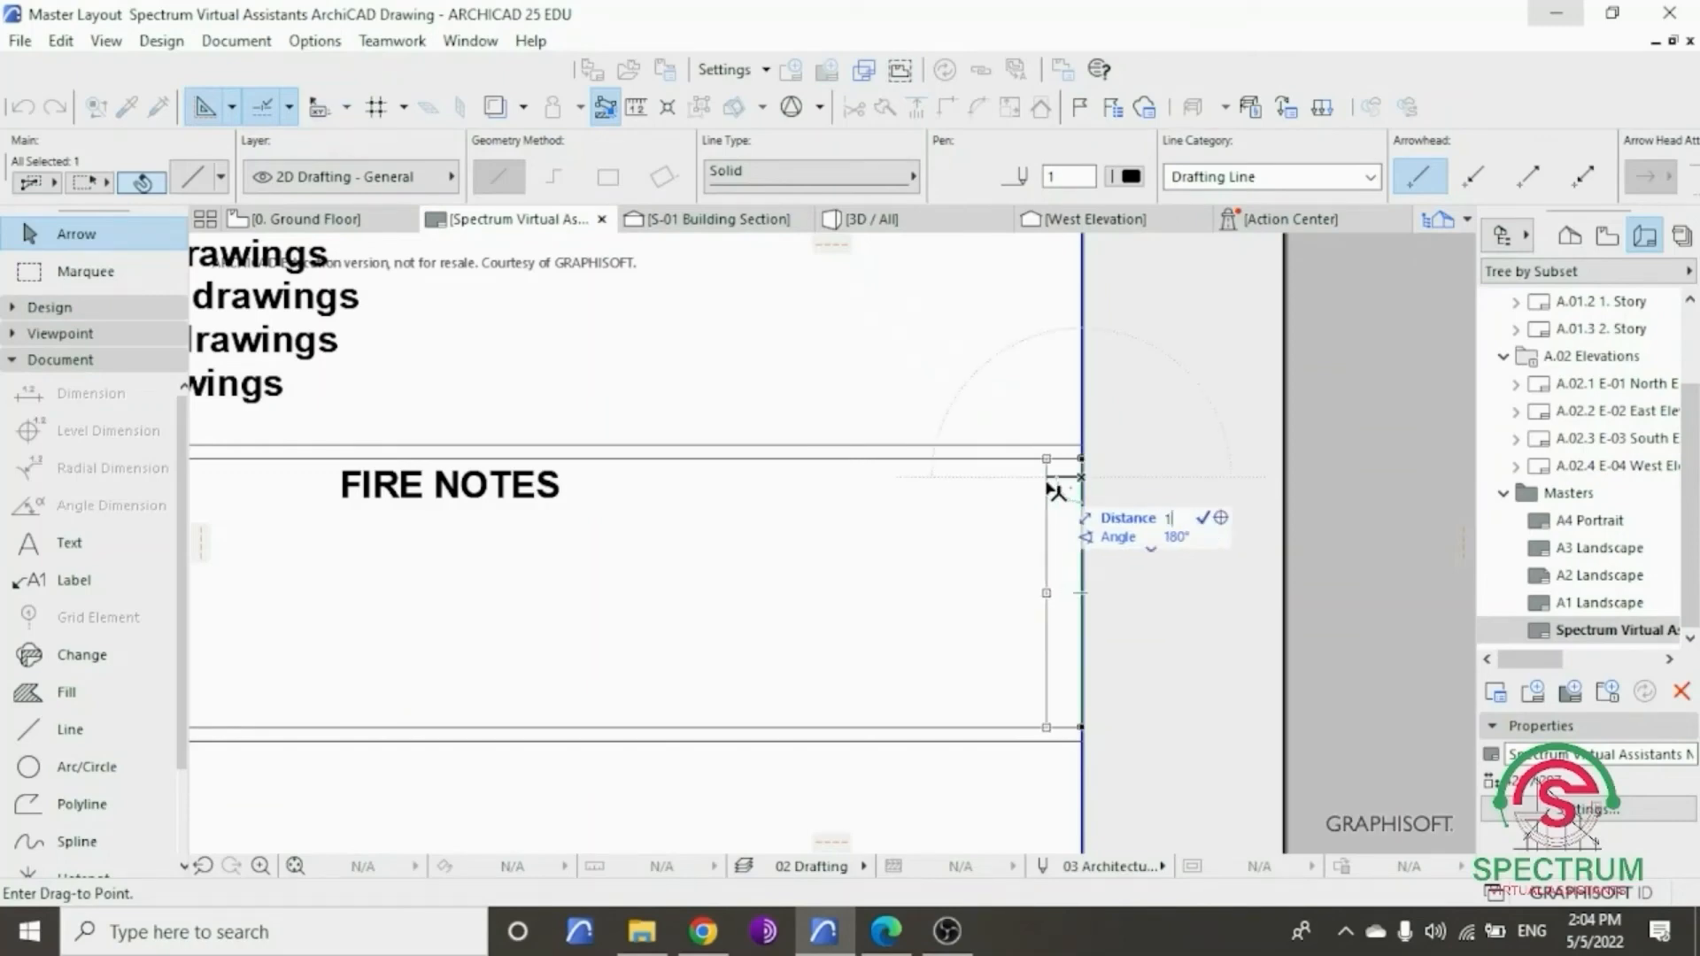
key("Return")
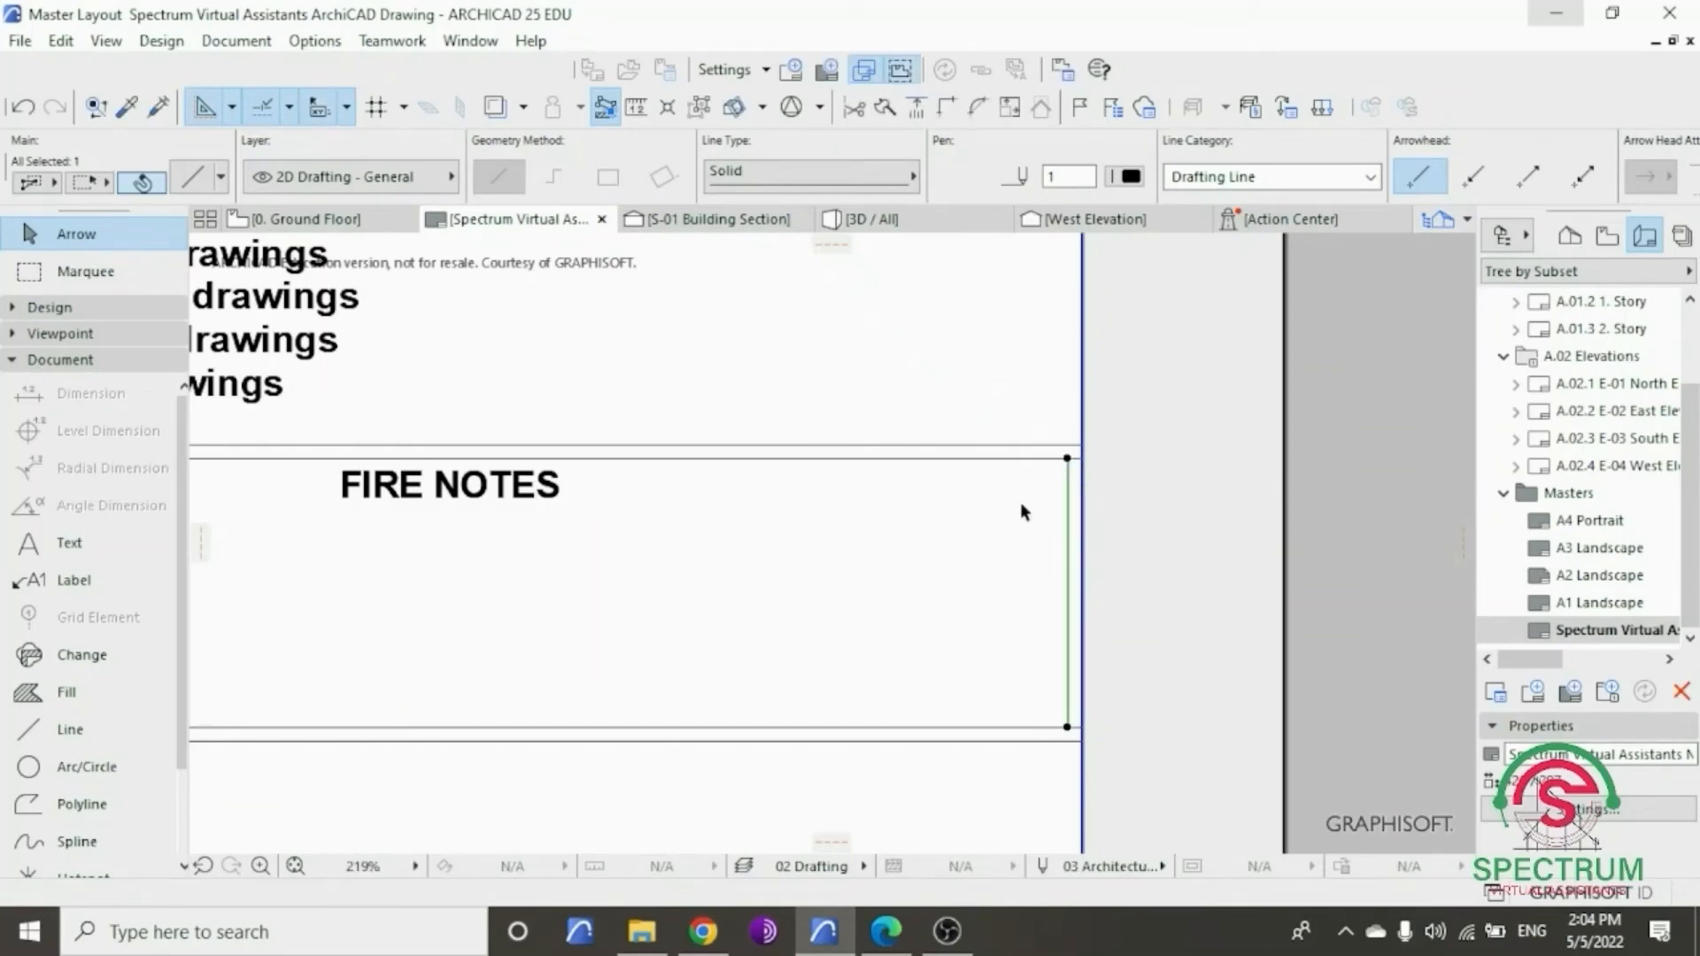
left_click(1020, 502)
scroll(1050, 537, "down", 2)
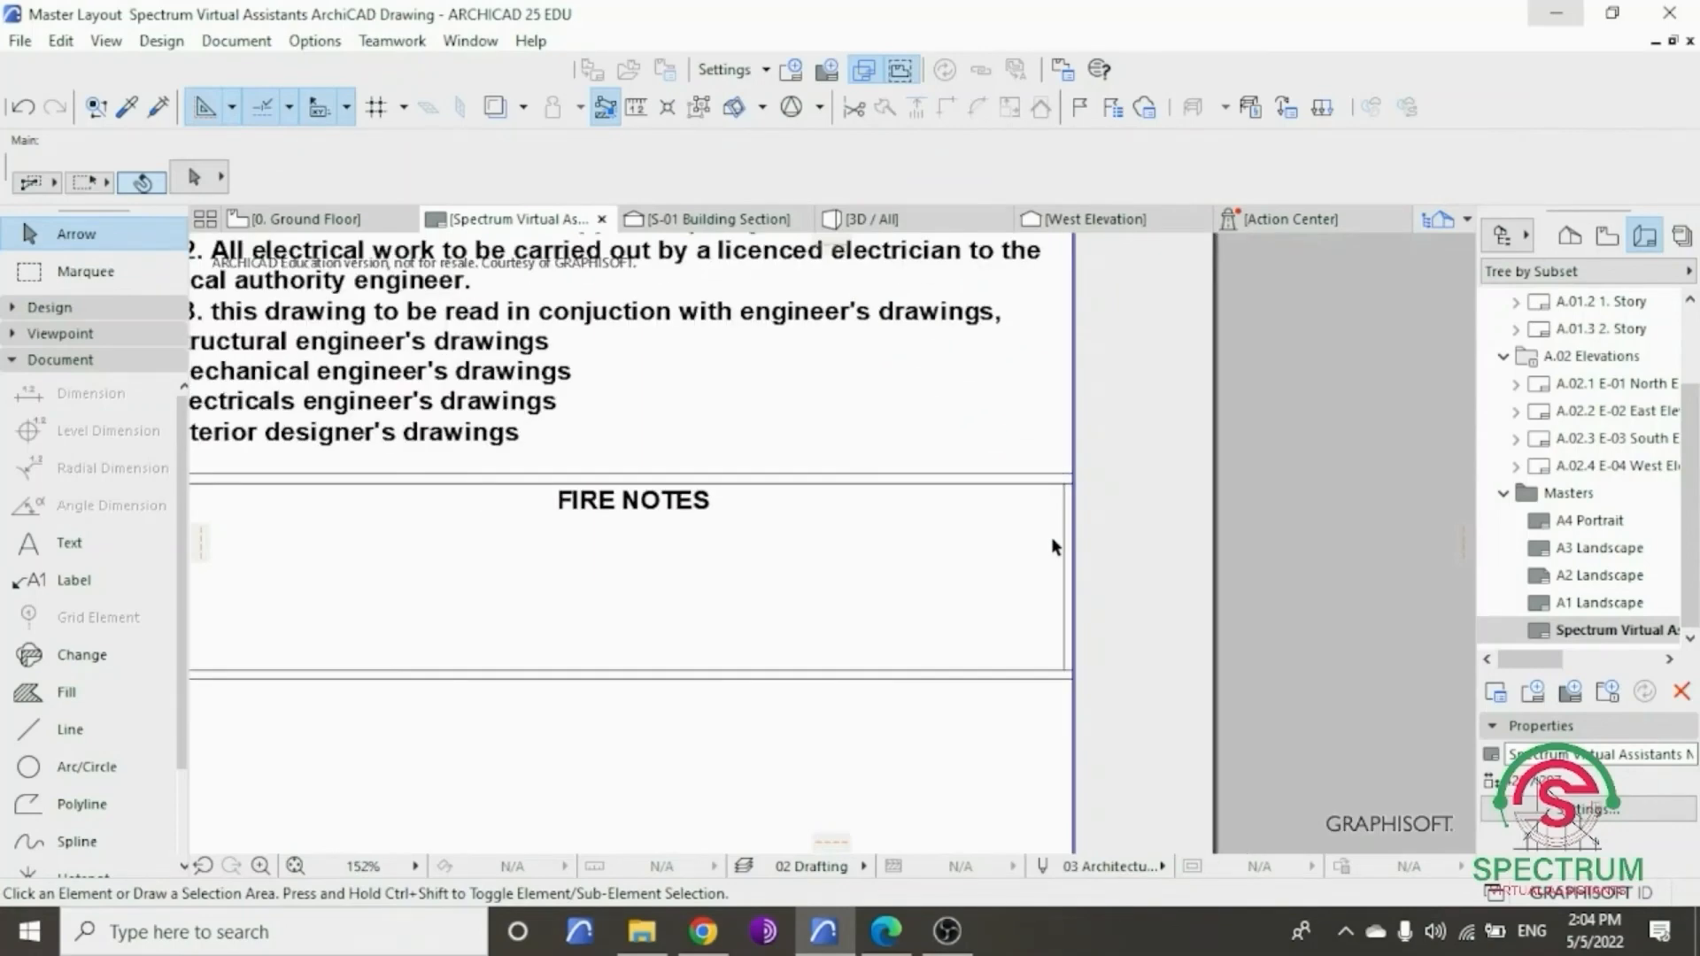
- Select all four inner frame lines around the fire notes section together
scroll(1050, 537, "down", 1)
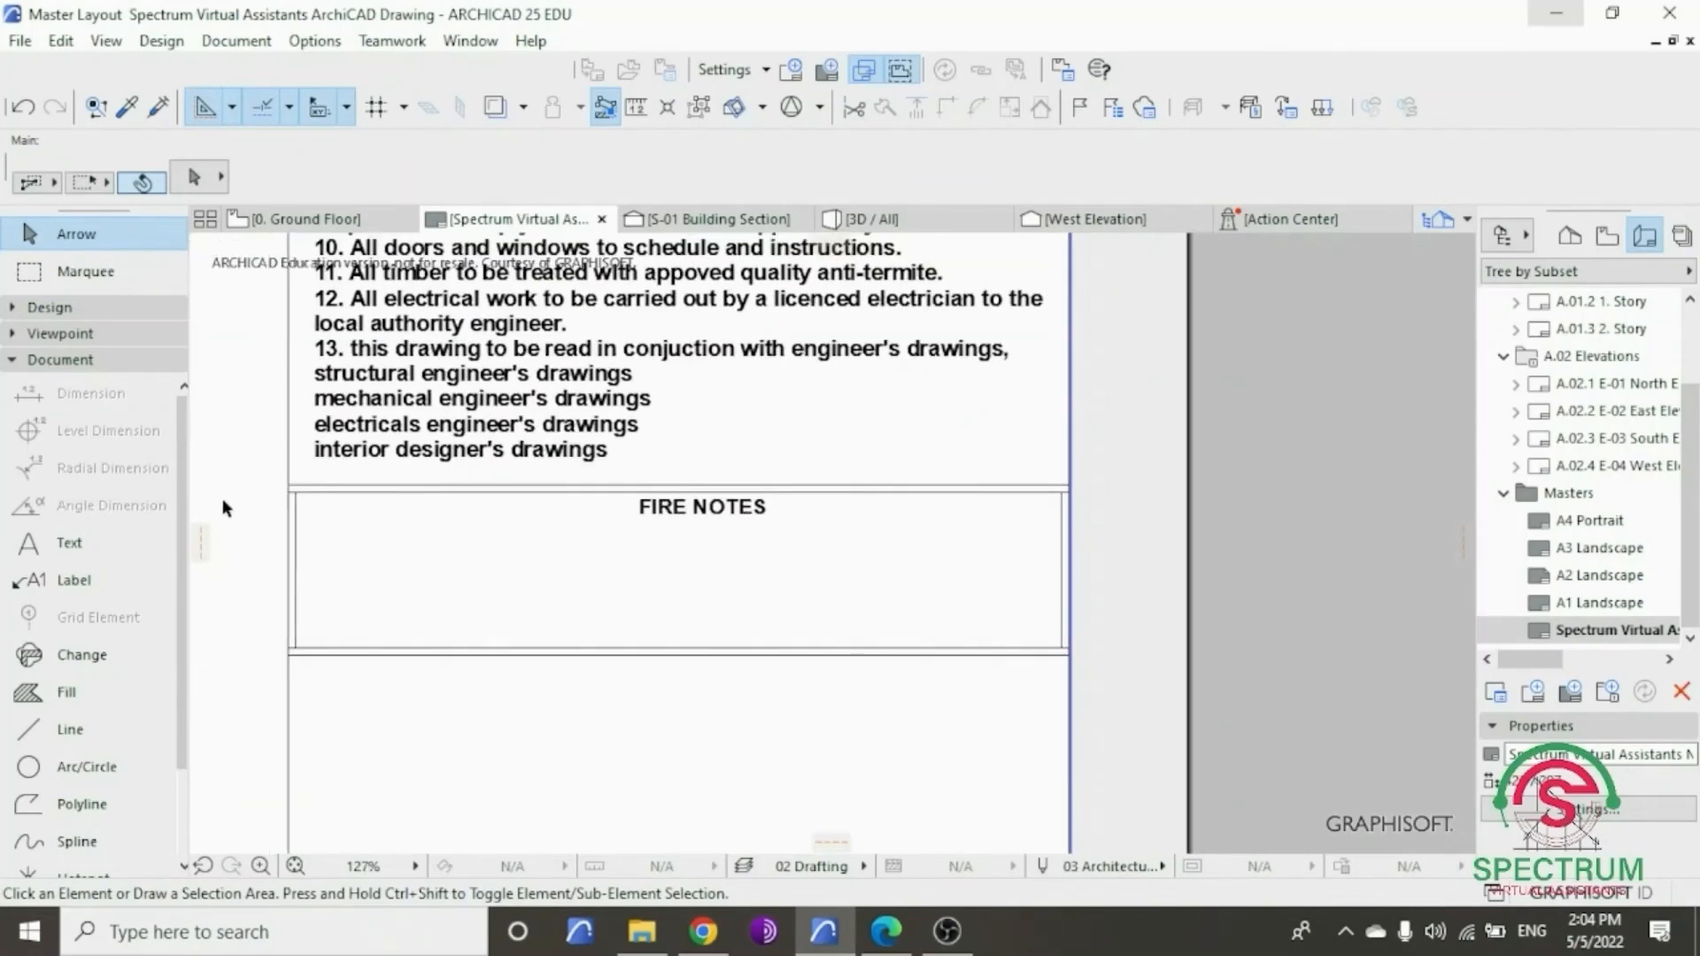
scroll(223, 508, "up", 5)
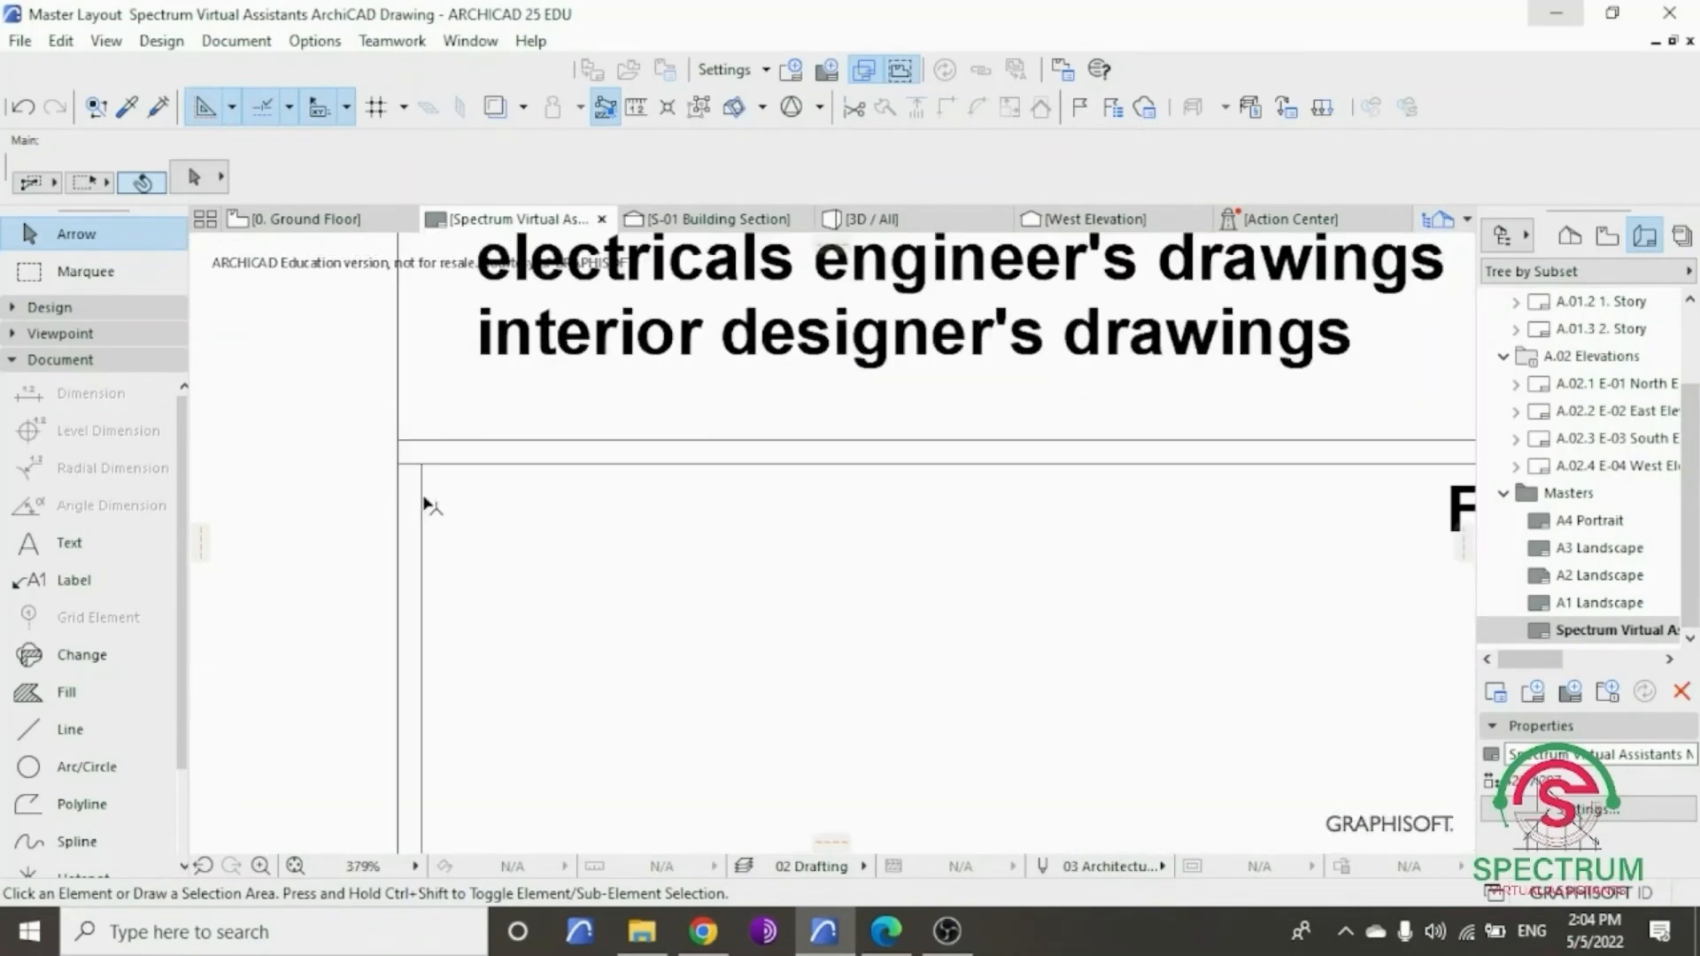
left_click(422, 499)
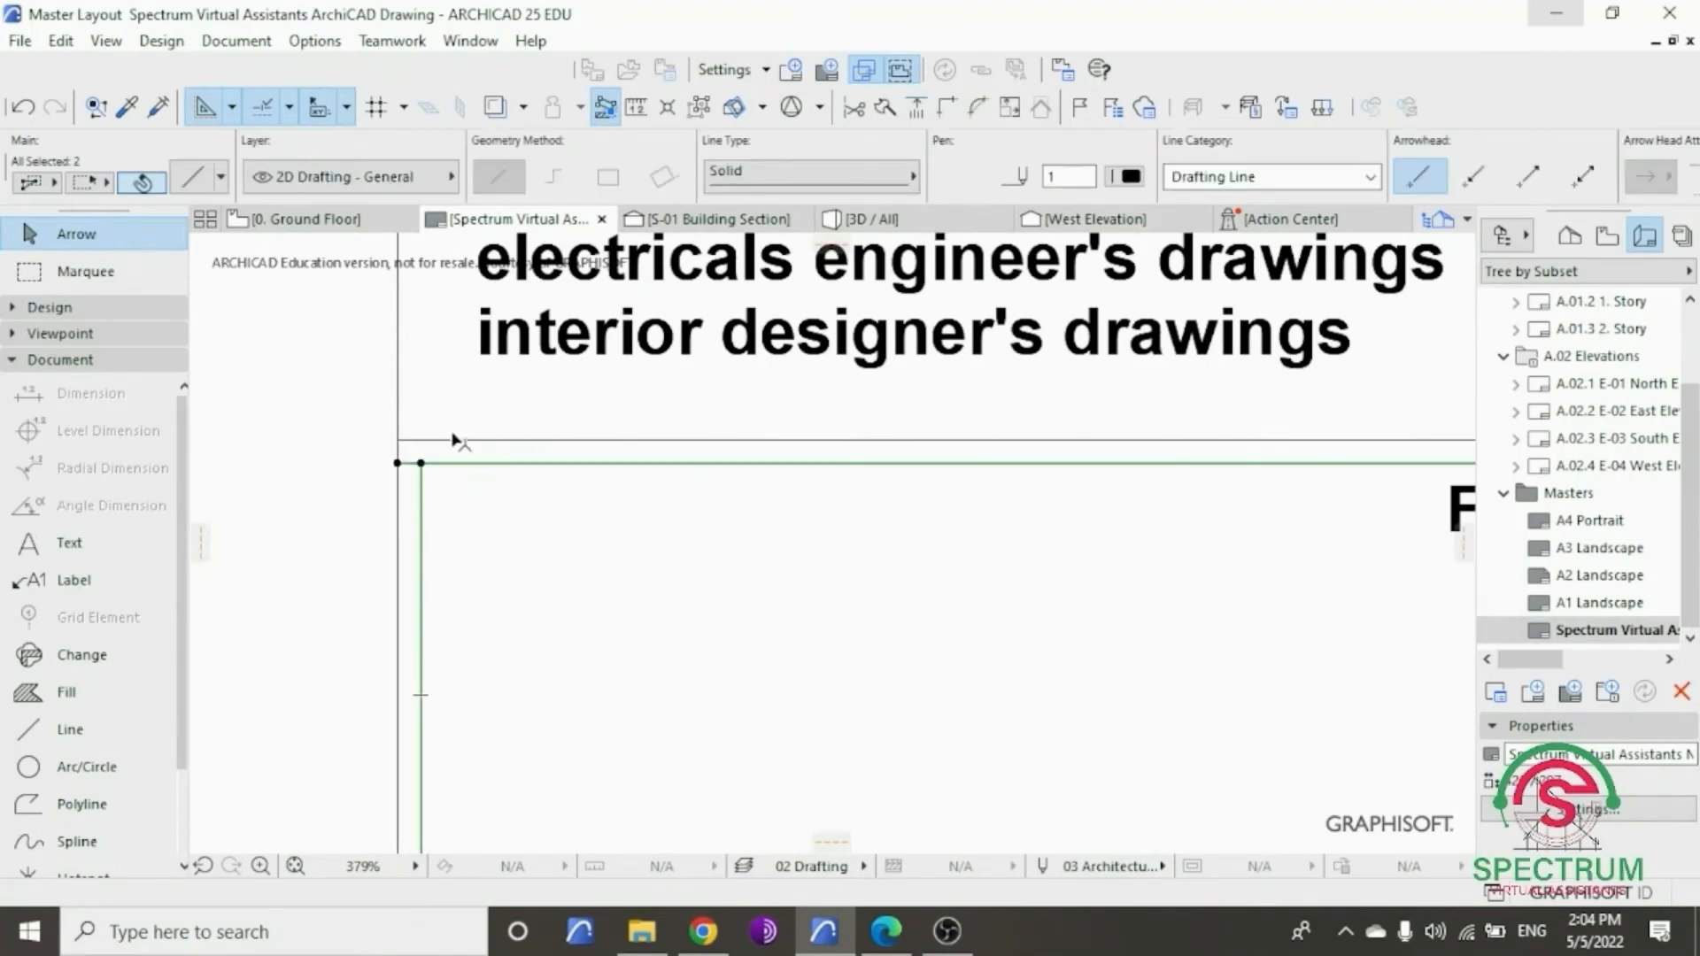
scroll(447, 425, "down", 3)
left_click(469, 713, "shift")
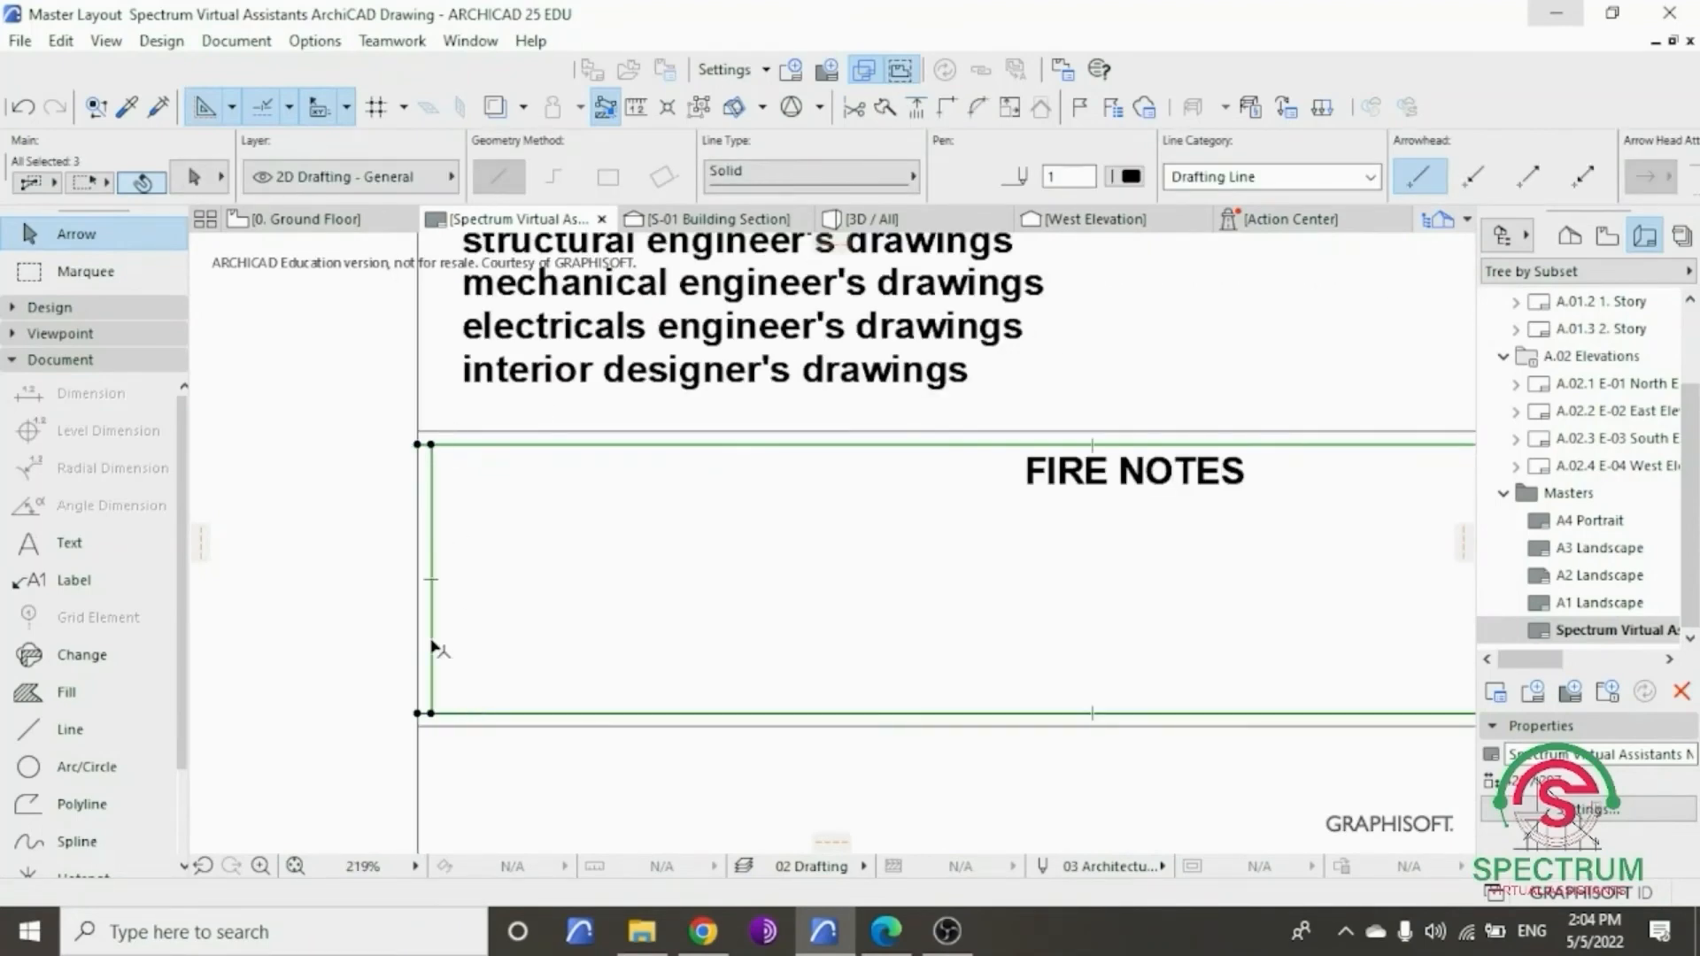
scroll(436, 653, "down", 3)
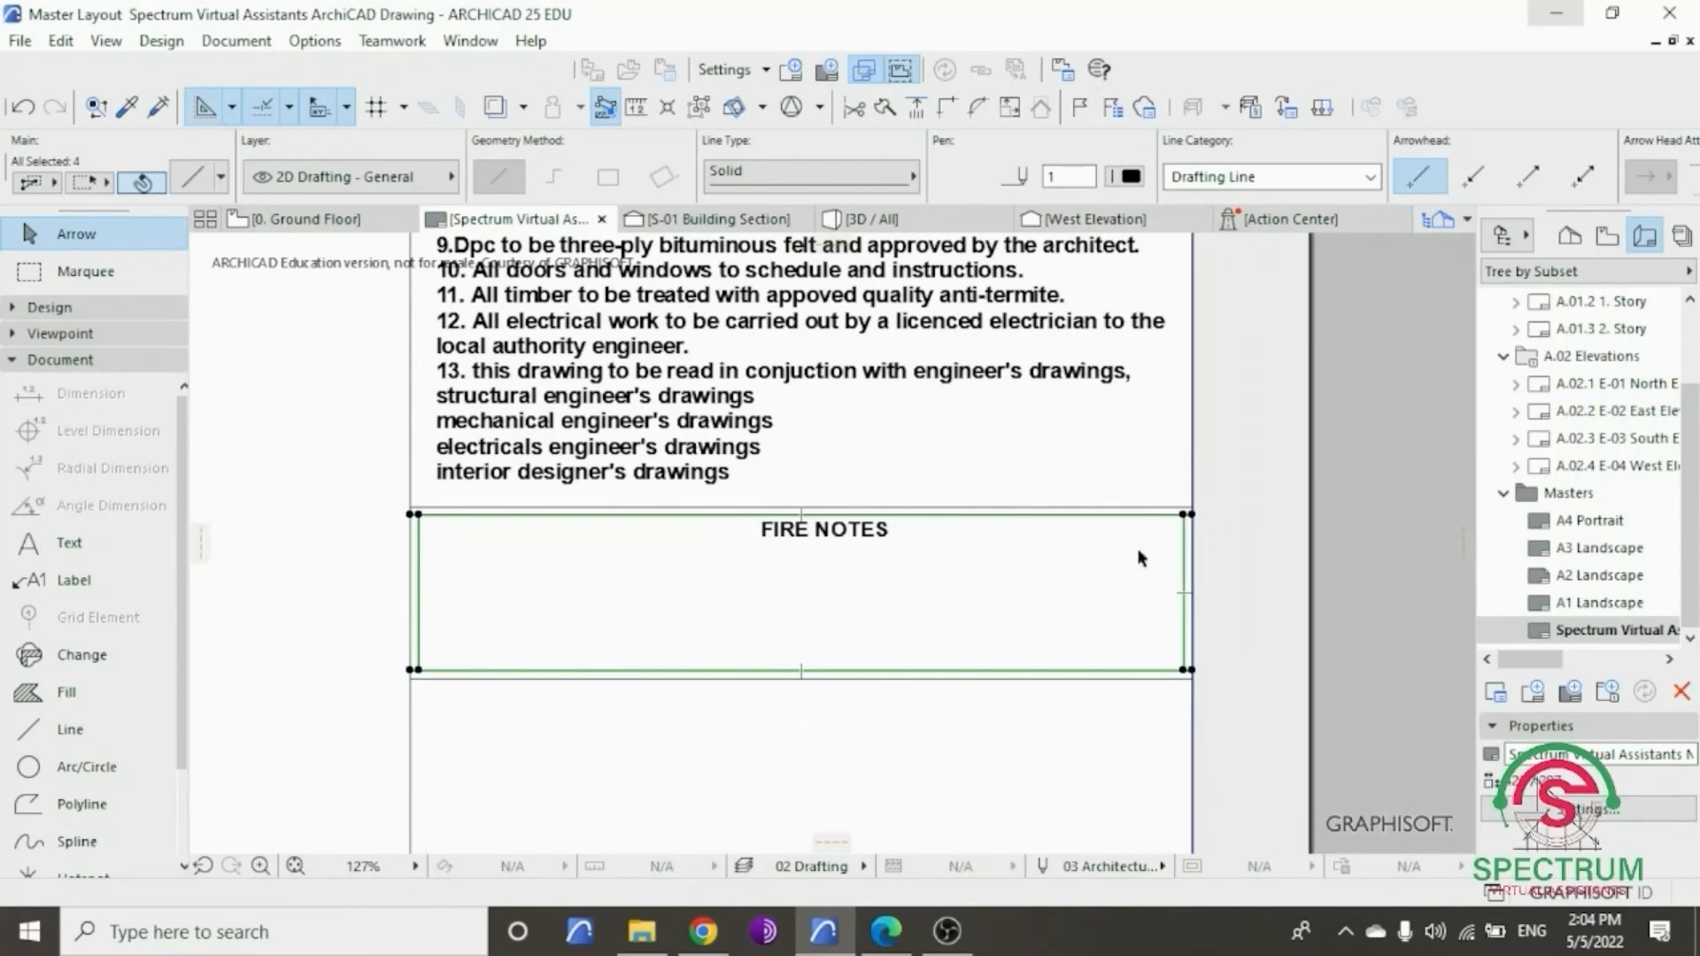
- Trim the line ends that protrude past the two right corners of the inner FIRE NOTES frame
scroll(1138, 558, "up", 3)
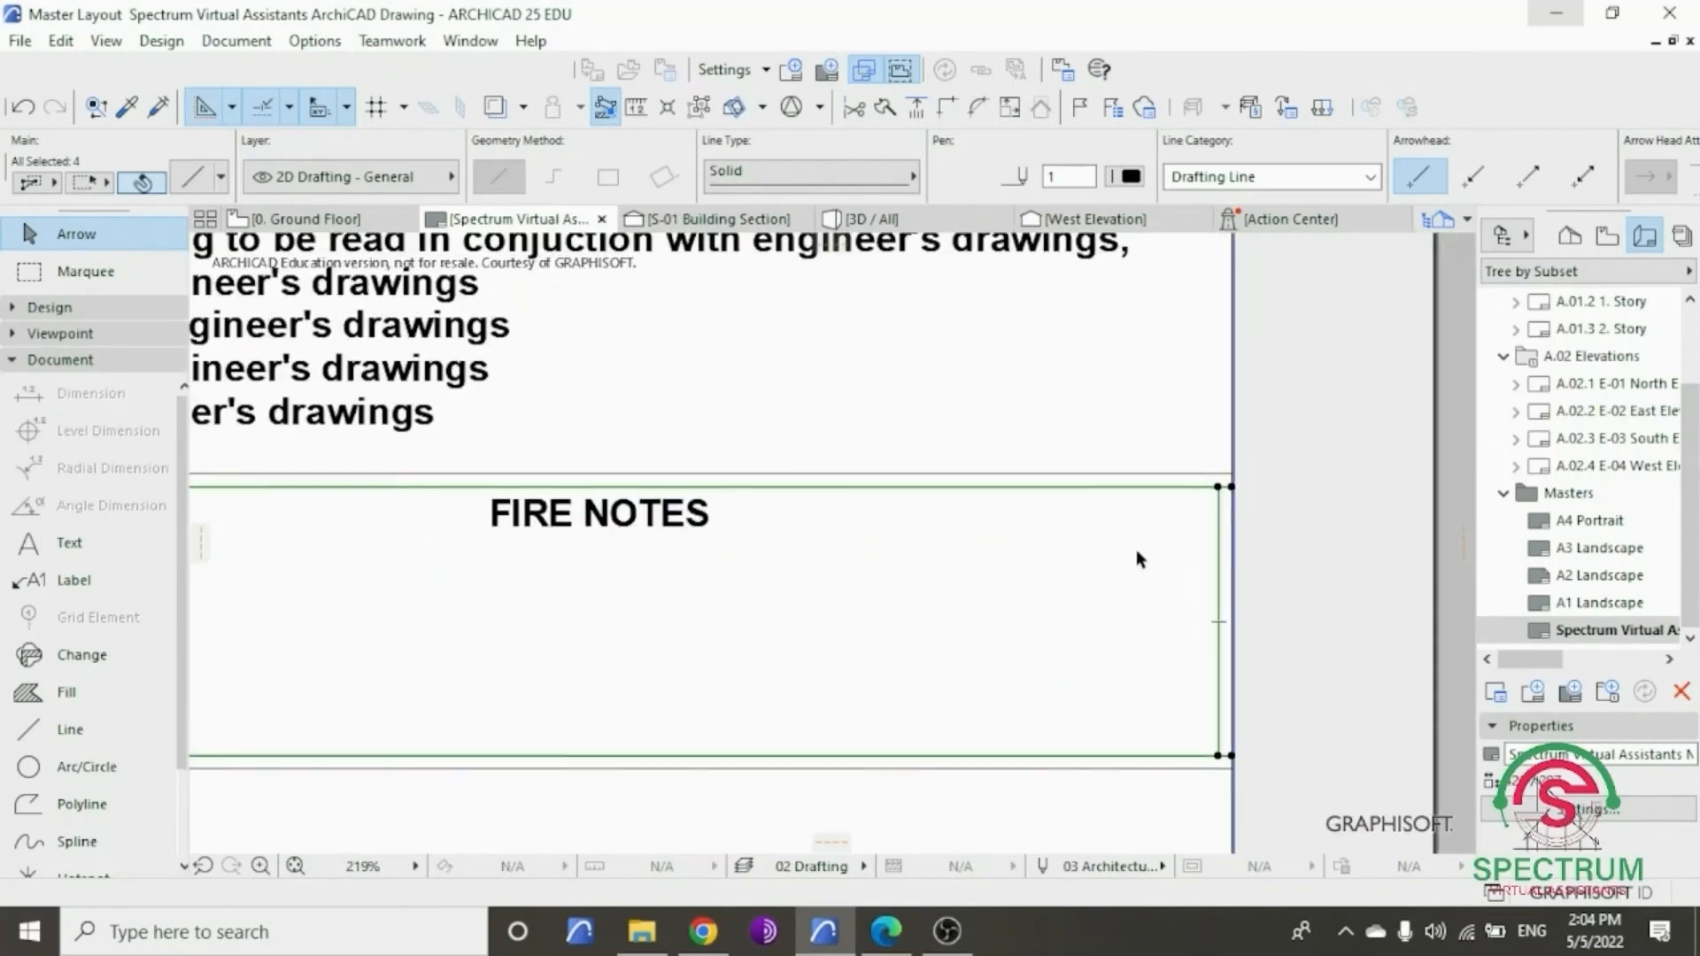
left_click(855, 108)
scroll(1222, 491, "up", 7)
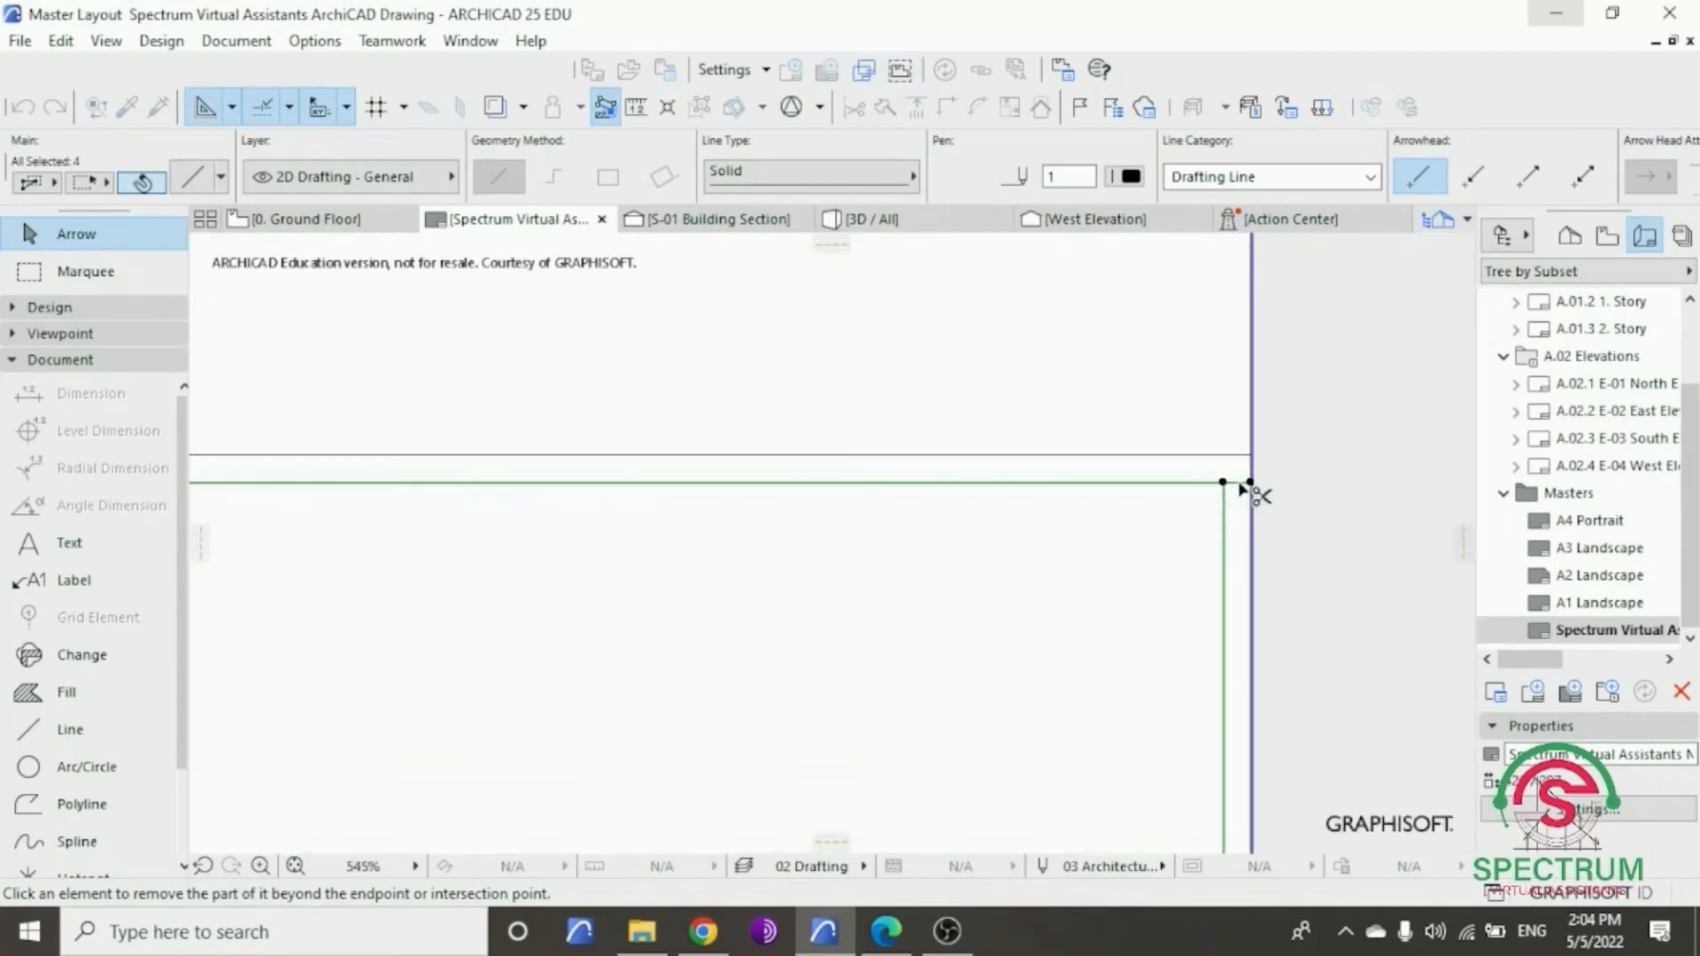
left_click(1241, 480)
scroll(1187, 440, "down", 10)
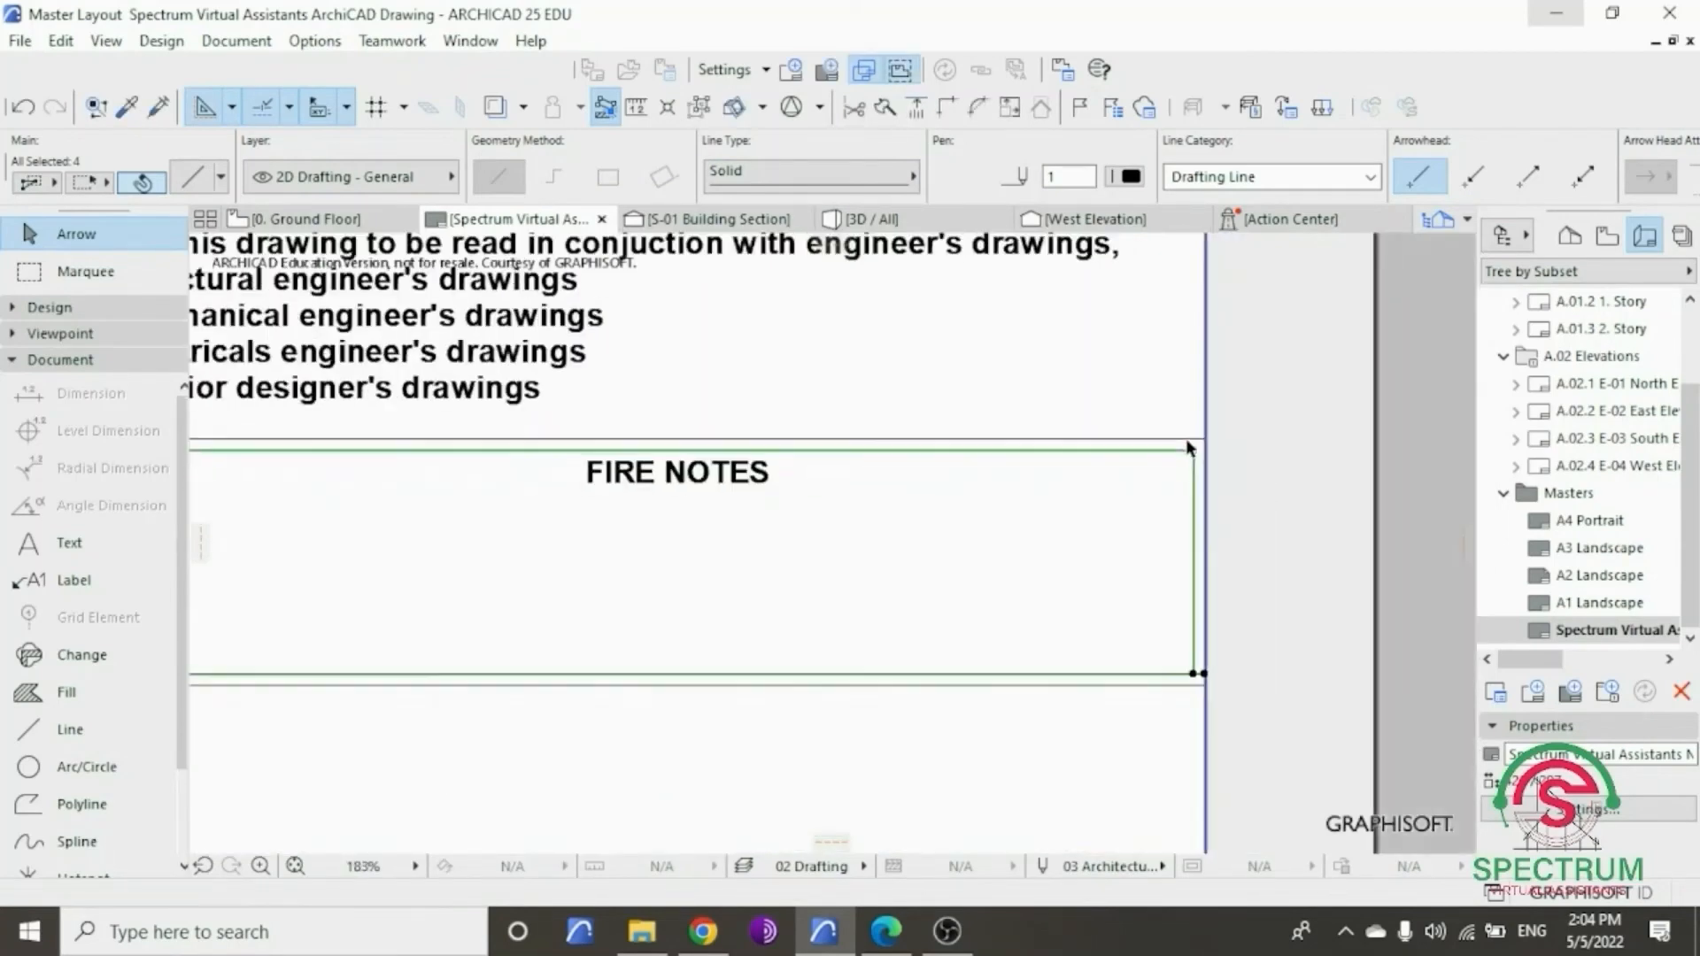
scroll(1197, 603, "up", 6)
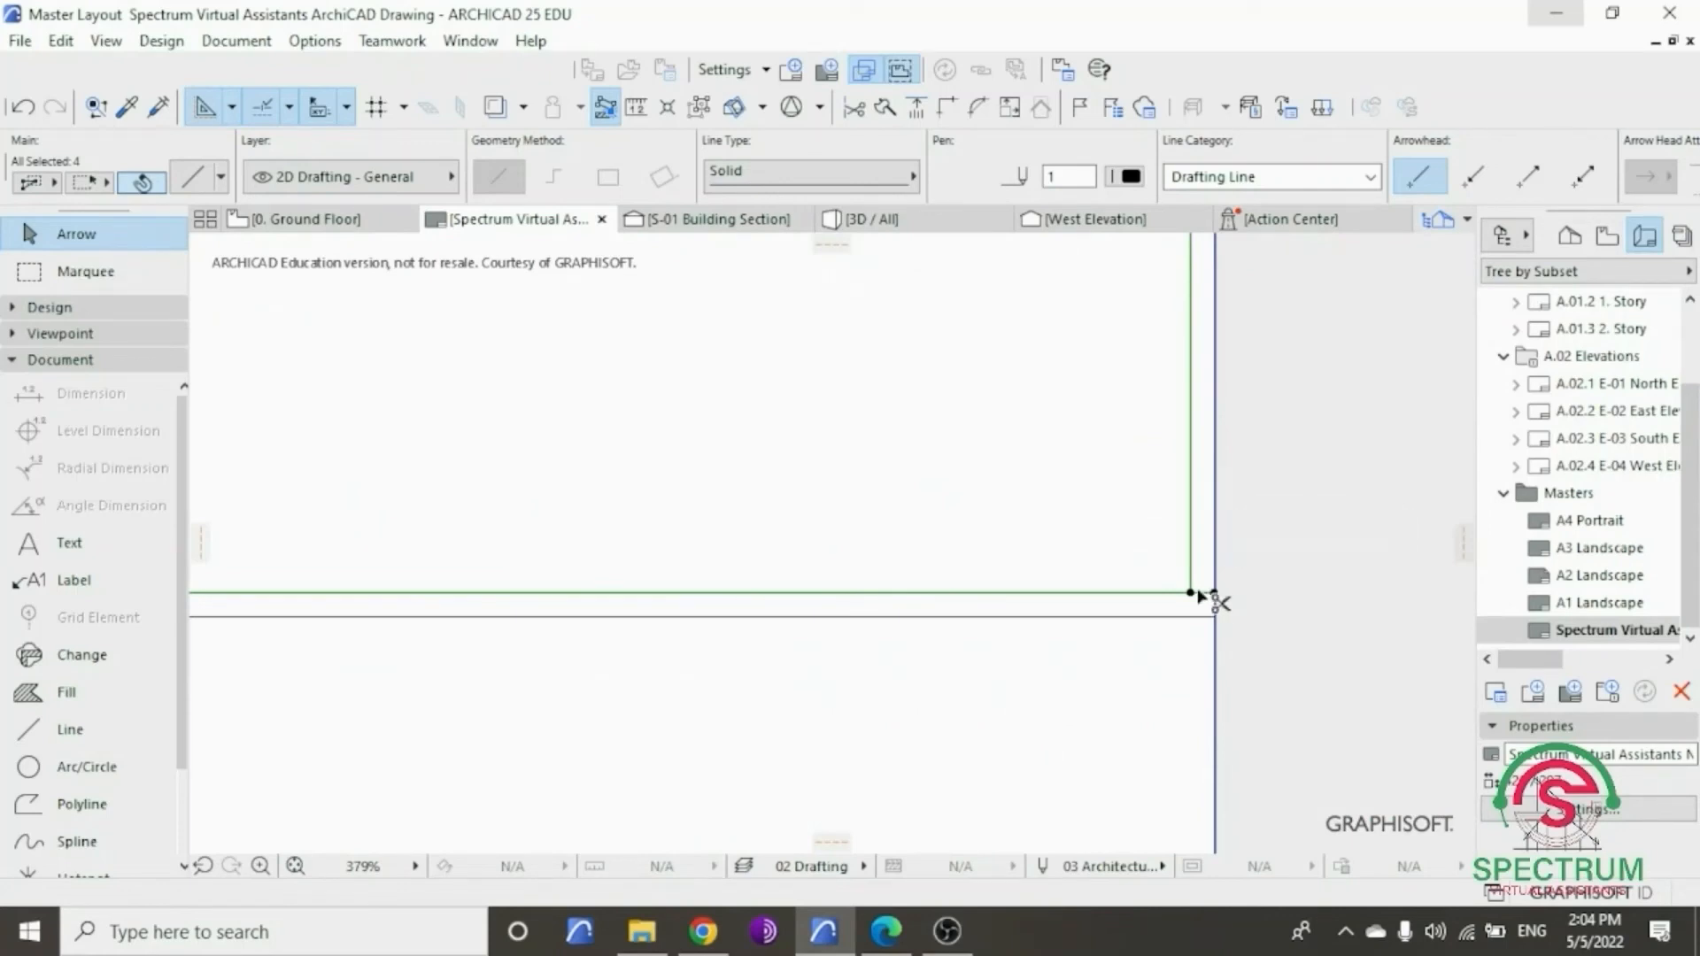
scroll(1238, 607, "down", 6)
- Trim the protruding line ends at the two left corners of the inner FIRE NOTES frame and clear the selection
scroll(301, 592, "up", 6)
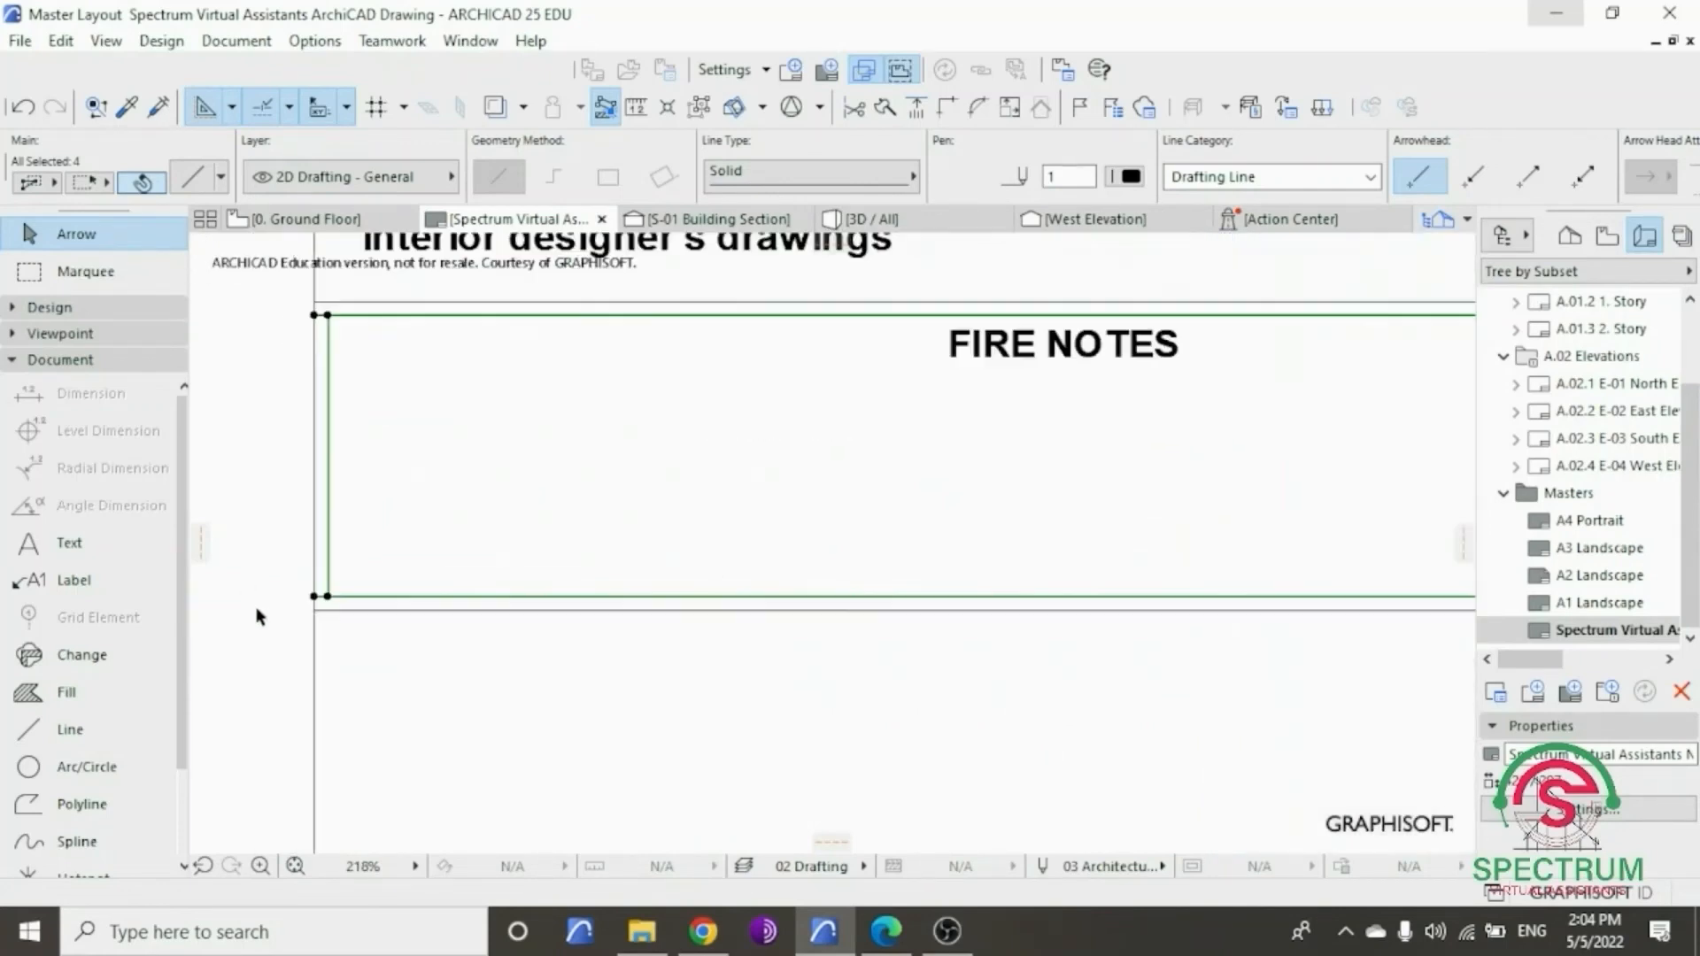
scroll(296, 605, "up", 2)
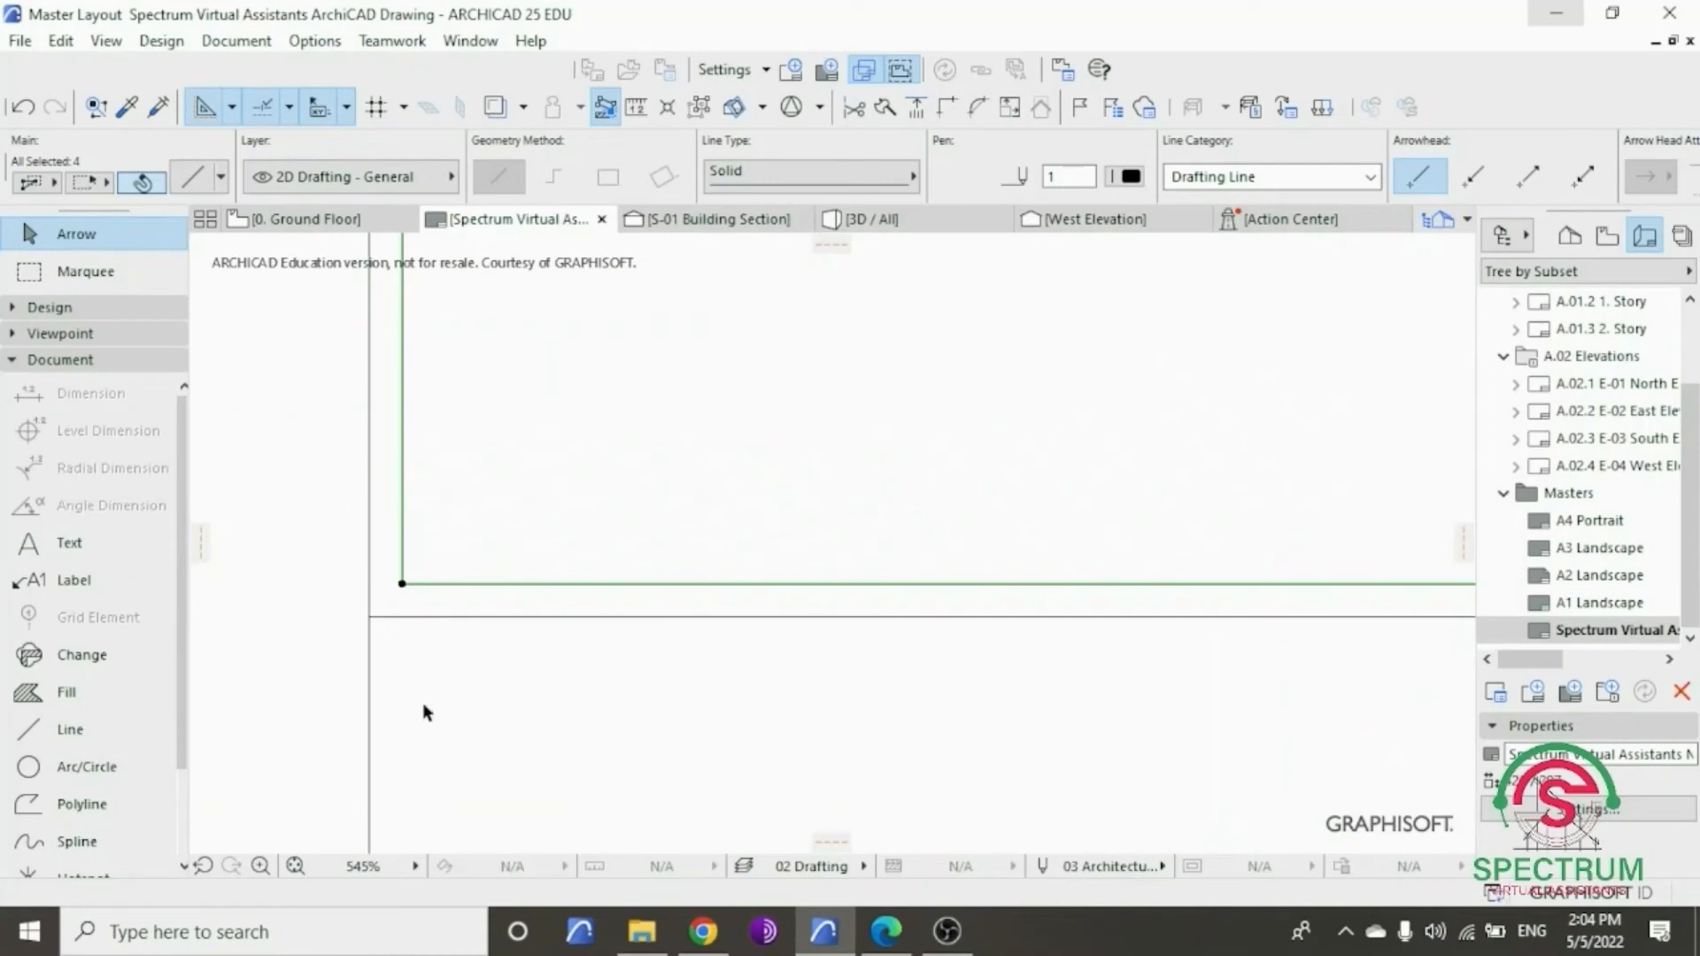
scroll(422, 699, "down", 8)
scroll(404, 327, "up", 9)
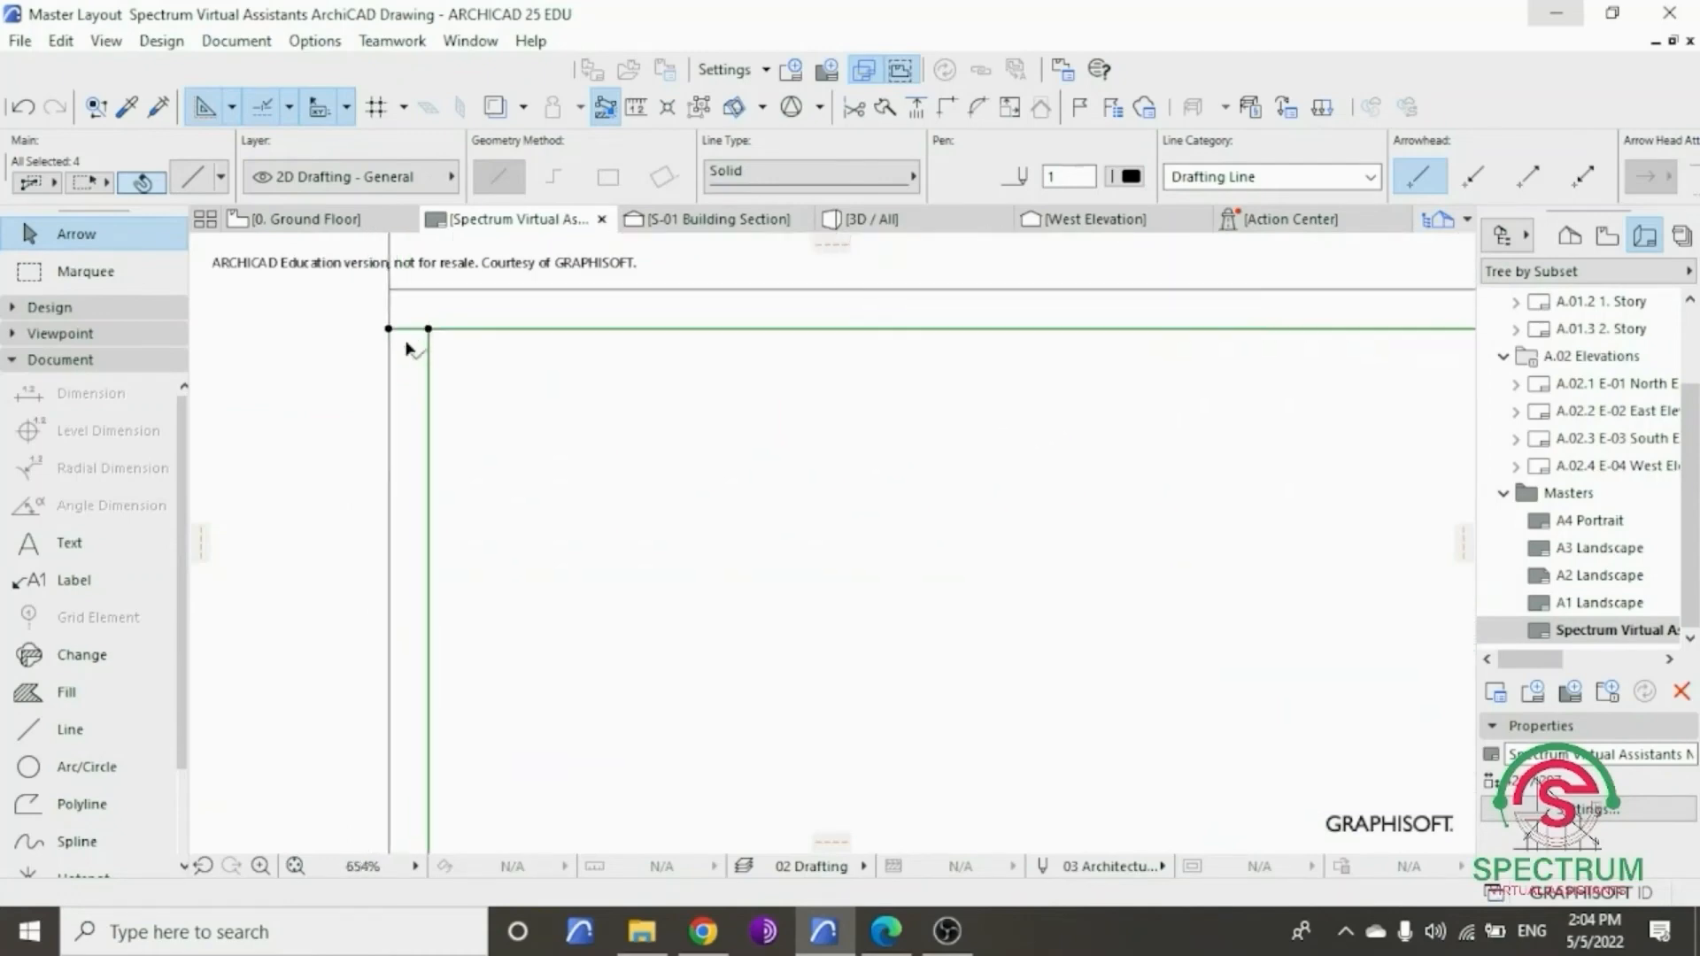
scroll(527, 541, "down", 6)
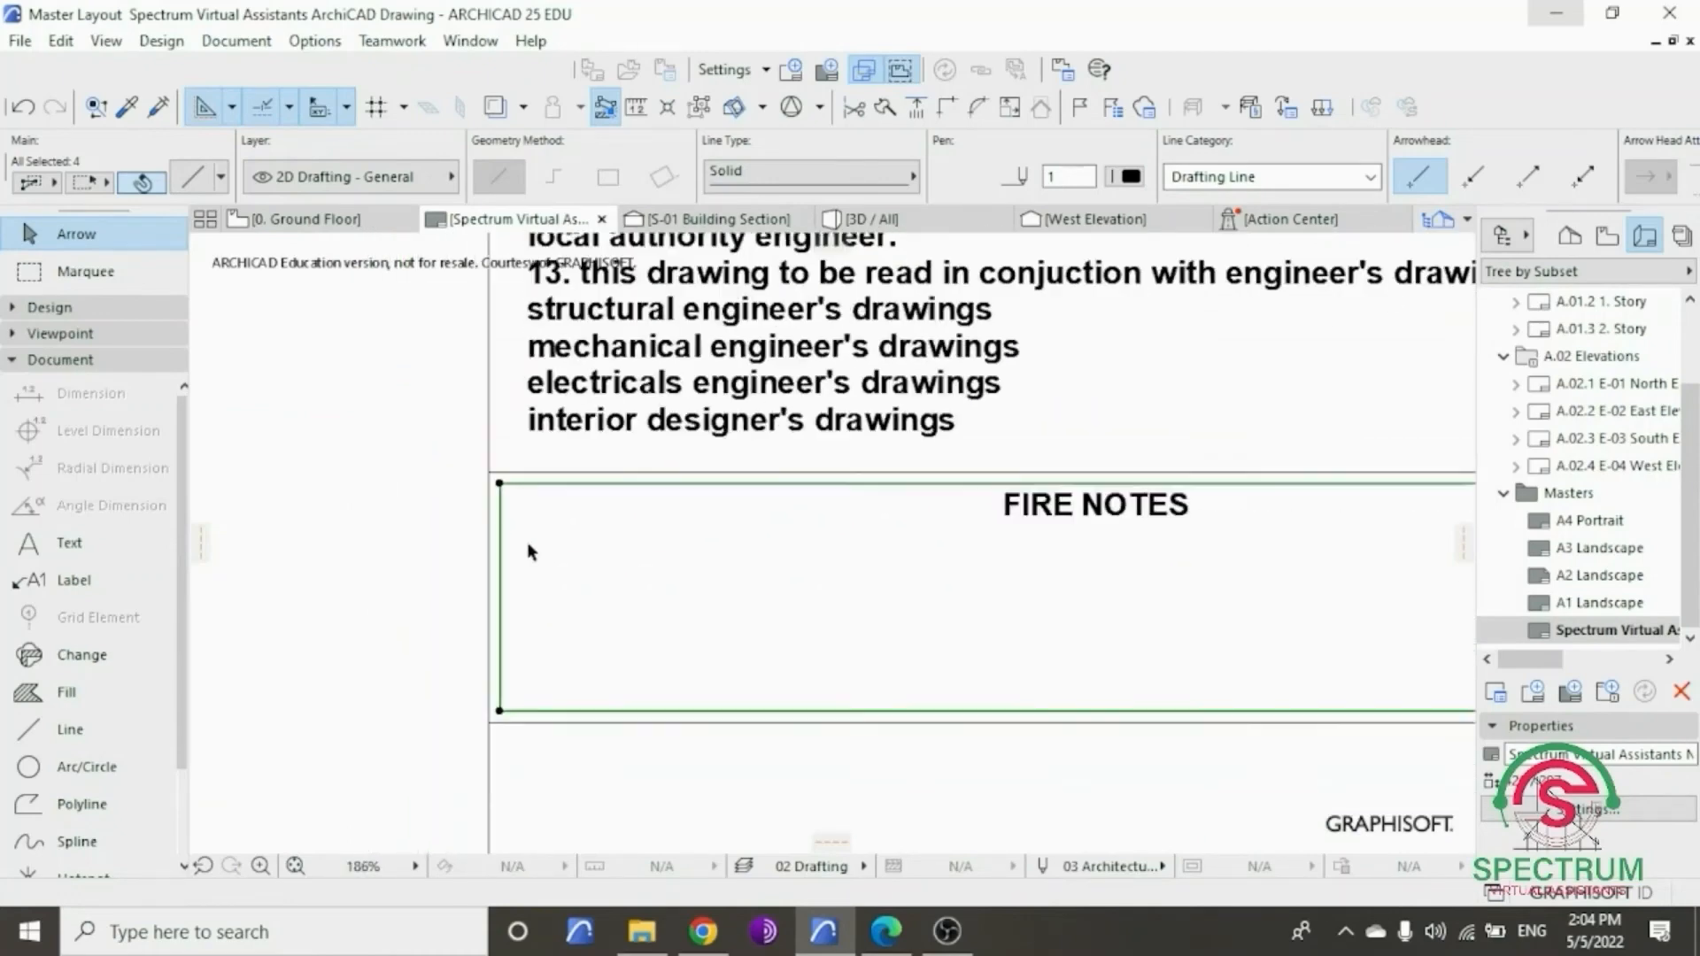
left_click(572, 586)
scroll(551, 586, "down", 2)
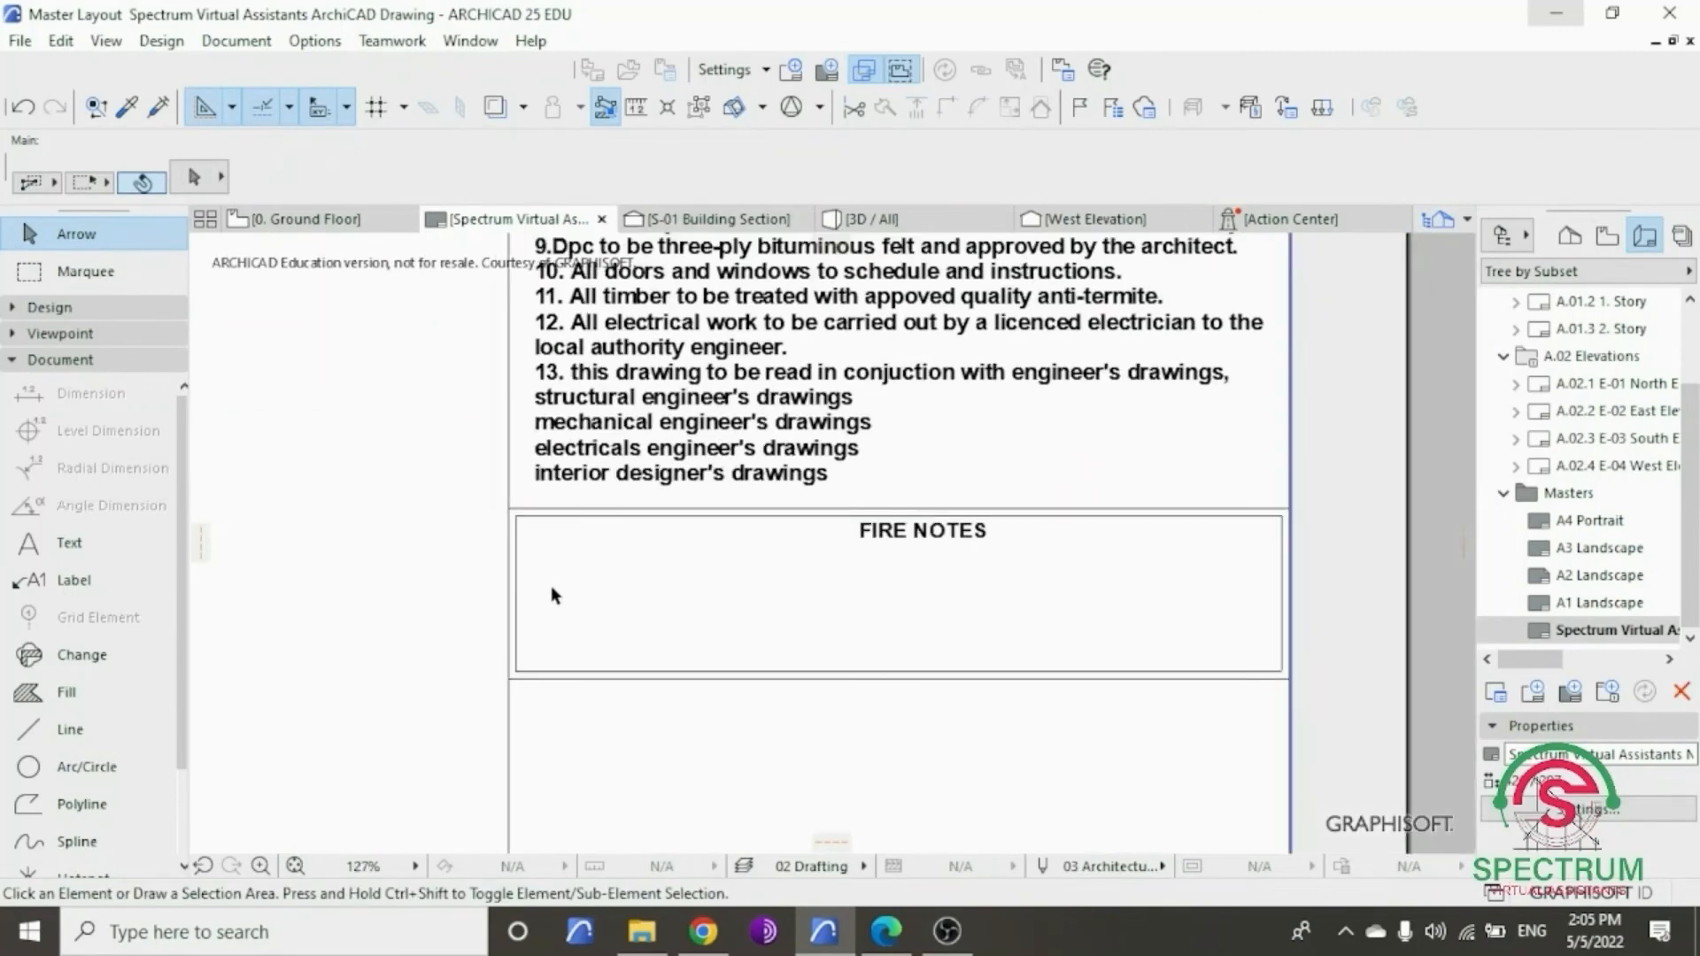
- Use Drag Multiple Copies on the FIRE NOTES title, inner frame and outer border lines, placing the first copy directly below the original
scroll(542, 575, "down", 3)
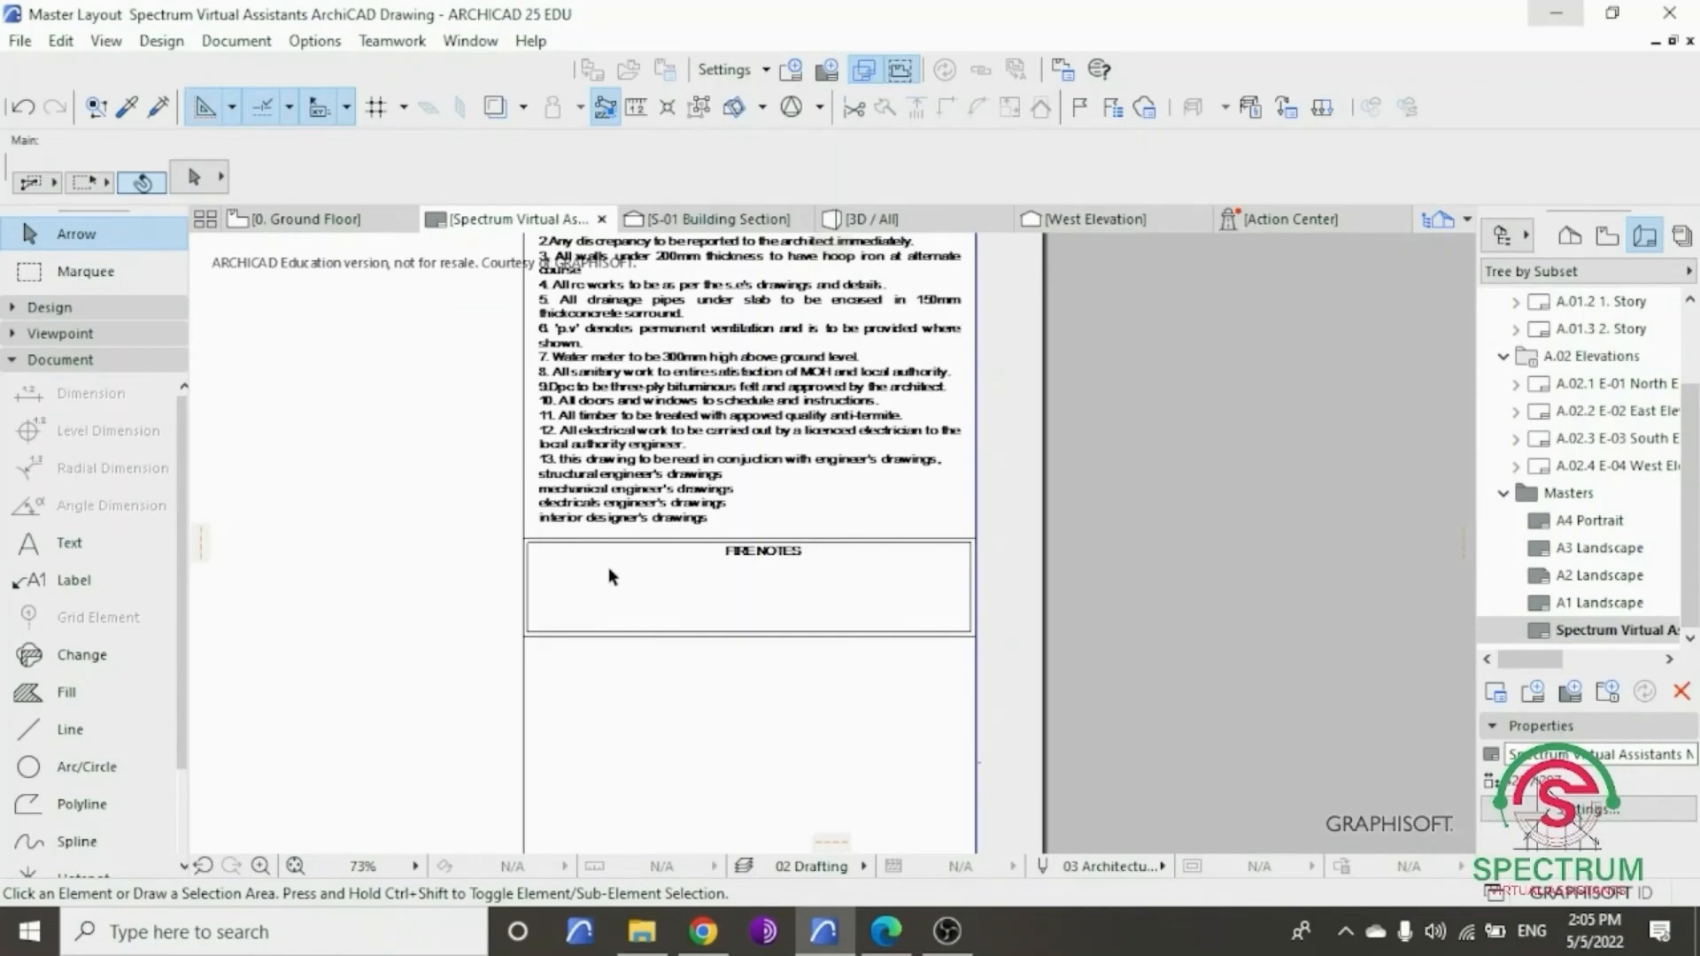
scroll(609, 574, "down", 2)
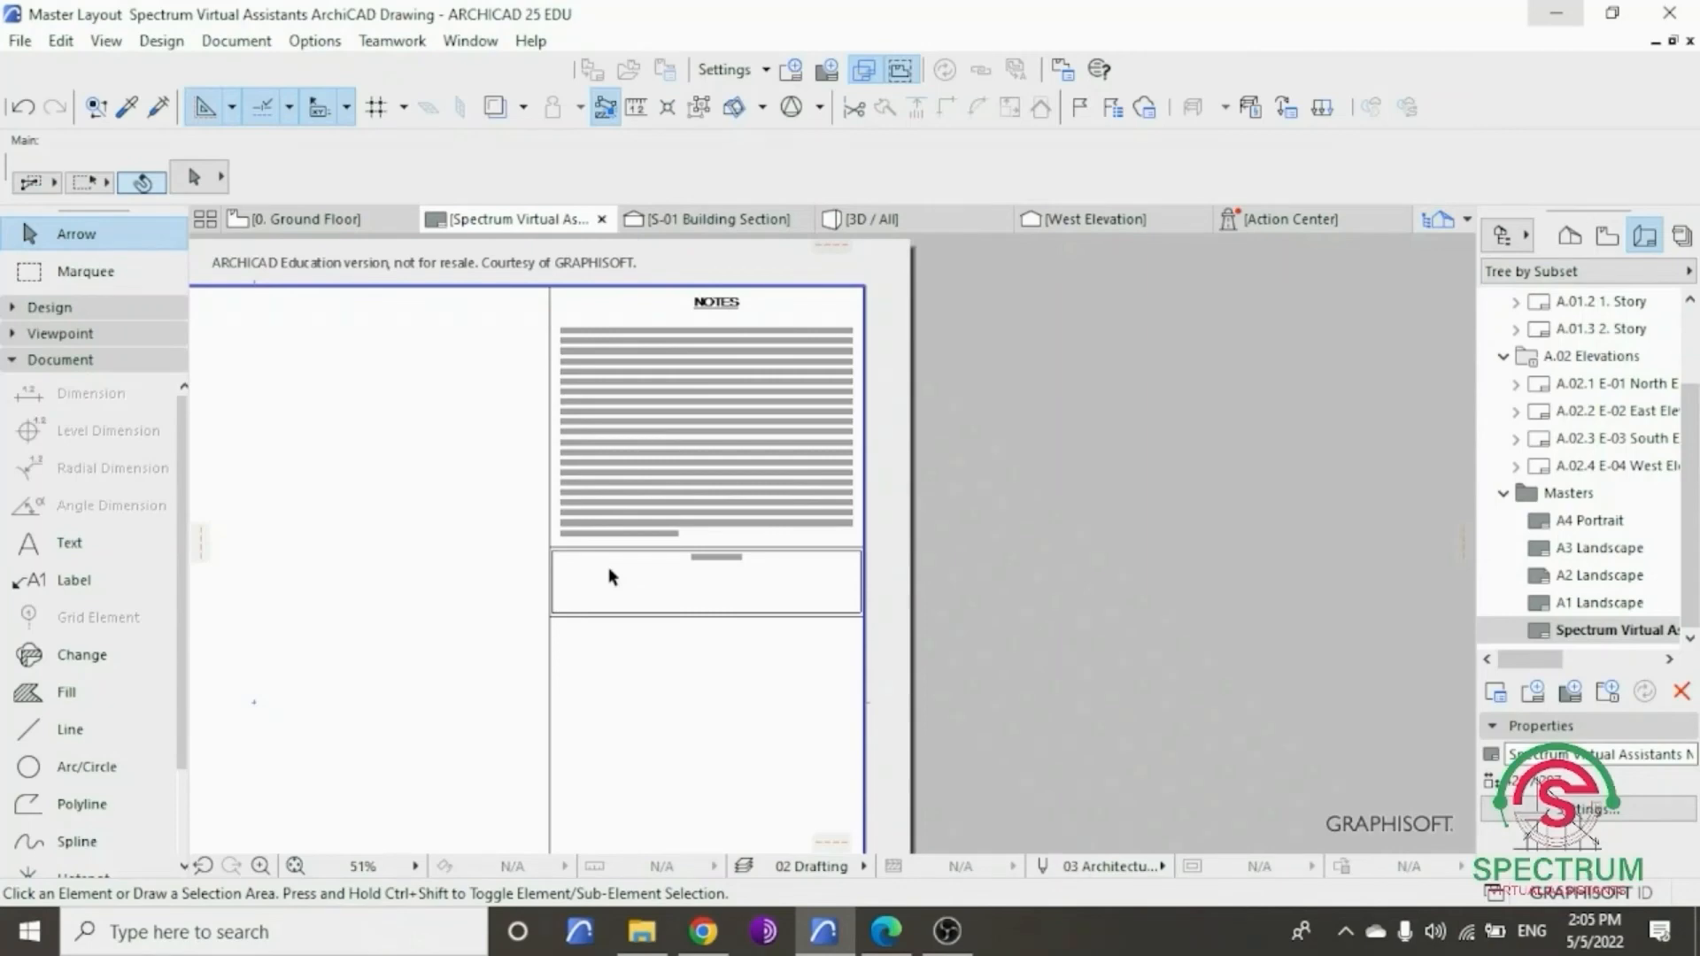
scroll(557, 578, "up", 6)
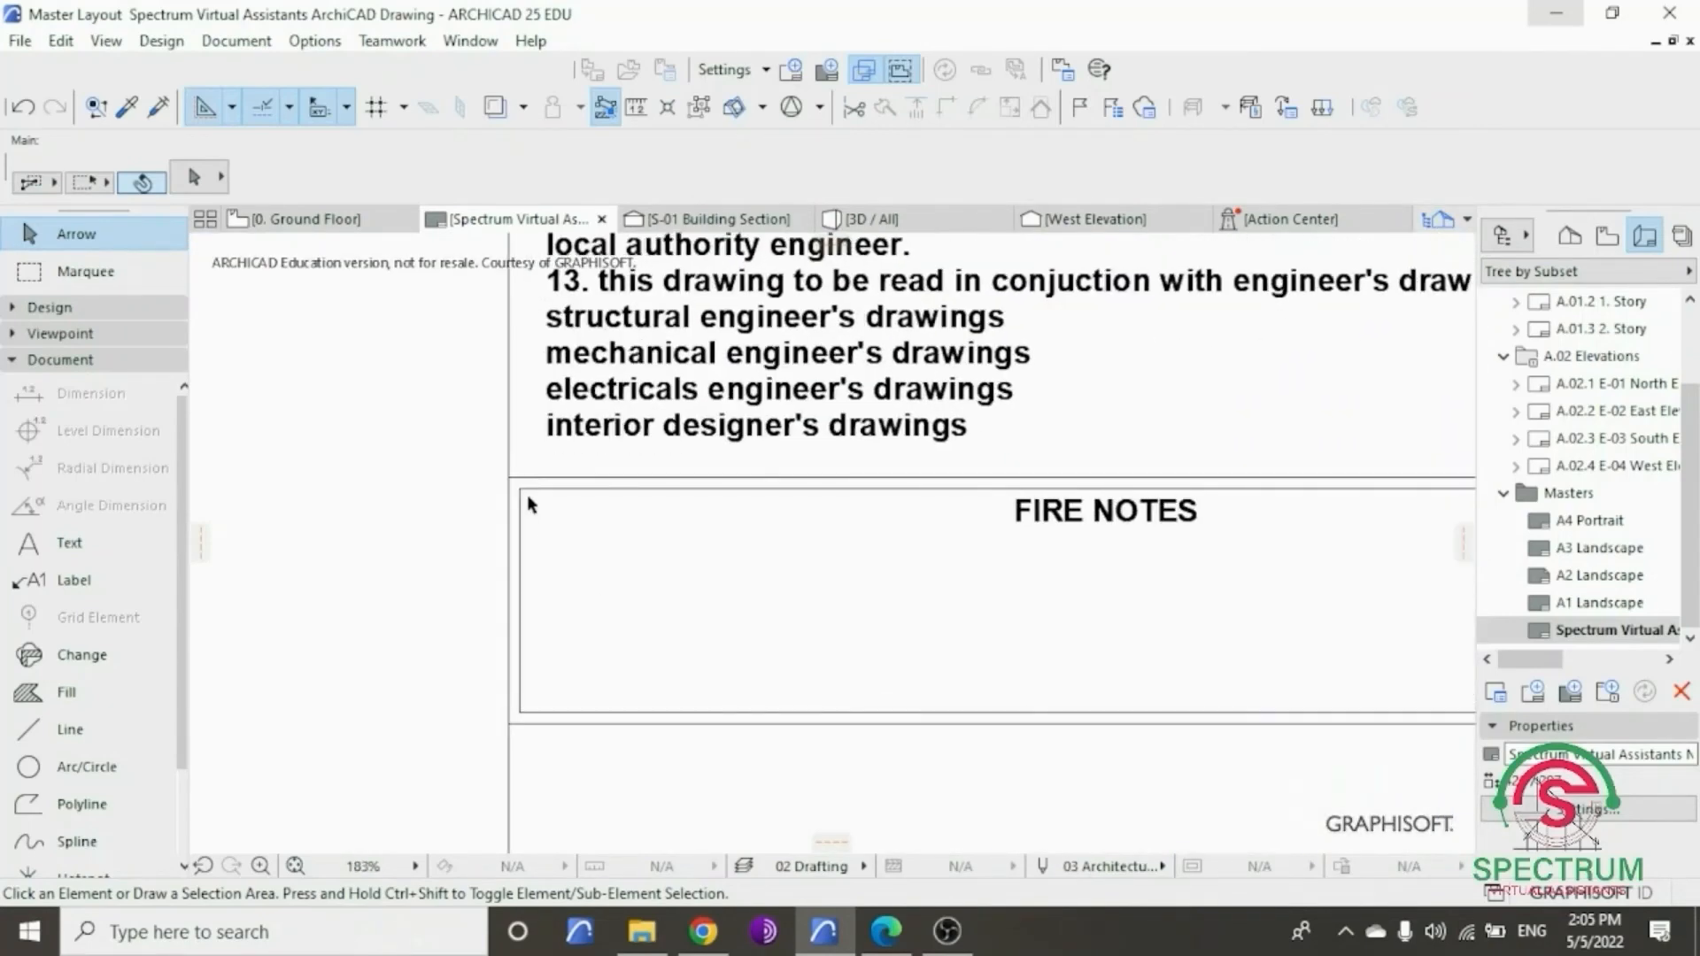
left_click(521, 460)
scroll(521, 460, "down", 3)
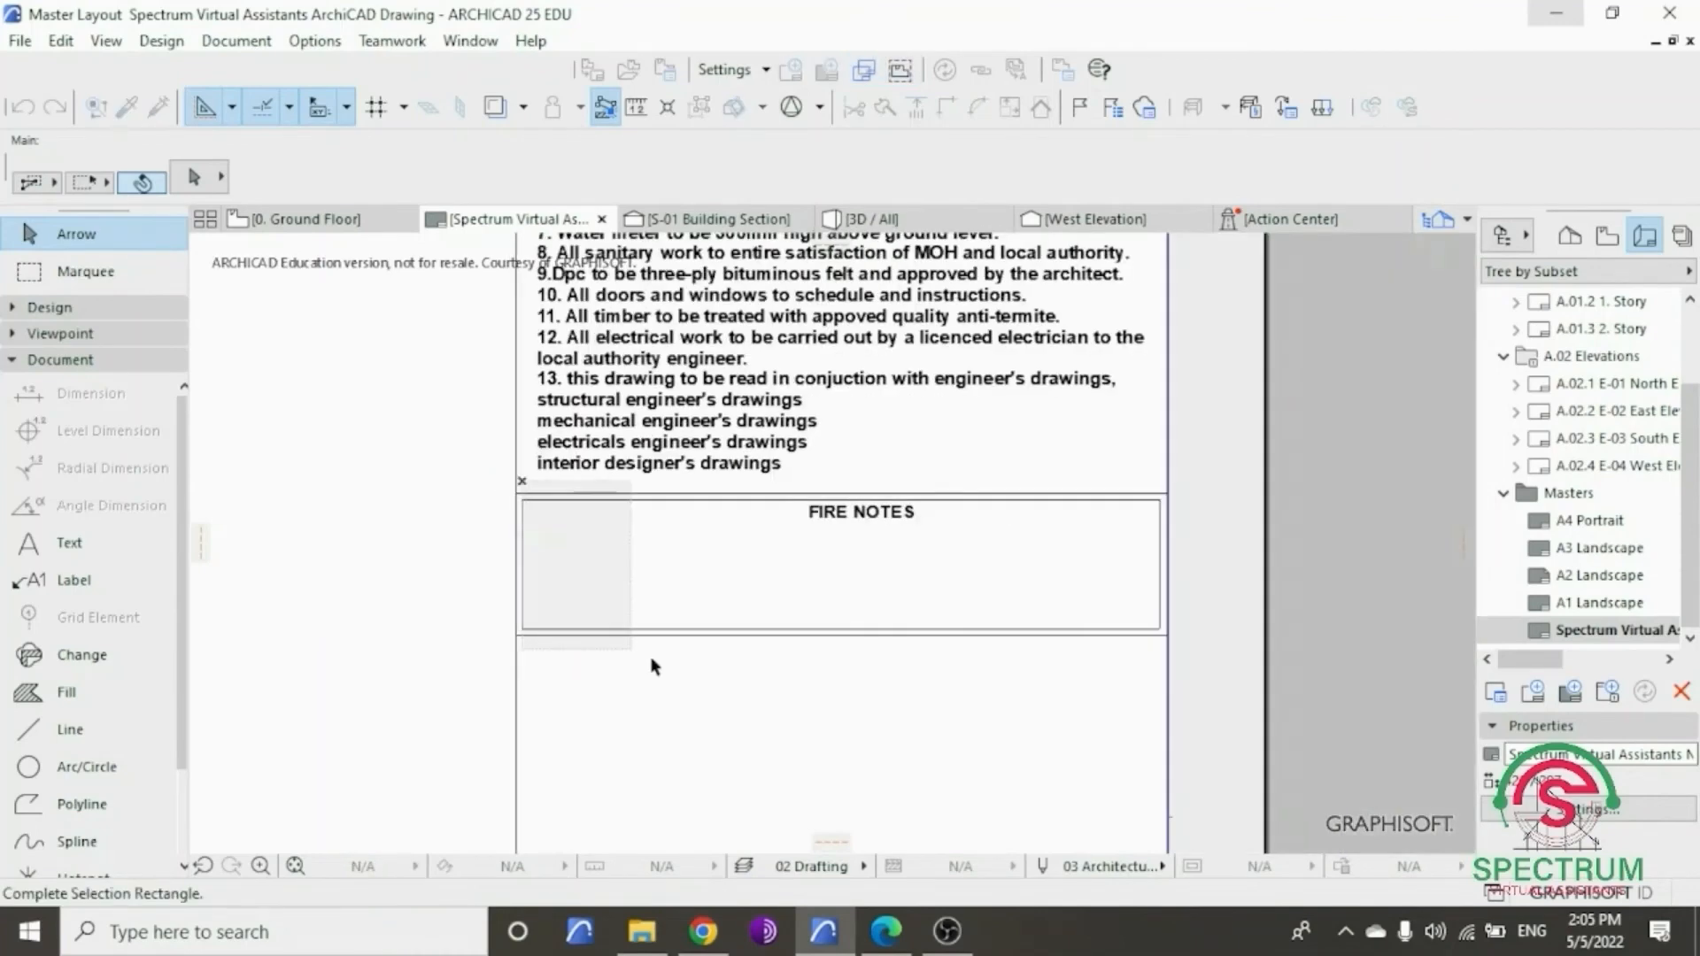
scroll(1167, 620, "up", 5)
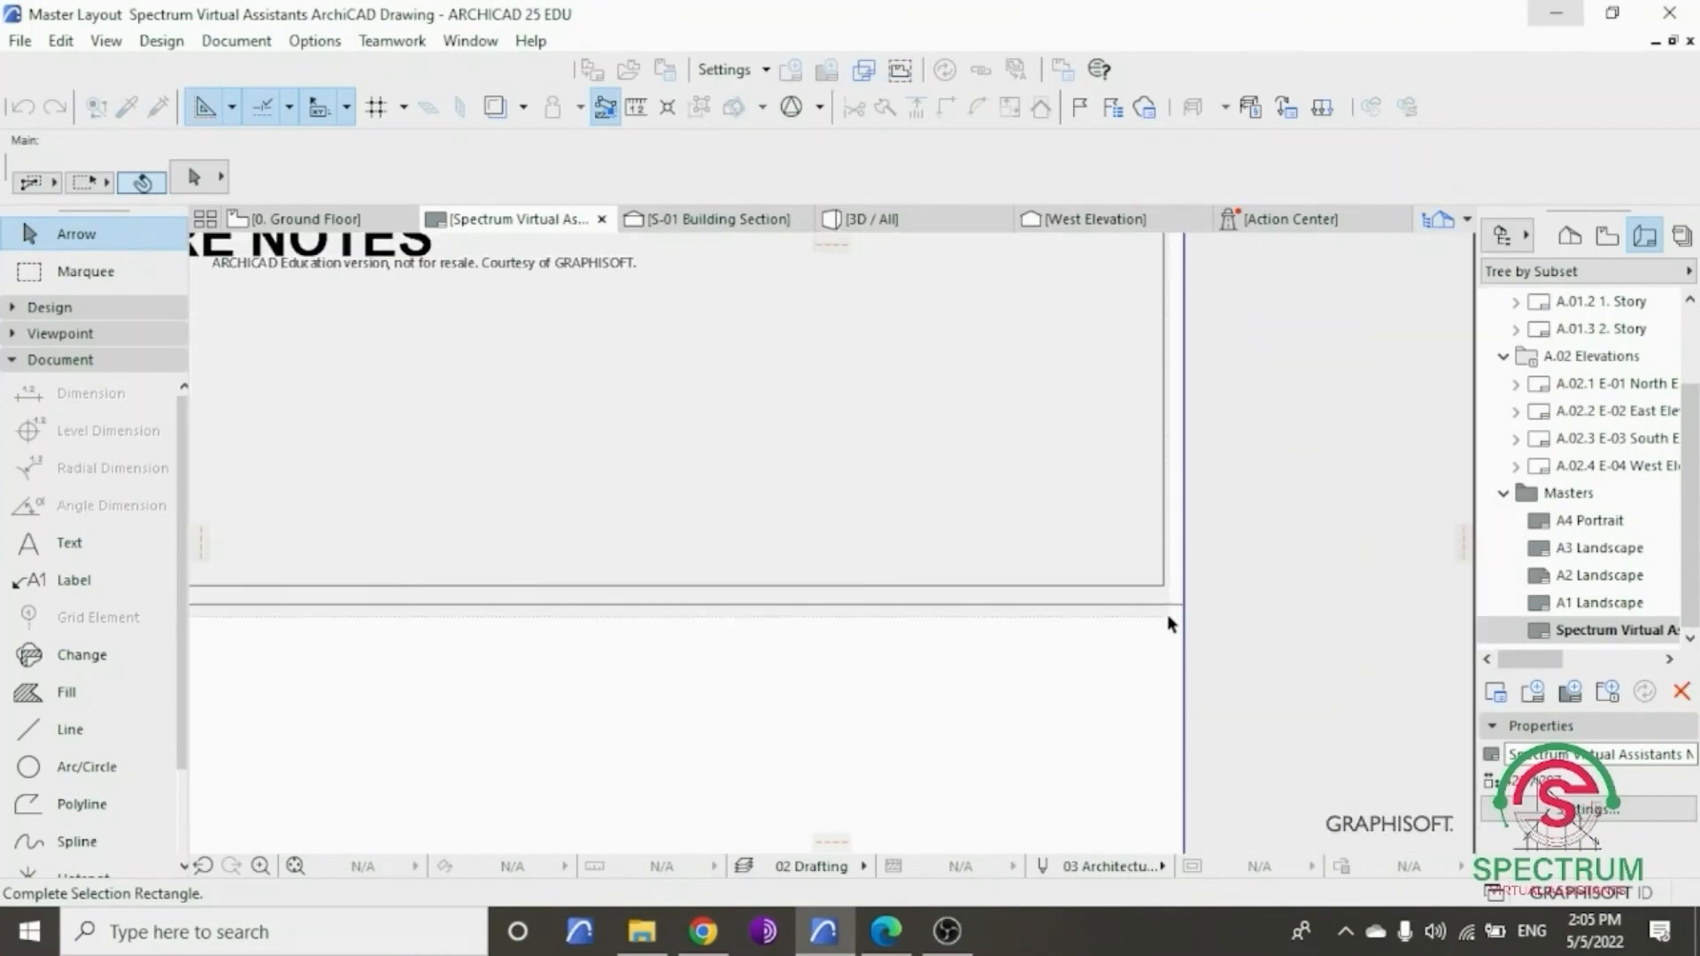
left_click(1175, 611)
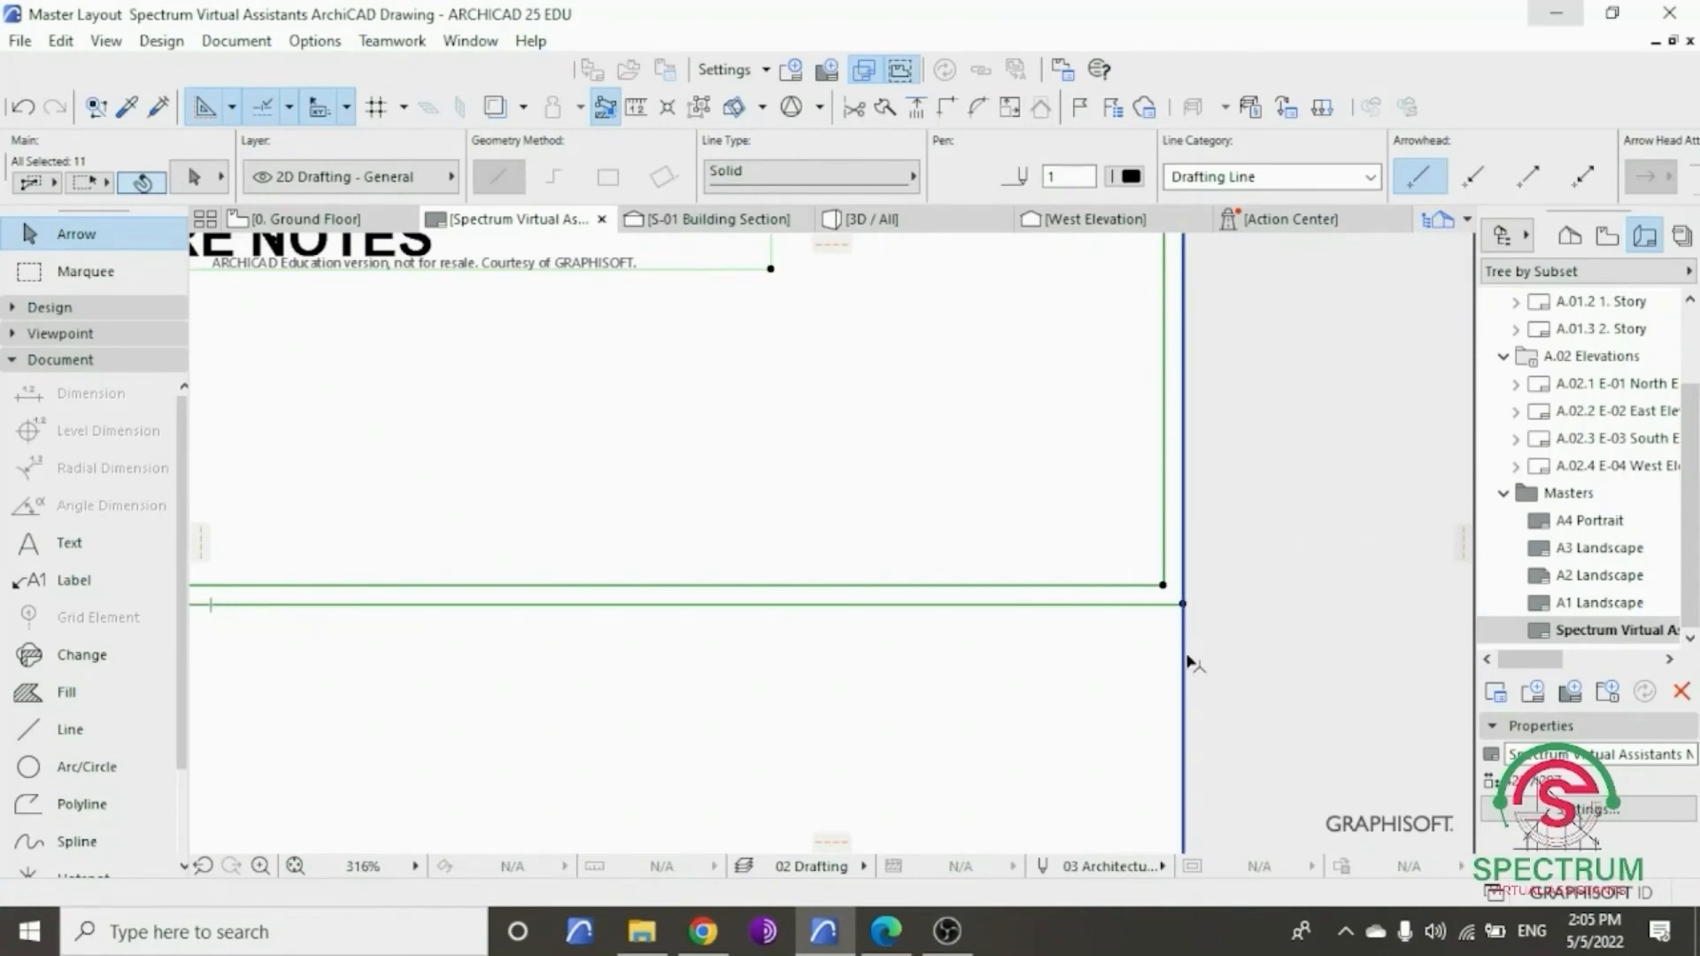
scroll(1193, 696, "down", 3)
scroll(1191, 696, "down", 1)
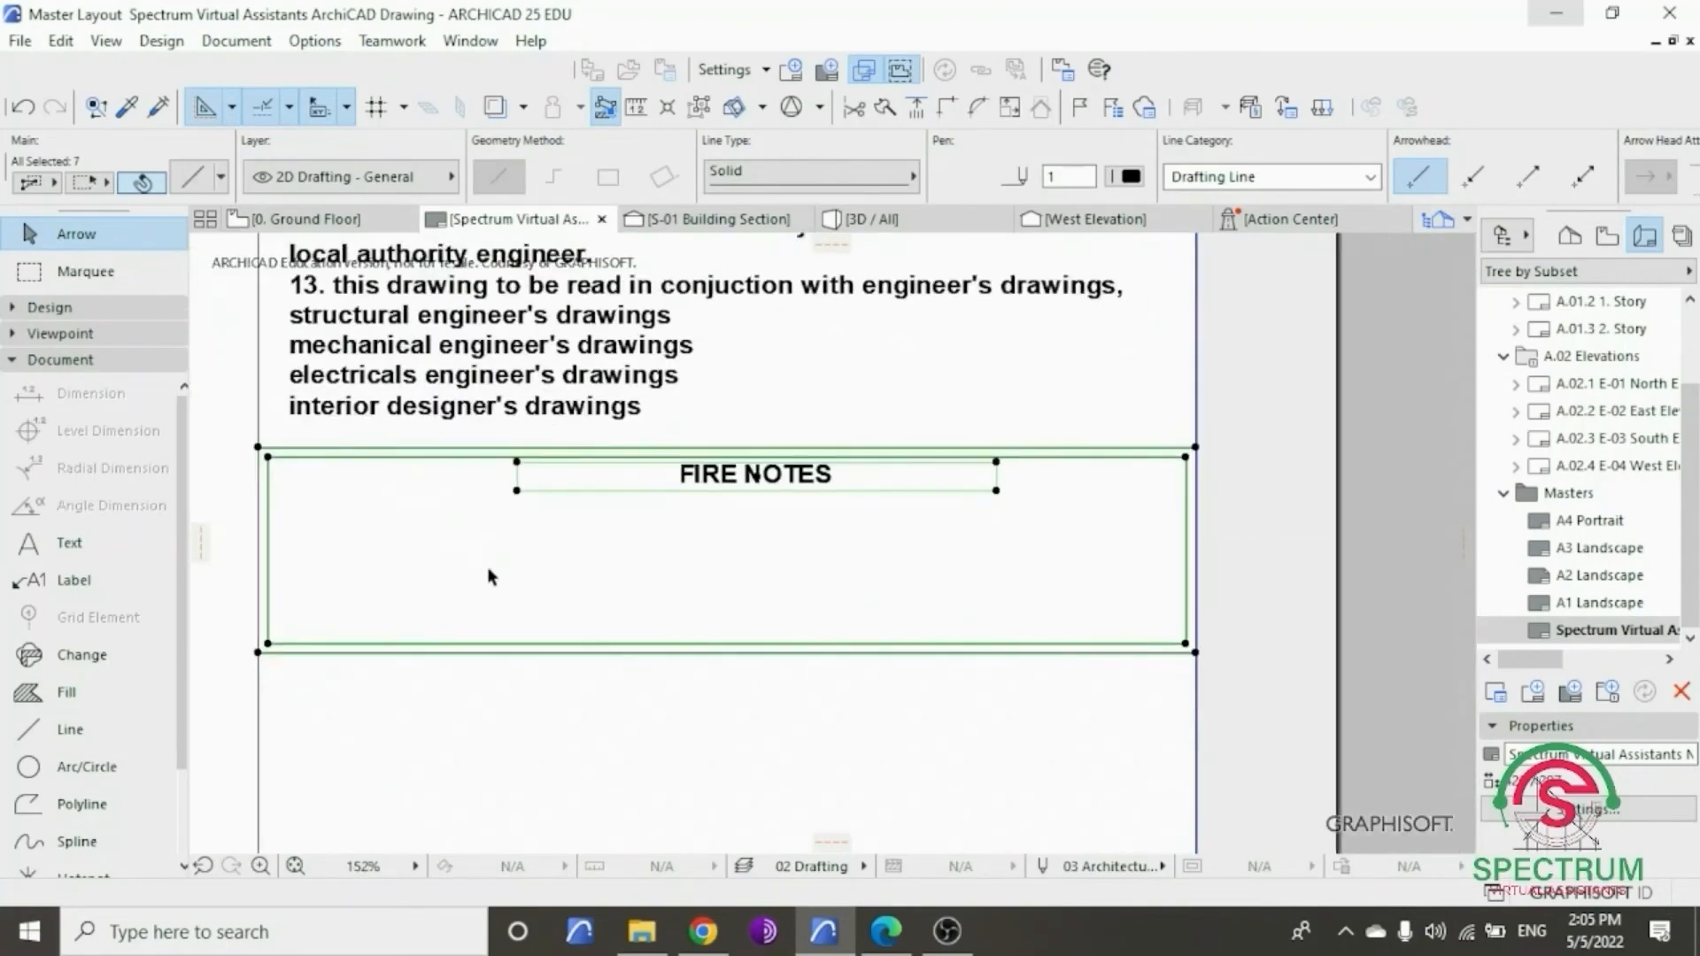
right_click(519, 569)
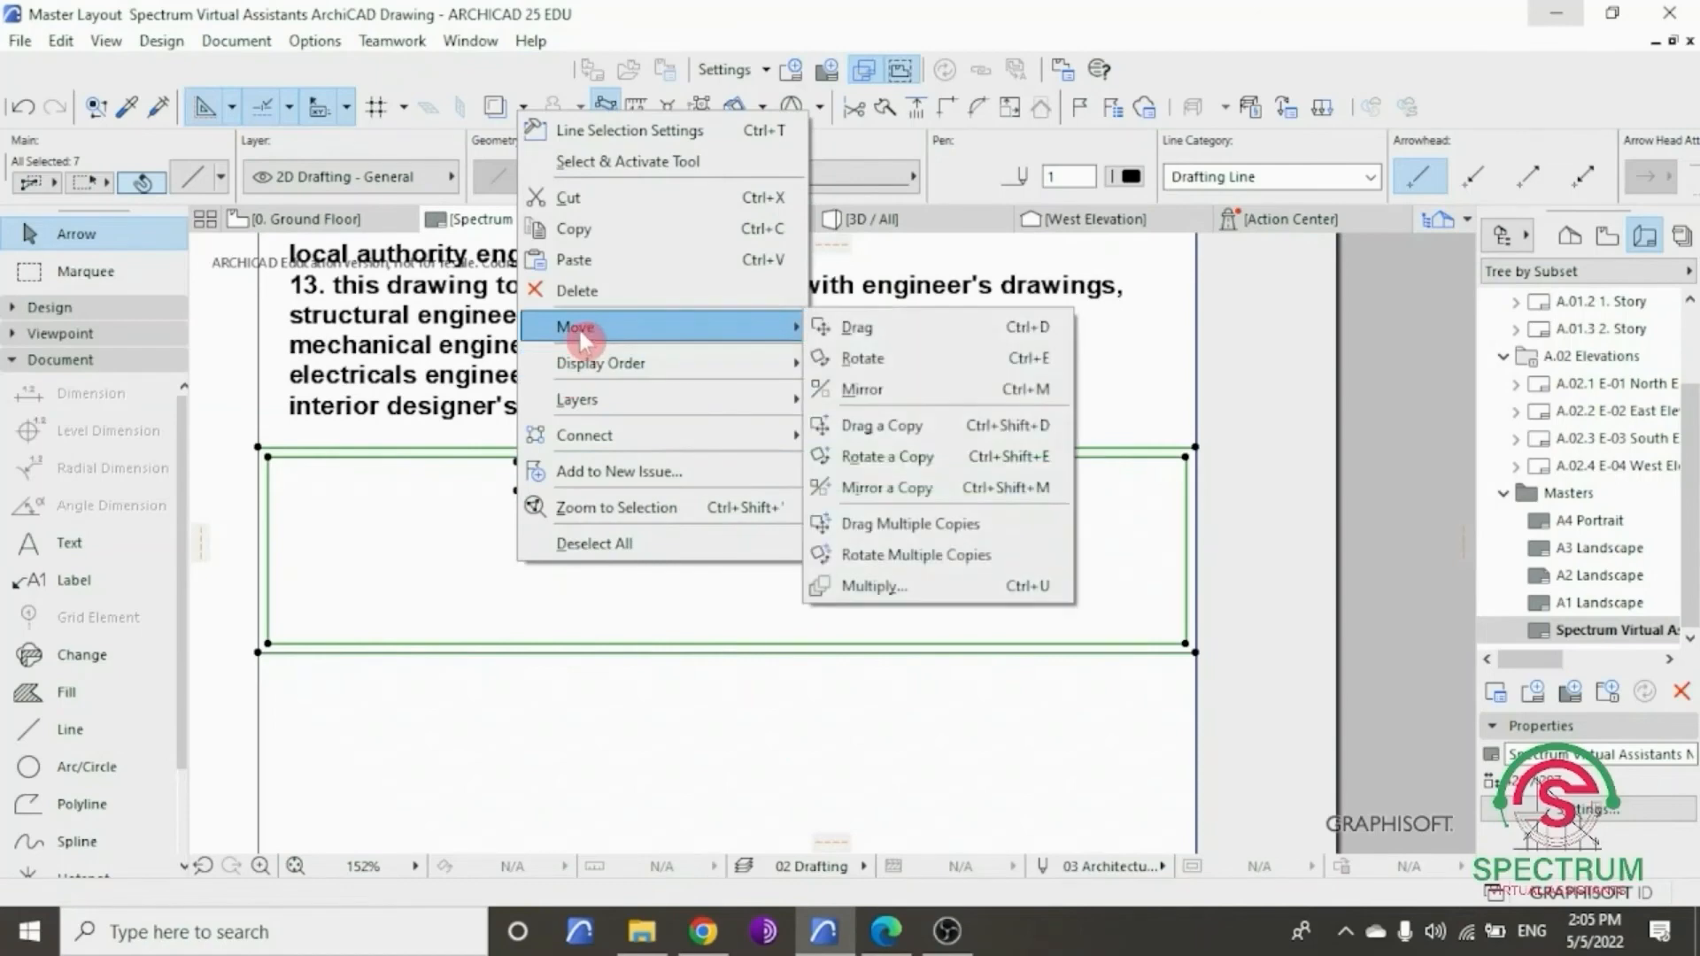
left_click(939, 523)
scroll(1010, 425, "down", 2)
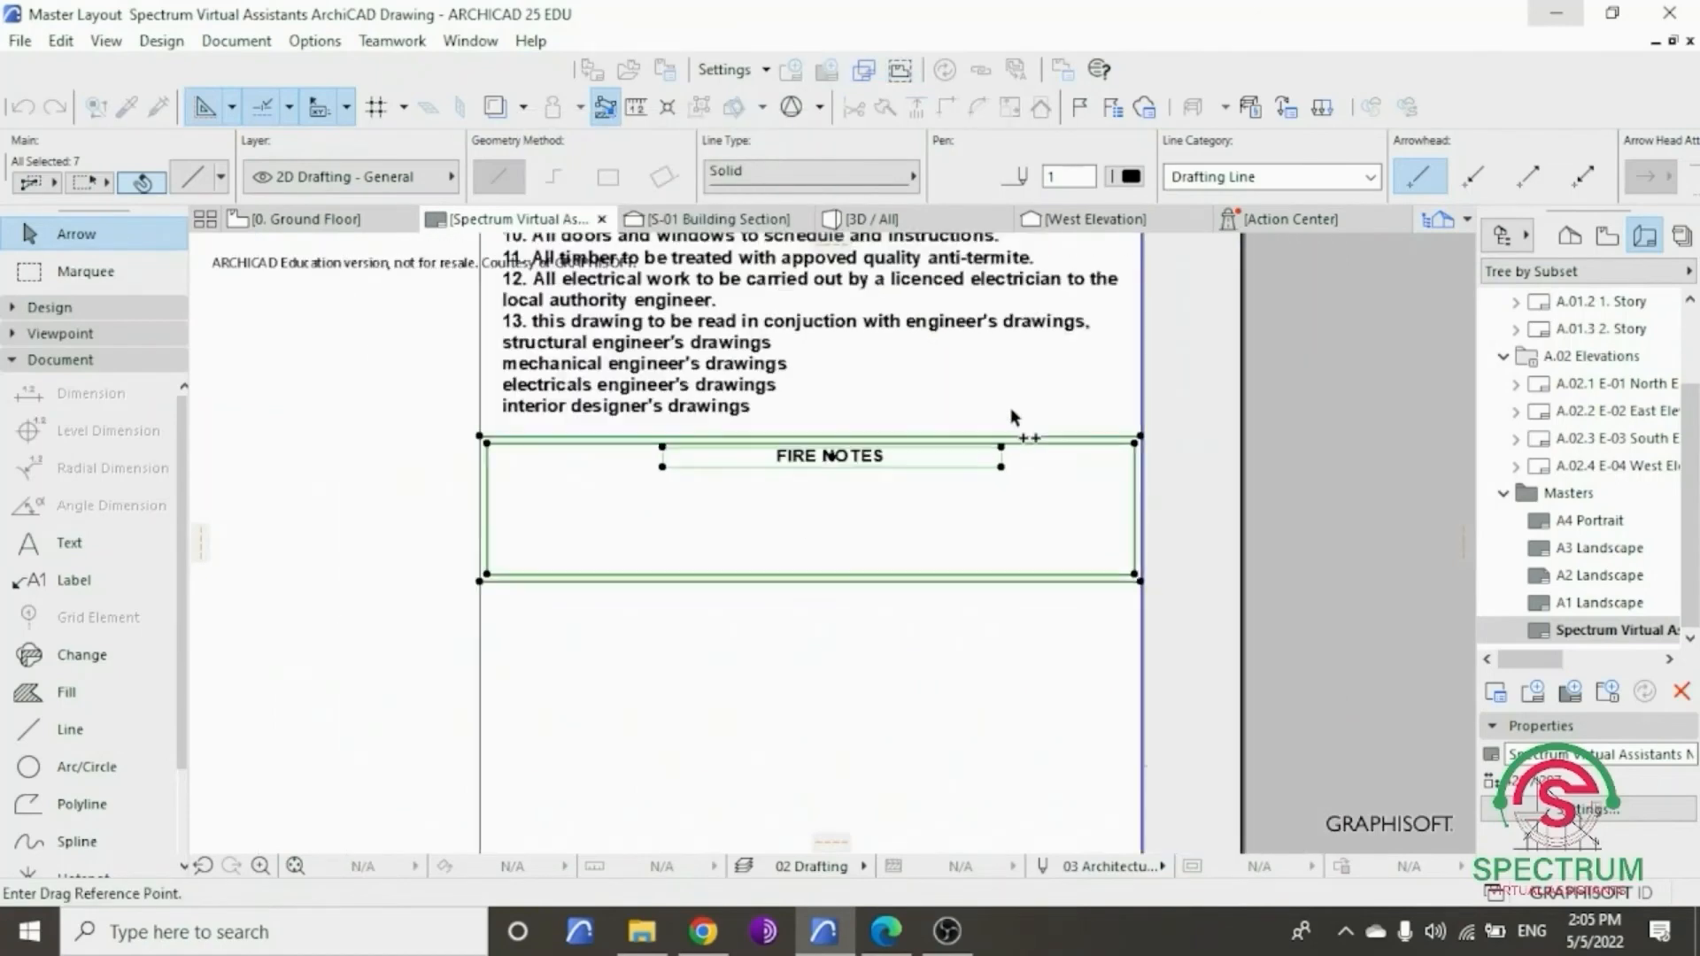
scroll(497, 444, "up", 4)
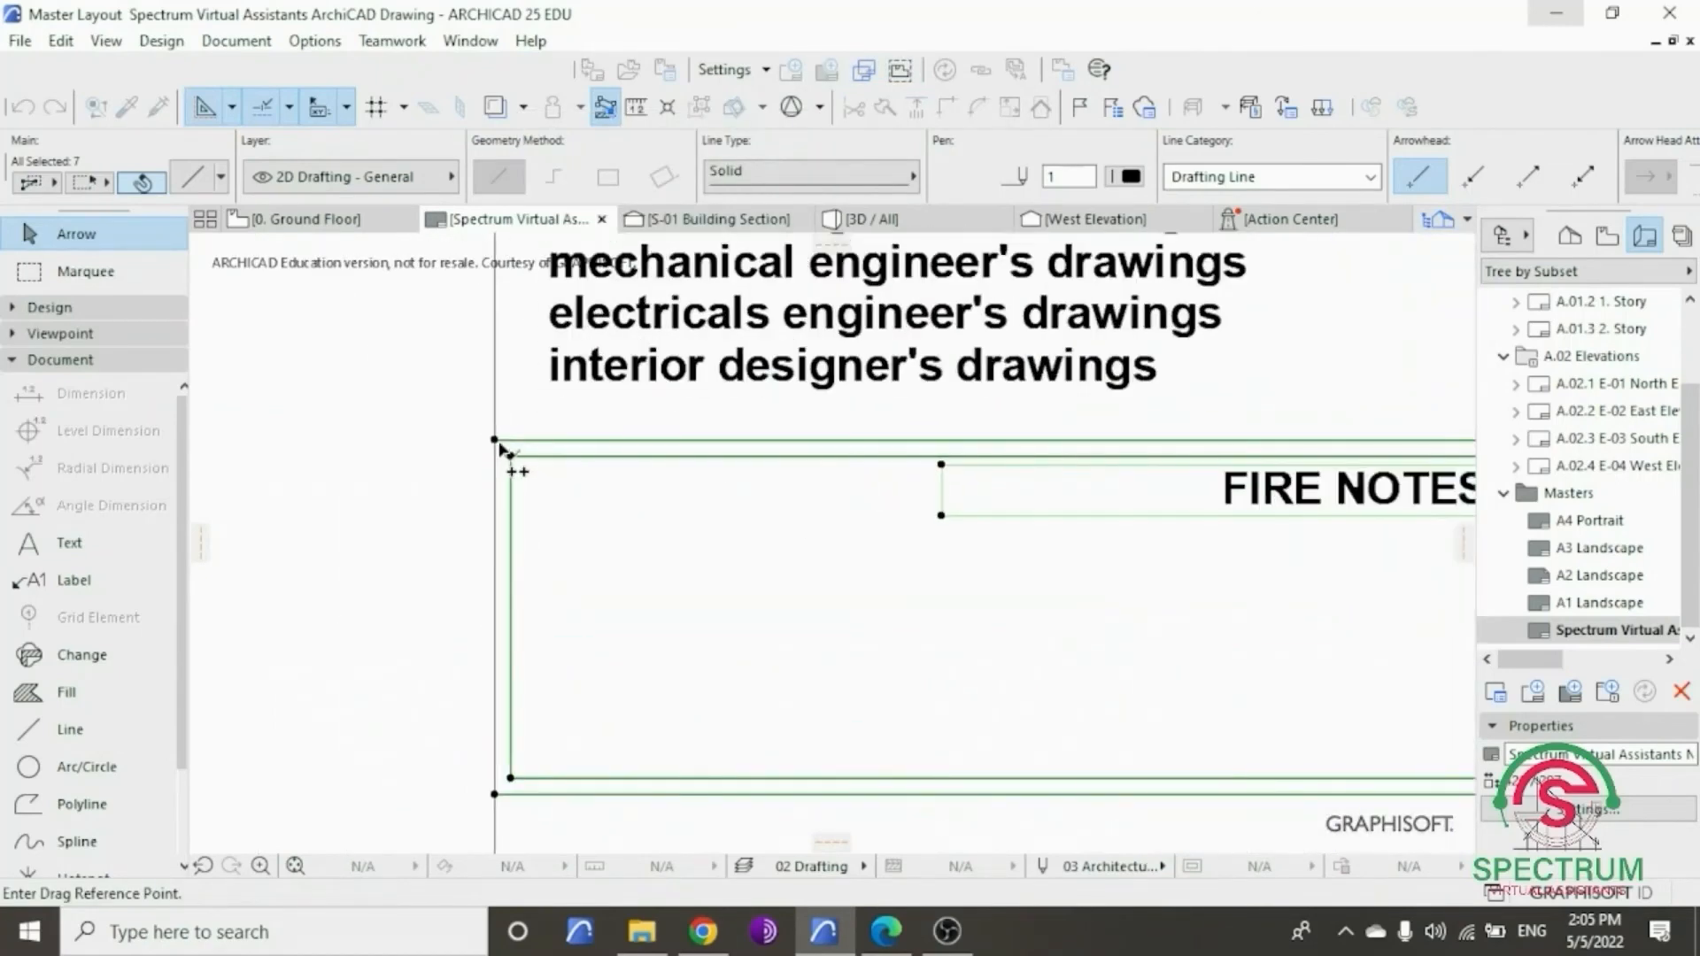
left_click(494, 441)
scroll(496, 452, "down", 3)
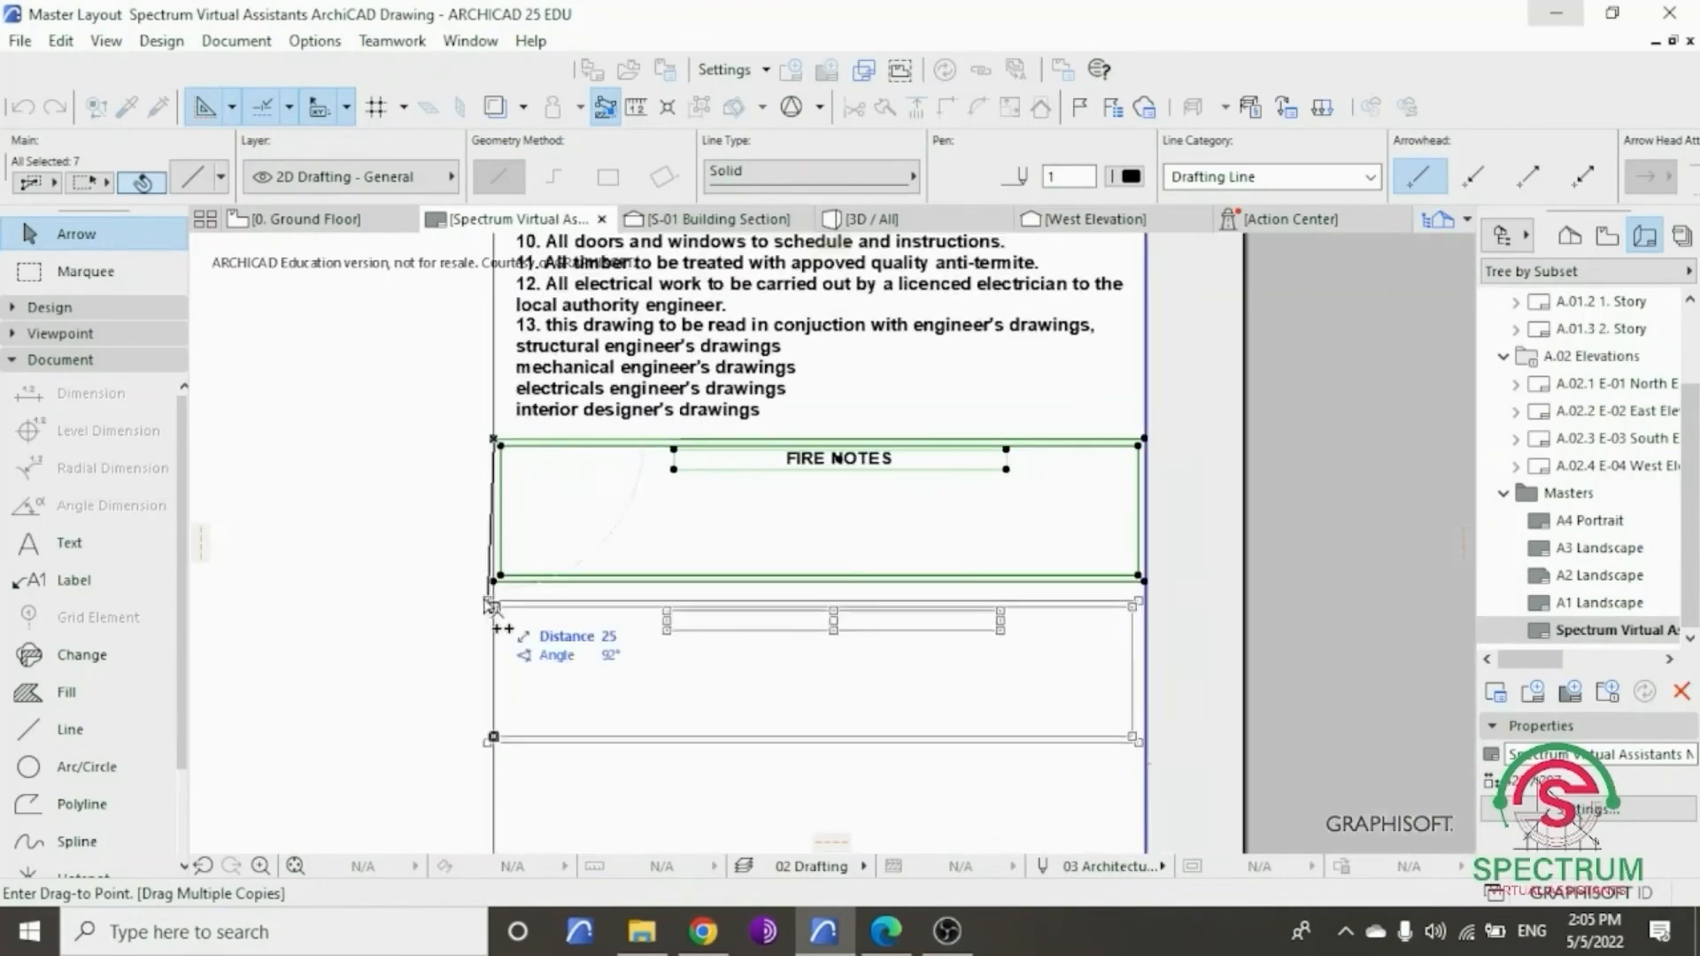
scroll(491, 606, "up", 3)
scroll(492, 602, "up", 2)
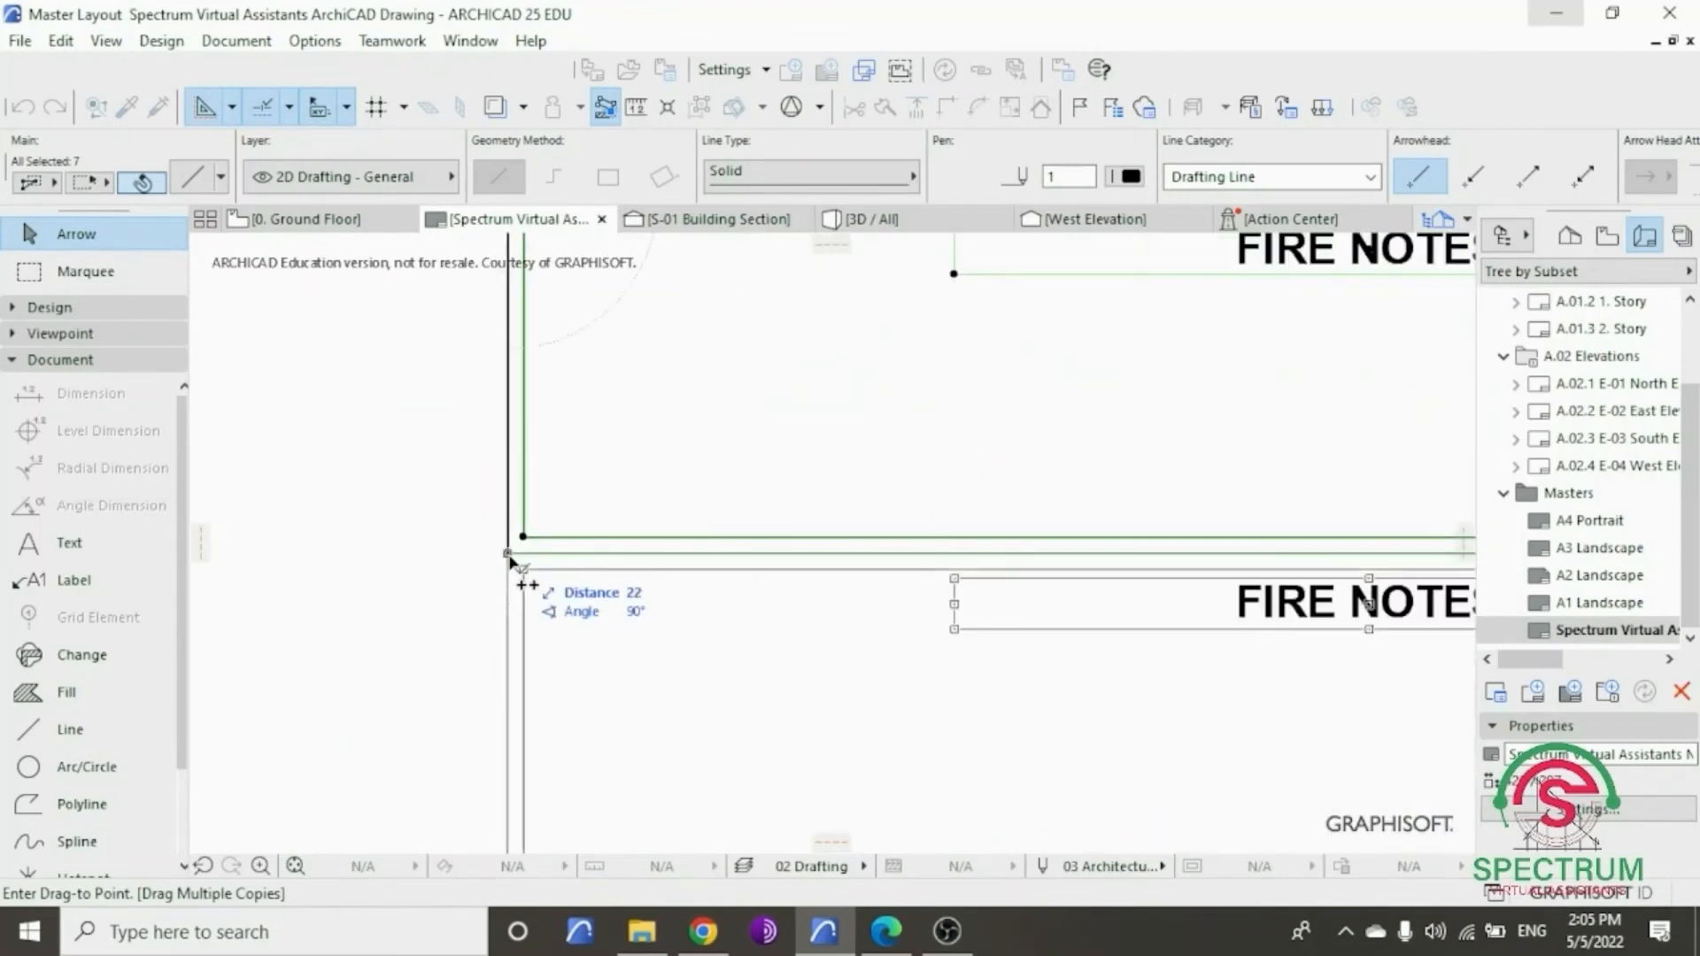
scroll(511, 496, "down", 4)
- Place three more copies of the FIRE NOTES box, each stacked directly below the previous one, and end the copying
scroll(511, 603, "up", 4)
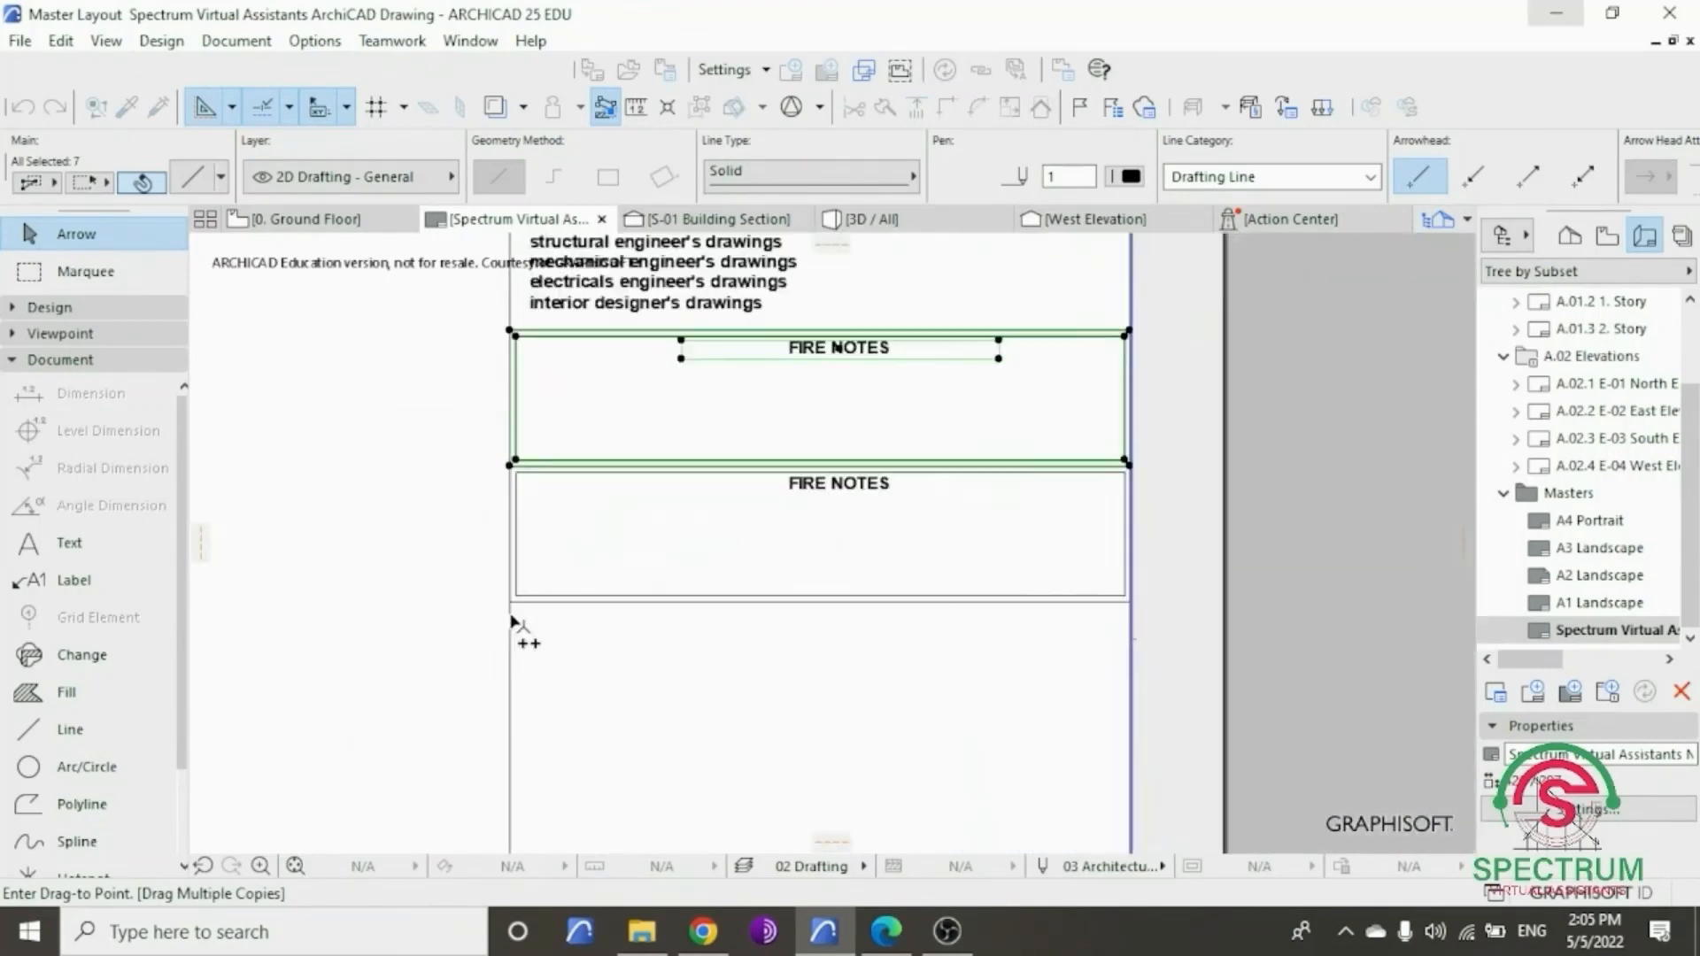
scroll(511, 592, "down", 4)
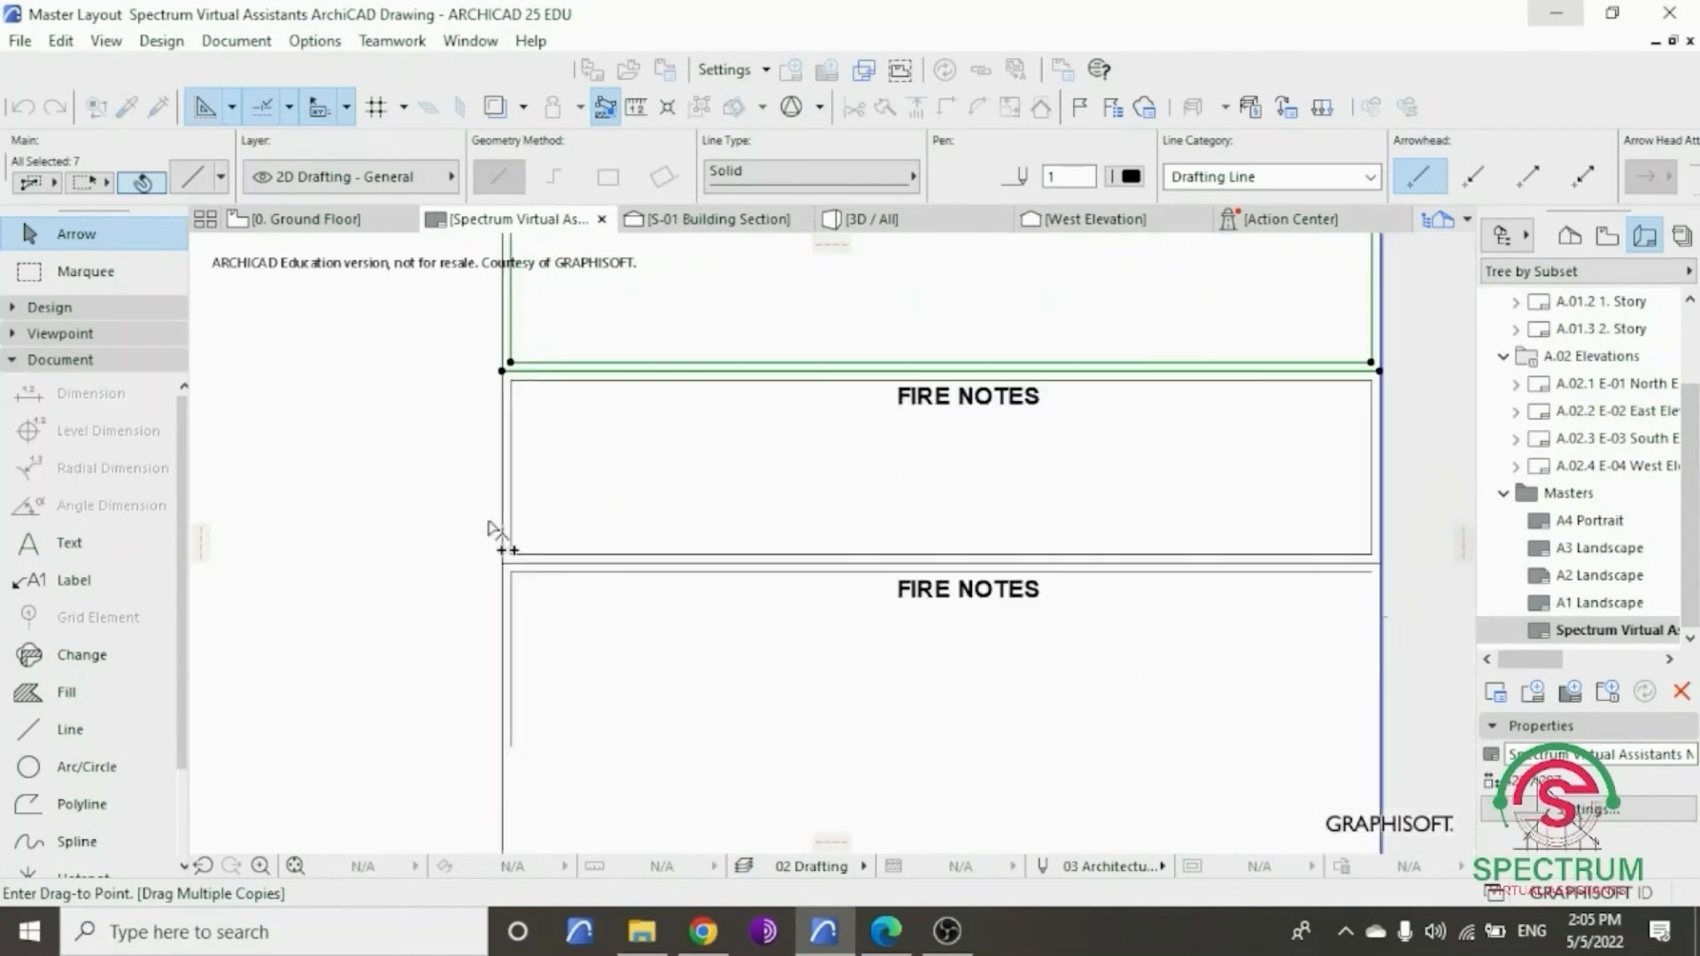
left_click(502, 625)
scroll(502, 625, "up", 4)
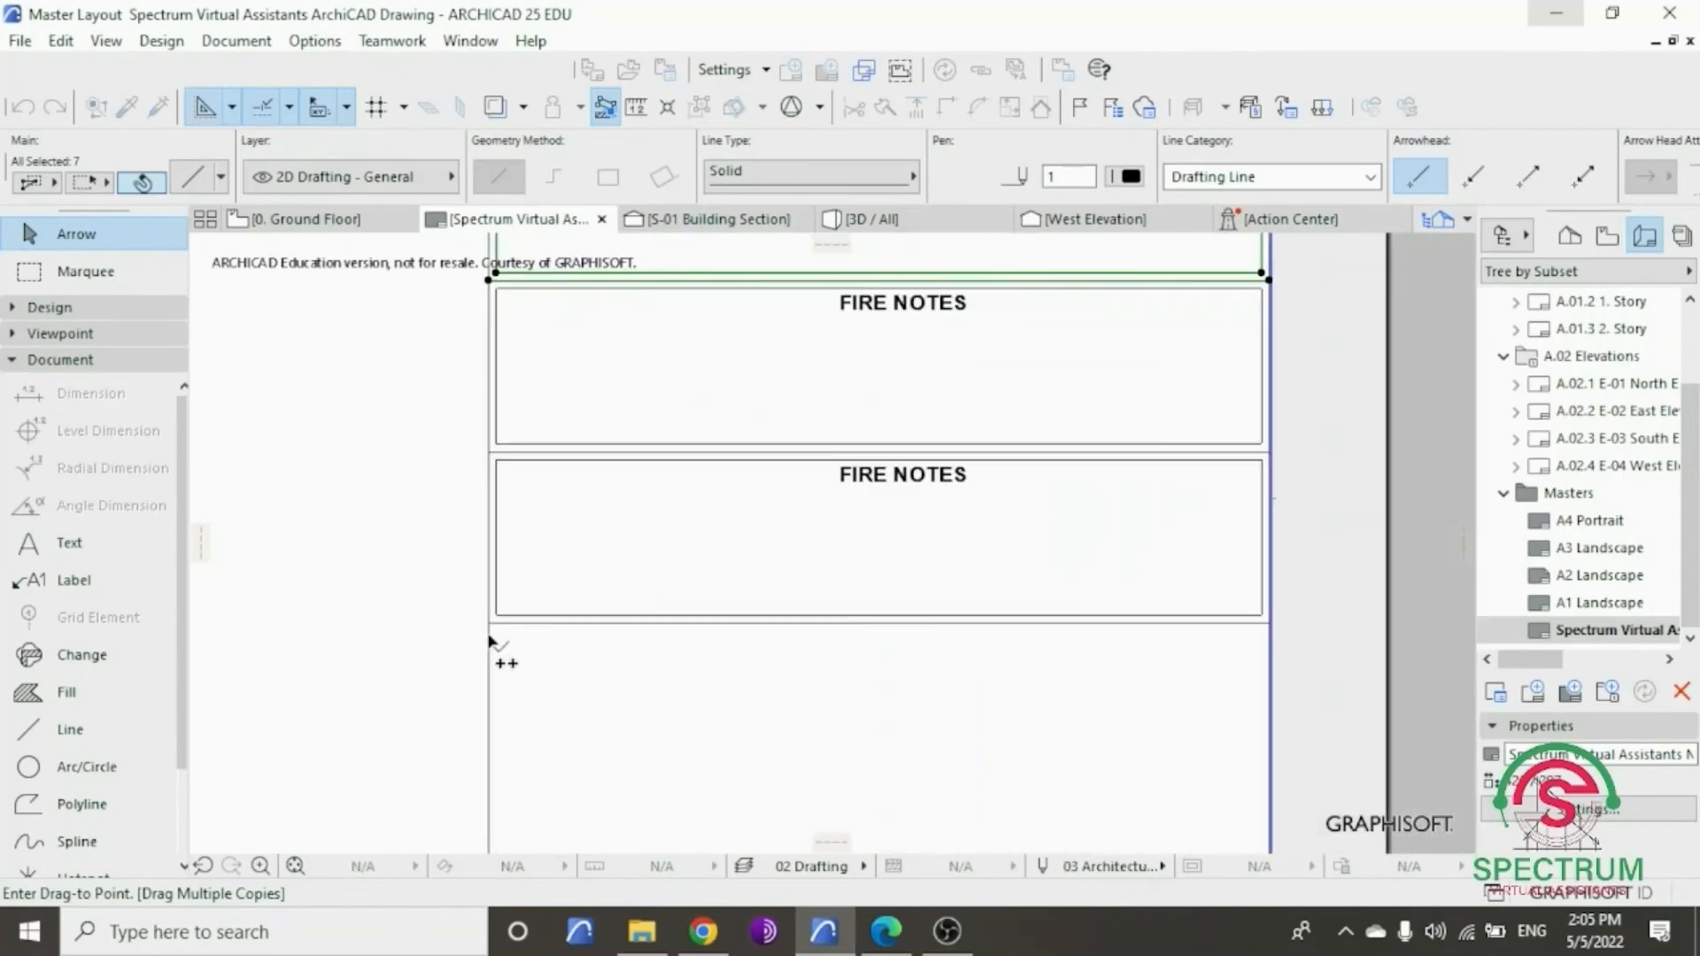
left_click(510, 580)
scroll(517, 591, "down", 6)
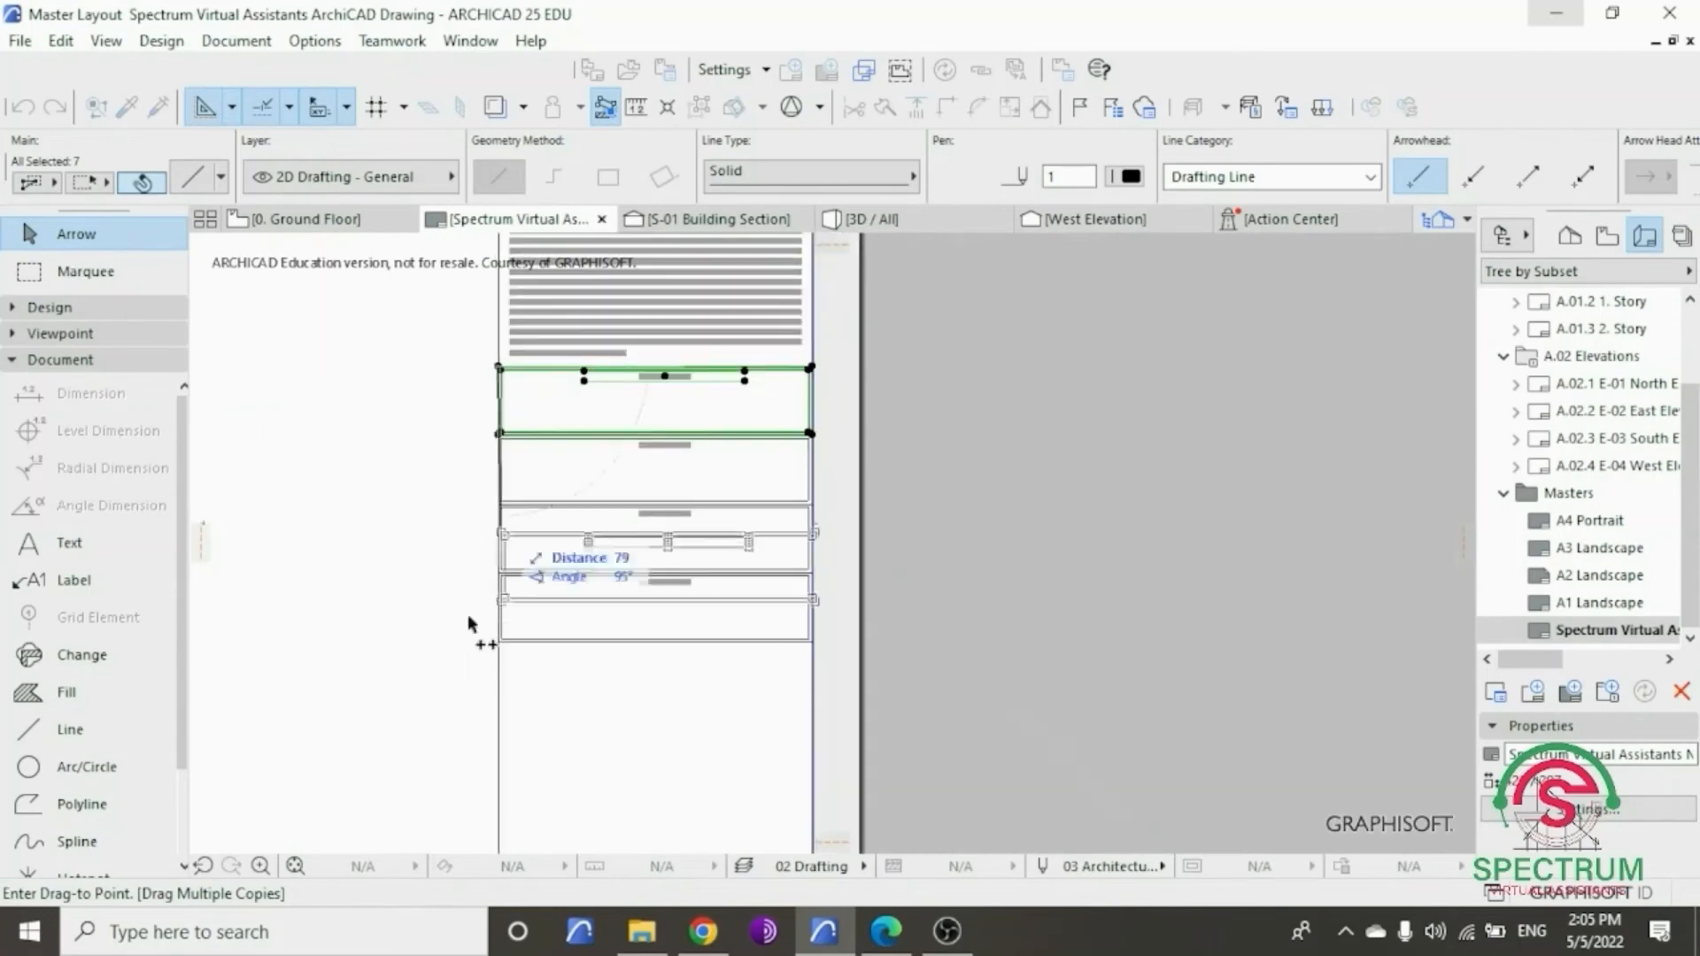
scroll(496, 649, "up", 3)
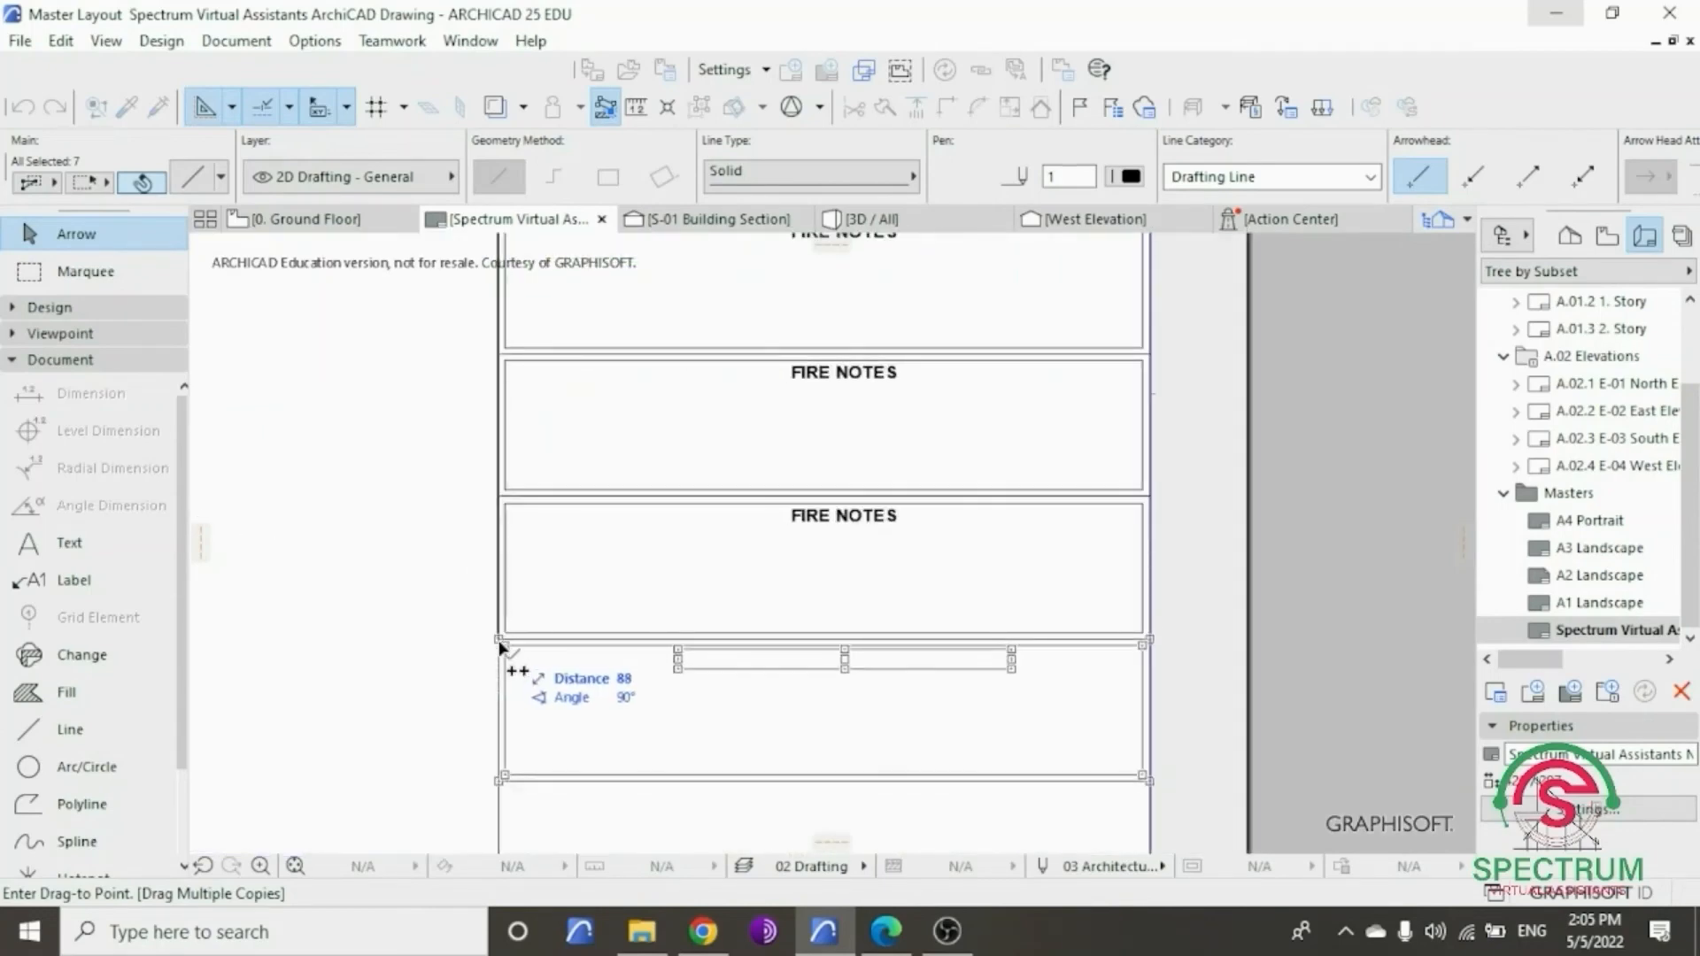
left_click(498, 644)
key("Escape")
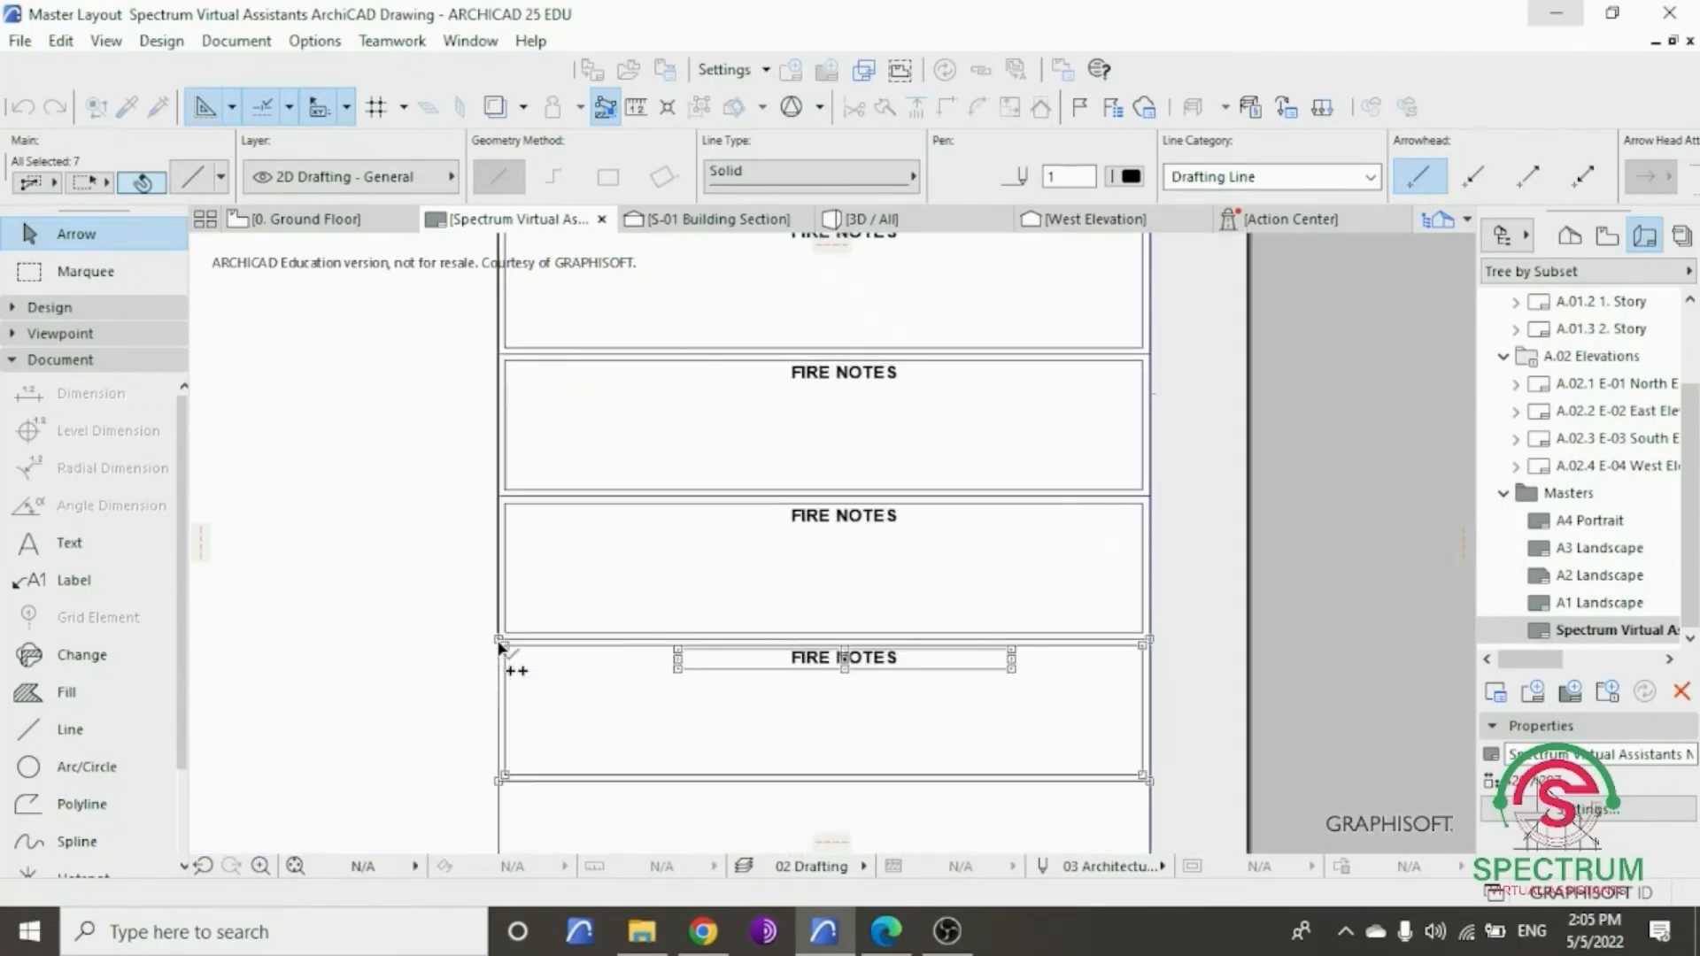
- Replace the heading of the second FIRE NOTES box with "PROJECT TITLE"
scroll(838, 448, "up", 2)
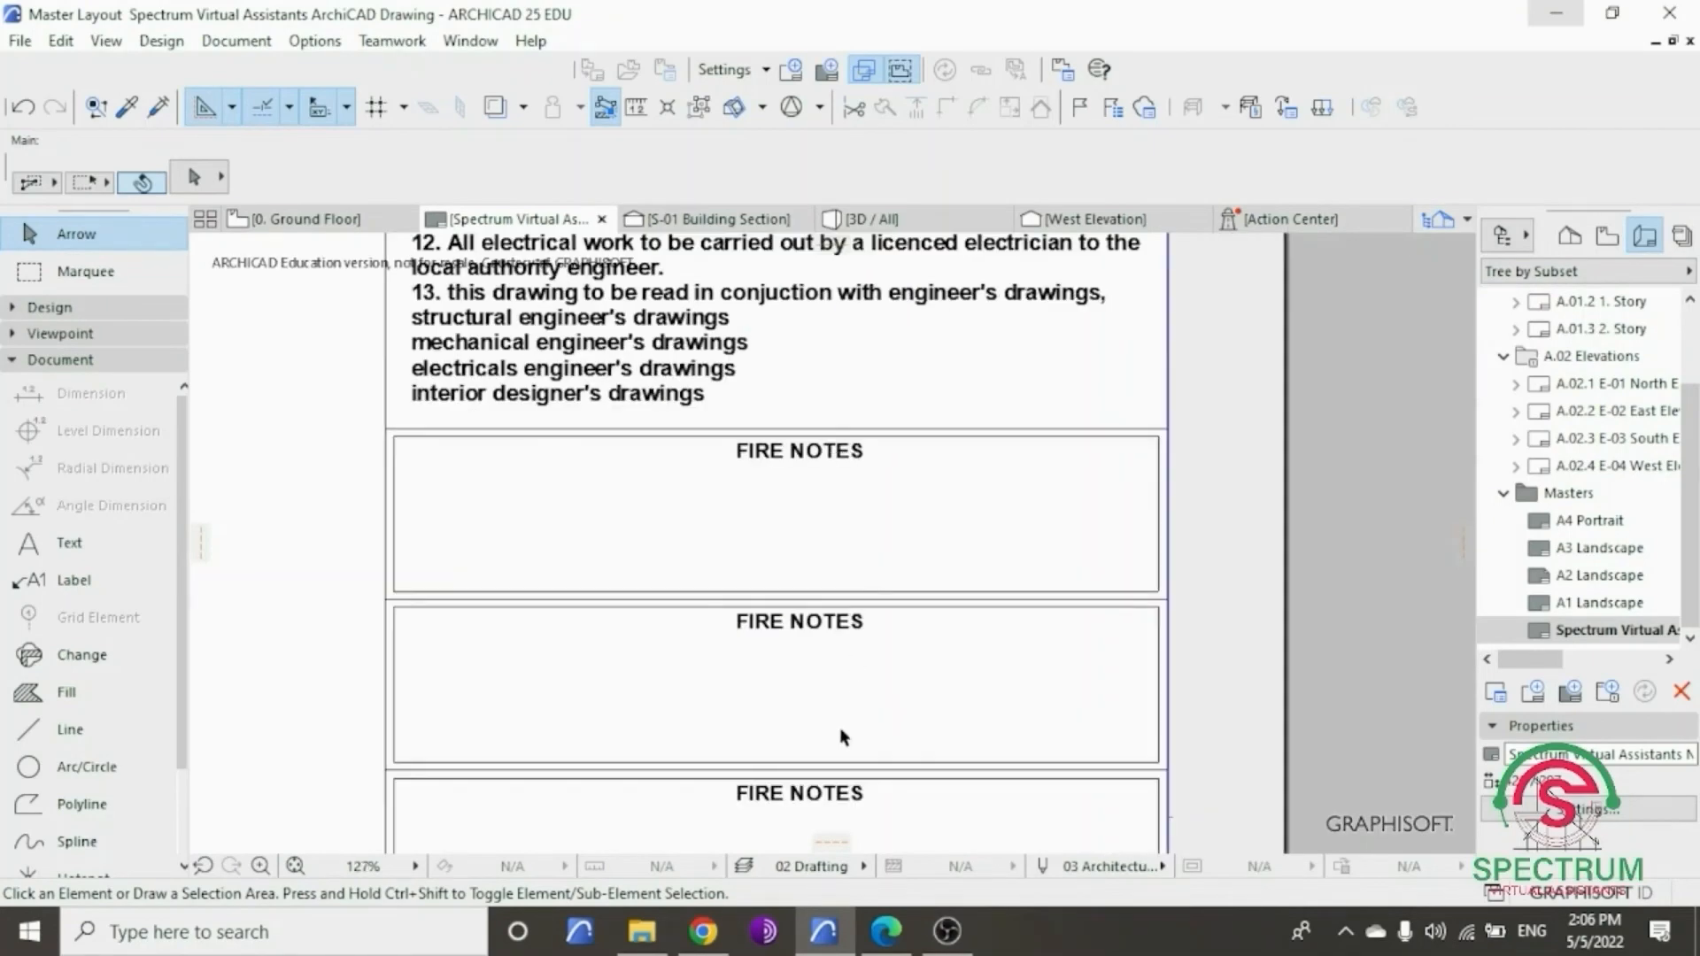
scroll(840, 743, "up", 3)
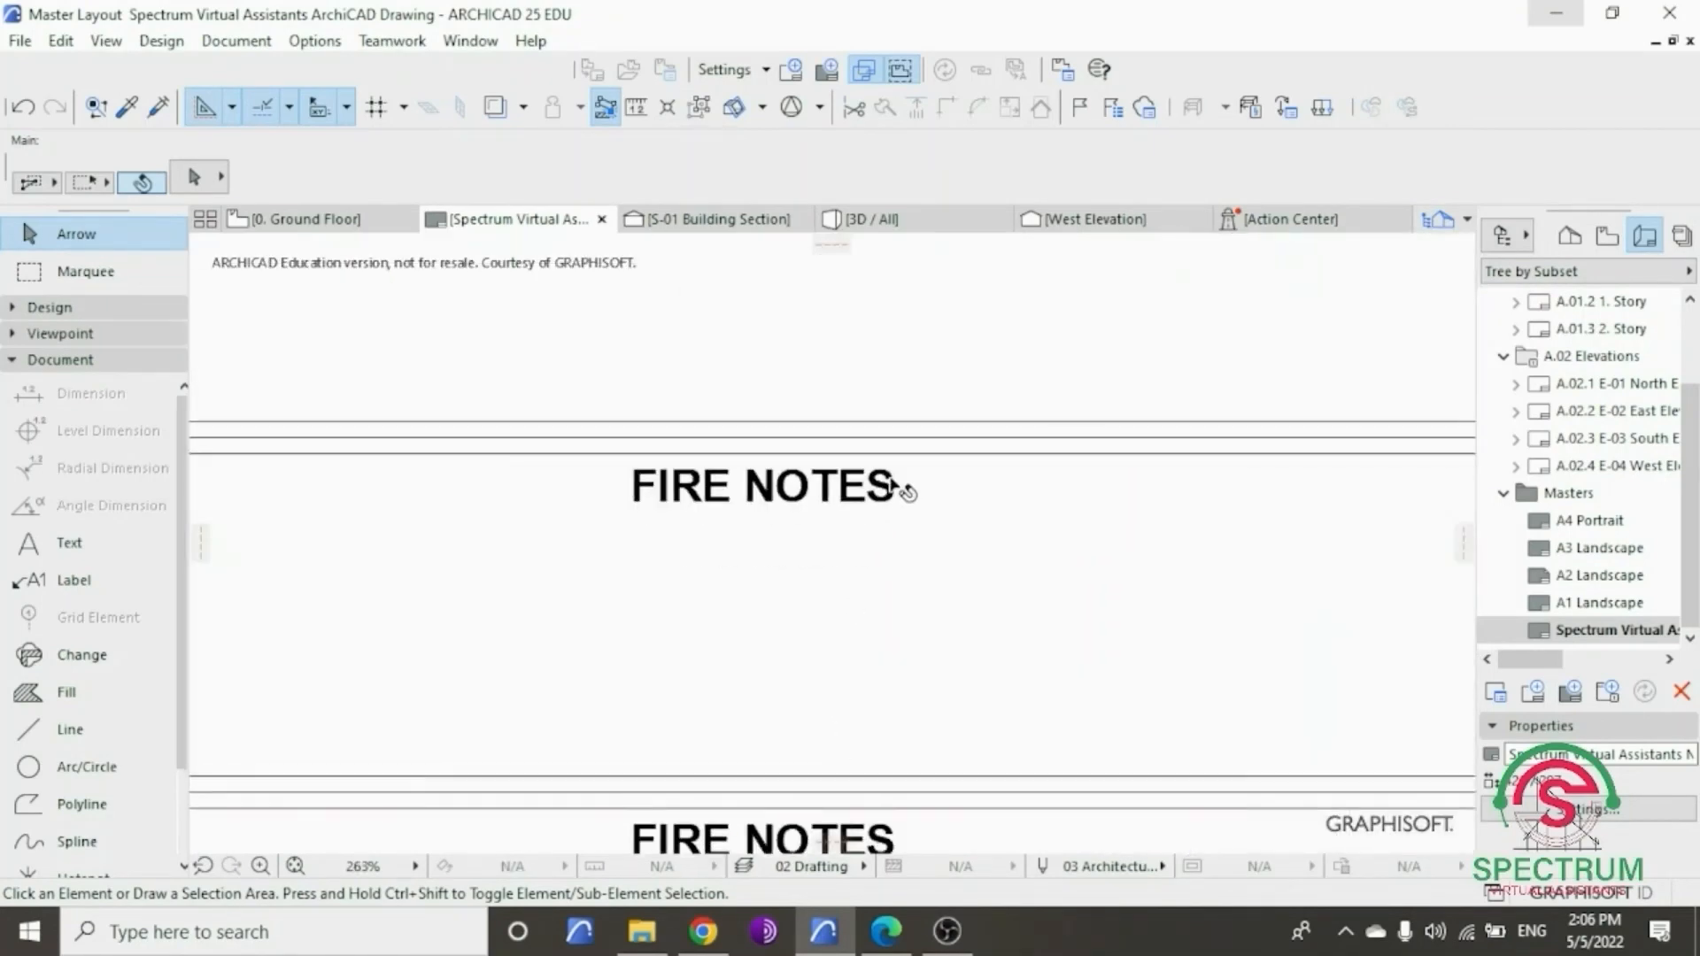
double_click(896, 488)
left_click_drag(896, 489, 583, 496)
type("PROJEC")
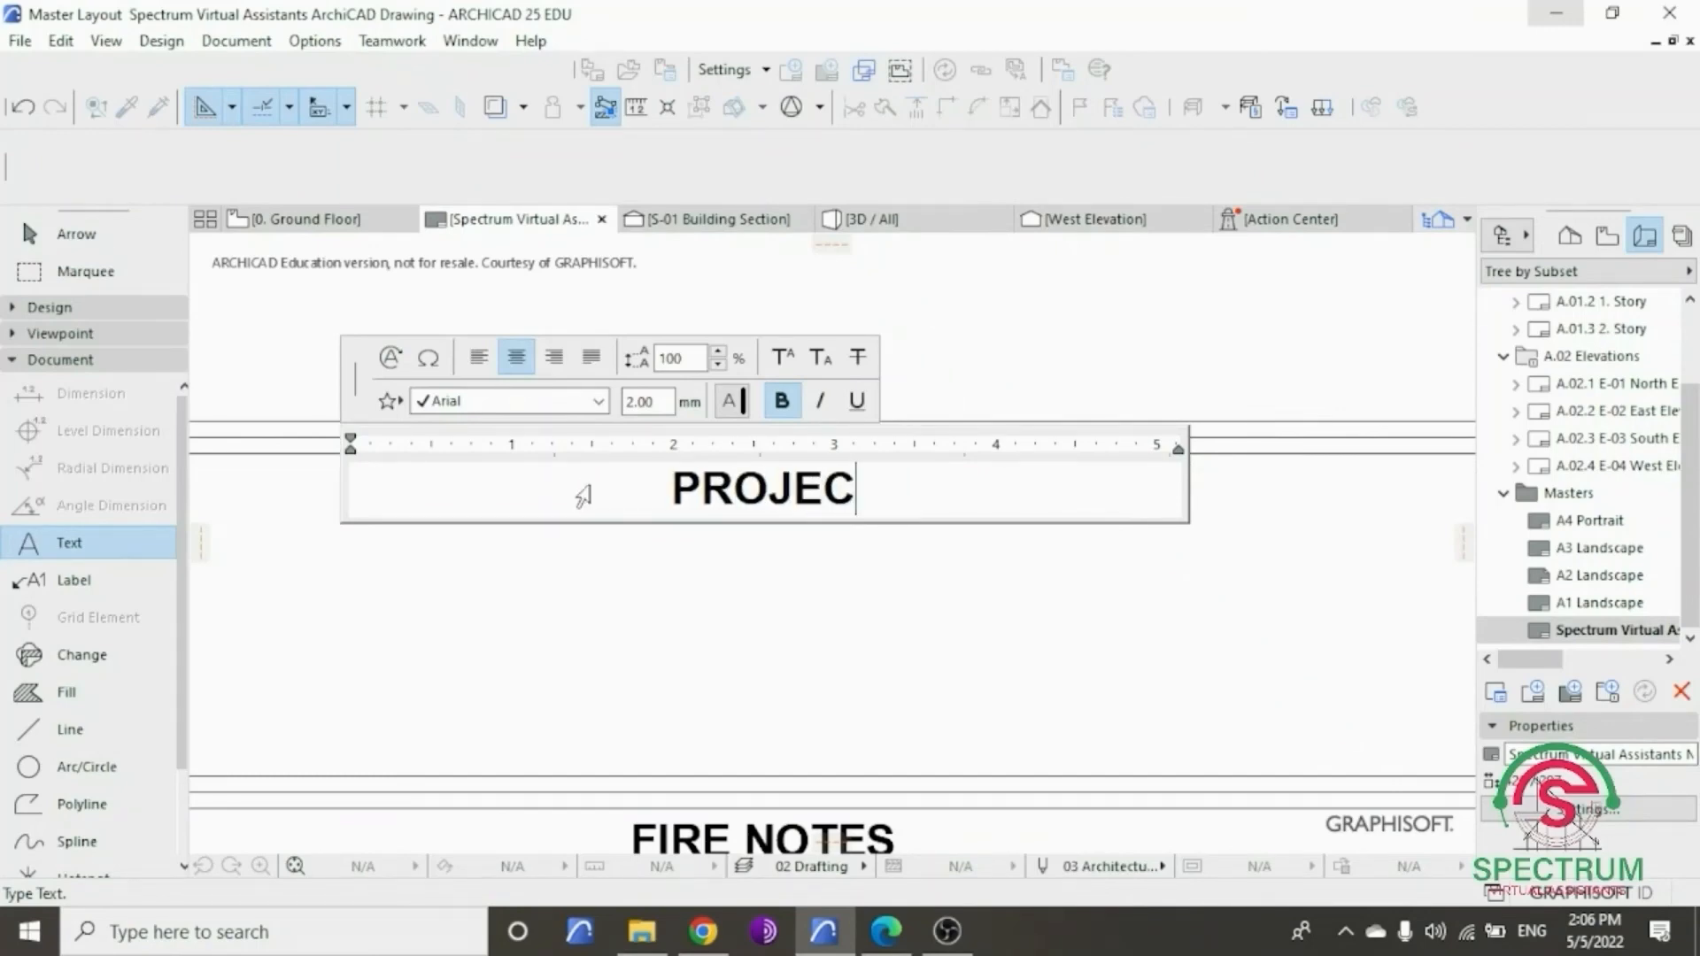
type("T T")
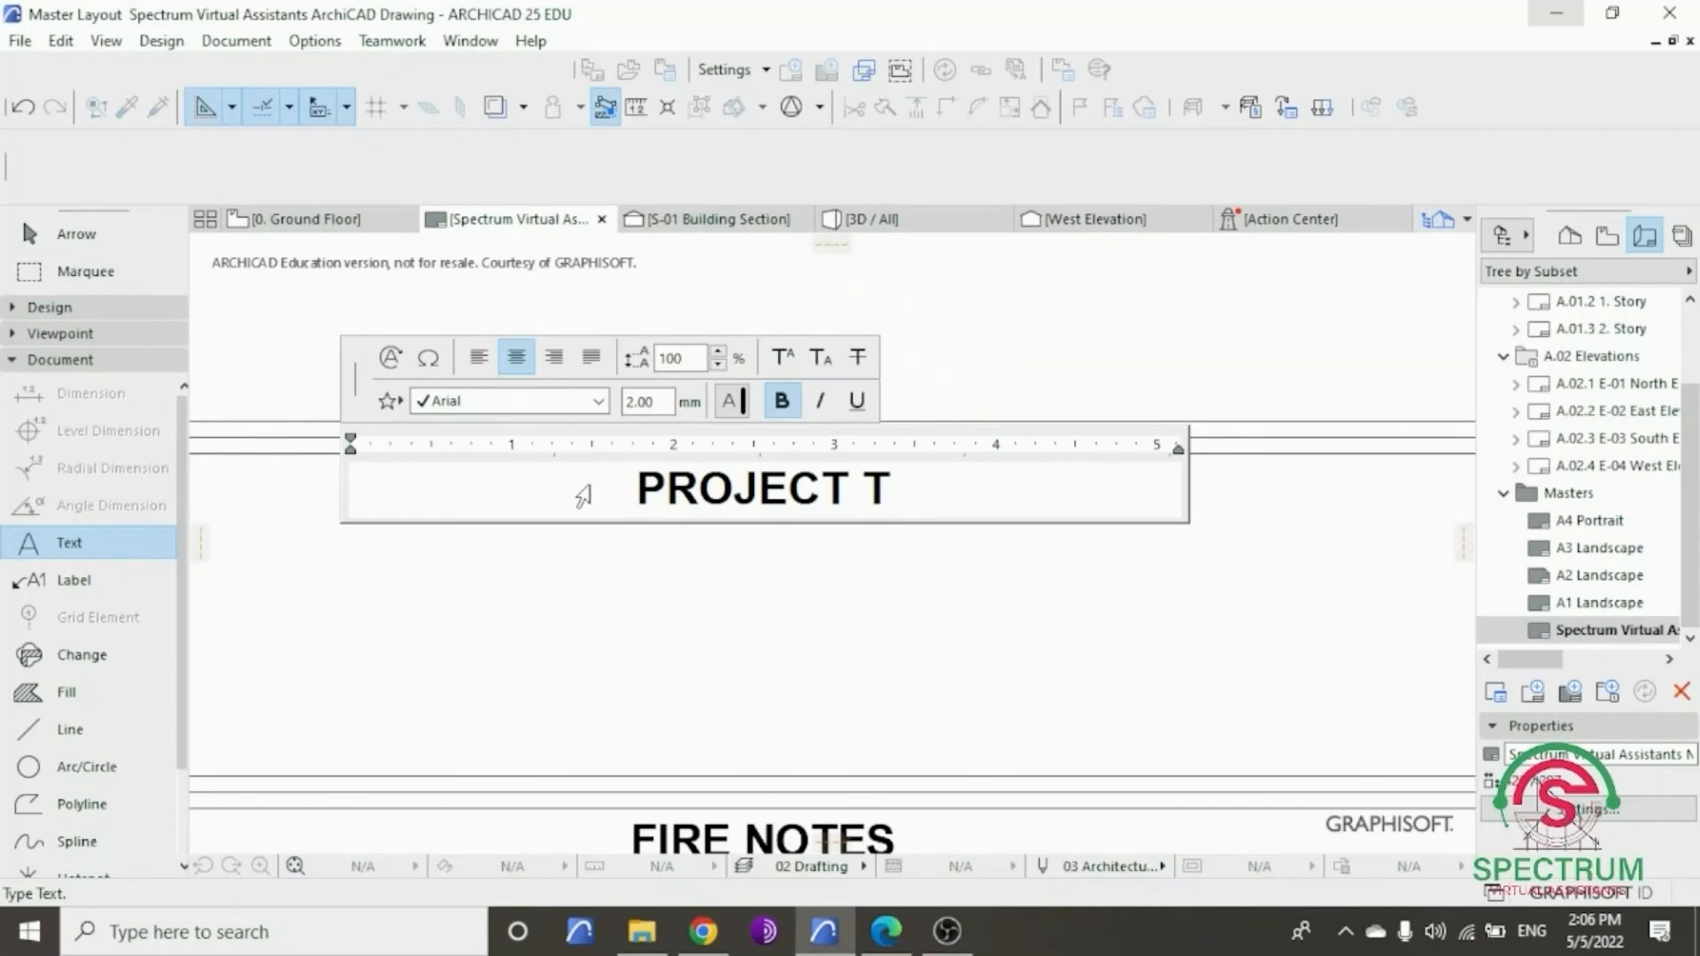
type("ITLE")
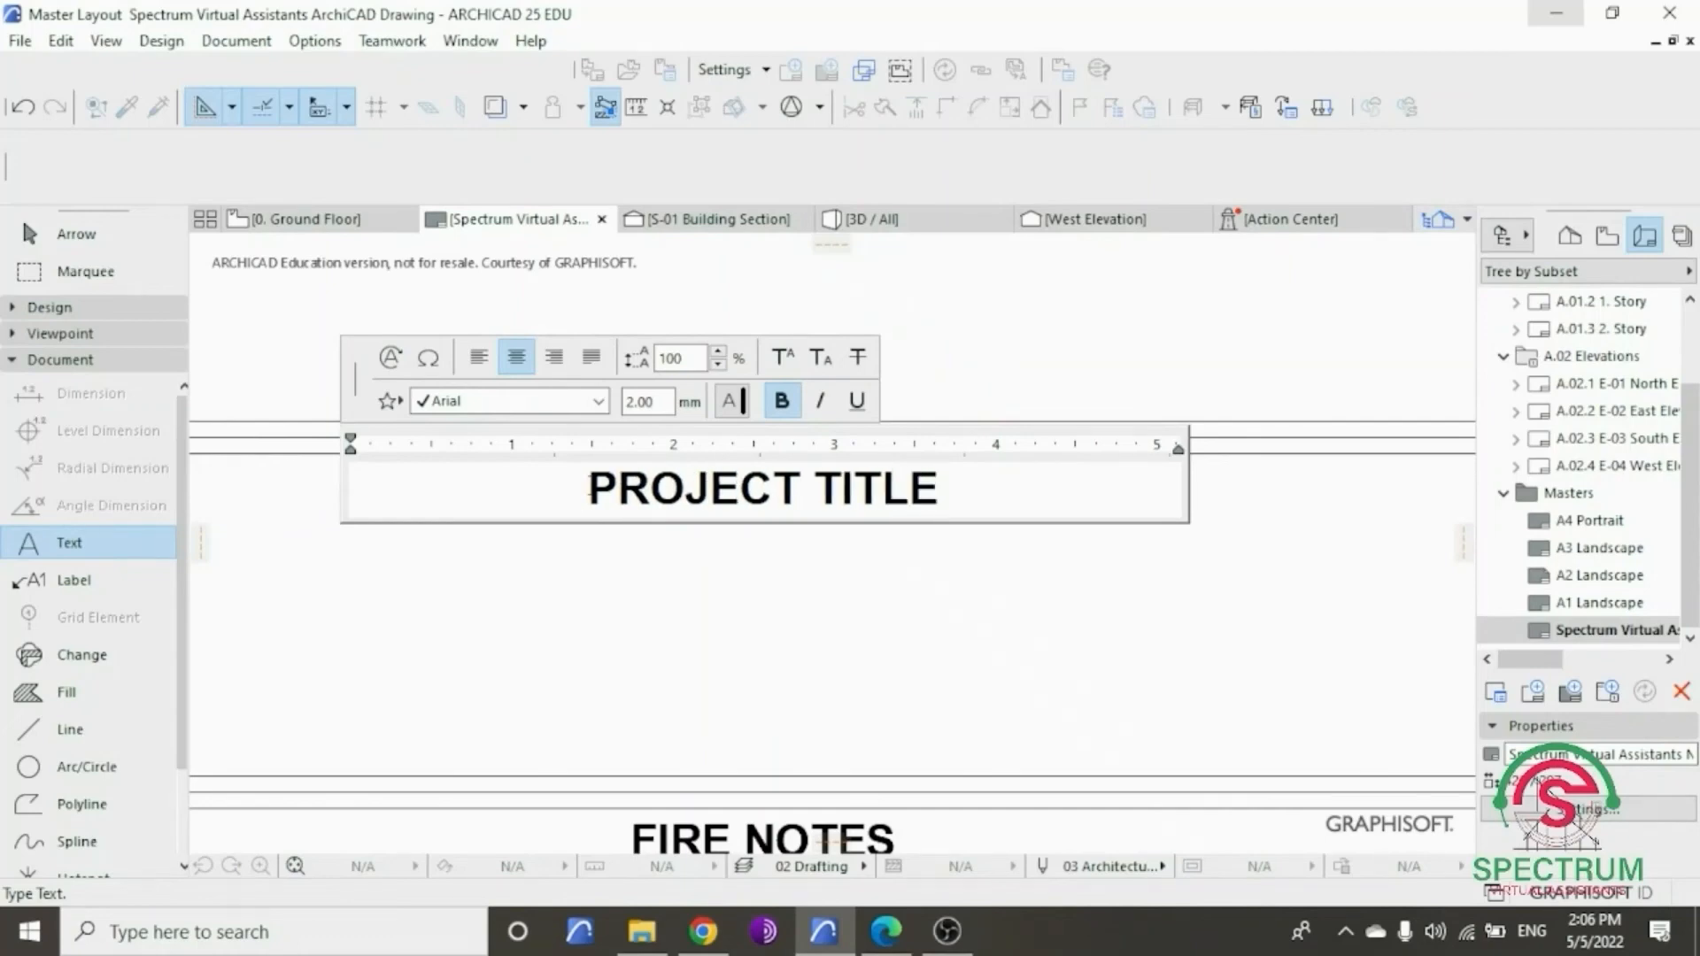
key("Escape")
- Replace the heading of the third box, directly below PROJECT TITLE, with "WORKING DRAWINGS"
scroll(866, 551, "down", 4)
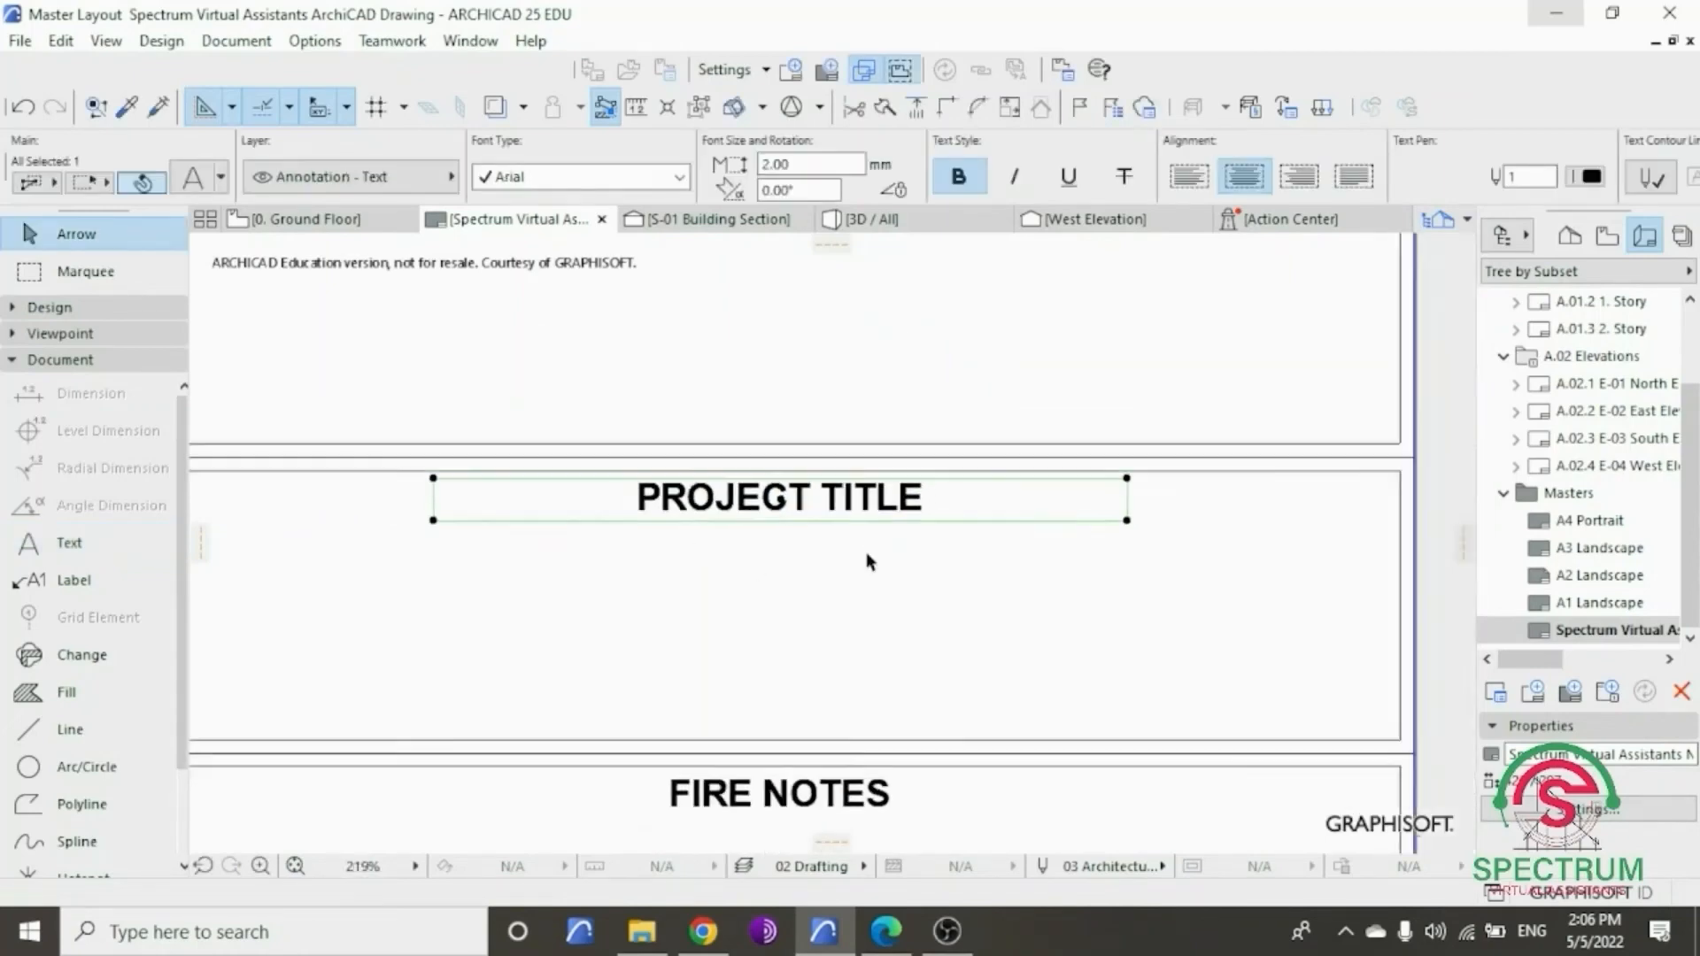
scroll(866, 561, "down", 1)
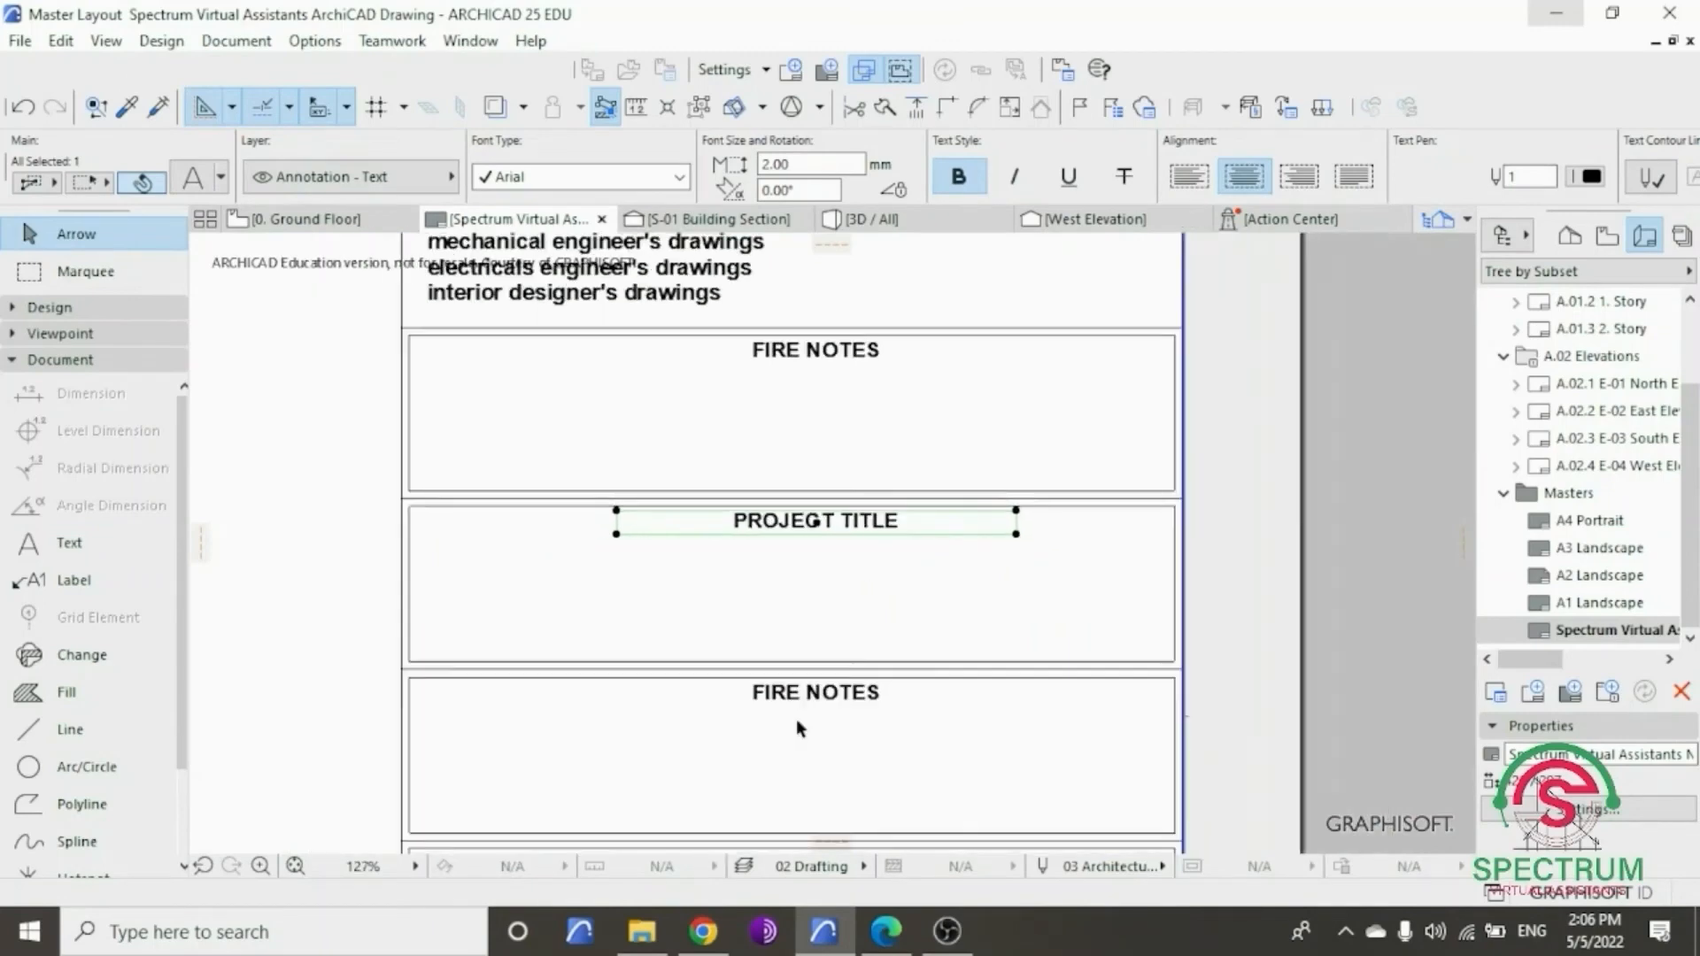
scroll(795, 719, "up", 3)
double_click(921, 682)
left_click_drag(916, 675, 655, 688)
type("WO")
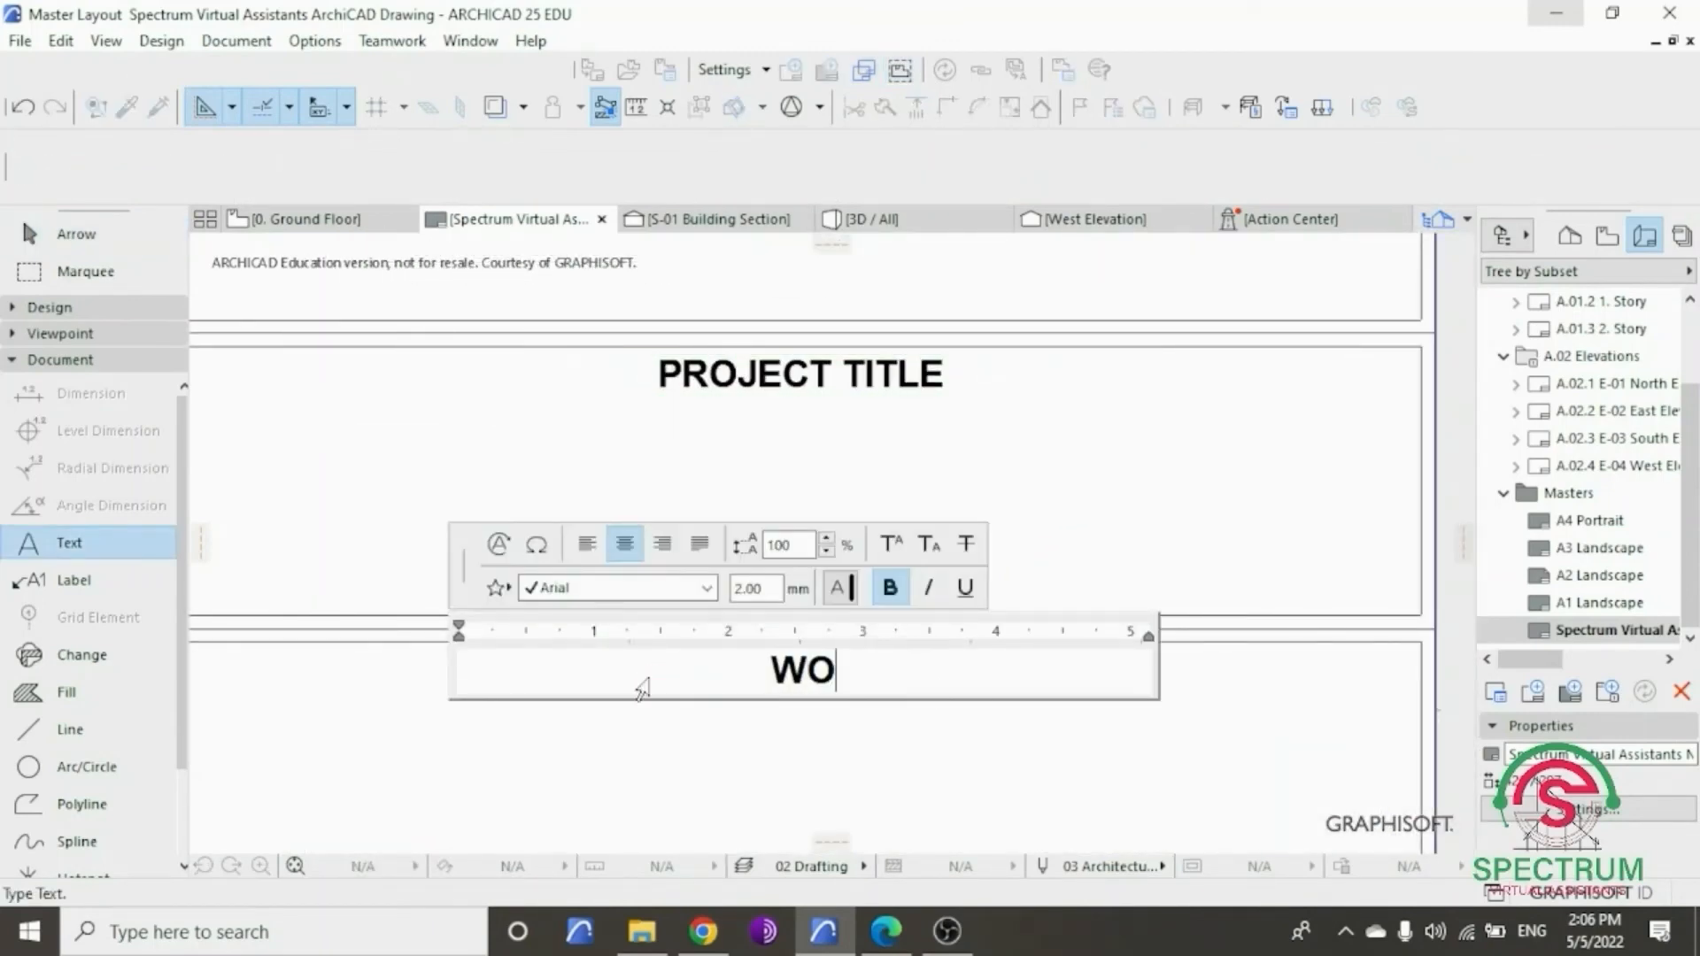
type("RKING")
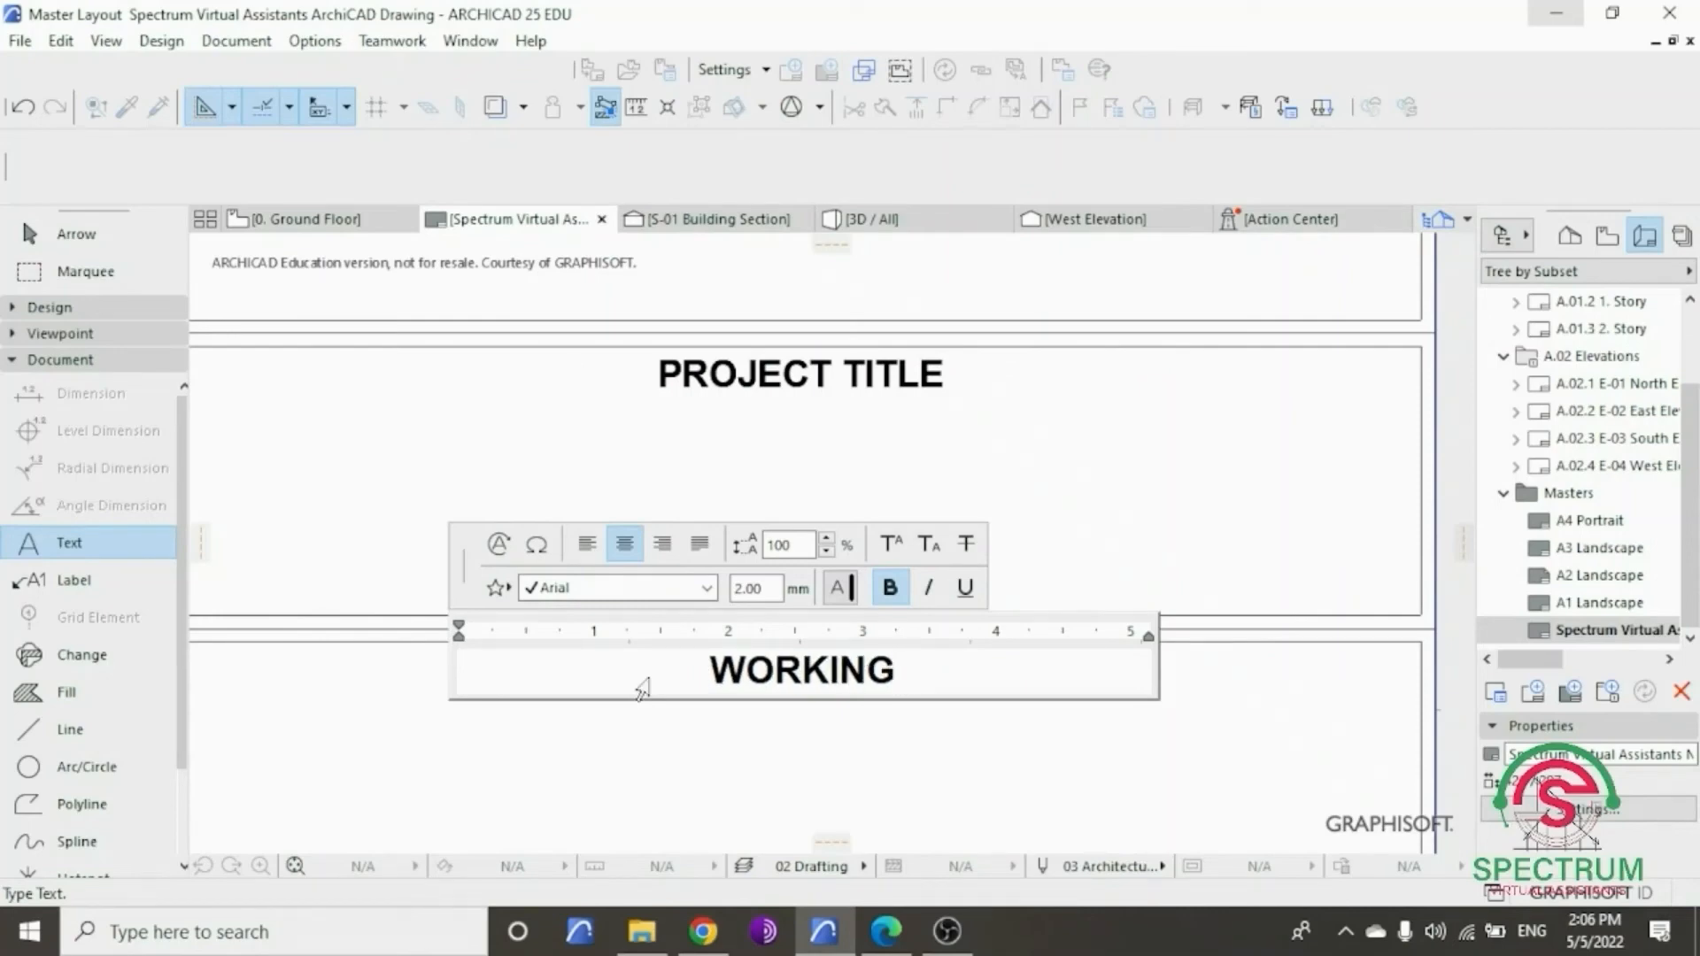
type(" DRAWINGS")
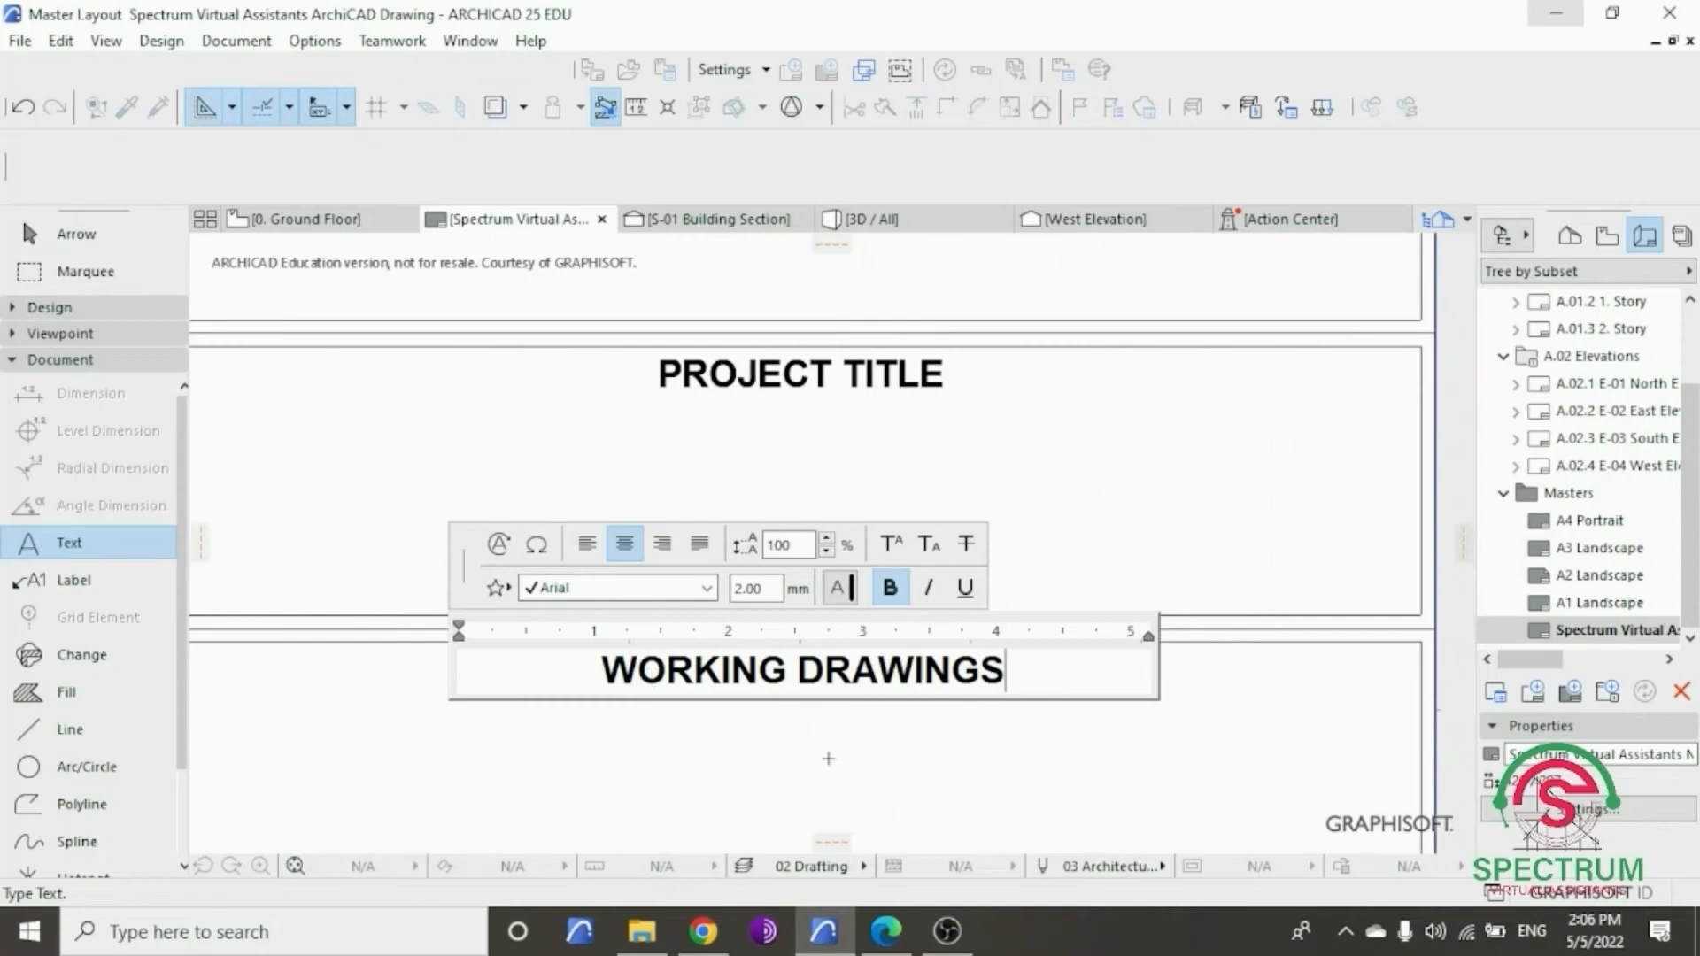
key("Escape")
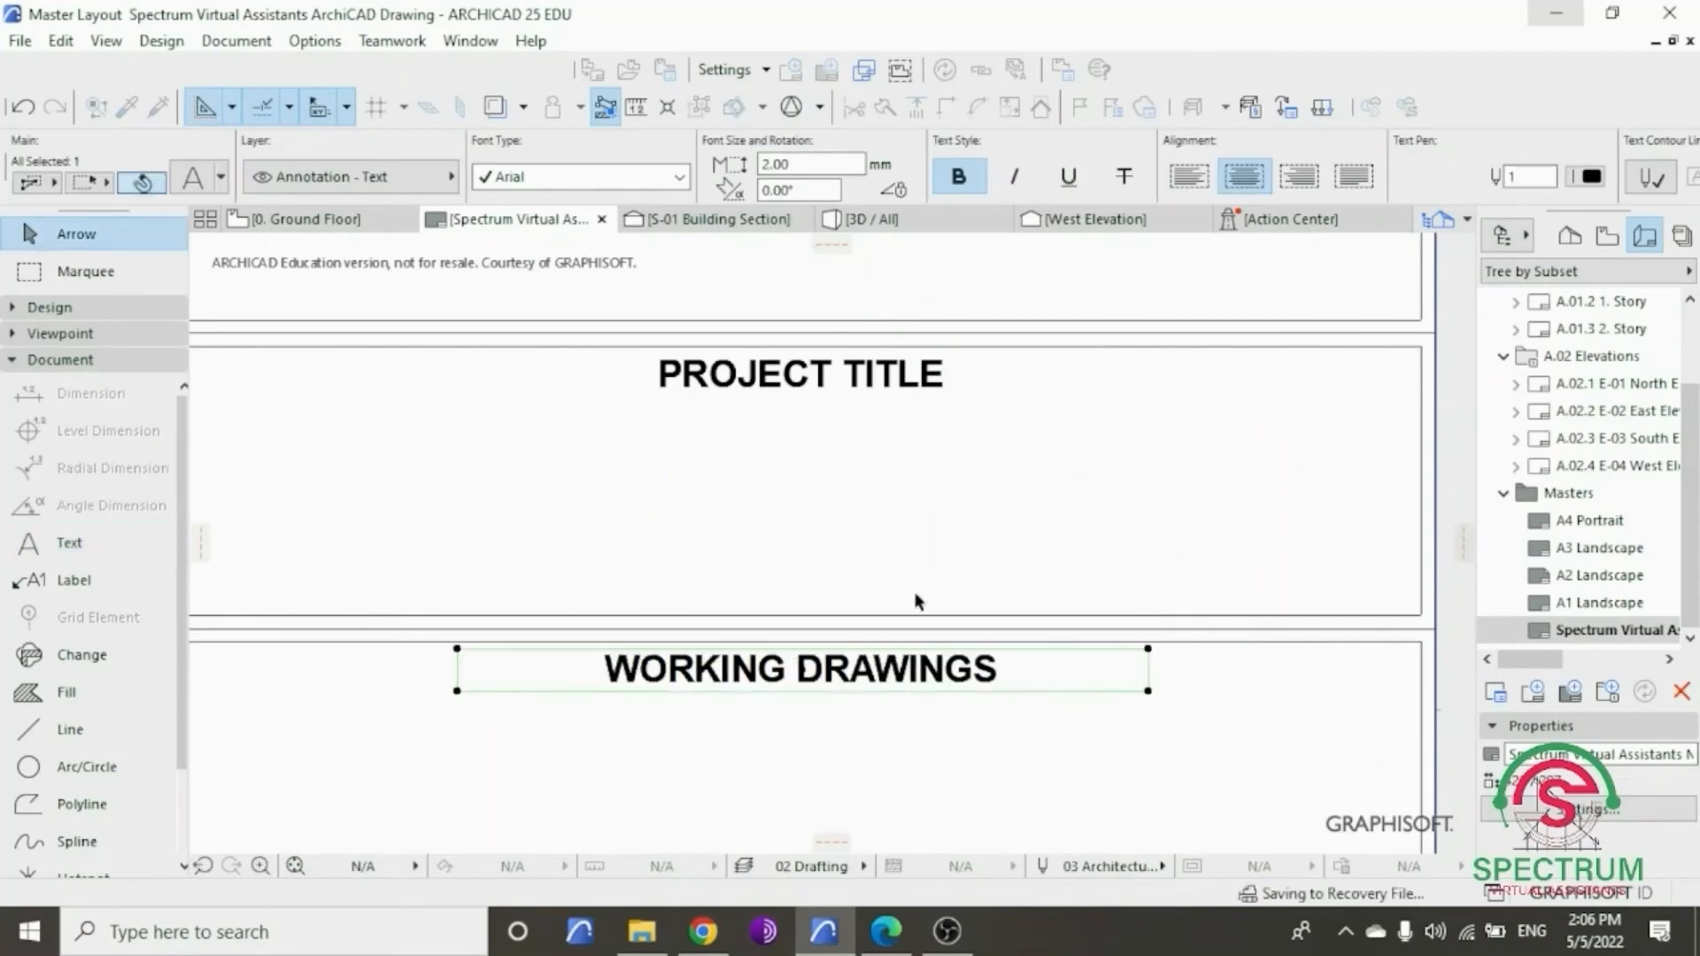
- Replace the heading of the fourth box, directly below WORKING DRAWINGS, with "CLIENT DETAILS"
scroll(952, 478, "down", 5)
scroll(896, 694, "up", 6)
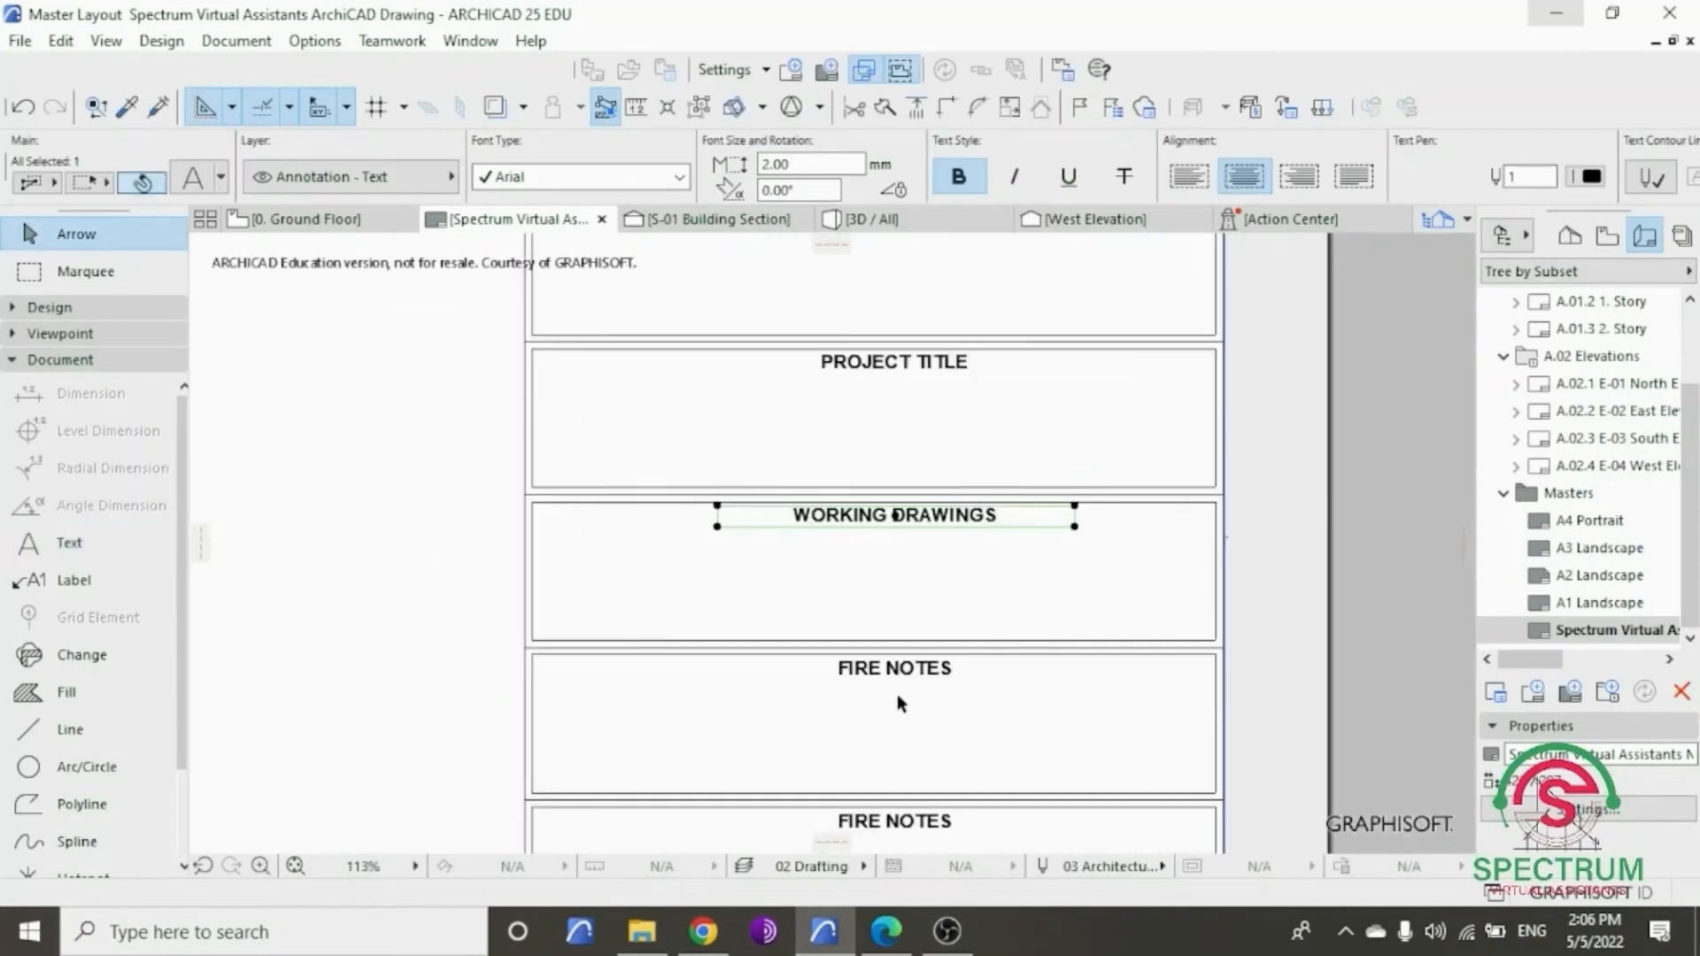
double_click(1053, 629)
left_click_drag(1053, 631, 672, 642)
type("CLIENTS")
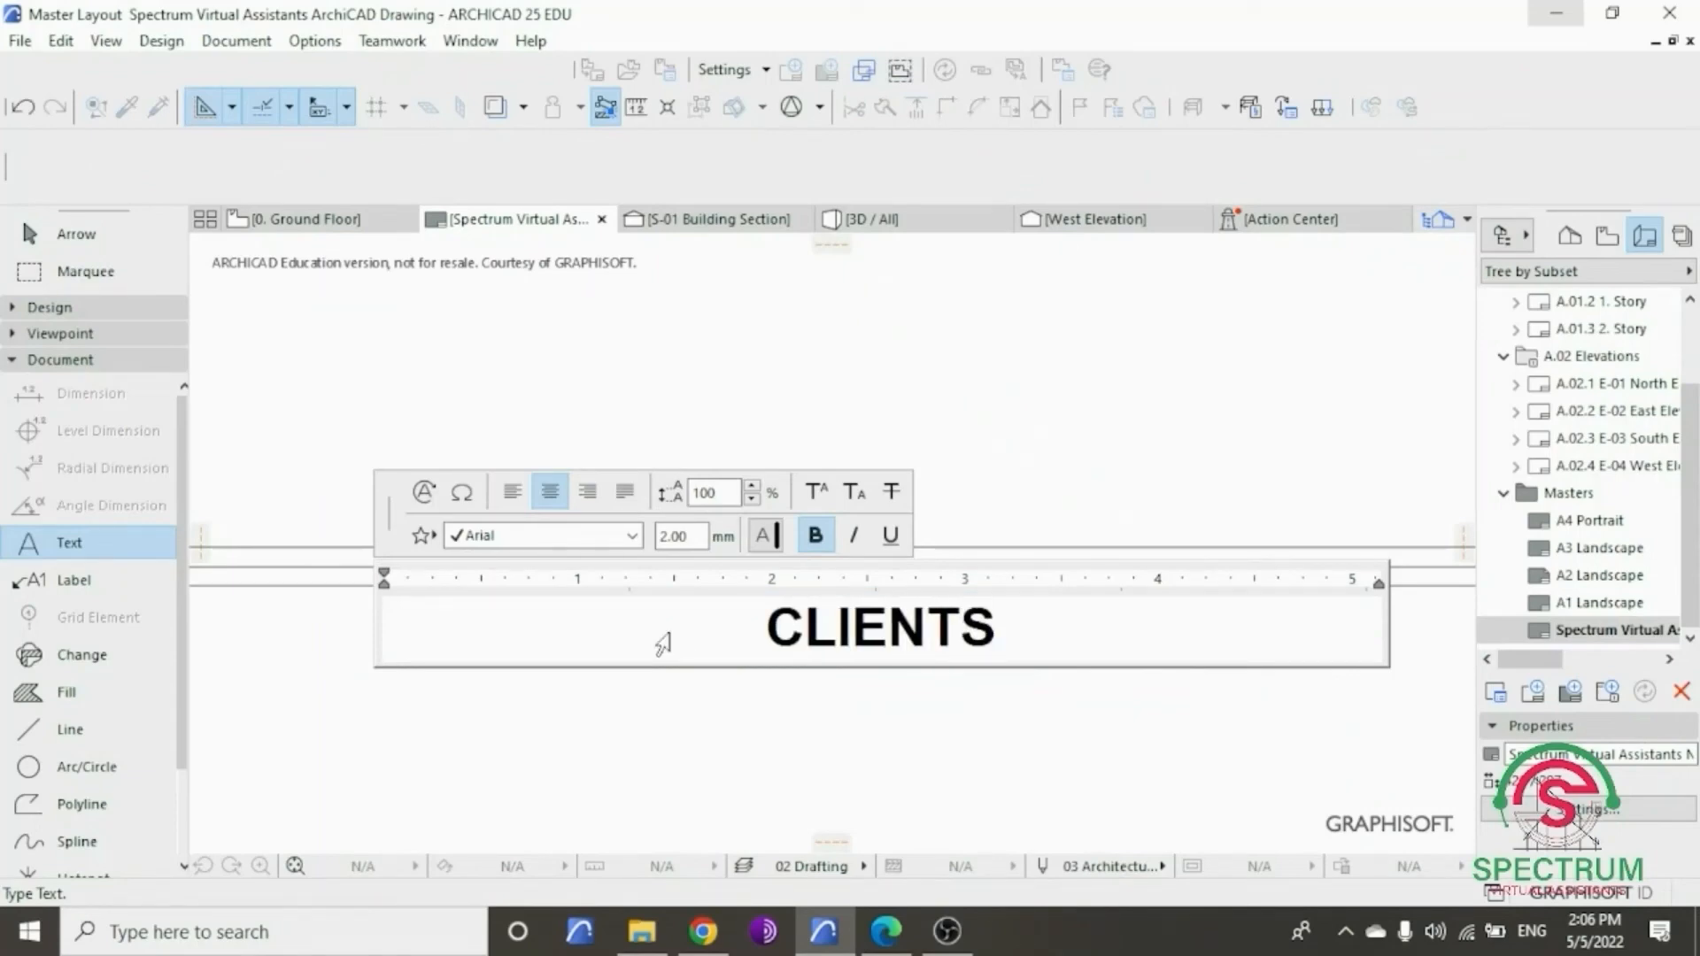
key("BackSpace")
type("E")
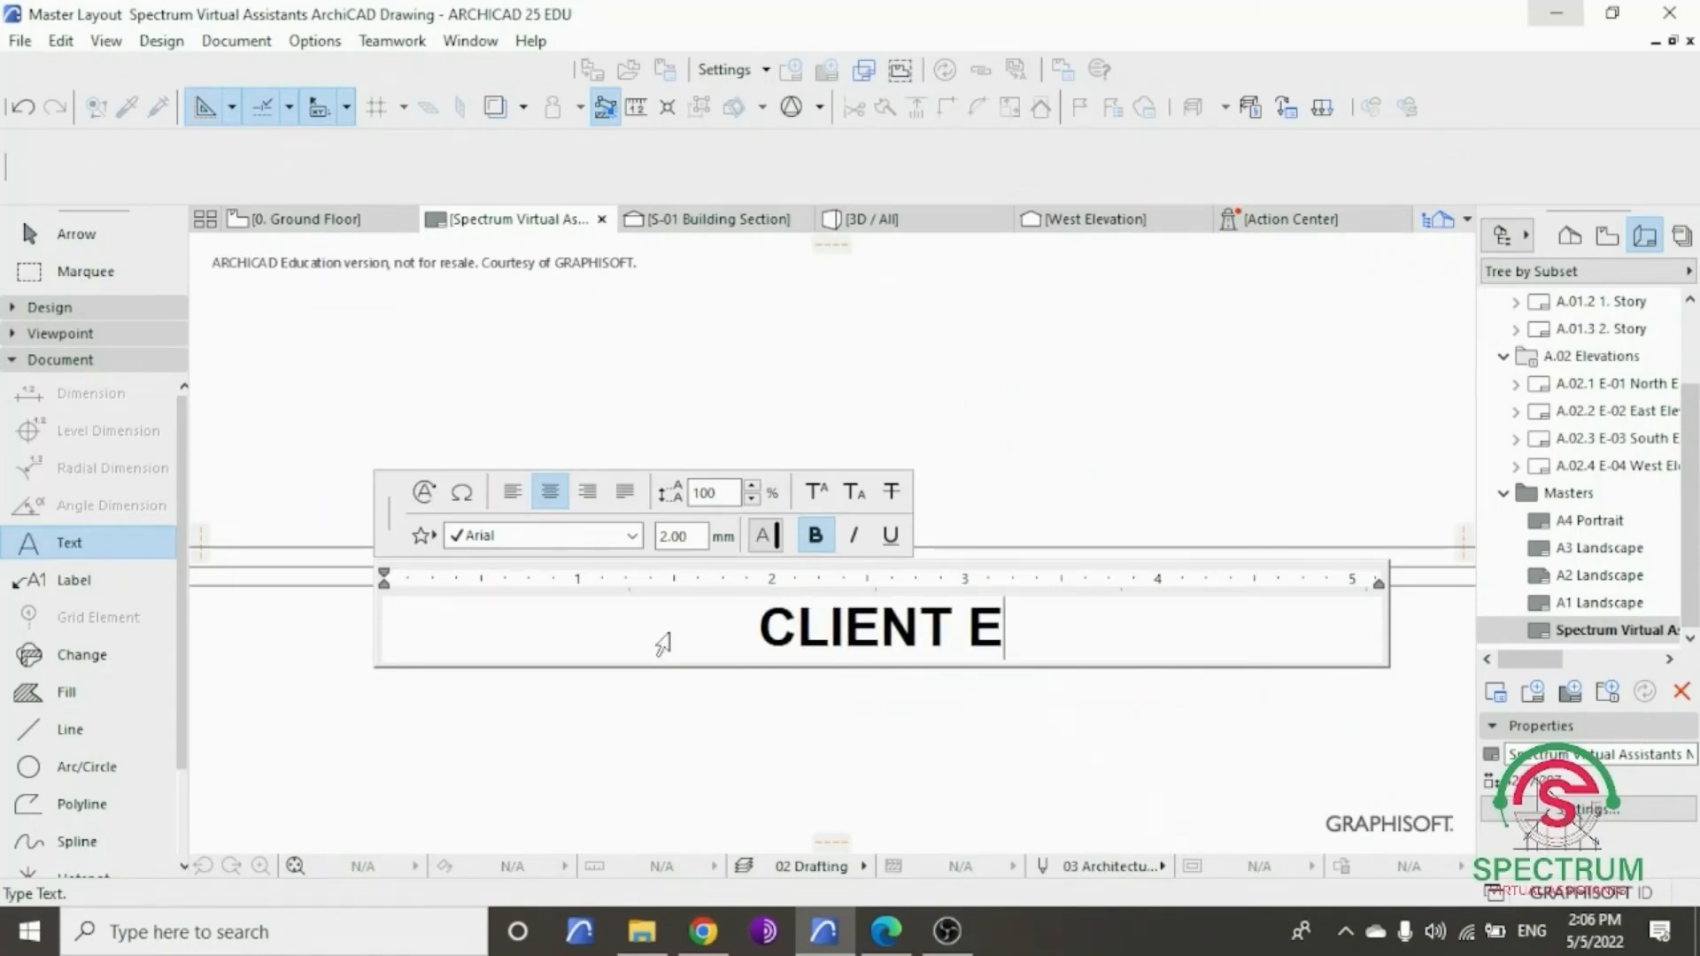
type("V")
key("BackSpace")
key("BackSpace")
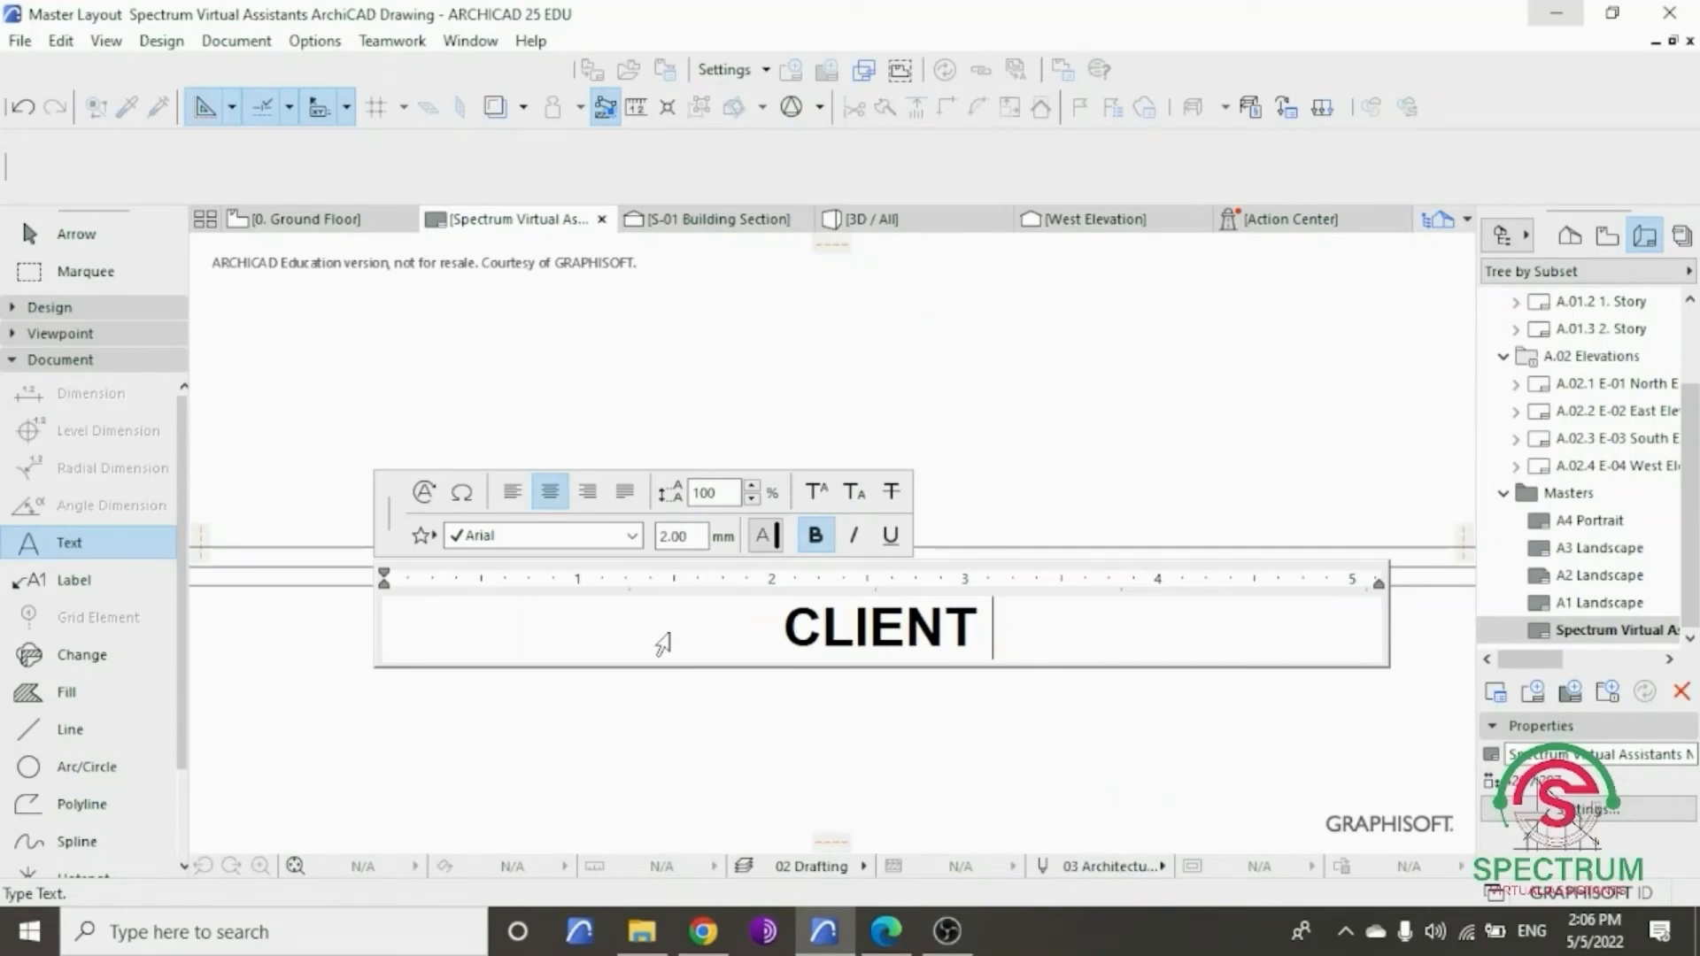
type("DETAILS")
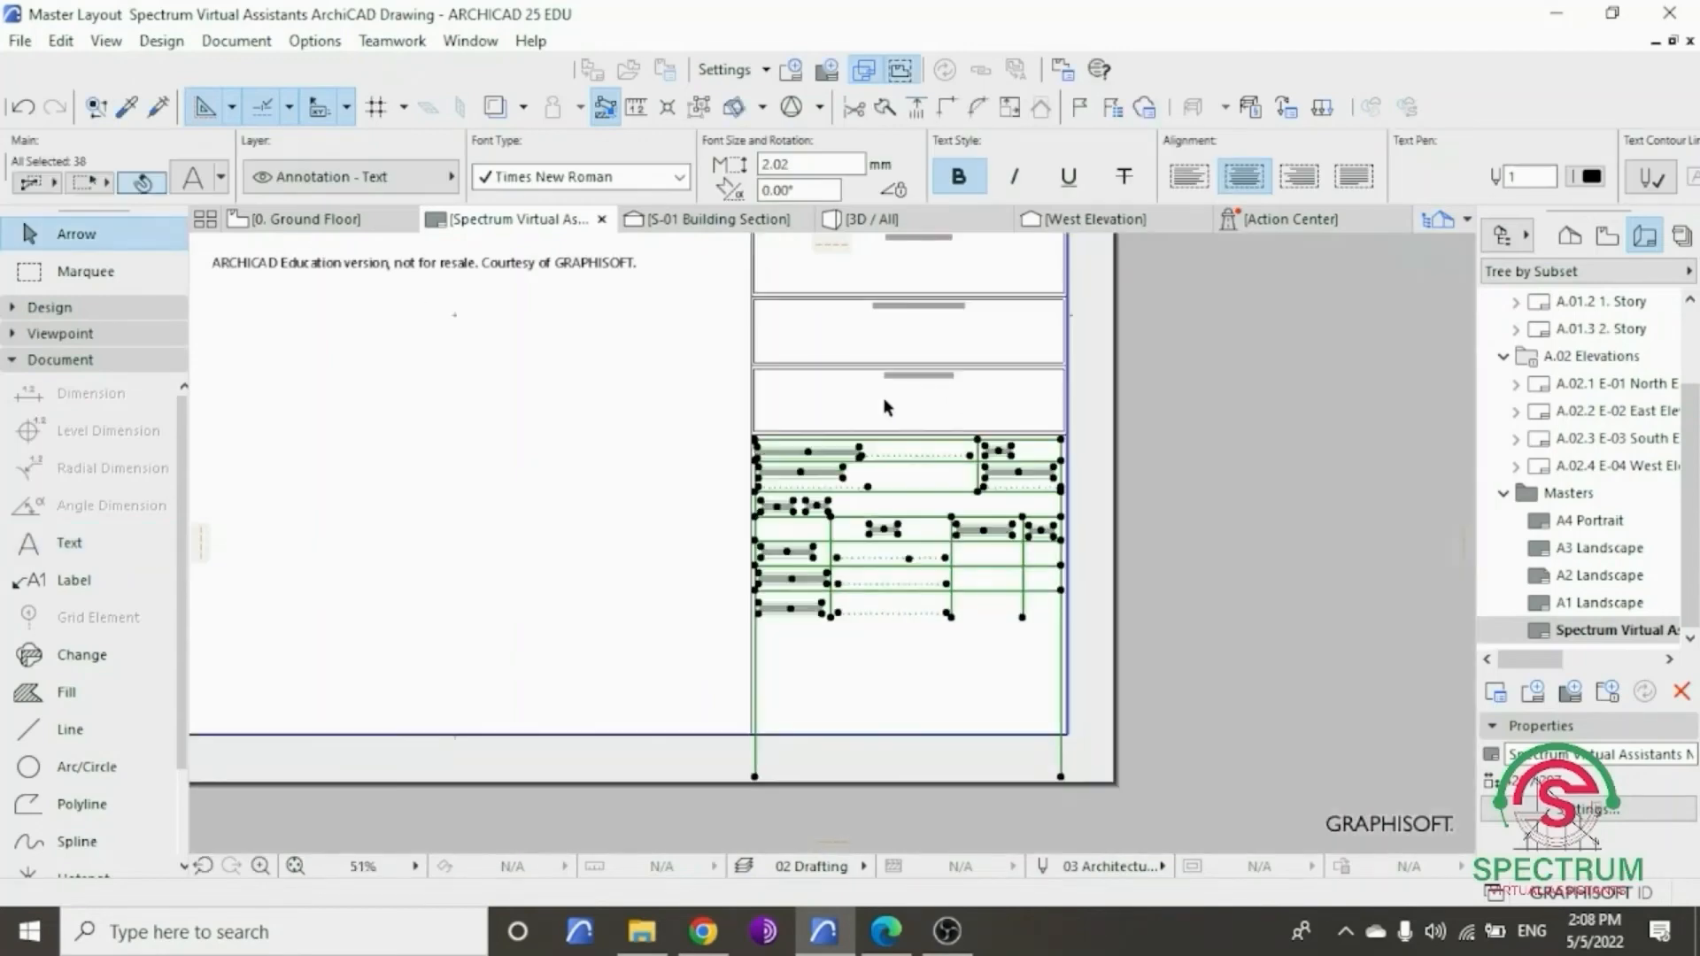
- Clear the selection of the signature table and delete the inner rectangle below its CHECKED BY row
left_click(640, 507)
scroll(778, 664, "up", 2)
scroll(778, 673, "up", 3)
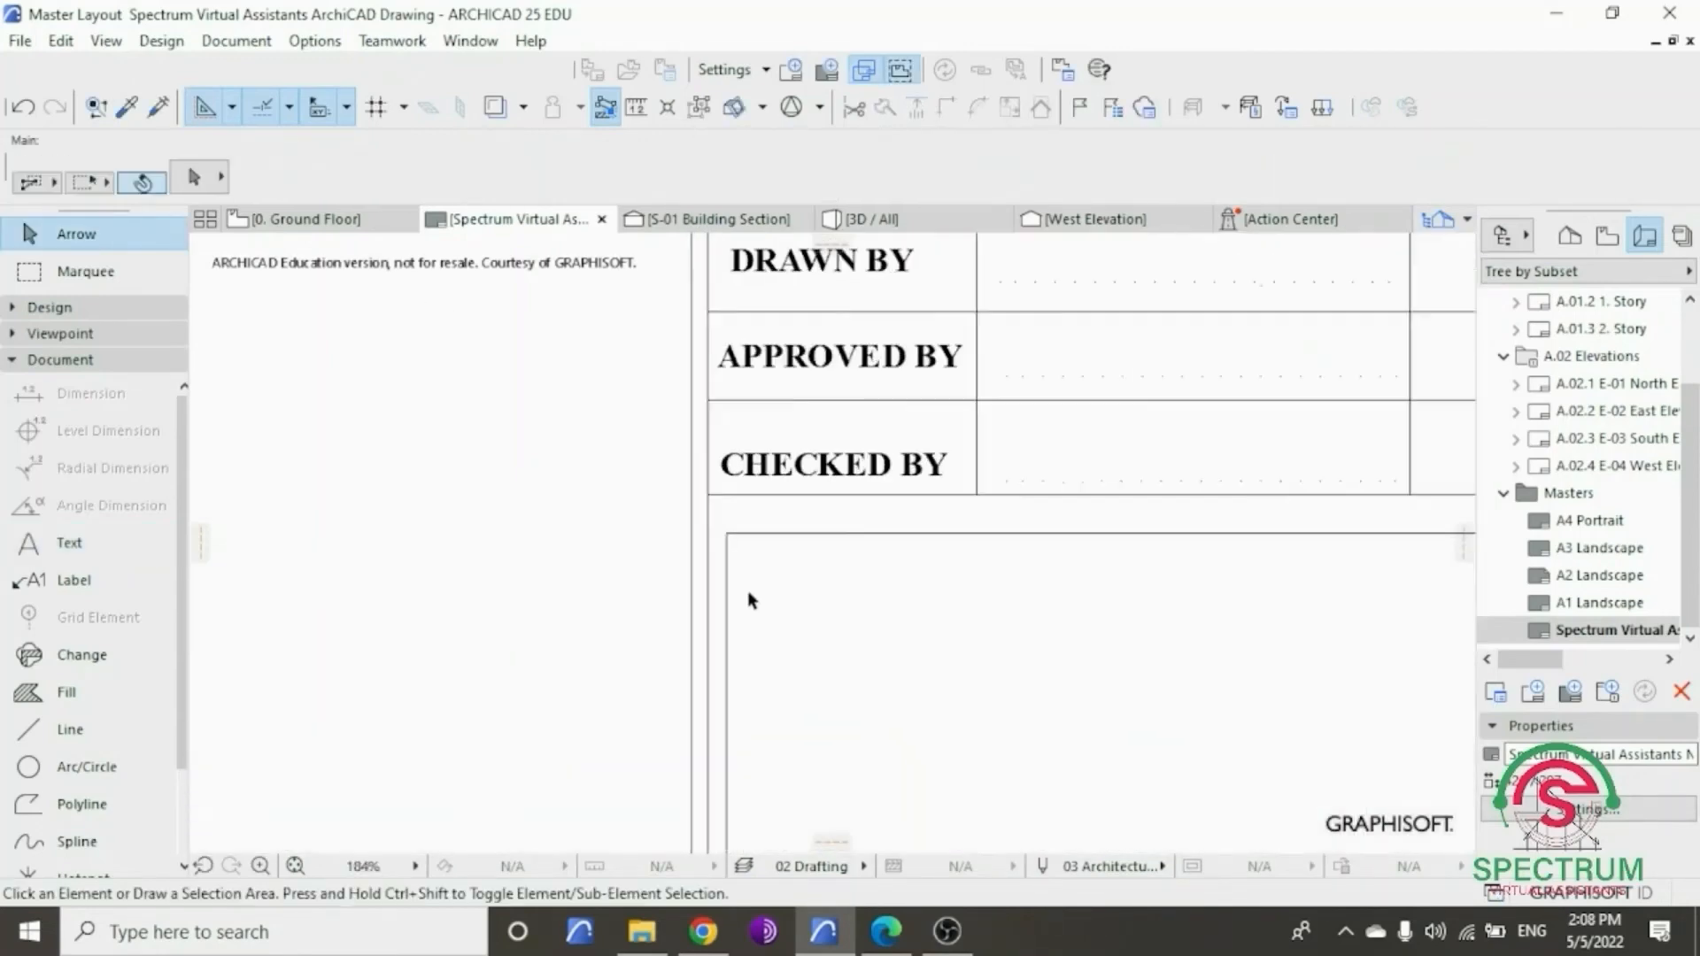
left_click(730, 542)
left_click(850, 558)
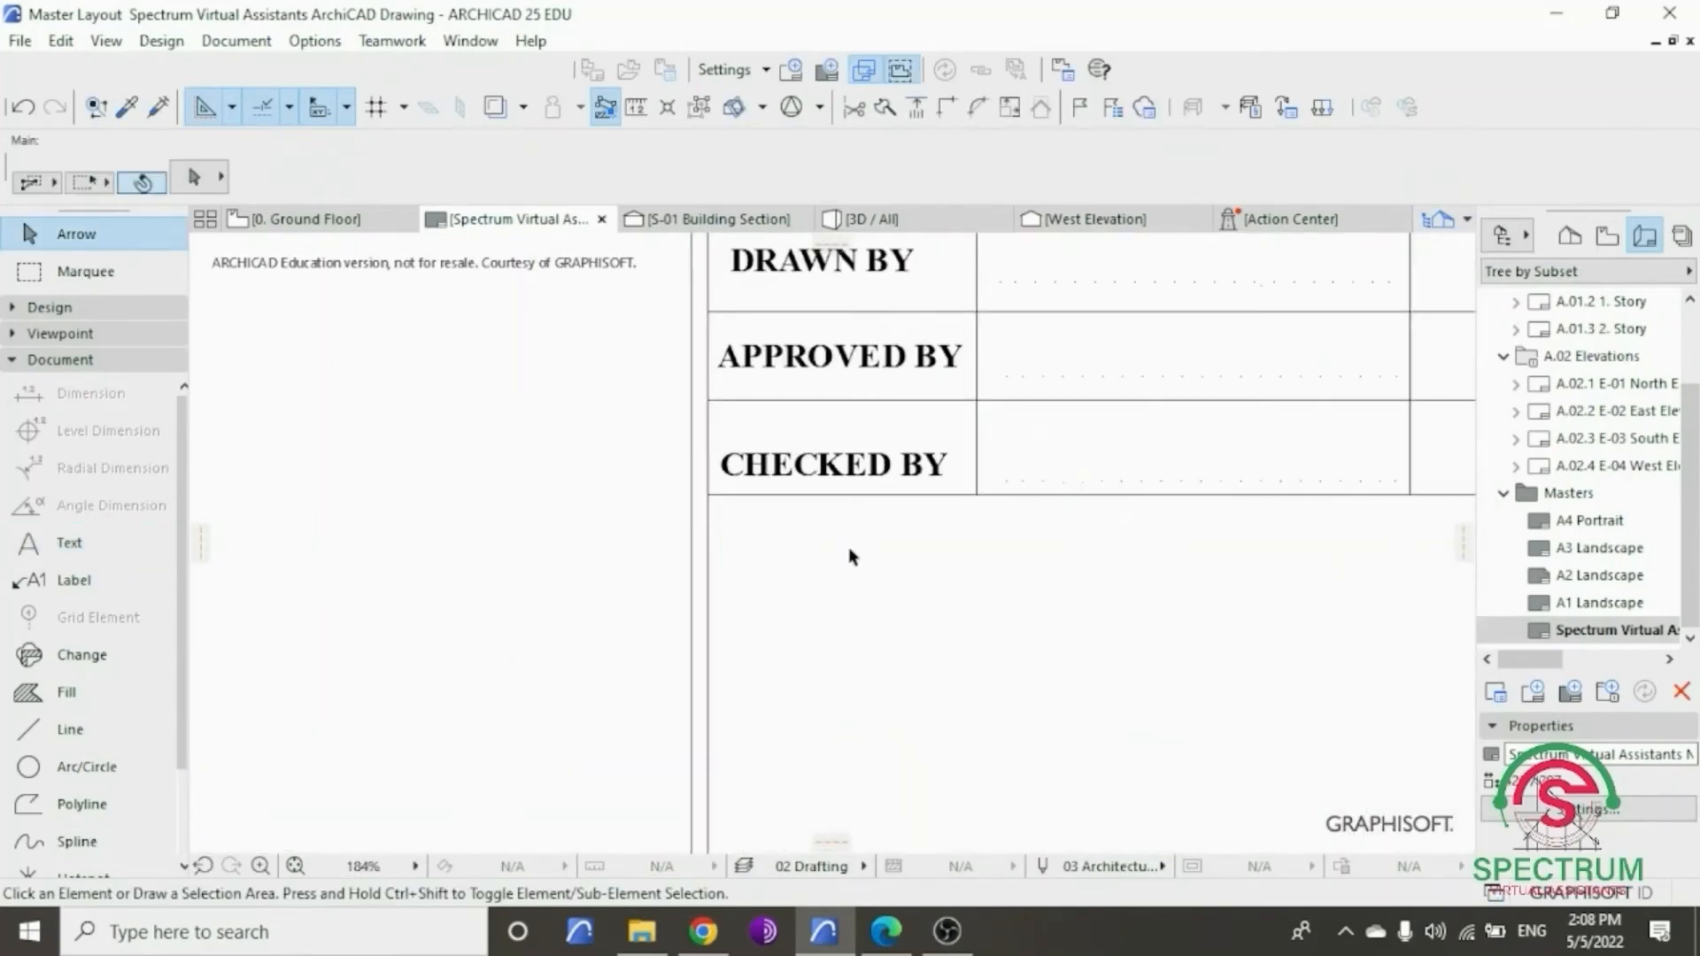
- Delete the signature table's bottom border line, which lies outside the layout's drawing frame
scroll(850, 558, "down", 3)
left_click(802, 739)
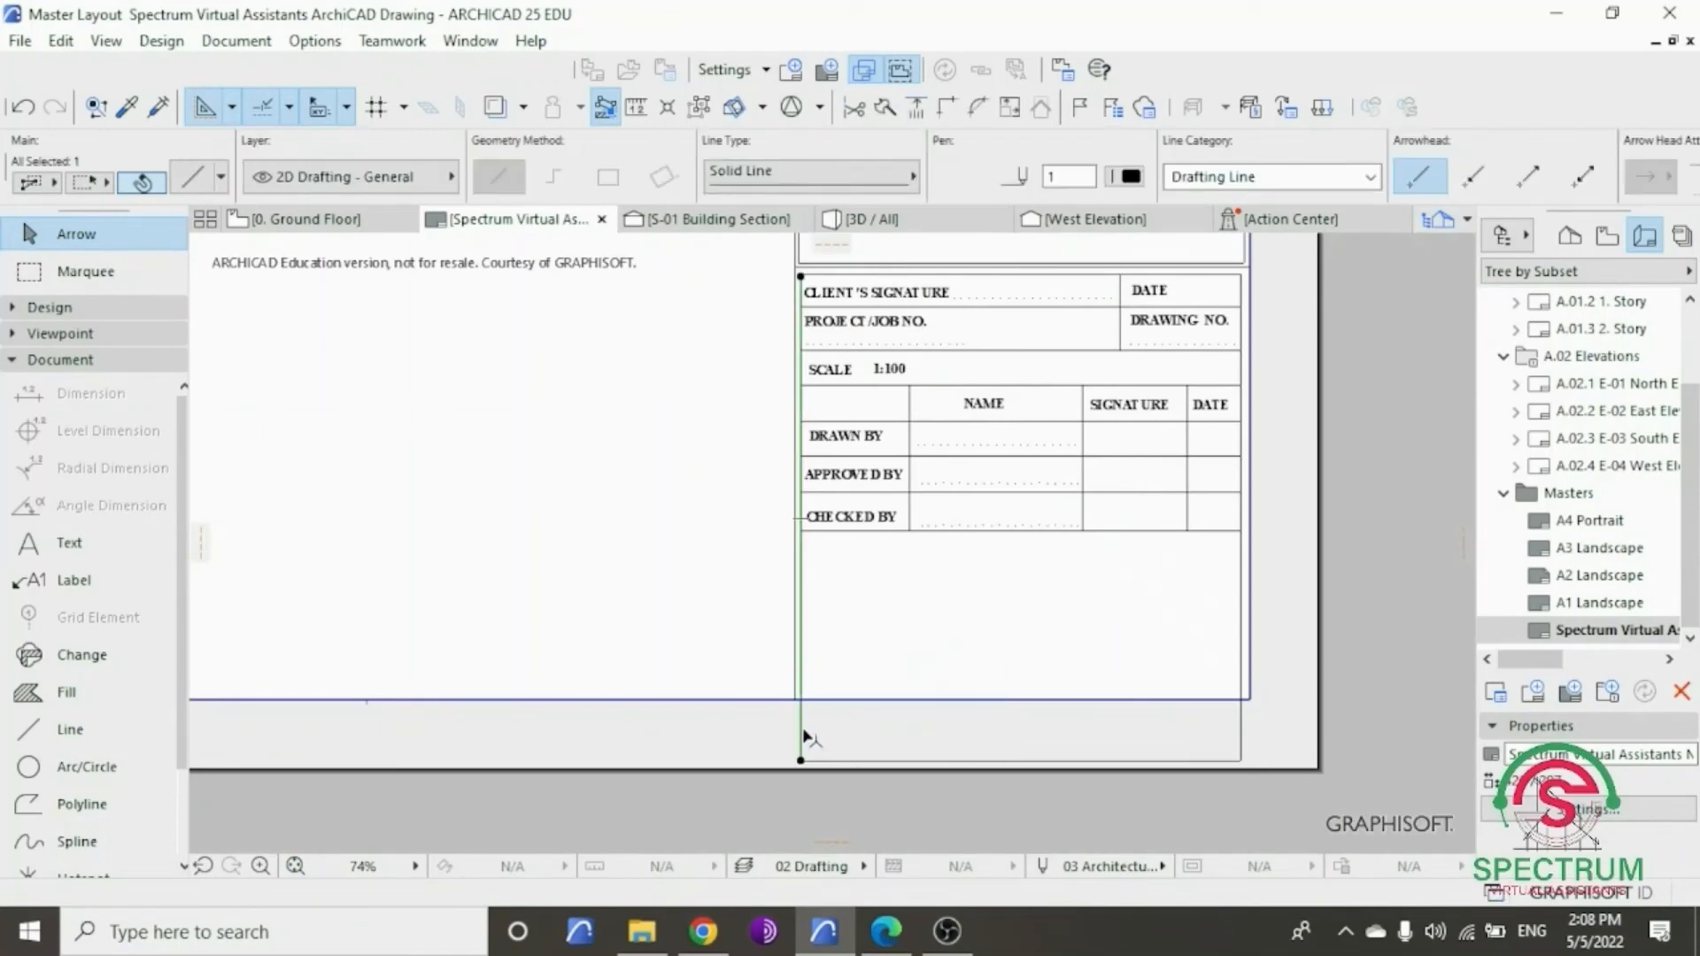
left_click(845, 761)
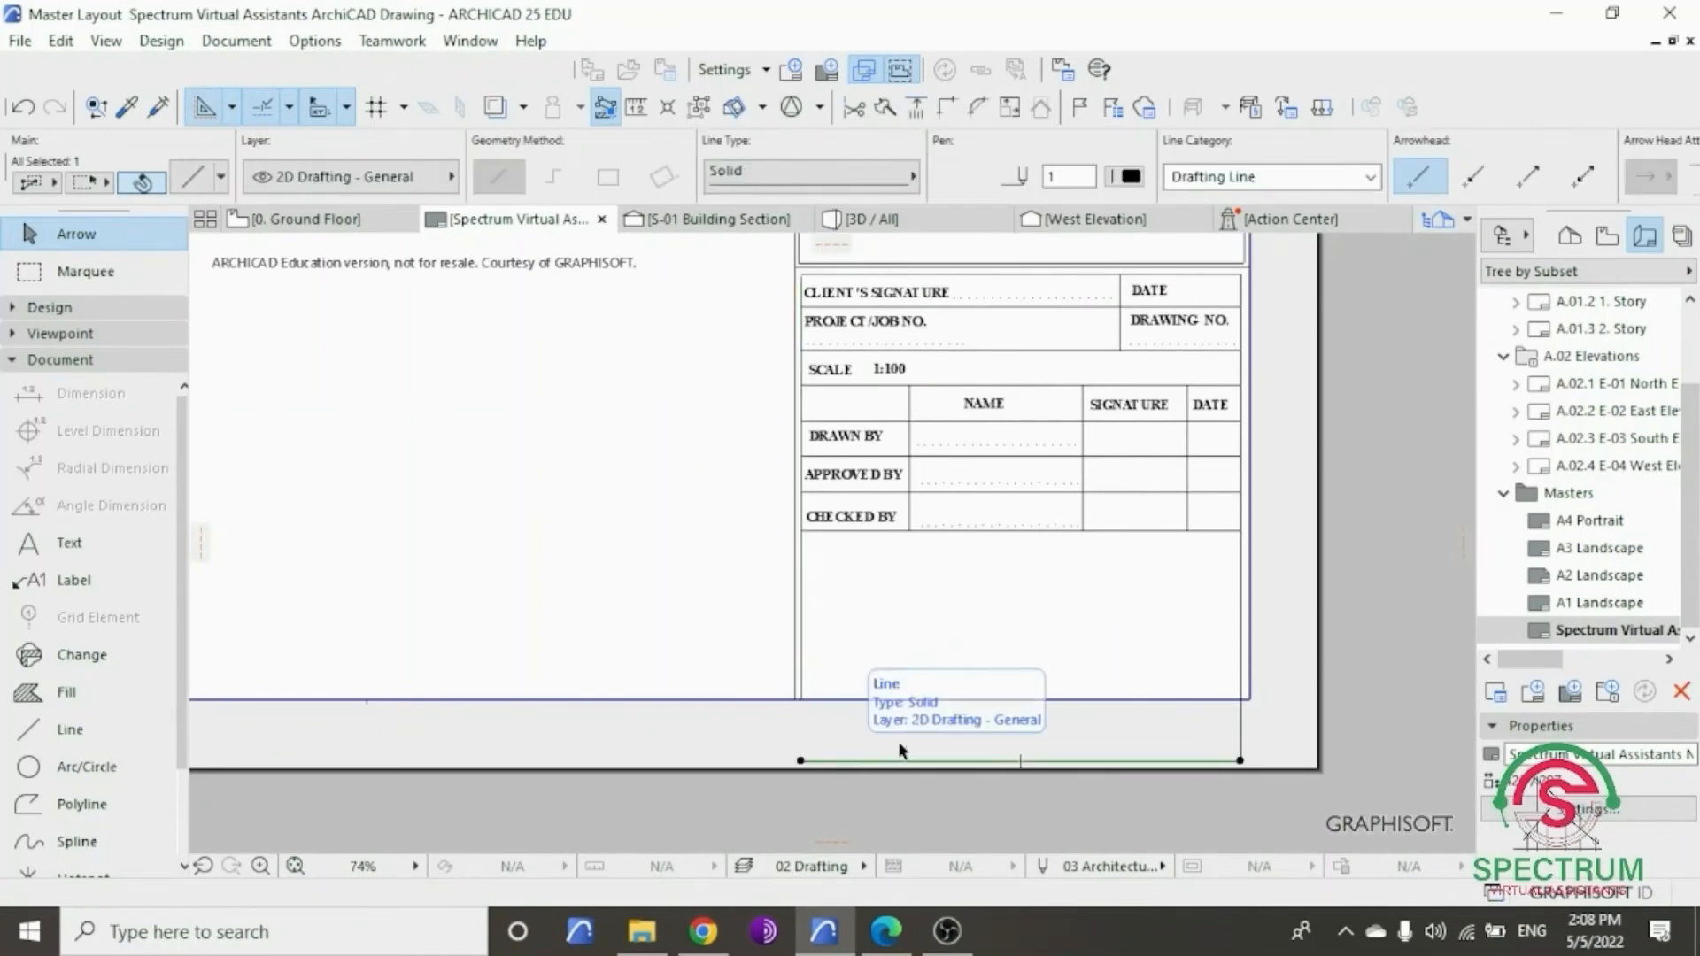
key("Delete")
left_click(1240, 726)
key("Delete")
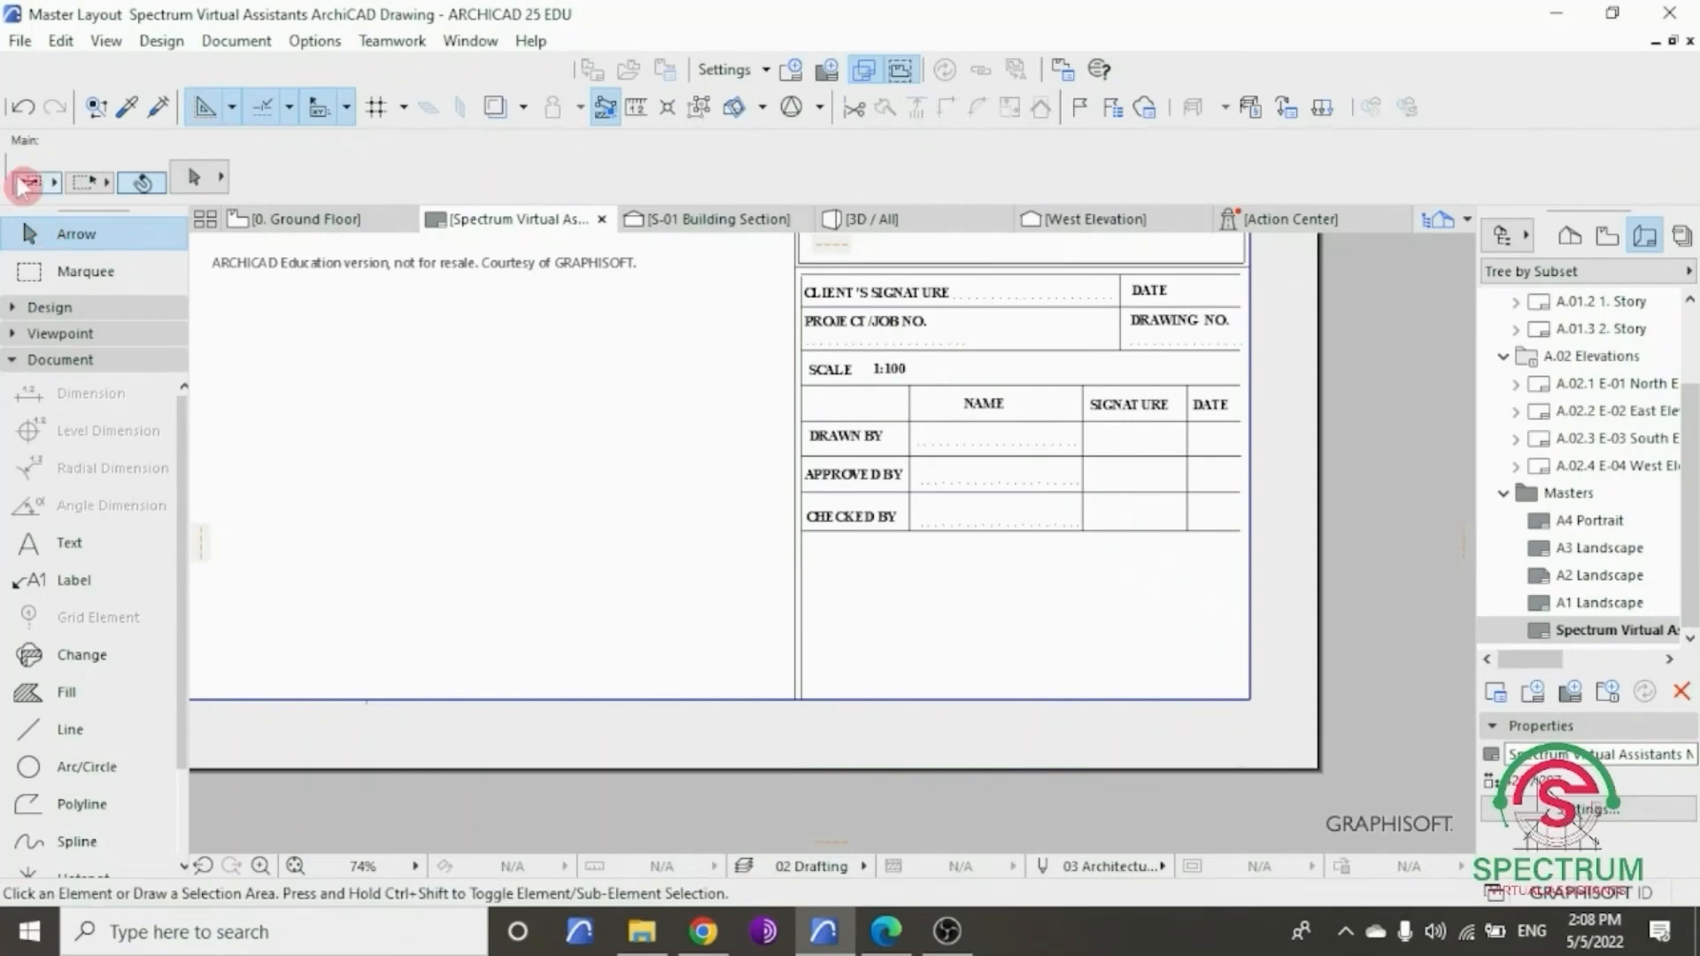
left_click(22, 107)
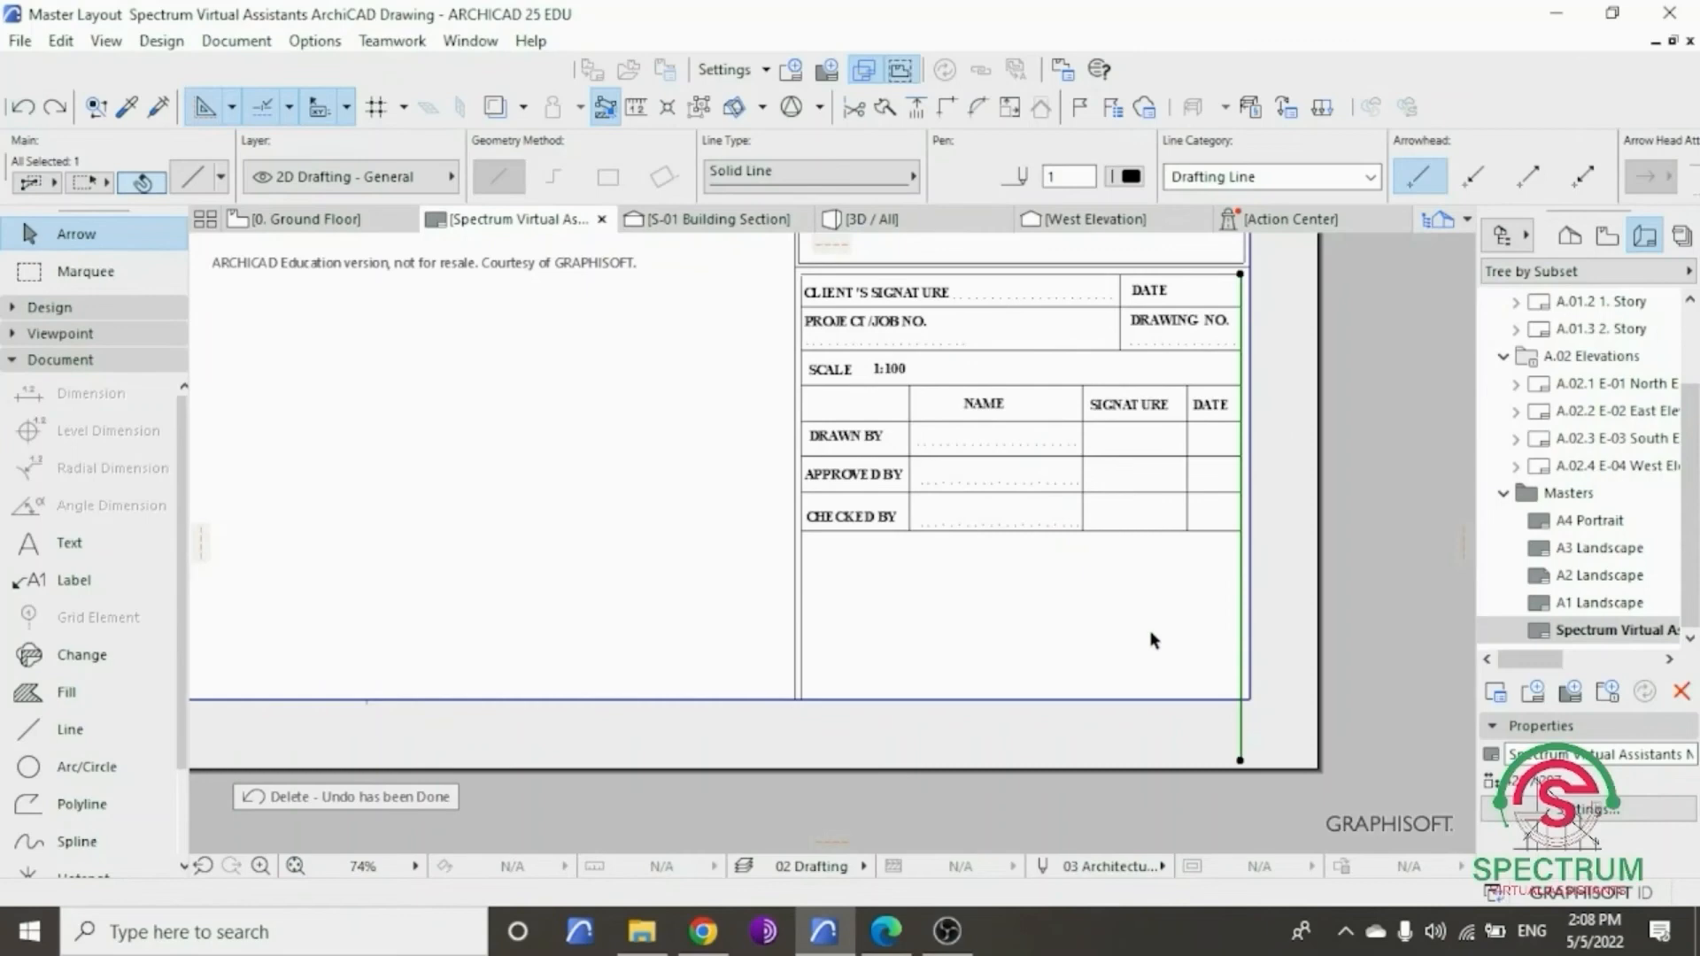
- Shorten the signature table's left and right border lines so both end just above the layout frame's bottom edge
left_click(1240, 760)
left_click(1240, 685)
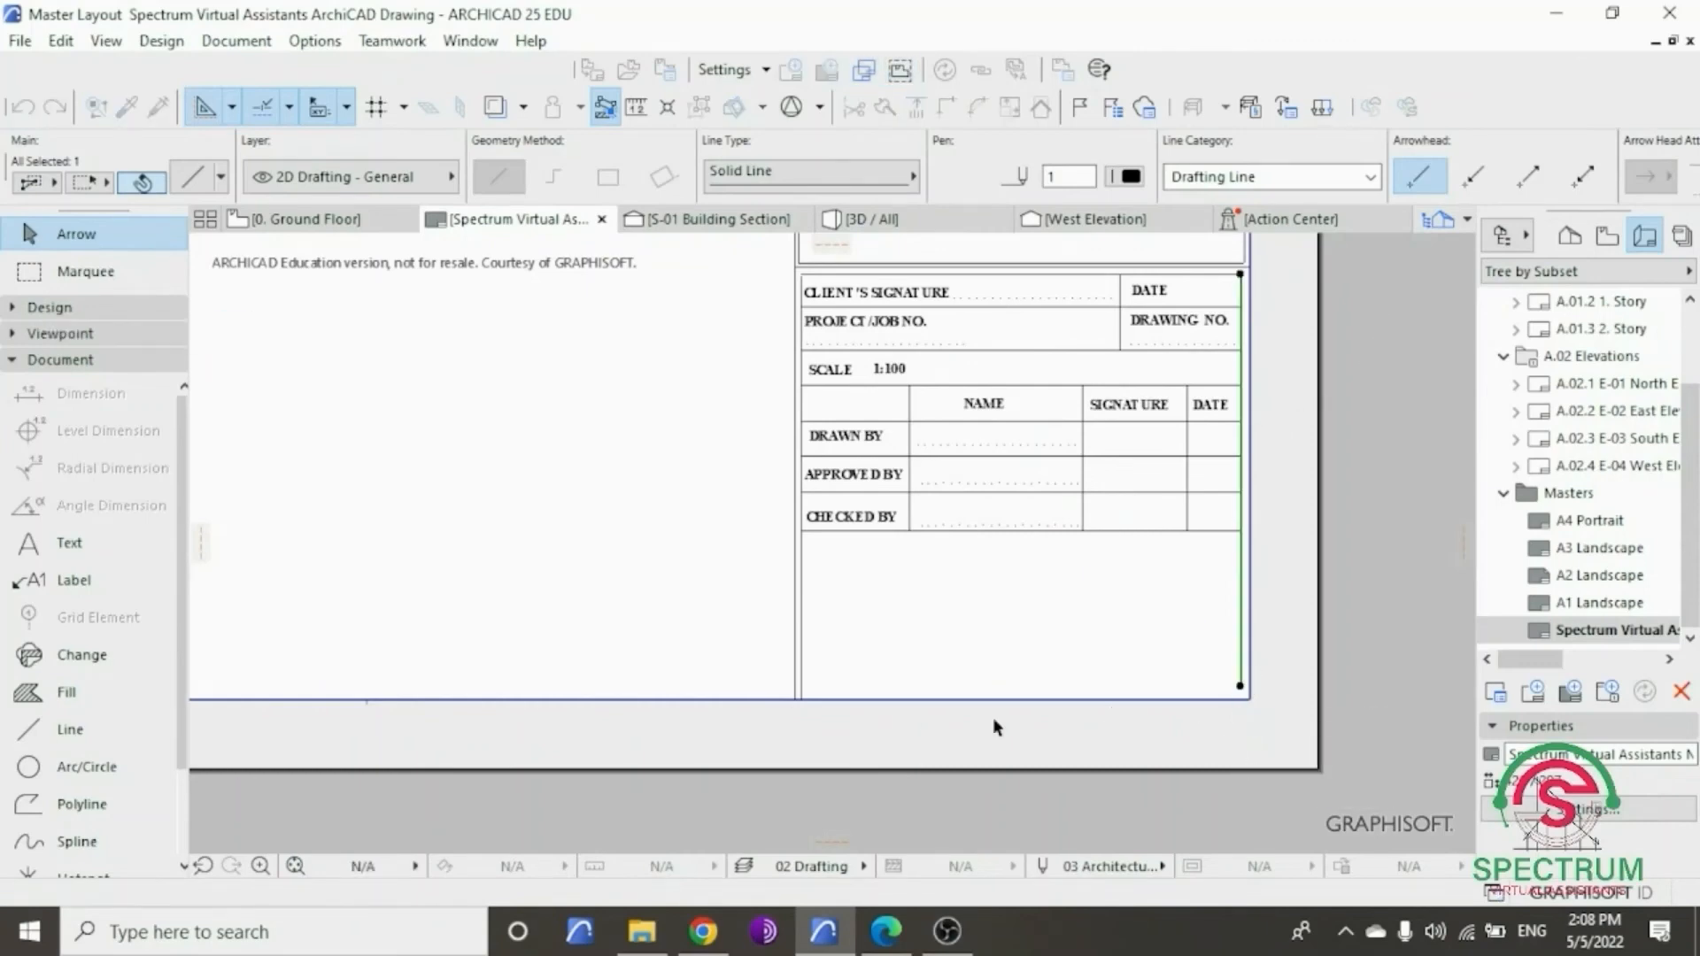
left_click(801, 687)
key("Escape")
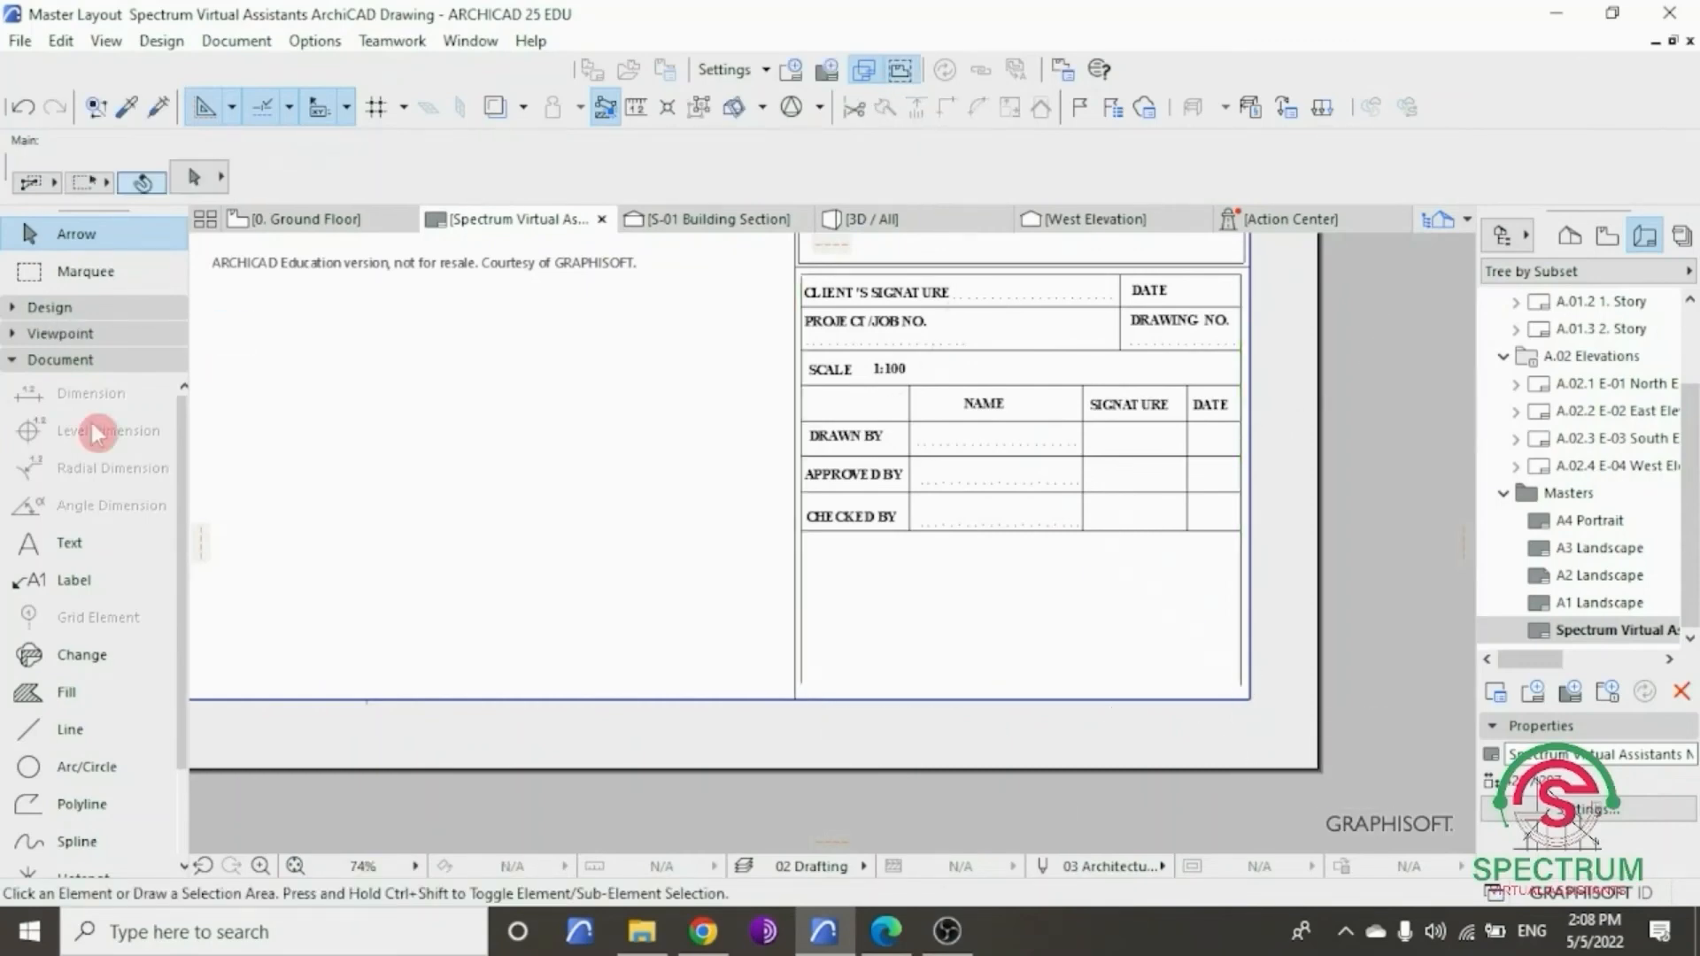
- Draw a rectangle with the Line tool in the empty area below the CHECKED BY row, slightly inset from the side lines
left_click(70, 728)
left_click(610, 176)
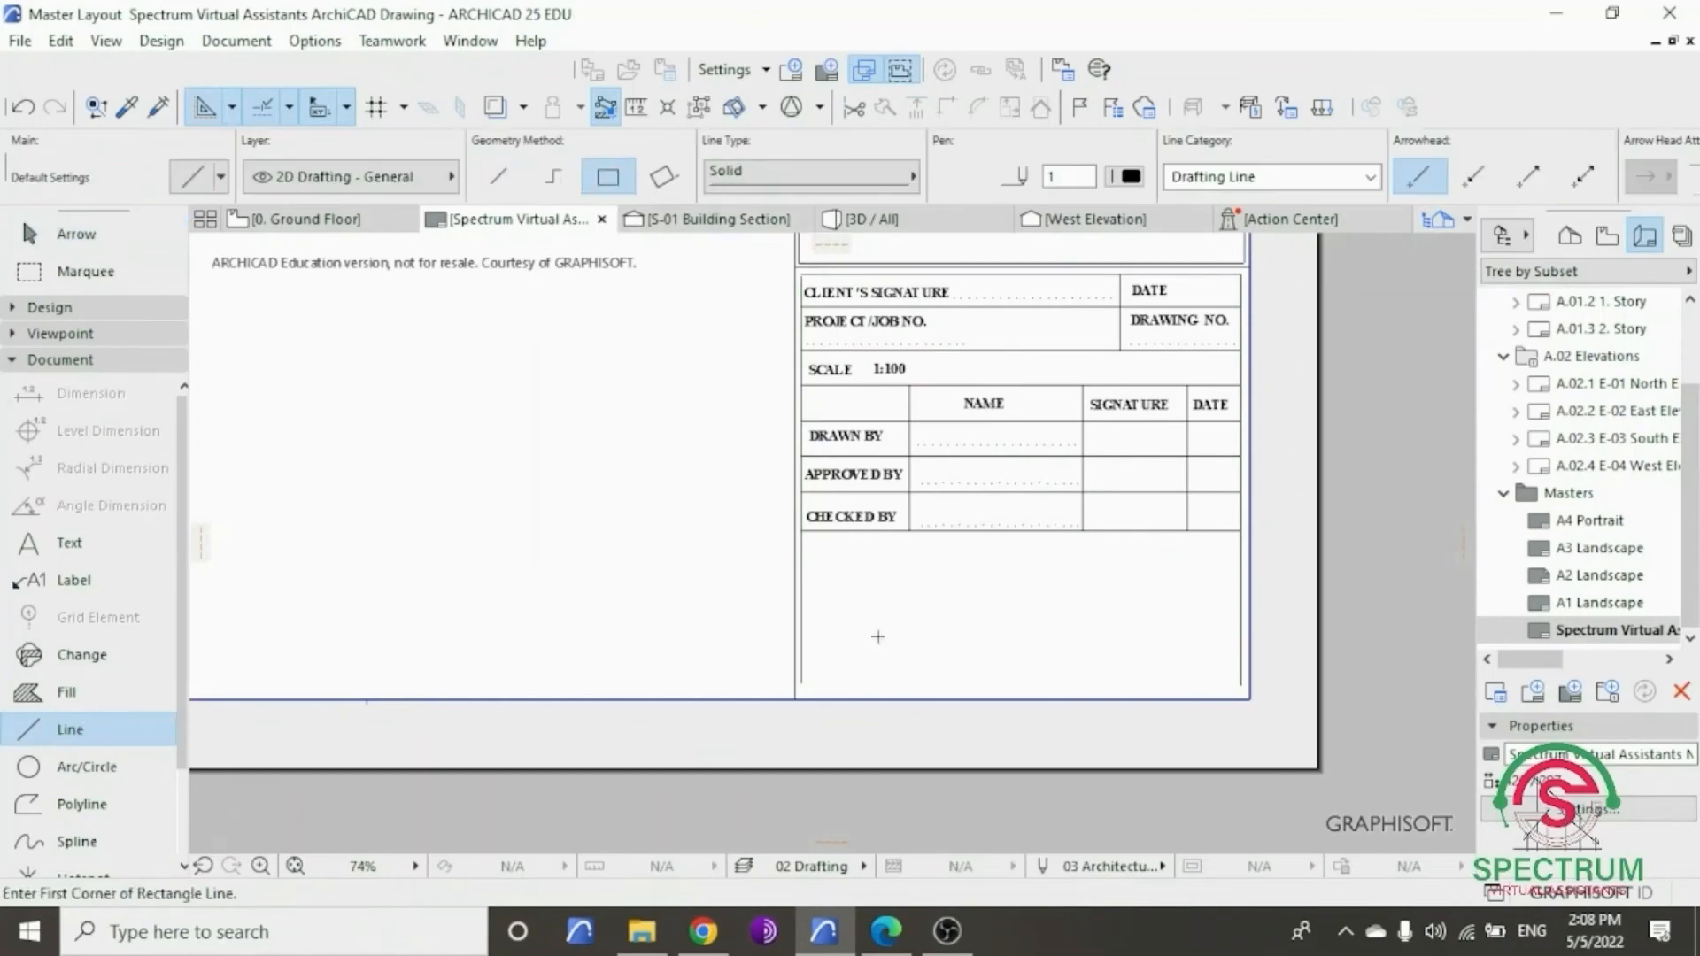
left_click(802, 684)
scroll(1208, 576, "up", 2)
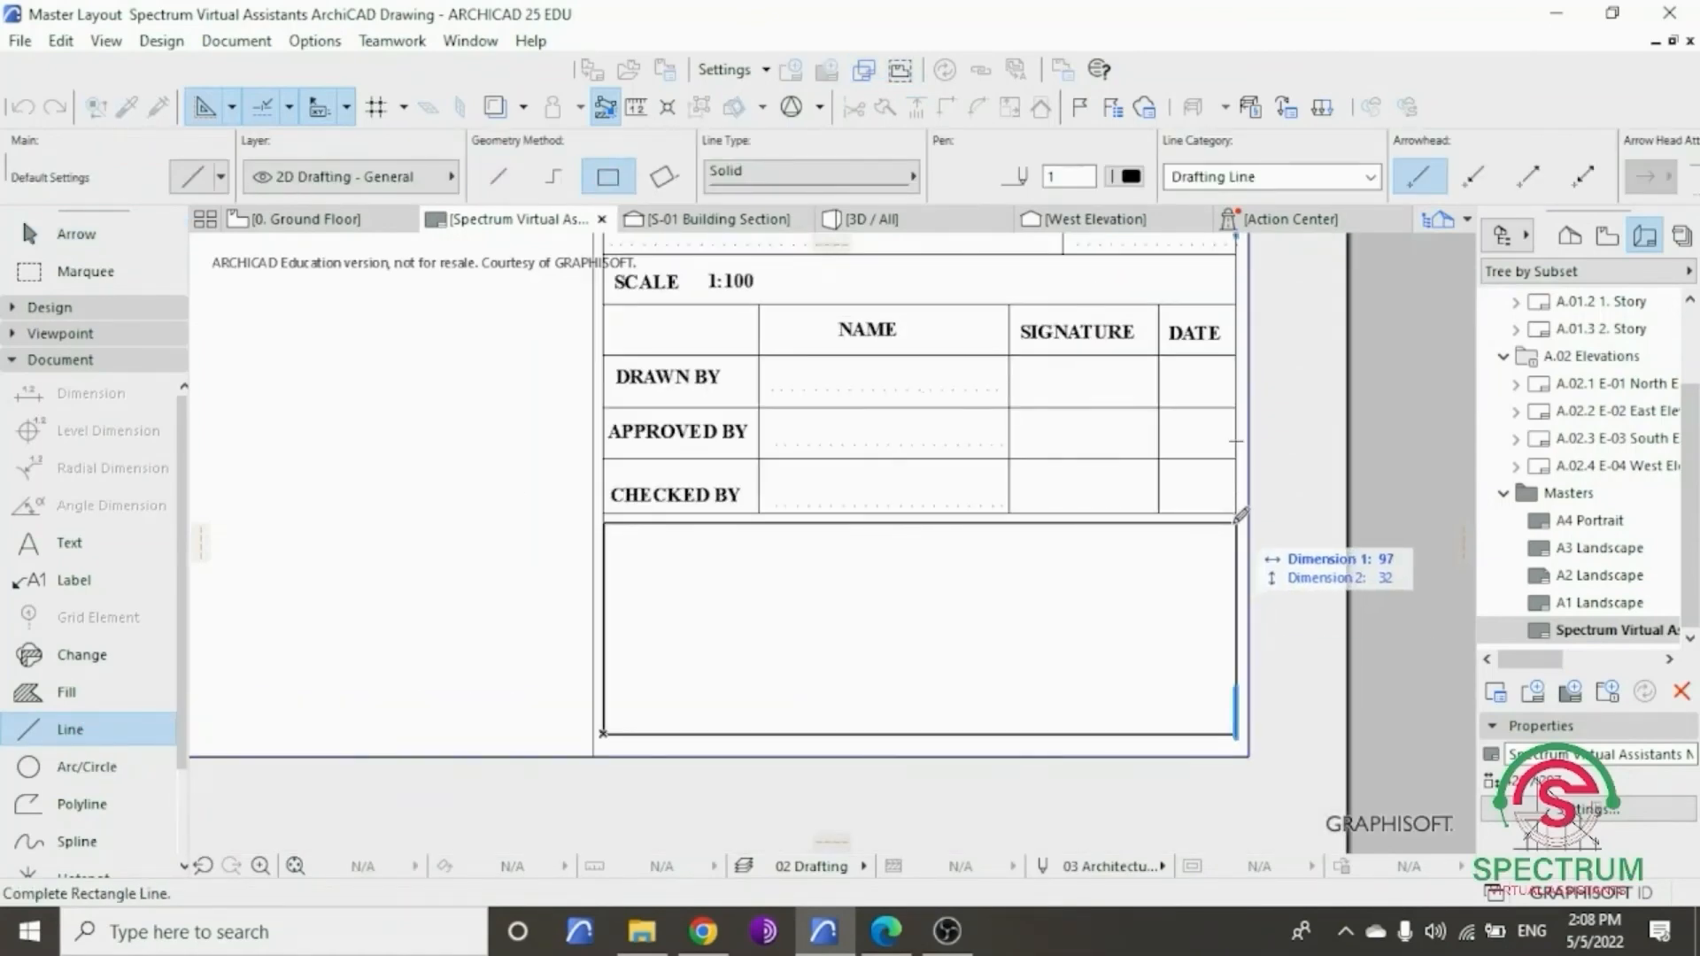
key("Escape")
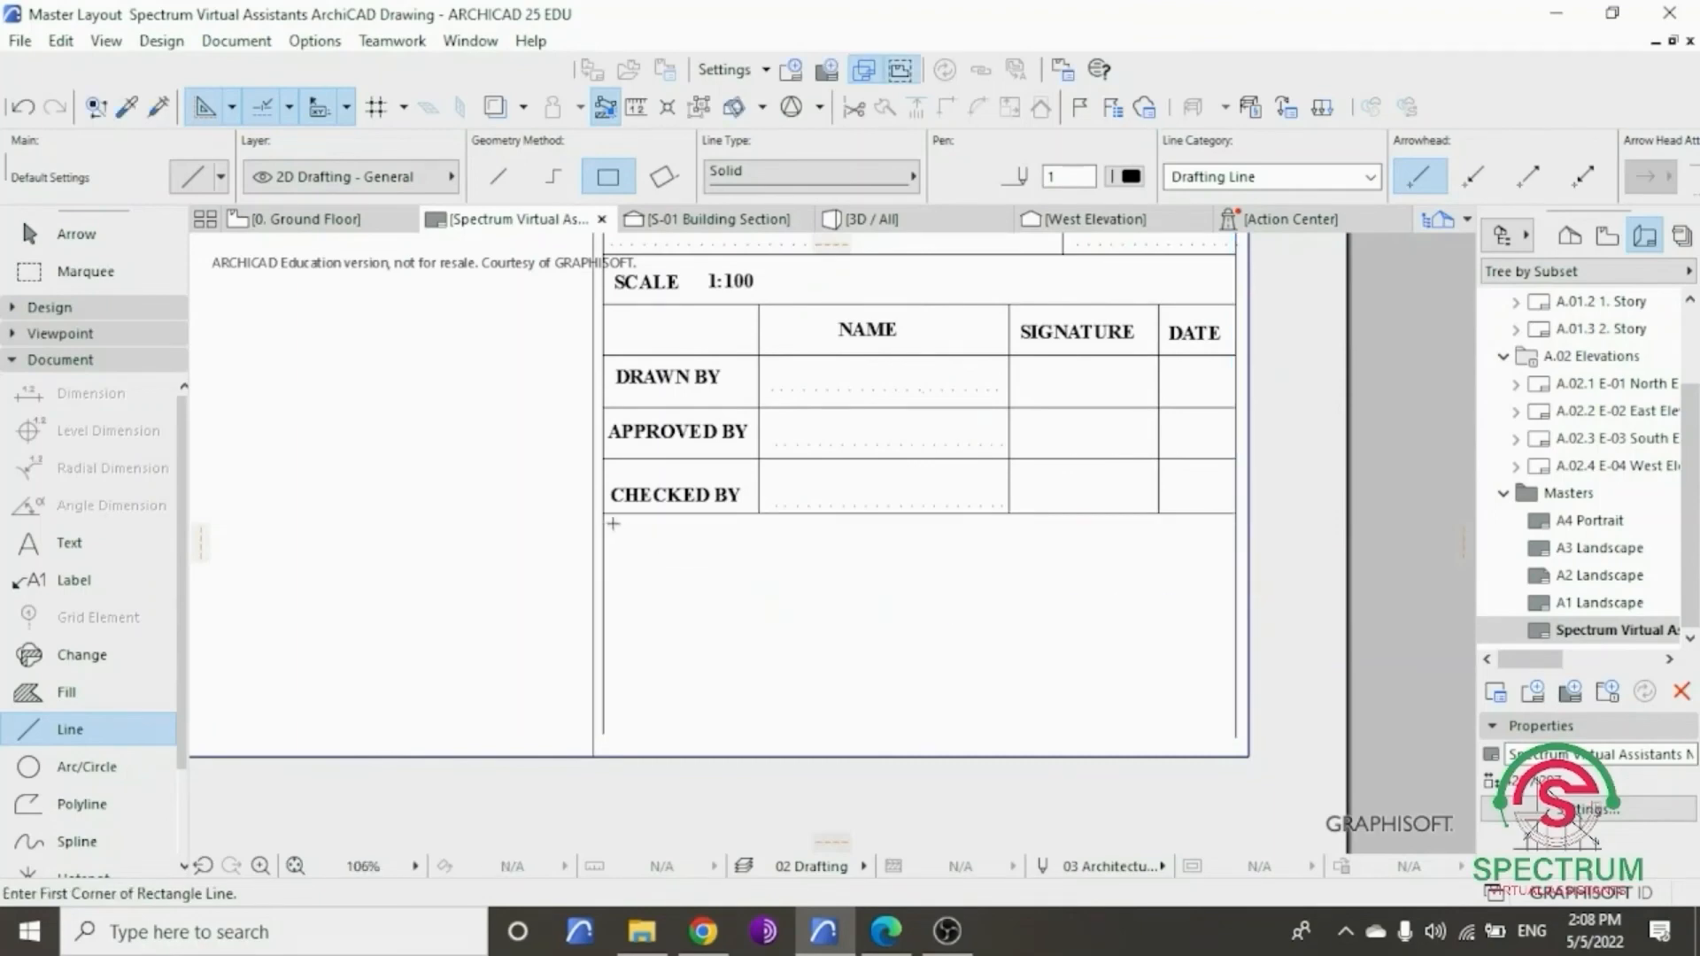
left_click(611, 523)
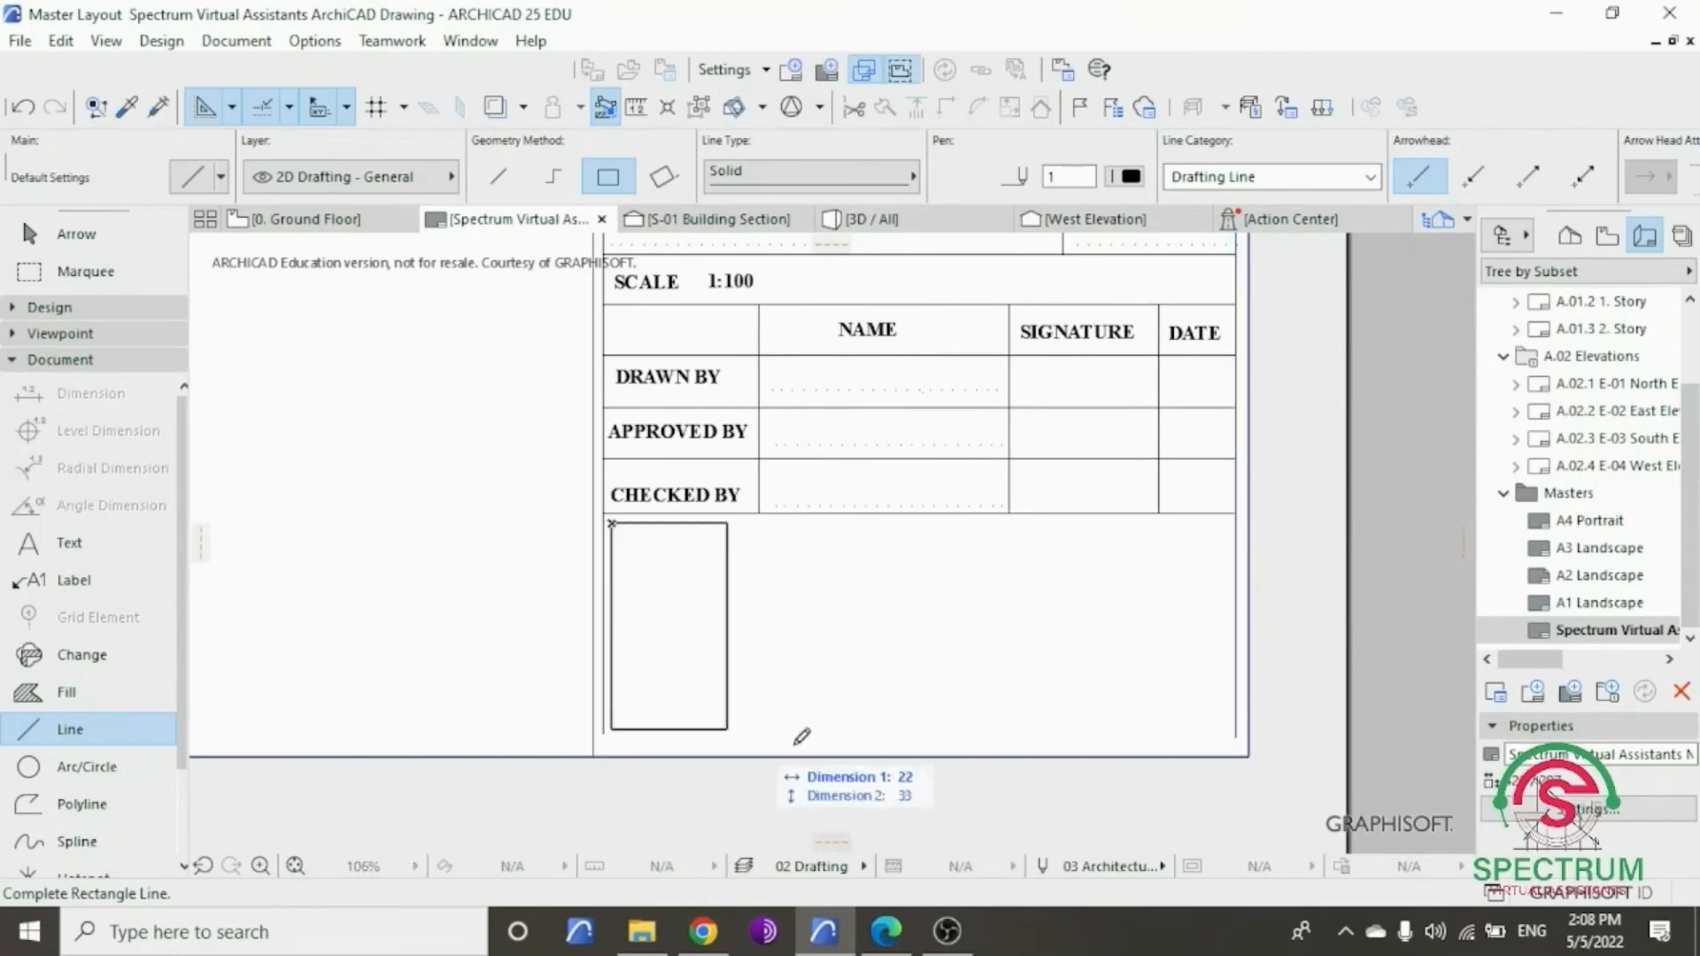
left_click(1227, 741)
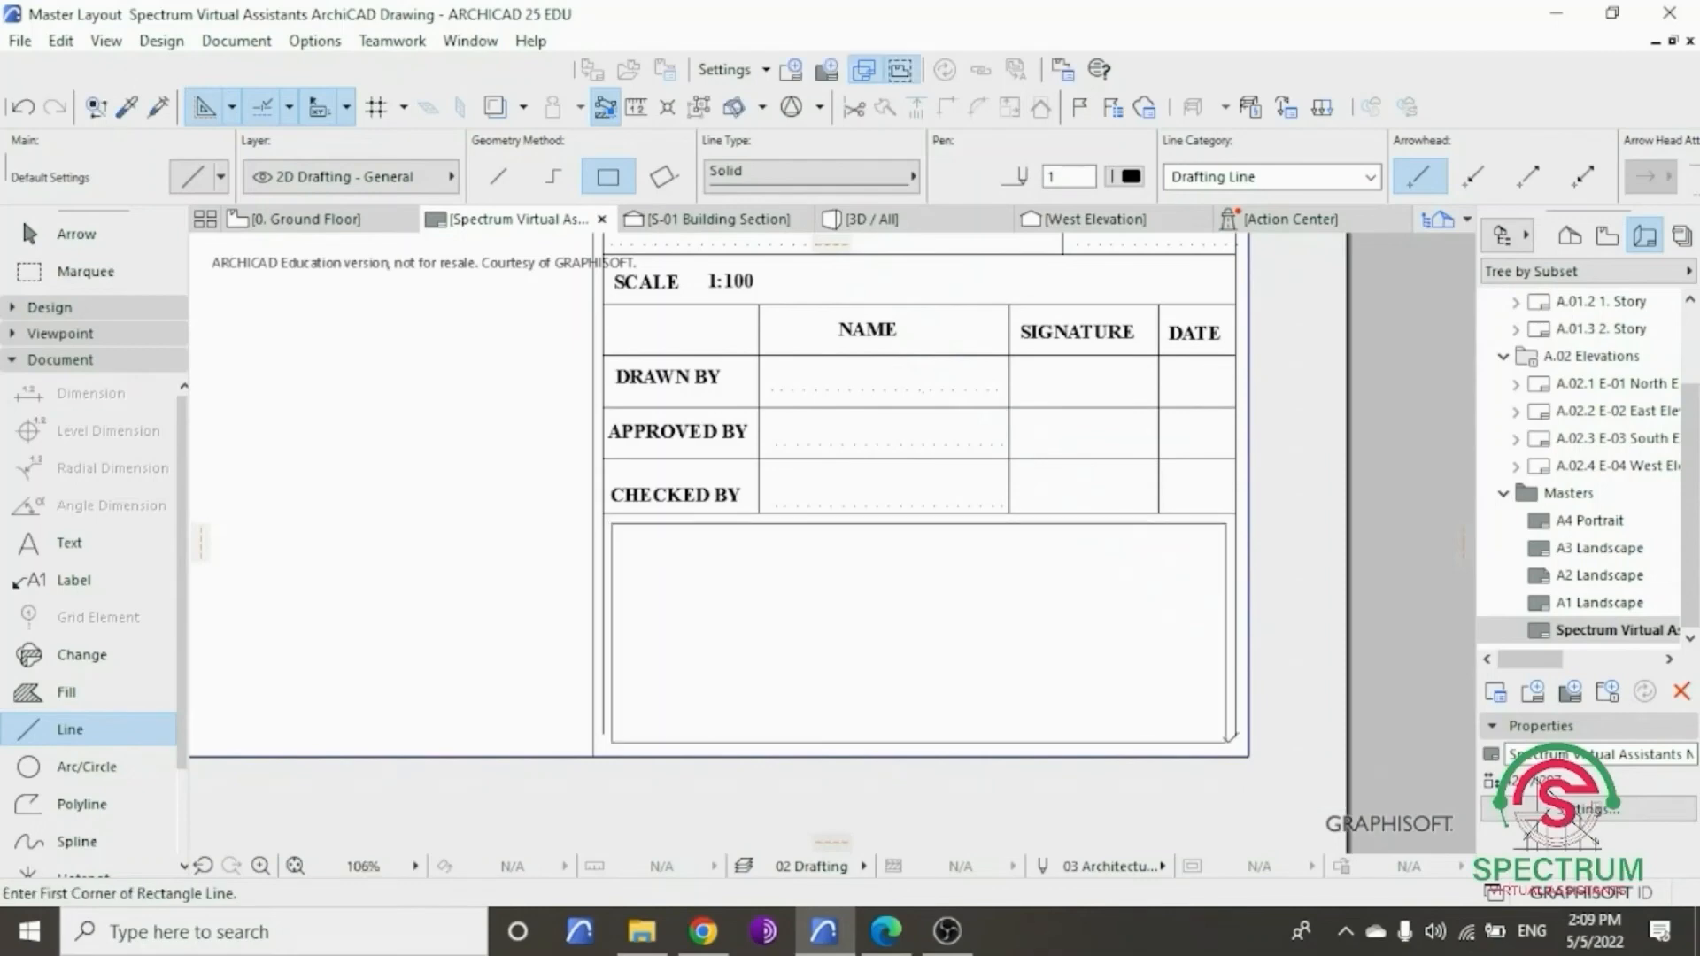
key("Escape")
- Drag a copy of the line under the CHECKED BY row down to just below the new rectangle's bottom edge
left_click(673, 525)
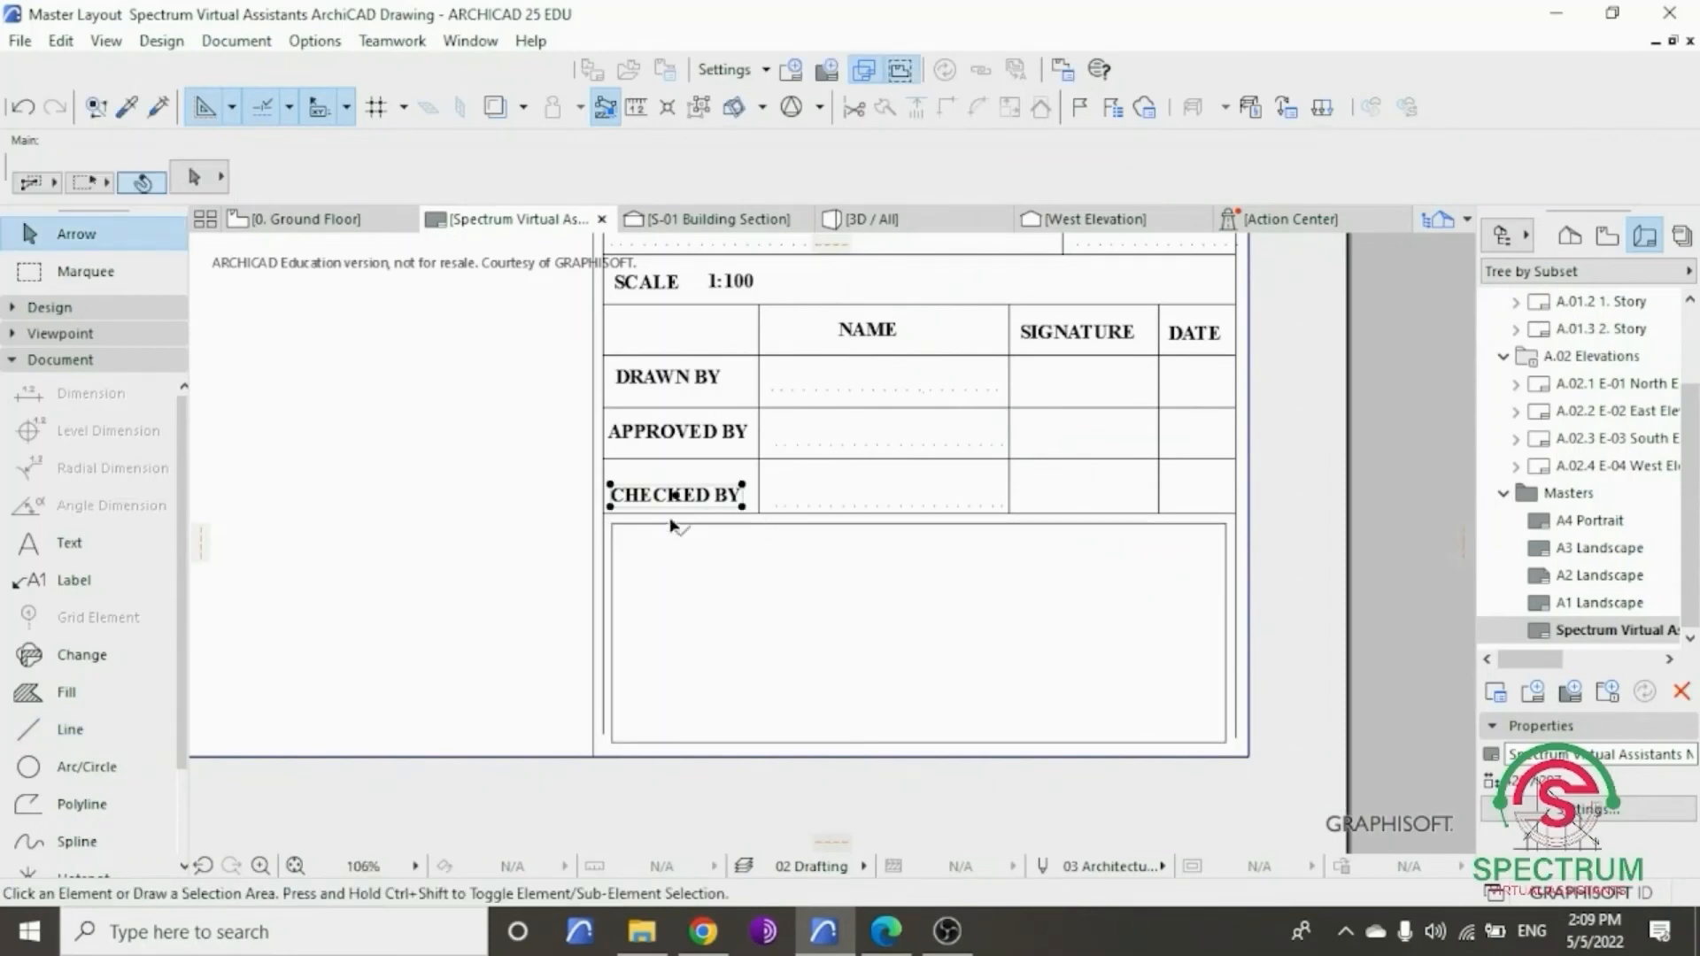
left_click(822, 514)
right_click(364, 443)
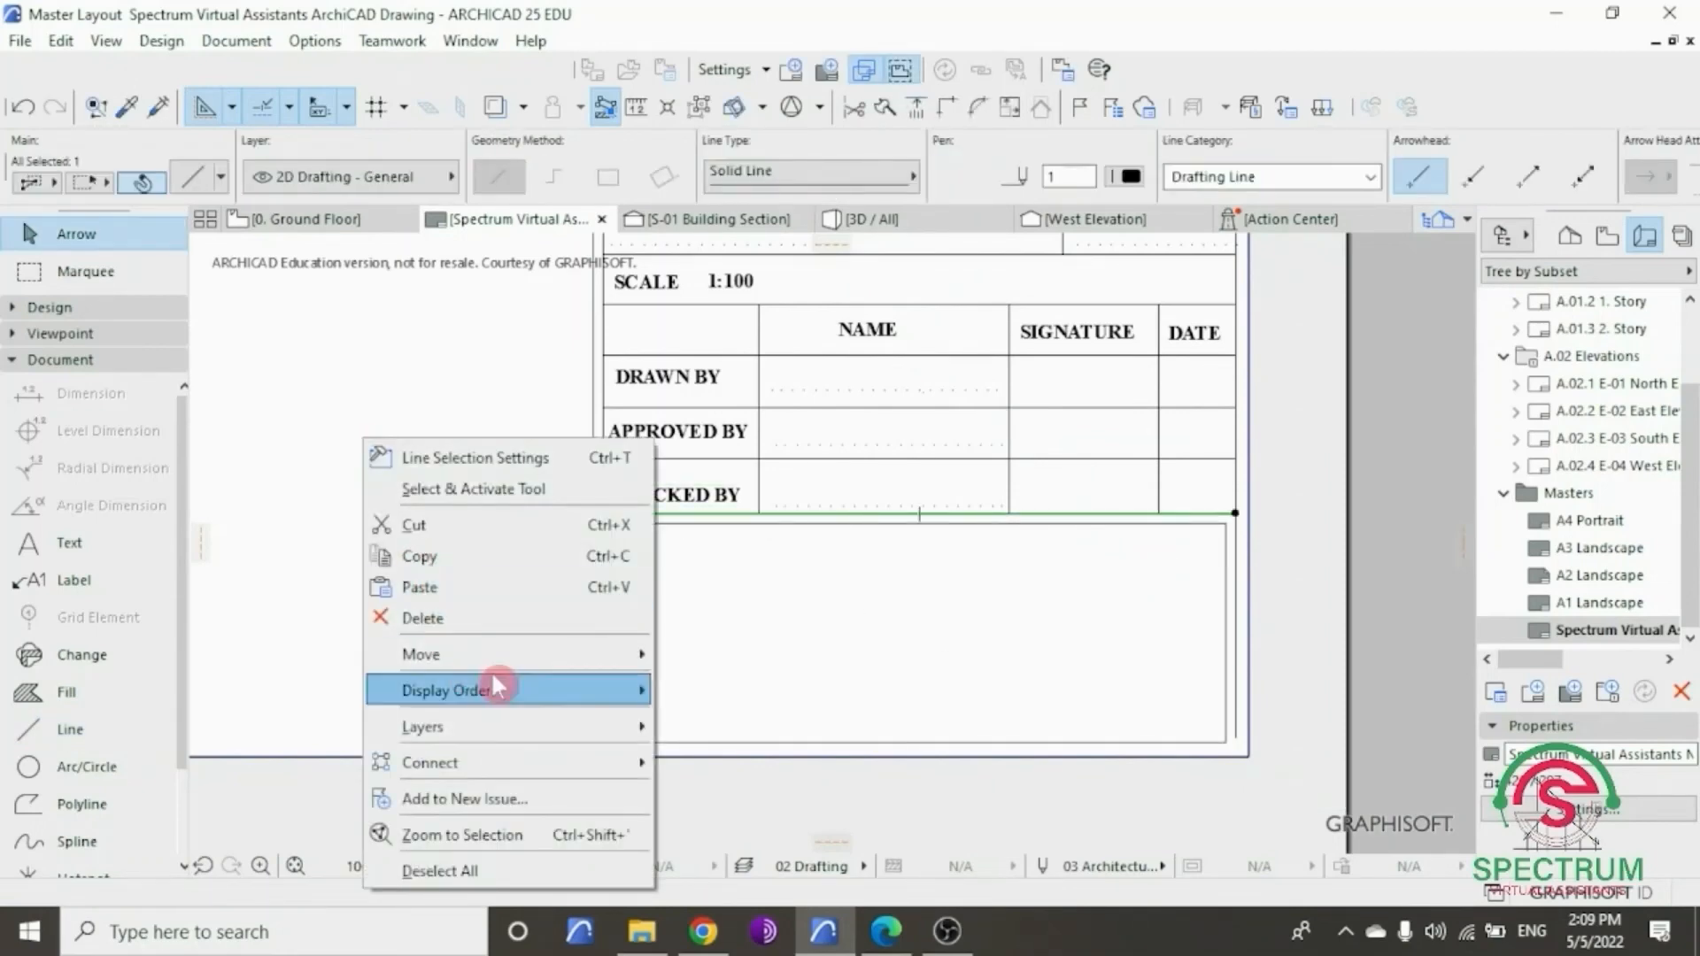
mouse_move(561, 657)
left_click(747, 752)
left_click(603, 513)
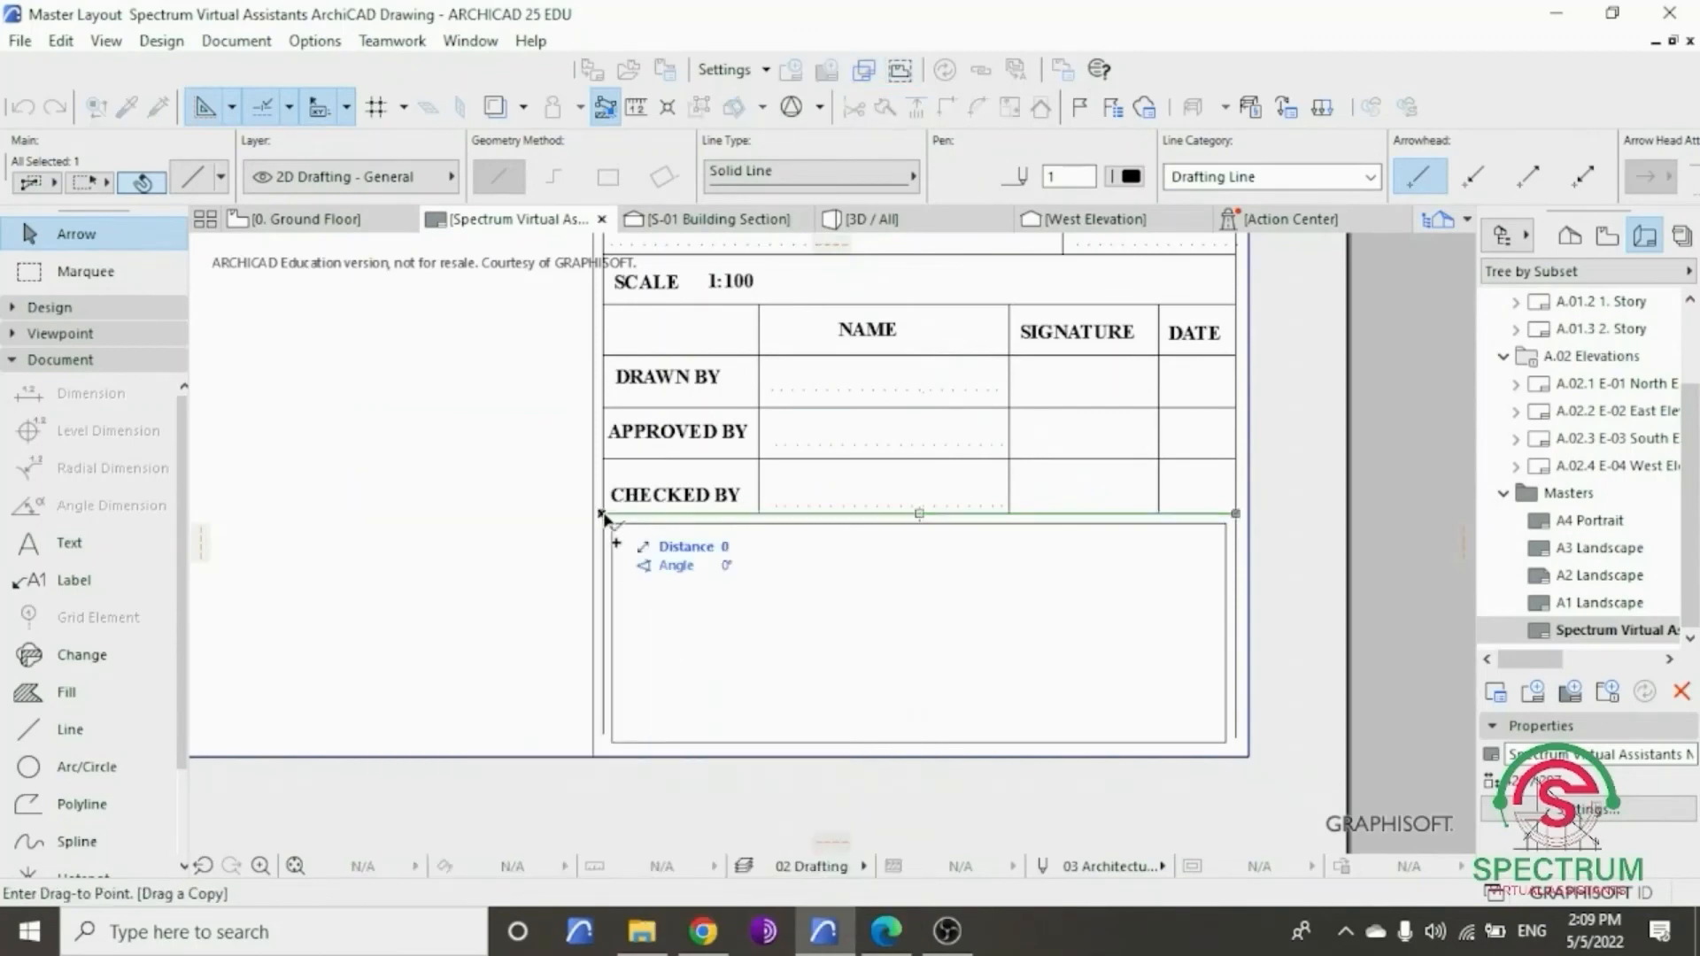
scroll(623, 764, "up", 3)
left_click(625, 725)
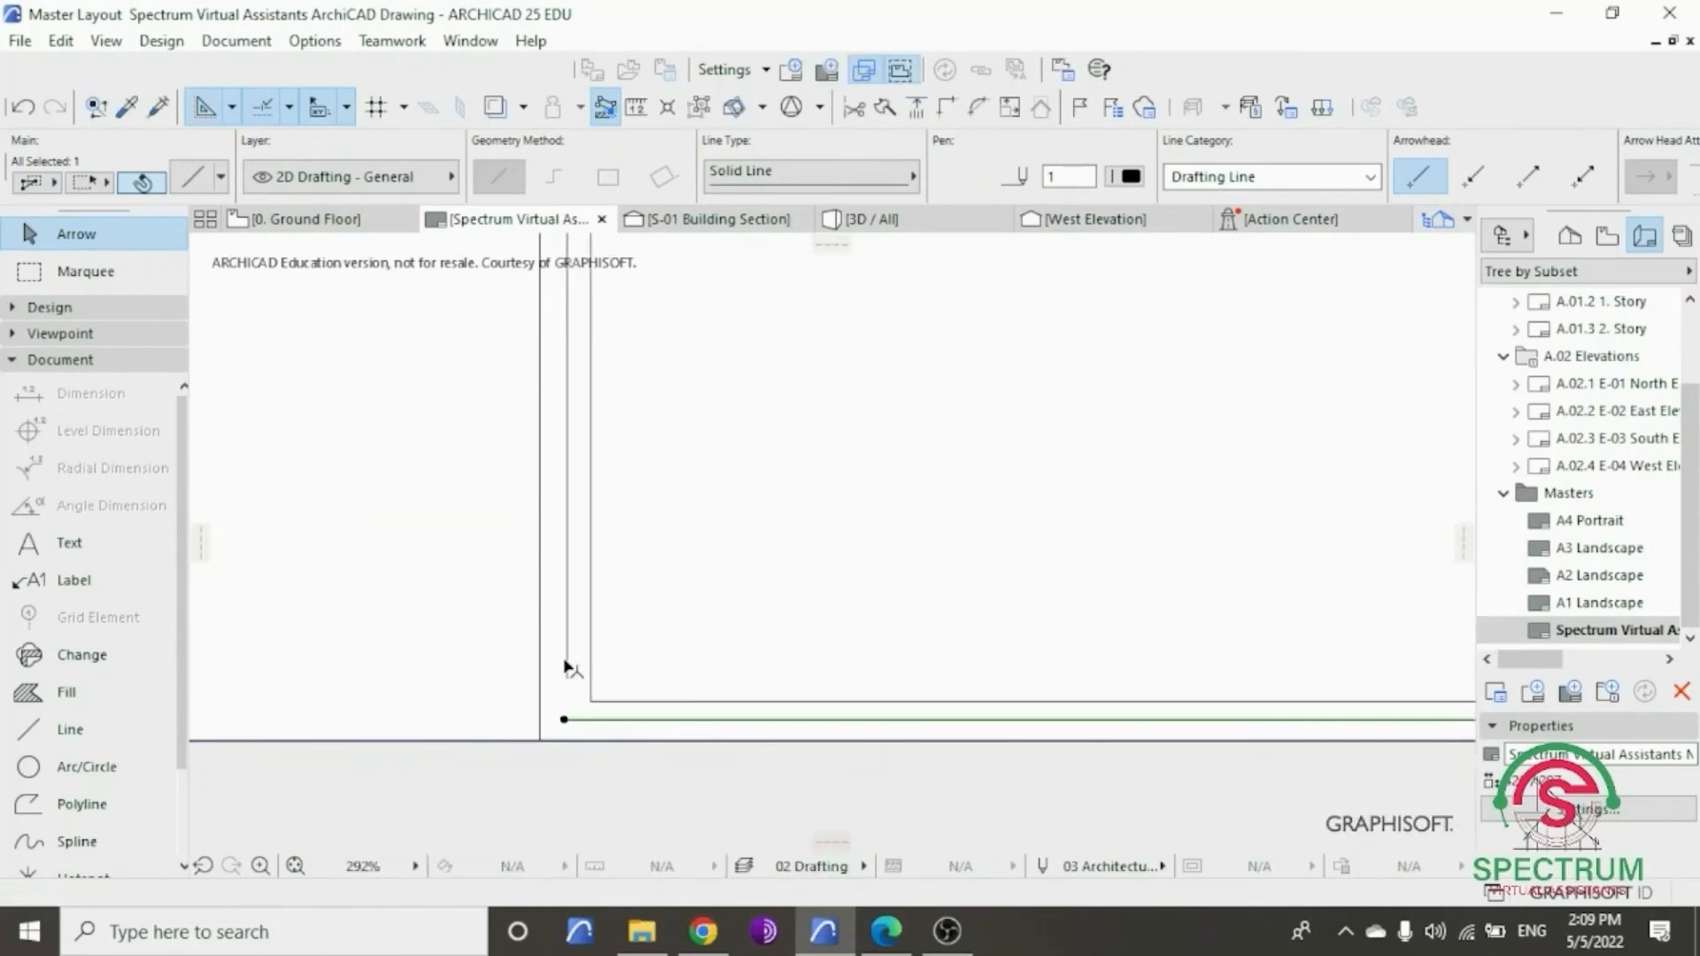
- Join the two side border lines to the copied bottom line at both corners and clear the selection
scroll(633, 690, "down", 3)
left_click(1195, 634, "shift")
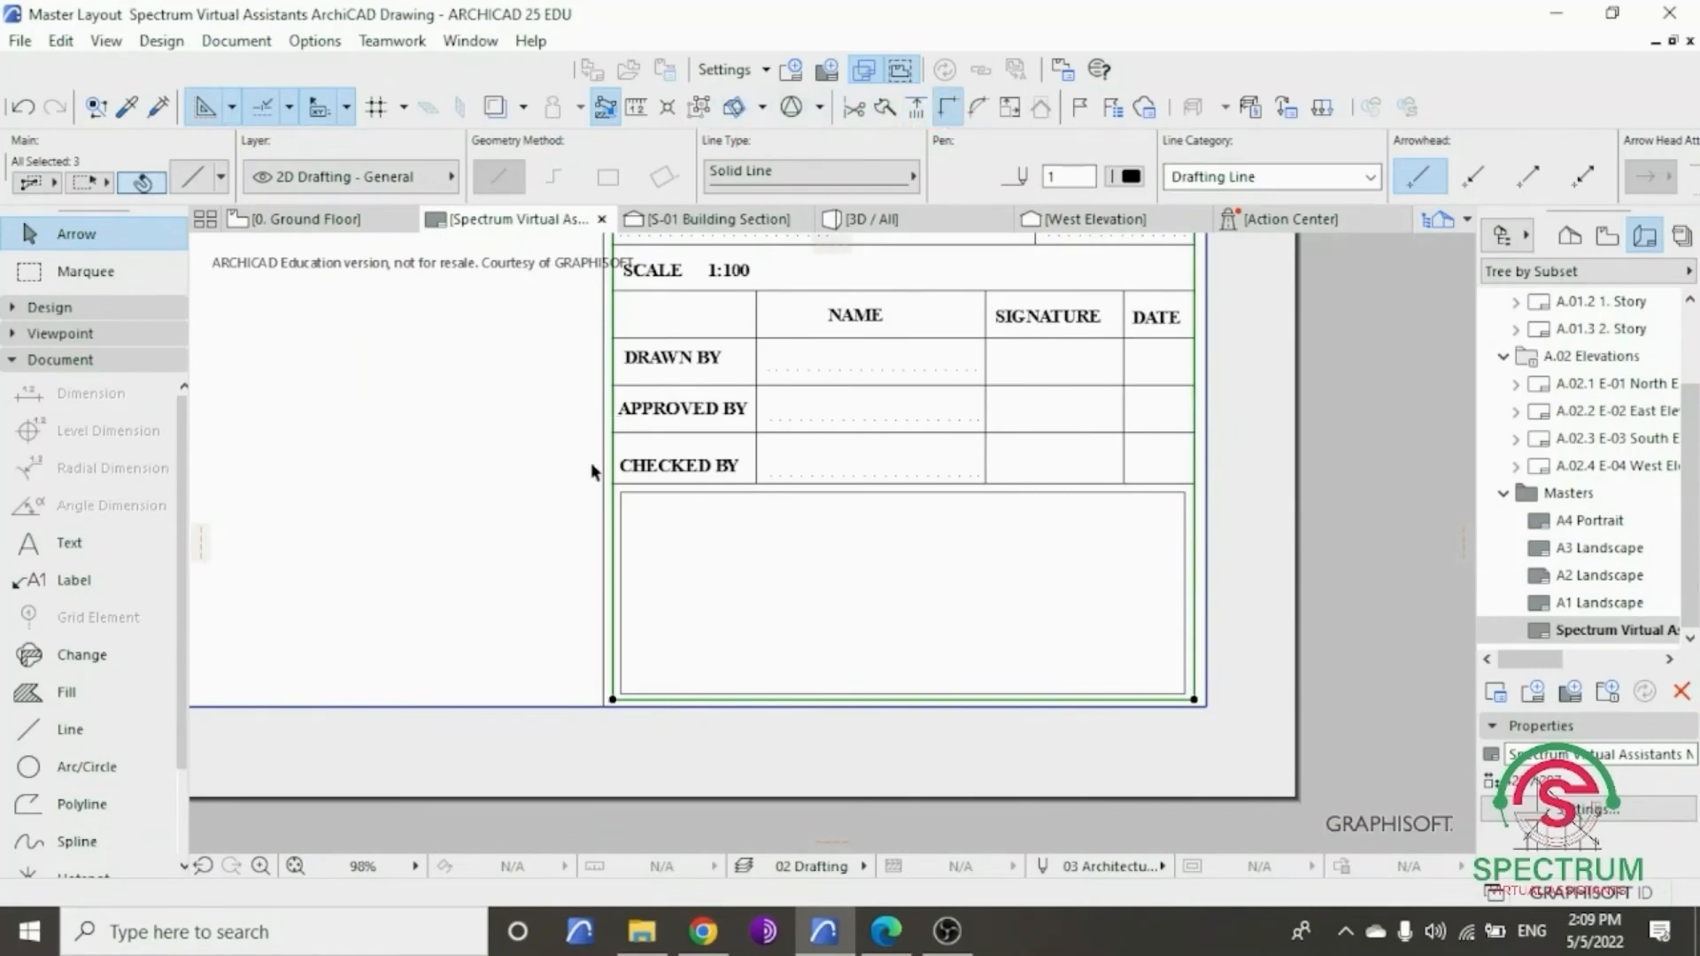
left_click(992, 822)
- Review the whole title block on the master layout, from the notes and headed boxes down to the signature table and empty frame
scroll(993, 816, "down", 6)
scroll(917, 537, "up", 5)
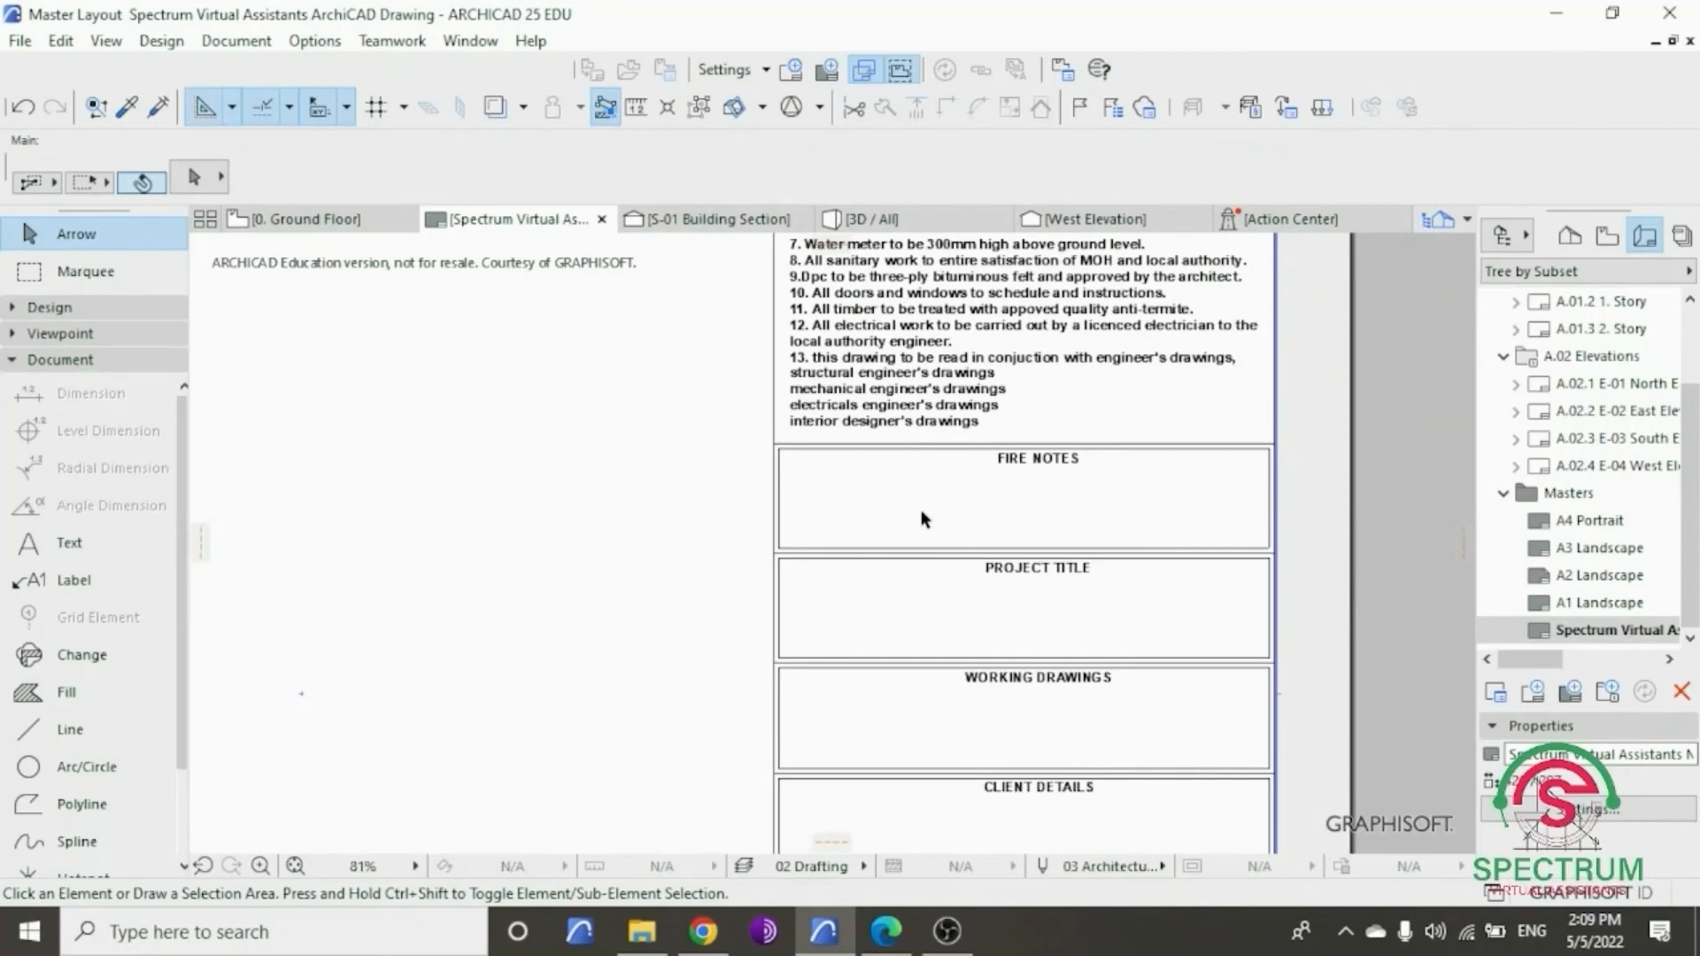
scroll(921, 510, "down", 4)
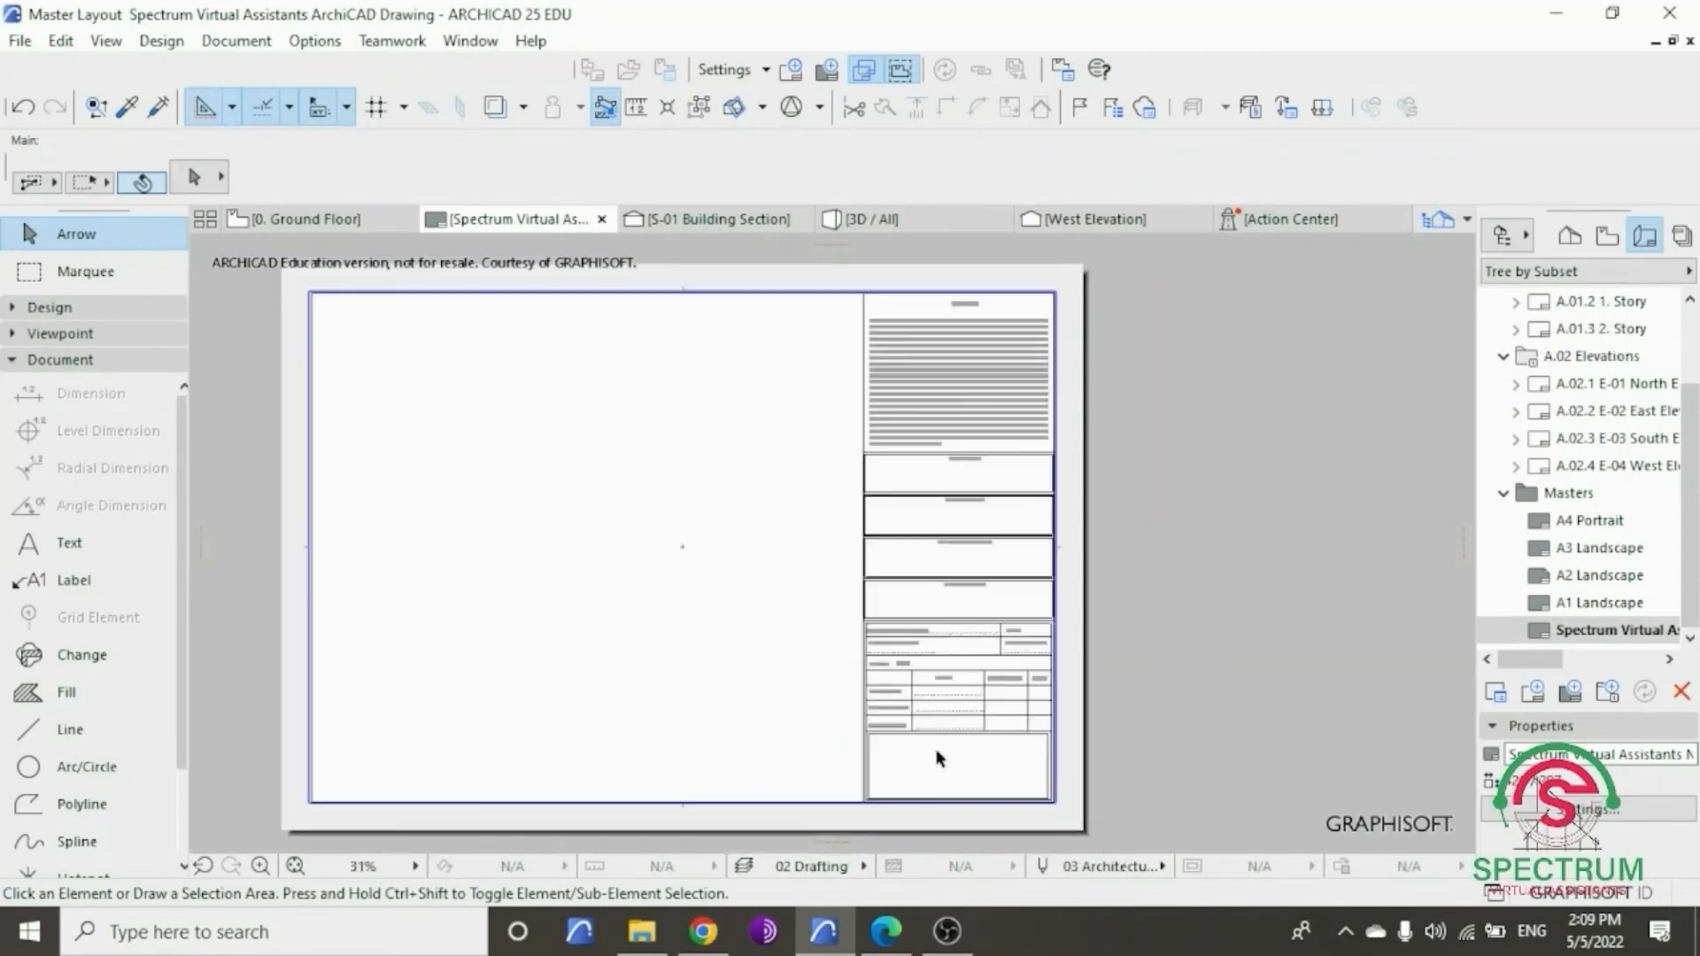
scroll(935, 649, "up", 2)
scroll(935, 650, "up", 2)
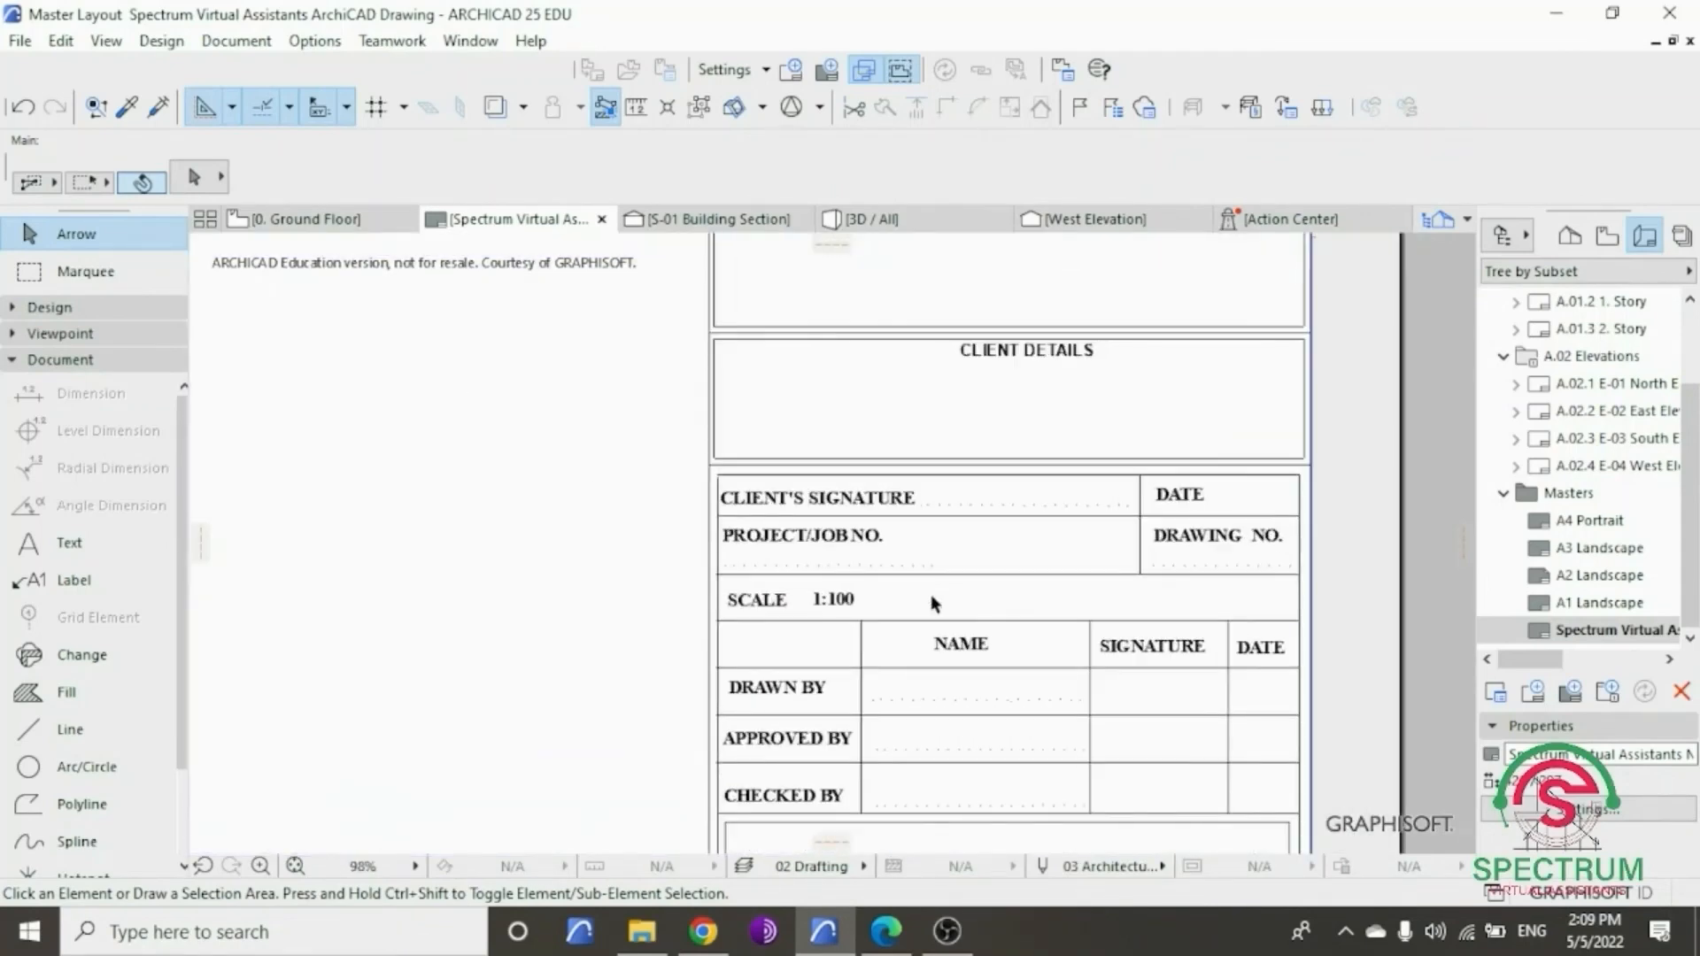
scroll(931, 593, "down", 3)
scroll(948, 638, "up", 3)
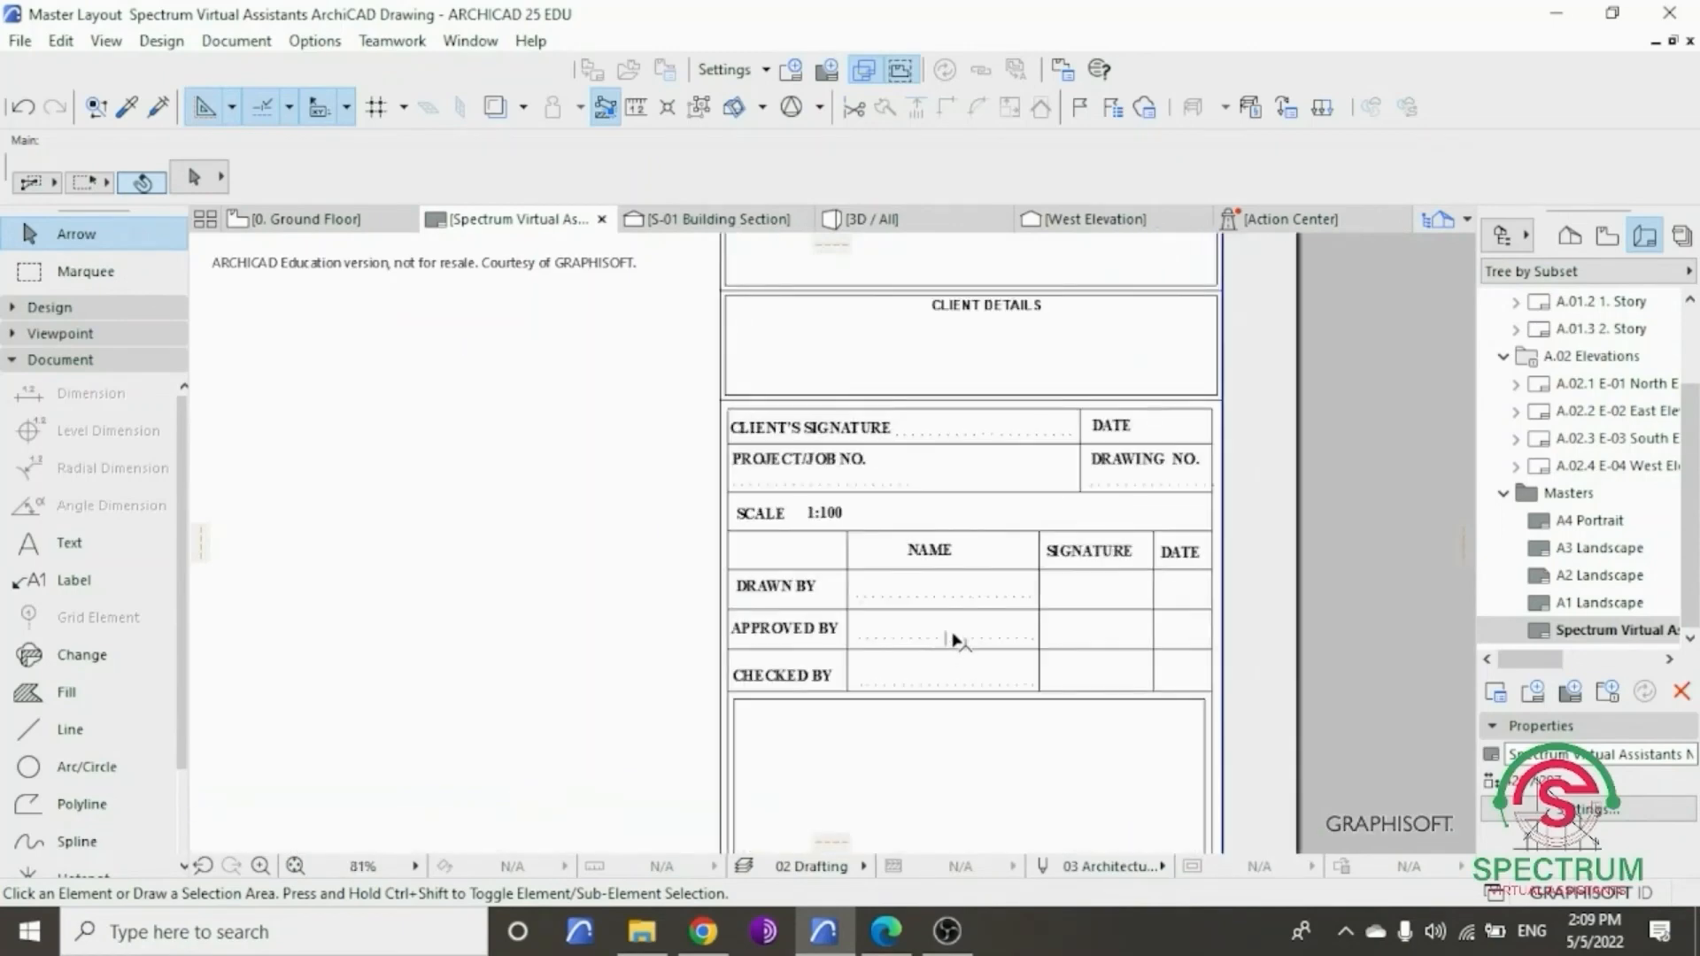
scroll(977, 662, "down", 5)
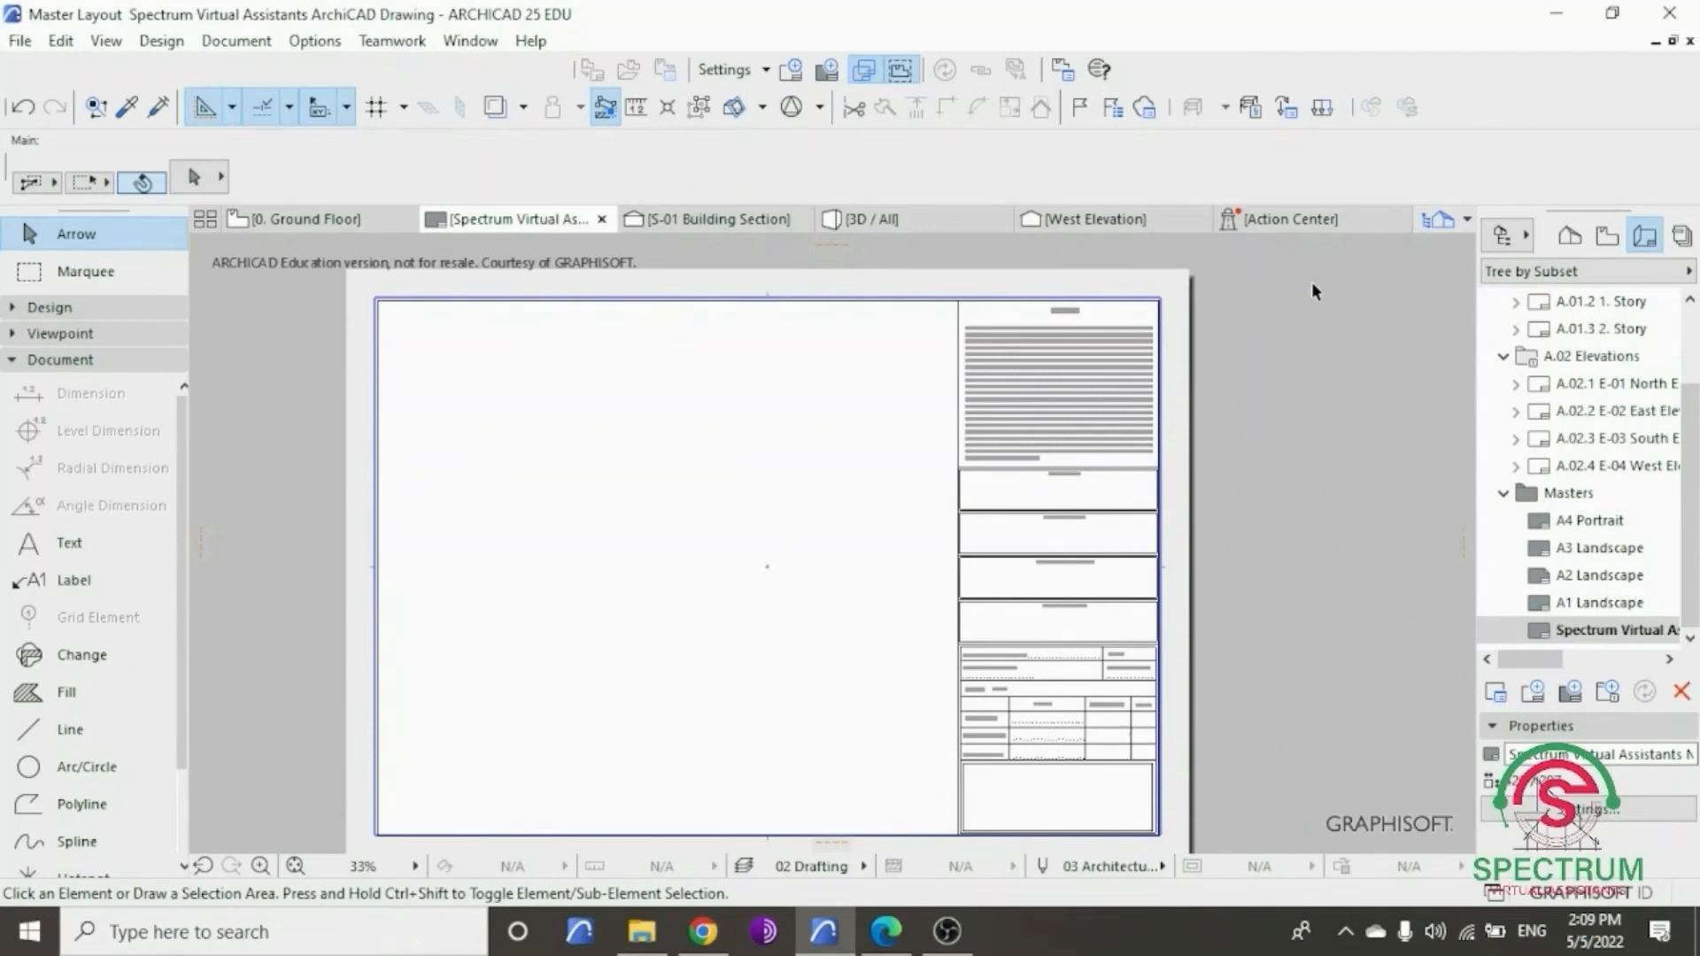
left_click(1607, 237)
left_click(1643, 240)
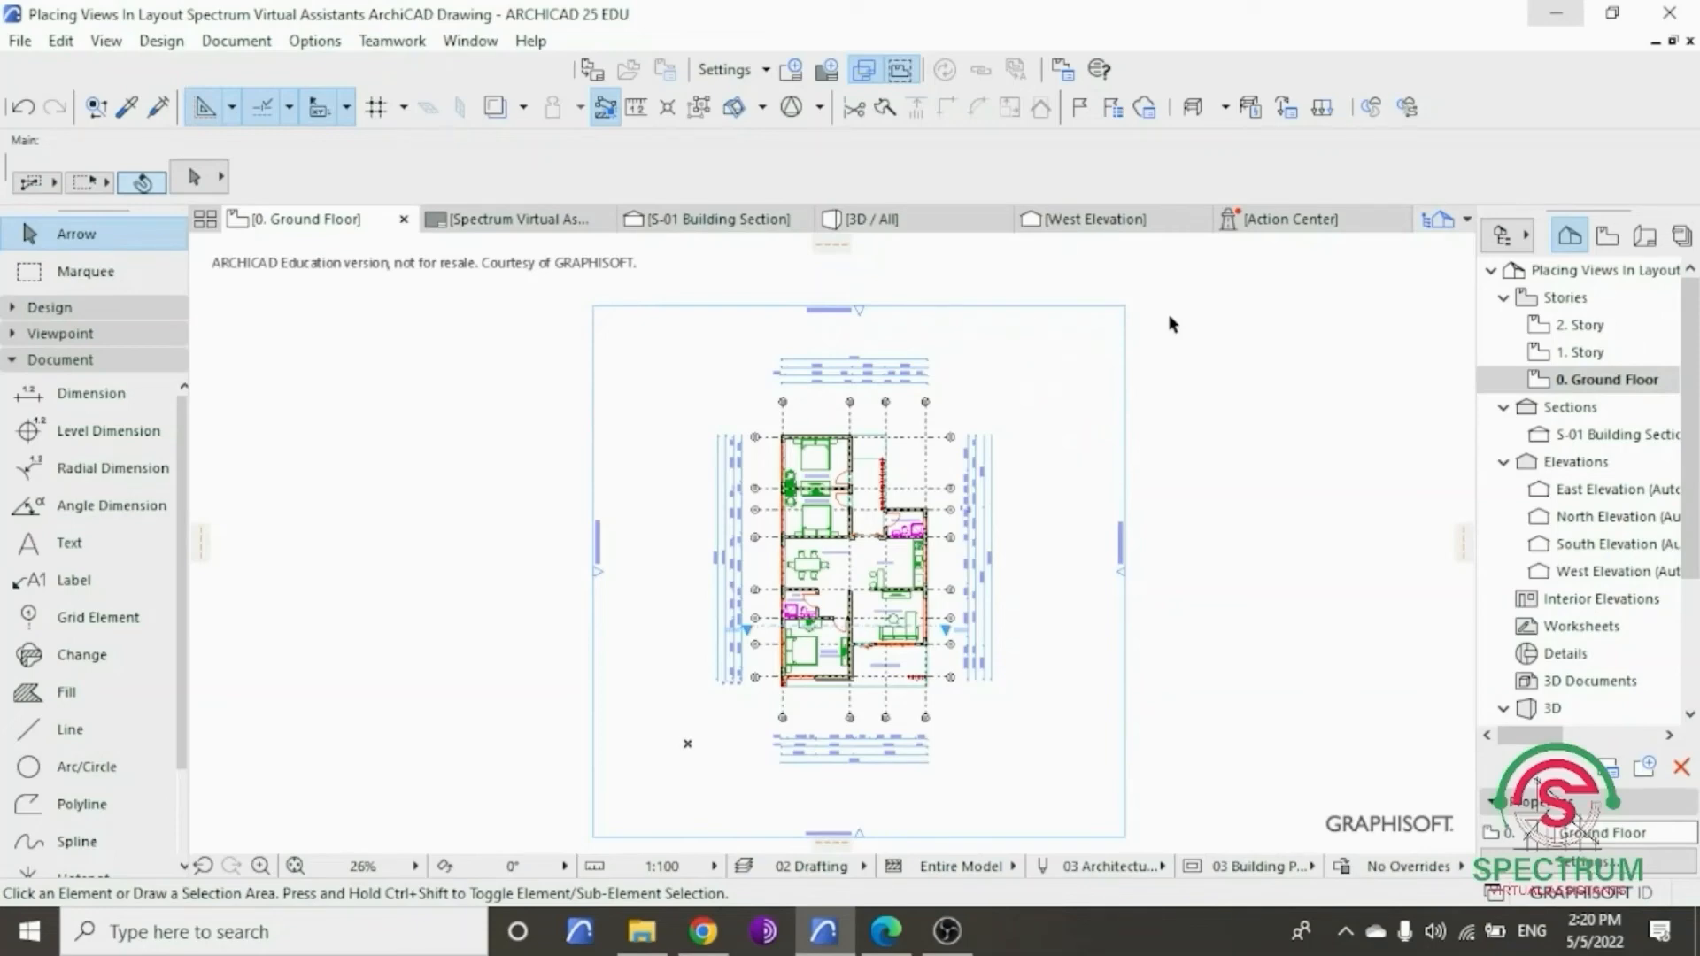
- Start a new layout and name it South Elevation
scroll(1170, 324, "down", 2)
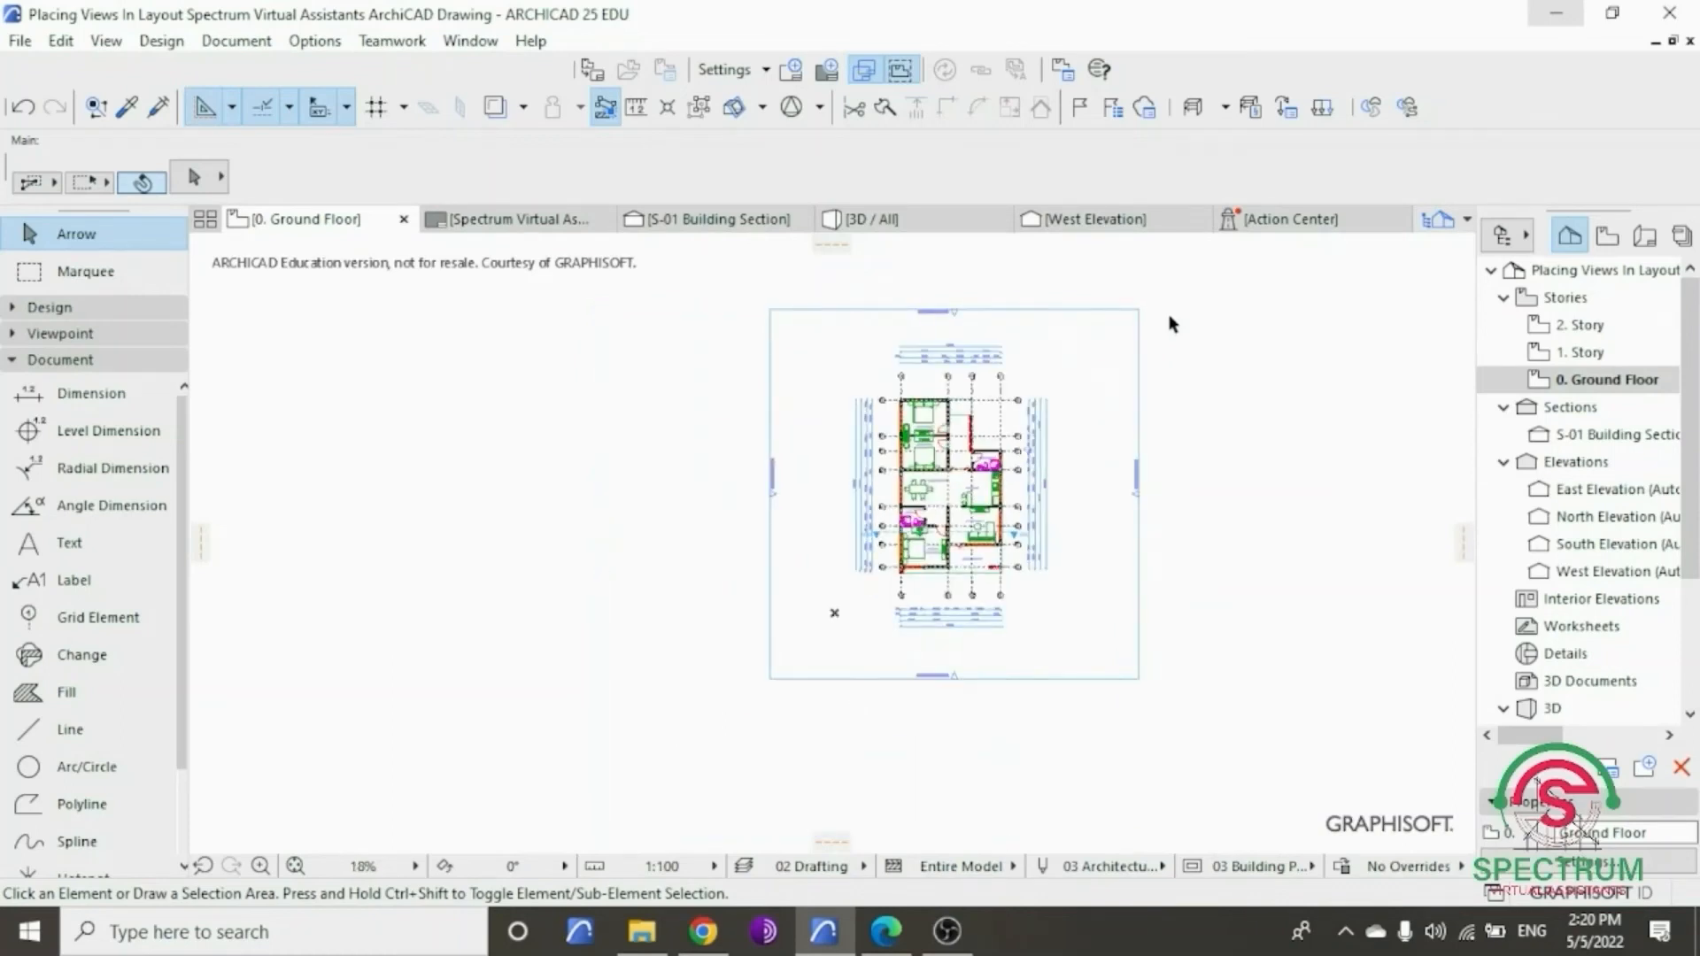
scroll(1170, 324, "up", 1)
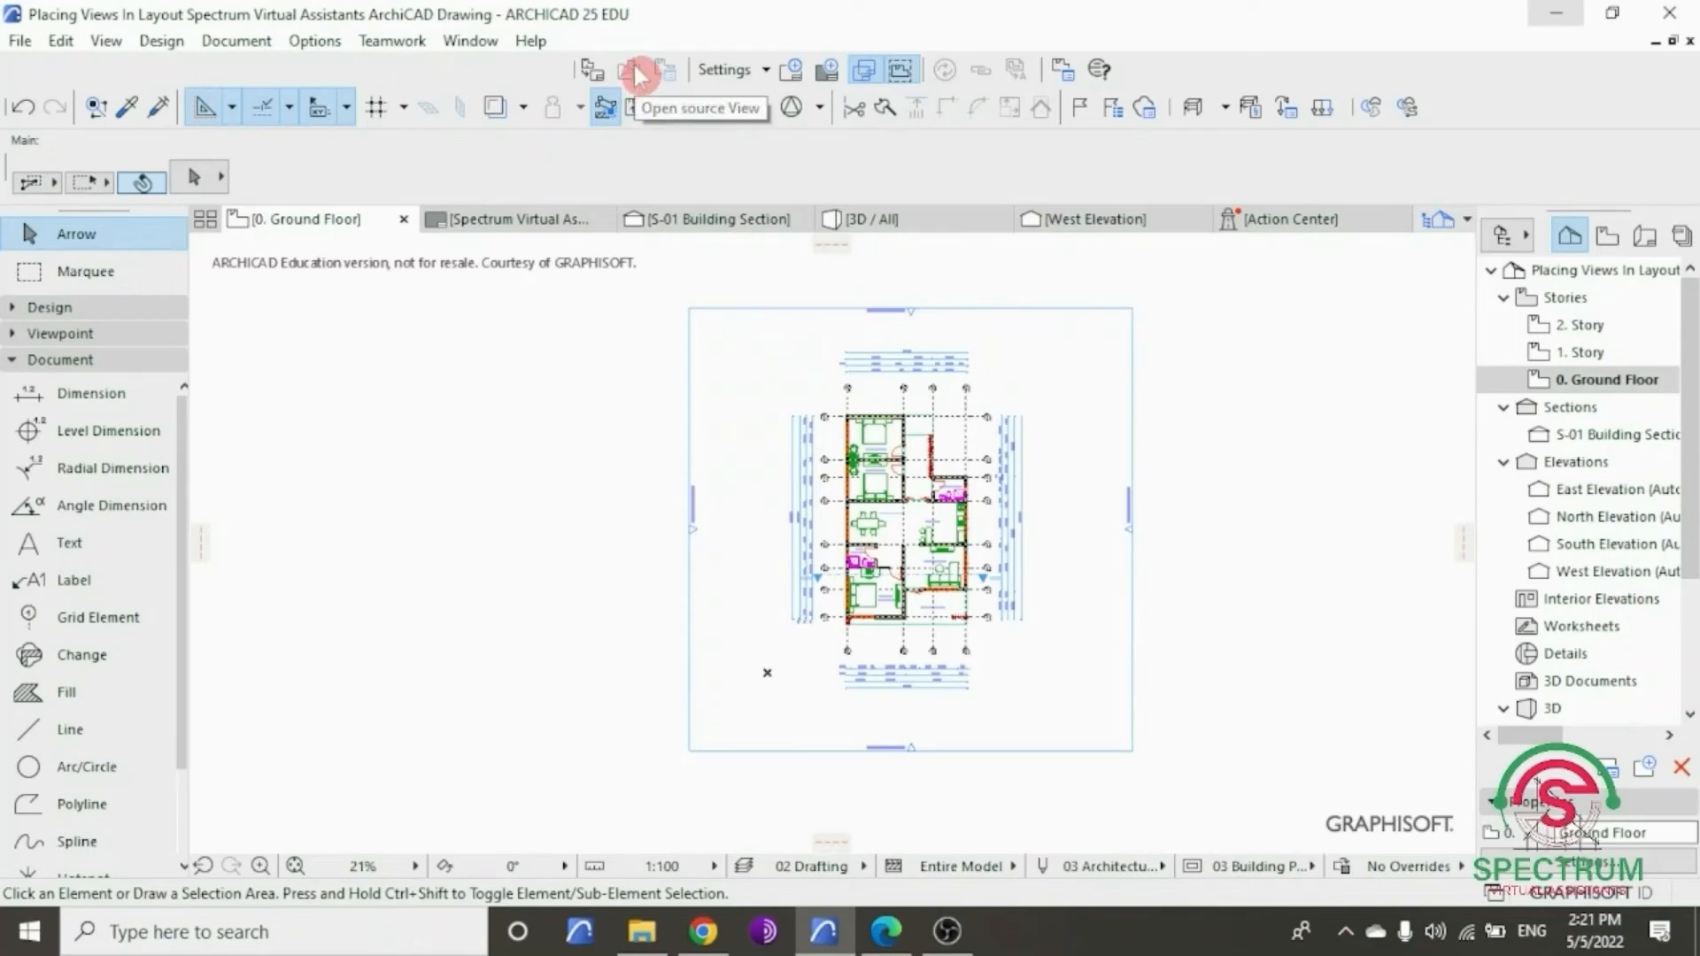
left_click(793, 72)
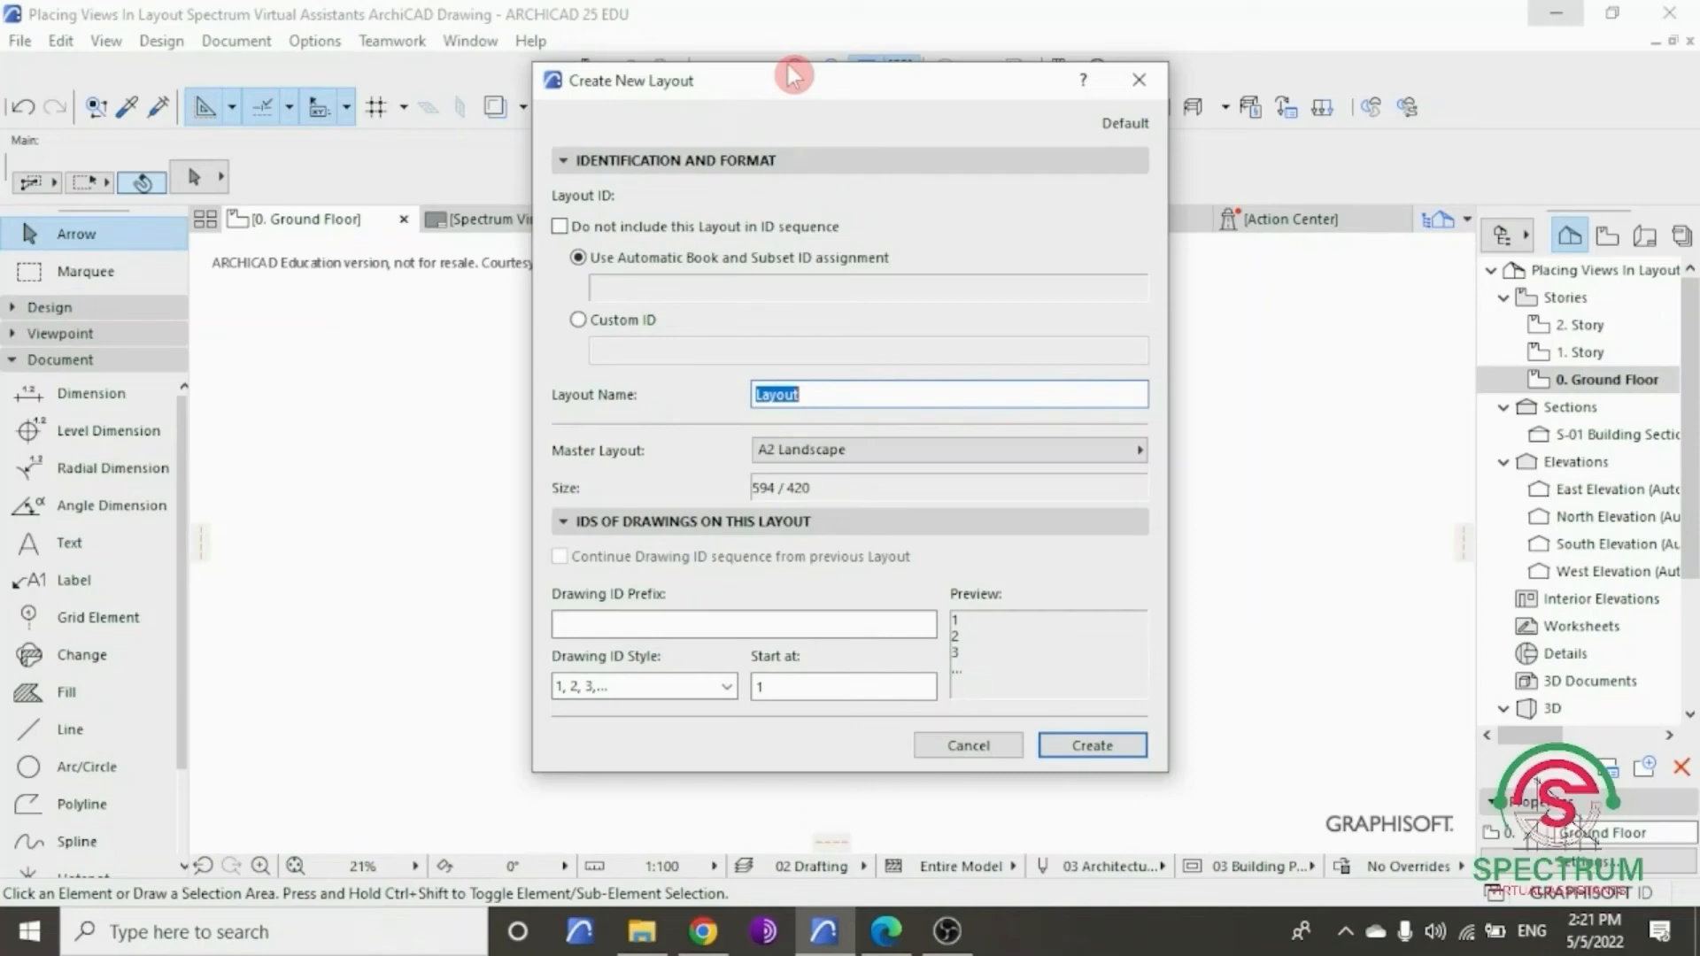
left_click(697, 163)
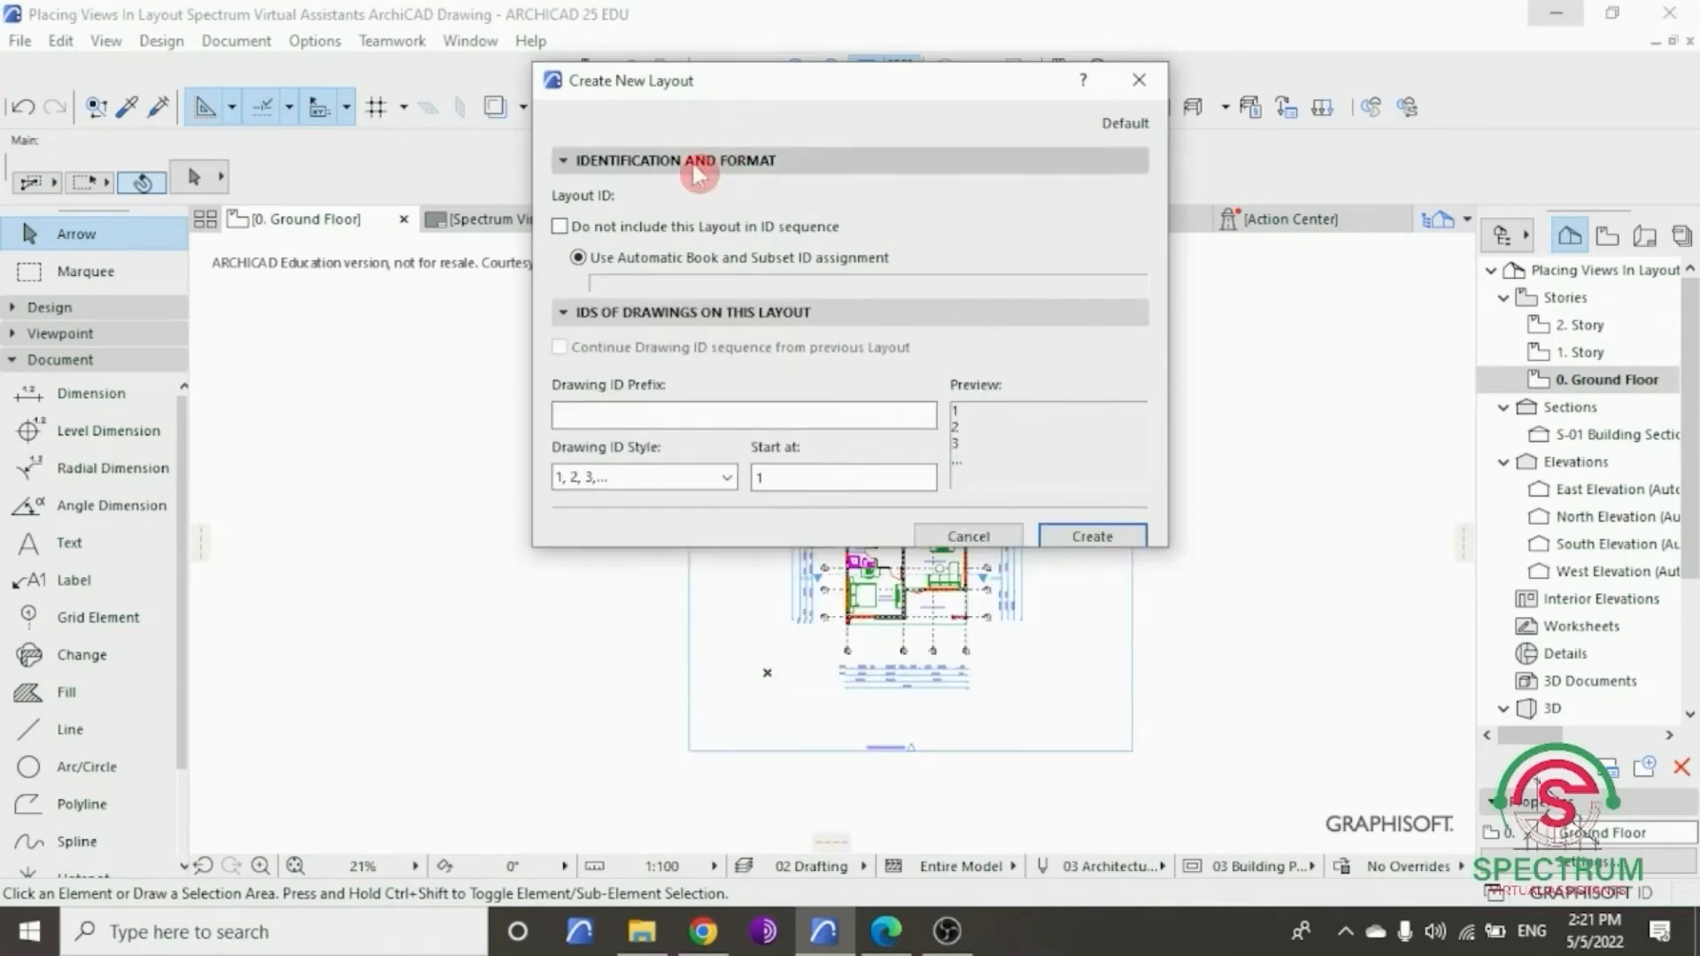
left_click(697, 164)
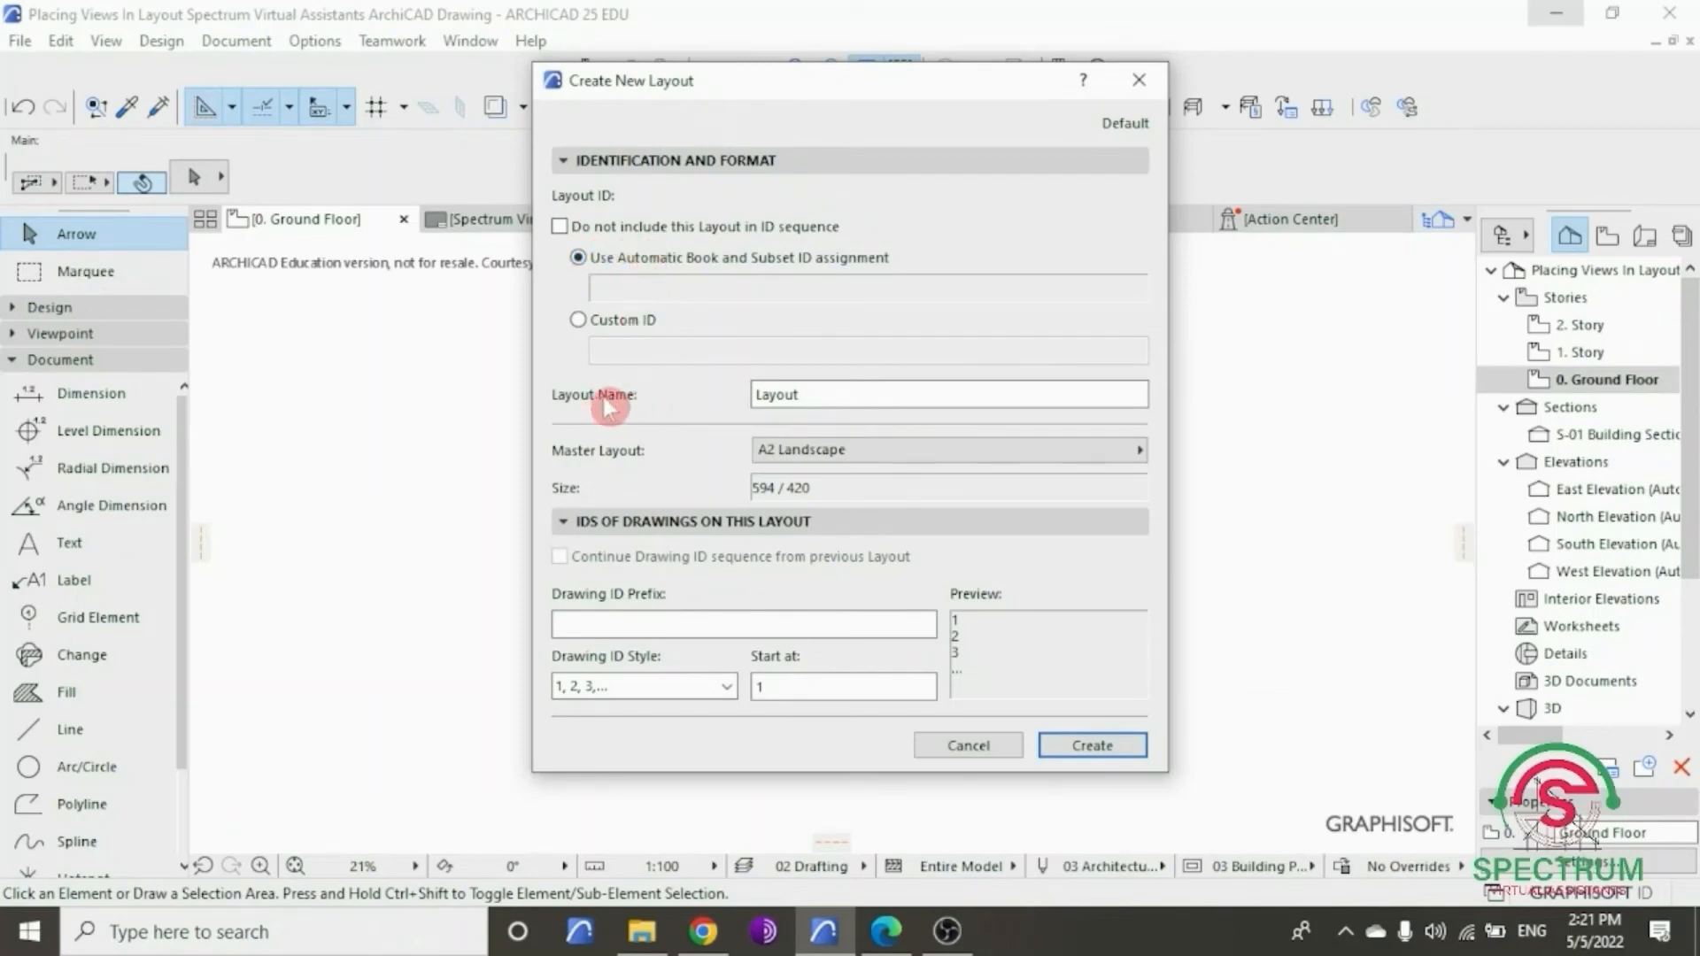
left_click(802, 396)
left_click_drag(806, 396, 744, 407)
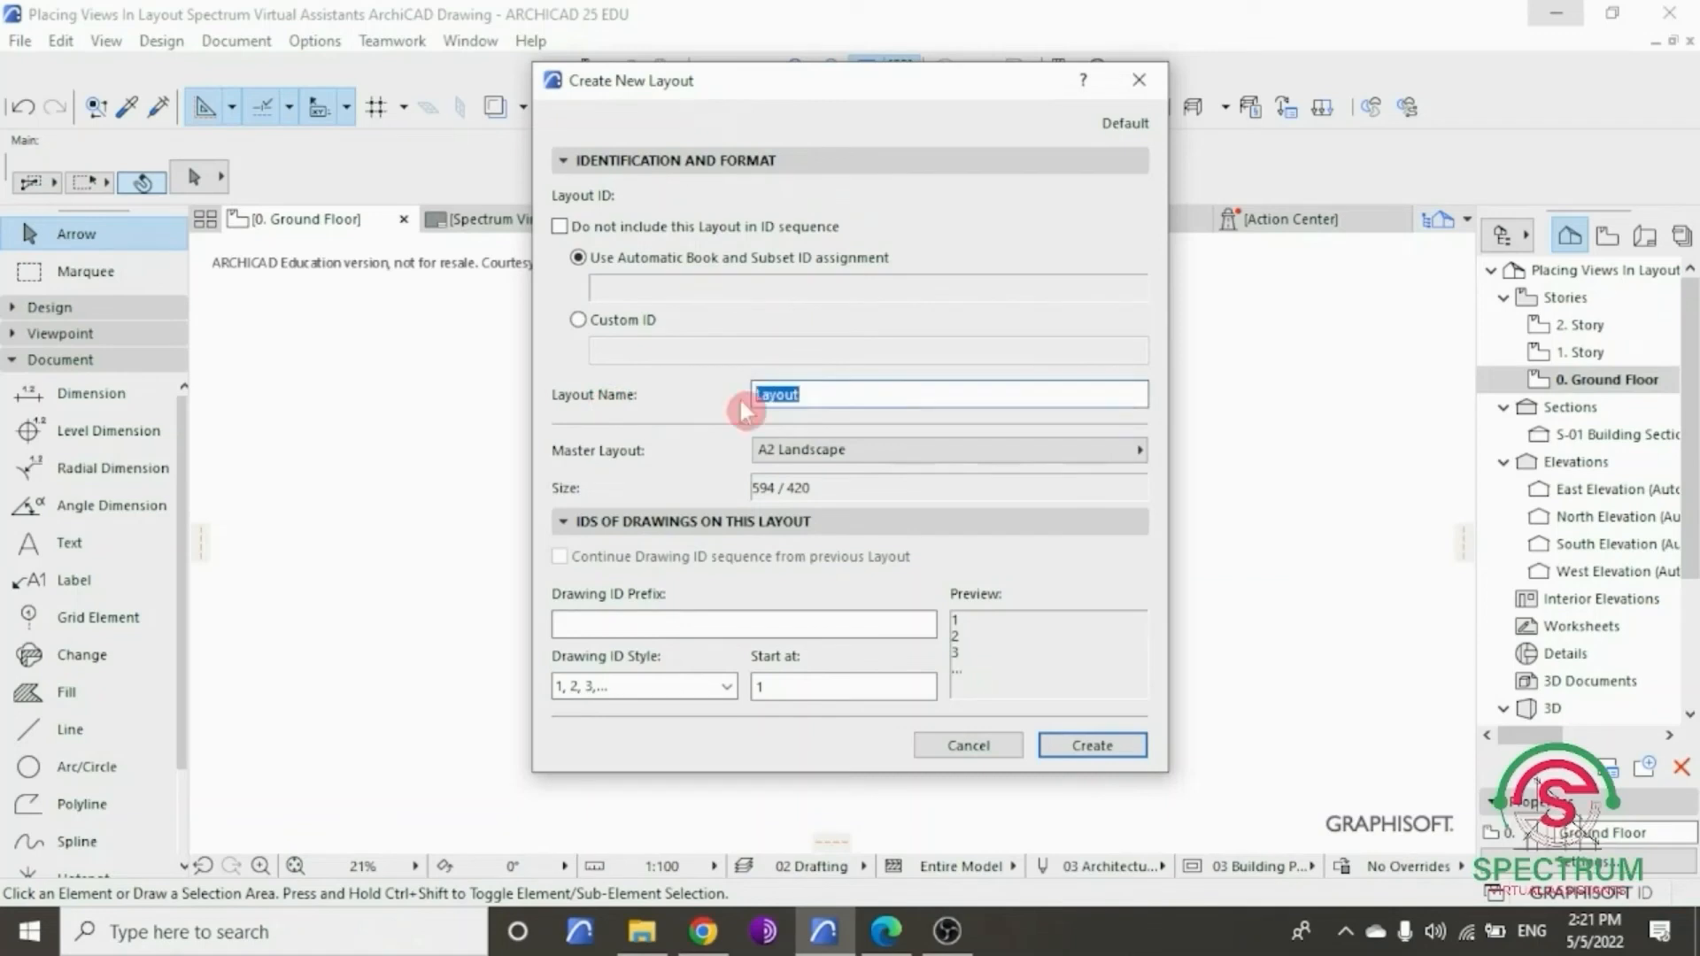
type("South Elevation")
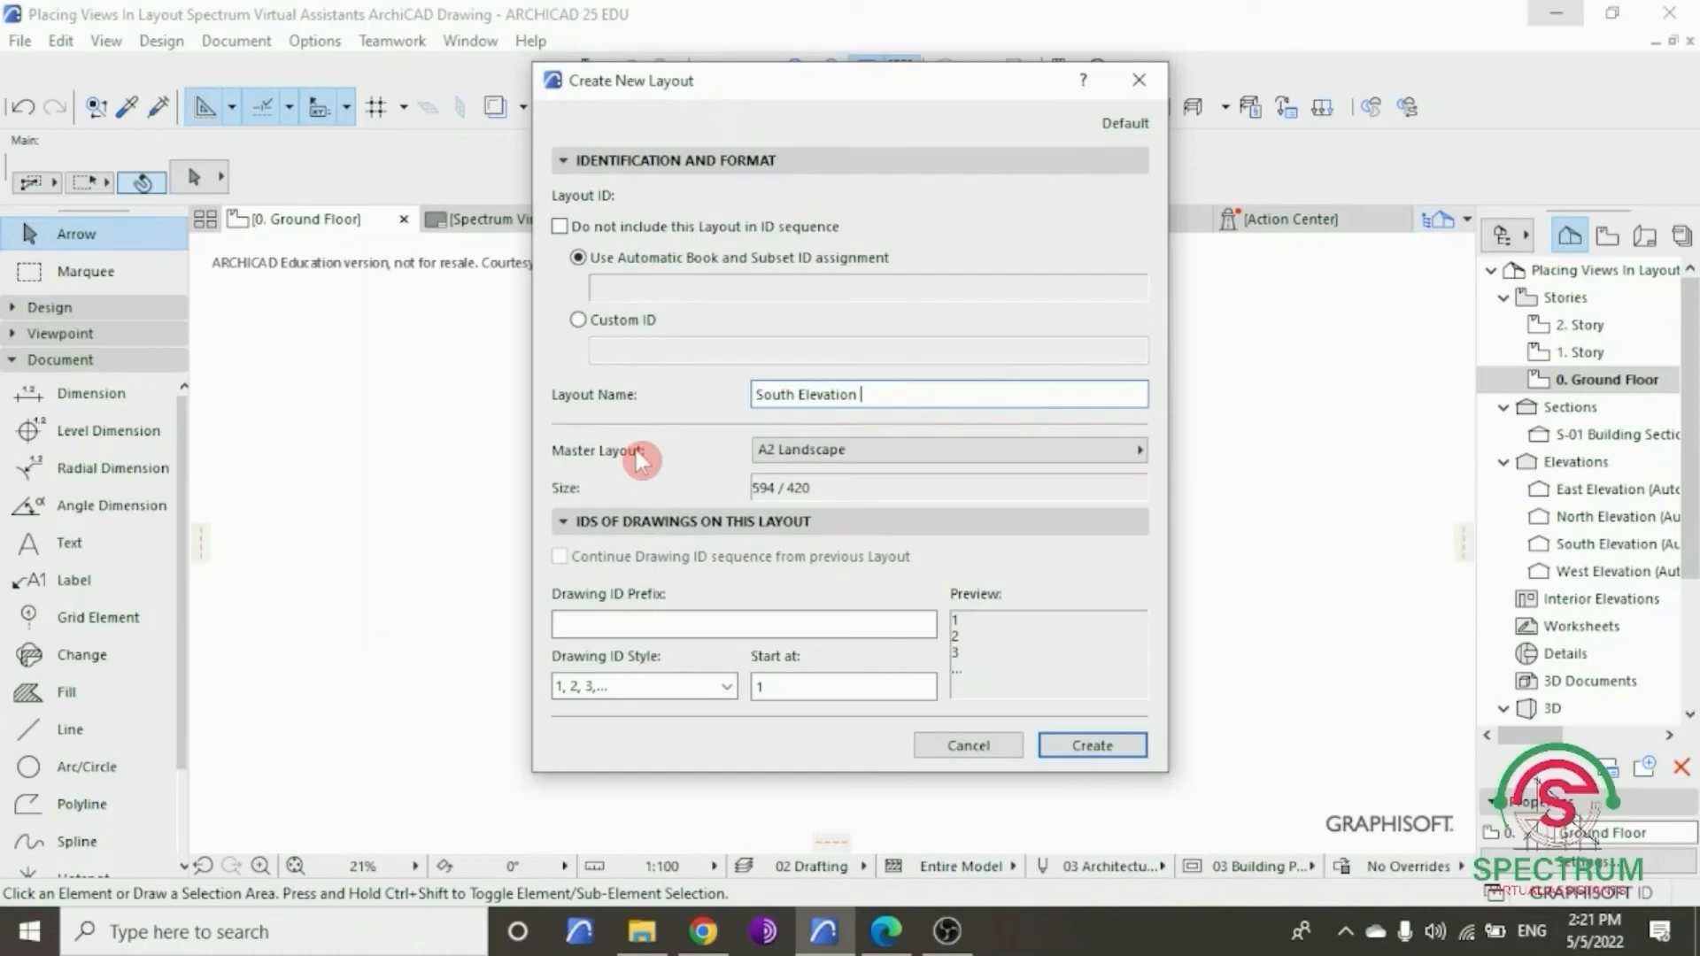
- Assign the Spectrum Virtual Assistants New Master Layout as the new layout's master and create the layout
left_click(794, 451)
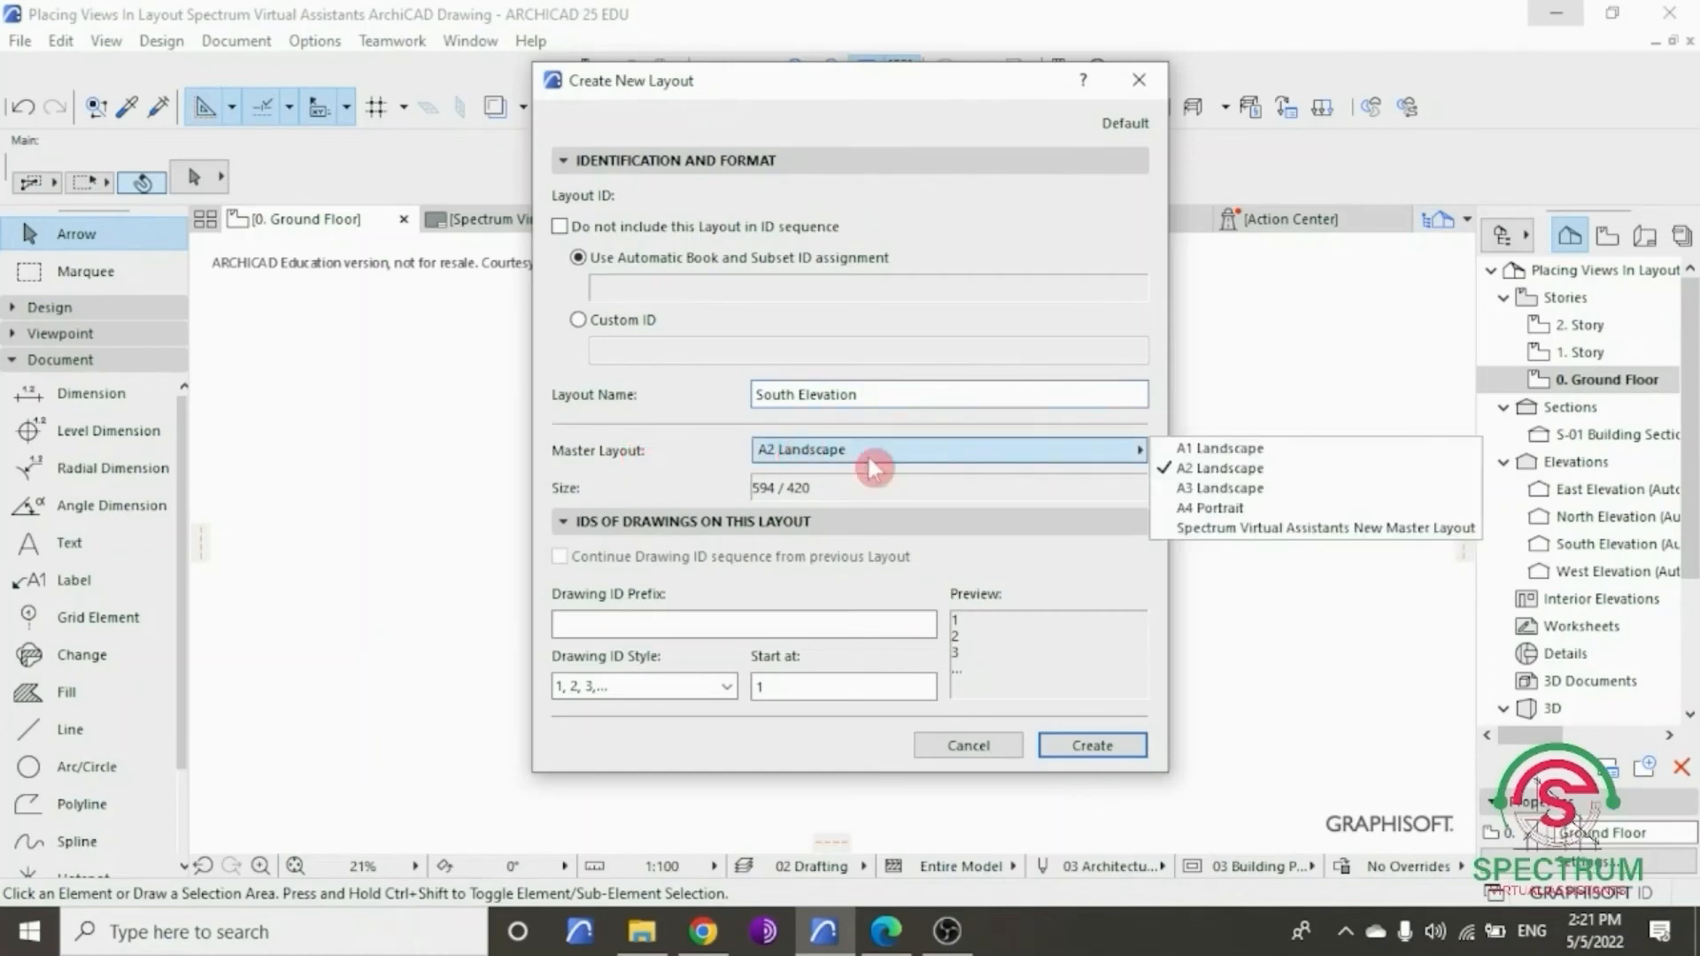
left_click(1226, 529)
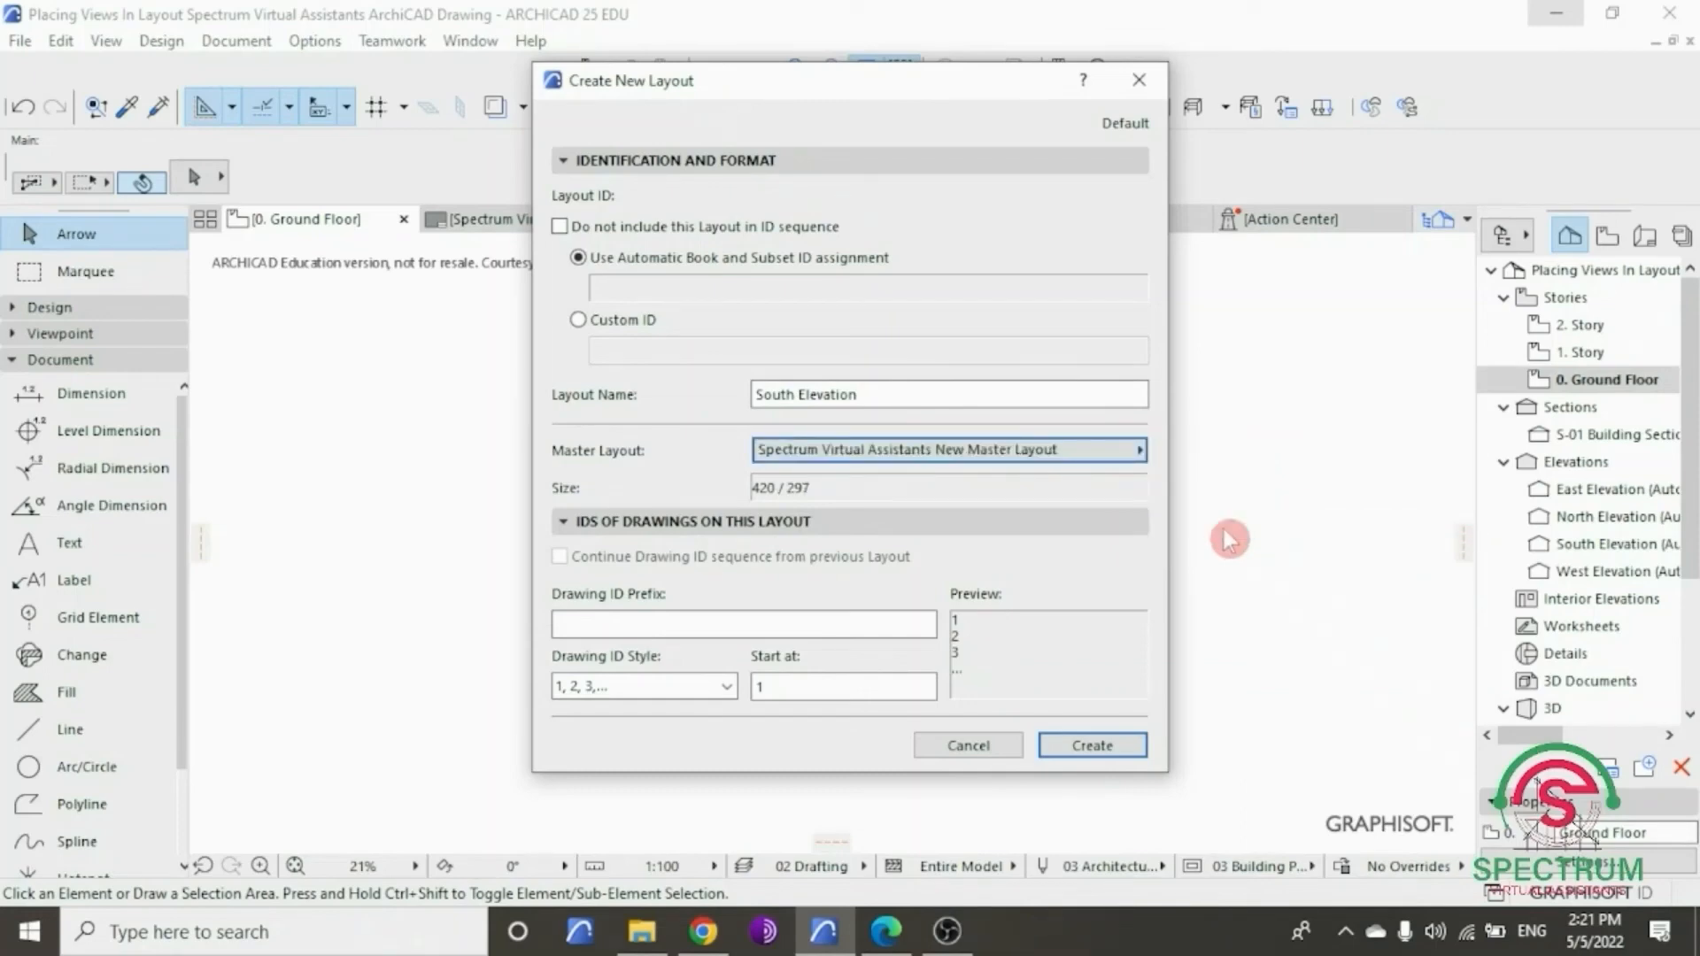
left_click(737, 163)
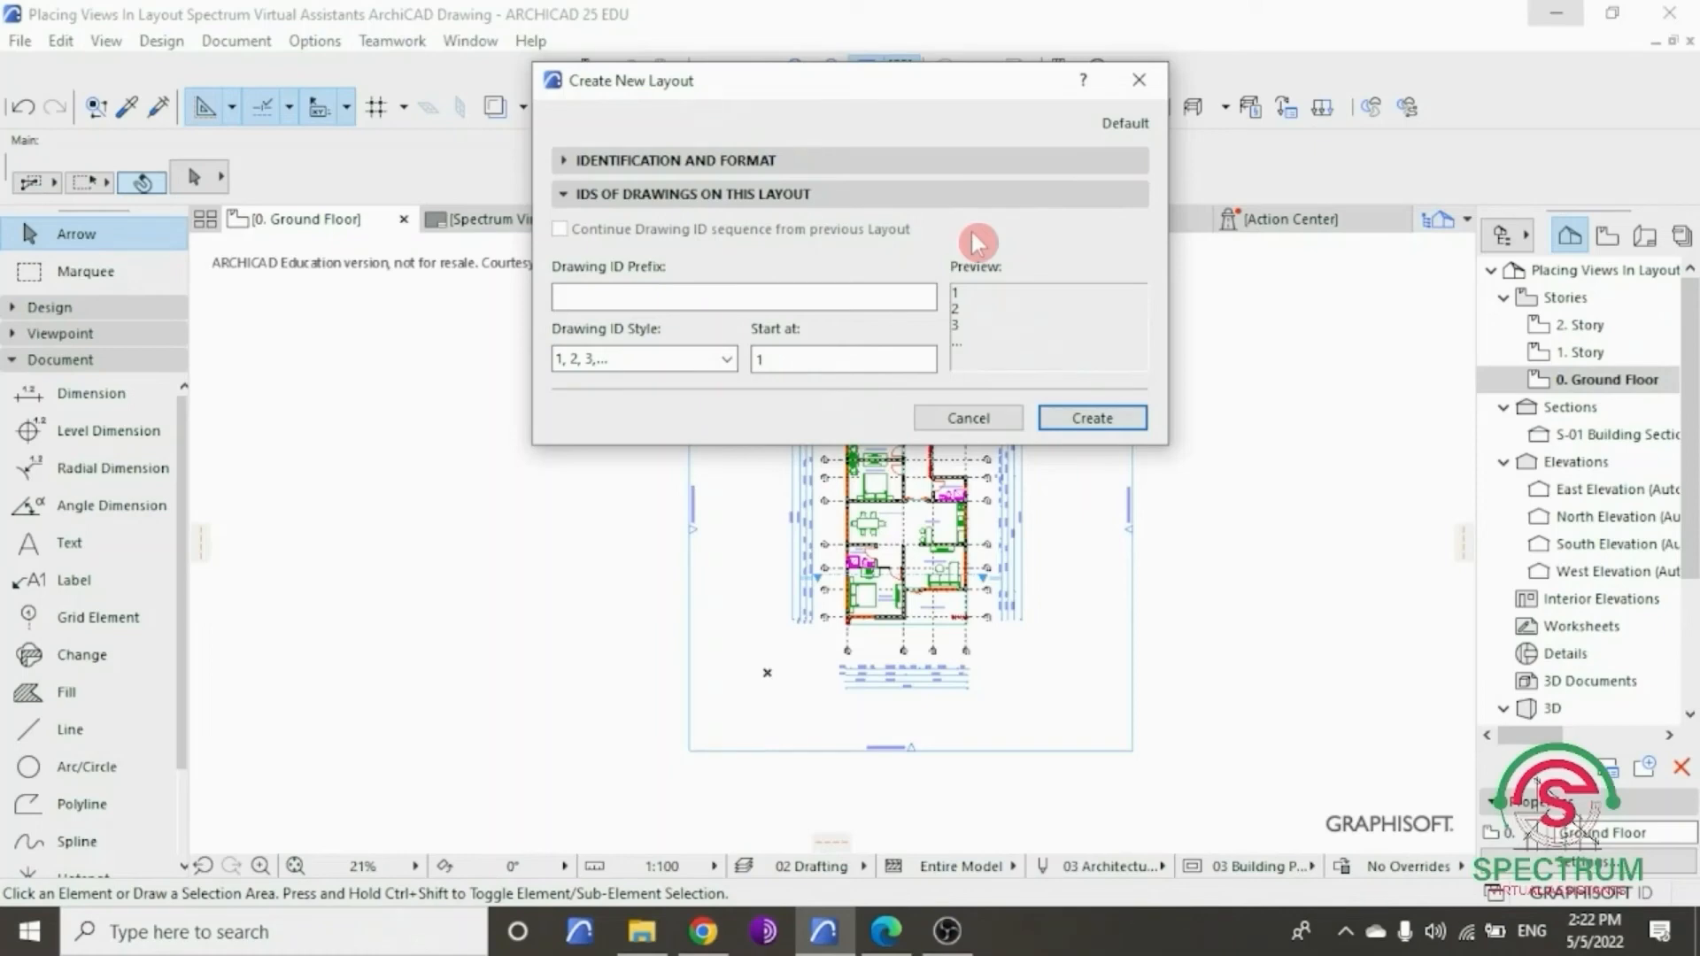
left_click(1093, 419)
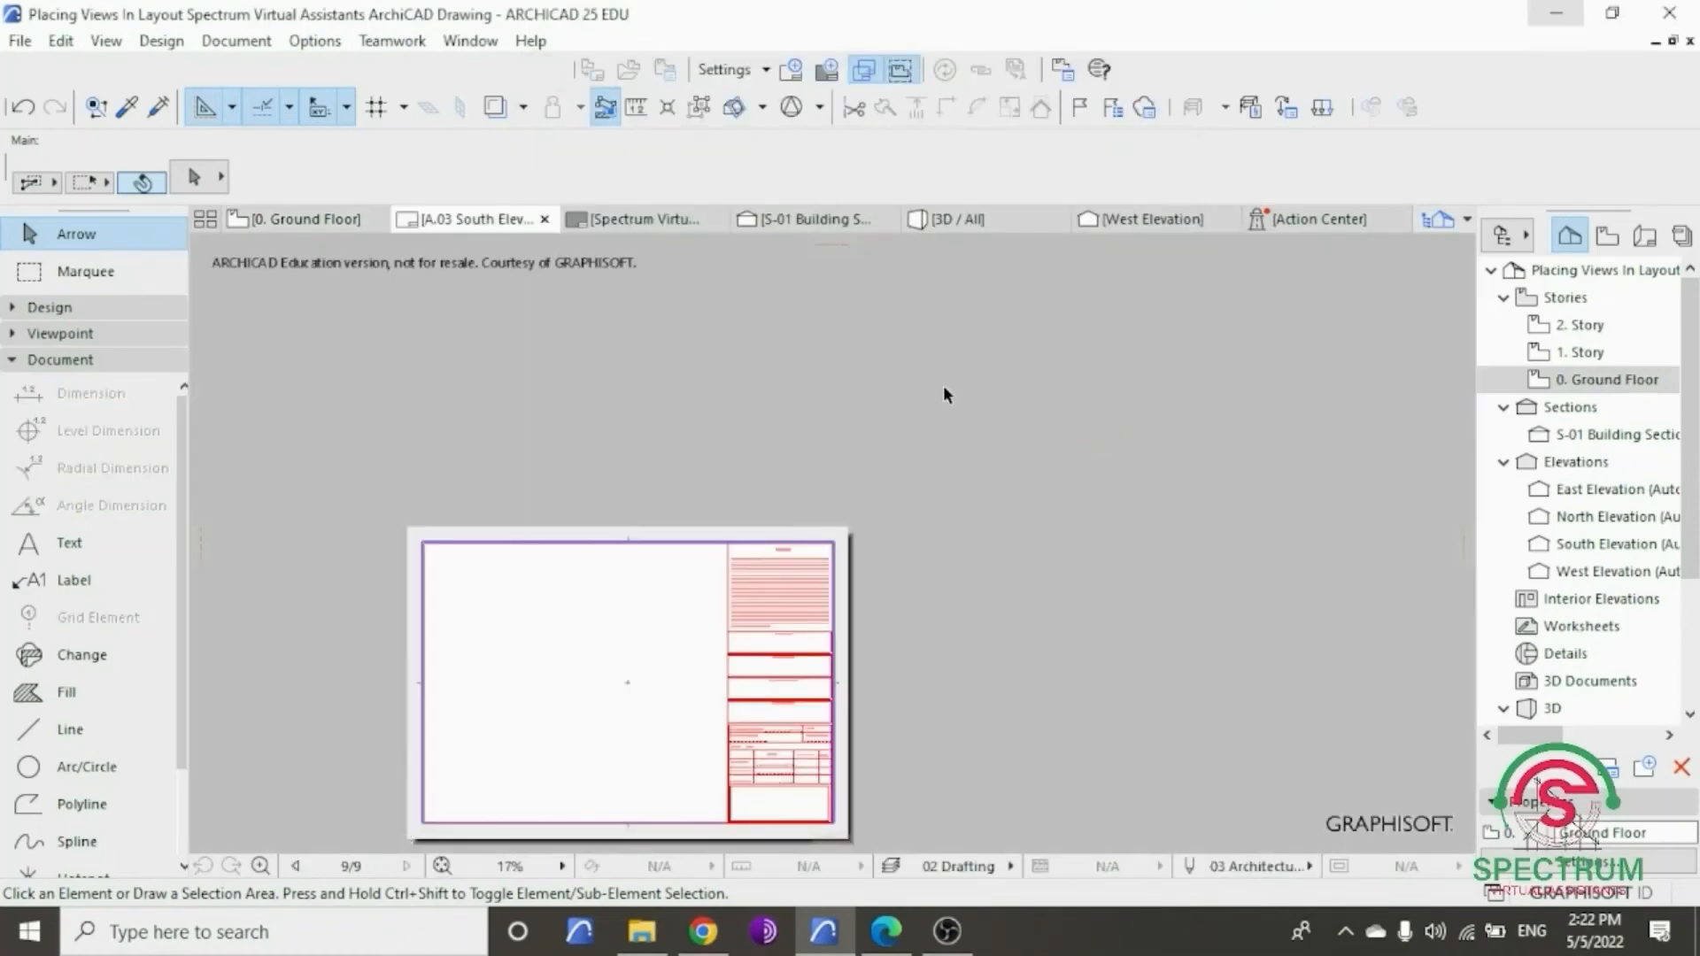
scroll(611, 623, "up", 3)
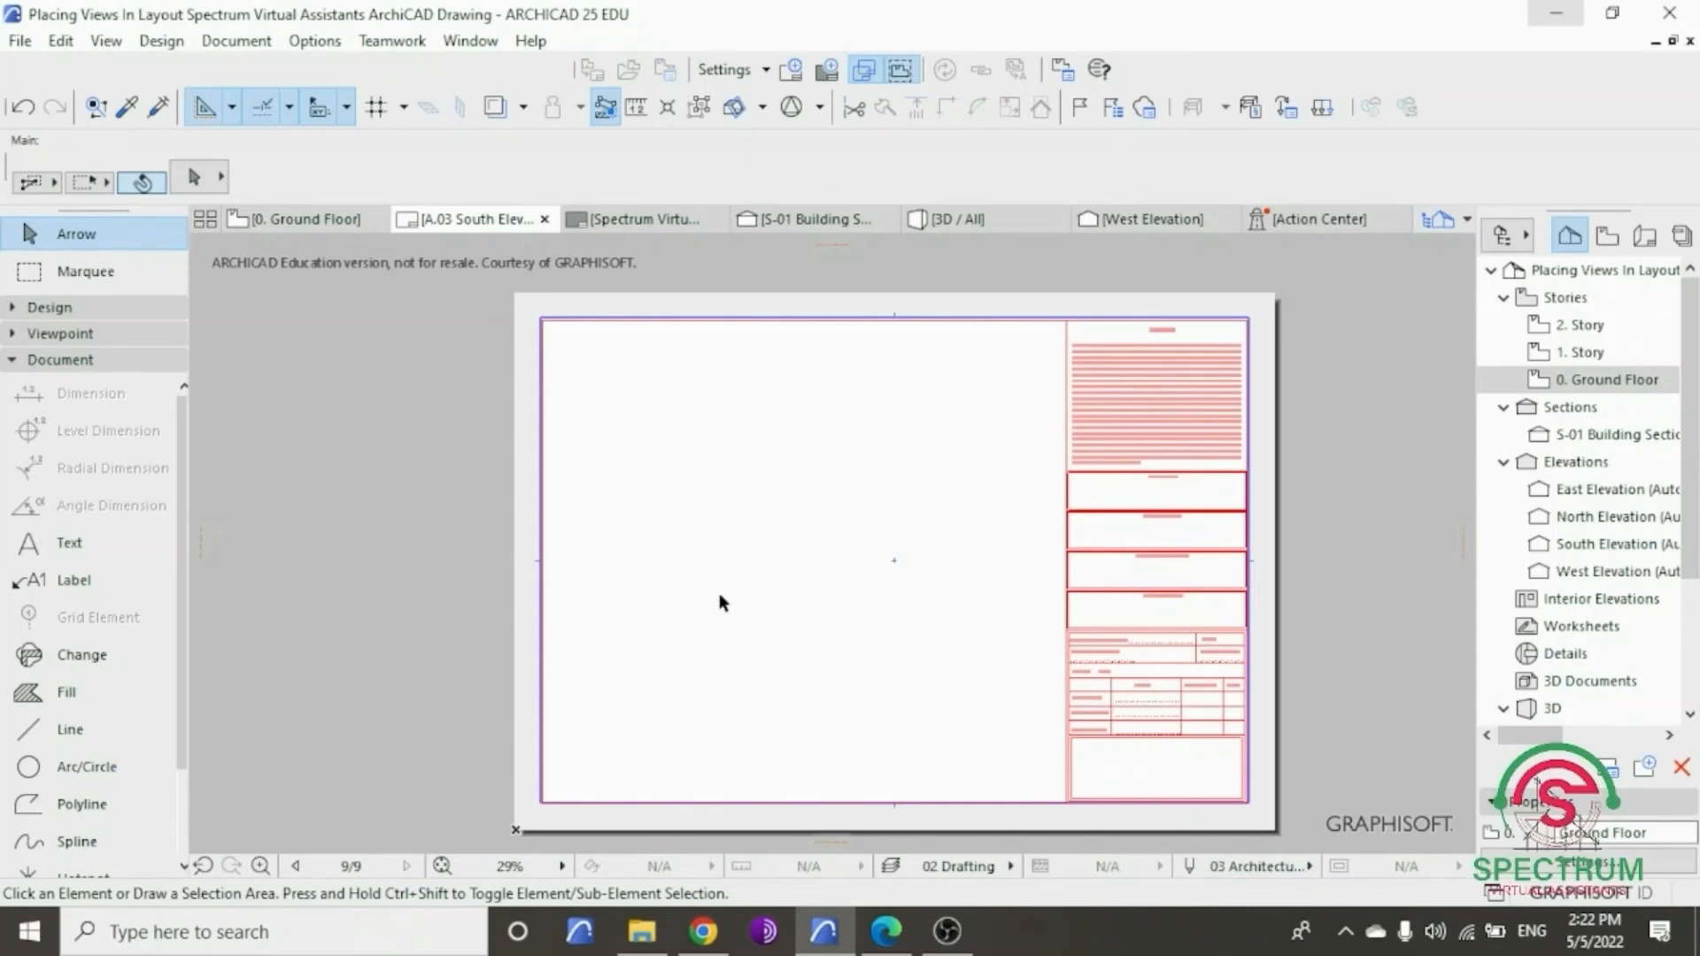
- Open the South Elevation from its marker on the Ground Floor plan with the current view settings
left_click(349, 221)
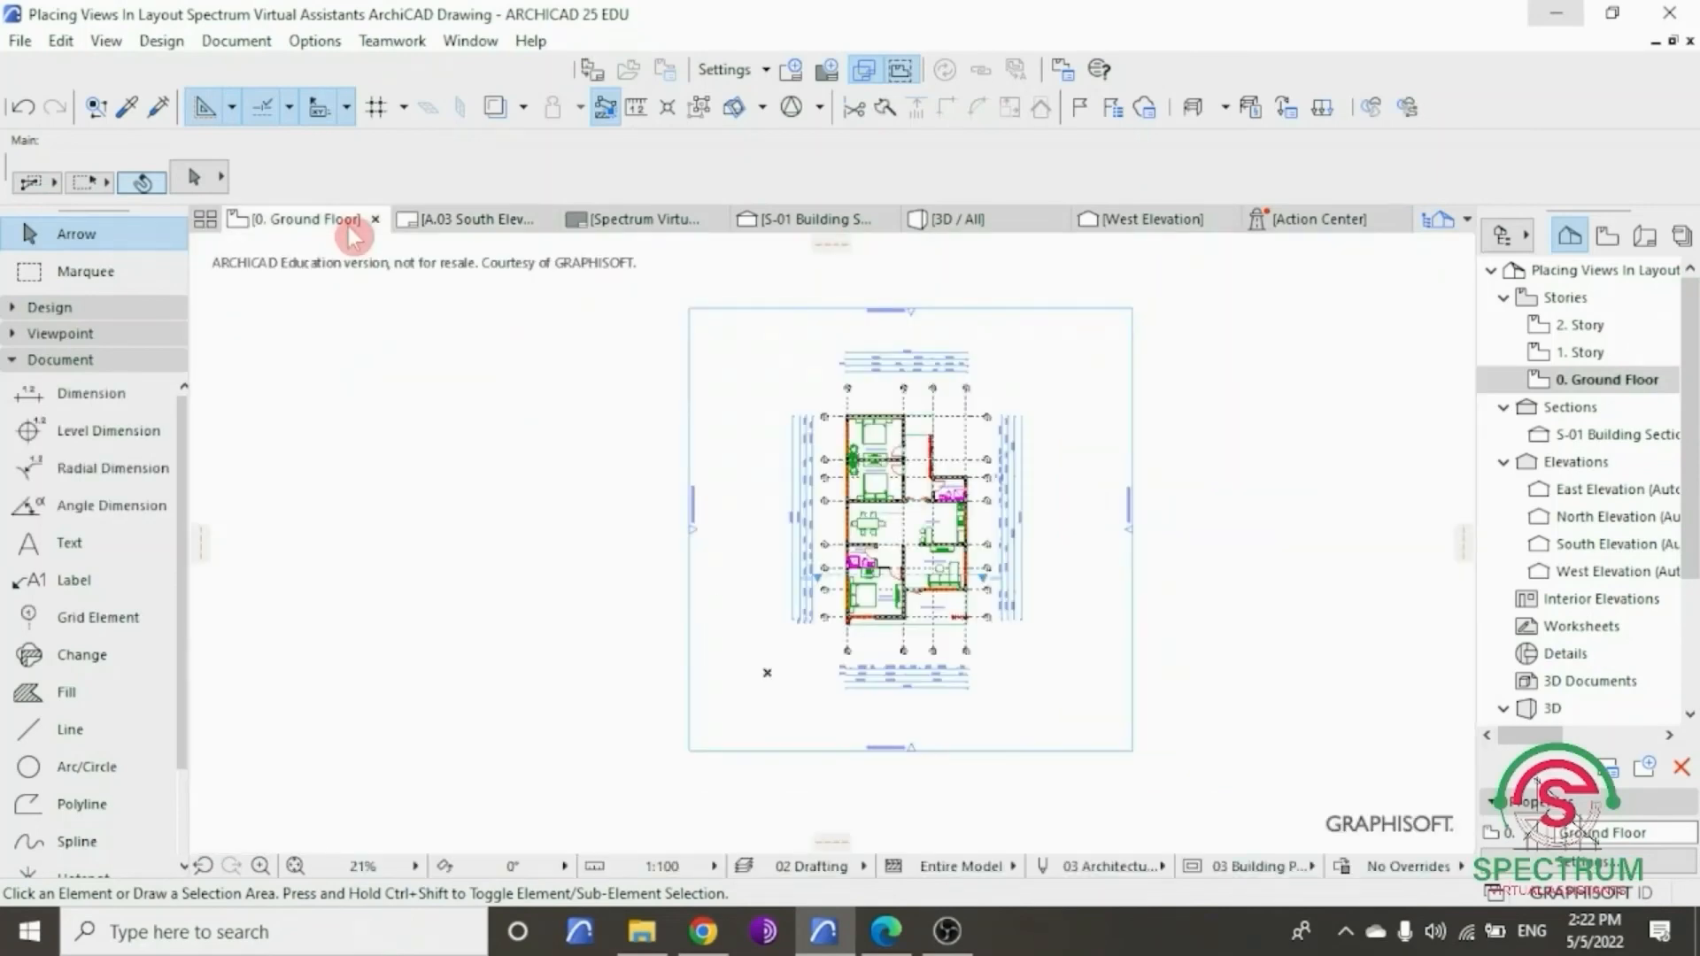
scroll(952, 770, "up", 4)
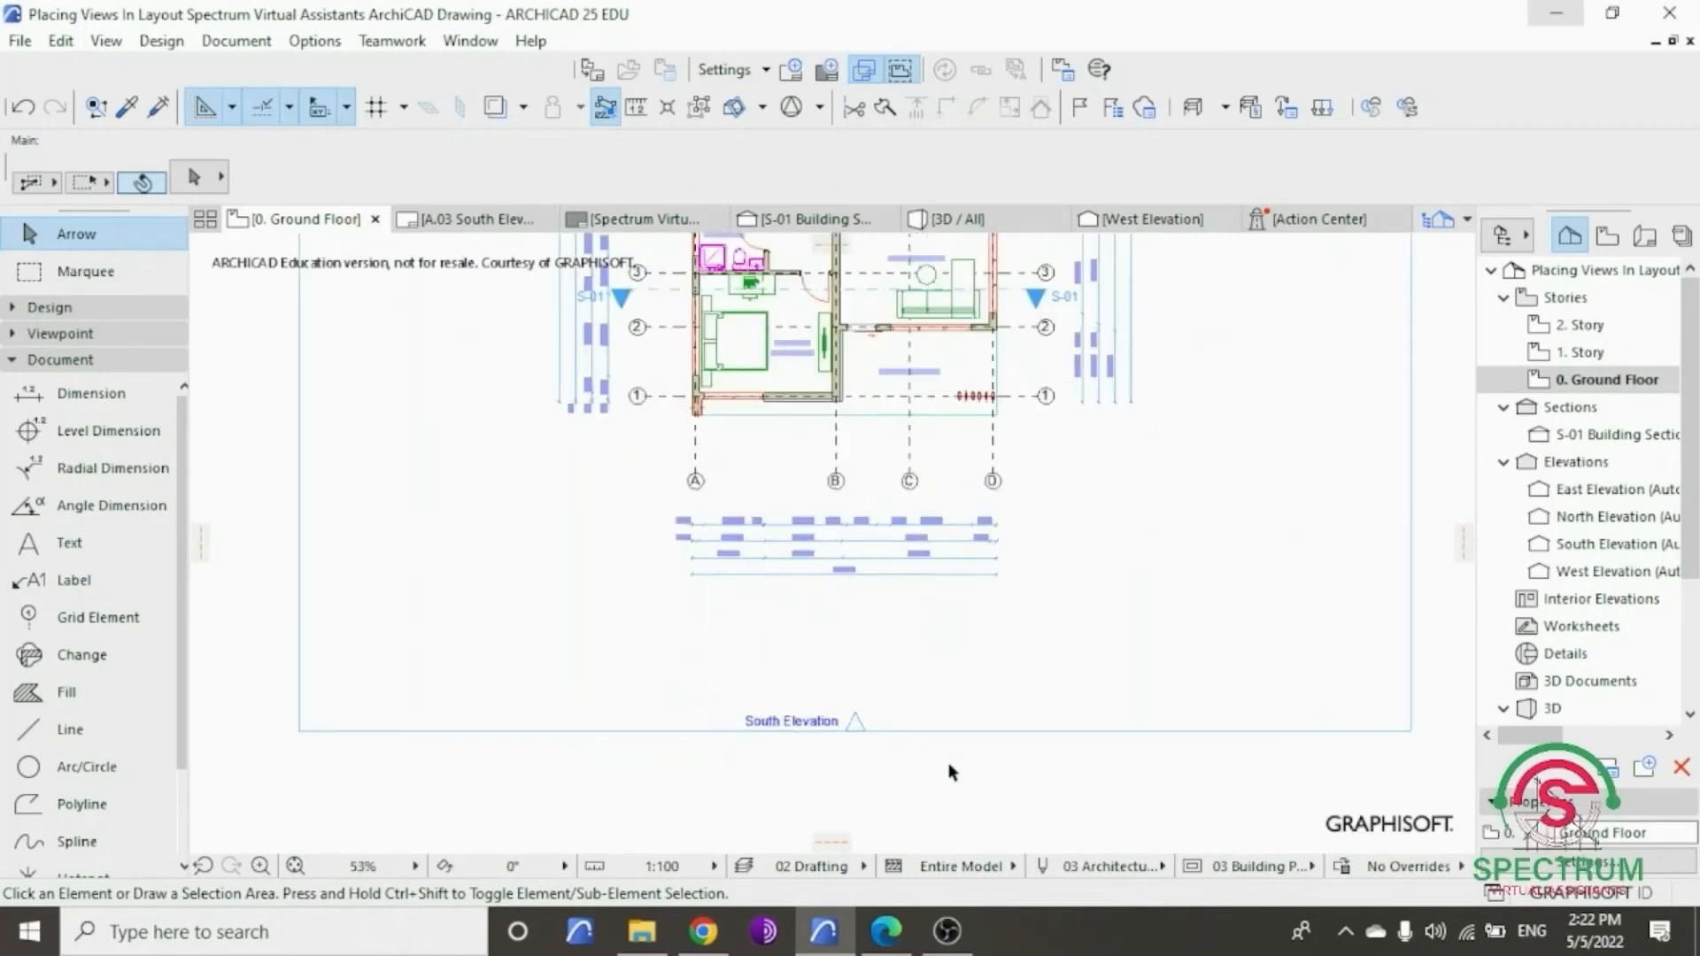
scroll(953, 772, "up", 1)
left_click(912, 727)
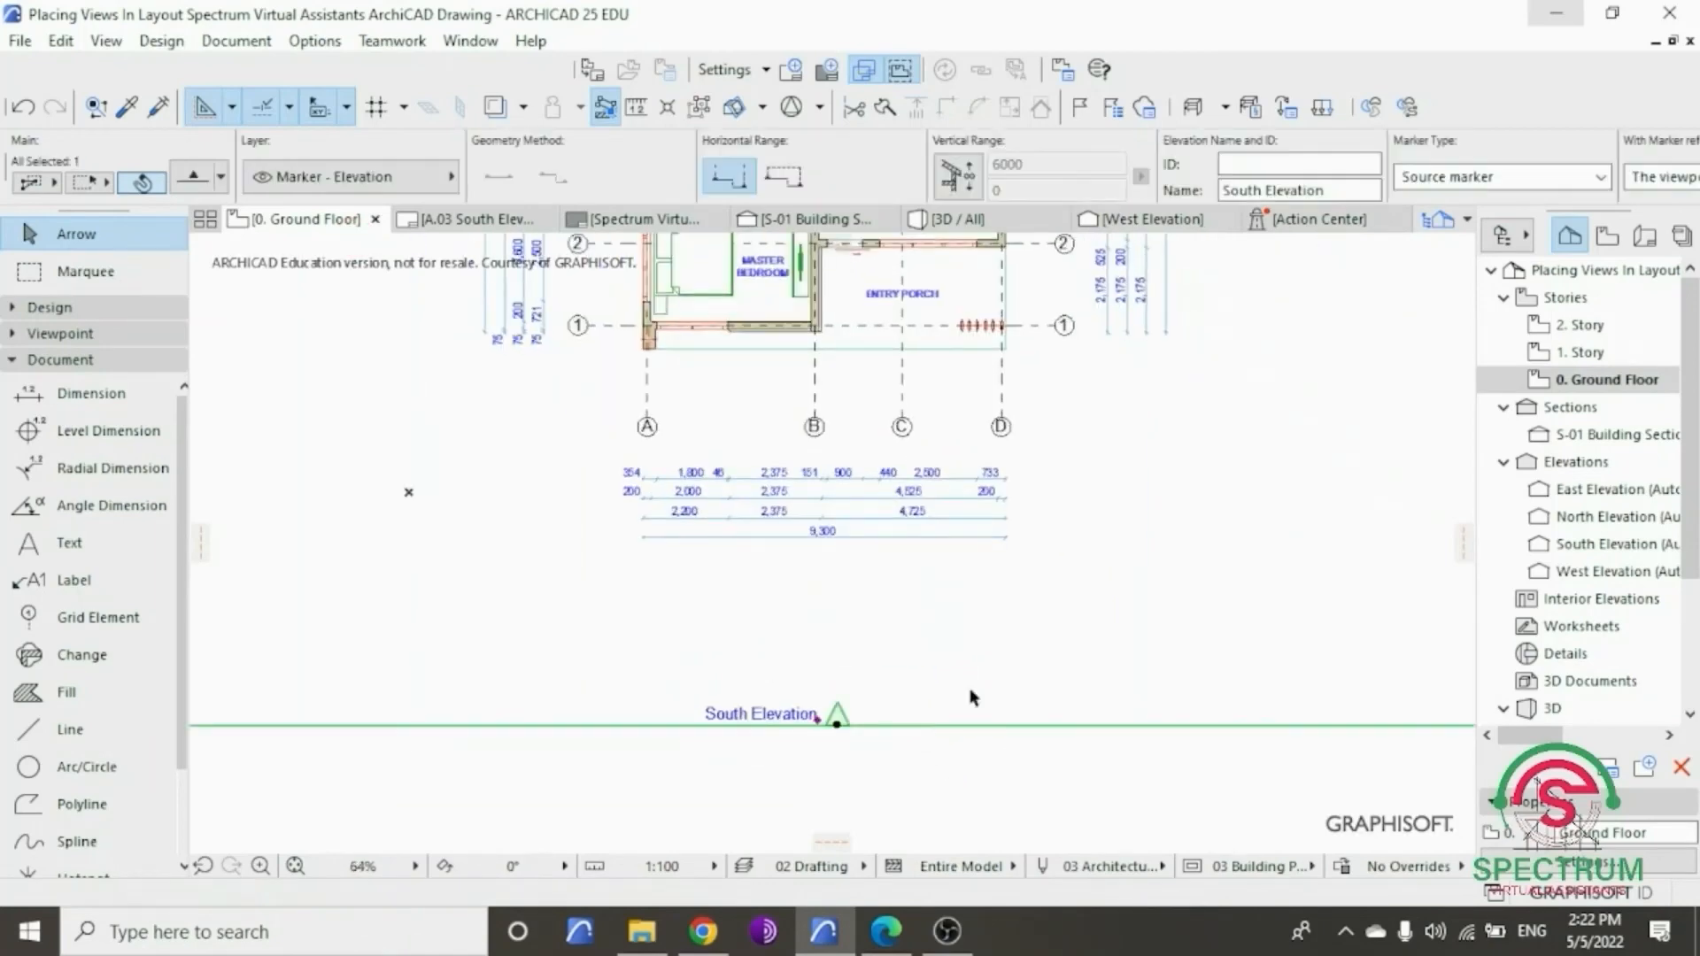
right_click(1180, 526)
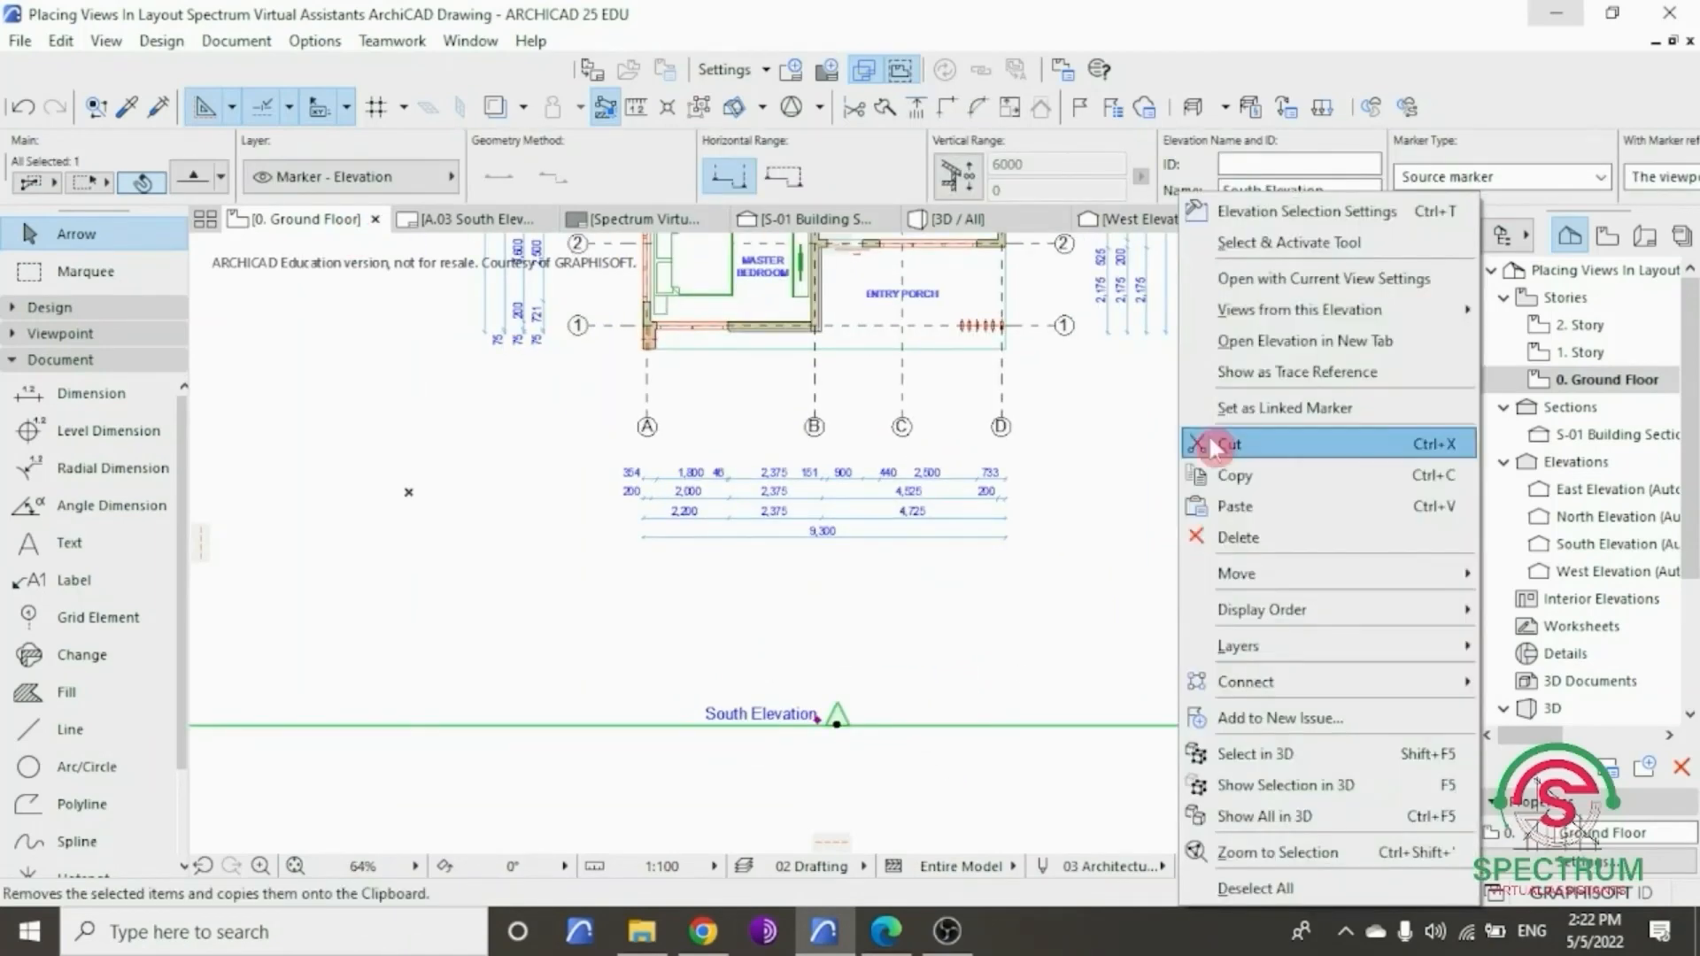
left_click(1271, 292)
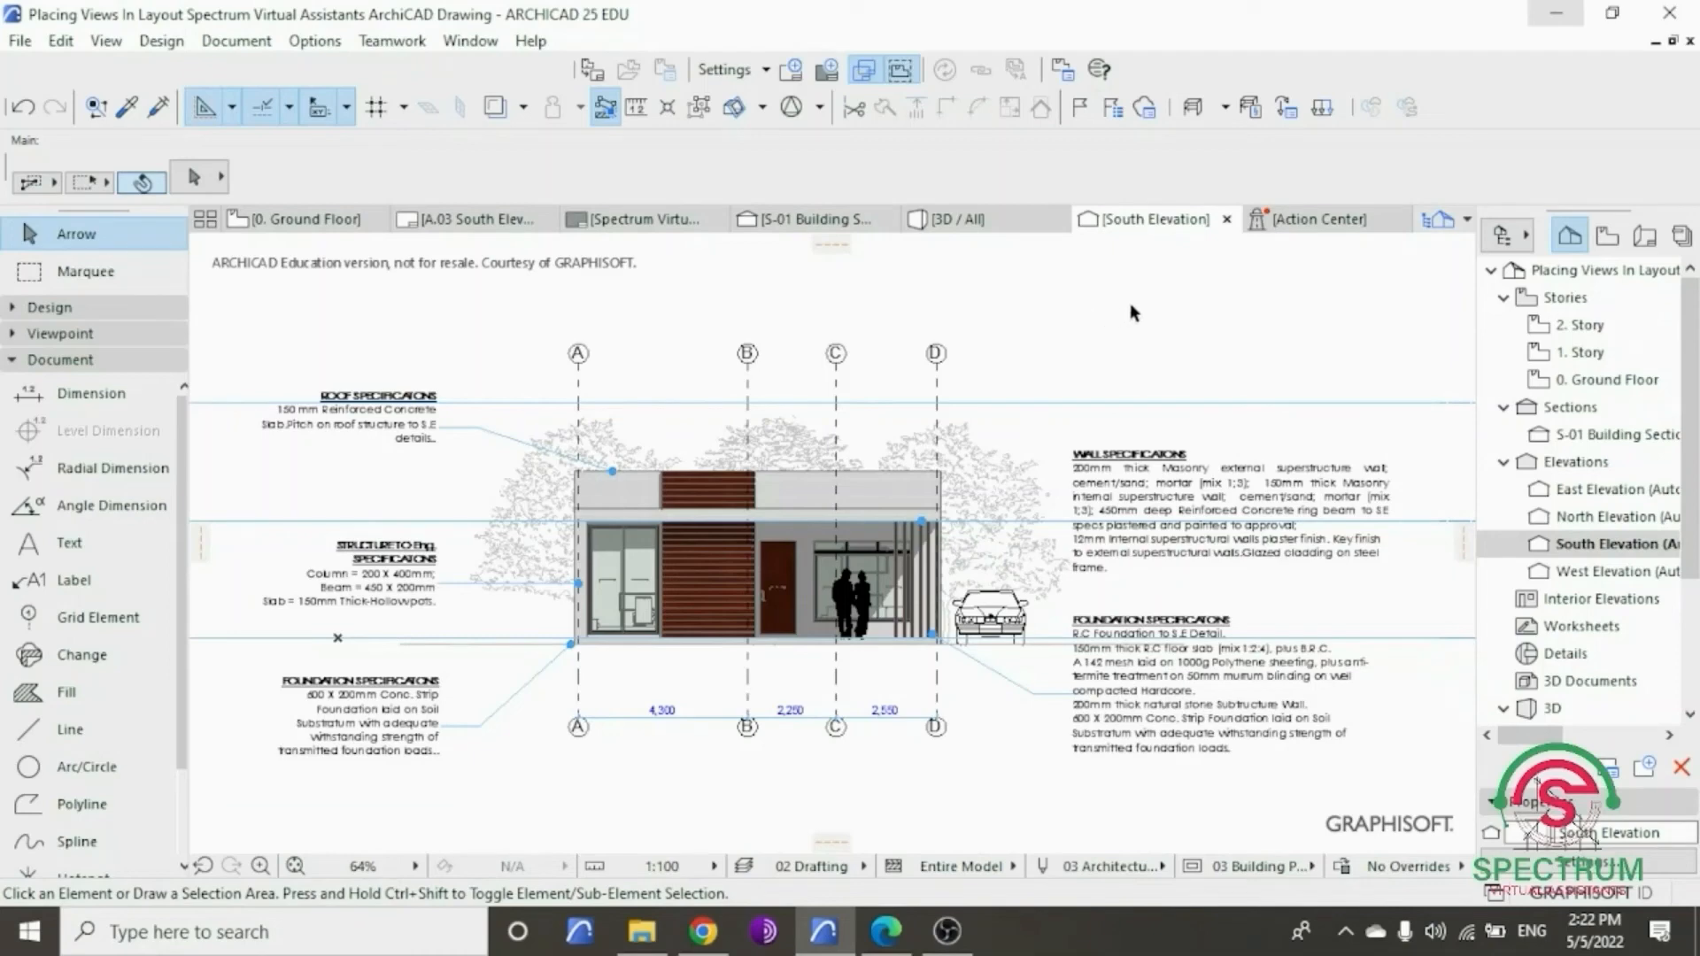
- Save the South Elevation view and place it on the new layout, centred in the empty area beside the title block
right_click(1183, 325)
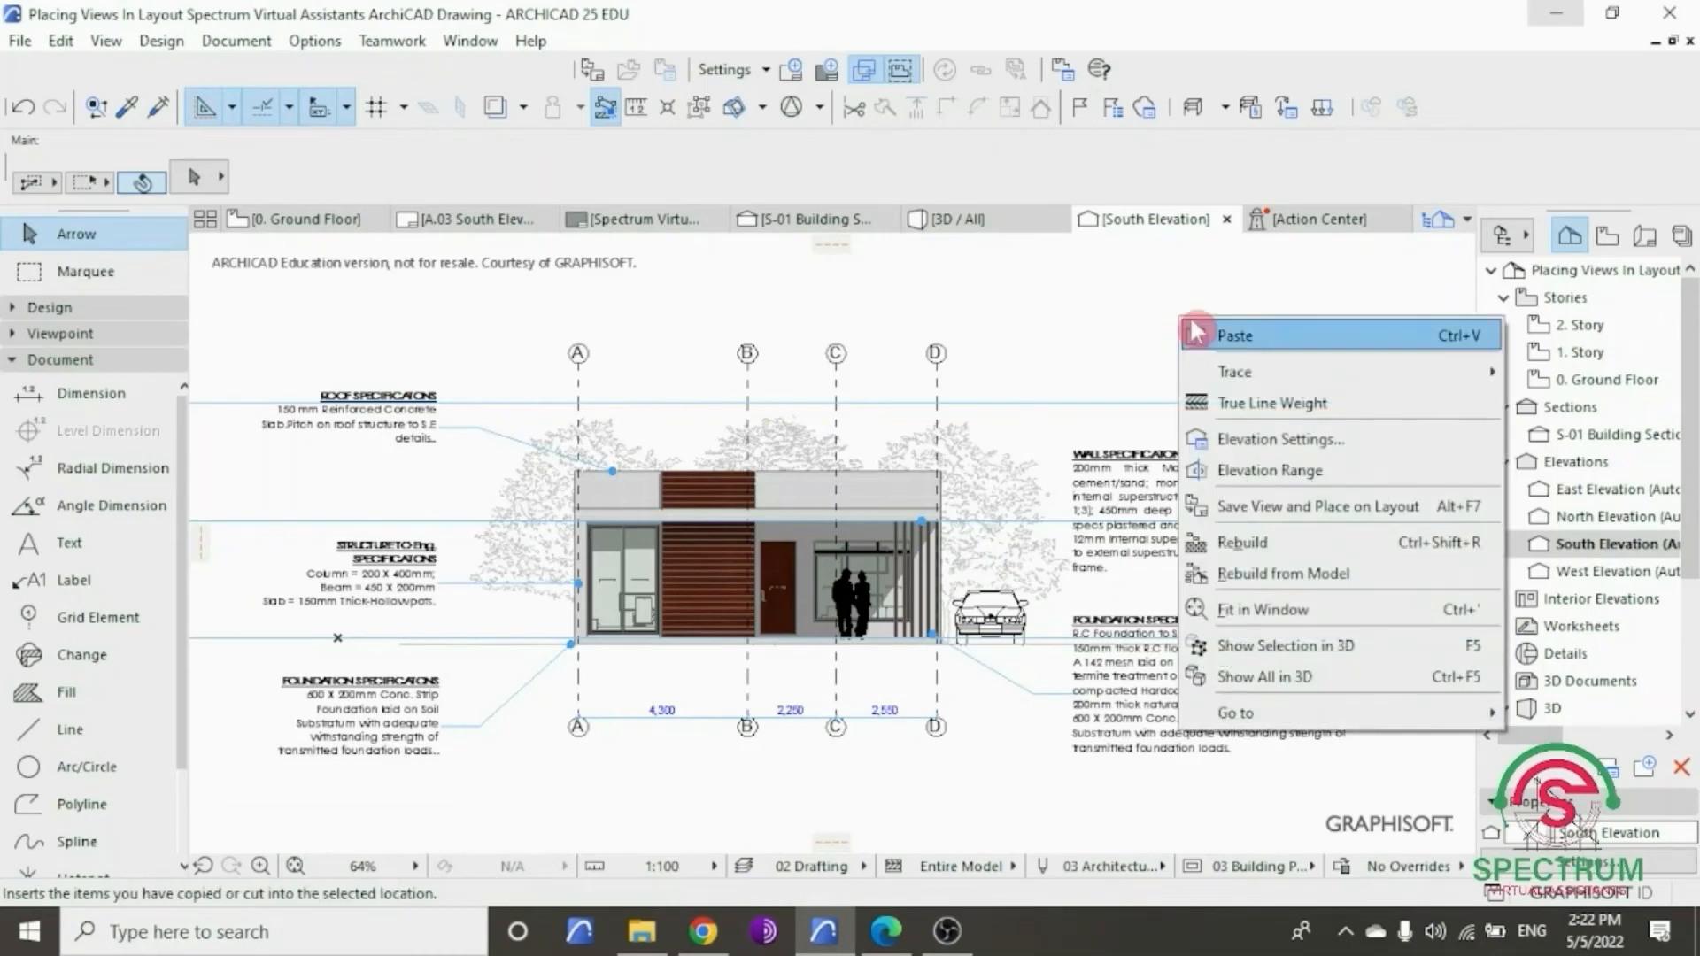
left_click(1299, 518)
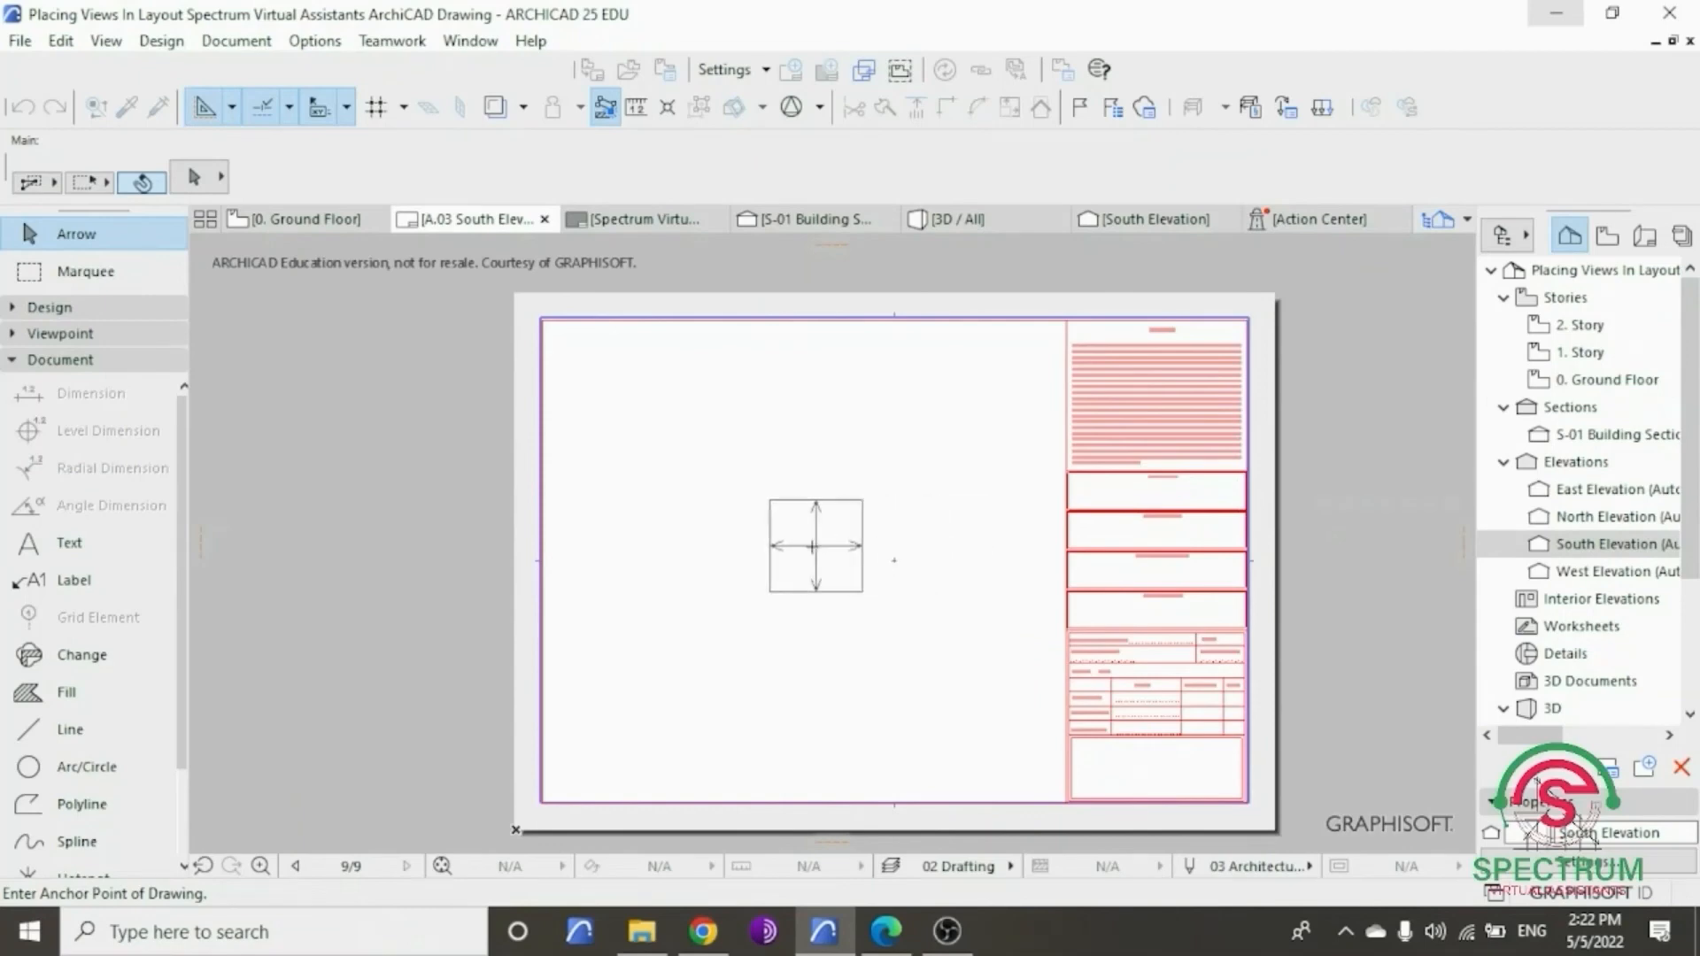
left_click(803, 553)
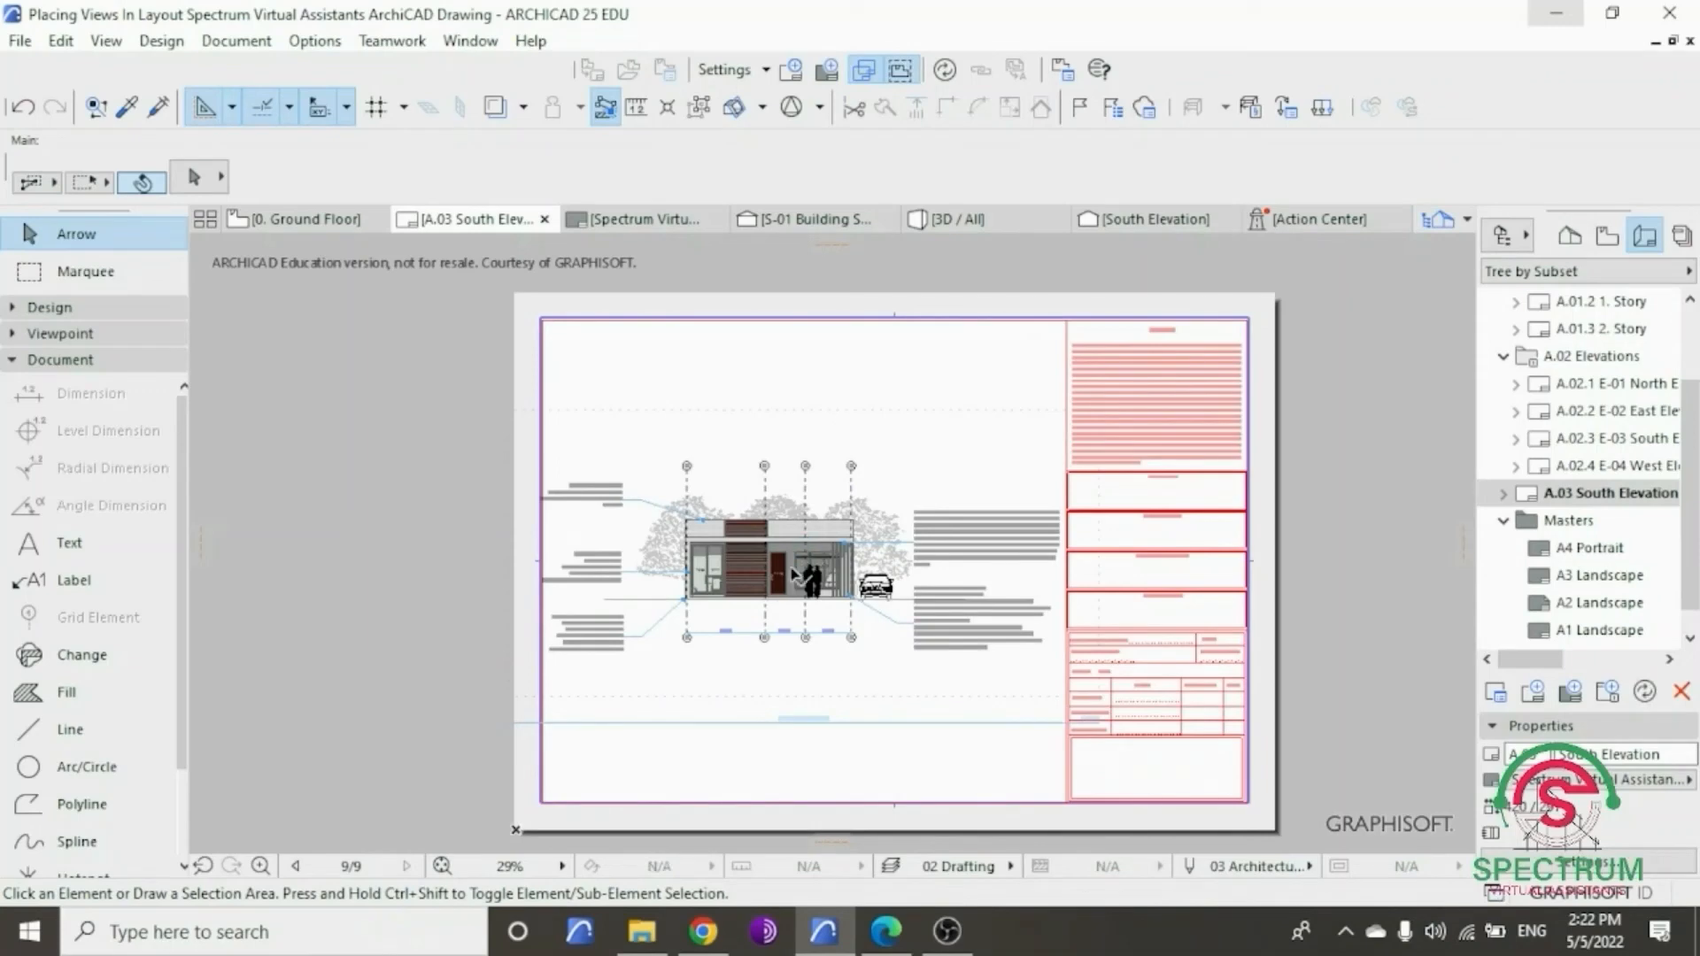
scroll(792, 573, "up", 1)
scroll(799, 595, "up", 1)
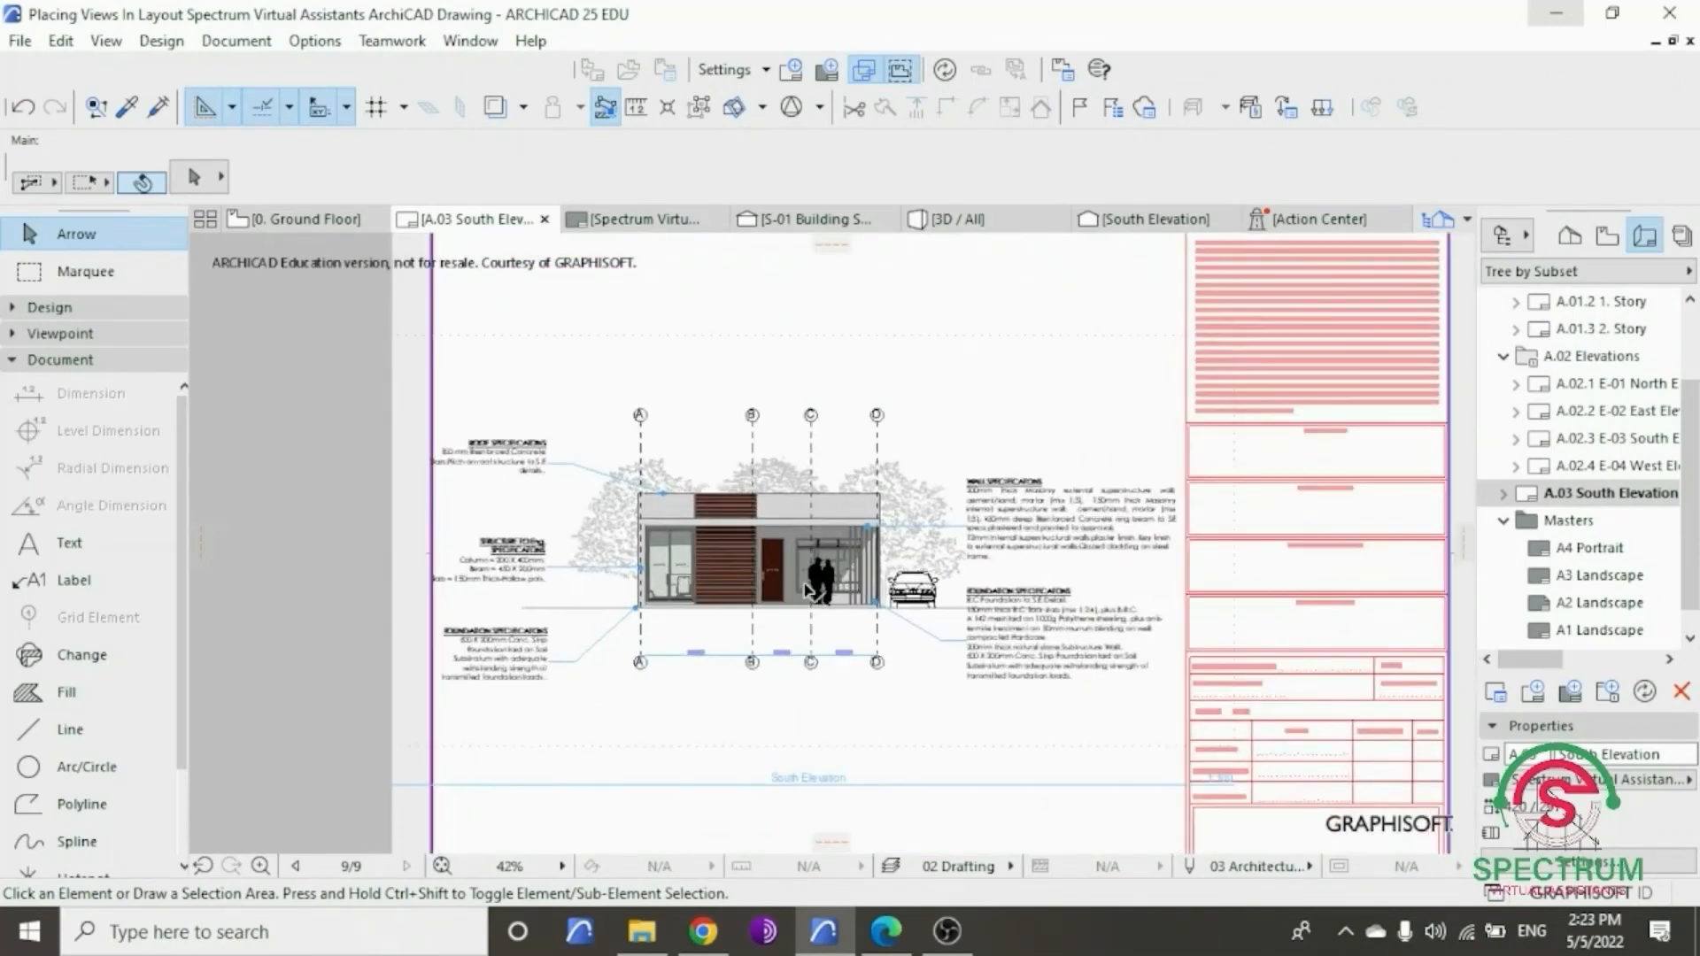
scroll(811, 610, "down", 3)
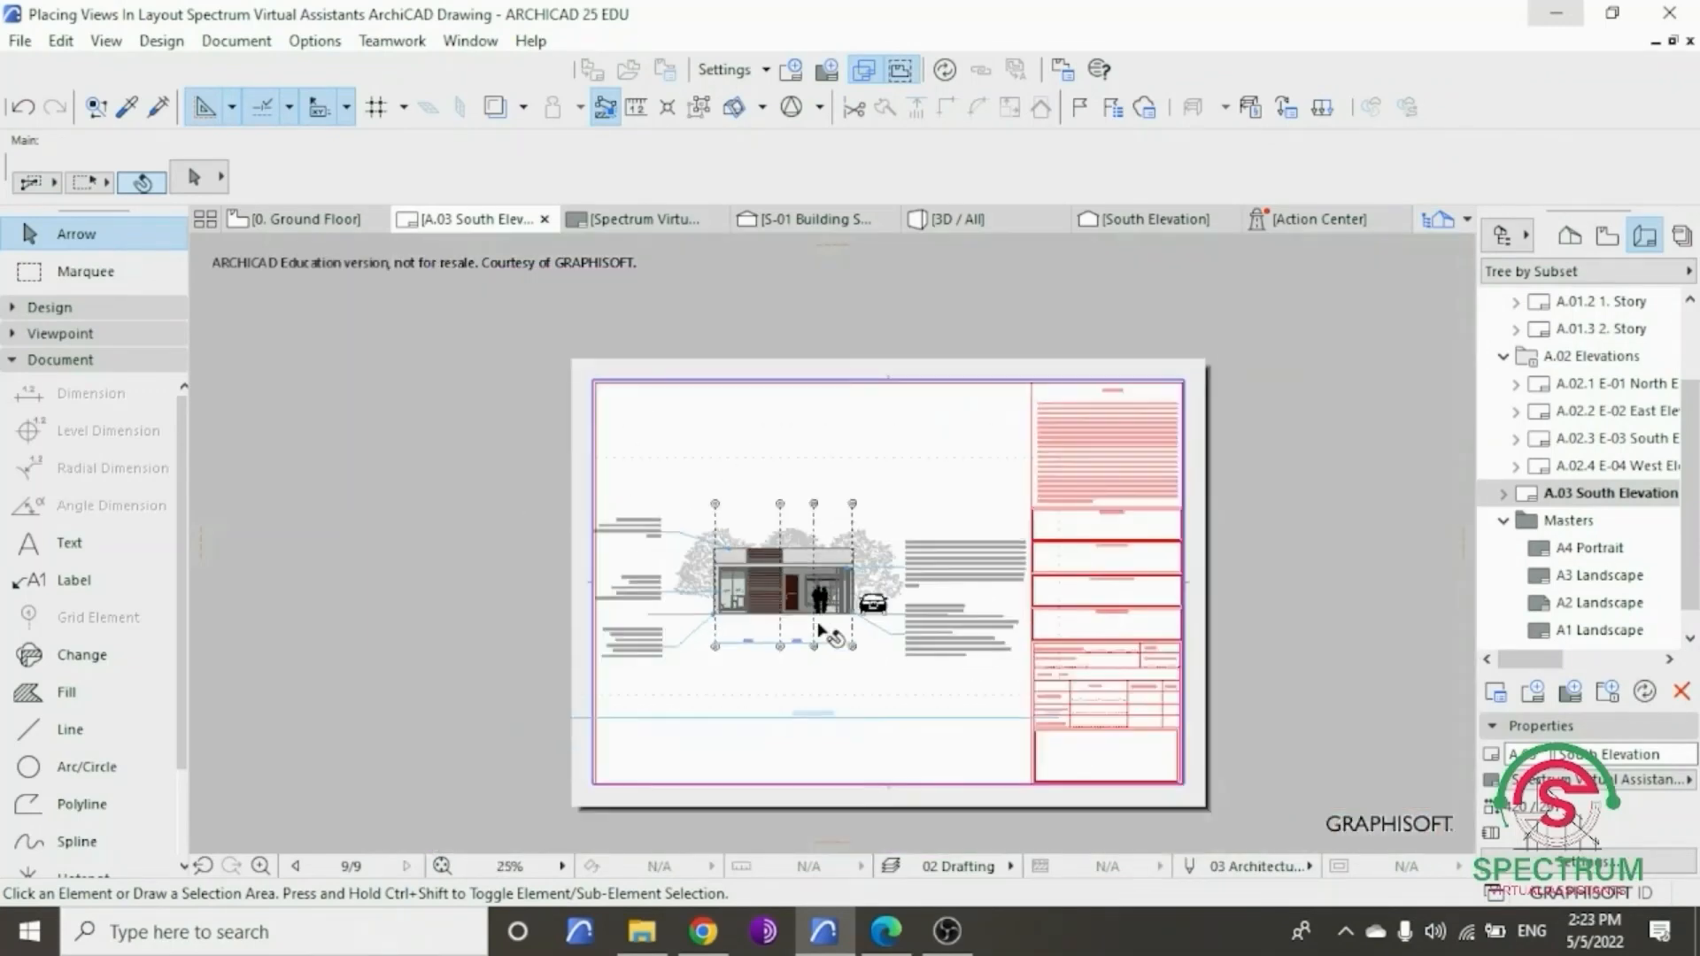
- Shift the elevation content inside its drawing frame about 3 mm to the right without moving the frame
left_click(837, 577)
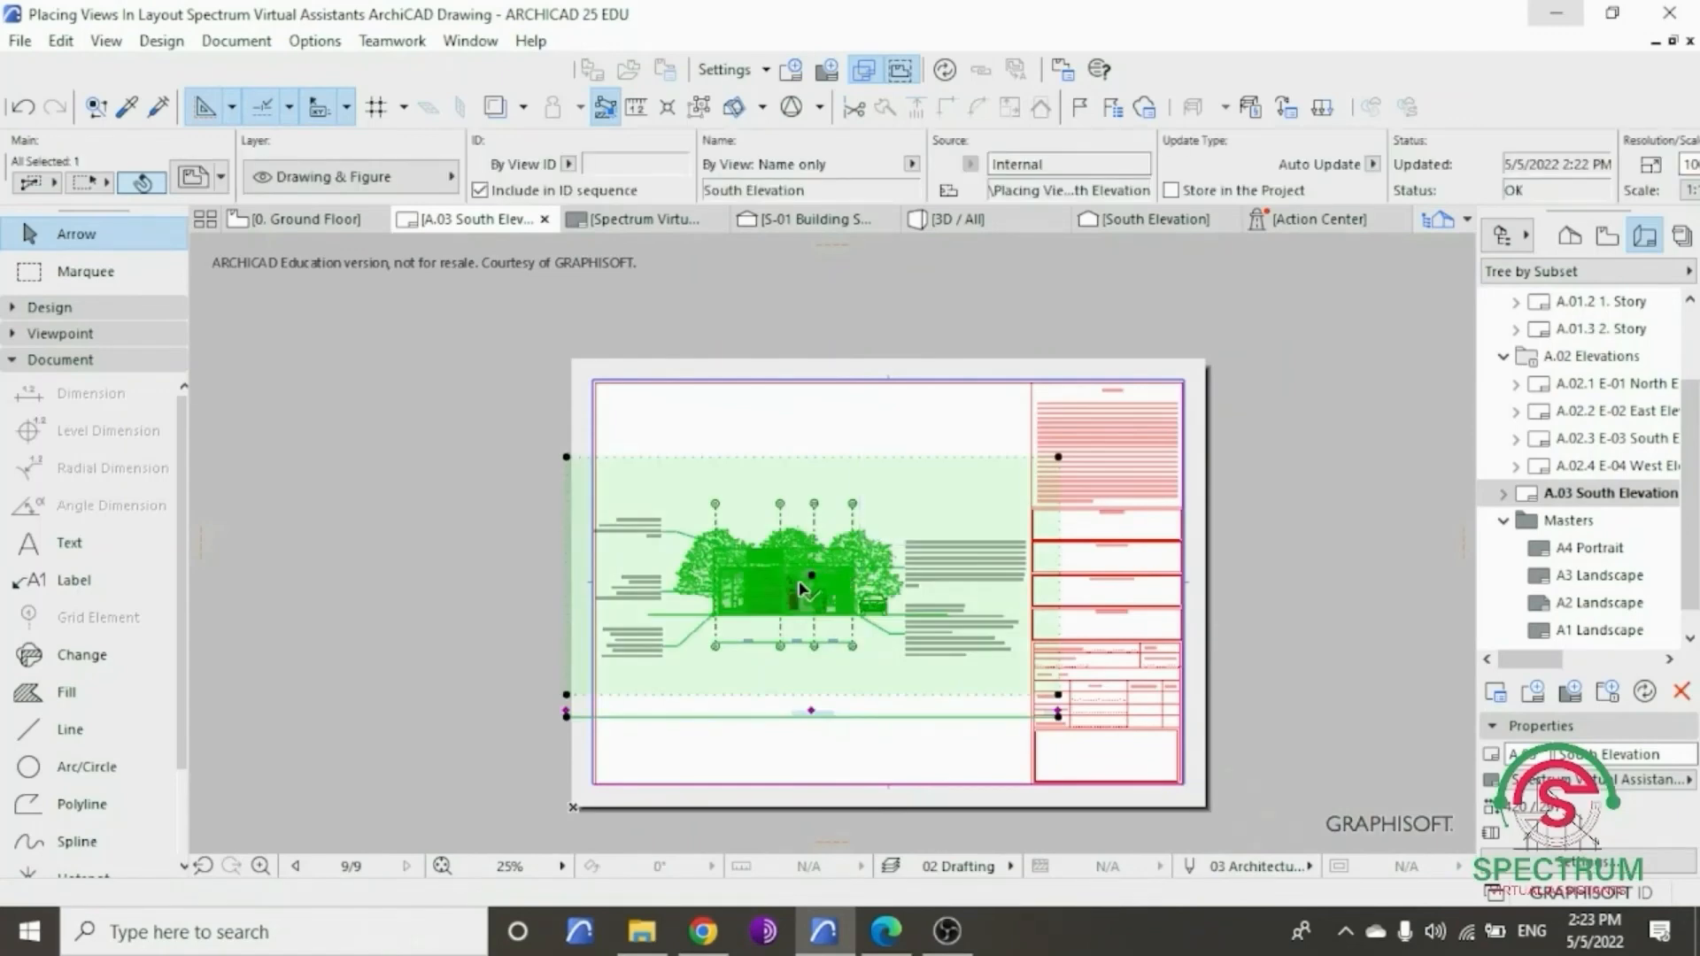
left_click(813, 577)
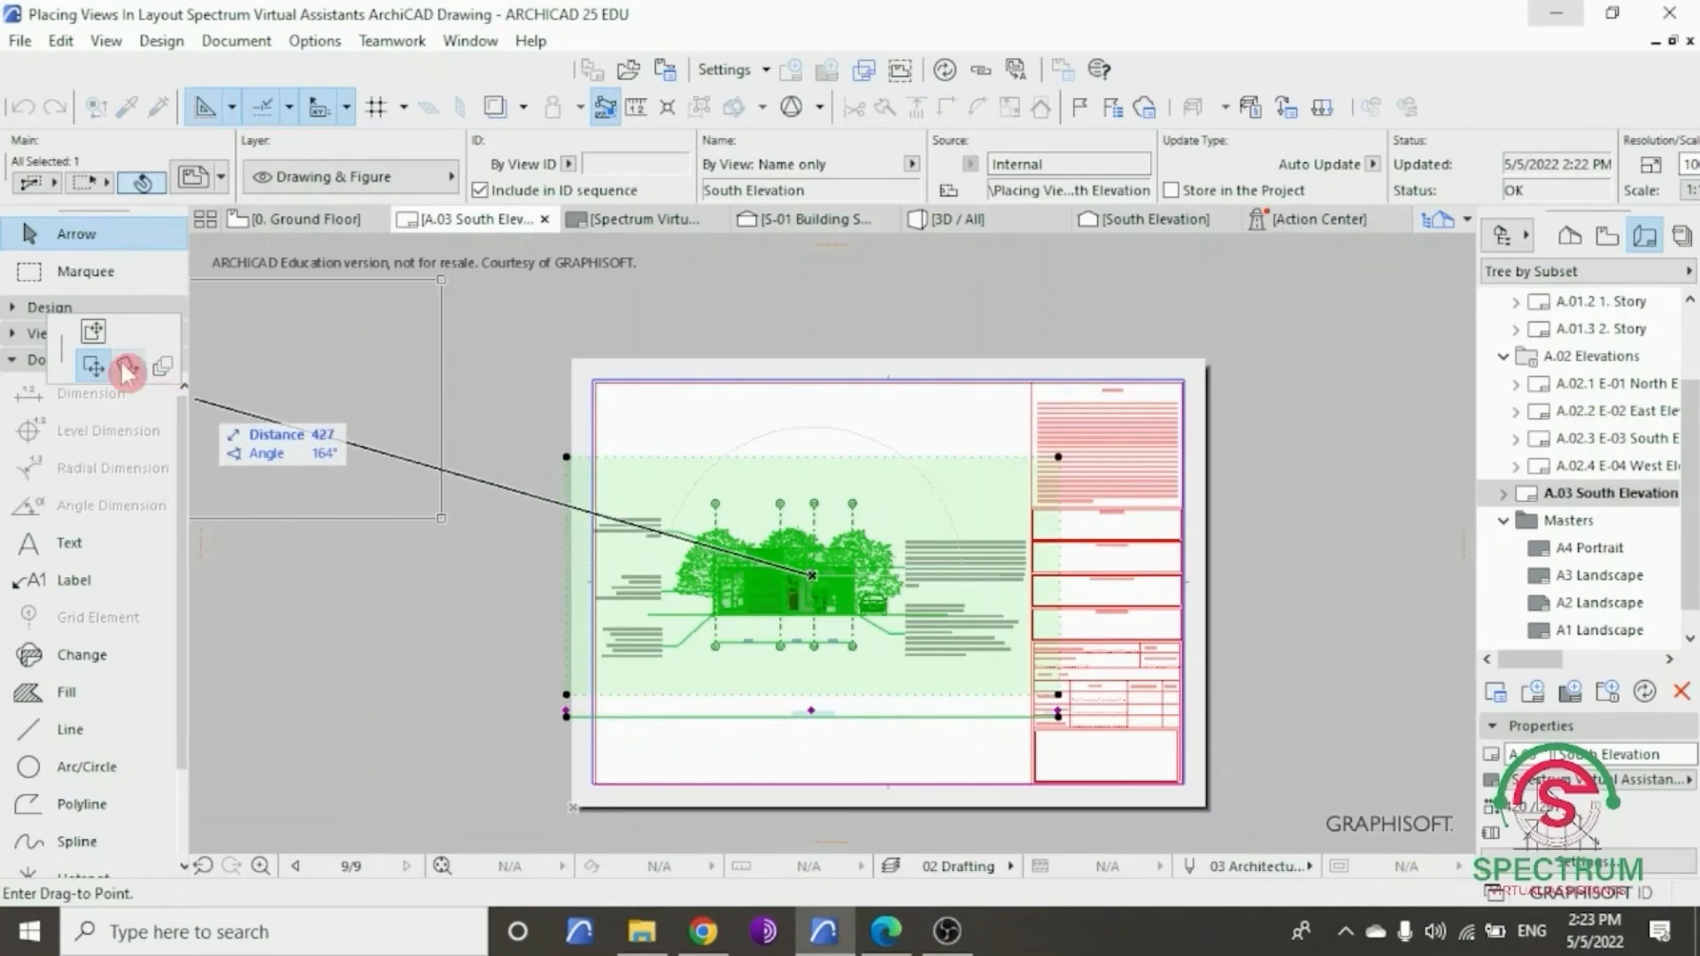
left_click_drag(328, 371, 335, 373)
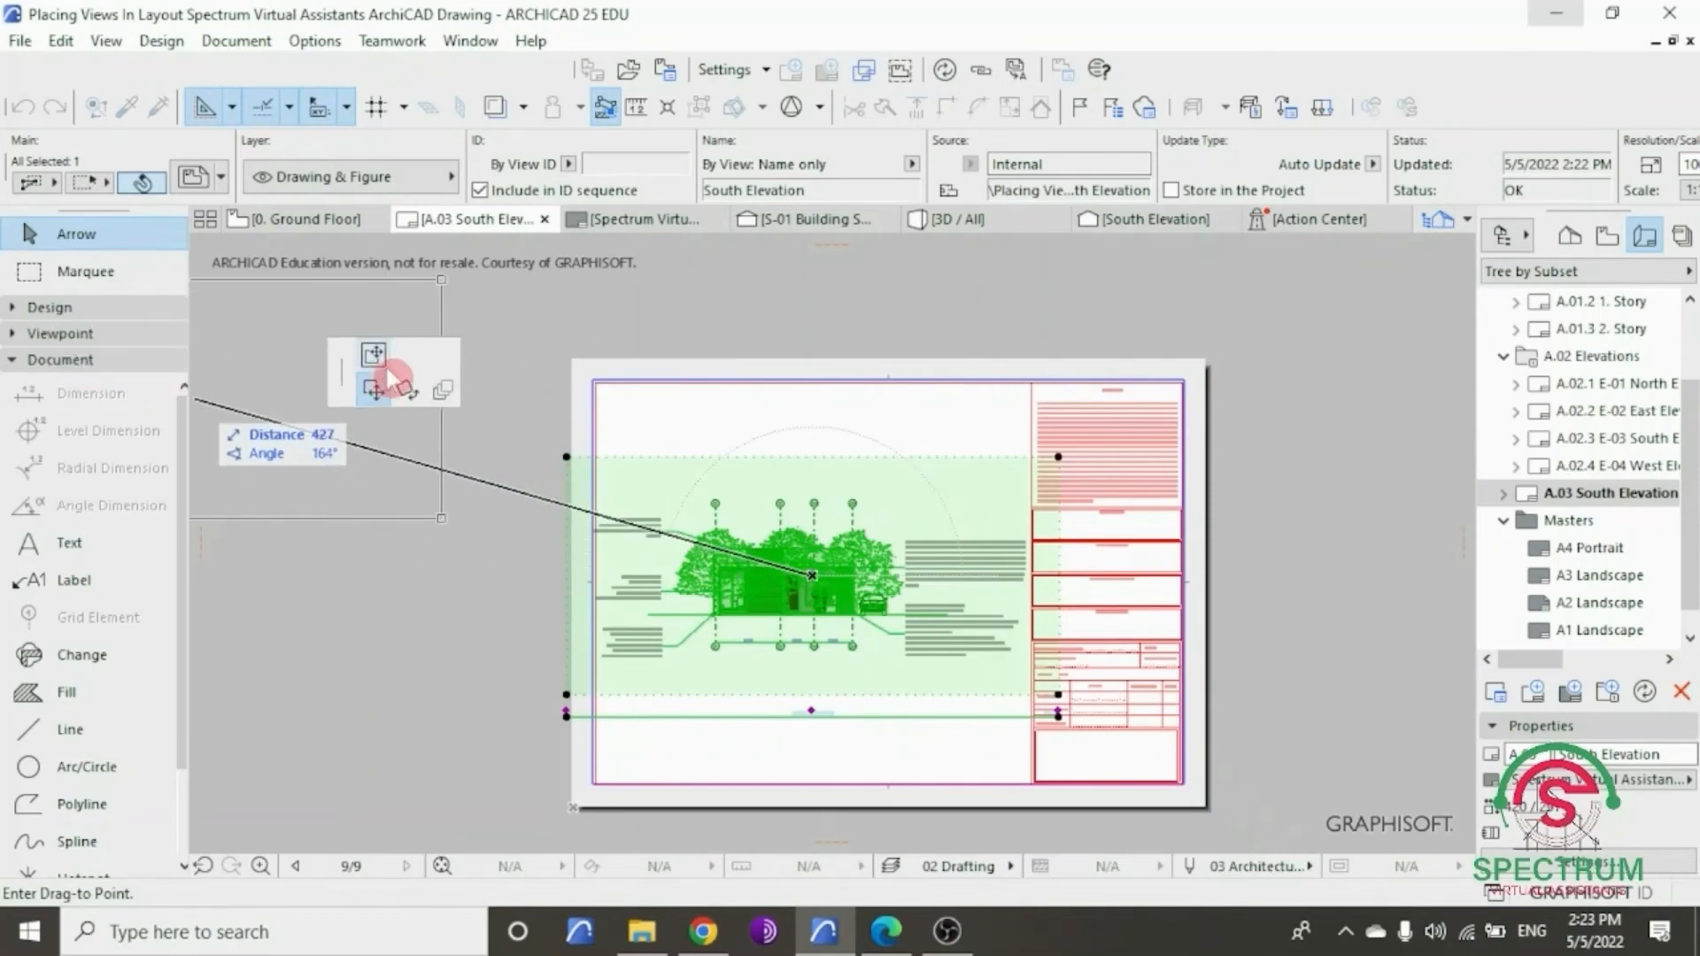
left_click(373, 358)
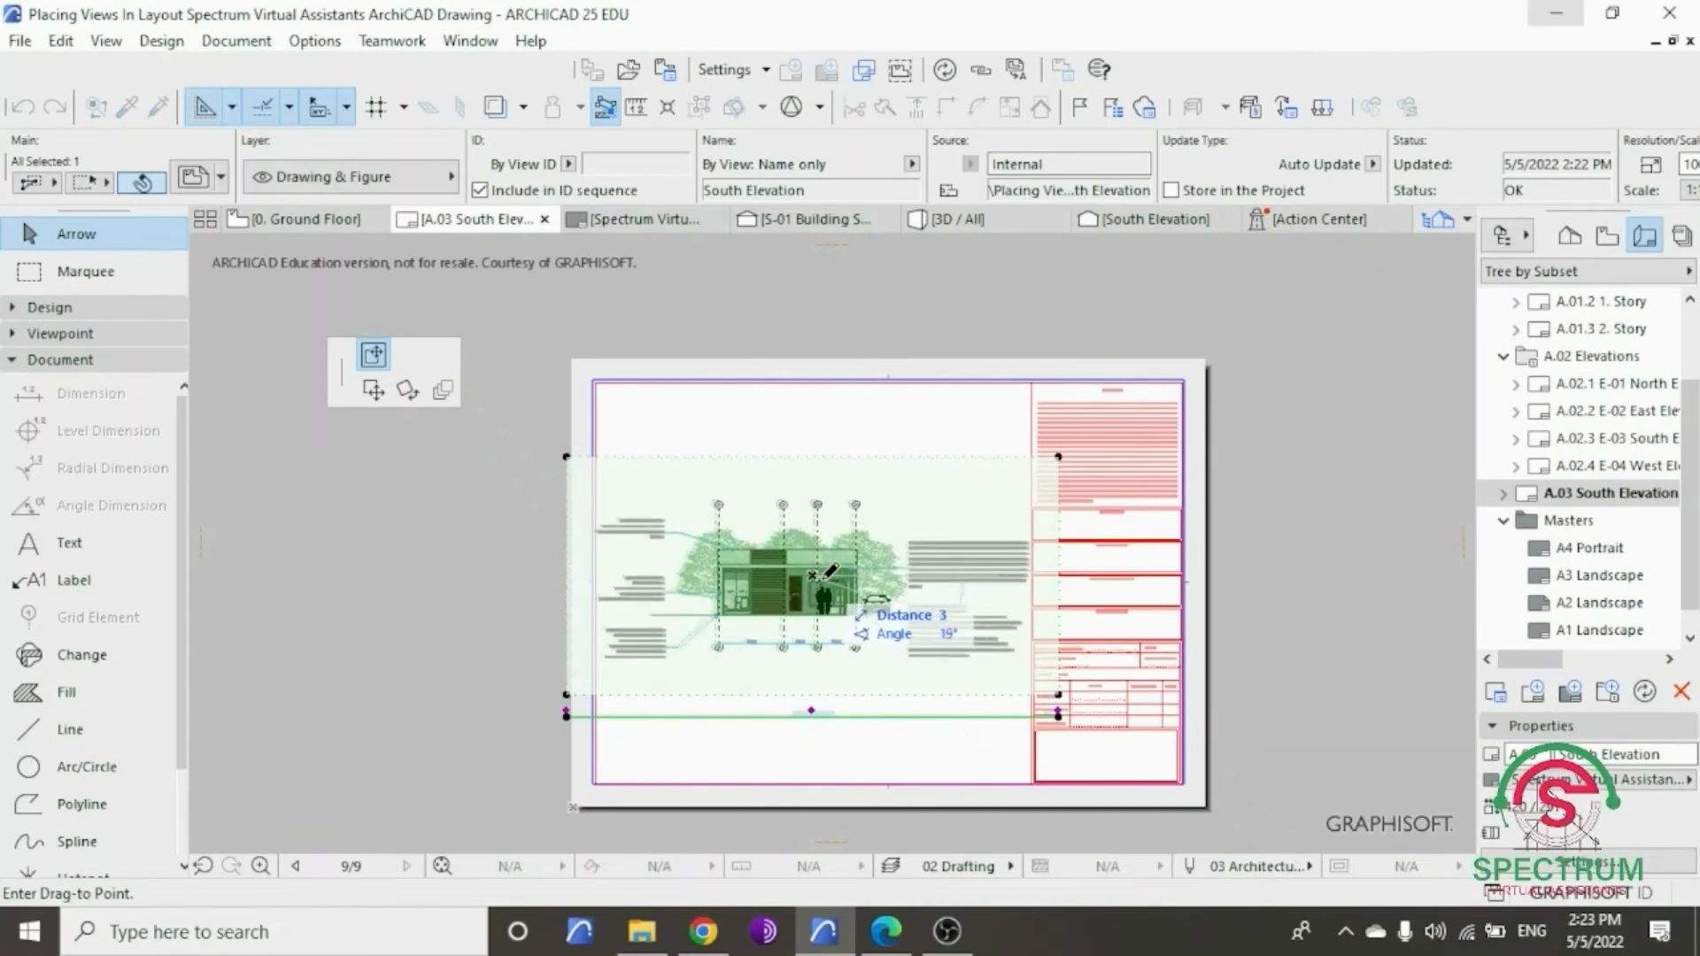
left_click(832, 572)
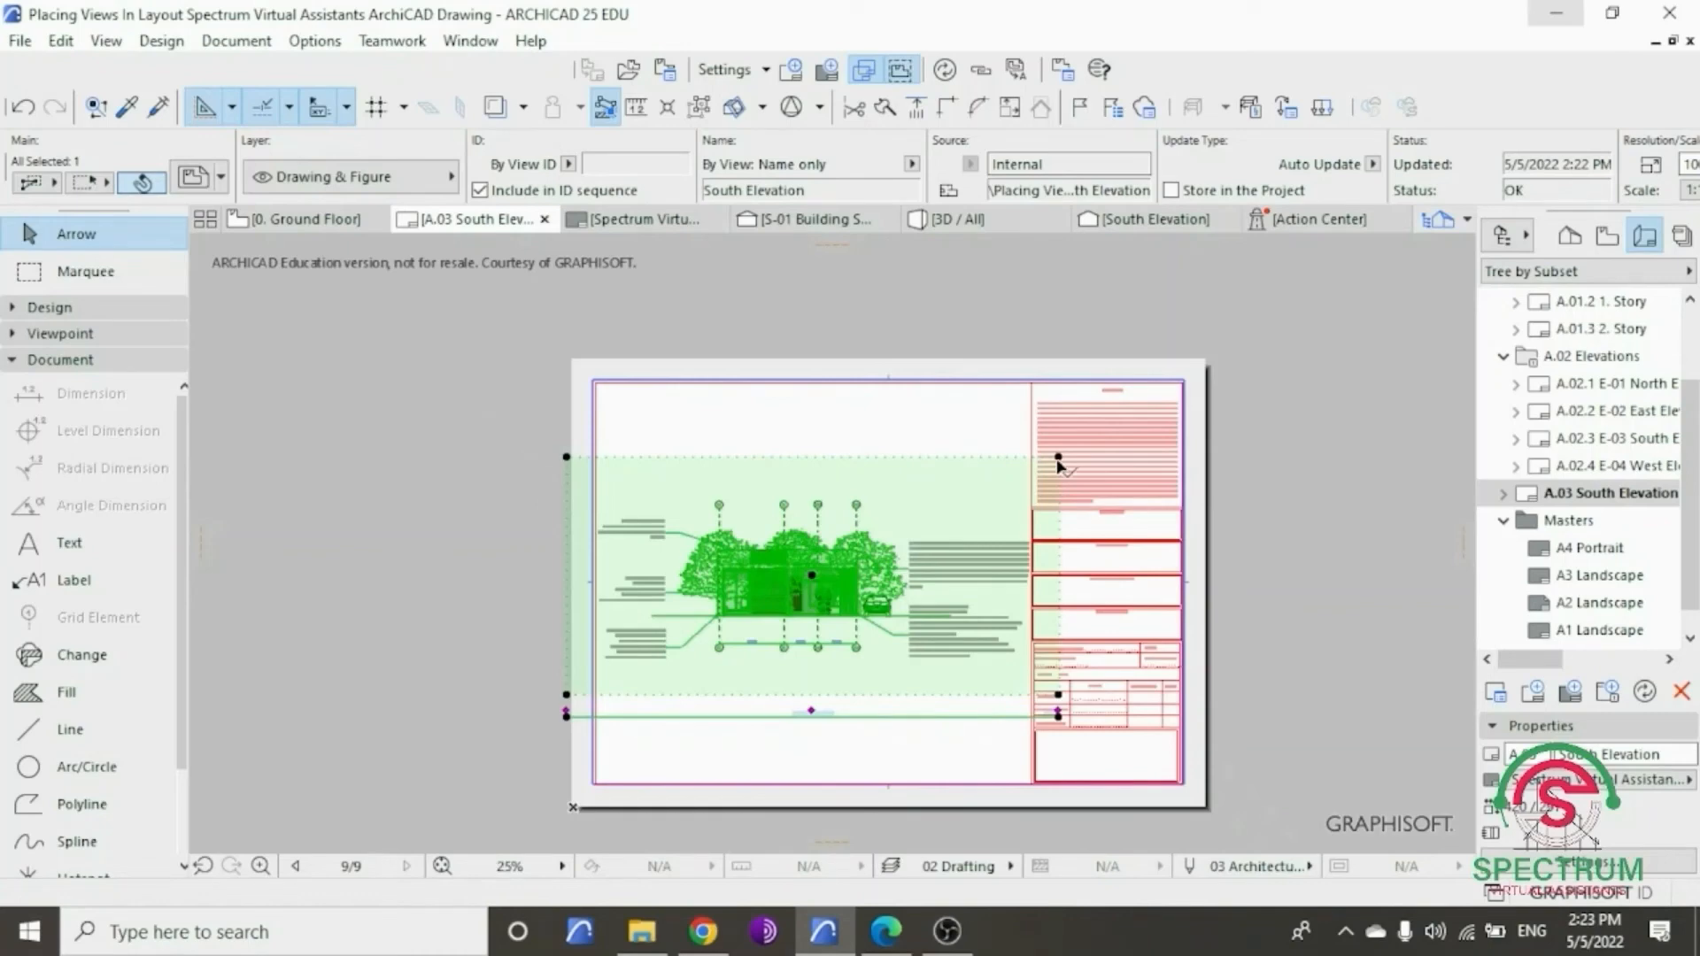
- Stretch the drawing frame's corners to fit the sheet's border and the title block's inner edge
left_click(1058, 457)
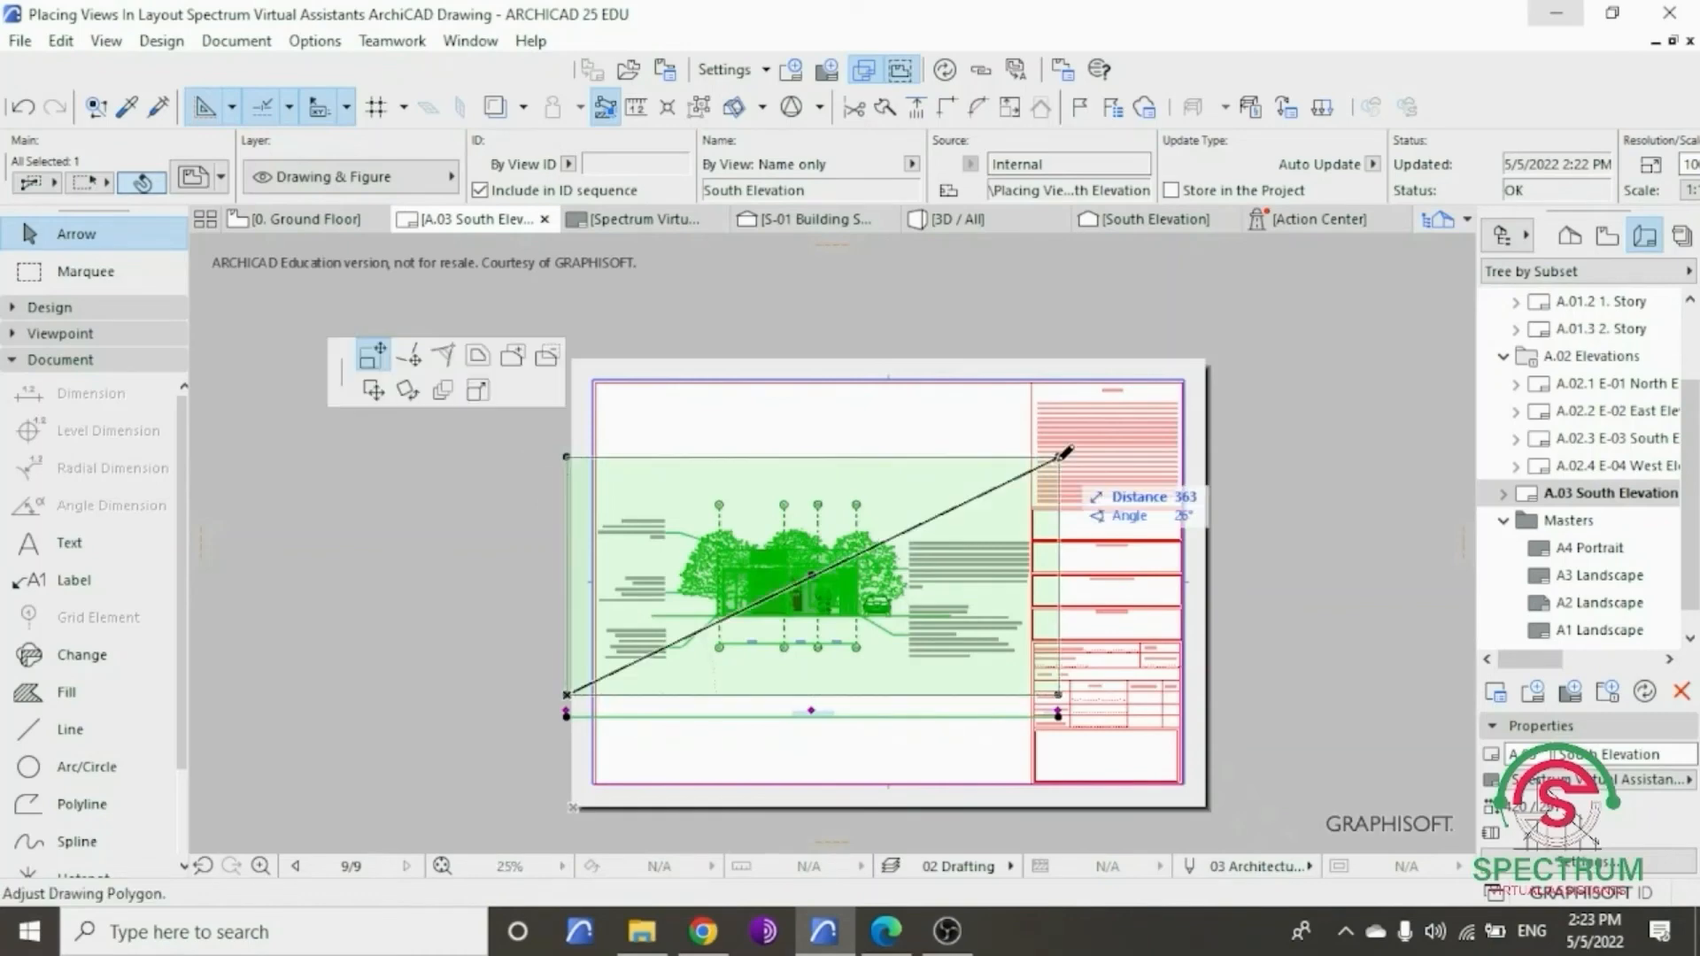
left_click(1035, 383)
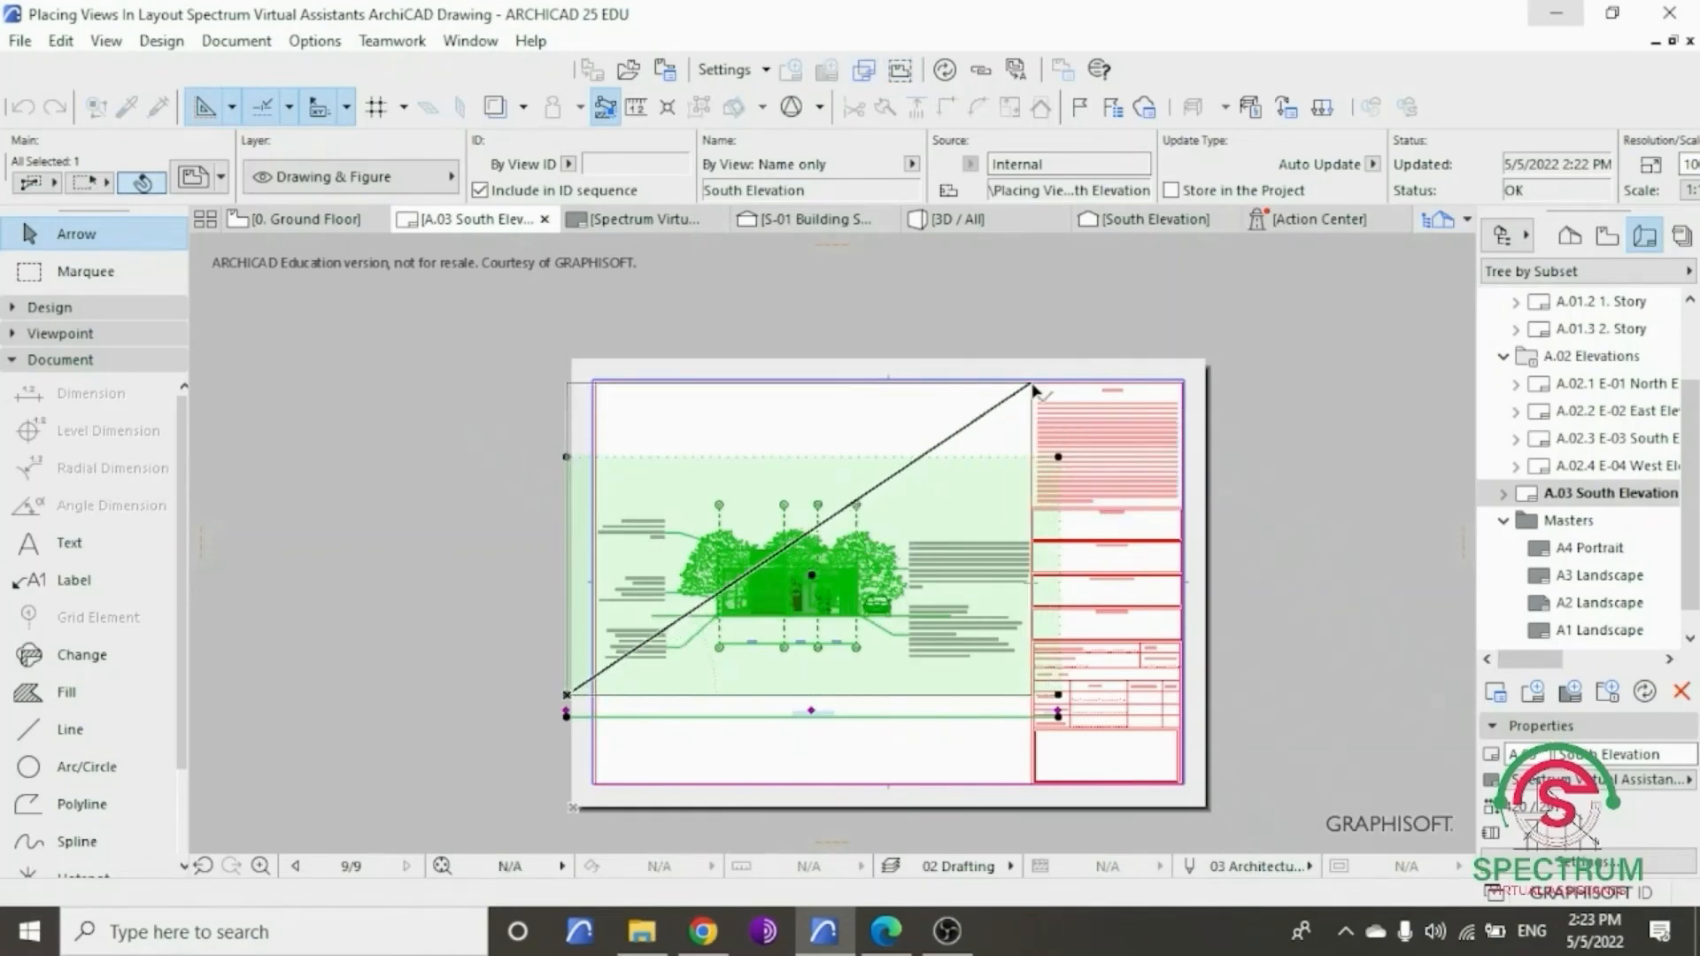
left_click(570, 383)
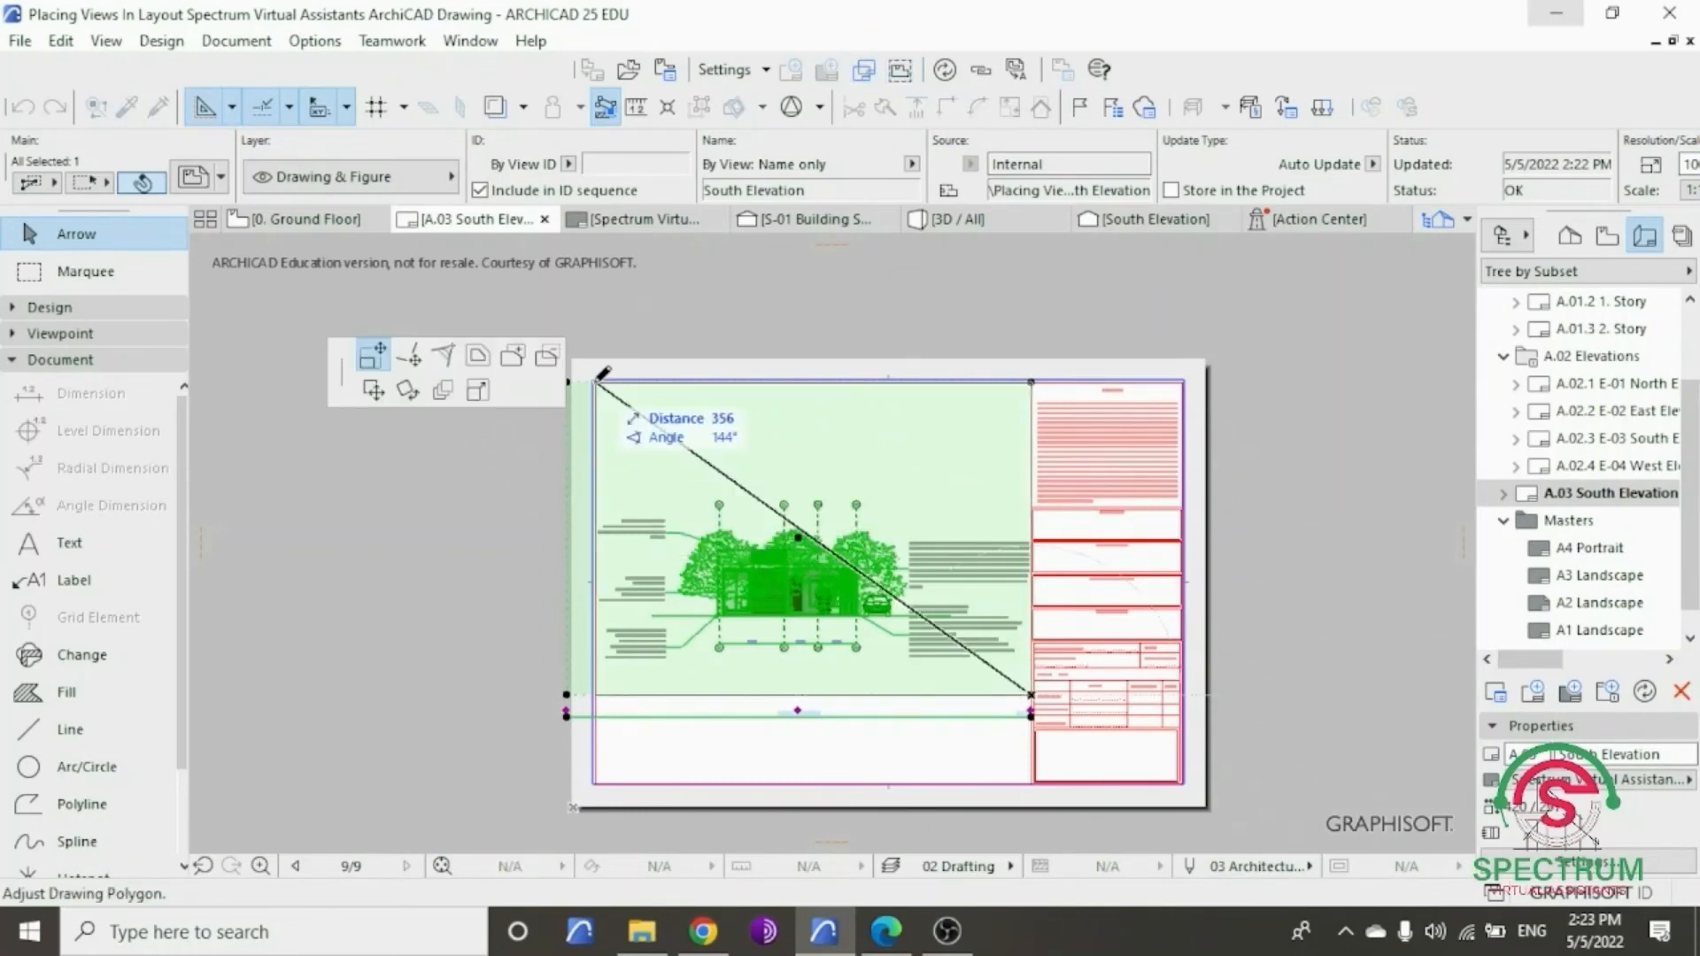
left_click(595, 381)
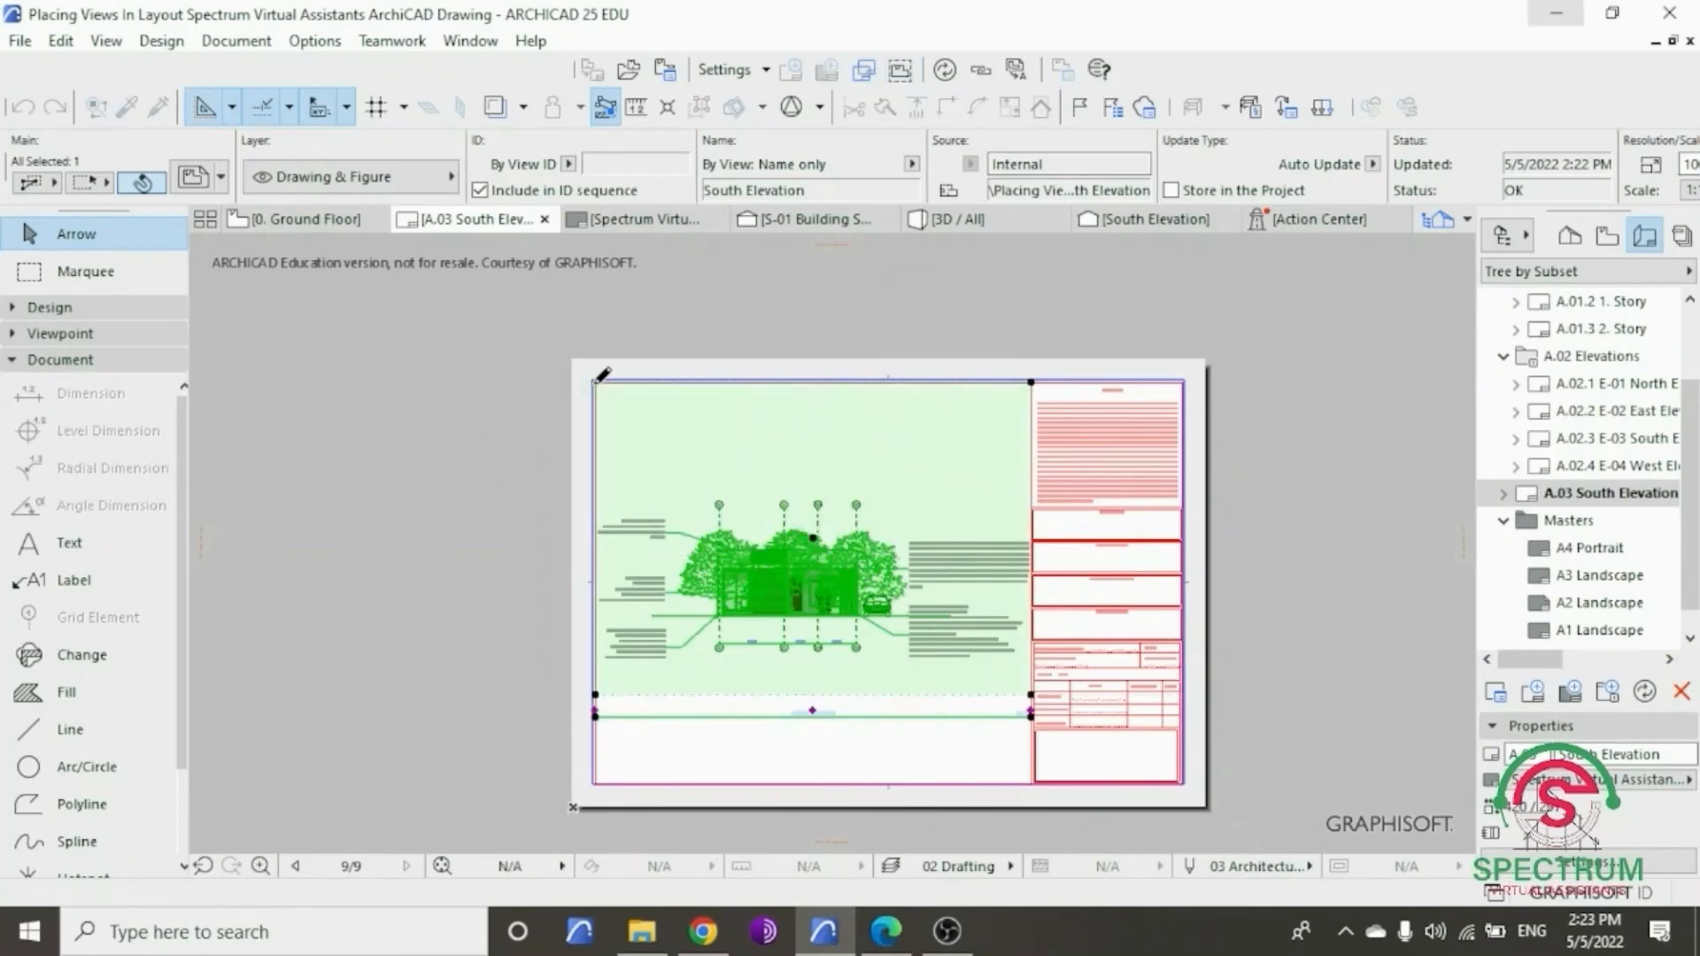
left_click(595, 697)
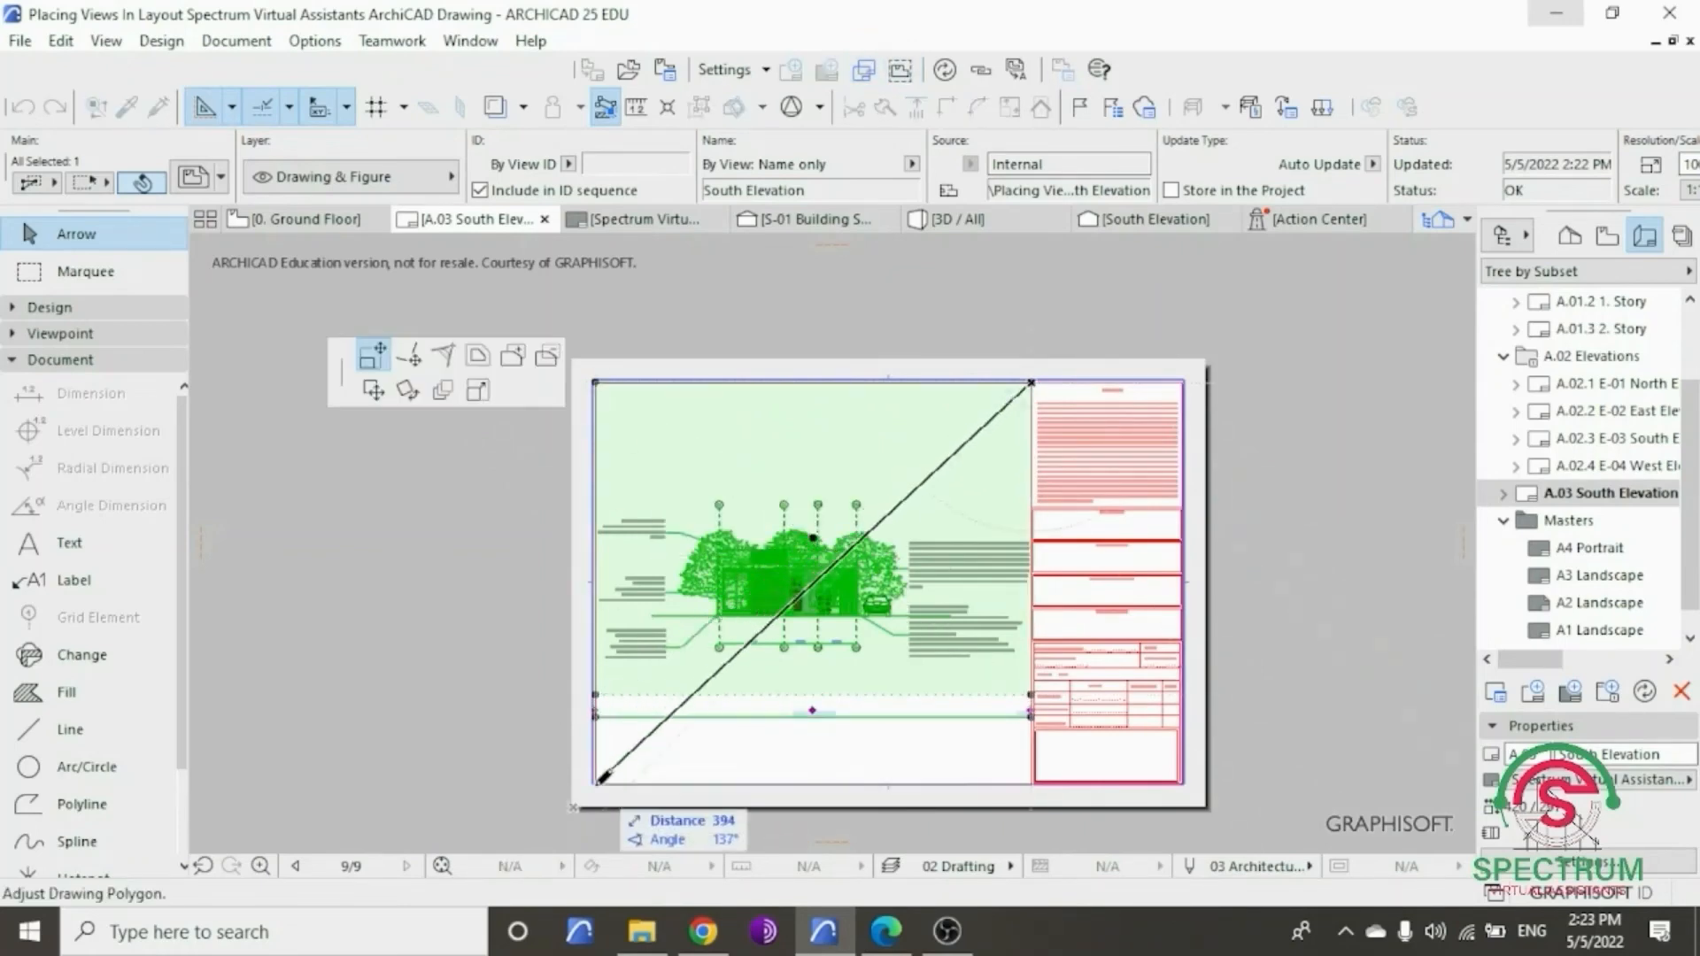
left_click(594, 785)
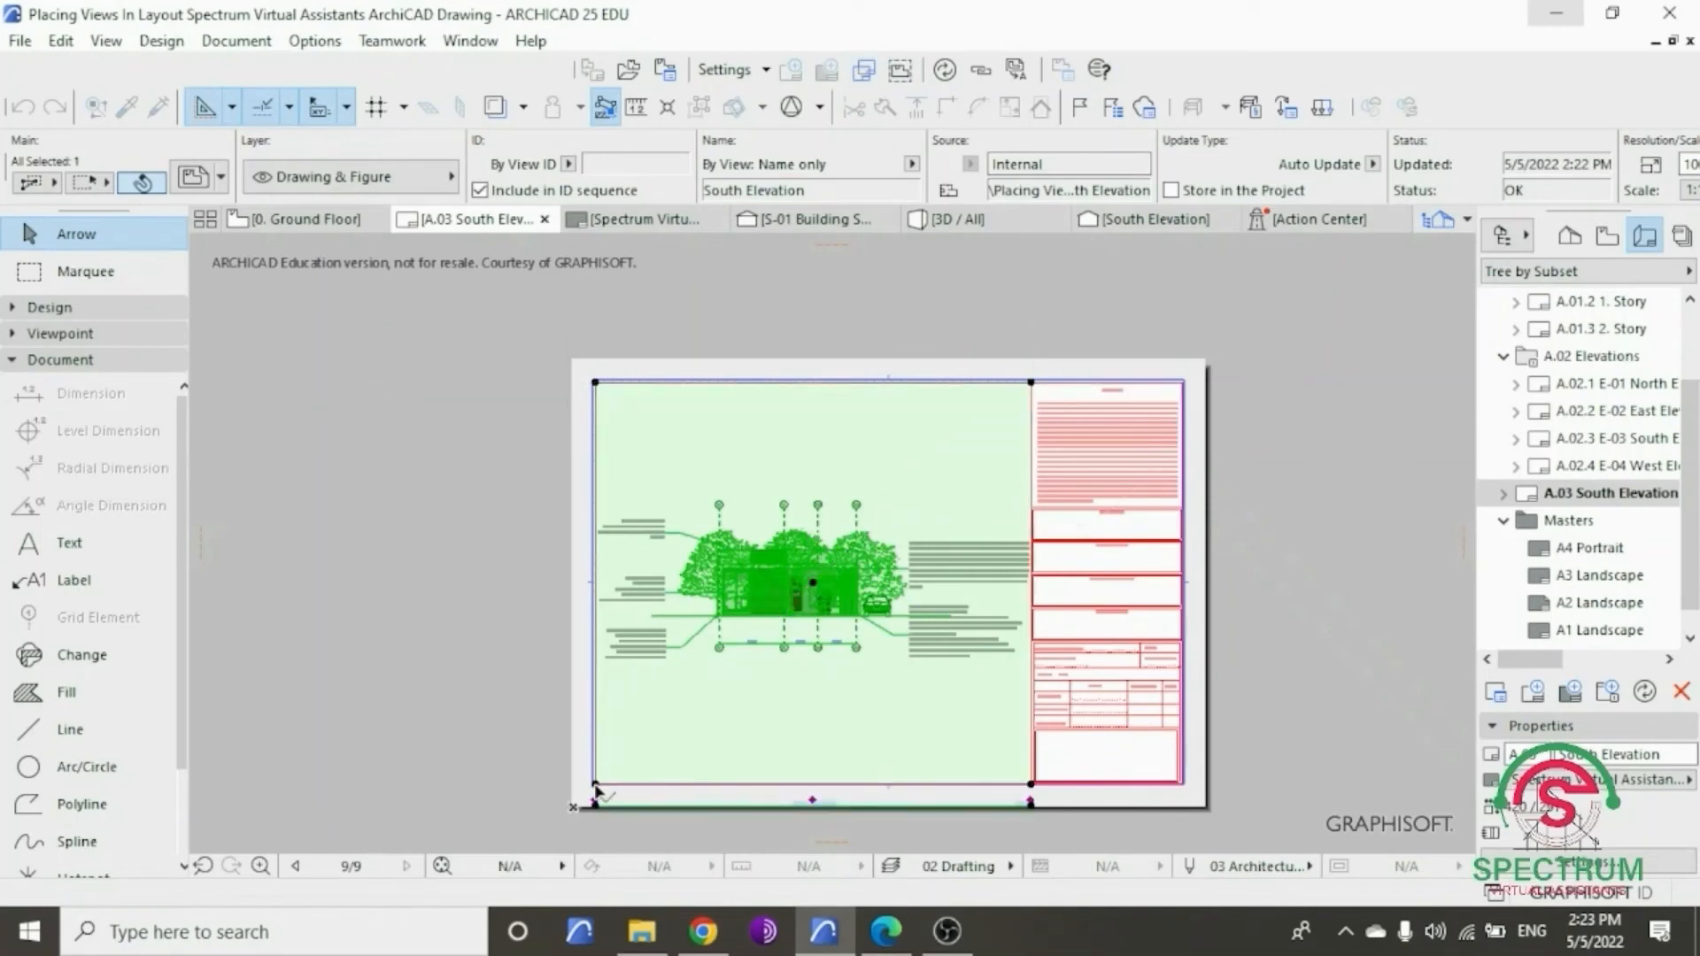
- Move the South Elevation drawing title inside the frame to just below the elevation, then deselect the drawing
left_click(808, 807)
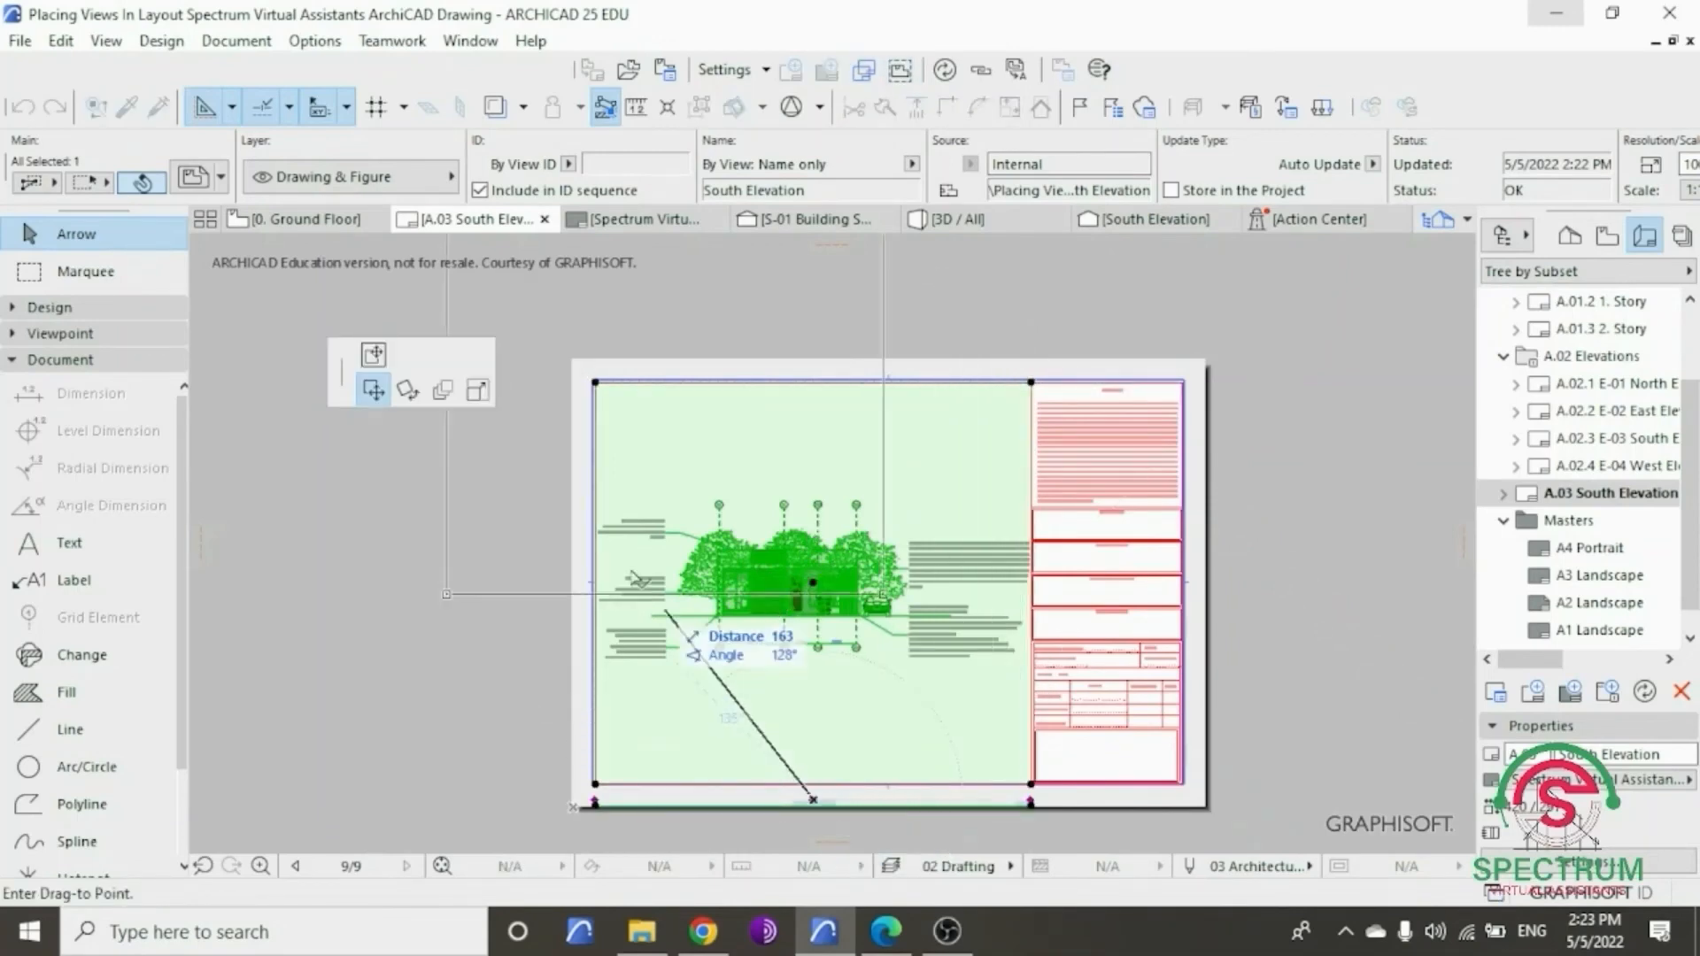
left_click(382, 361)
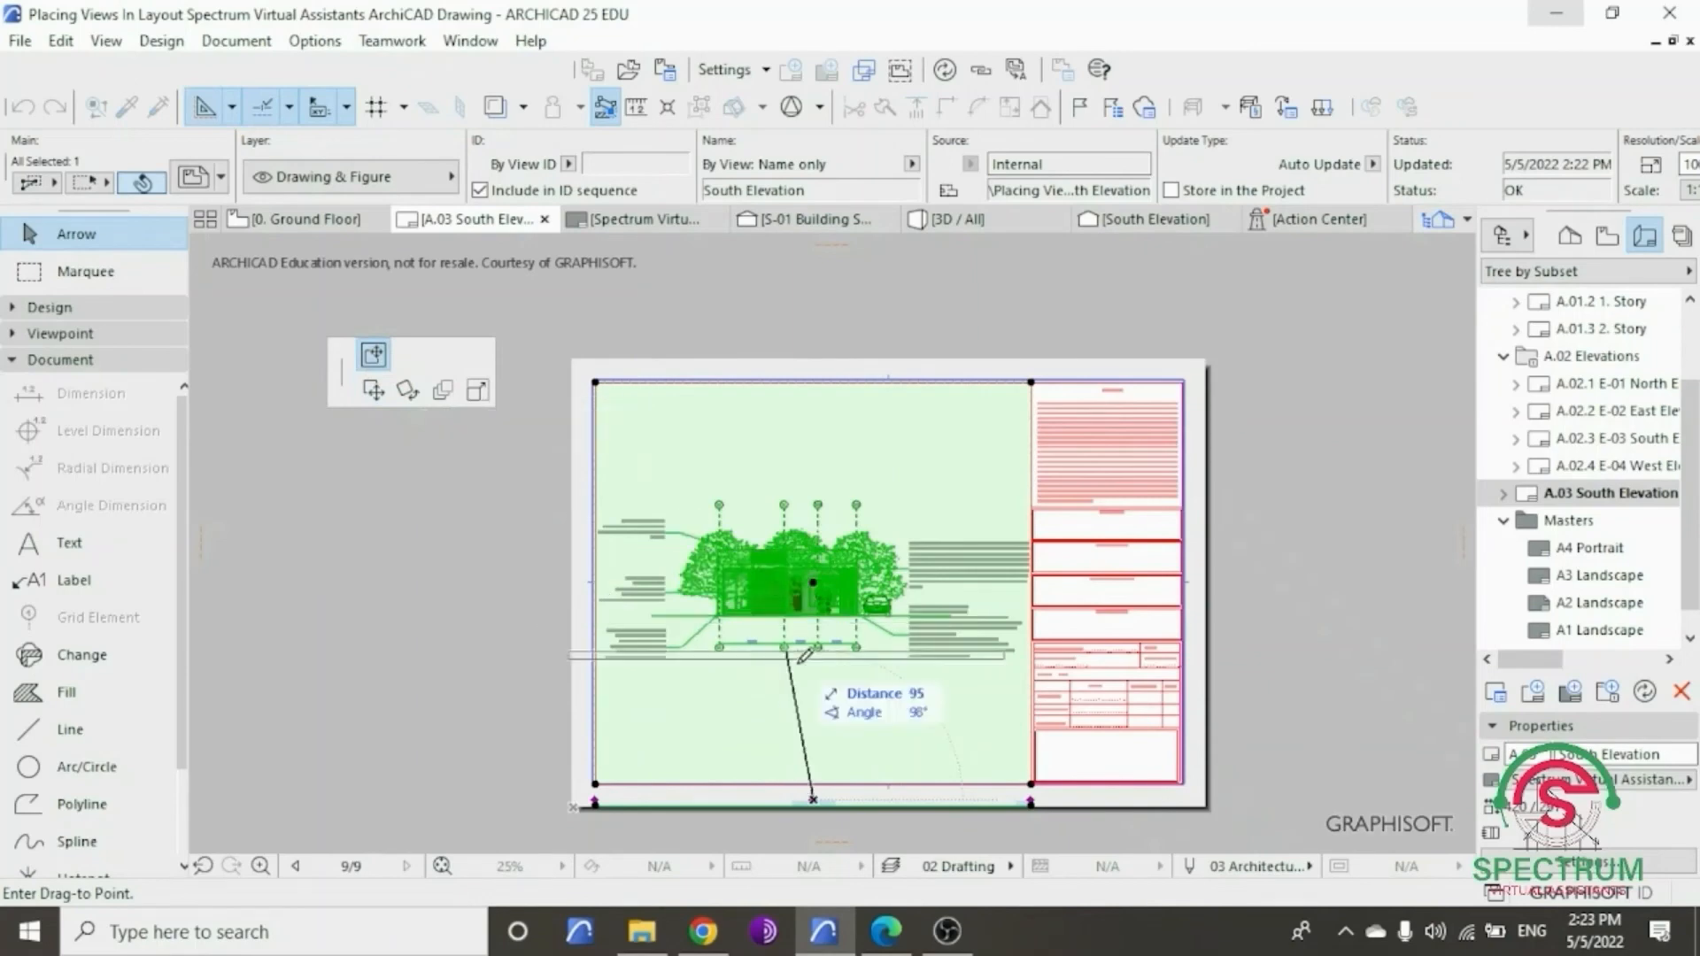
left_click(814, 688)
left_click(814, 687)
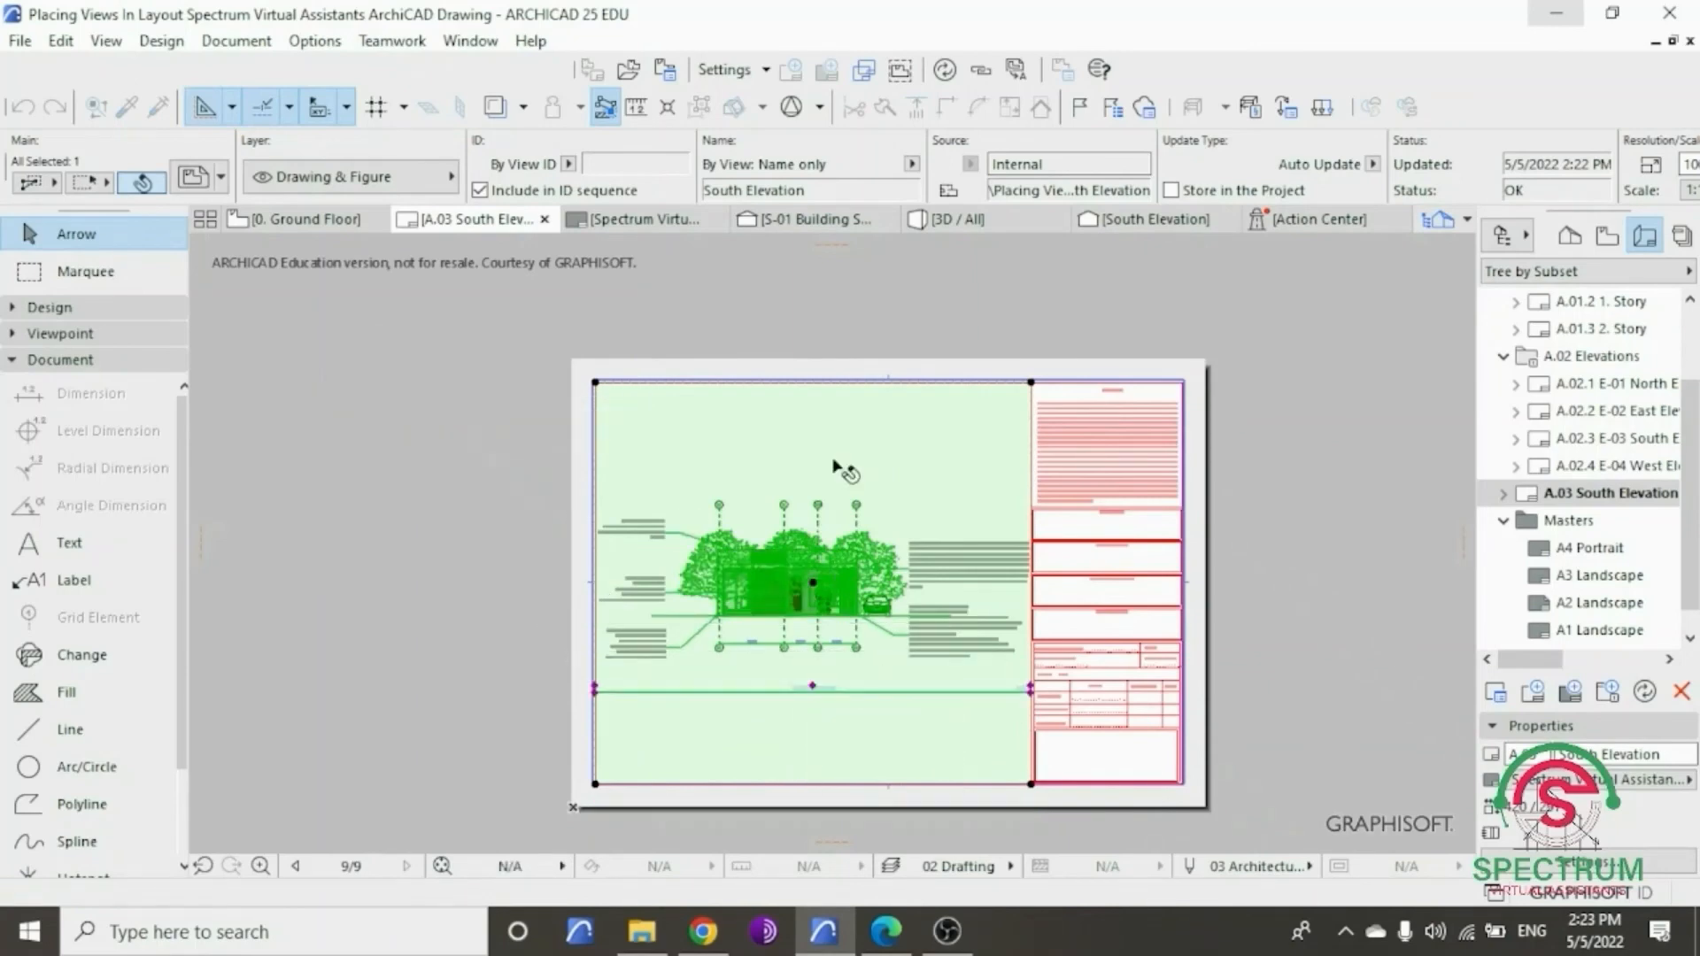
left_click(871, 332)
scroll(863, 673, "up", 3)
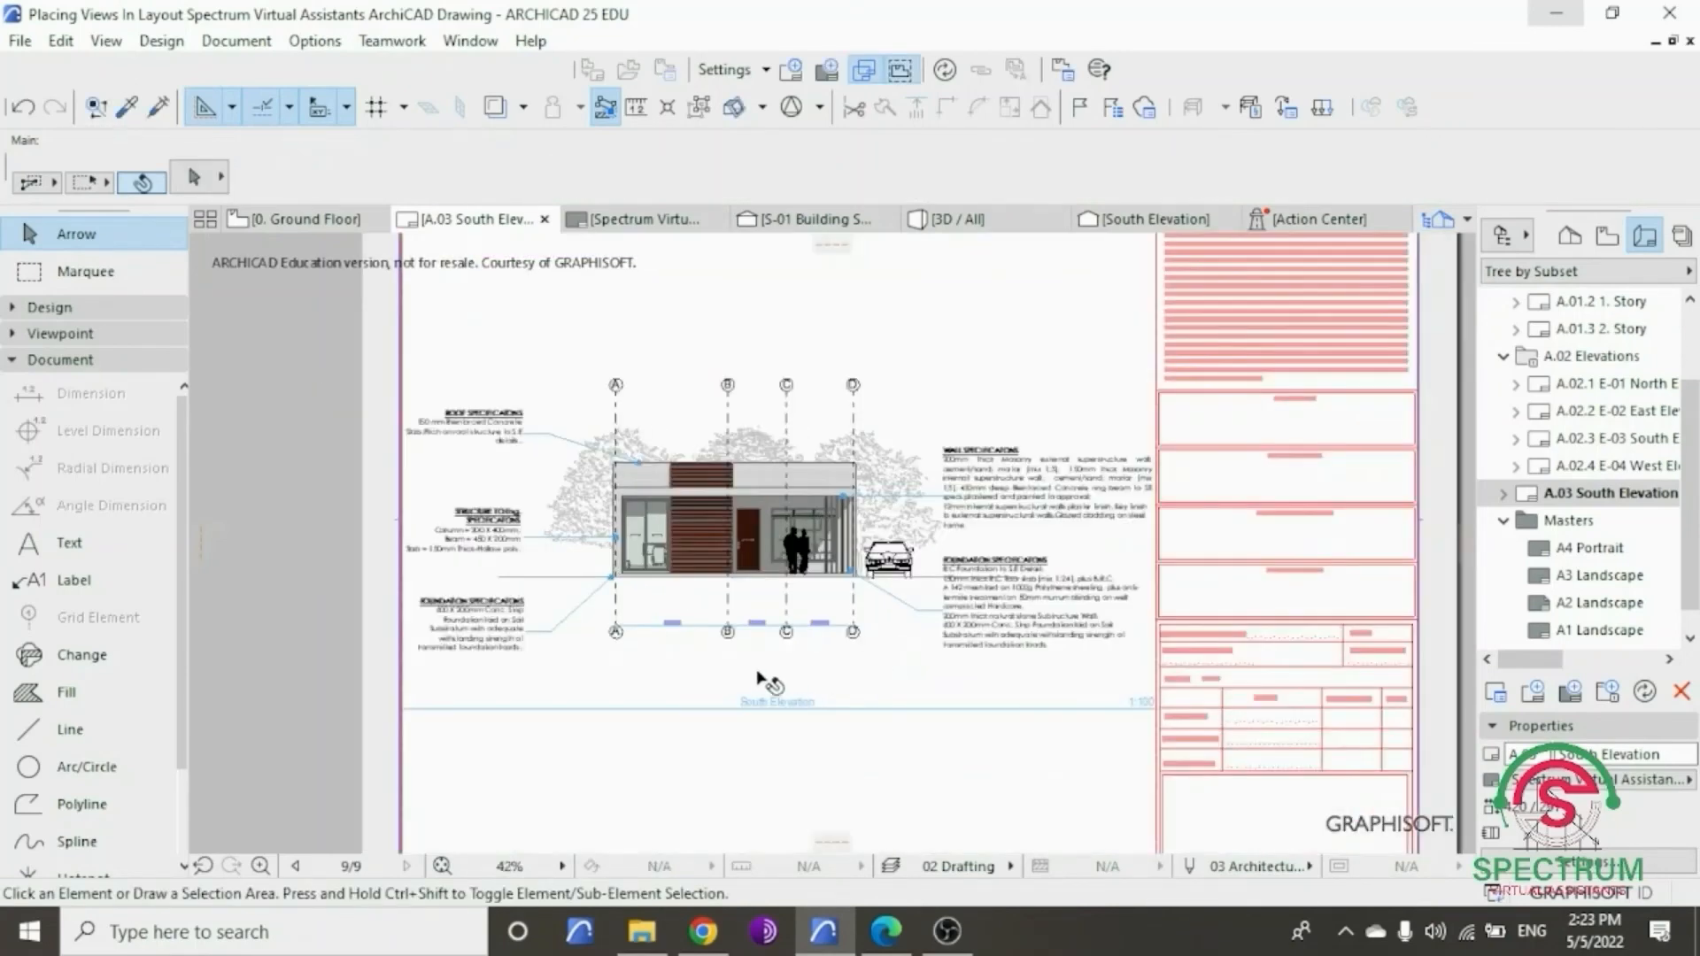
scroll(826, 723, "down", 3)
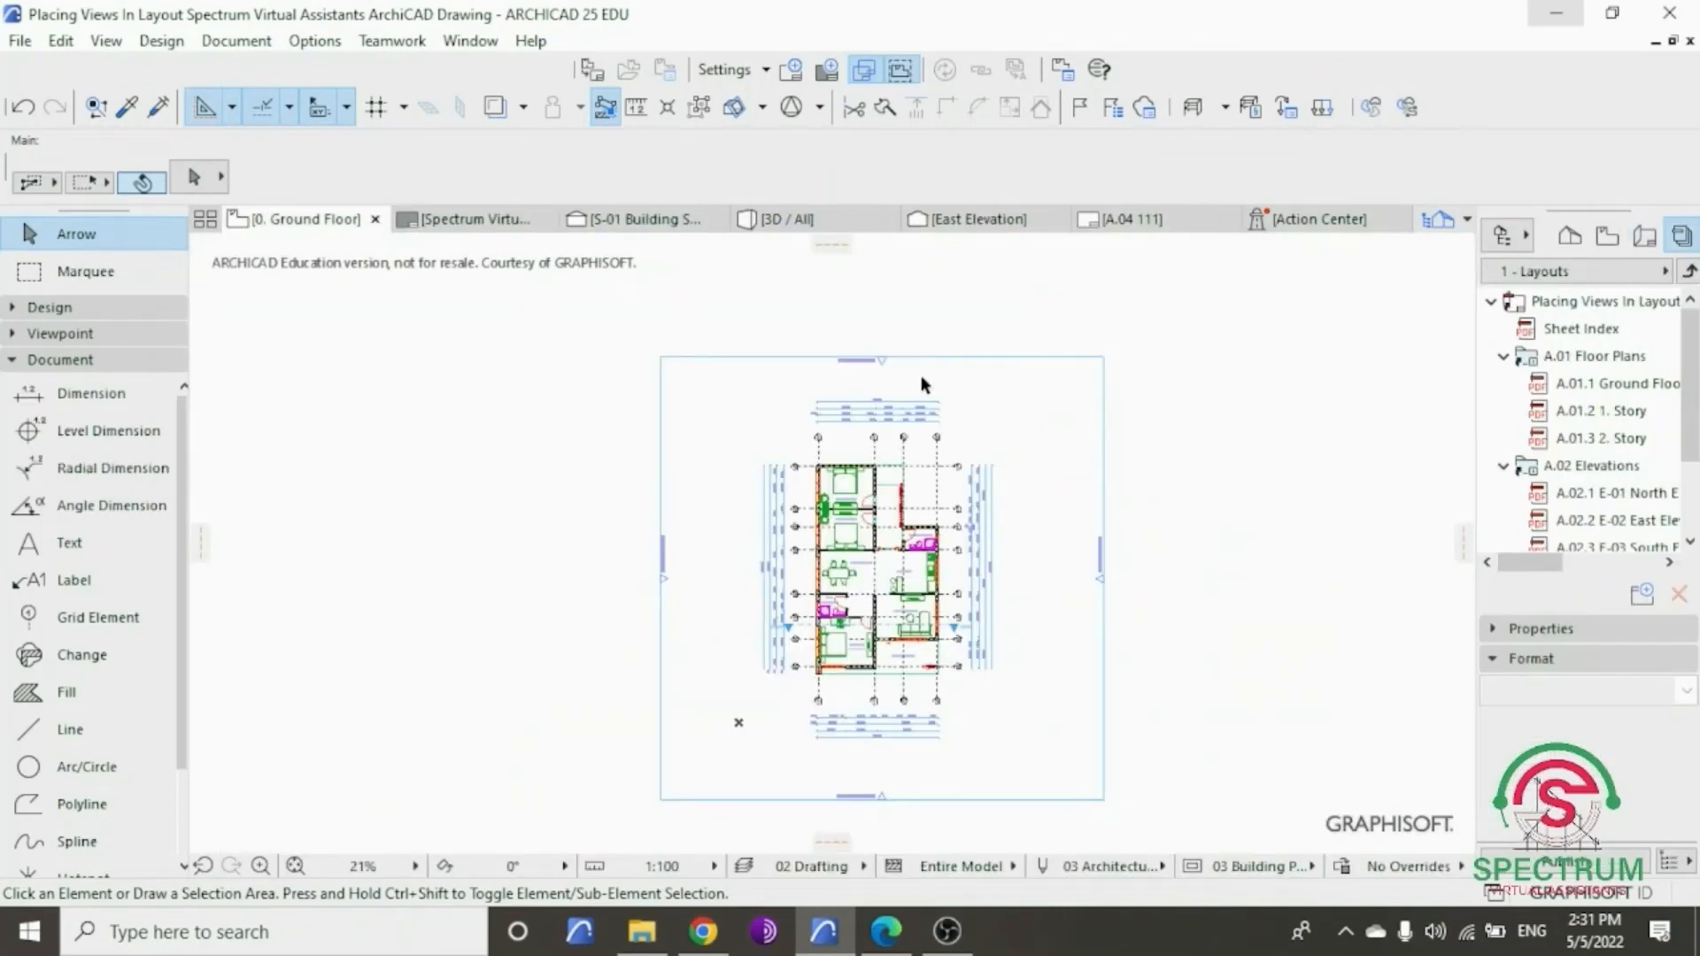
- Start a new layout from the Ground Floor plan and name it West Elevation
scroll(704, 555, "up", 4)
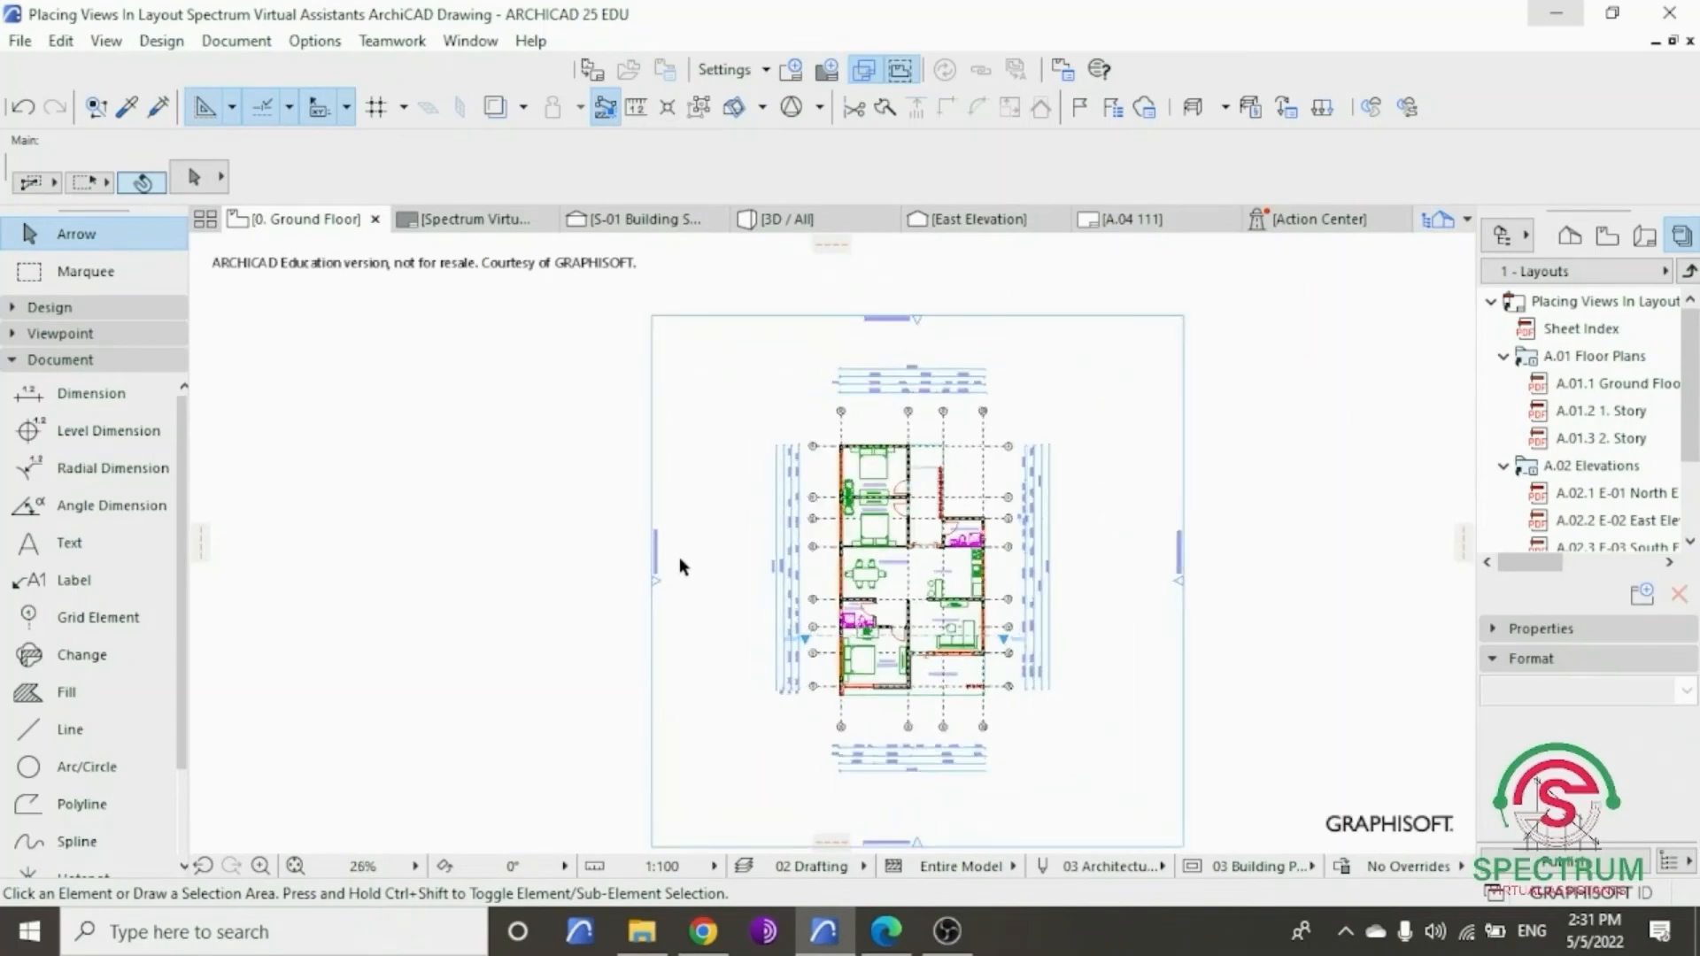
scroll(677, 554, "up", 3)
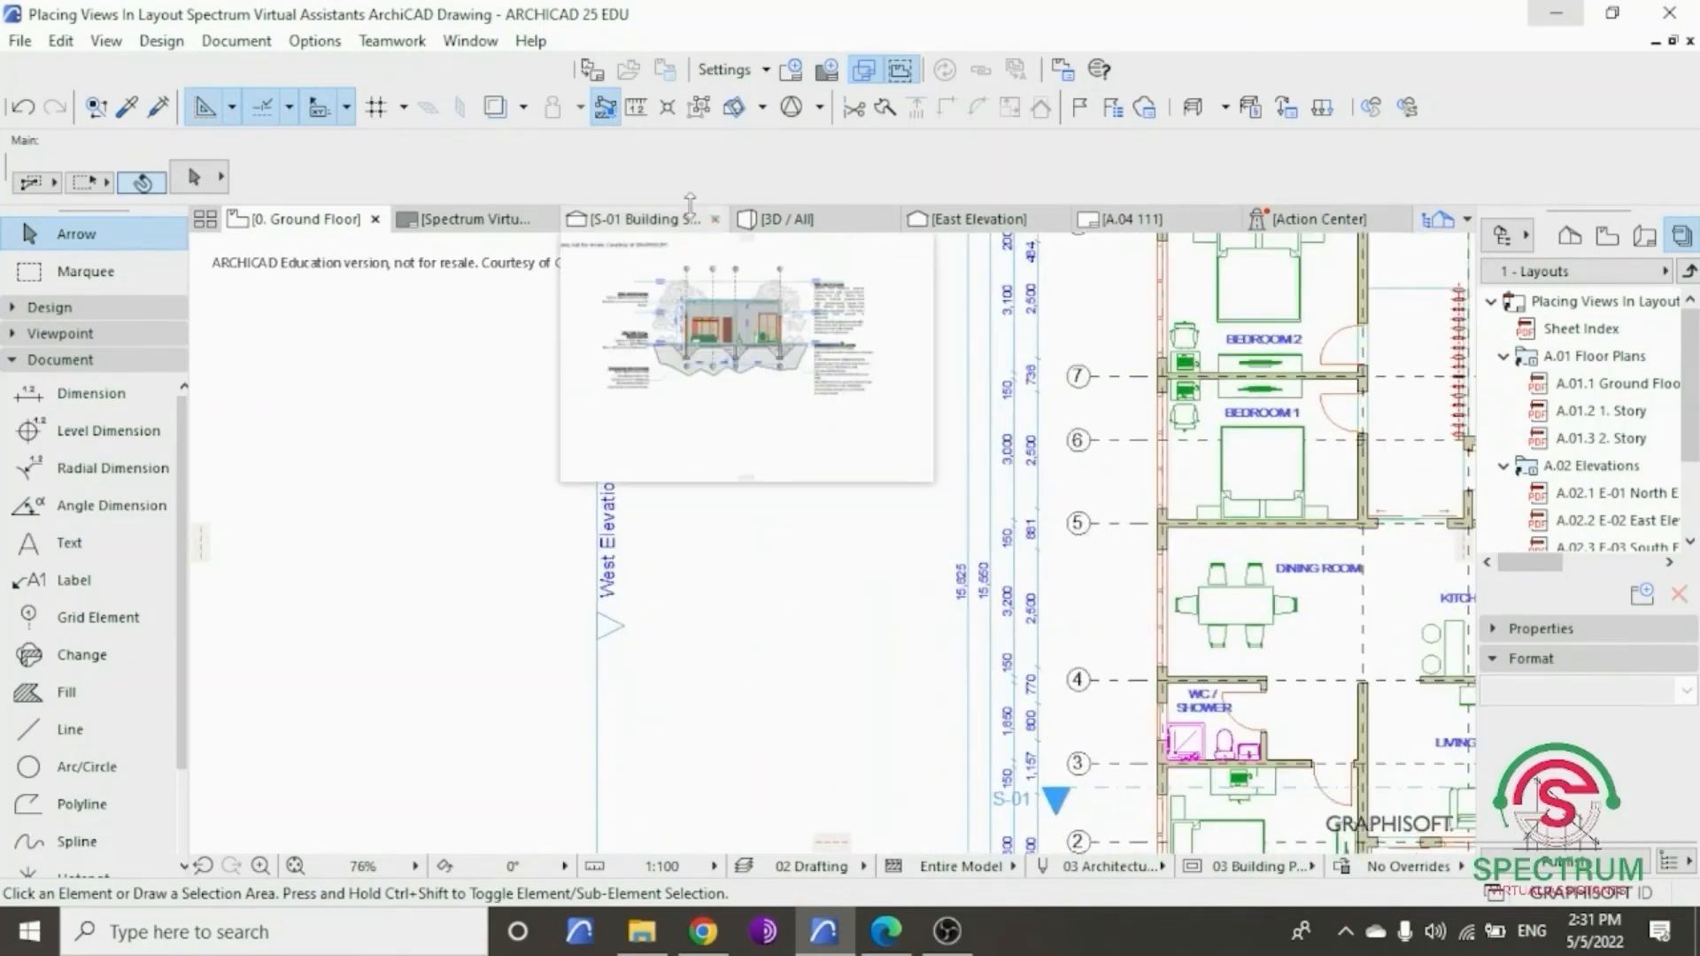
left_click(717, 78)
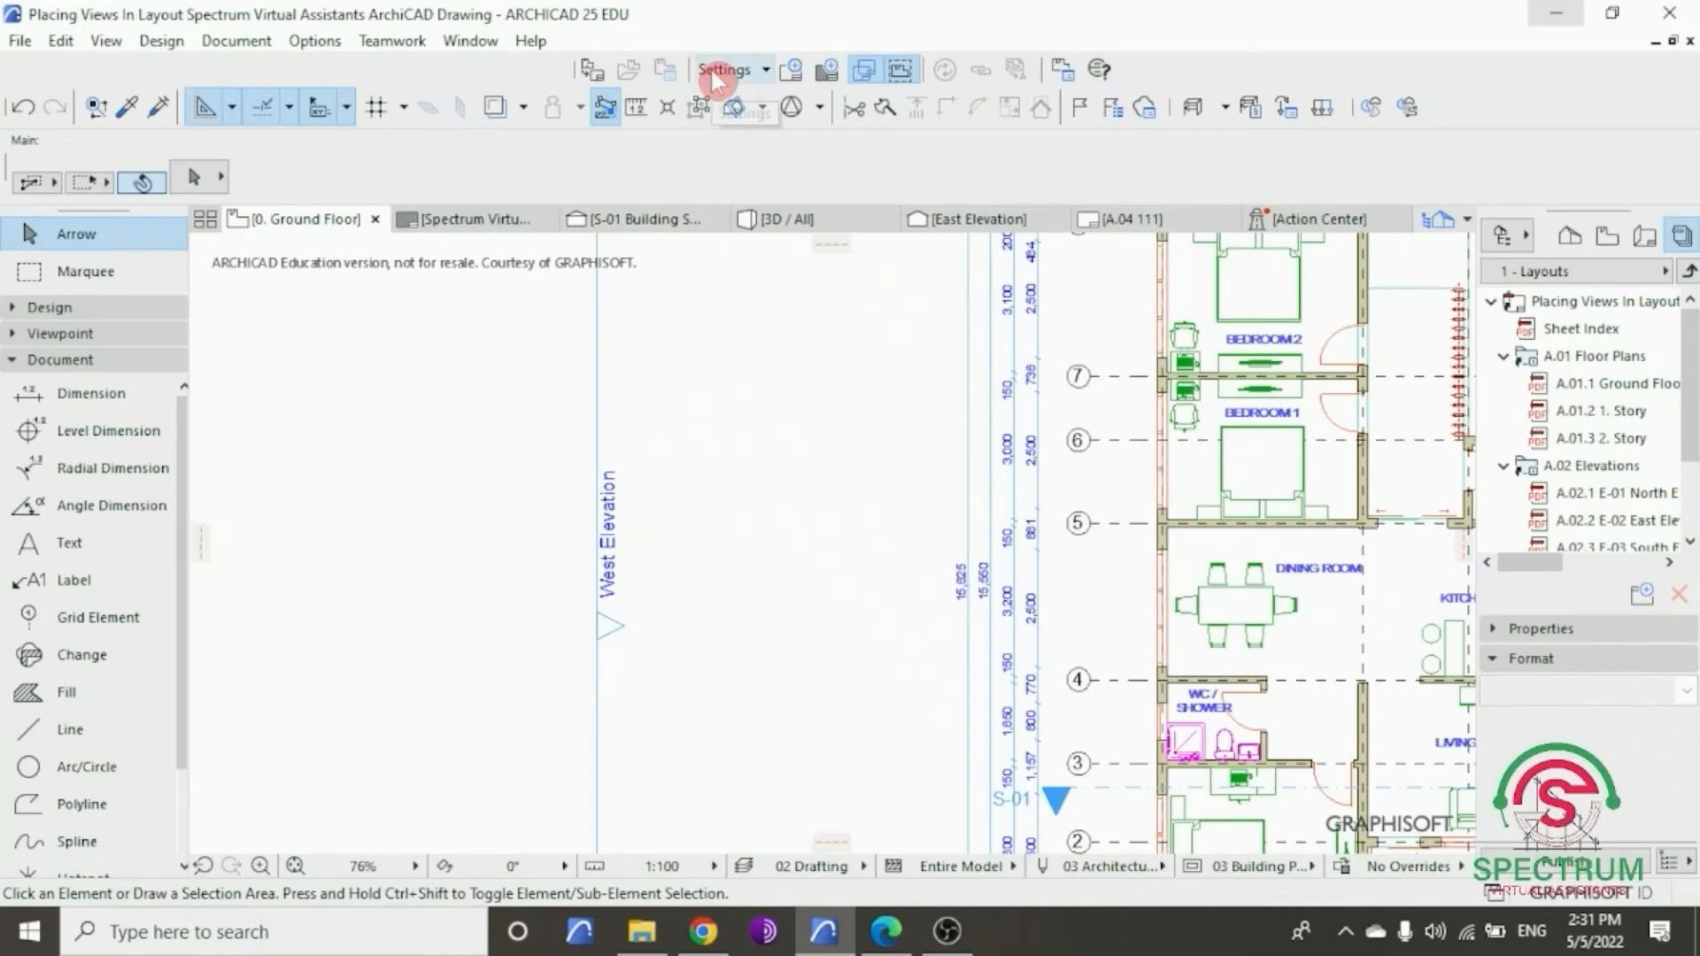
left_click(793, 75)
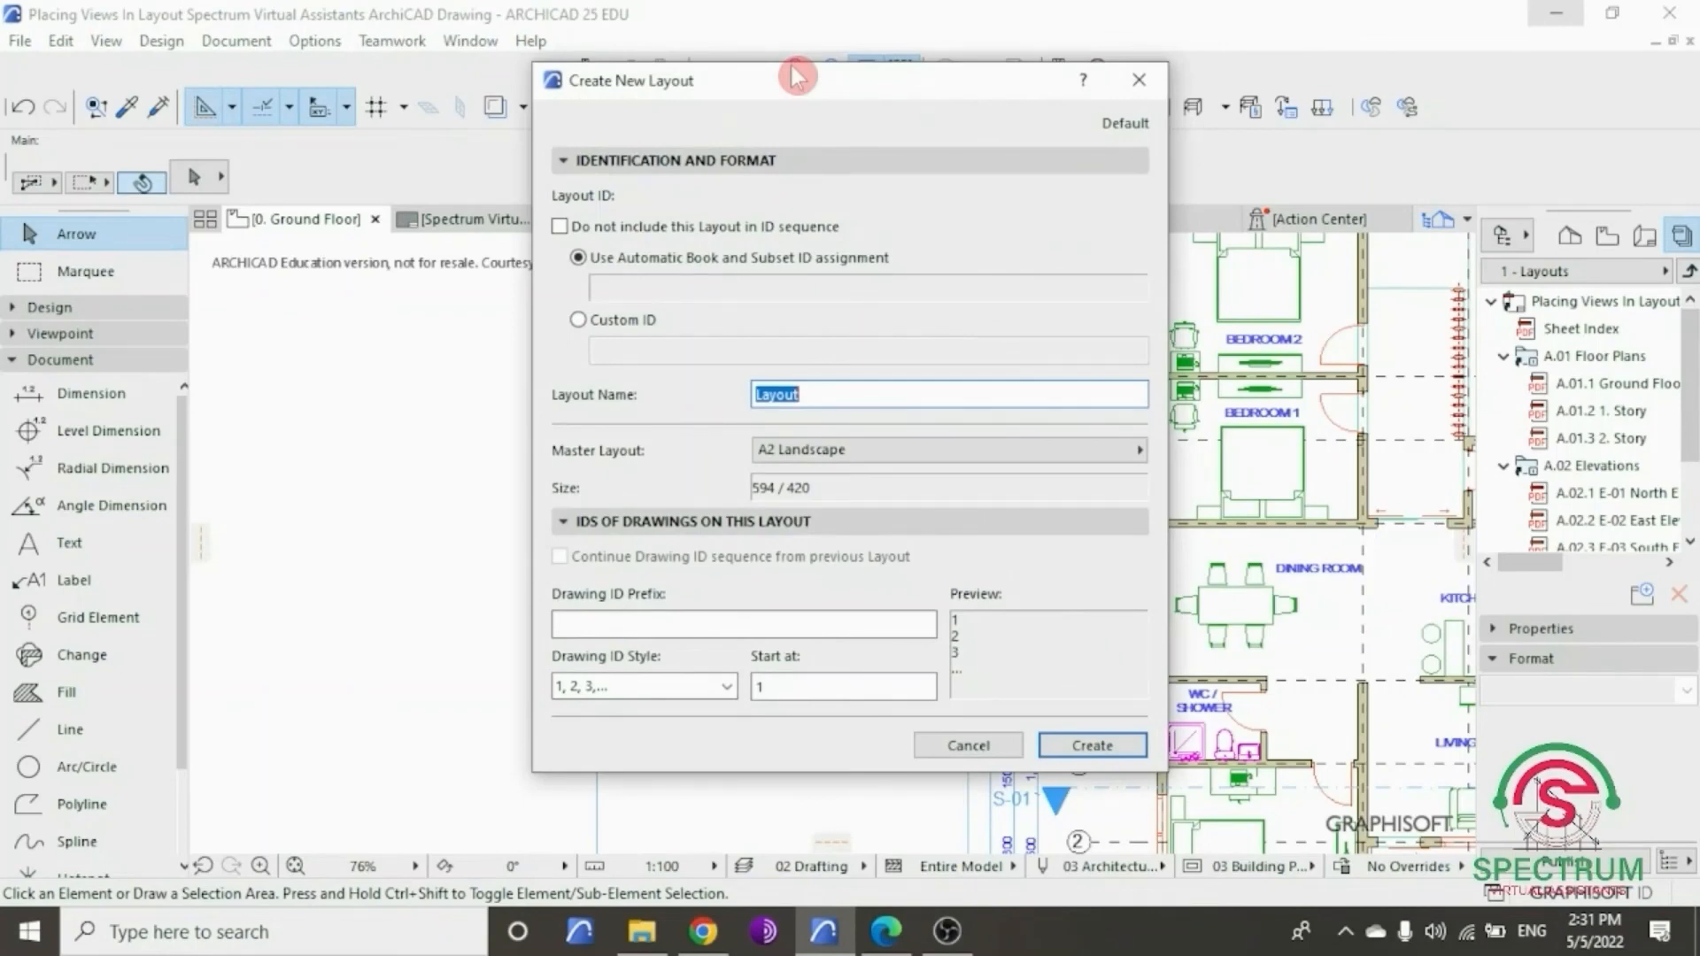
left_click(779, 159)
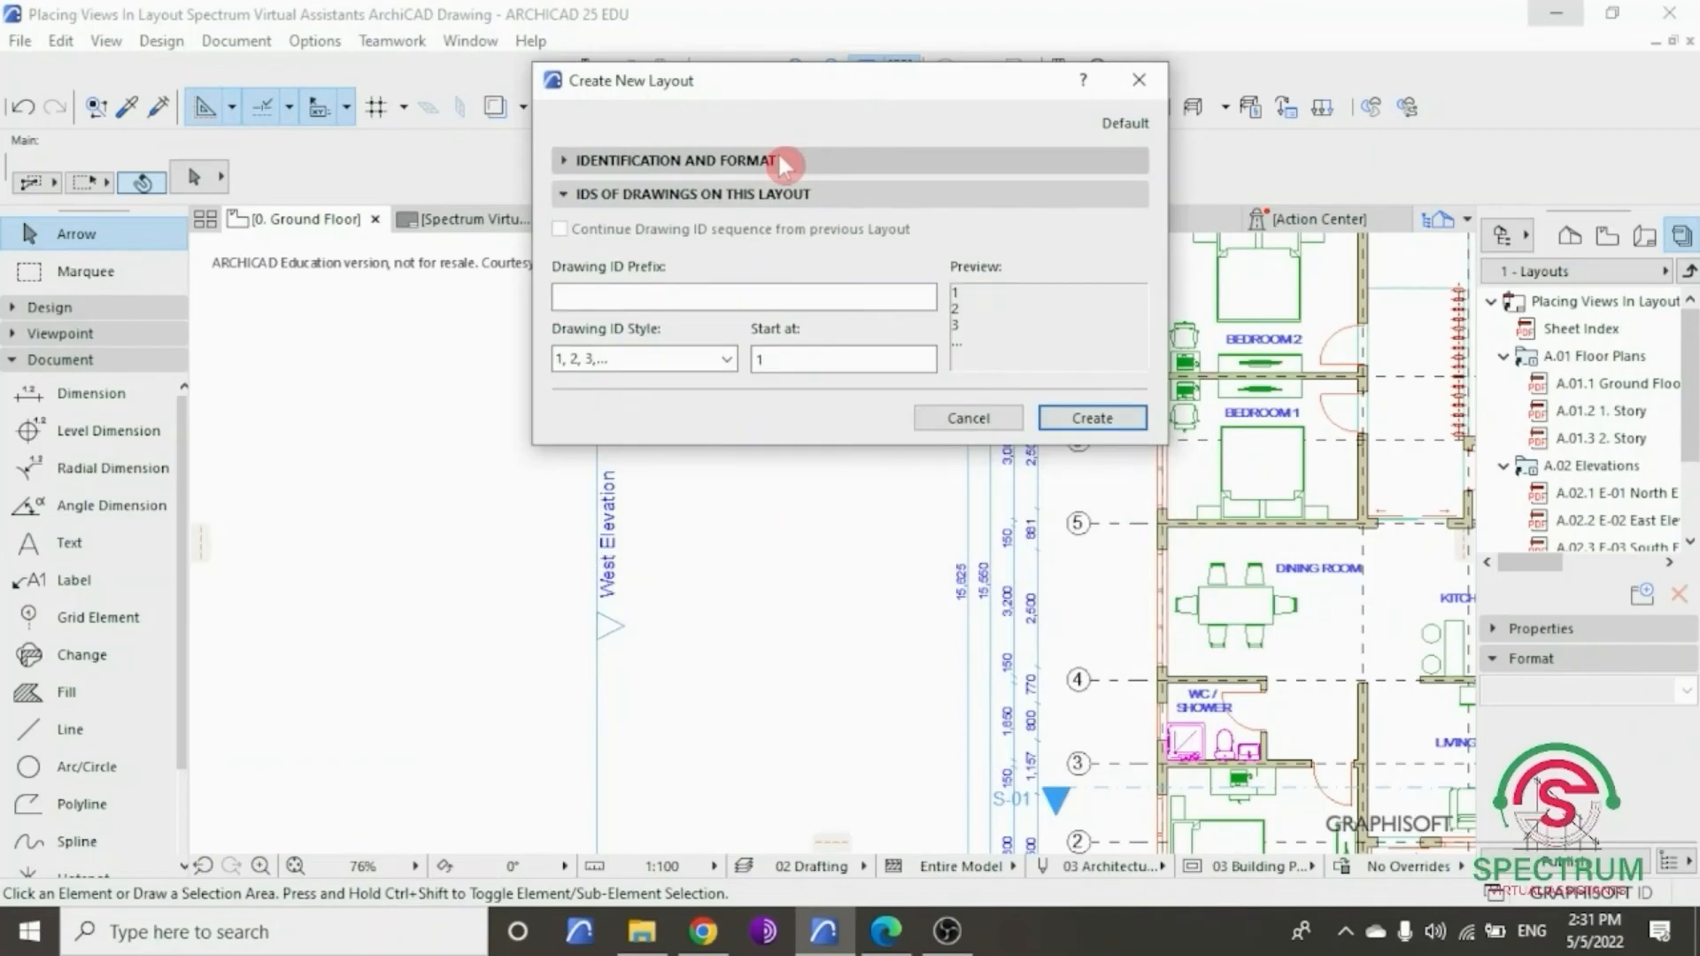
left_click(780, 160)
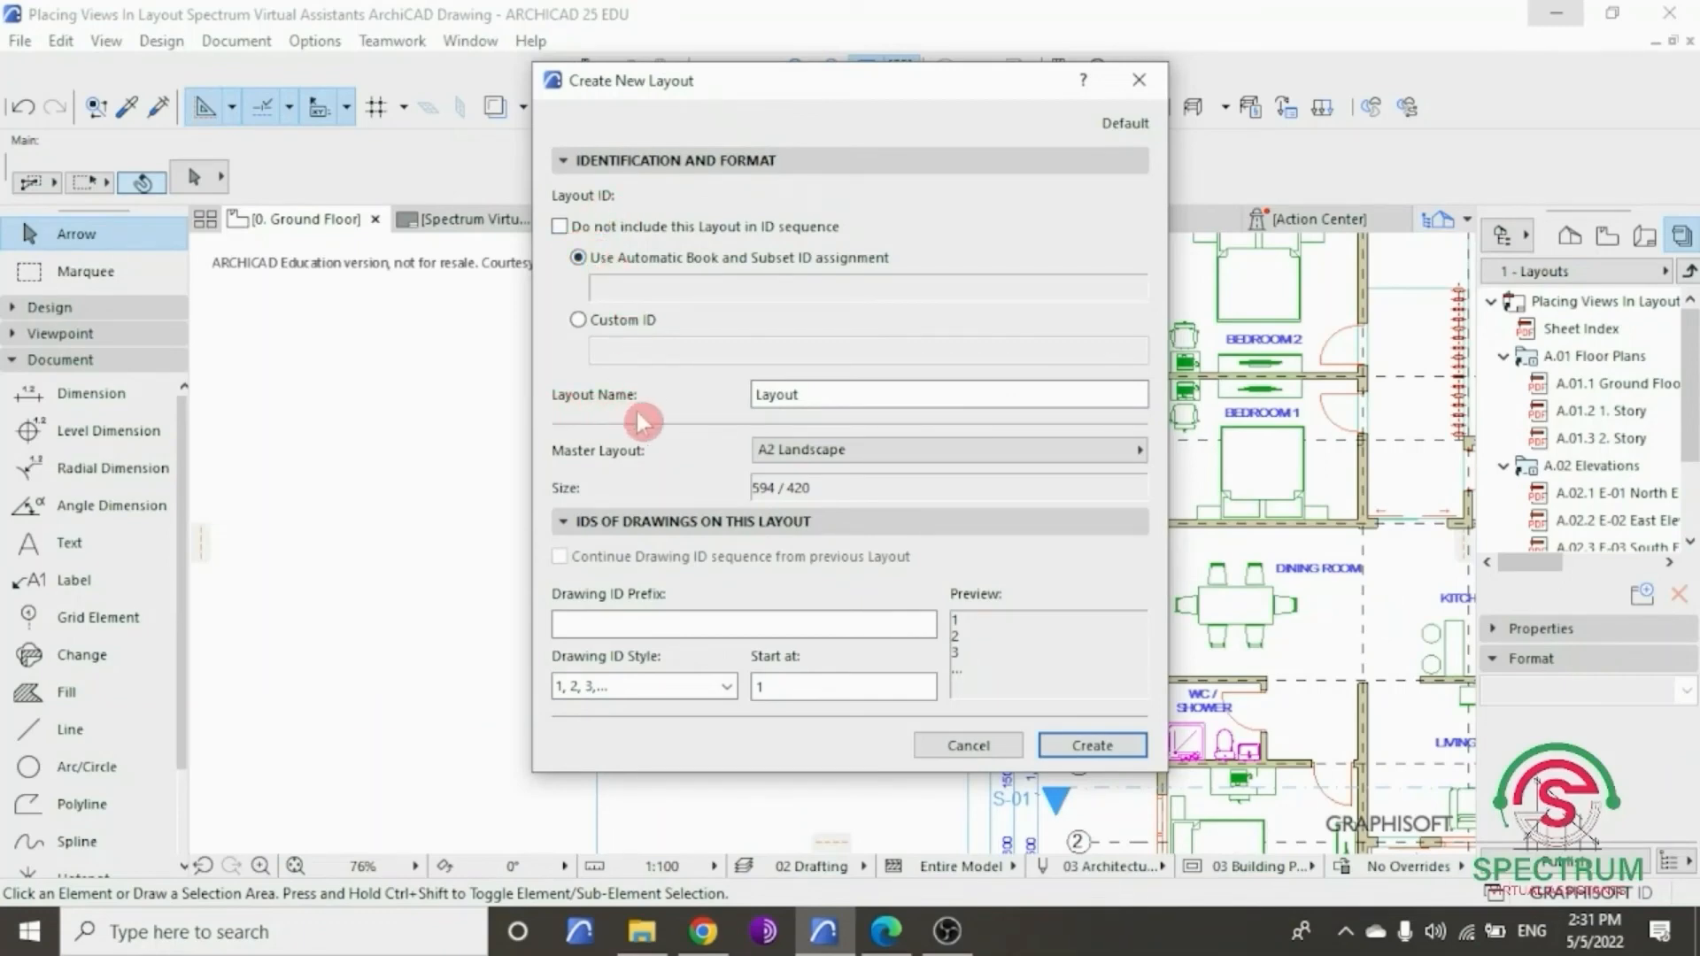
left_click_drag(850, 88, 880, 116)
double_click(850, 424)
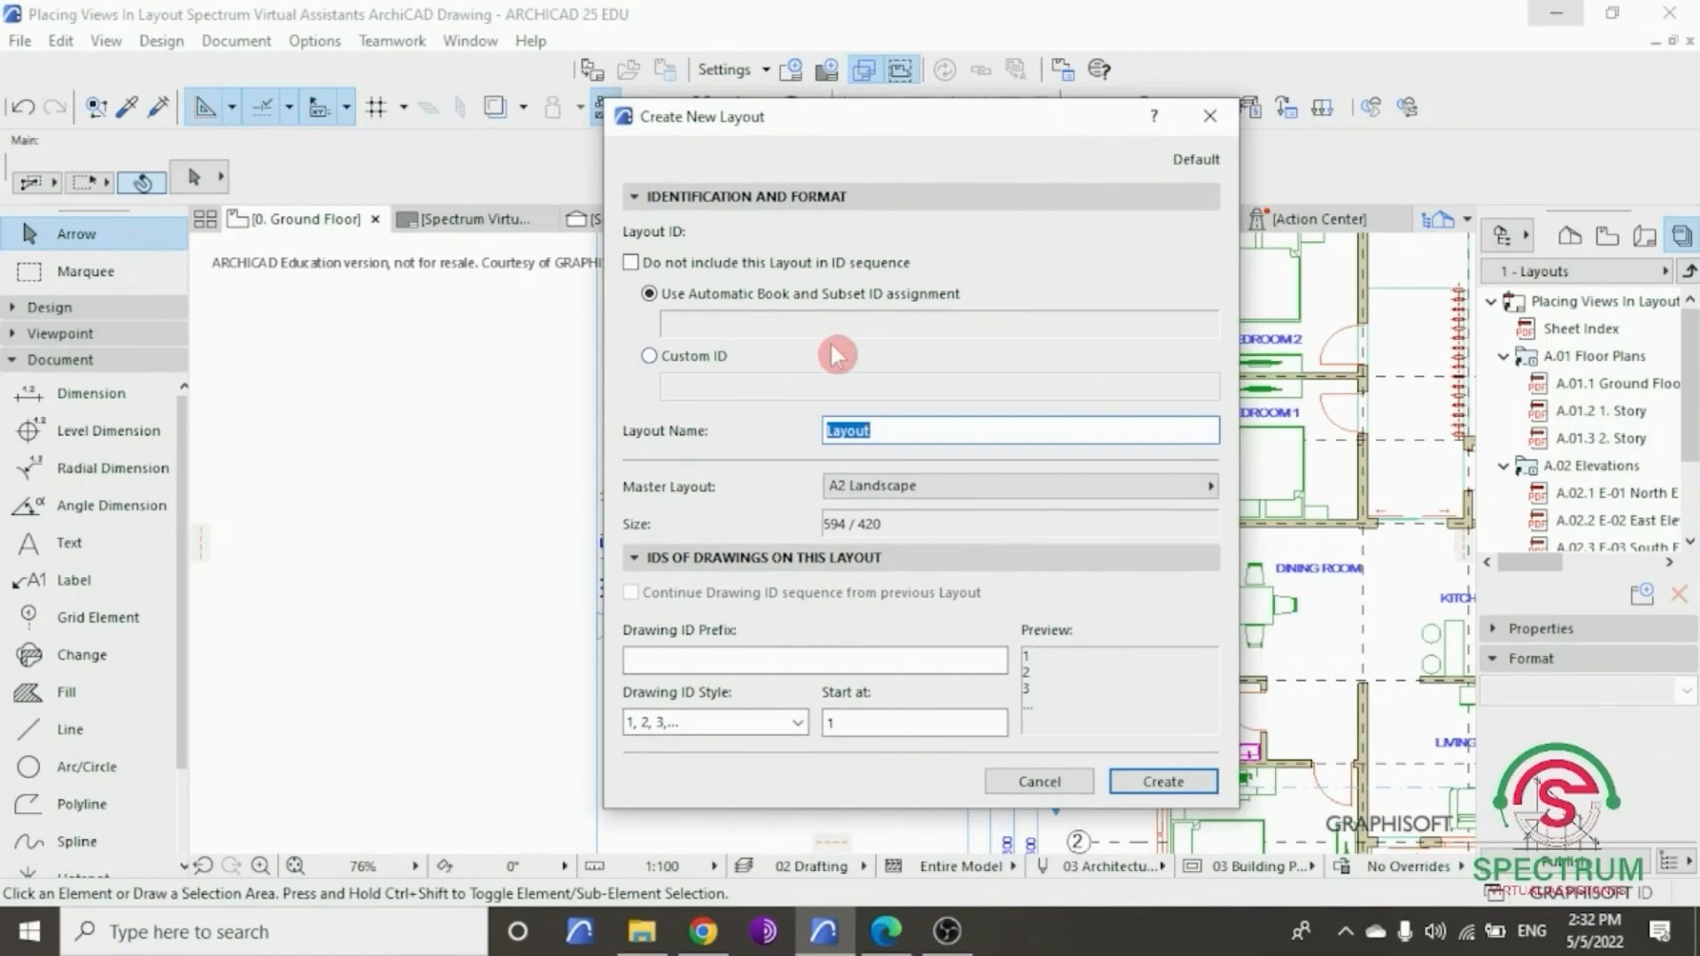
type("West Elevation")
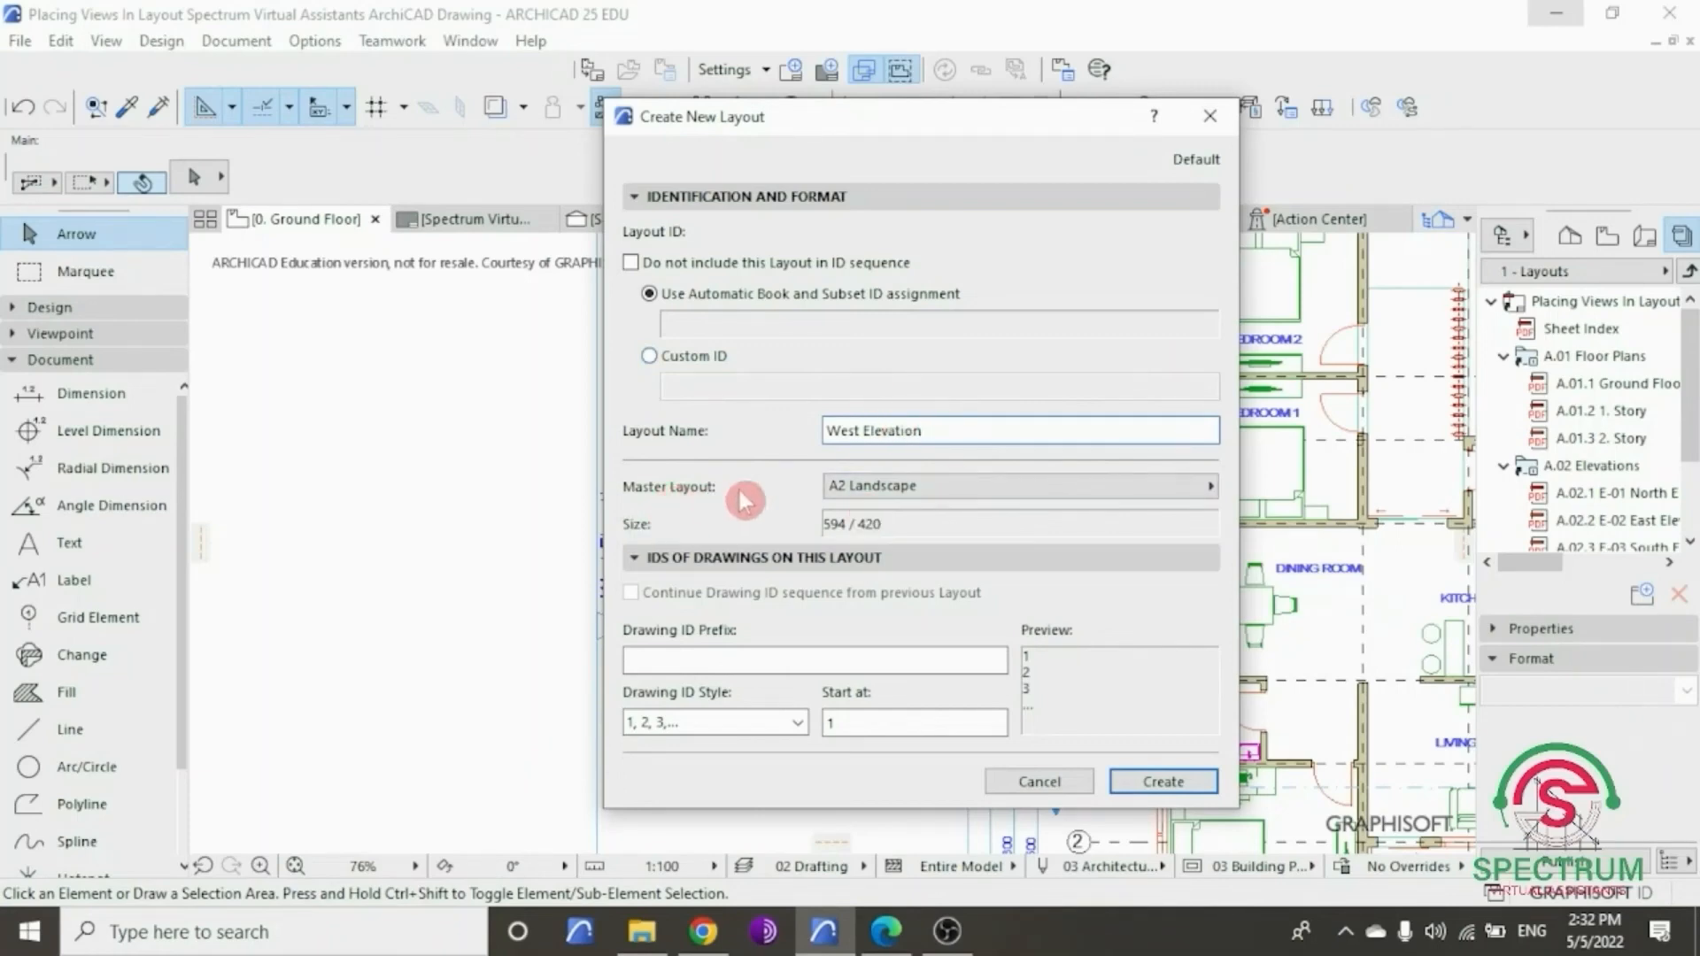
- Assign the Spectrum Virtual Assistants New Master Layout to the new layout and create it
left_click(860, 503)
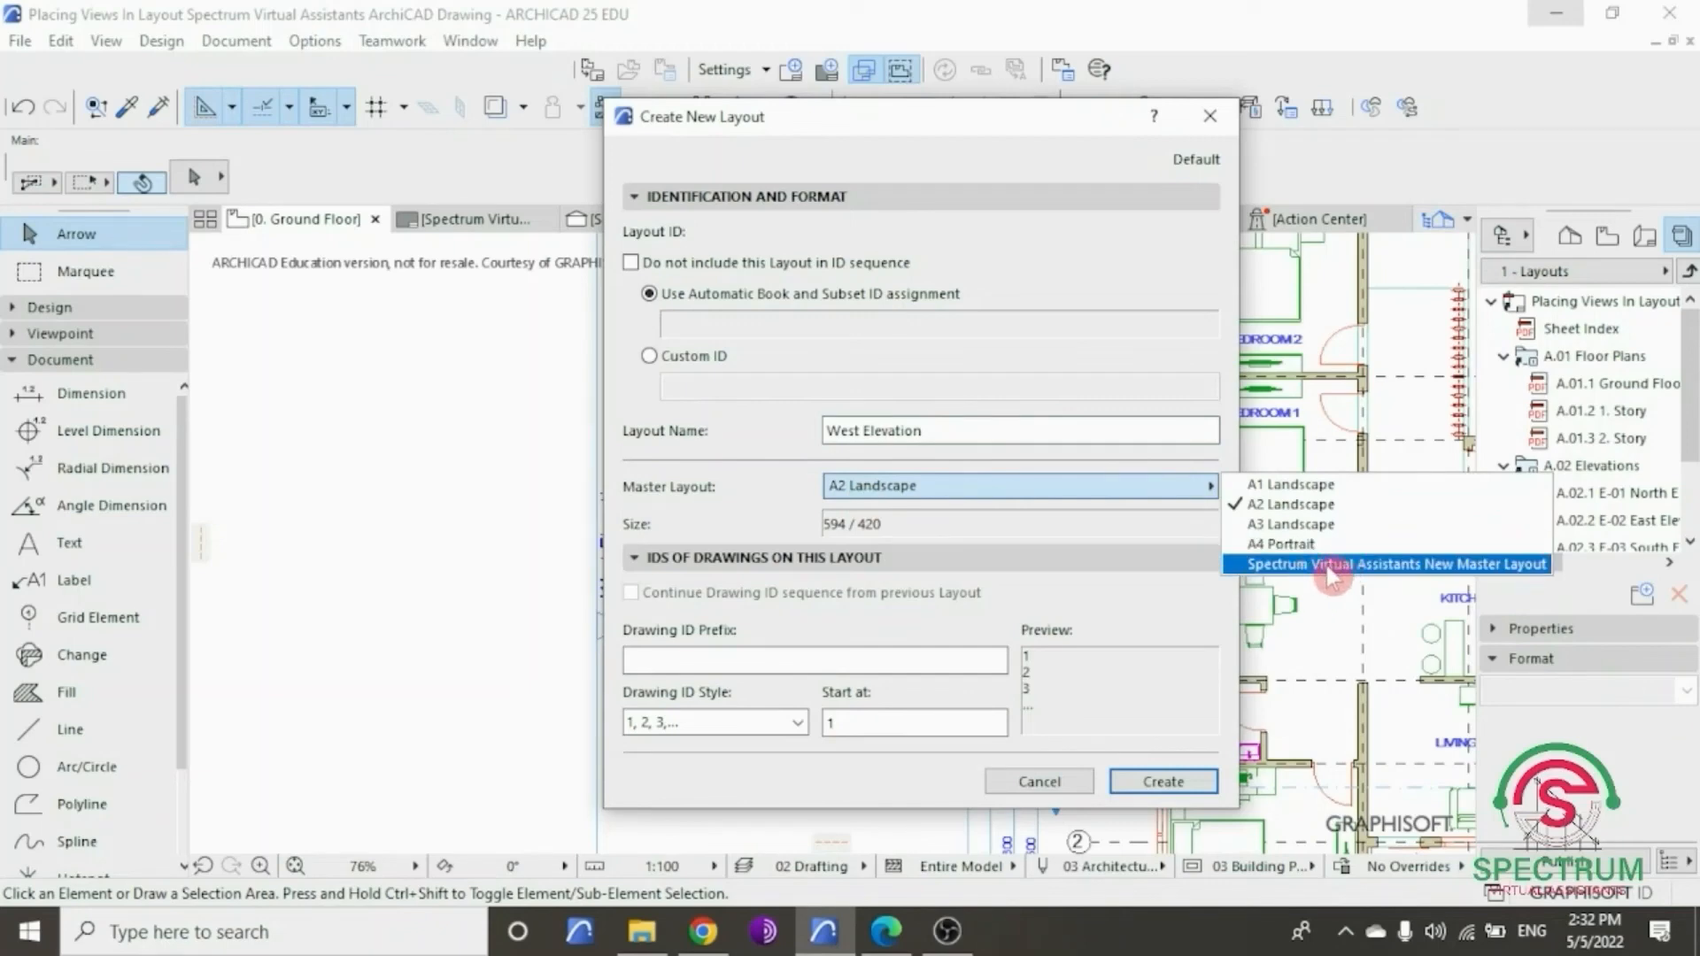
left_click(1331, 571)
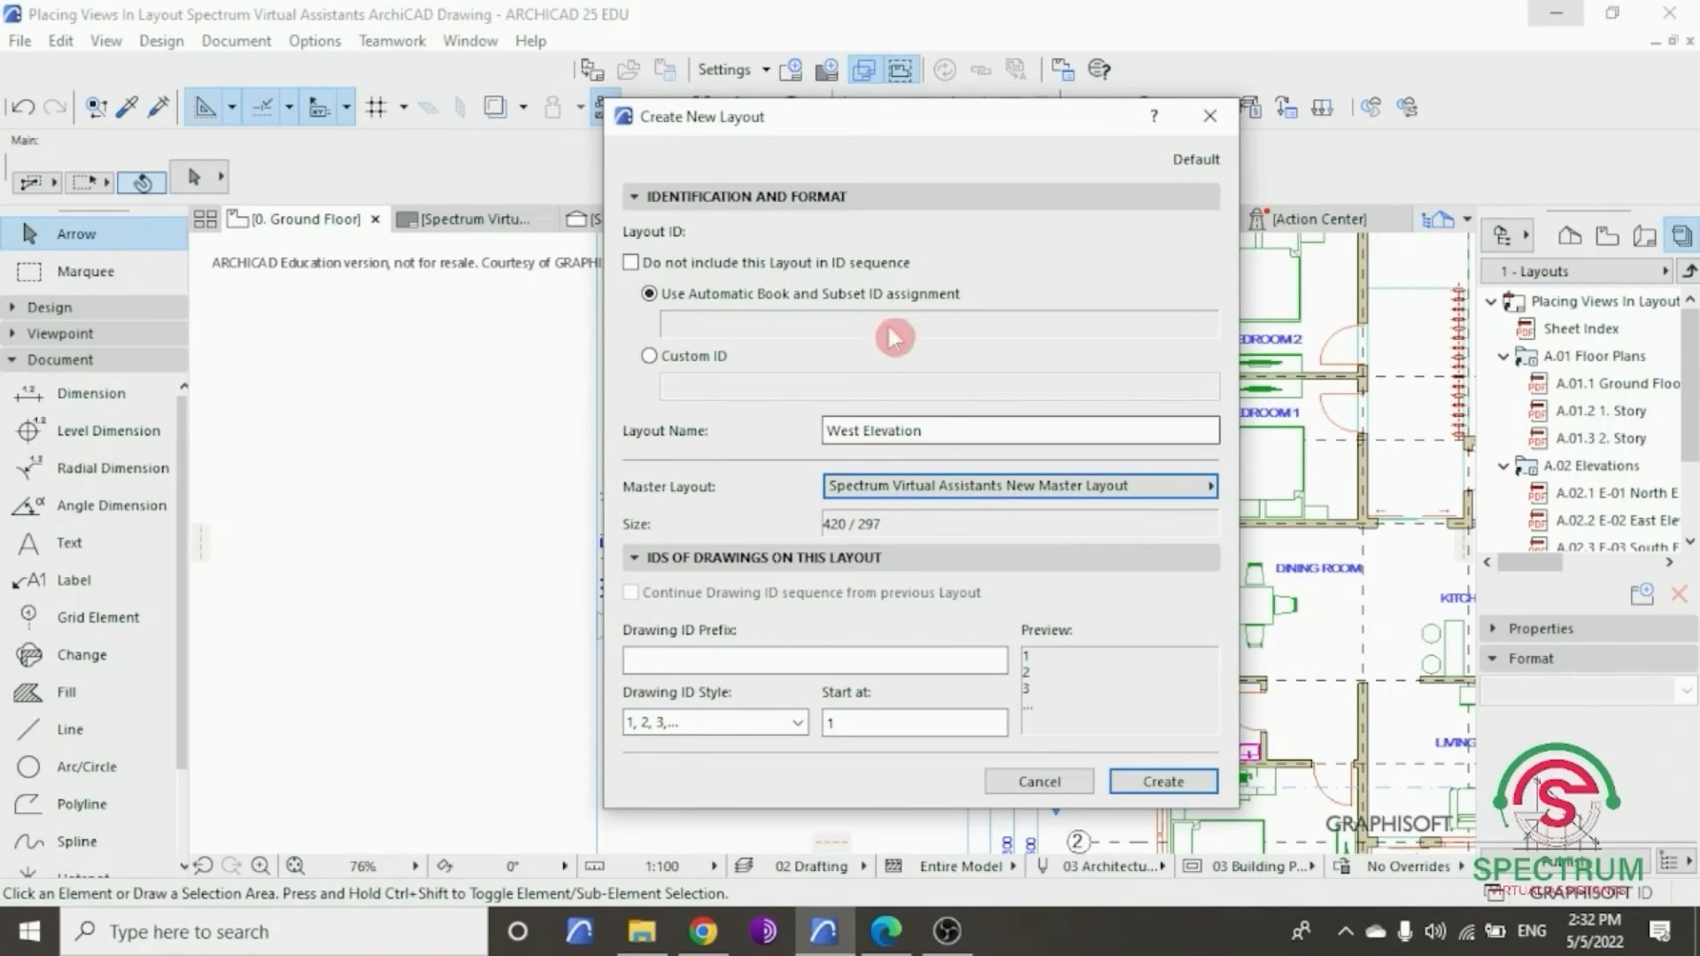
left_click(794, 197)
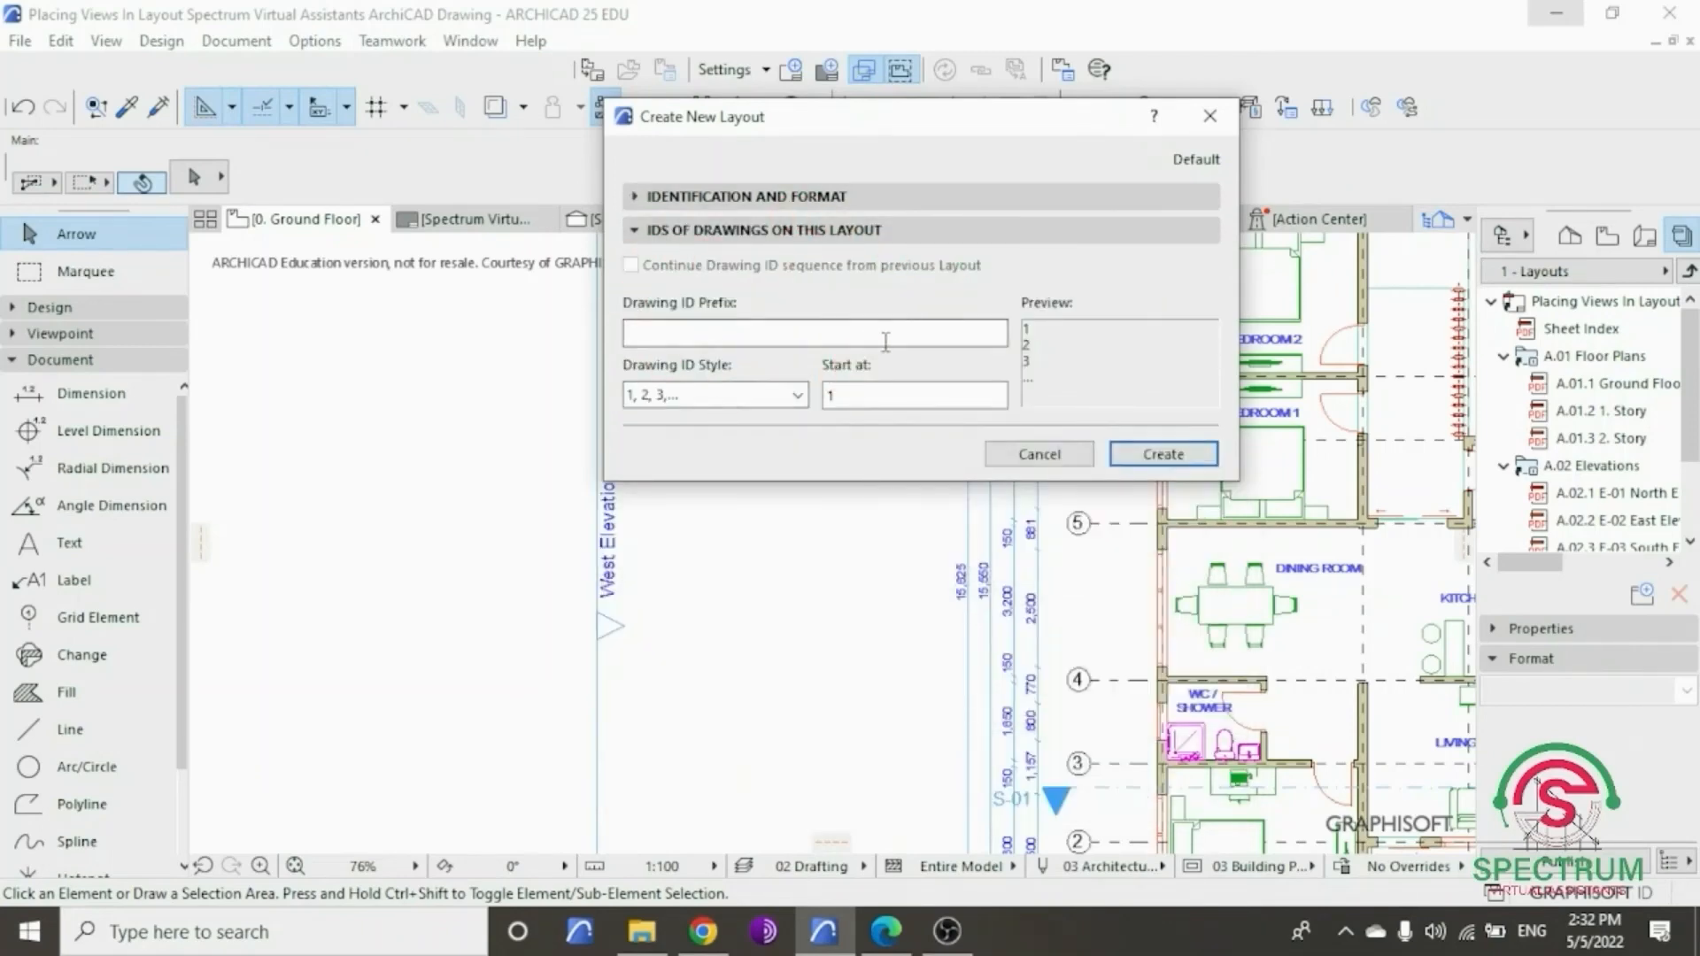
left_click(1165, 459)
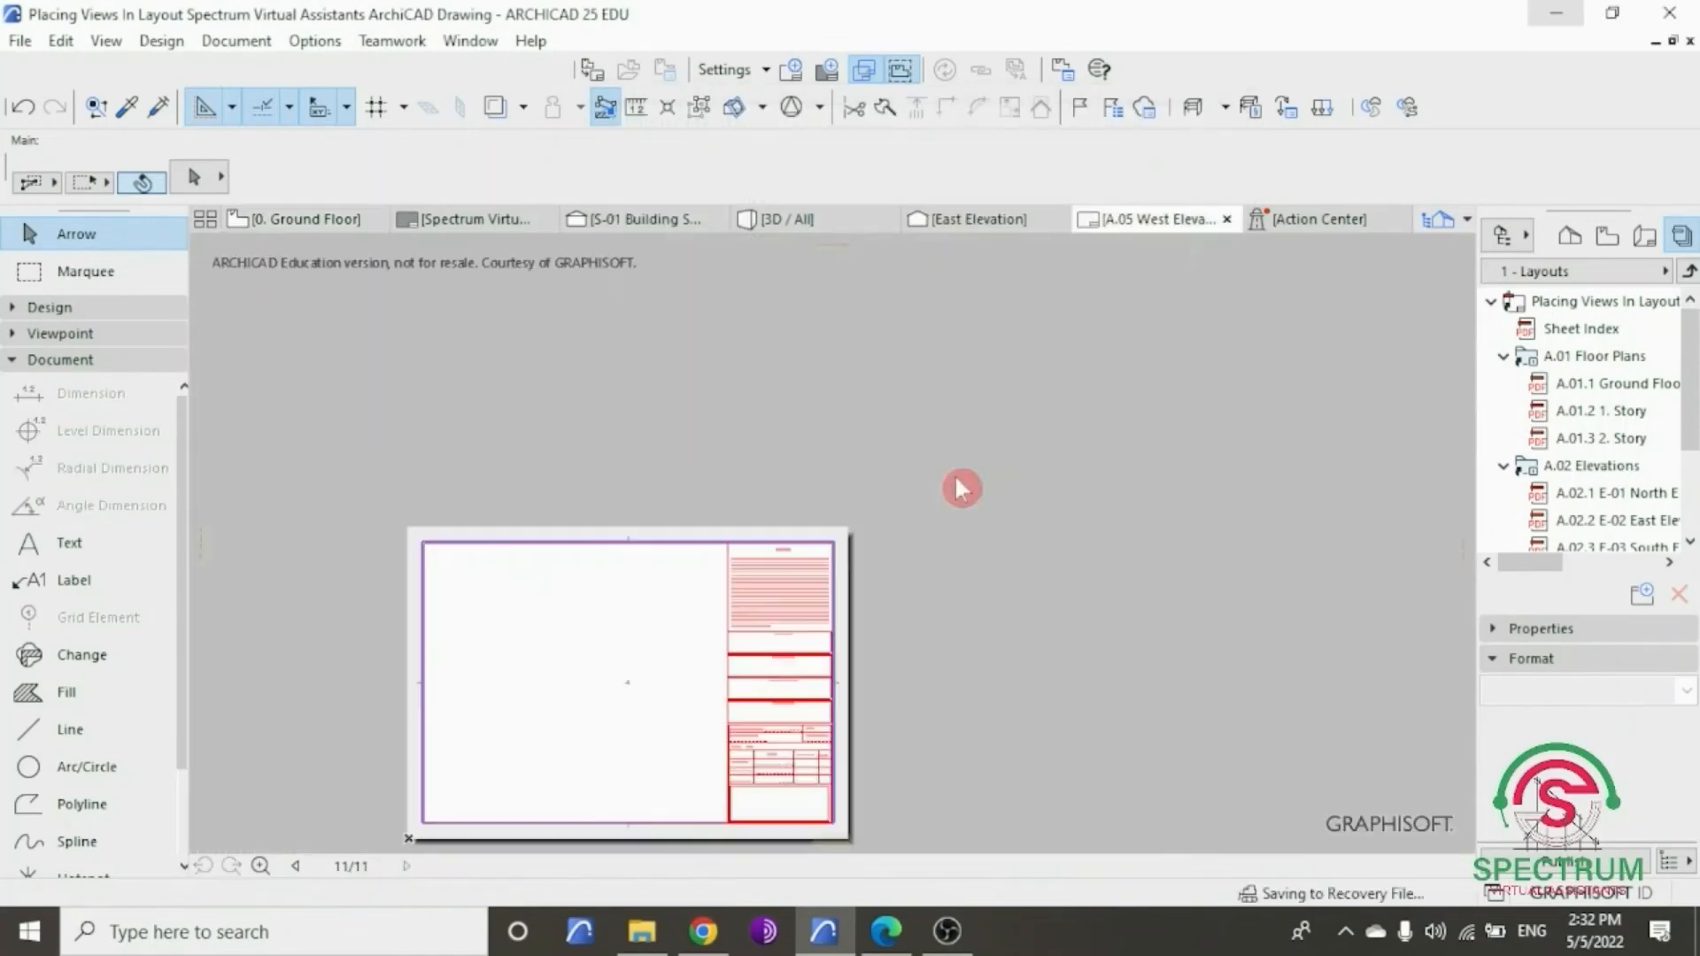
- Open the West Elevation from its marker on the Ground Floor plan with the current view settings
scroll(1072, 468, "down", 3)
scroll(857, 606, "up", 5)
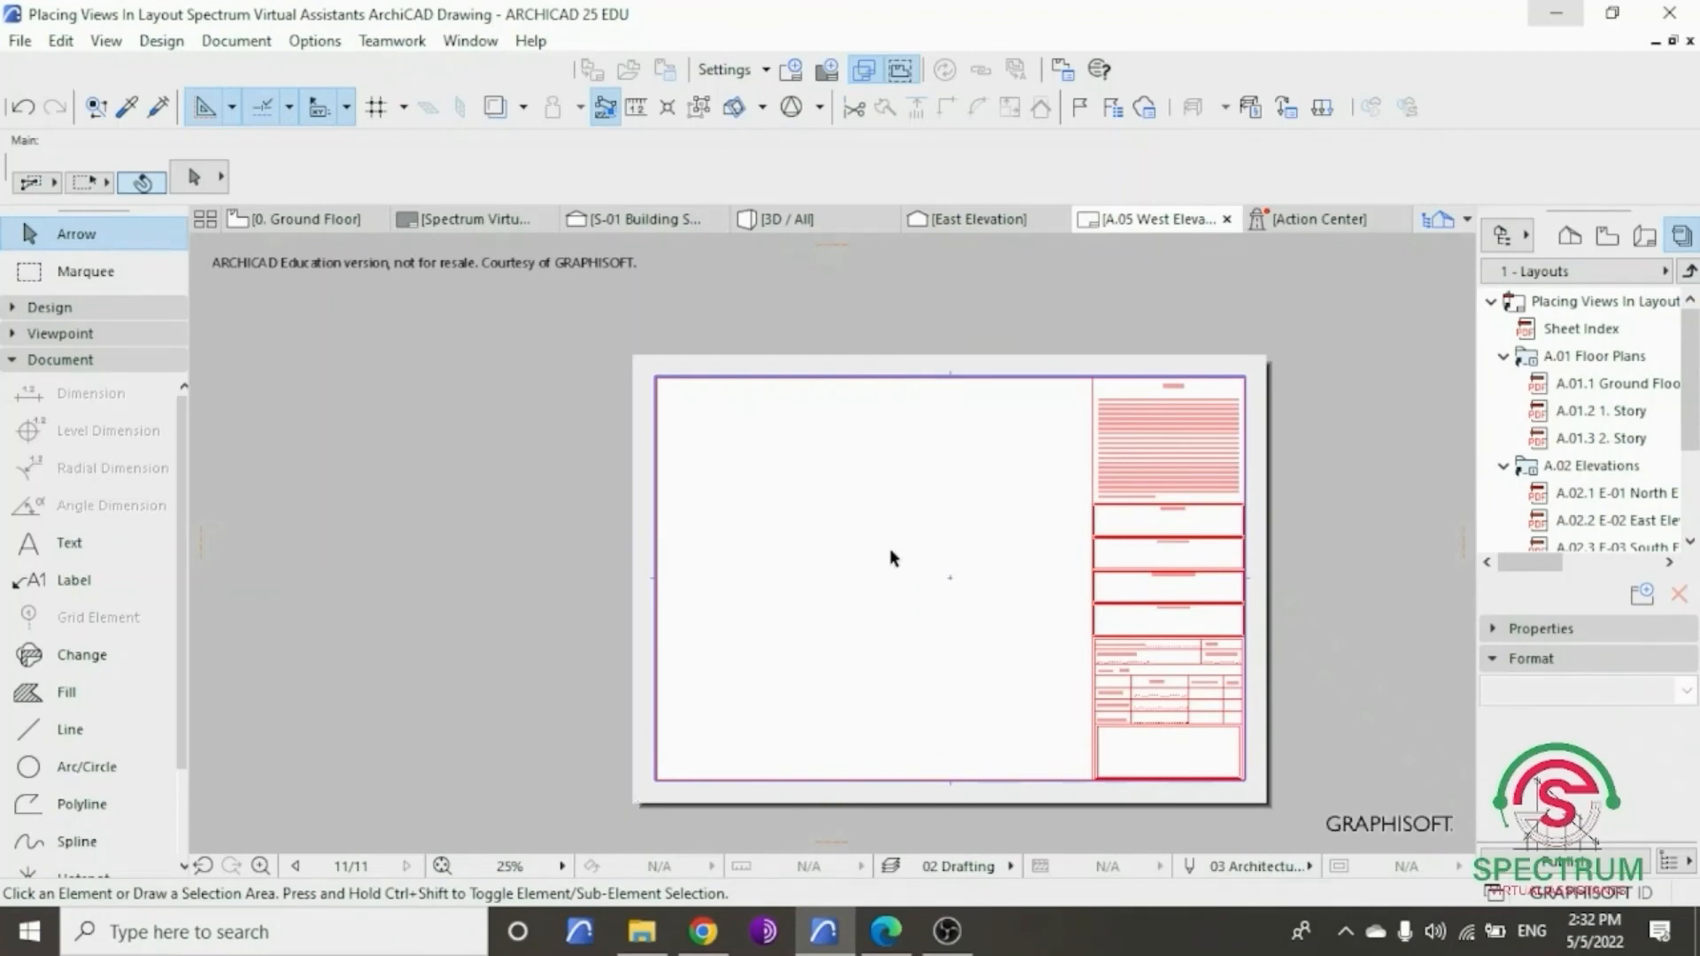
scroll(882, 543, "up", 1)
left_click(341, 218)
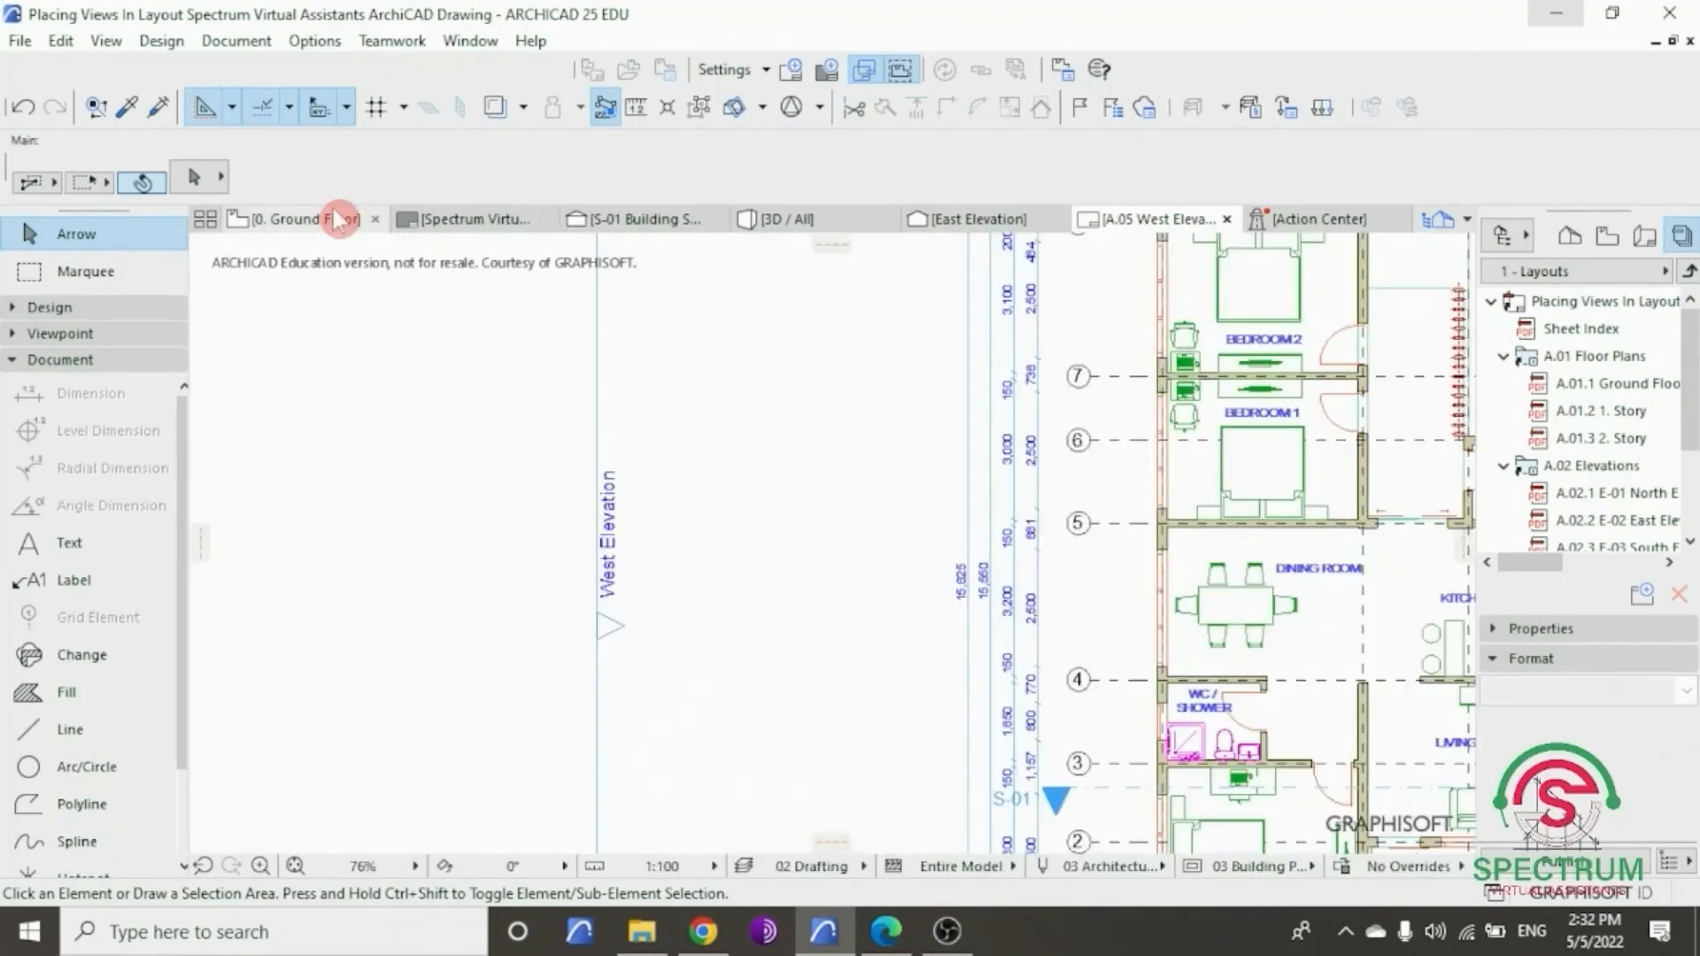
scroll(612, 423, "down", 2)
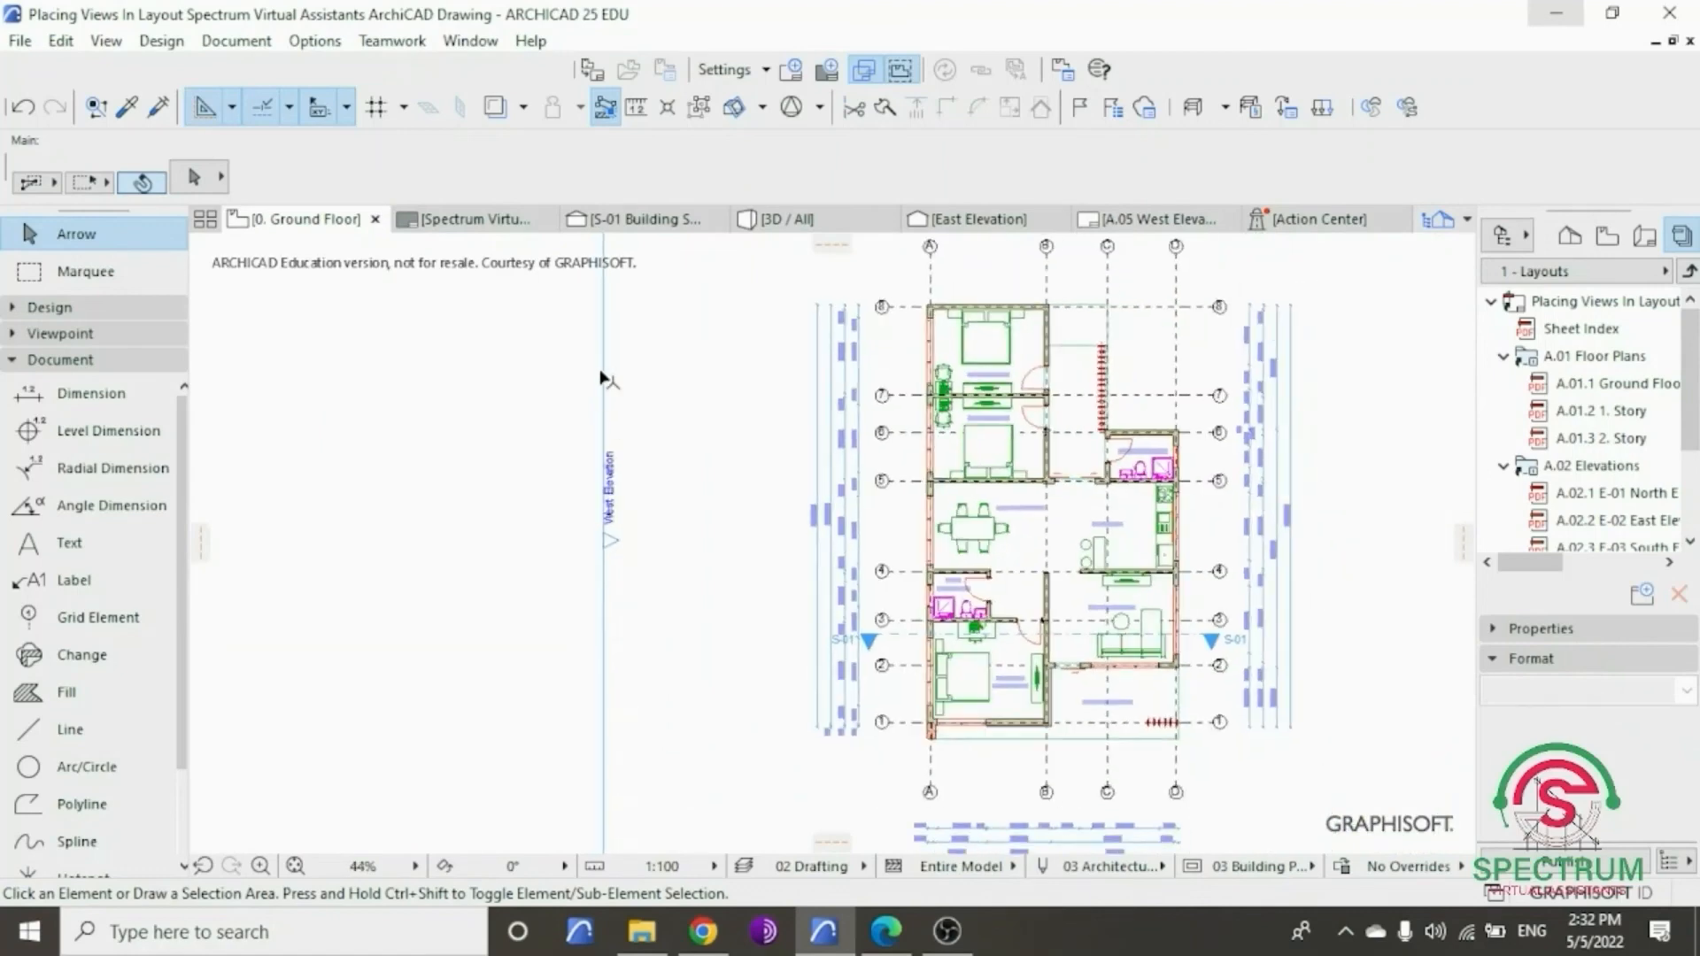
left_click(603, 372)
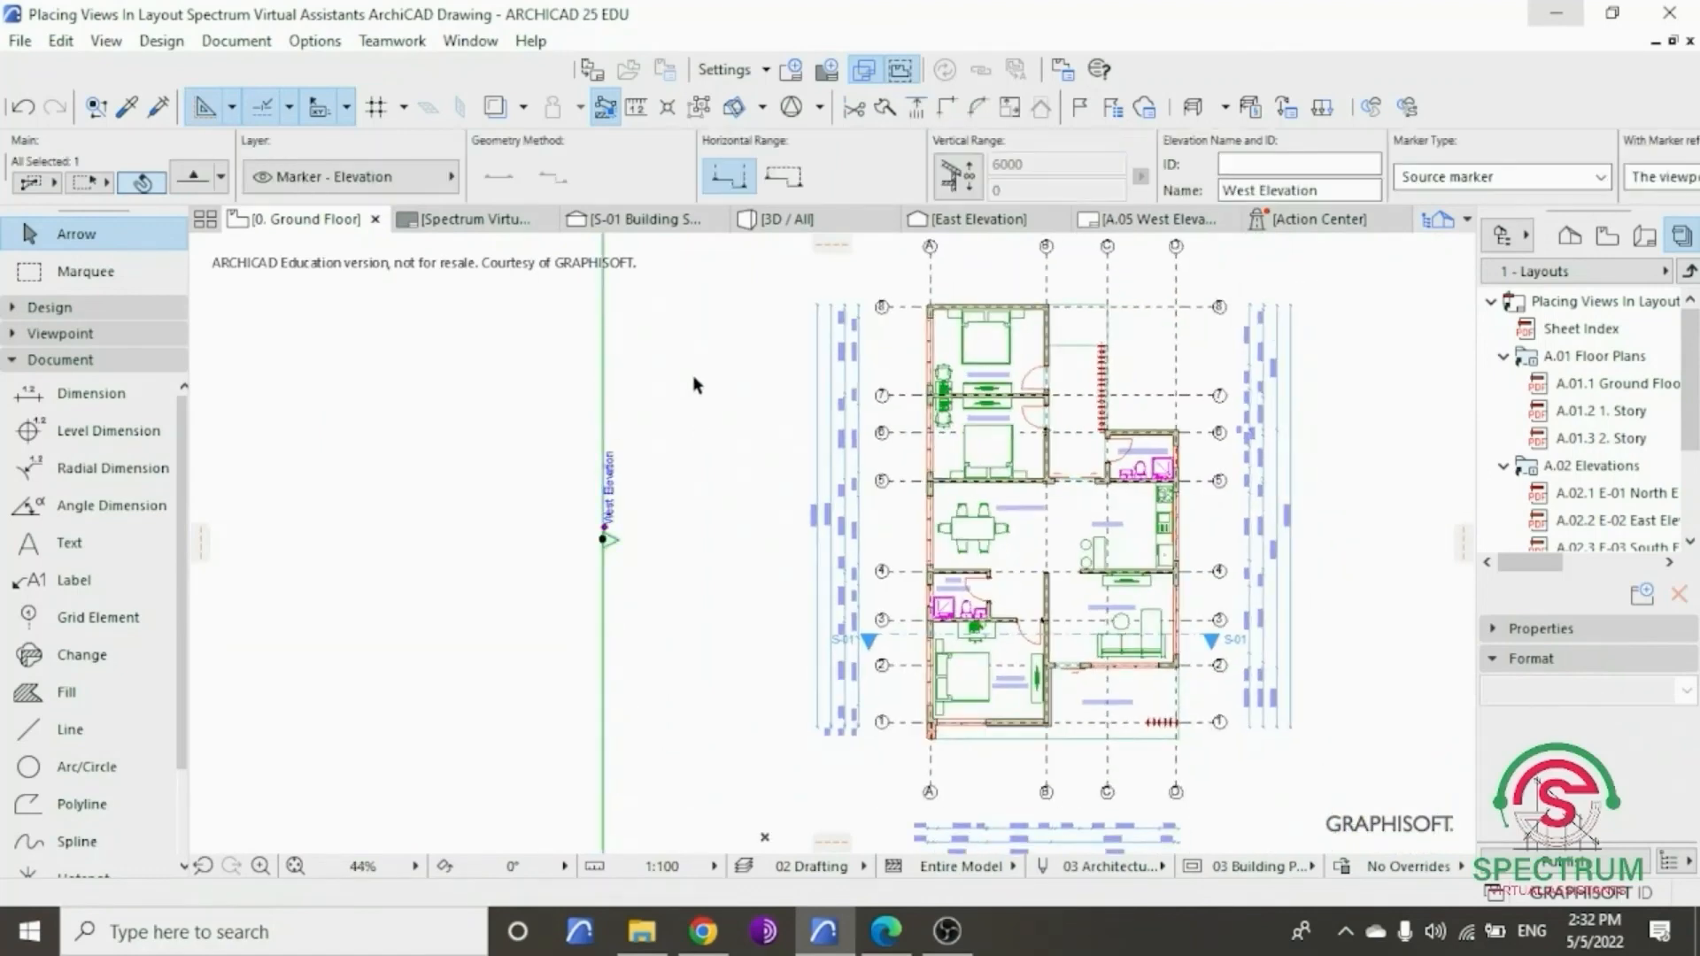
right_click(697, 383)
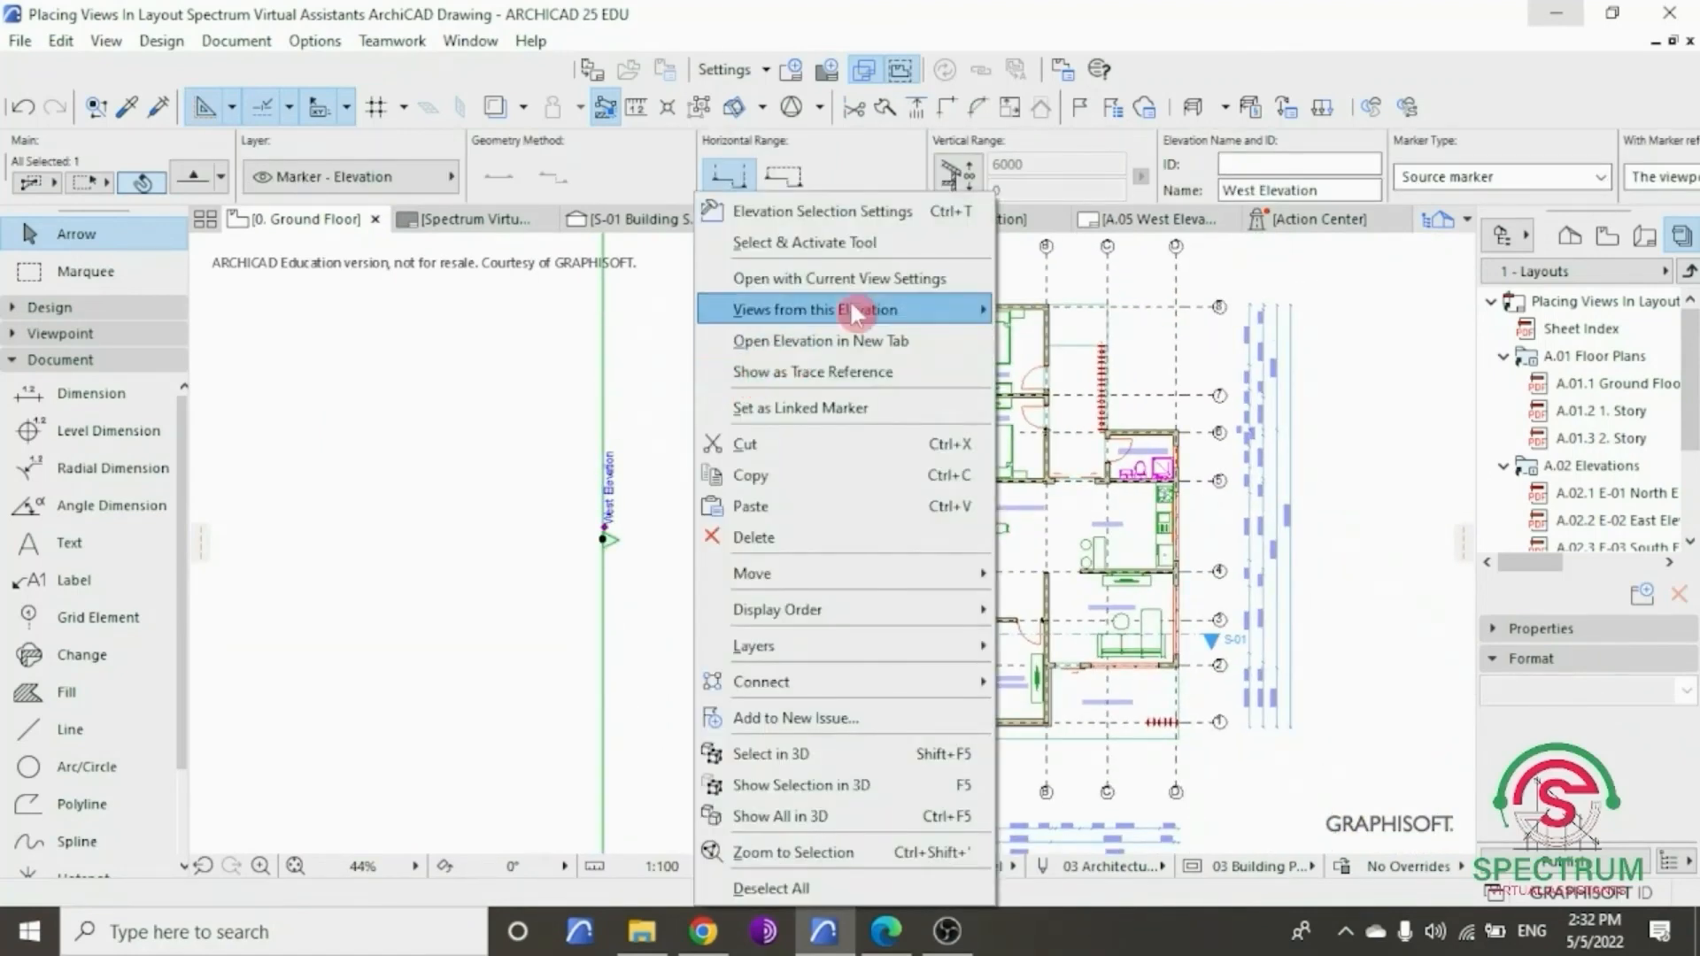
left_click(788, 278)
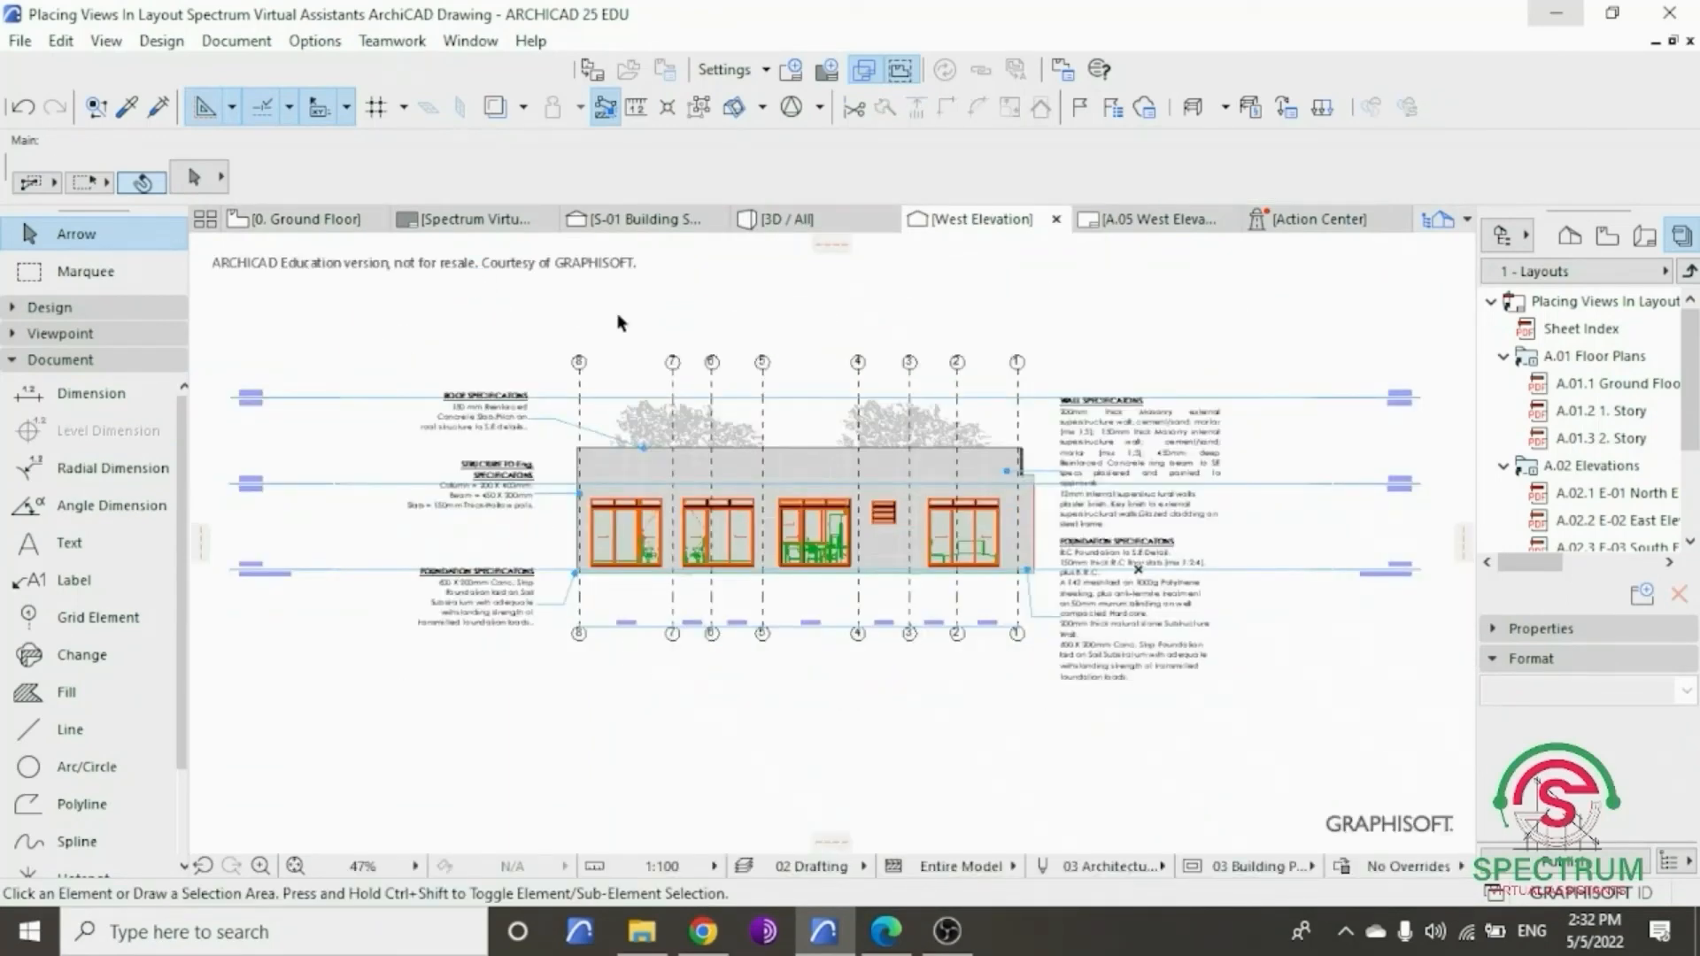
- Save the West Elevation view and place it on the new layout, centred in the empty area beside the title block
right_click(1137, 340)
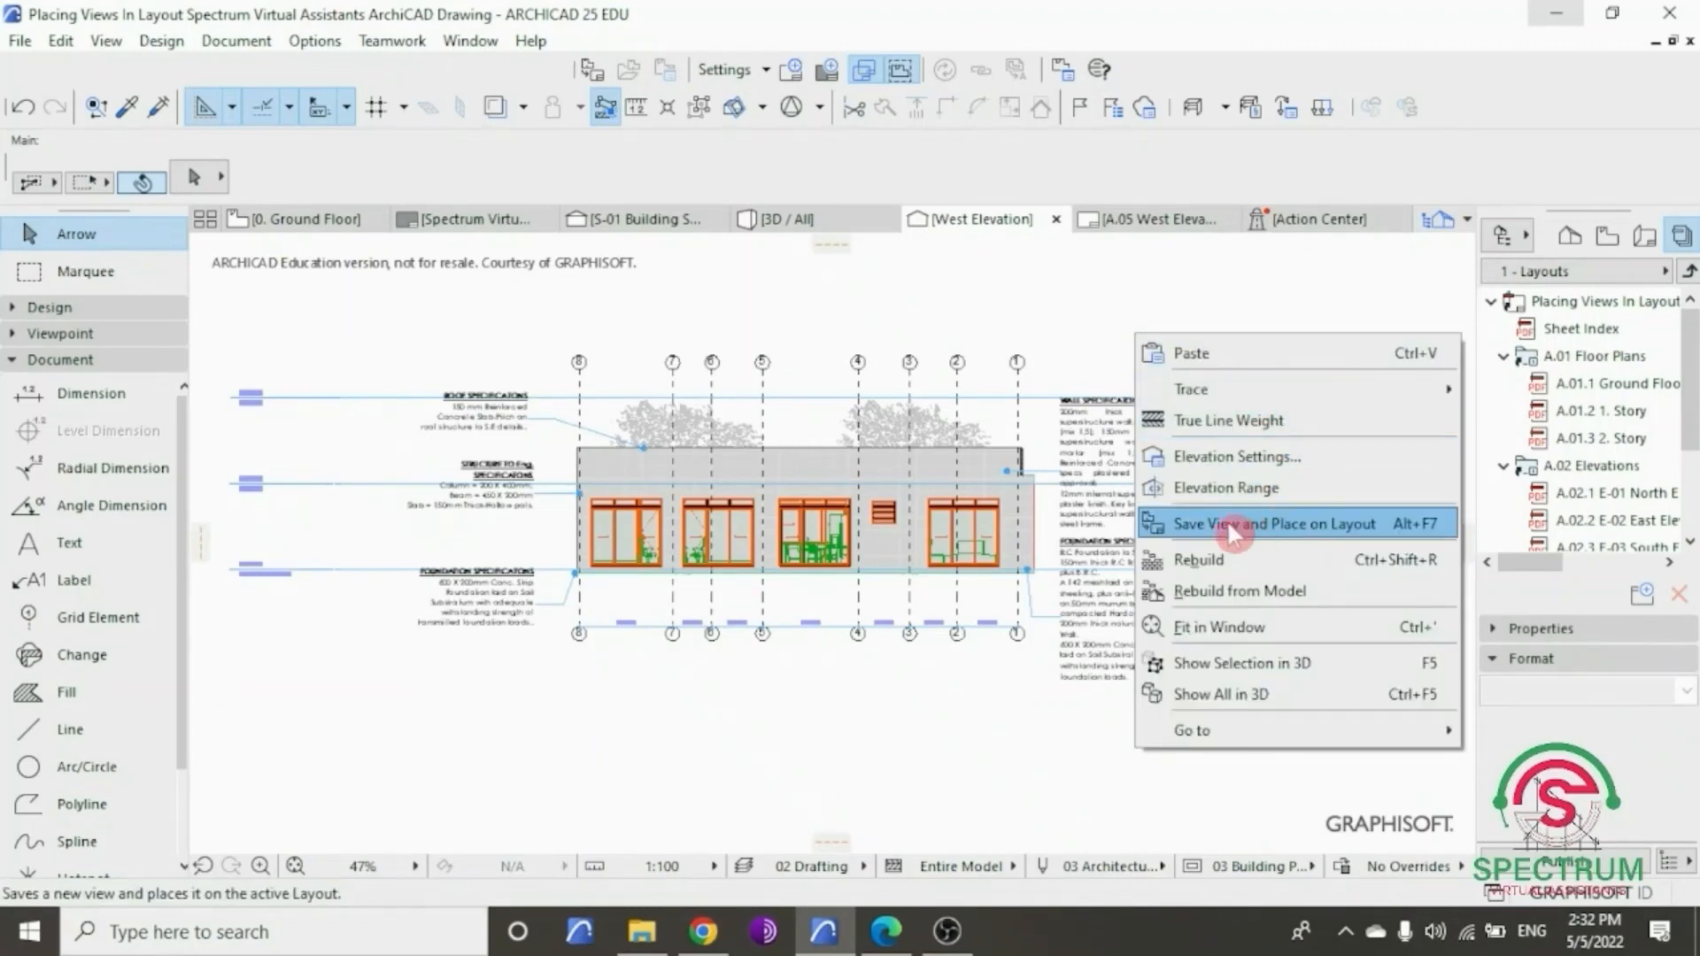
left_click(1290, 527)
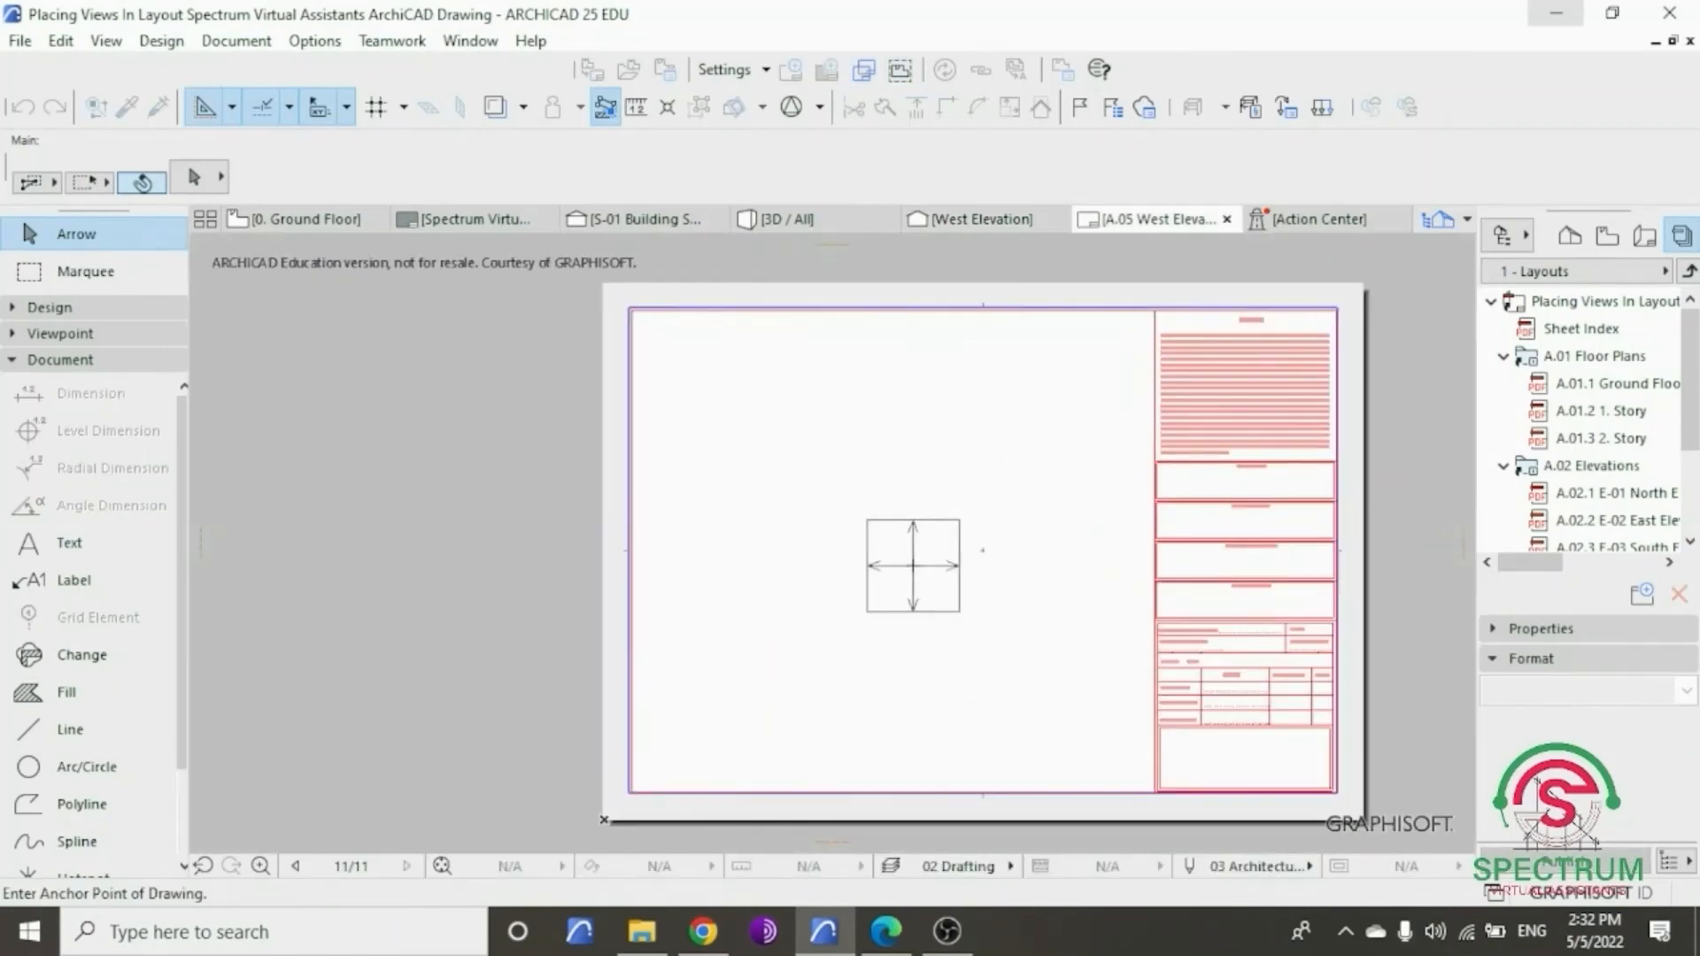
left_click(912, 558)
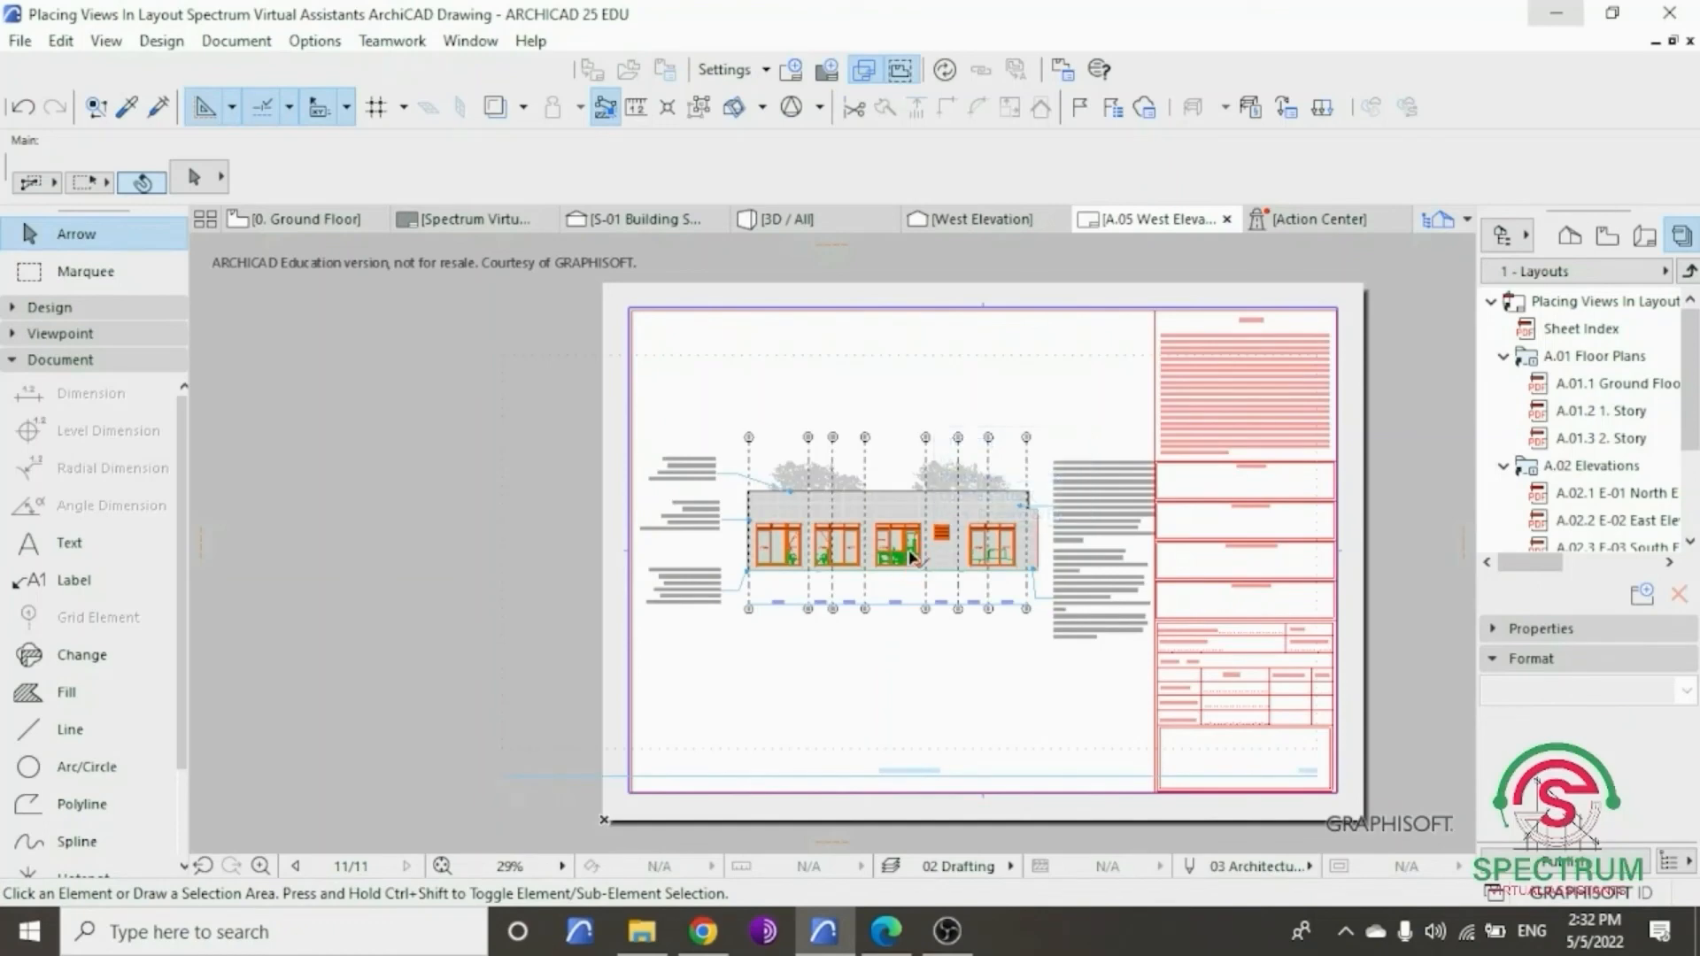
- Shift the West Elevation content inside its drawing frame about 7 mm down and to the left without moving the frame
scroll(935, 574, "up", 1)
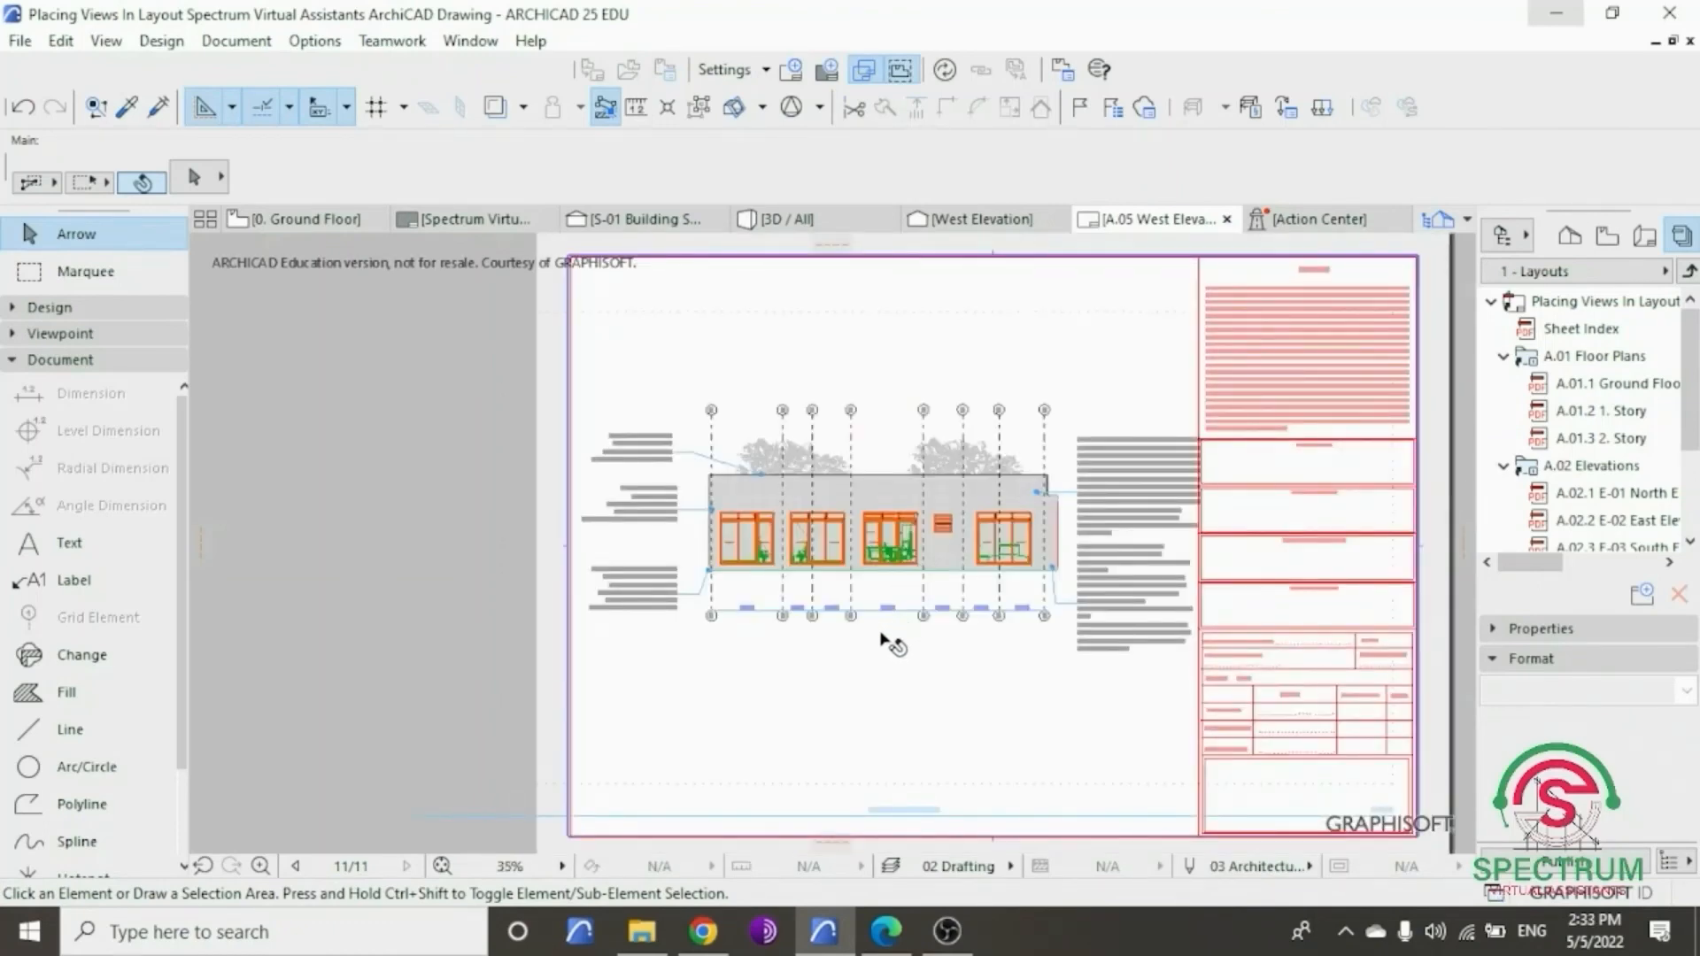
left_click(879, 550)
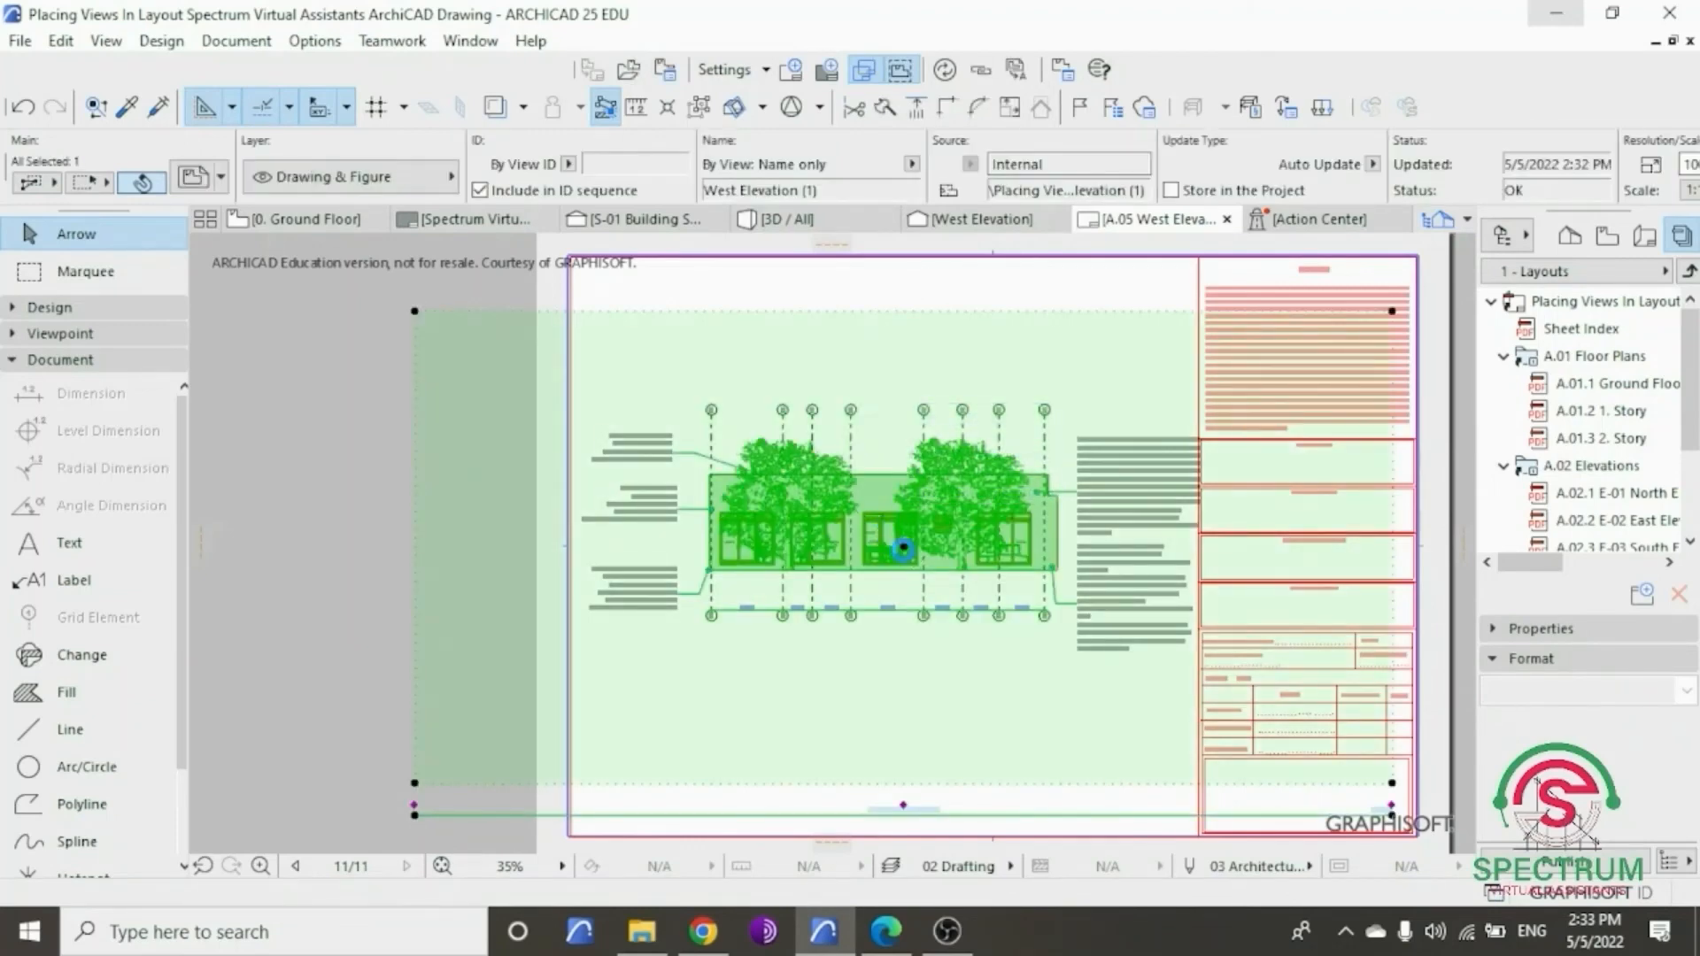
left_click(903, 549)
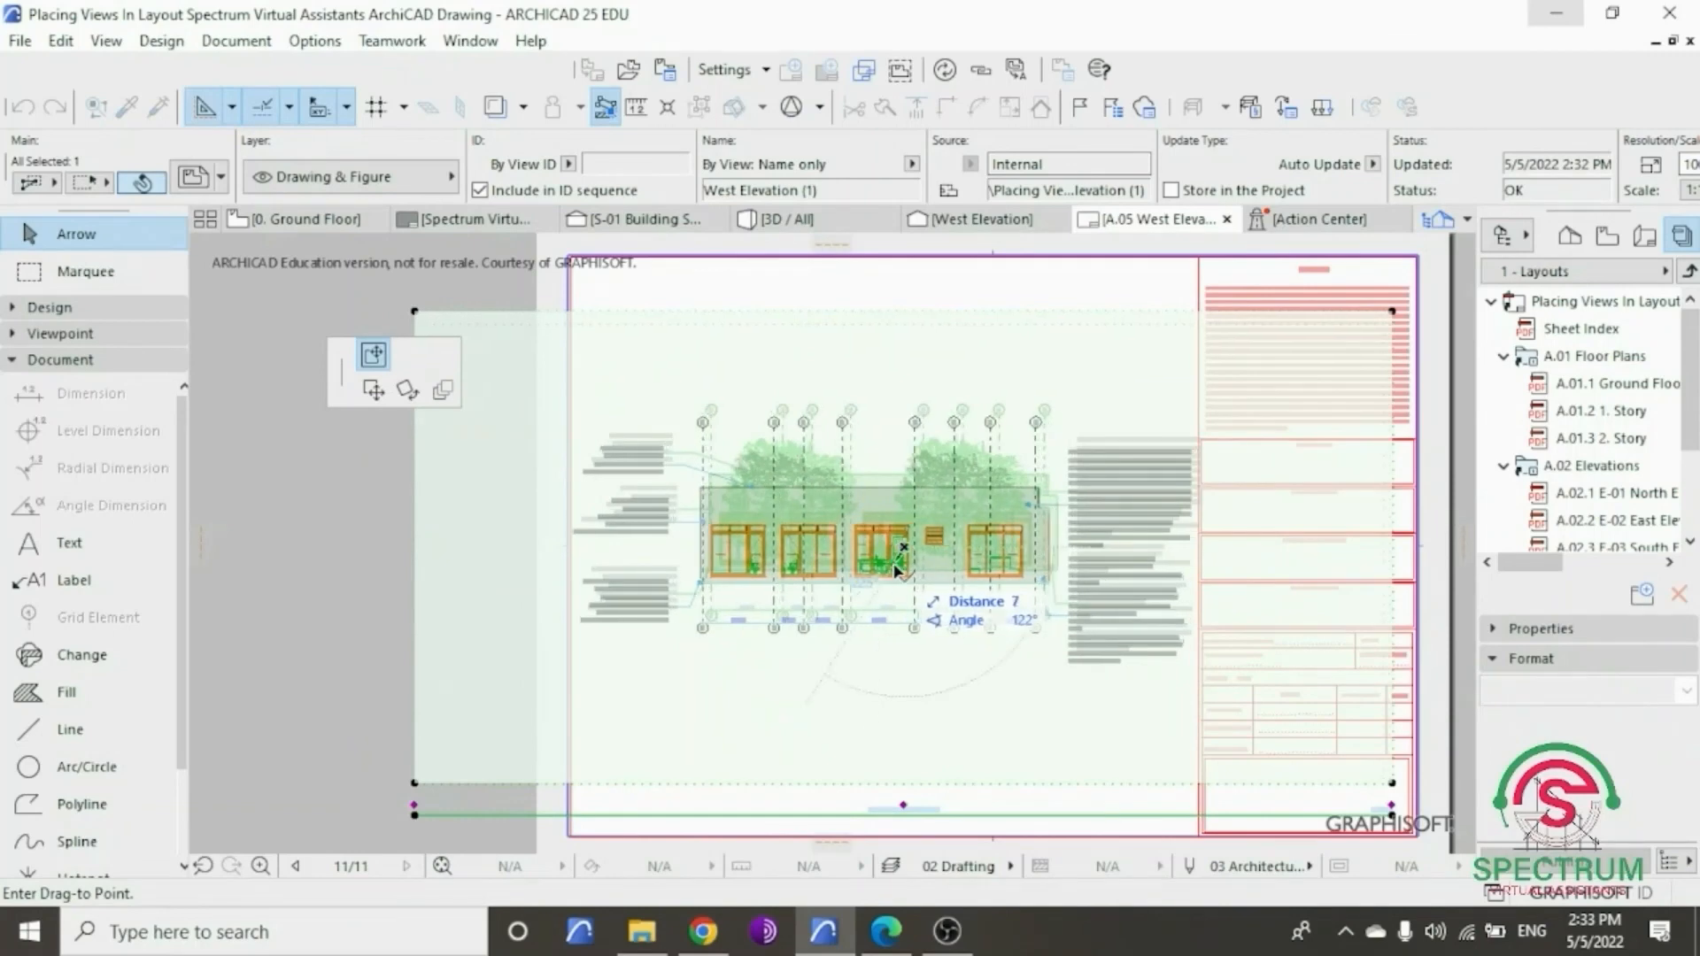
left_click(897, 570)
- Stretch the West Elevation drawing frame's corners to the sheet's border and the title block's inner edge
scroll(836, 625, "down", 2)
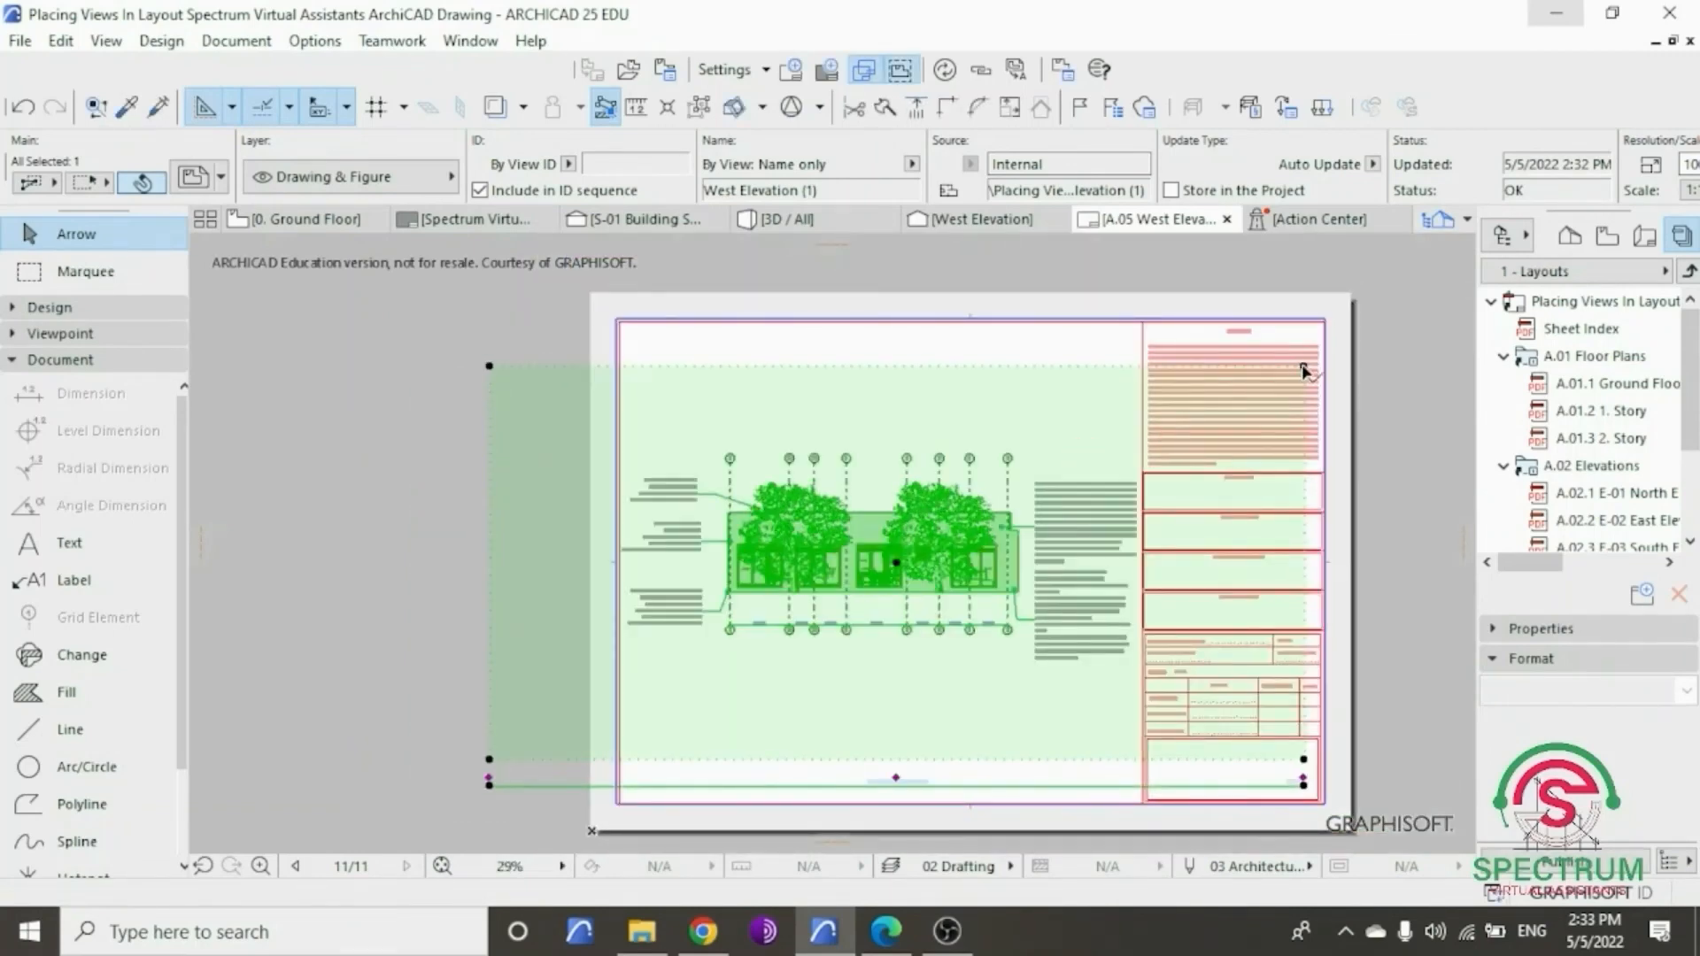
left_click(1302, 366)
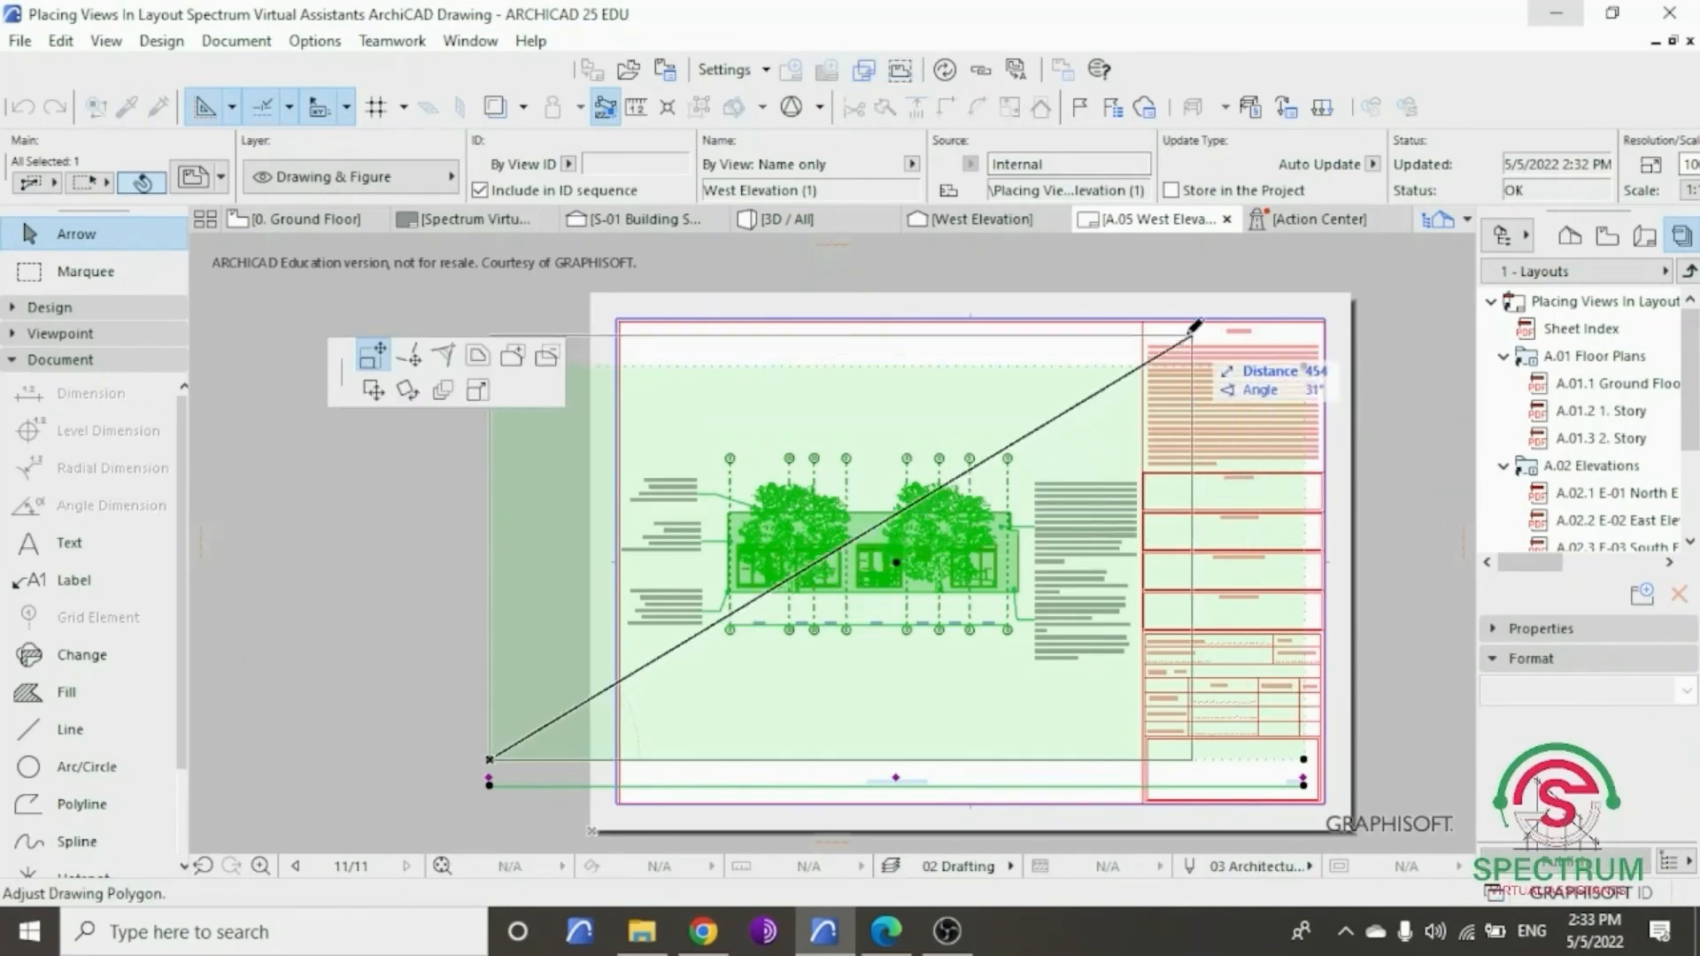
left_click(1142, 321)
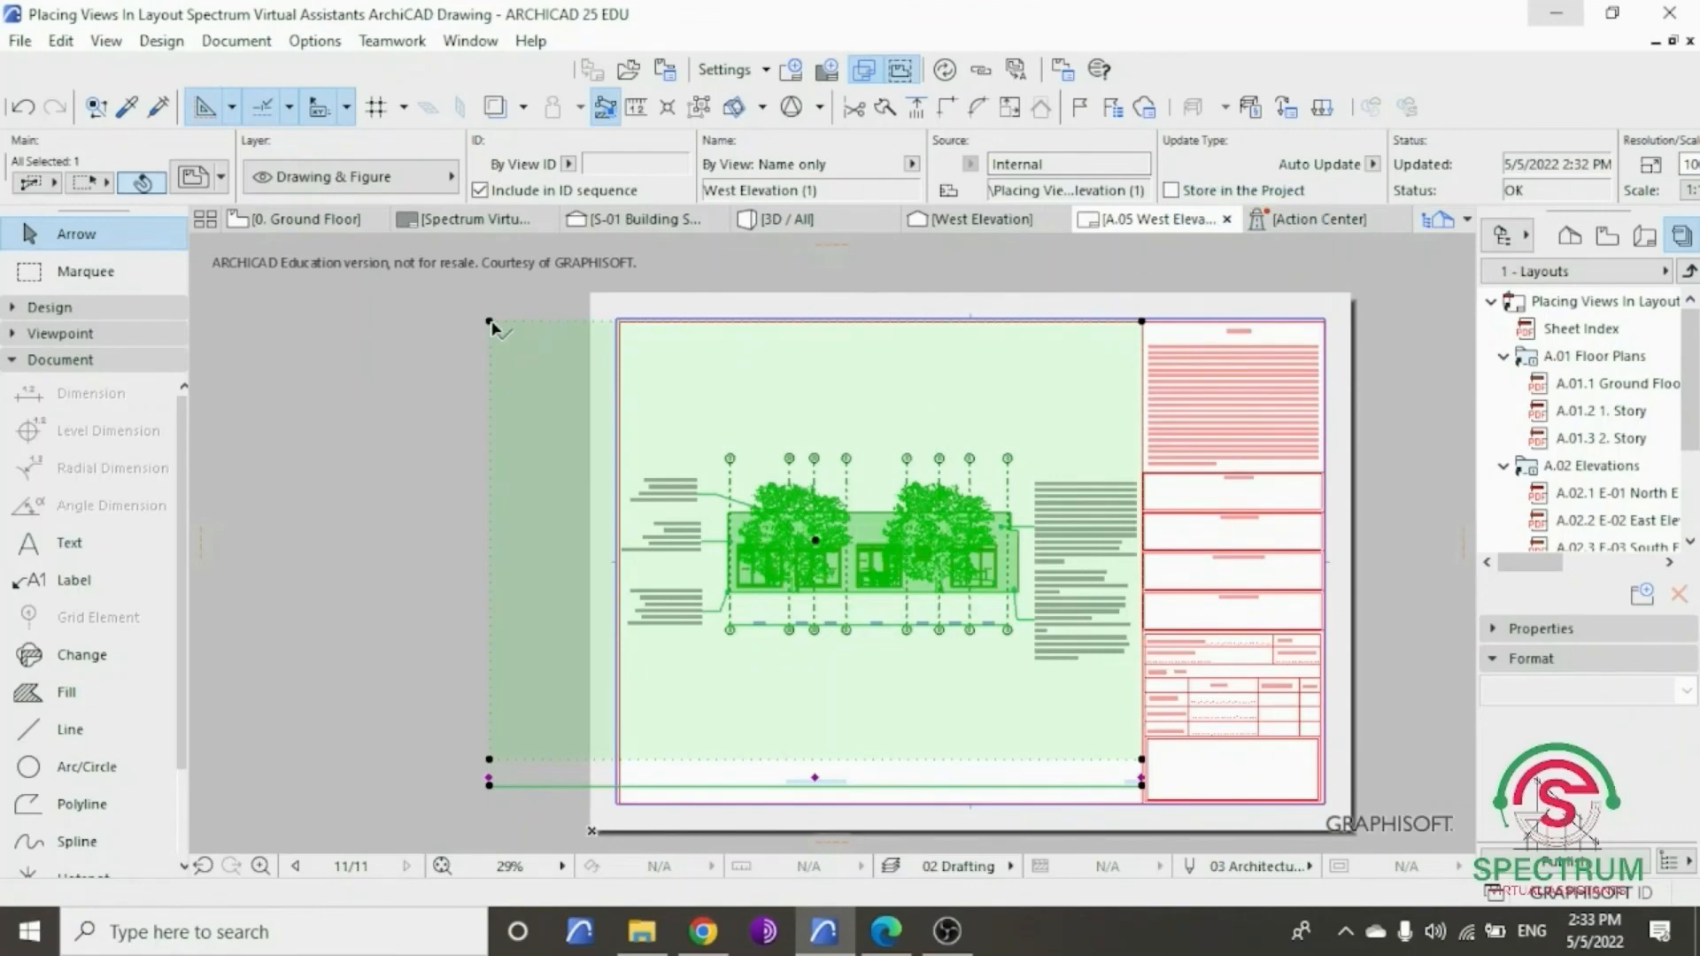
left_click(596, 320)
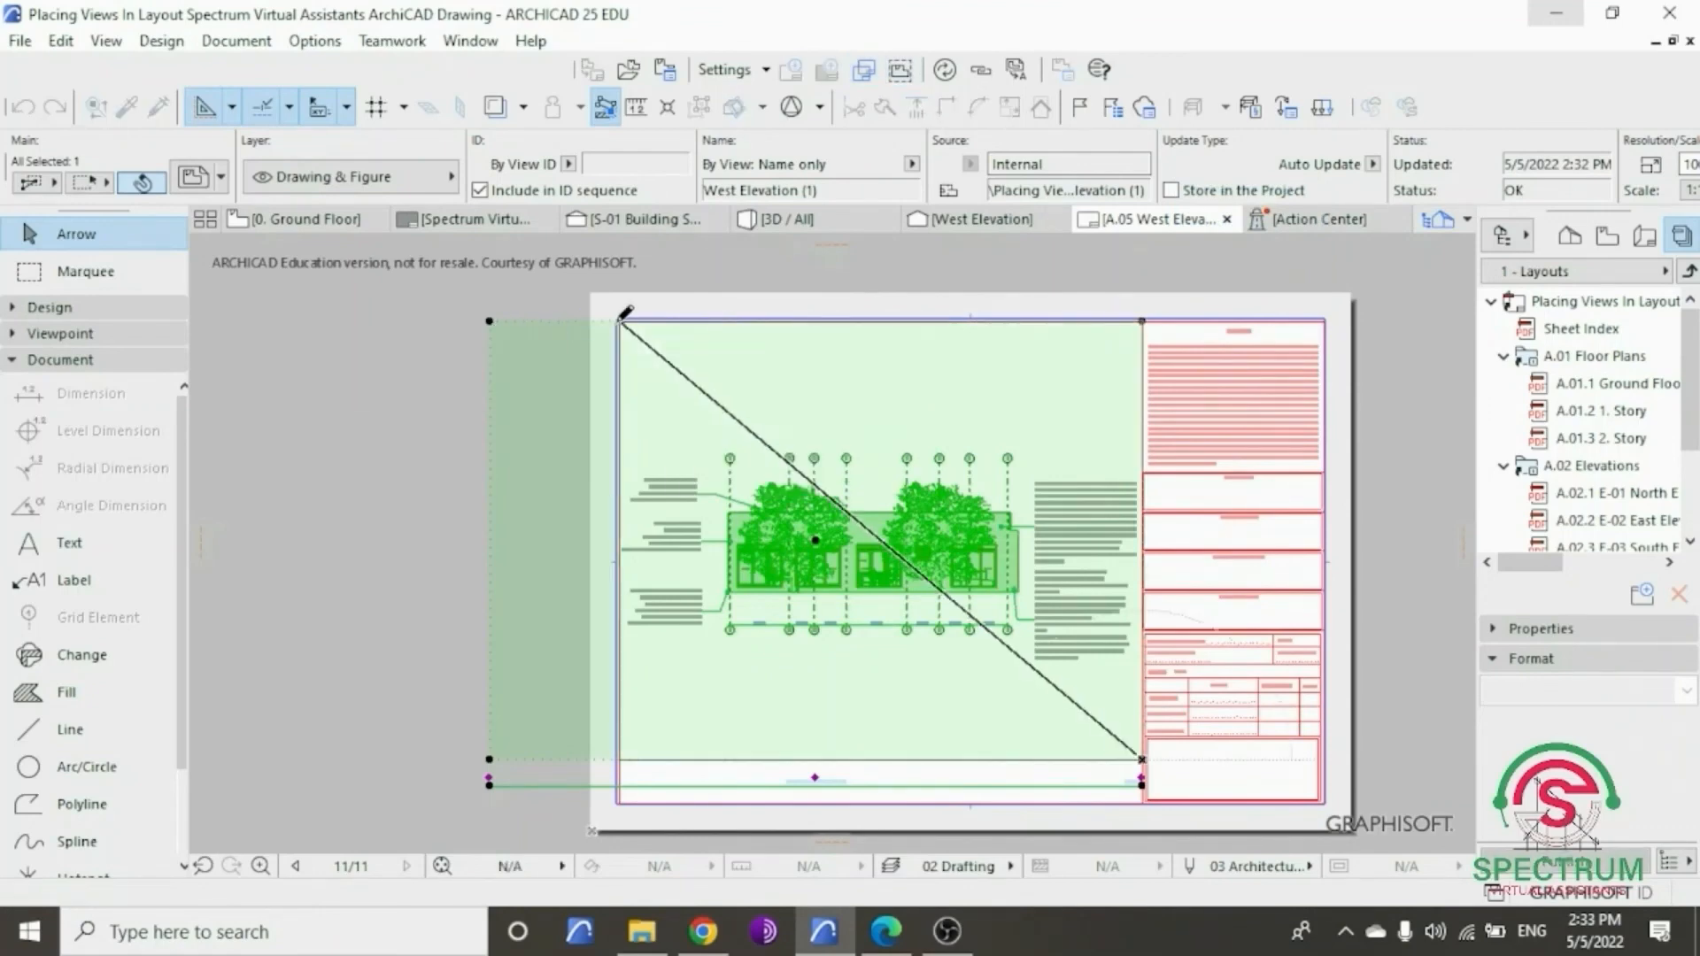
left_click(620, 324)
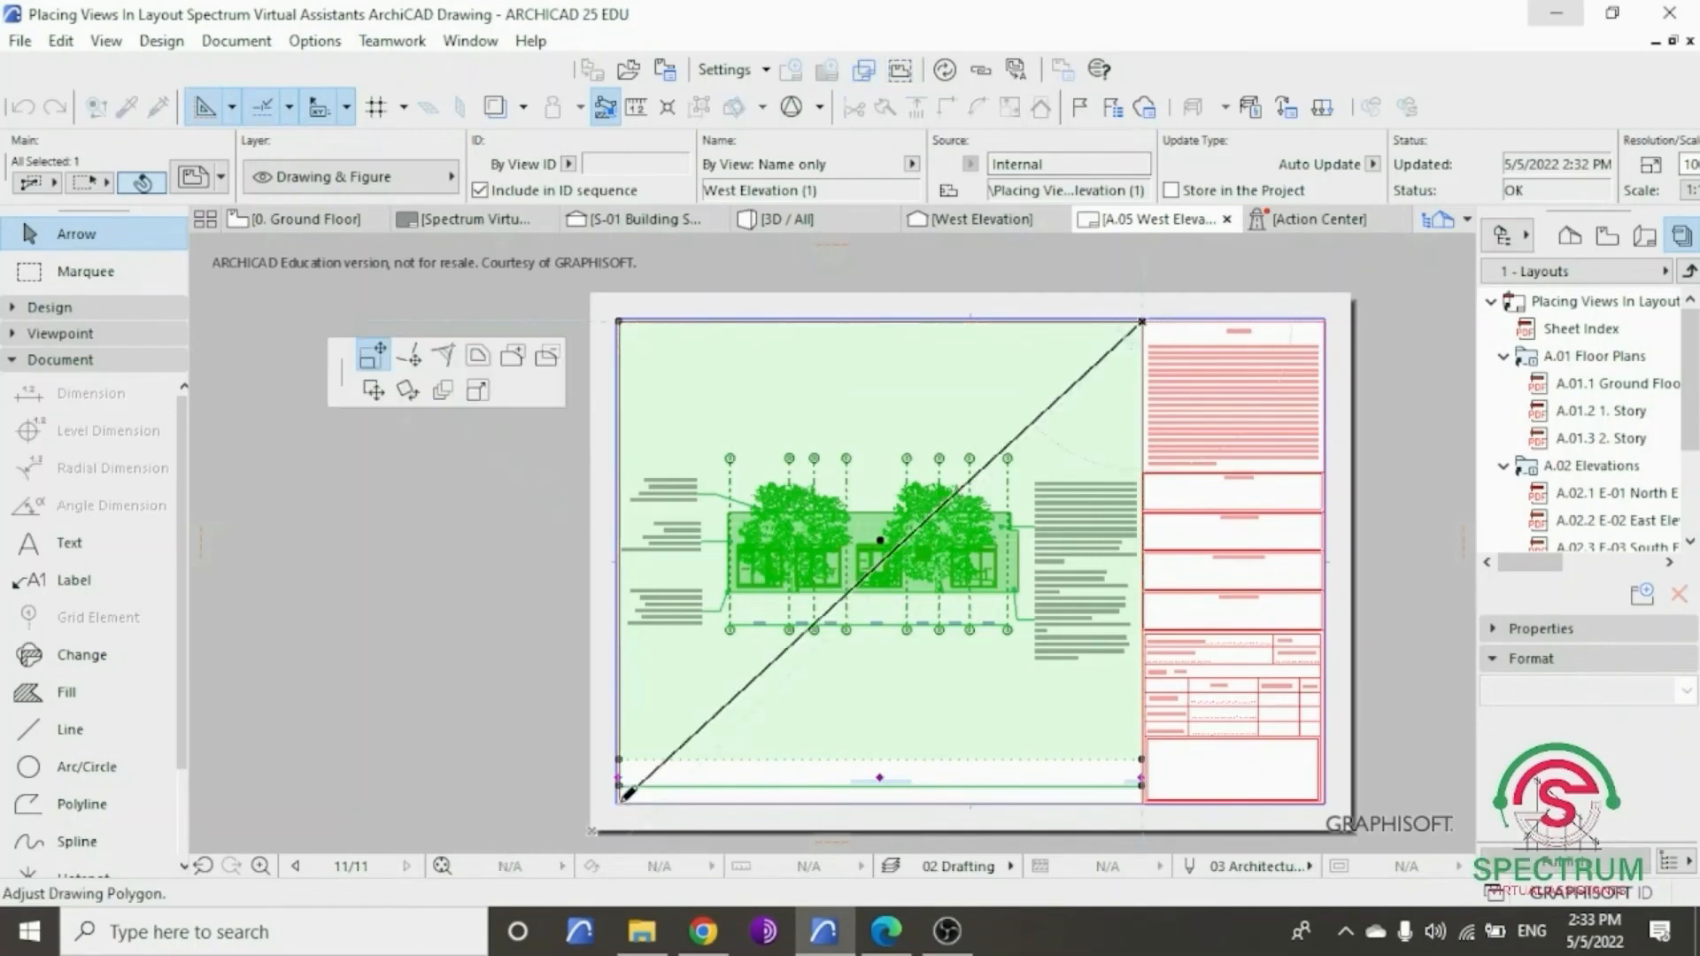
left_click(620, 802)
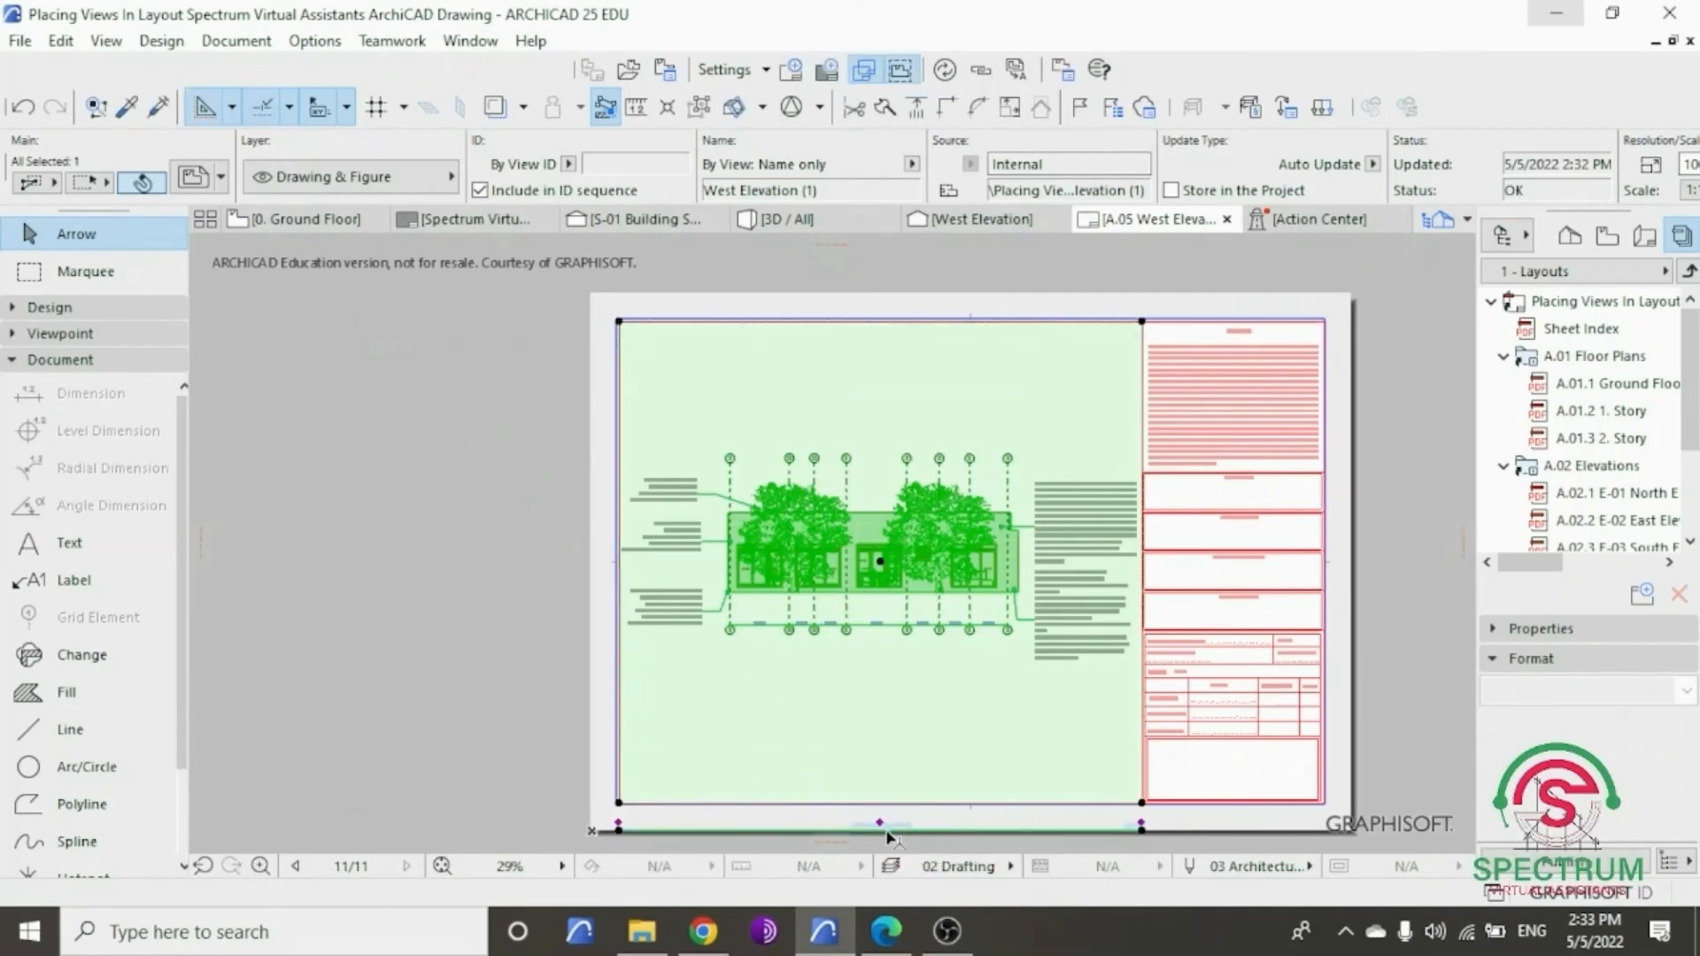
- Move the West Elevation drawing title straight up from the sheet's lower margin to just below the elevation
left_click(881, 830)
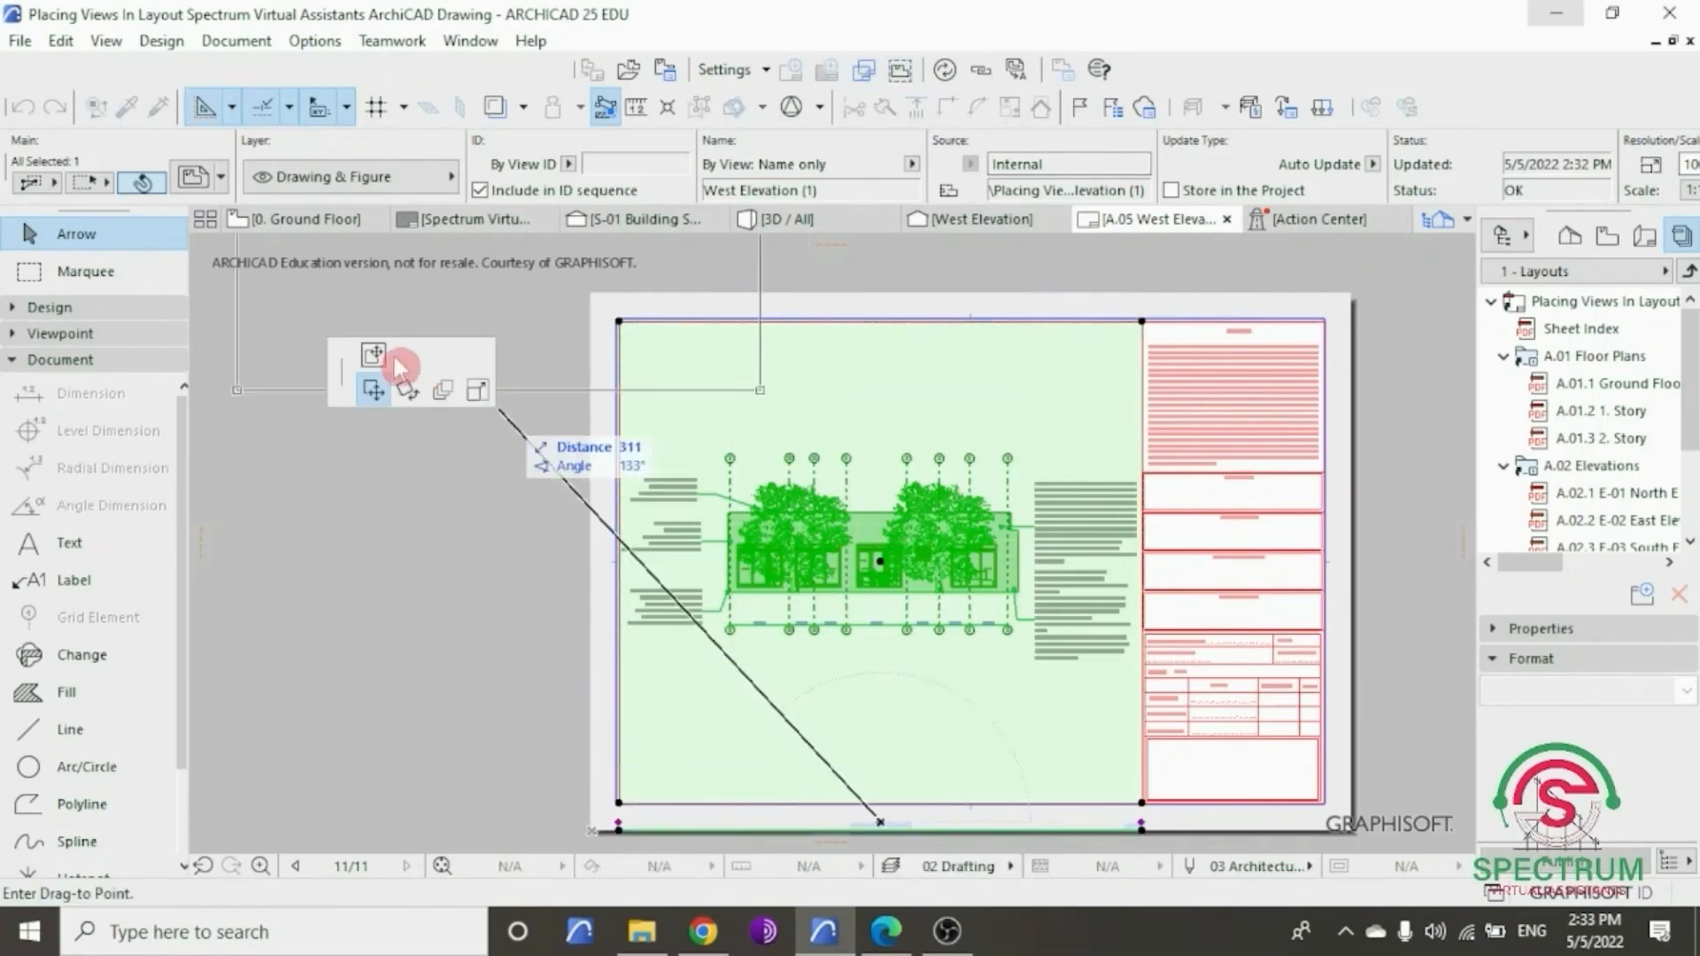
left_click(375, 359)
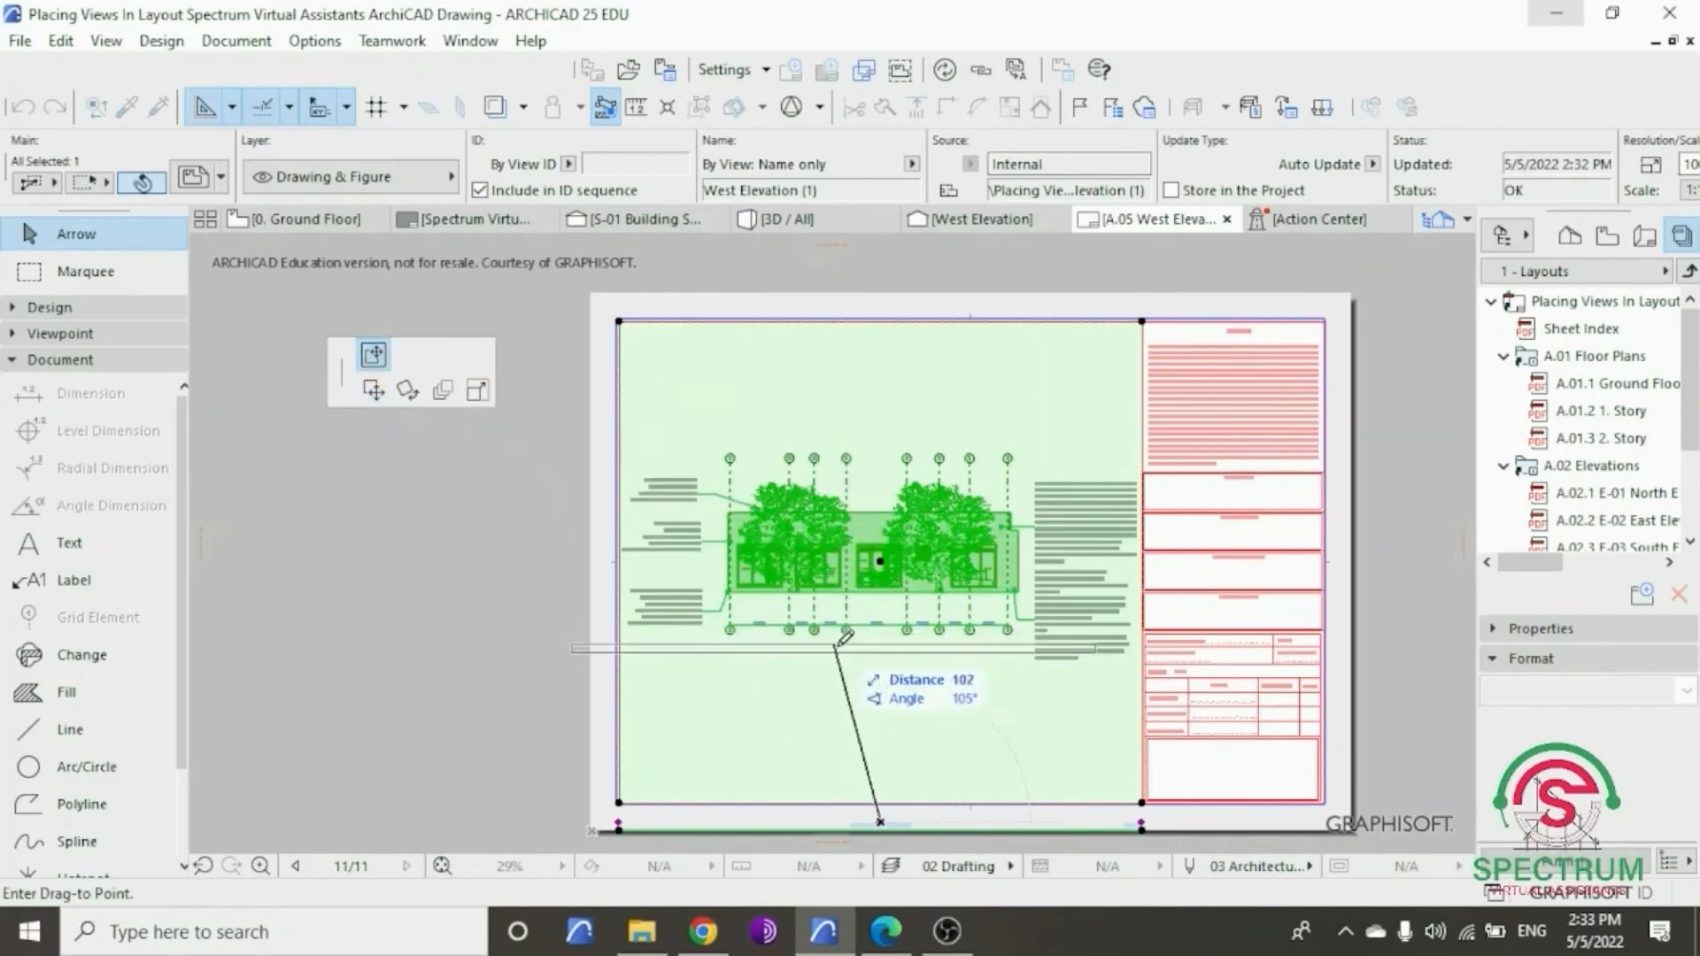
left_click(880, 677)
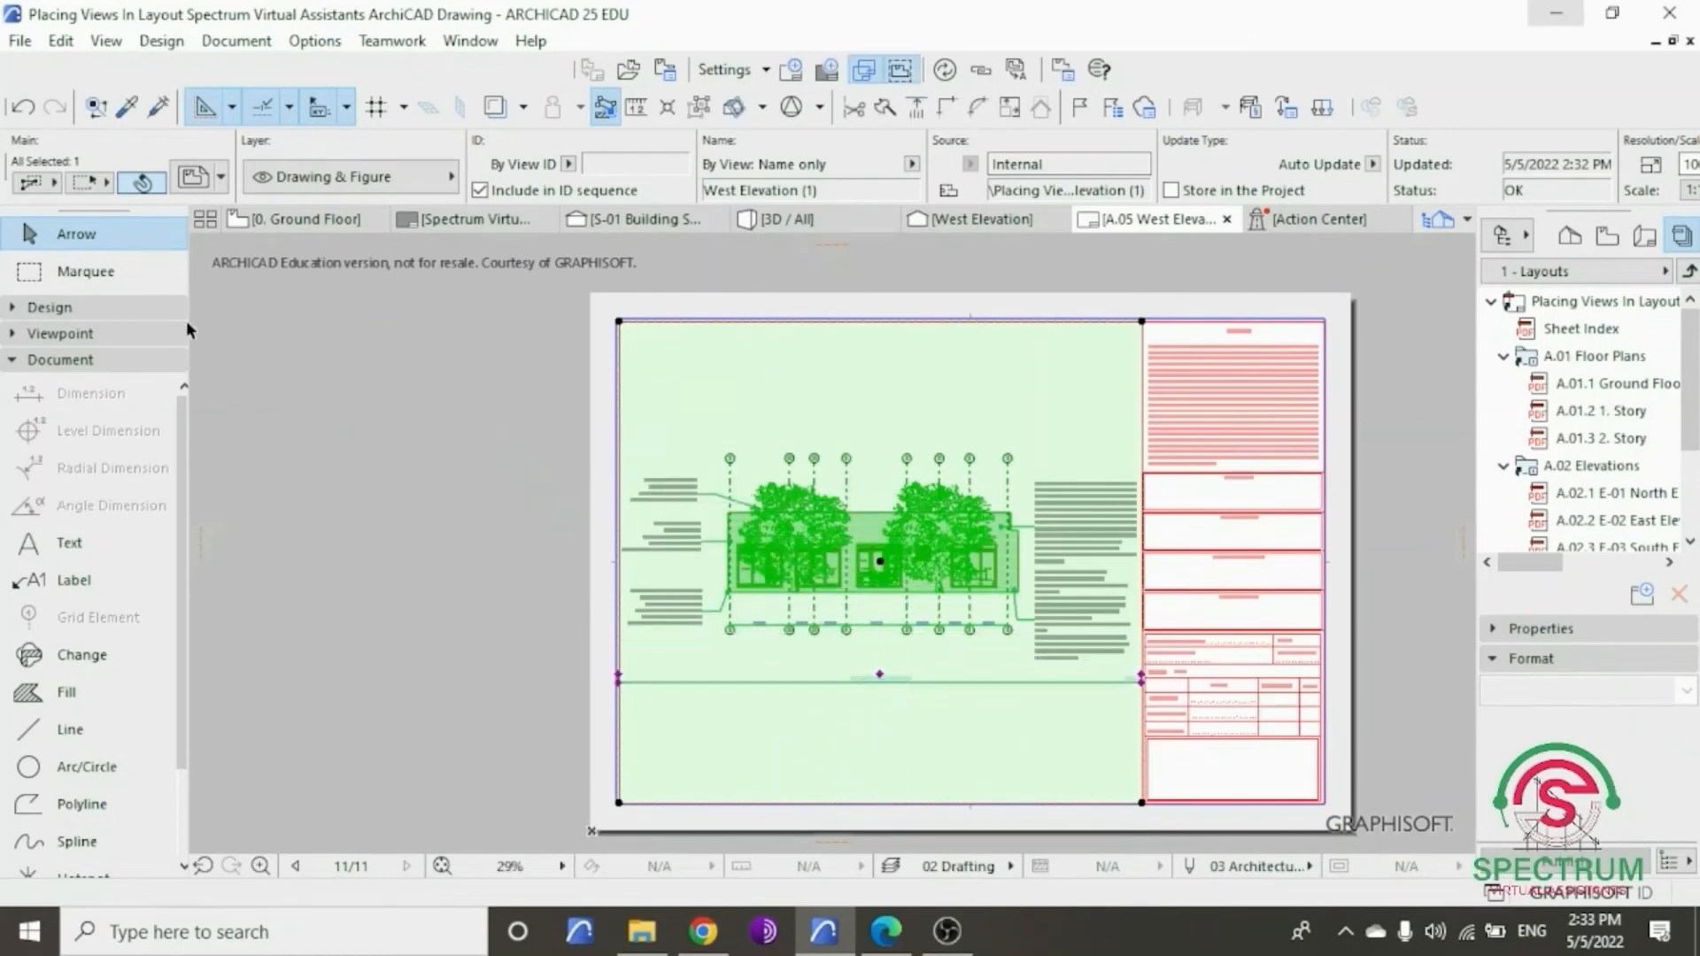
left_click(316, 365)
scroll(893, 605, "up", 3)
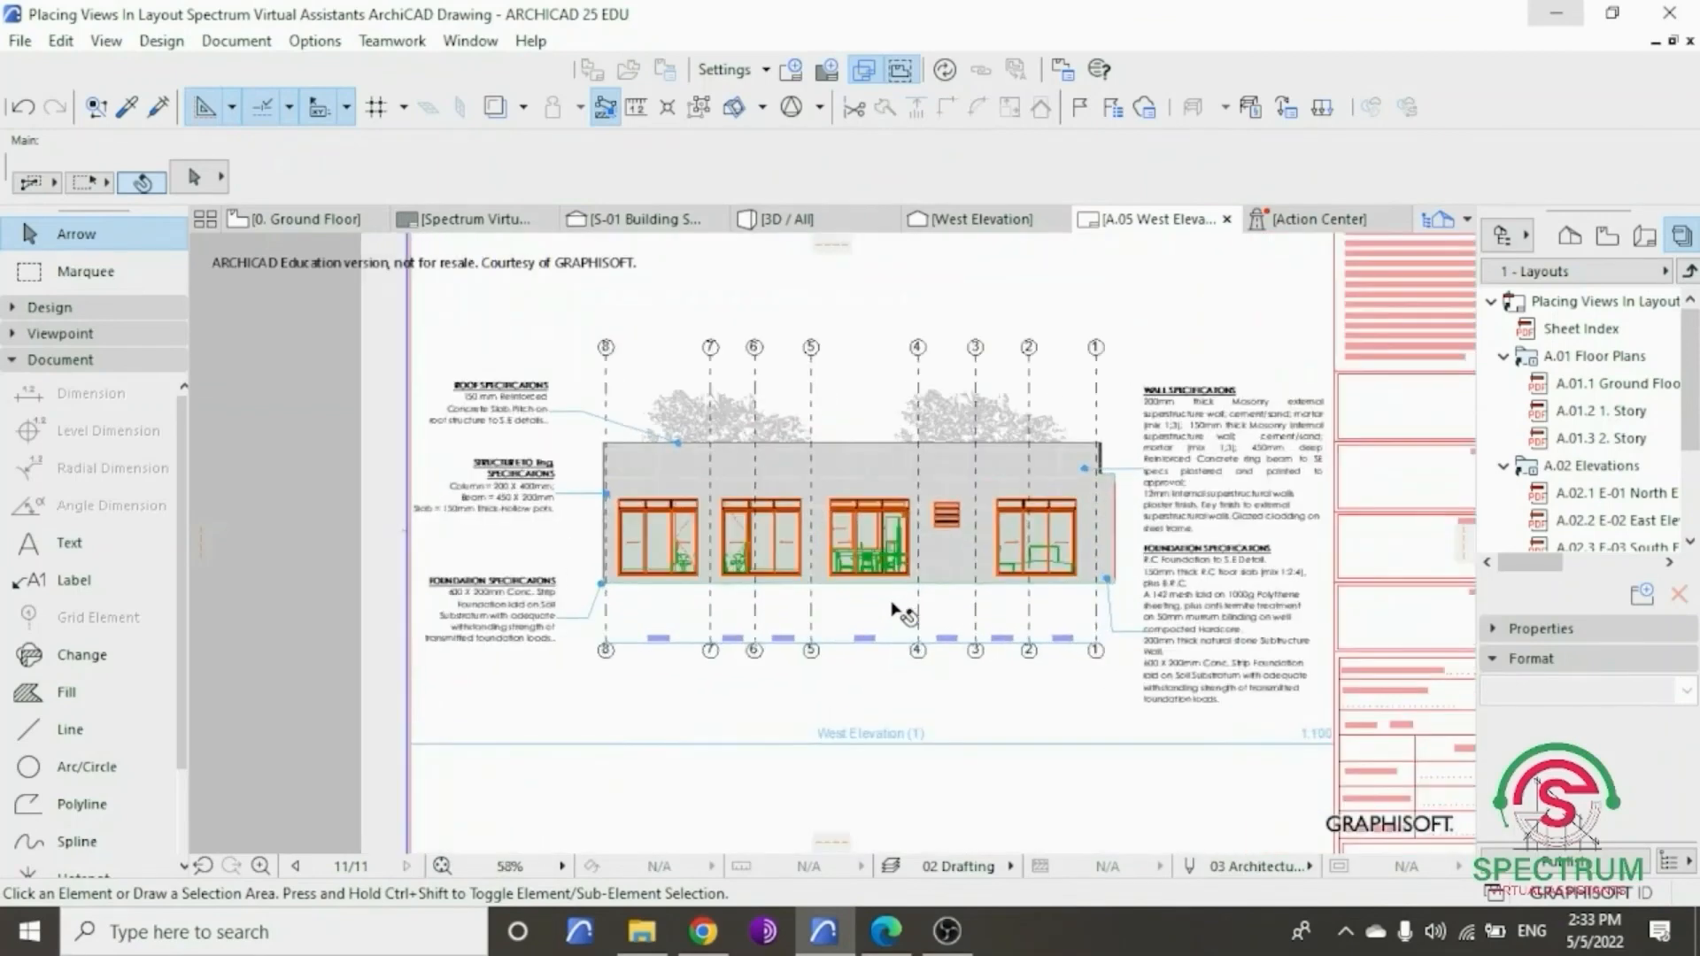
scroll(863, 424, "down", 2)
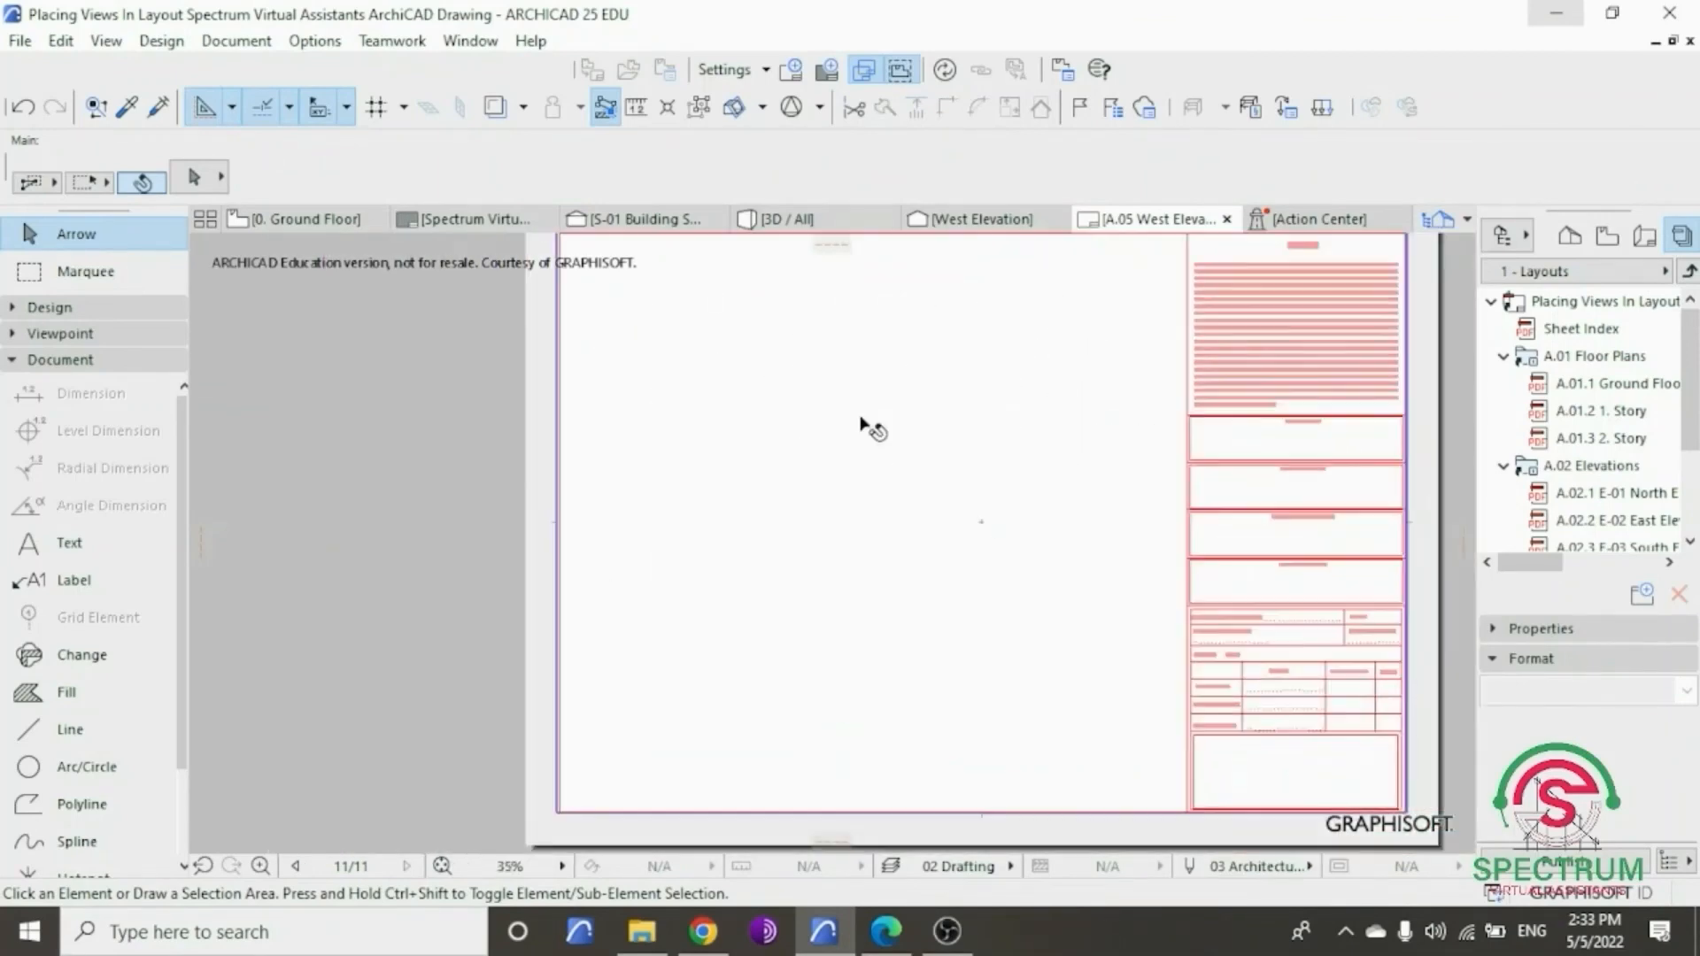
scroll(912, 392, "down", 2)
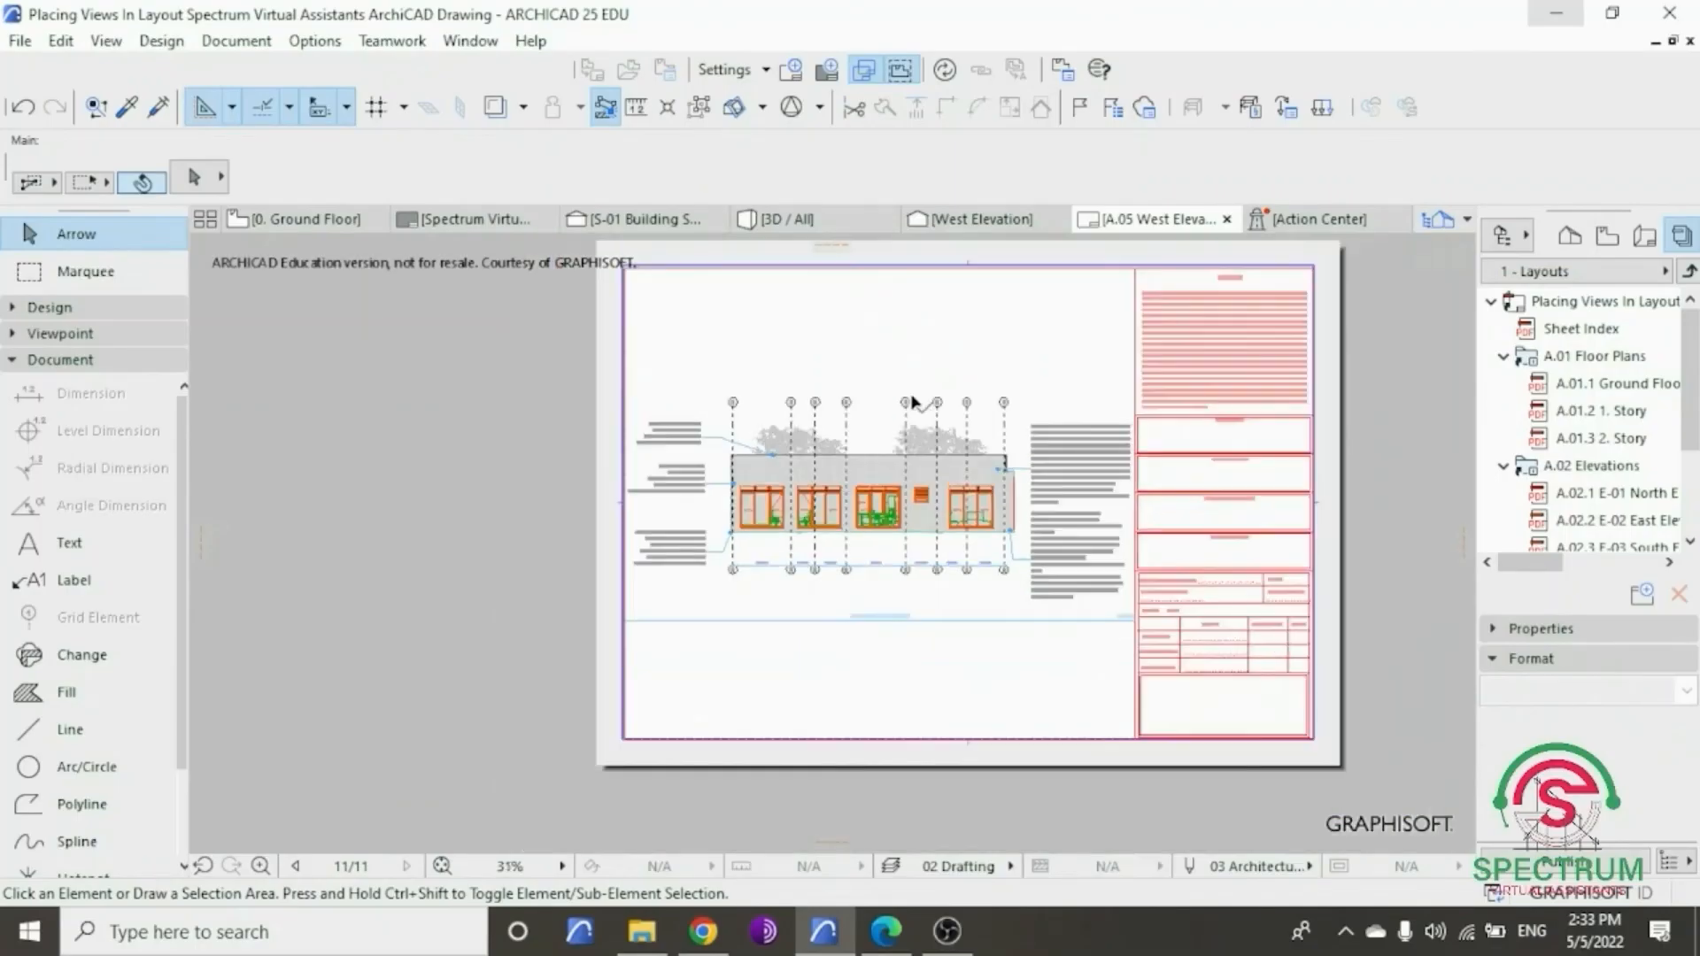
scroll(927, 344, "up", 2)
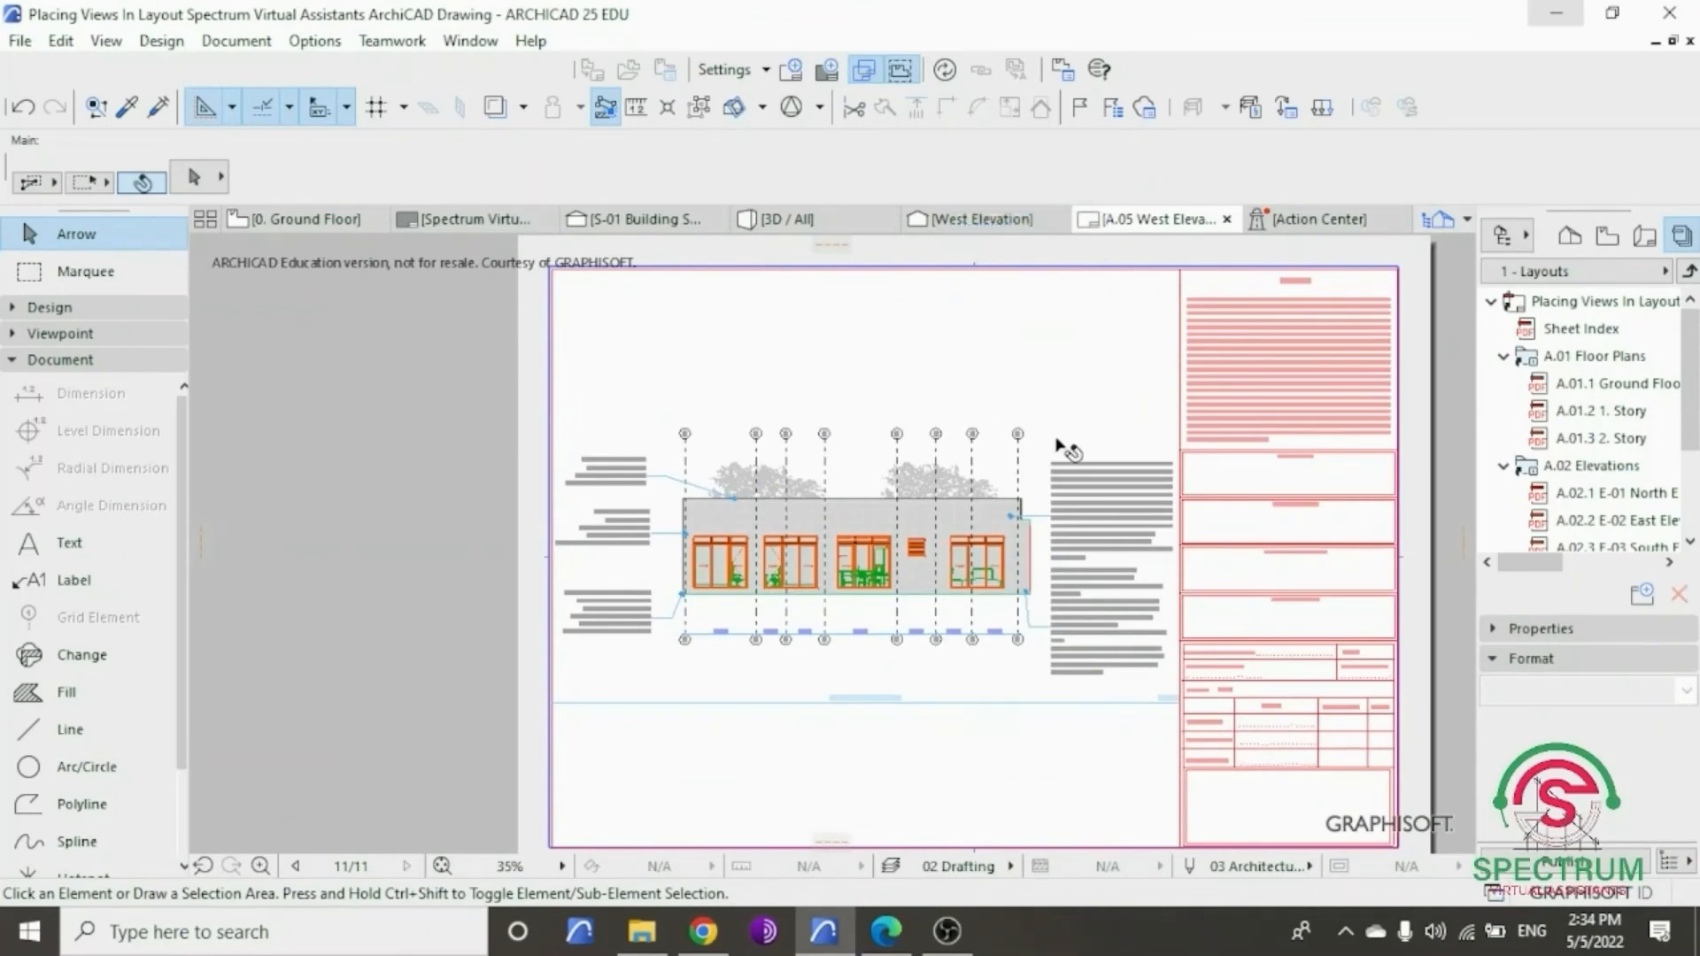
- Return to the Ground Floor plan and select the elevation markers around the building to identify each direction
left_click(330, 220)
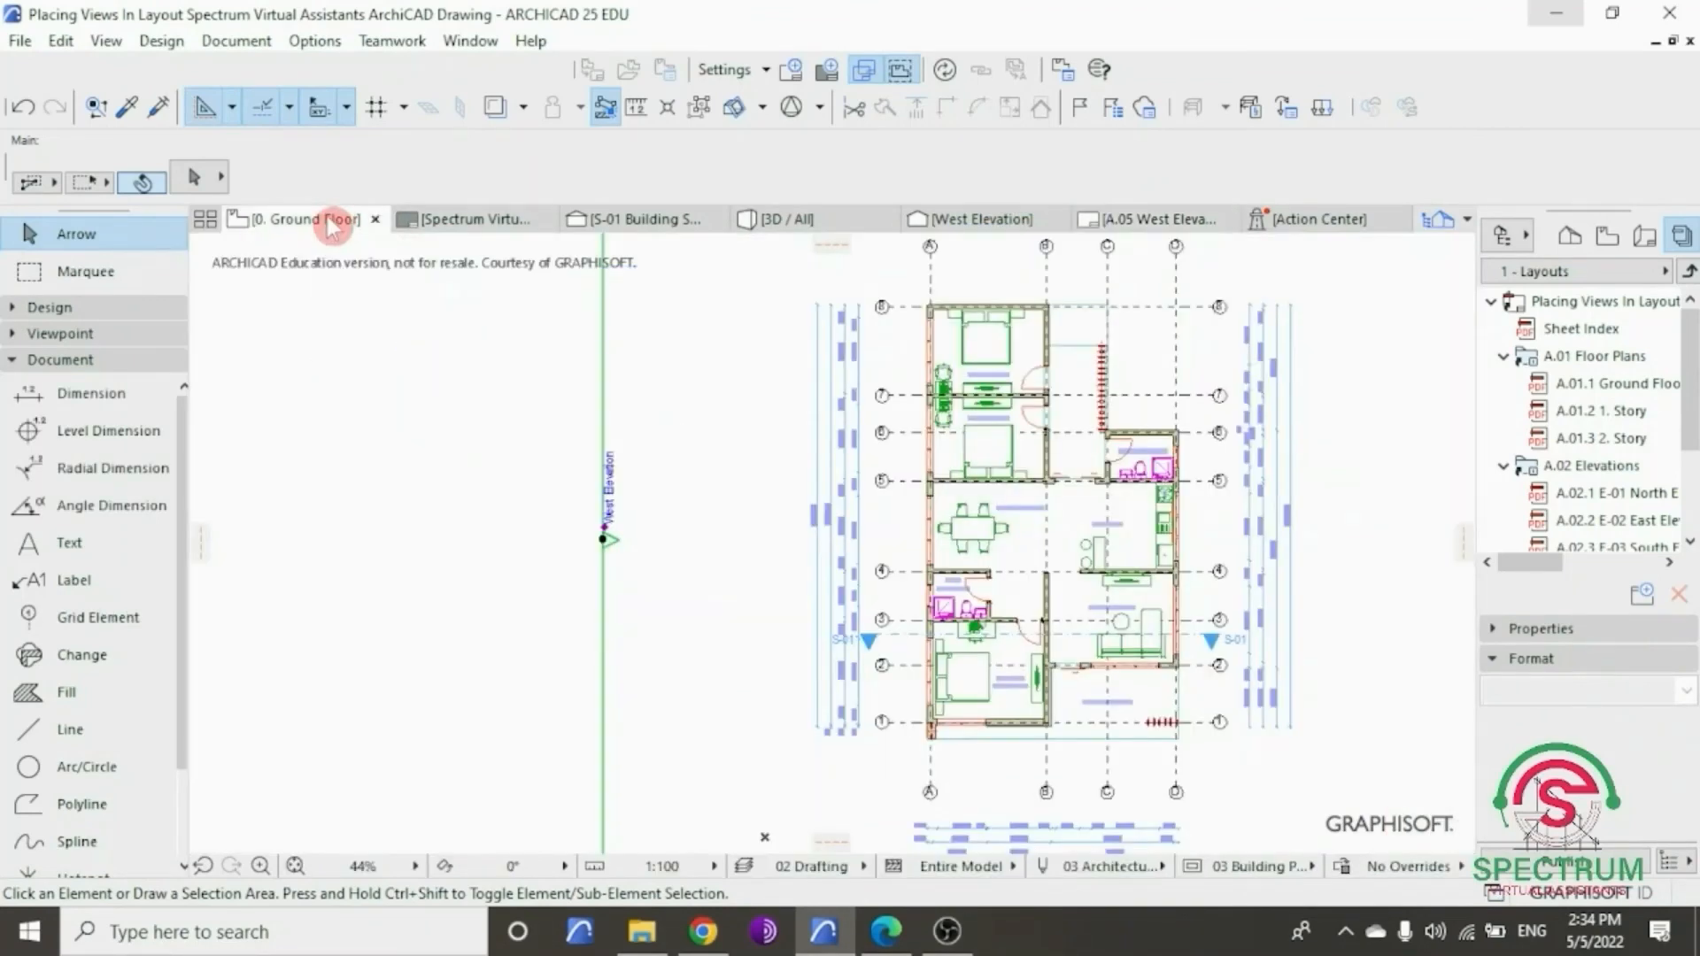
left_click(744, 486)
scroll(735, 480, "down", 3)
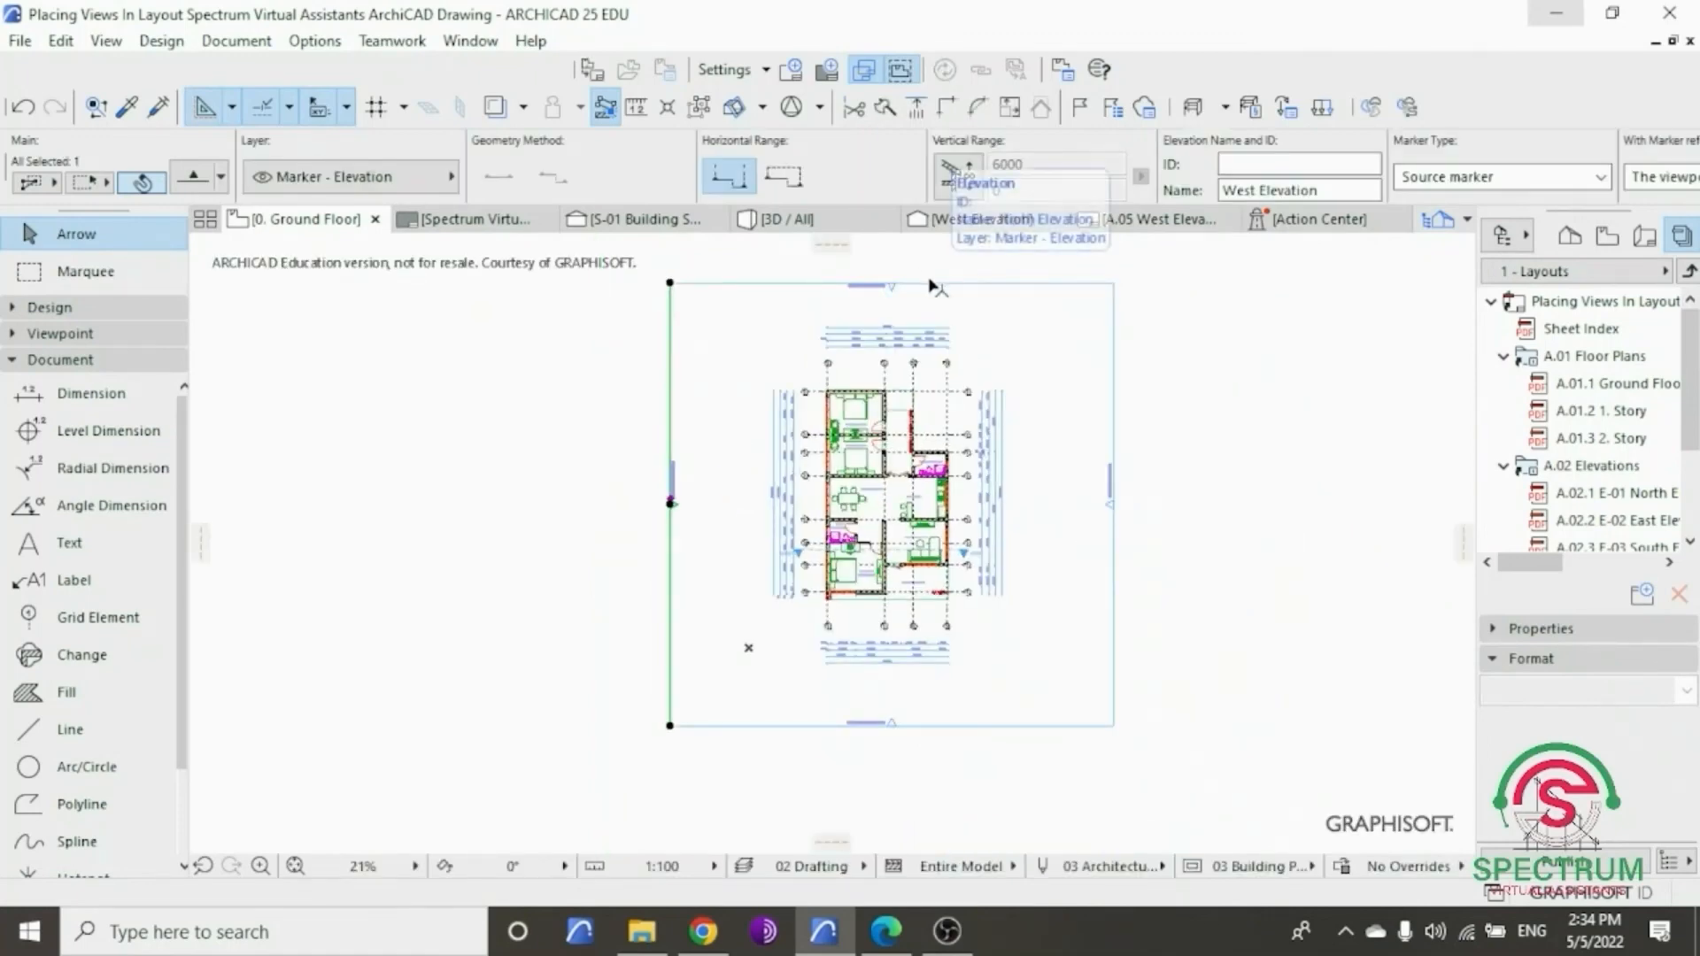
scroll(939, 291, "up", 2)
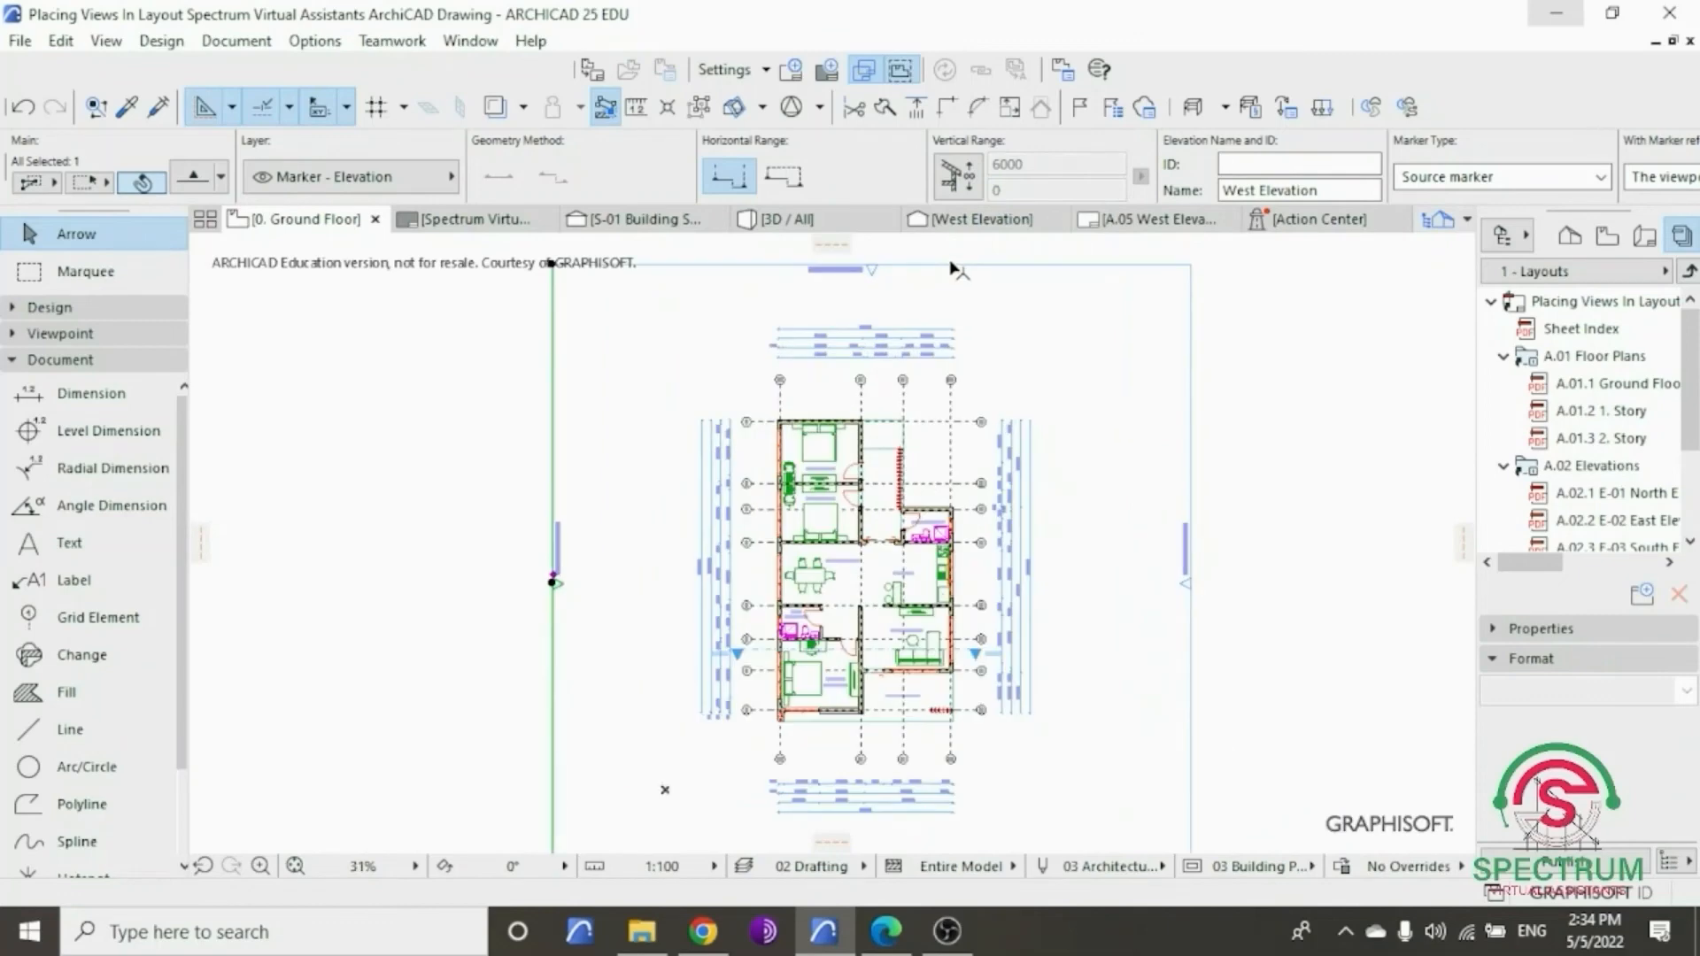
left_click(950, 265)
left_click(1193, 320)
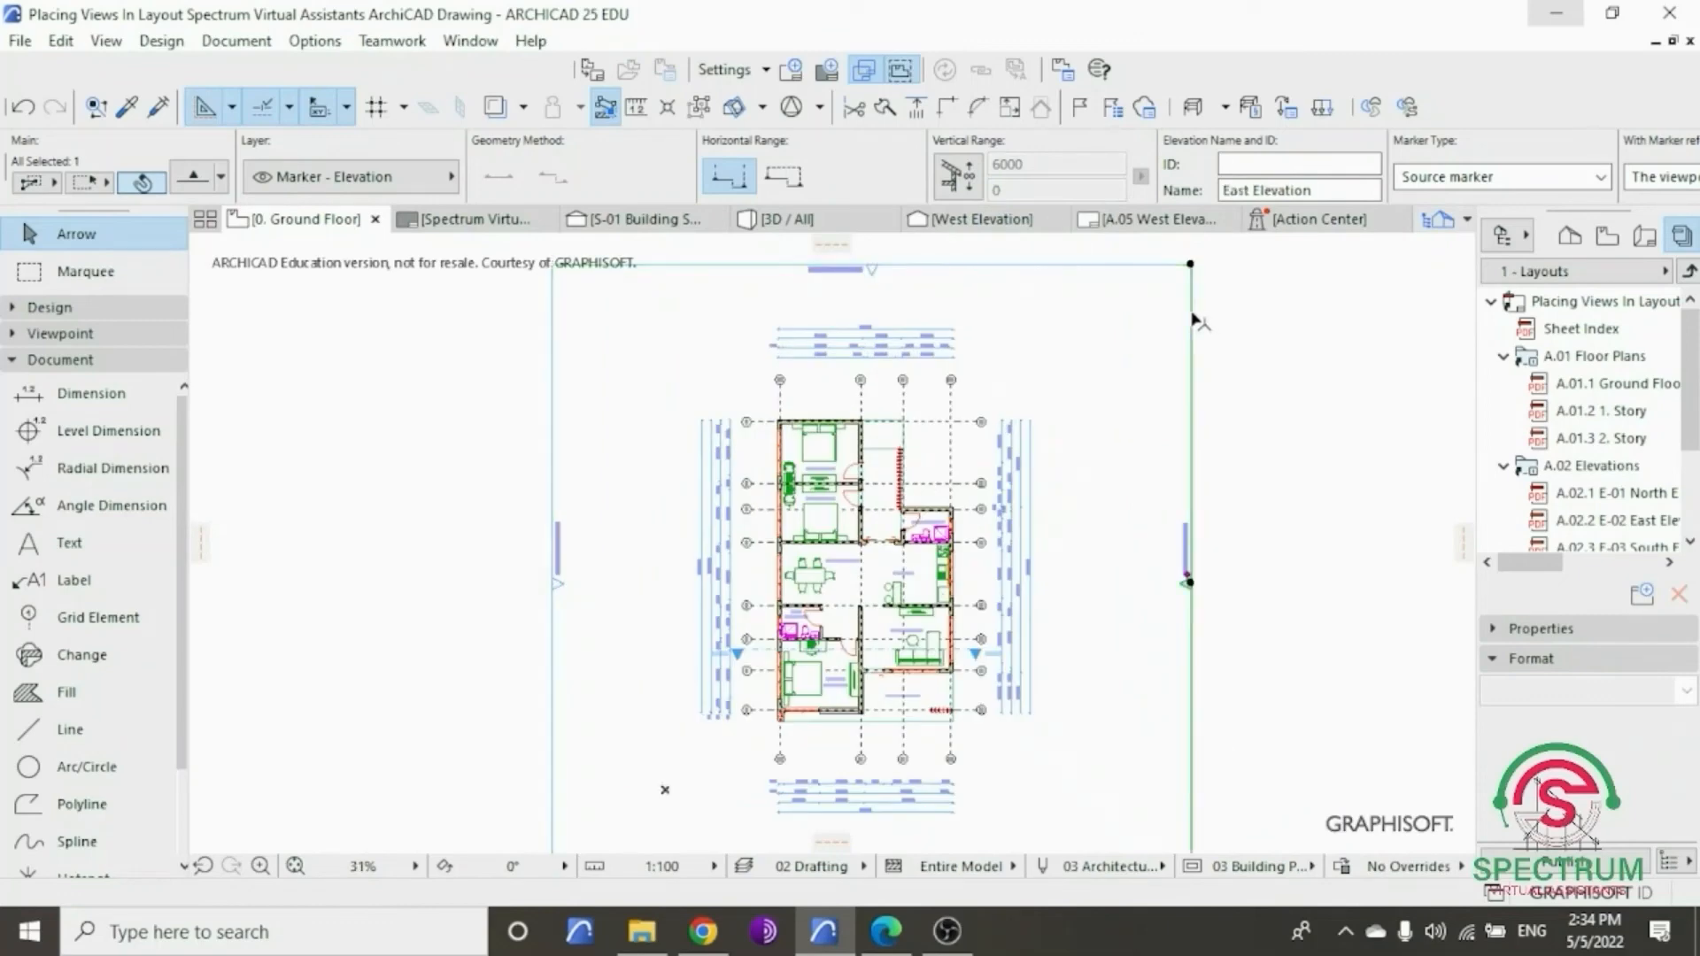
key("Escape")
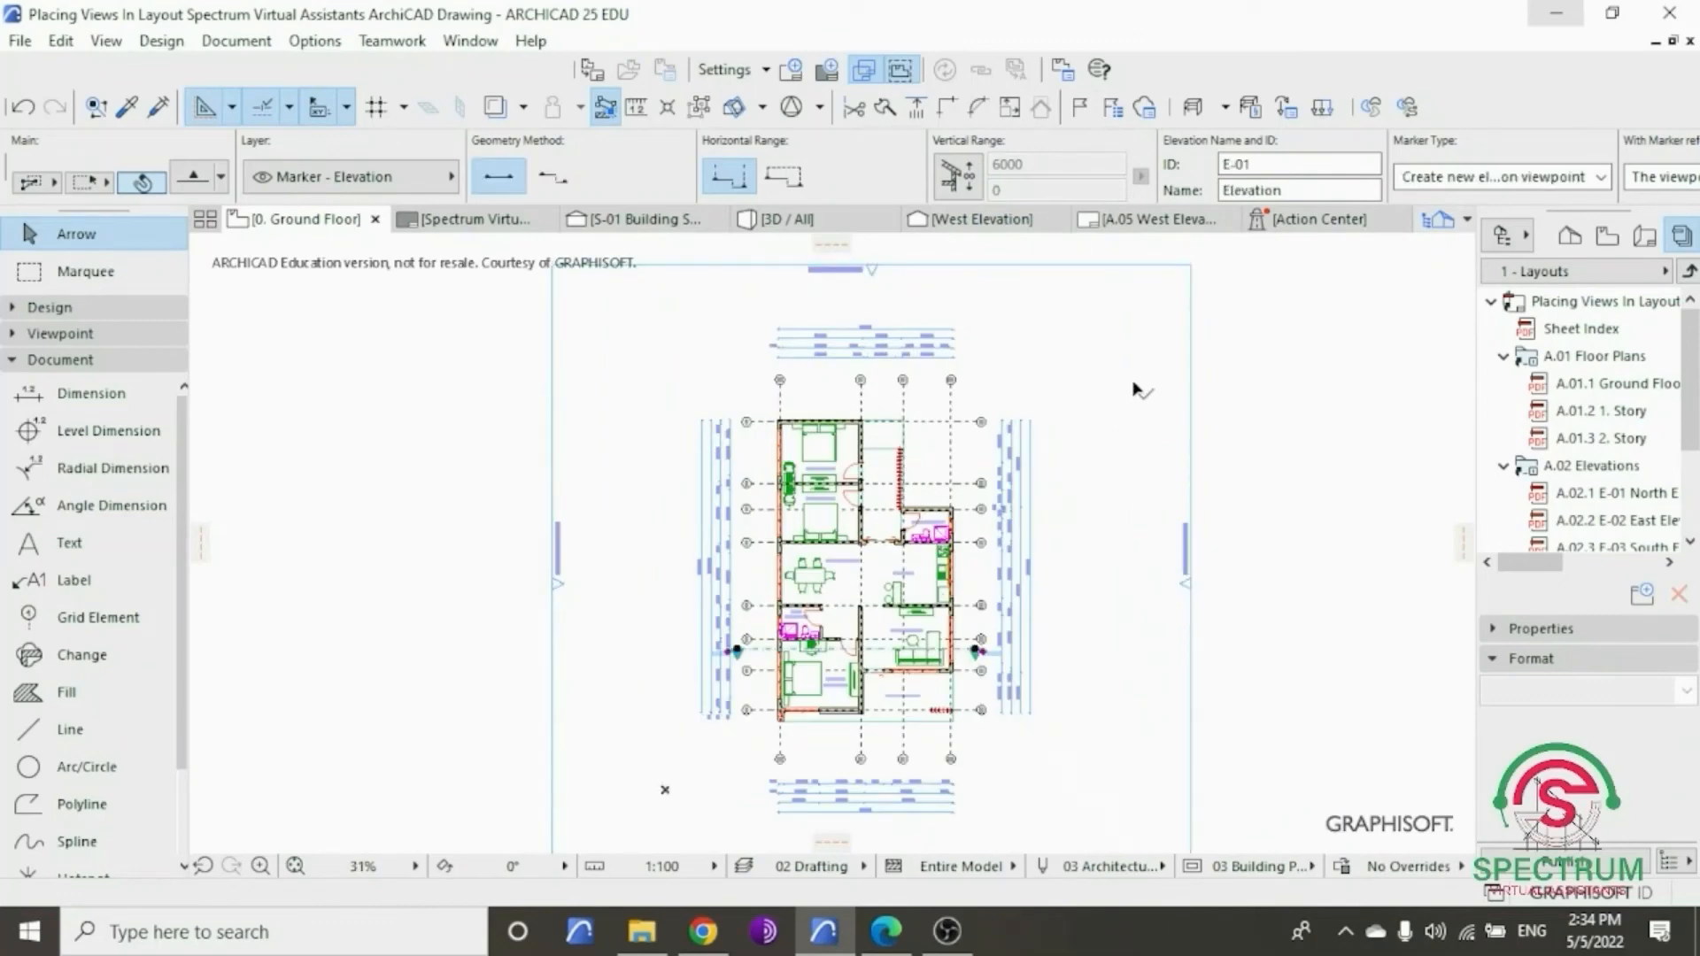
left_click_drag(975, 650, 1133, 382)
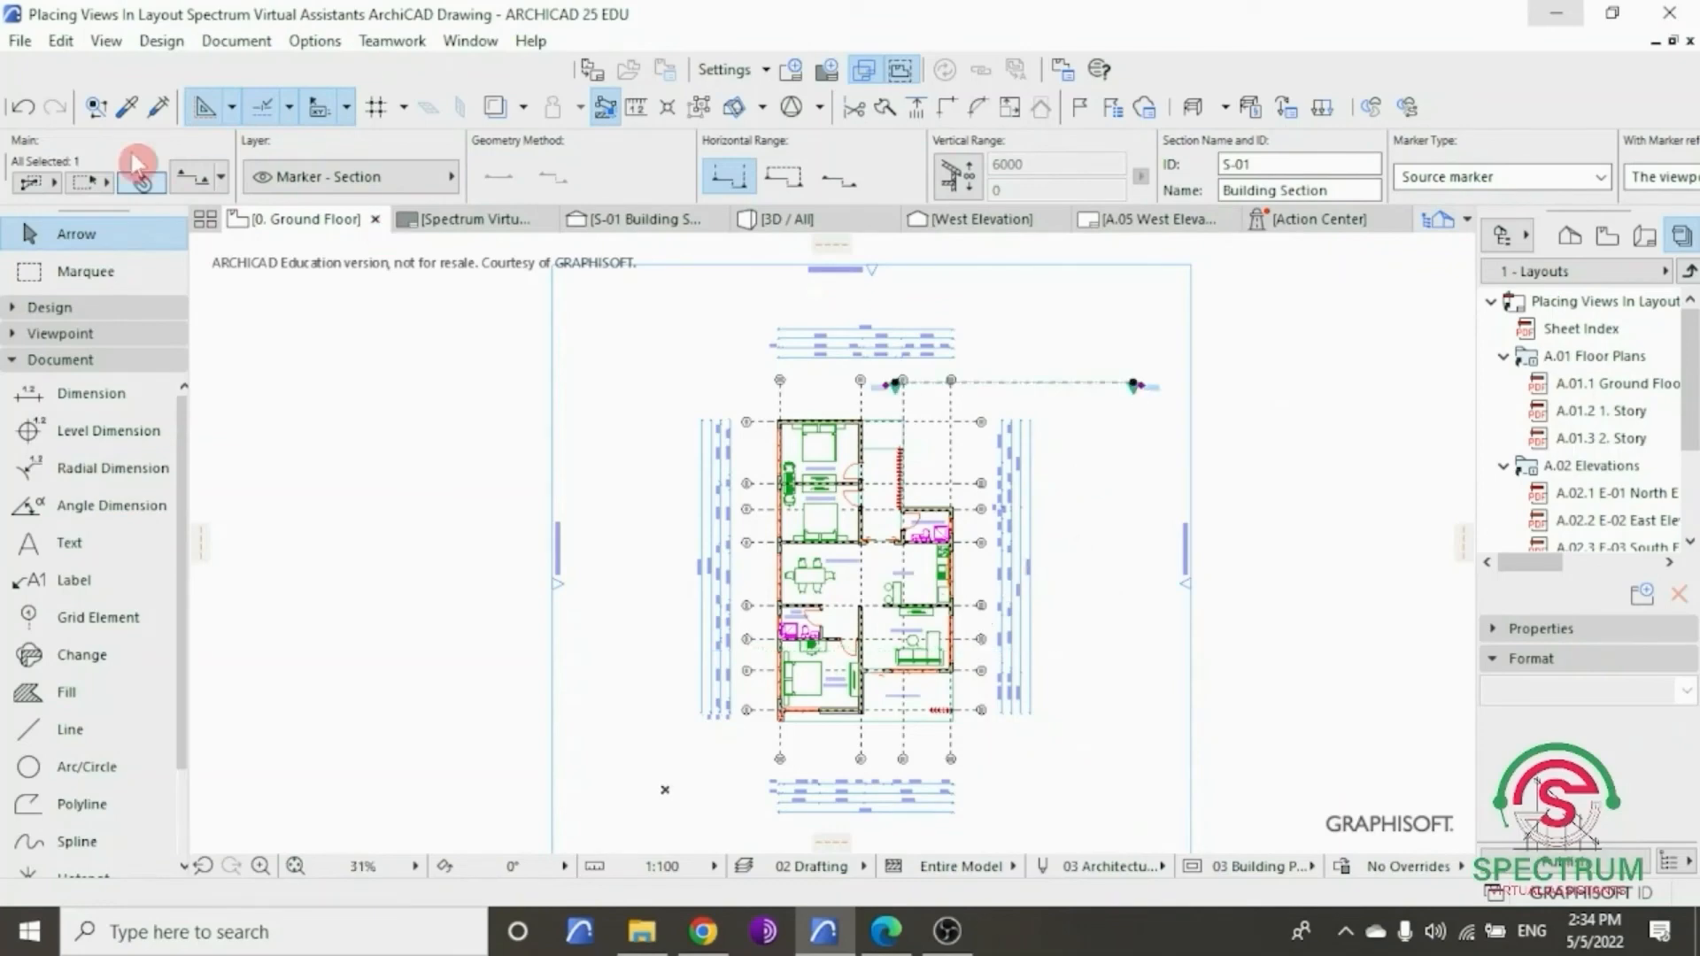
left_click(23, 107)
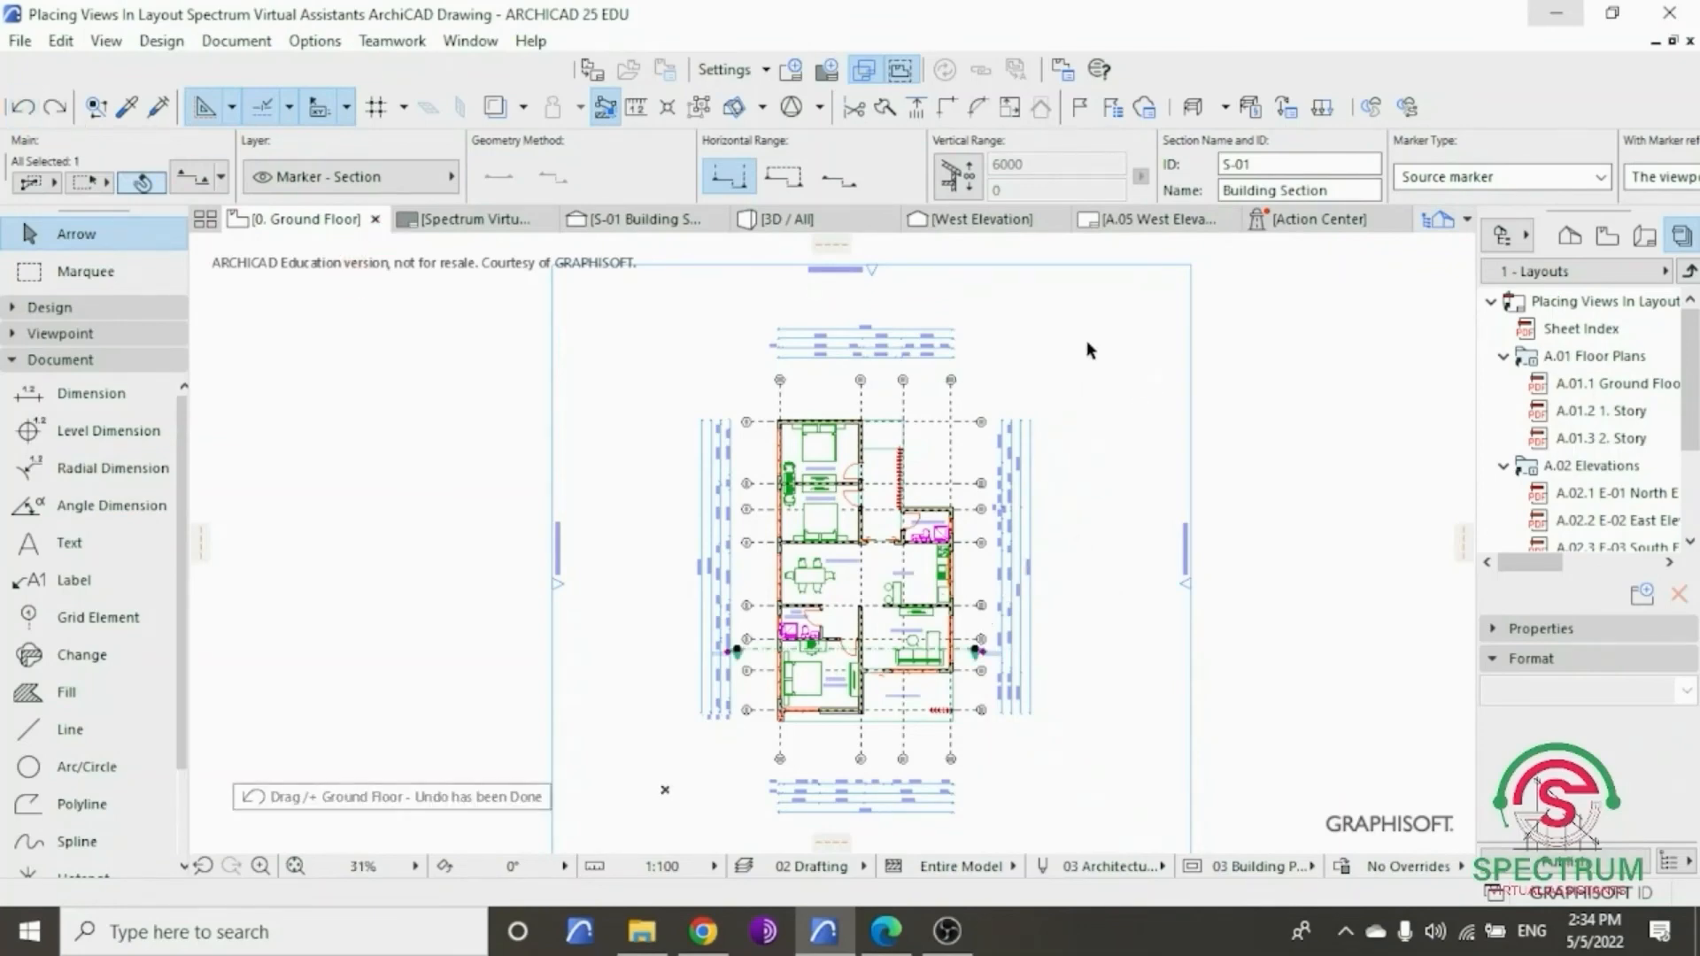
key("Escape")
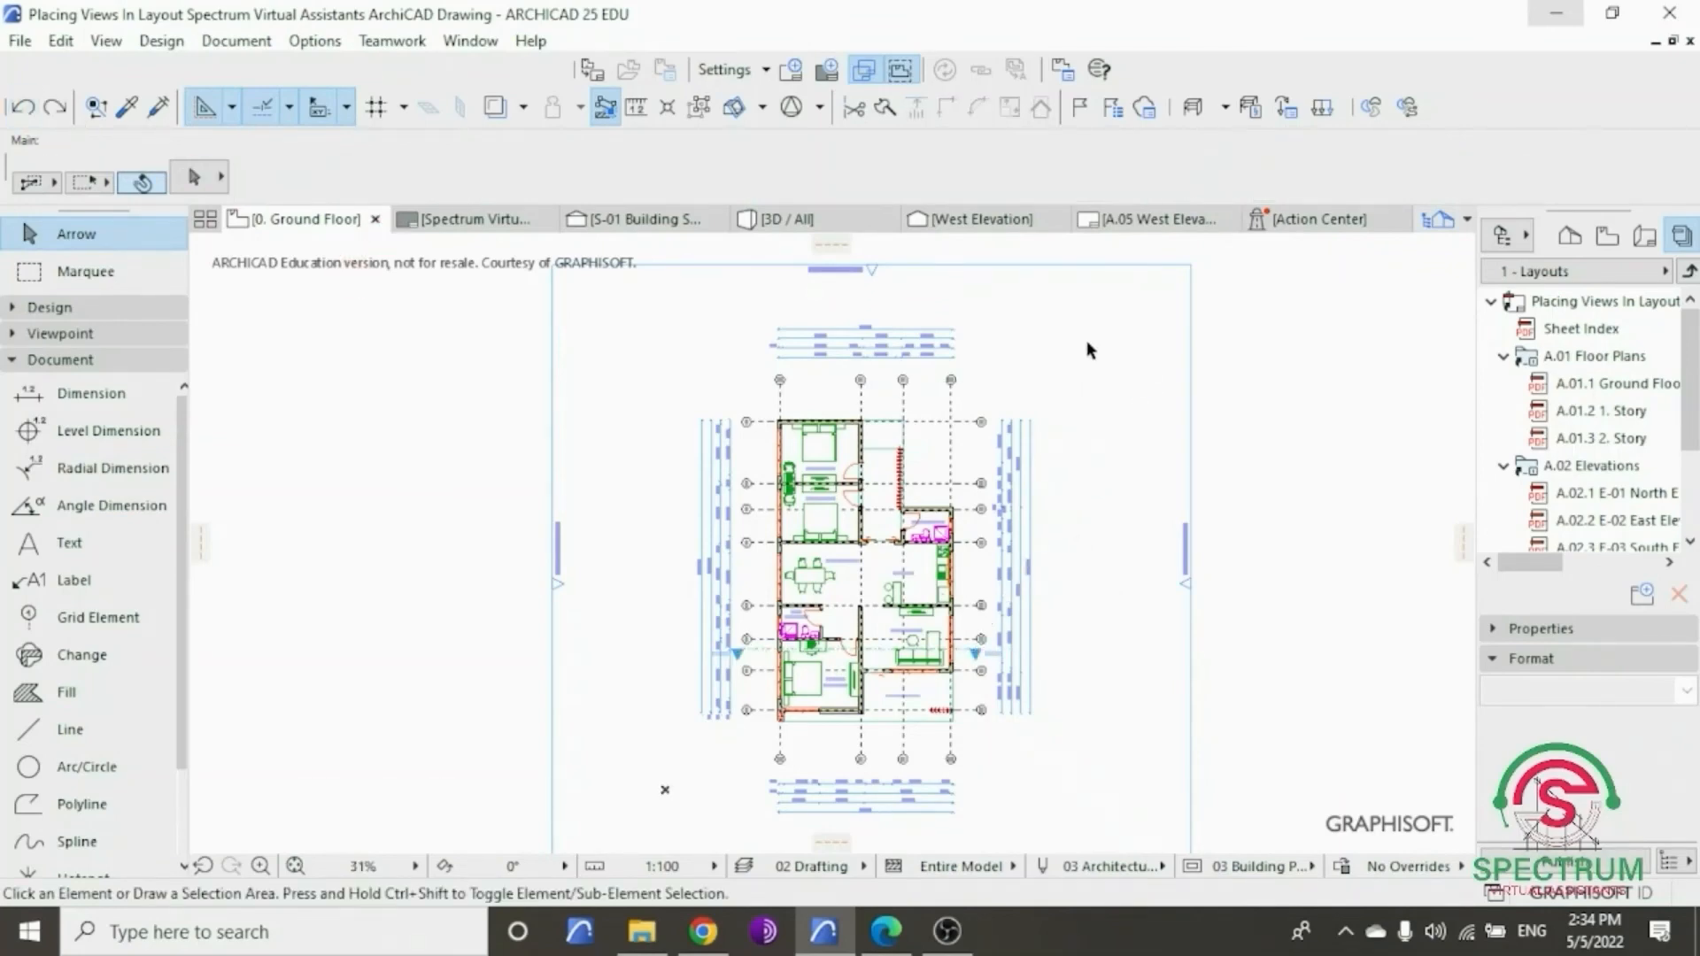
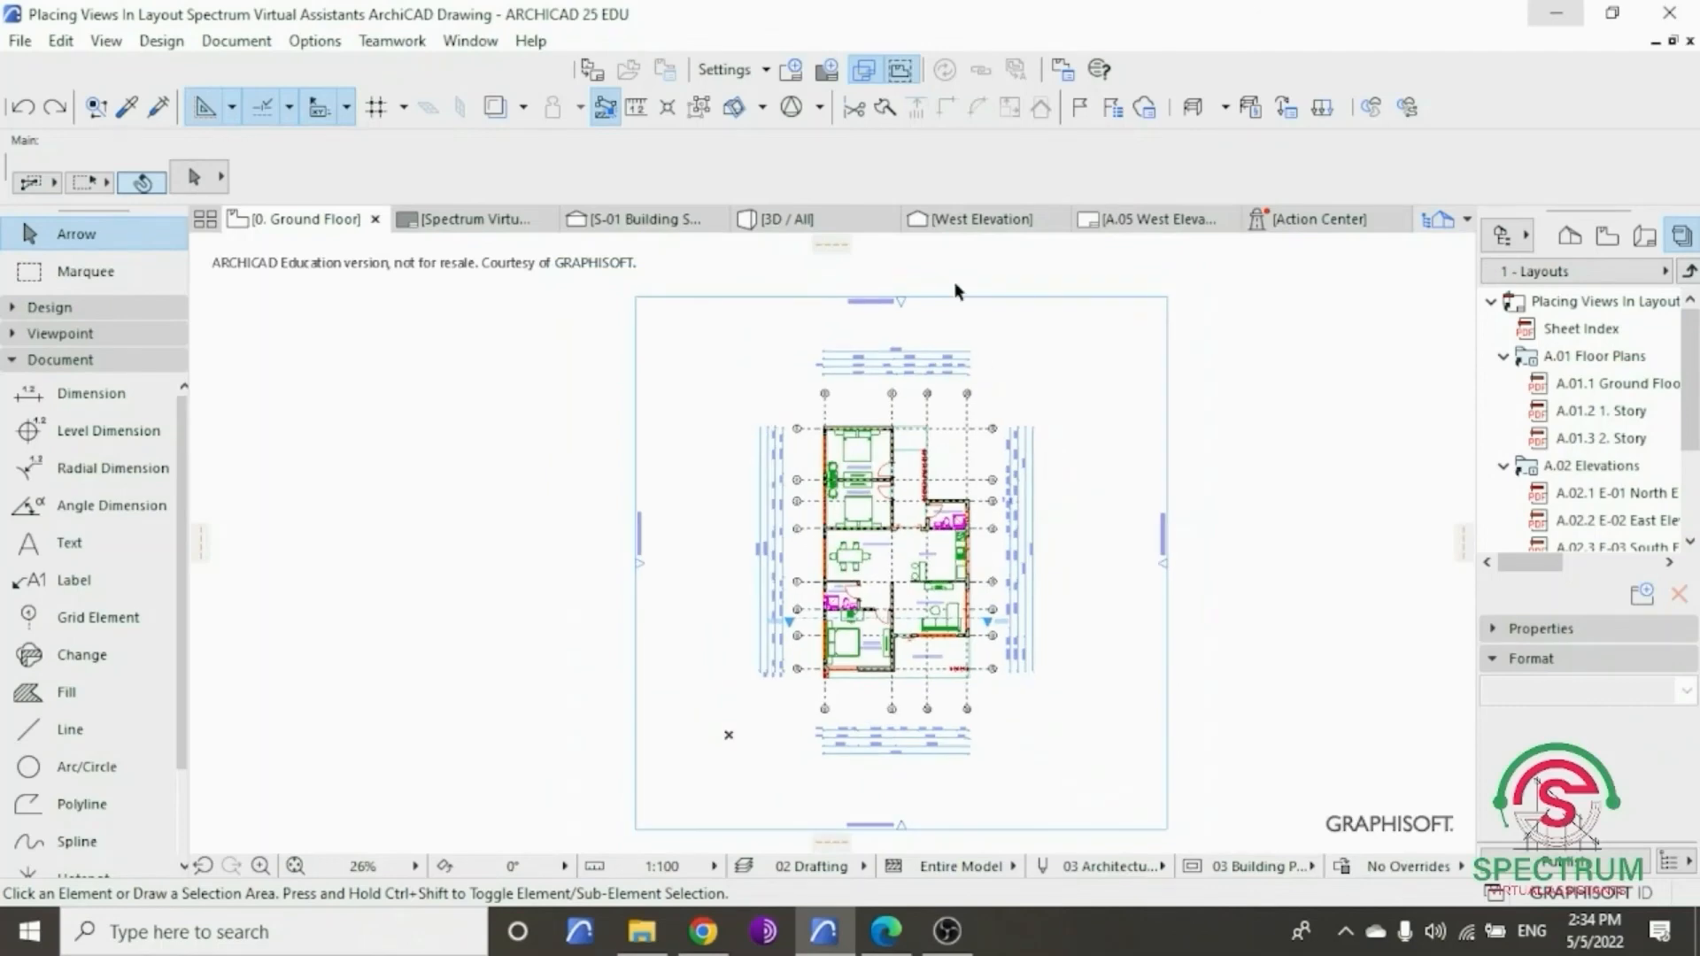
- Create a new layout named North Elevation with Spectrum Virtual Assistants New Master Layout as its master layout
scroll(954, 283, "up", 2)
scroll(953, 283, "up", 1)
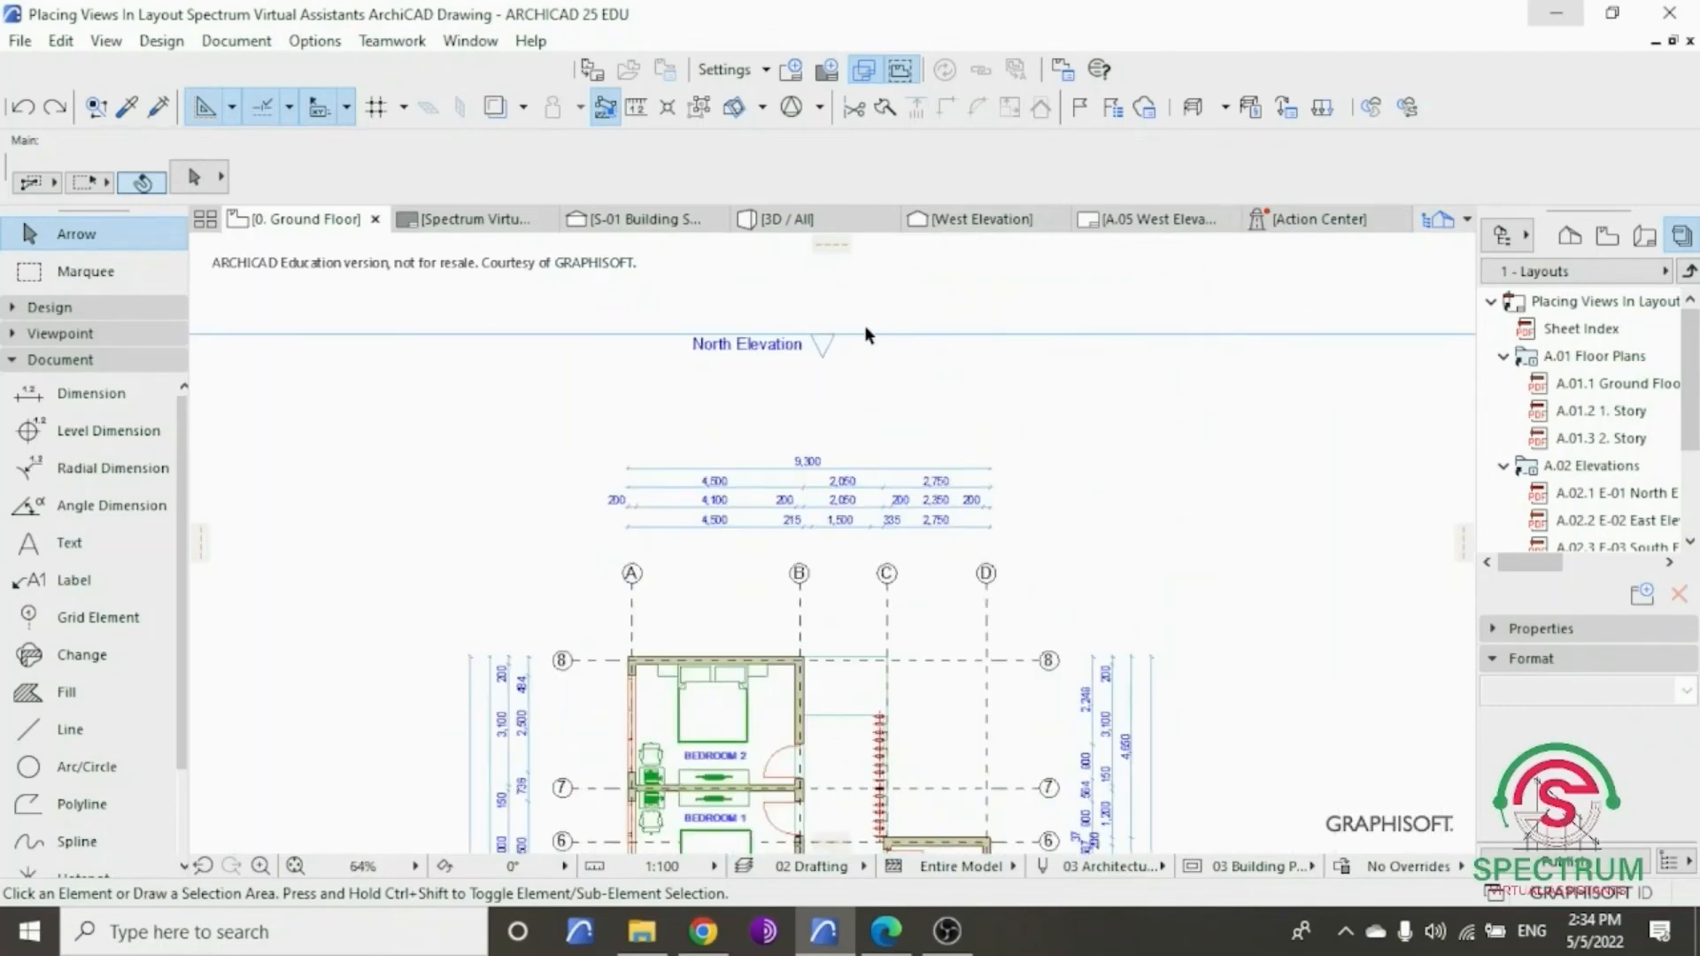
left_click(794, 84)
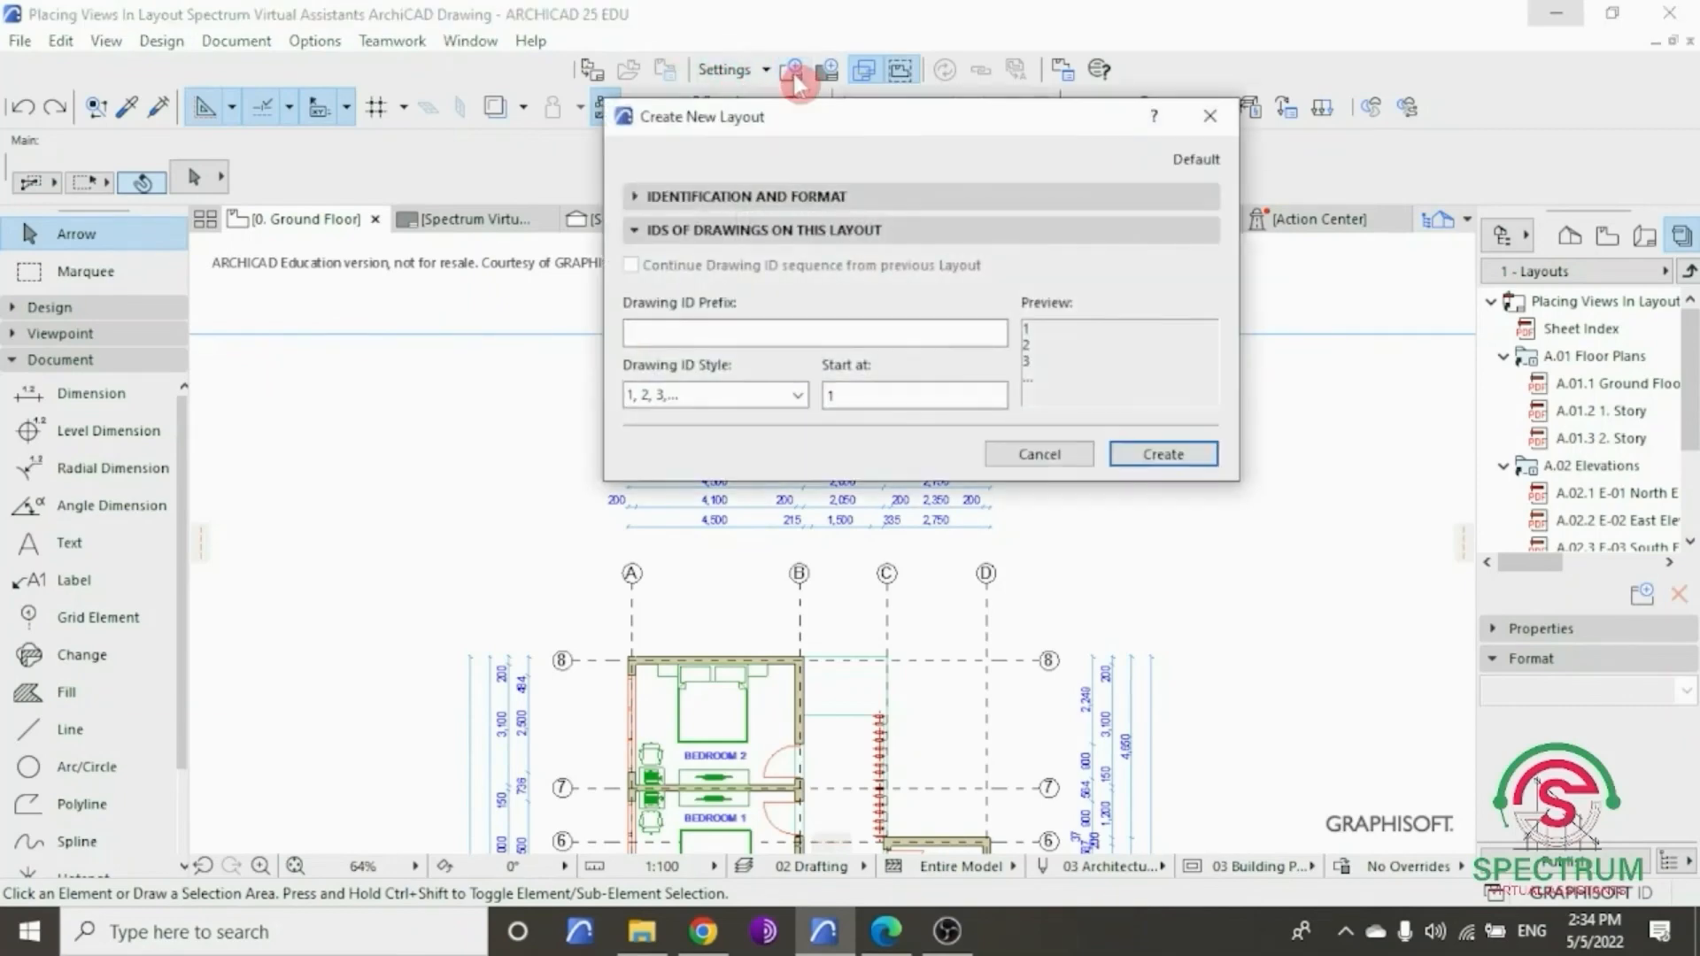
left_click(788, 199)
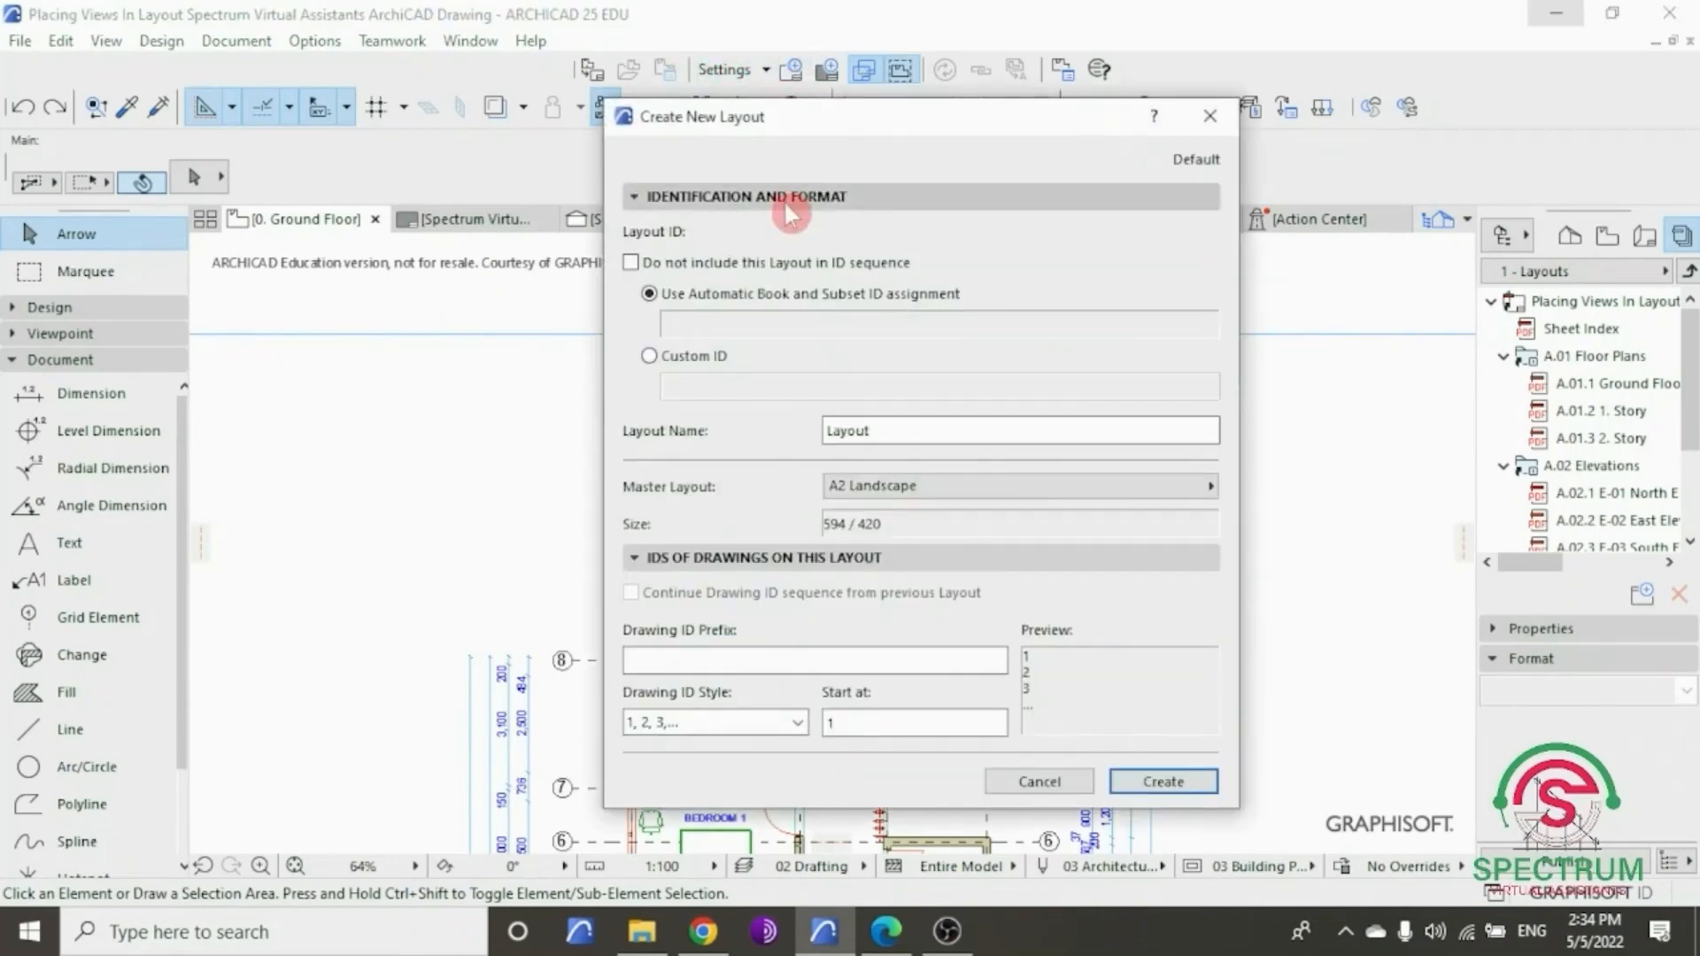
left_click(804, 438)
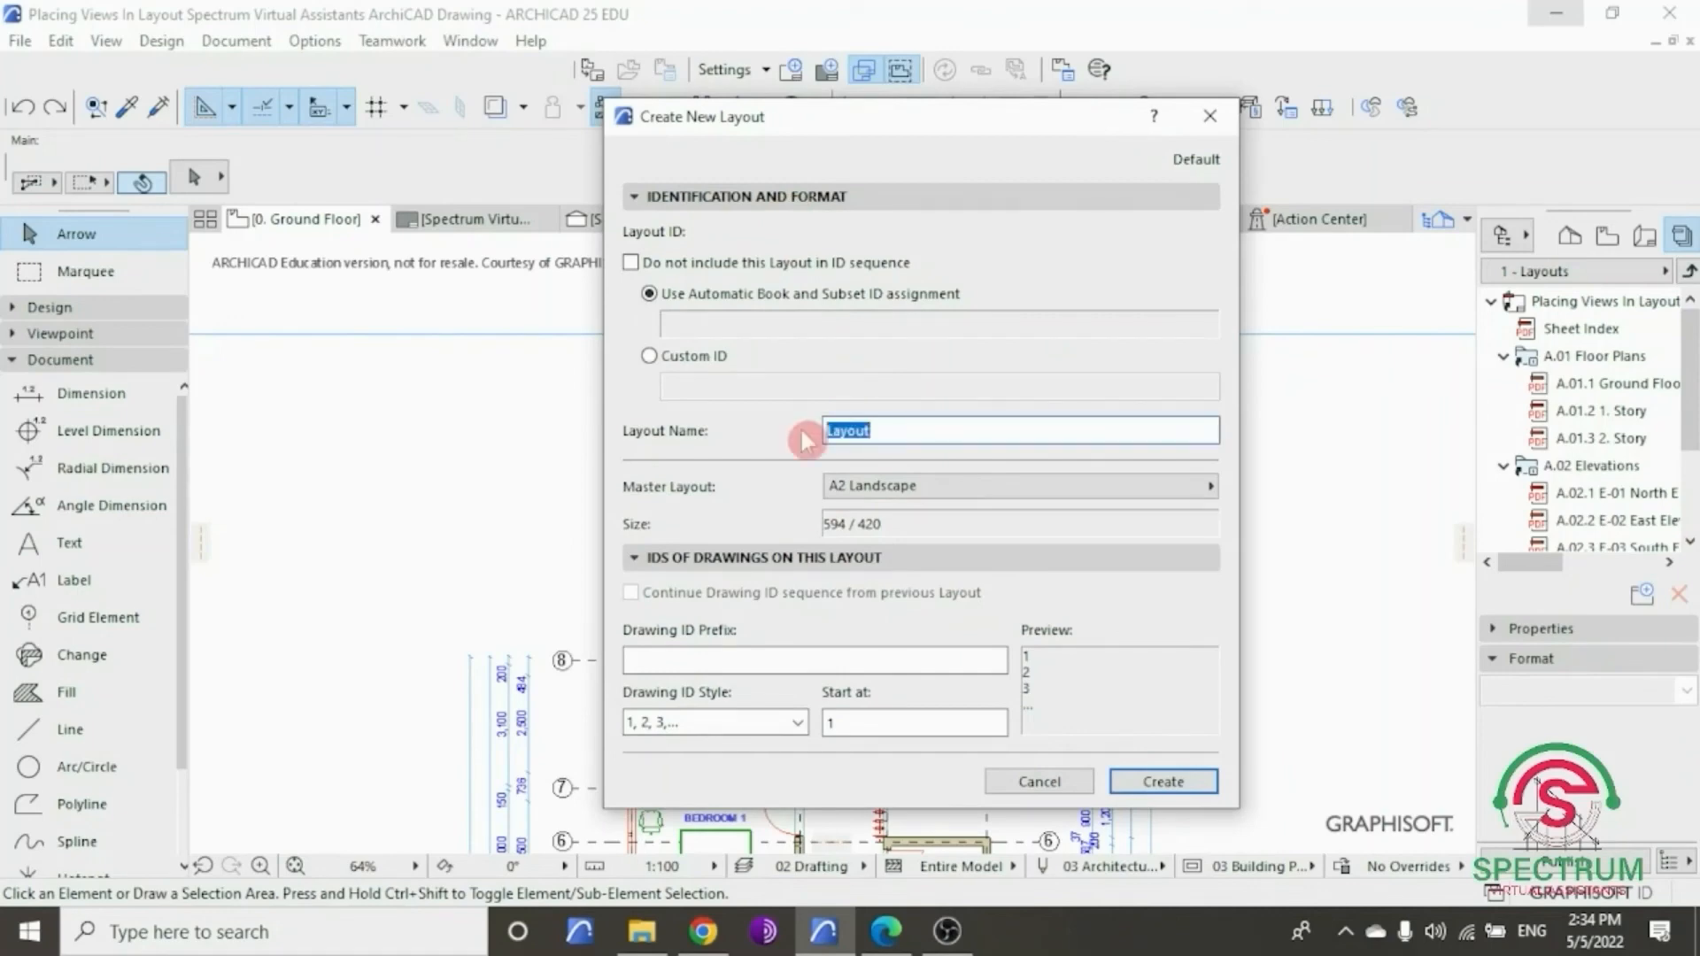
type("North Elevation")
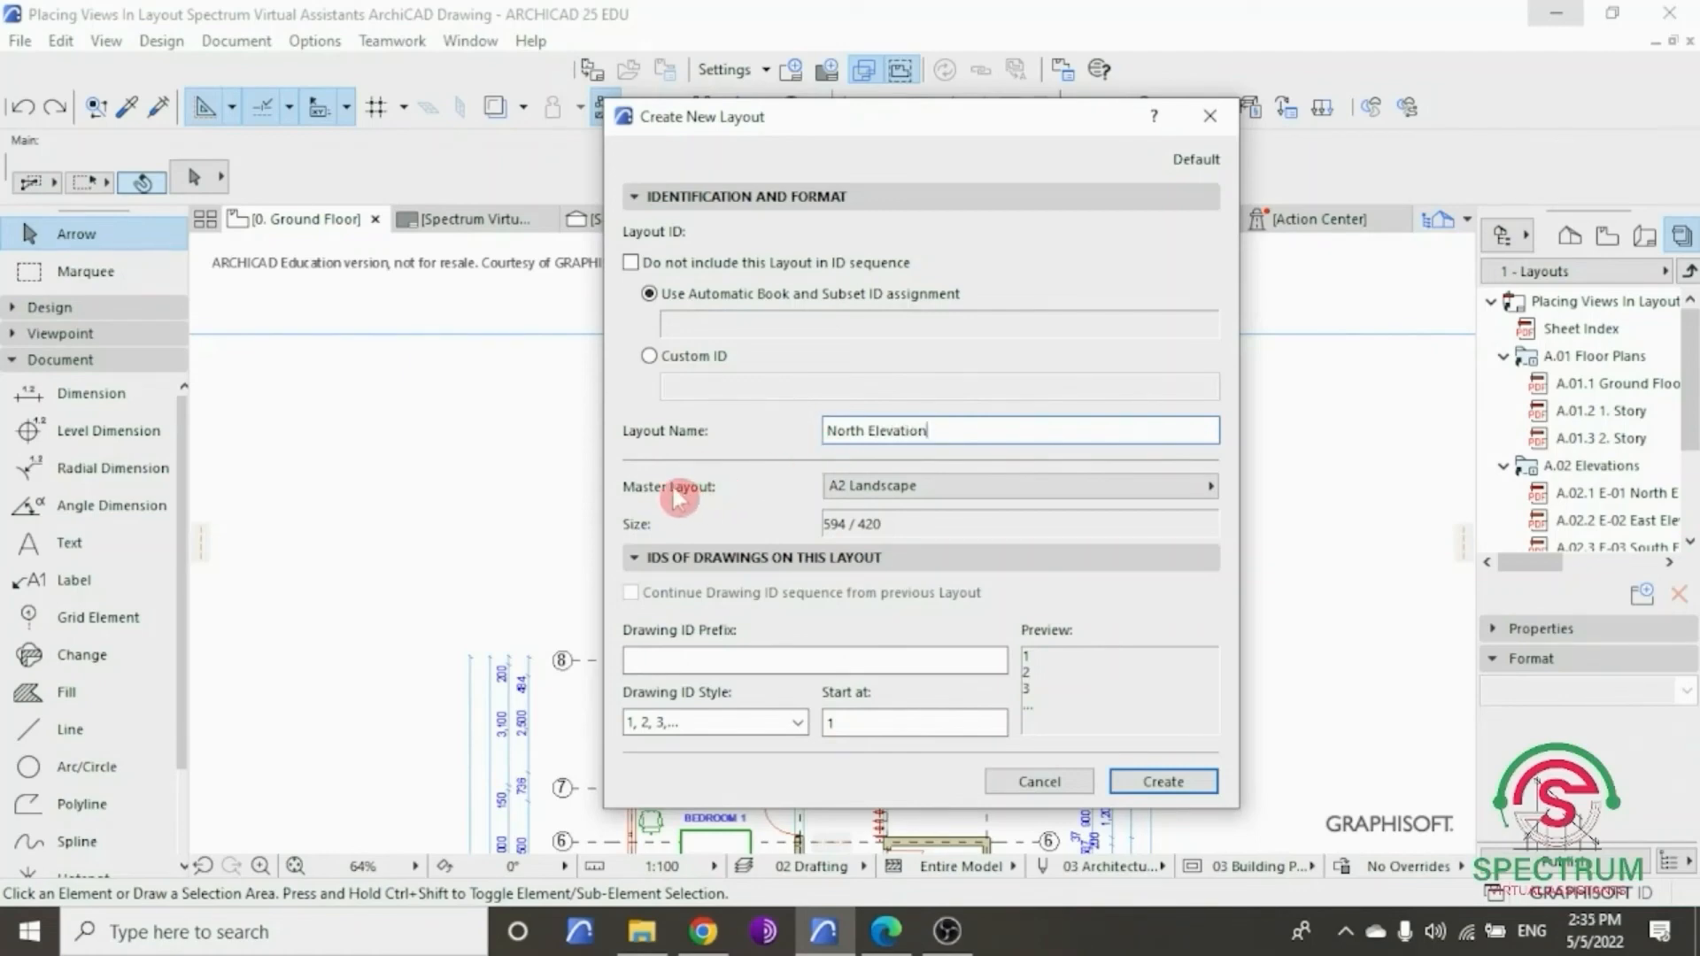
left_click(834, 487)
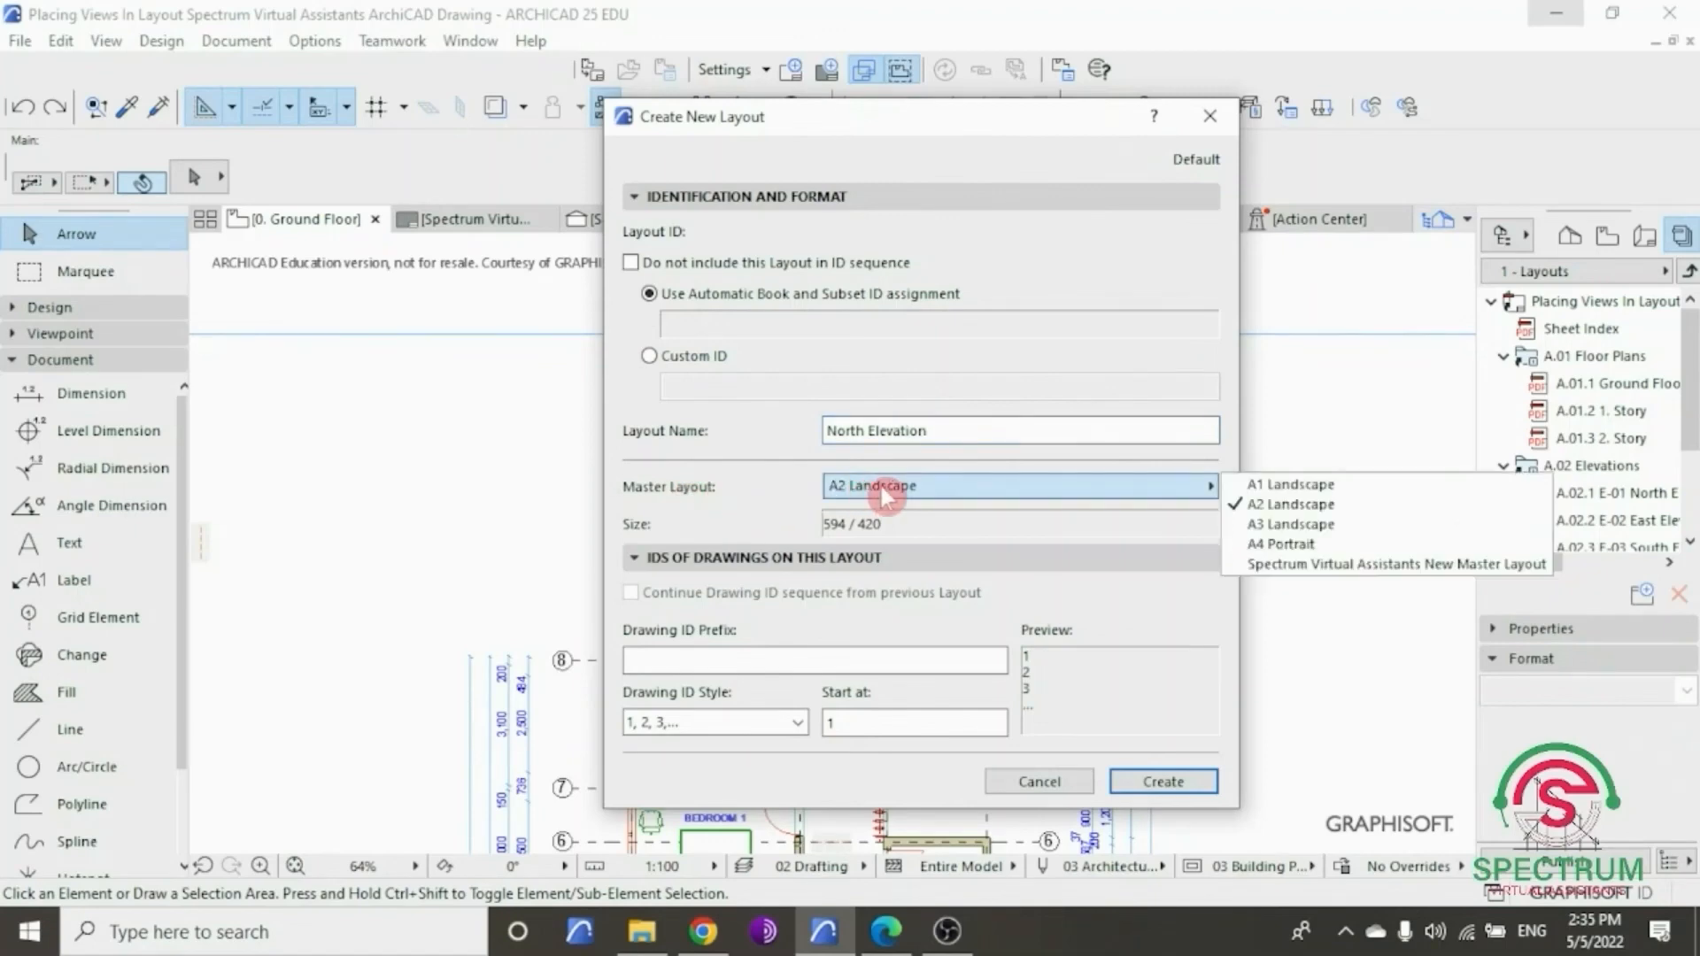
left_click(1292, 567)
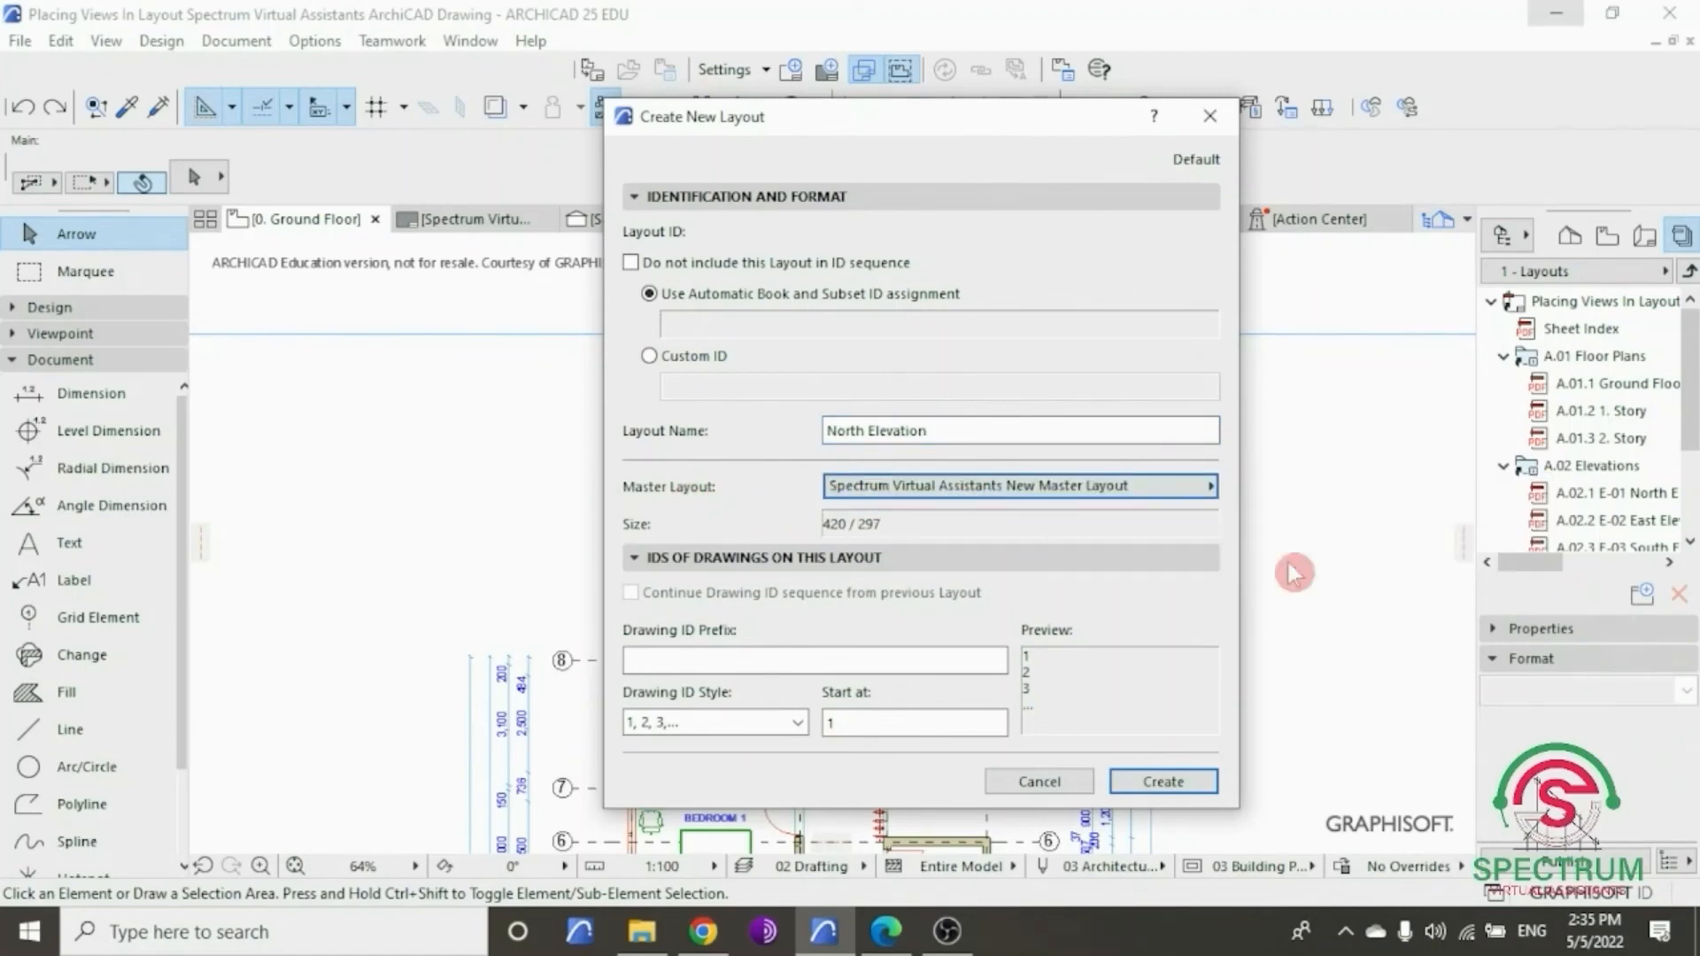
left_click(1163, 781)
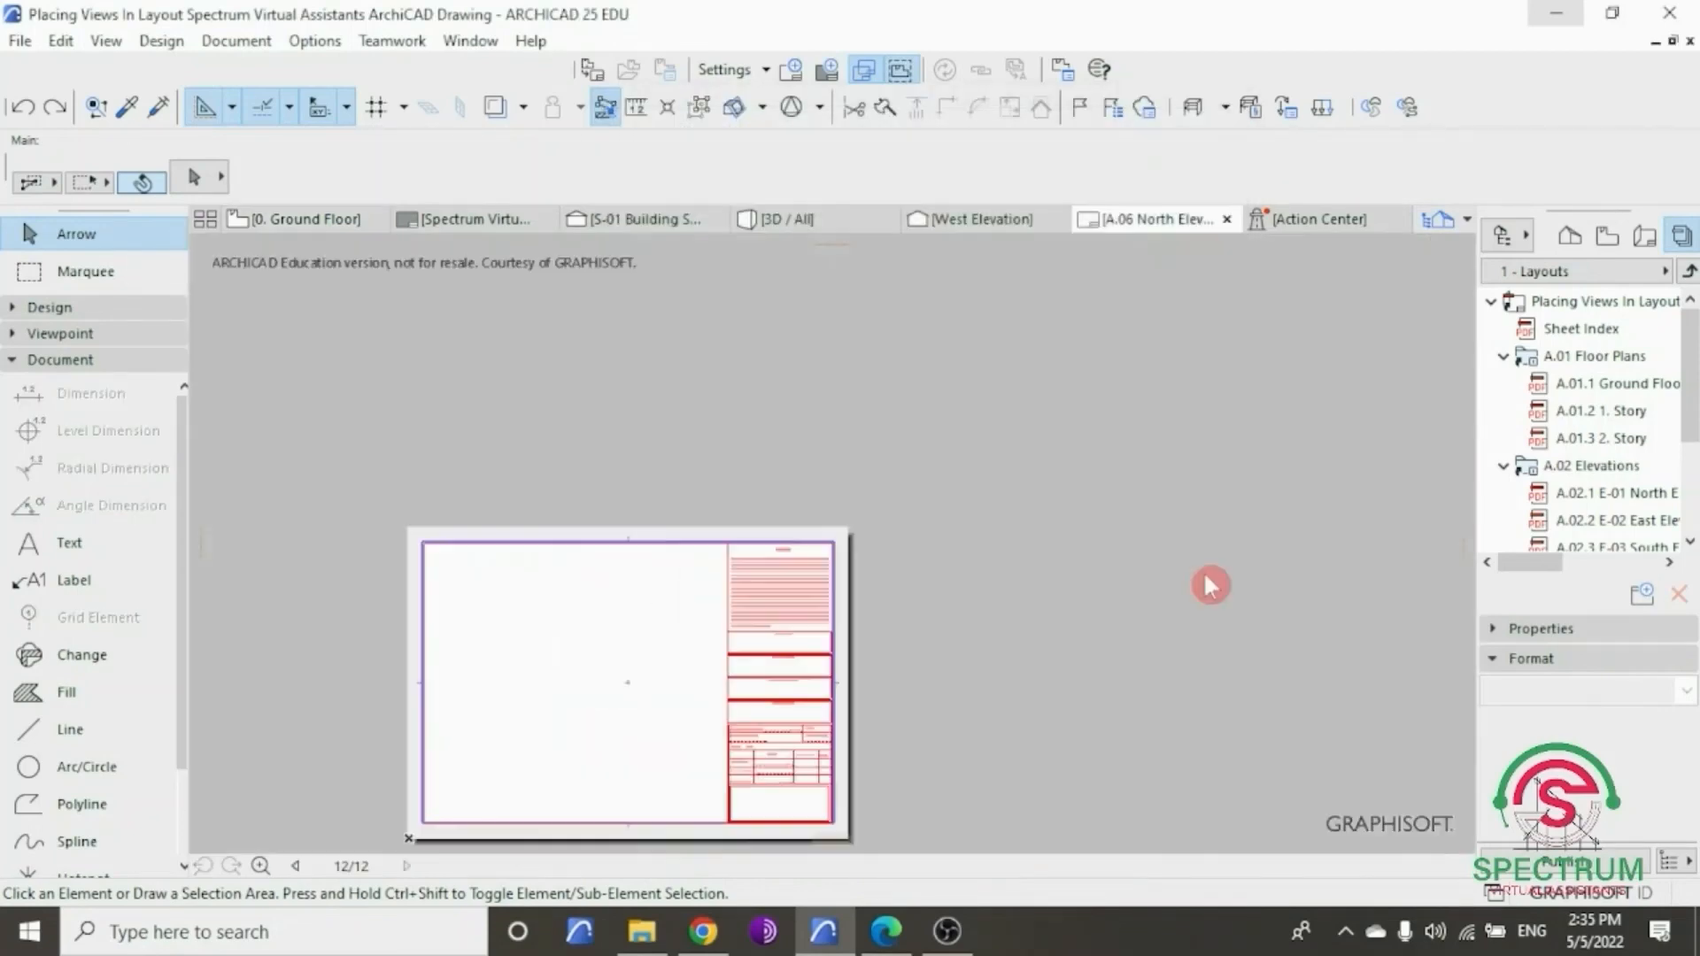
scroll(1109, 459, "down", 5)
scroll(841, 565, "up", 2)
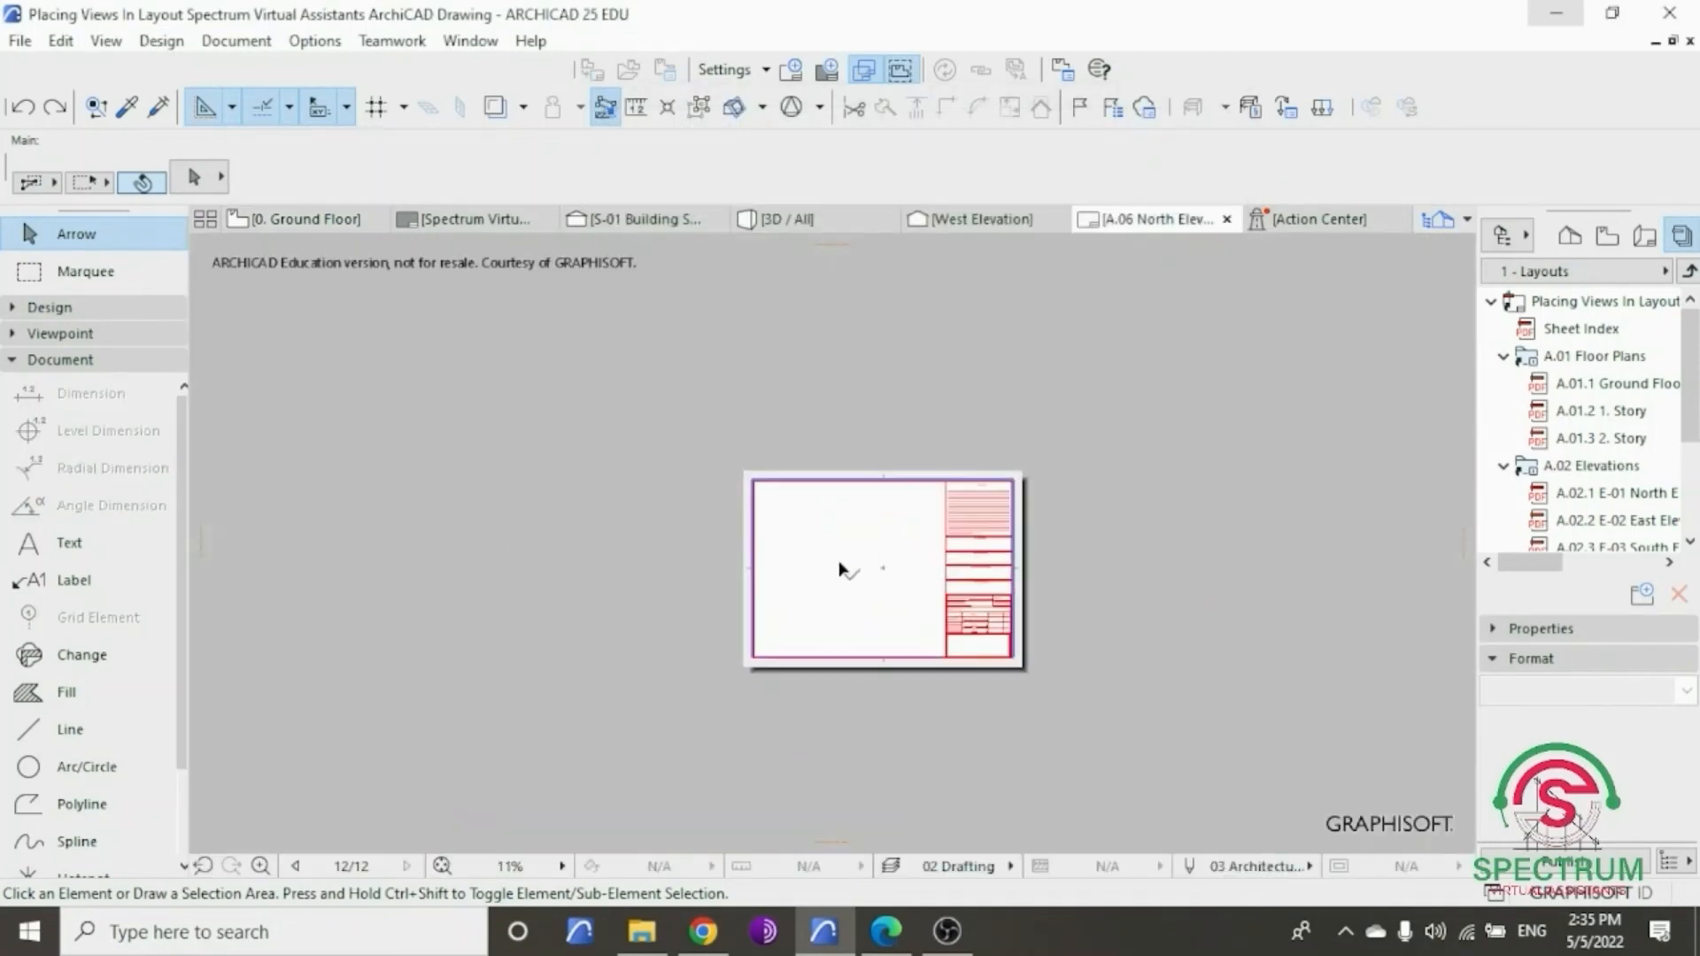
scroll(841, 568, "up", 3)
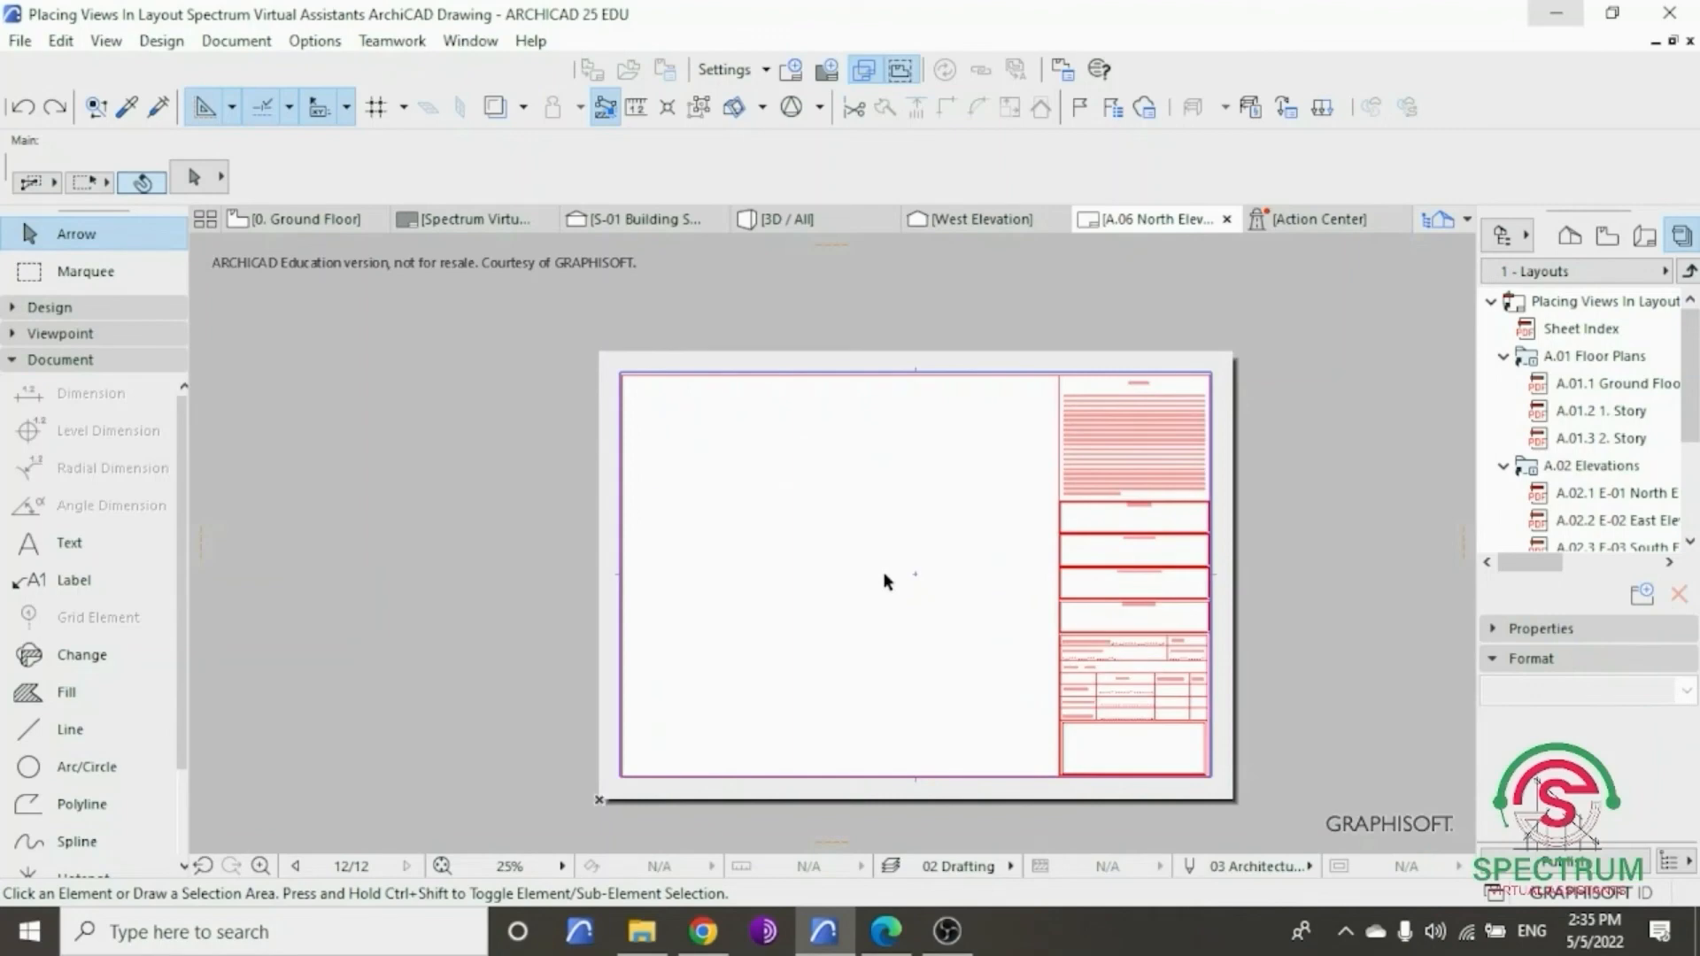
- Open the North Elevation from its marker on the Ground Floor plan with the current view settings
left_click(327, 221)
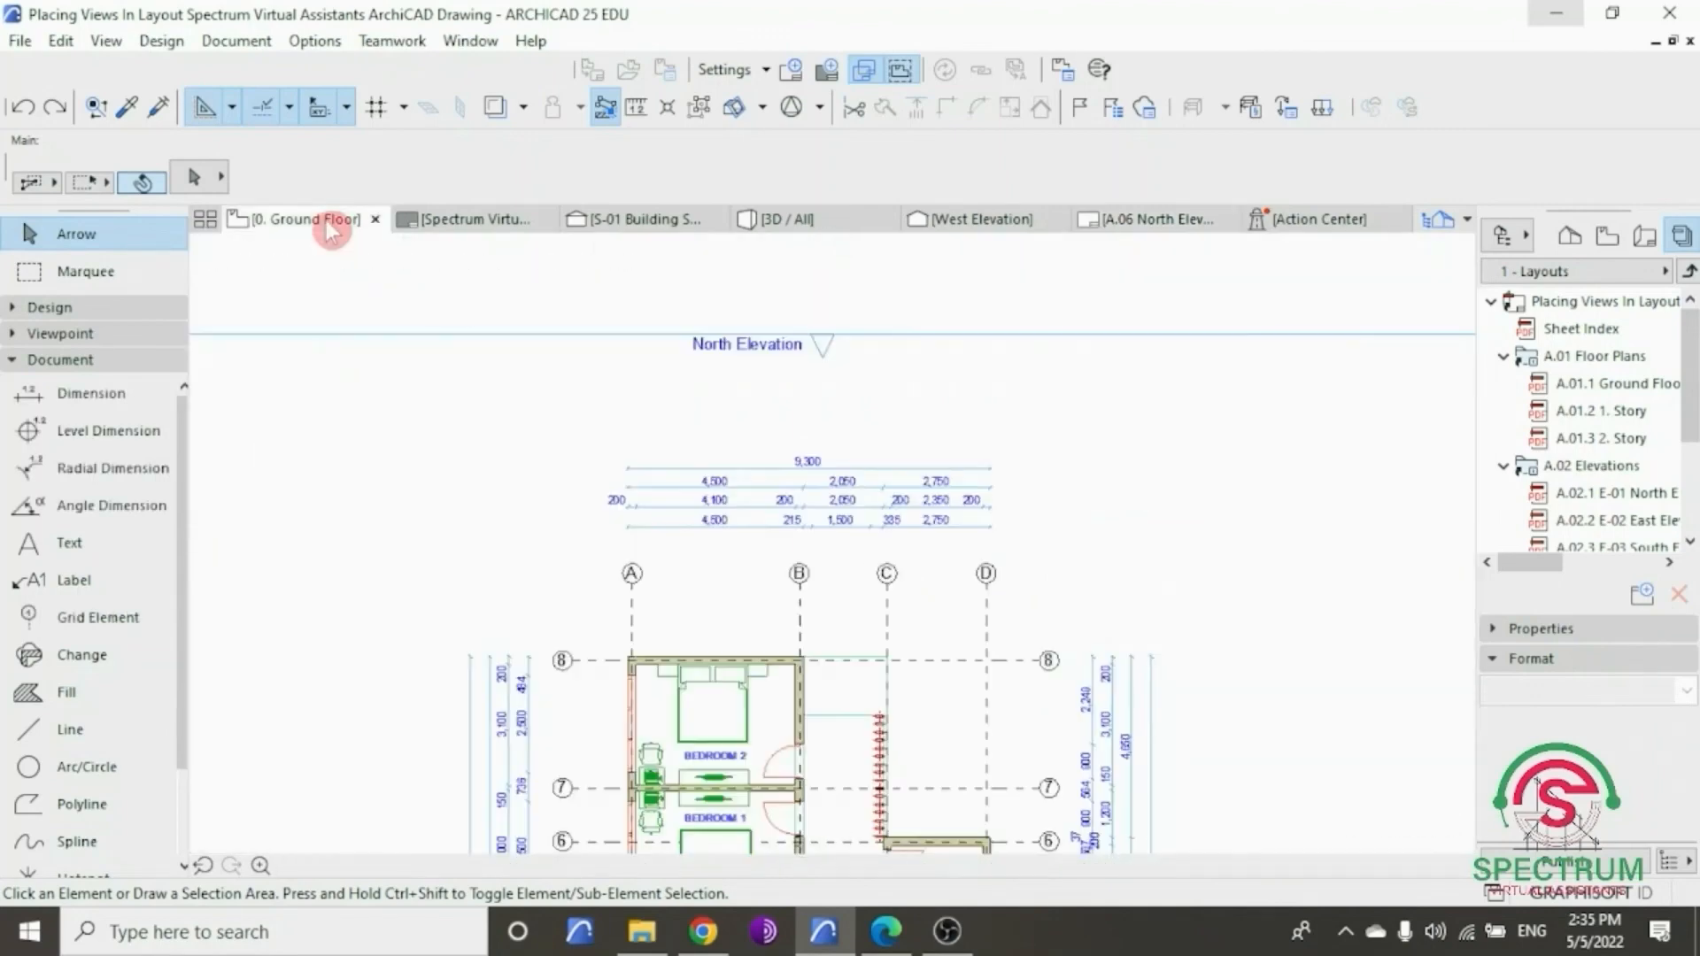
scroll(817, 373, "down", 3)
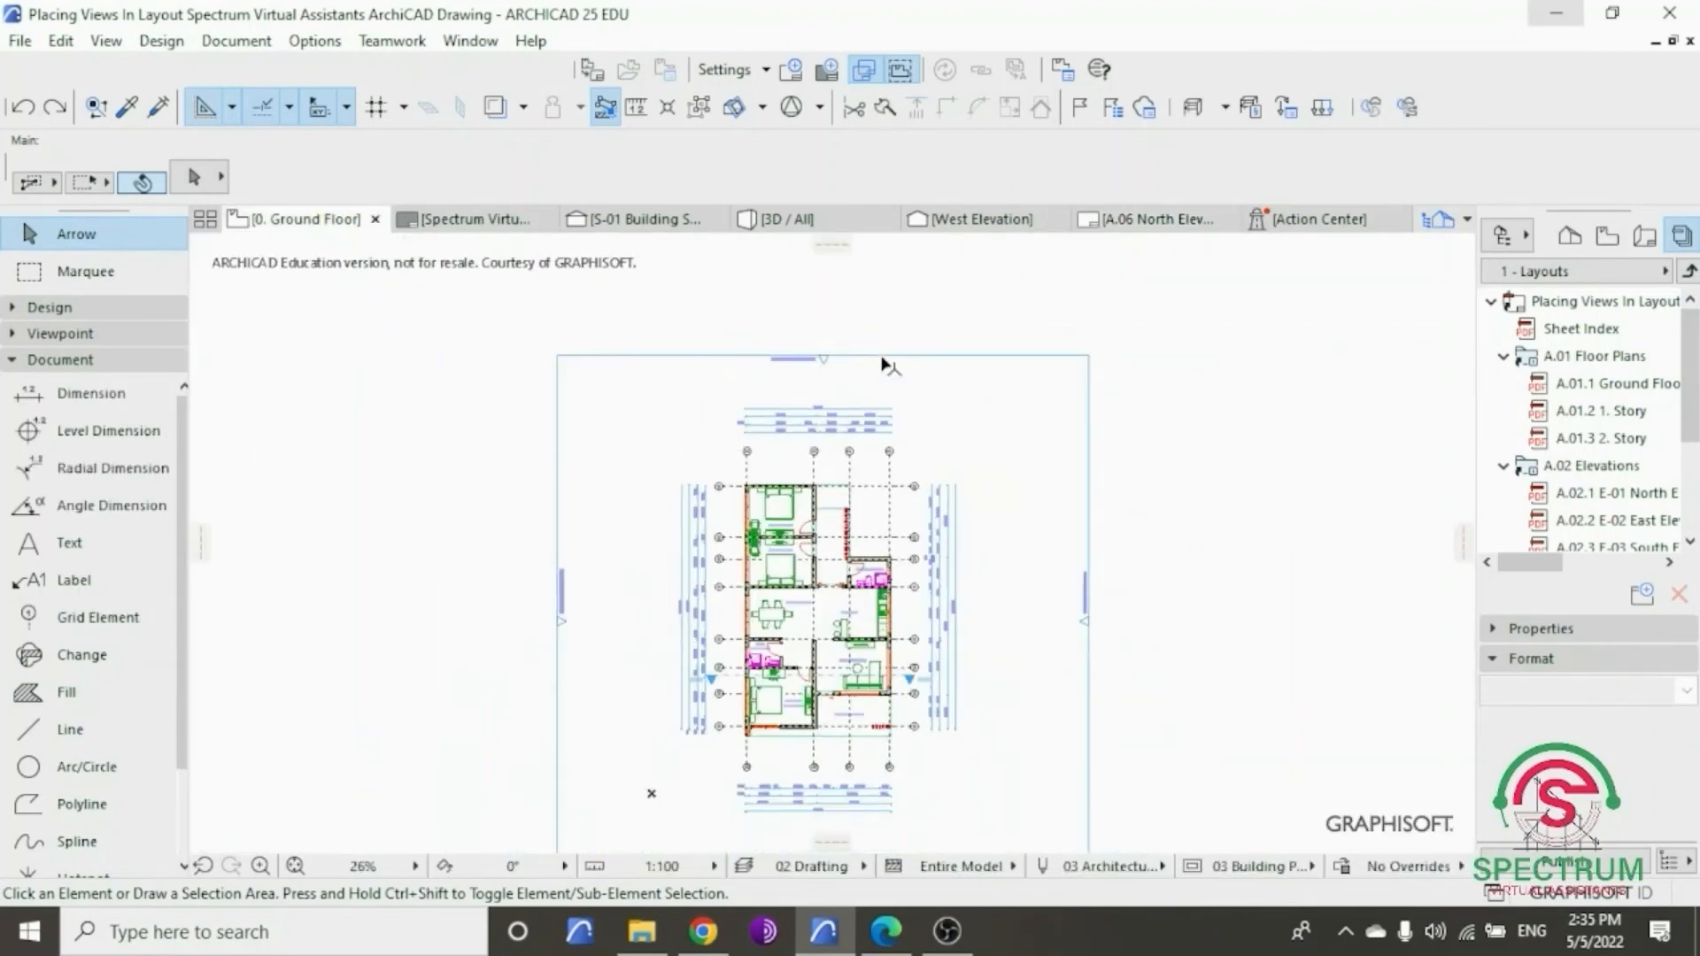
left_click(883, 355)
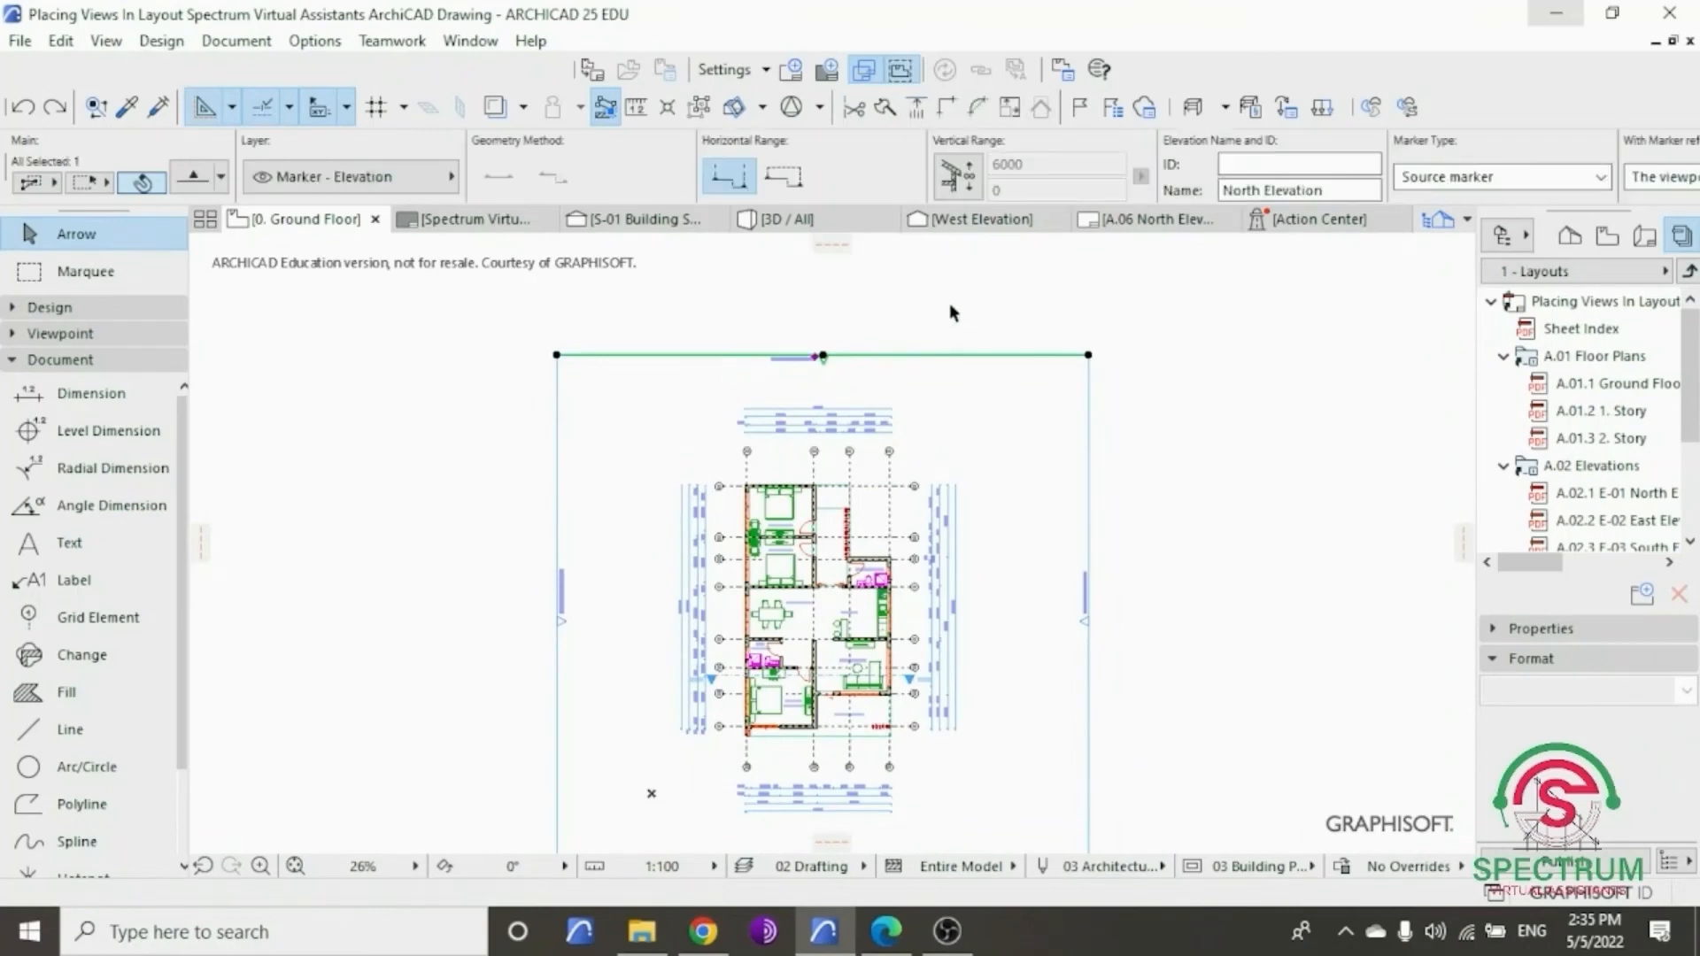
right_click(1001, 303)
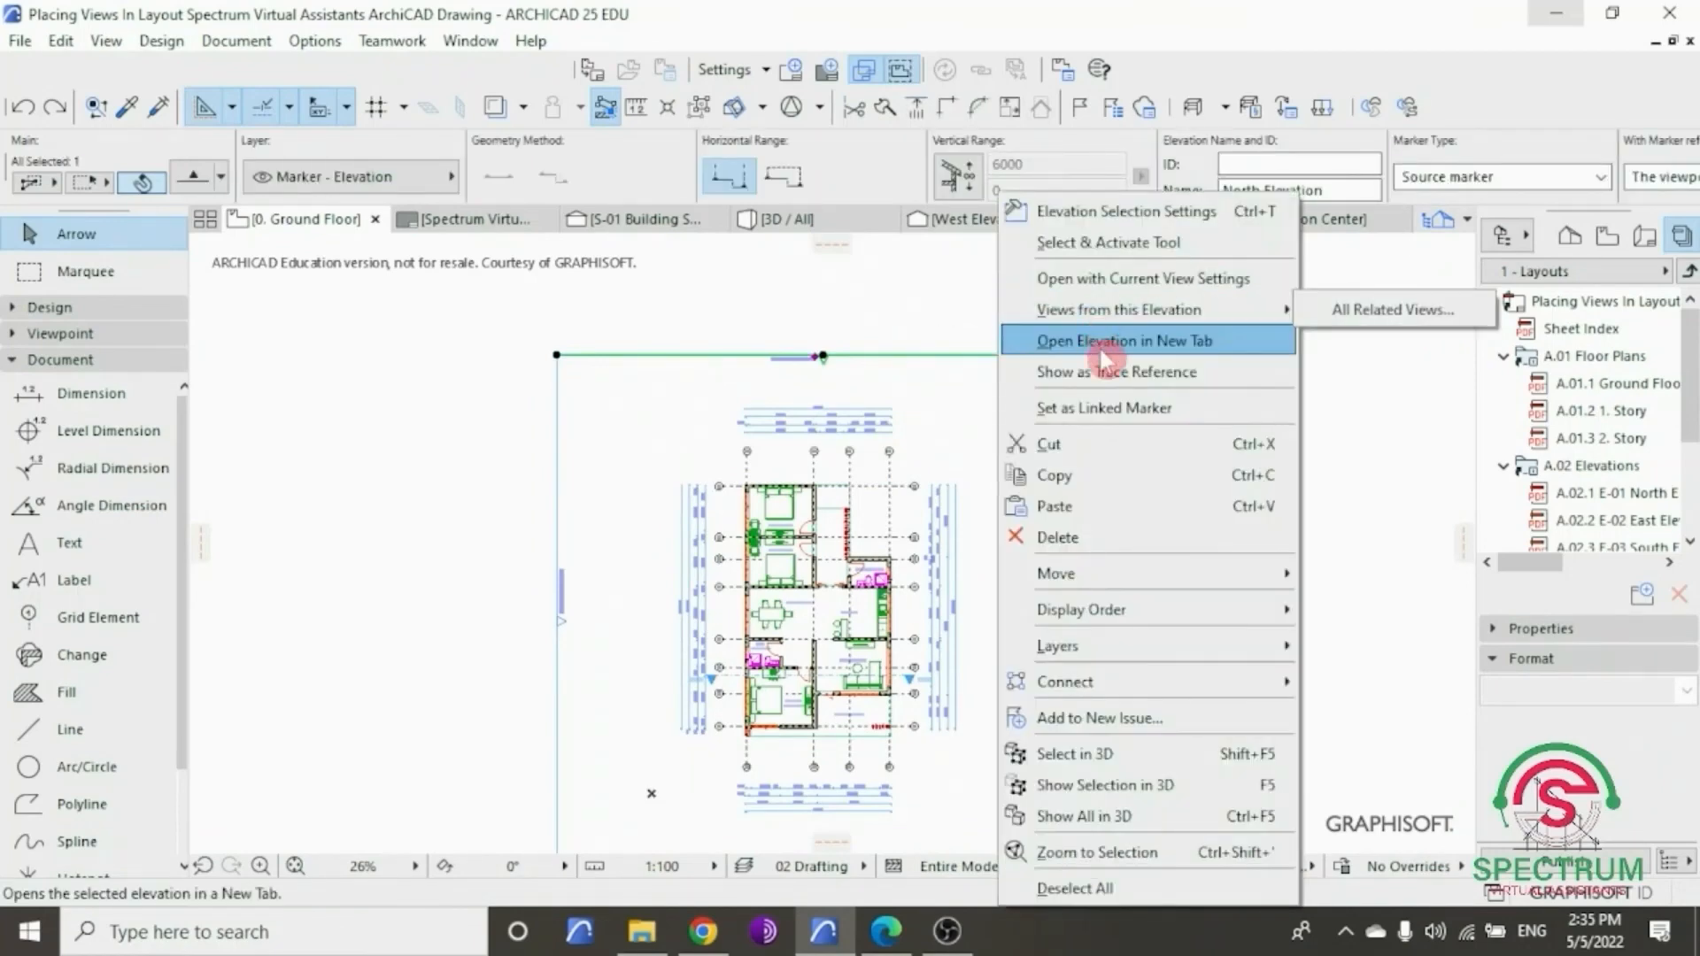
left_click(1103, 280)
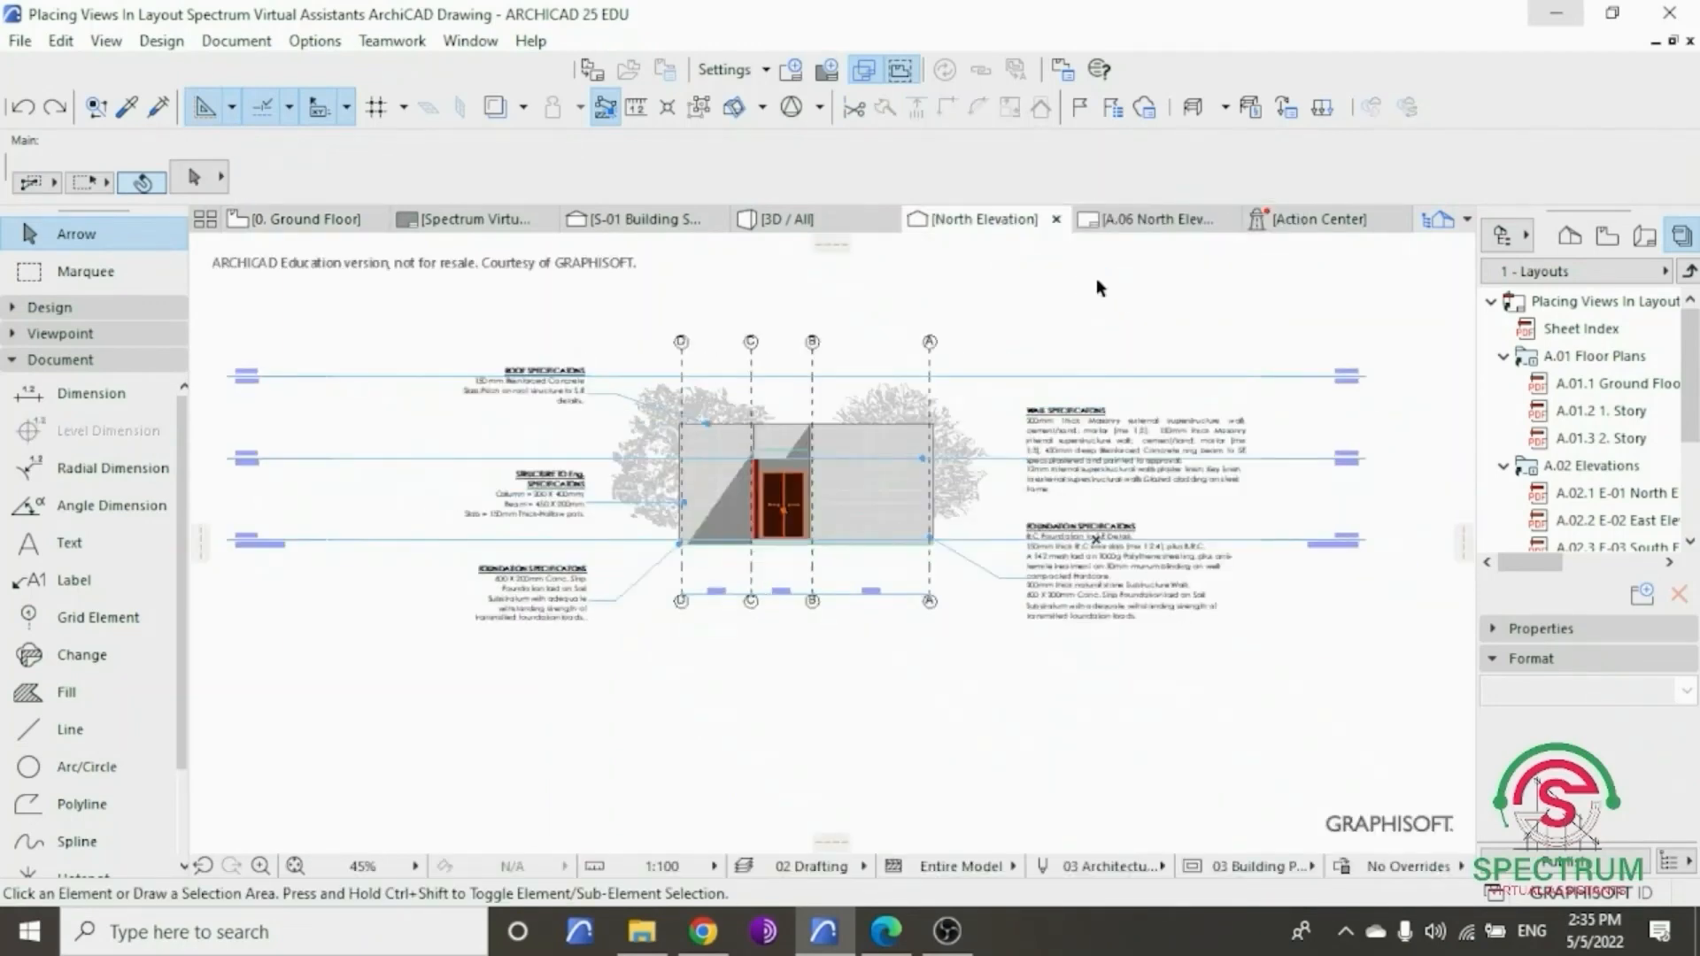
- Save the North Elevation view, place it centred in the new layout's empty drawing area, and select the placed drawing
right_click(1012, 314)
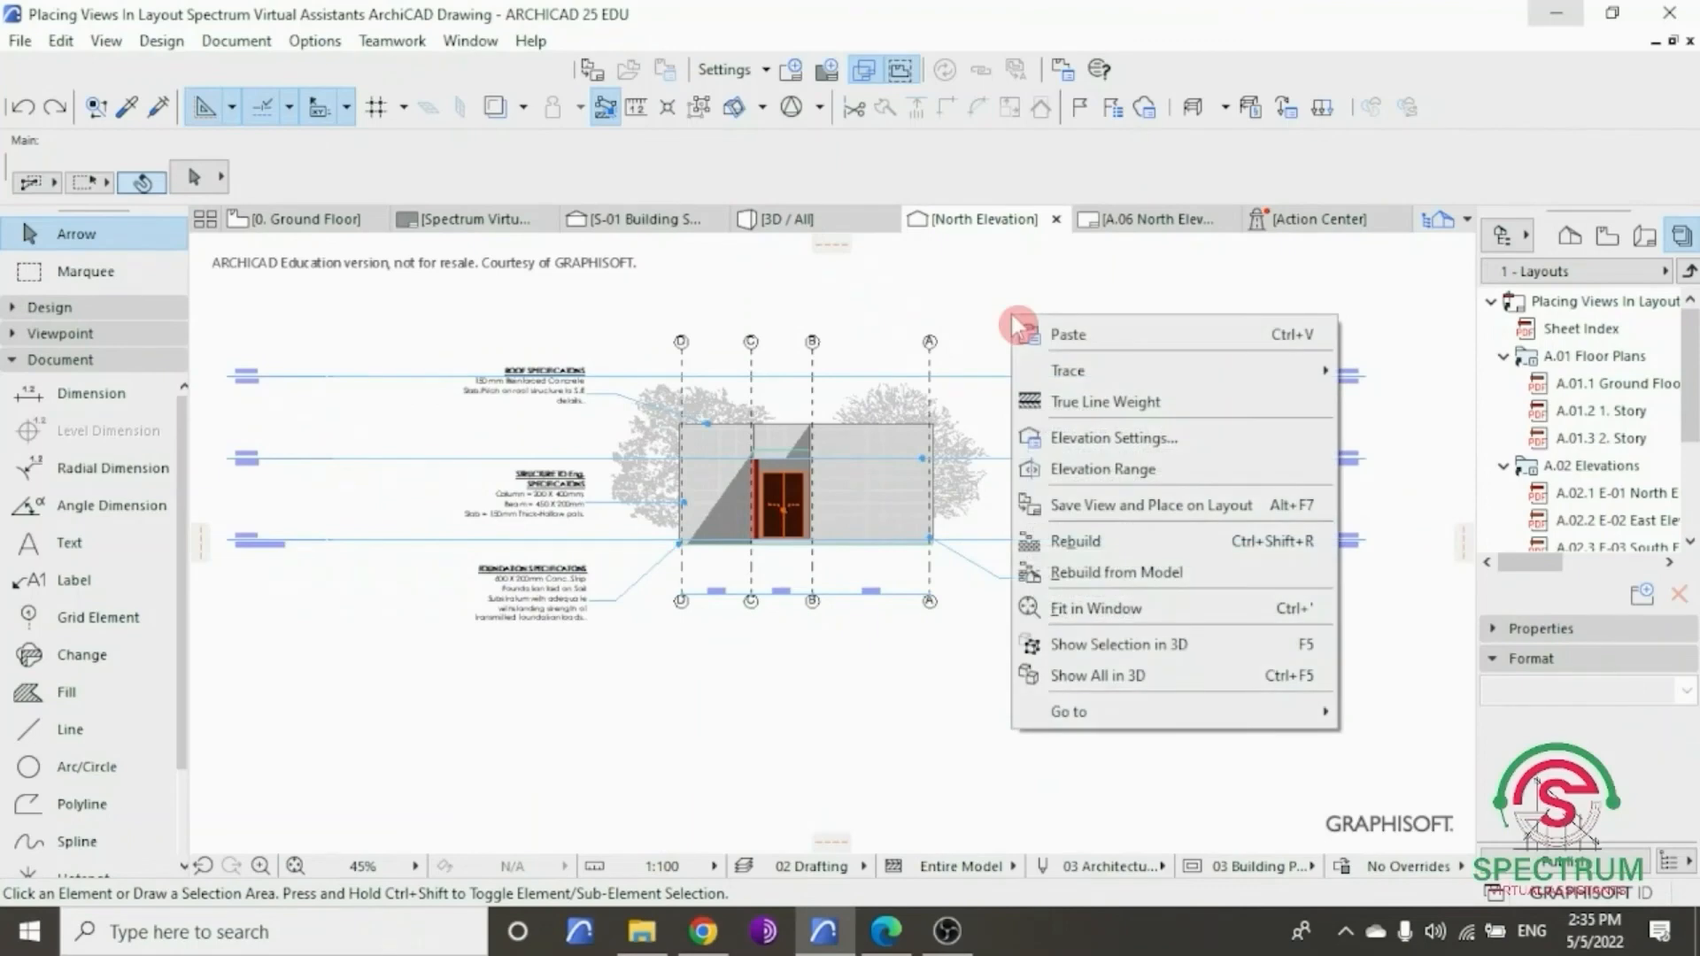
left_click(1114, 503)
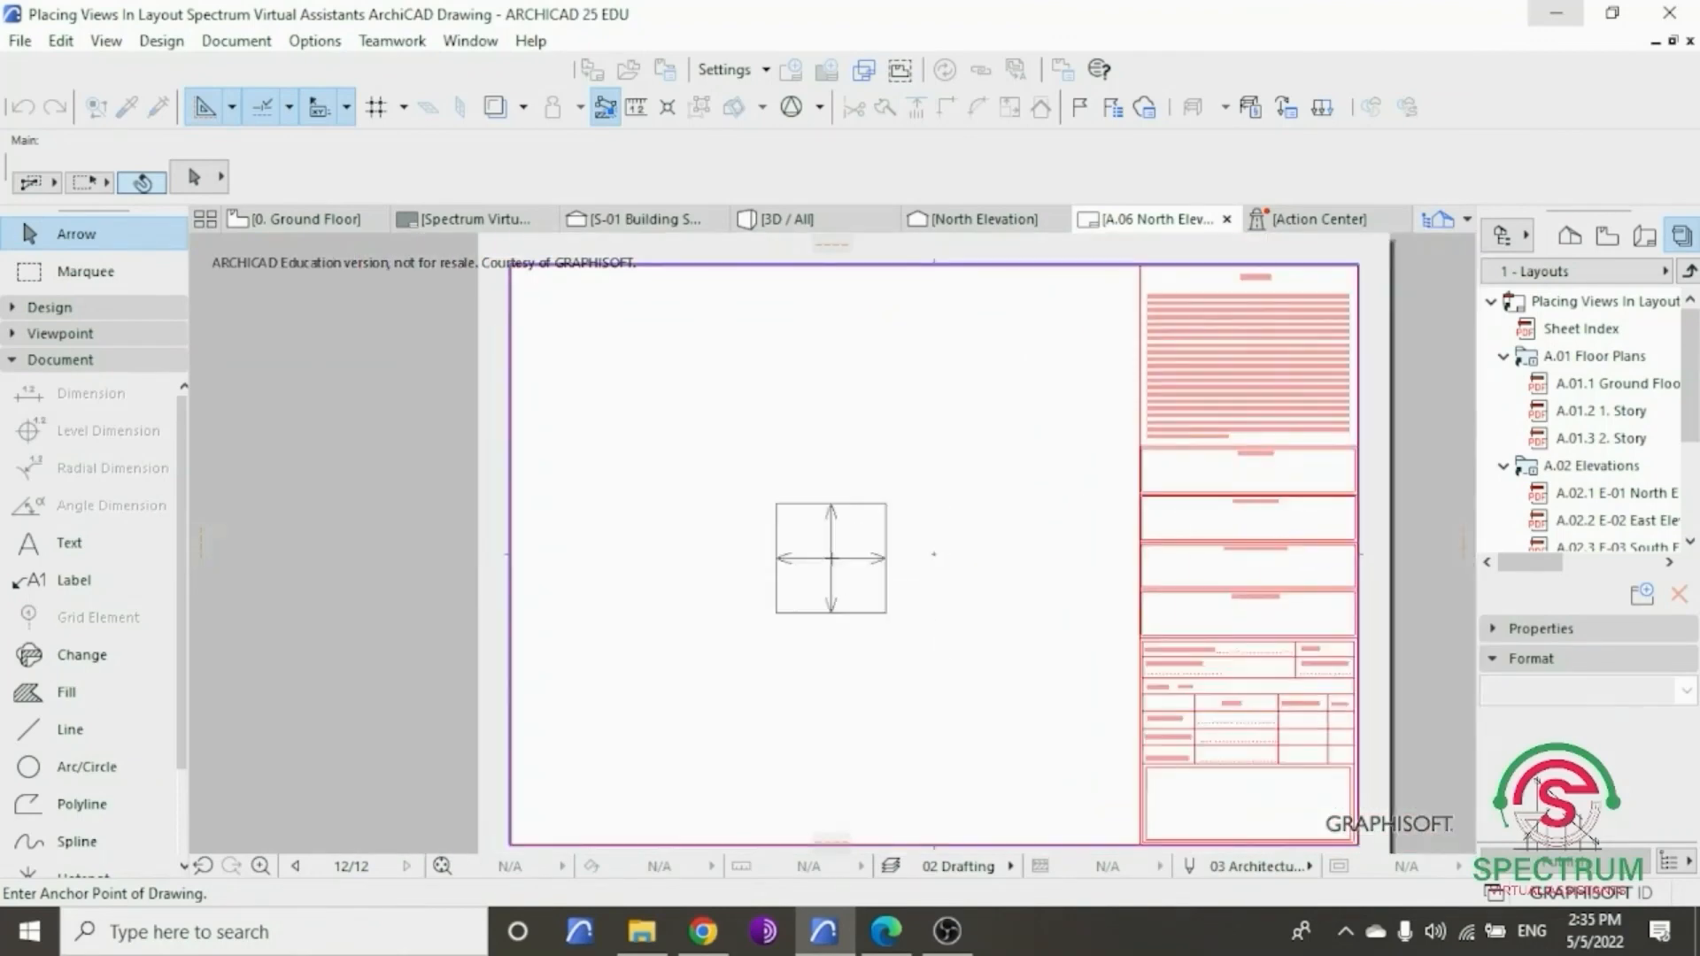
left_click(831, 558)
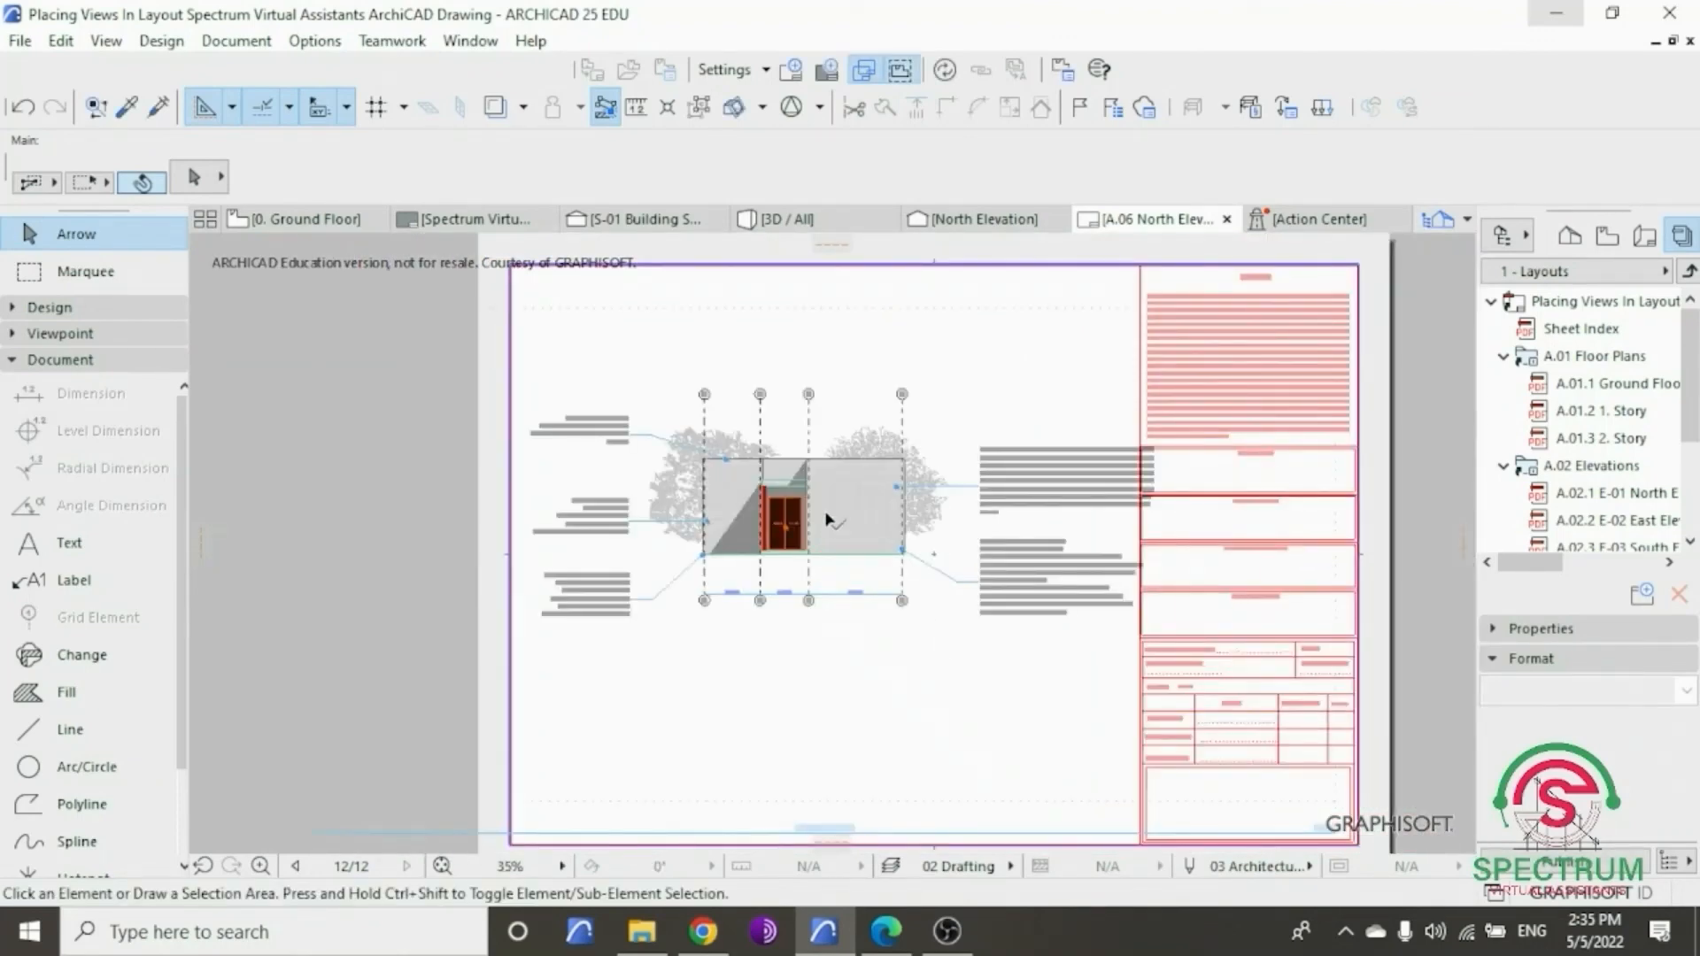
left_click(826, 518)
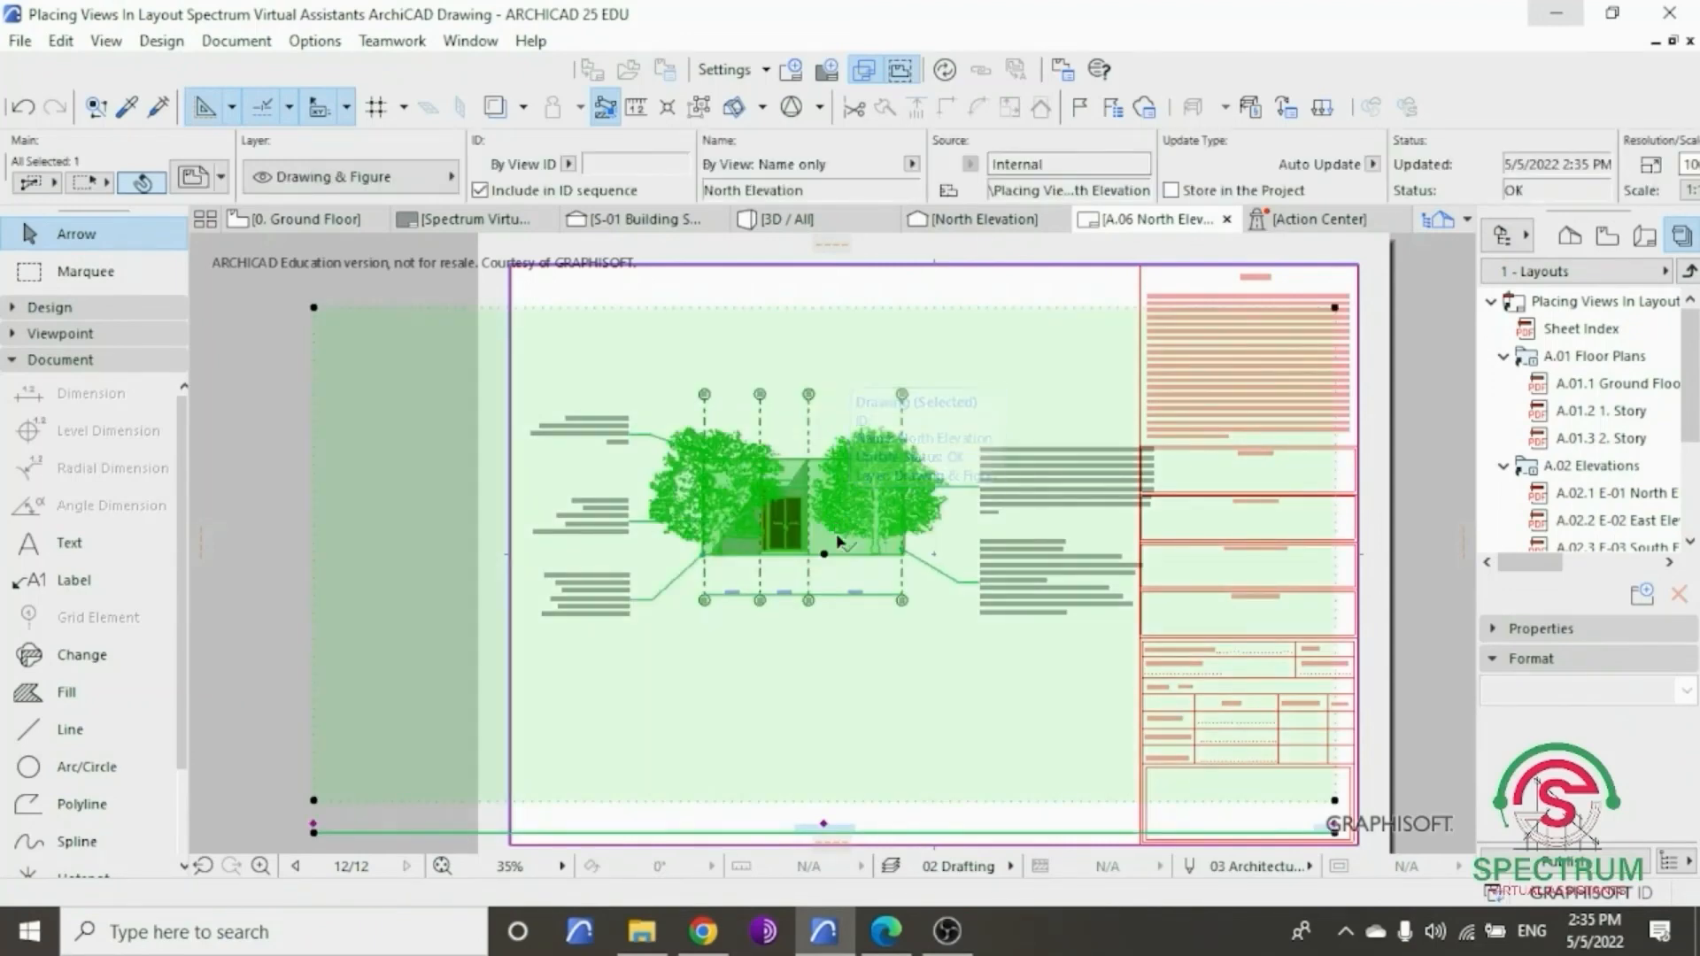
- Shift the North Elevation image about 9 mm towards the left within its frame, clear of the title block
scroll(826, 521, "down", 1)
left_click(826, 558)
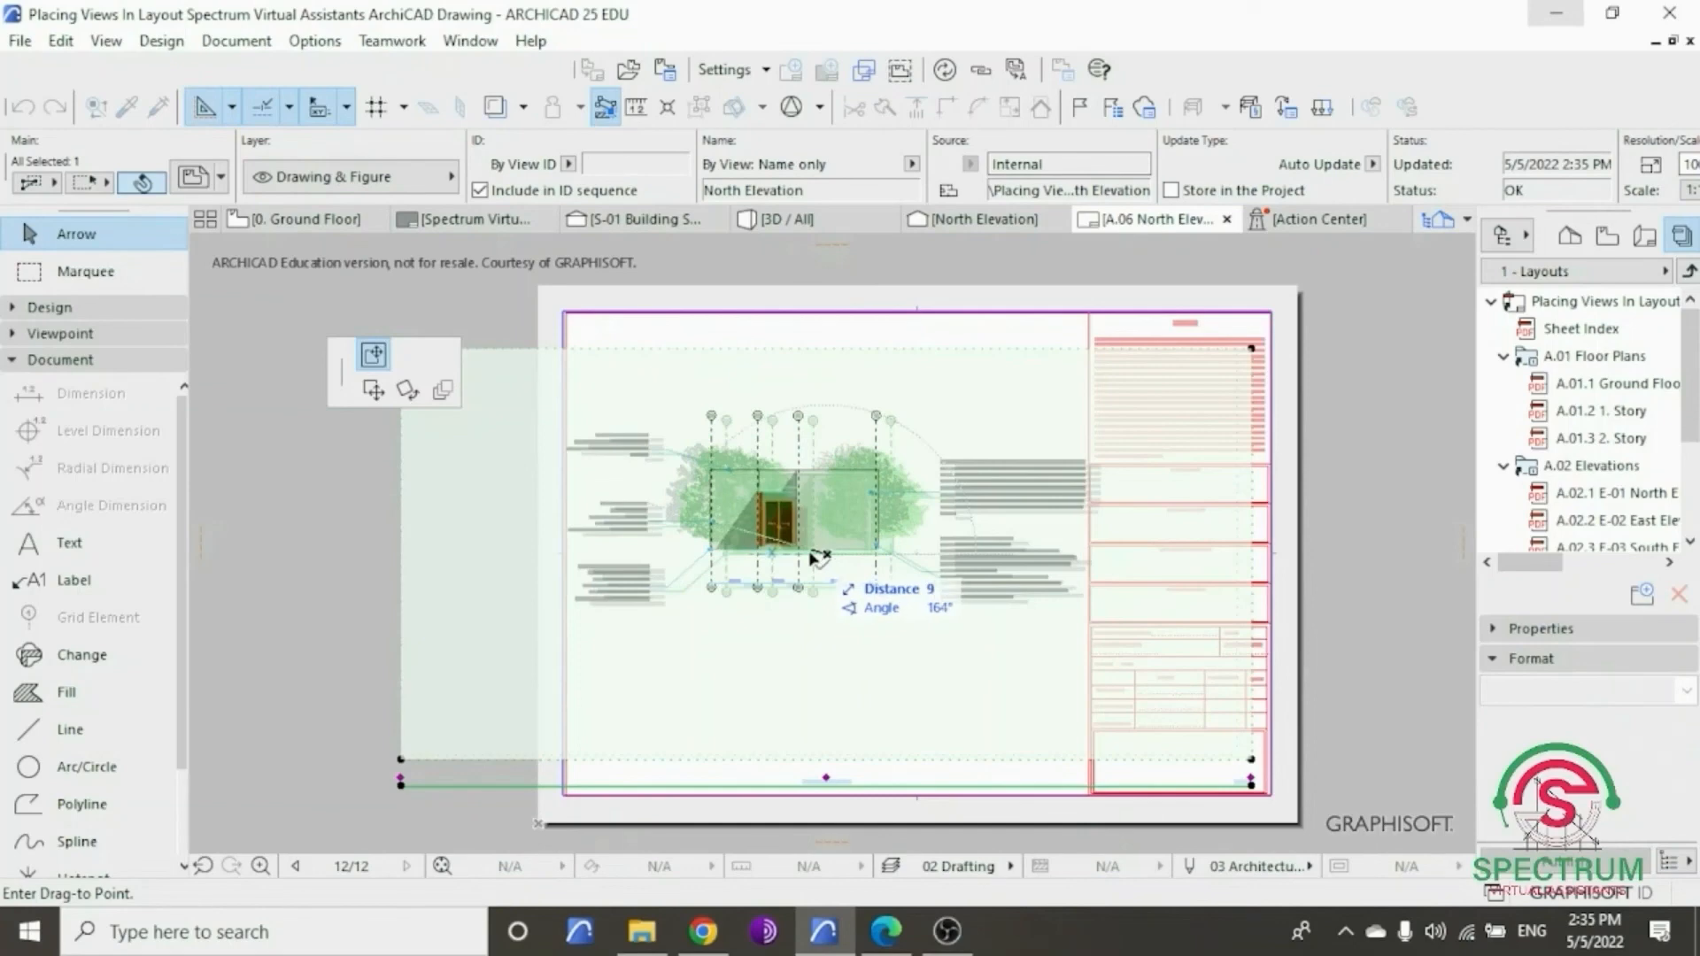
left_click(813, 557)
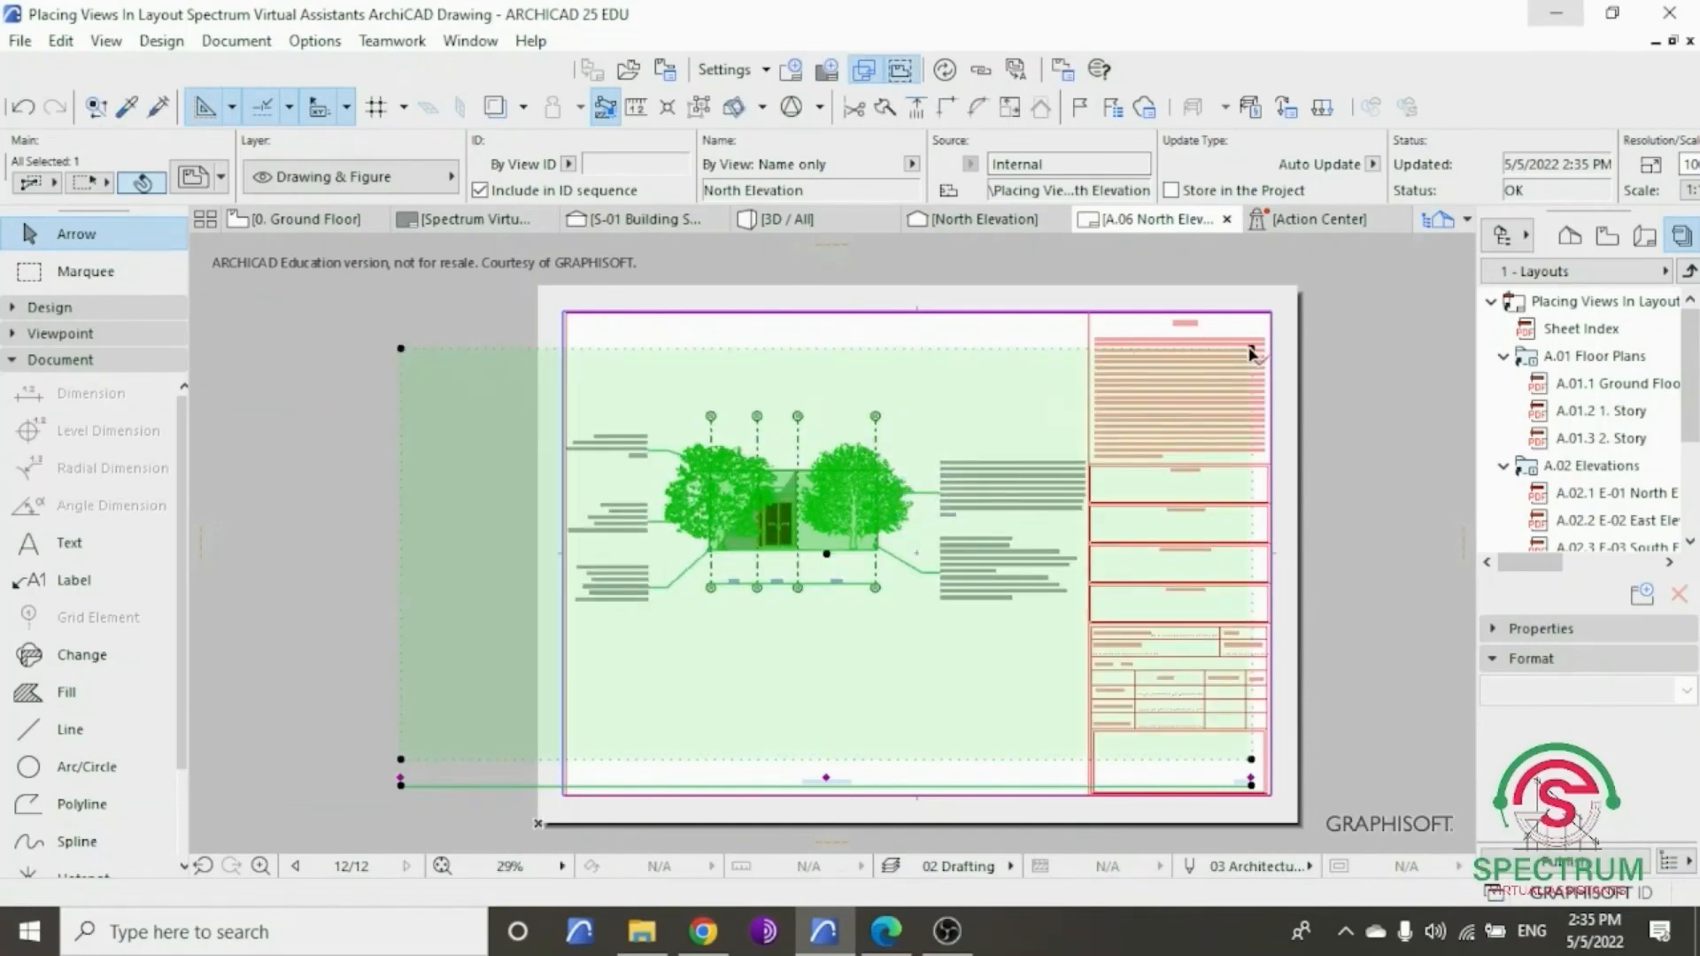
- Stretch the North Elevation drawing frame's corners to match the borders of the empty drawing area beside the title block
left_click(1251, 349)
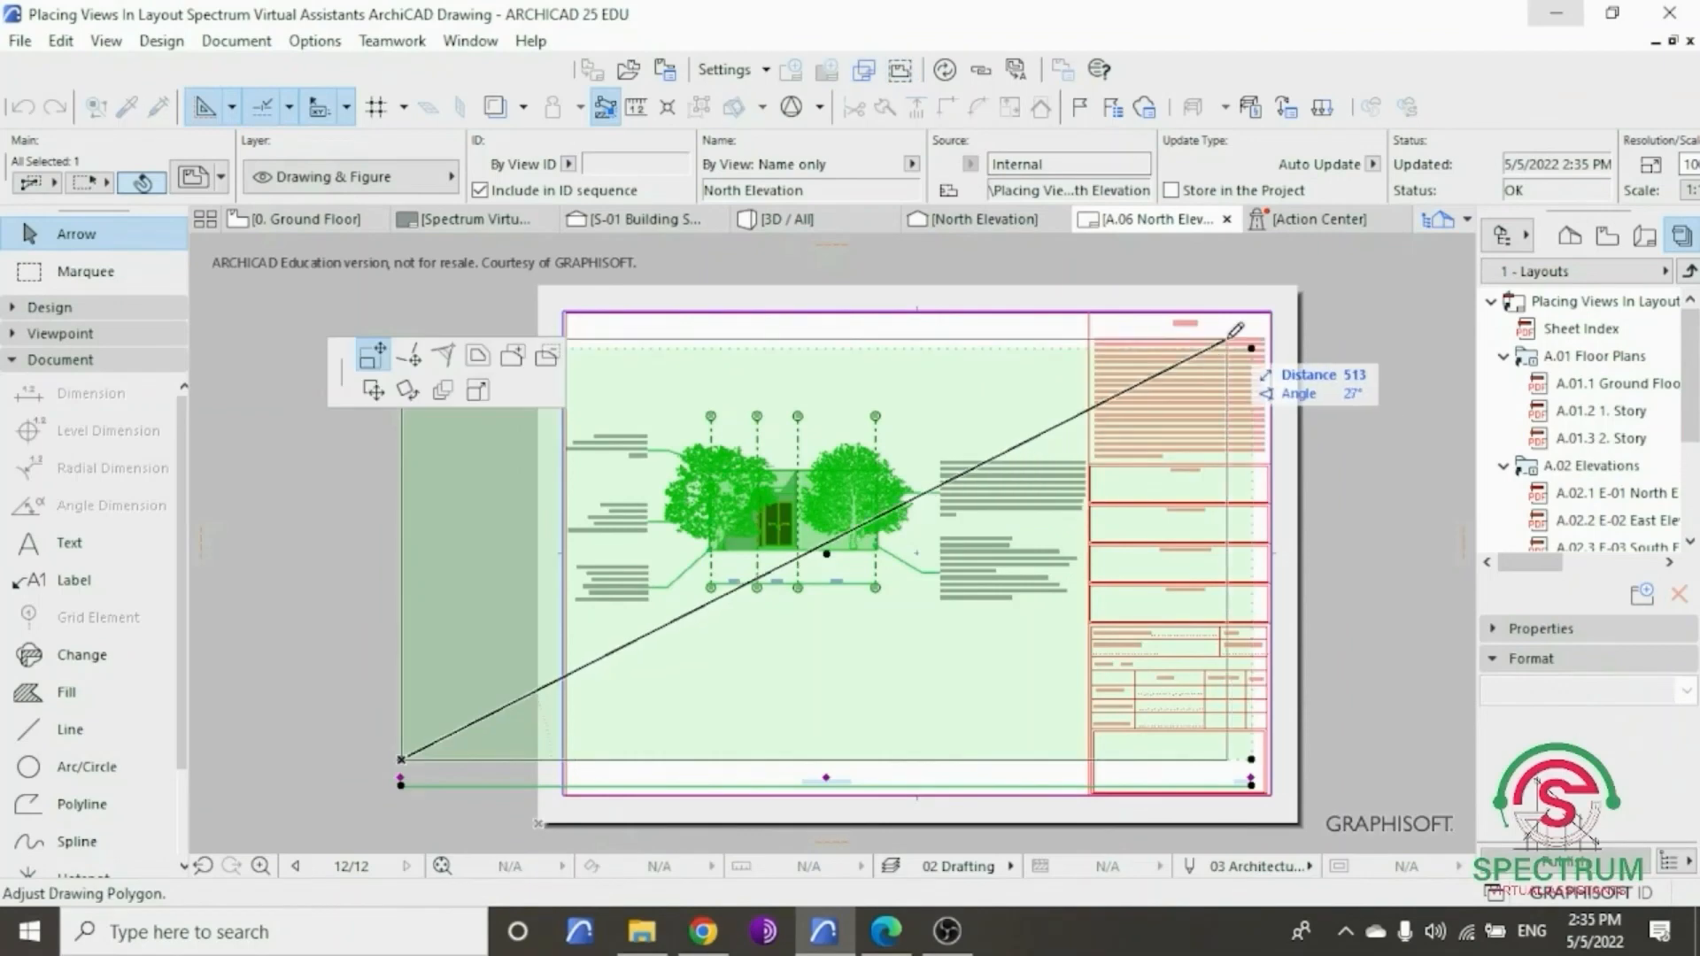
left_click(1089, 313)
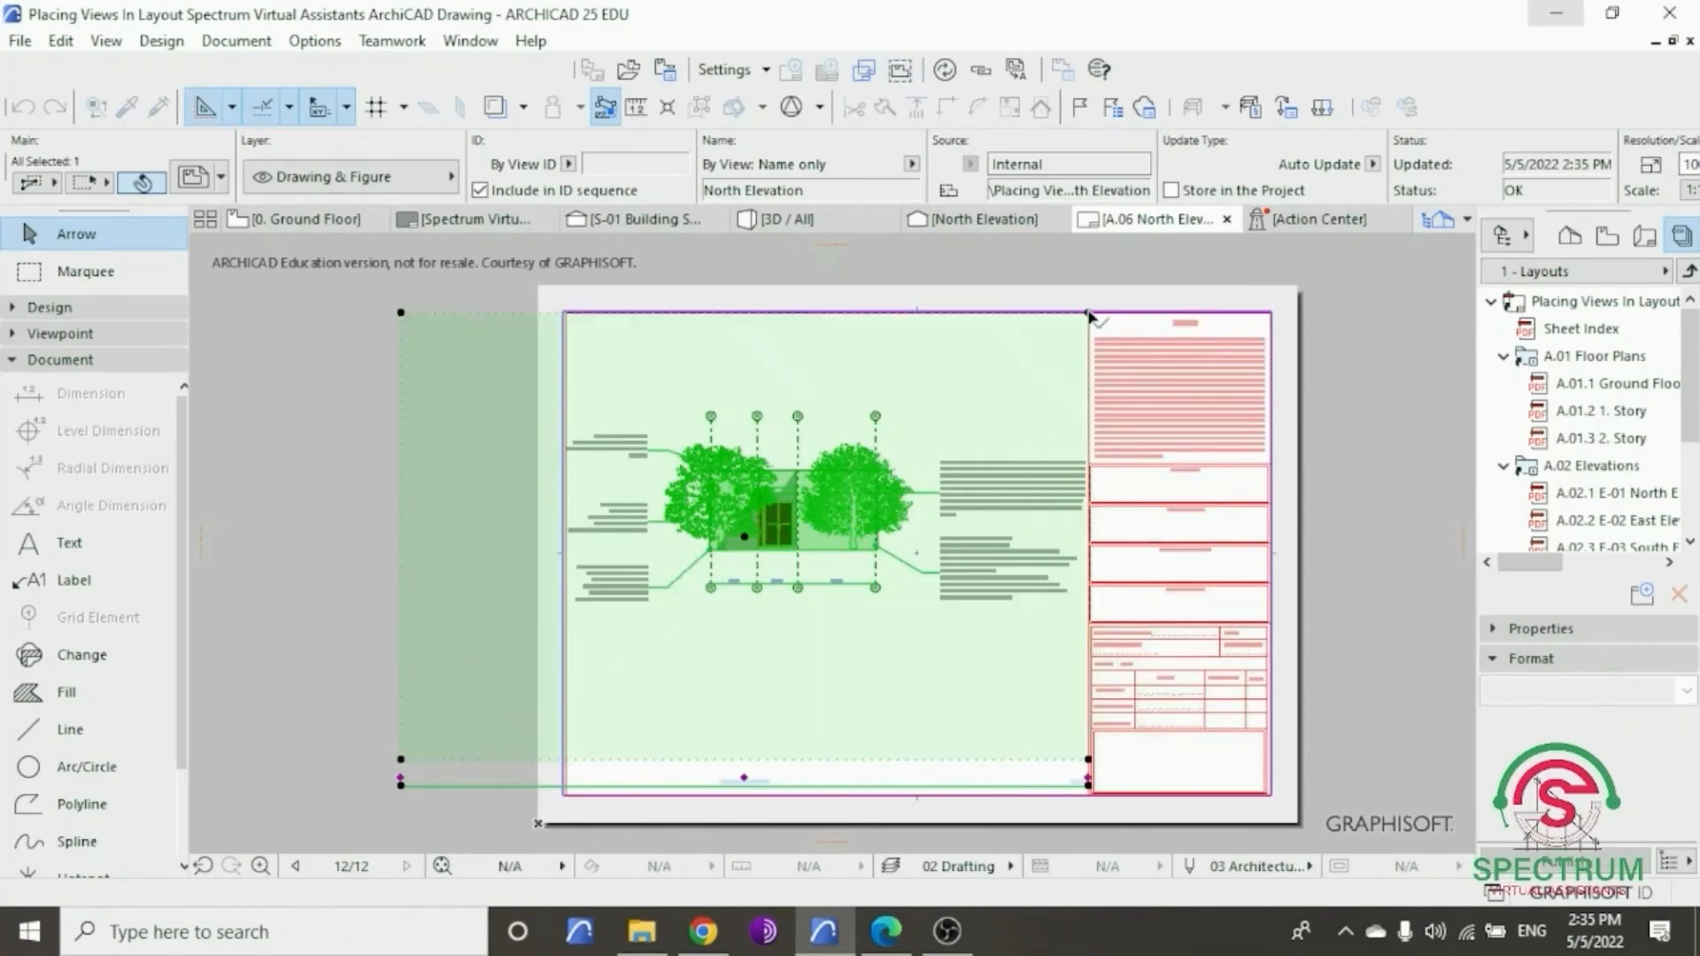
left_click(400, 315)
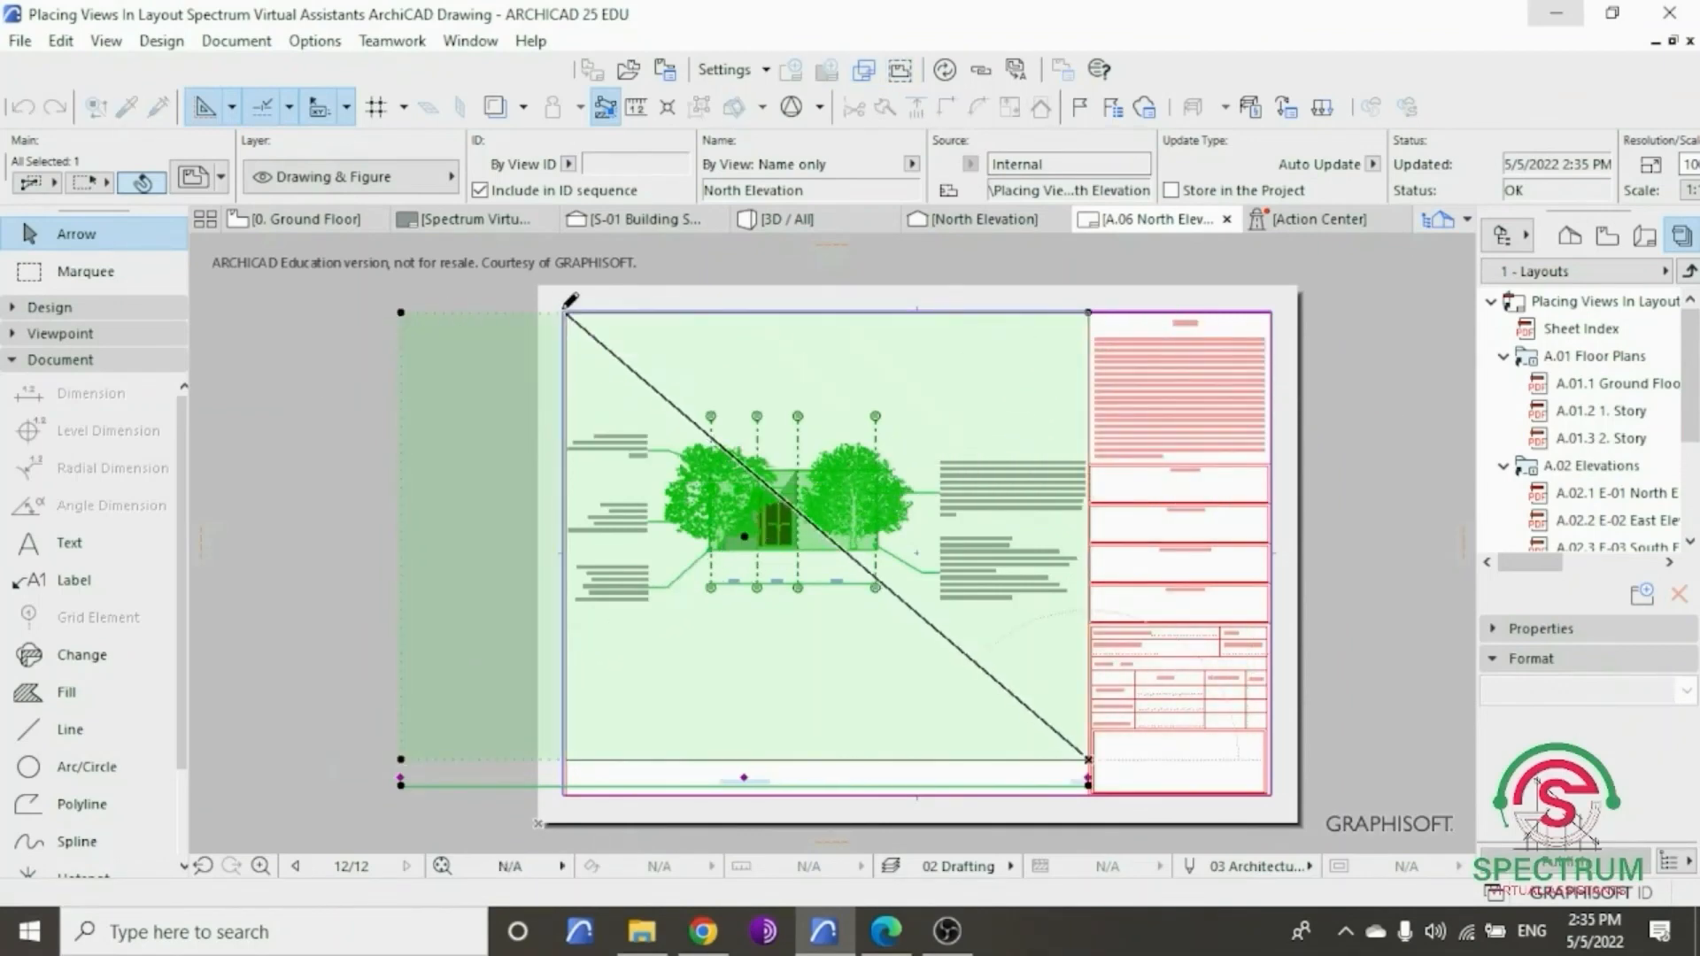
left_click(565, 314)
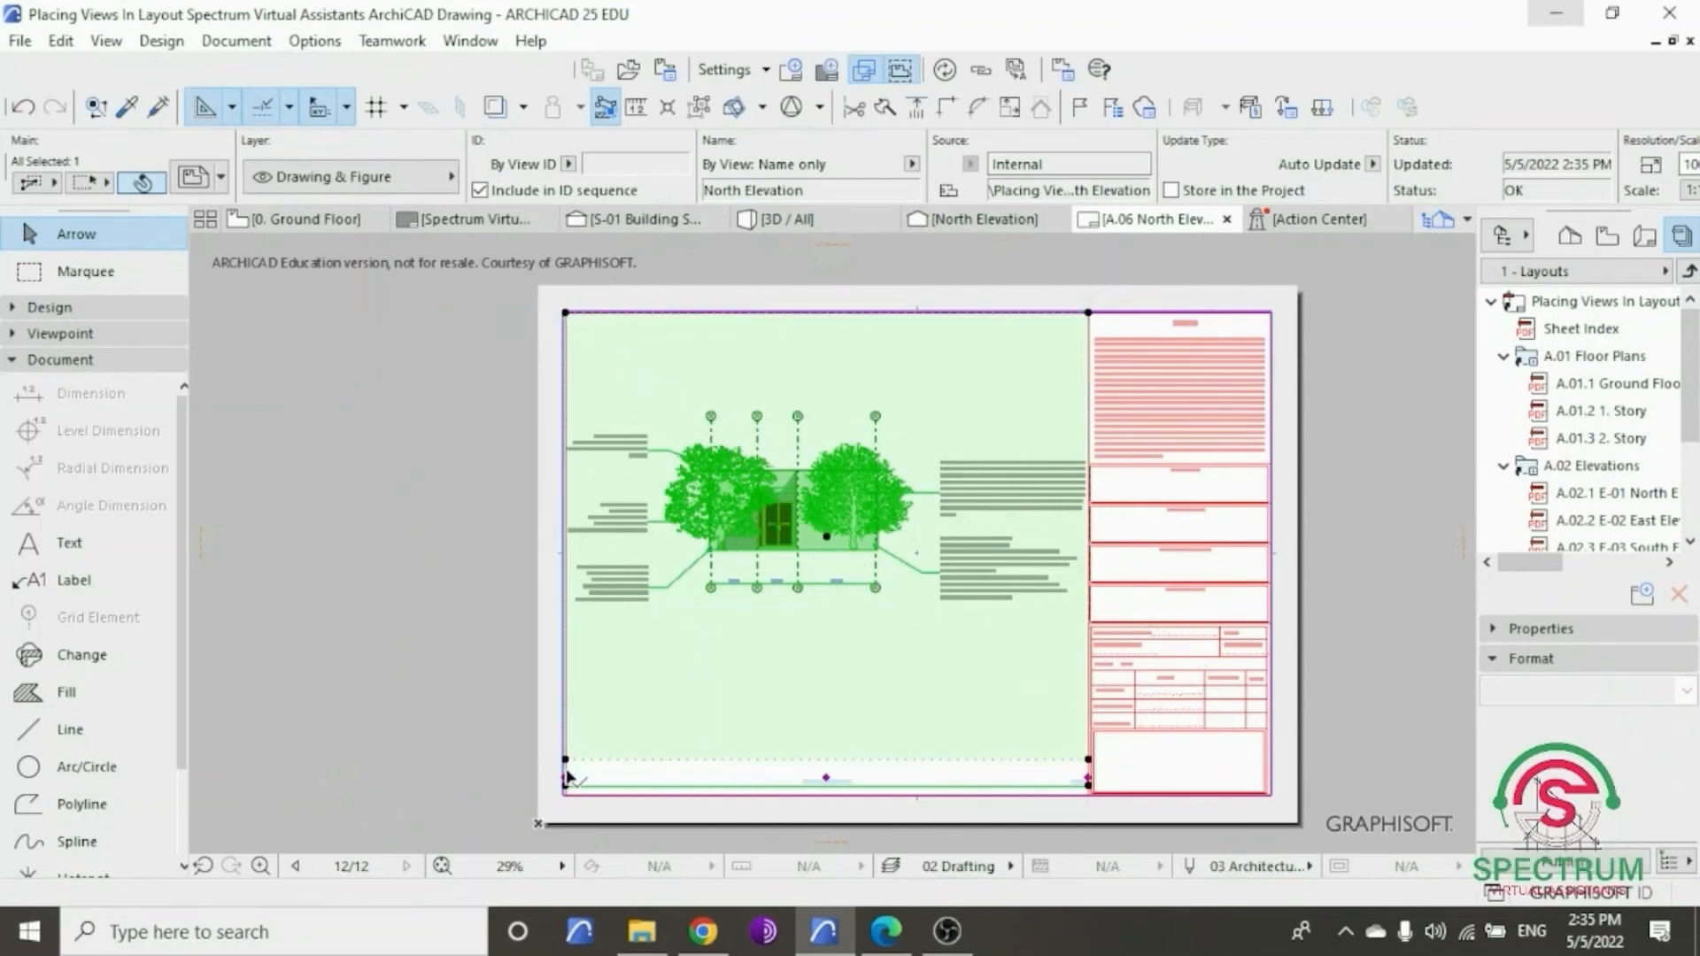
left_click(567, 798)
left_click(564, 822)
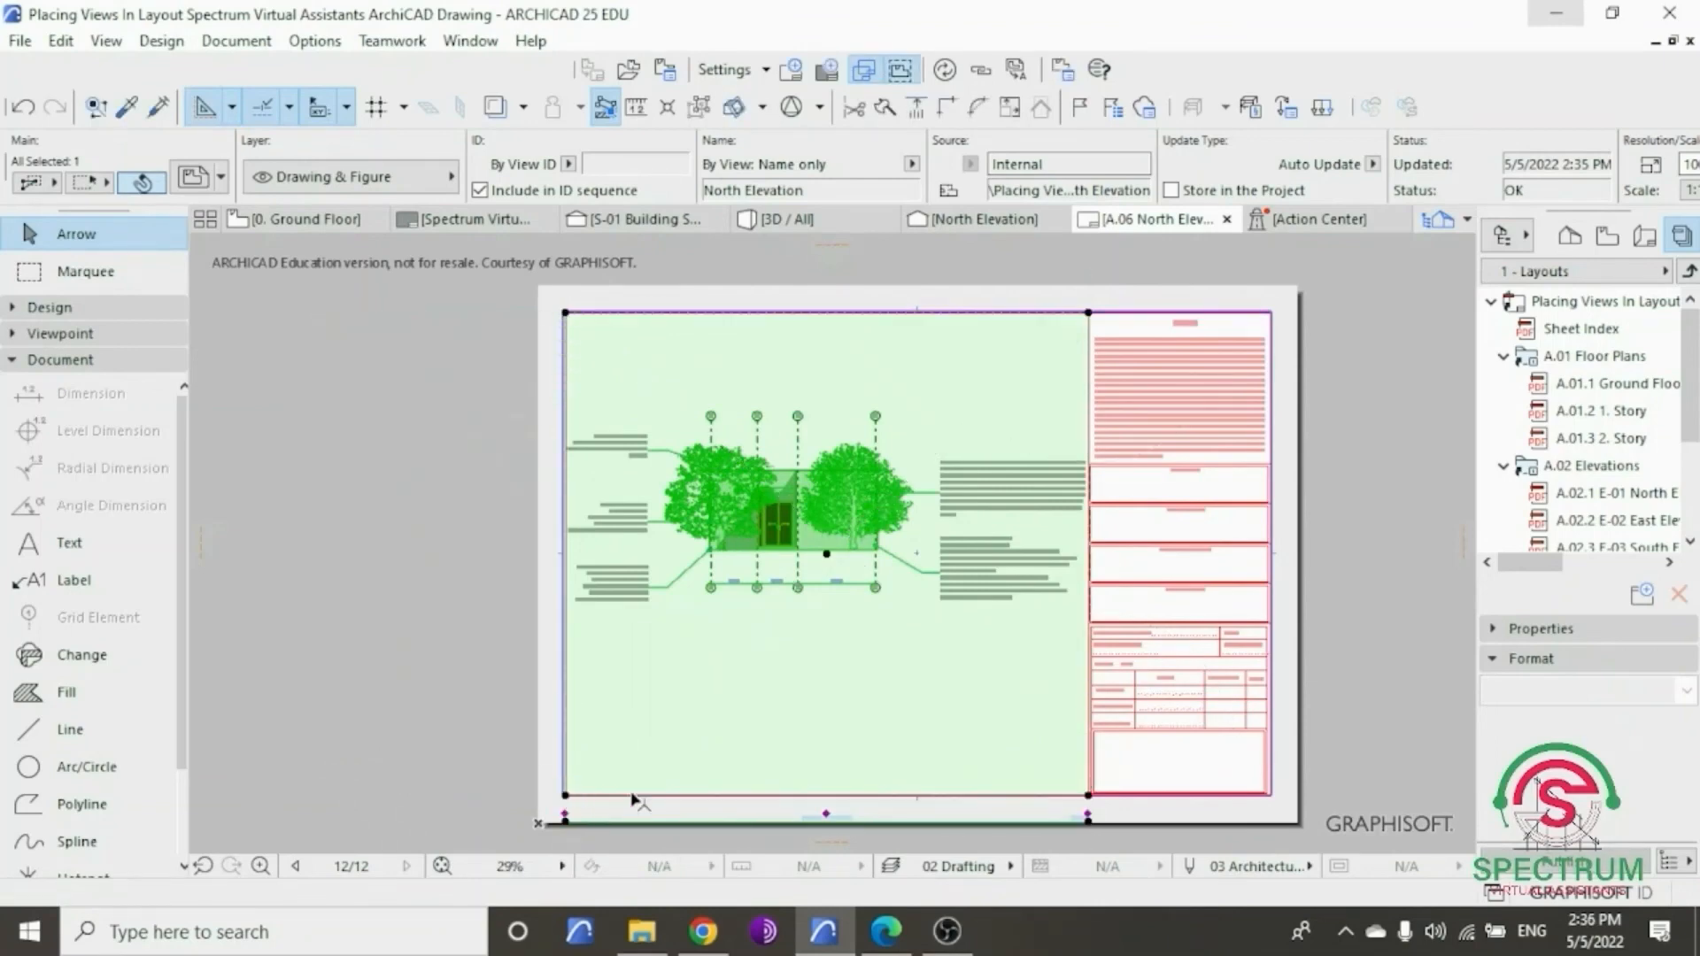
- Move the North Elevation drawing title straight up about 94 mm to just beneath the elevation, and save the project
left_click(825, 816)
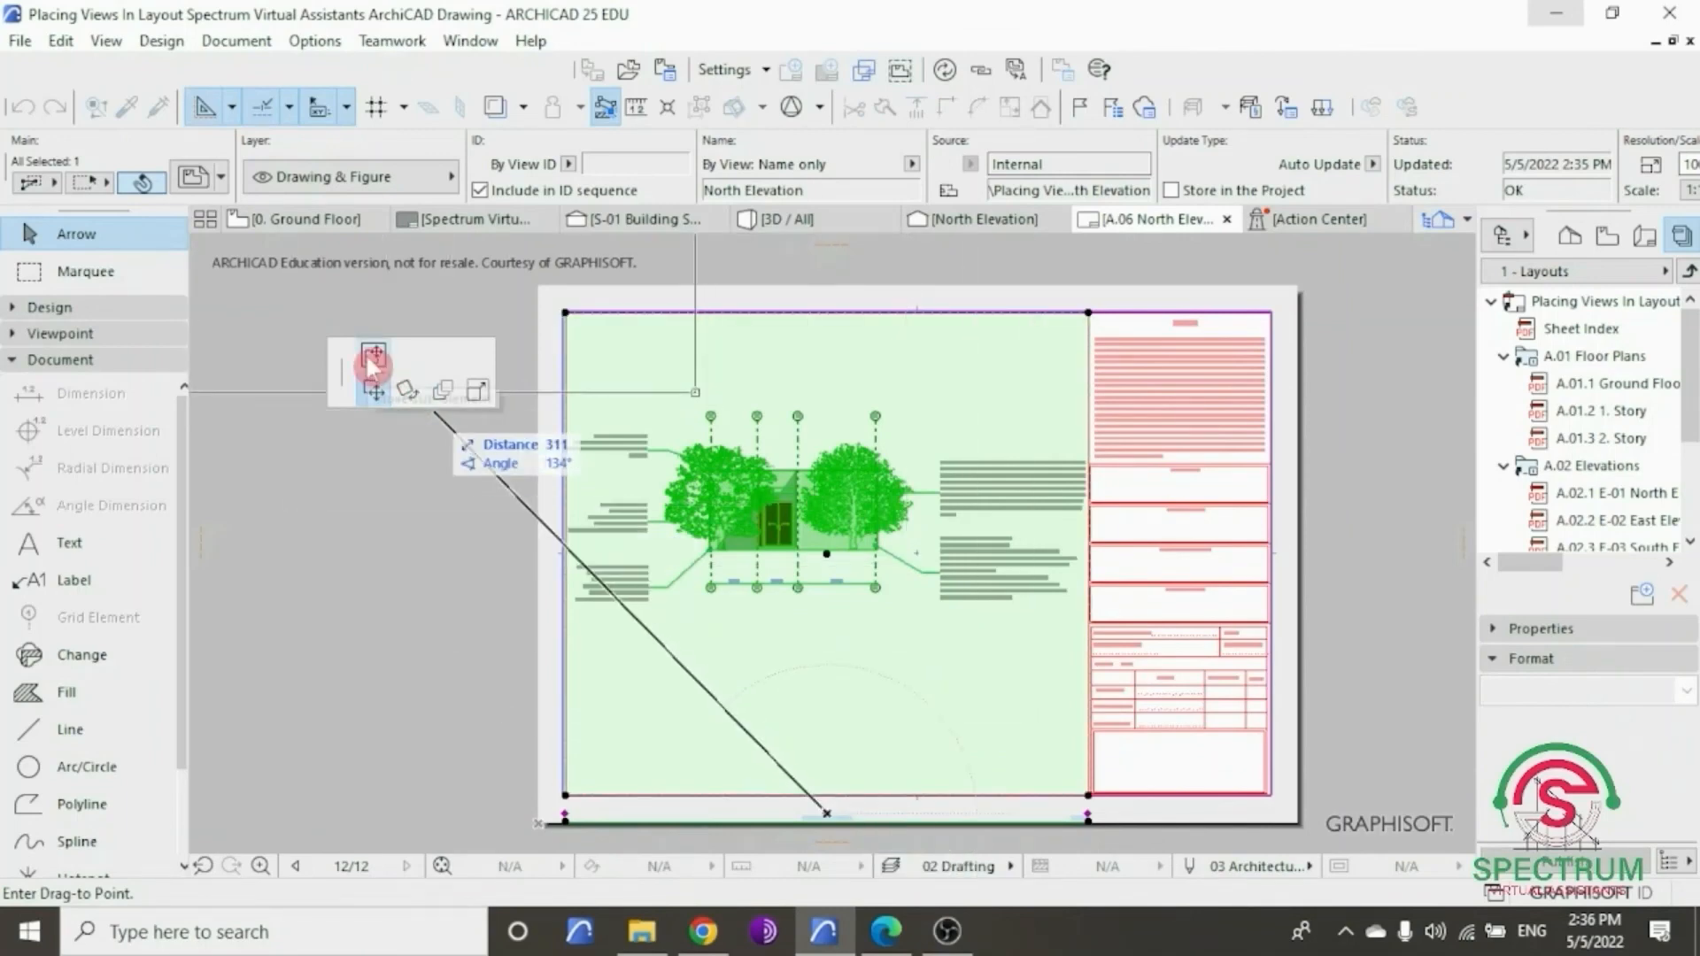
left_click(372, 356)
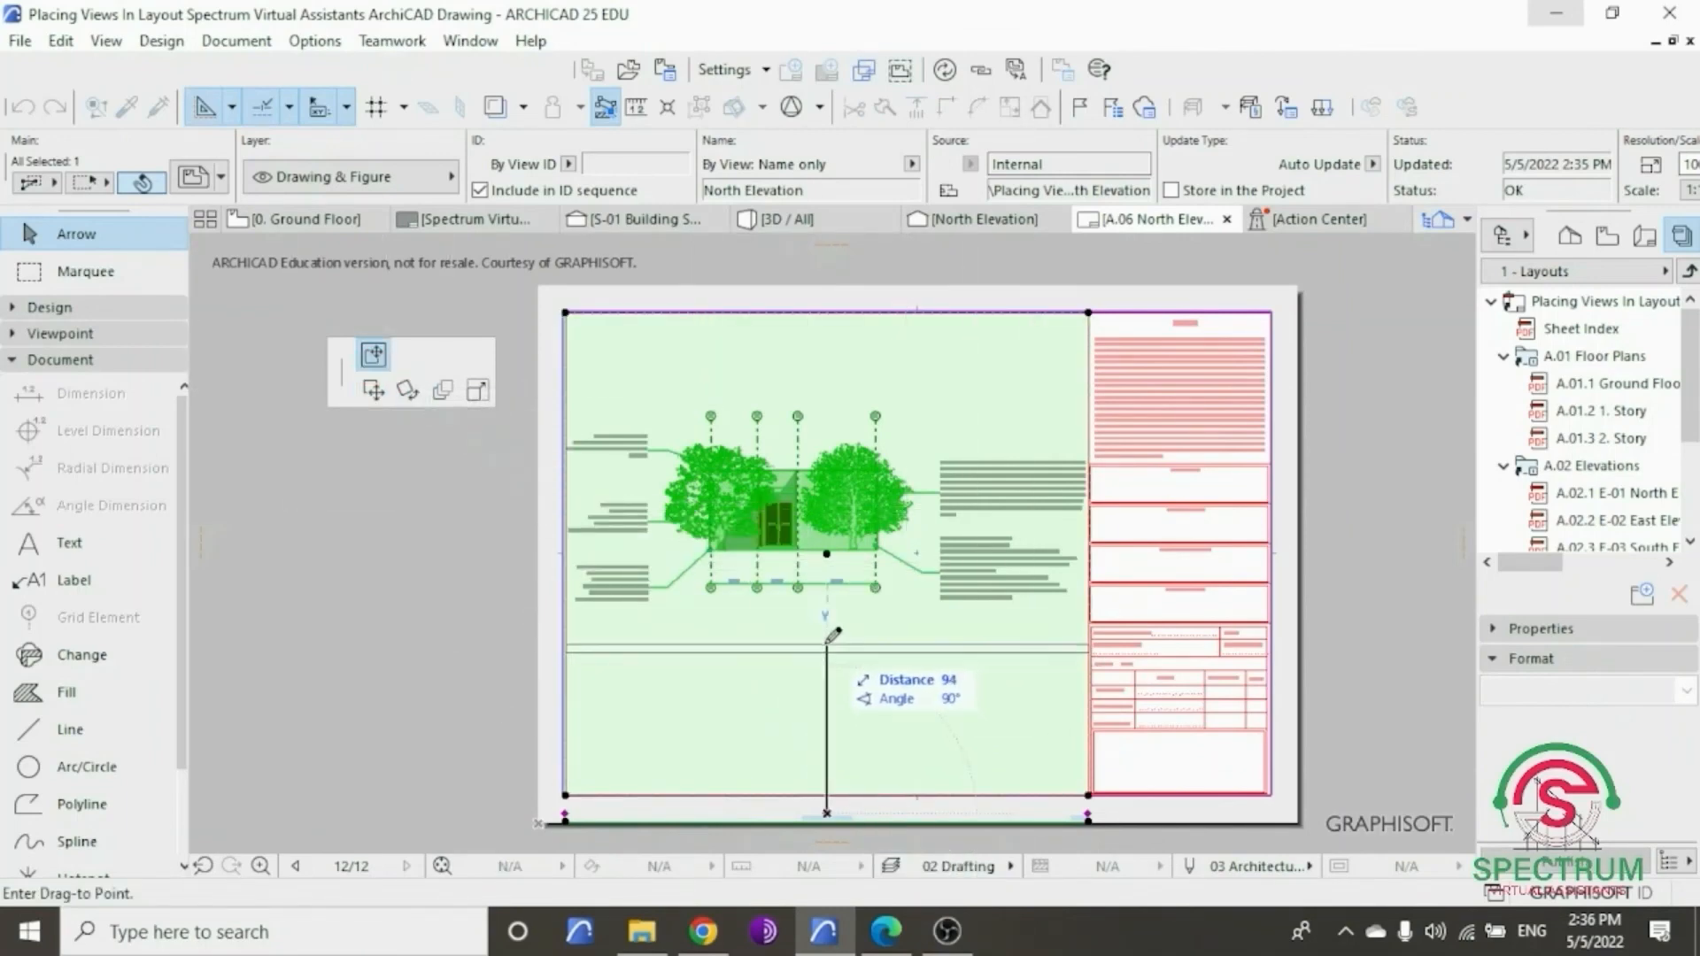
left_click(826, 646)
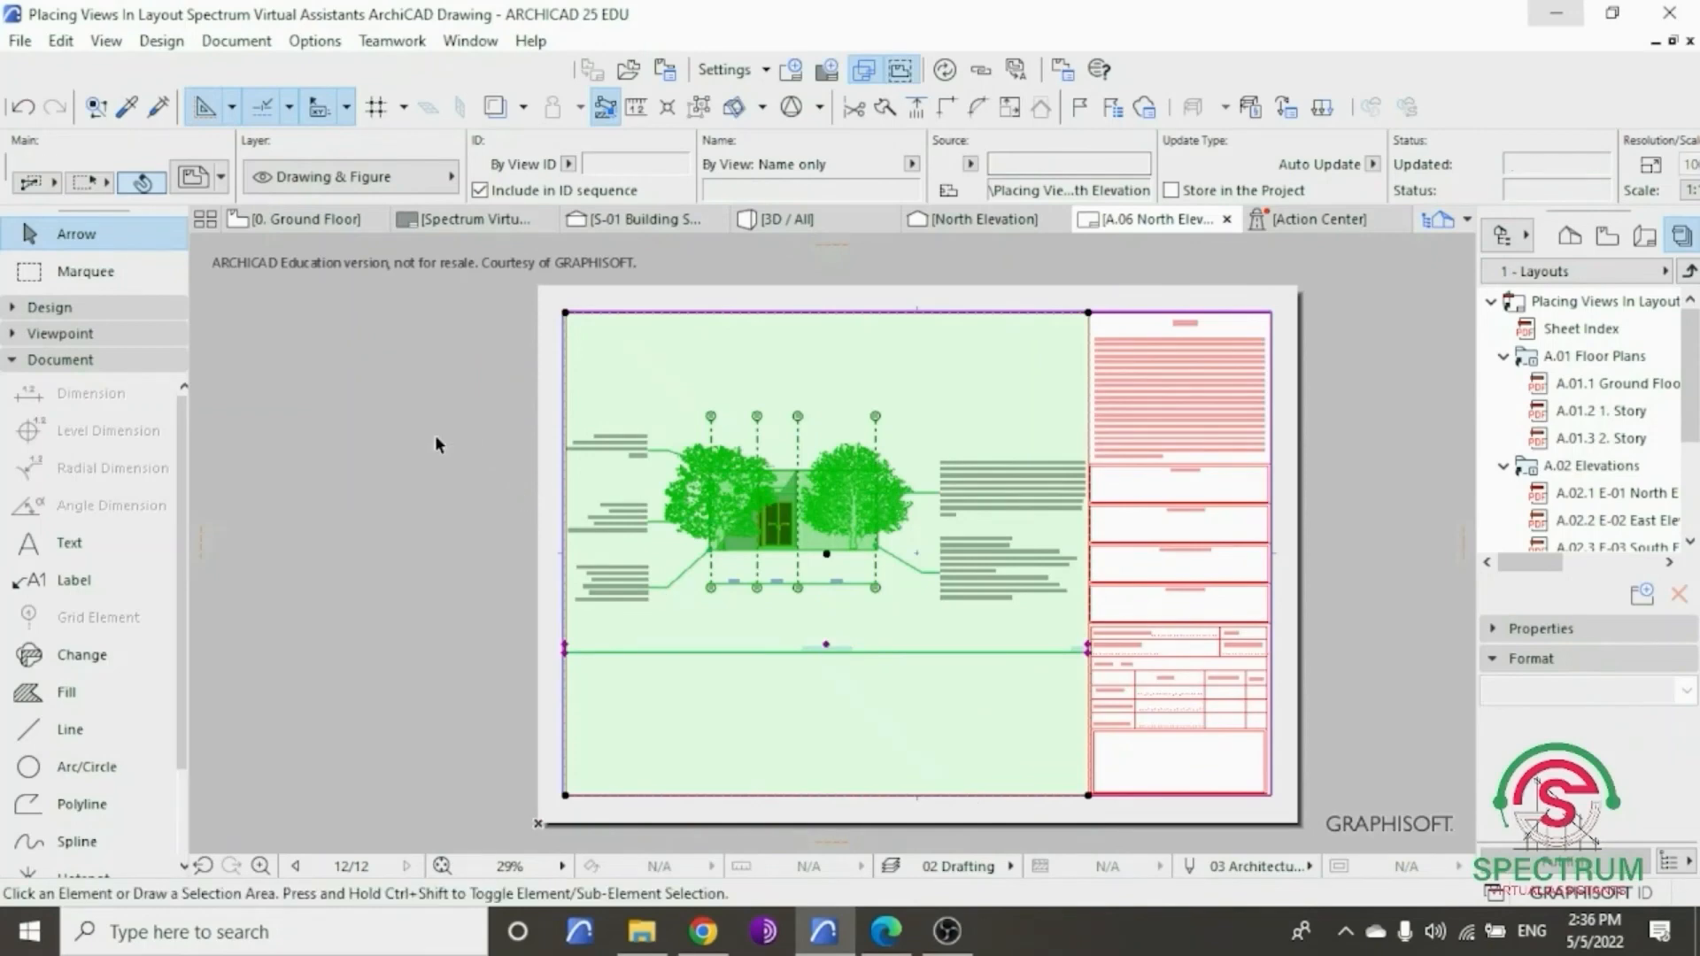
left_click(435, 440)
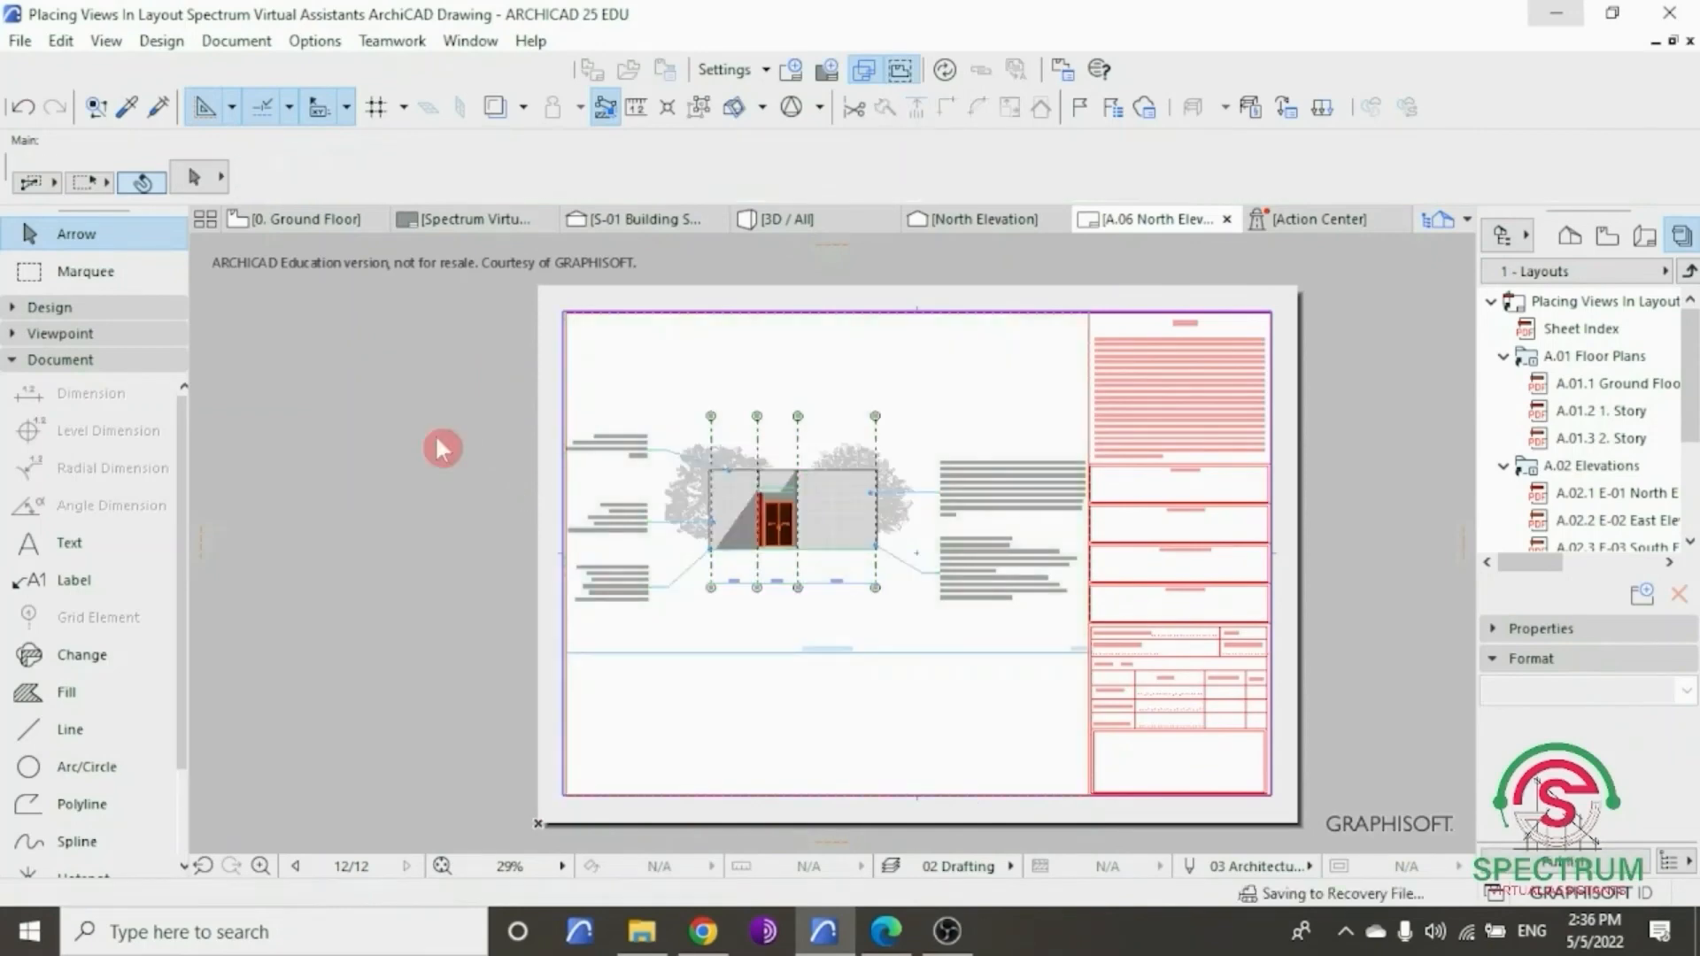
left_click(17, 40)
left_click(83, 209)
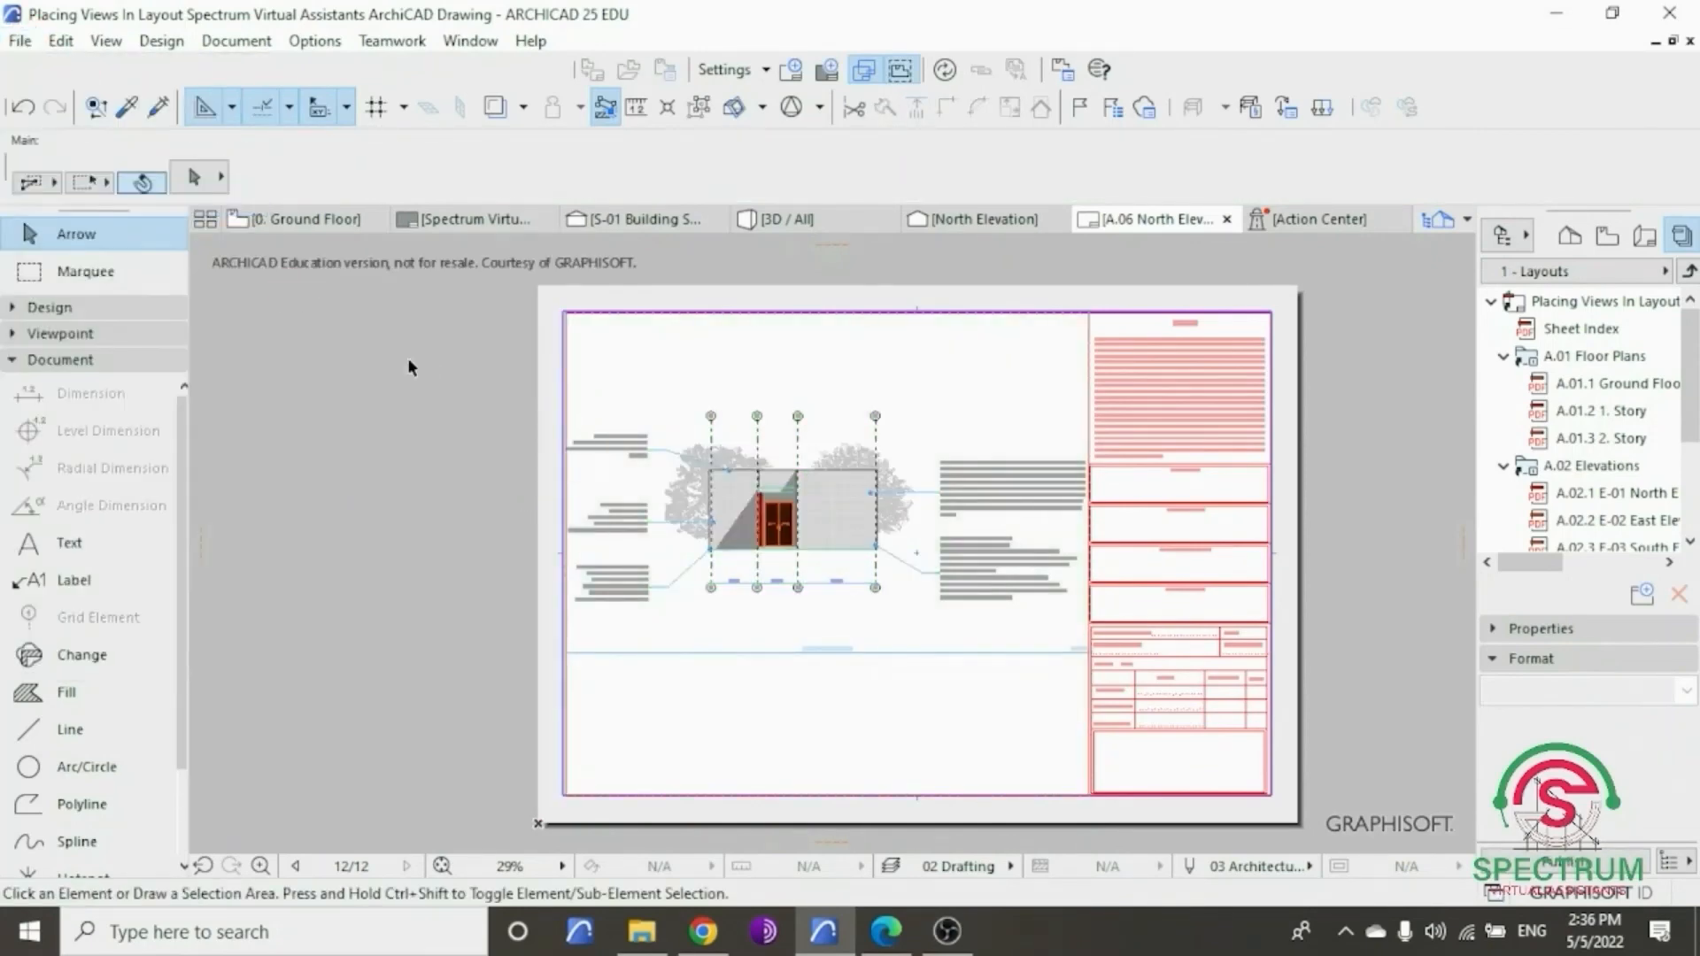
- Return to the Ground Floor plan and select the East Elevation marker beside the building
left_click(337, 221)
left_click(761, 355)
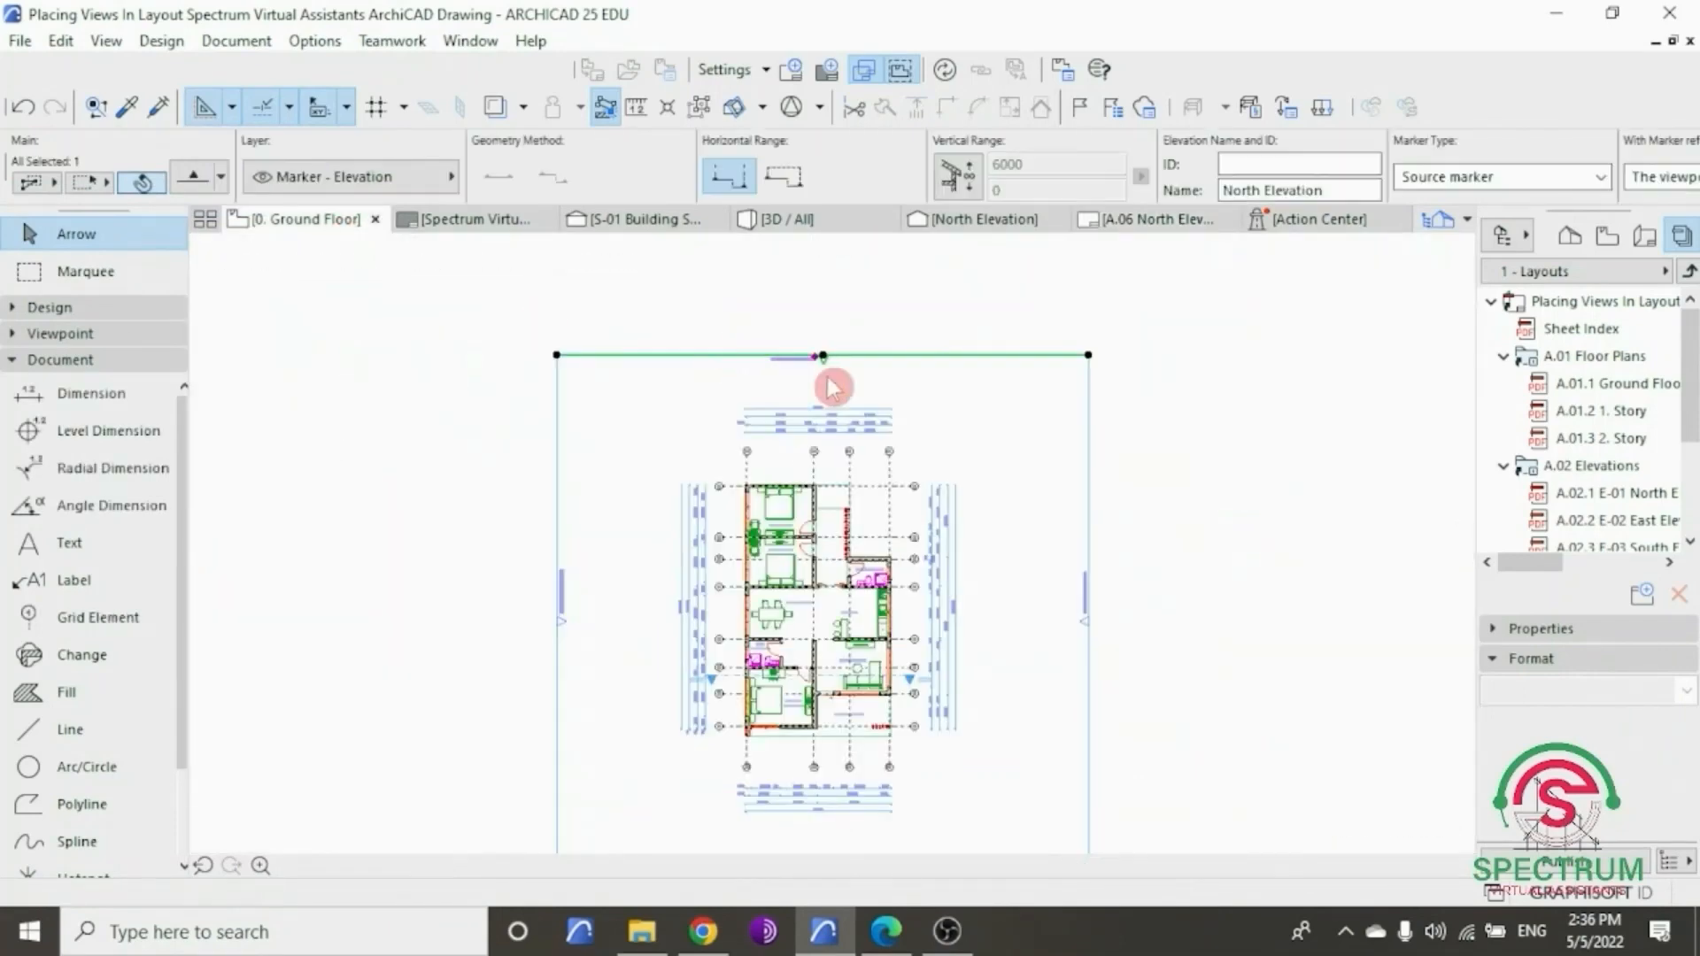
scroll(983, 468, "down", 1)
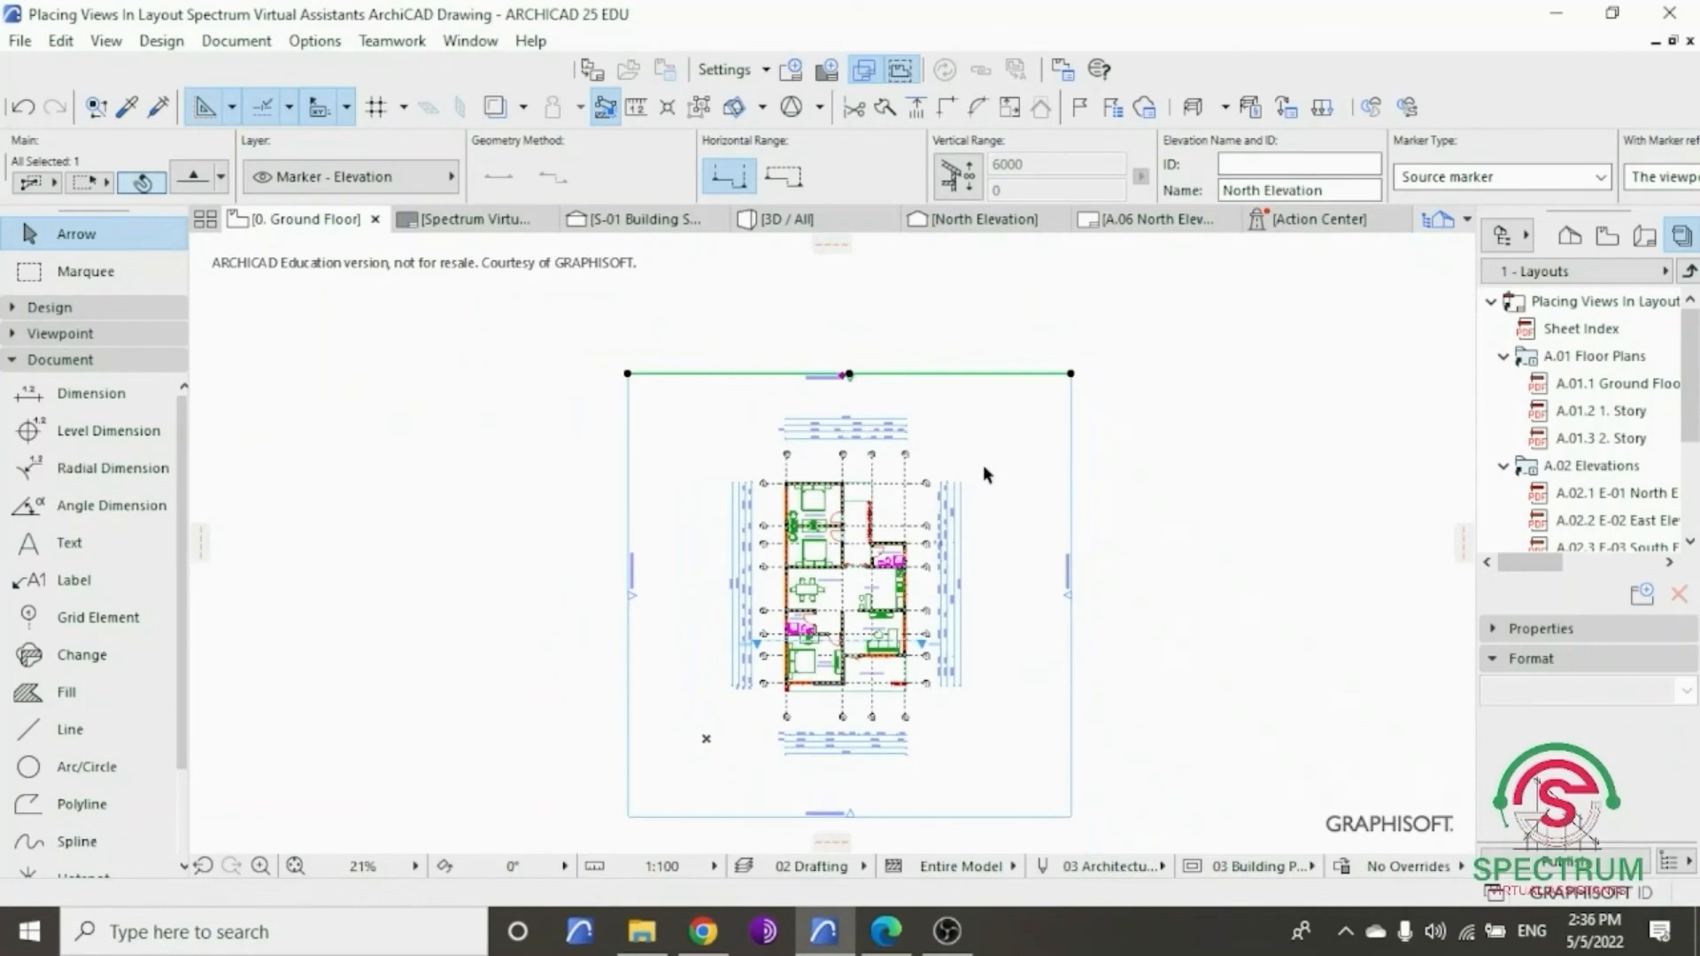
left_click(984, 466)
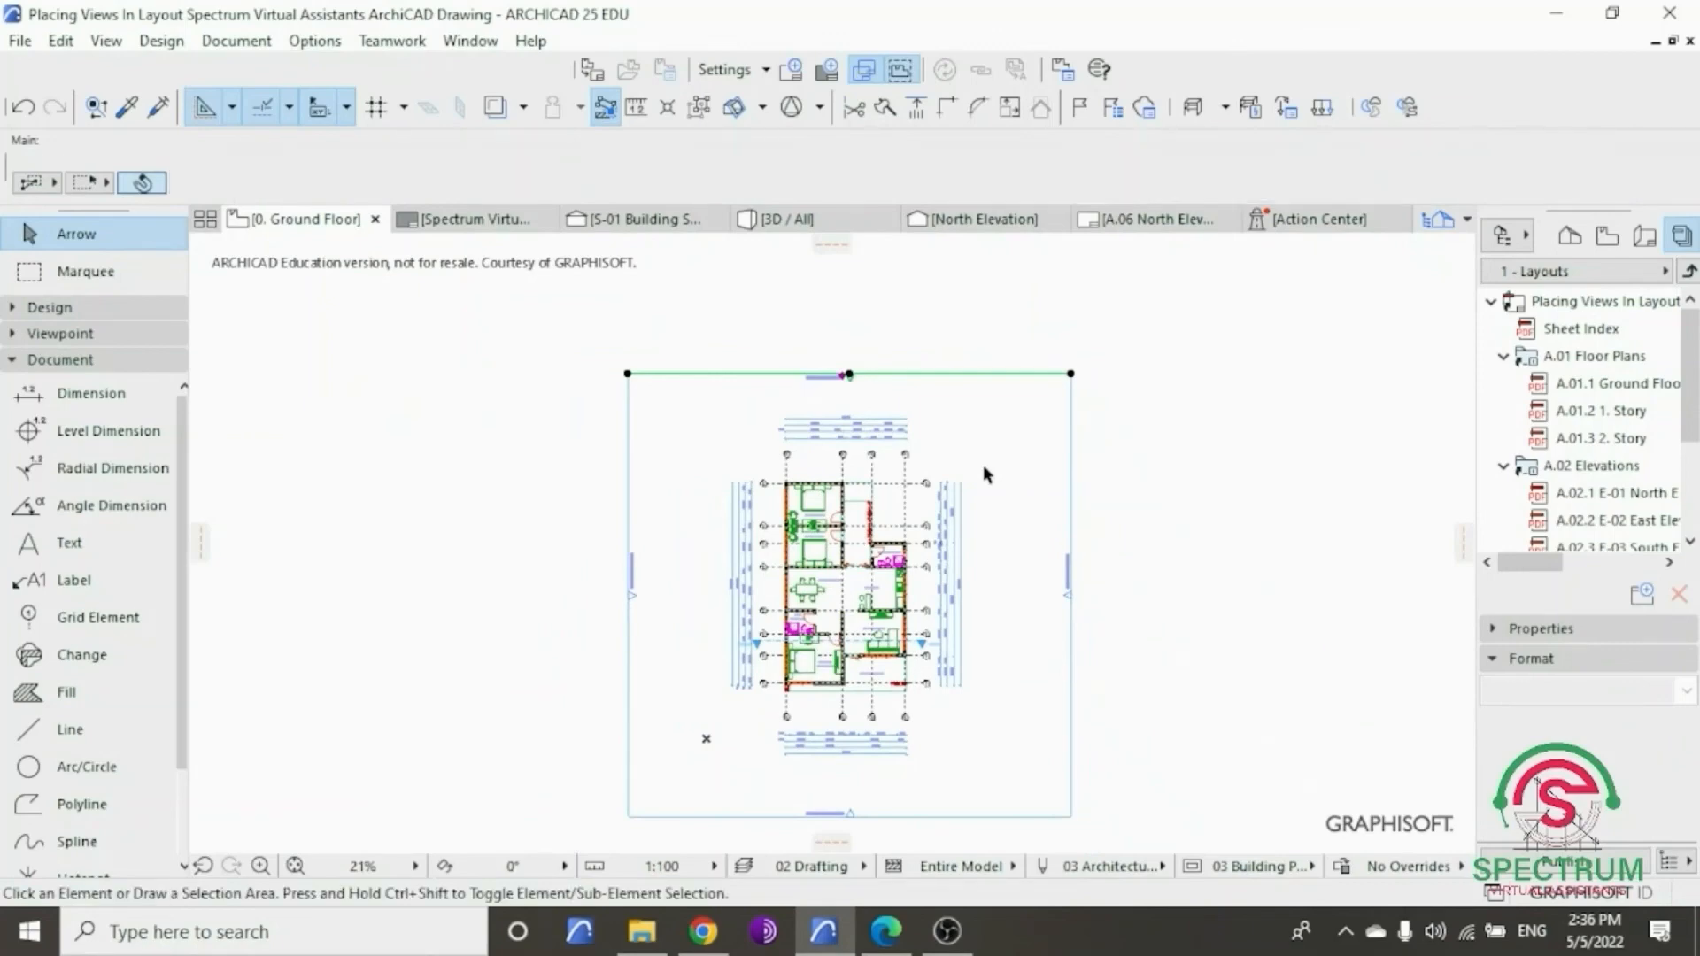
left_click(1138, 468)
right_click(1162, 420)
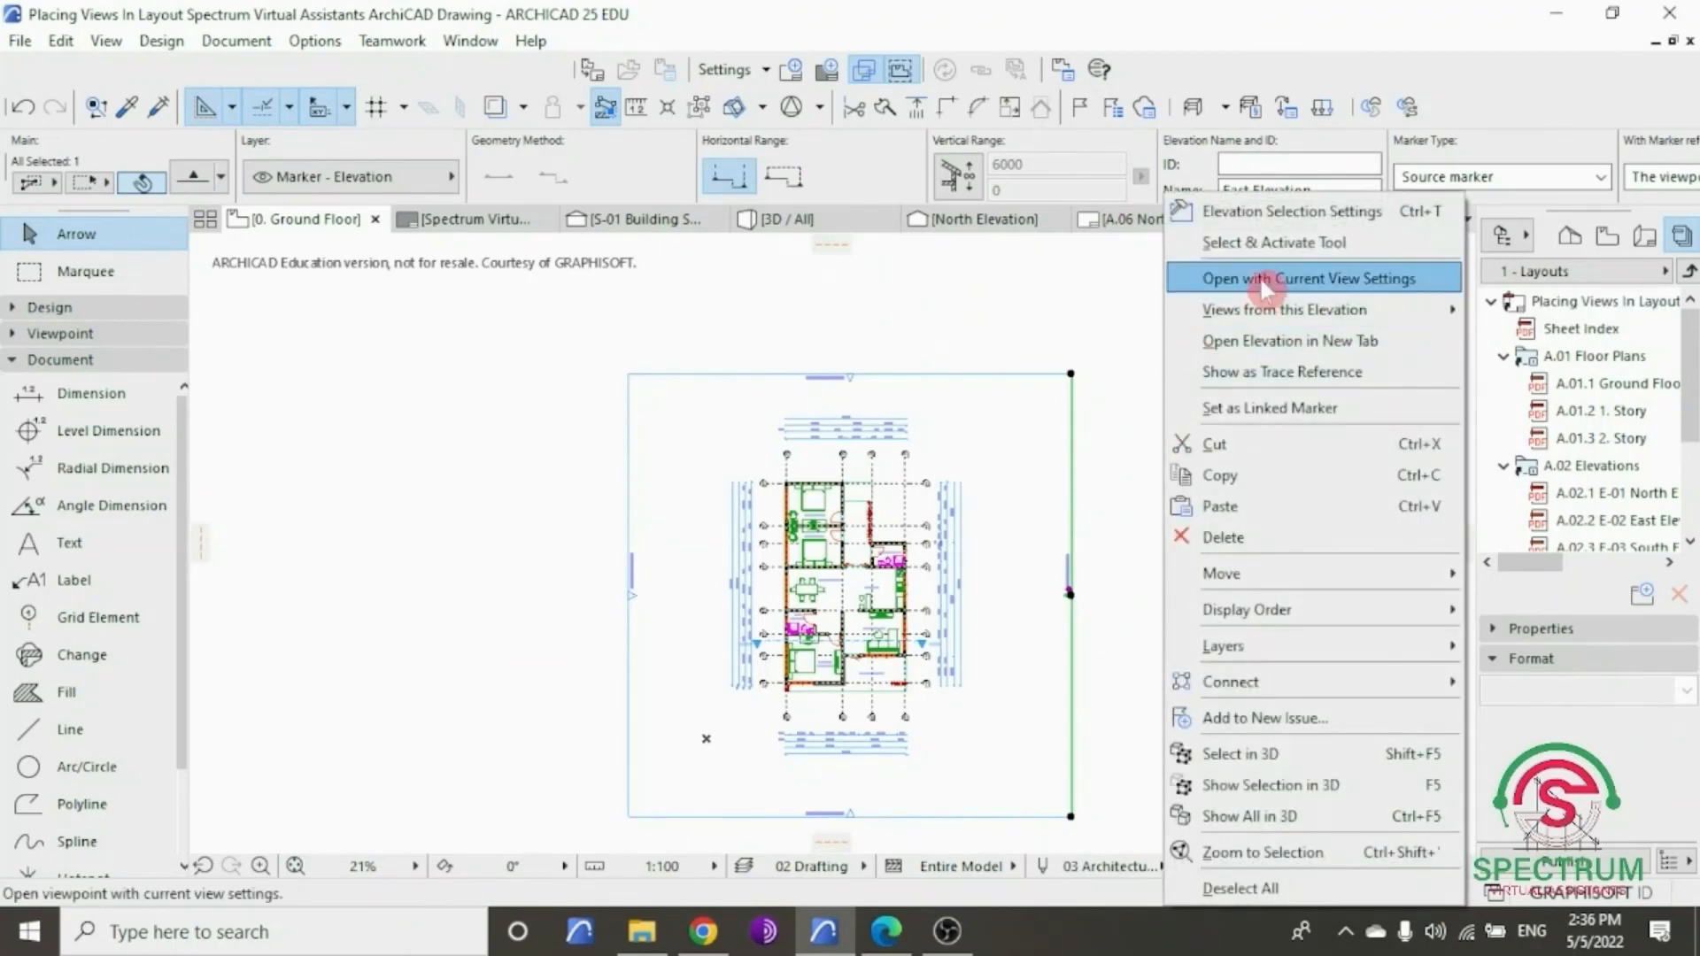
left_click(1100, 292)
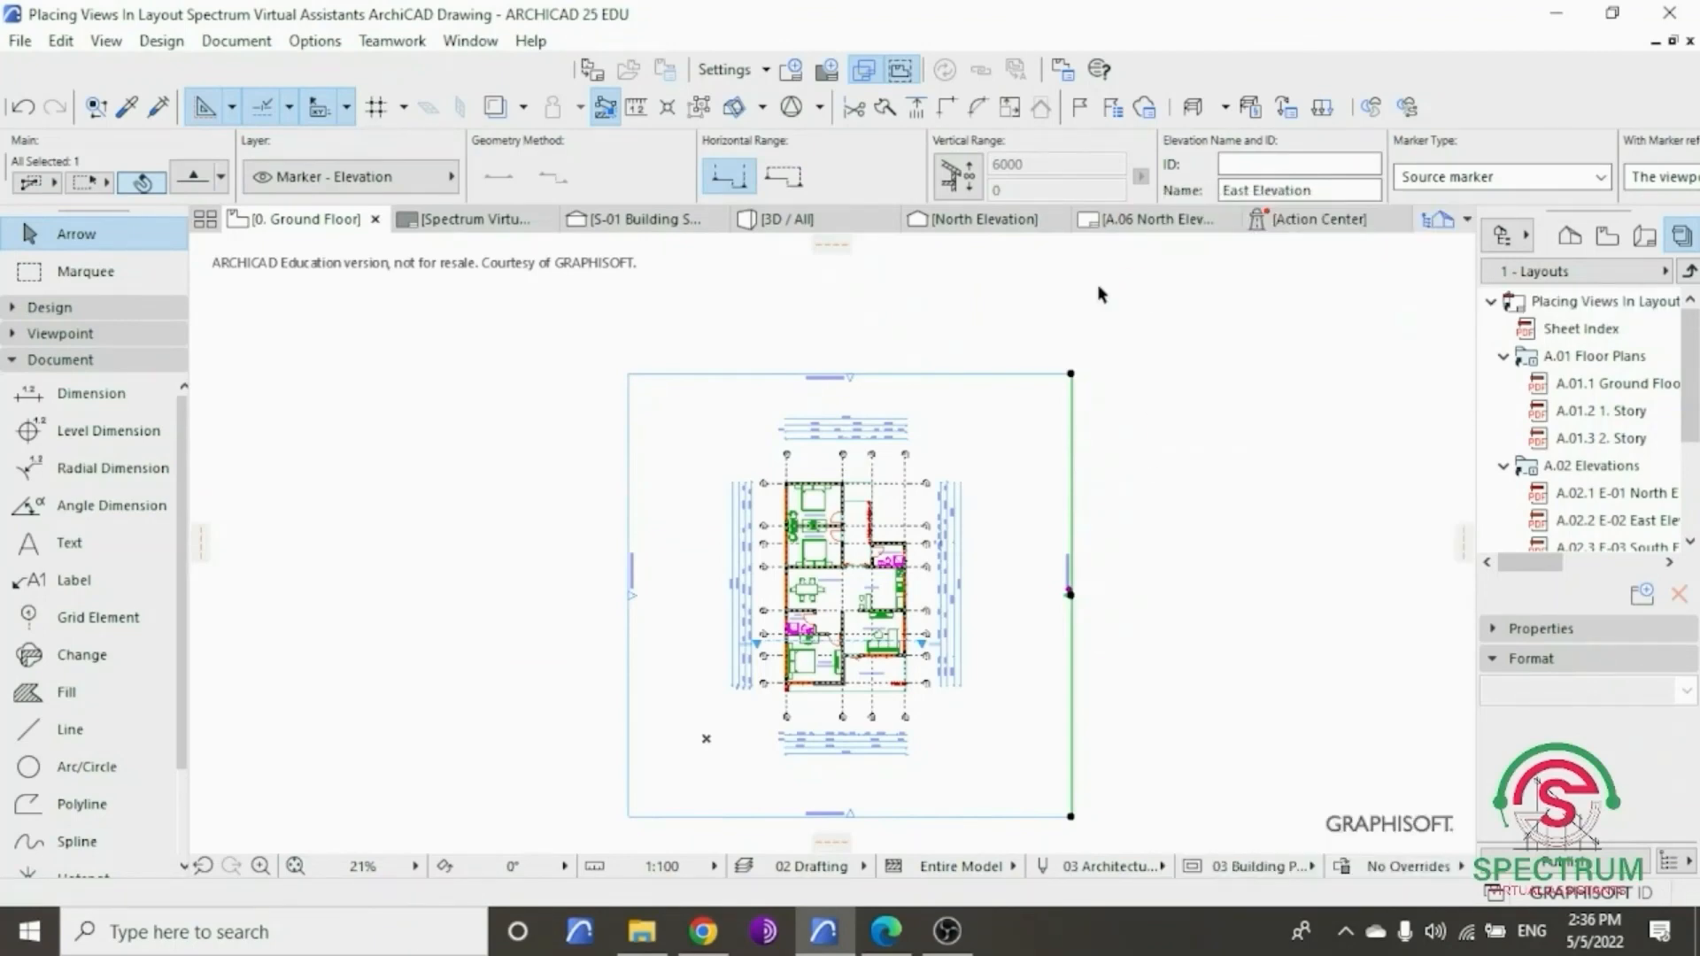
scroll(1069, 580, "up", 5)
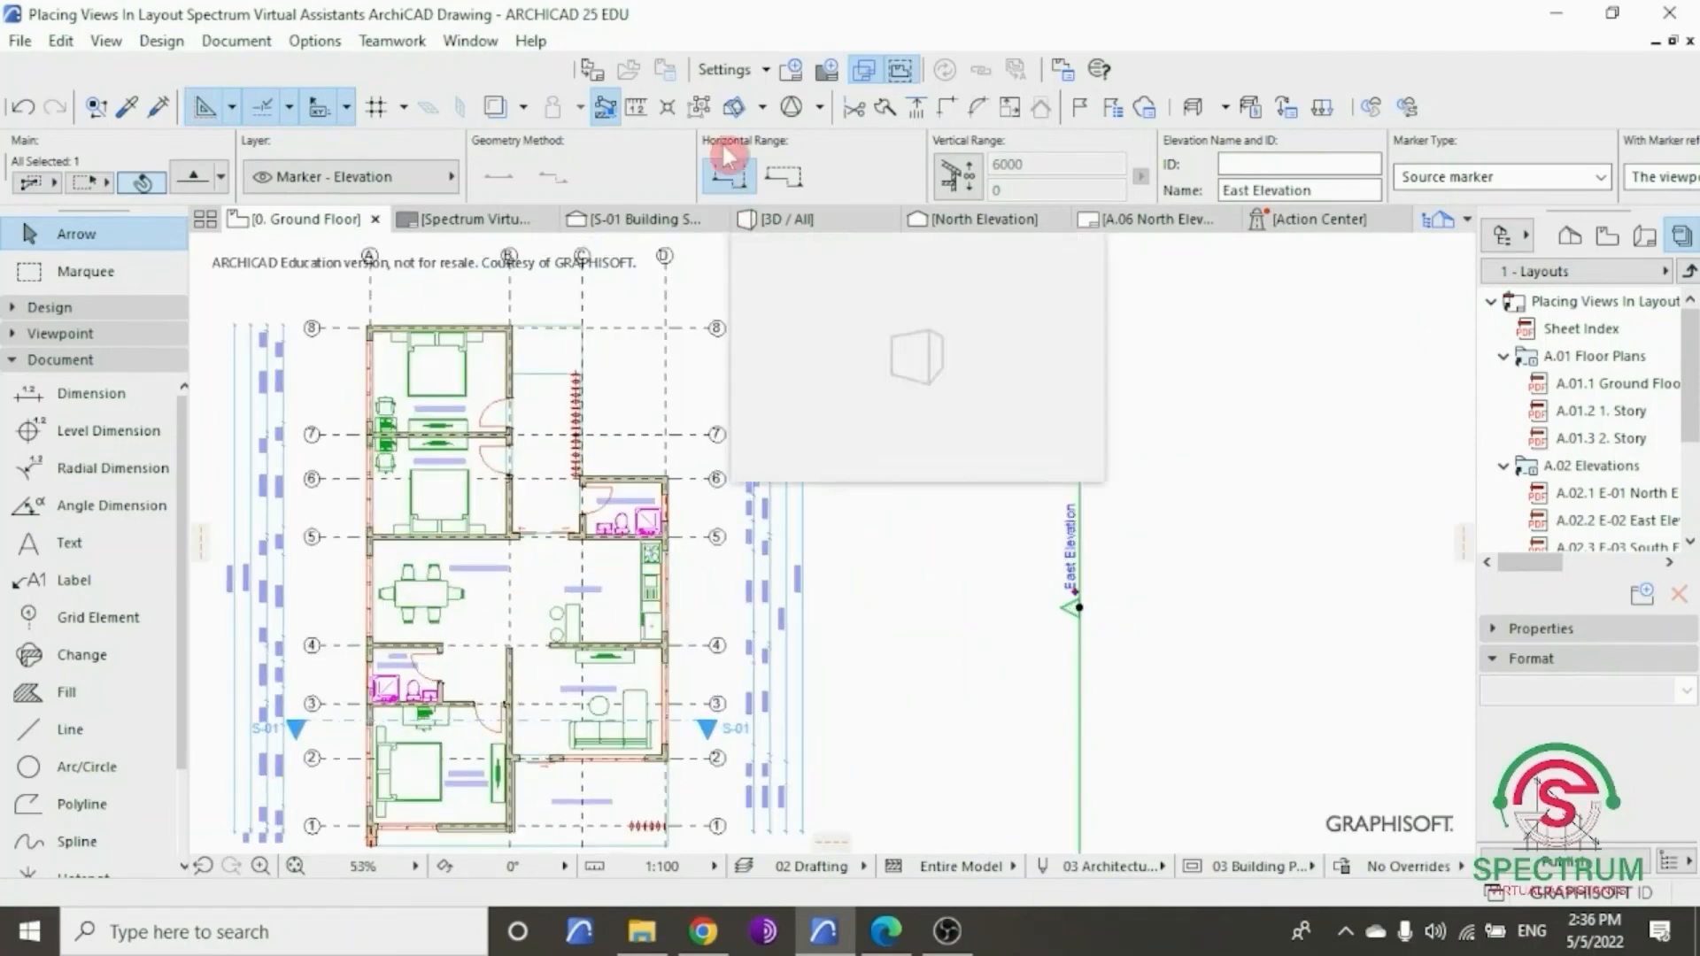
- Create a new layout named East Elevation with Spectrum Virtual Assistants New Master Layout as its master layout
left_click(795, 71)
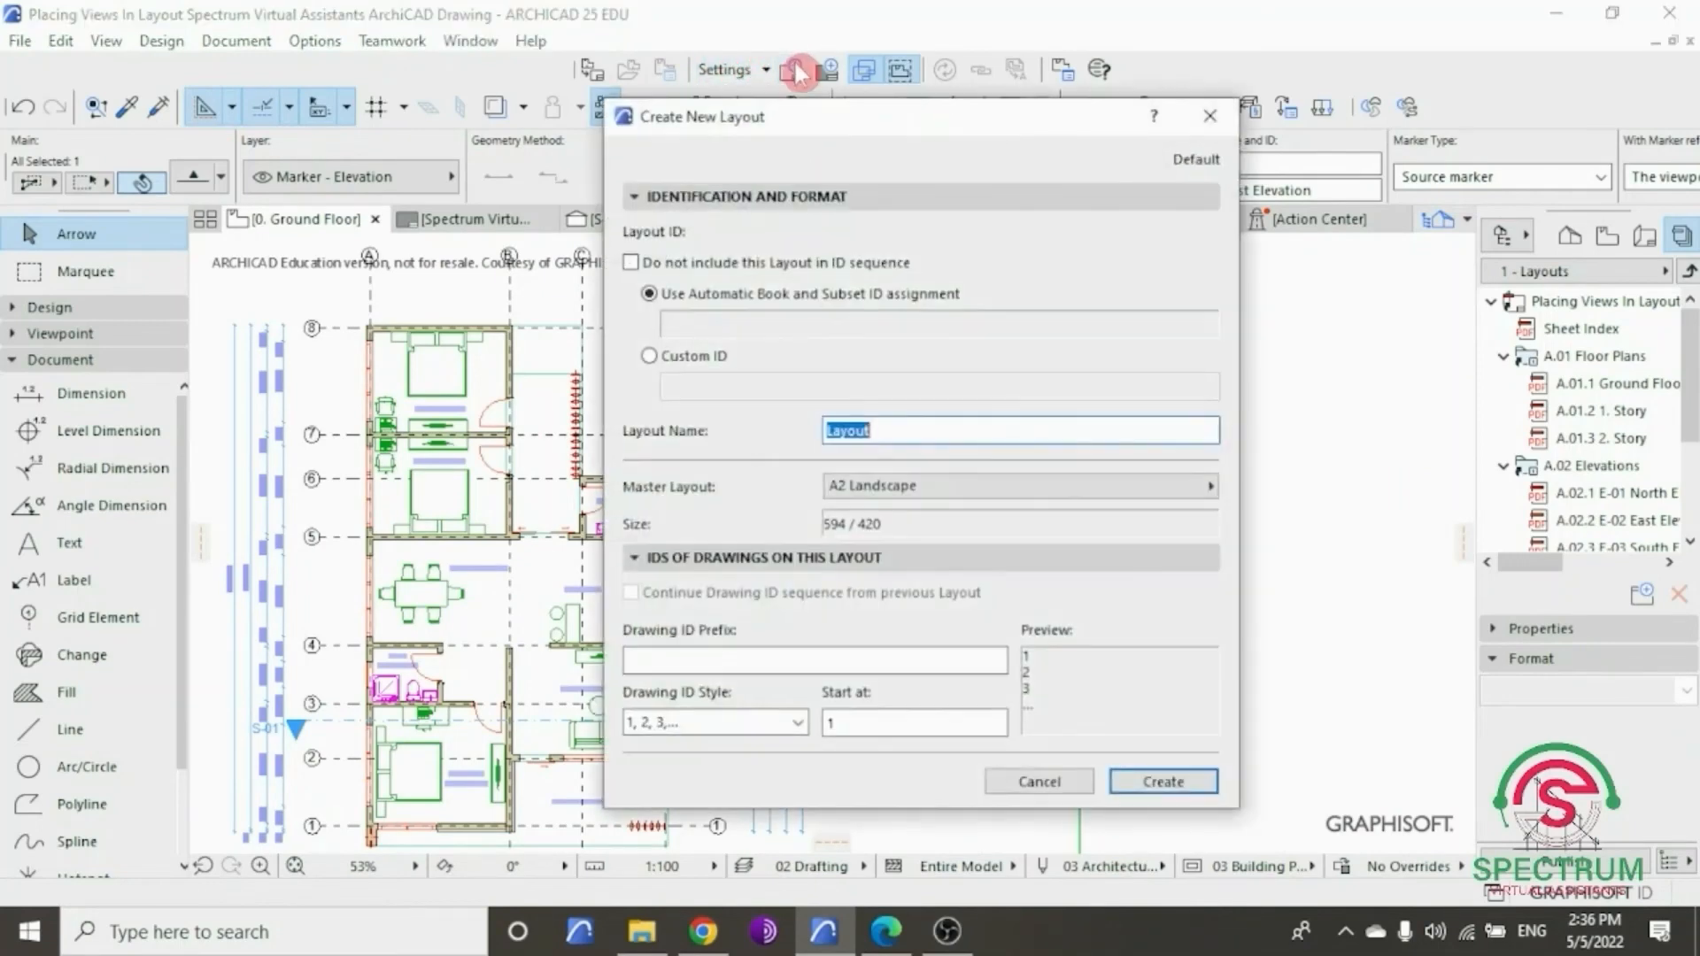
left_click_drag(946, 124, 713, 155)
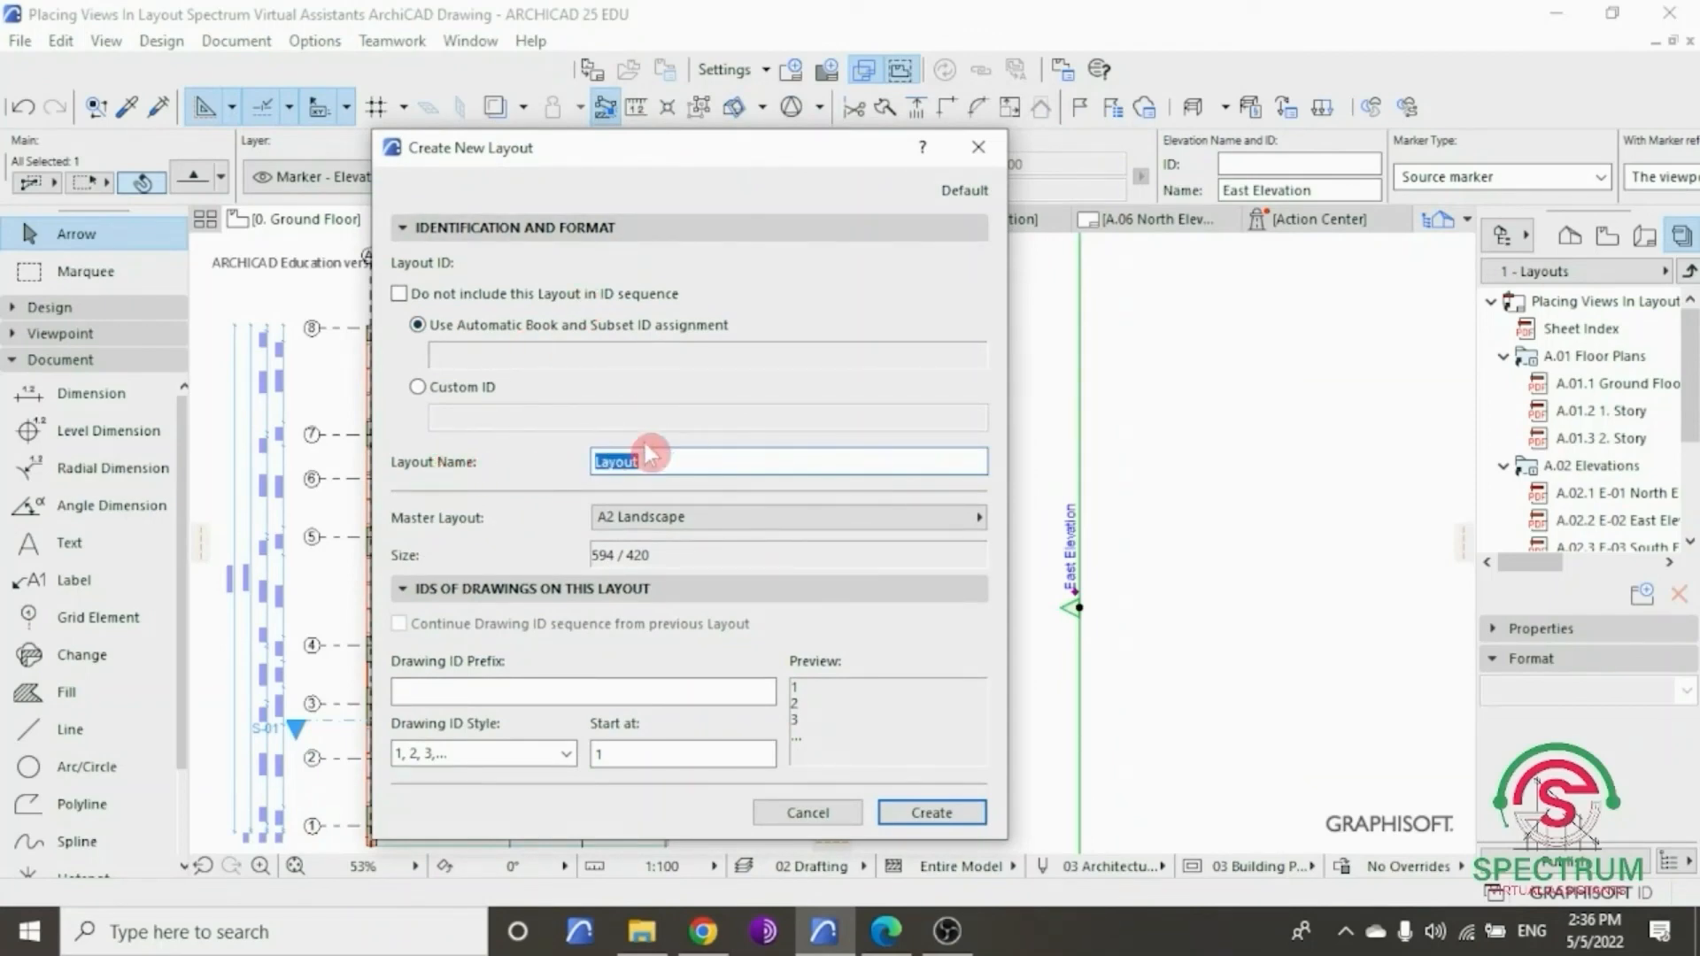
type("Es")
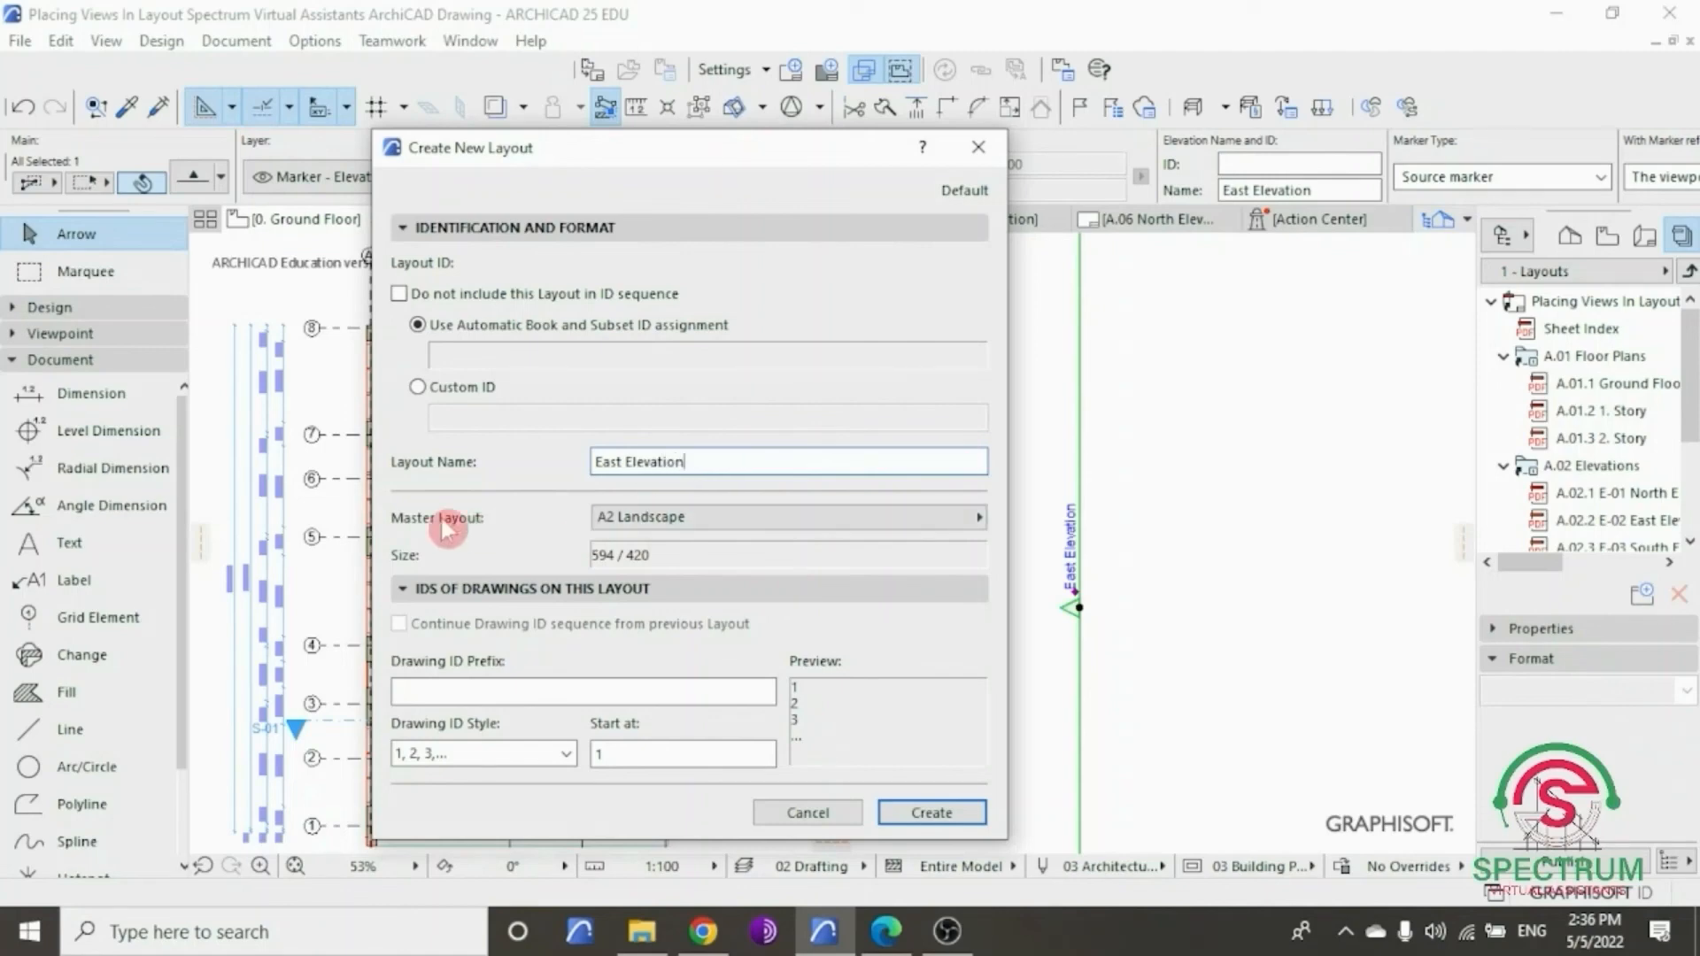
left_click(634, 517)
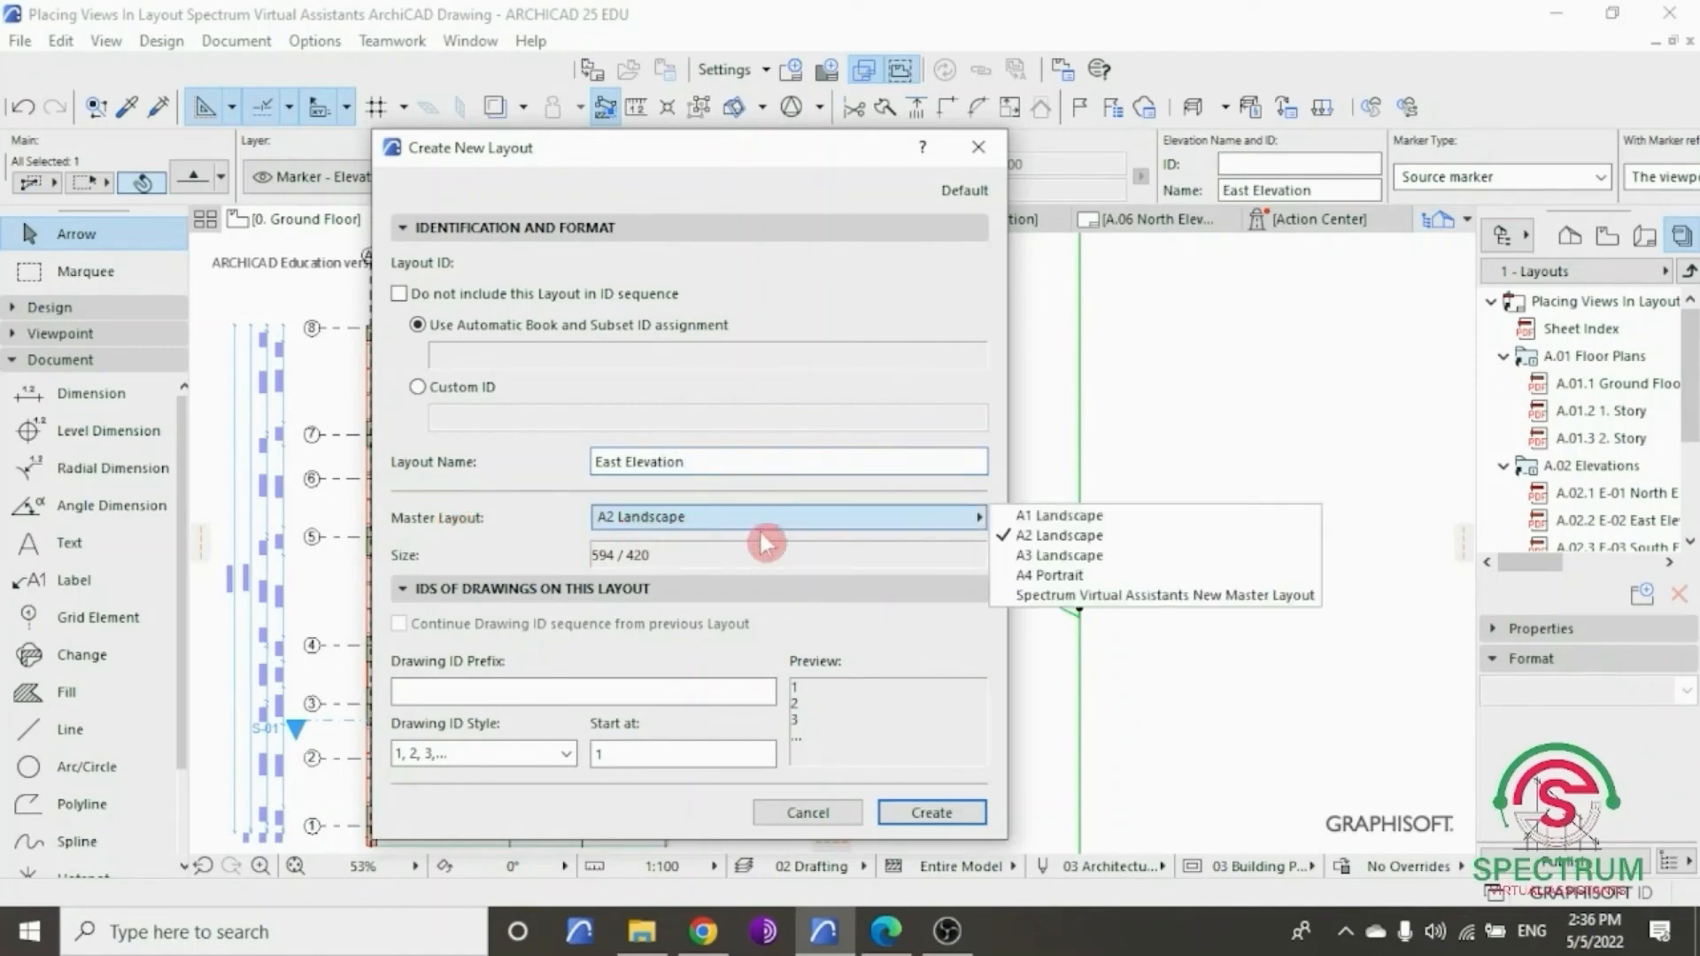
left_click(1063, 597)
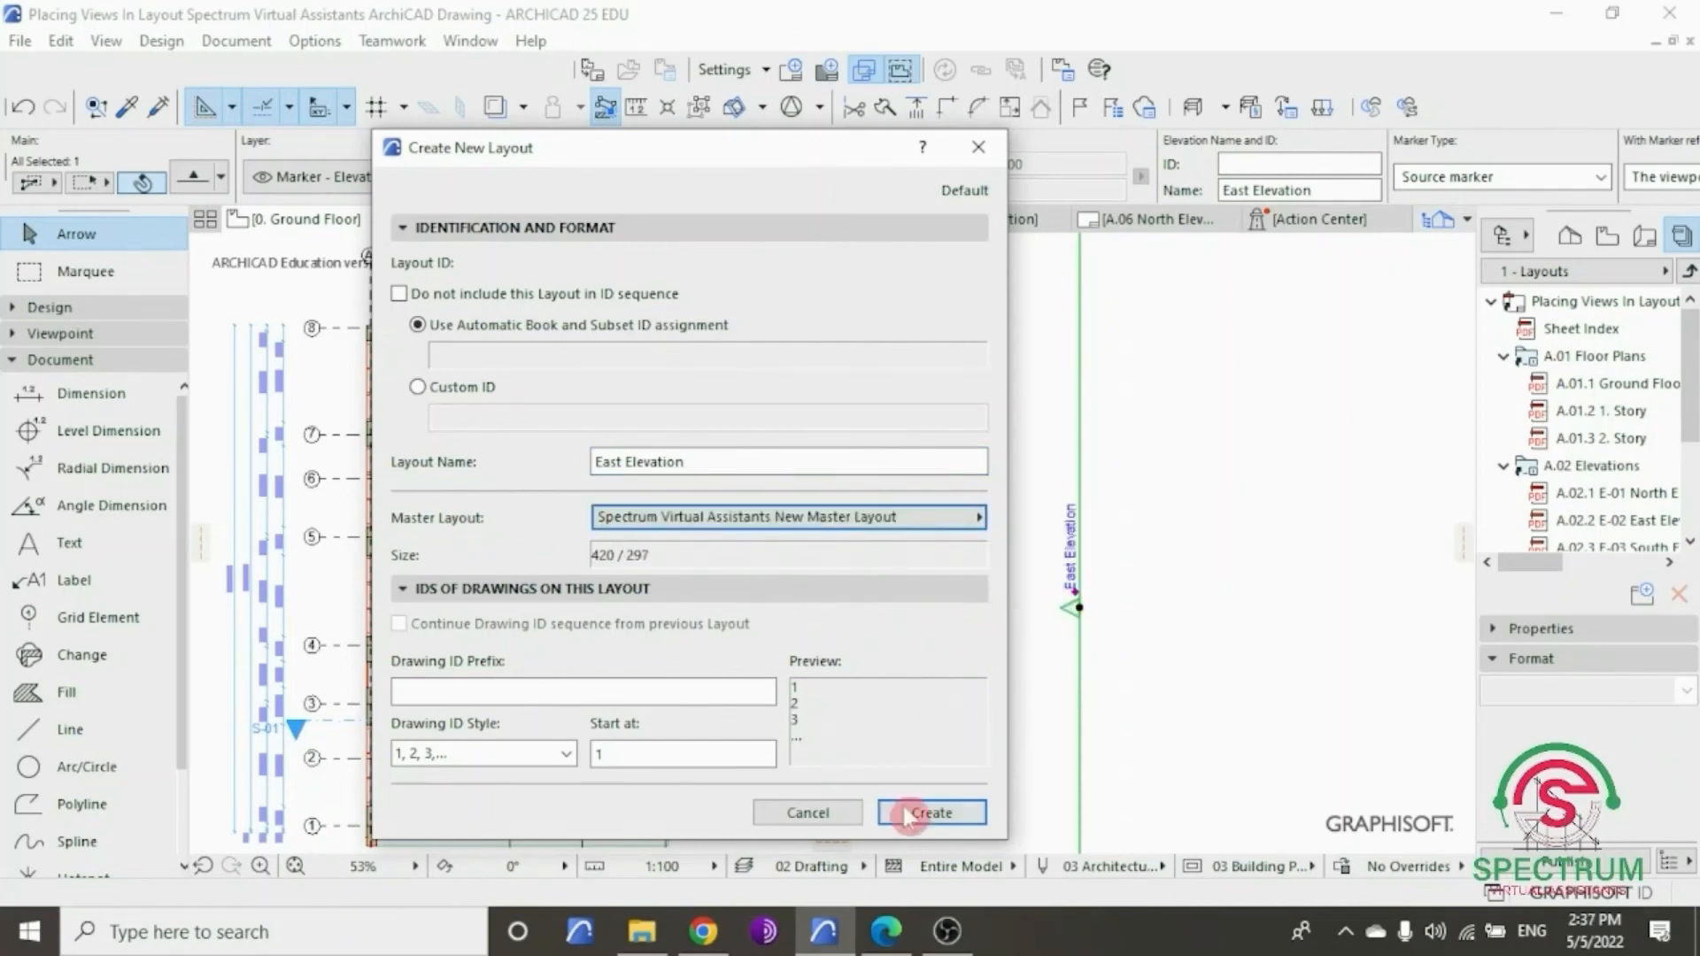
left_click(907, 815)
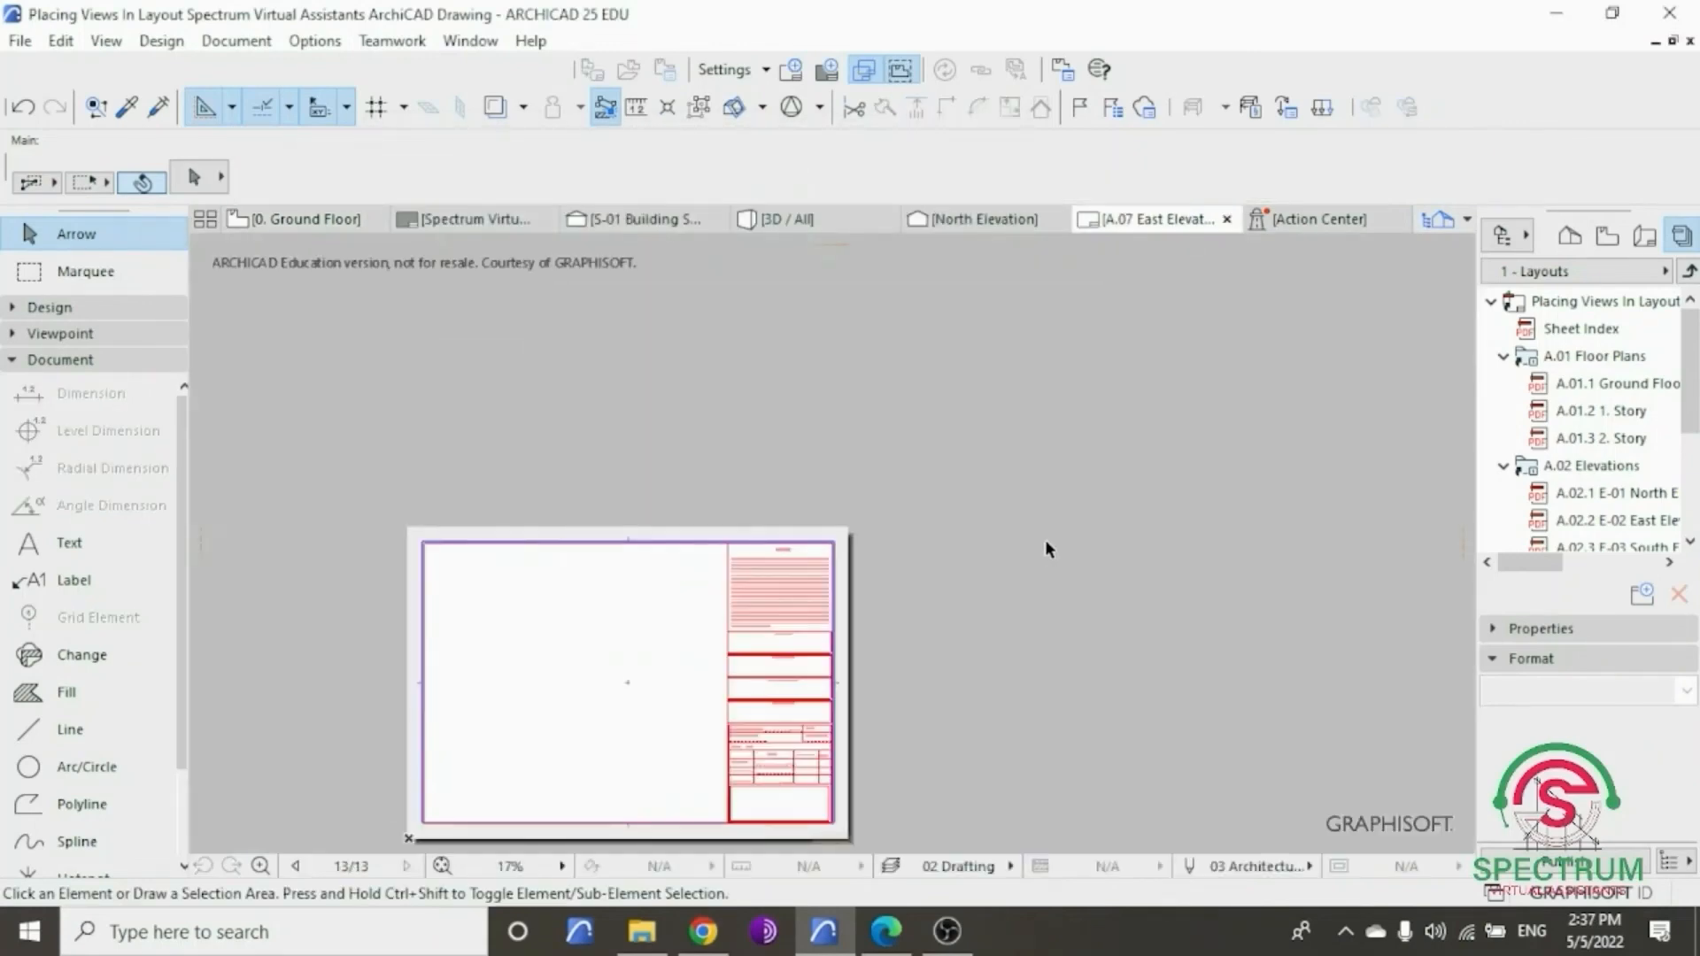
scroll(1045, 542, "down", 2)
scroll(700, 654, "up", 3)
scroll(824, 535, "down", 2)
scroll(761, 607, "up", 2)
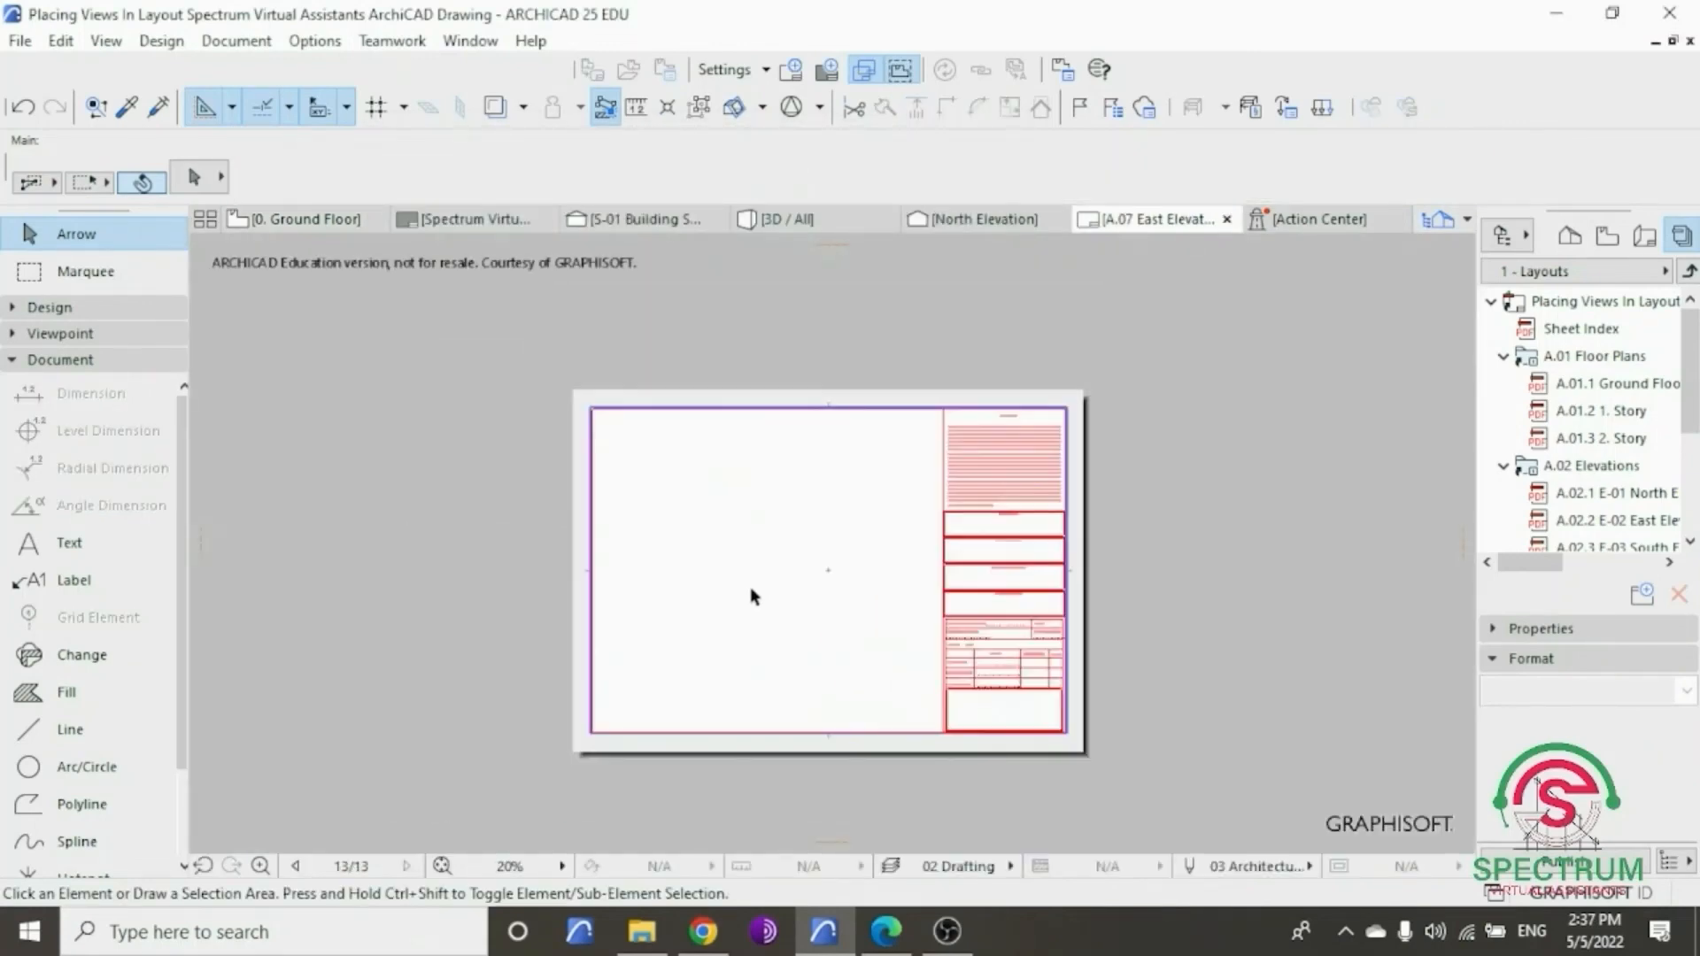
scroll(748, 584, "up", 2)
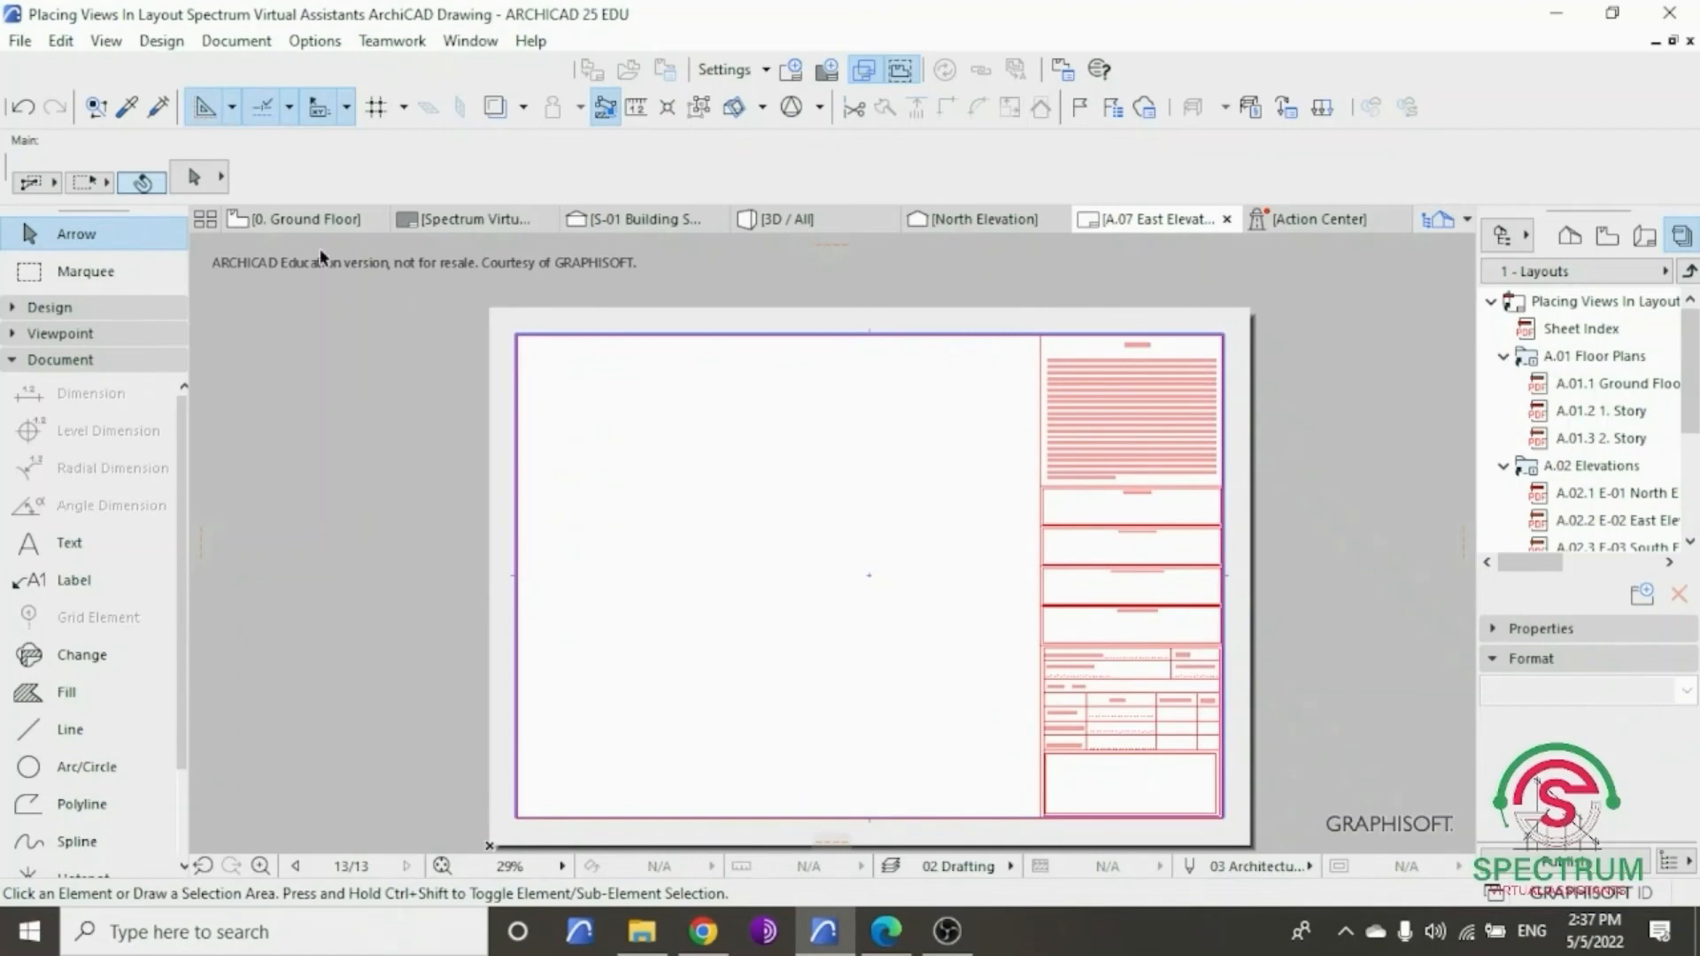
- Open the East Elevation from its marker on the Ground Floor plan with the current view settings
left_click(305, 218)
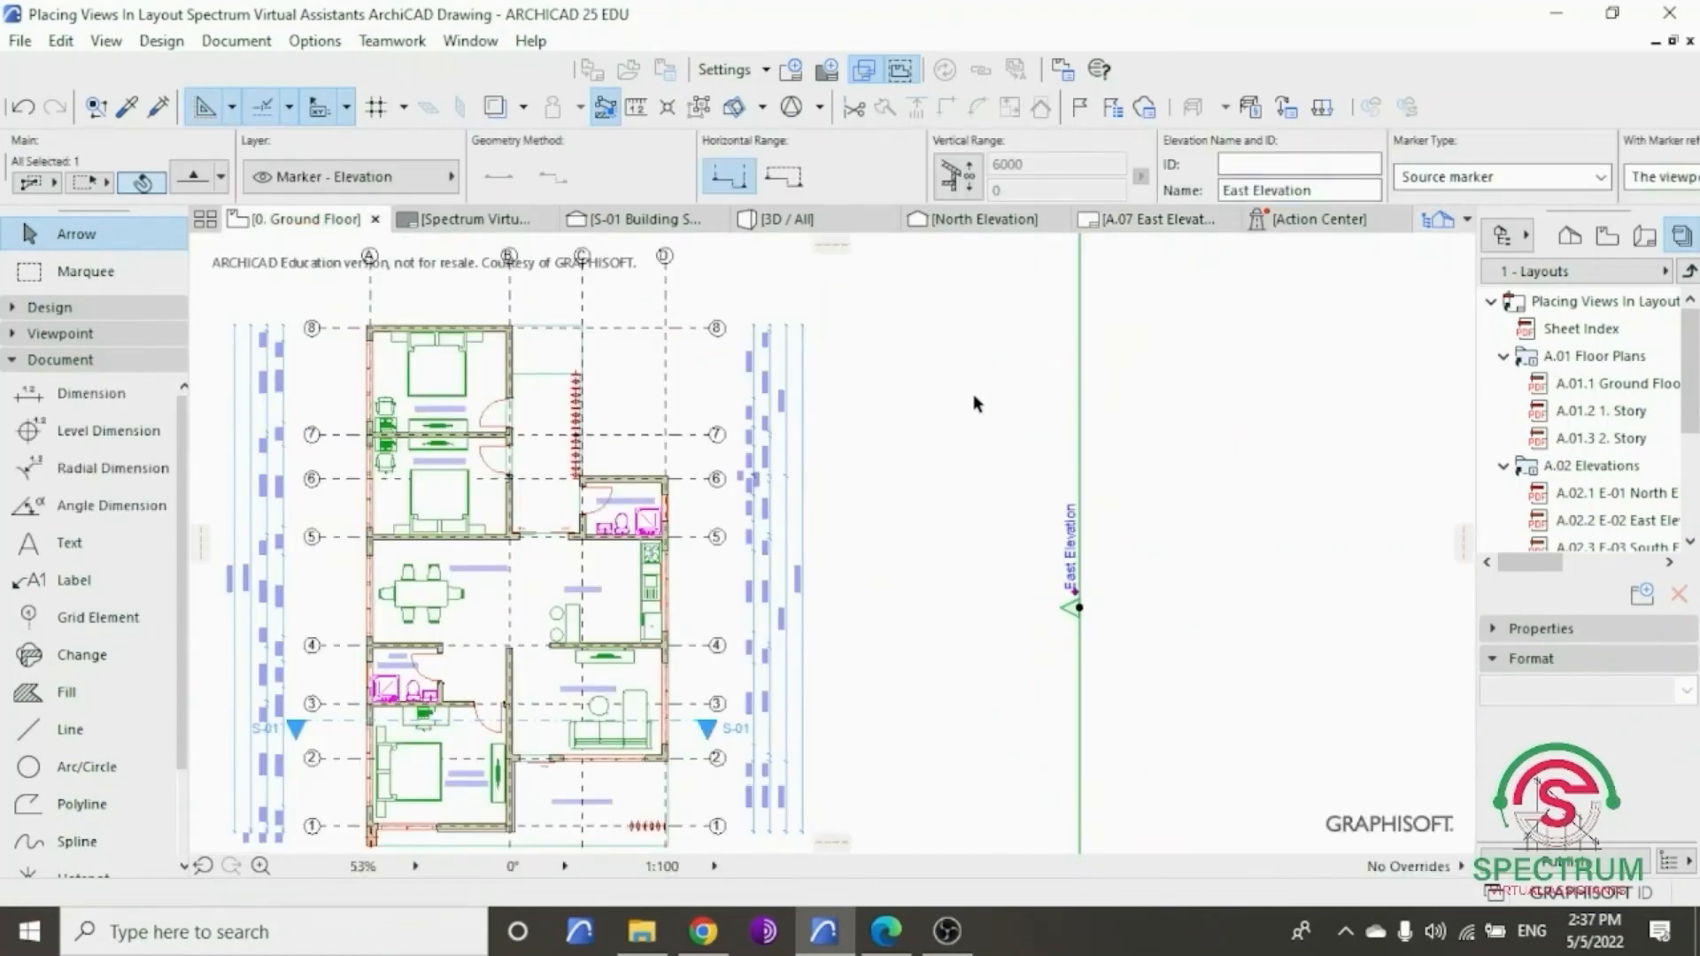
scroll(976, 405, "down", 2)
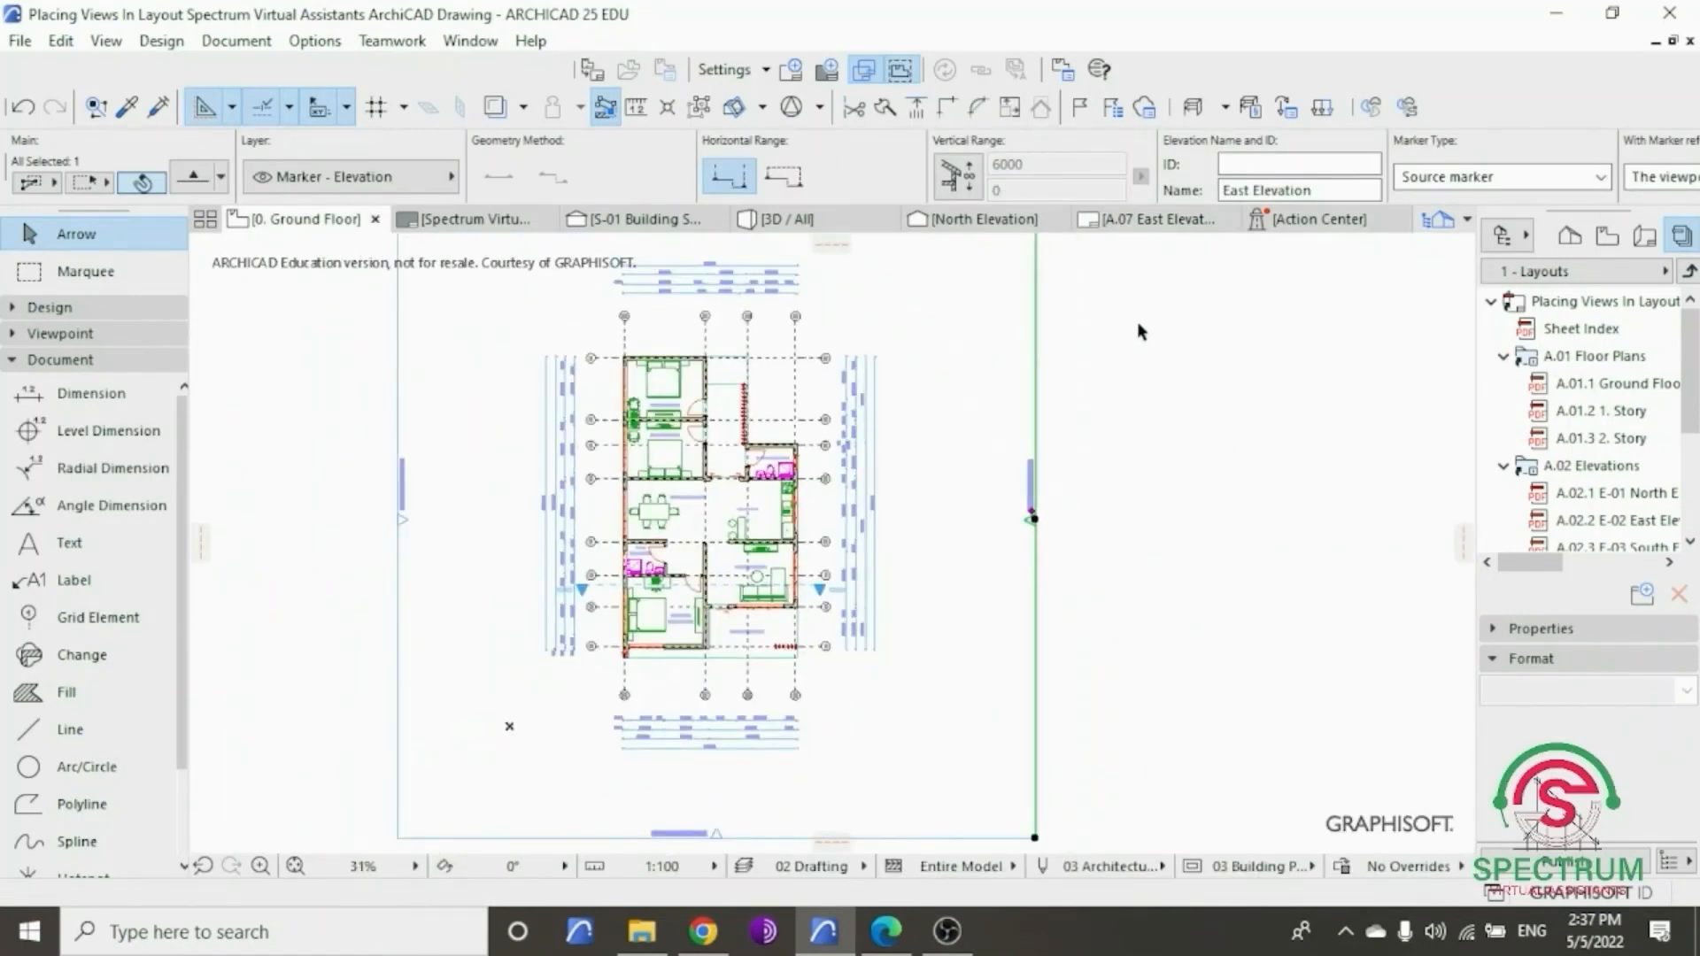
right_click(1140, 330)
left_click(1182, 278)
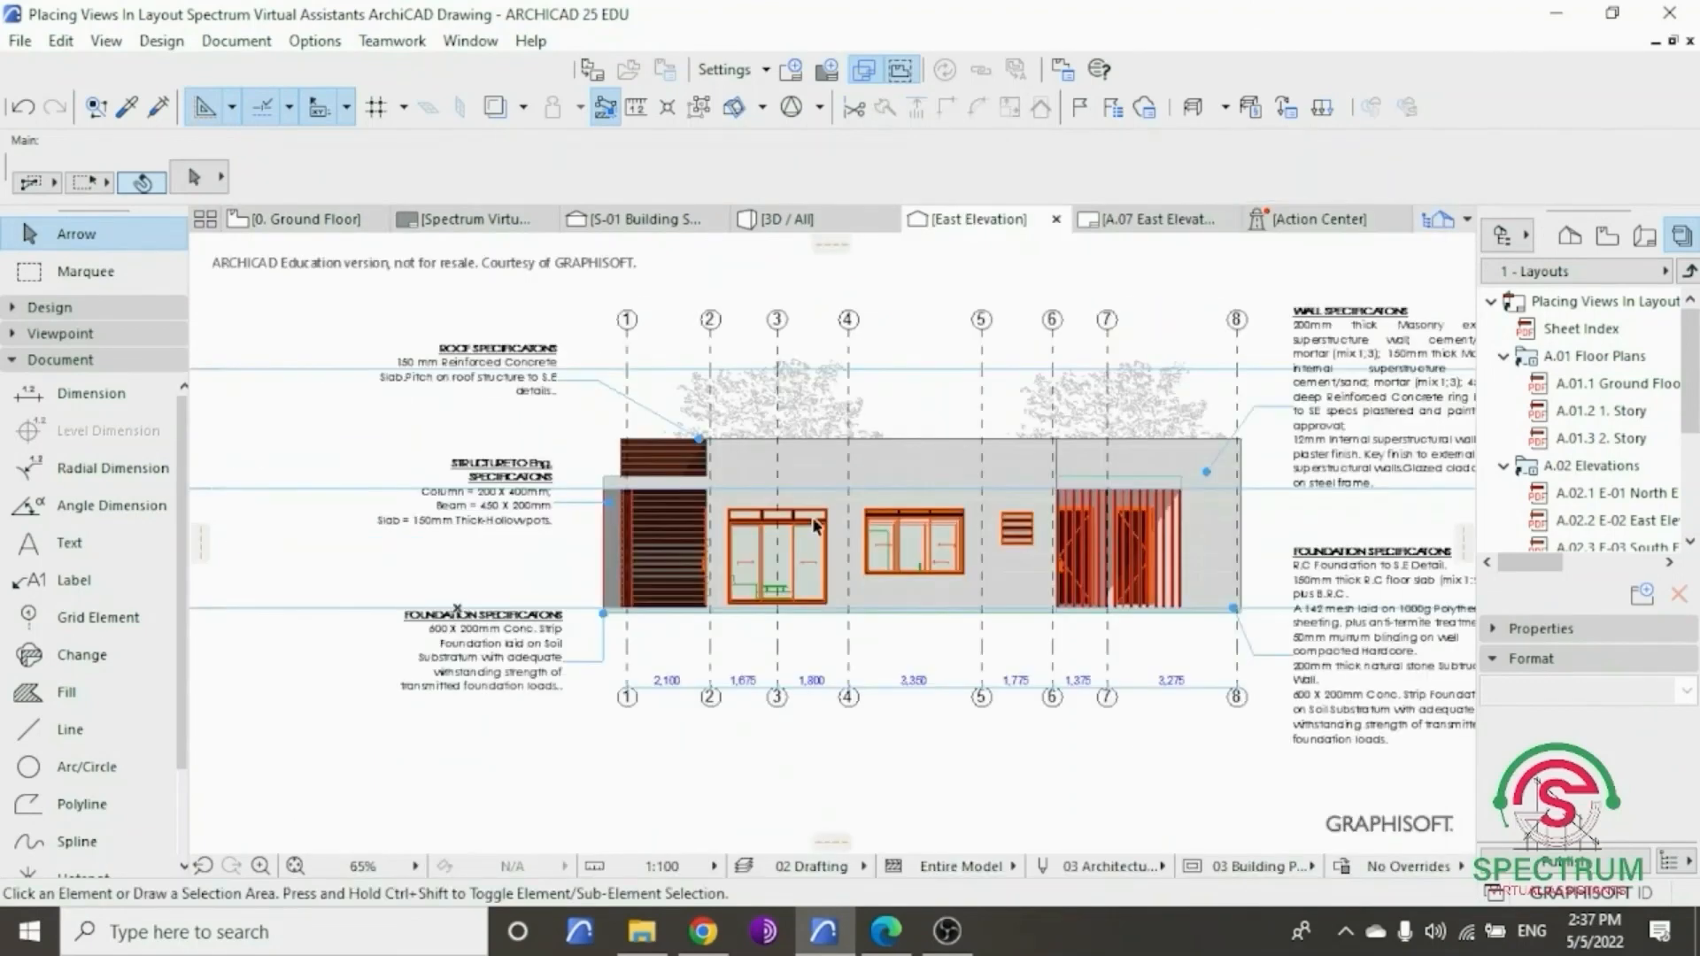
- Save the East Elevation view and place it centred in the new layout's empty drawing area
right_click(1073, 329)
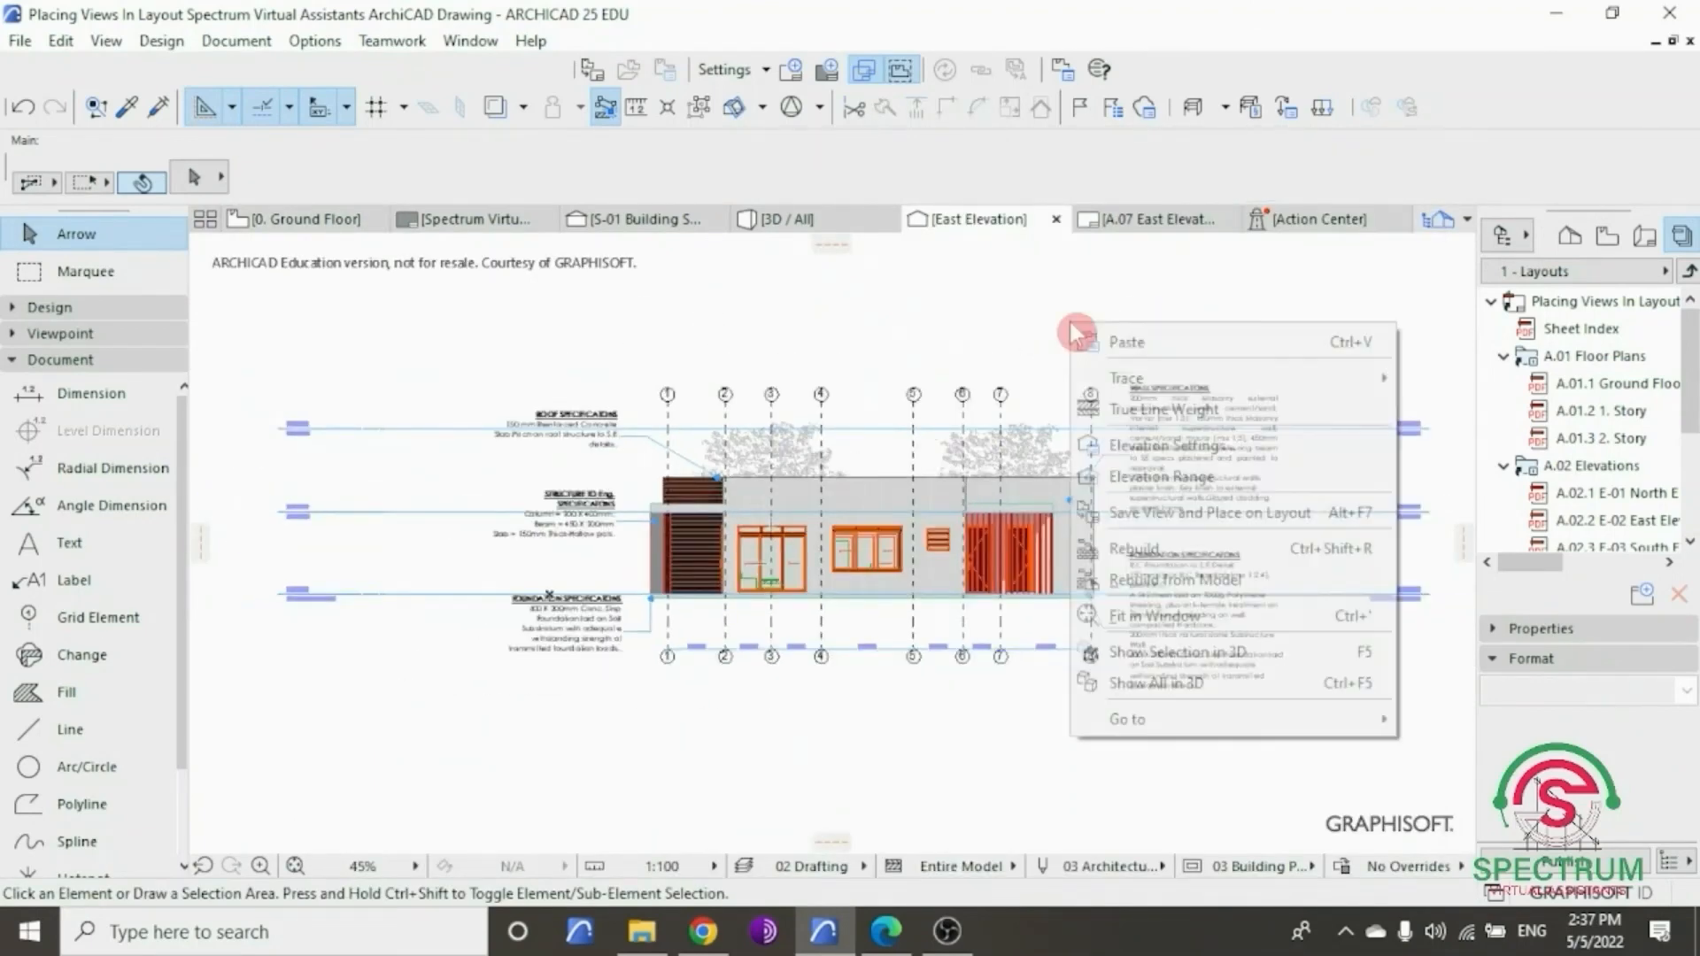
left_click(1213, 512)
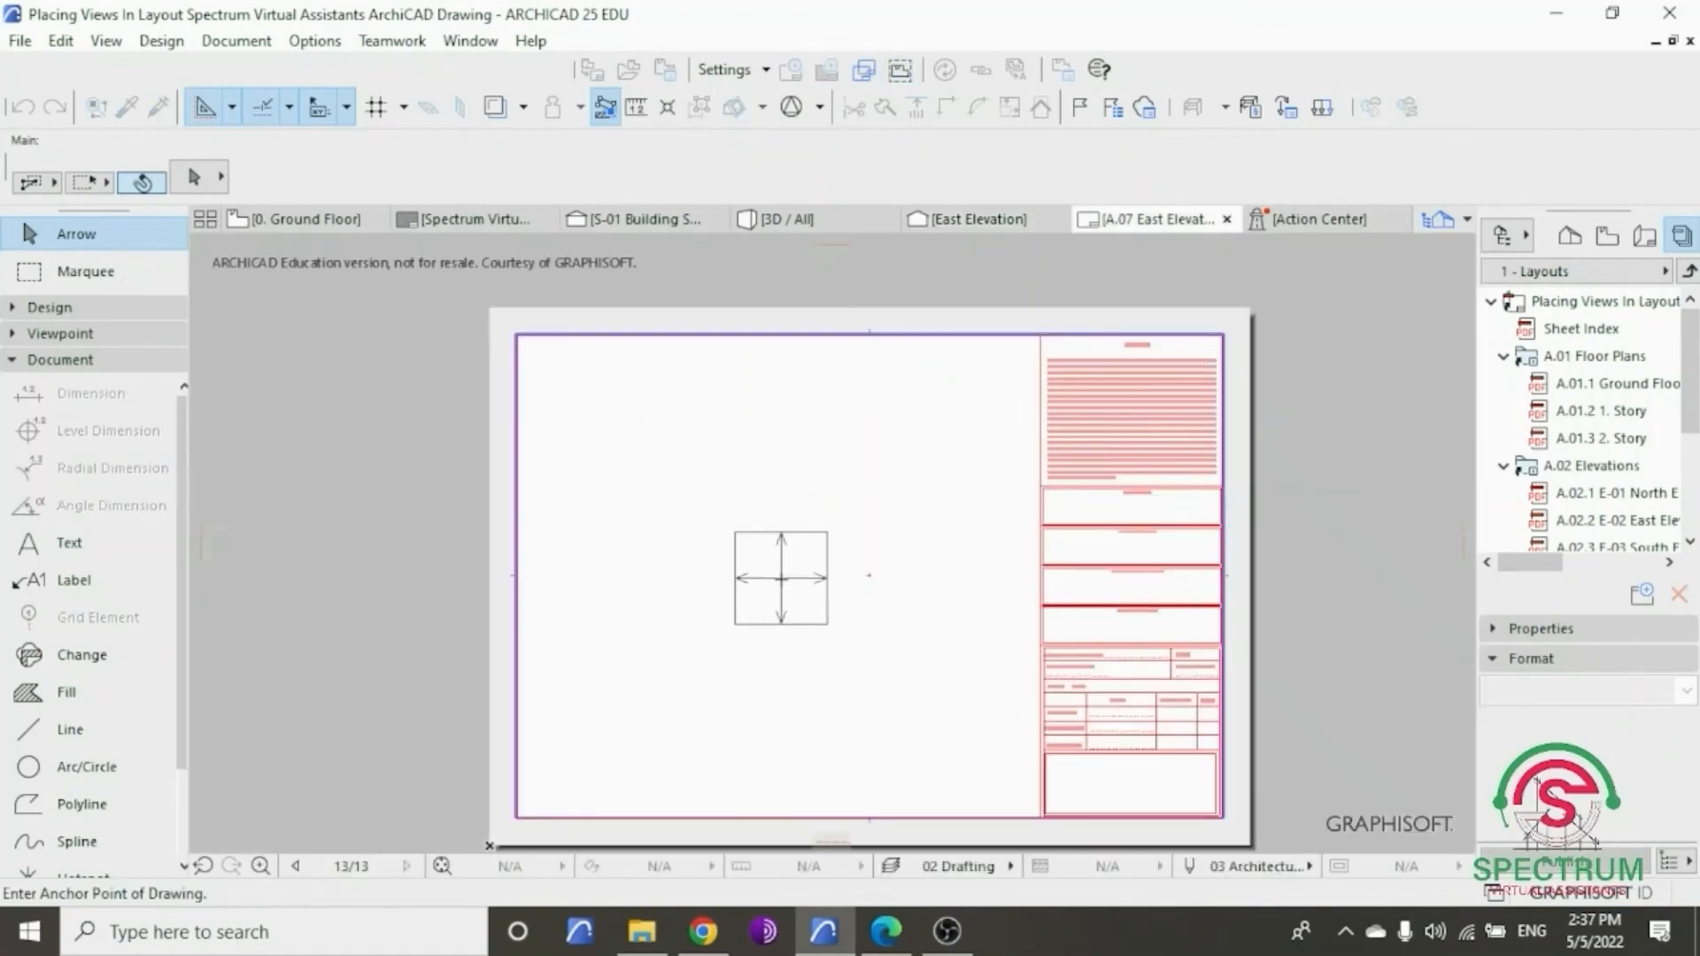
left_click(776, 583)
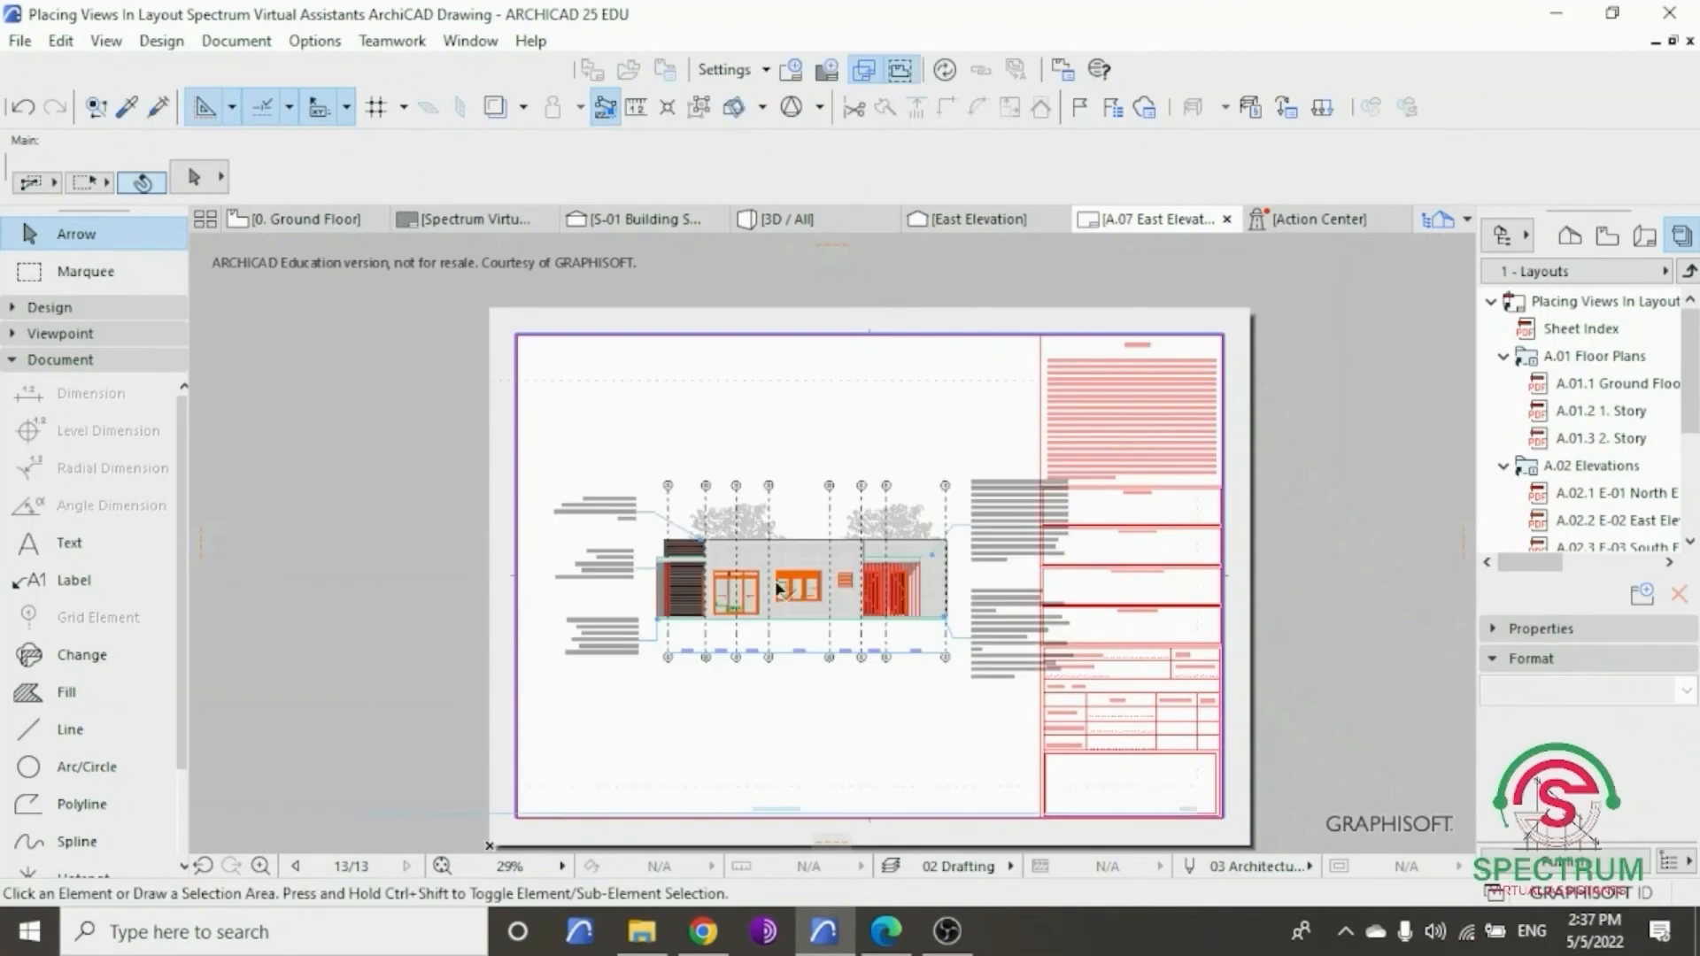
- Select the placed East Elevation drawing and shift its image left within the frame by about 18 mm, clear of the title block
left_click(815, 581)
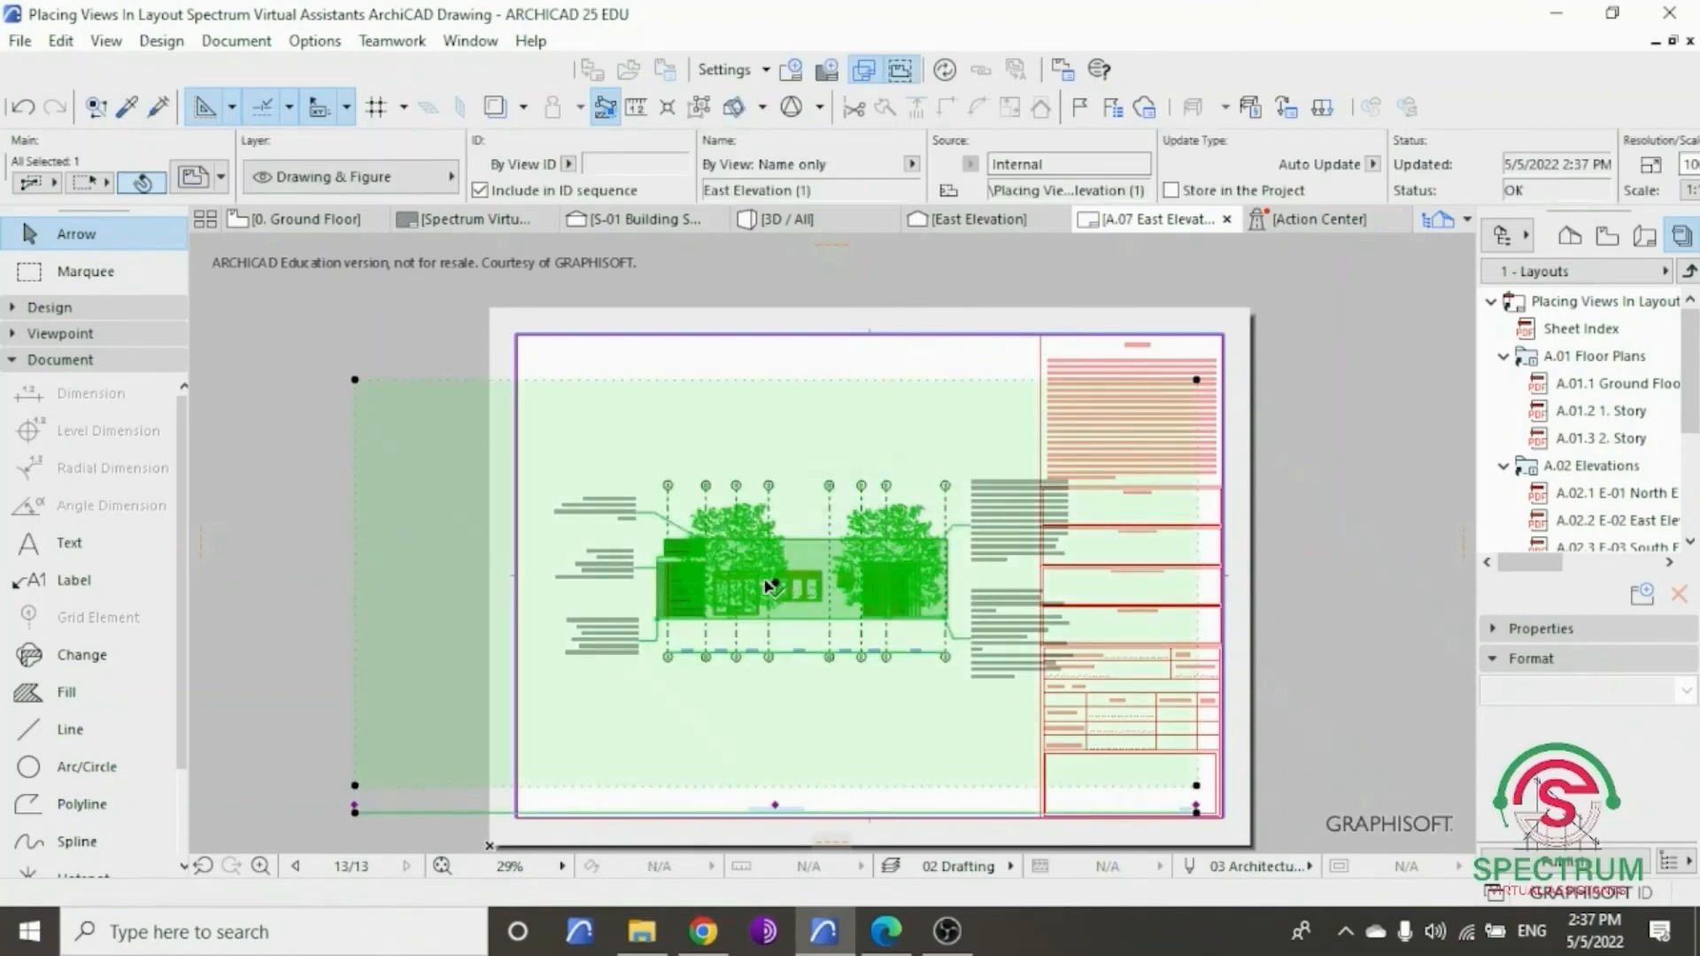
left_click(753, 581)
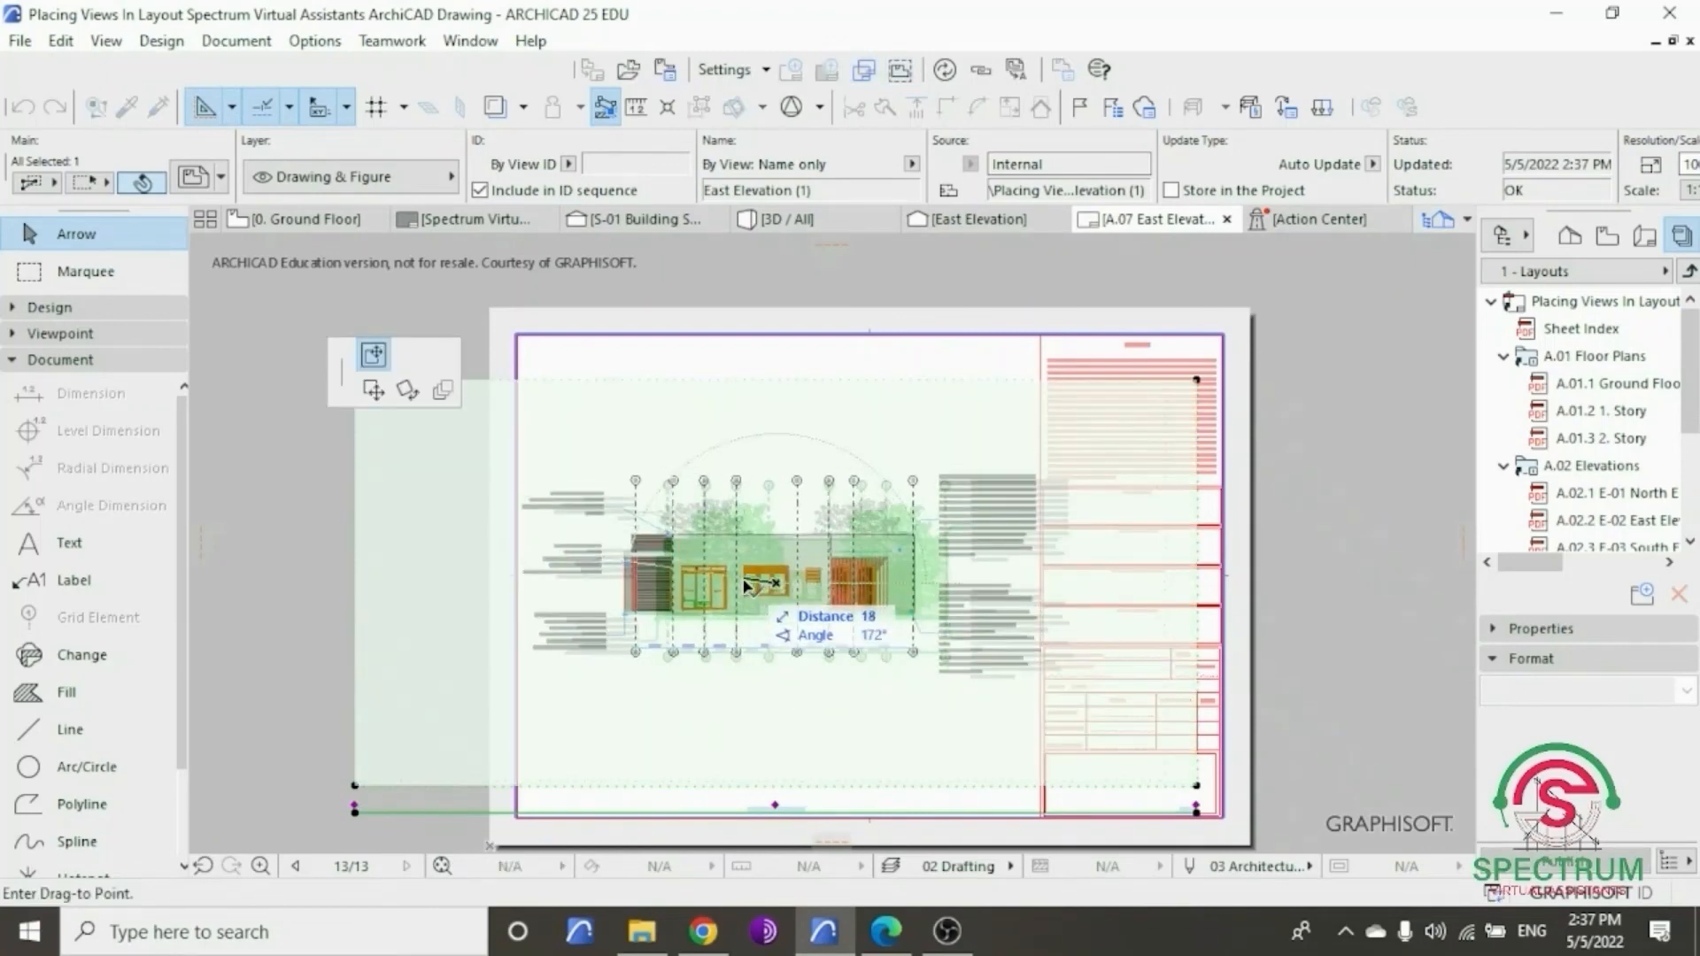
left_click(744, 583)
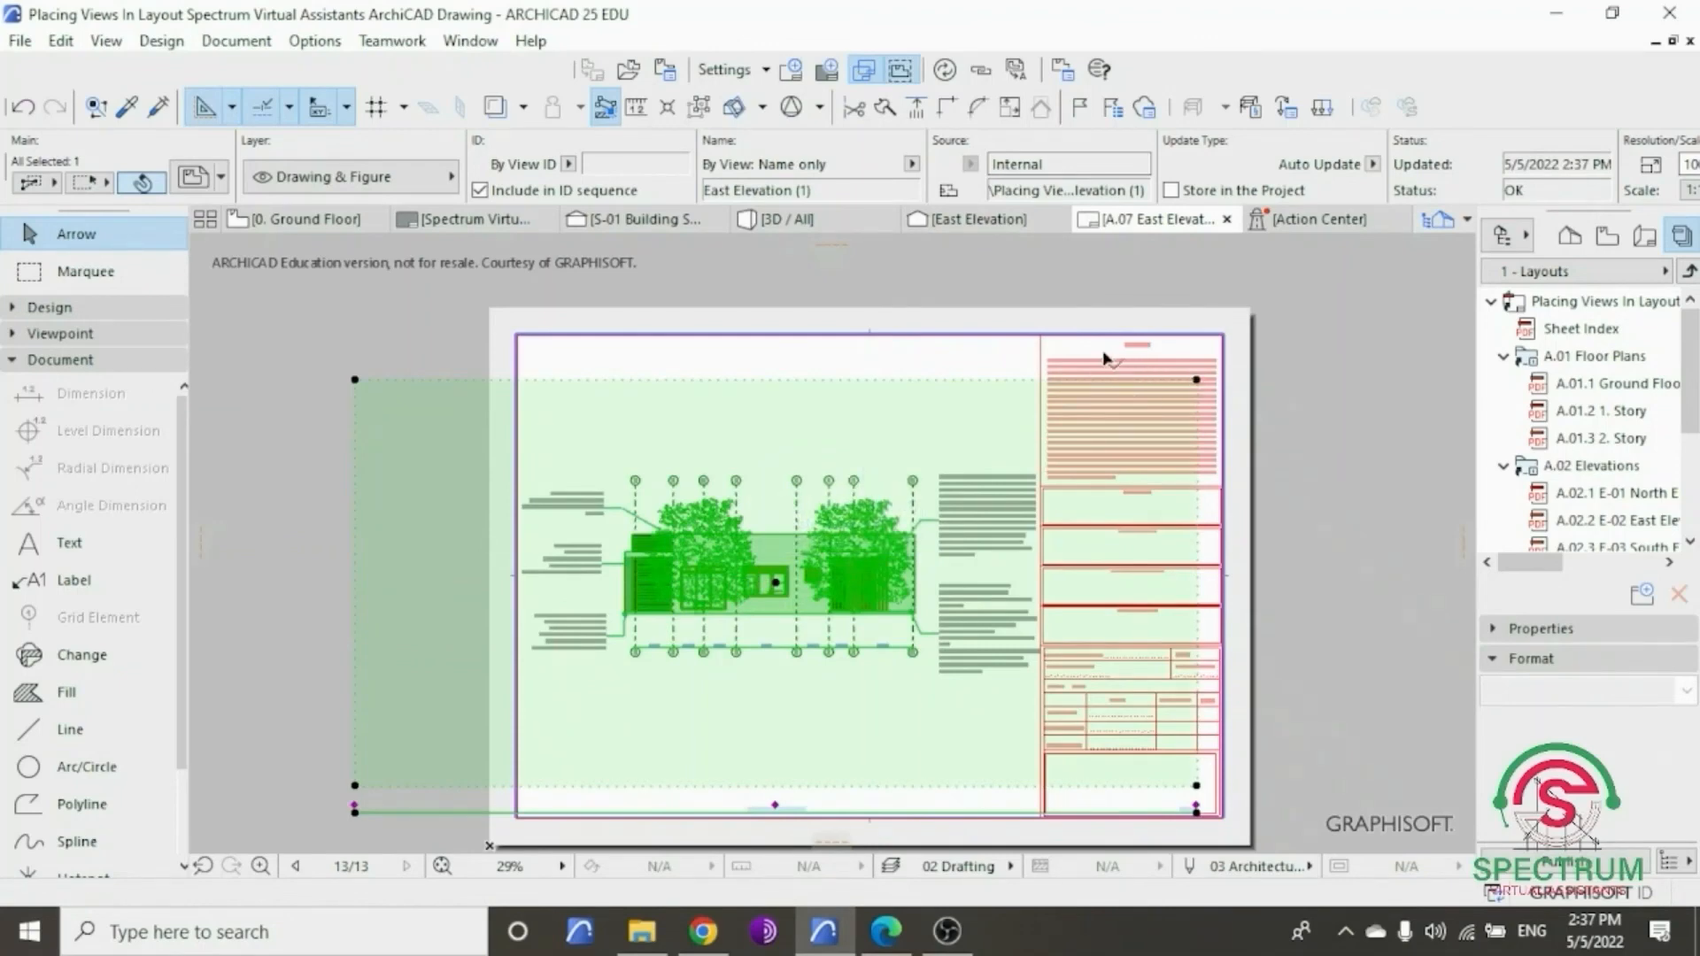
- Fit the East Elevation drawing's frame to the empty drawing area between the layout border and the title block, using three corners
left_click(1196, 379)
left_click(1039, 335)
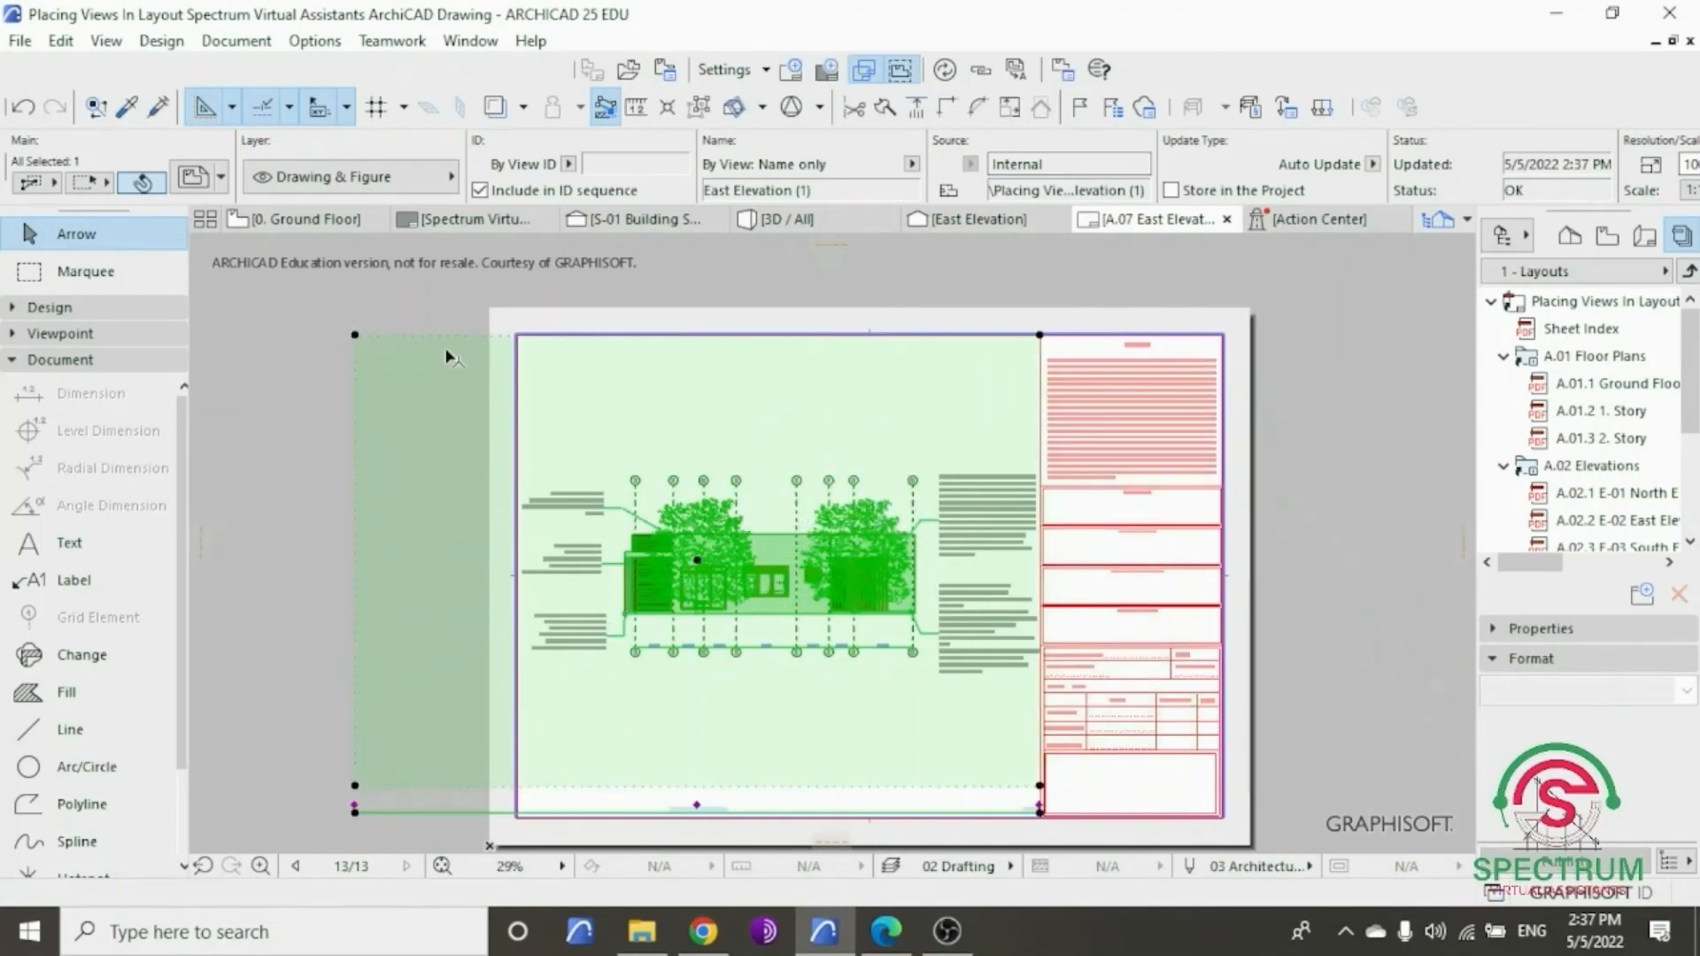
left_click(354, 335)
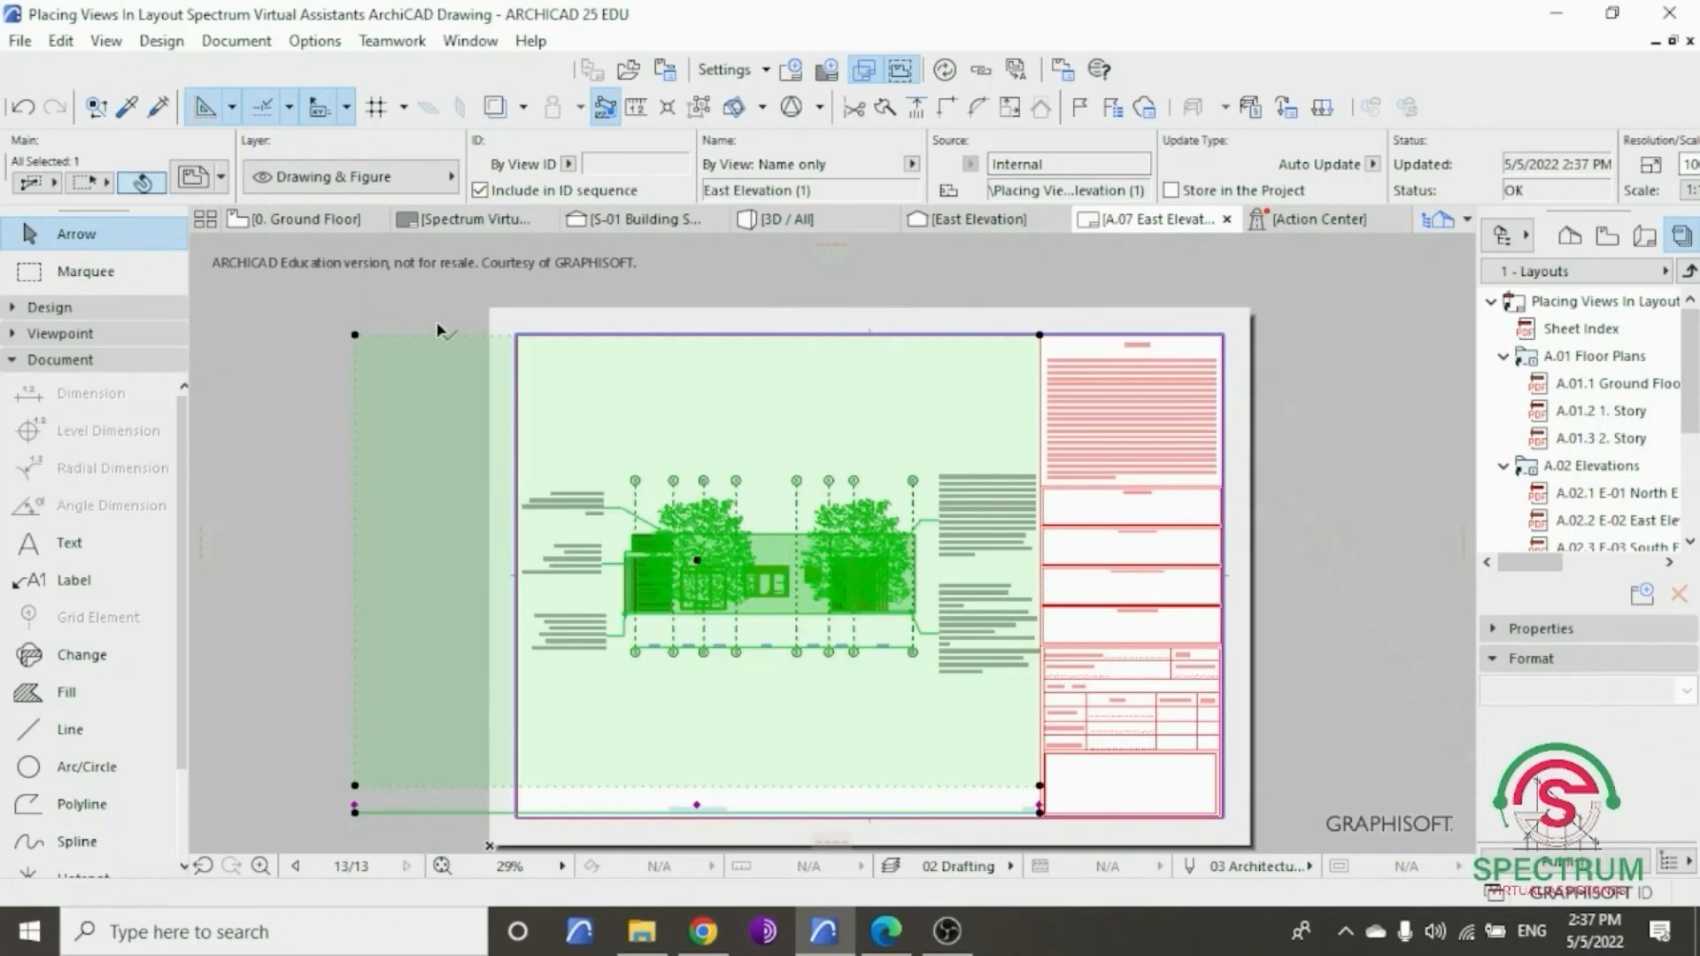
left_click(517, 334)
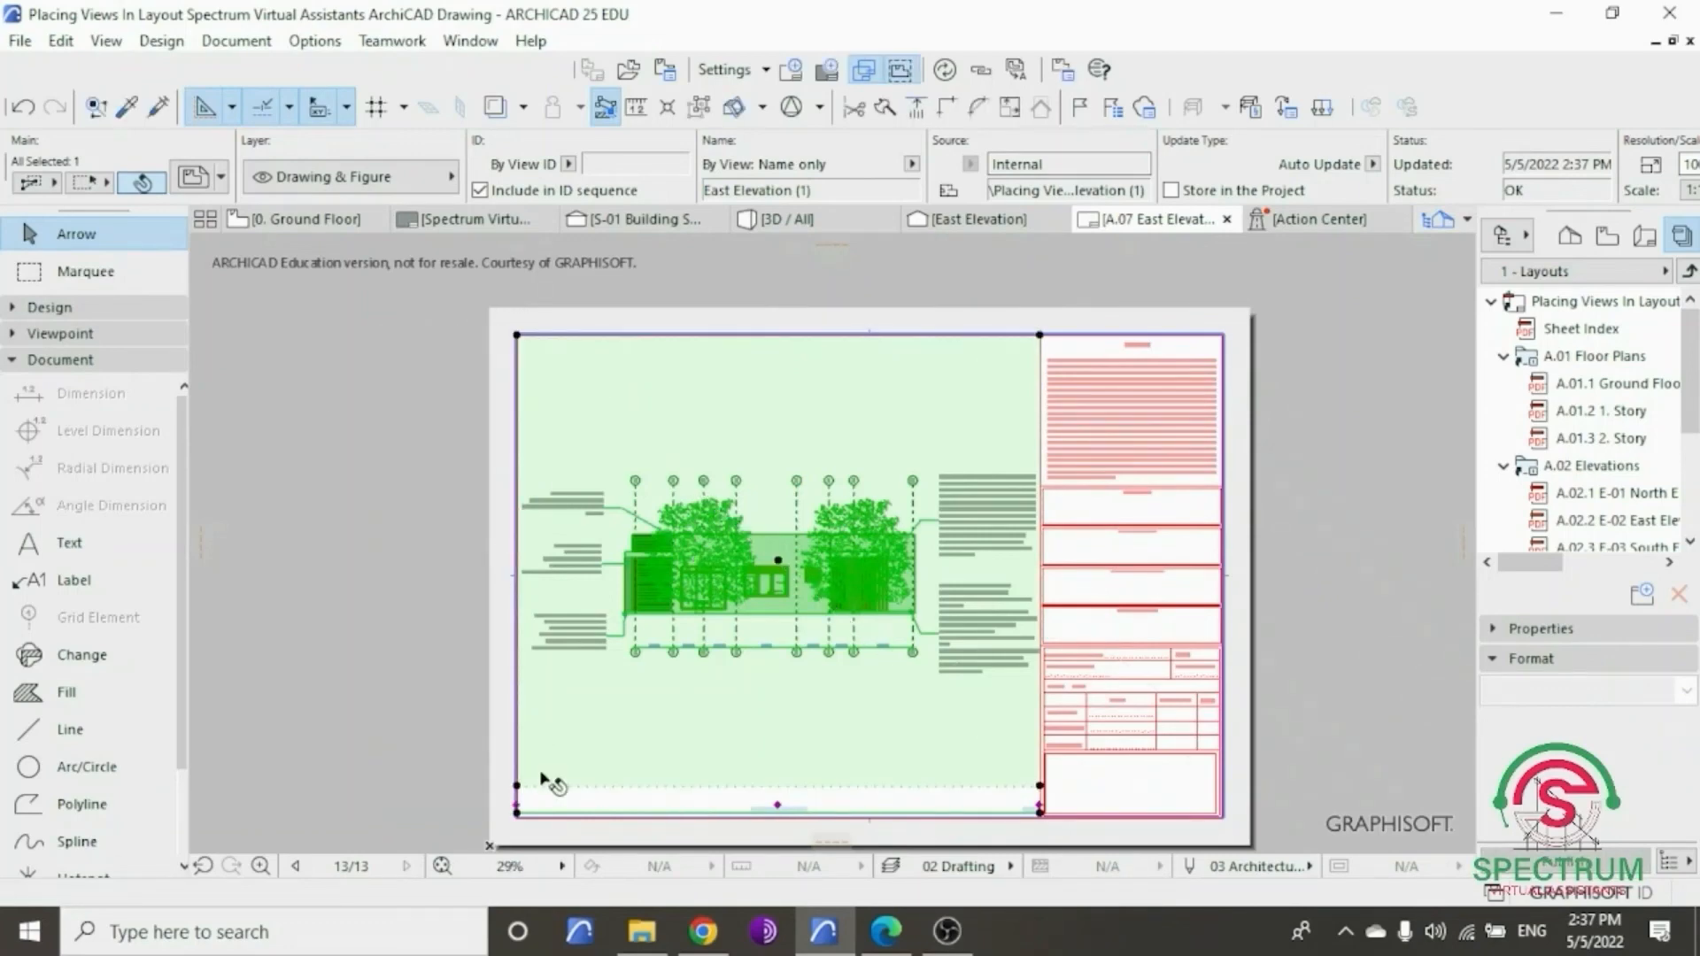
left_click(517, 788)
left_click(517, 816)
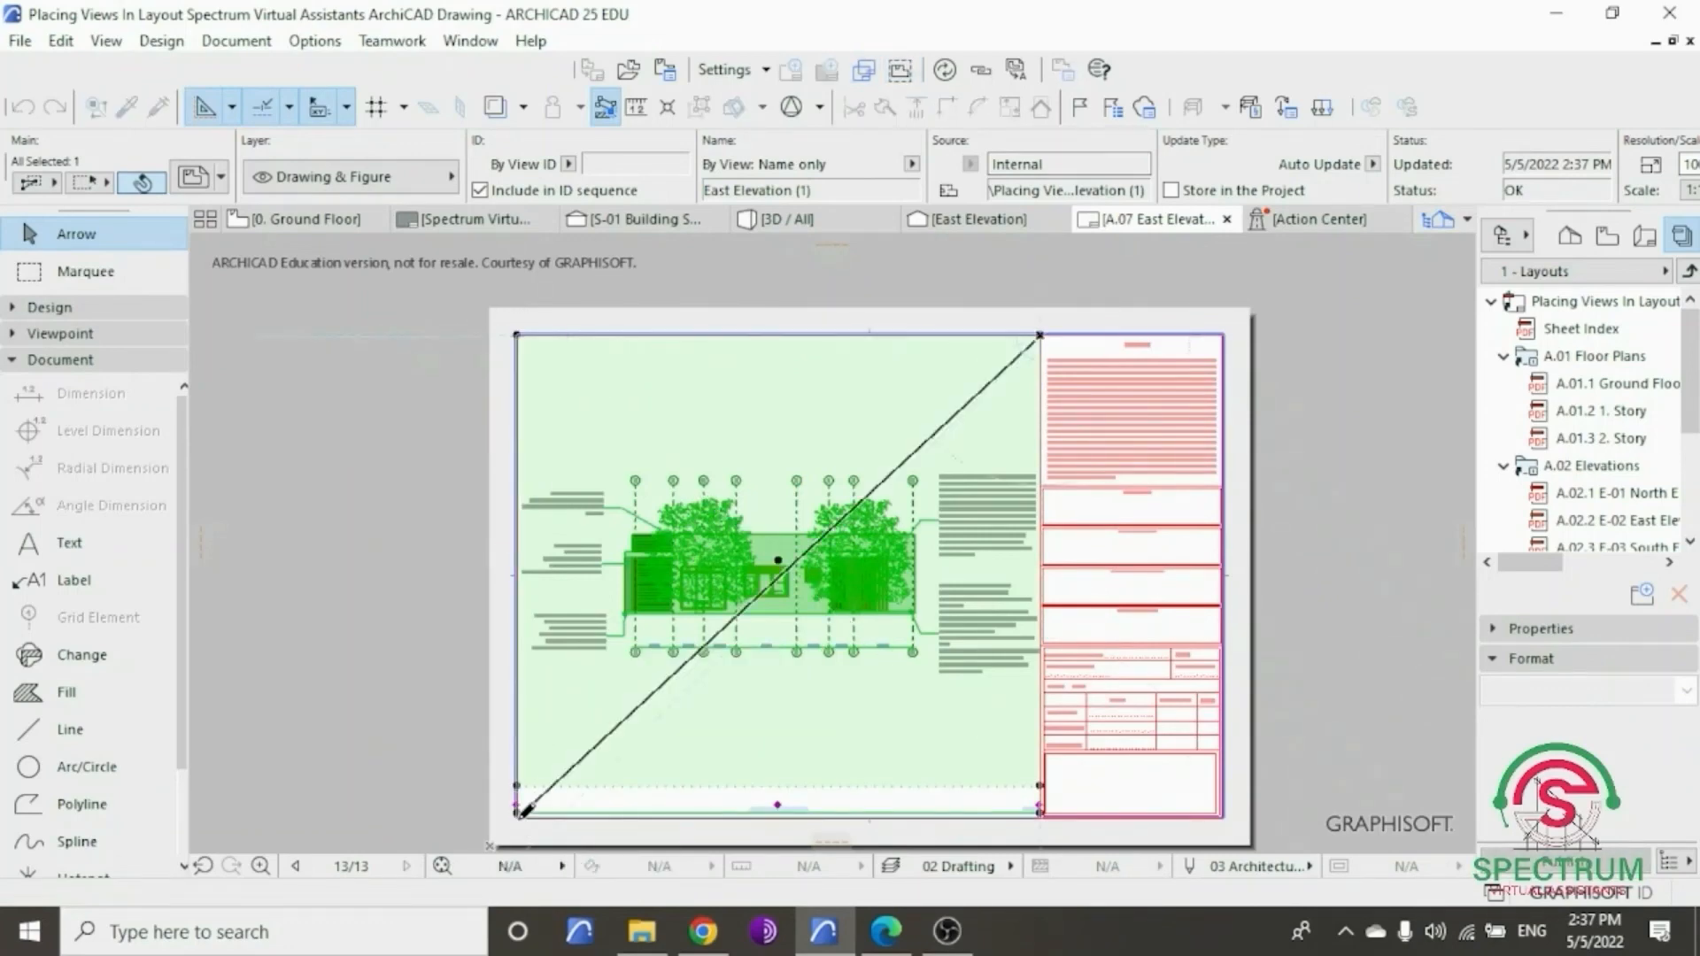
- Try to move the East Elevation drawing upward by its title, and undo the move
left_click(776, 819)
left_click(778, 834)
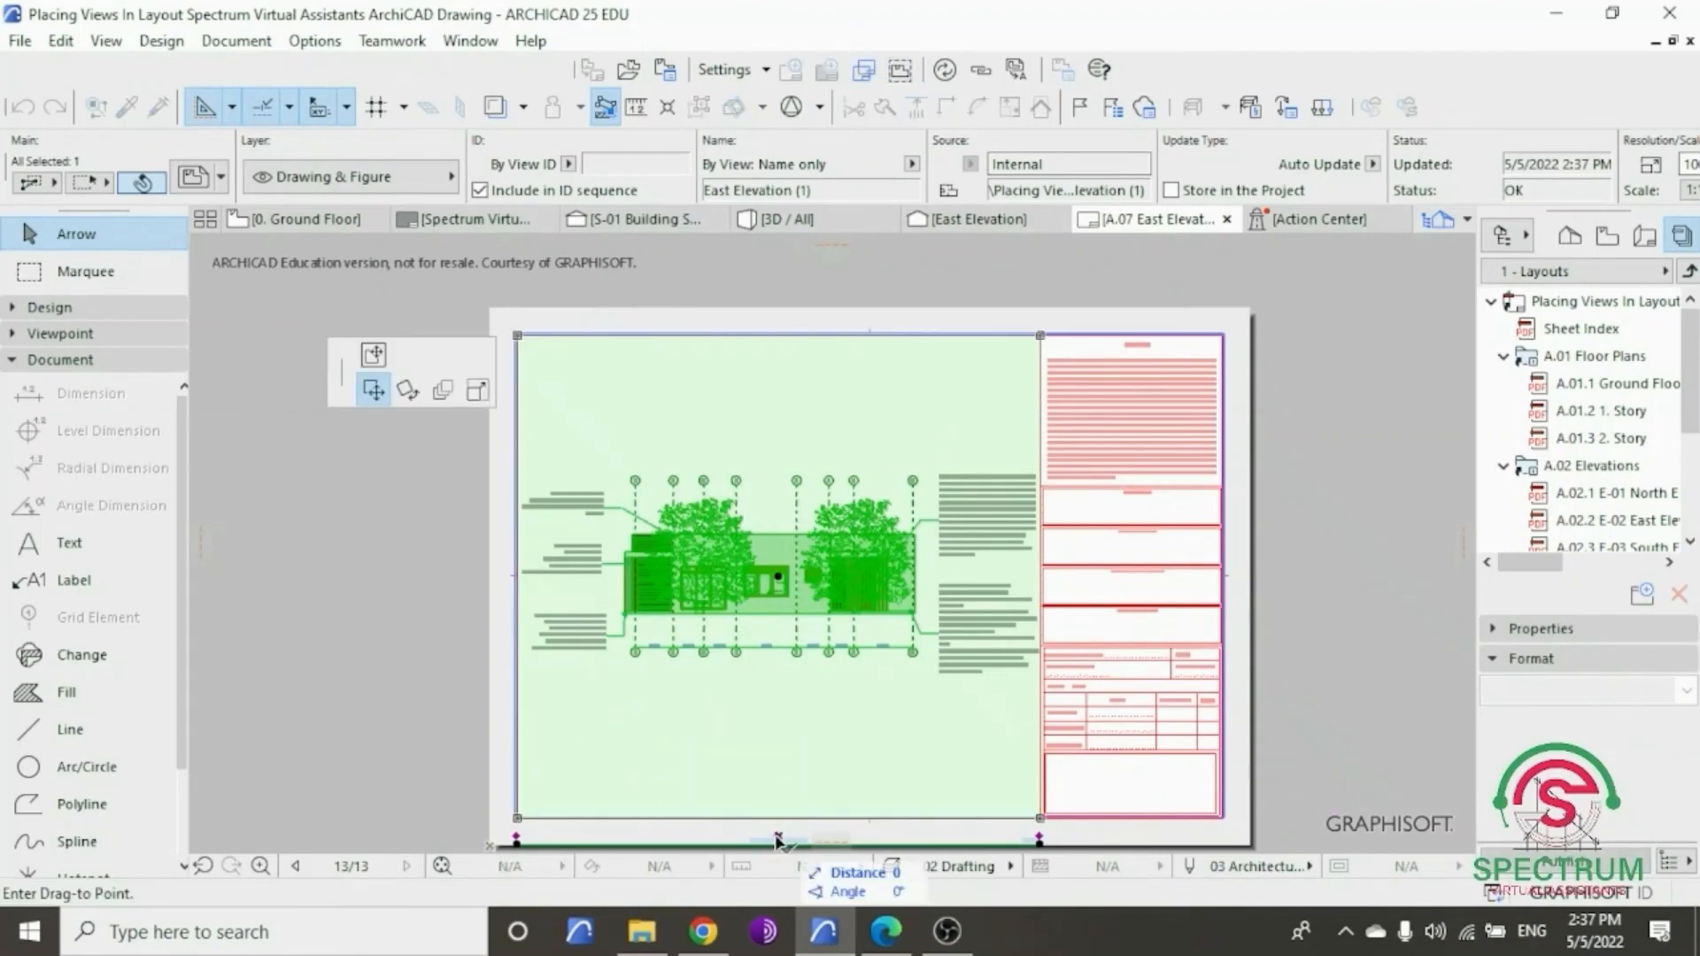
left_click(777, 719)
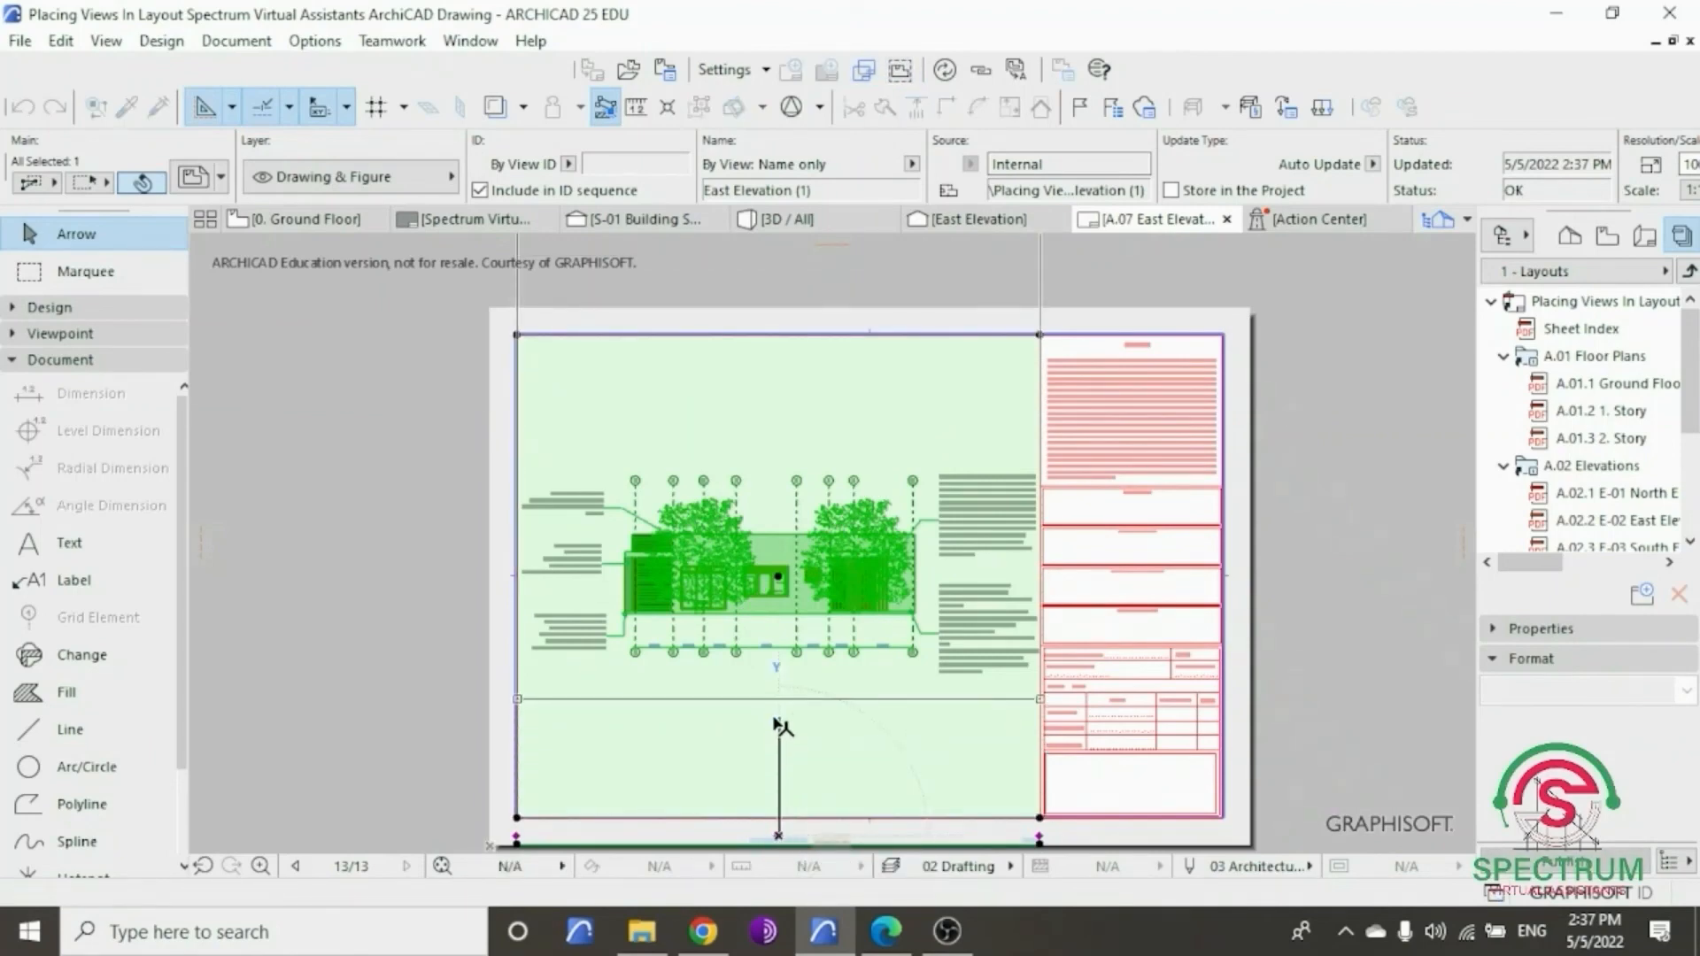
left_click(23, 108)
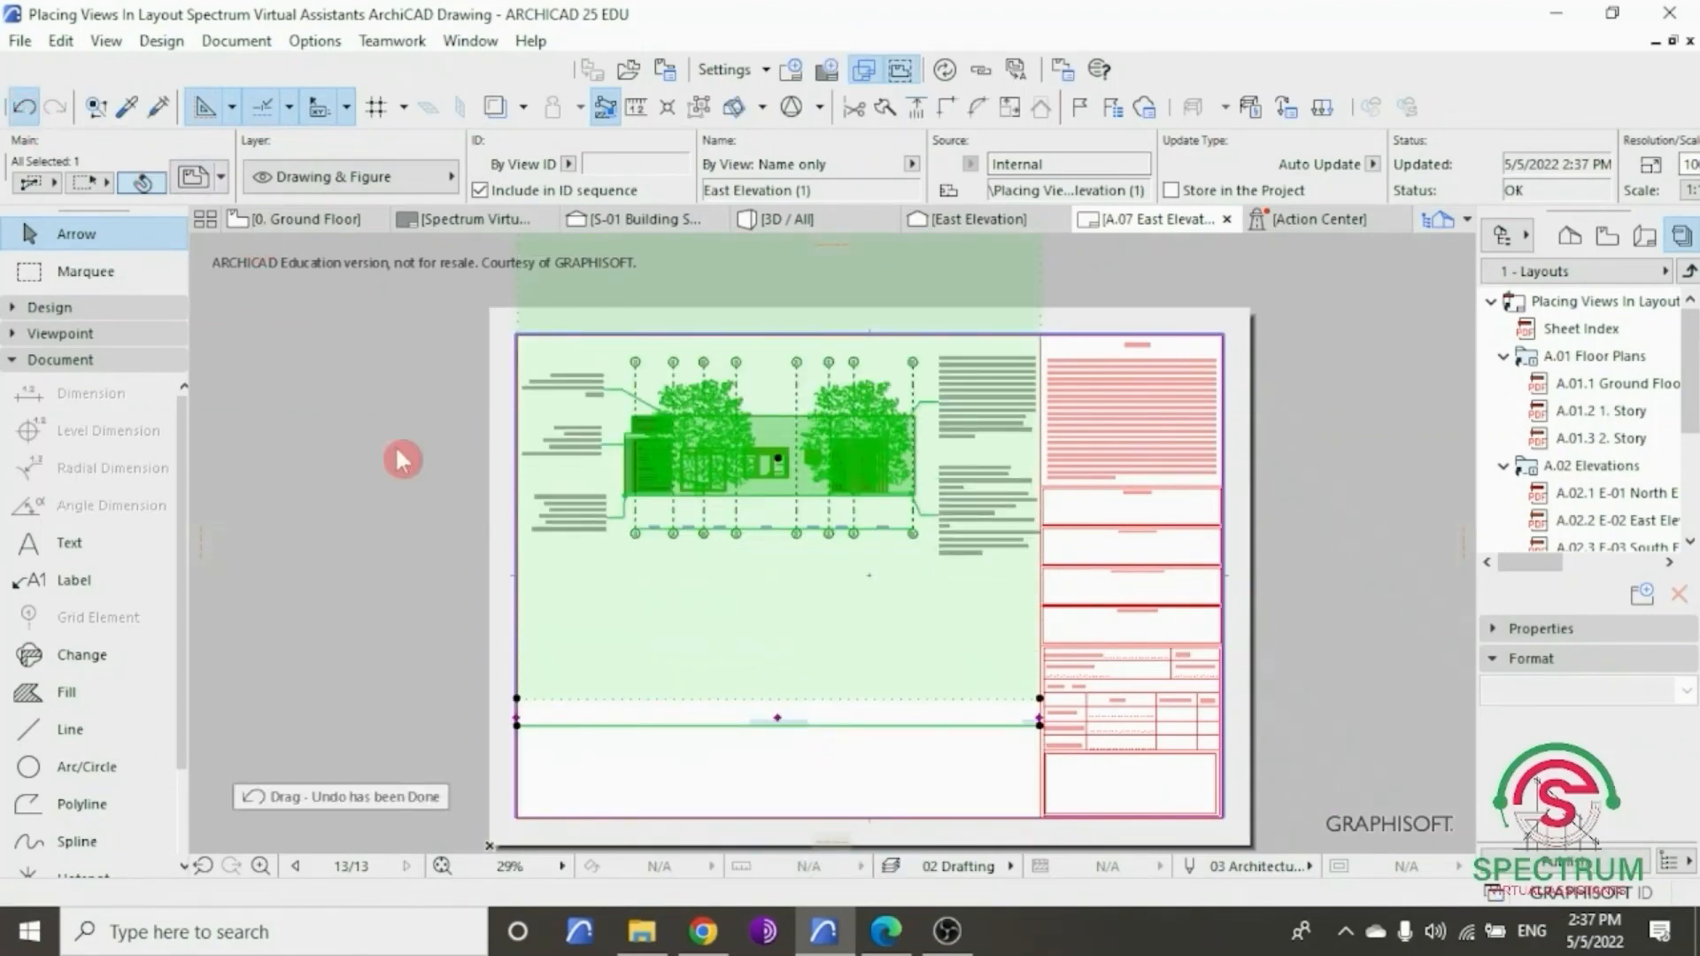
- Move only the East Elevation drawing's title up about 71 mm, to just below the elevation inside the frame, and deselect the drawing
left_click(778, 834)
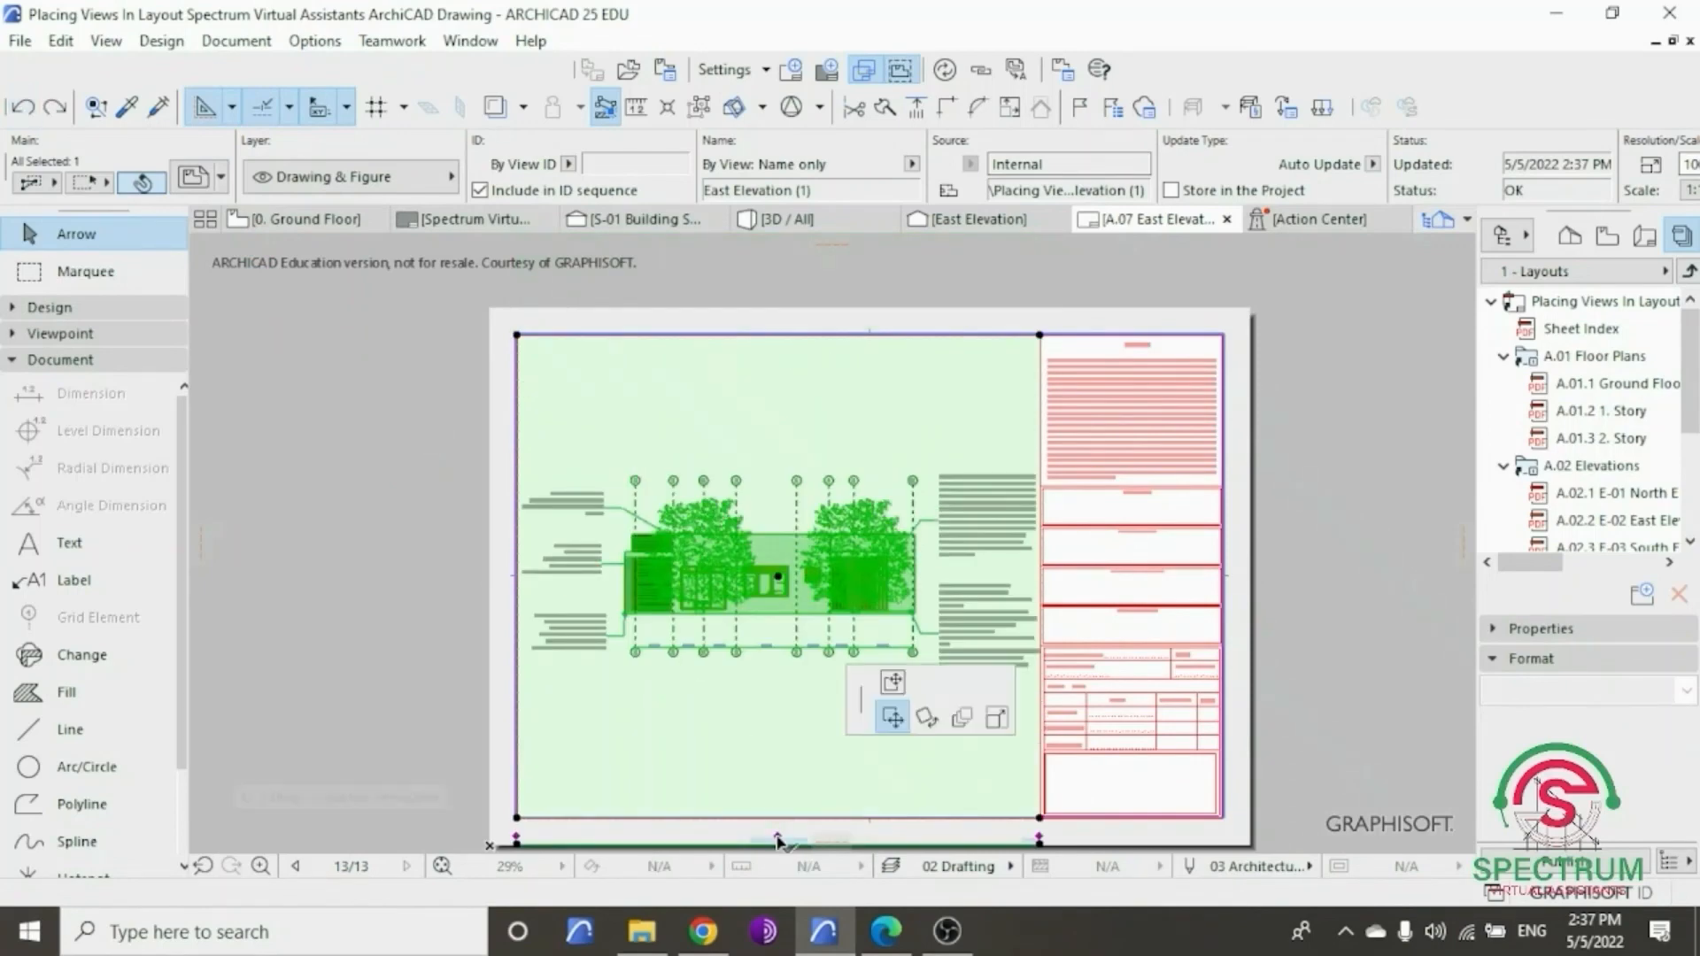
left_click(372, 356)
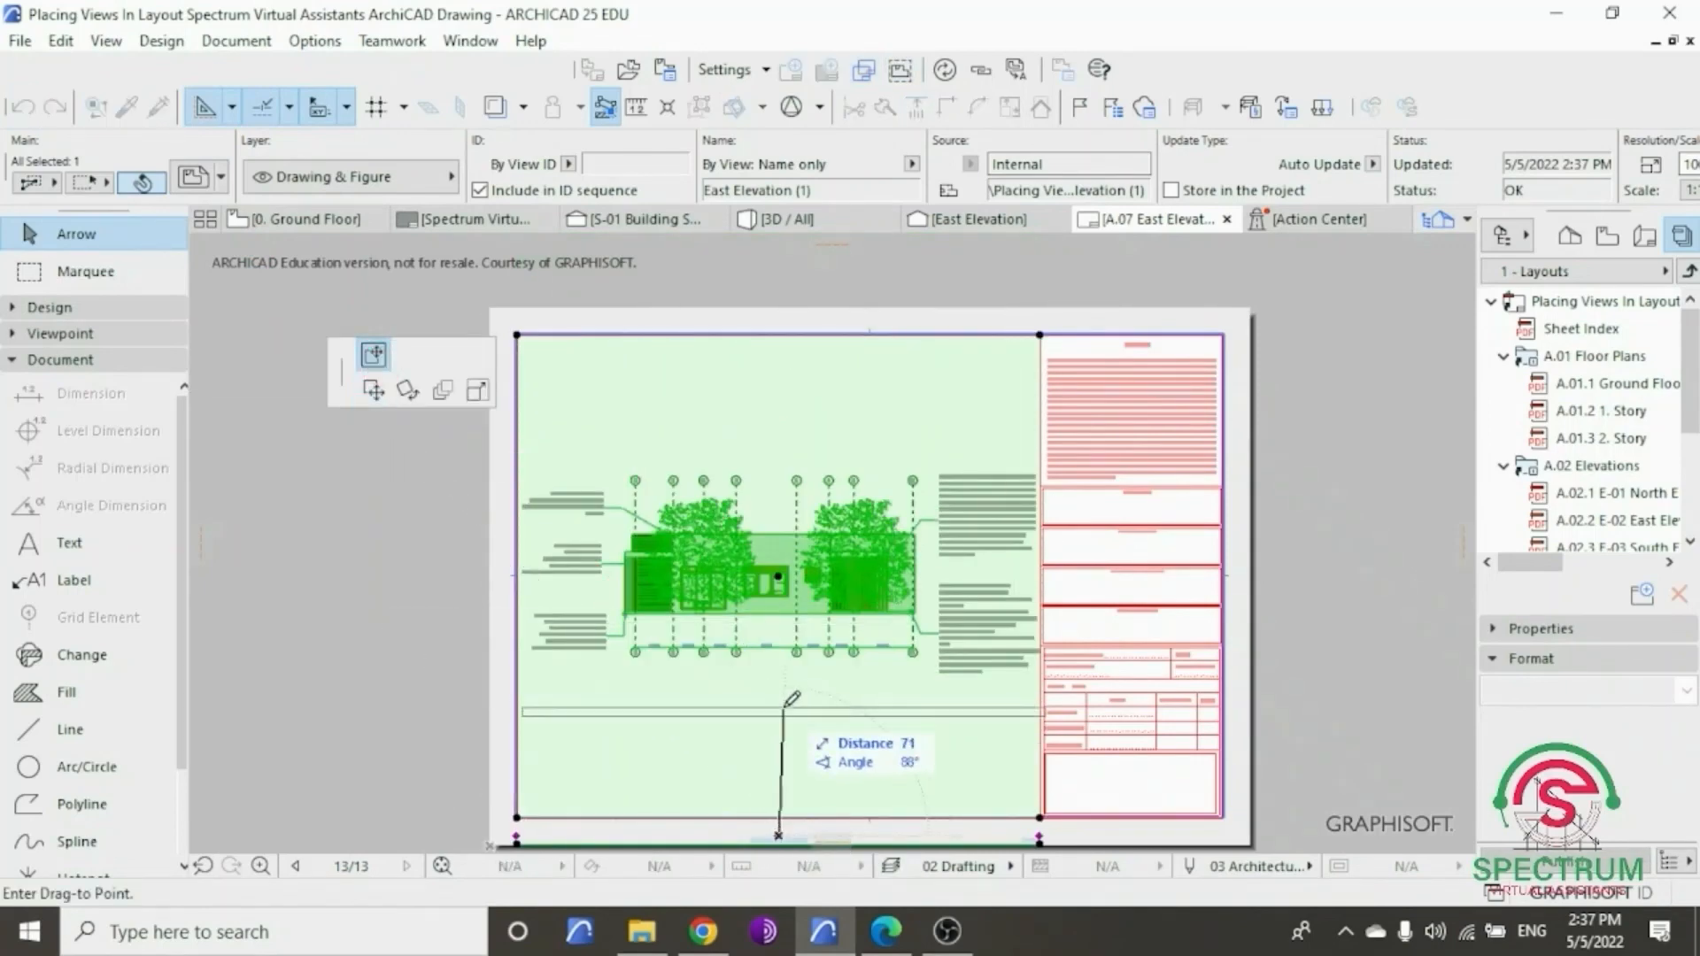
left_click(780, 704)
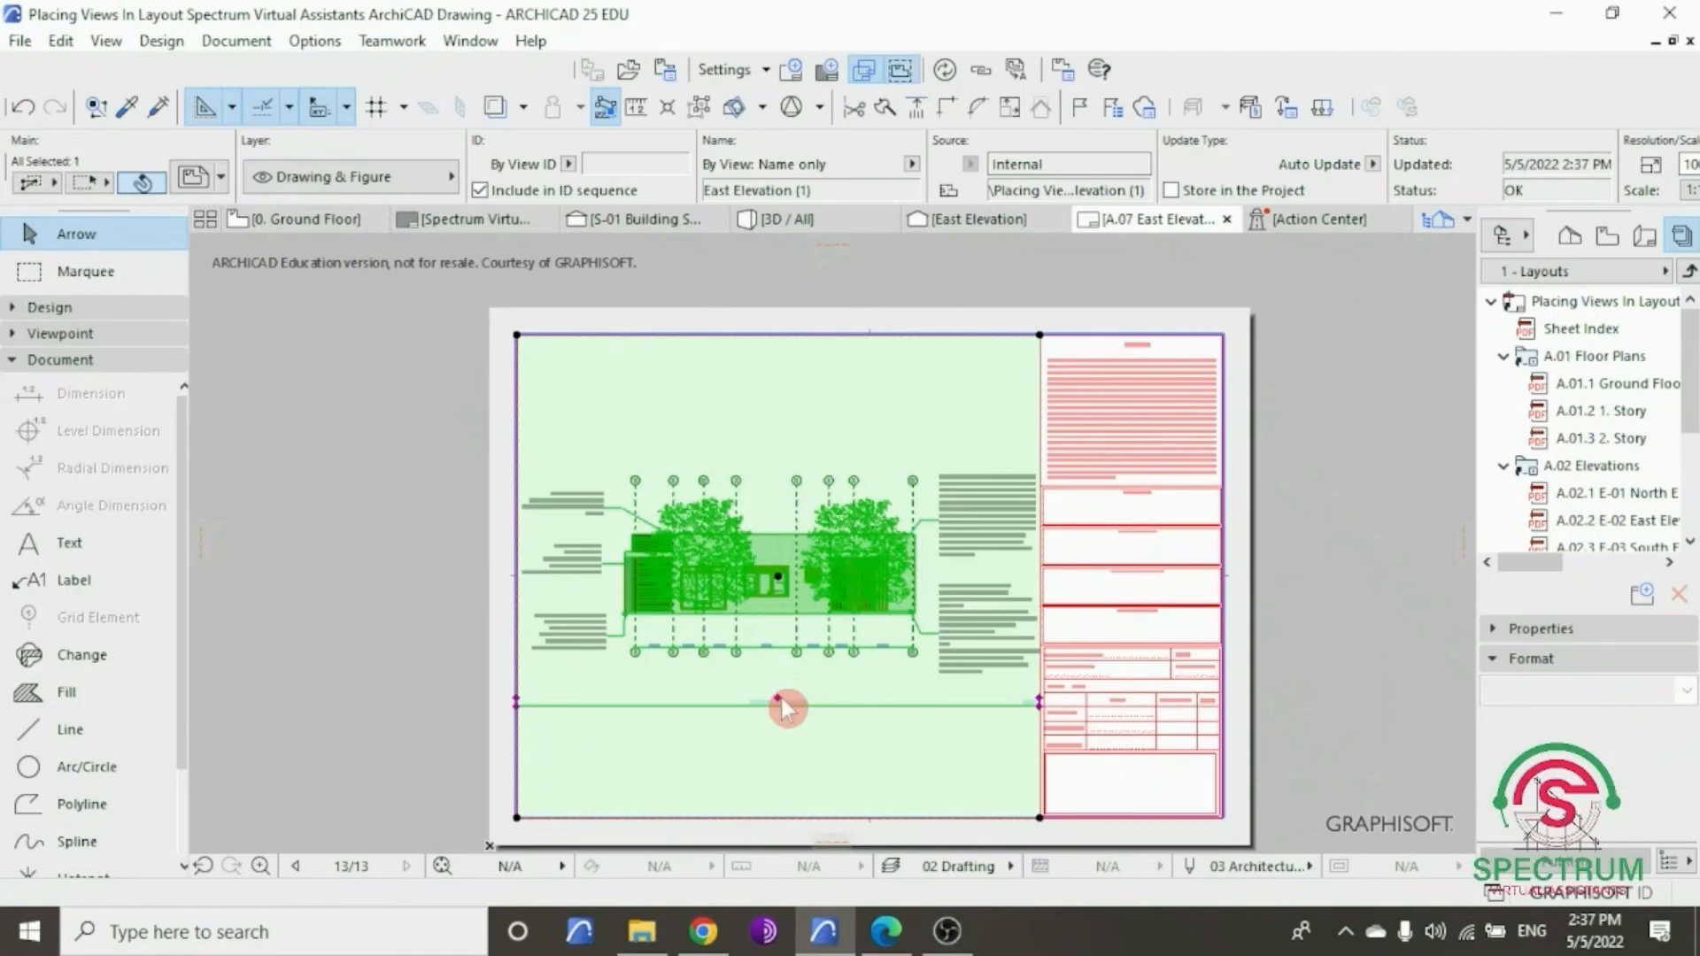
left_click(358, 467)
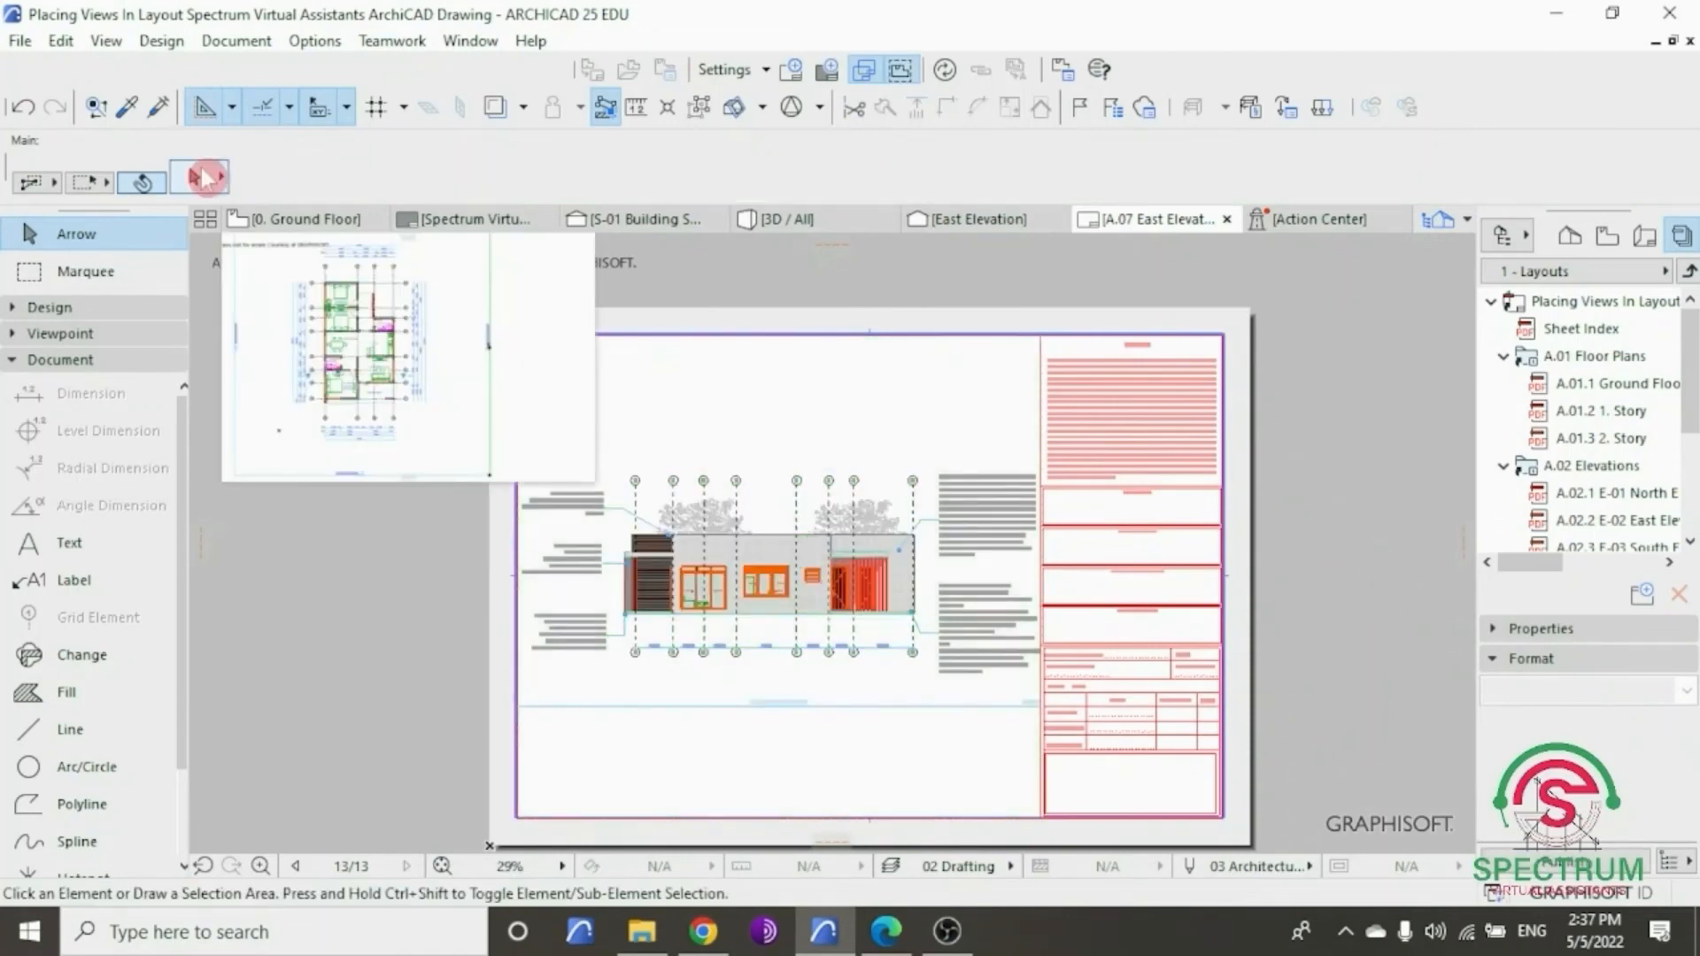
left_click(20, 40)
left_click(92, 233)
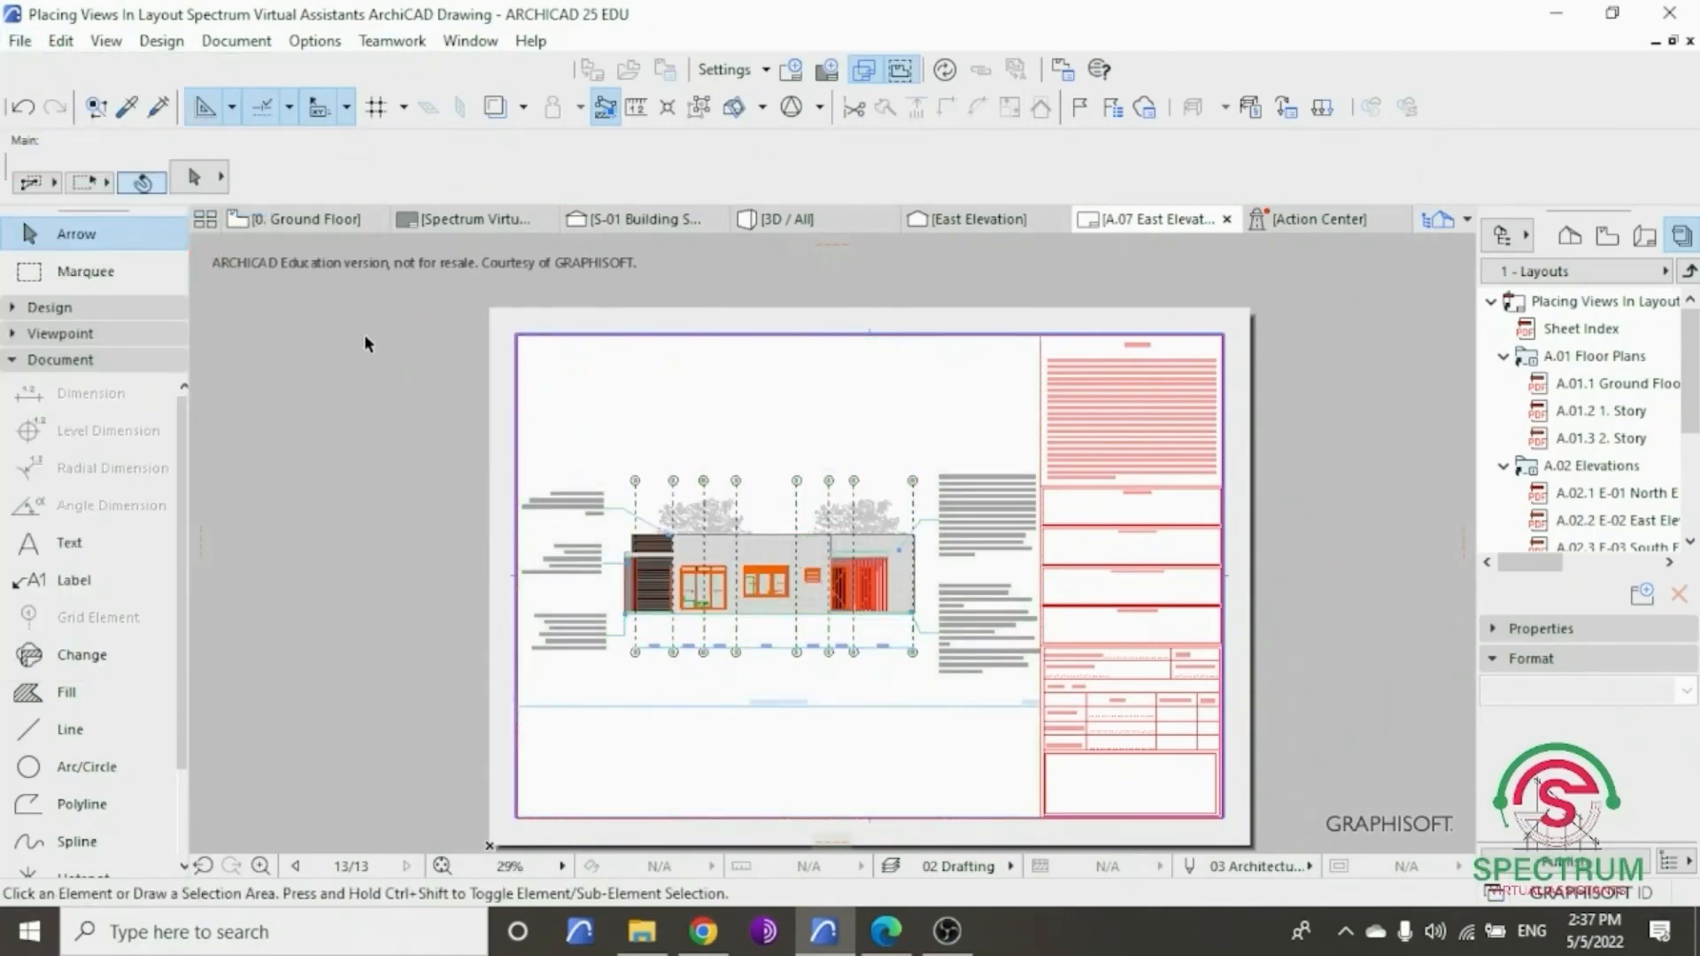
- Check the section marker on the Ground Floor plan and create a layout named Sectional Elevation S-01 with Spectrum Virtual Assistants New Master Layout
left_click(306, 219)
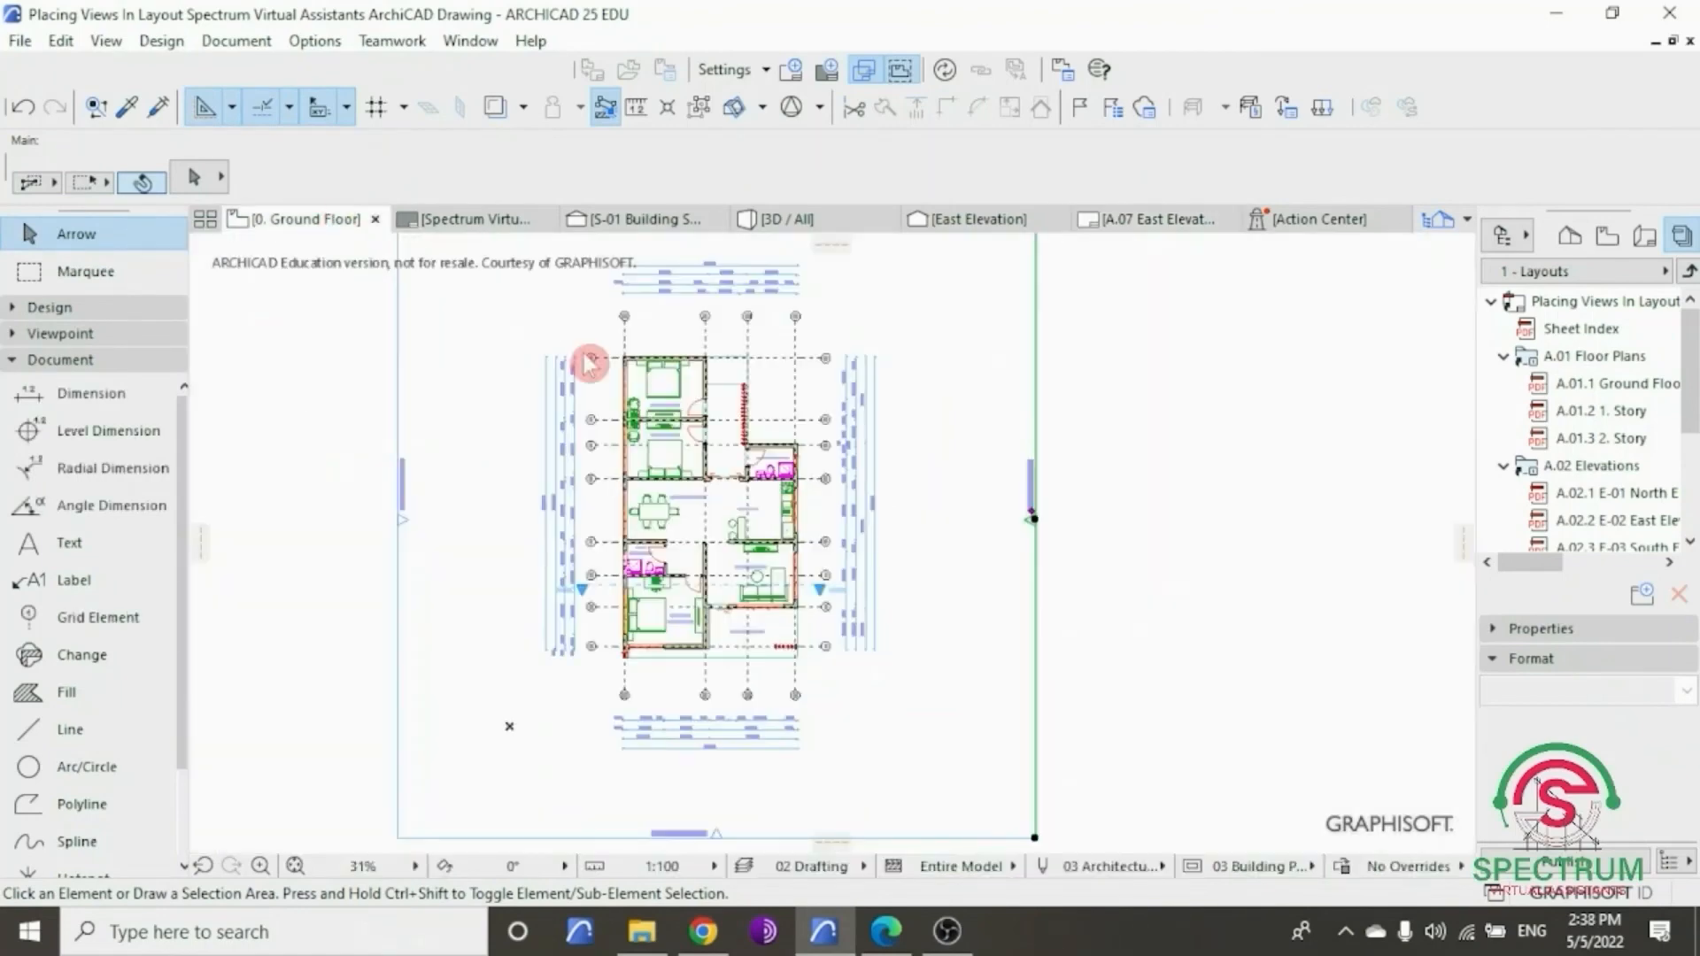
left_click(802, 571)
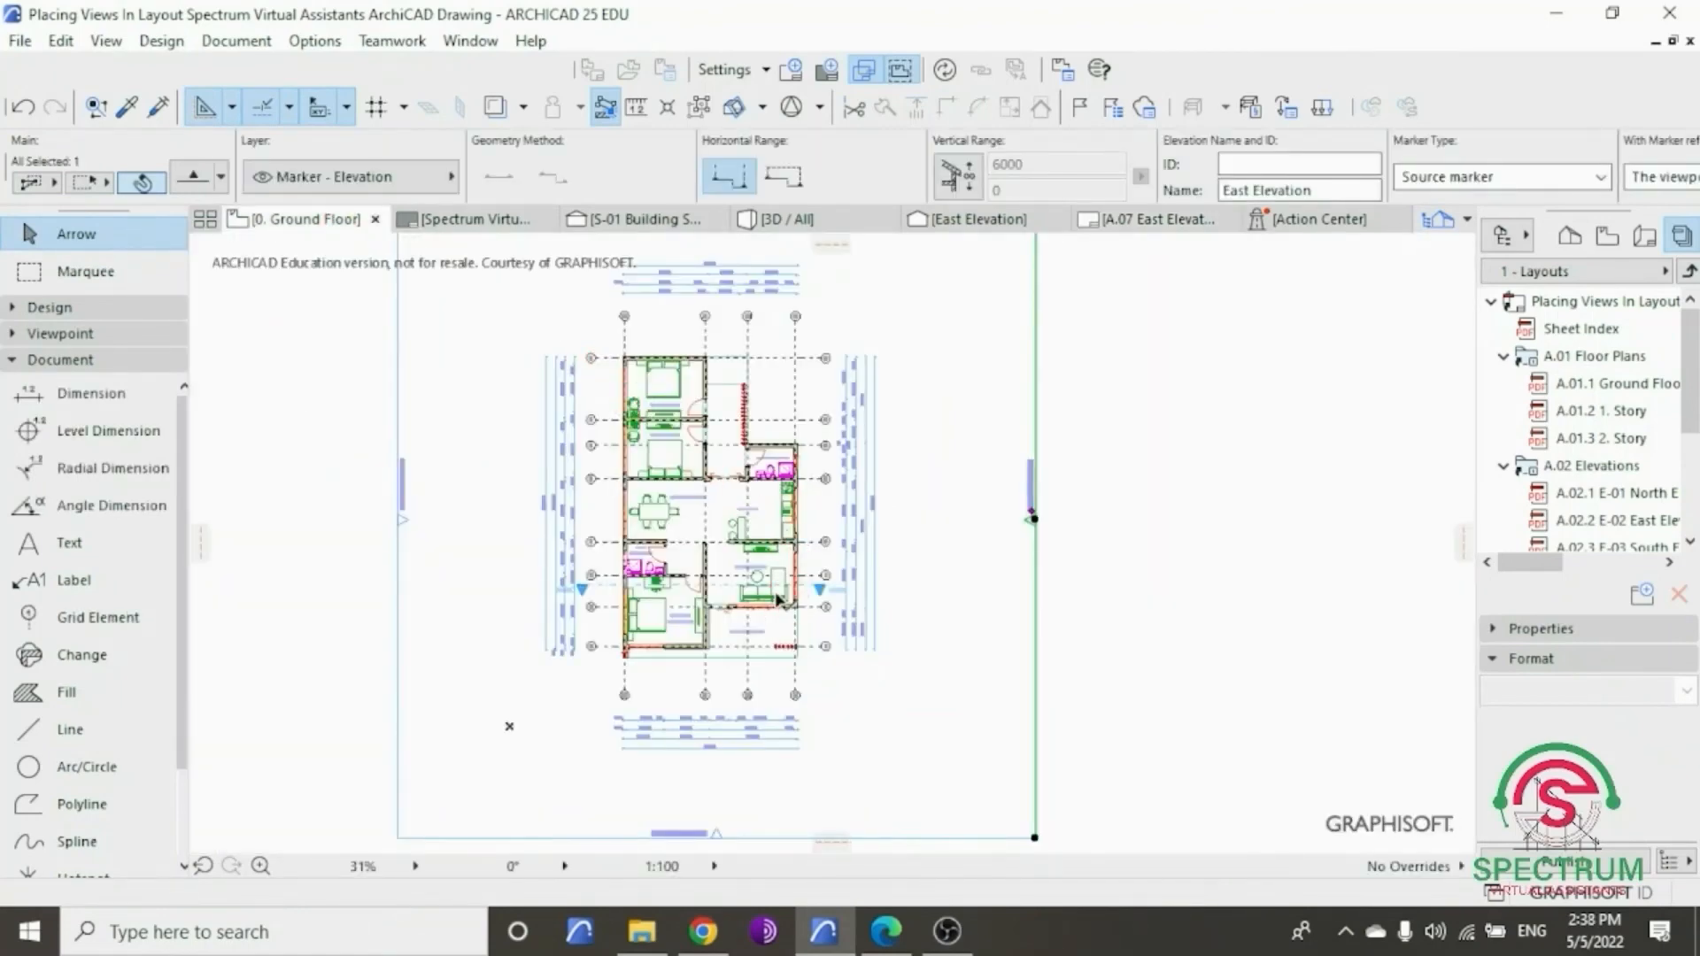
scroll(829, 591, "up", 3)
scroll(838, 659, "down", 2)
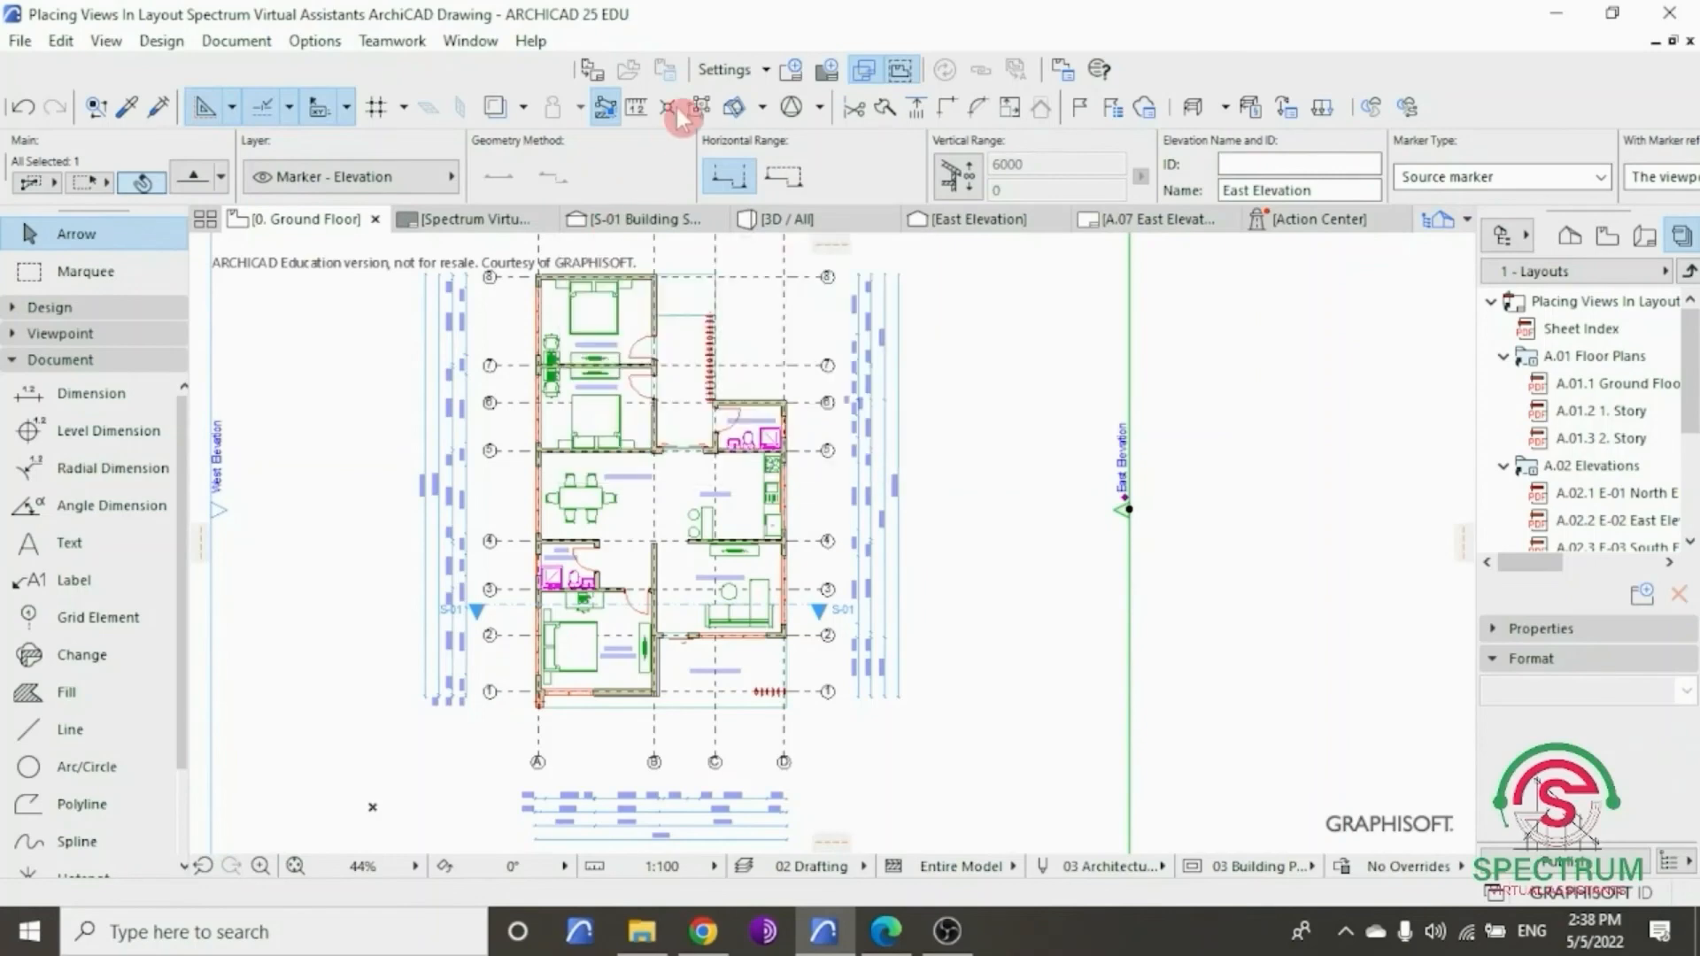
left_click(794, 73)
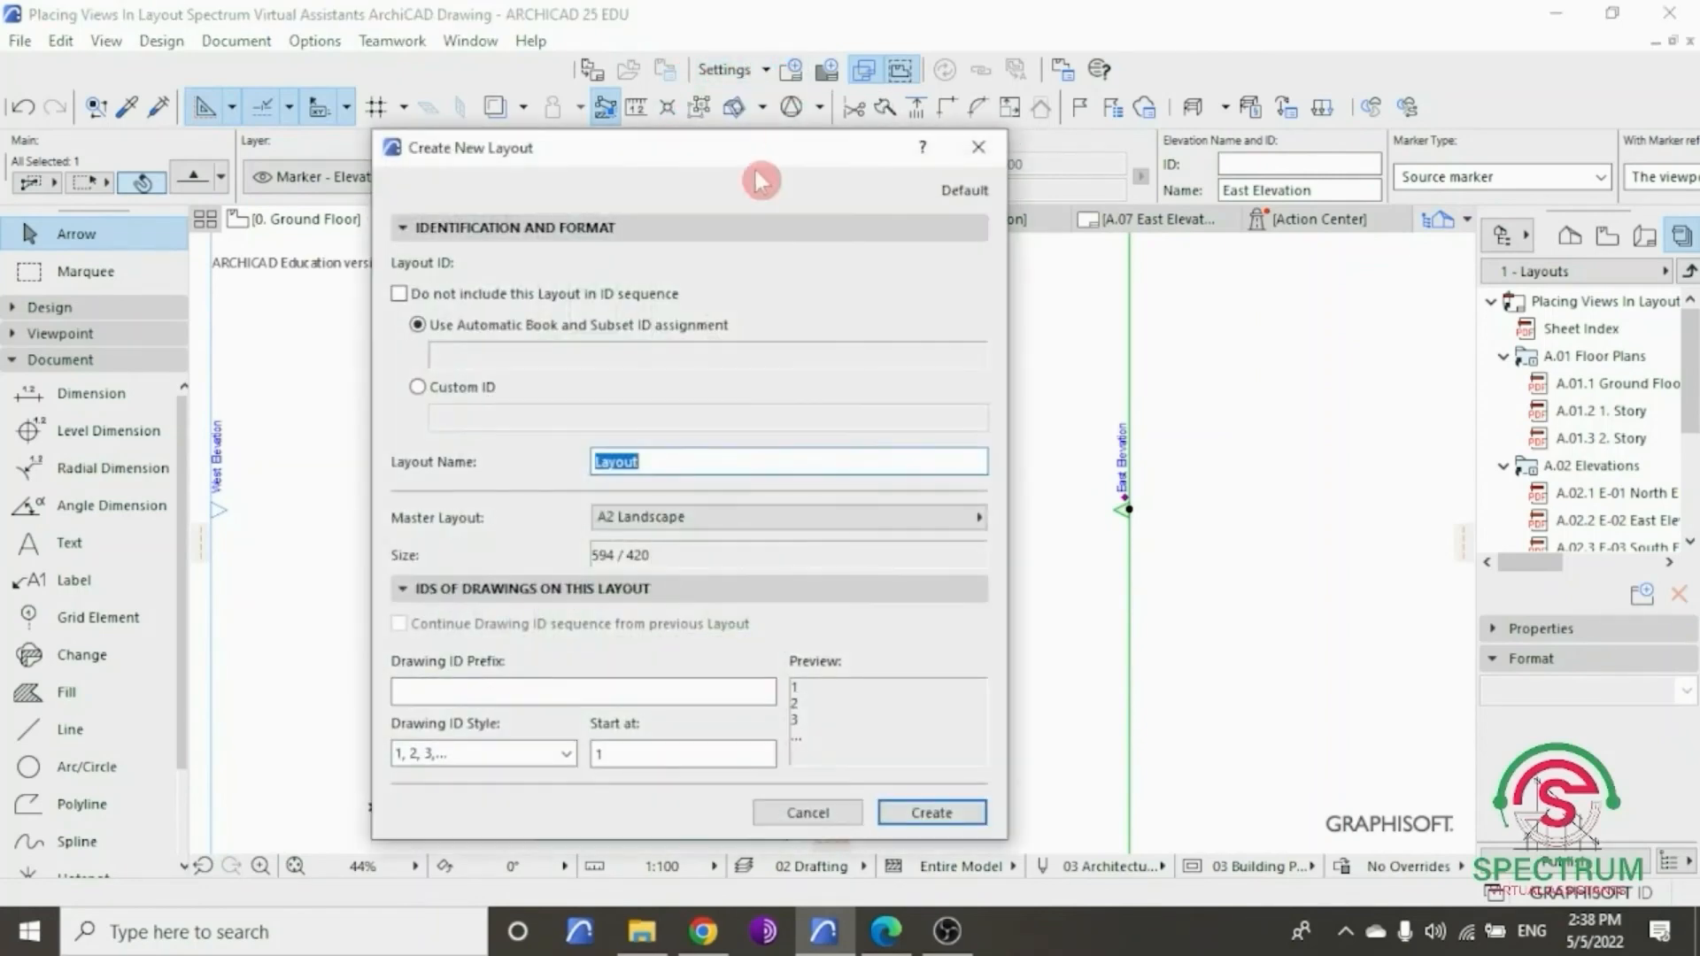
type("Sectional Elevation")
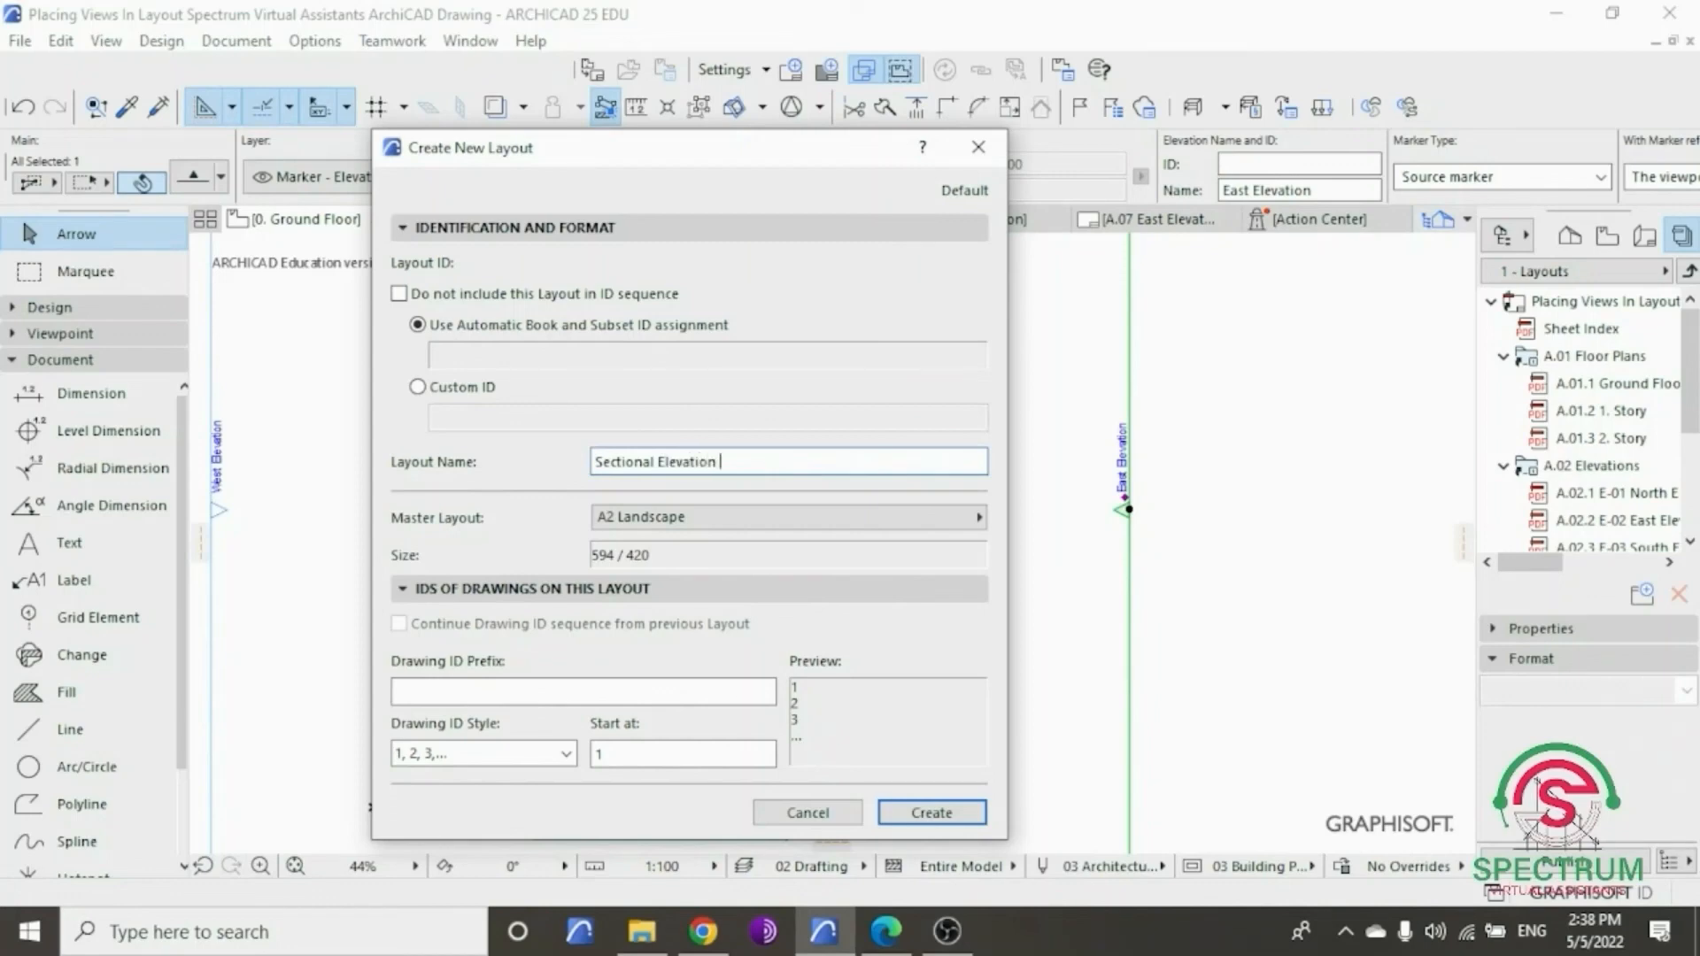
mouse_move(783, 149)
left_mouse_down()
mouse_move(706, 189)
mouse_move(533, 228)
mouse_move(698, 222)
left_mouse_up()
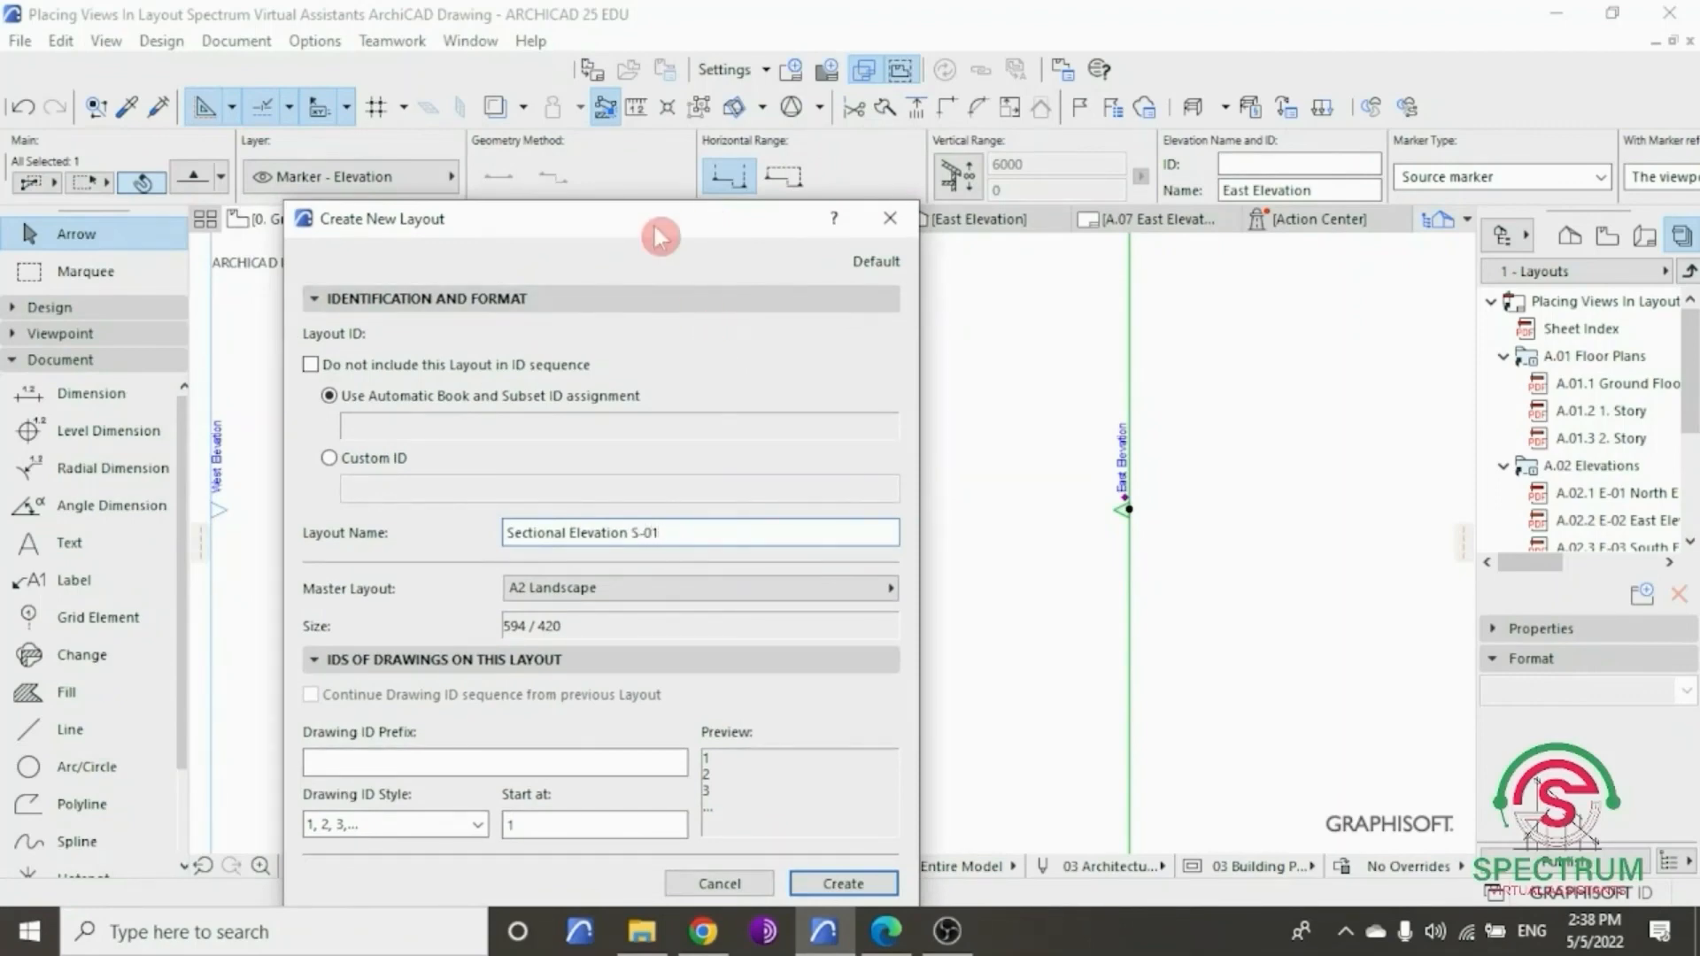
left_click_drag(662, 232, 810, 137)
left_click(704, 489)
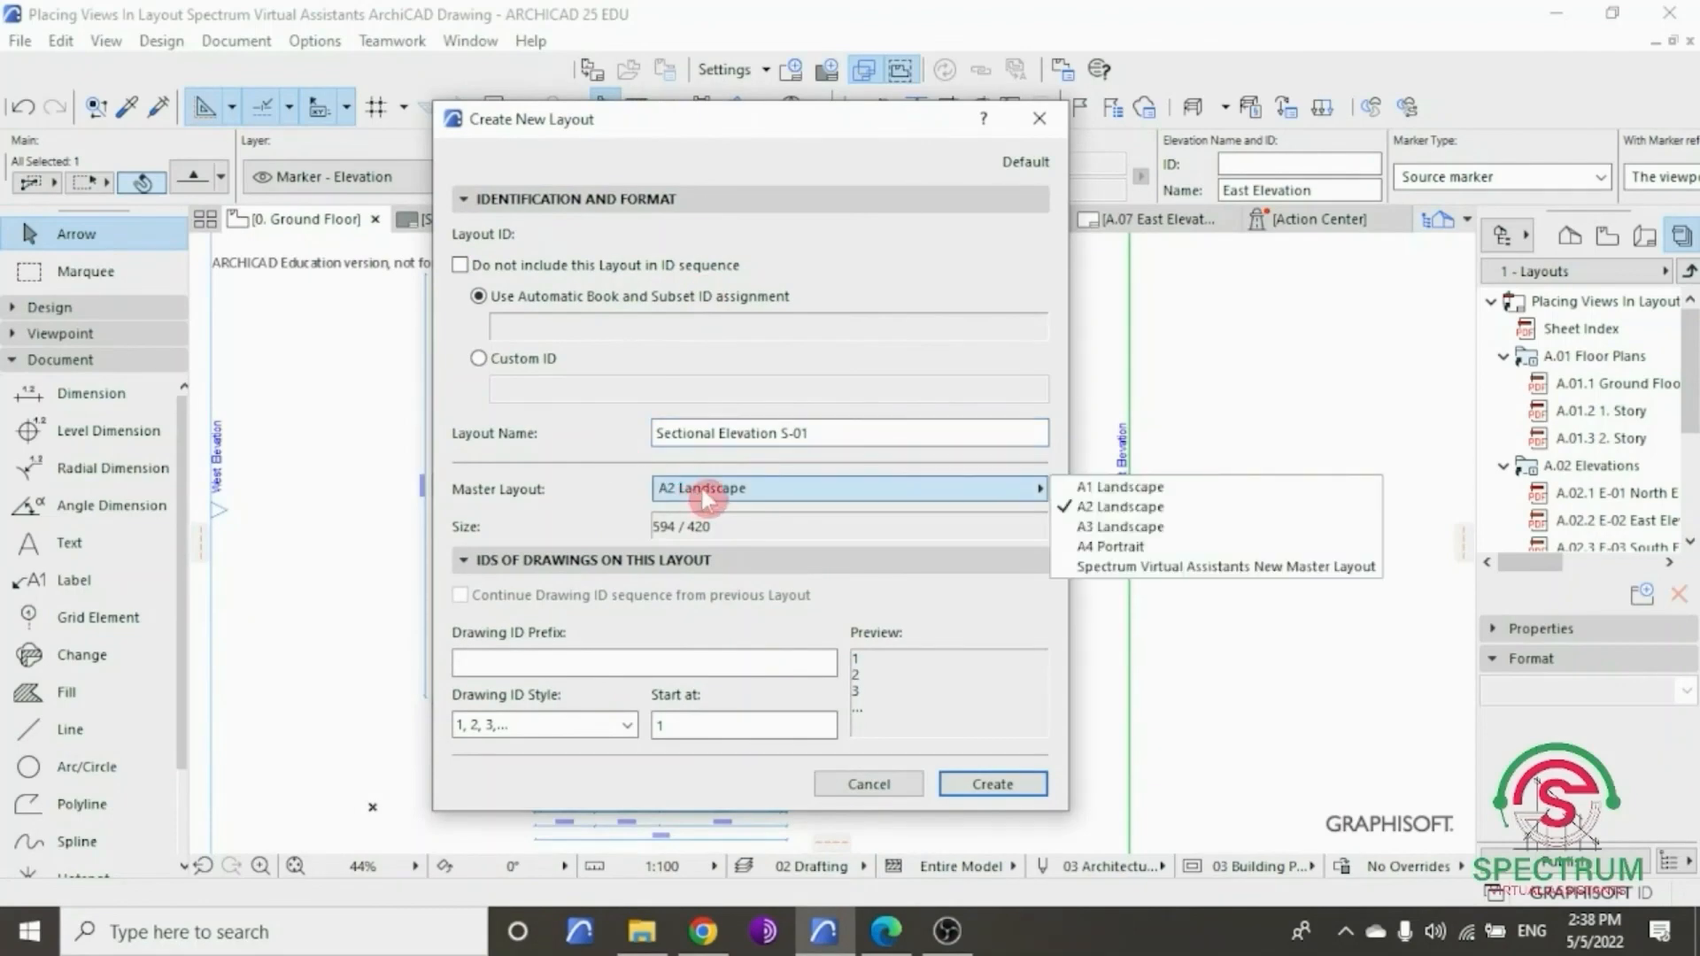
left_click(1144, 567)
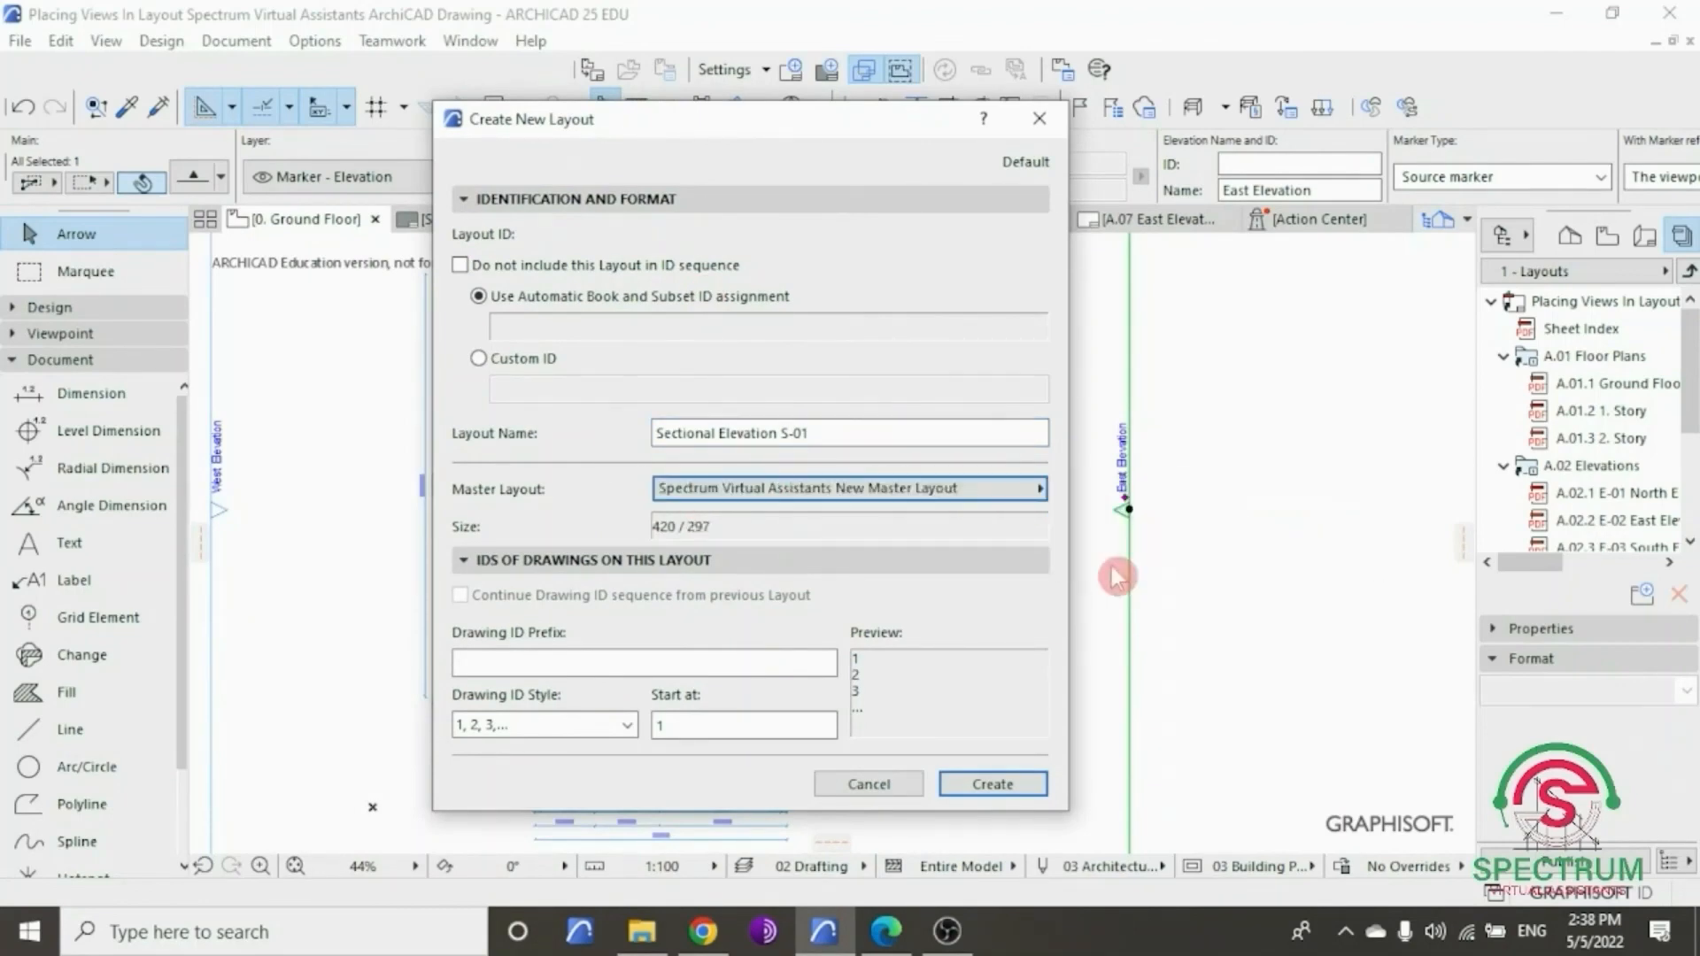
left_click(993, 784)
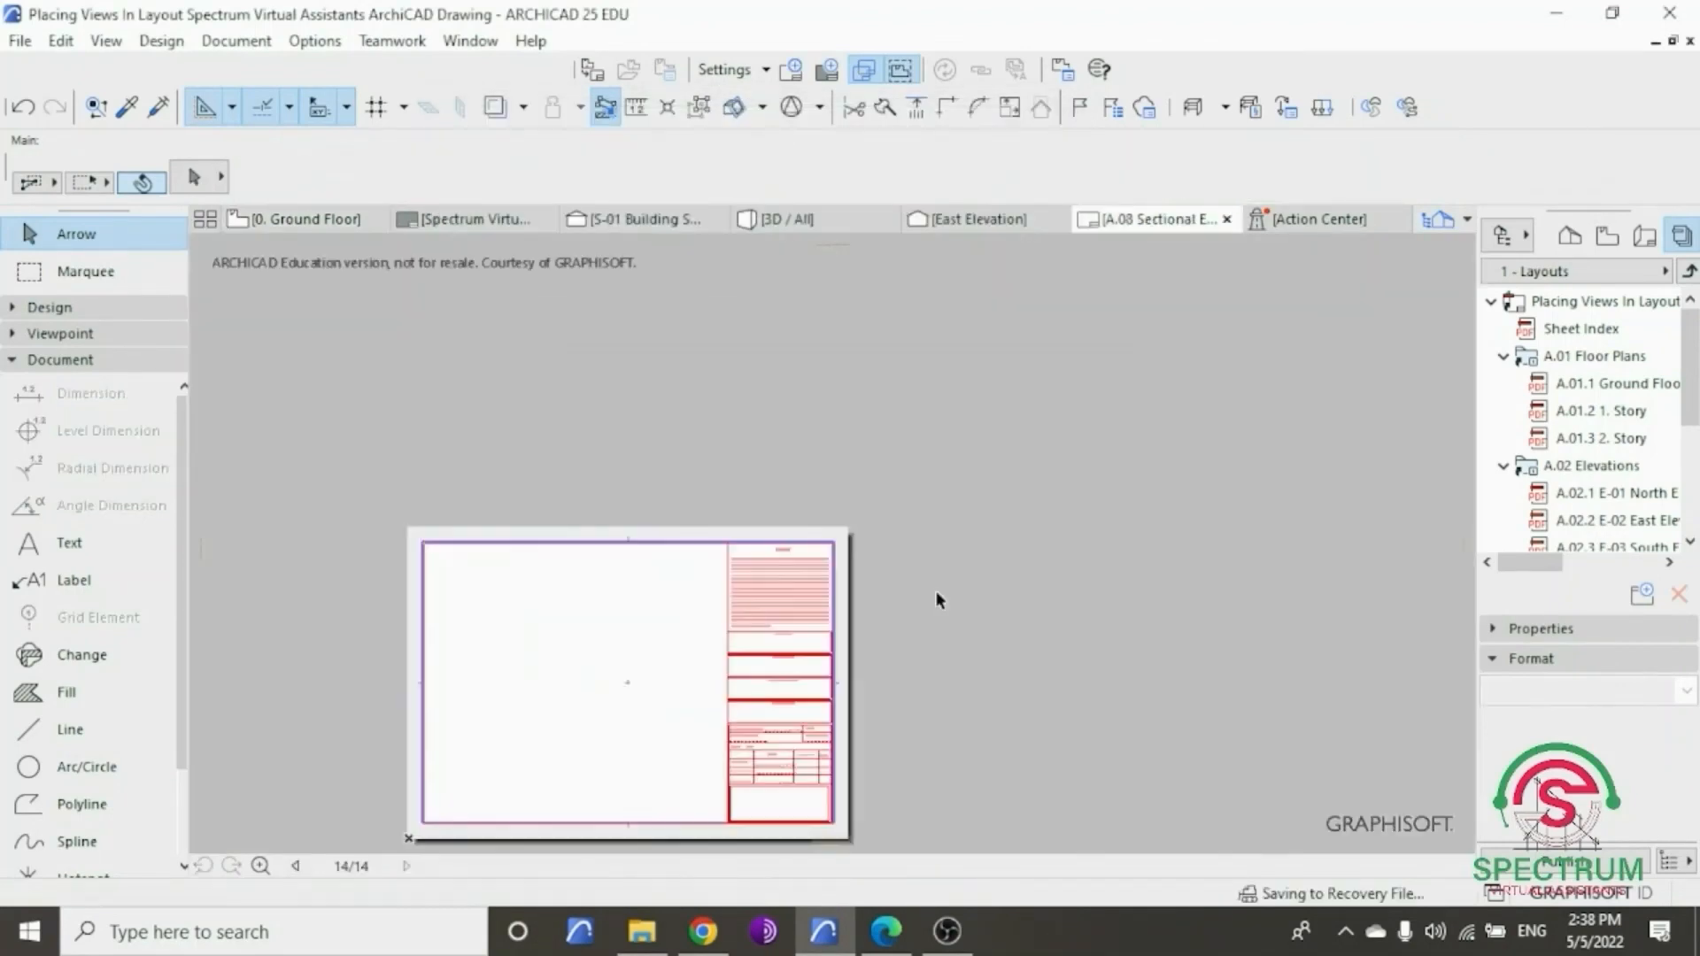
- Save the S-01 Building Section view and place it on the Sectional Elevation S-01 layout, centred in the empty drawing area
scroll(956, 493, "down", 2)
scroll(659, 656, "up", 4)
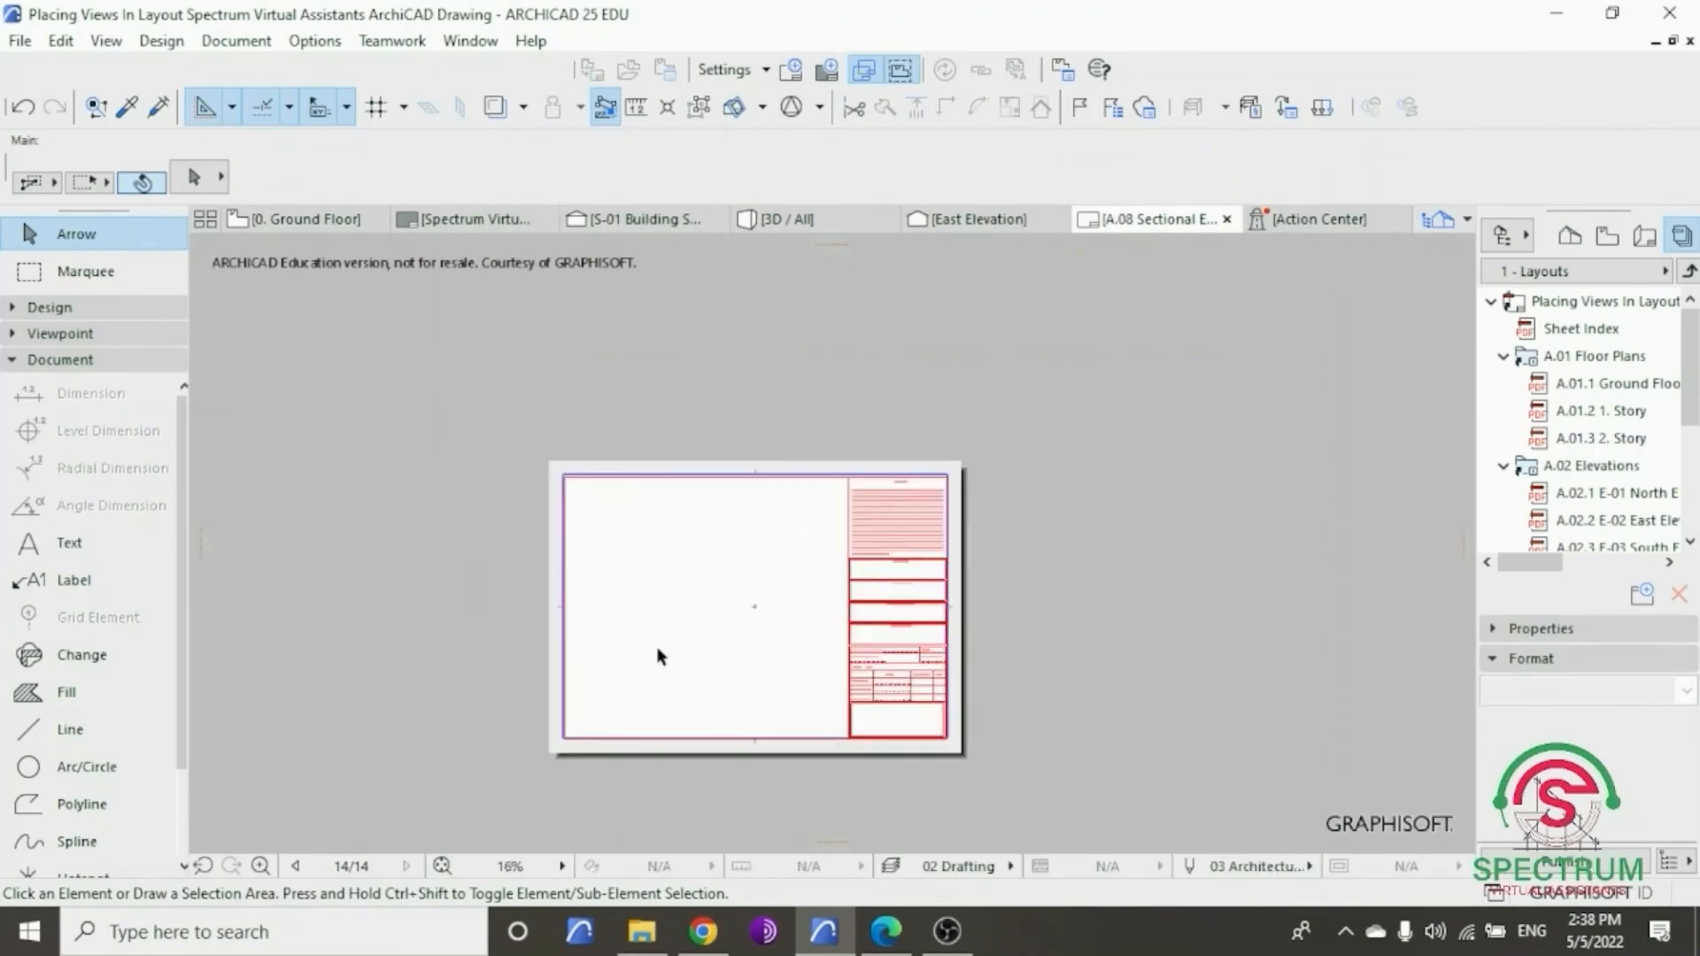
scroll(658, 656, "up", 1)
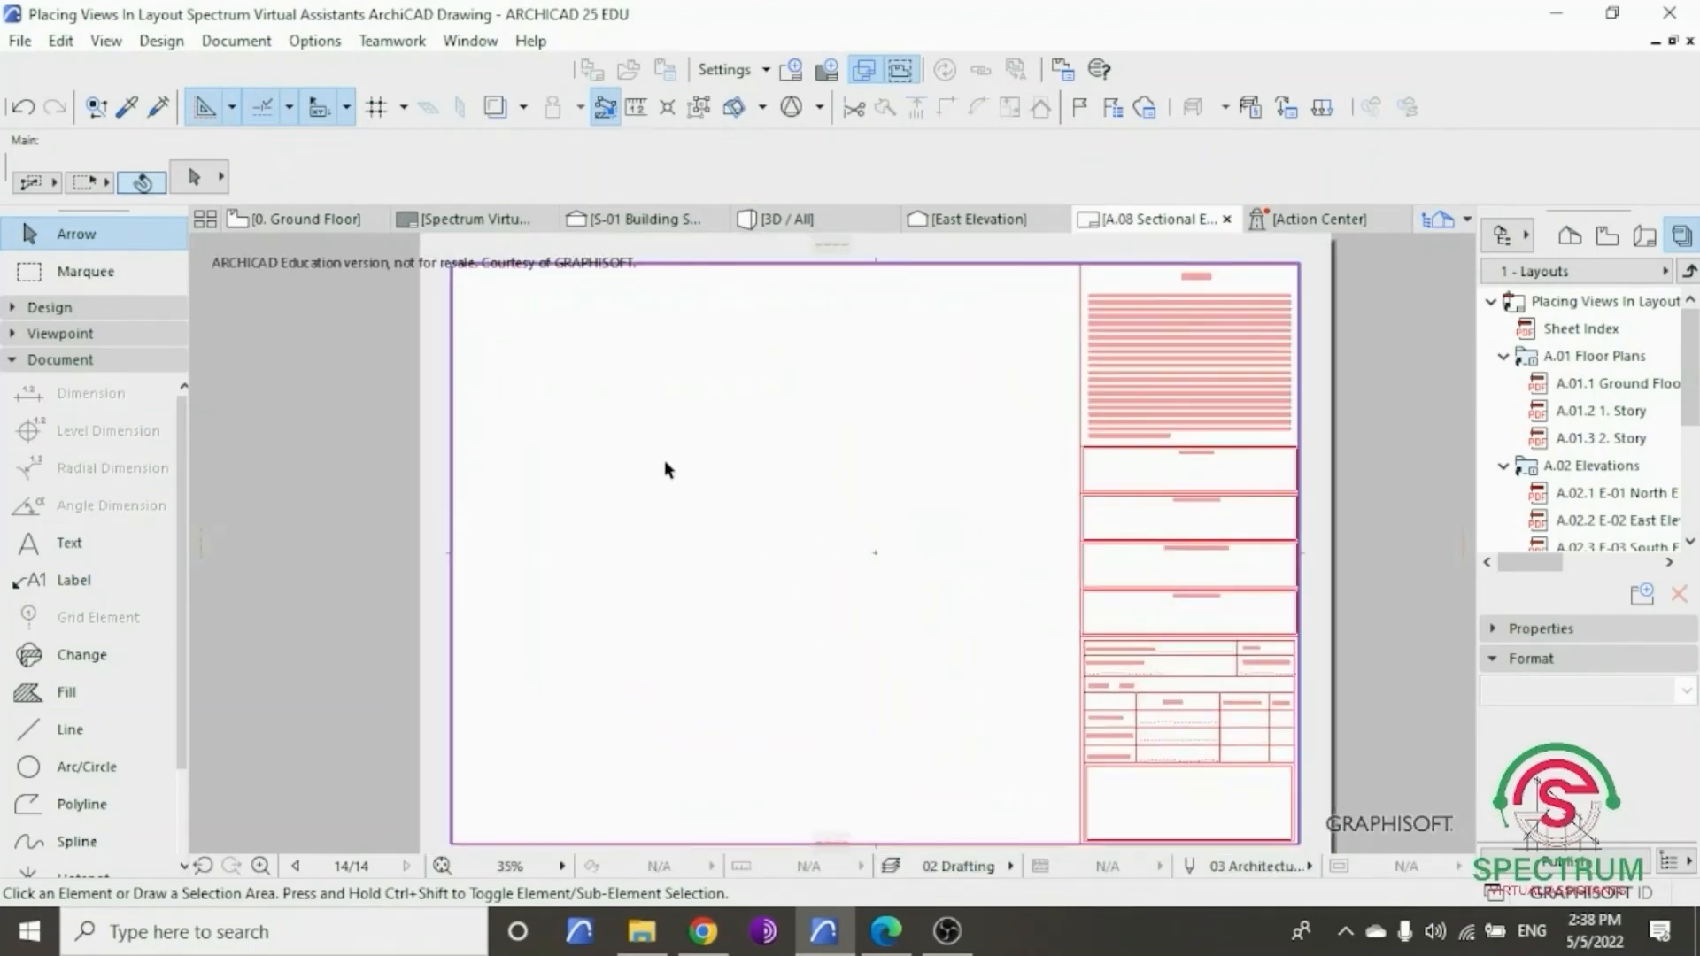
left_click(652, 221)
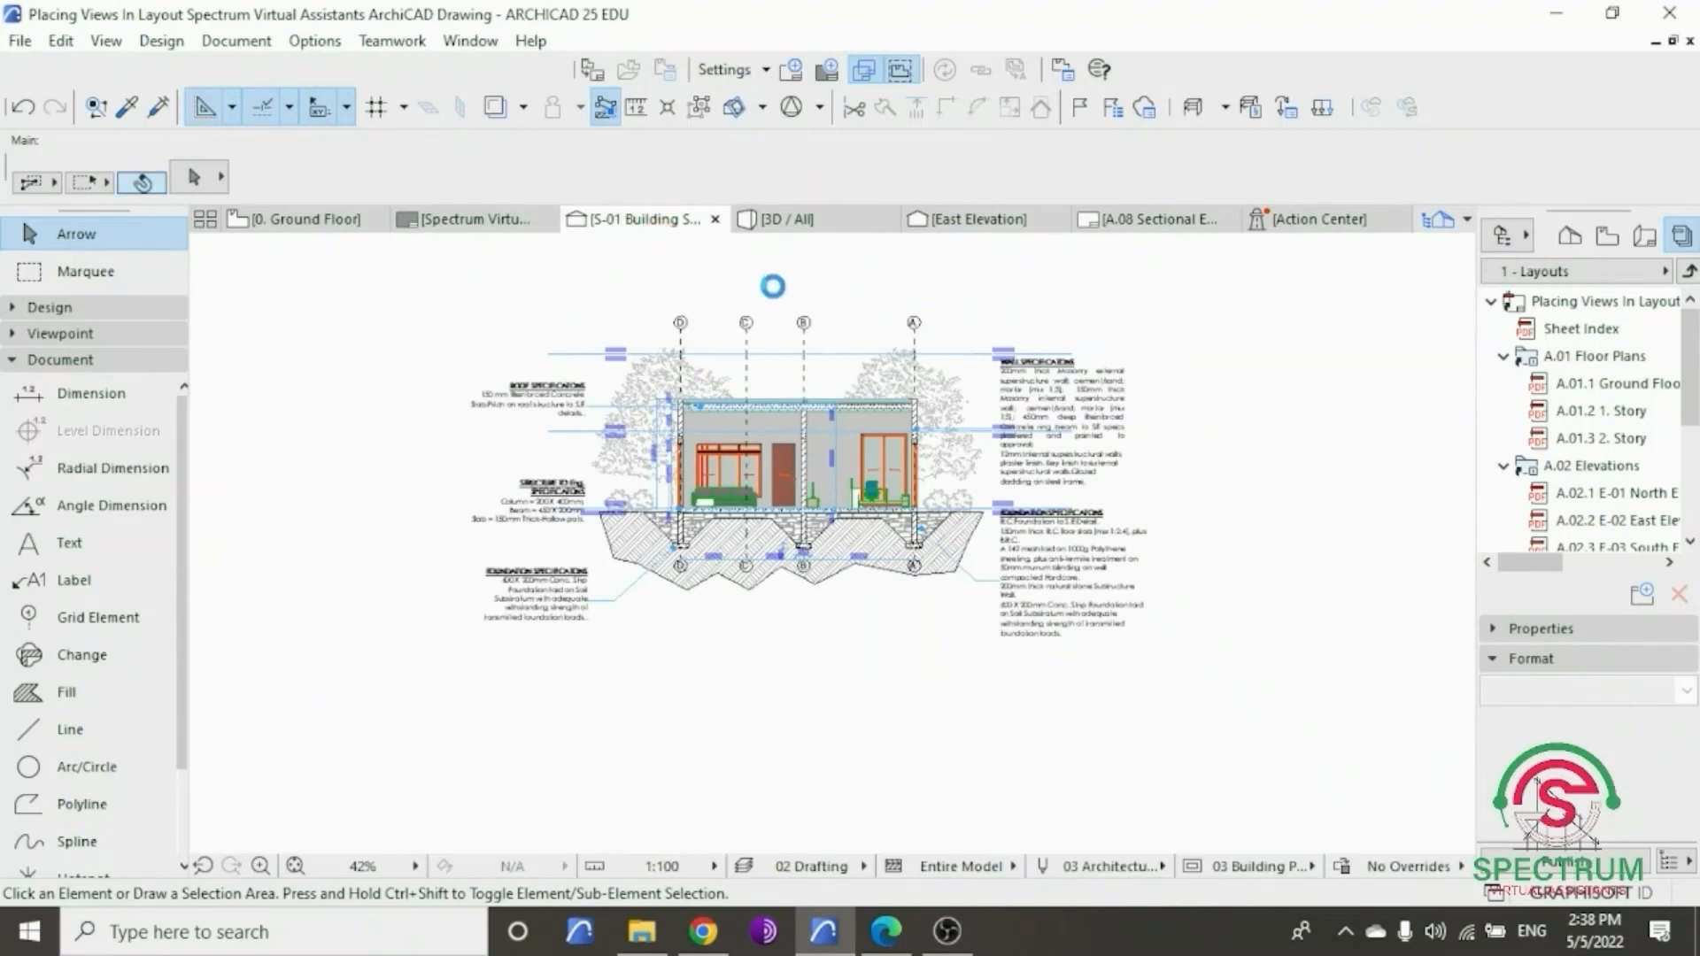
right_click(809, 286)
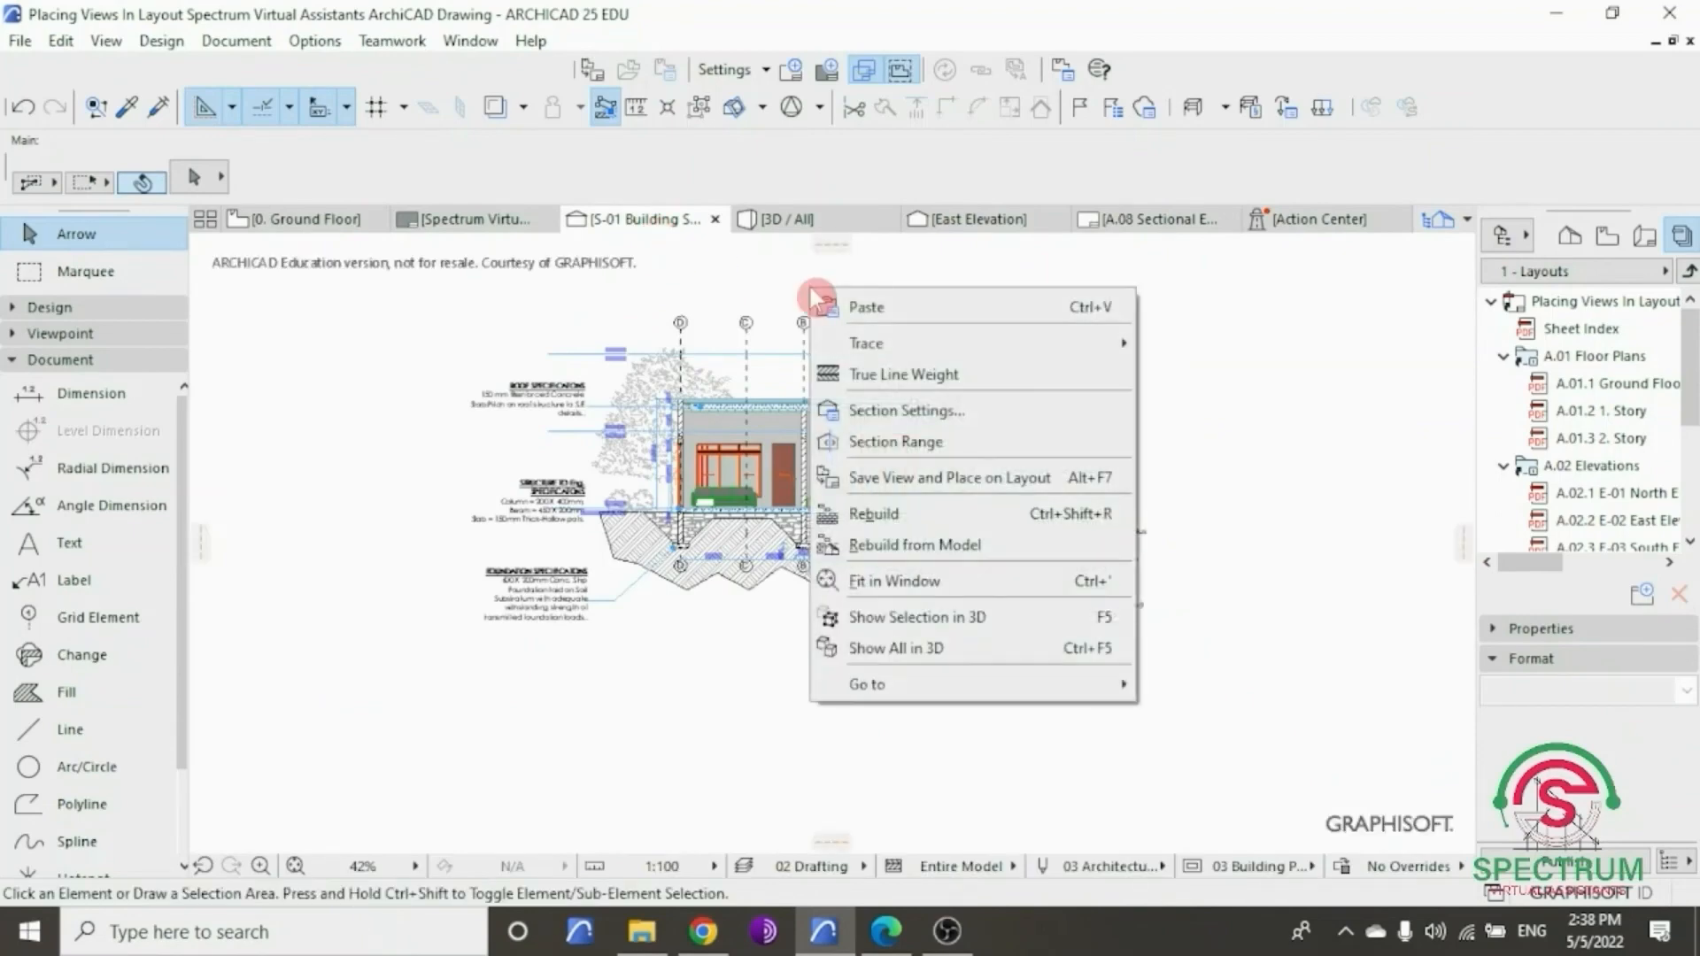
left_click(1018, 477)
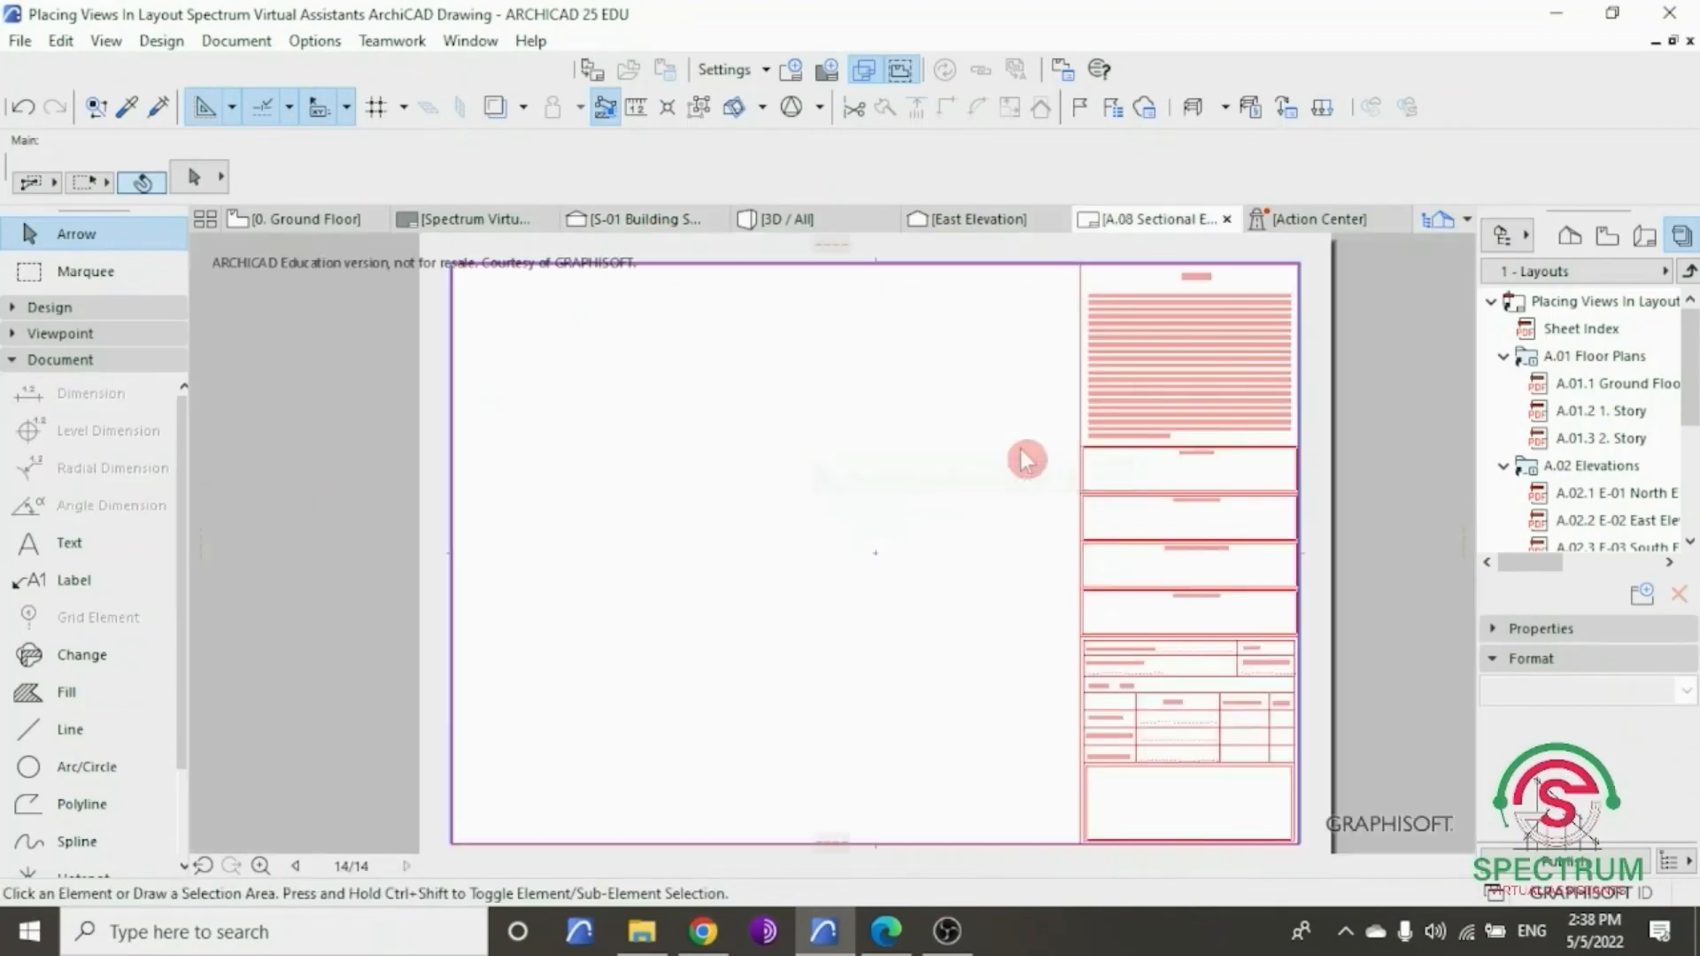
left_click(758, 540)
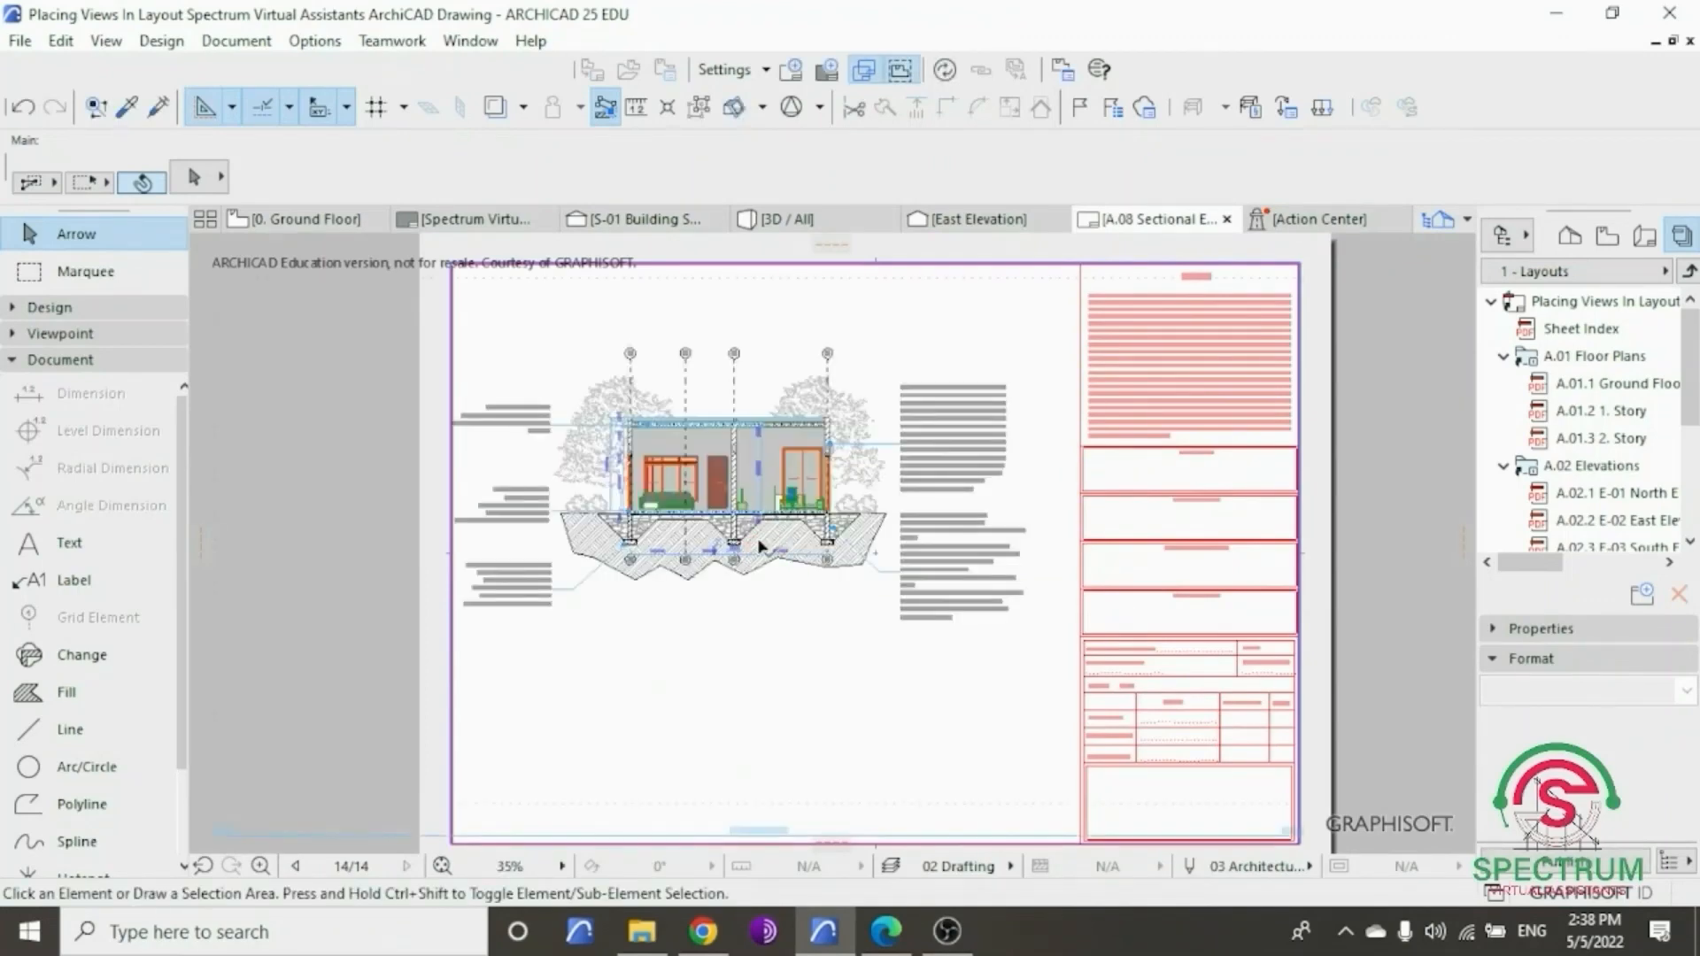
- Select the placed S-01 section drawing and shift its image slightly right and down within the frame, centring it in the drawing area
left_click(744, 500)
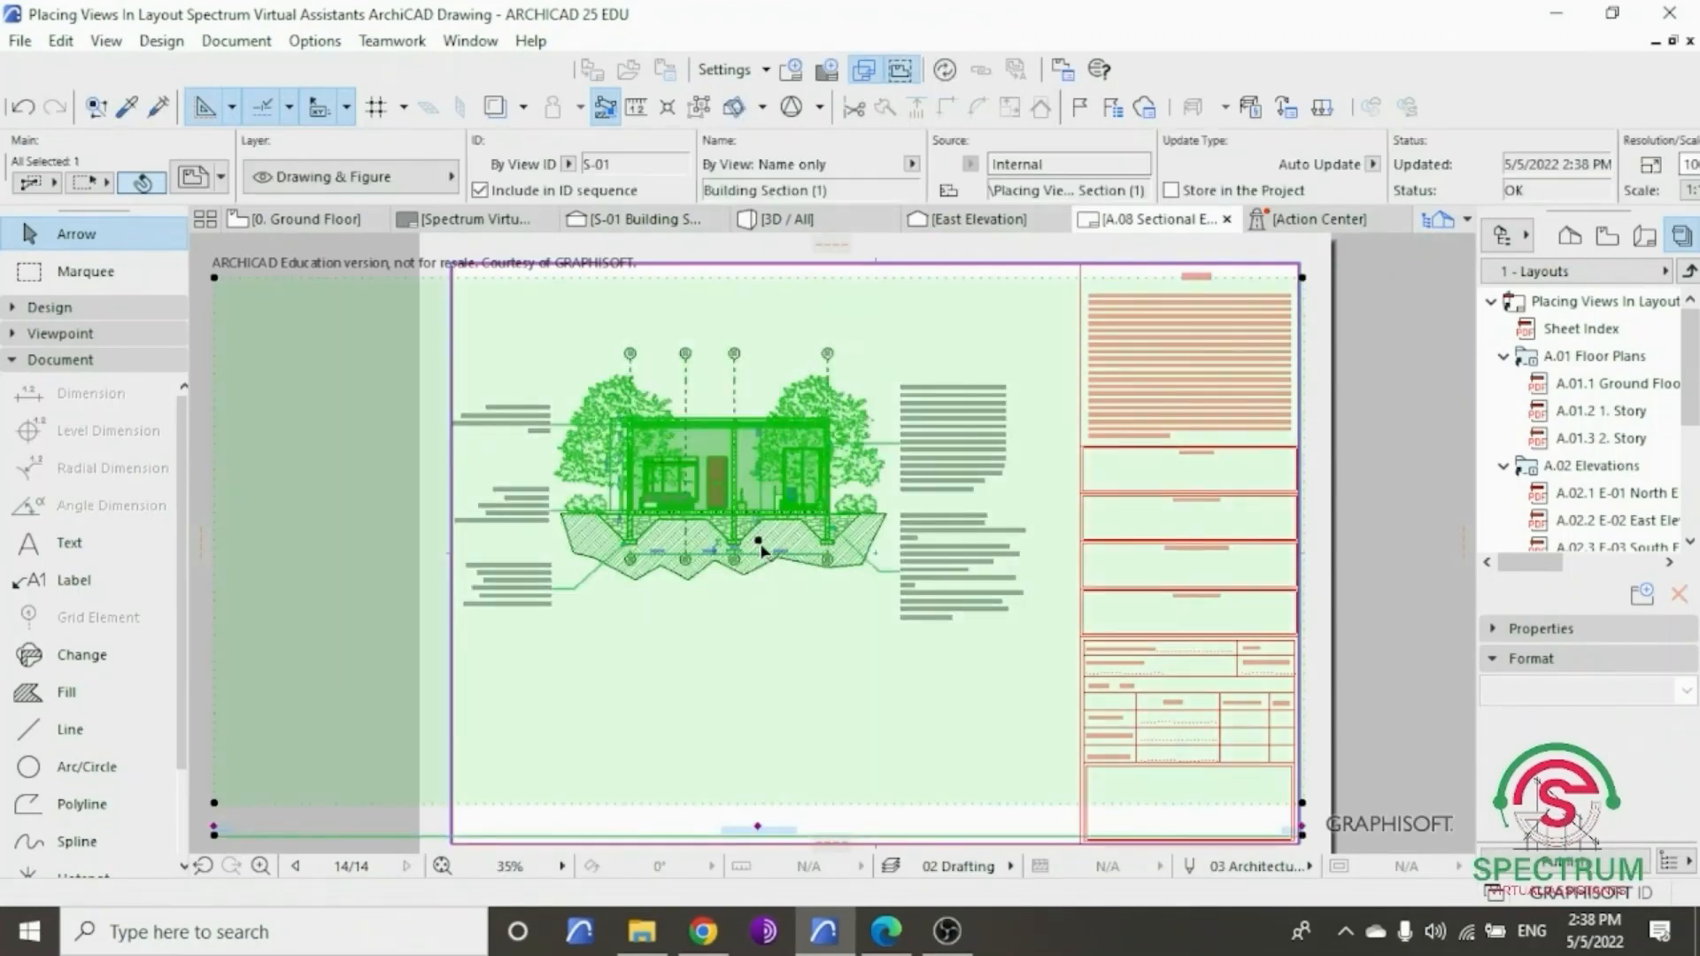
scroll(760, 544, "down", 2)
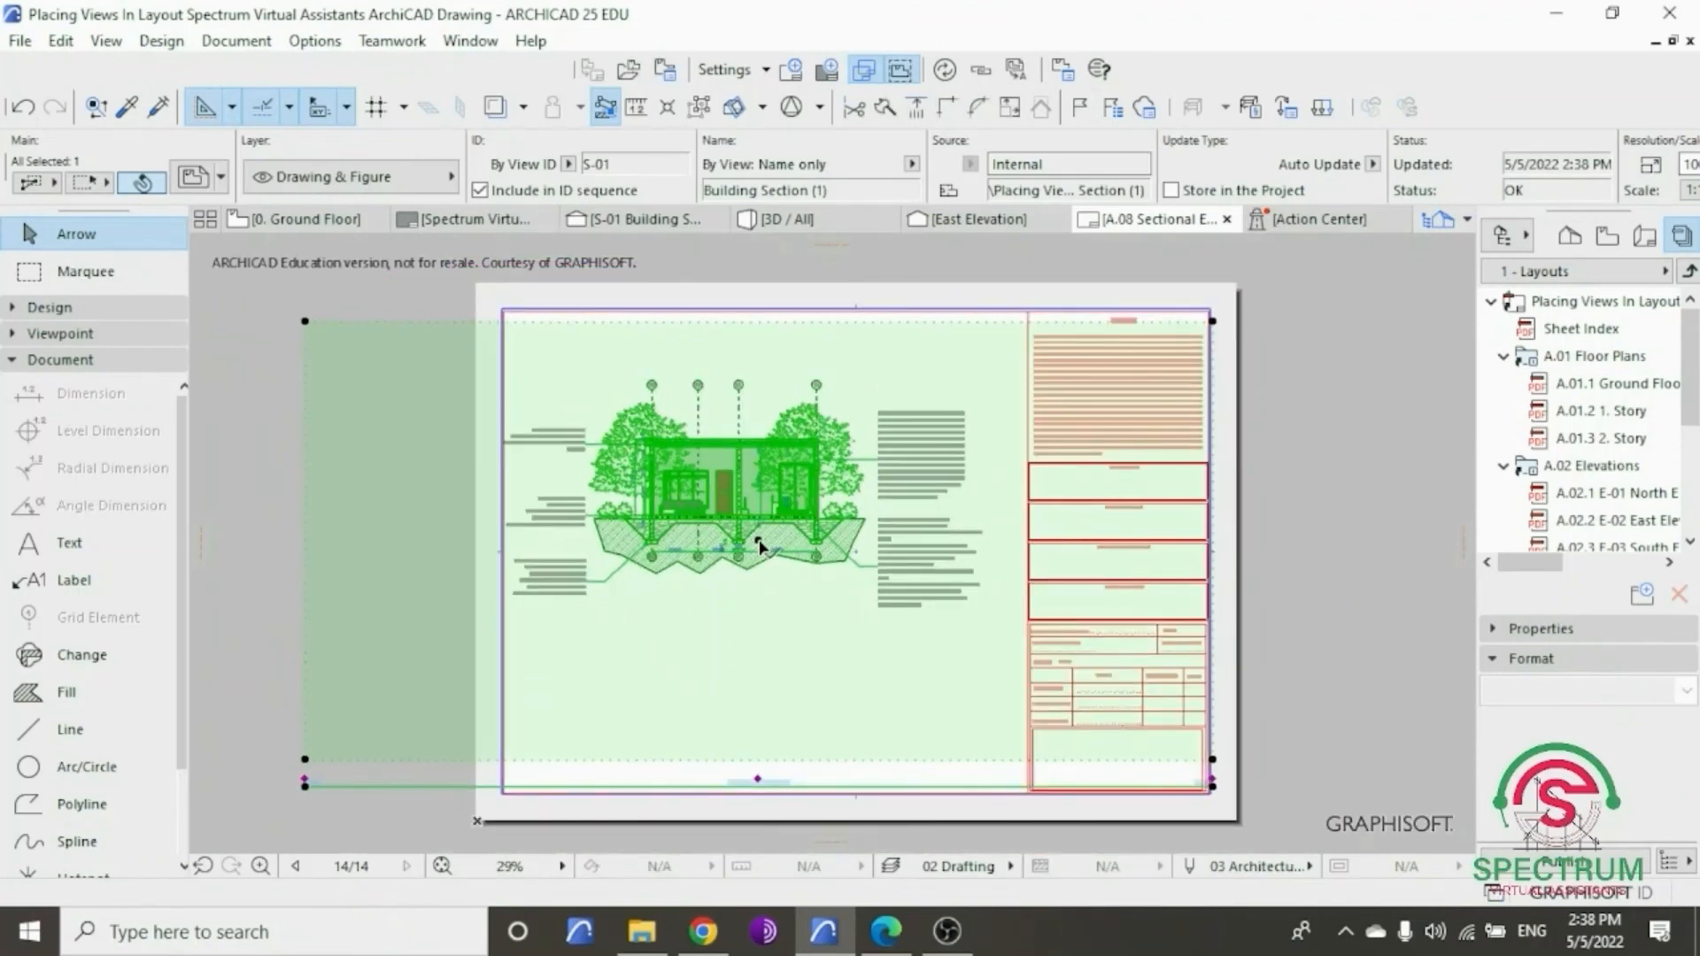
left_click(760, 544)
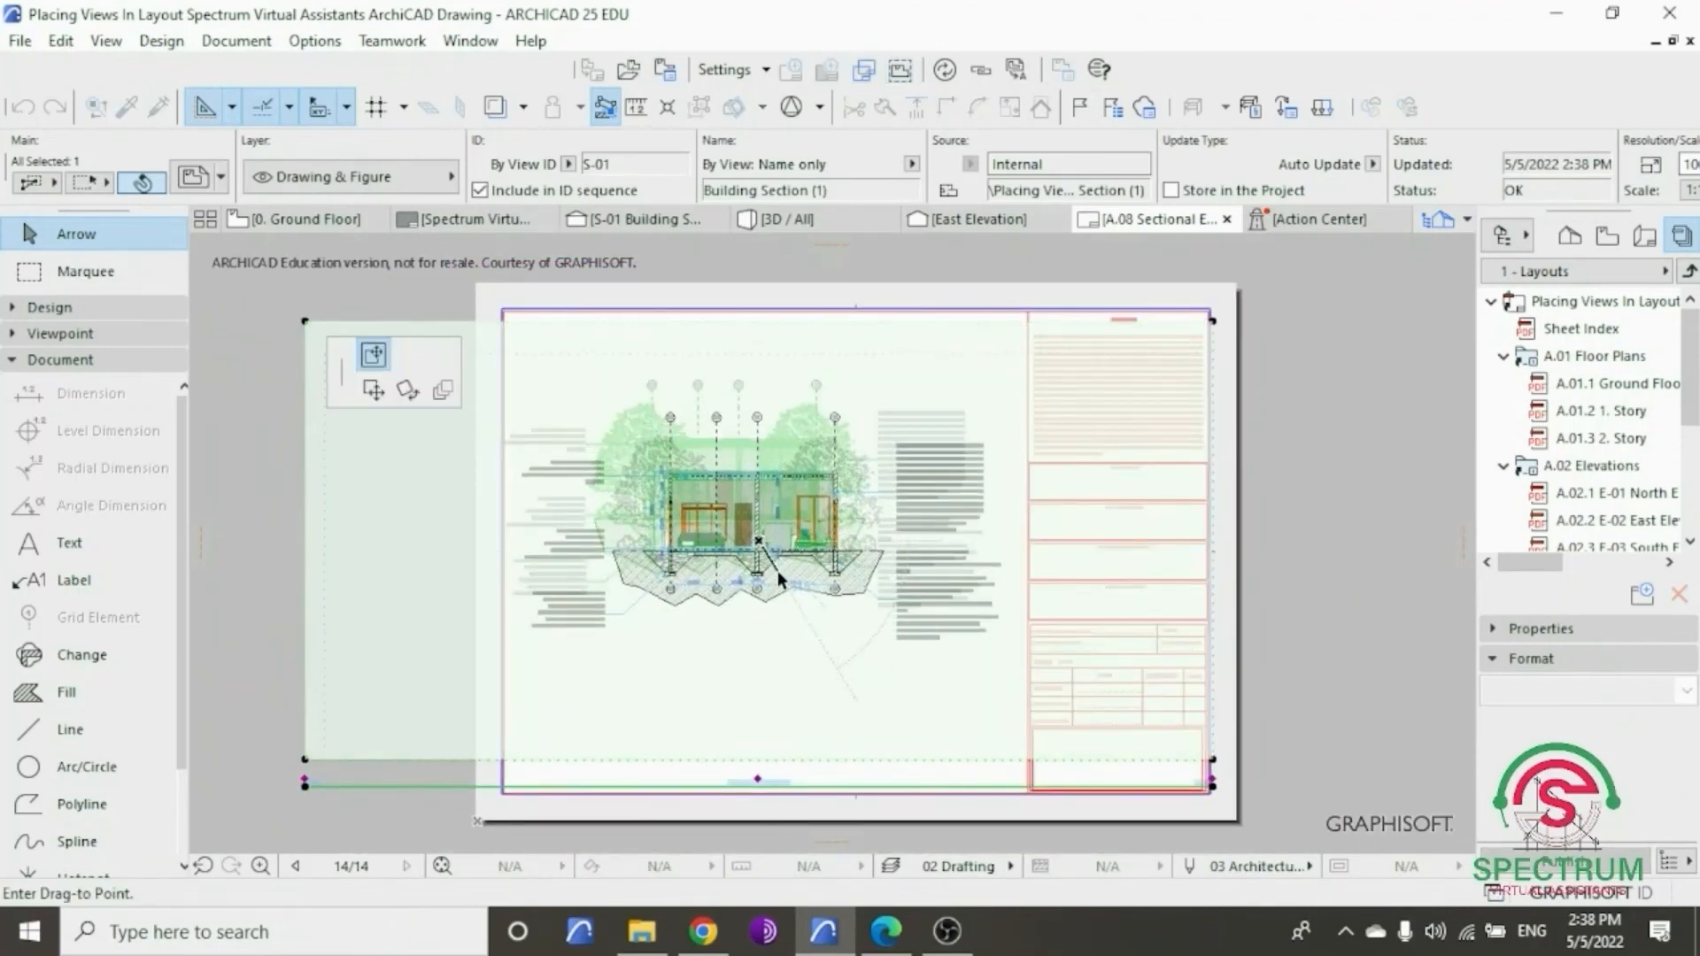
key("Escape")
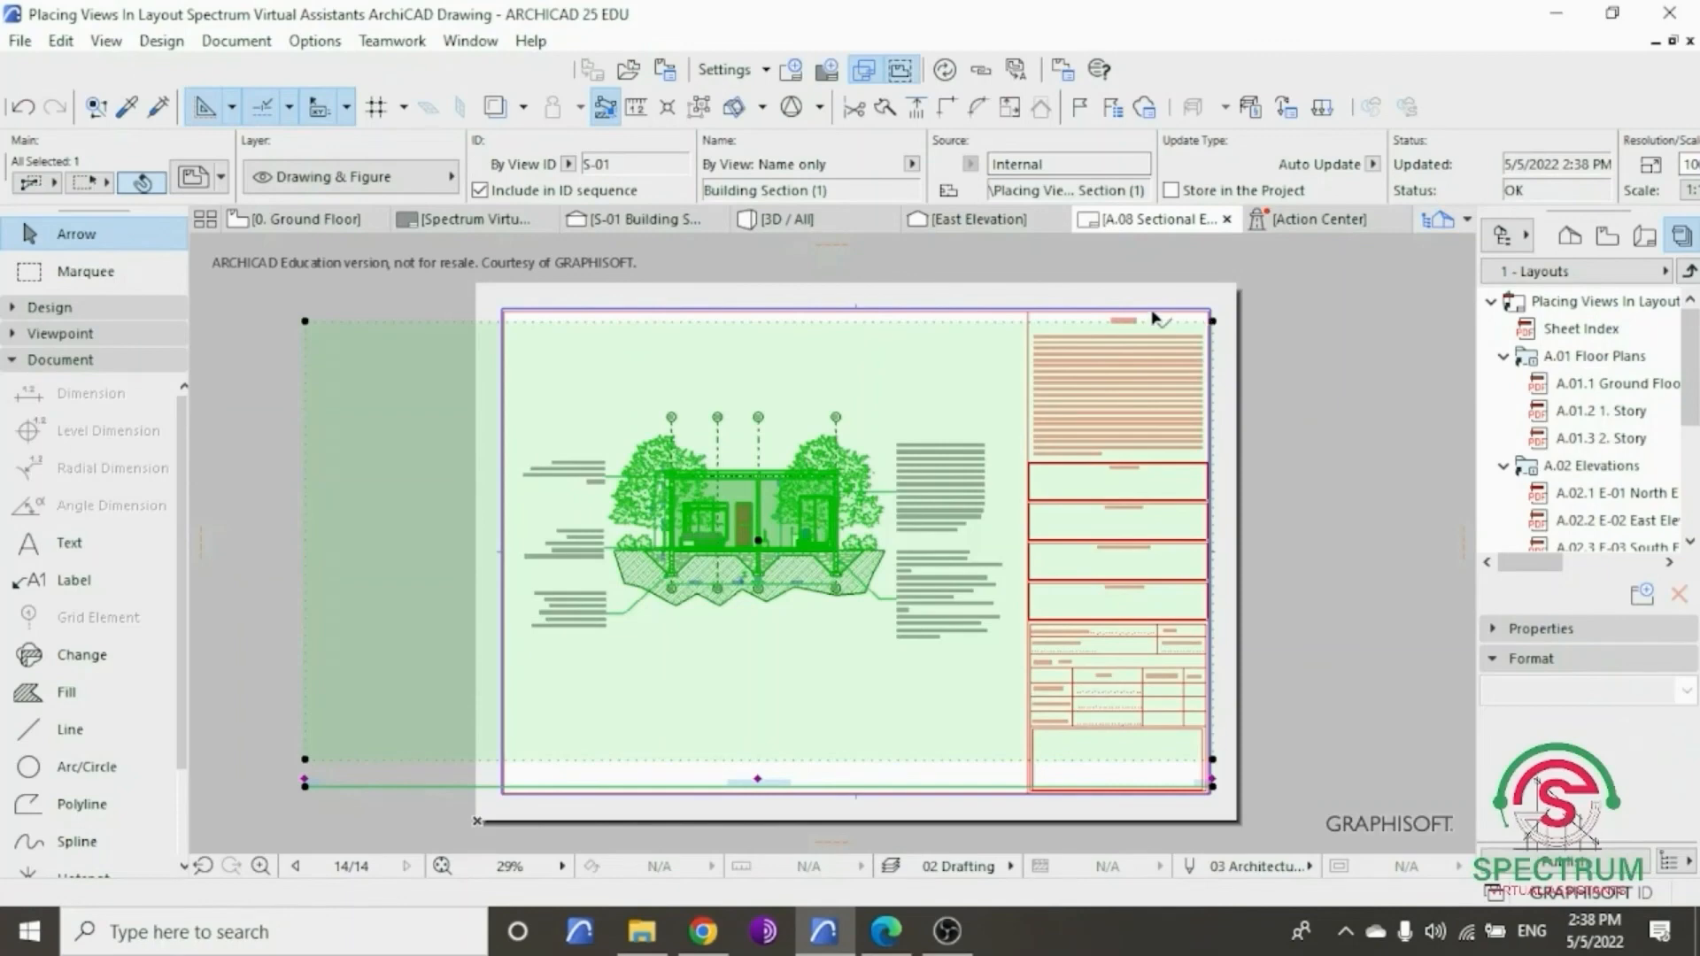
- Resize the S-01 section drawing's frame at three corners to fill the drawing area between the layout border and the title block
left_click(1213, 321)
left_click(1028, 311)
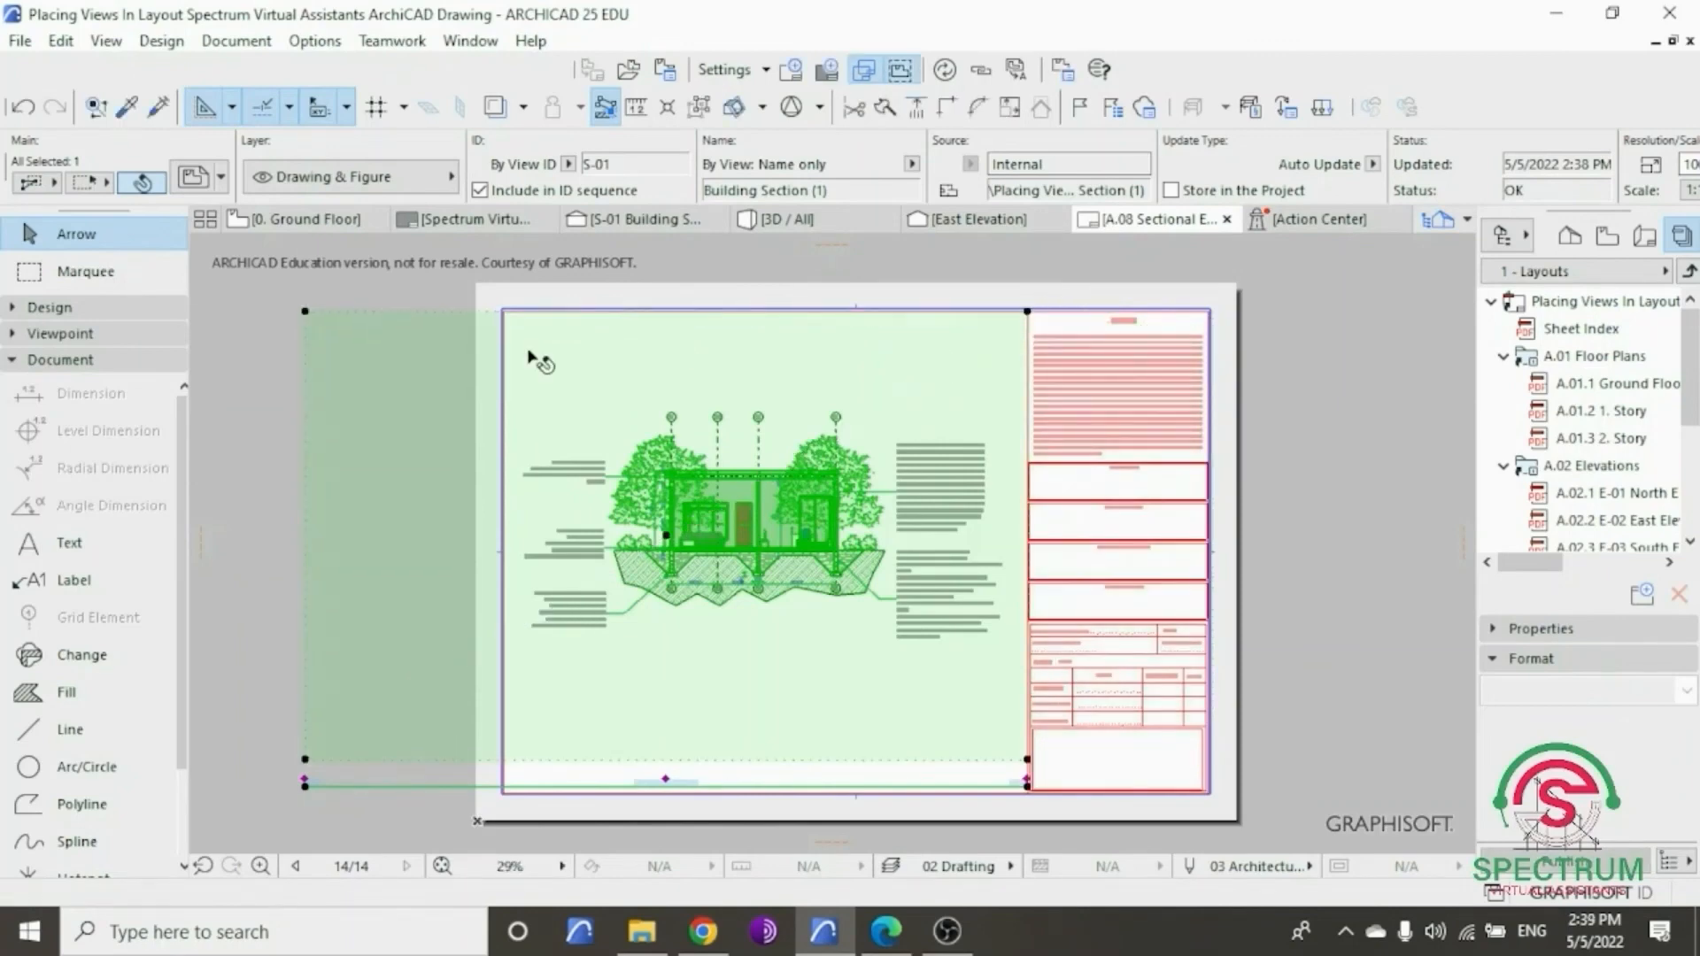
left_click(505, 312)
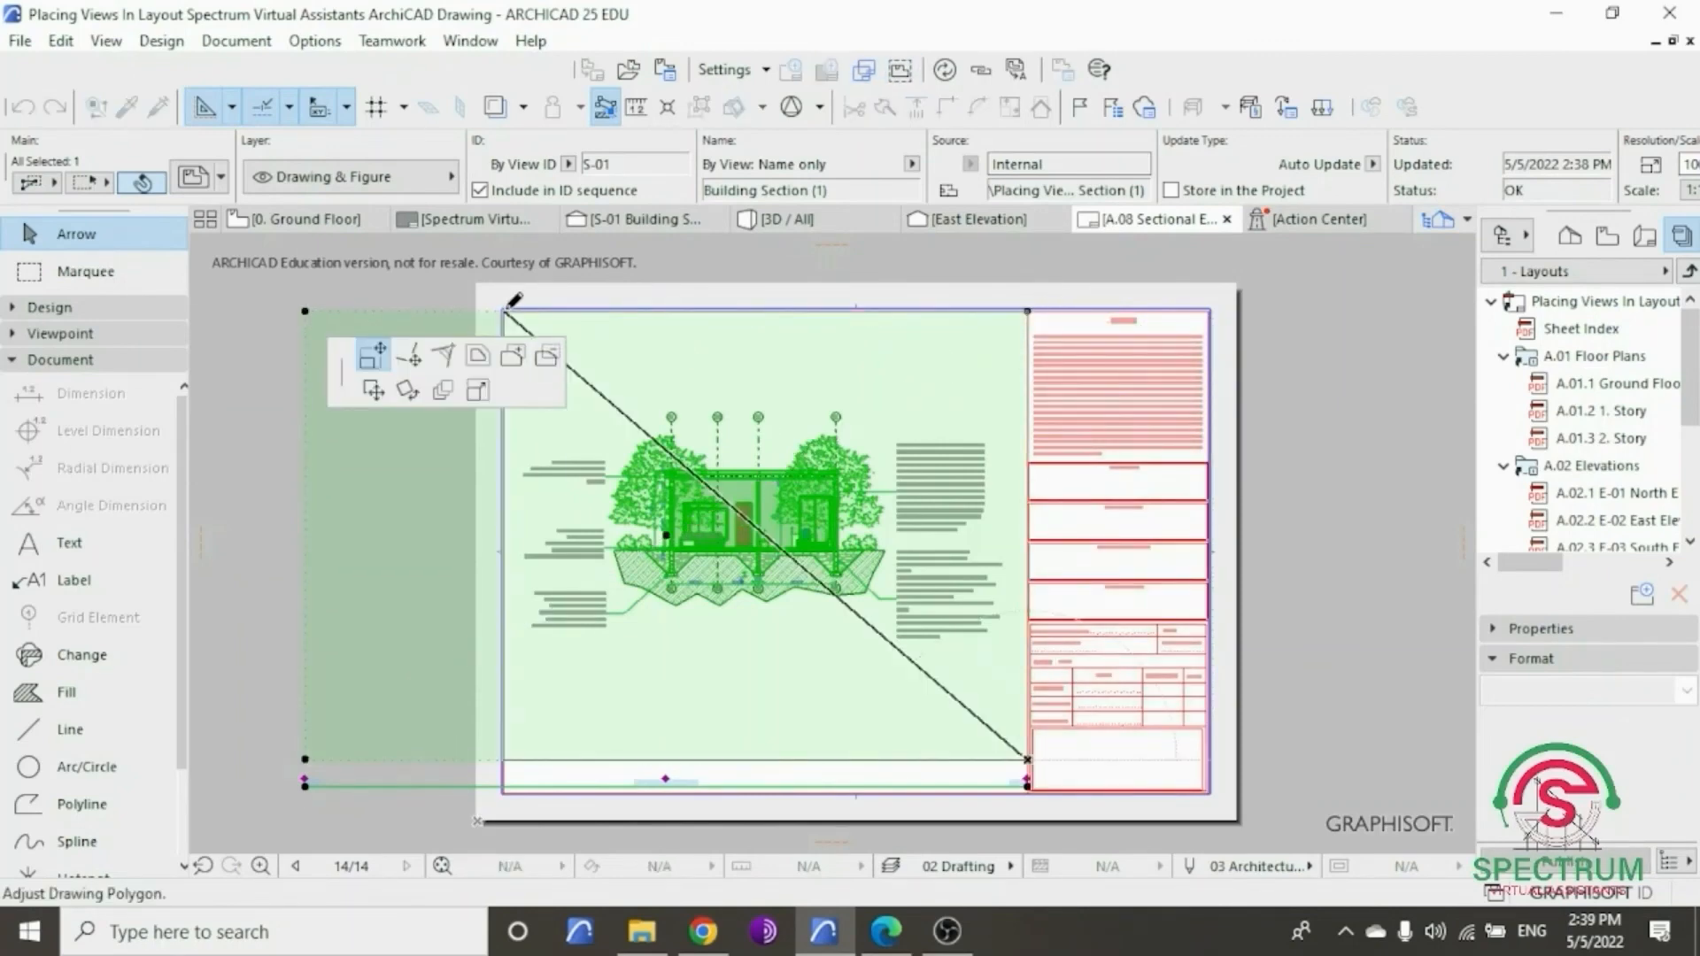
left_click(506, 310)
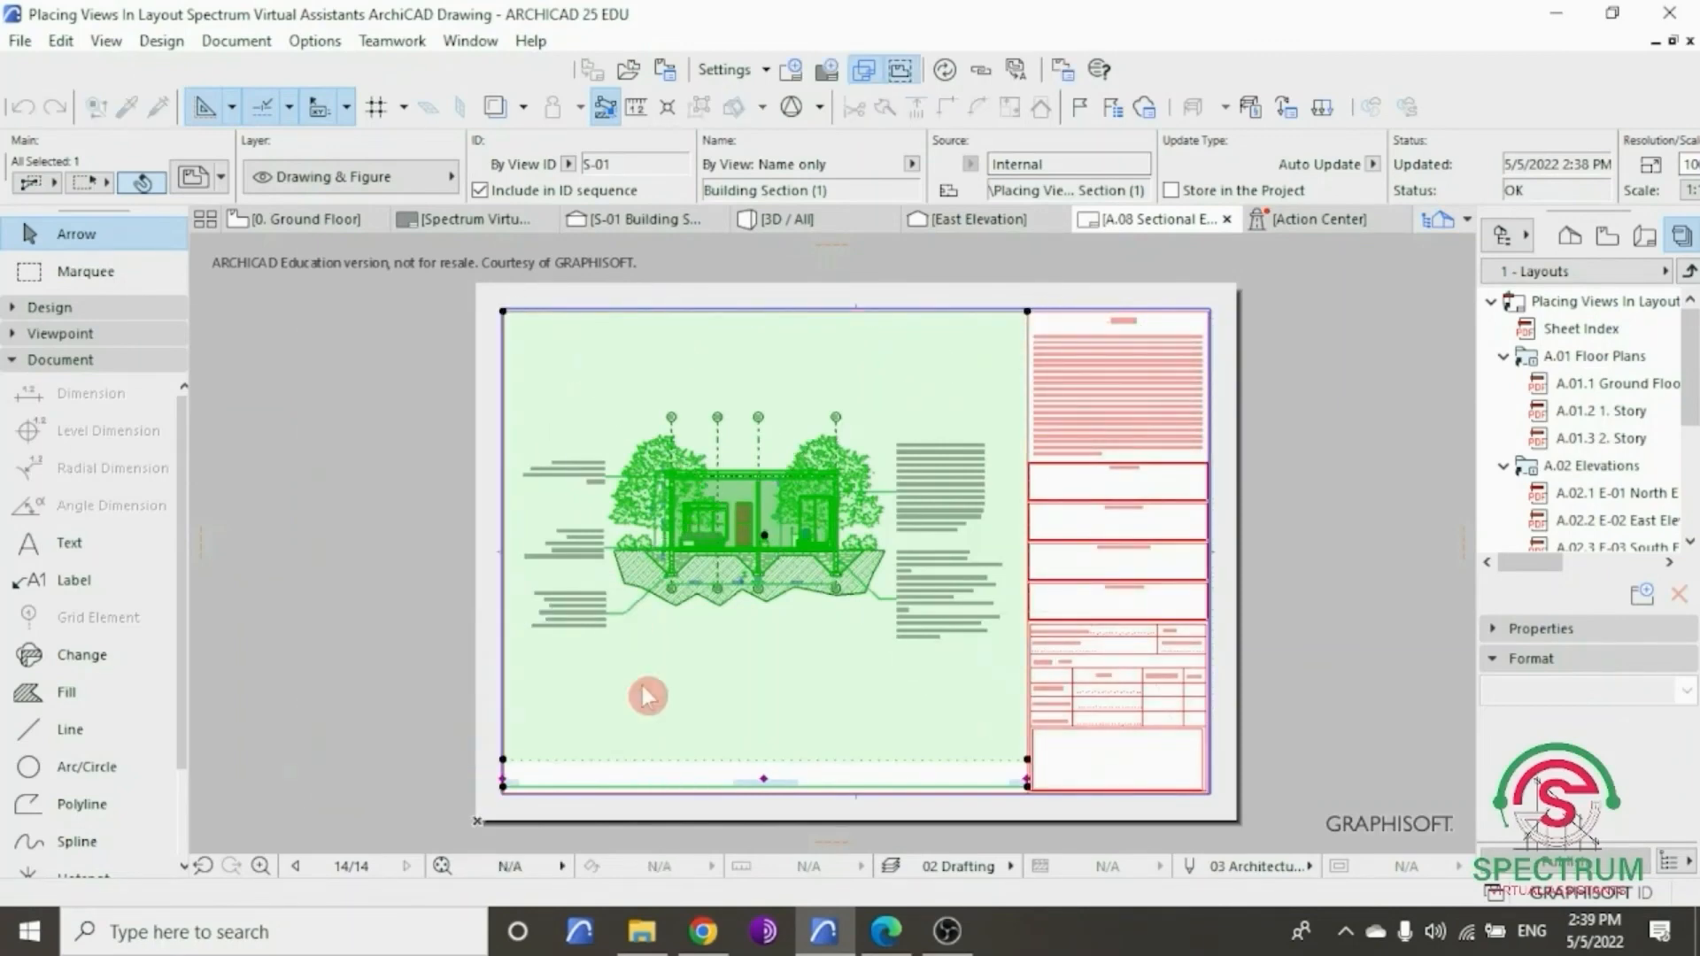
left_click(504, 760)
left_click(504, 793)
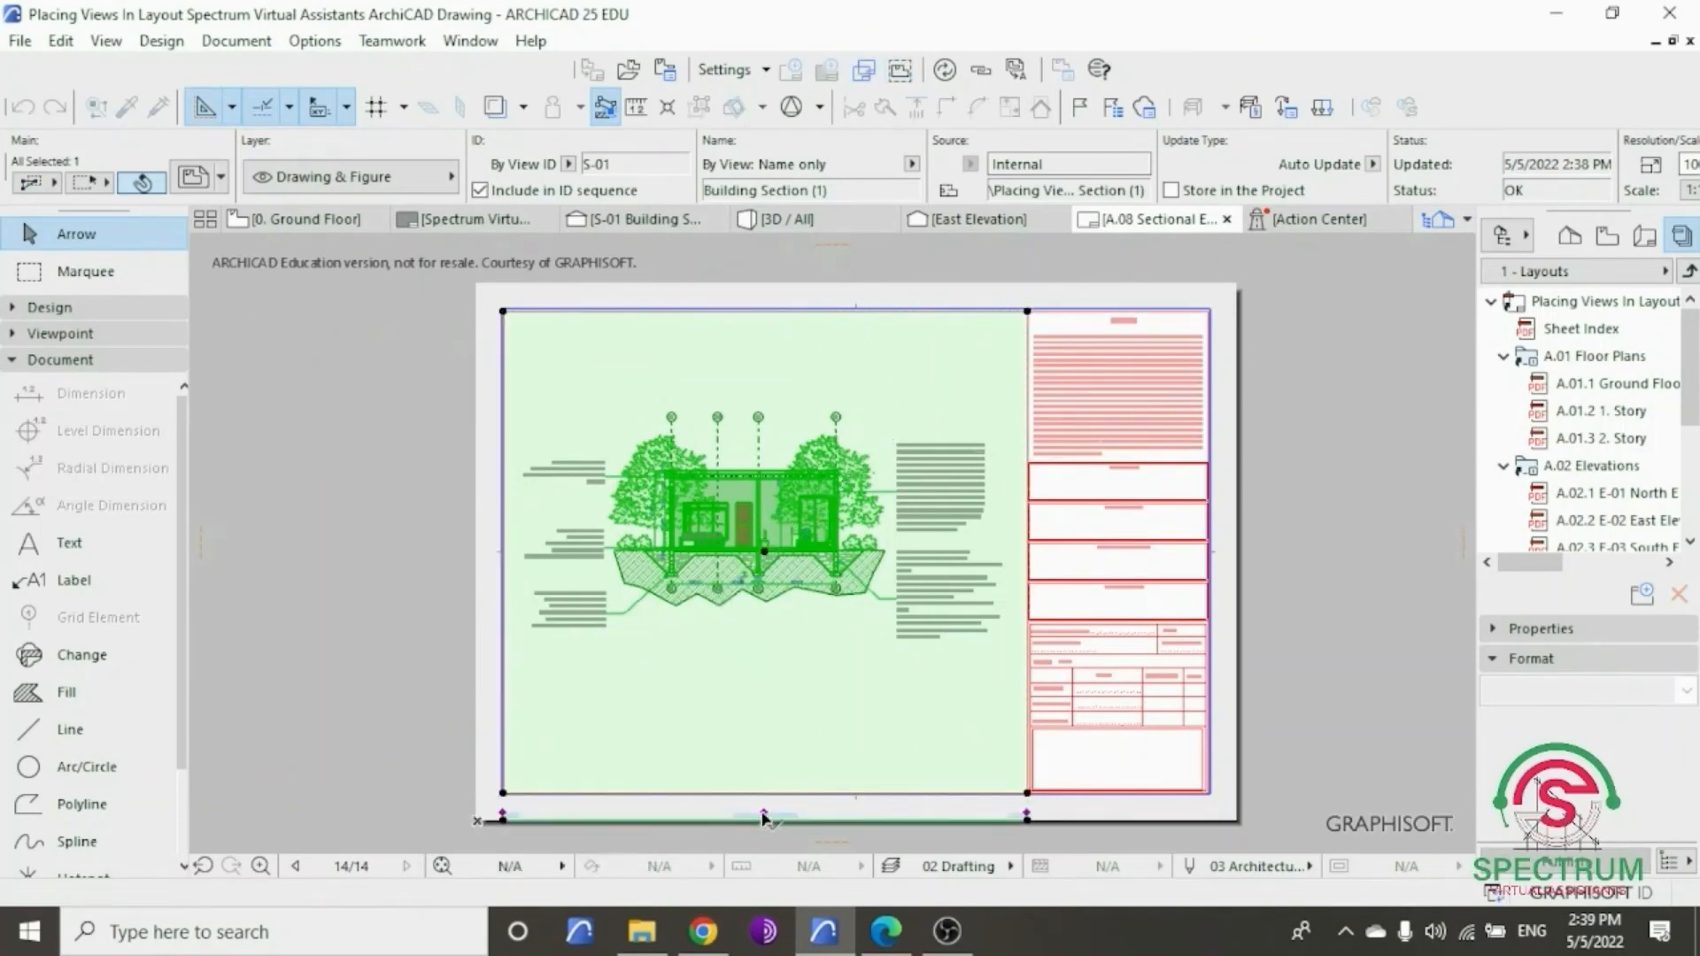
- Move the S-01 section drawing's title straight up from the frame's lower edge to just beneath the section, and deselect the drawing
left_click(764, 819)
left_click(373, 356)
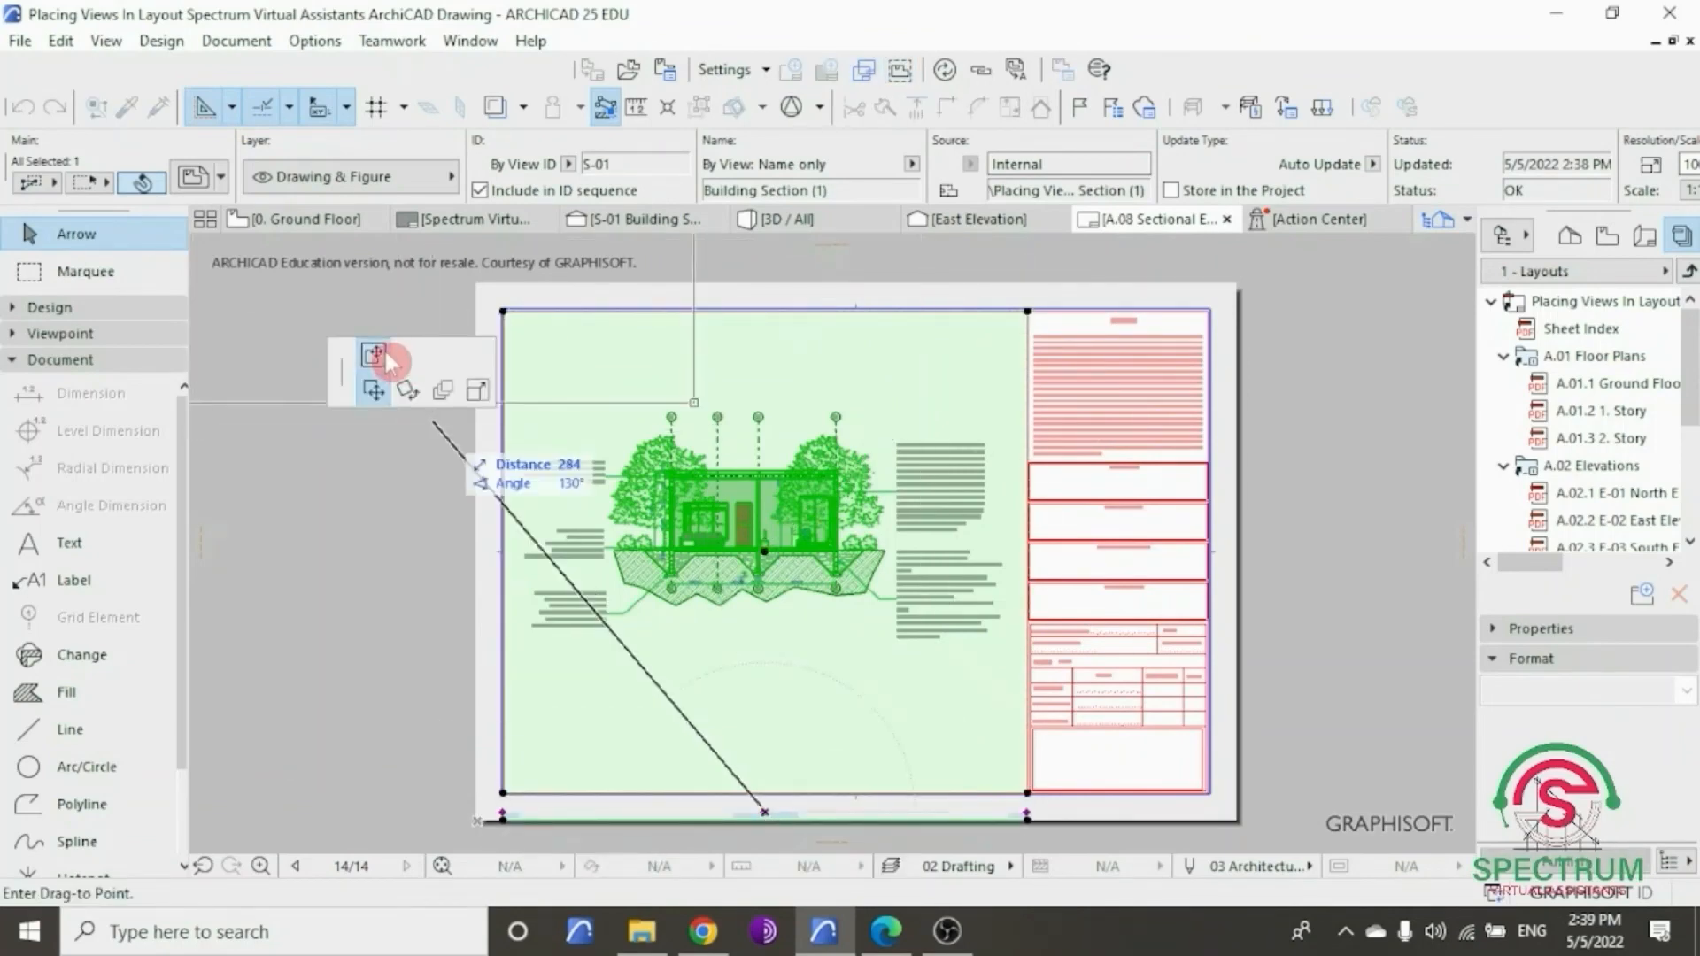
left_click(768, 660)
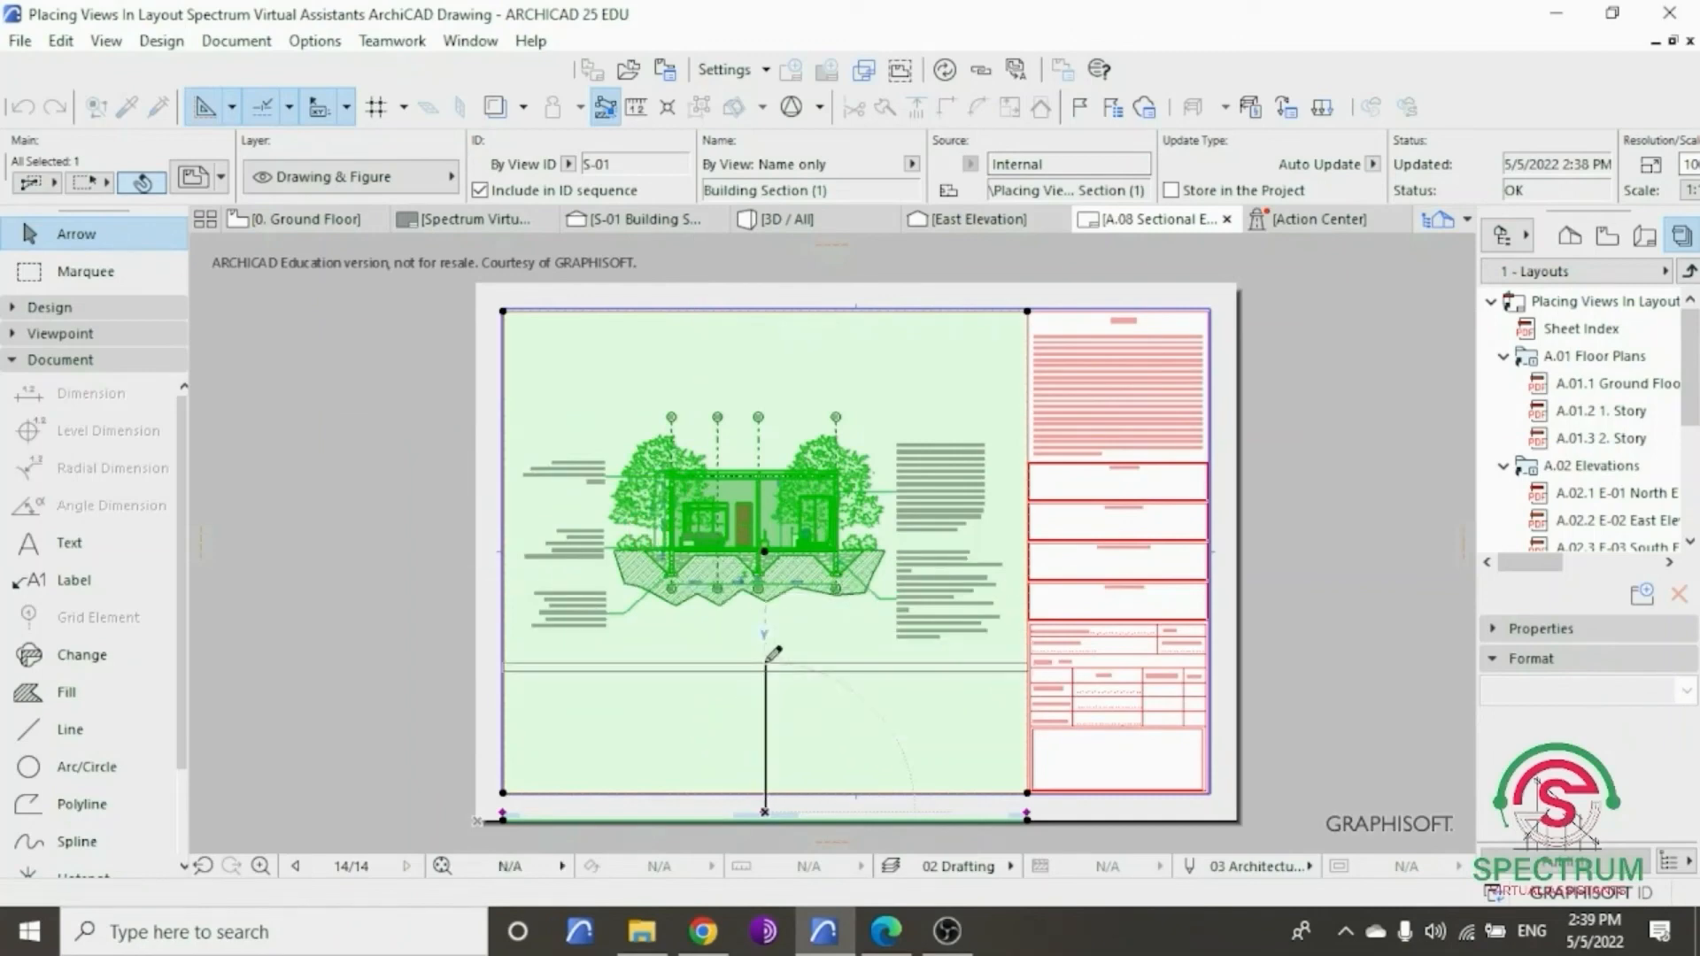
left_click(1307, 373)
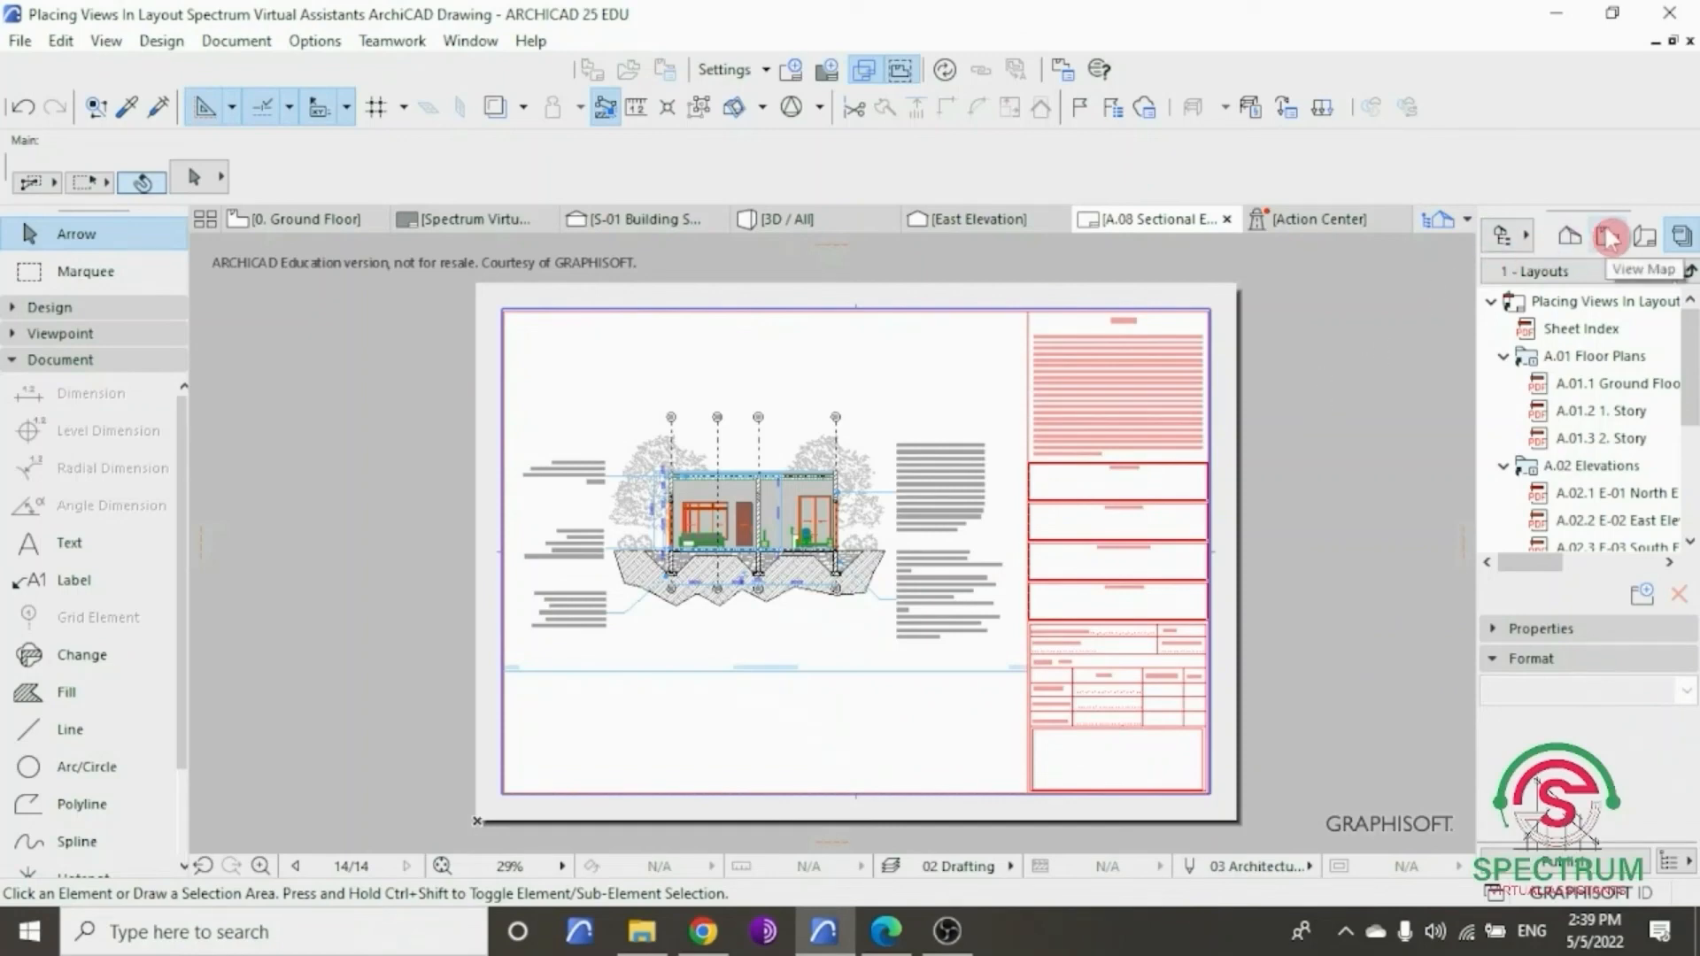
- Review the finished A.05 West Elevation, A.06 North Elevation, A.07 East Elevation and A.08 Sectional Elevation S-01 layouts in the layout book
left_click(1641, 241)
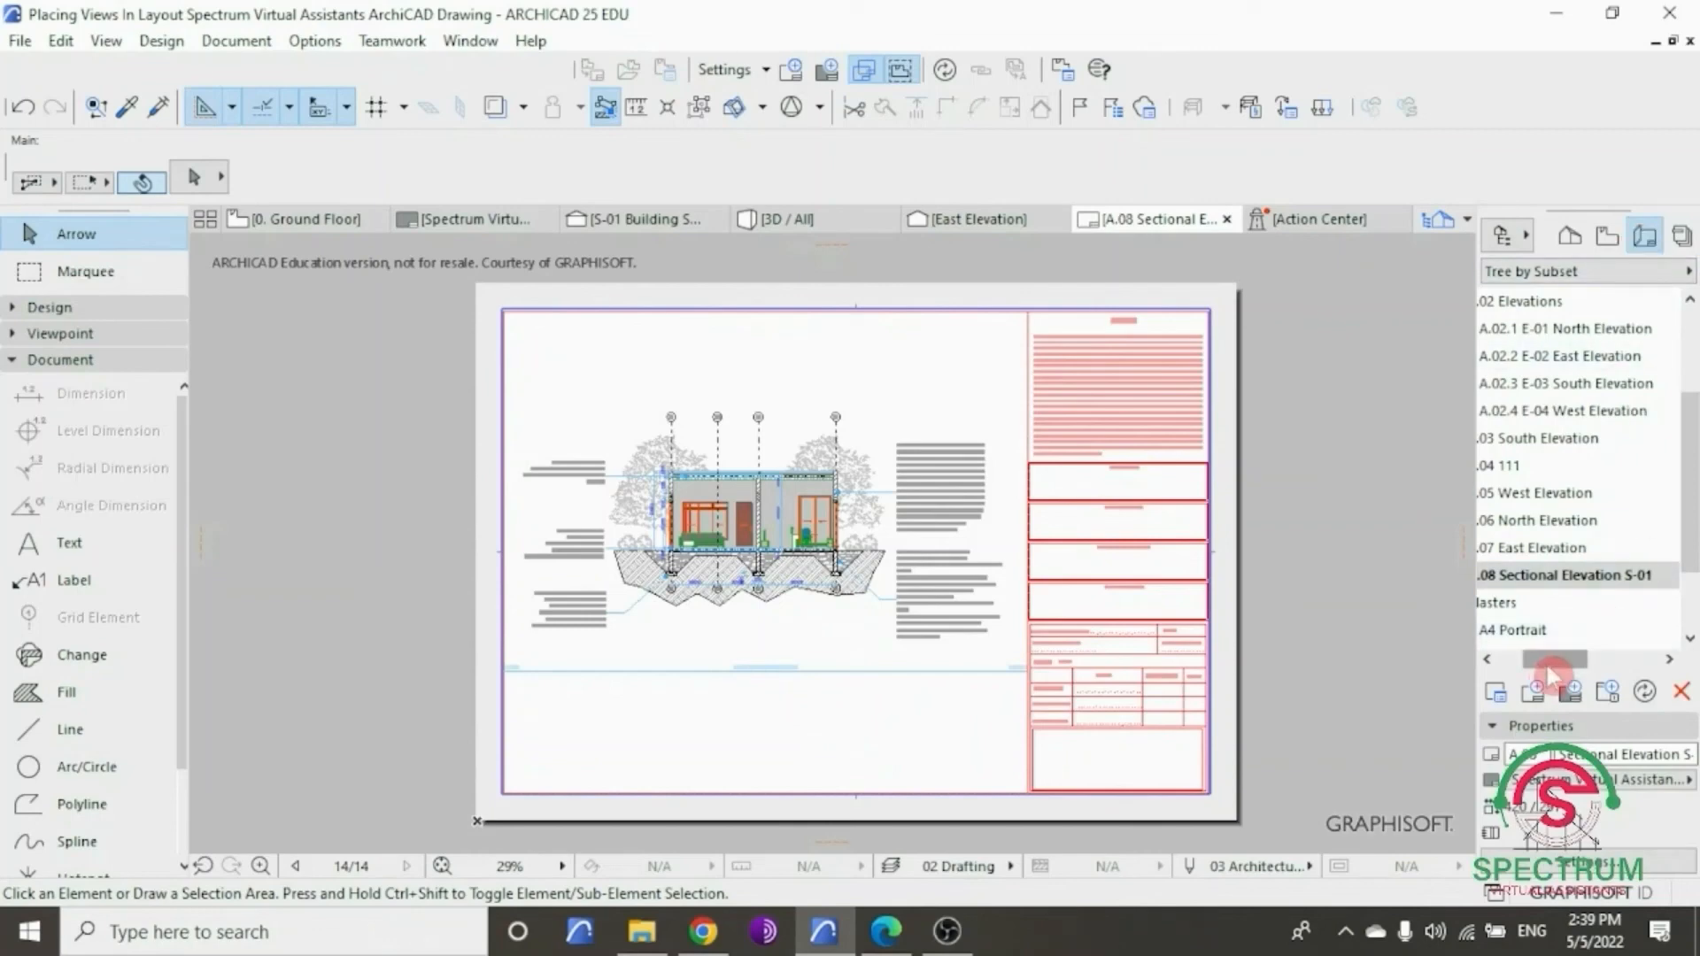
left_click_drag(1552, 673, 1529, 675)
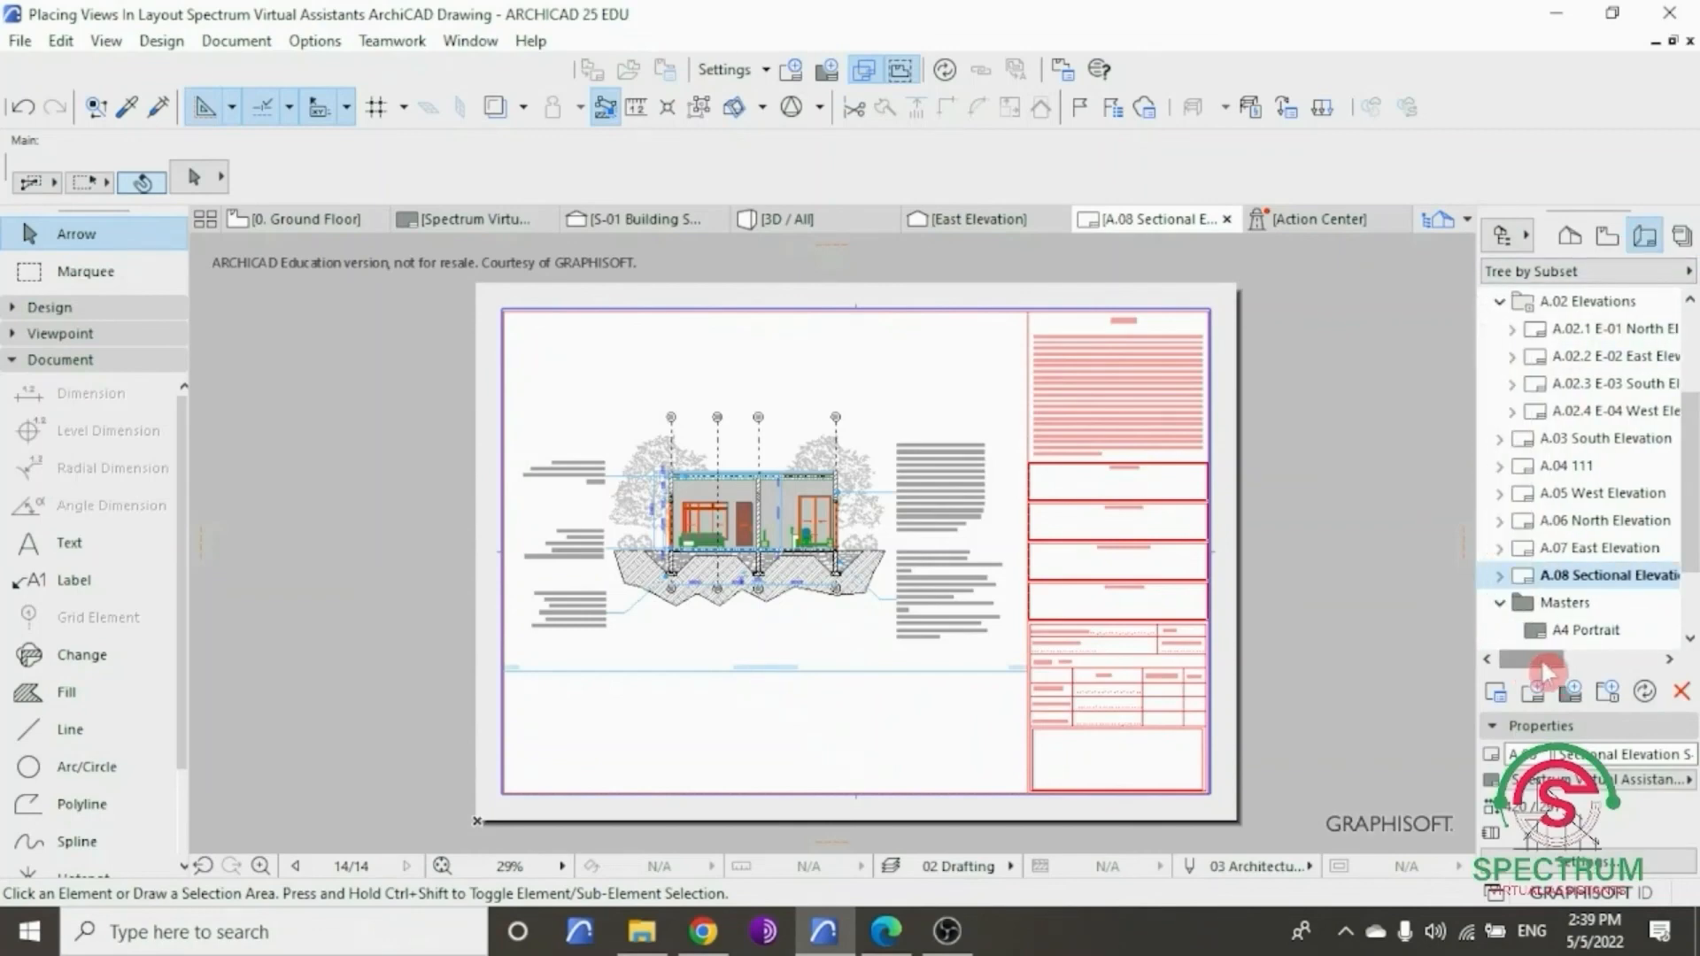
left_click(1637, 500)
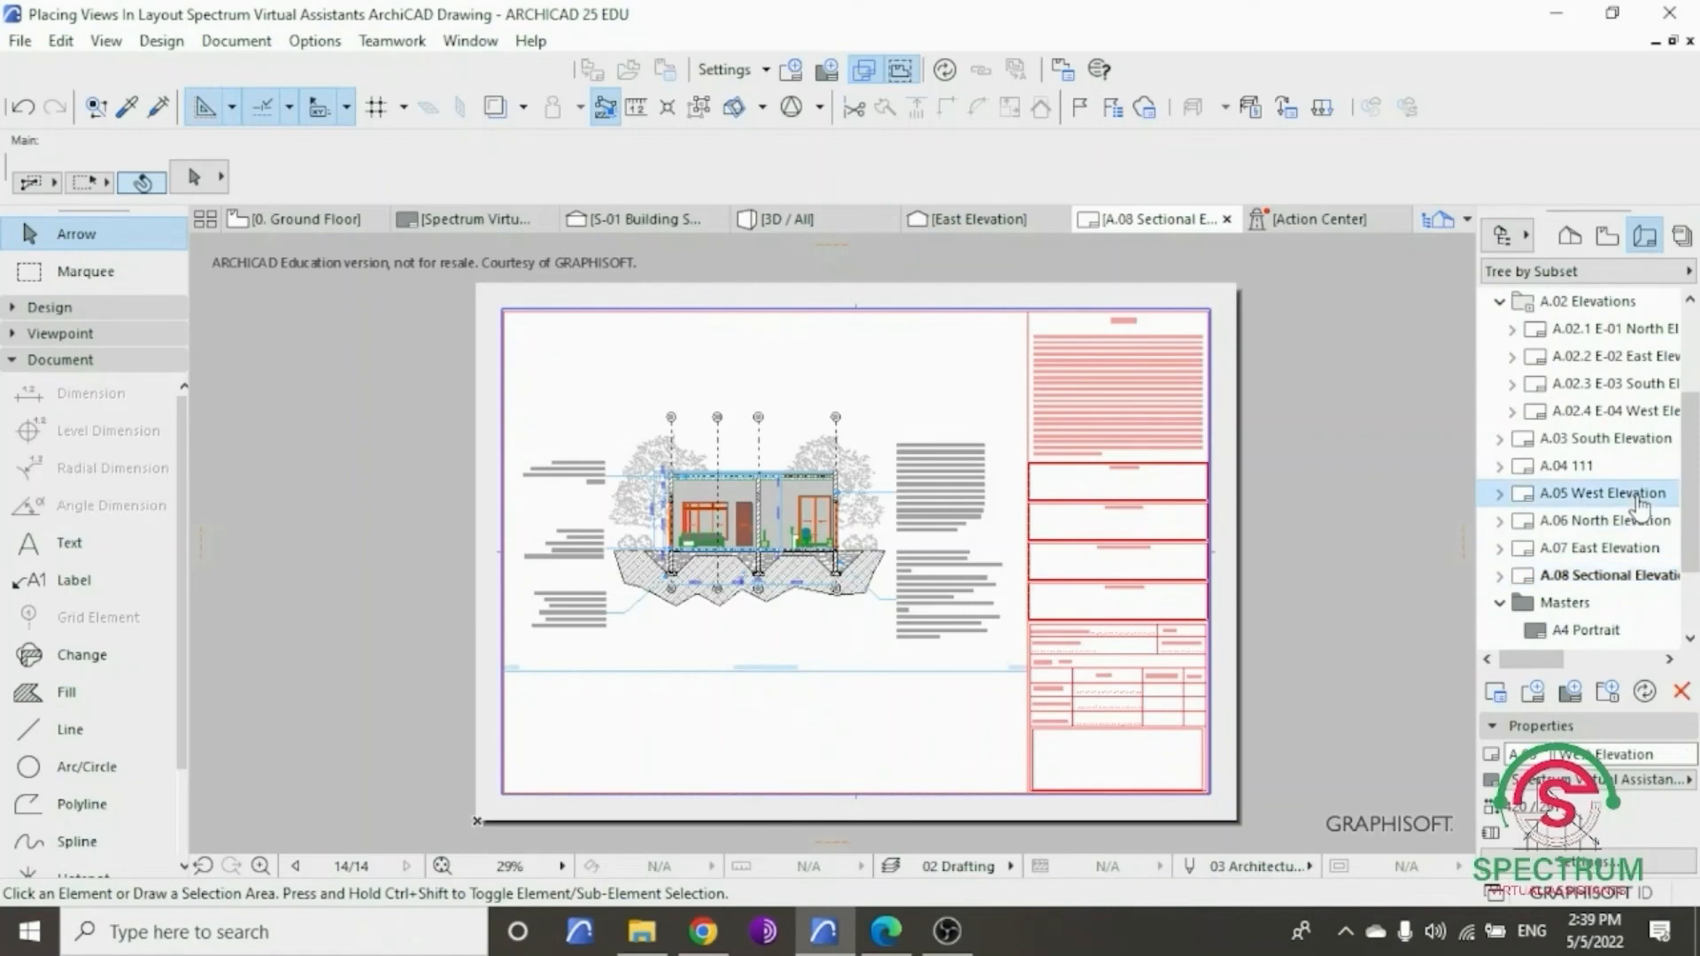
double_click(1639, 501)
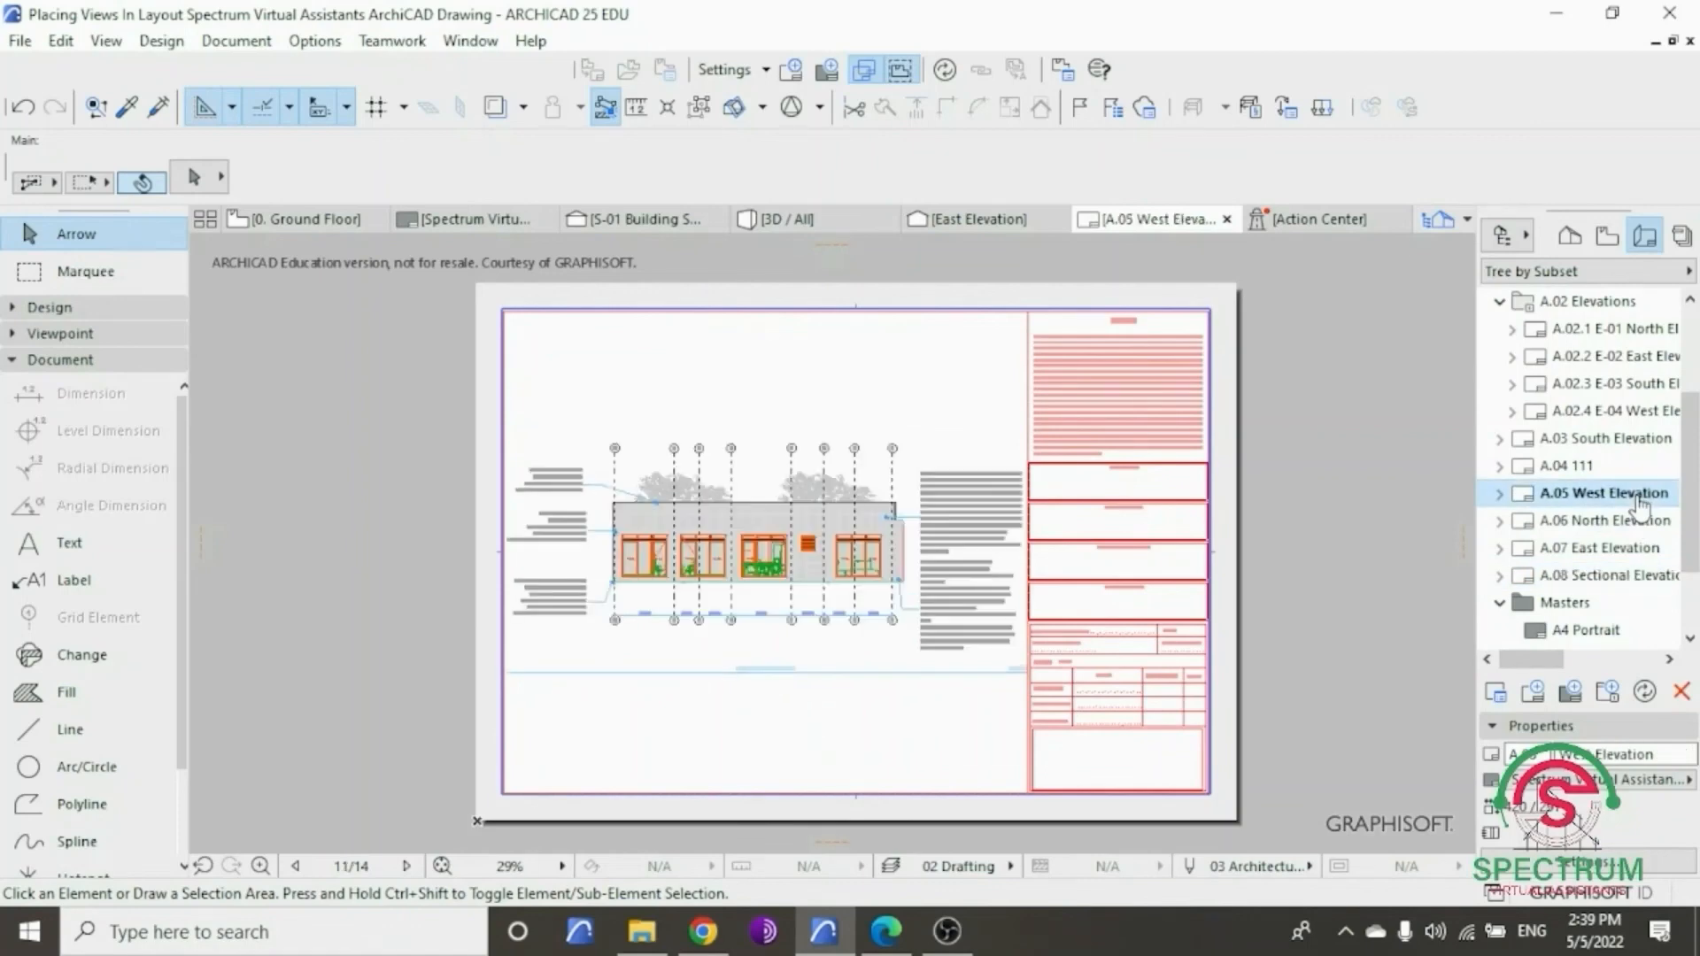
double_click(1634, 524)
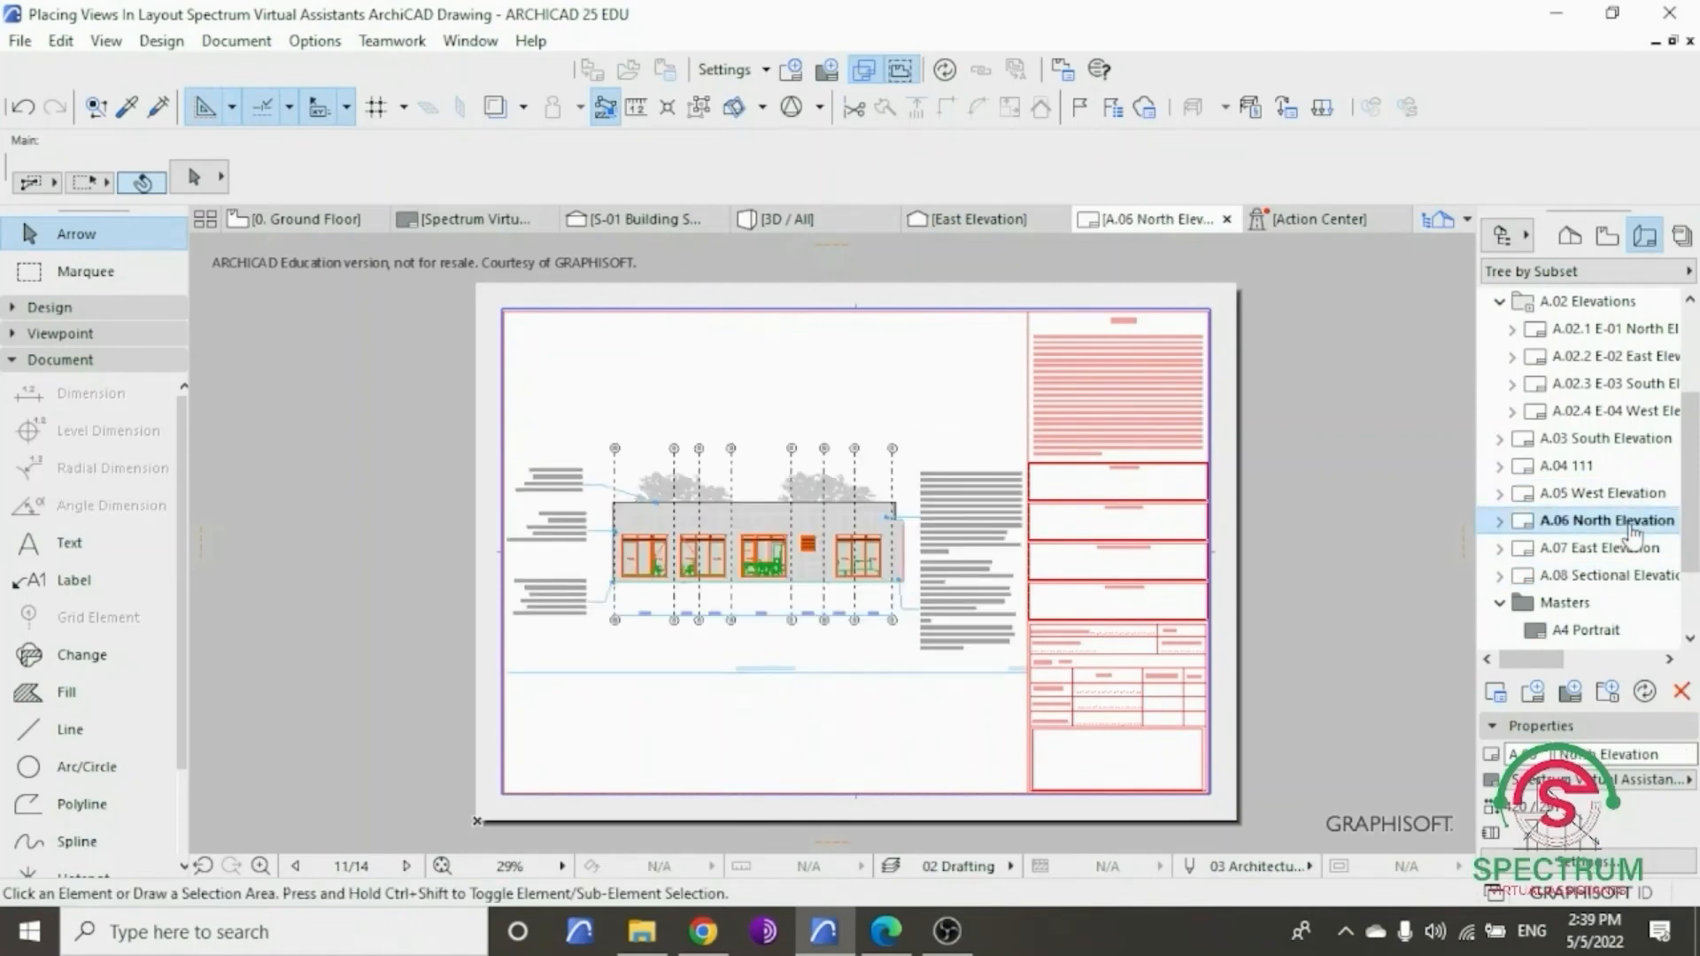
double_click(1630, 548)
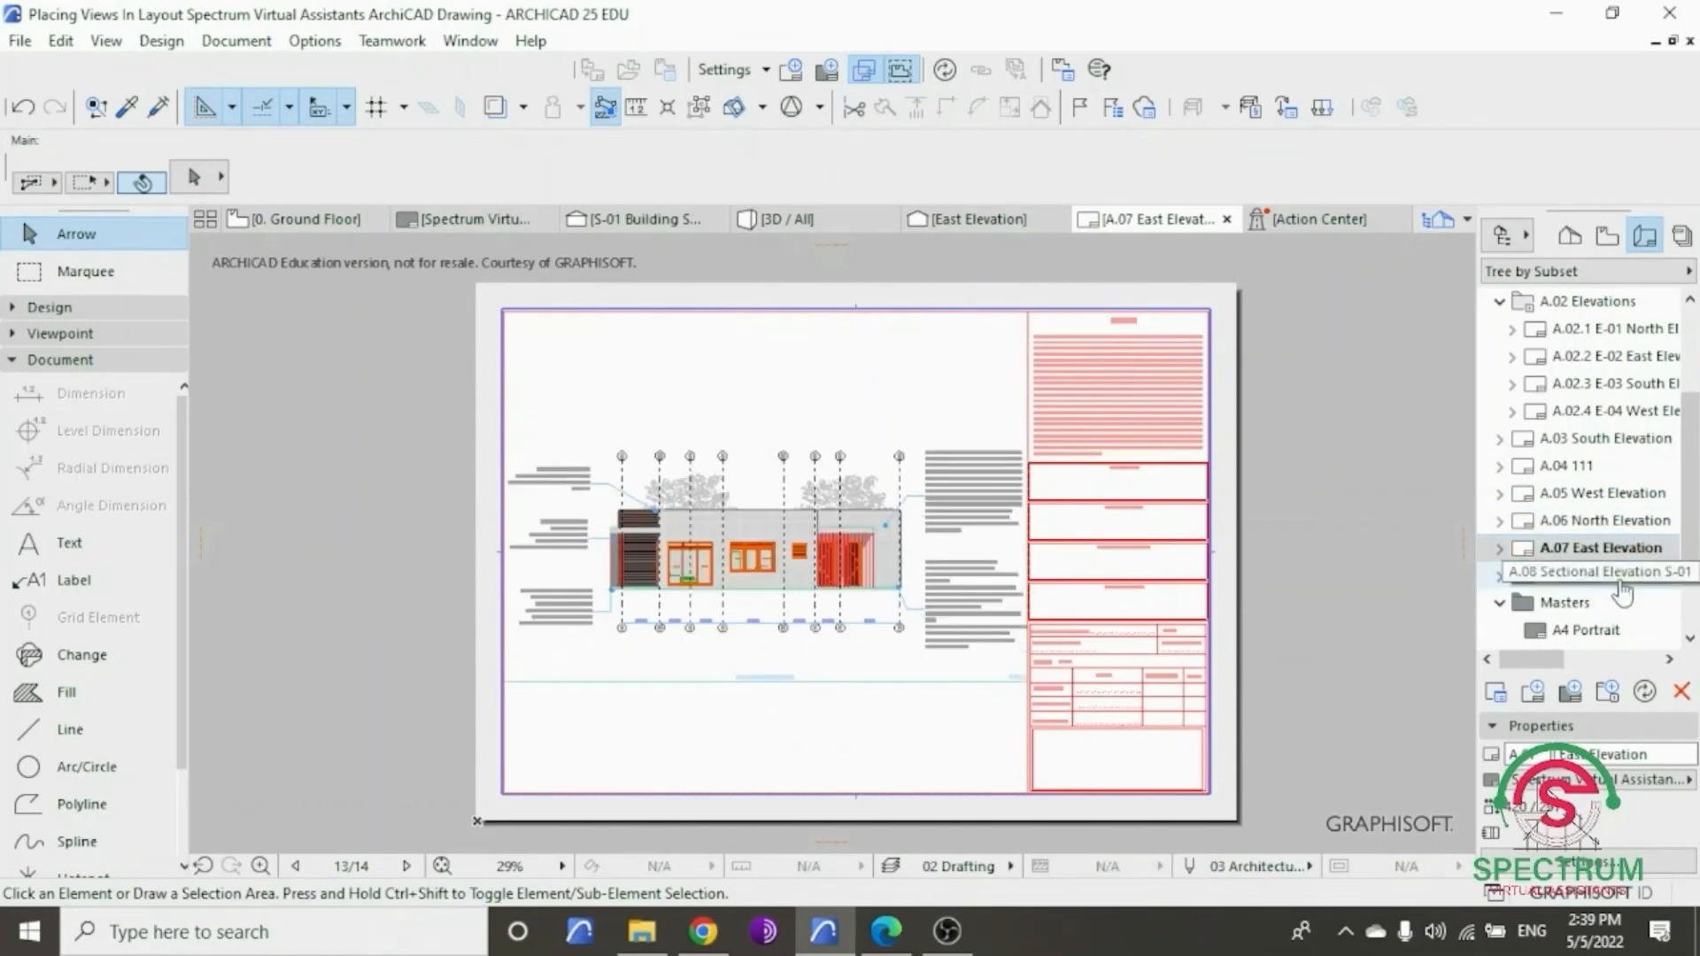
double_click(1622, 577)
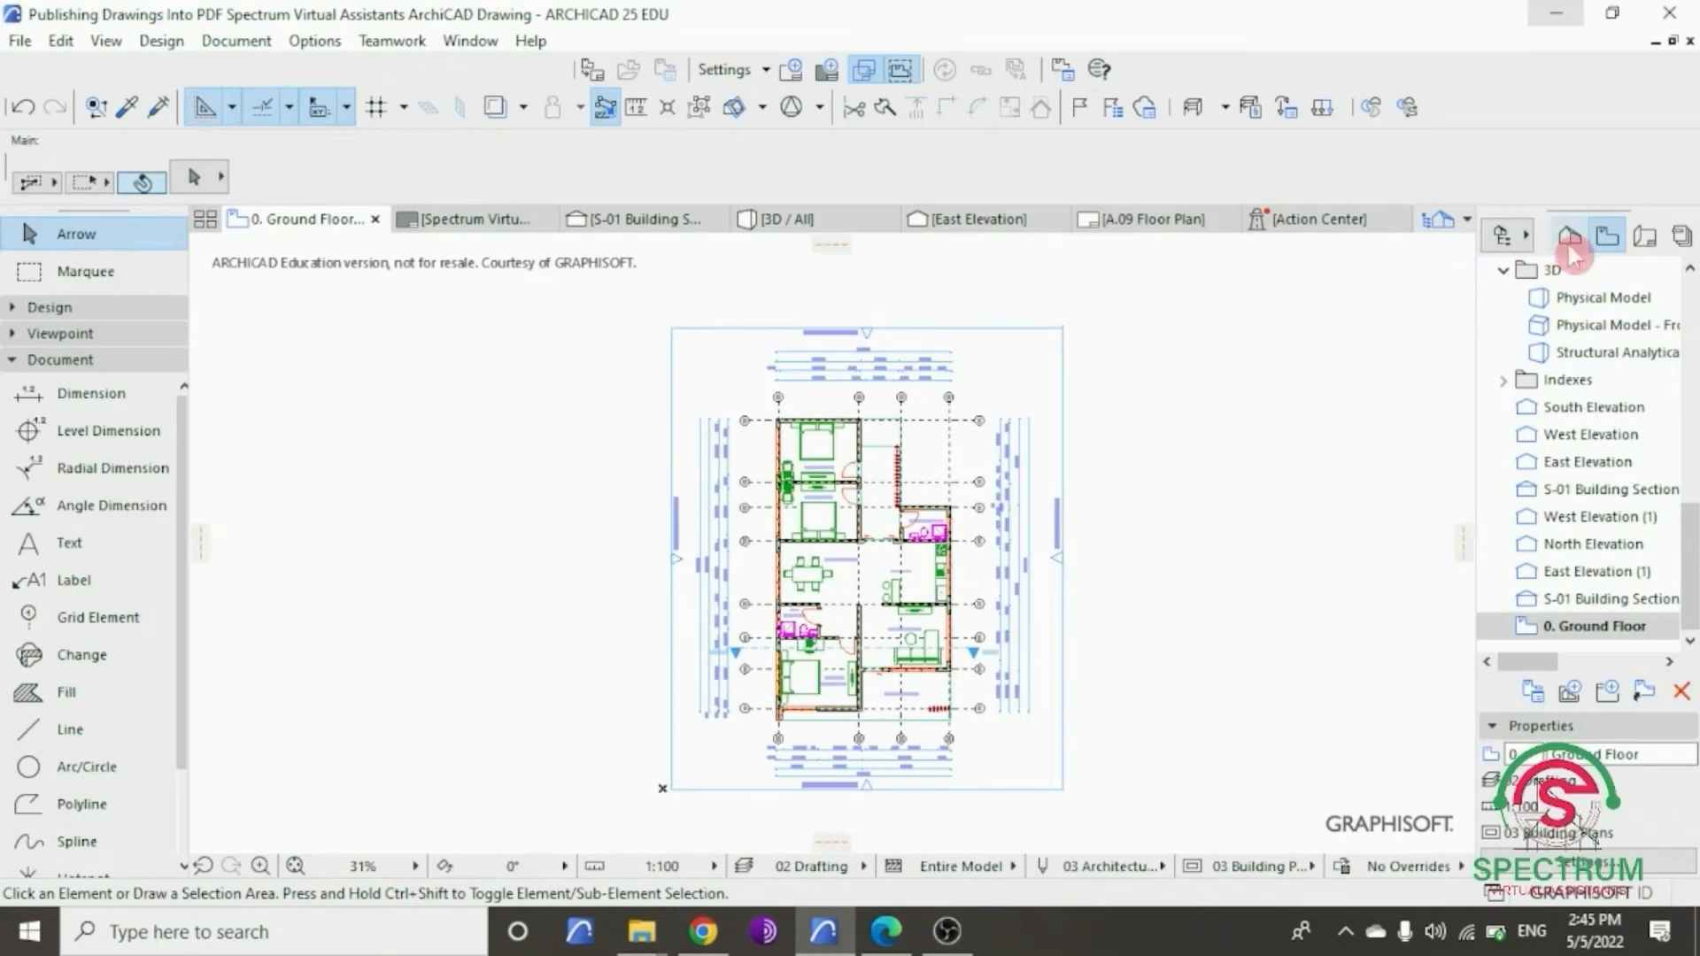
- Examine layouts A.09 Floor Plan, A.08 Sectional Elevation, A.07 East, A.06 North, A.05 West and A.03 South Elevation, ending on A.09 Floor Plan
left_click(1645, 240)
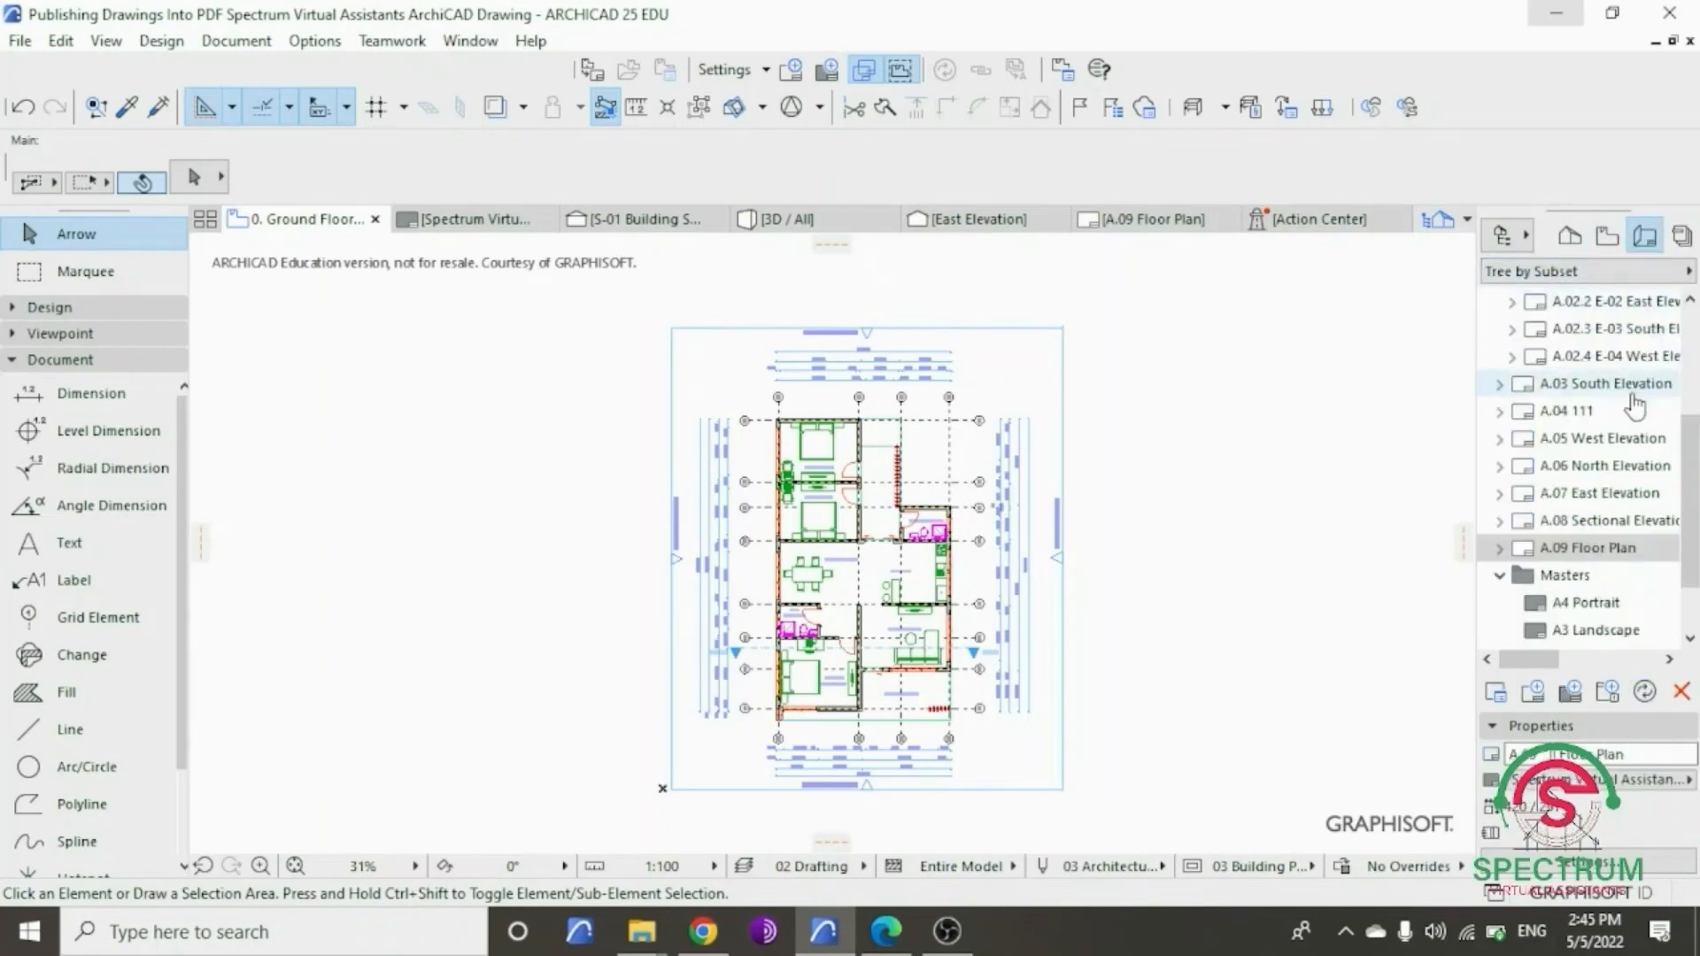
left_click(1594, 550)
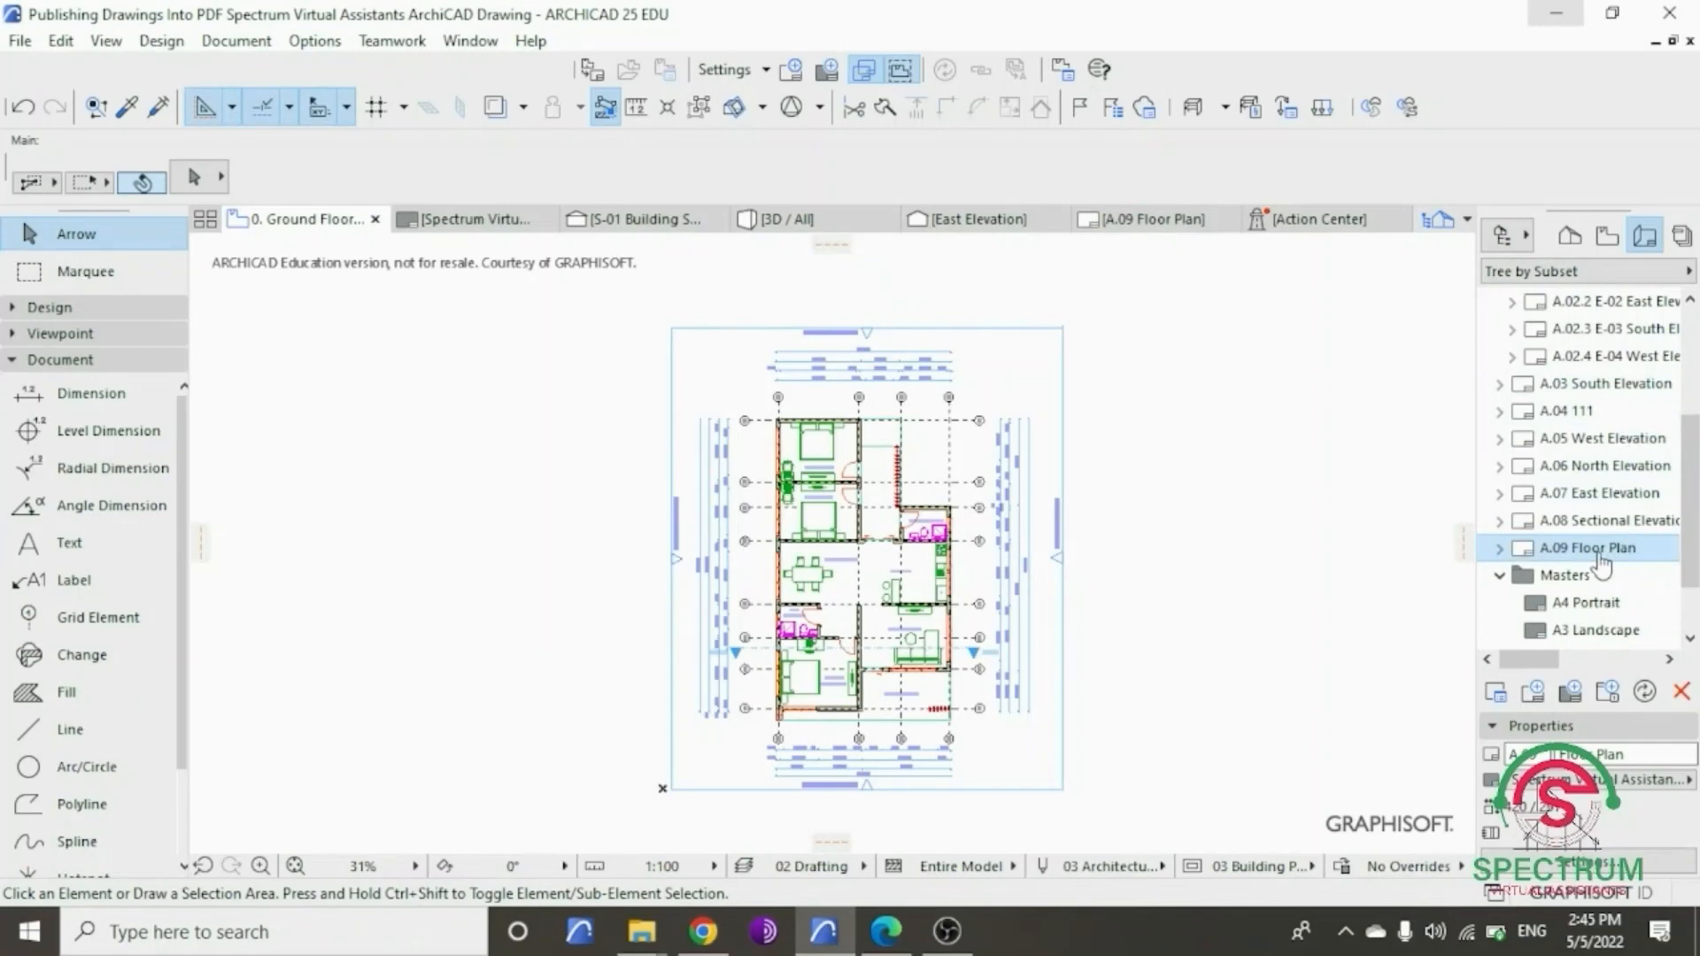
double_click(1598, 552)
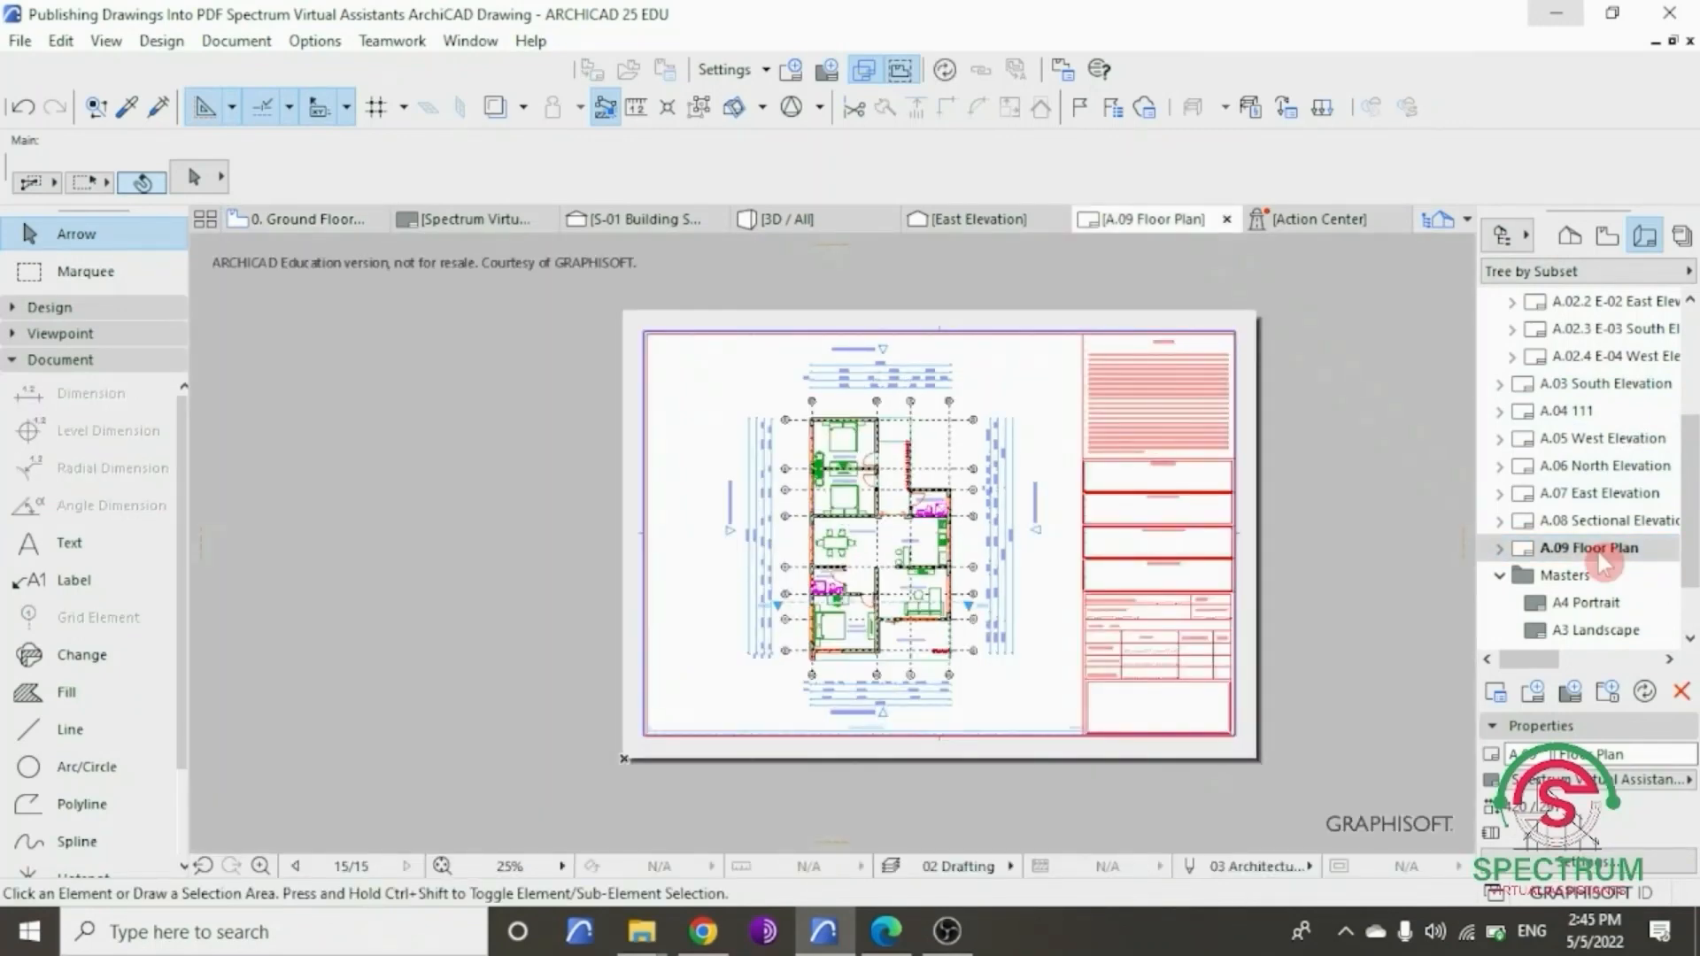
double_click(1599, 520)
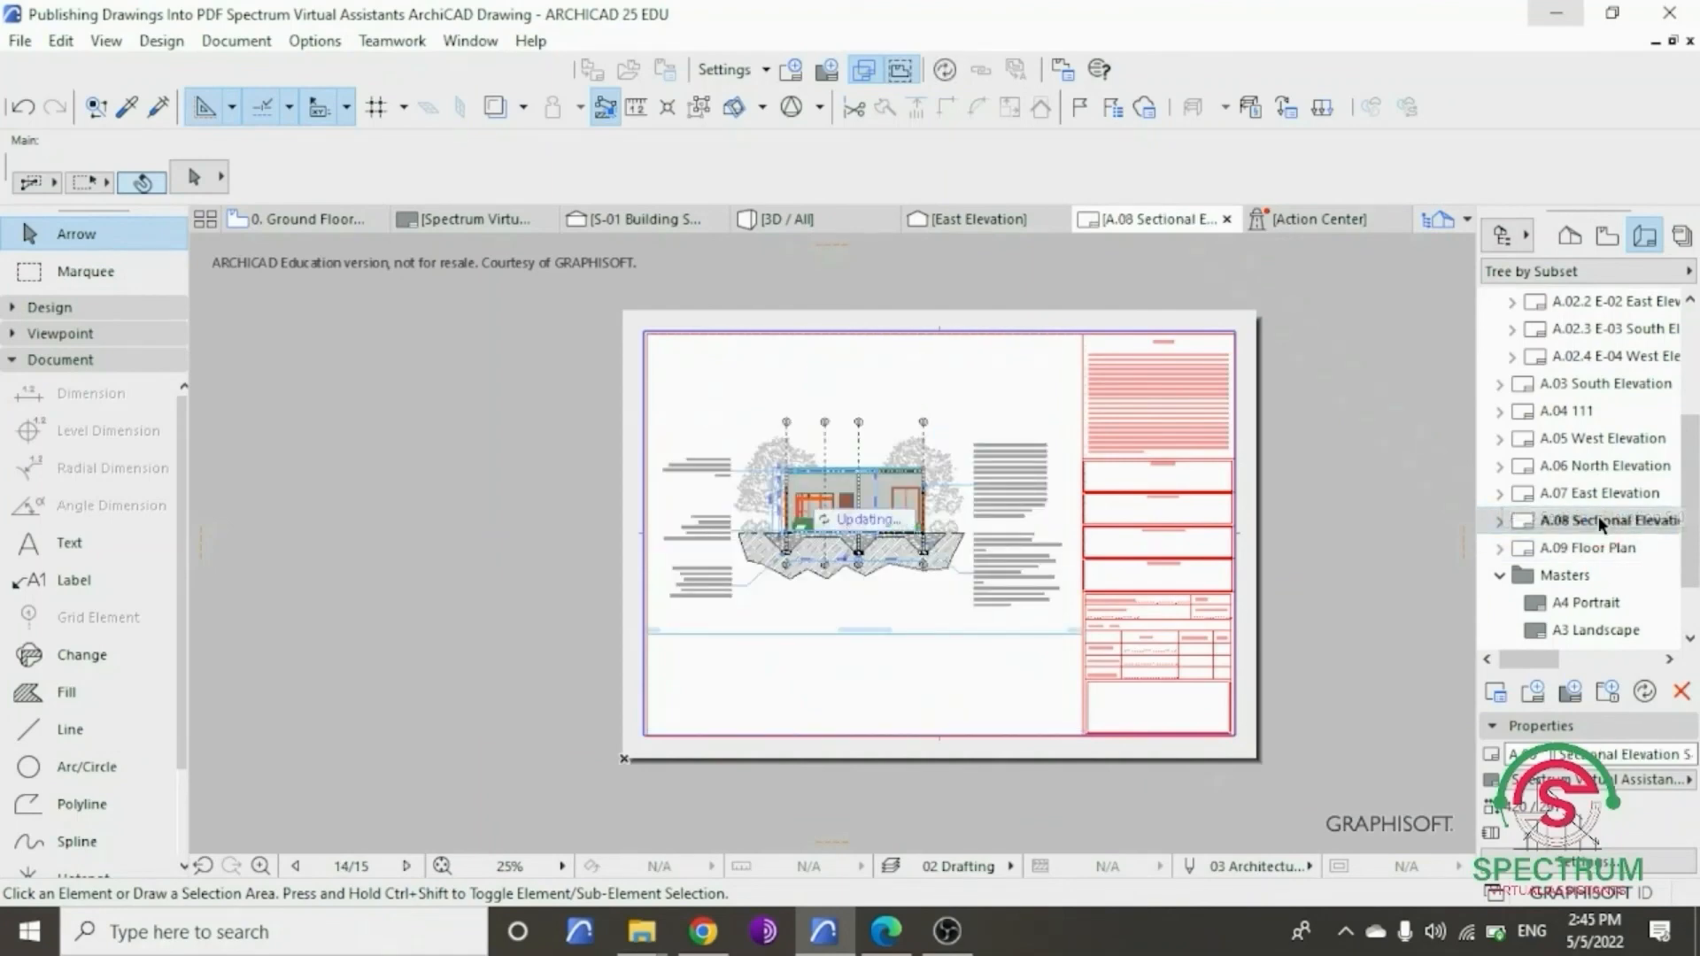
left_click(1603, 496)
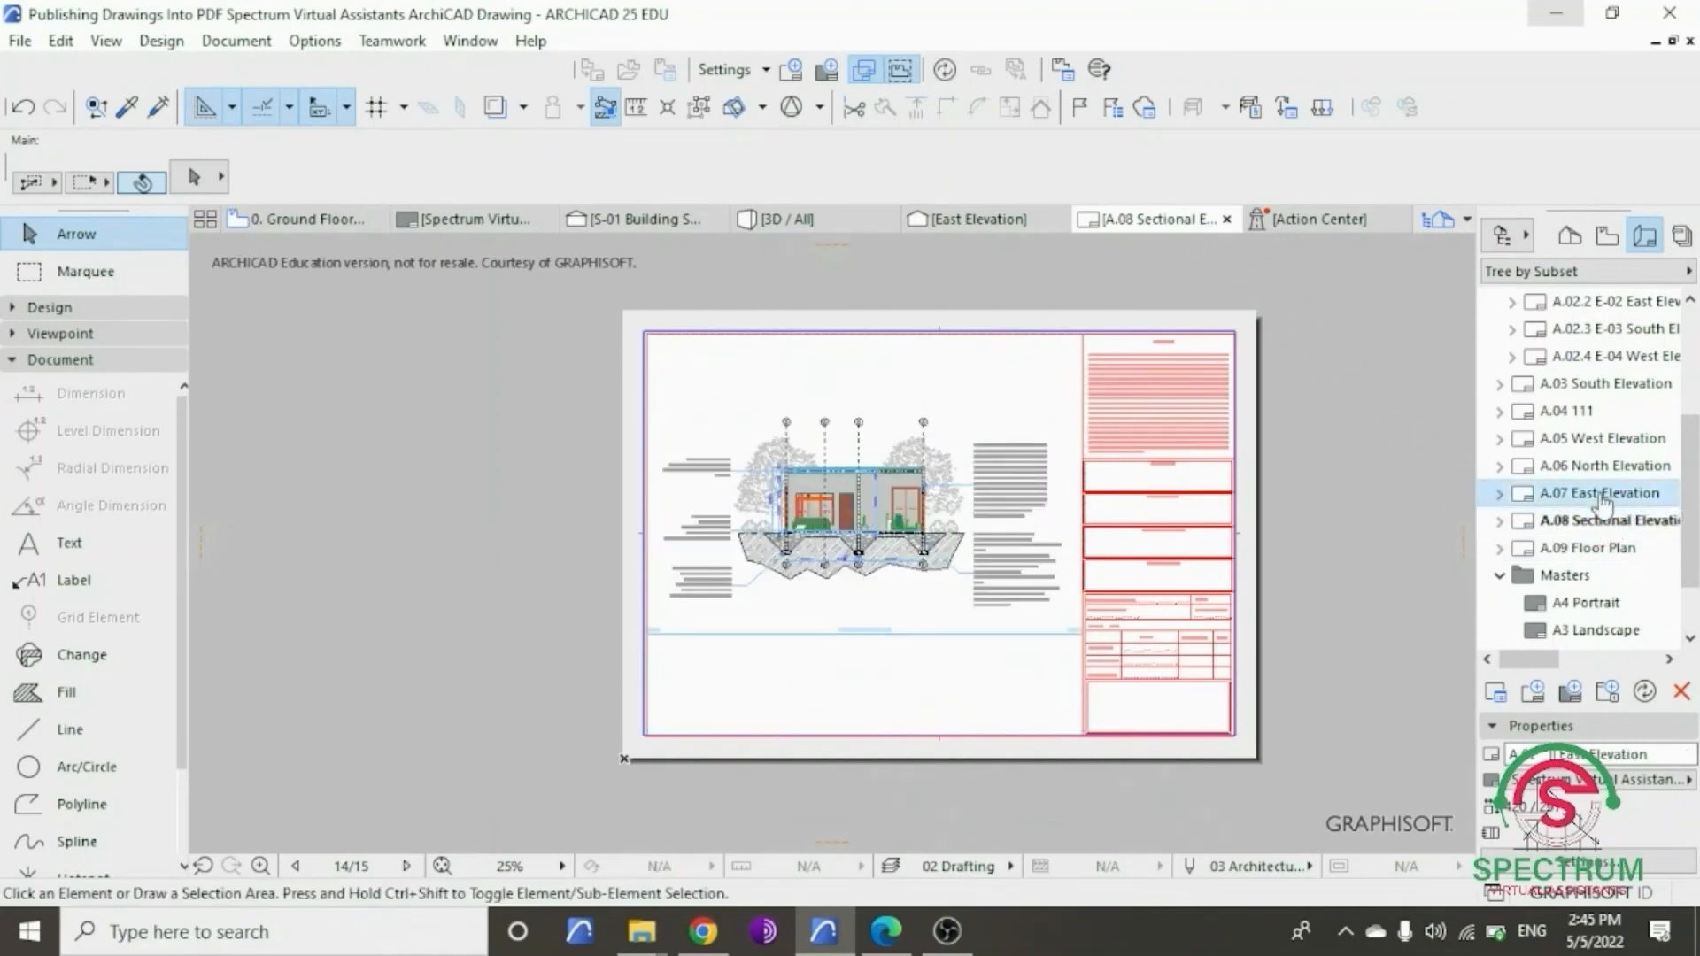
double_click(1602, 496)
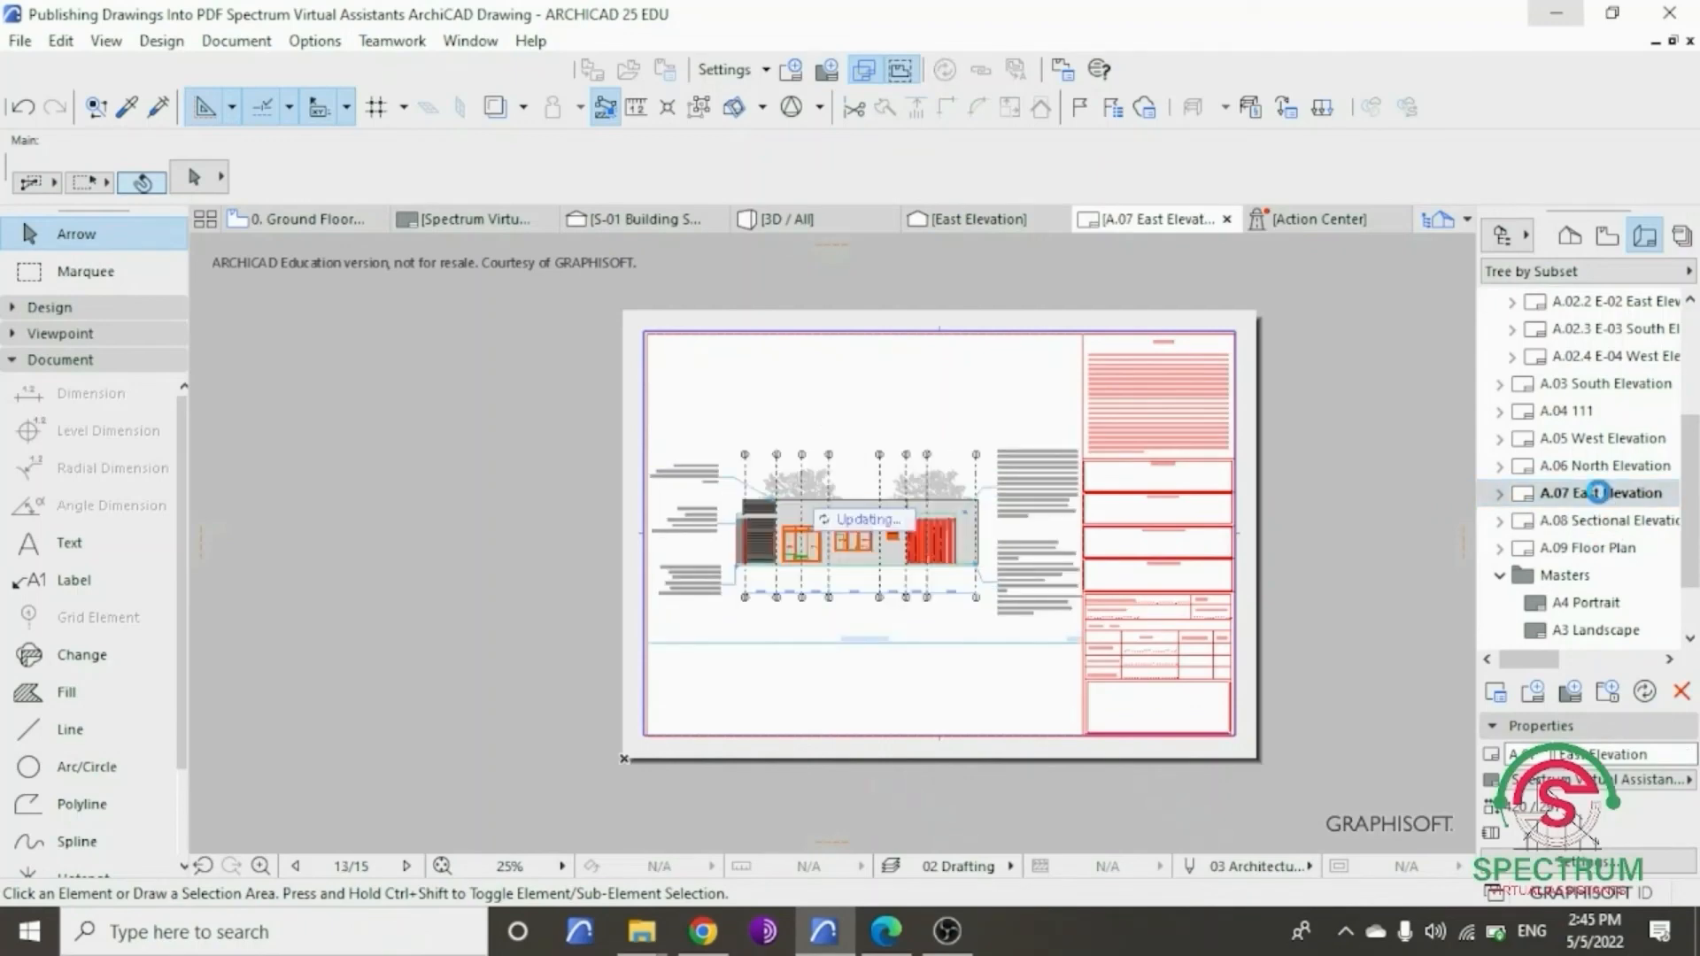
left_click(1601, 469)
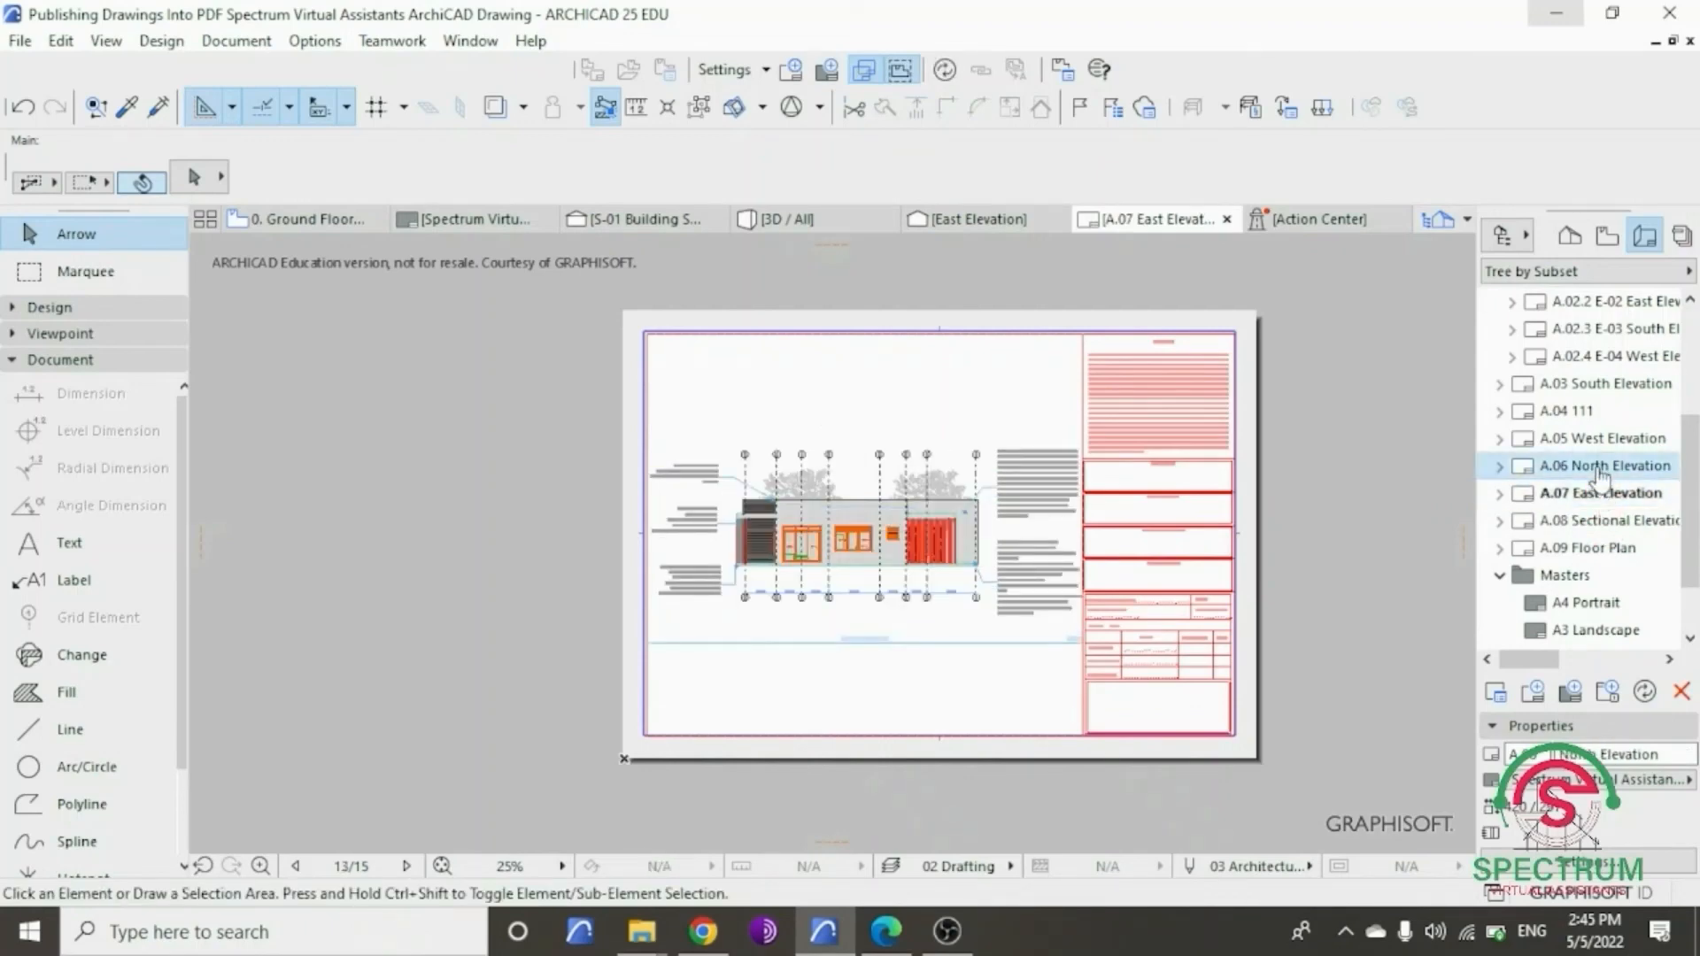
double_click(1599, 469)
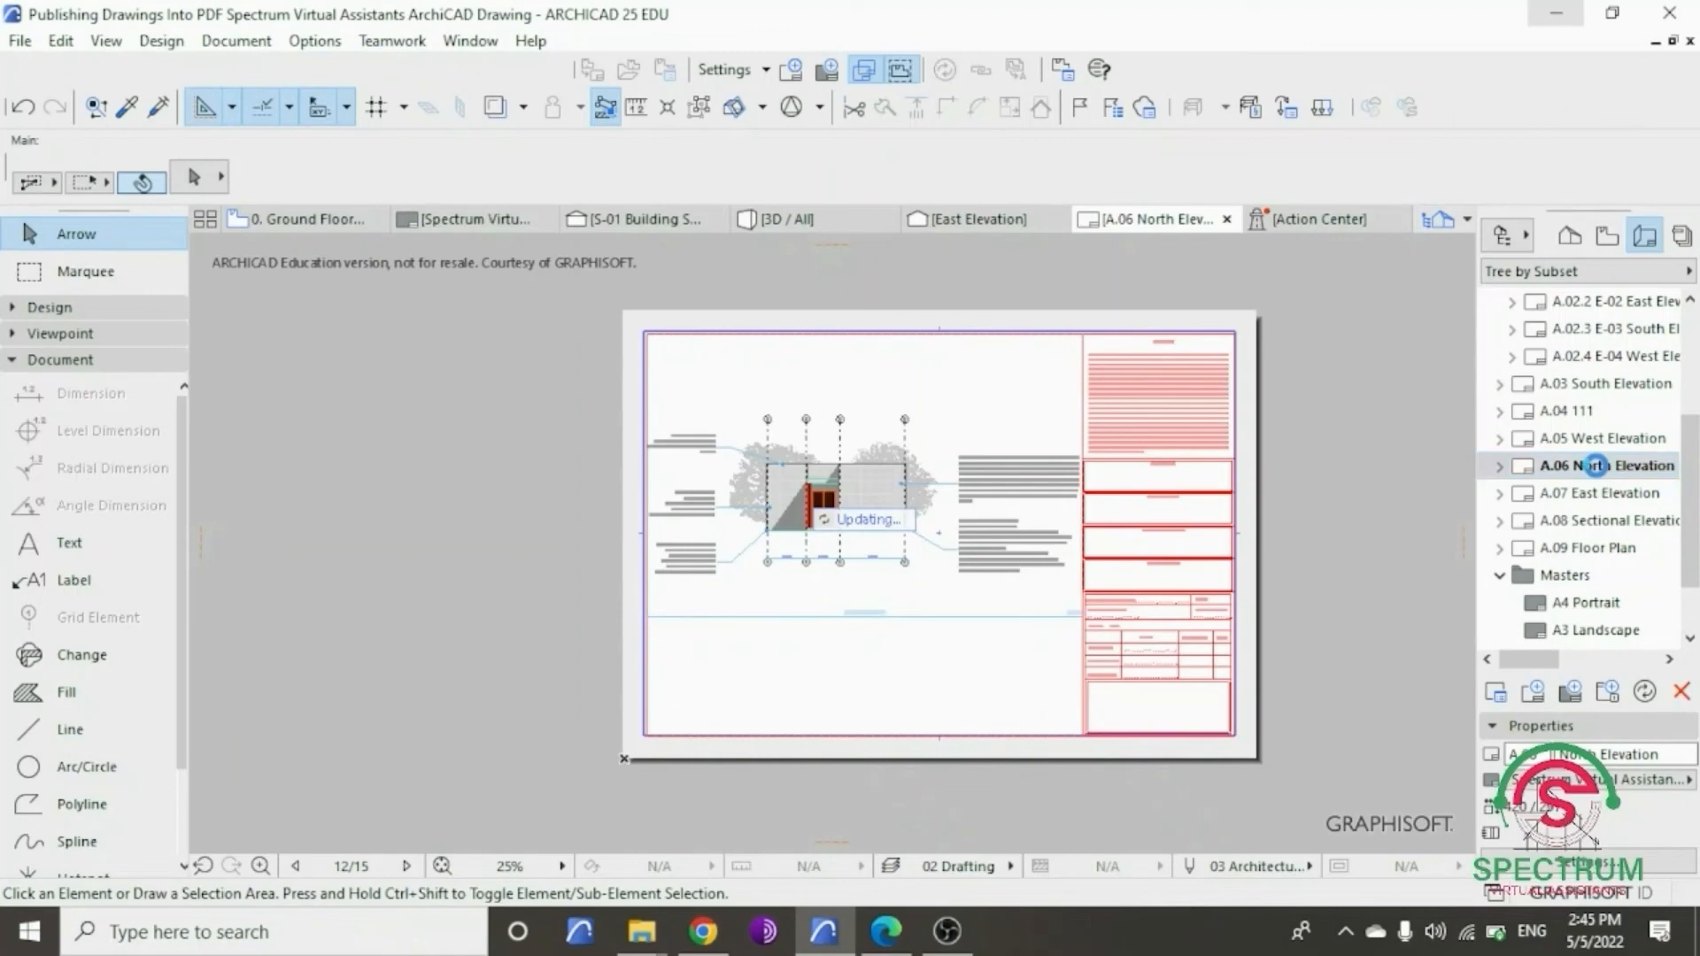
left_click(1601, 440)
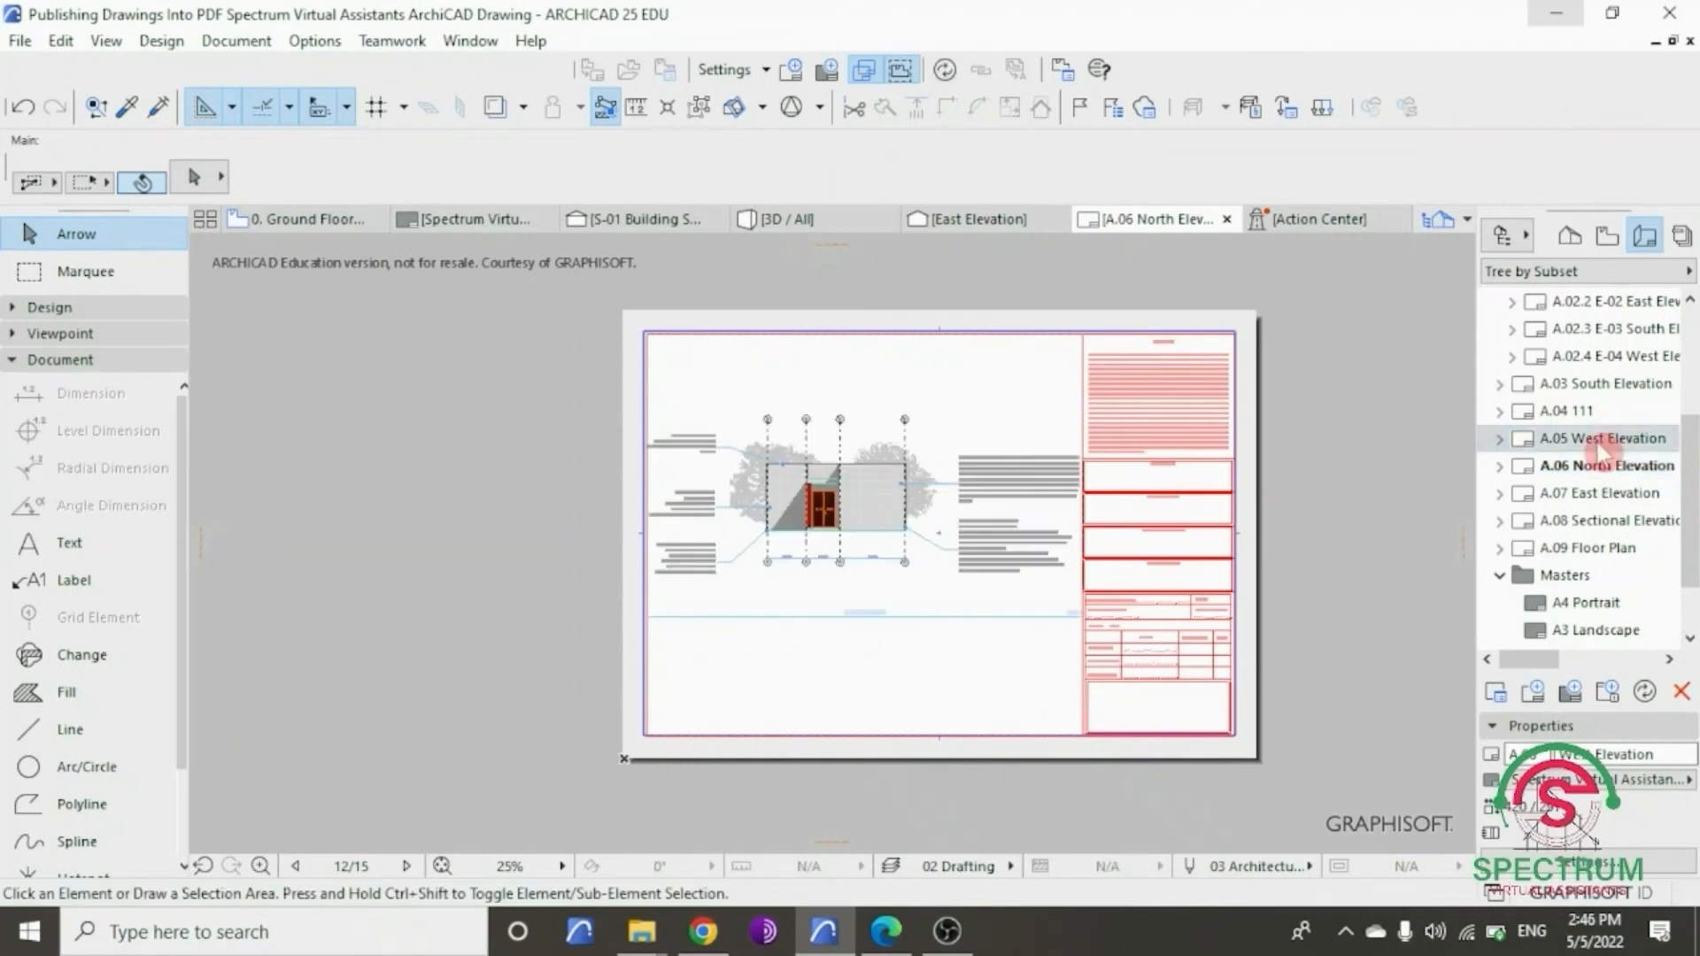
double_click(1598, 440)
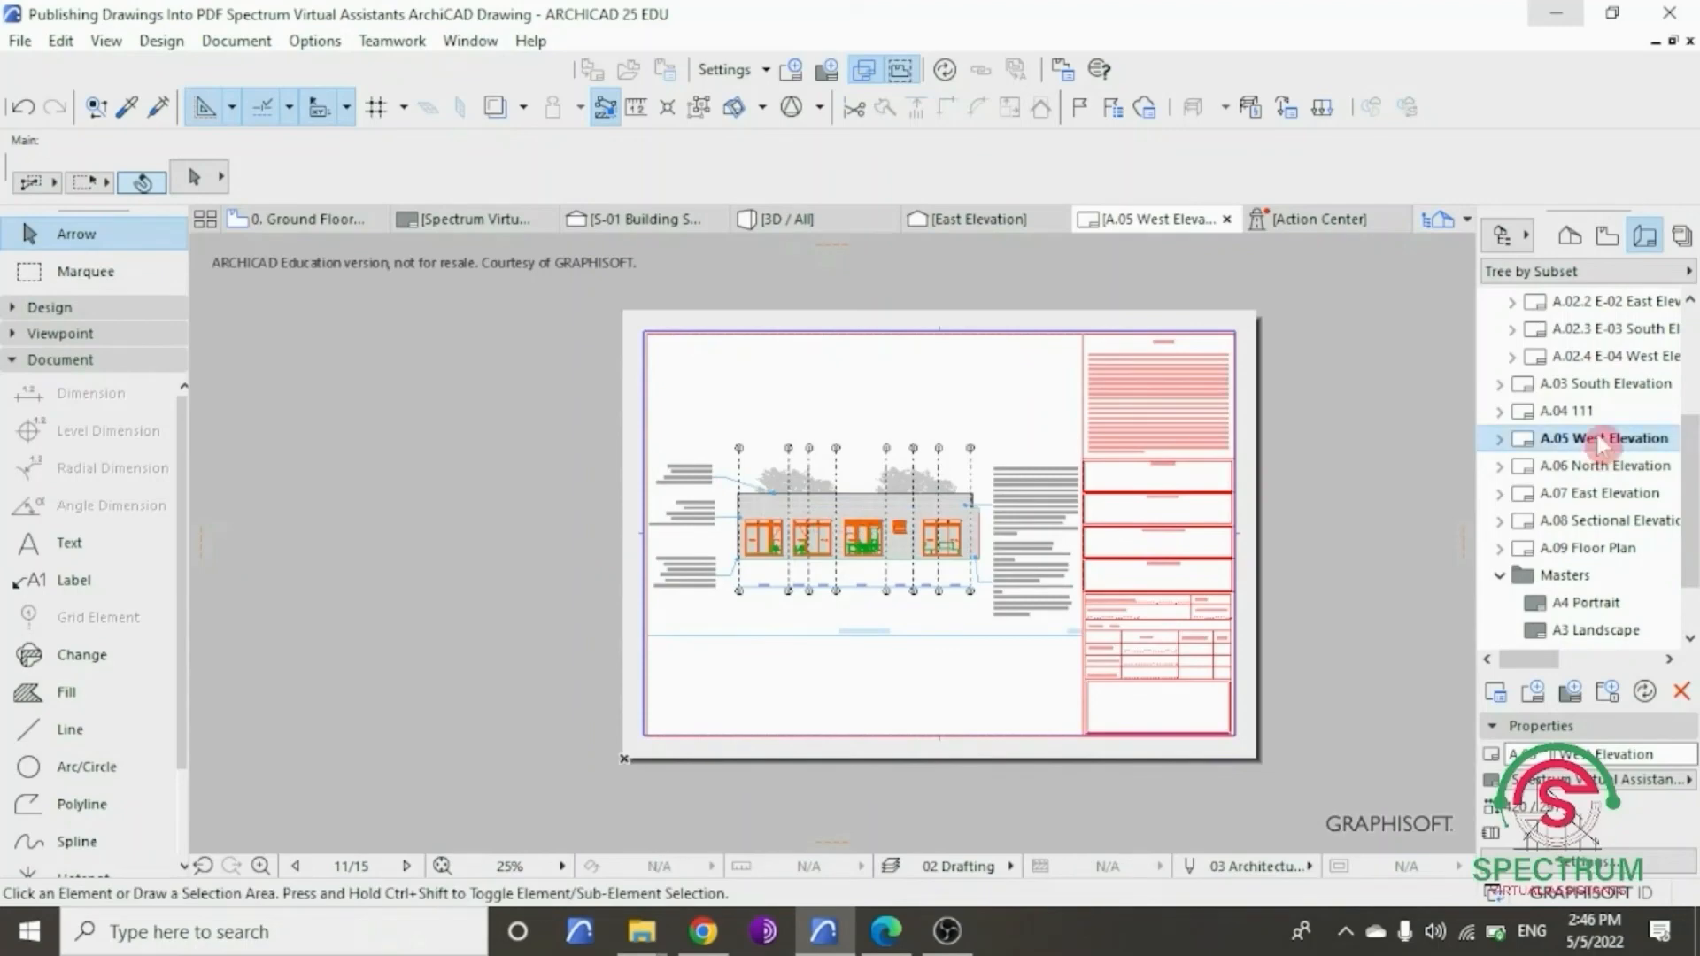
double_click(1604, 383)
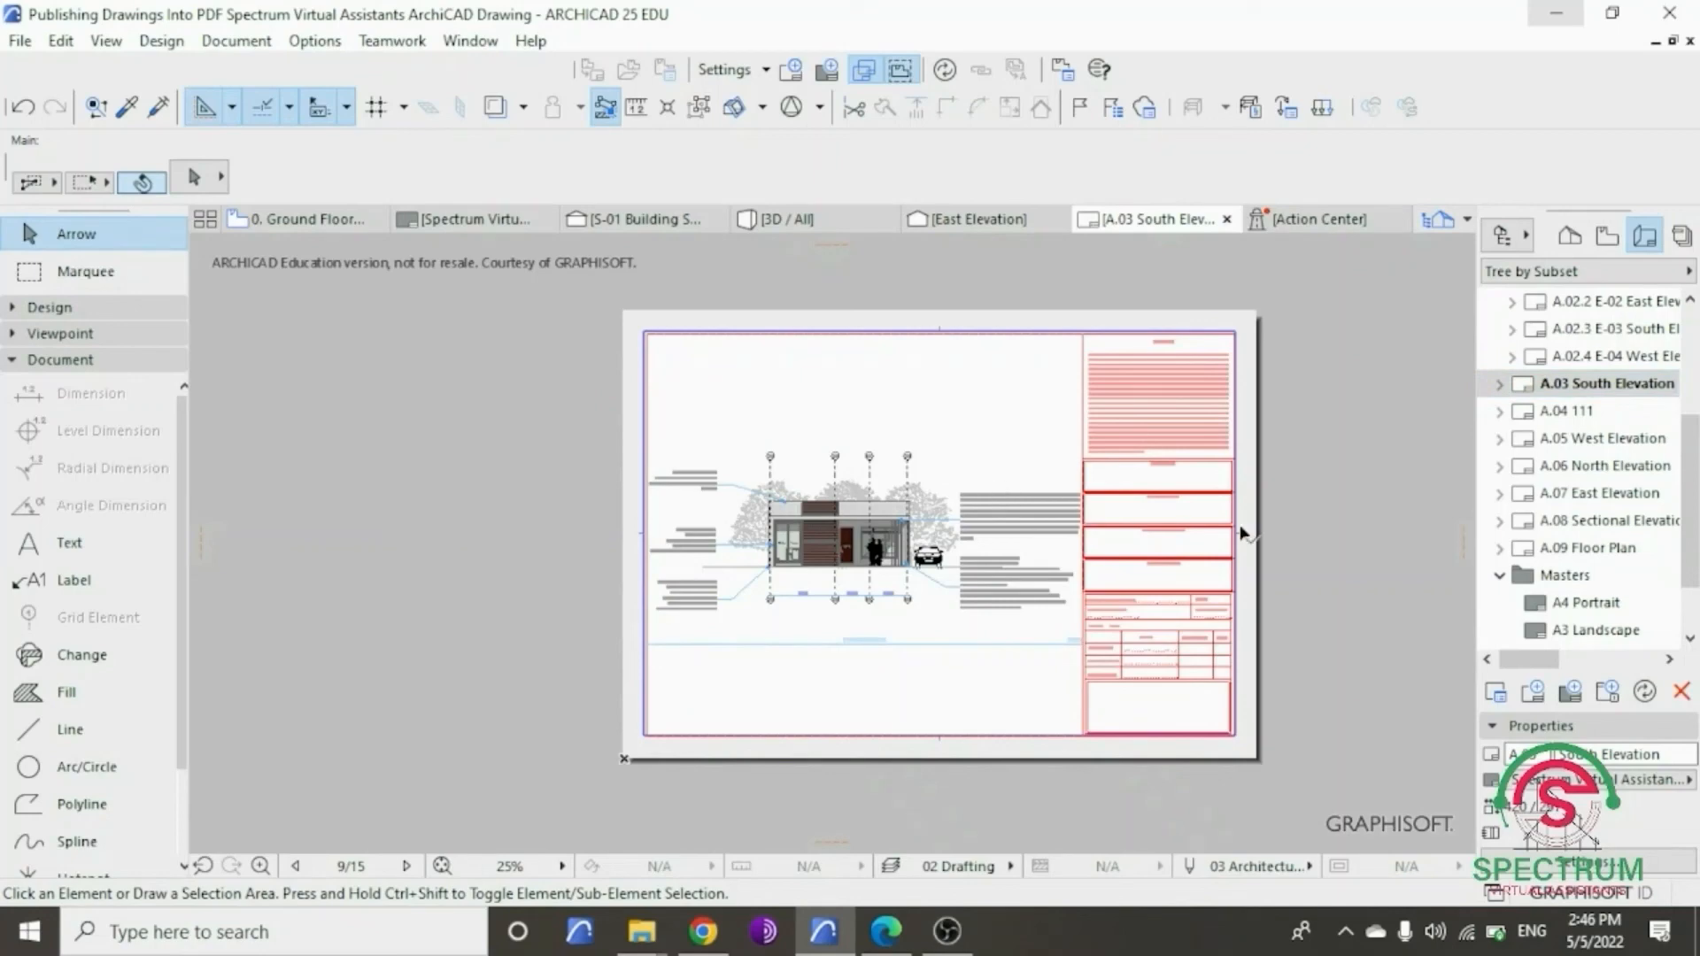
left_click(1586, 558)
double_click(1586, 560)
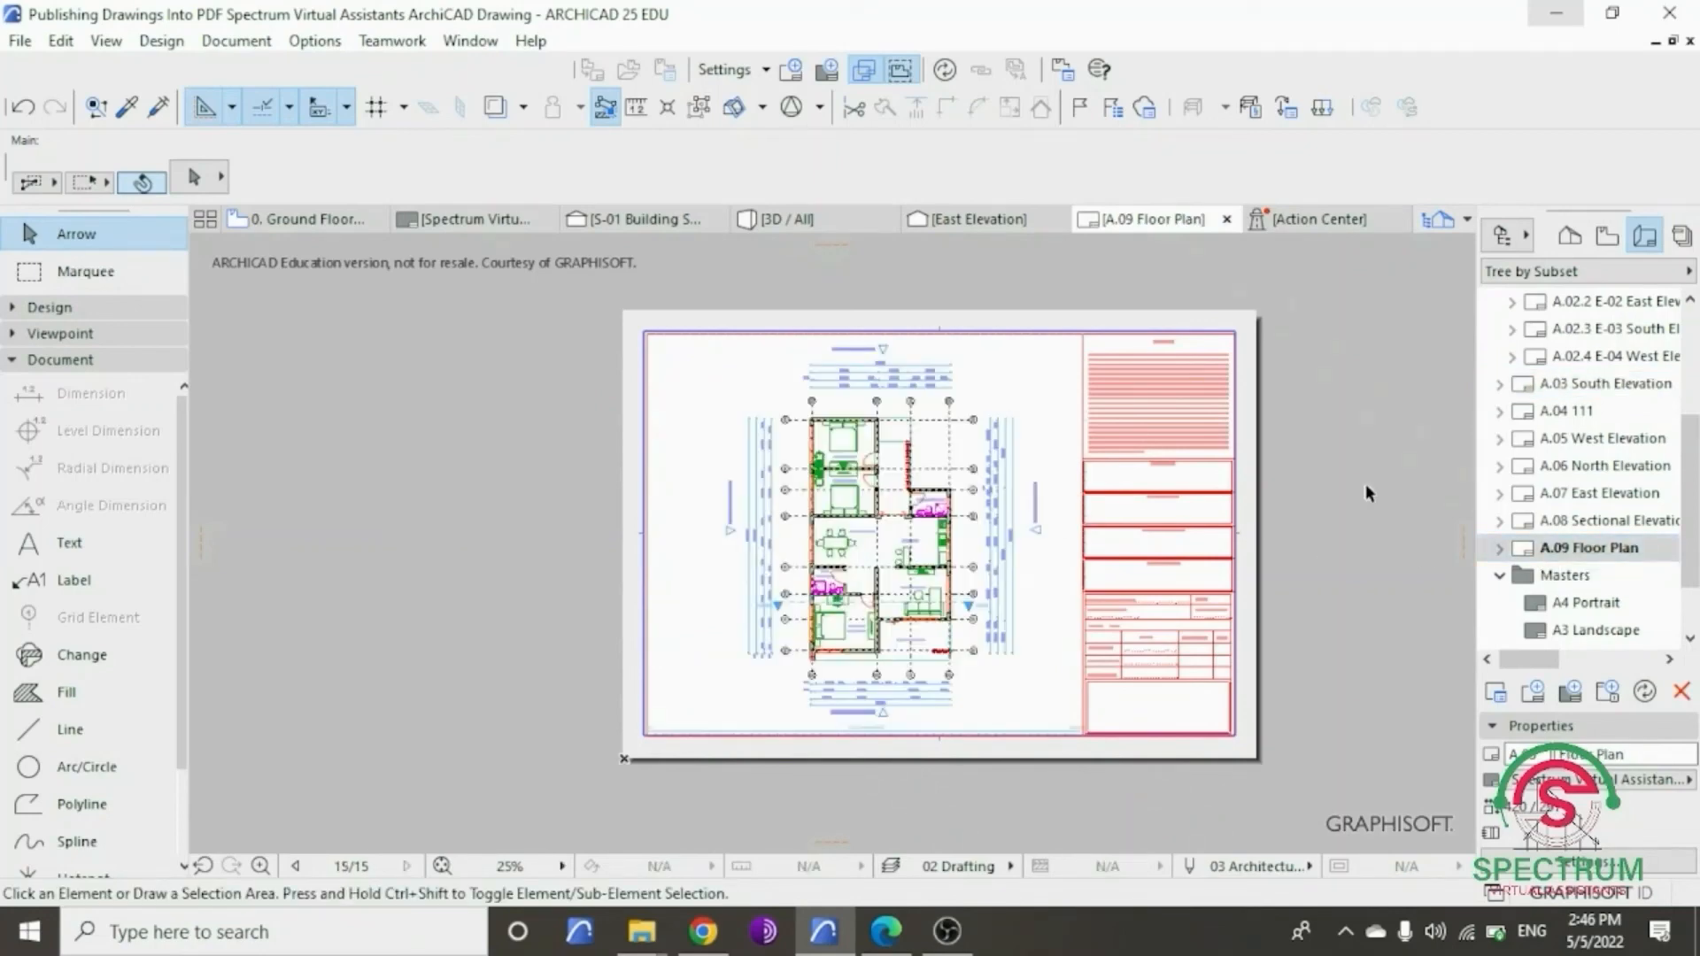
scroll(1300, 502, "up", 1)
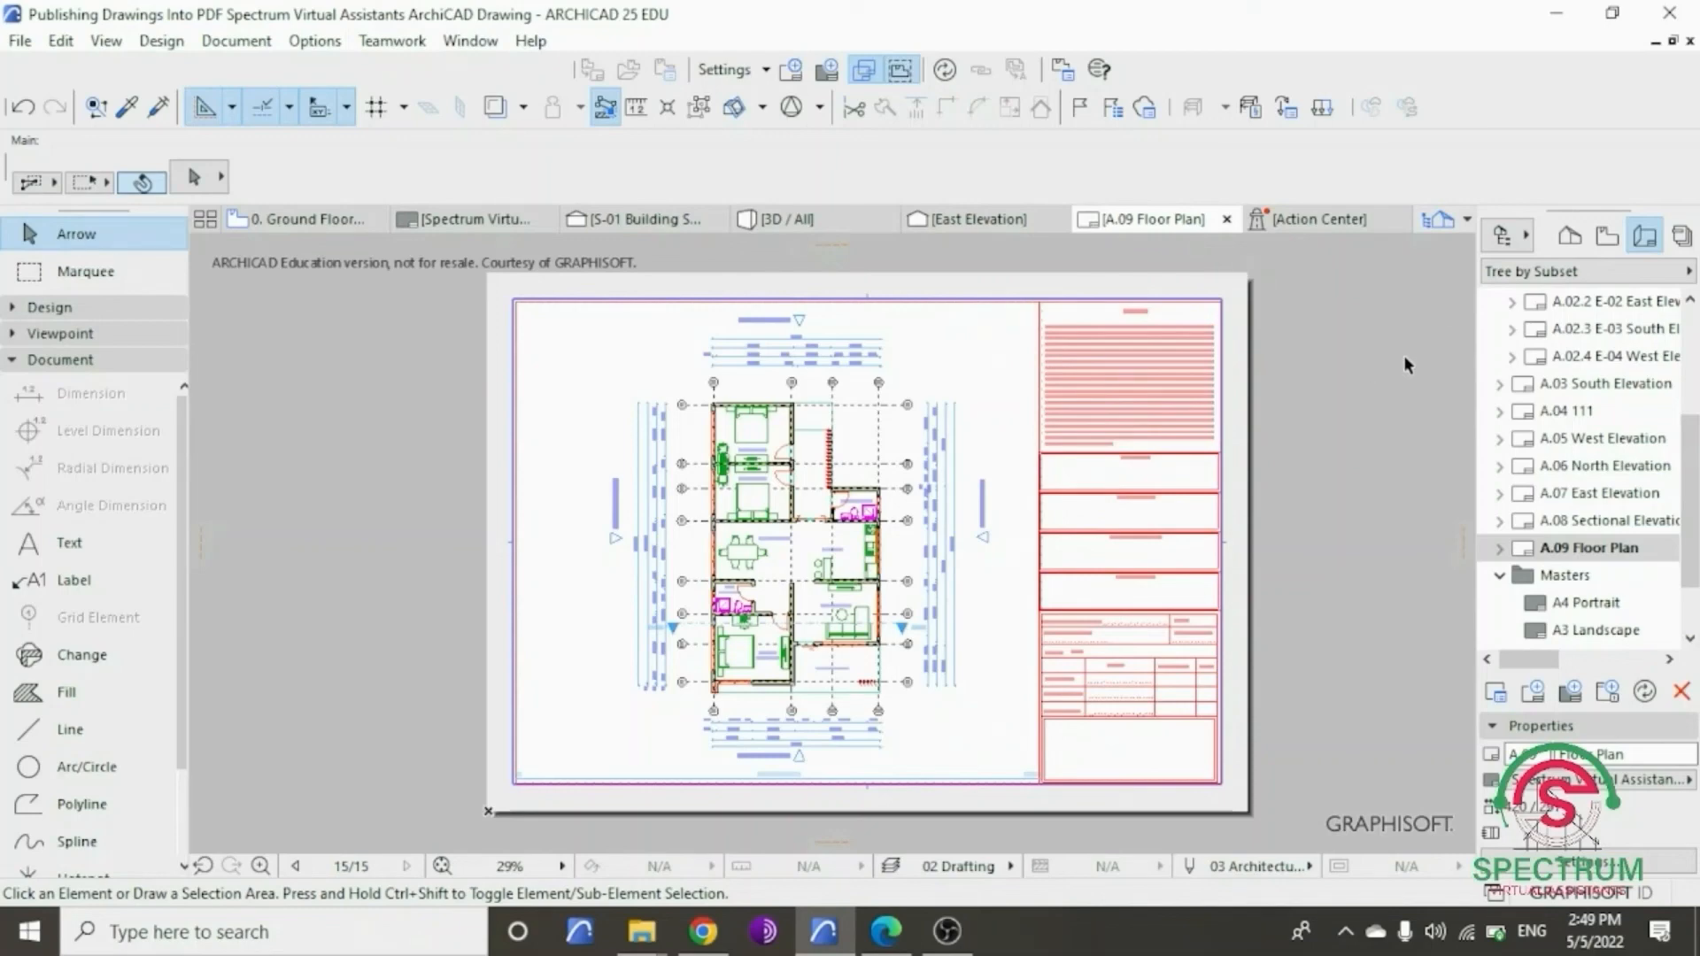
- Create a new publisher set named Spectrum Virtual Assistants Publisher Set
left_click(1682, 238)
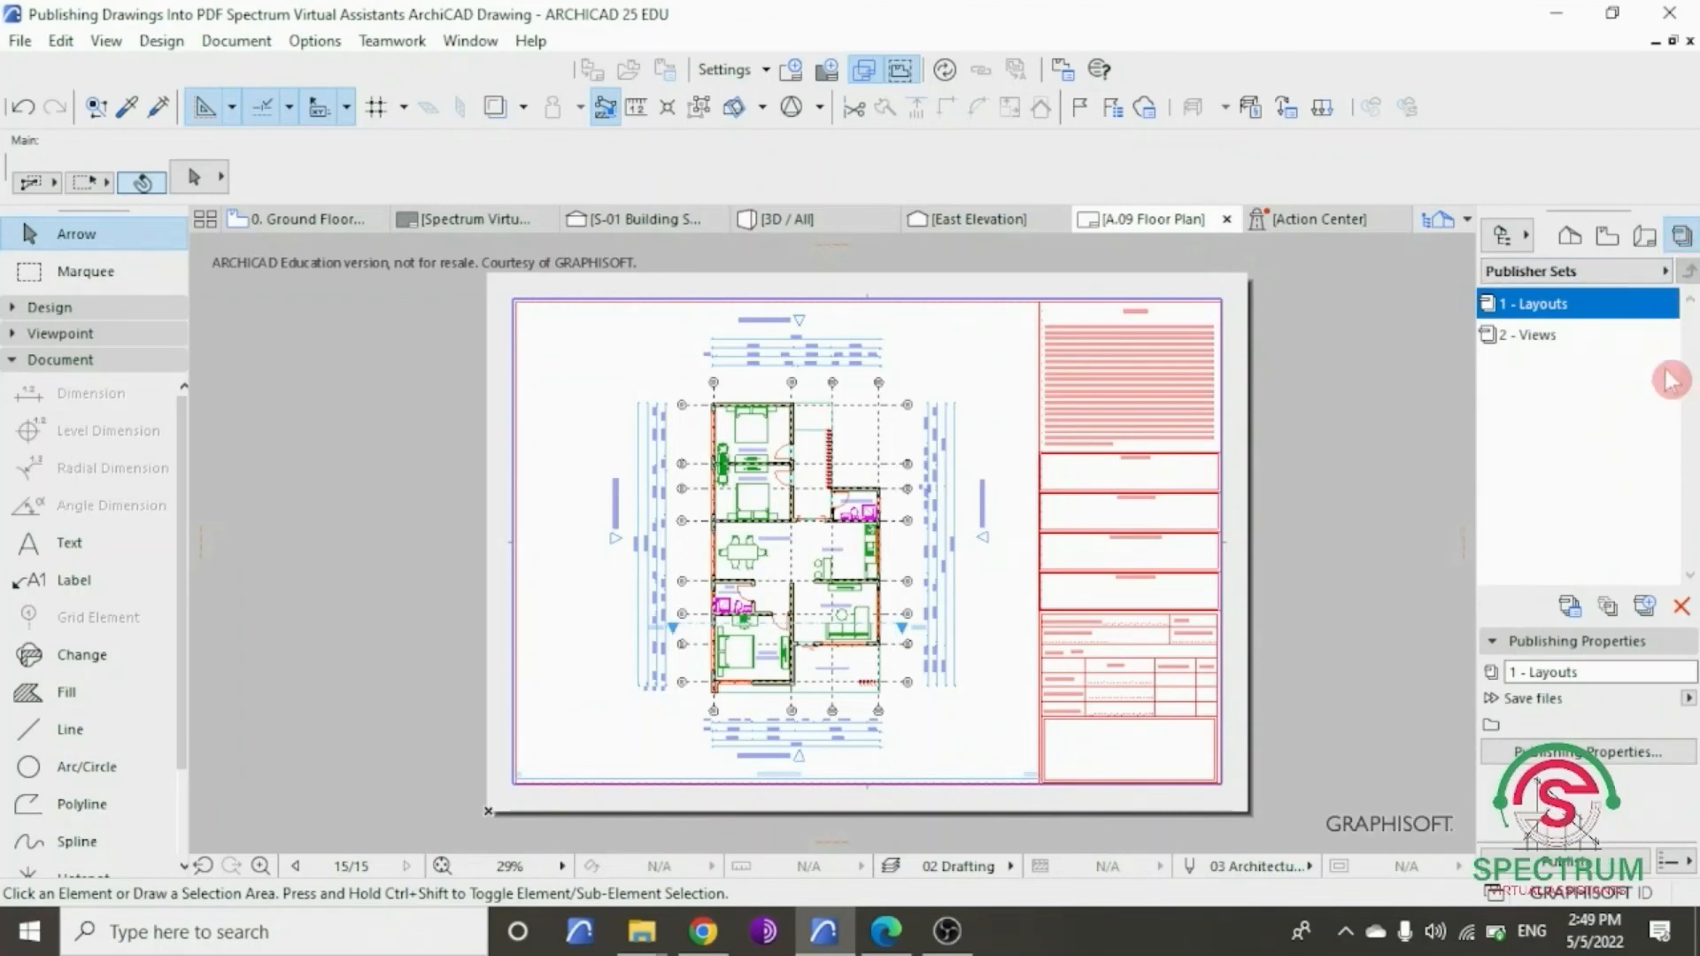
left_click(1646, 611)
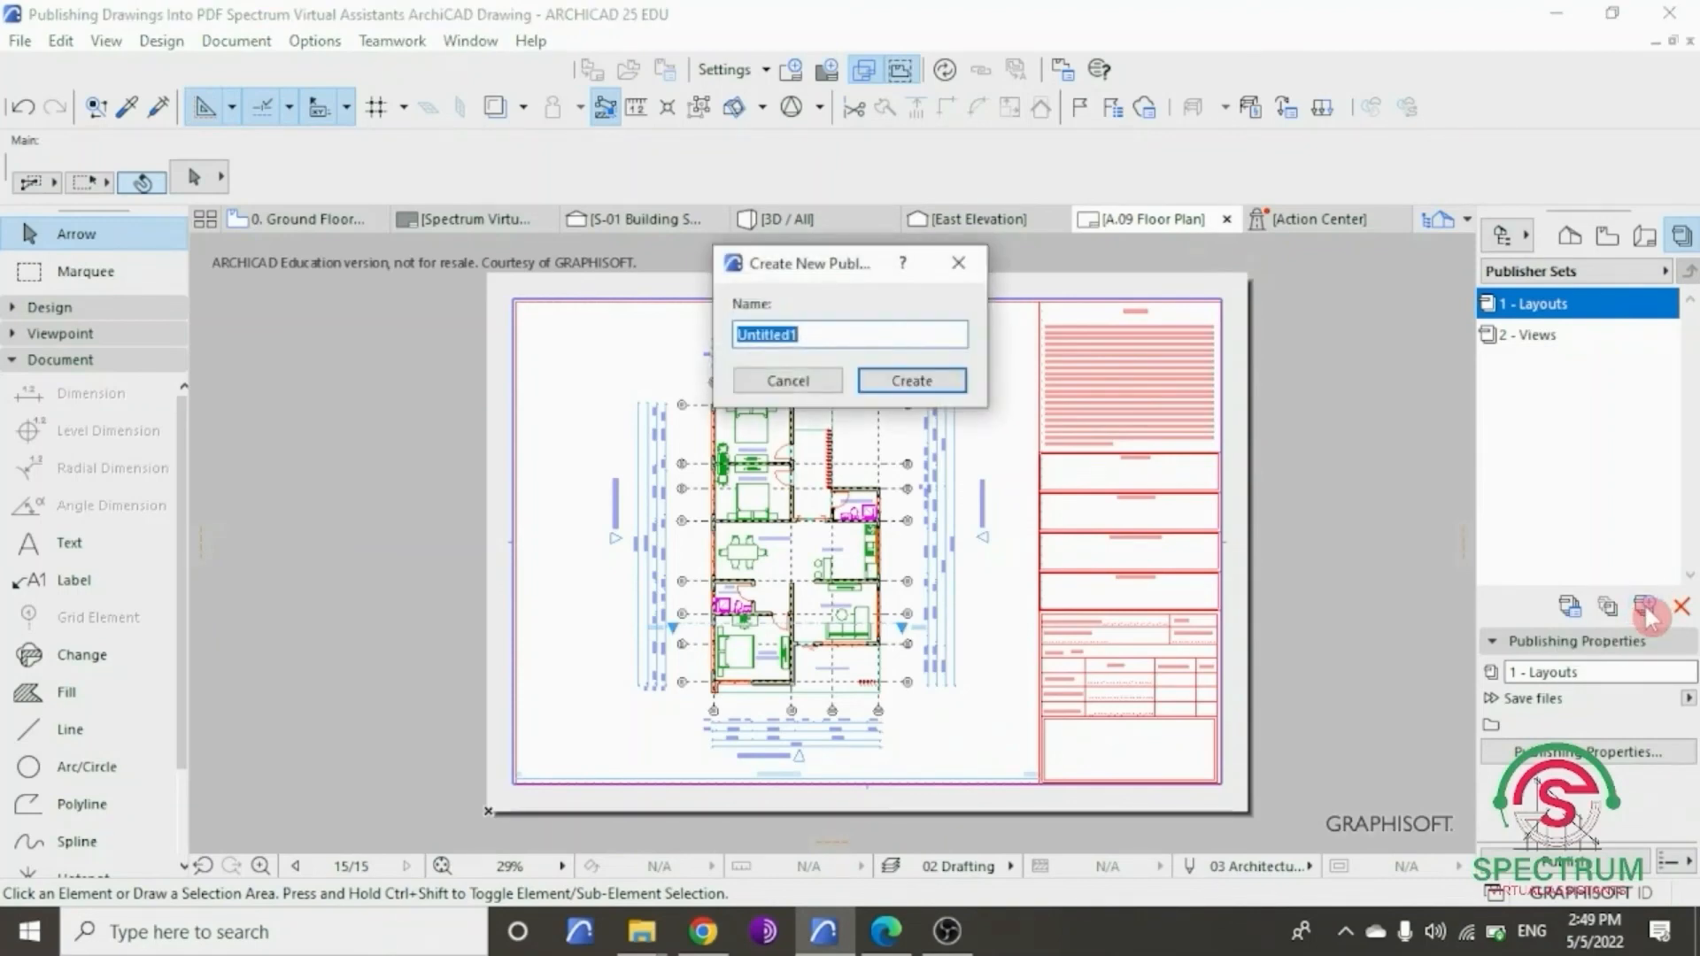
type("S")
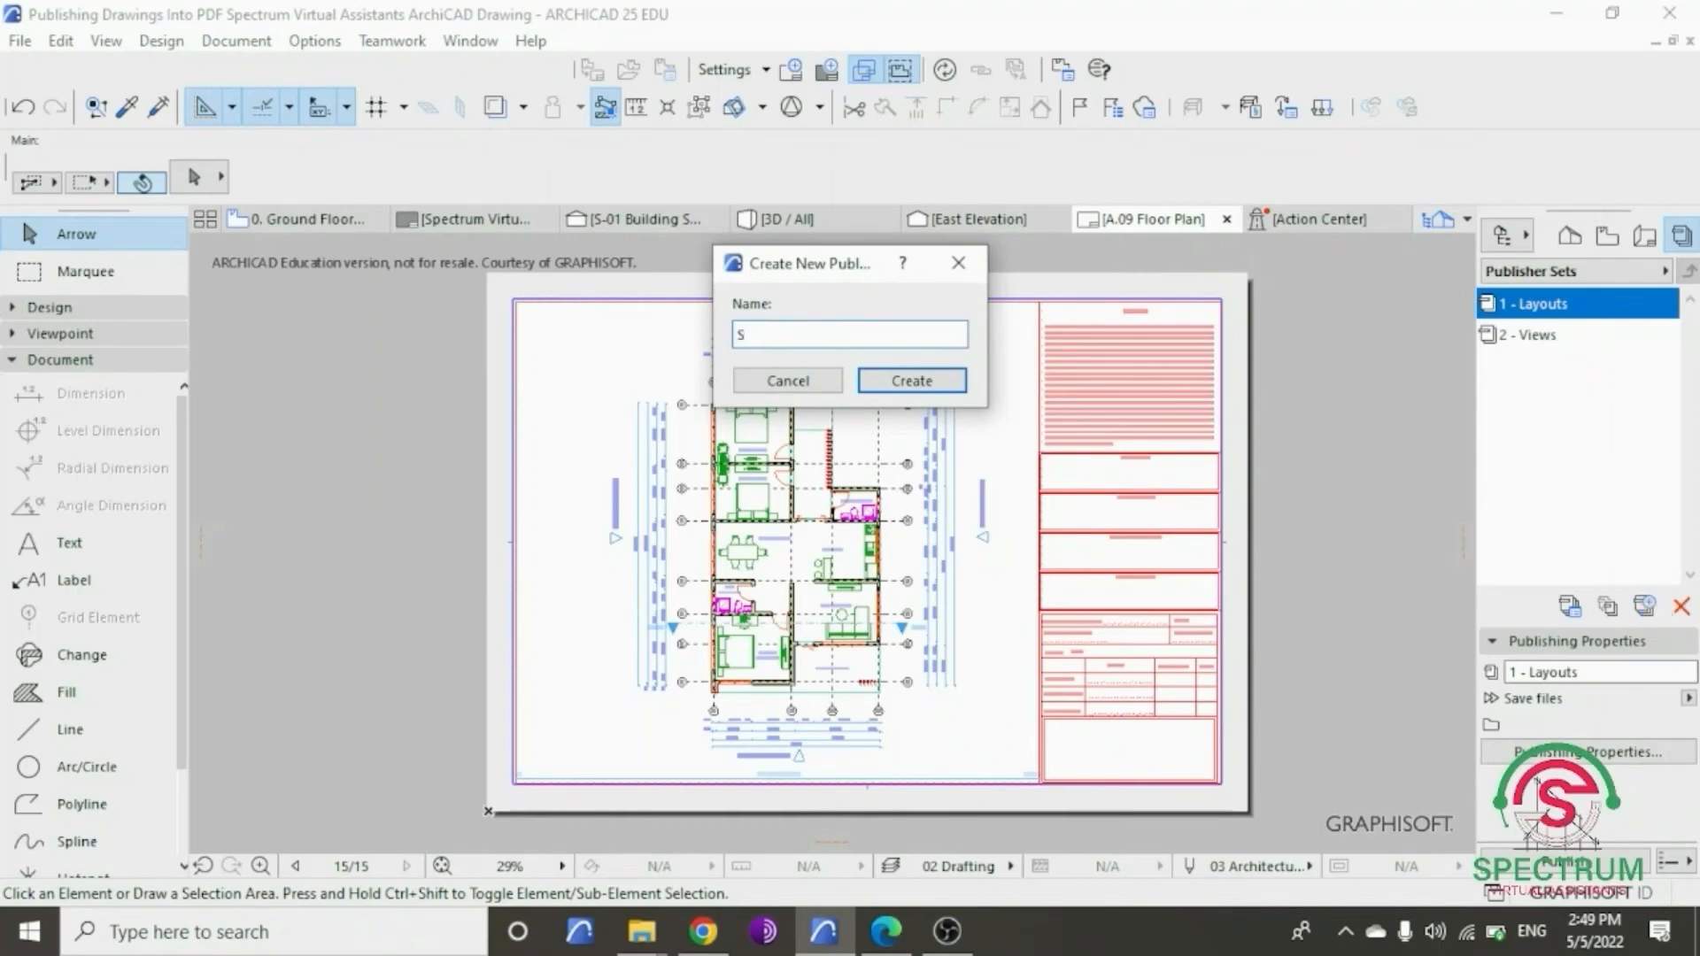
type("pectrum Virtual Asssistants Publ")
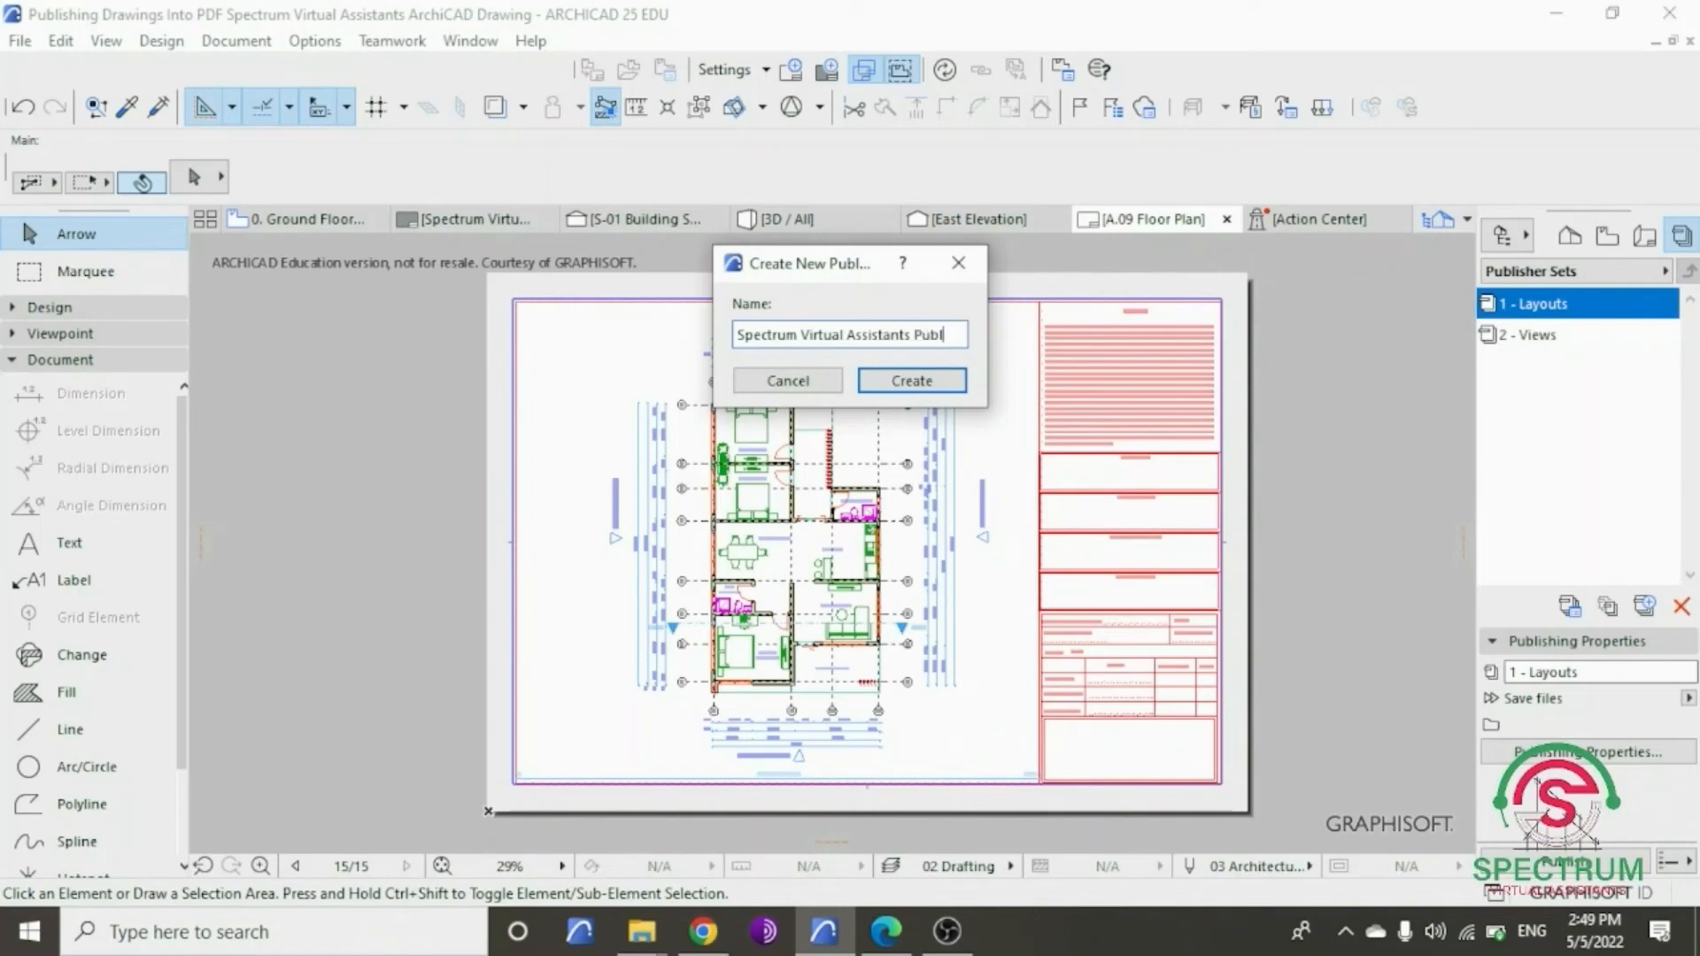
type("isher ")
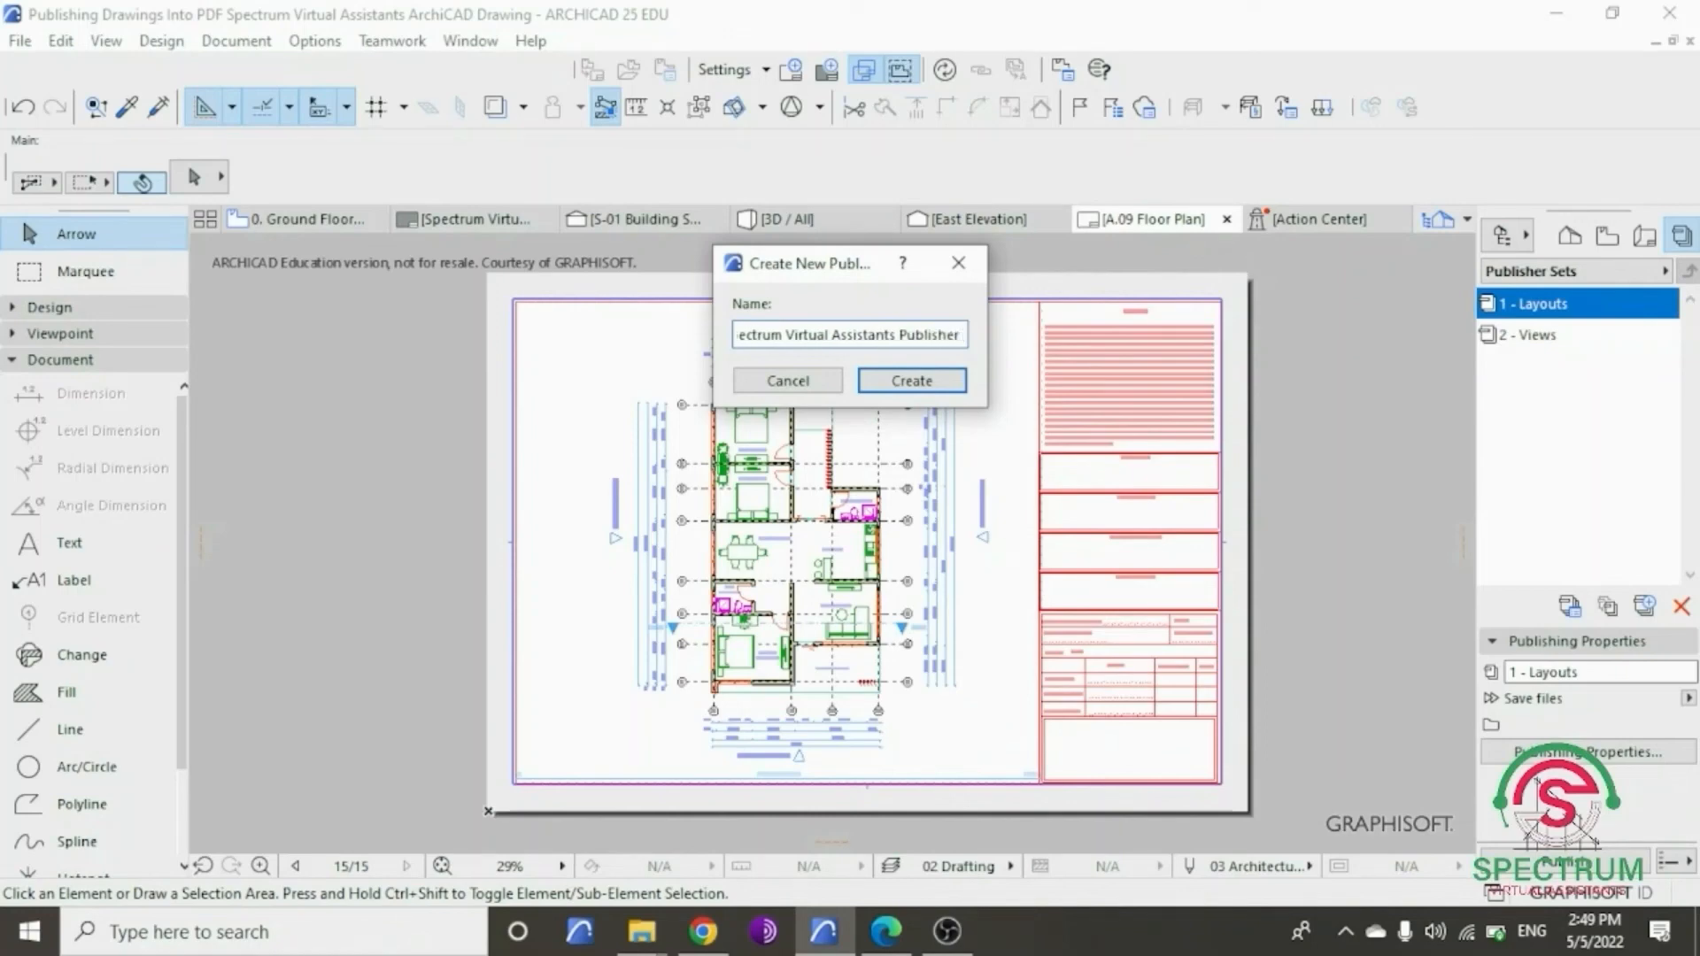
type("Set")
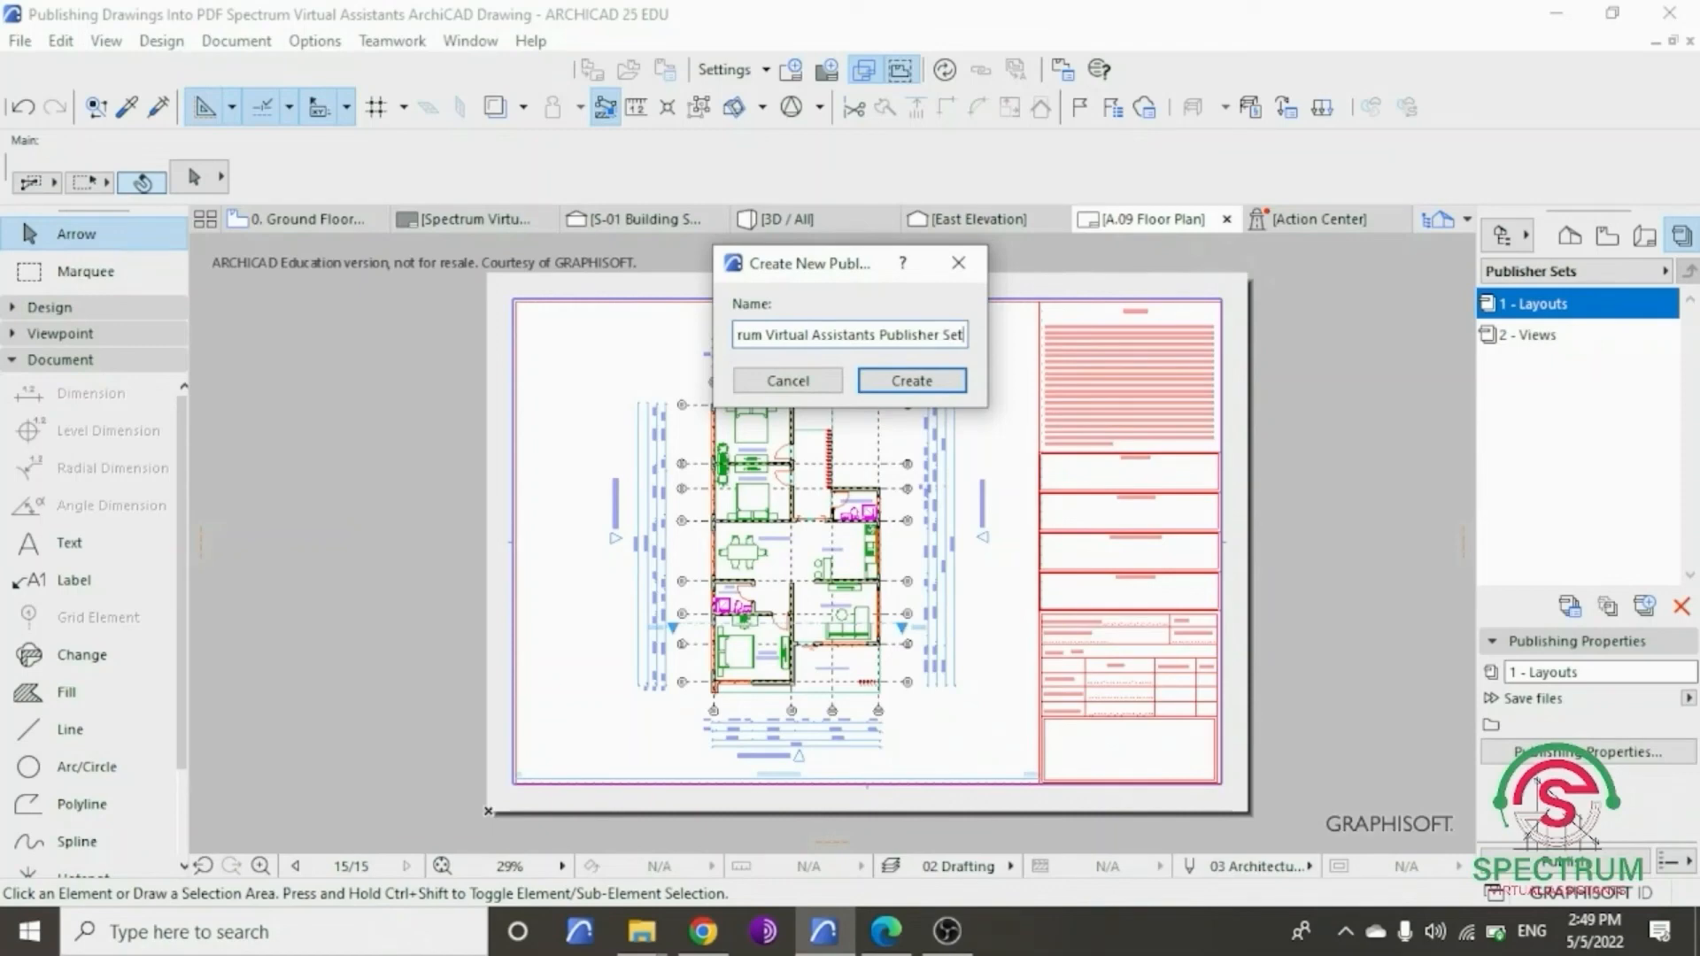
left_click(921, 383)
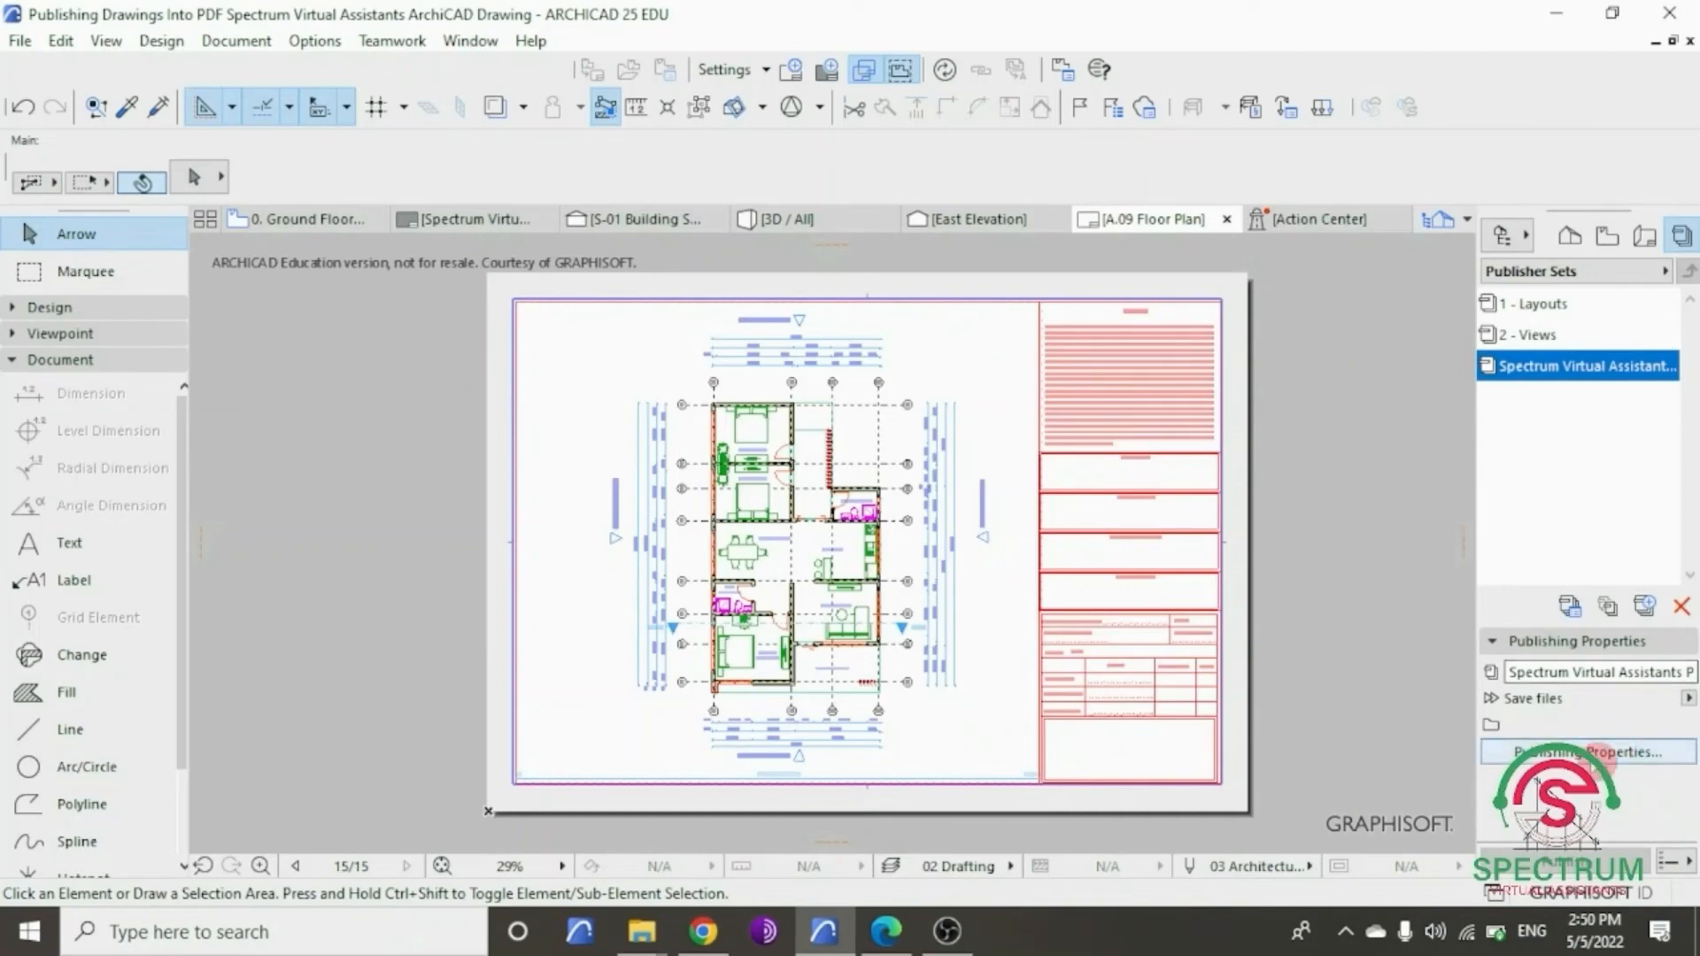
- Set the new publisher set to save files in a real folder structure to the local ARCHICAD 25 FINAL DRAWING desktop folder
left_click(1580, 752)
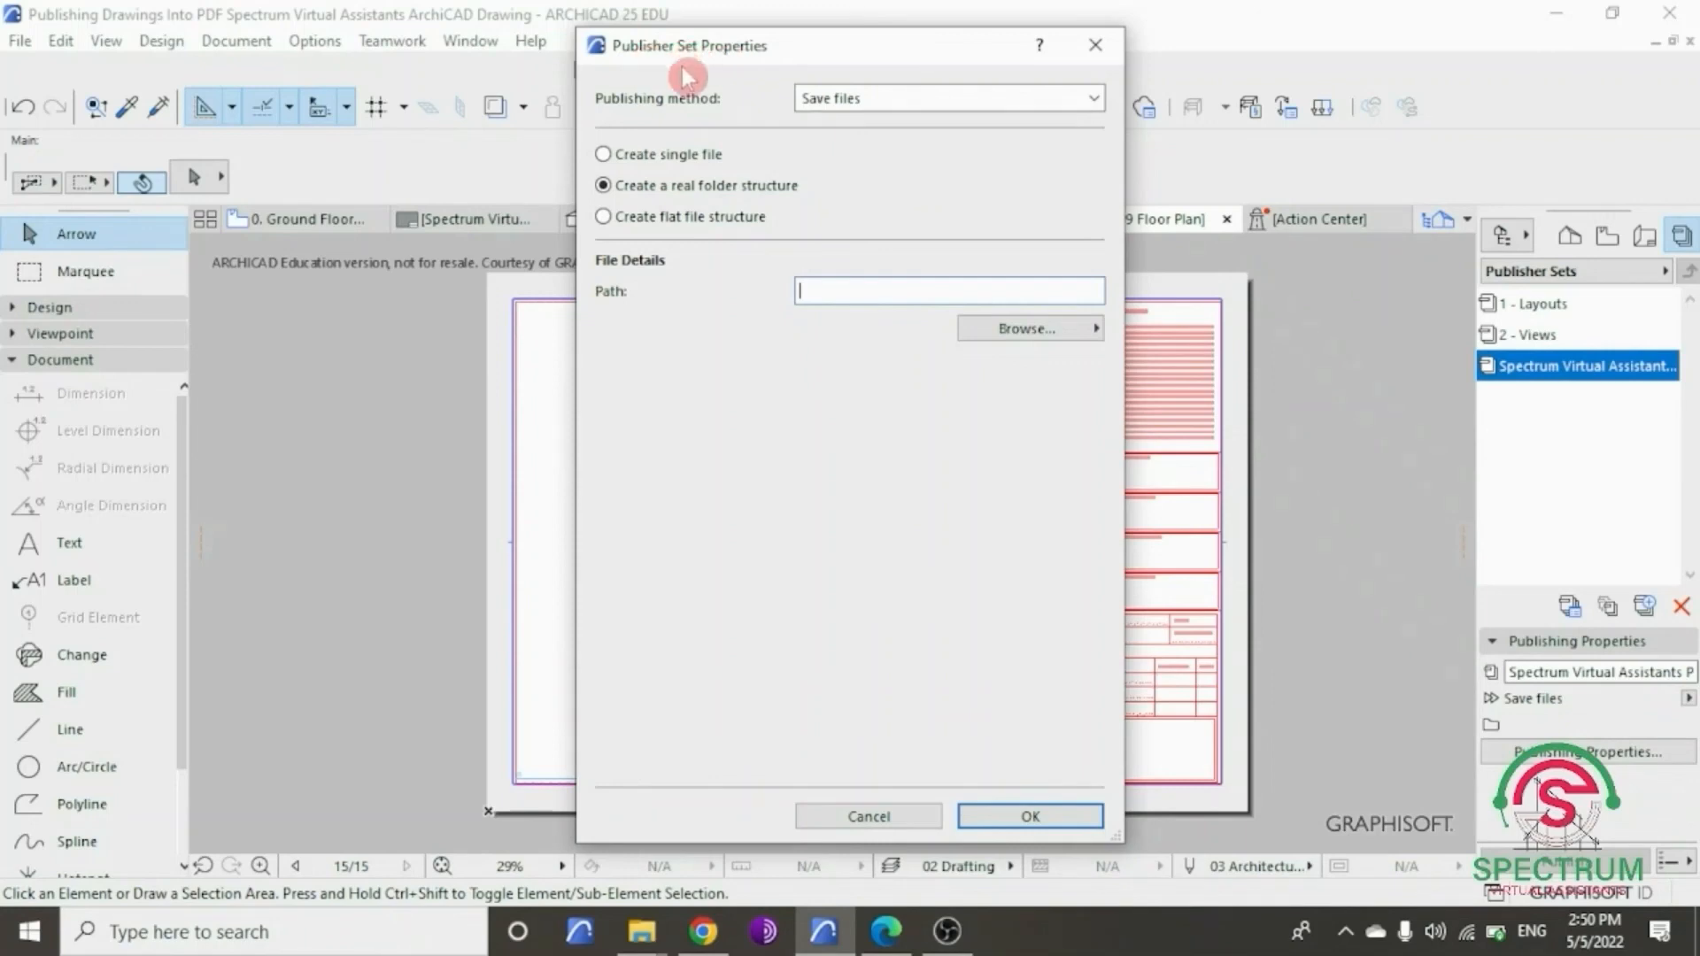
left_click(1091, 101)
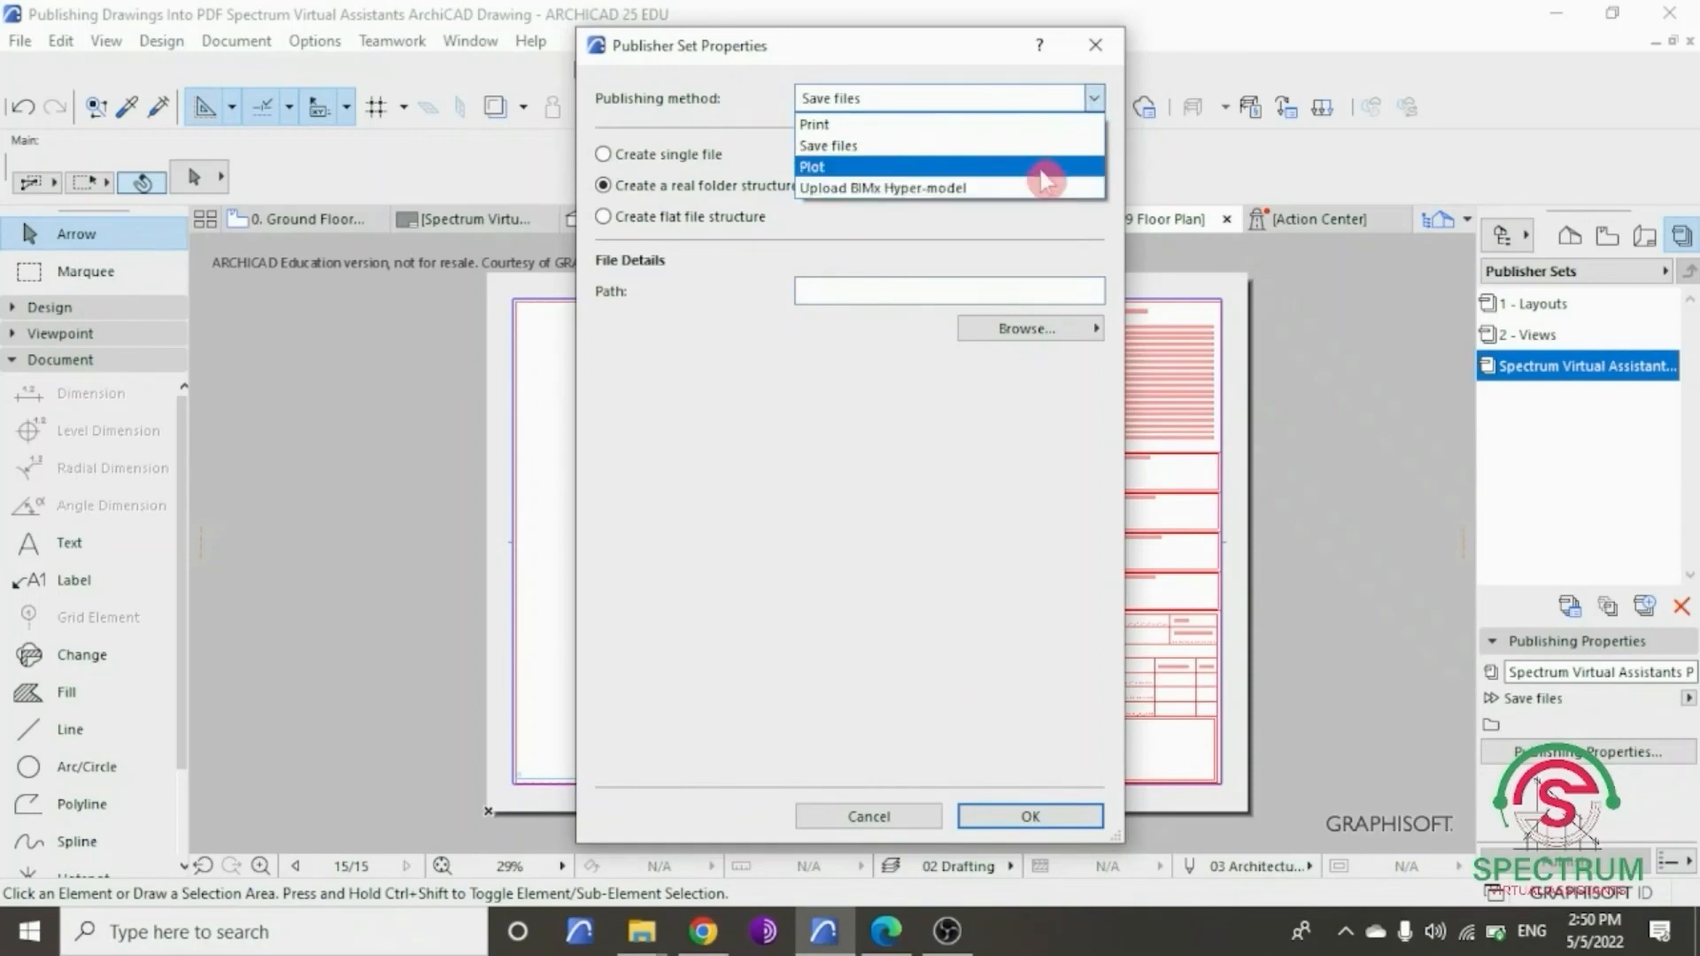
left_click(939, 152)
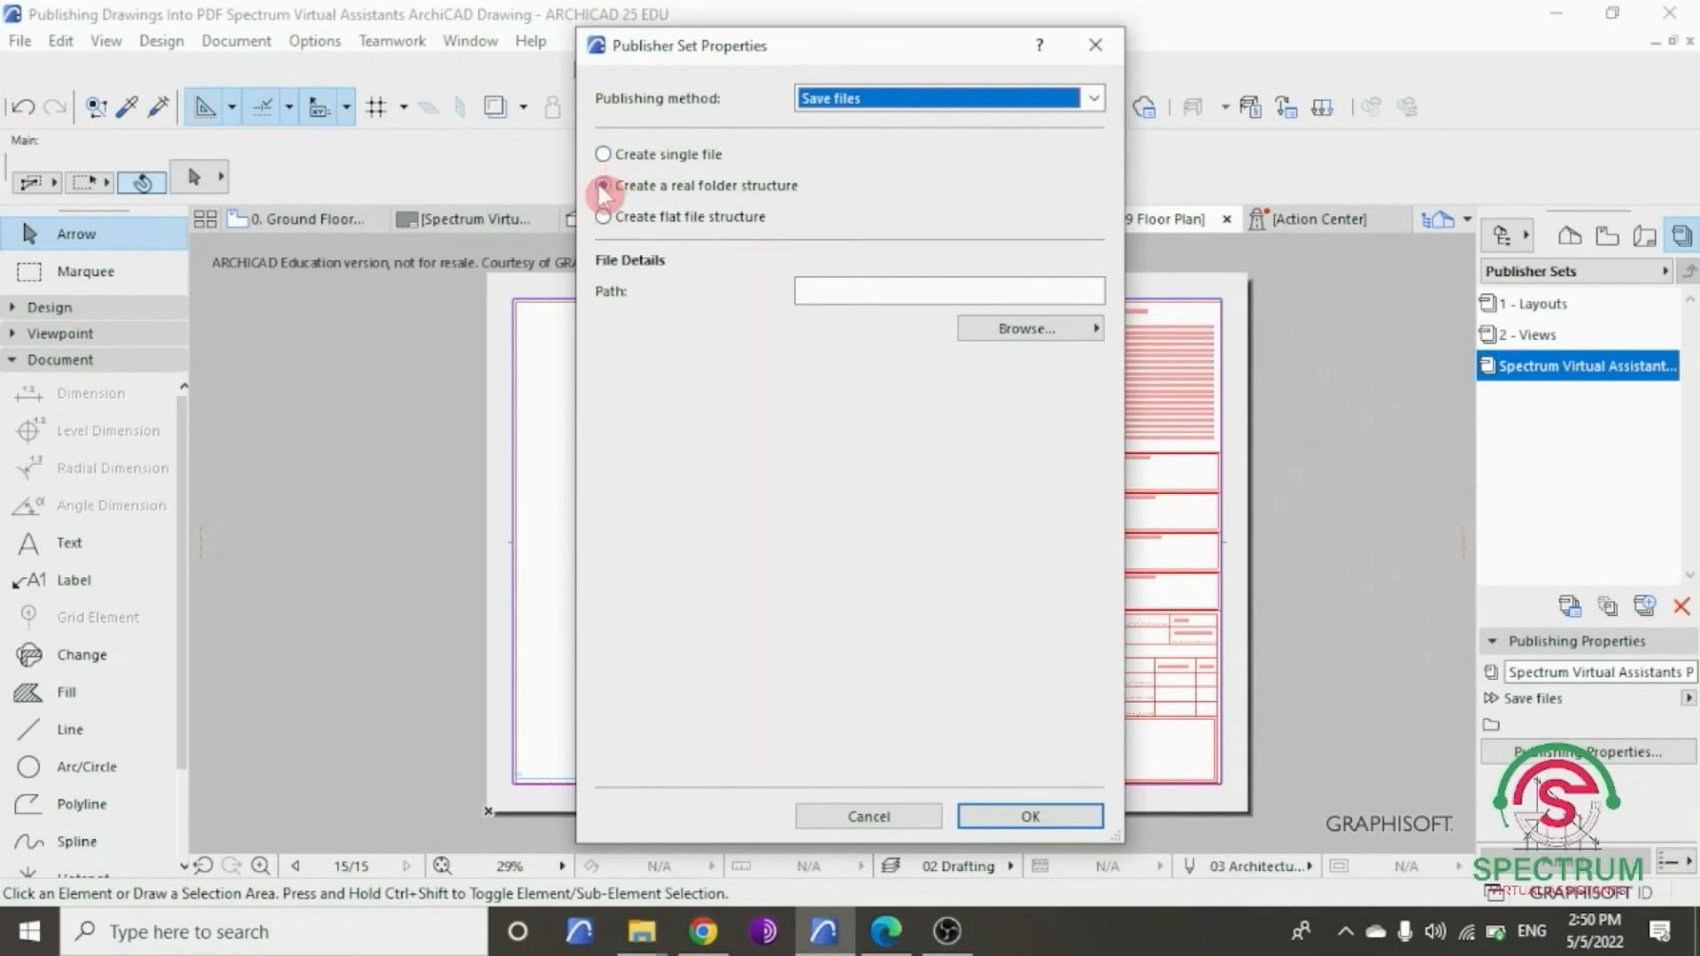
left_click(1027, 345)
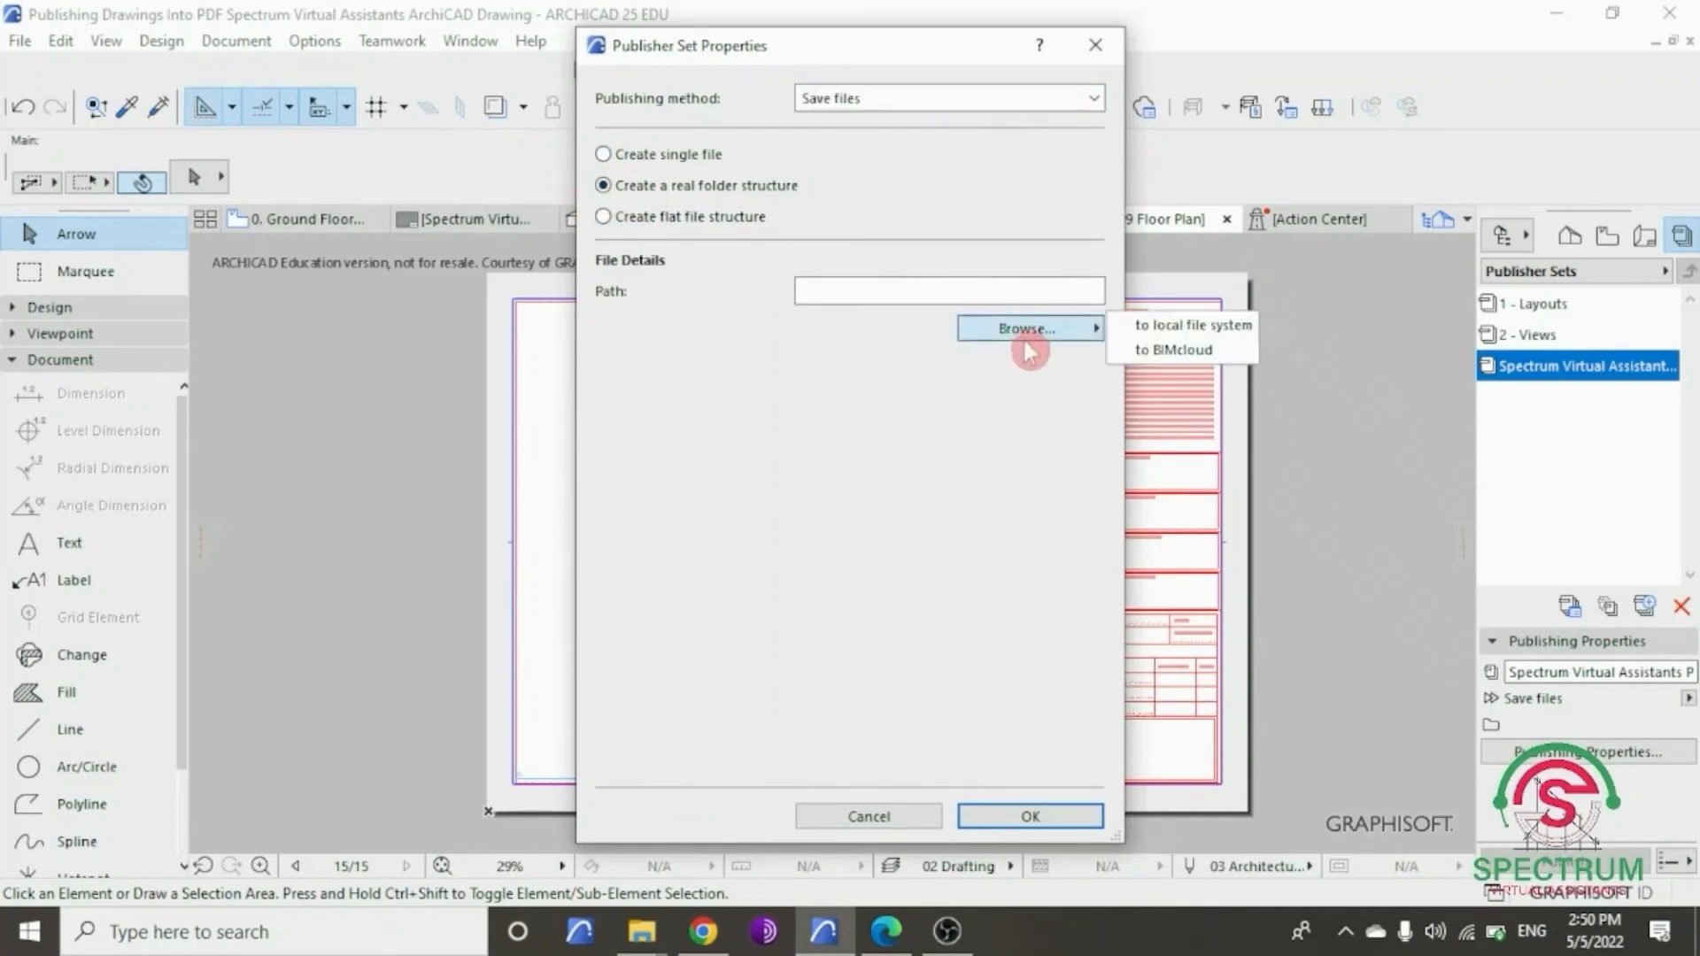
left_click(1164, 326)
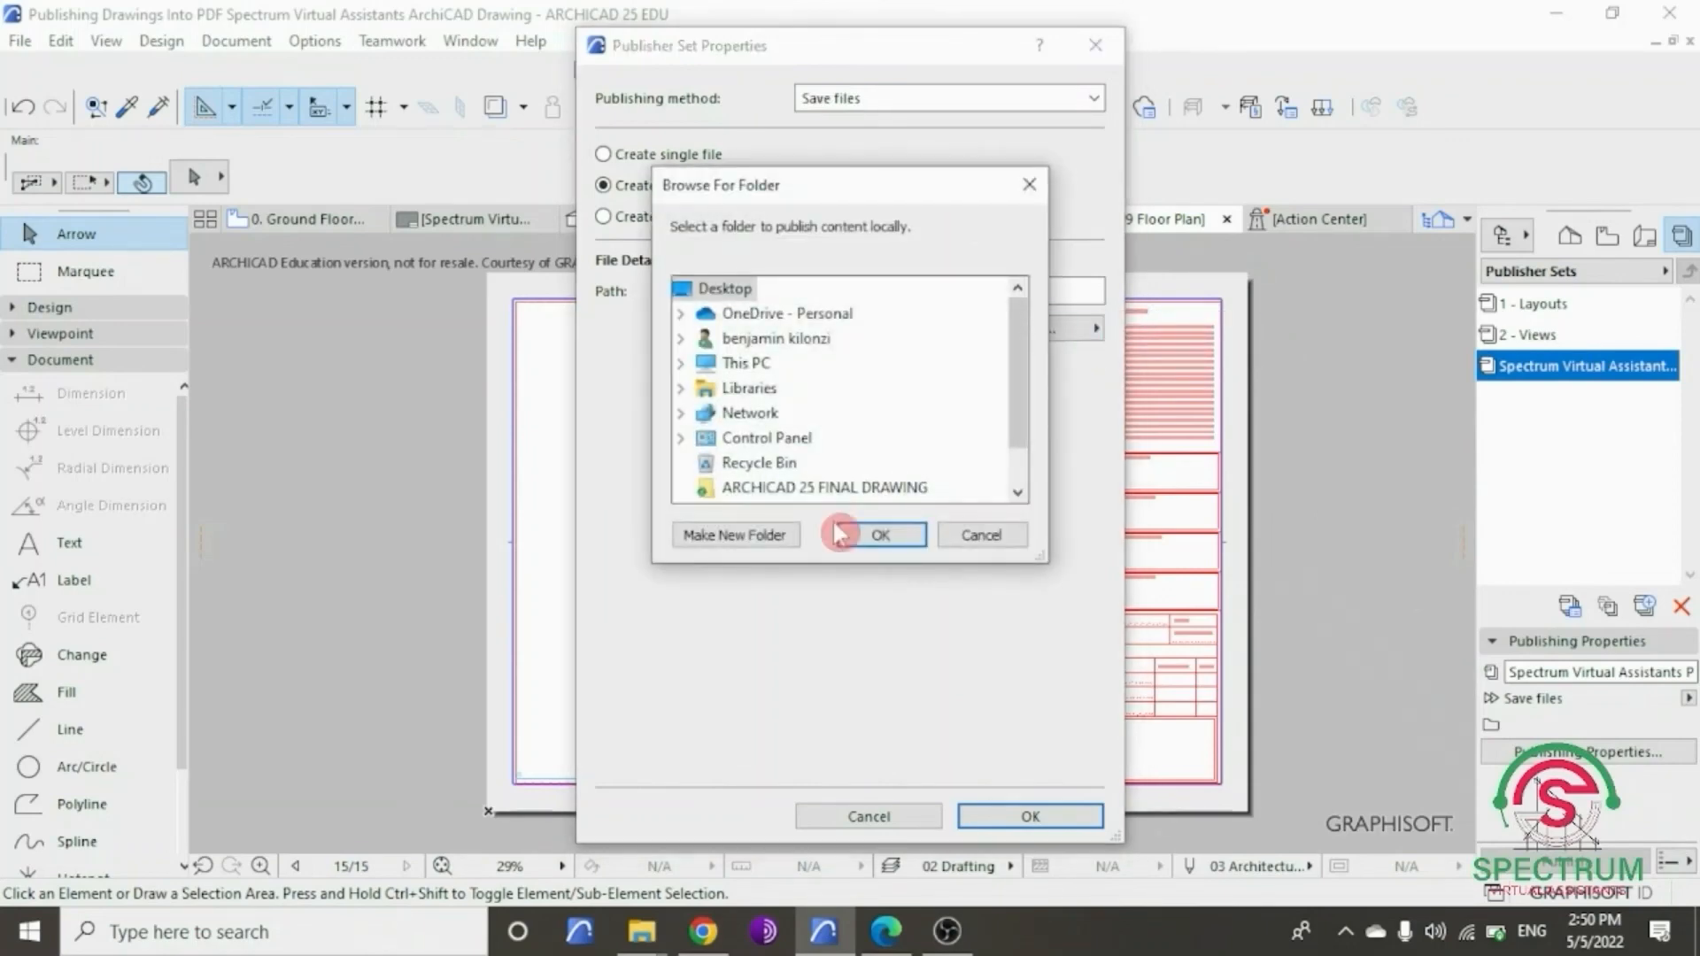
scroll(827, 487, "down", 1)
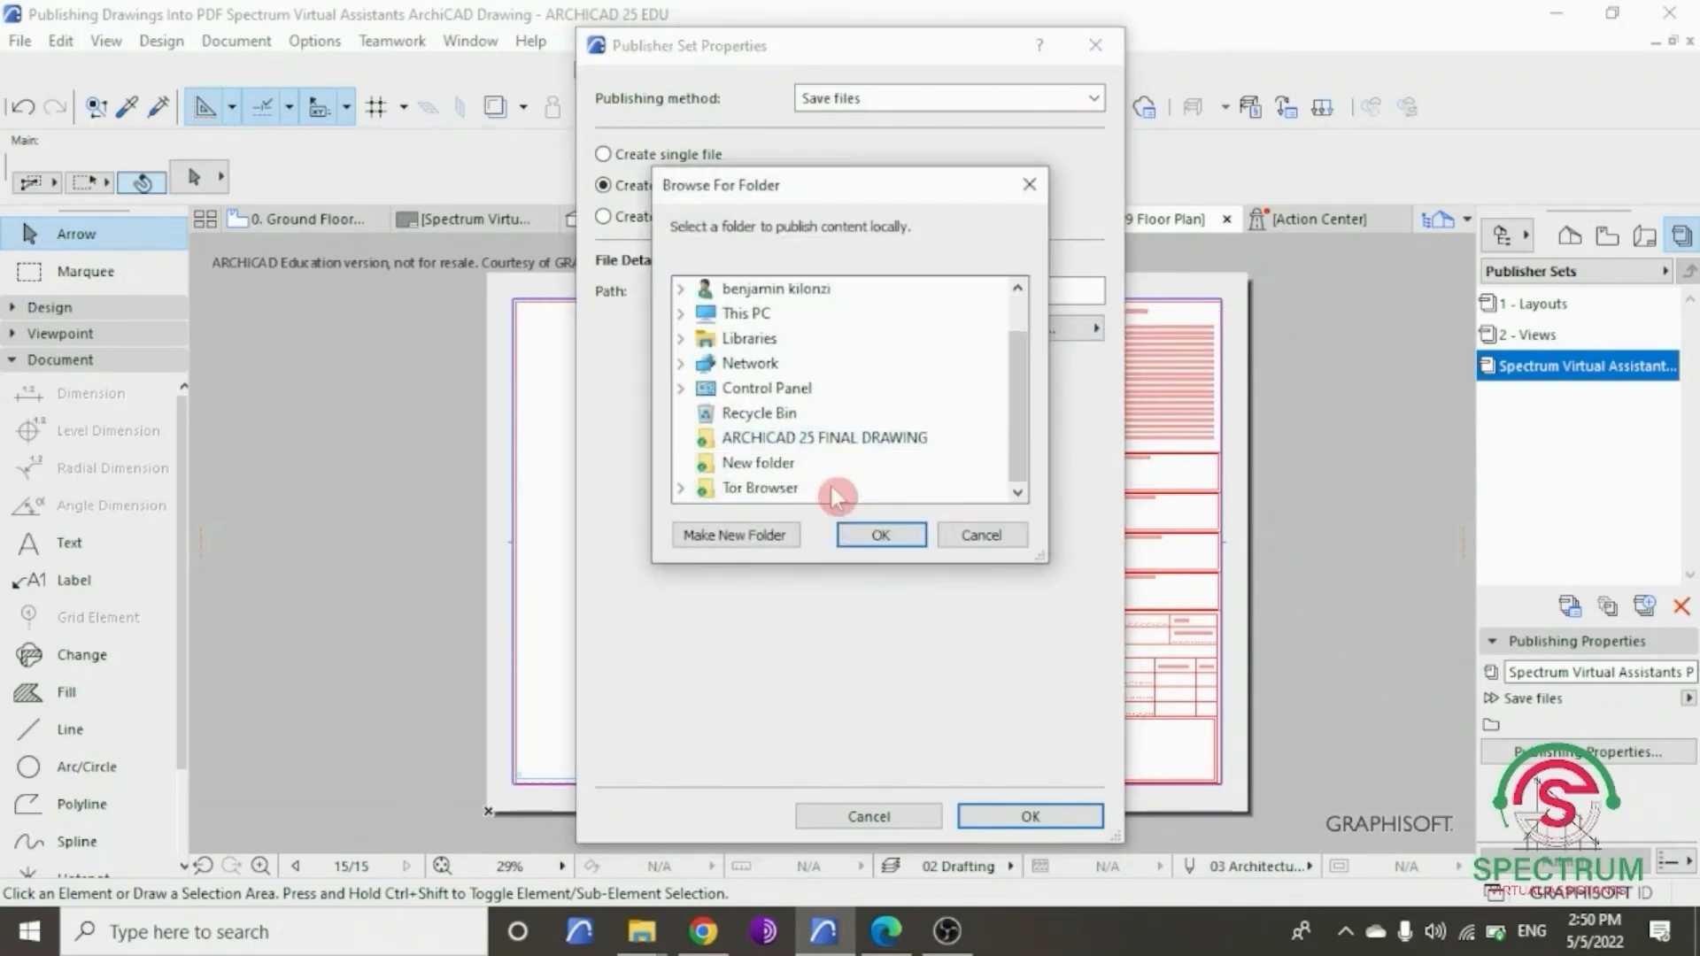
left_click(823, 440)
left_click(885, 540)
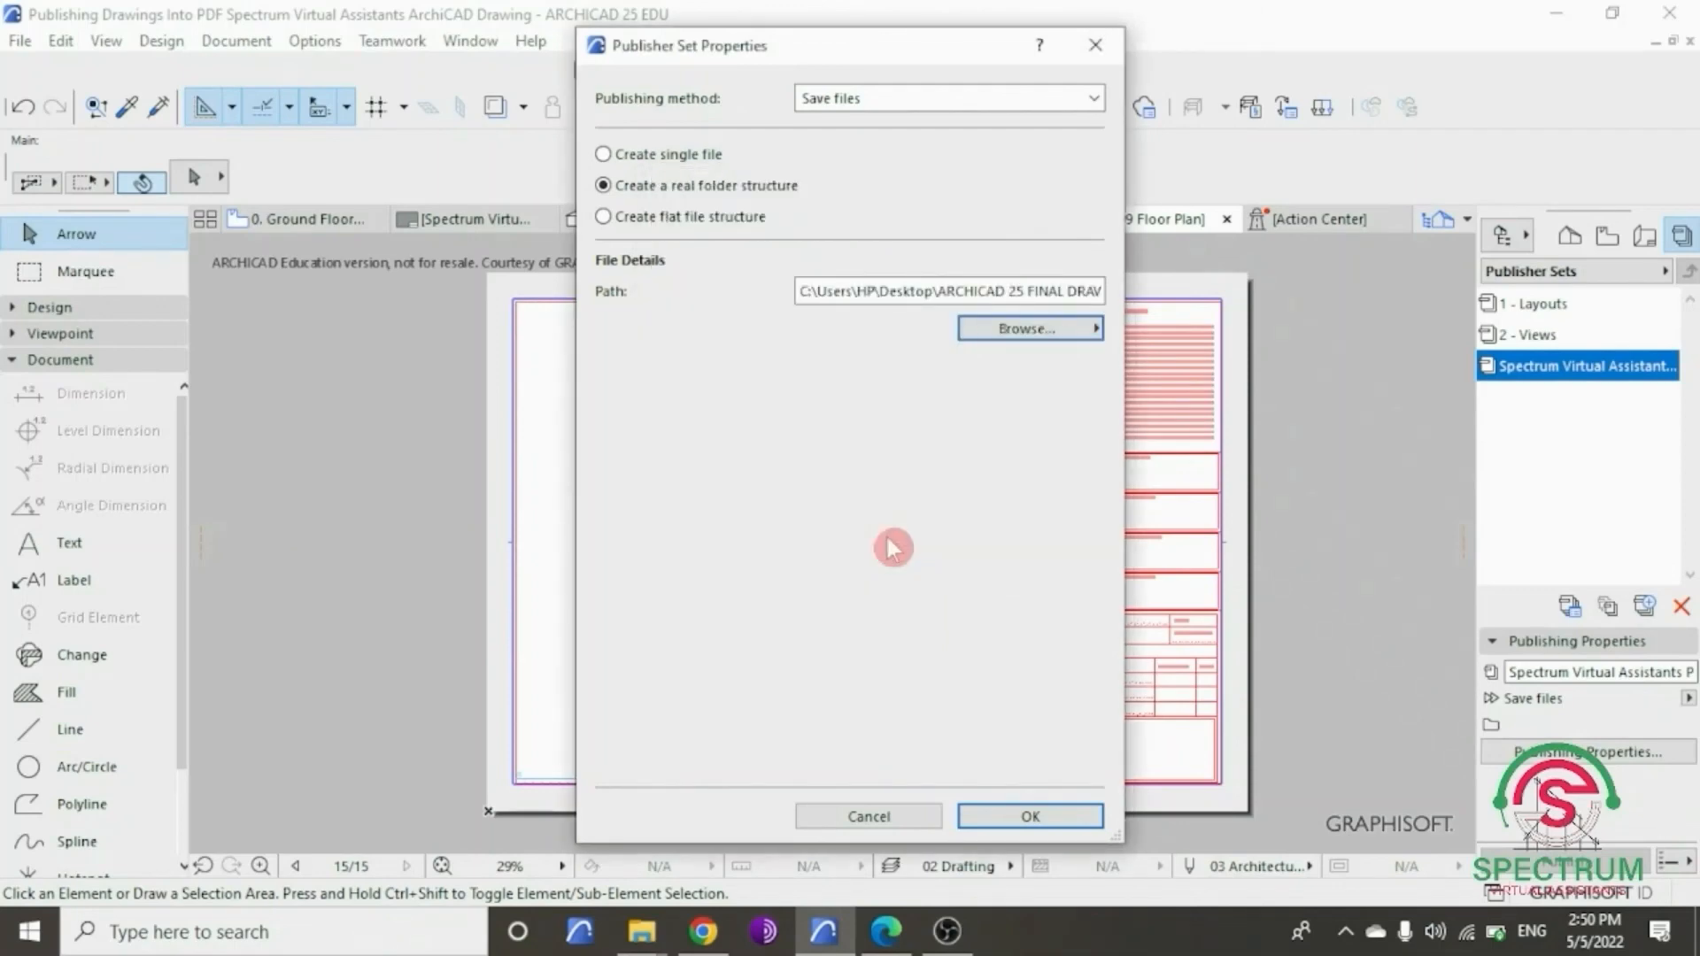
left_click(1030, 817)
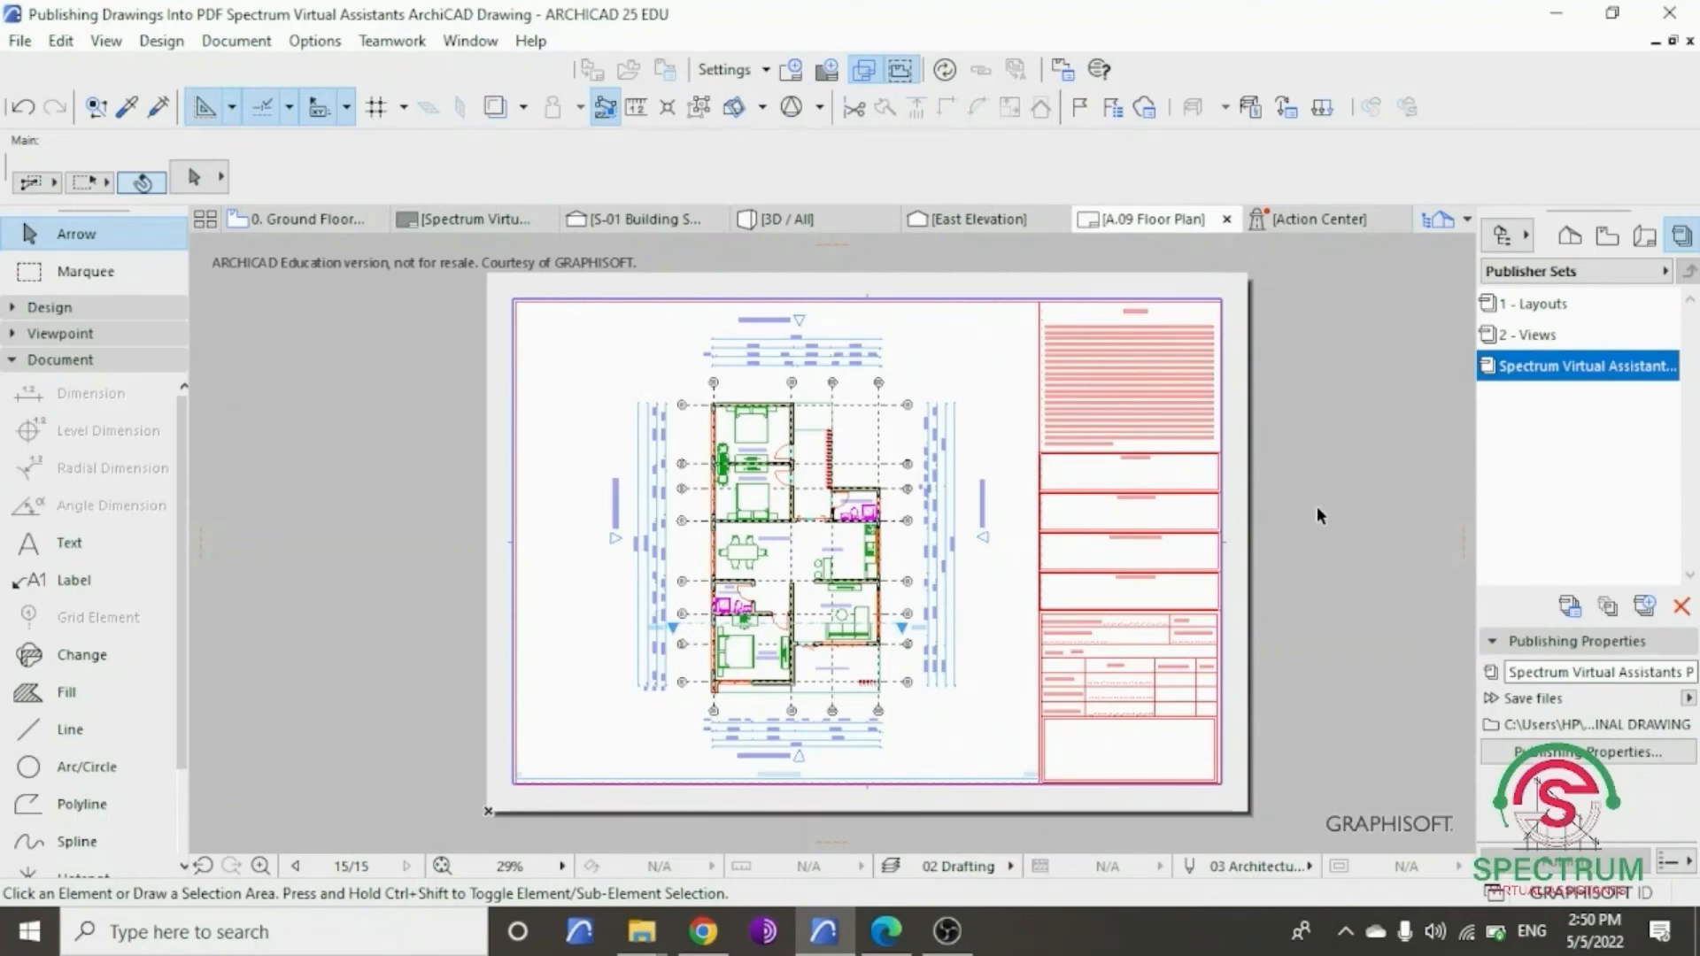
- Show the Organizer with Spectrum Virtual Assistants Publisher Set as the target set, and widen its window to show full layout names
left_click(1515, 239)
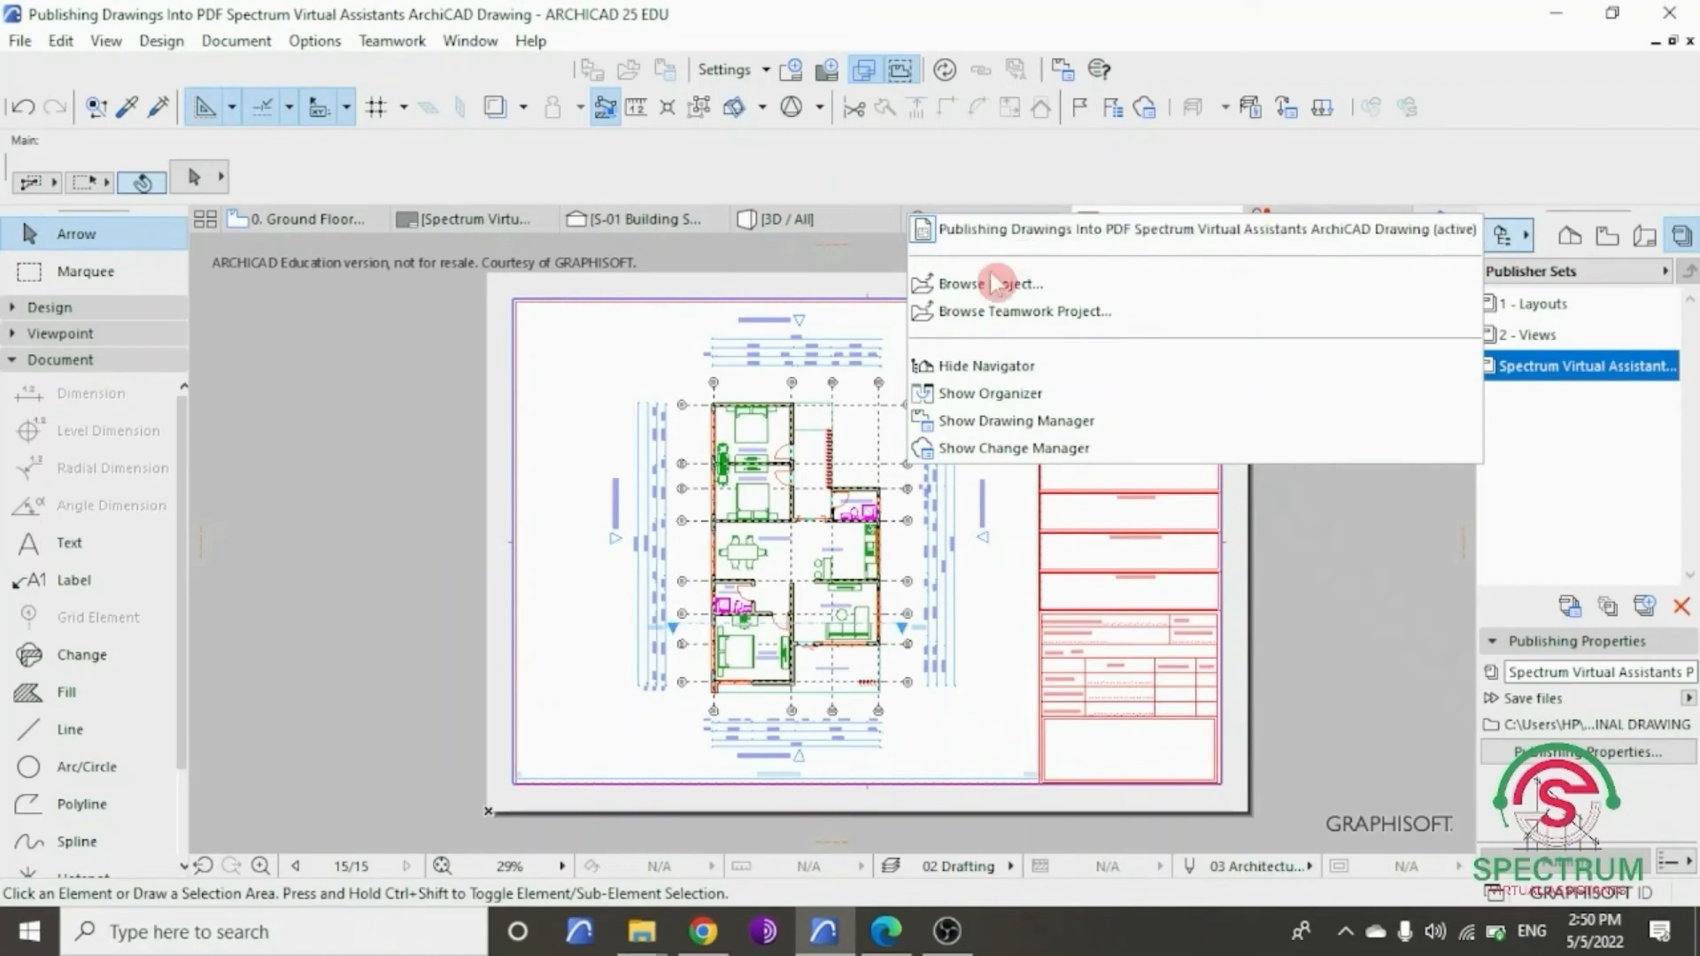
left_click(978, 398)
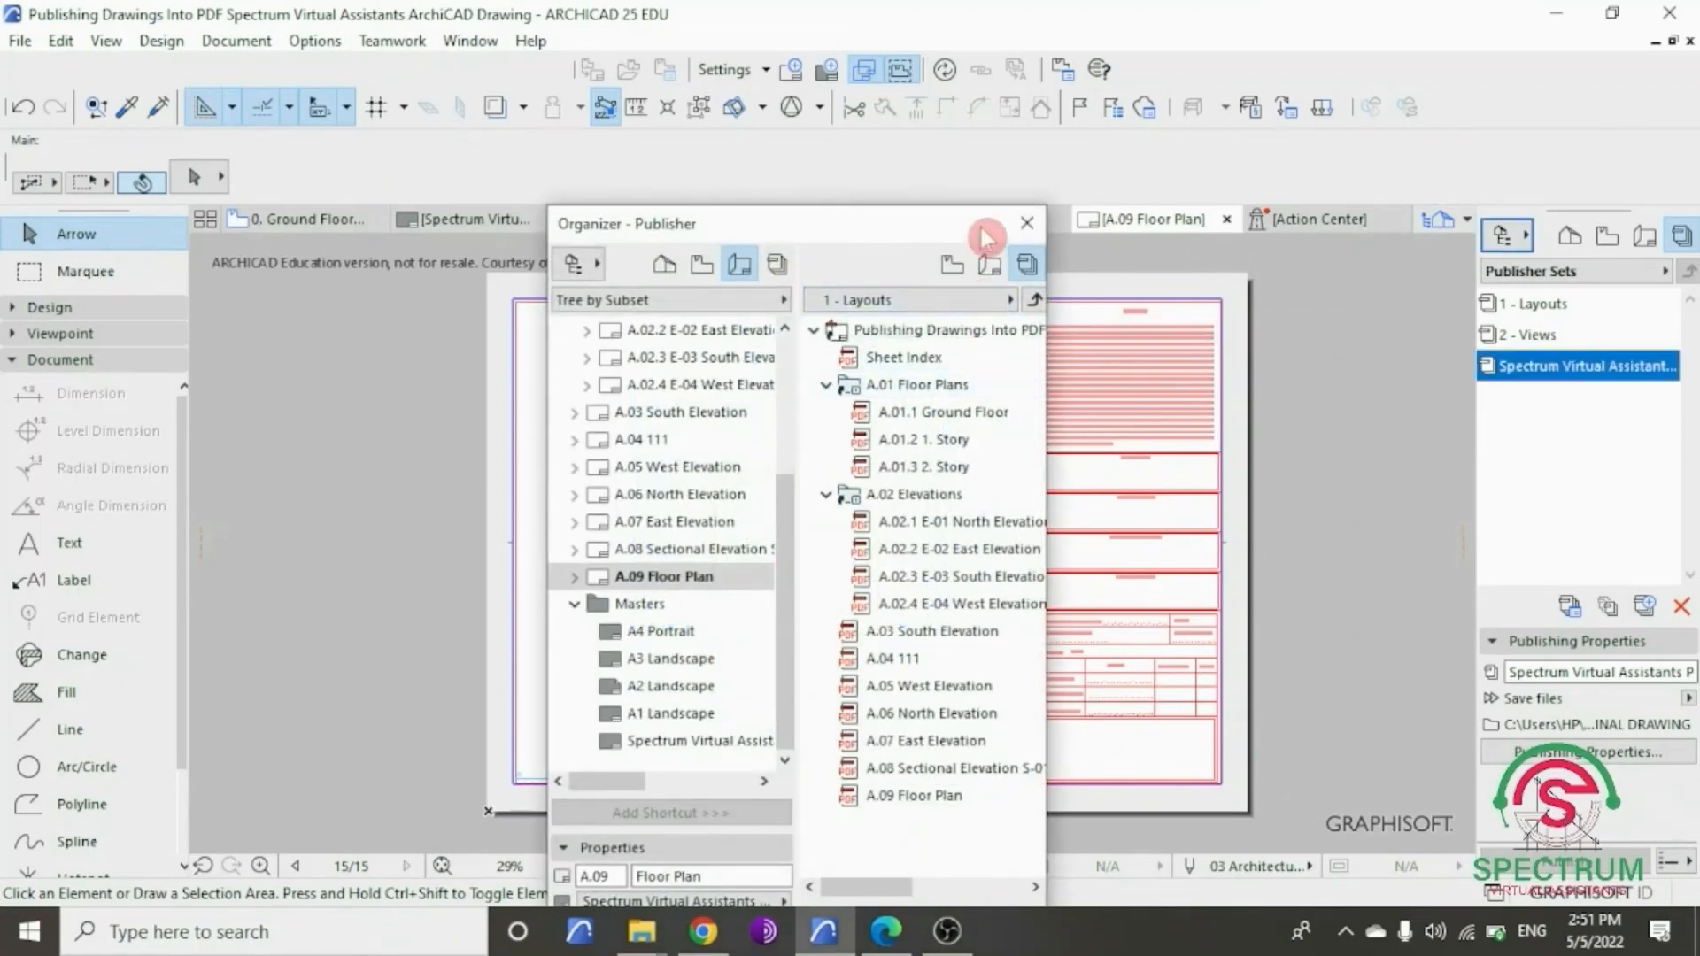
left_click_drag(976, 225, 854, 158)
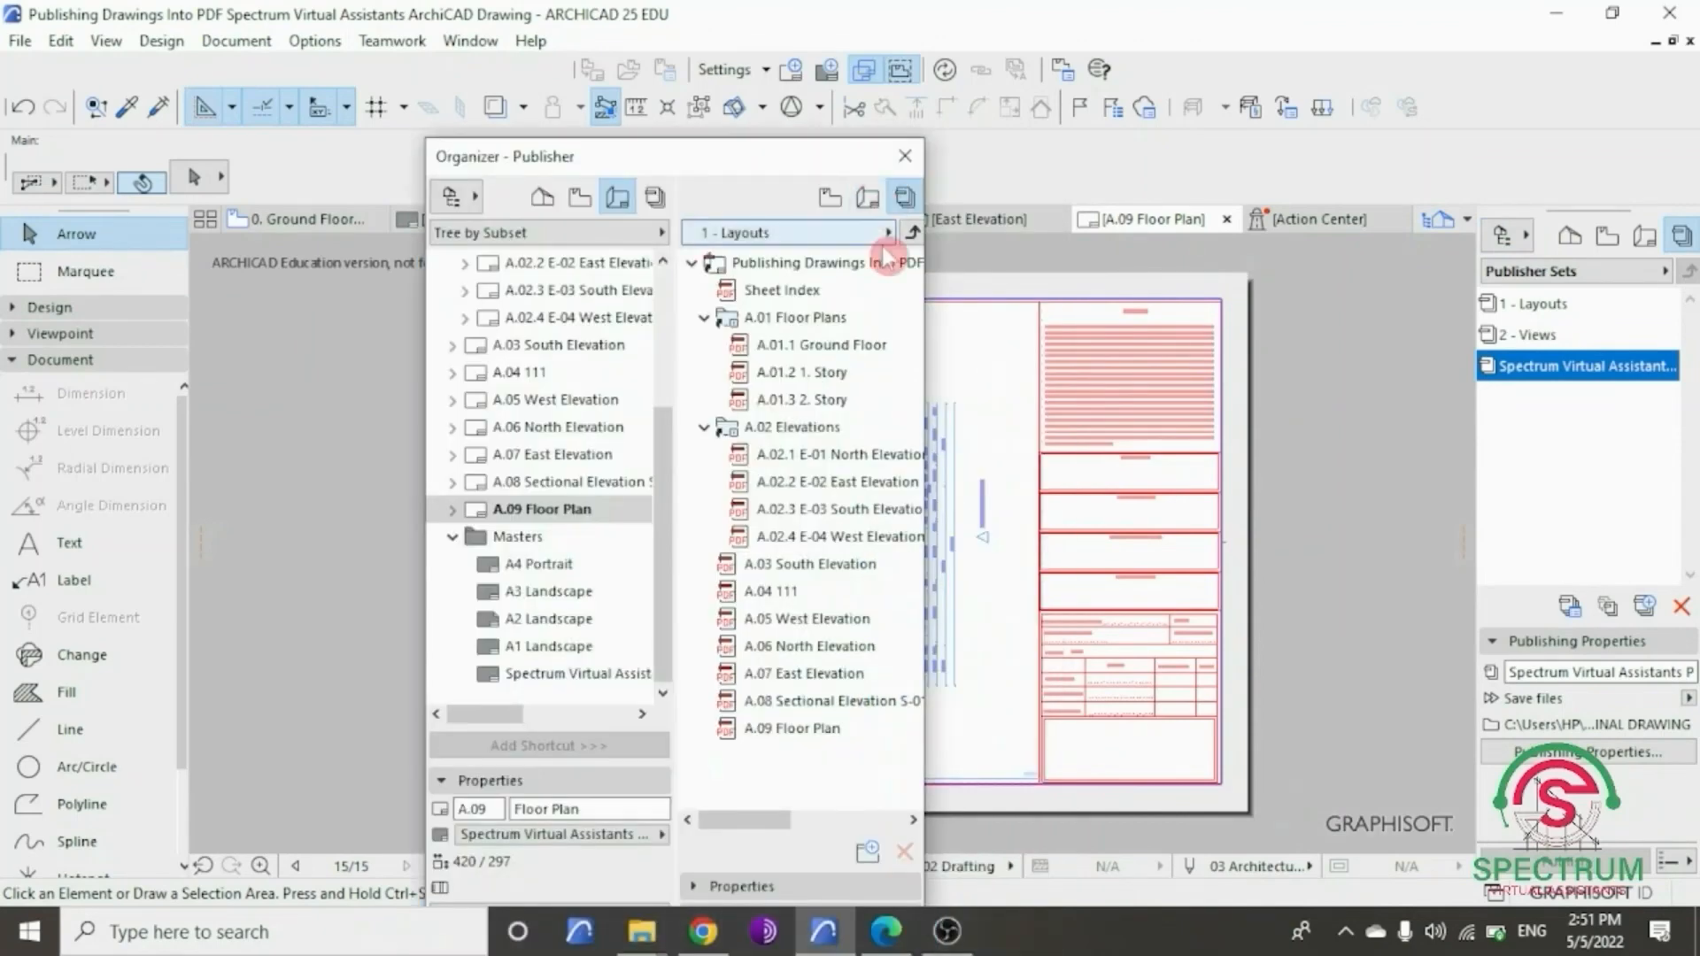
left_click(857, 233)
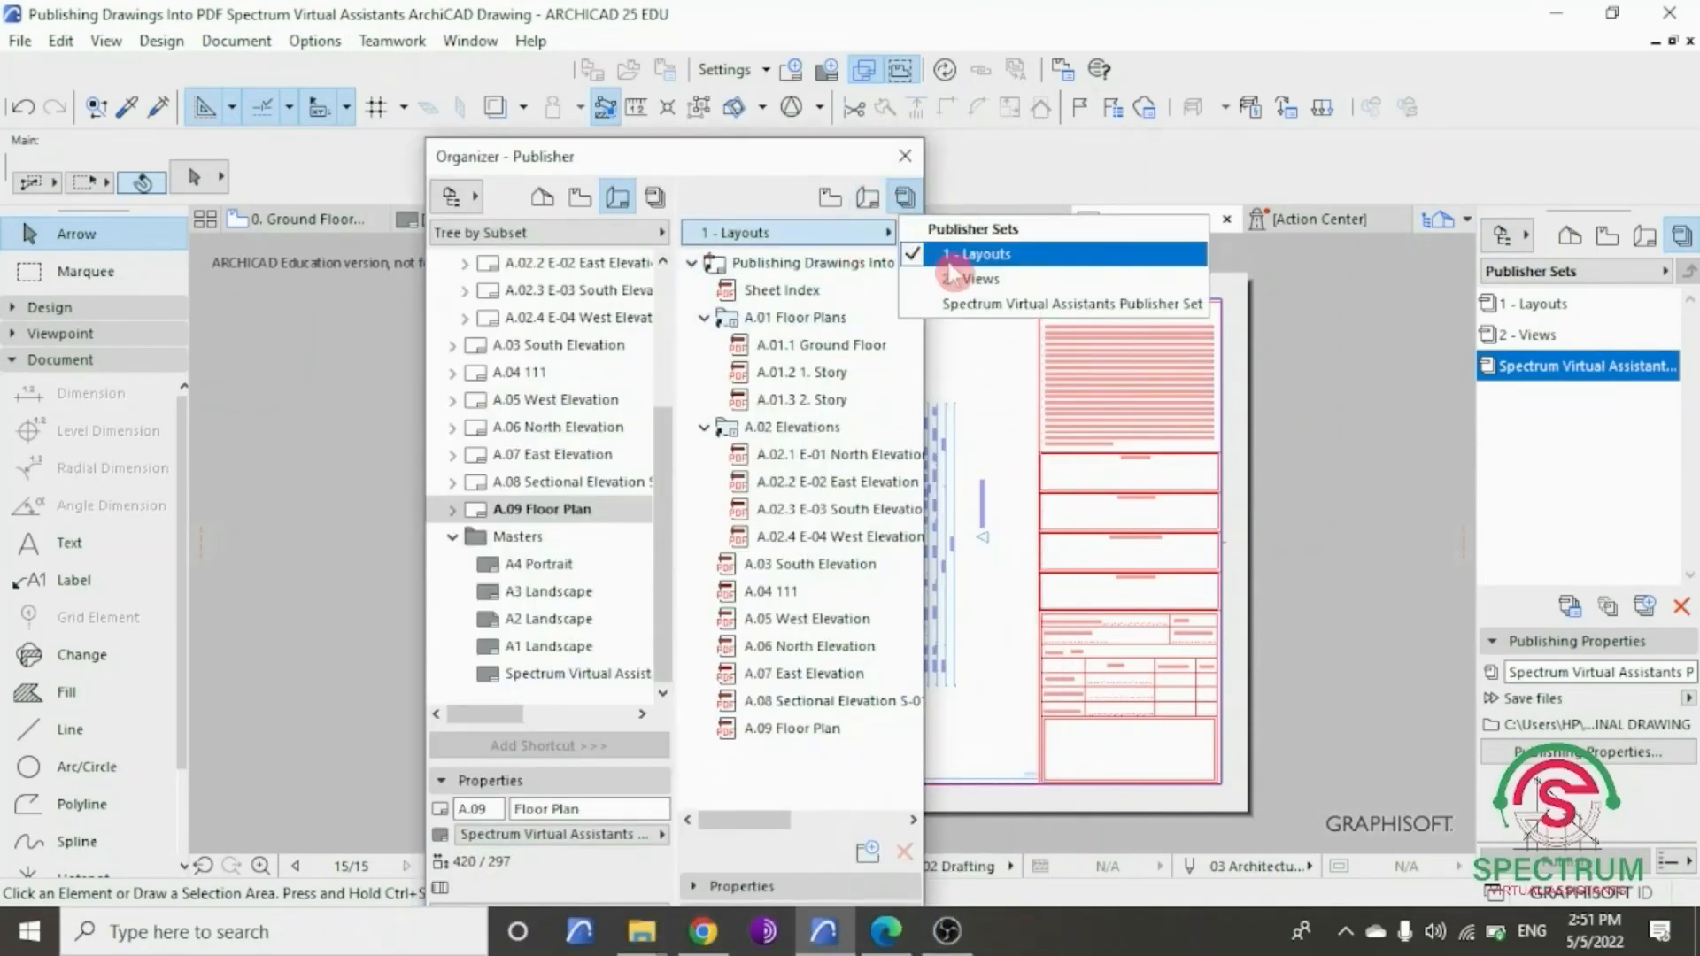
left_click(976, 303)
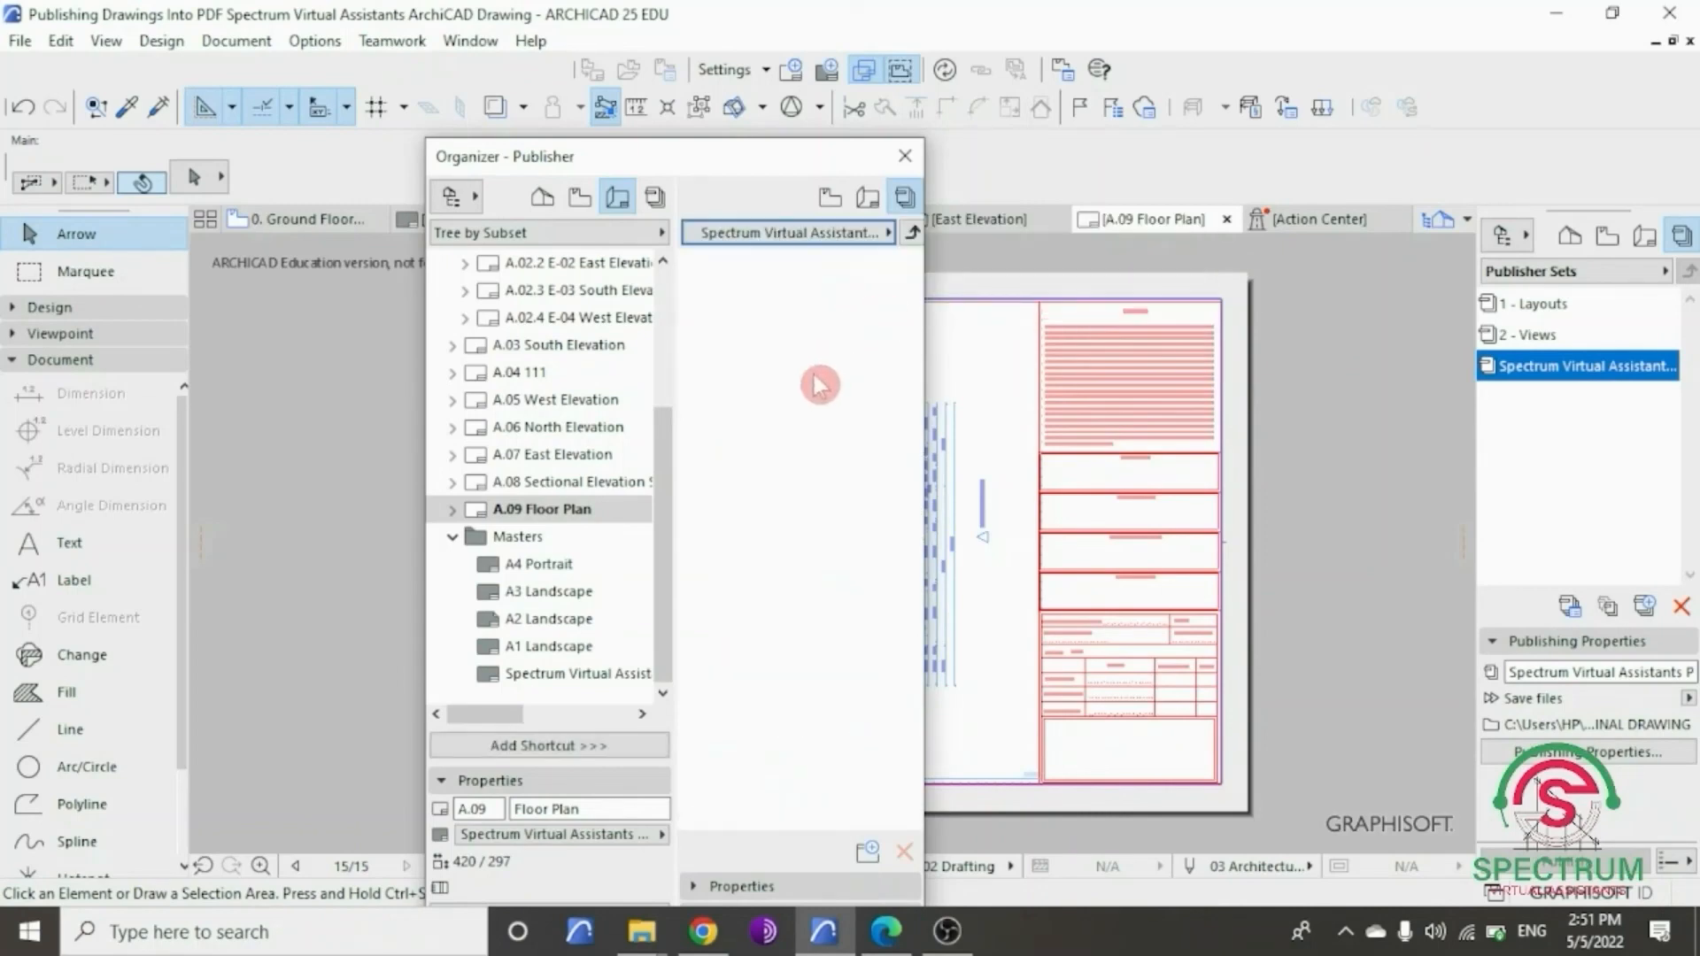
left_click_drag(789, 157, 788, 74)
left_click_drag(922, 310, 1186, 272)
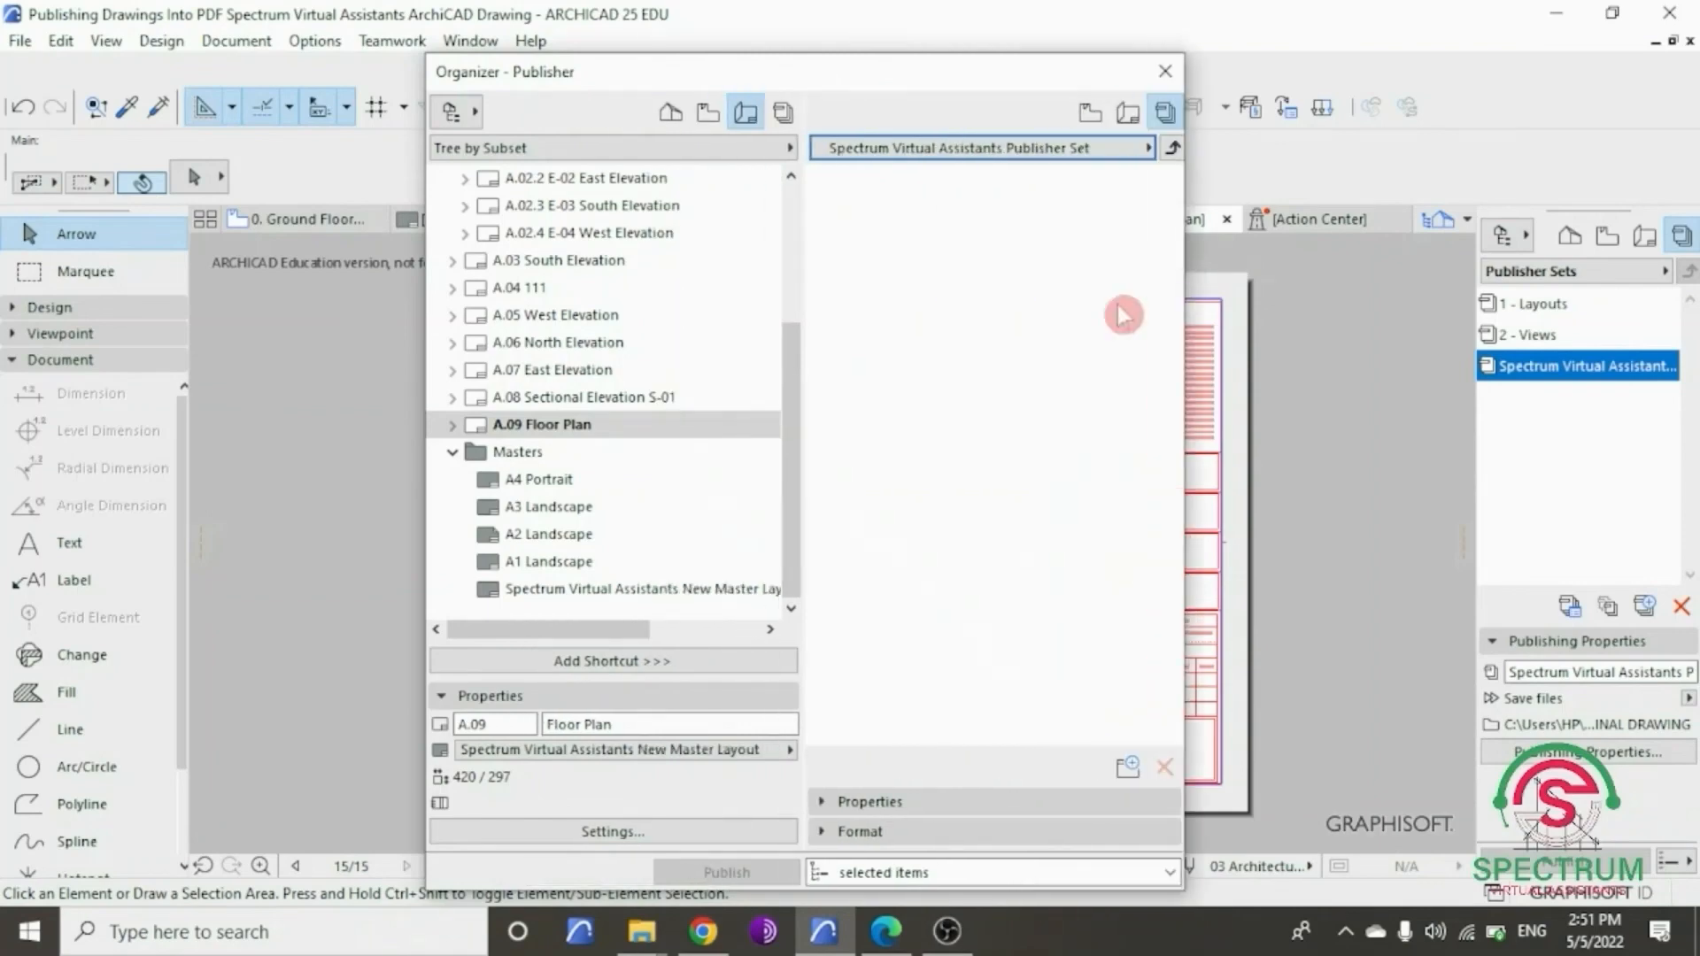
- Add the A.09 Floor Plan layout to the Spectrum Virtual Assistants Publisher Set
left_click(544, 428)
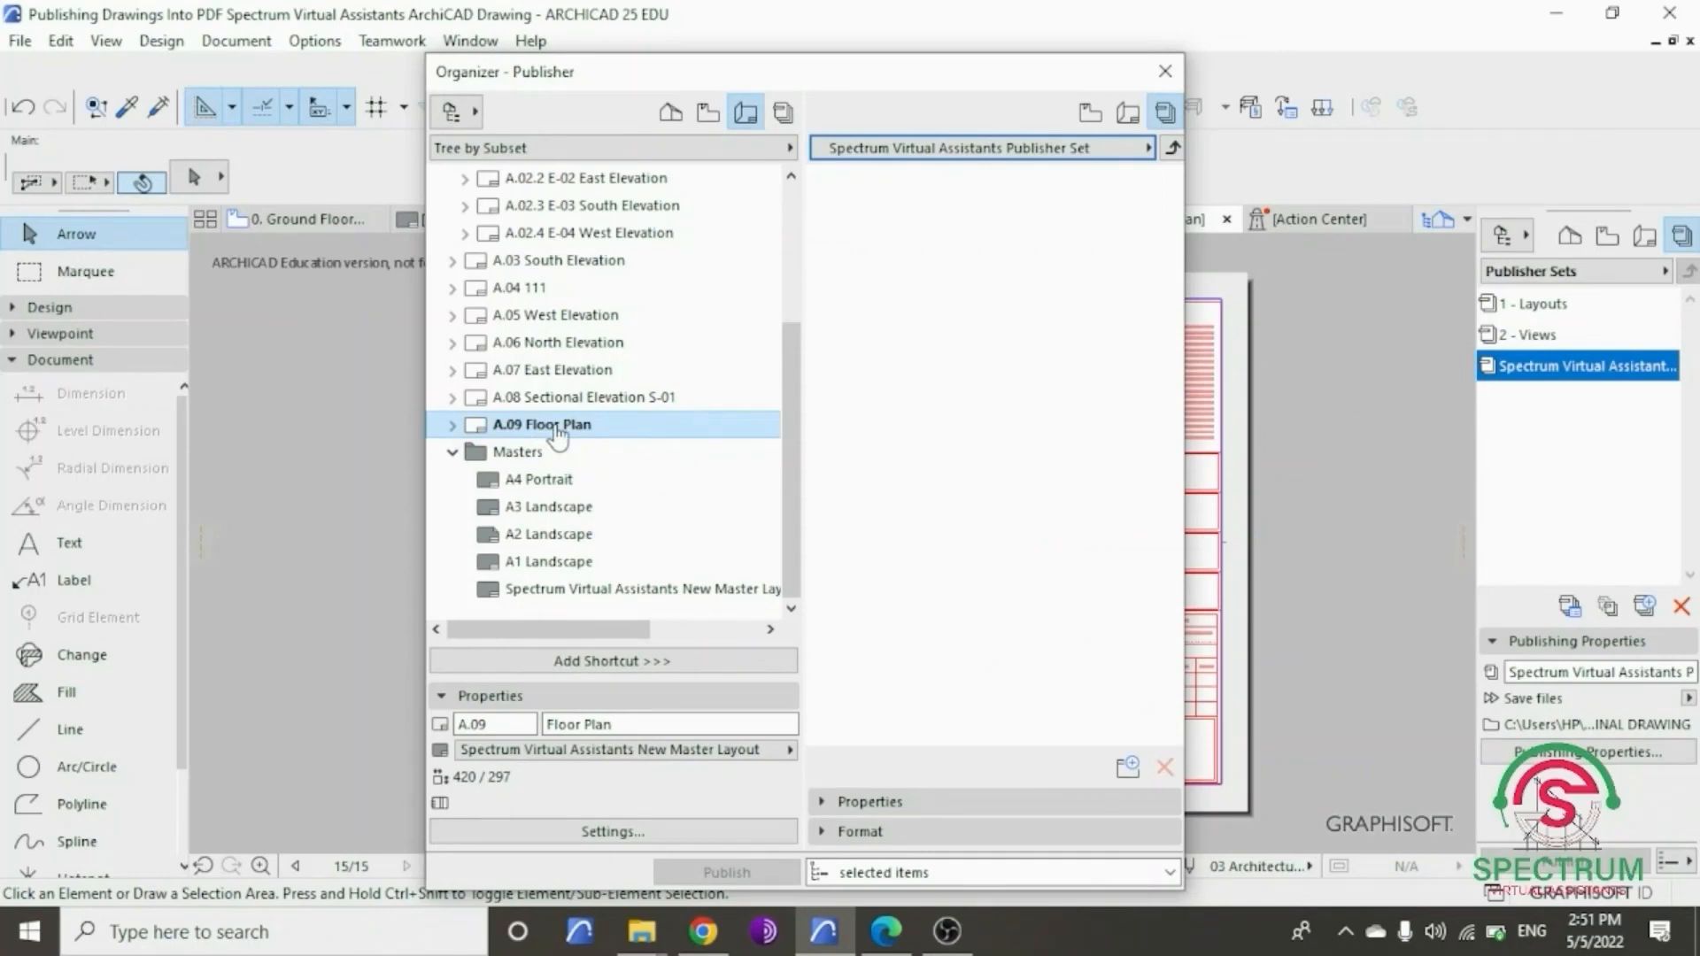
left_click(1101, 153)
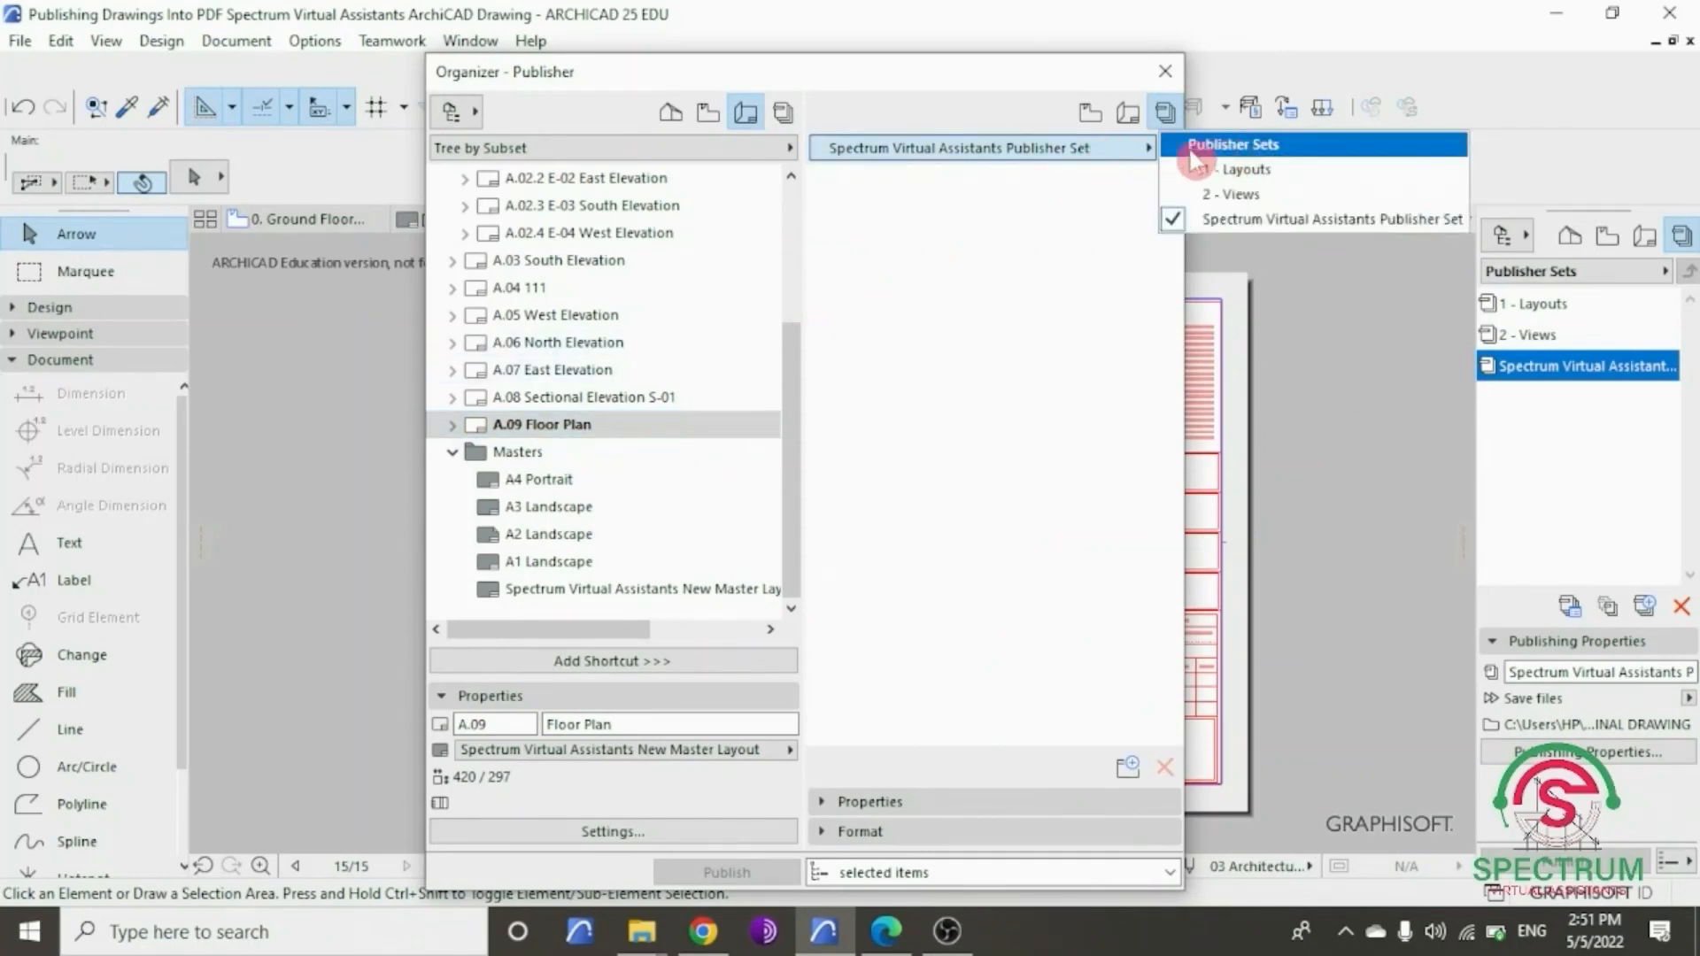
left_click(1270, 226)
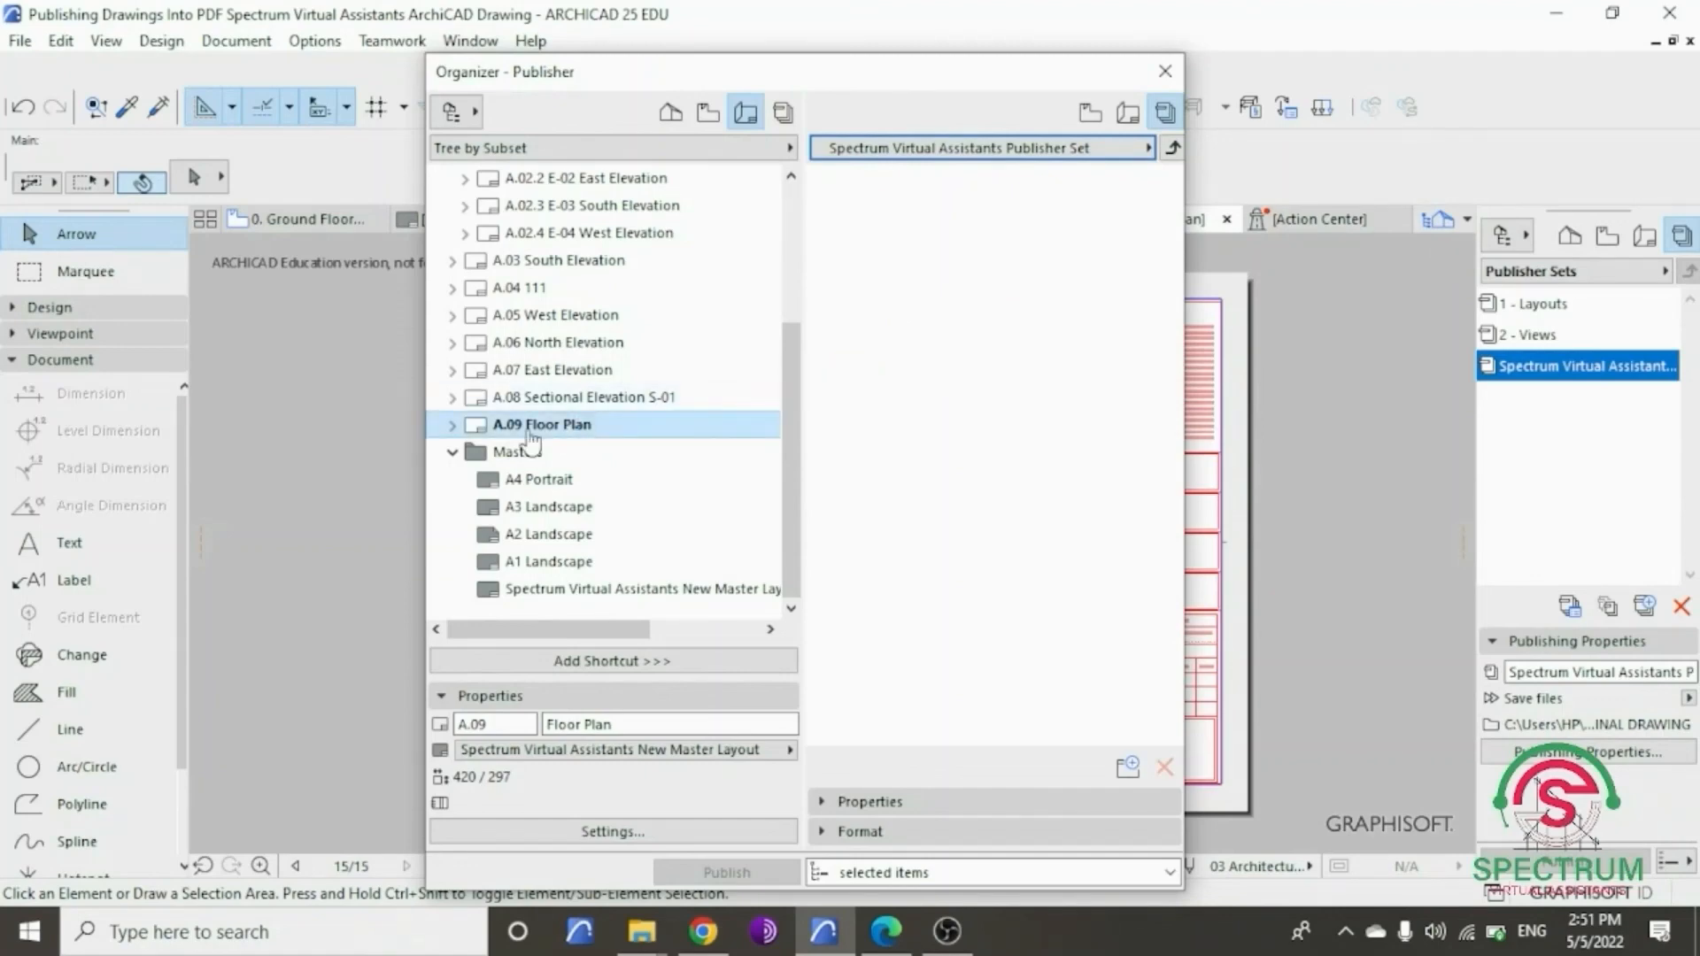
left_click_drag(530, 433, 904, 221)
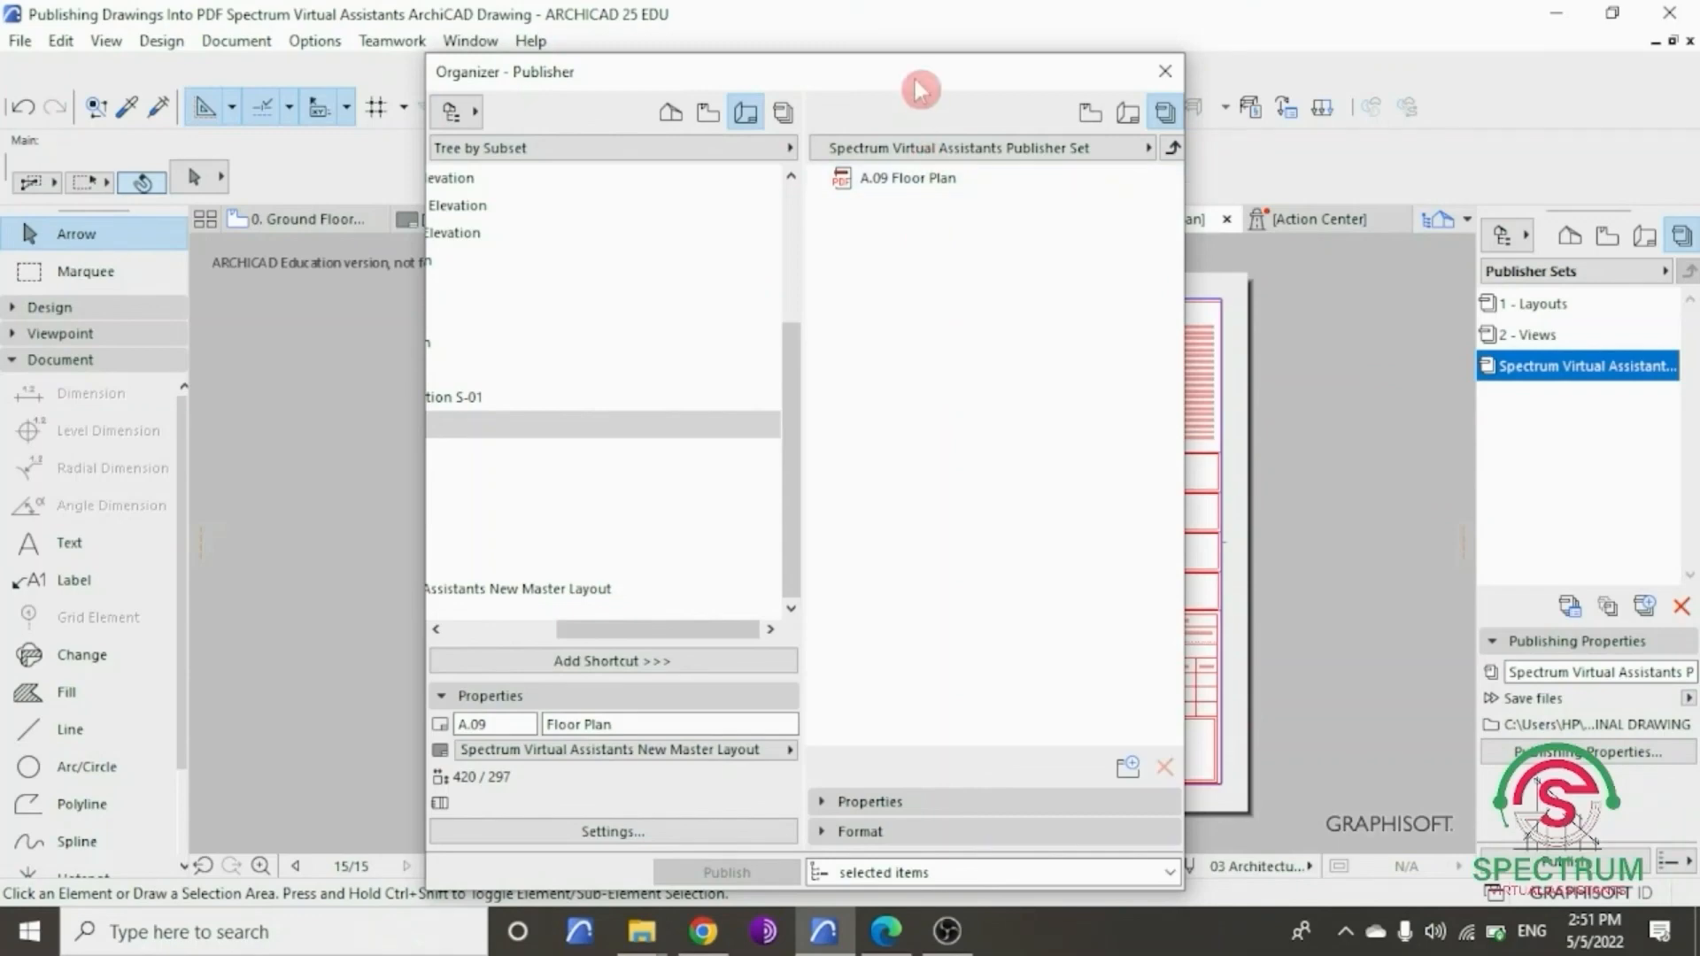
- Publish only the selected A.09 Floor Plan item of the publisher set as a PDF and dismiss the publishing report
left_click_drag(922, 88, 911, 58)
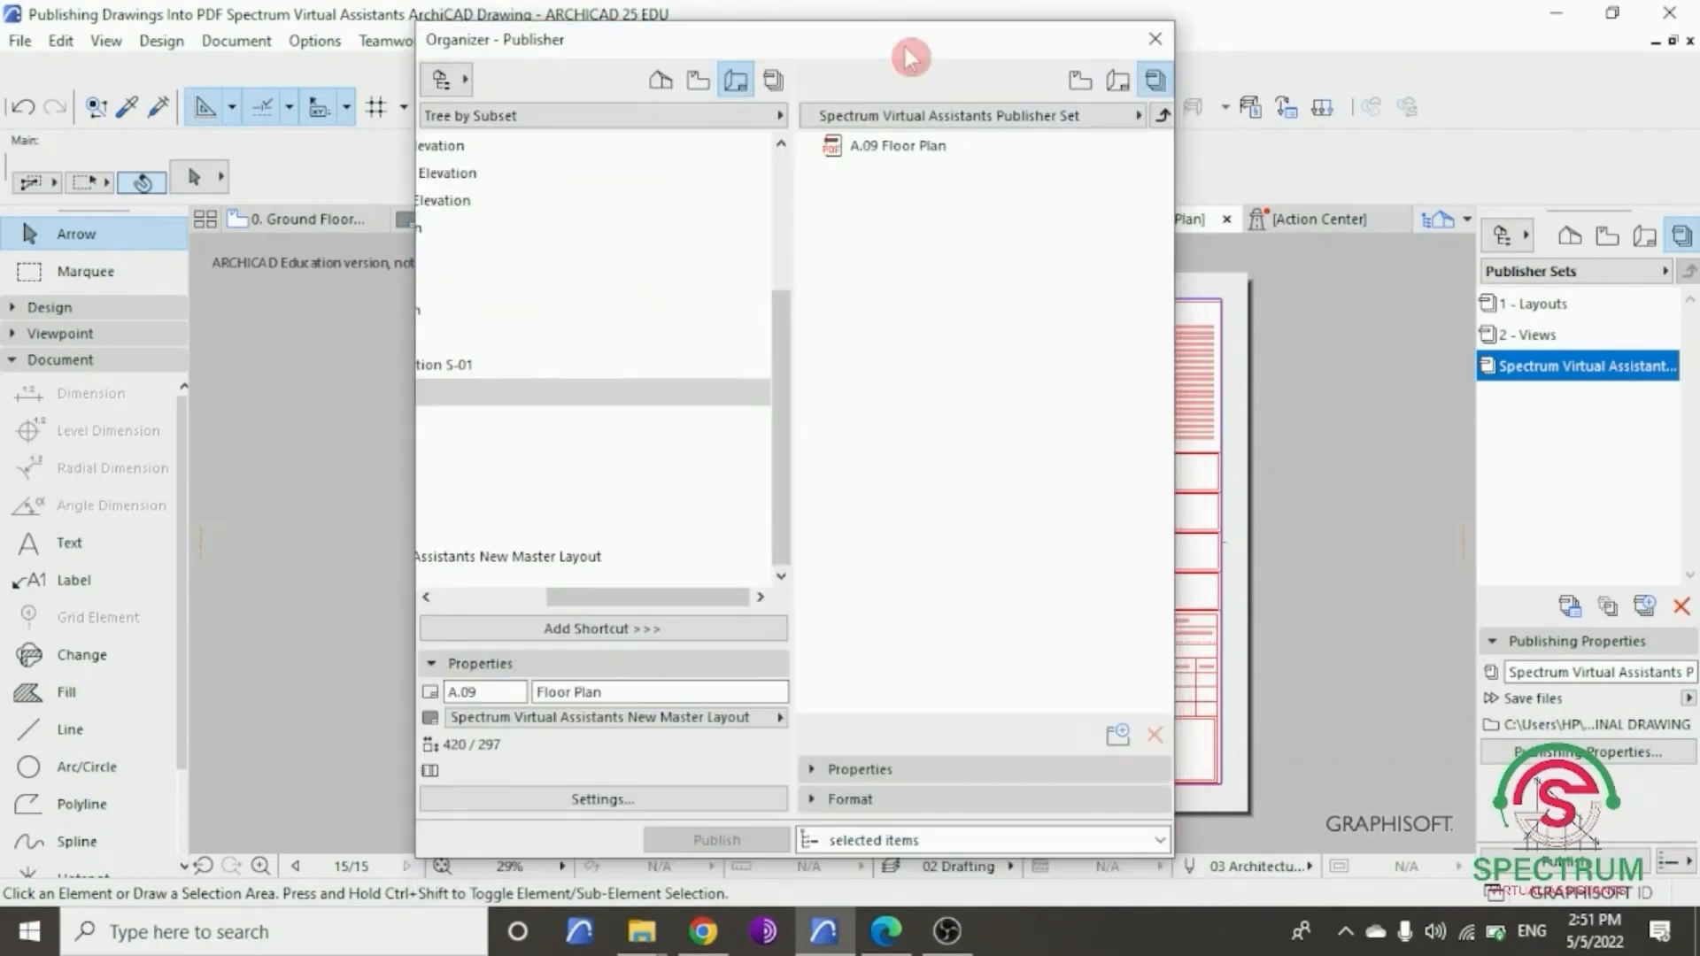
left_click(897, 152)
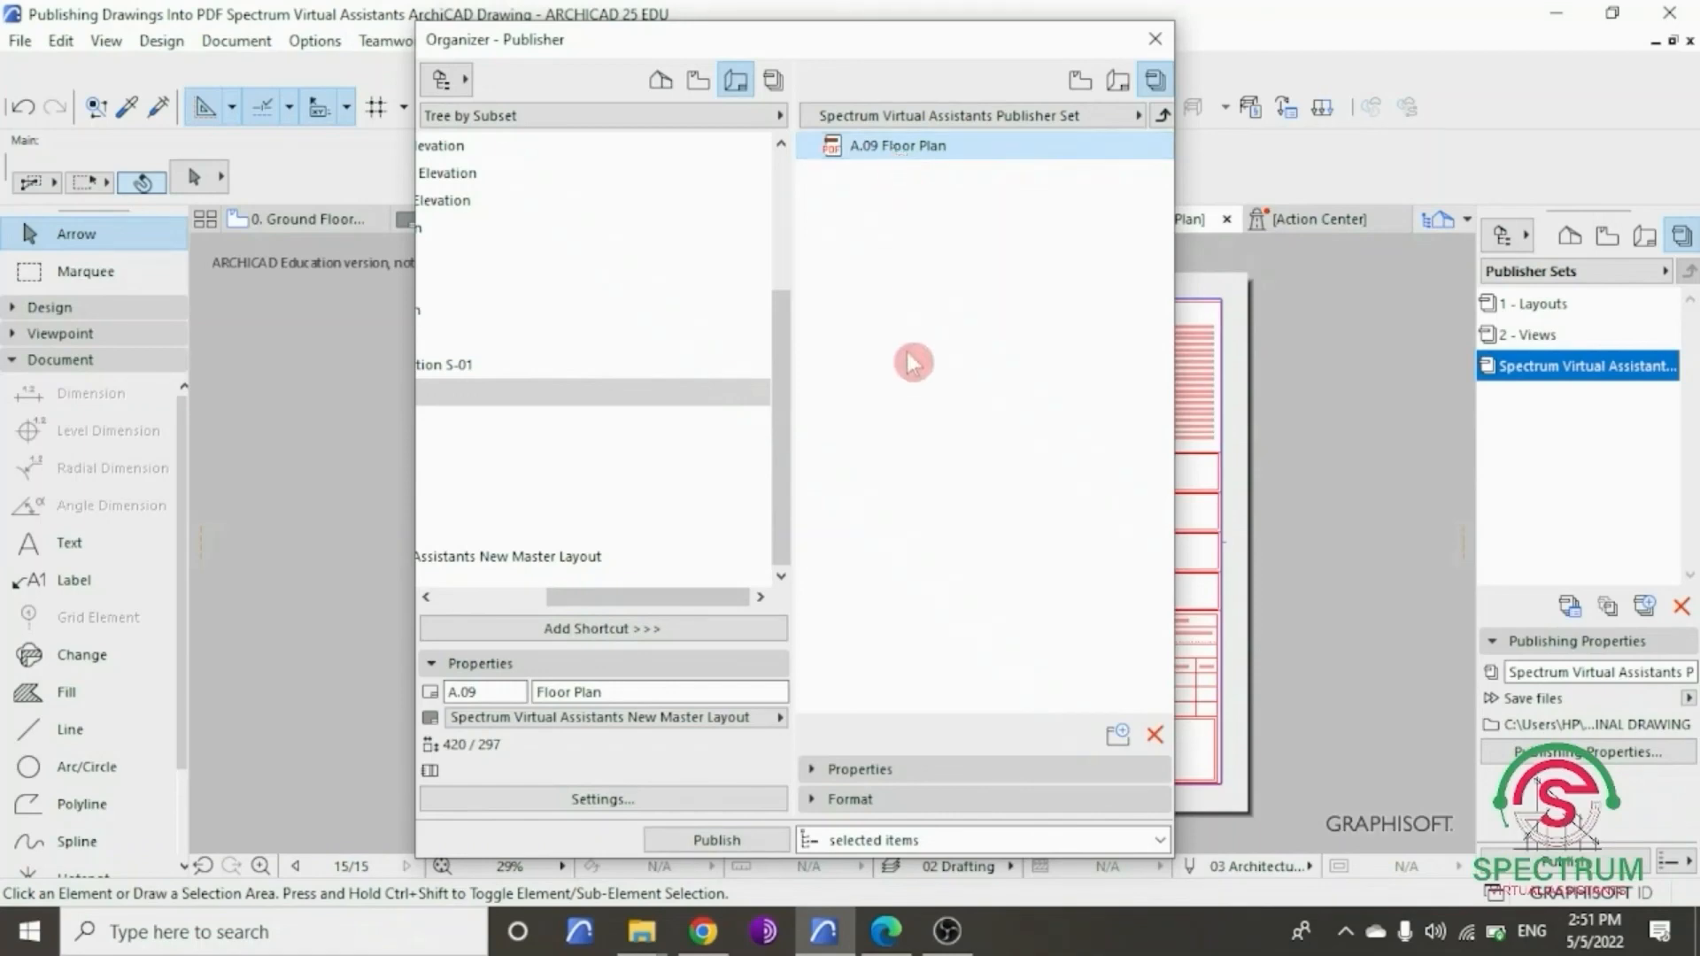
left_click(938, 841)
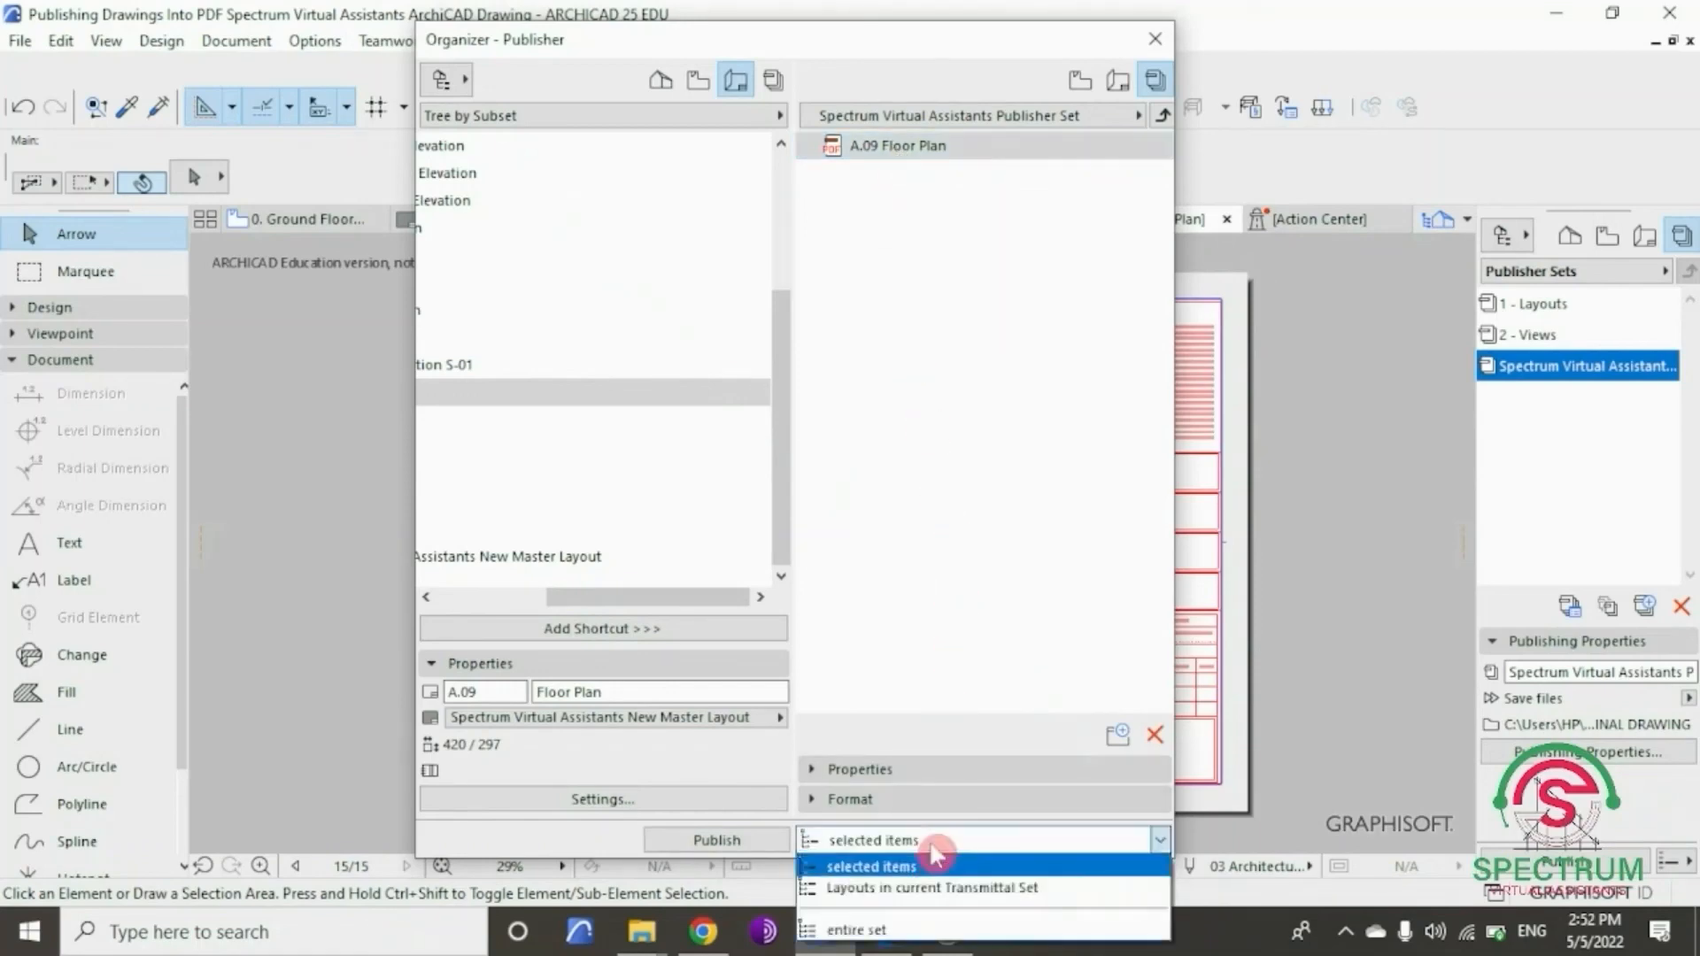
left_click(899, 869)
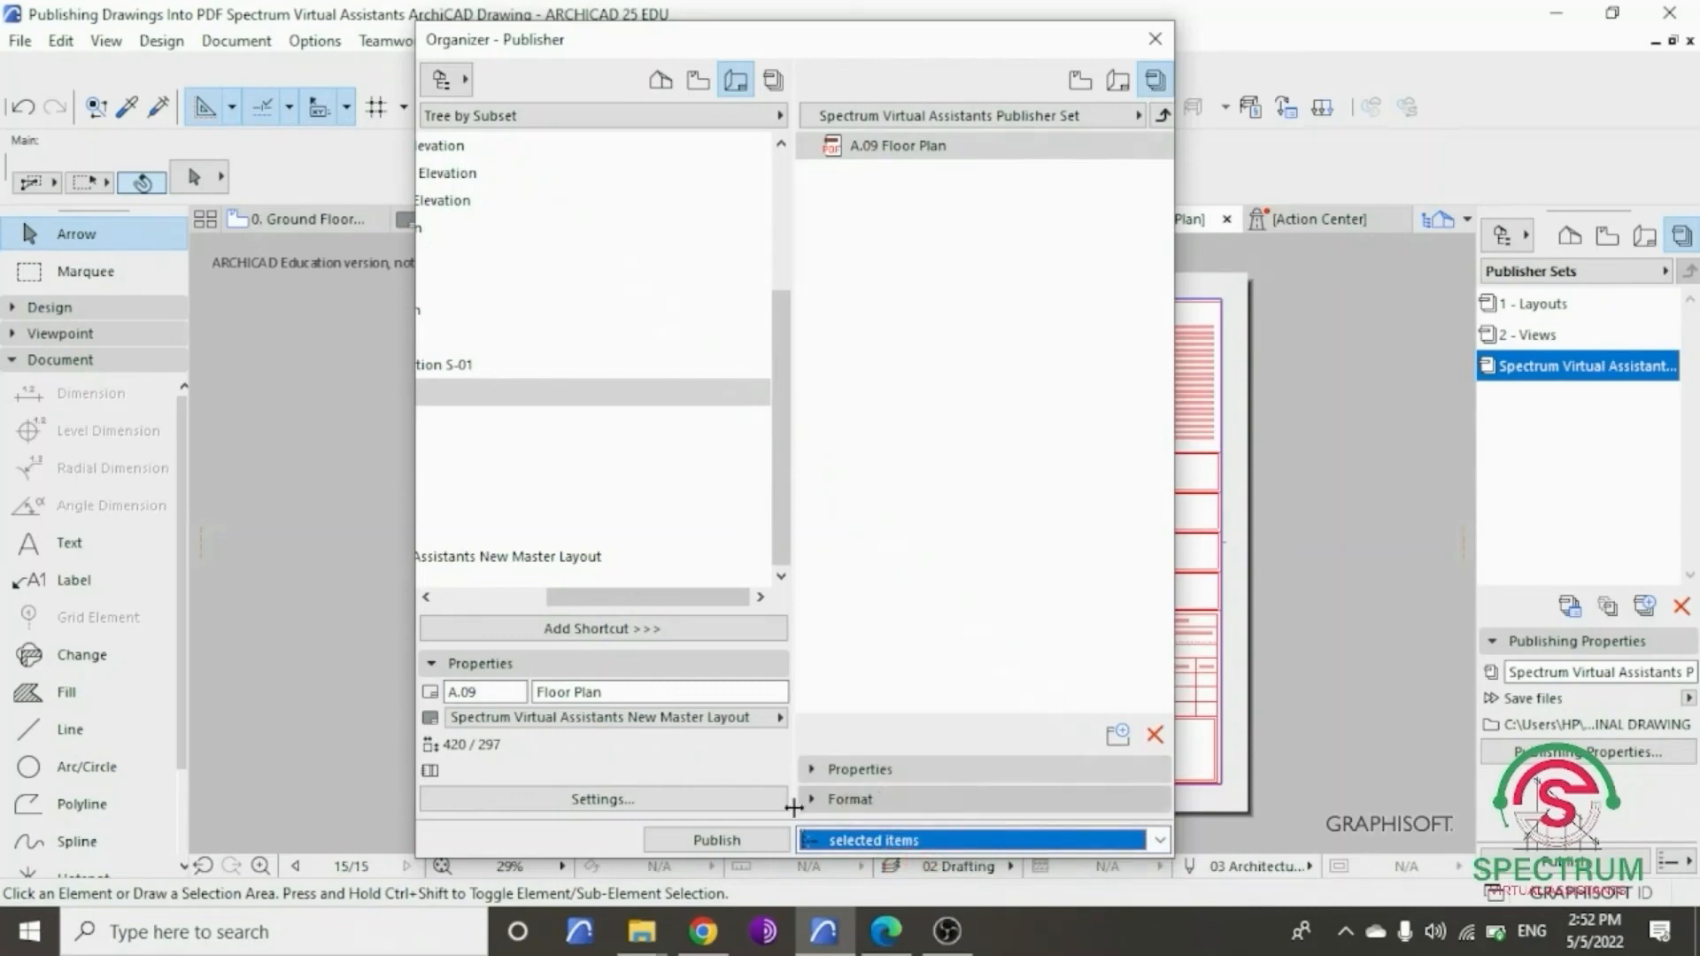
left_click(713, 839)
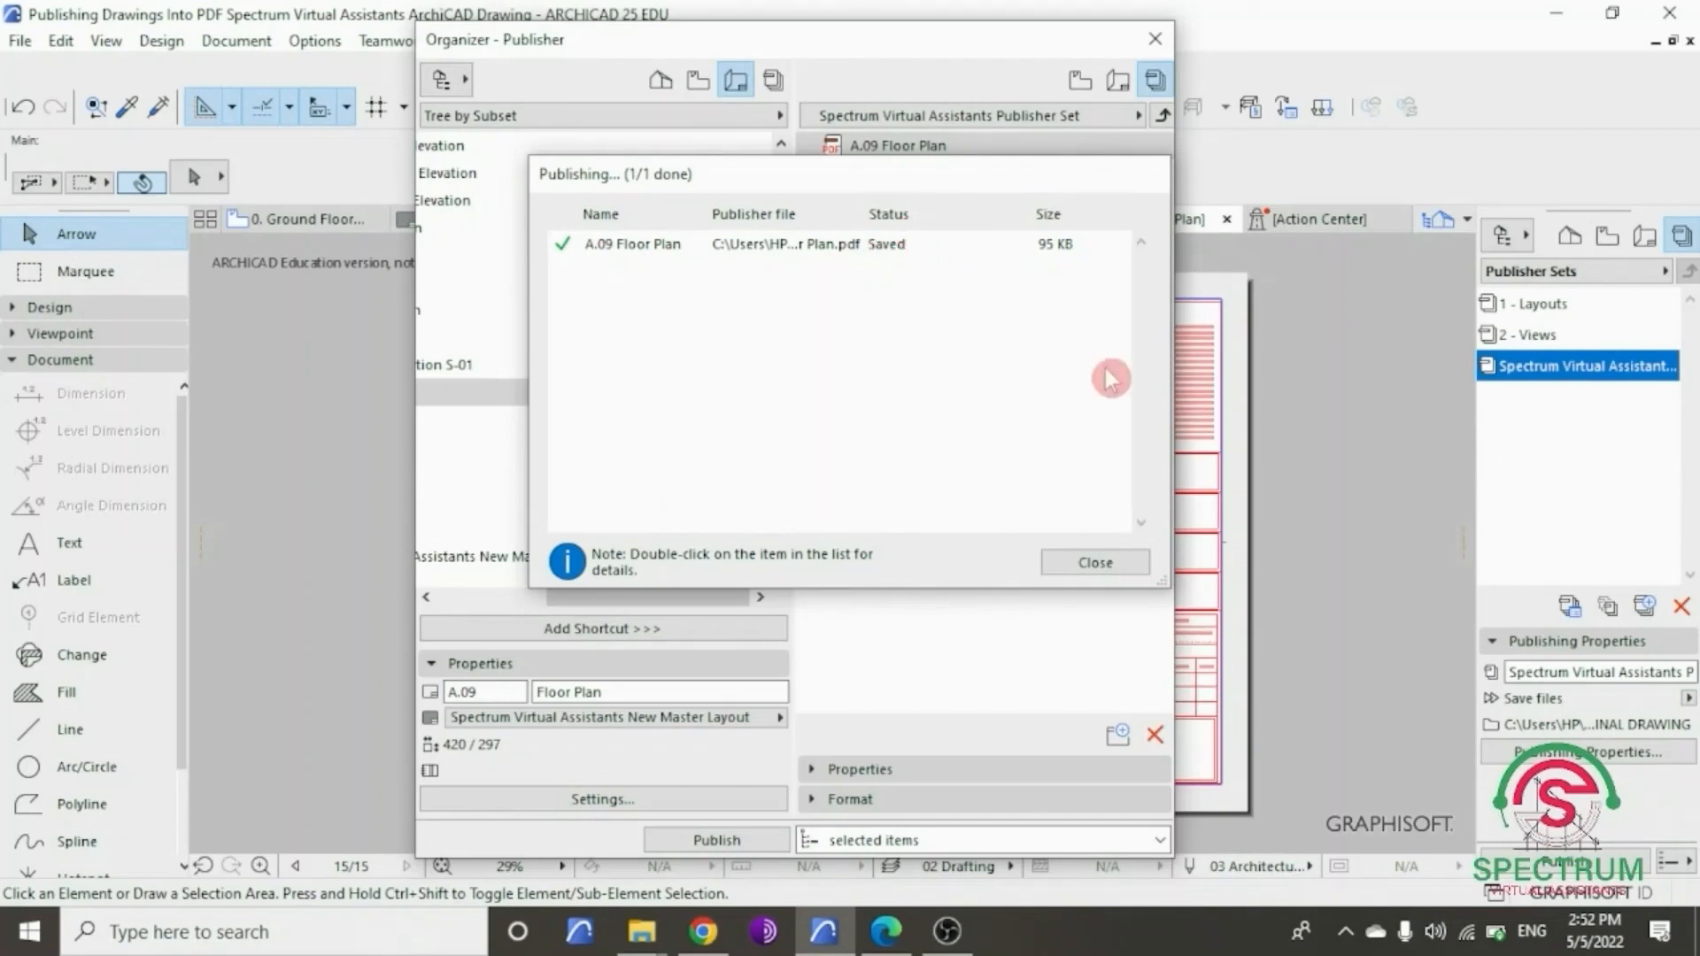
left_click(1097, 565)
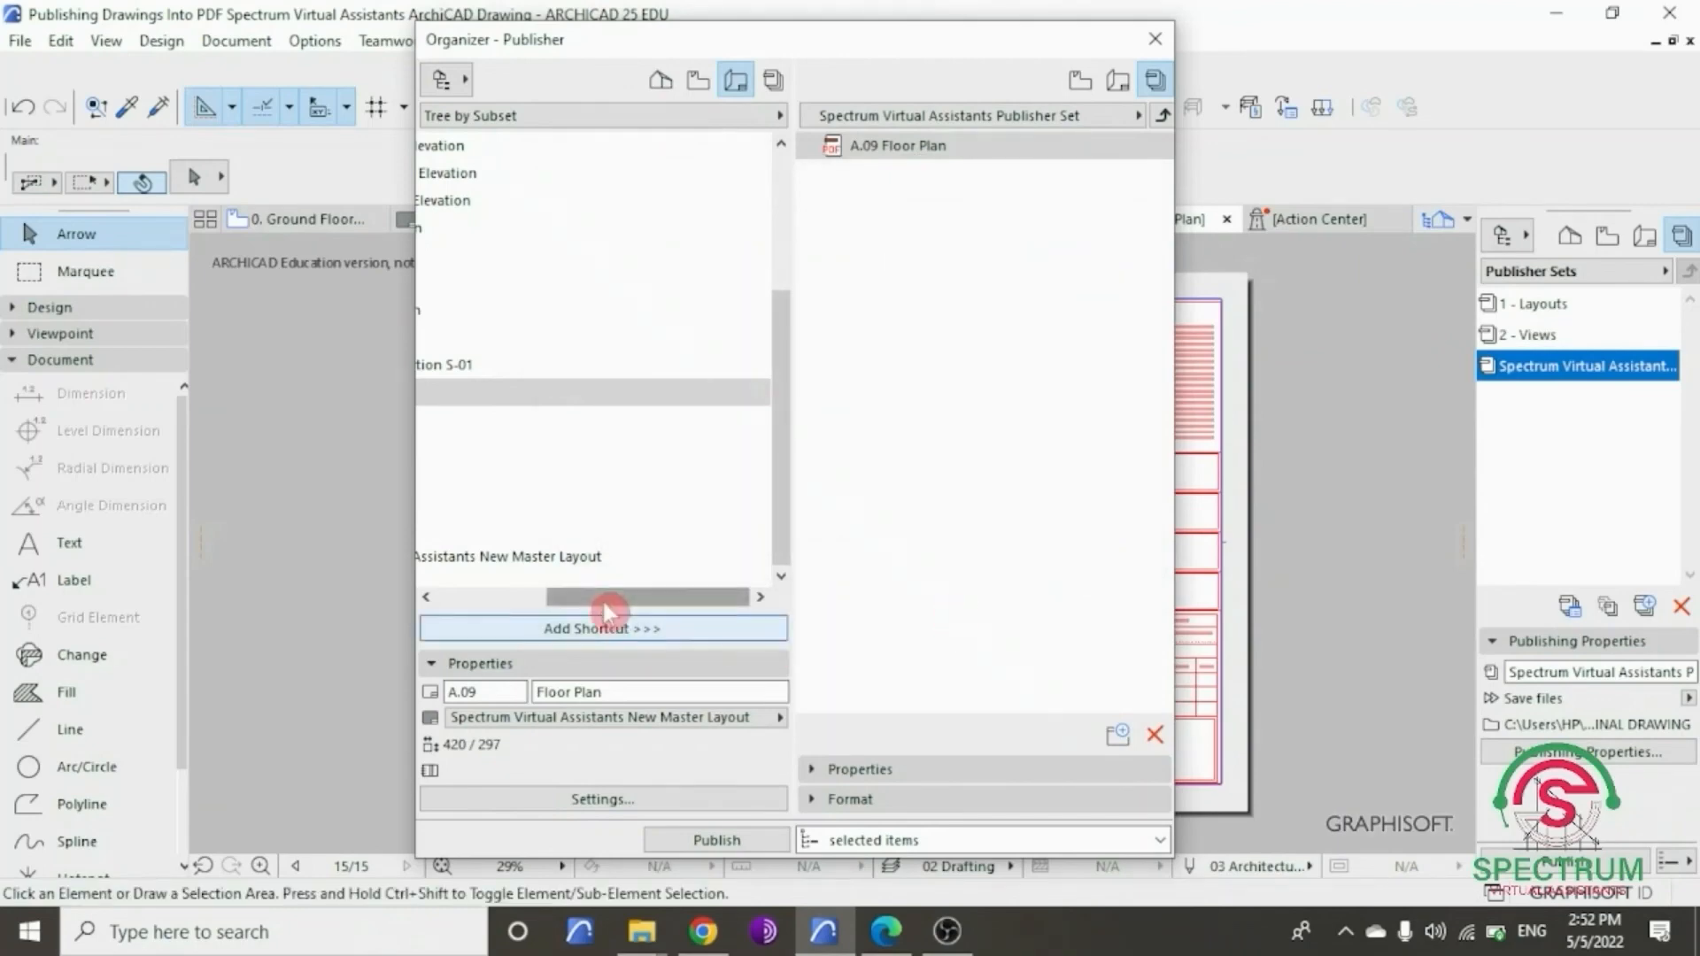
left_click_drag(603, 598, 460, 606)
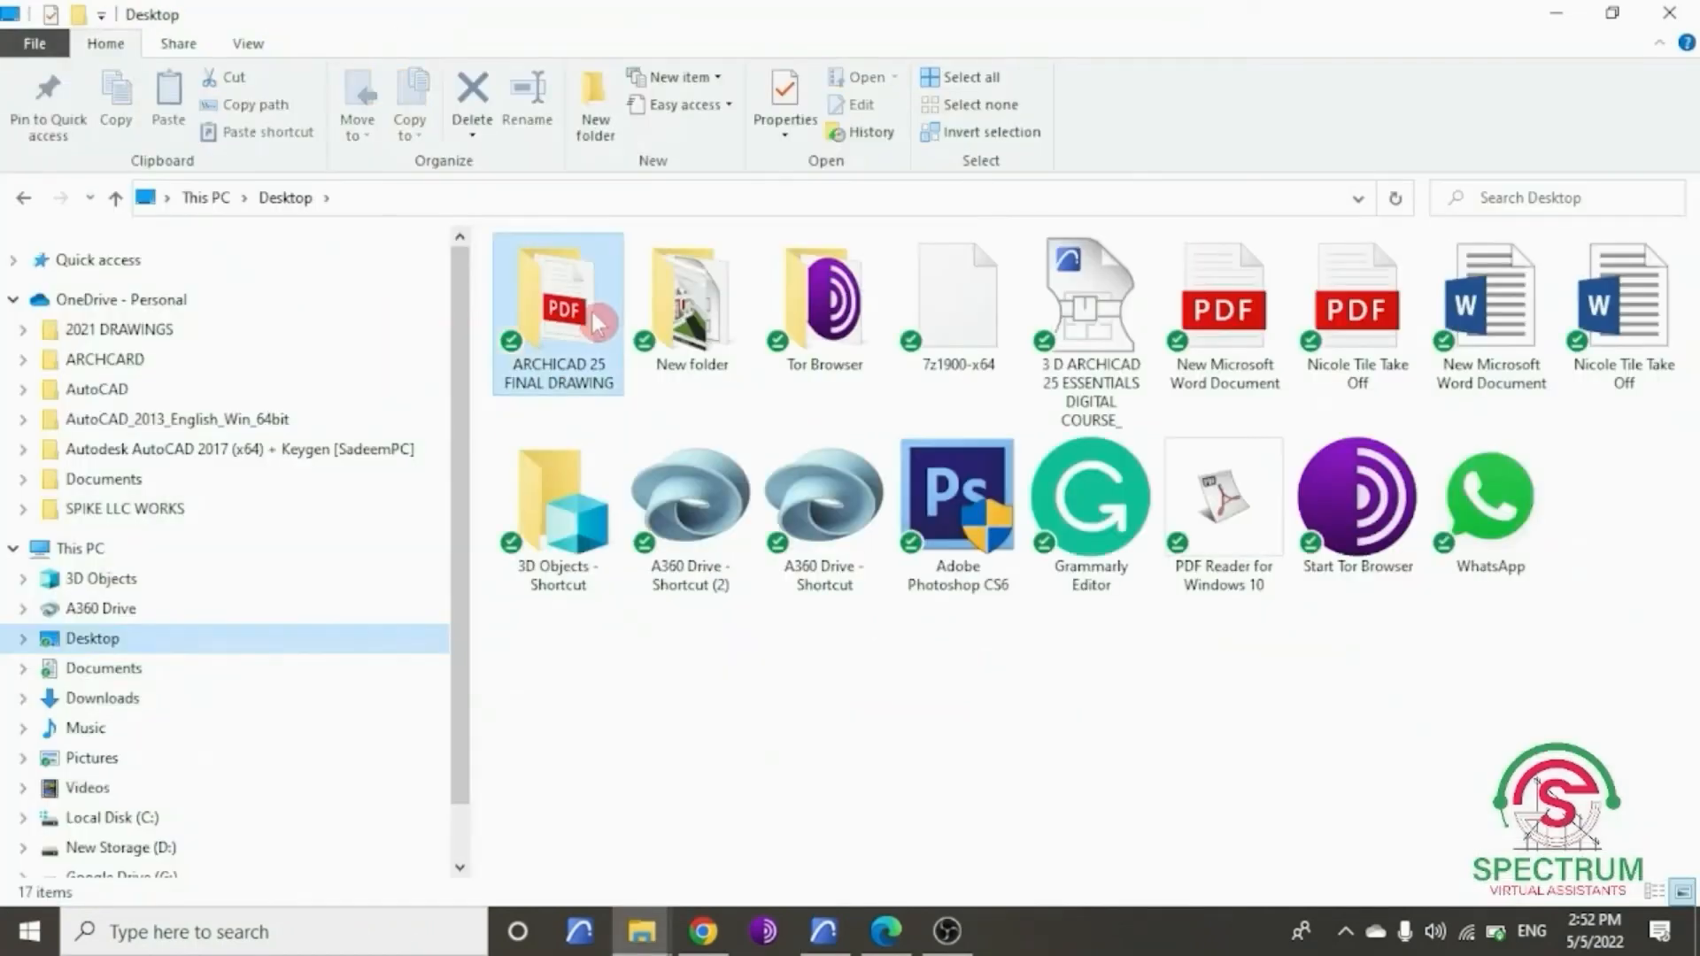
- Switch to File Explorer, open the A.09 Floor Plan PDF in the ARCHICAD 25 FINAL DRAWING folder, and examine the whole sheet
double_click(593, 320)
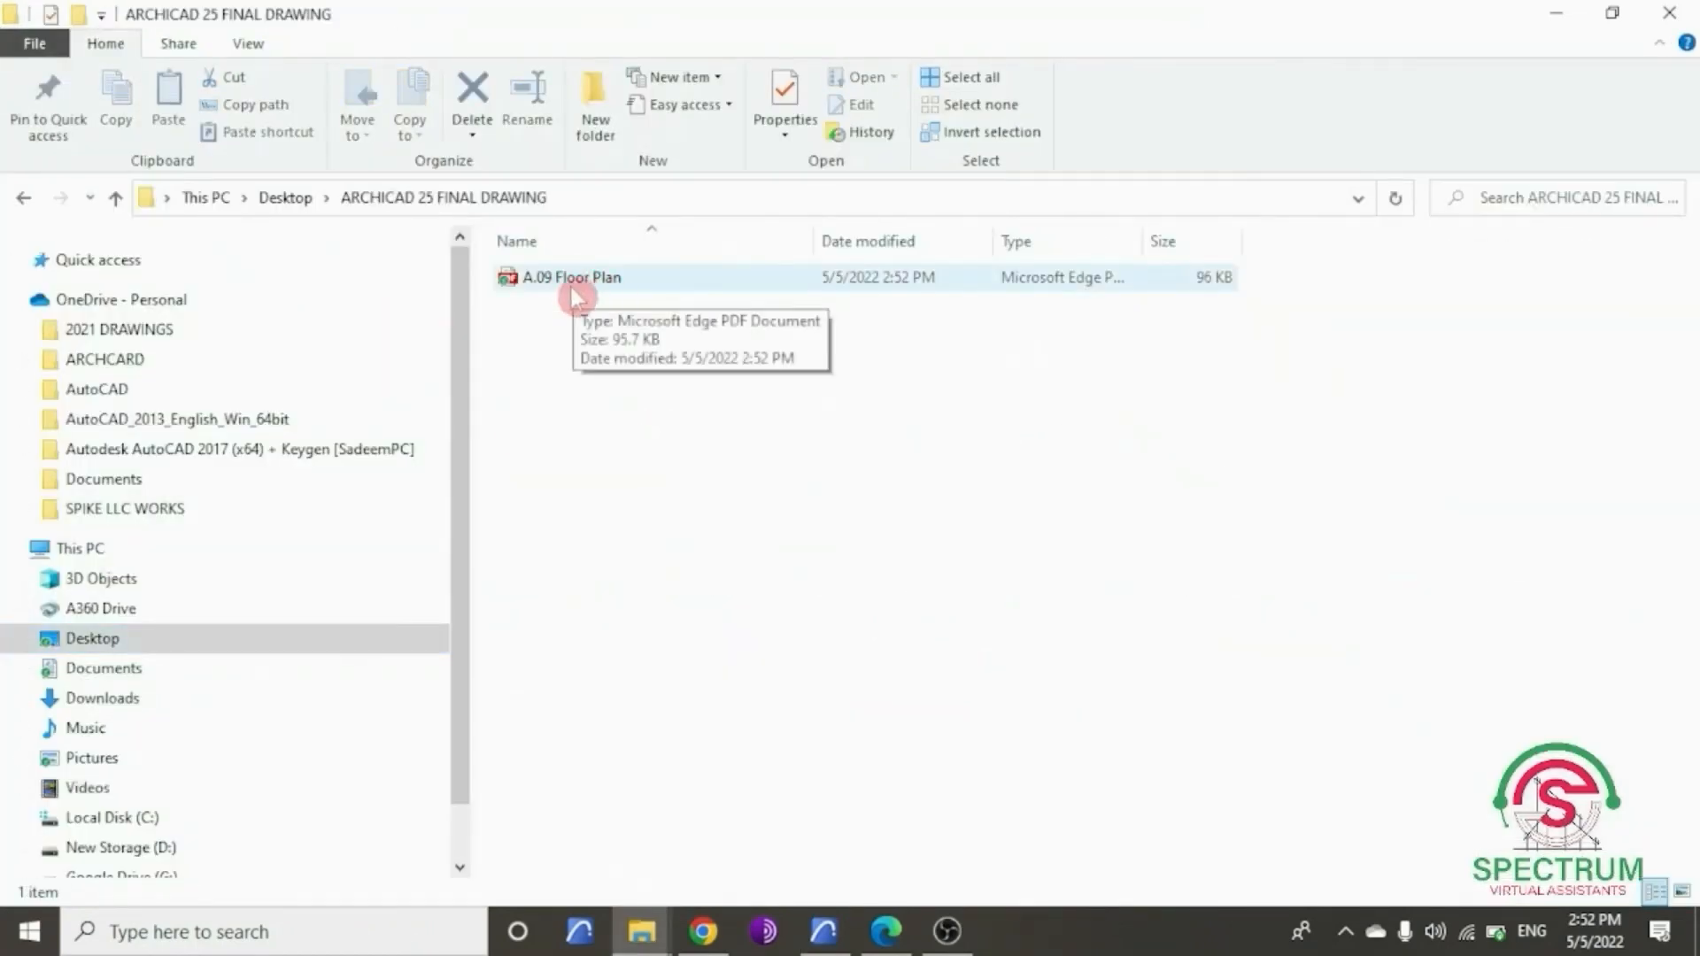
double_click(602, 282)
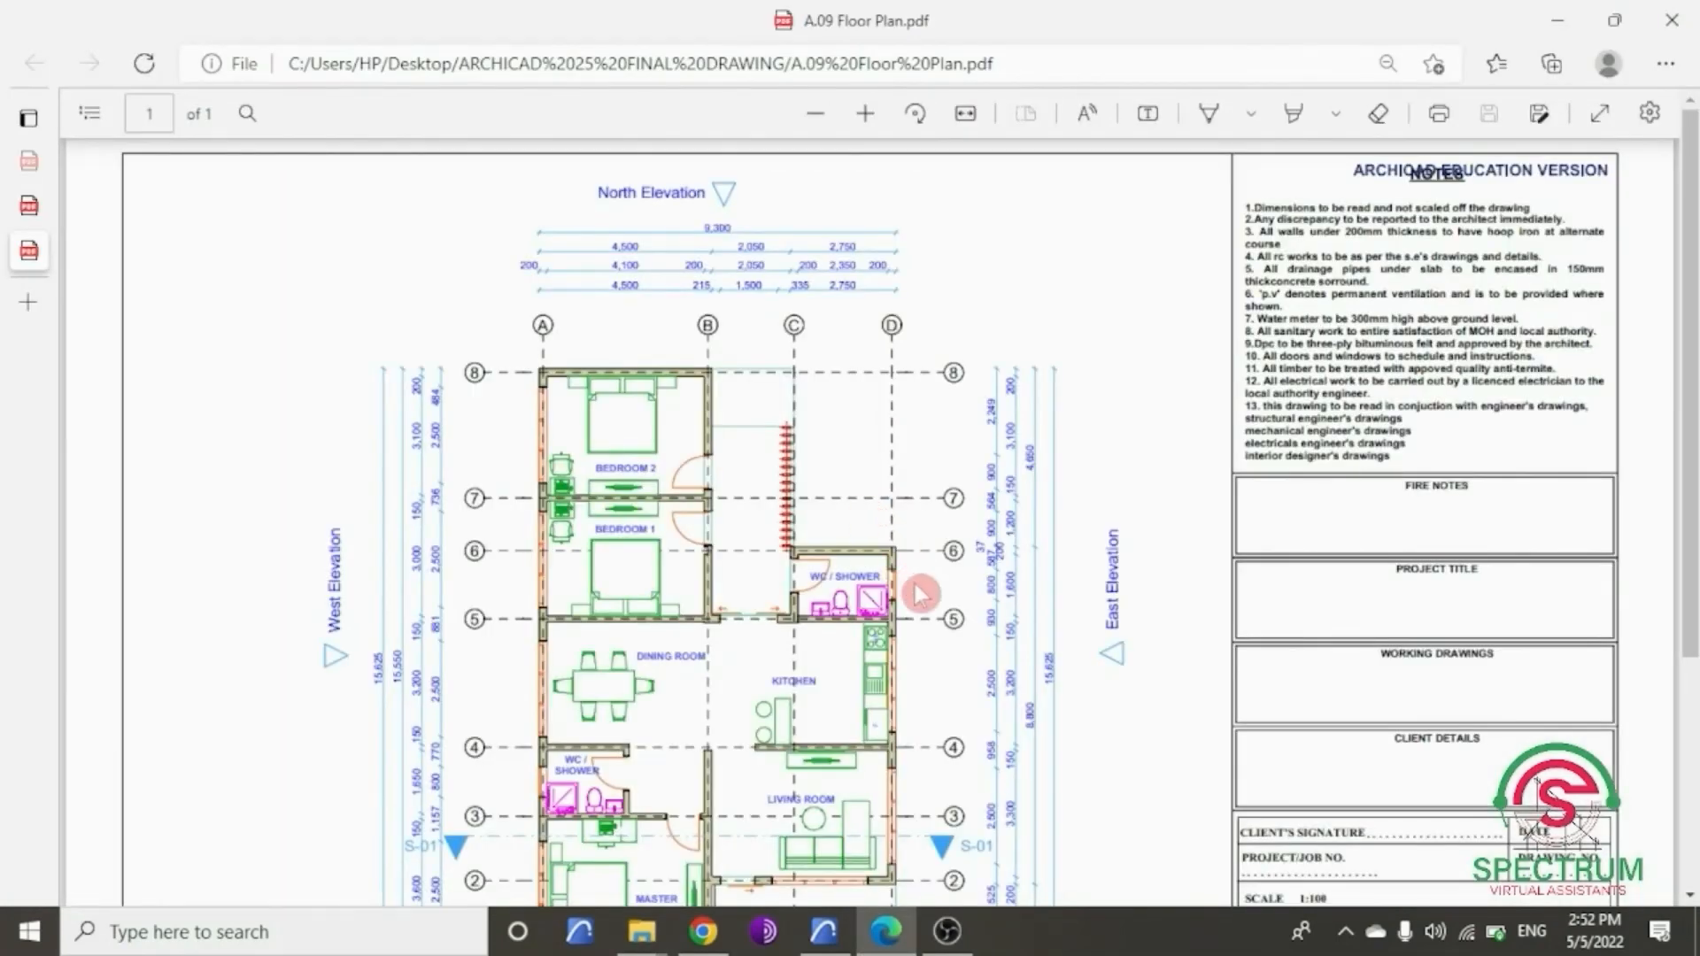
scroll(921, 593, "down", 3)
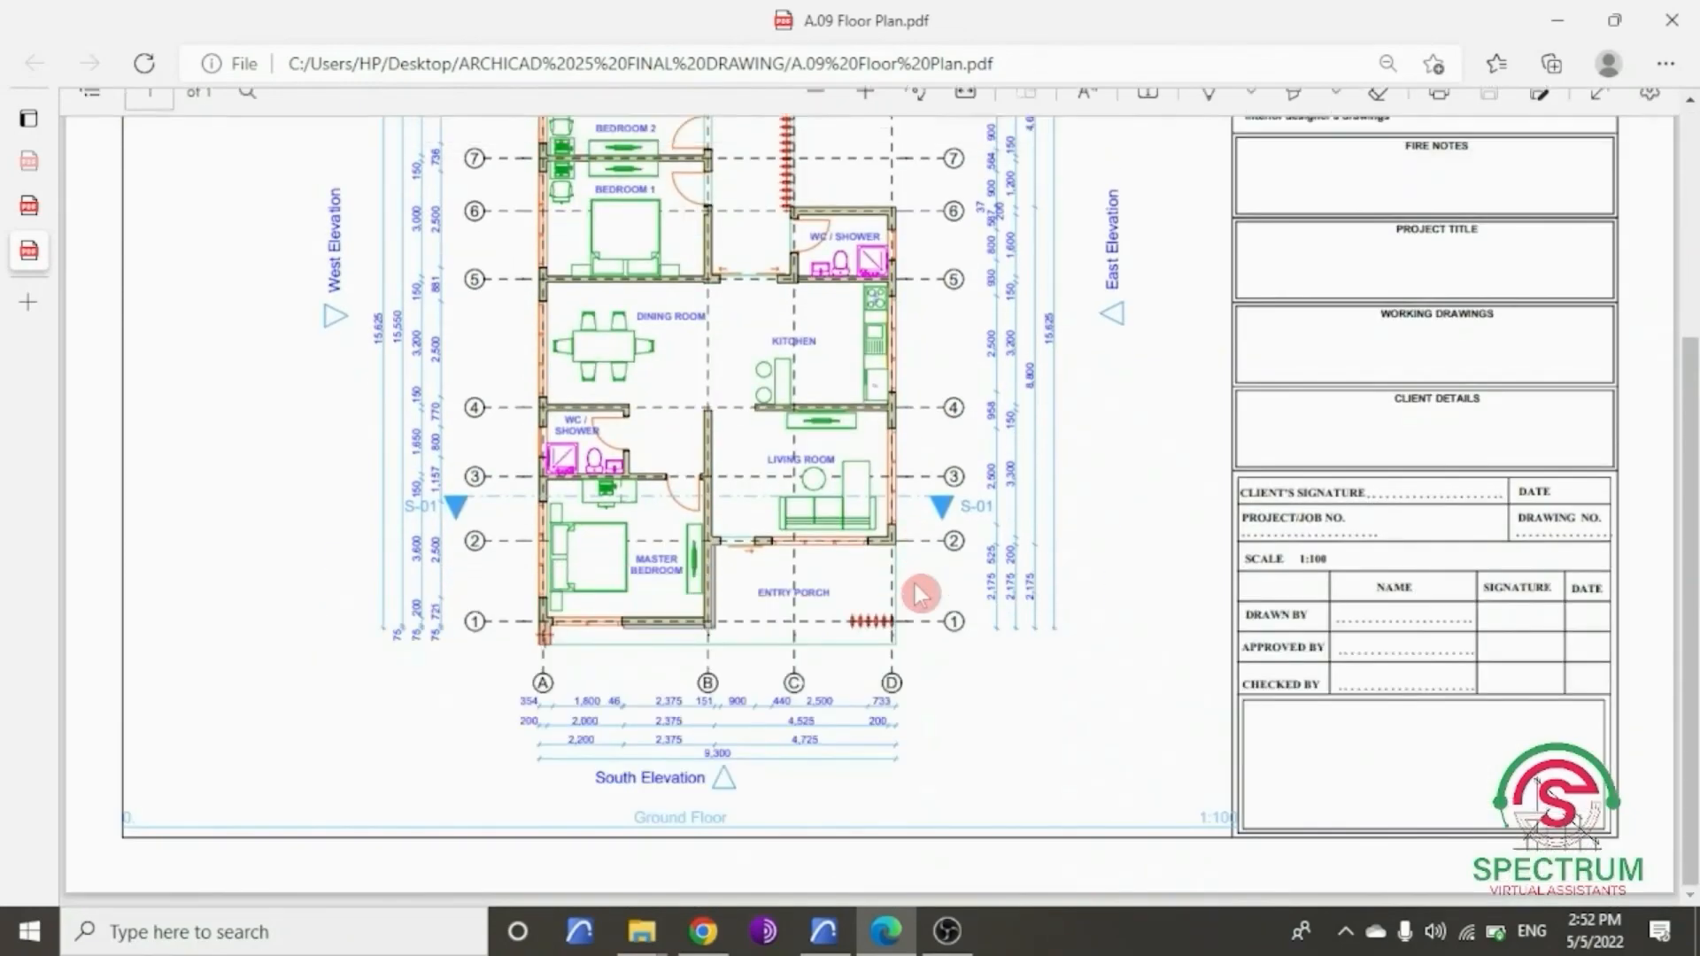
scroll(920, 594, "up", 3)
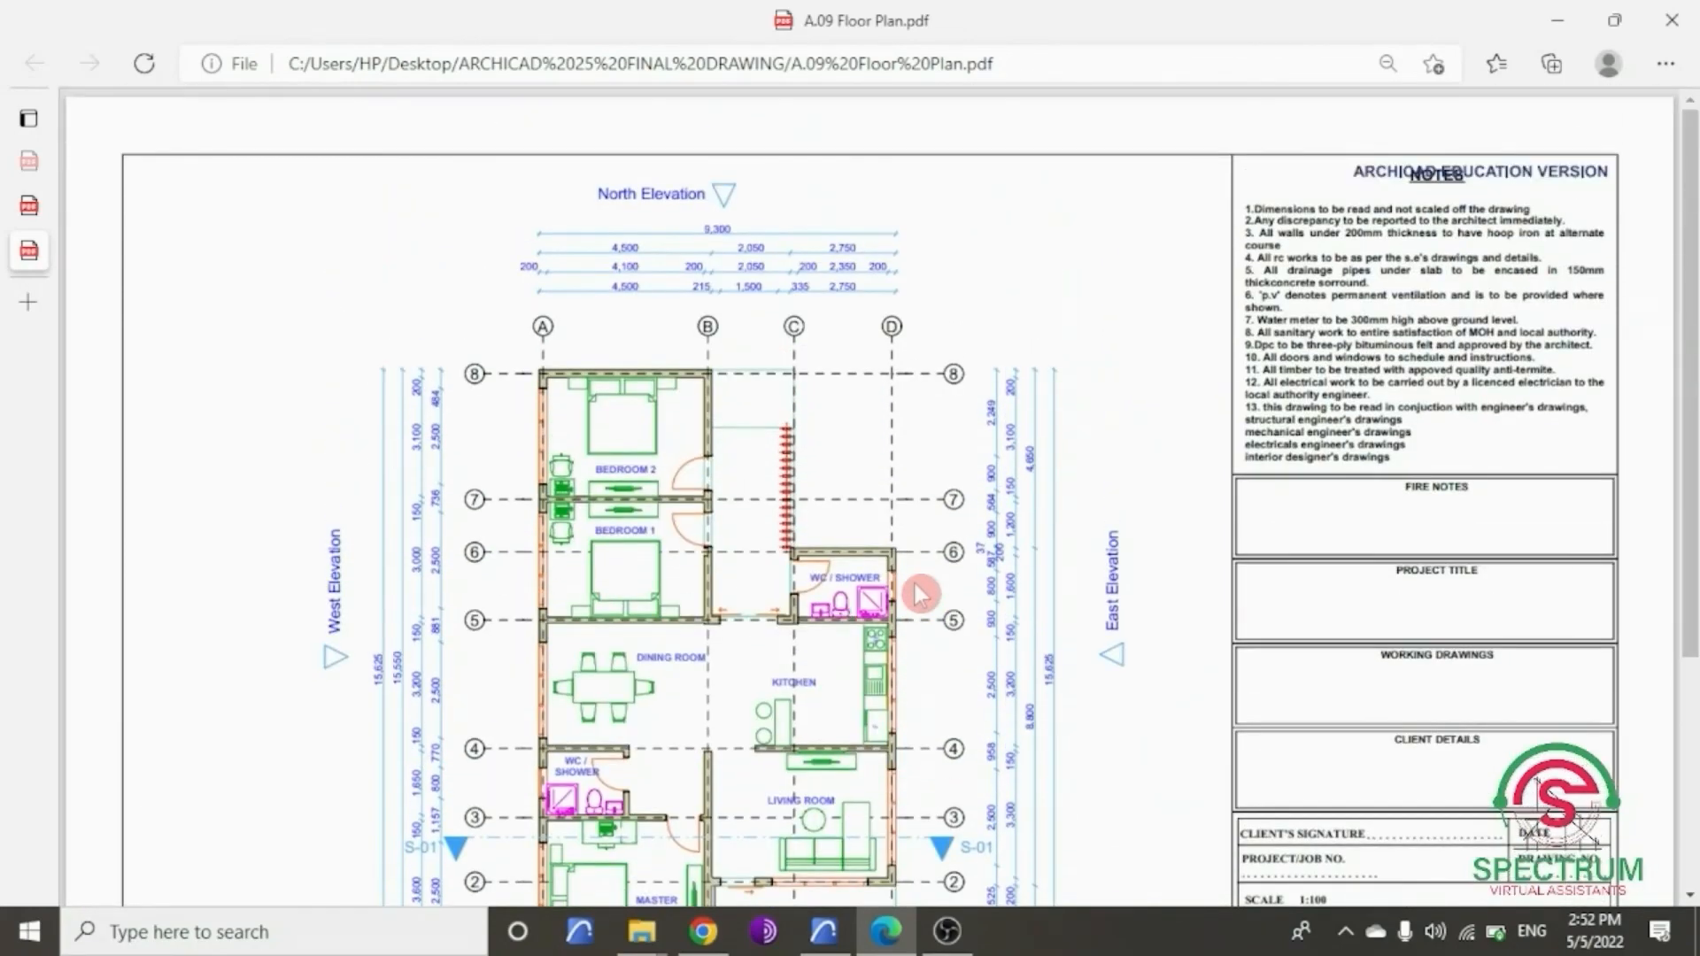
scroll(921, 594, "down", 1)
scroll(920, 593, "down", 4)
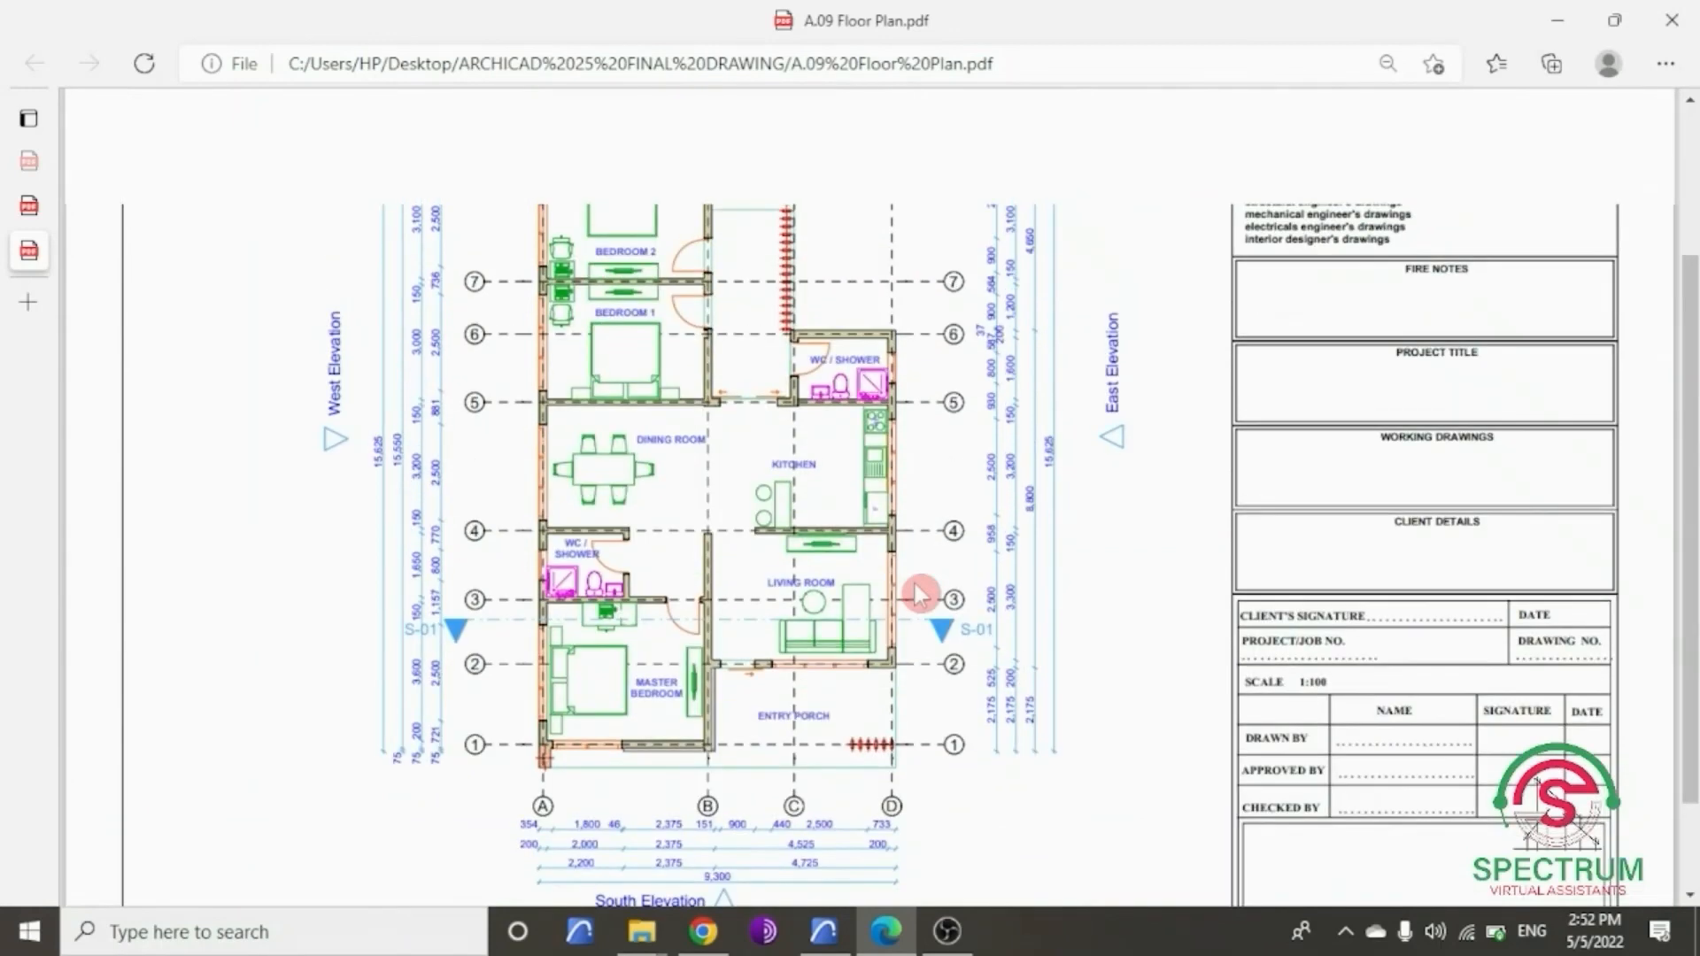
scroll(921, 593, "up", 5)
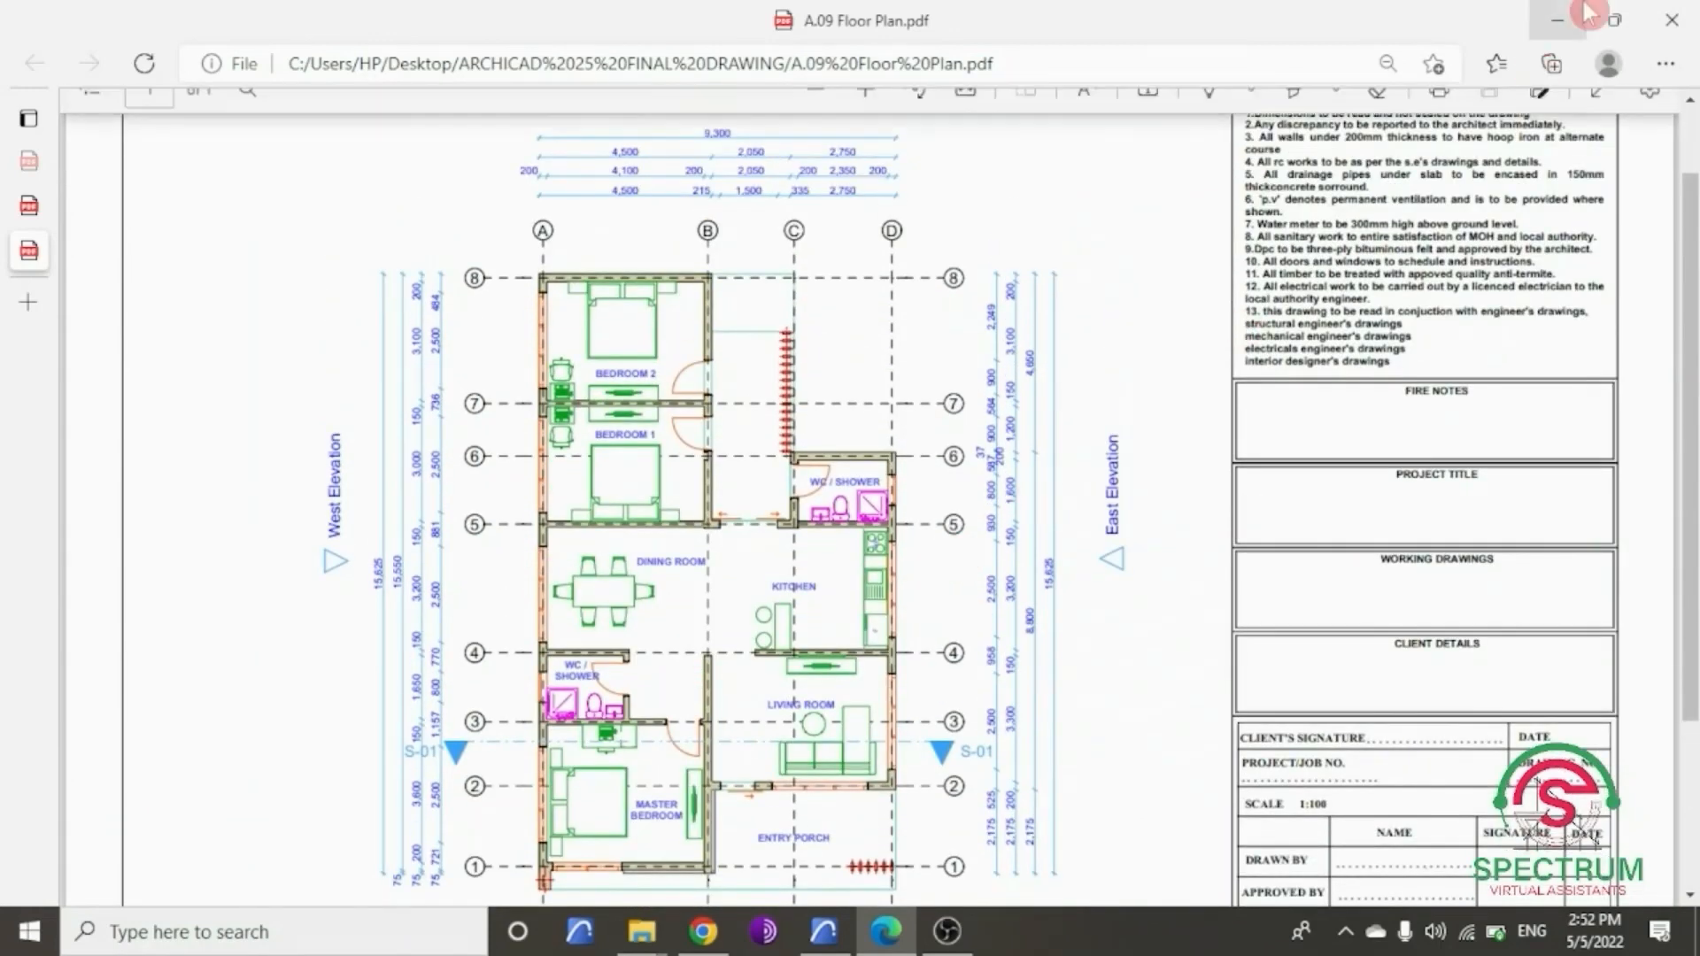
left_click(1558, 20)
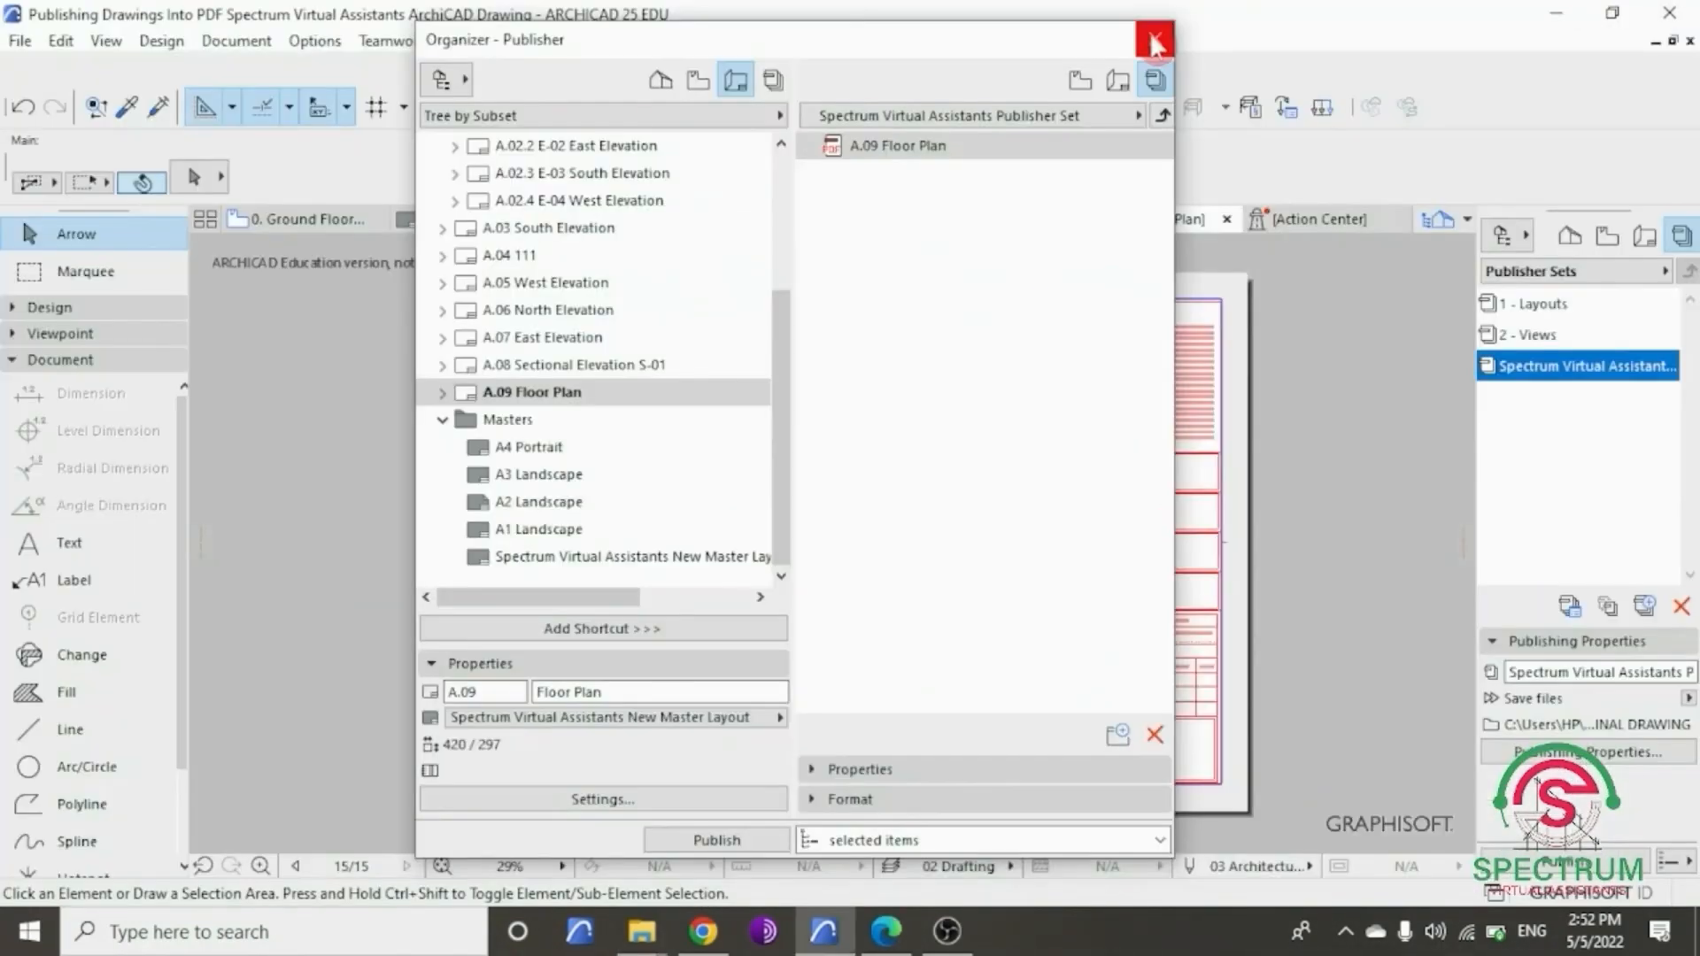
- Close the Organizer and move the 111 layout above the South Elevation layout in the layout book
left_click(1149, 32)
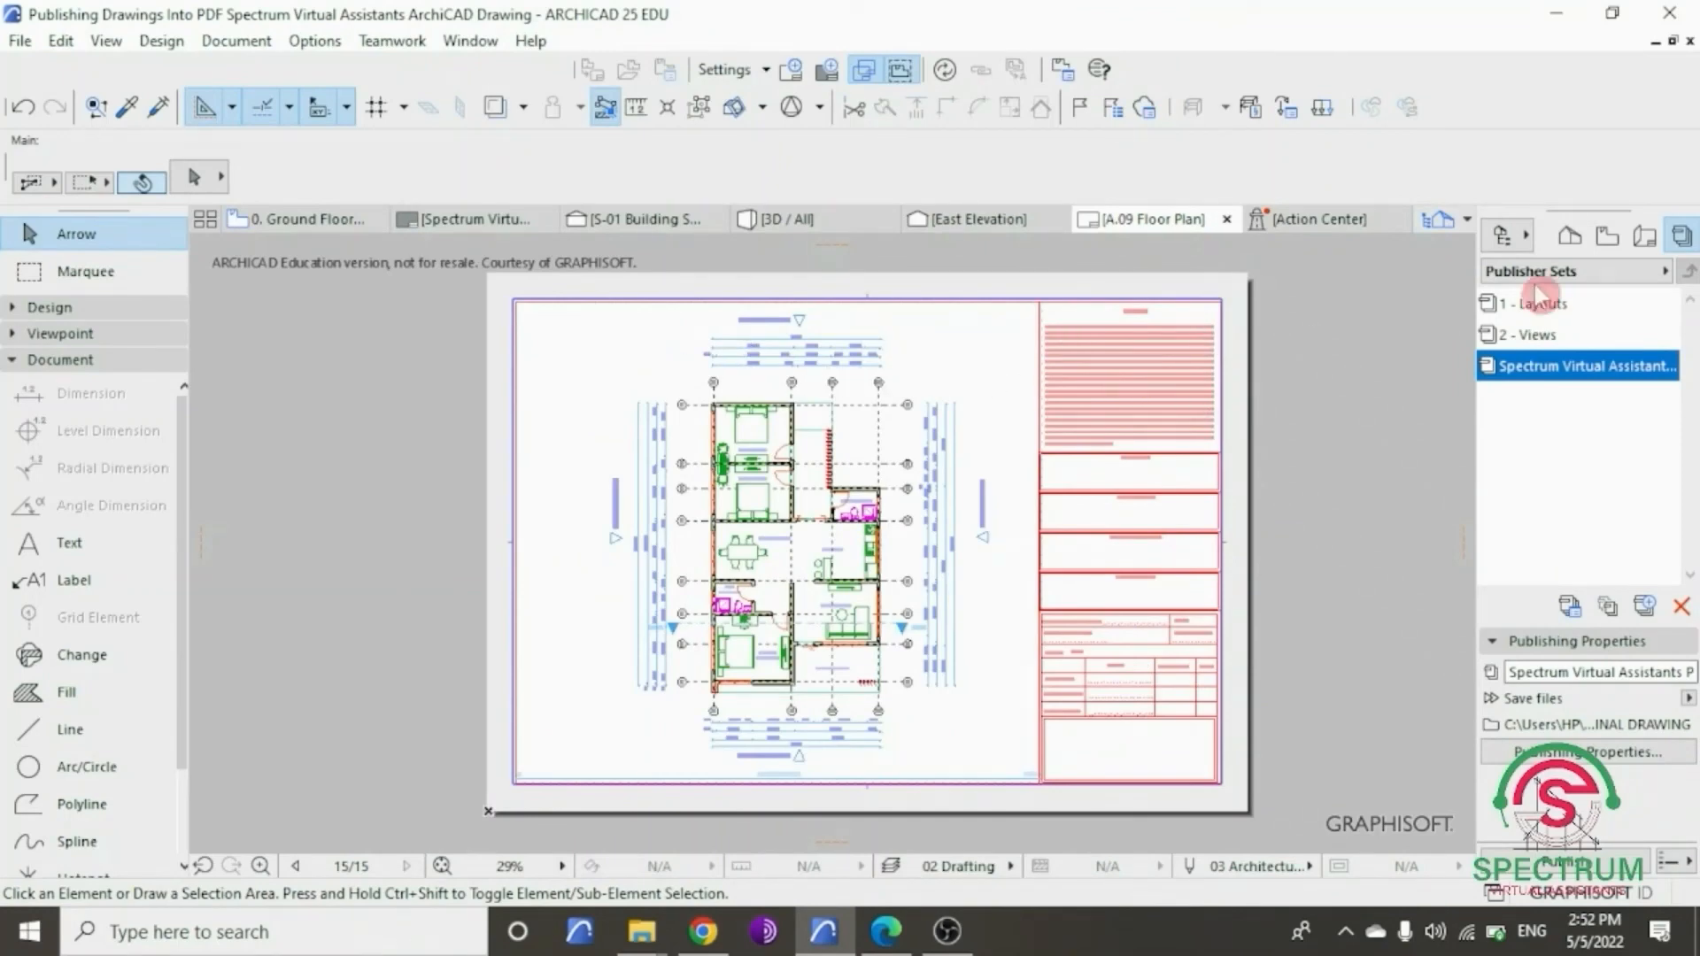
left_click(1644, 236)
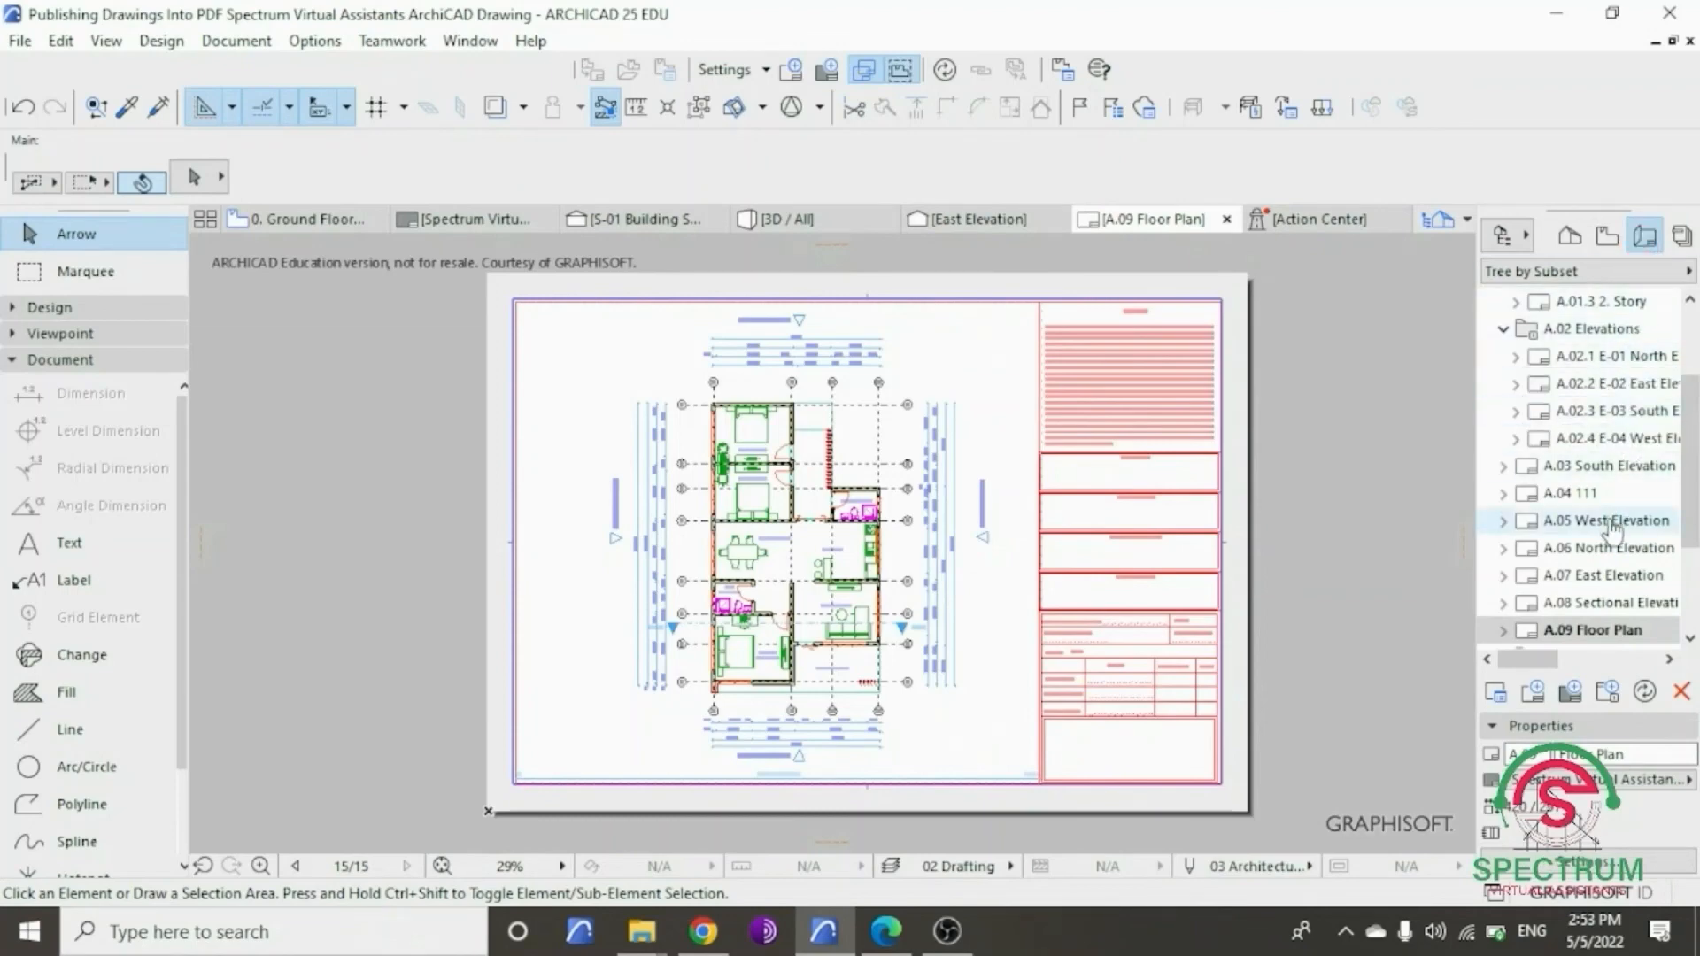
left_click_drag(1613, 492, 1610, 470)
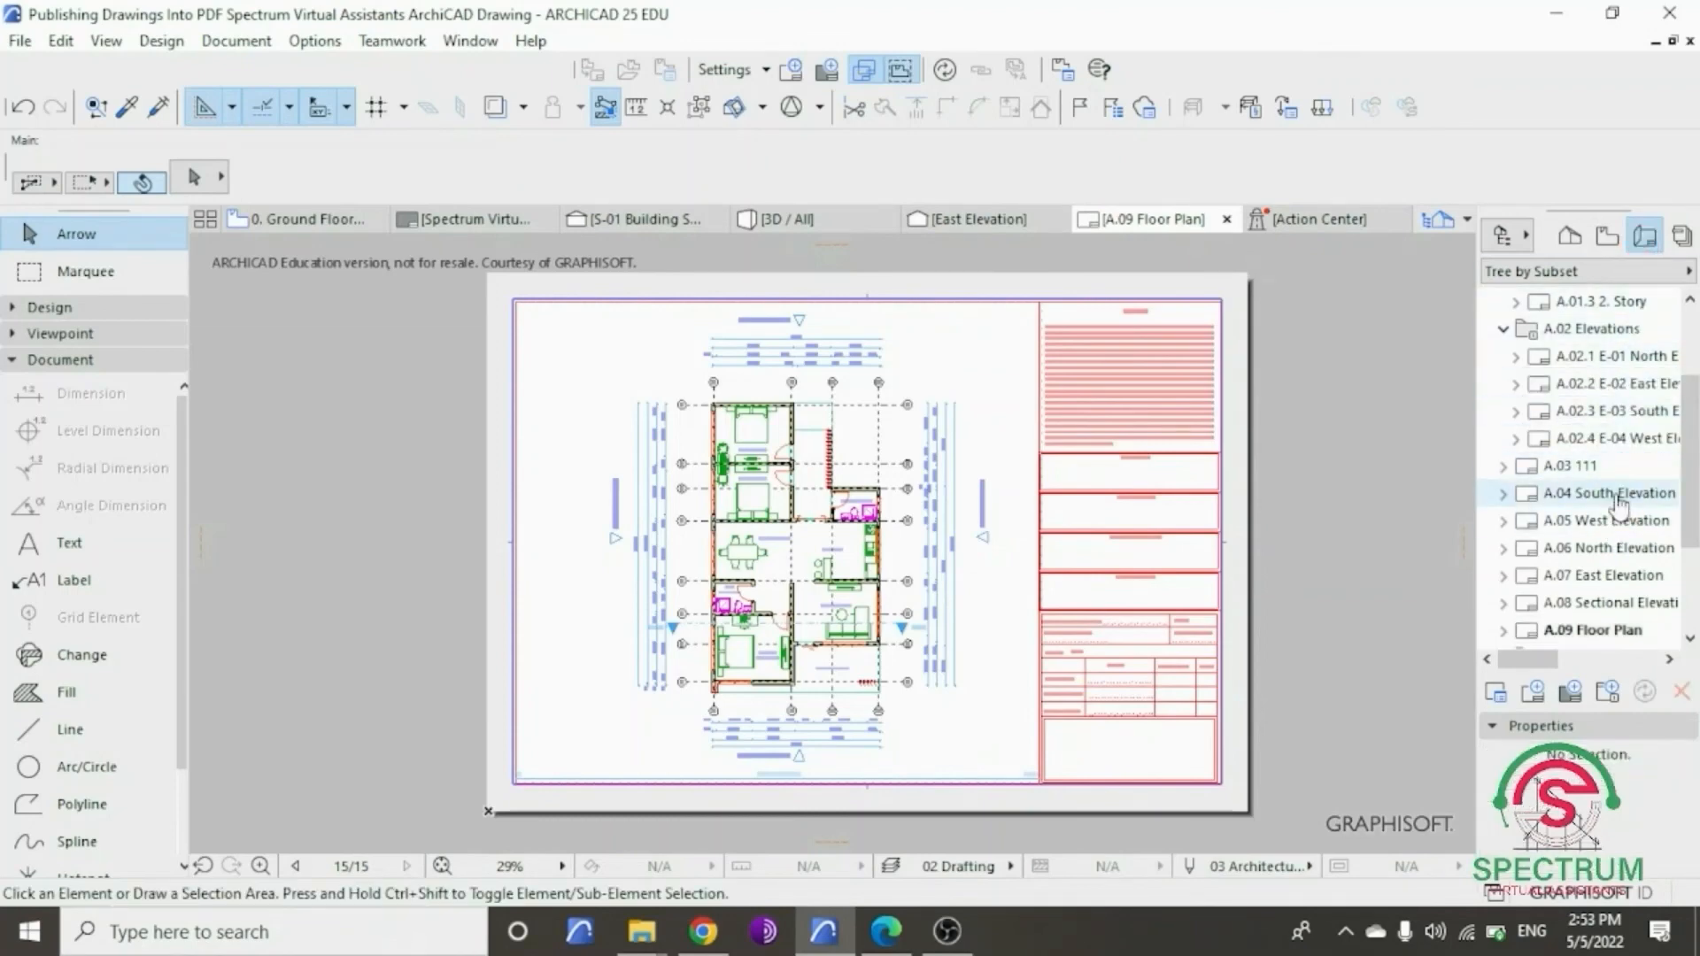
- Open the A.04 South Elevation layout and add it to the Spectrum Virtual Assistants Publisher Set in the Organizer
double_click(1617, 493)
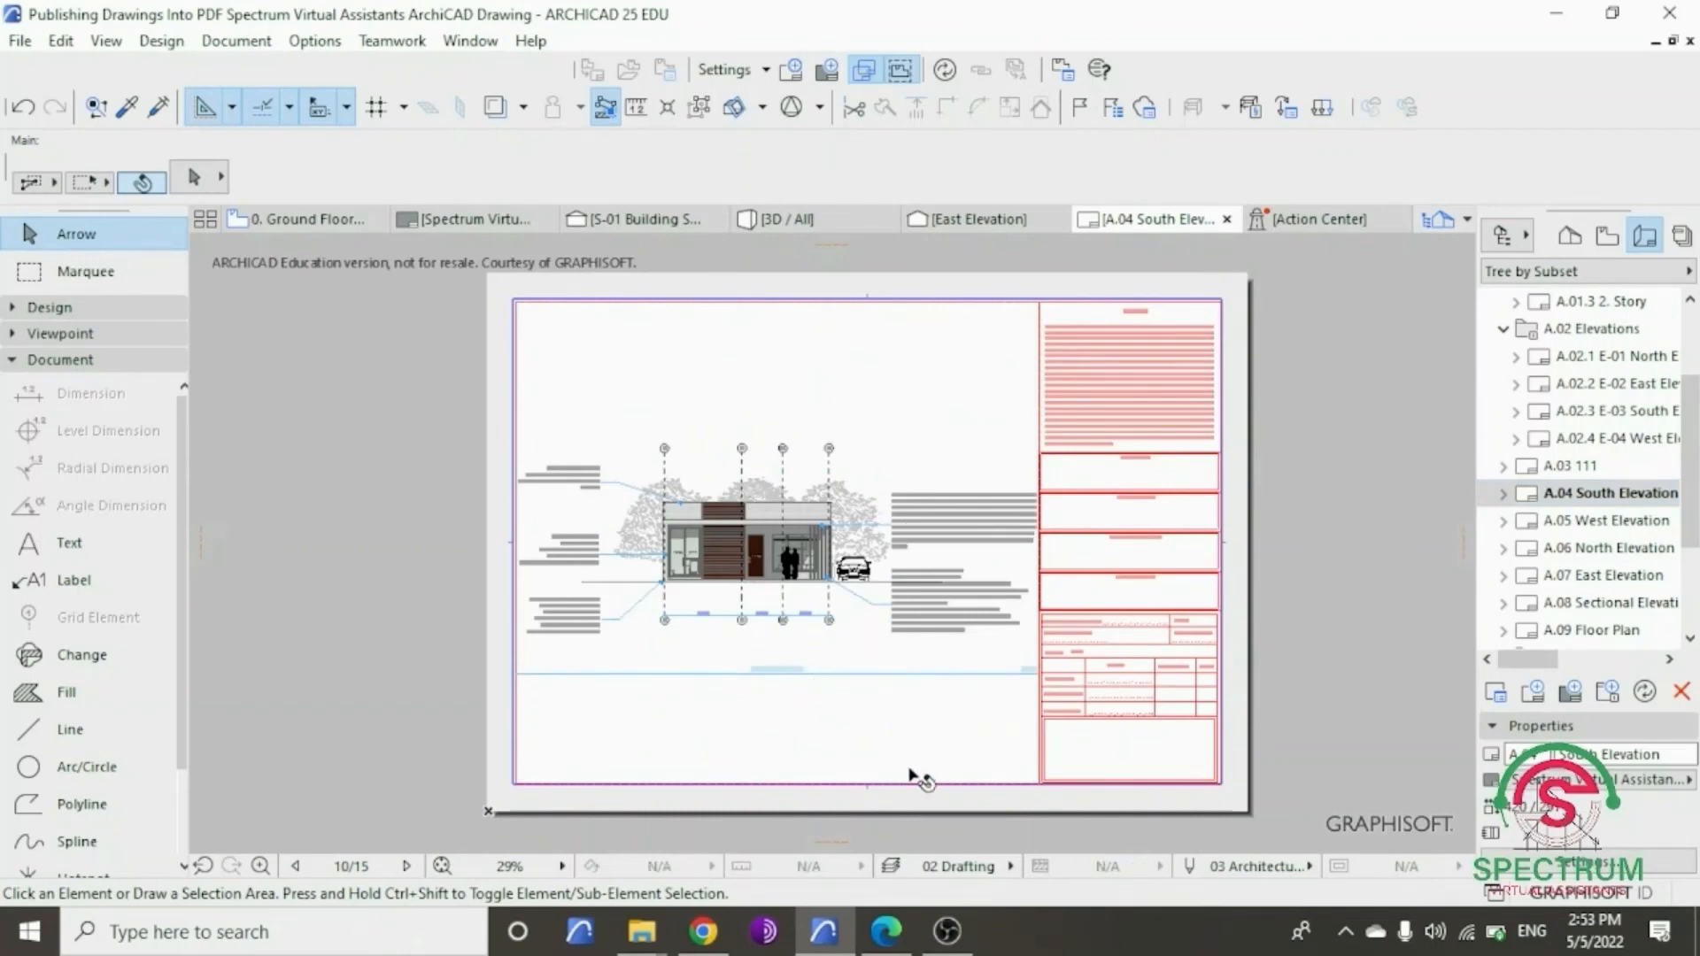
scroll(692, 651, "up", 2)
scroll(693, 646, "down", 3)
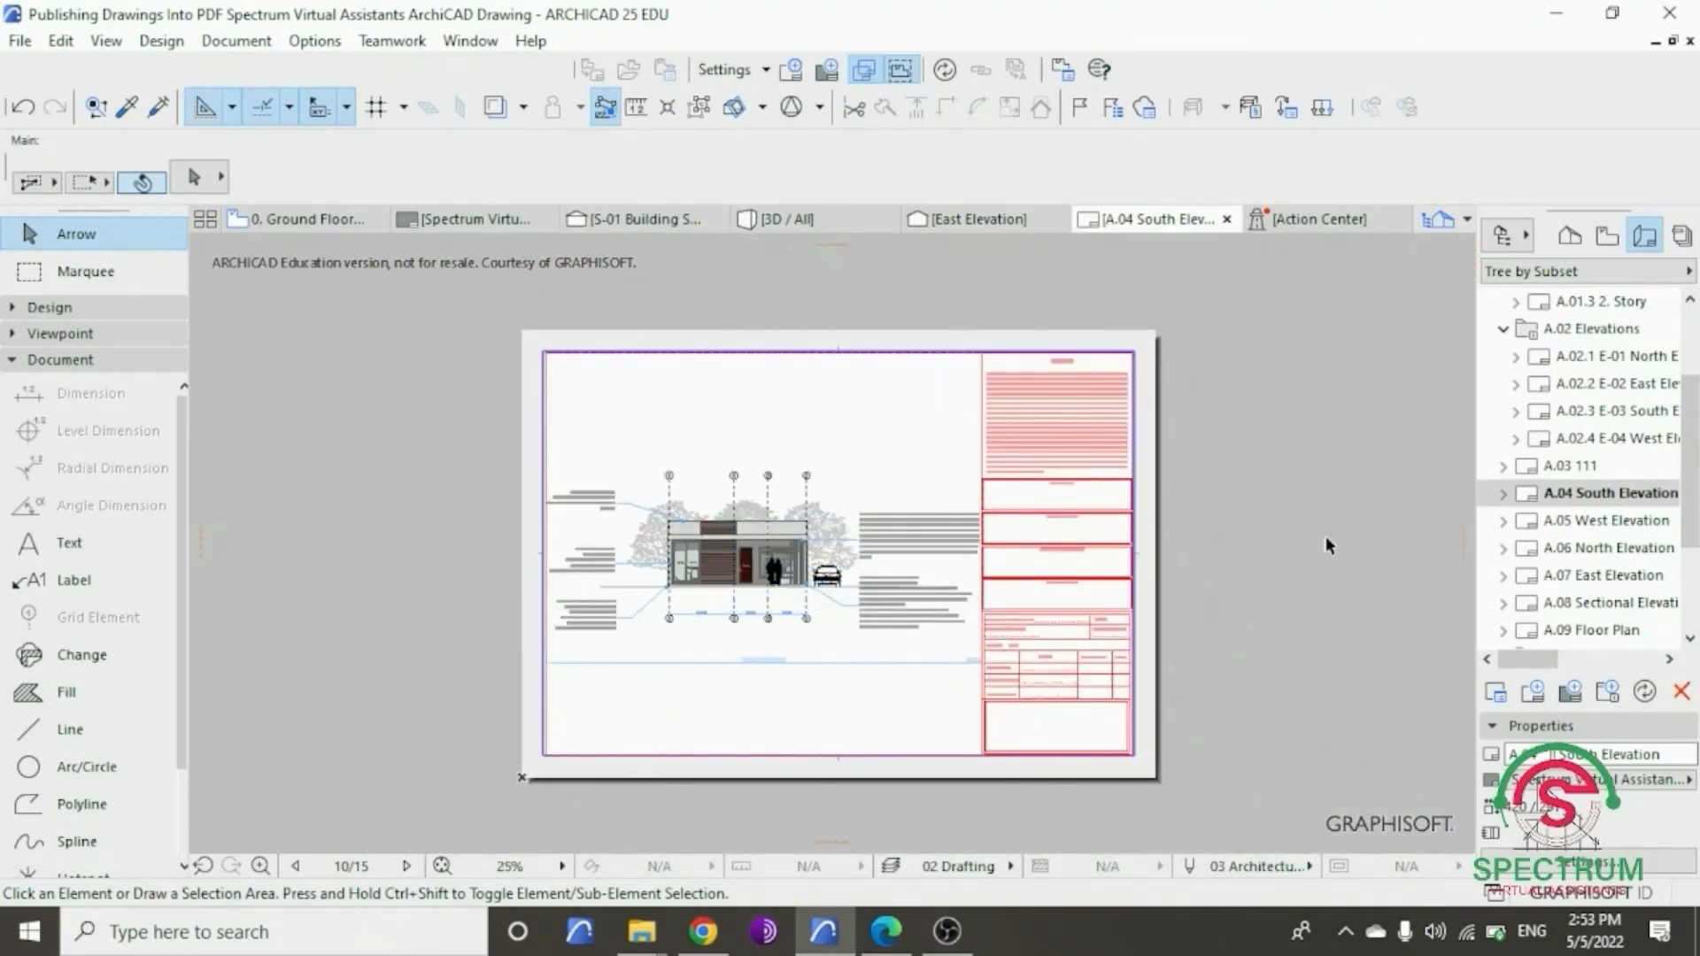
left_click(1640, 241)
left_click(1520, 241)
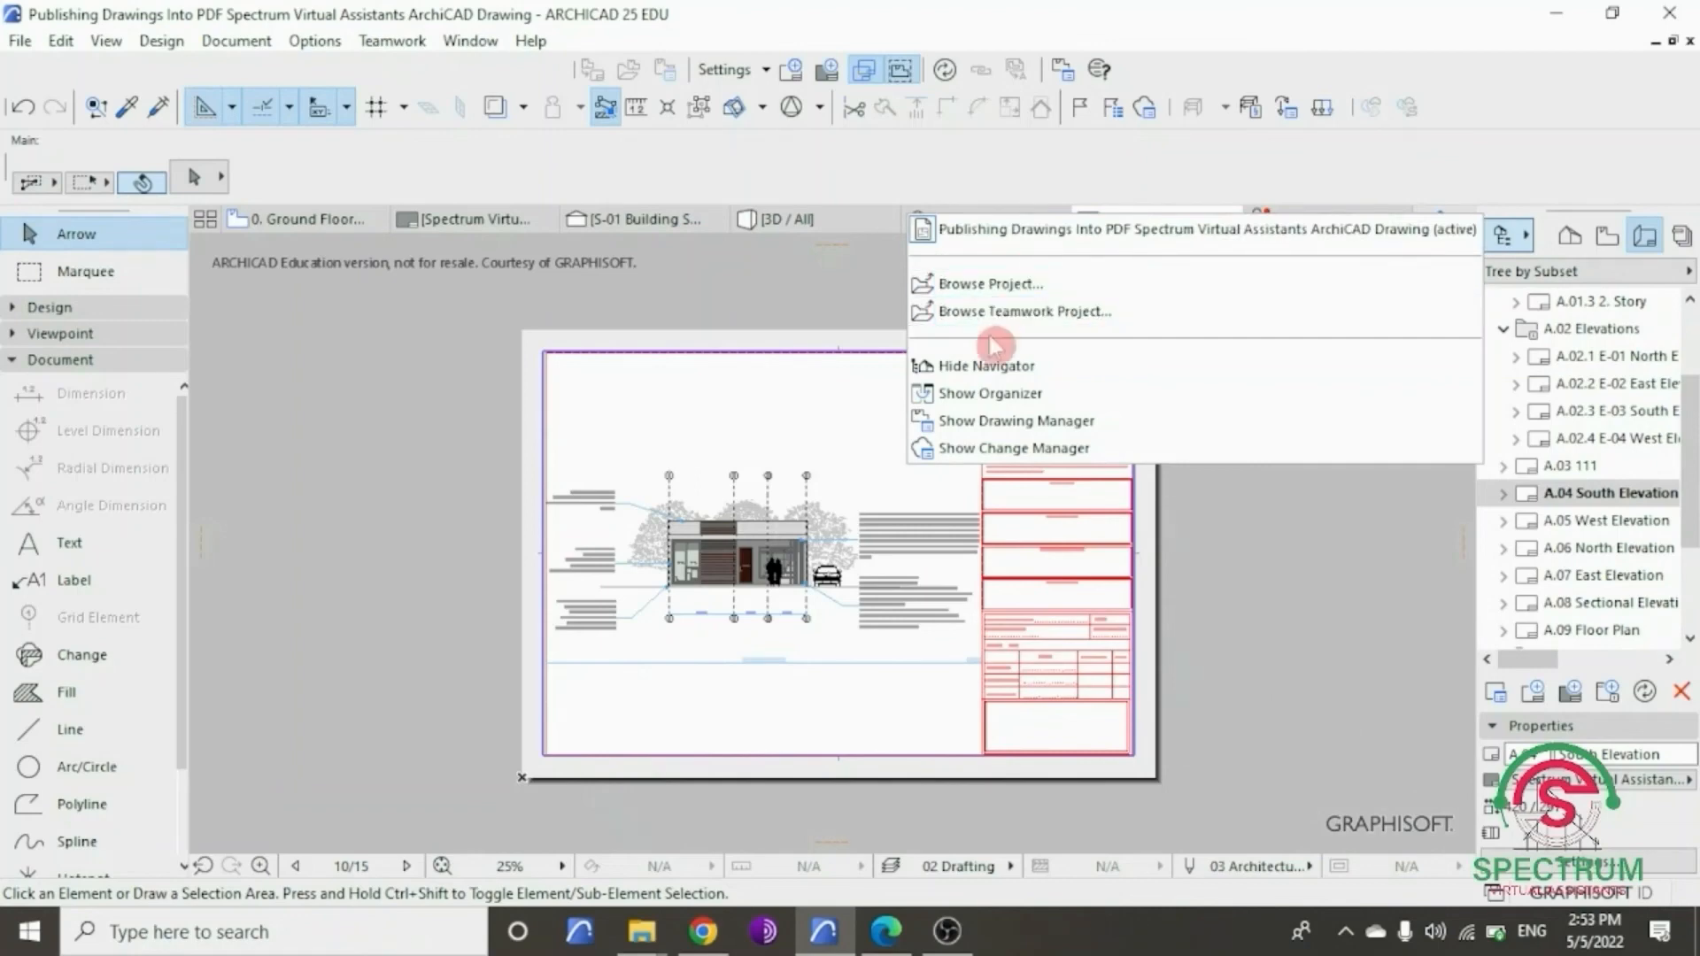
left_click(1001, 395)
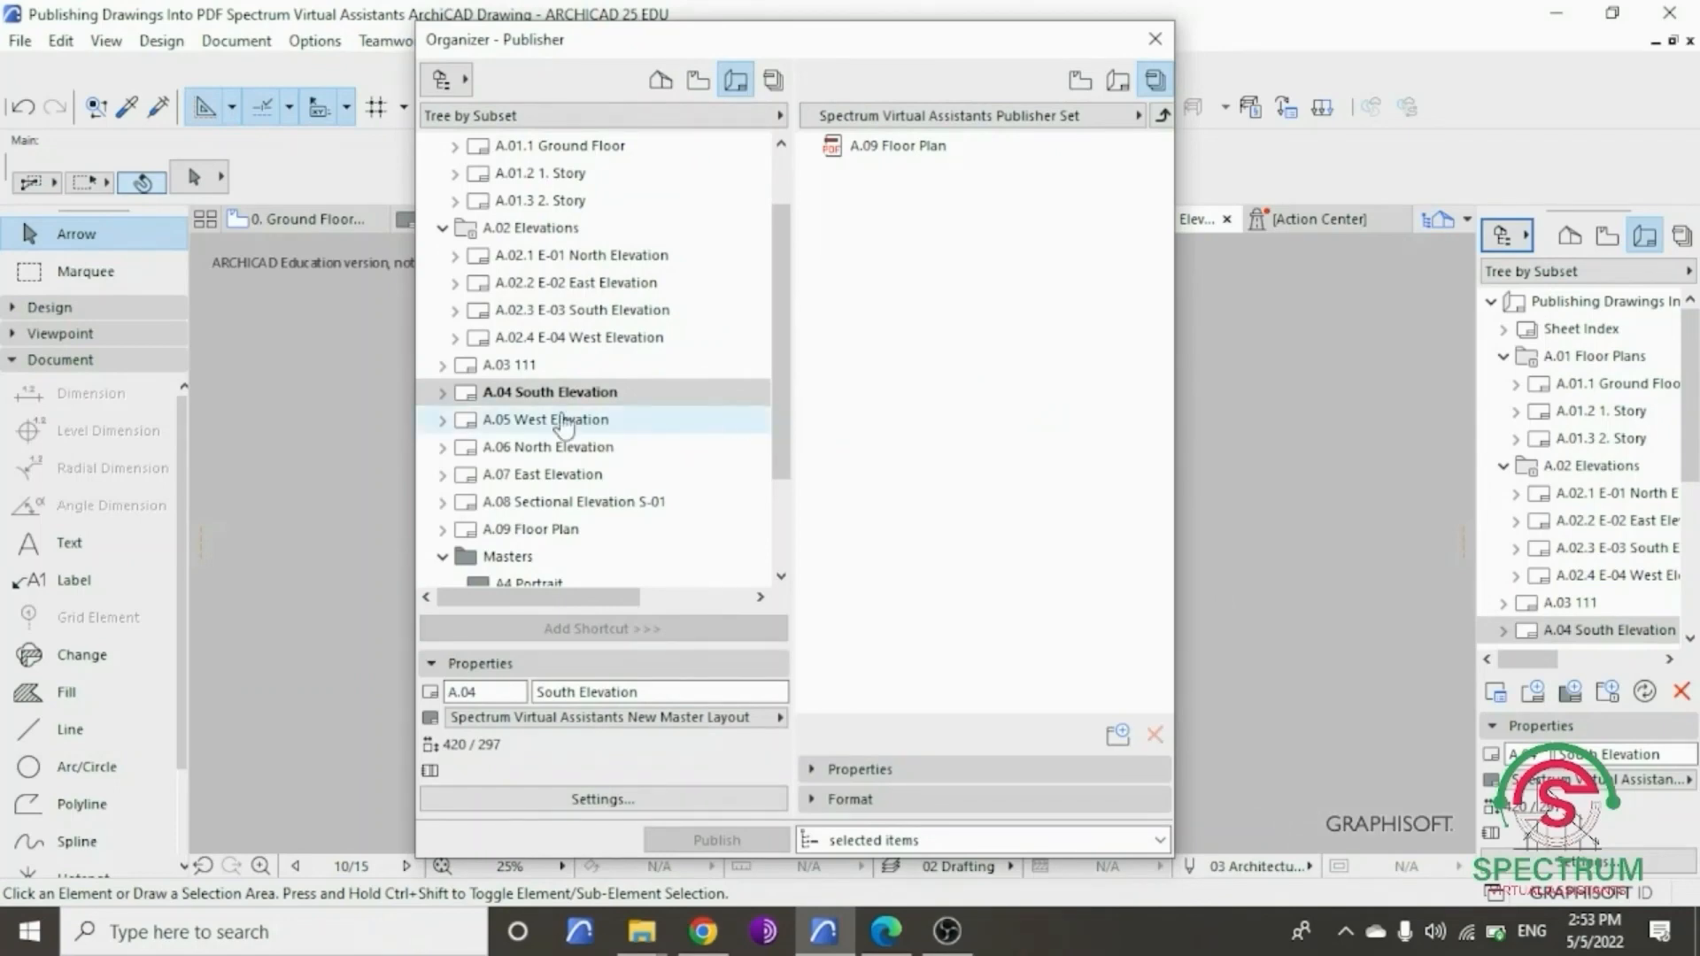
left_click_drag(515, 396, 906, 197)
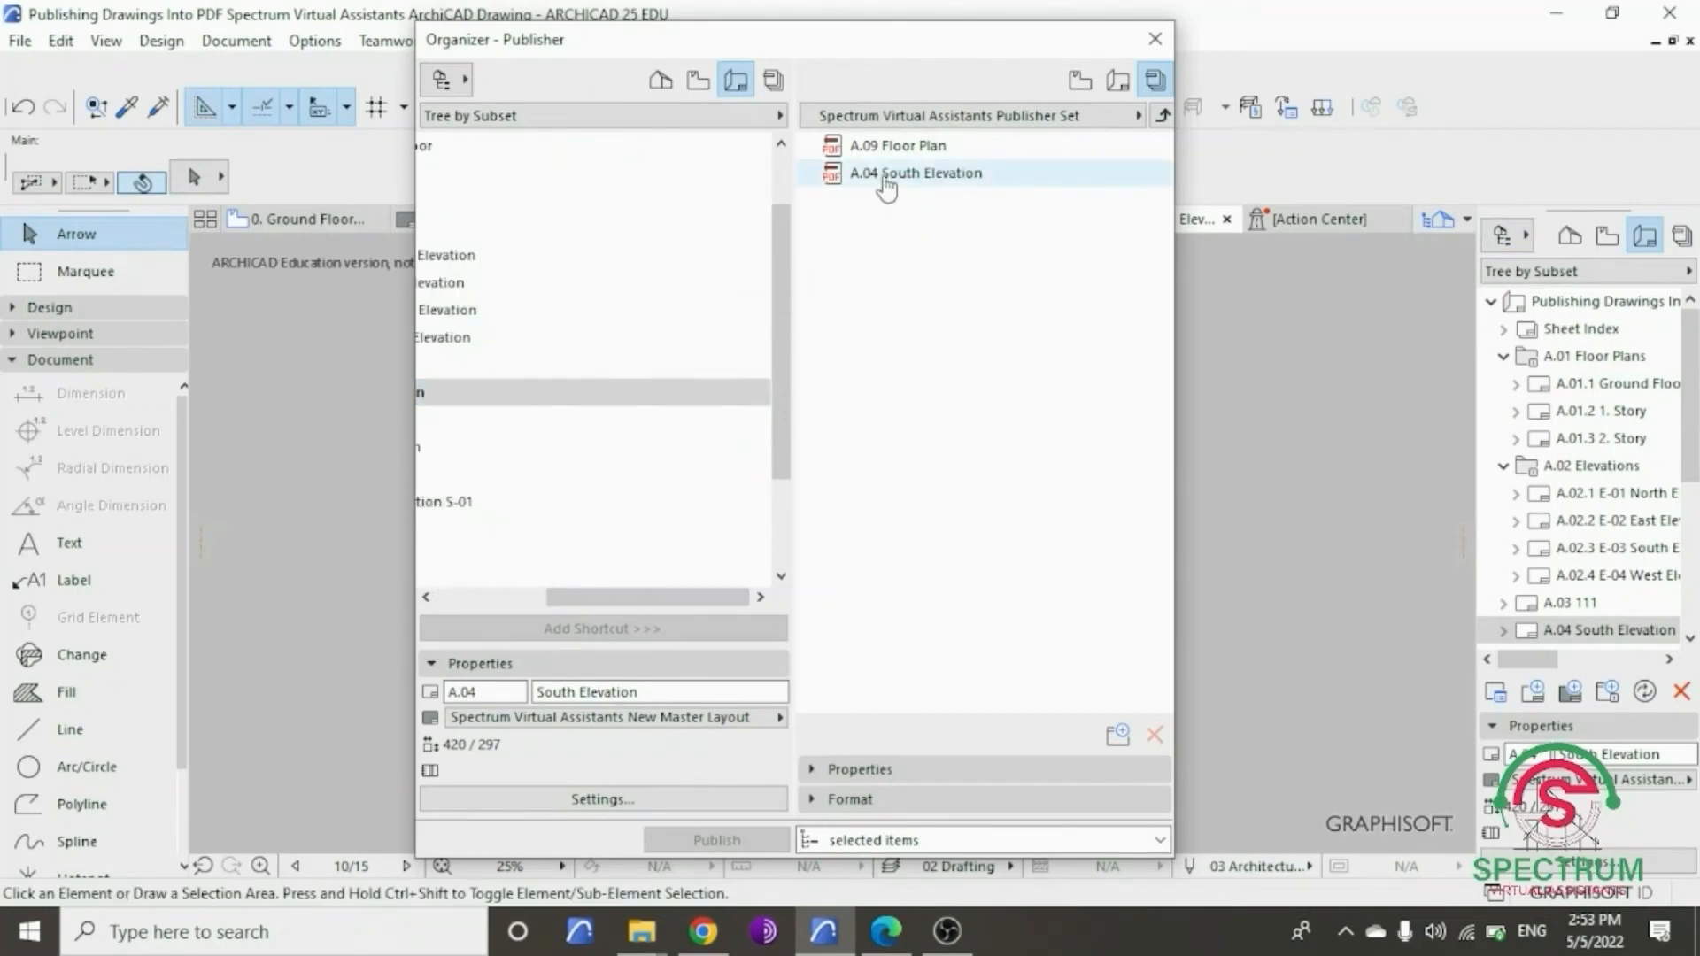
- Publish only the selected A.04 South Elevation item of the publisher set as a PDF and dismiss the publishing report
left_click(886, 186)
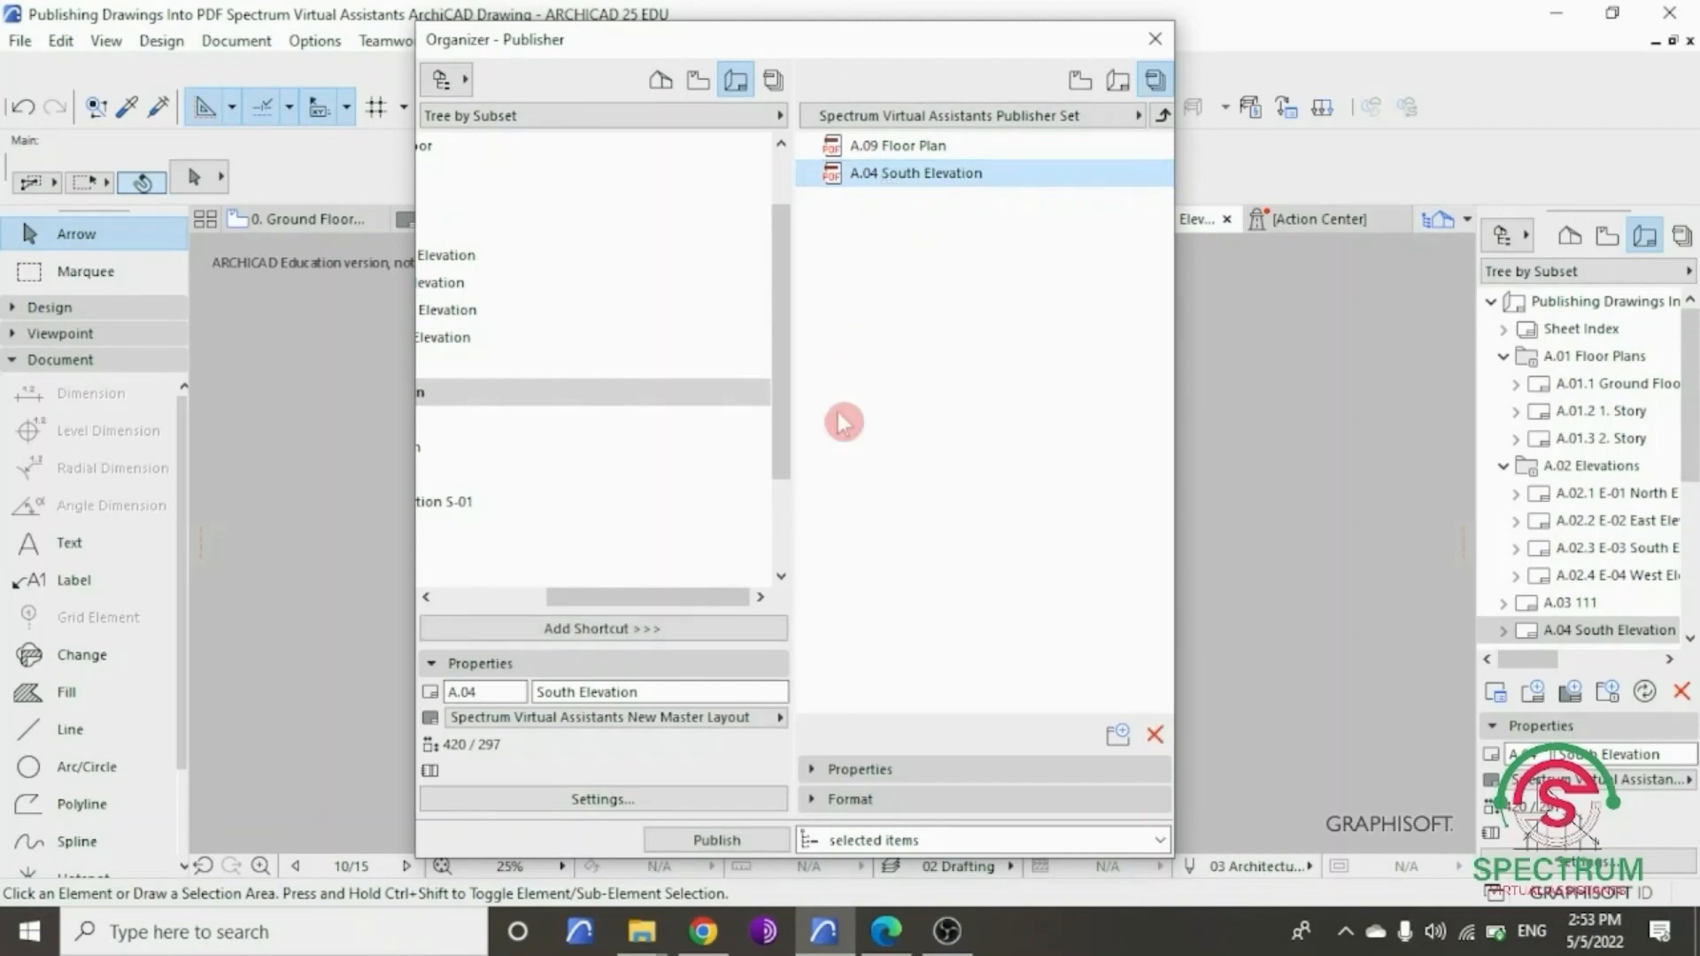
left_click(720, 837)
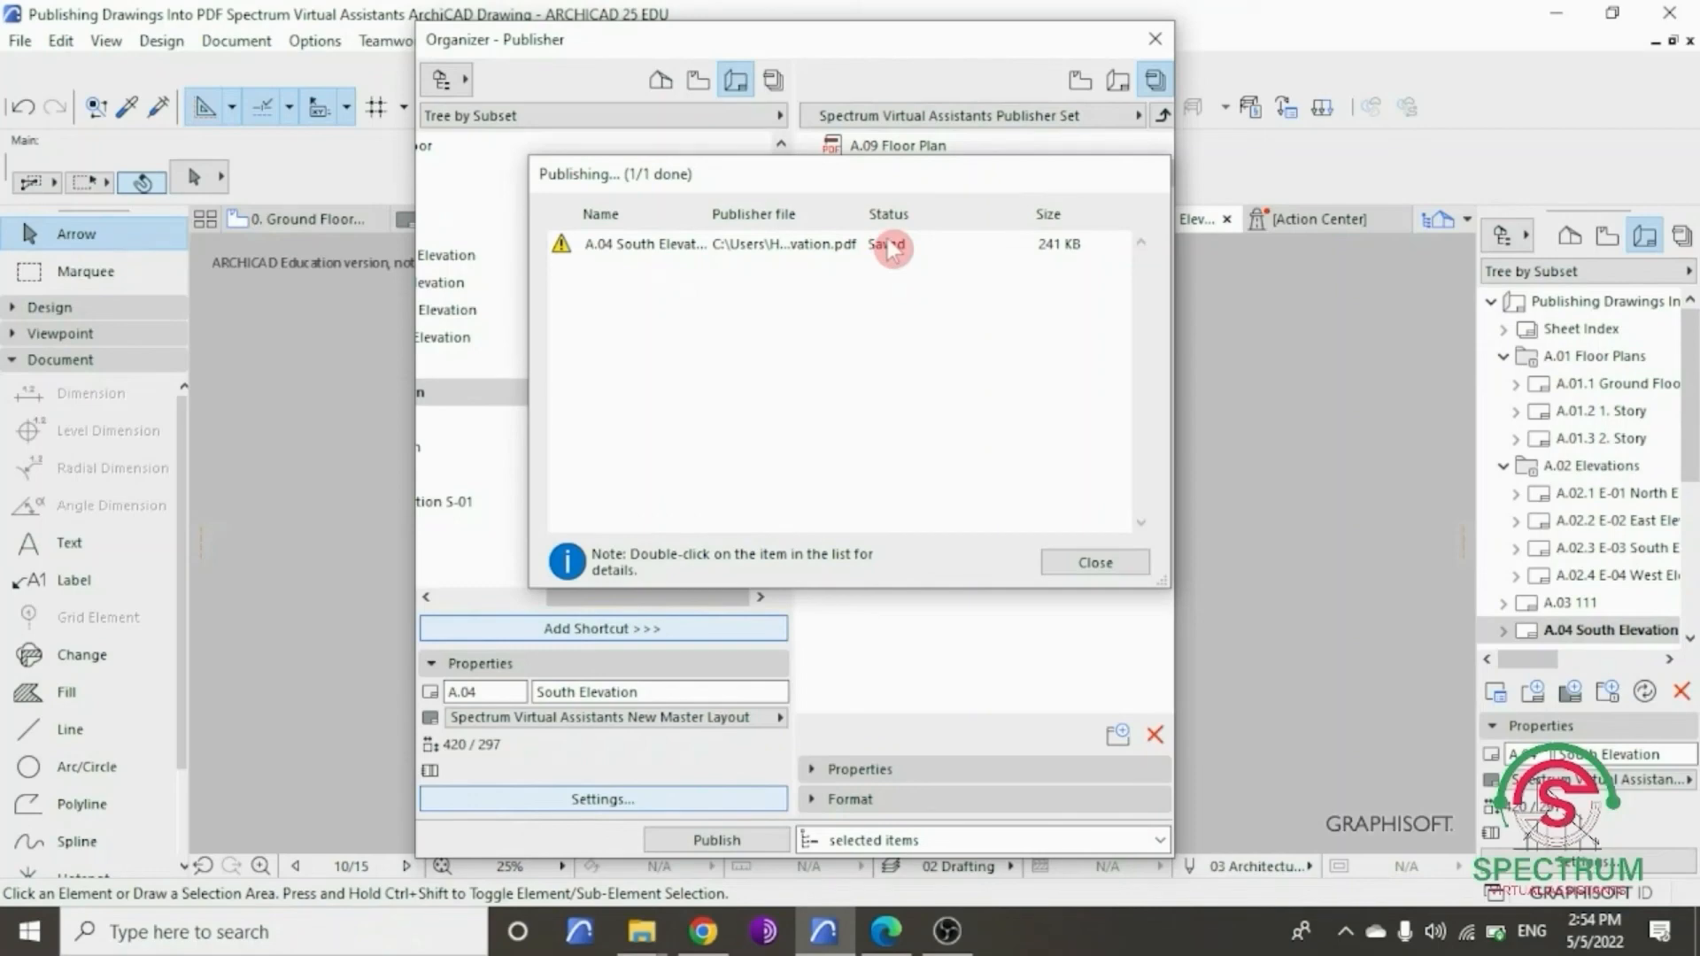
left_click(1091, 567)
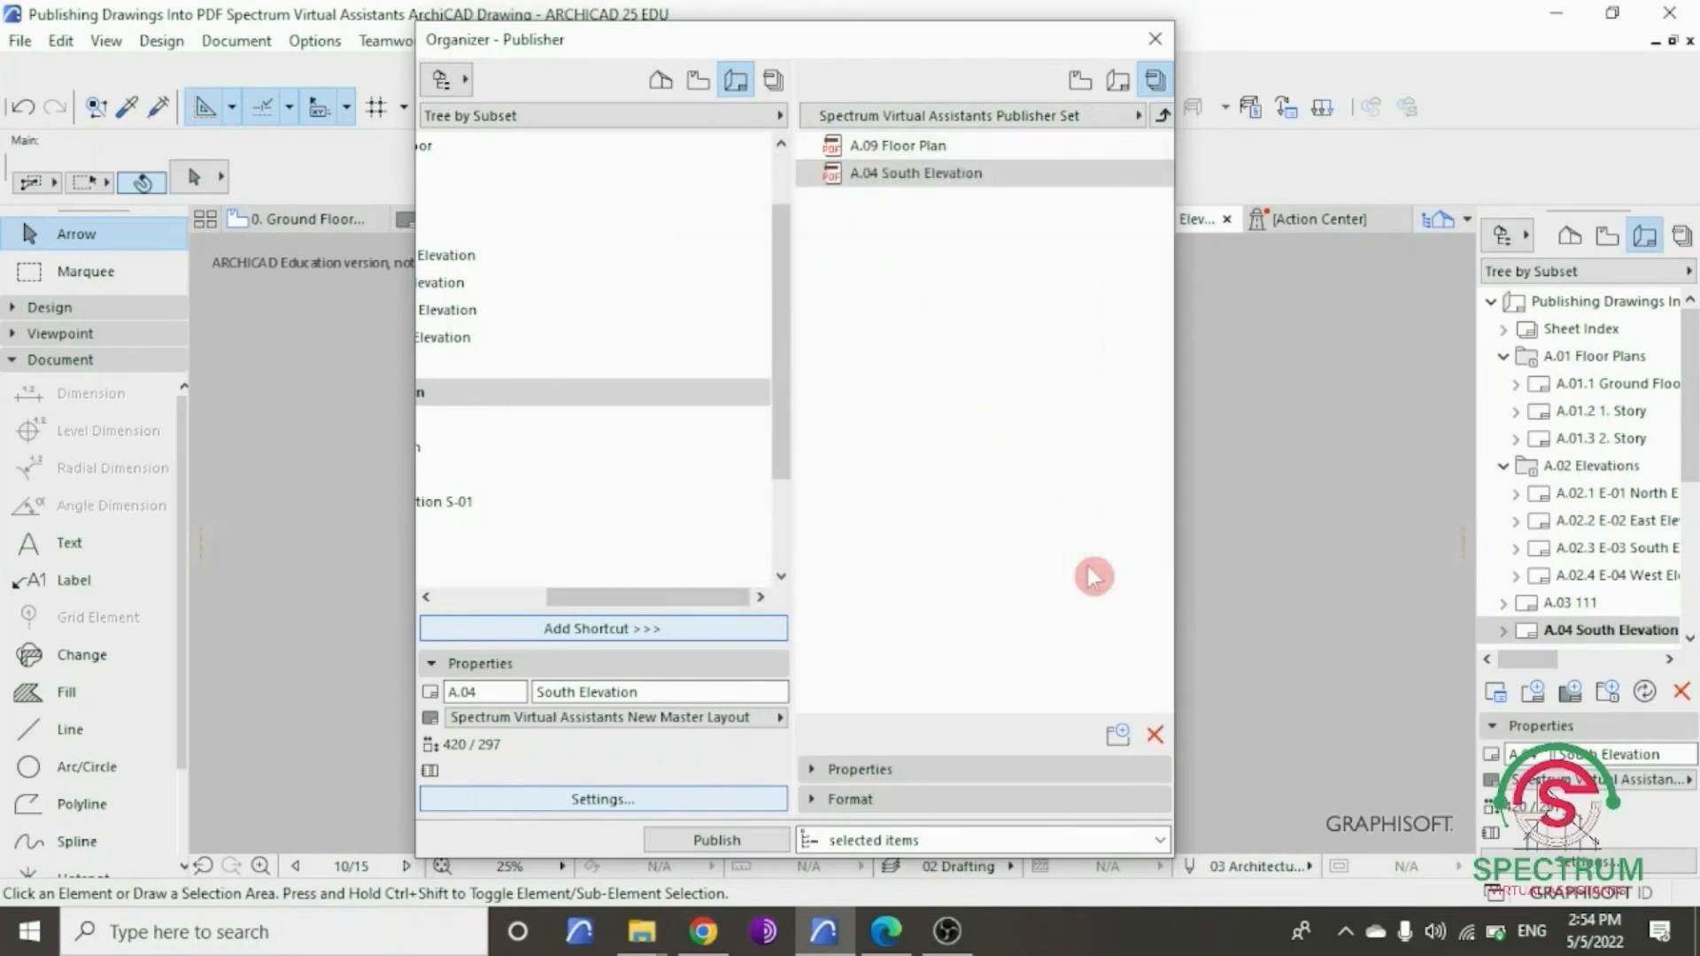
- Switch to File Explorer, open the A.04 South Elevation PDF in the ARCHICAD 25 FINAL DRAWING folder, and examine the whole sheet
left_click(641, 931)
left_click(585, 828)
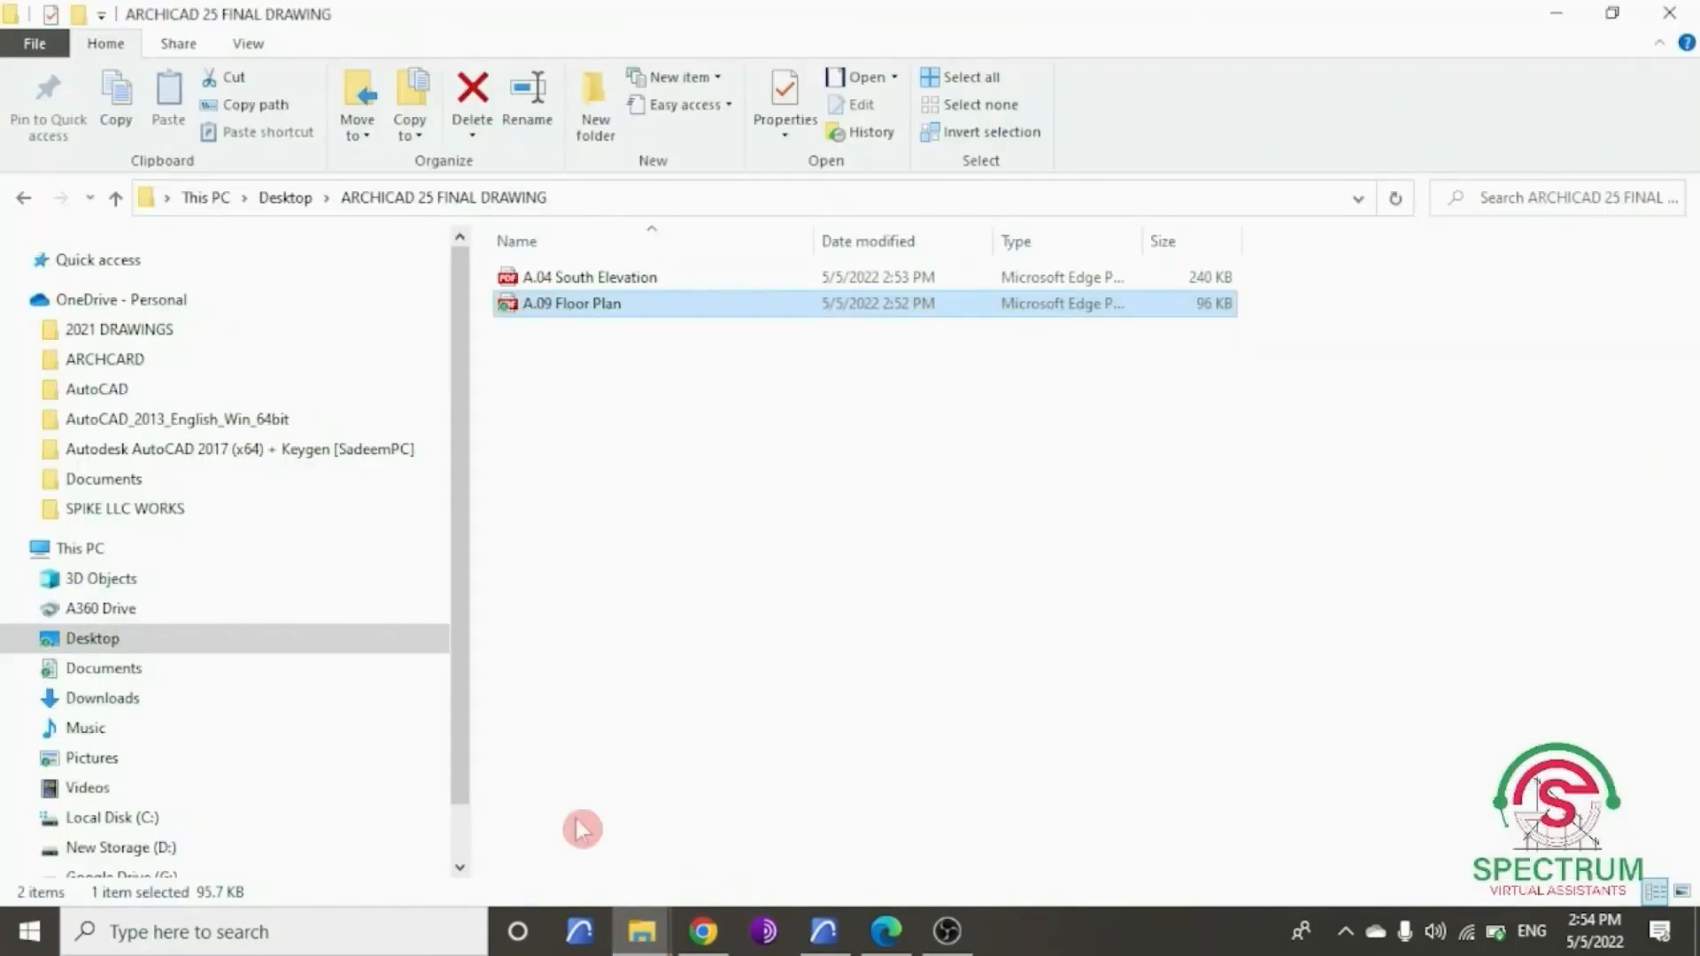
left_click(591, 279)
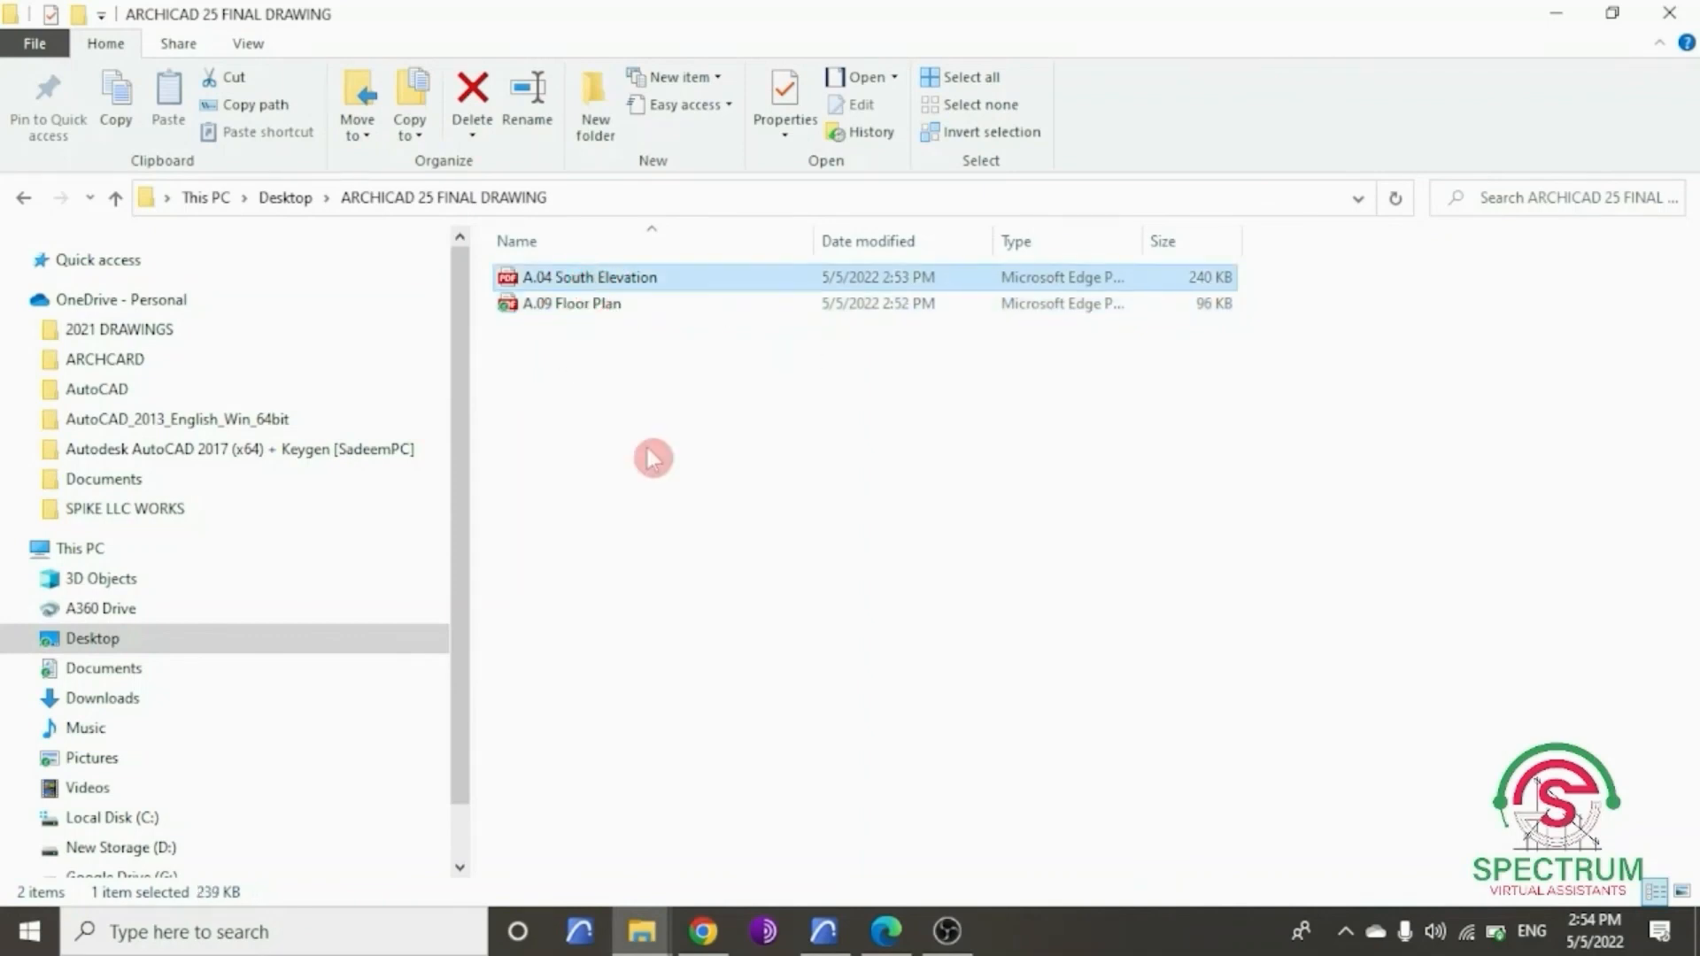
double_click(614, 281)
scroll(779, 457, "up", 3, "ctrl")
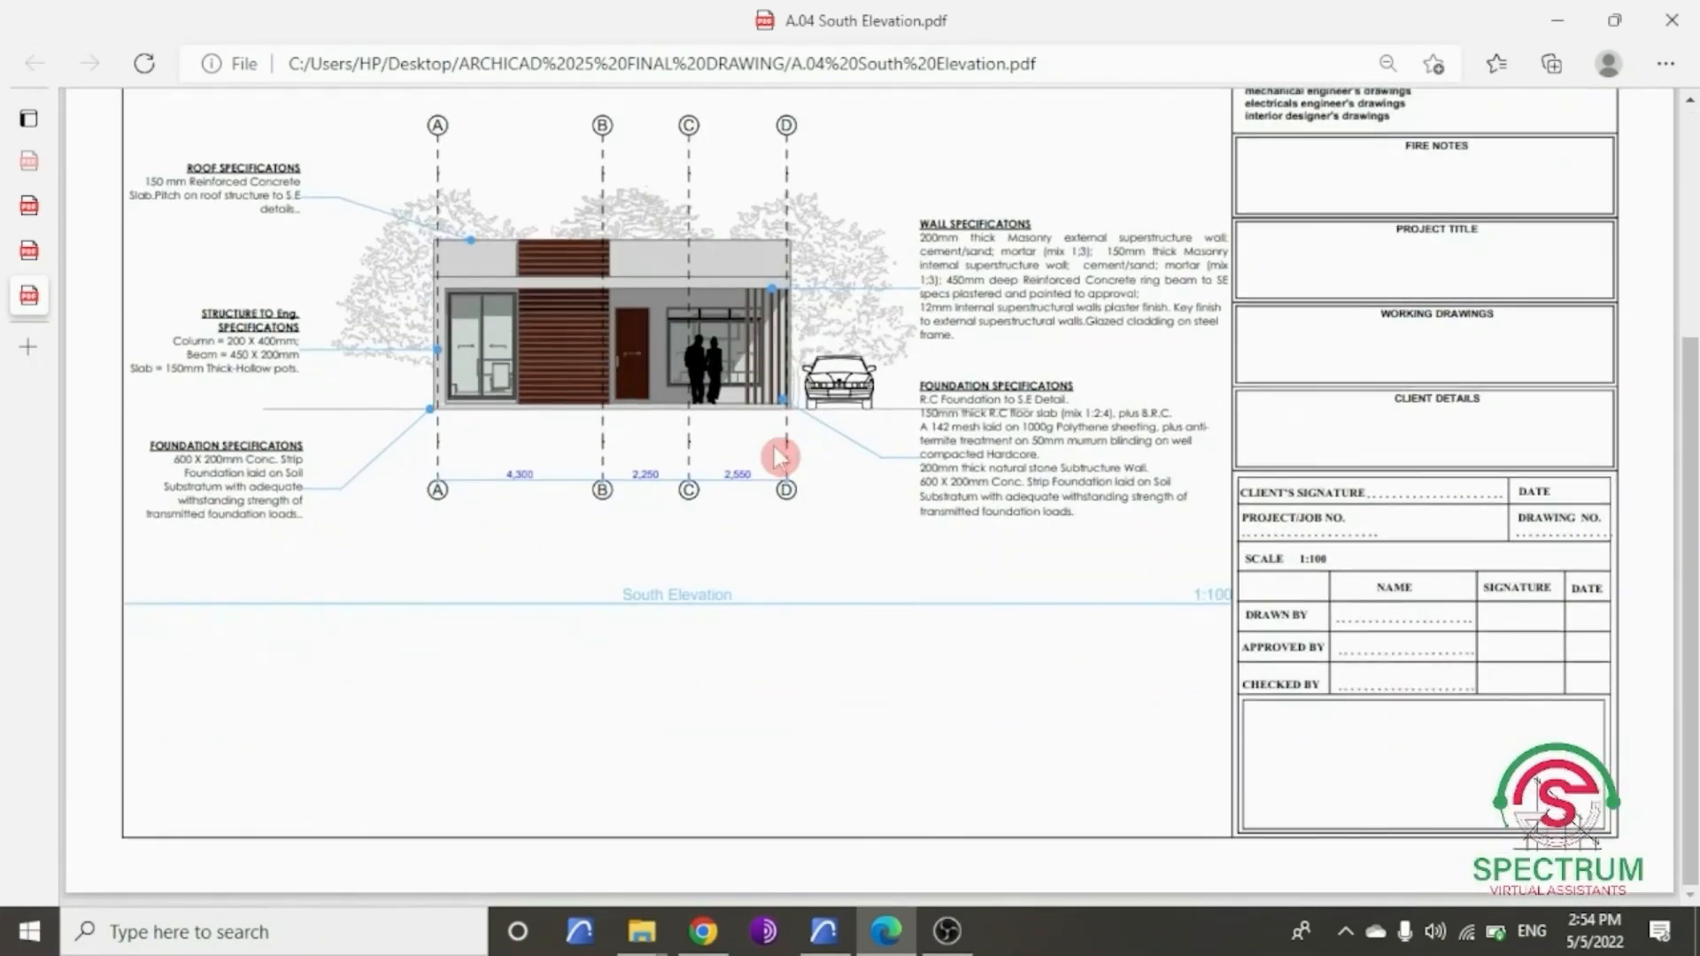
scroll(777, 457, "up", 2)
scroll(778, 457, "up", 1)
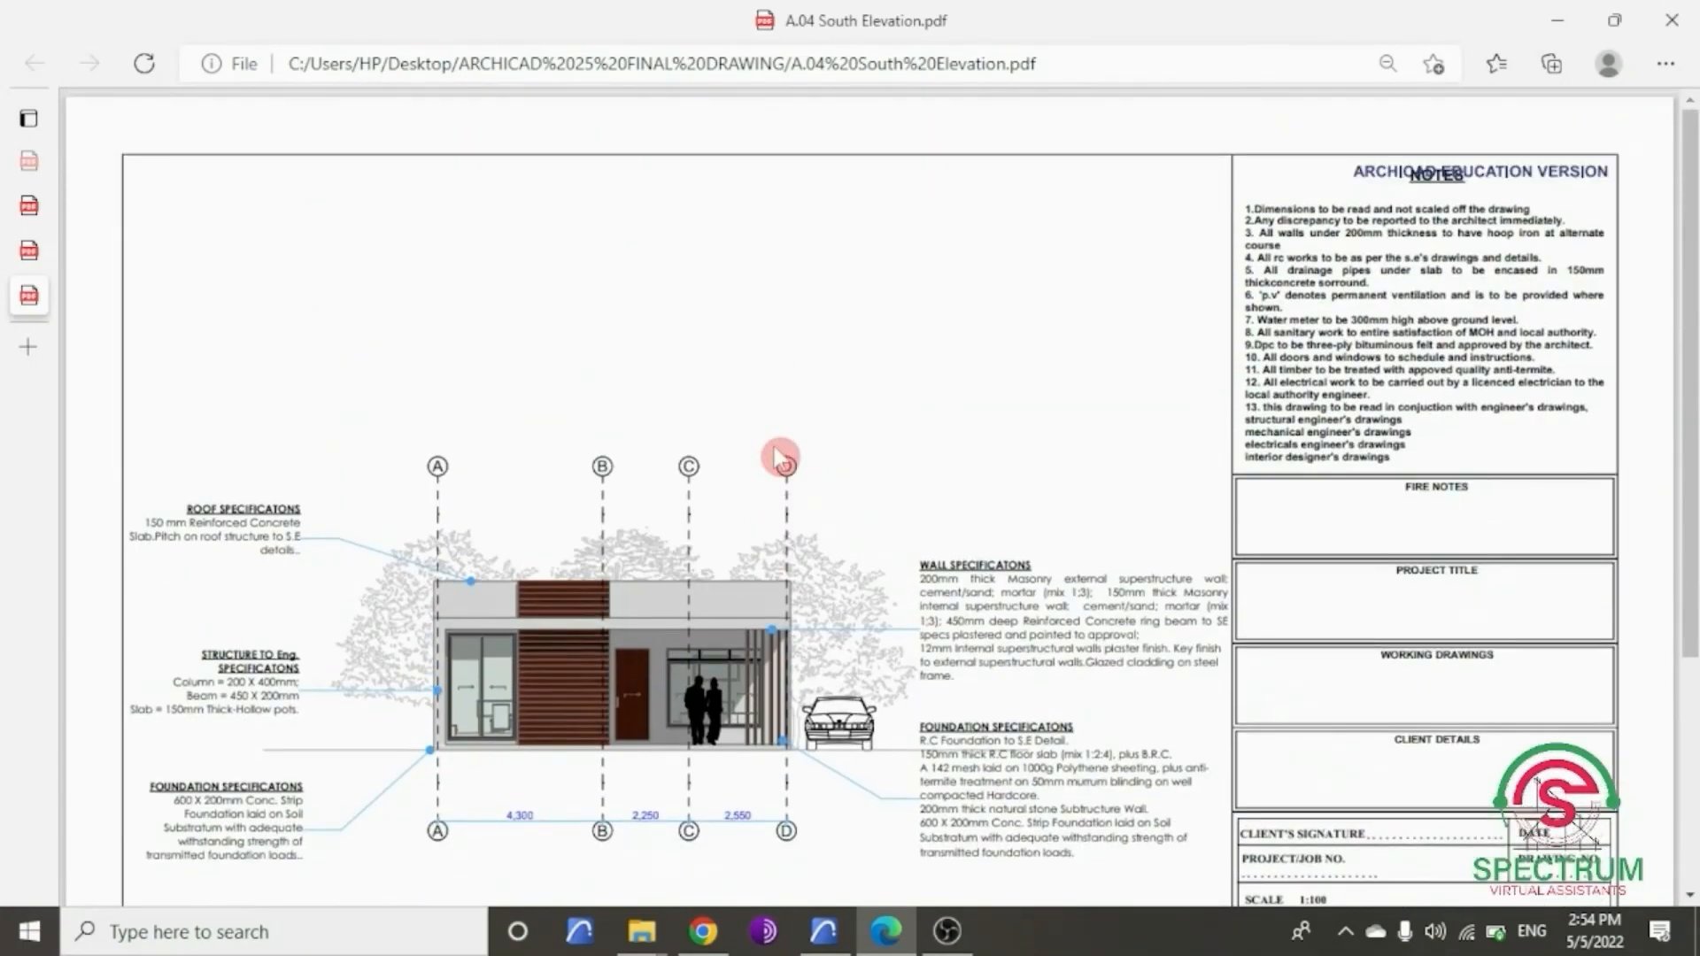
left_click(1558, 19)
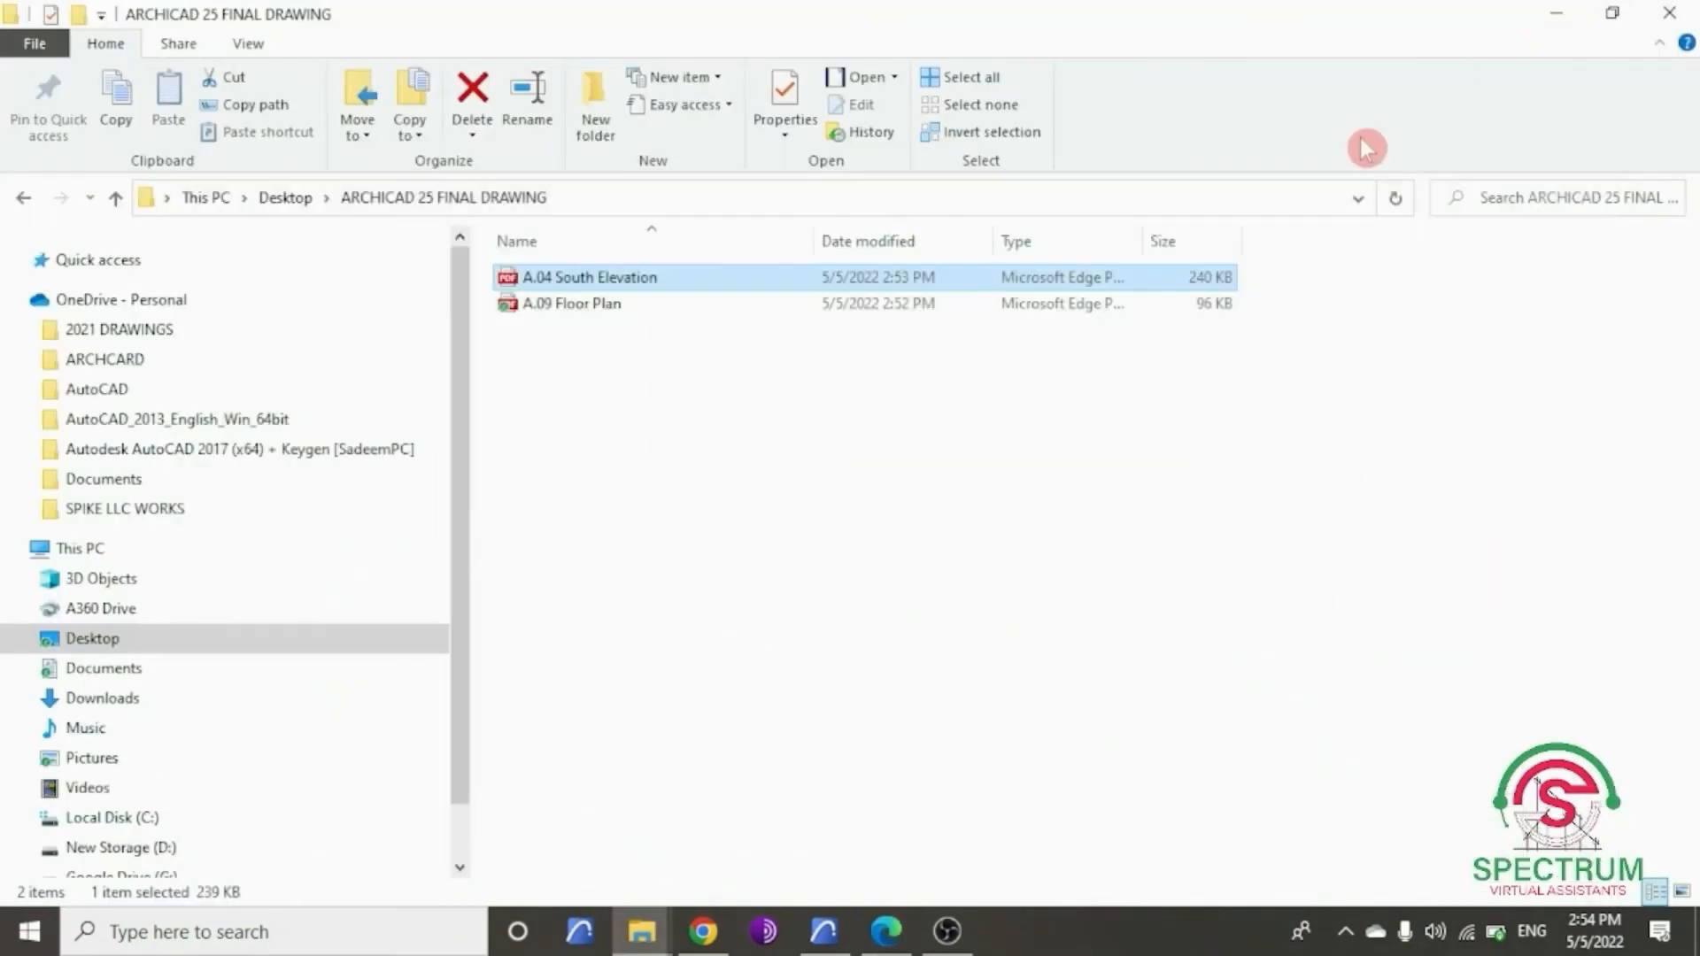
- Return to ARCHICAD, close the Organizer, and open the A.05 West Elevation layout from the layout book
left_click(823, 931)
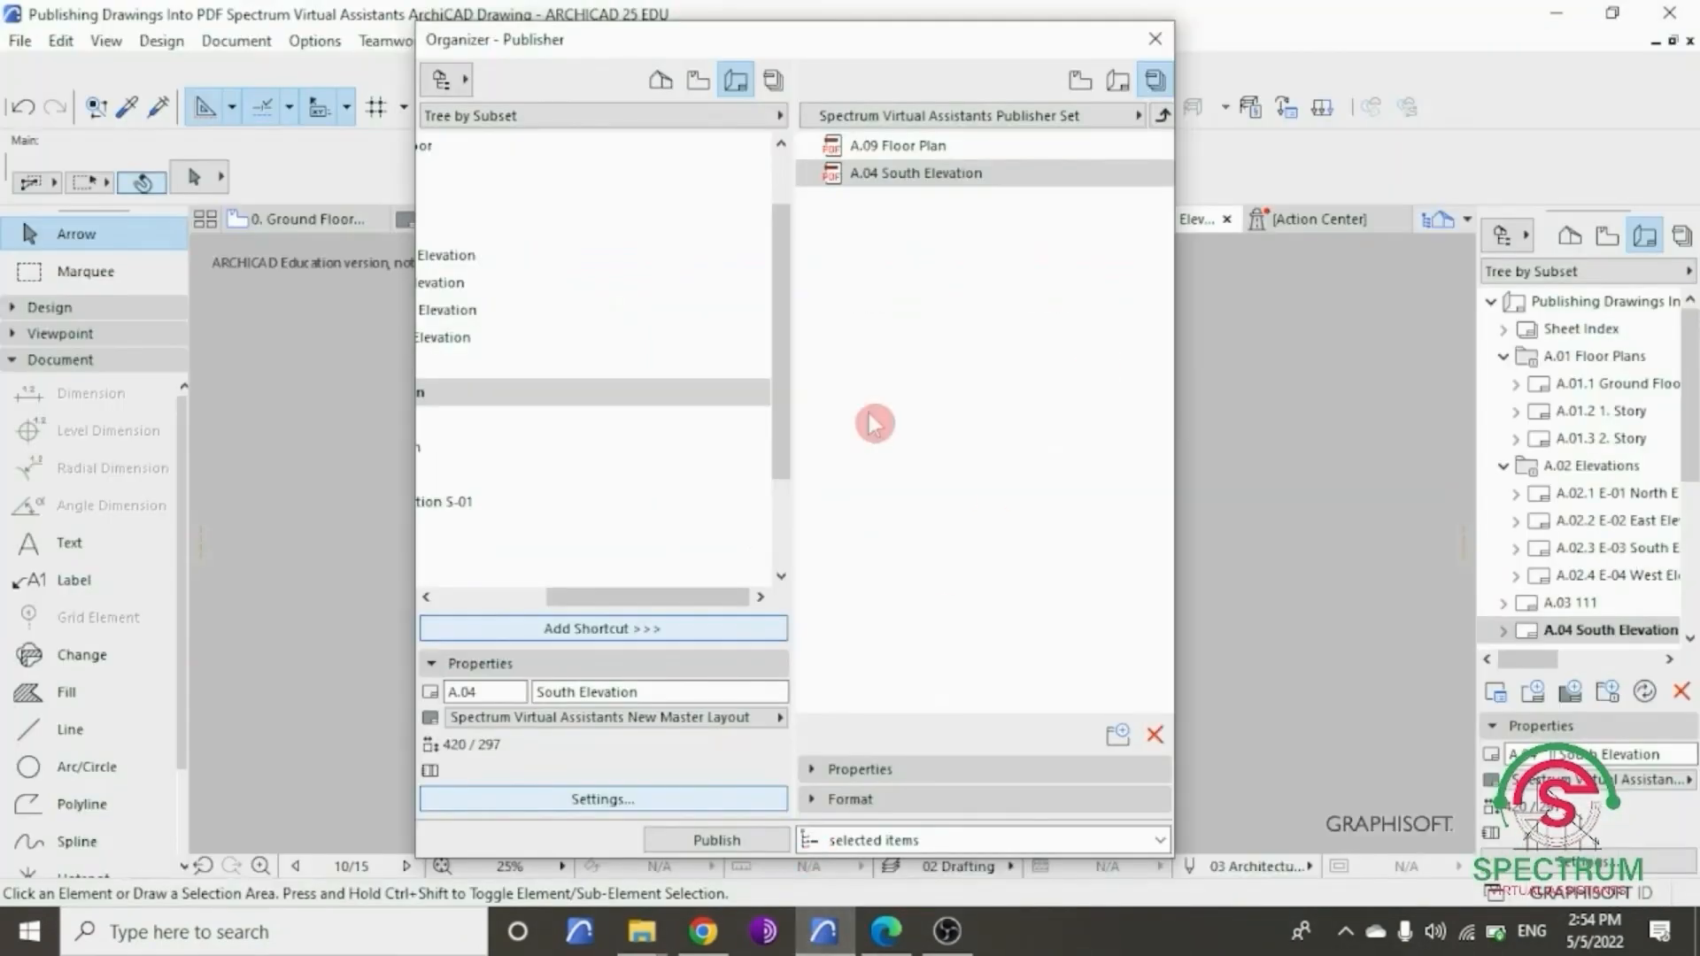
left_click(1155, 39)
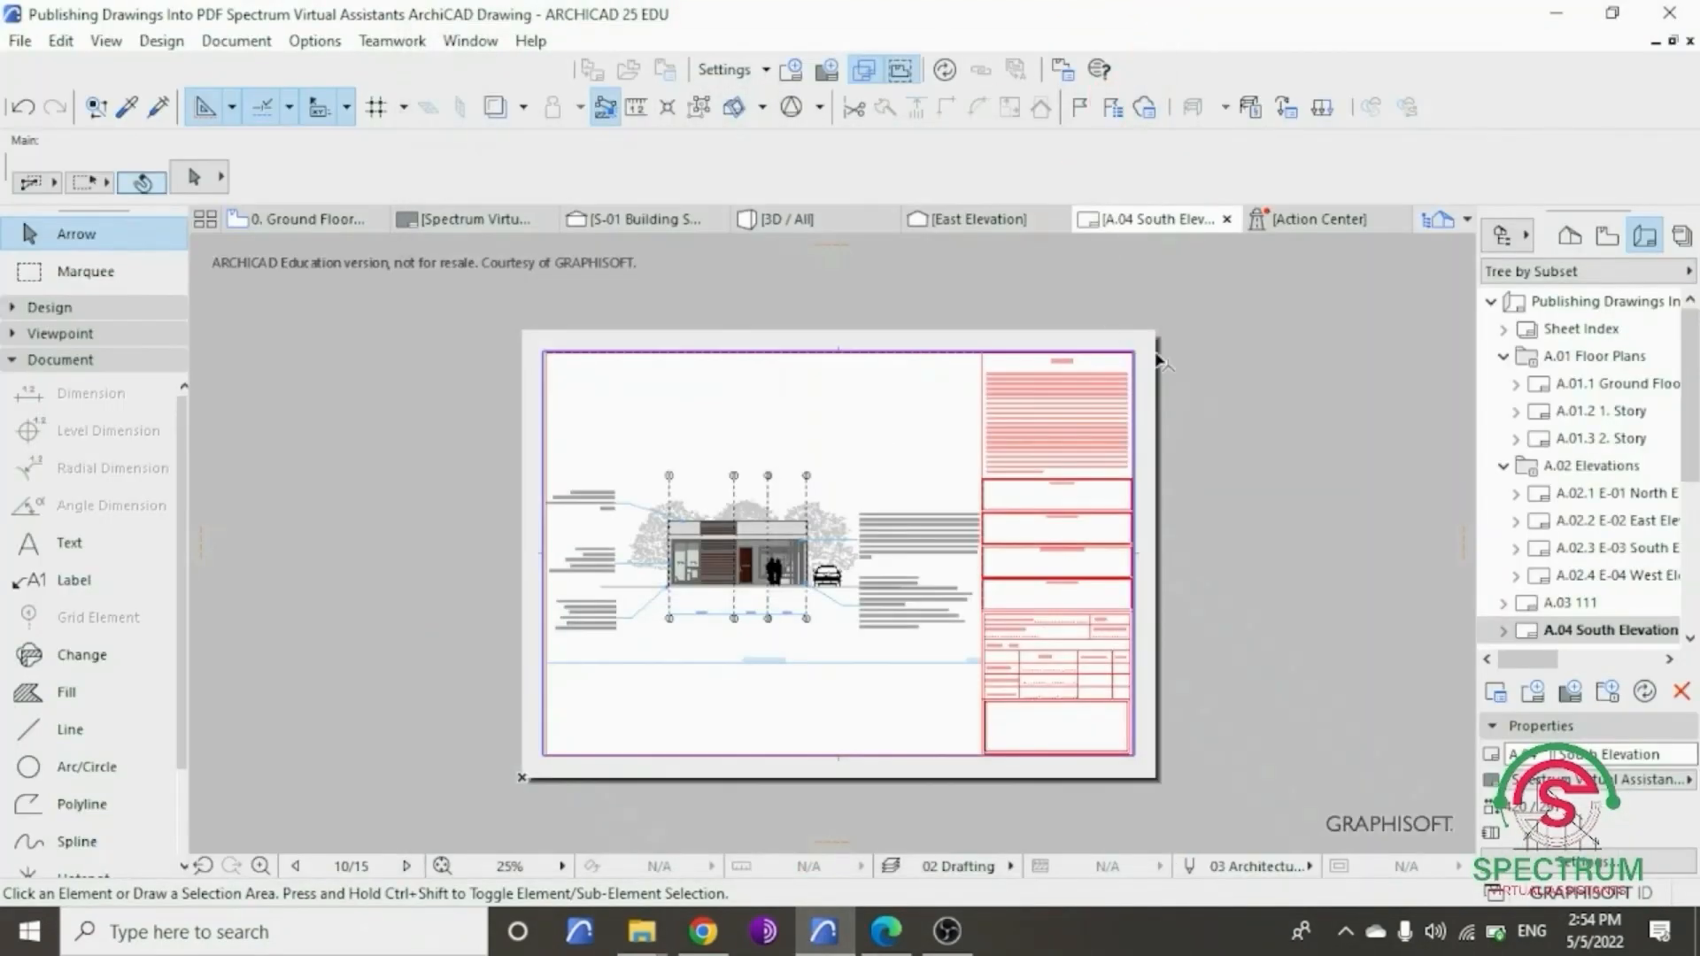
left_click(1632, 237)
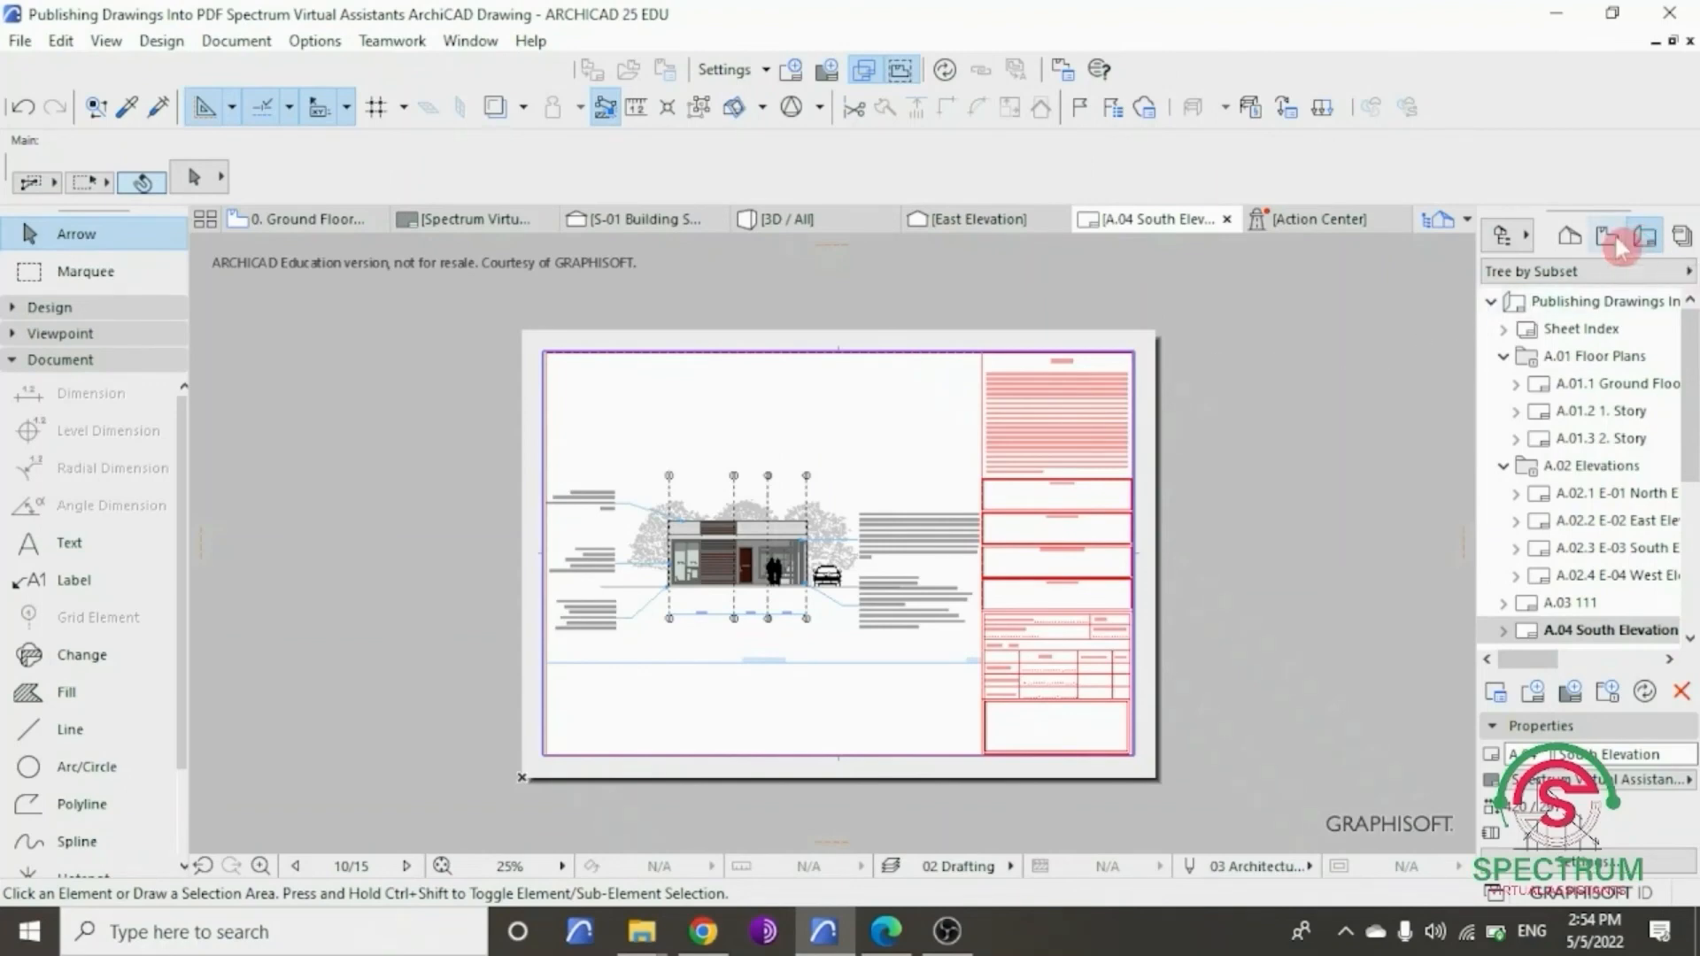
left_click(1614, 242)
left_click(1644, 243)
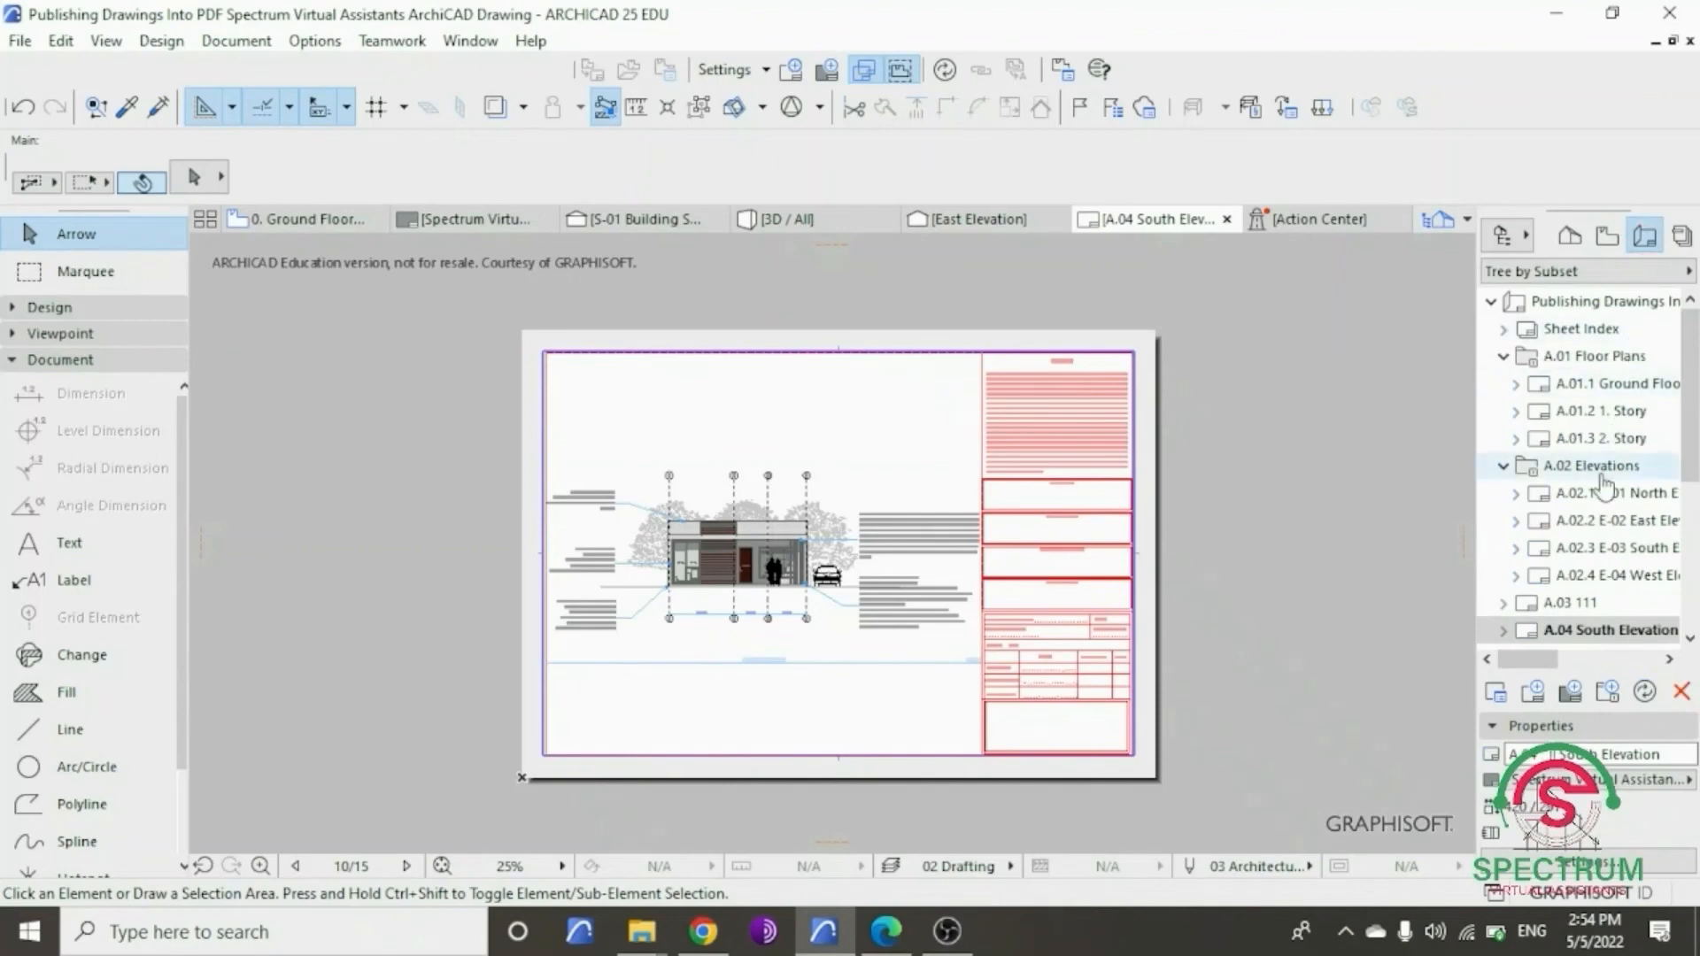
scroll(1607, 496, "down", 2)
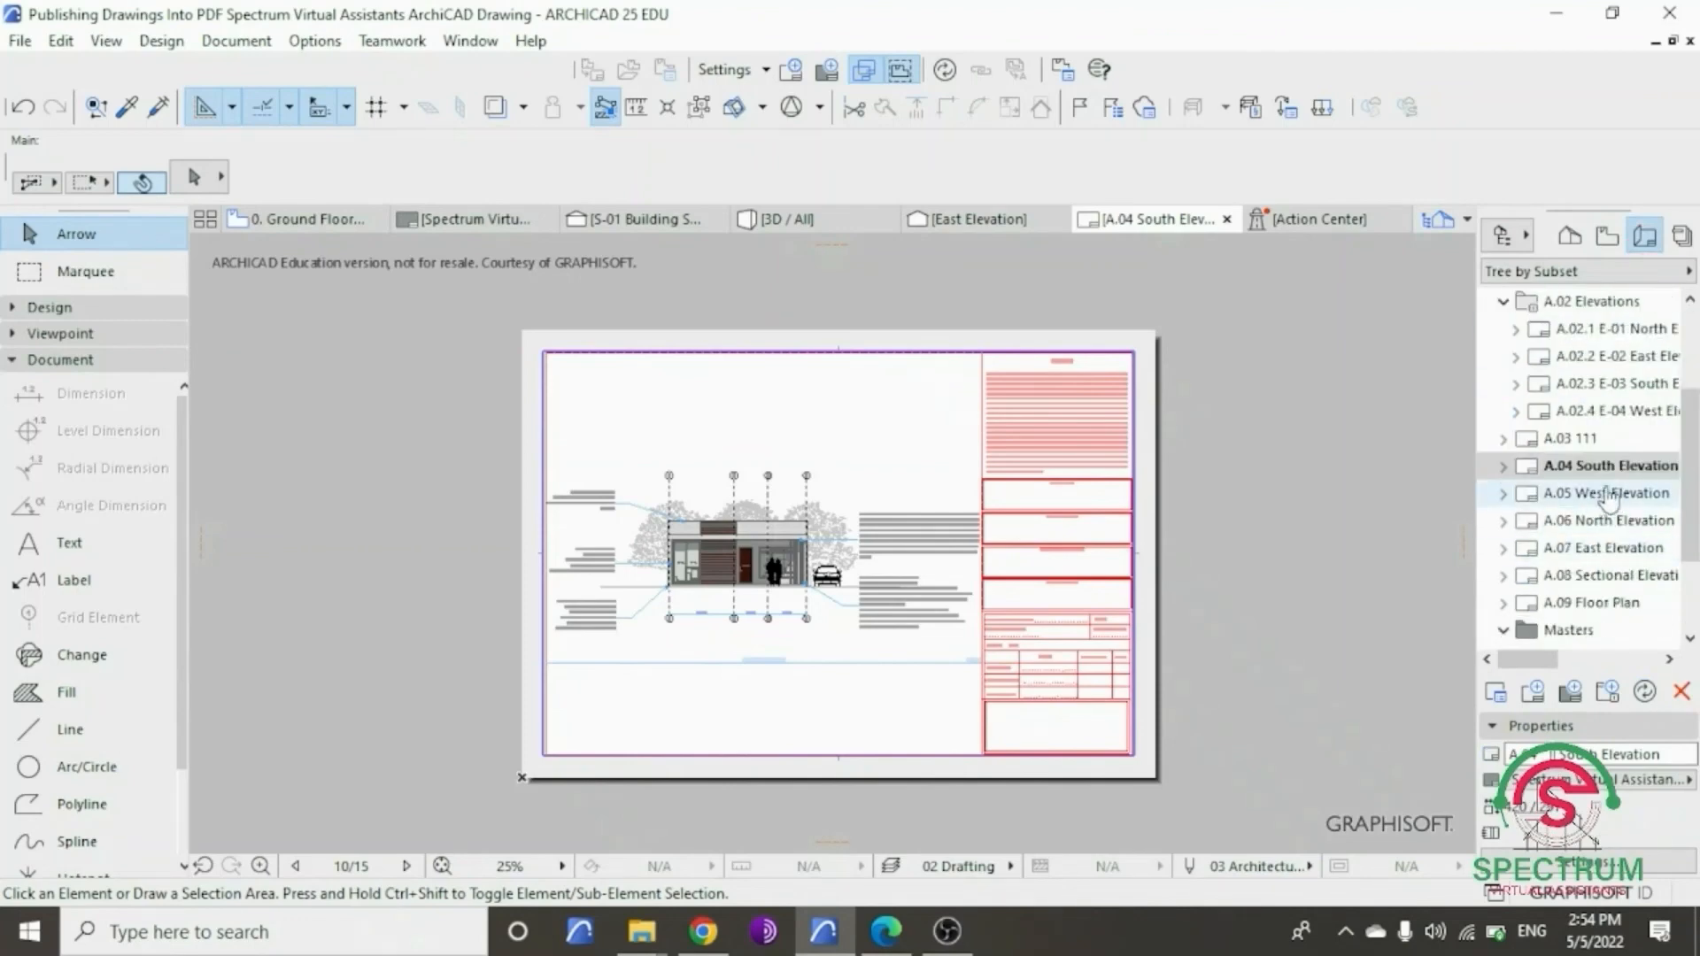
left_click(1600, 499)
double_click(1599, 498)
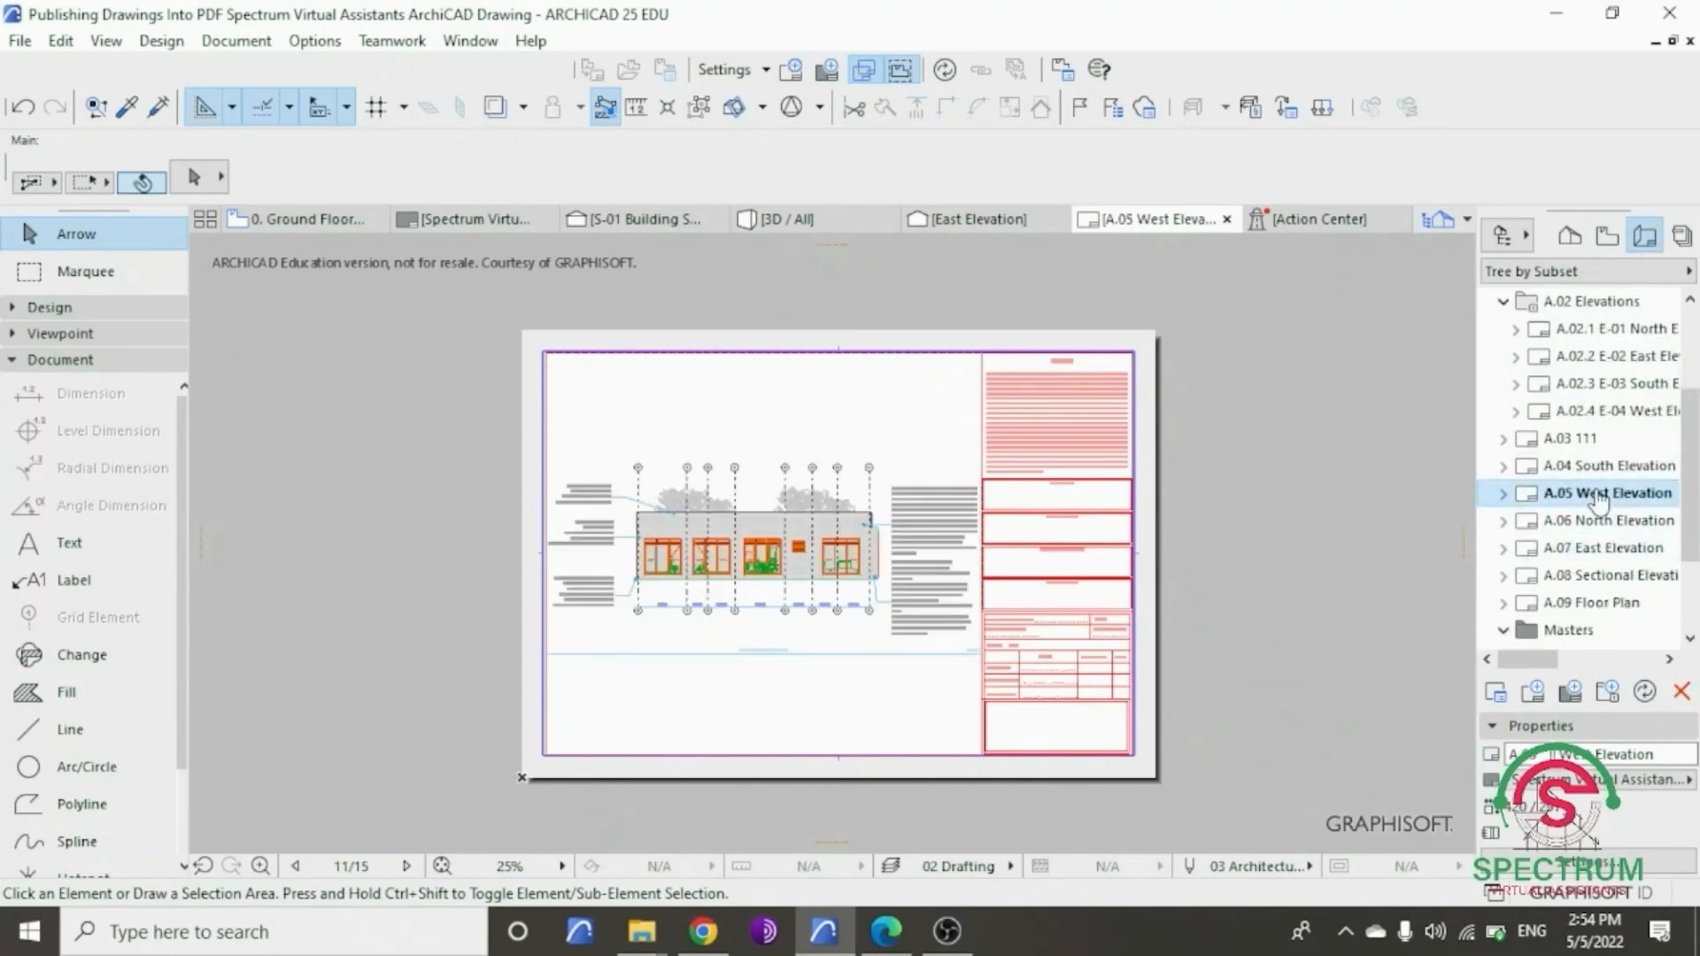
scroll(1599, 499, "right", 1)
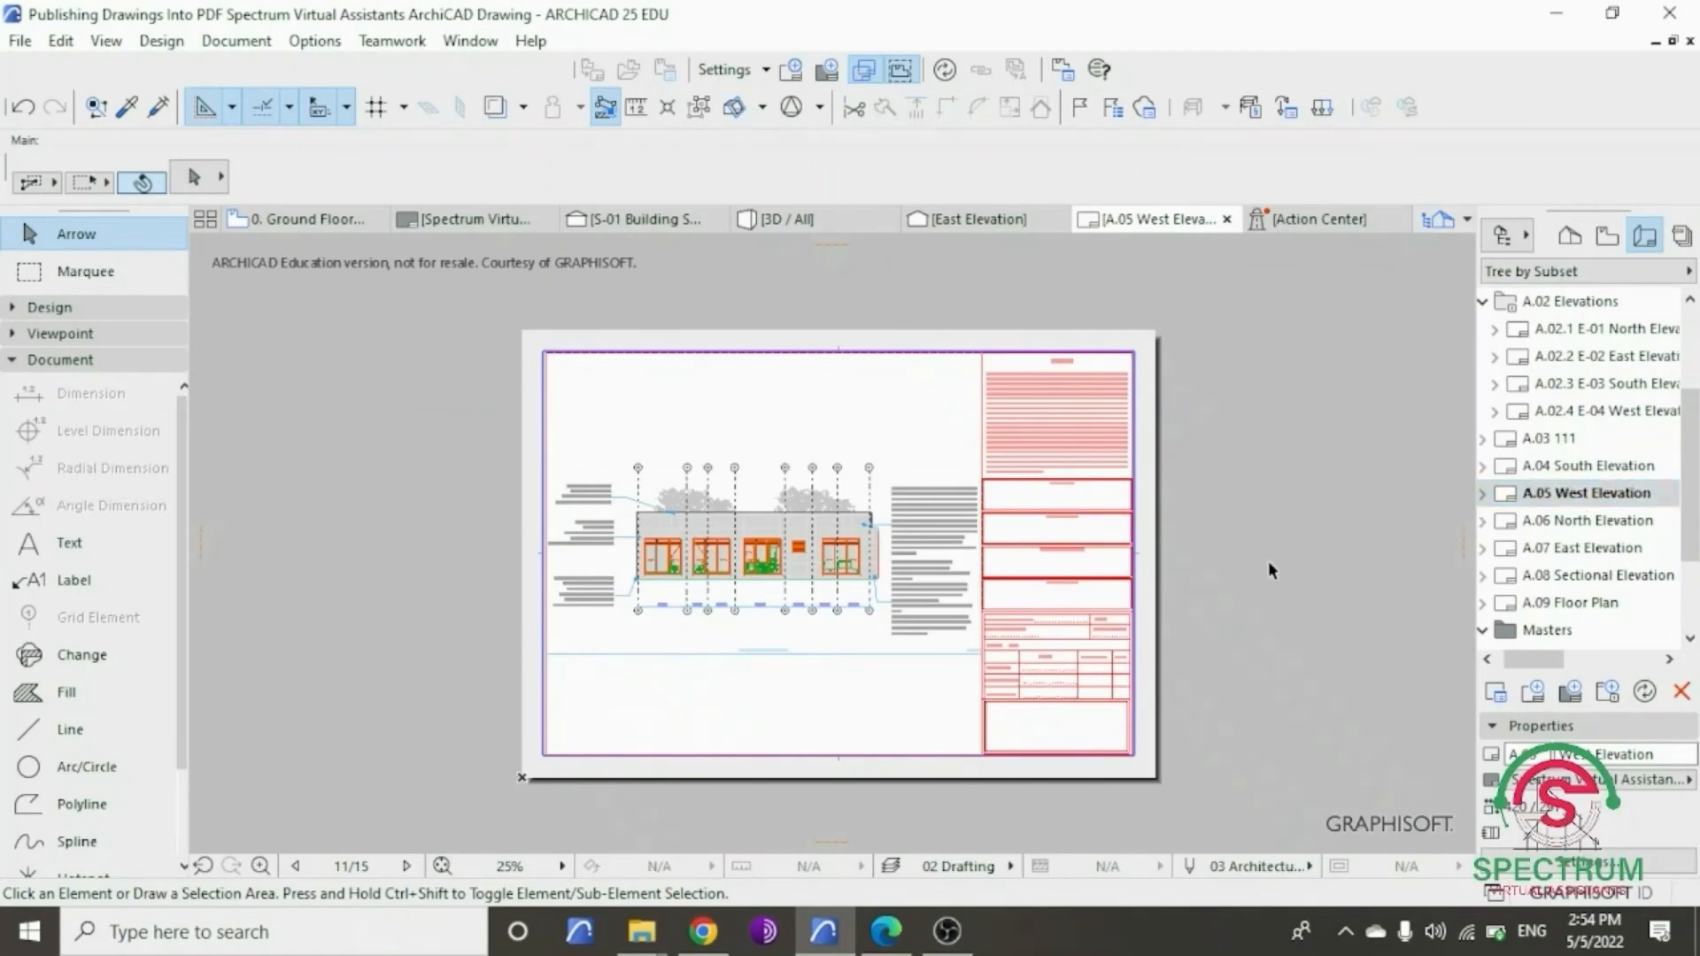
- Add the A.05 West Elevation layout to the Spectrum Virtual Assistants Publisher Set in the Organizer
left_click(1504, 235)
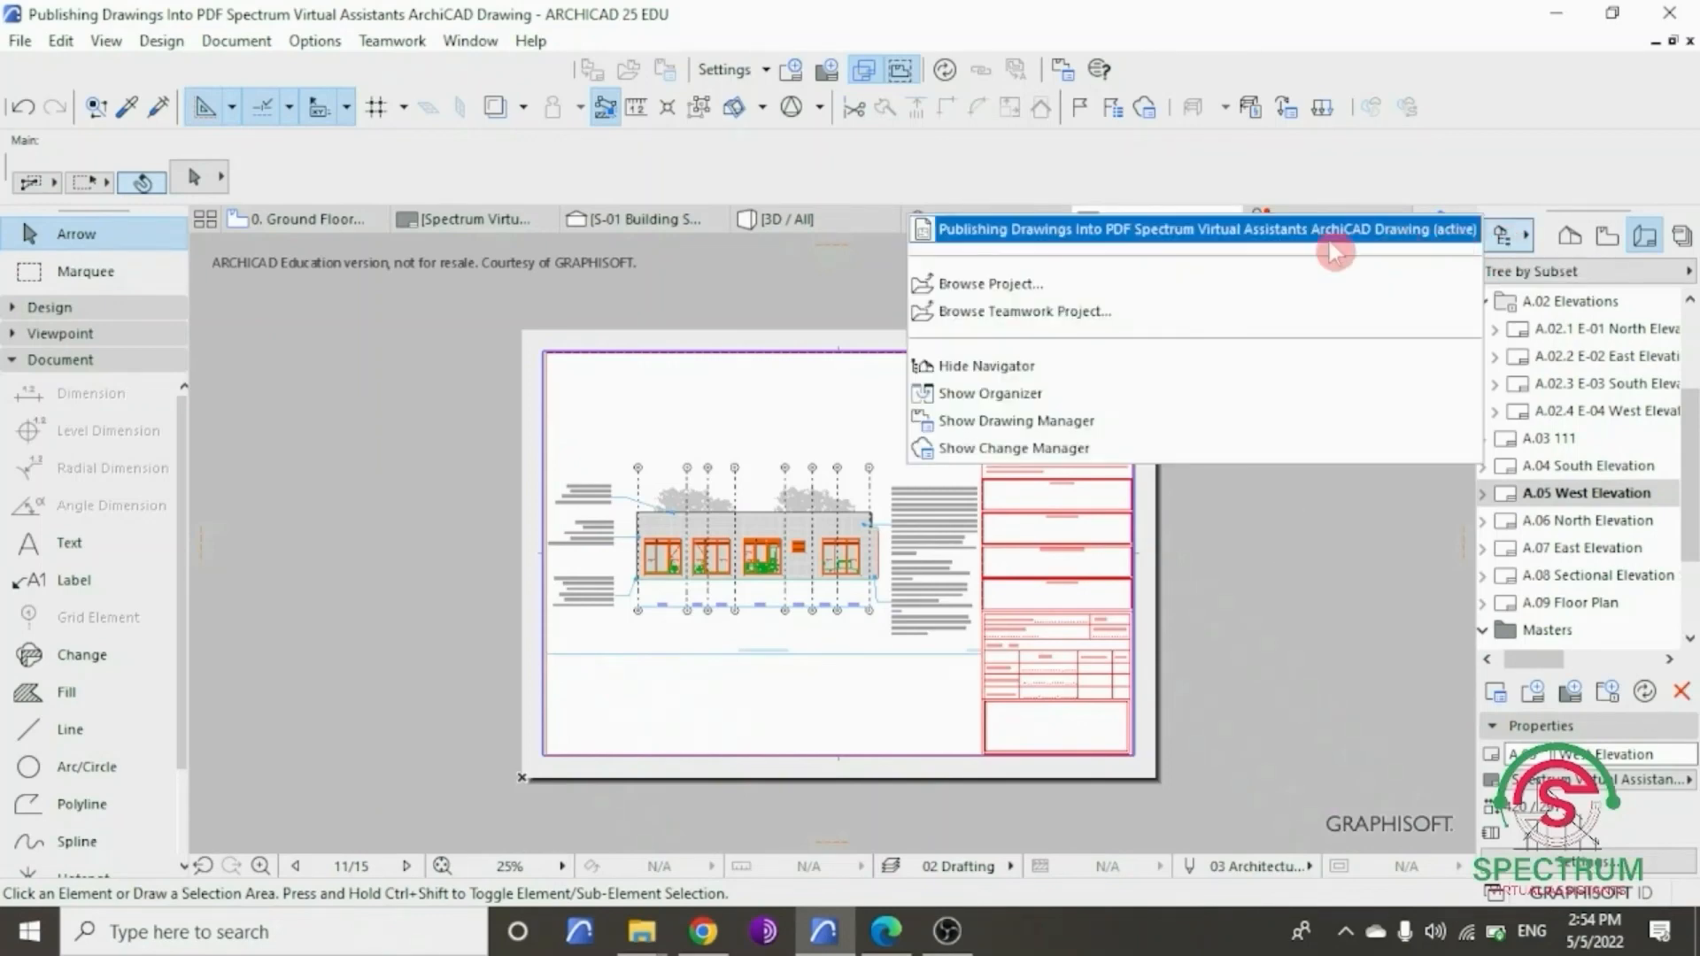
left_click(995, 395)
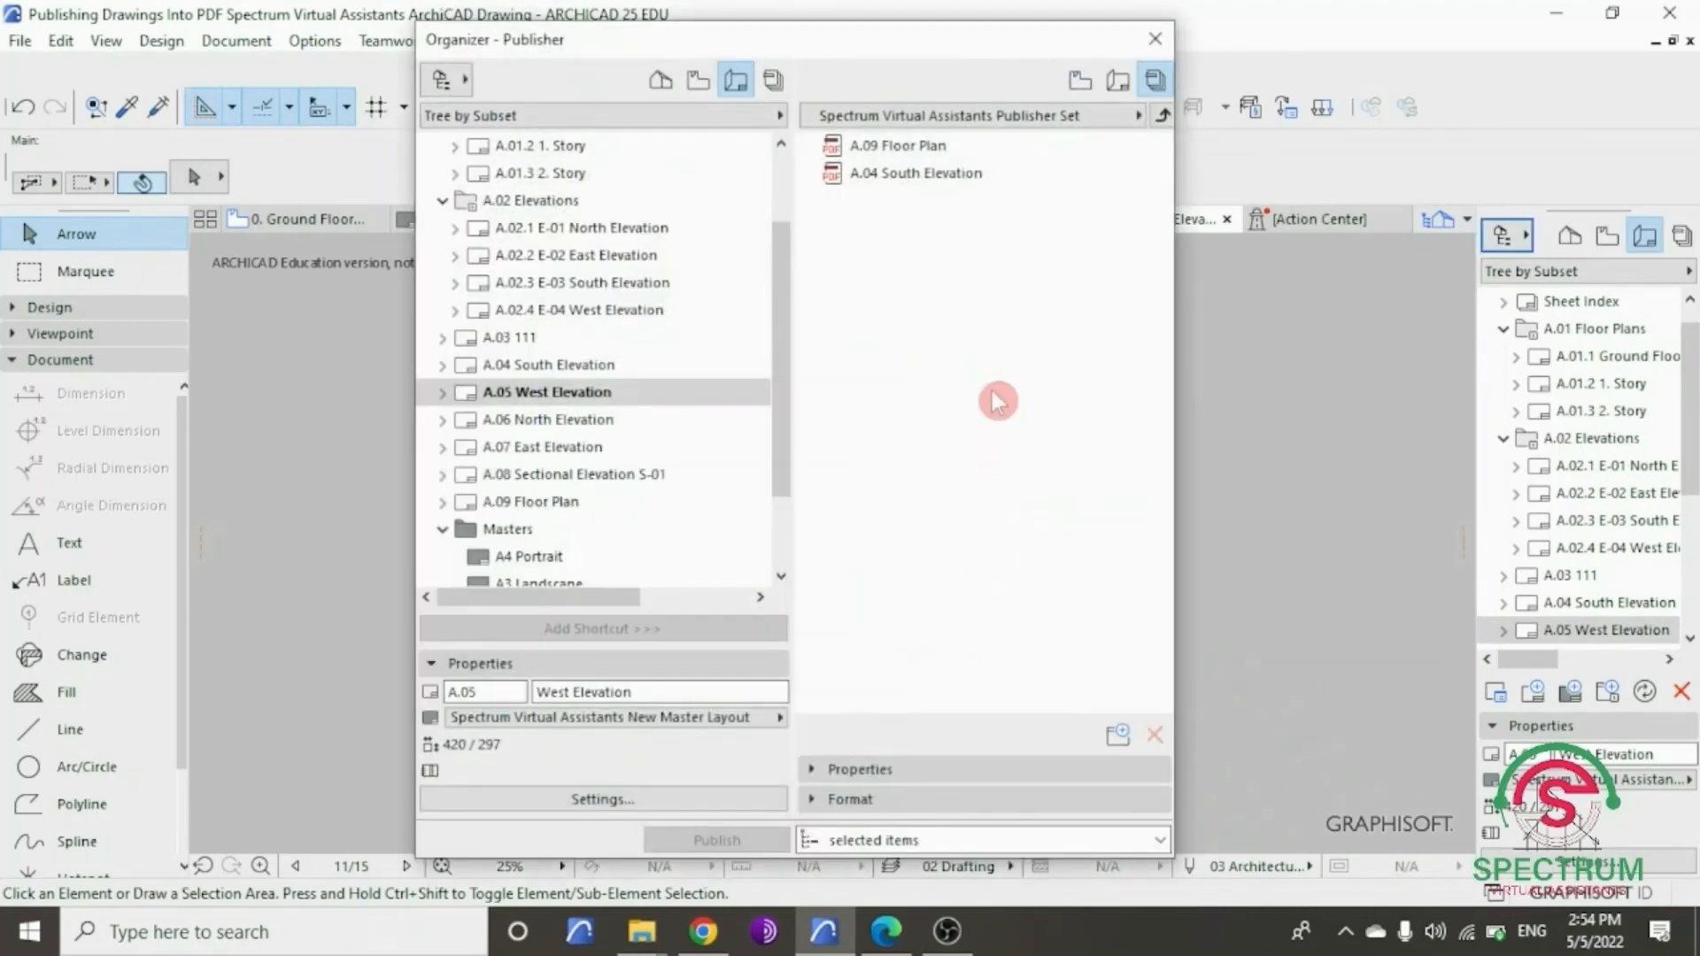
left_click(647, 400)
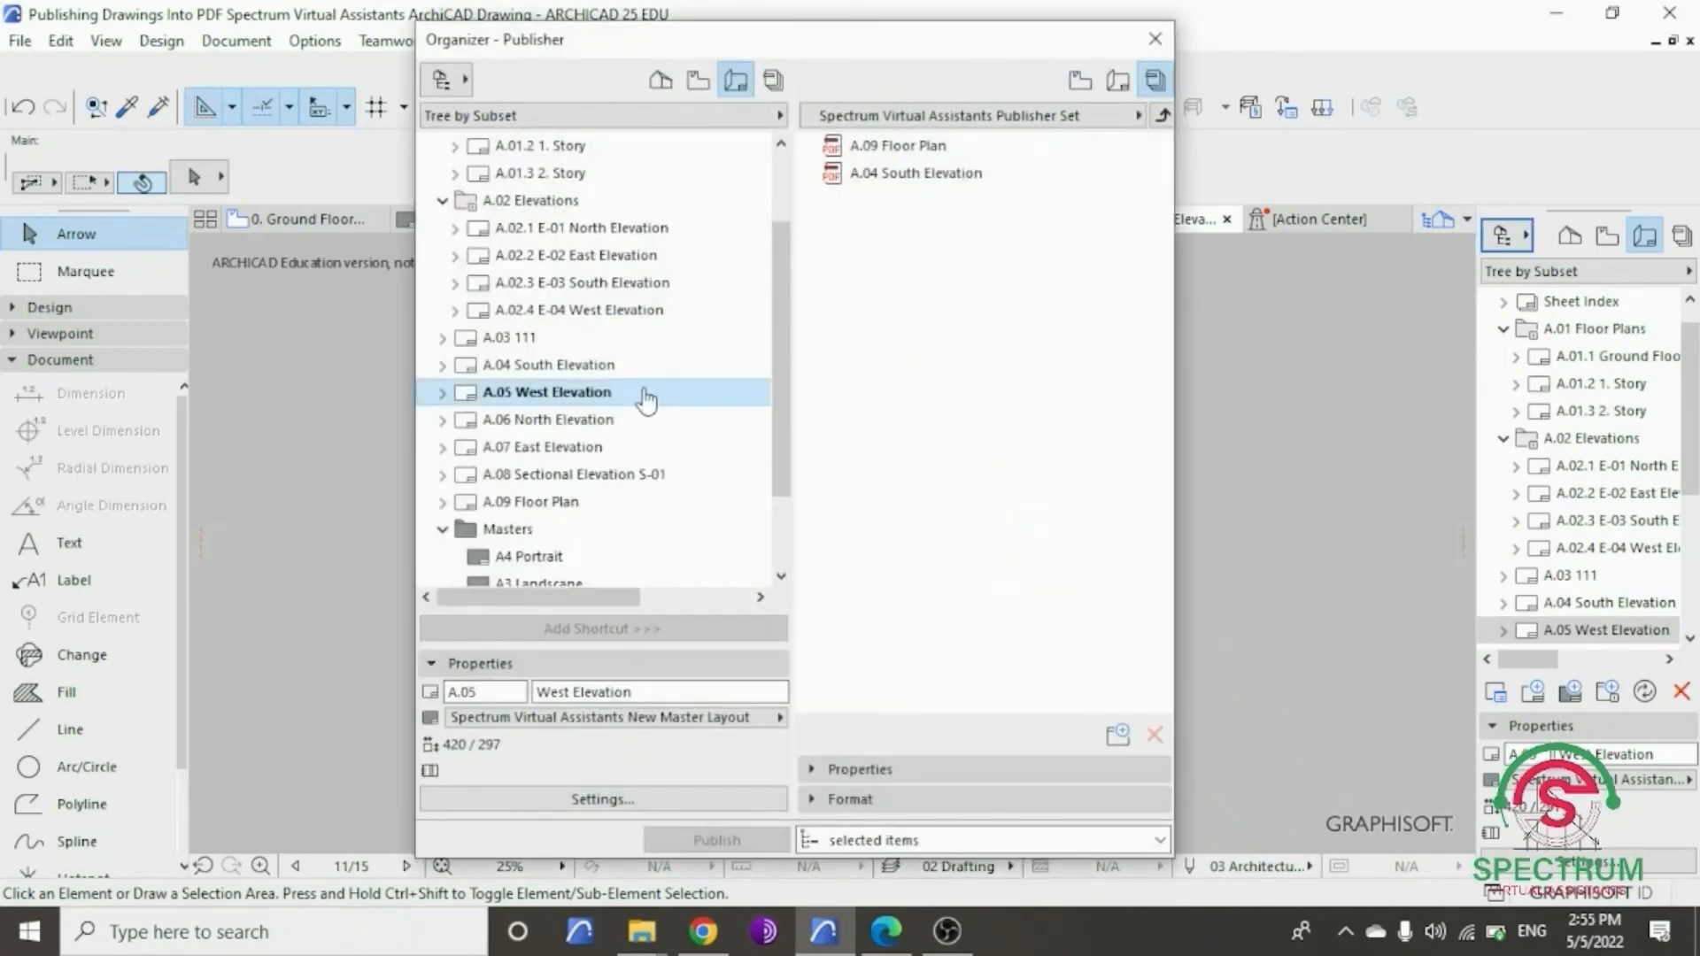
left_click_drag(539, 400, 931, 211)
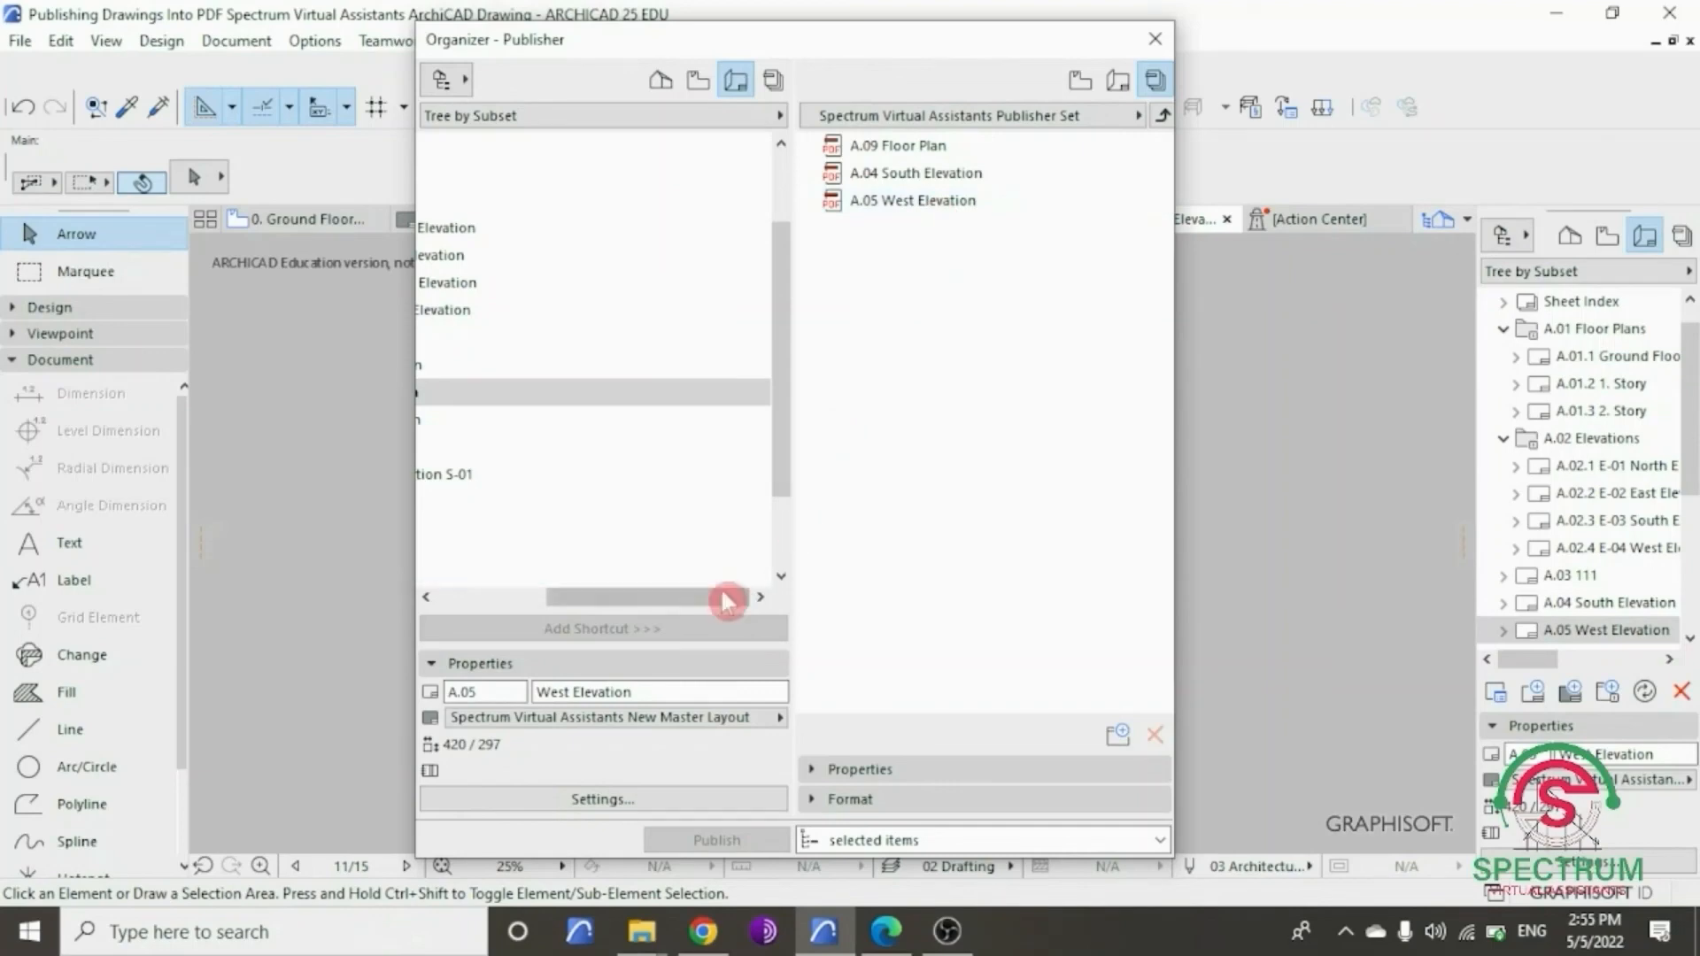
left_click_drag(710, 597, 602, 597)
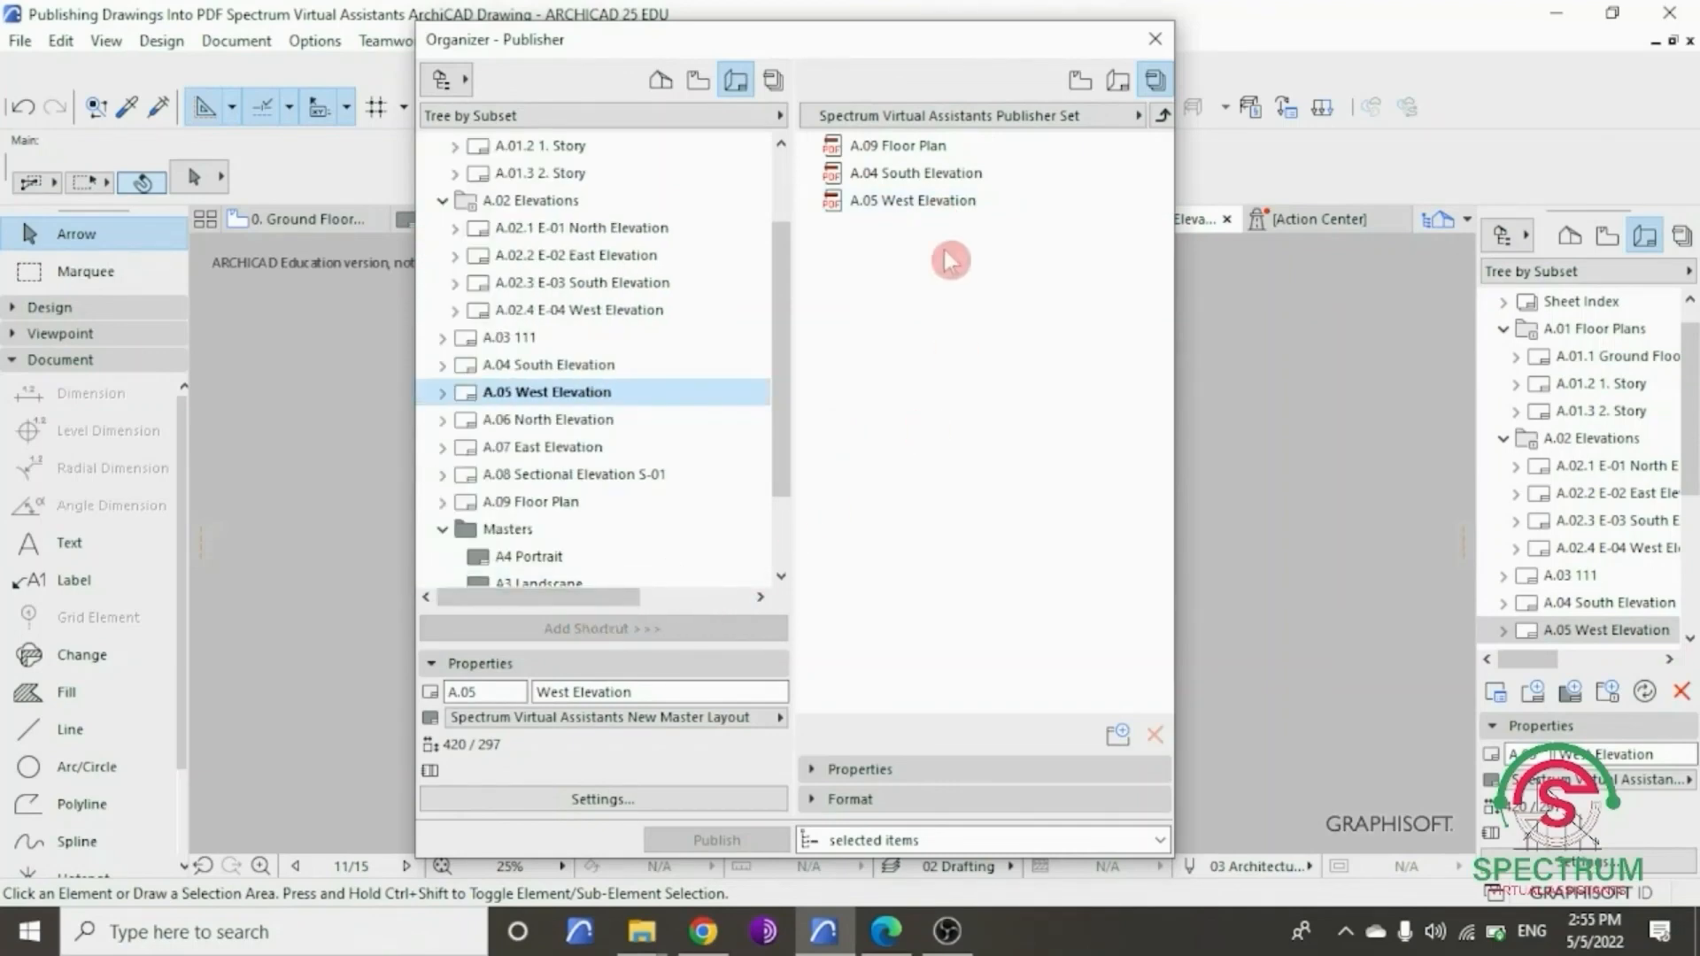
- Publish only the selected A.05 West Elevation item of the publisher set as a PDF and dismiss the publishing report
left_click(919, 206)
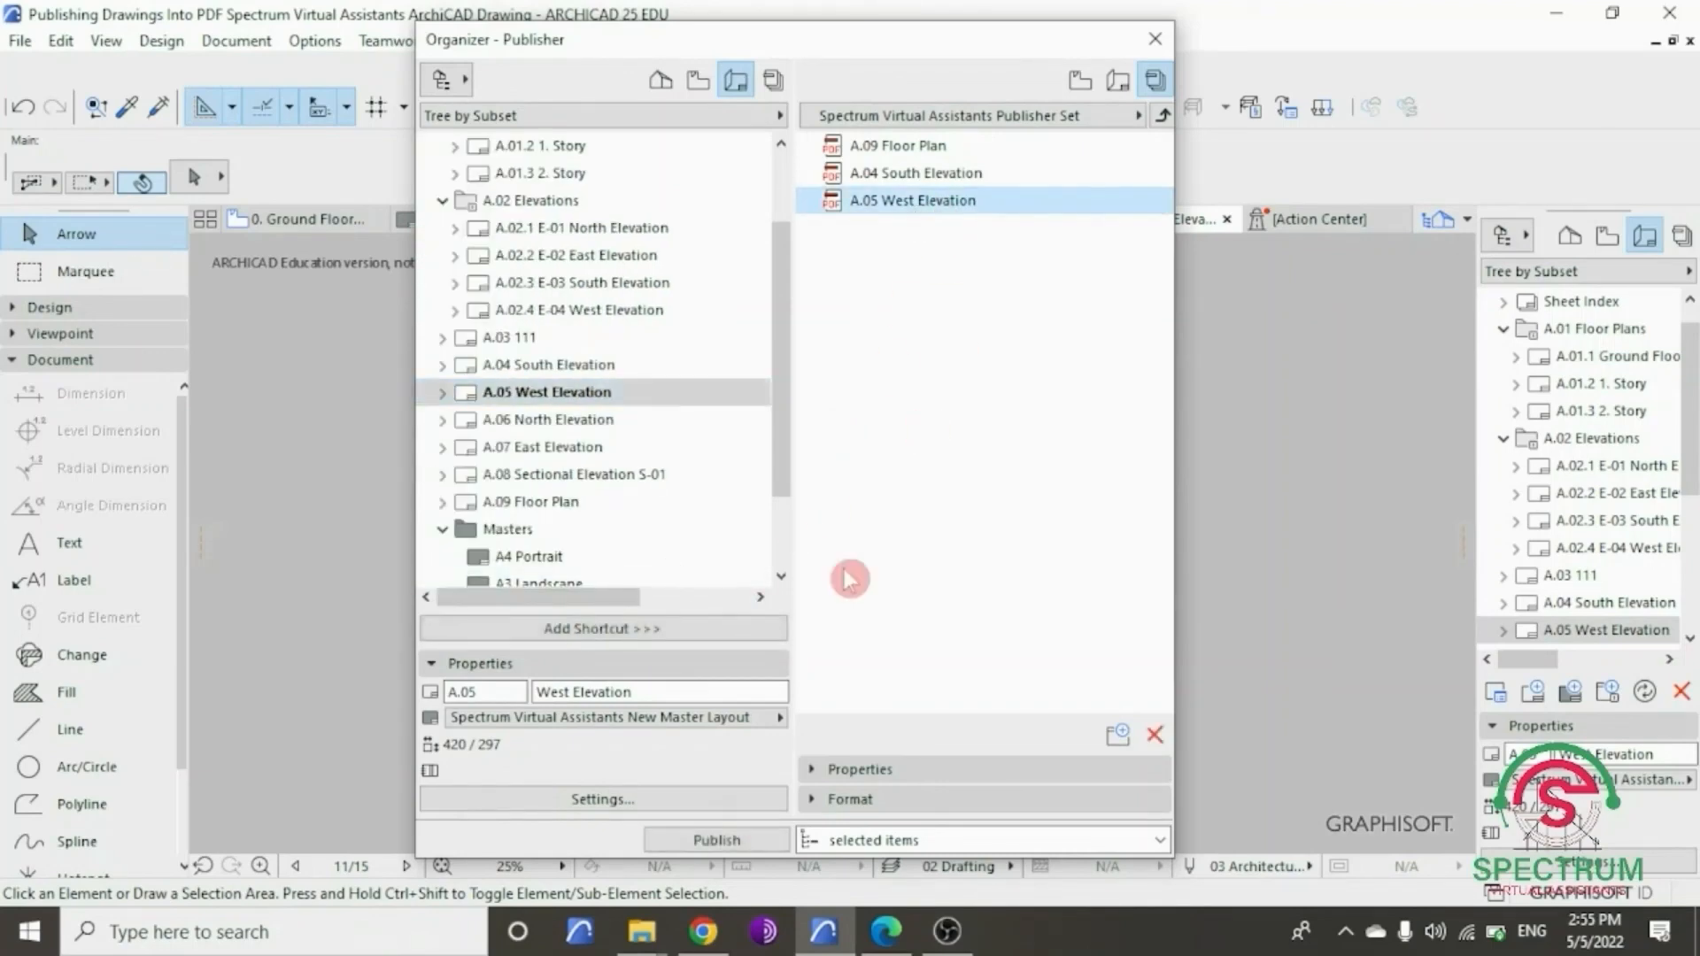
left_click(715, 839)
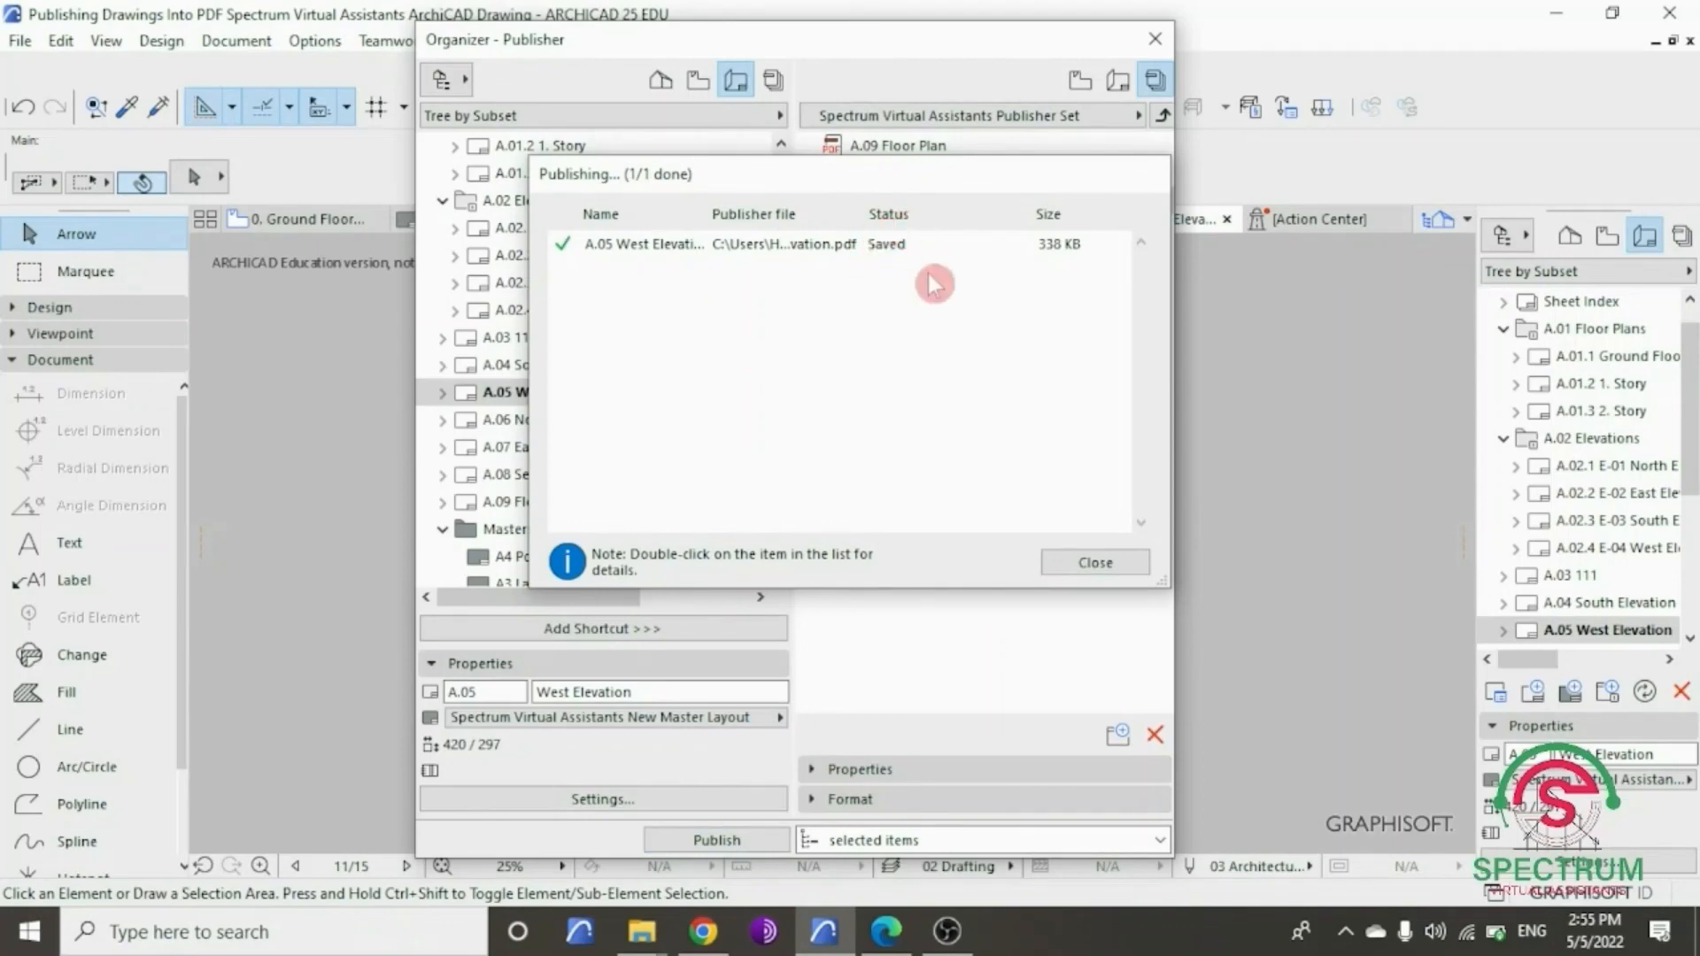
left_click(1102, 563)
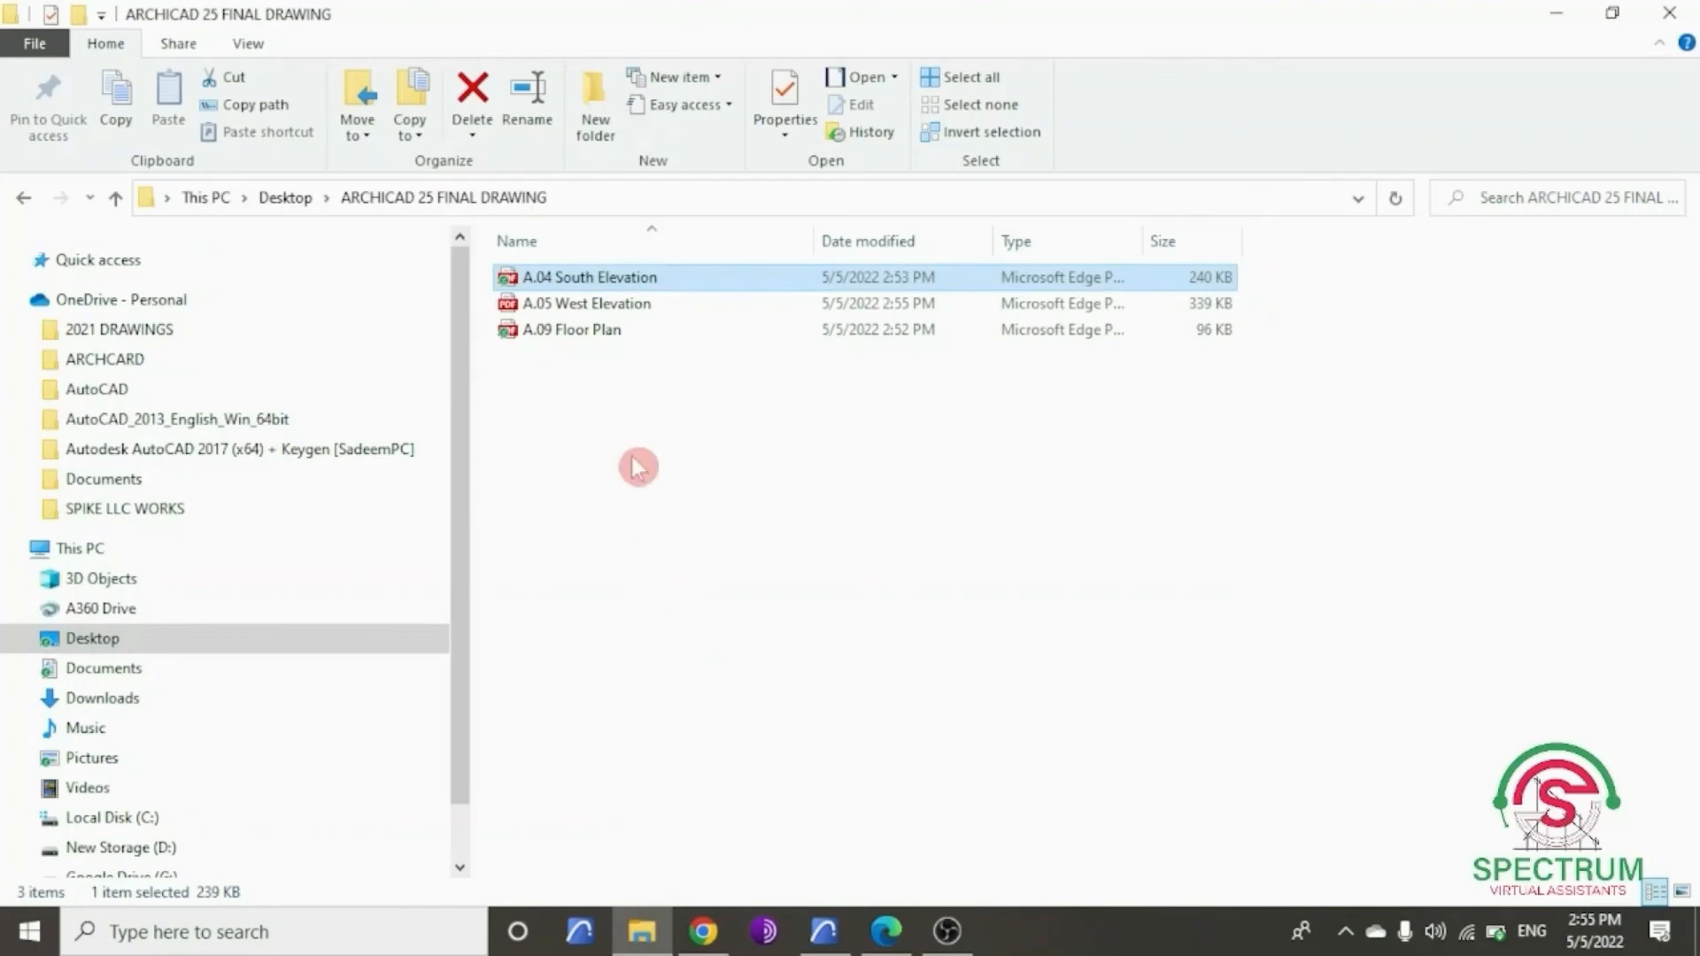
- Open the published A.05 West Elevation PDF from File Explorer, examine the whole sheet, and close the PDF viewer
double_click(611, 305)
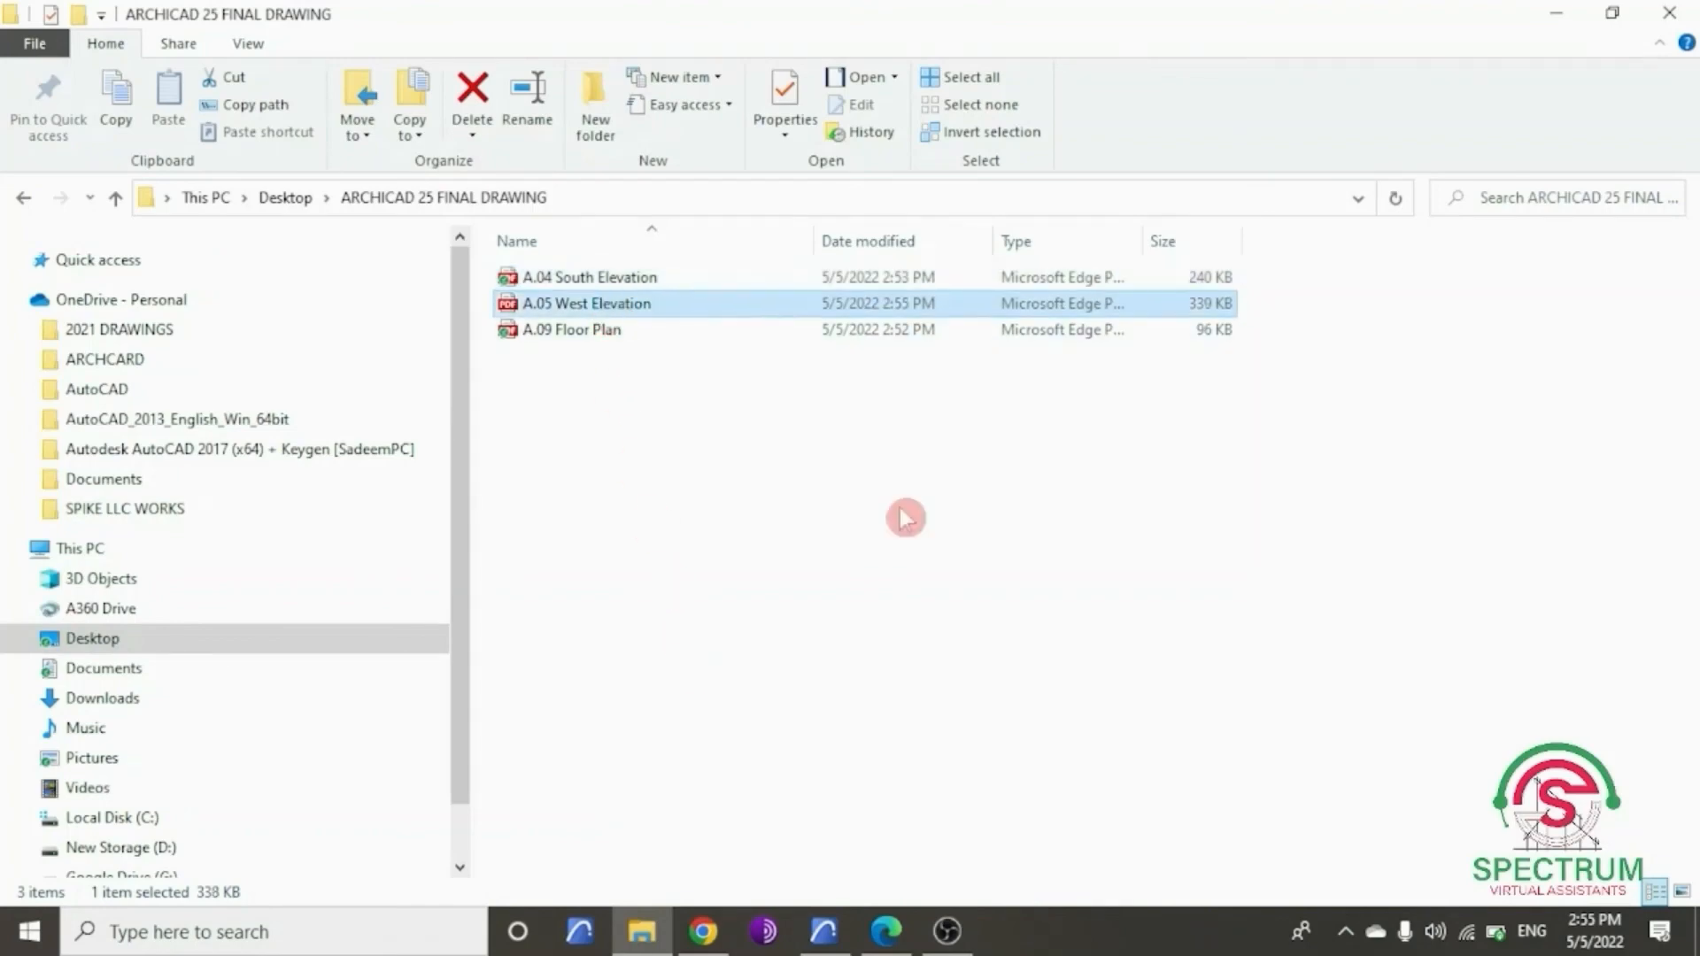
scroll(903, 518, "down", 1)
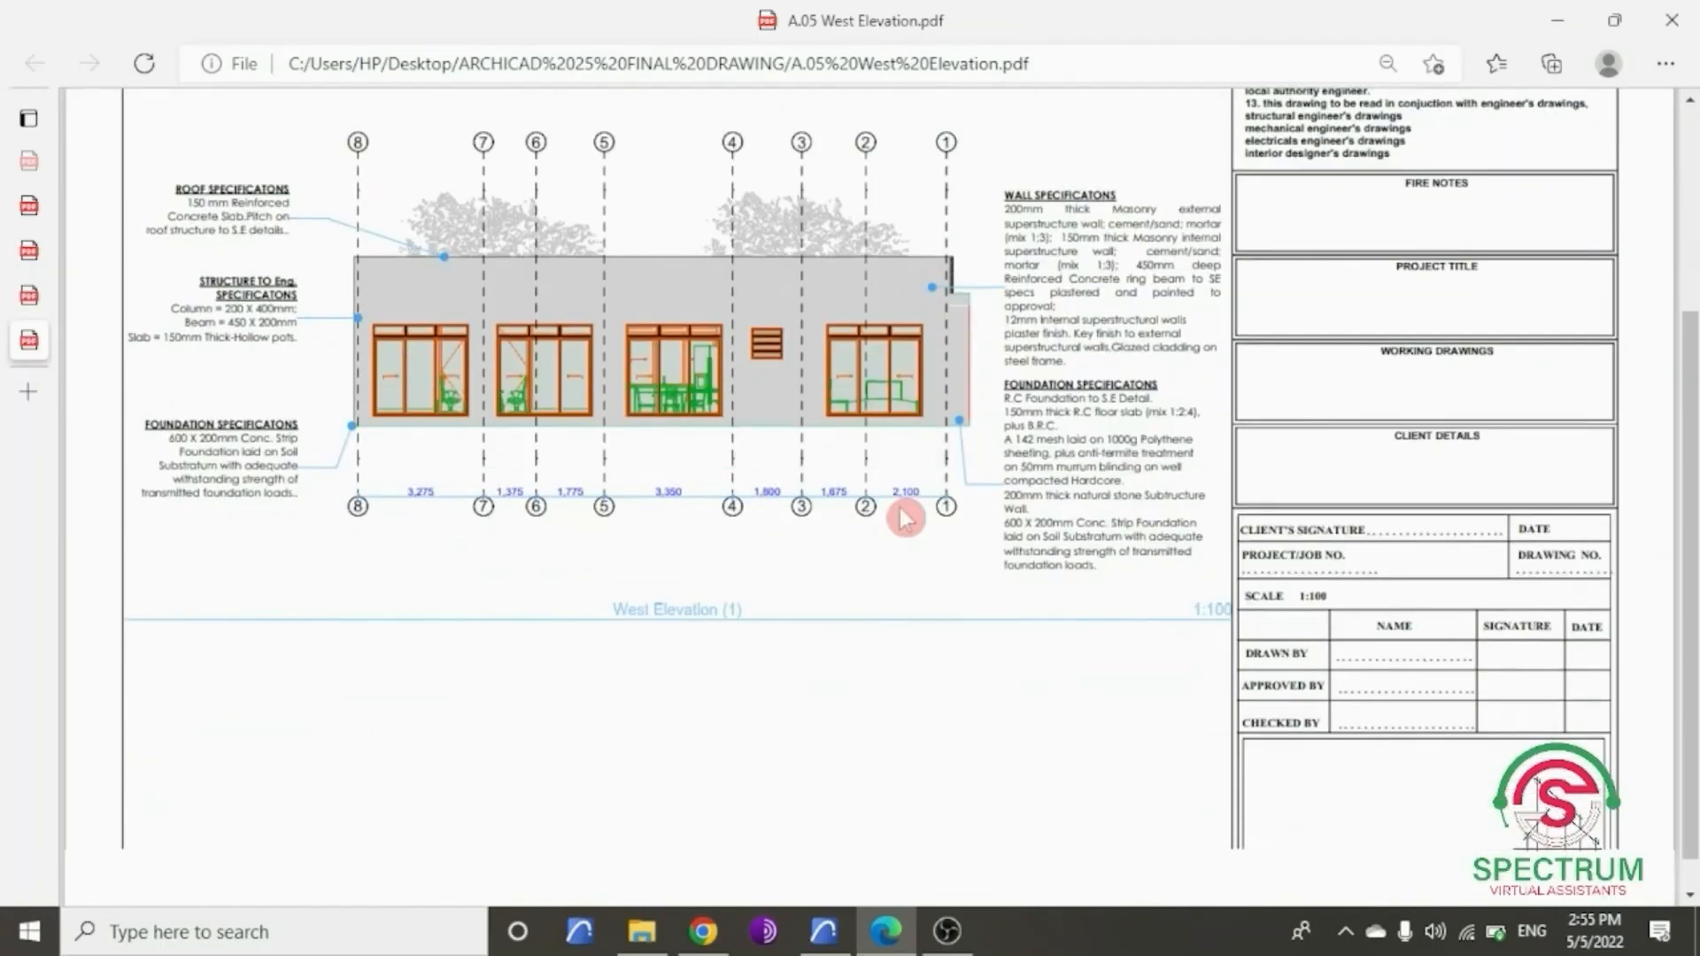
scroll(905, 518, "up", 2)
scroll(903, 518, "up", 1)
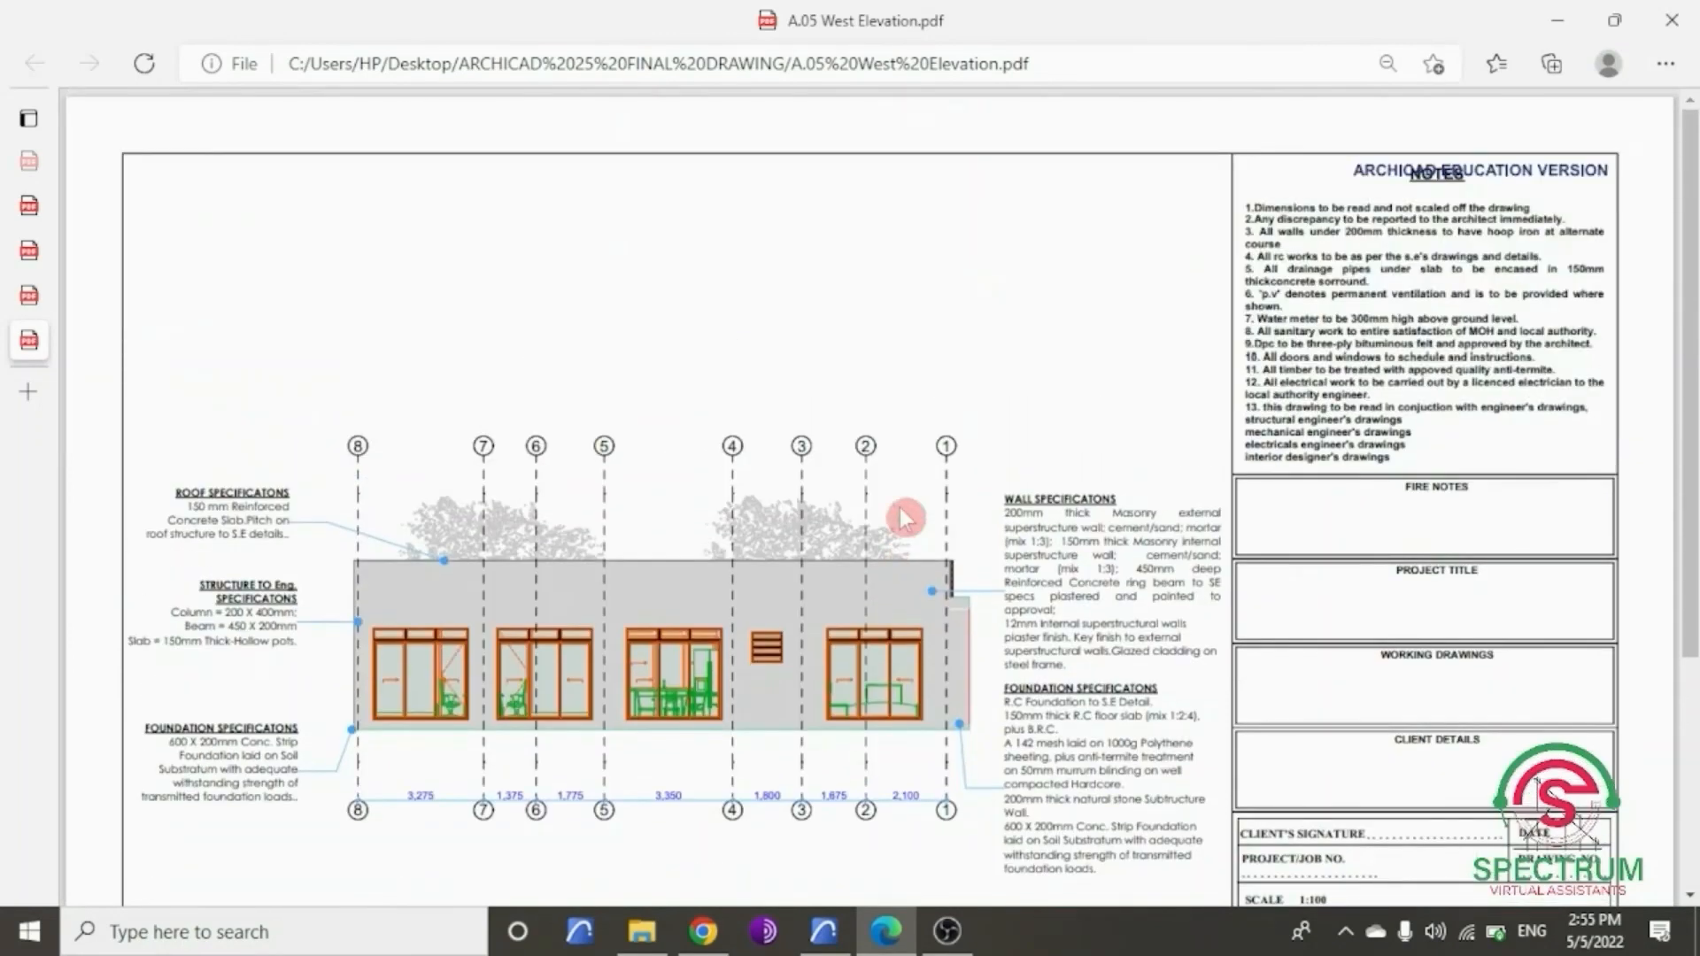
left_click(1653, 25)
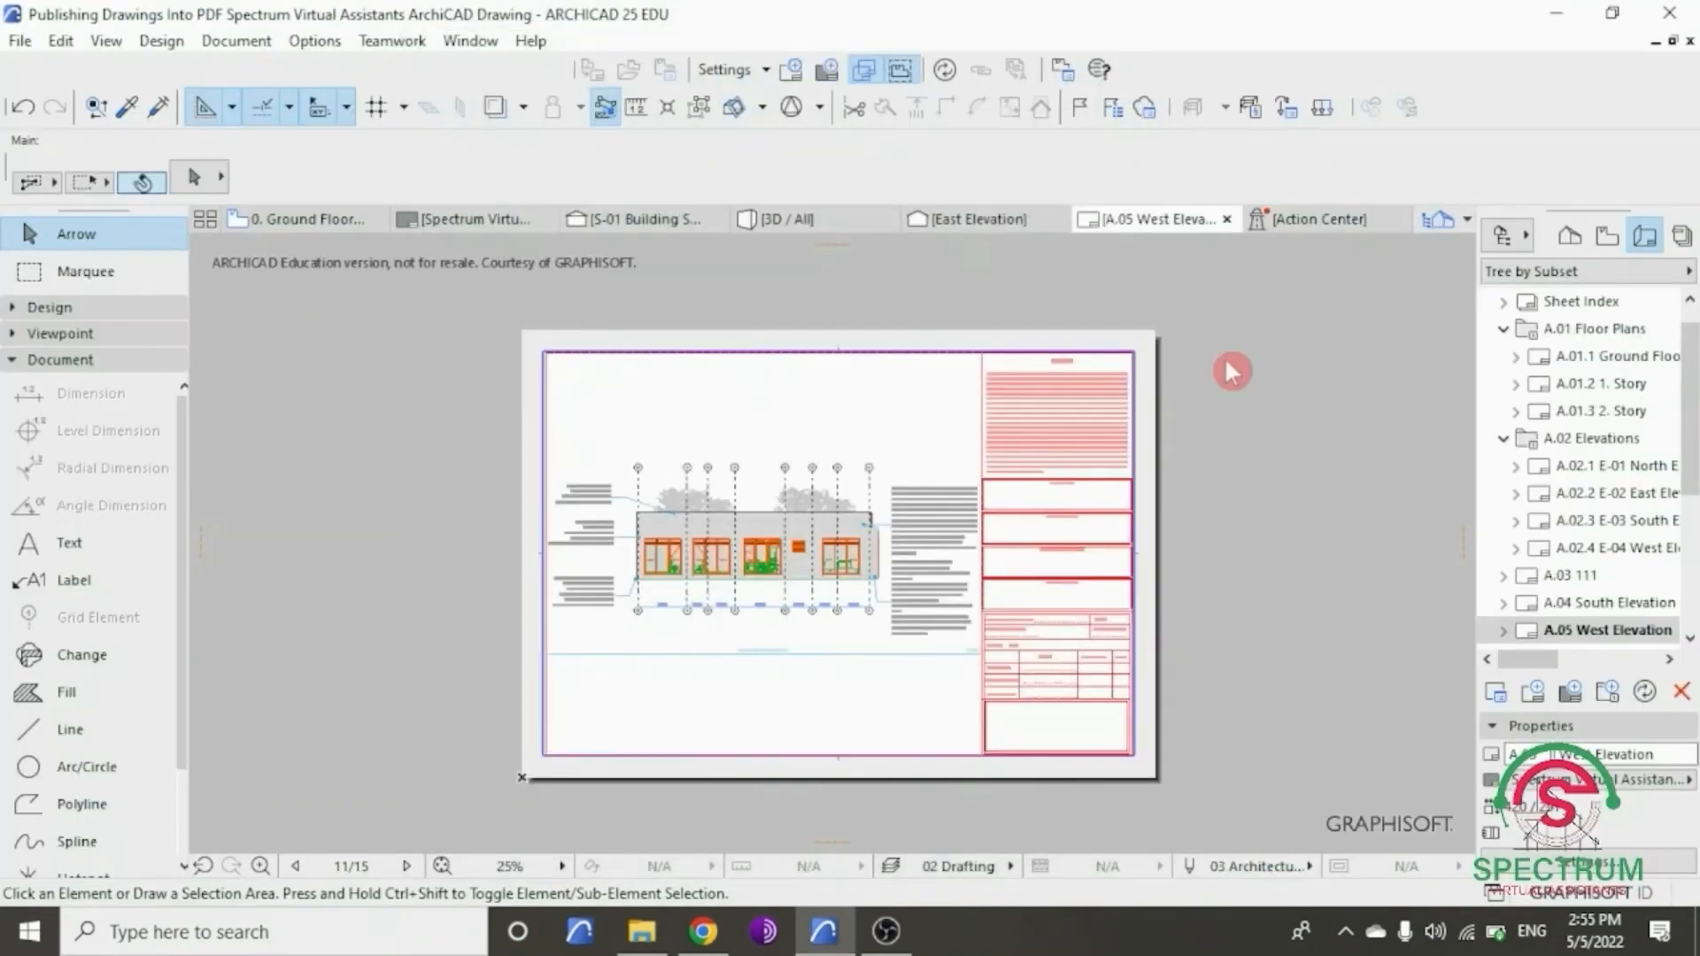
- Open the A.06 North Elevation layout from the layout book
scroll(1602, 566, "down", 1)
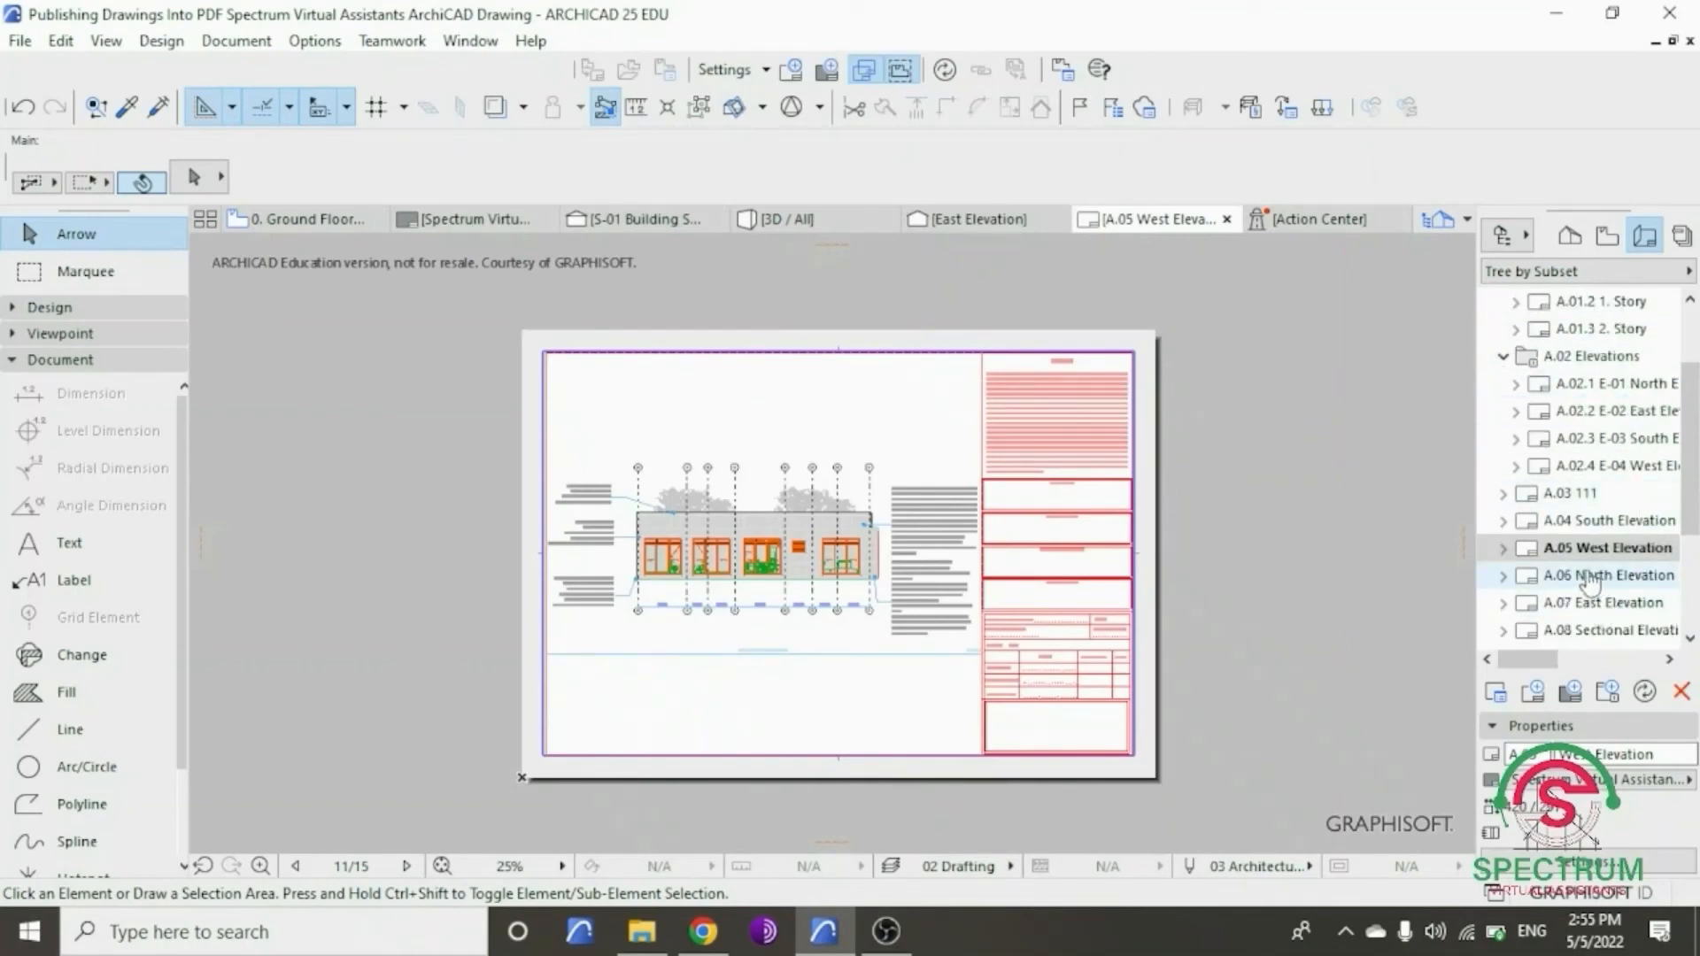
double_click(1591, 578)
left_click(1534, 567)
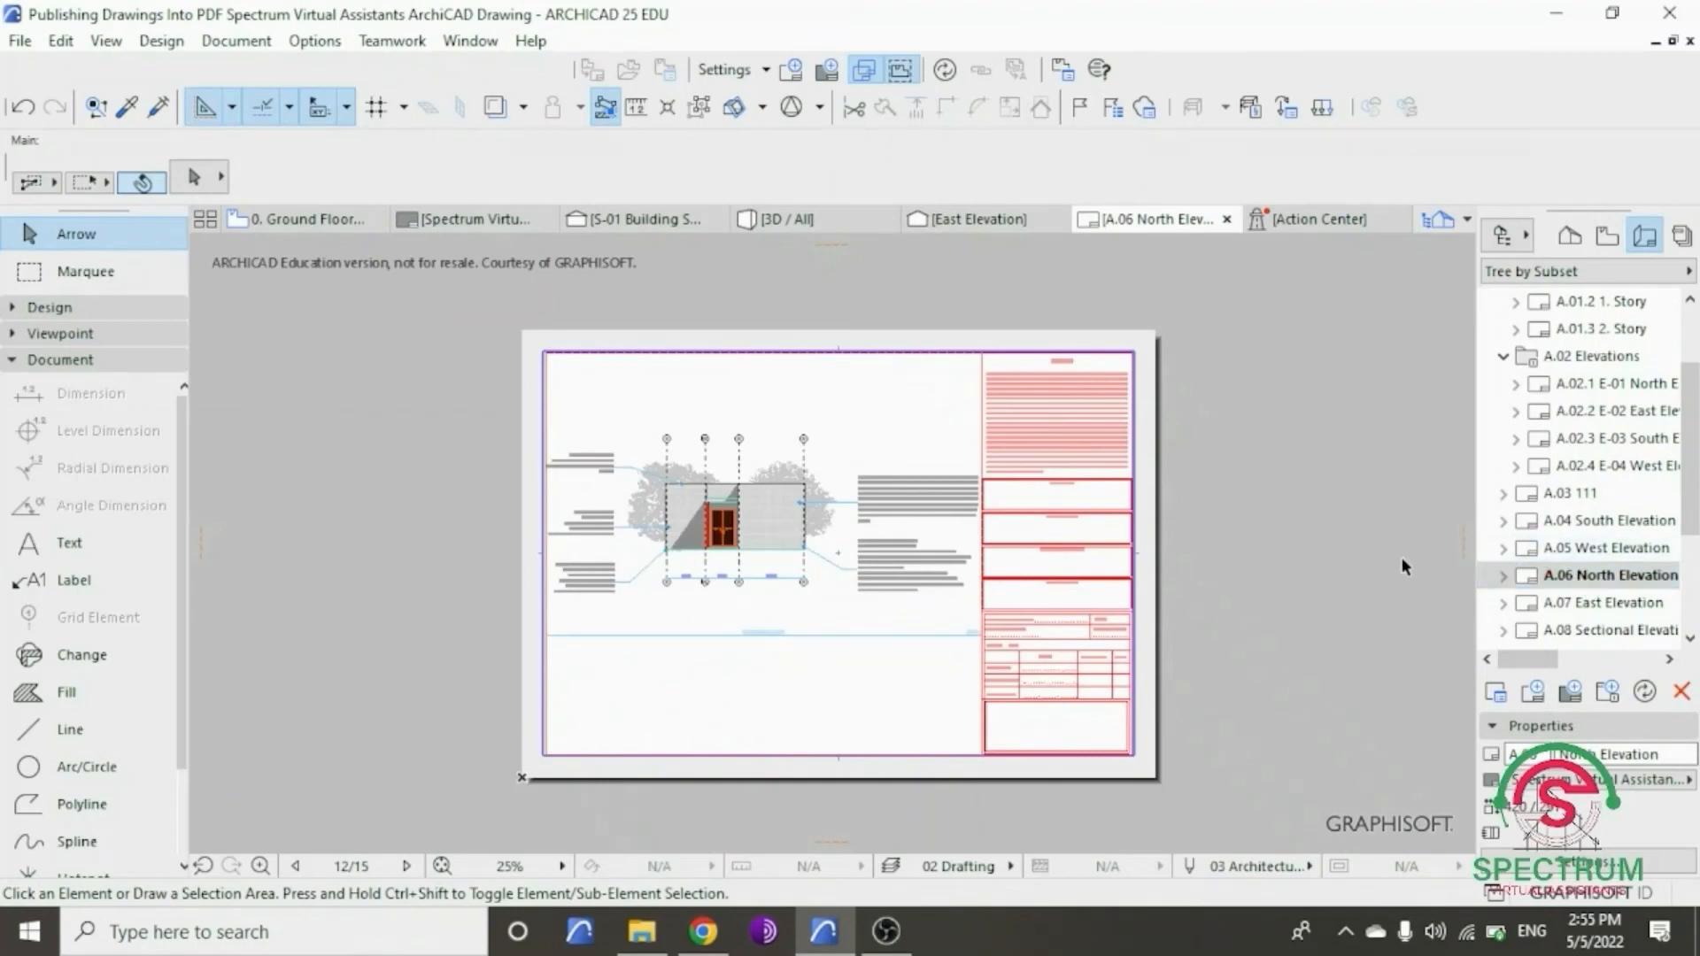
- Show the Organizer and add the A.06 North Elevation layout to the Spectrum Virtual Assistants Publisher Set
left_click(1527, 234)
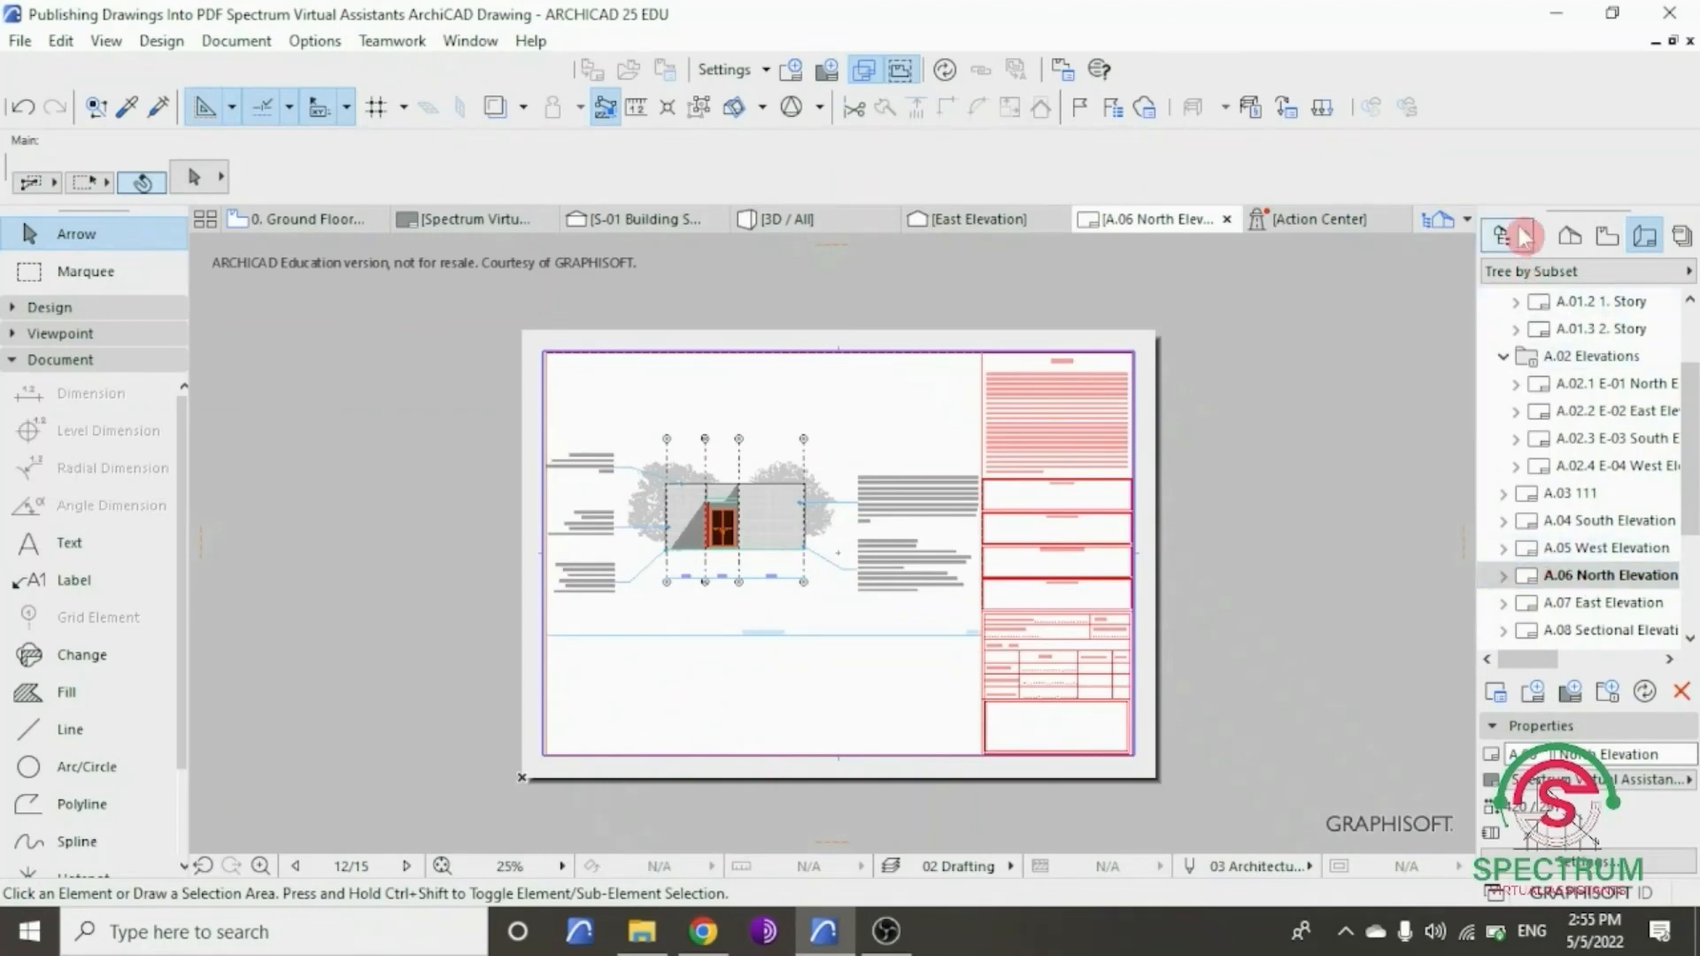
left_click(1509, 237)
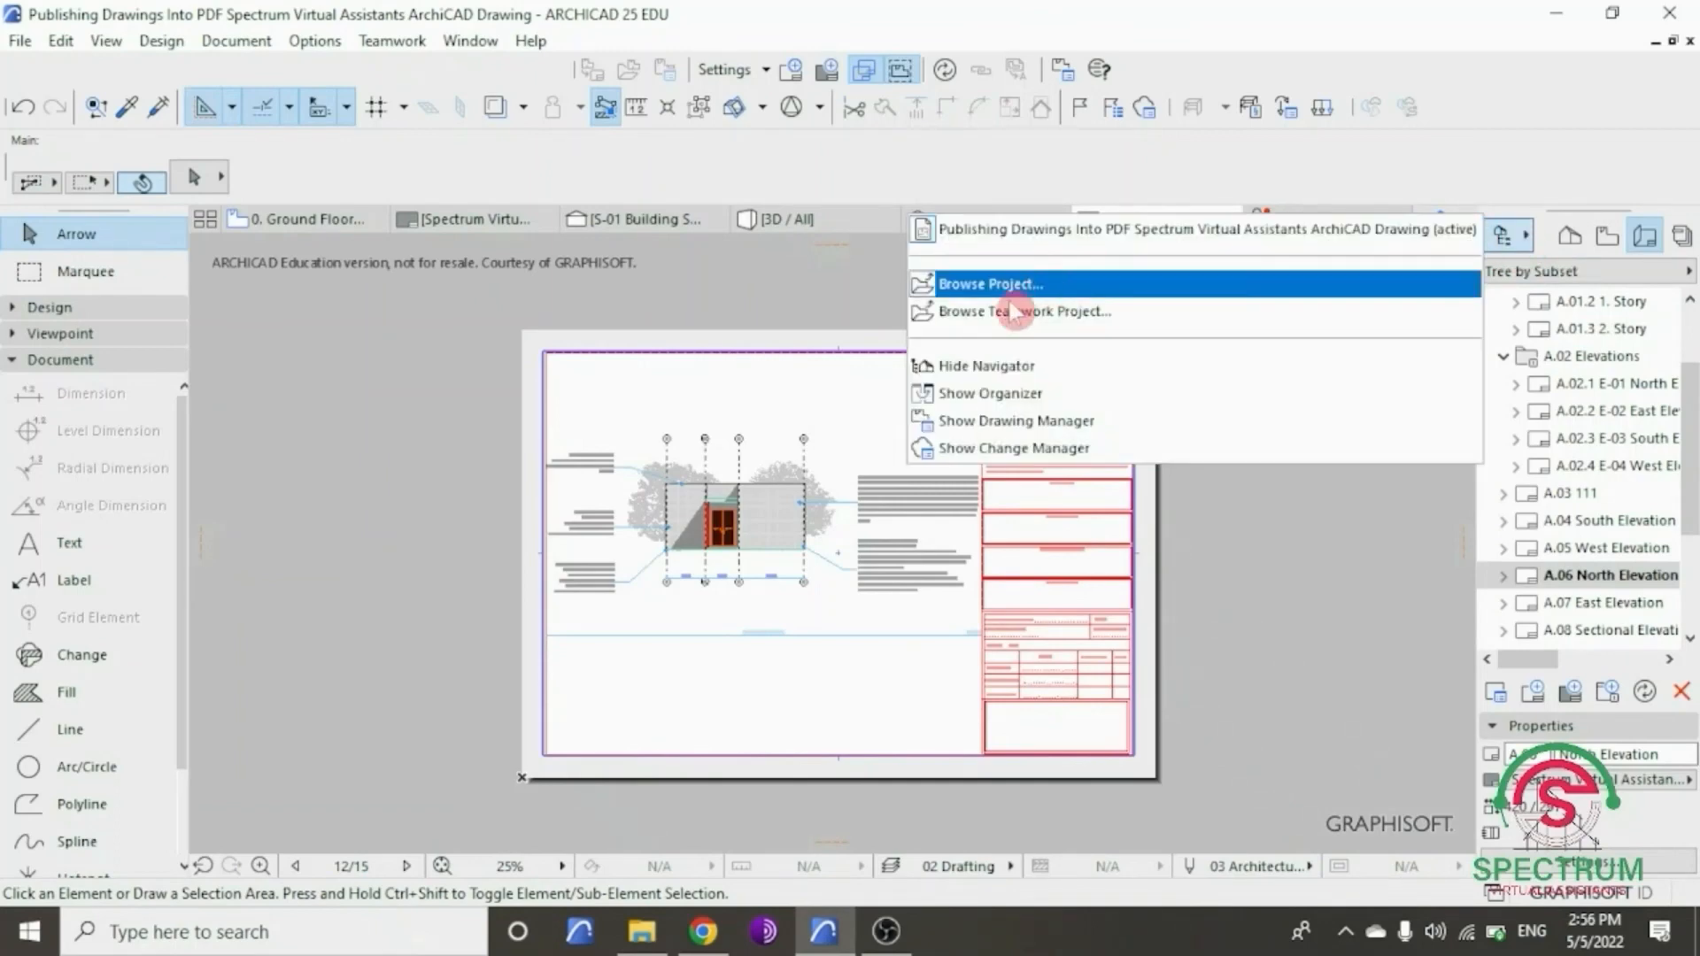
left_click(948, 396)
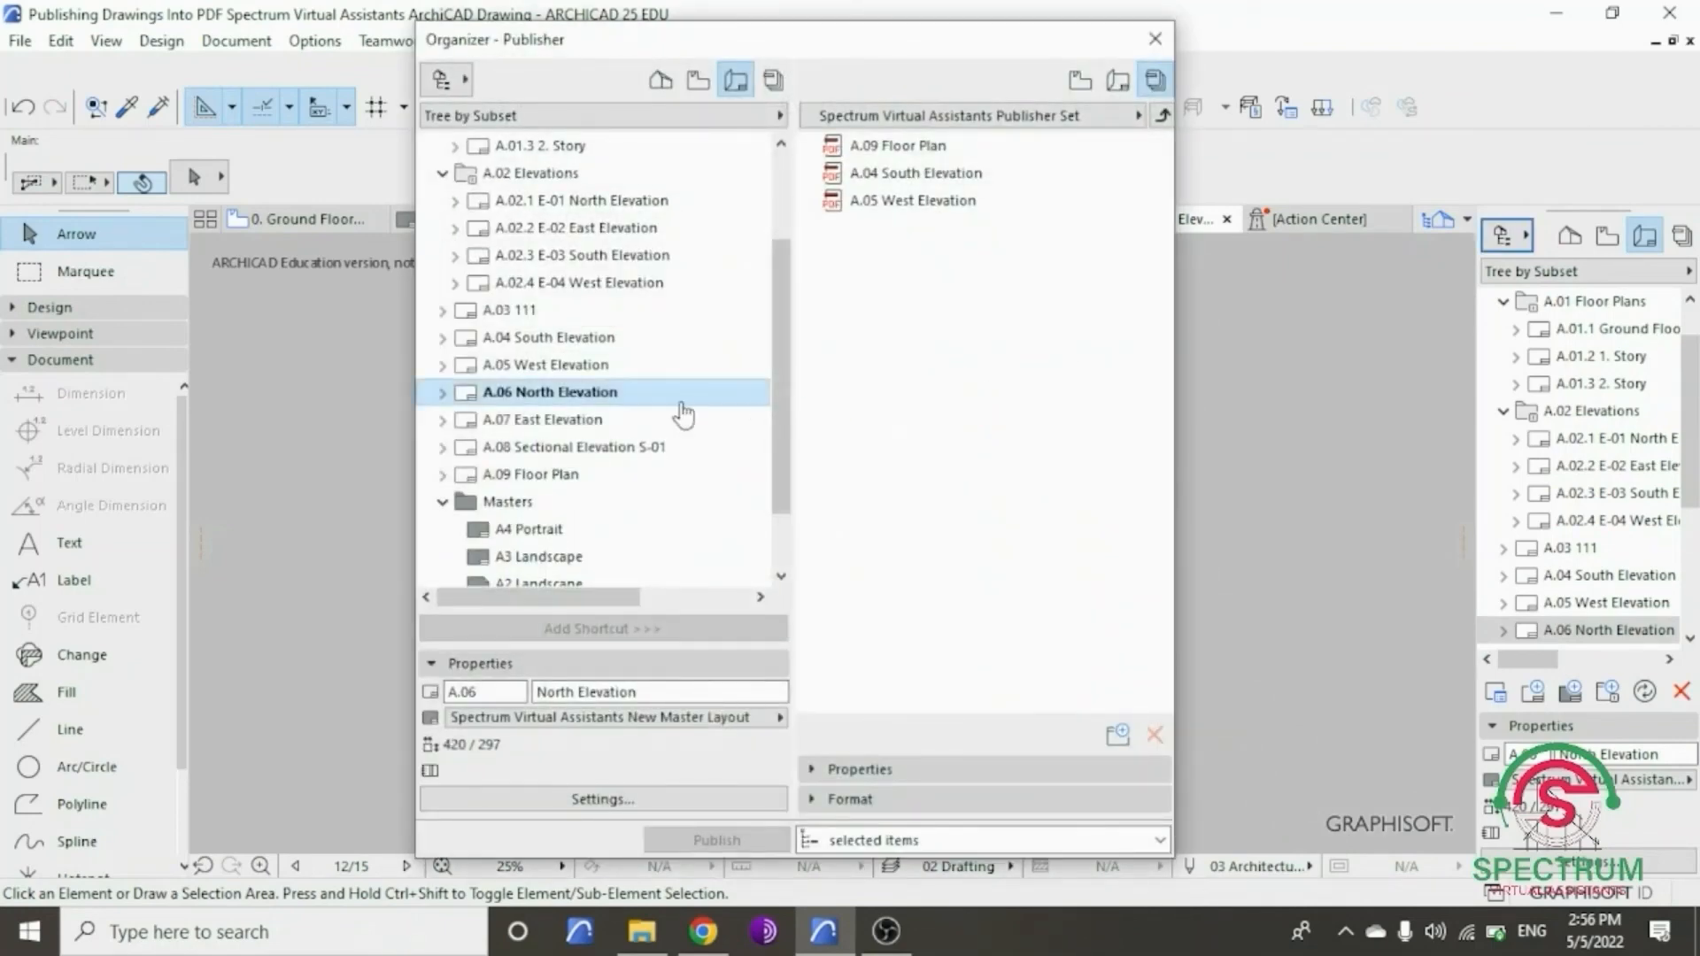
left_click_drag(558, 390, 945, 276)
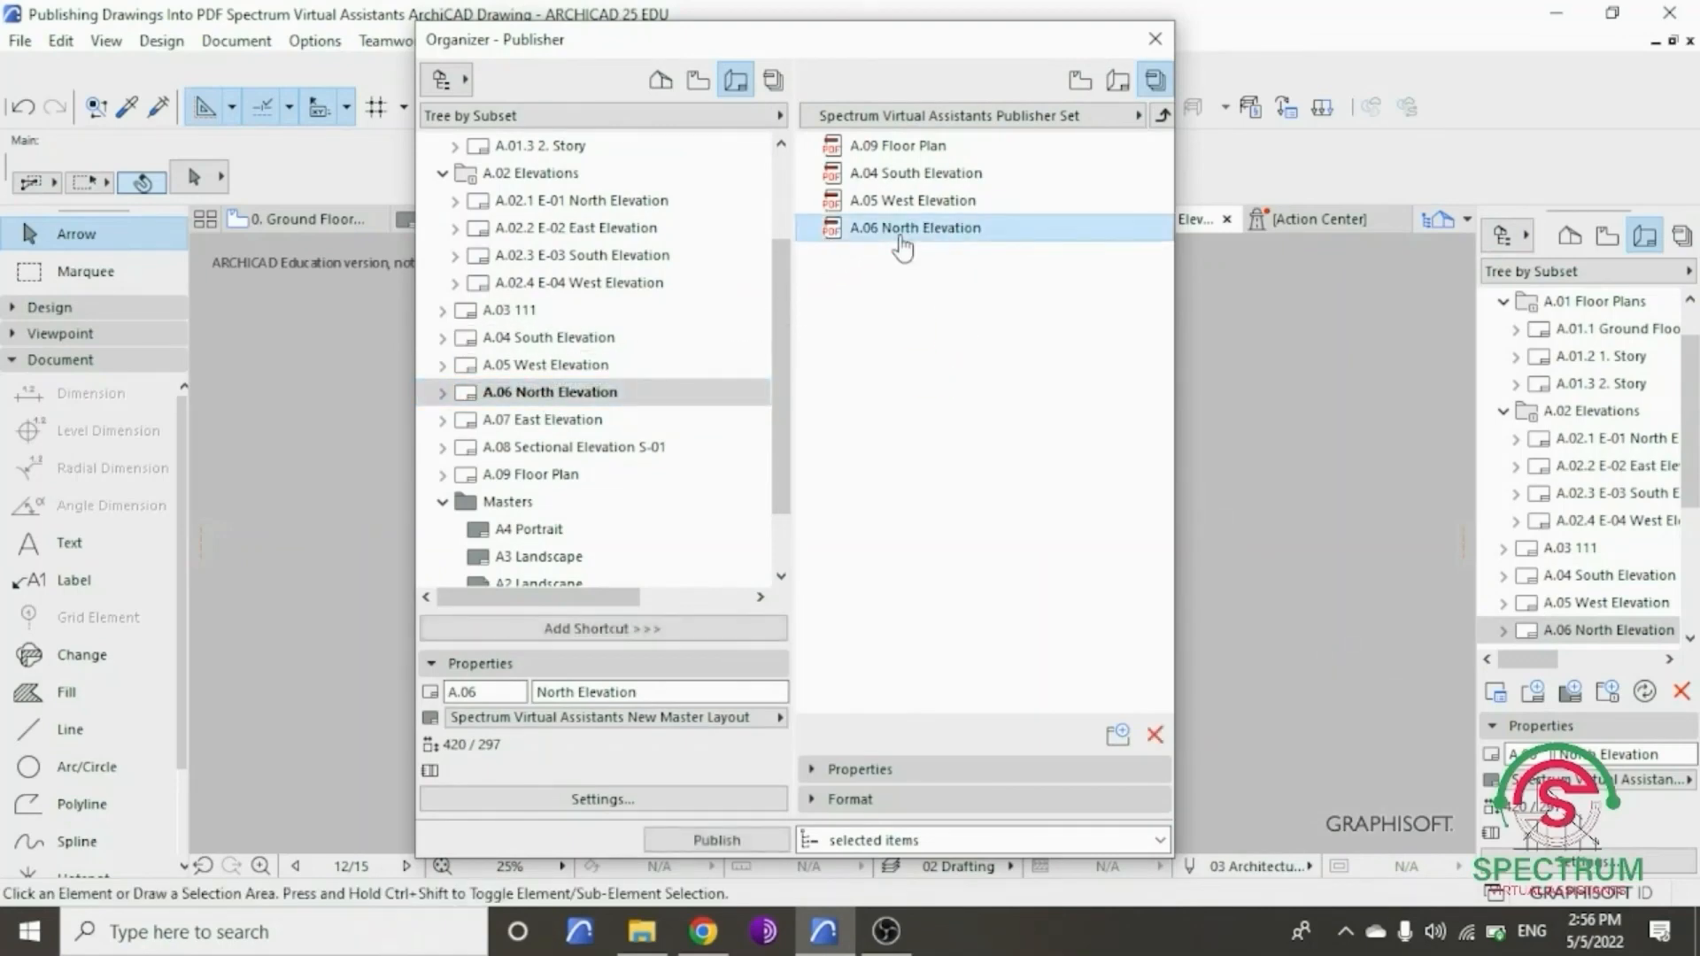
- Publish only the selected A.06 North Elevation item as a PDF, dismiss the publishing report, and close the Organizer
left_click(717, 841)
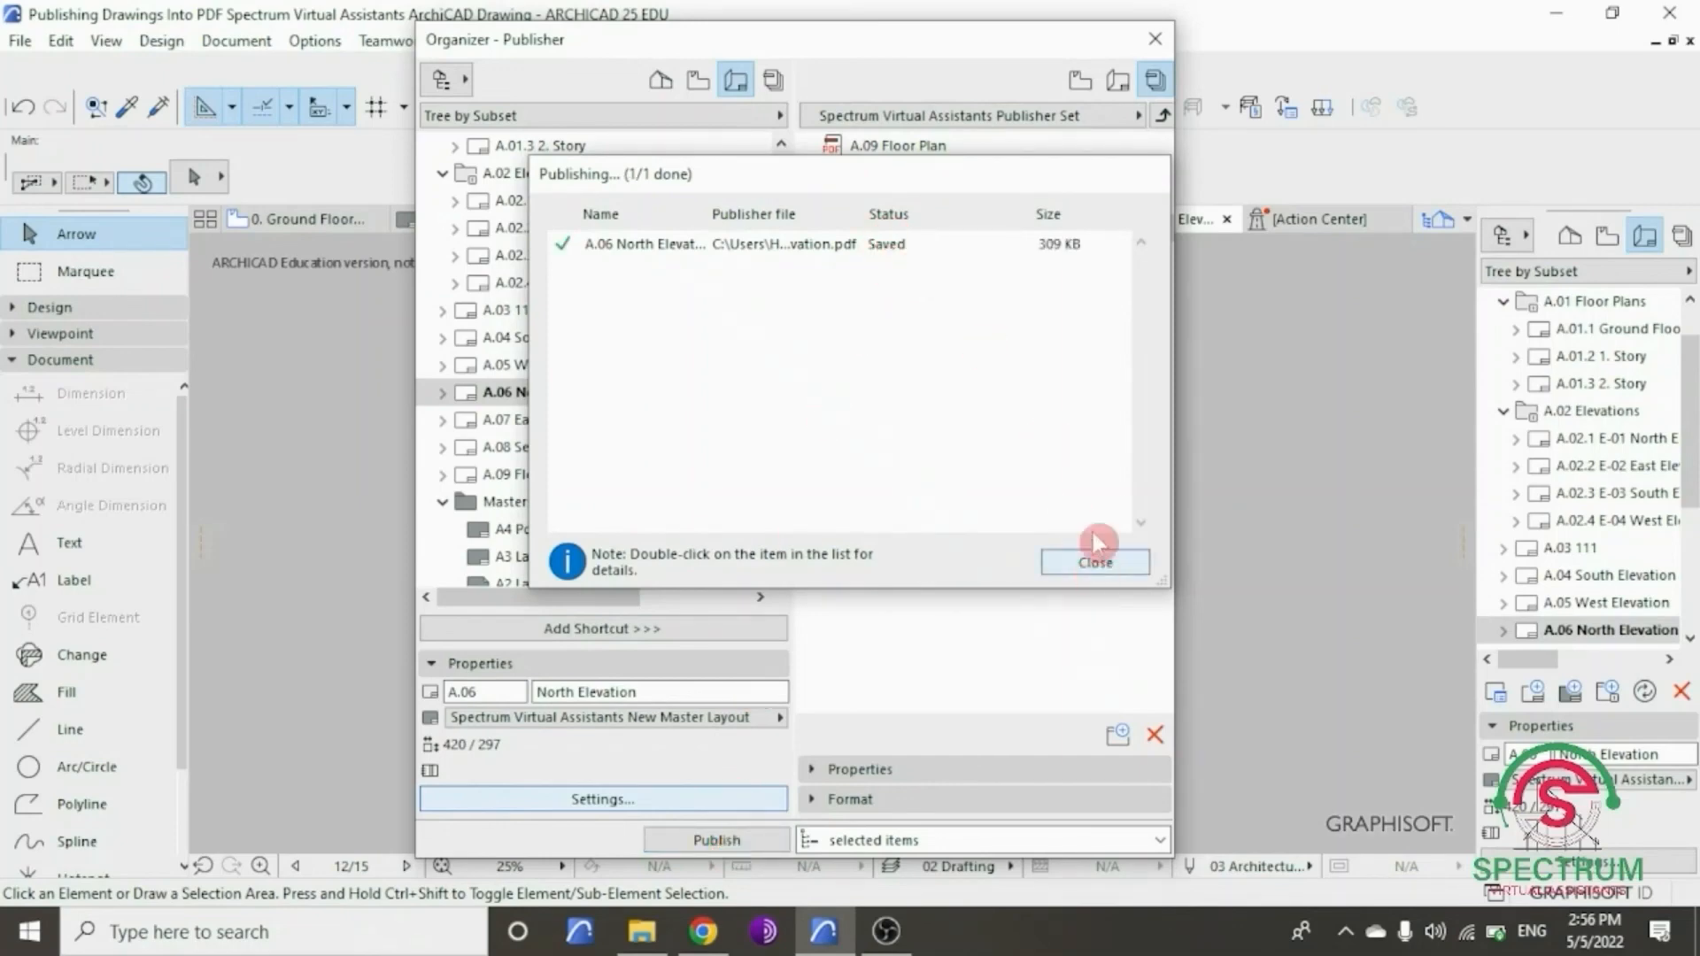
left_click(1096, 556)
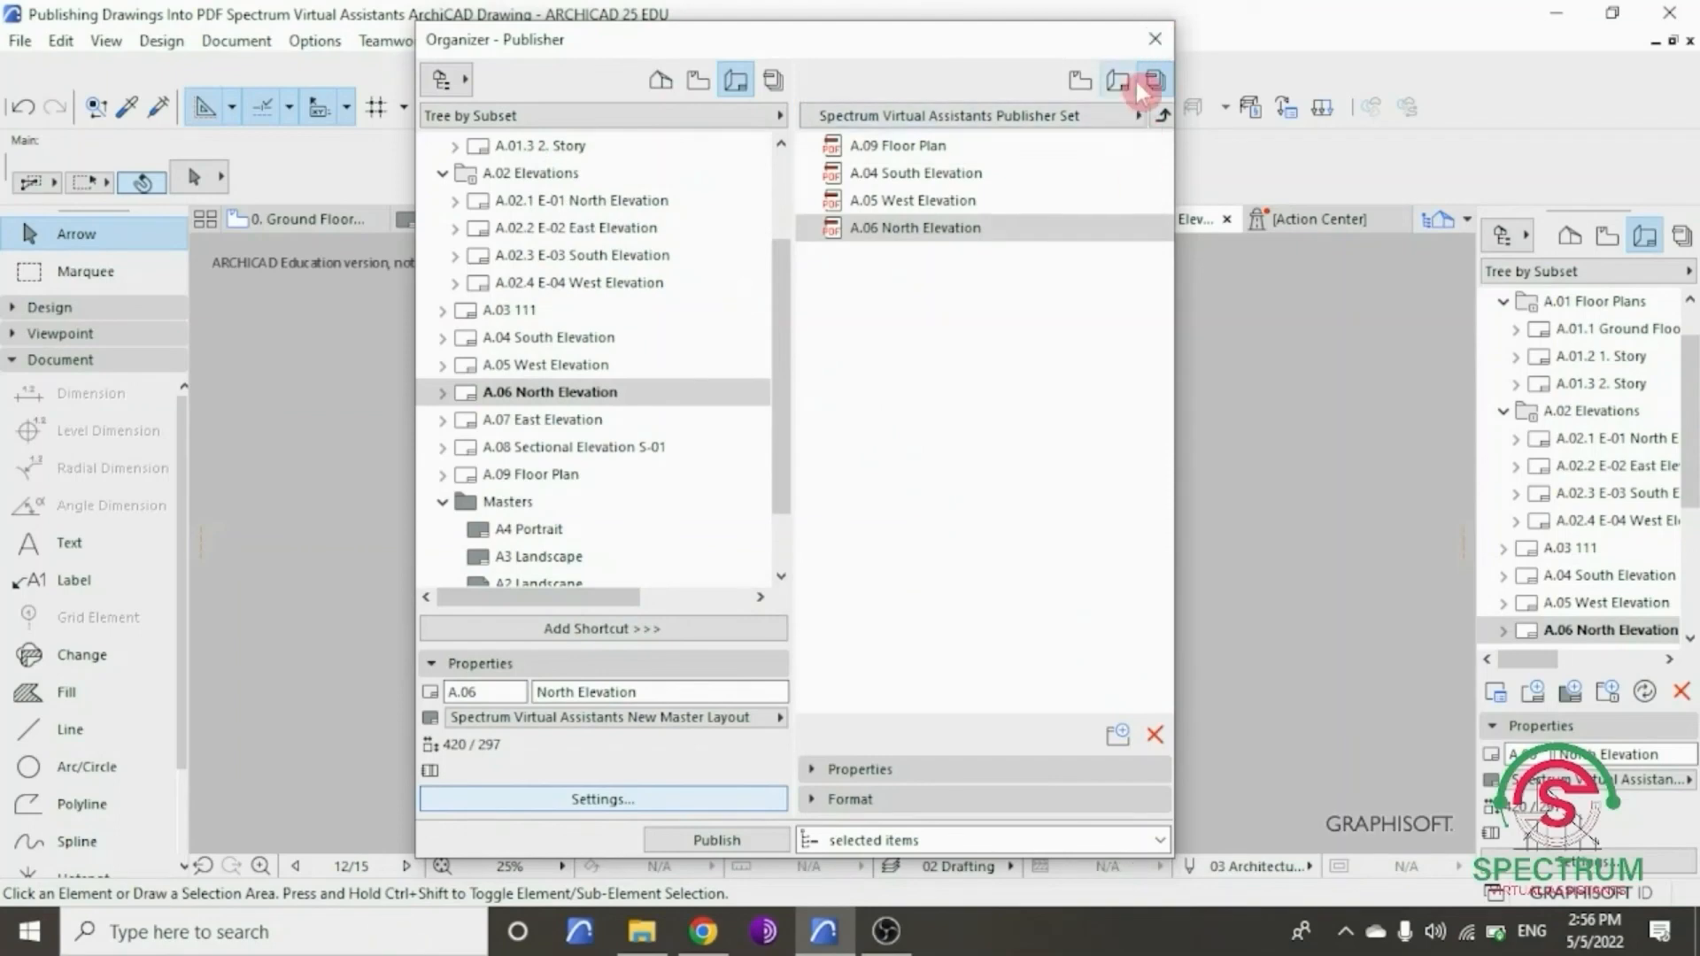
left_click(1155, 39)
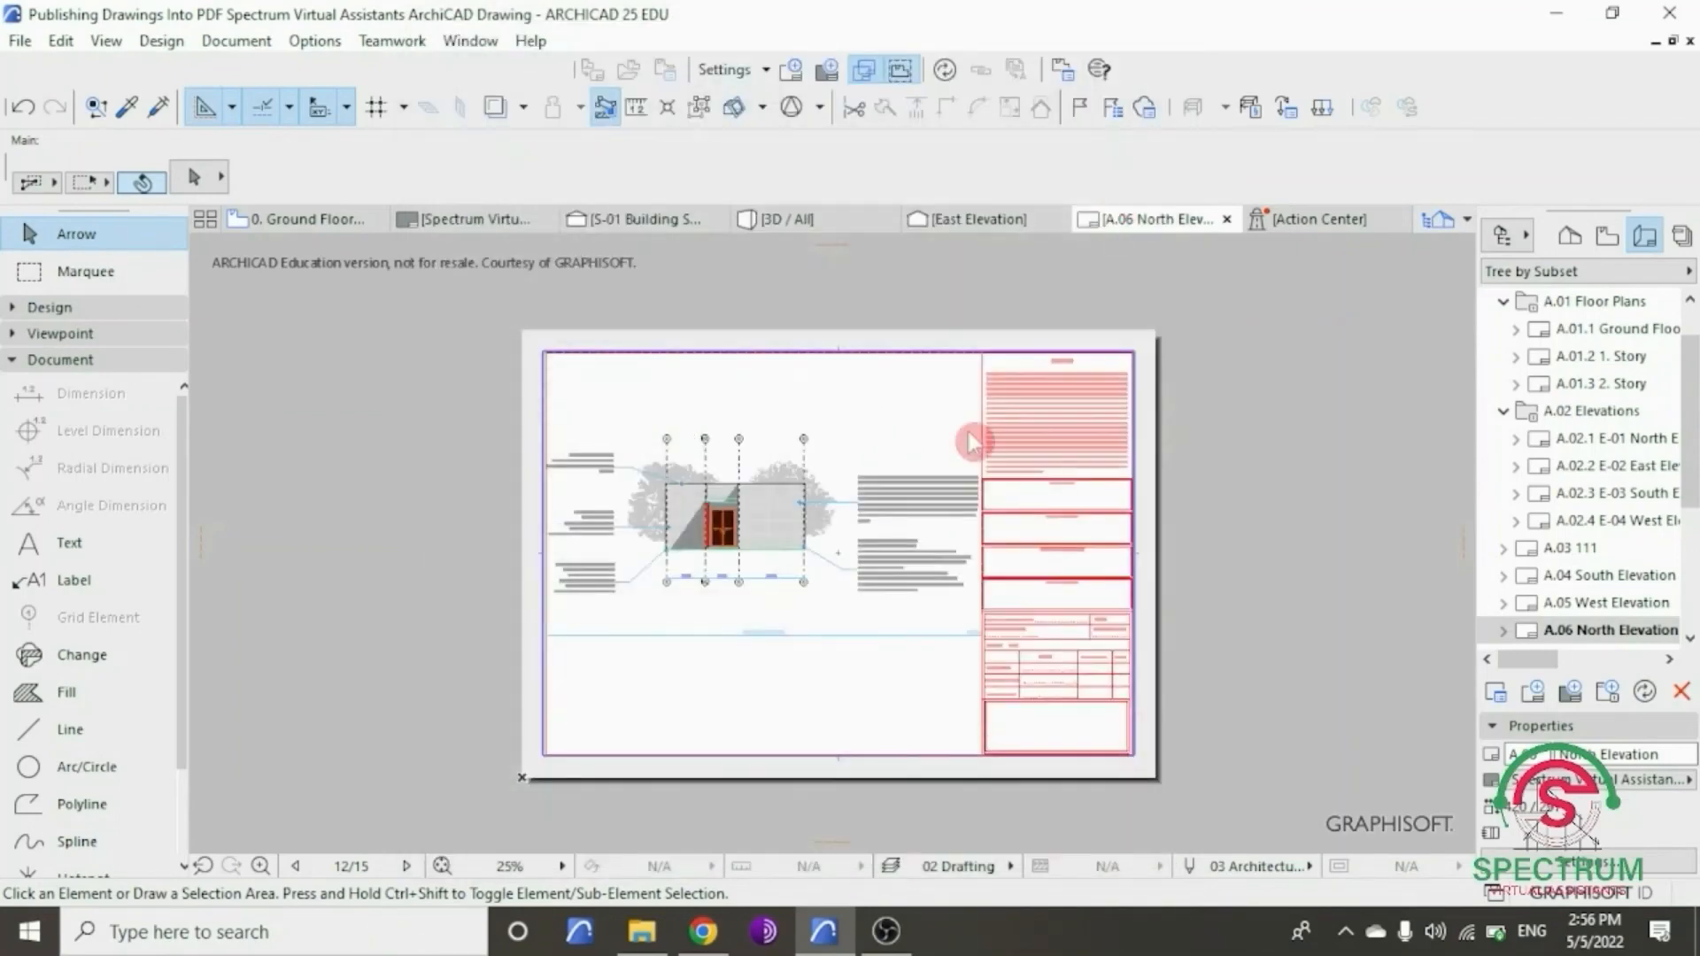
- Open the published A.06 North Elevation PDF from File Explorer, examine the whole sheet, and minimize the PDF viewer
left_click(646, 937)
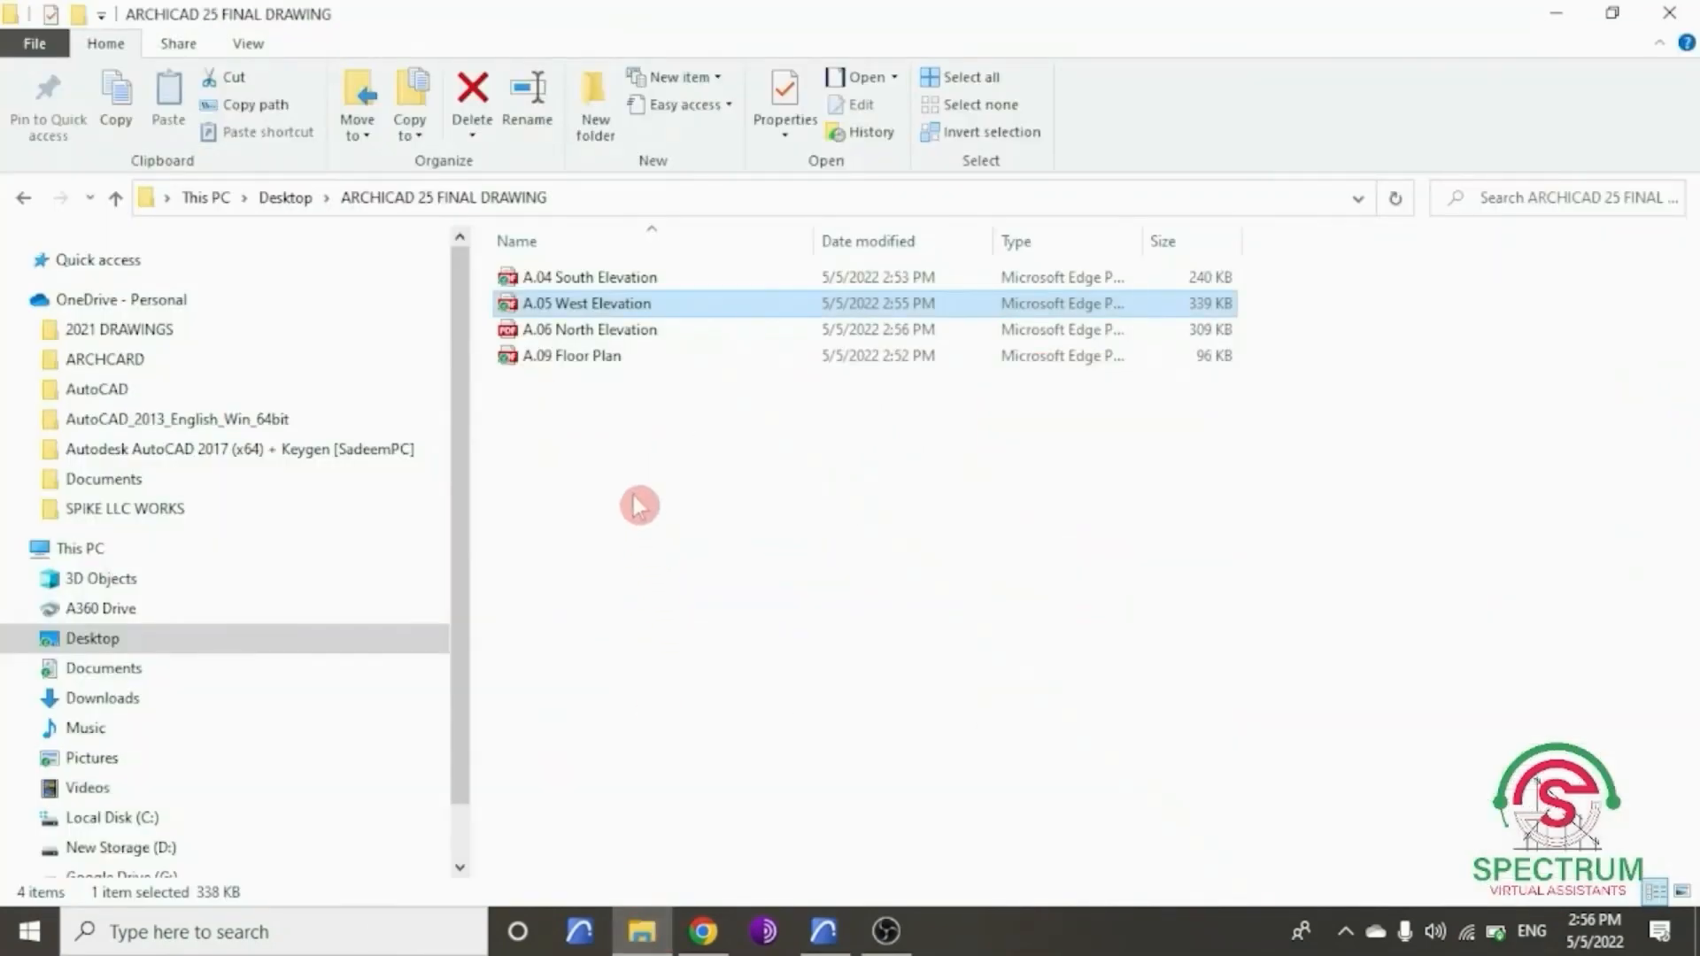
double_click(609, 335)
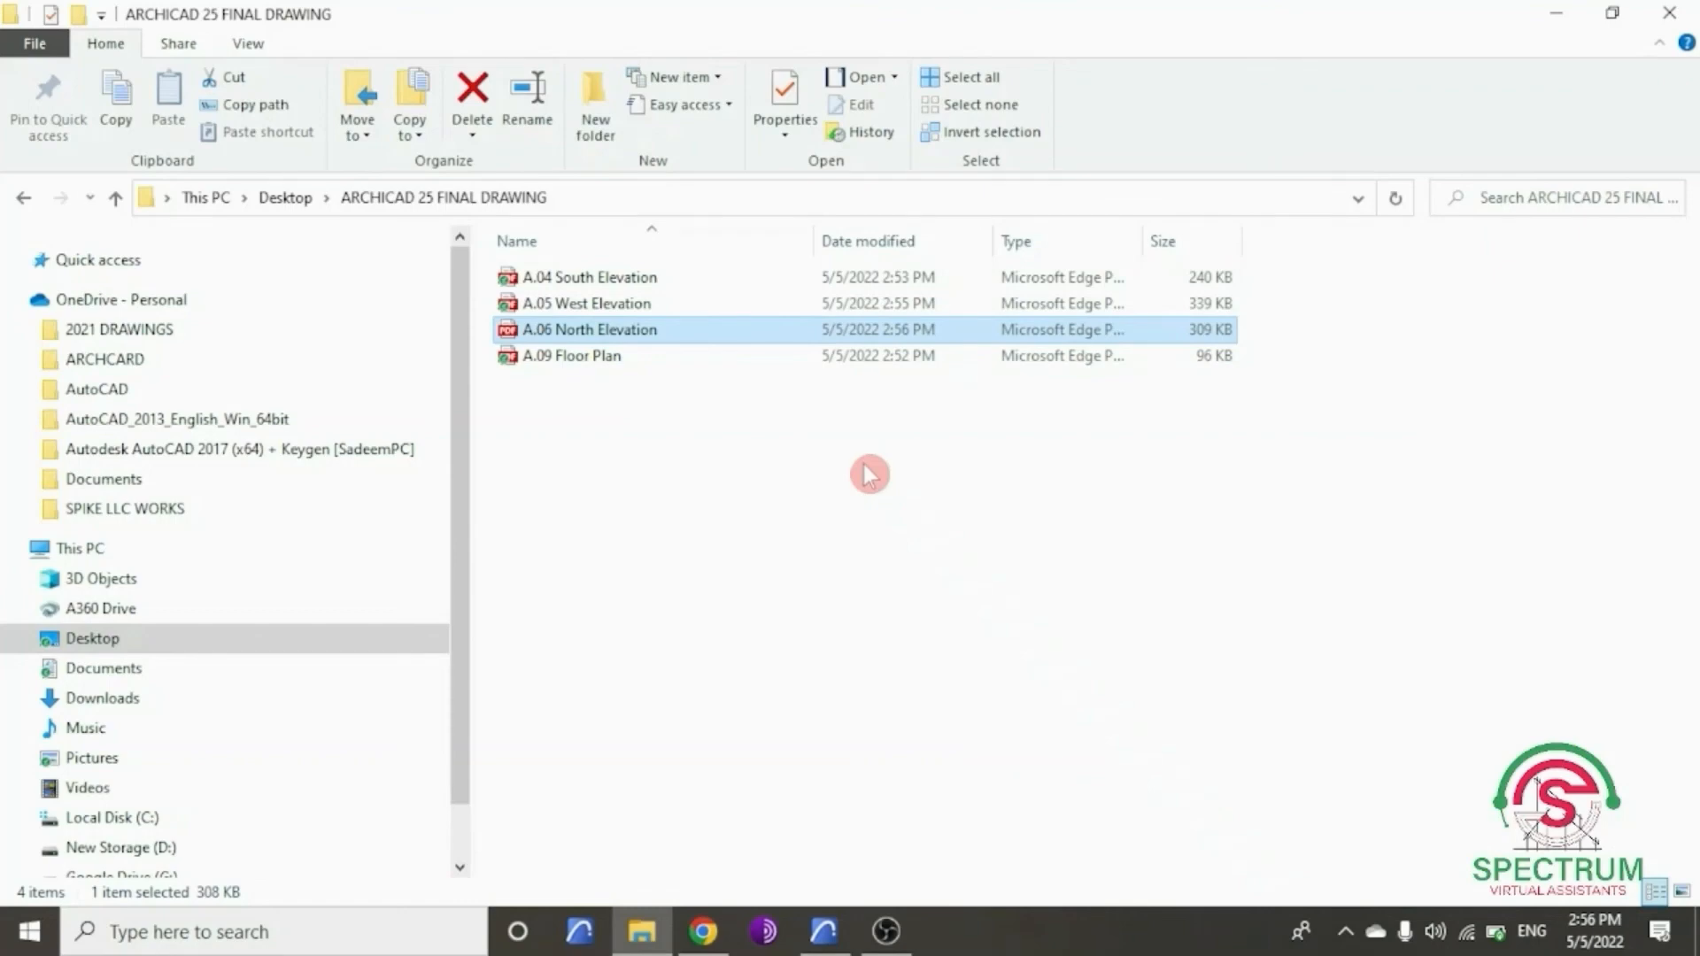
double_click(658, 334)
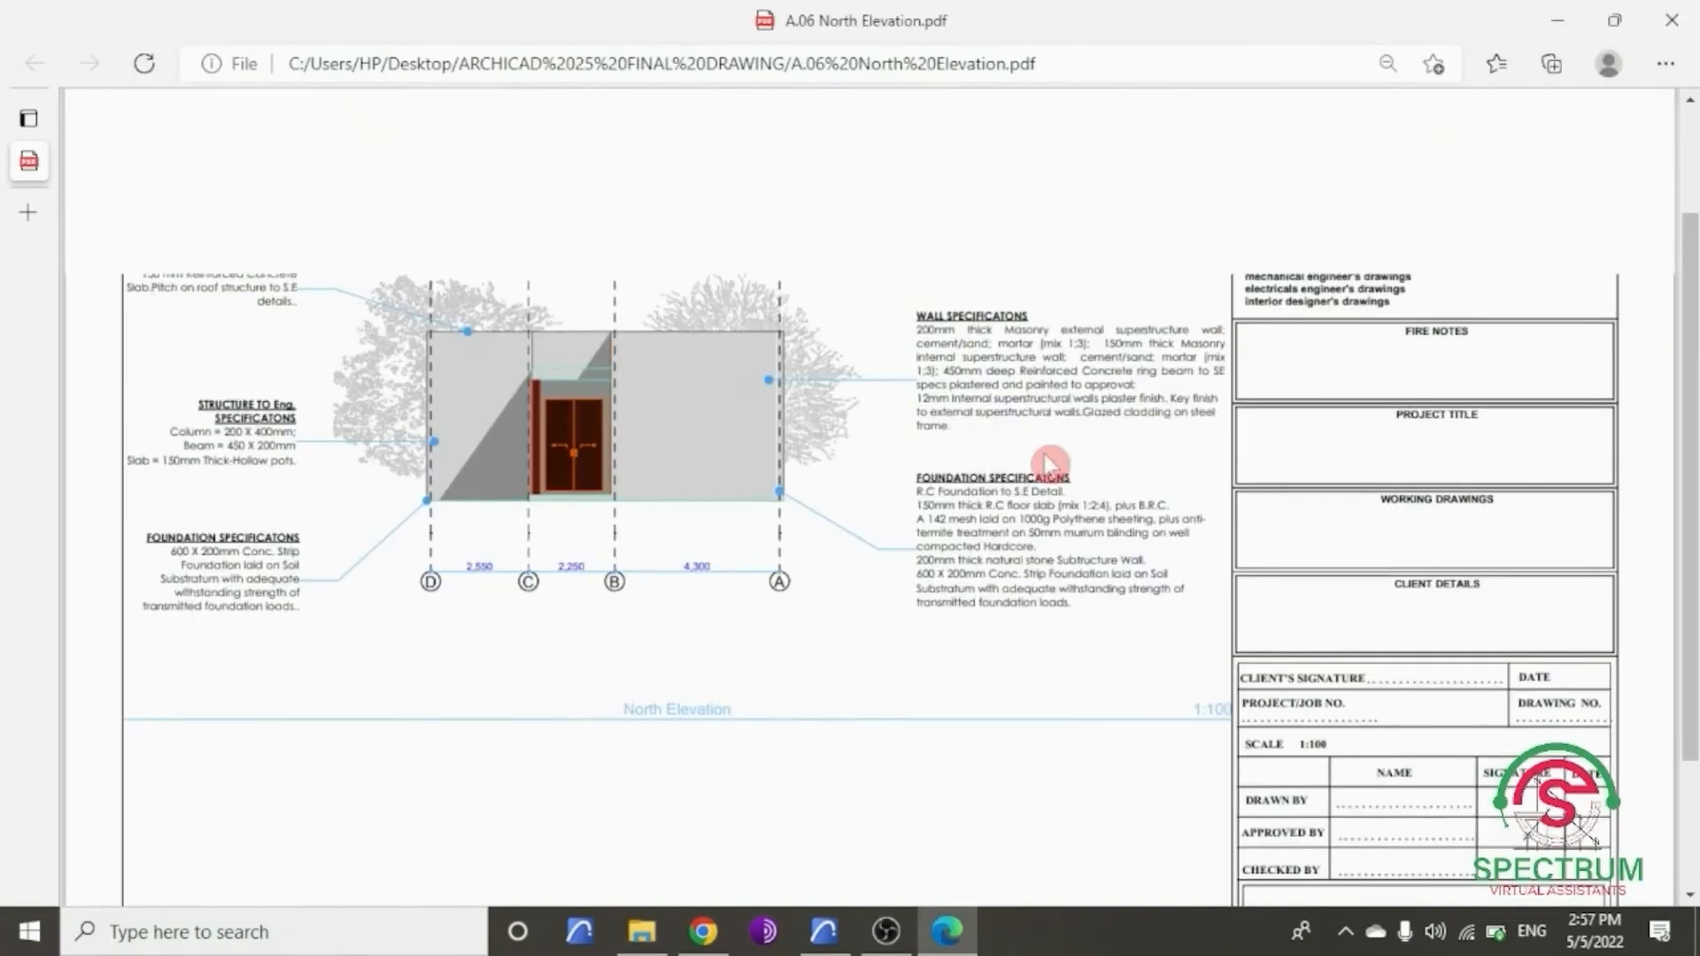
scroll(1046, 454, "up", 1)
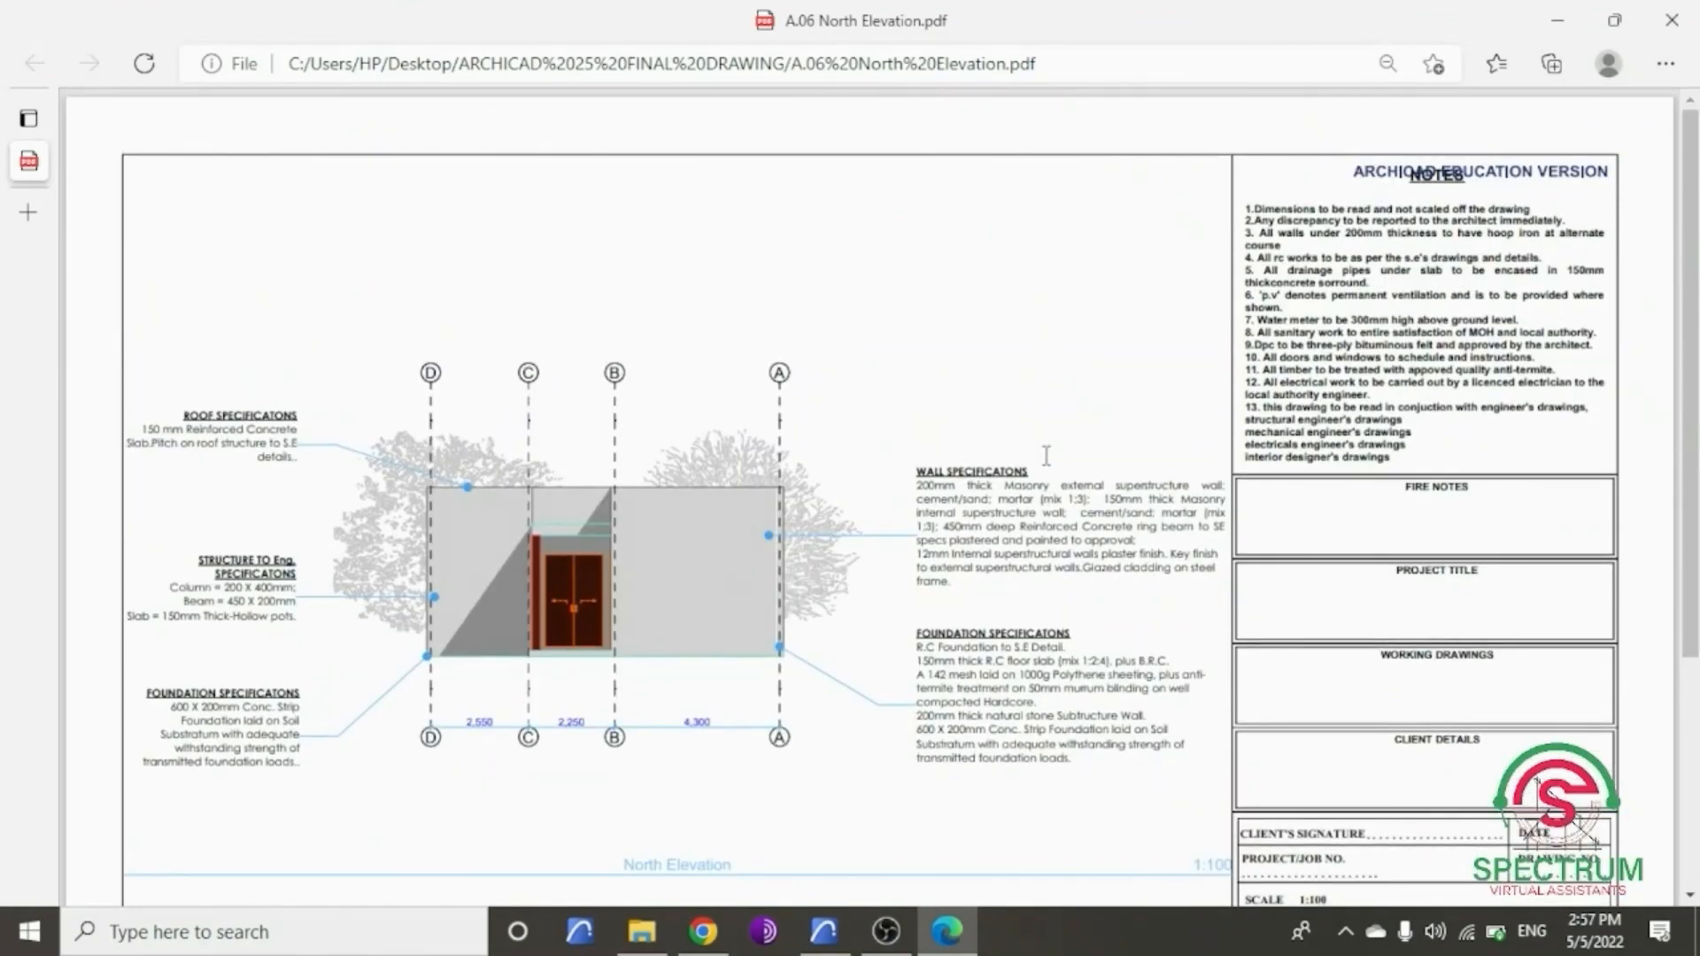
scroll(1046, 454, "down", 4)
scroll(1046, 454, "up", 3)
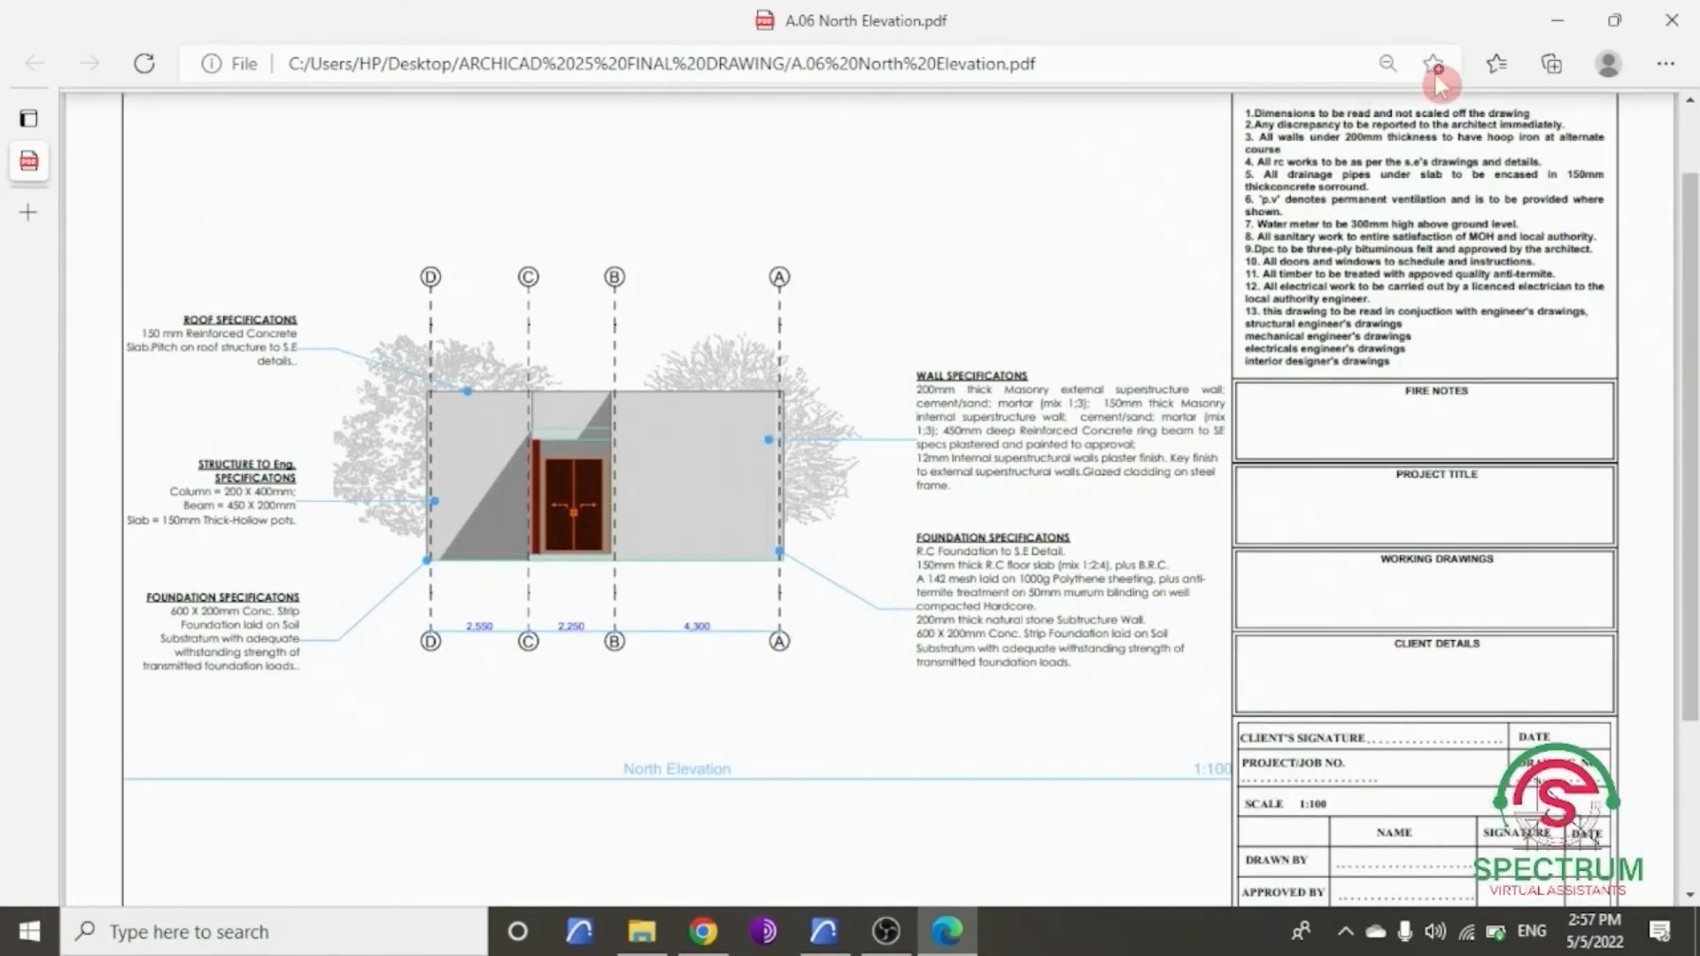
left_click(1558, 20)
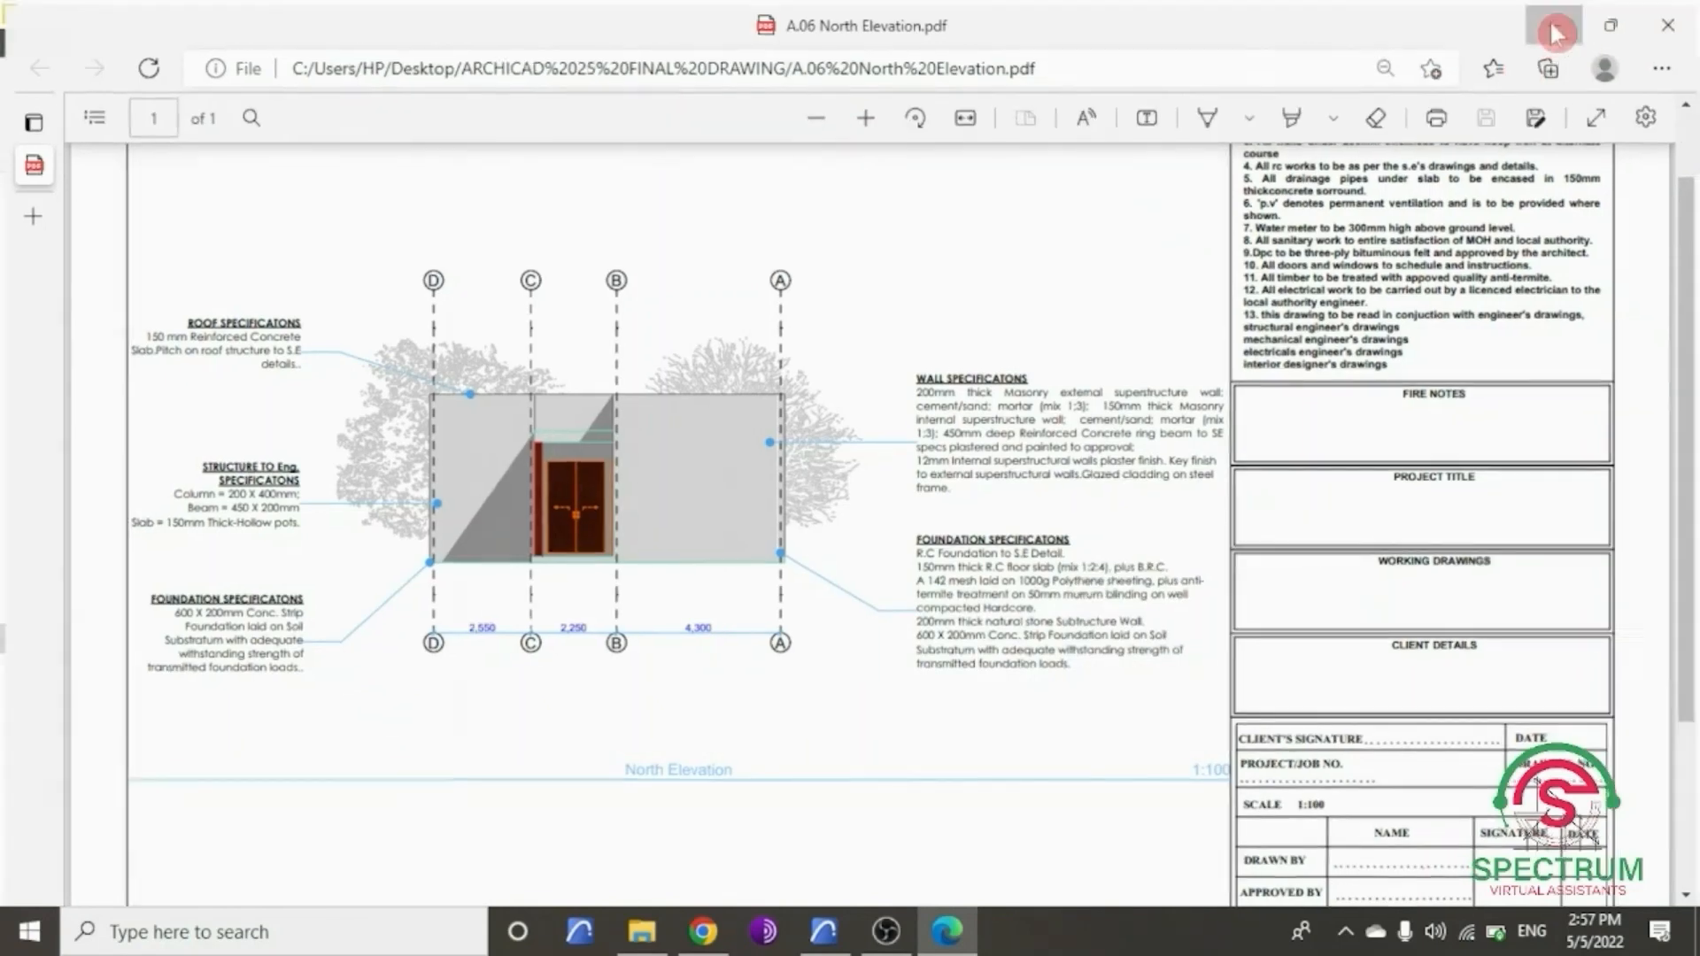
- Return to ARCHICAD and open the A.07 East Elevation layout from the layout book
left_click(823, 930)
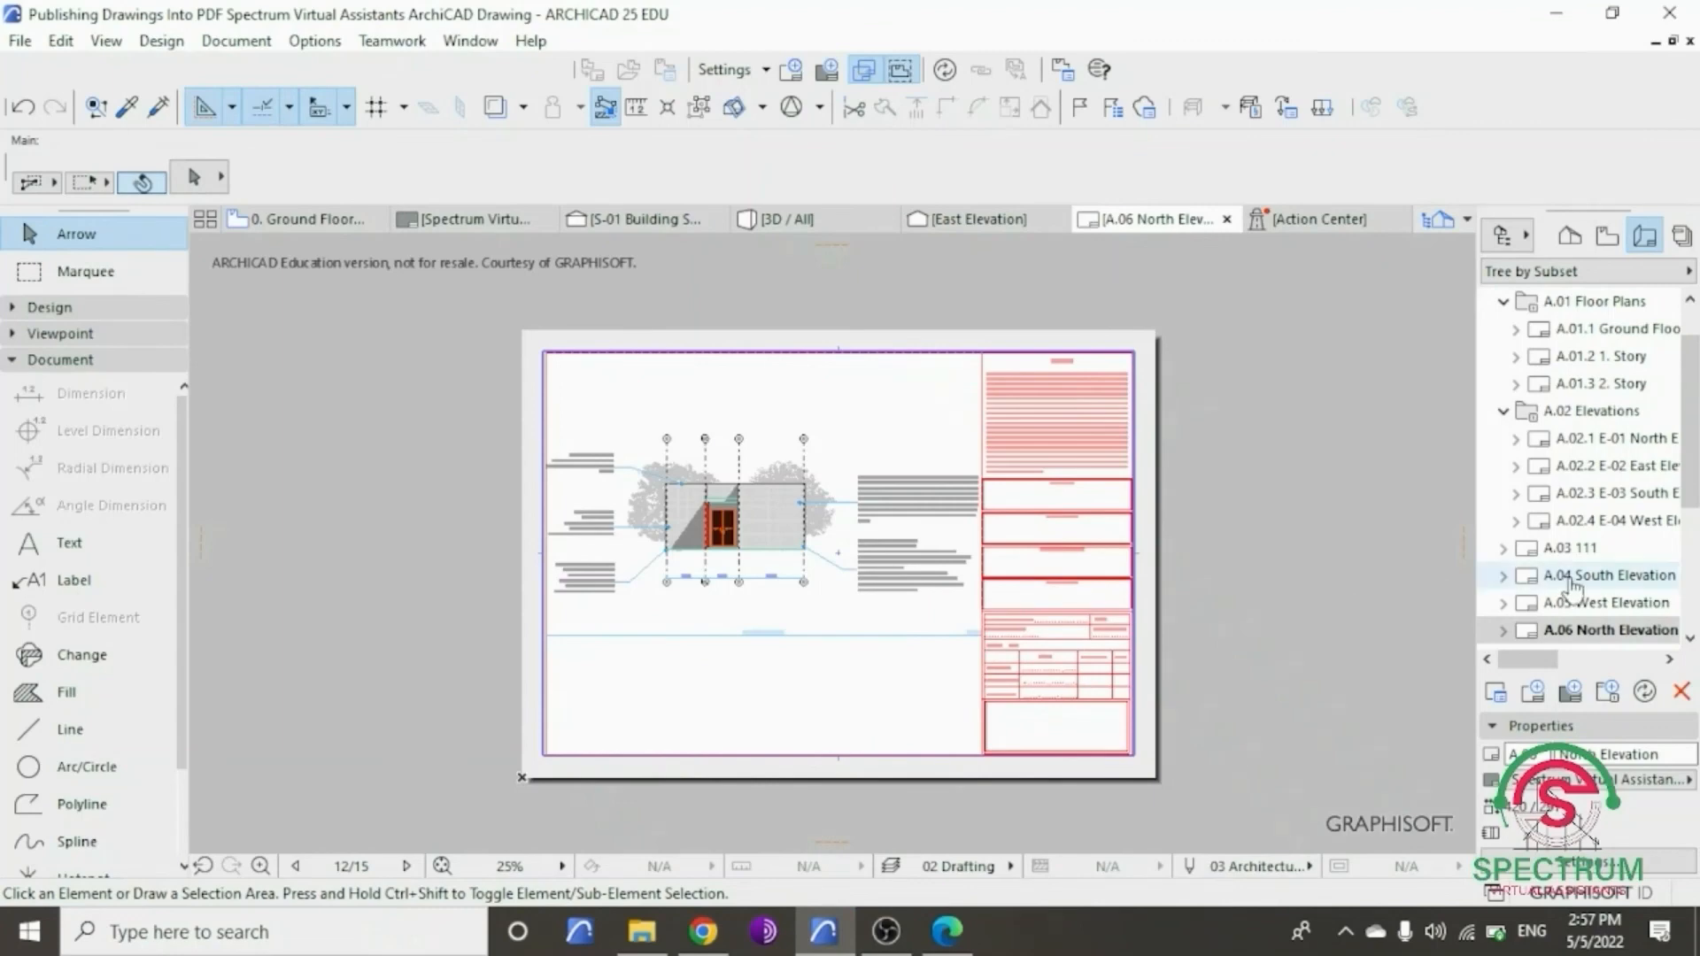
scroll(1591, 584, "down", 3)
double_click(1585, 576)
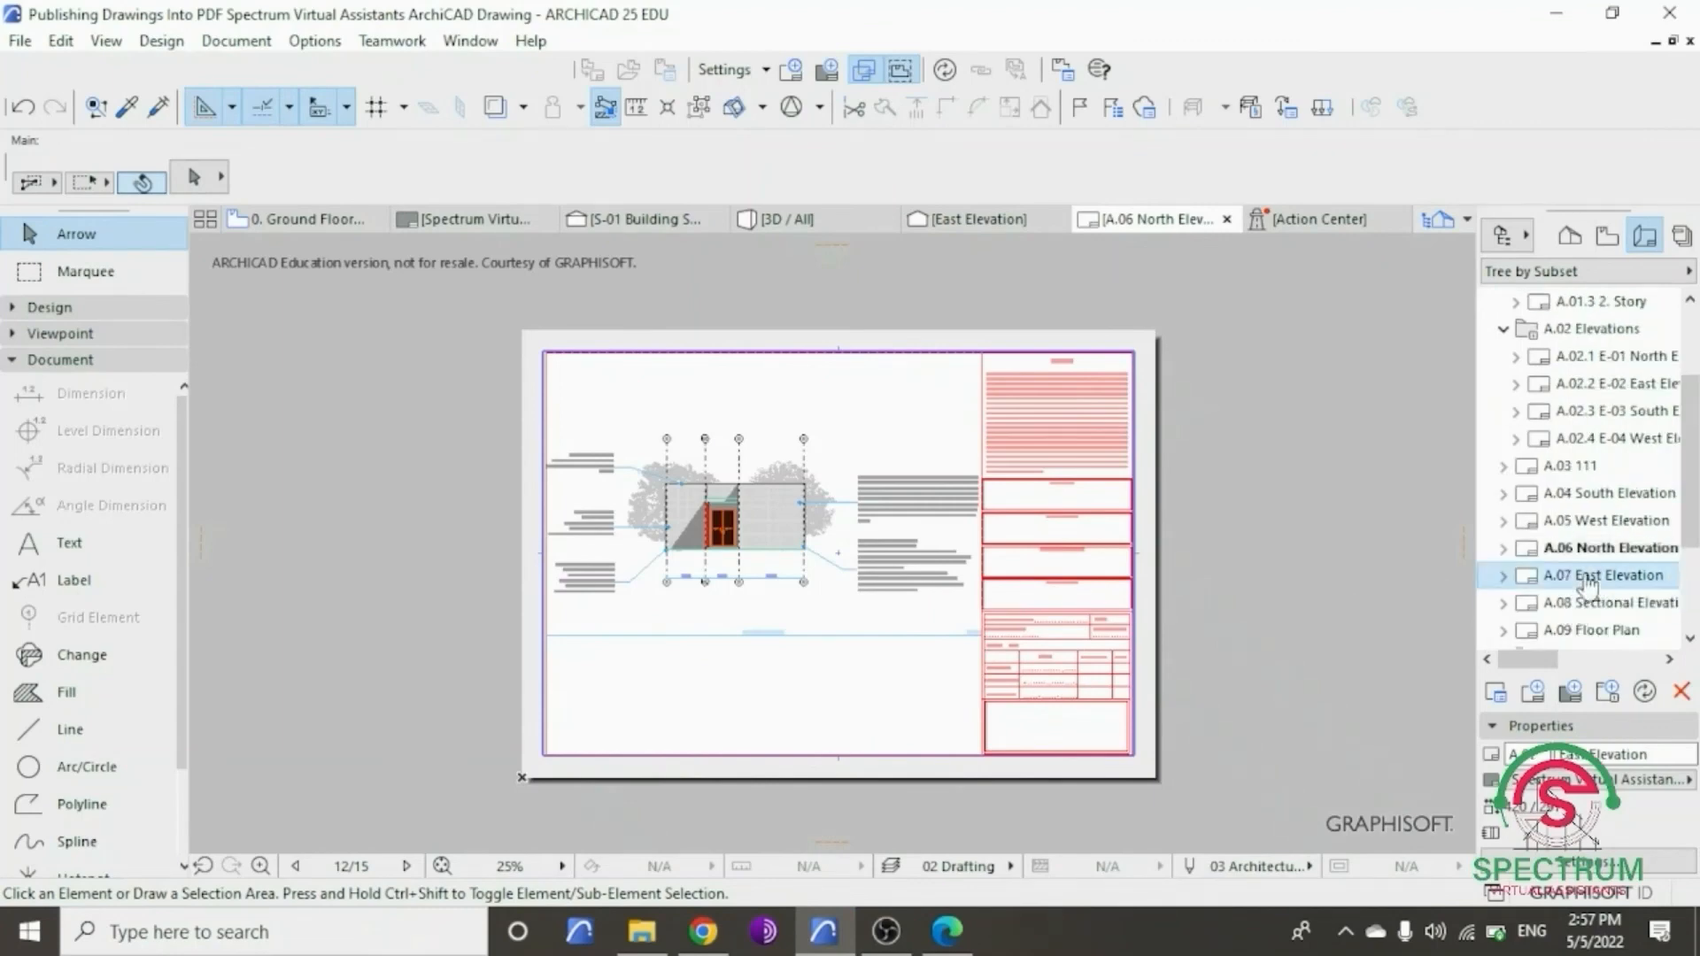
left_click(1244, 487)
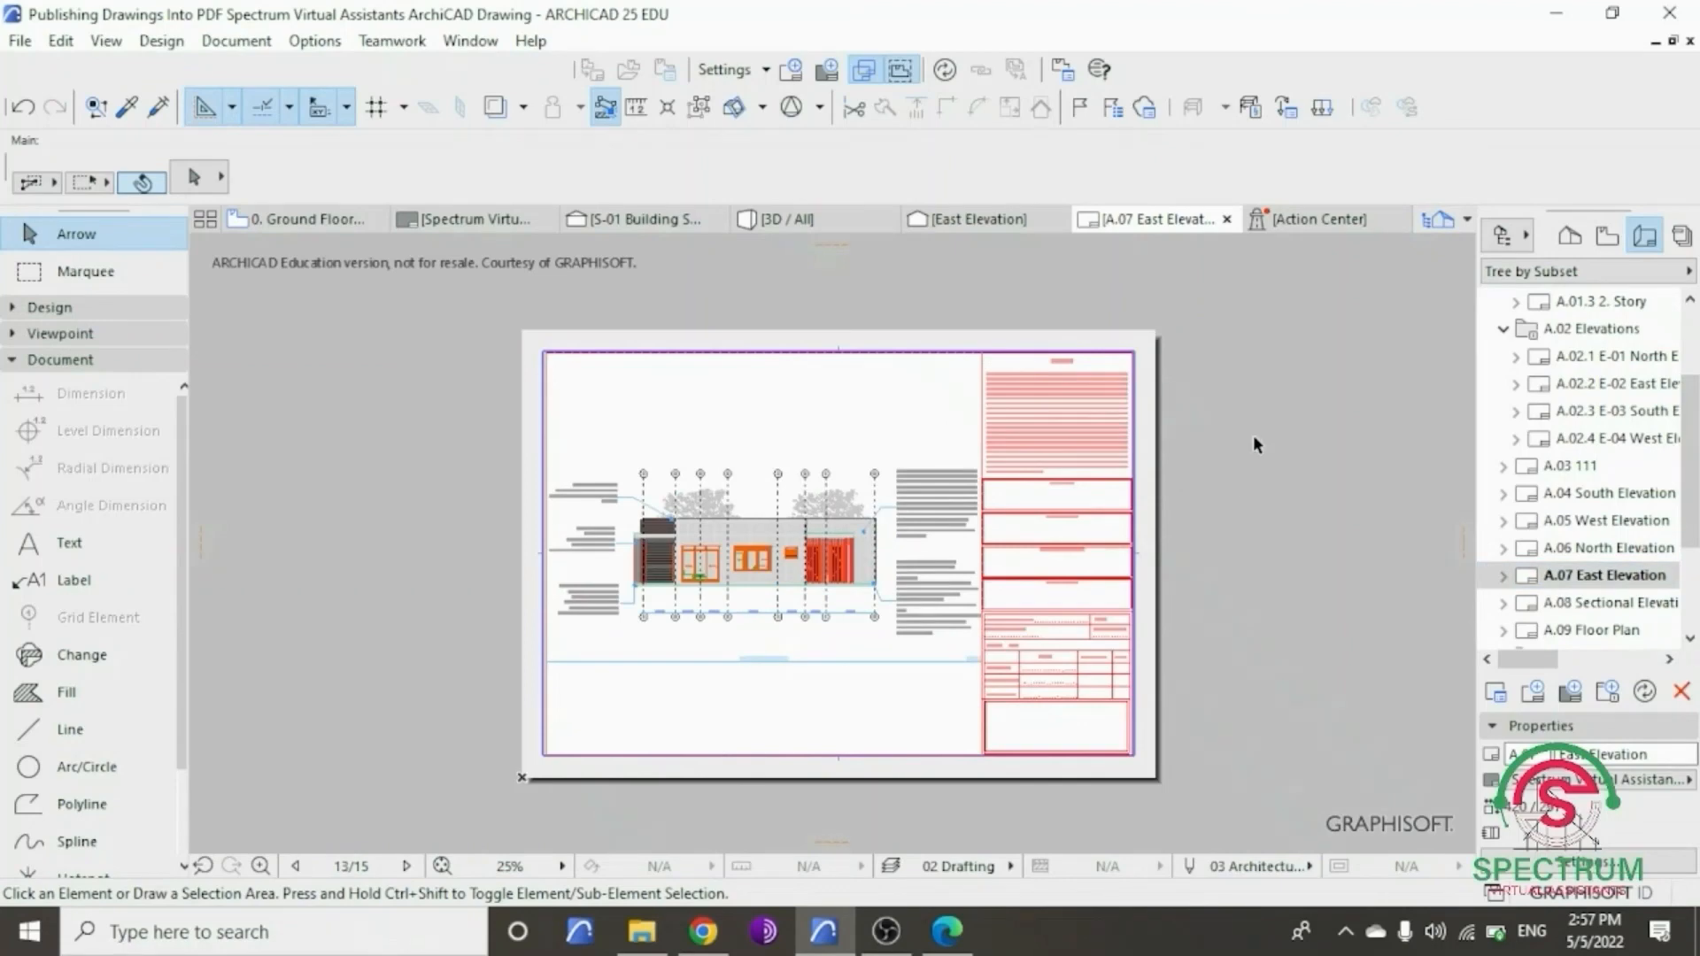
- Show the Organizer and add the A.07 East Elevation layout to the Spectrum Virtual Assistants Publisher Set
left_click(1508, 237)
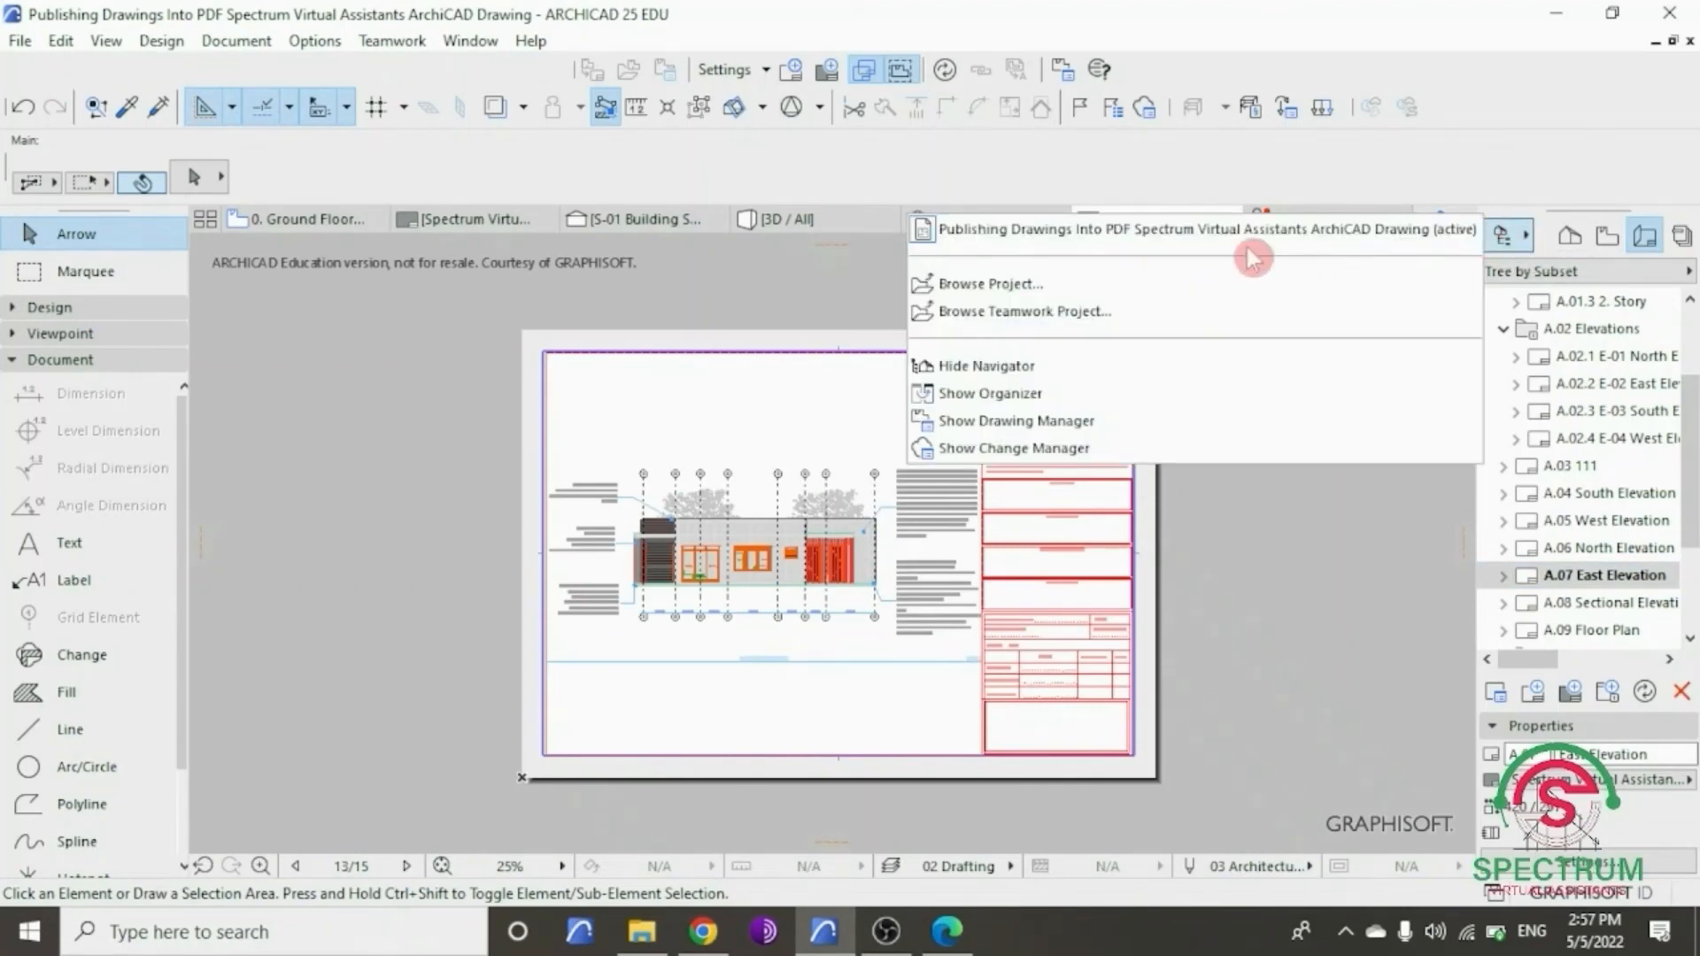
left_click(1019, 403)
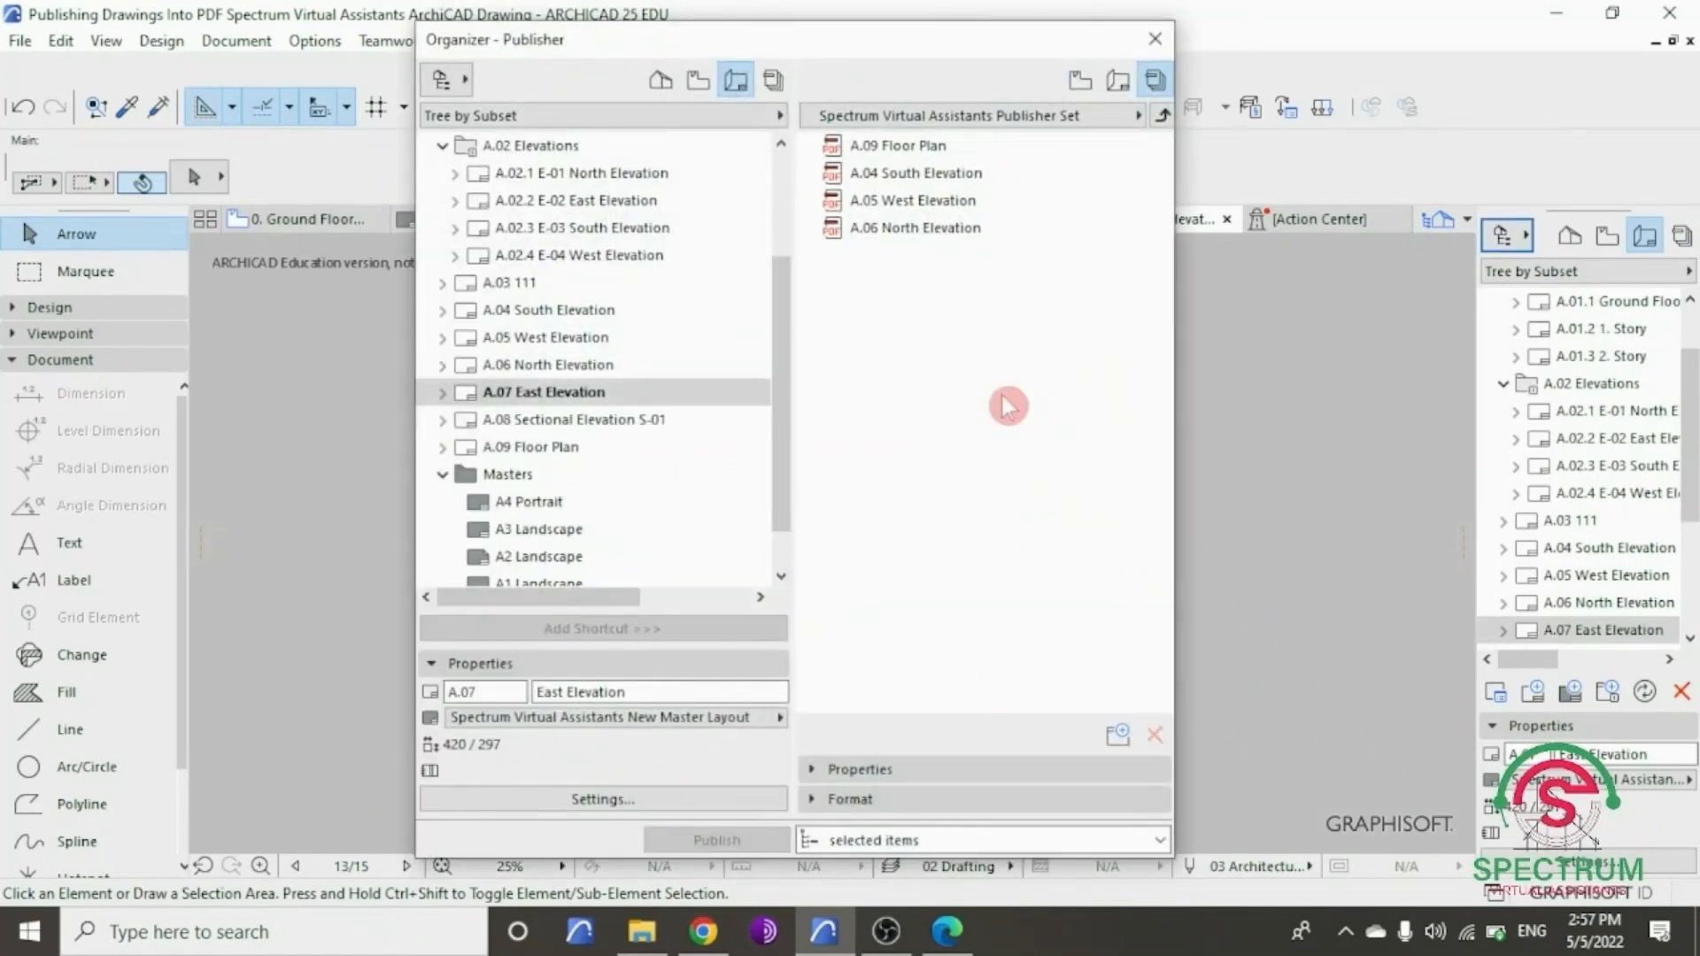
left_click_drag(594, 392, 978, 281)
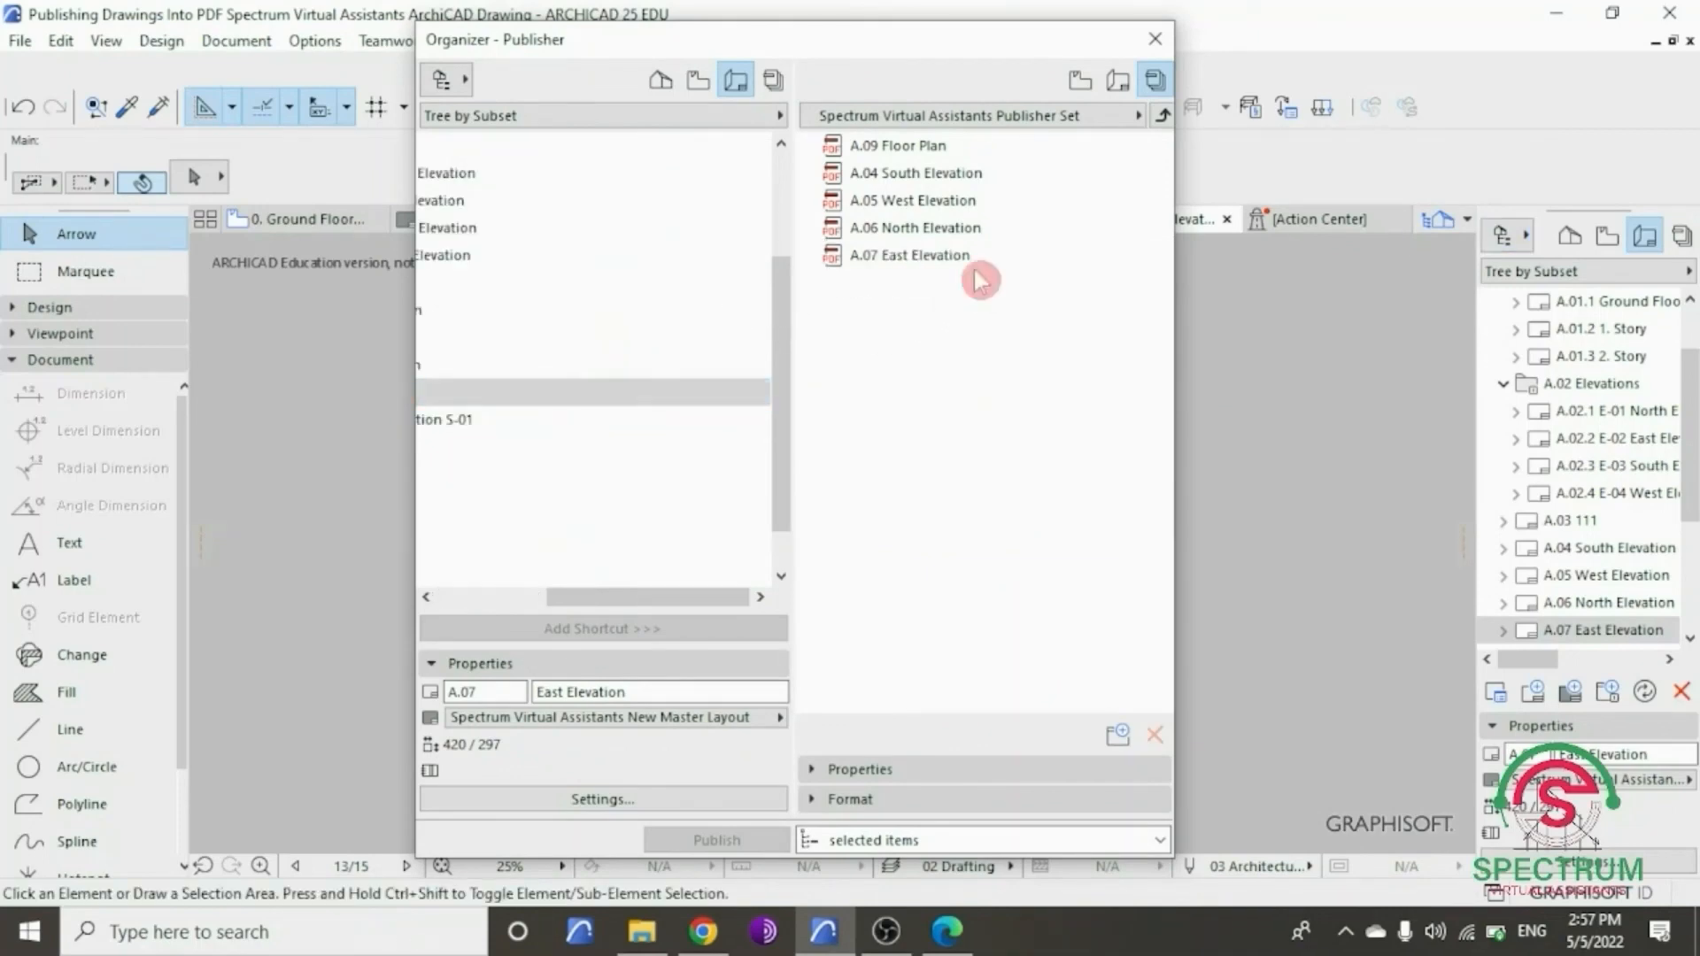
- Publish only the A.07 East Elevation item of the publisher set as a PDF and dismiss the publishing report
left_click(937, 268)
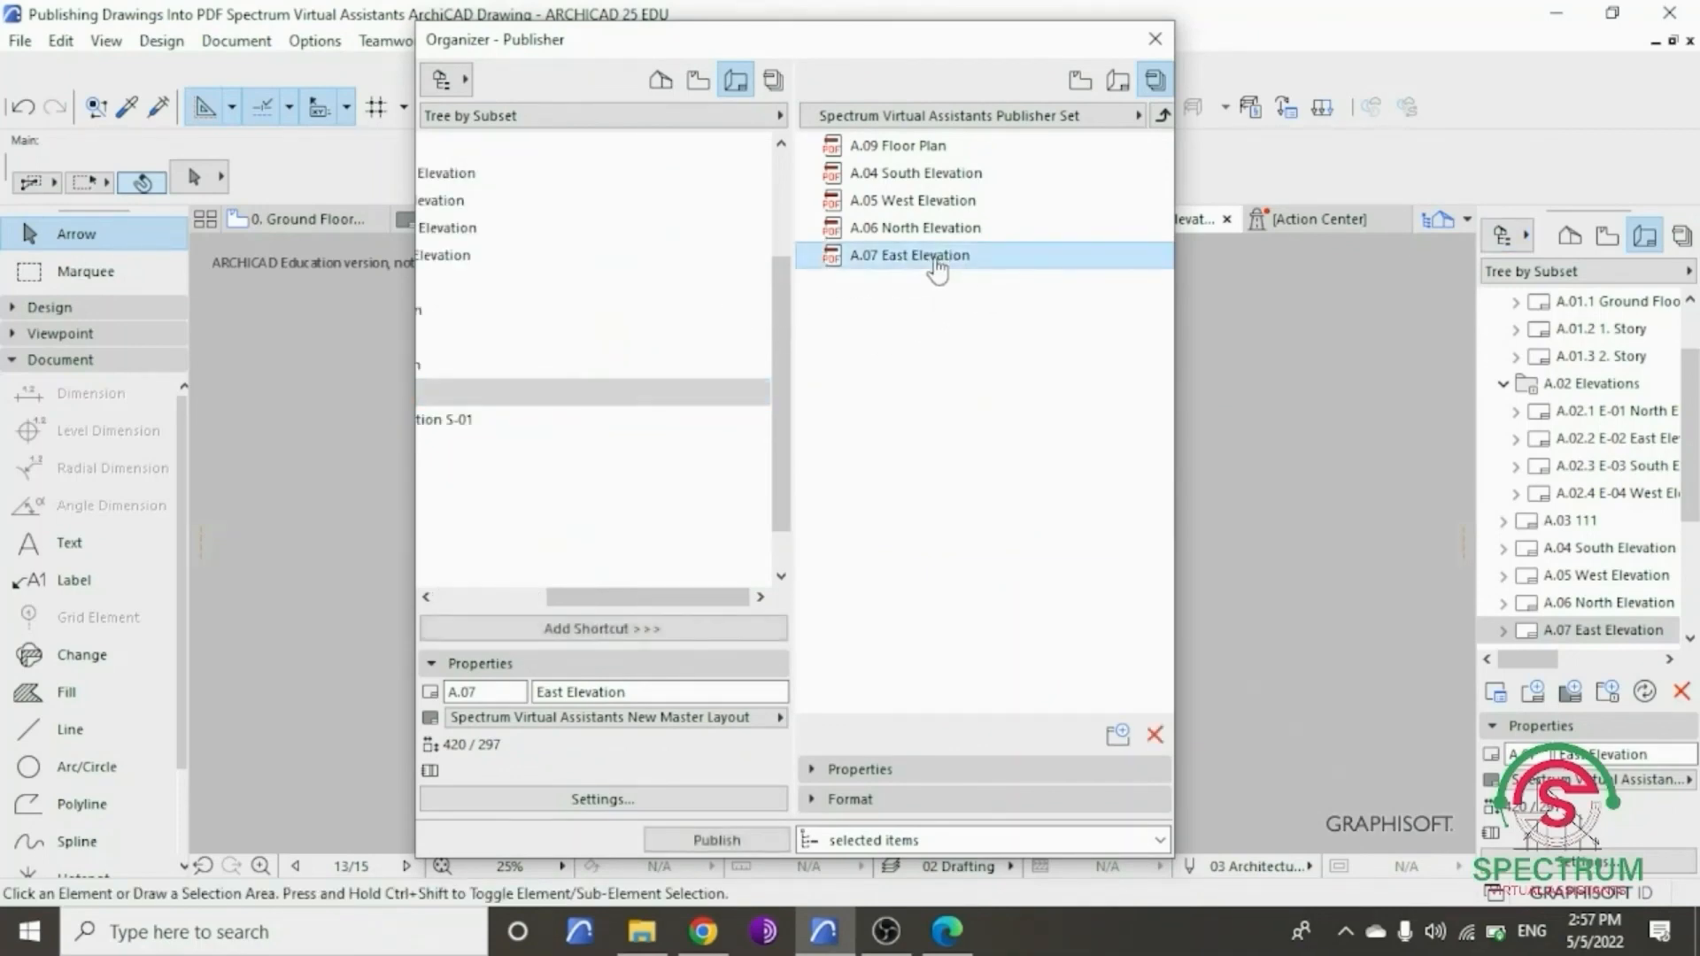
left_click(719, 841)
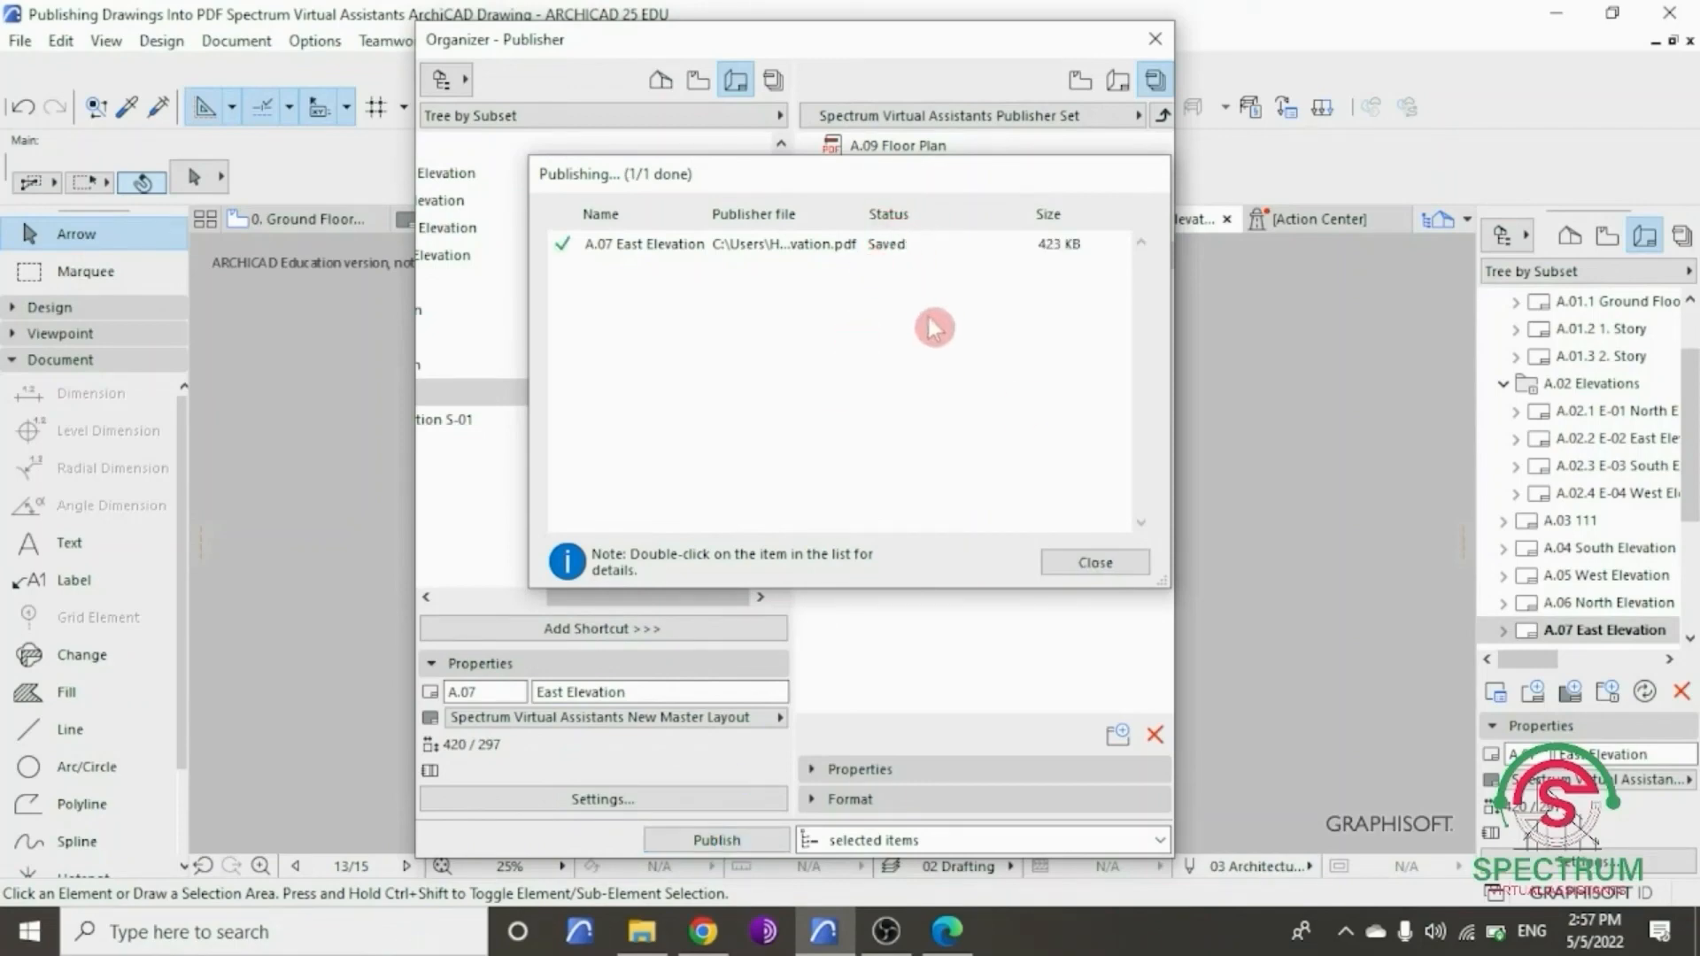
left_click(1088, 567)
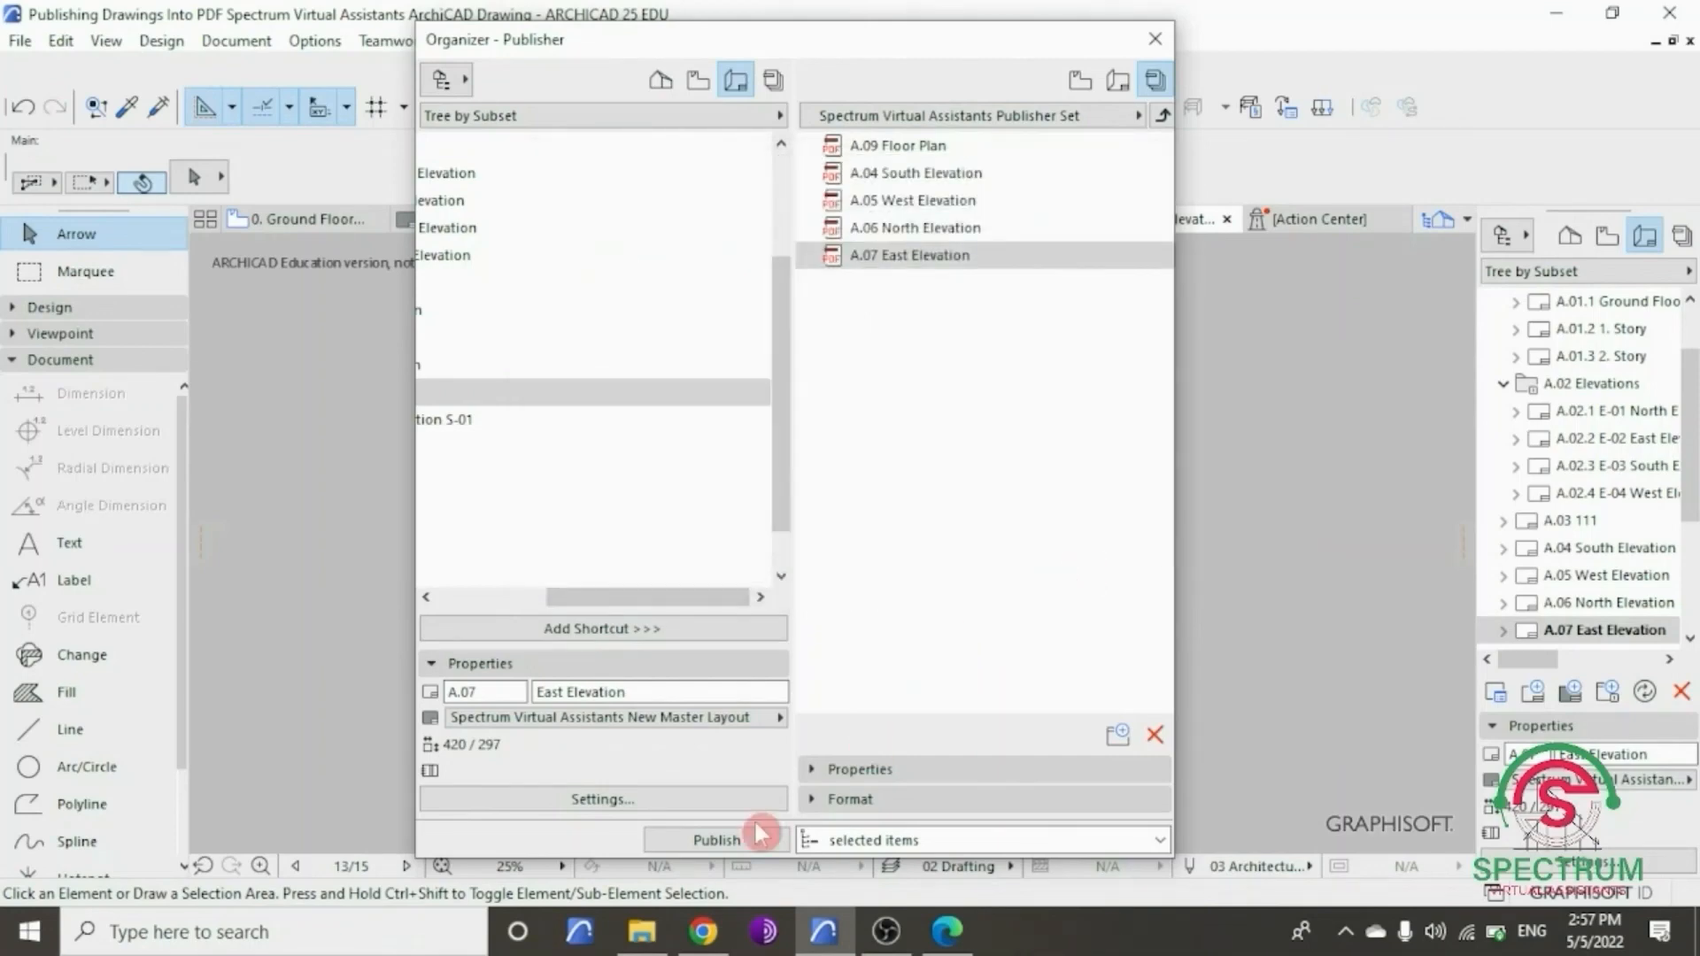
- Open the published A.07 East Elevation PDF from File Explorer, examine the sheet, and minimize the PDF viewer
left_click(640, 940)
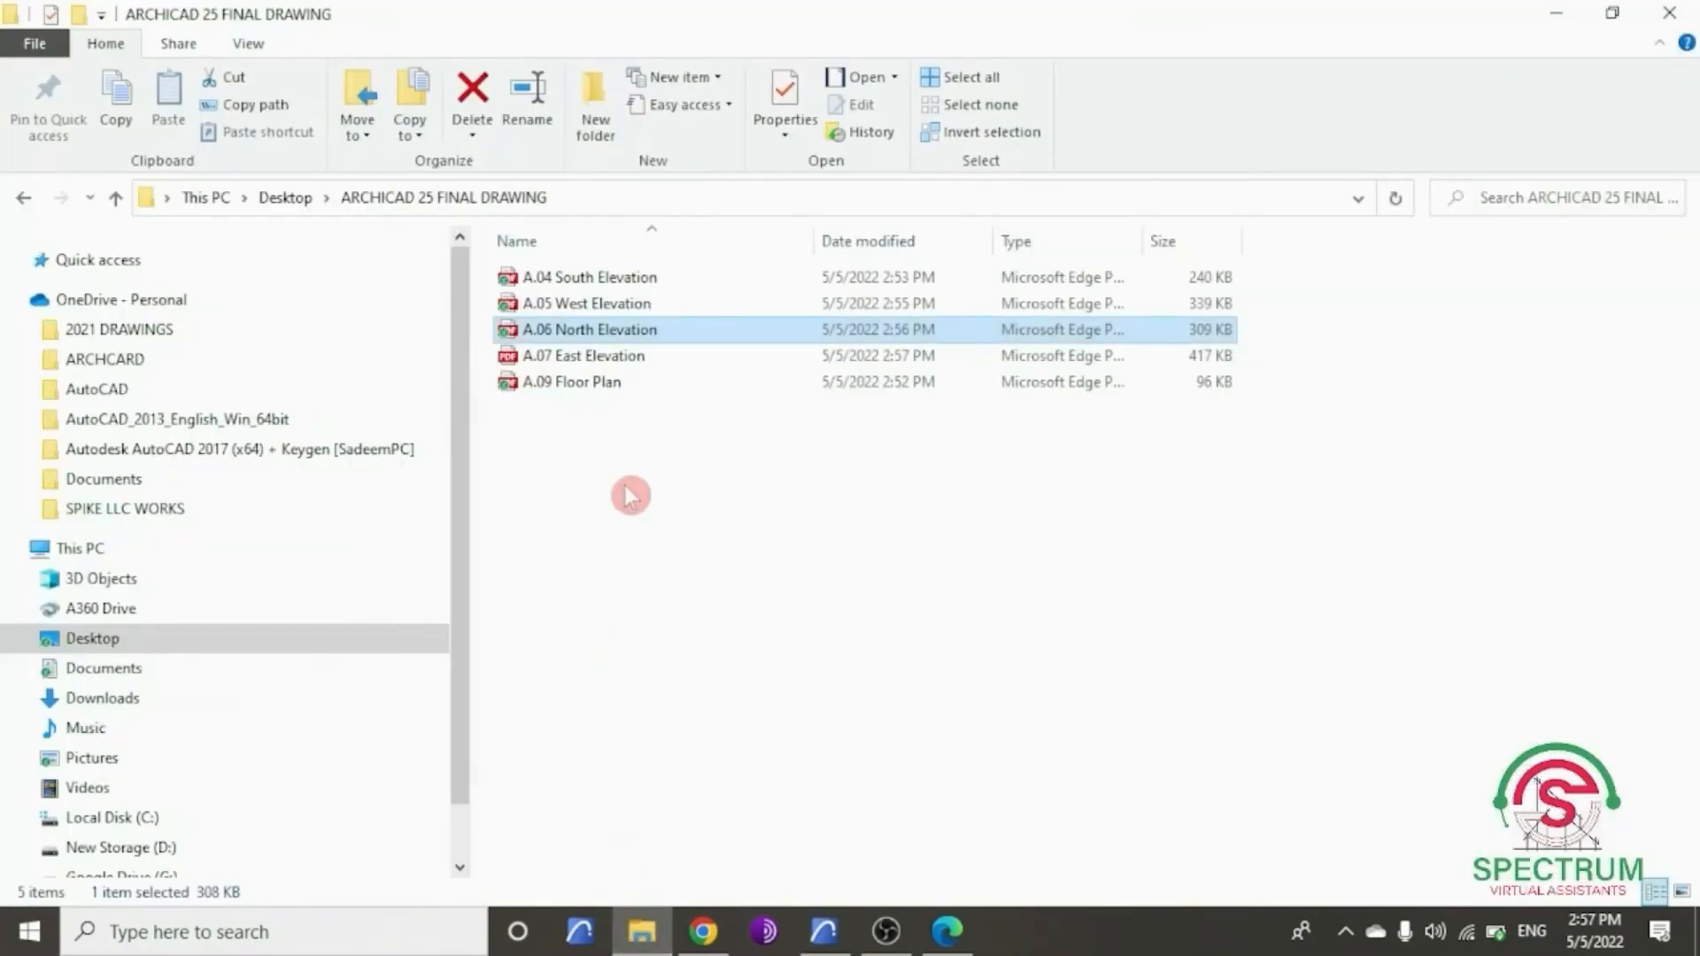
left_click(612, 357)
key("Return")
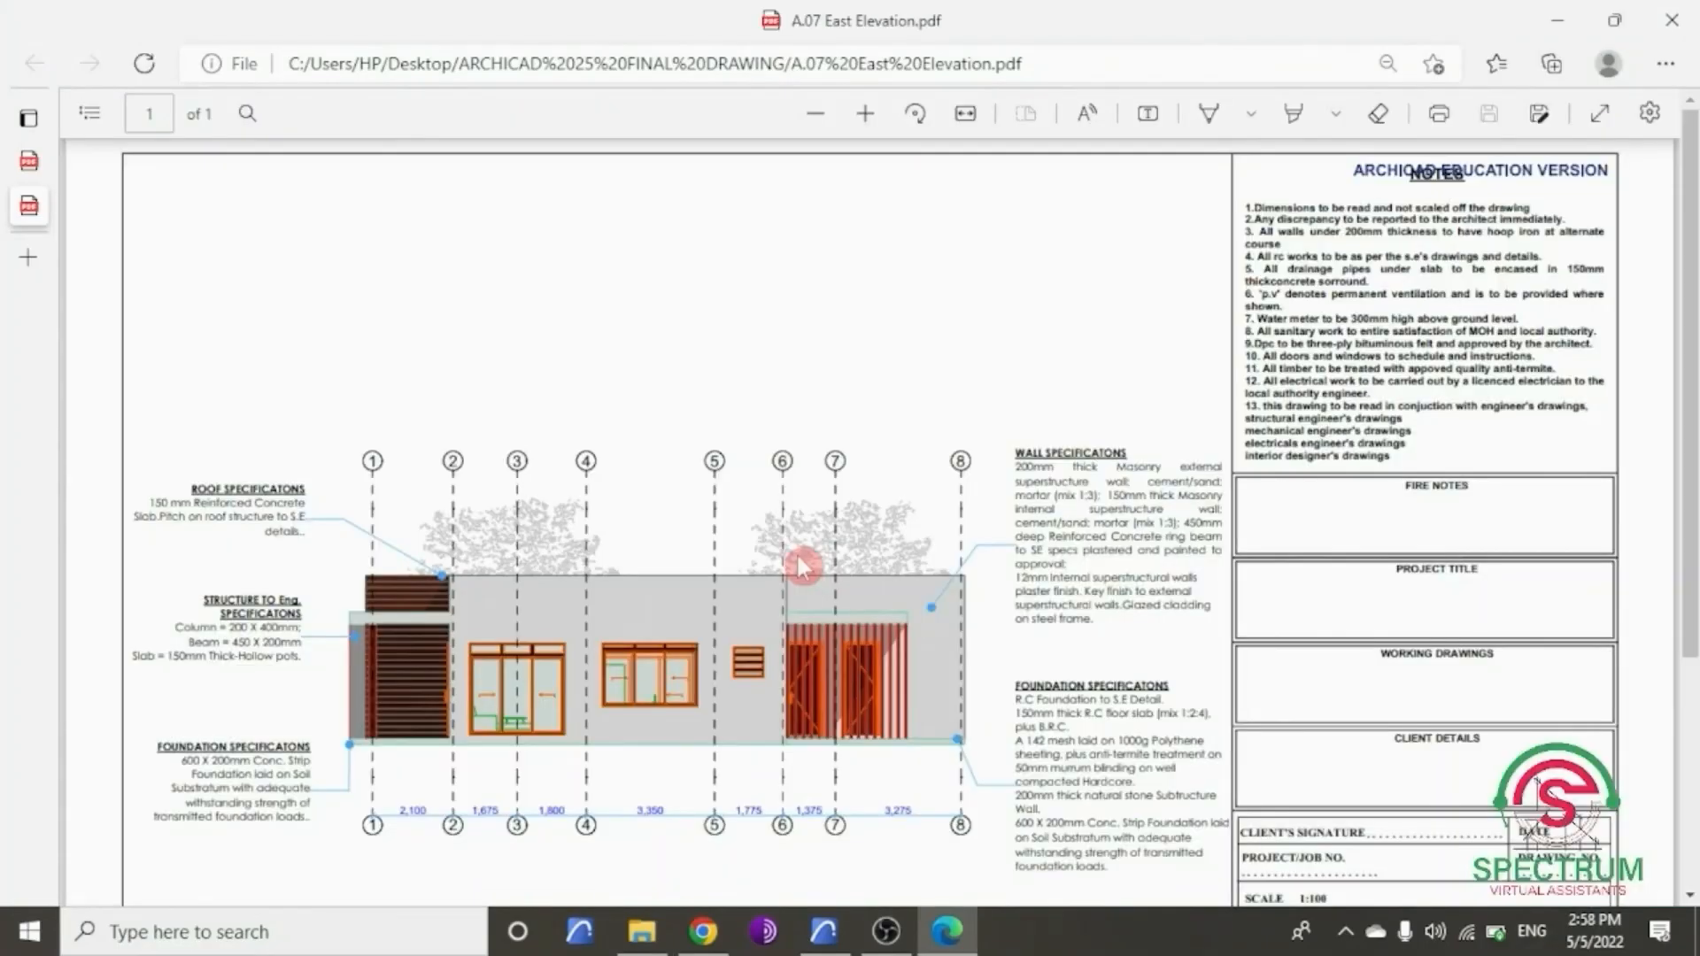
scroll(799, 443, "down", 4)
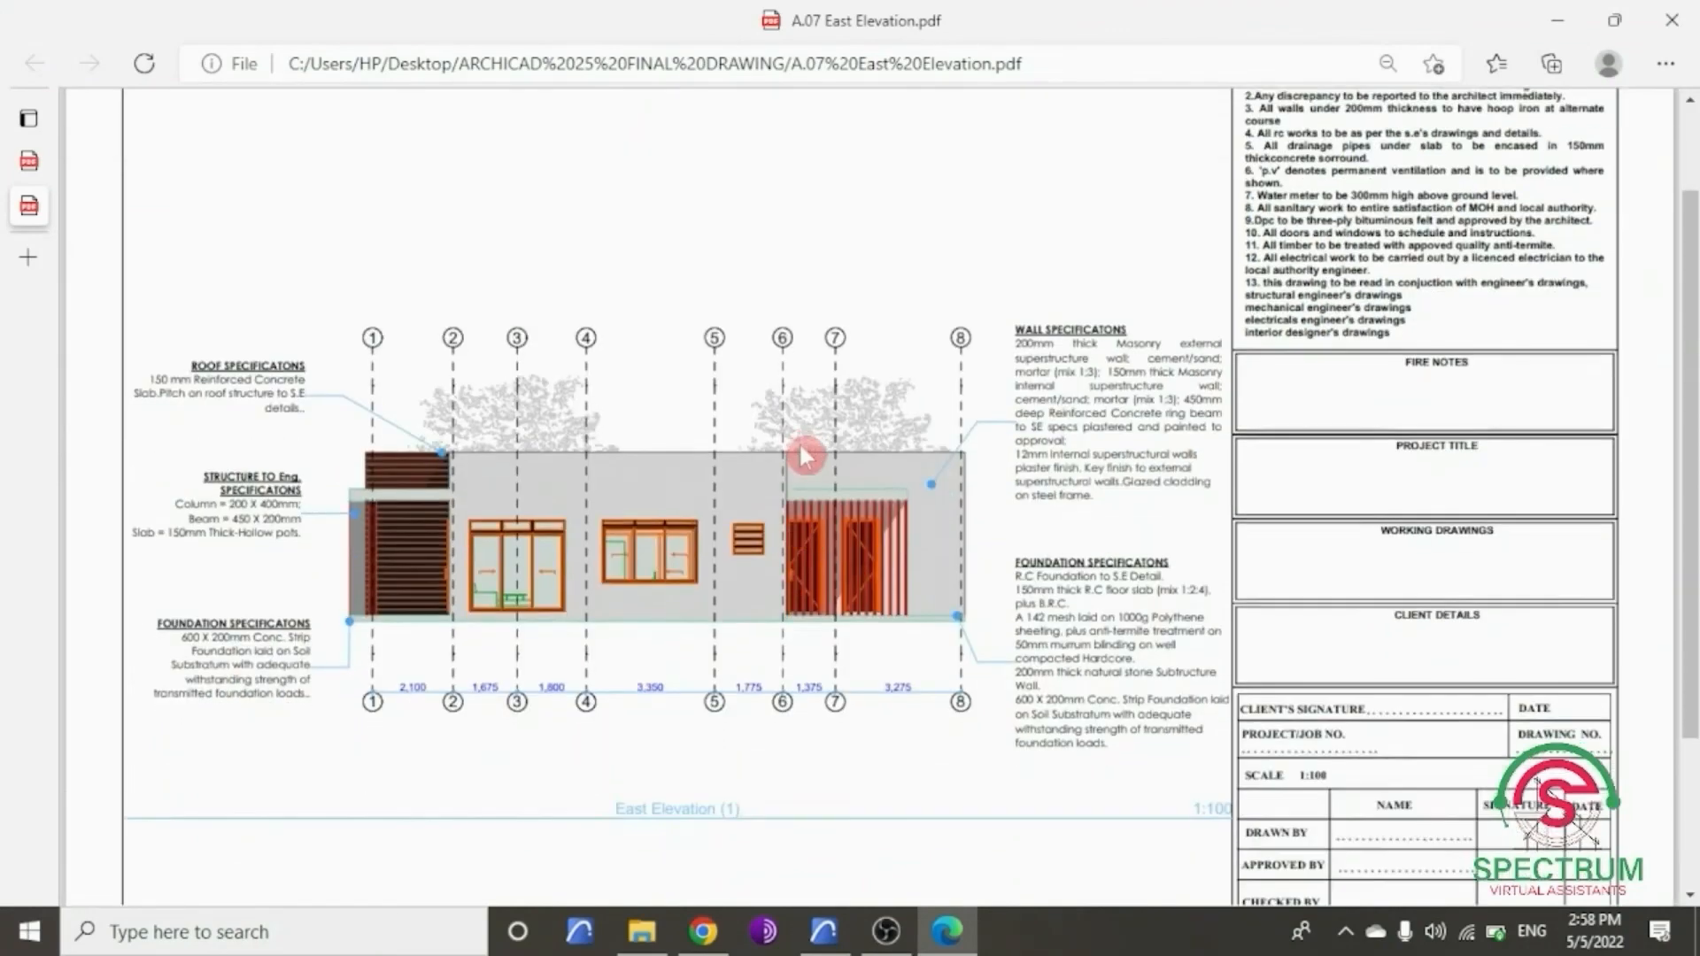
scroll(802, 472, "up", 3)
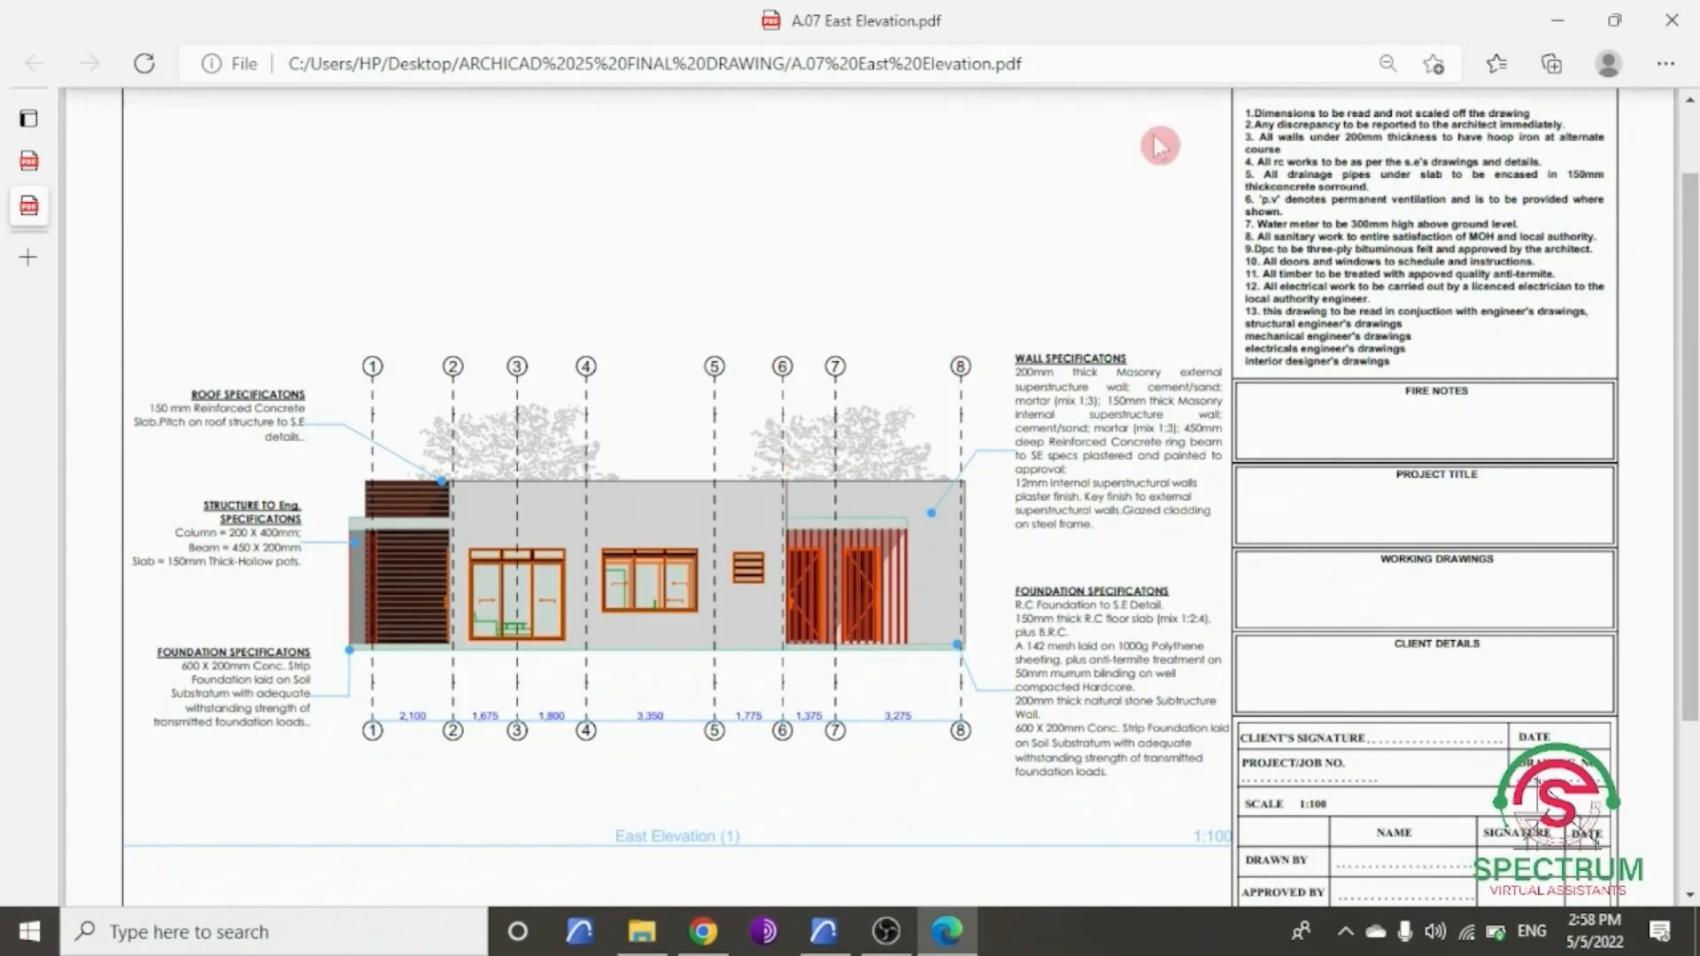
left_click(1557, 20)
- Return to ARCHICAD, close the Organizer, and open the A.08 Sectional Elevation S-01 layout from the layout book
left_click(824, 929)
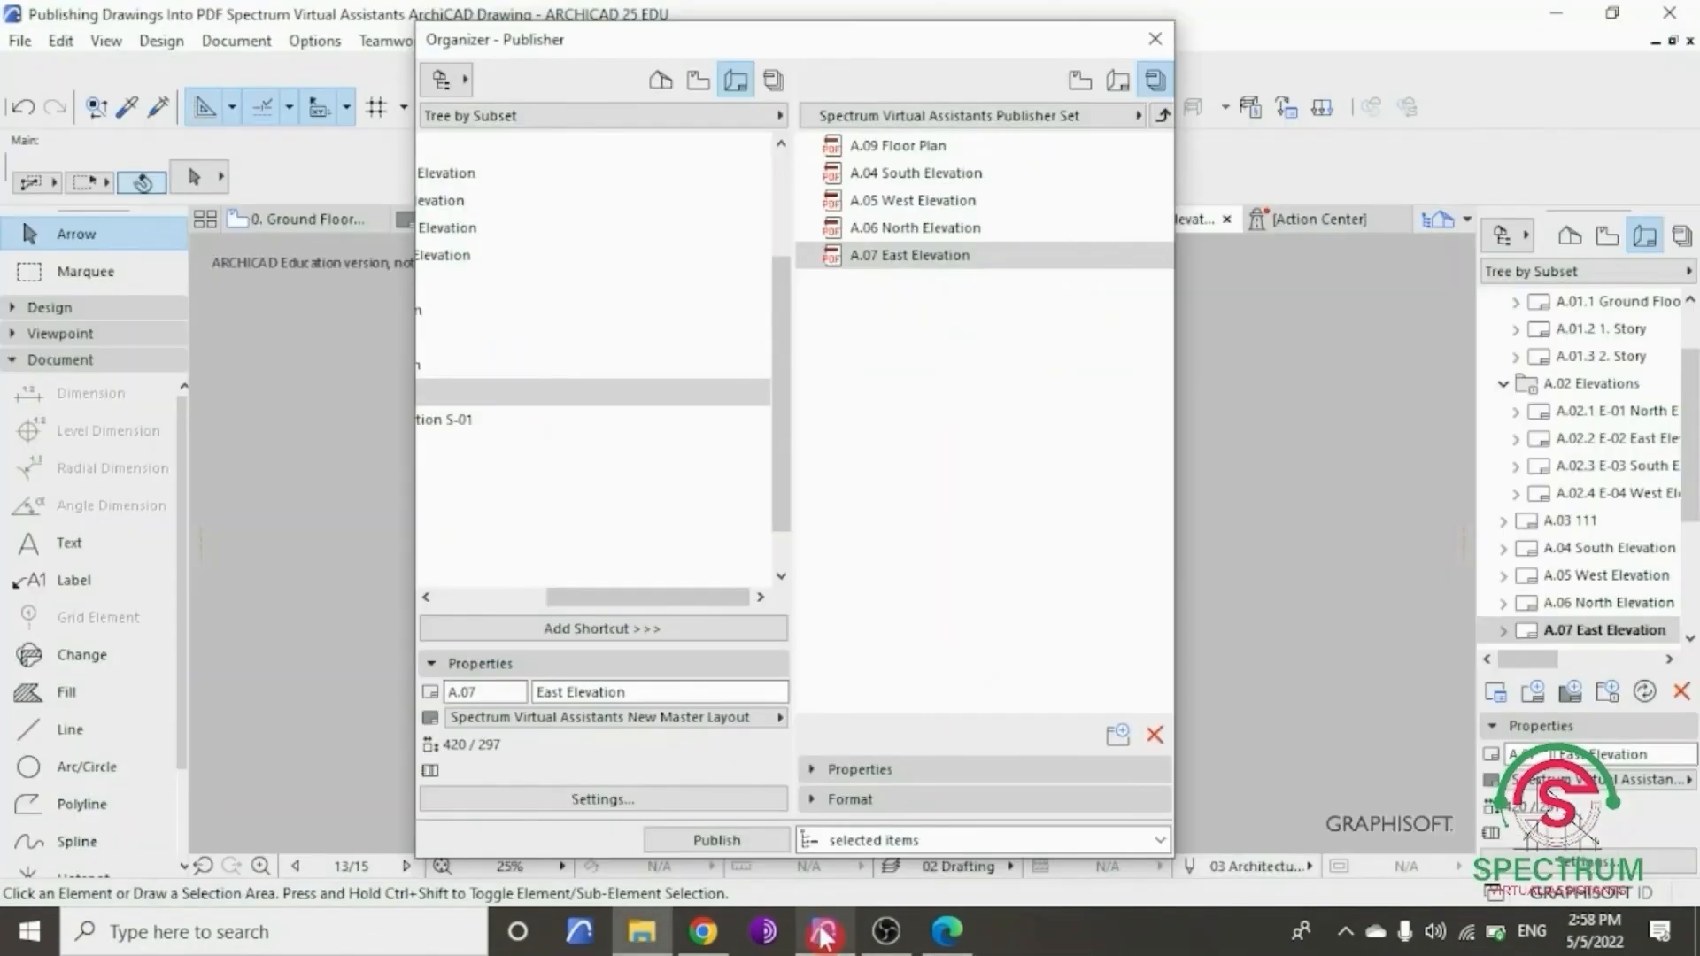
left_click(1154, 43)
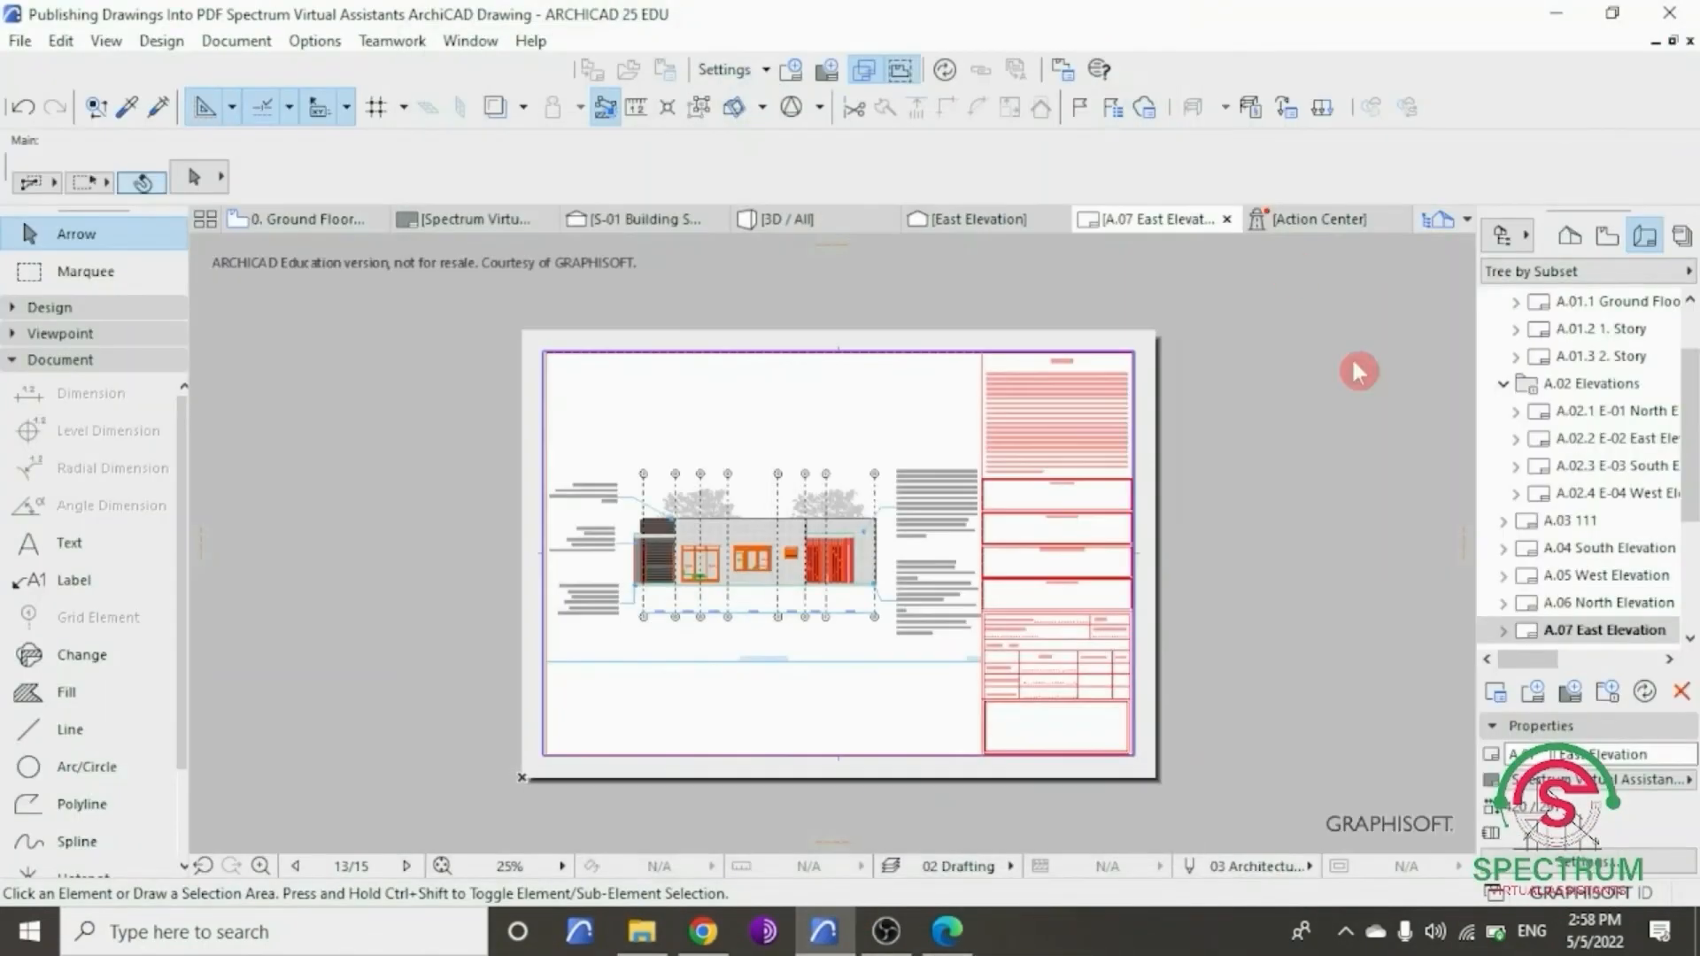
scroll(1594, 575, "down", 3)
double_click(1593, 573)
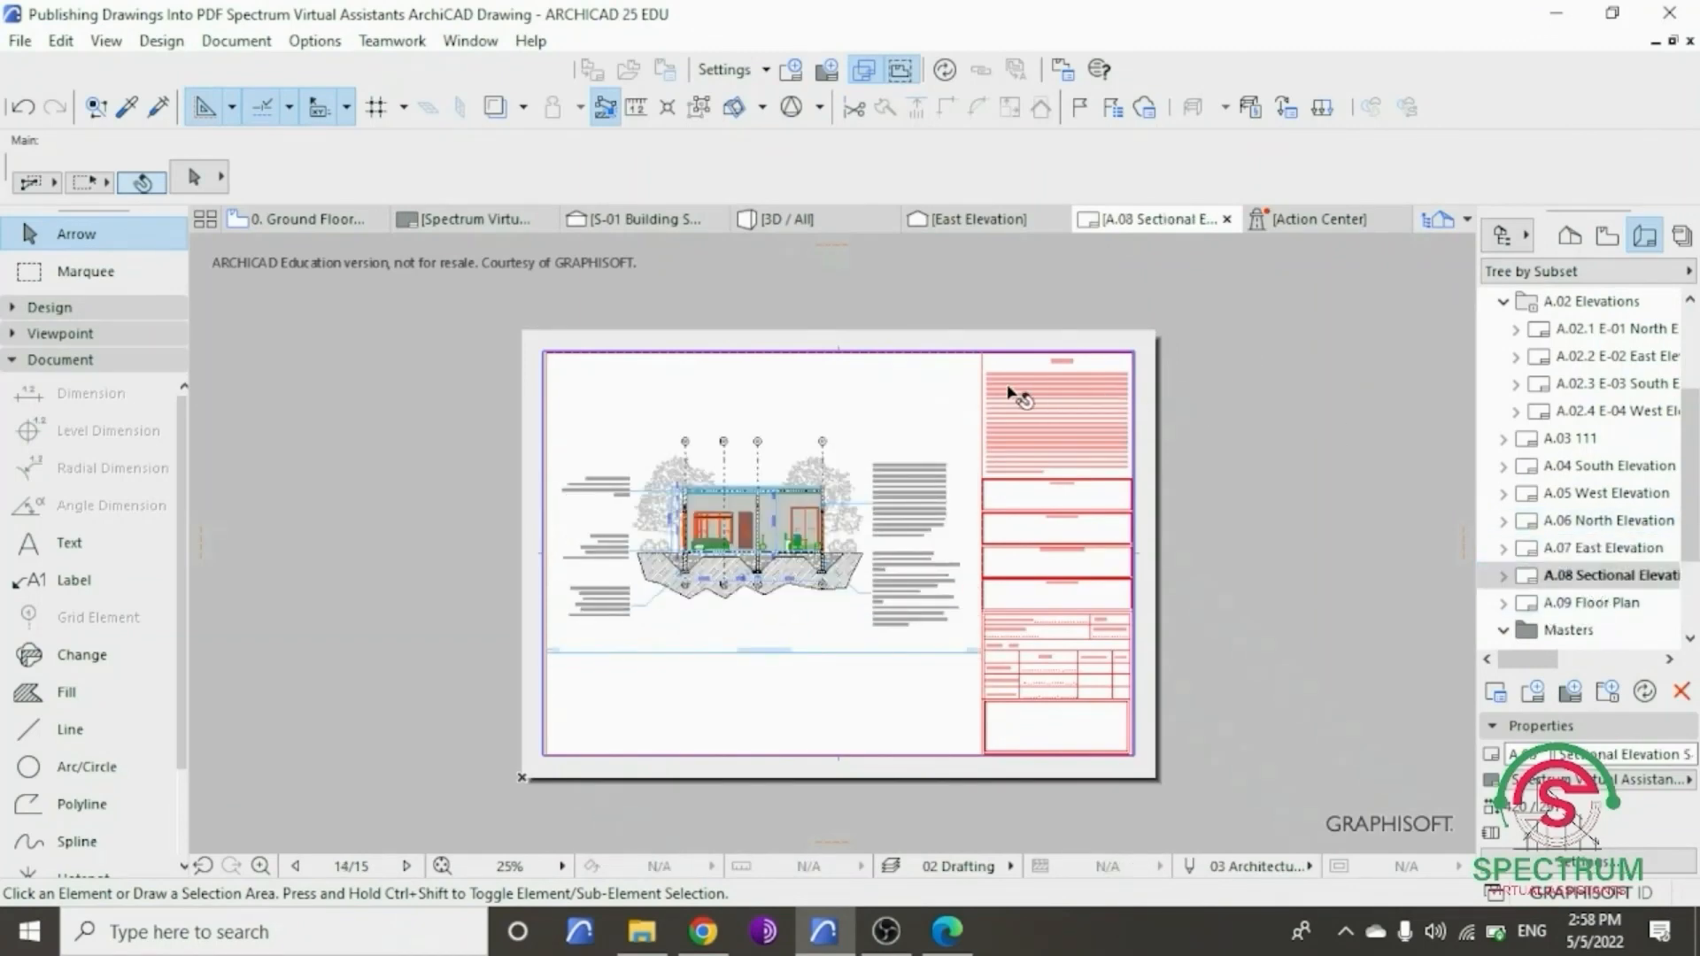
- Show the Organizer and add the A.08 Sectional Elevation S-01 layout to the Spectrum Virtual Assistants Publisher Set
left_click(1505, 241)
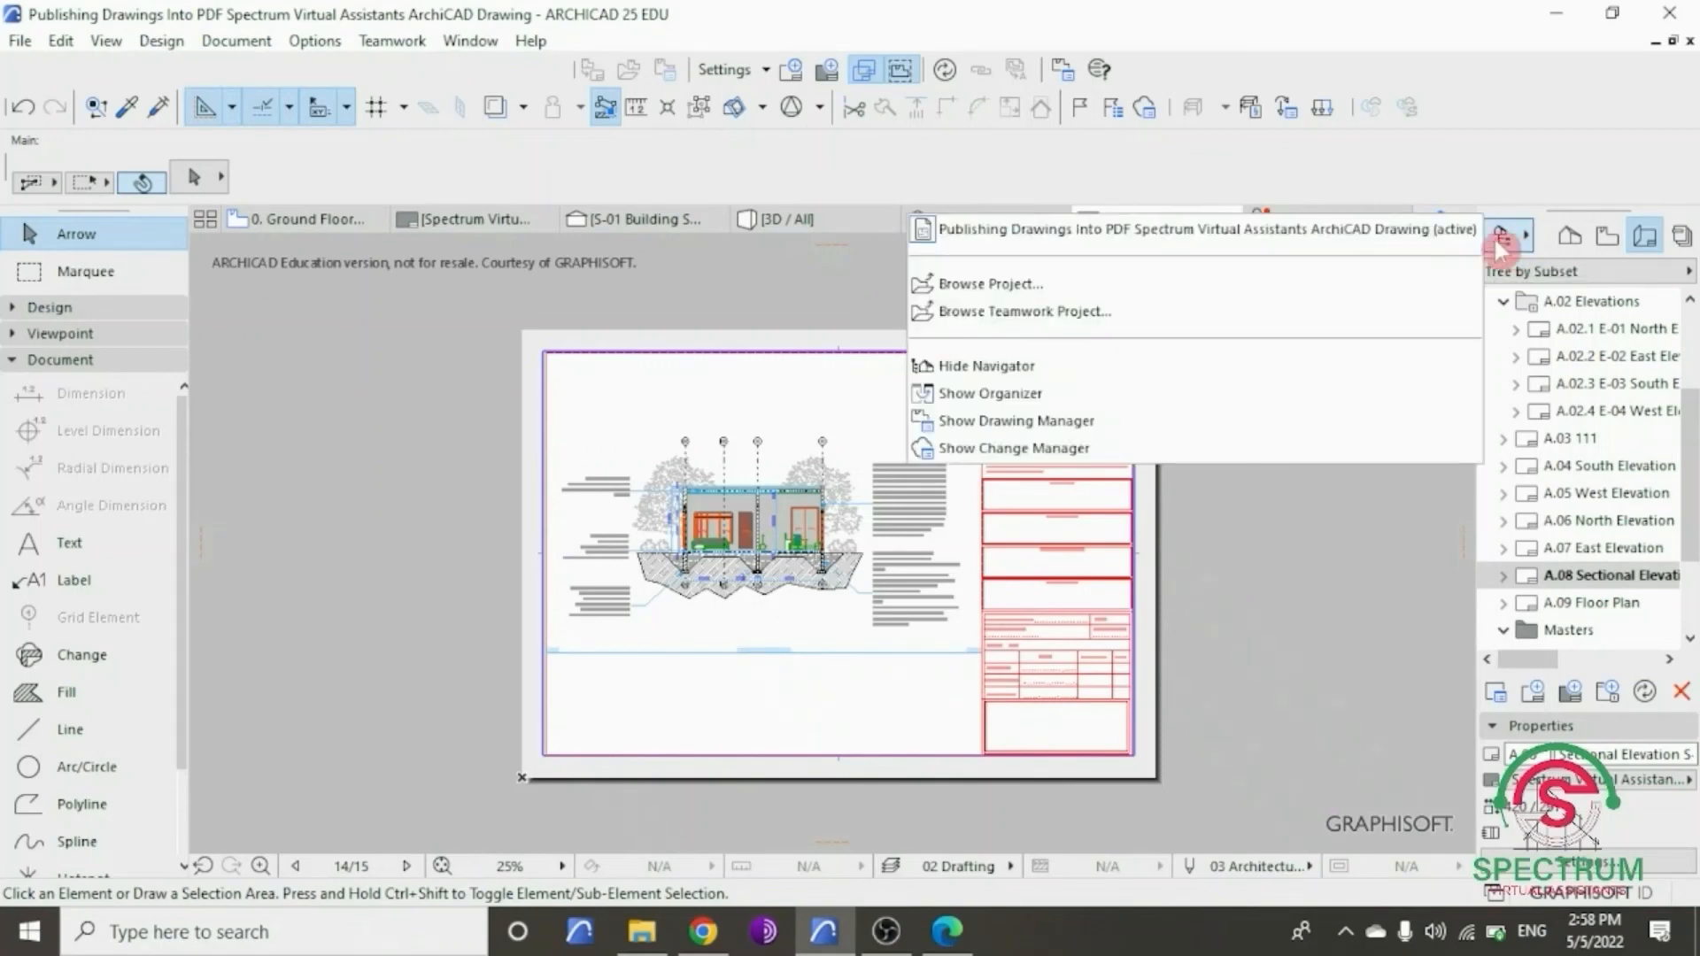
left_click(979, 401)
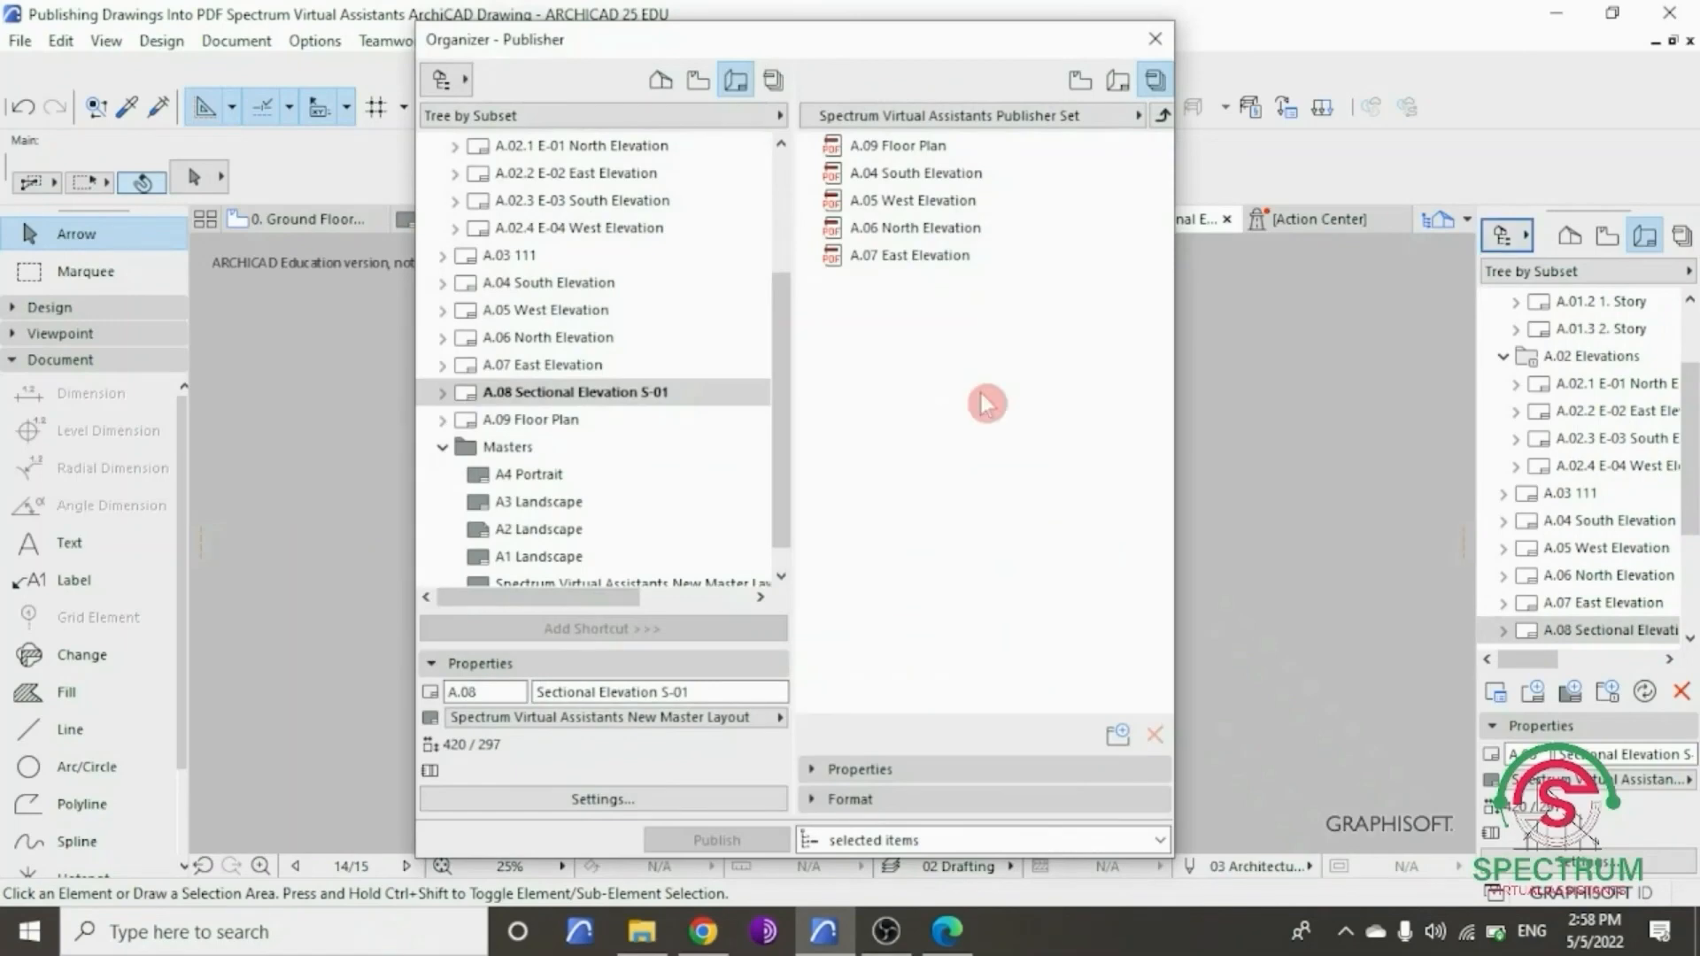
scroll(564, 443, "down", 1)
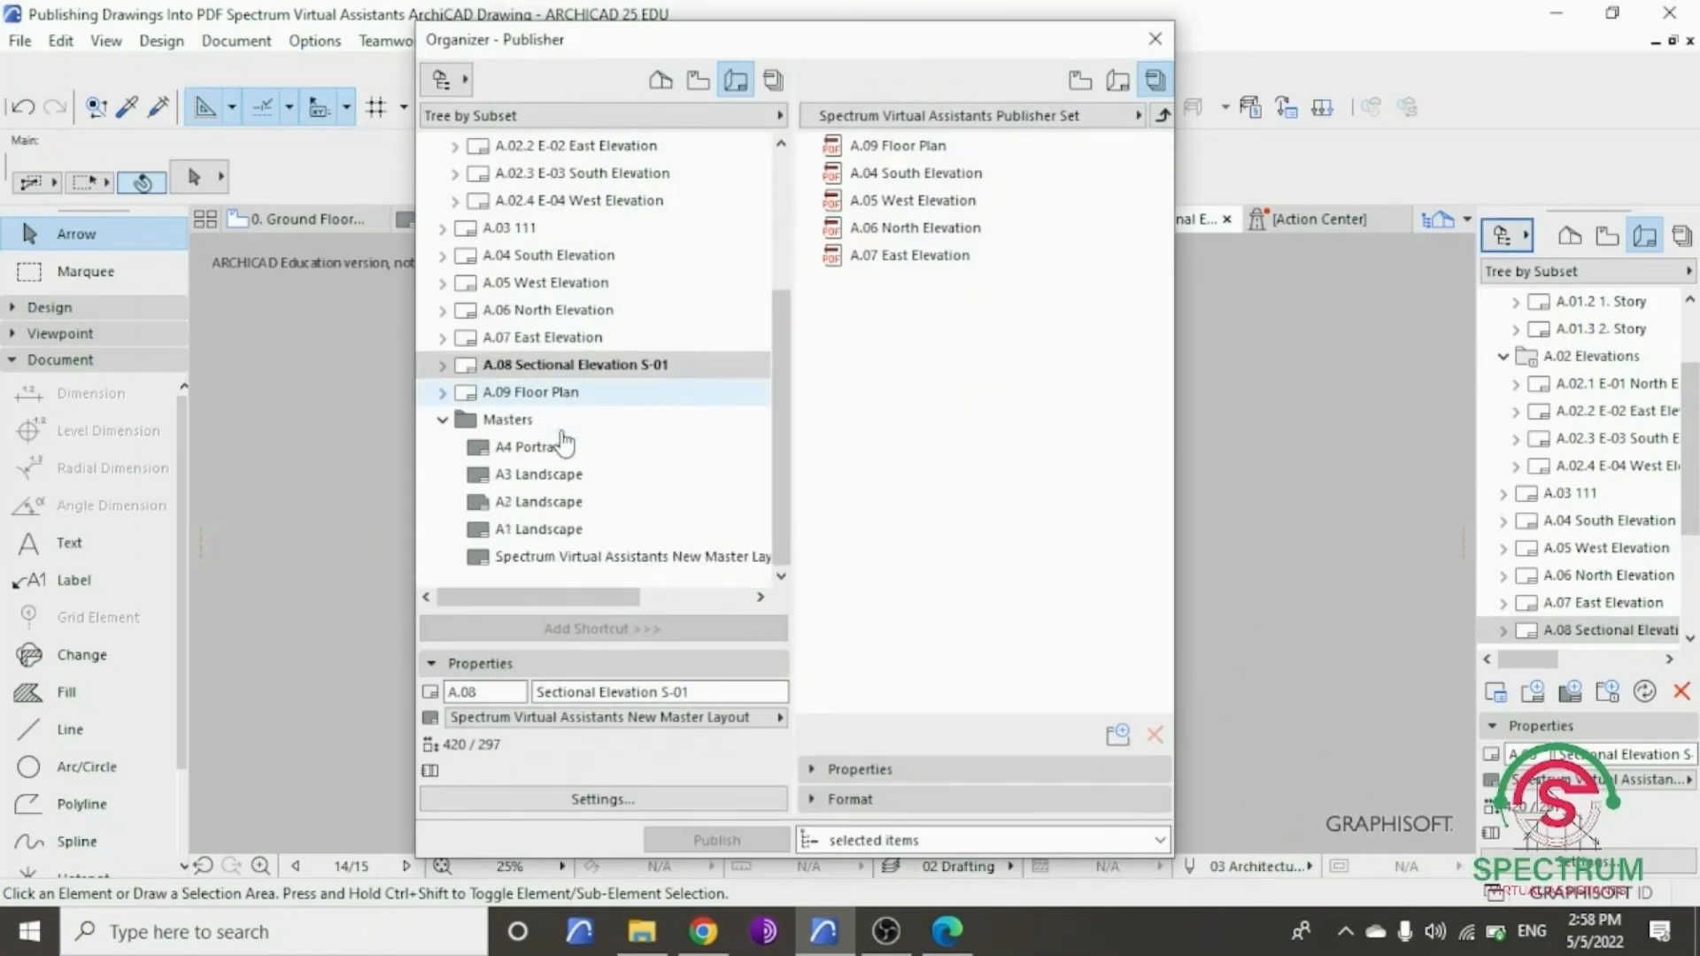
left_click_drag(560, 367, 934, 286)
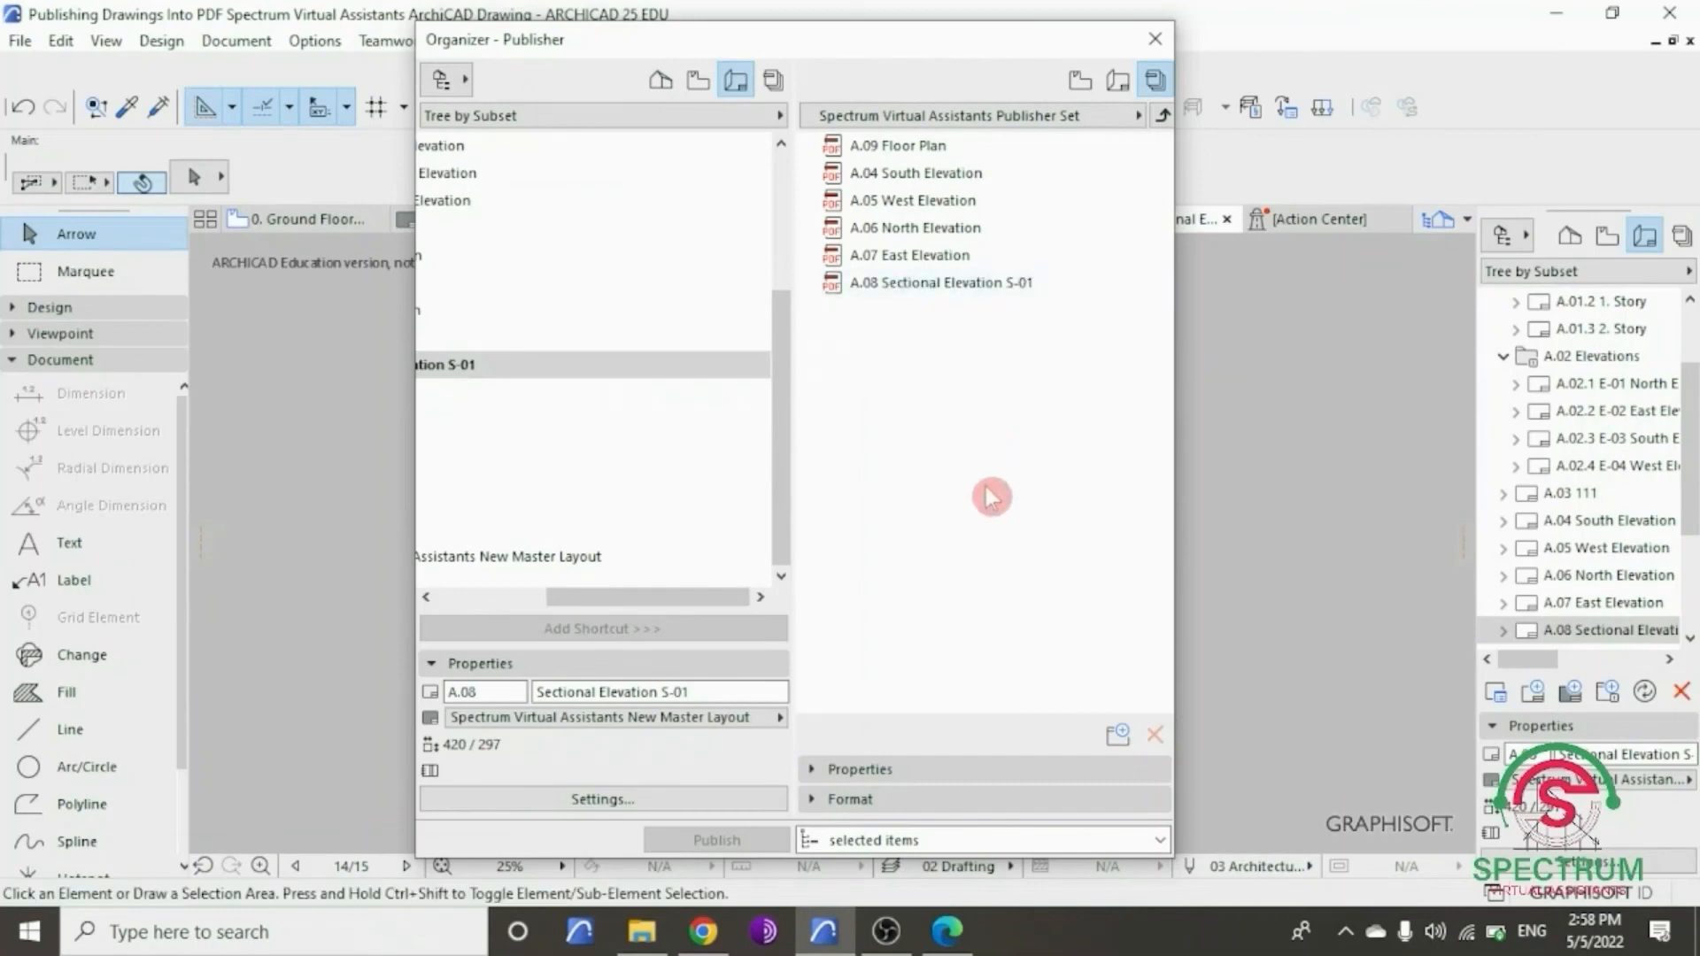
- Publish only the A.08 Sectional Elevation S-01 item of the publisher set as a PDF and dismiss the publishing report
left_click(928, 287)
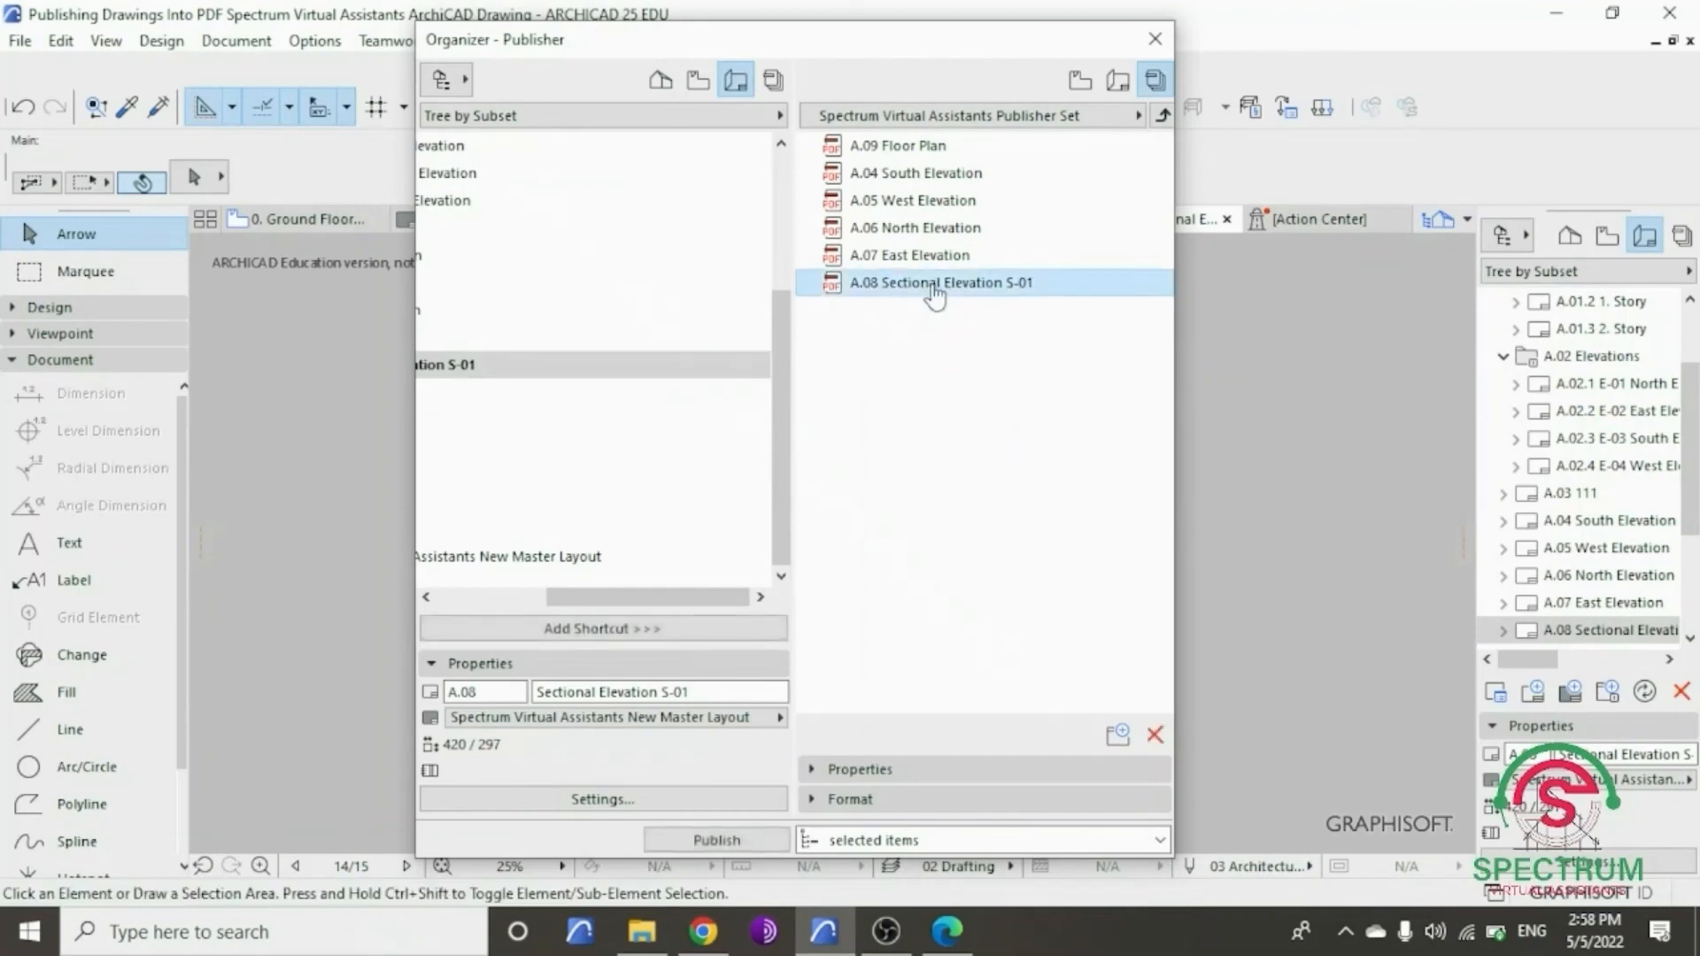
left_click(723, 844)
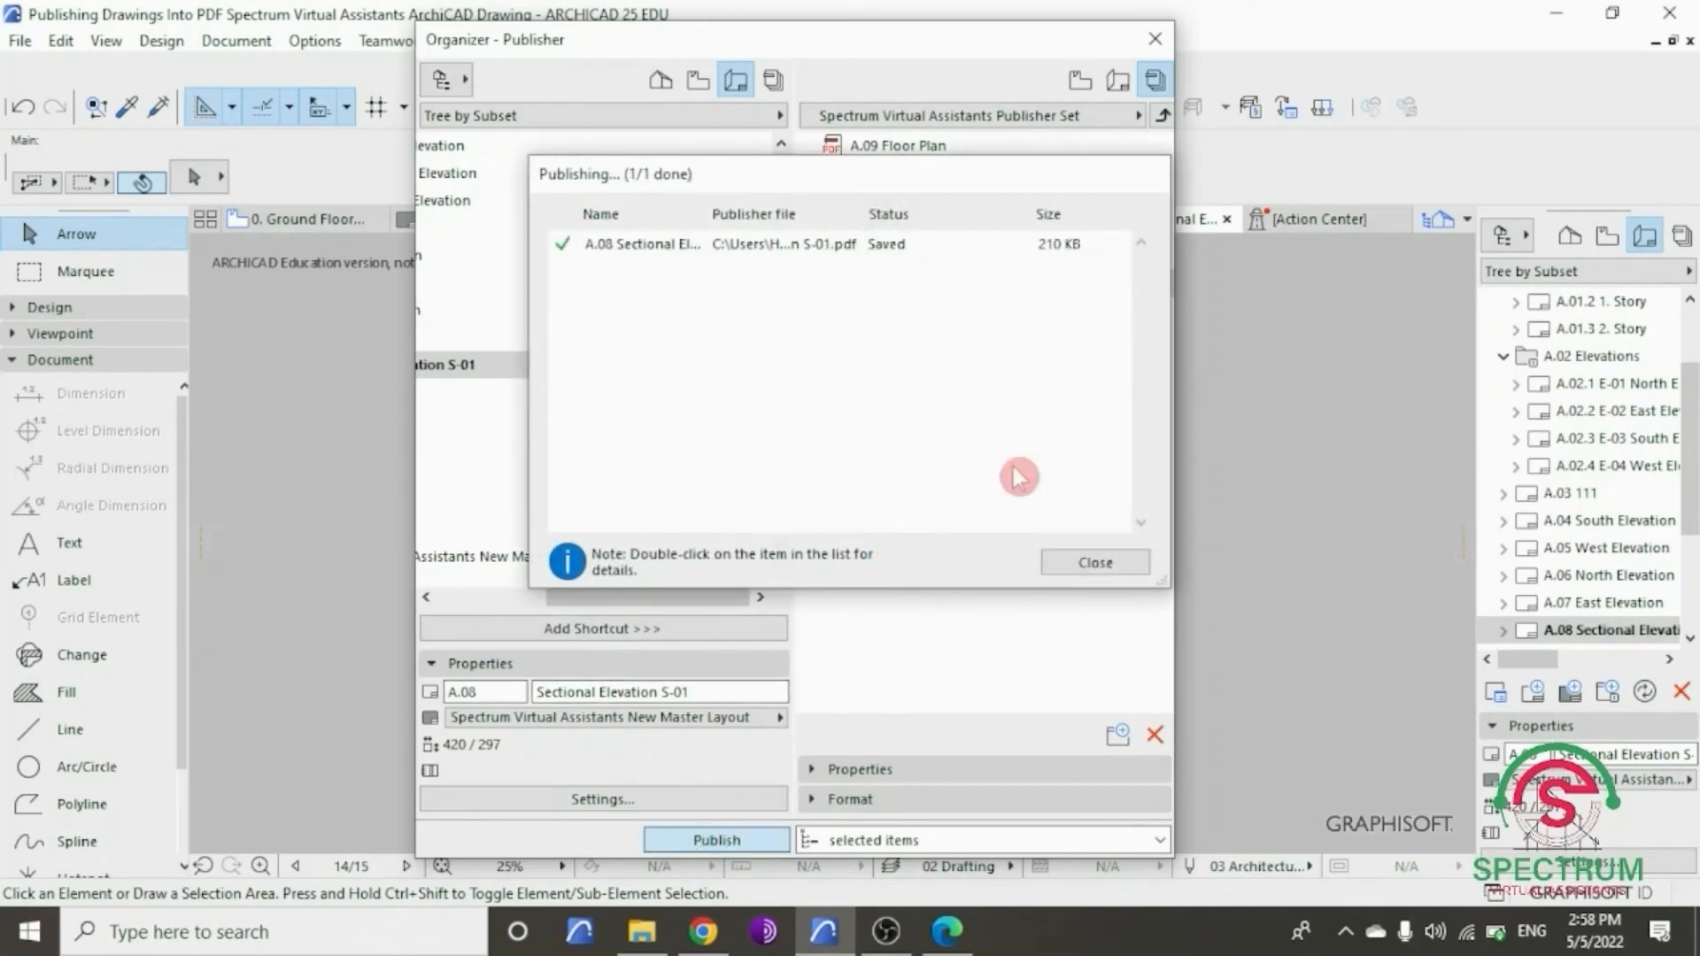
left_click(1091, 565)
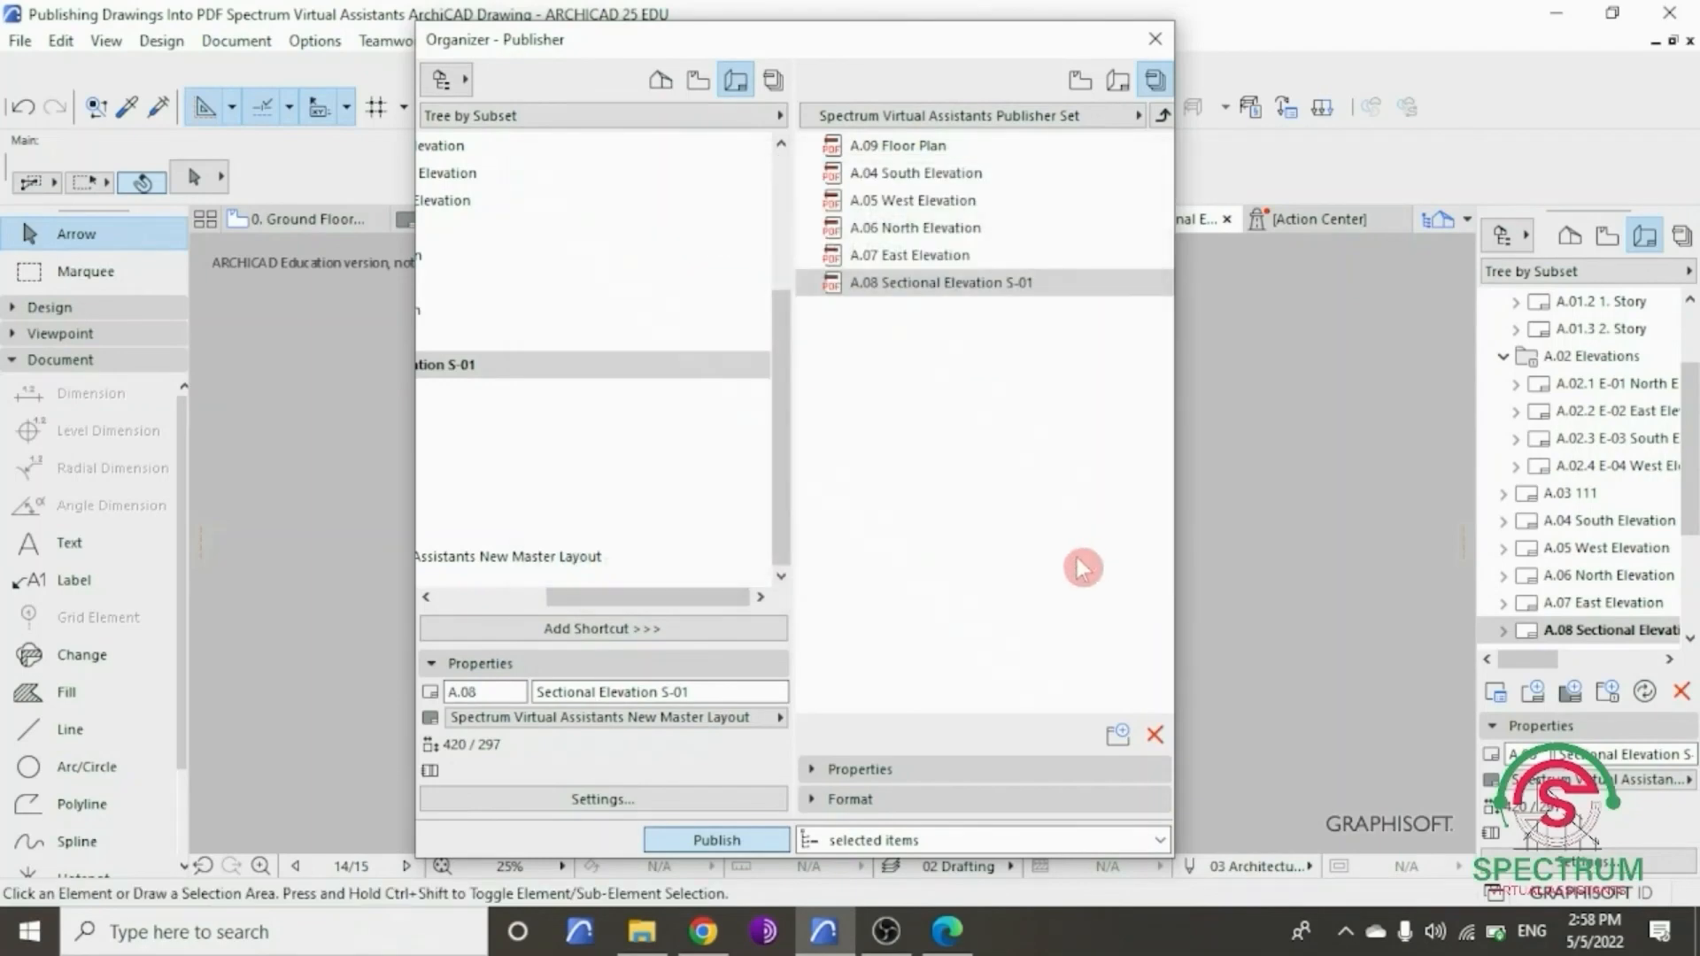
- Open the published A.08 Sectional Elevation S-01 PDF from File Explorer, examine the whole sheet, and minimize the PDF viewer
left_click(641, 929)
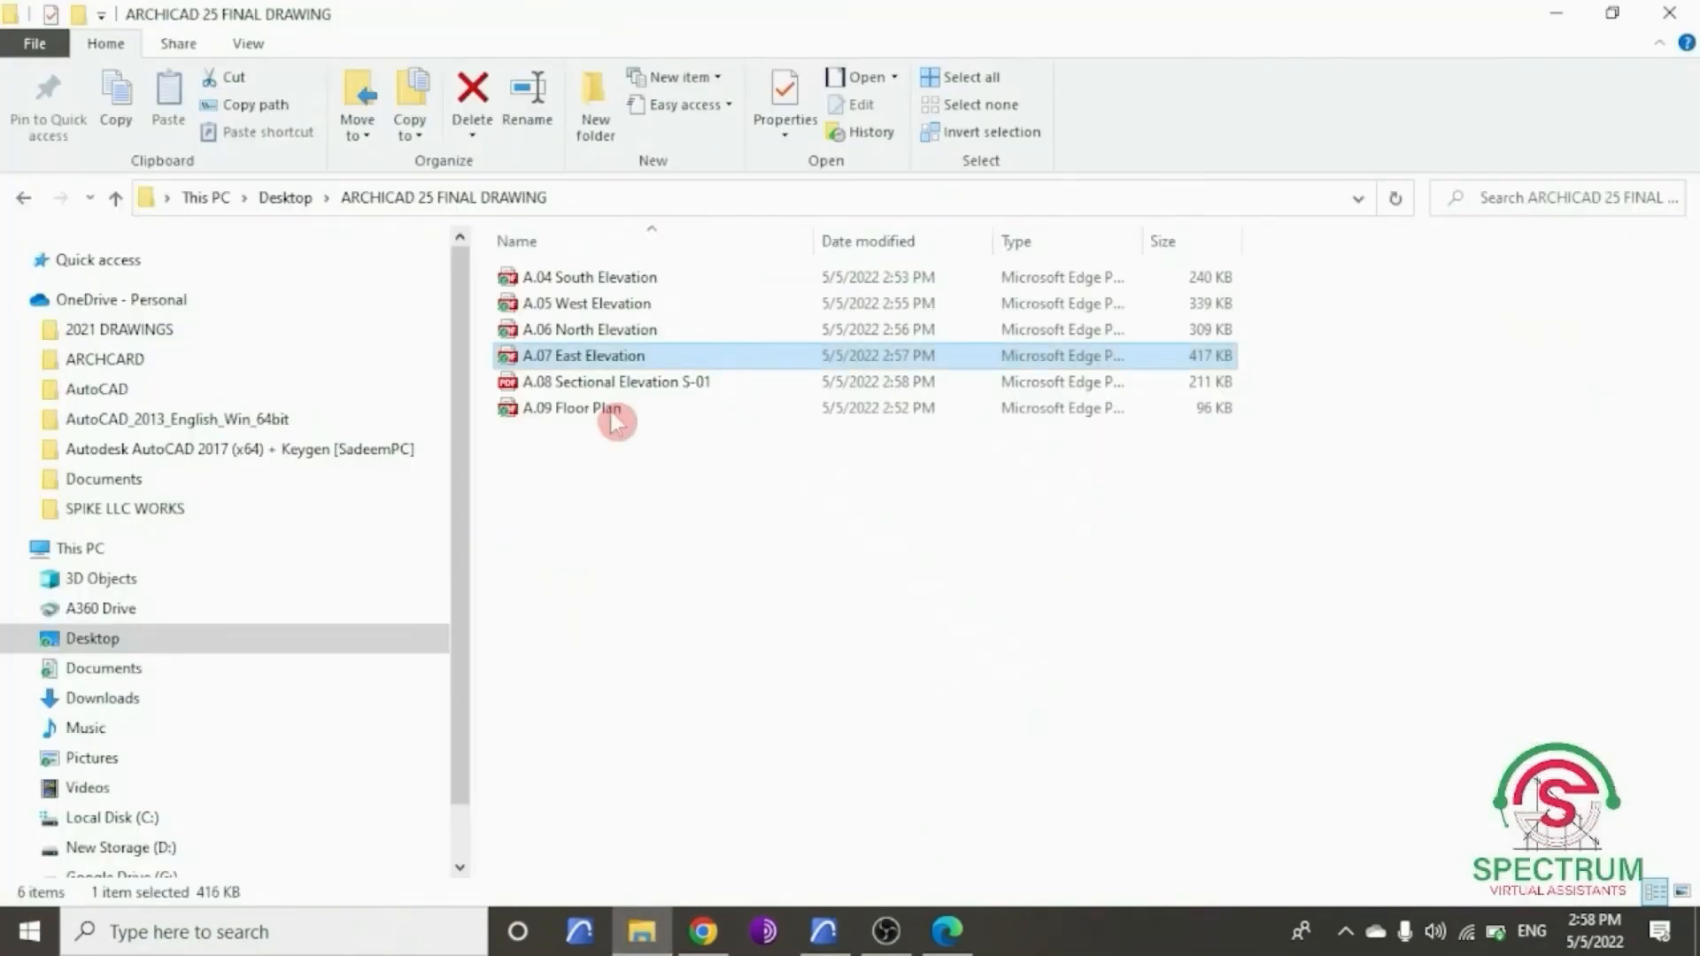
double_click(611, 383)
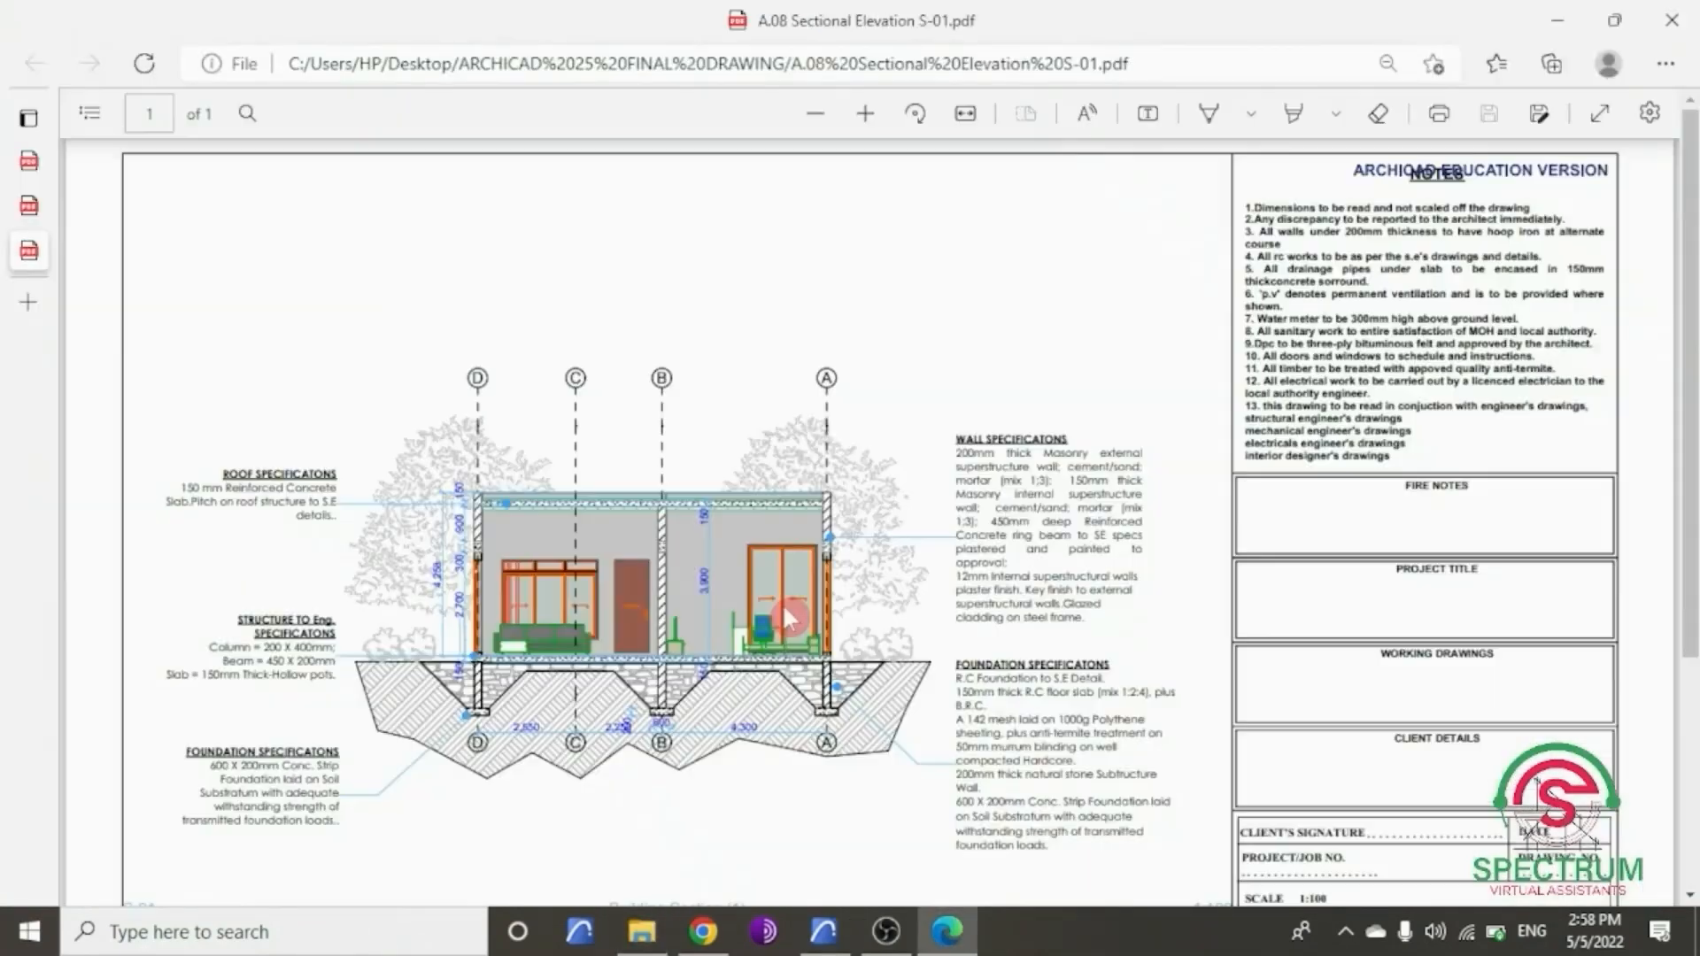
scroll(809, 341, "down", 4)
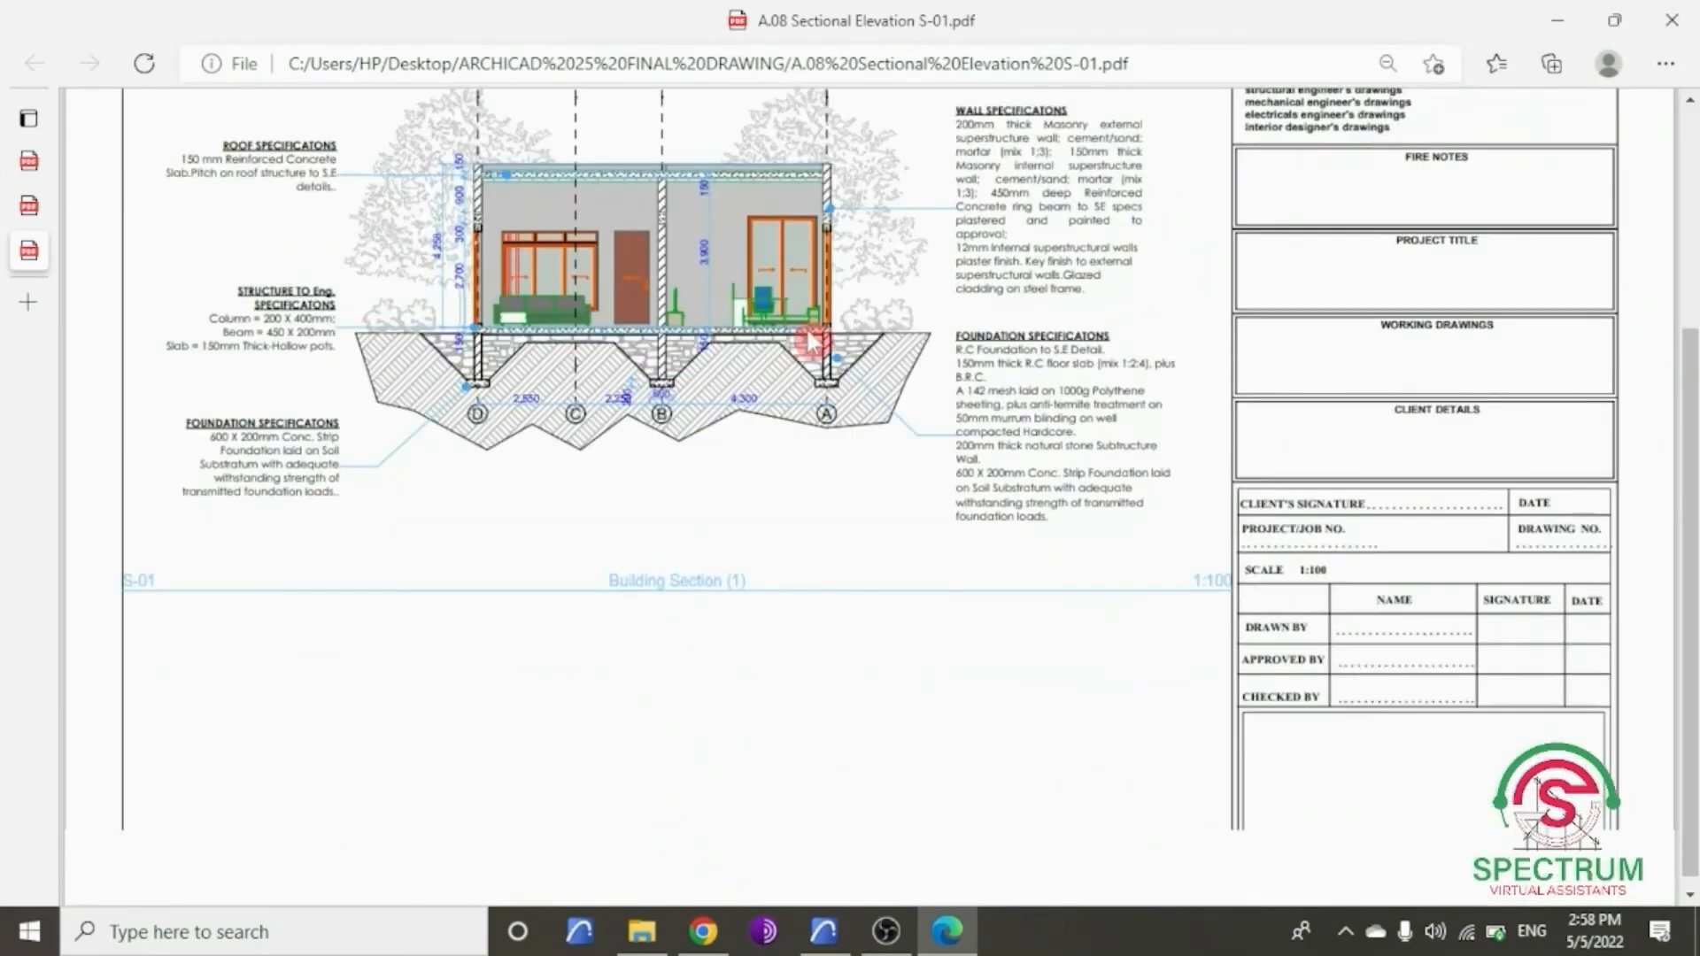
scroll(810, 341, "up", 4)
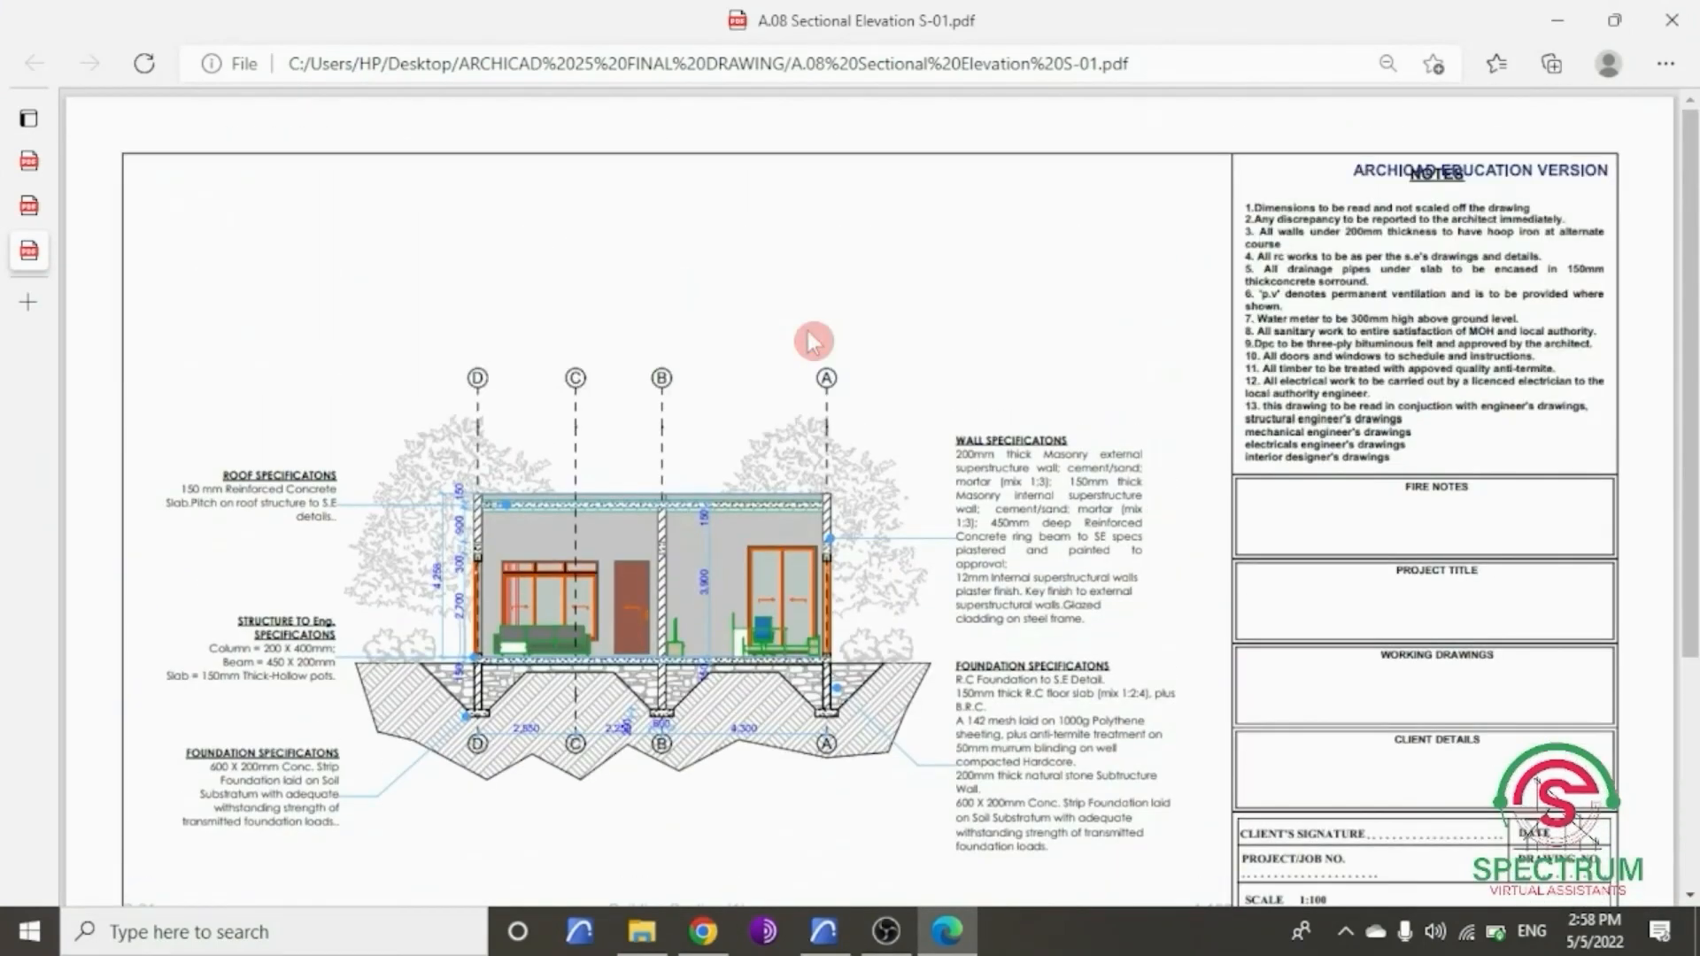
left_click(1556, 20)
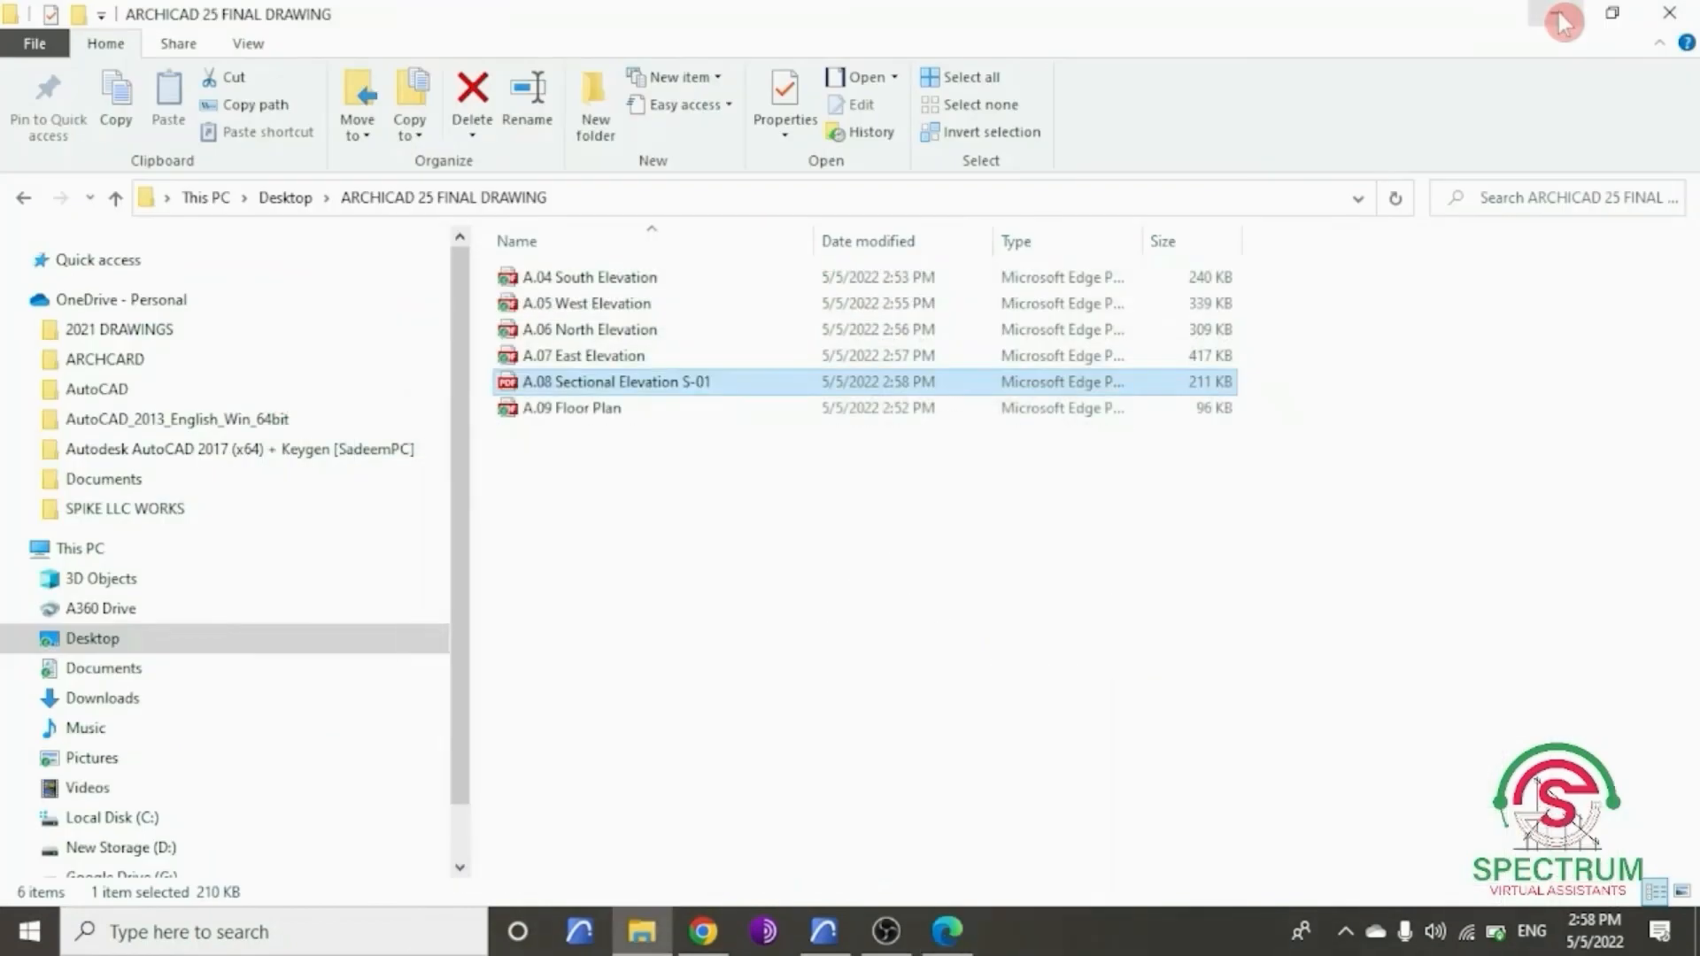
- Delete all the published PDFs, A.04 South Elevation through A.09 Floor Plan, from the ARCHICAD 25 FINAL DRAWING folder
left_click(585, 413)
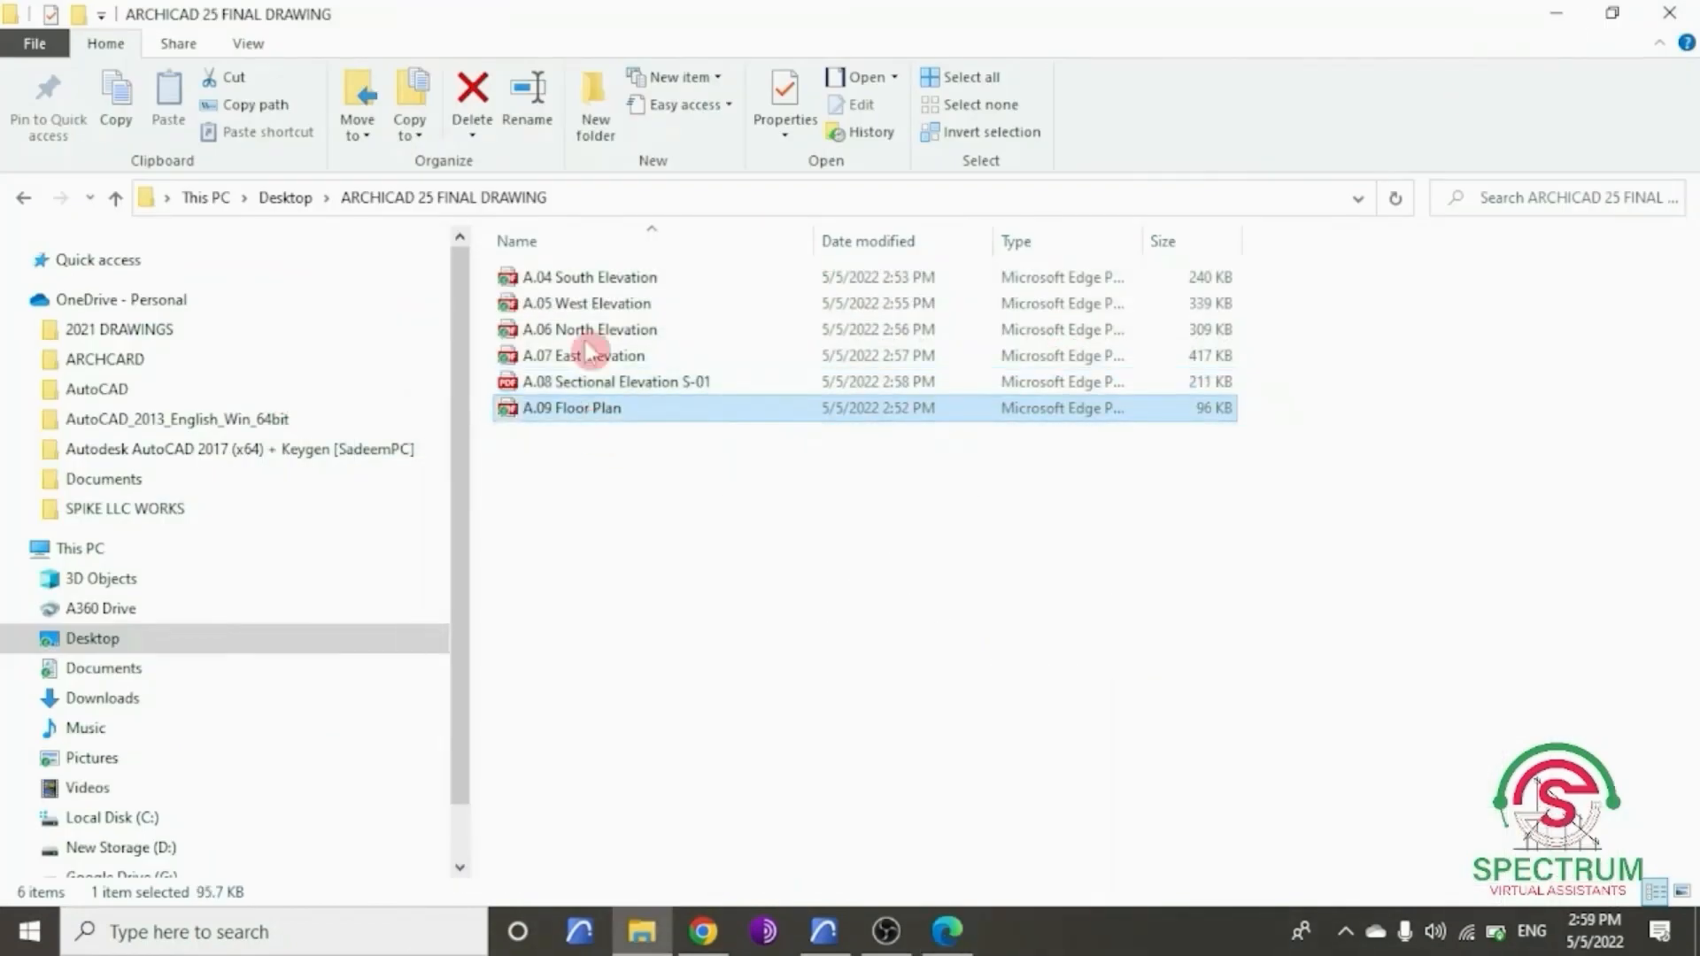
left_click(597, 284, "shift")
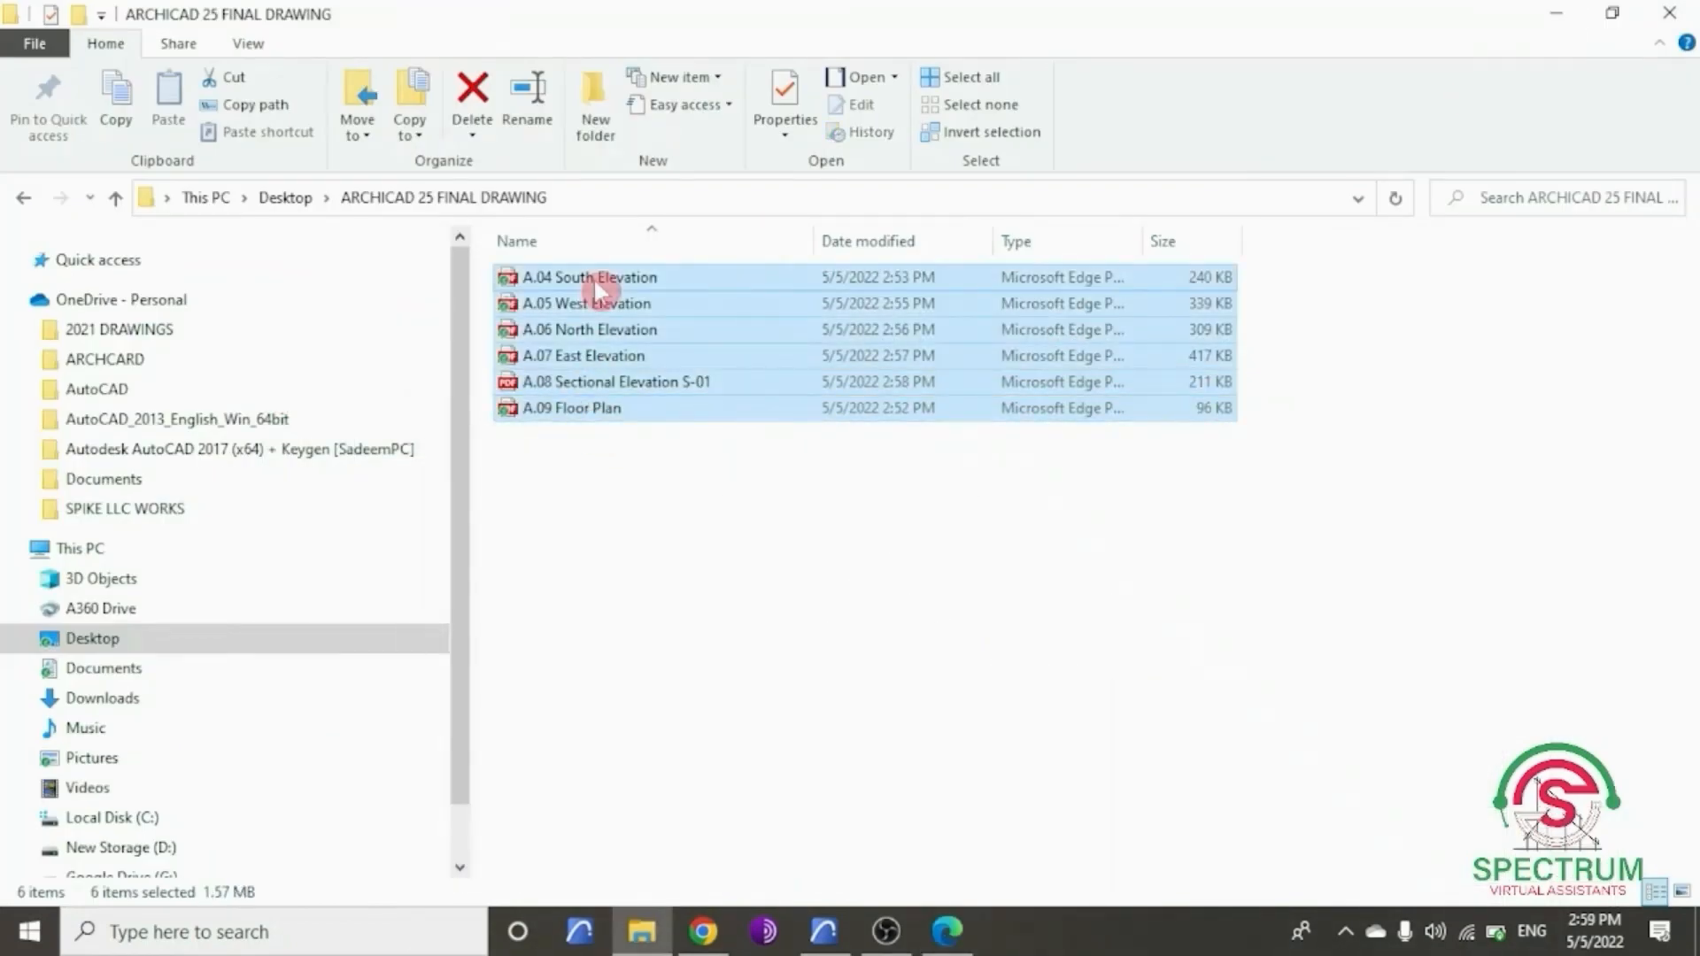
key("Delete")
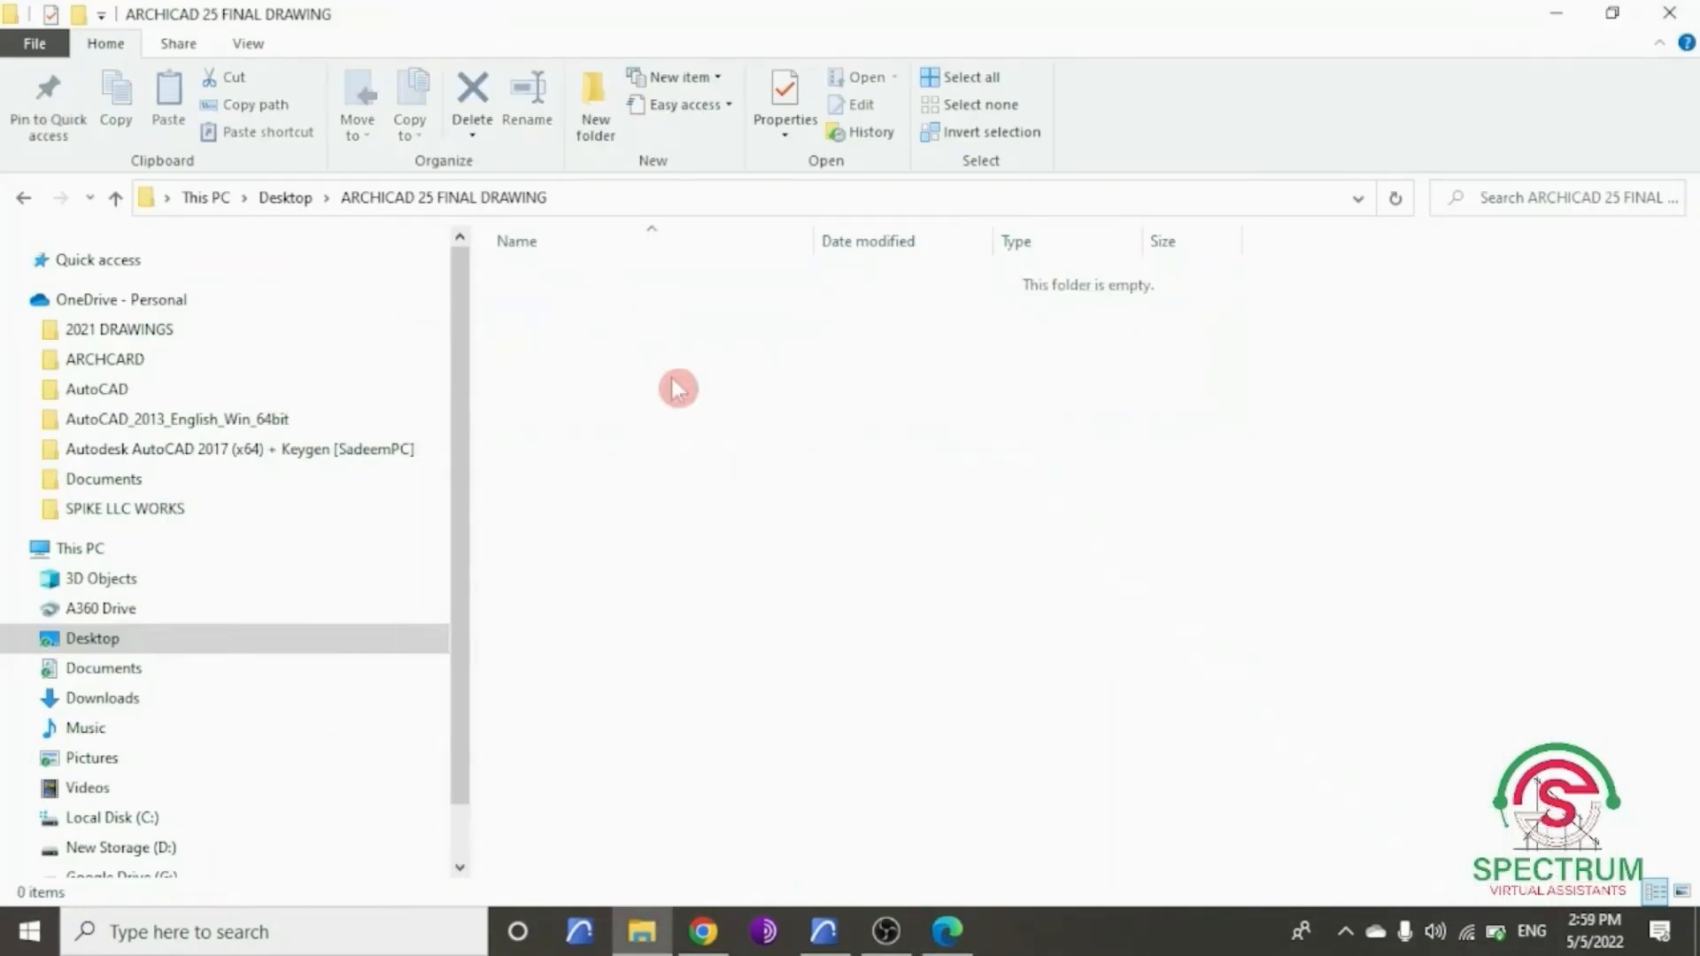
- Switch to ARCHICAD, empty the Spectrum Virtual Assistants Publisher Set, and add layouts A.04 South Elevation through A.09 Floor Plan to it together
left_click(814, 939)
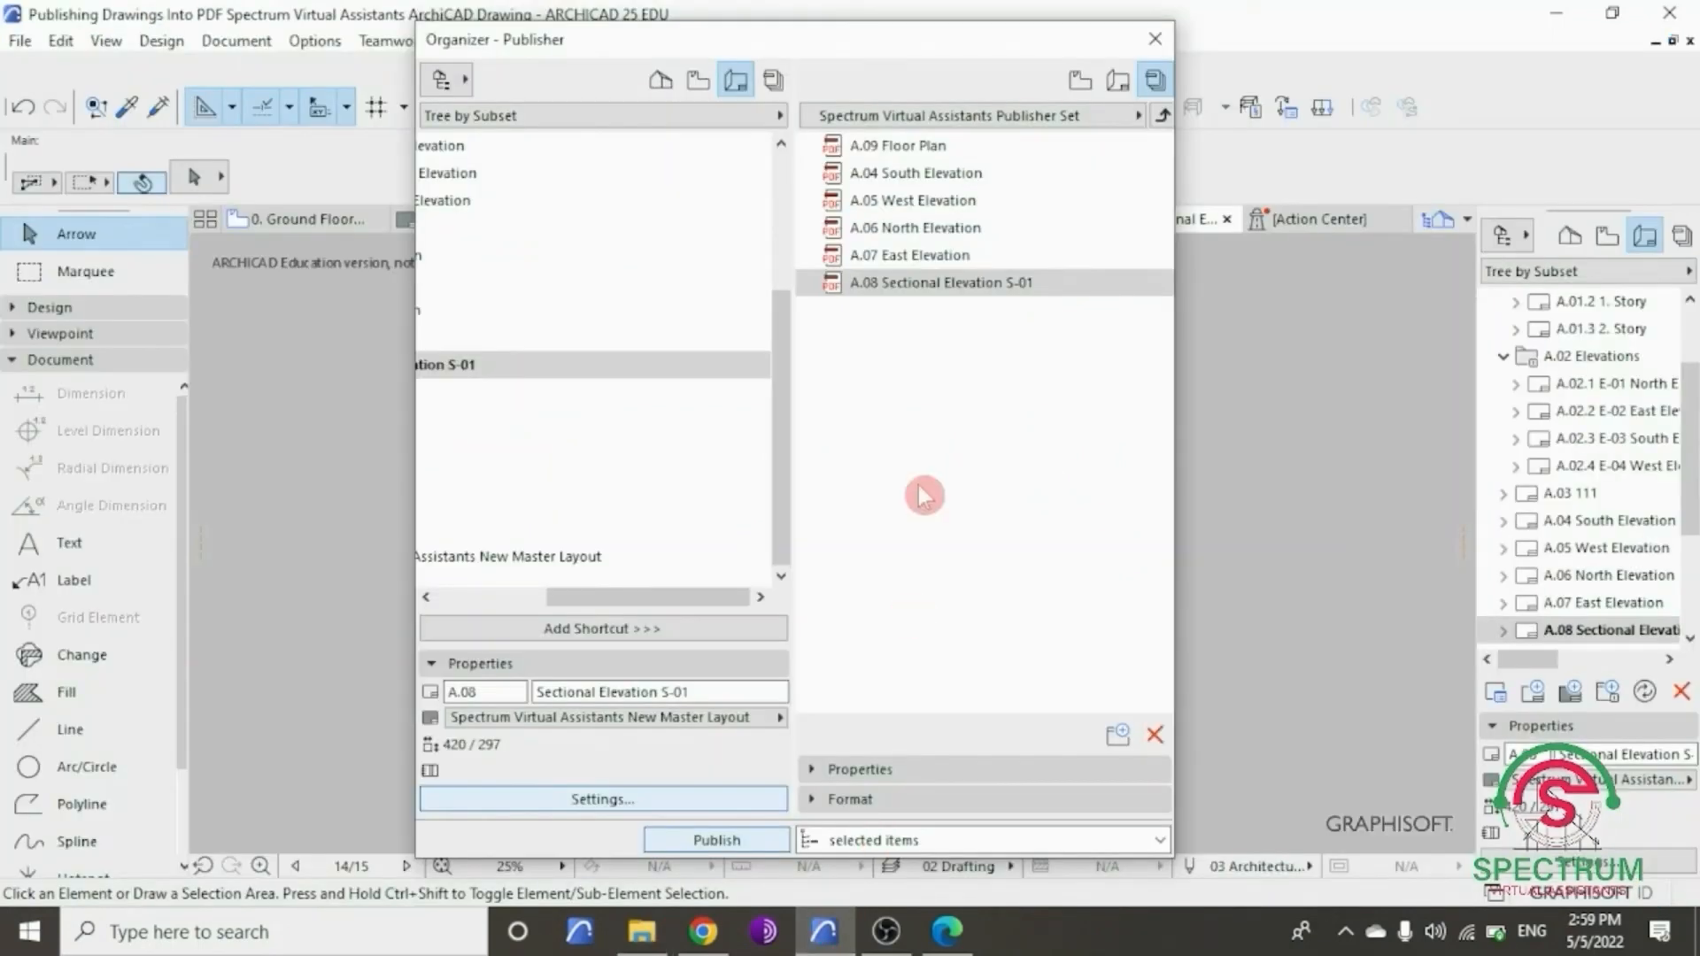
left_click_drag(690, 596, 582, 597)
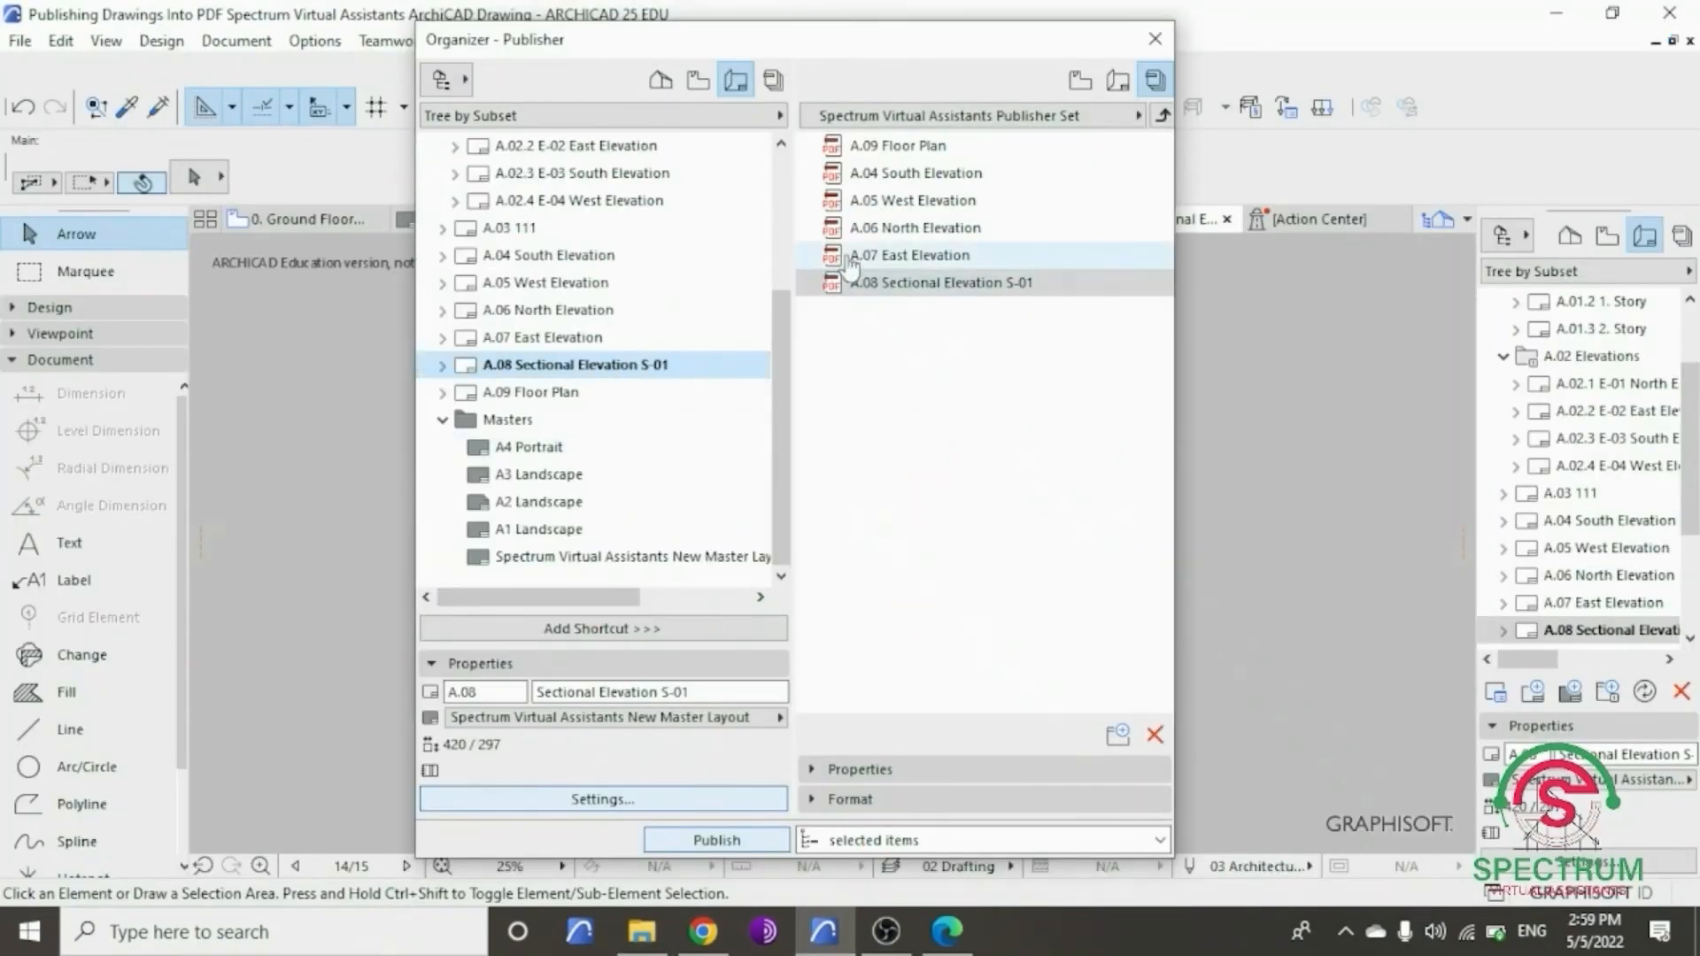
left_click(908, 151)
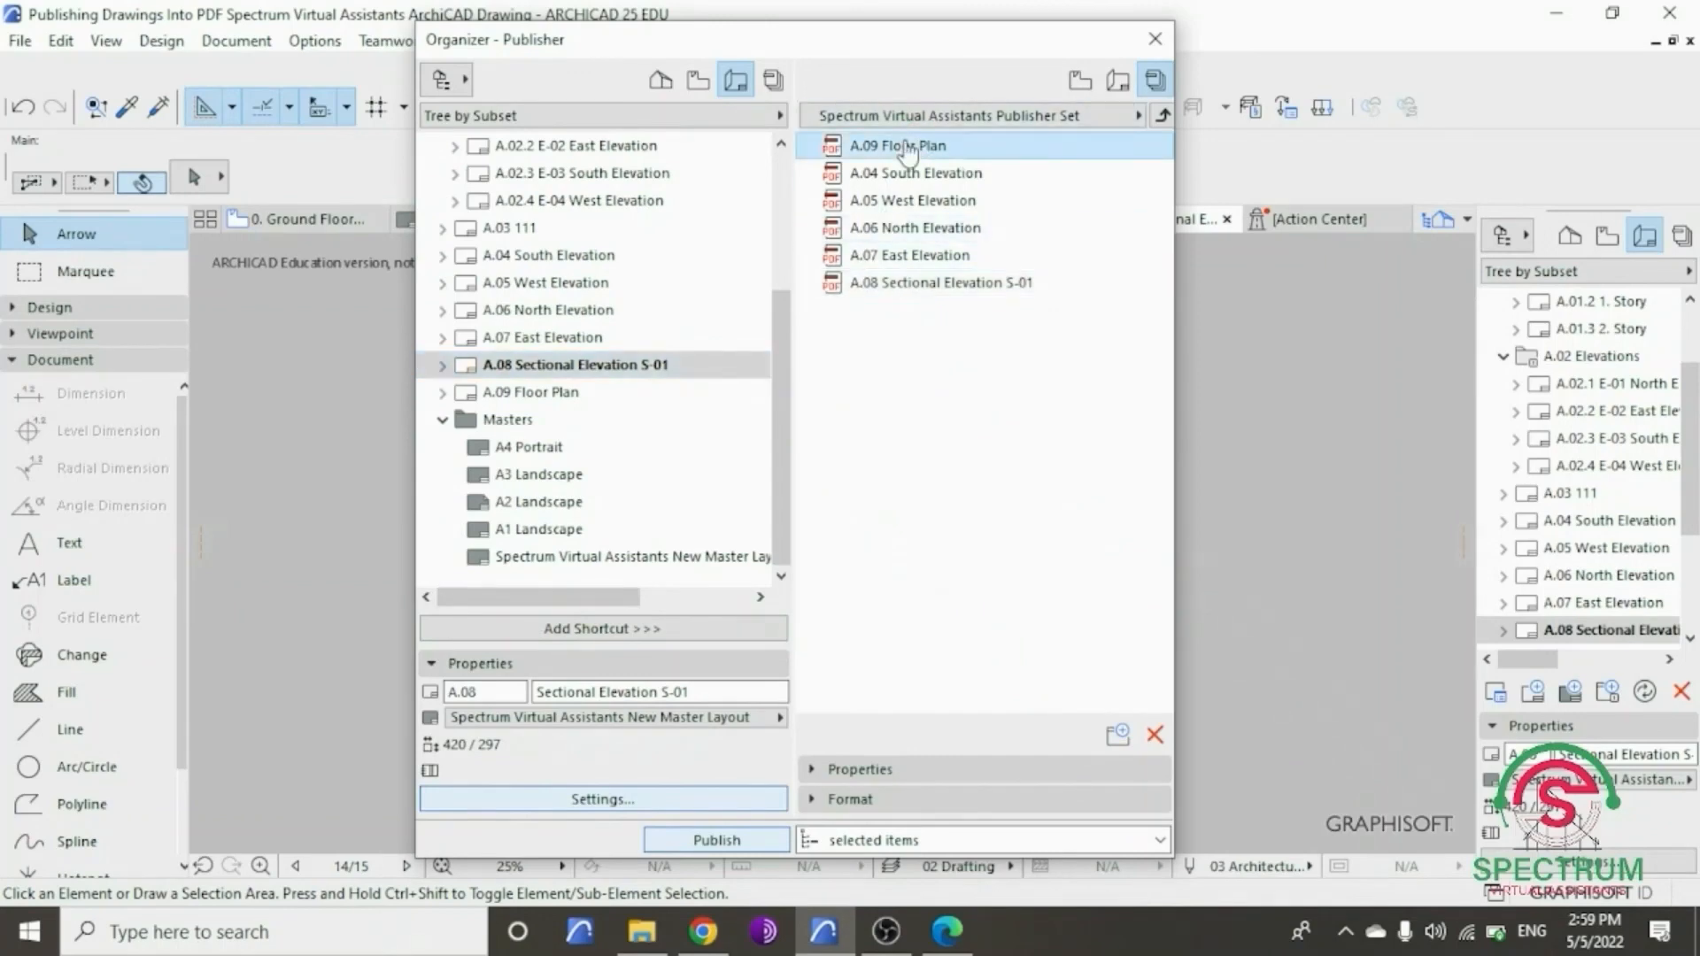
left_click_drag(908, 151, 892, 297)
key("Delete")
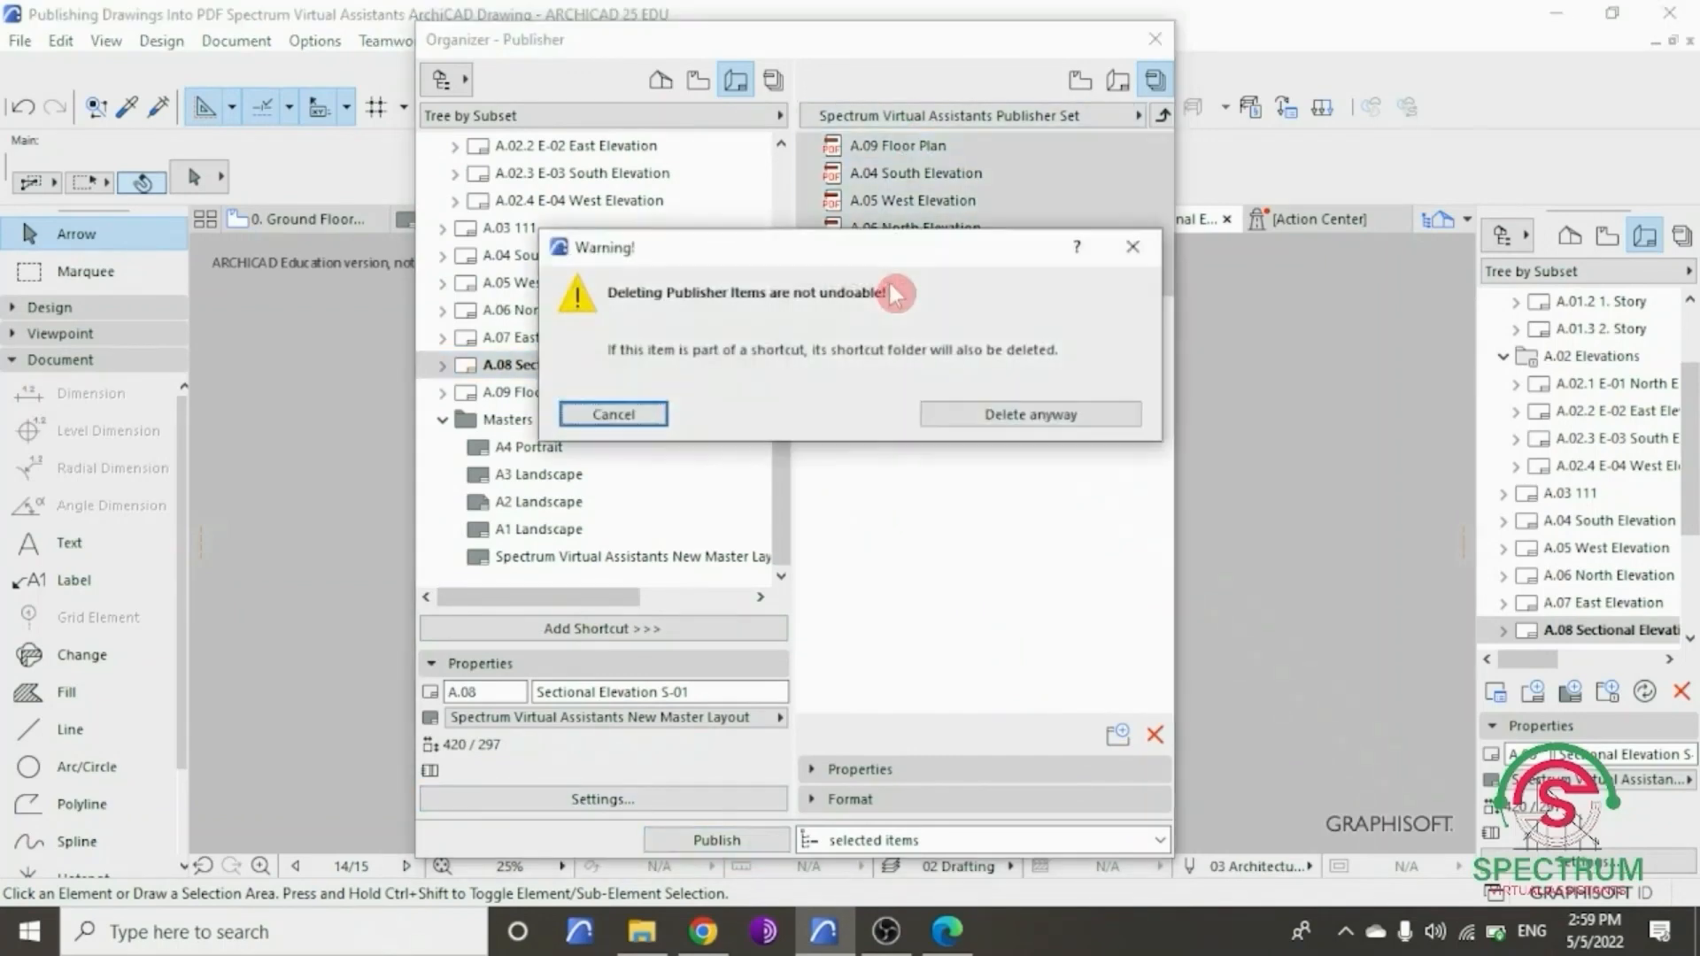
left_click(1017, 411)
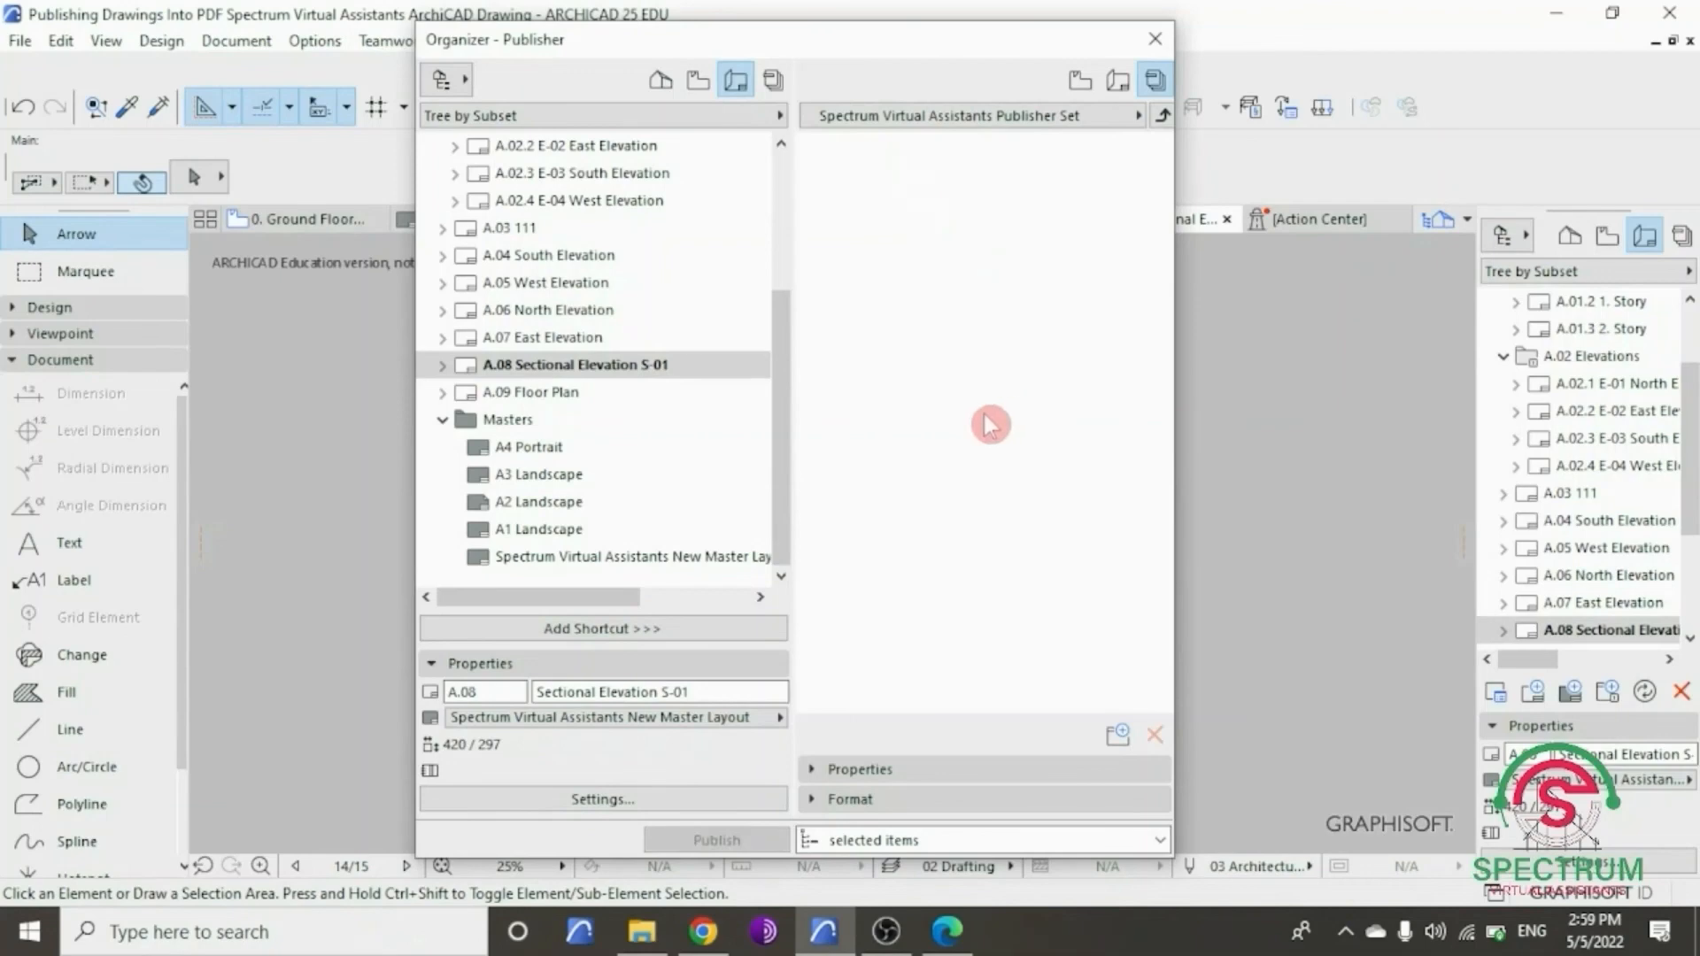
left_click(541, 396)
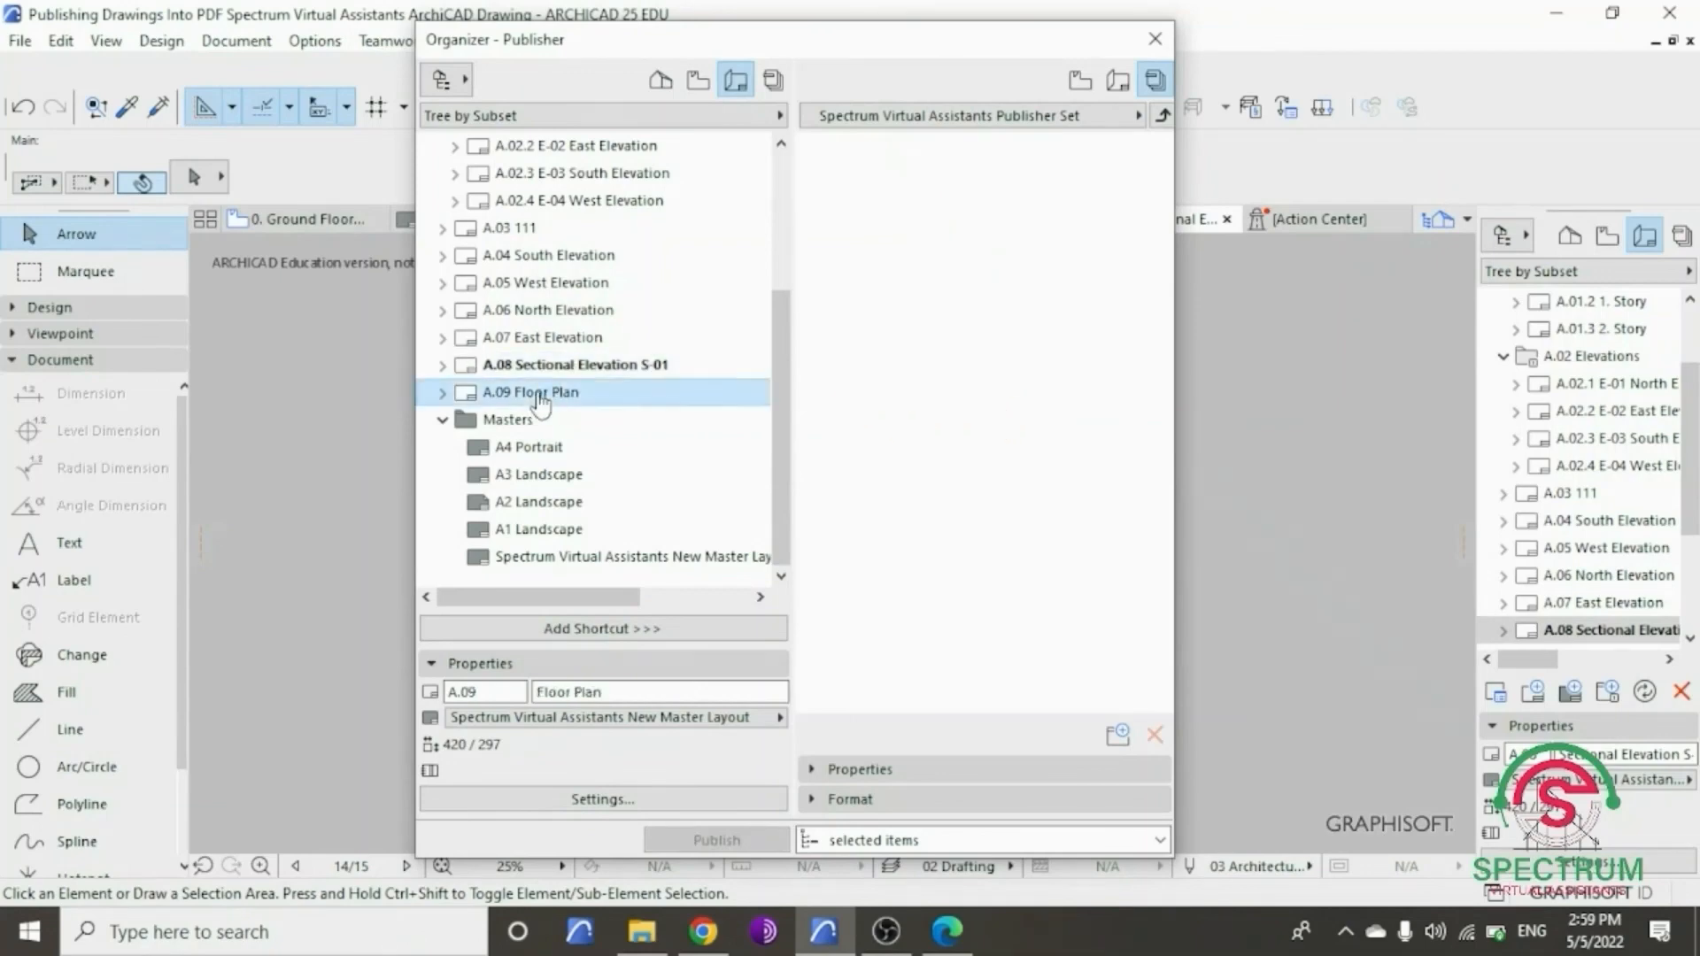
left_click_drag(541, 400, 953, 211)
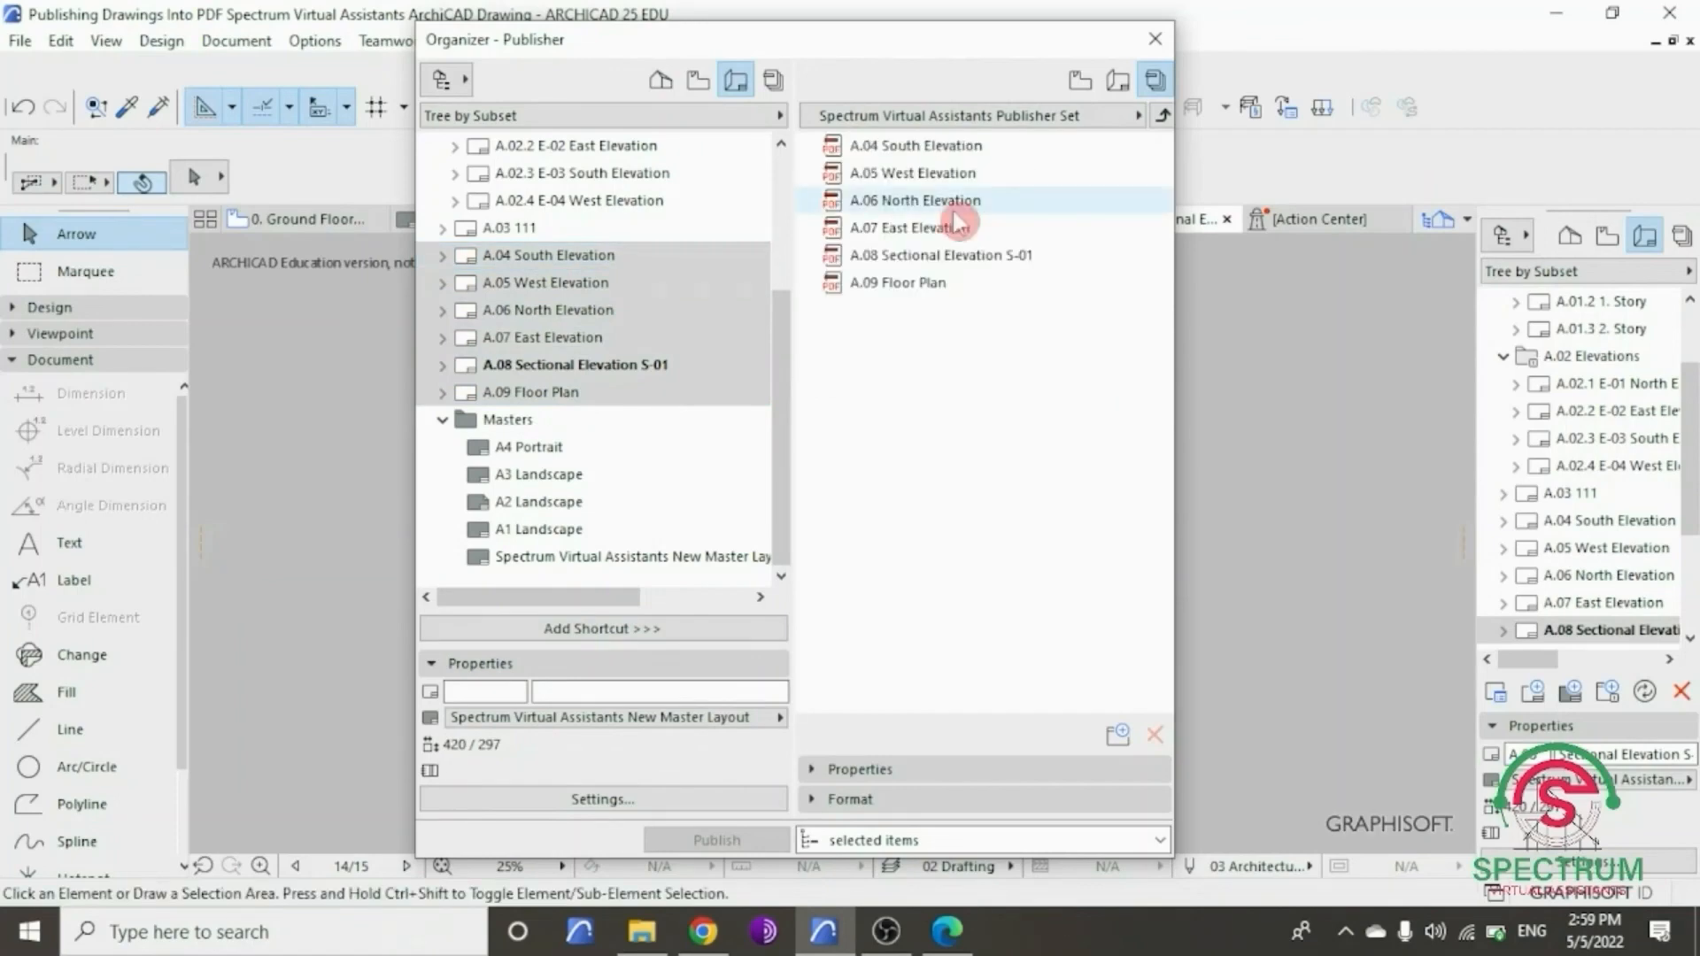
- Publish all six selected items of the publisher set as PDFs in one run, dismiss the publishing report, and close the Organizer
left_click(912, 147)
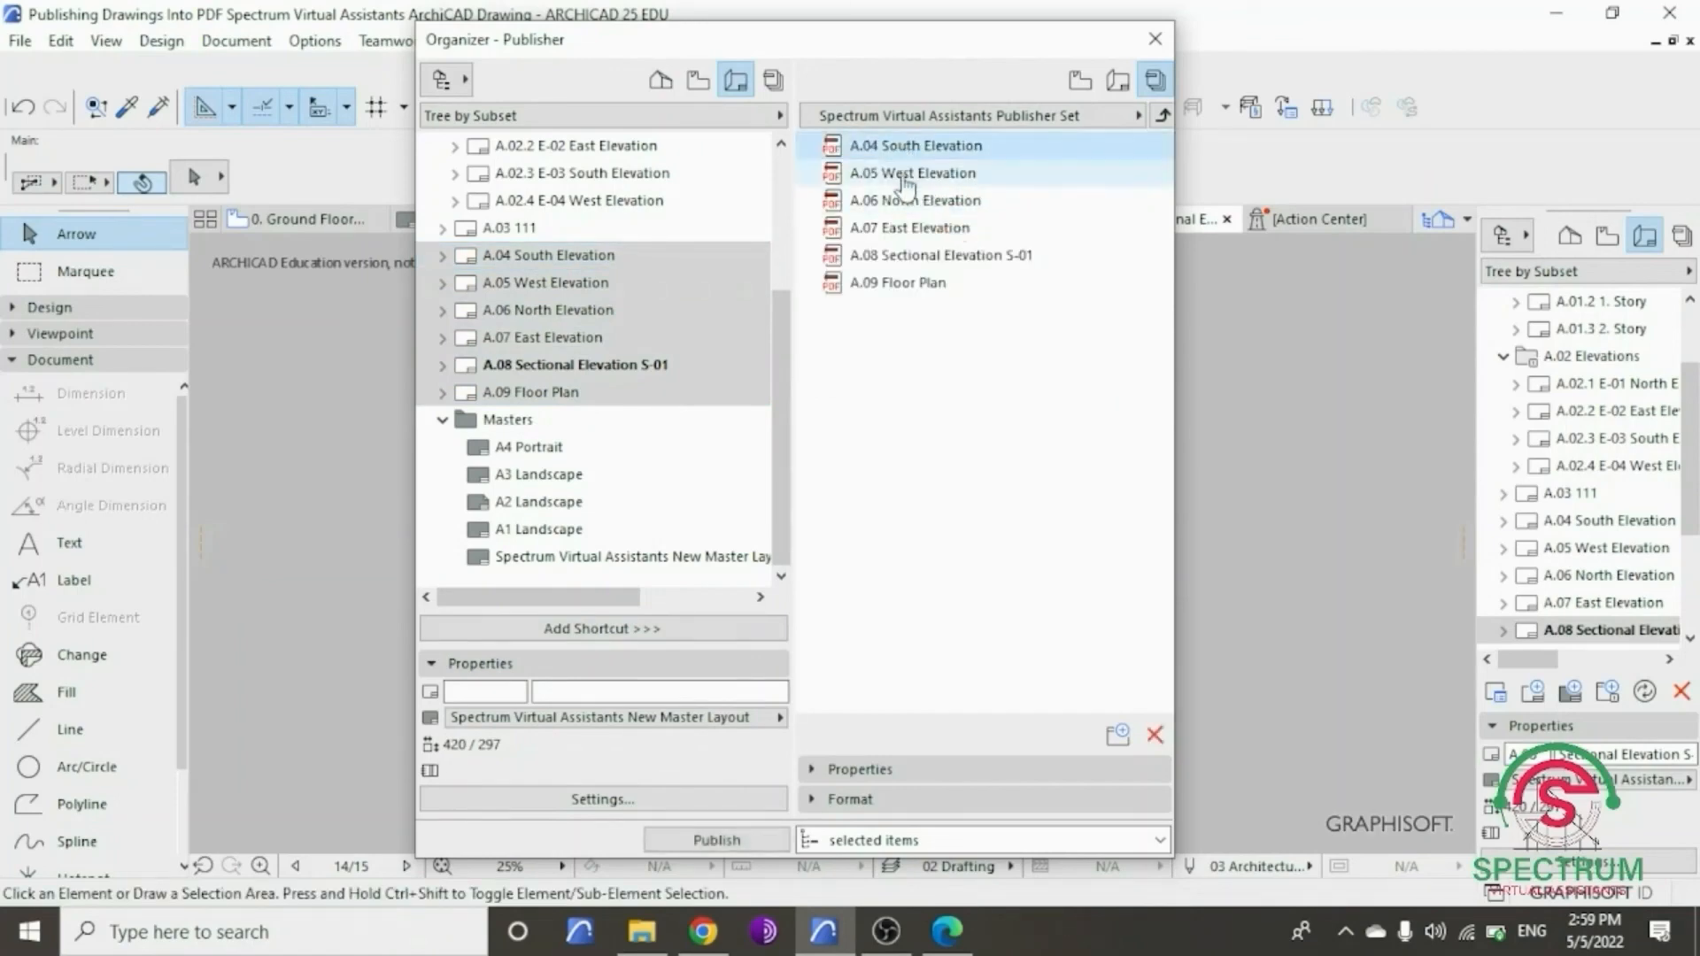
left_click(902, 285, "shift")
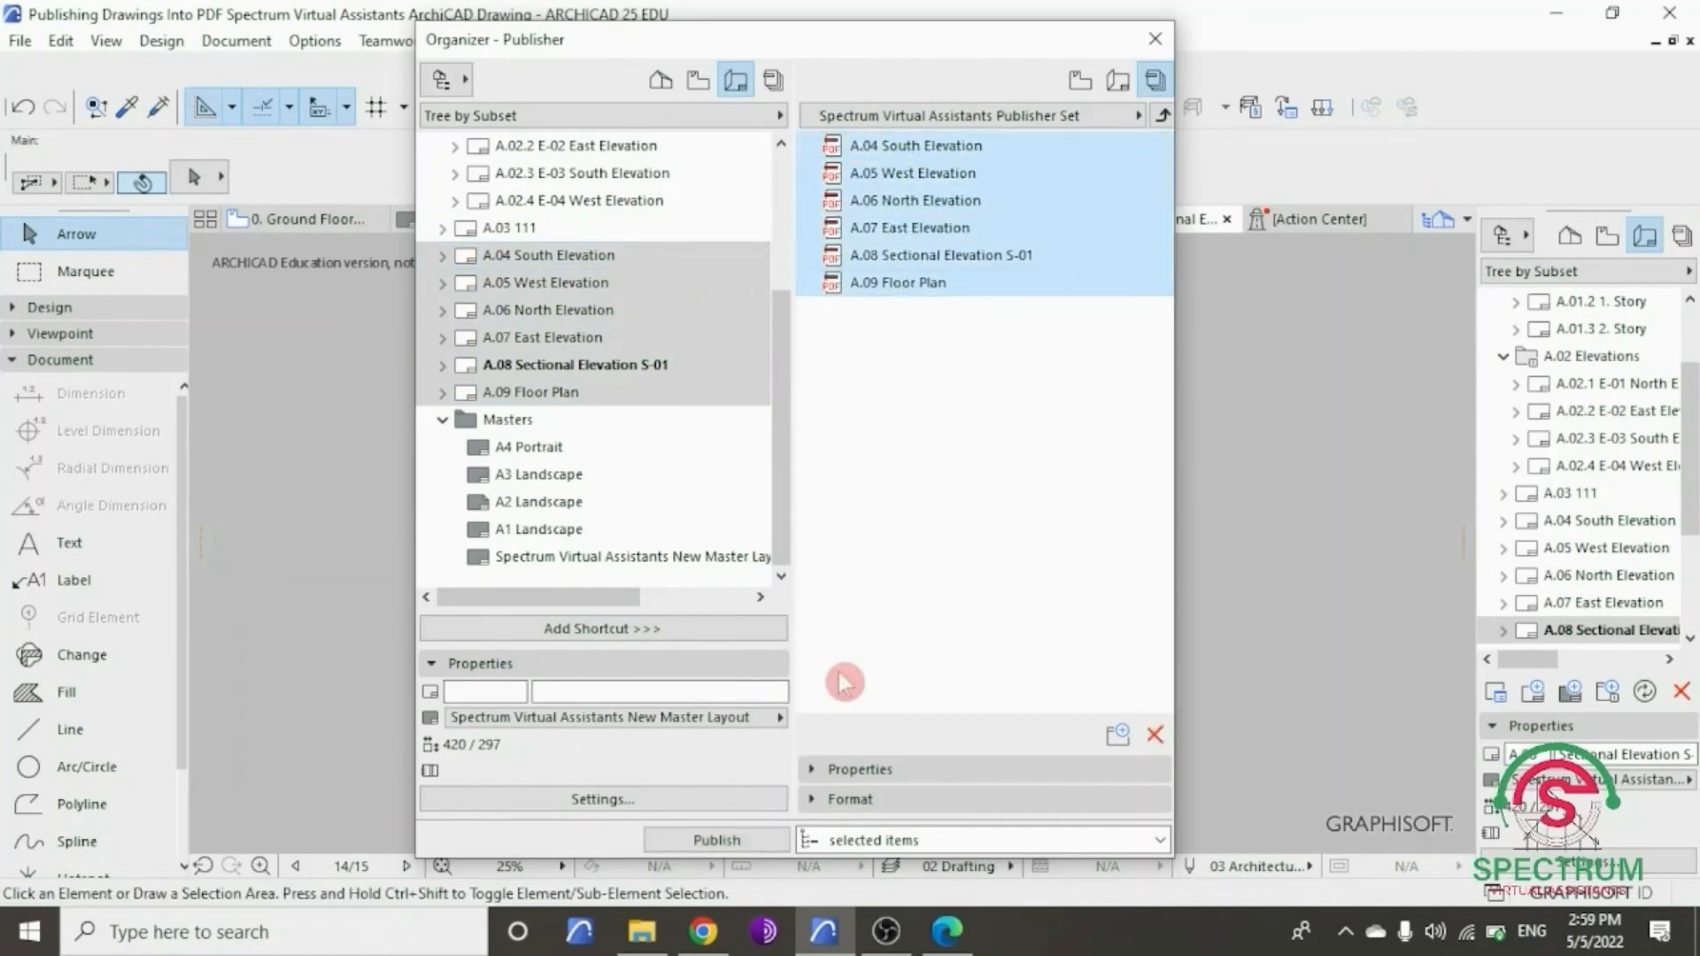
left_click(854, 840)
left_click(855, 870)
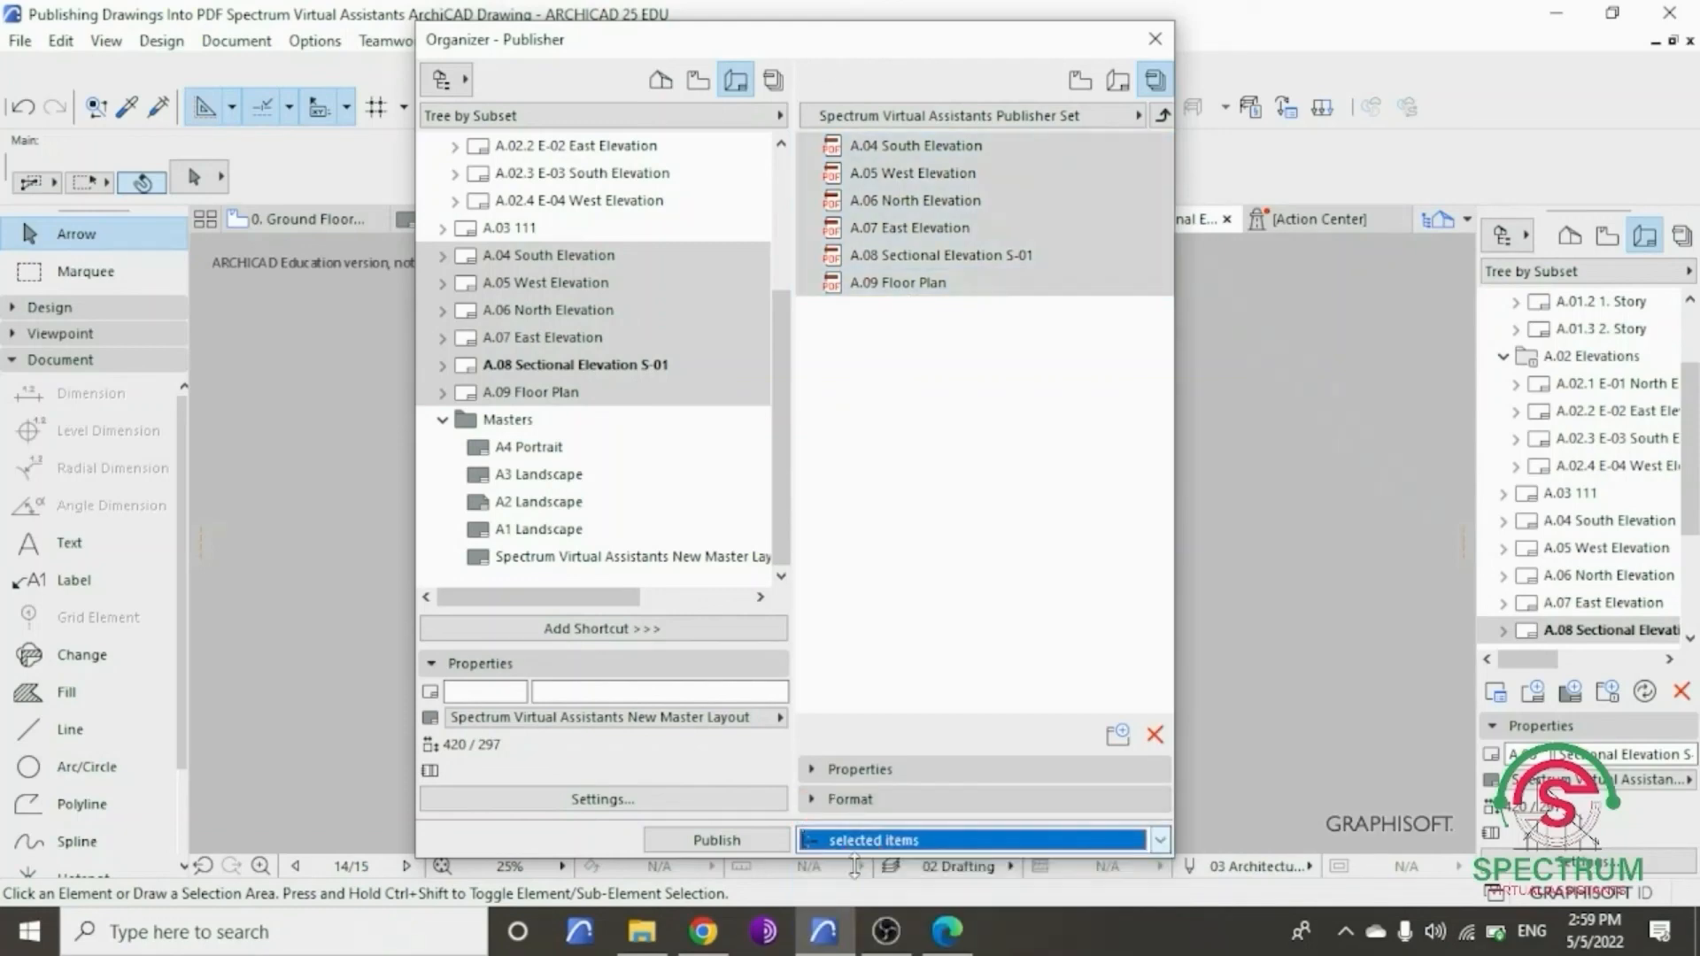
left_click(706, 837)
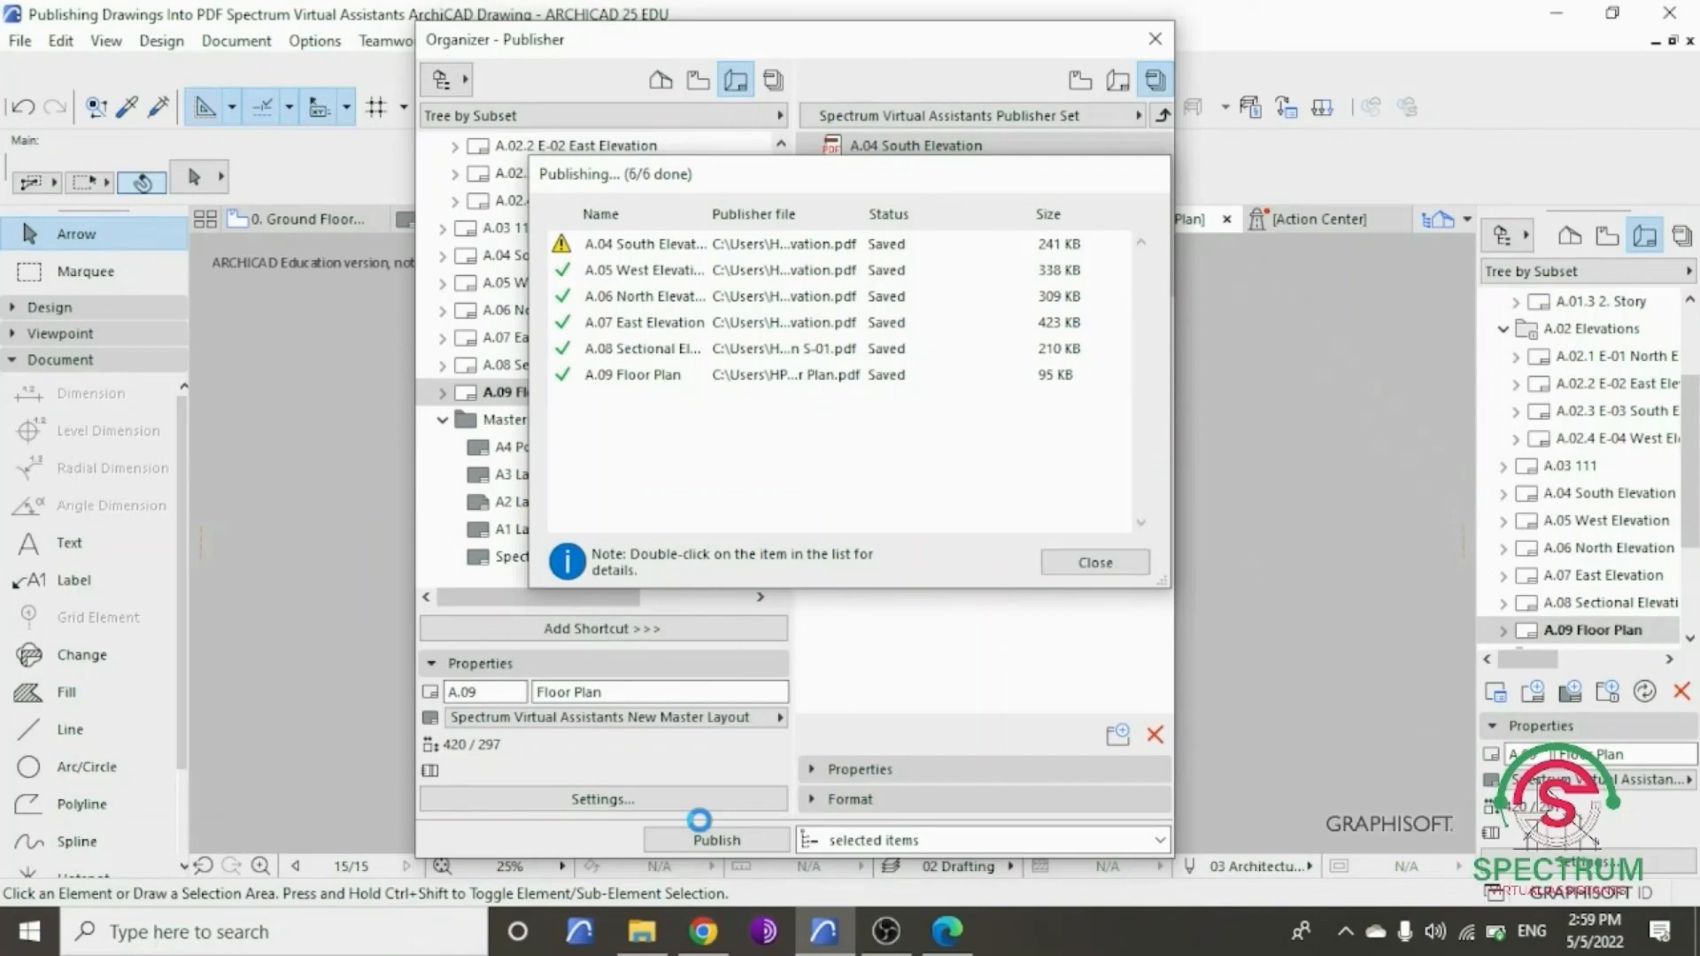
left_click(1096, 567)
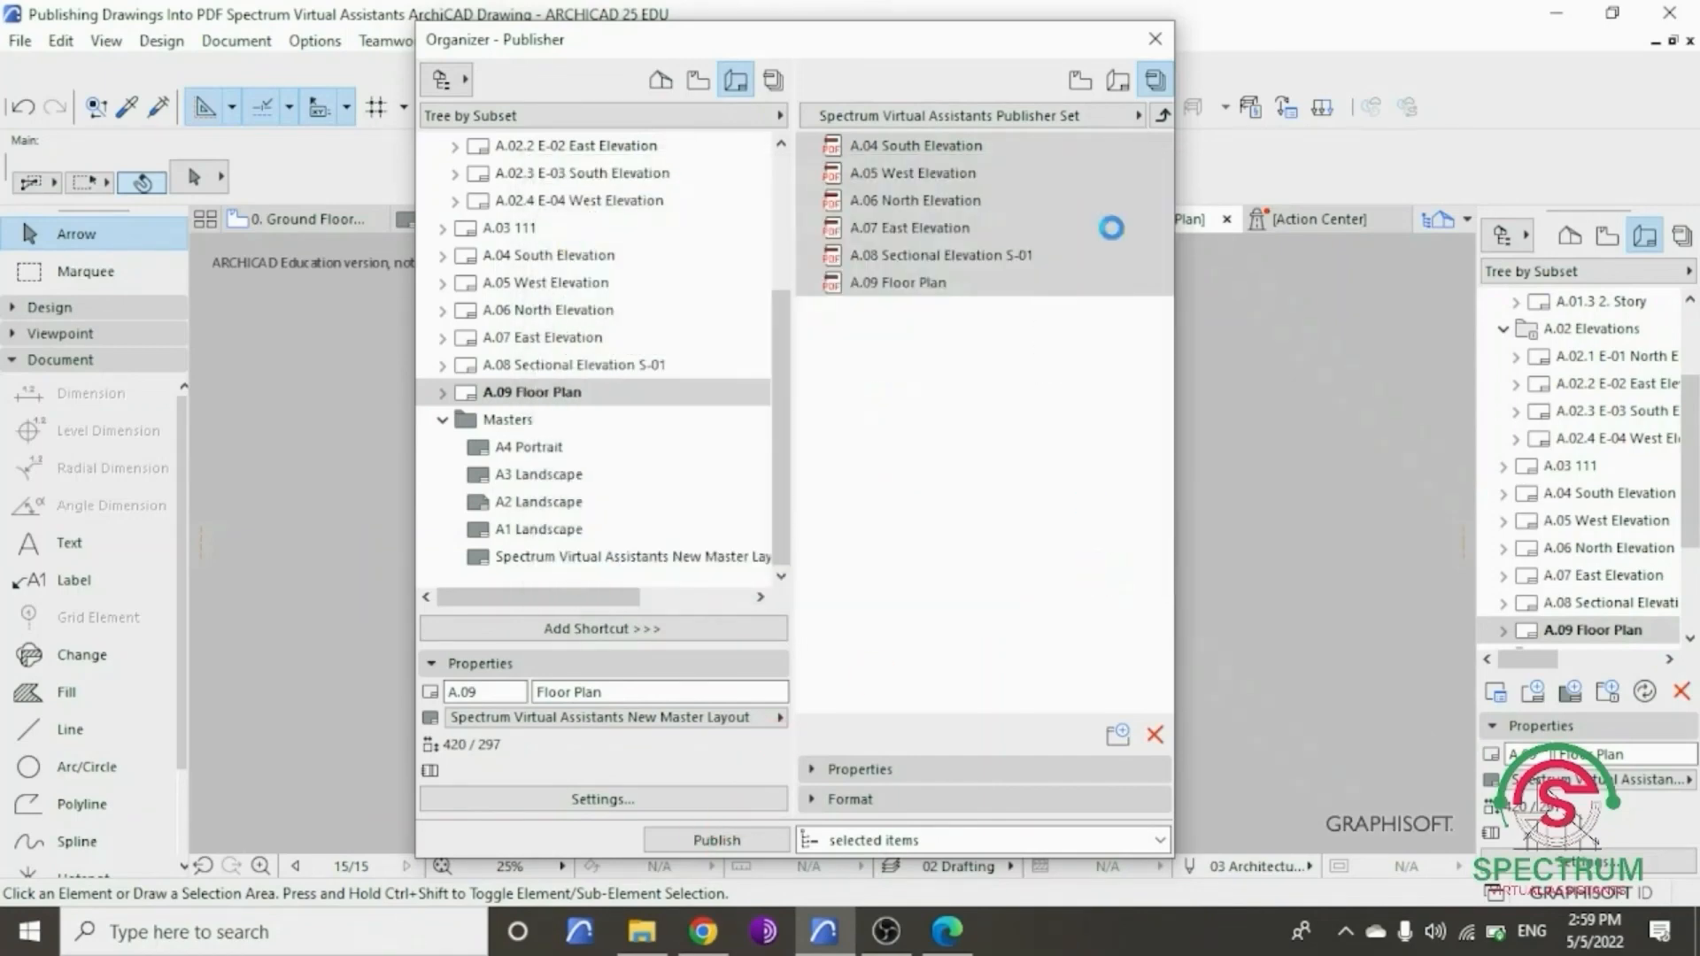
left_click(1156, 46)
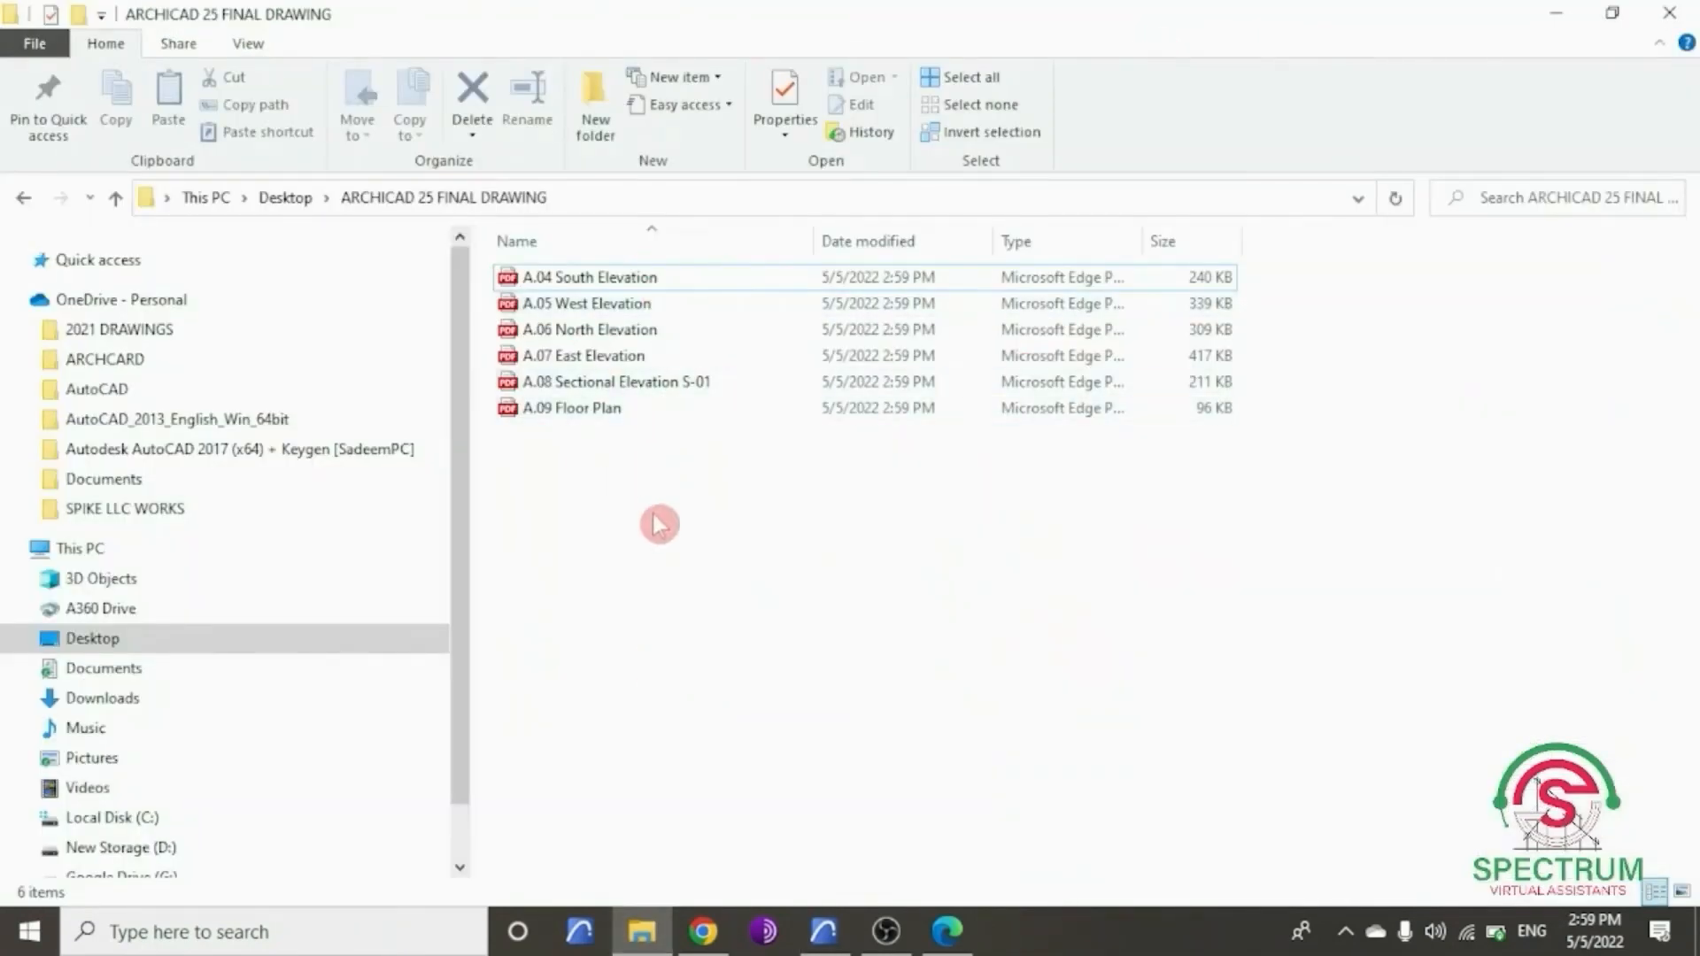
- Return to ARCHICAD from File Explorer and show the whole Ground Floor plan view
left_click(822, 934)
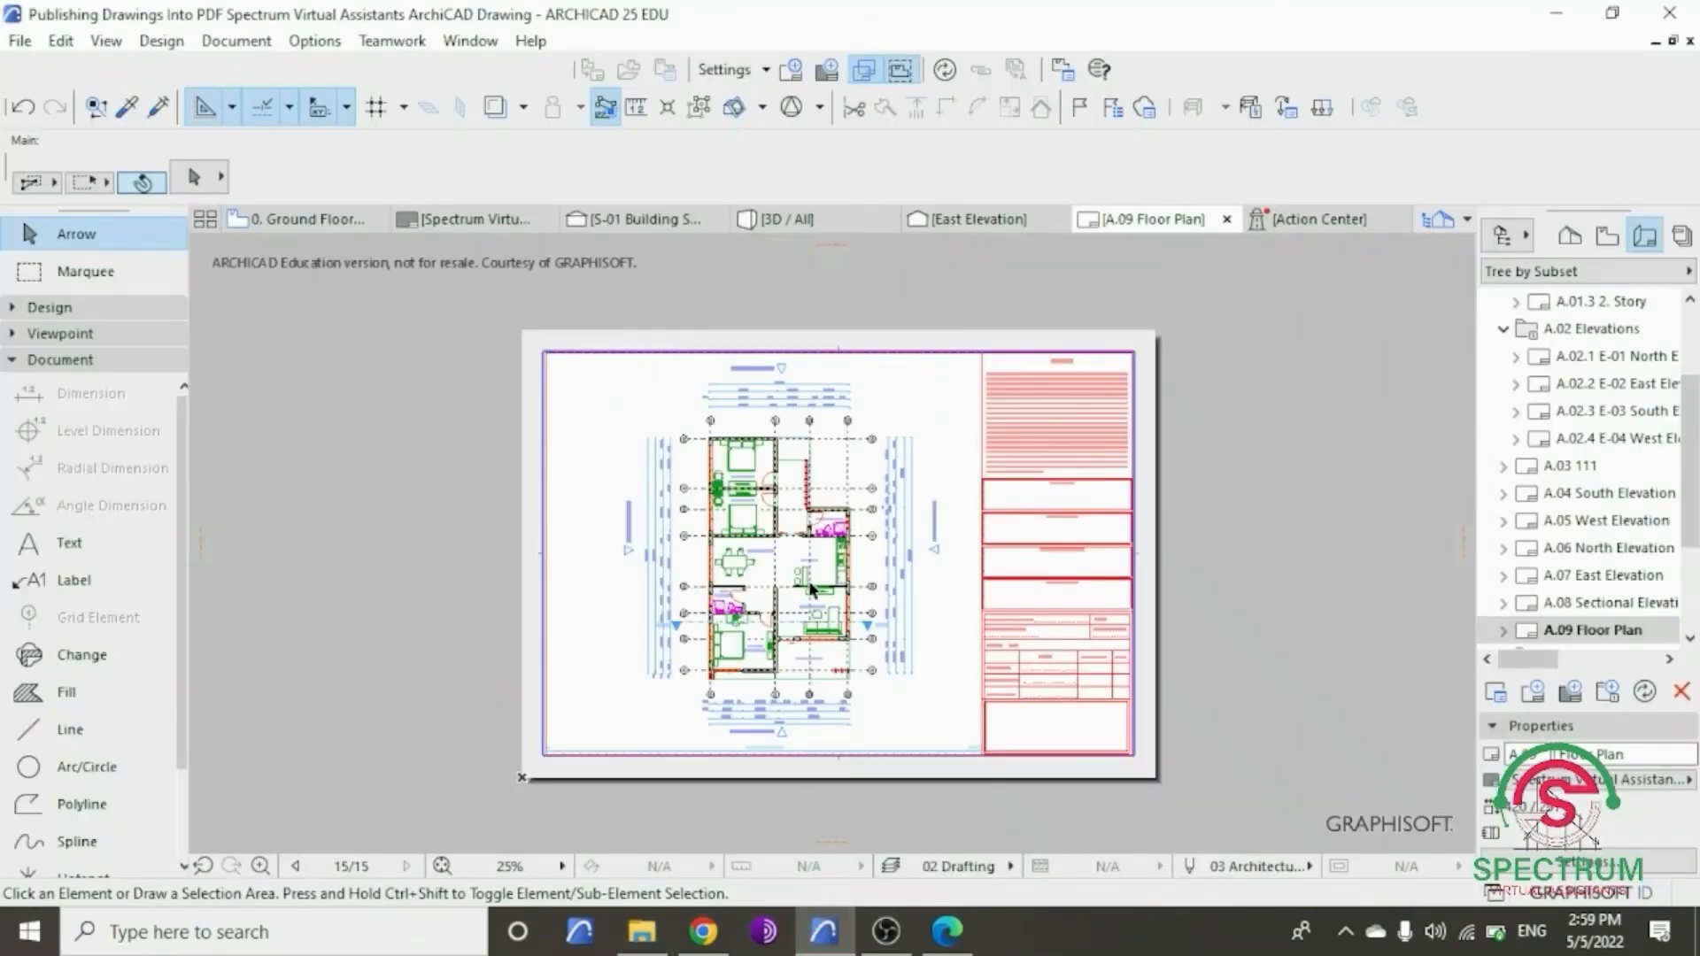
left_click(350, 219)
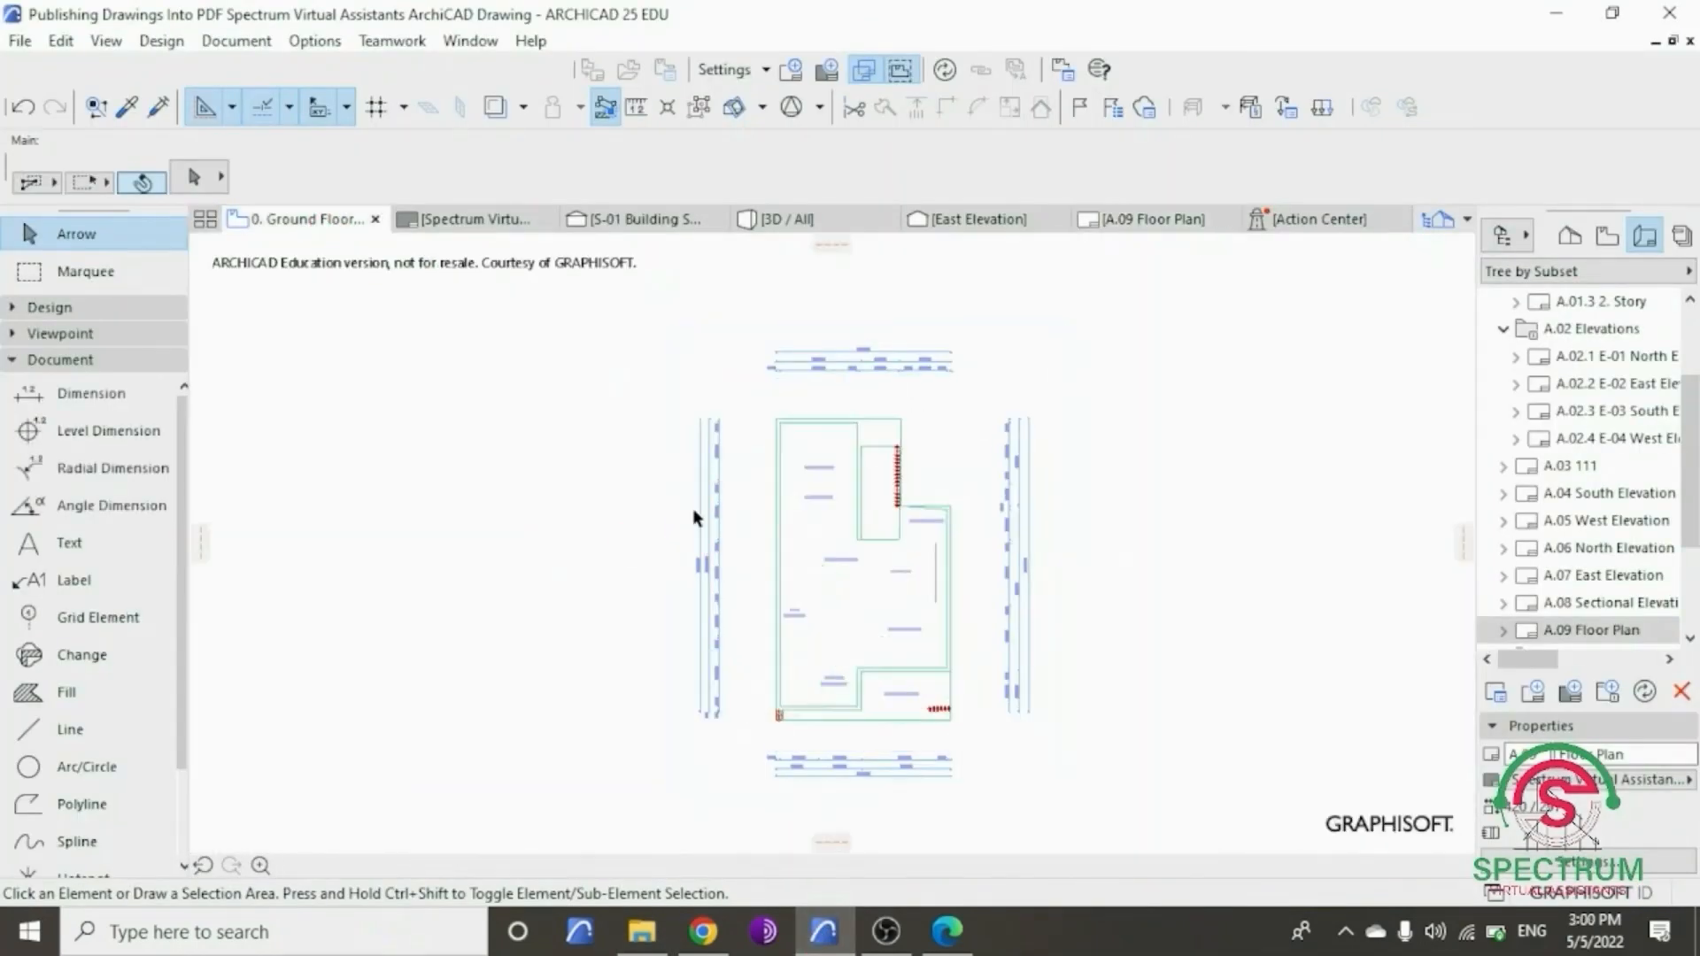
scroll(699, 508, "down", 2)
left_click(754, 511)
scroll(800, 622, "up", 1)
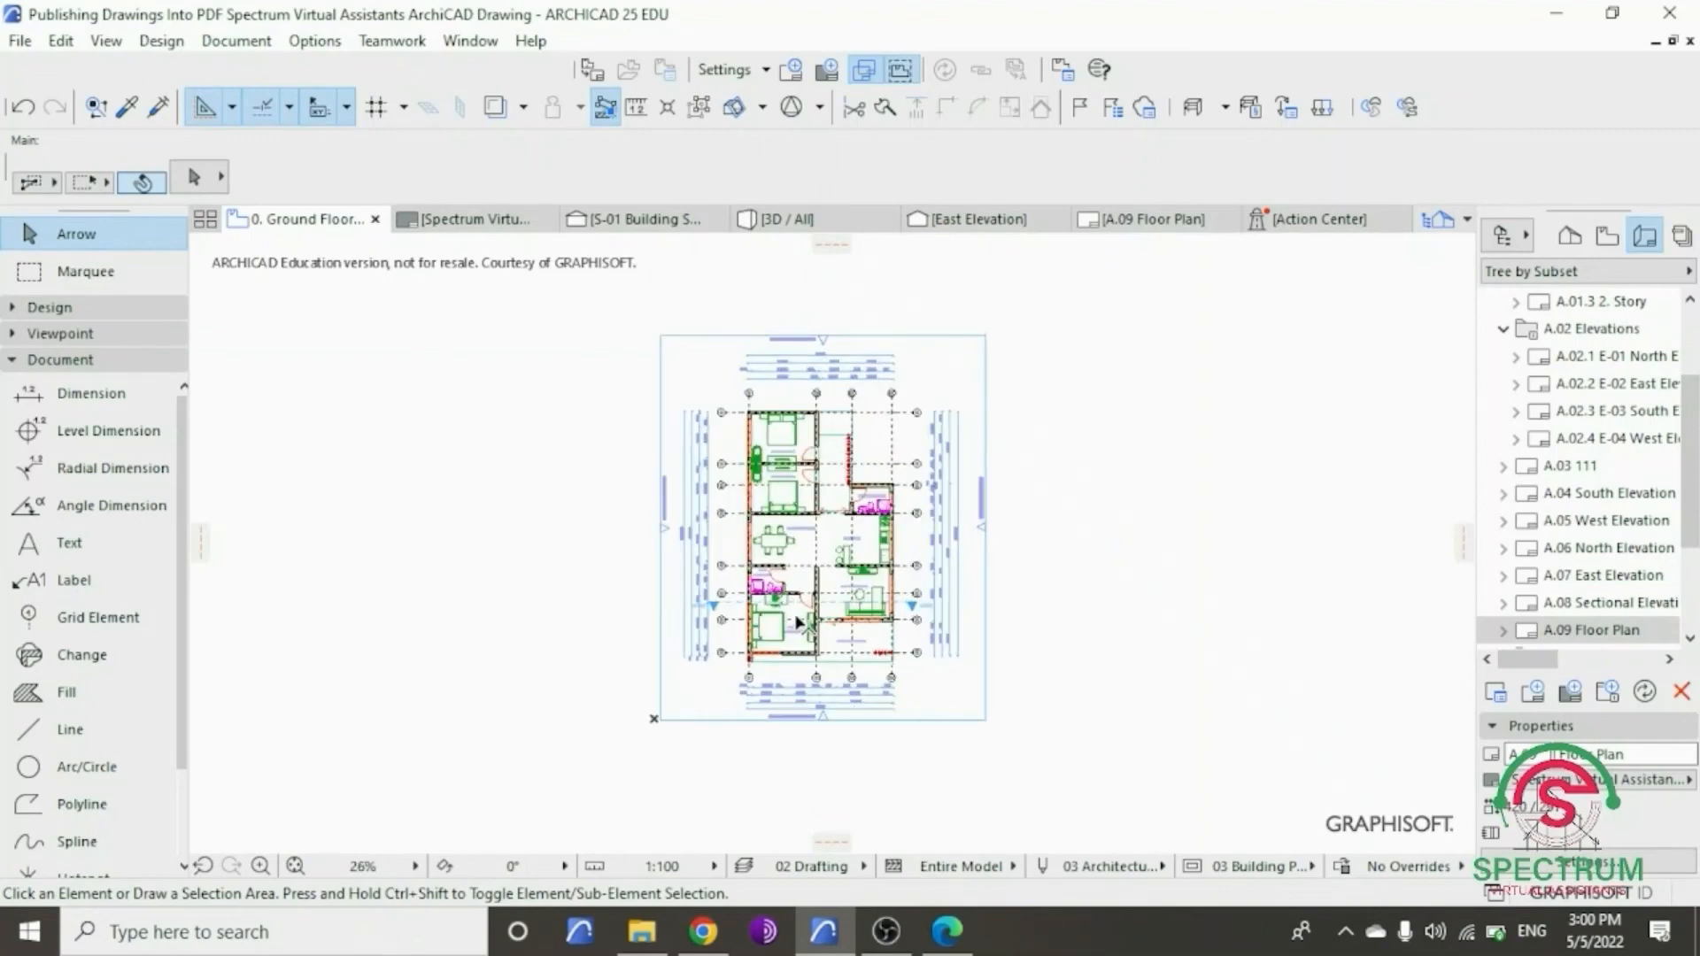